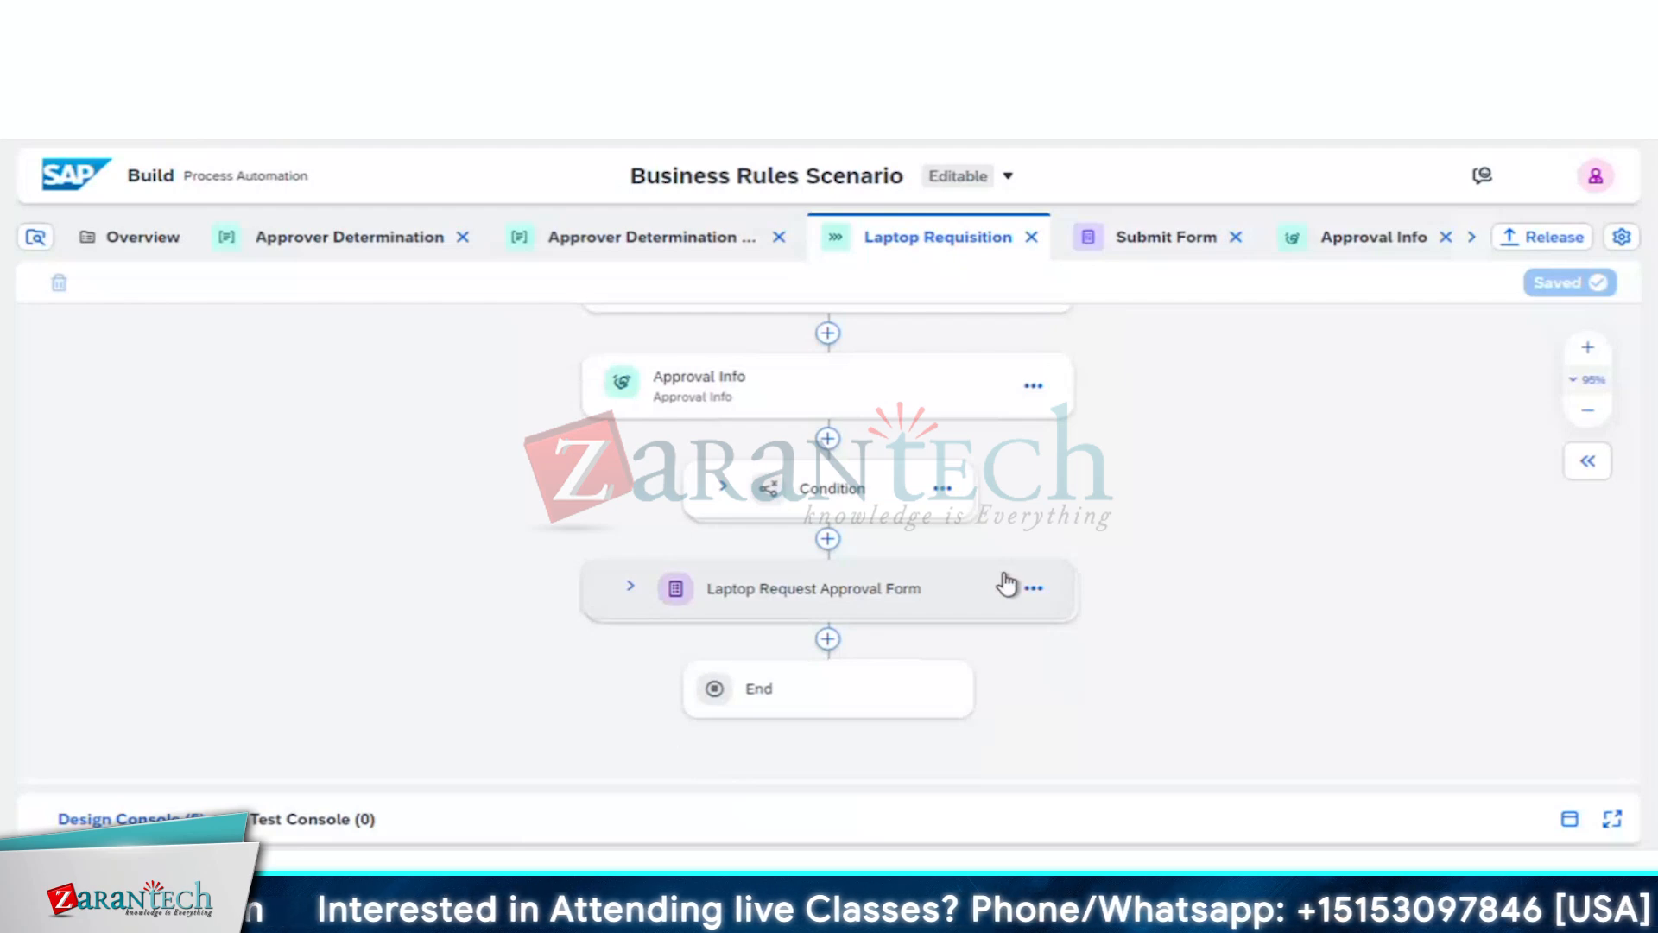
Step: Examine the Laptop Requisition process, including the approval form's Approve and Reject branches and the Approval Info step's details
left_click(630, 585)
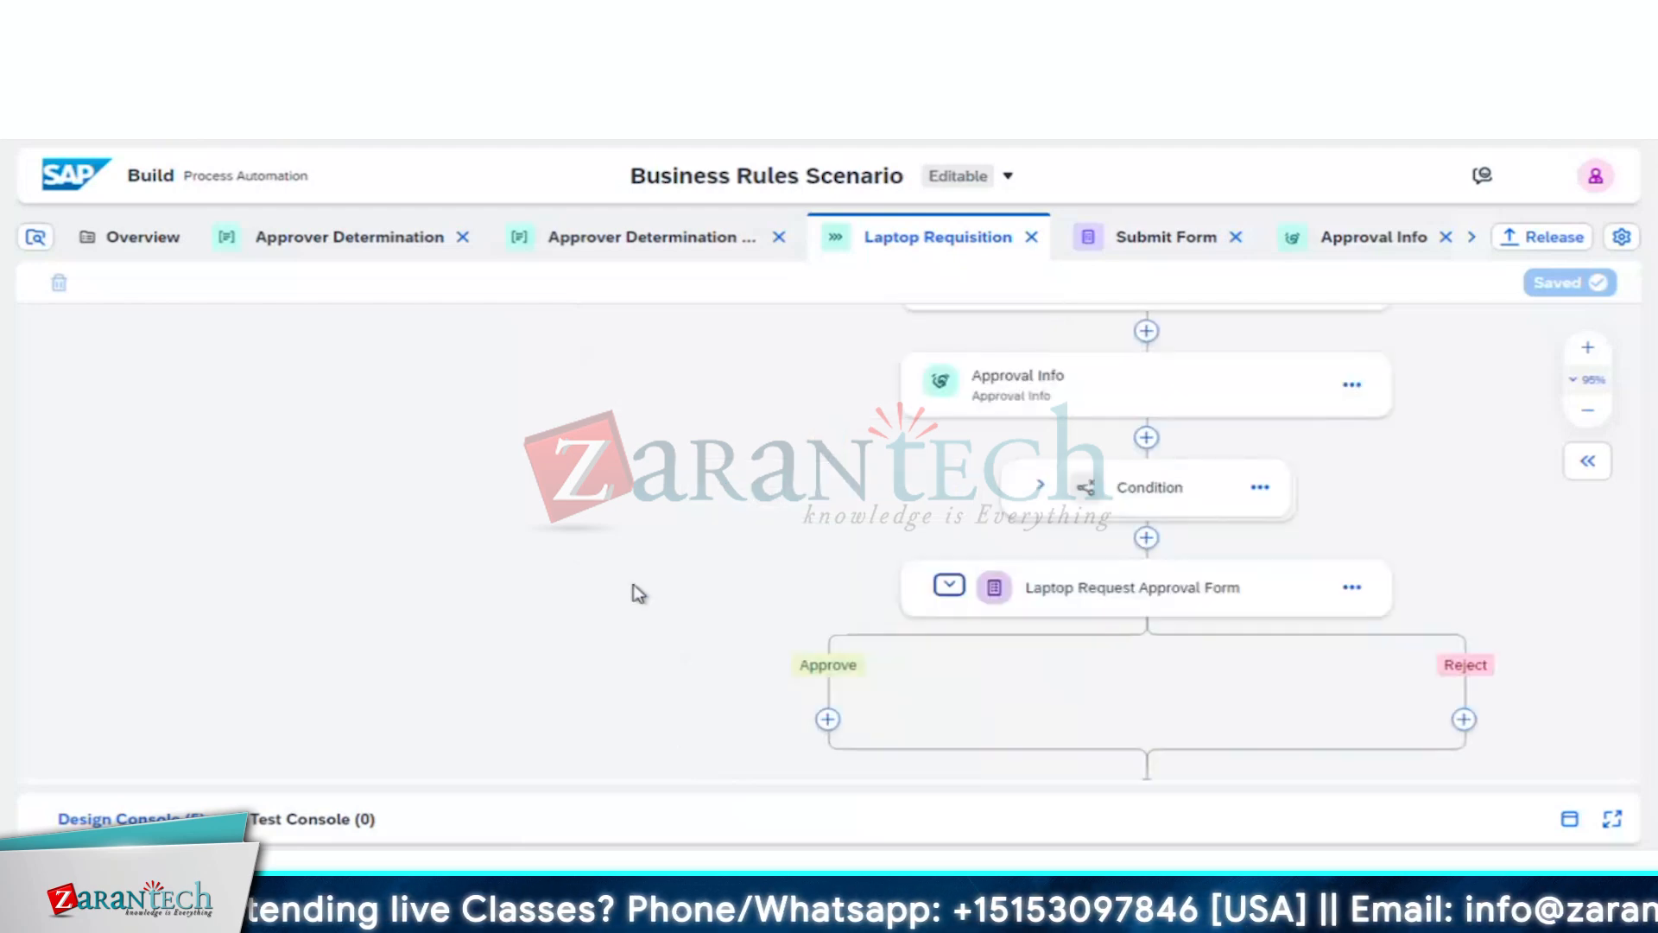
scroll(1219, 649, "down", 2)
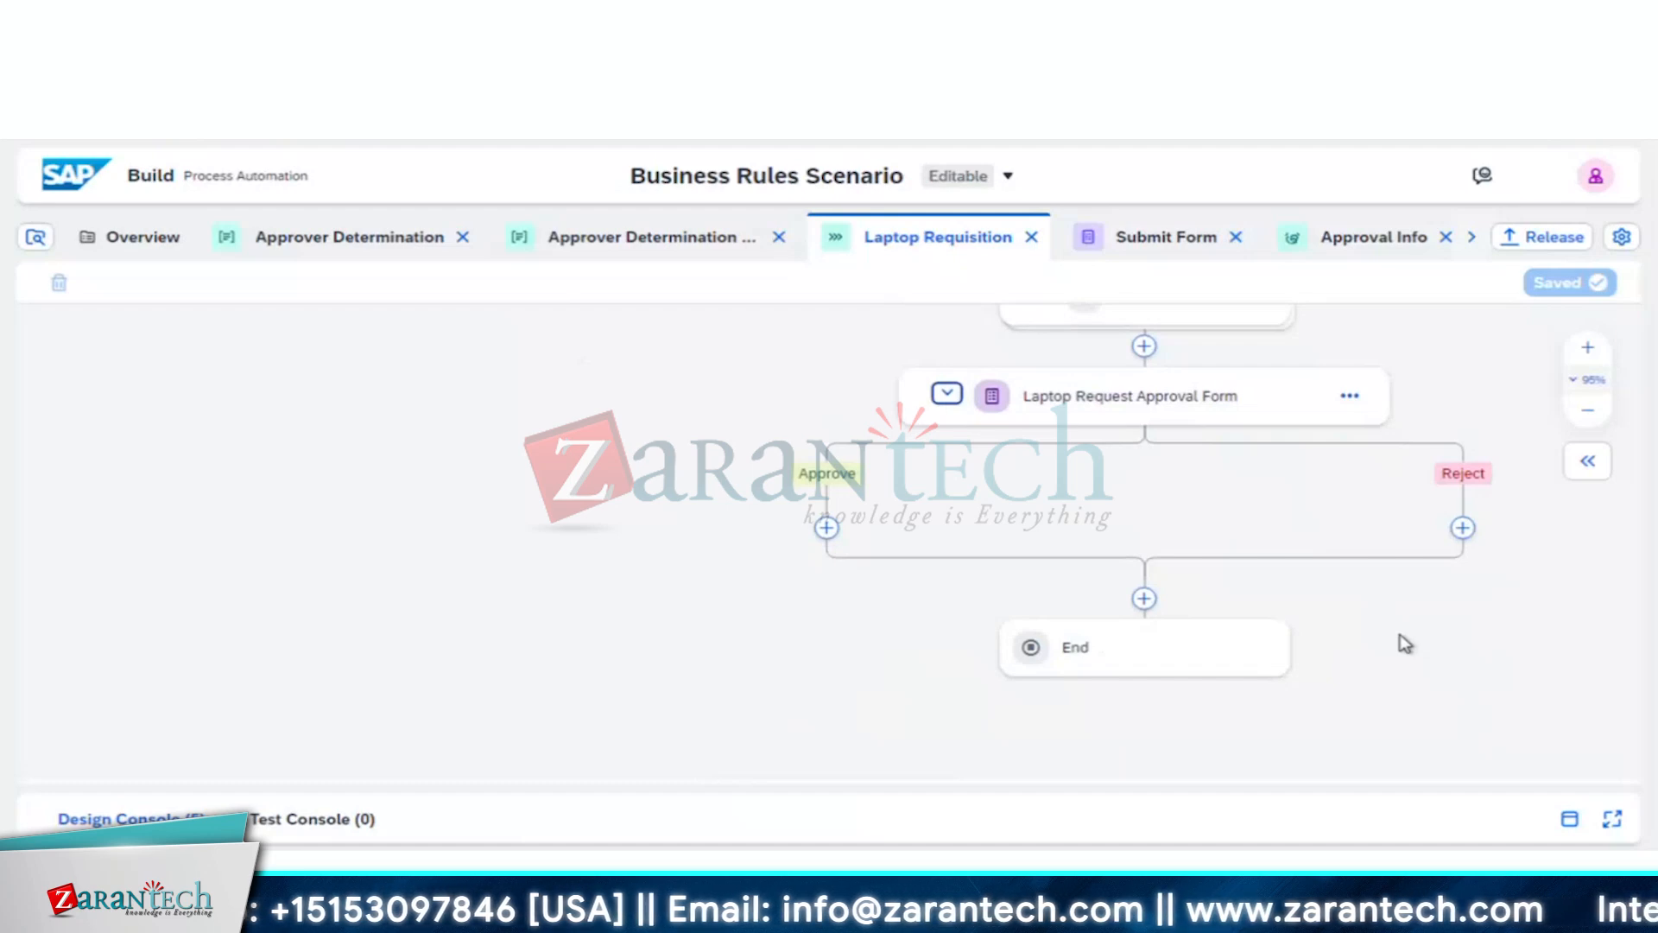
left_click_drag(1405, 644, 1140, 751)
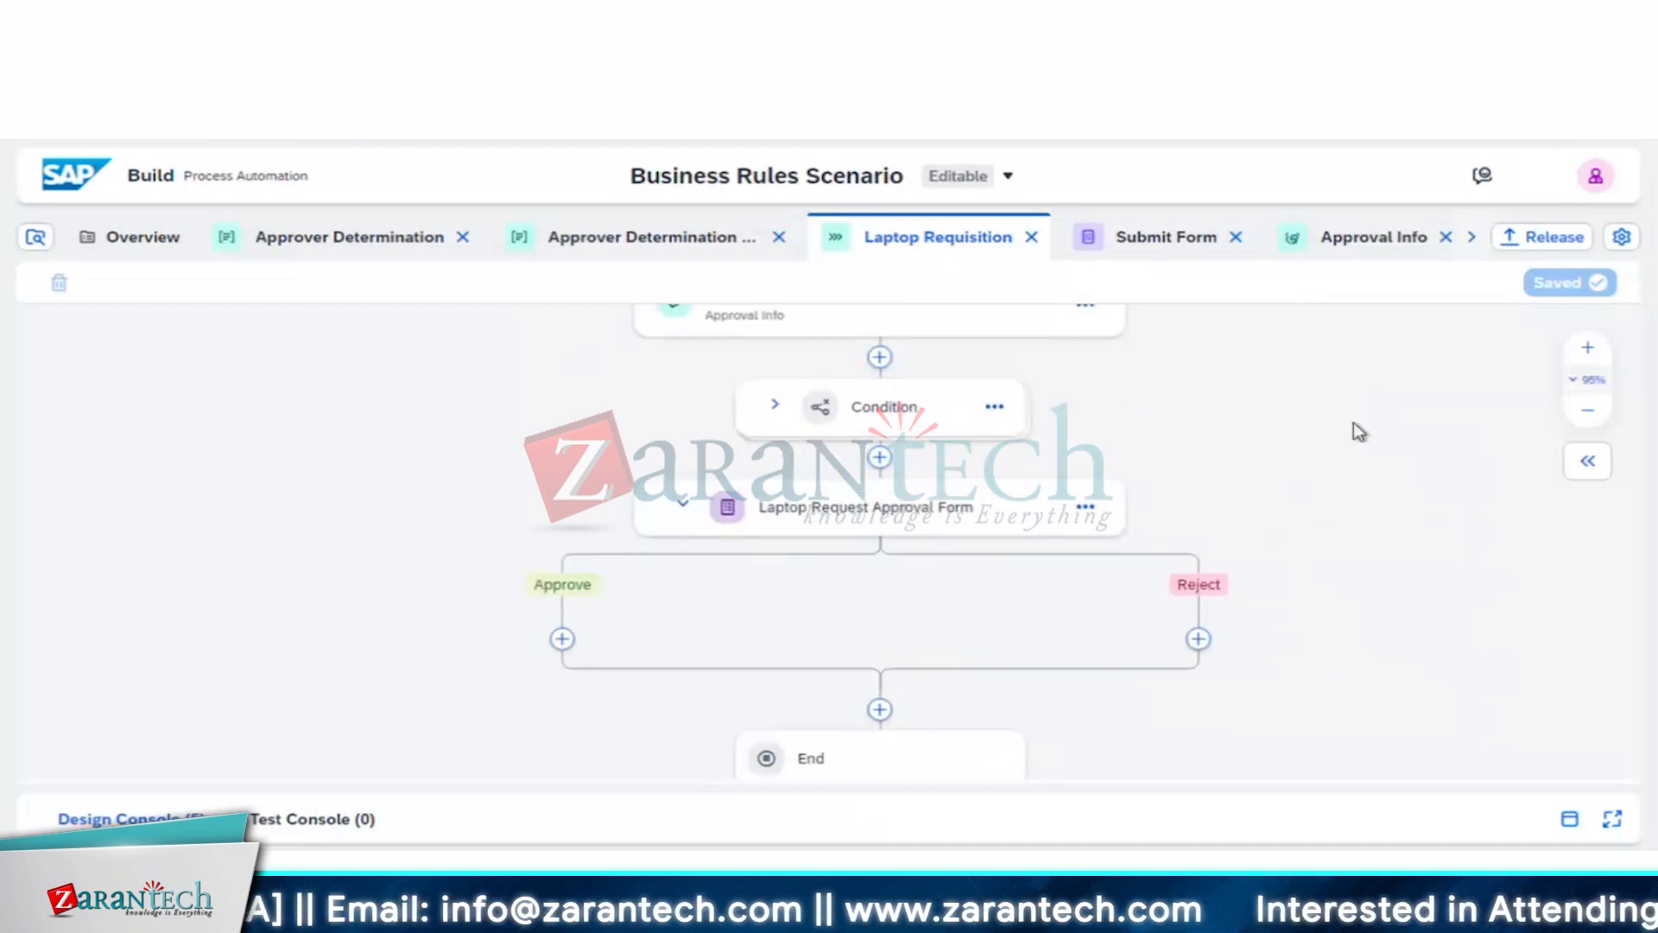
left_click_drag(1177, 592, 1109, 793)
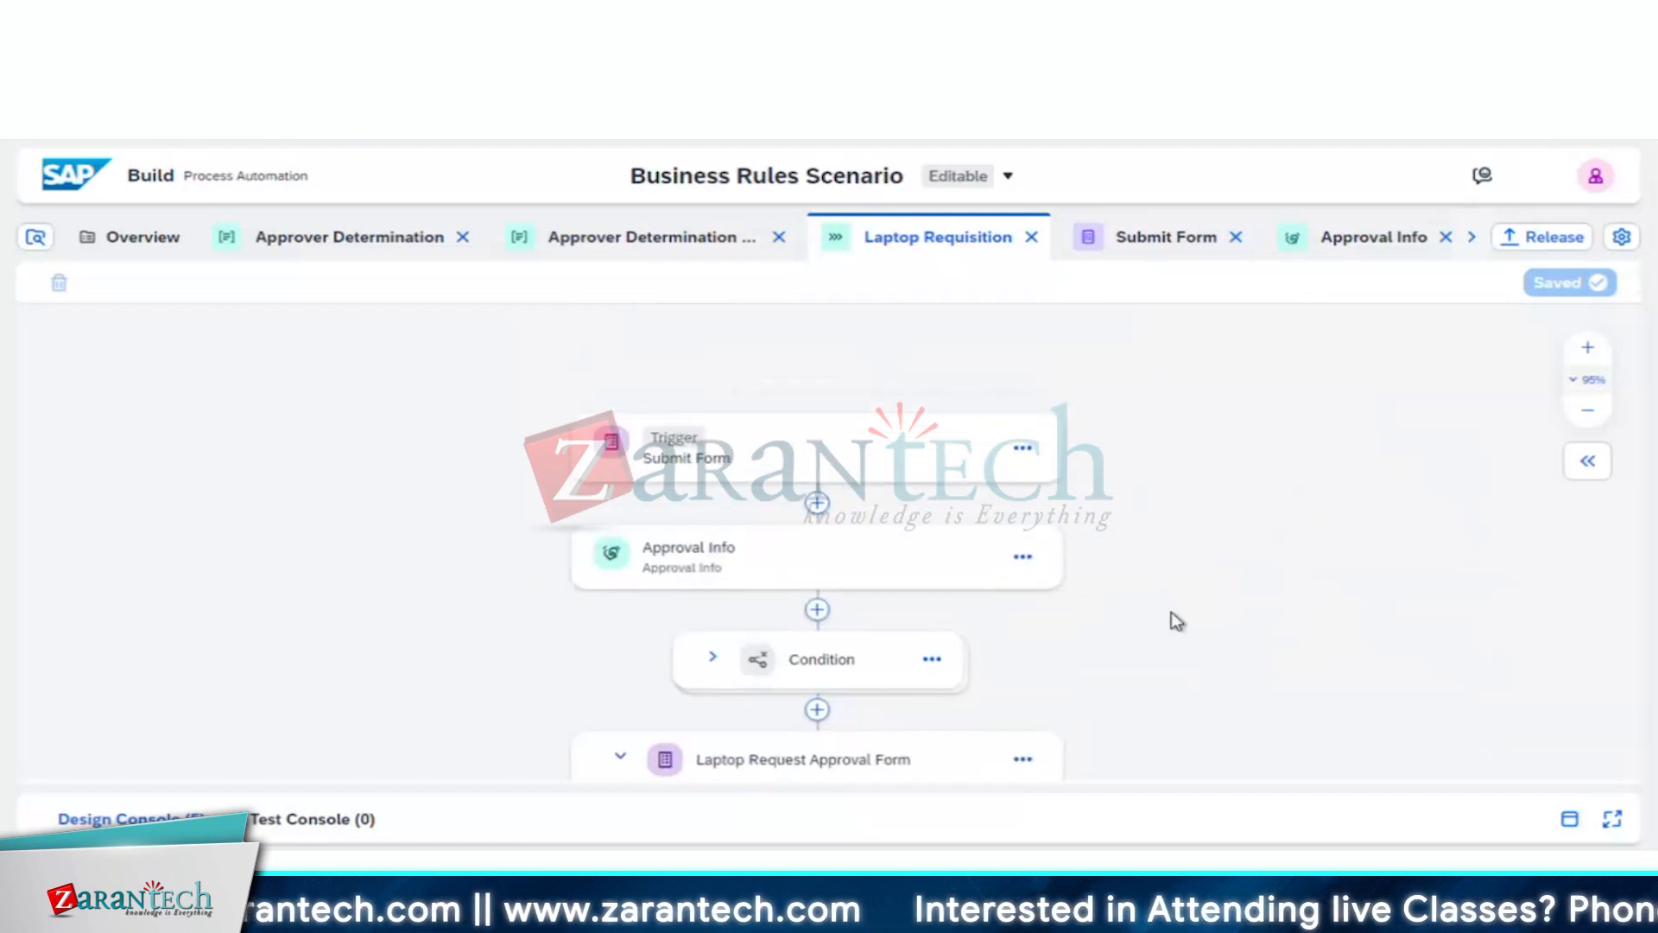
left_click(847, 572)
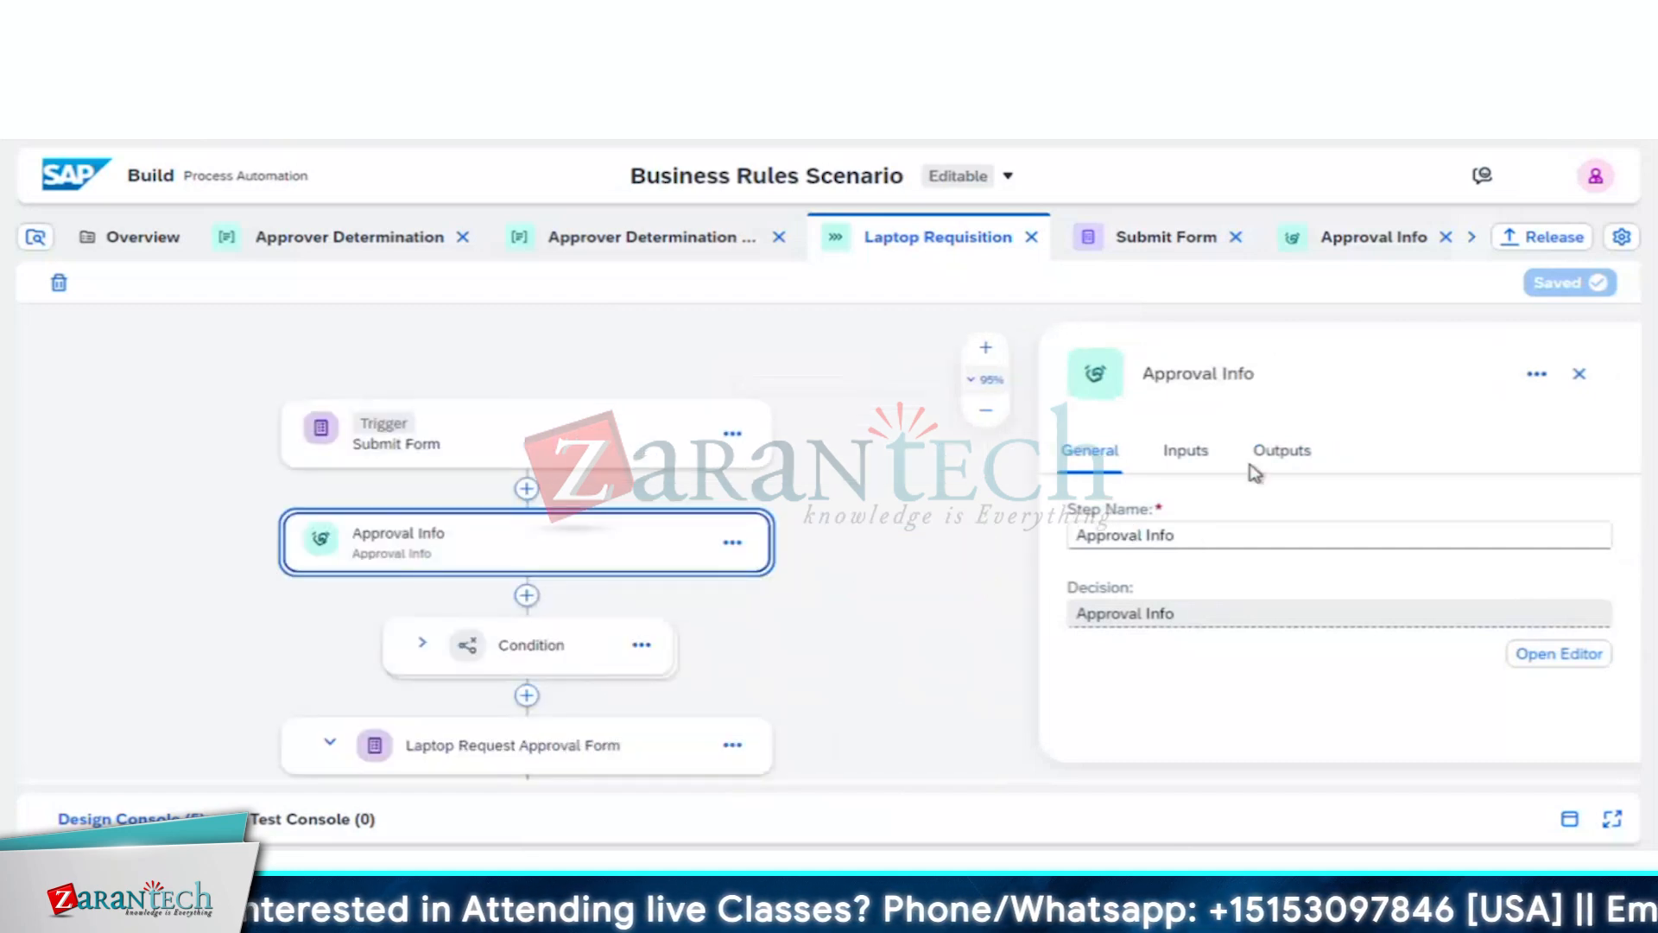
Step: Review the Approval Info decision's input and output parameters and the decision table of its Laptop Request Approveral Determination rule
left_click(1343, 236)
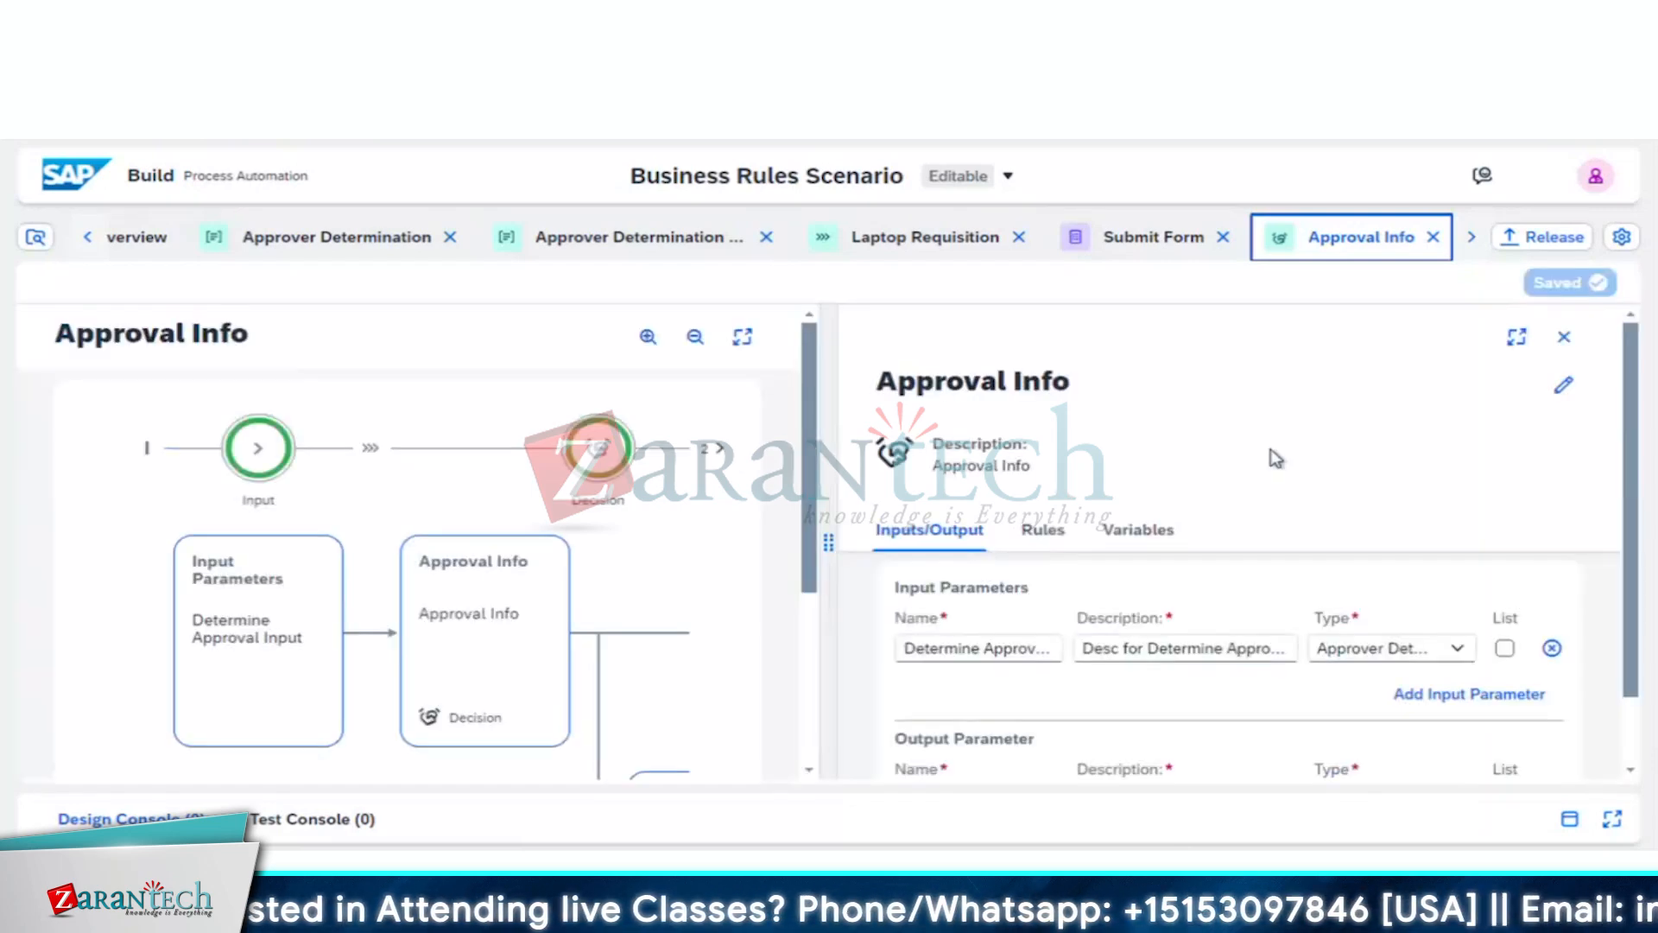
scroll(1276, 459, "down", 2)
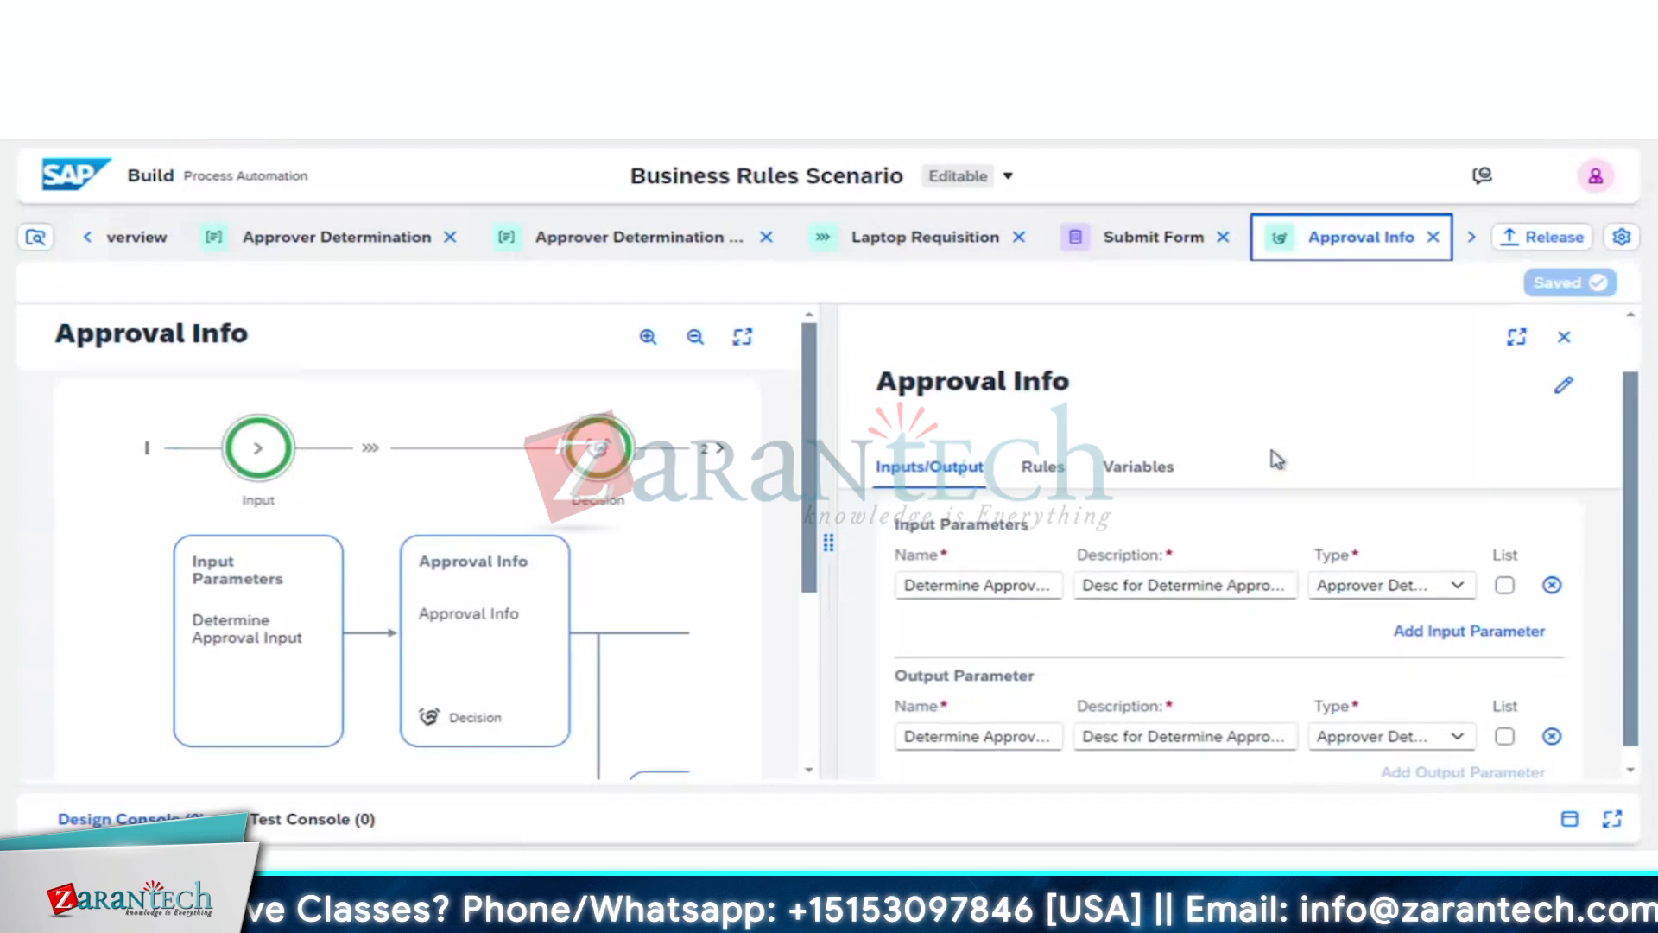
scroll(1274, 459, "up", 1)
left_click(1041, 496)
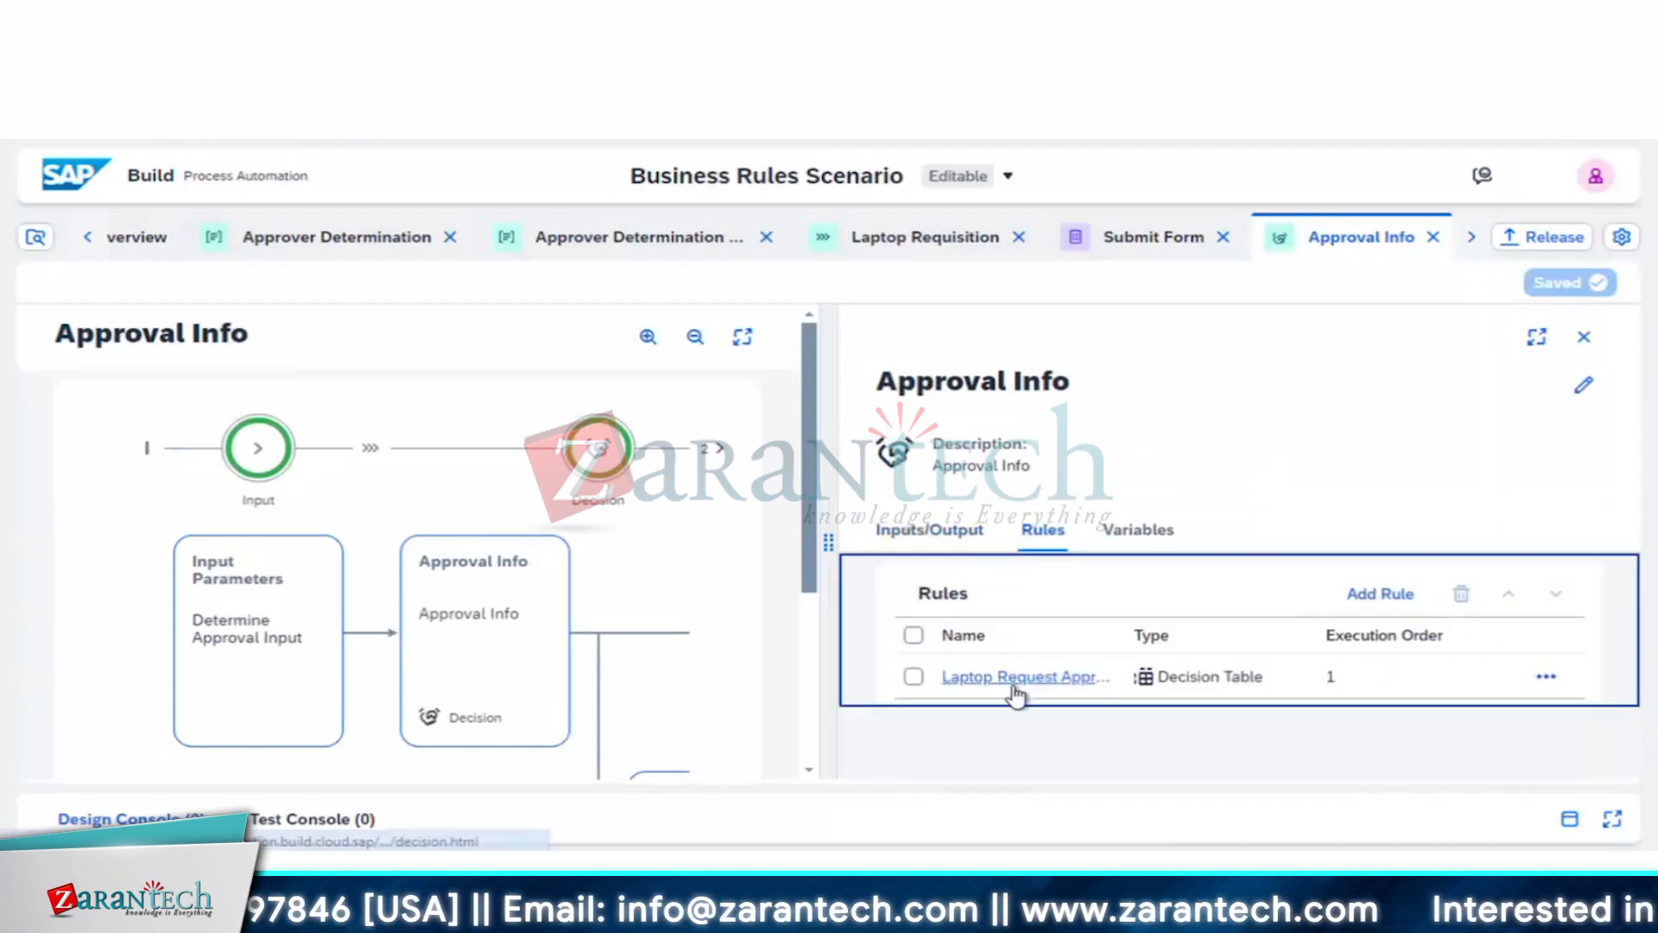
left_click(1007, 678)
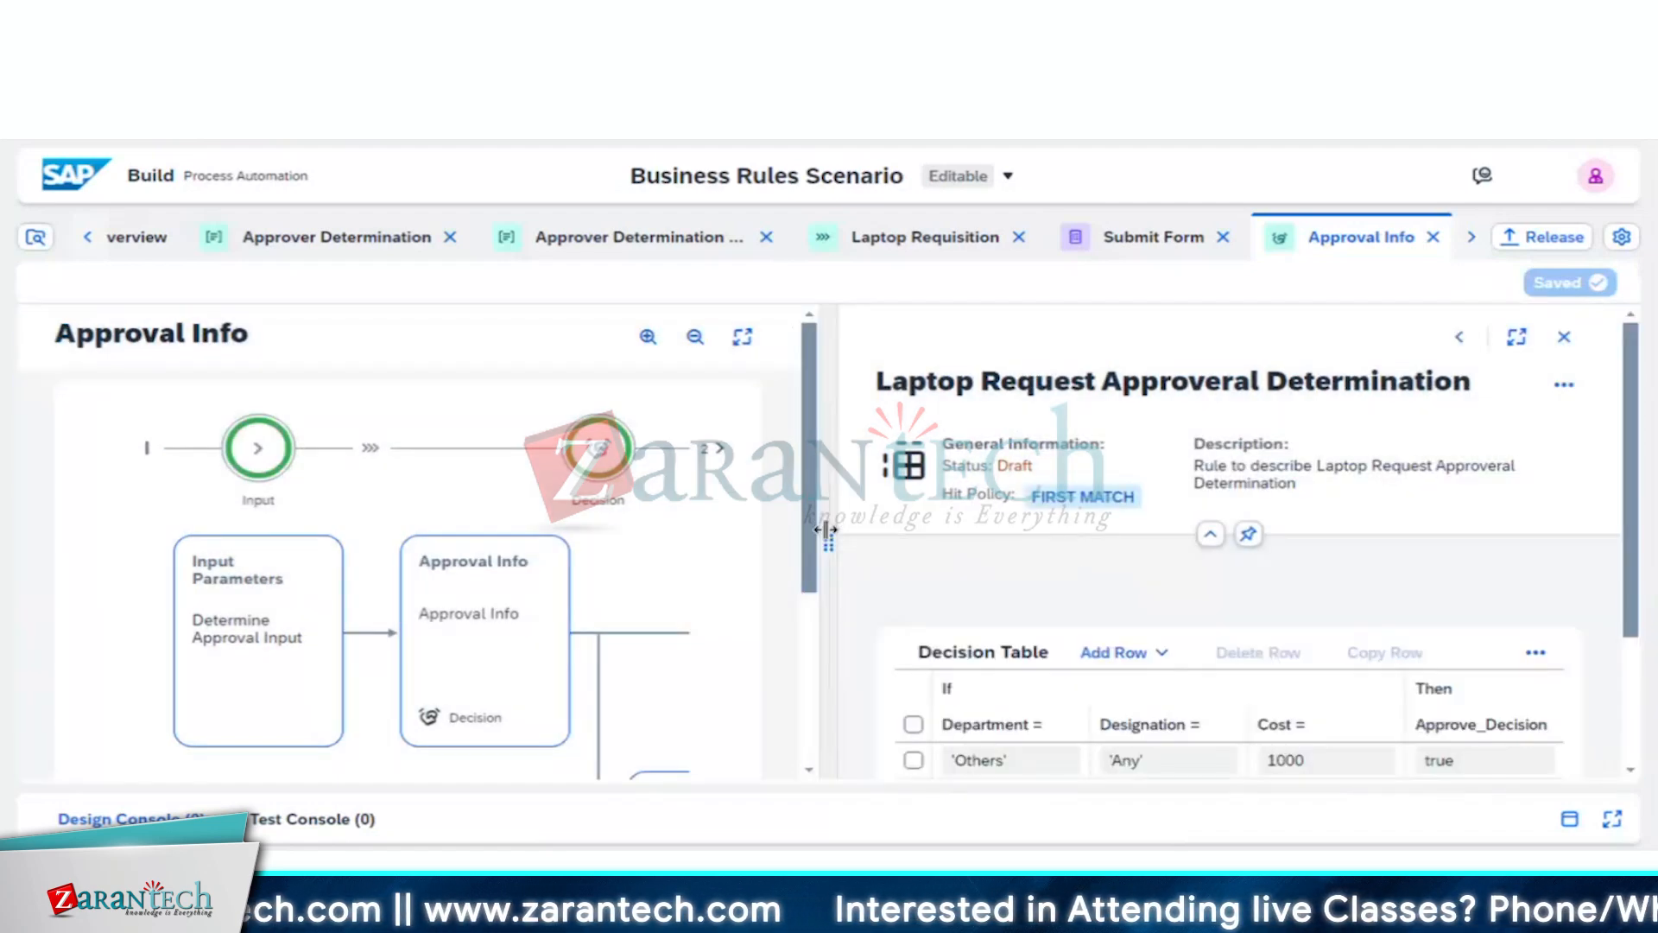
left_click_drag(827, 530, 415, 530)
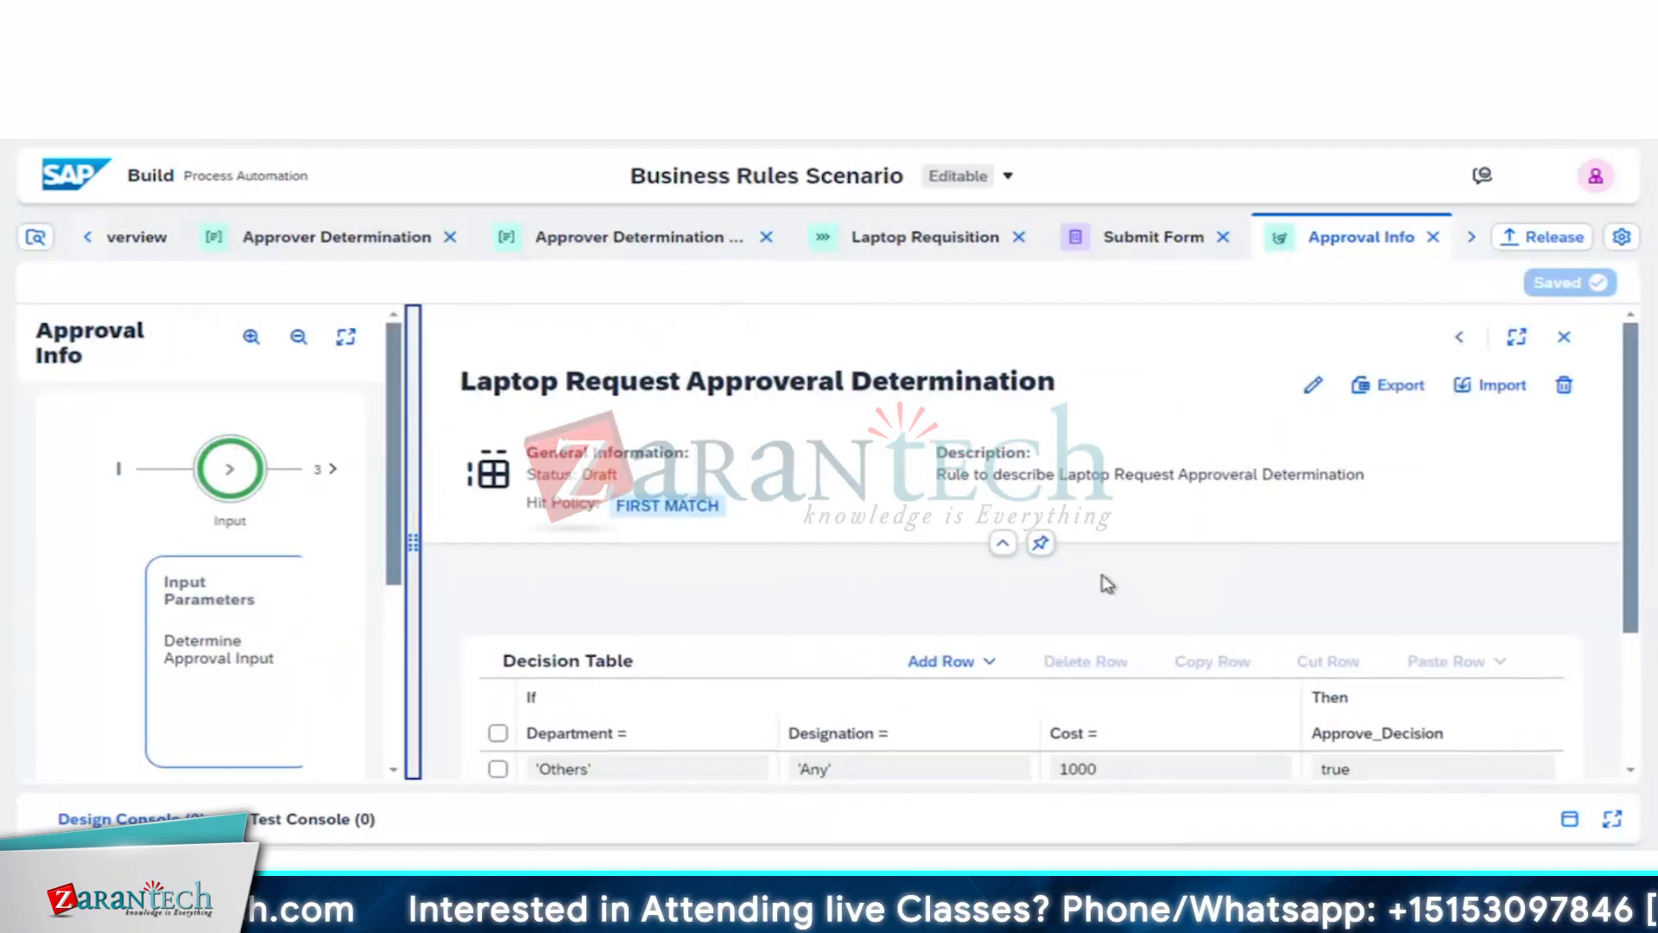
scroll(1114, 584, "down", 5)
scroll(1126, 576, "down", 1)
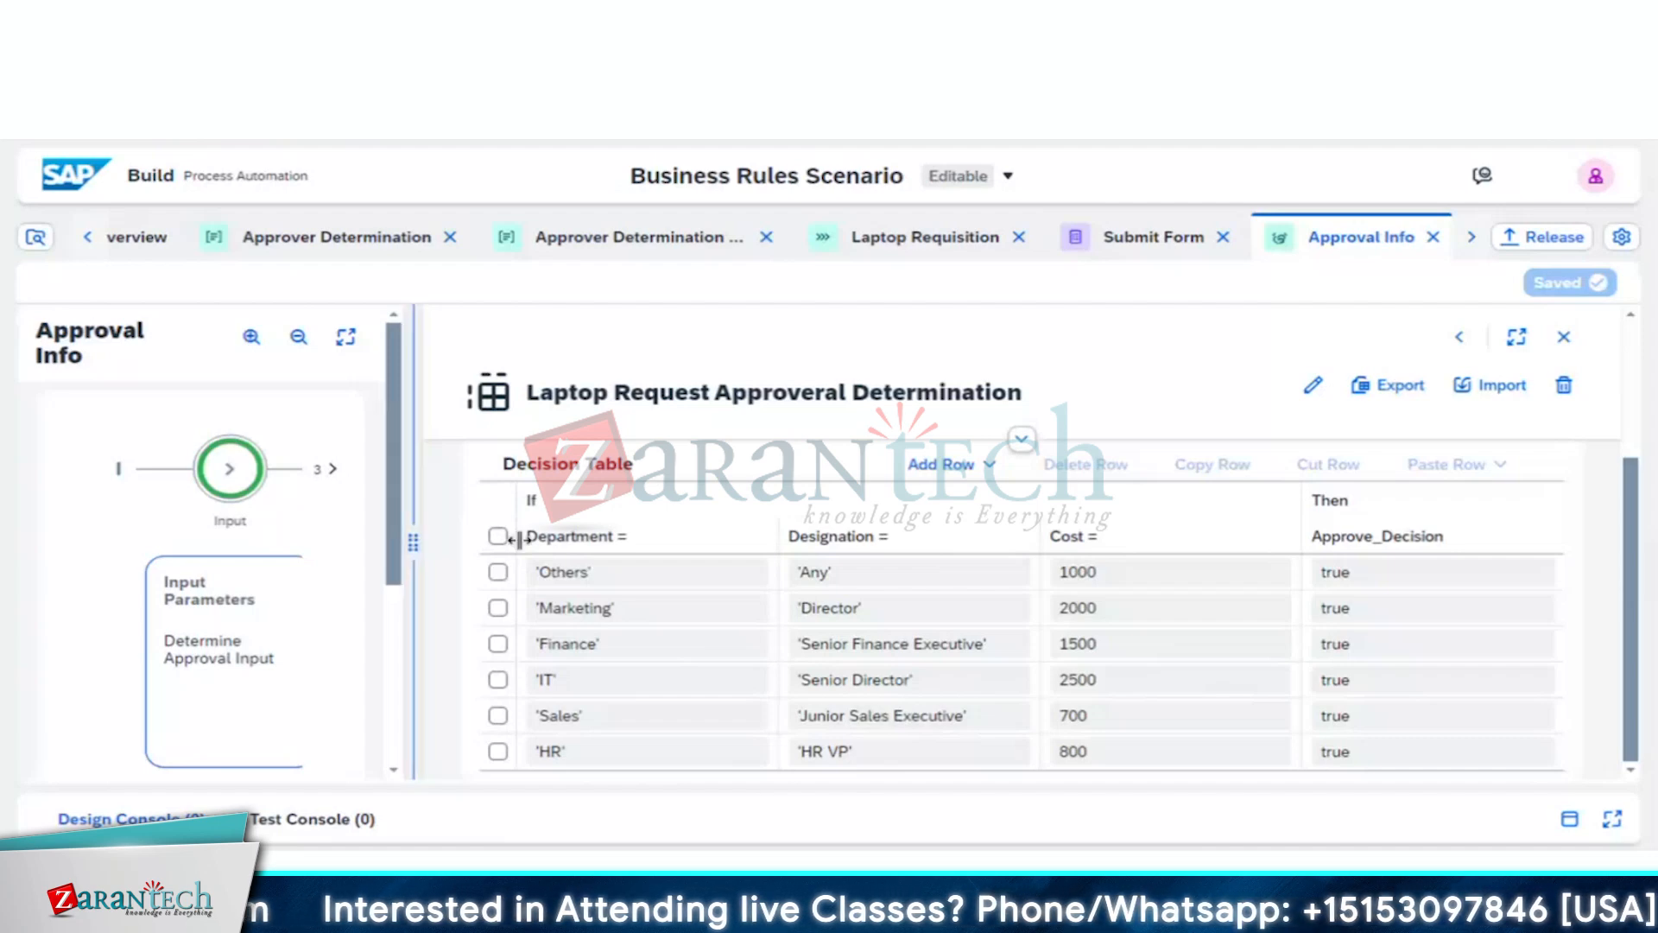
left_click_drag(518, 538, 911, 568)
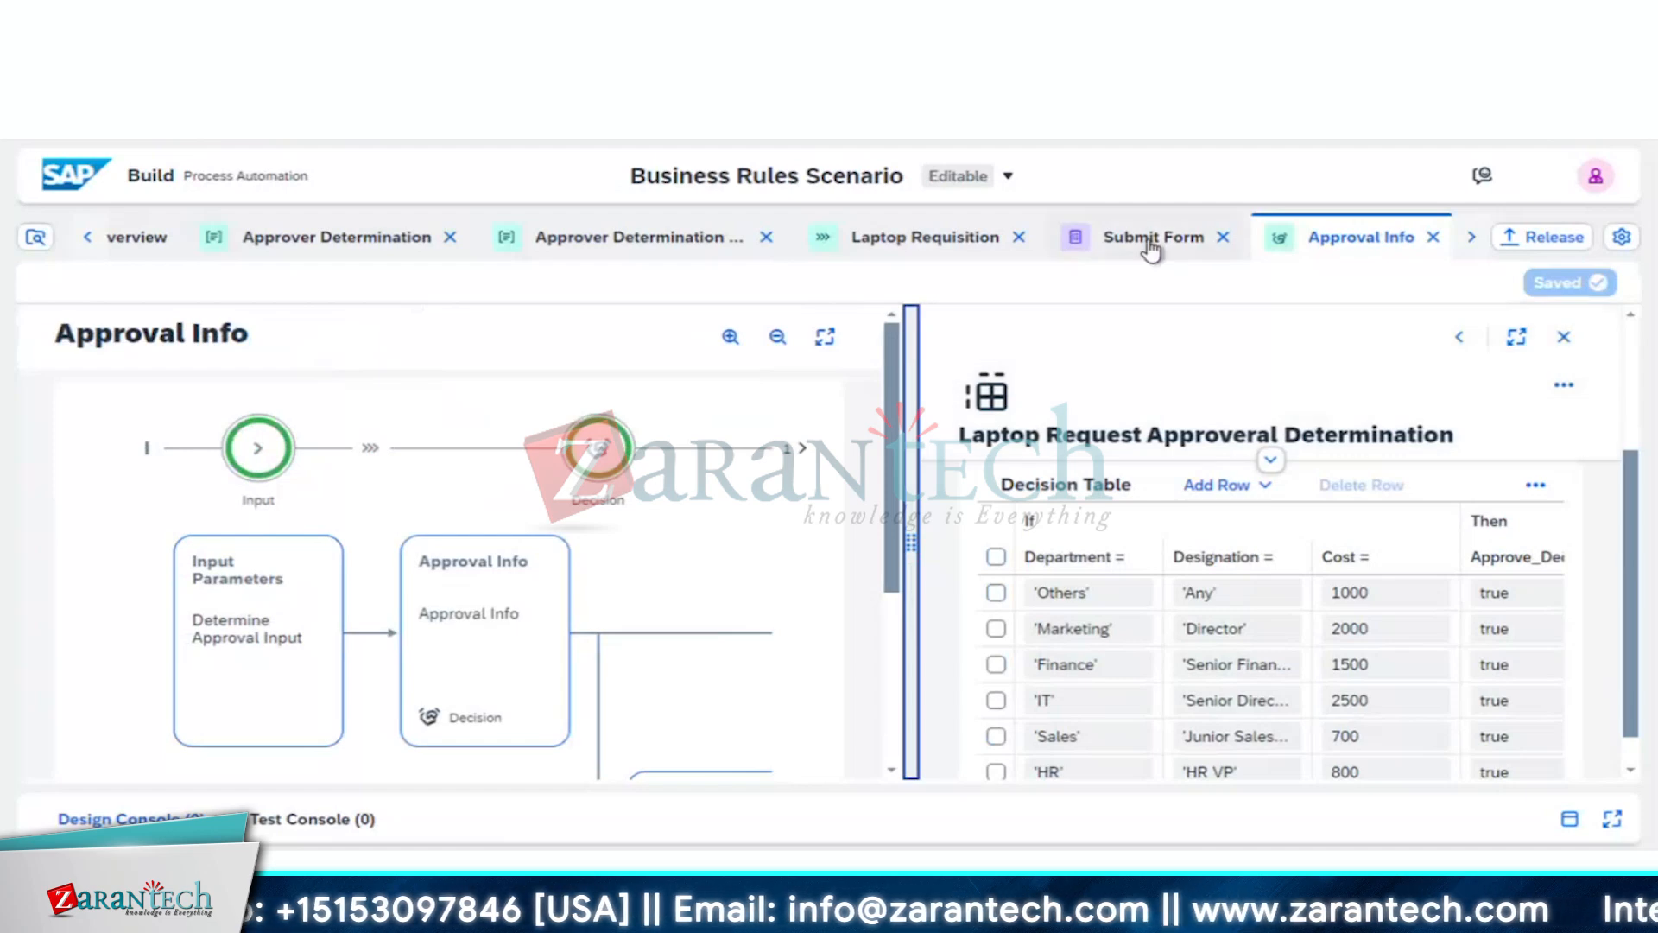
Step: Add a new blank decision named TextRule Decision directly after the Approval Info step in the Laptop Requisition process
left_click(921, 241)
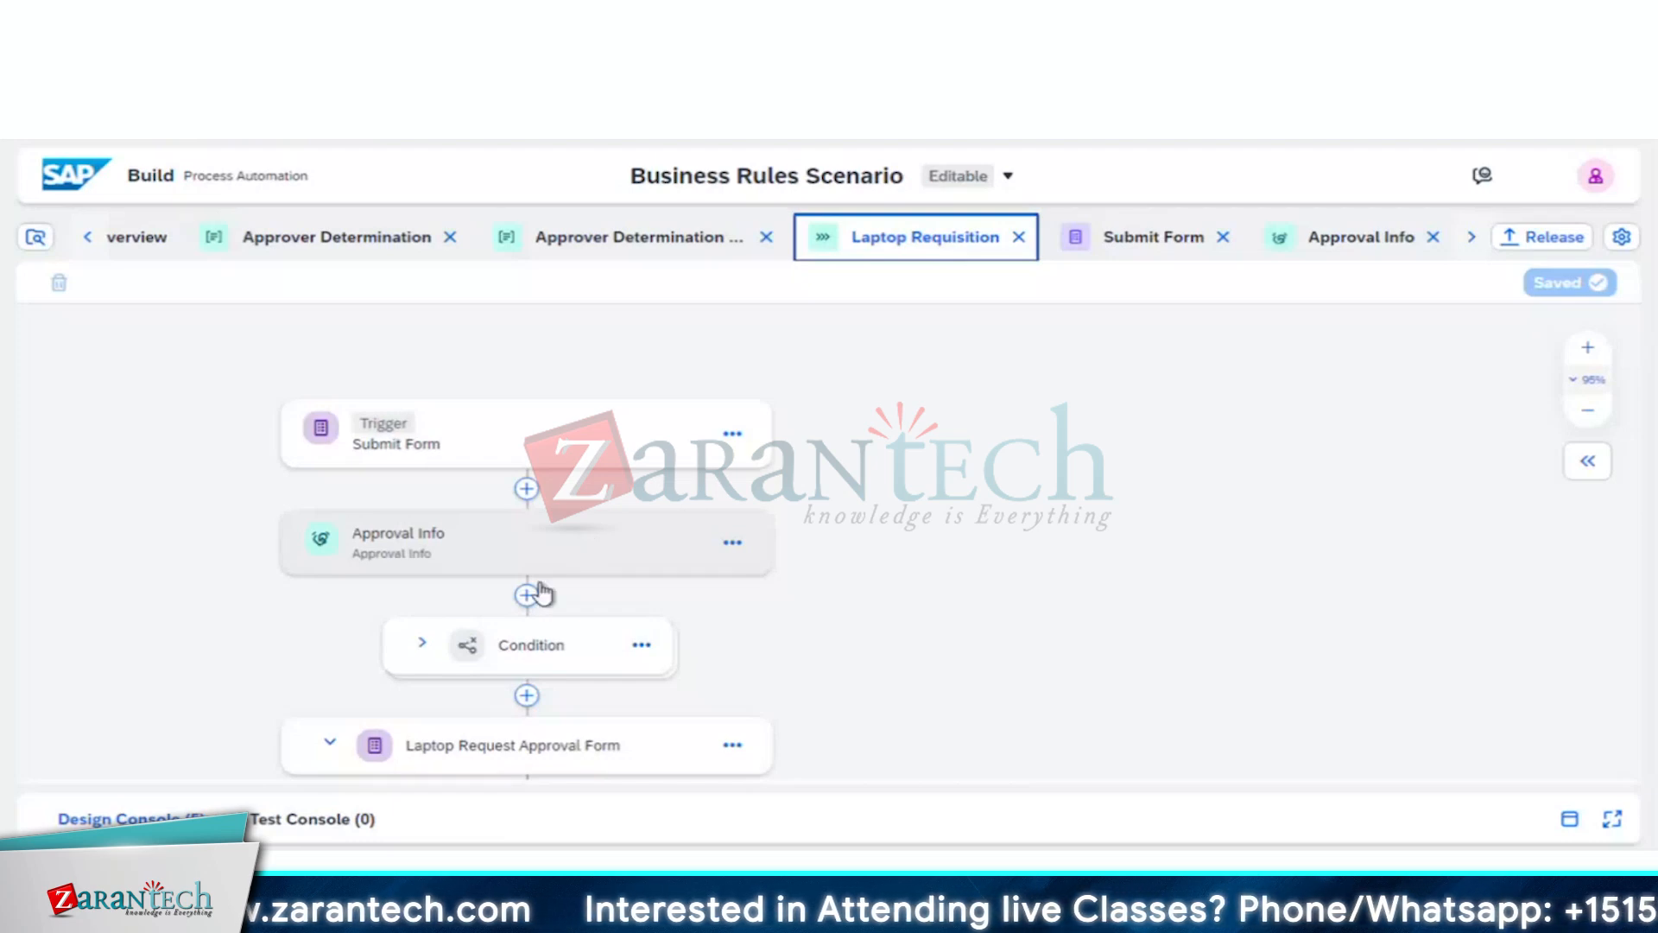
left_click(567, 585)
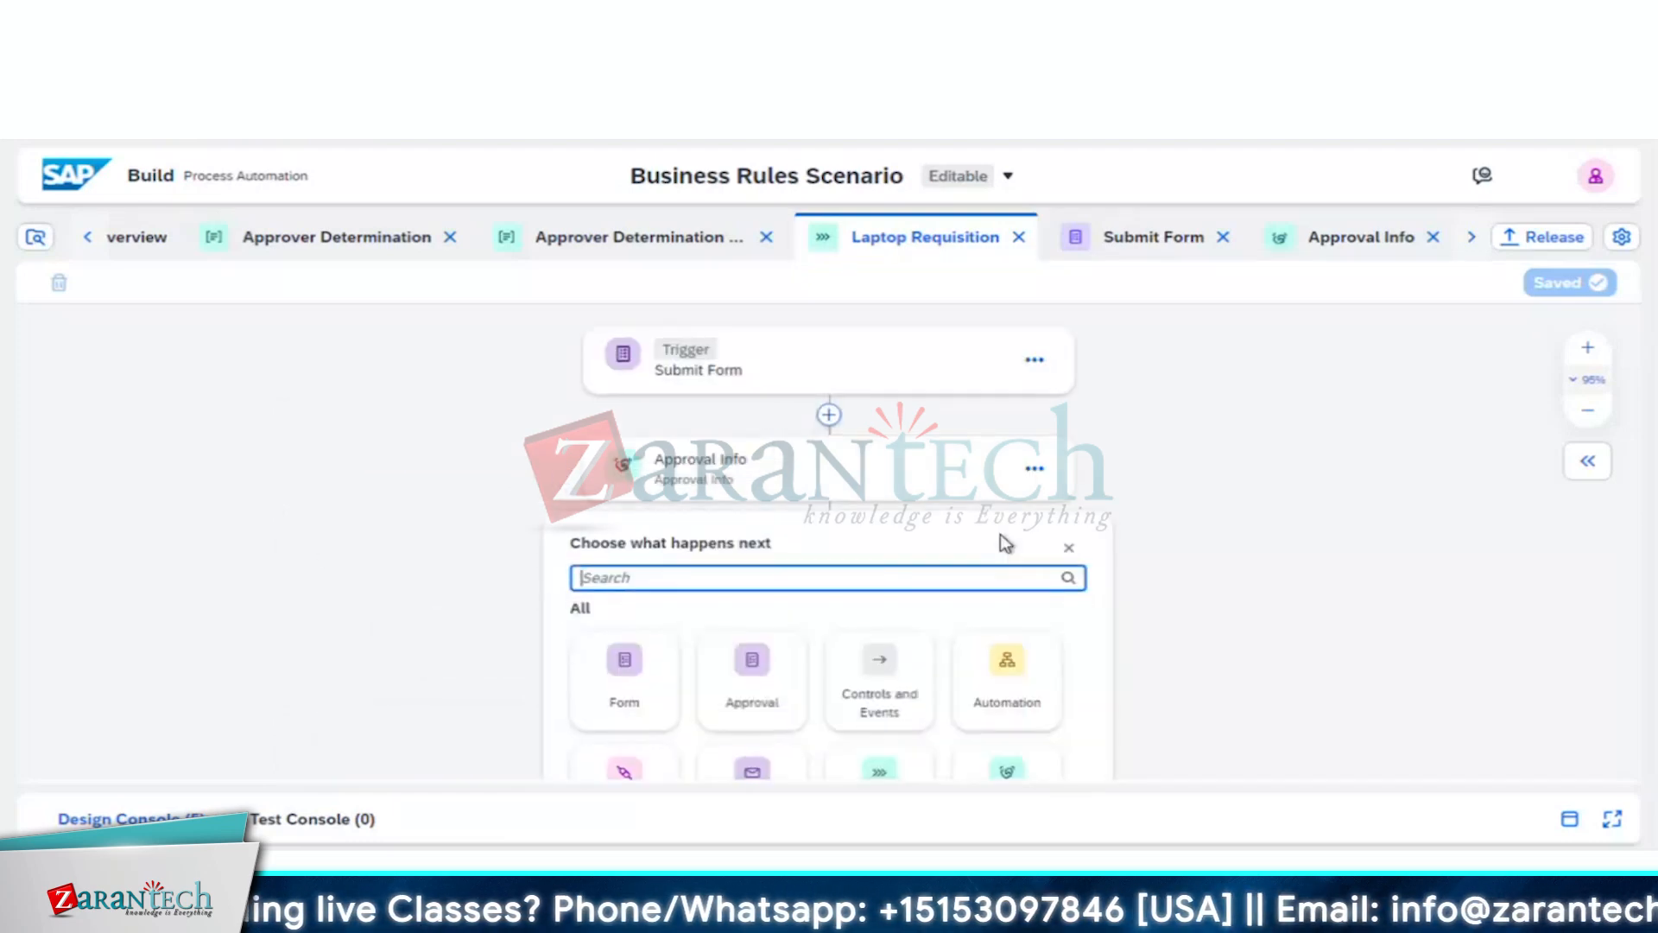
scroll(1000, 535, "down", 2)
left_click(1013, 674)
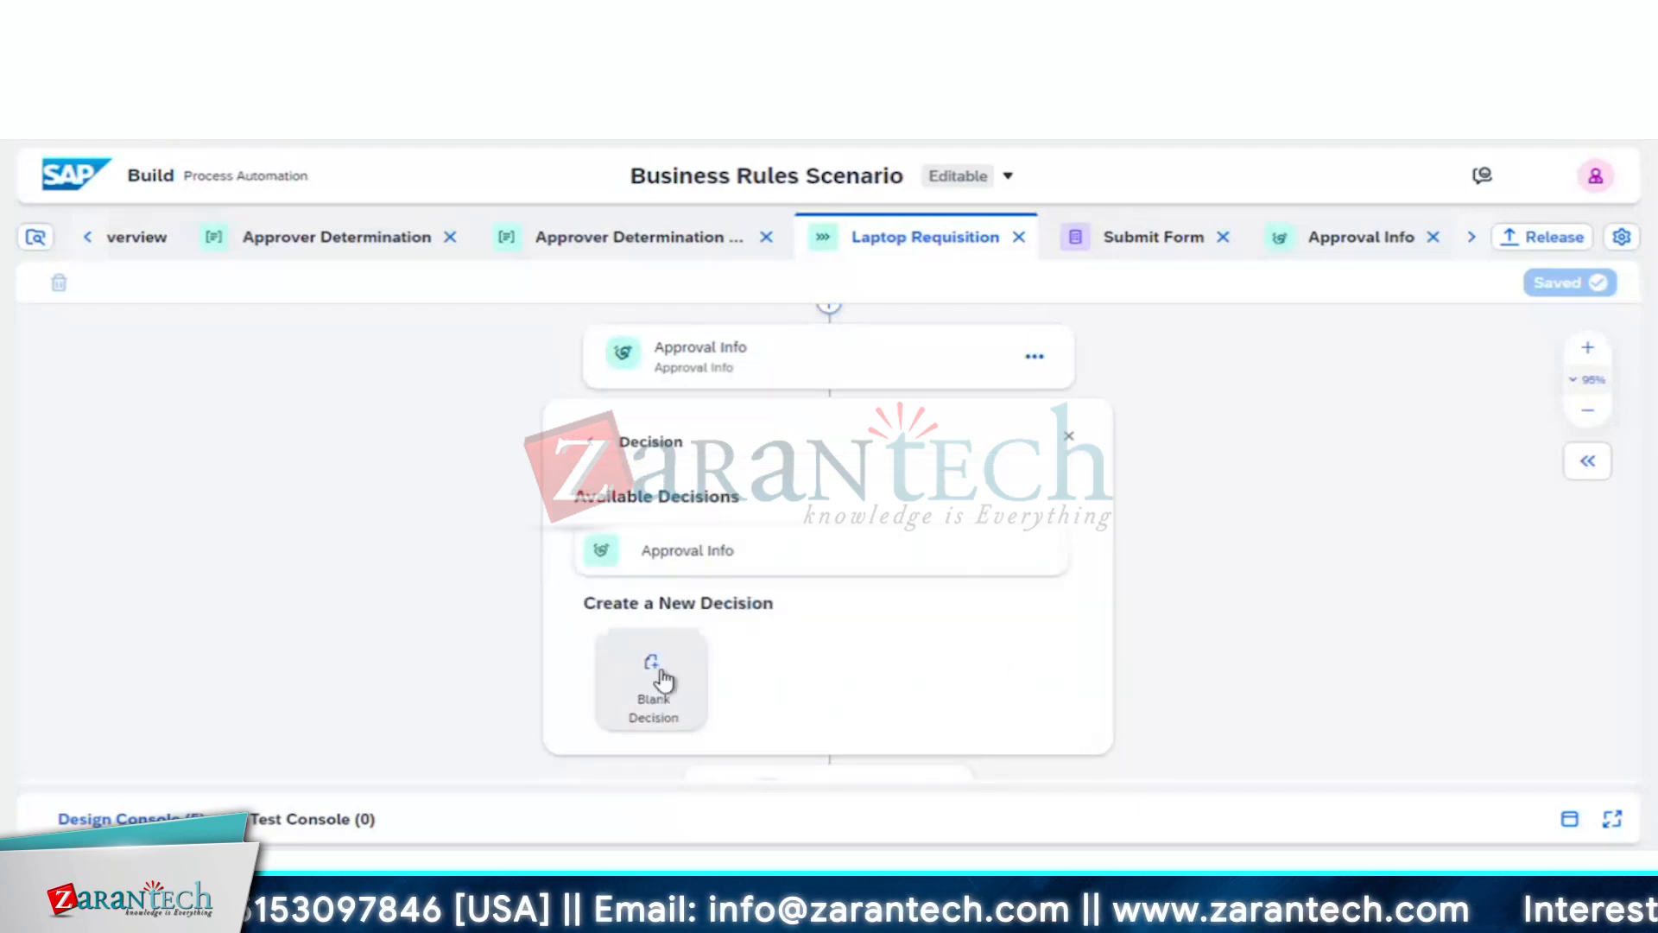
left_click(660, 675)
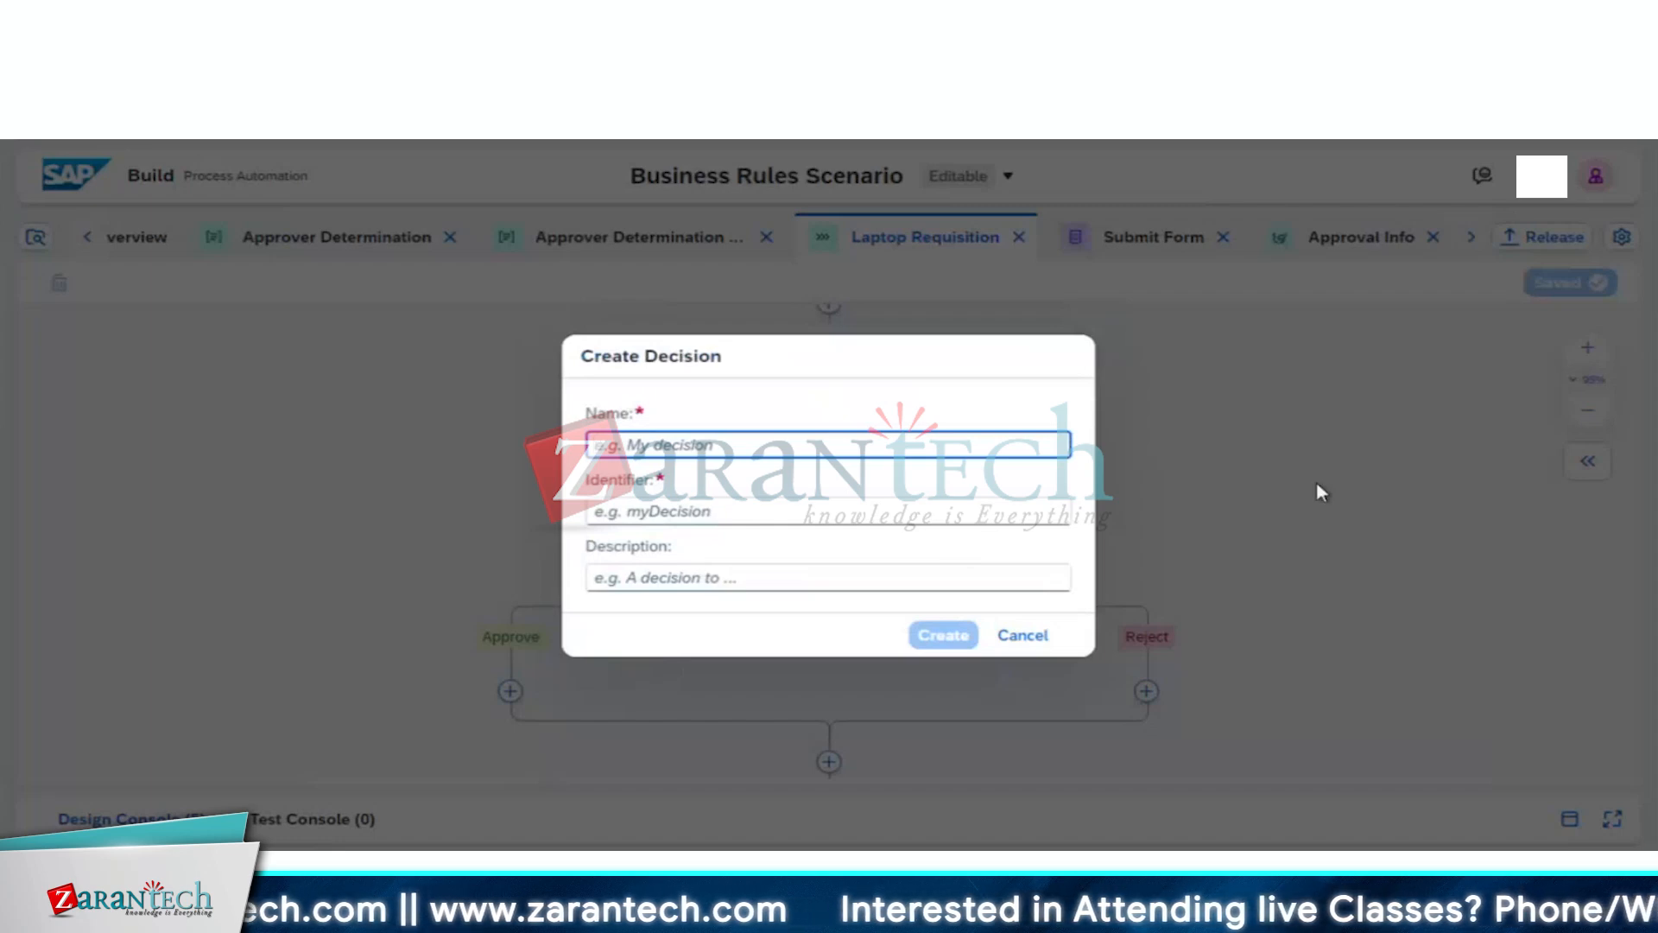
type("t")
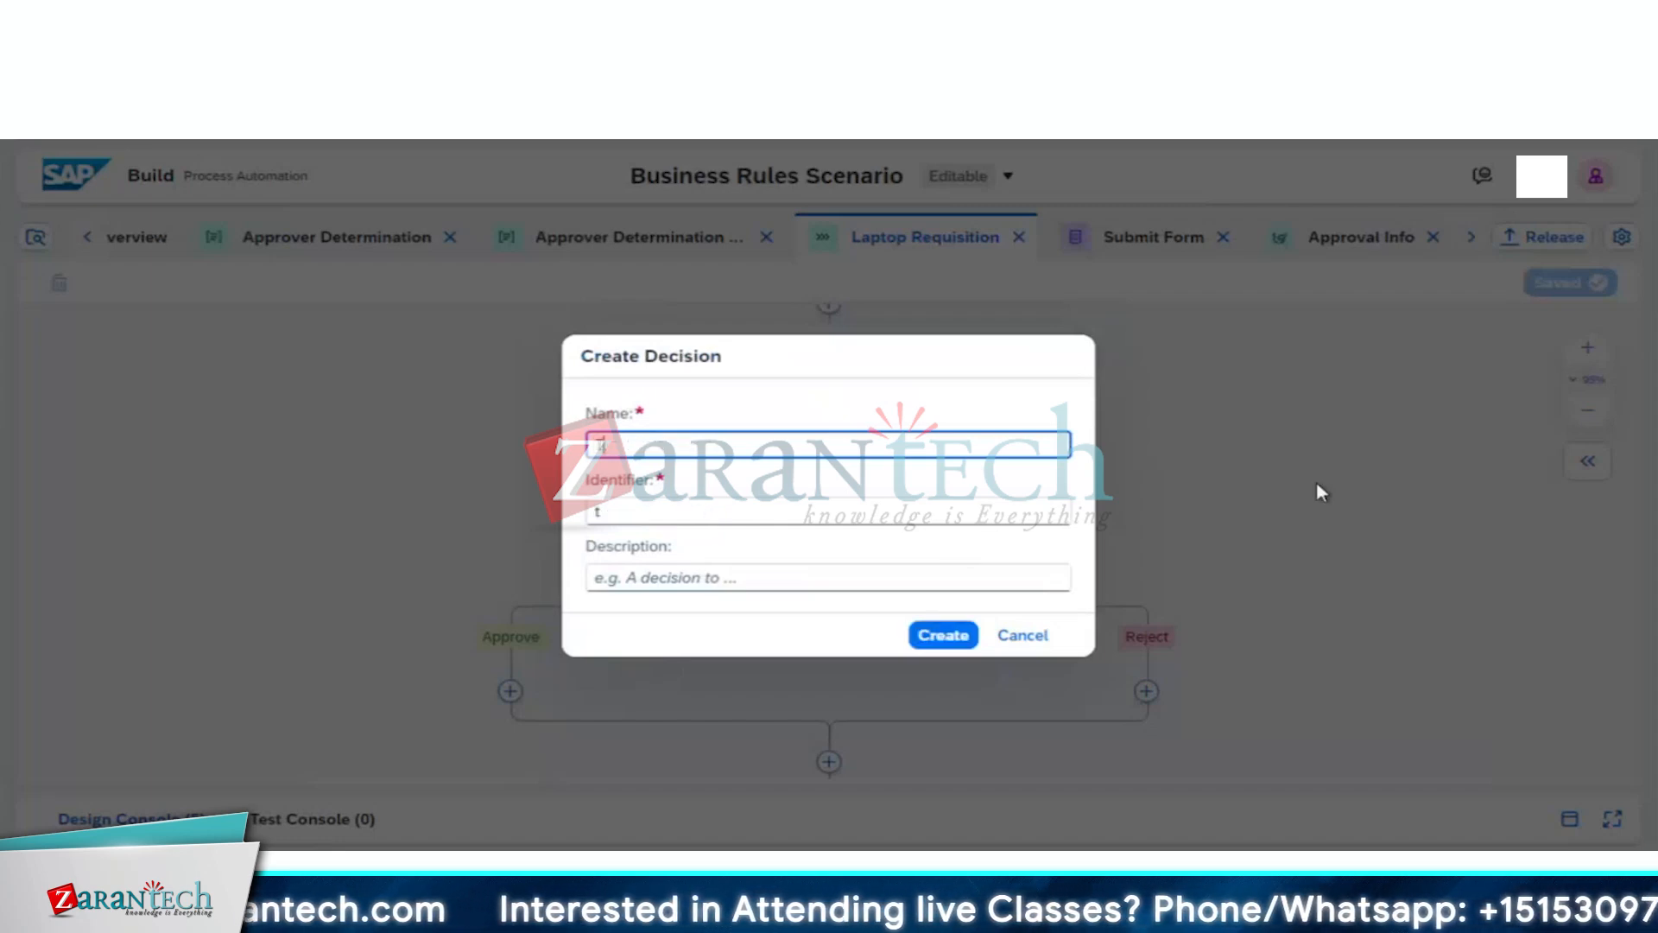
type("extR")
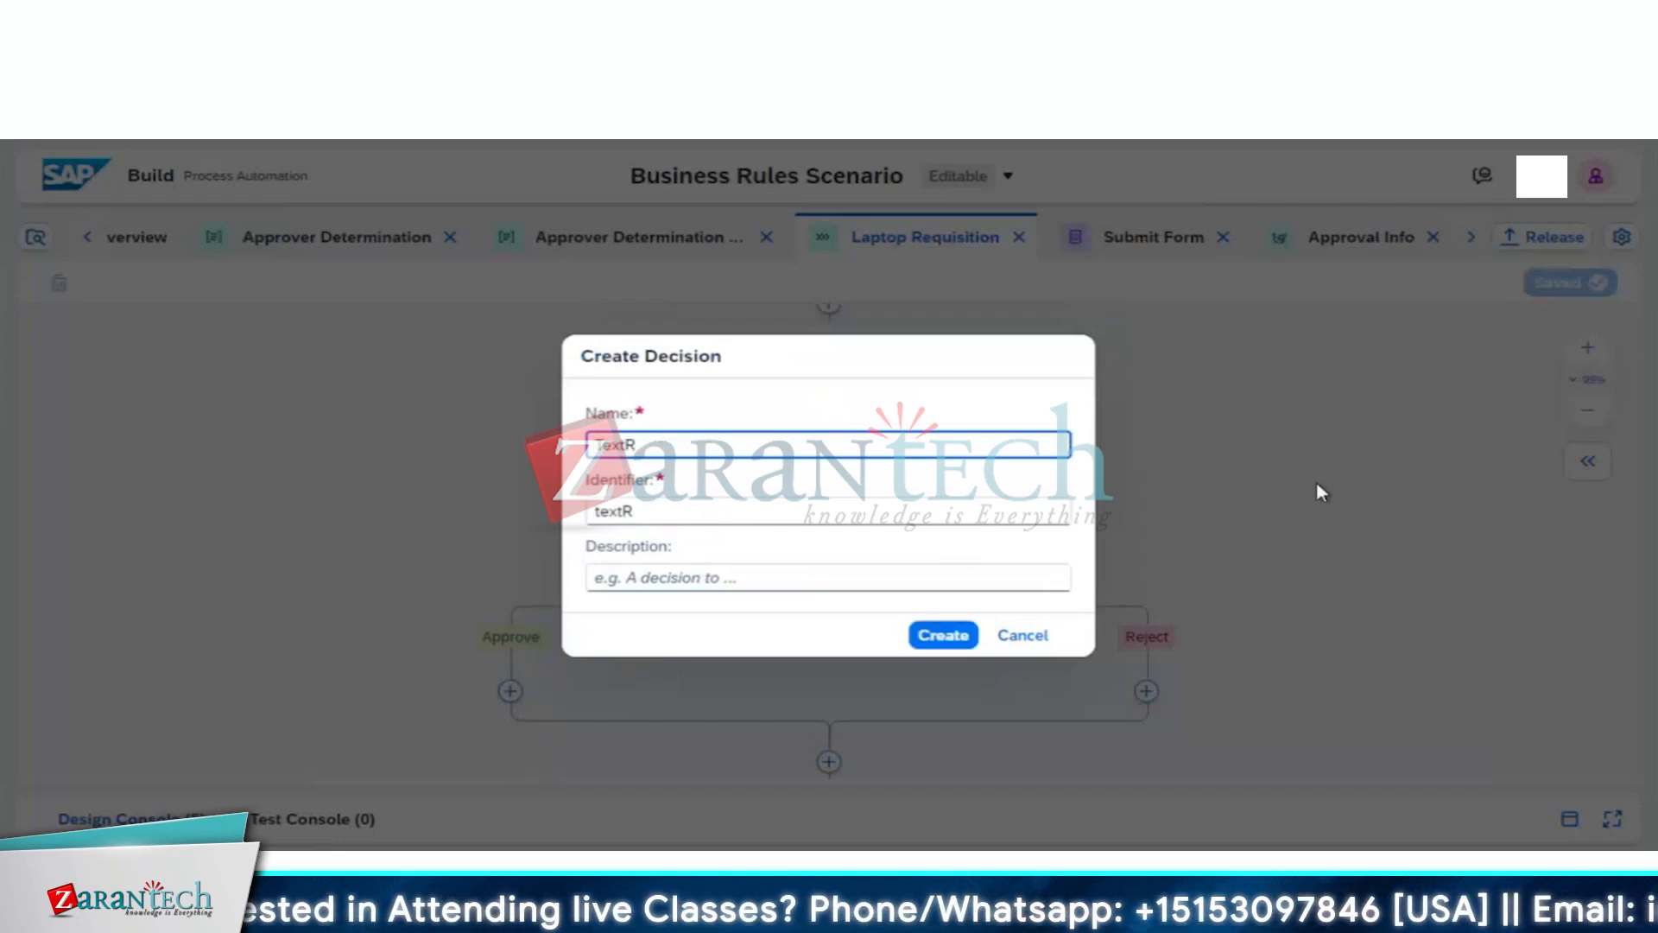
type("ule D")
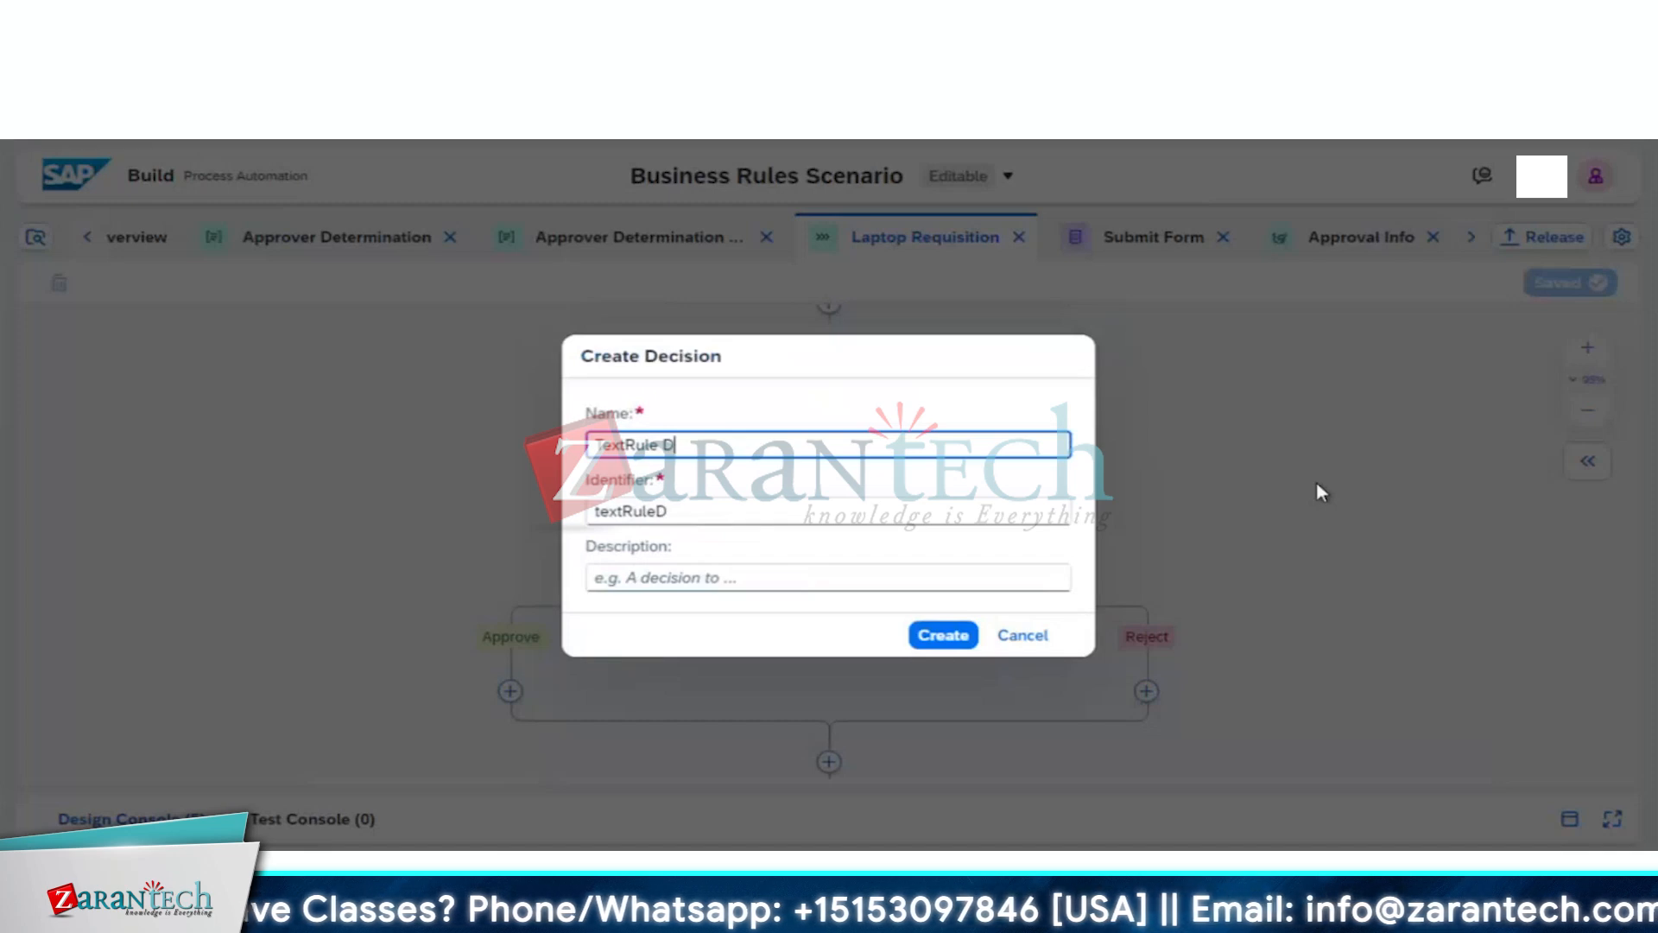
type("ecision")
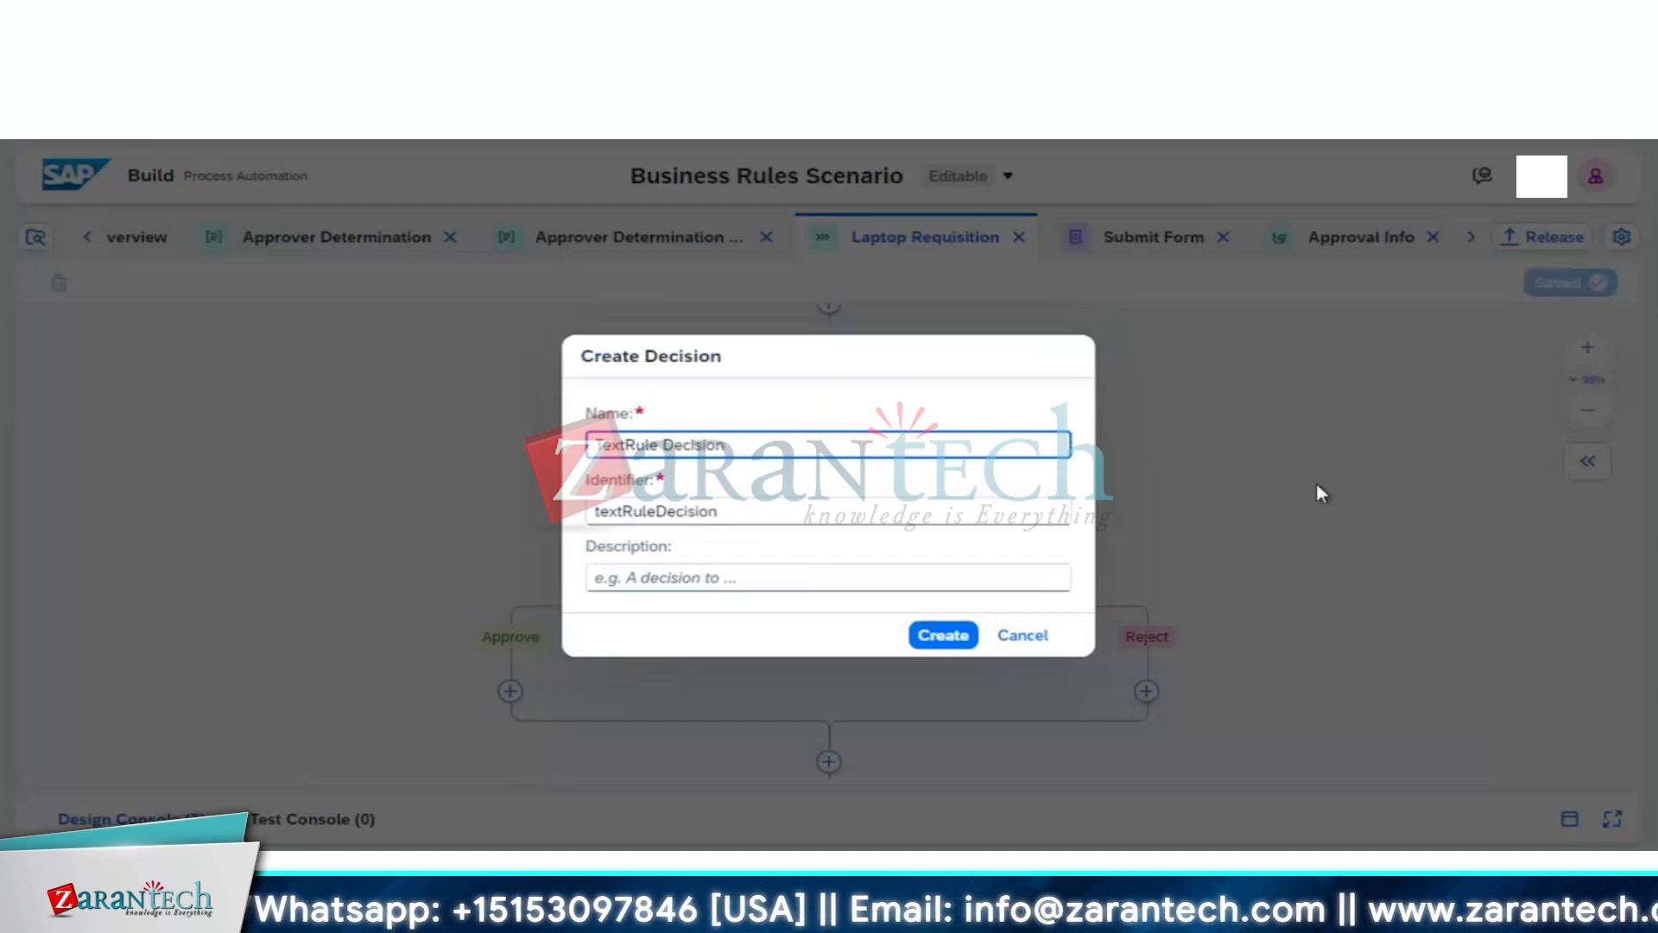
left_click(943, 636)
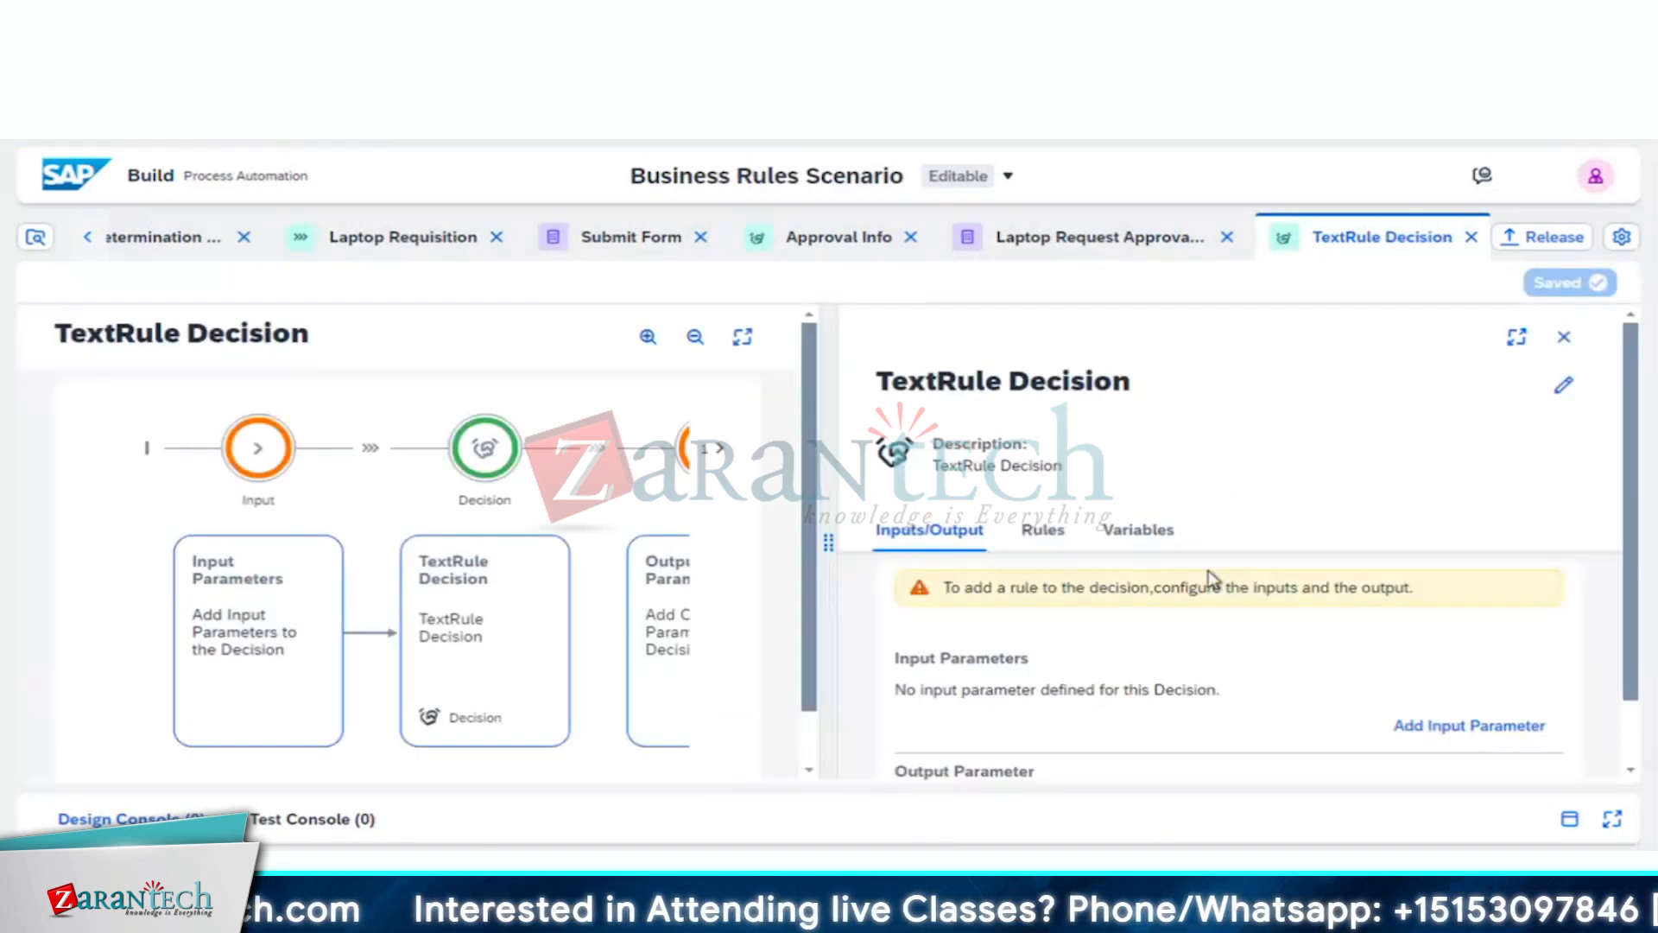
Step: Look over the TextRule Decision's input and output parameter sections and the project overview, returning to the decision
scroll(1210, 581, "down", 1)
scroll(1213, 631, "down", 1)
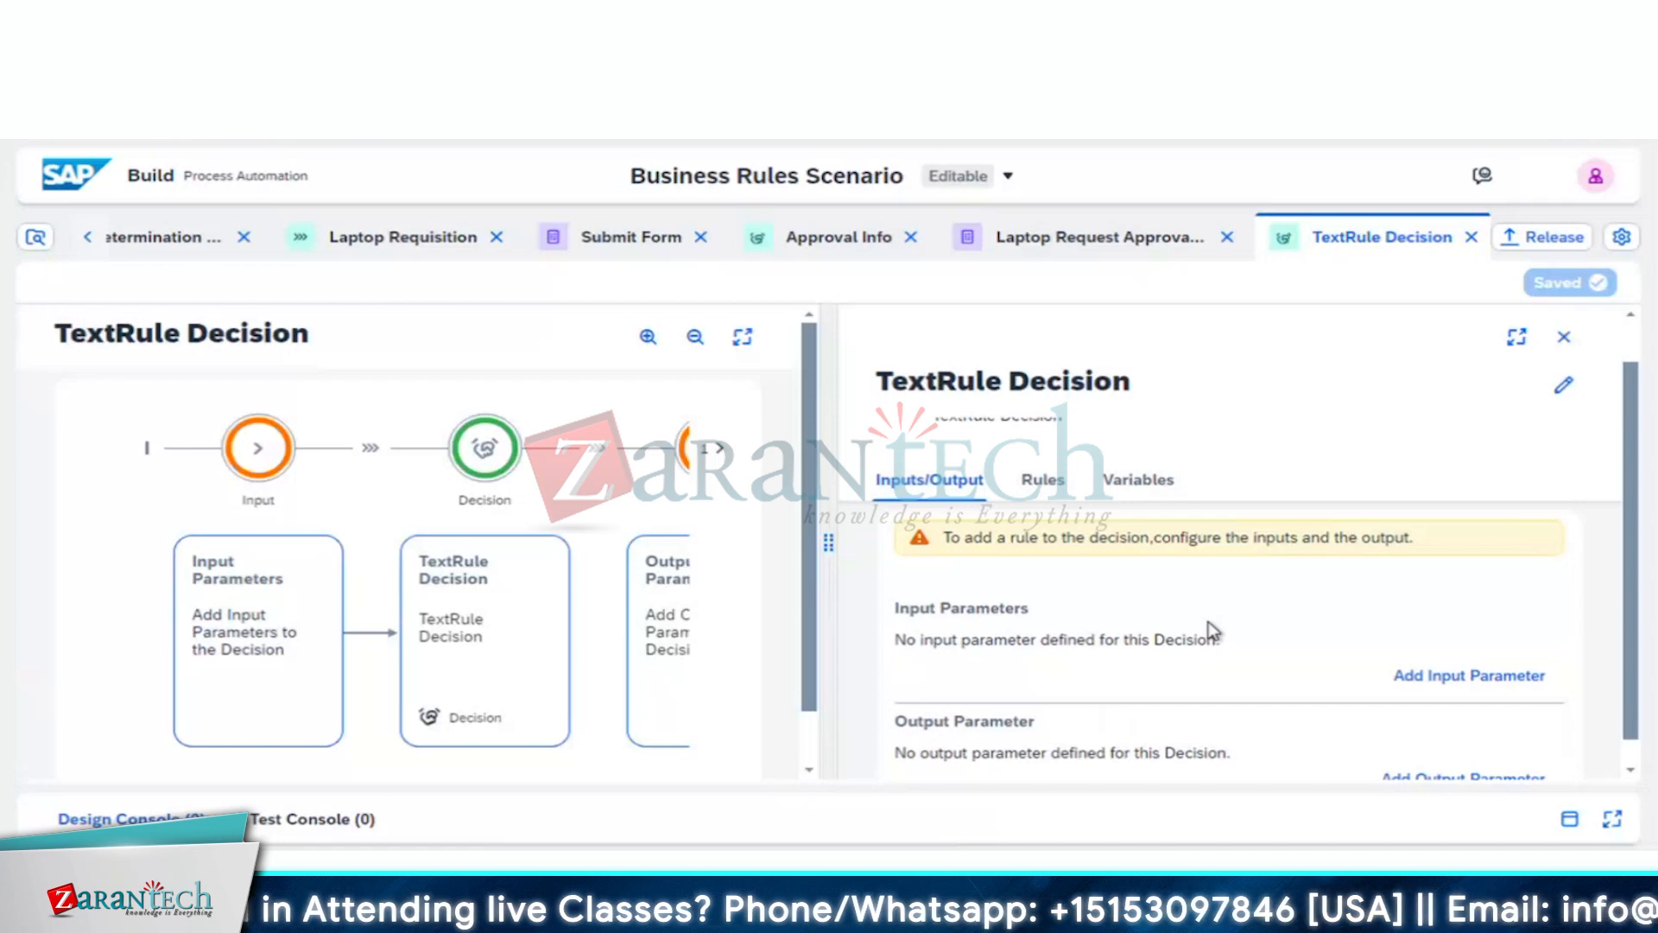
scroll(1213, 630, "down", 1)
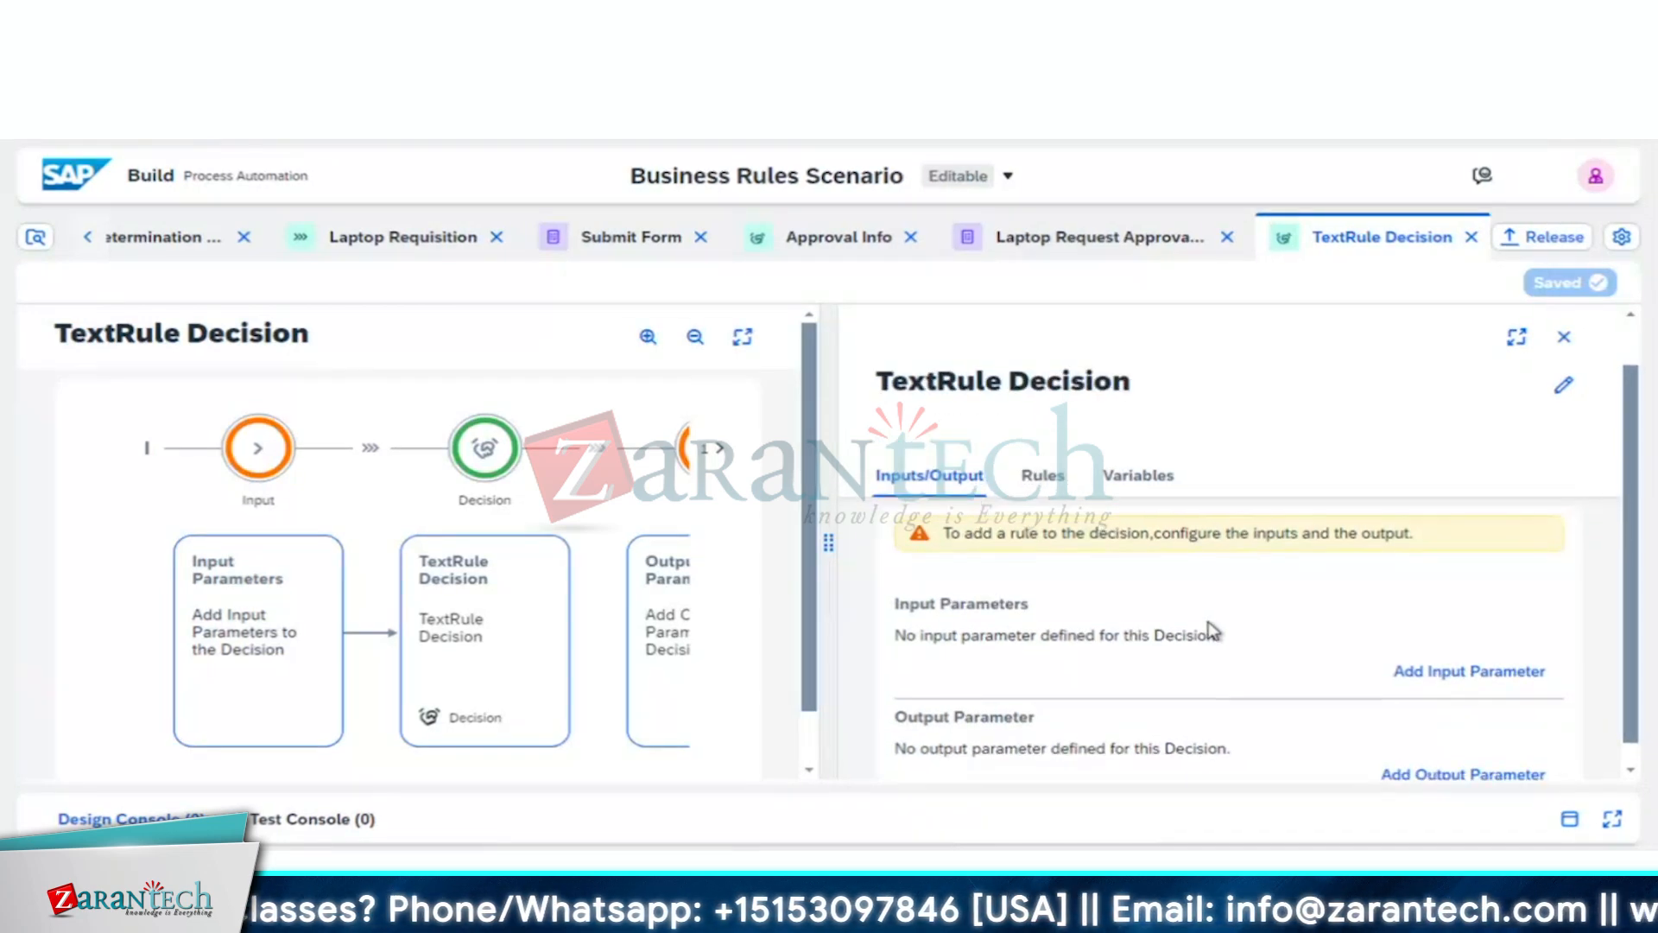
scroll(1213, 631, "up", 1)
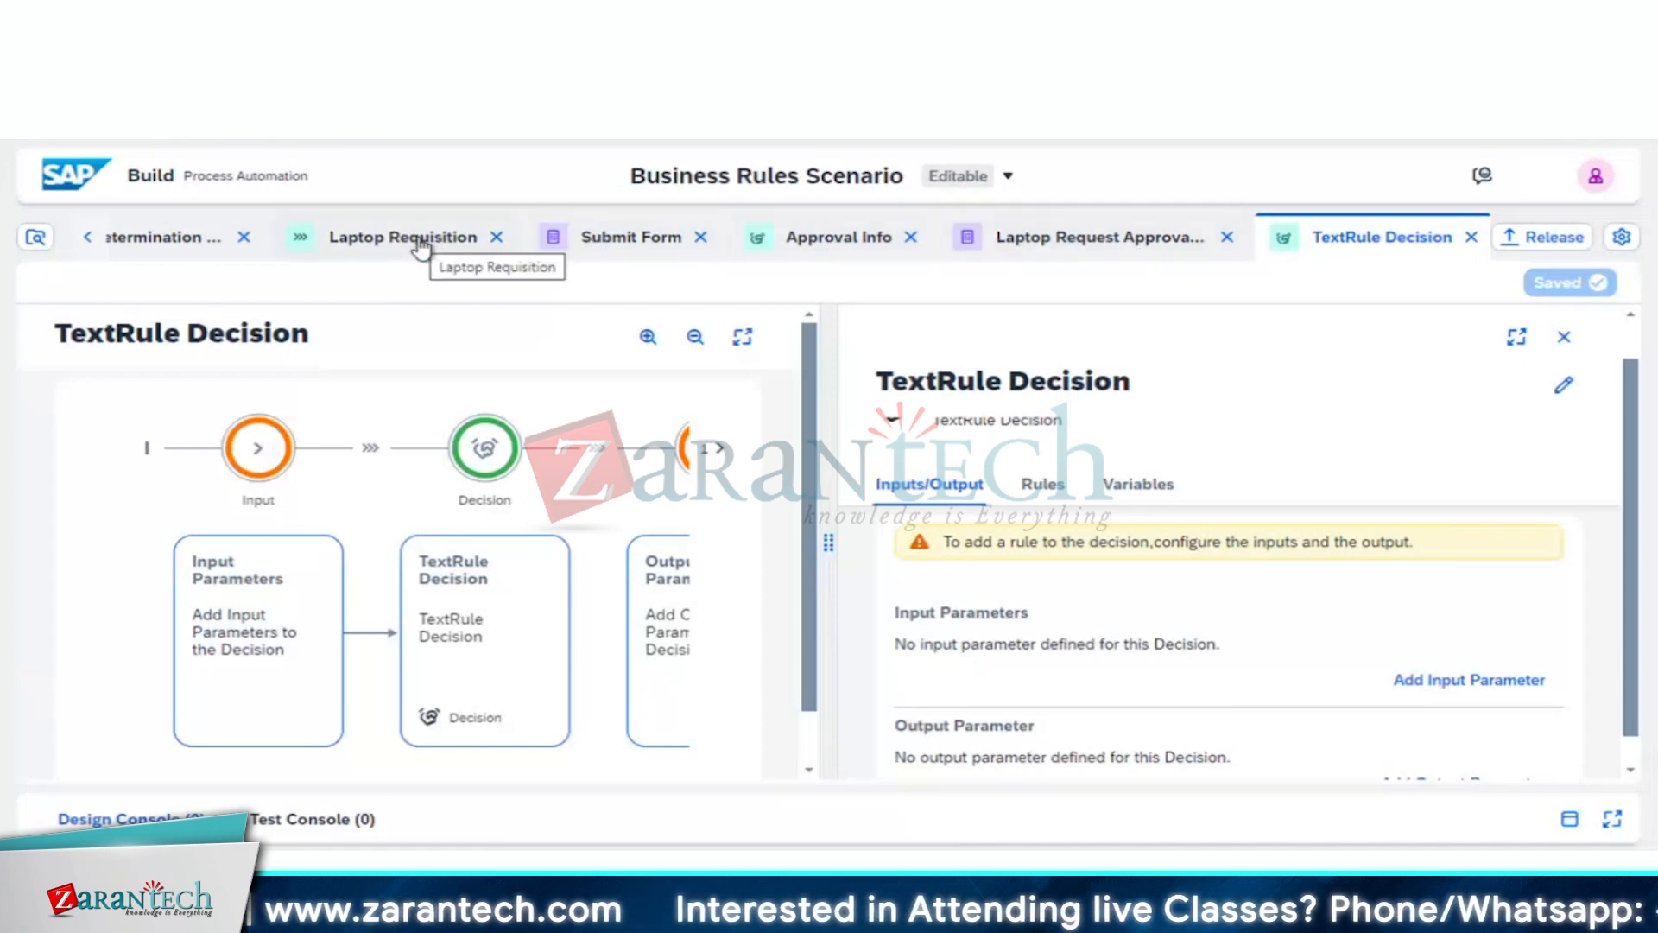
left_click(90, 239)
left_click(90, 240)
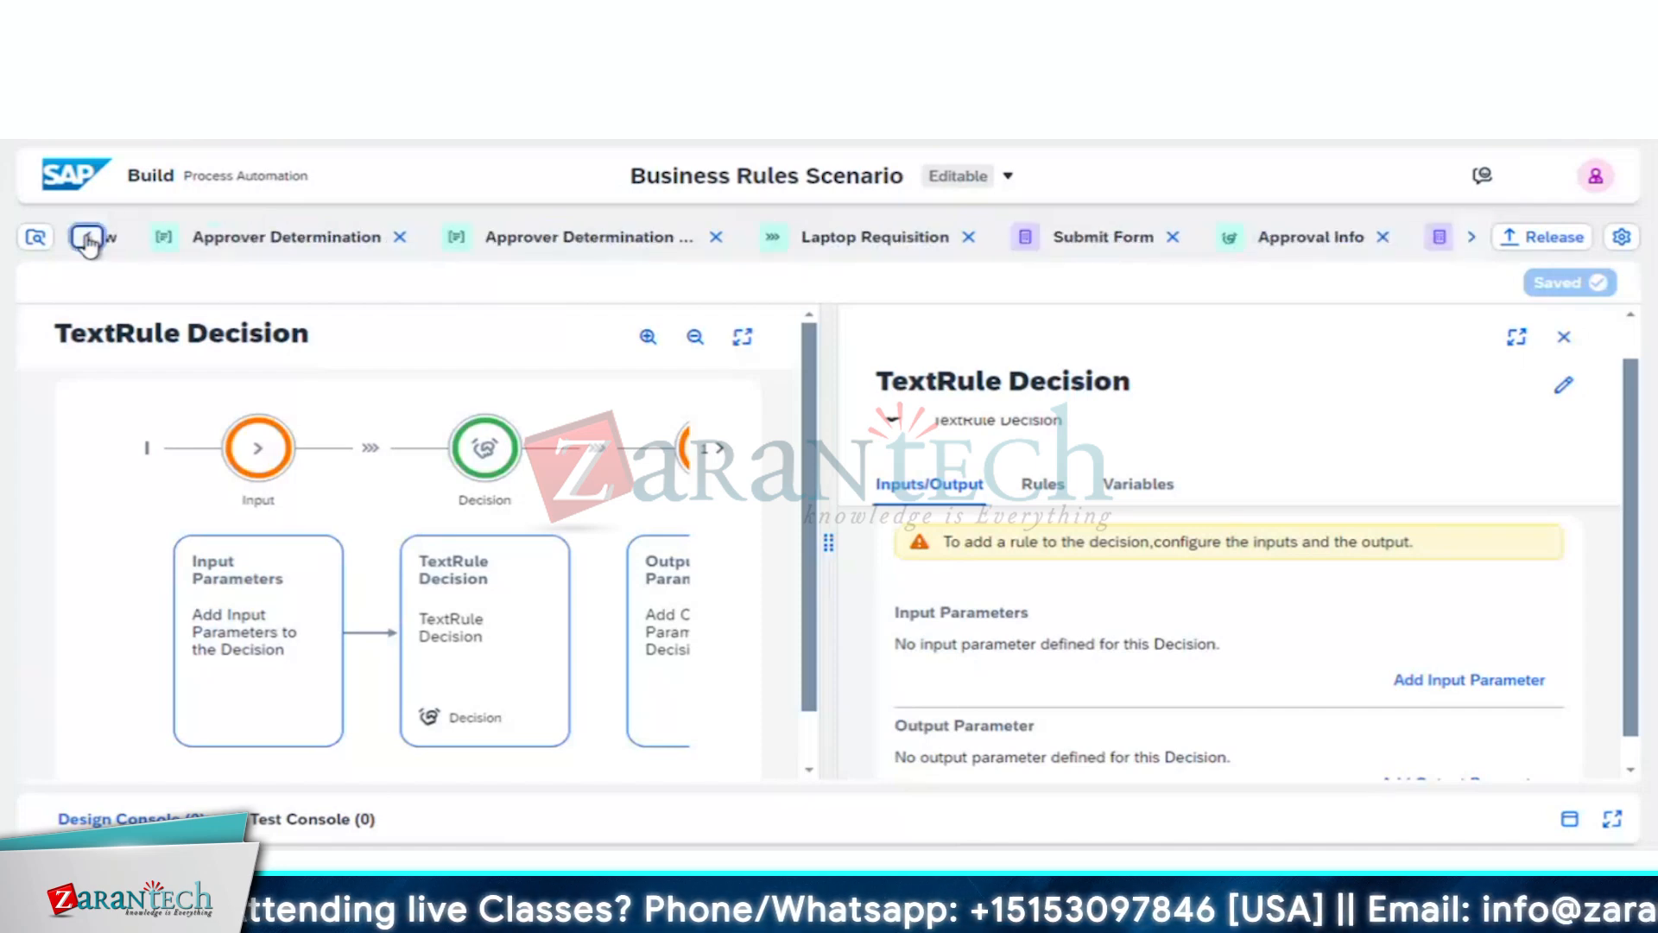
left_click(91, 240)
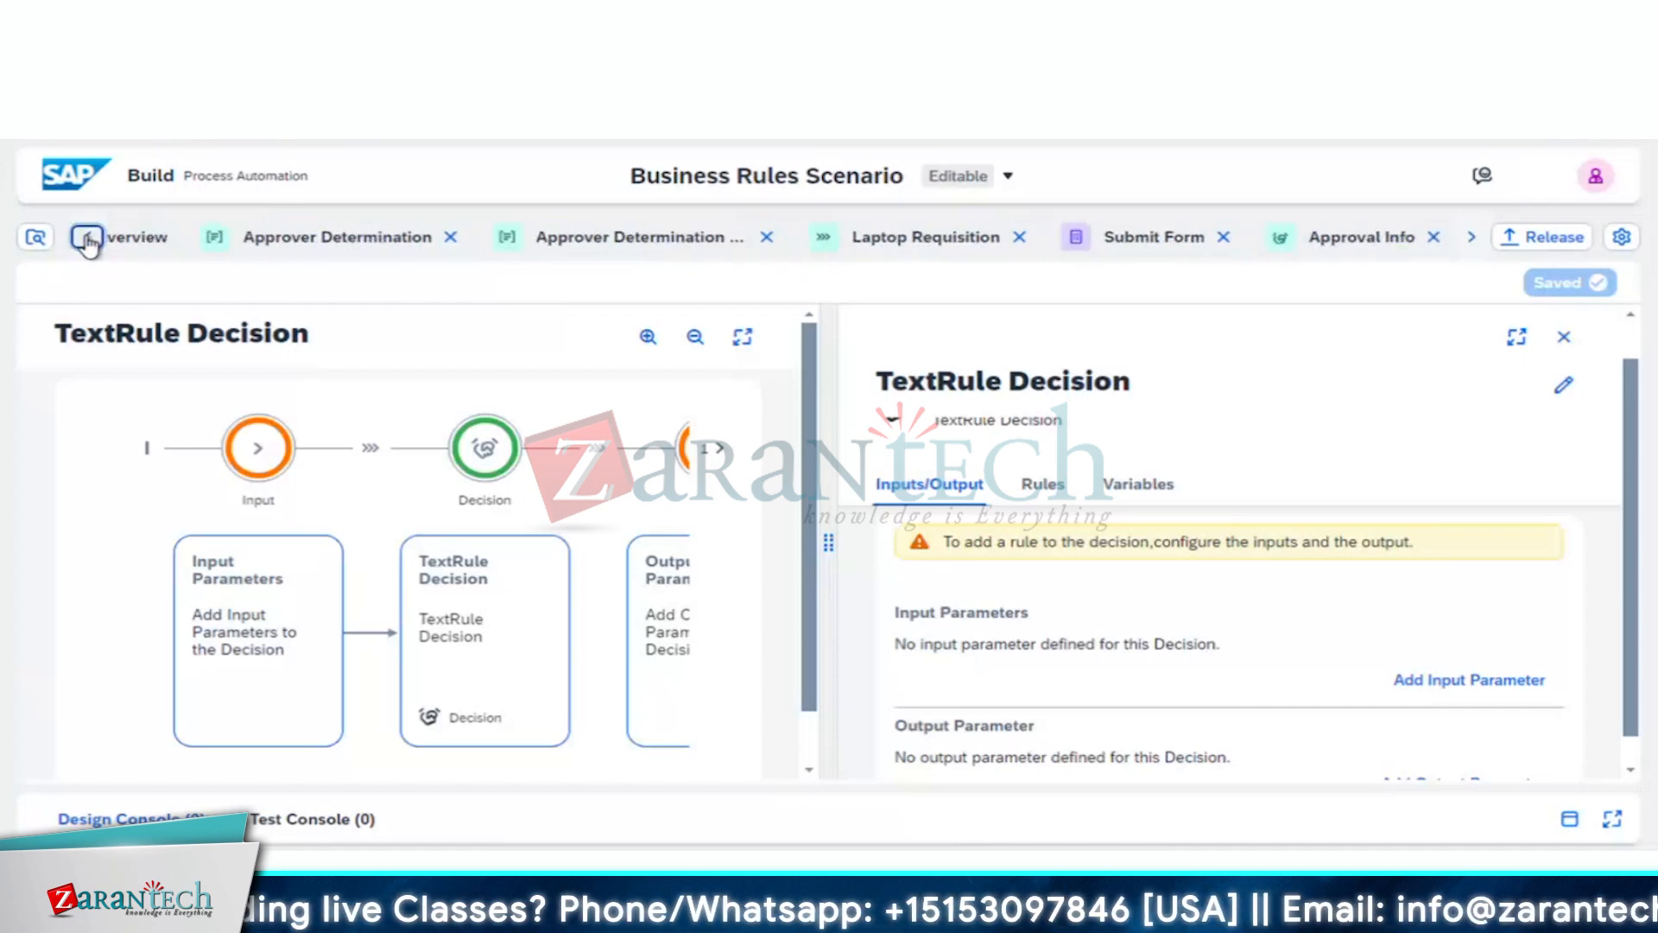
left_click(136, 240)
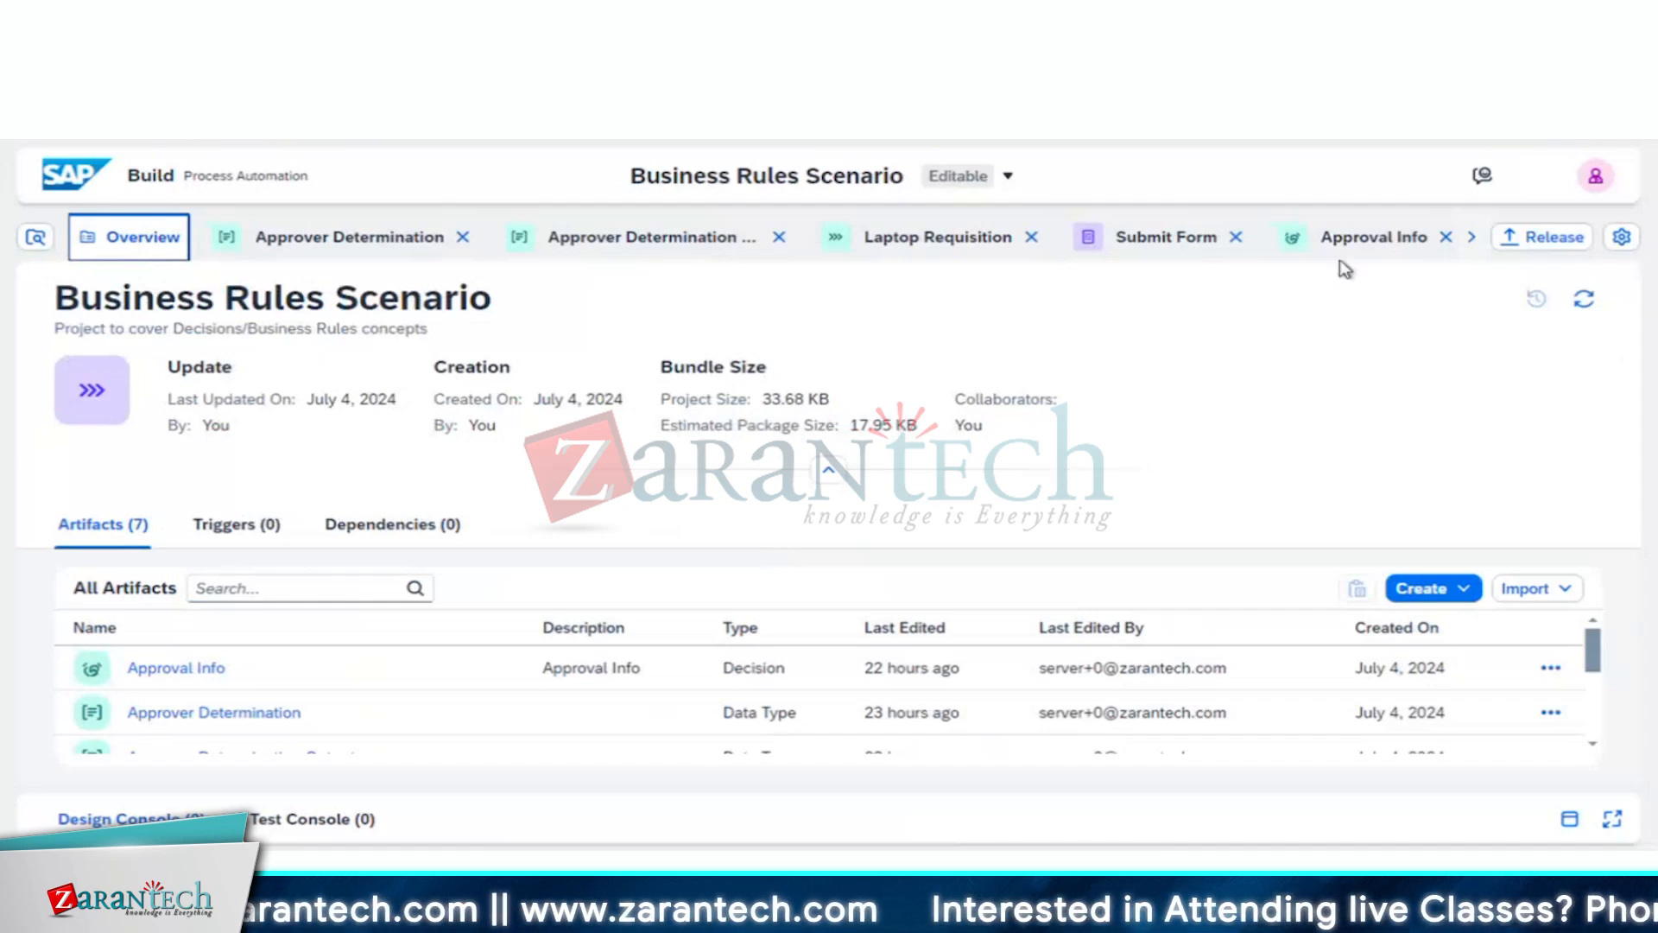
left_click(1470, 238)
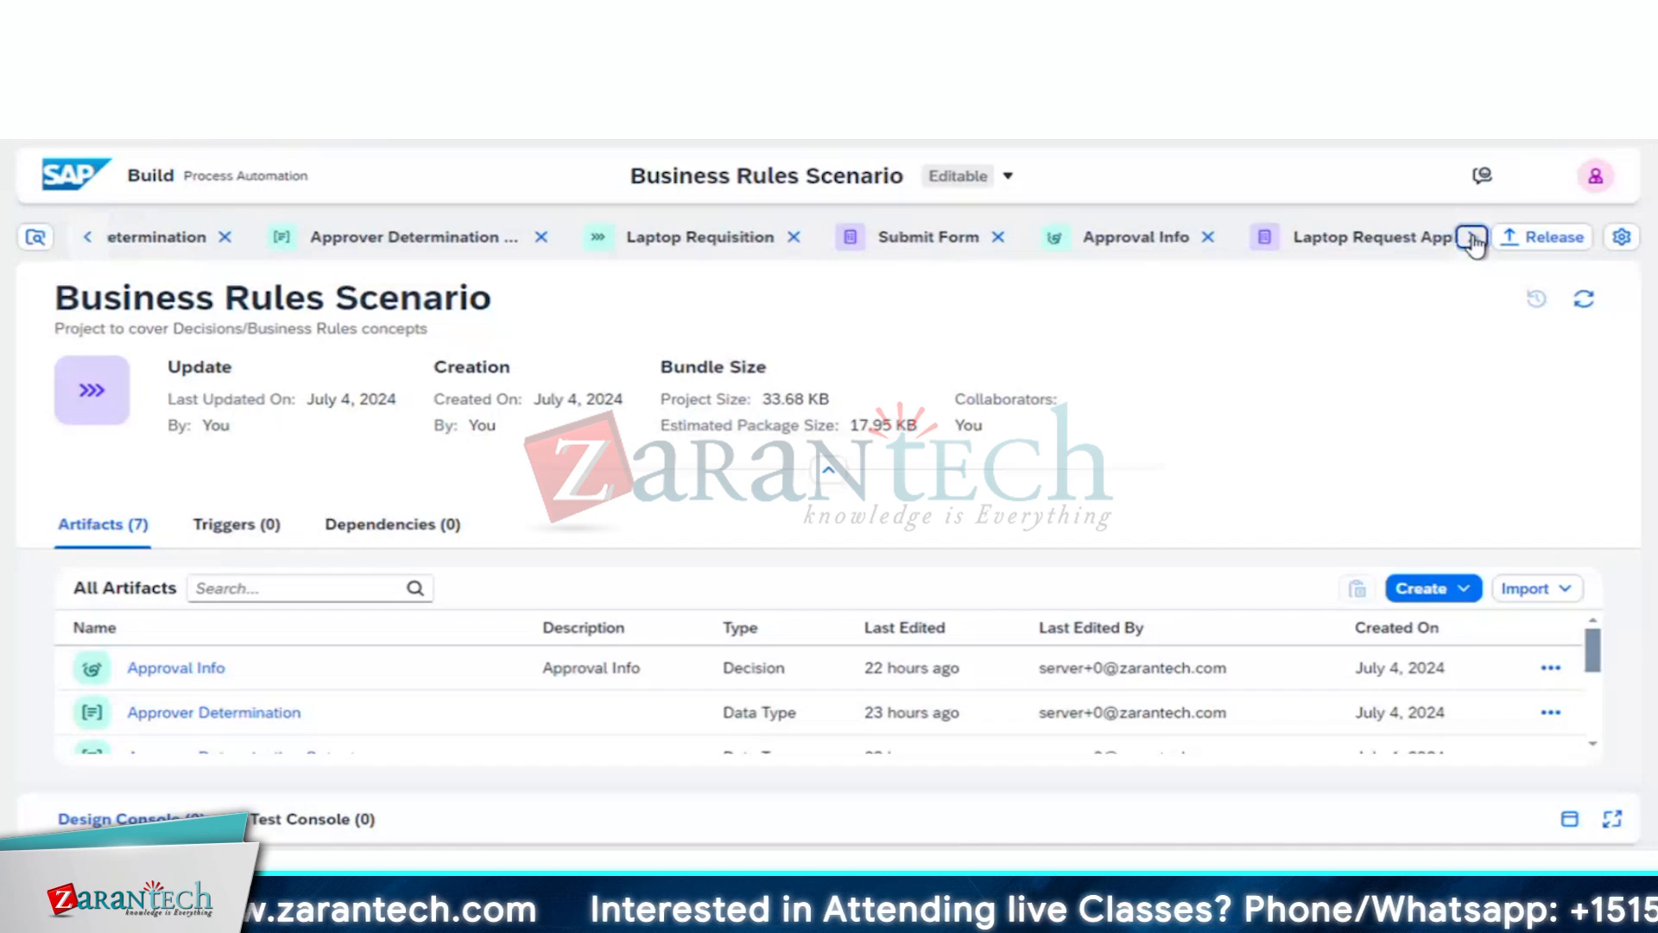
left_click(1471, 239)
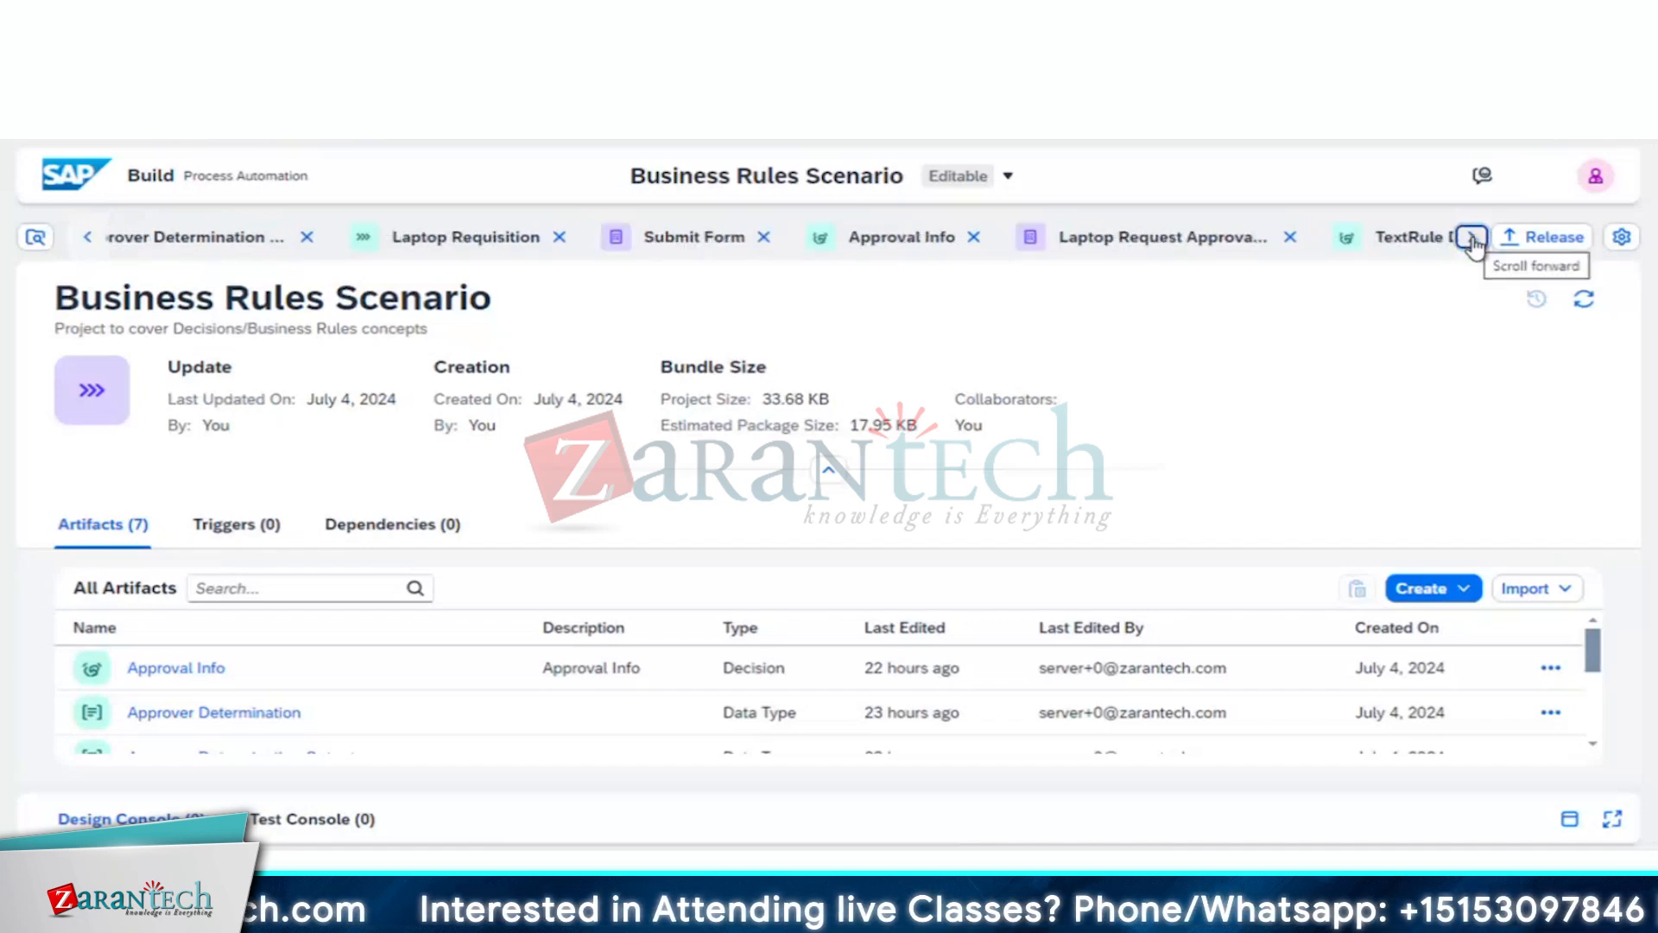
left_click(1428, 236)
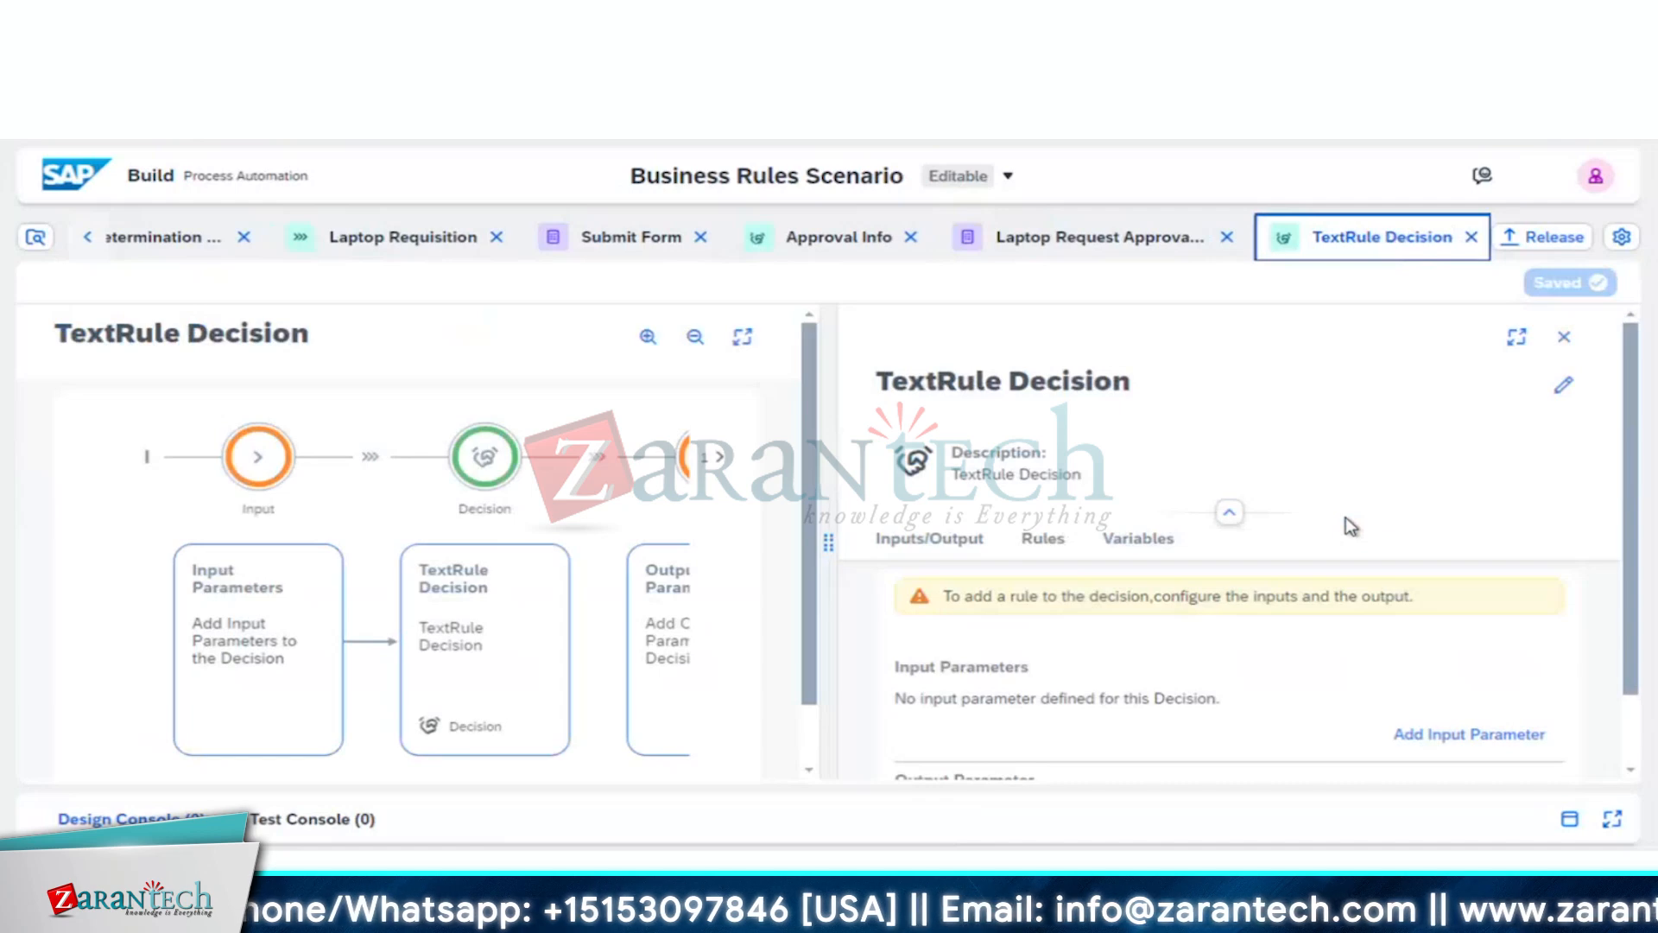
Step: Add a new input parameter row to the TextRule Decision
scroll(1339, 595, "down", 1)
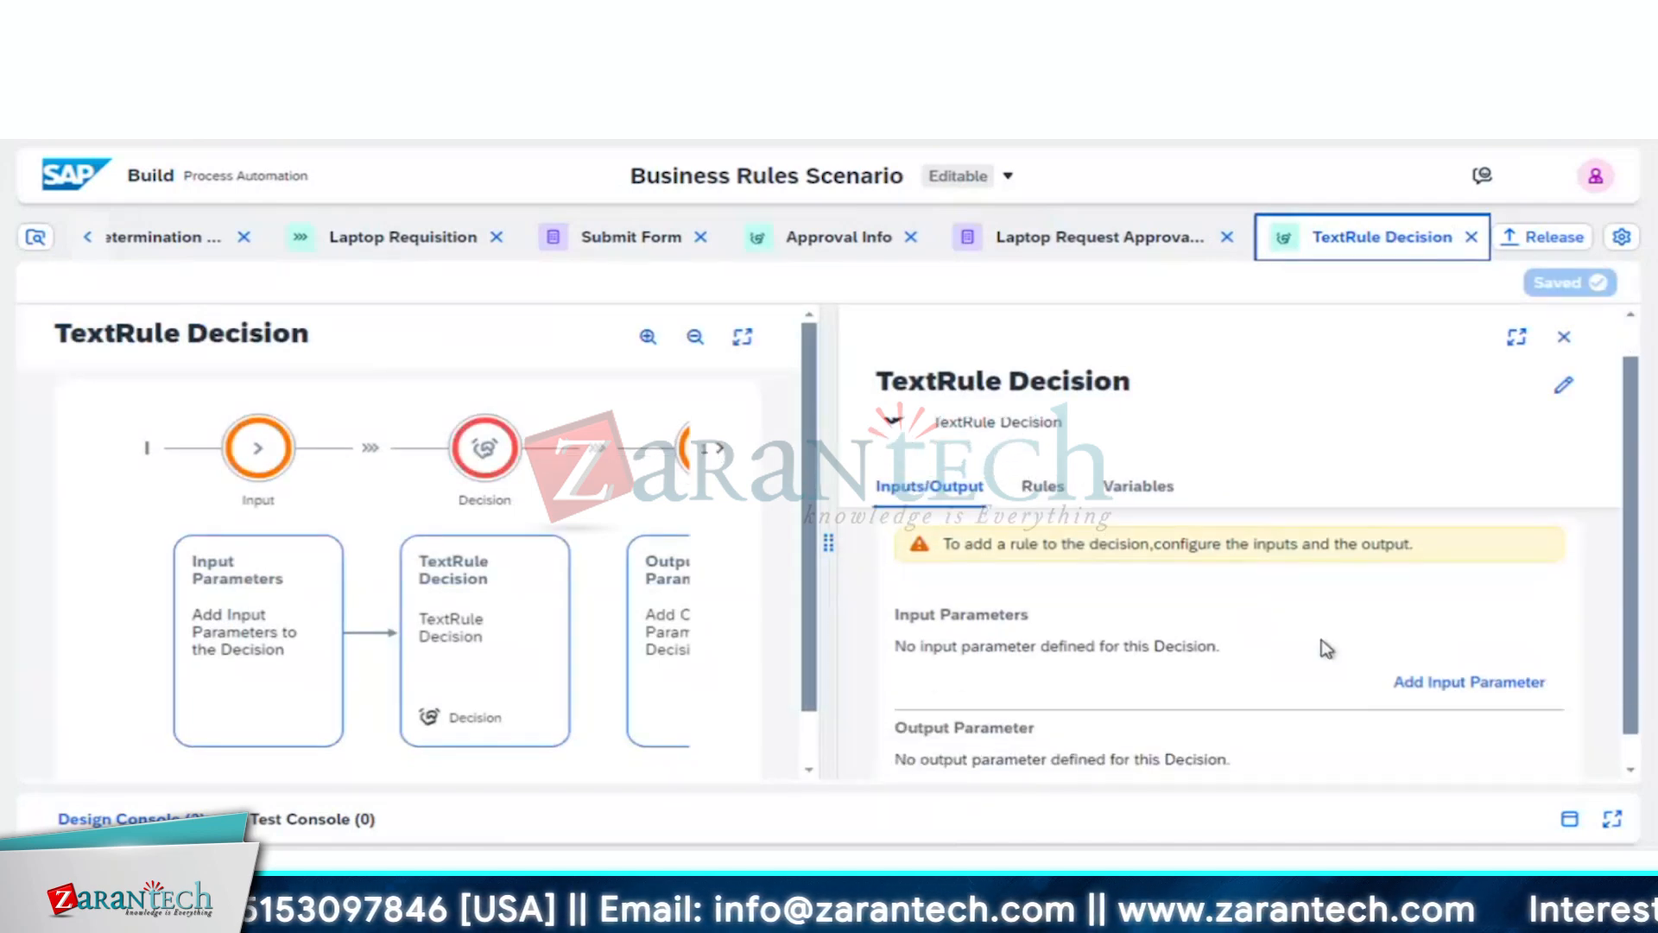
left_click(1482, 683)
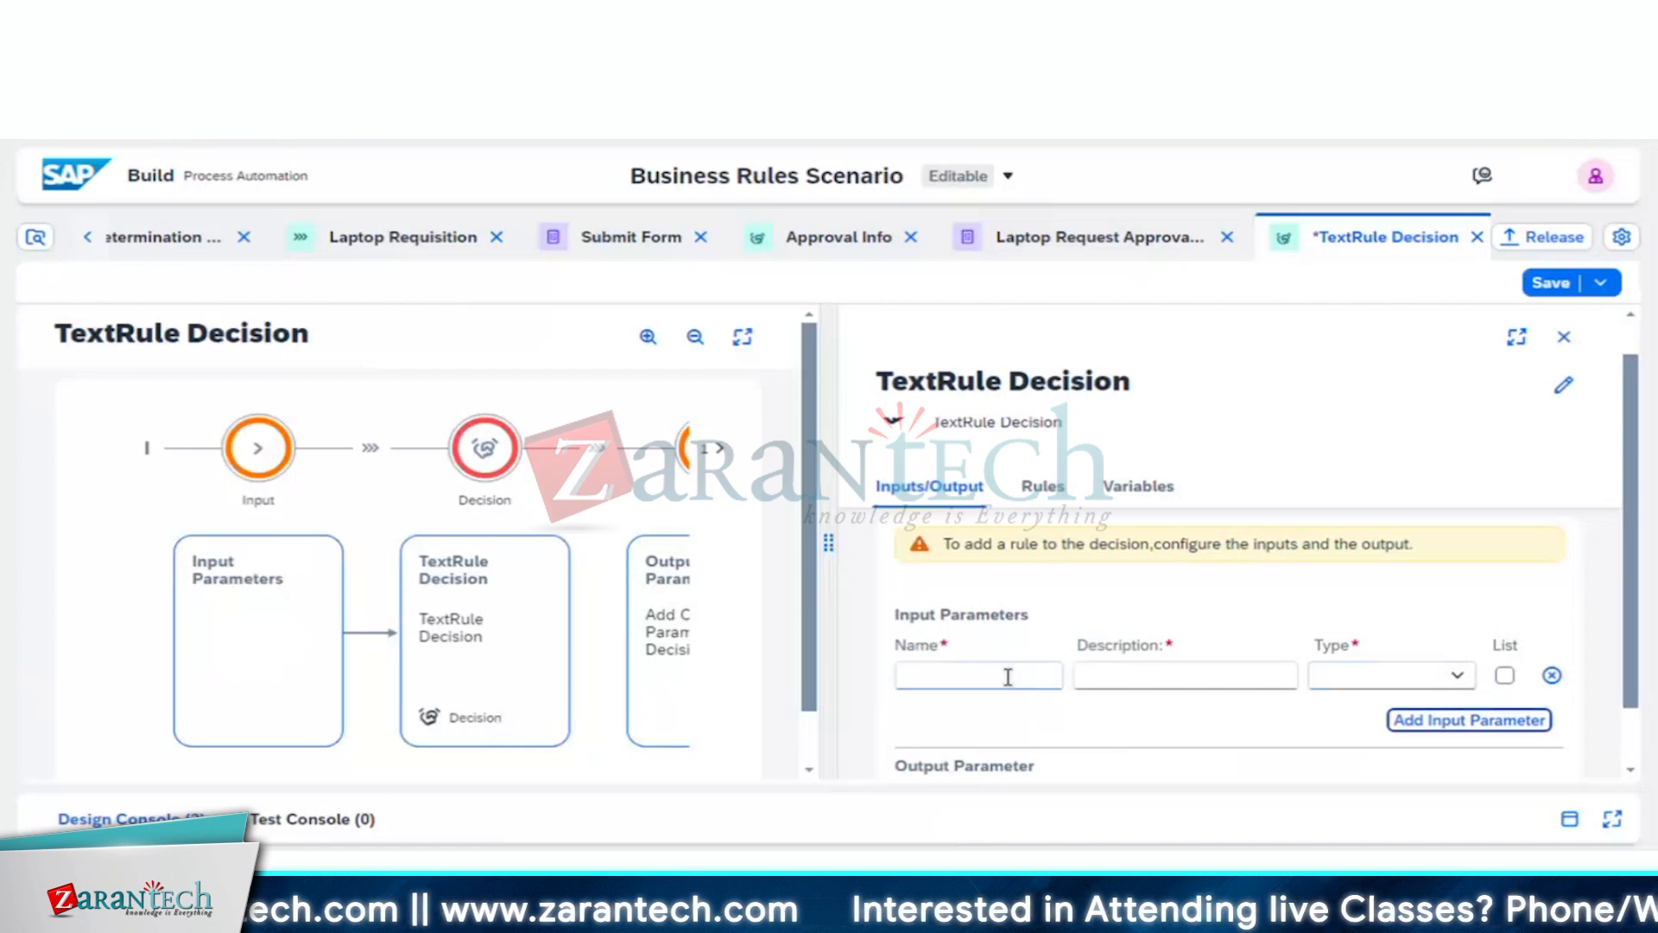
left_click(1007, 674)
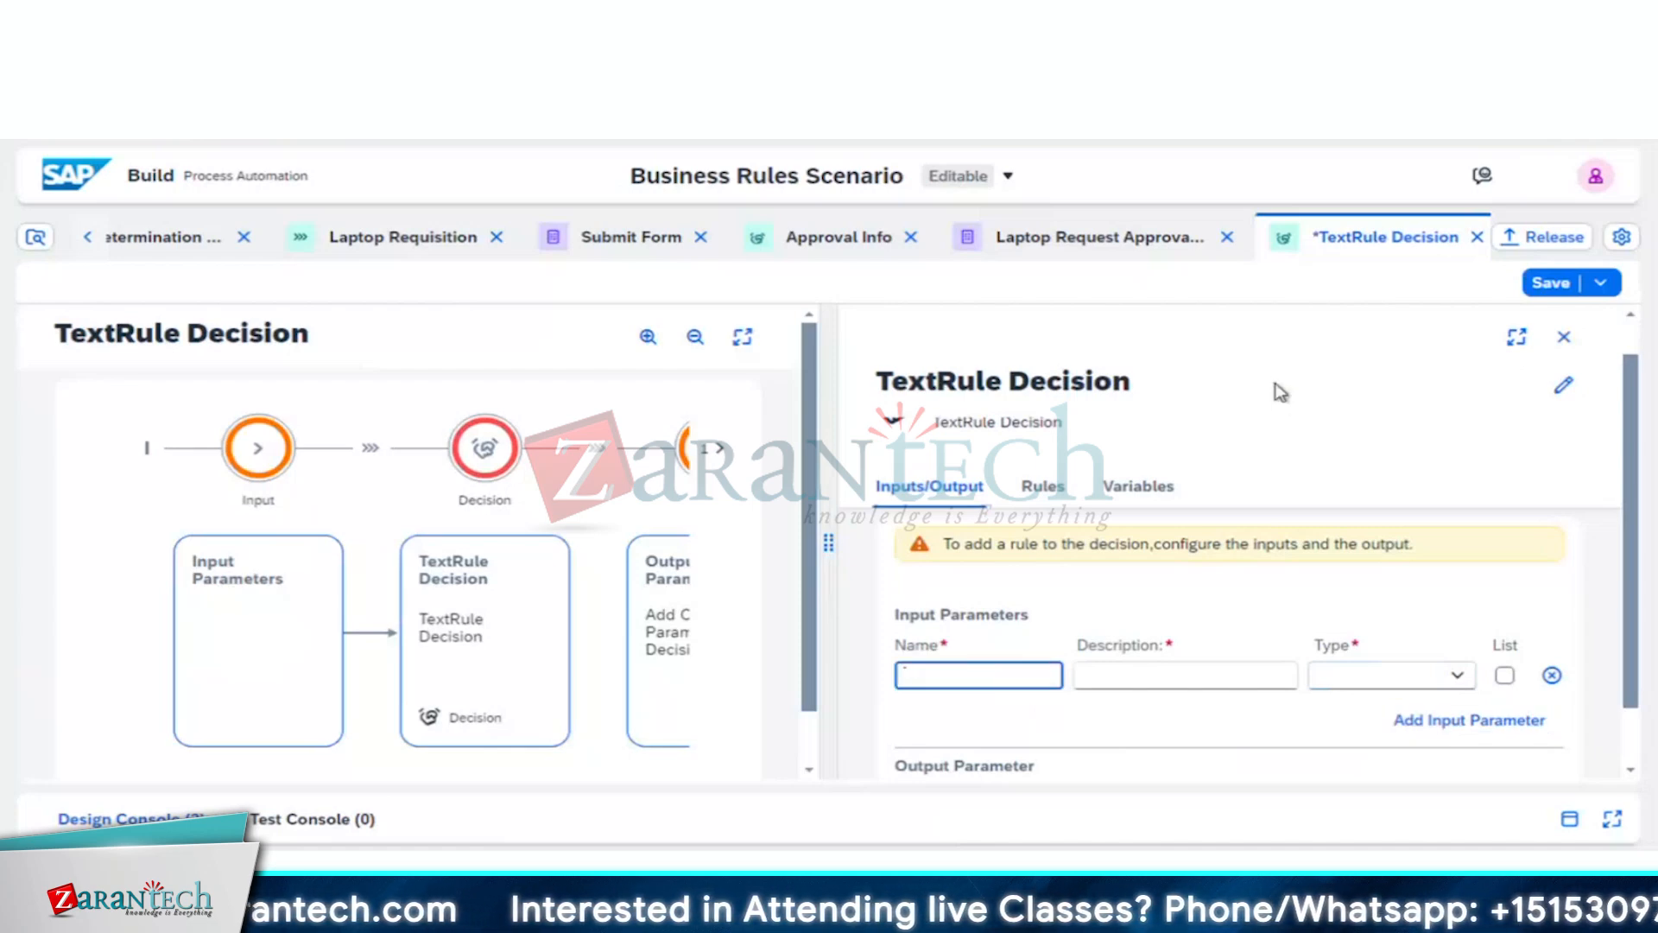
type("D")
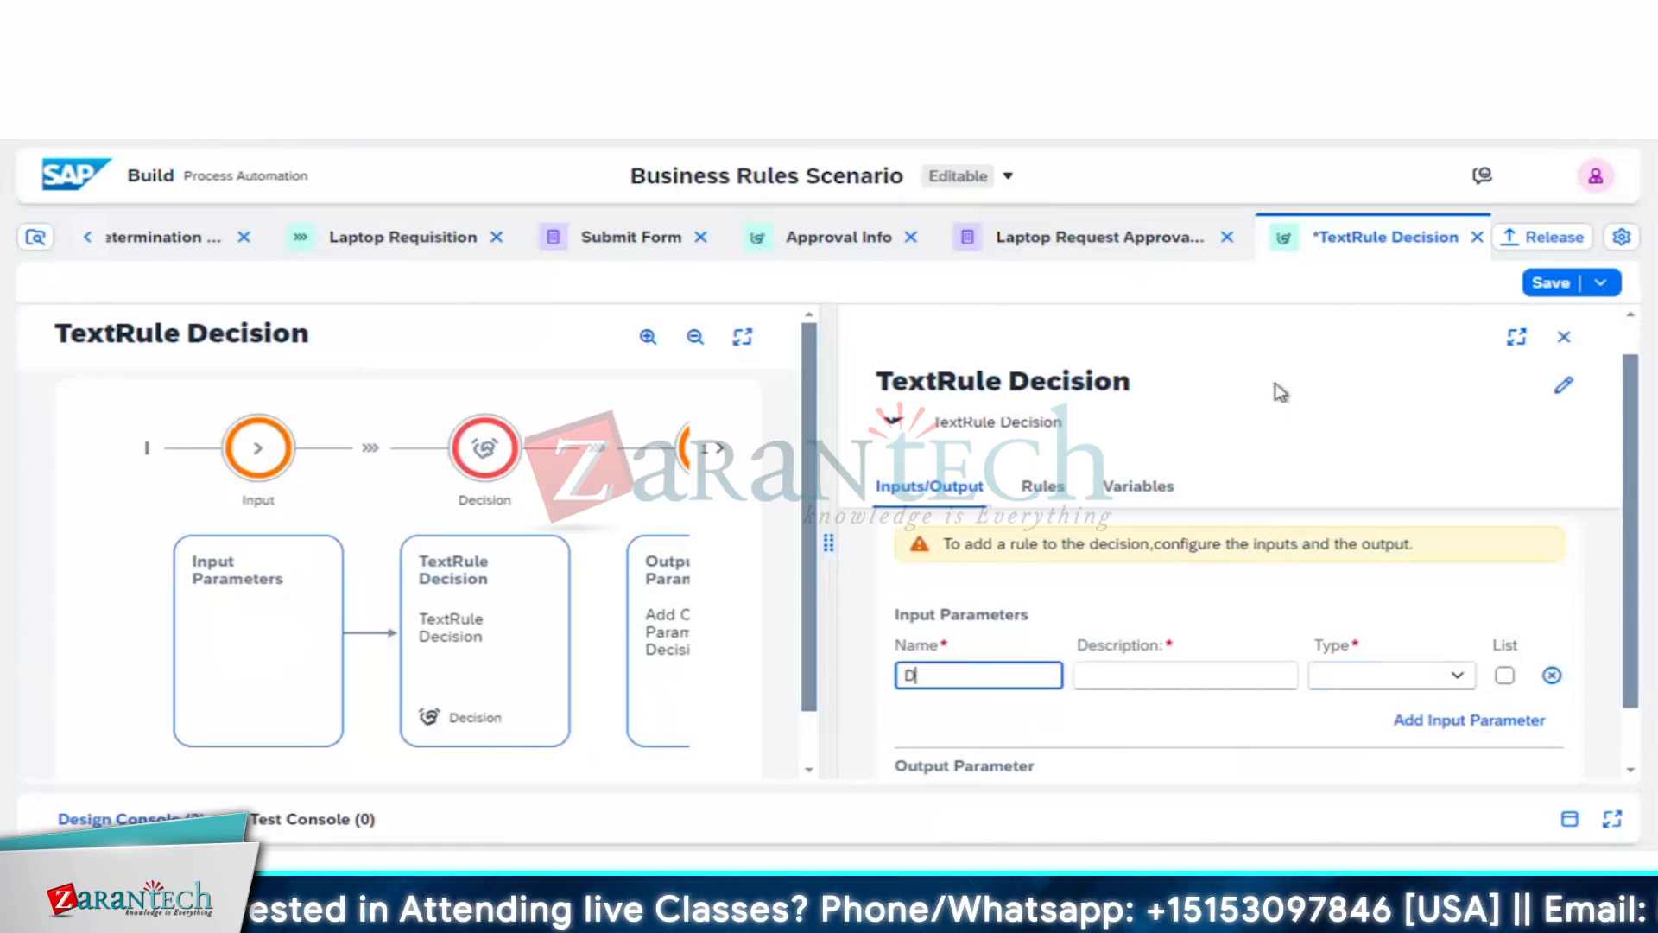
type("etermine")
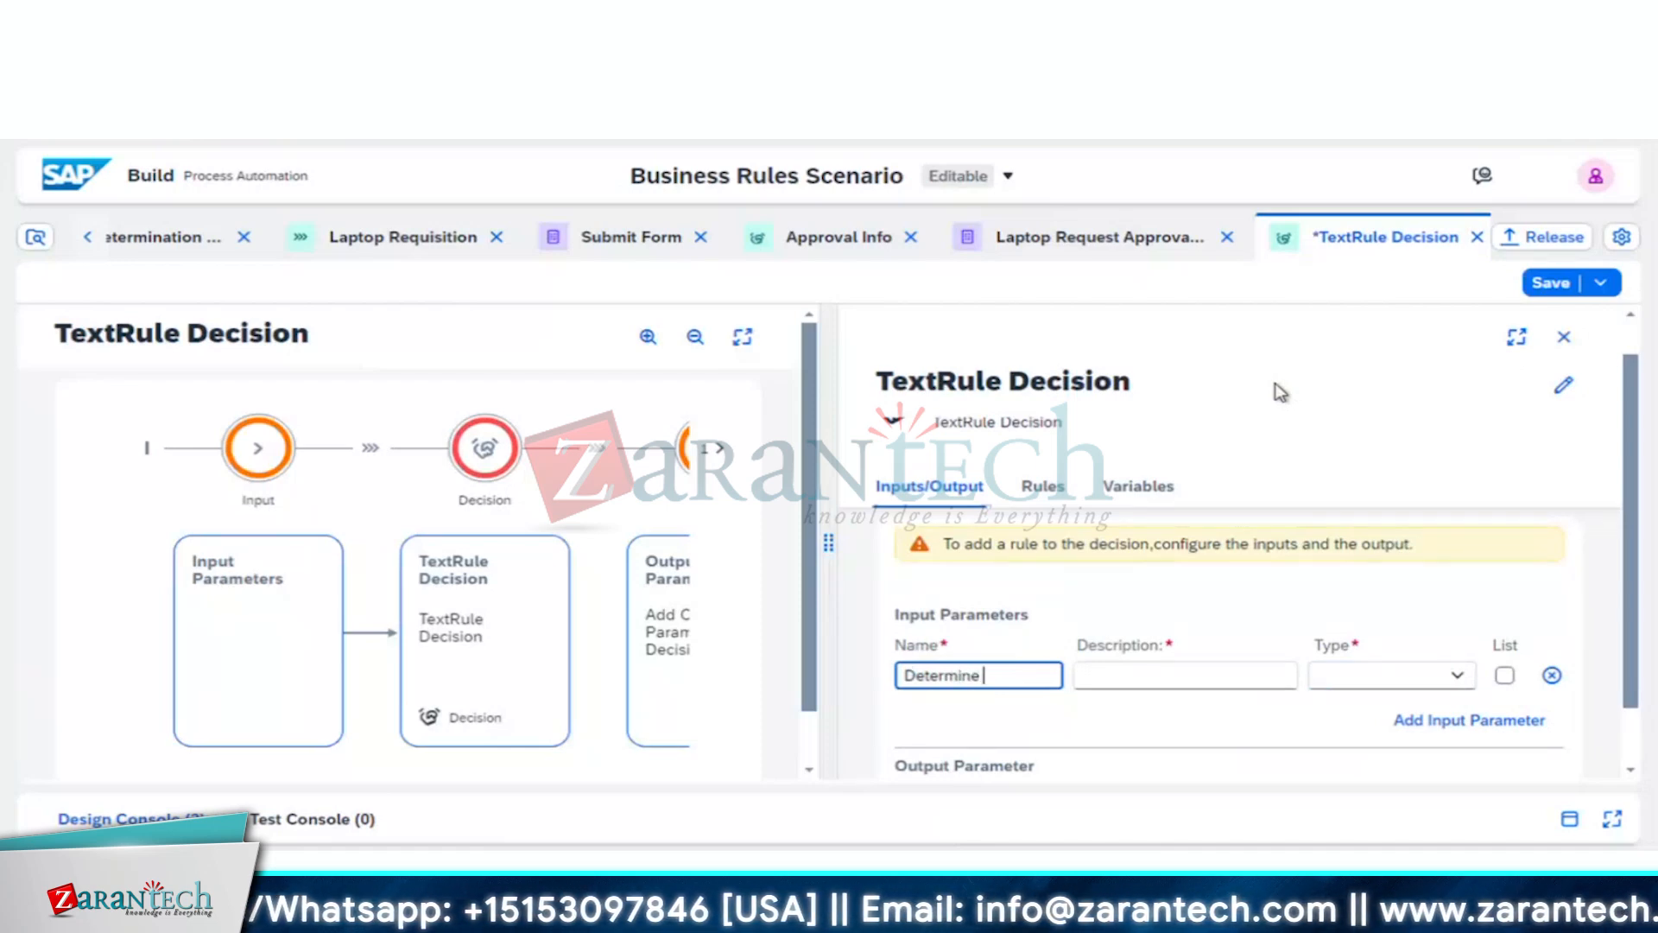
key("BackSpace")
key("BackSpace")
key("BackSpace")
key("BackSpace")
key("BackSpace")
key("BackSpace")
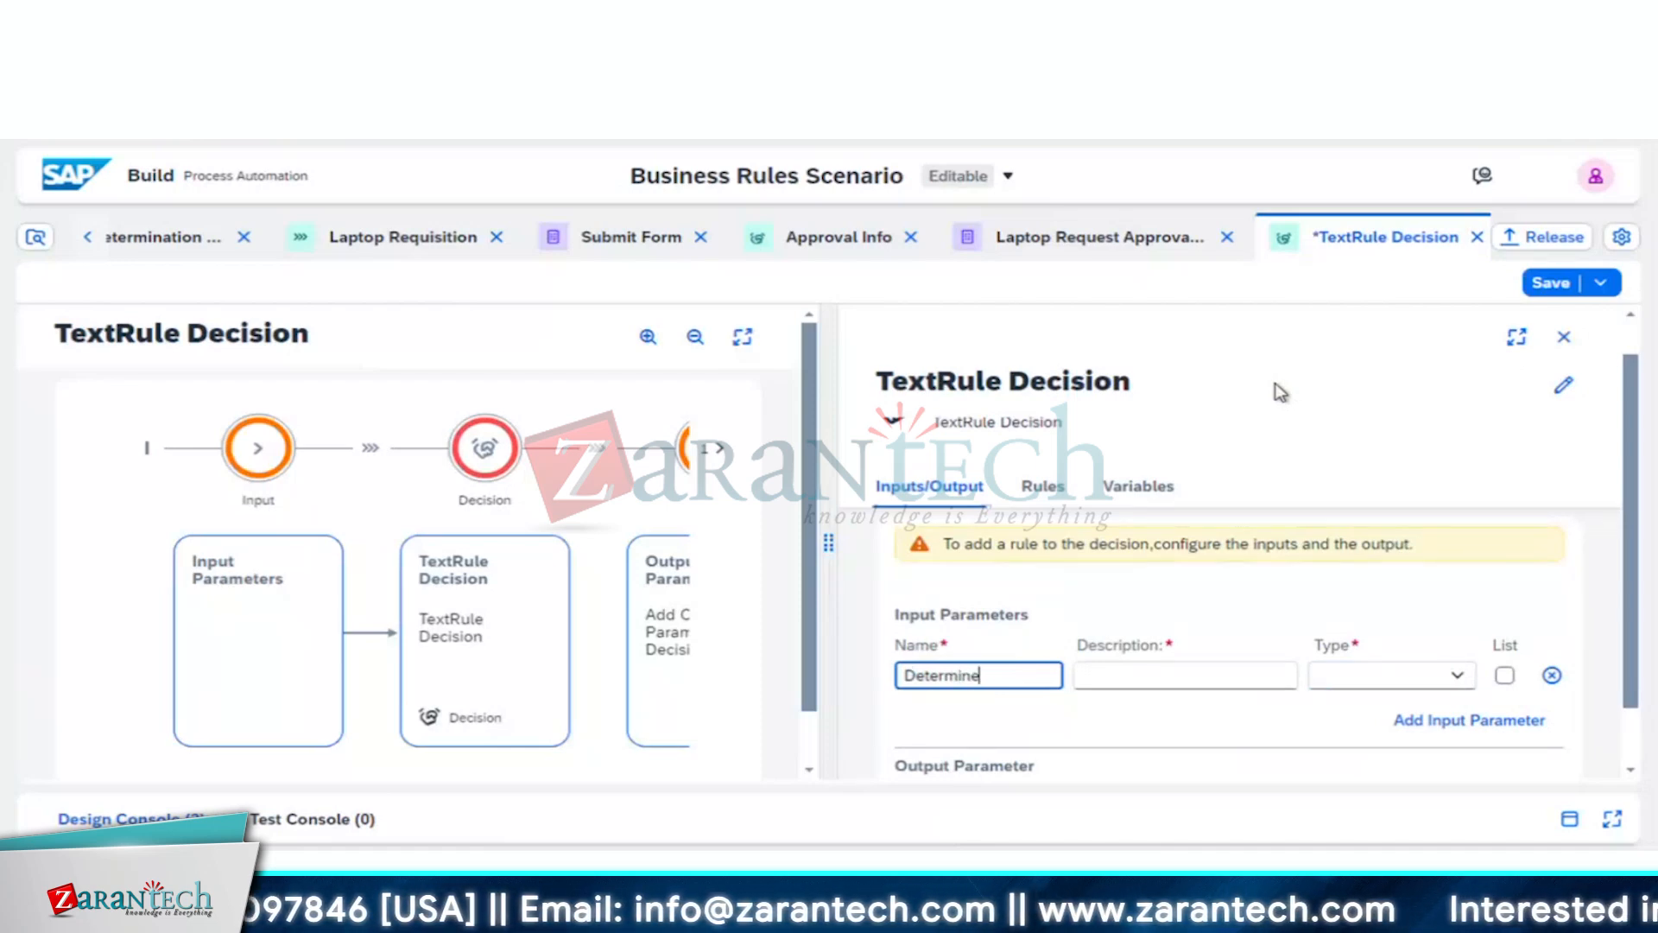
key("BackSpace")
key("BackSpace")
key("BackSpace")
key("BackSpace")
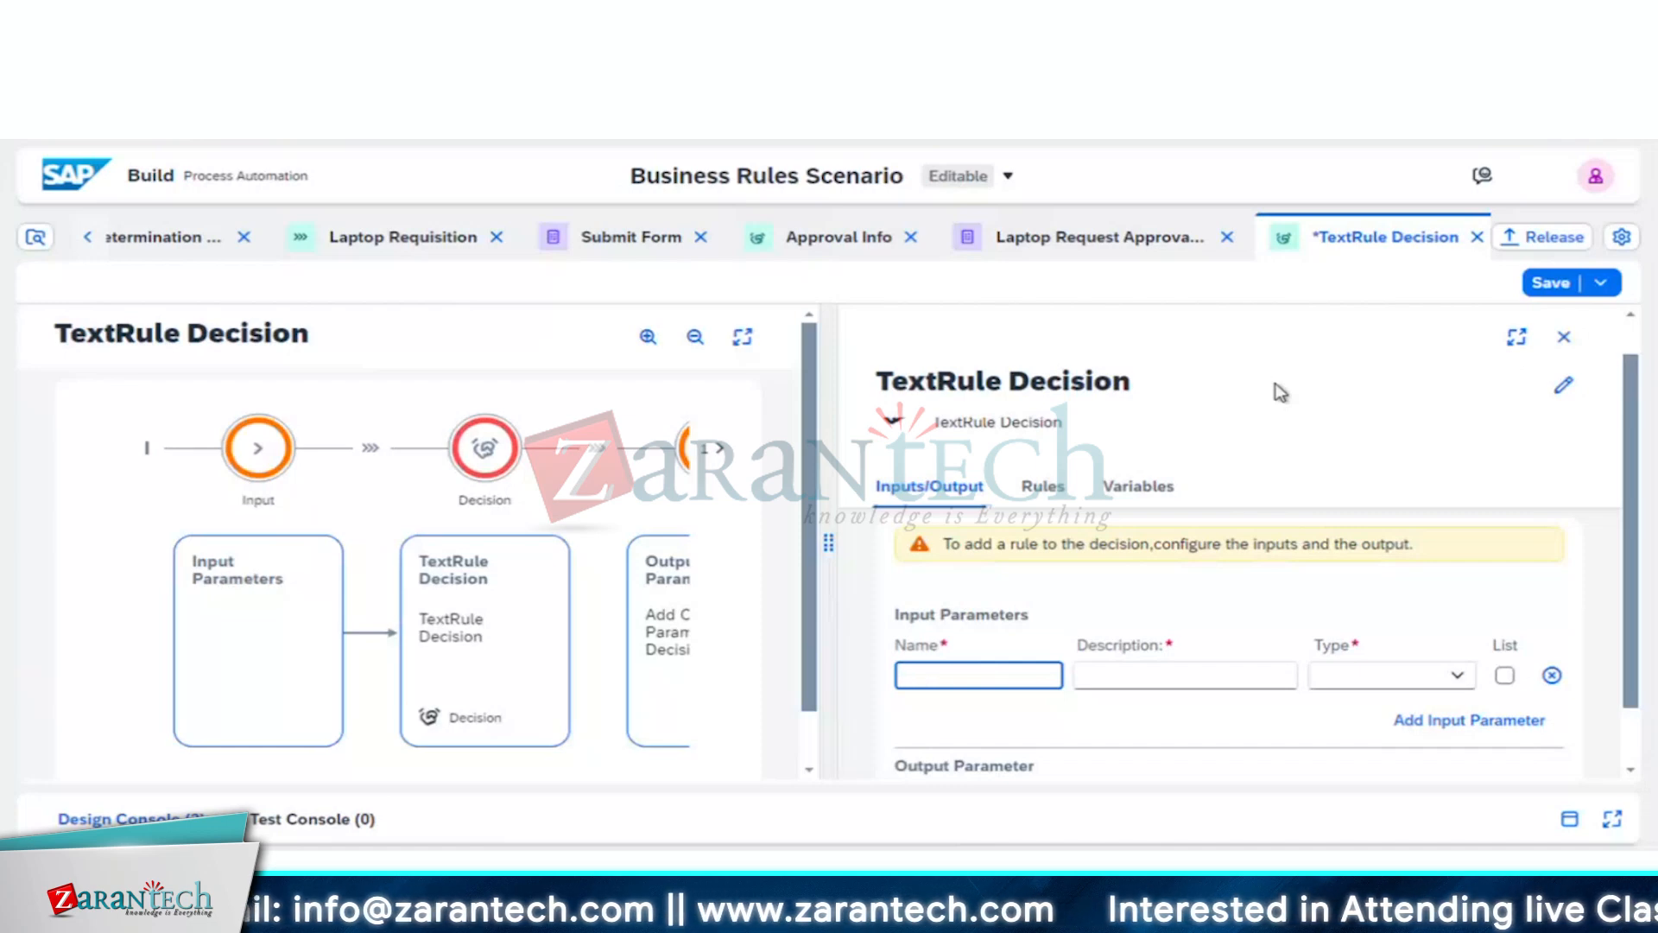
Step: Name the new input parameter of the TextRule Decision "Check Department"
type("Check ")
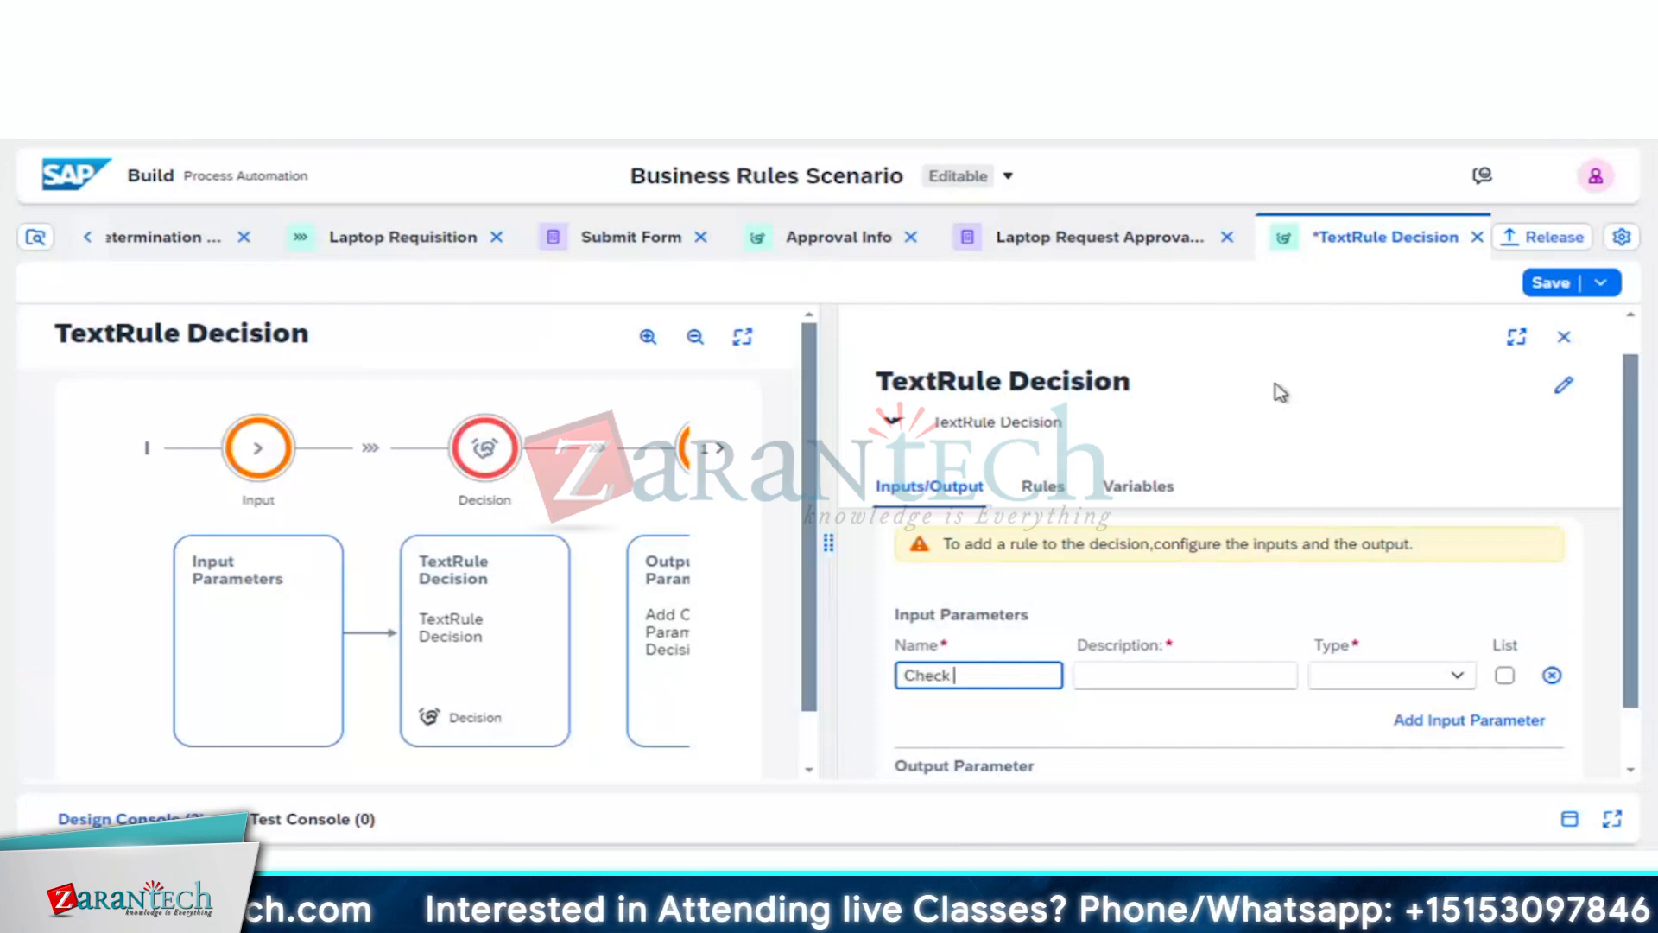
type("Dep")
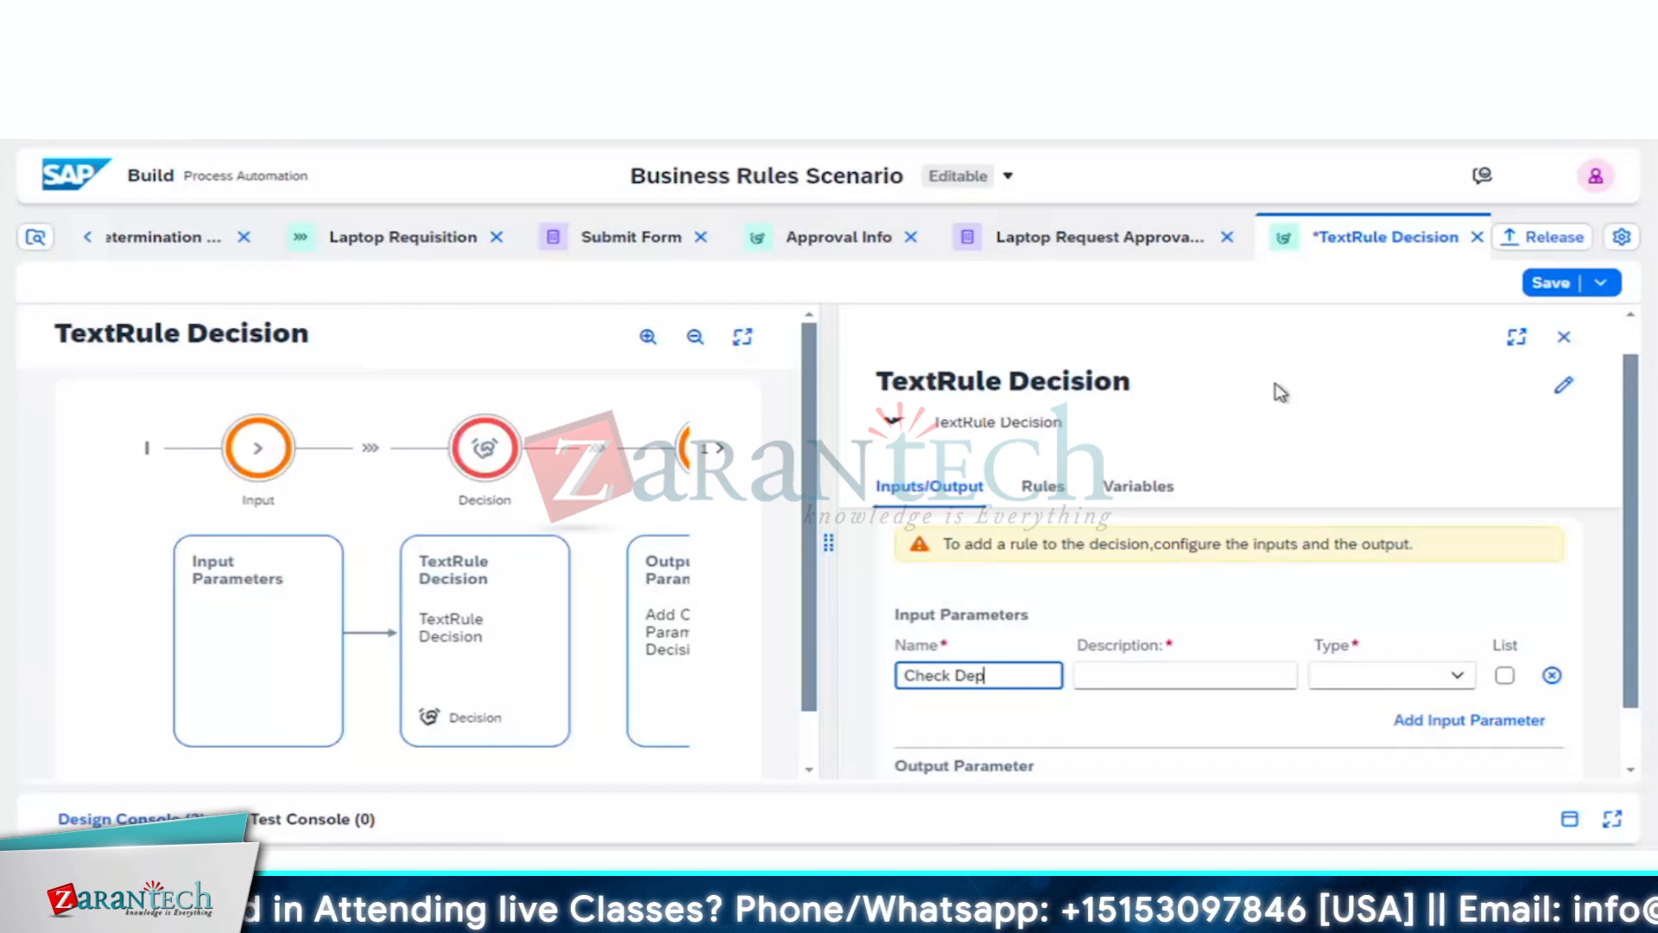
type("artme")
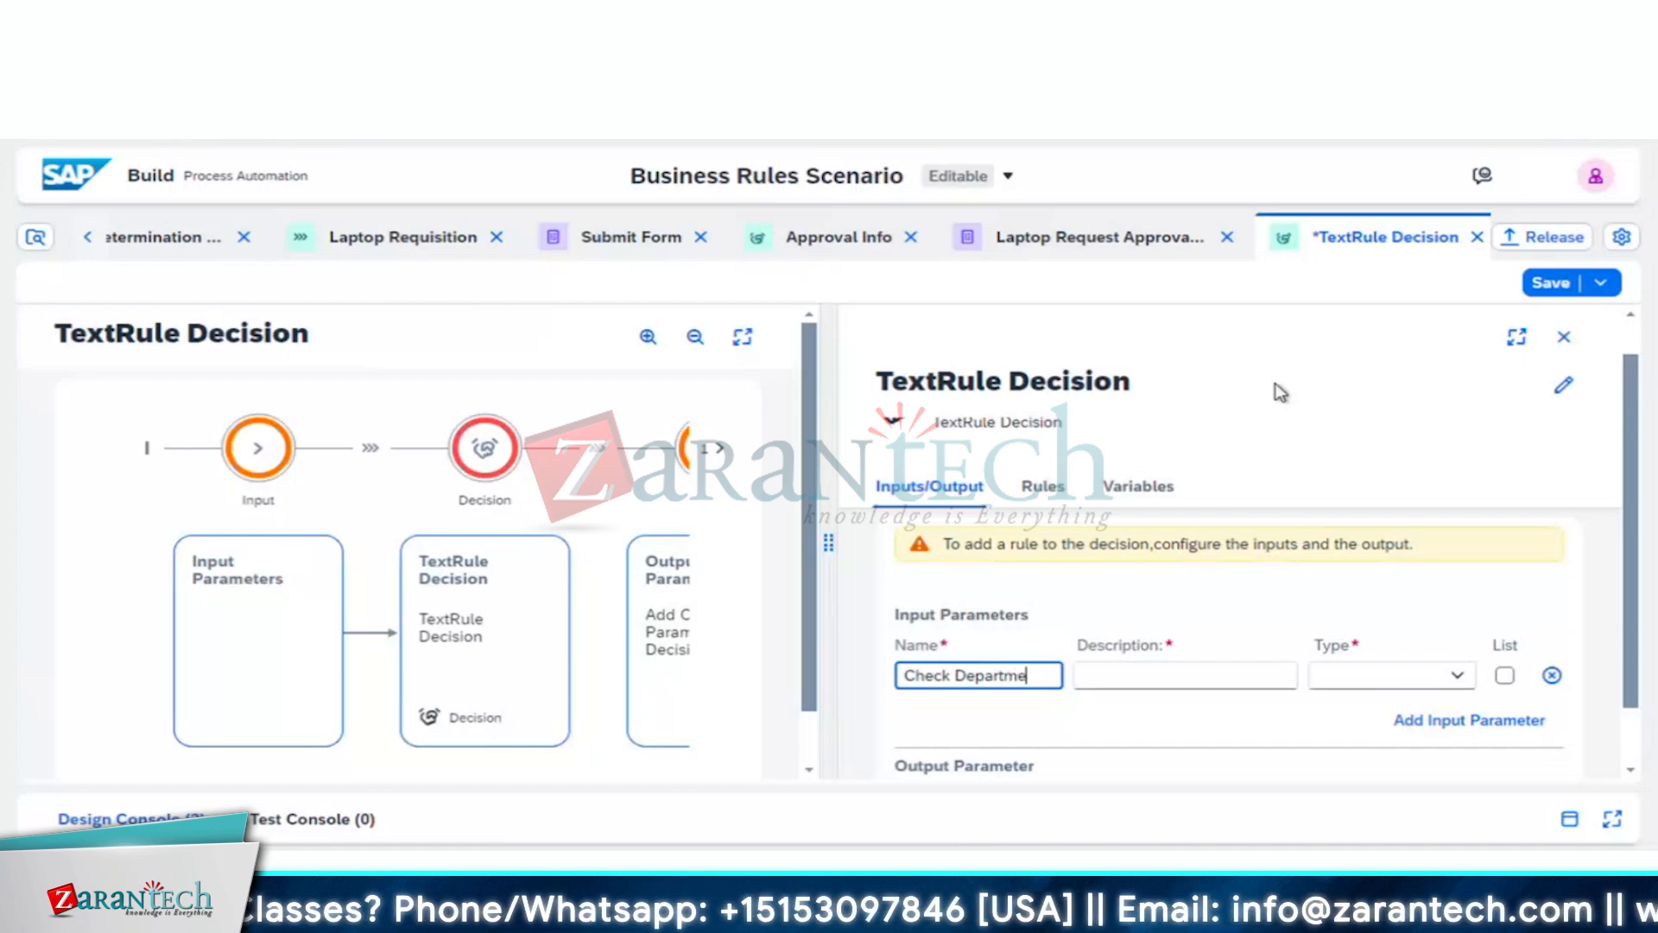
type("nt")
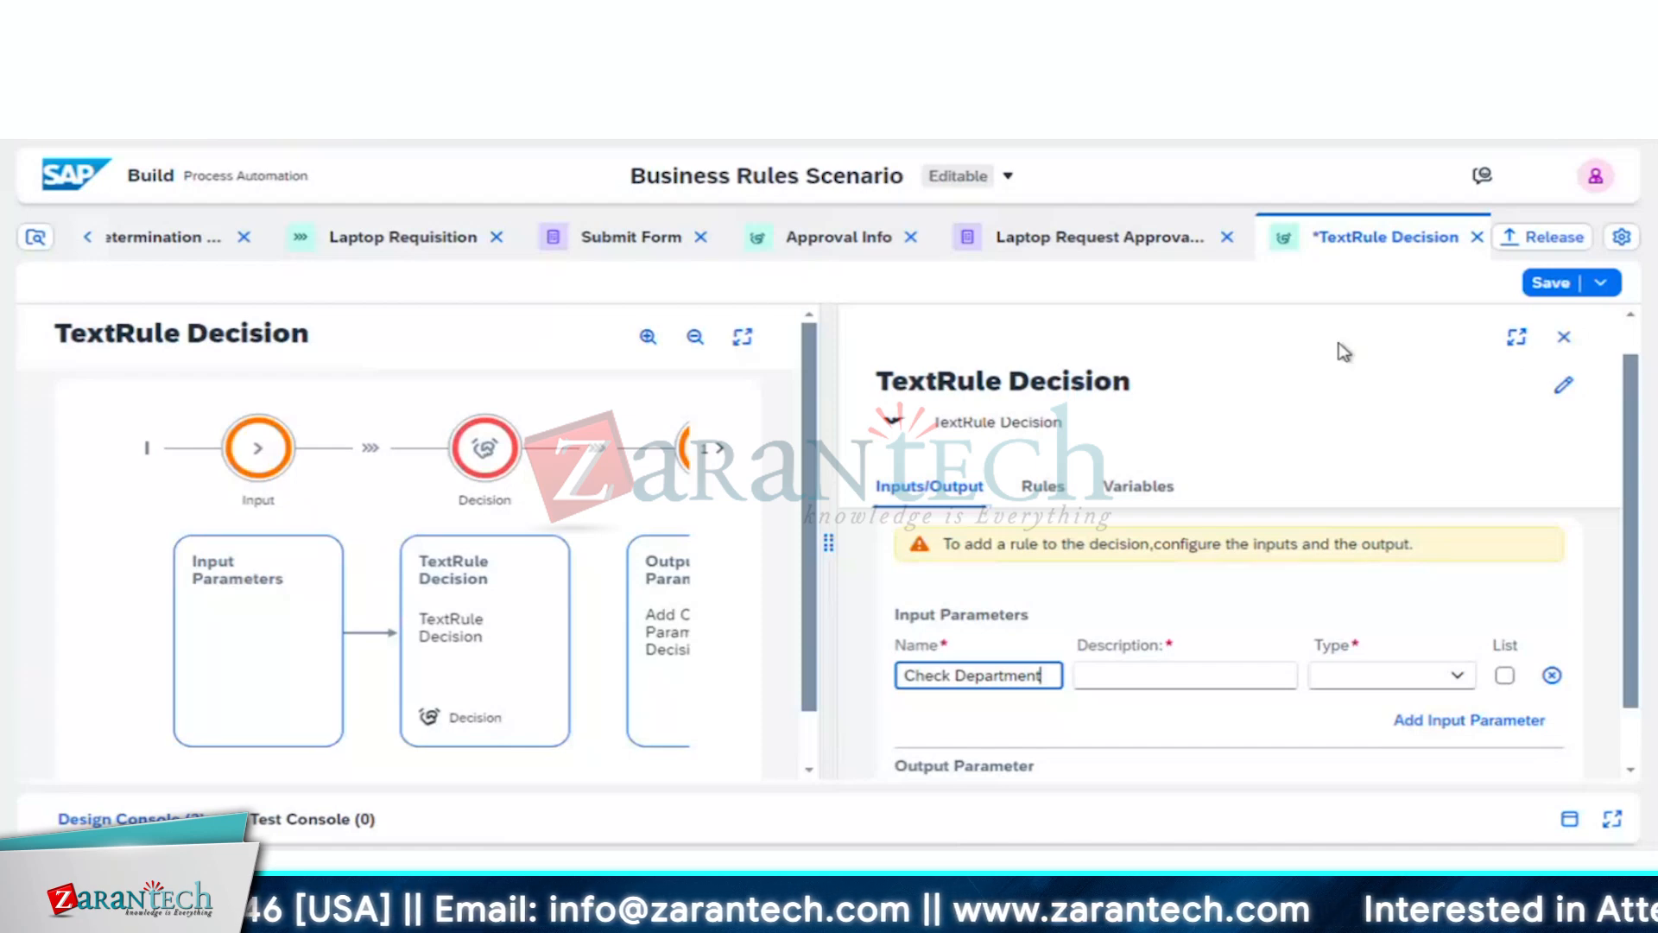
Step: Describe the Check Department input parameter as "Rule to check department and Designation"
left_click(1129, 677)
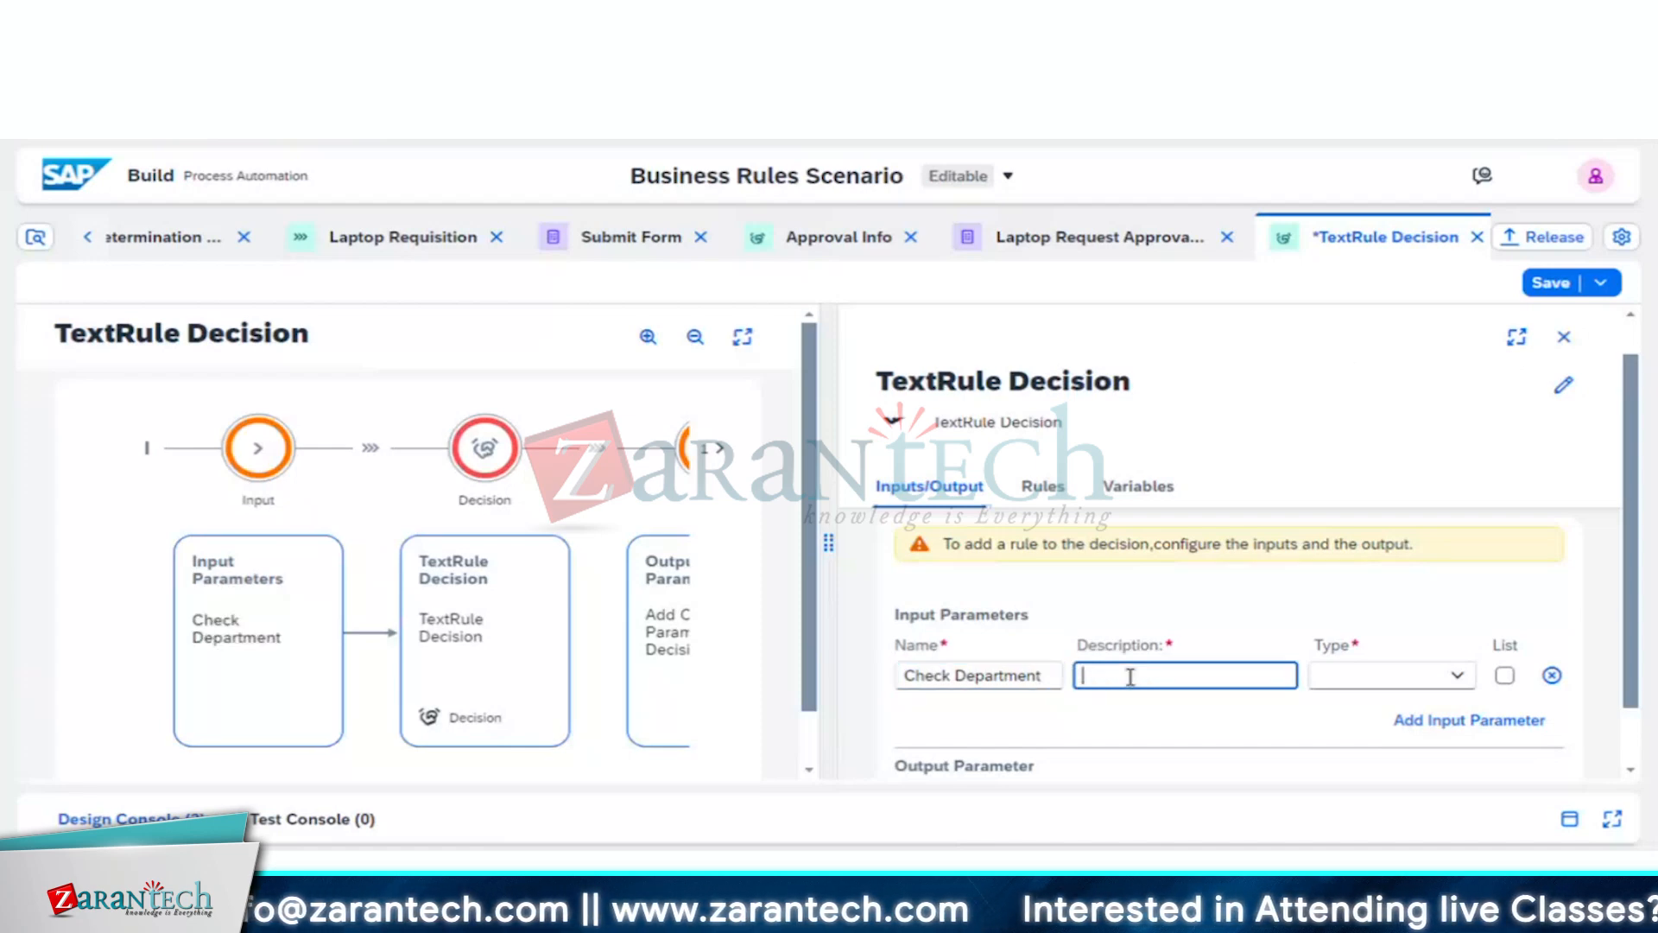
type("Ru")
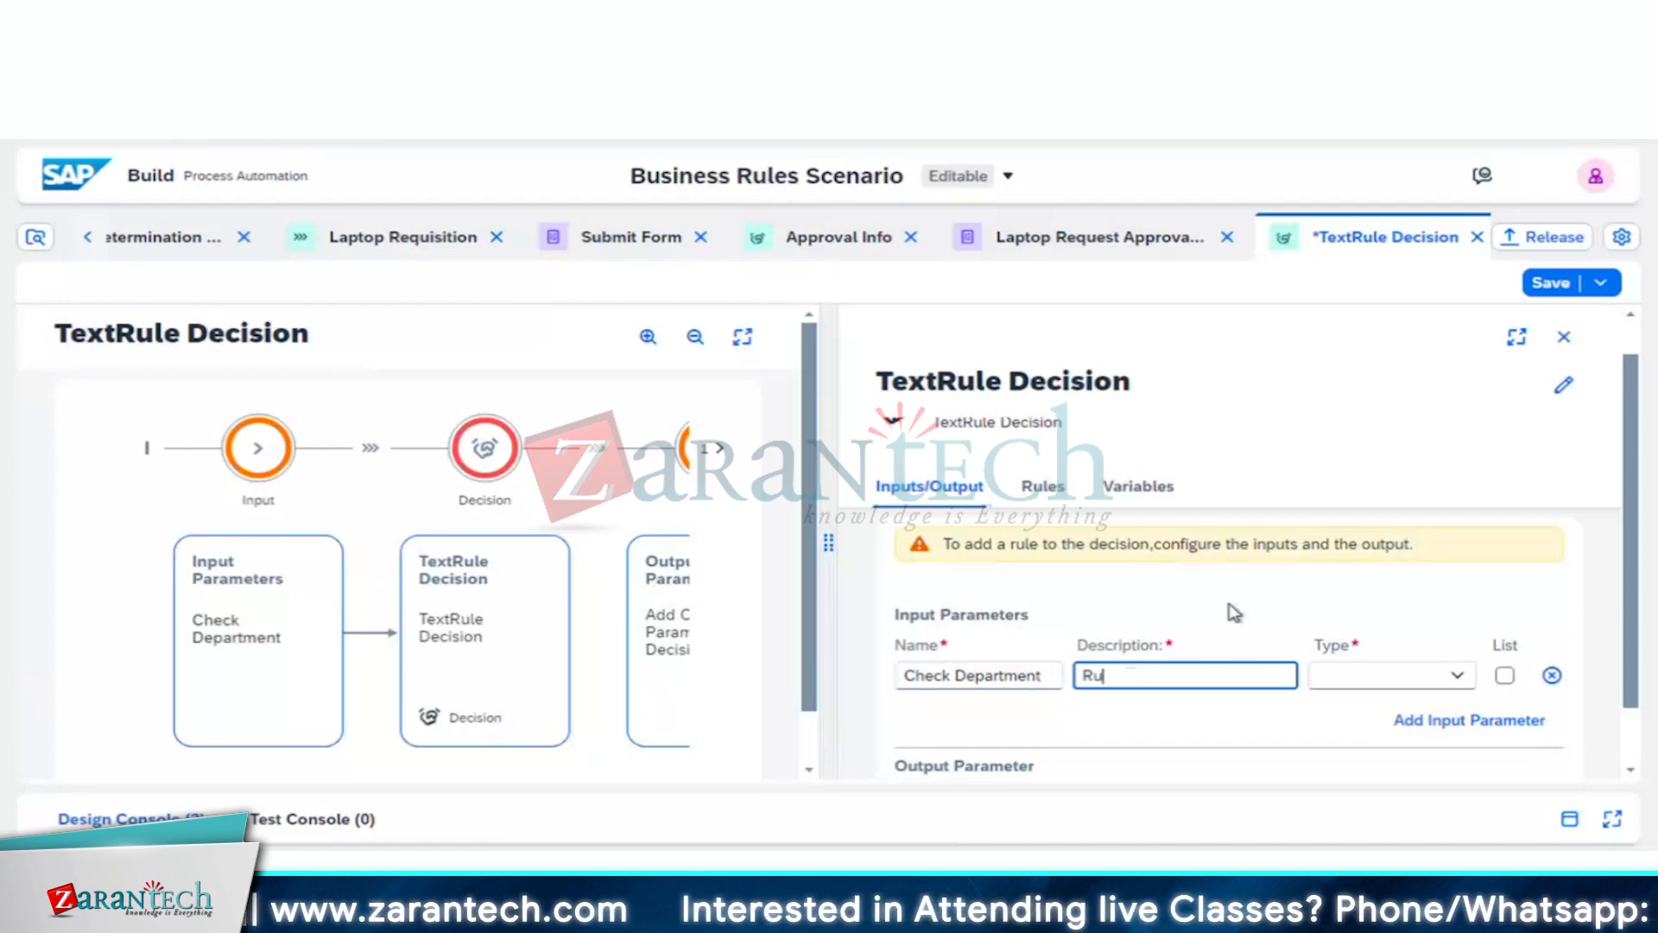
type("le to")
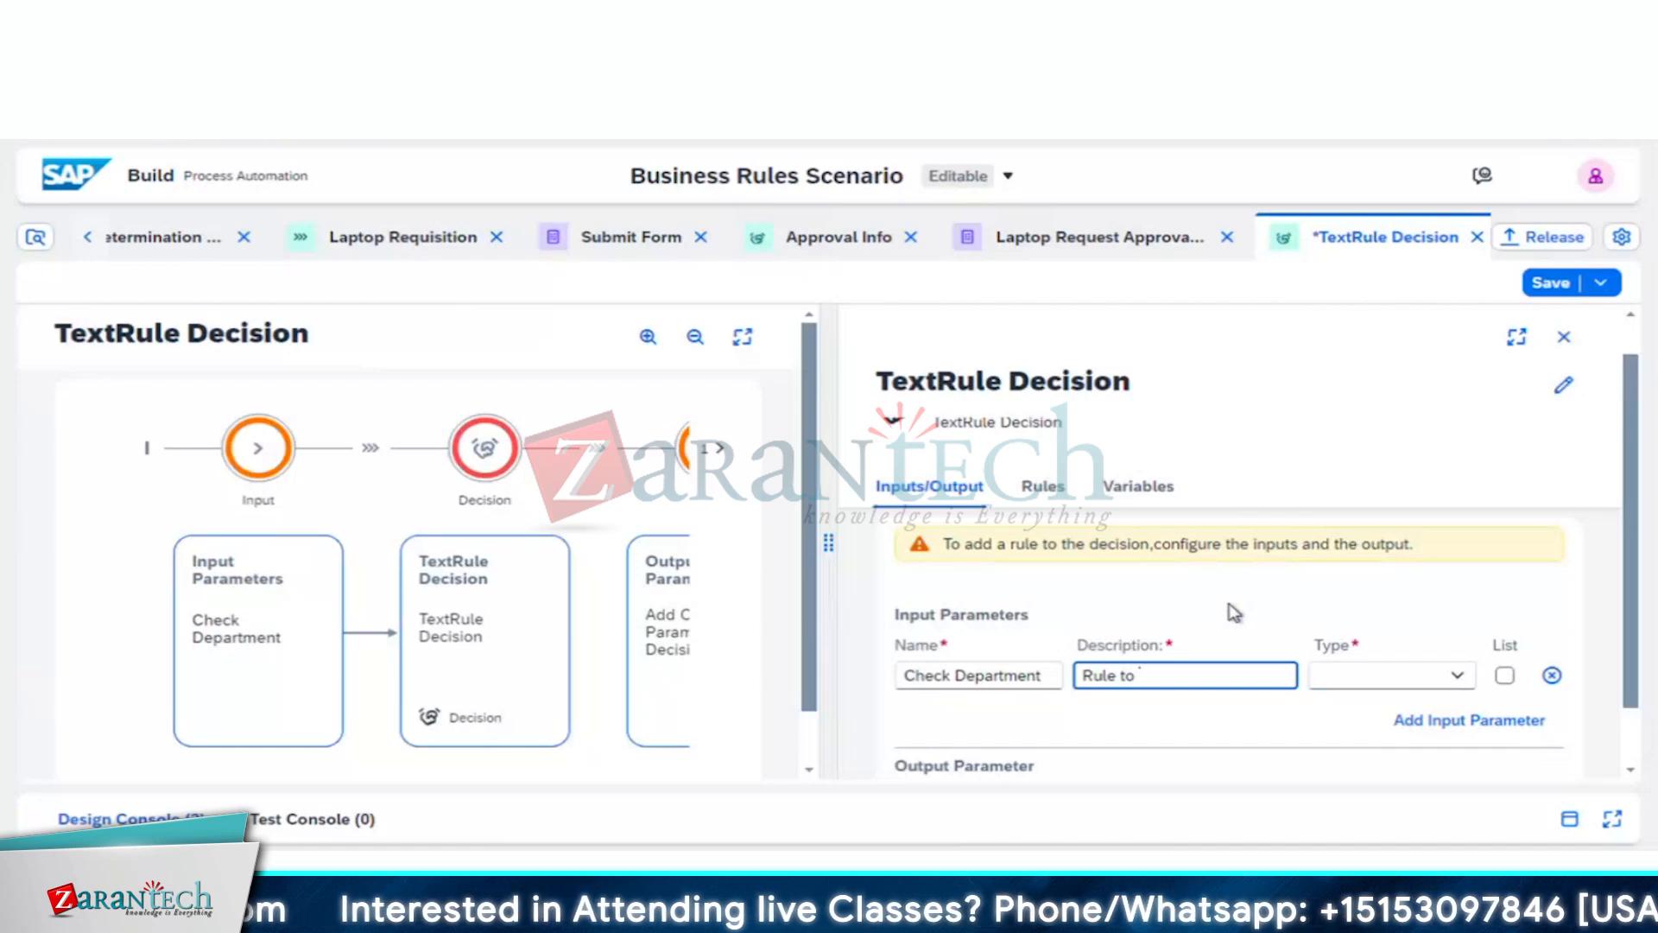
type(" check de")
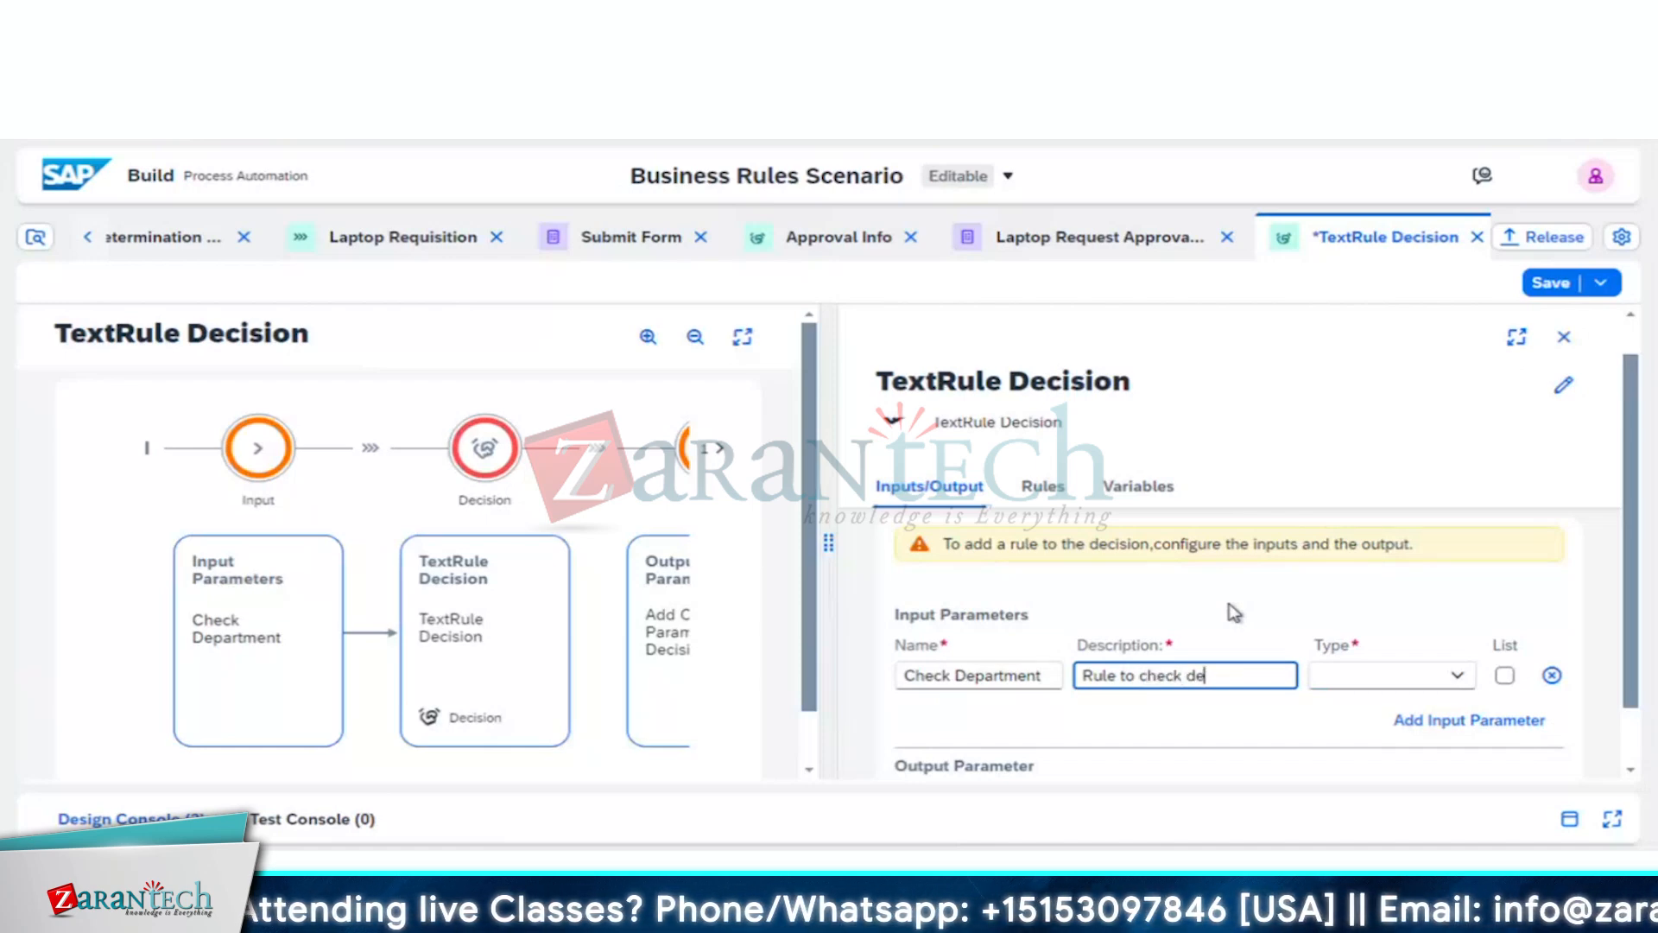
type("partment")
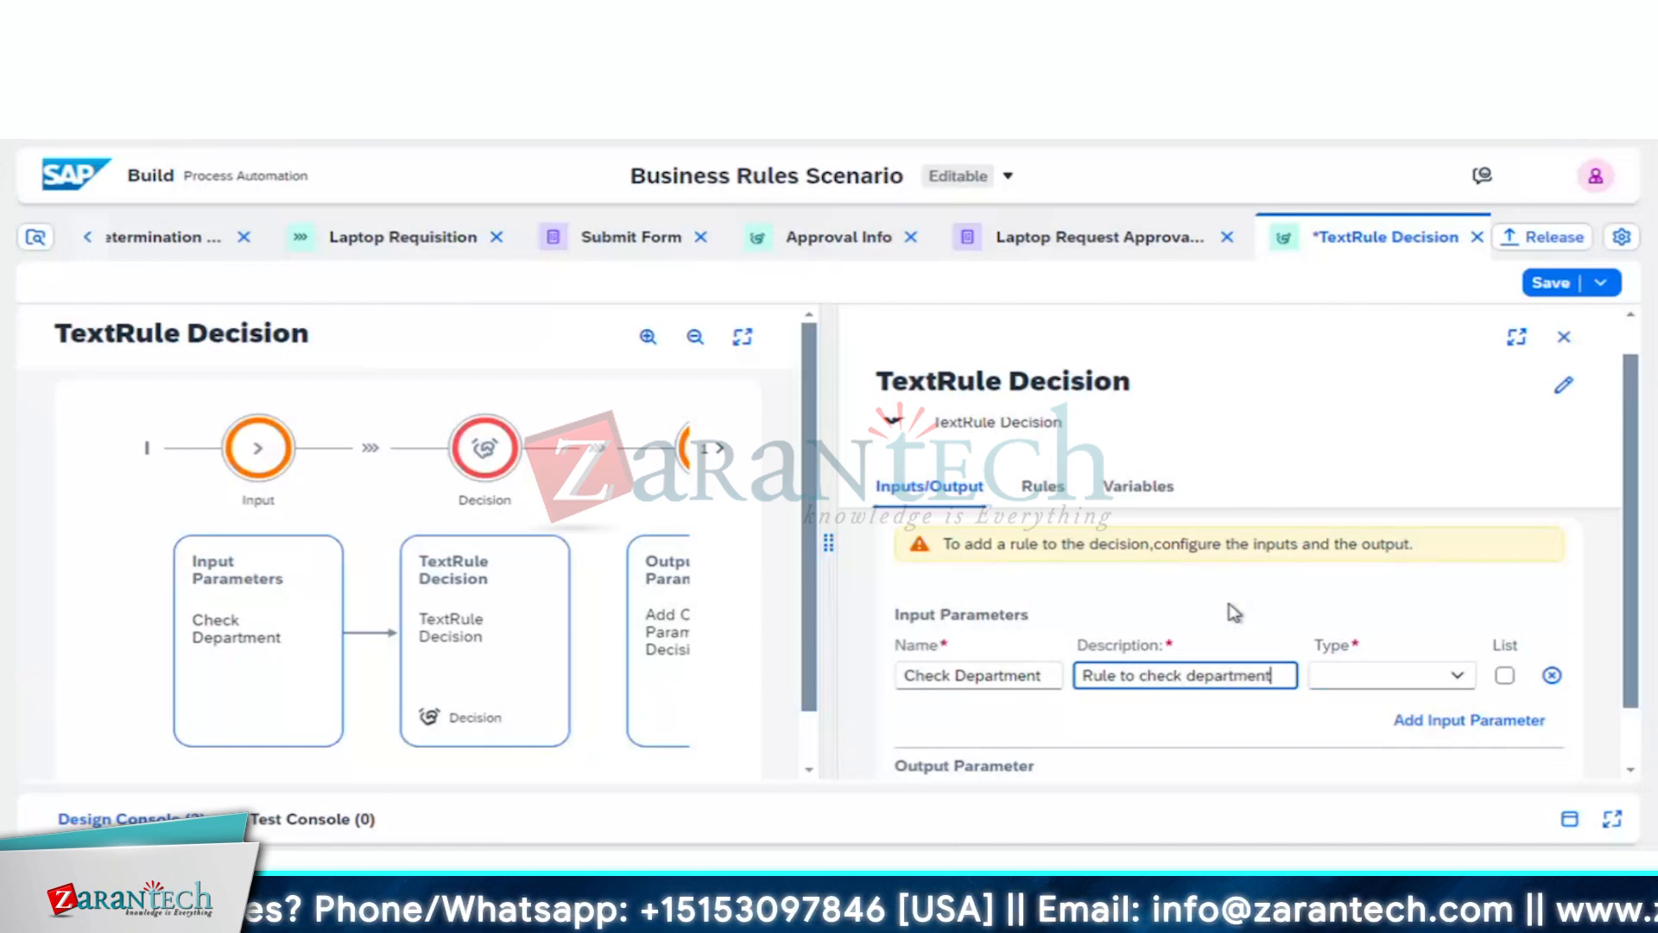
type(" a")
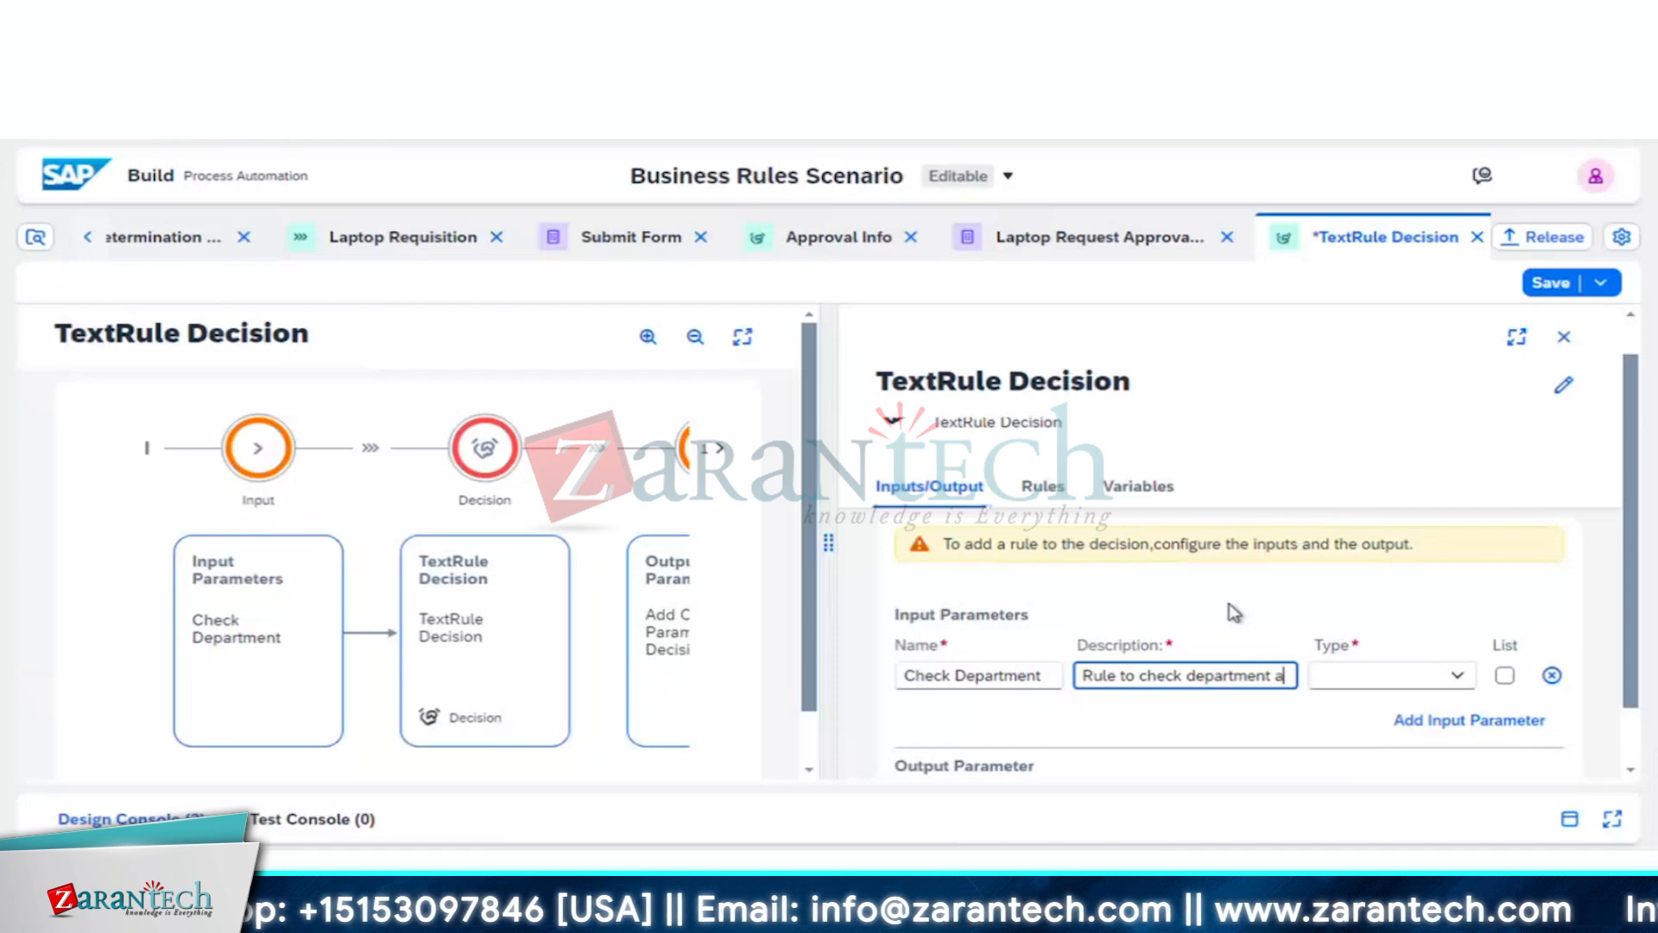
type("nd De")
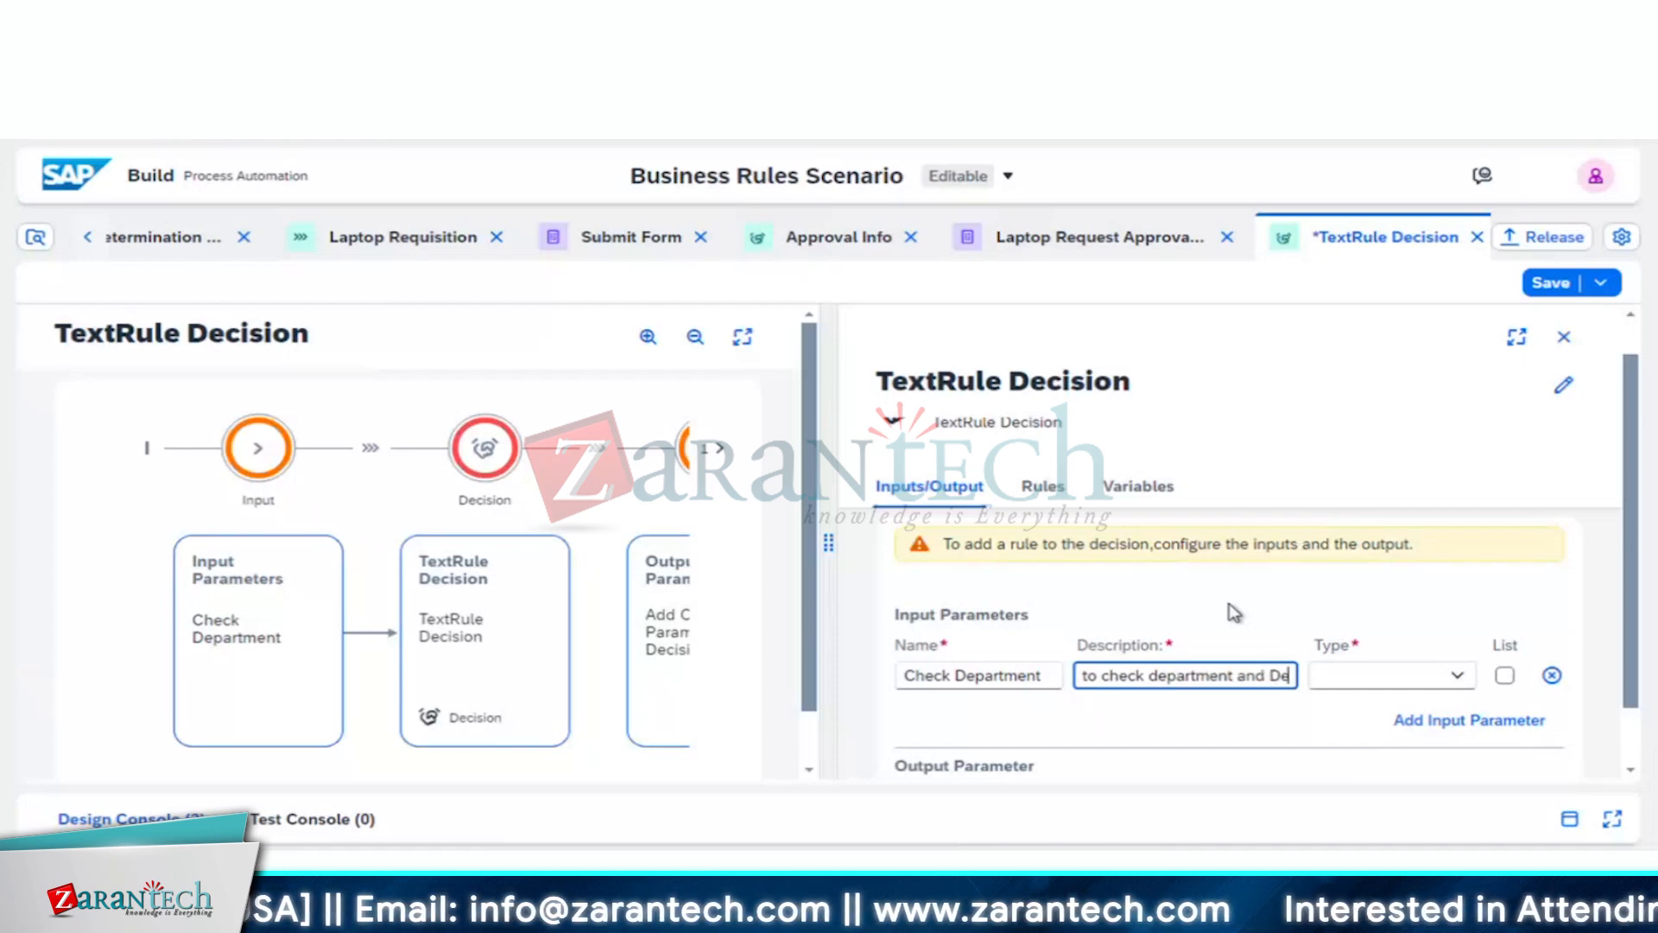
type("signation")
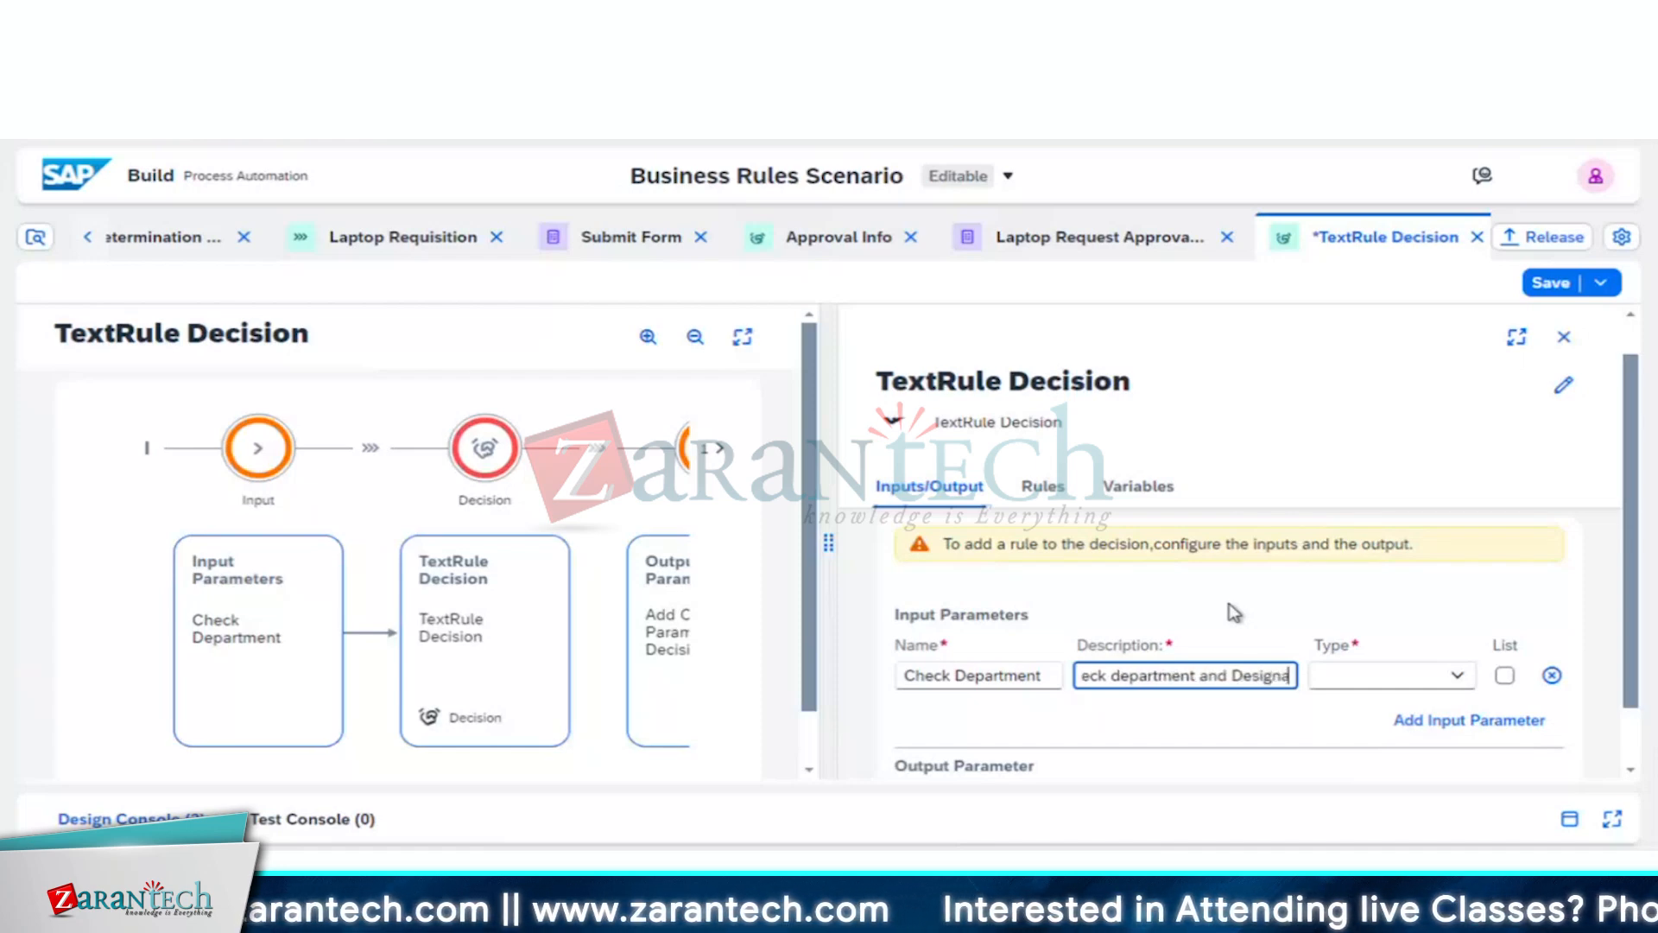
Step: Set the type of the Check Department input parameter to Boolean
left_click(1454, 685)
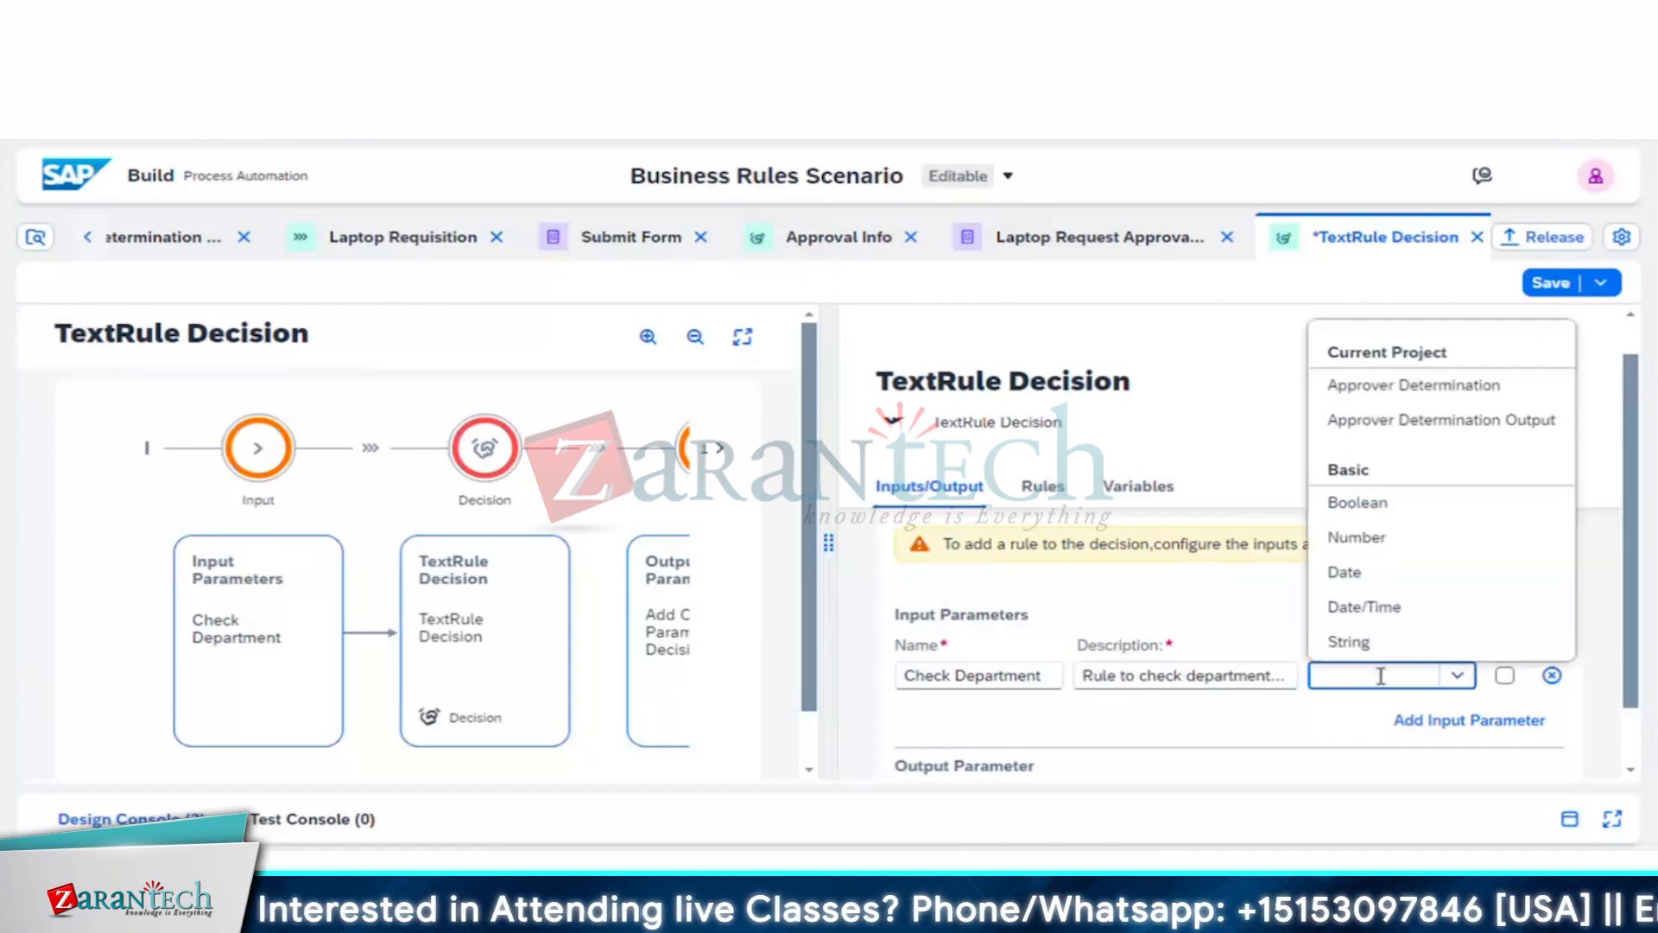
left_click(1364, 502)
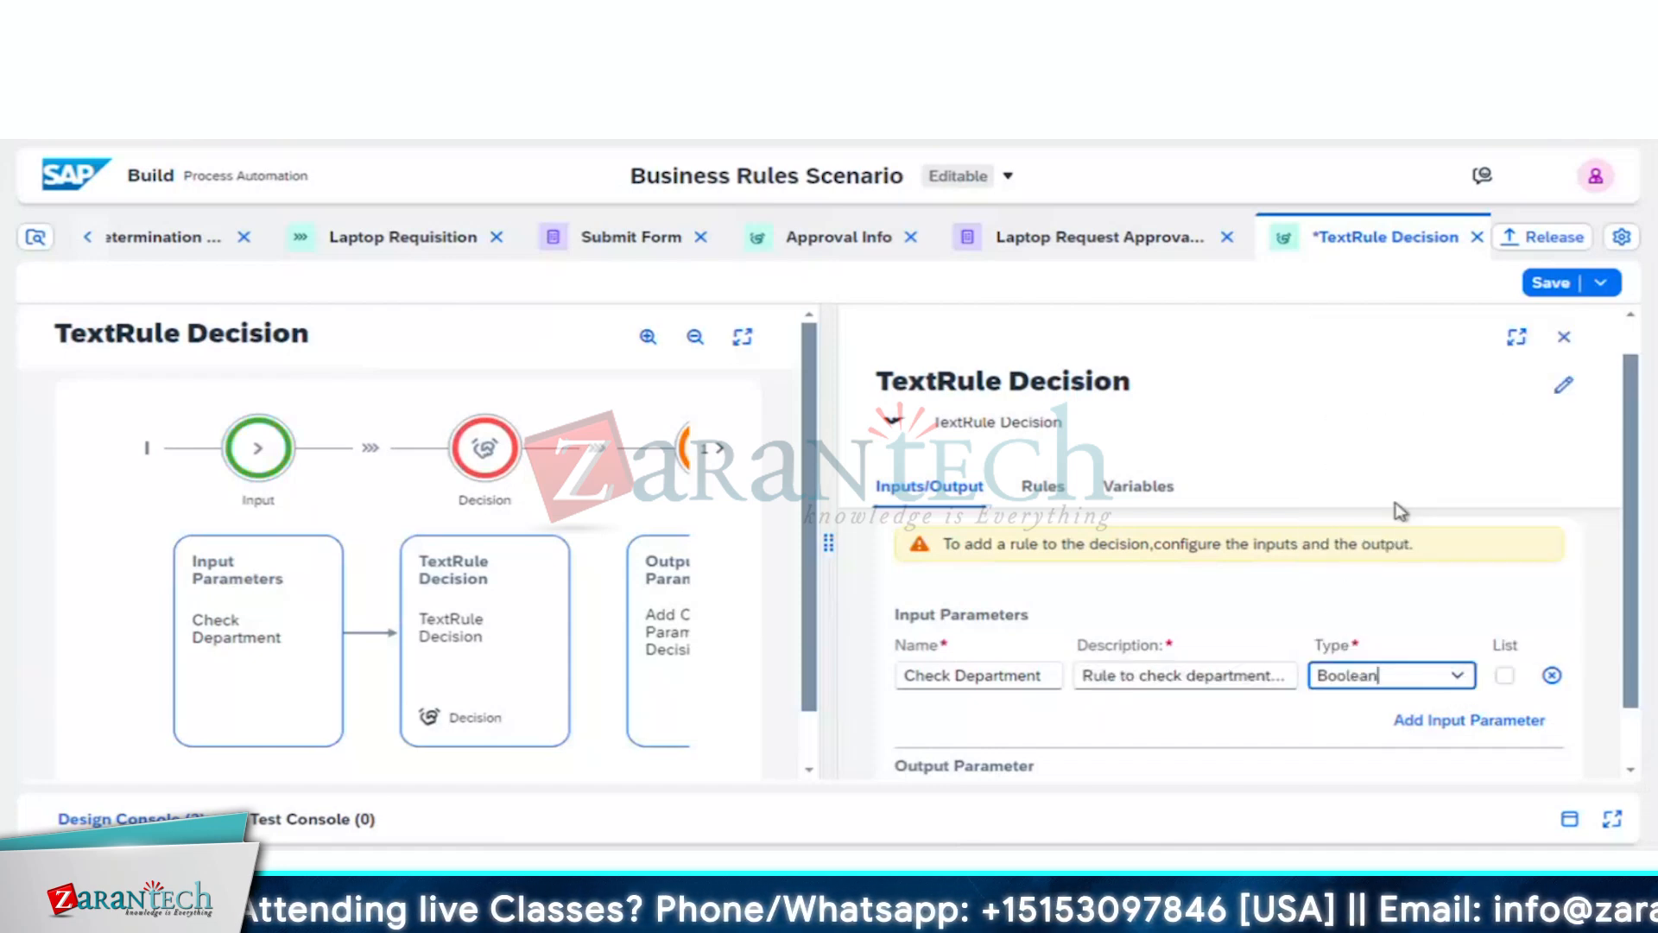
left_click(1405, 570)
scroll(1266, 709, "down", 2)
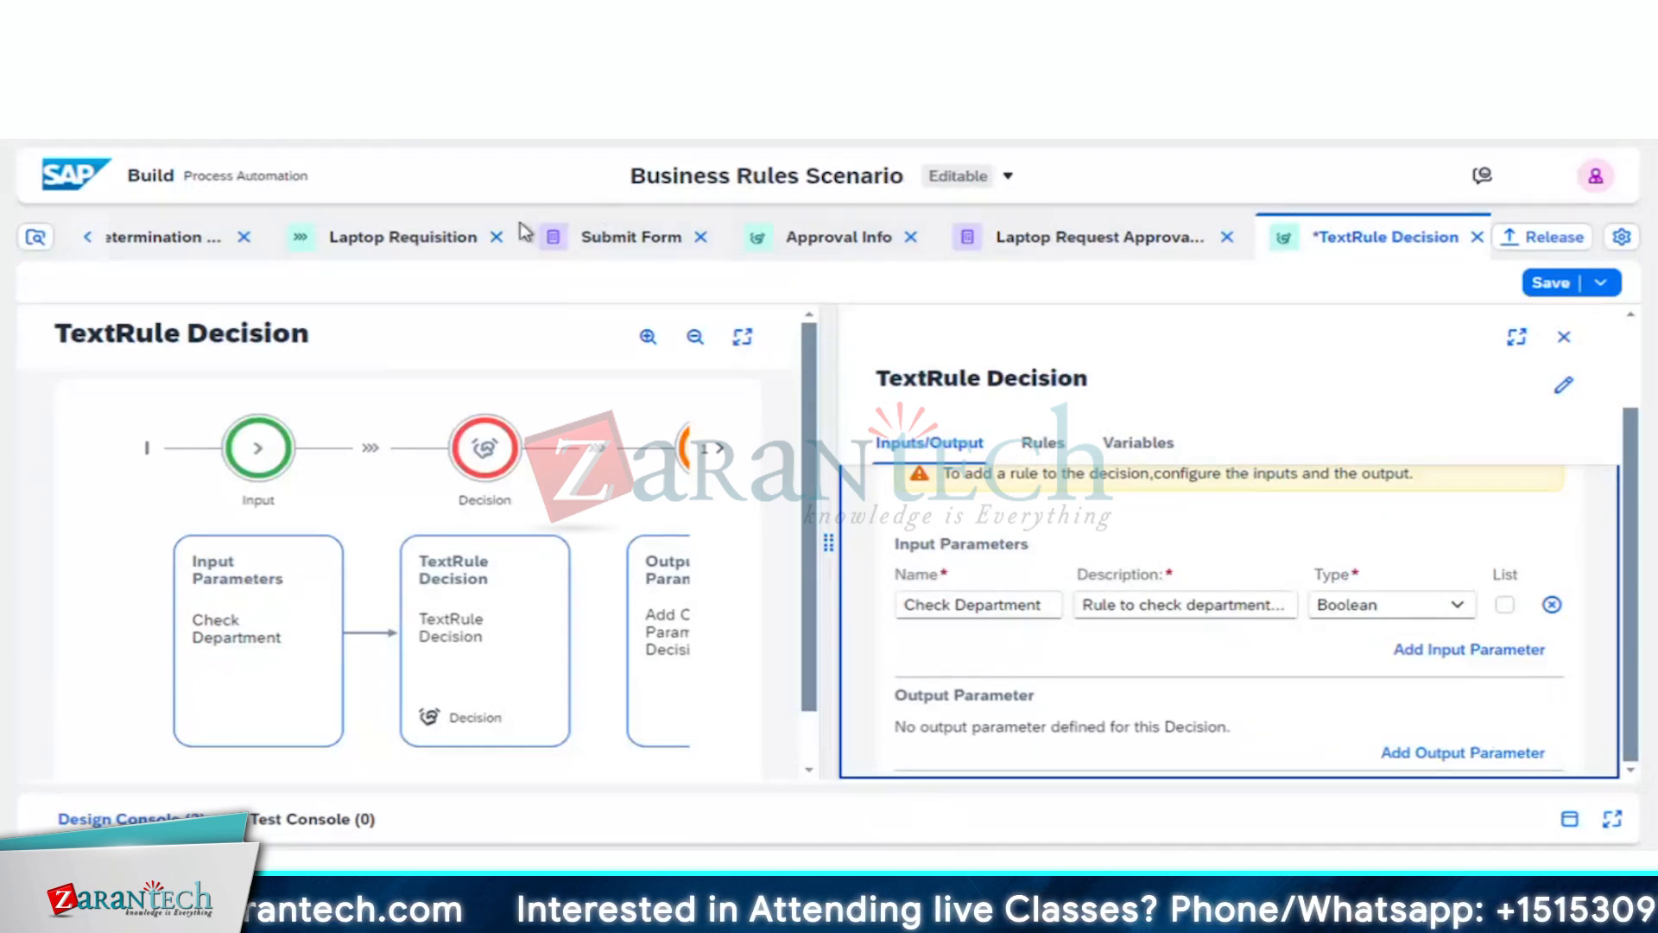
Step: Create a new data type named "Text Rule Output" from the Business Rules Scenario project overview
left_click(85, 238)
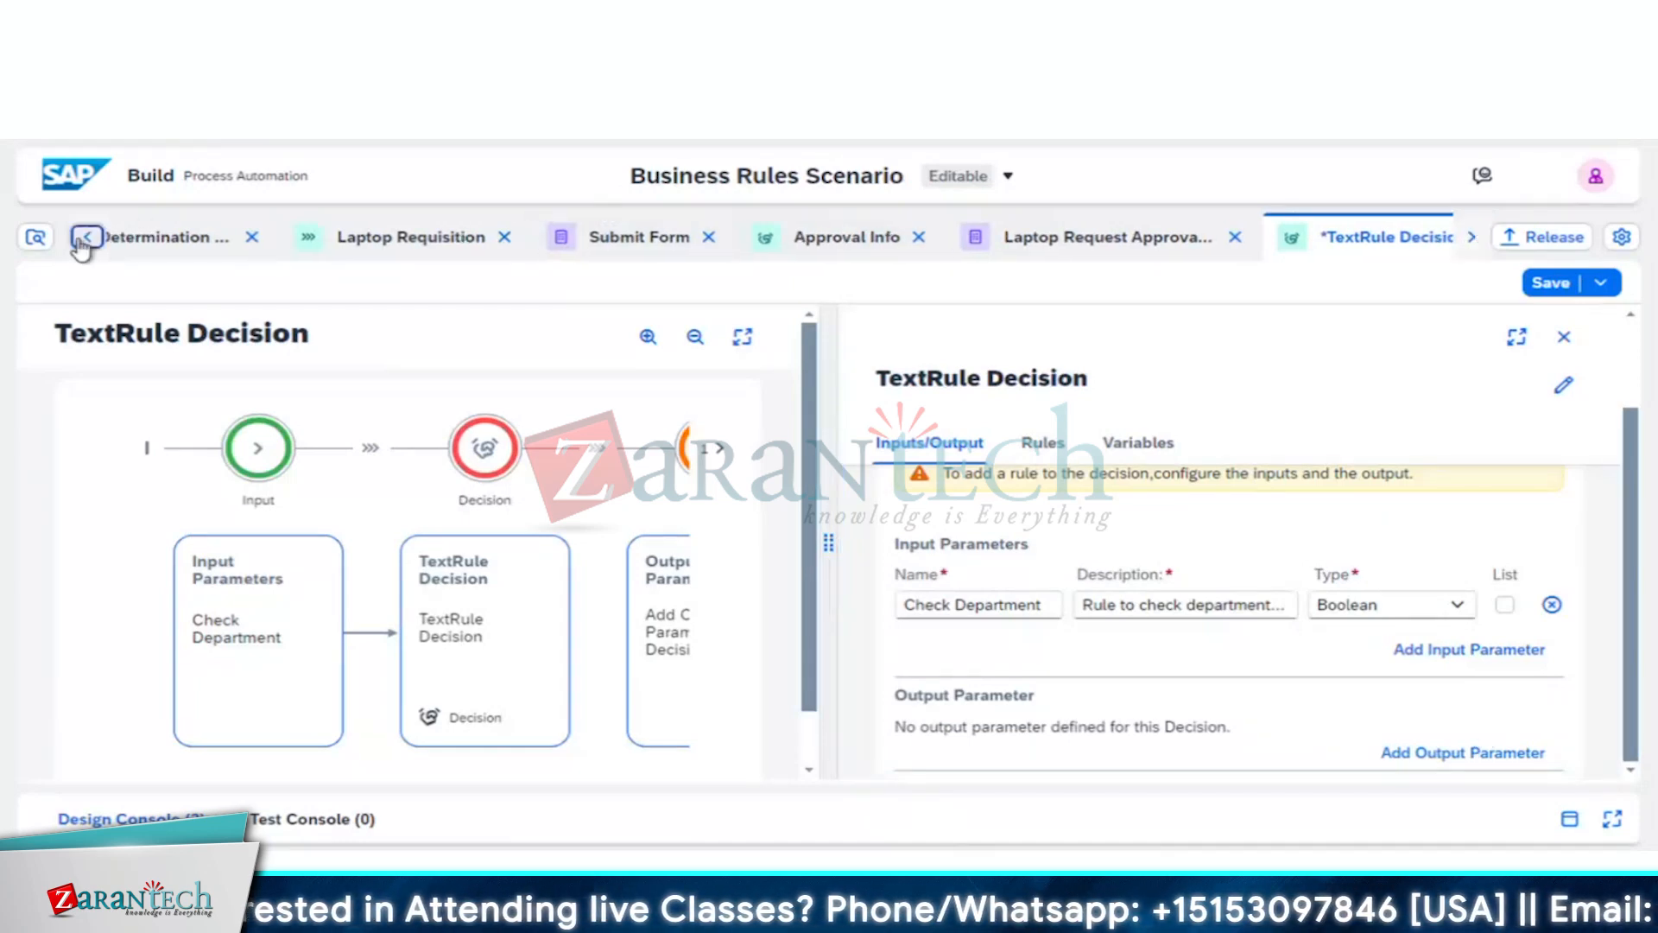
left_click(85, 237)
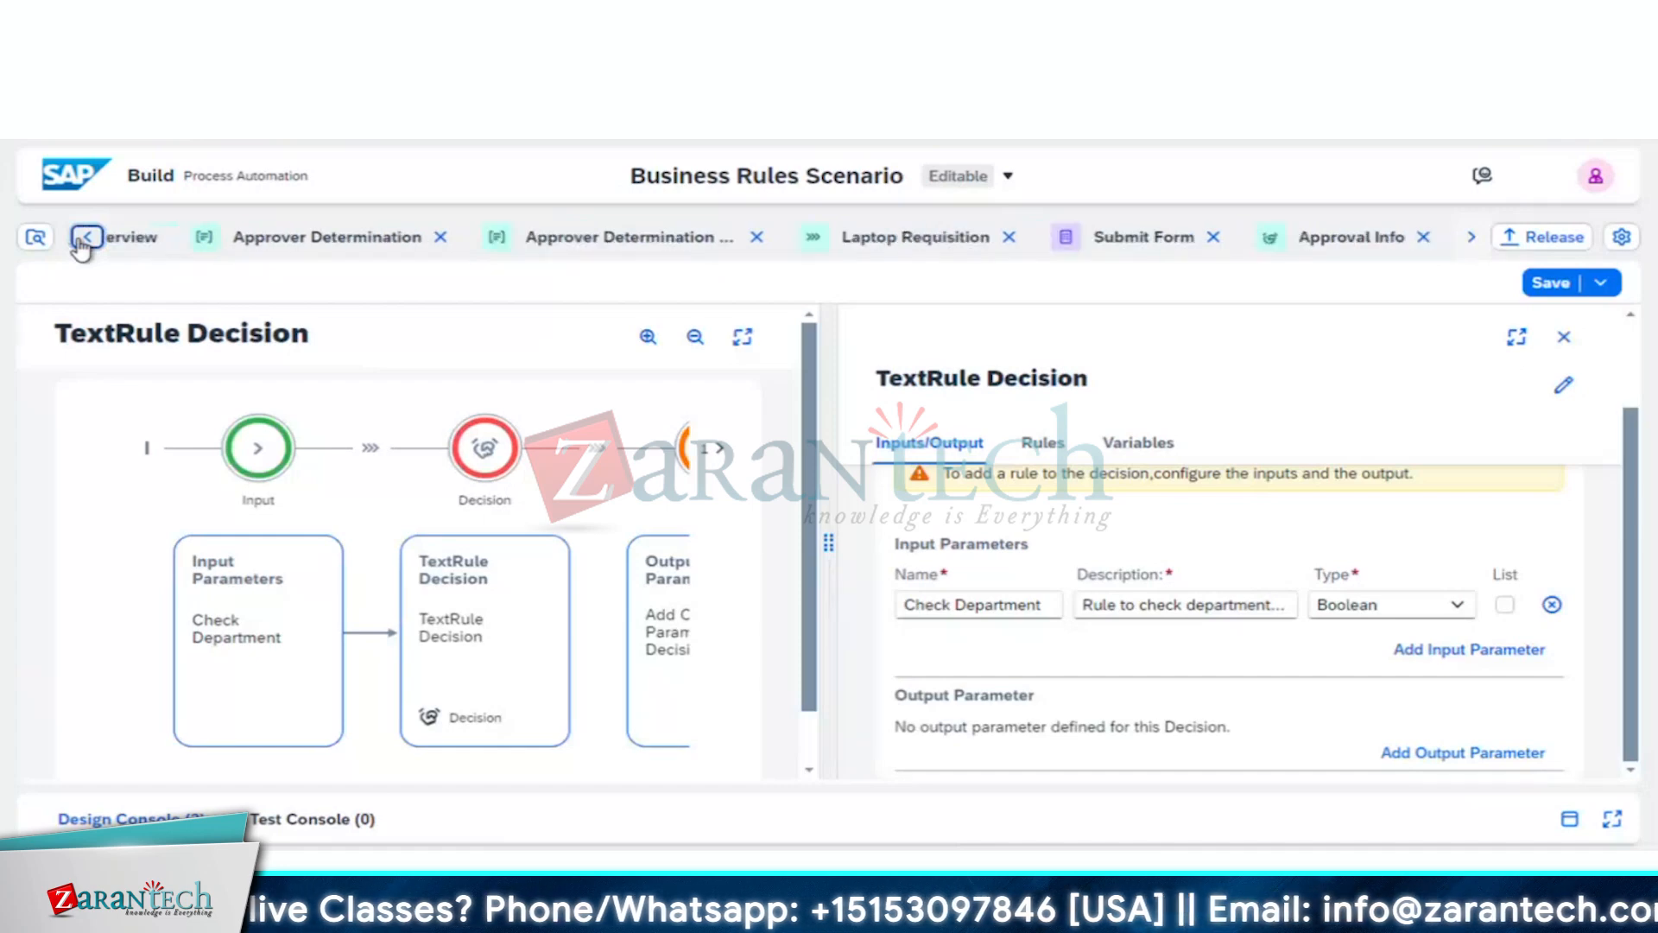
left_click(142, 247)
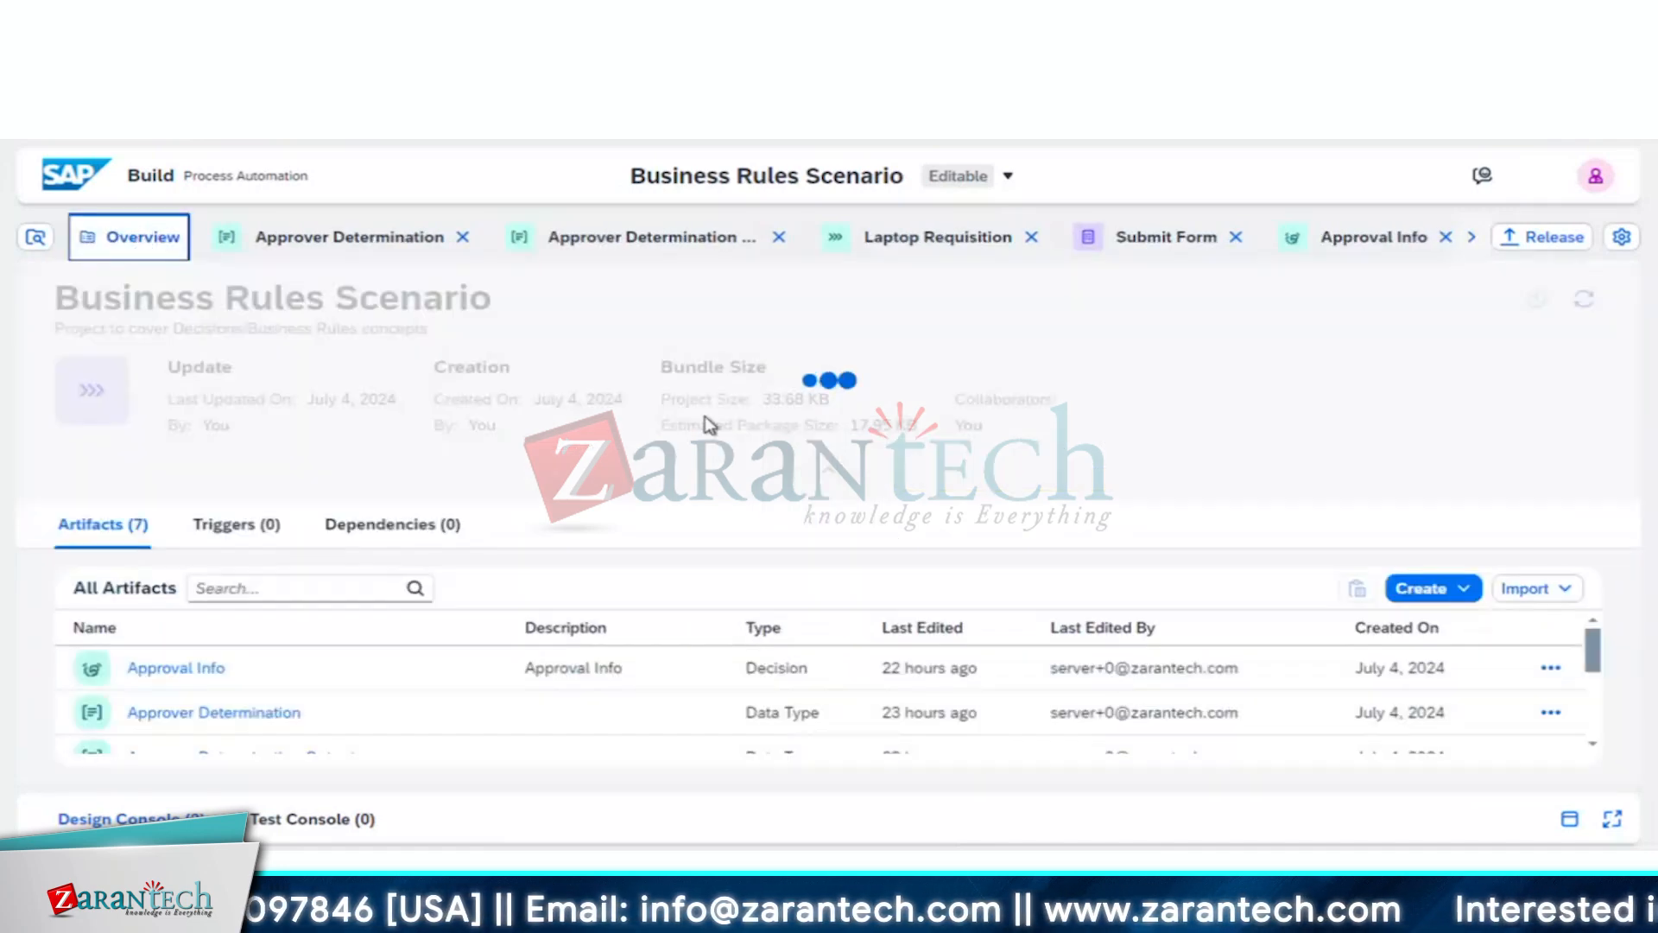
left_click(1436, 600)
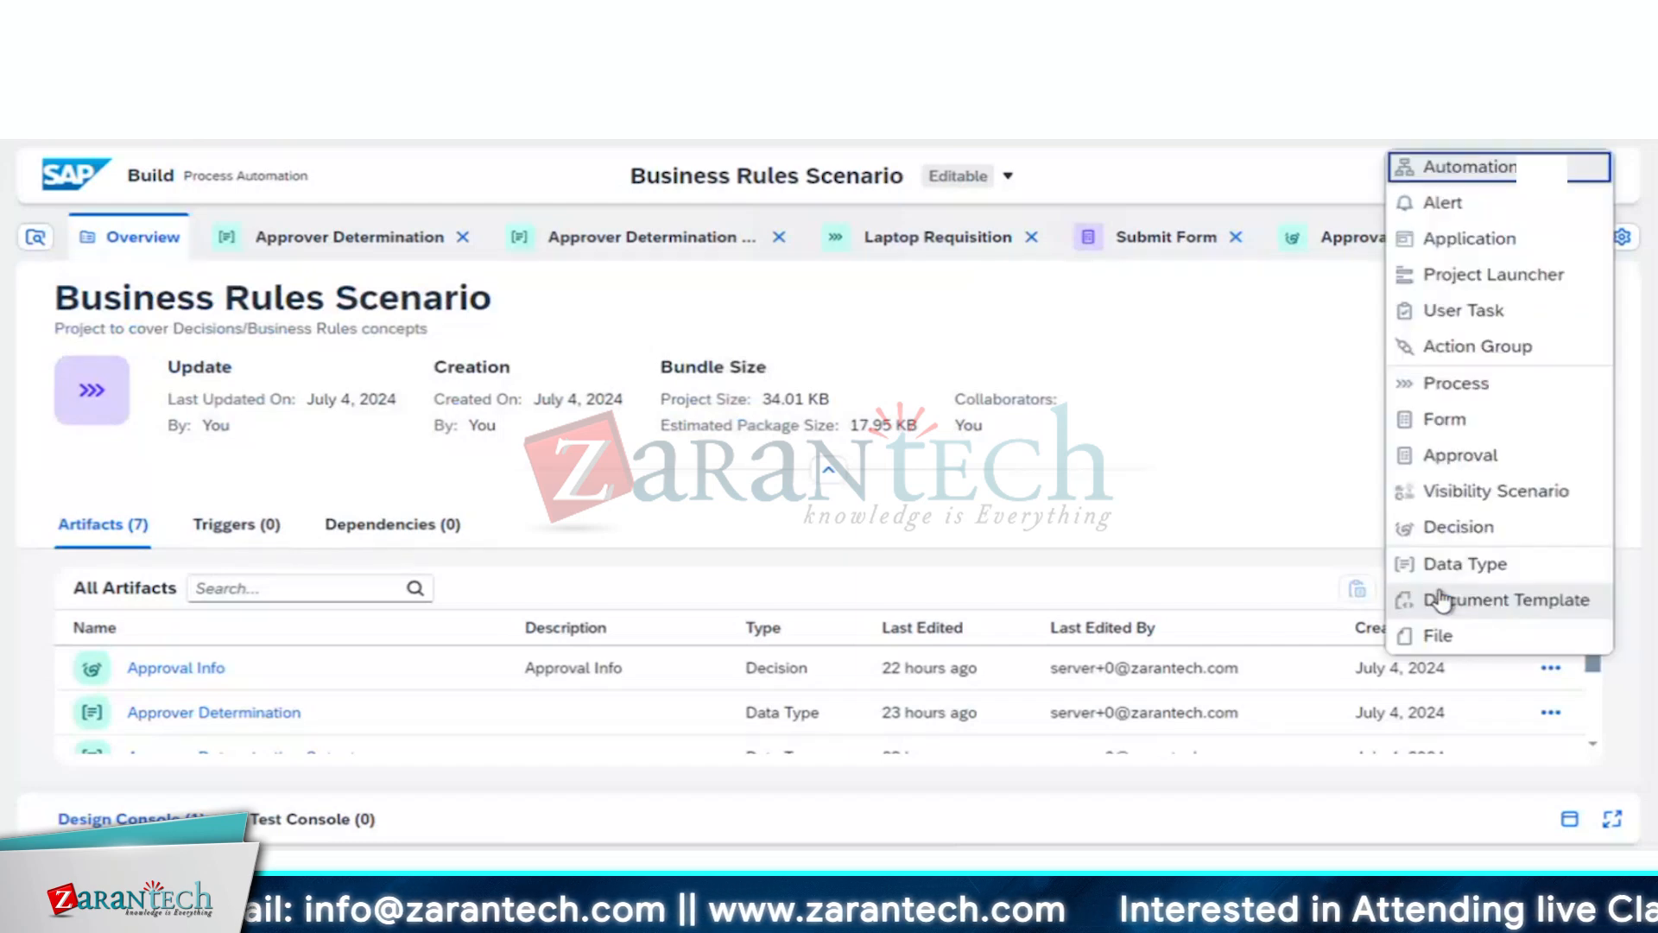
left_click(1486, 564)
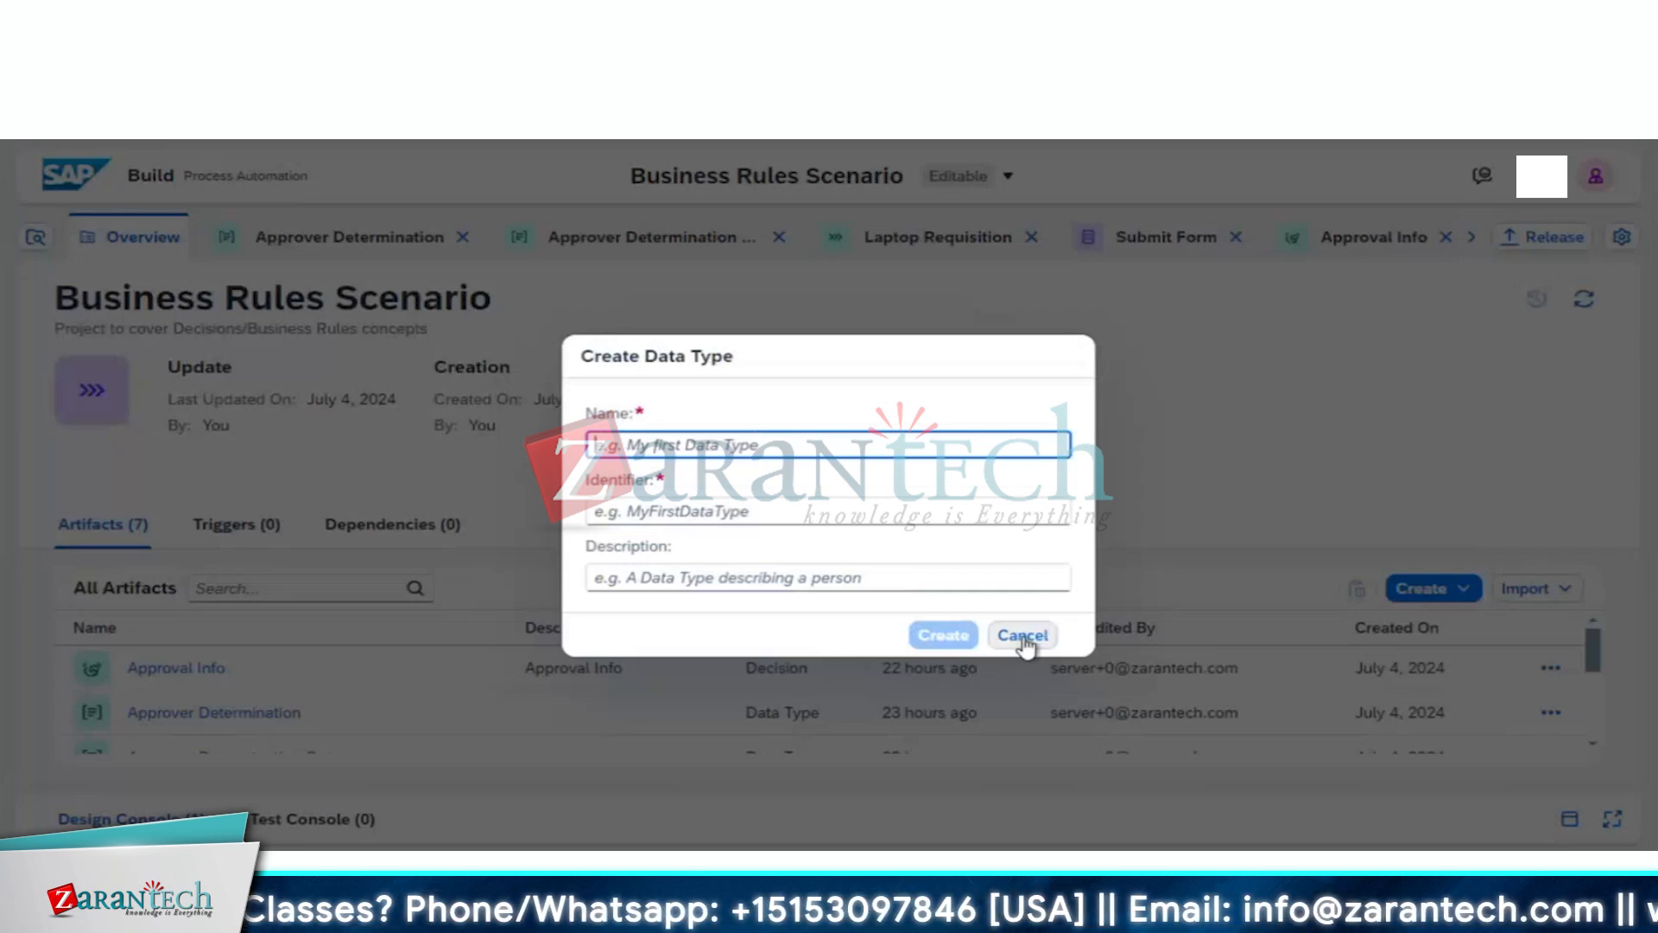
type("t")
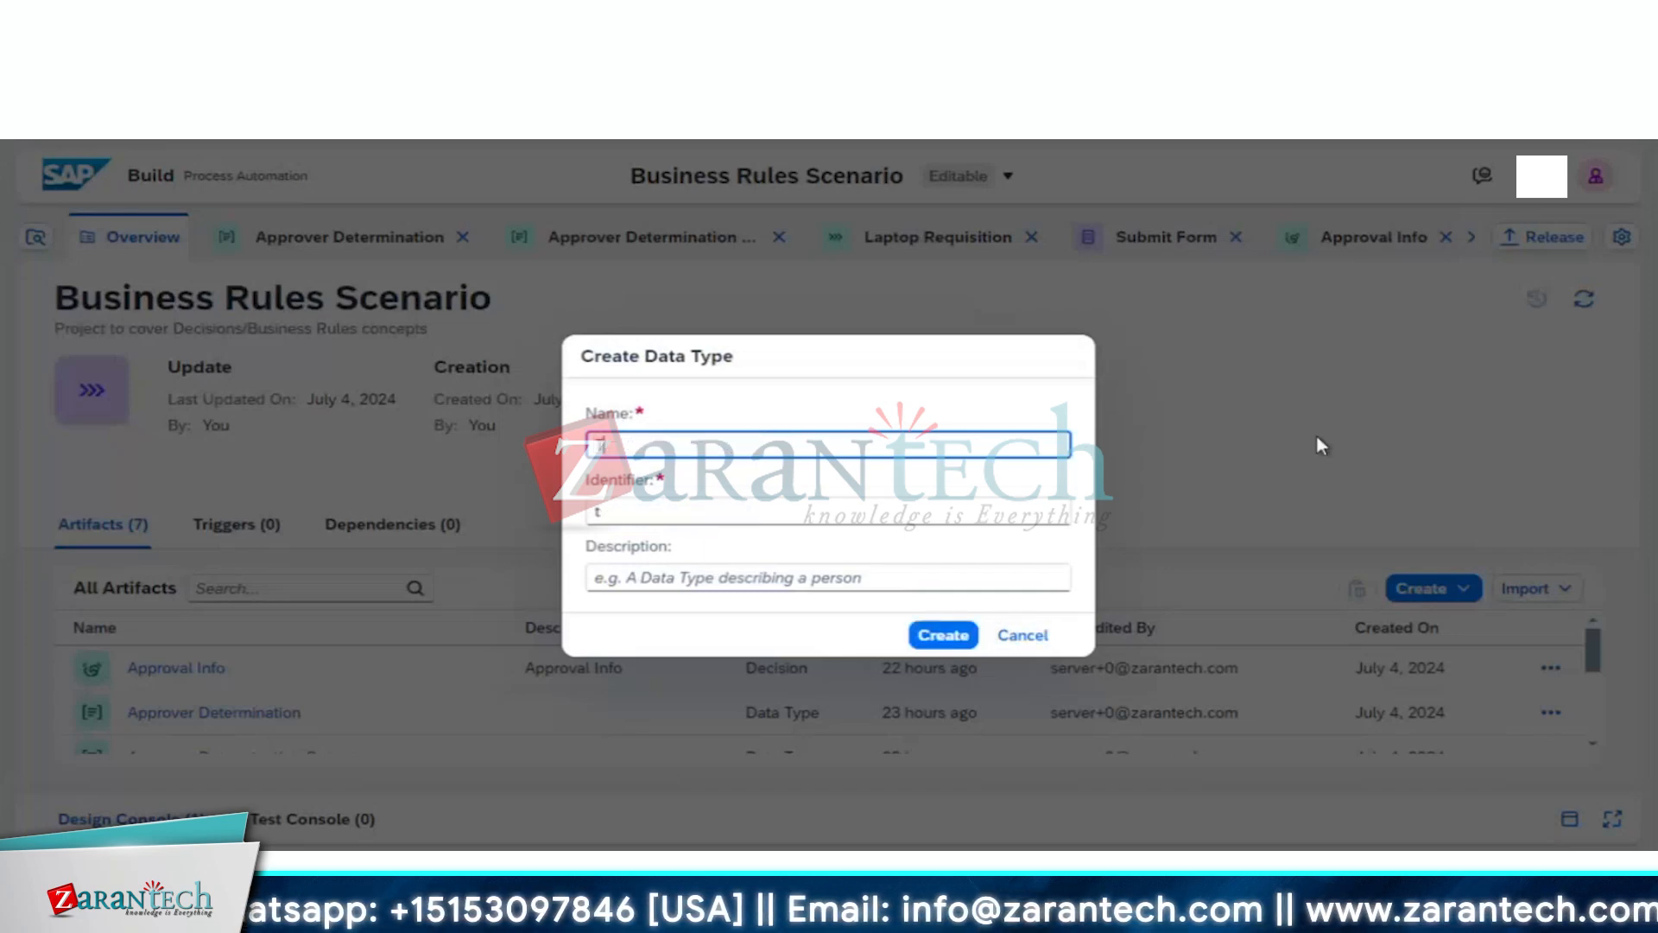
type("ext R")
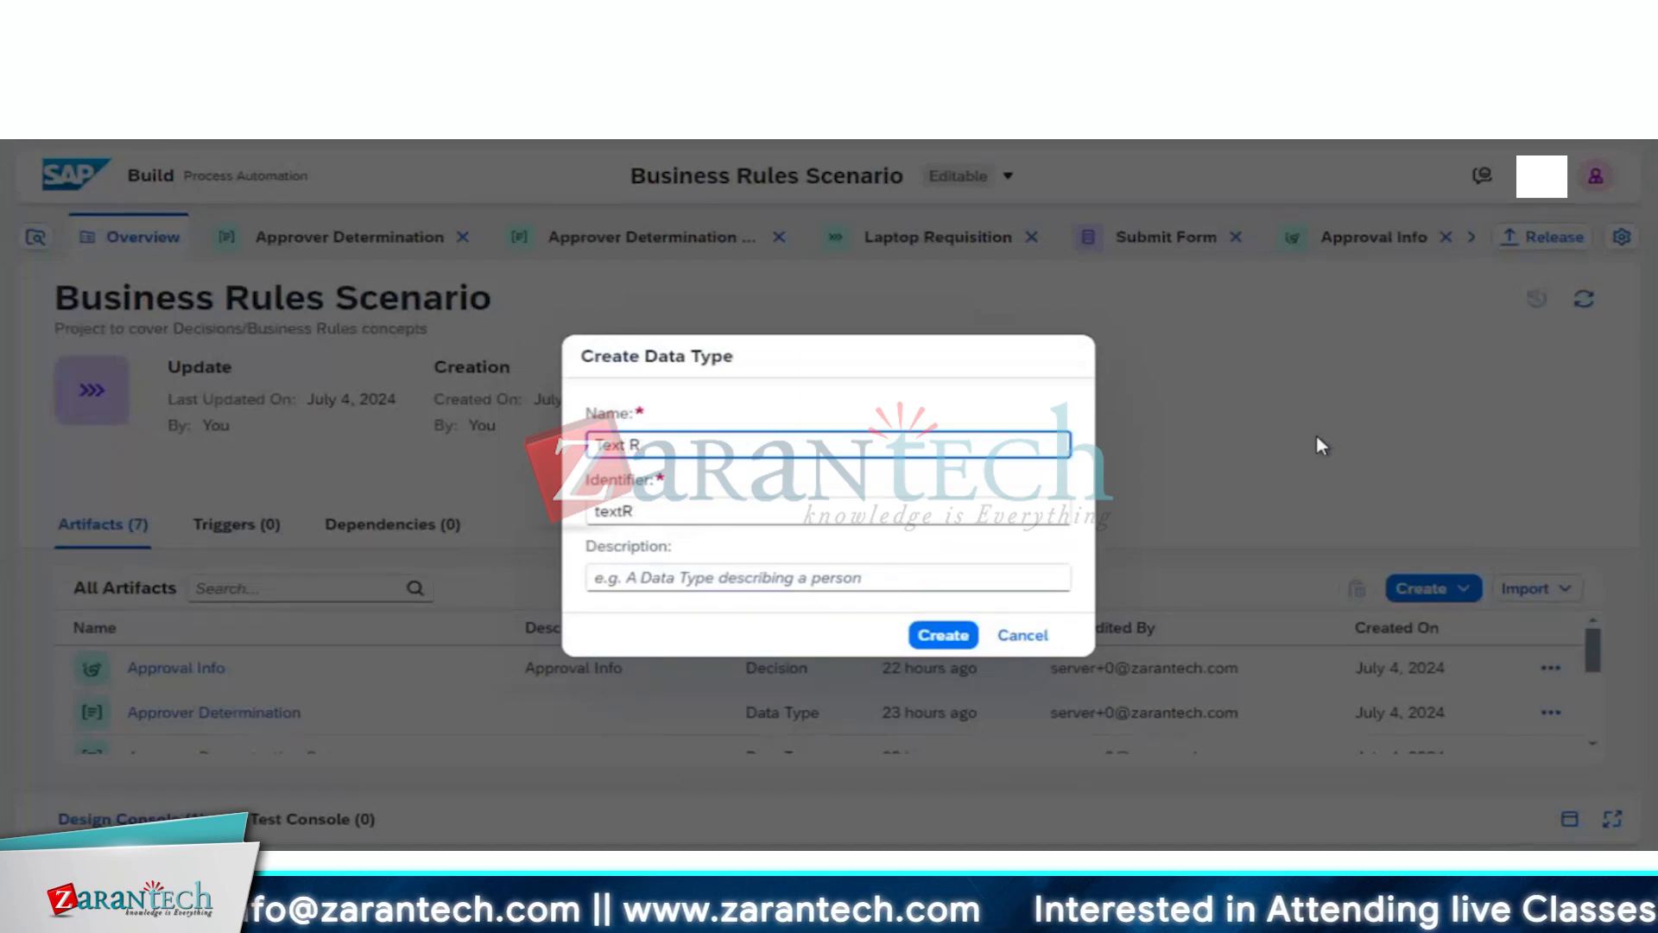
type("ule O")
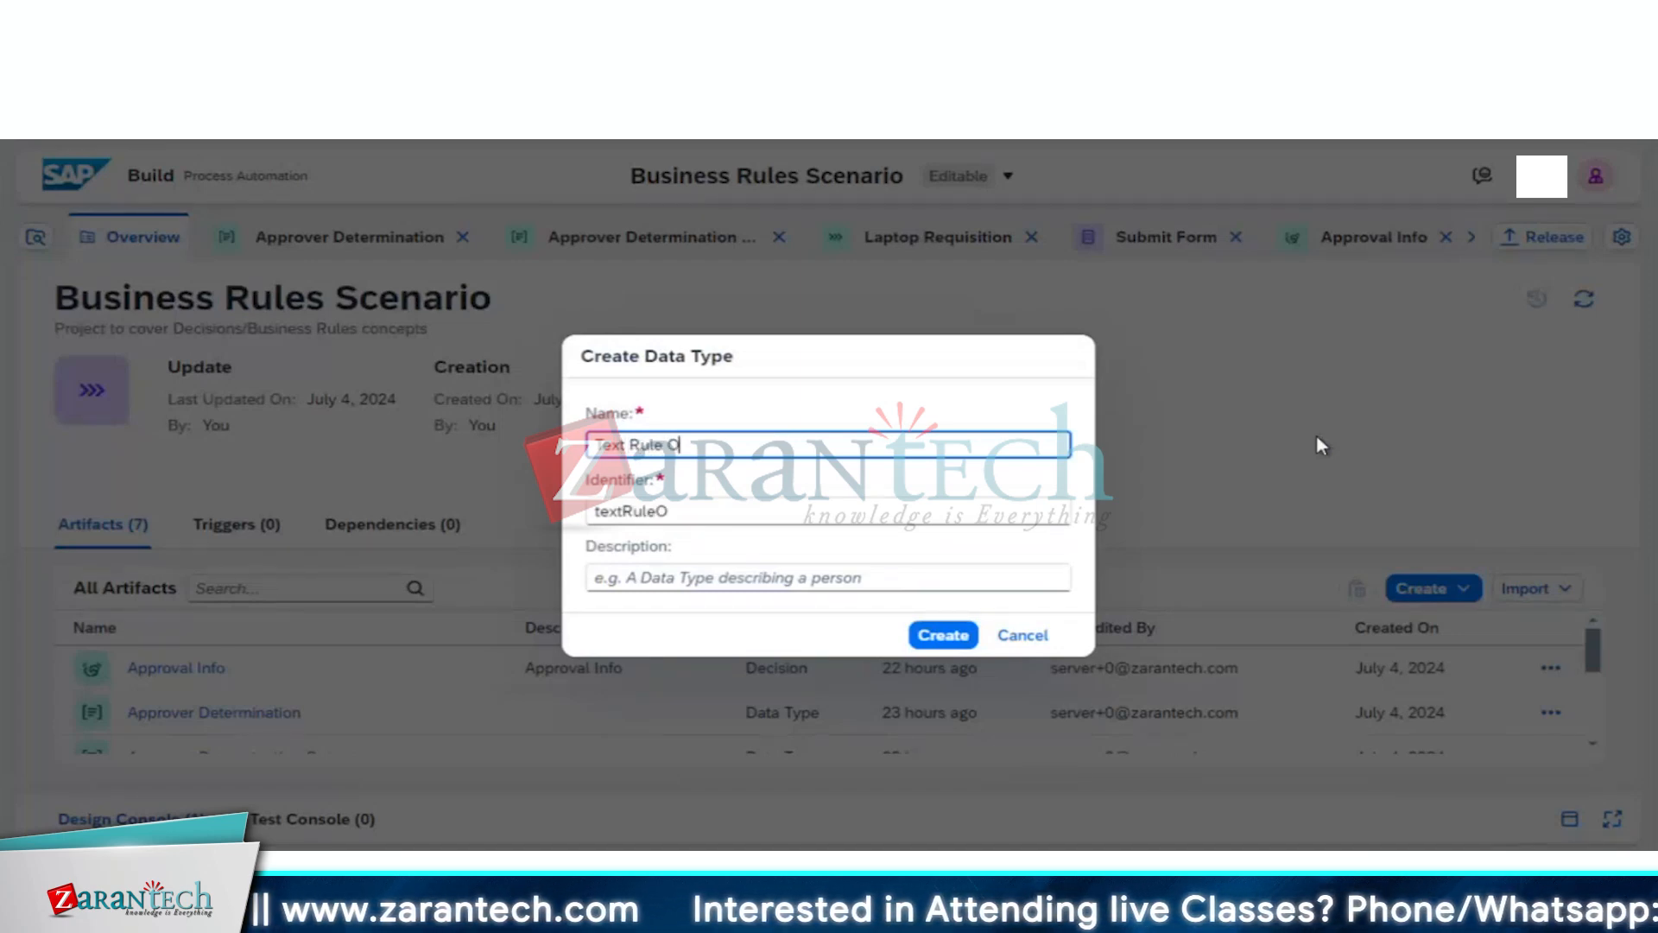
type("utput")
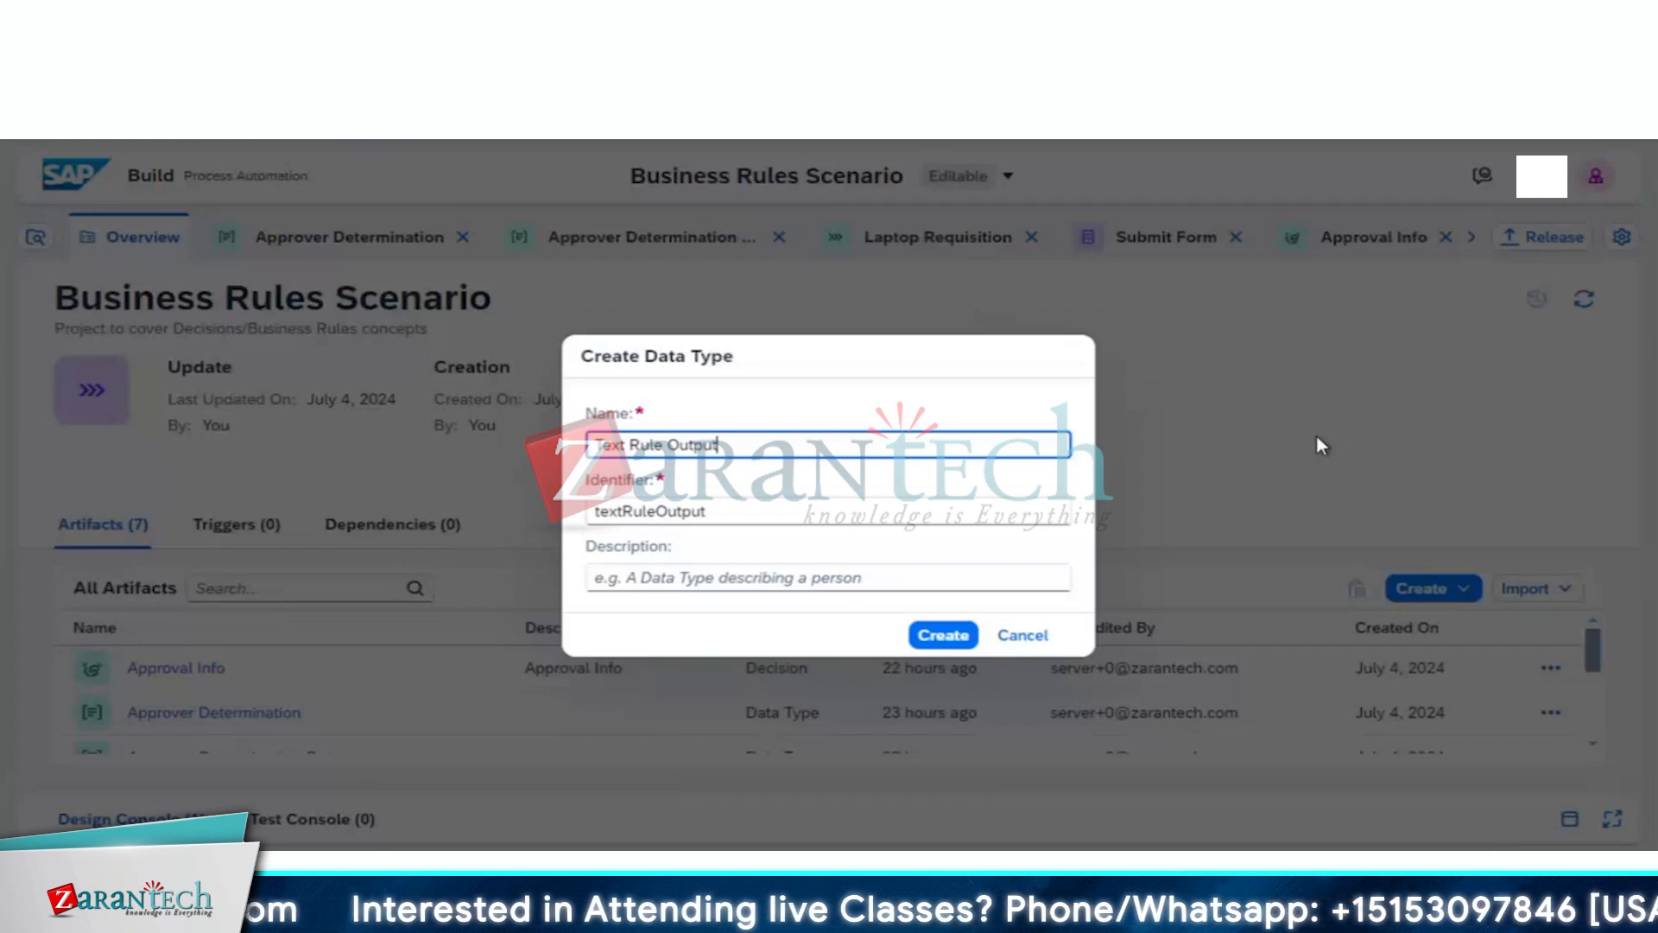
left_click(942, 636)
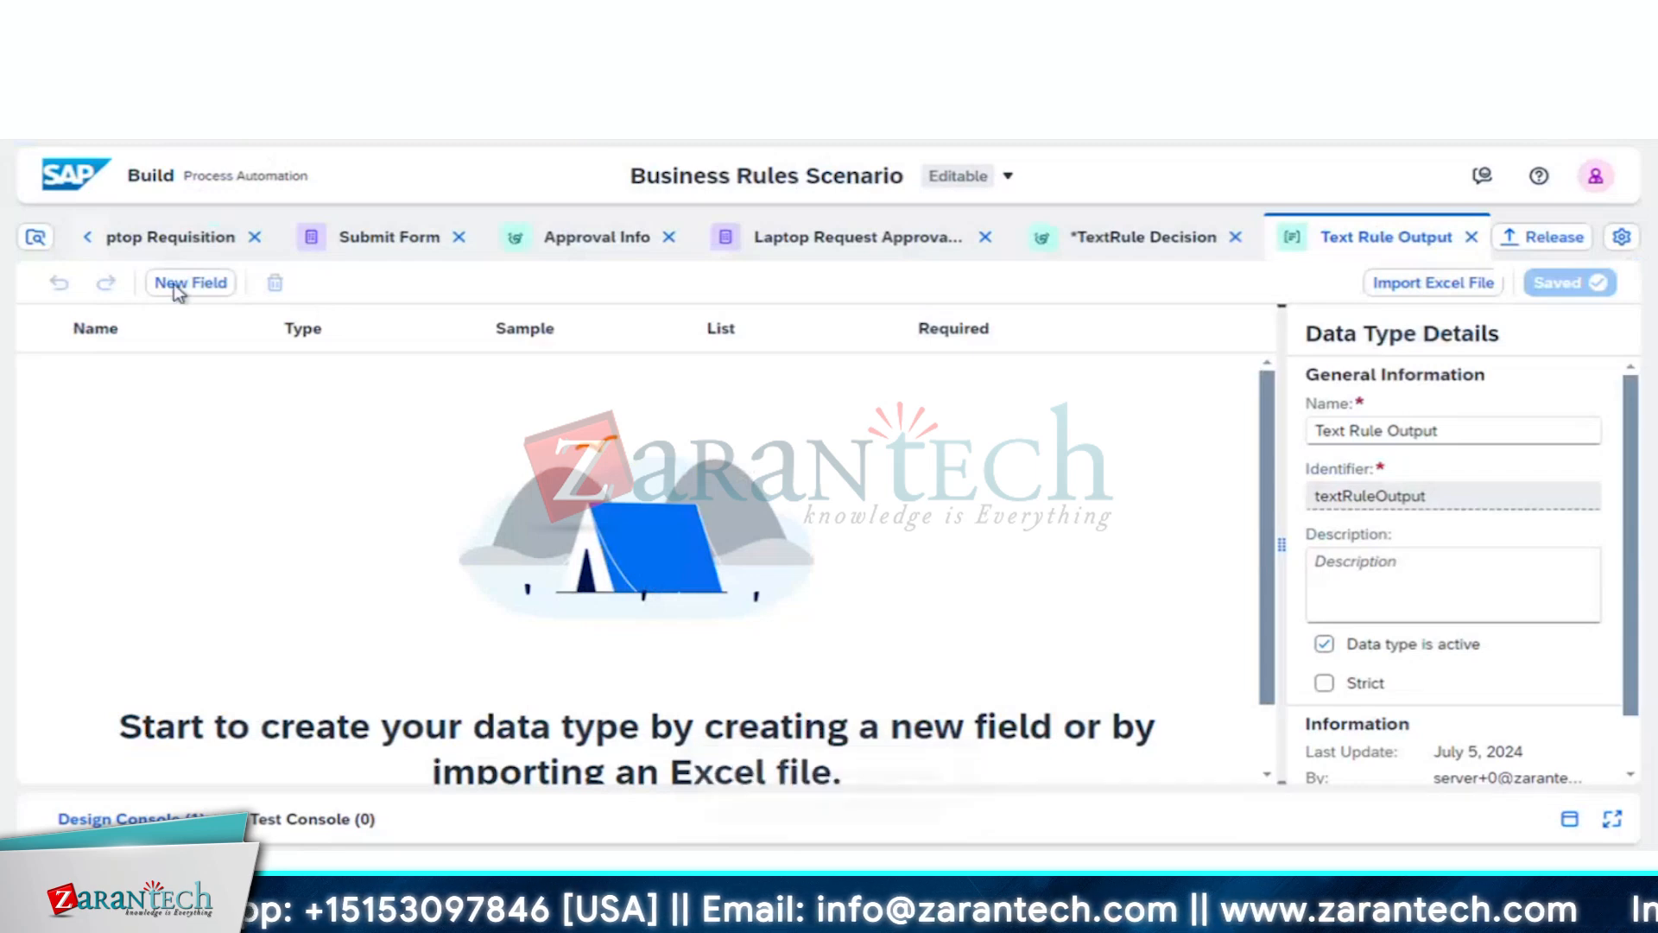
Step: Add a String field named "Rule Output" to the Text Rule Output data type and save it
left_click(176, 285)
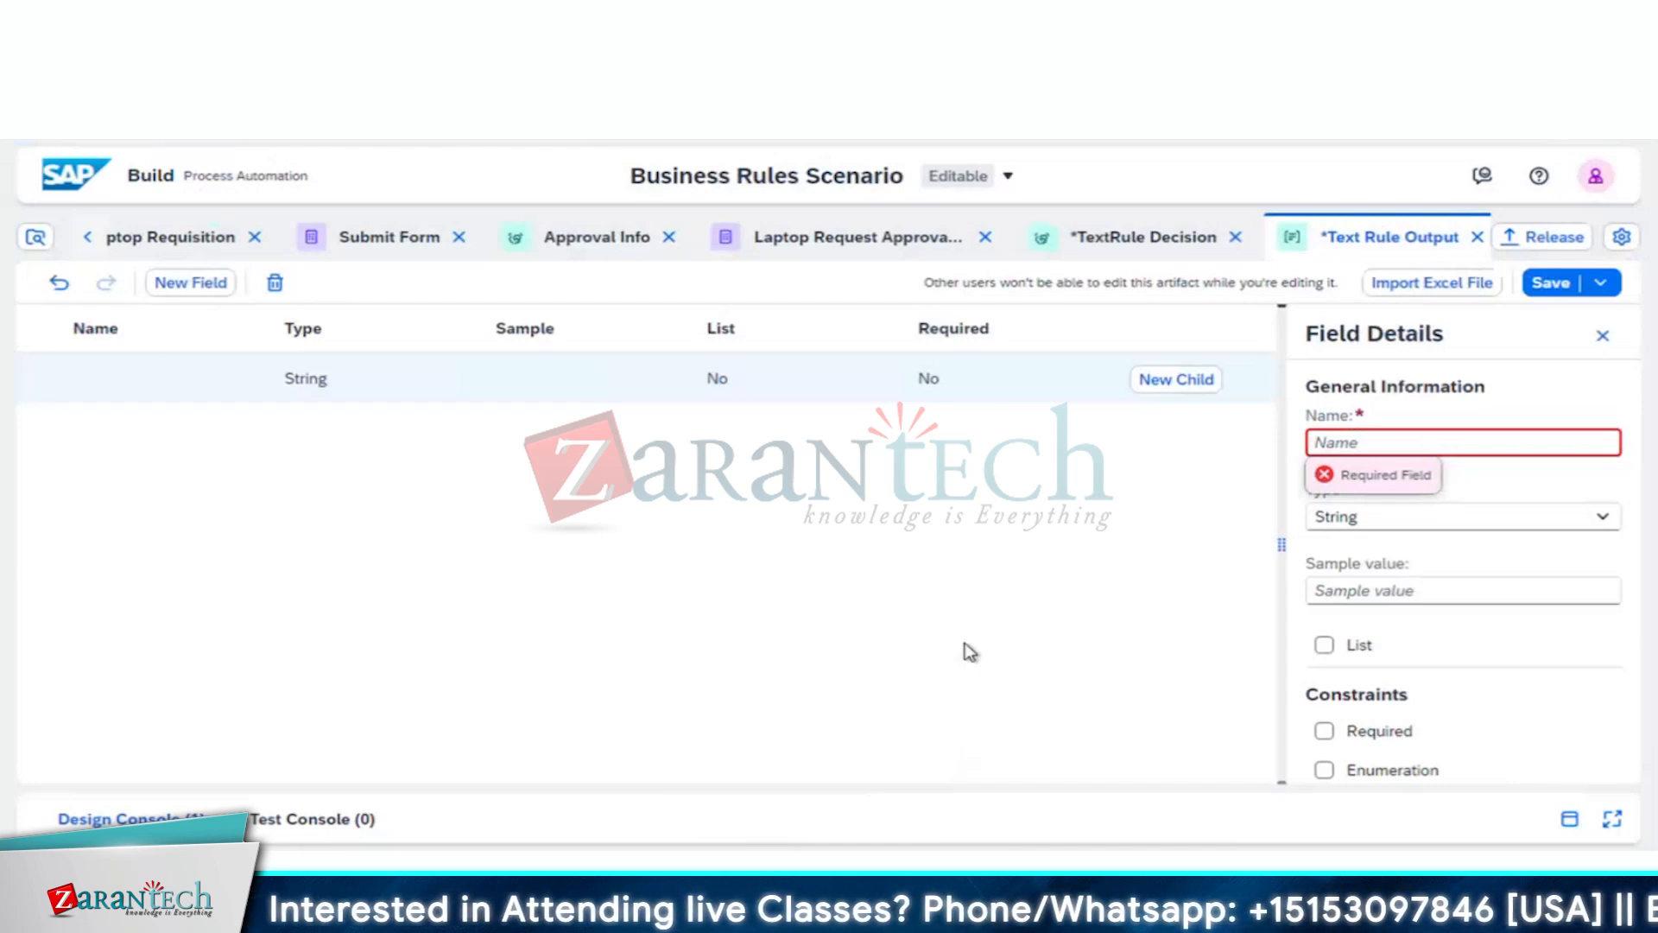
type("Rule")
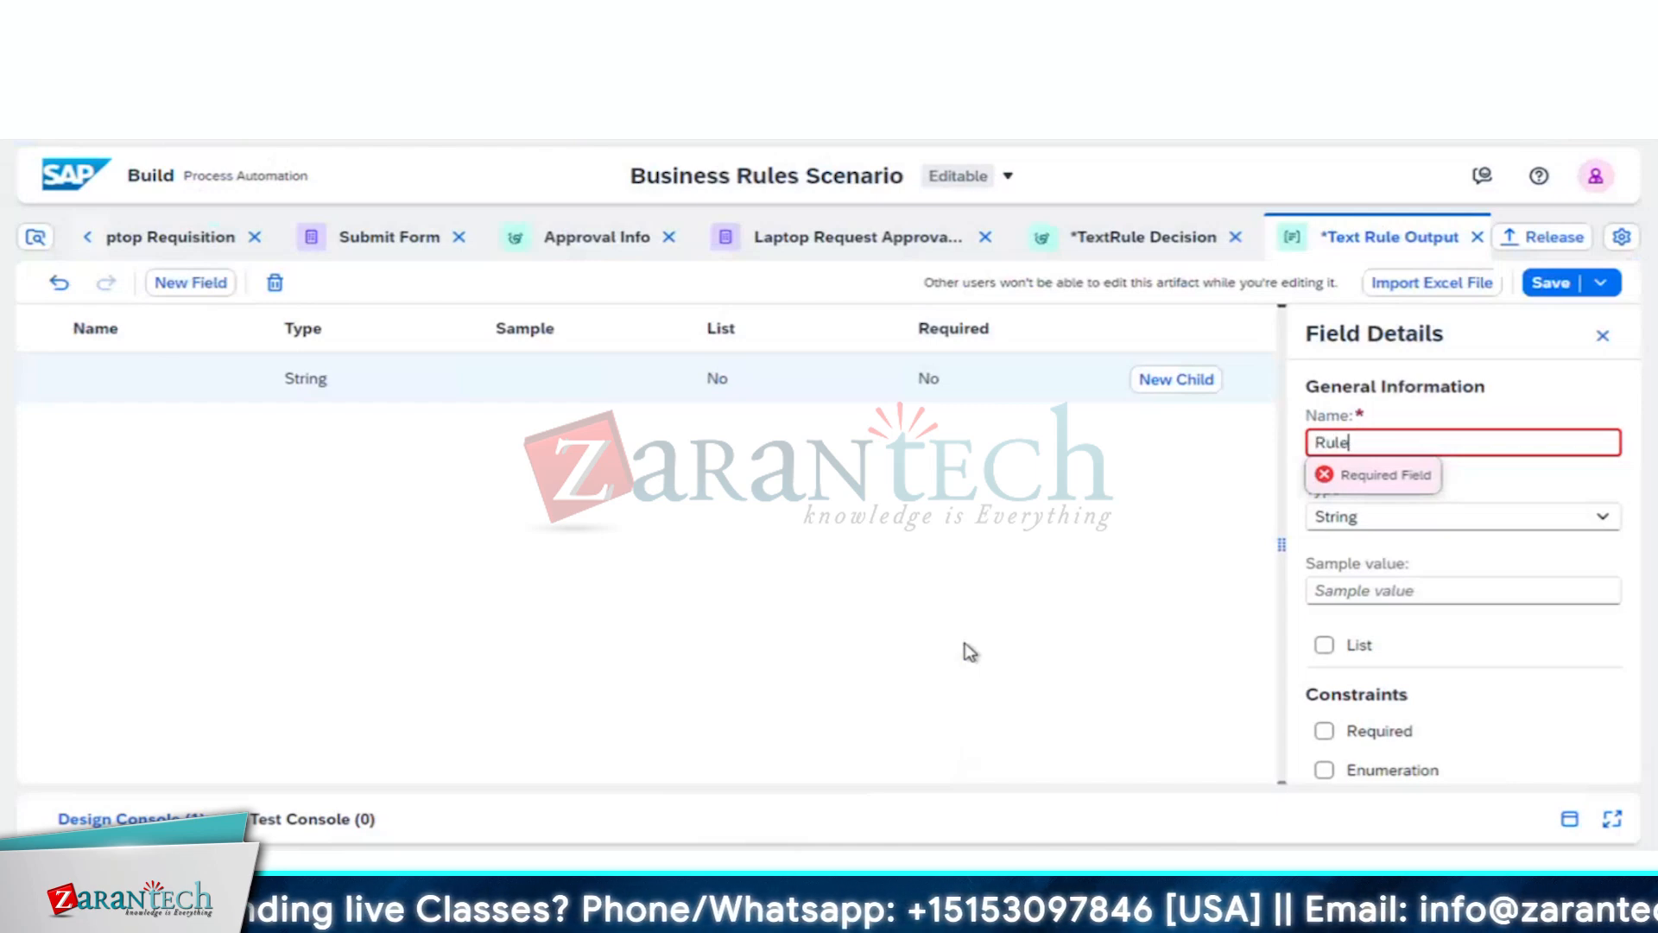
type(" Out")
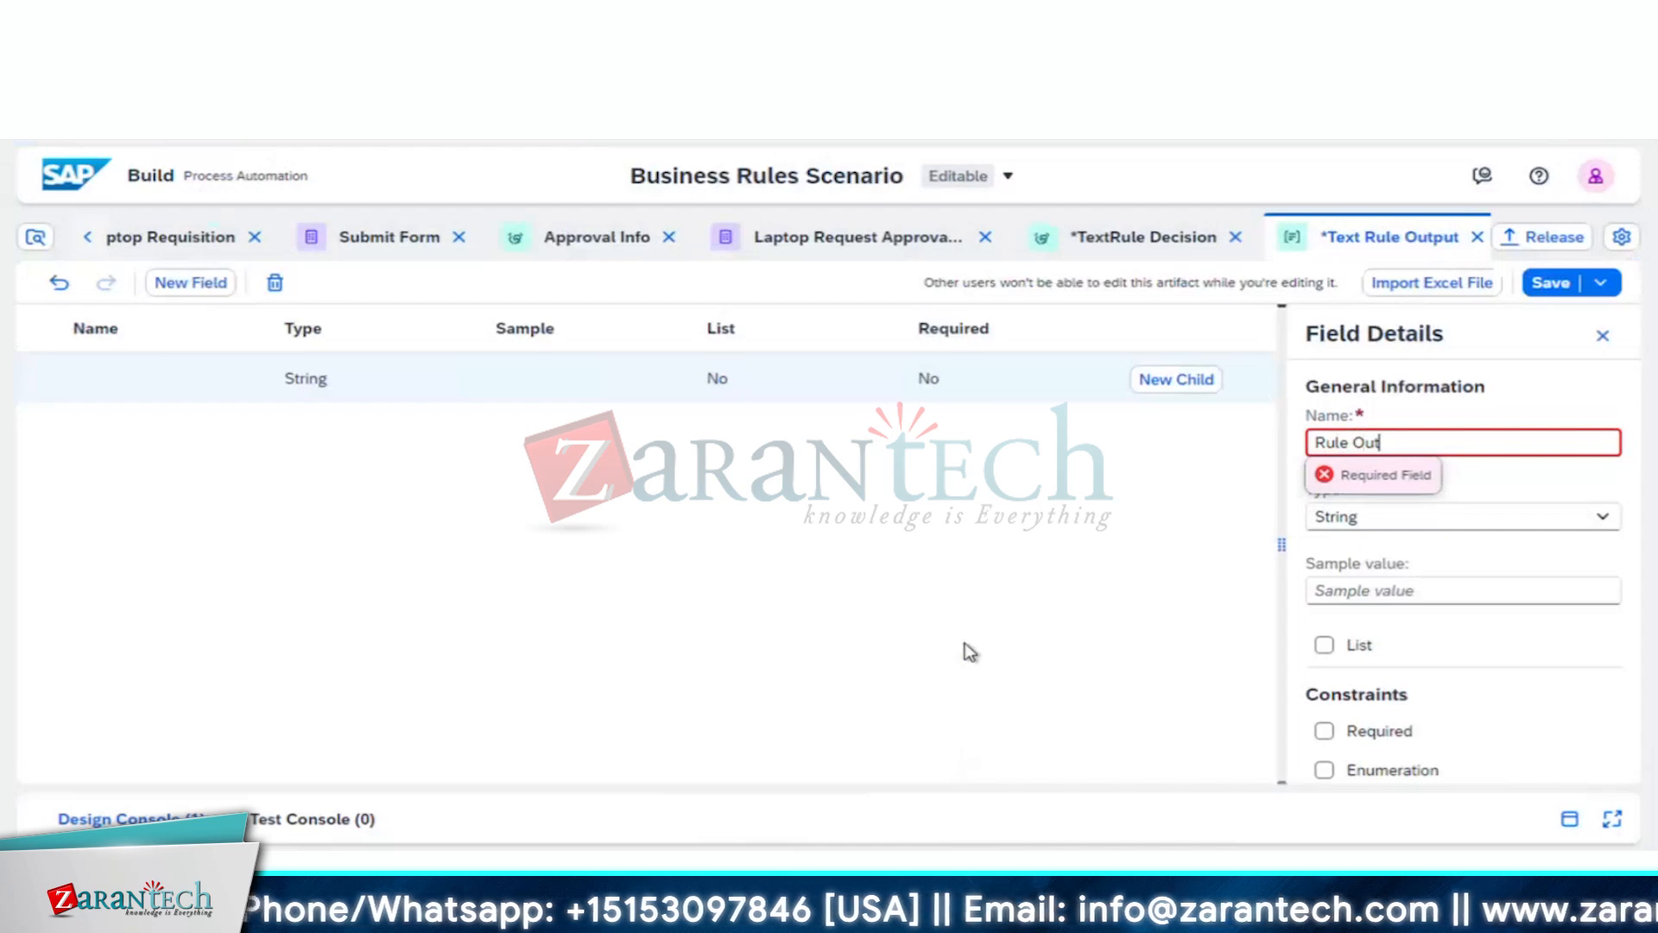
type("put")
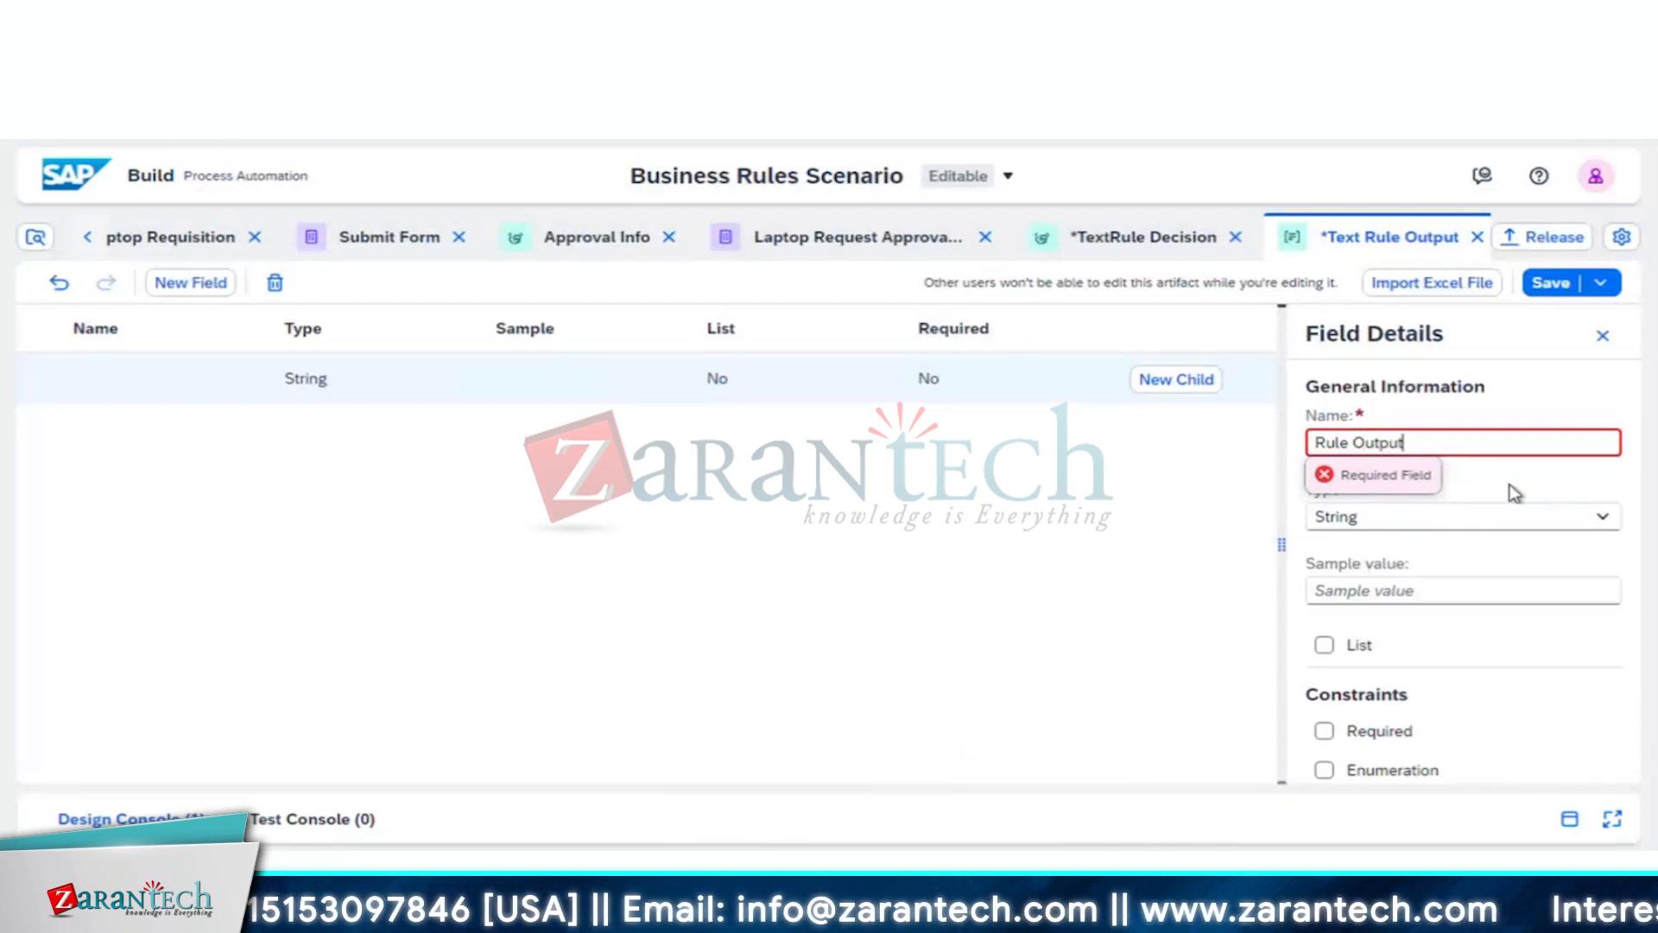
left_click(1550, 489)
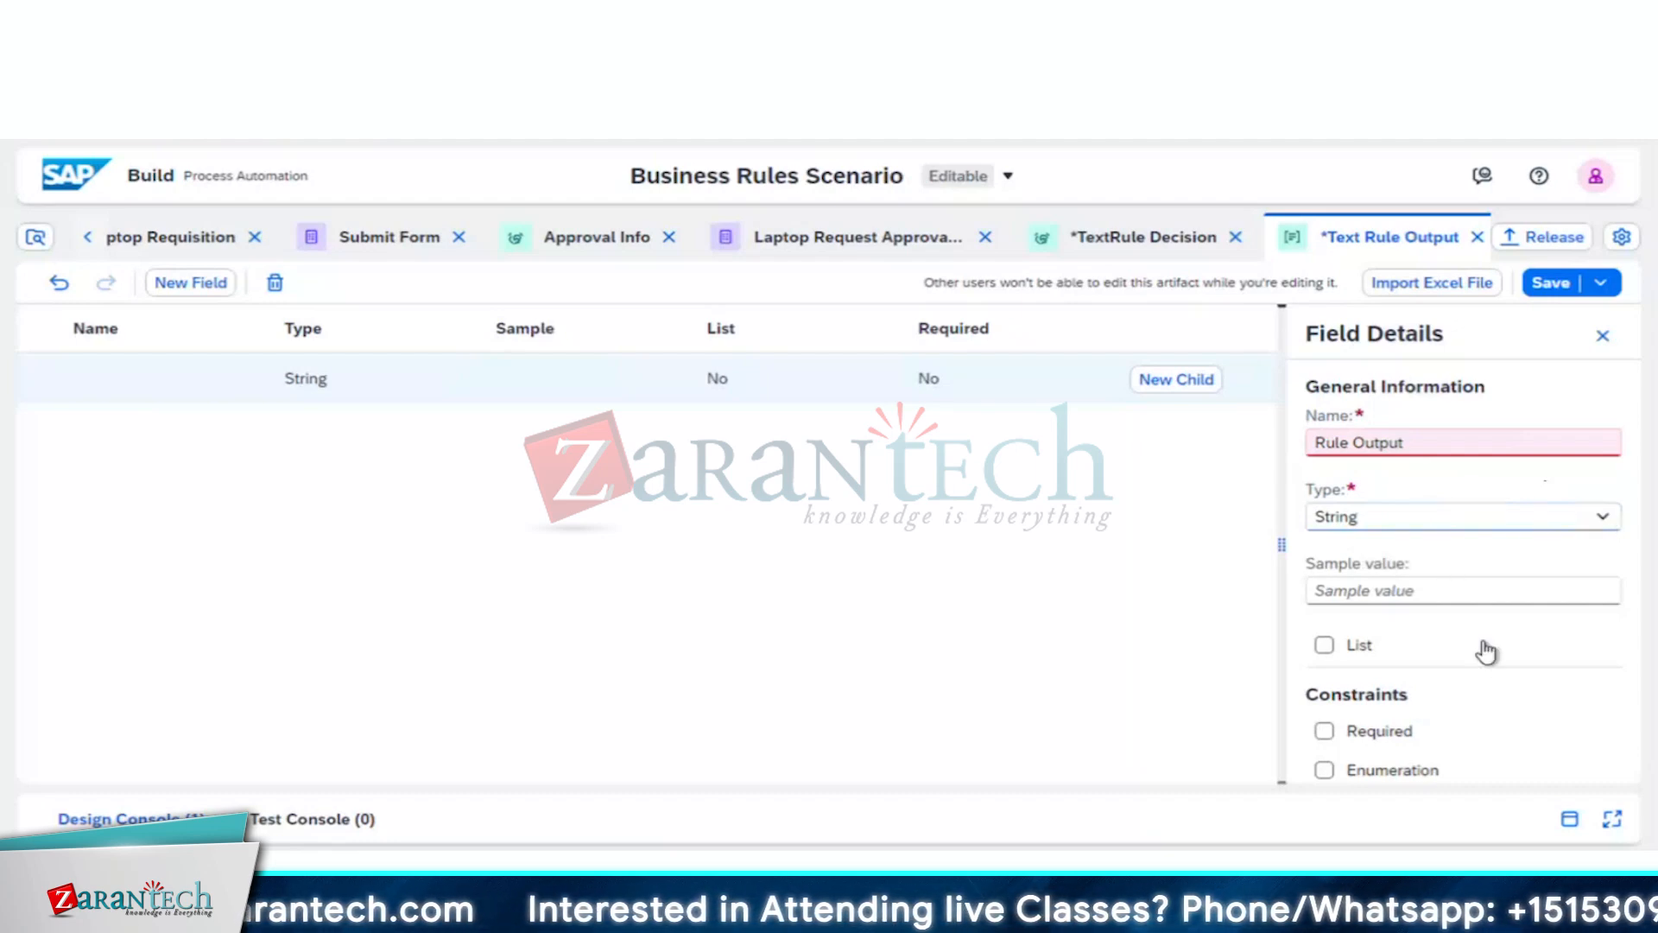
left_click(1482, 591)
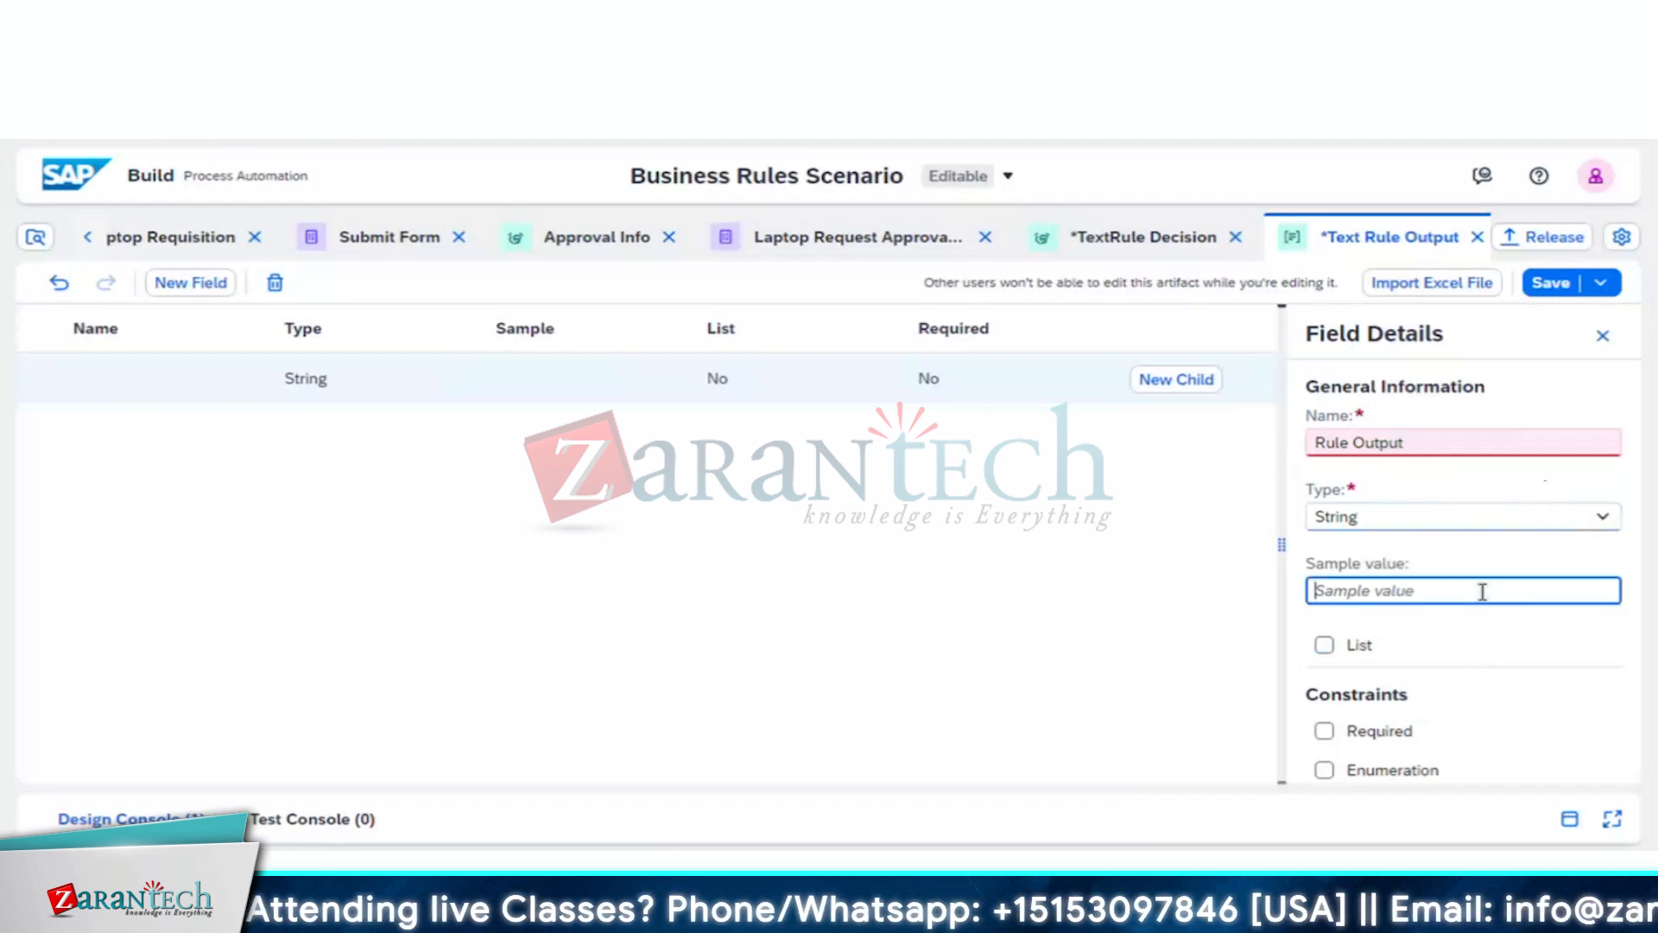
left_click(1514, 661)
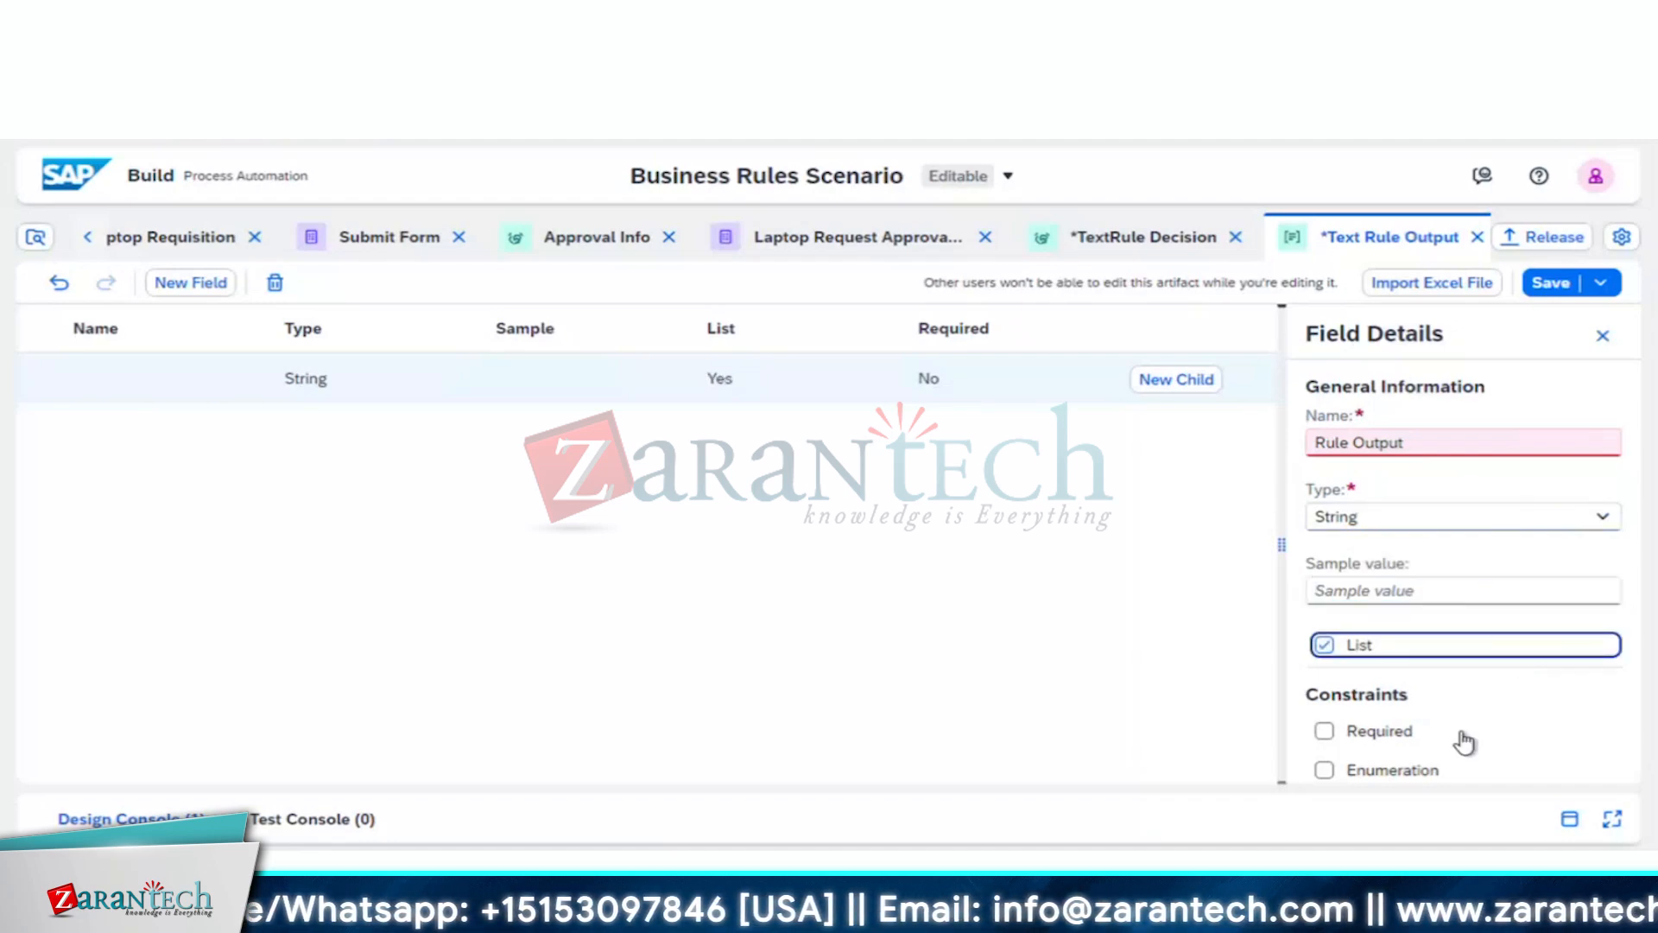
left_click(1325, 644)
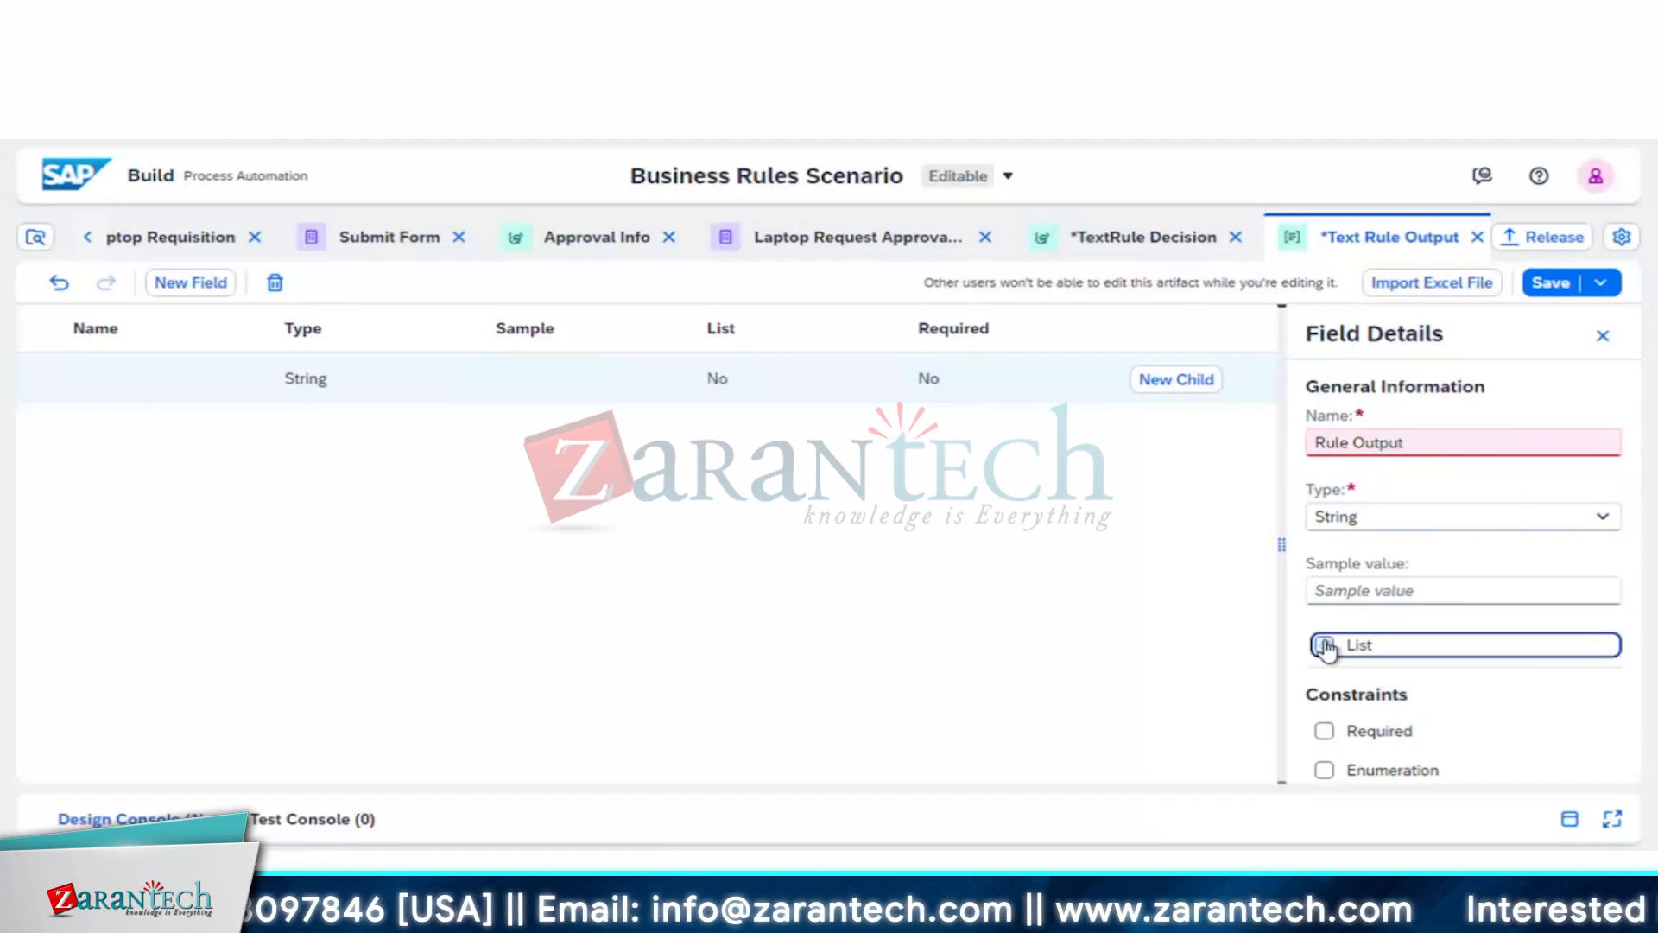
left_click(1561, 287)
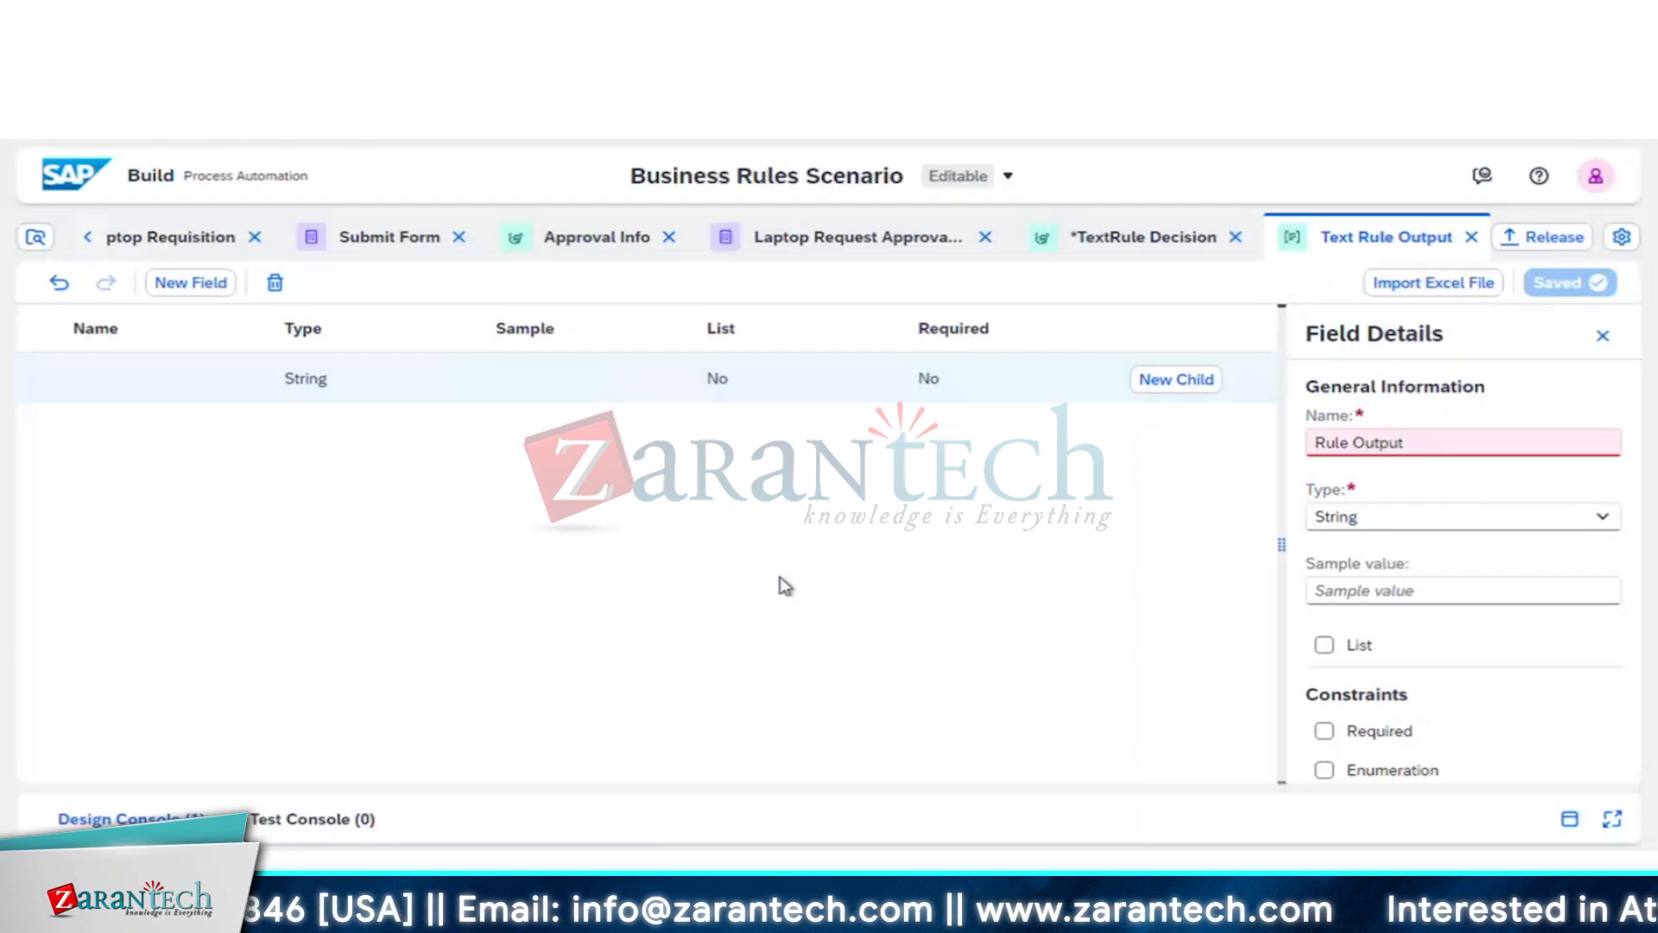
Step: Rename the data type's field to "Rule_Output" and save the Text Rule Output data type
left_click(1465, 441)
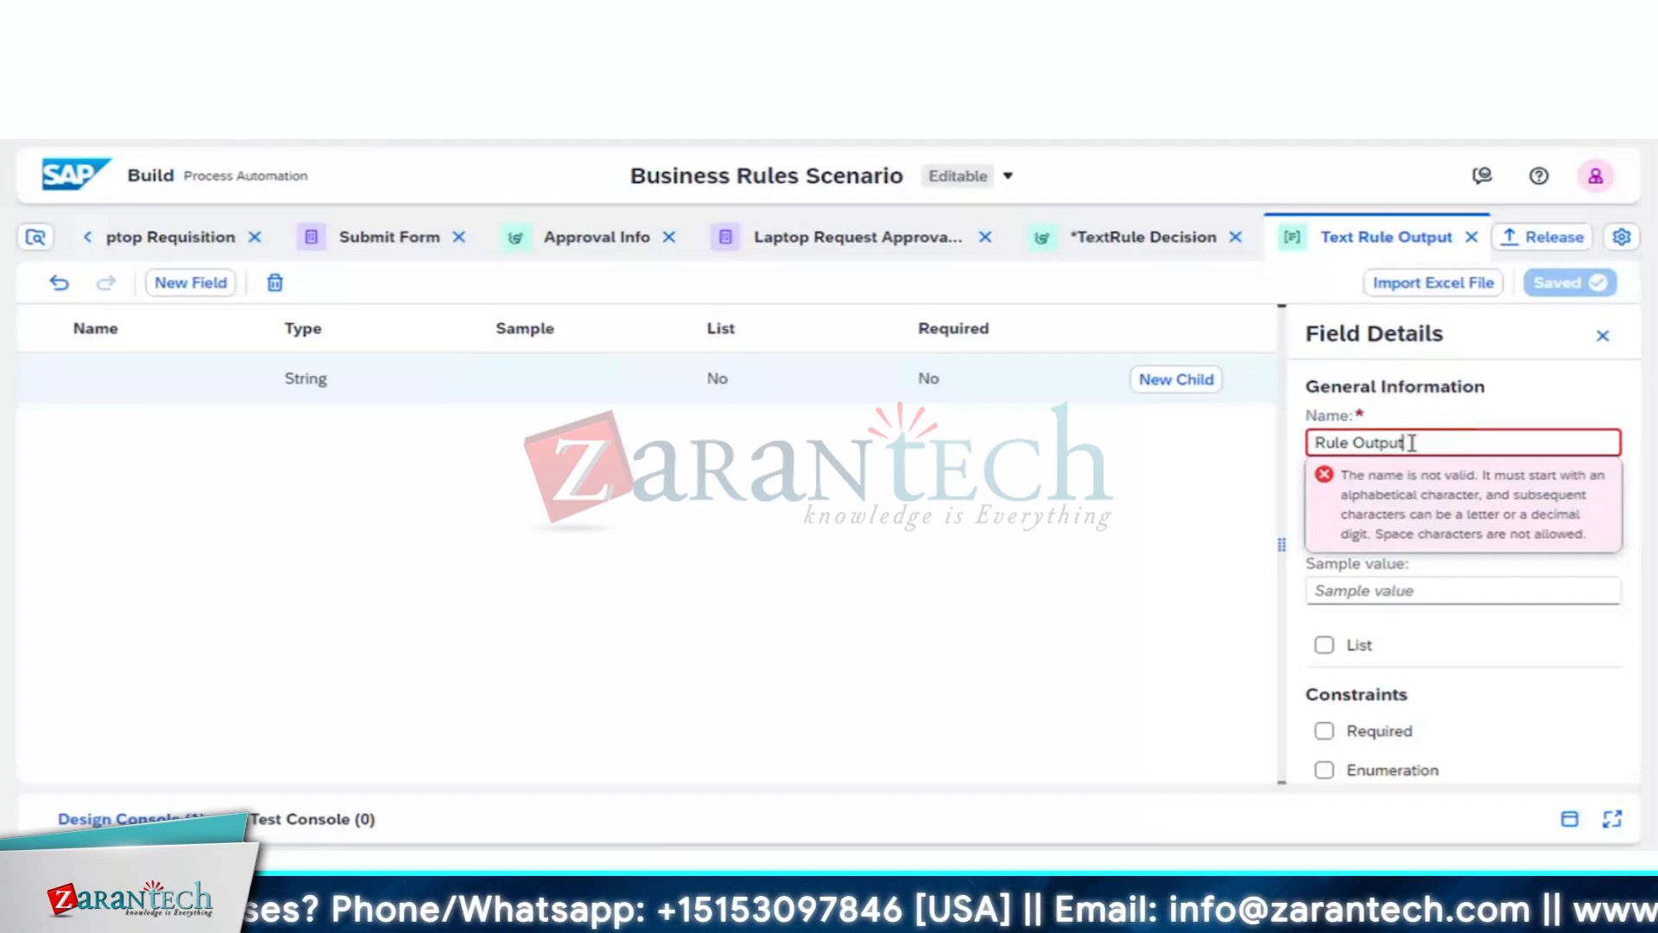
left_click(1354, 442)
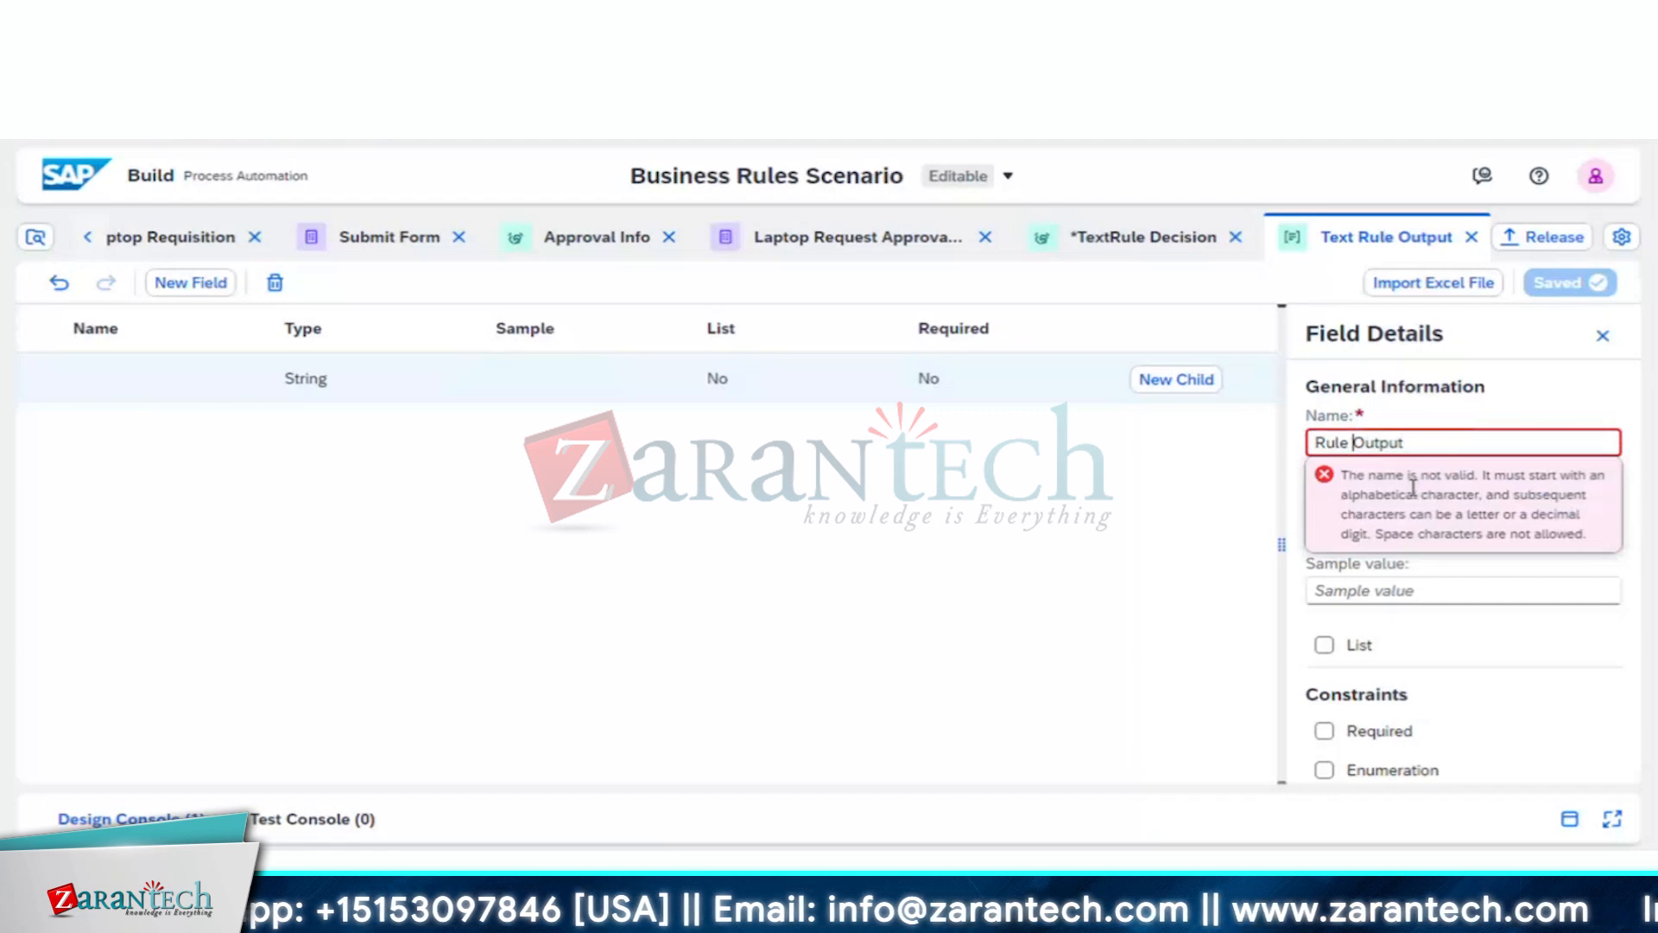
key("BackSpace")
type("_")
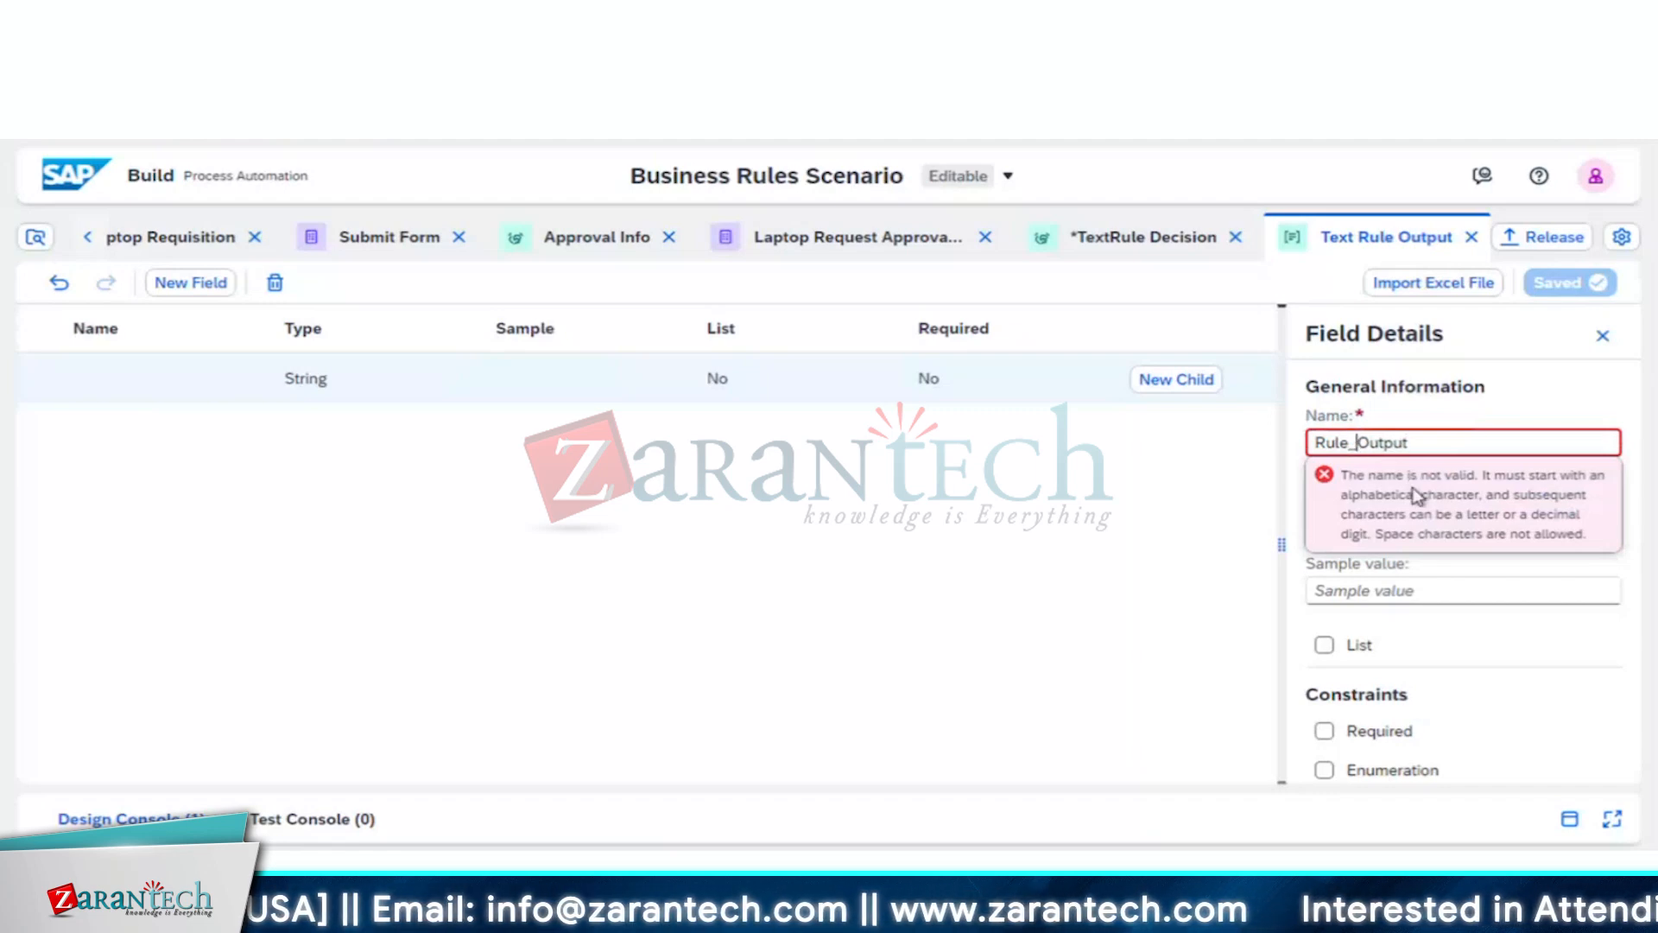
left_click(1531, 409)
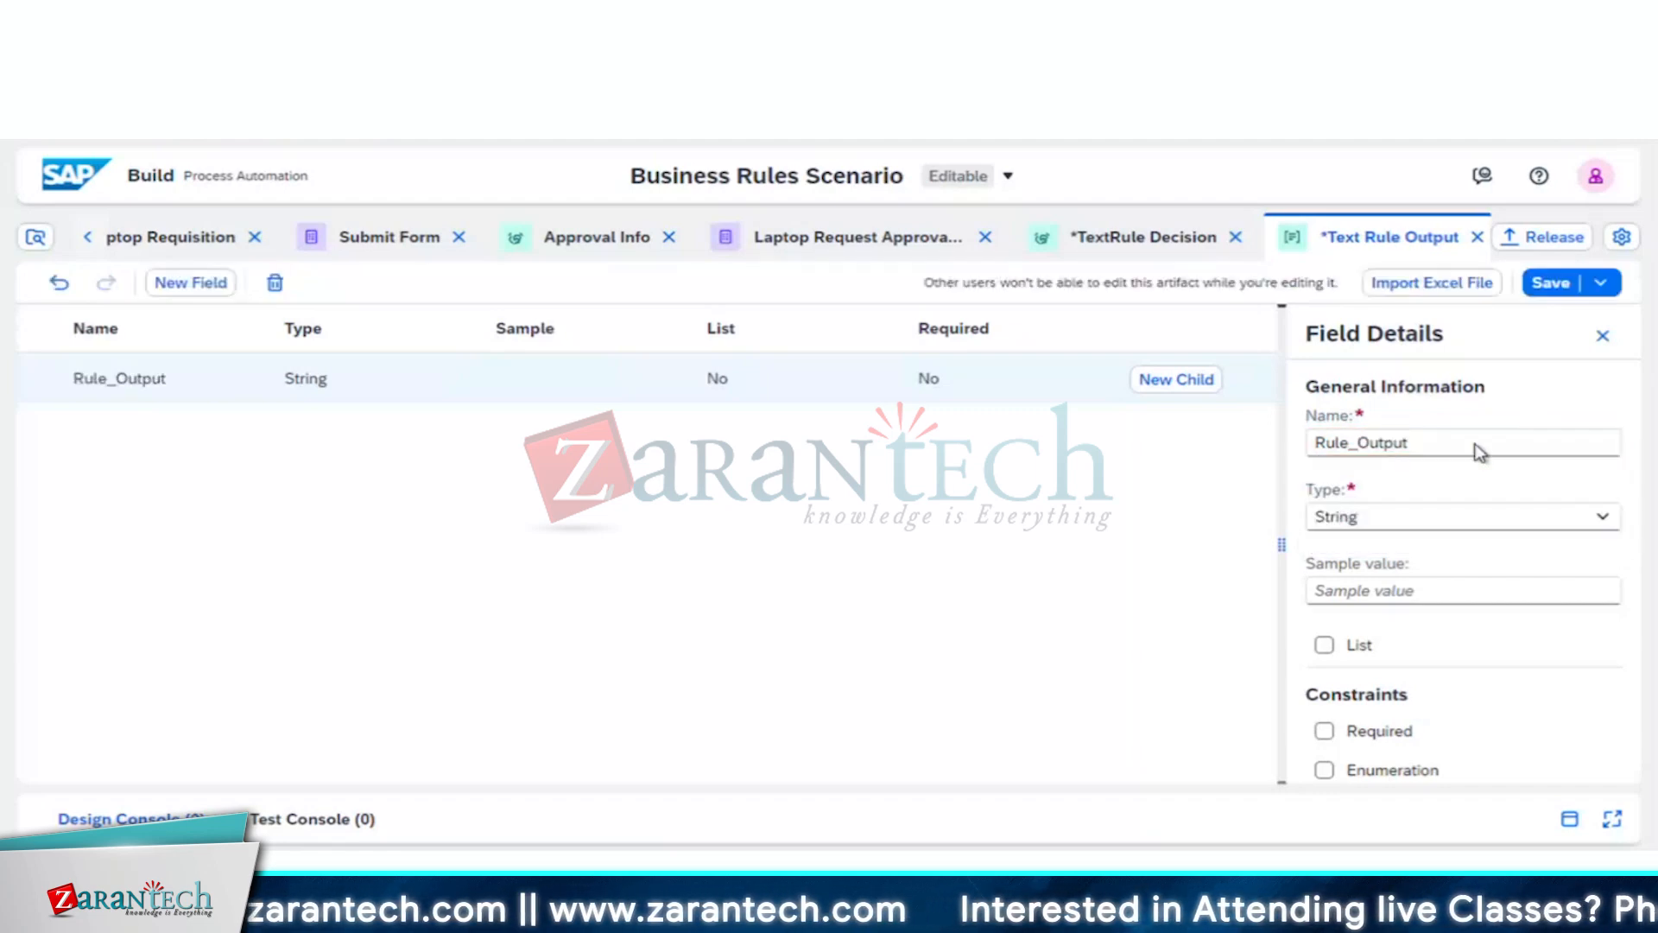
left_click(1546, 285)
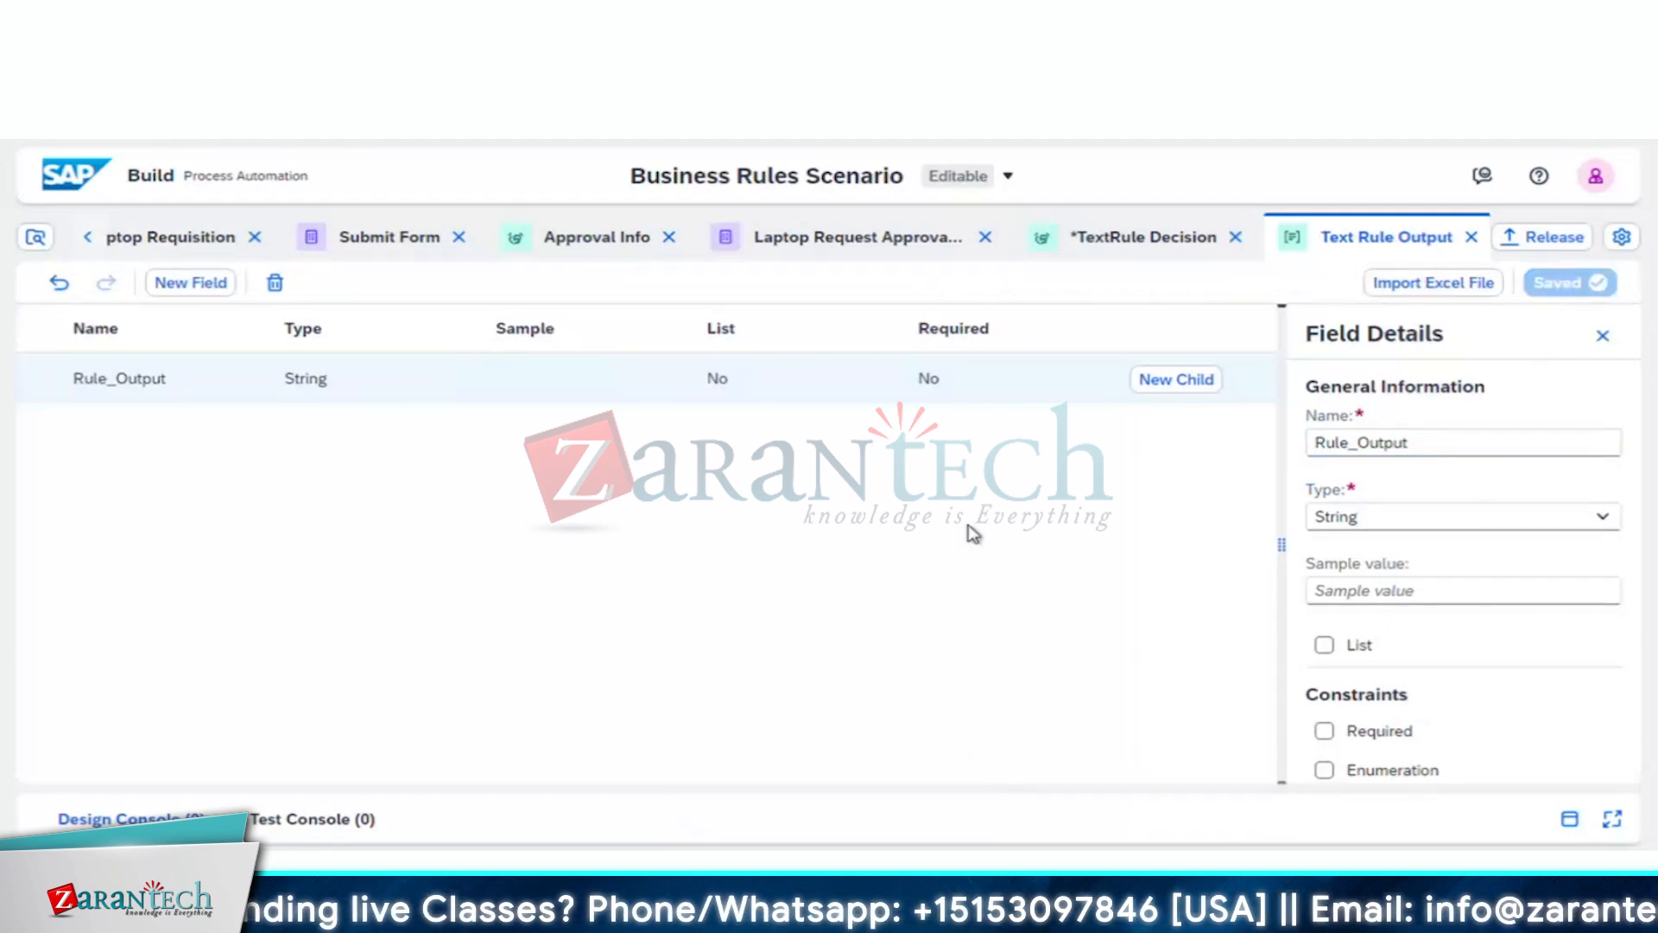
Step: Set the type of the TextRule Decision's Check Department input parameter to Approver Determination Output
left_click(1137, 240)
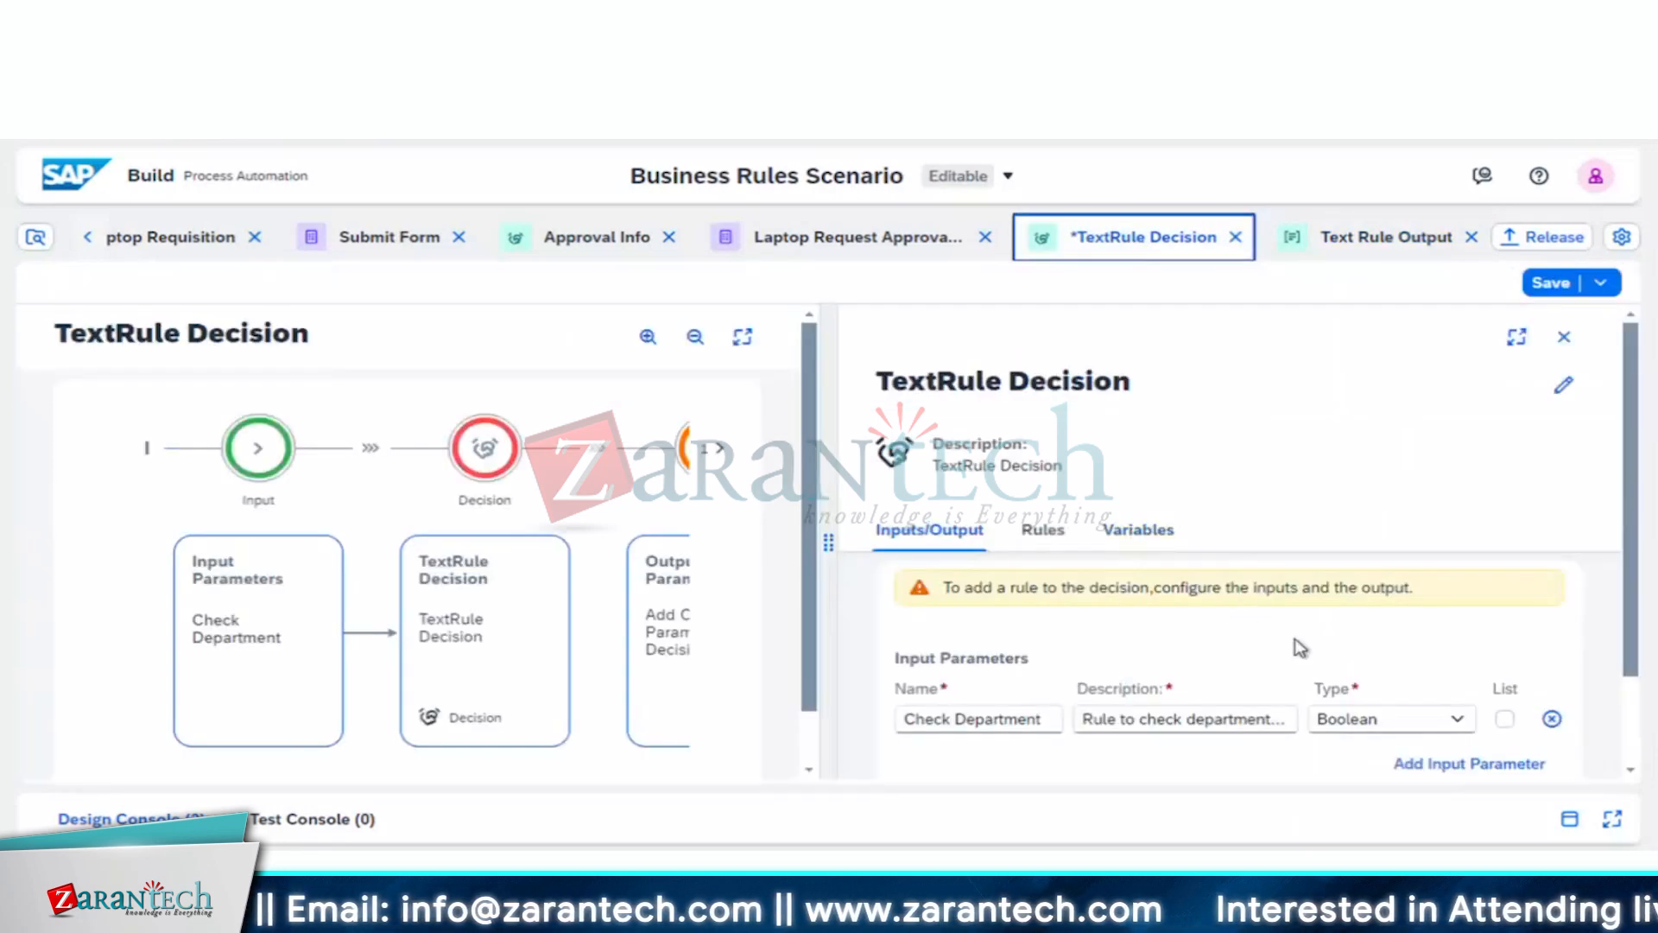
scroll(1299, 647, "down", 2)
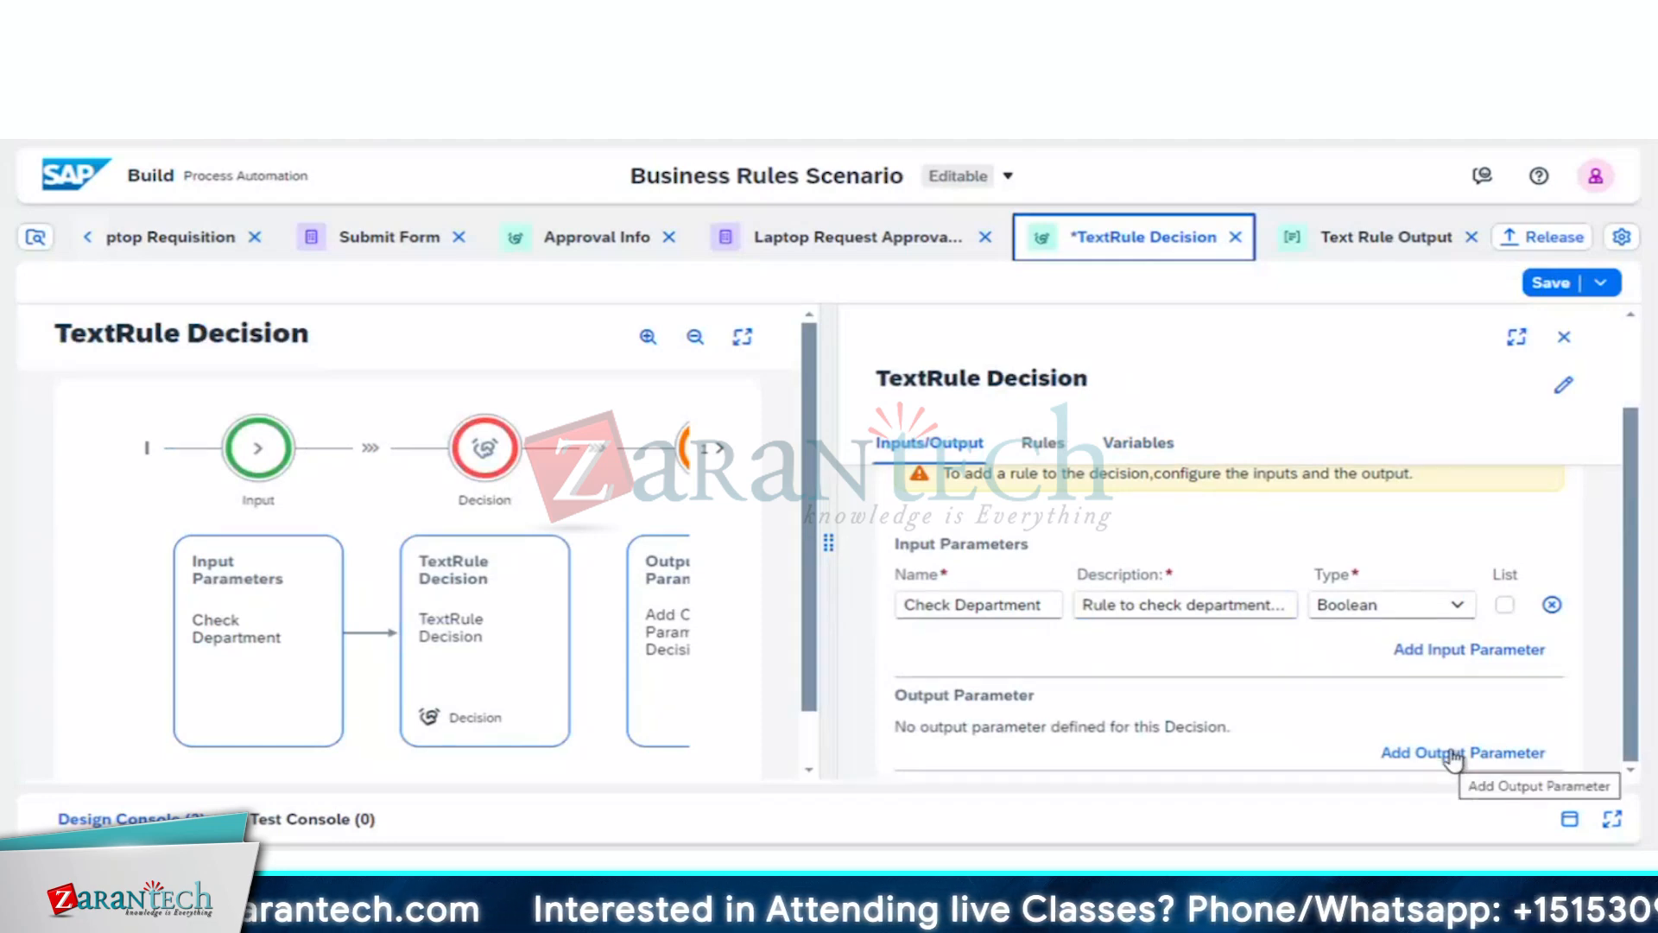
left_click(1459, 605)
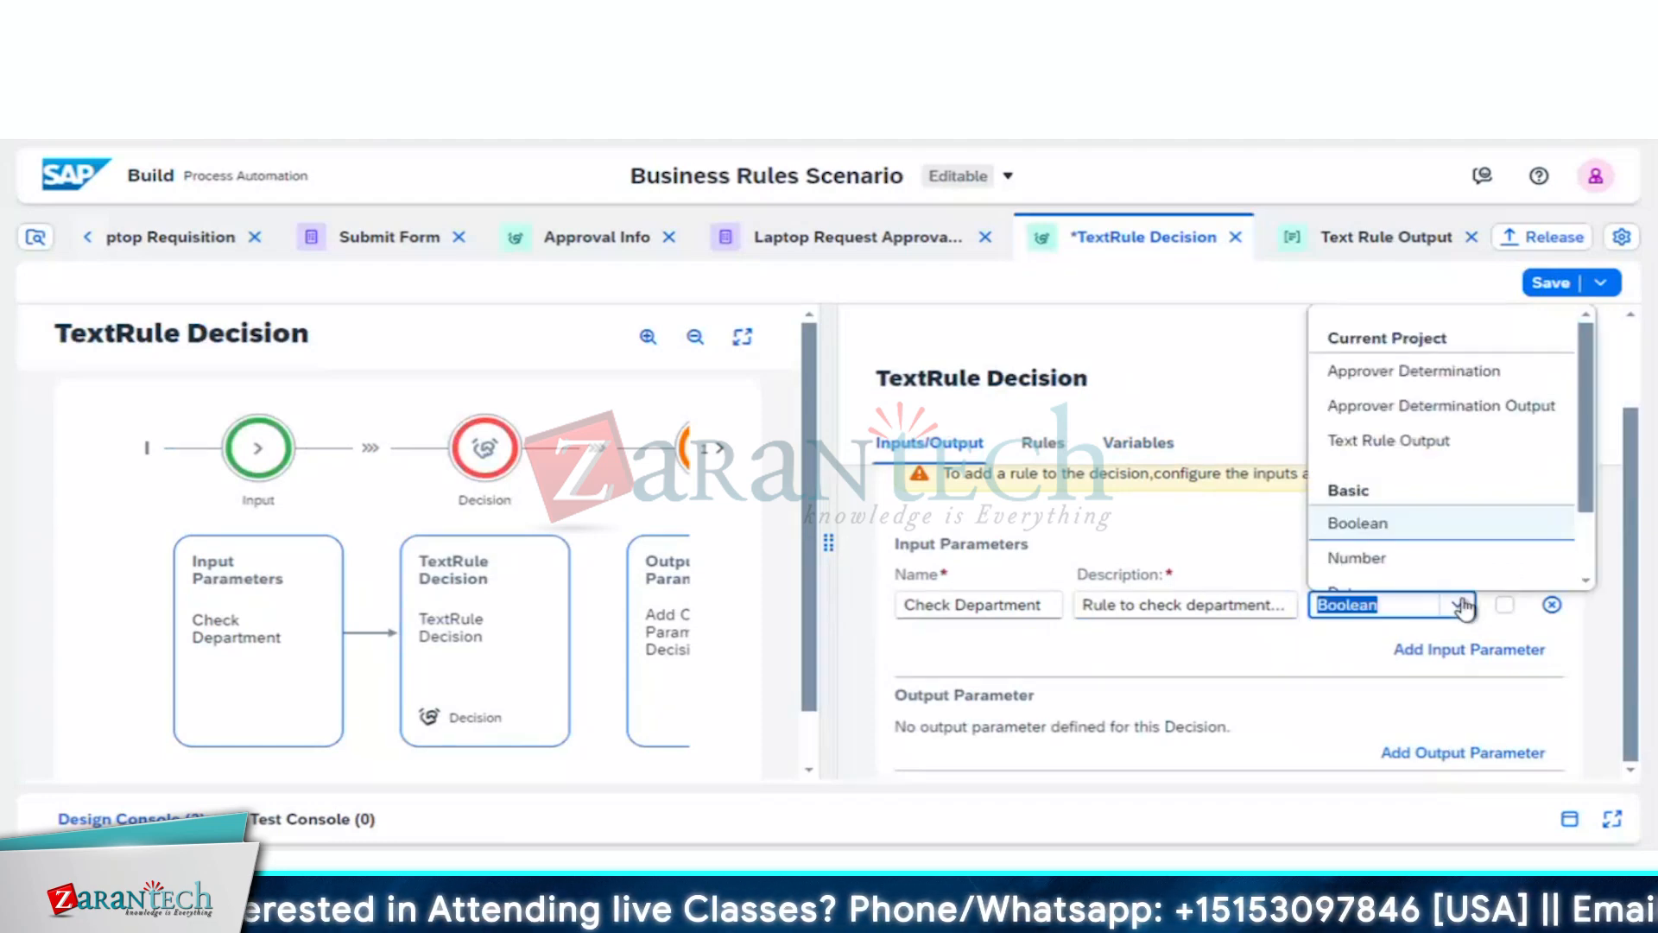
left_click(1471, 415)
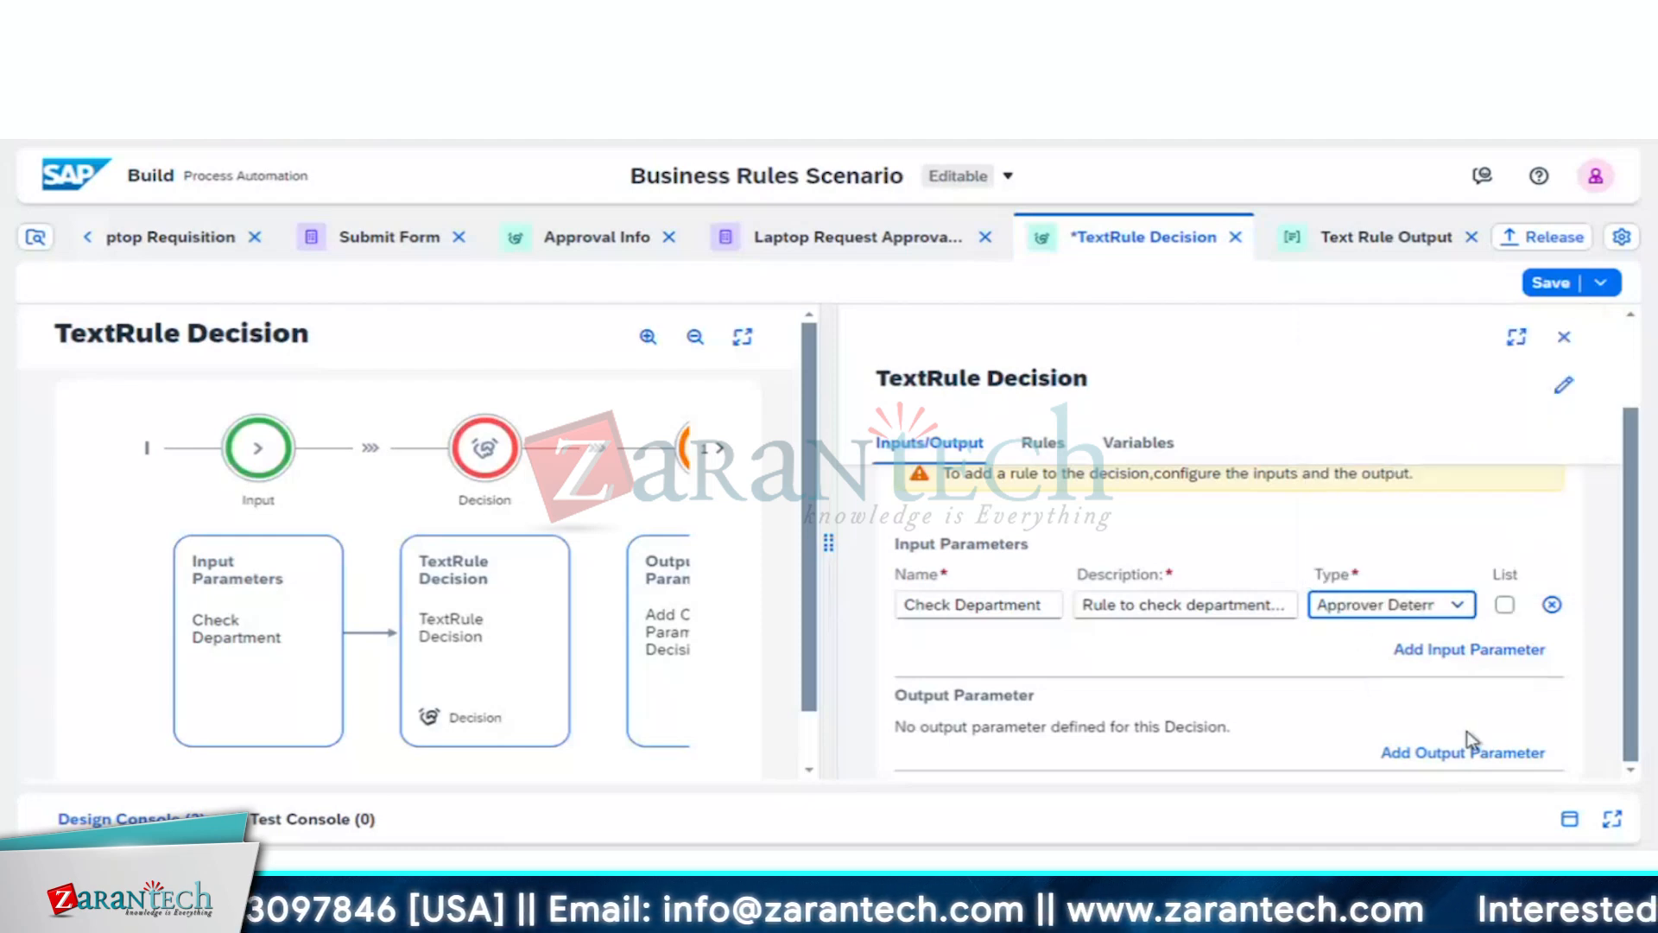
left_click(1463, 602)
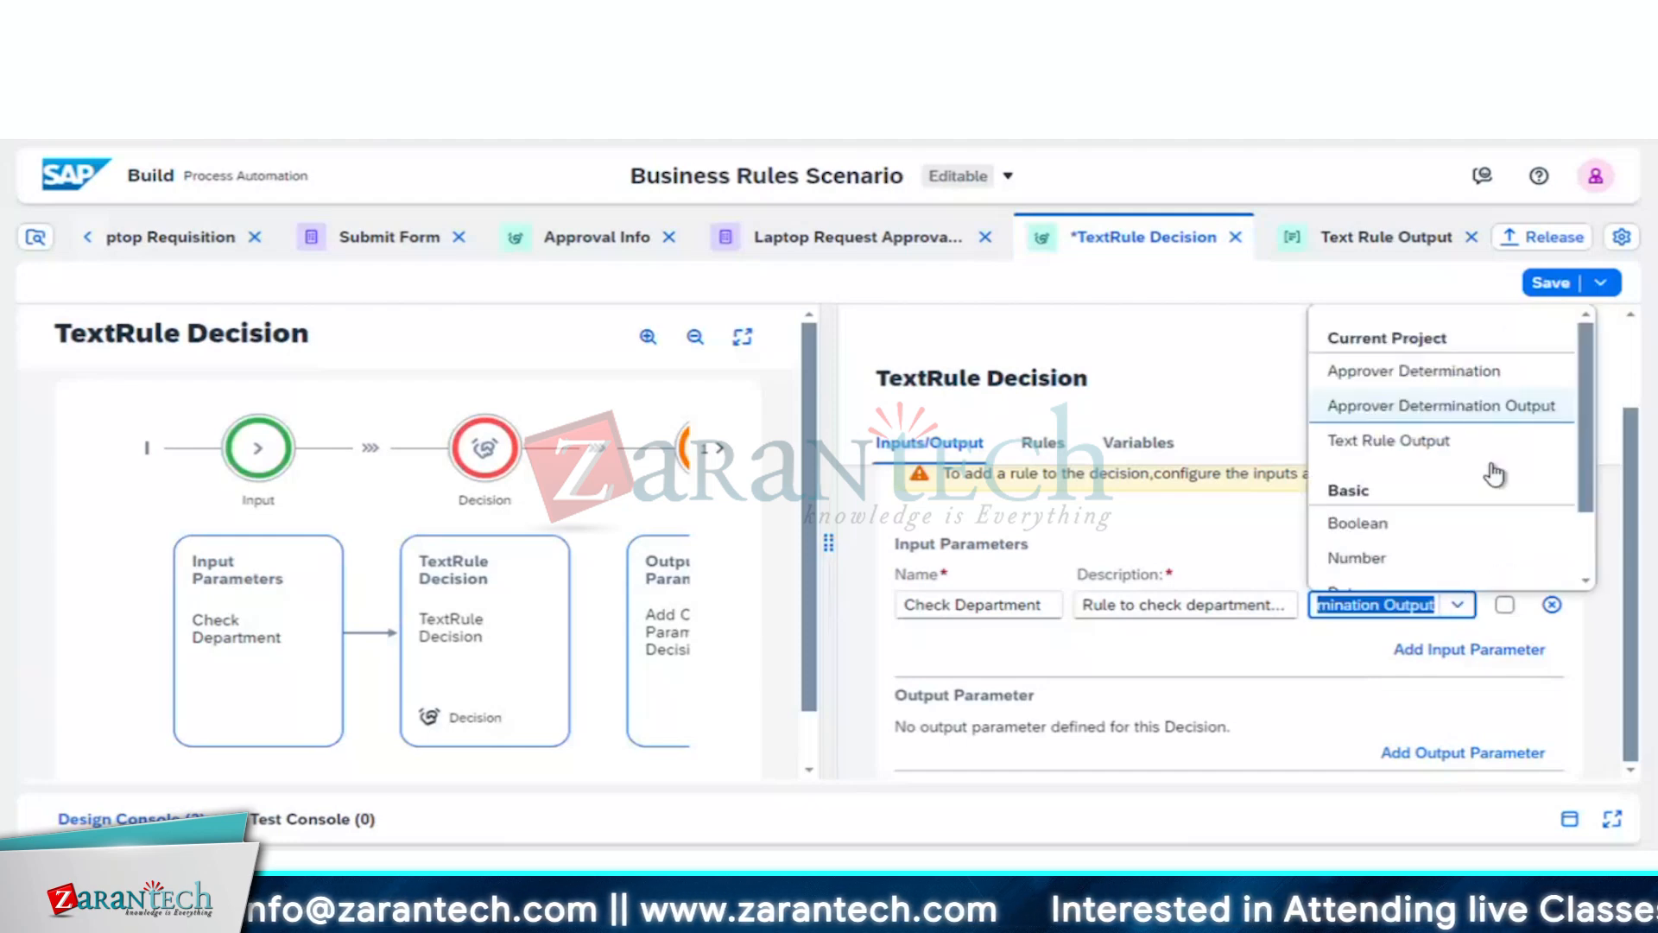
left_click(1494, 419)
Step: Add an output parameter named "Rule Determination" to the TextRule Decision
left_click(1450, 763)
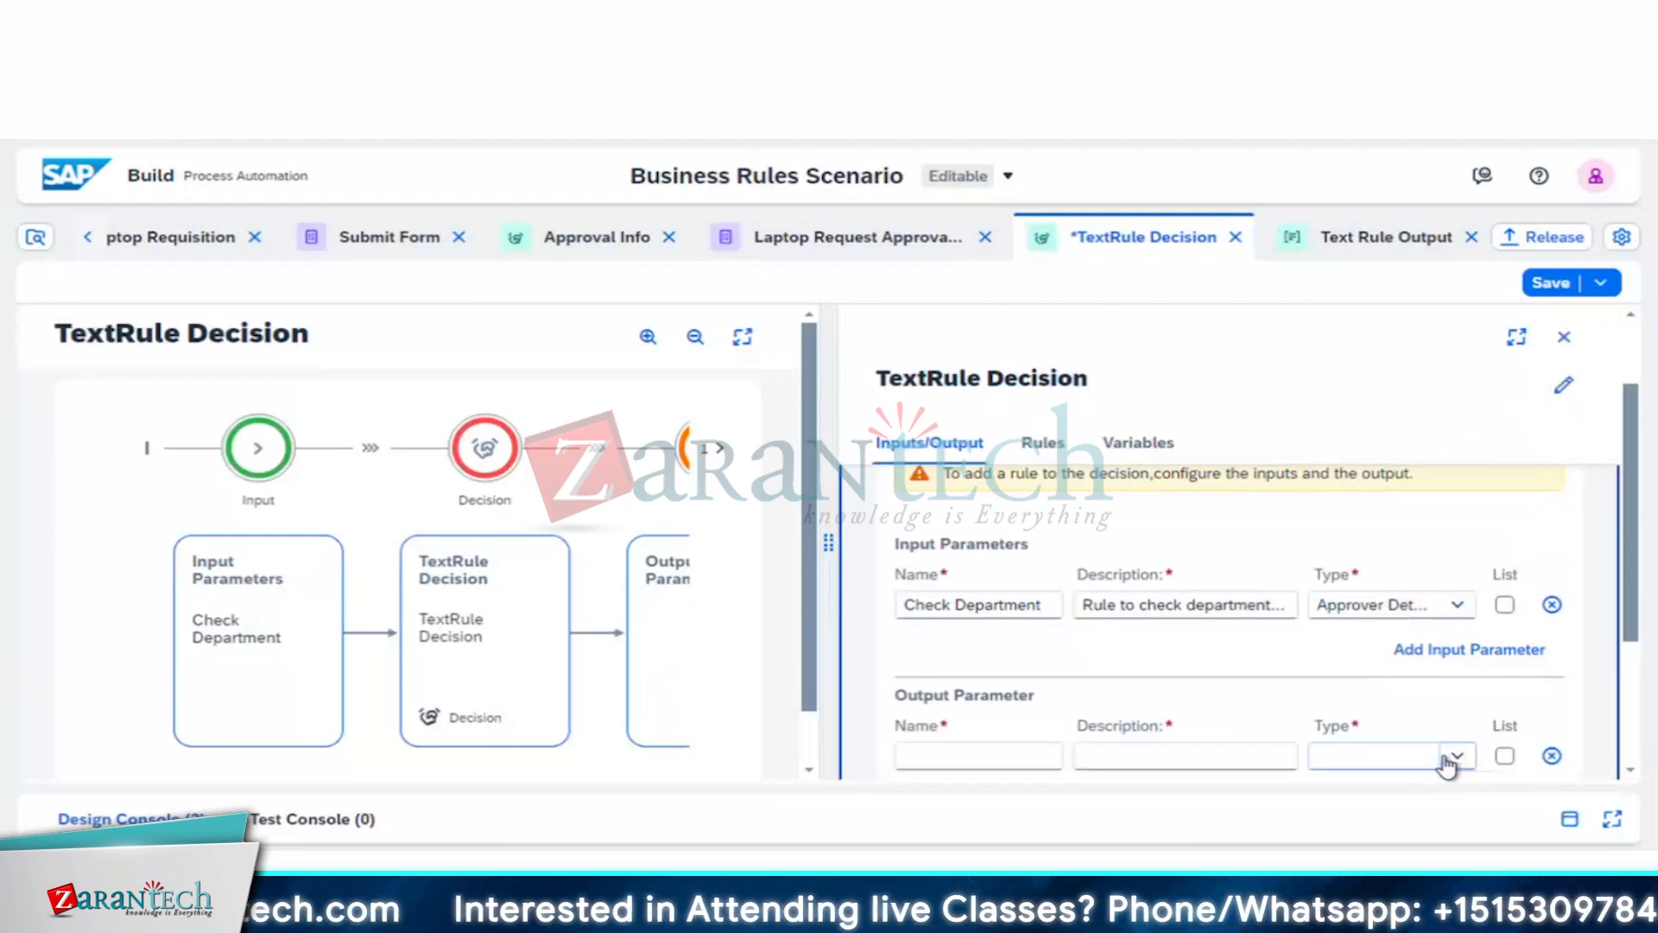
scroll(1208, 717, "down", 1)
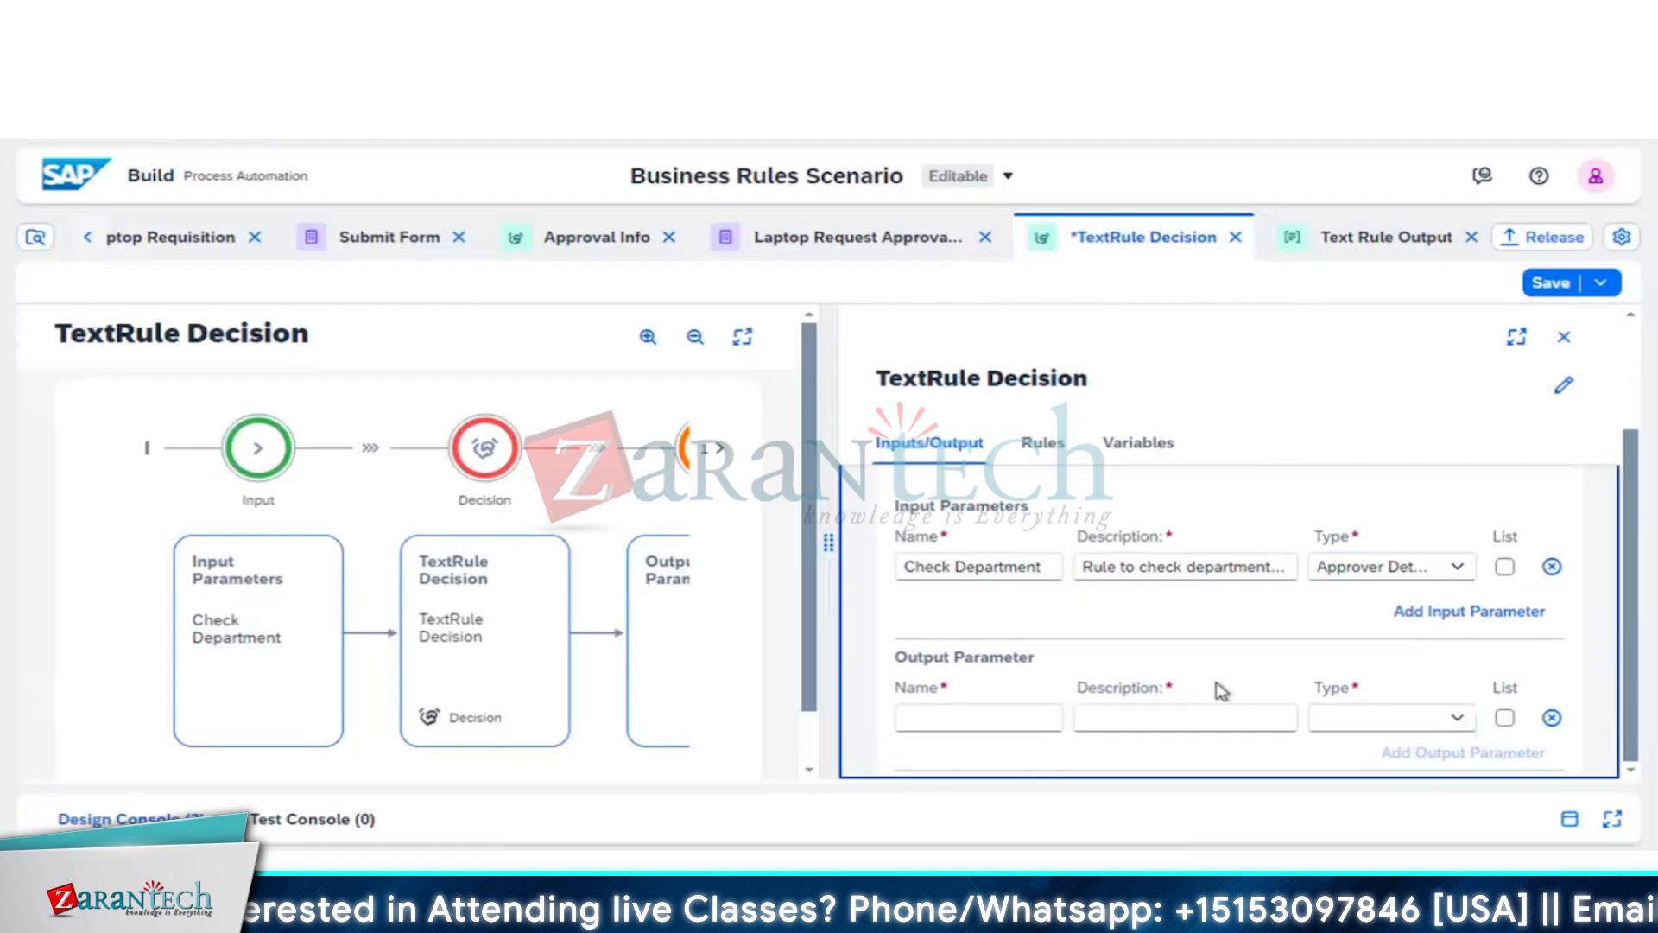
left_click(1029, 719)
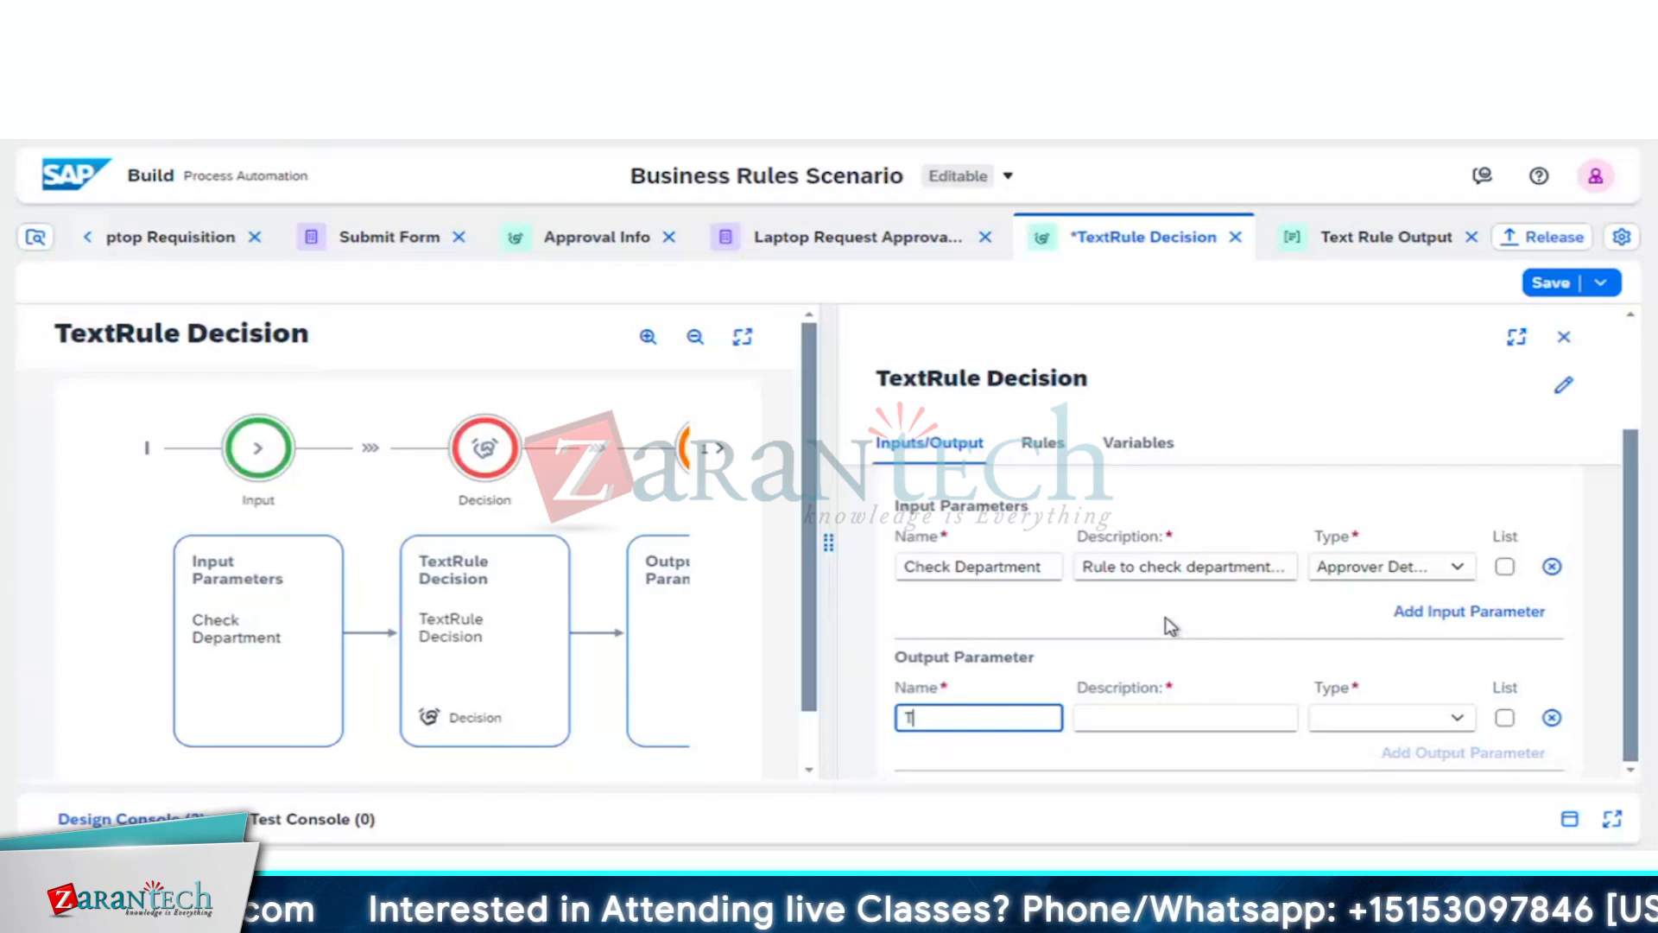
type("Rule")
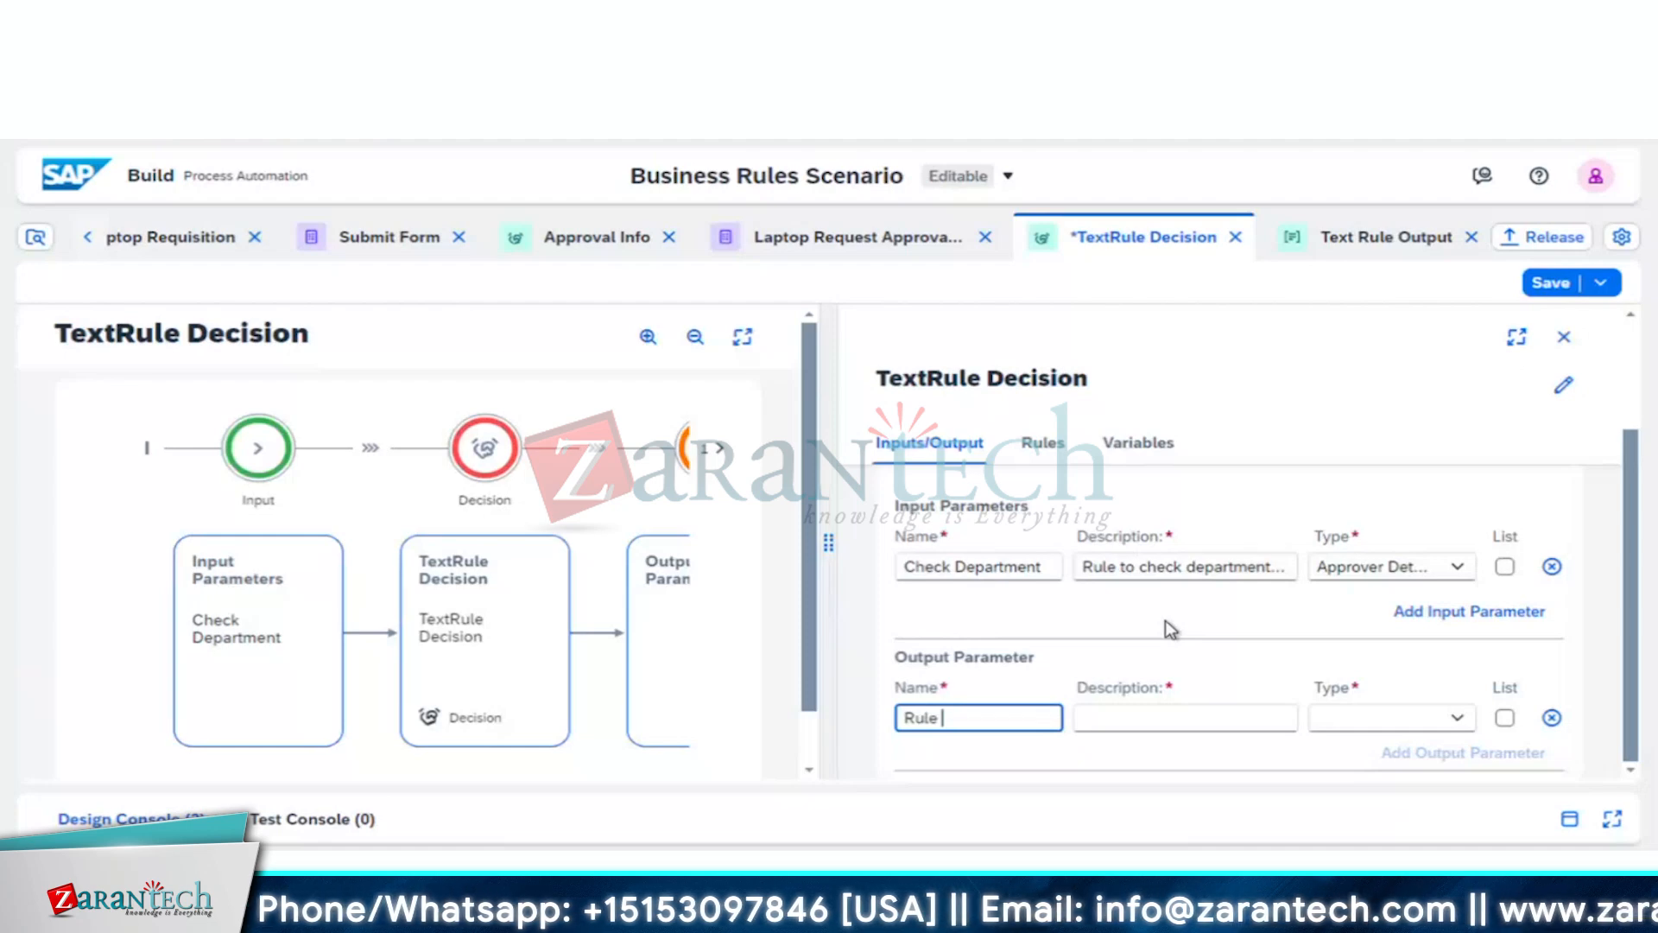
type("D")
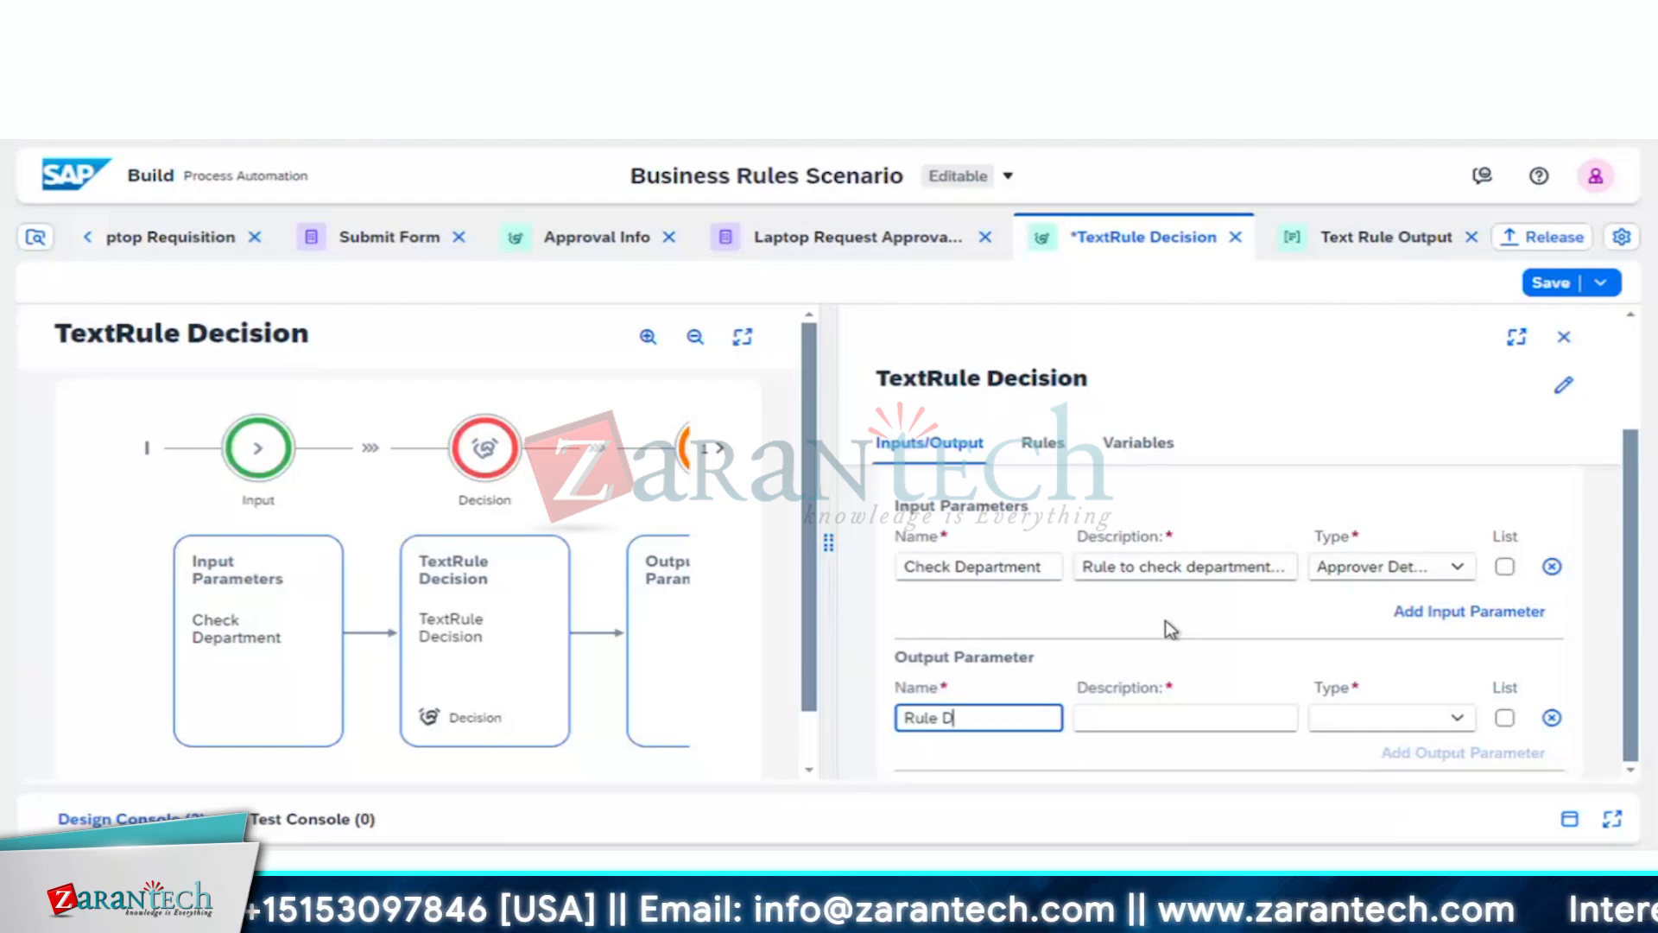
type("etermi")
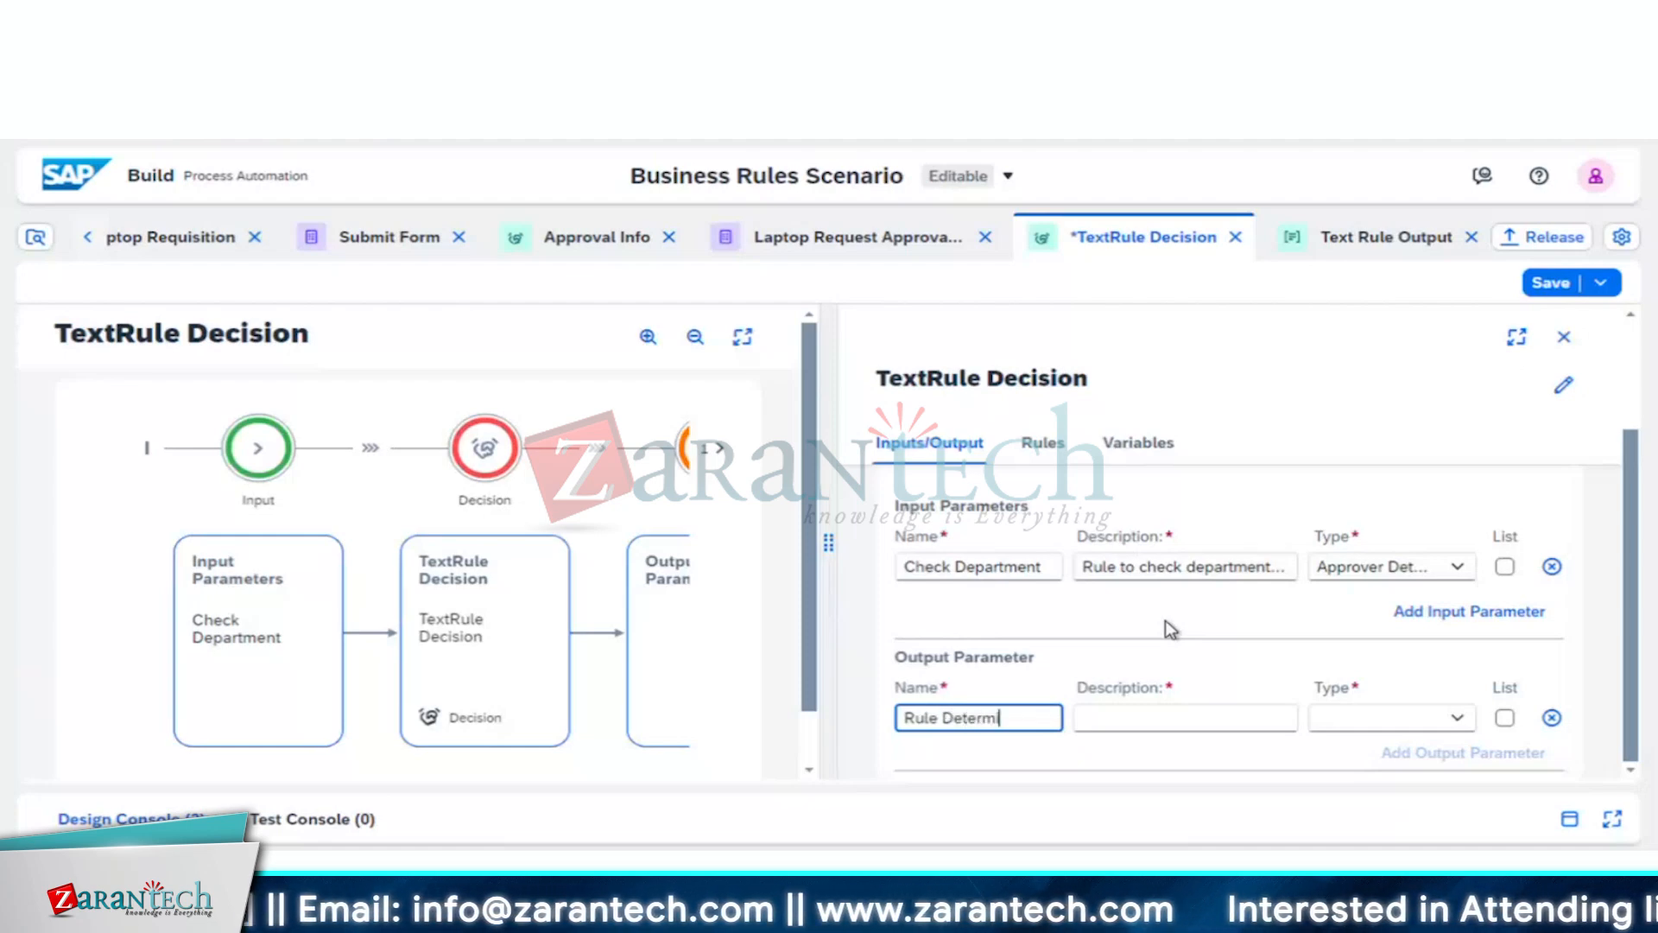
type("nation")
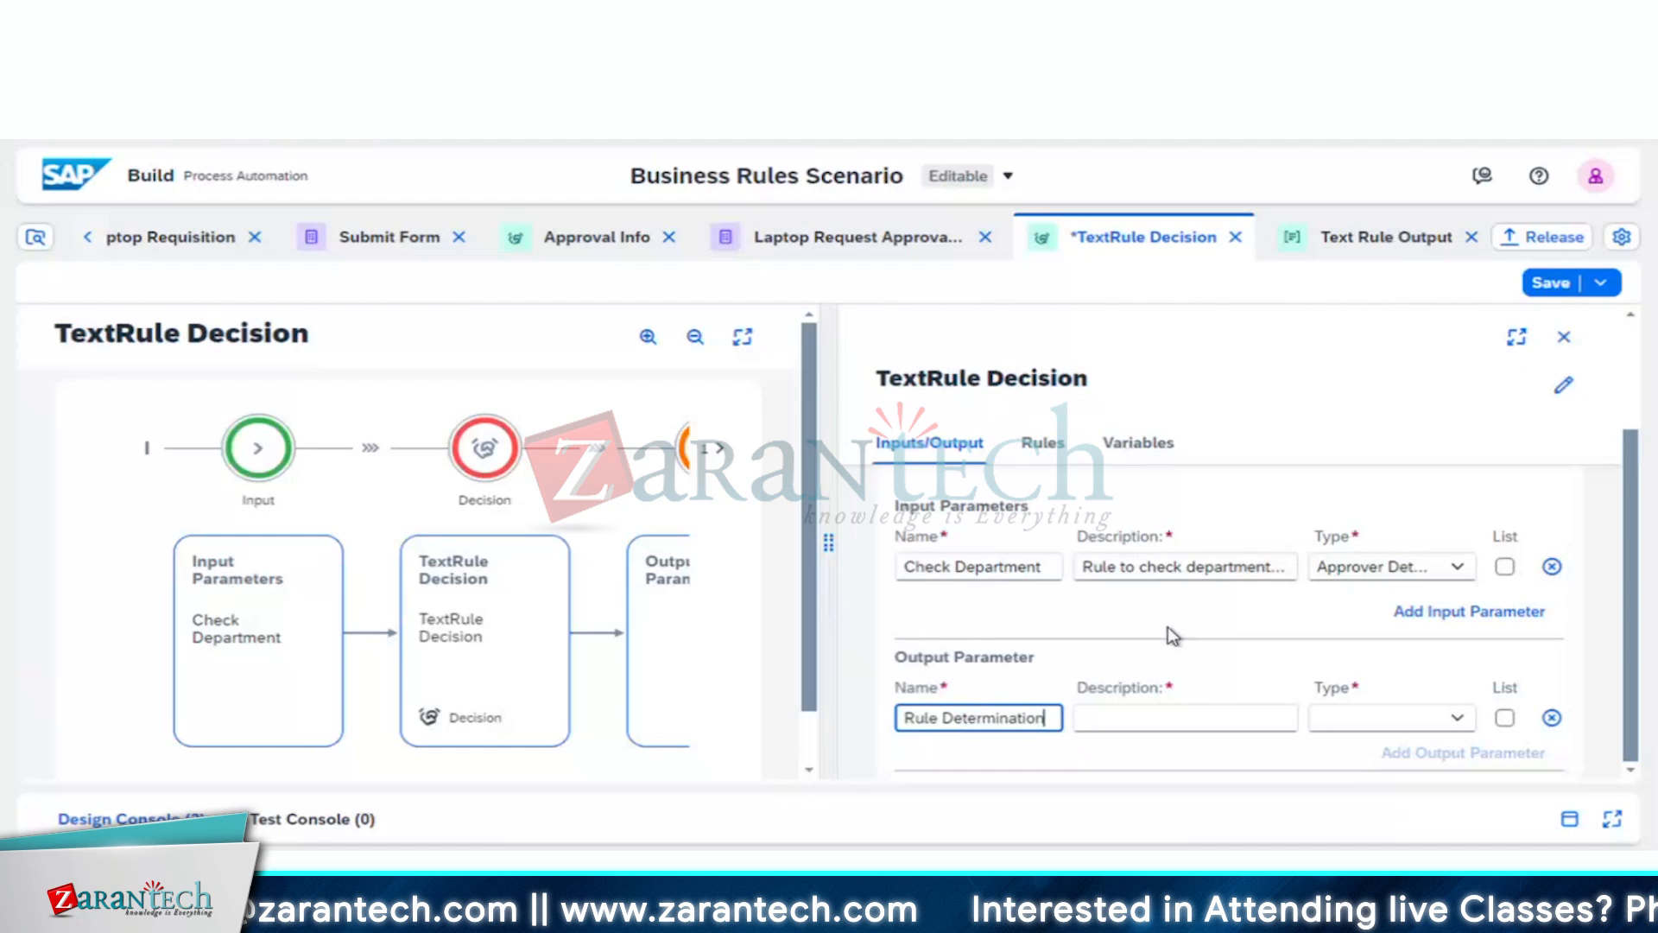
Step: Describe the Rule Determination output parameter as "Determine a Rule check conditions"
left_click(1149, 717)
type("De")
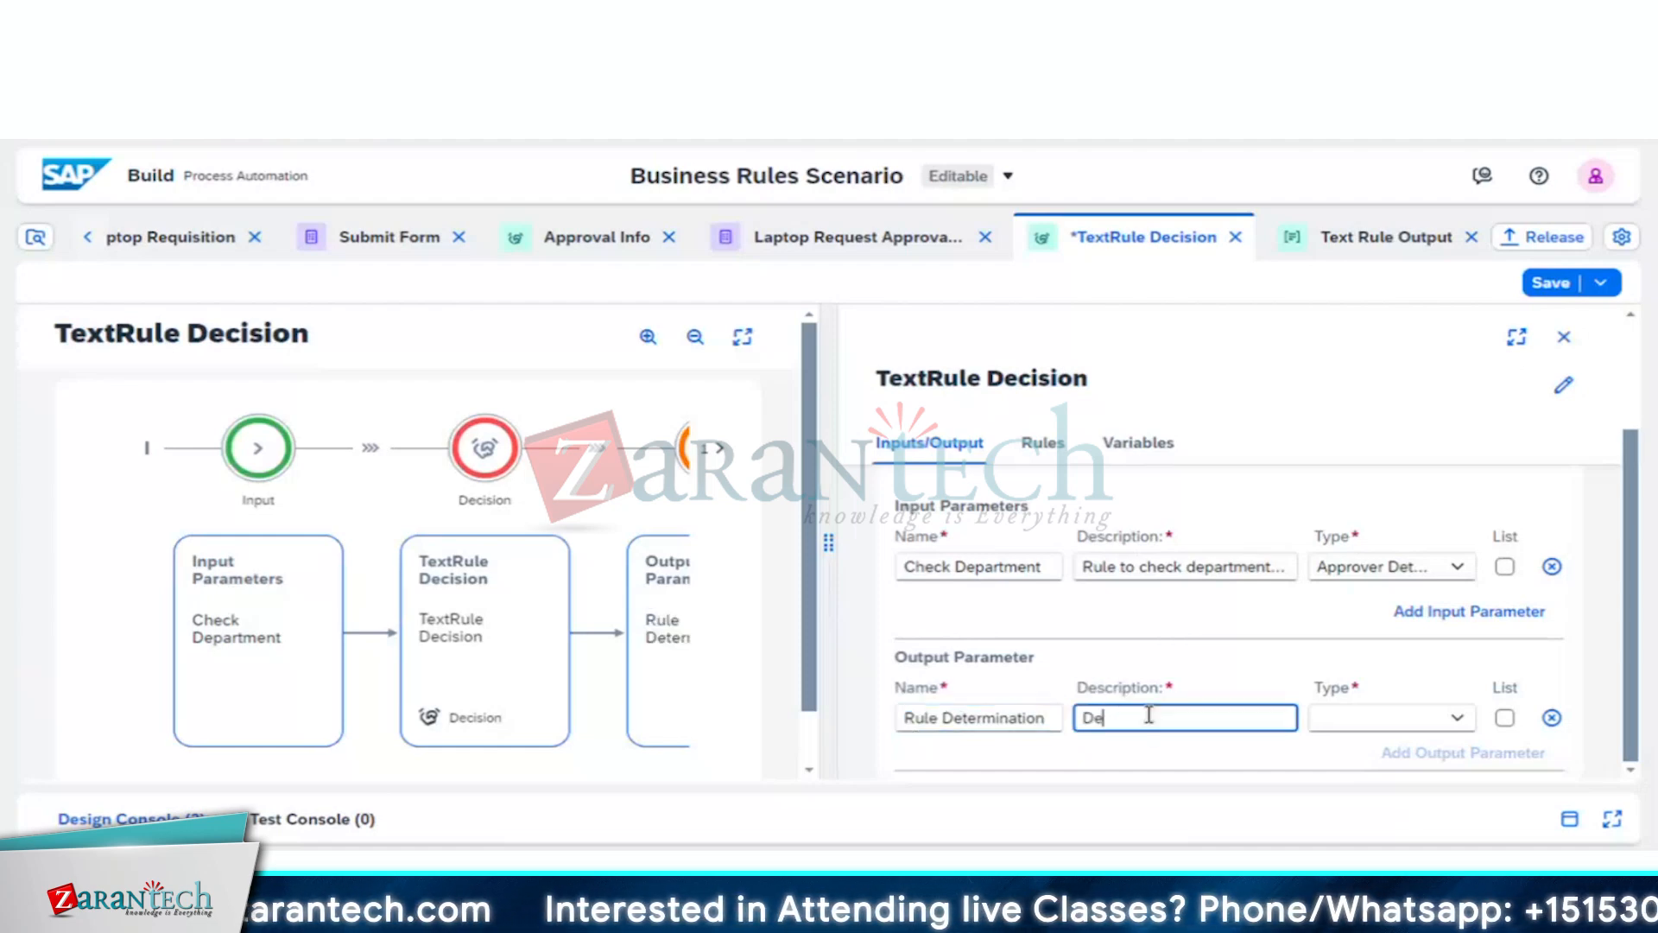
type("termine")
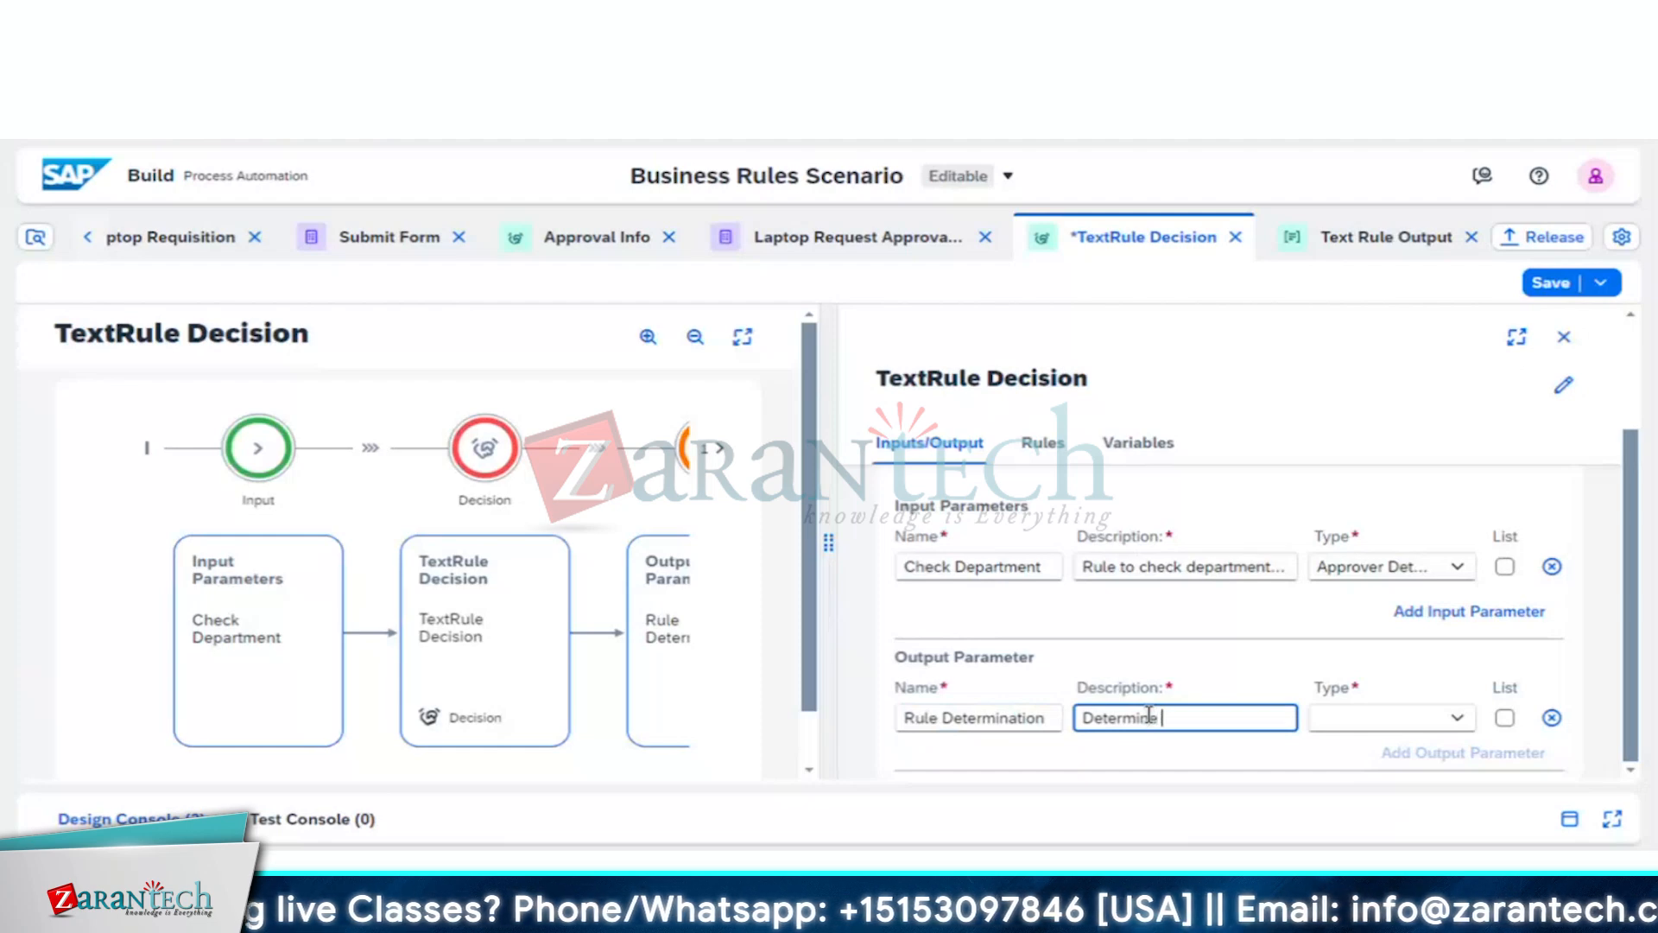
type(" a")
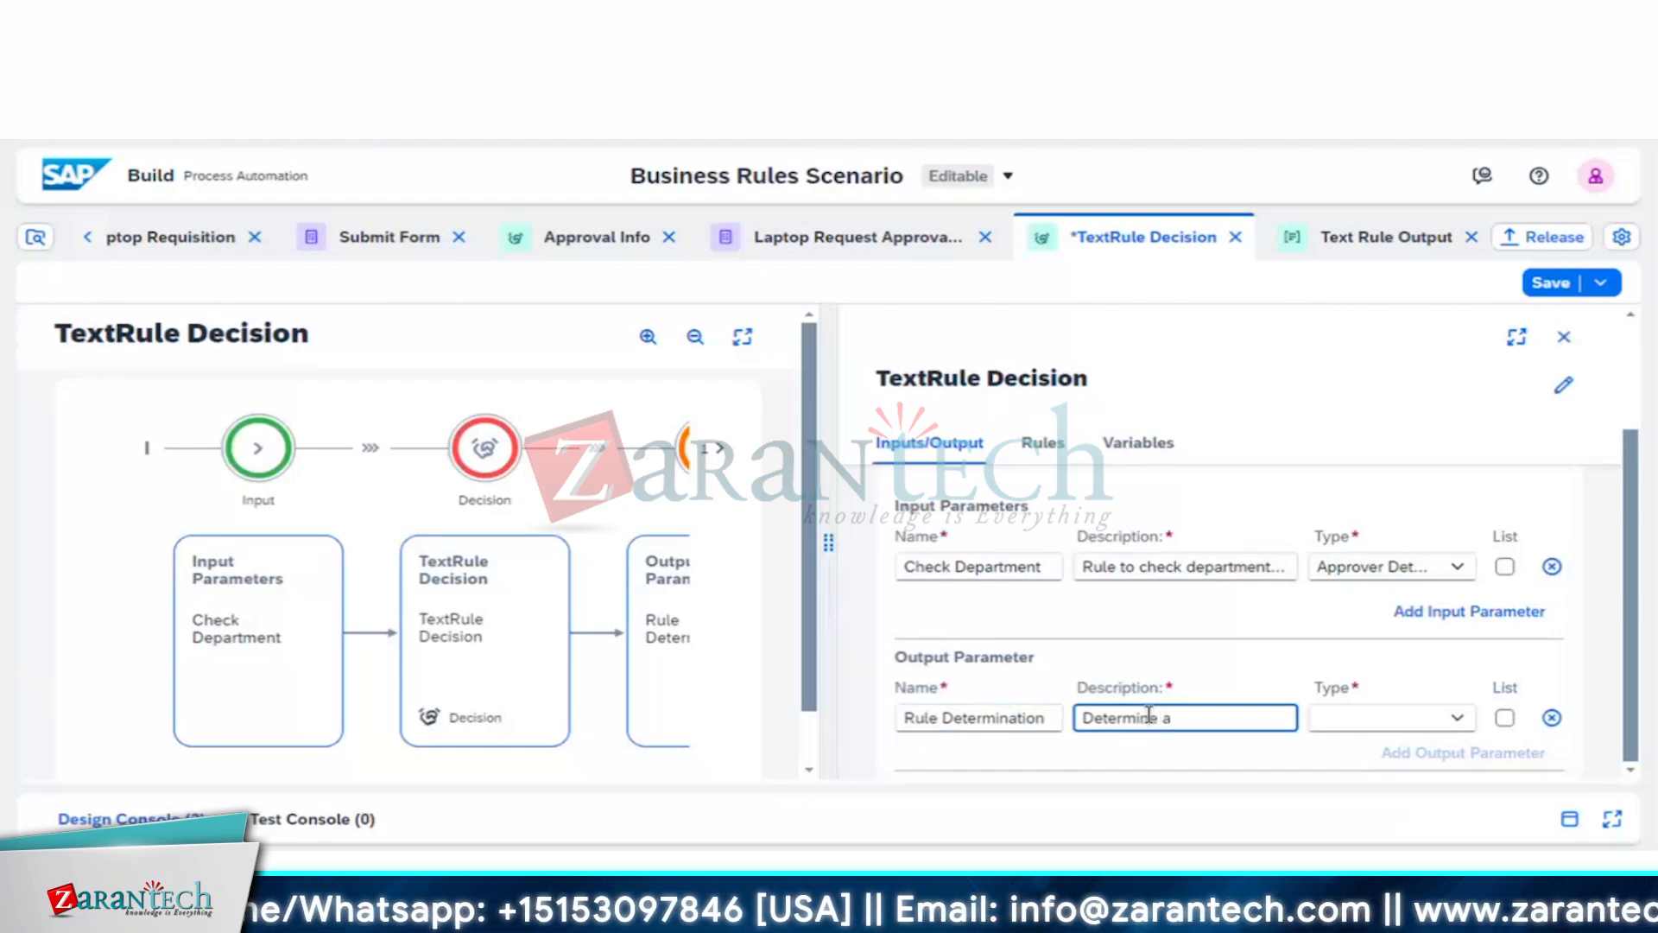
type(" Rule d")
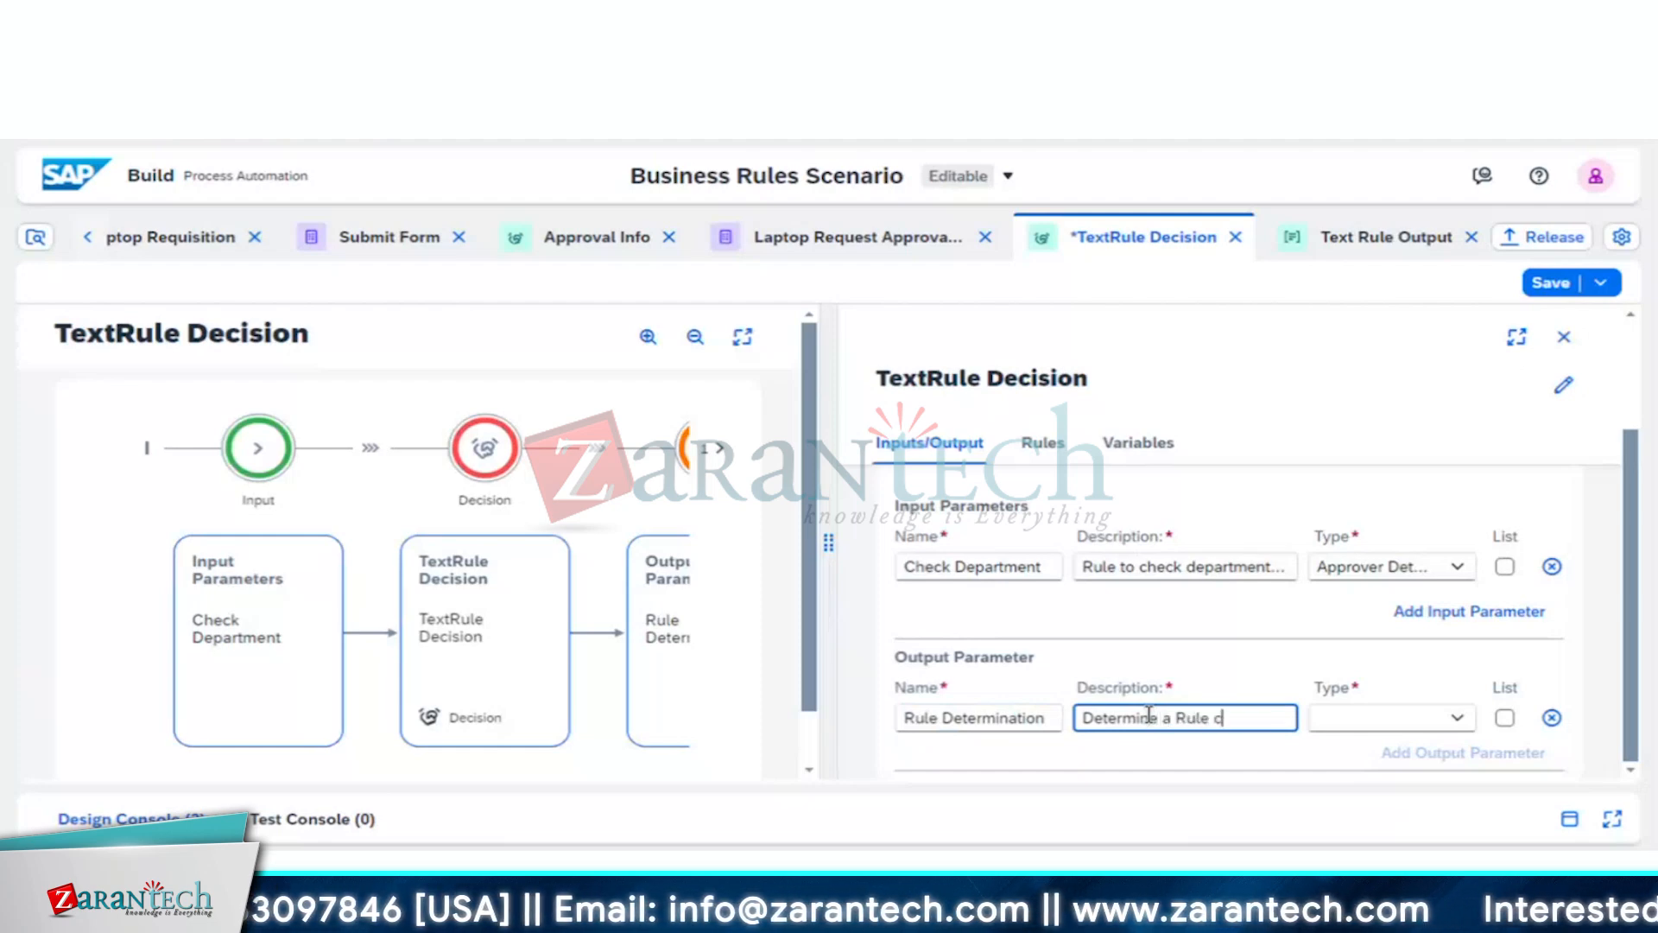
type("heck")
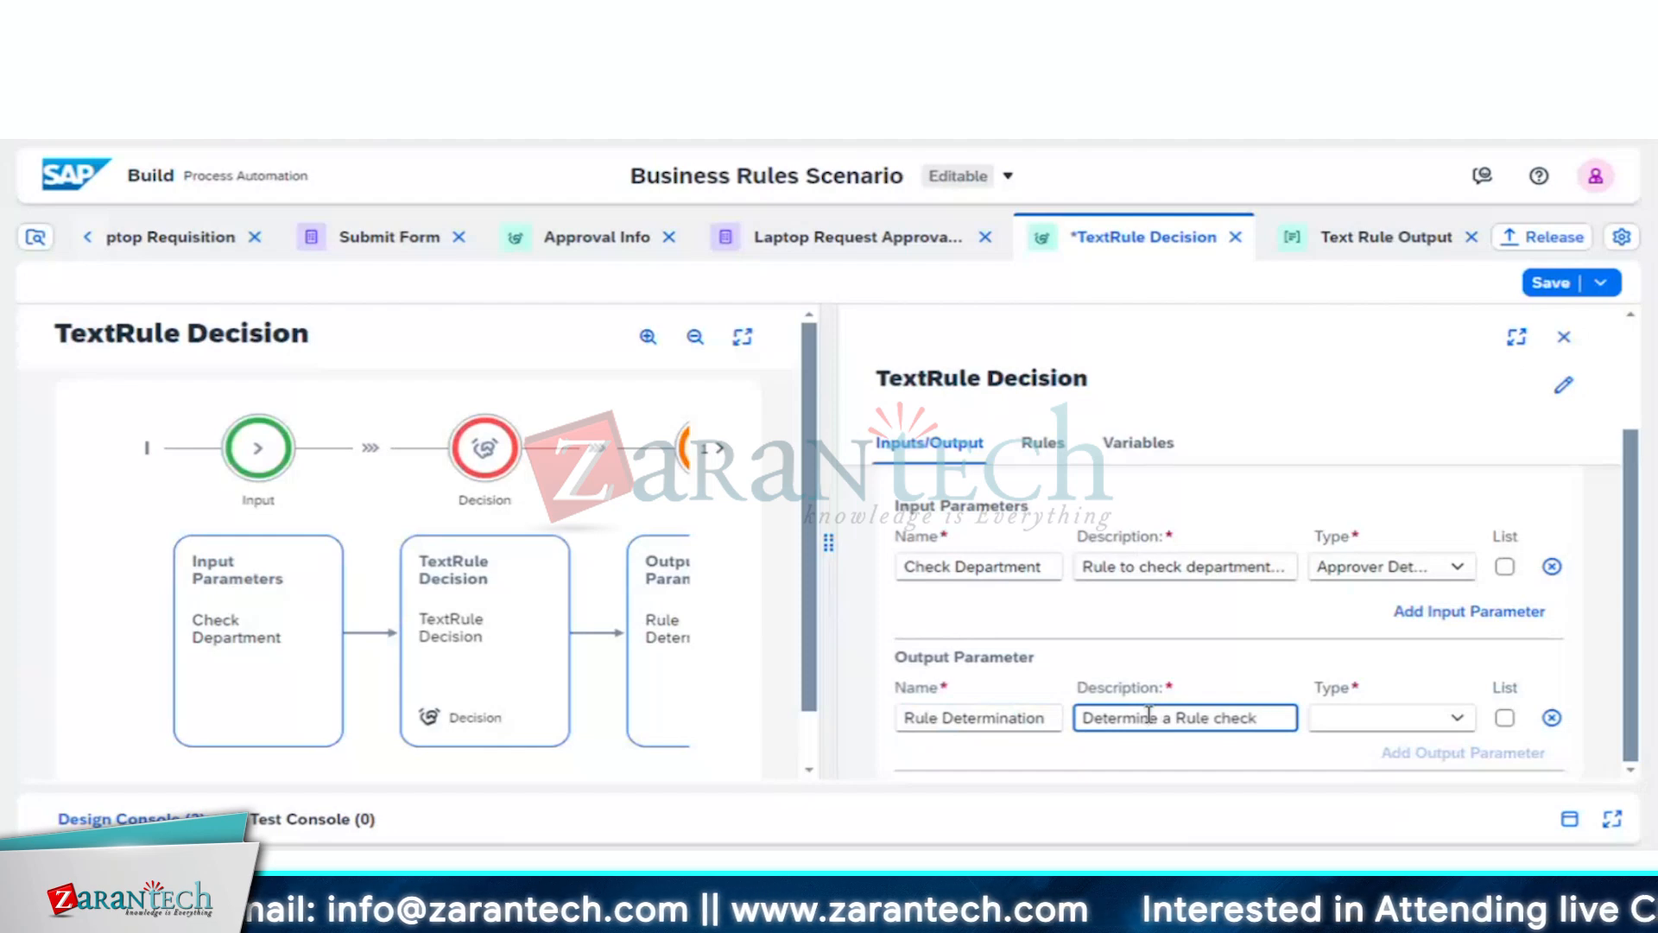
type(" conditions")
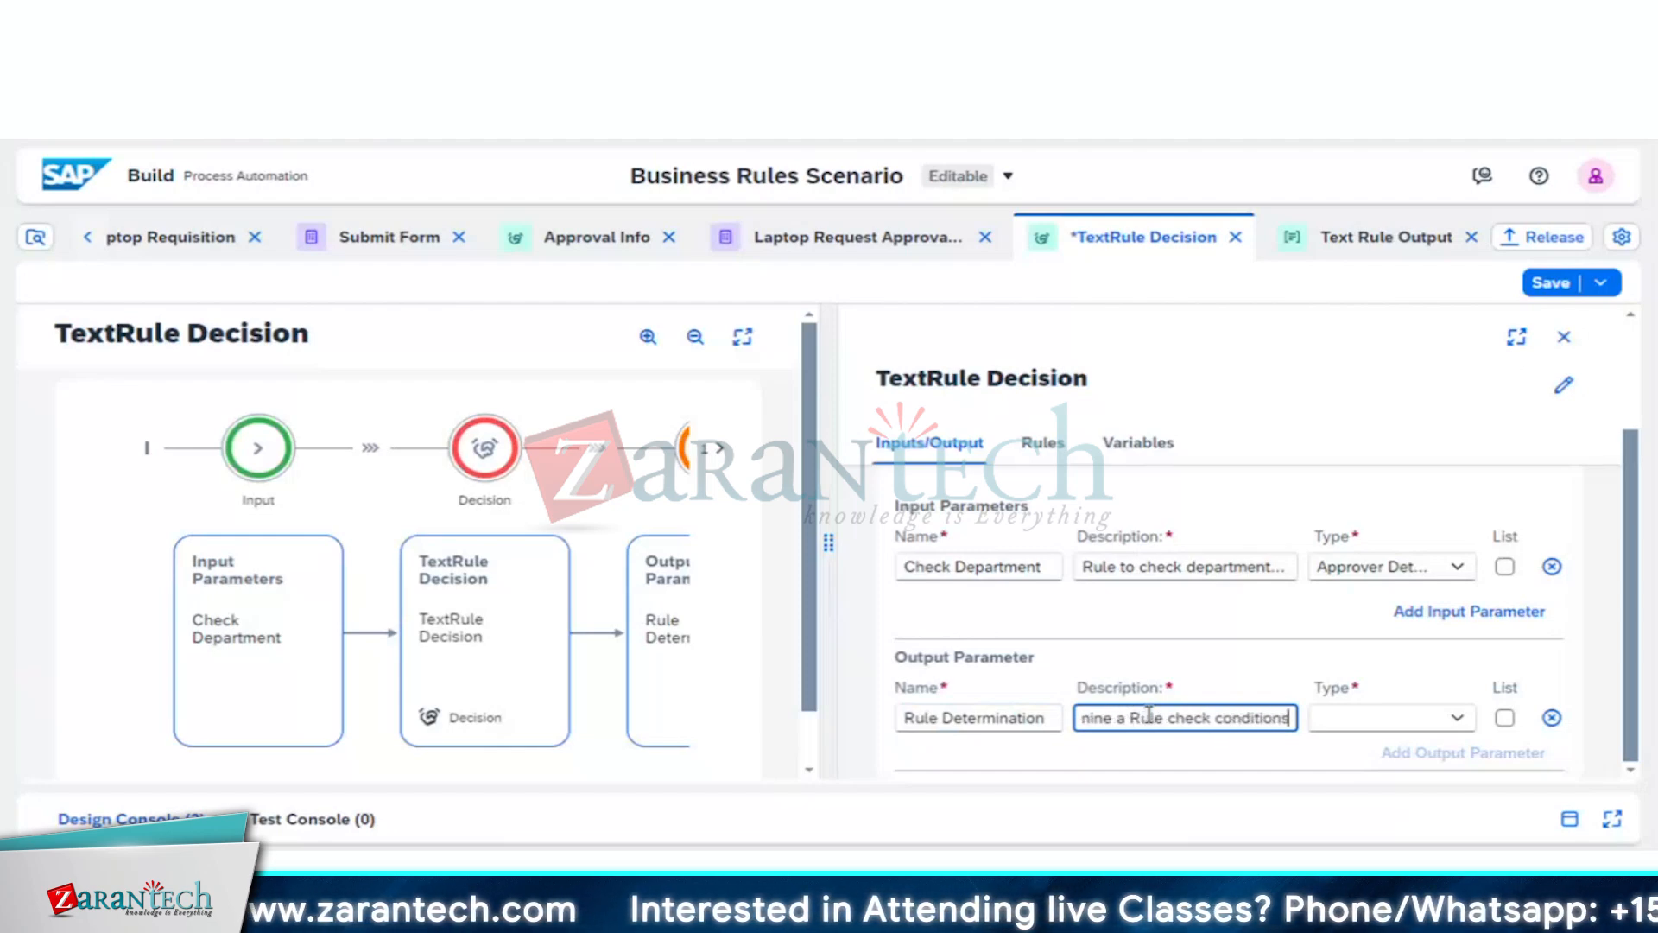
Step: Set the type of the Rule Determination output parameter to Text Rule Output
left_click(1457, 717)
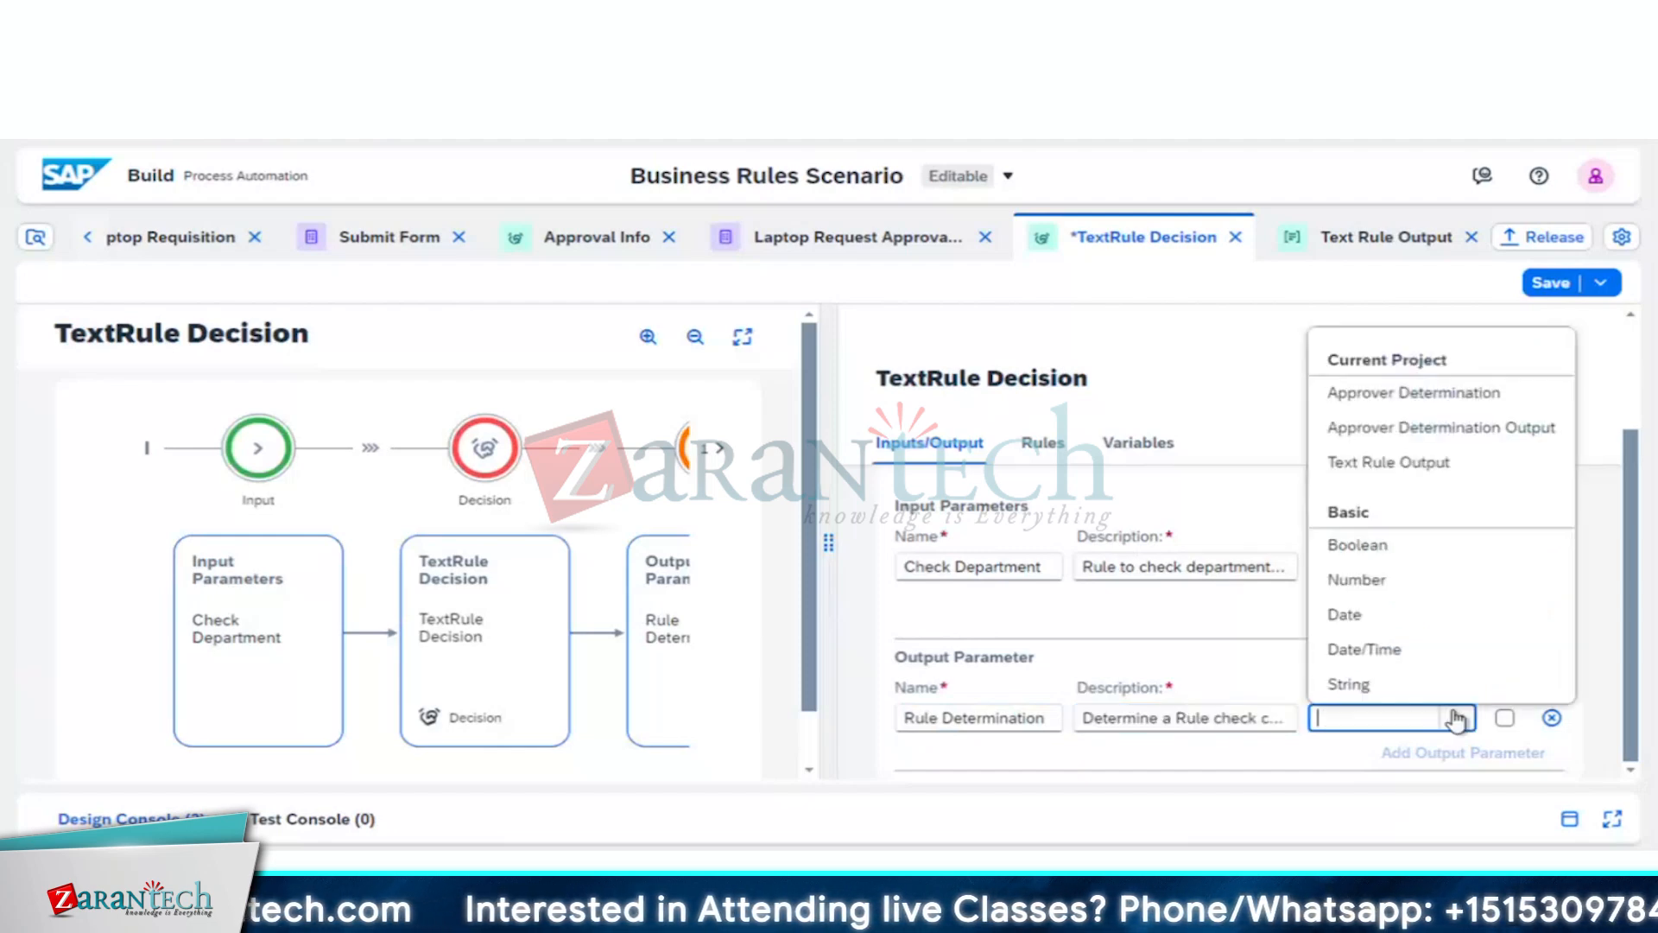
left_click(1425, 466)
left_click(1393, 662)
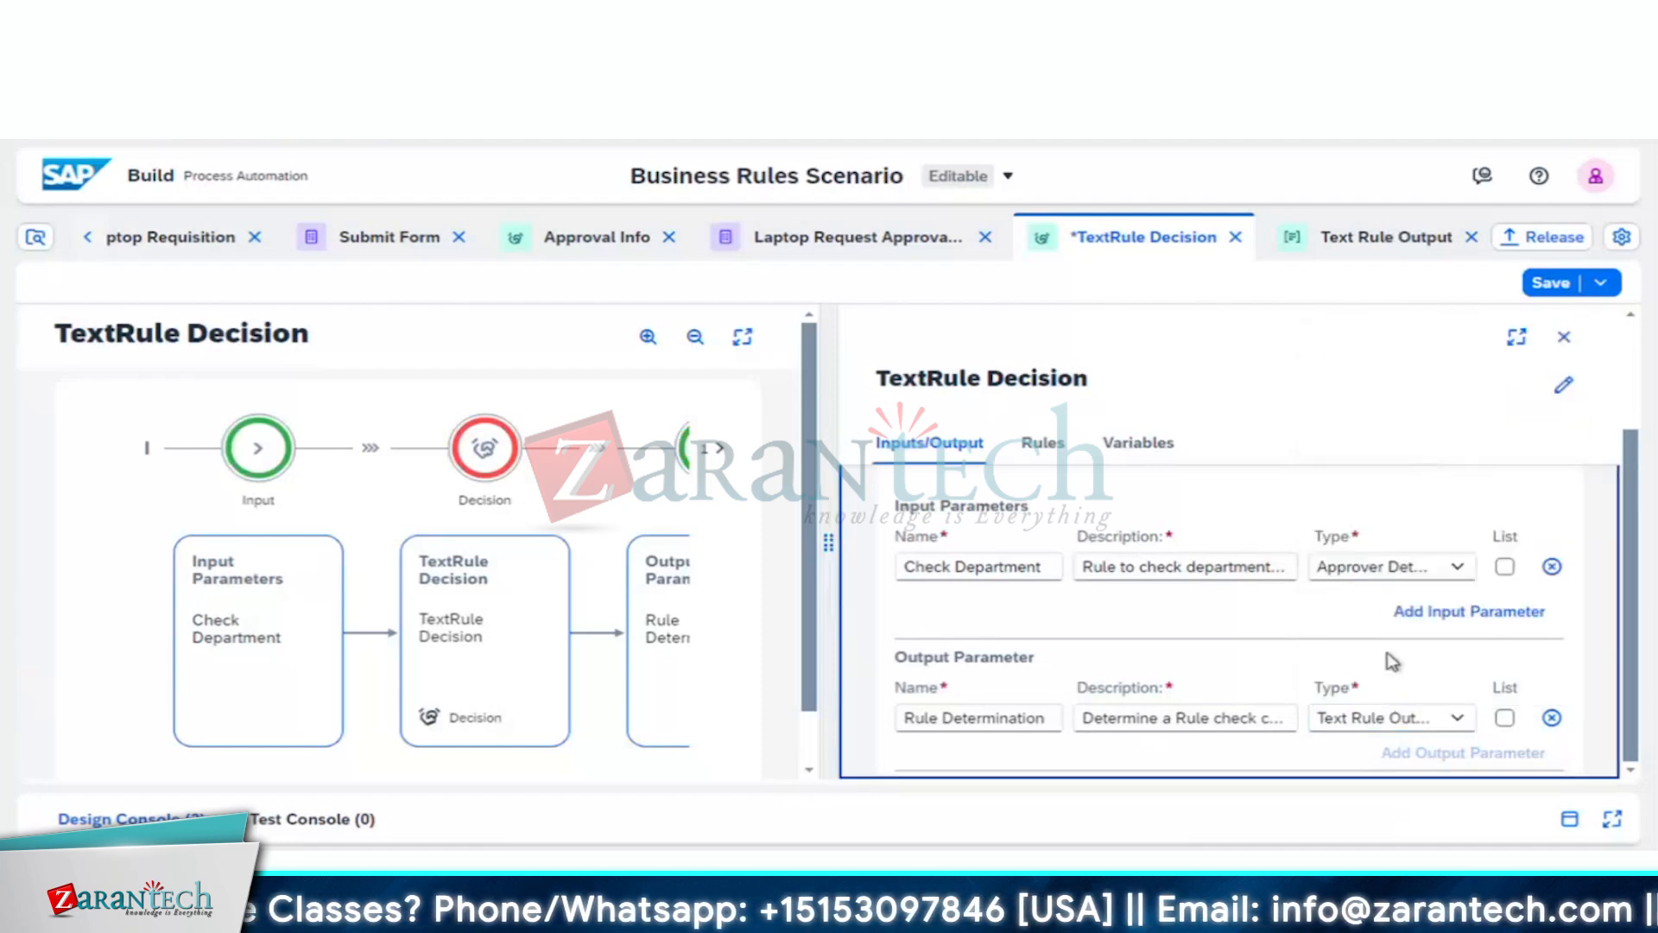
scroll(1488, 649, "up", 1)
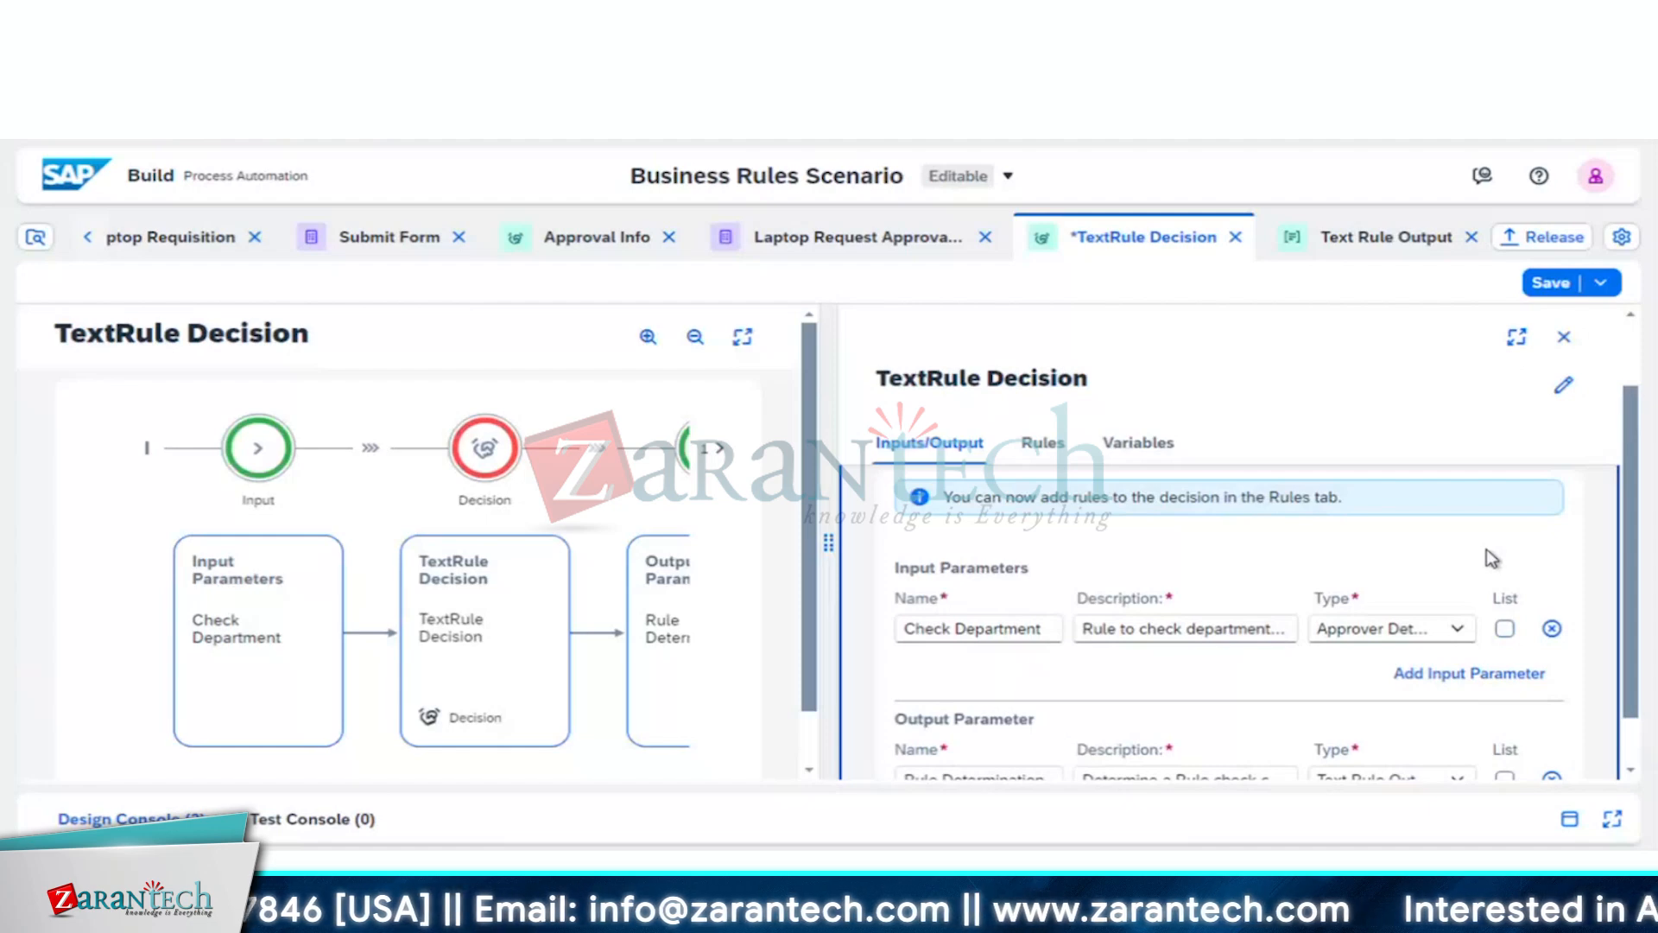
Step: Start a new rule in the TextRule Decision and set its rule type to Text Rule
scroll(1485, 548, "down", 1)
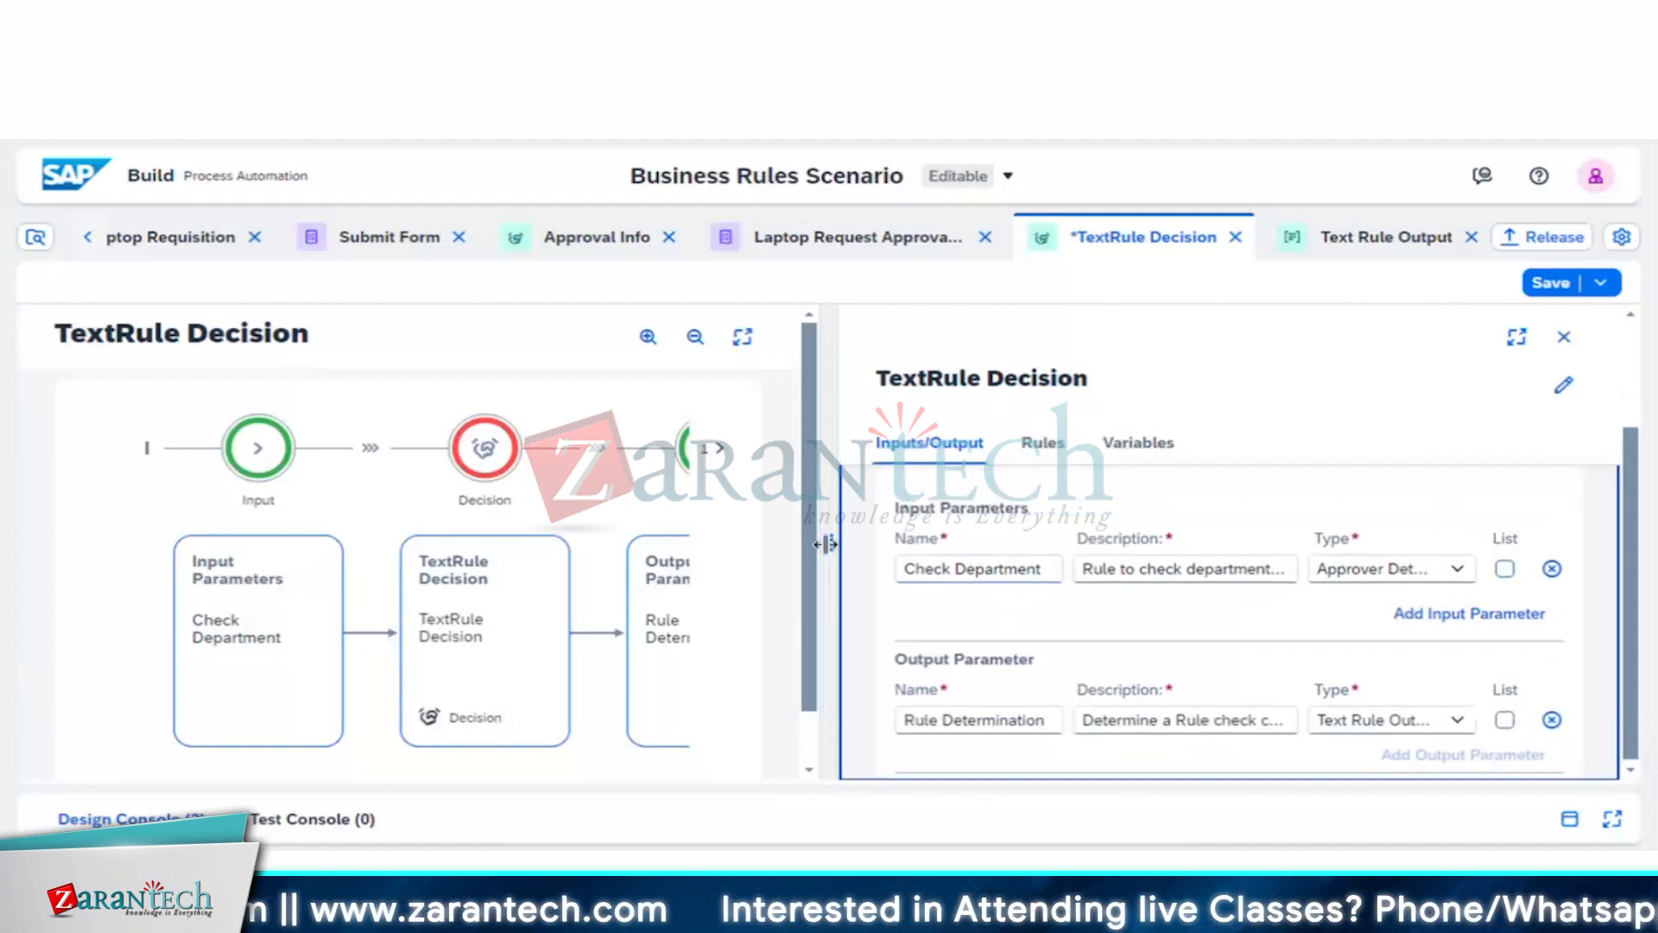
left_click_drag(827, 544, 661, 516)
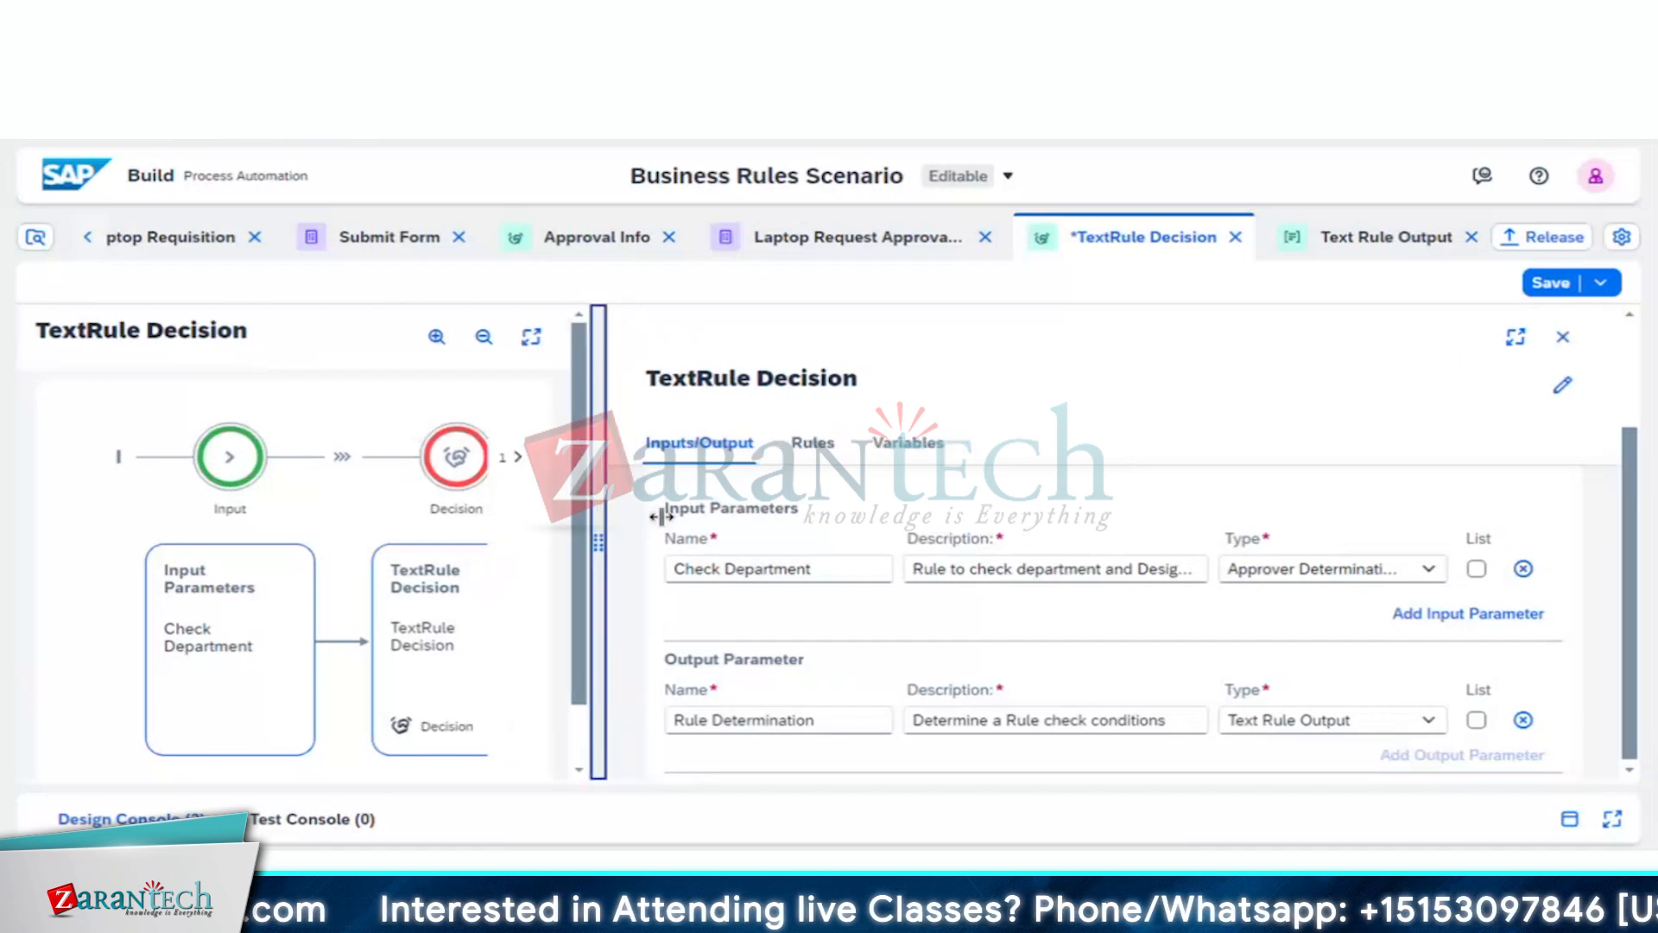
left_click(809, 444)
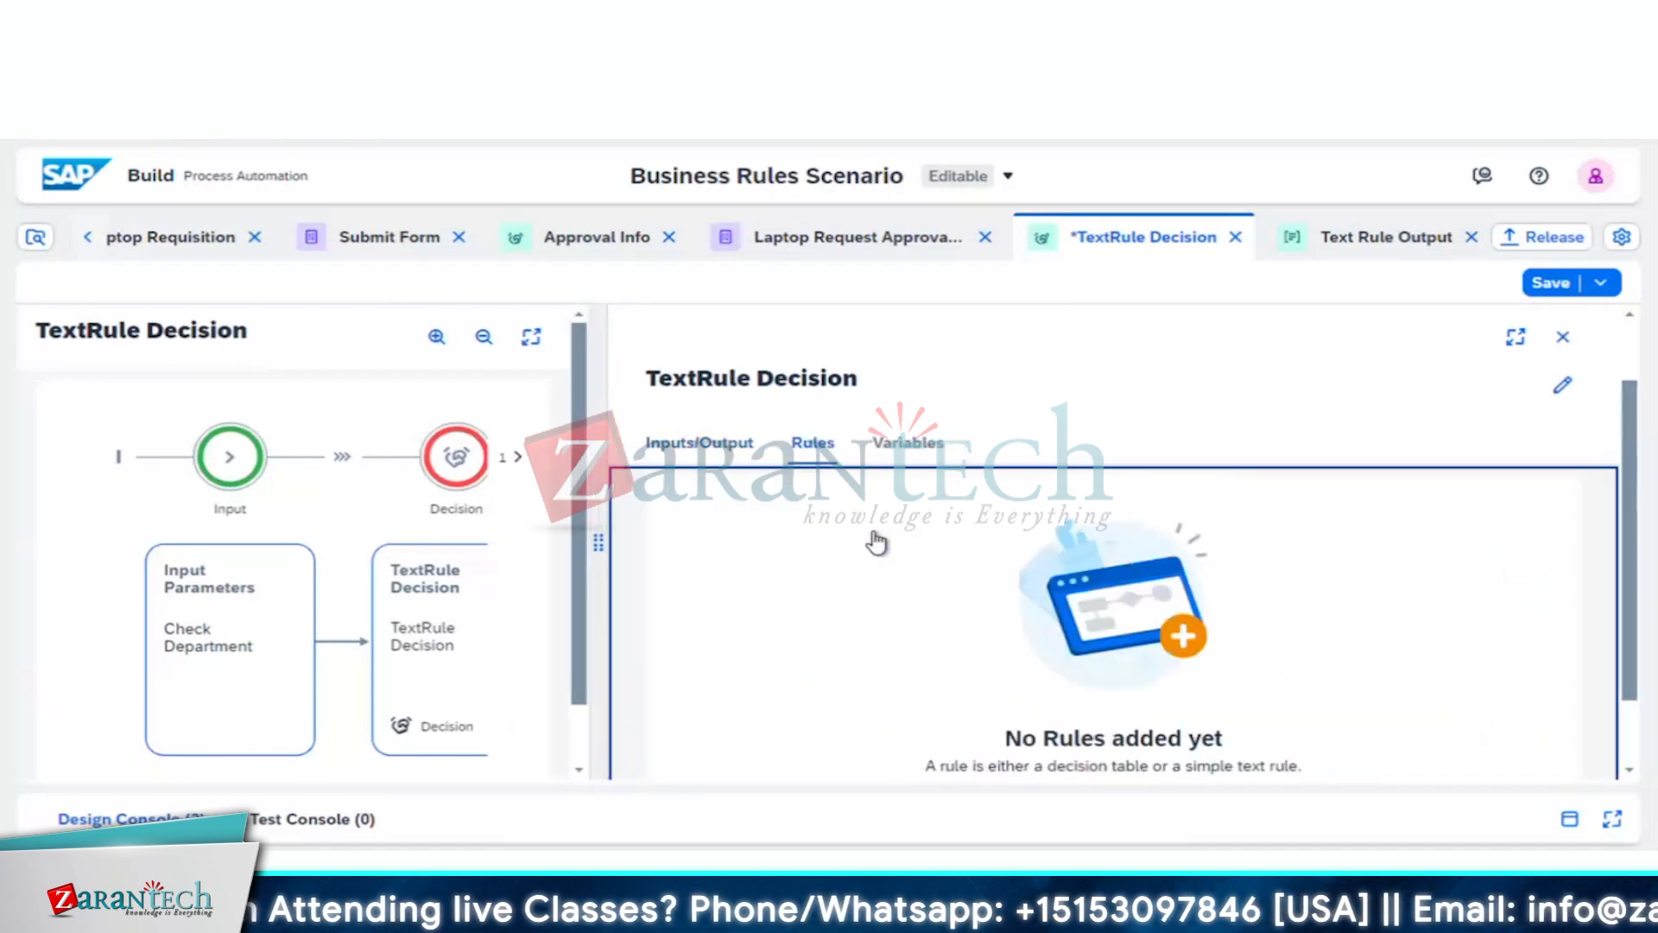
scroll(876, 542, "down", 1)
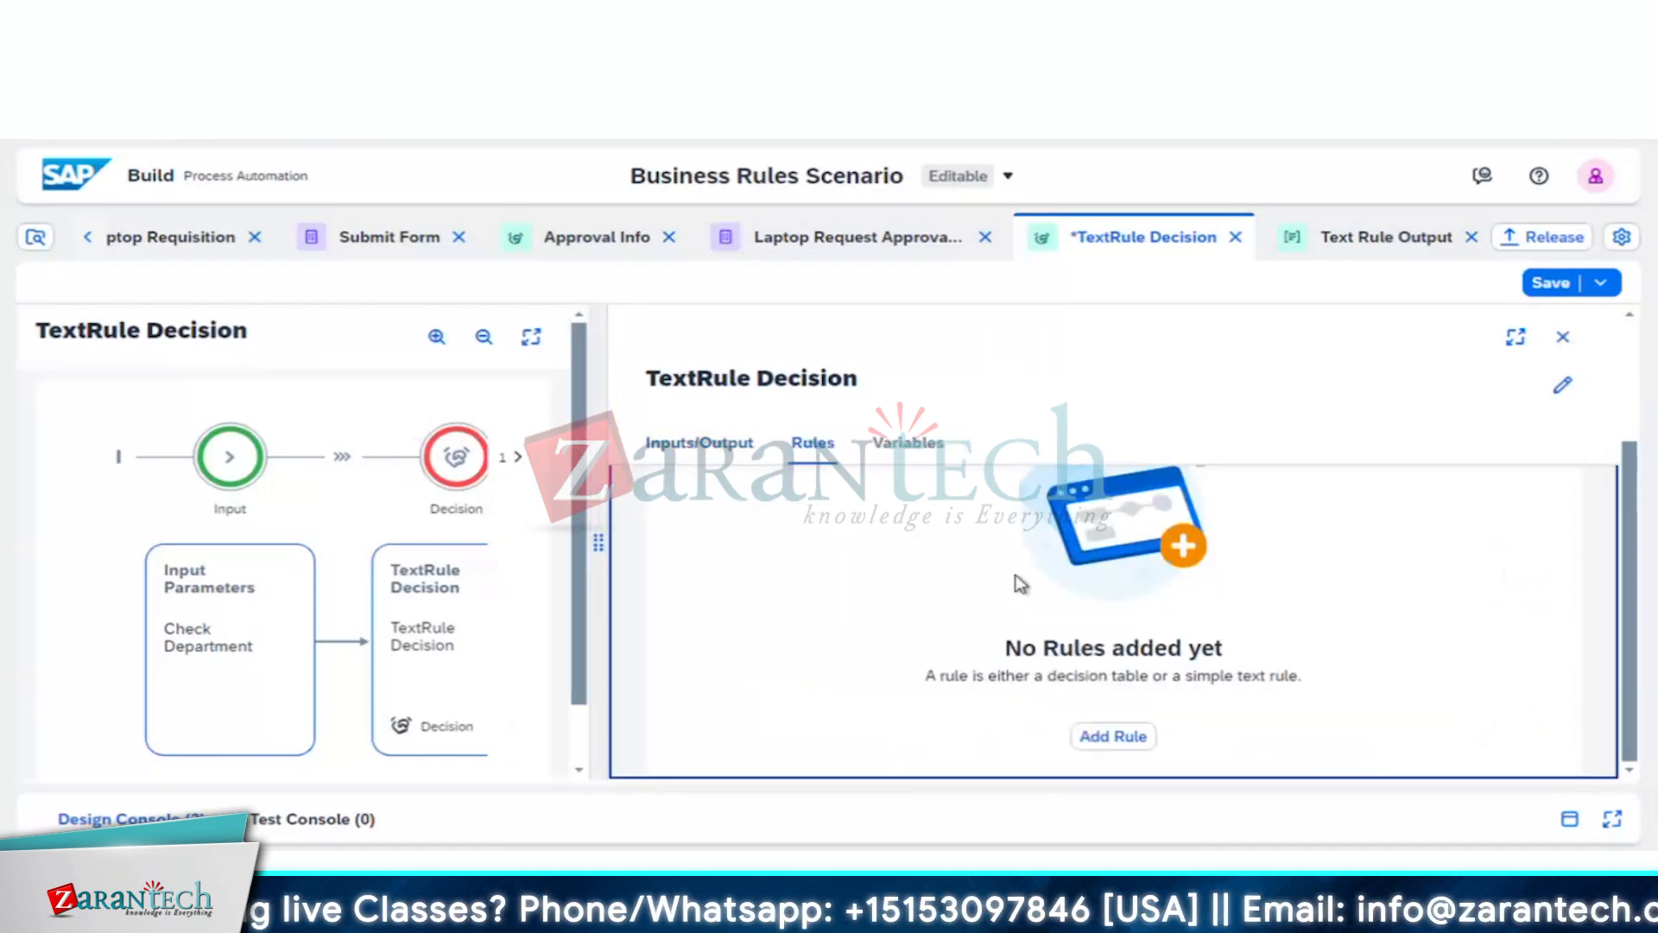
left_click(1112, 736)
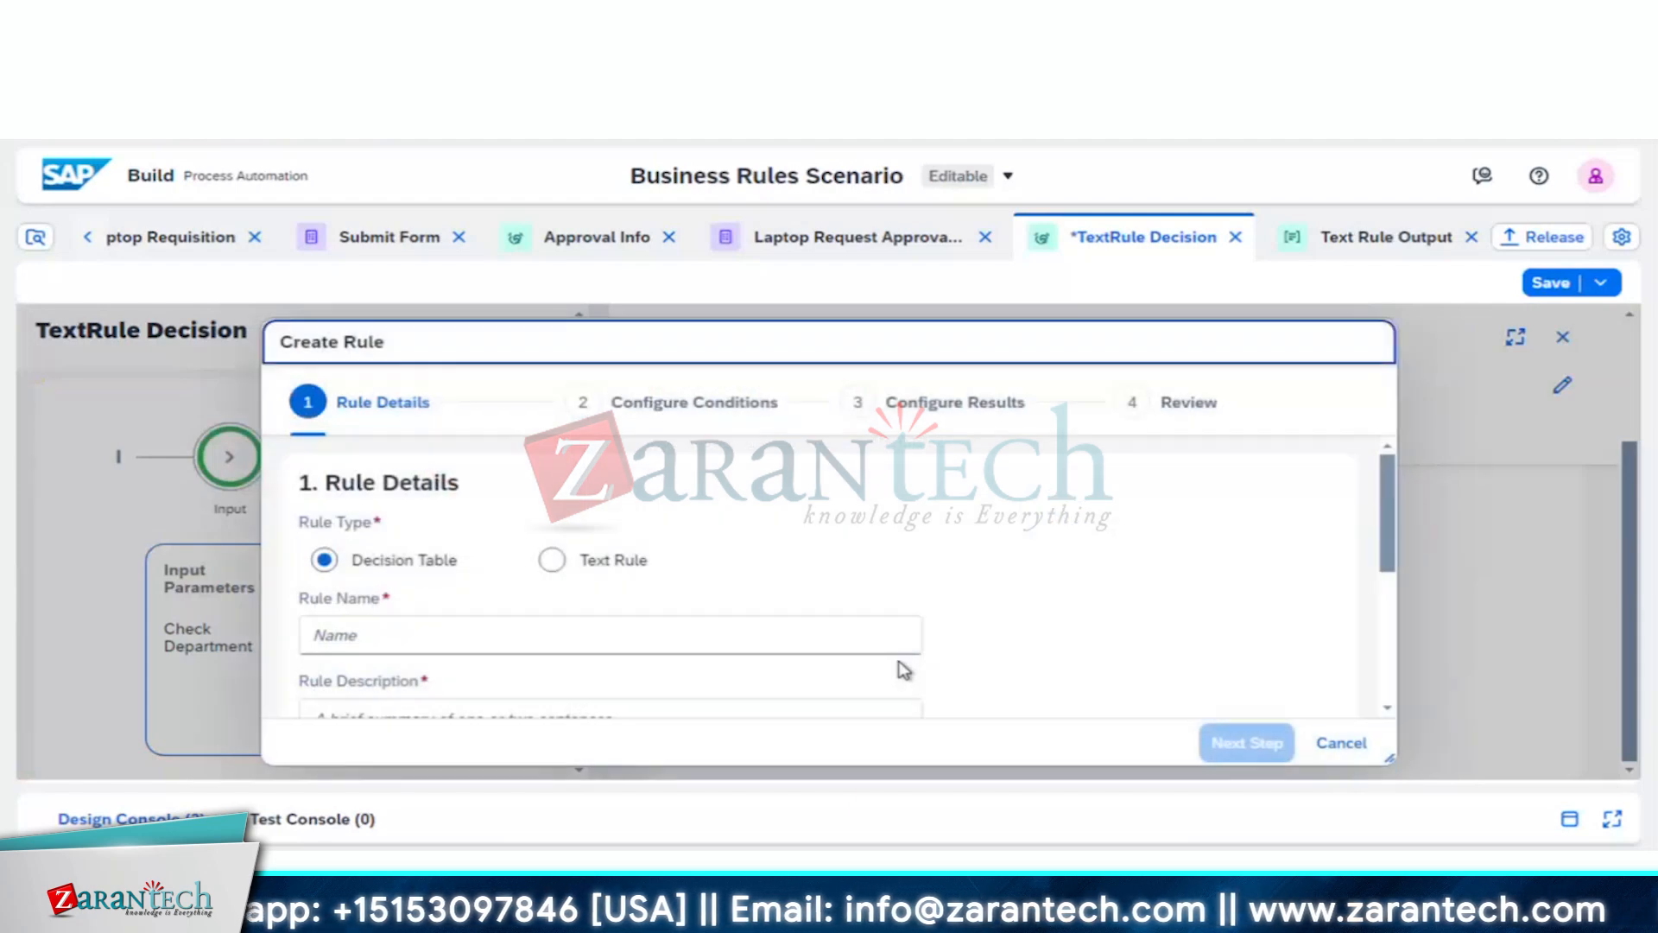
left_click(552, 560)
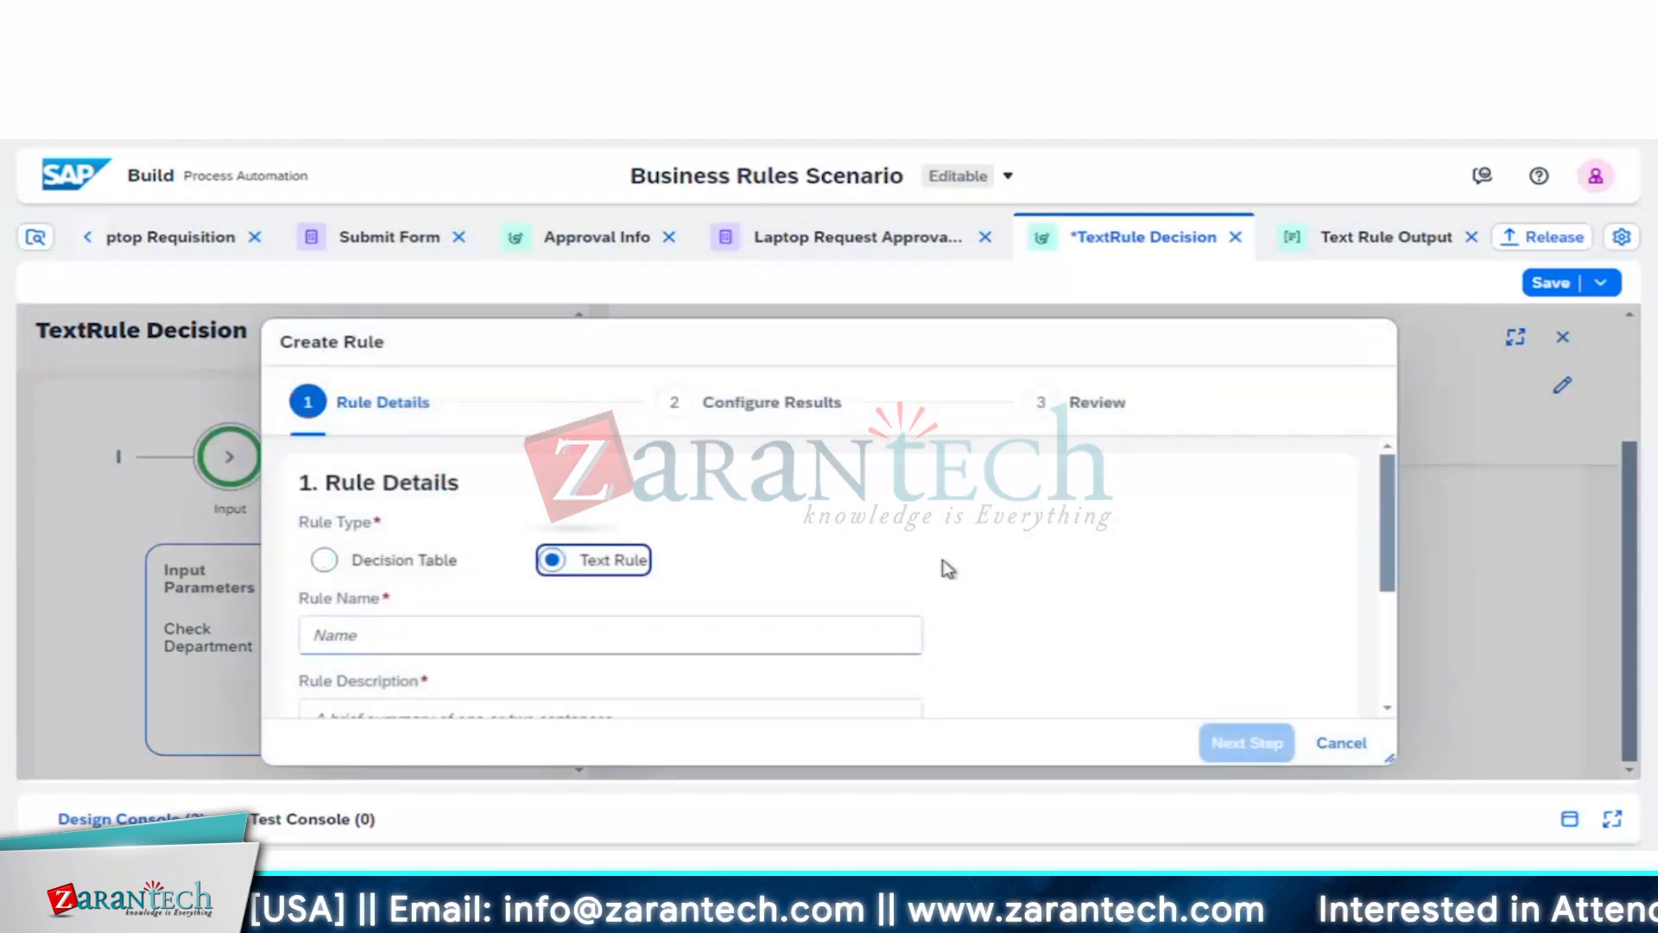
Step: Name the new text rule "Final Approval Determination"
left_click(820, 630)
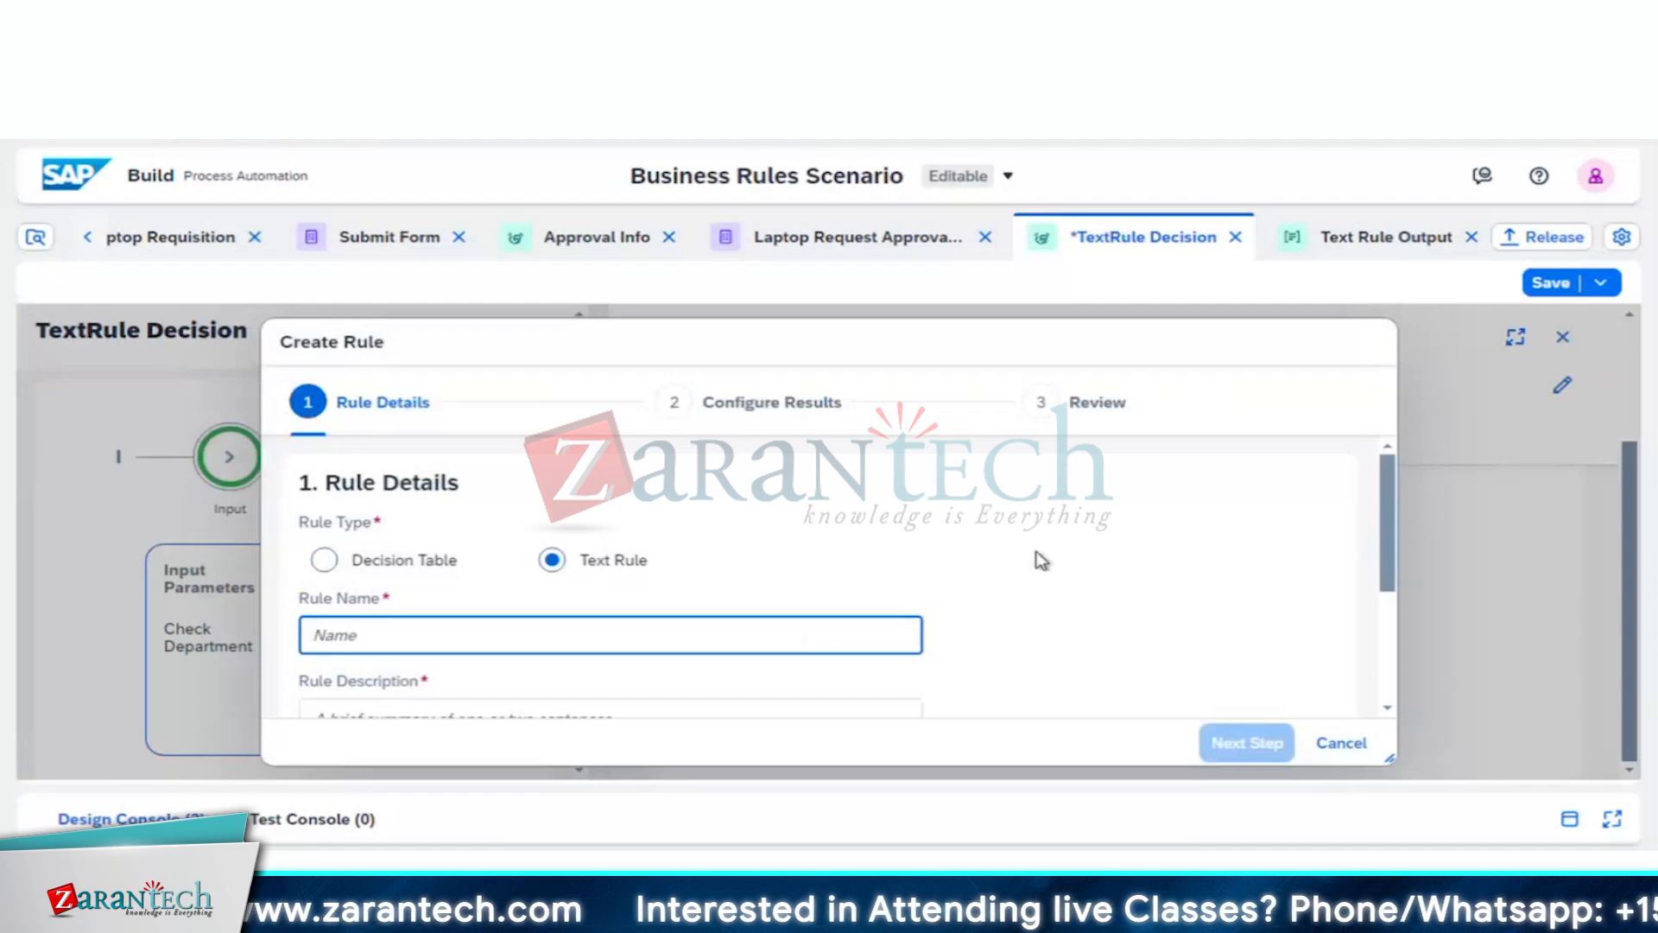
type("Final Approval")
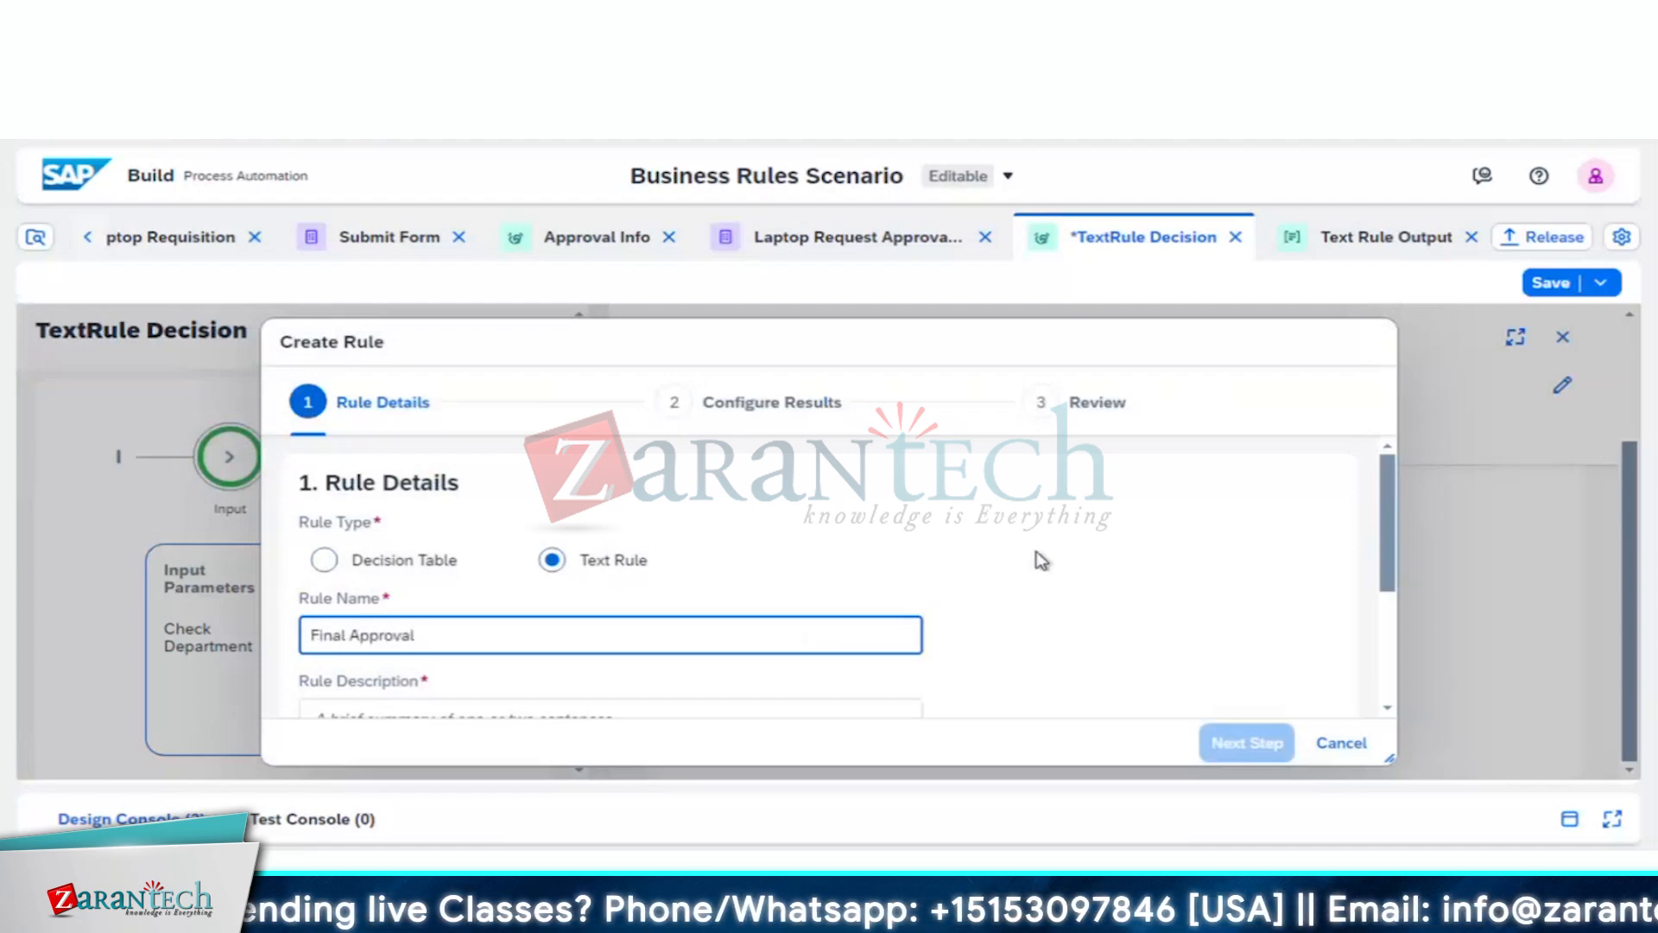
type(" Det")
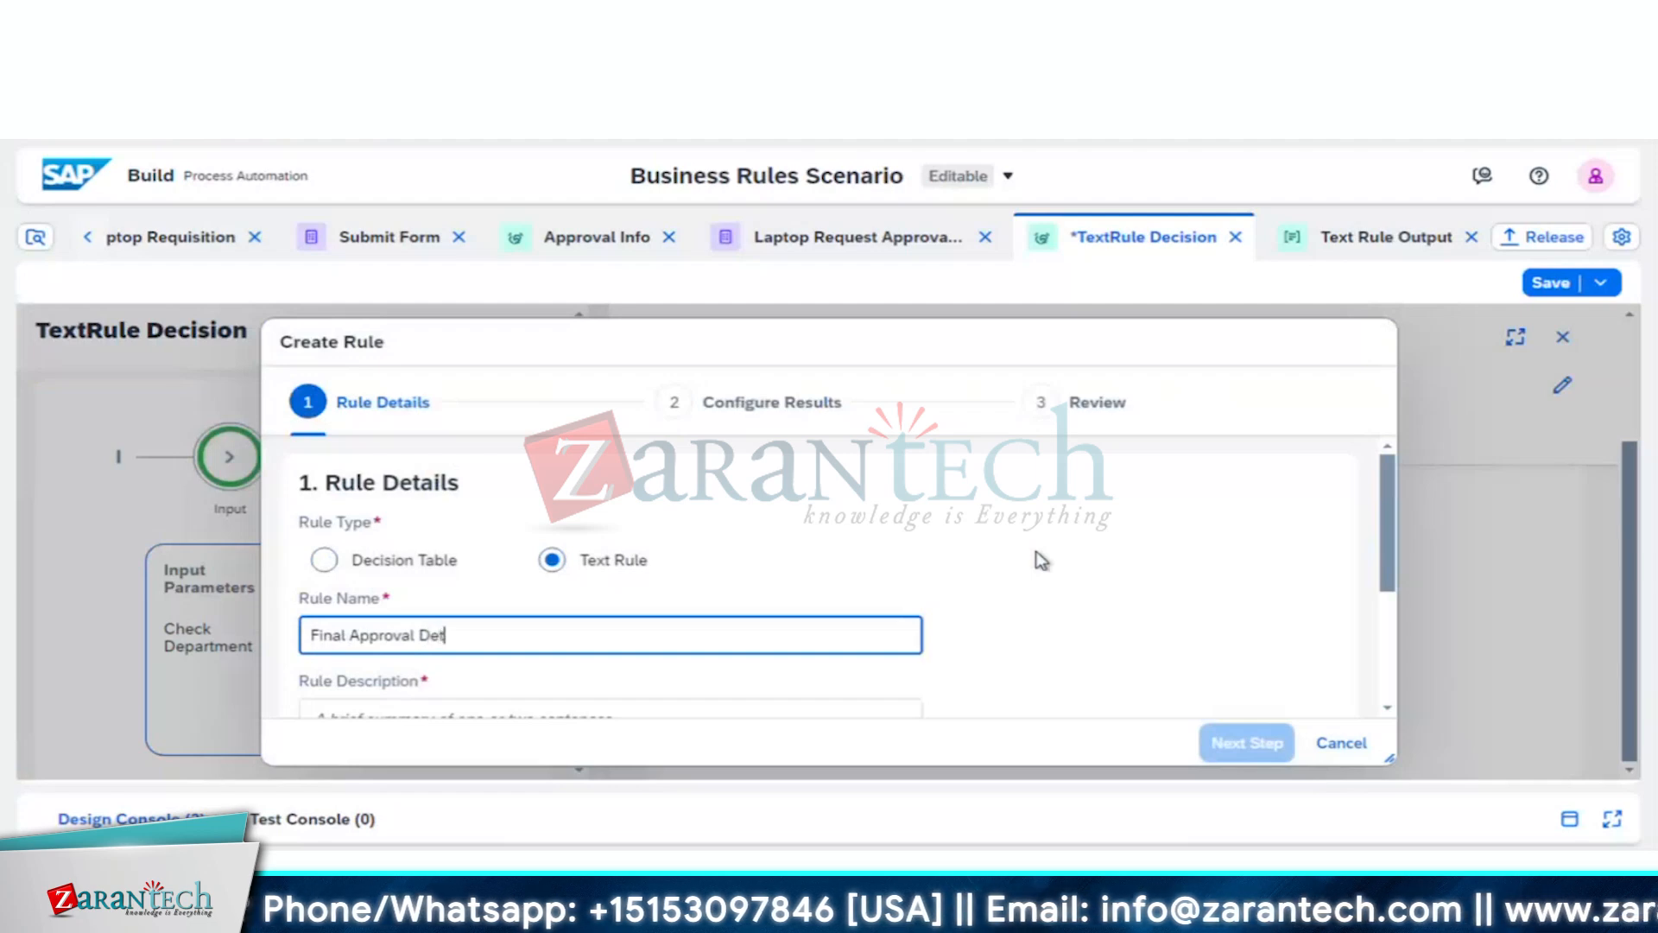
type("ermin")
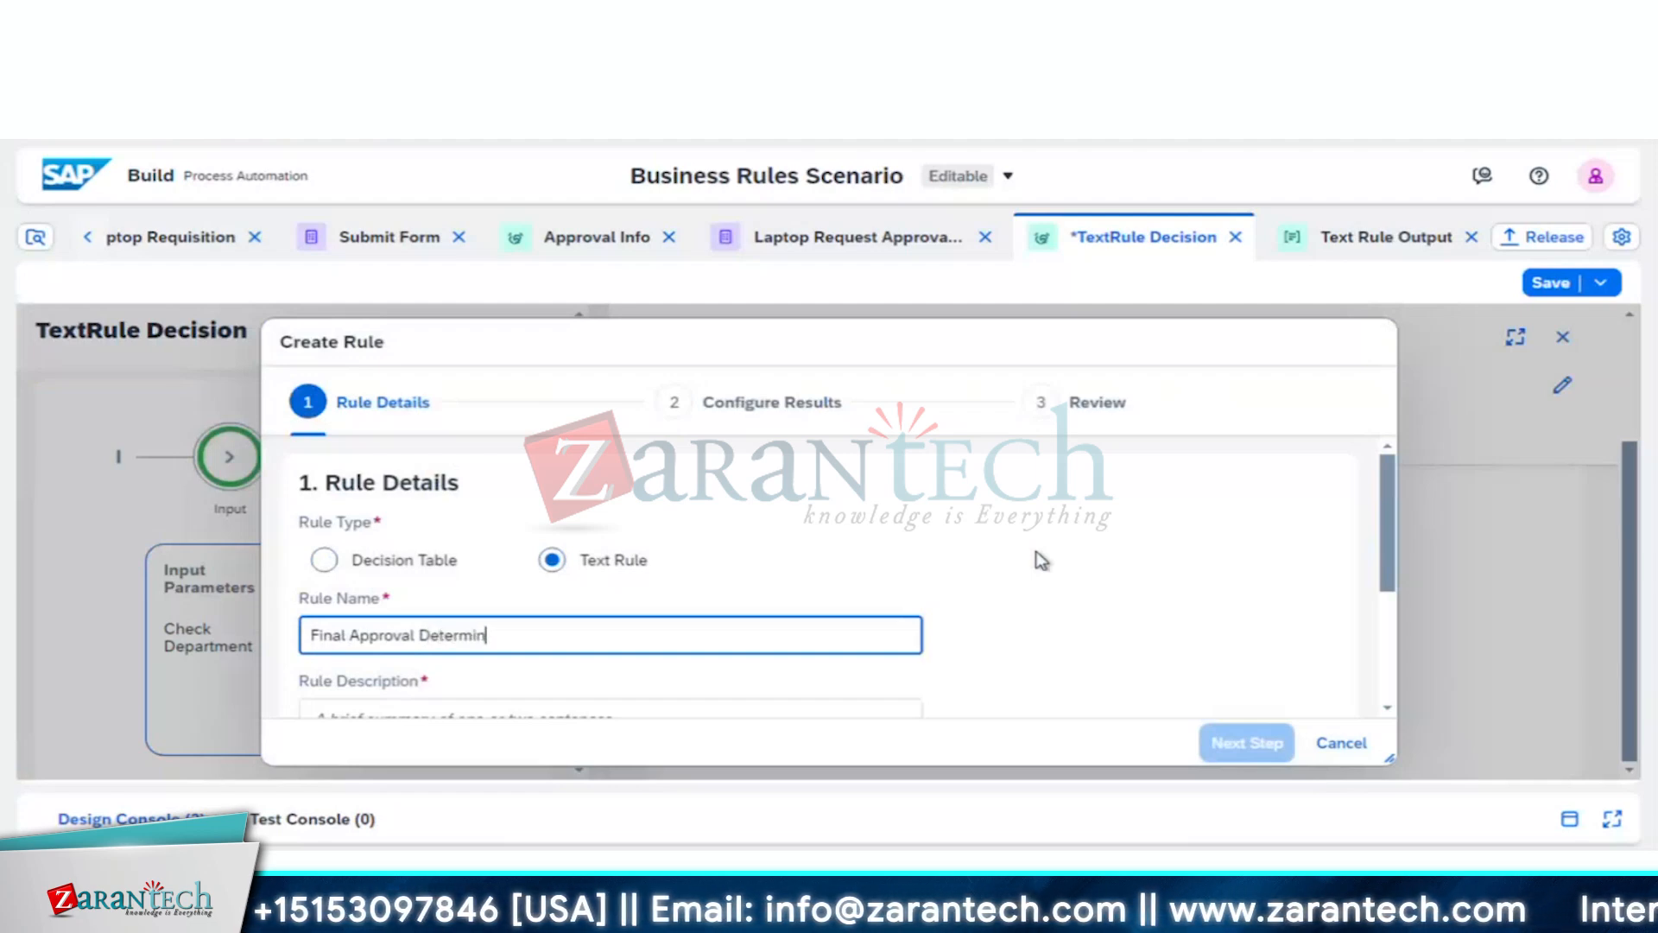
type("ation")
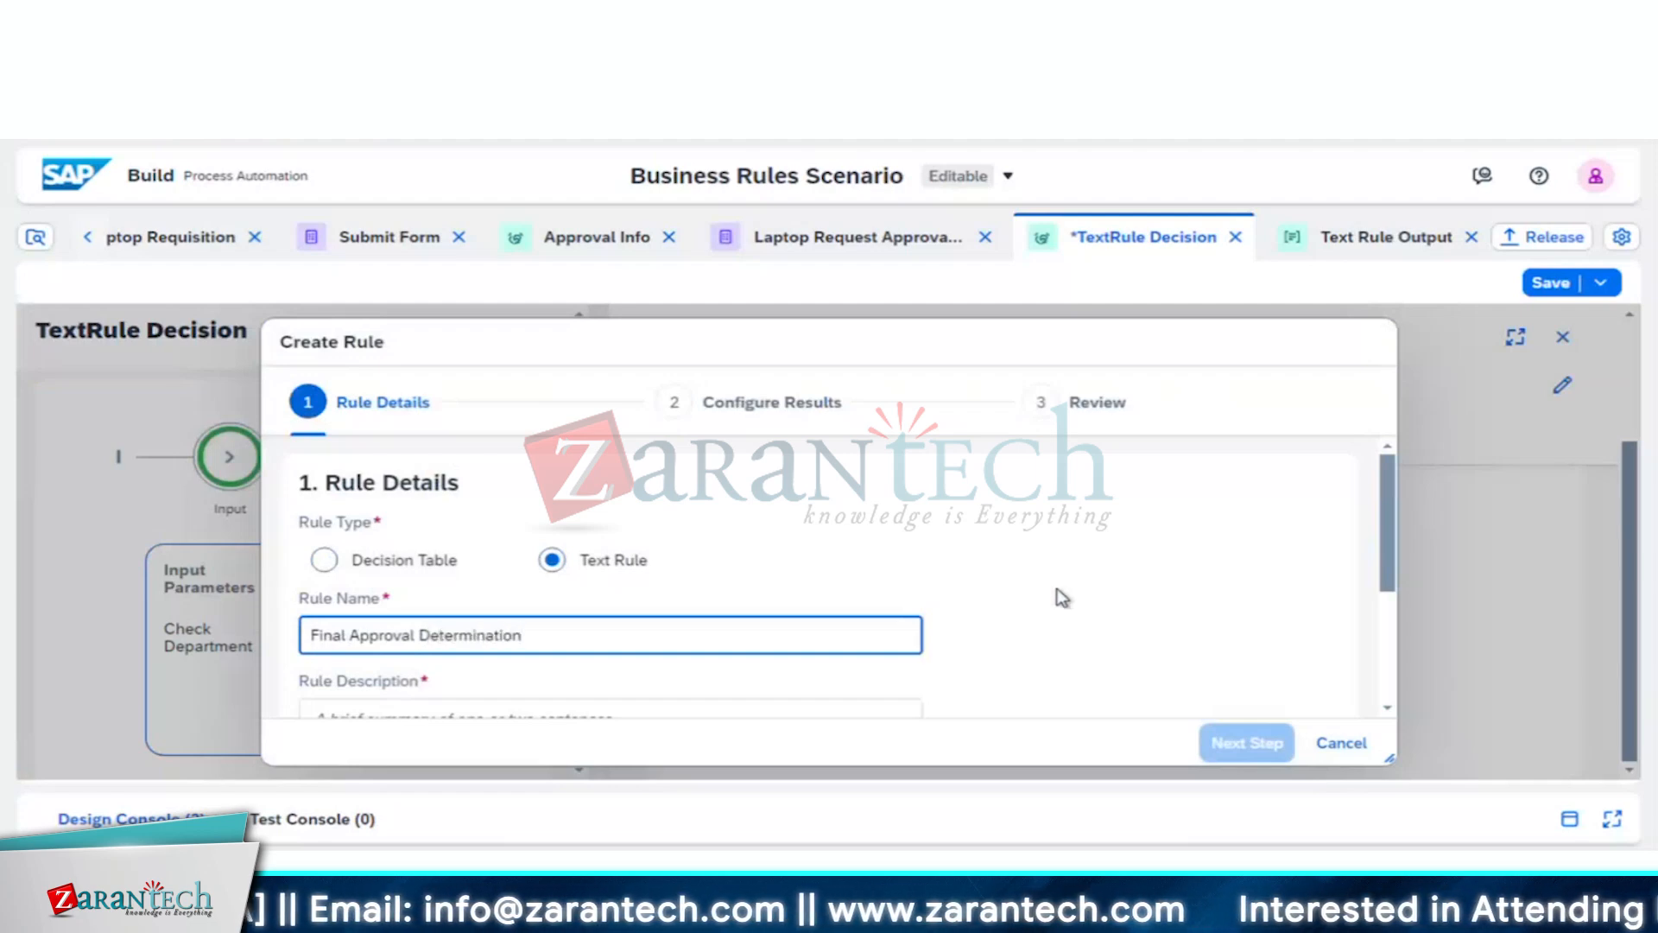
Step: Enter "To Determine an Final Approval" as the description of the text rule
scroll(1062, 596, "down", 2)
left_click(809, 588)
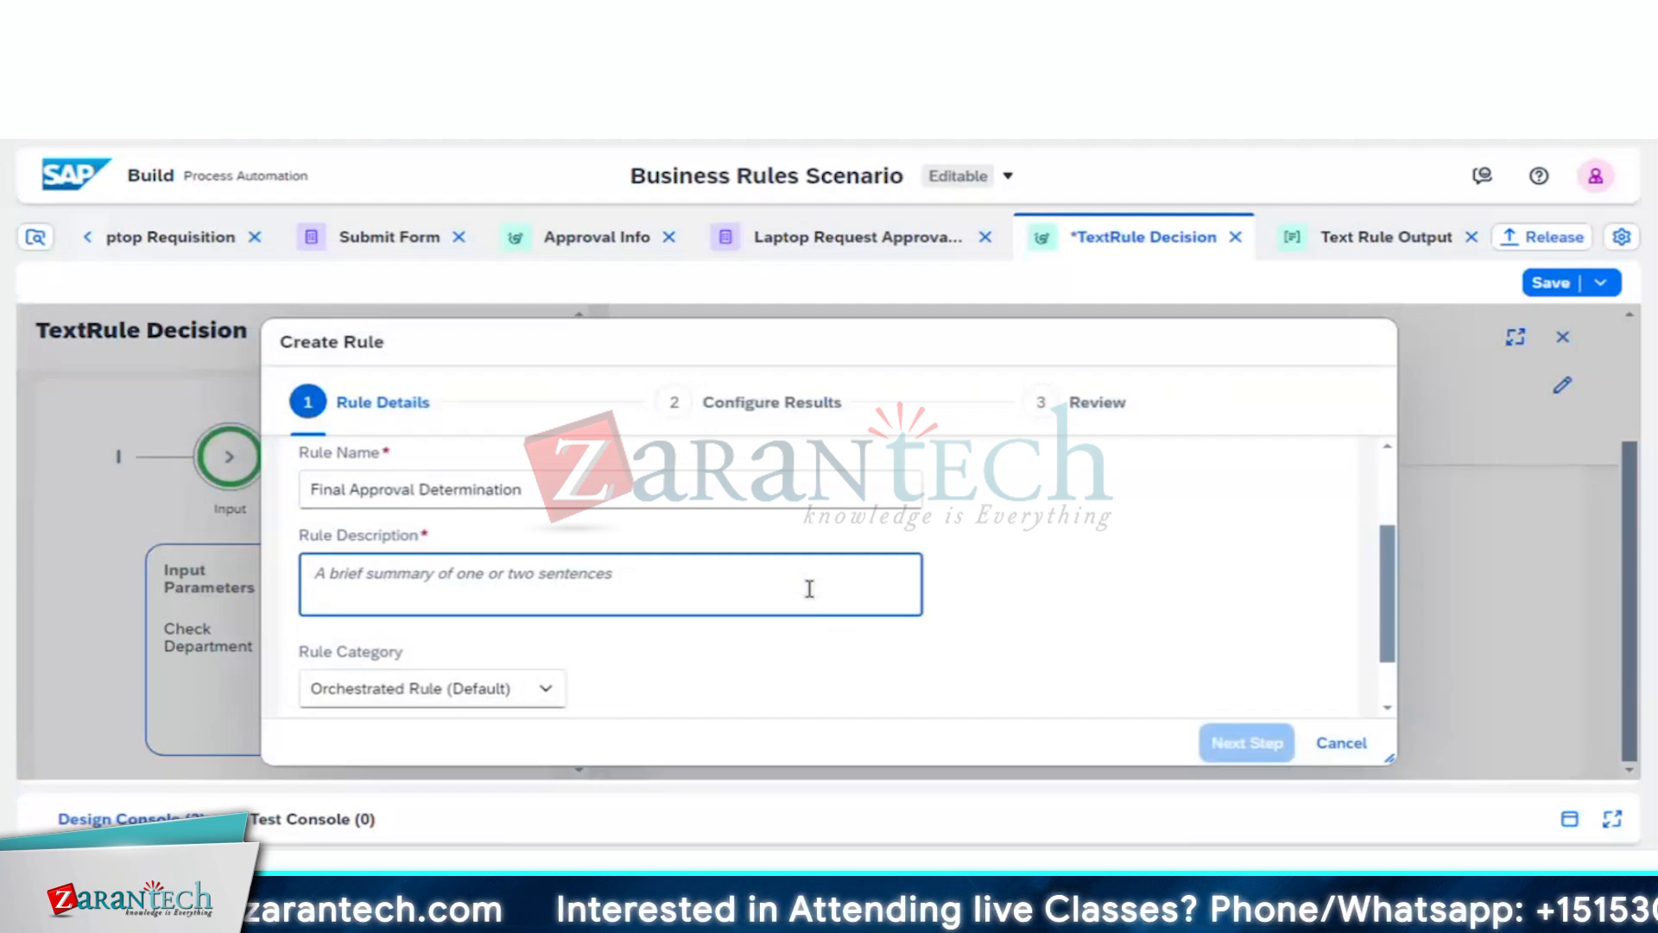
type("To")
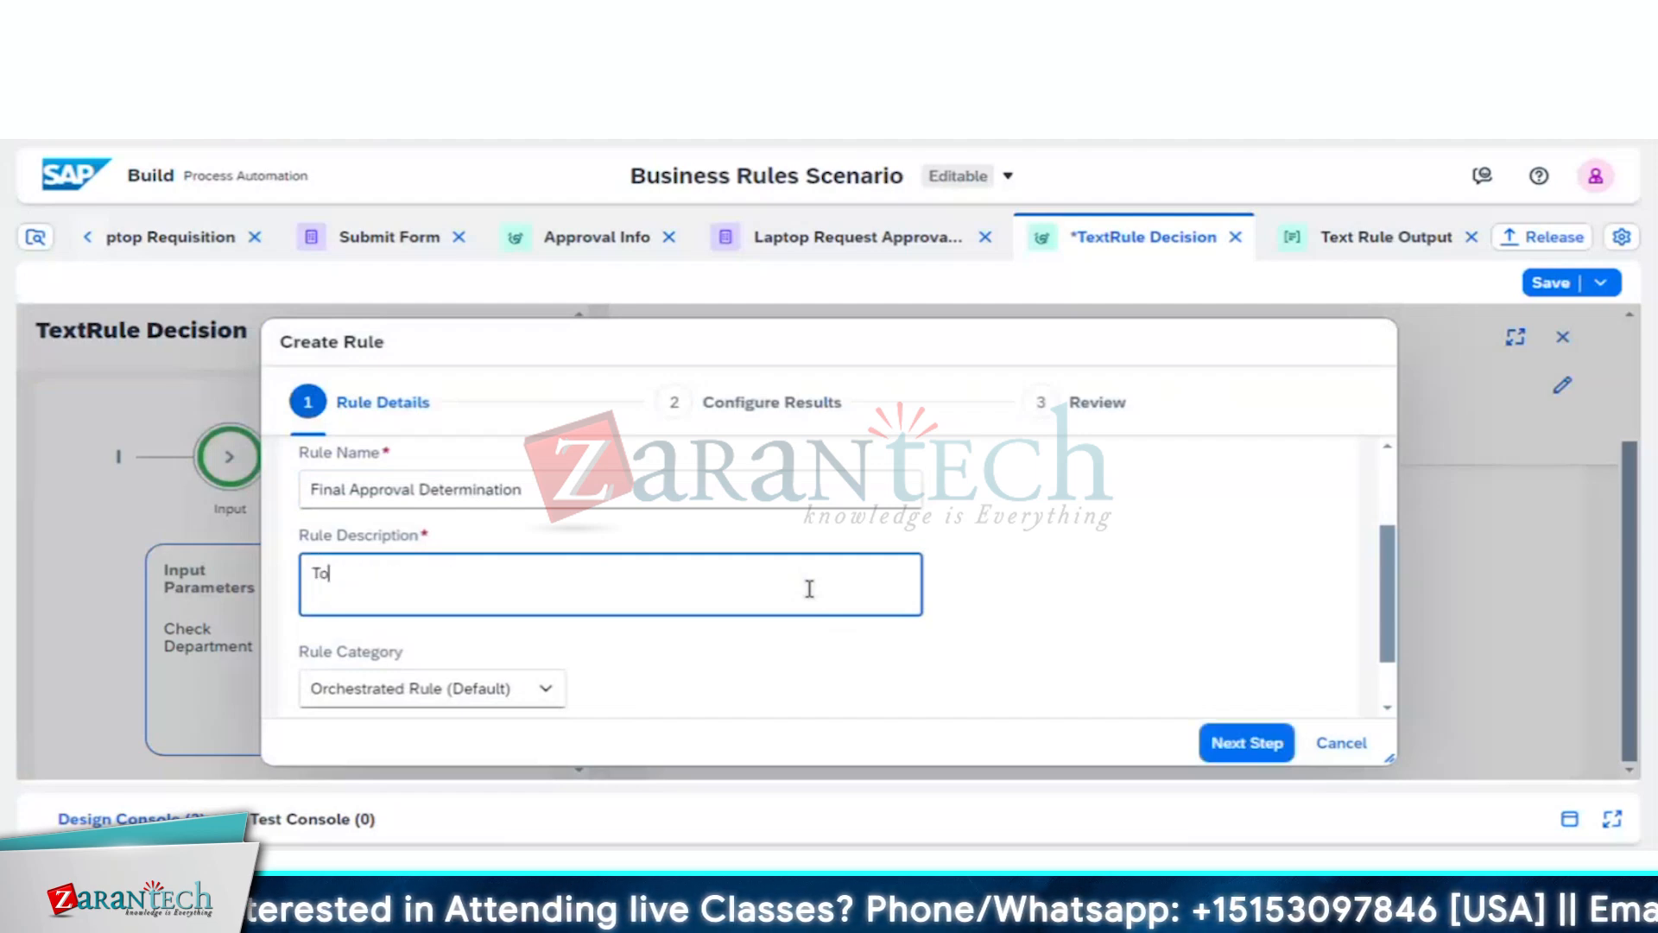
type(" Determi")
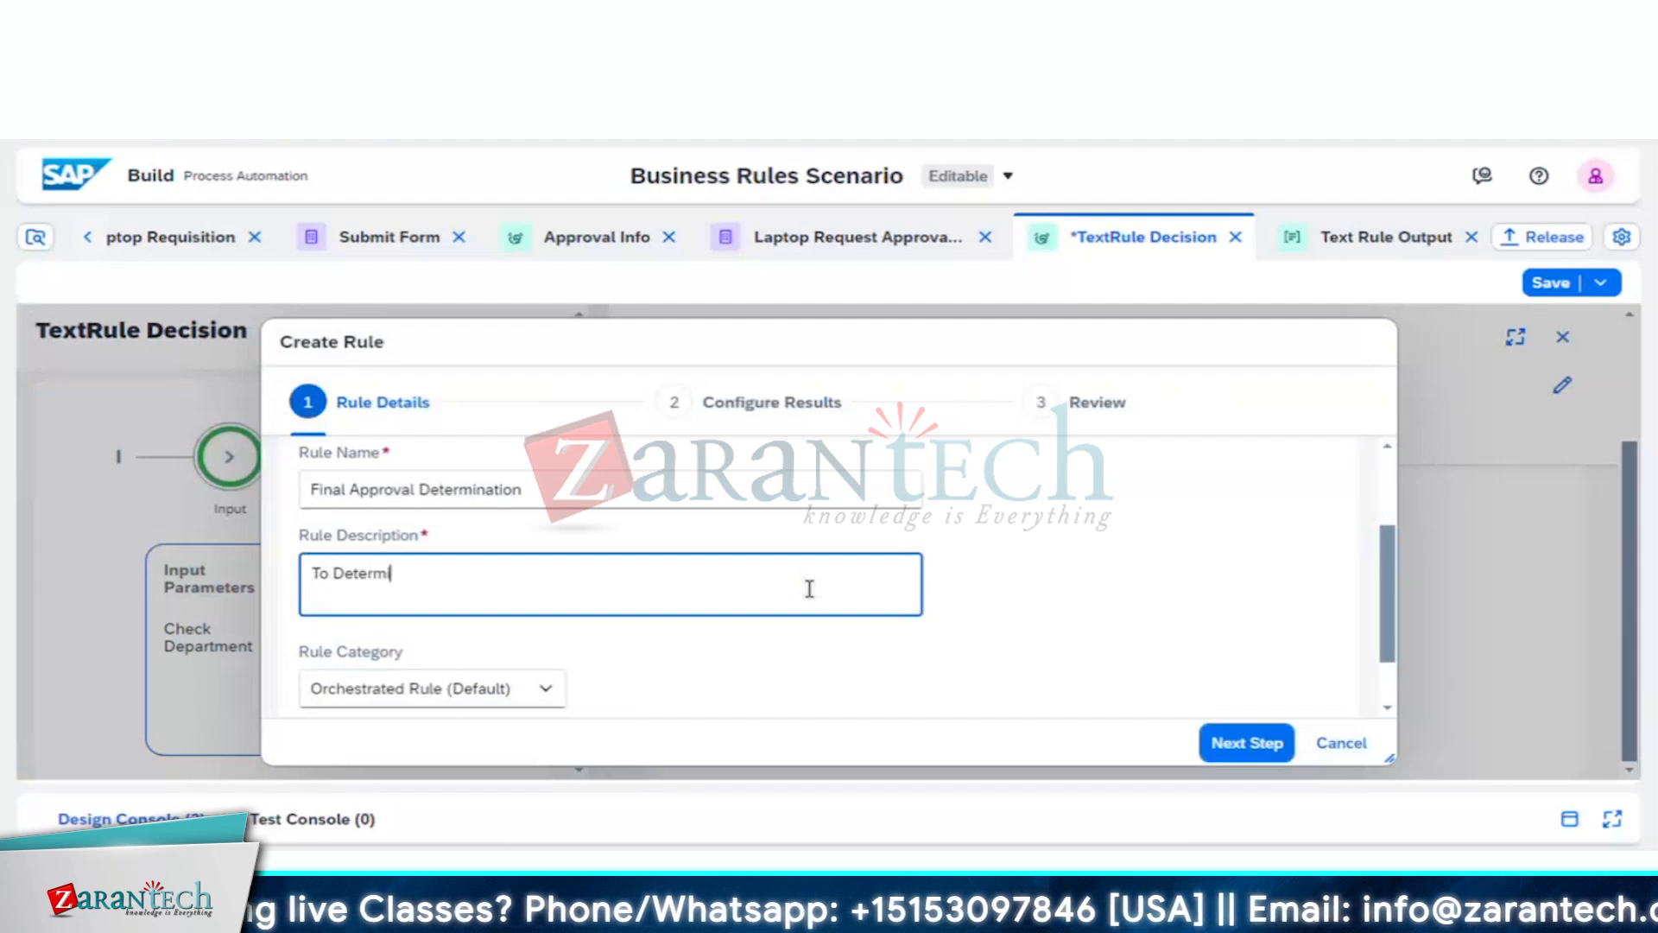
type("ne")
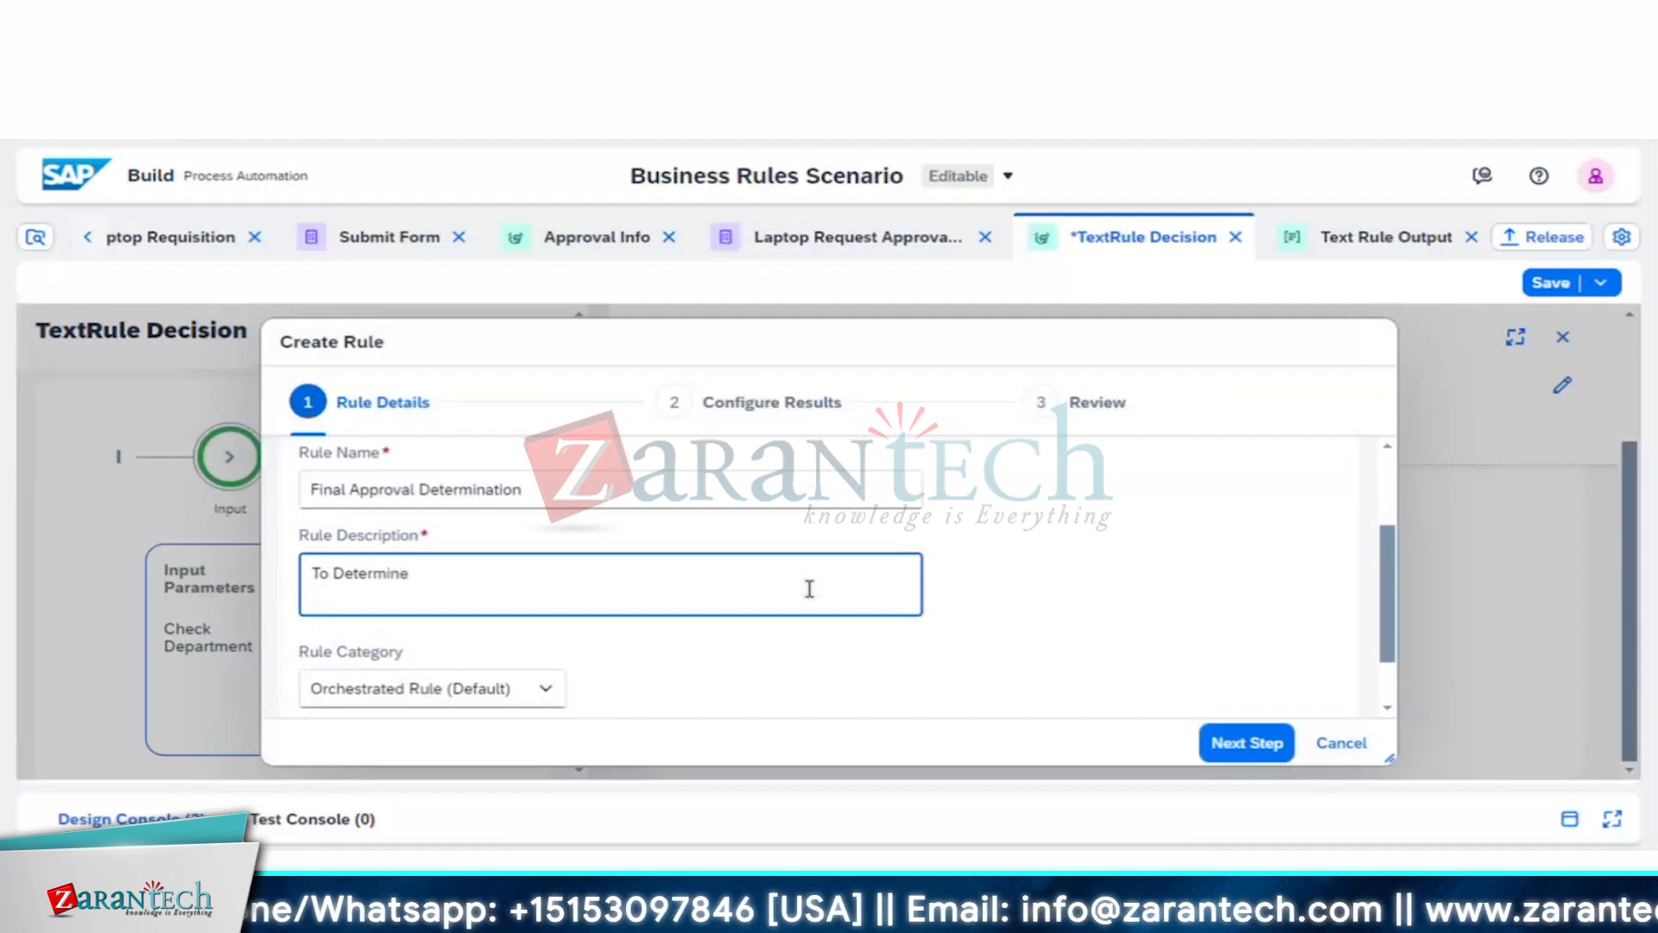
type(" an Final")
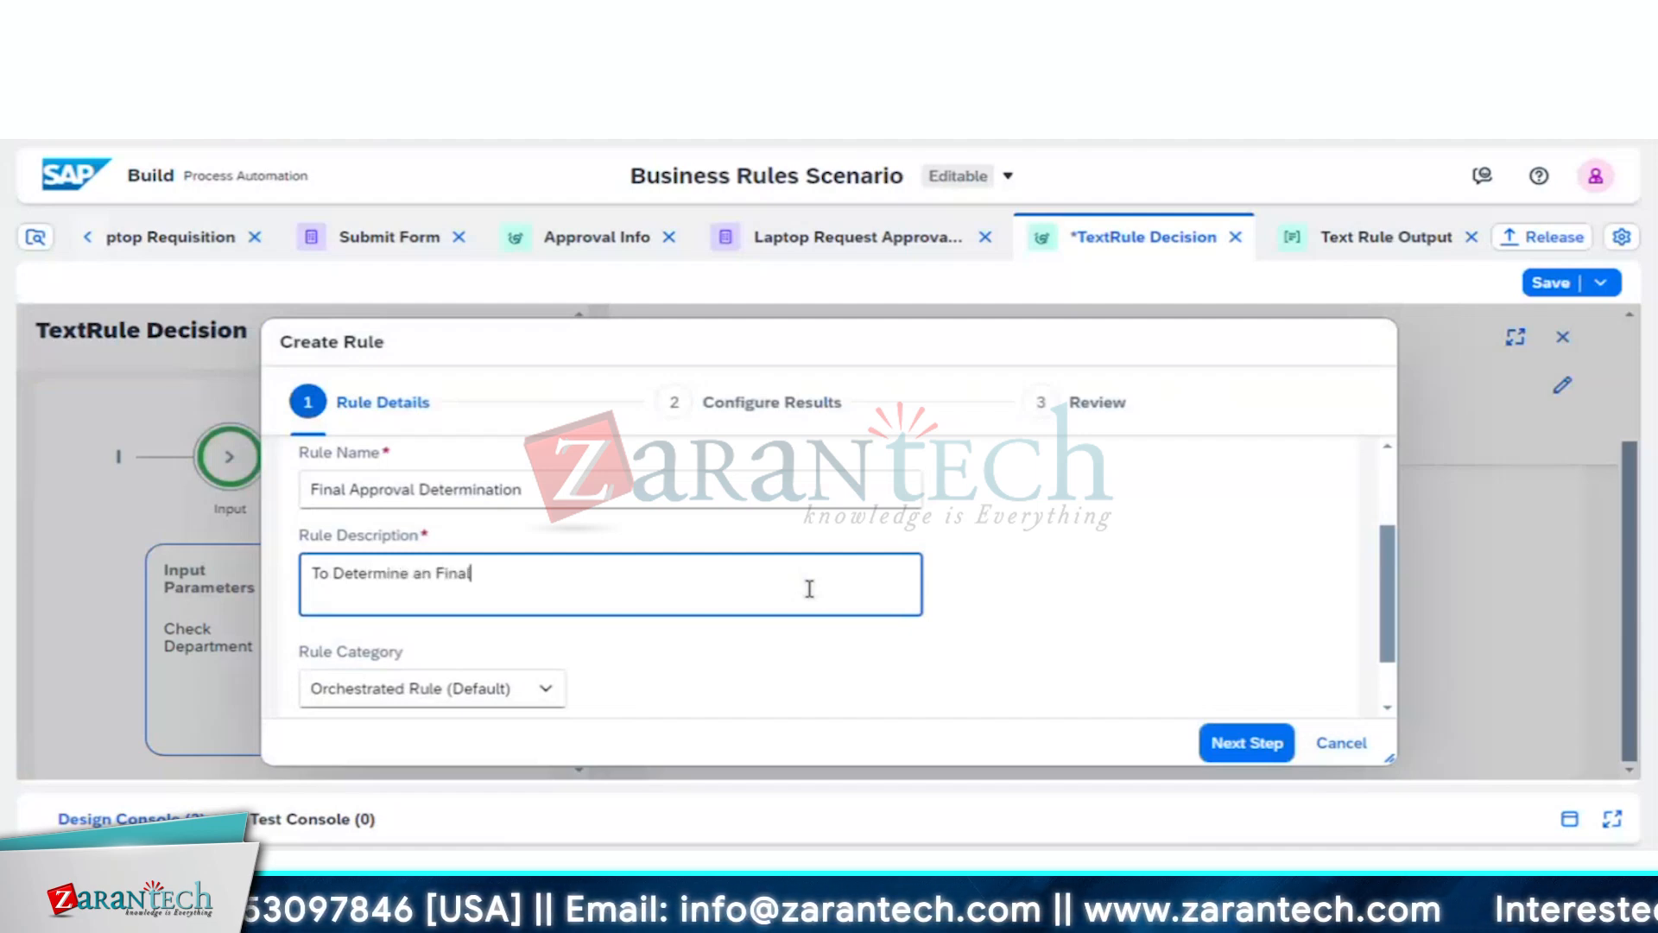
type(" A")
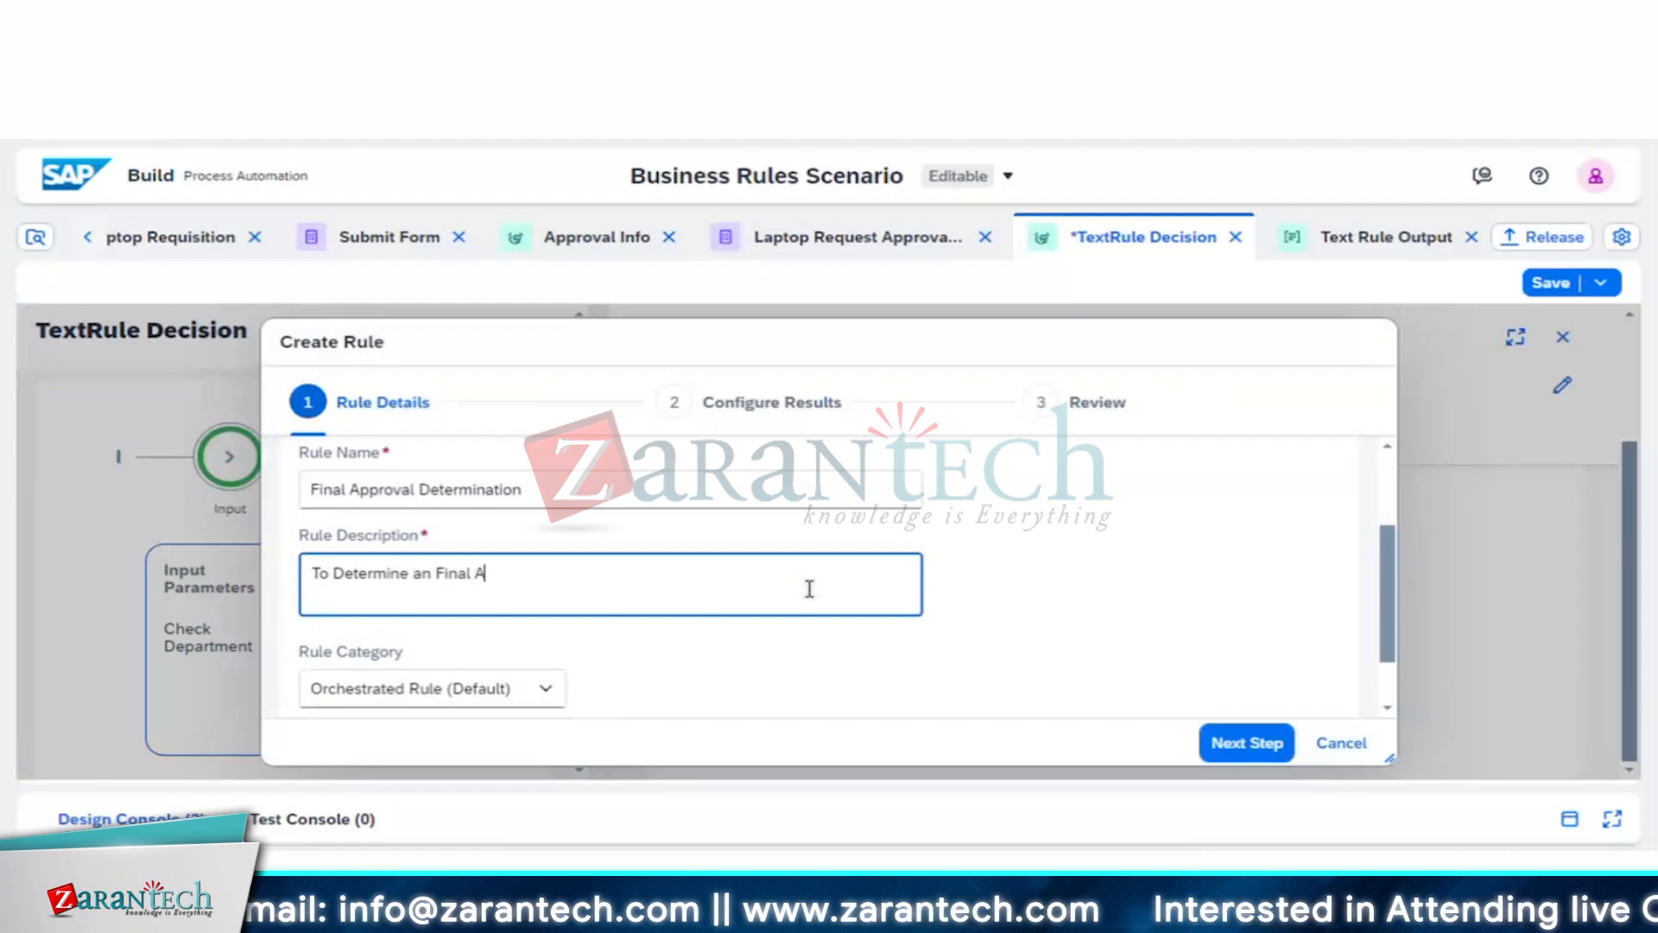
type("ppr")
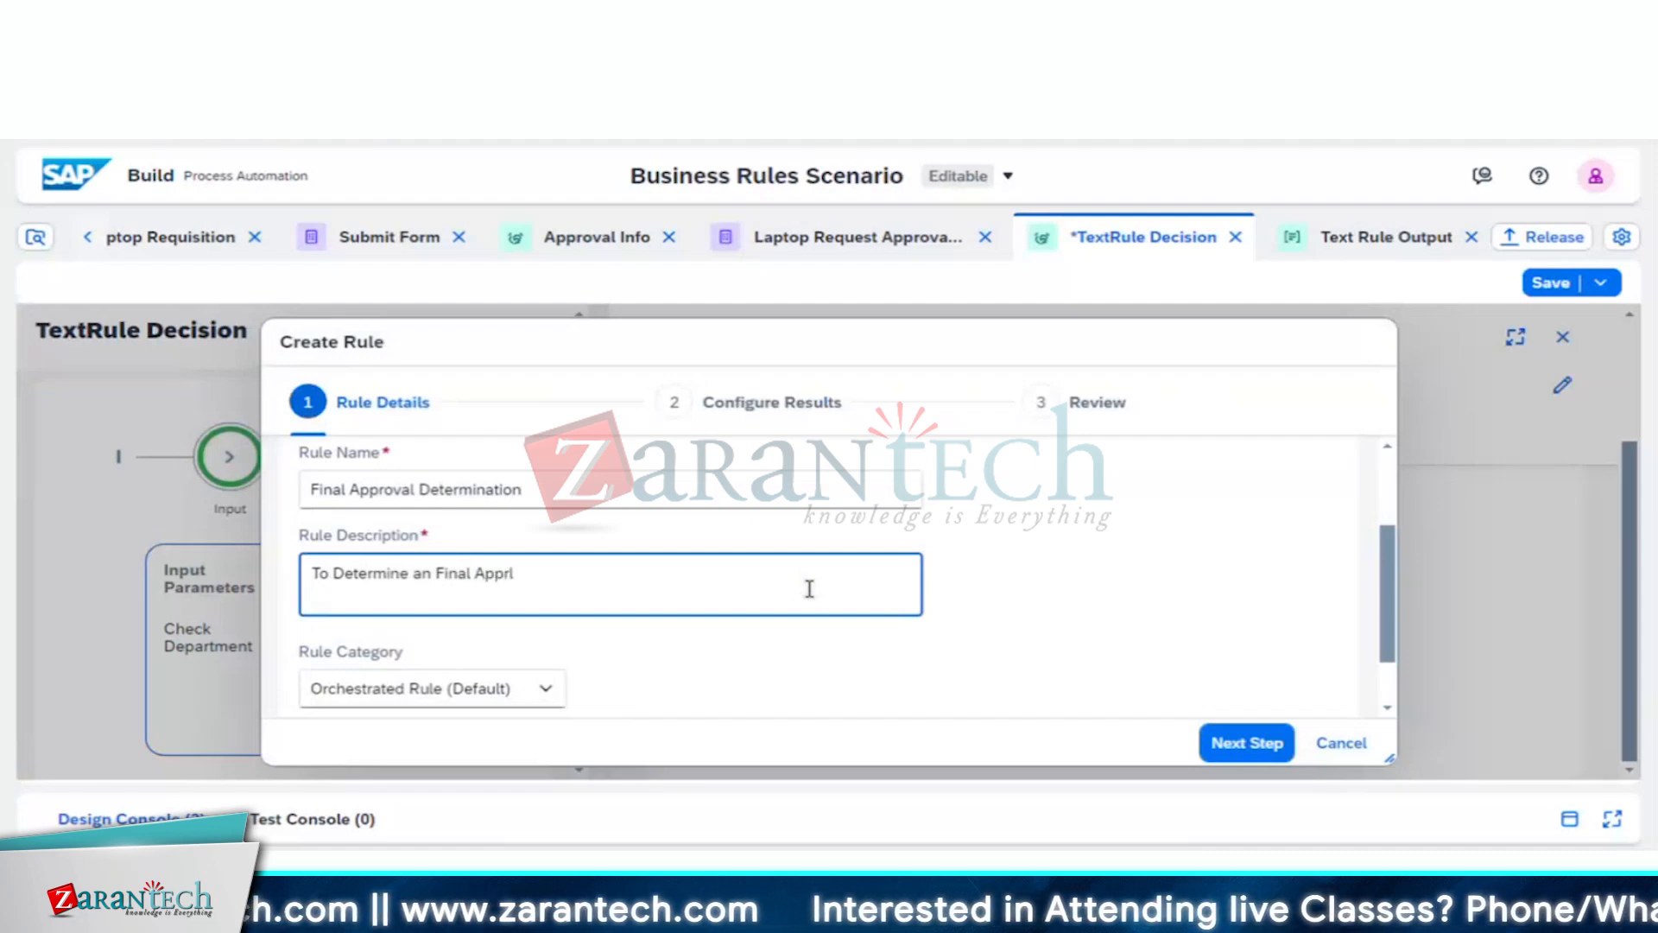
type("oval")
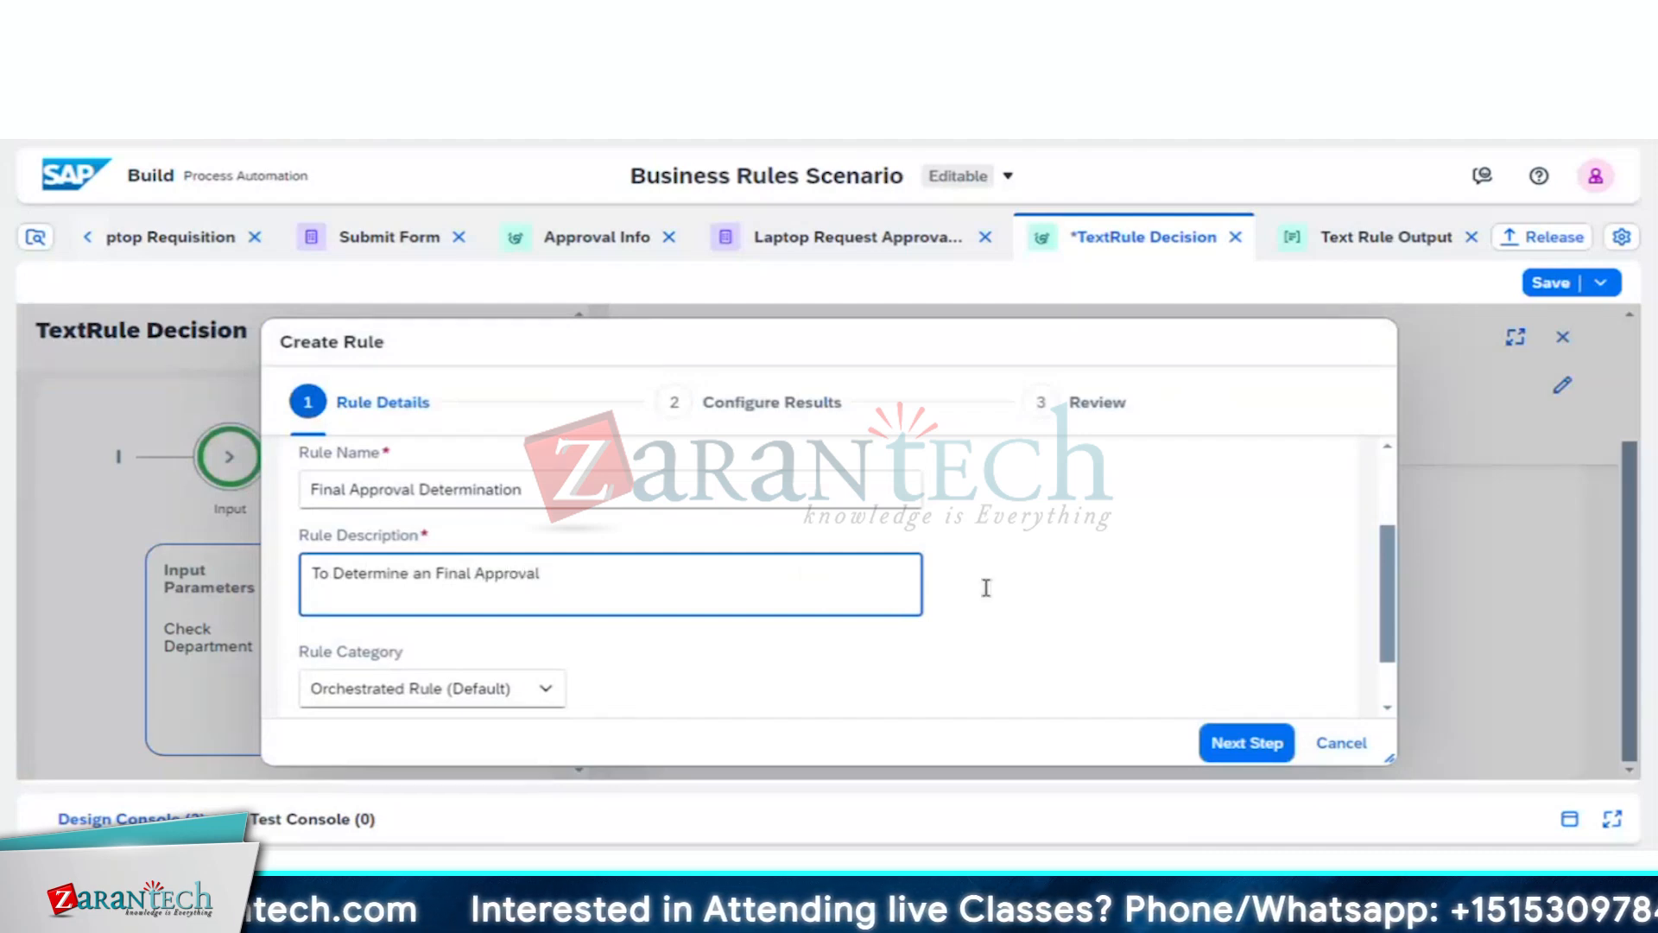
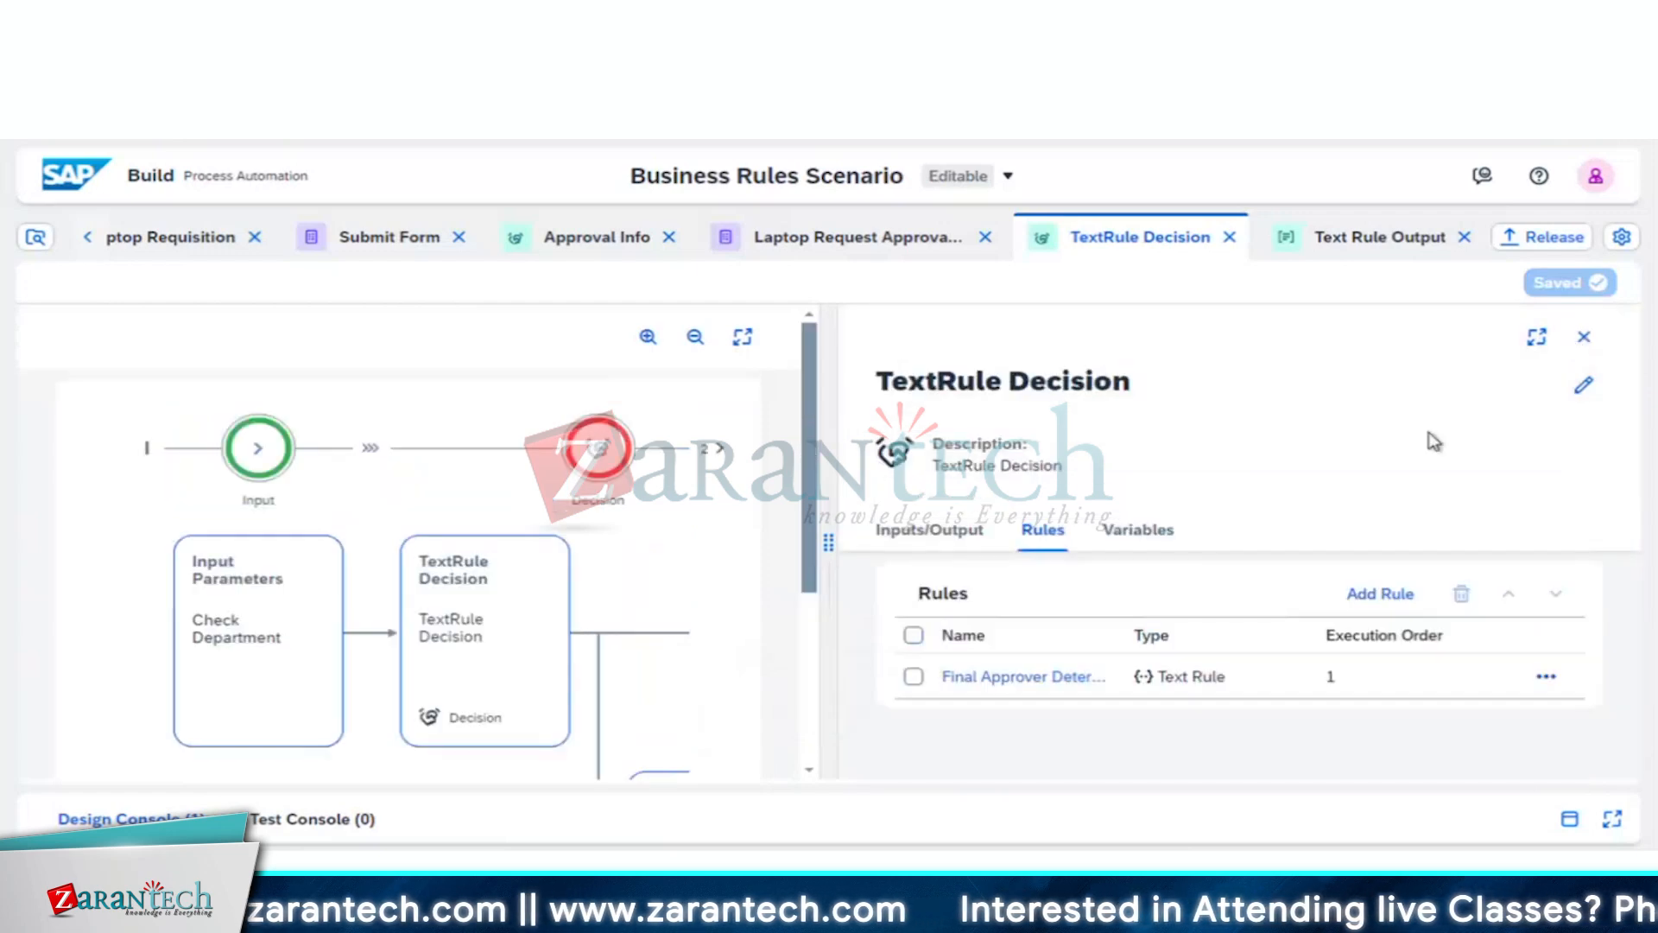
Step: Review the TextRule Decision's input parameters and open its Final Approver Determination text rule with a wider editing area
left_click(923, 541)
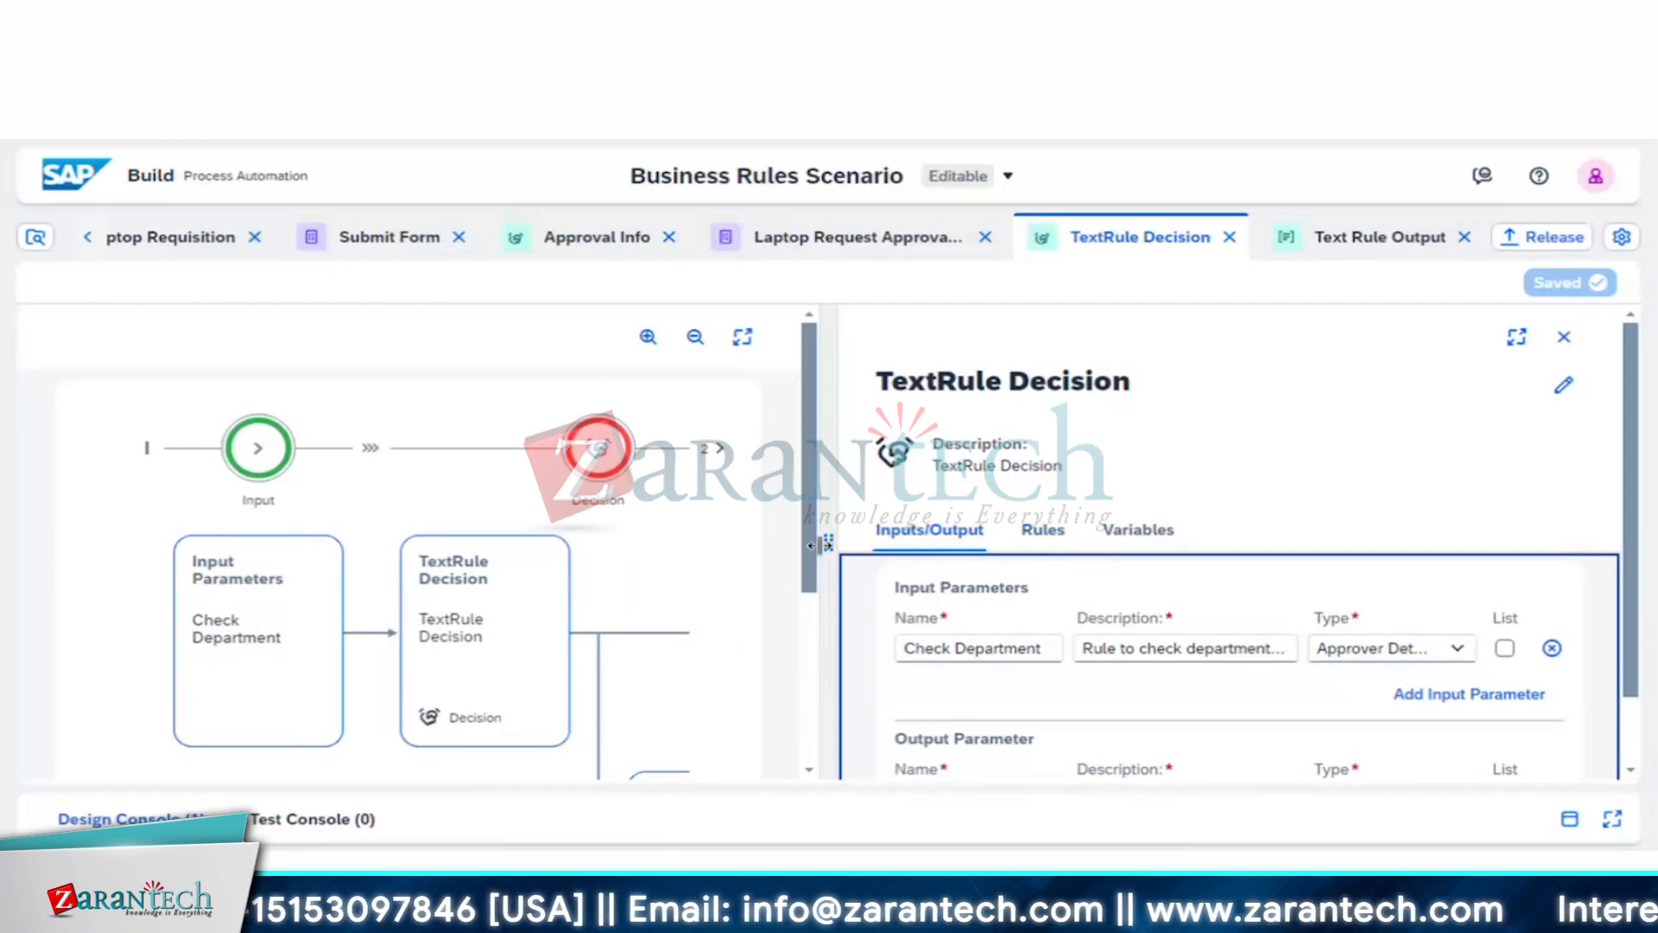
left_click_drag(828, 540, 282, 541)
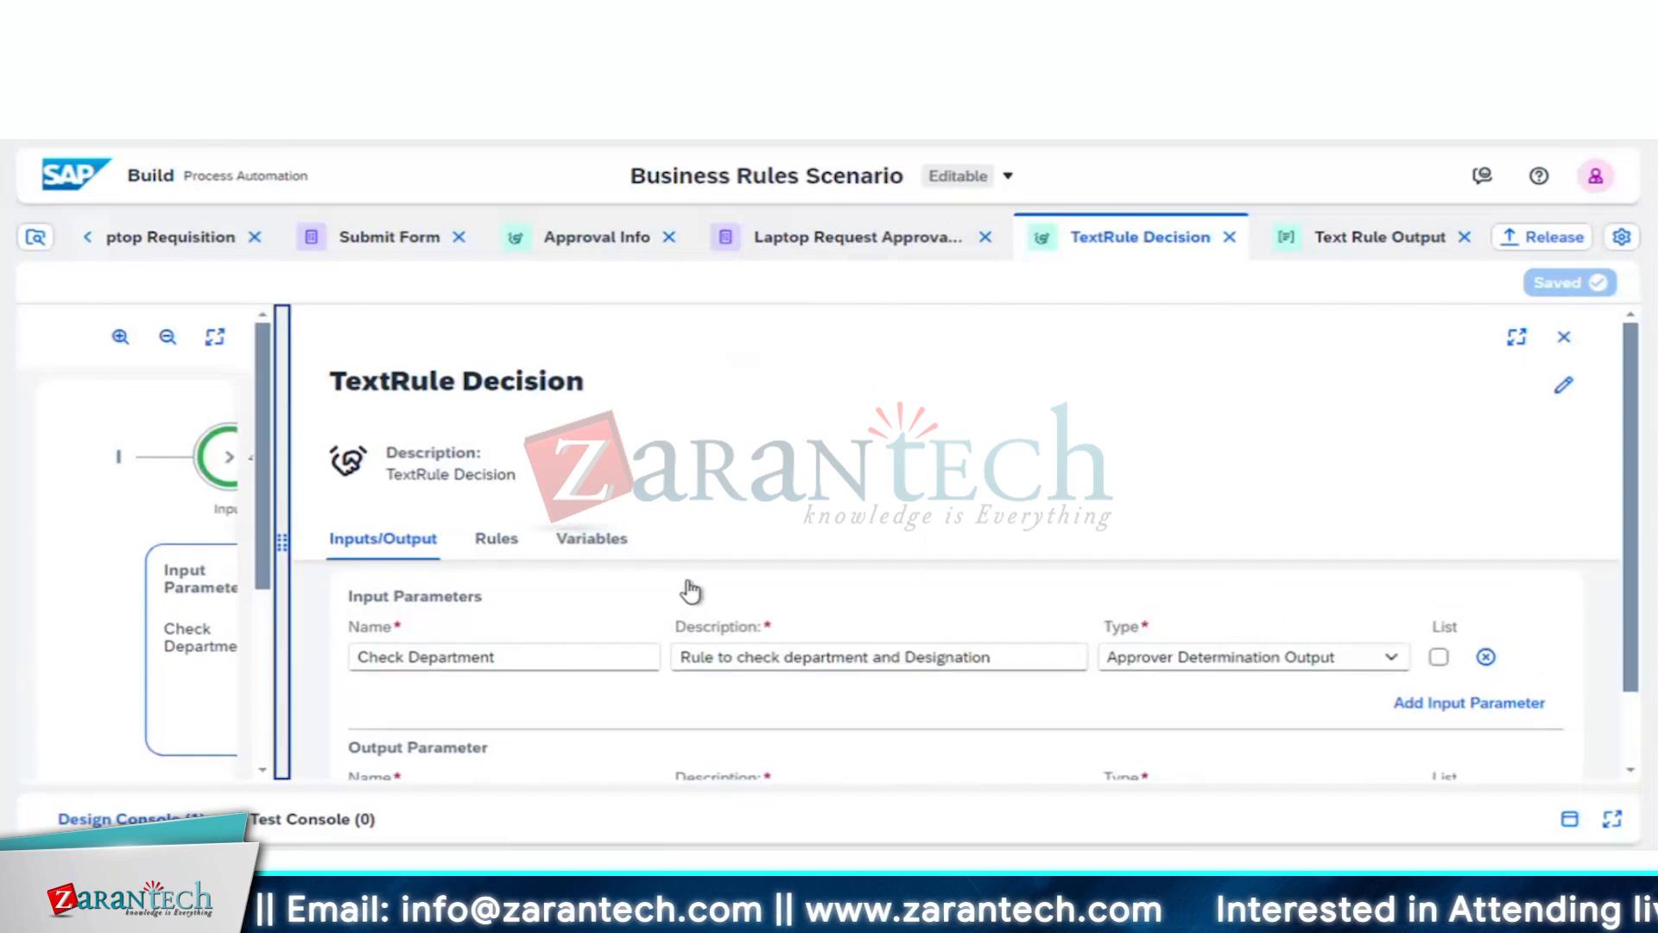
left_click(495, 538)
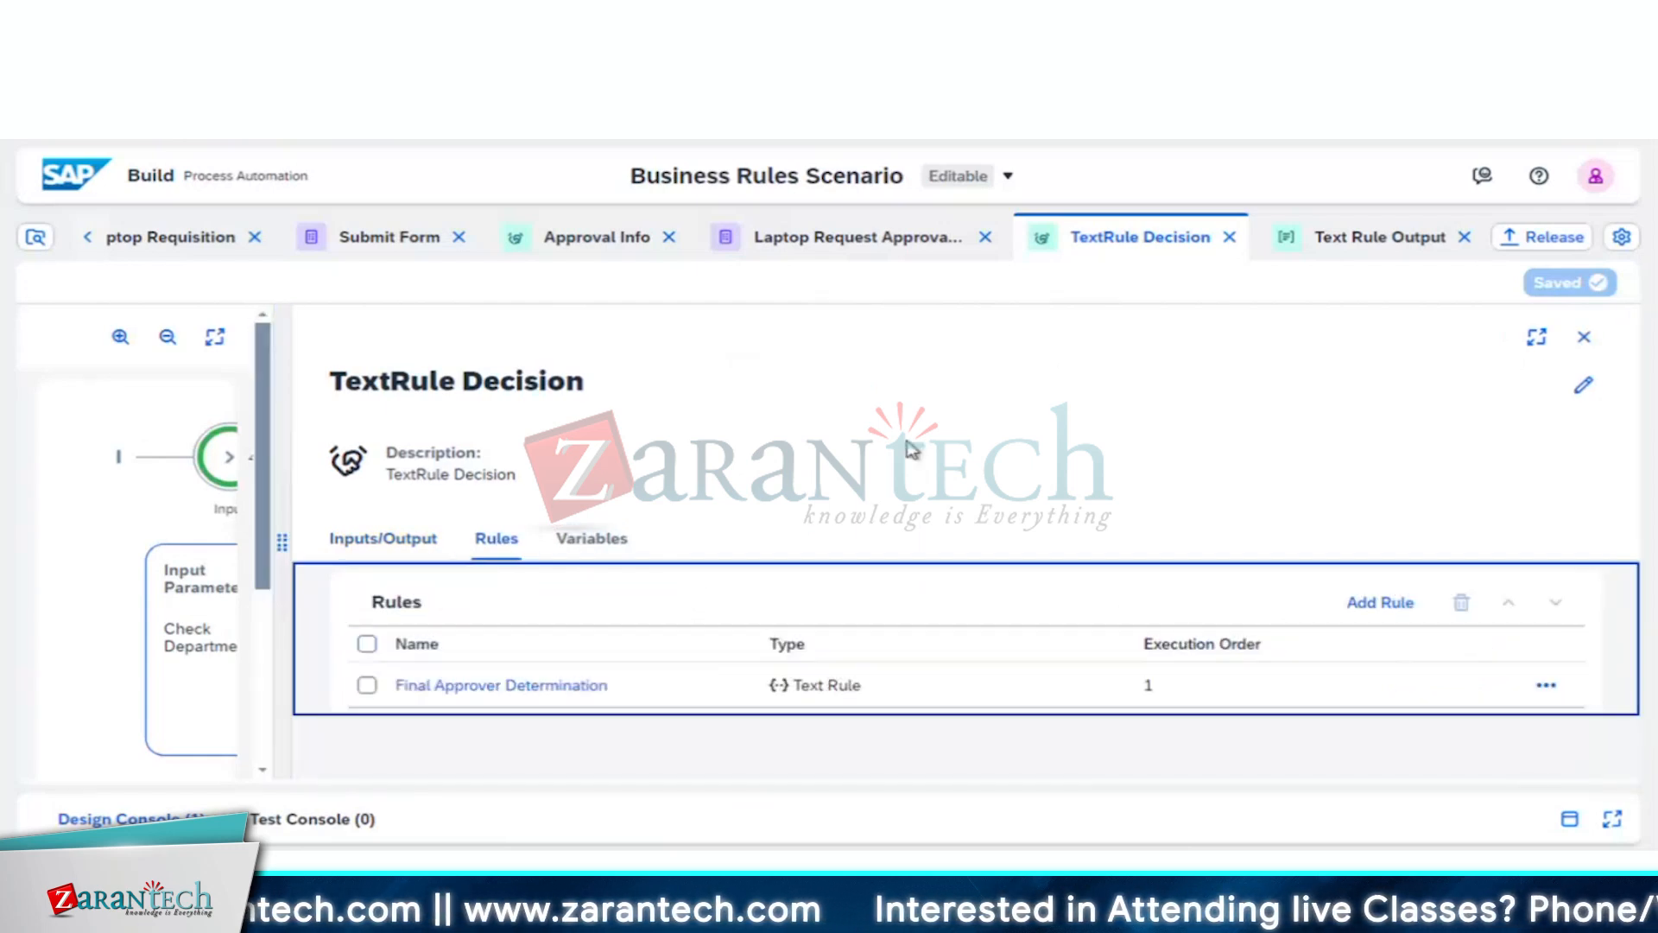
left_click(536, 686)
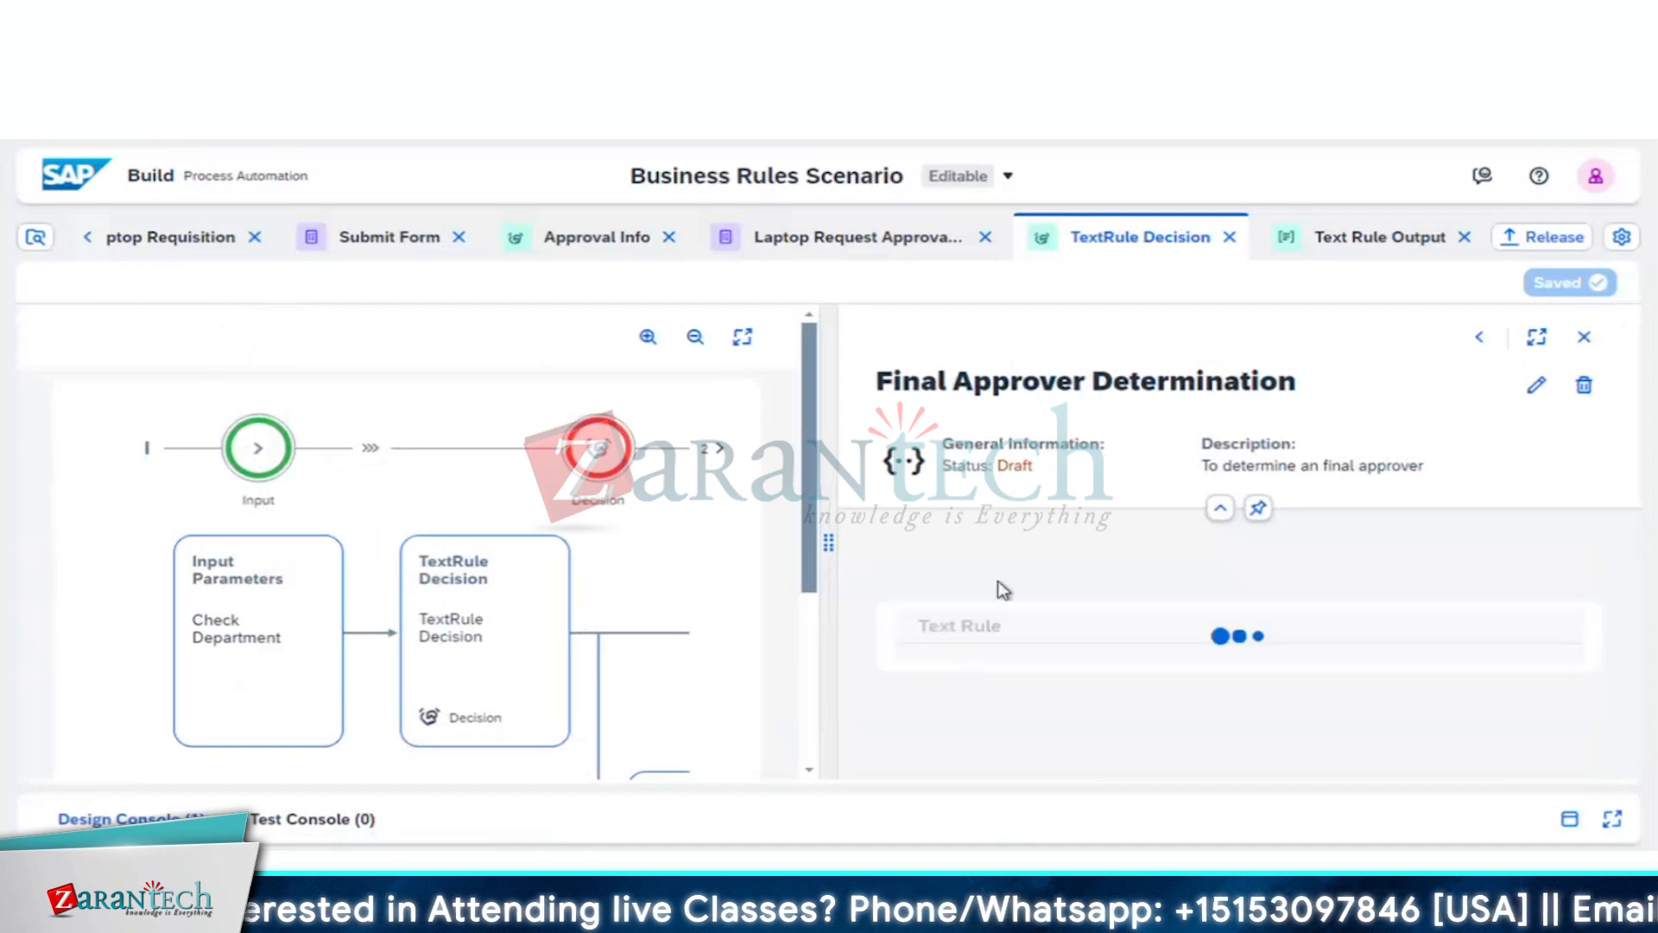
left_click_drag(828, 552, 370, 507)
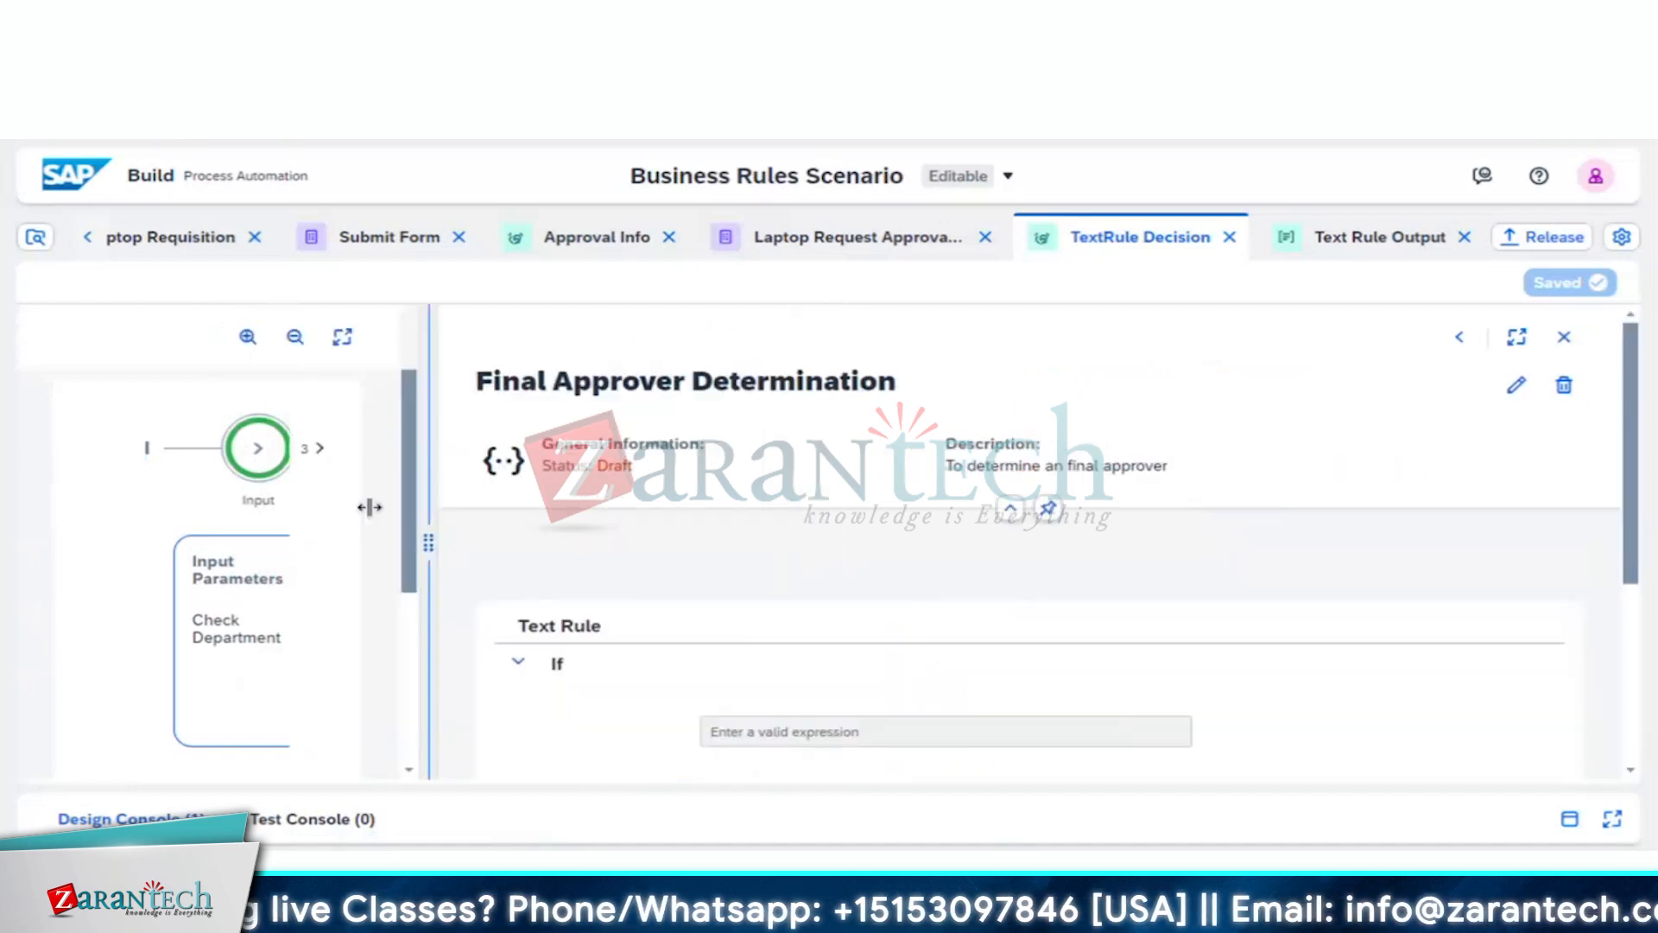
scroll(802, 607, "down", 2)
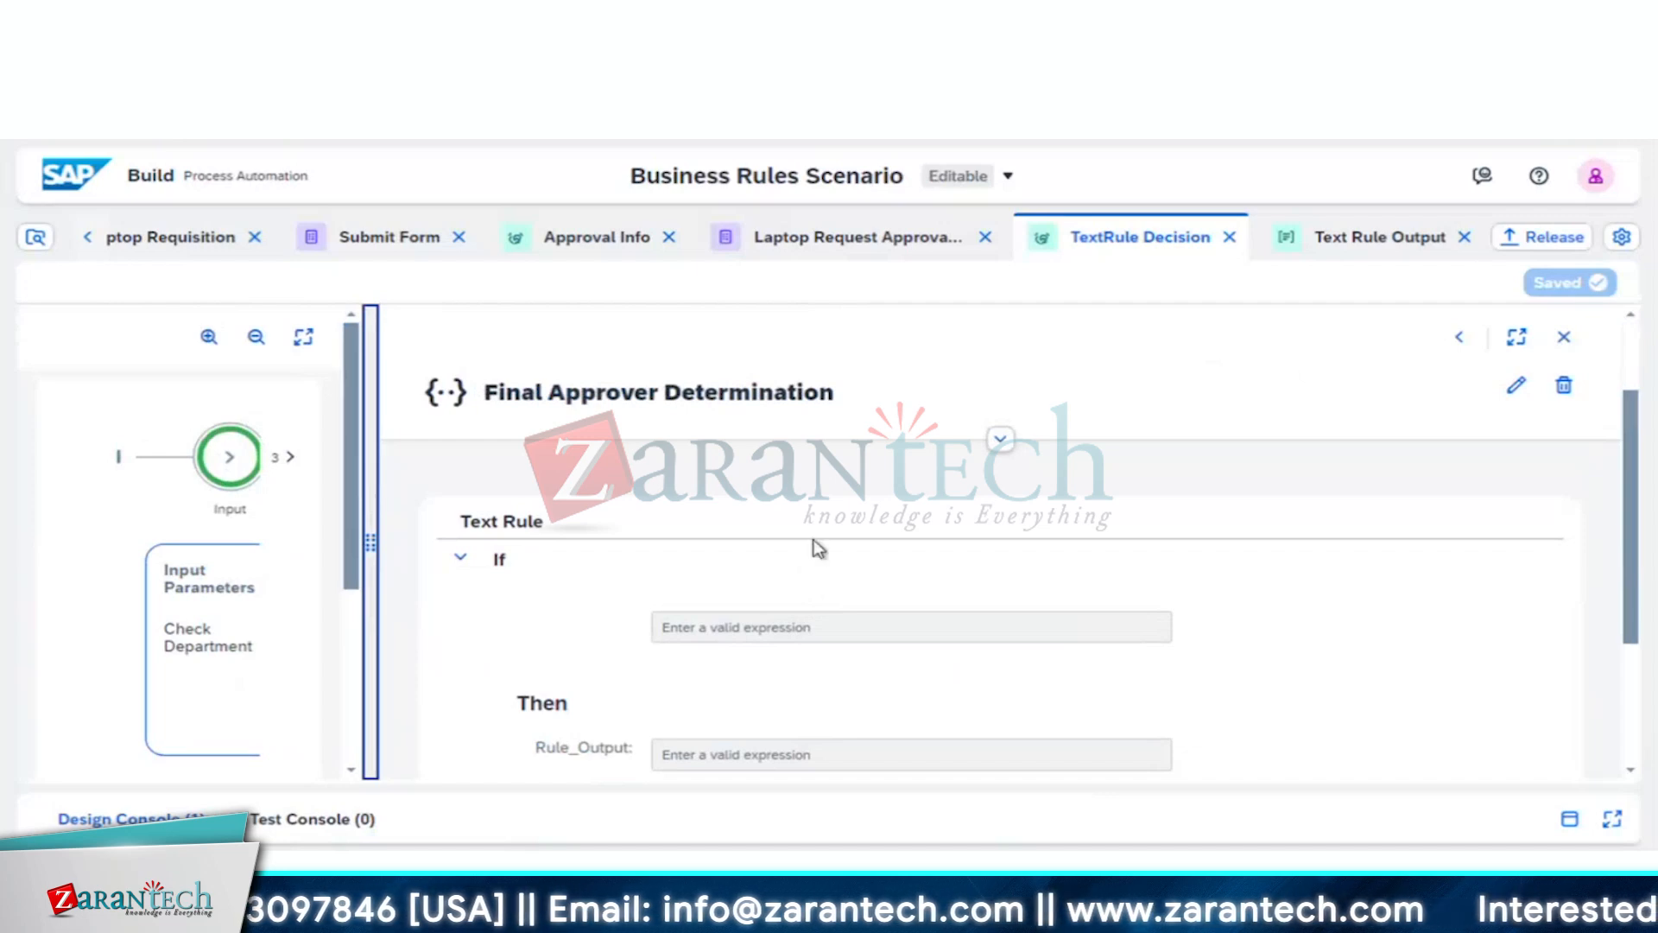
left_click(772, 636)
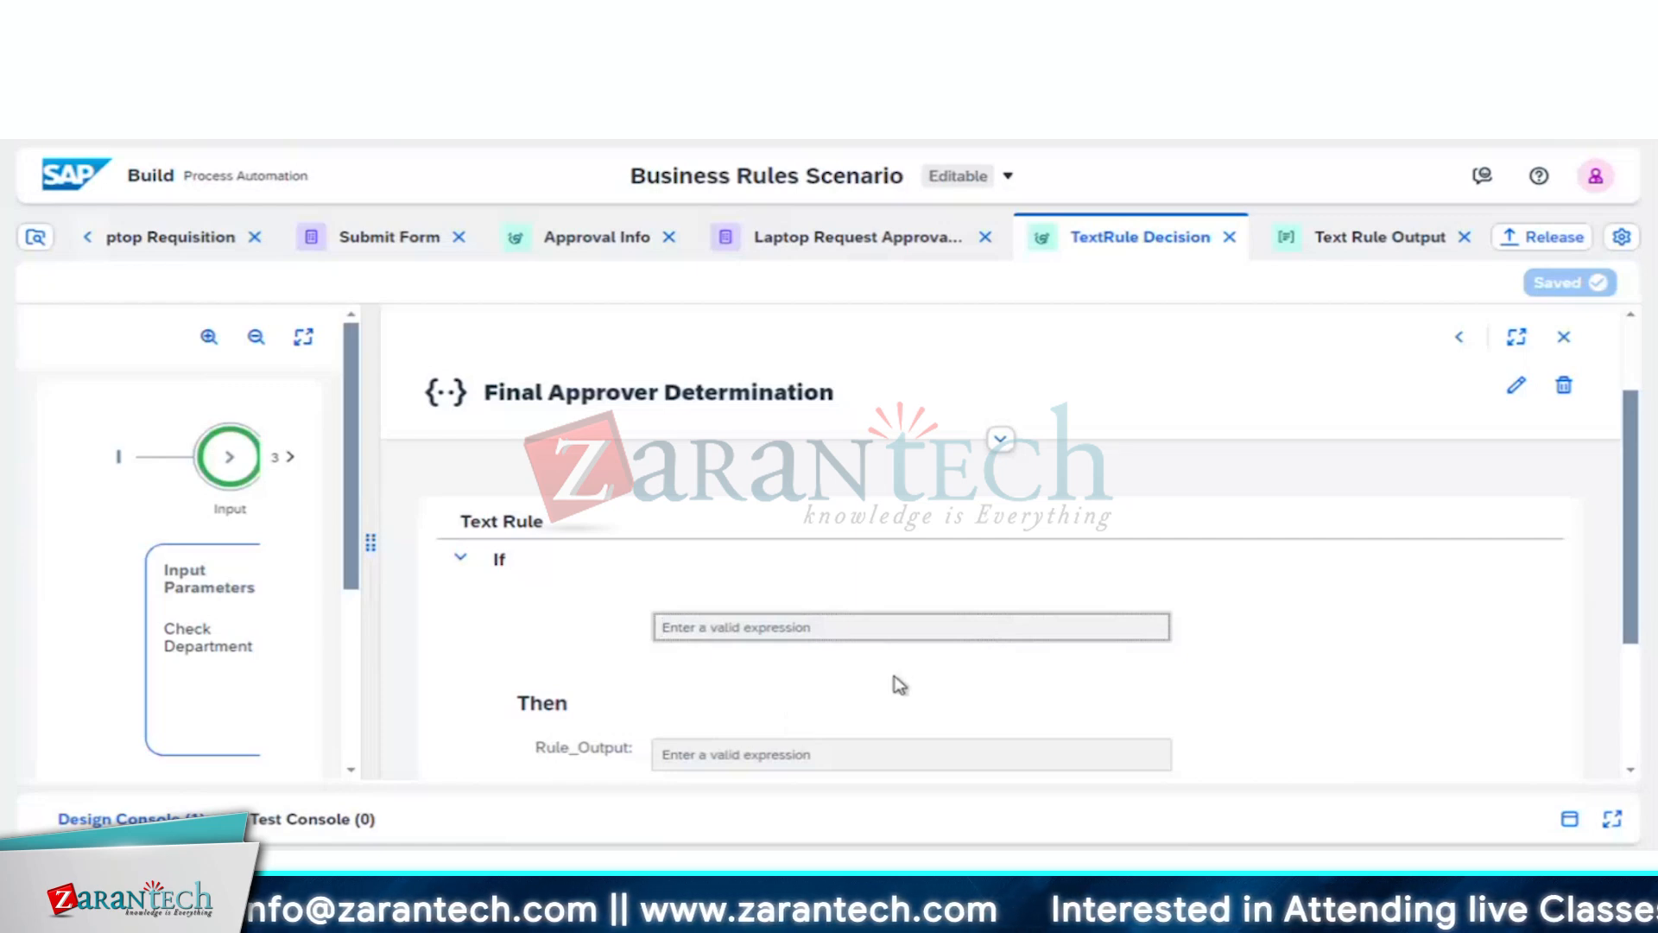
type("Appr")
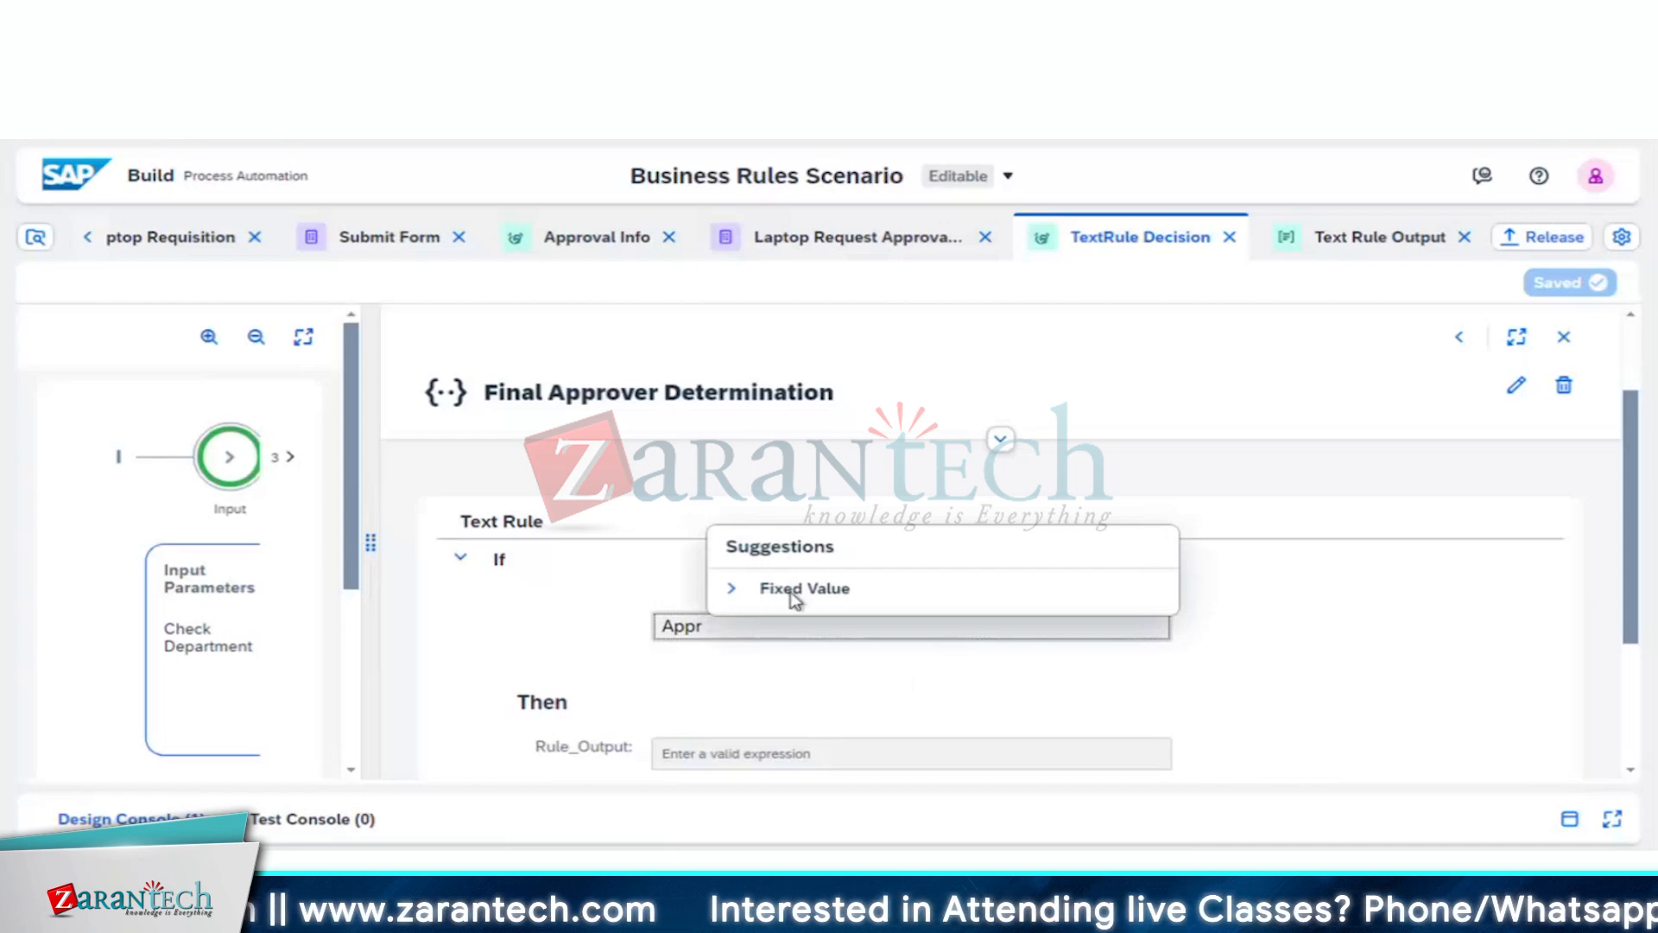
left_click(792, 594)
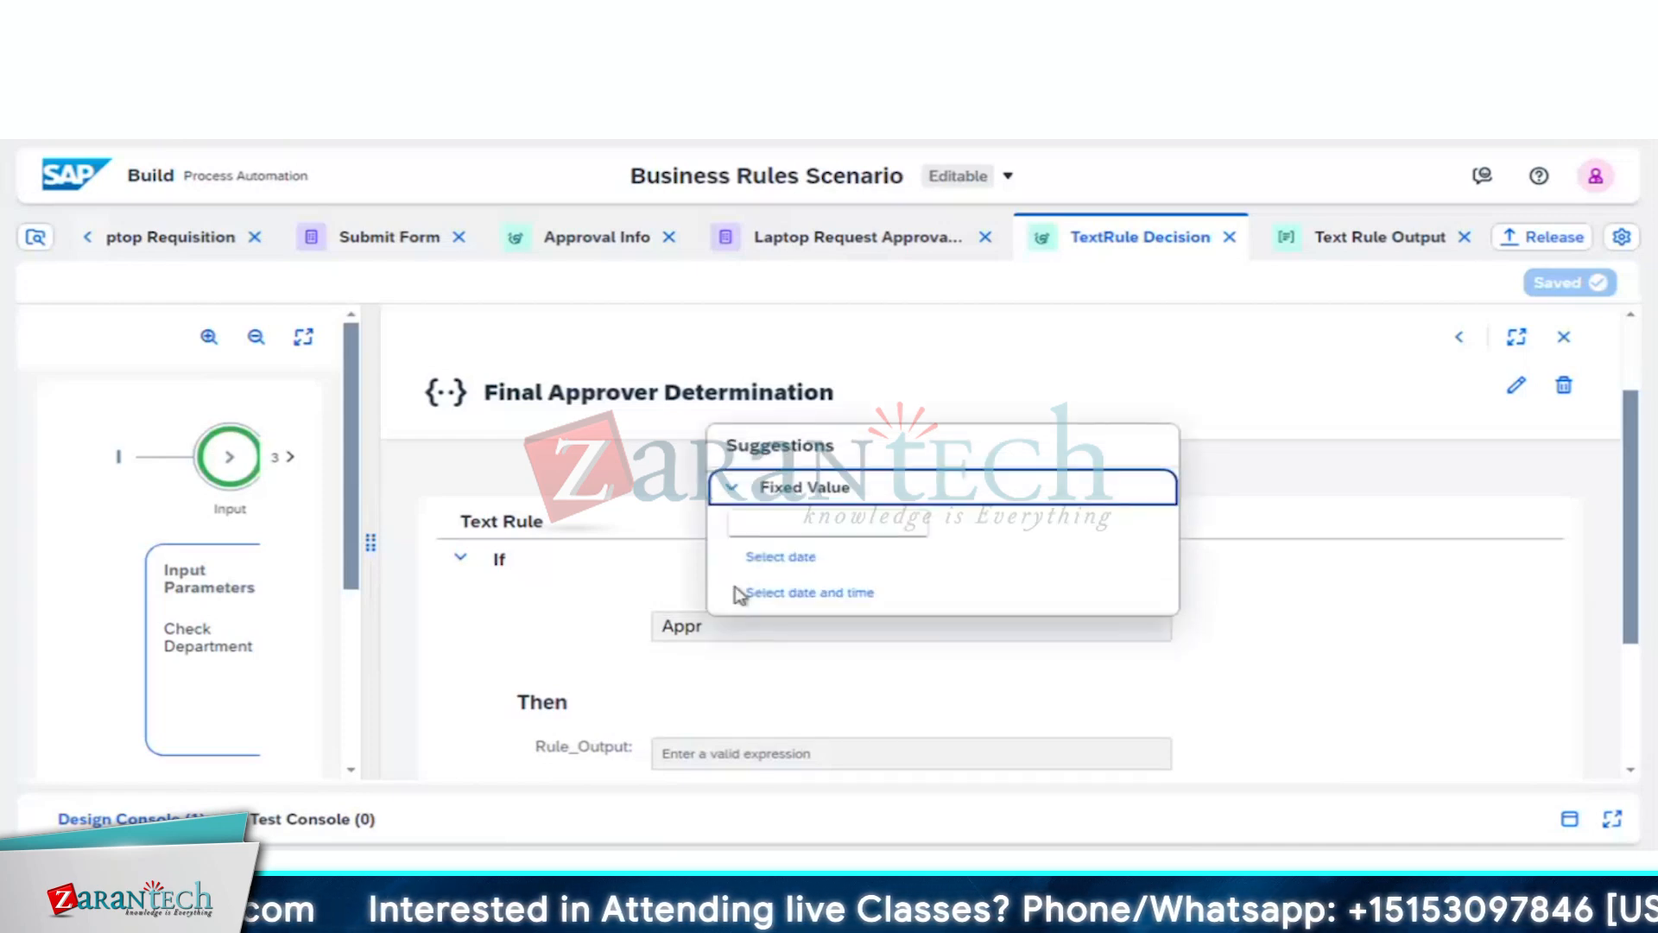
left_click(785, 628)
key("BackSpace")
key("BackSpace")
key("BackSpace")
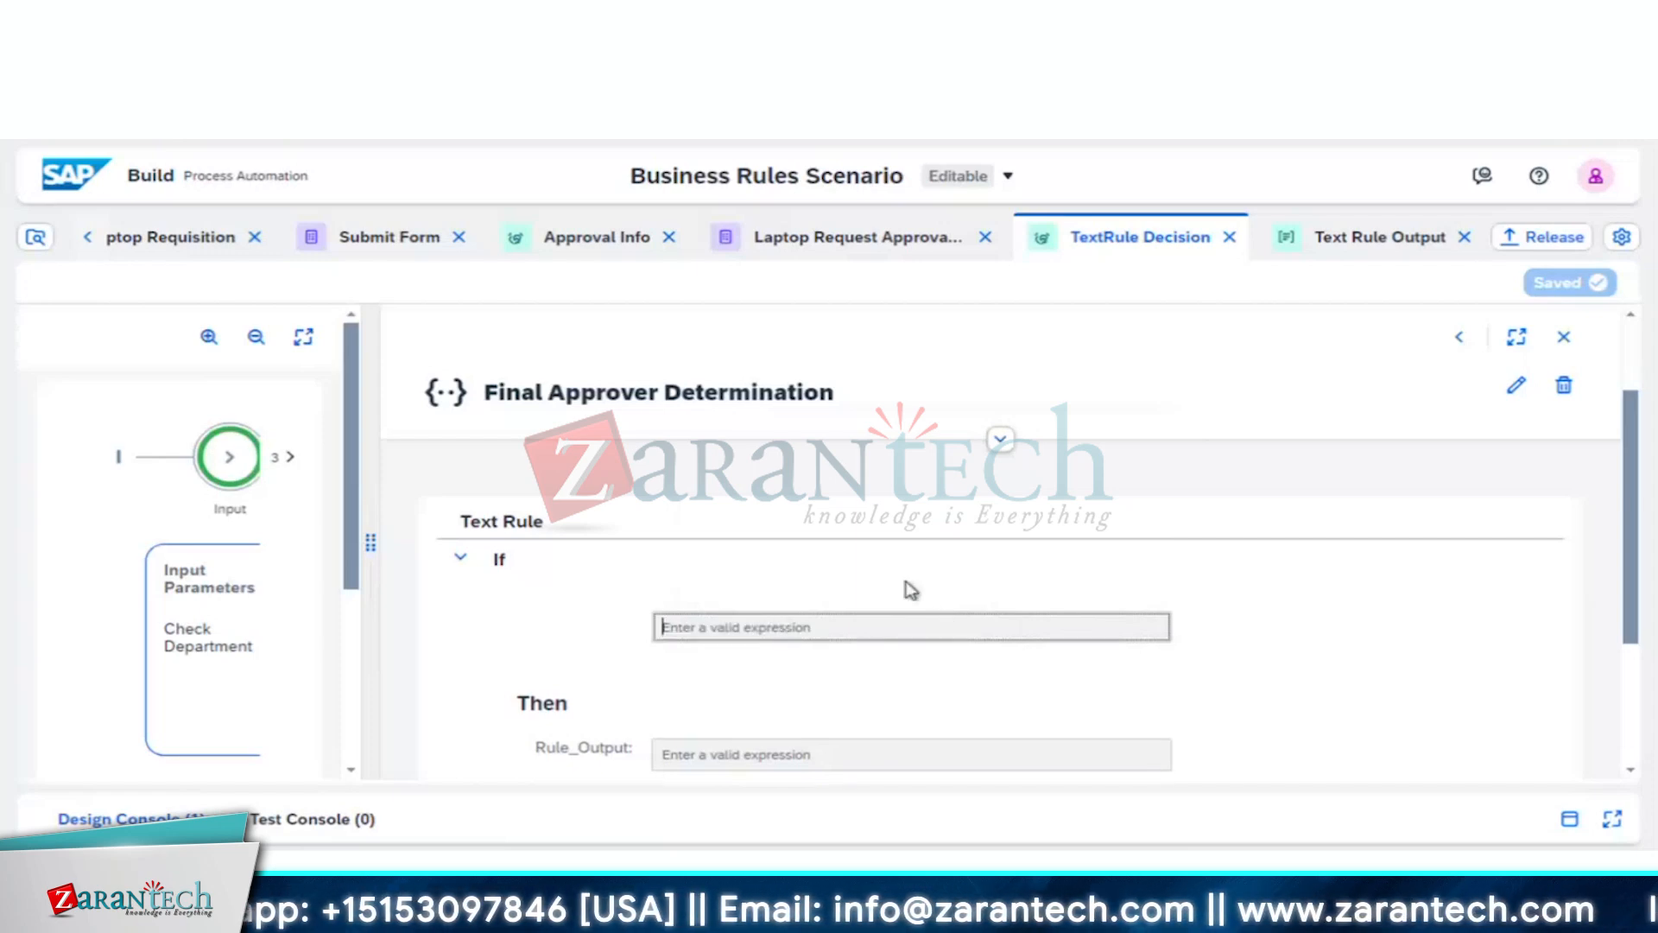
type("det")
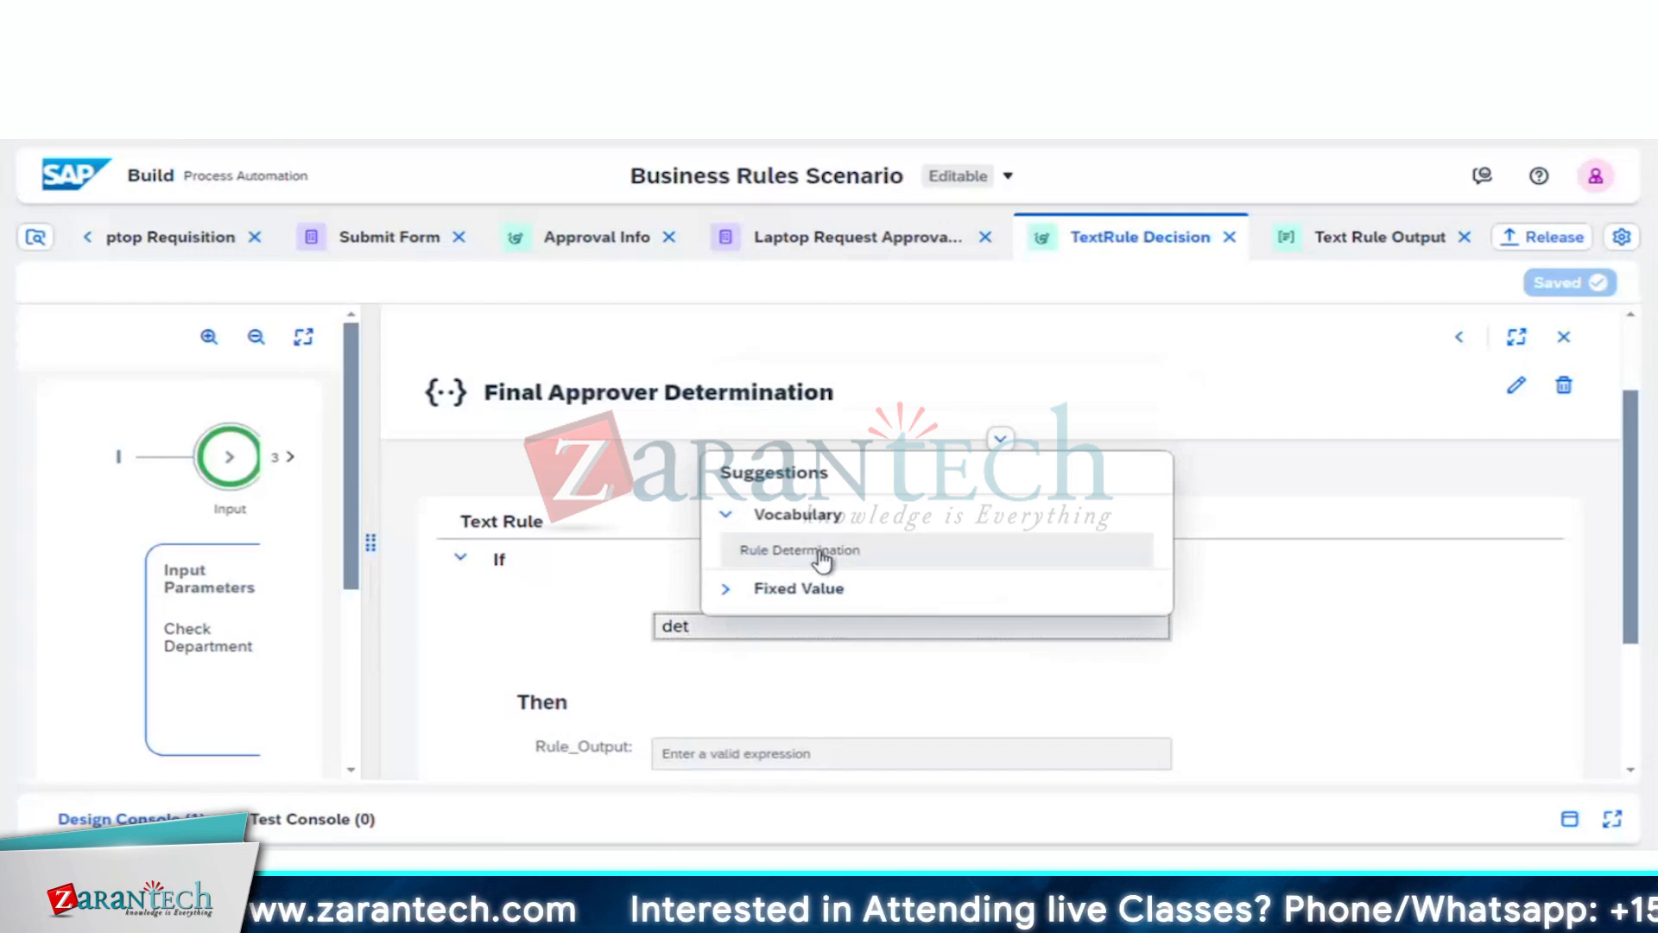
left_click(821, 558)
type(".")
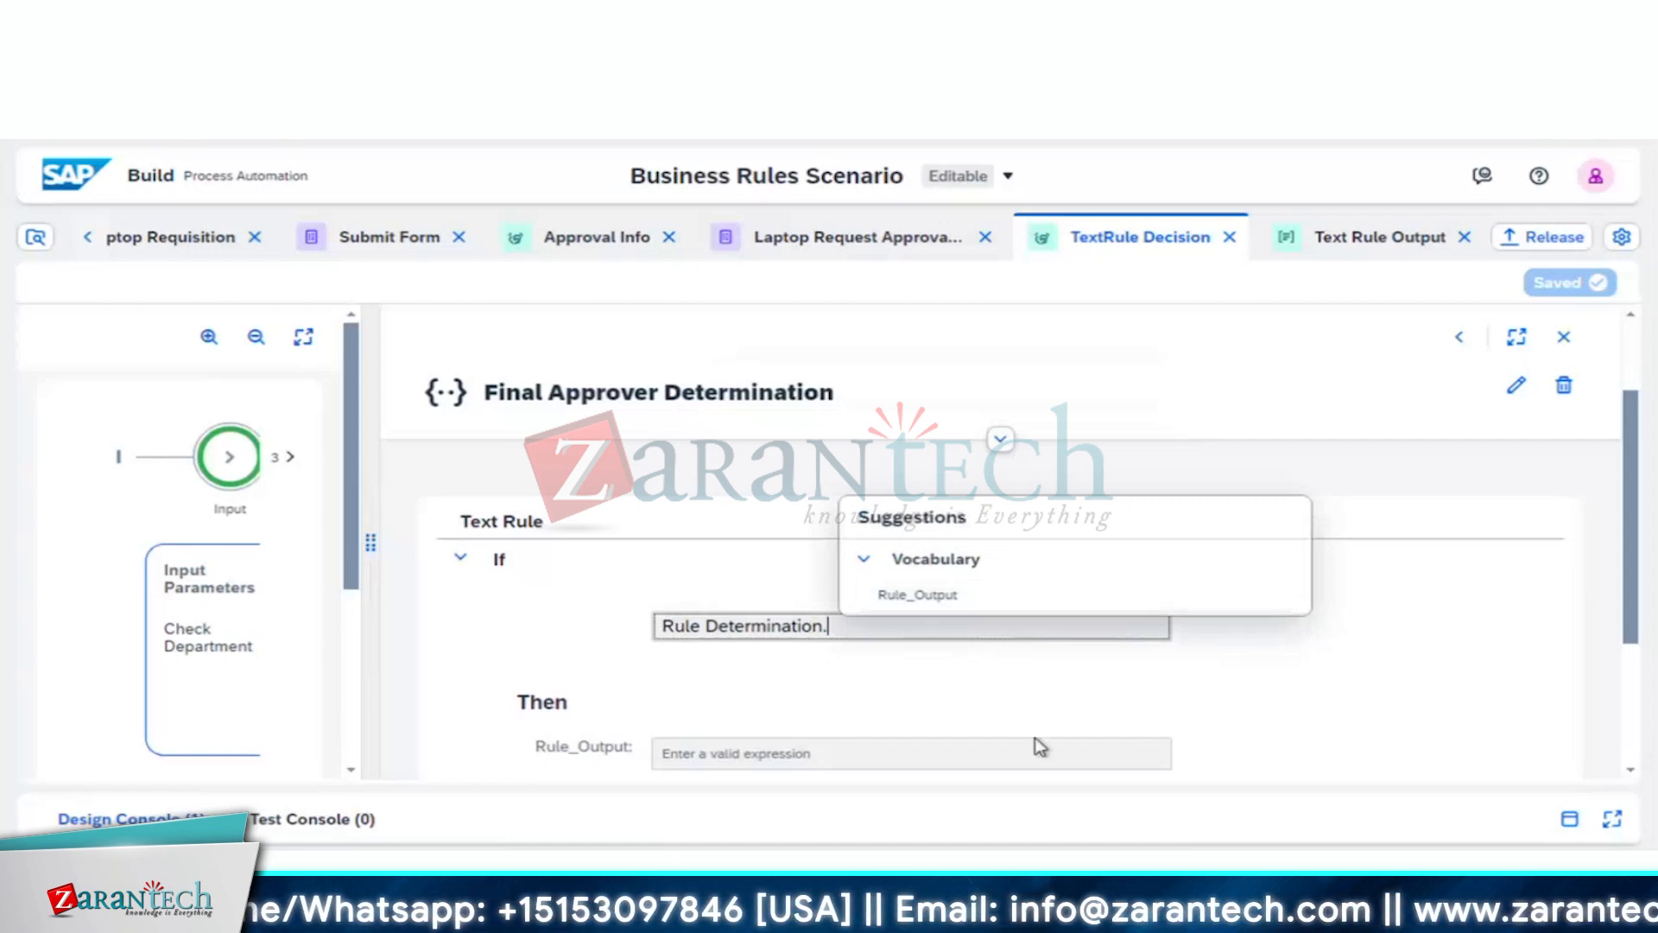
key("ctrl+a")
key("BackSpace")
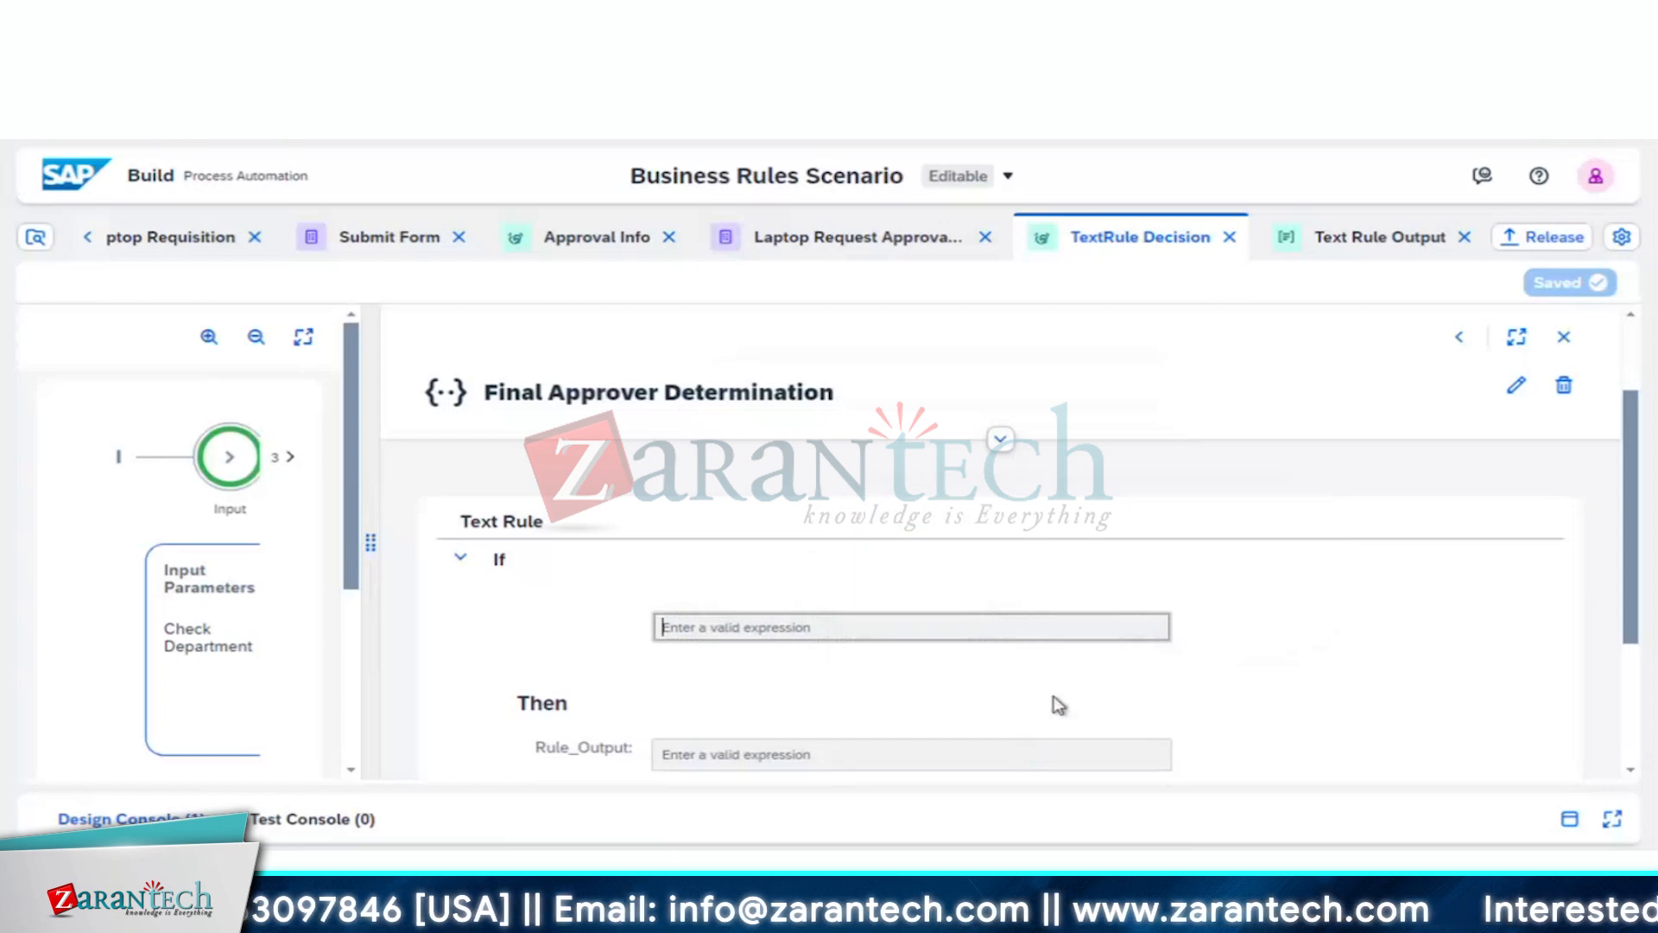
Step: Examine the input and output parameters of the Approval Info decision
left_click(604, 241)
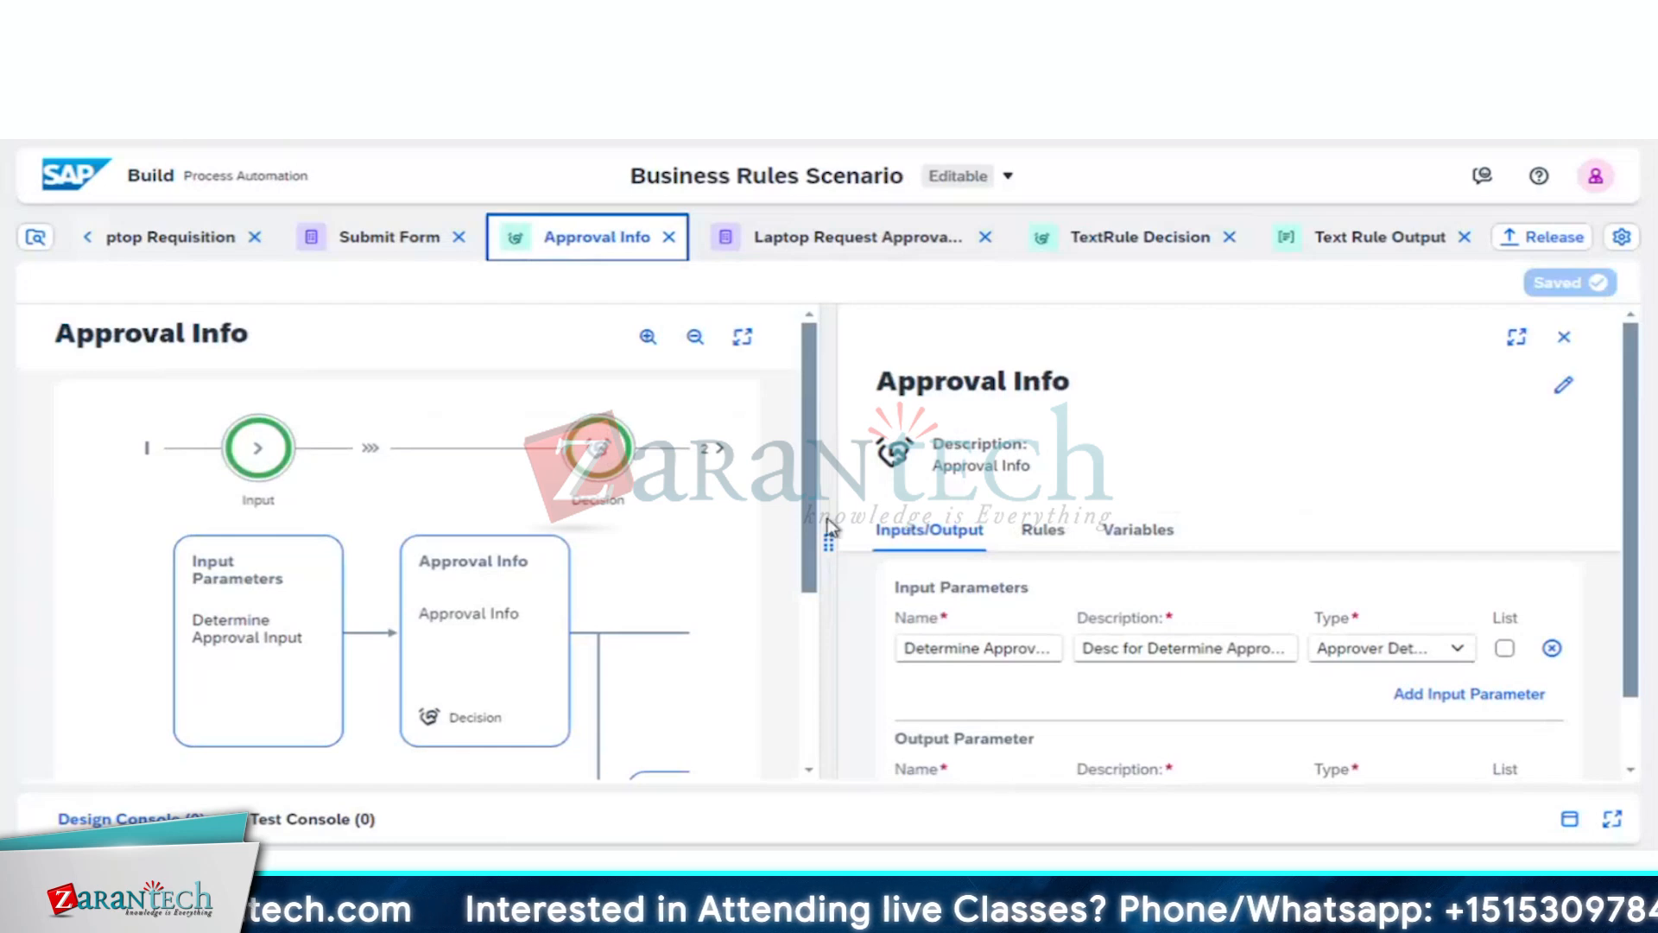
left_click_drag(821, 518, 427, 511)
scroll(1079, 505, "down", 2)
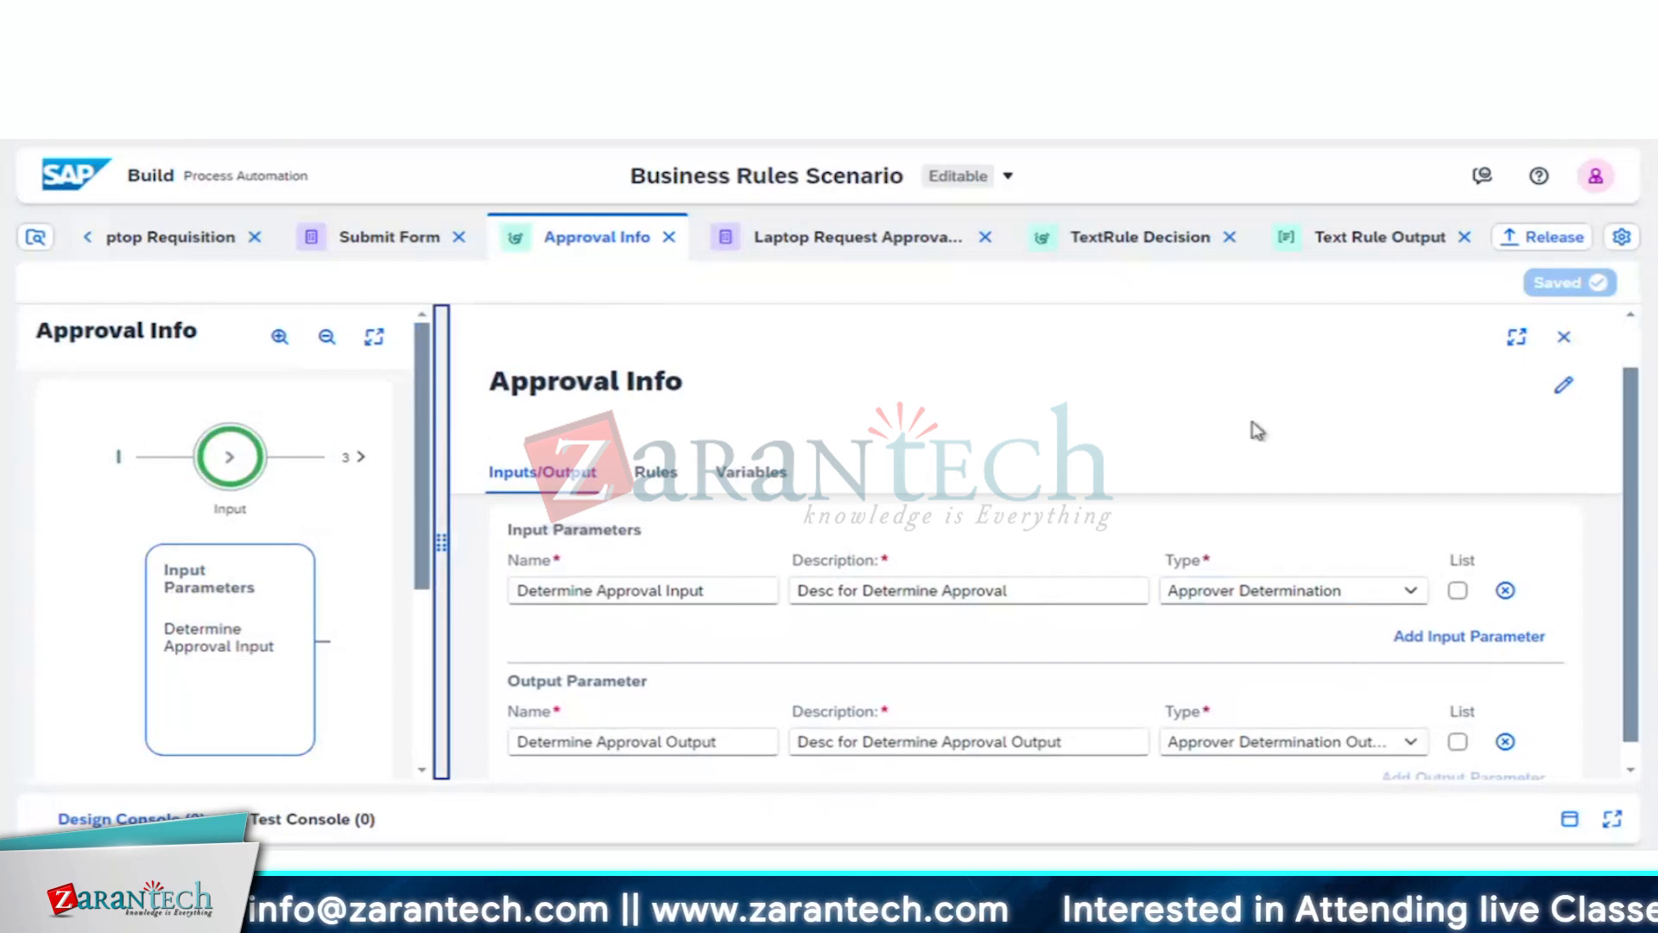
Step: Return to the TextRule Decision and open its Final Approver Determination rule with a wider editing area
left_click(1114, 248)
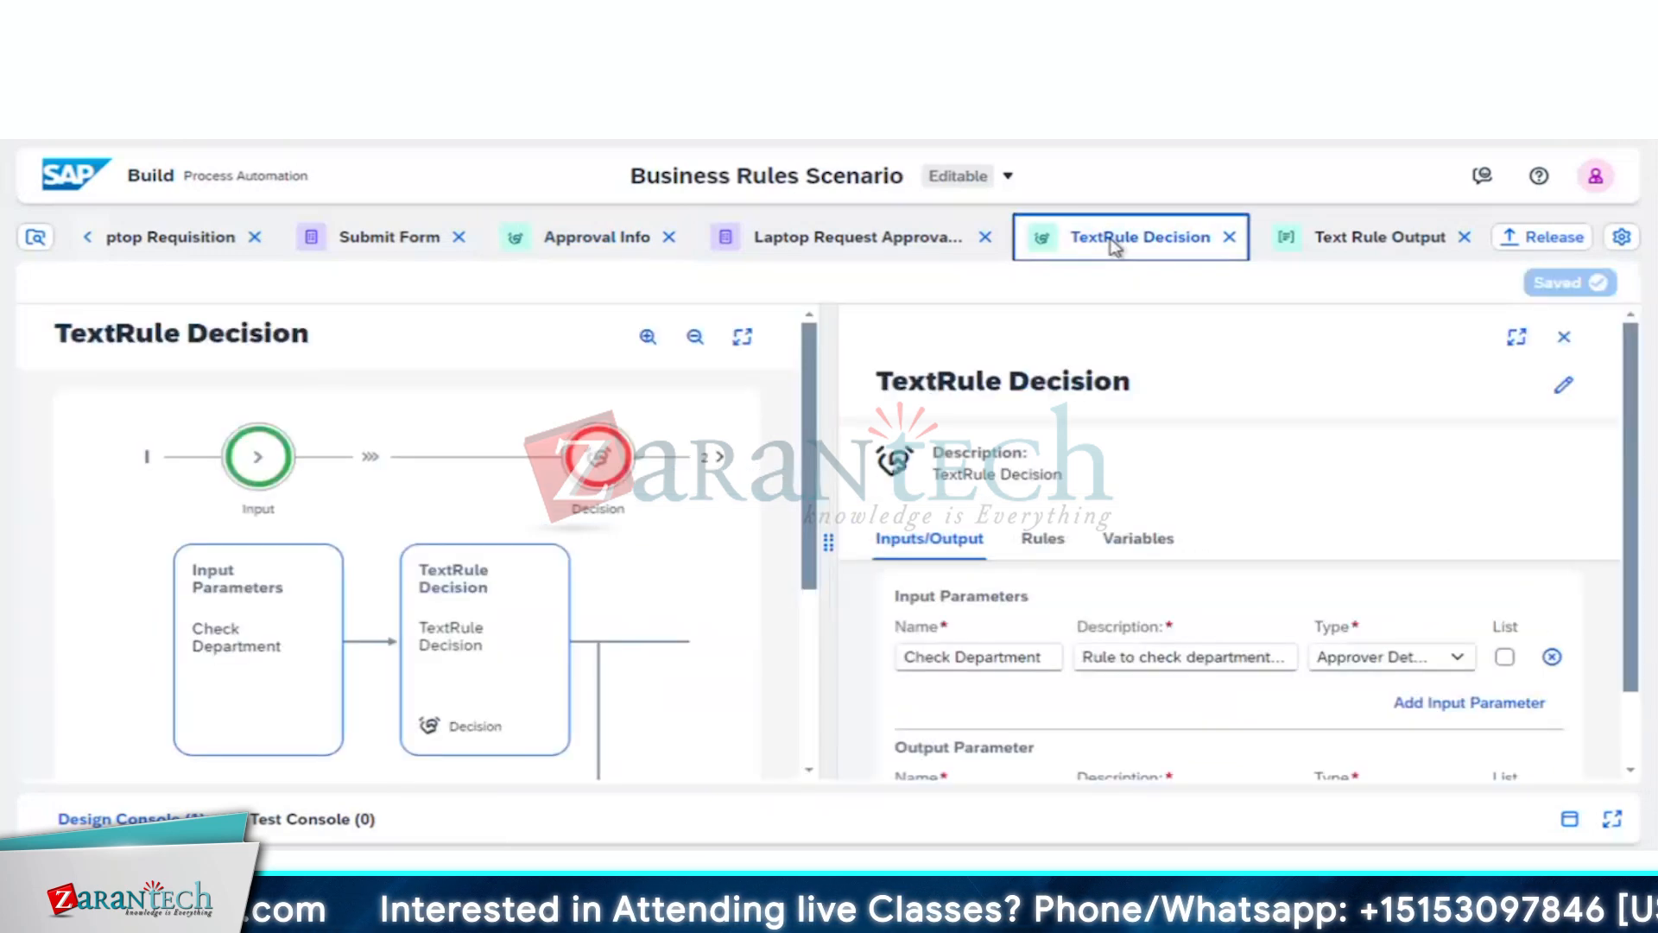
left_click(1045, 536)
left_click(1024, 679)
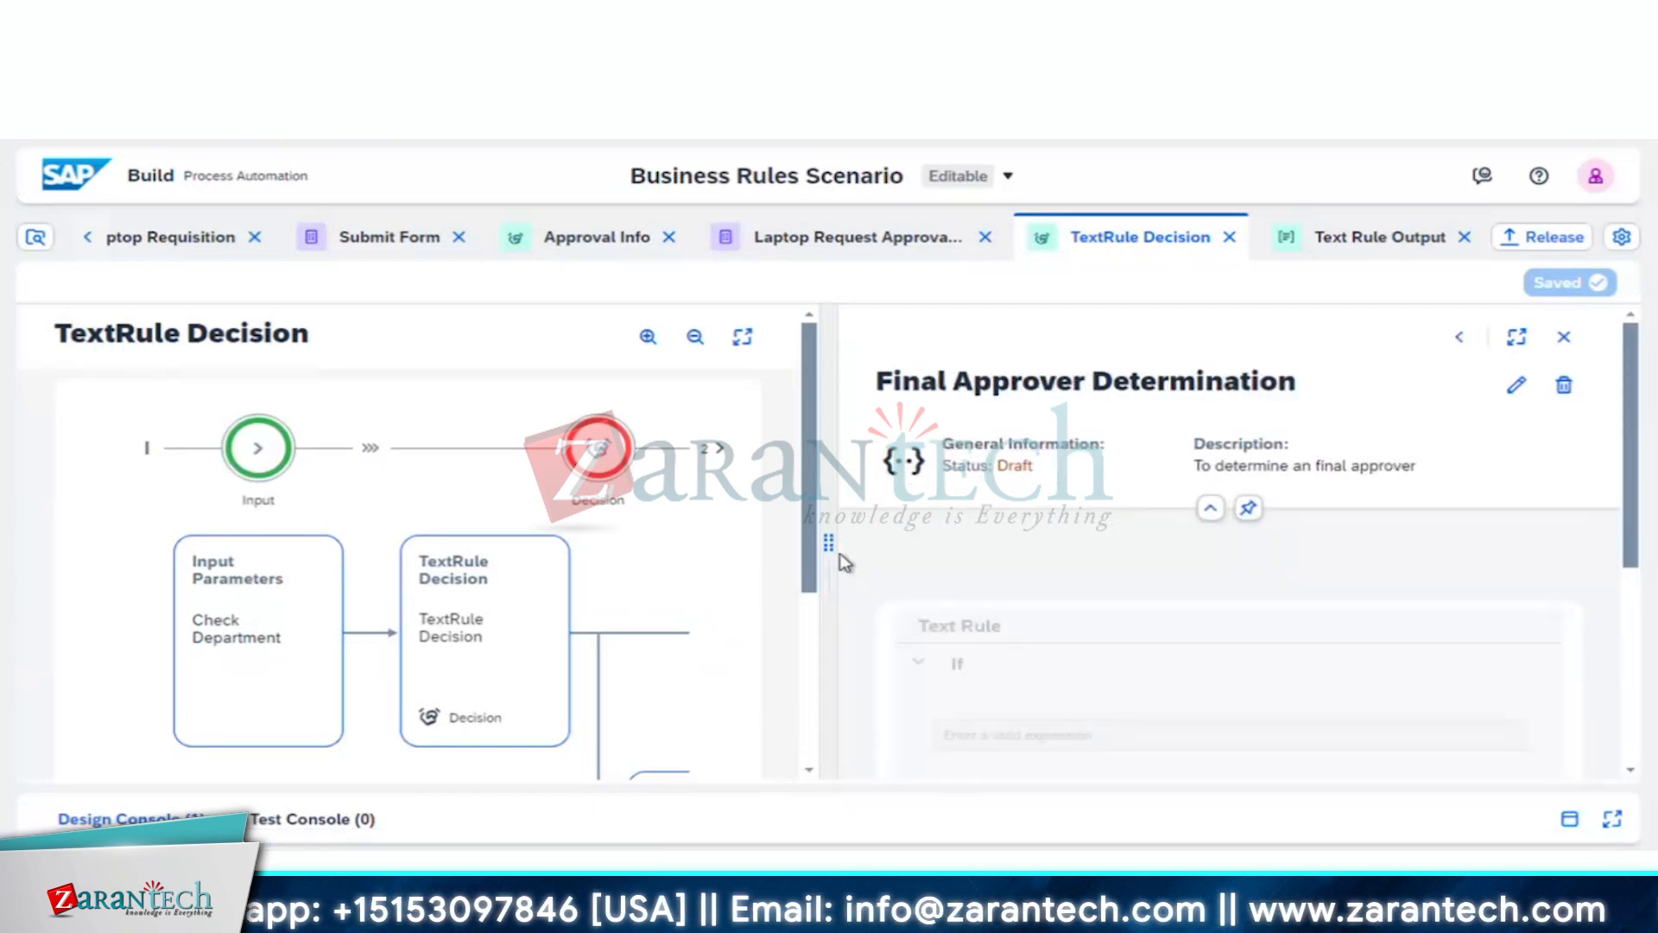
left_click_drag(831, 557, 226, 540)
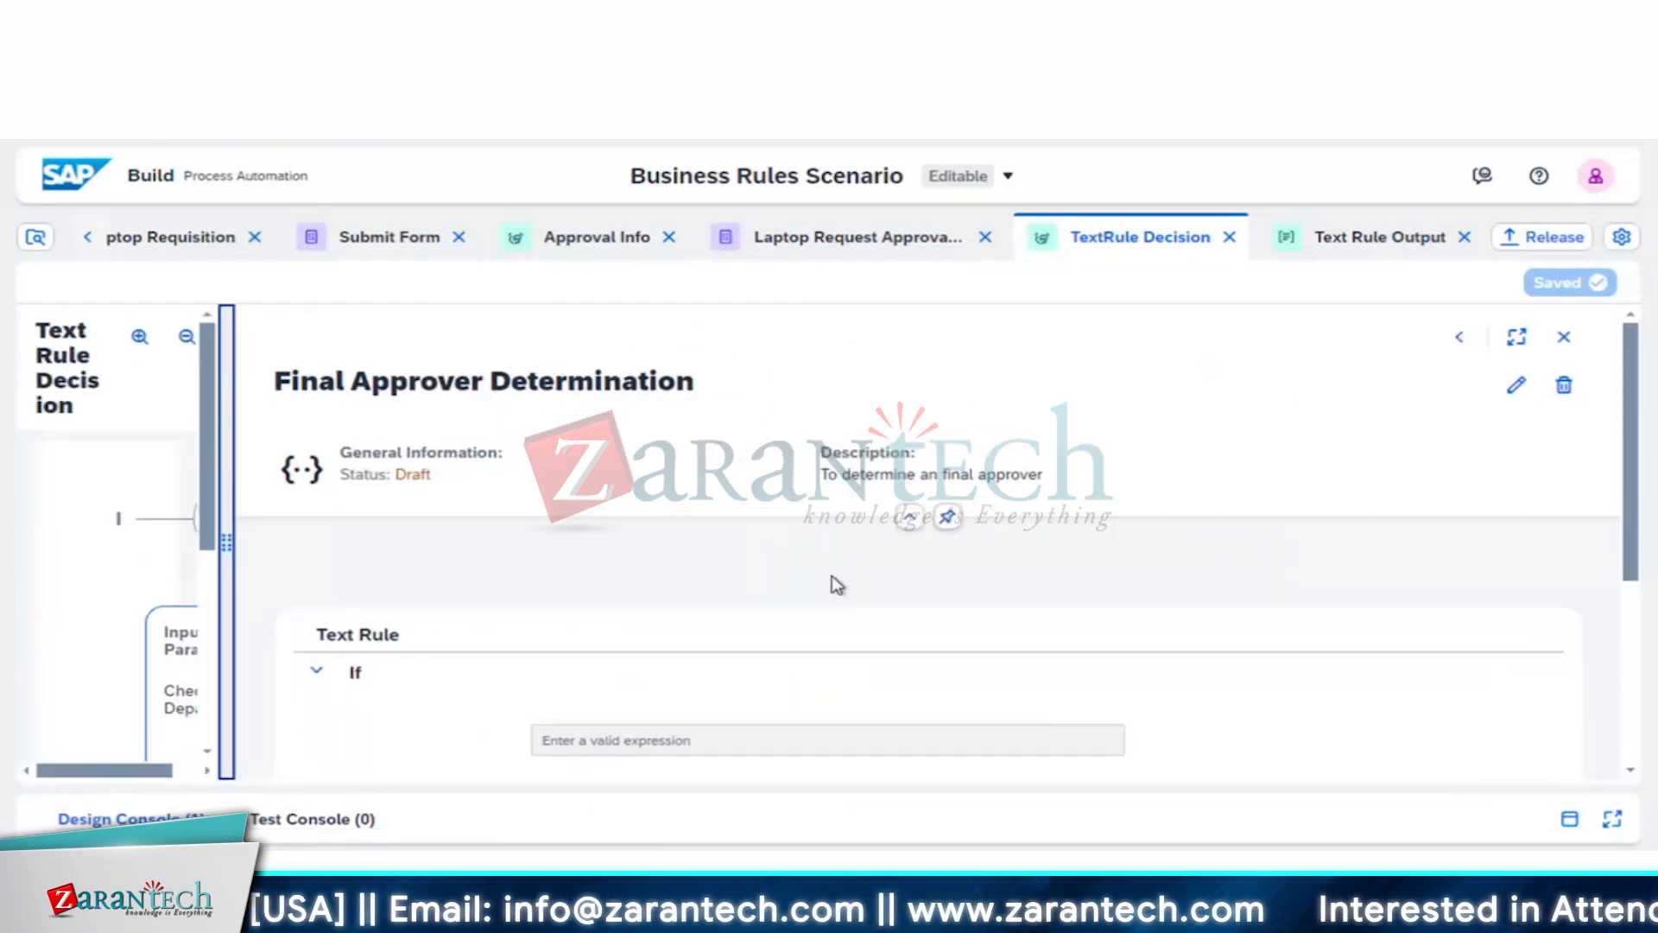
scroll(831, 575, "down", 3)
Step: Try "Approver" as the expression of the rule's If condition
left_click(797, 576)
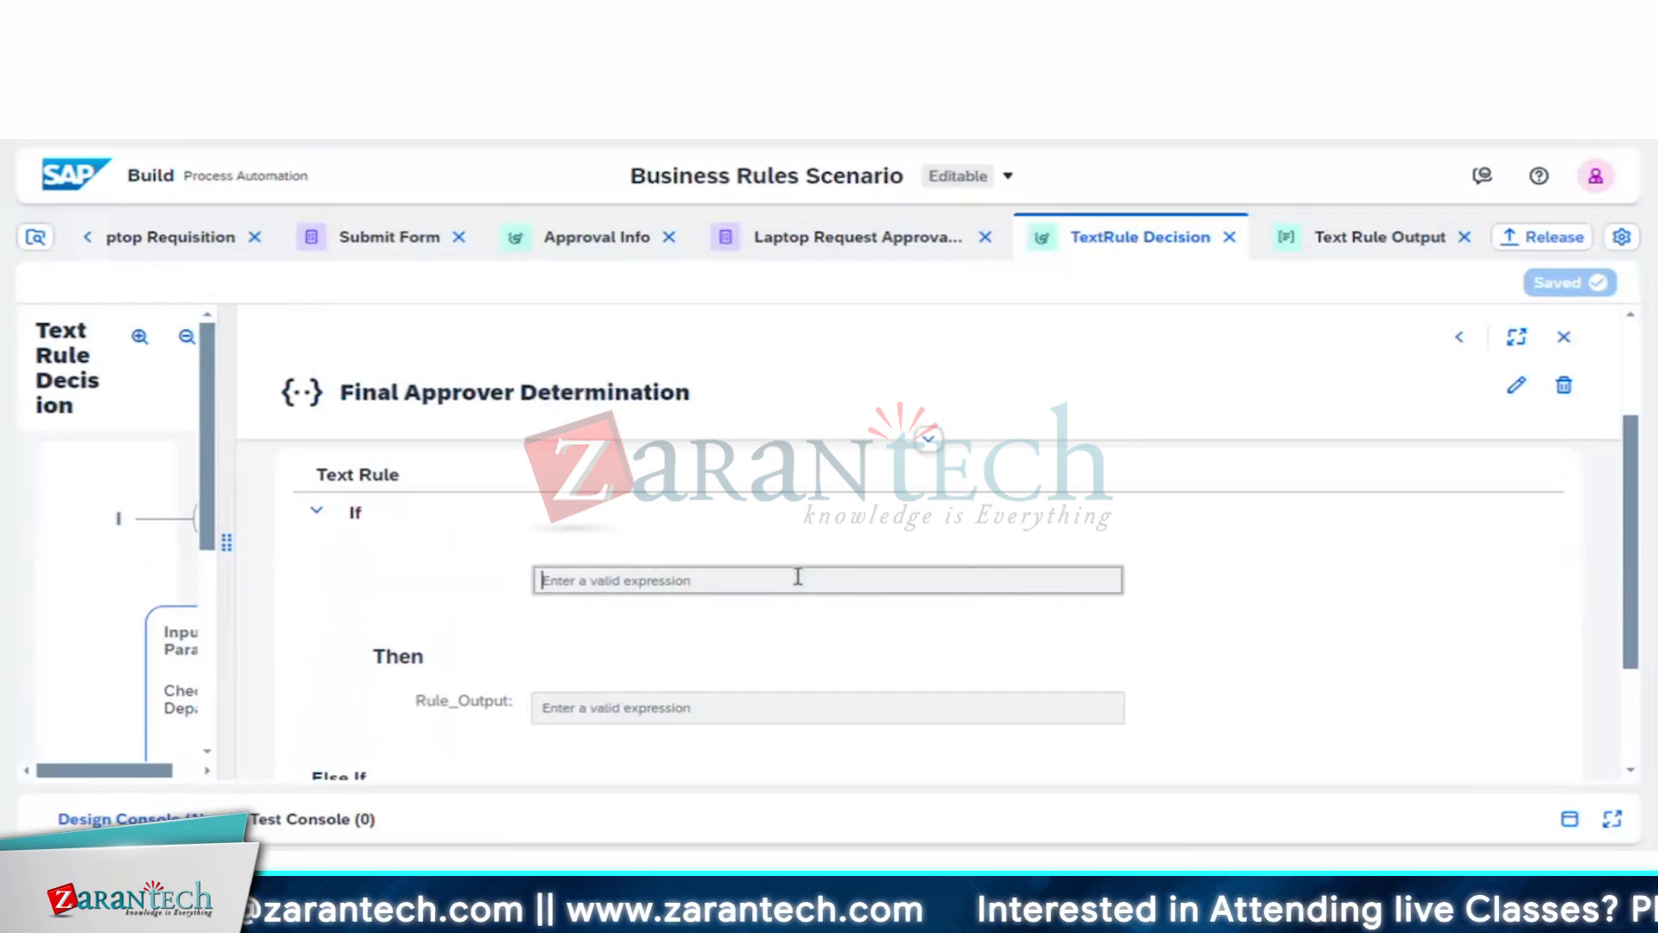
type("Ap")
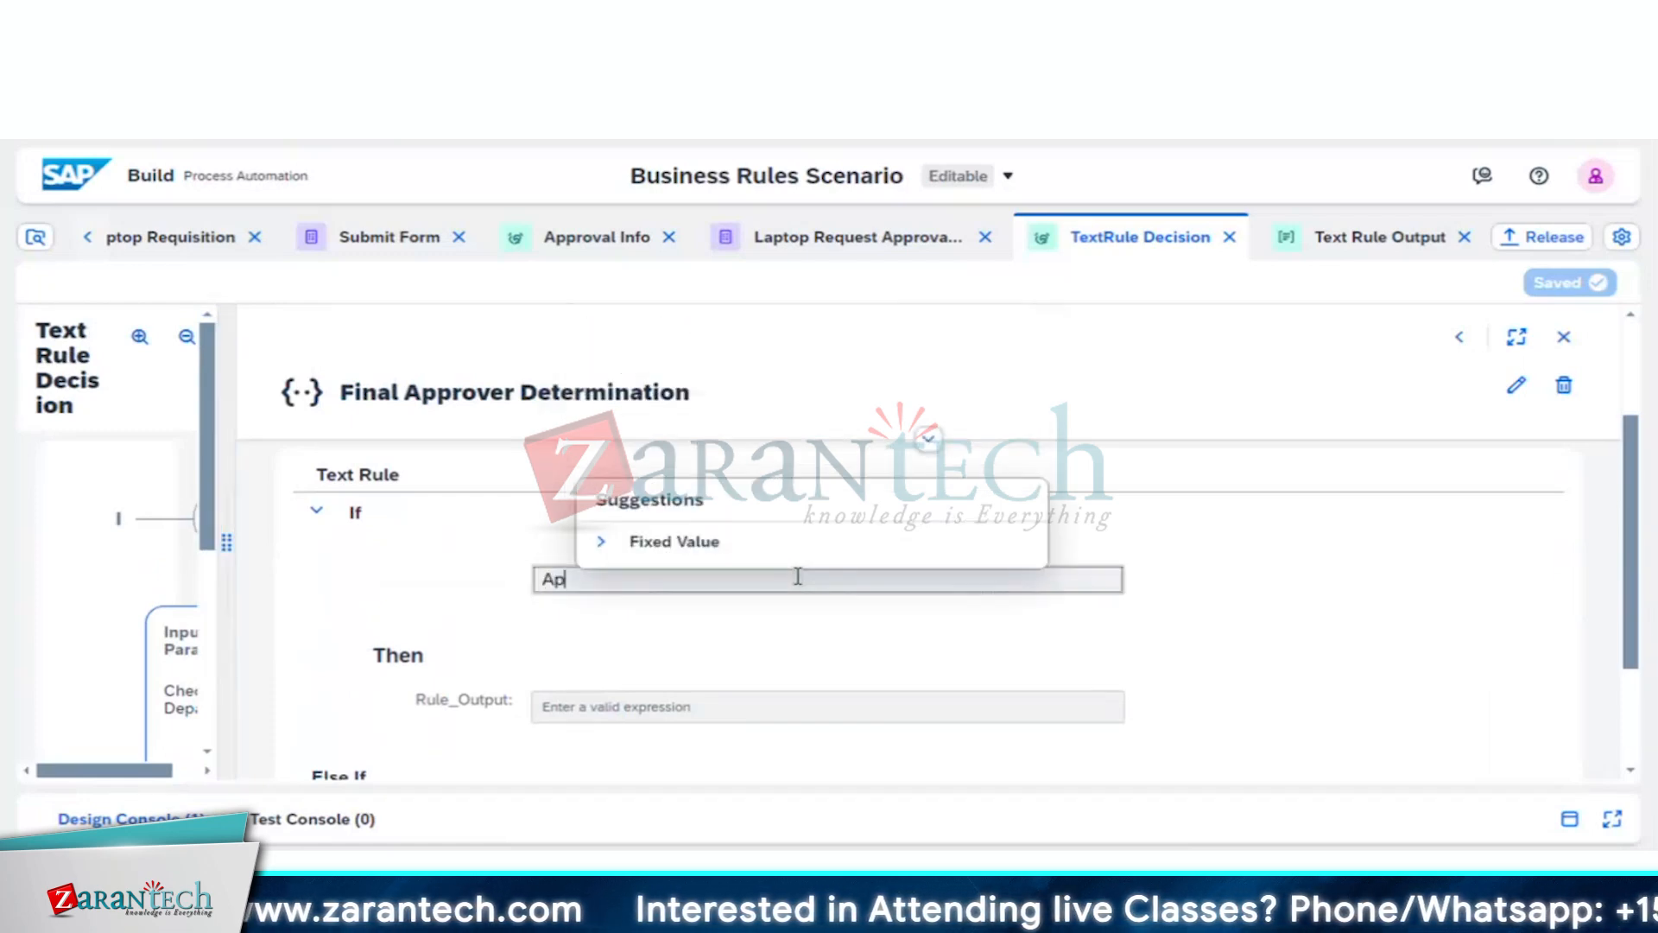
type("pro")
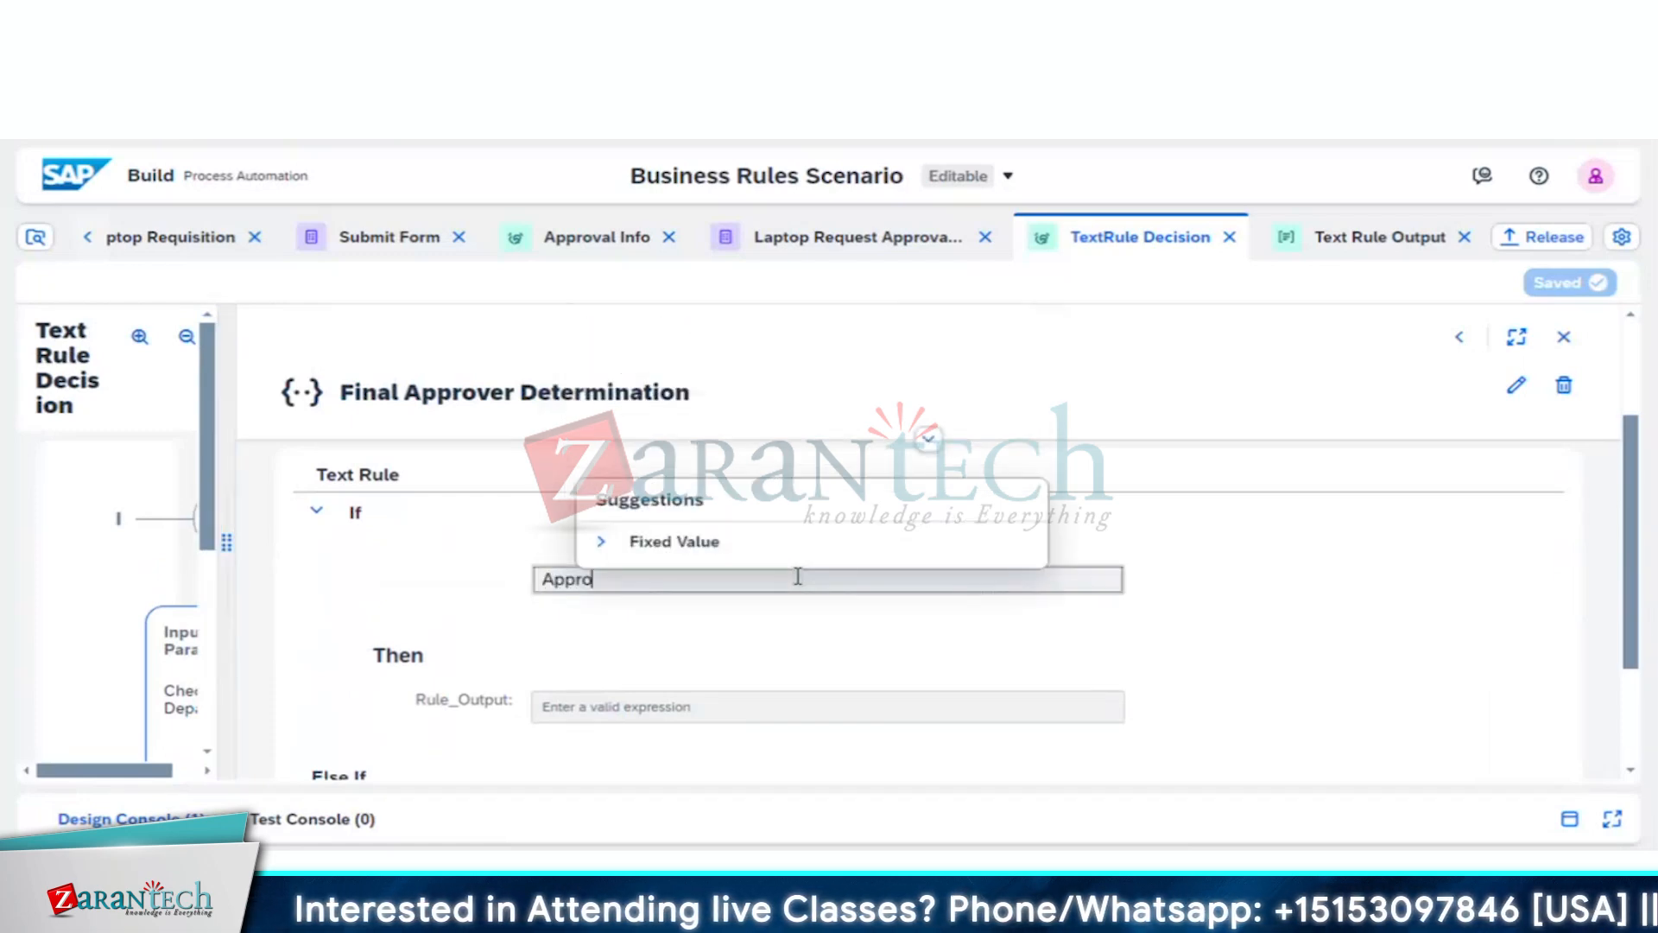
type("v")
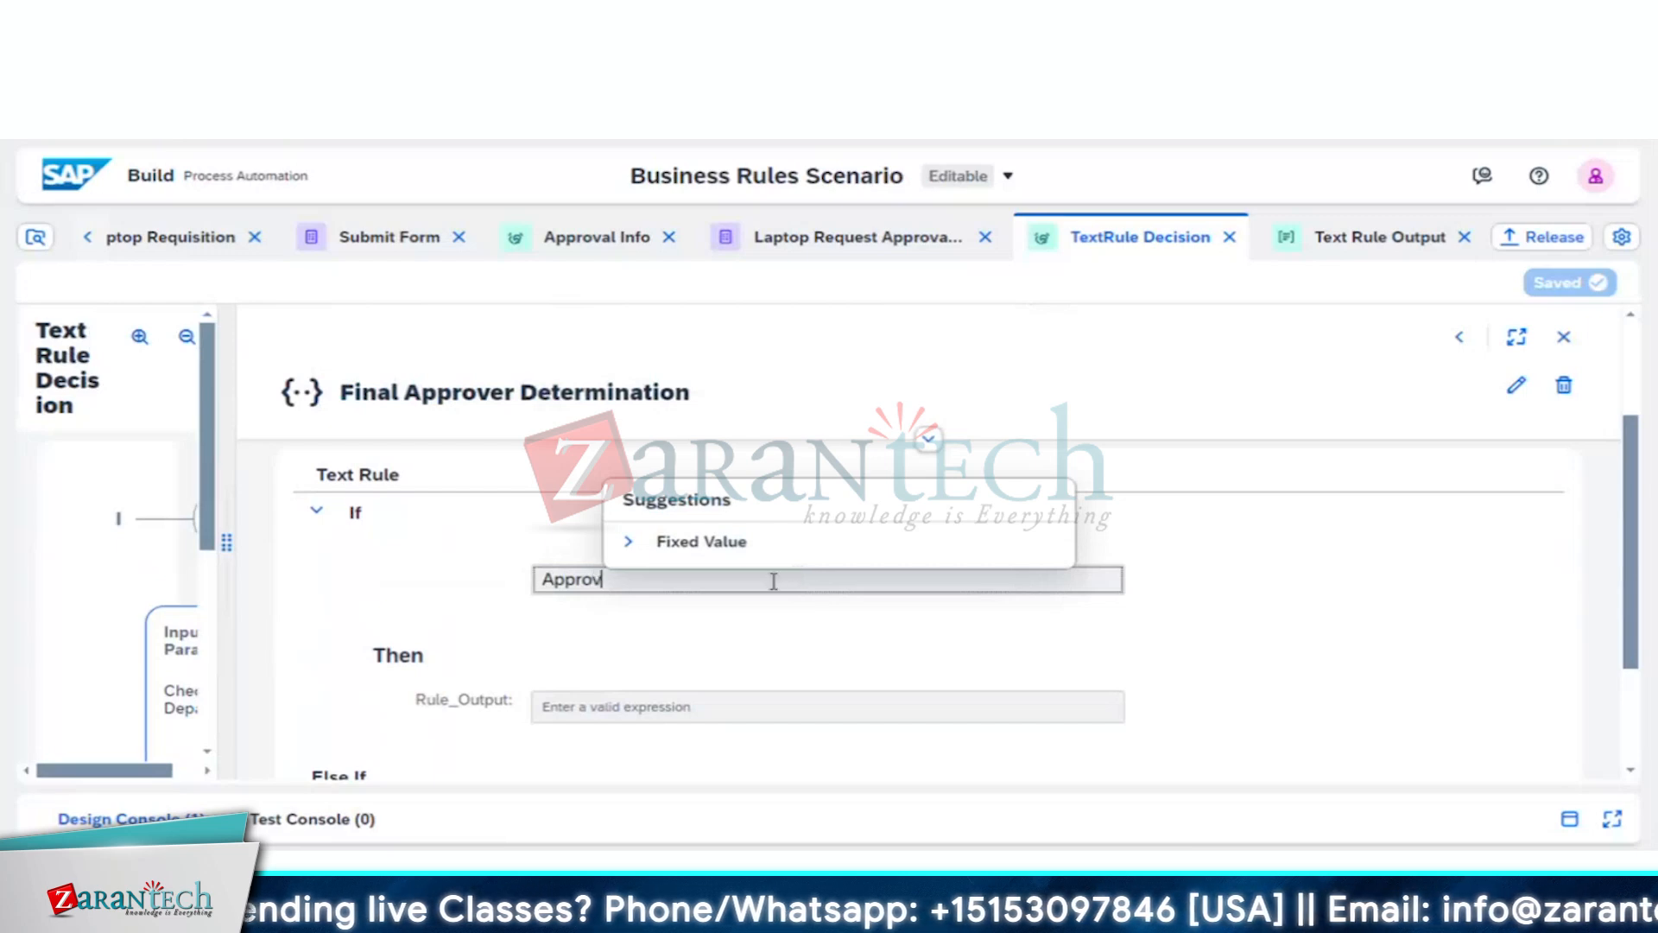
type("er")
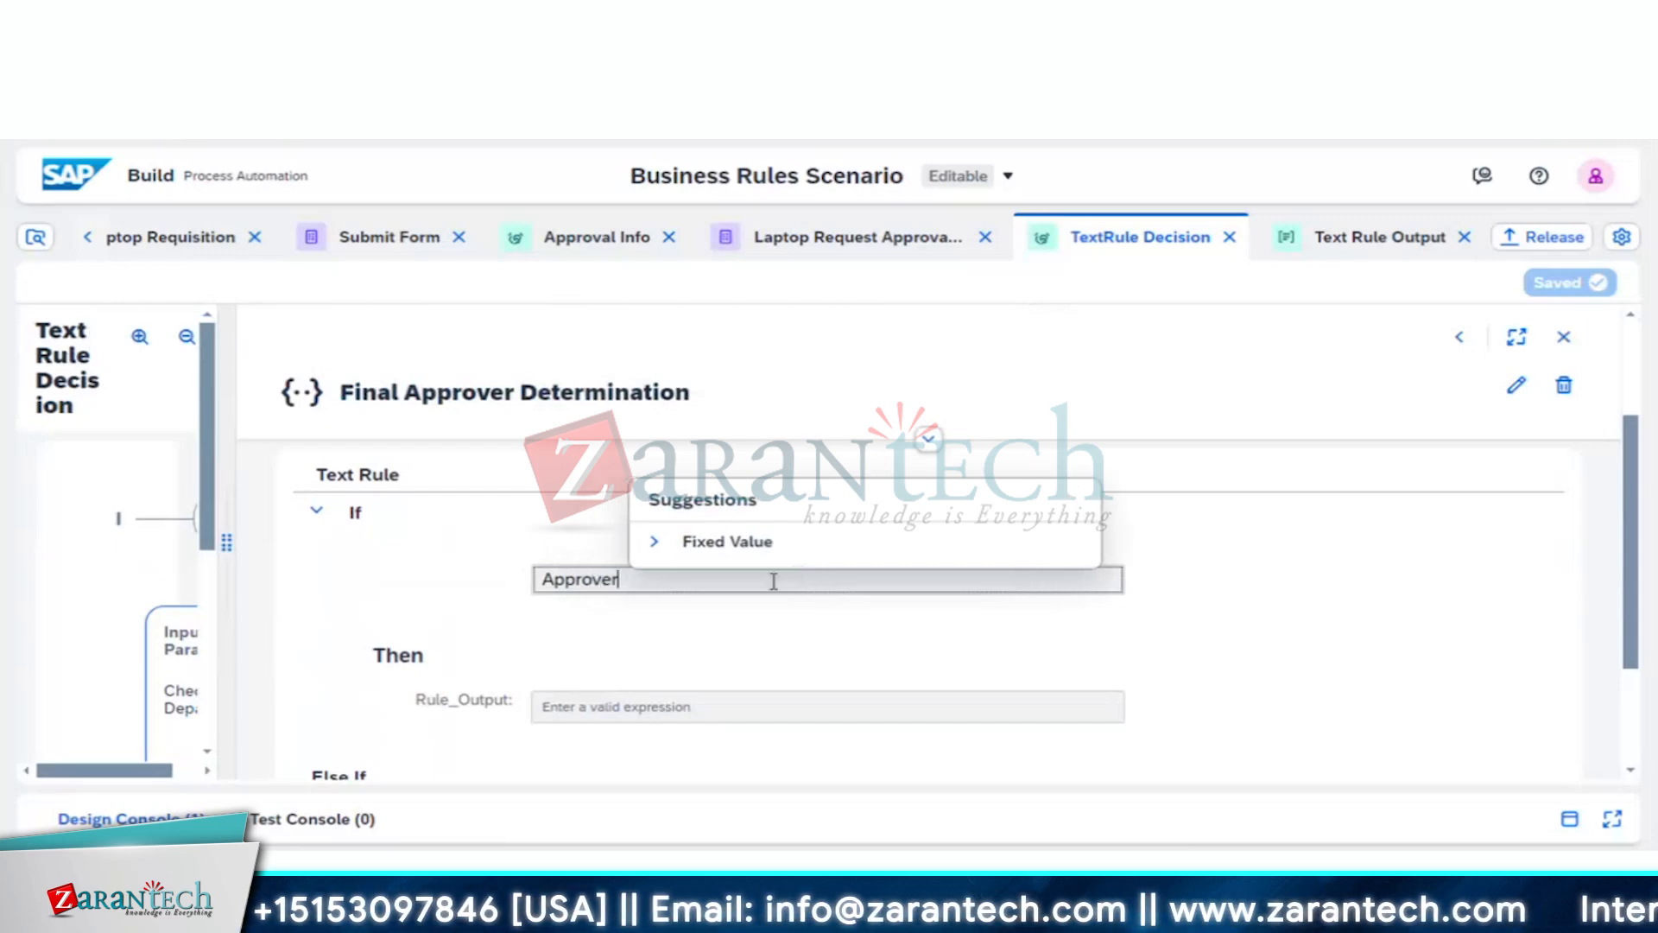
Step: Expand the fixed value suggestion for the If condition and try "Arr" as its value, removing it again
left_click(658, 550)
left_click(656, 544)
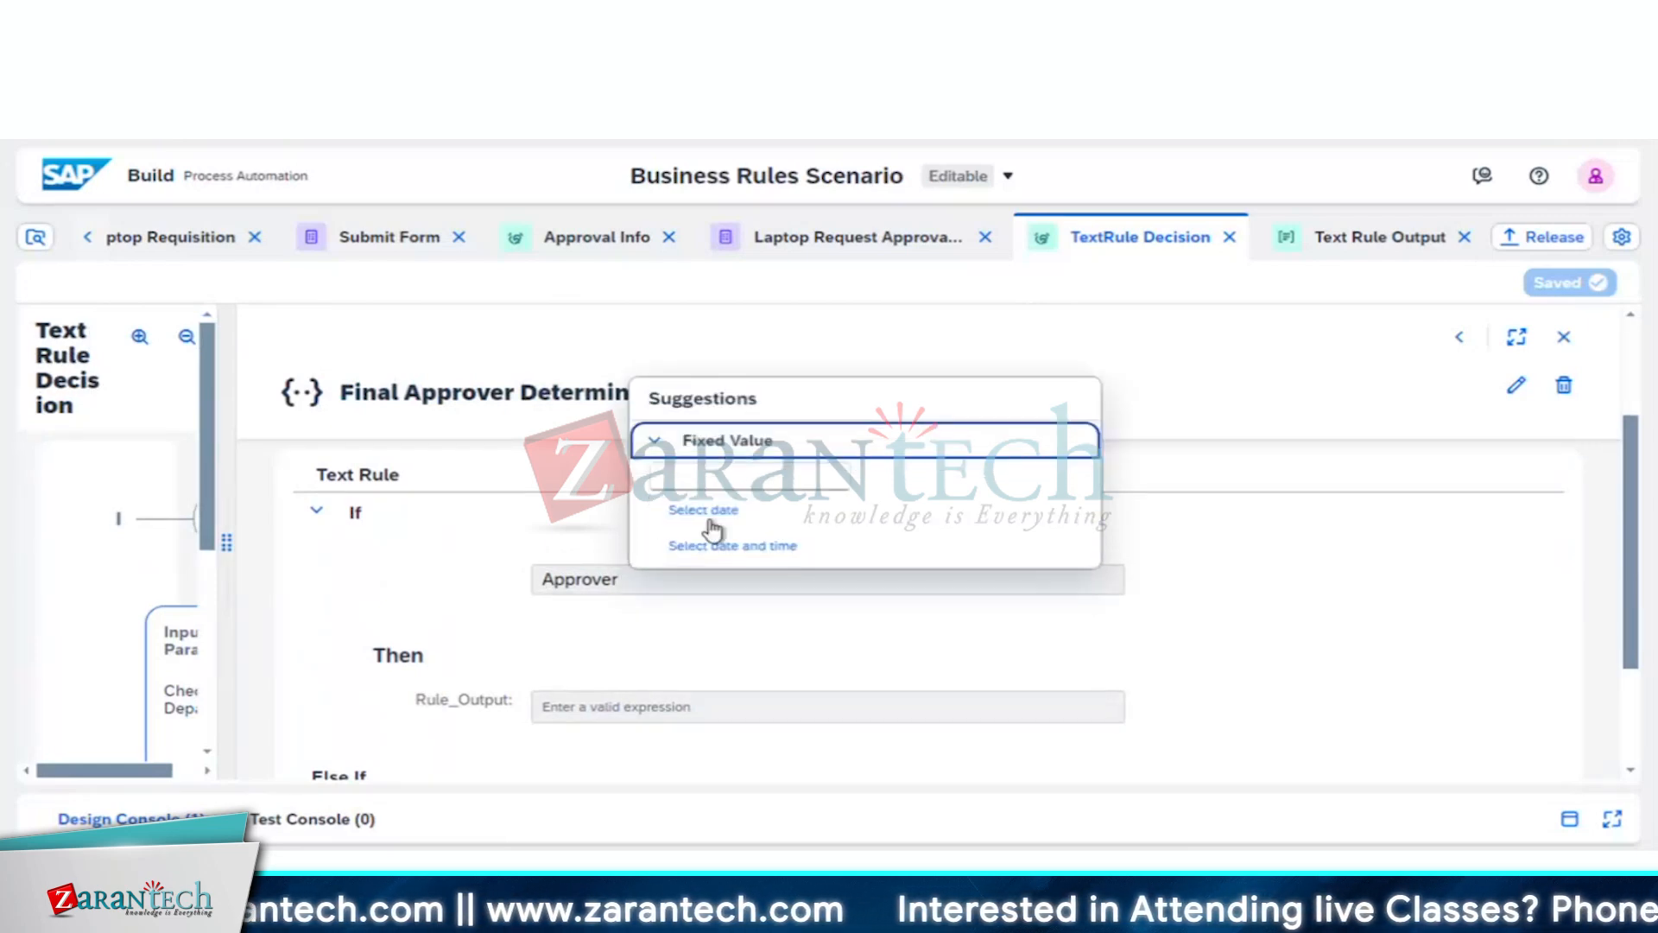
left_click(739, 474)
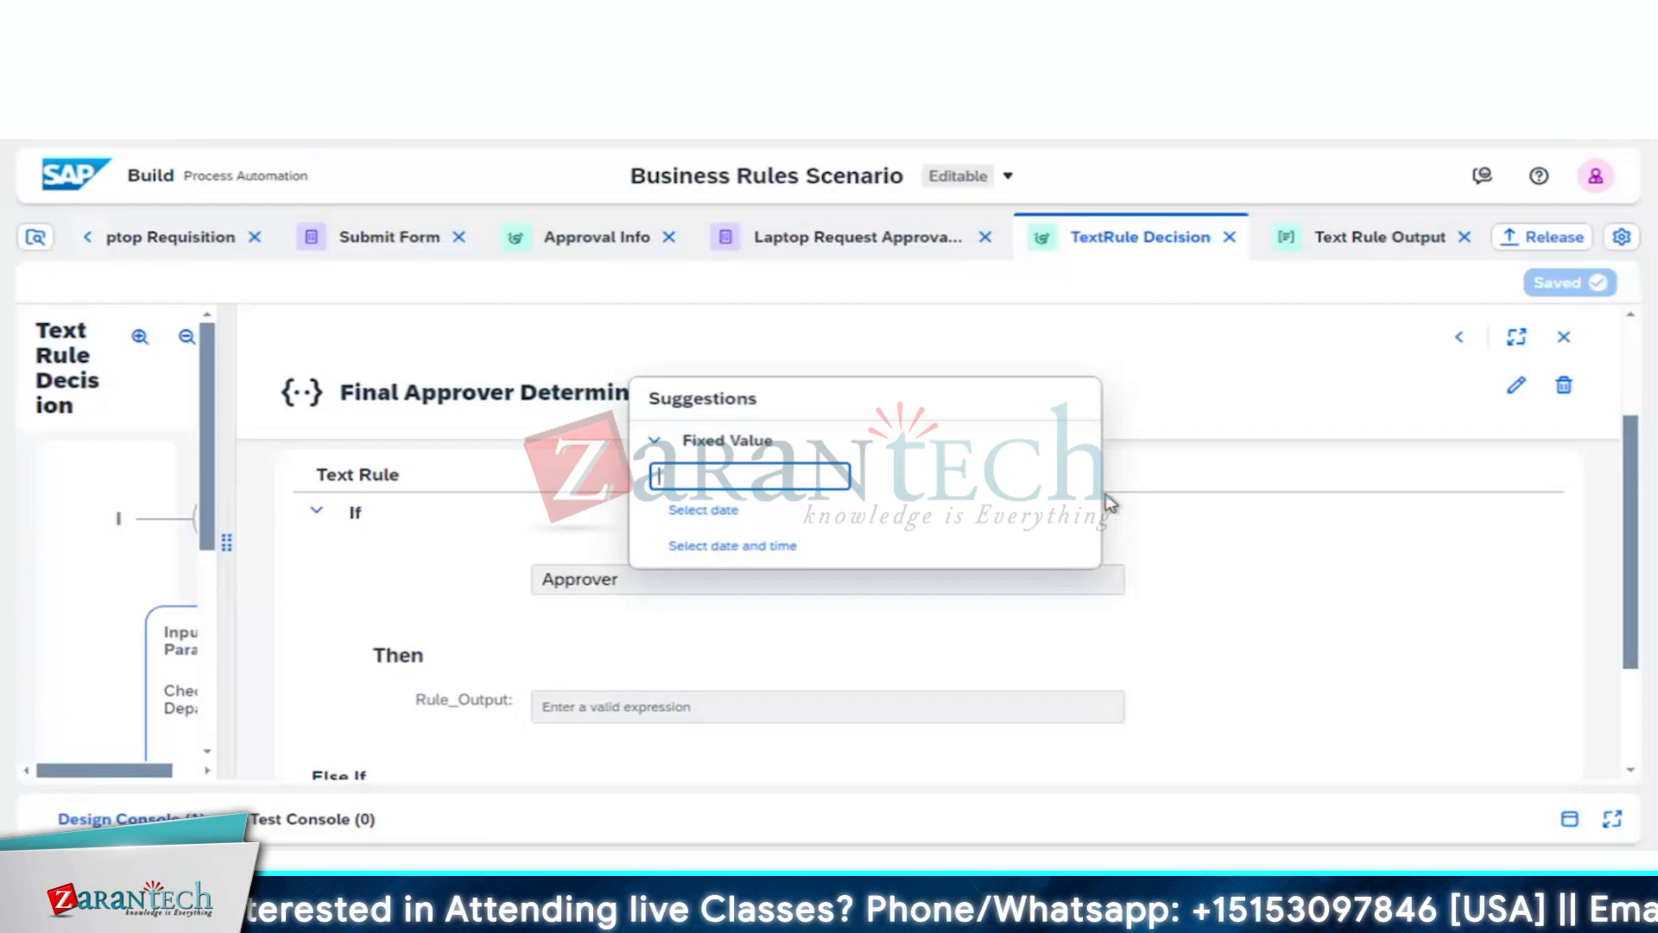
type("Arr")
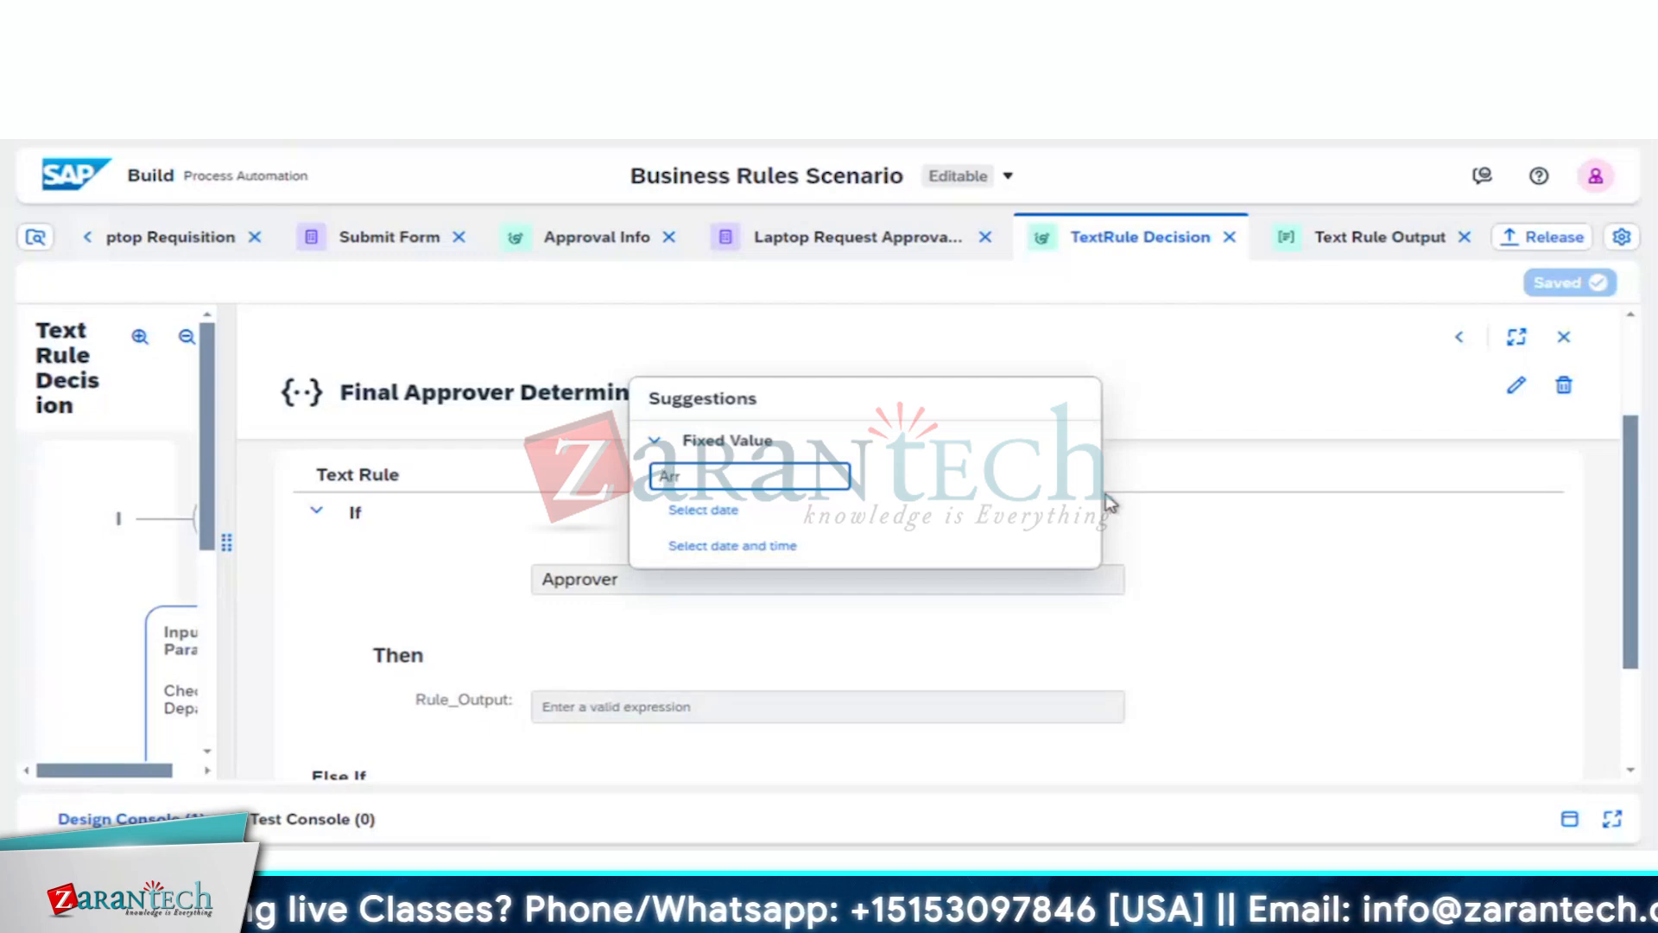
key("BackSpace")
key("BackSpace")
key("BackSpace")
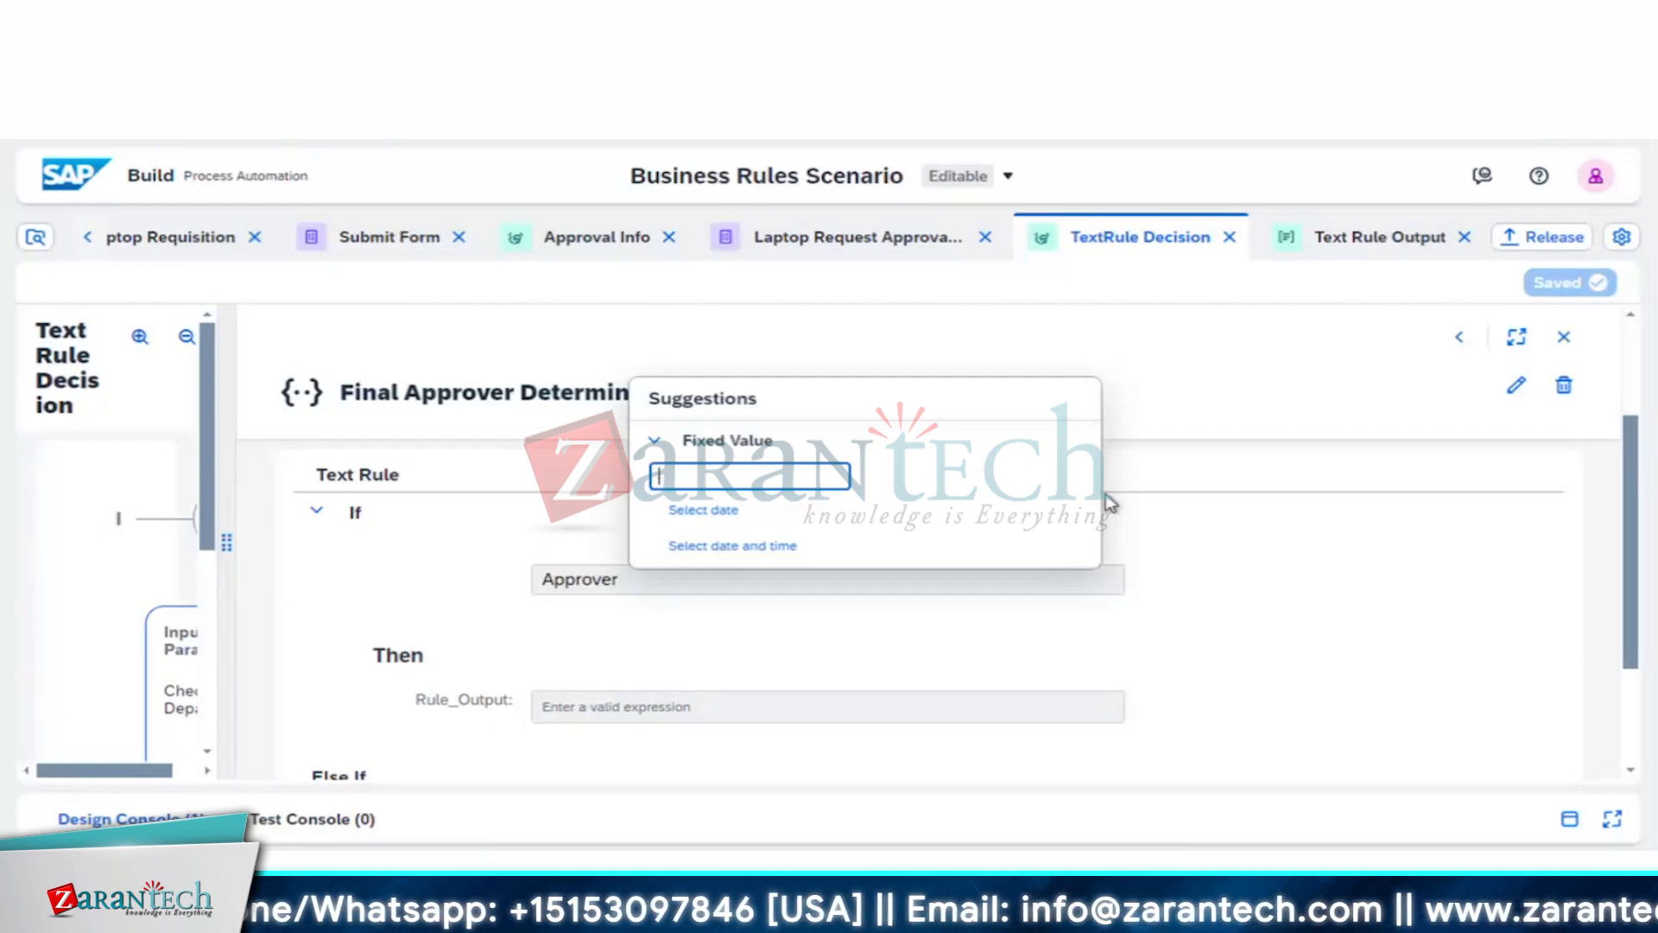
Step: Clear the "Approver" text from the If condition
left_click(862, 580)
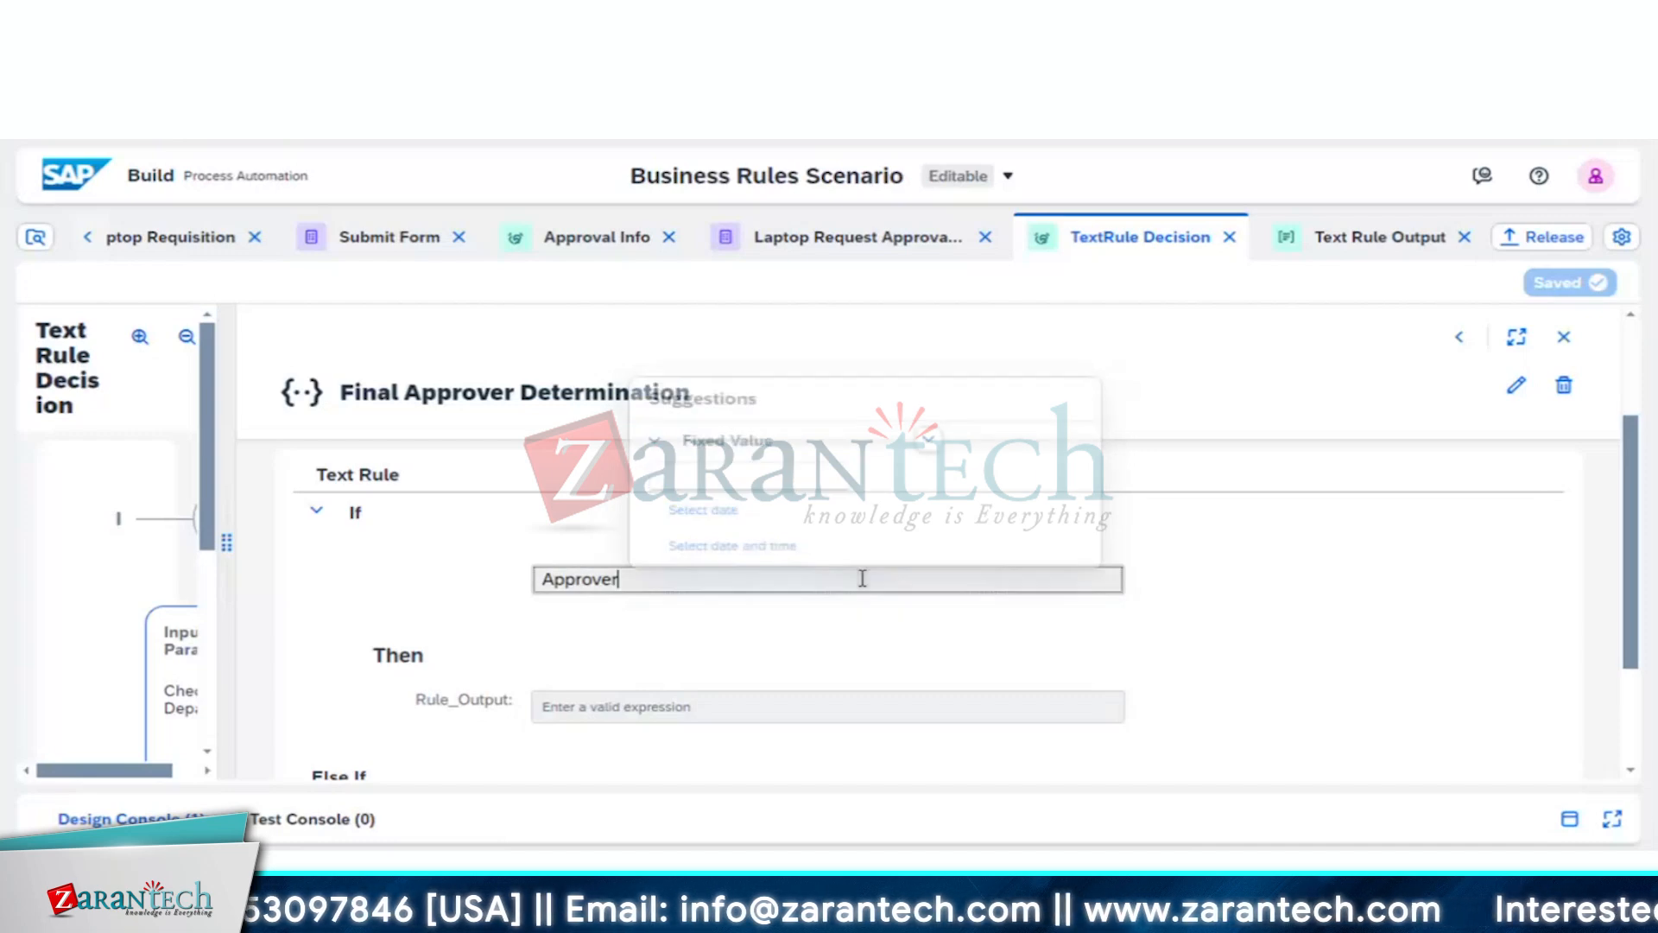
key("BackSpace")
key("BackSpace")
key("BackSpace")
key("BackSpace")
key("BackSpace")
key("BackSpace")
key("BackSpace")
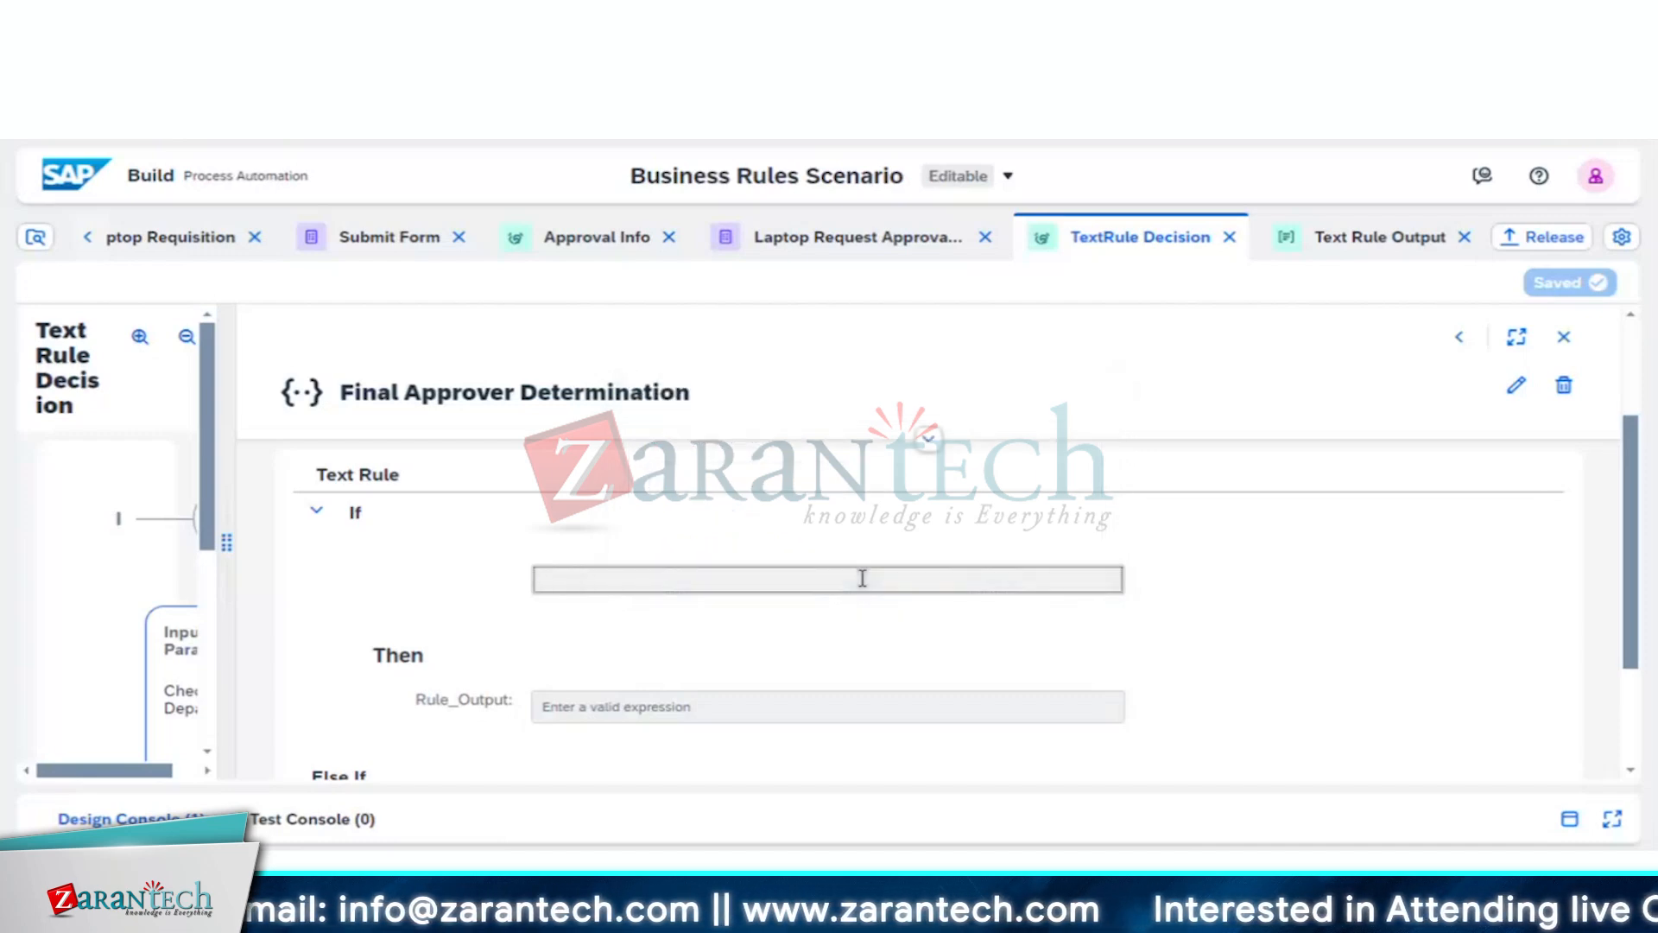
Step: Try "Voc" as the If expression, check its fixed value suggestion, and empty the condition again
type("Voc")
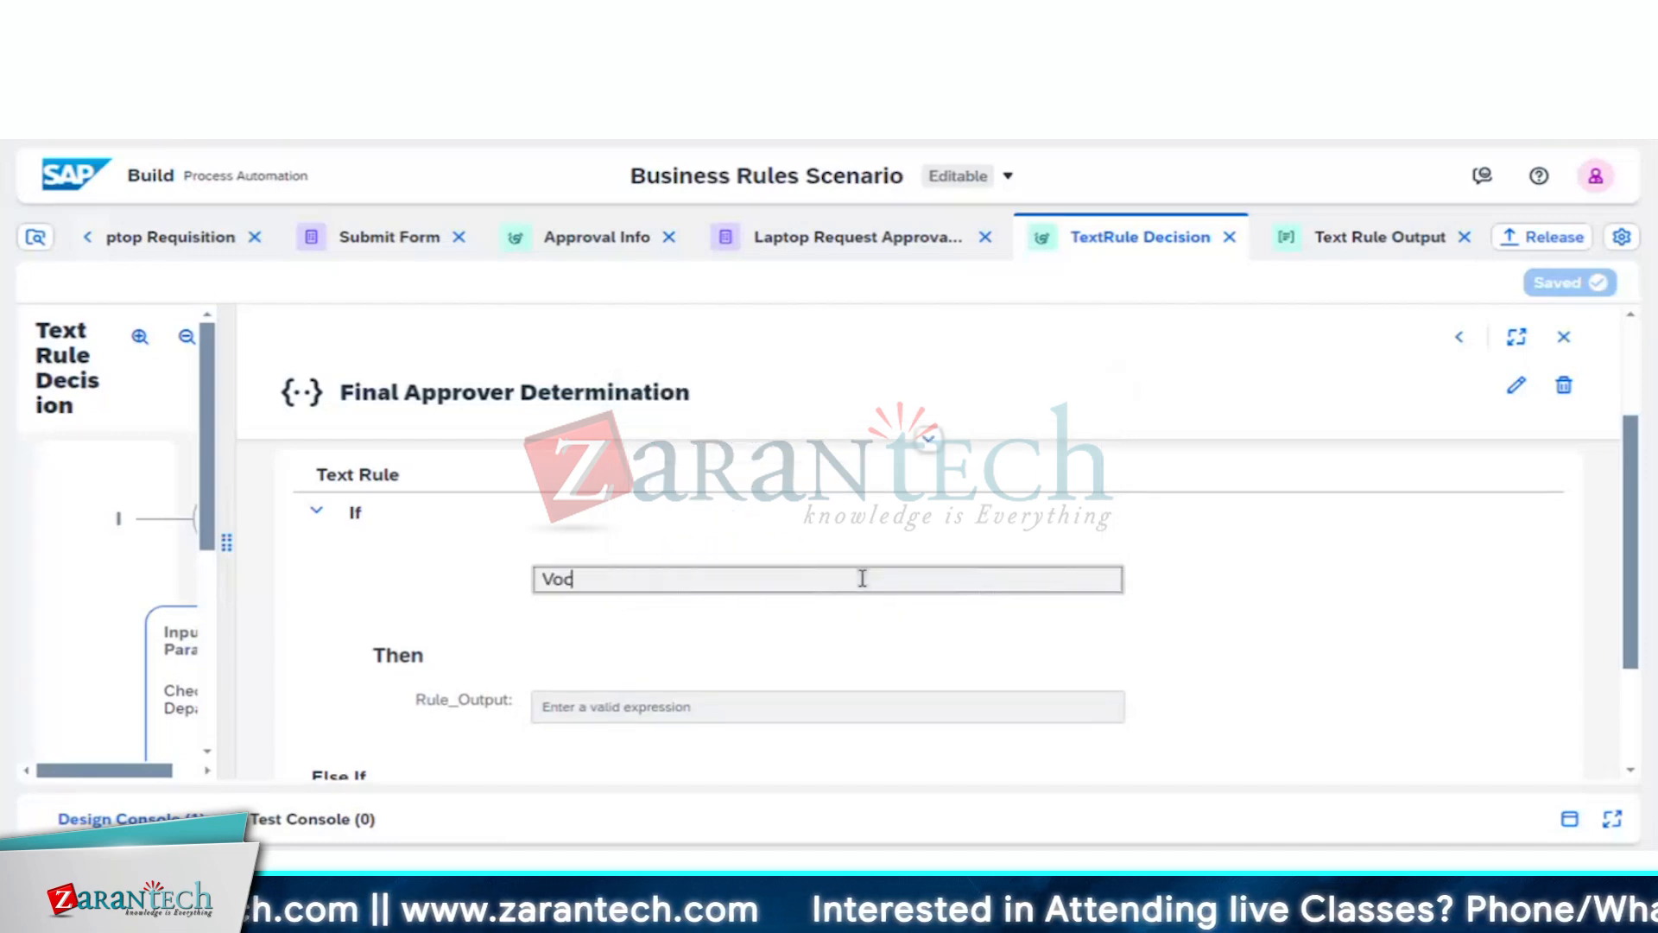
left_click(610, 542)
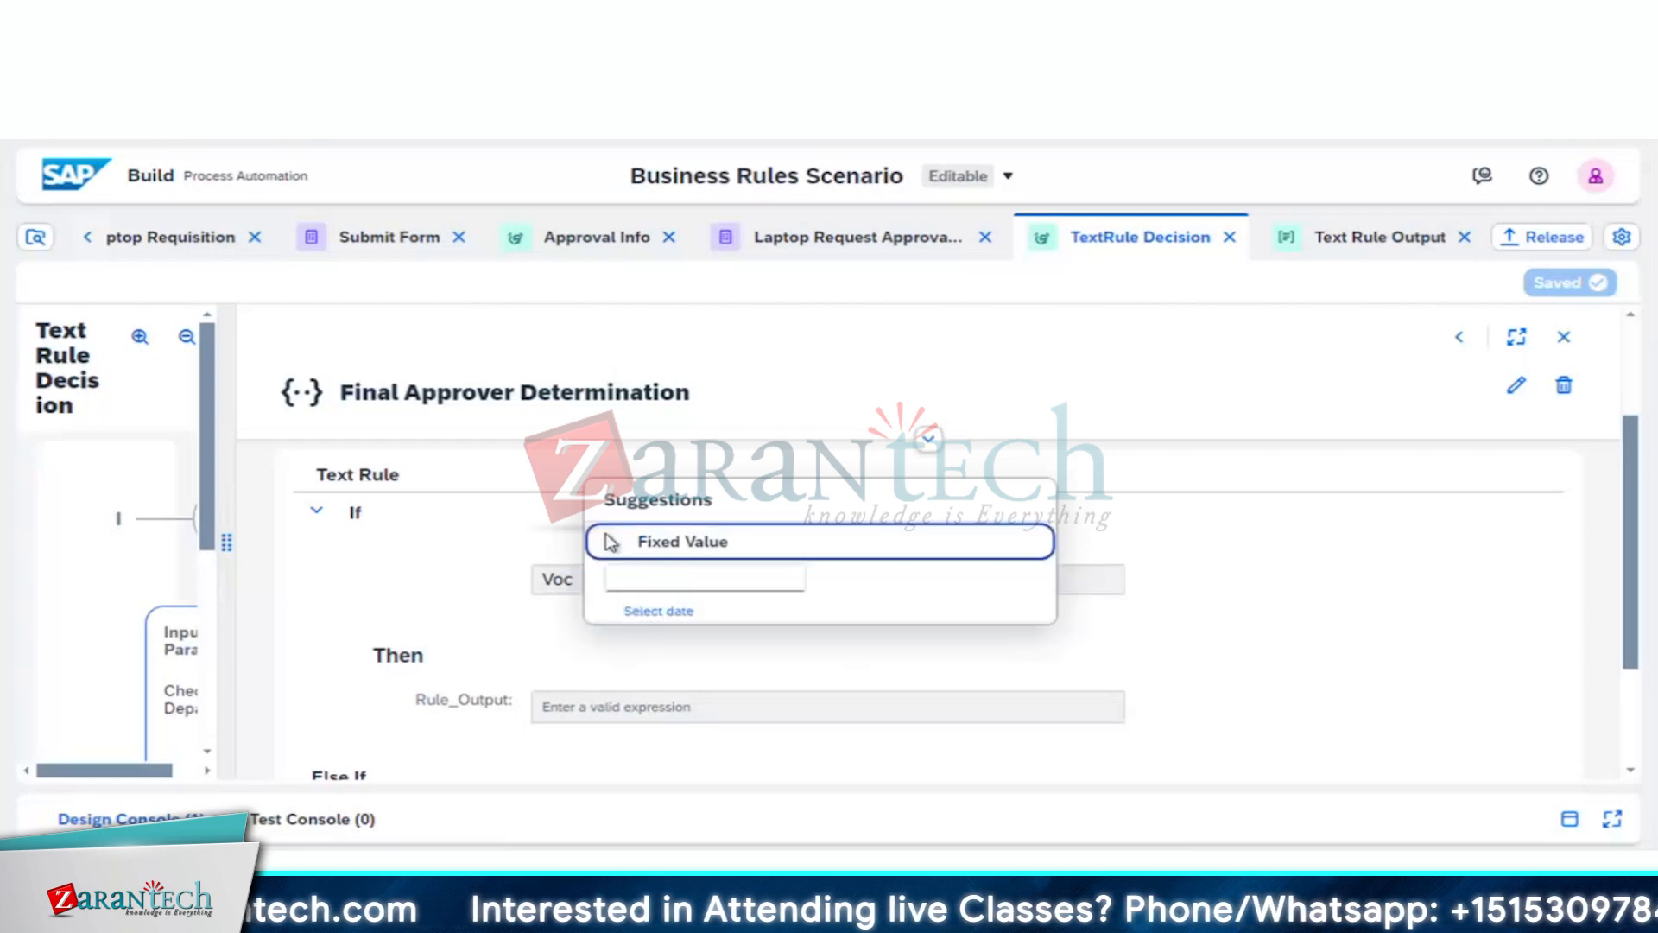
left_click(704, 580)
key("BackSpace")
key("BackSpace")
key("BackSpace")
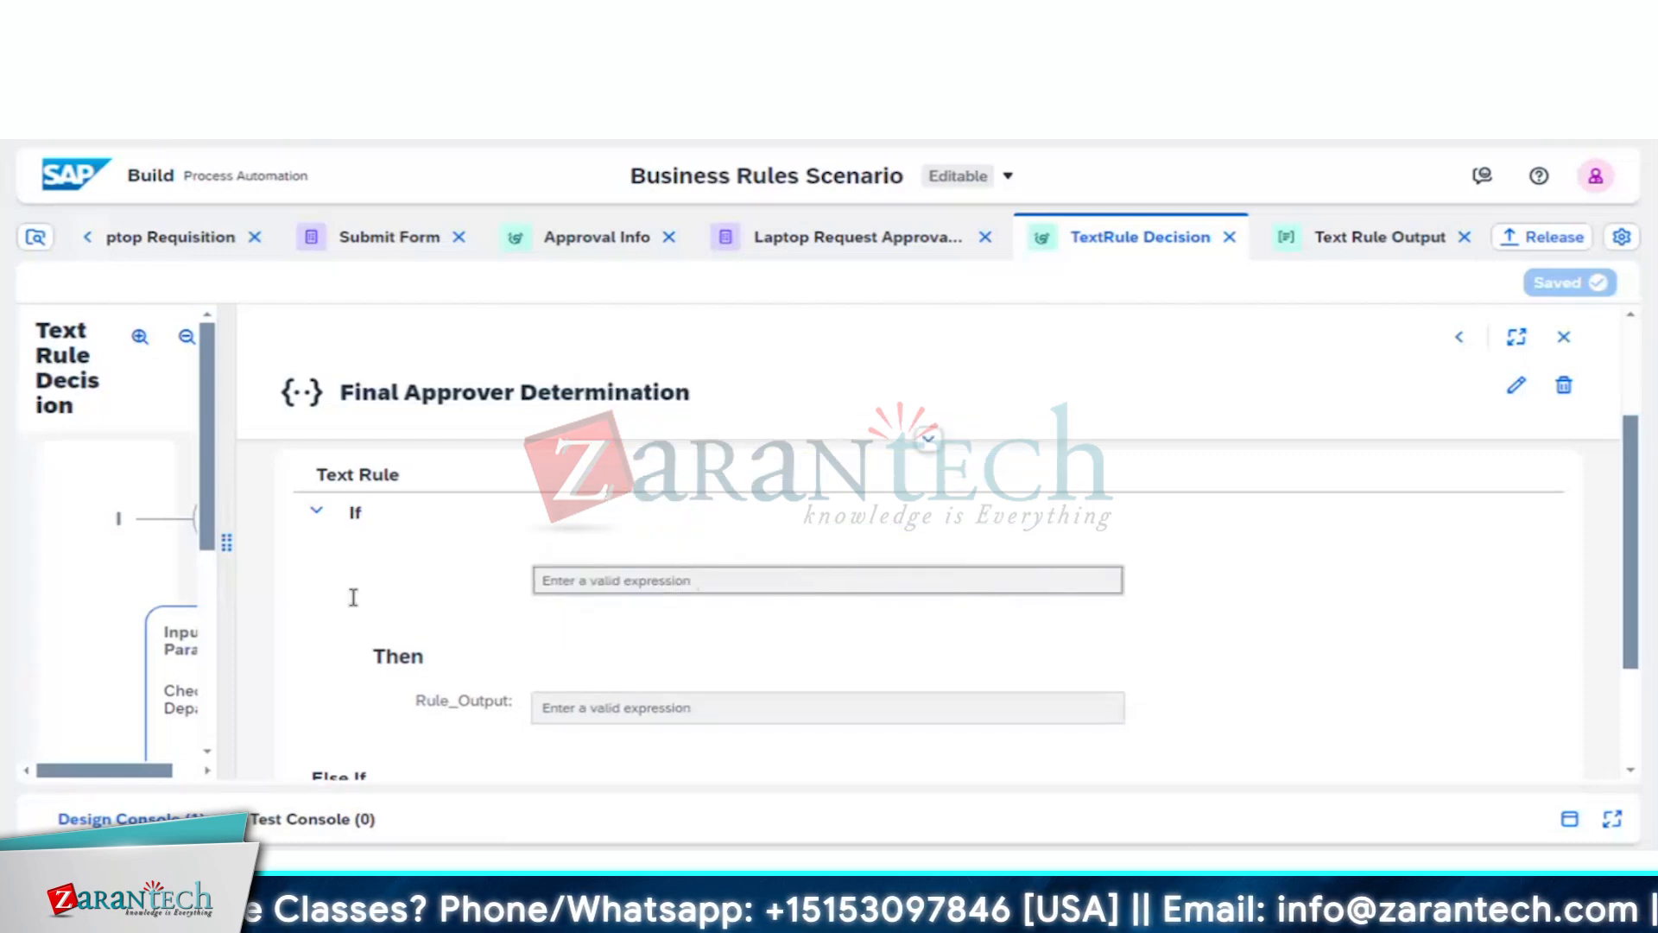
Step: Close the text rule and examine the names, descriptions and types of the TextRule Decision's input and output parameters
left_click(1563, 337)
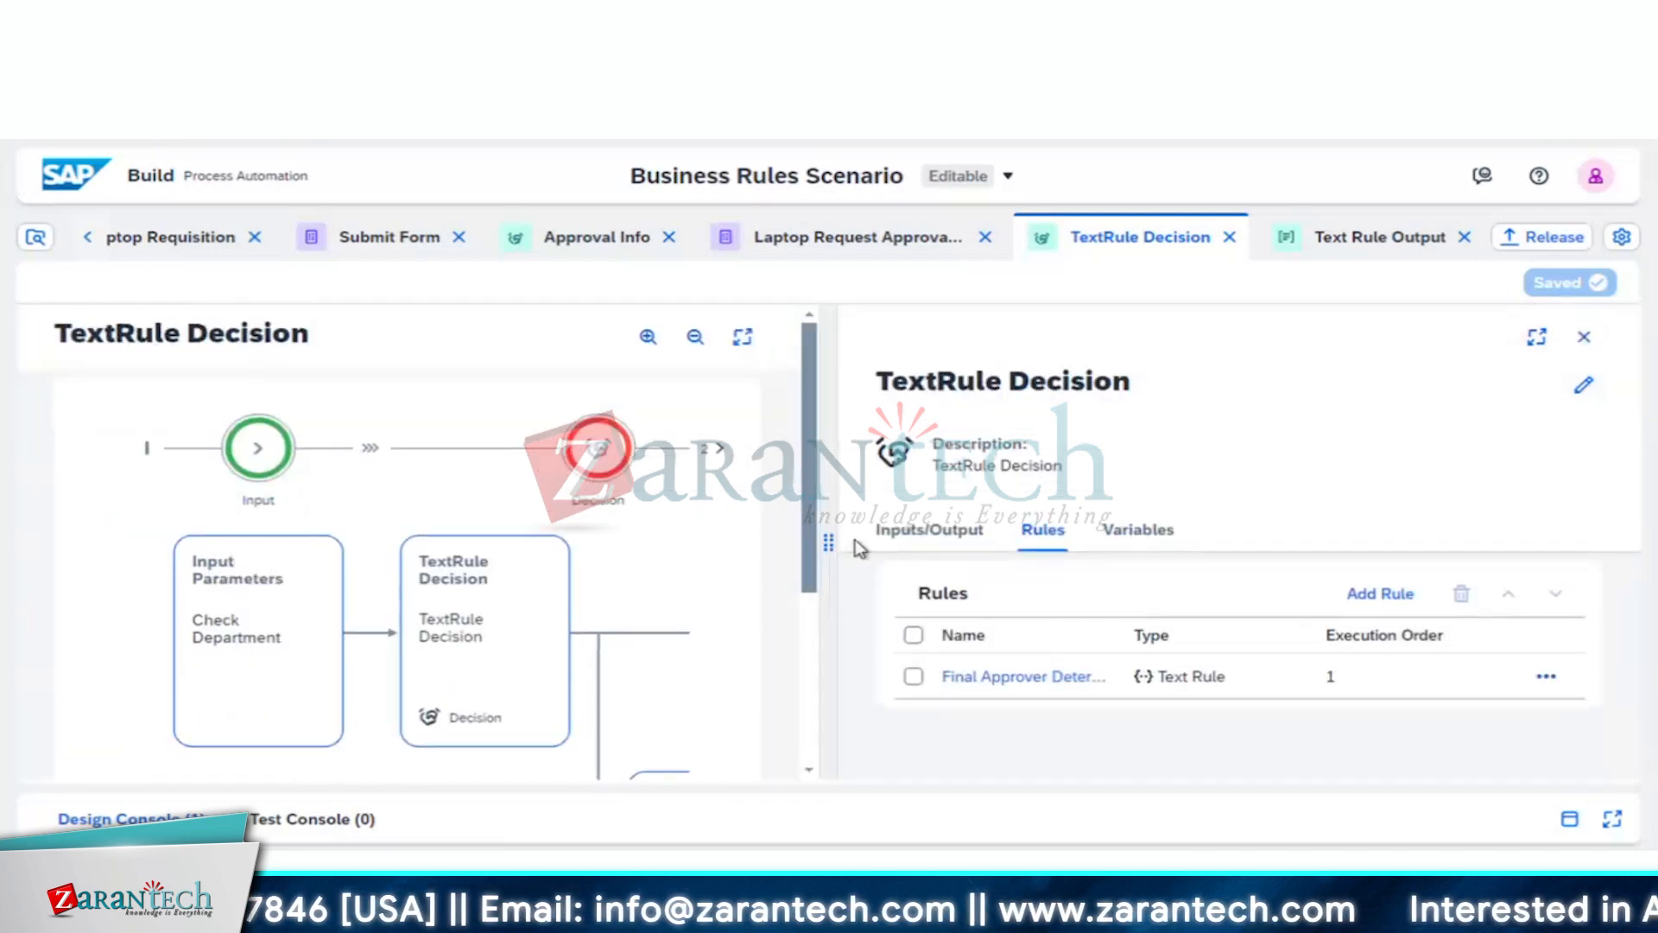
left_click(948, 531)
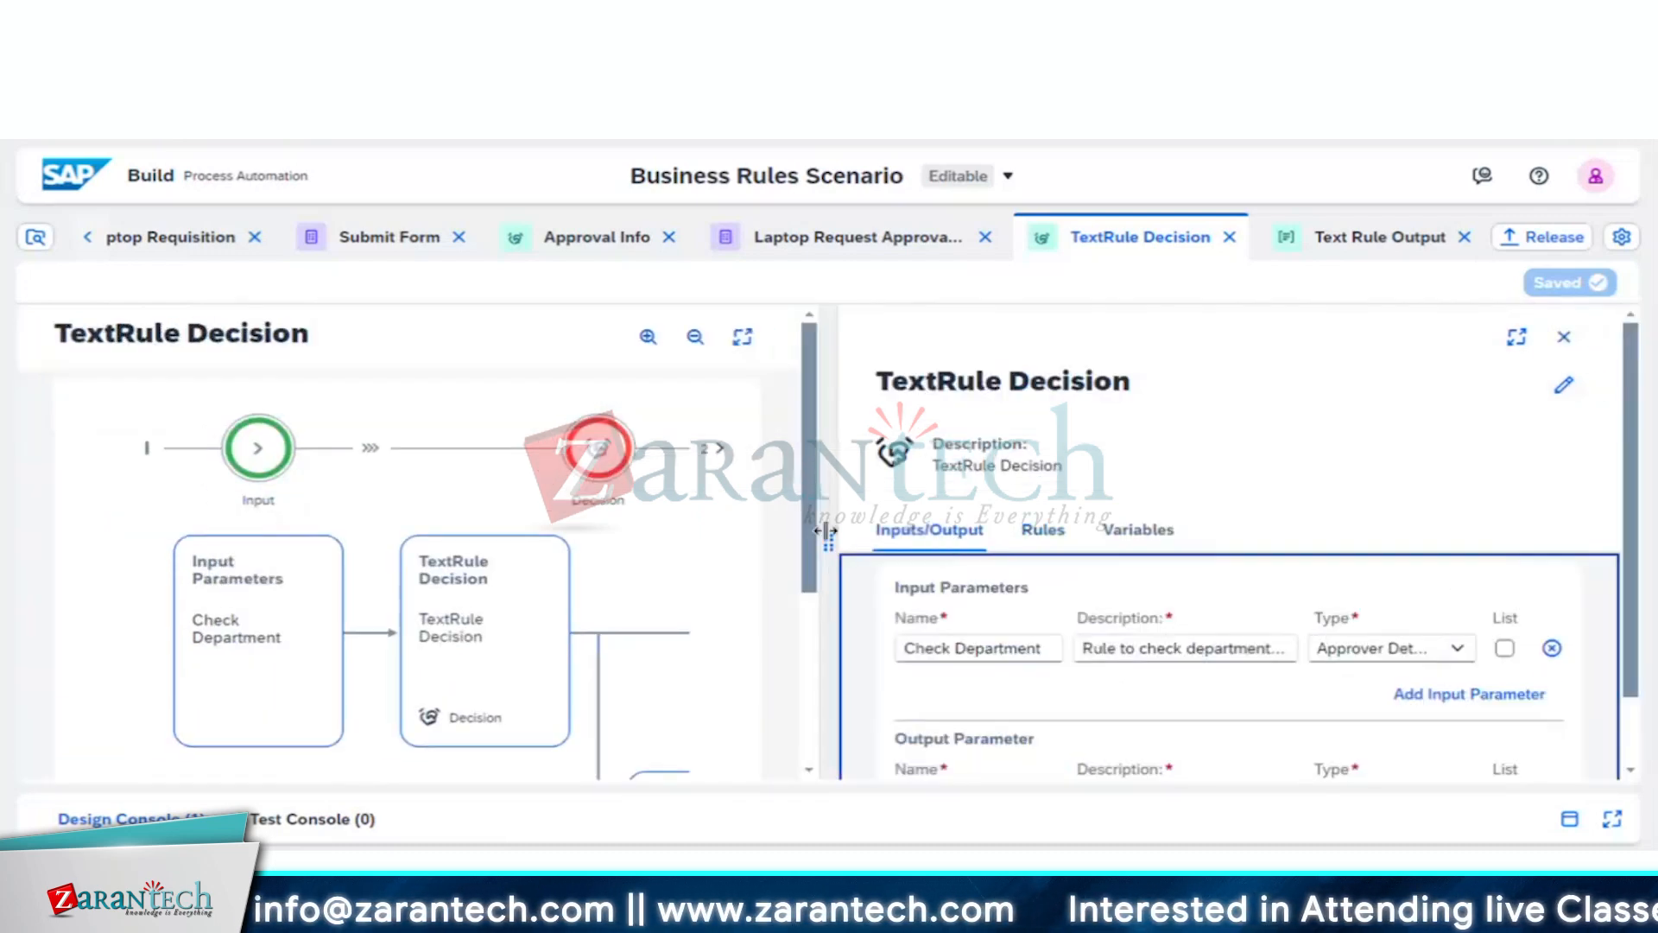
left_click_drag(829, 540, 413, 512)
scroll(878, 466, "down", 1)
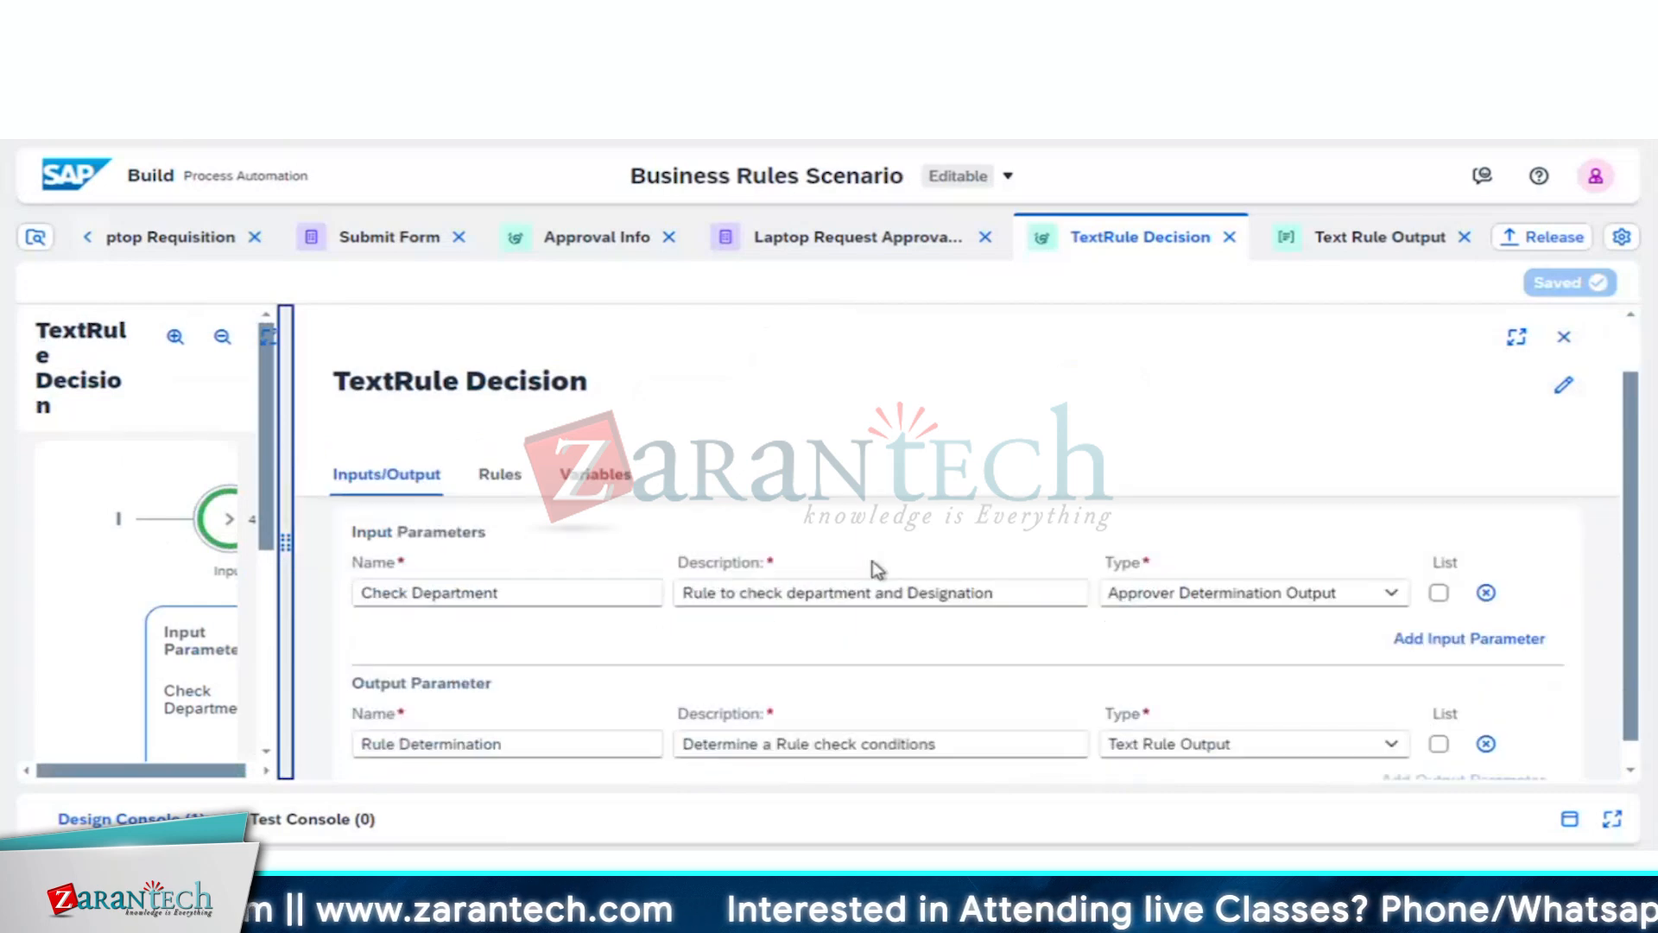
scroll(878, 570, "down", 1)
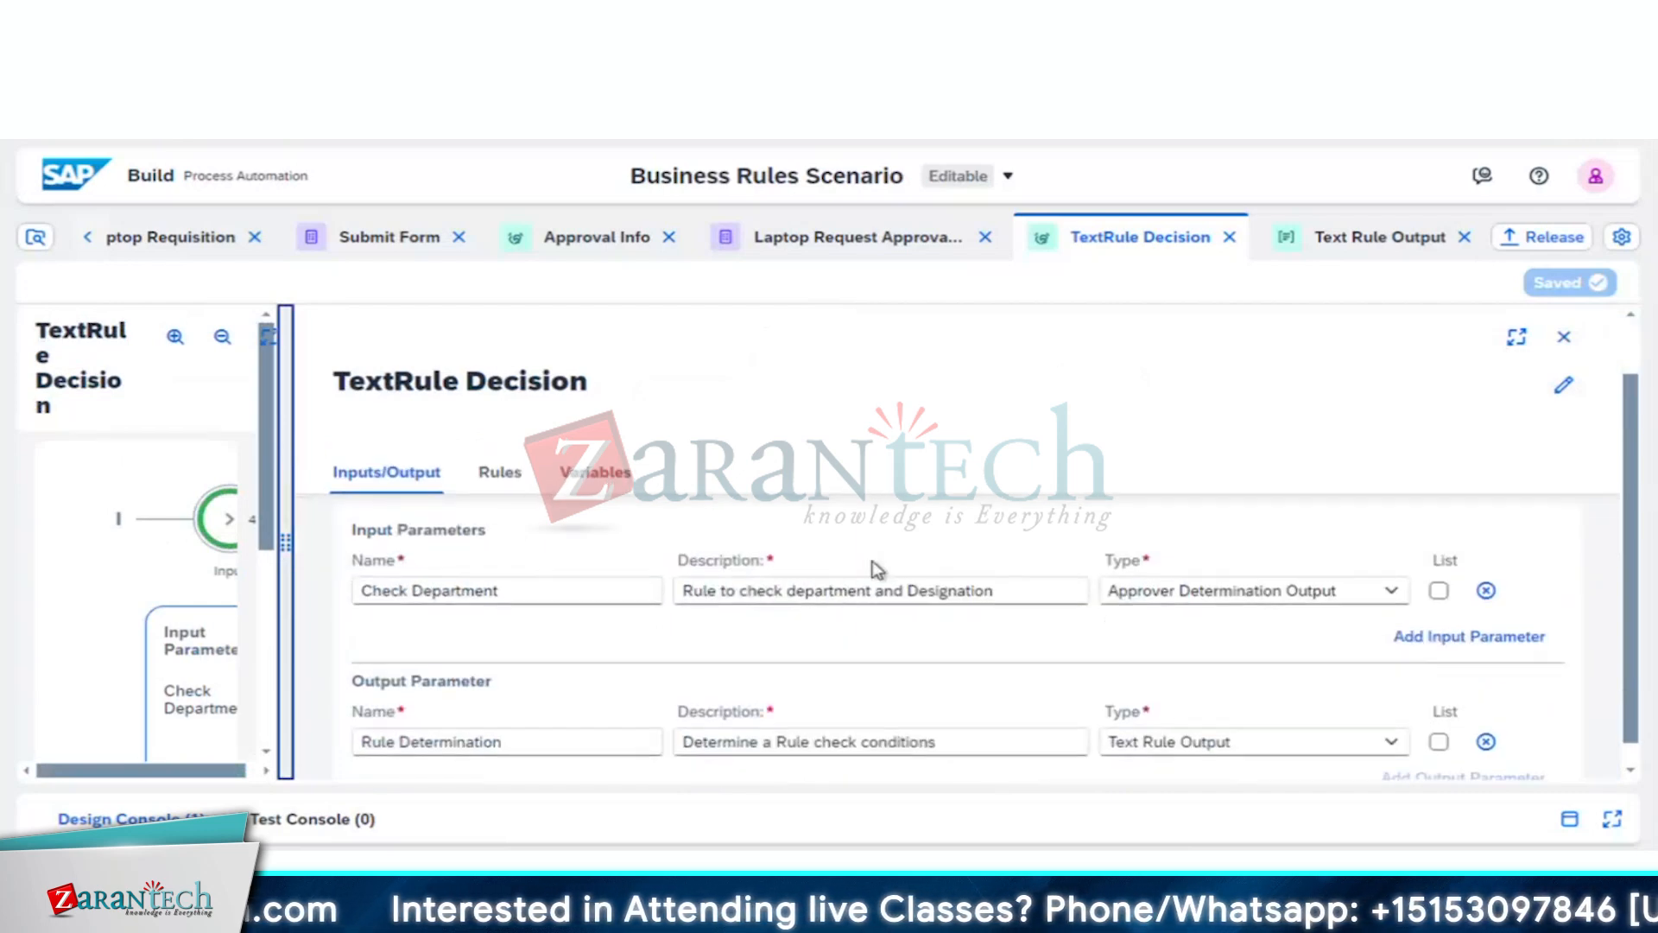
scroll(877, 570, "up", 1)
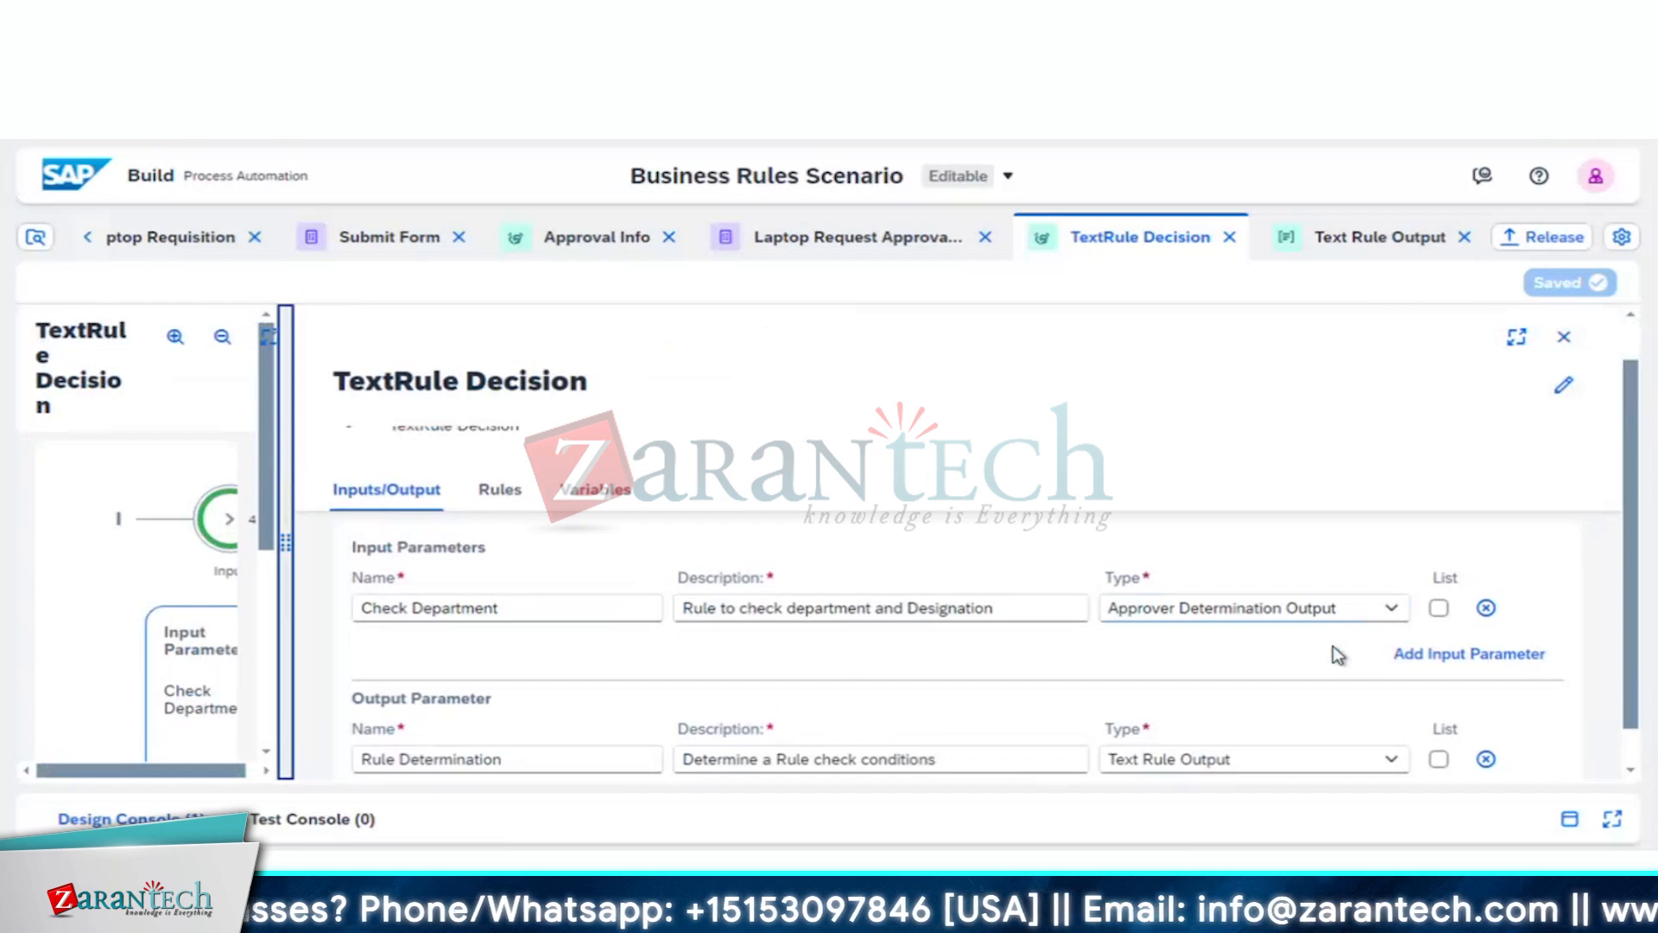
scroll(1337, 655, "down", 1)
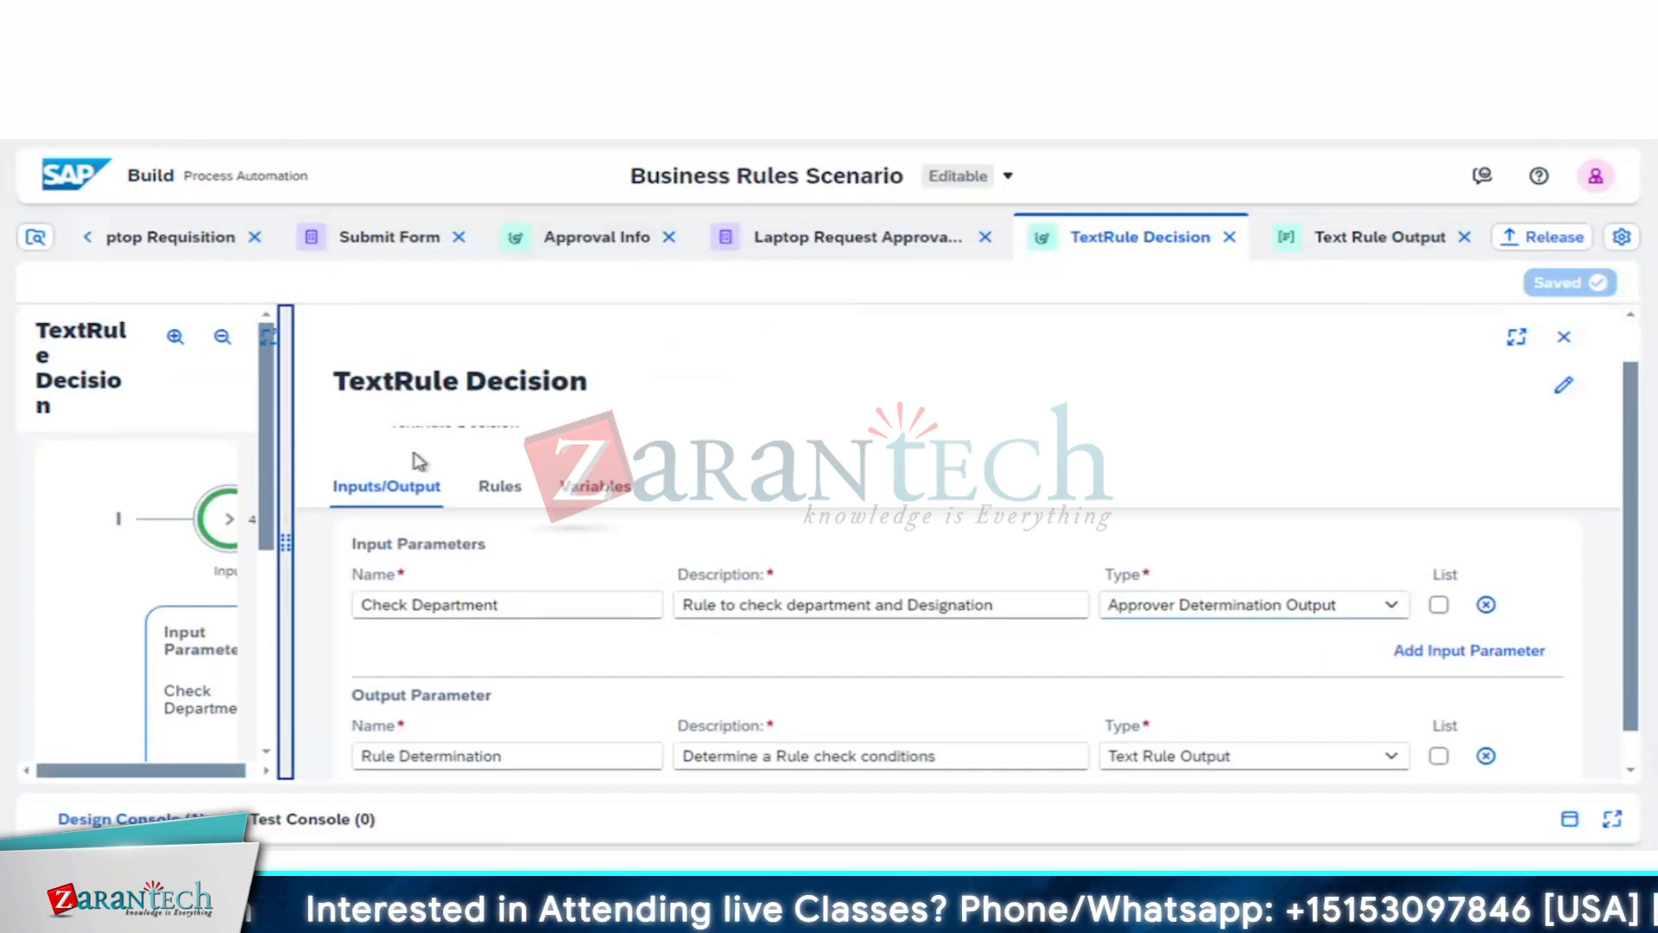
Step: Examine the fields of the Approver Determination and Approver Determination Output data types
left_click(86, 239)
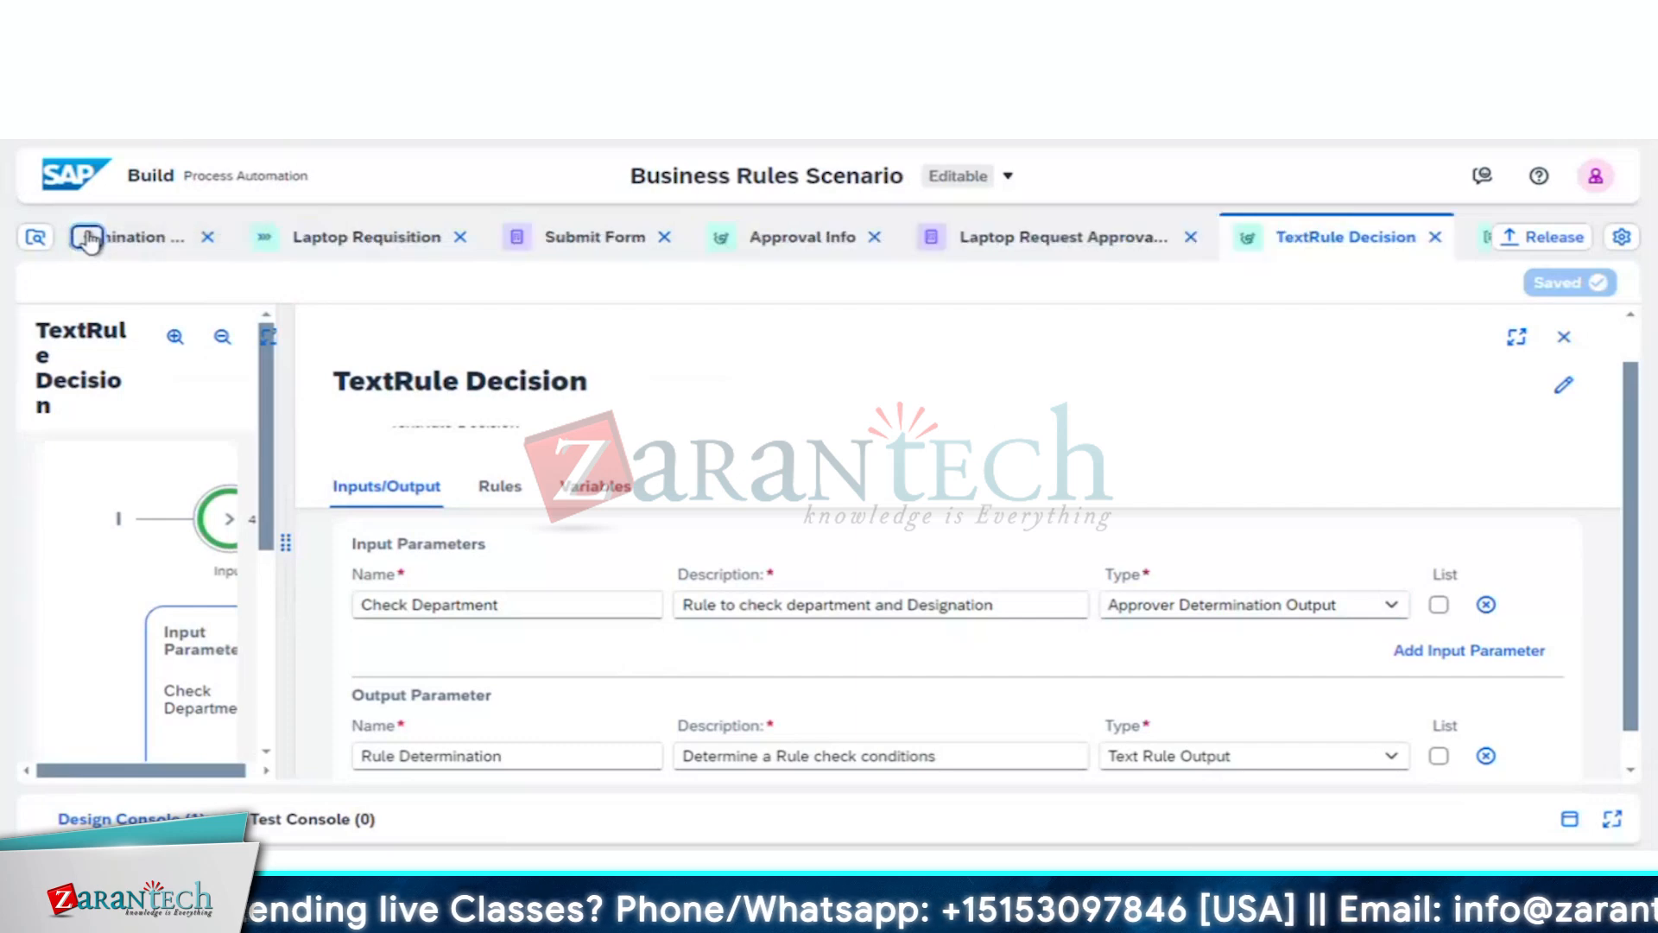
left_click(86, 239)
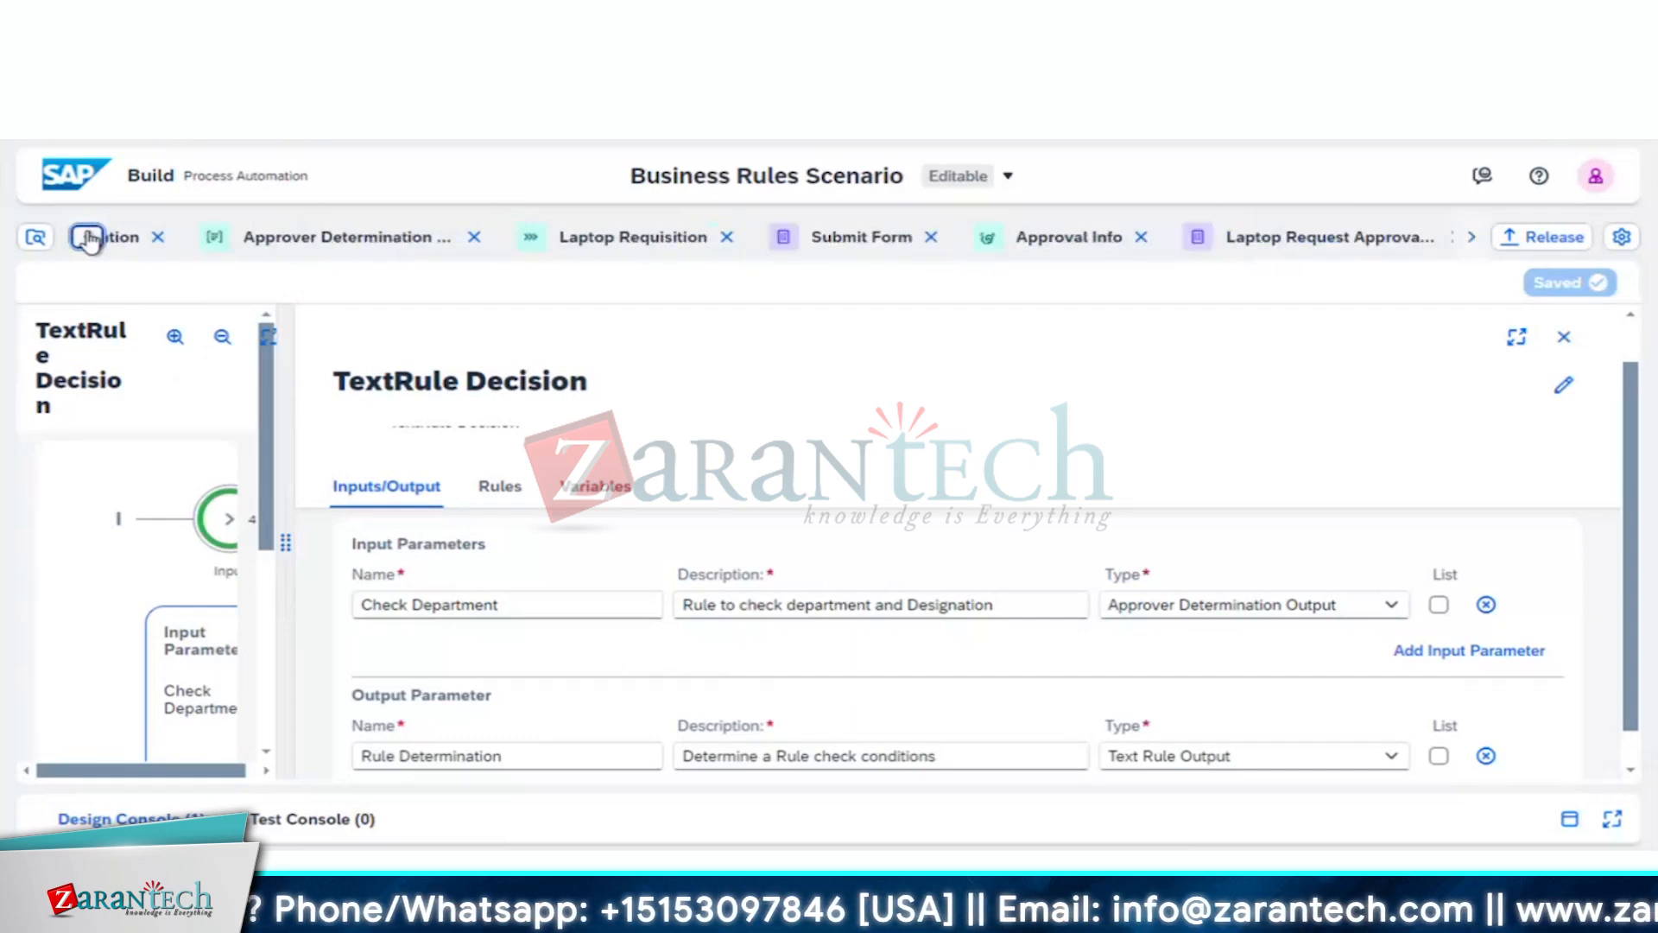
left_click(86, 238)
left_click(241, 239)
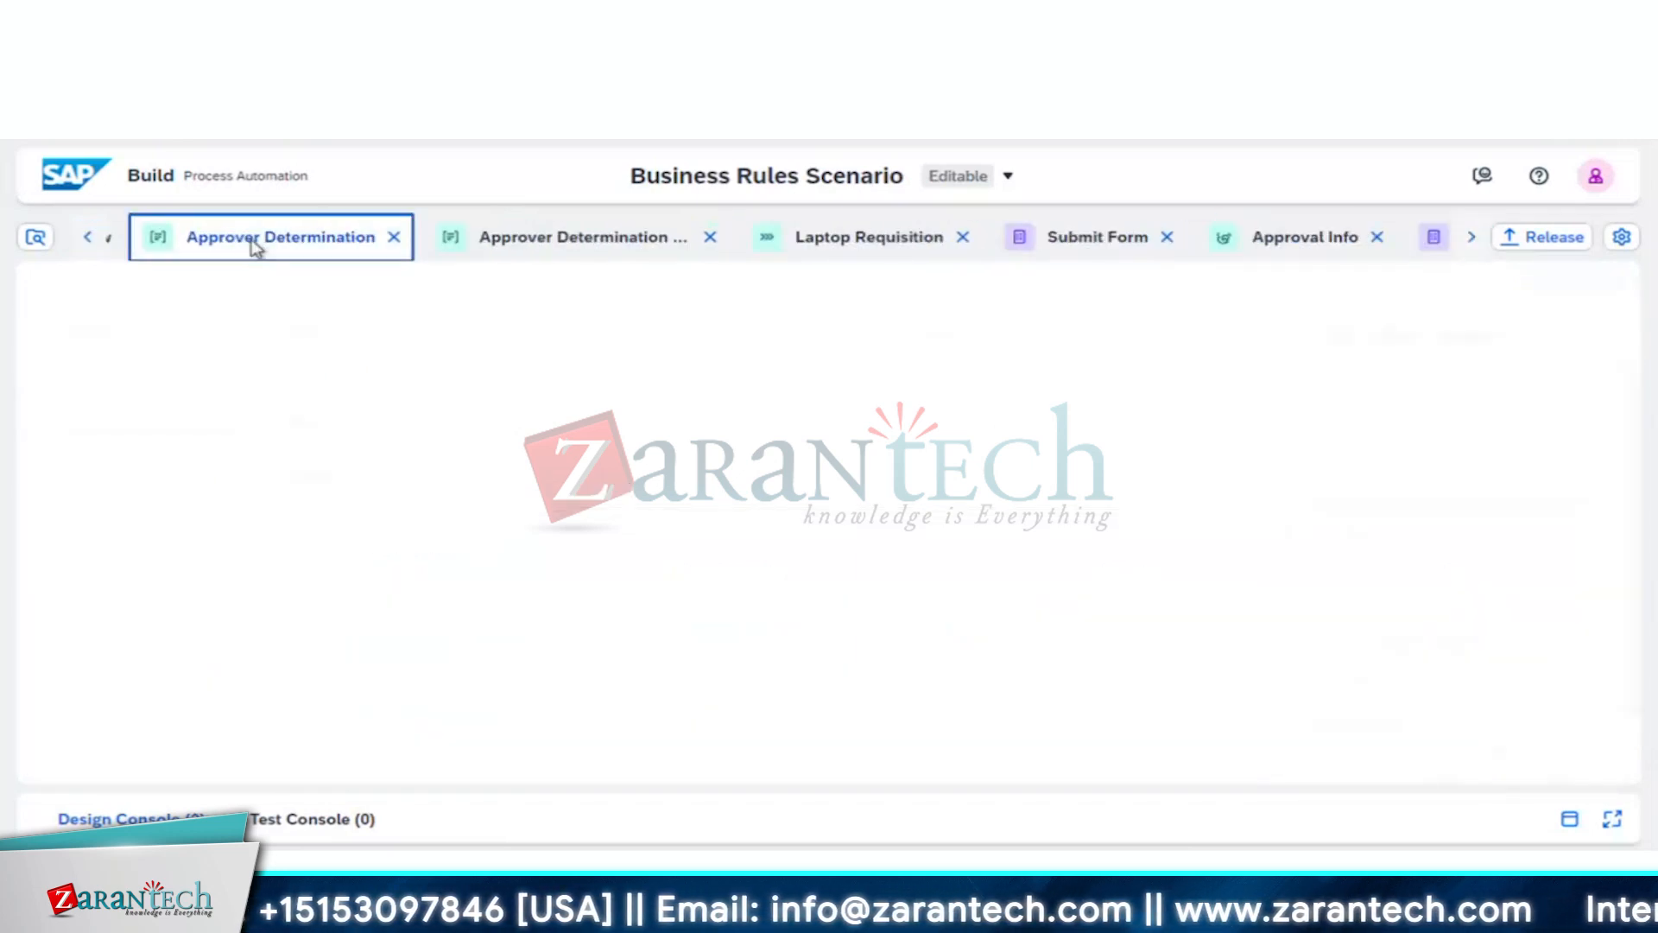
left_click(515, 245)
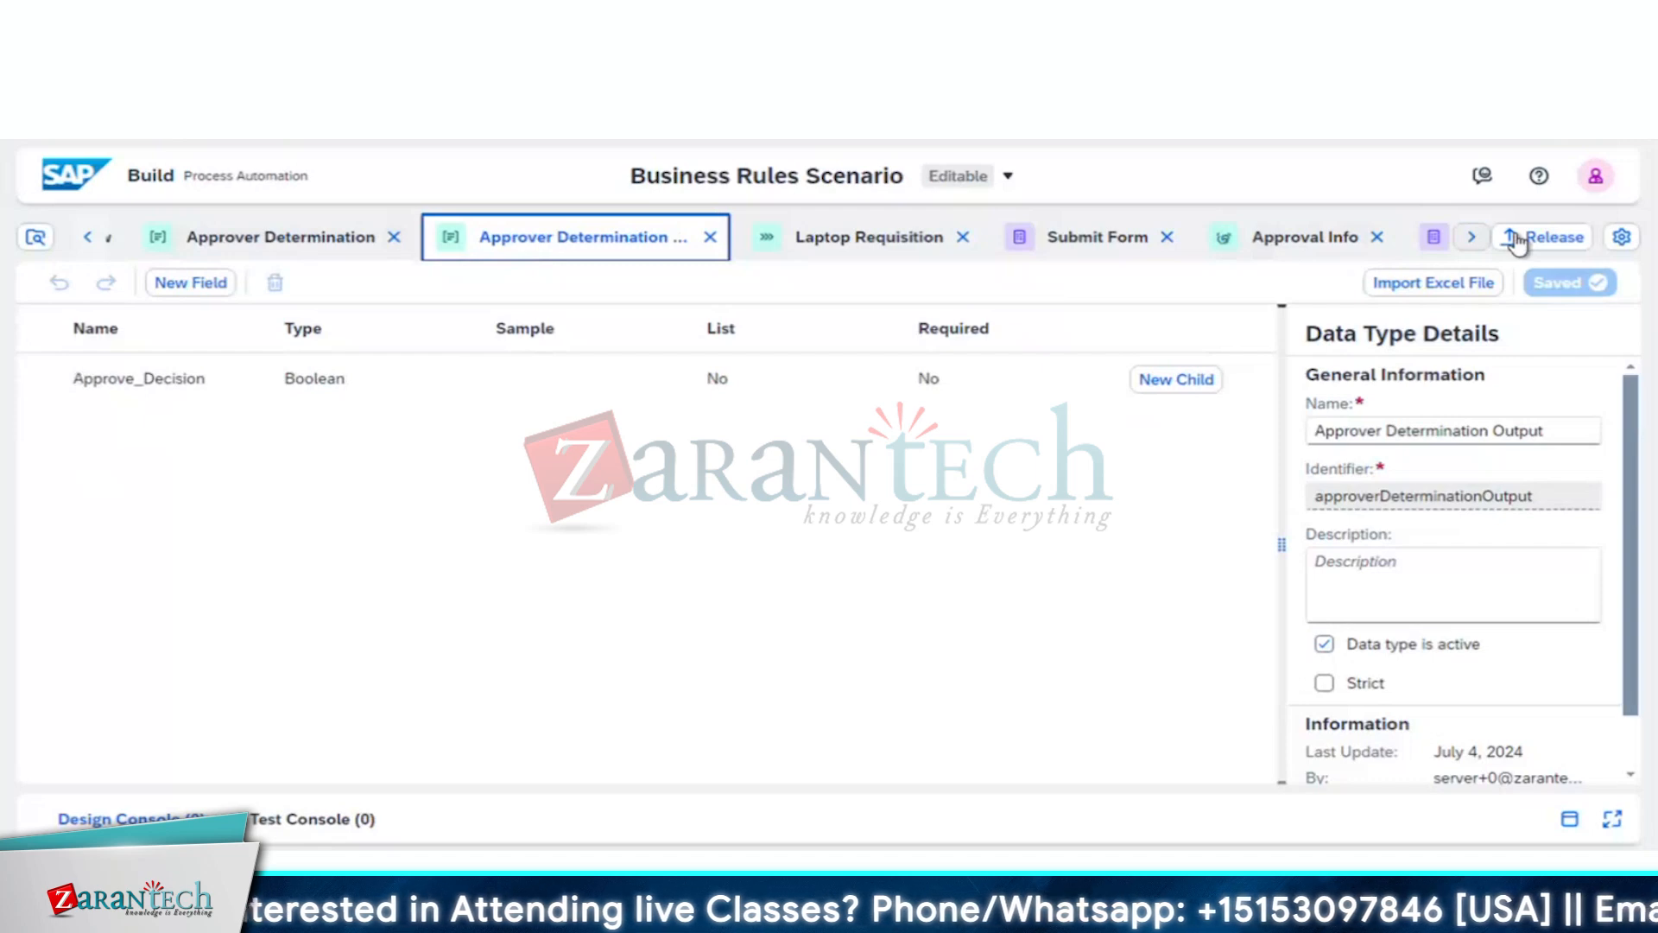
Step: Go back to the TextRule Decision and reopen its Final Approver Determination rule in a widened editing area
left_click(1472, 237)
left_click(1472, 237)
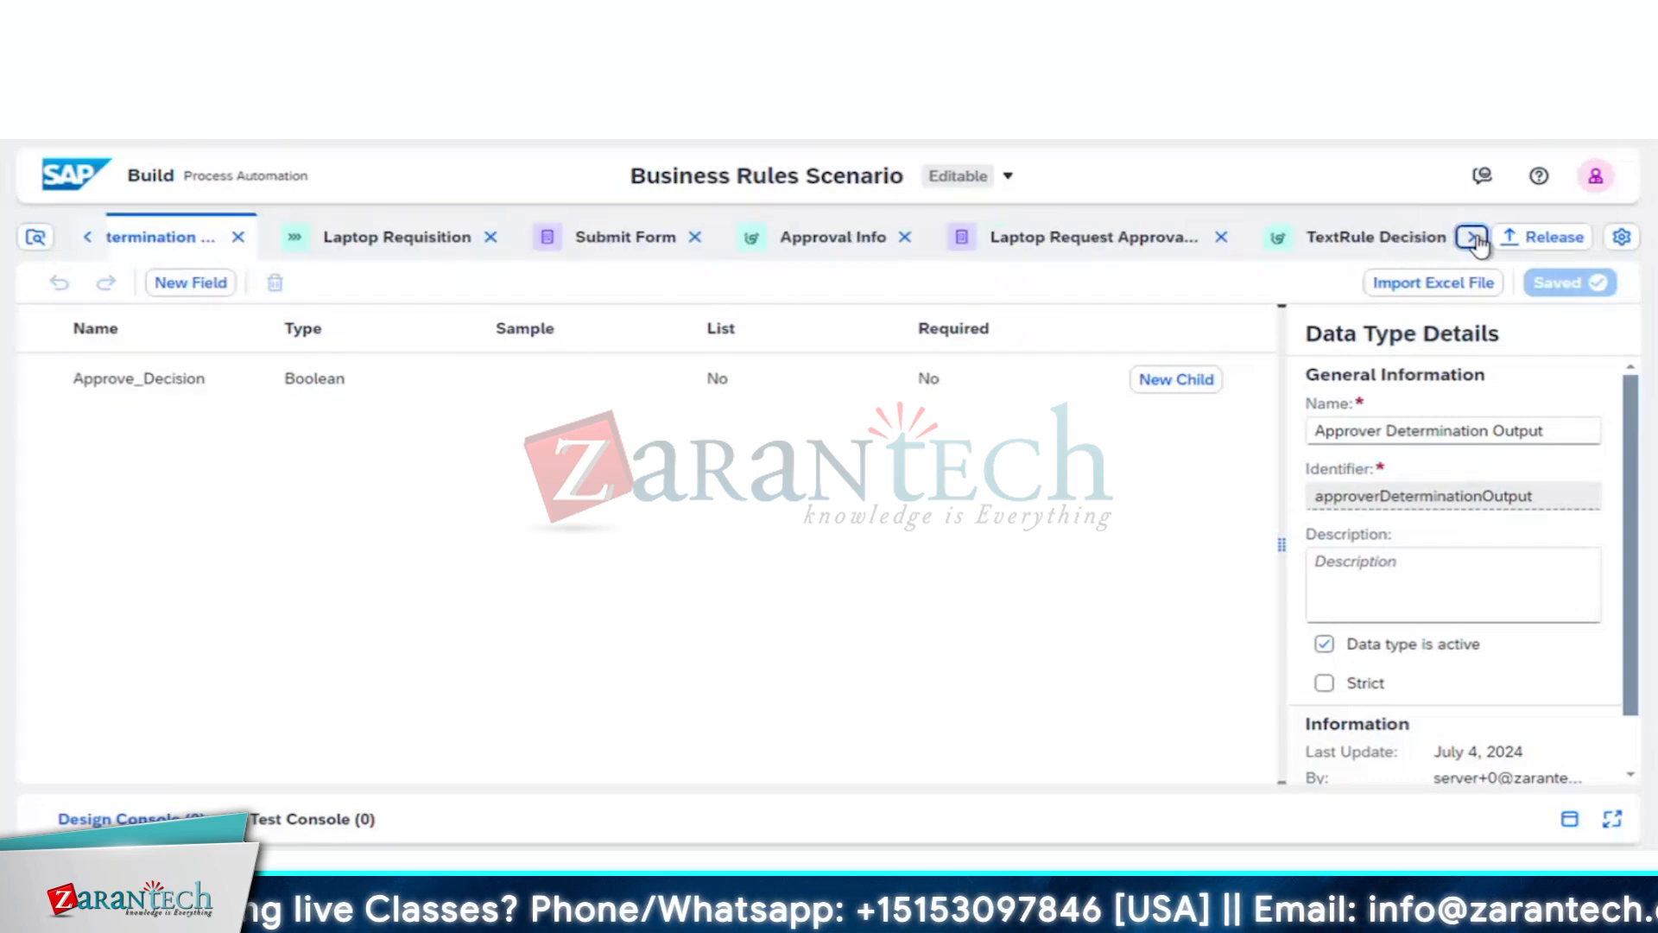
left_click(1379, 248)
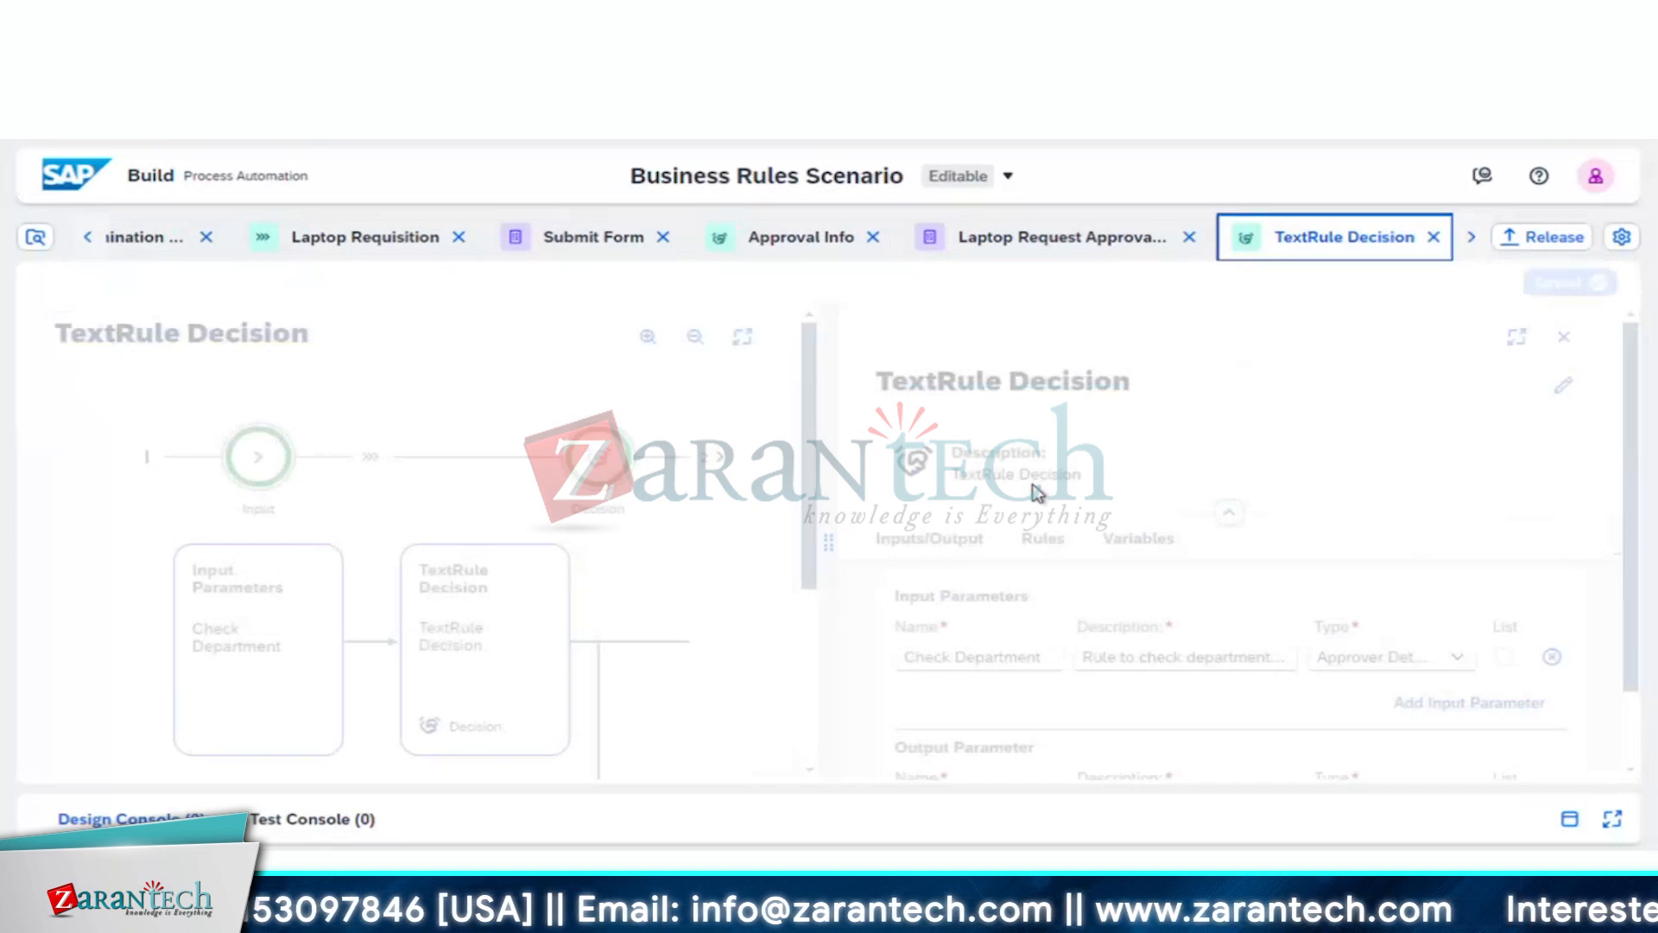
left_click(1047, 534)
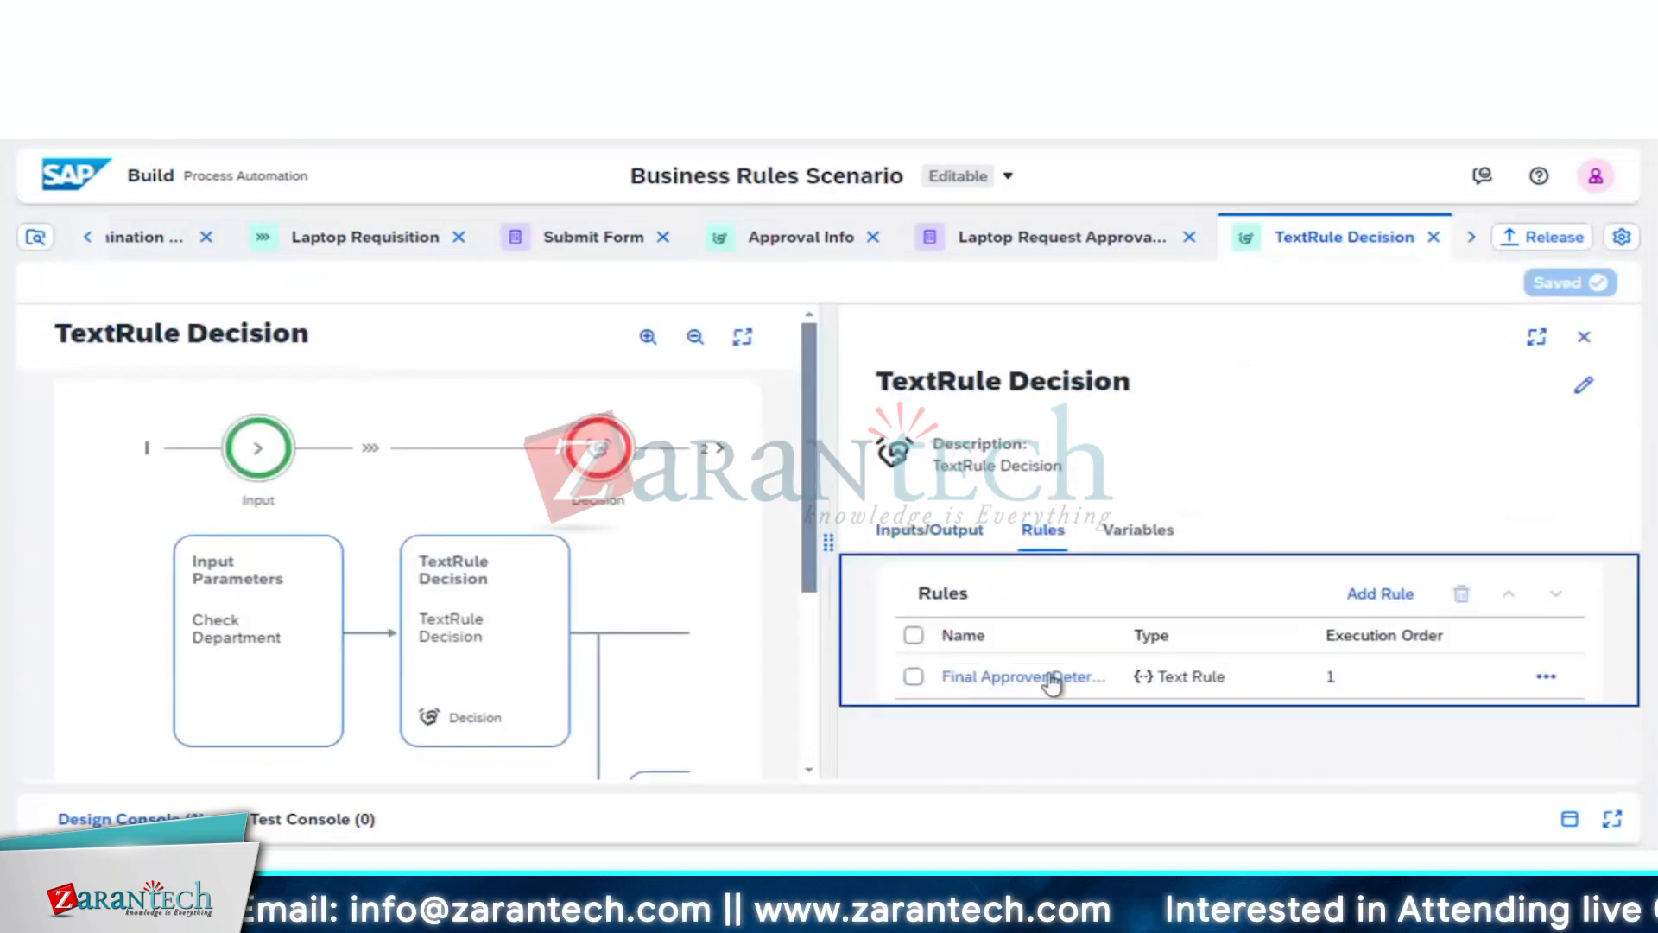
left_click(1039, 679)
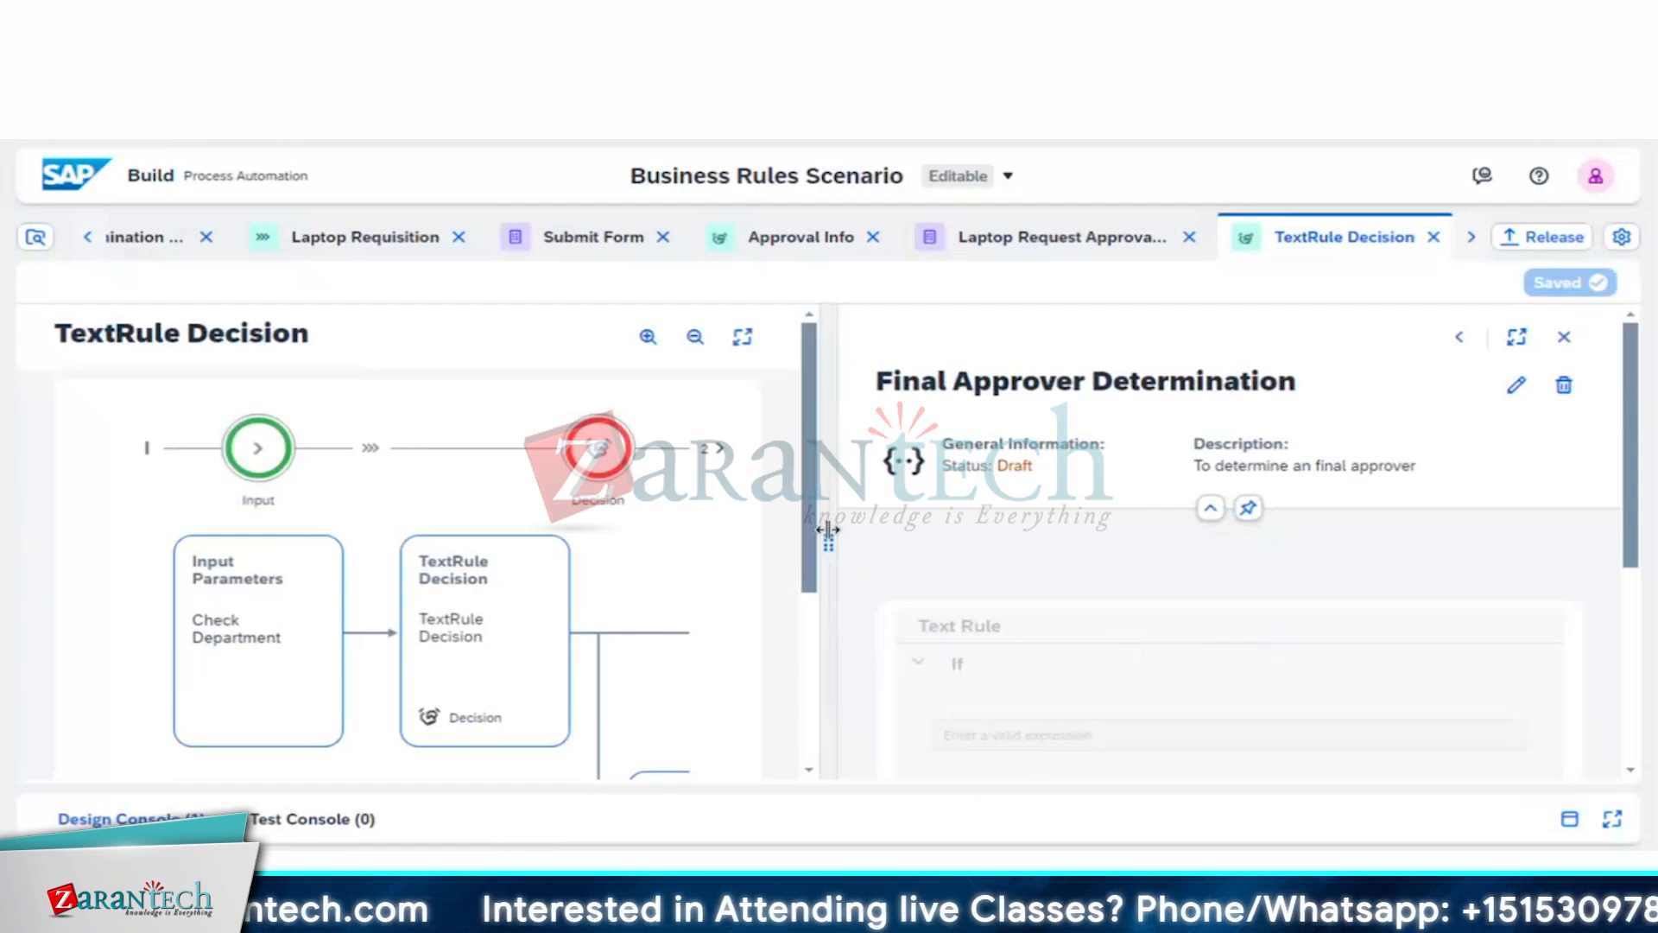
left_click_drag(828, 529, 282, 529)
scroll(845, 633, "down", 2)
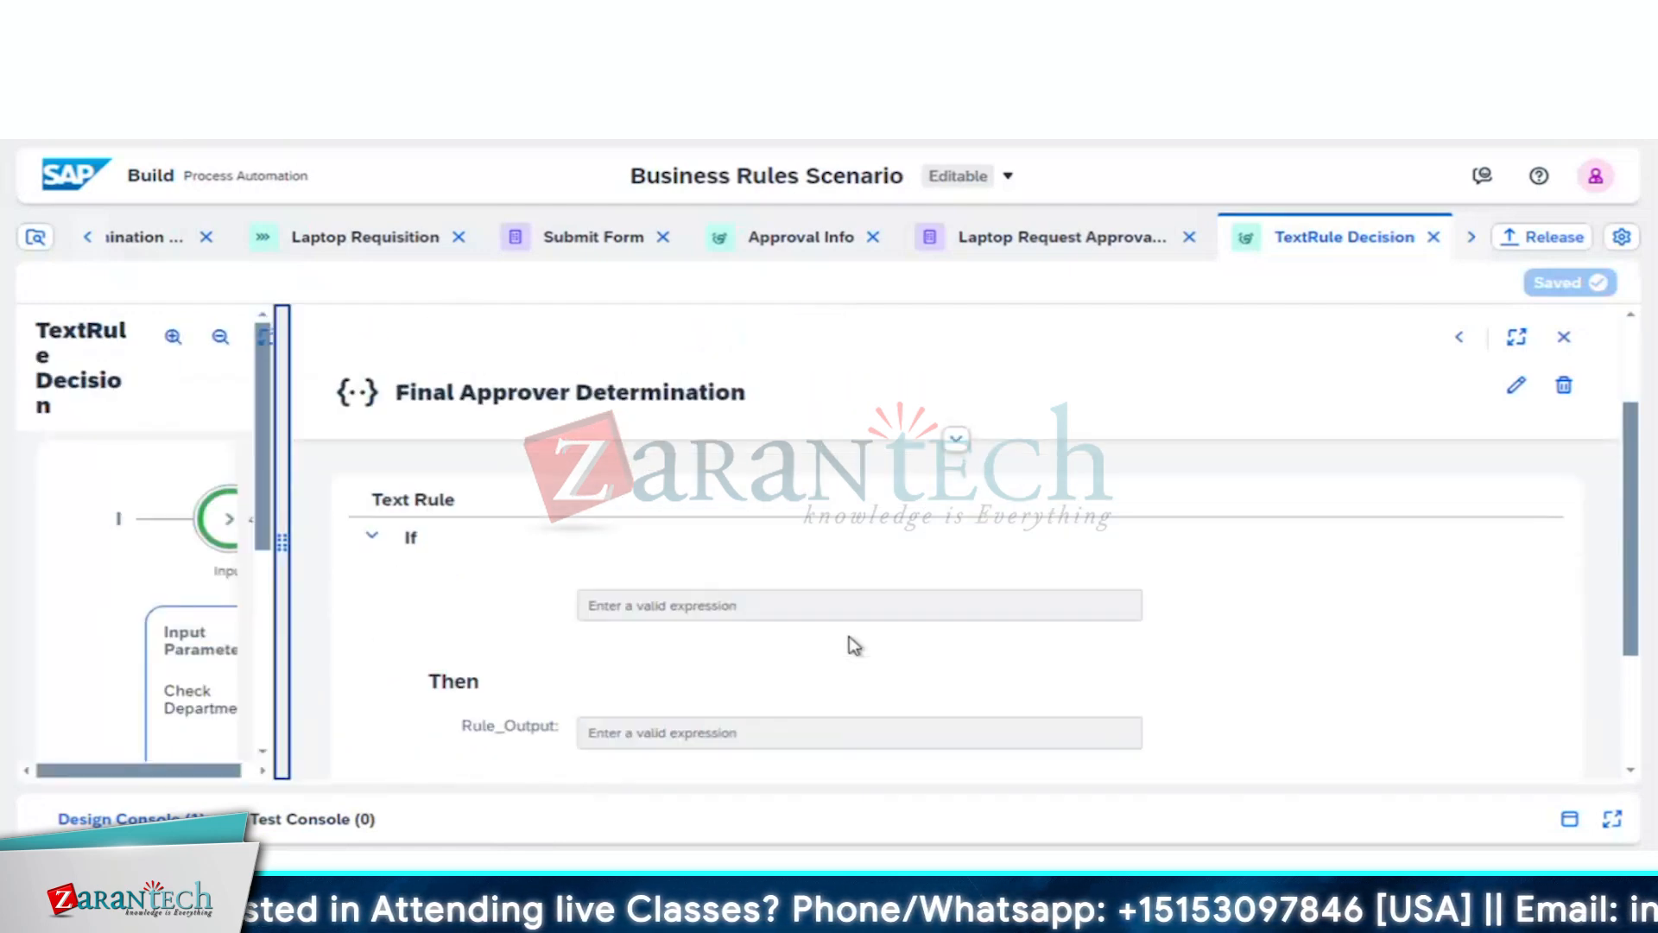
Step: Try "ApproverDes" as the If expression of the Final Approver Determination rule
left_click(825, 606)
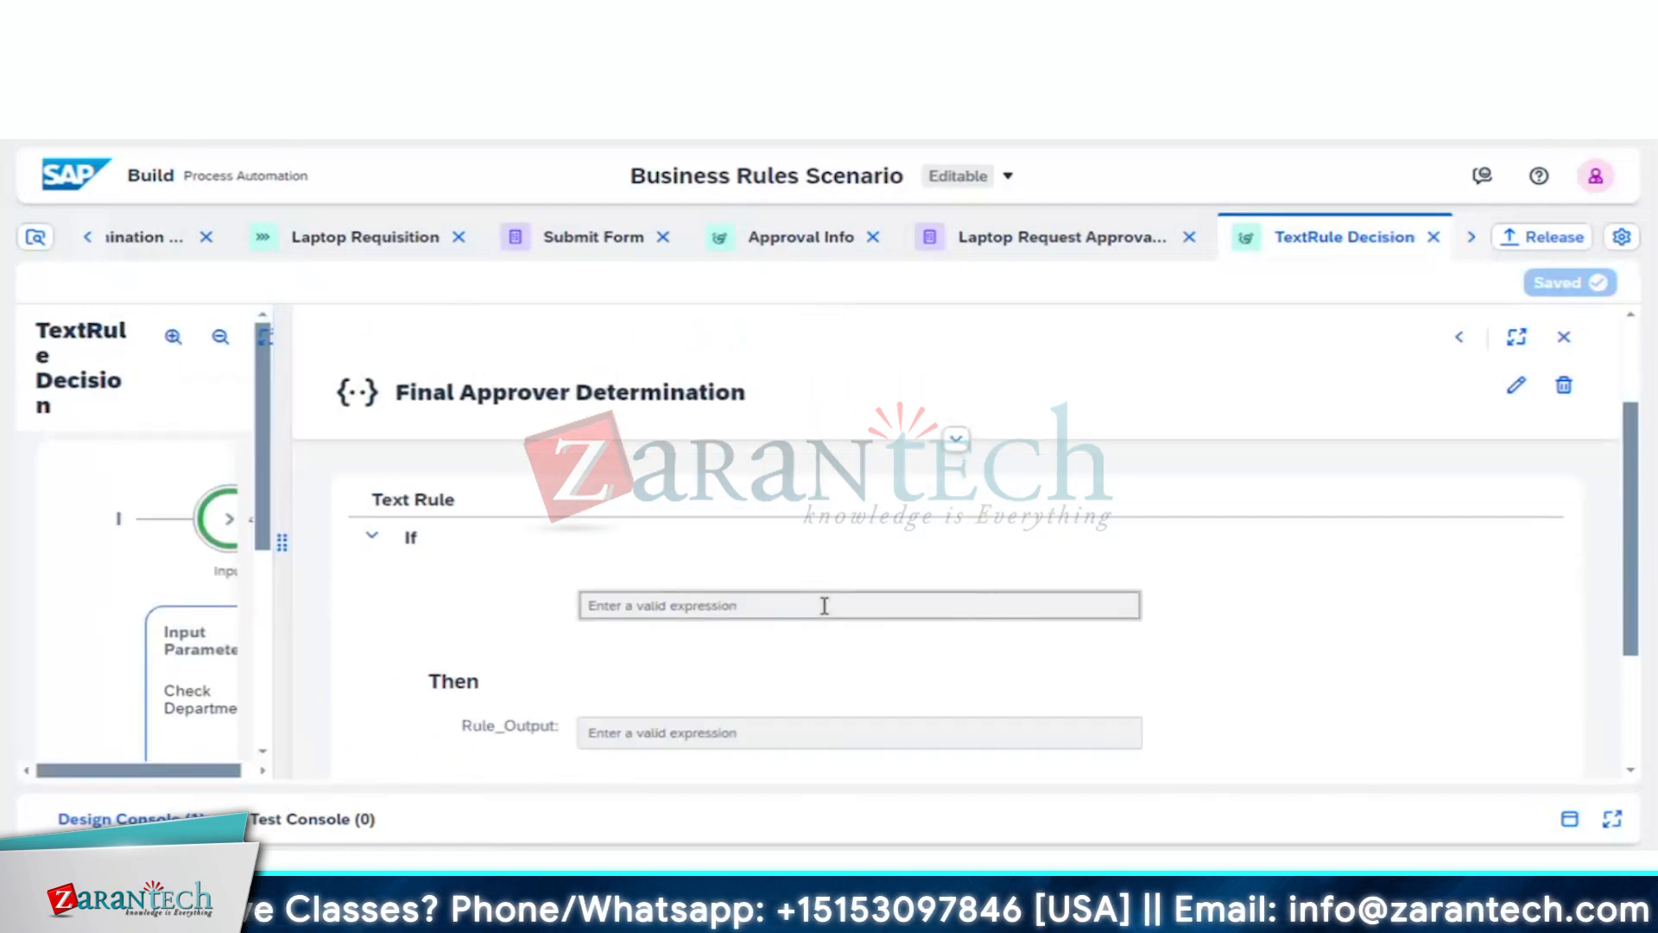
type("Appre")
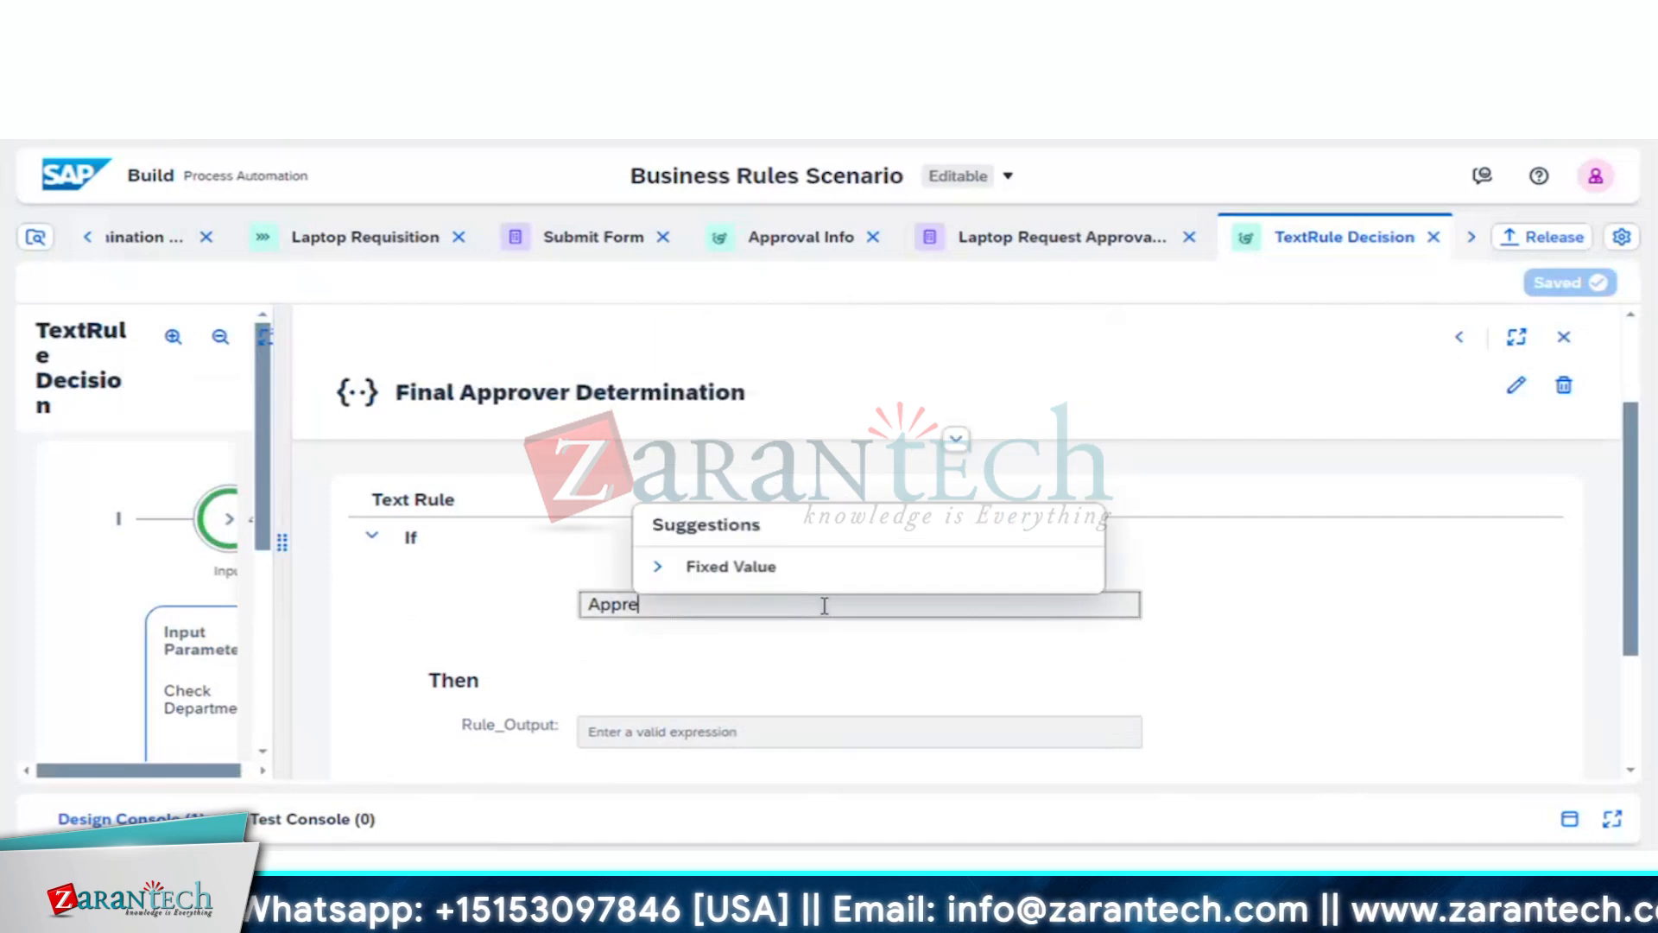
type("r")
key("BackSpace")
key("BackSpace")
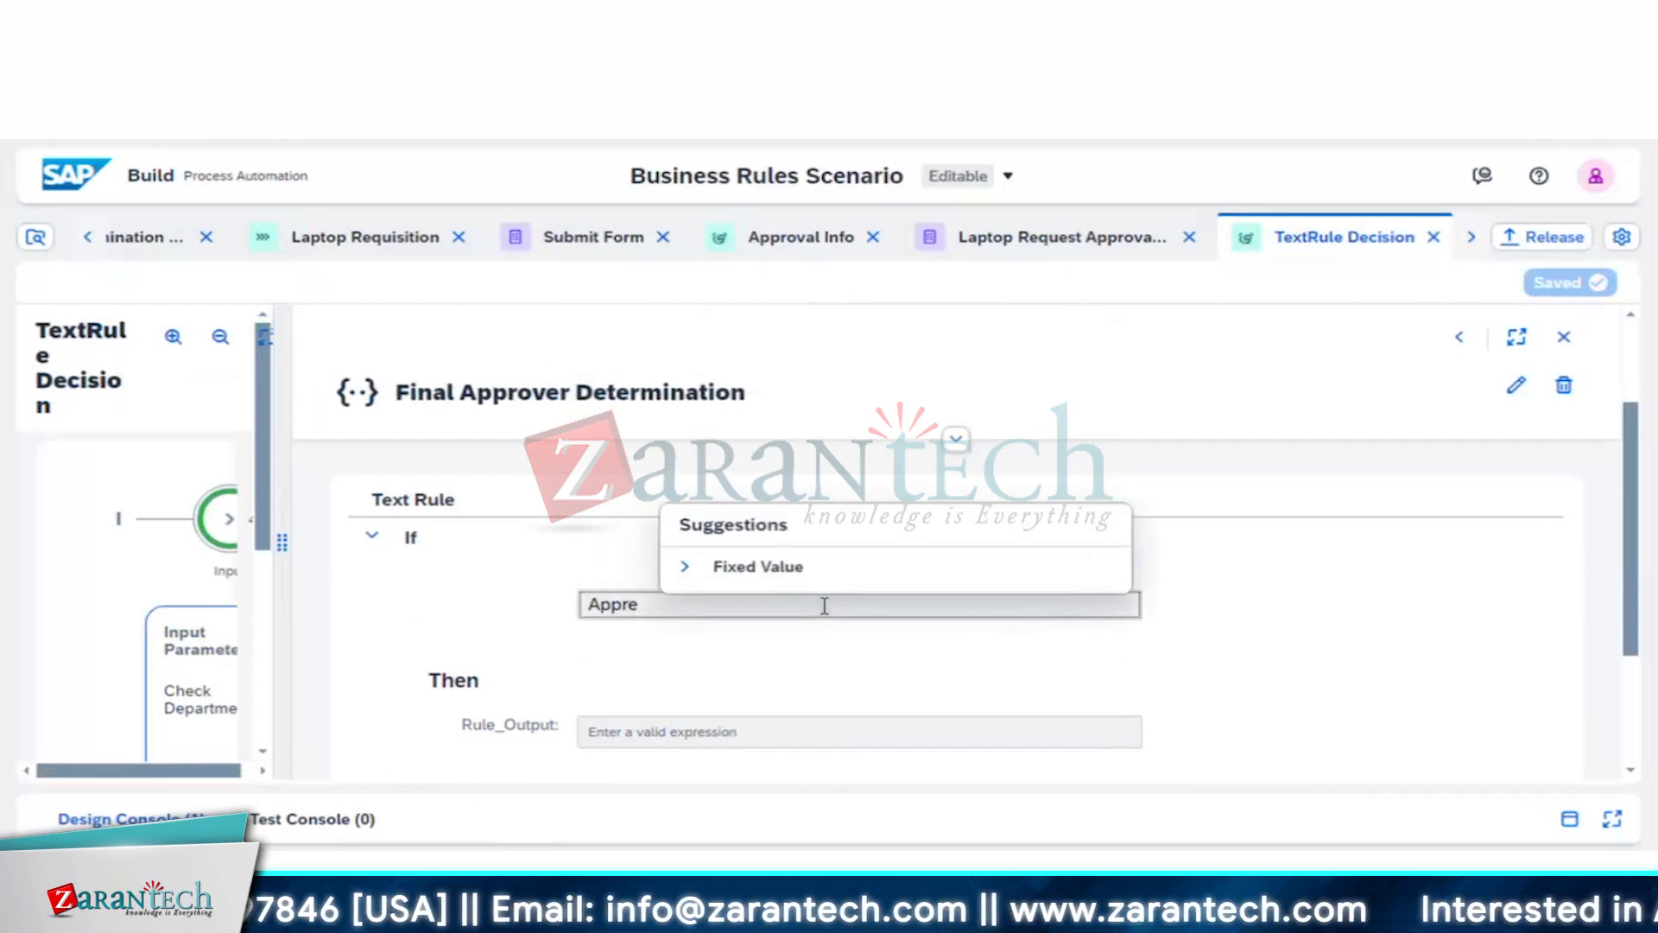
type("ove")
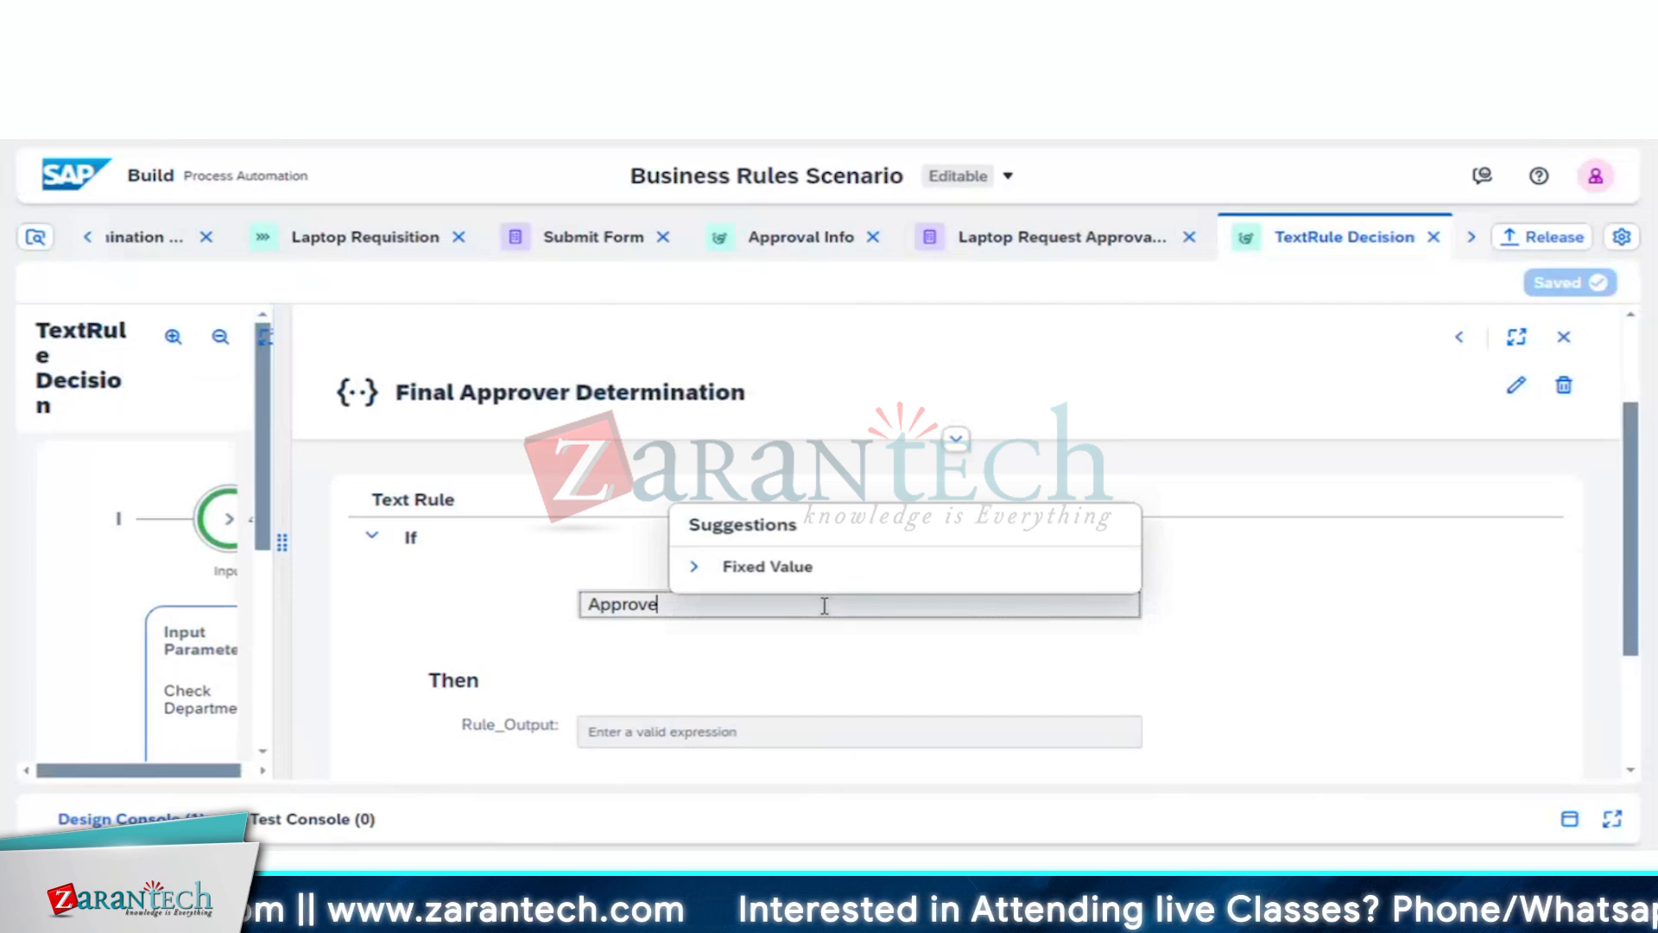
type("rDe")
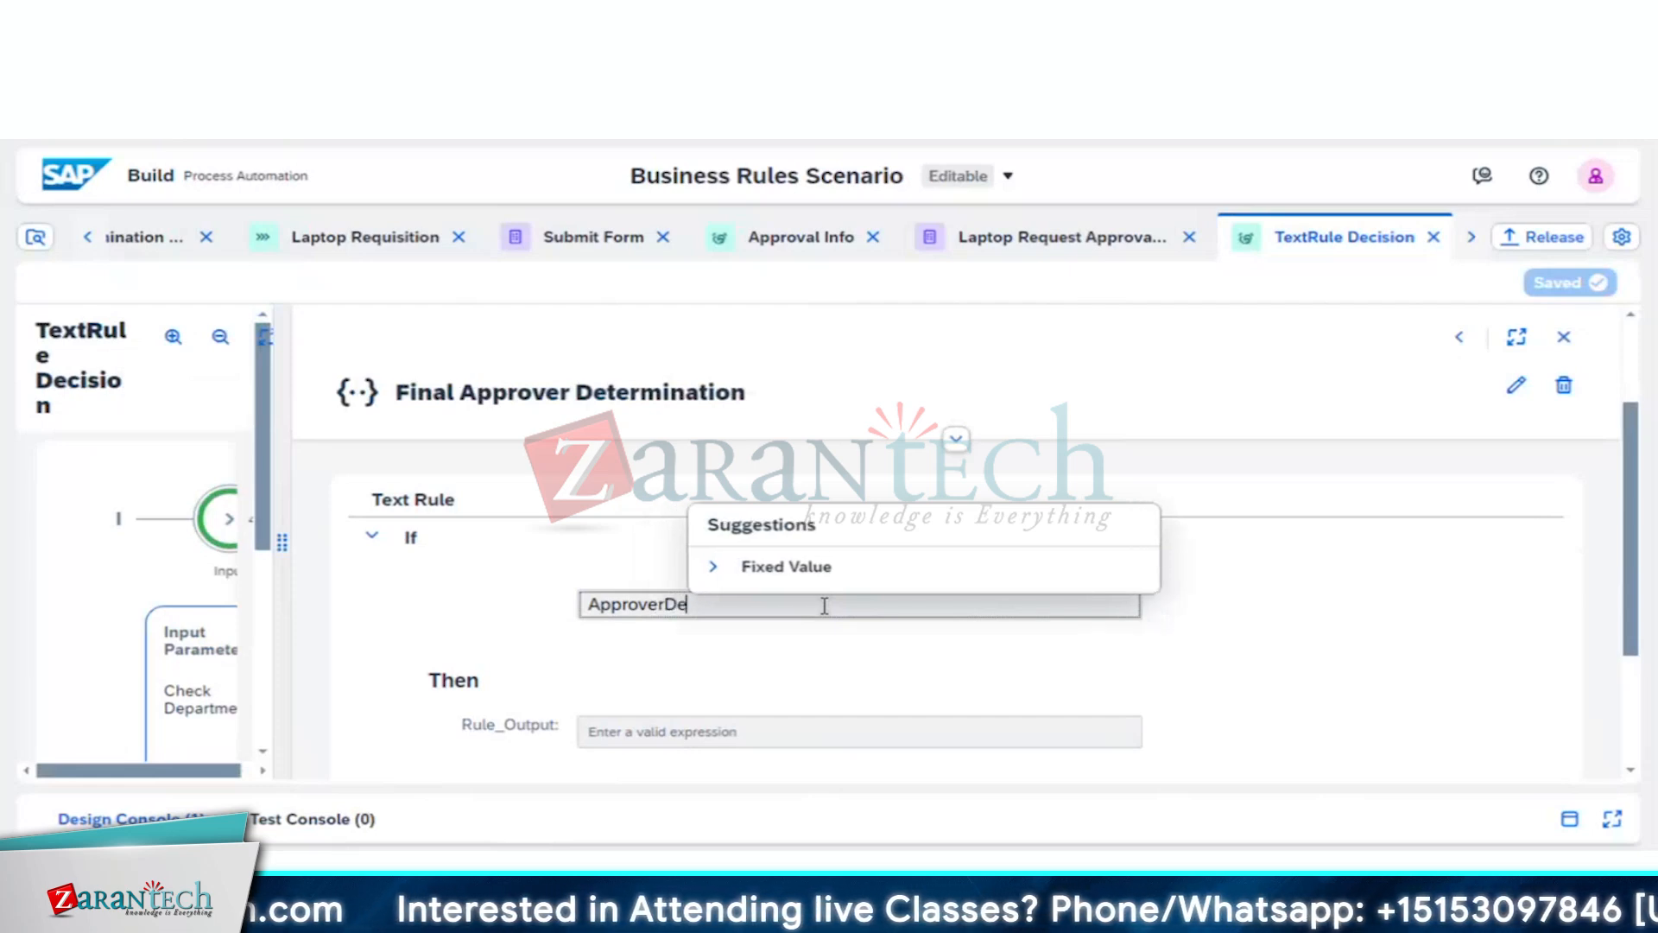
type("s")
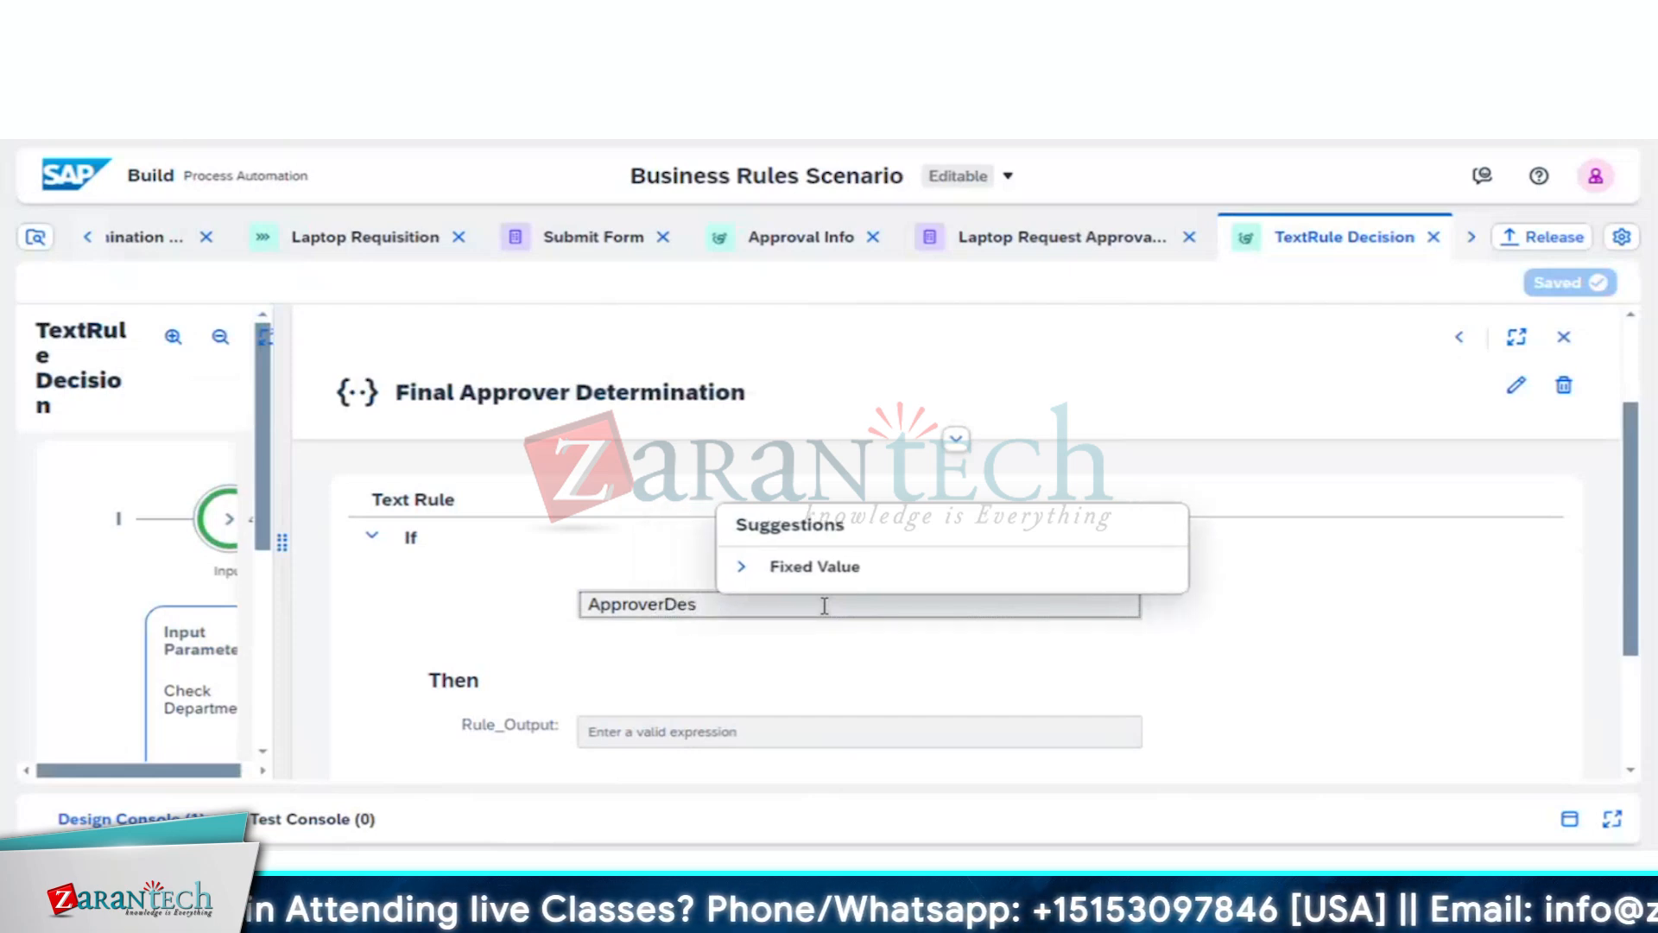
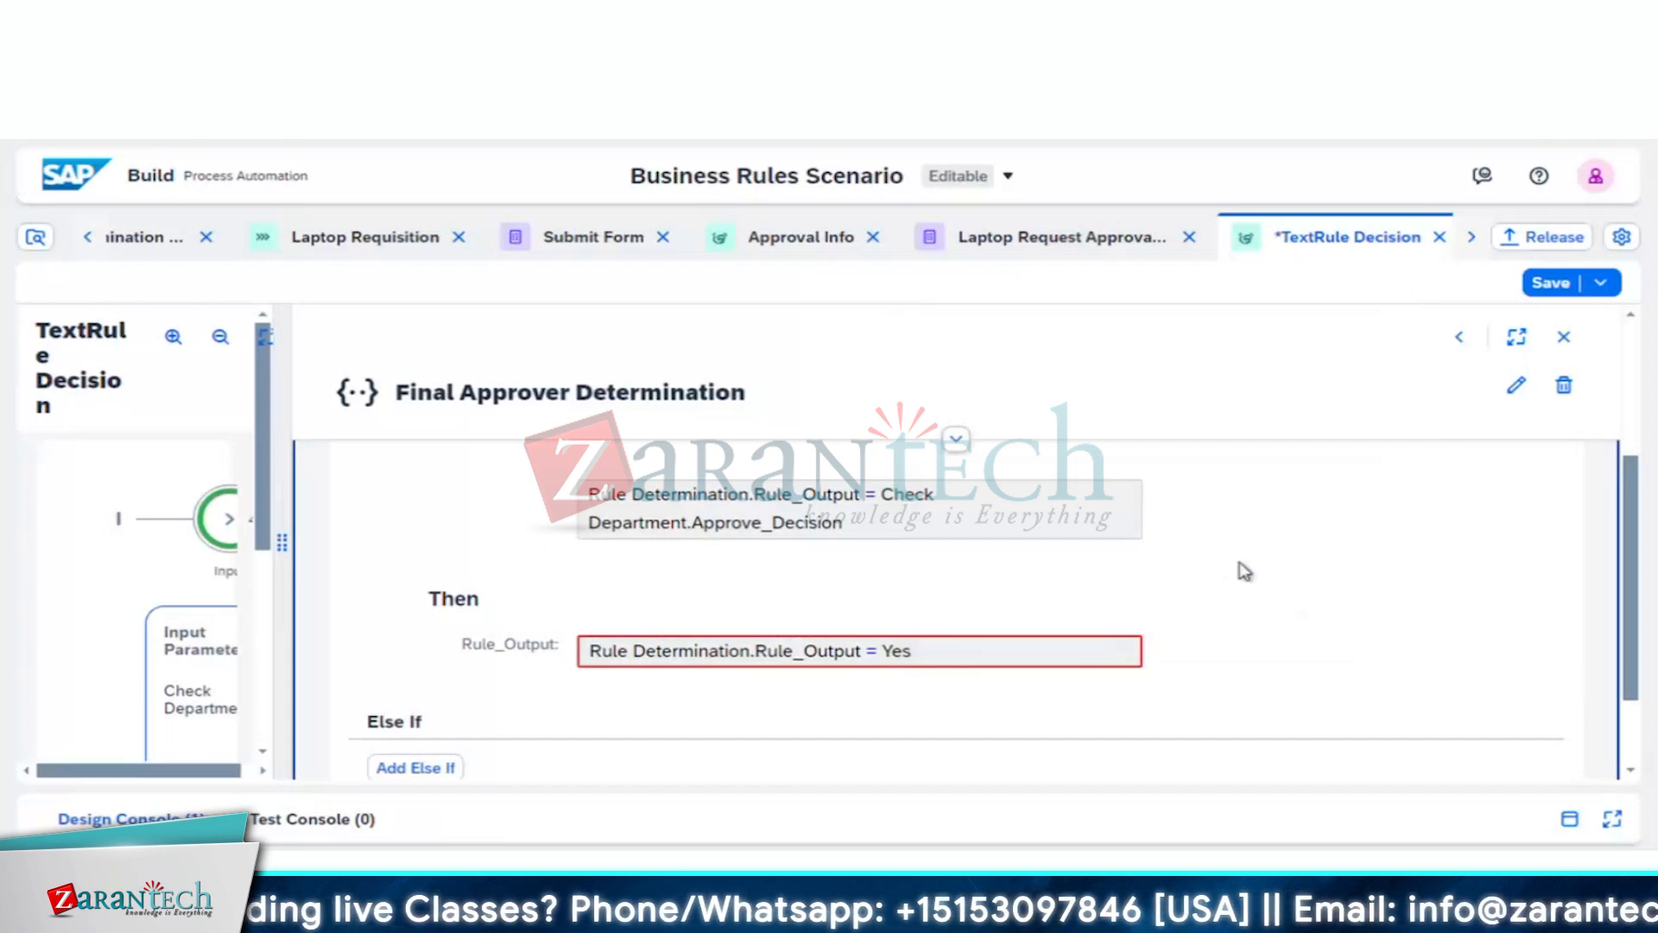
Step: Widen the rule's editing area further and review its If, Then, Else If and Else sections
scroll(1240, 570, "down", 2)
scroll(1243, 572, "up", 3)
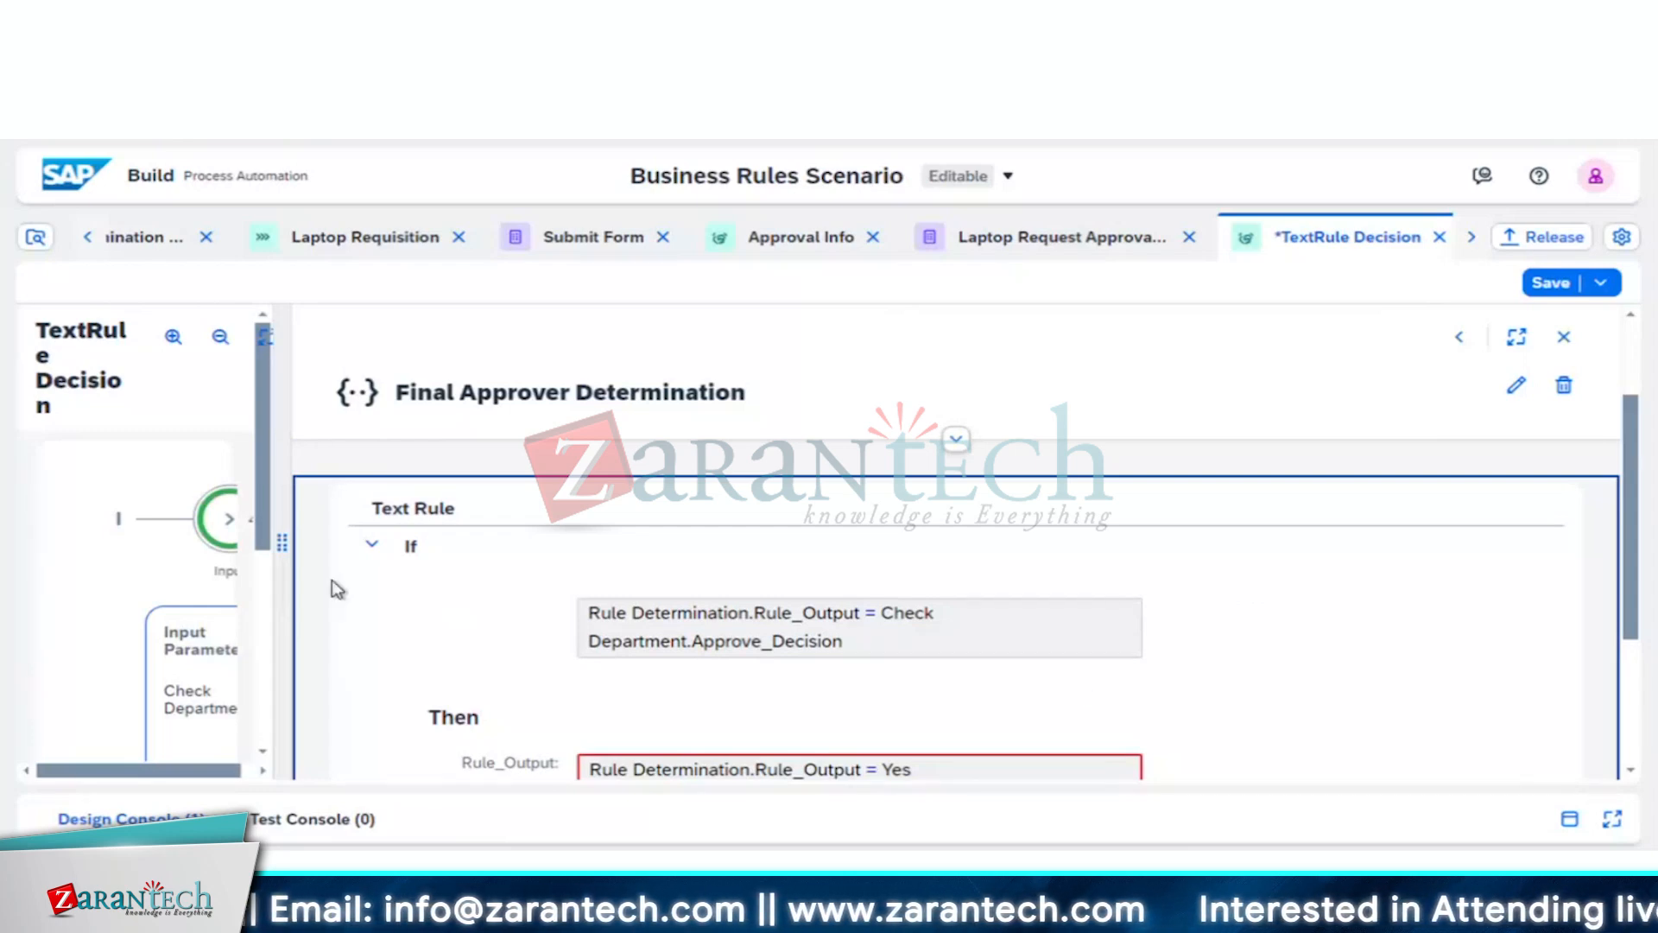
left_click_drag(282, 532, 111, 527)
scroll(1251, 562, "down", 3)
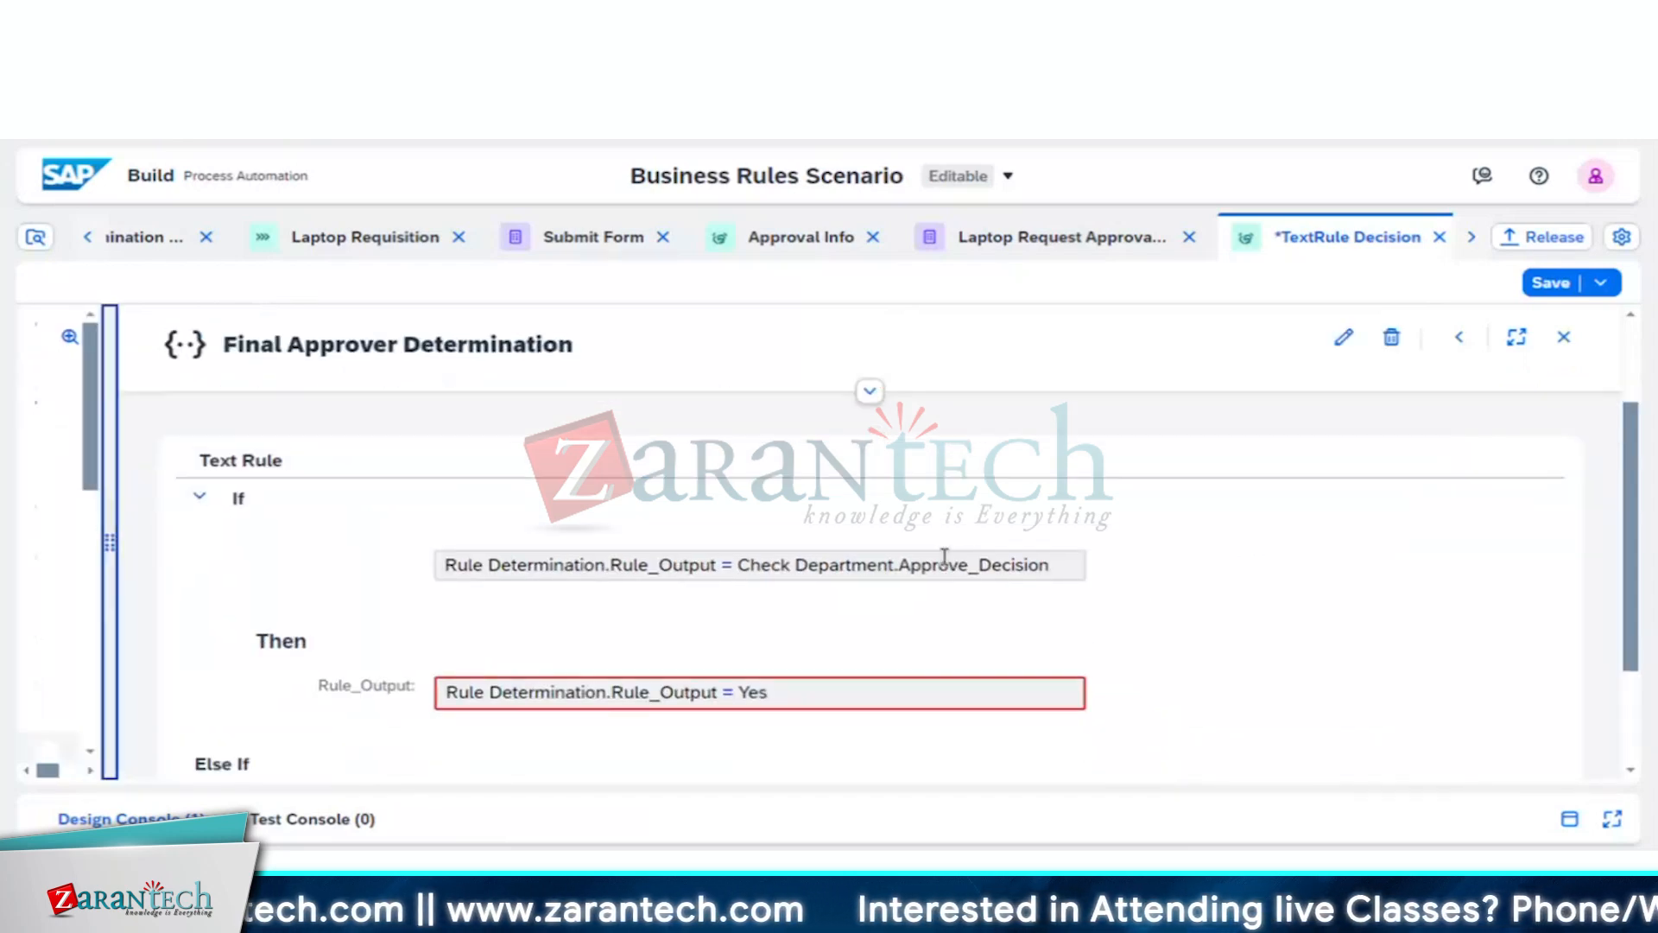
scroll(1254, 564, "down", 1)
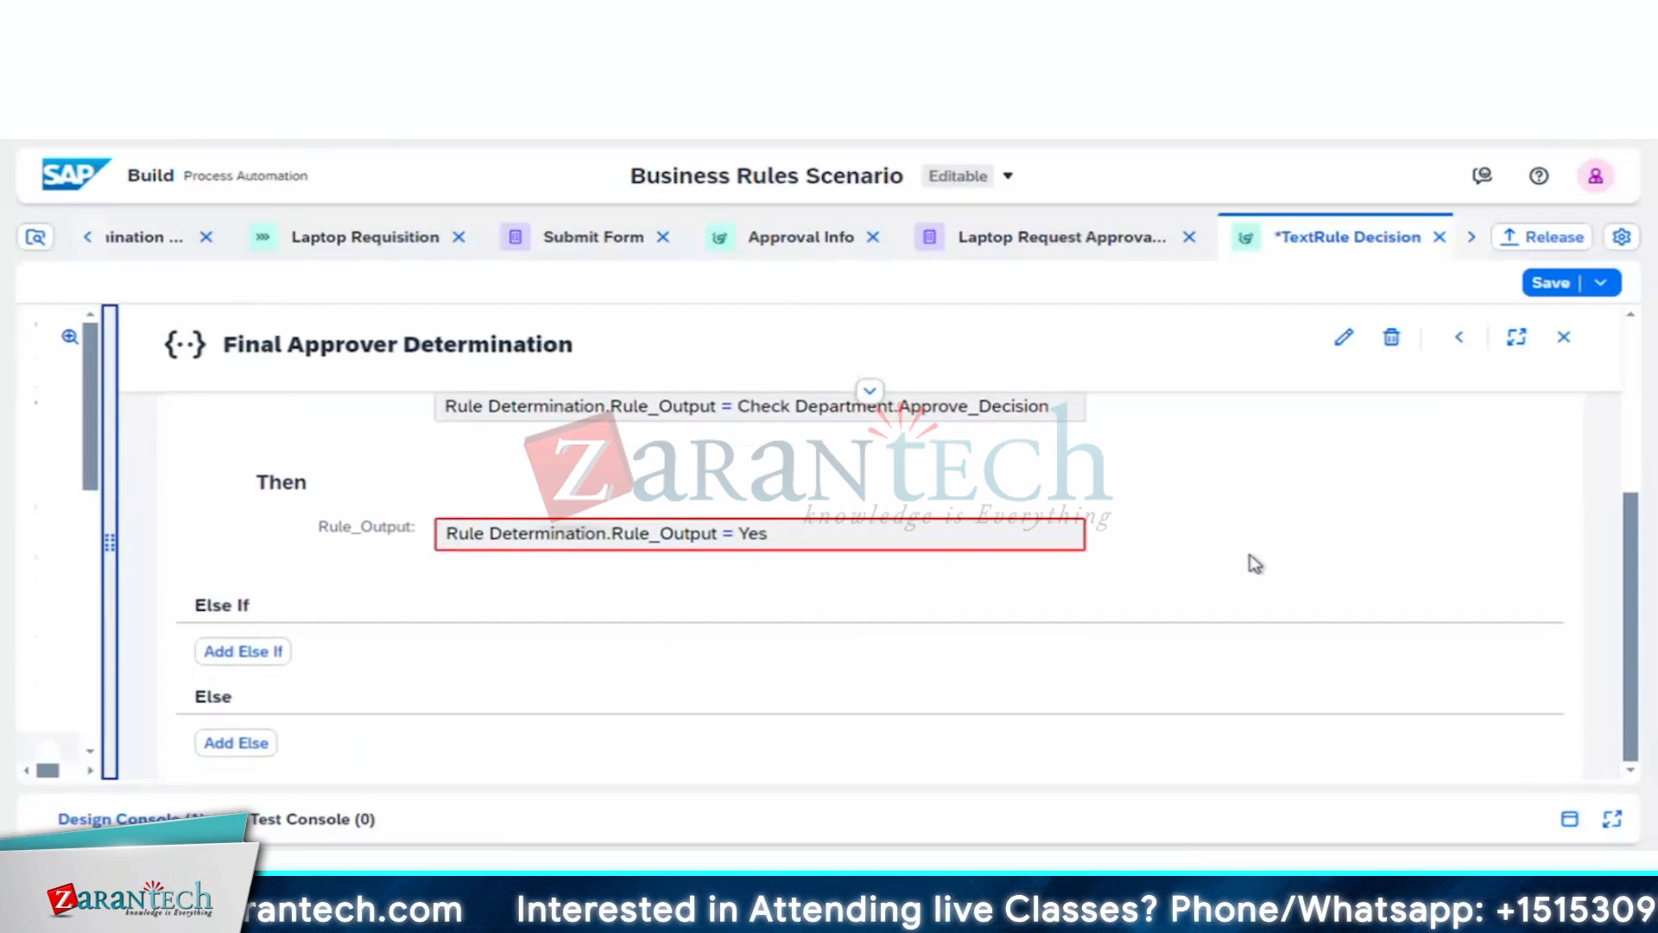
Step: Open the Final Approver Determination rule's settings and examine its rule details and the result attributes and fields of the Rule Determination vocabulary
left_click(1350, 337)
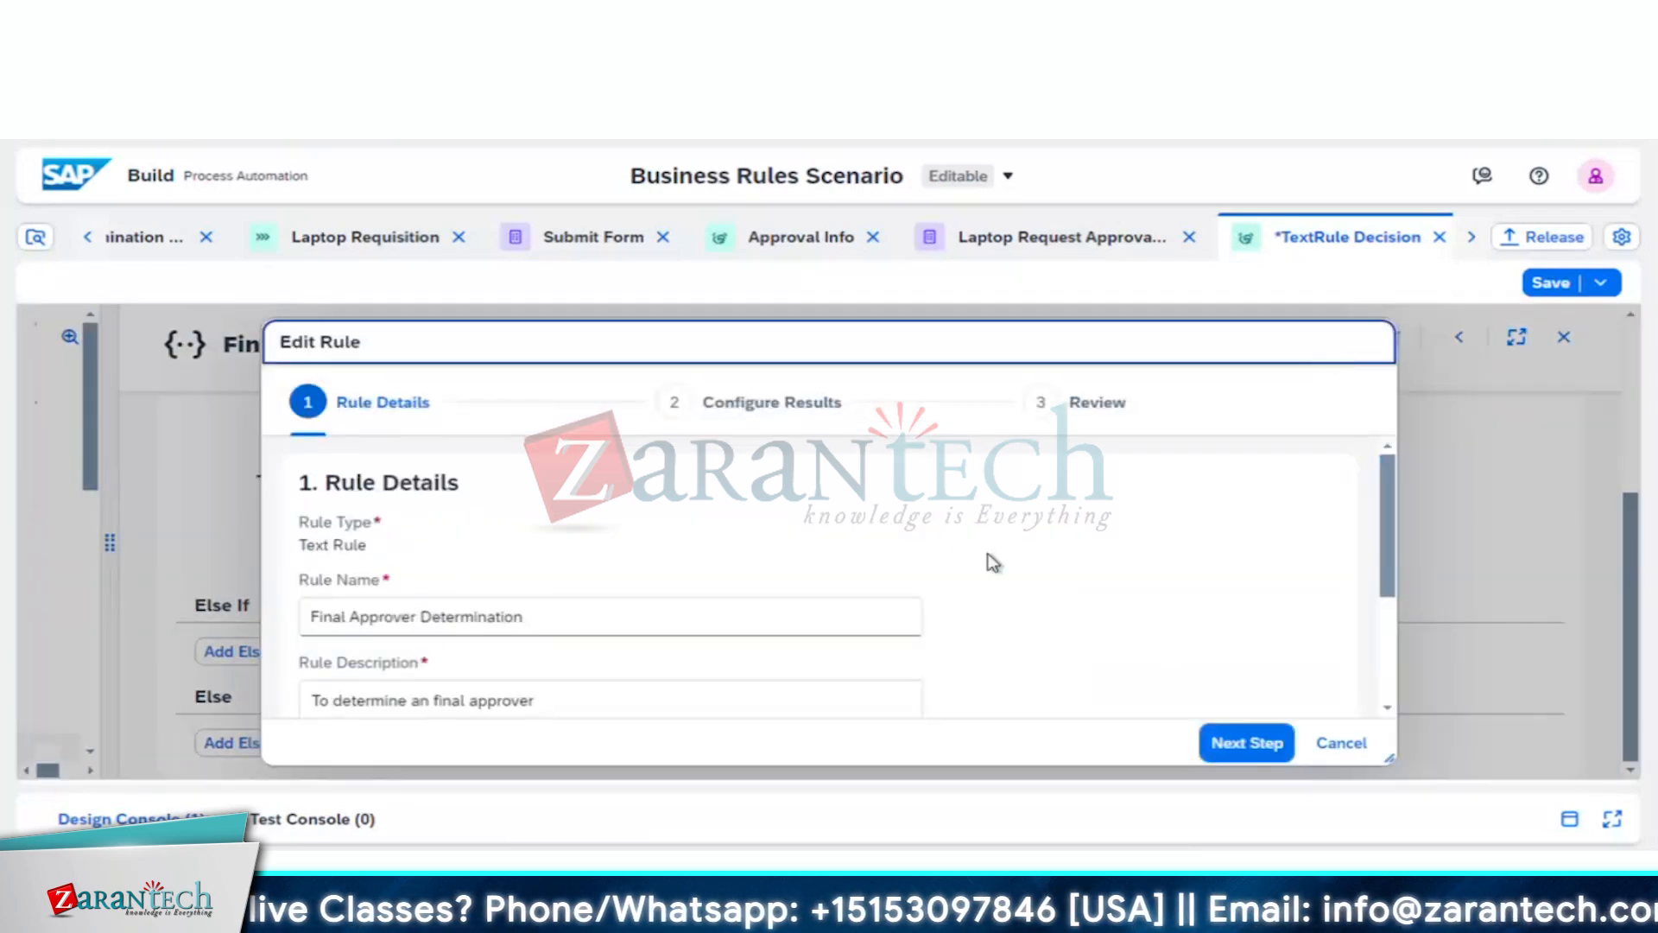
scroll(993, 562, "down", 1)
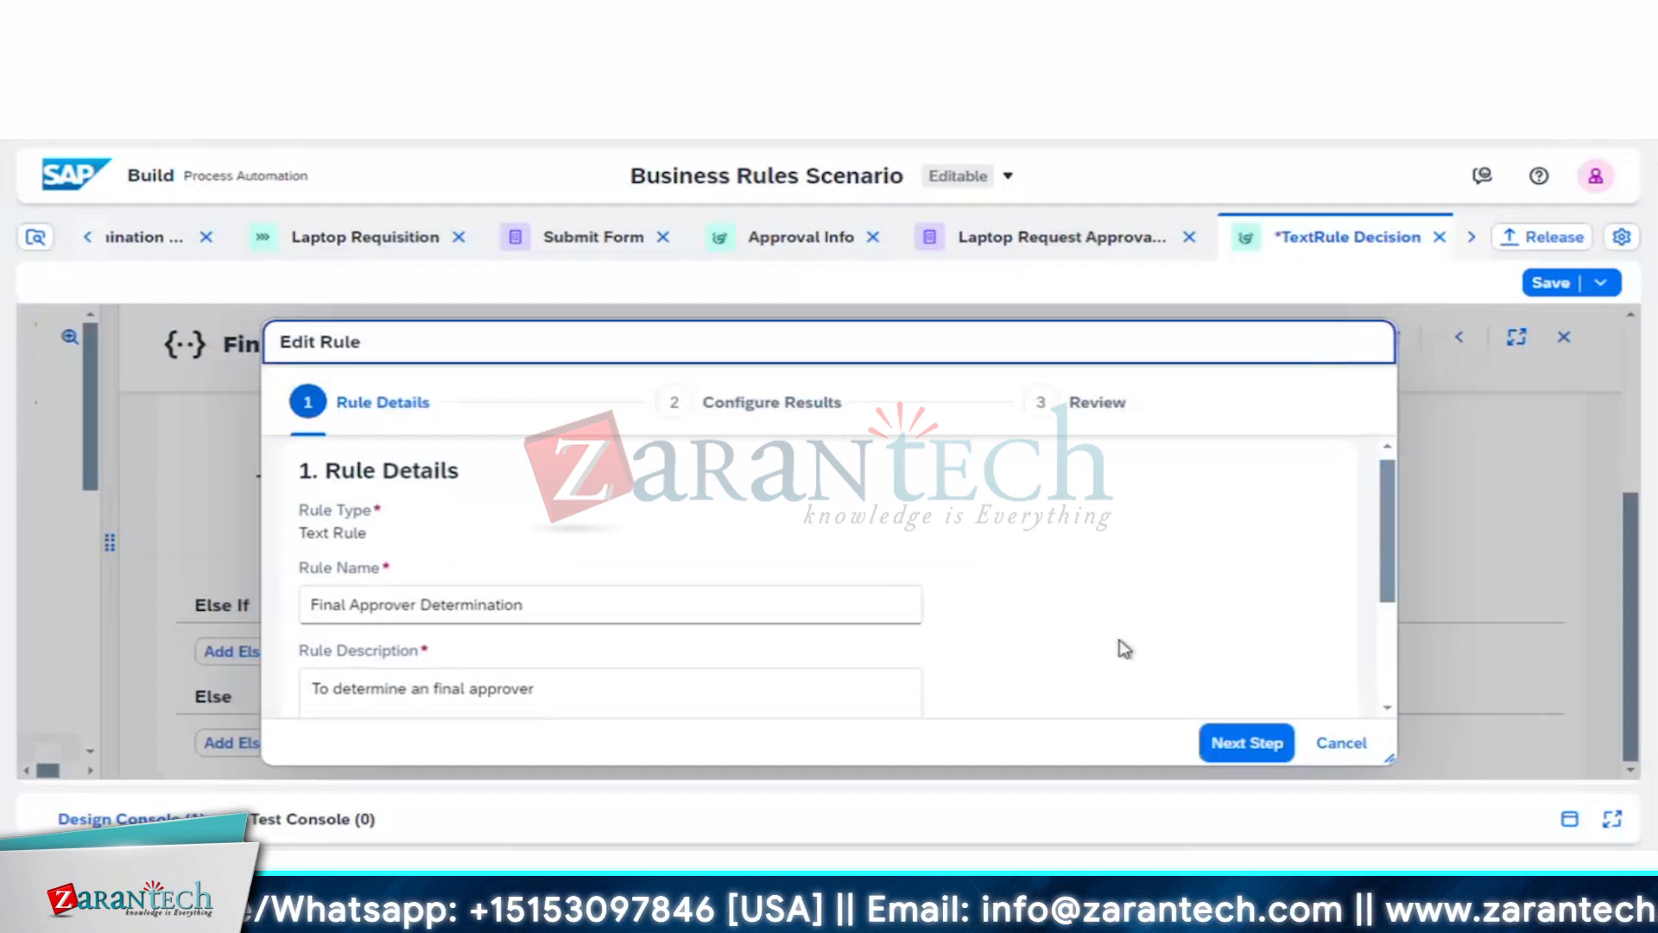
scroll(1125, 648, "down", 5)
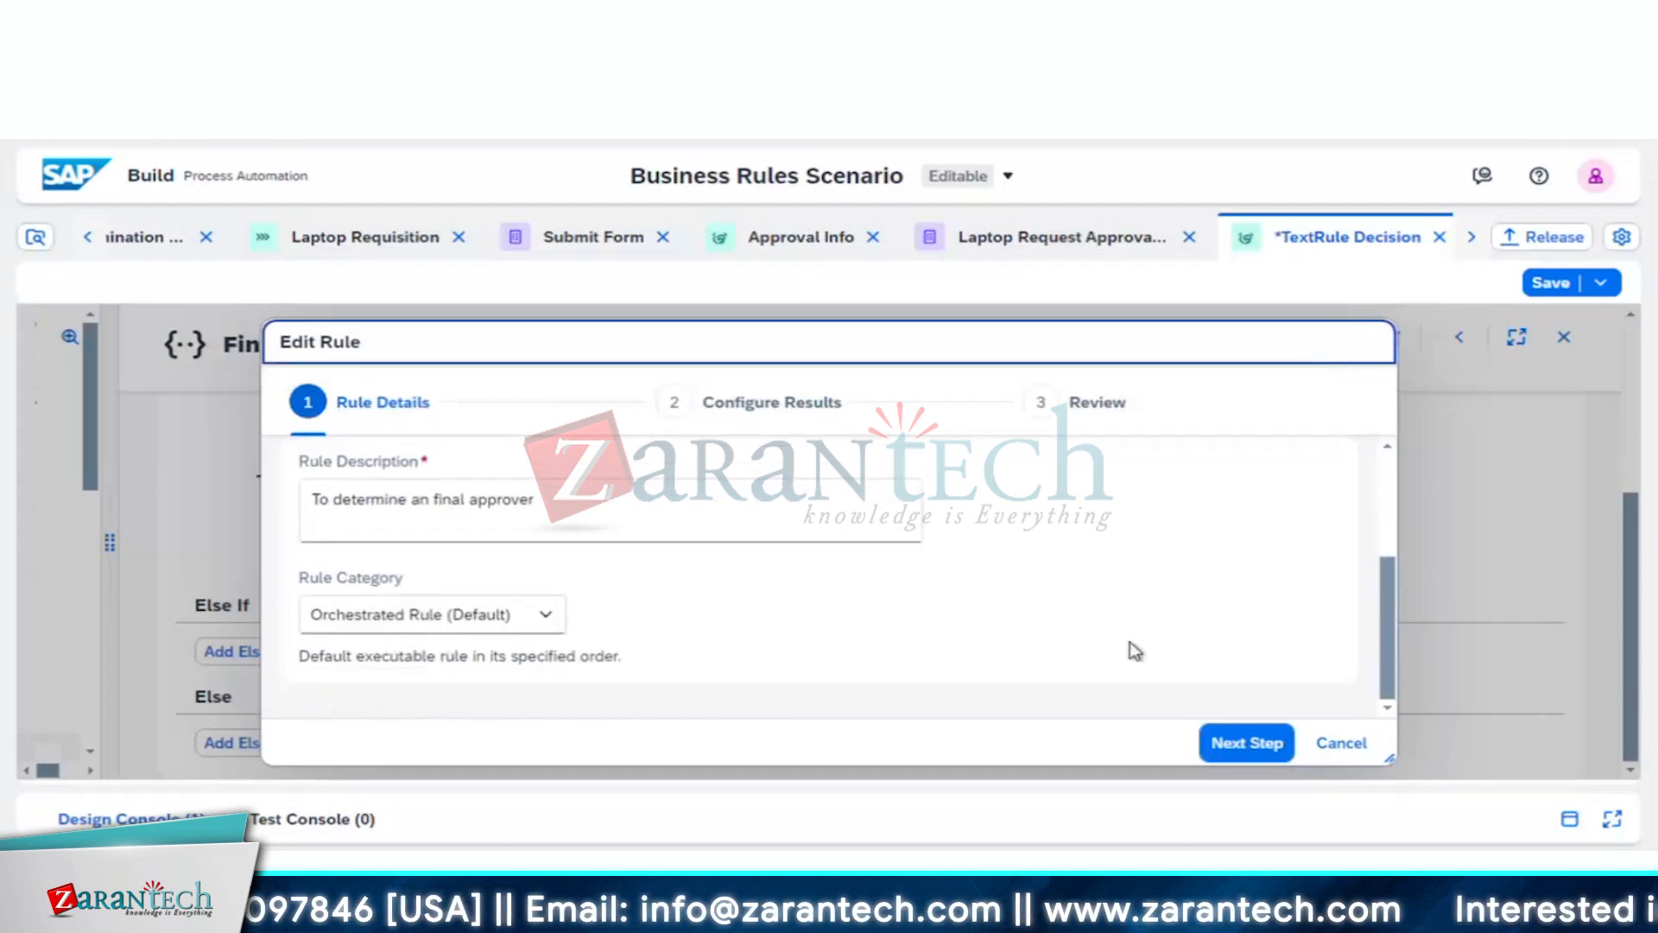
left_click(1230, 743)
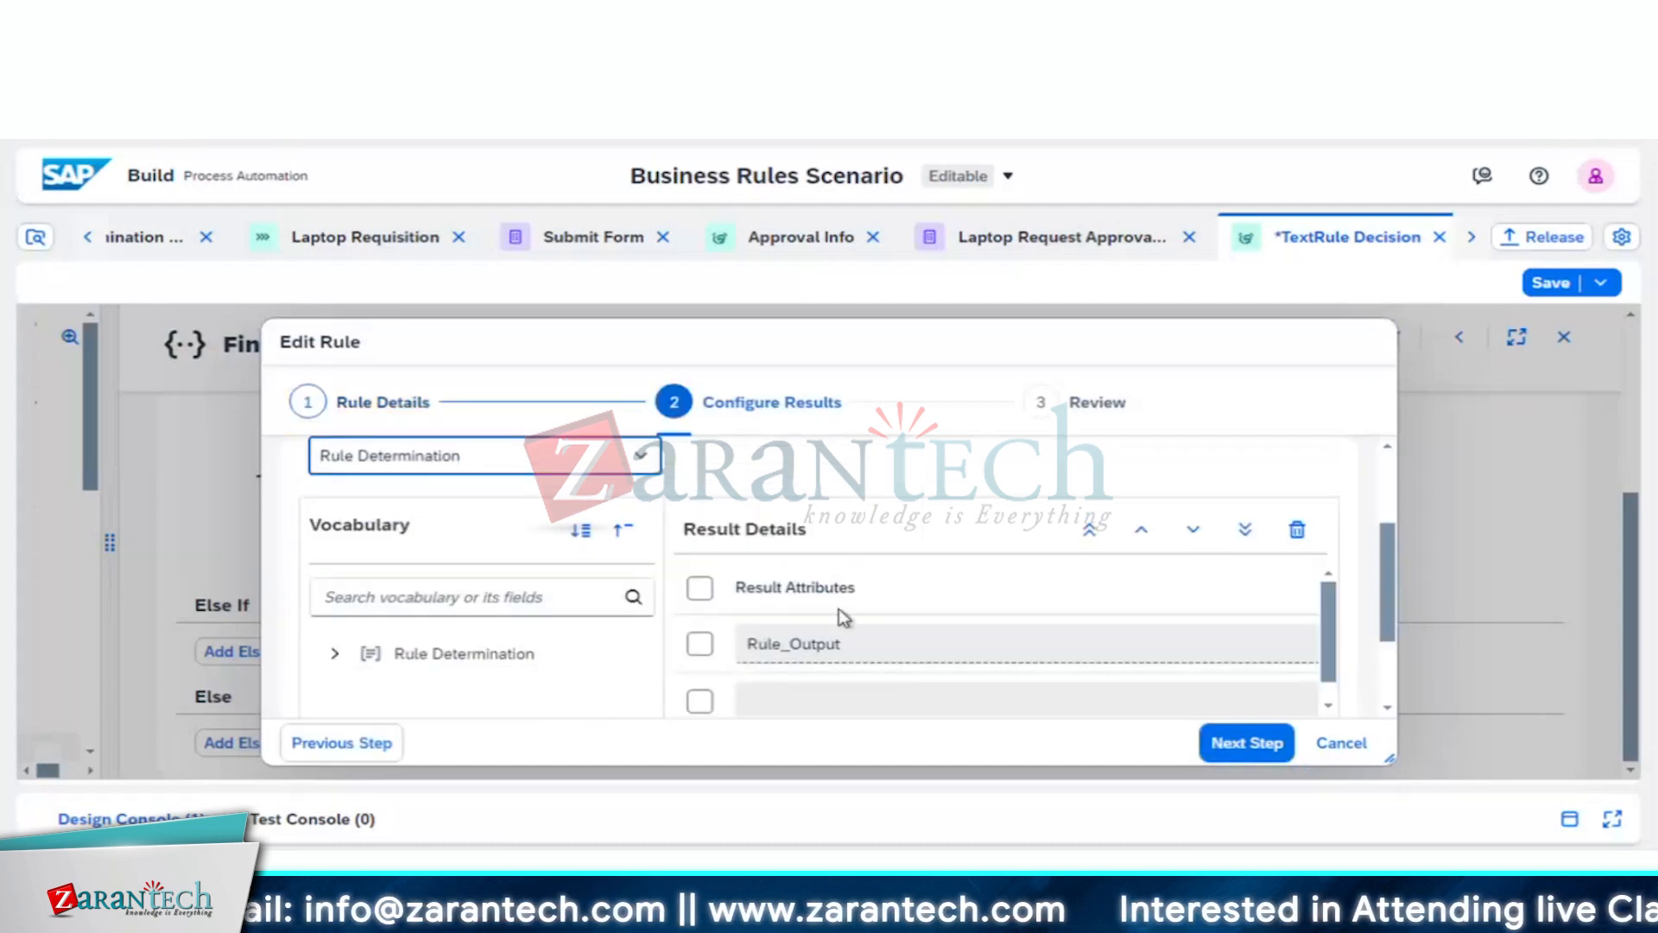
scroll(976, 585, "down", 1)
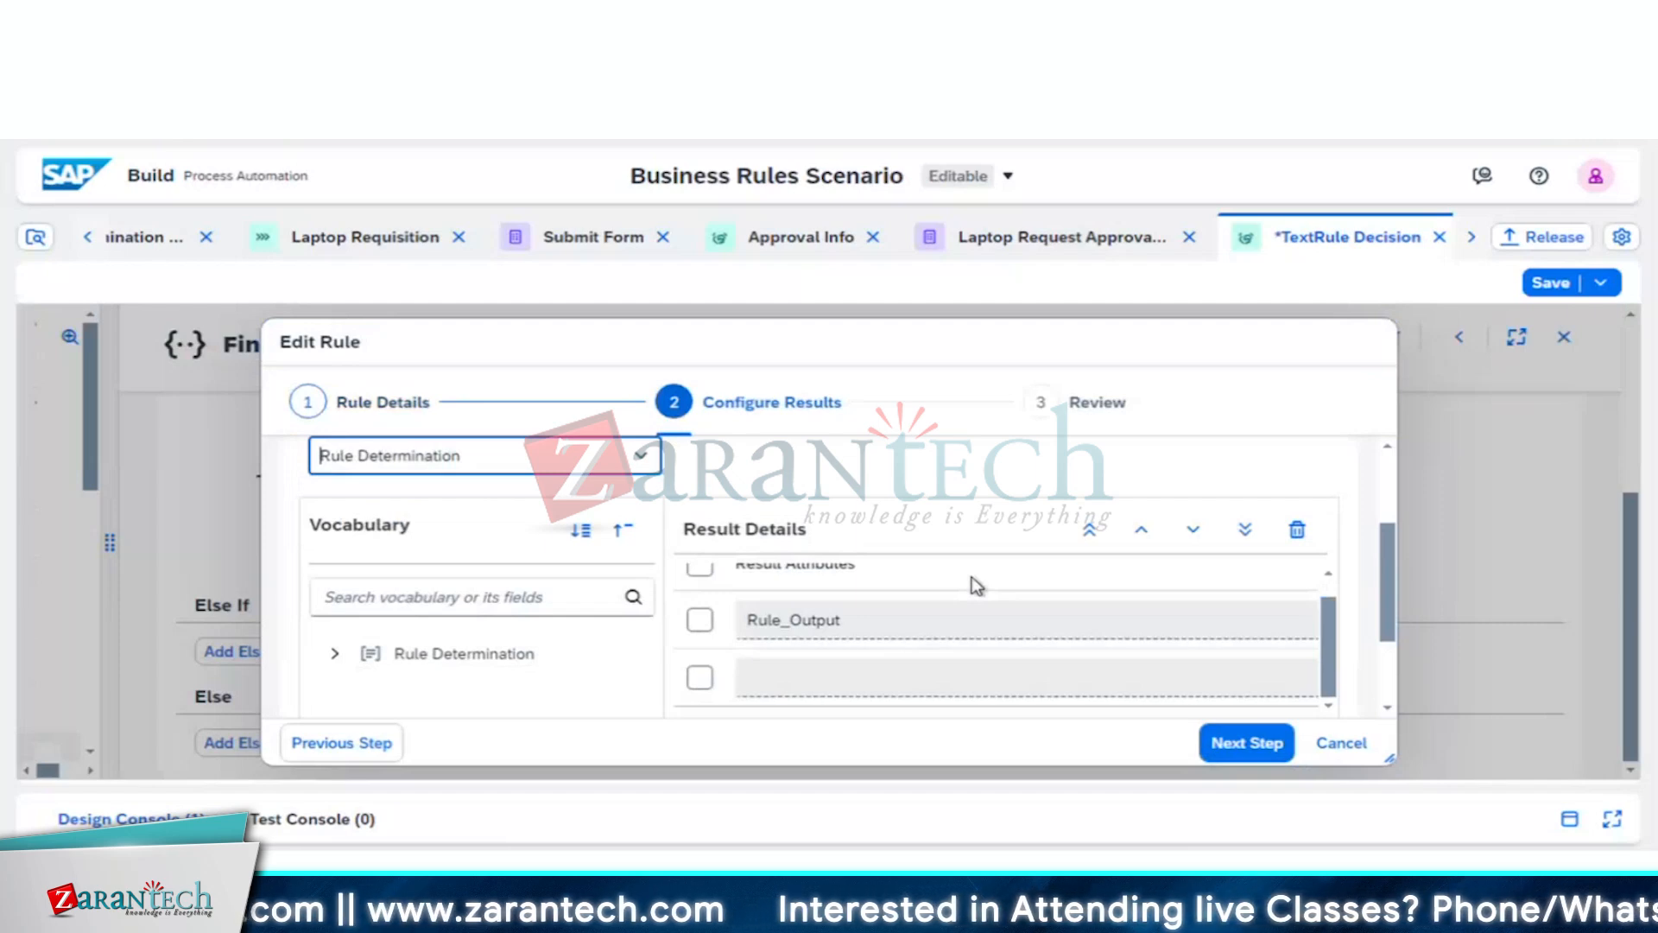
scroll(976, 586, "down", 2)
left_click(333, 600)
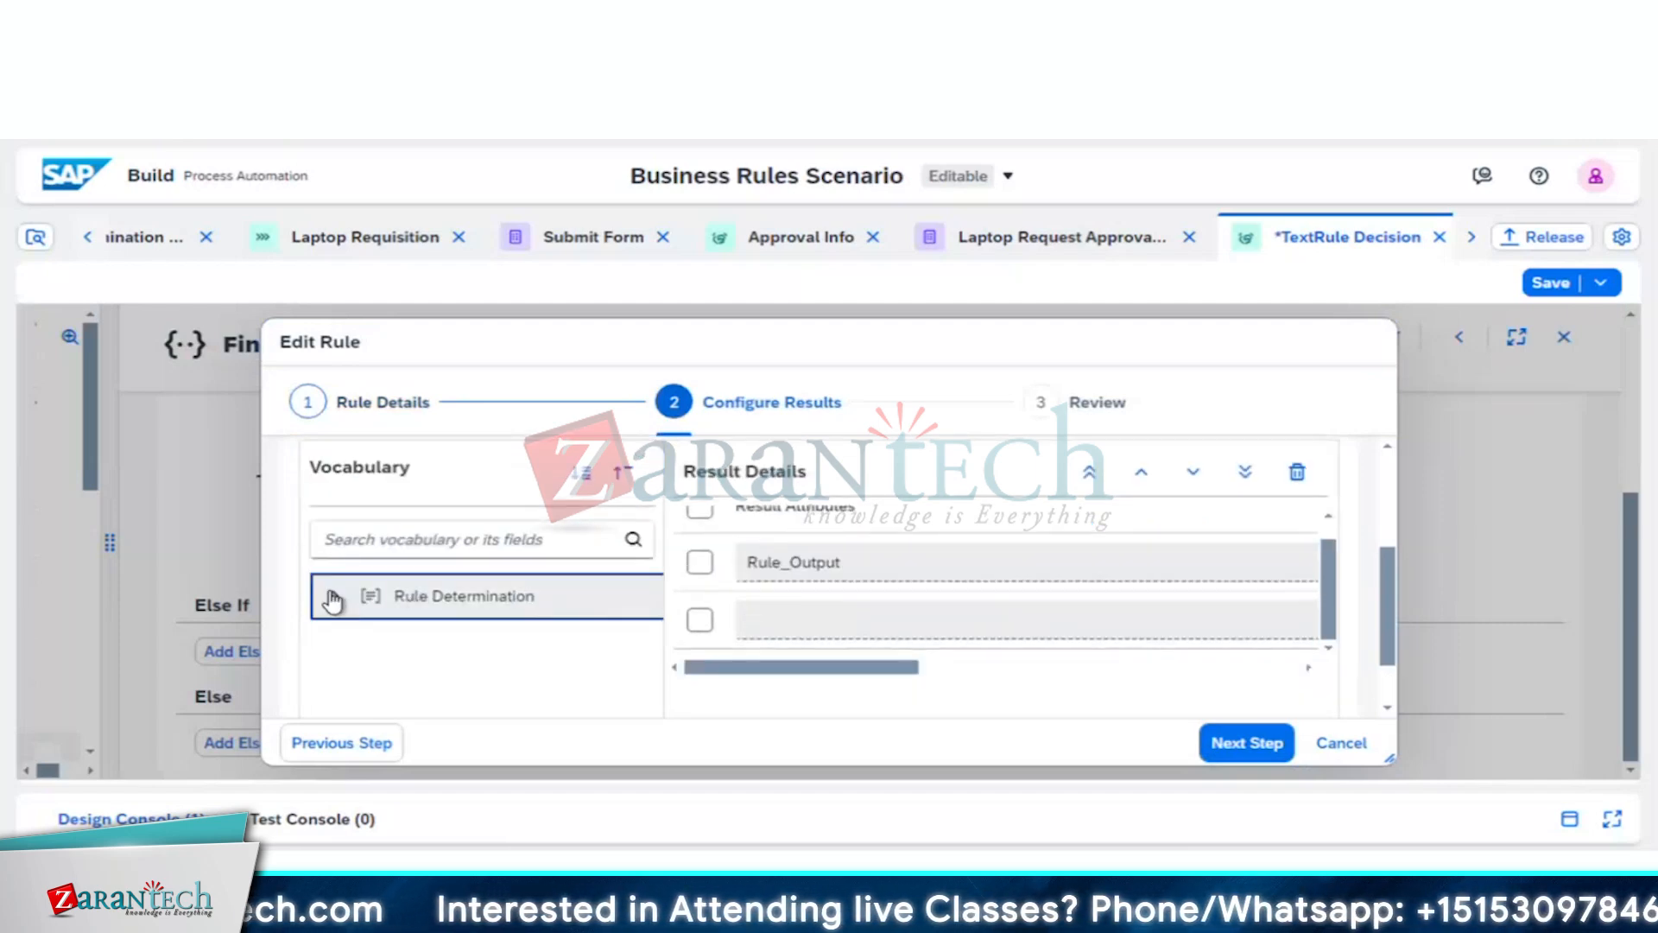
left_click(332, 598)
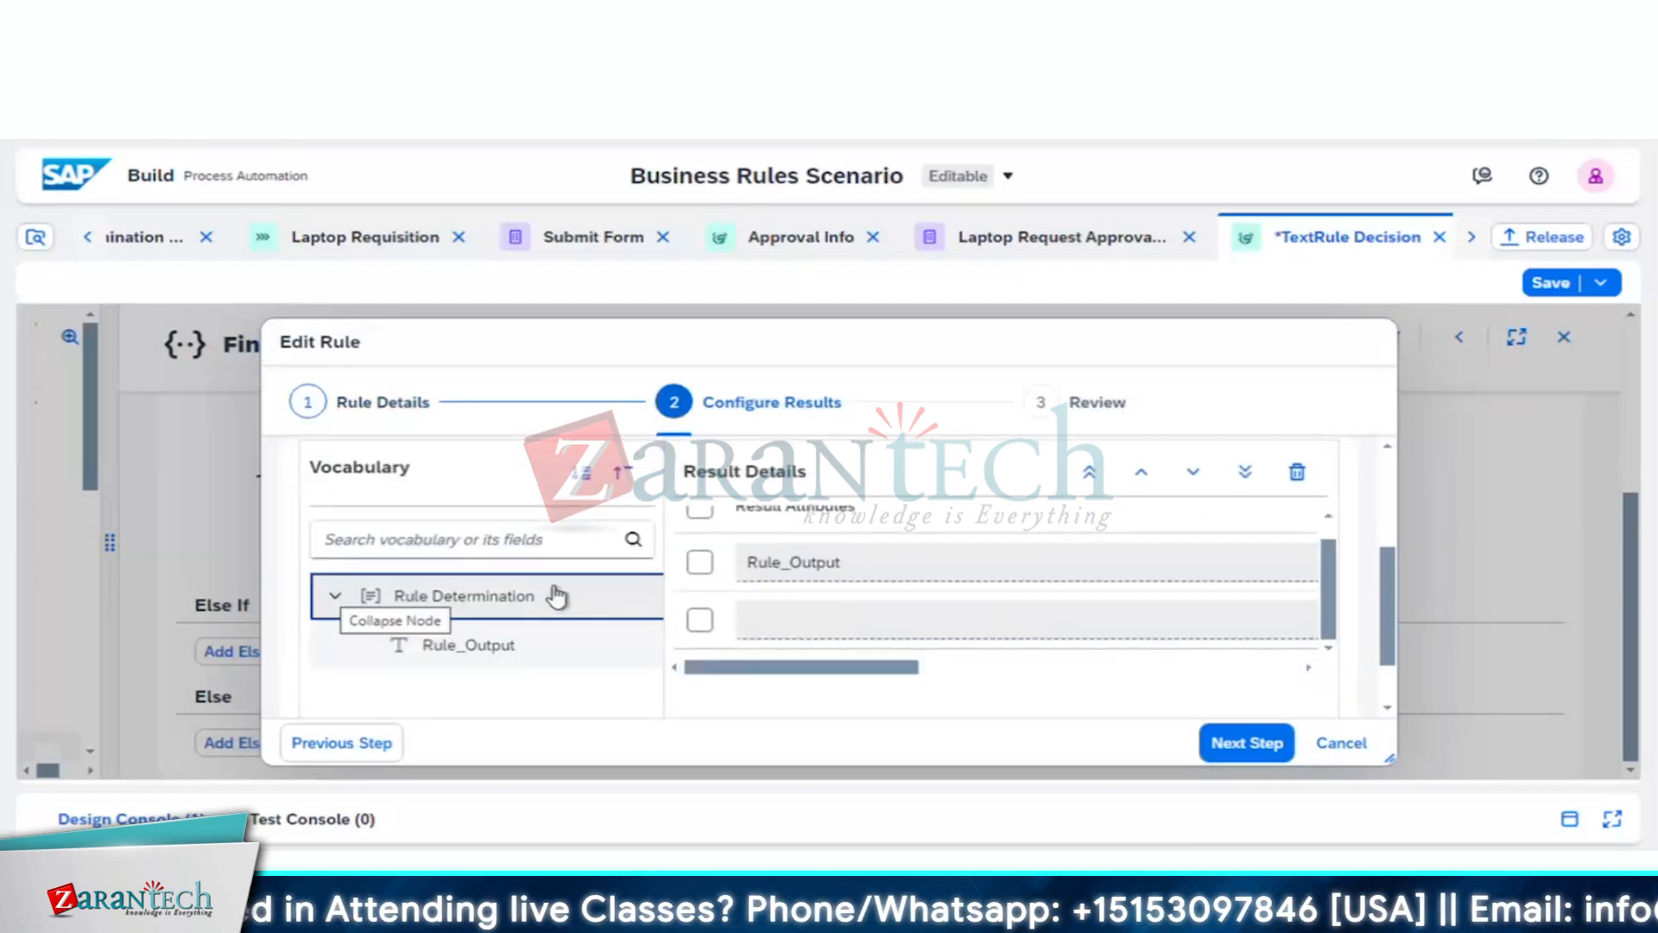
Step: Change the rule's result vocabulary to Check Department, accepting the deletion of the already configured results
scroll(560, 595, "up", 3)
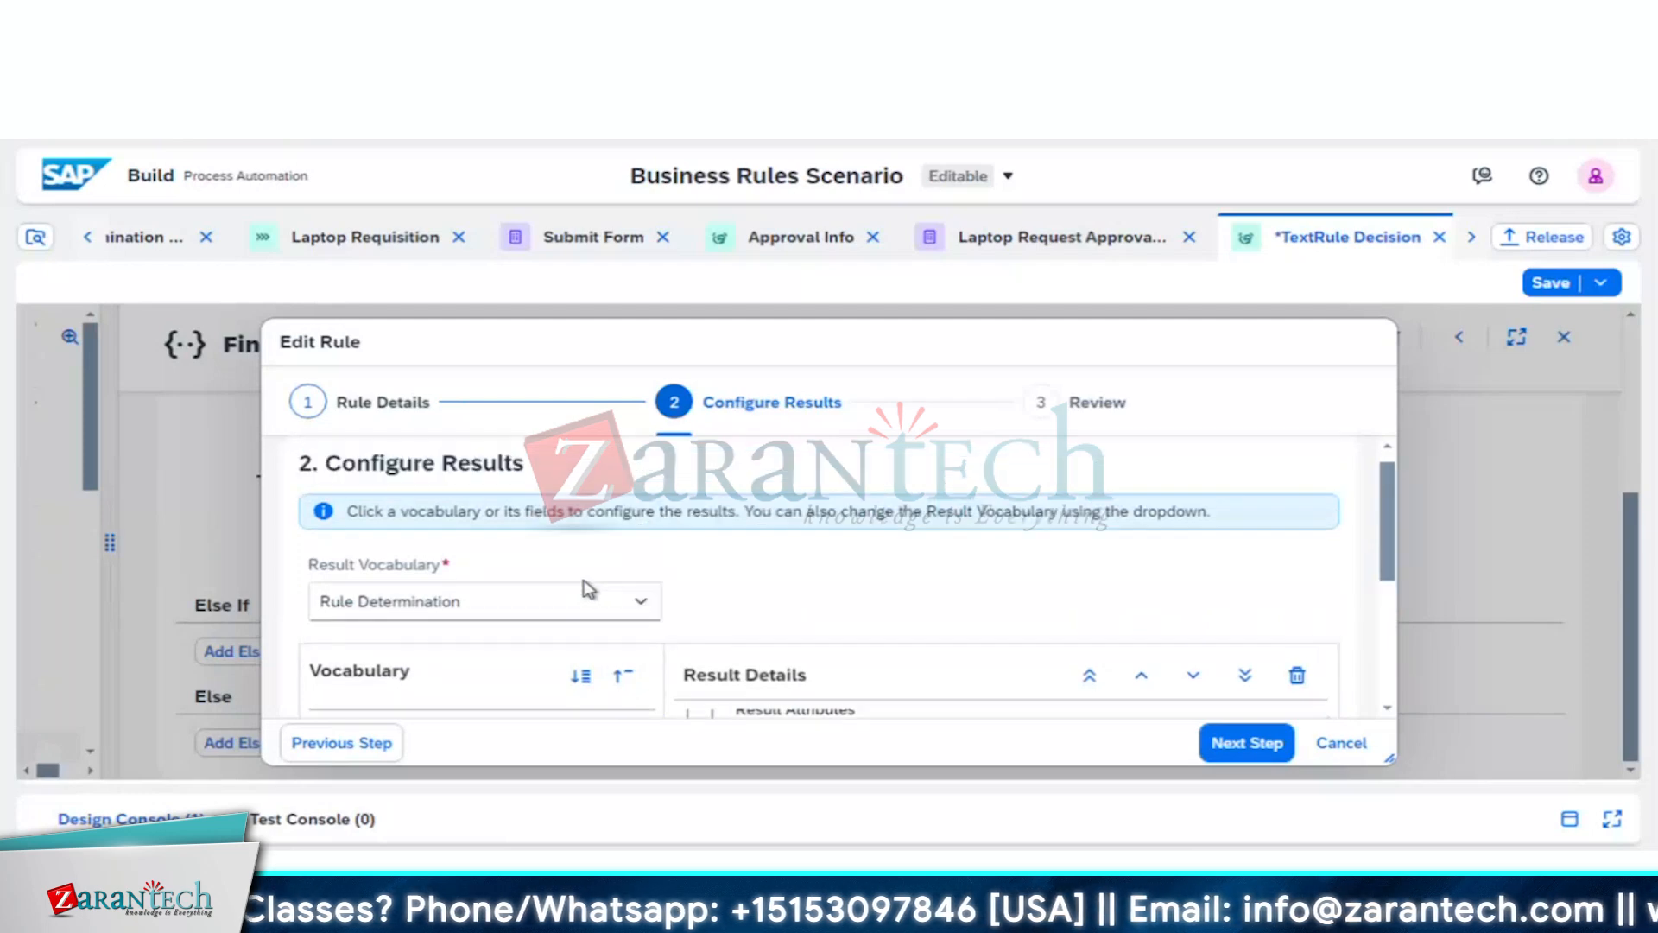
left_click(640, 604)
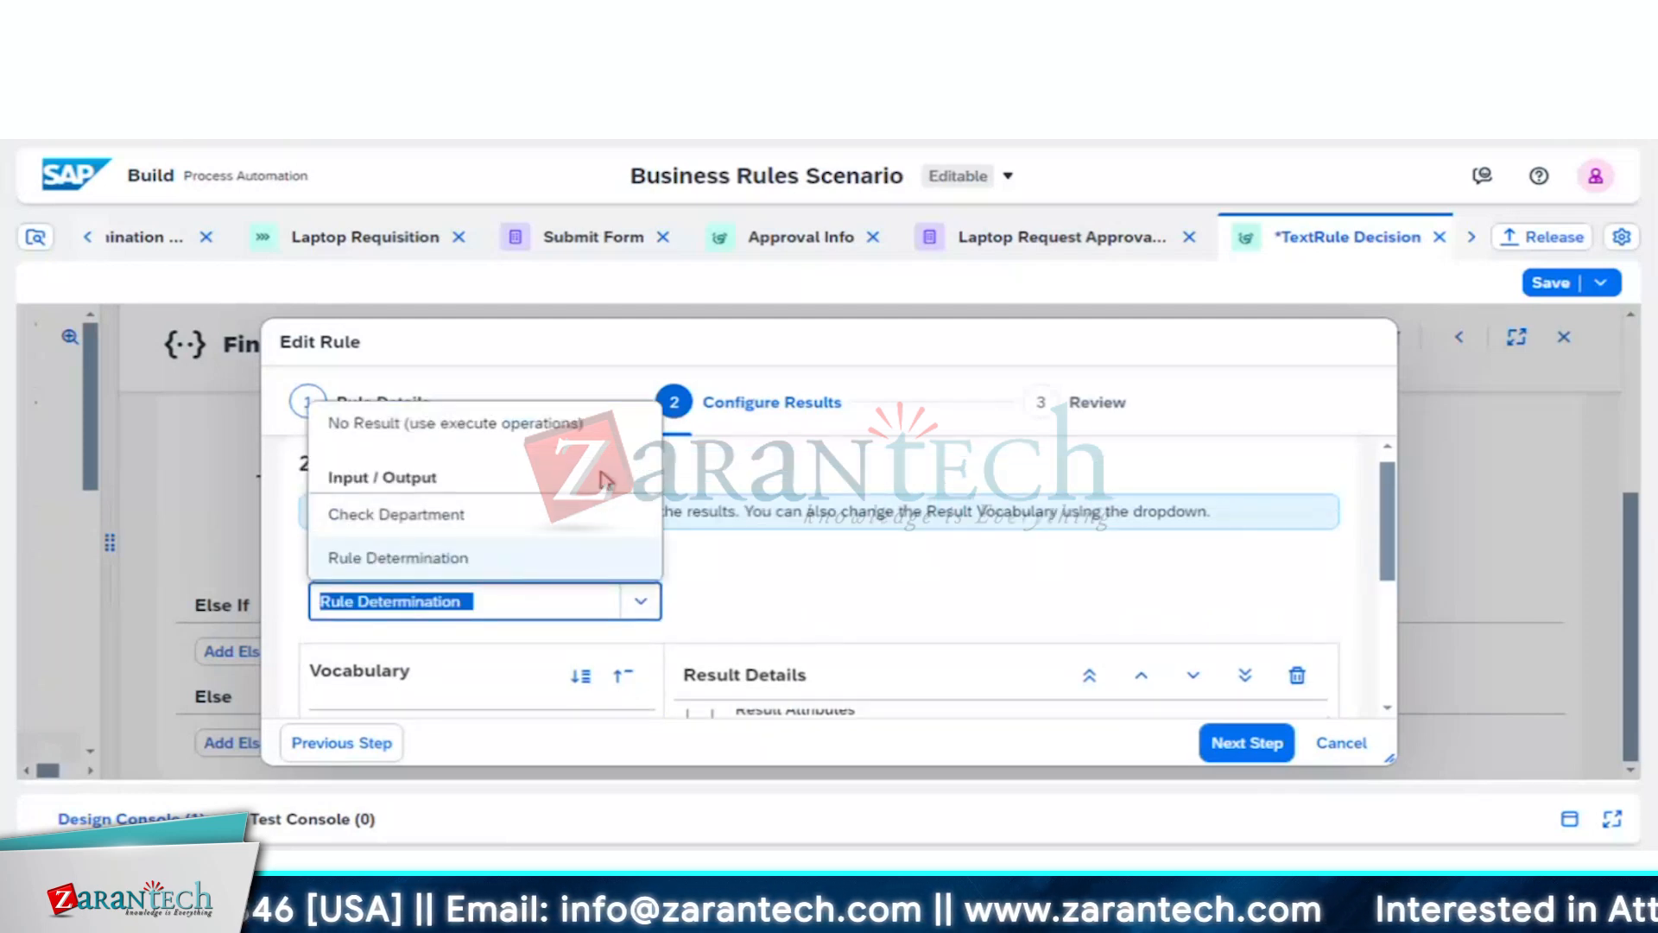
left_click(522, 517)
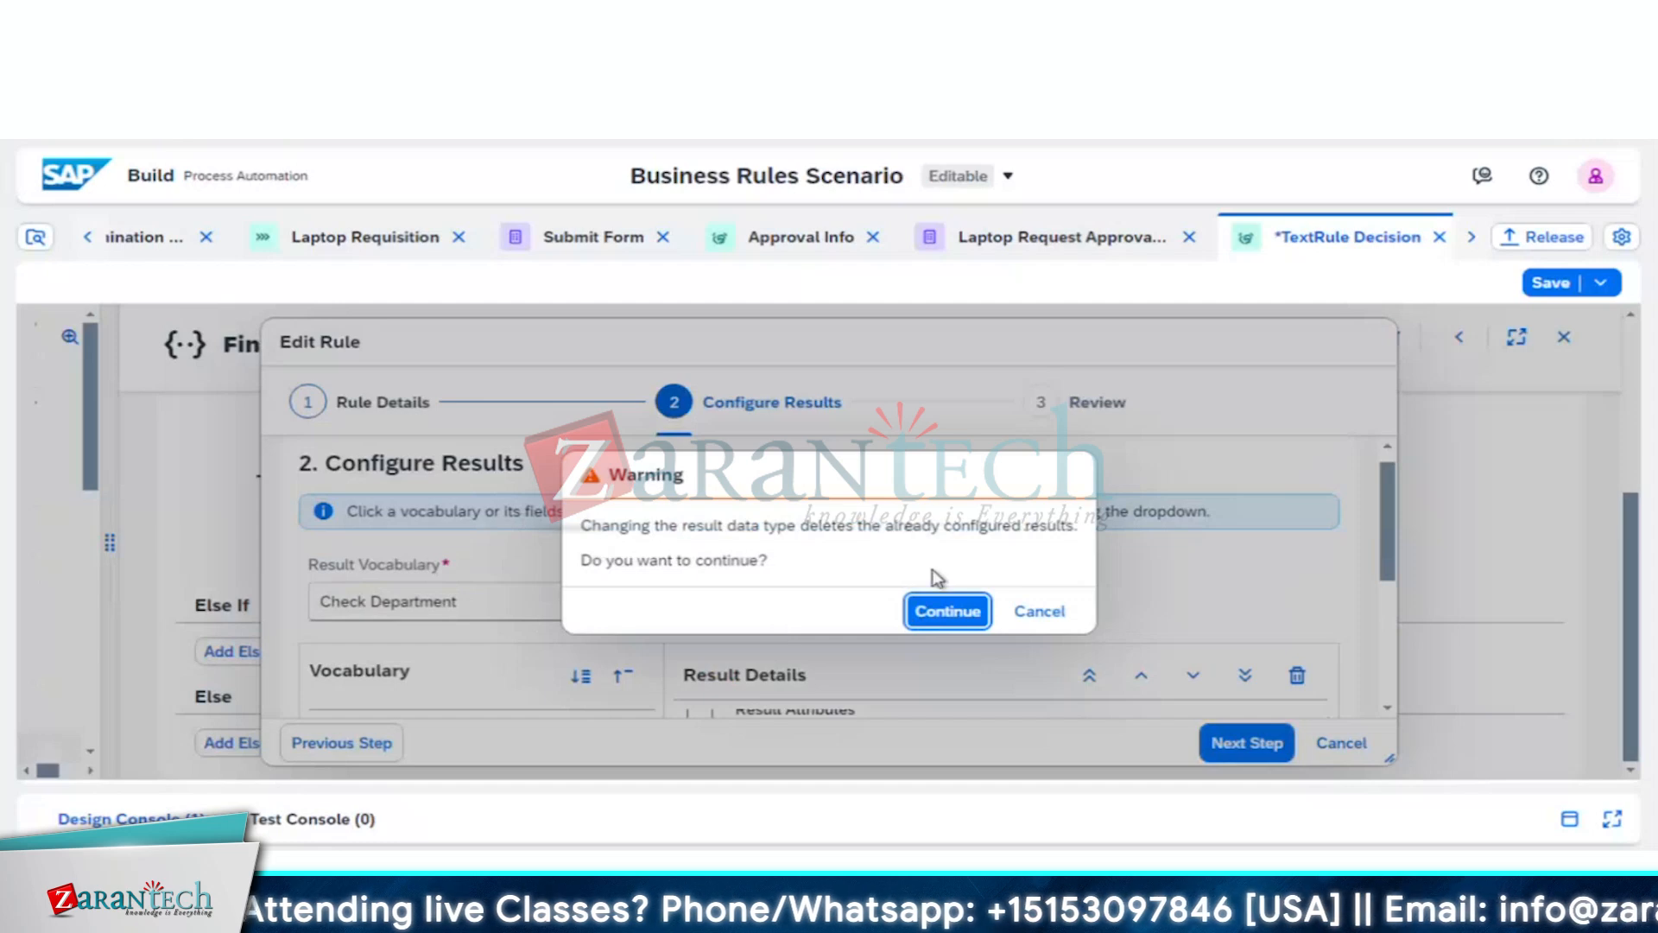
left_click(946, 615)
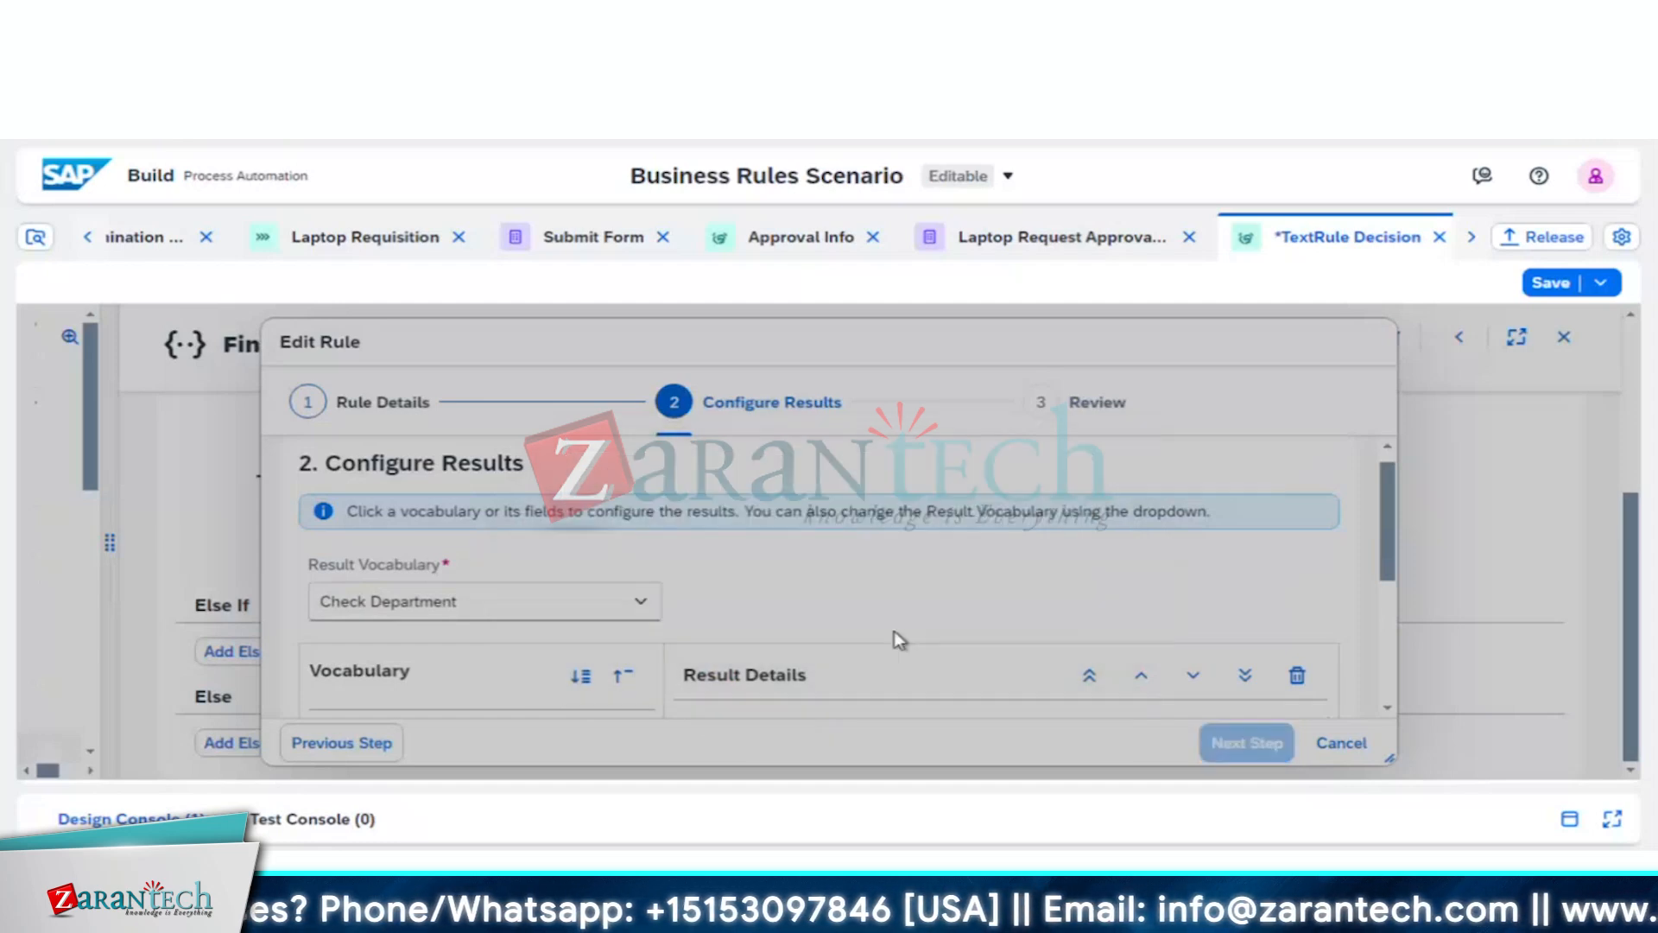
Step: Examine the Check Department vocabulary's fields and the rule's result details
scroll(764, 620, "down", 2)
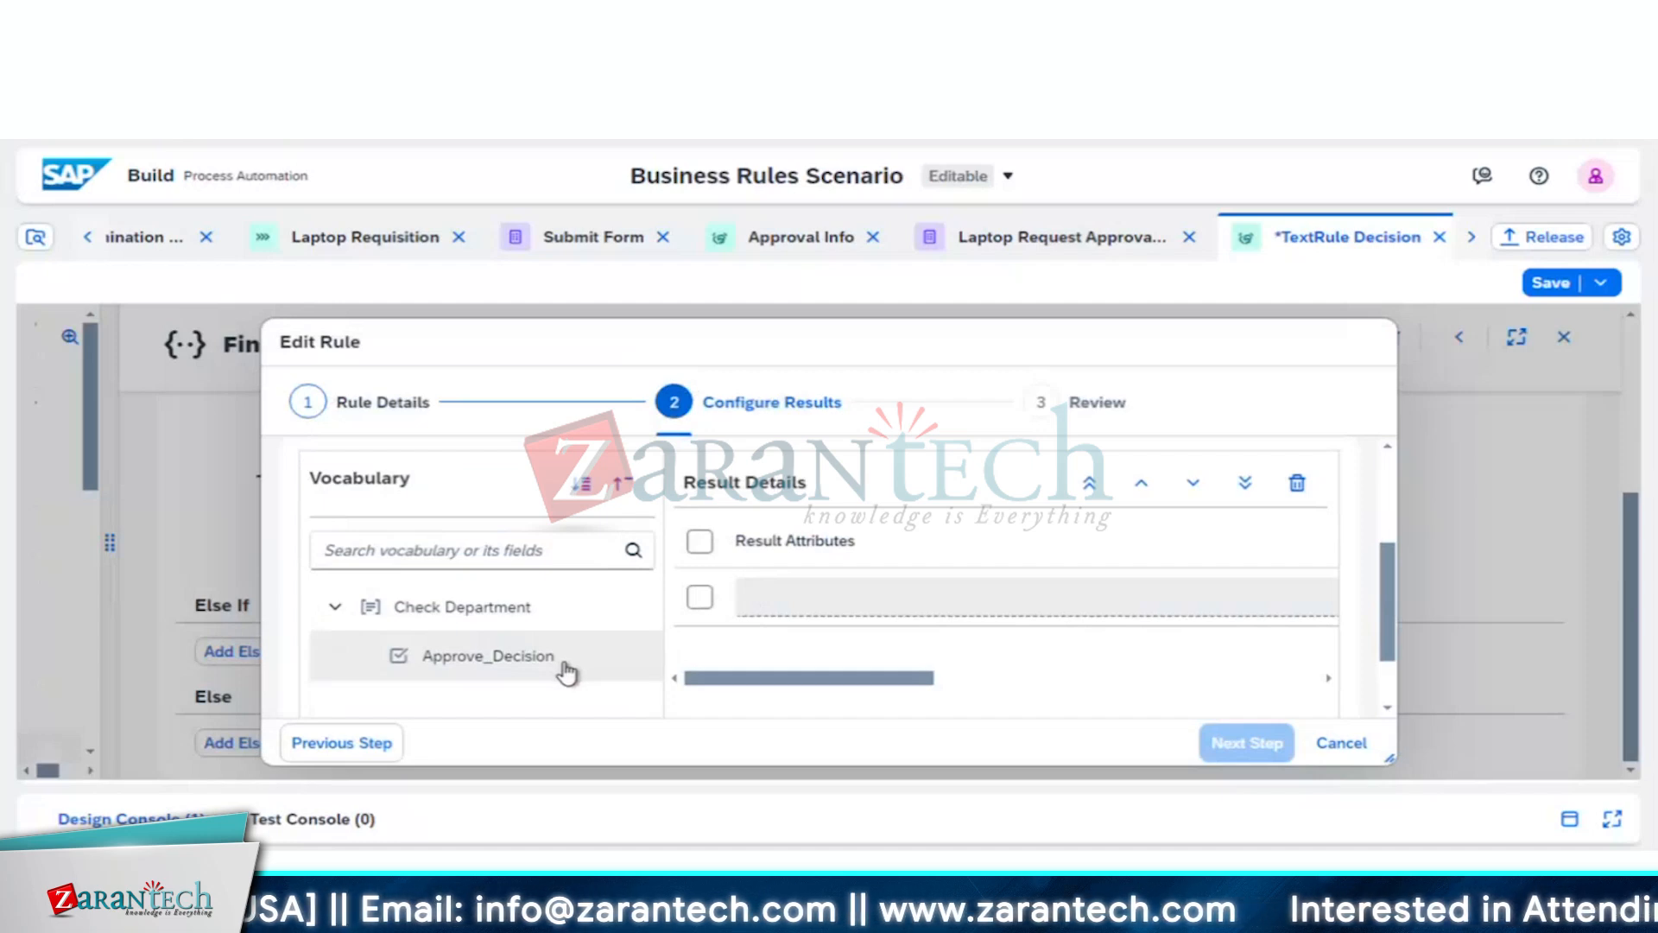
scroll(562, 671, "up", 4)
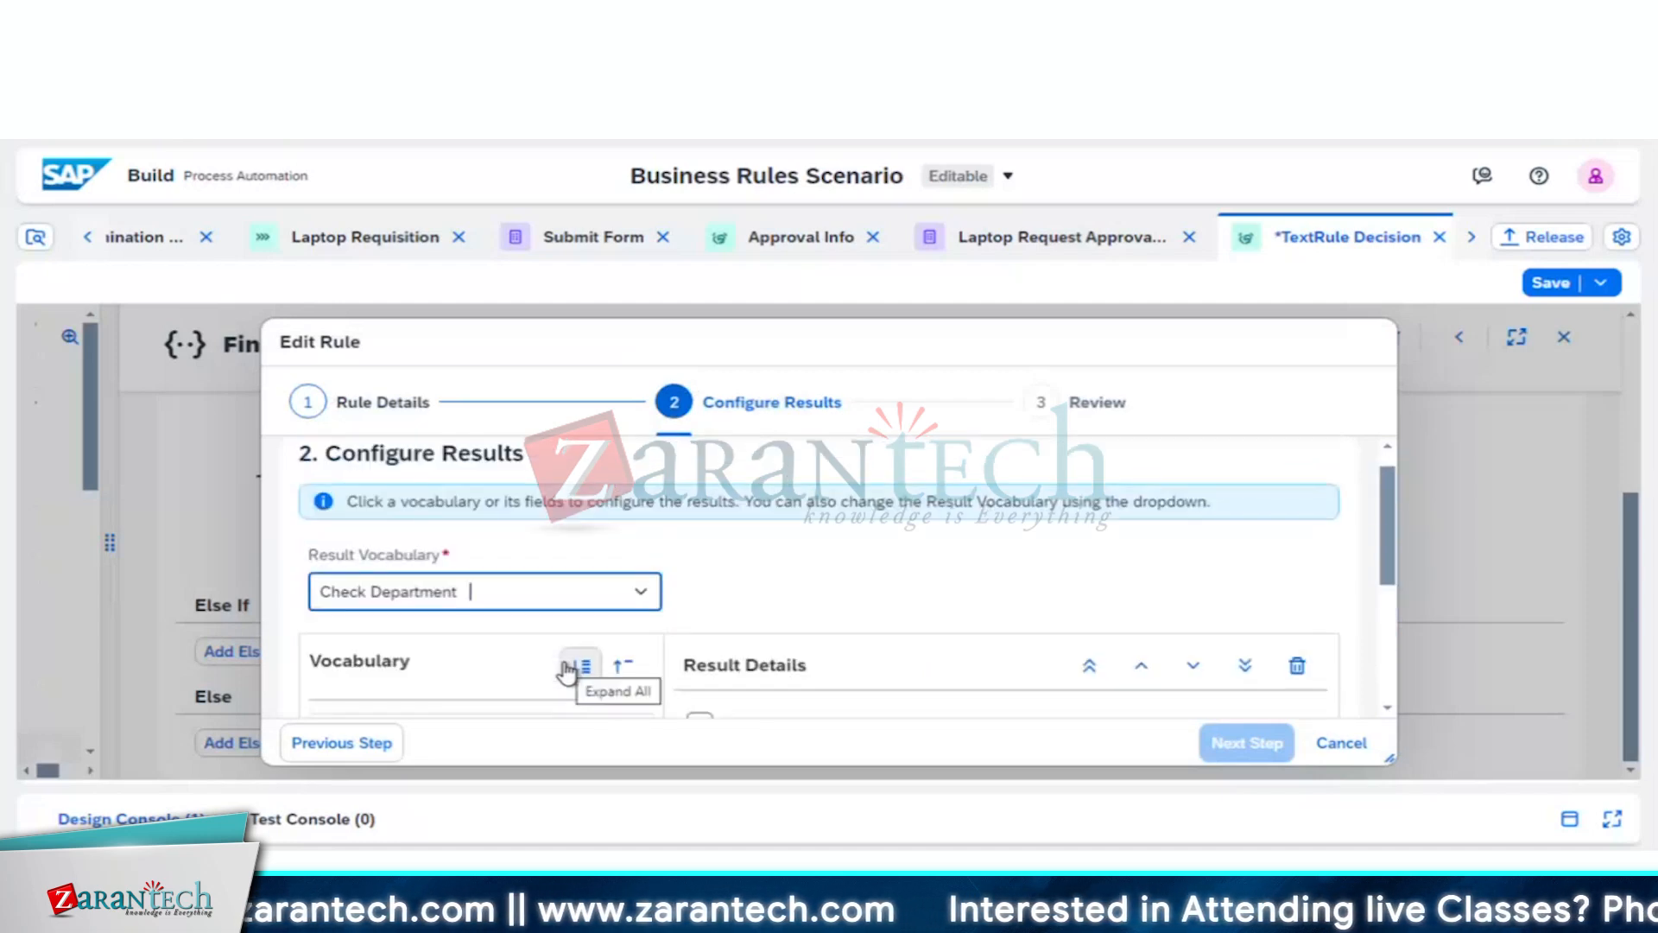
left_click(943, 586)
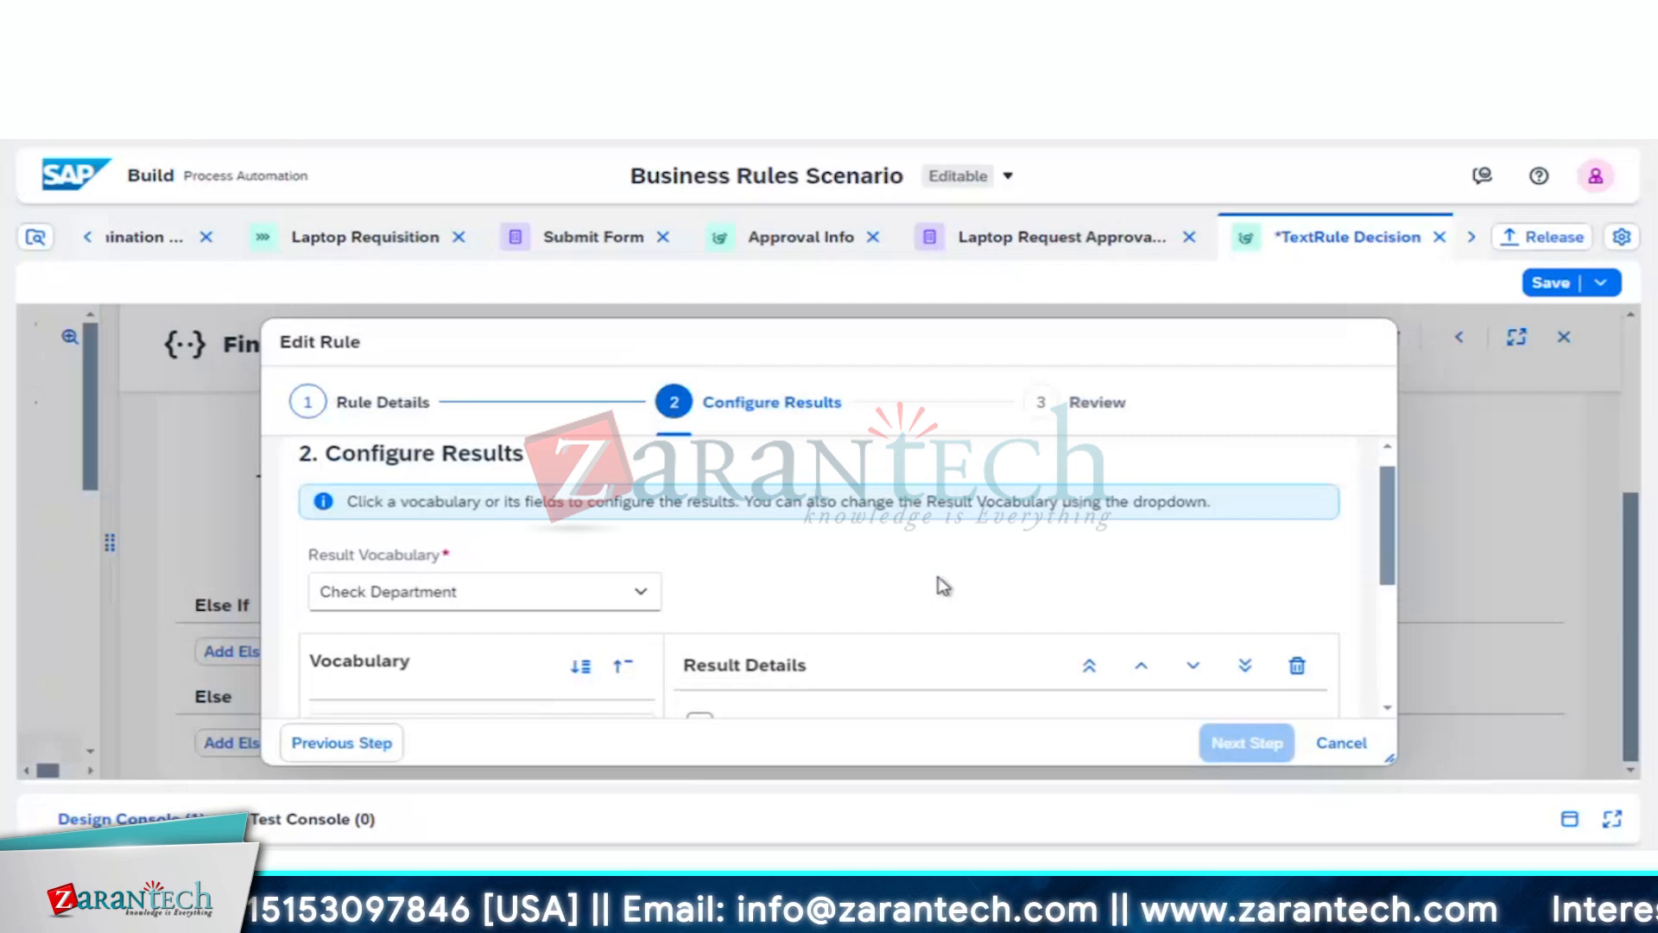
scroll(943, 585, "down", 2)
scroll(942, 586, "up", 1)
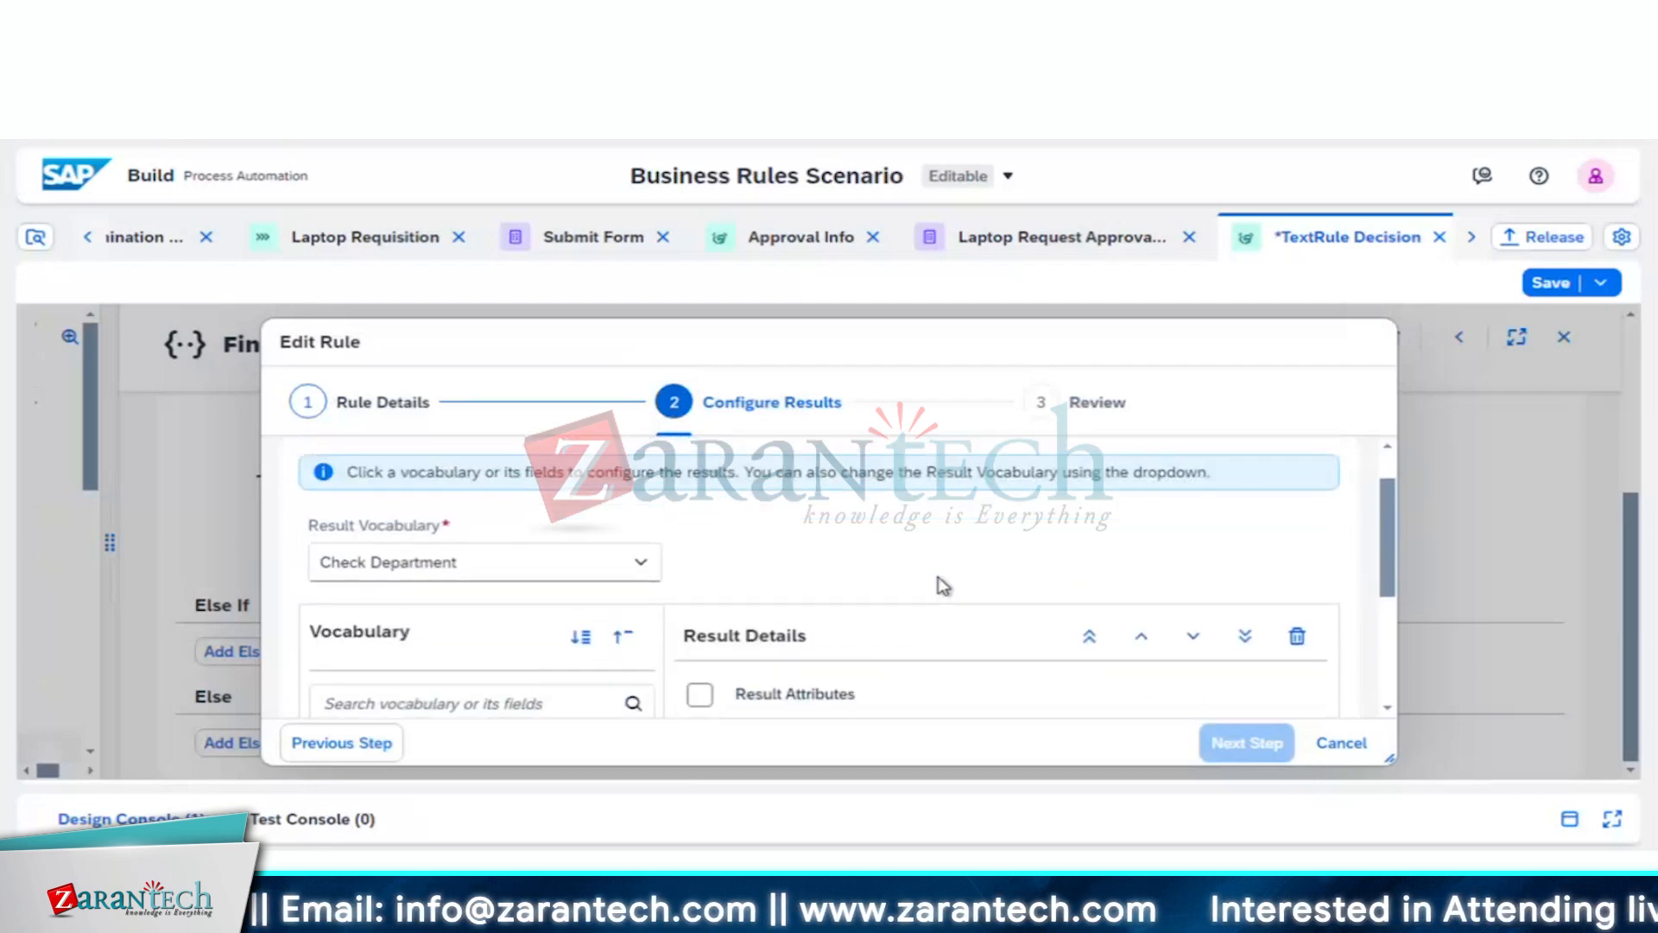
scroll(943, 586, "up", 1)
scroll(943, 585, "up", 1)
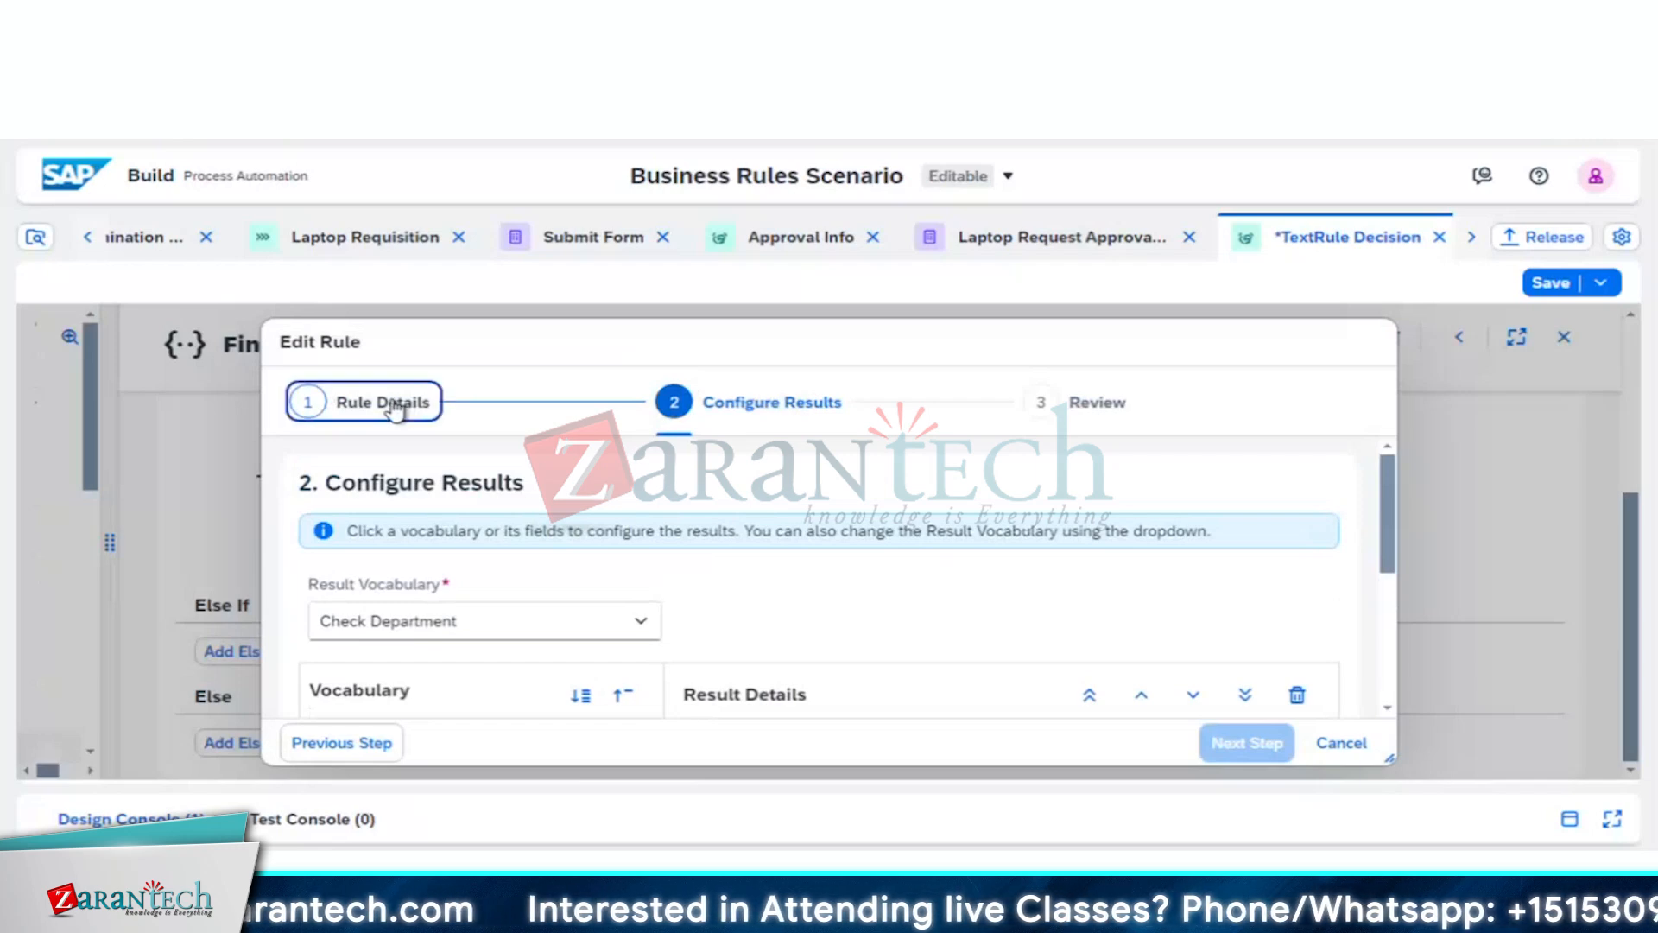
Step: Go back to the rule details and check the rule category options, keeping Orchestrated Rule (Default)
left_click(354, 748)
scroll(713, 658, "down", 2)
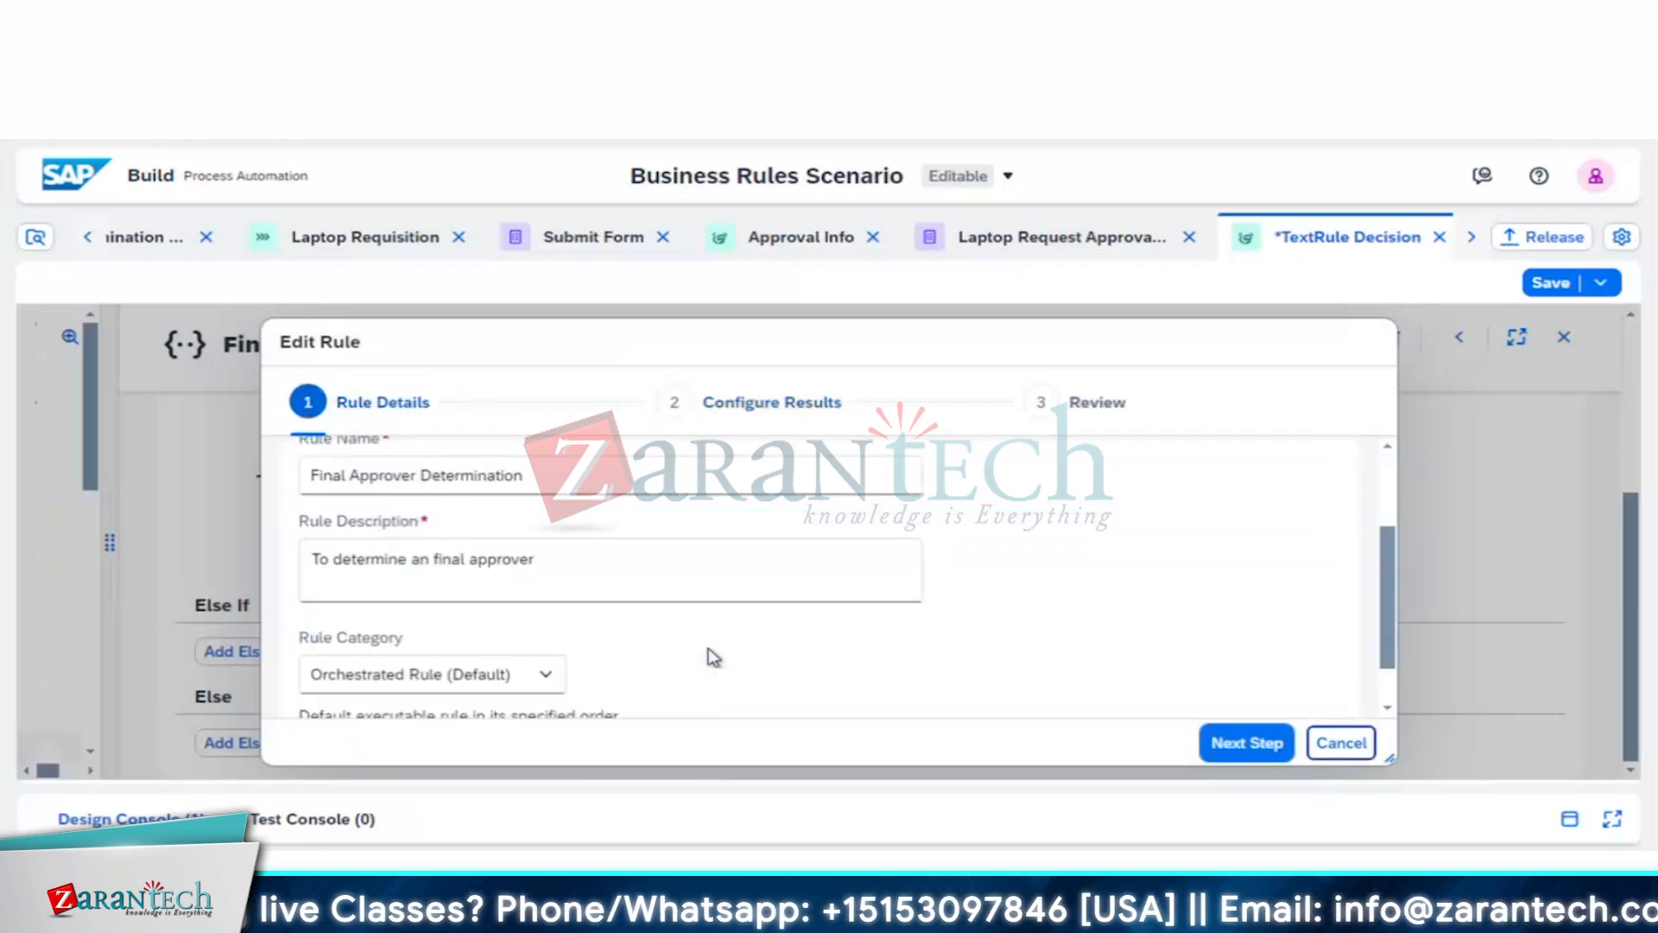
scroll(713, 658, "down", 1)
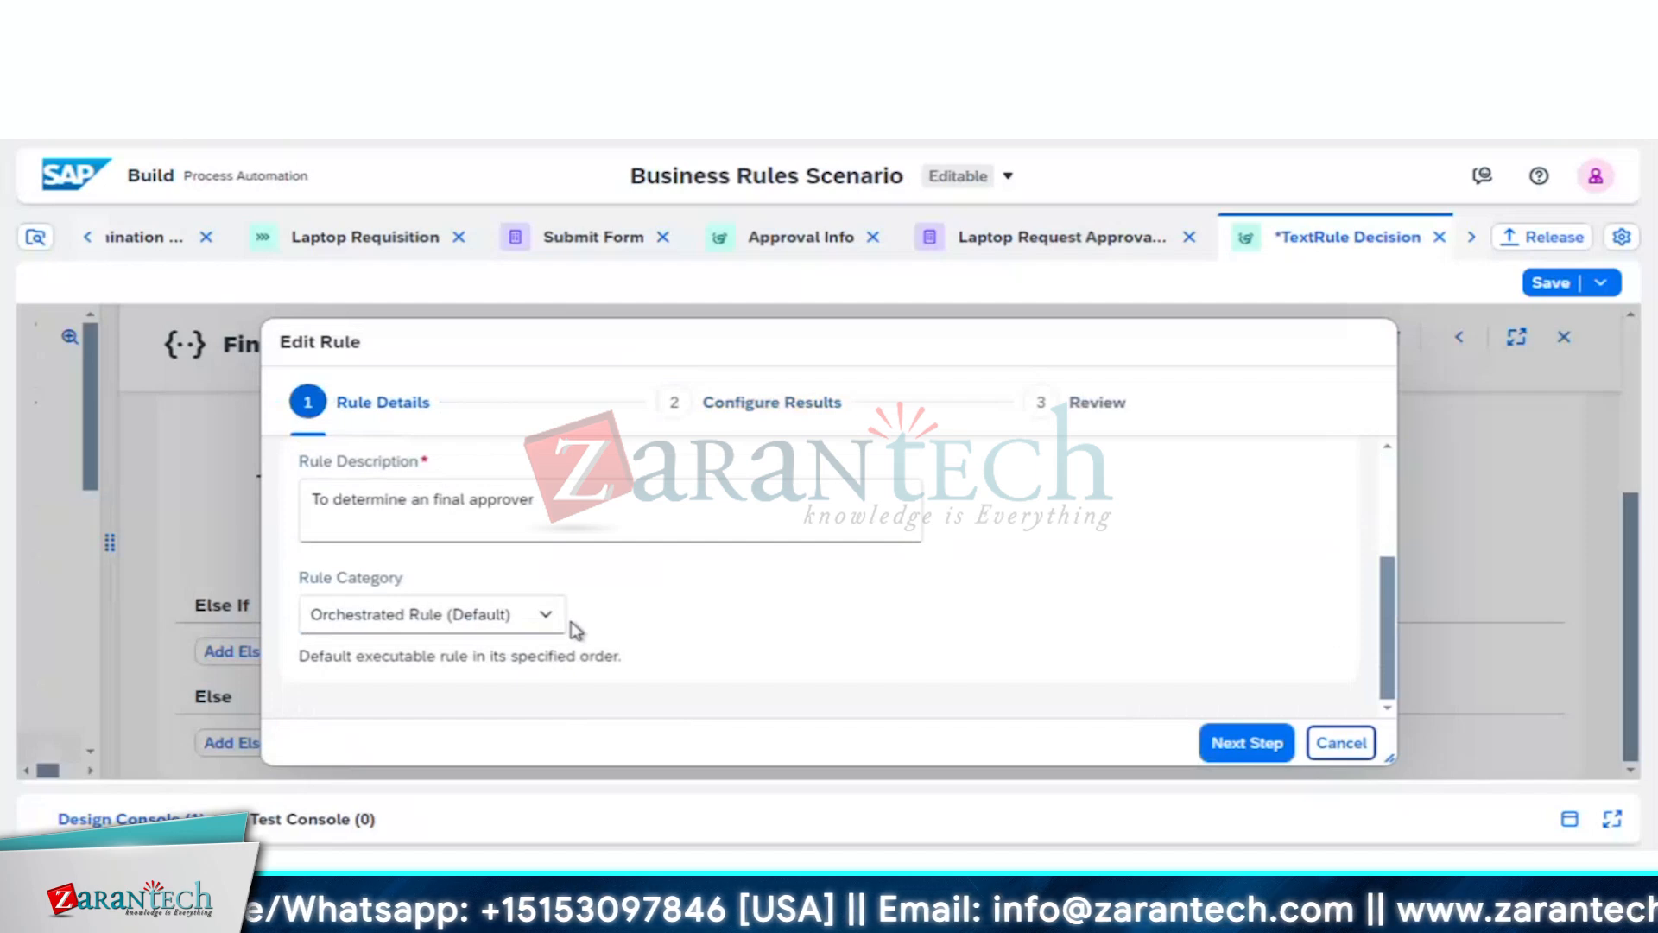
left_click(546, 616)
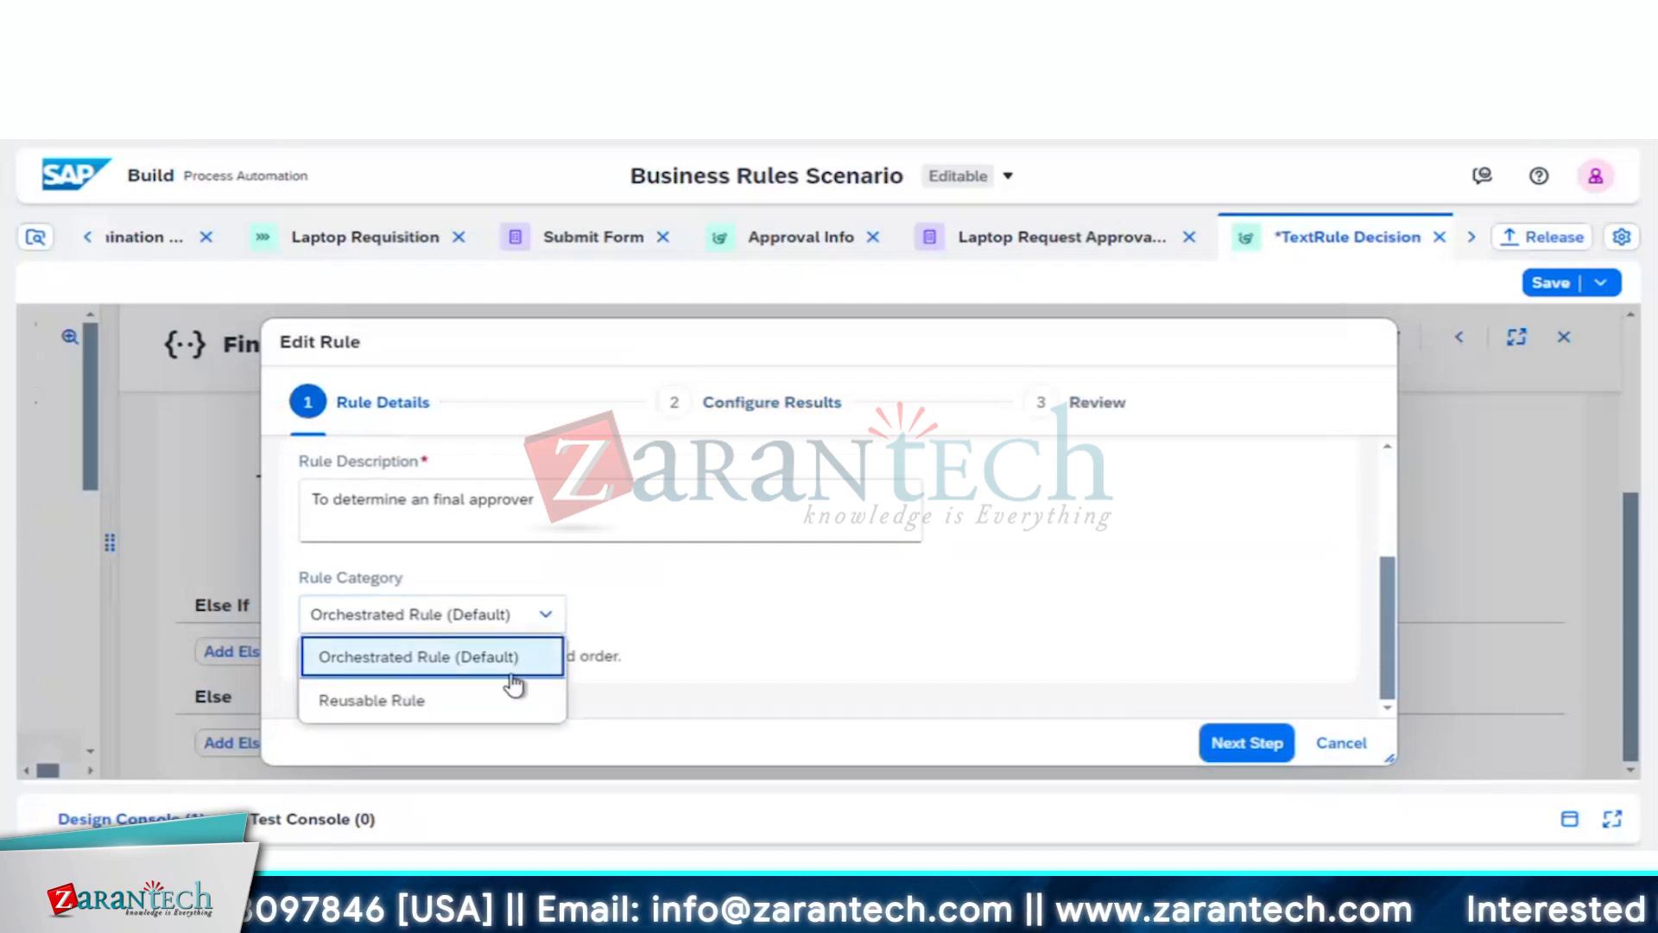
left_click(513, 674)
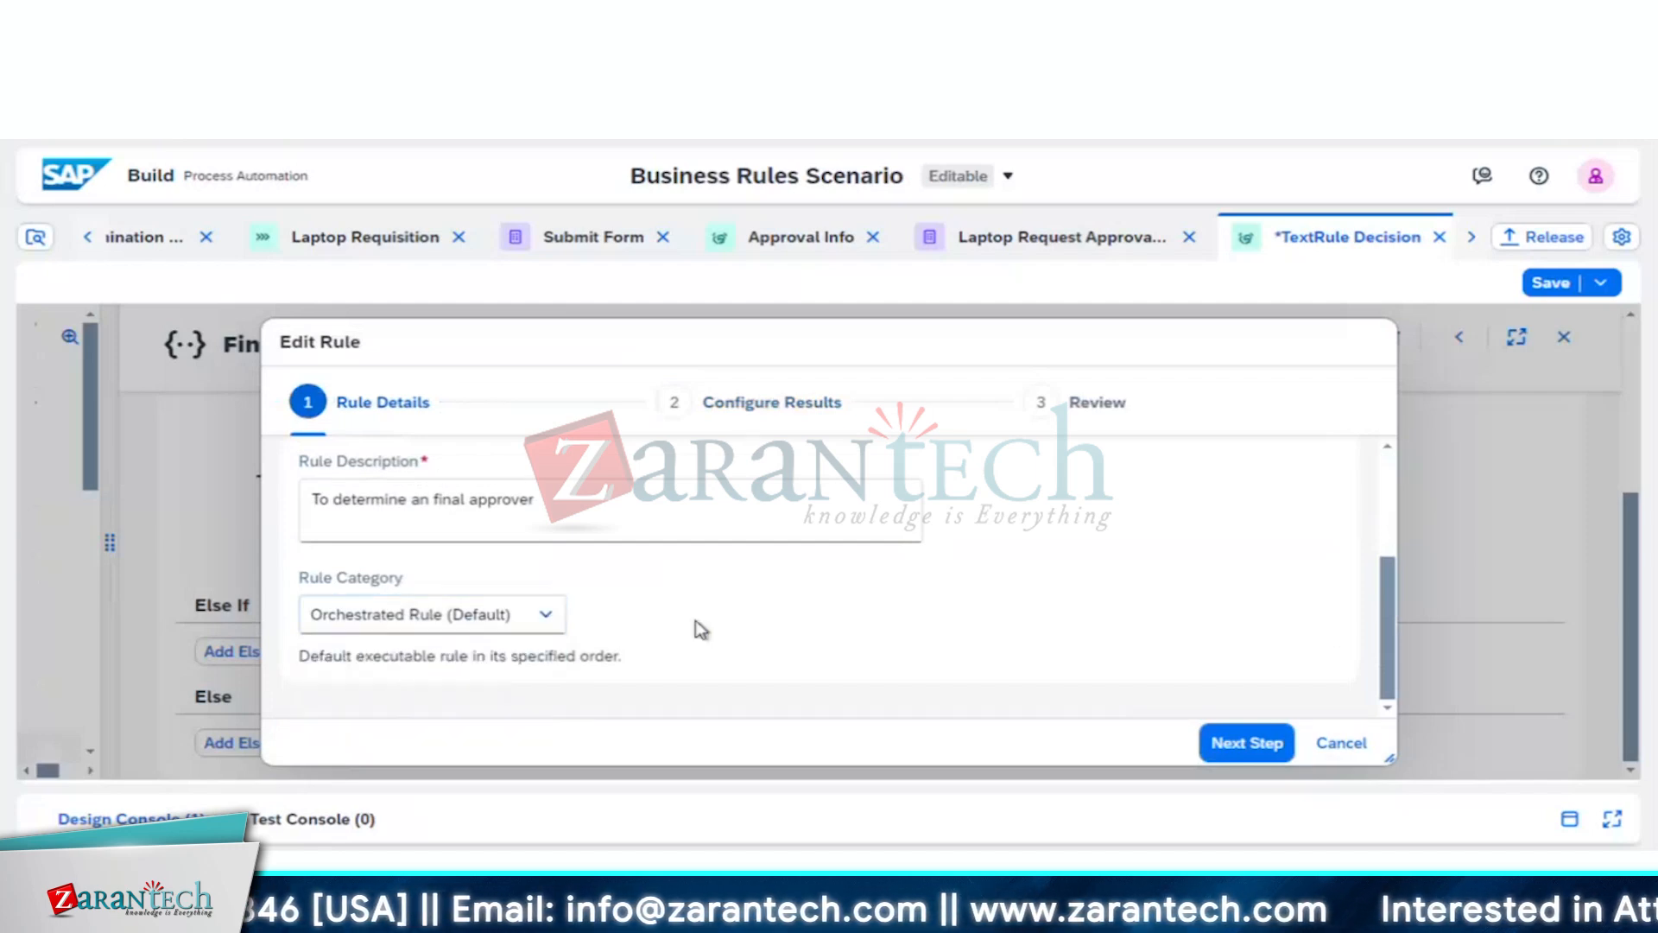
Step: Return to the results configuration, review the result attributes and collapse the Check Department vocabulary
left_click(1257, 748)
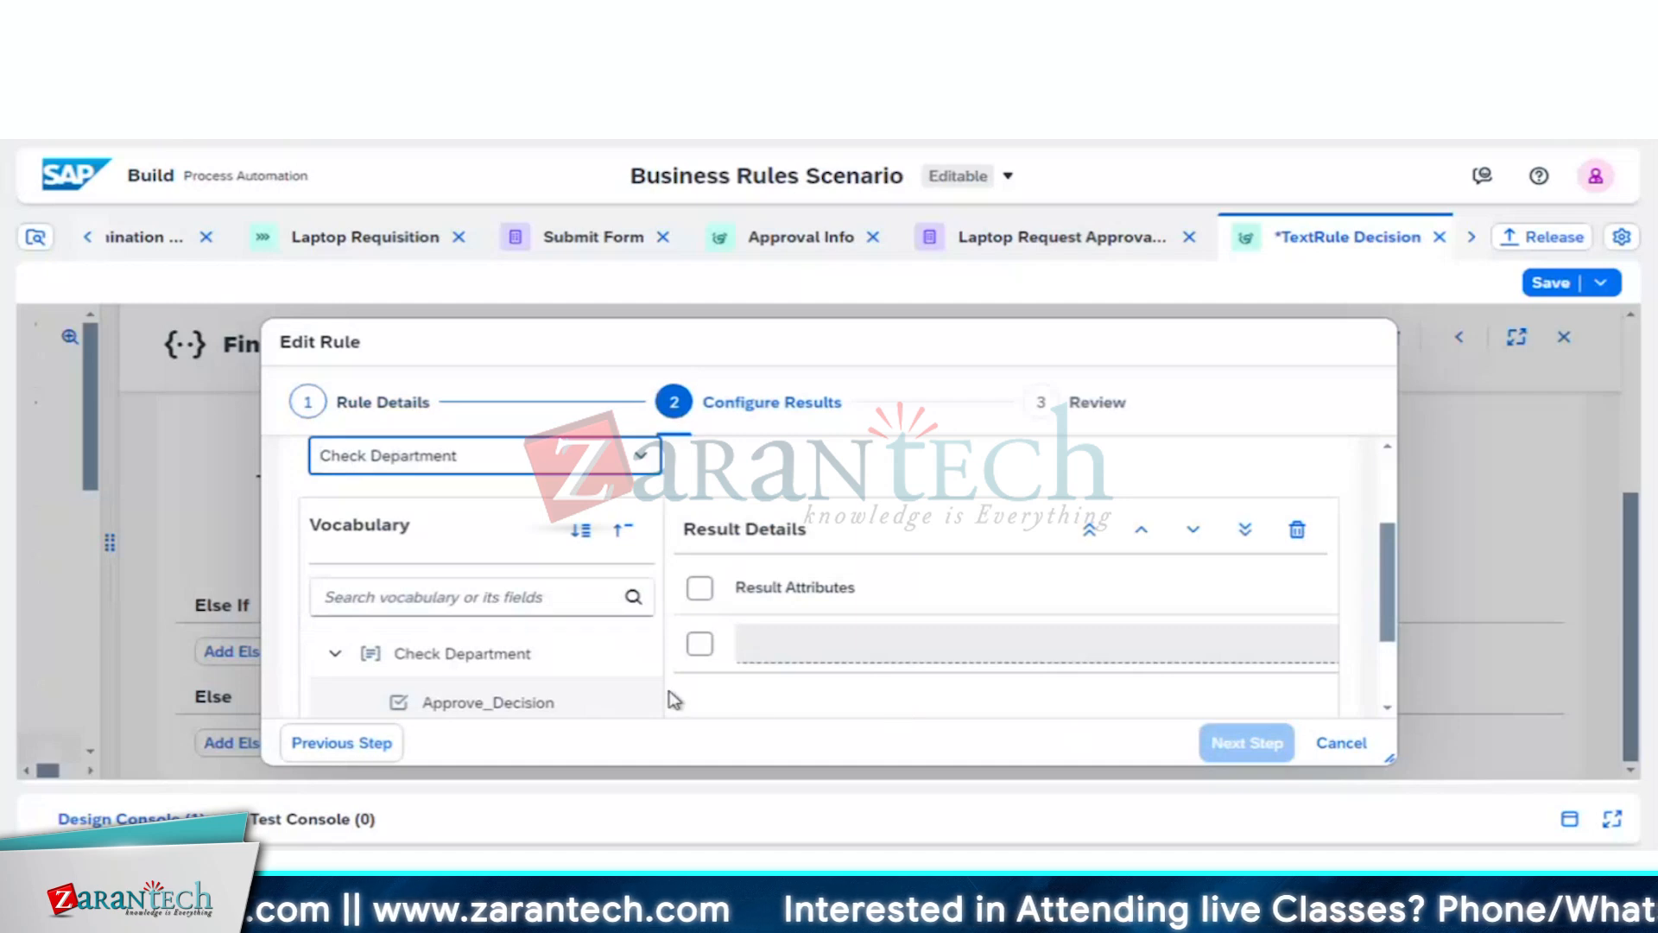
scroll(569, 622, "up", 2)
scroll(549, 628, "down", 1)
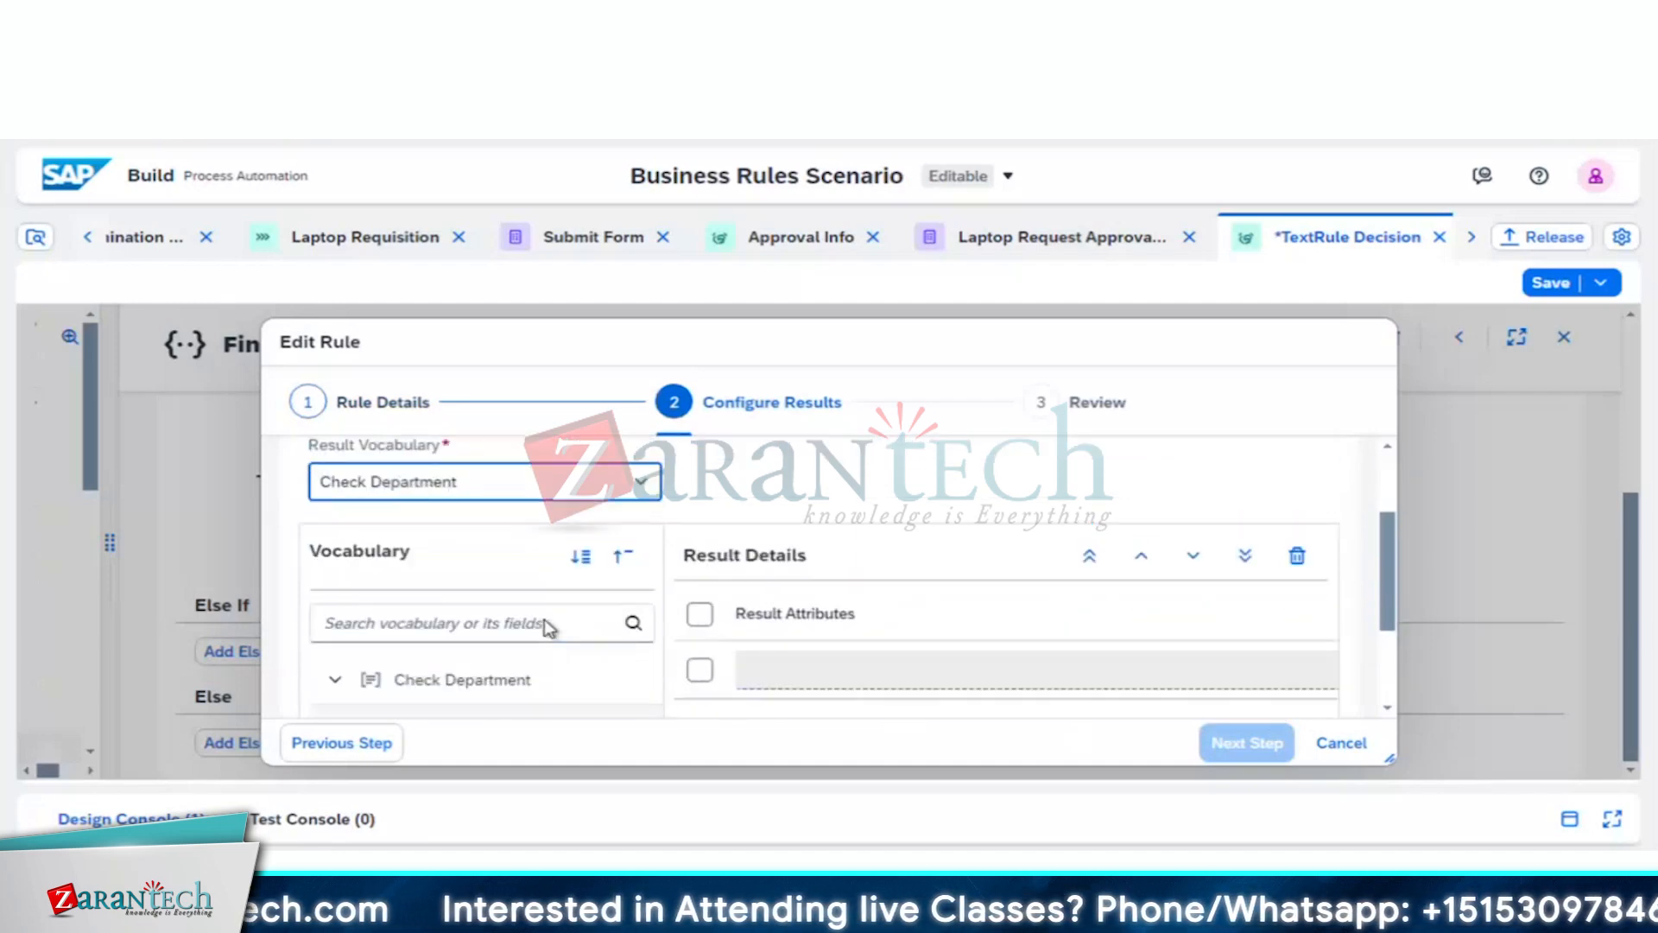
scroll(546, 628, "down", 2)
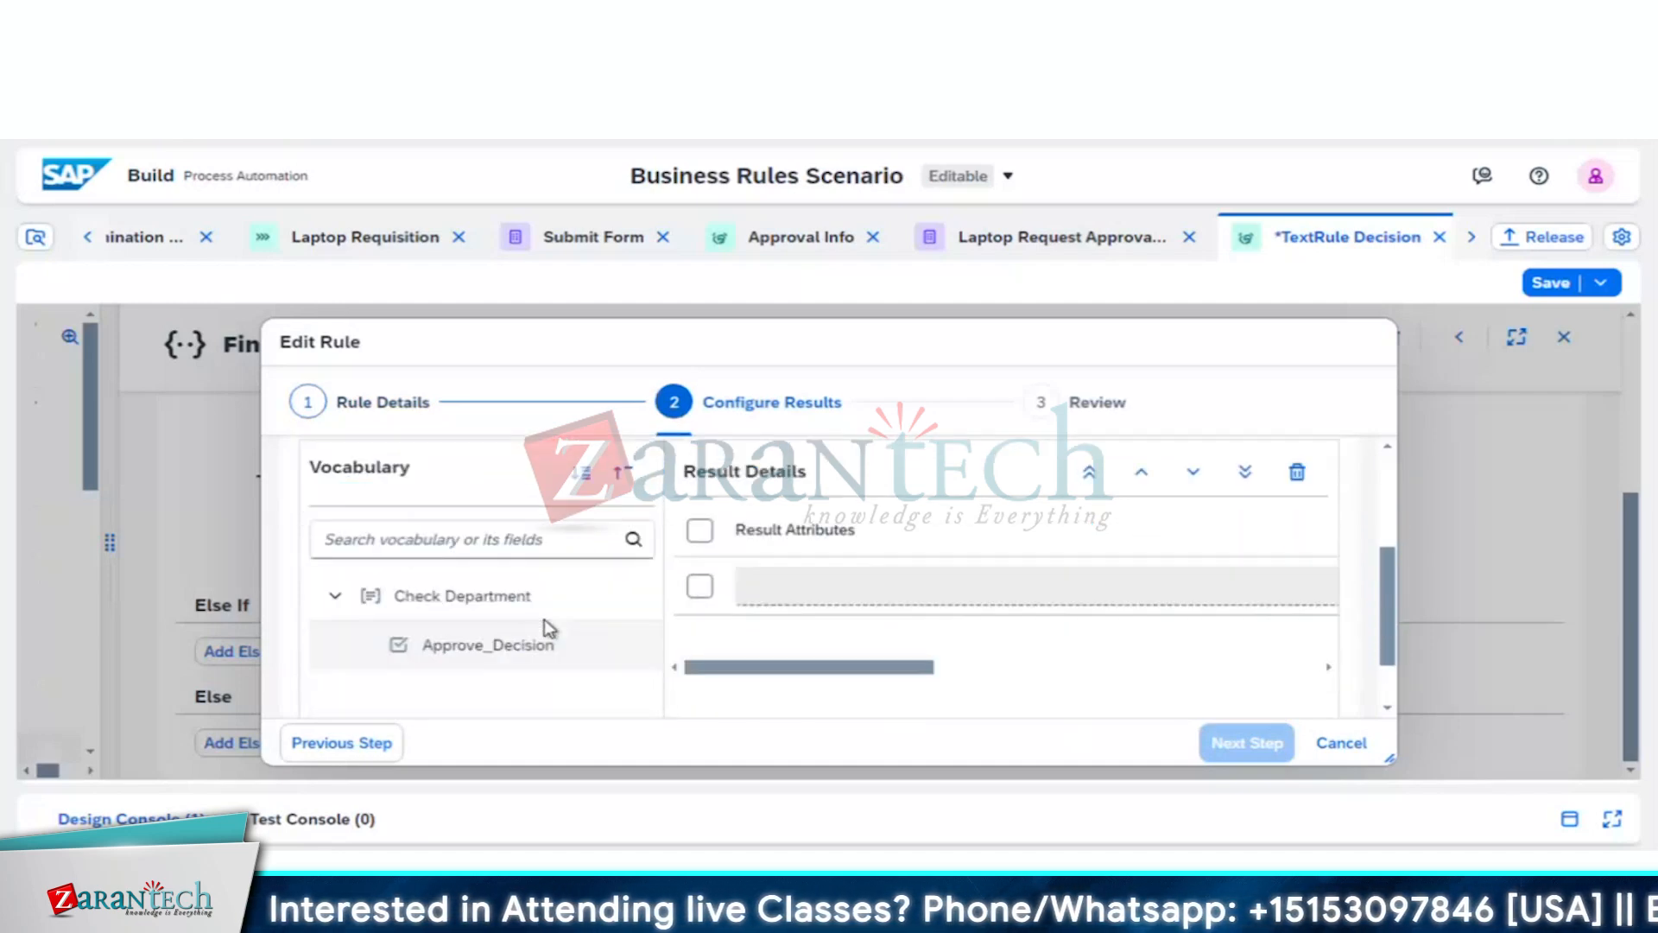
left_click(324, 600)
scroll(458, 595, "up", 2)
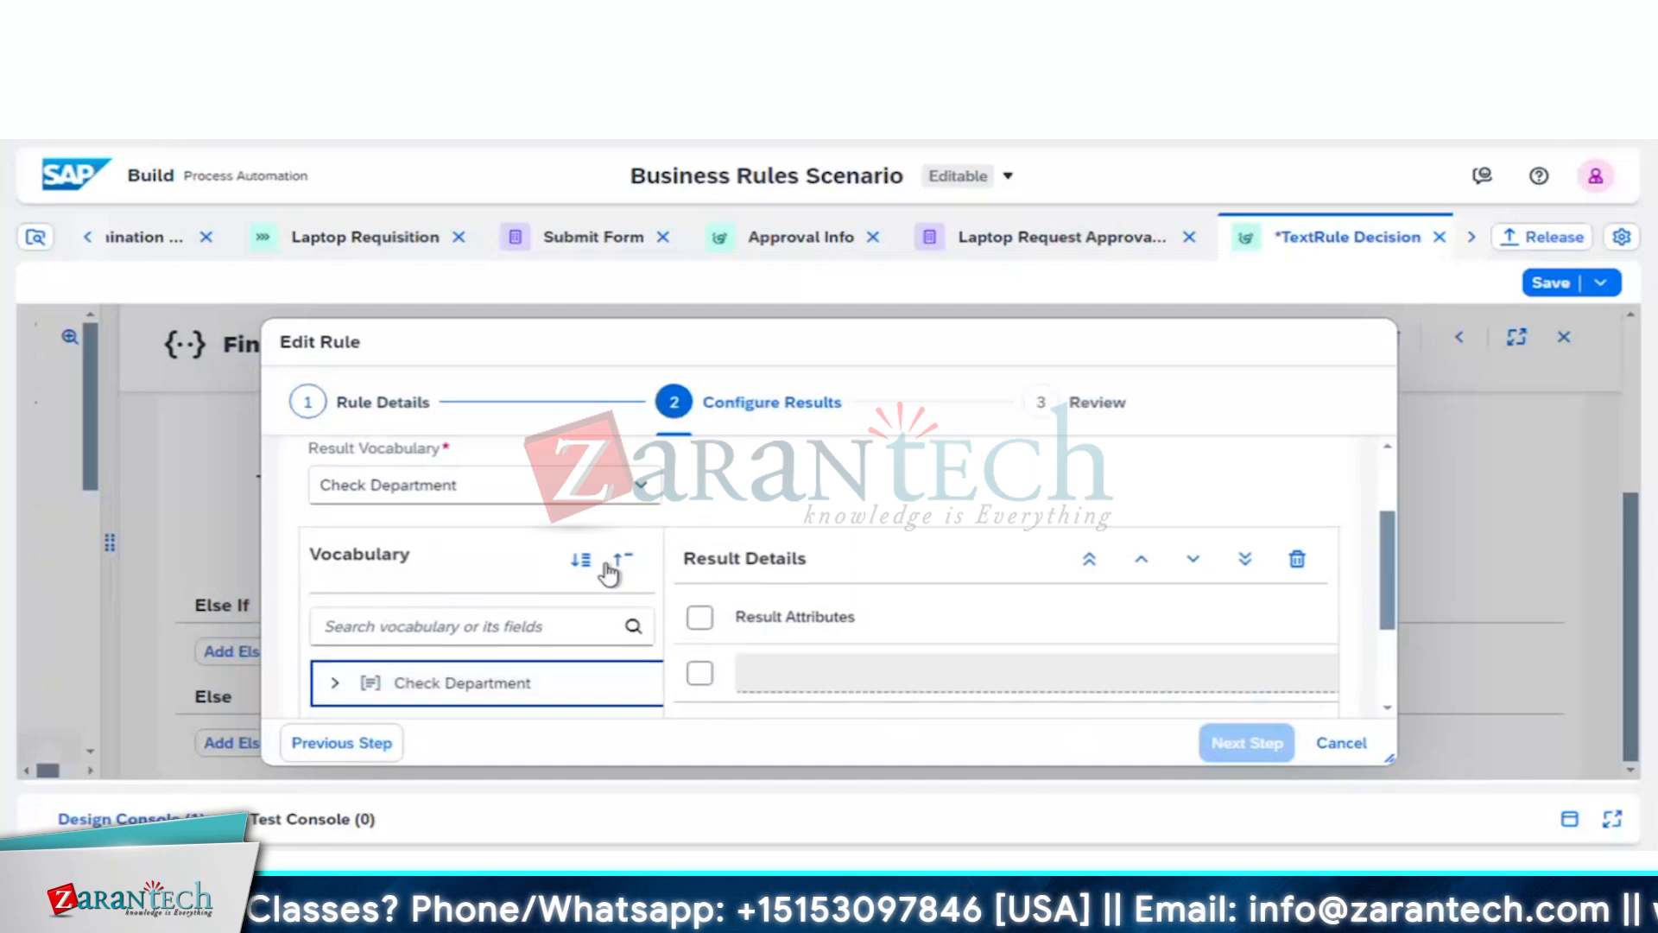
scroll(611, 573, "up", 2)
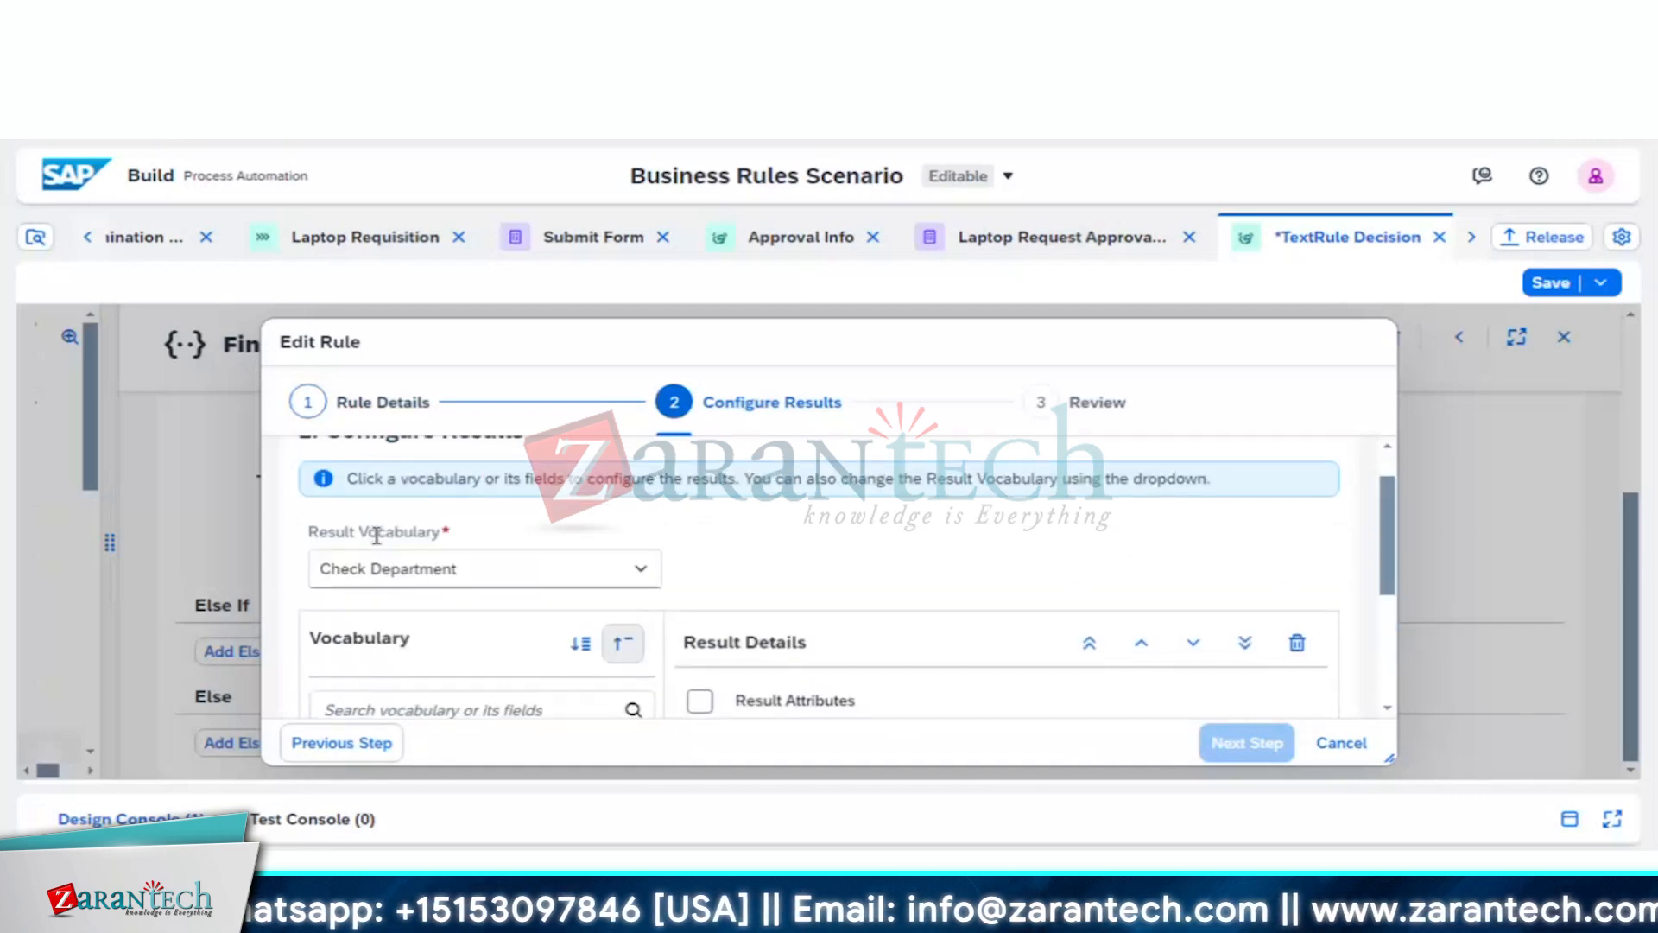
Step: Cancel editing the Final Approver Determination rule and close the TextRule Decision without saving its changes
scroll(547, 529, "up", 1)
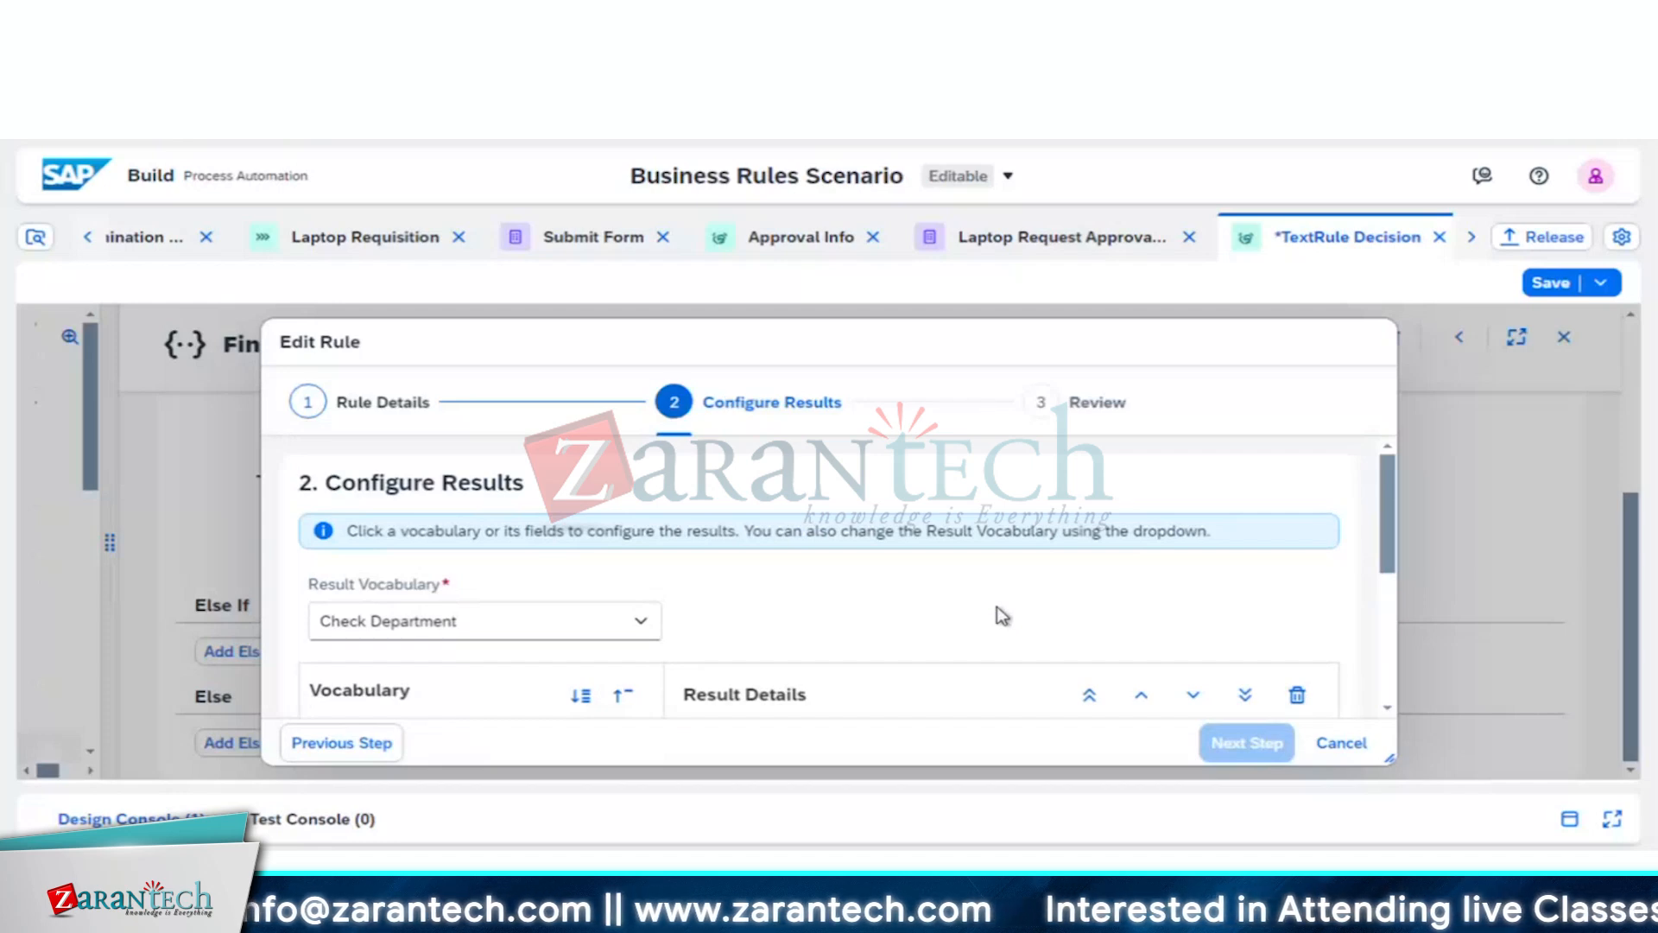
left_click(1335, 741)
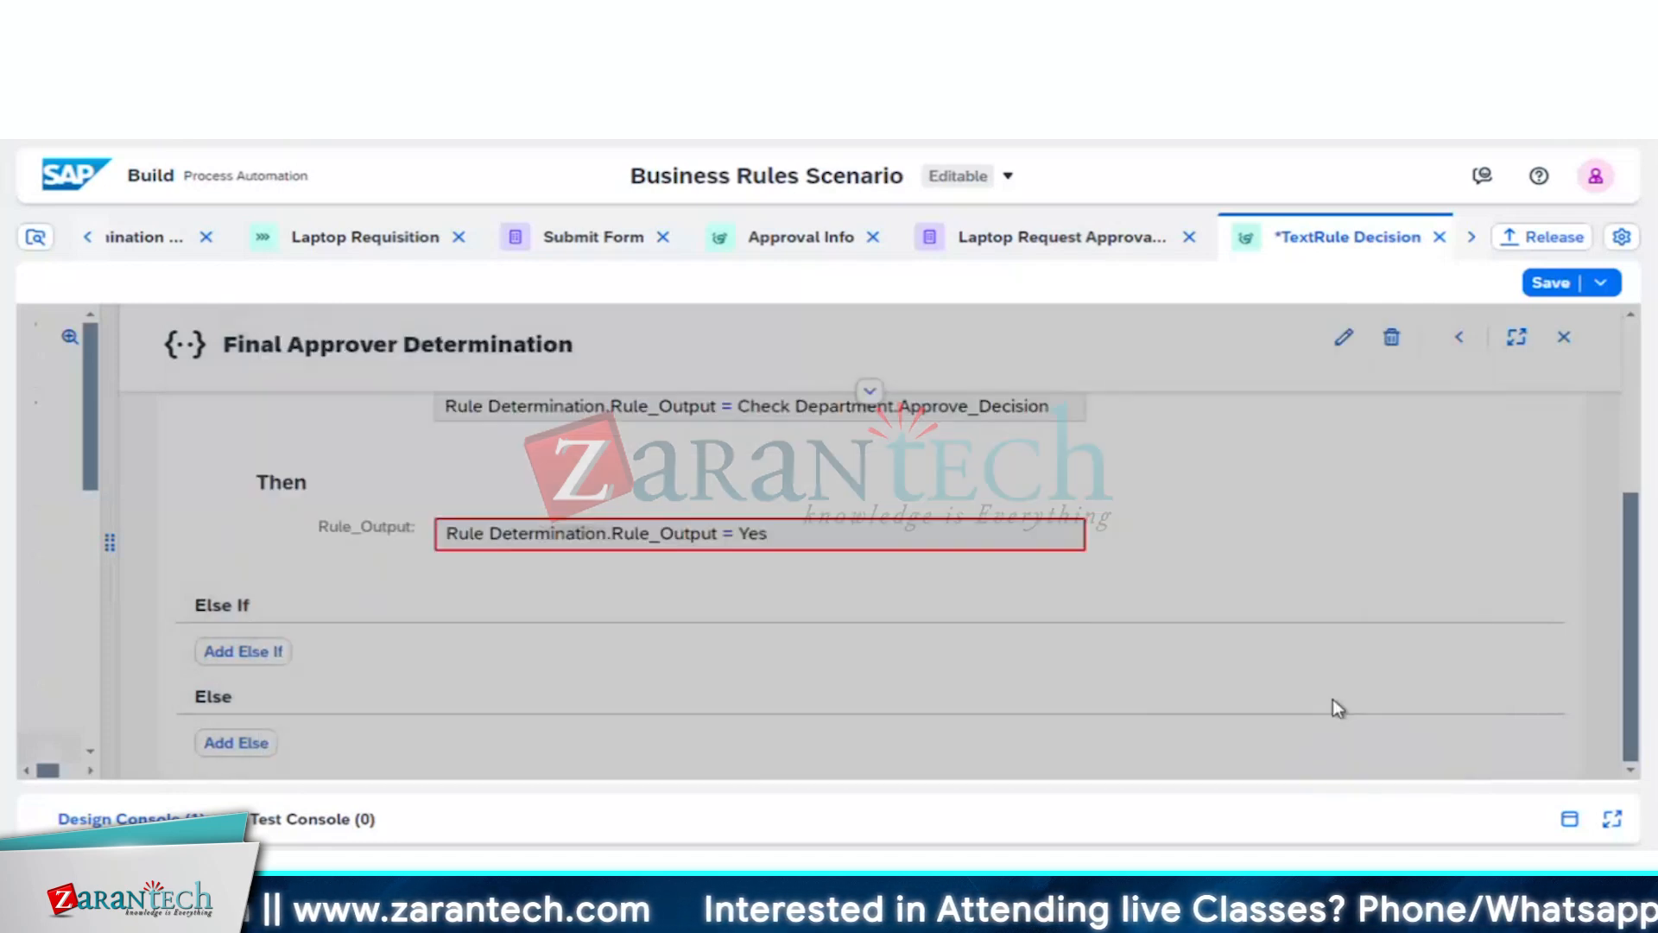
left_click(1439, 236)
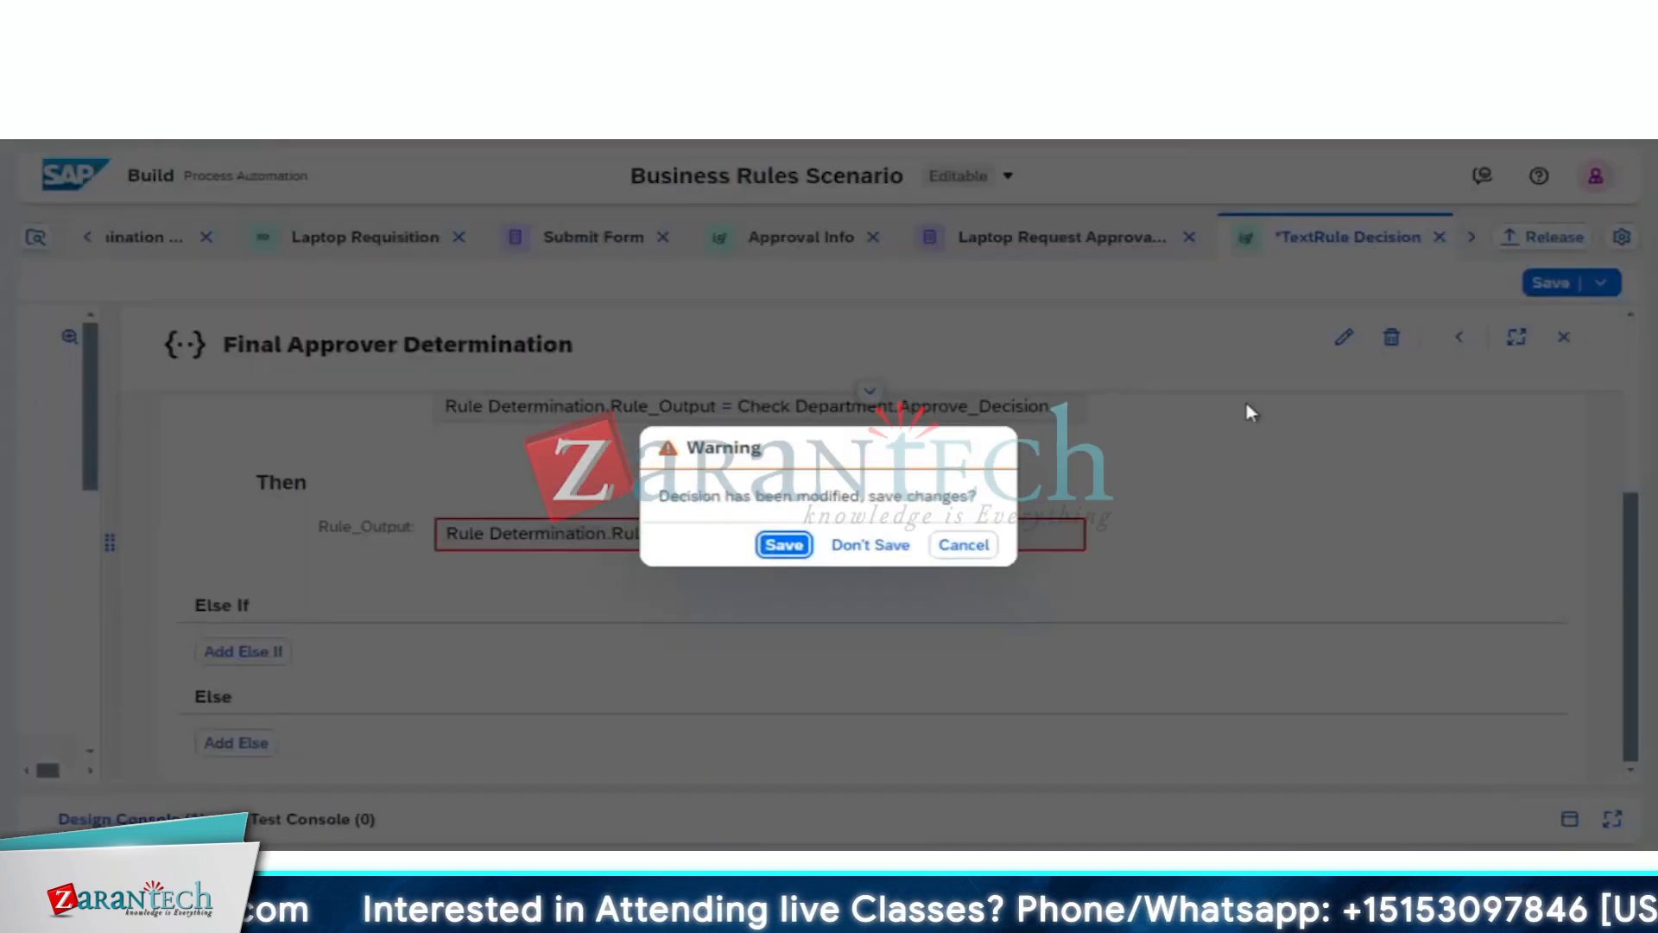
left_click(860, 554)
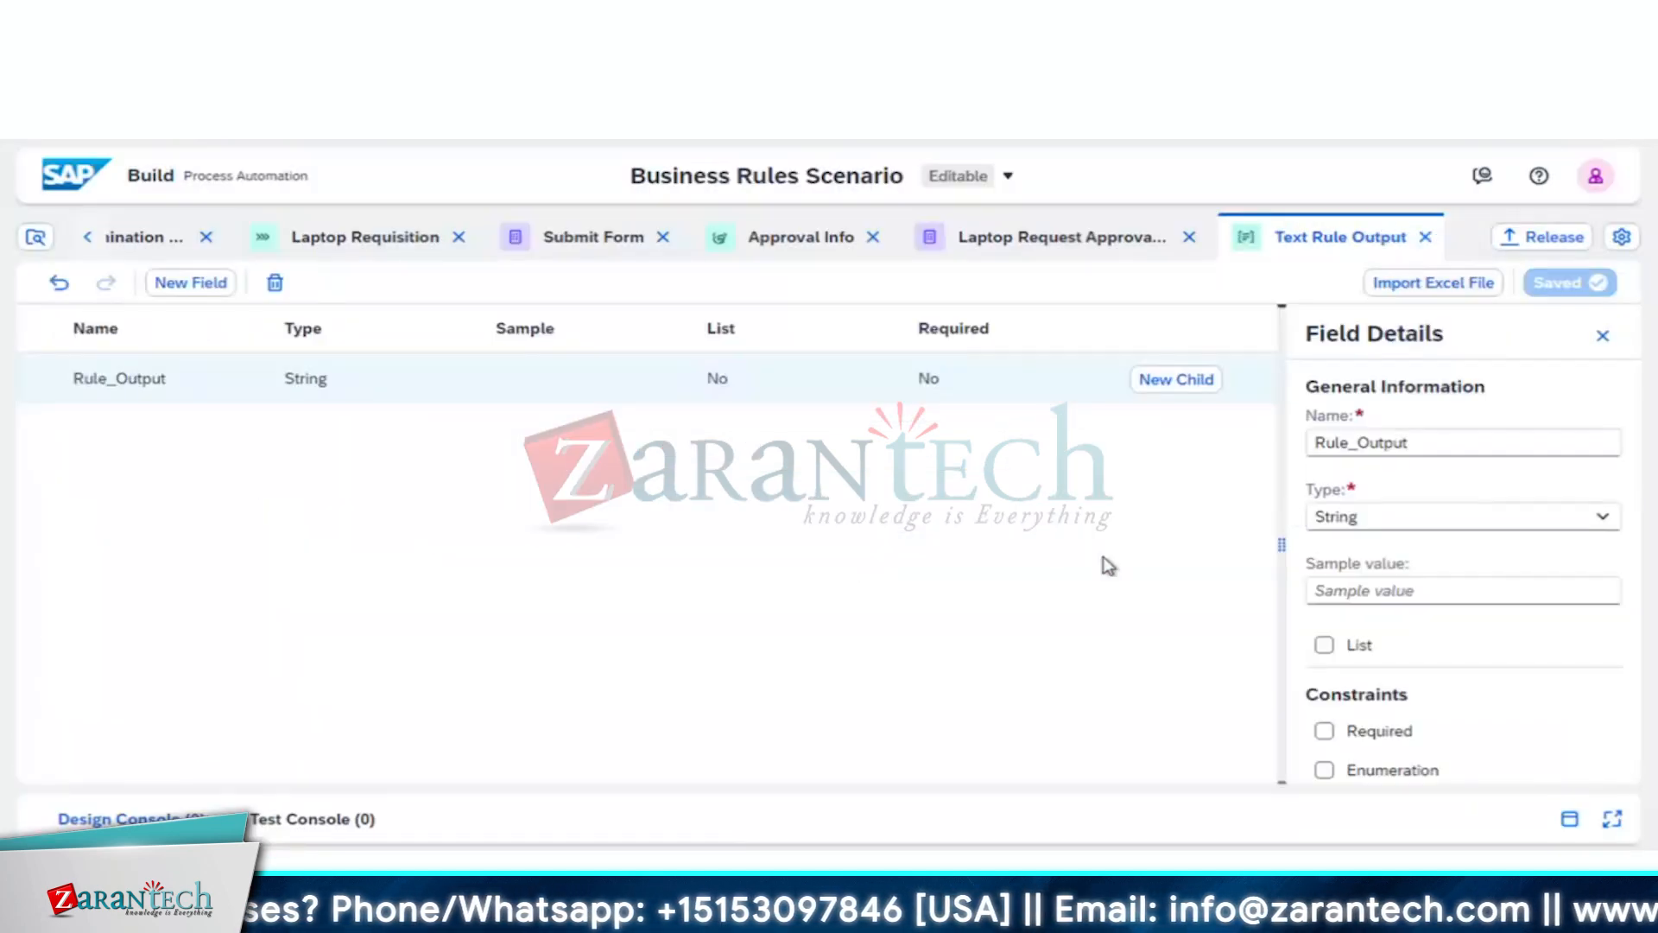
Step: Return to the project overview and delete the TextRule Decision artifact
left_click(86, 238)
left_click(86, 239)
left_click(85, 242)
left_click(87, 242)
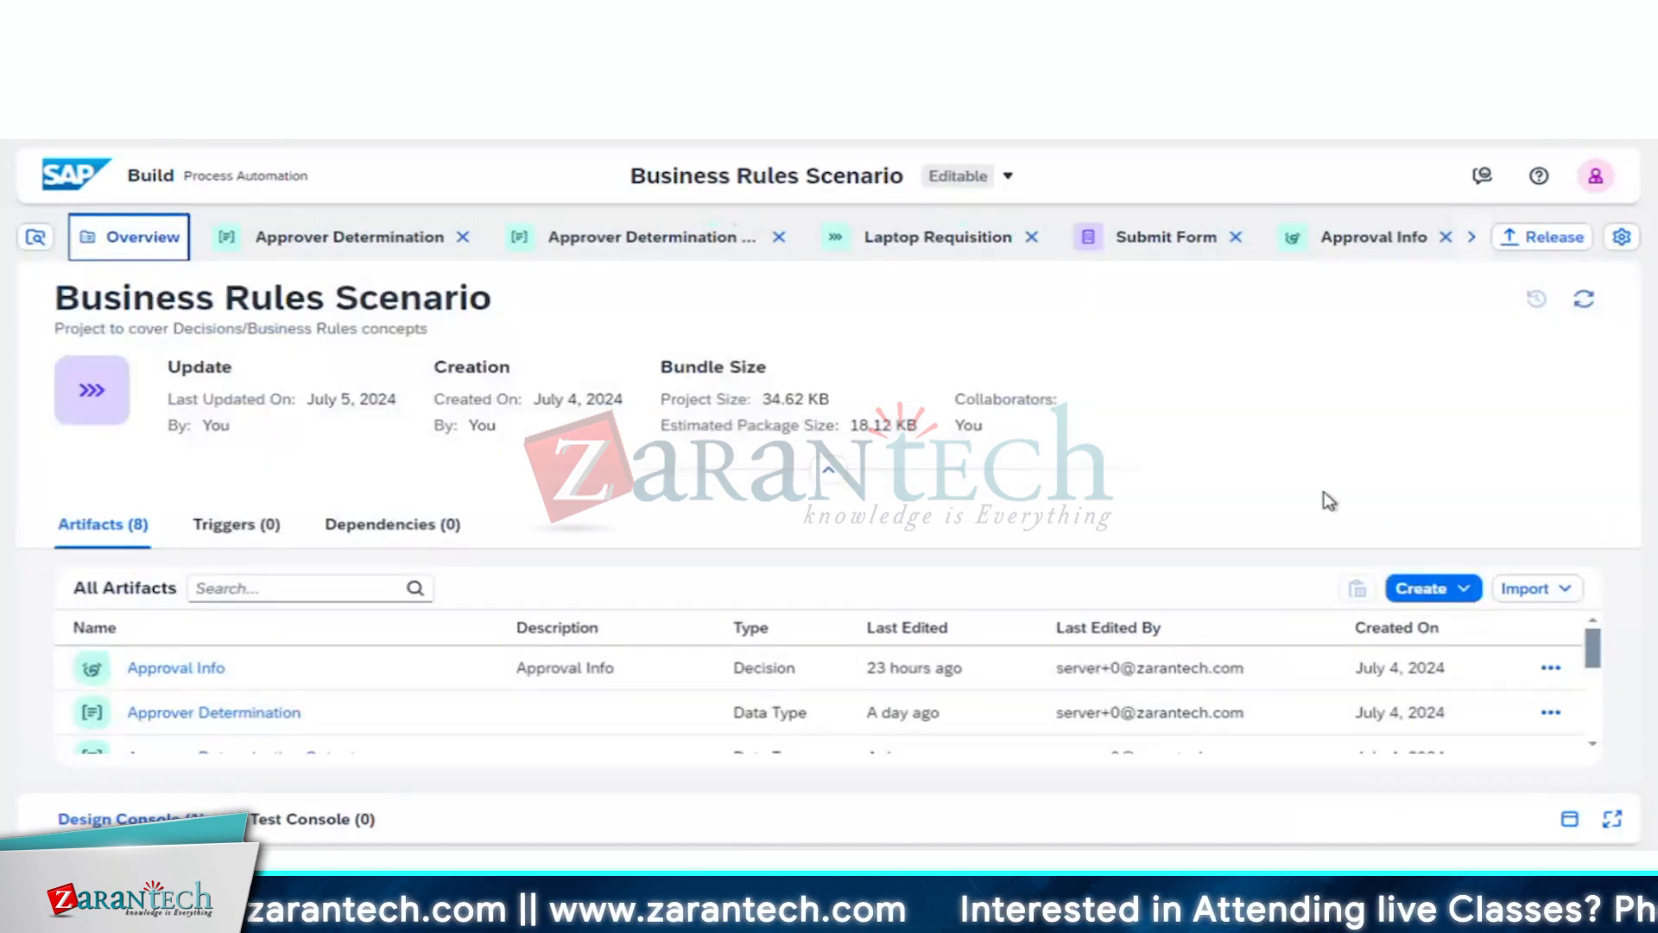
left_click(827, 469)
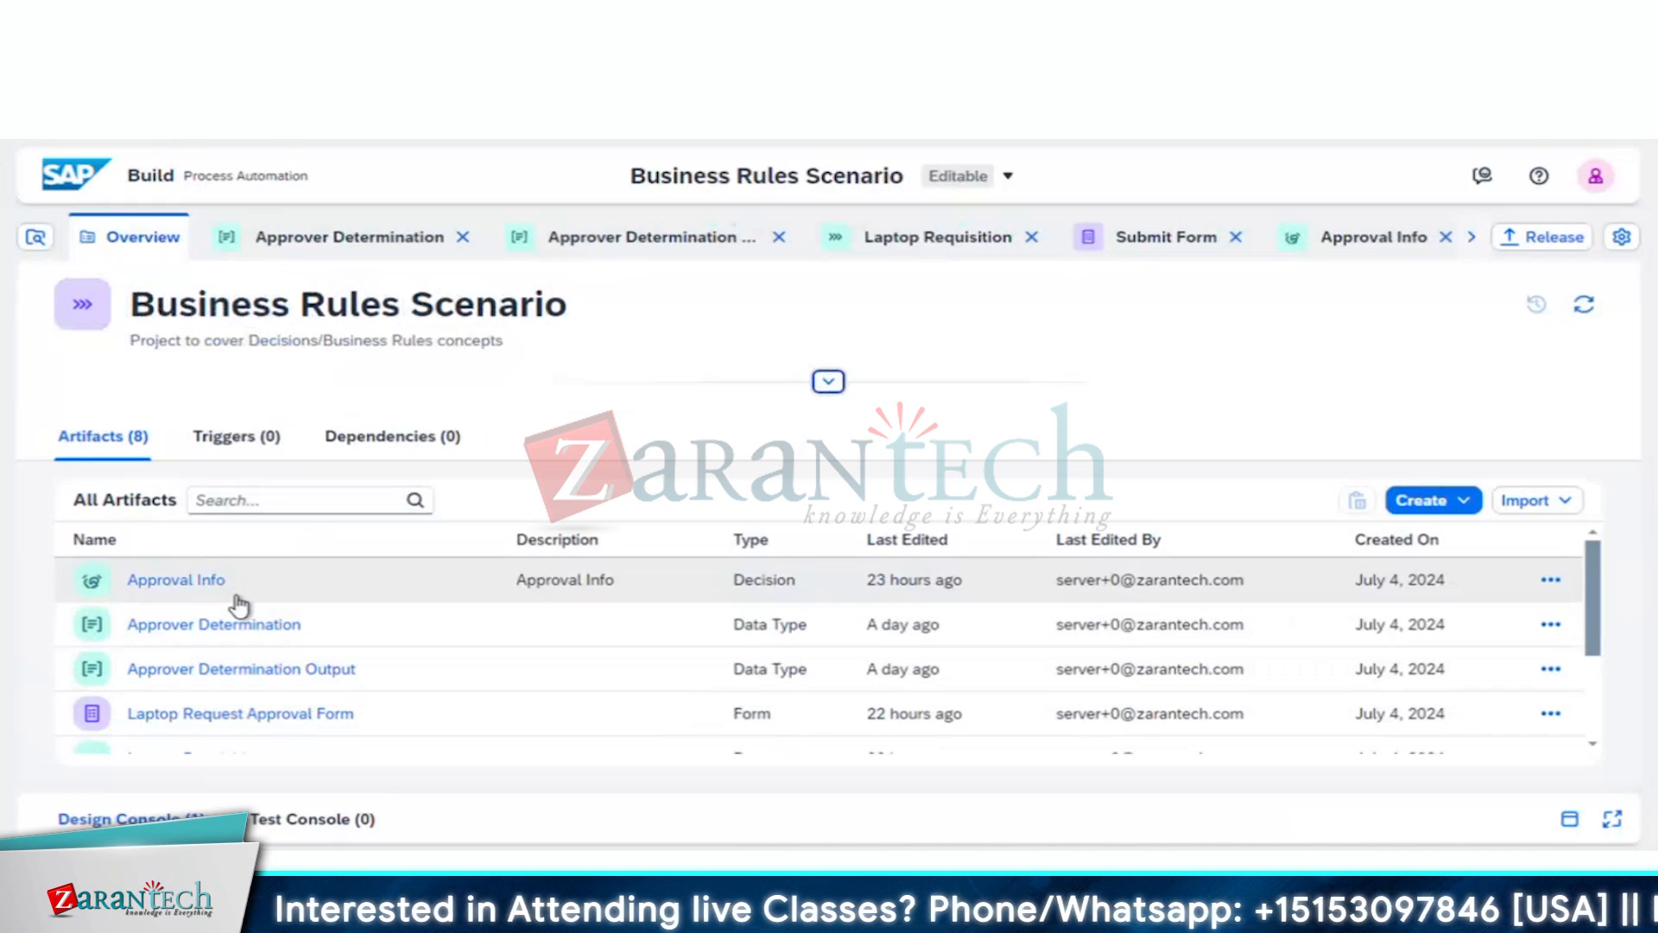
scroll(302, 696, "down", 2)
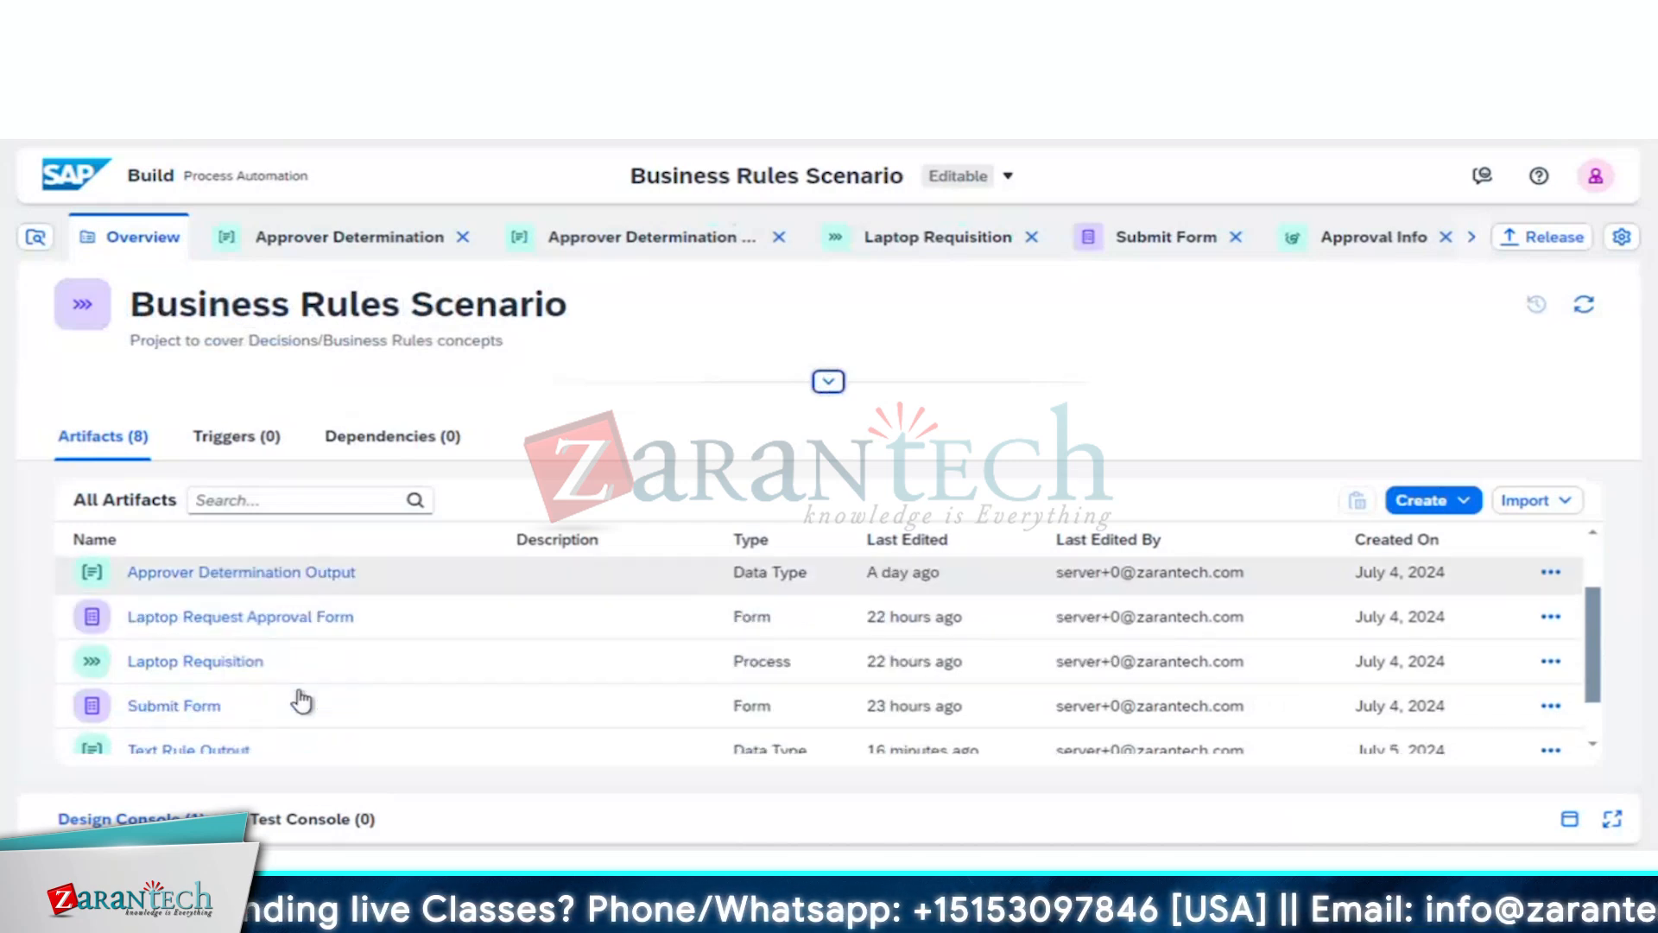
scroll(302, 699, "down", 1)
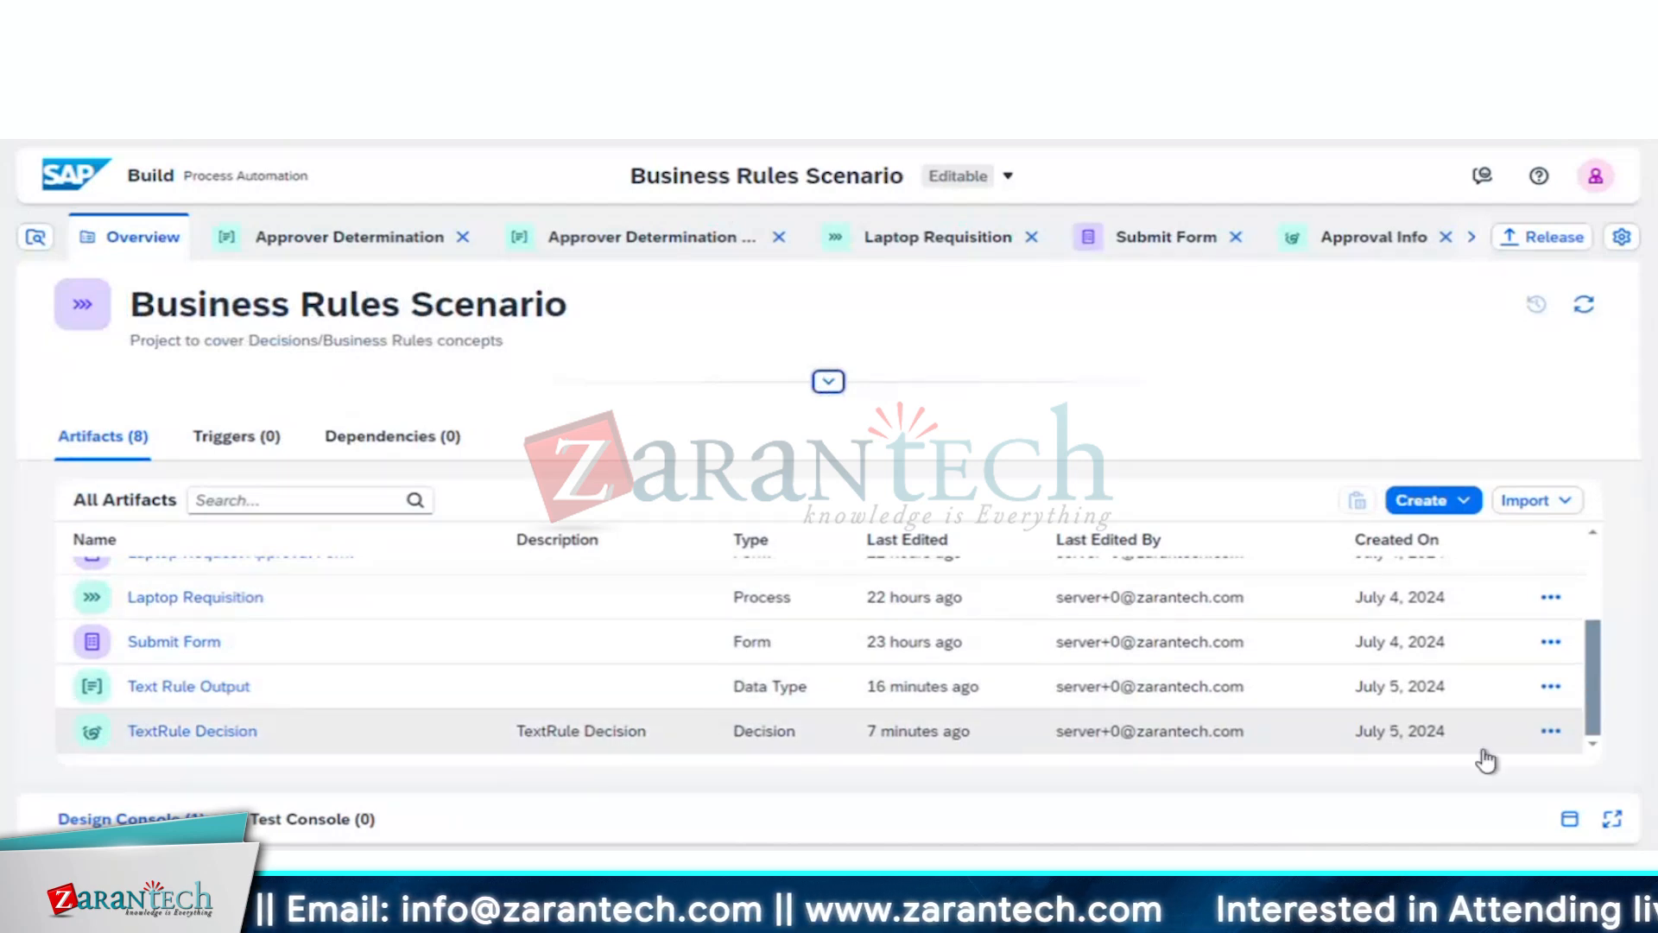
left_click(1551, 731)
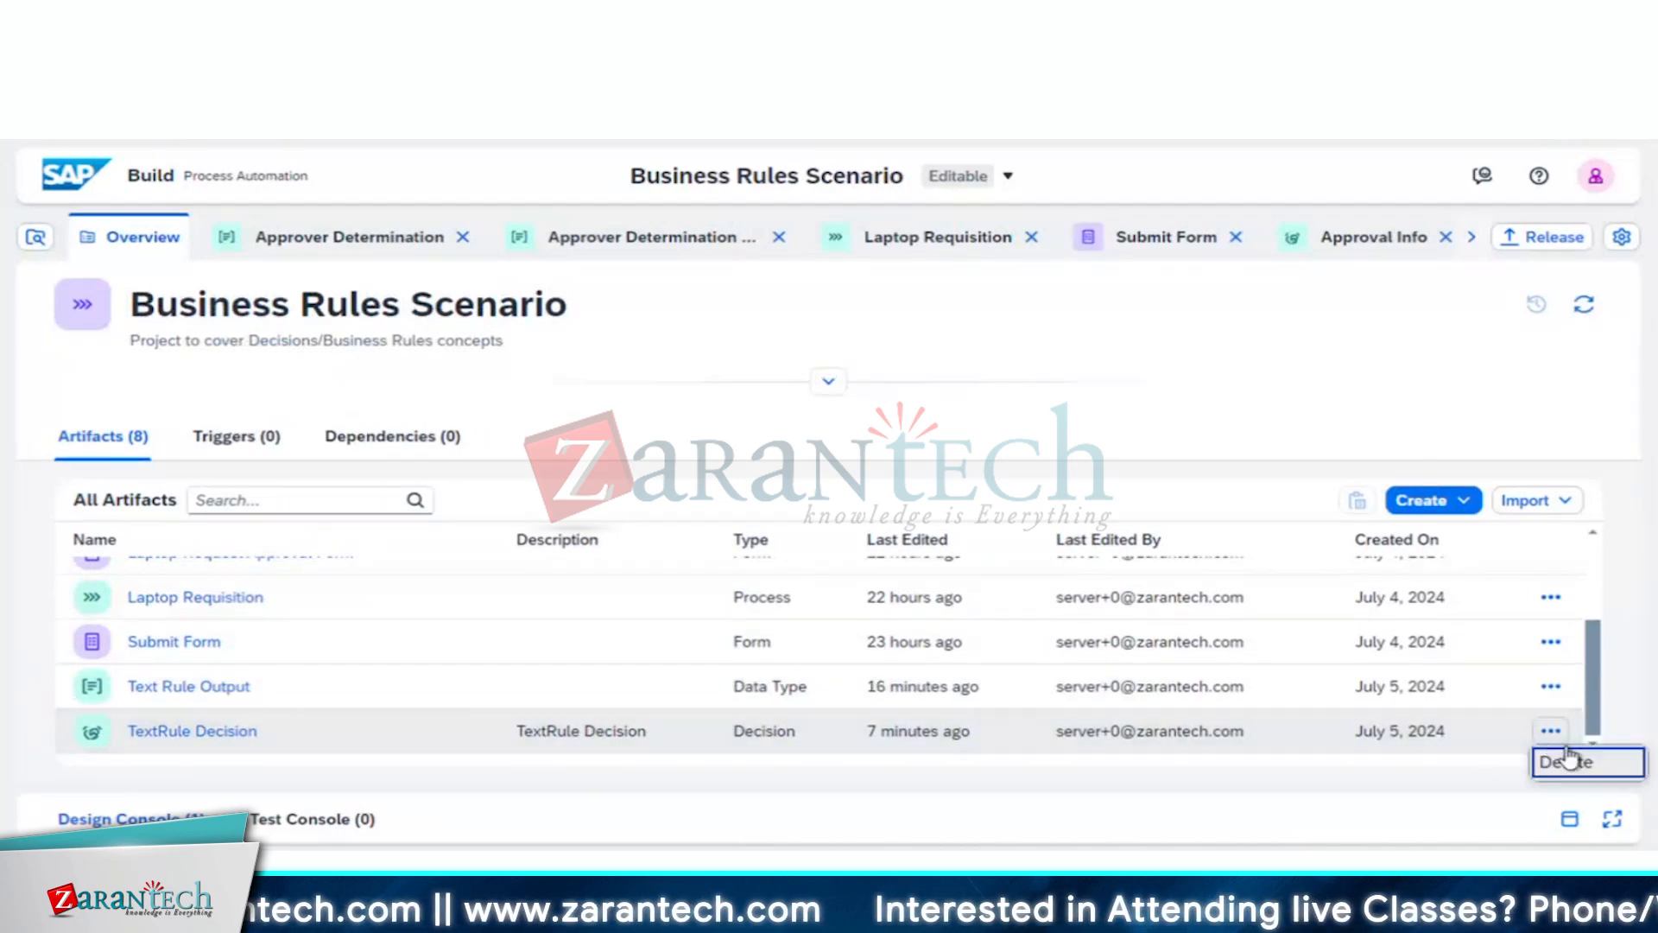
left_click(1567, 762)
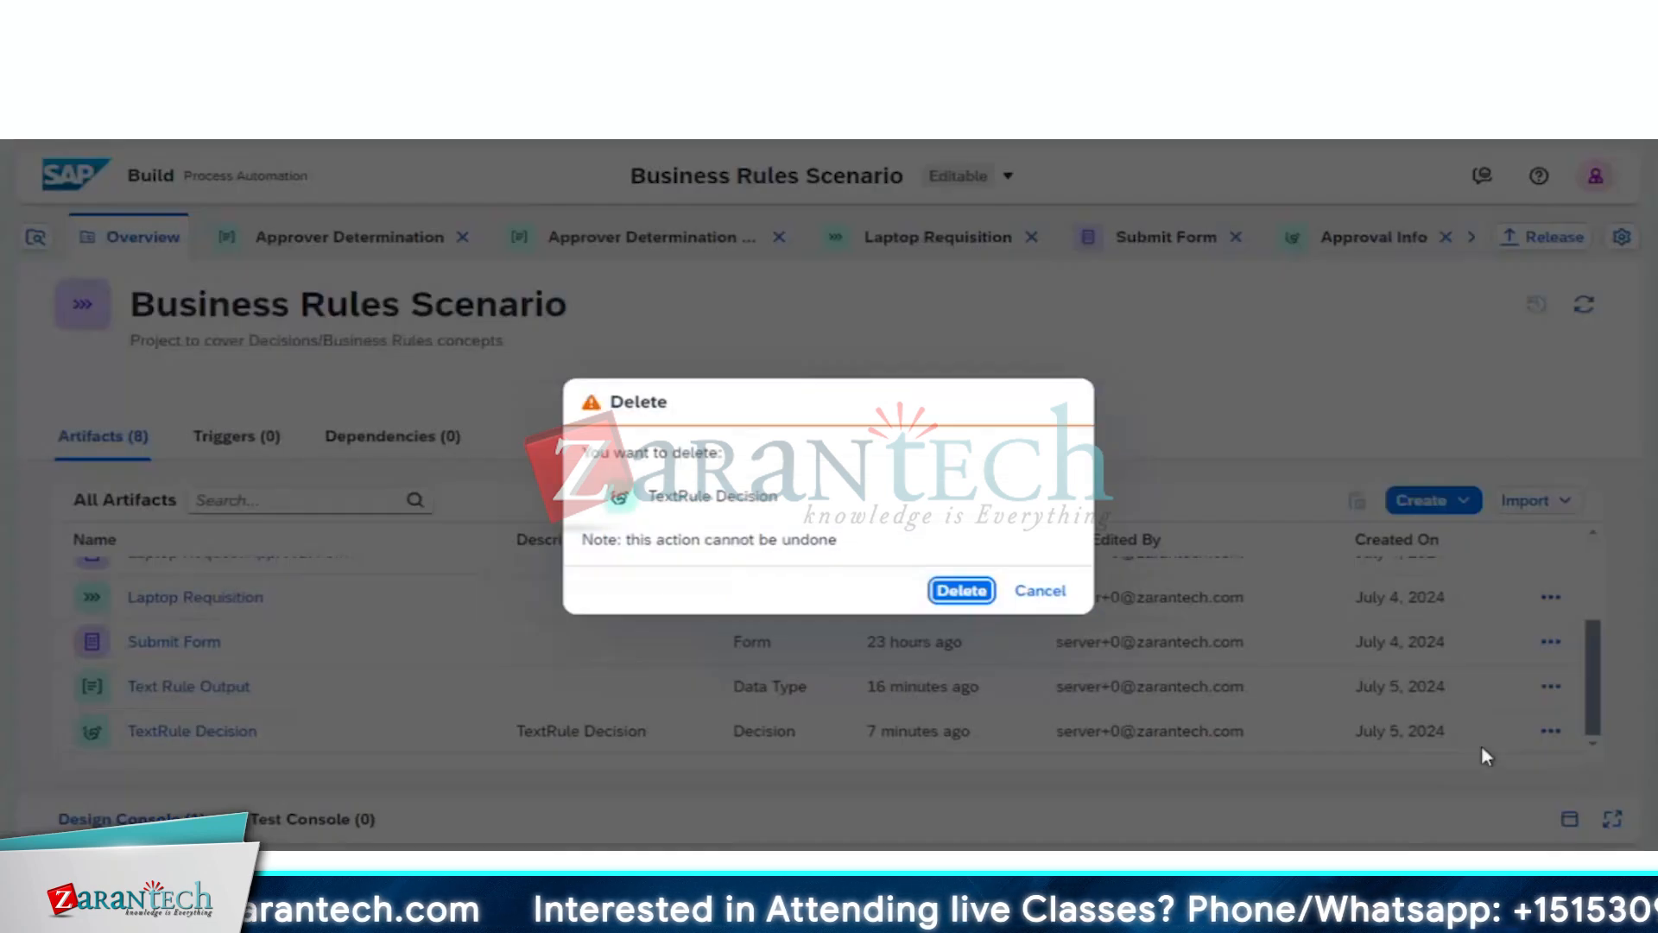
left_click(960, 590)
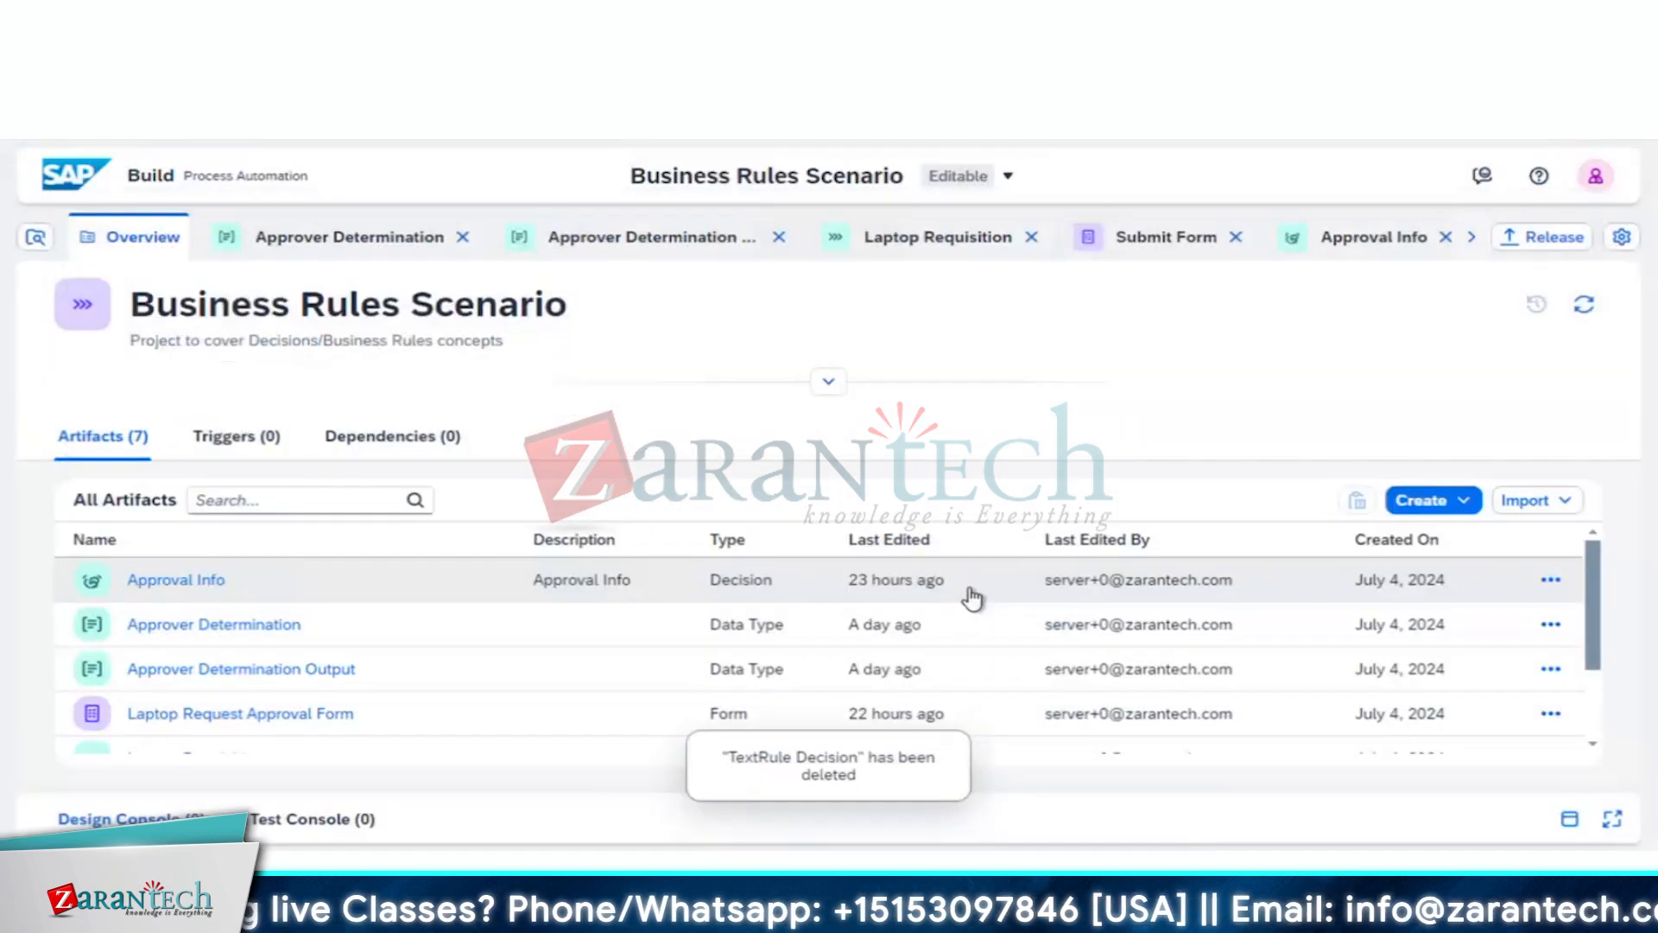
Step: Create a new decision artifact named Text Rule Scenario
left_click(1465, 508)
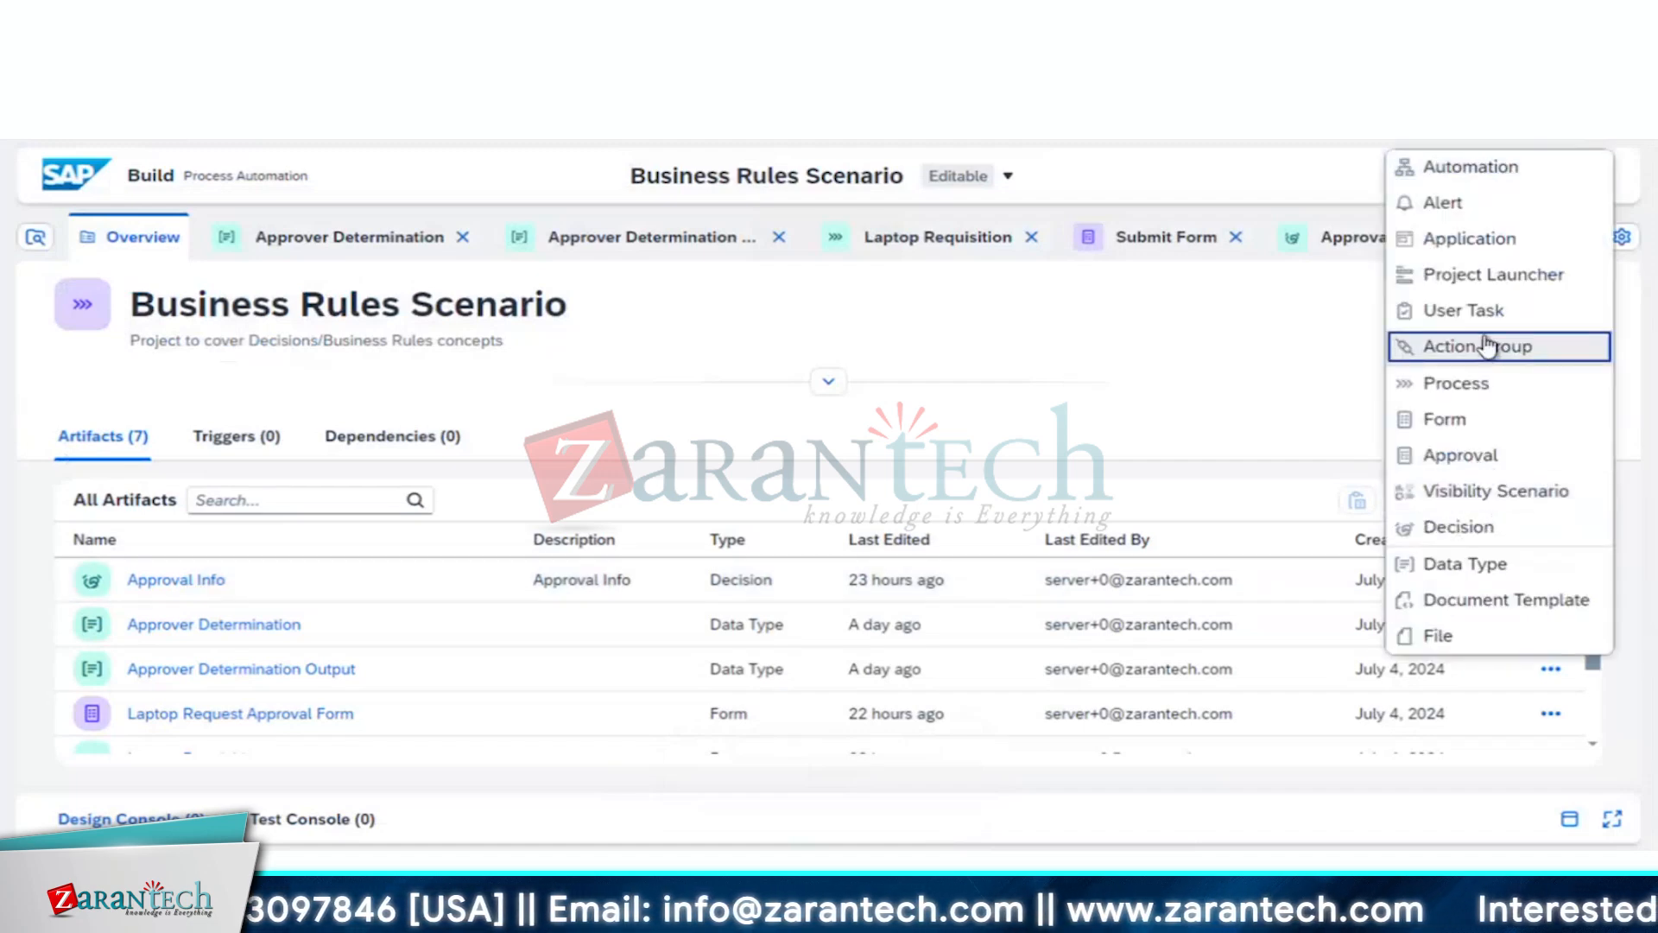
left_click(1482, 527)
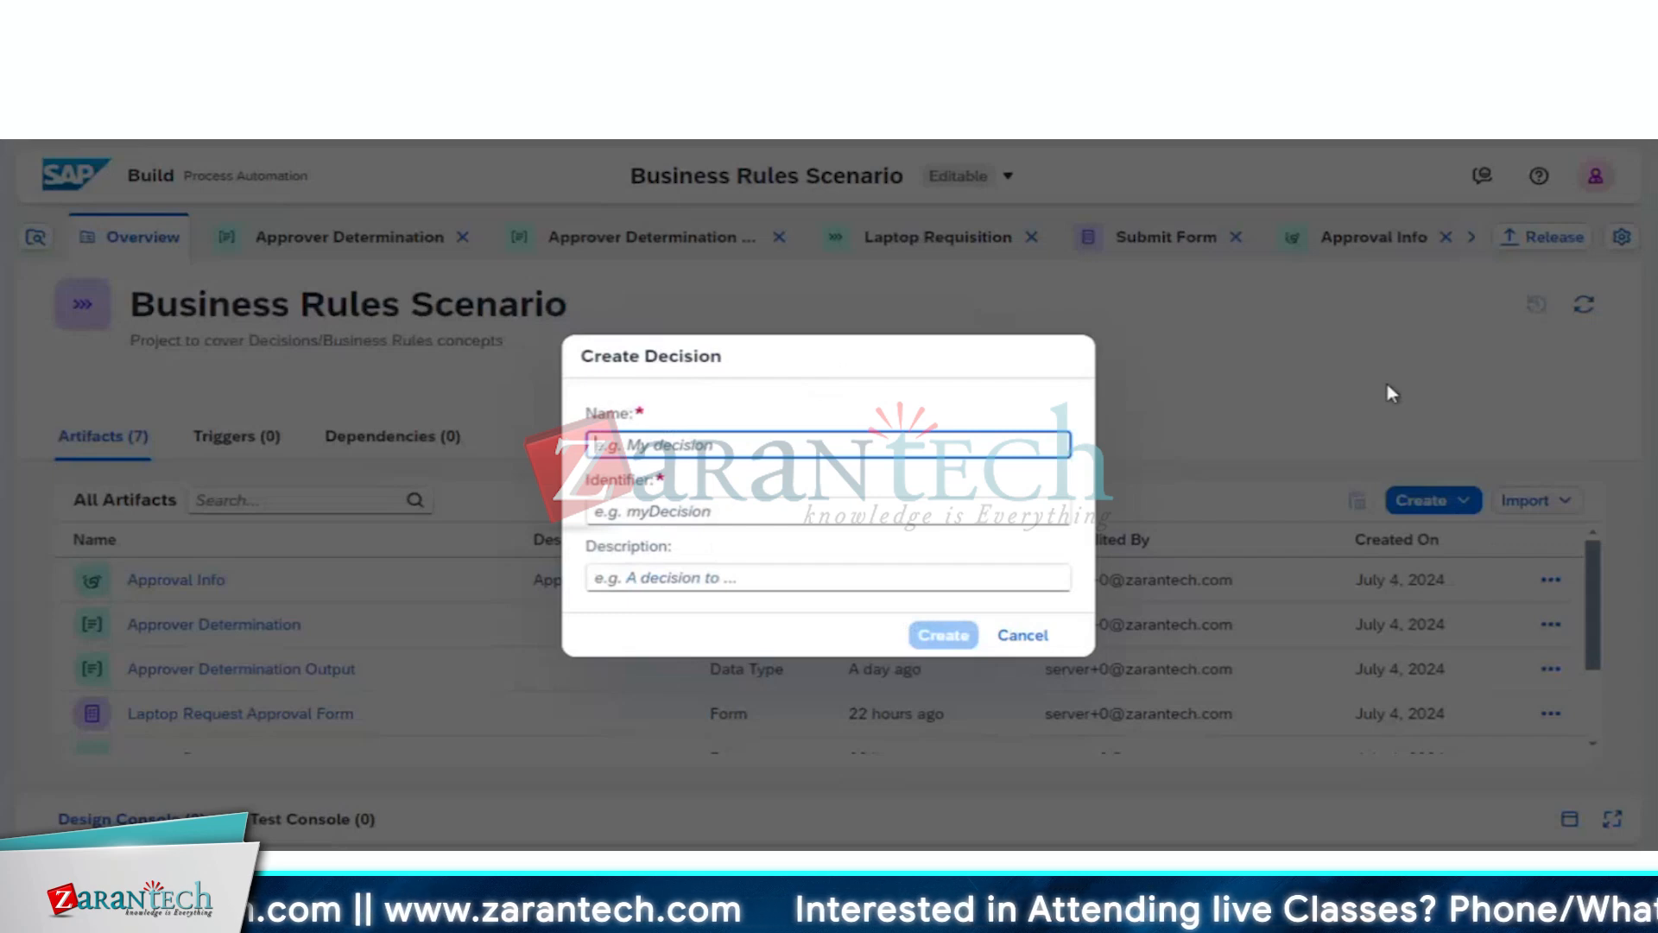
type("Tes")
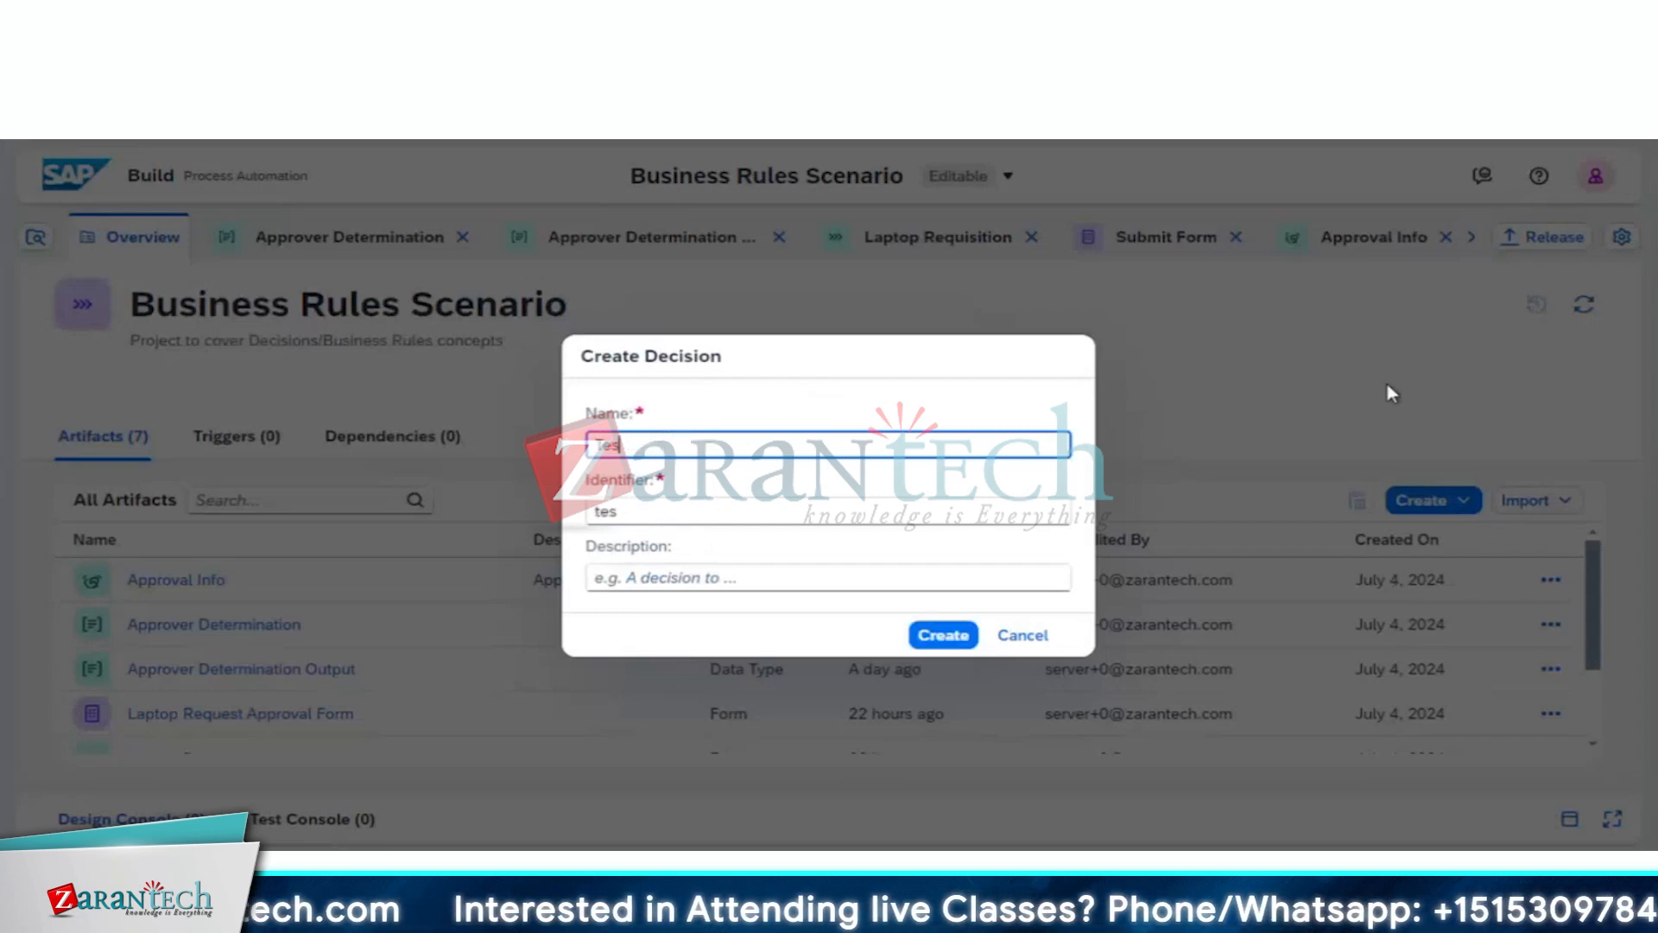
key("BackSpace")
type("x")
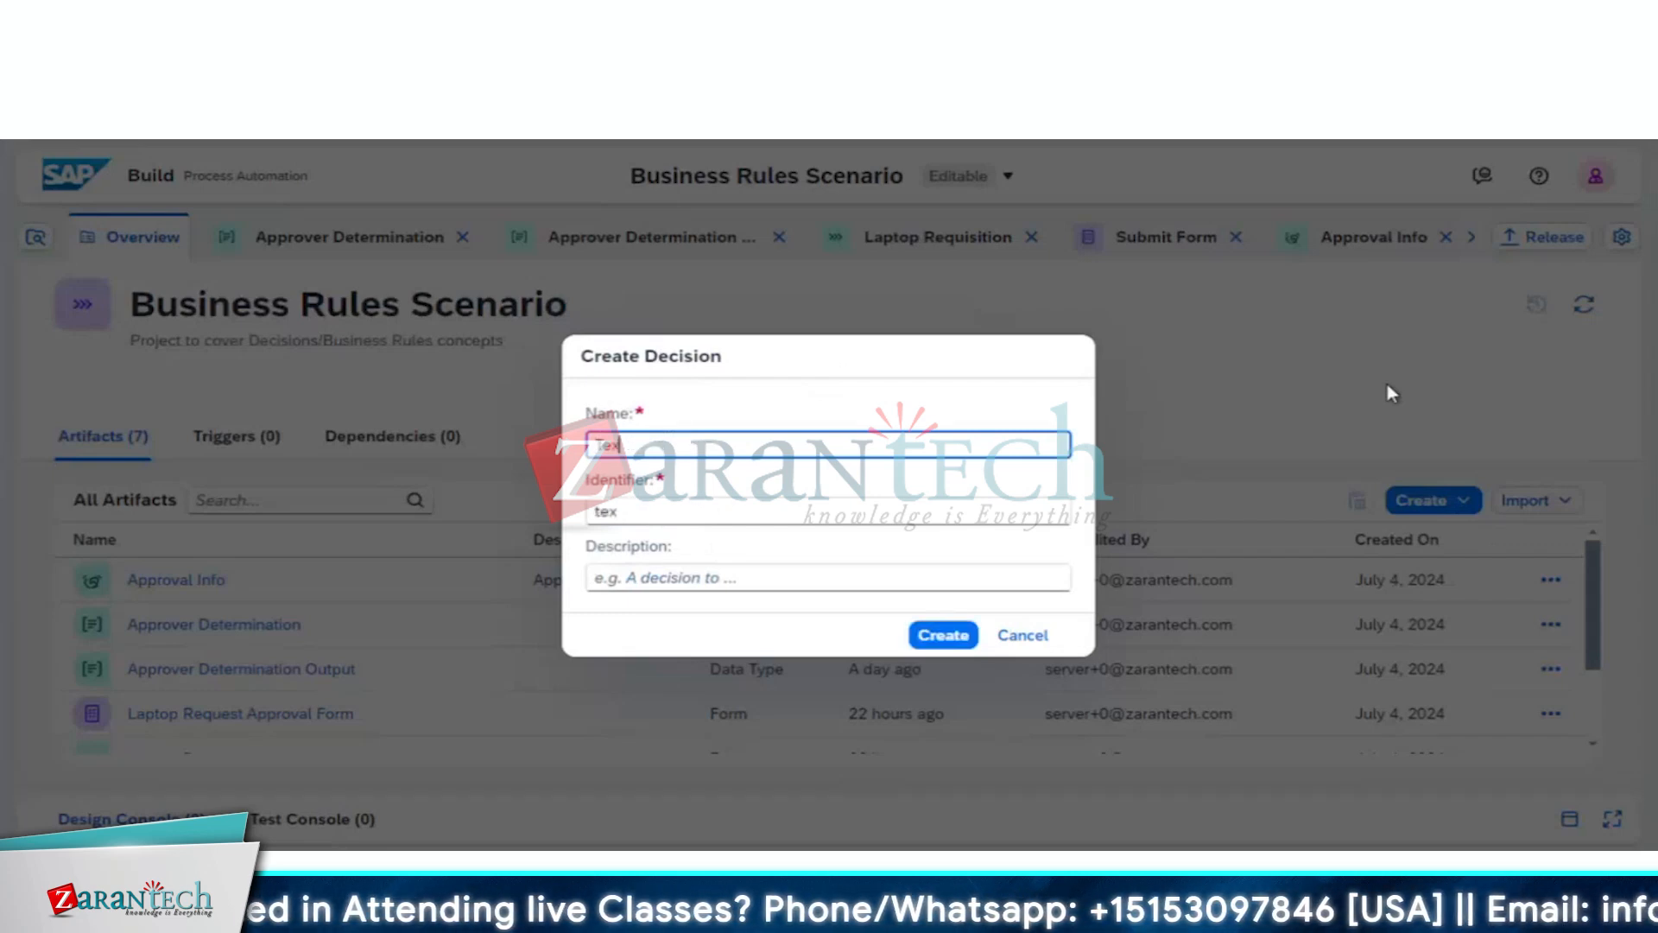
type("t R")
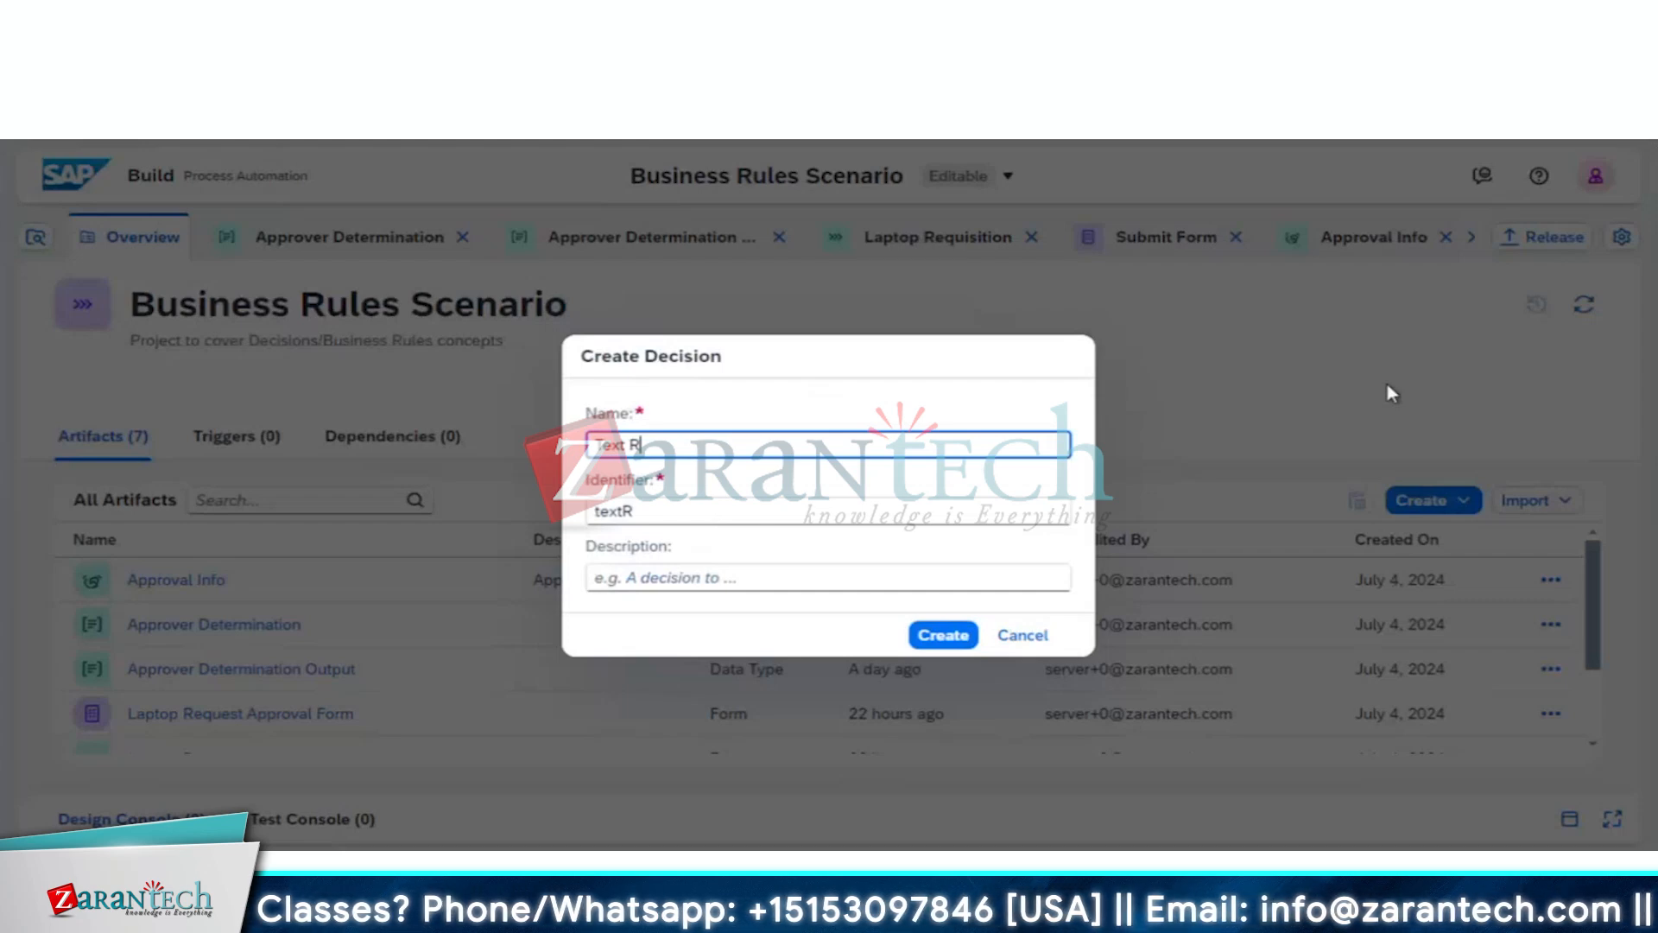
type("ule")
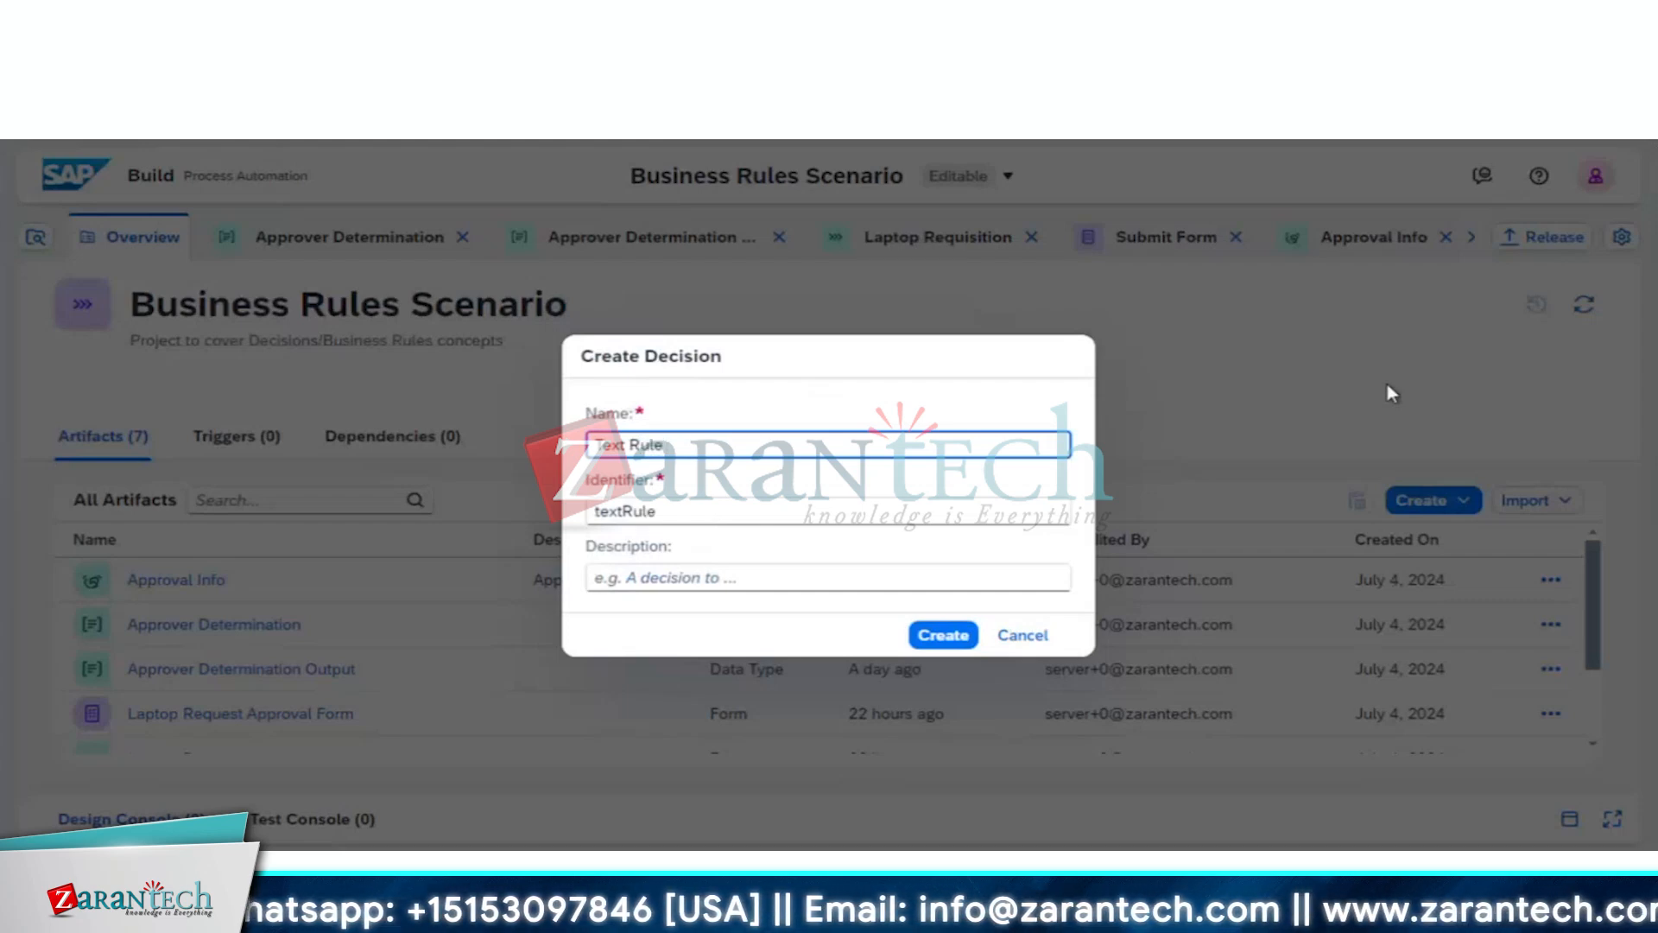
type(" Scenari")
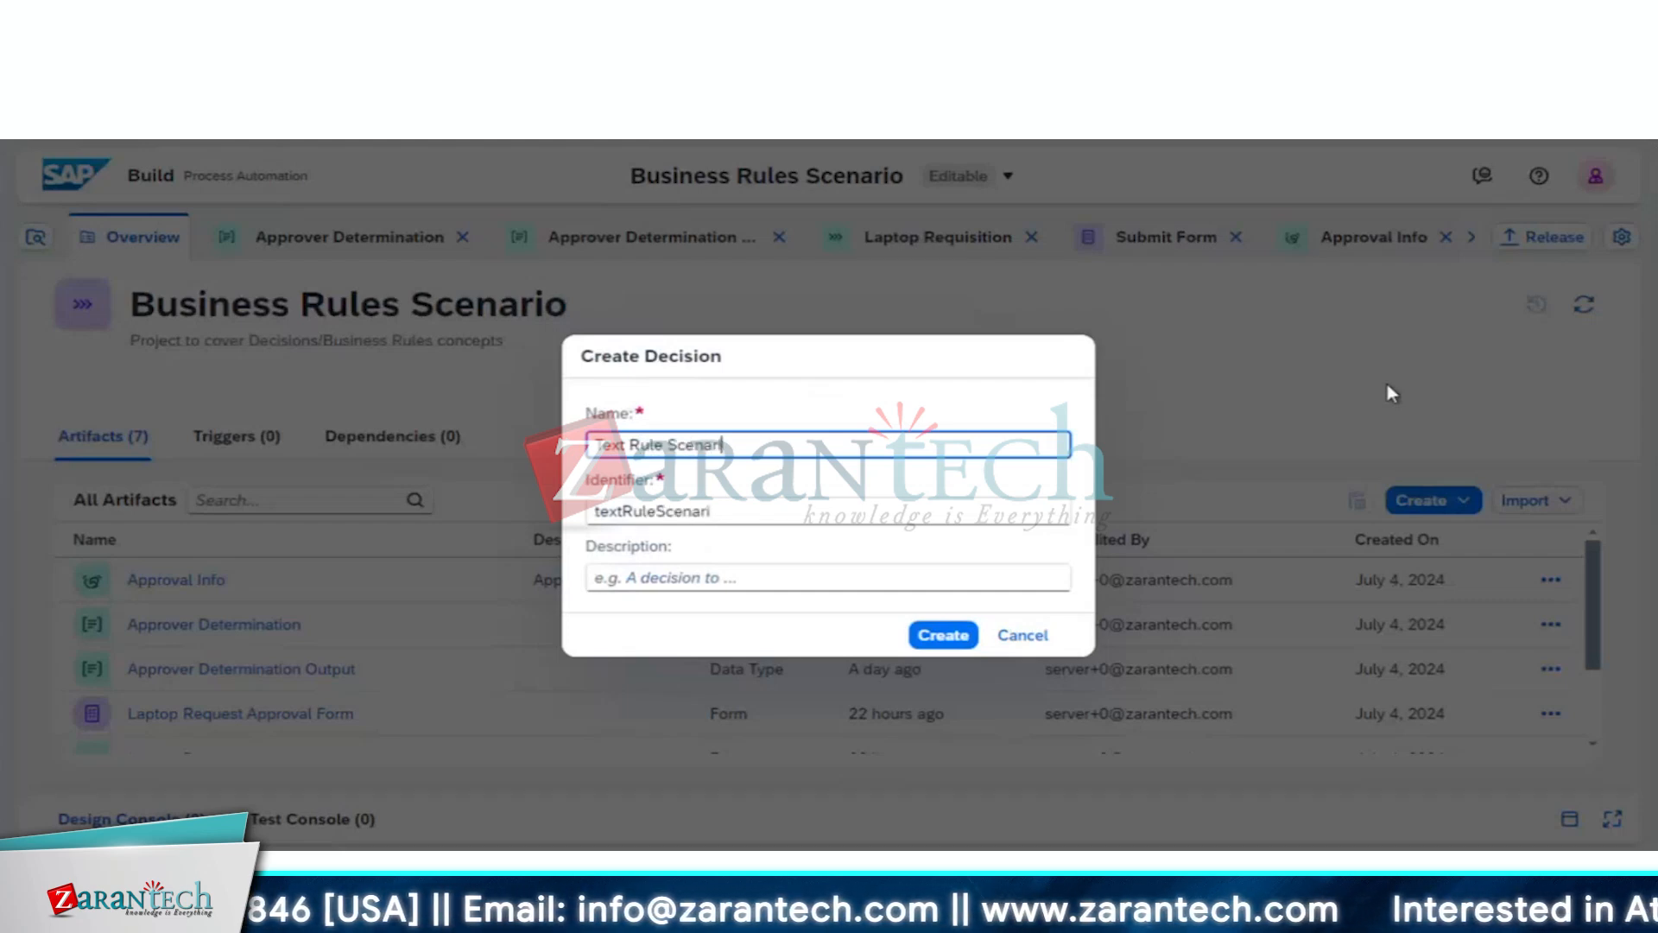
type("o")
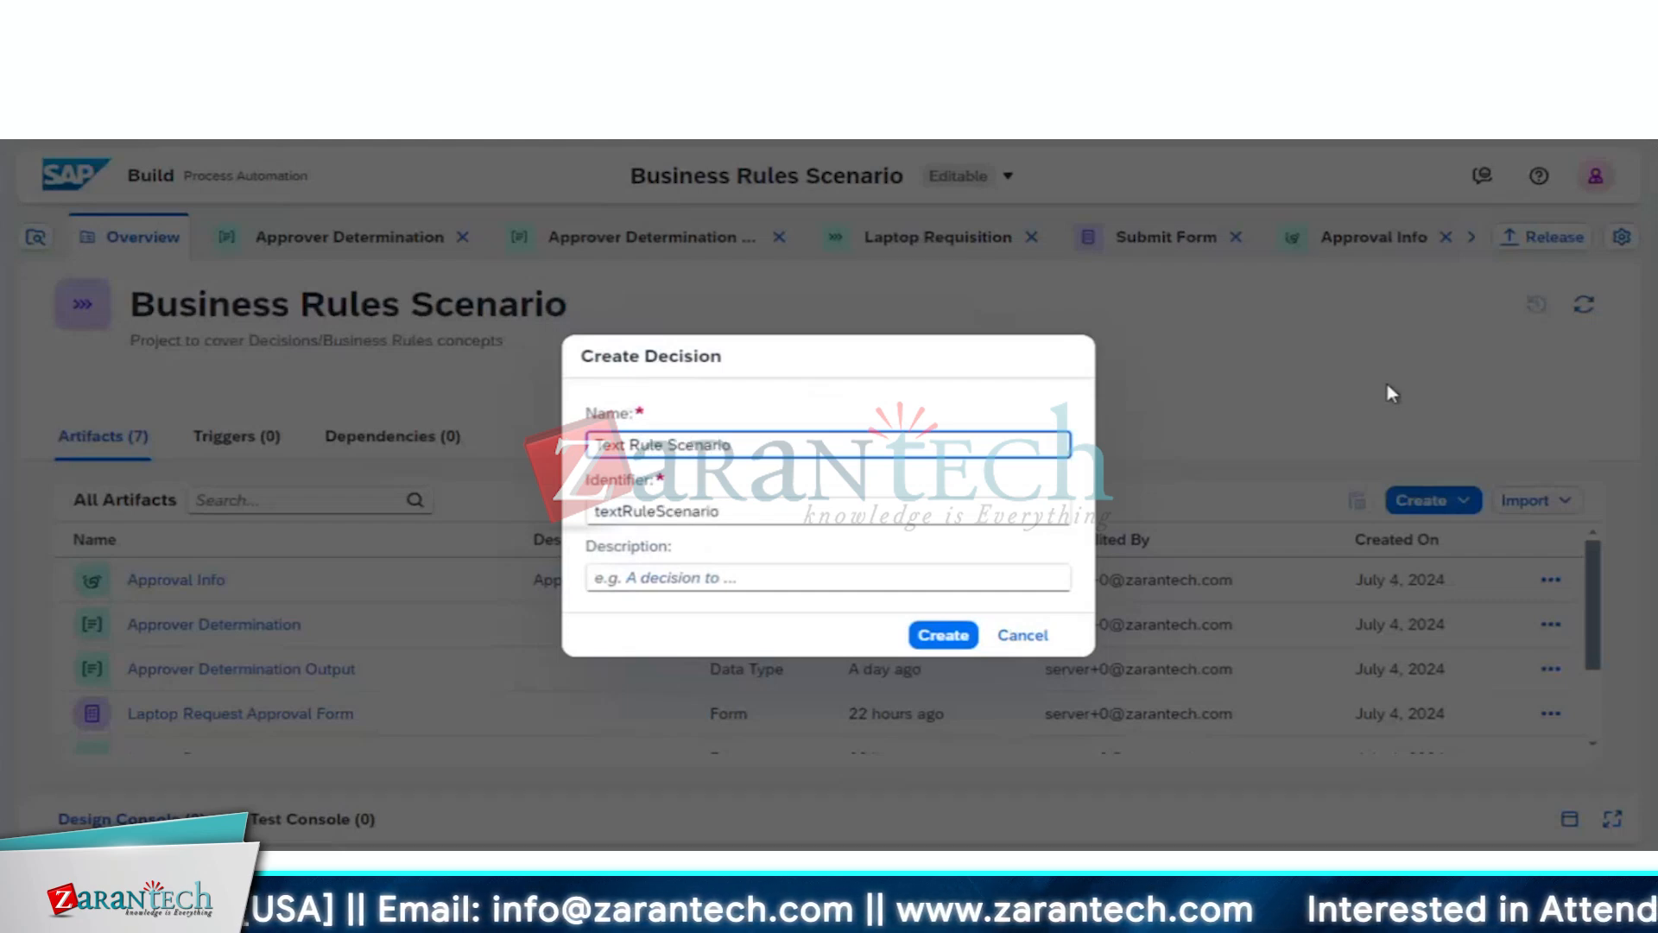
left_click(963, 635)
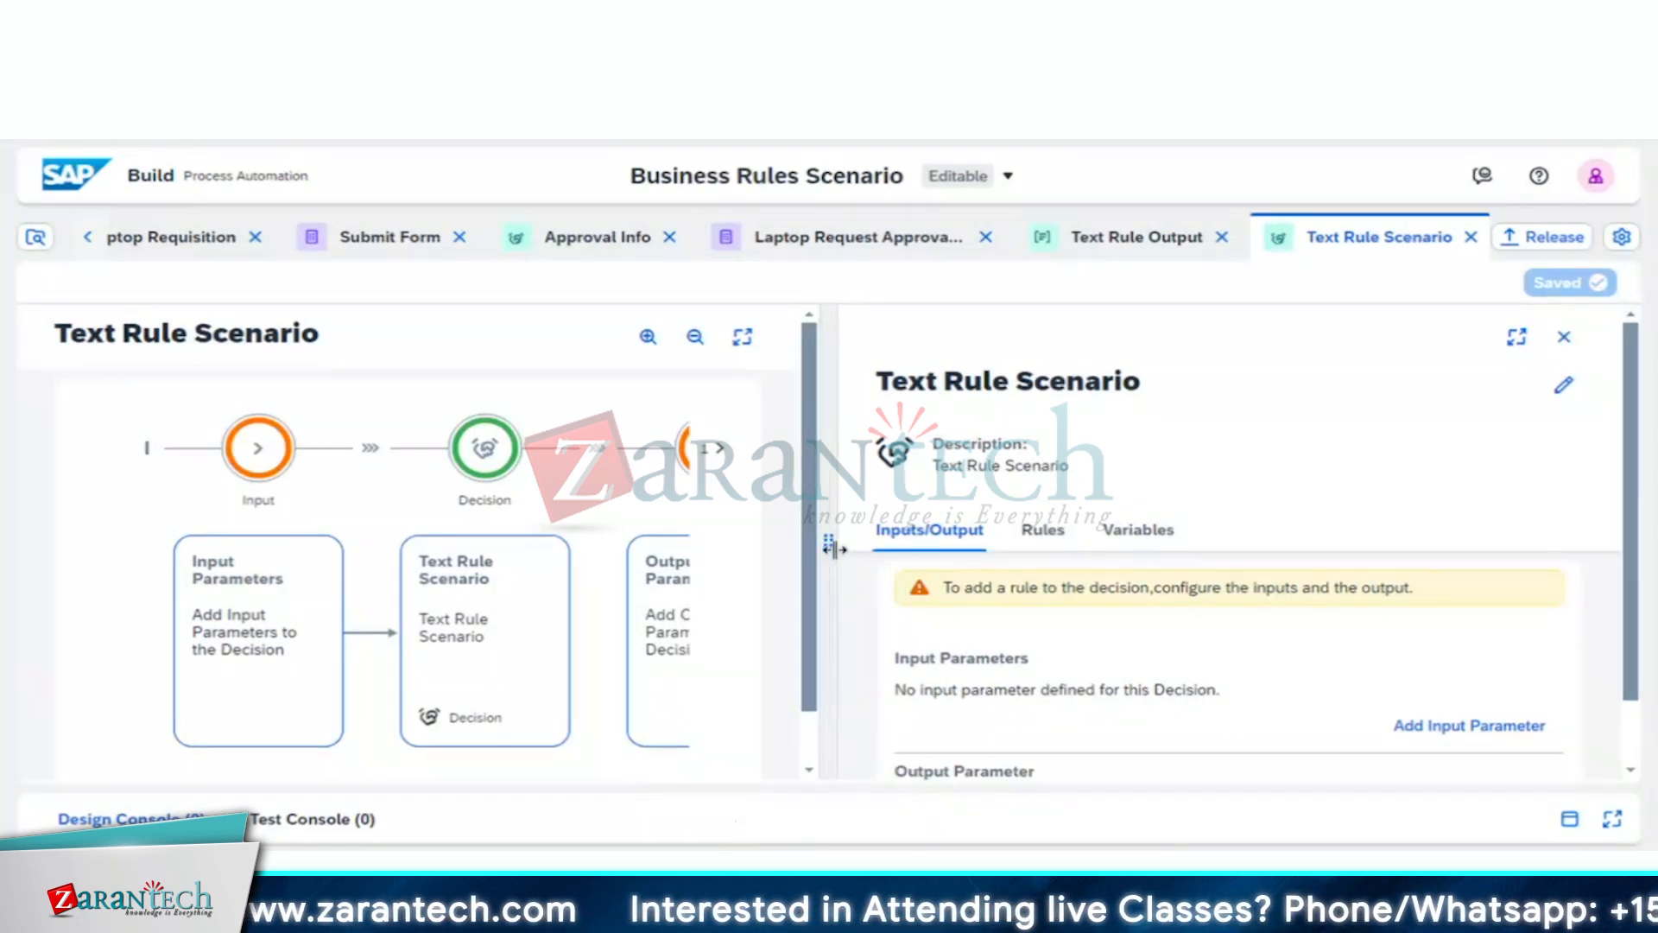
Step: Widen the decision's details area and add an input parameter of type Approver Determination
left_click_drag(831, 542, 233, 496)
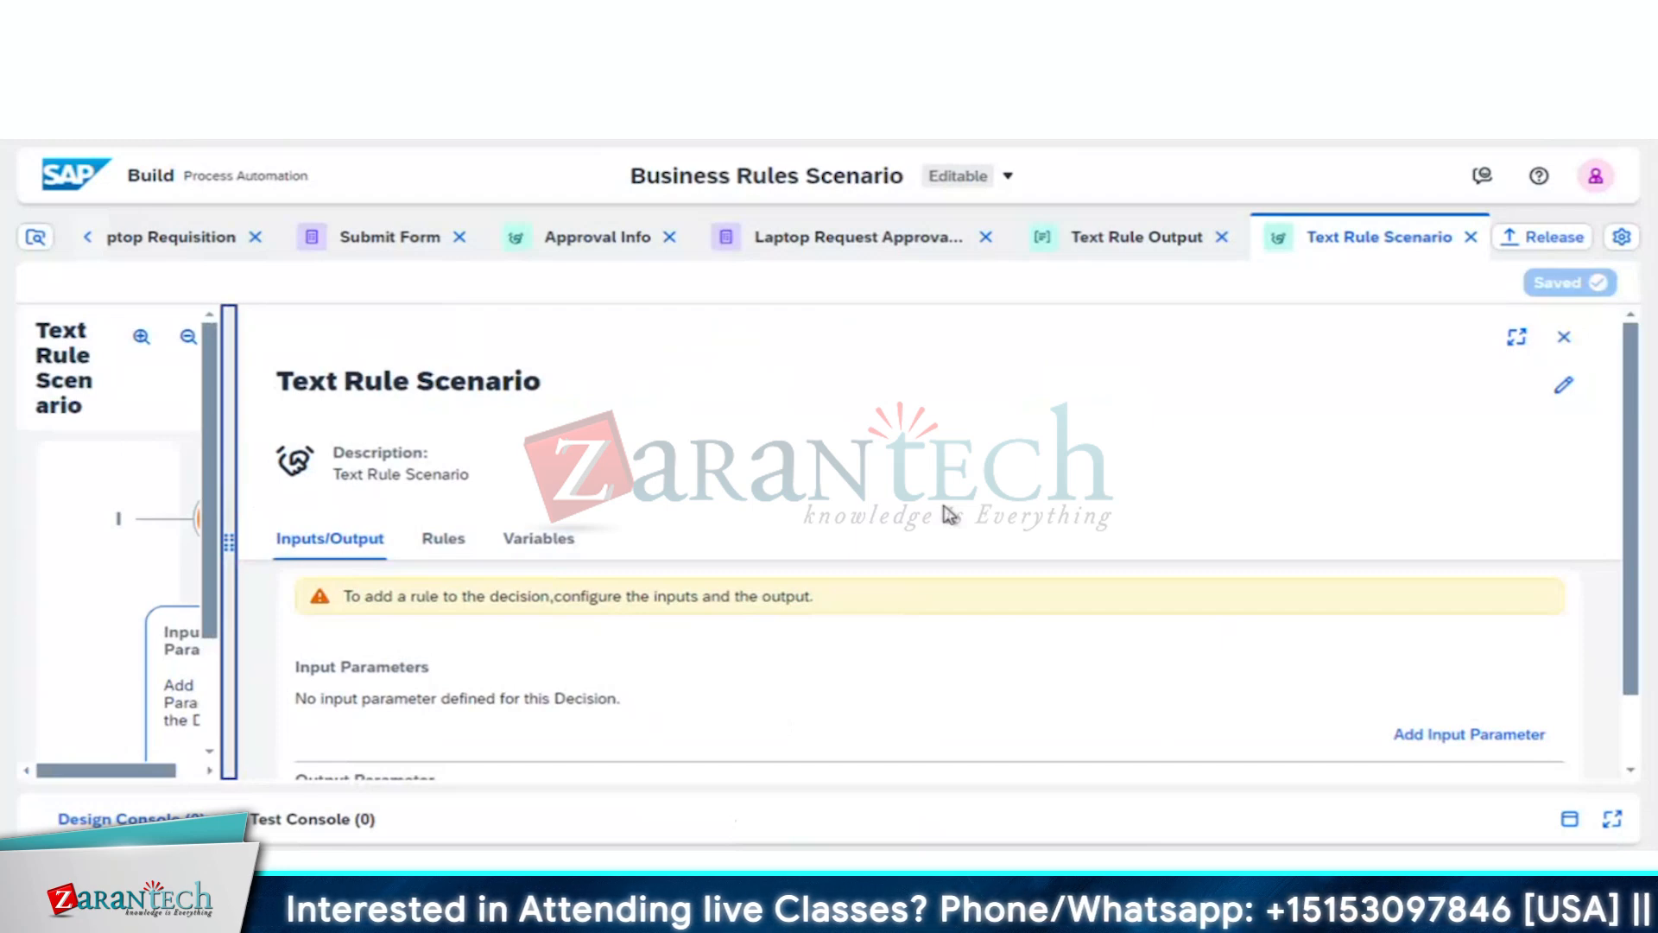
scroll(950, 515, "down", 1)
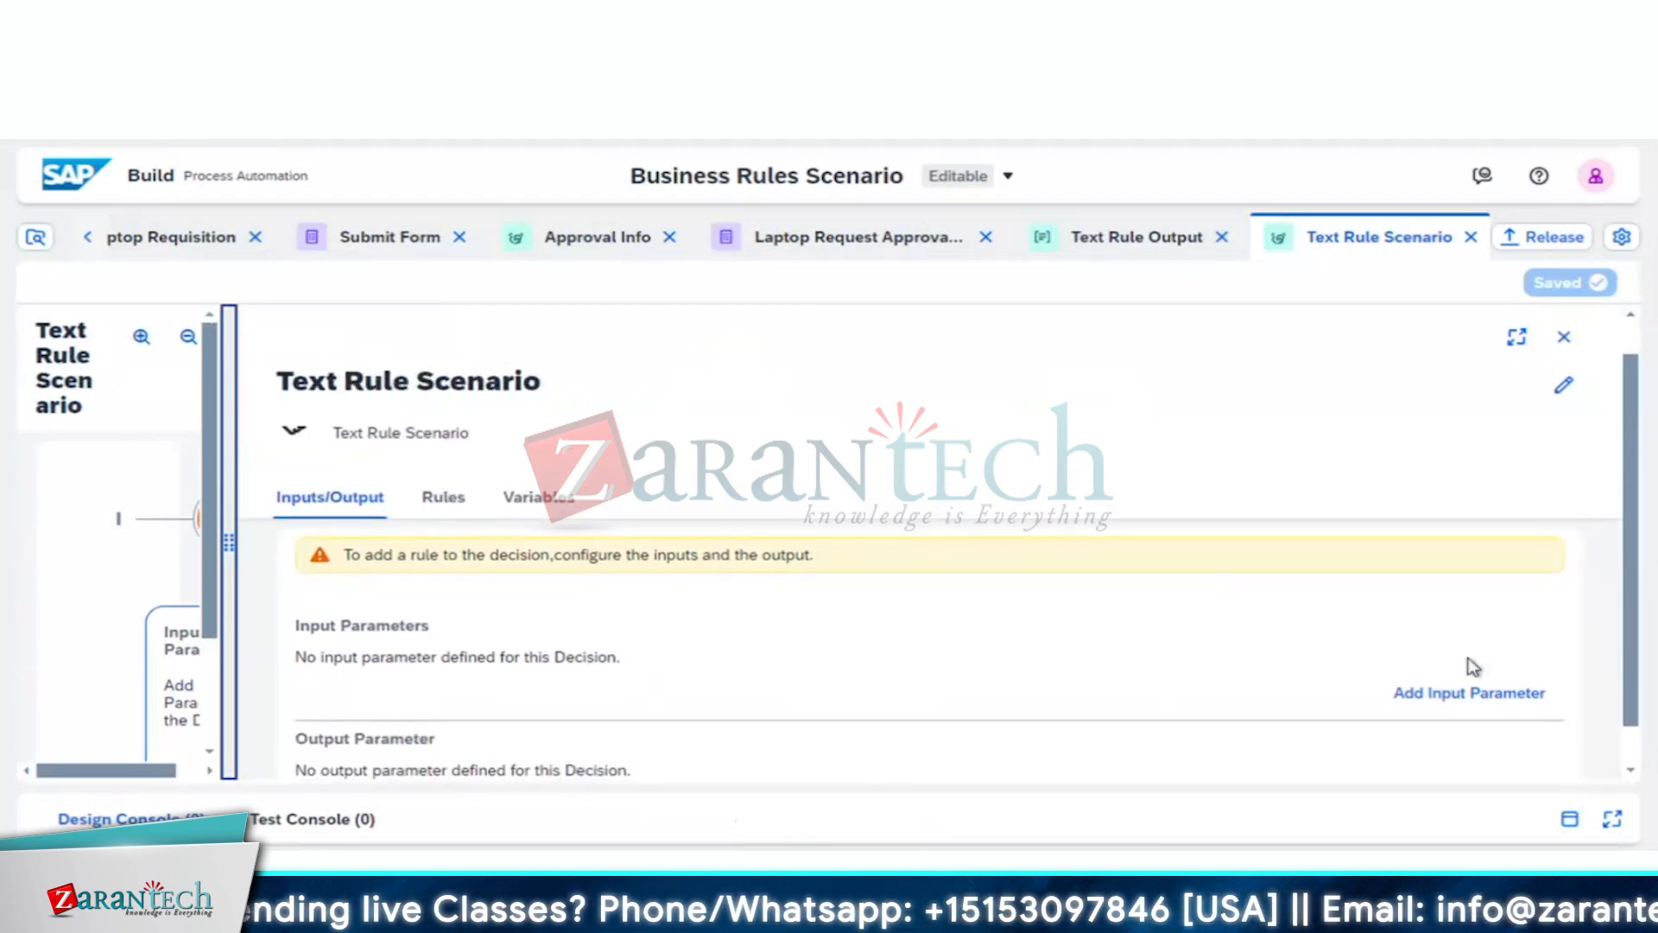
left_click(1463, 693)
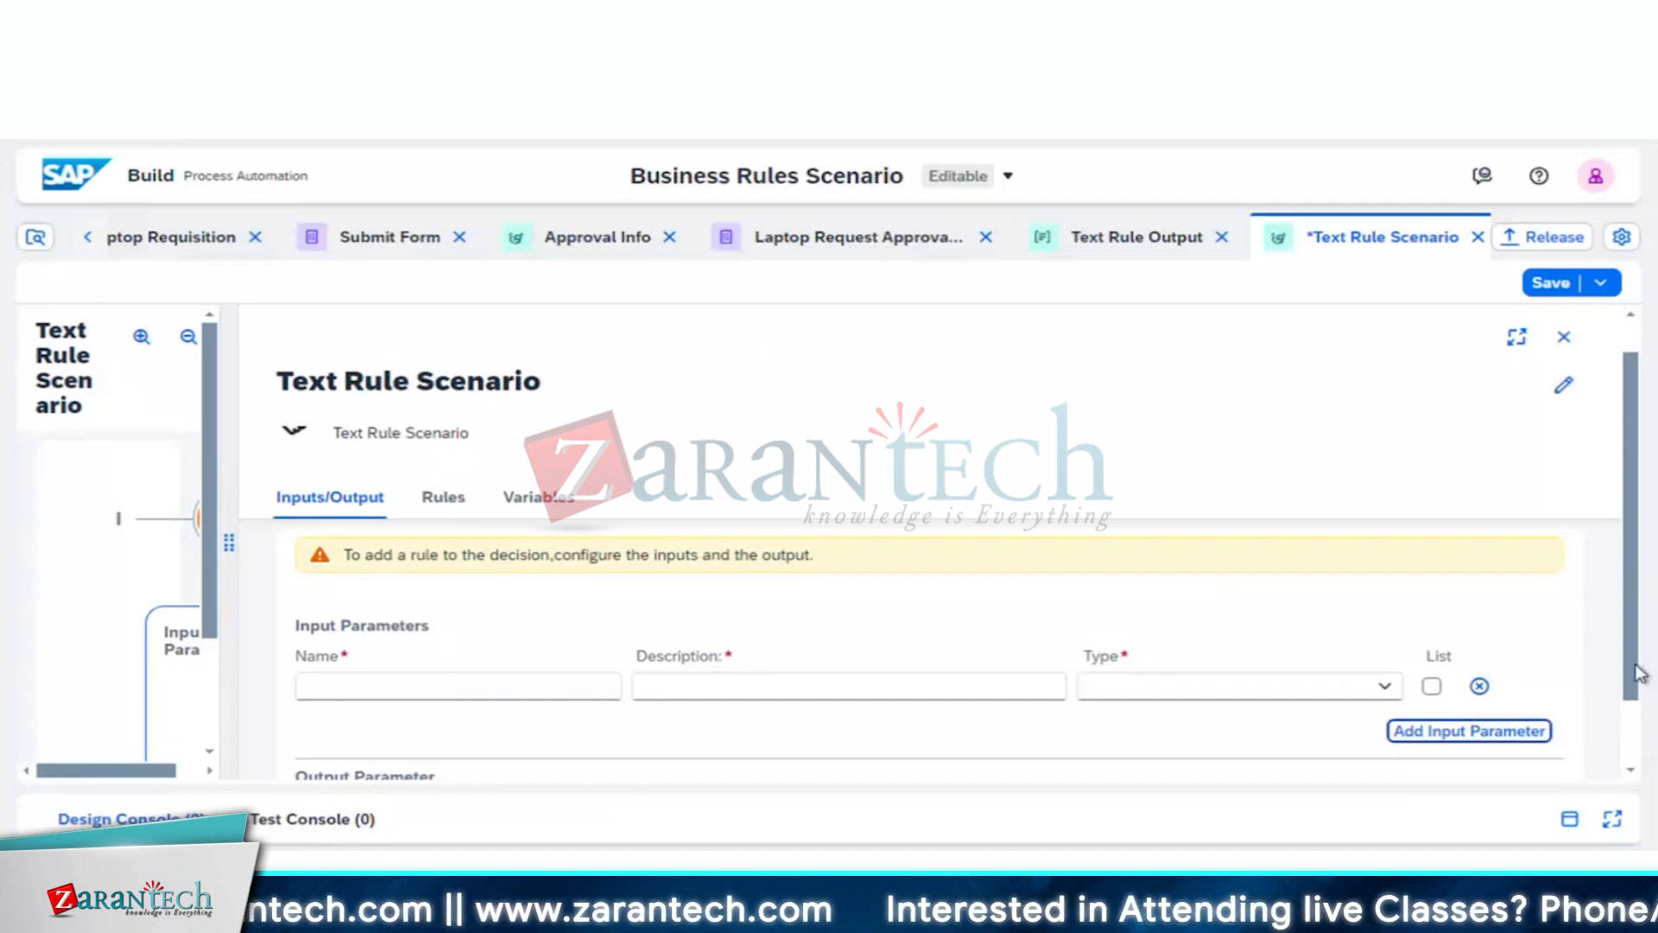
scroll(1638, 682, "down", 2)
scroll(1638, 682, "up", 2)
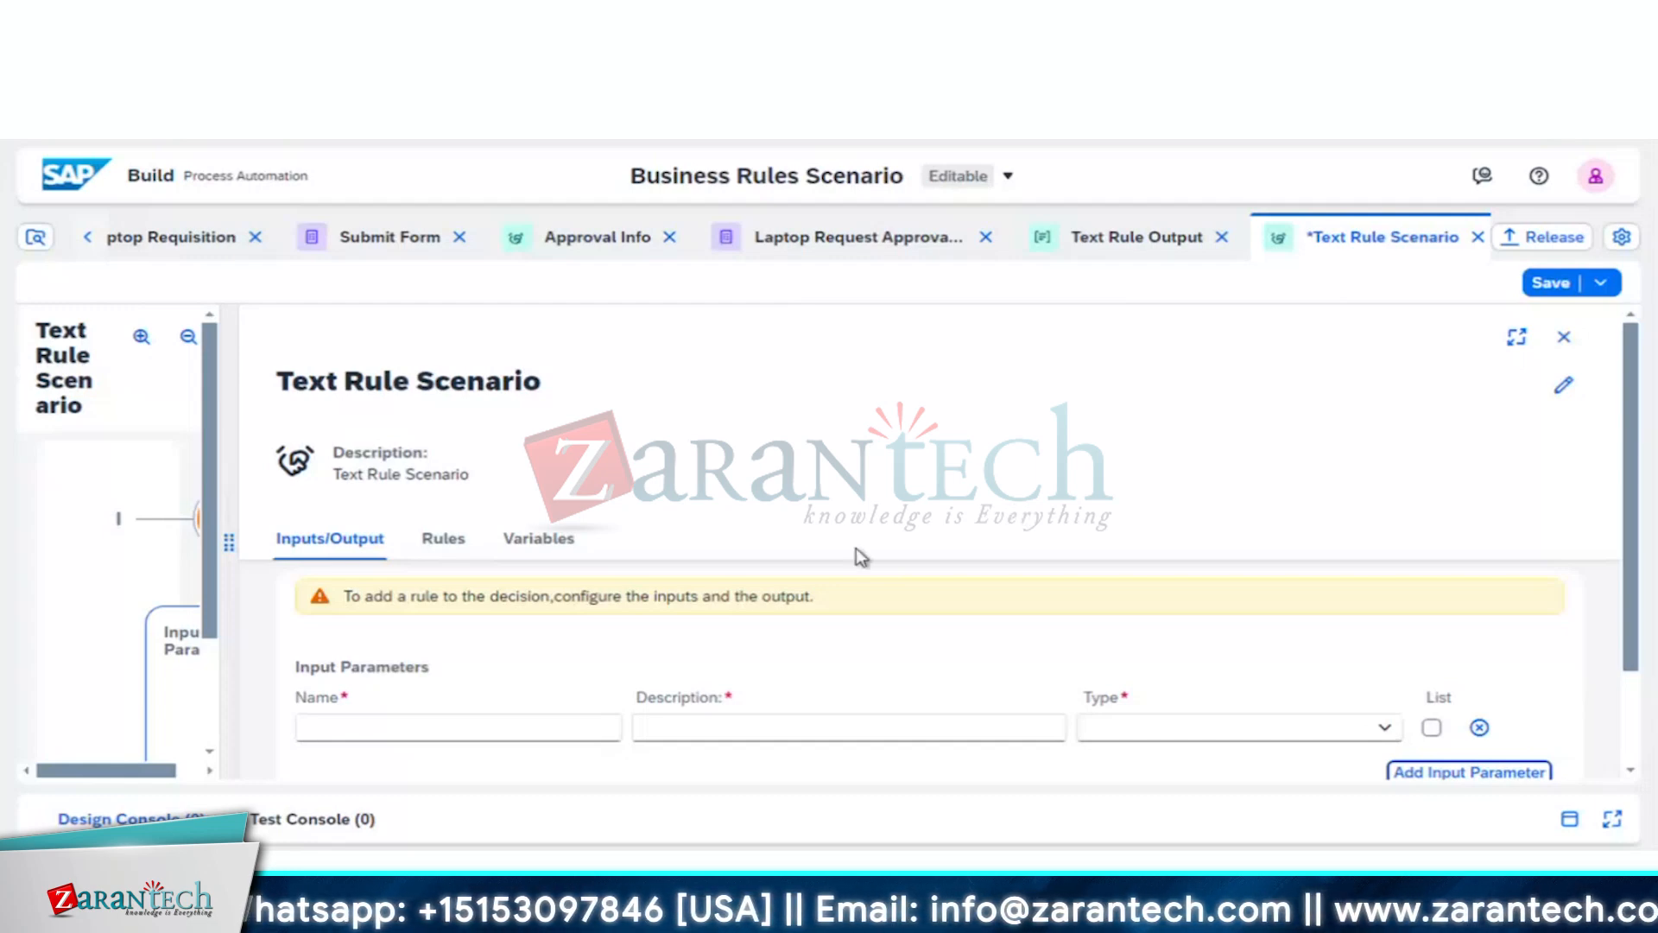
left_click(490, 726)
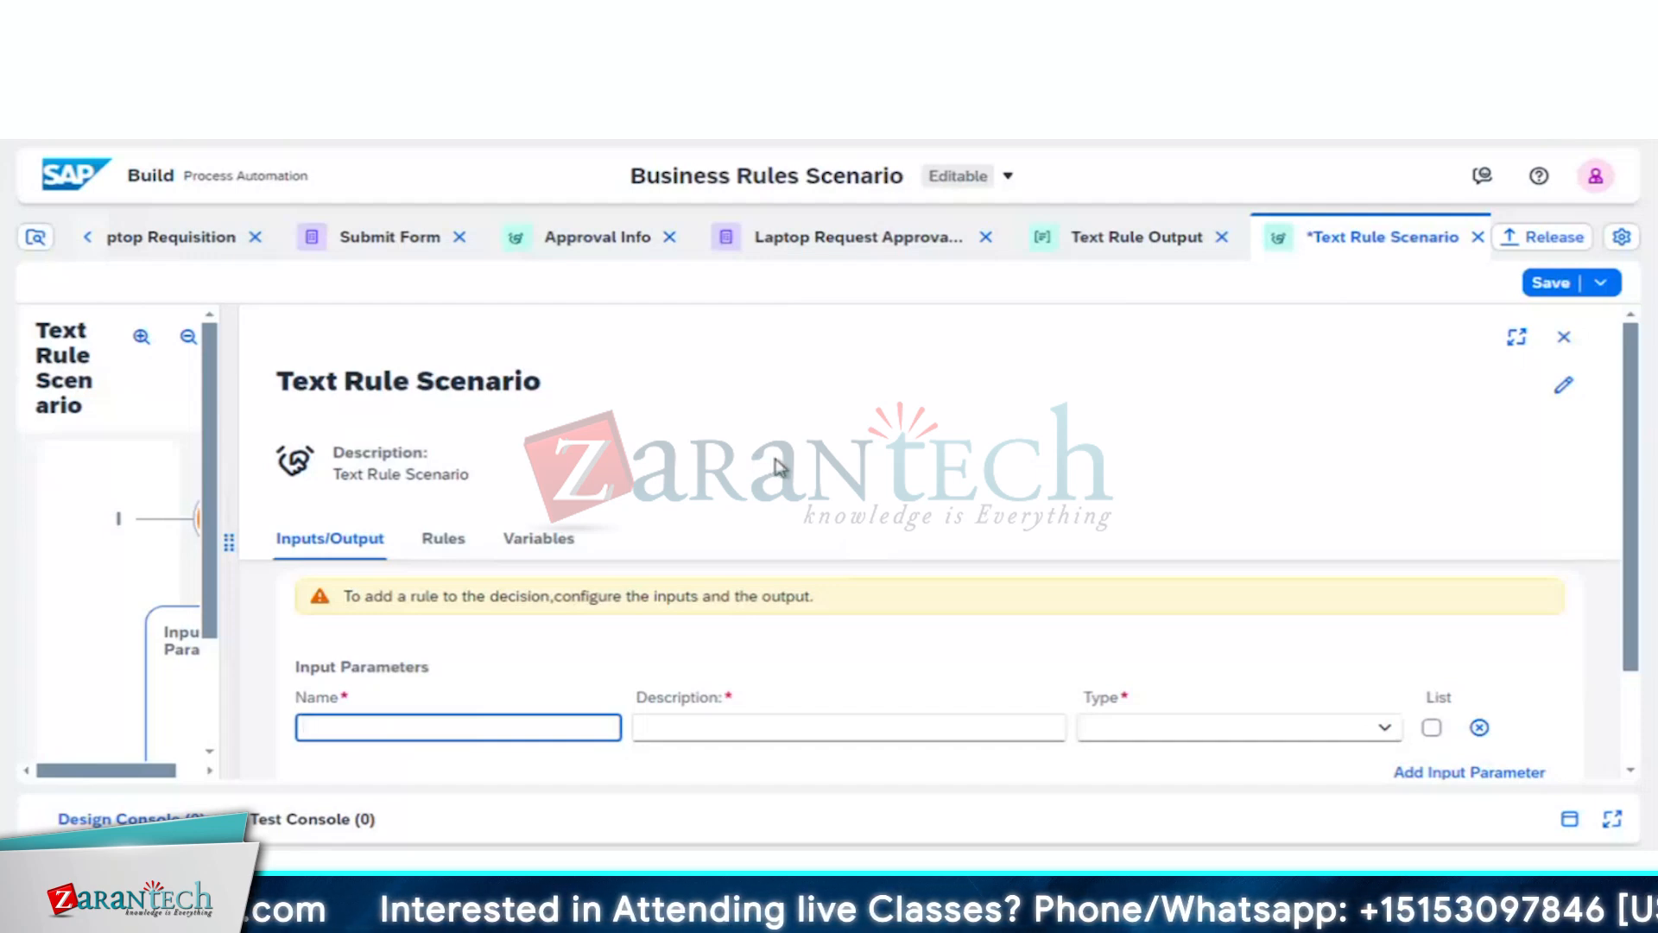
left_click(1385, 728)
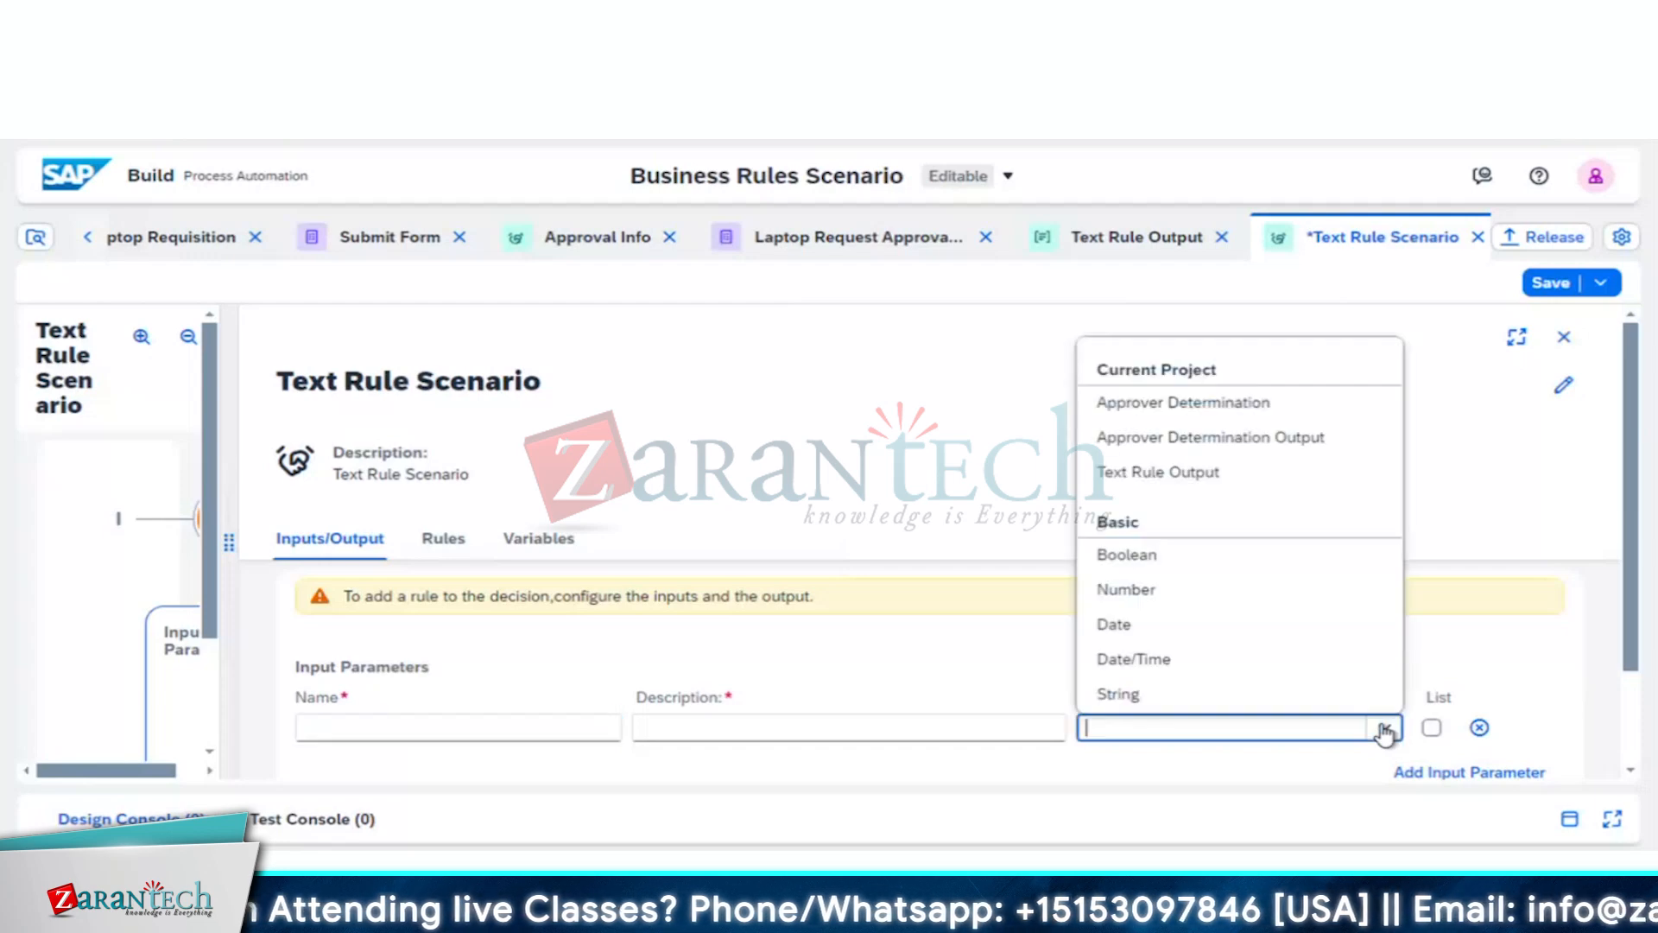
left_click(1273, 411)
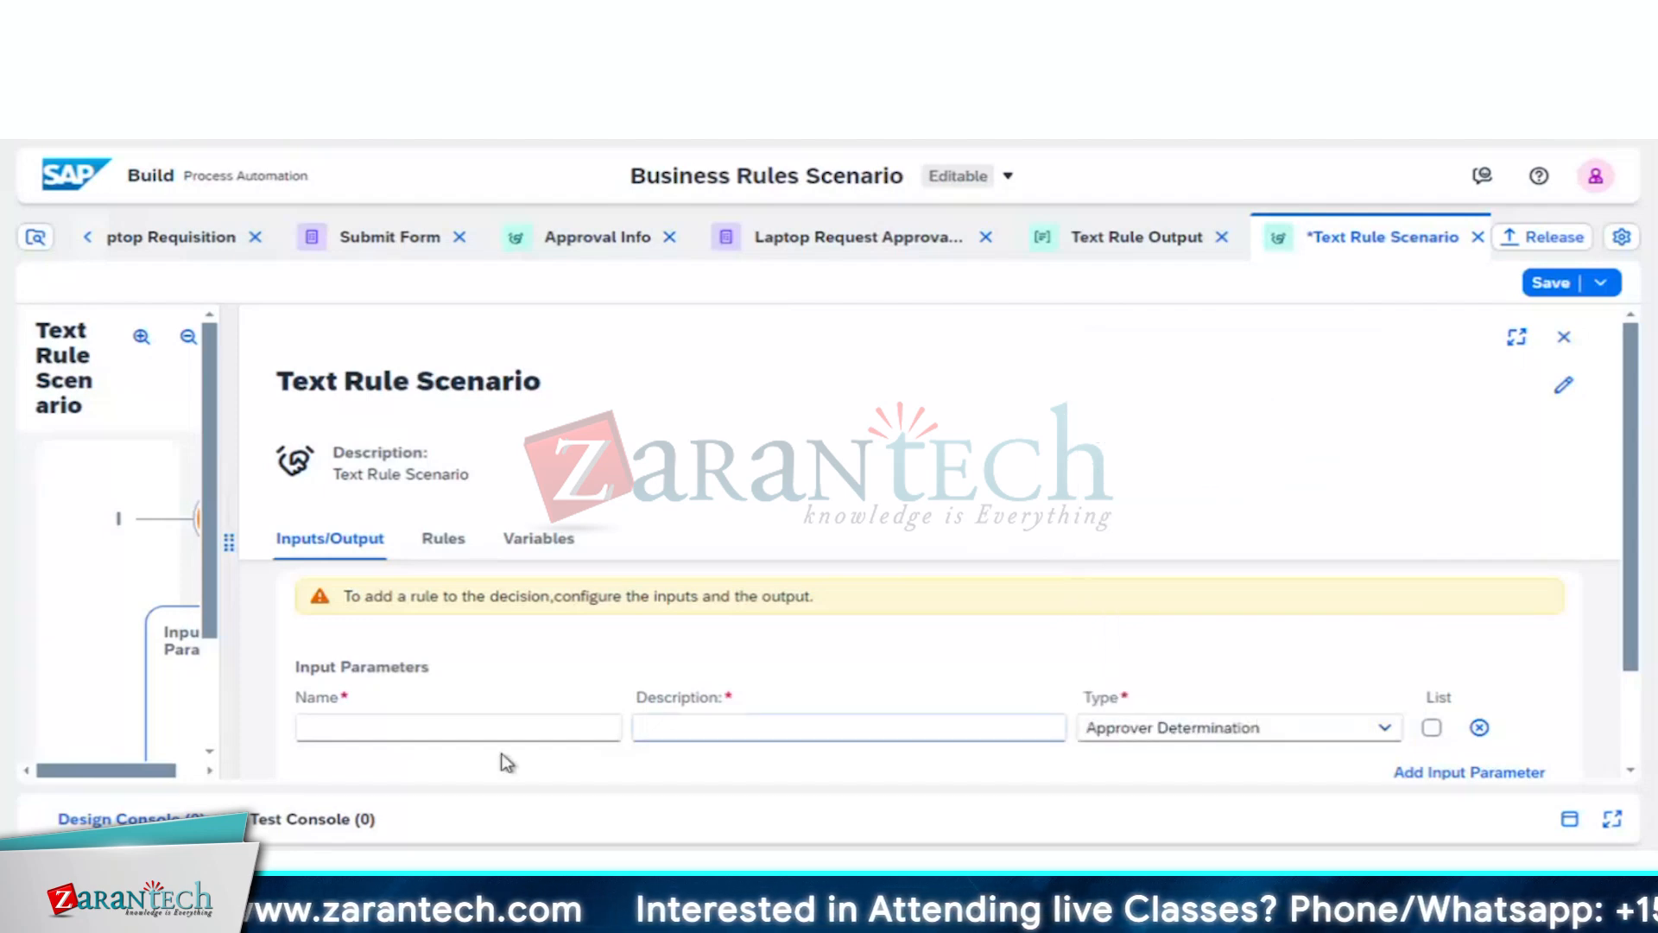
Step: Name the input parameter Text Rule Input and give it the description "Text rule Input"
left_click(466, 726)
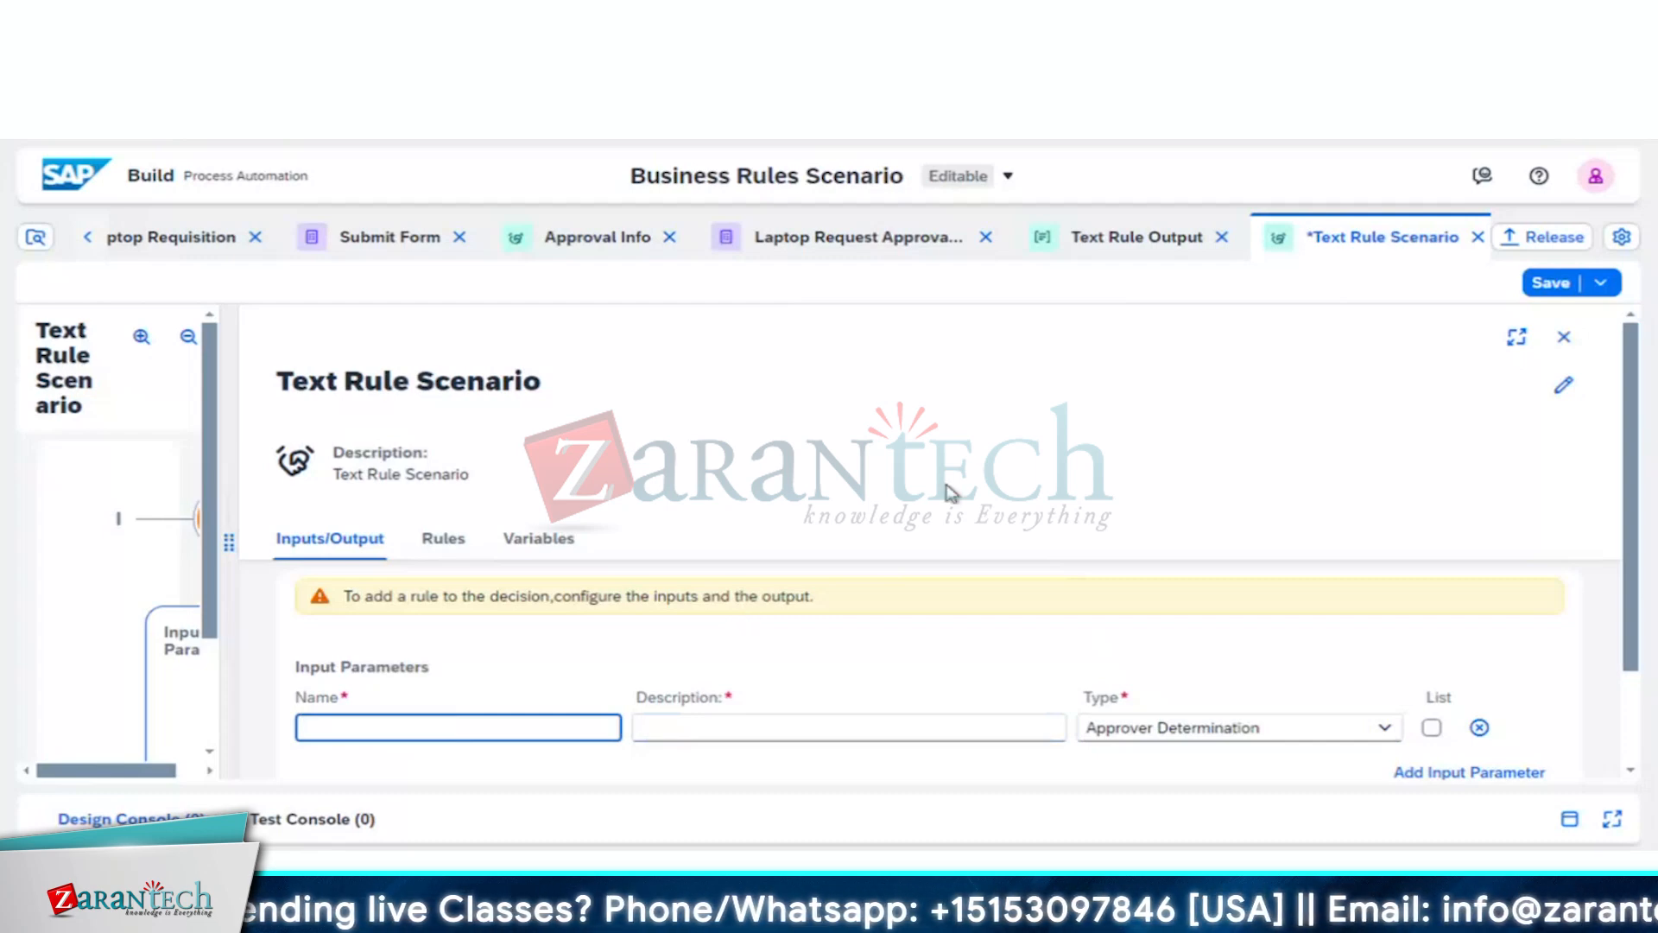
type("T")
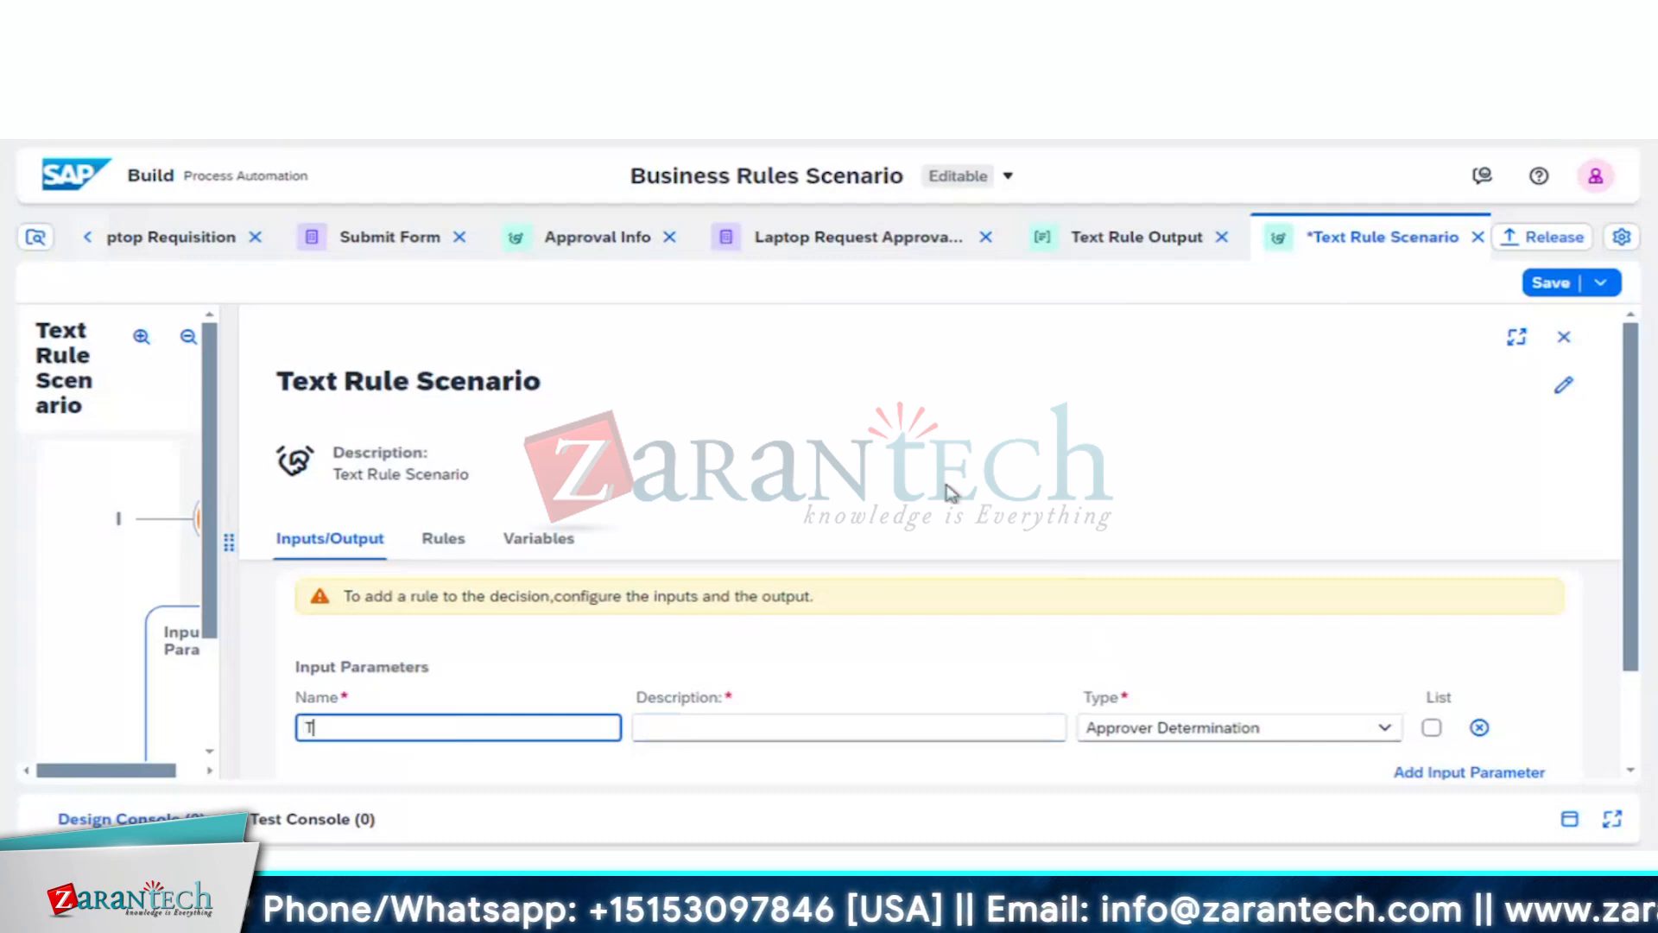
type("ext Rule Inp")
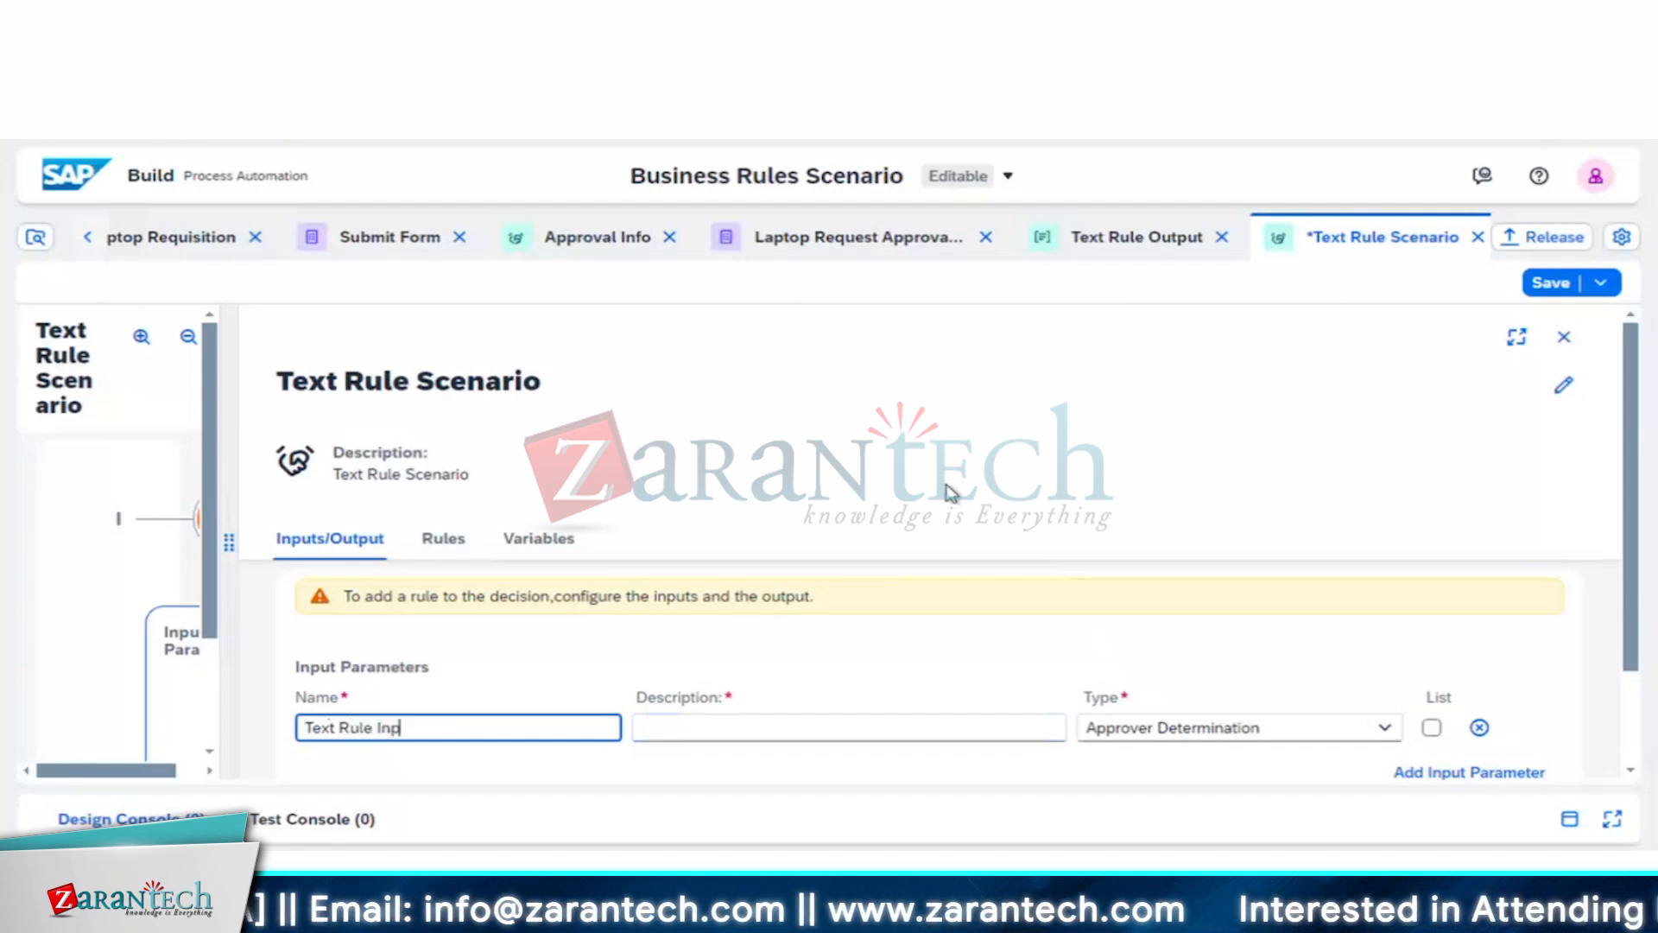
type("ut")
left_click(875, 726)
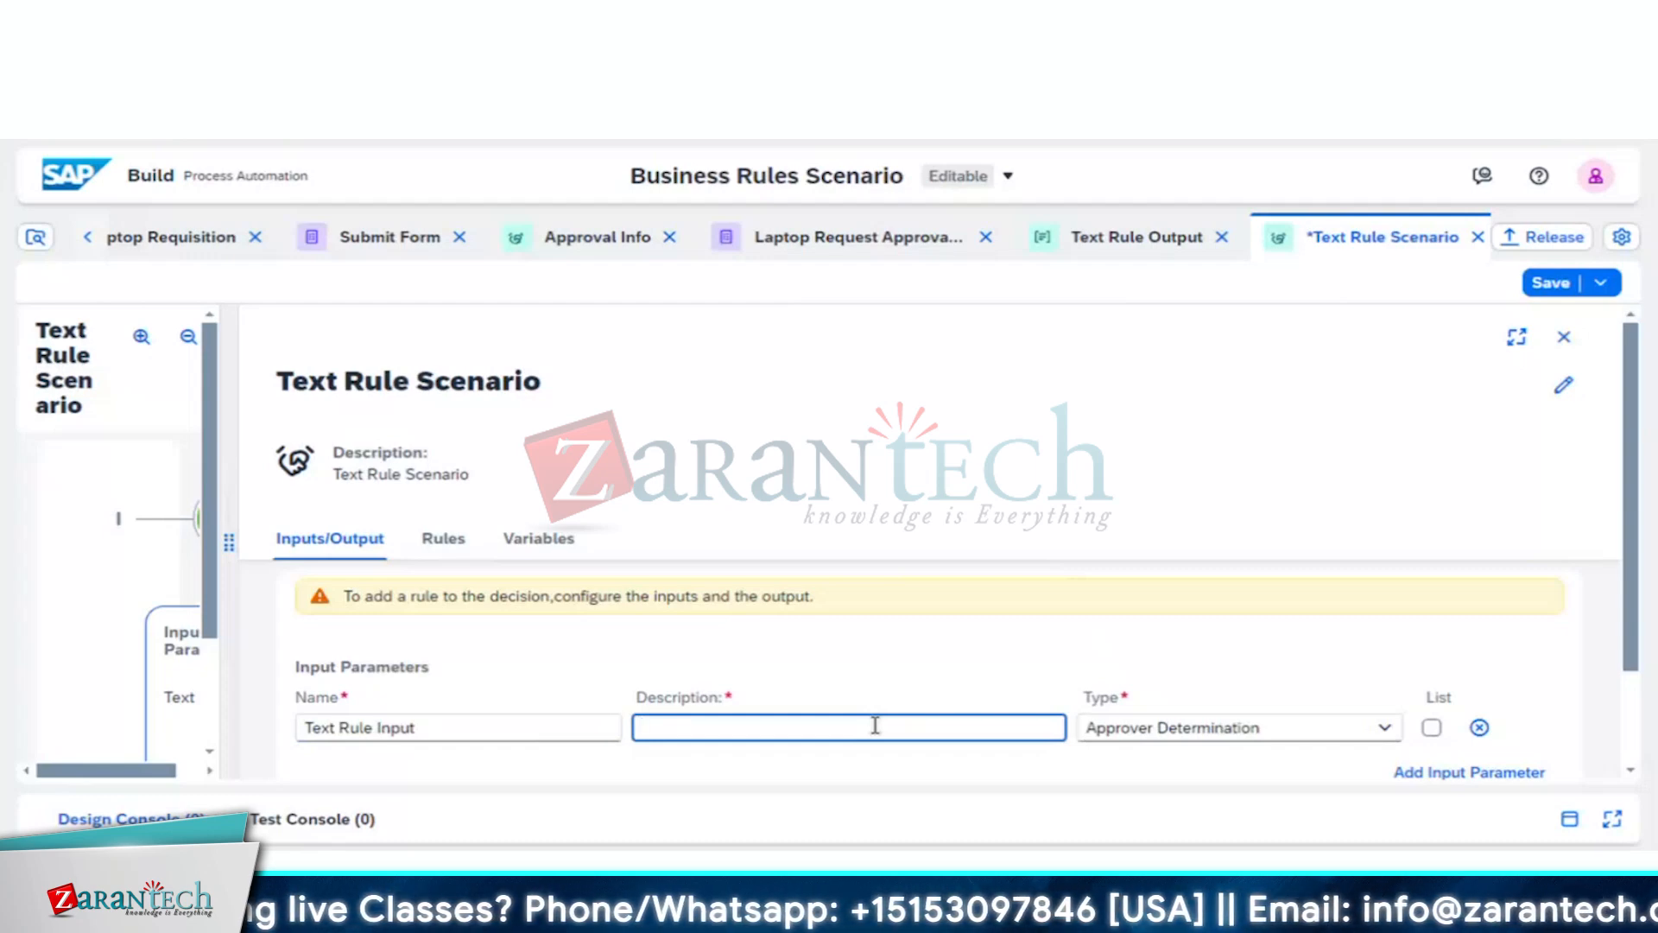
type("Text rule")
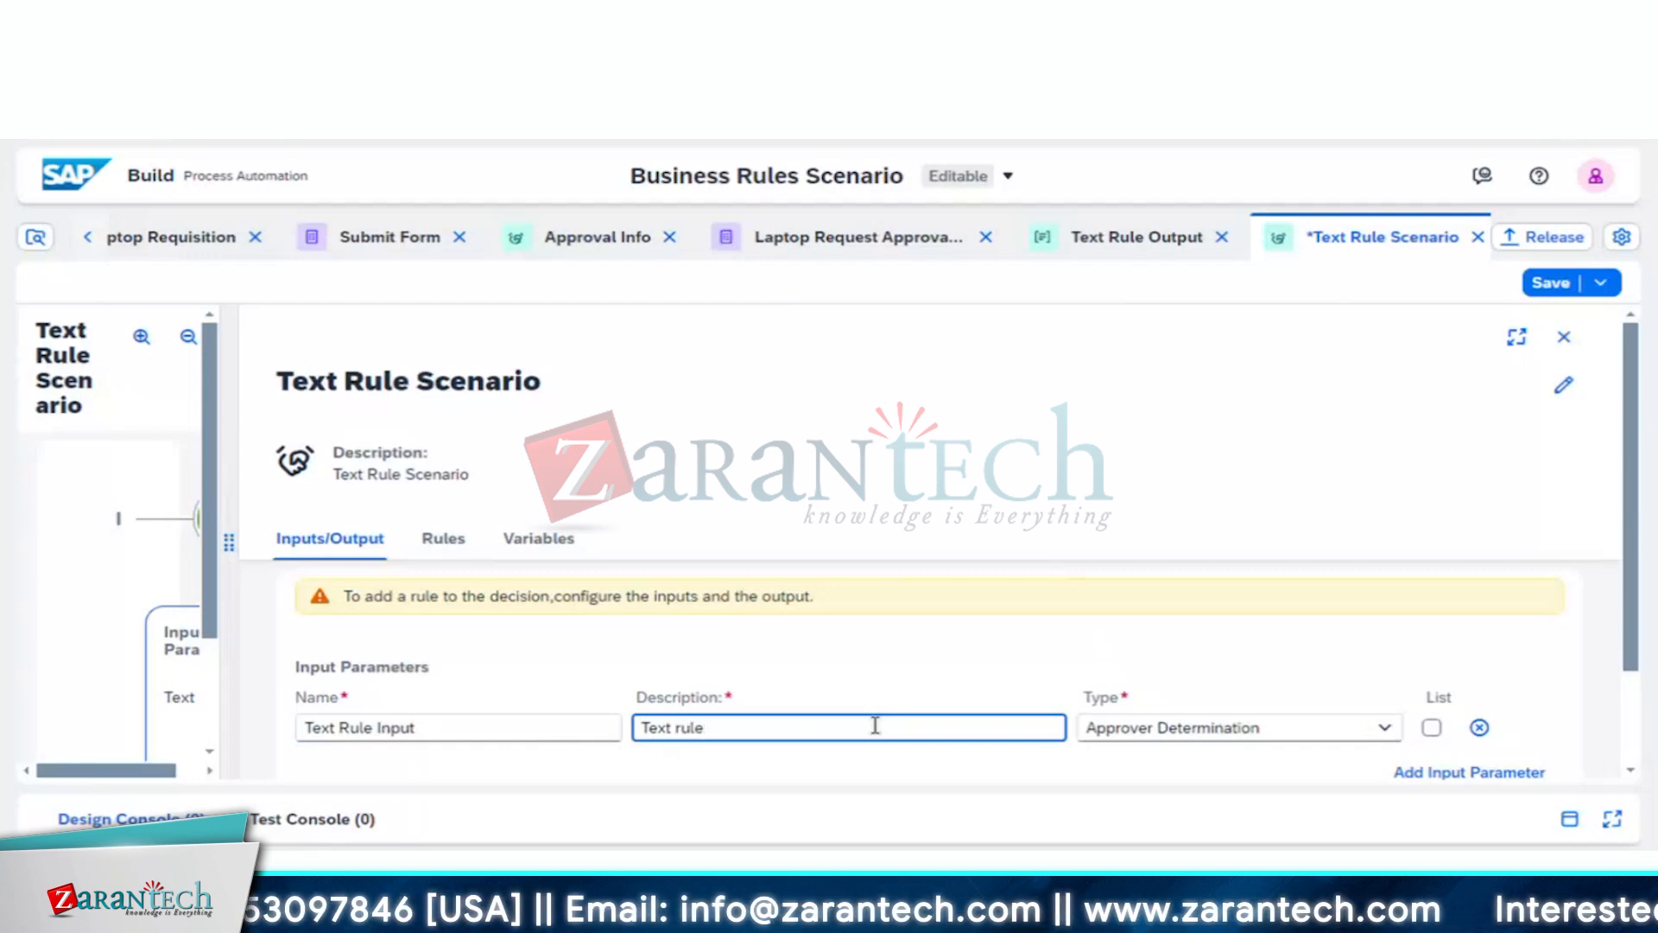
type(" Input")
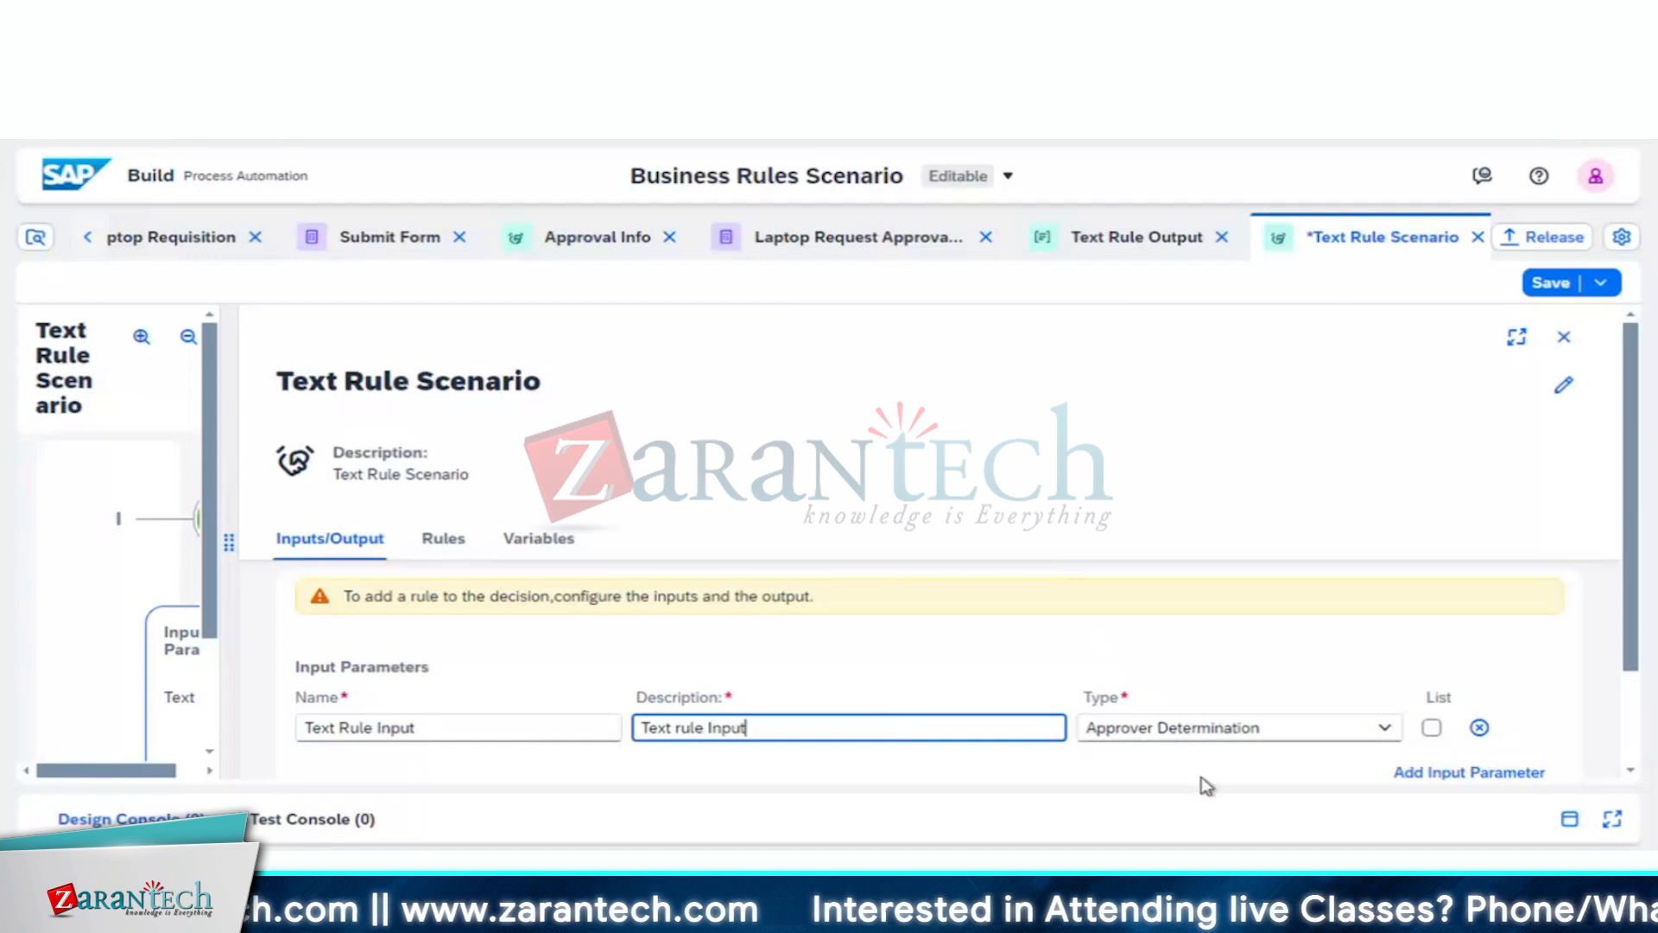
Step: Add an output parameter to the Text Rule Scenario decision and name it Text Rule Output
scroll(1206, 785, "down", 2)
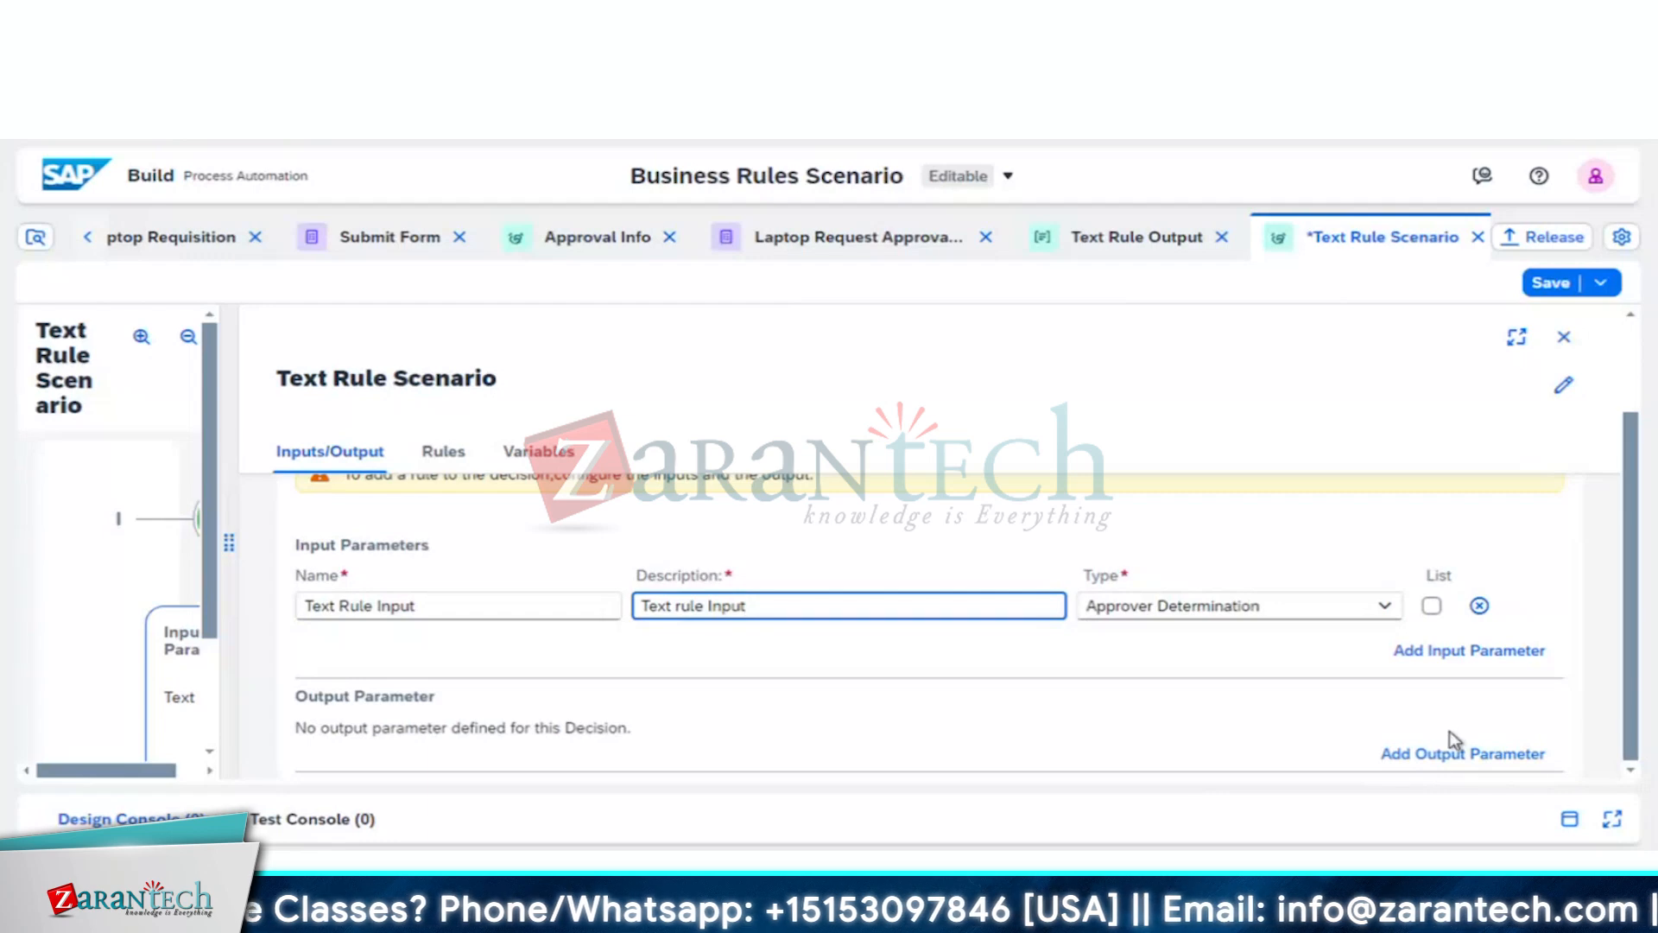
left_click(1432, 757)
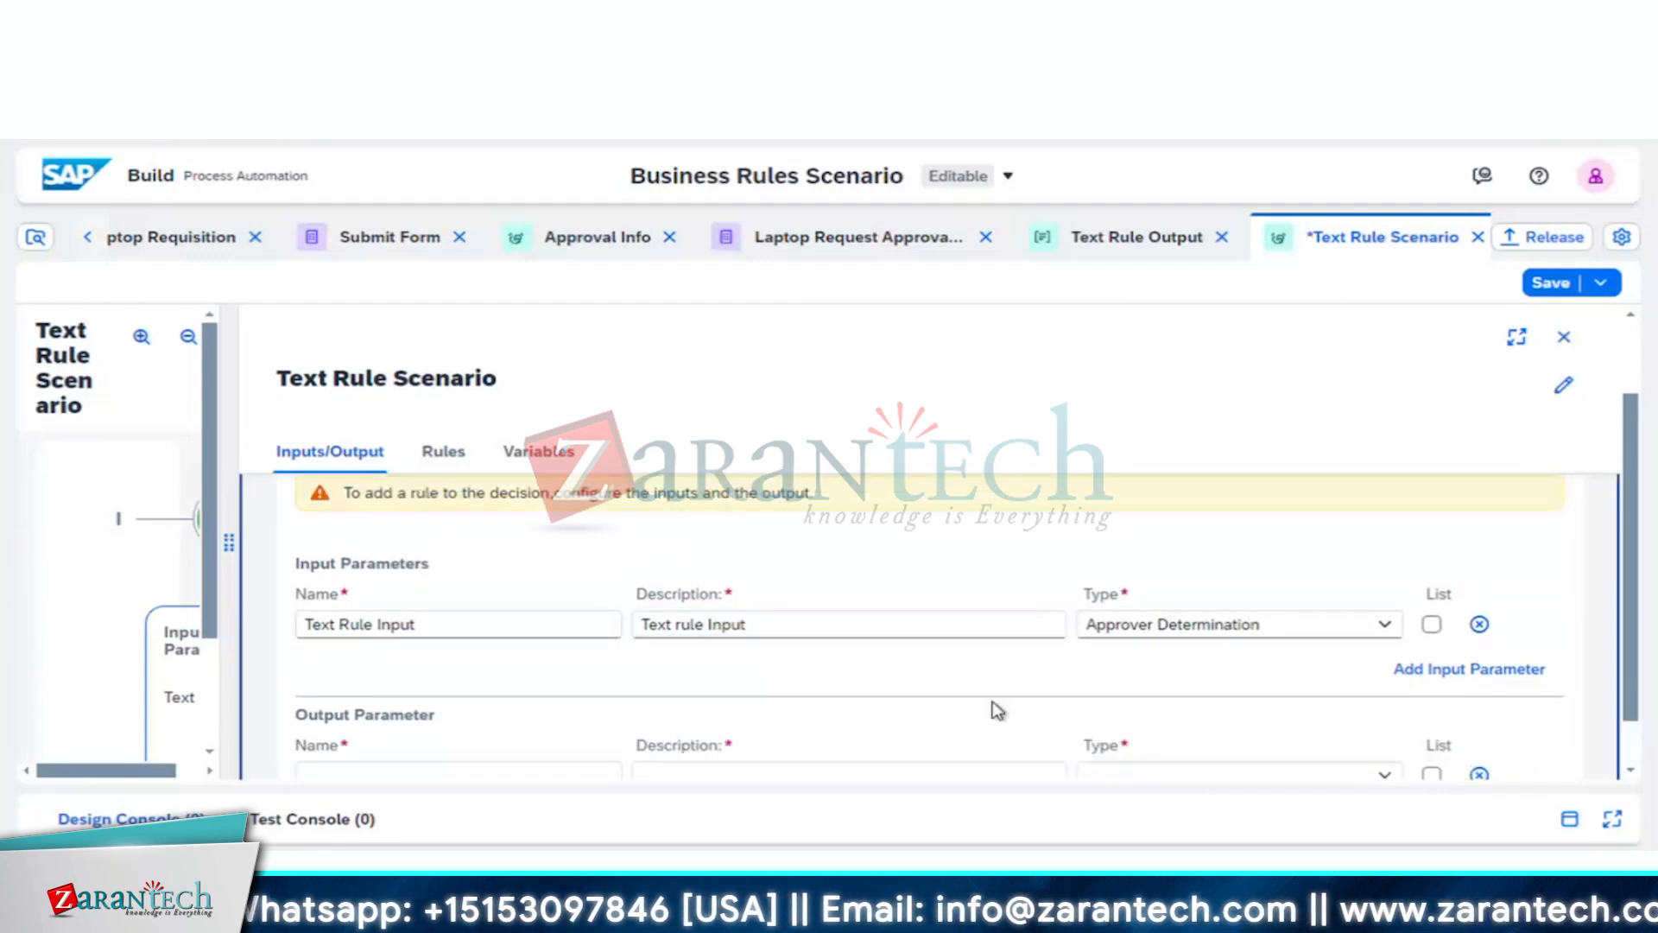
scroll(992, 710, "down", 1)
left_click(486, 717)
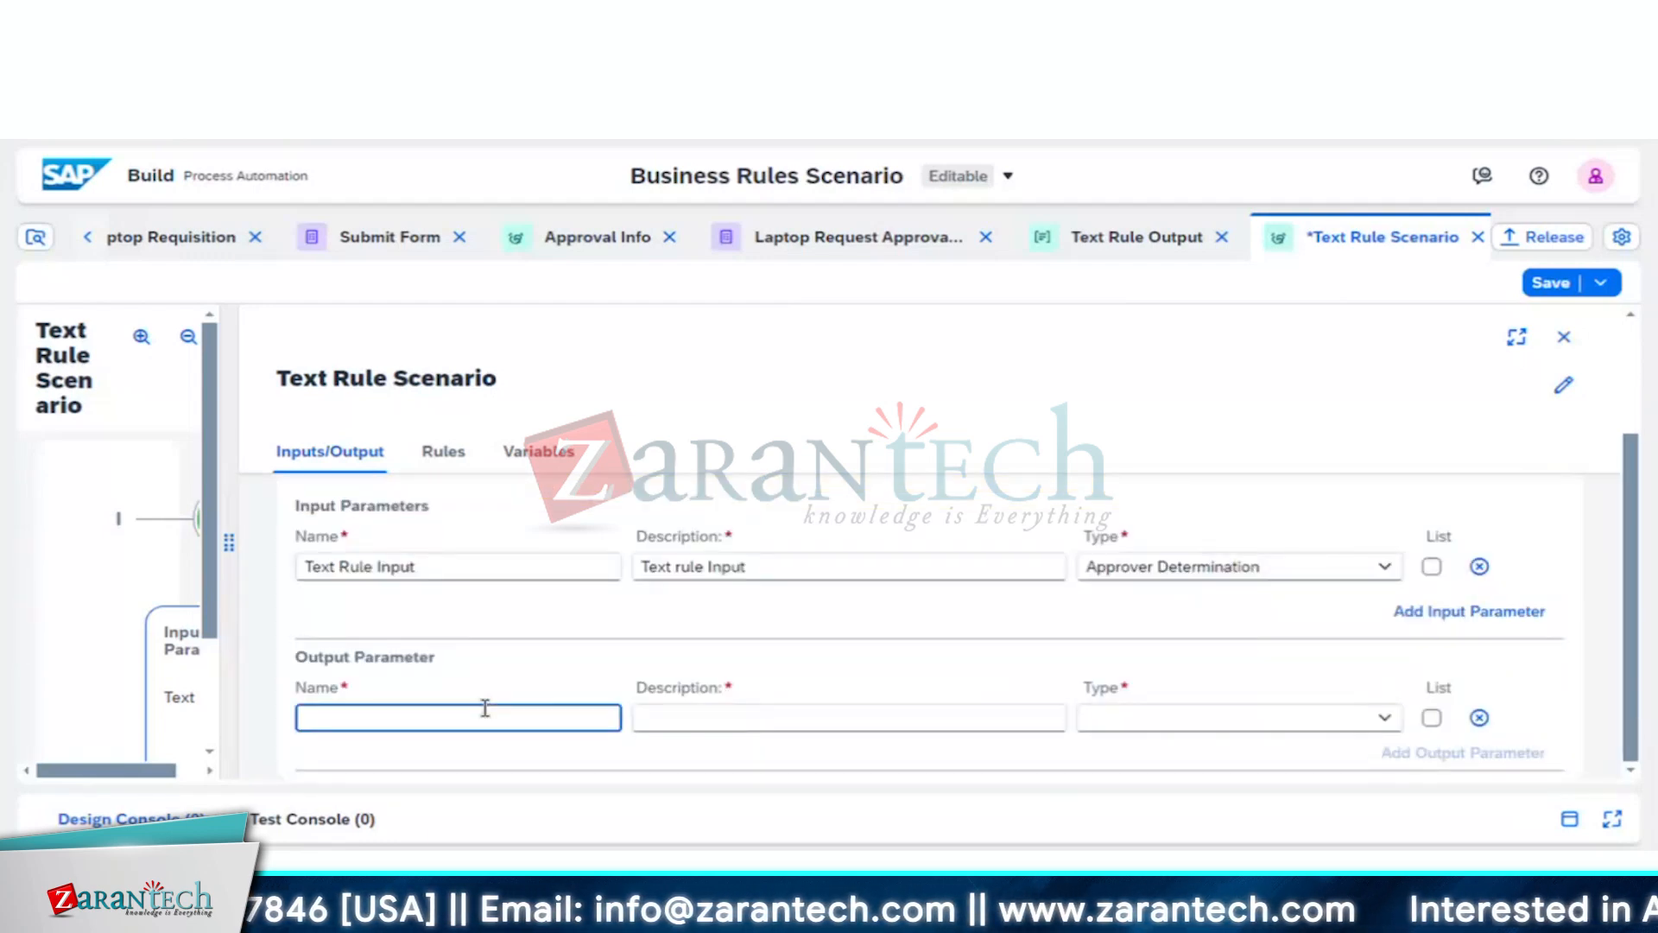
type("Text ")
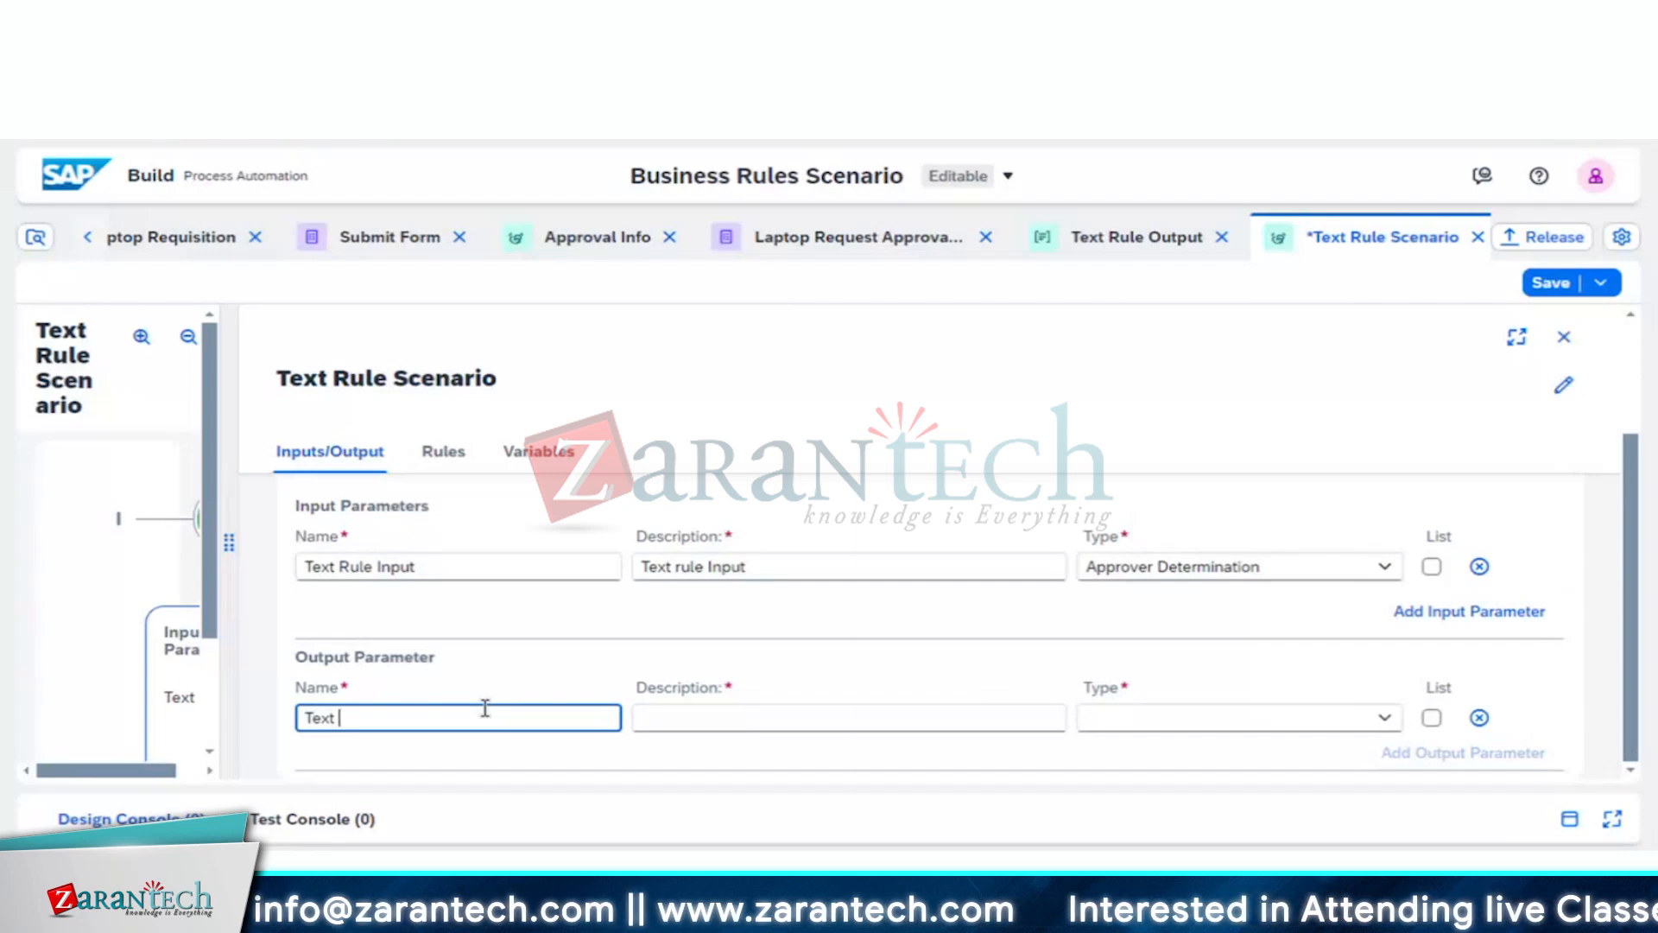
type("Rule ")
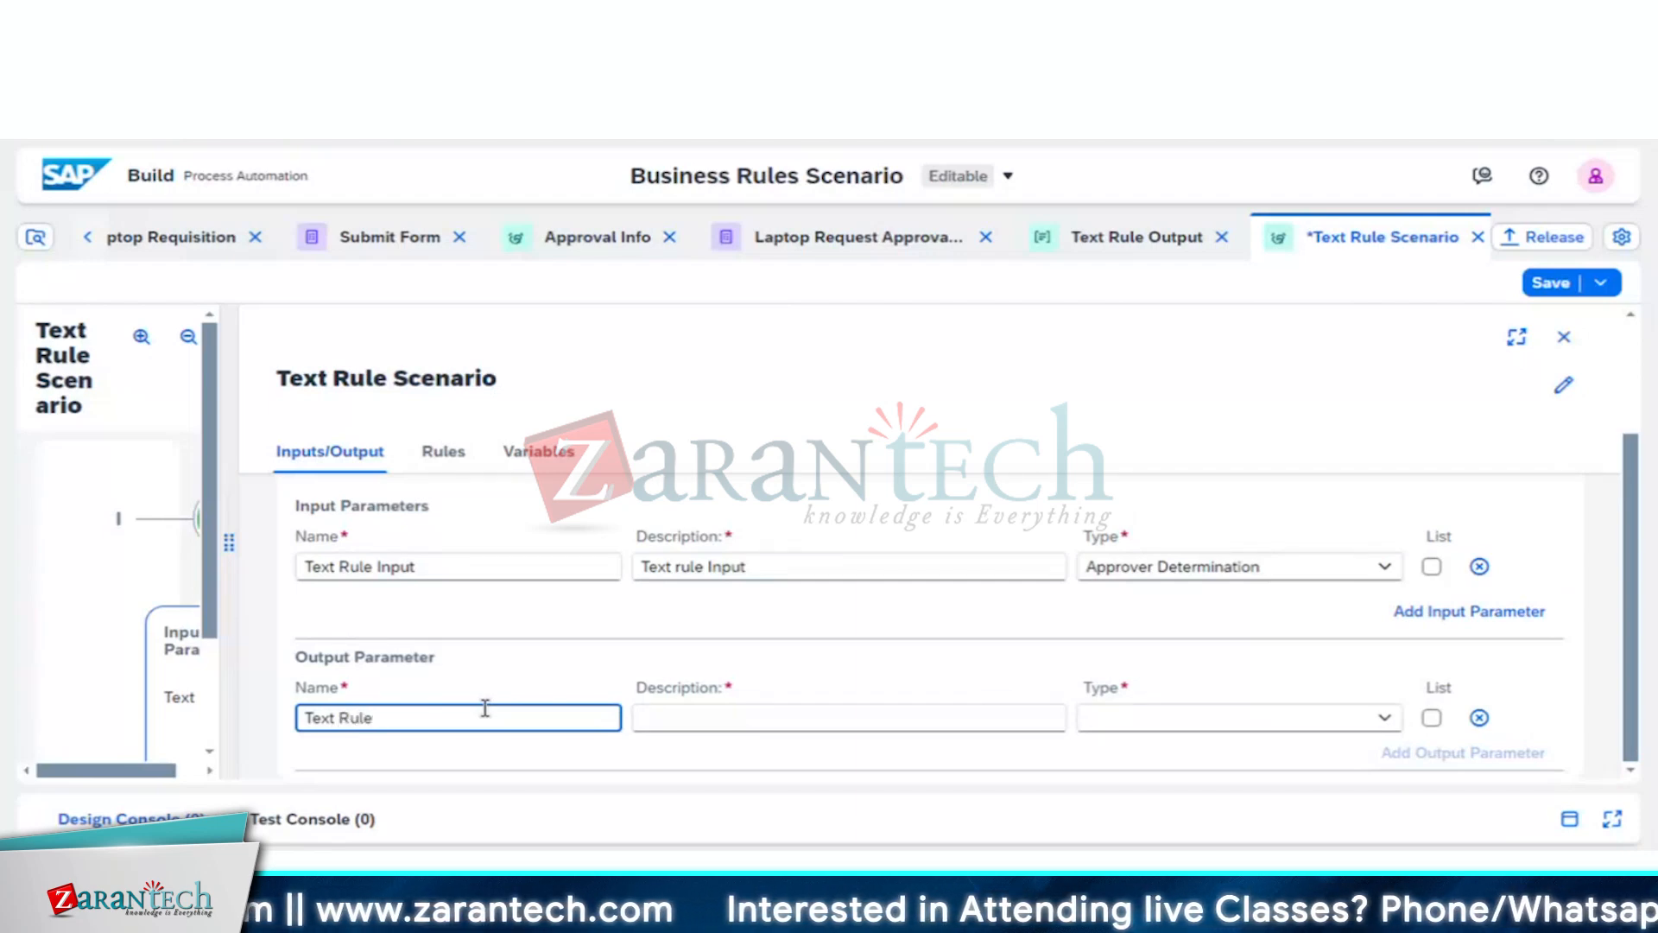
type("Out")
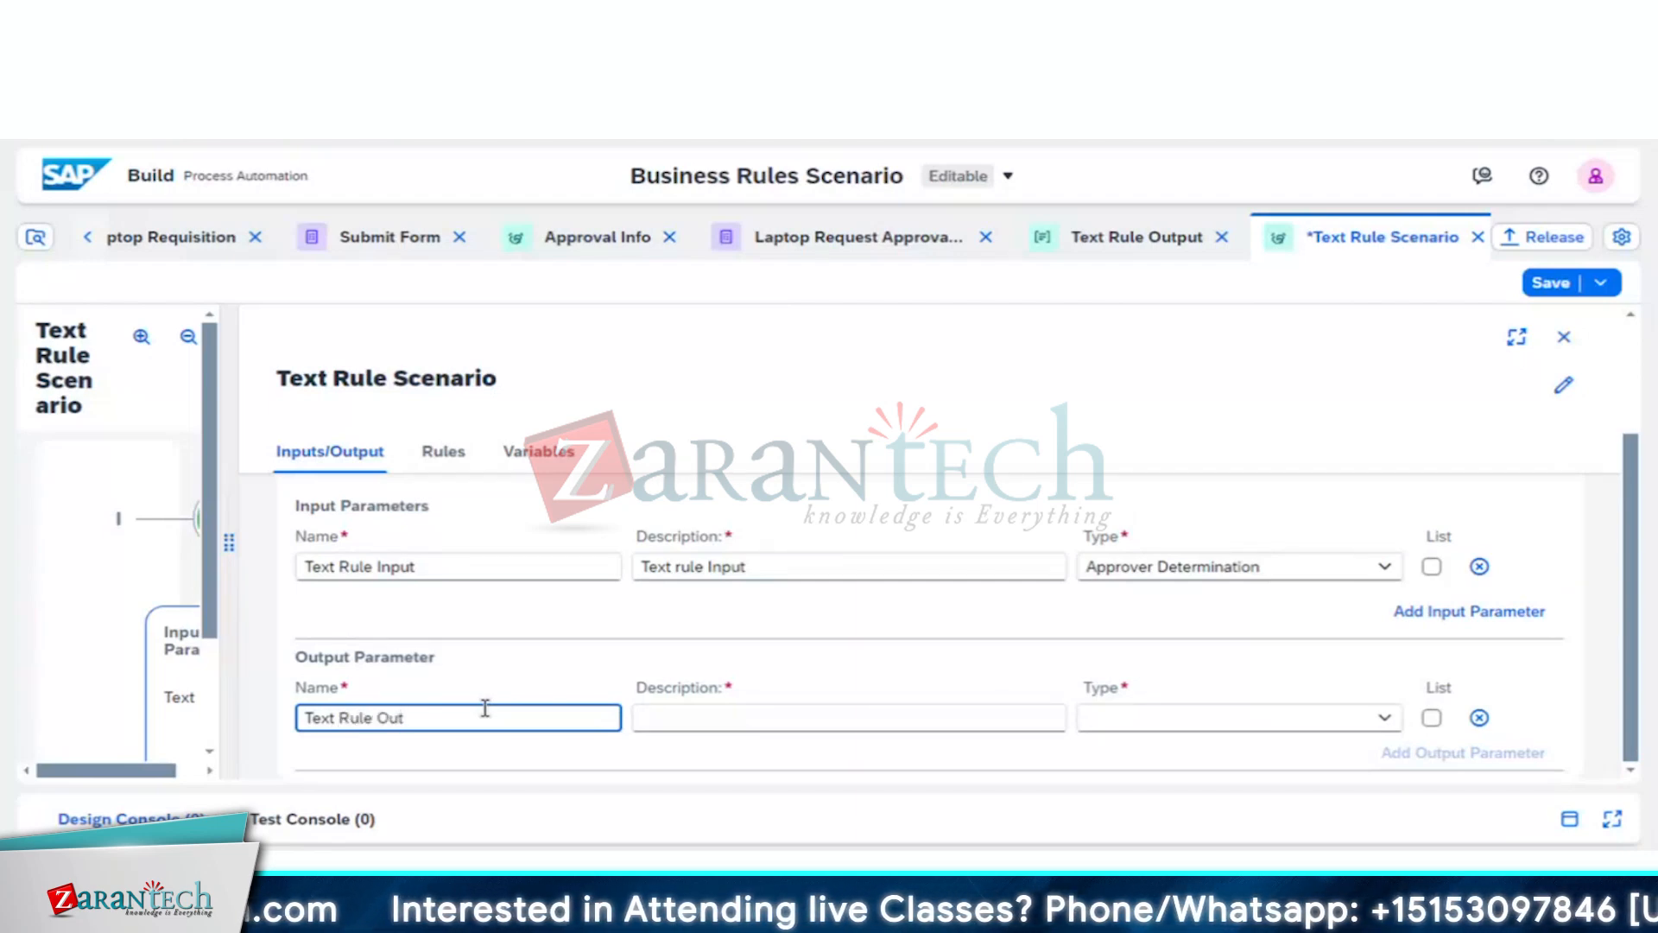
type("put")
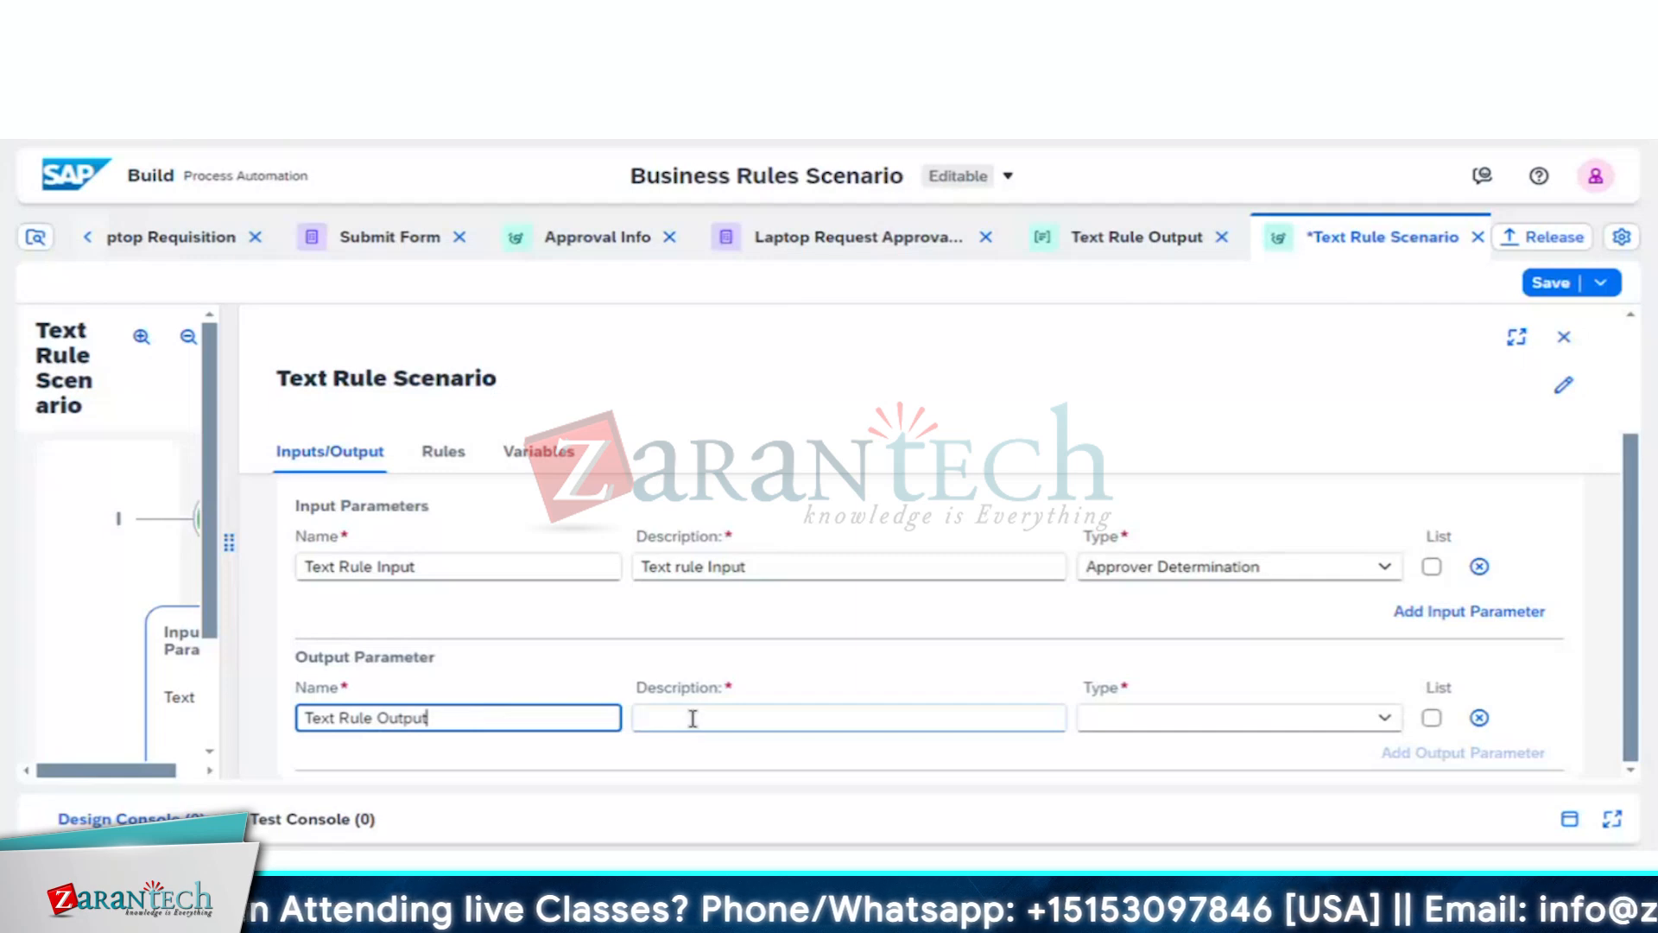
Step: Give the output parameter the description "Rule Output" and set its type to Text Rule Output
left_click(693, 718)
type("Ru")
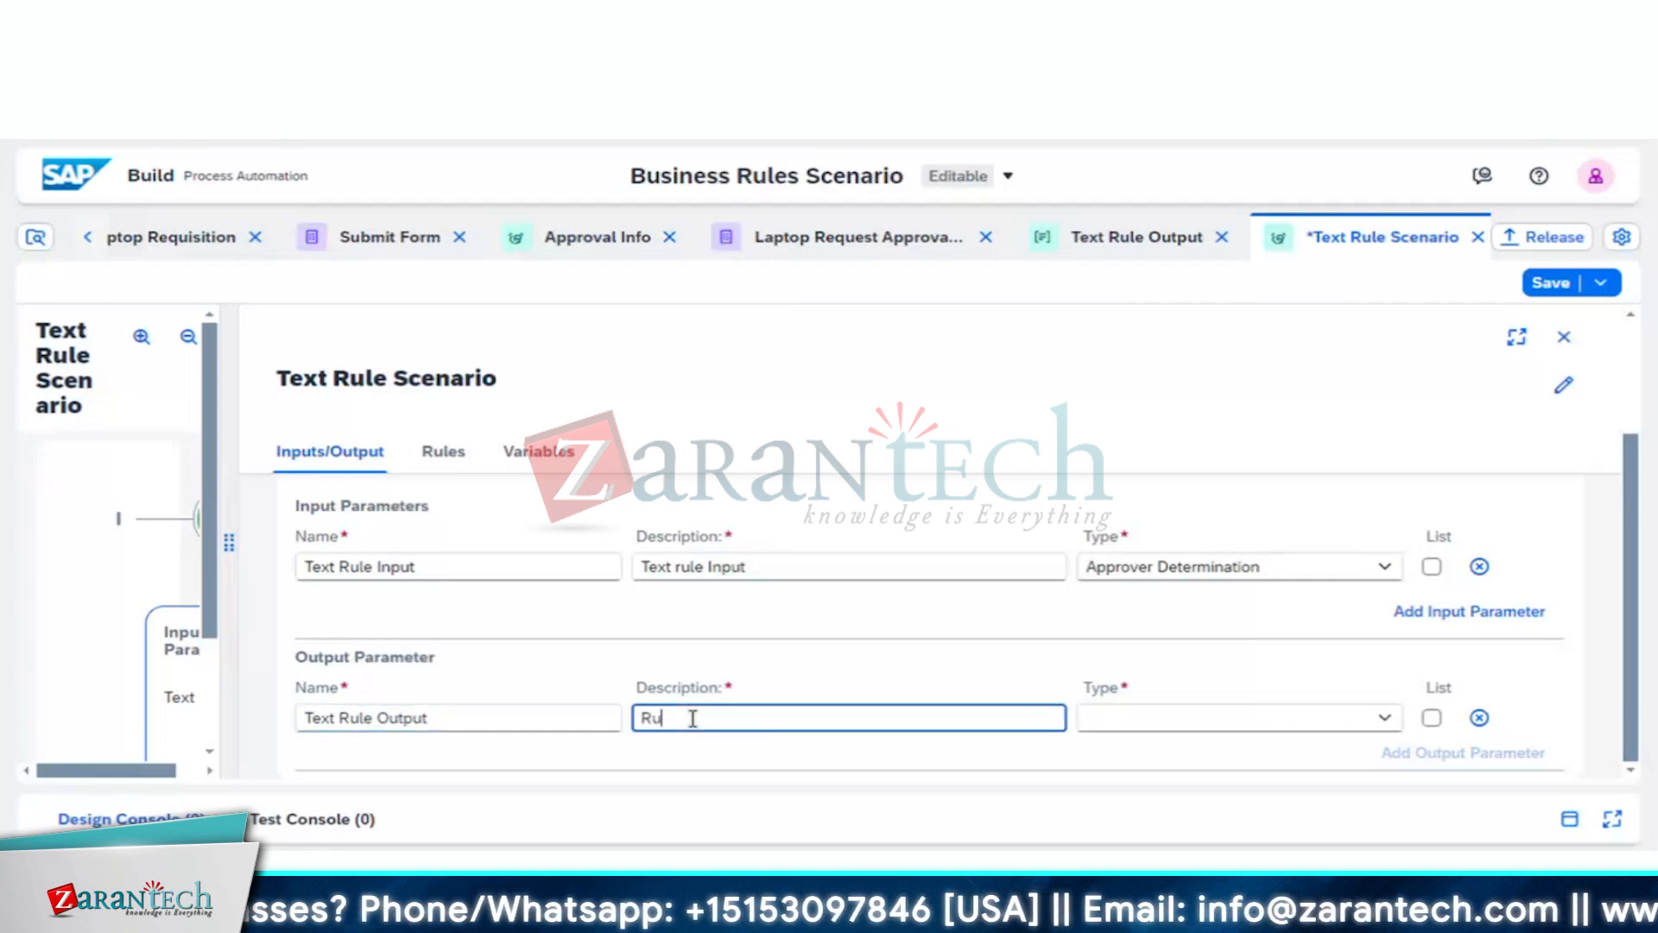
type("le Outp")
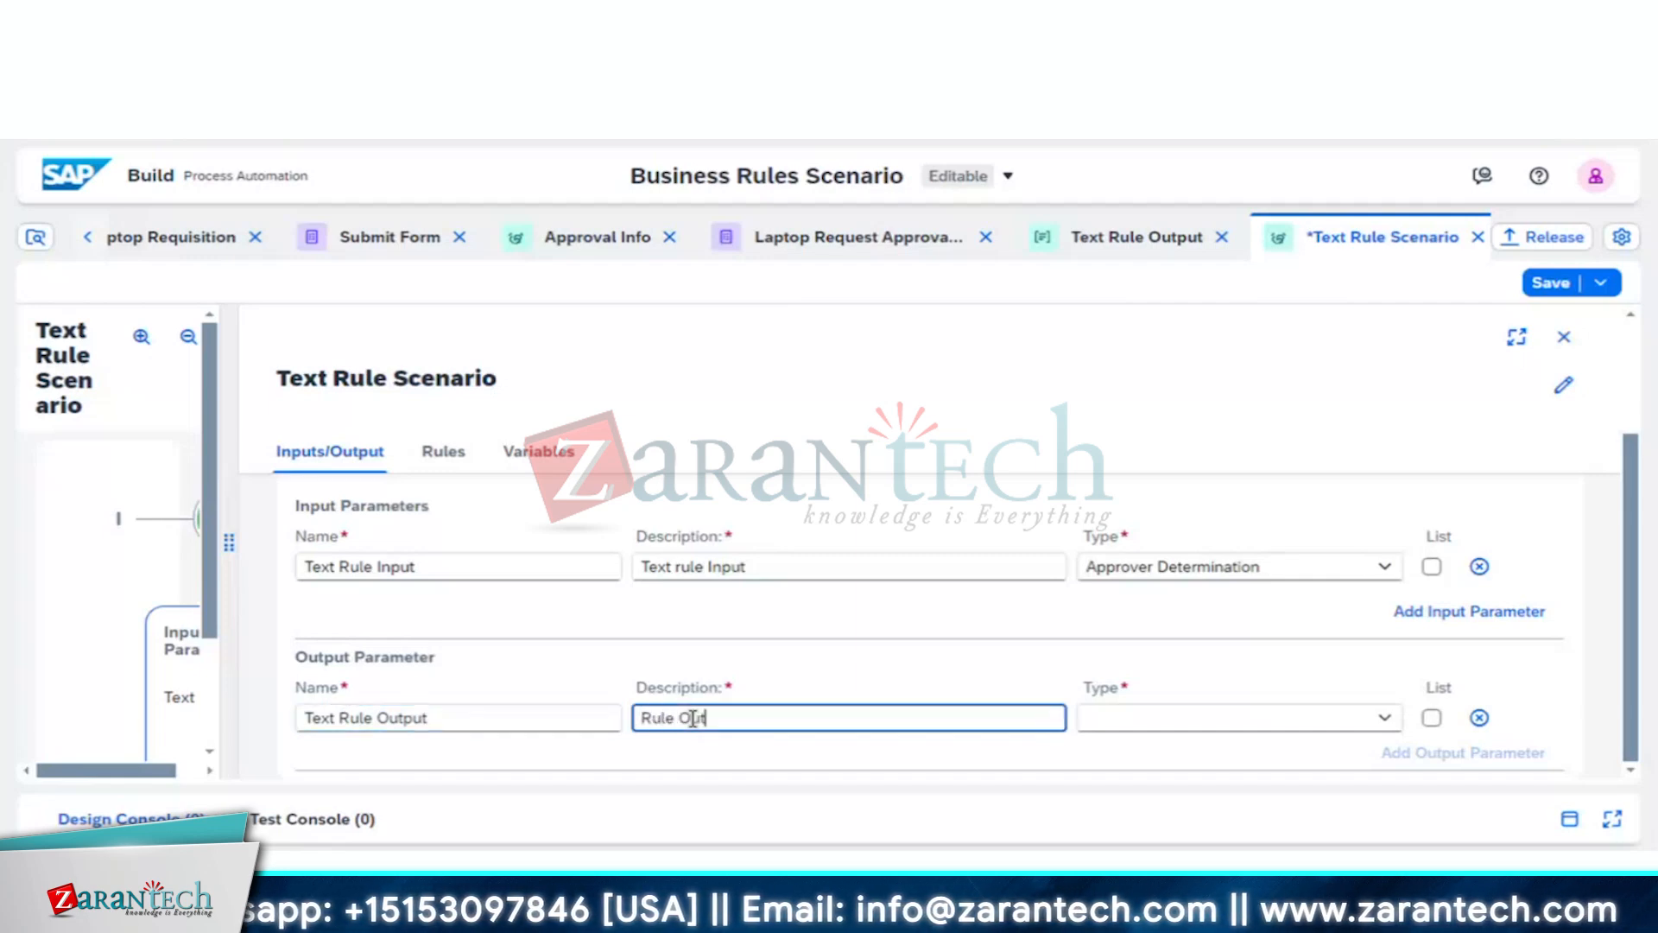
type("ut")
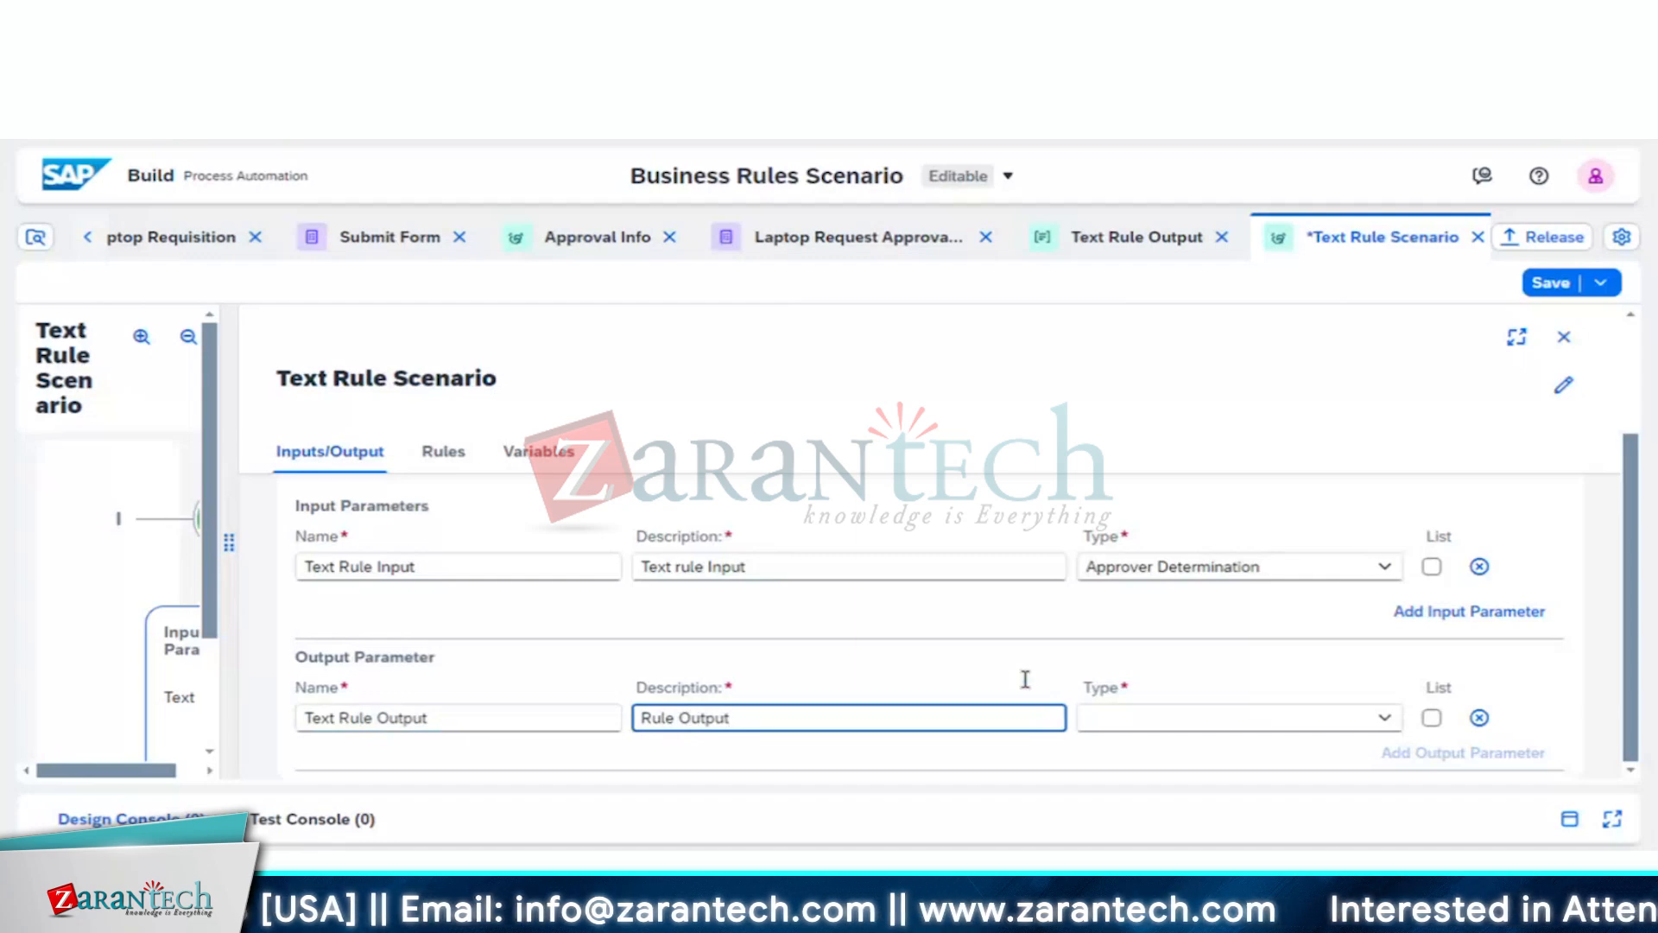
left_click(1386, 719)
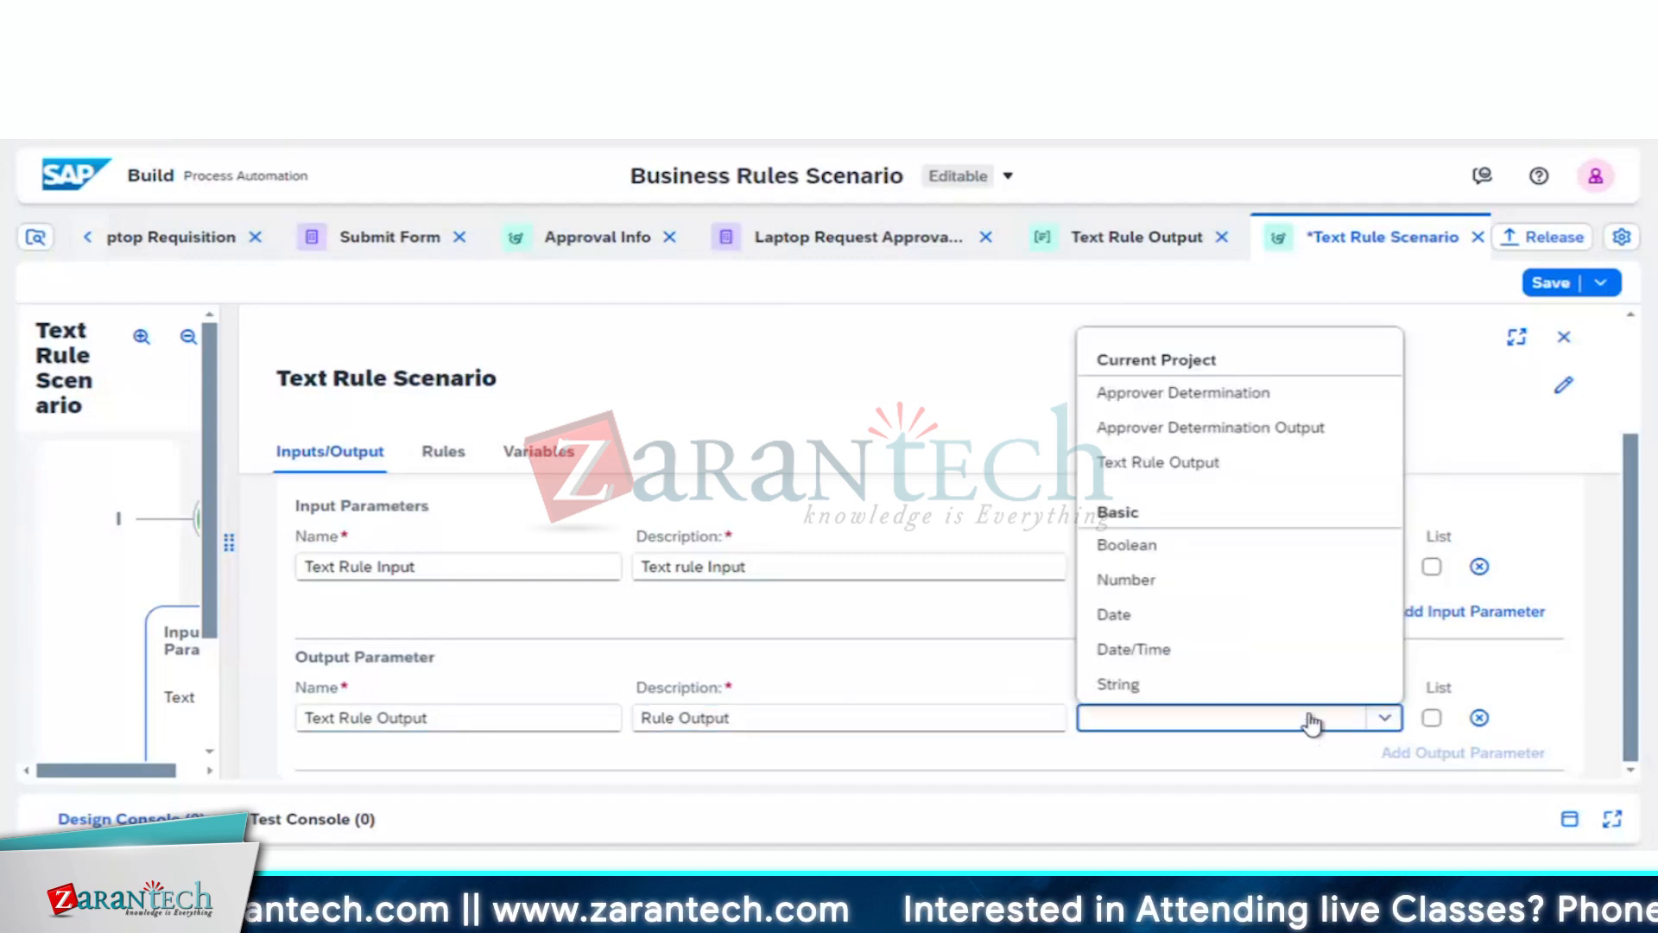
left_click(1272, 476)
left_click(1467, 658)
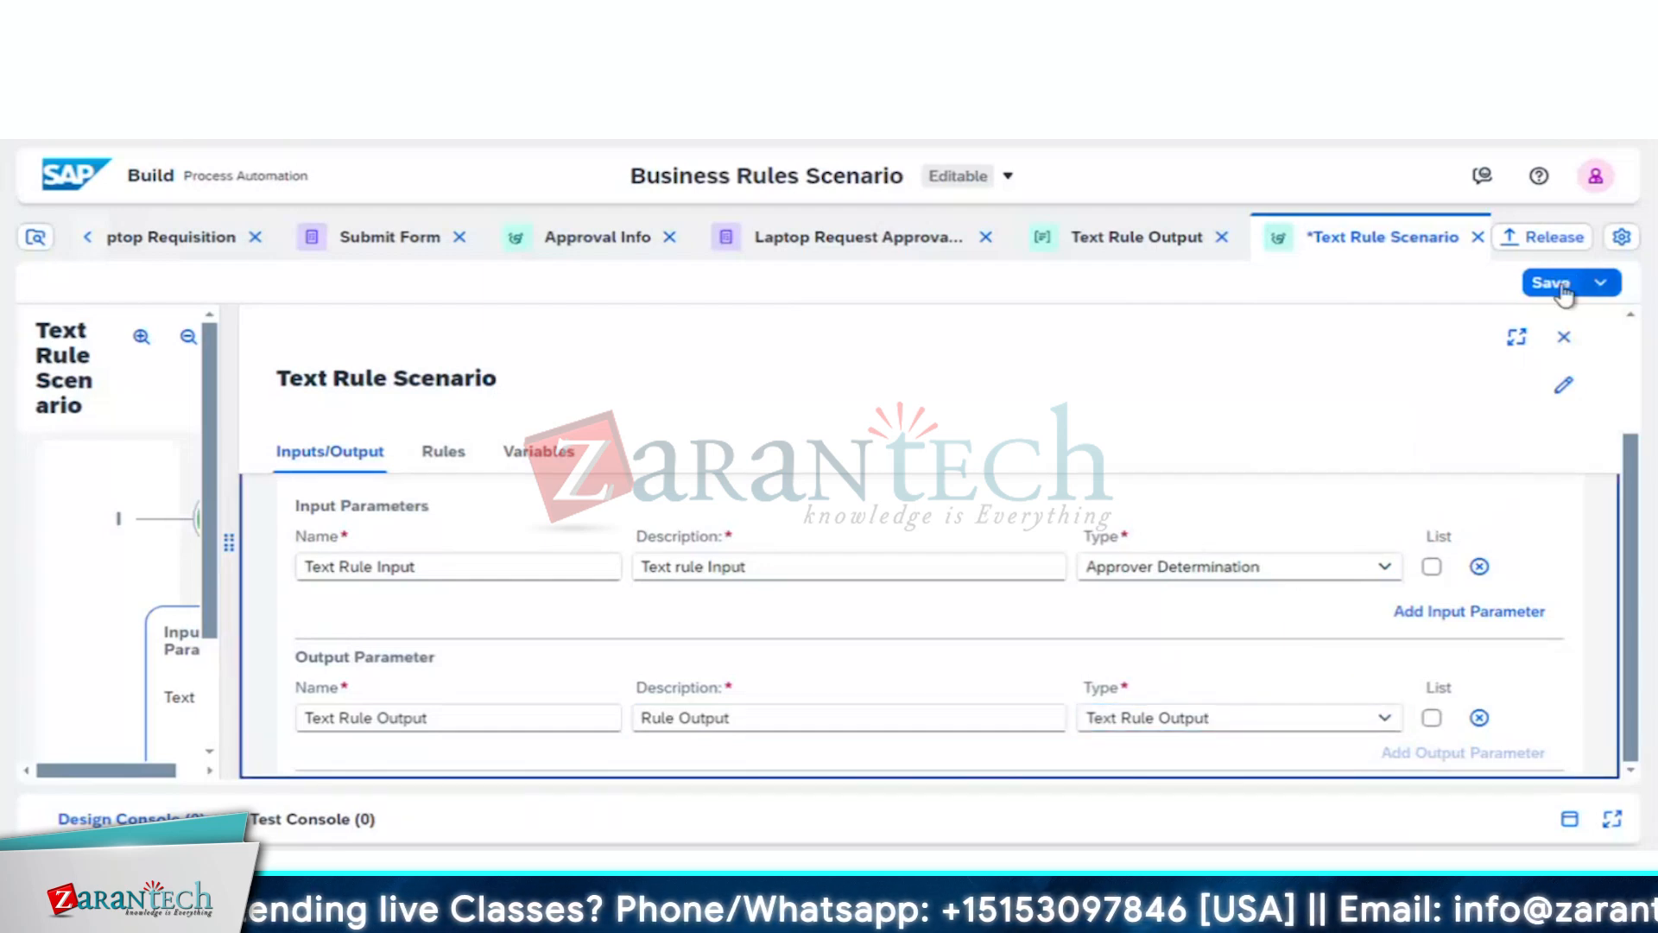
left_click(449, 457)
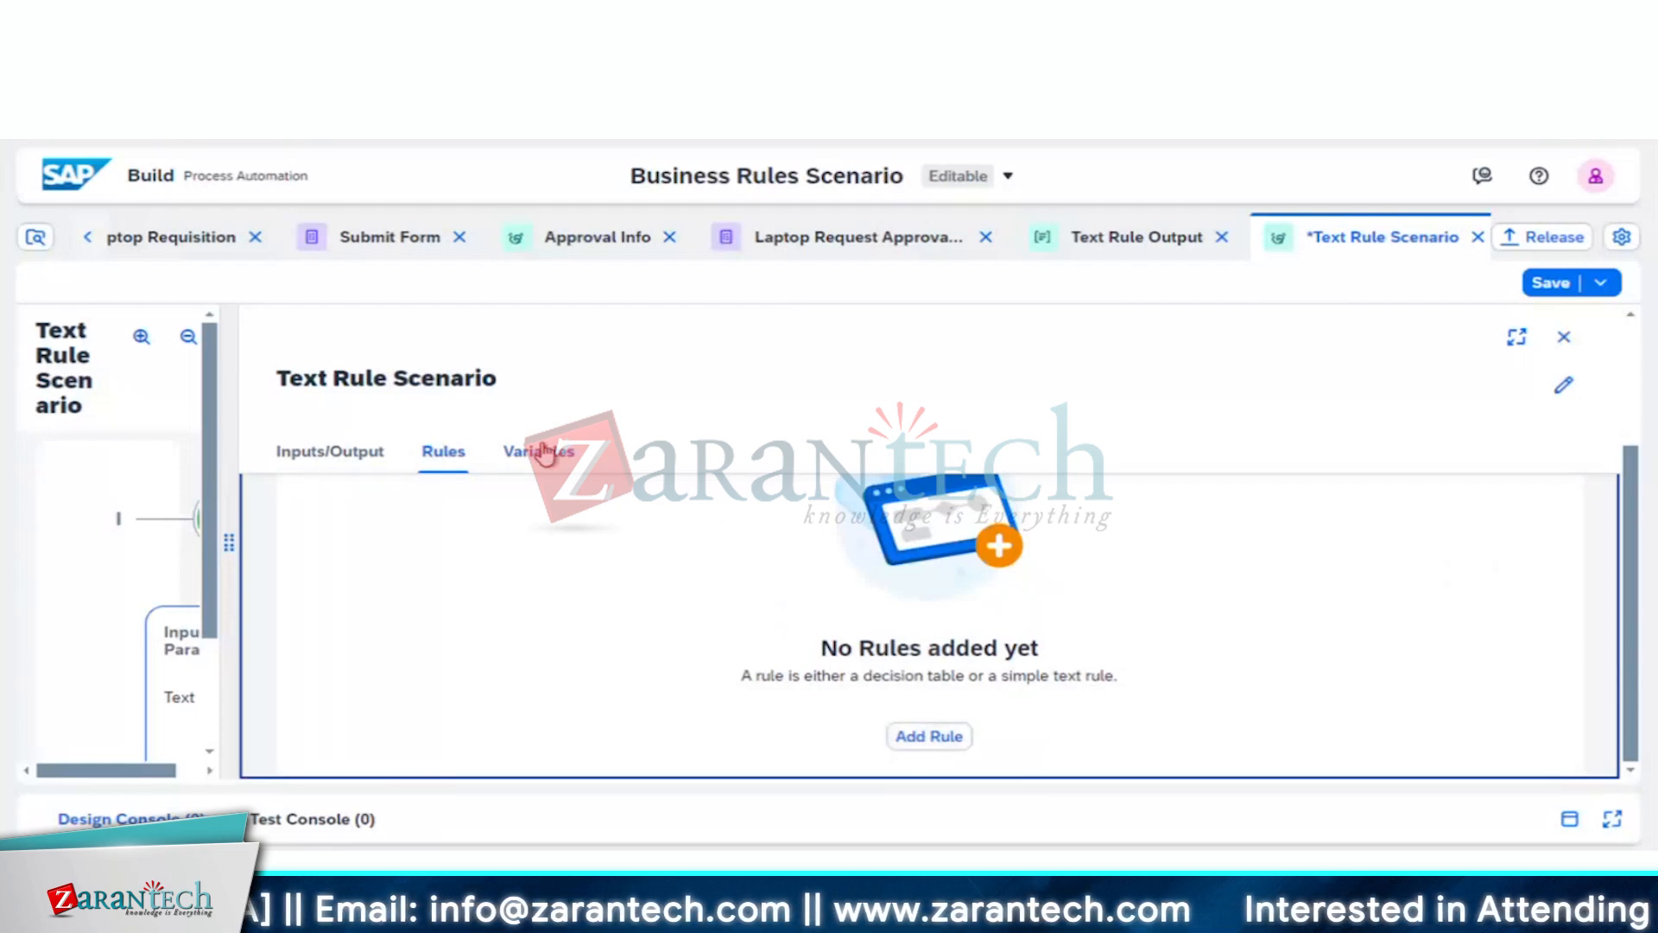
left_click(918, 739)
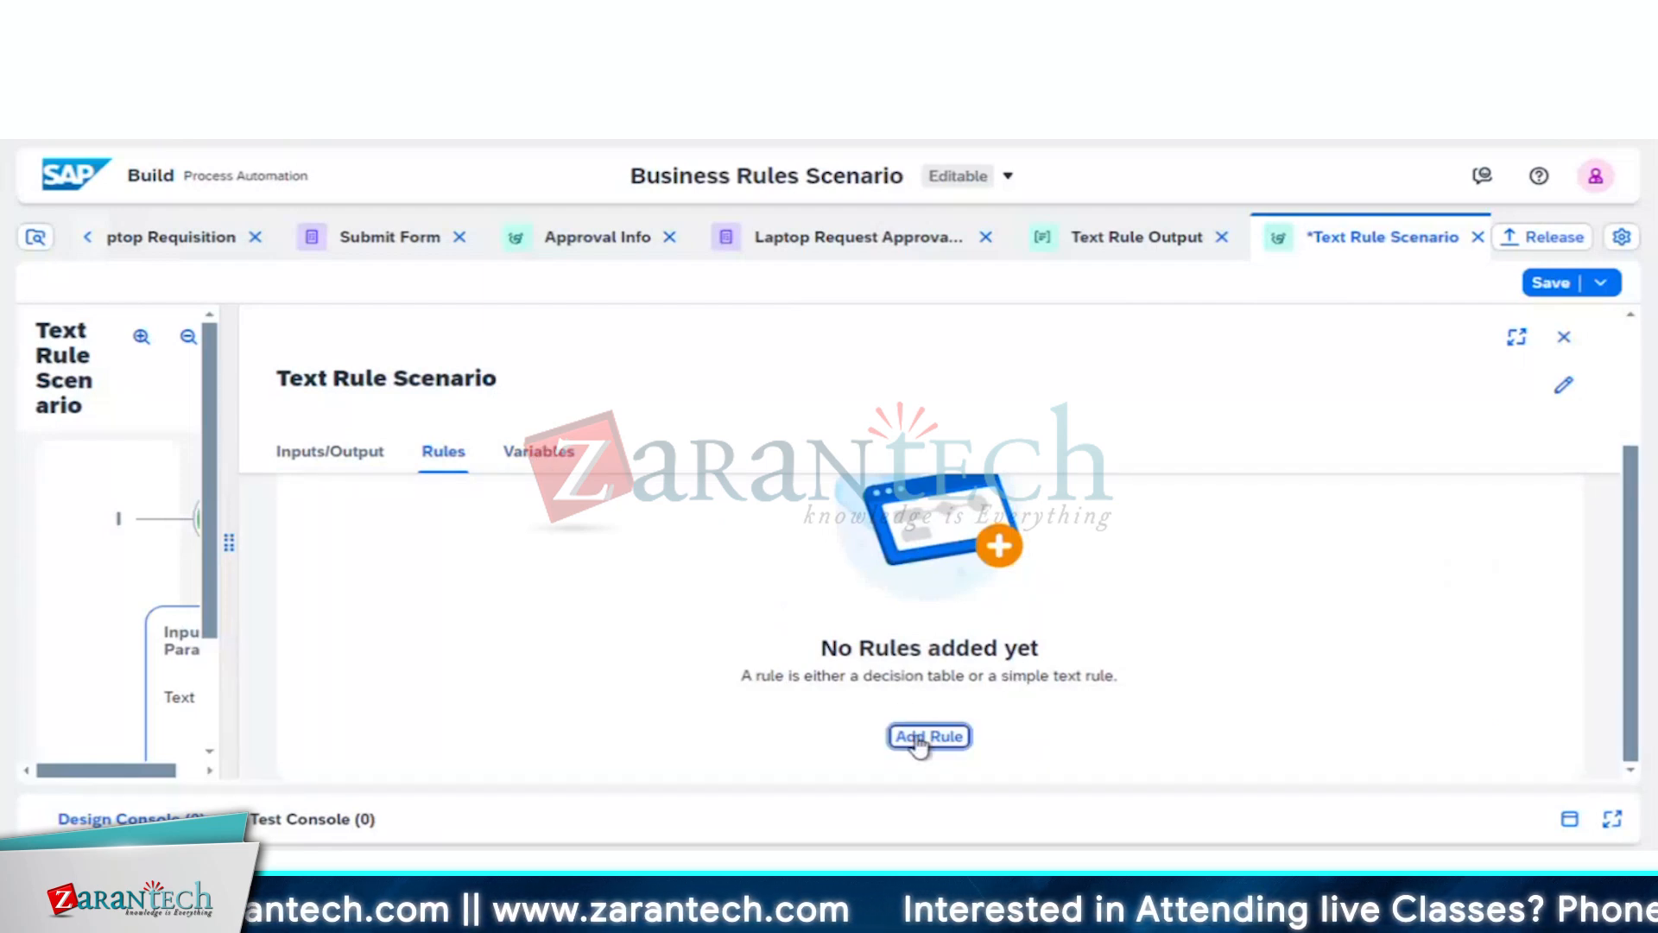
left_click(918, 740)
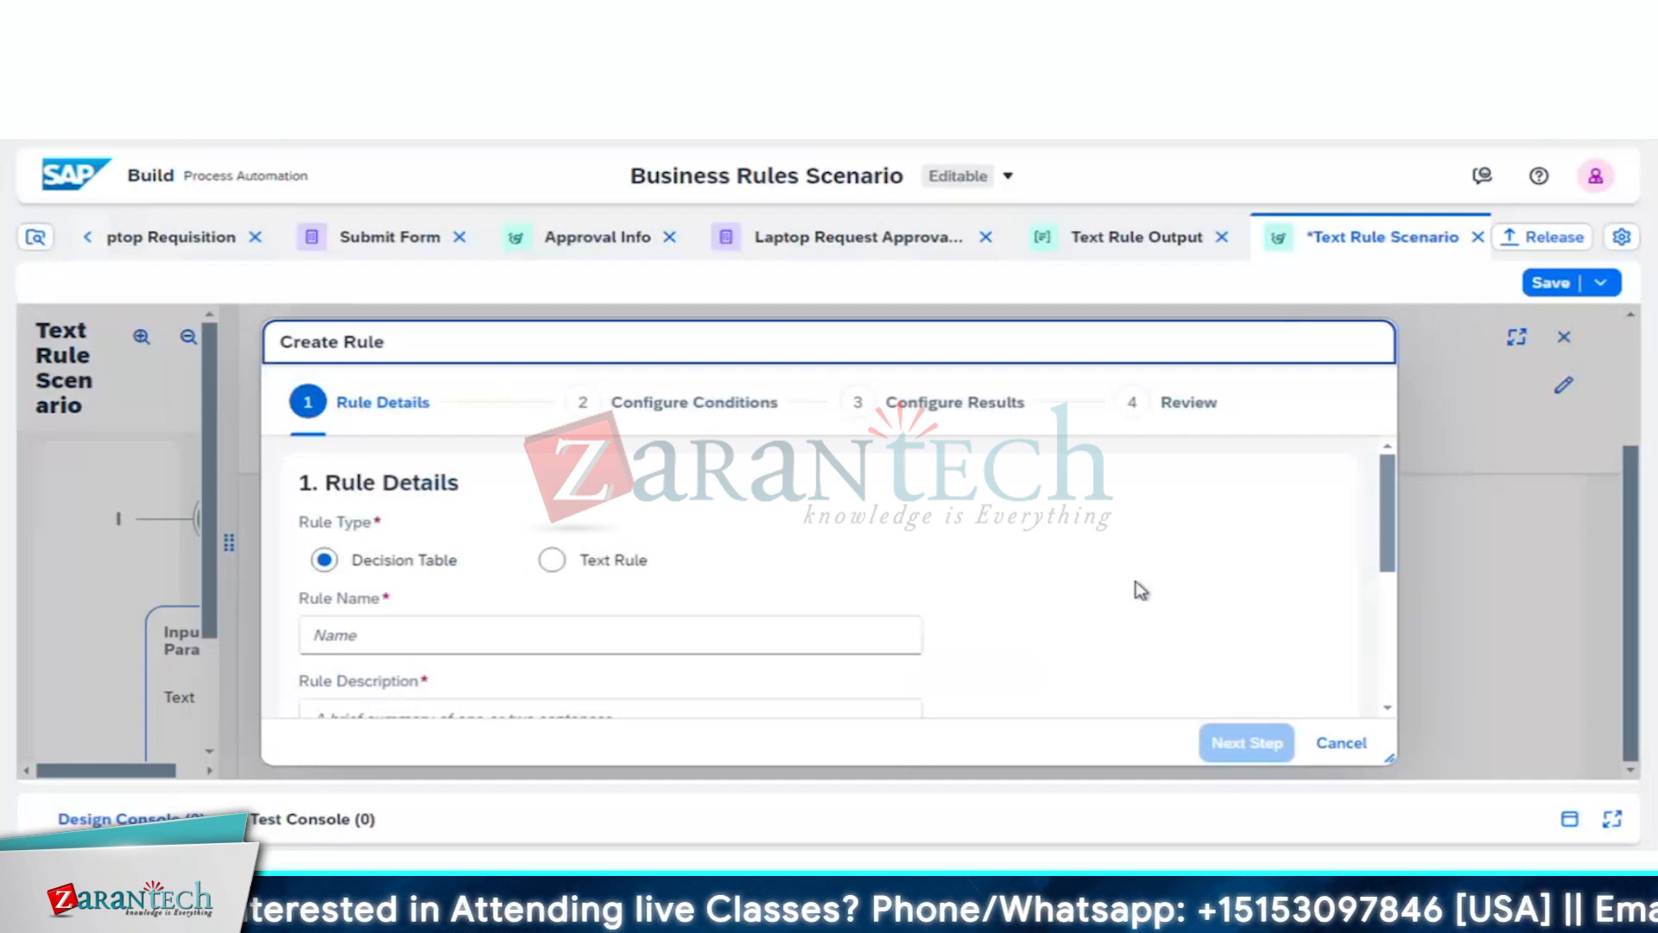
scroll(1140, 589, "down", 1)
left_click(758, 524)
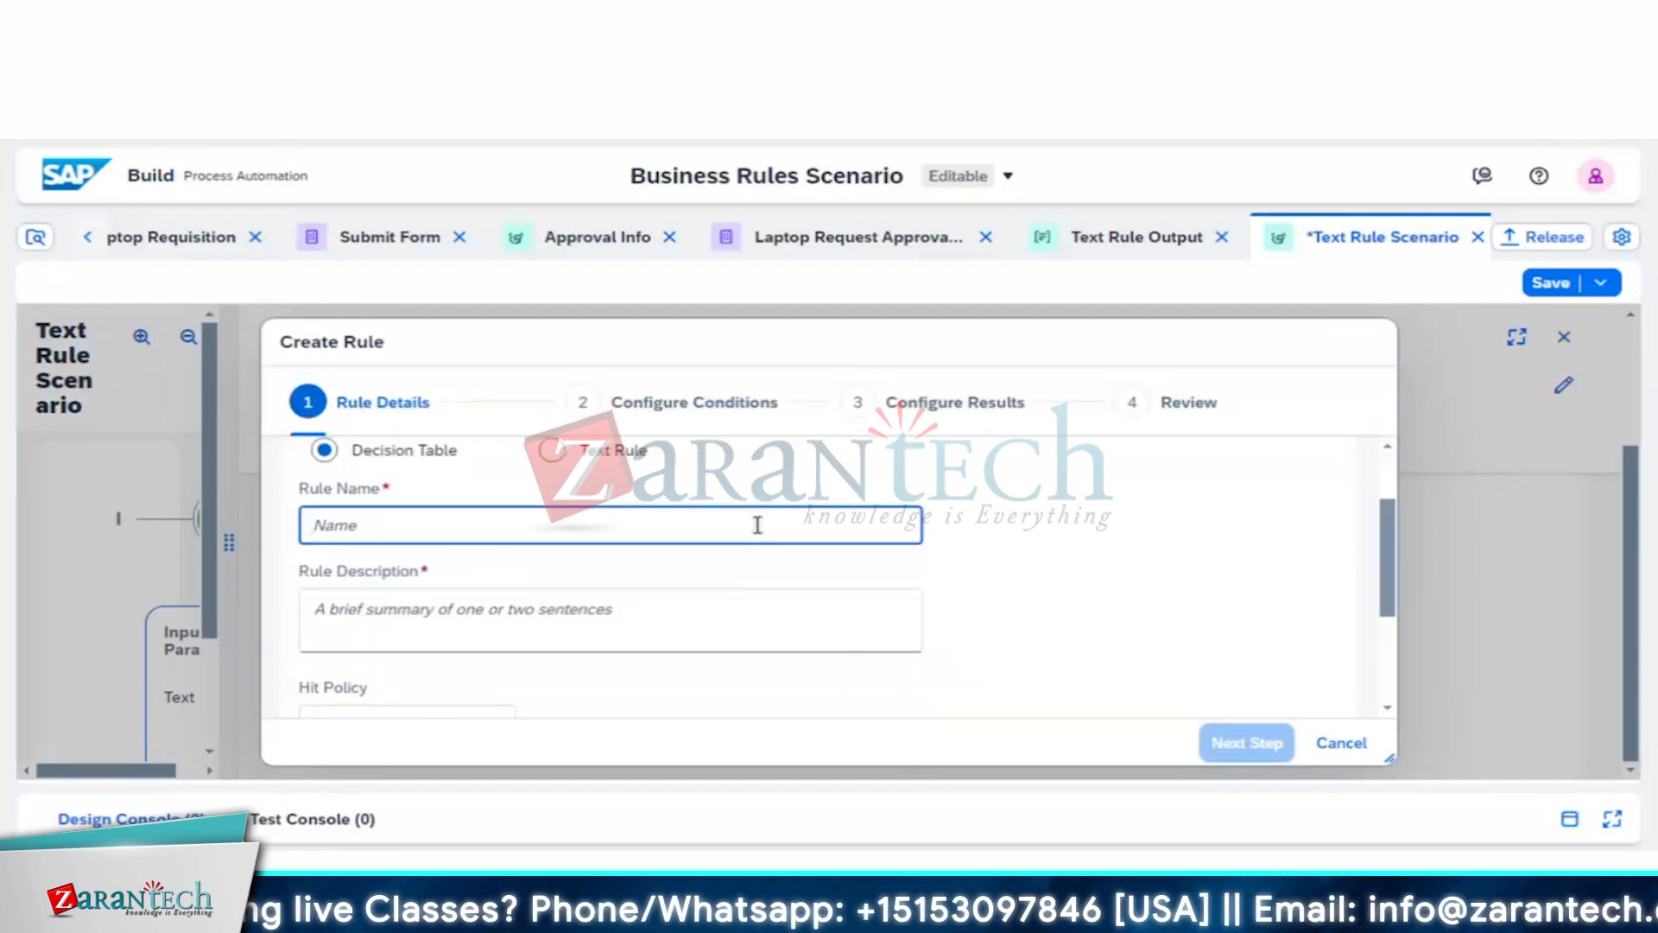
type("Text Ru")
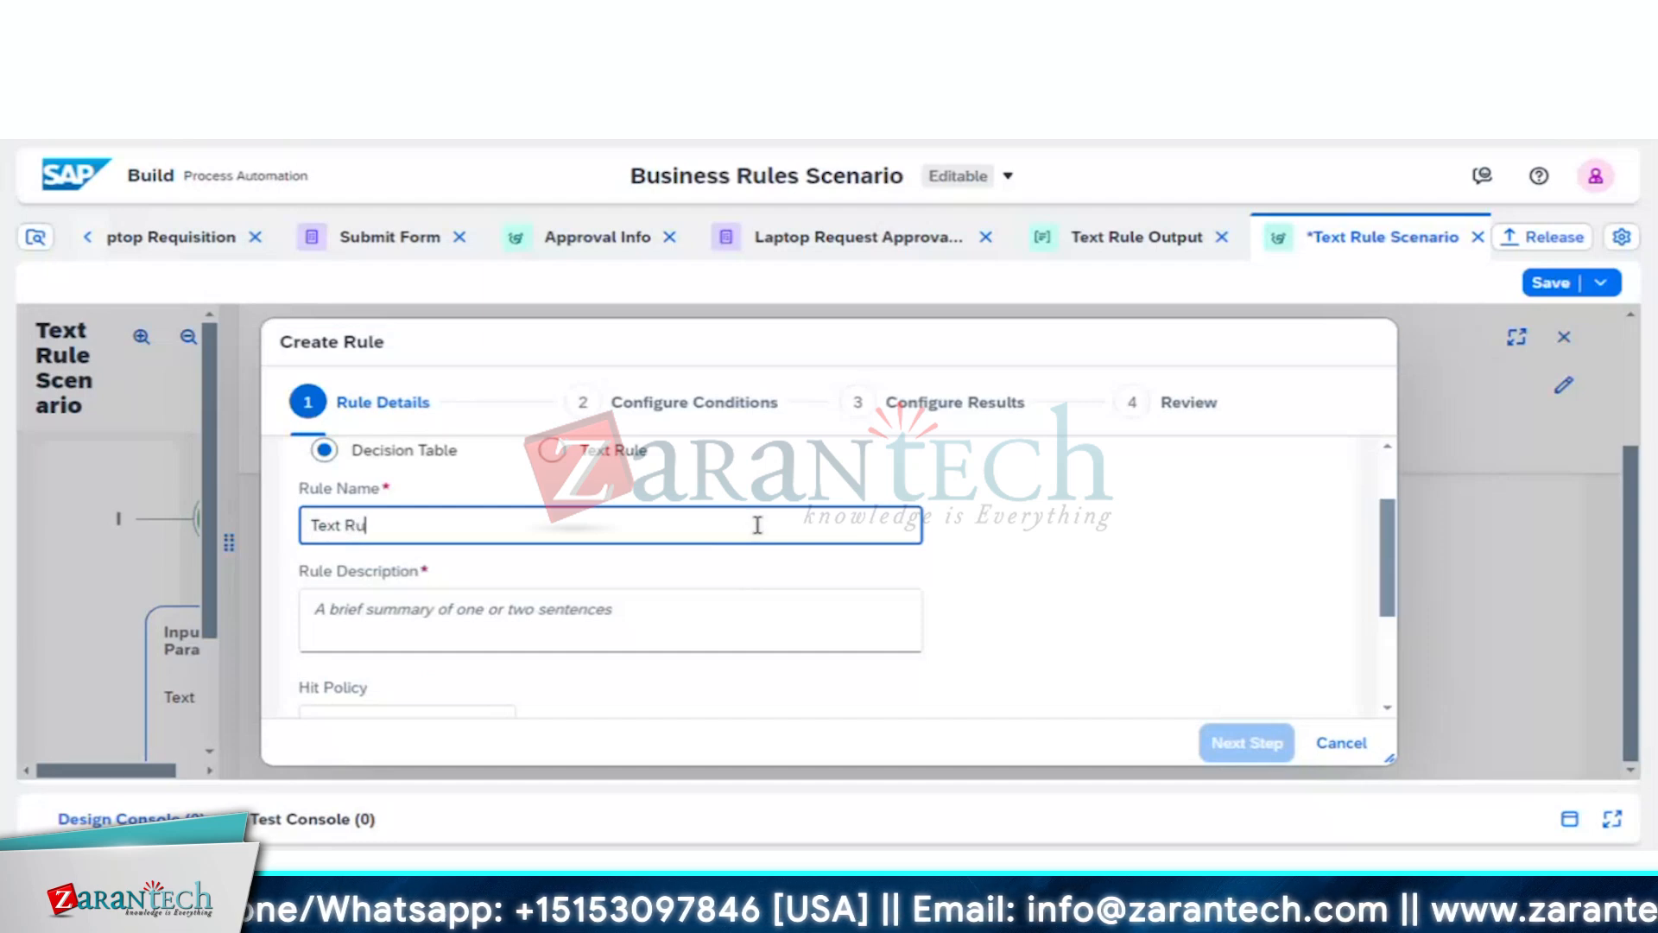
type("le E")
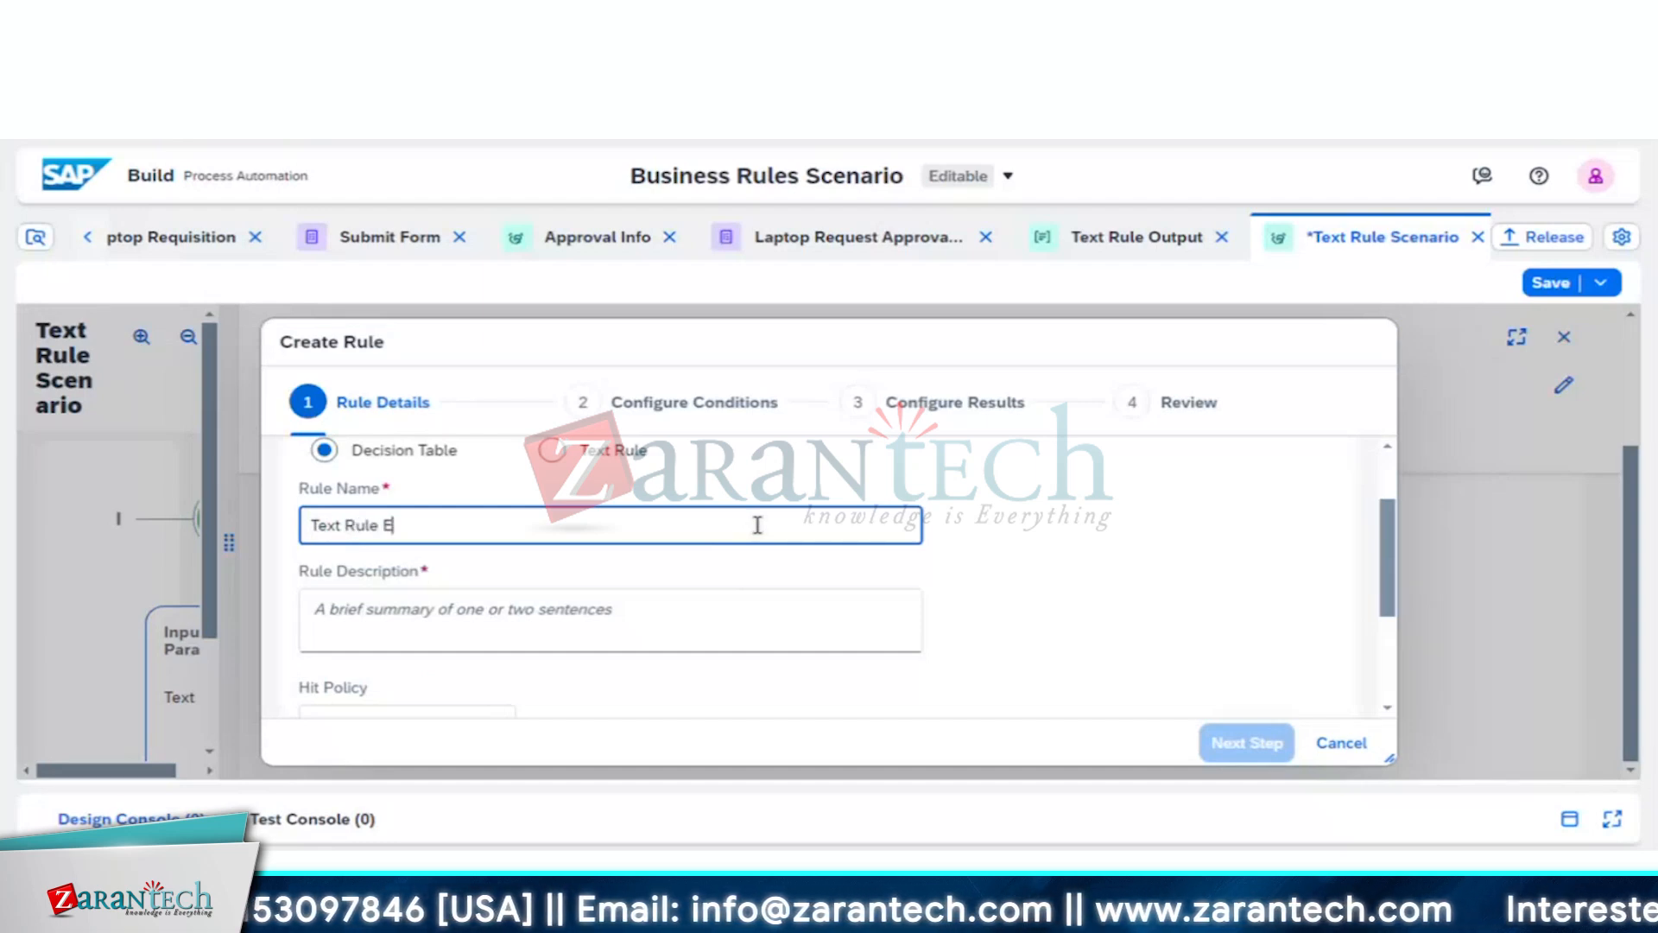
type("d")
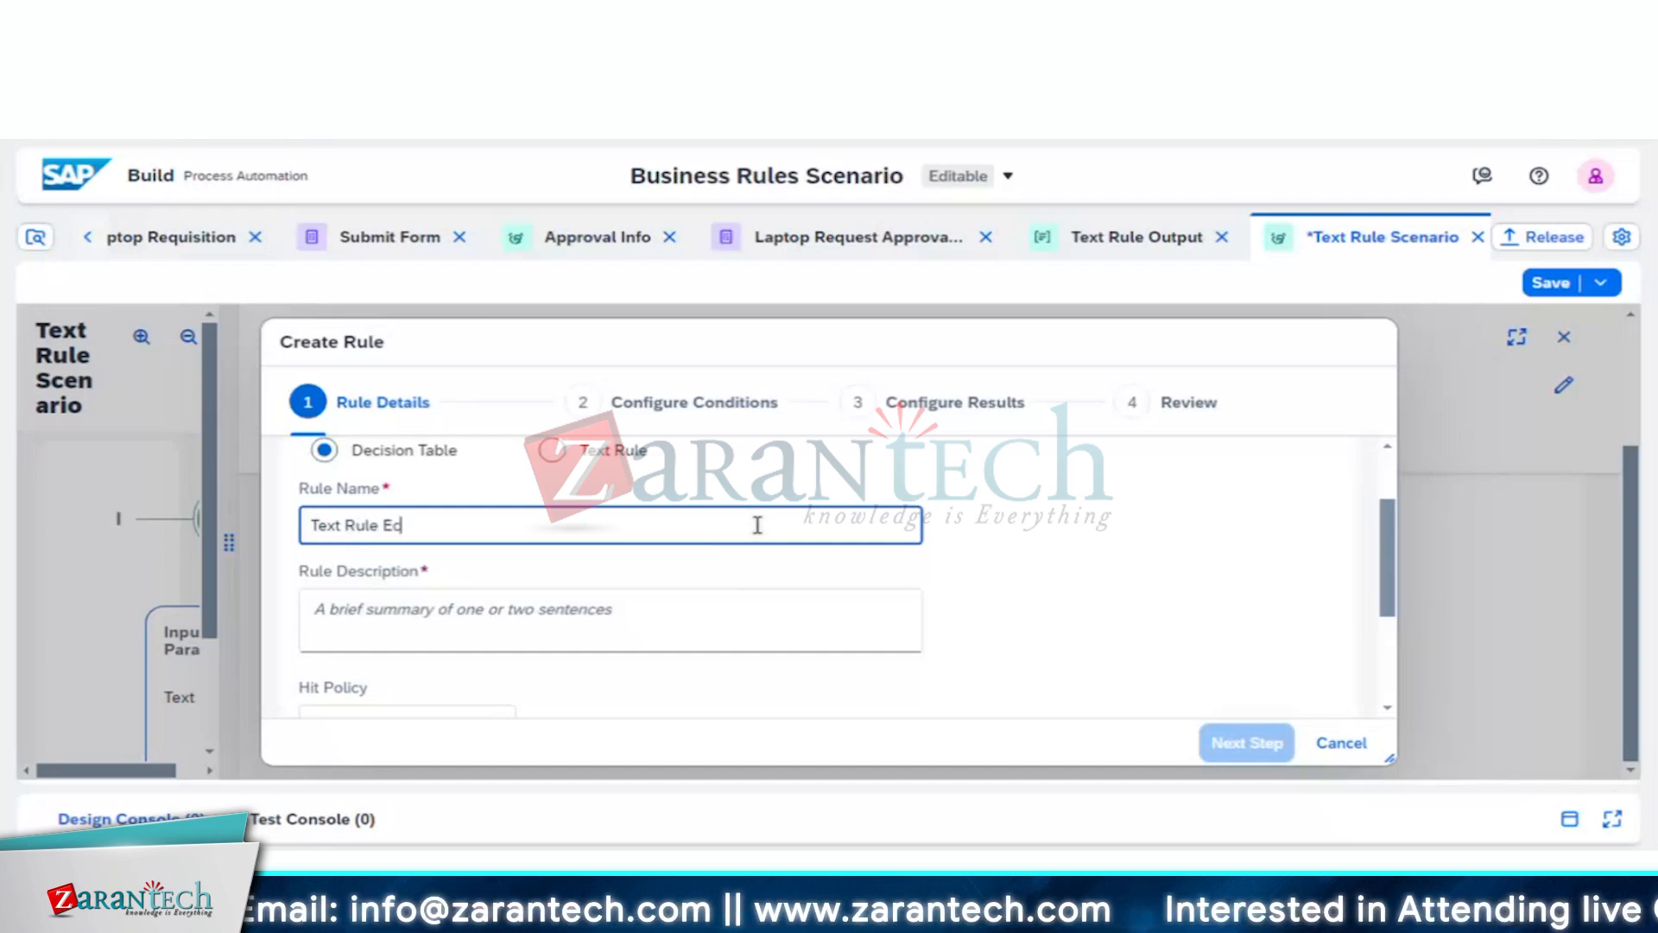
key("BackSpace")
type("x")
left_click(739, 617)
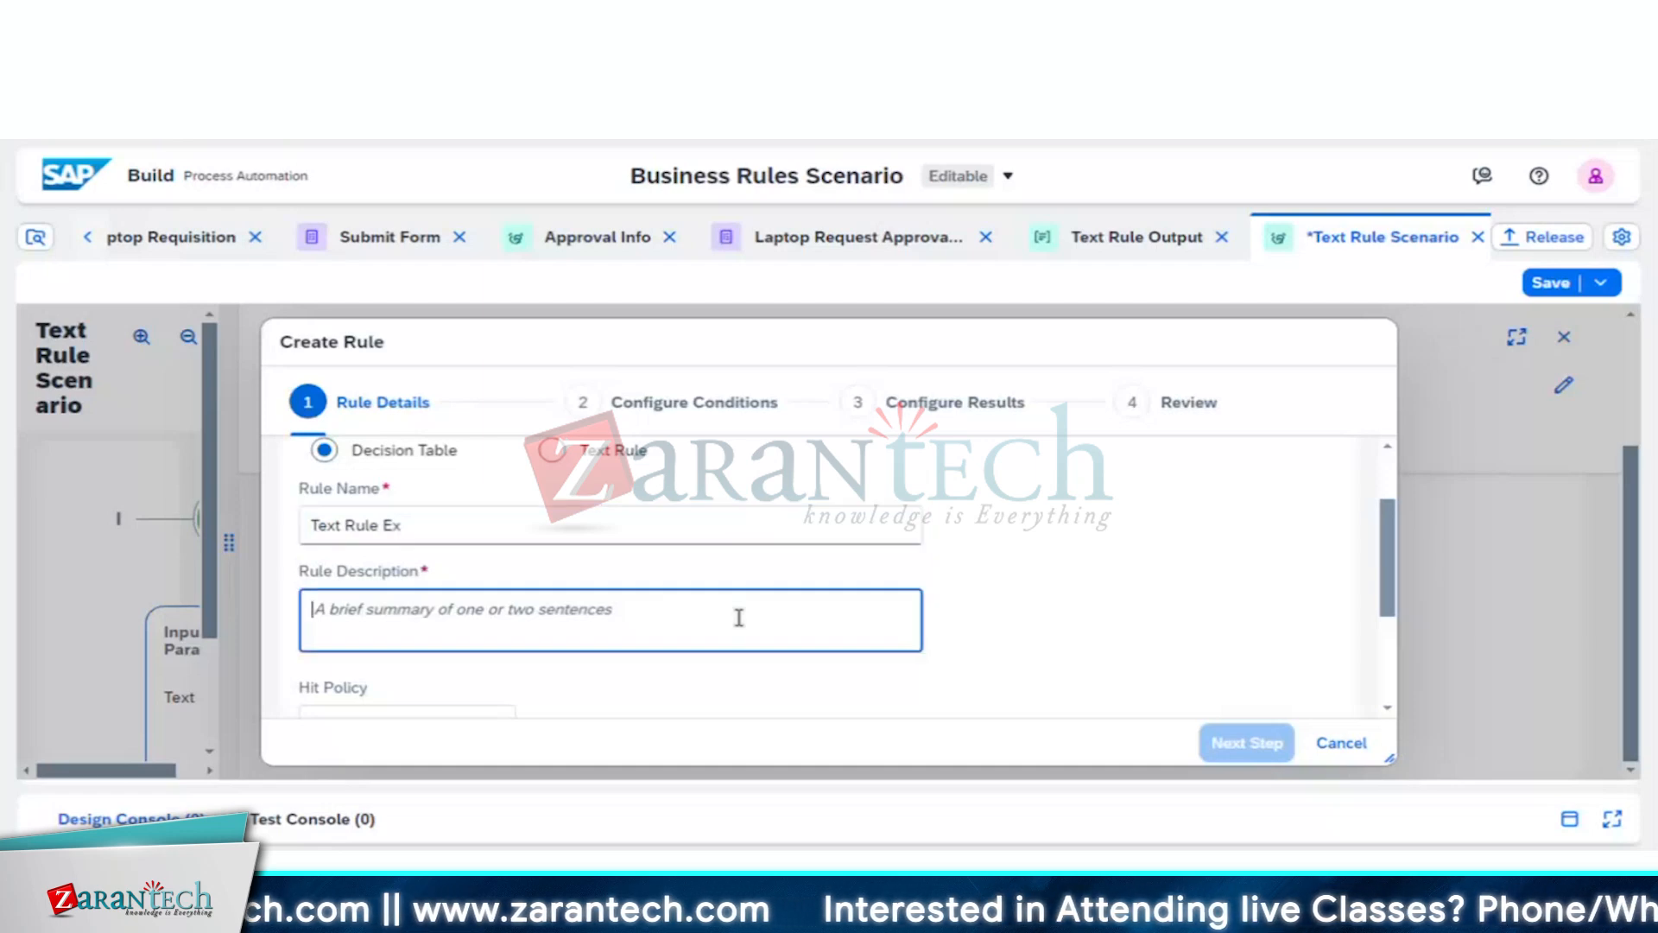
left_click_drag(311, 526, 433, 526)
key("ctrl+c")
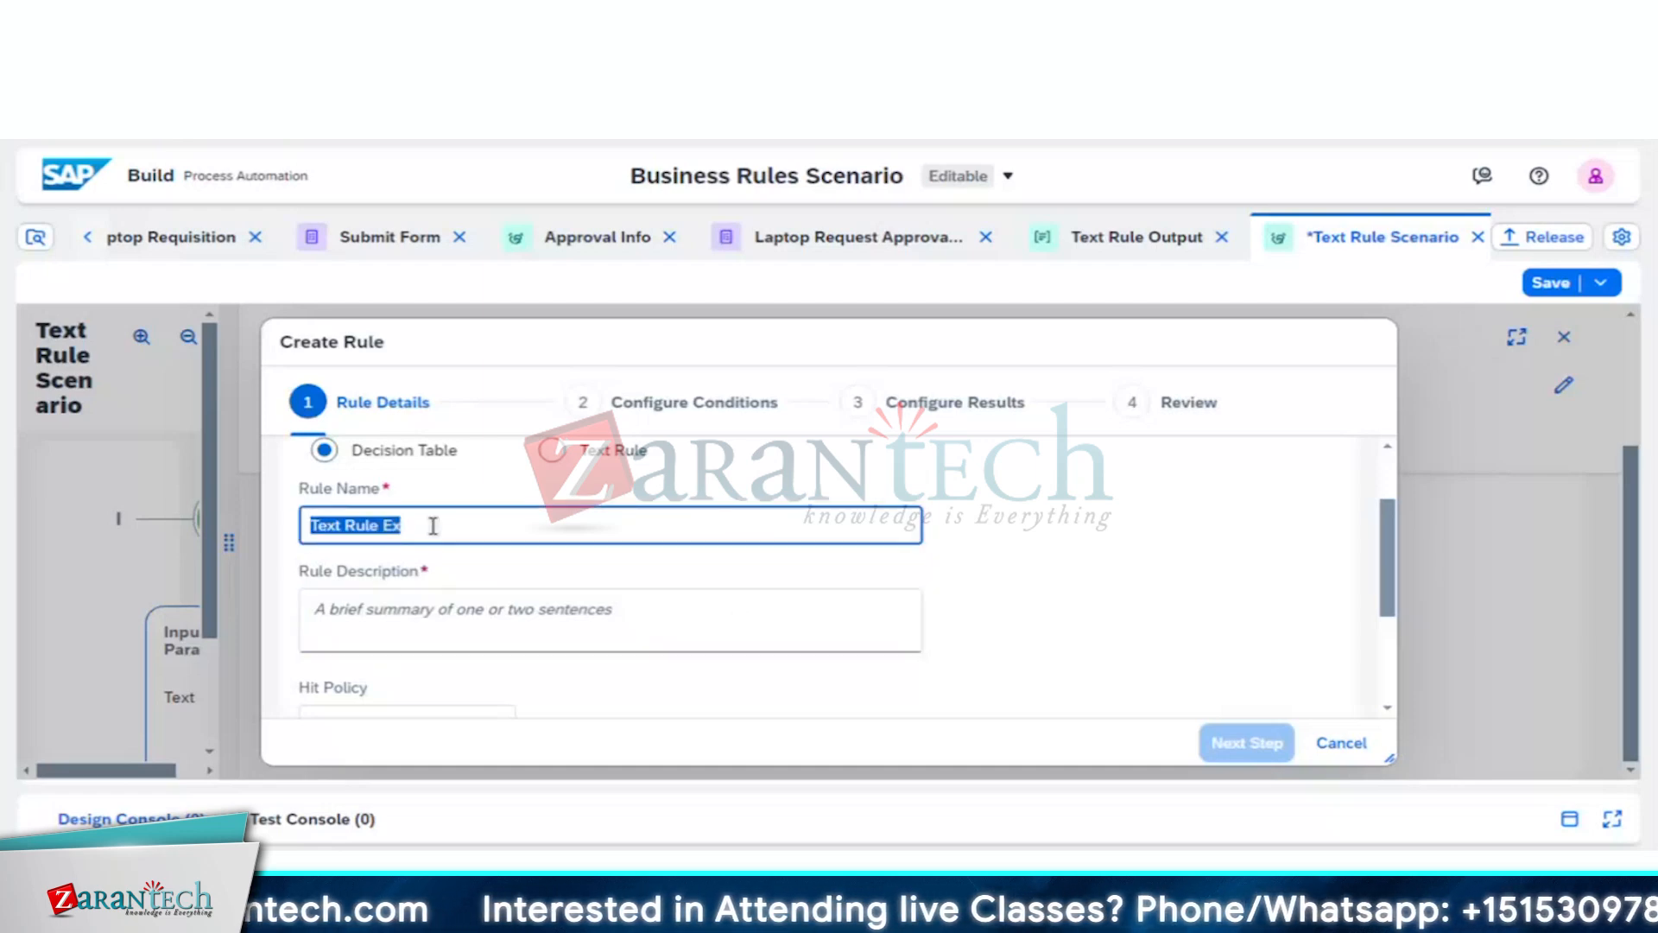
left_click(426, 615)
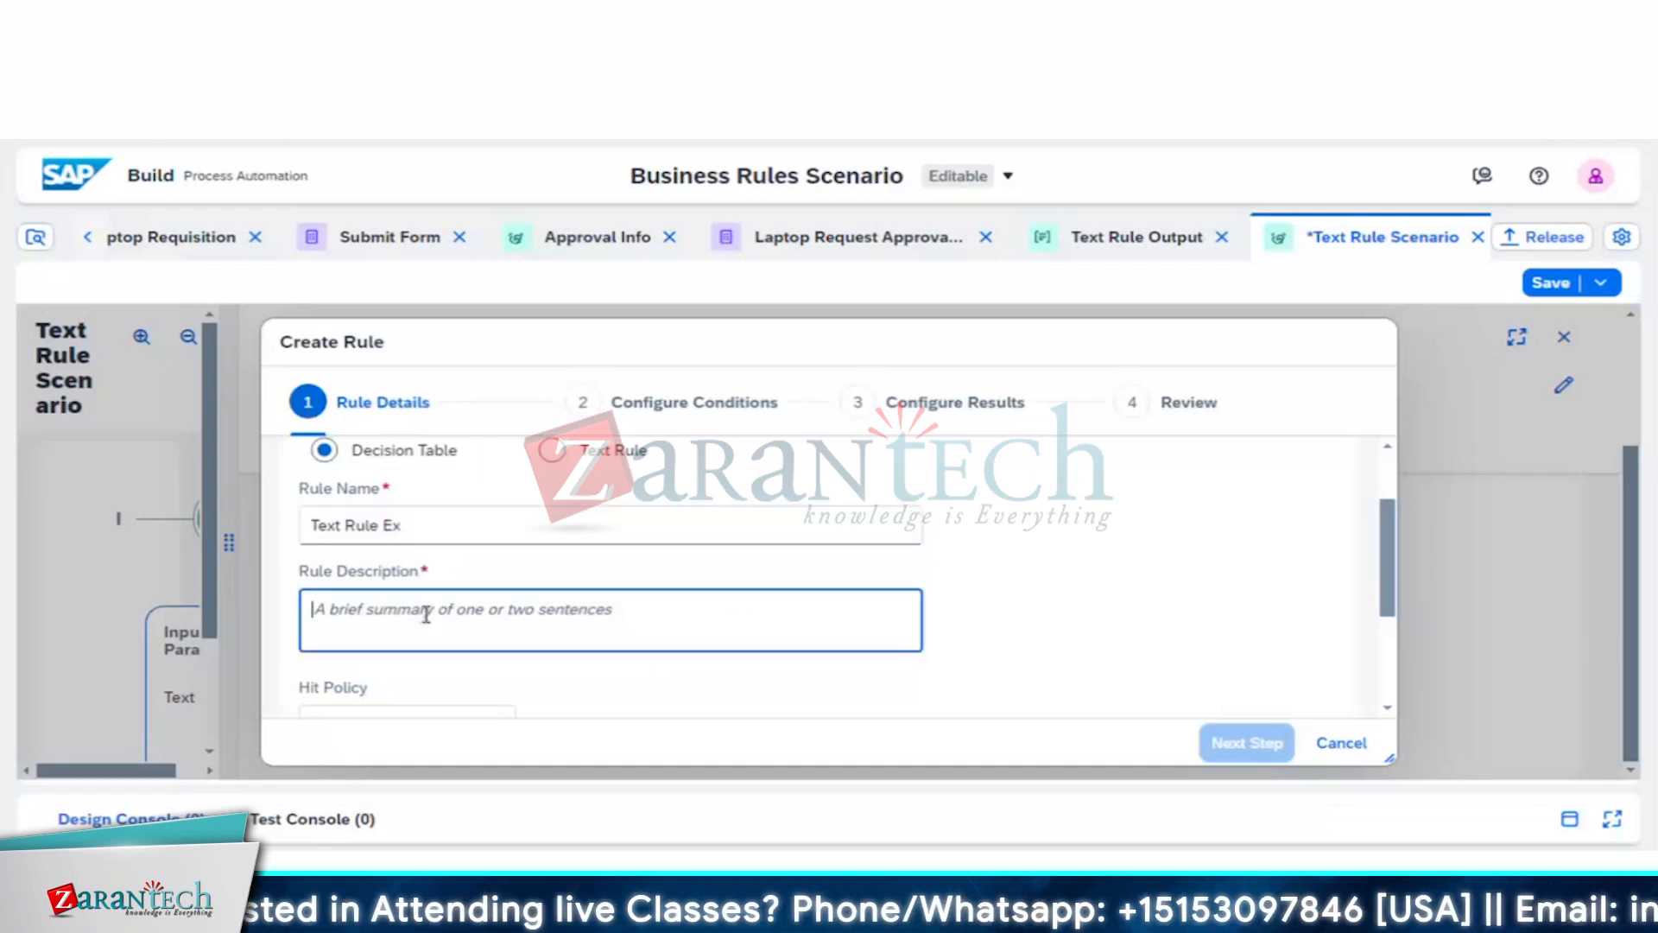
key("ctrl+v")
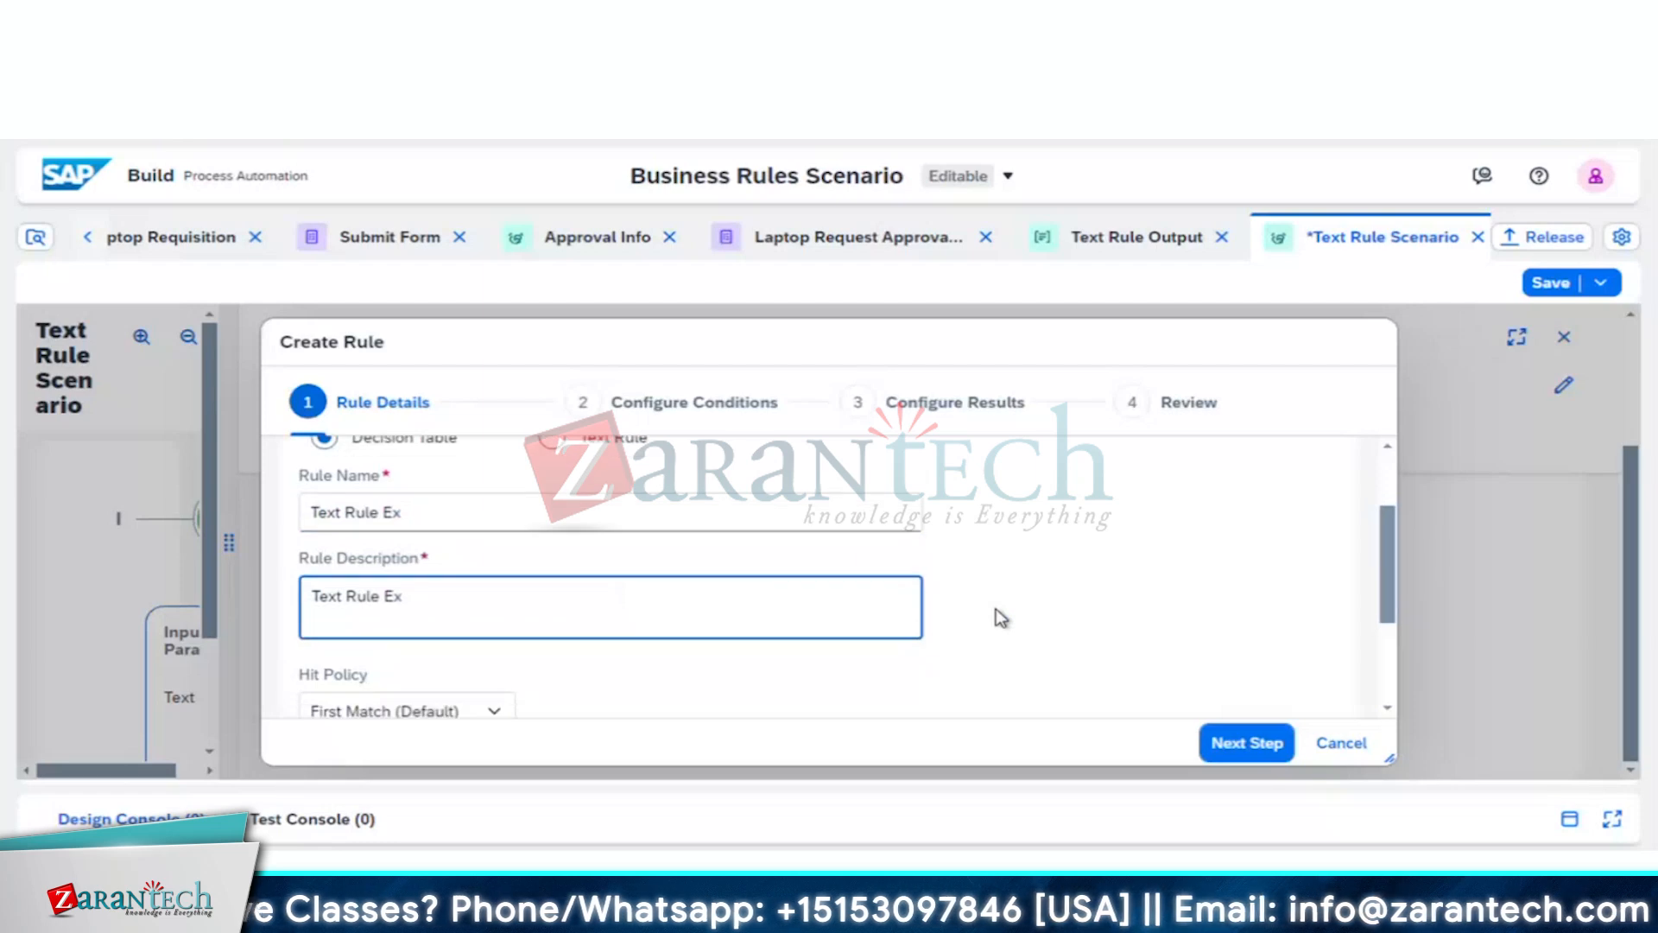
scroll(1000, 617, "down", 2)
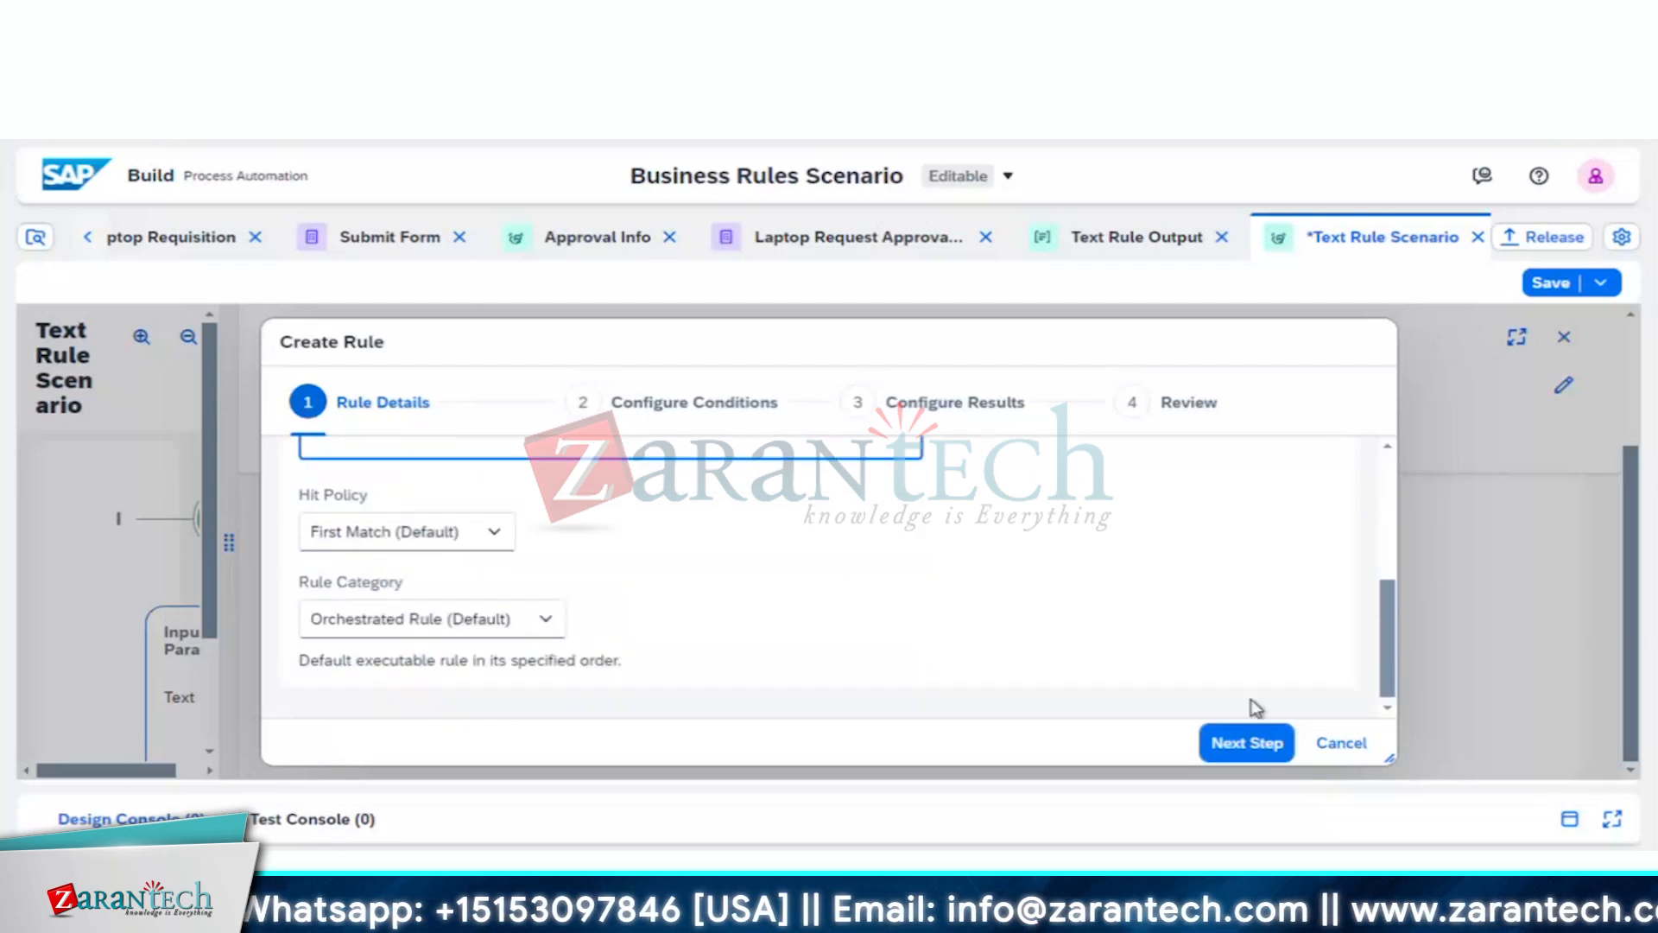
left_click(1342, 741)
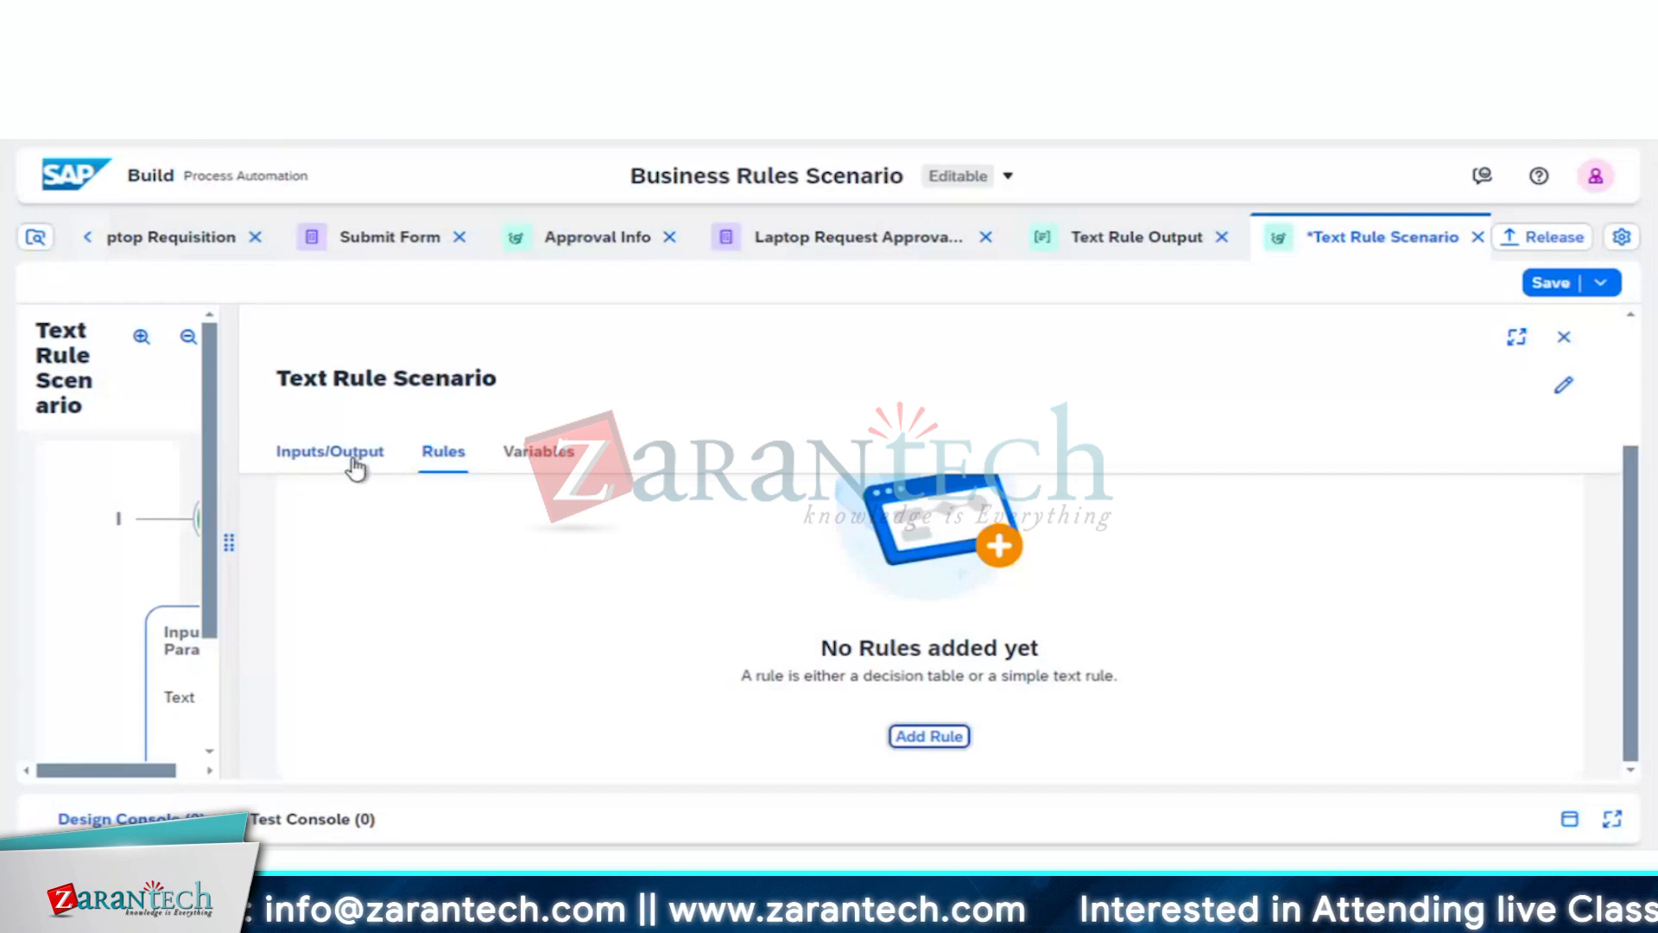
Step: Review the Text Rule Scenario decision's input and output parameters, its rules area and its decision diagram
left_click(355, 467)
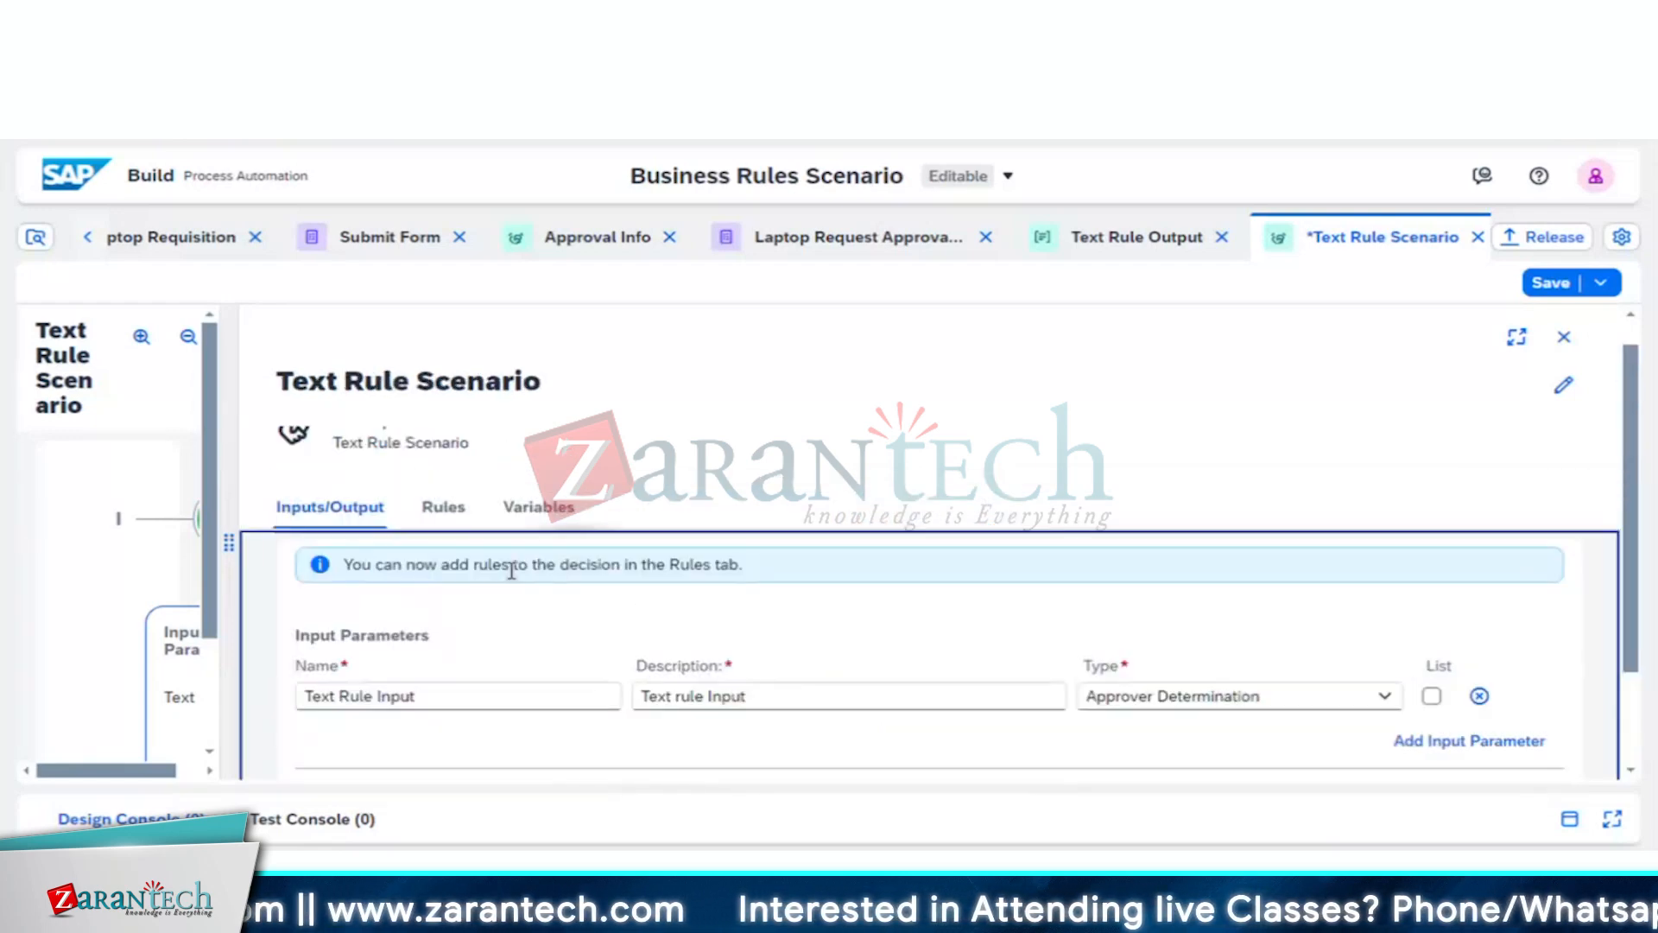
scroll(512, 570, "down", 2)
left_click(443, 451)
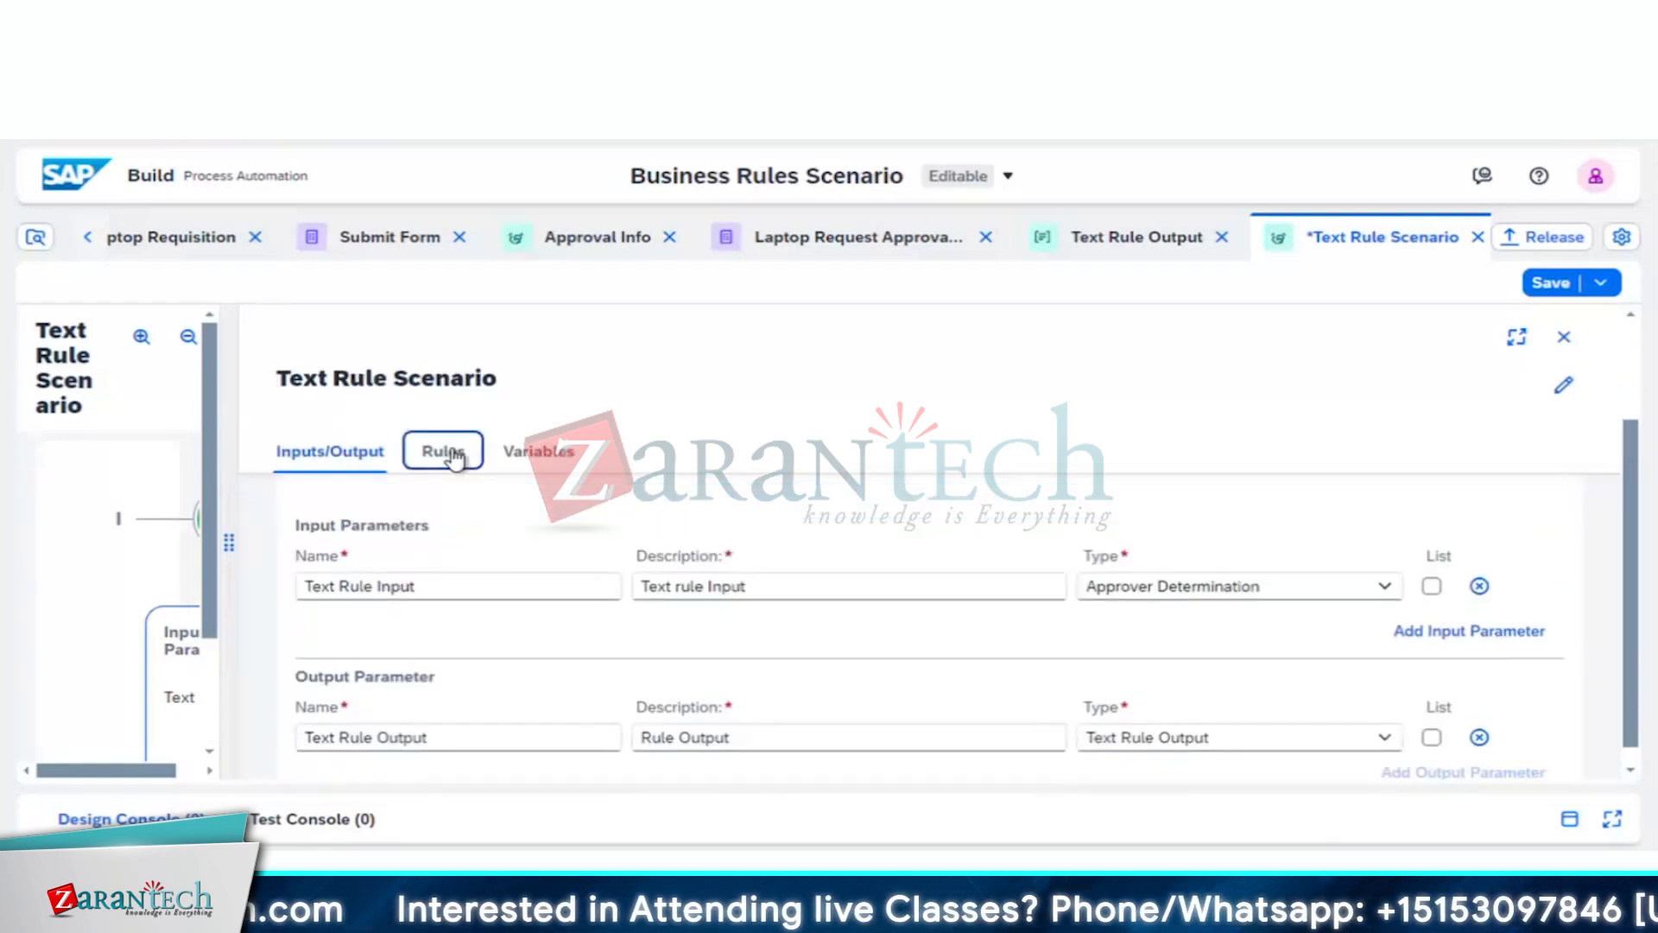
left_click(361, 465)
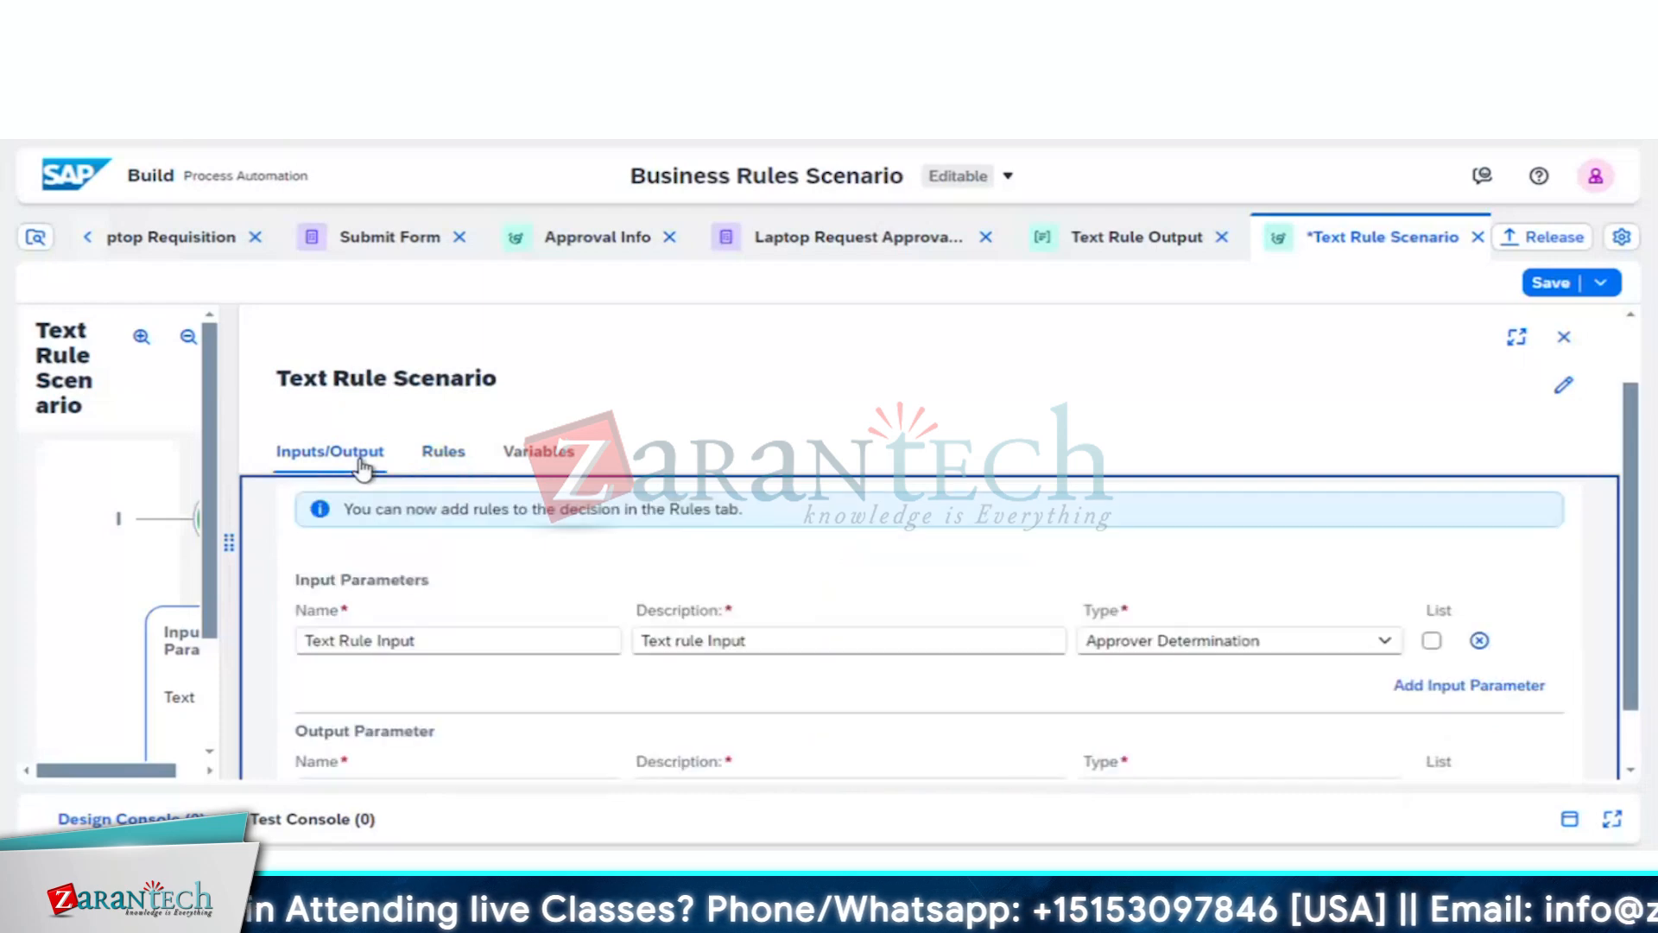
scroll(499, 594, "down", 1)
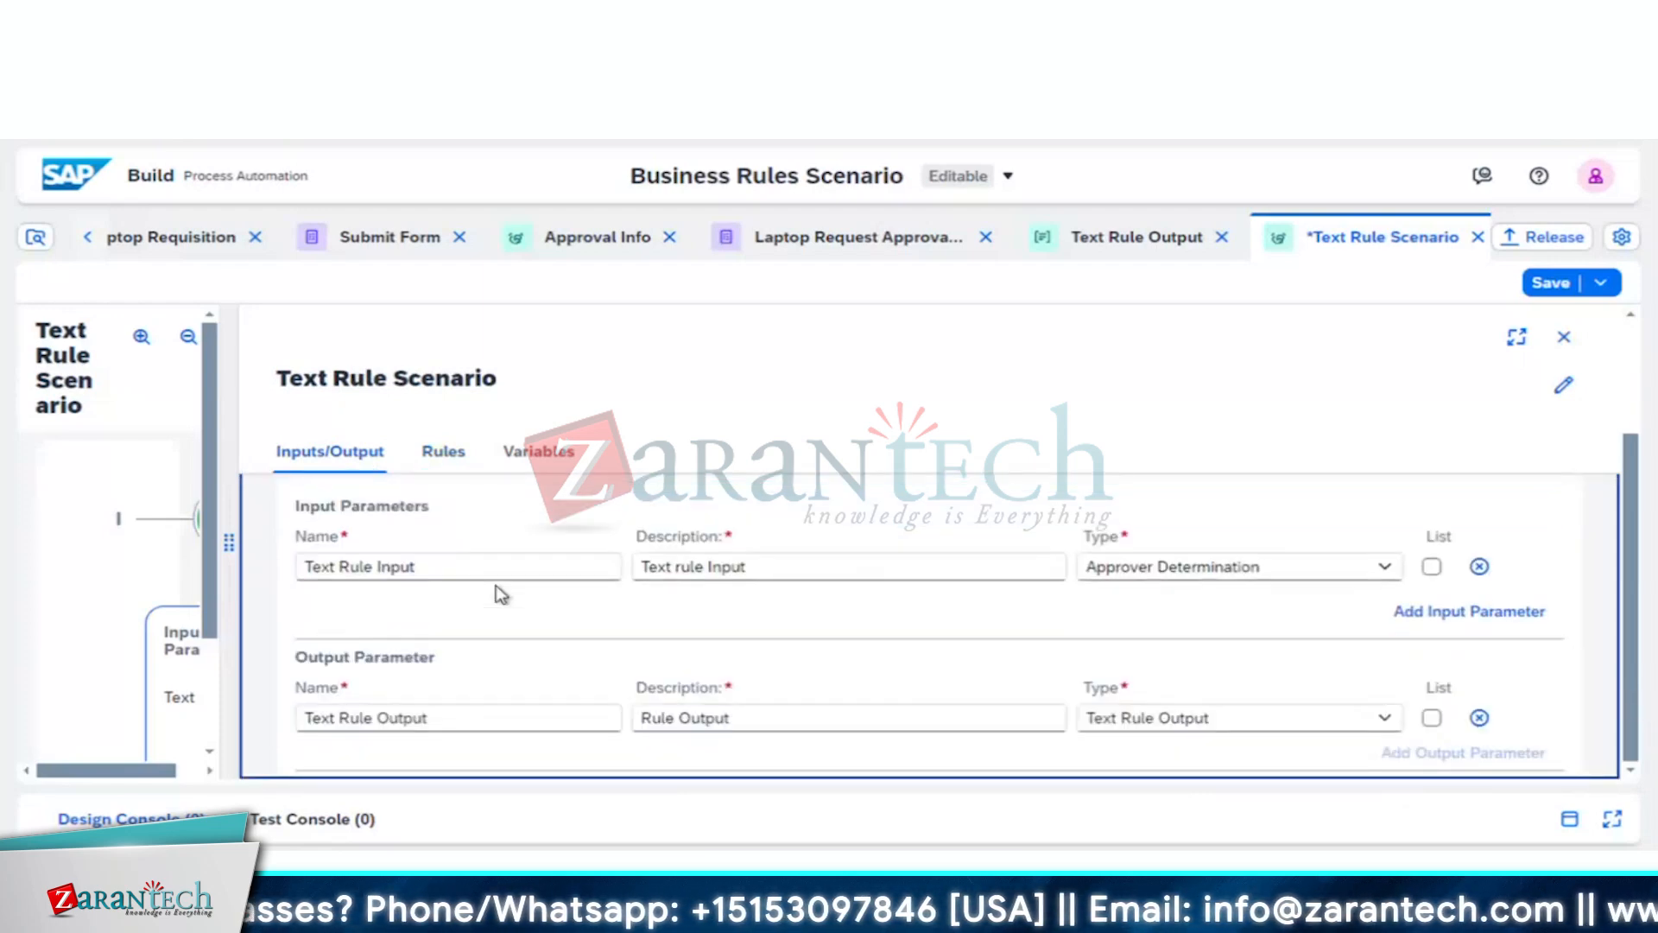
scroll(499, 594, "up", 3)
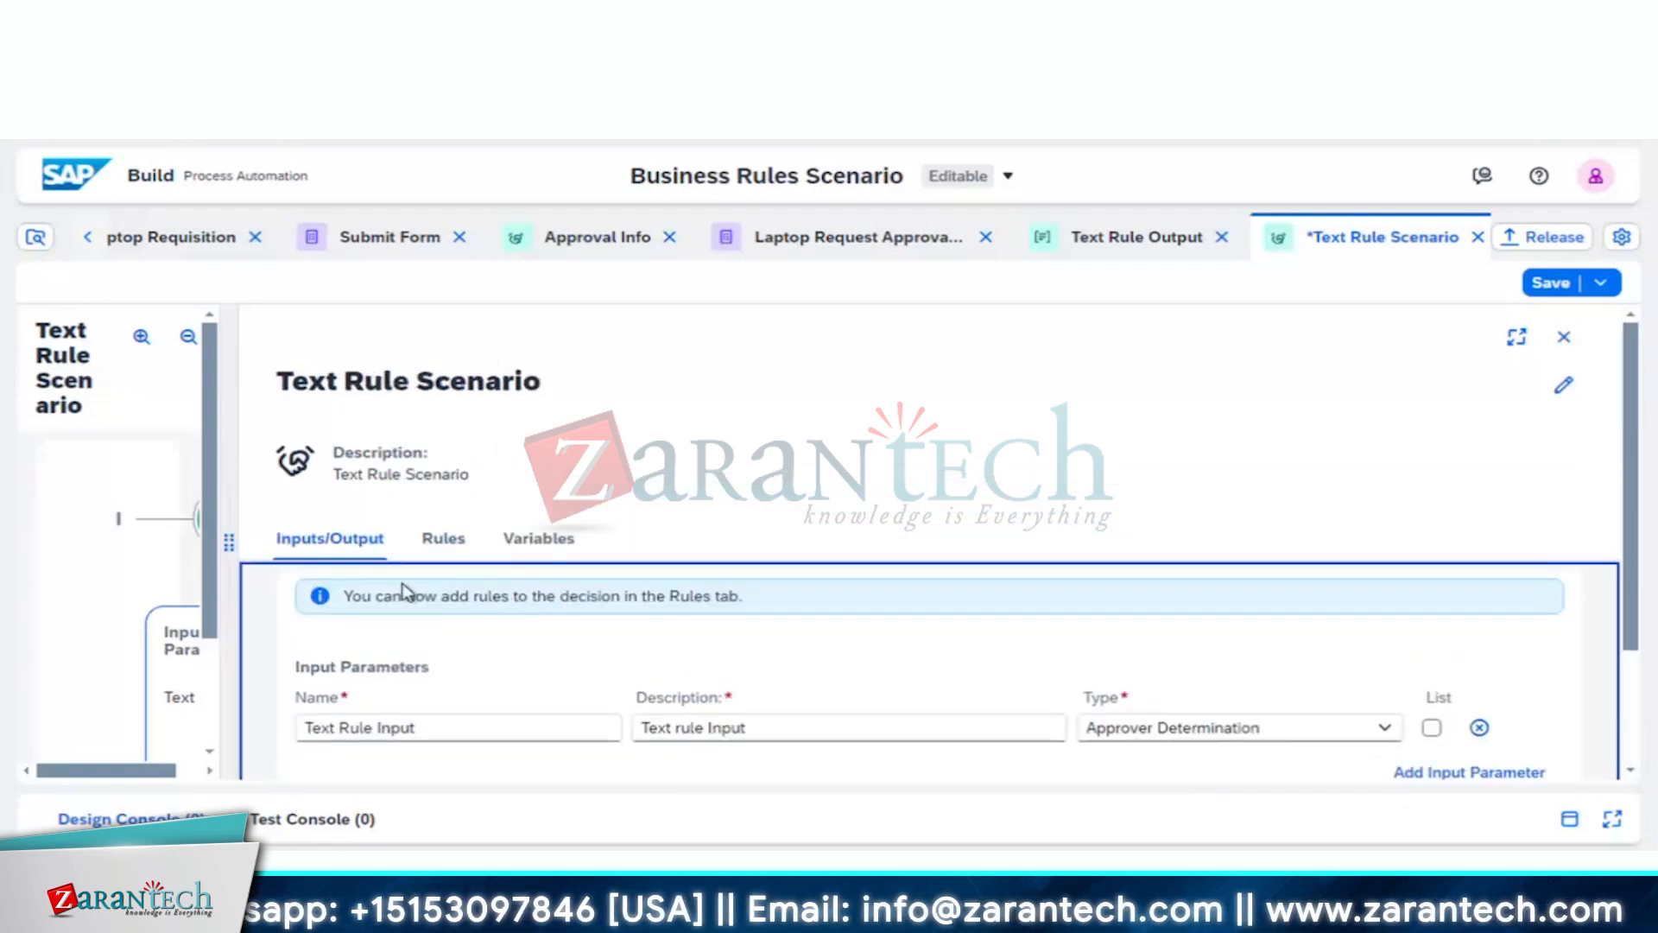
left_click(455, 540)
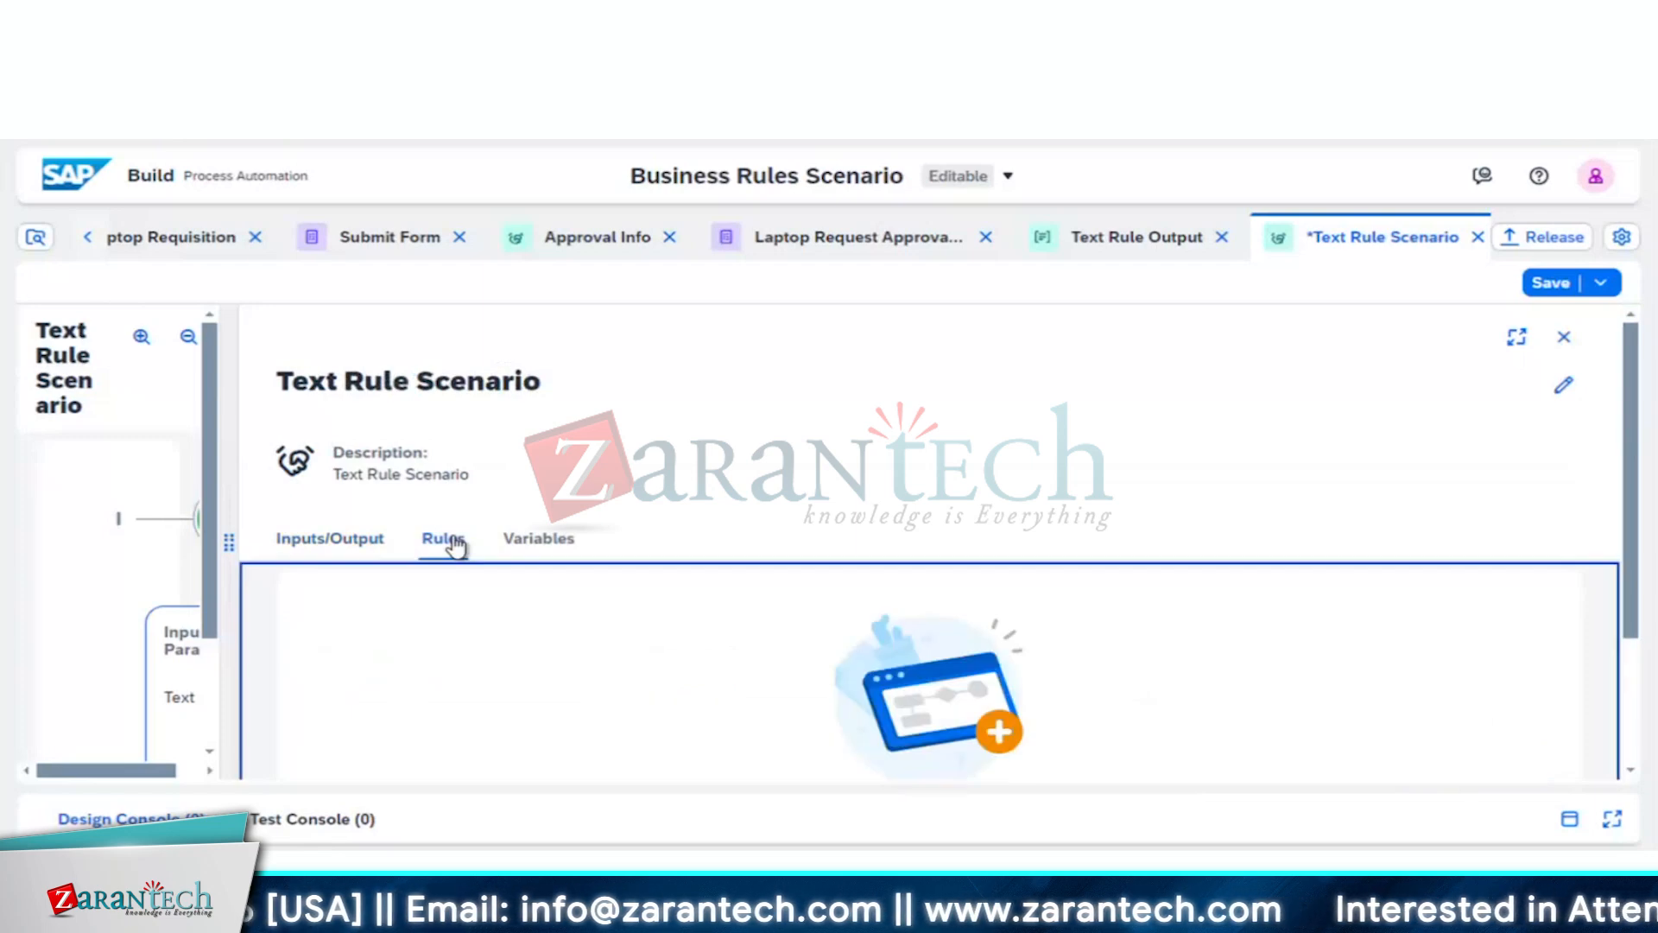
left_click(346, 541)
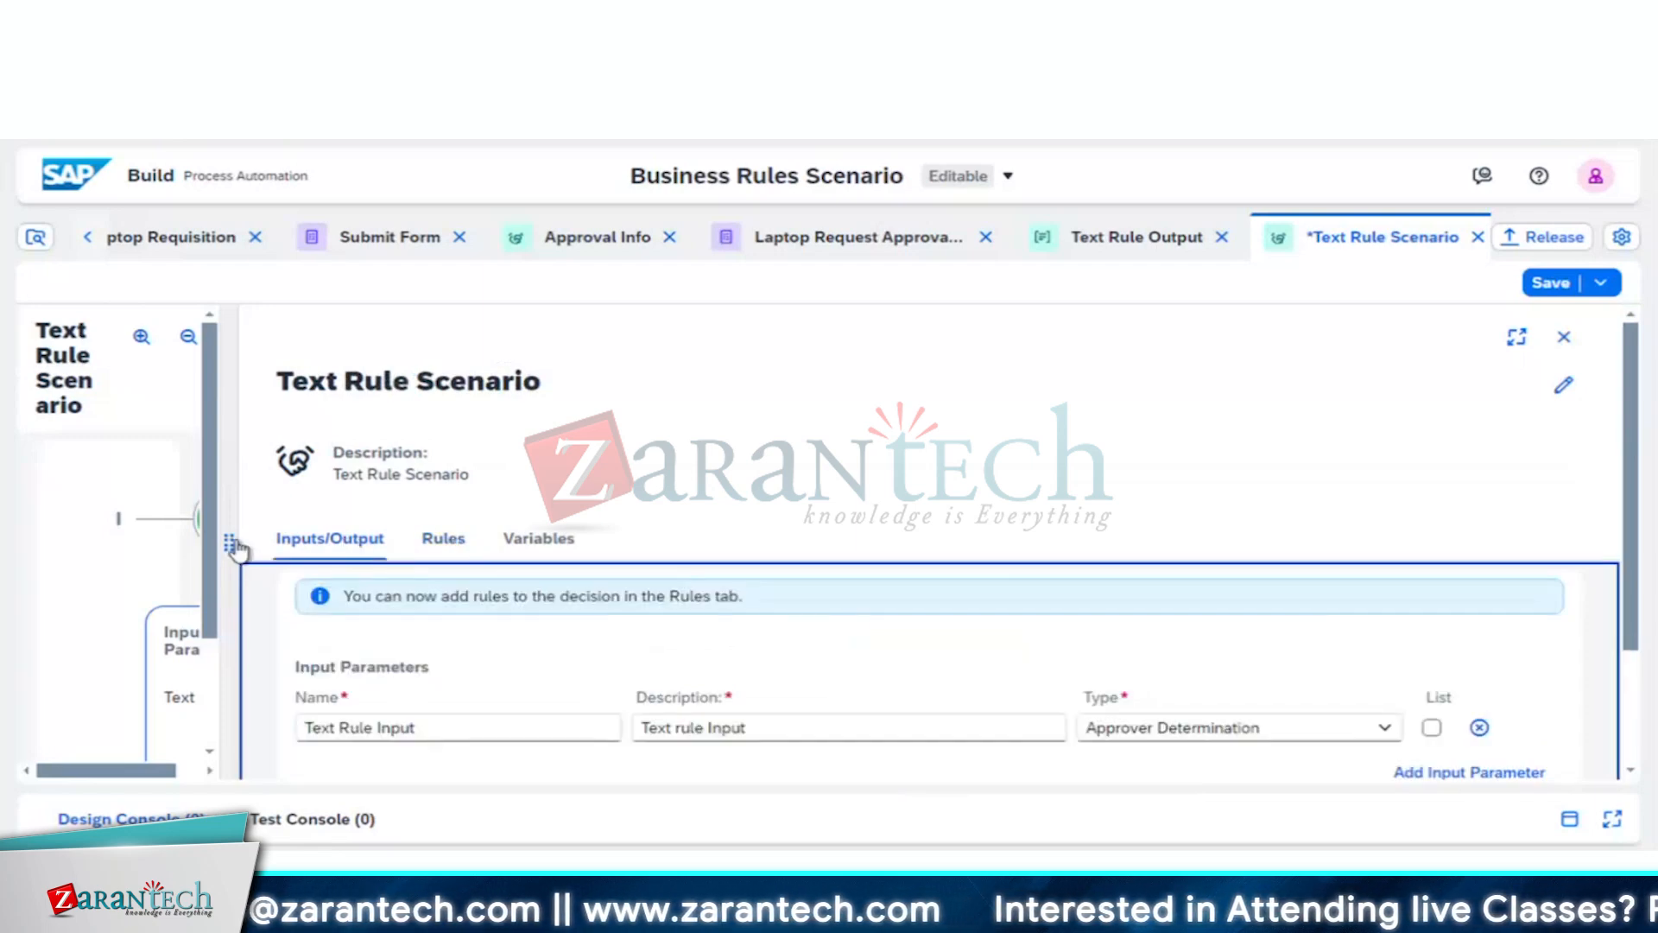
left_click(1564, 338)
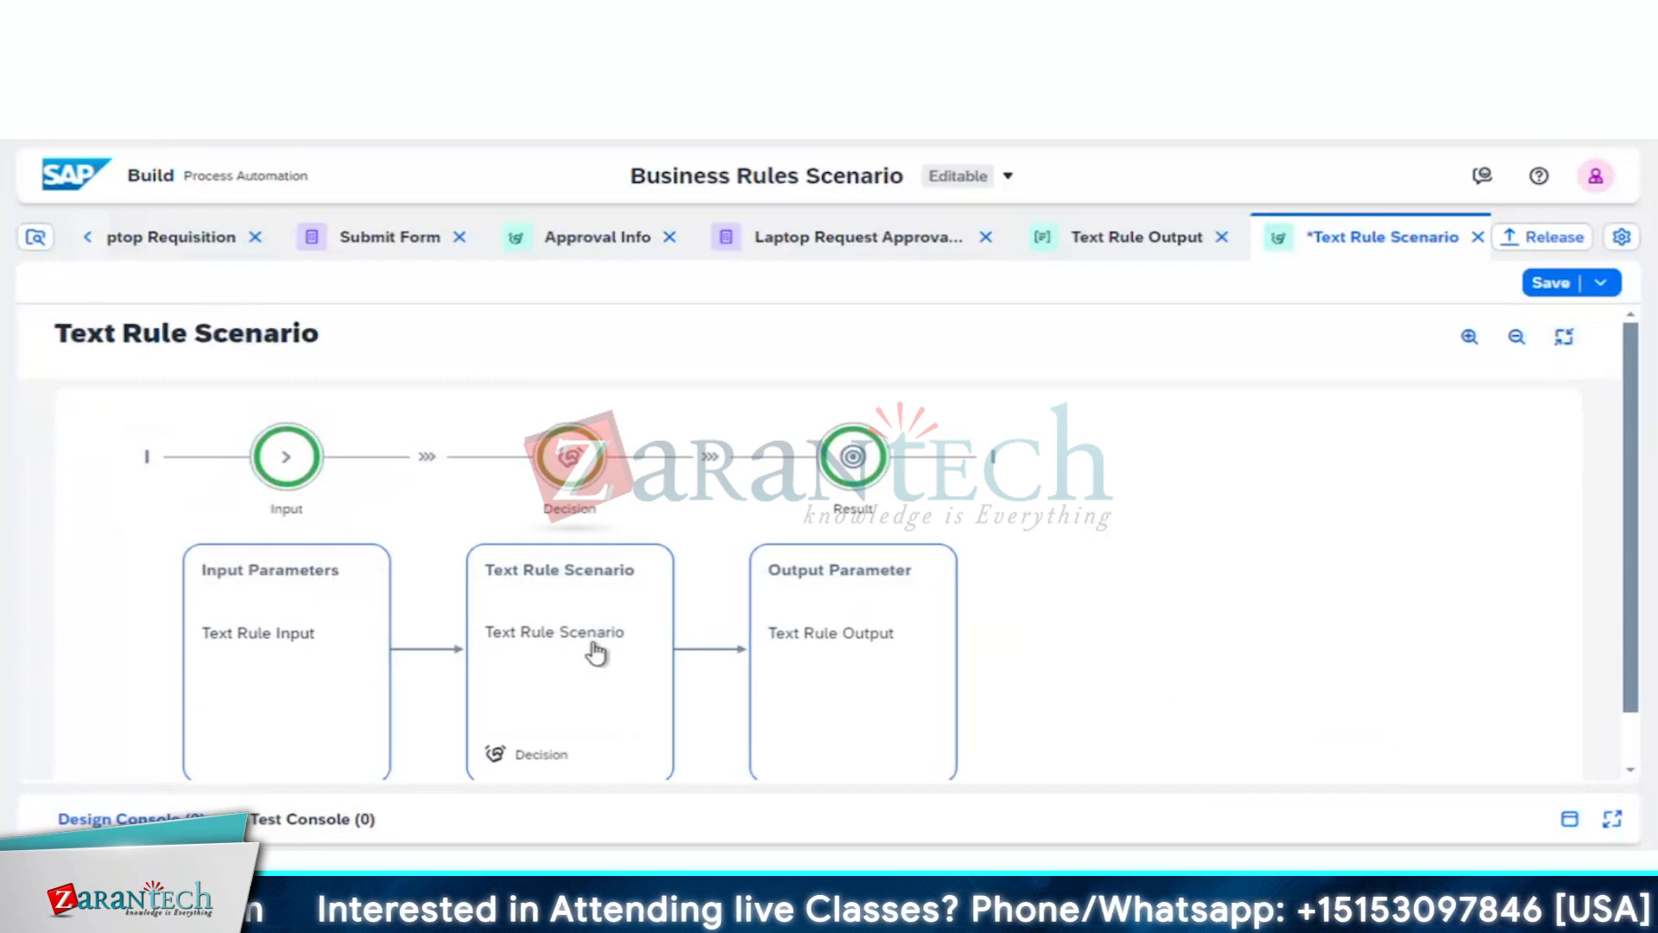
left_click(592, 648)
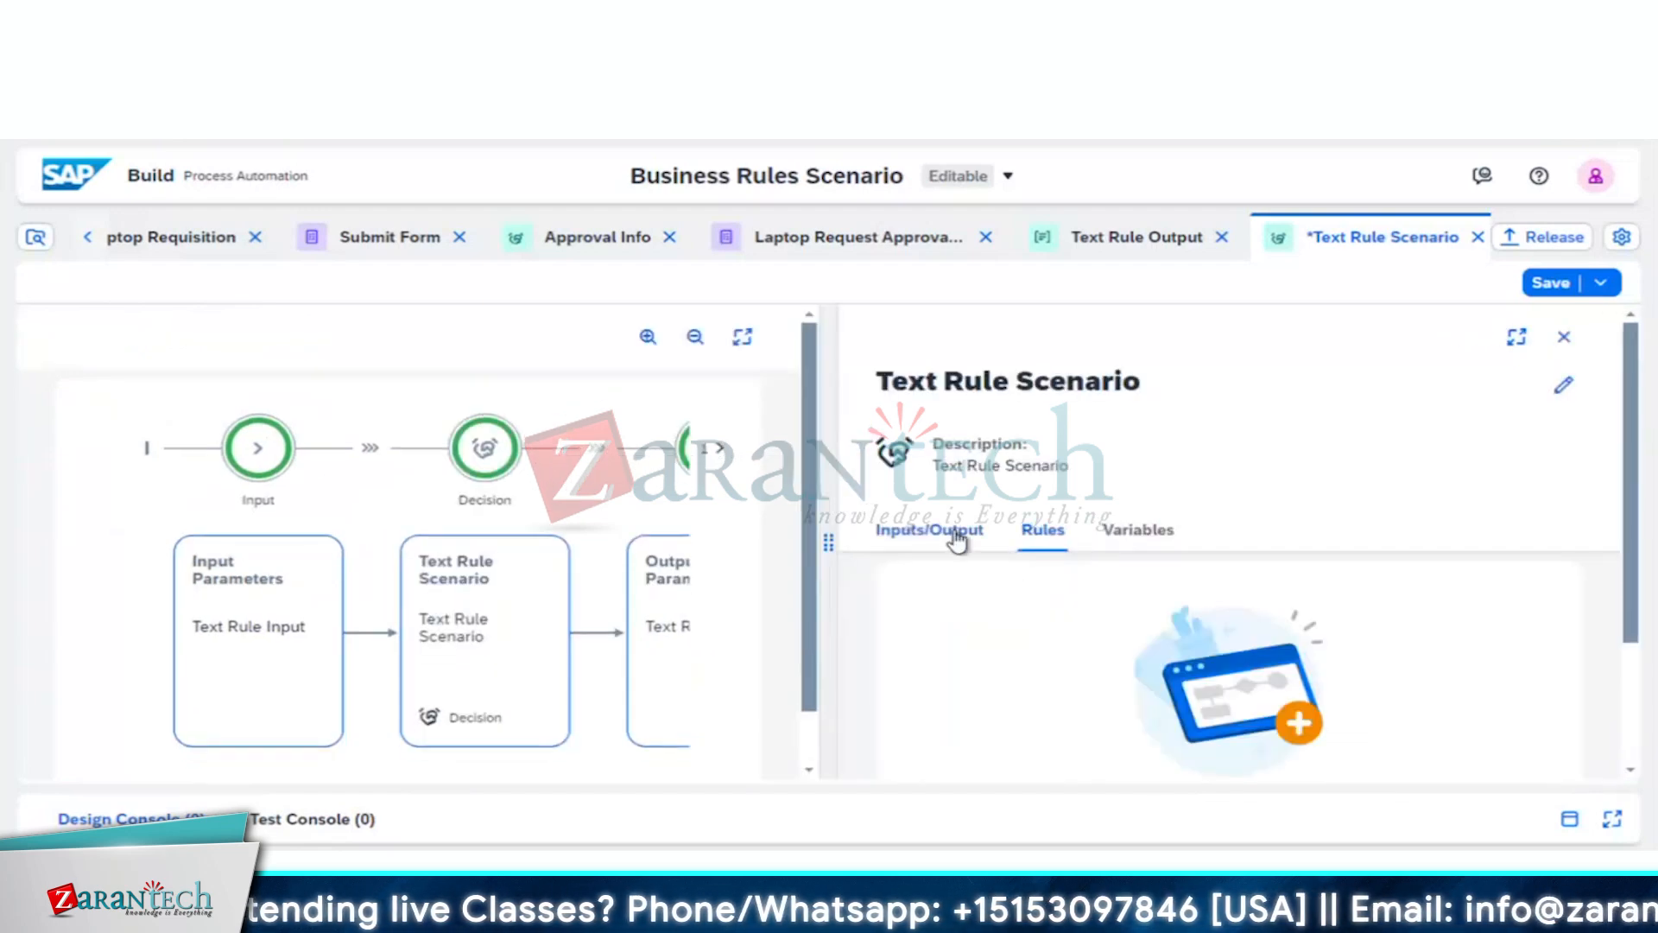
left_click(957, 539)
scroll(1103, 654, "down", 3)
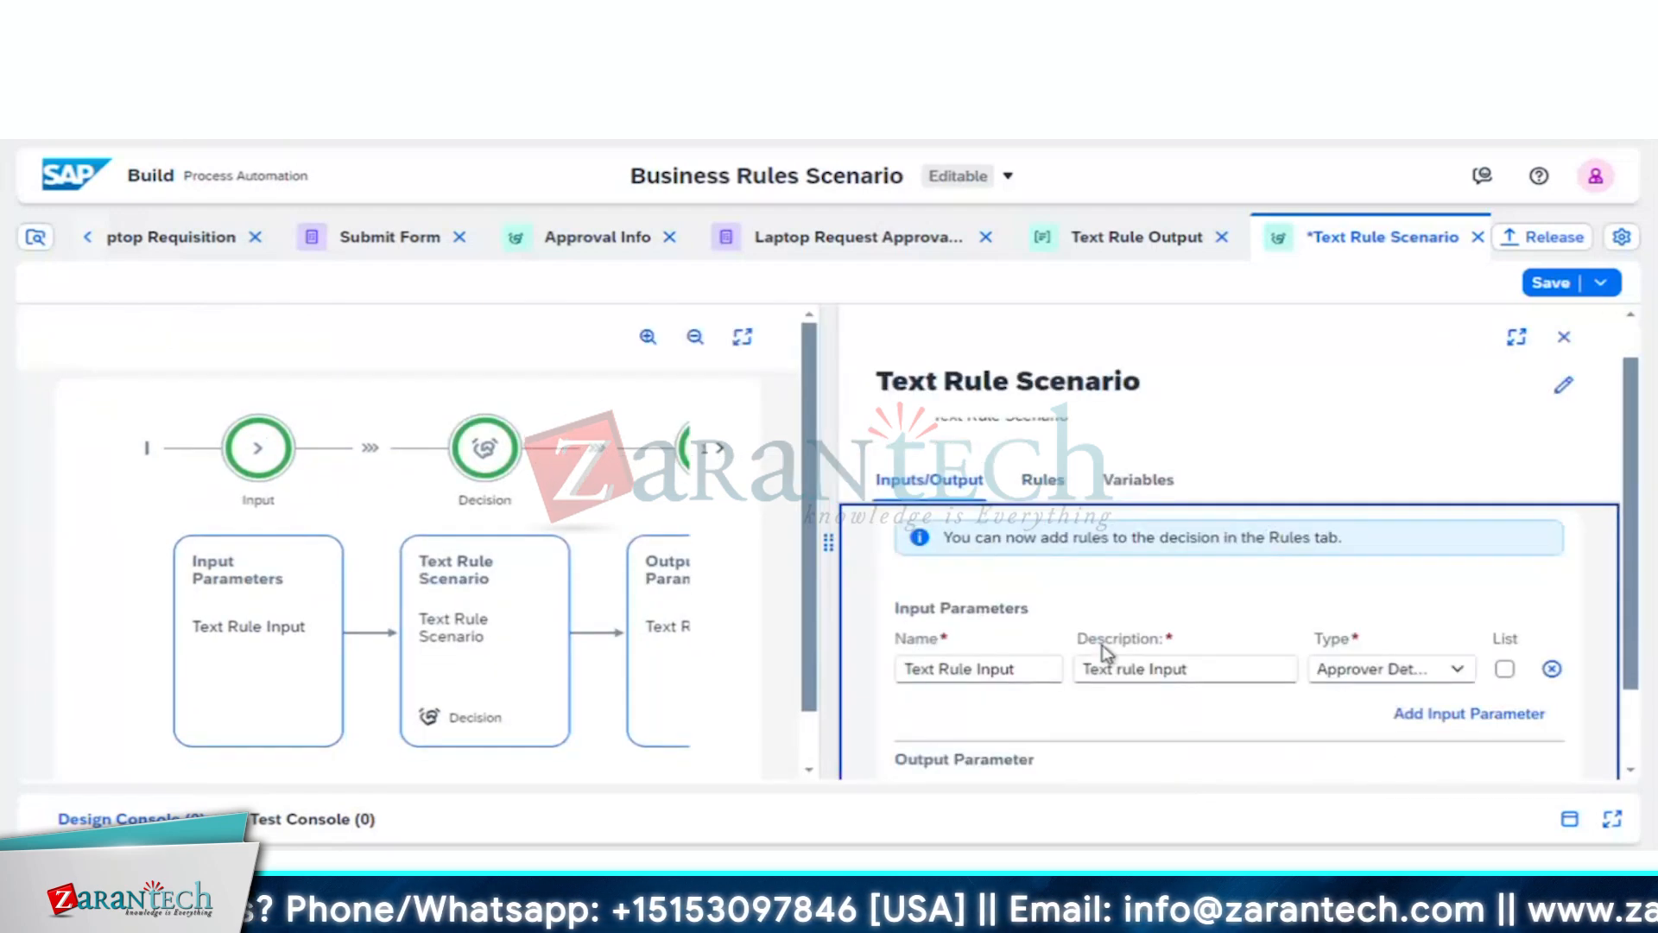
left_click(1048, 445)
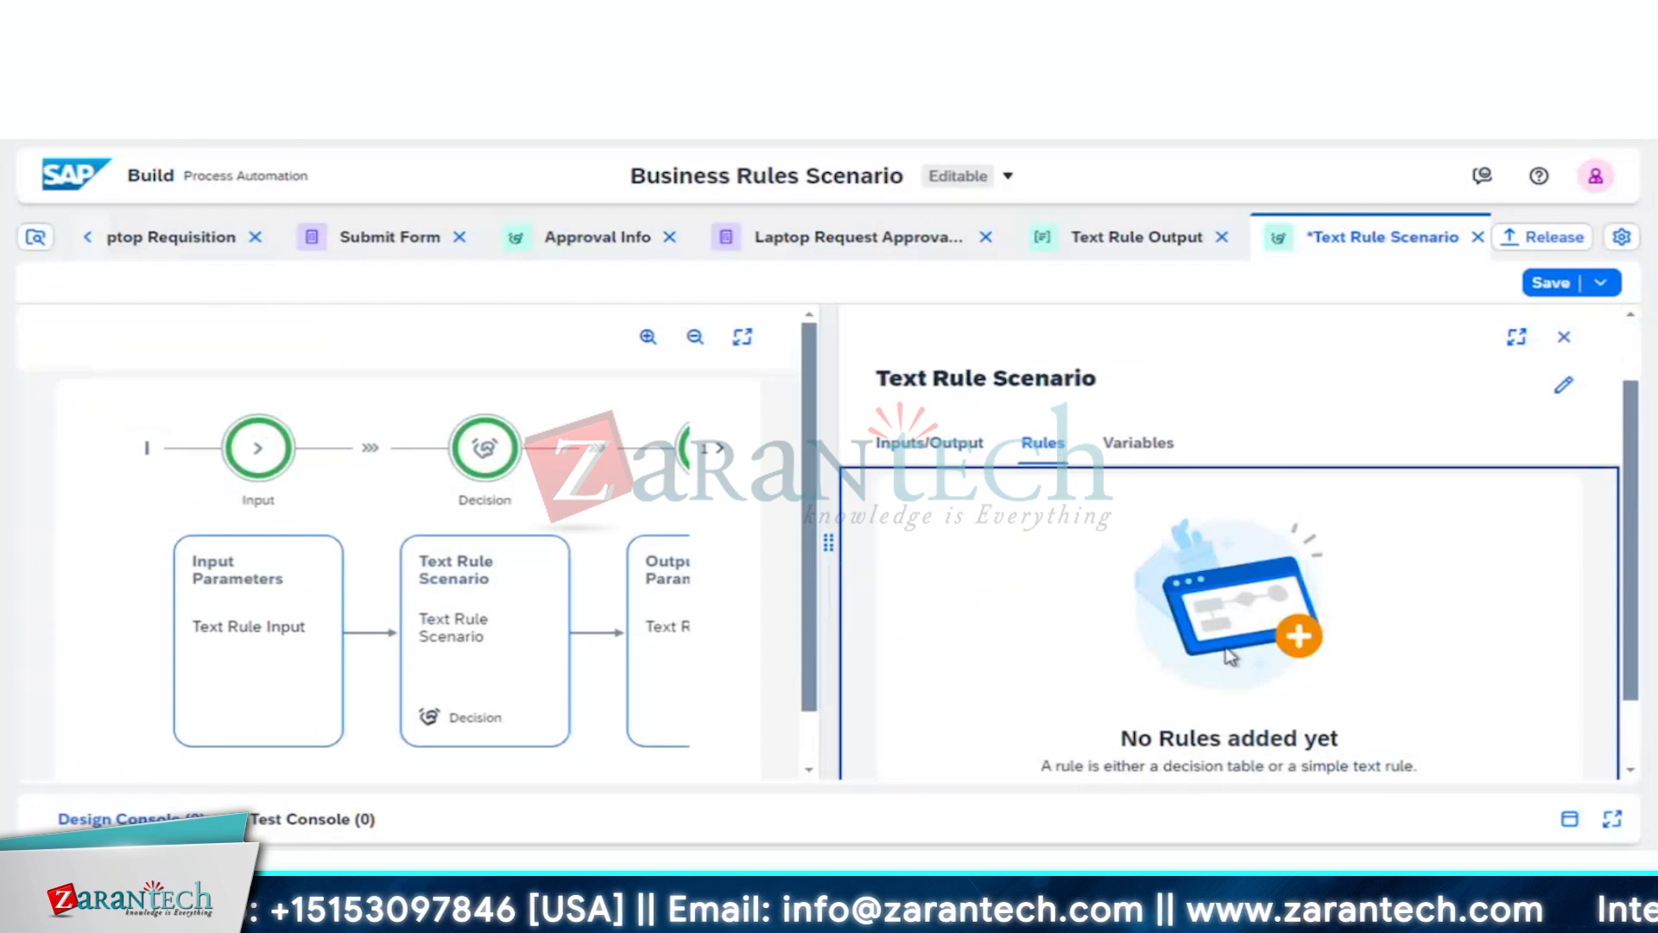
scroll(1233, 657, "down", 2)
left_click(1230, 737)
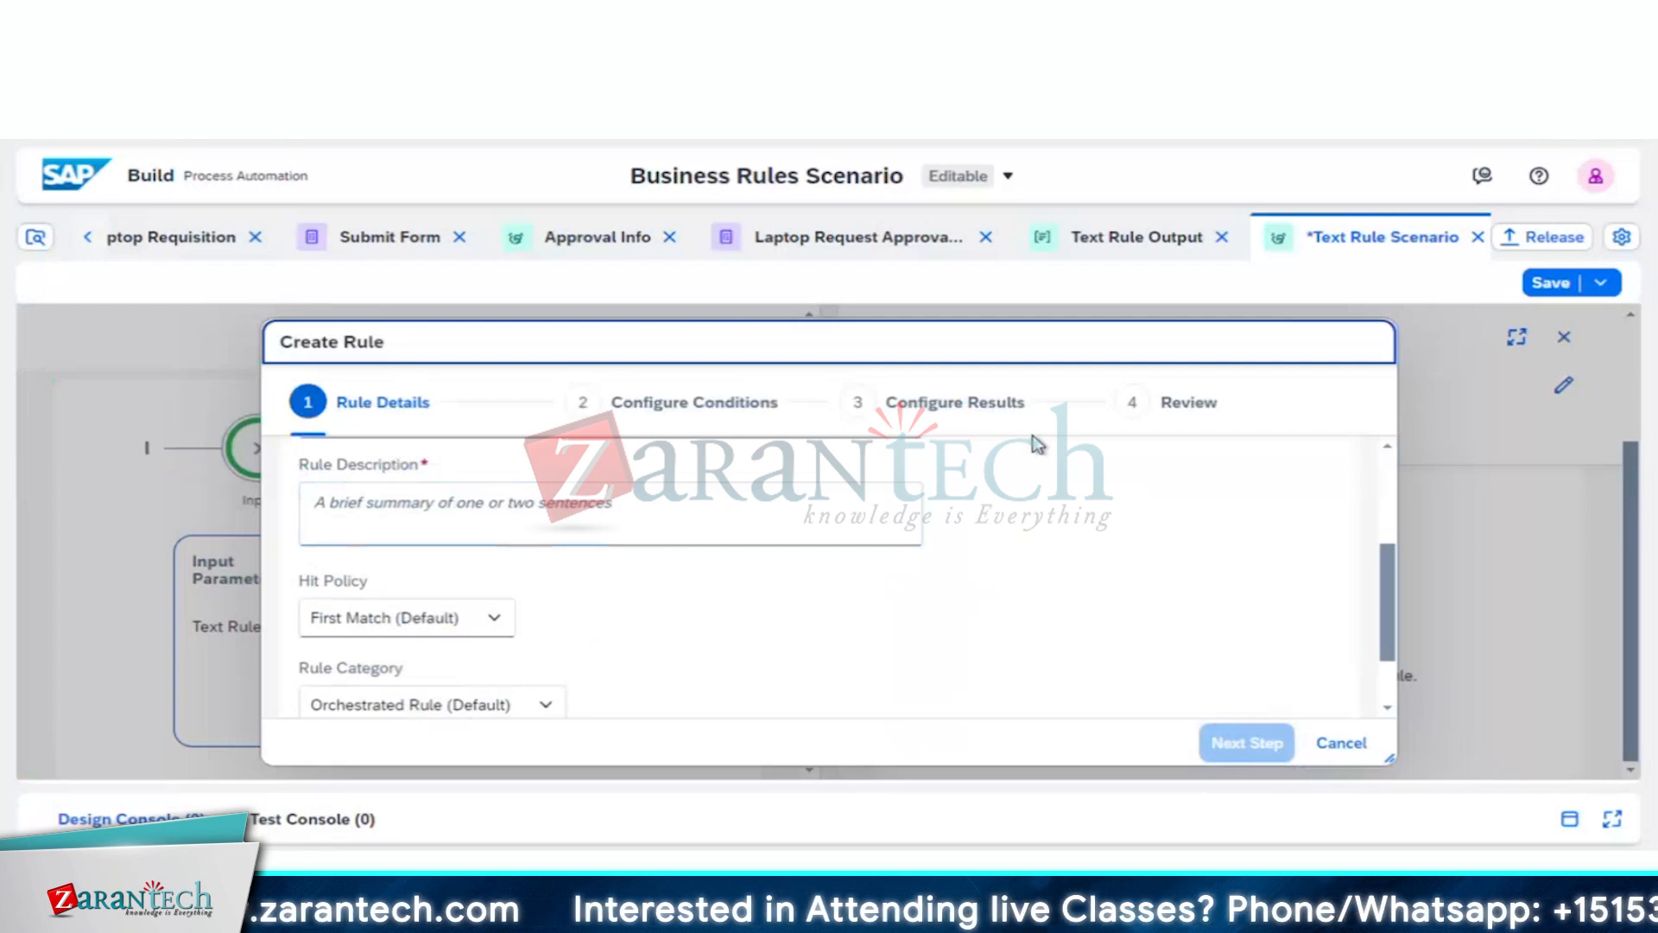
scroll(1029, 647, "down", 1)
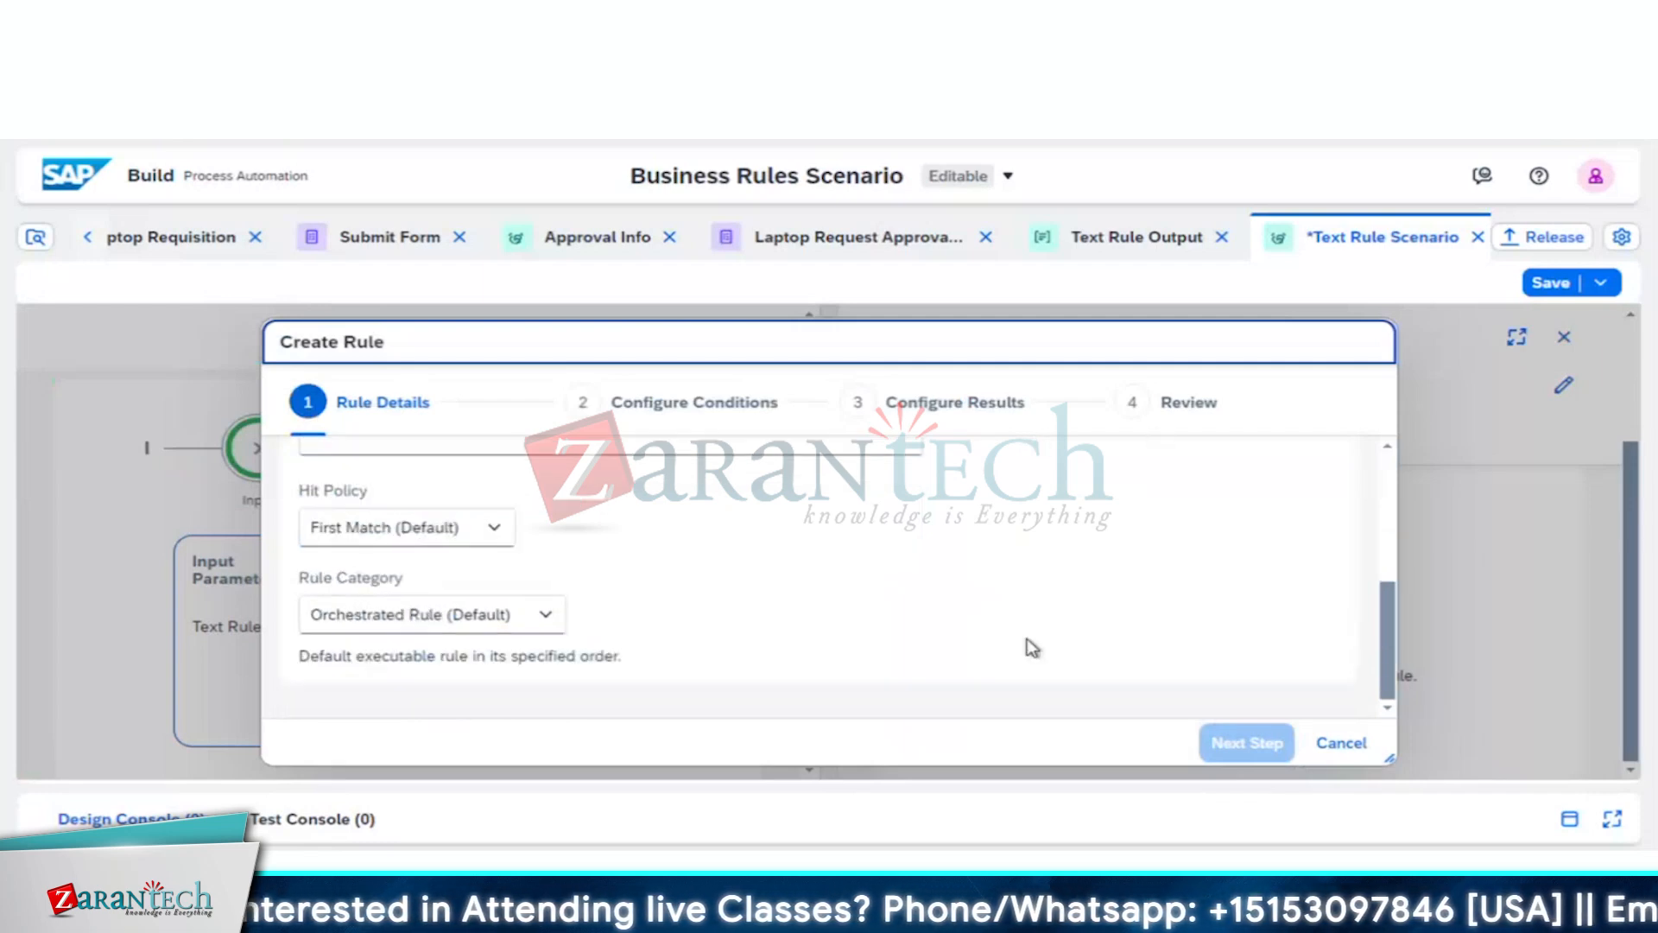
left_click(1341, 745)
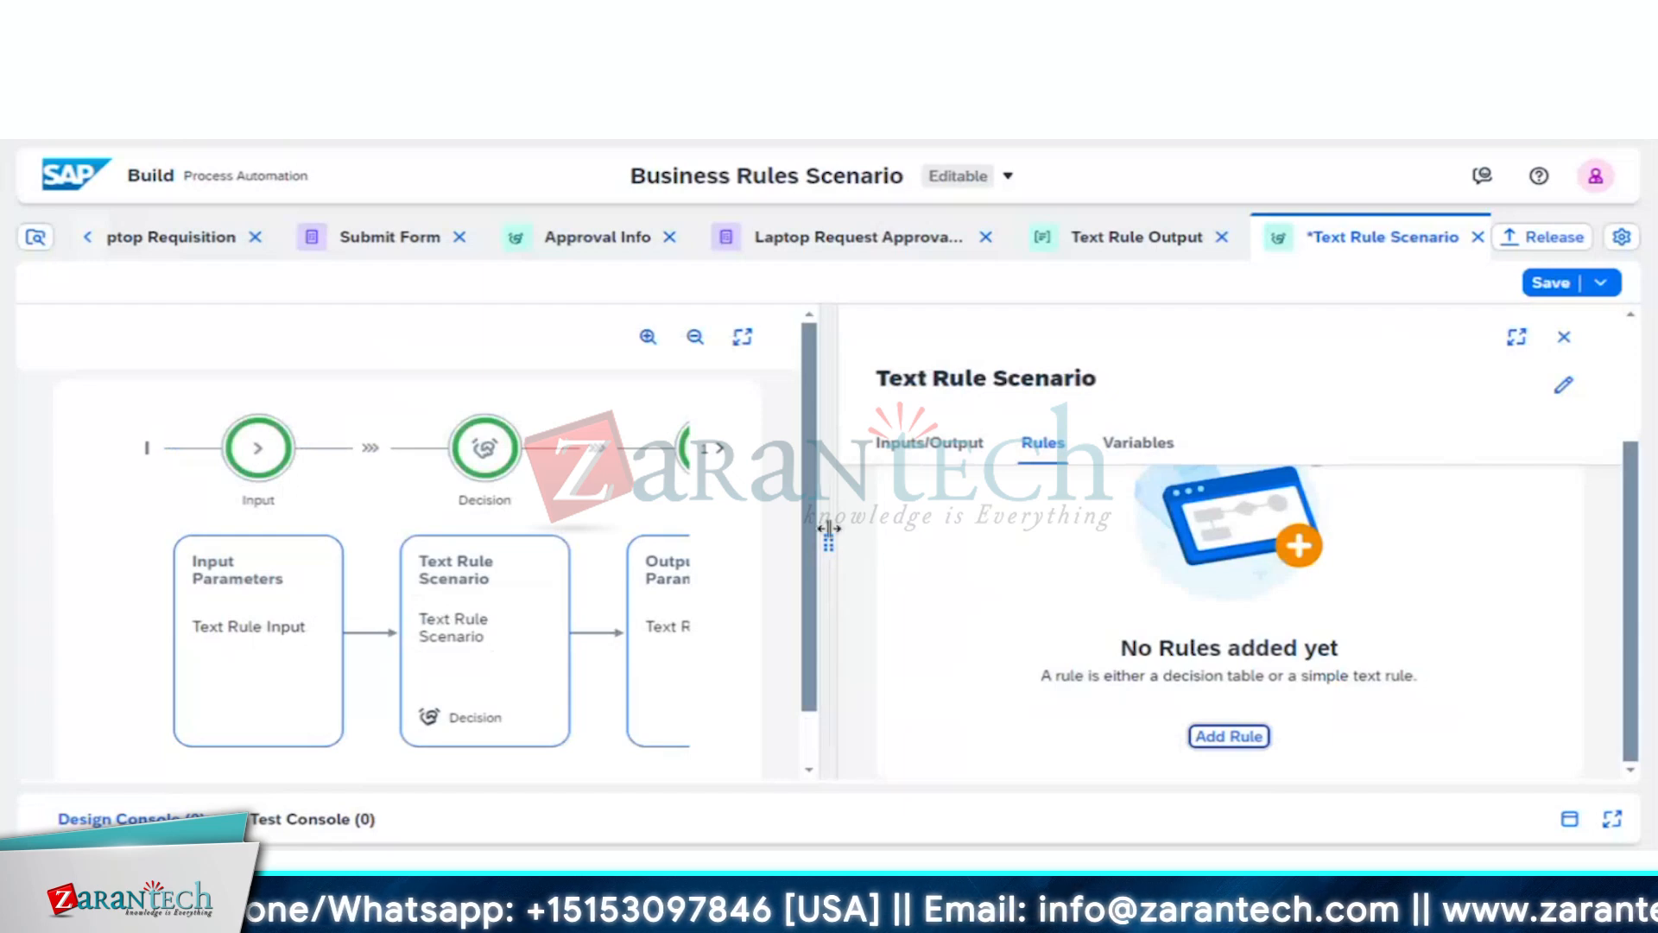
Step: Widen the Text Rule Scenario details pane and review the decision's input and output parameters
left_click_drag(827, 531, 143, 449)
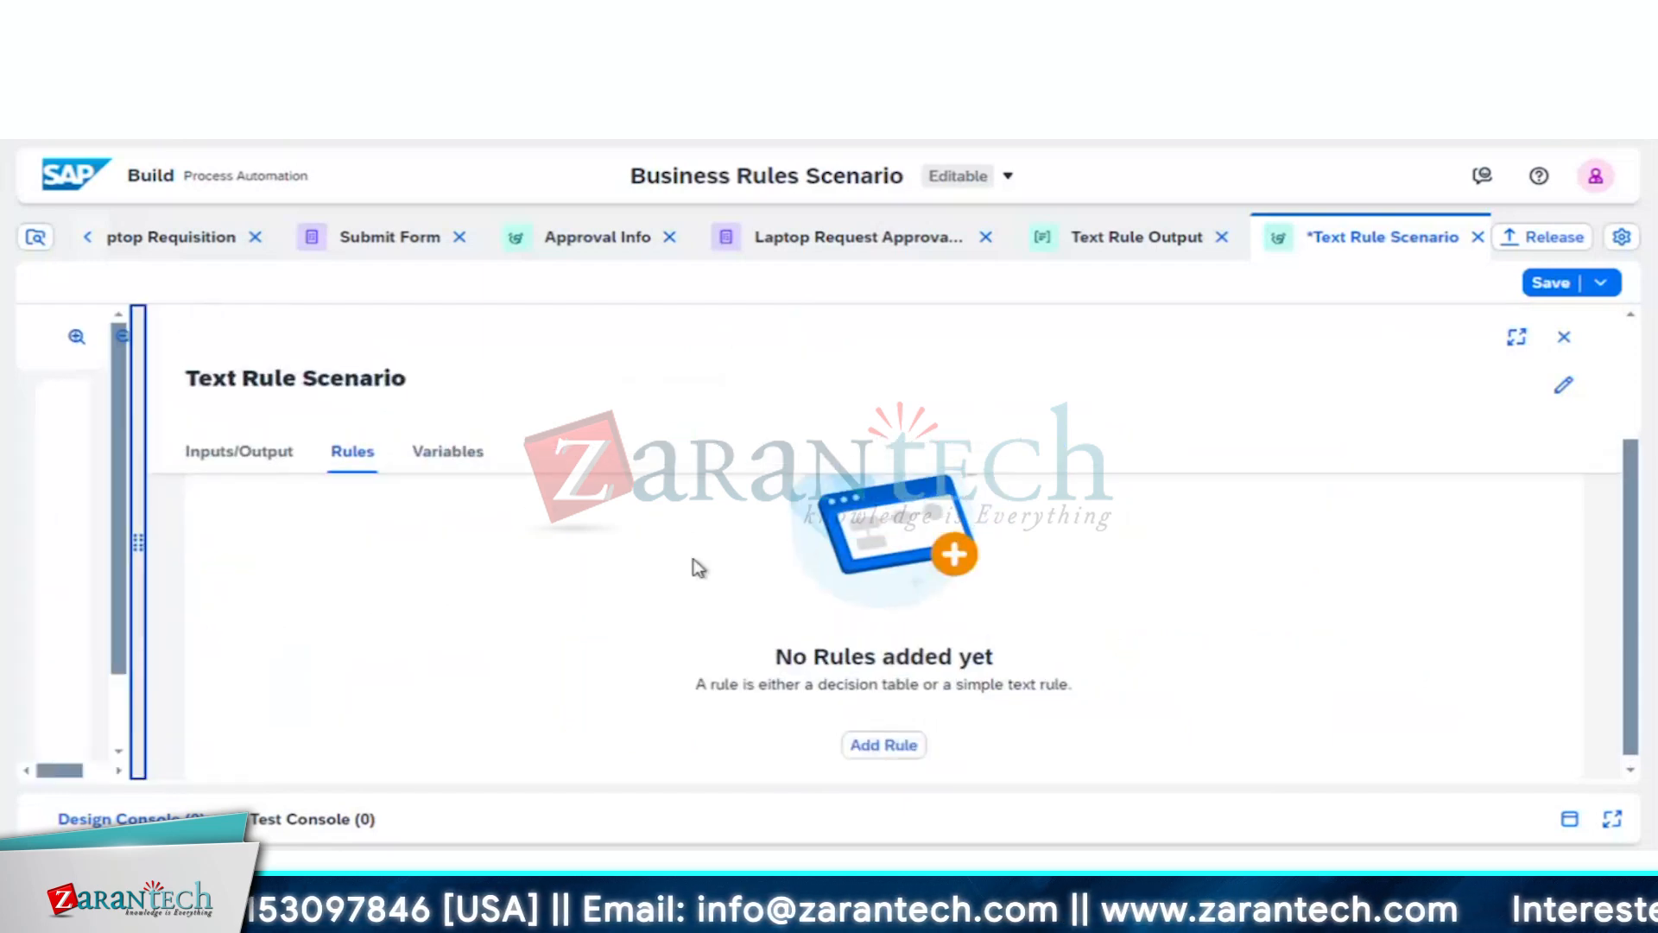
left_click(223, 449)
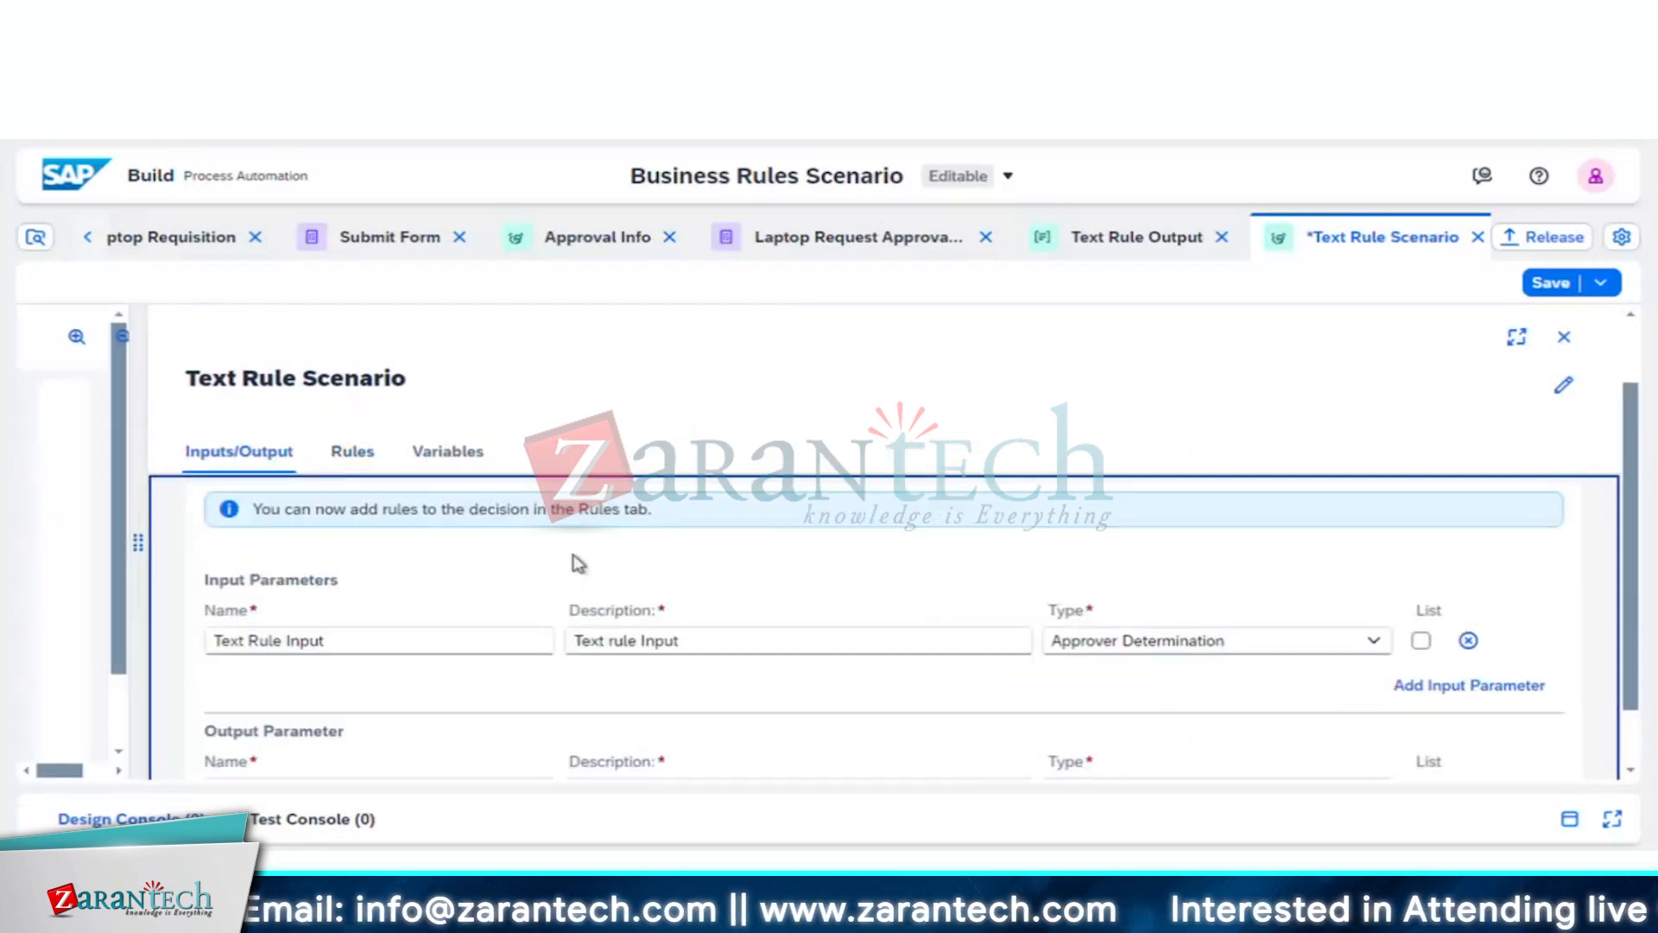
scroll(578, 563, "down", 1)
scroll(578, 563, "up", 3)
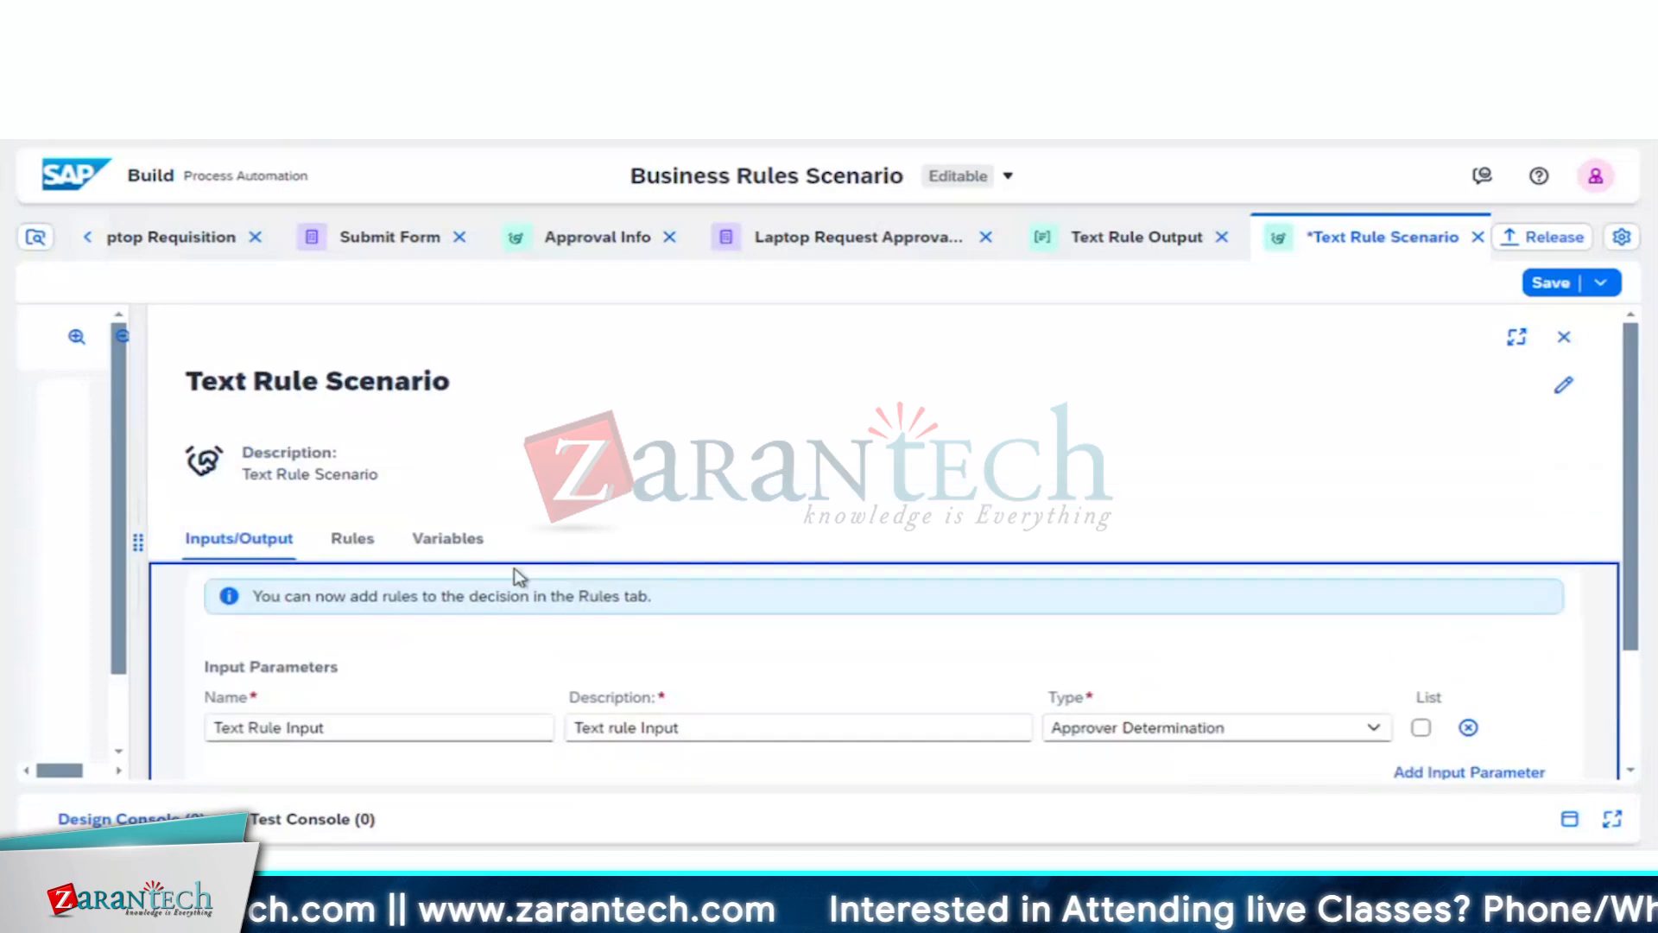
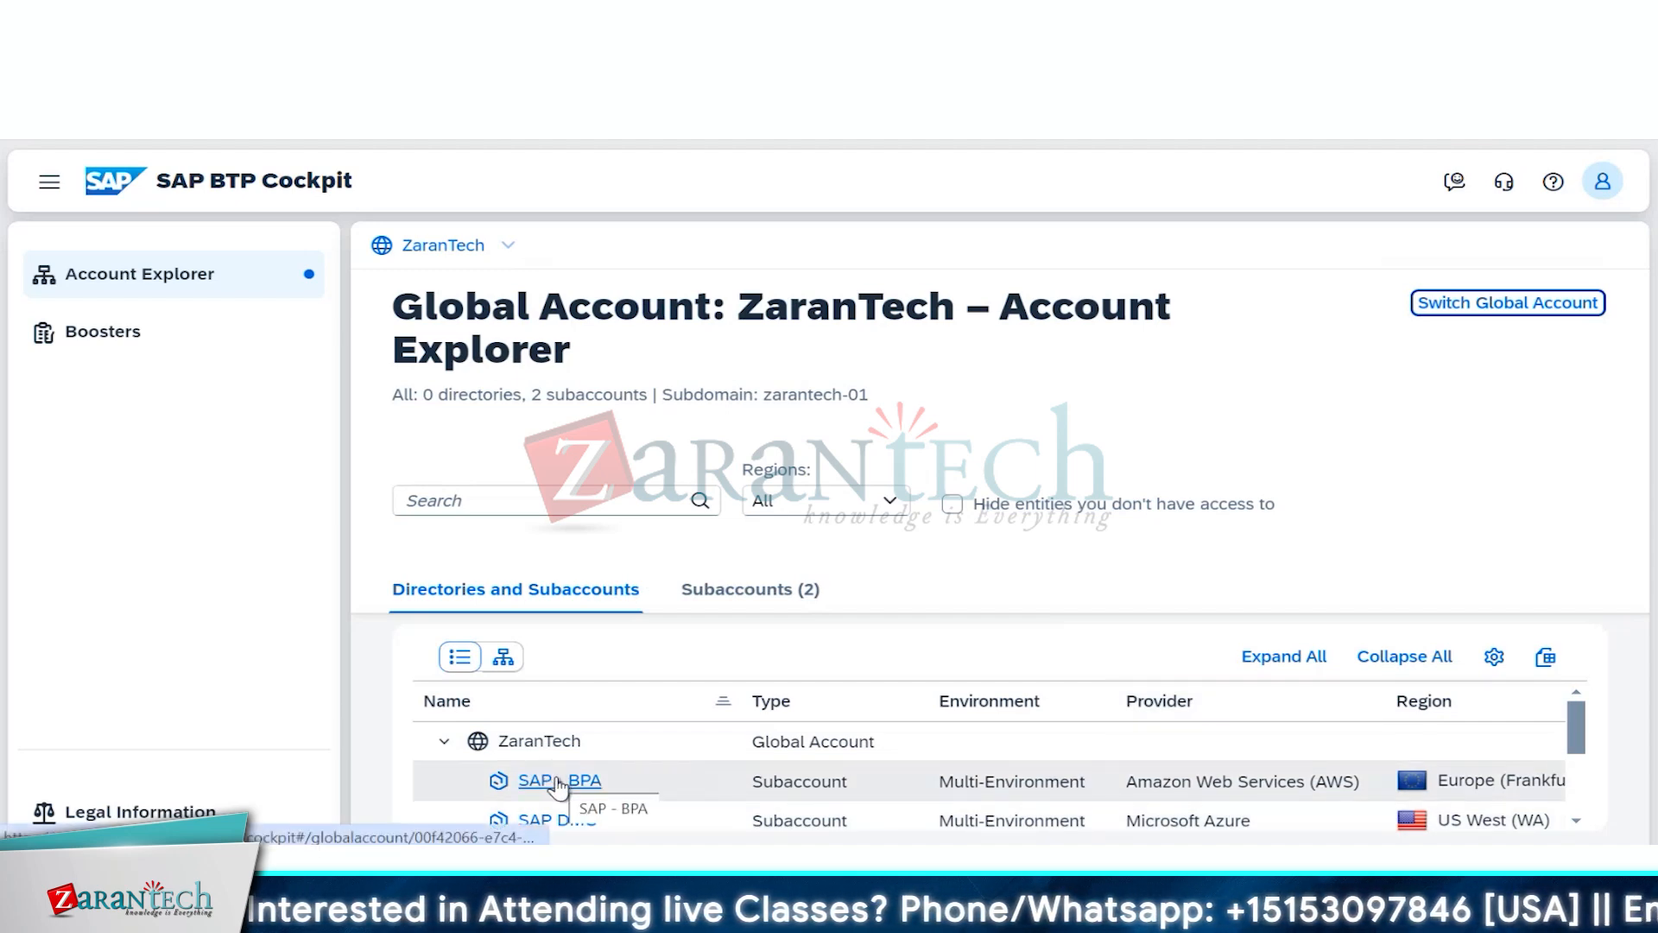
Step: In SAP BTP Cockpit, open the SAP - BPA subaccount's subscriptions, launch SAP Build Process Automation and browse the project list
left_click(557, 782)
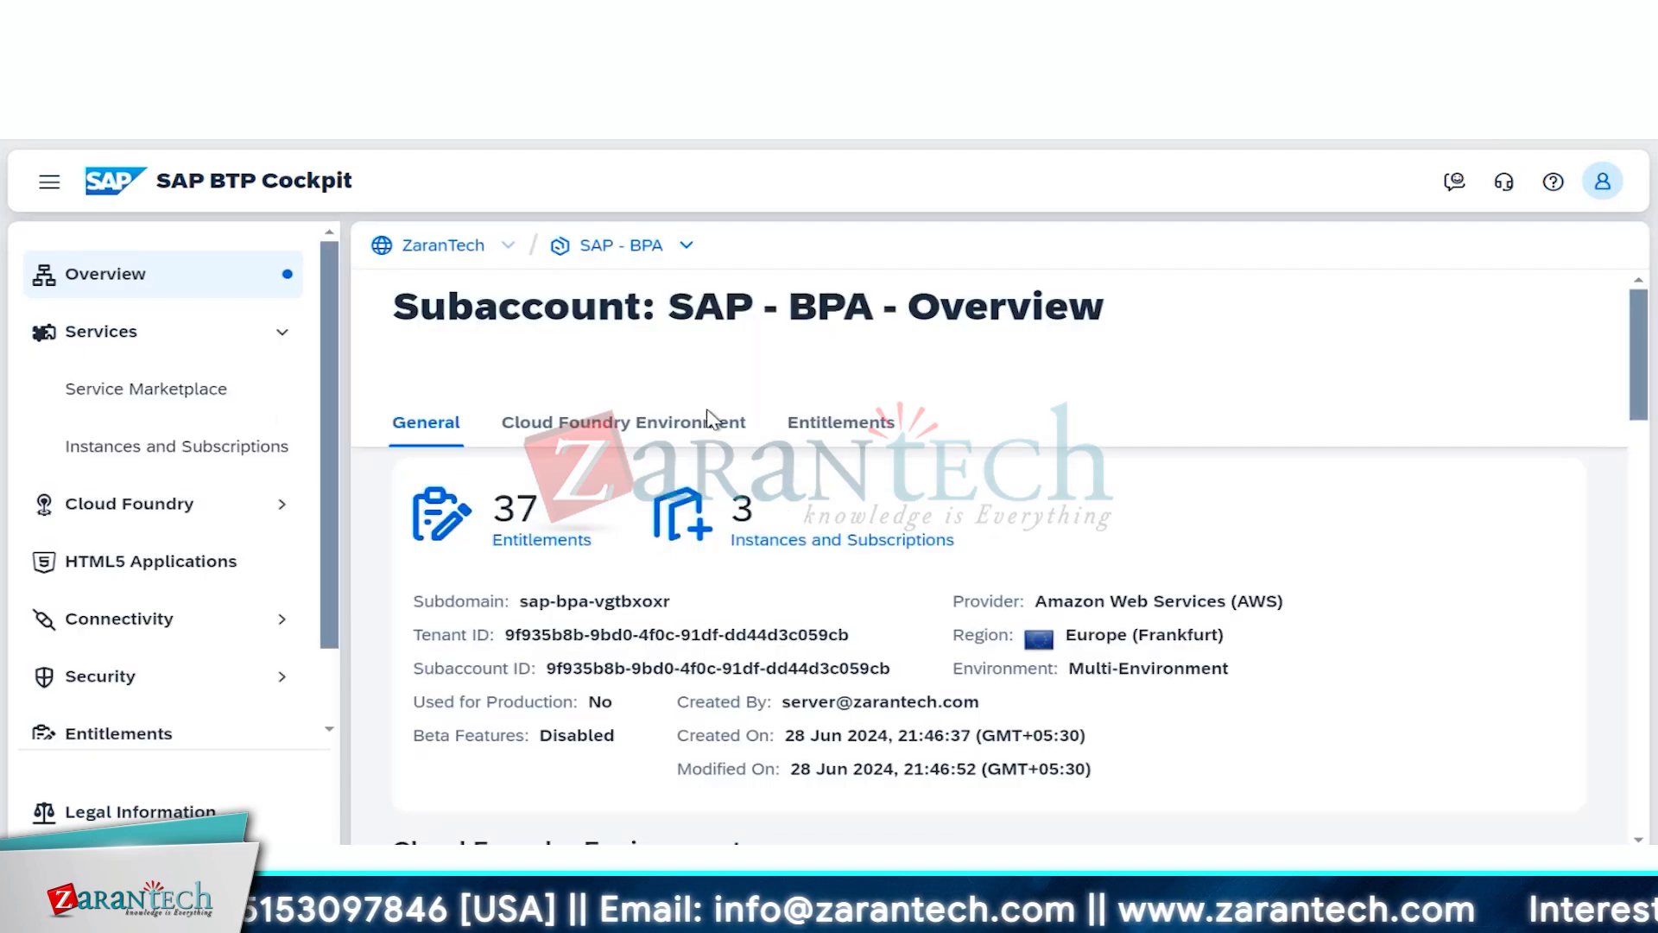
left_click(231, 449)
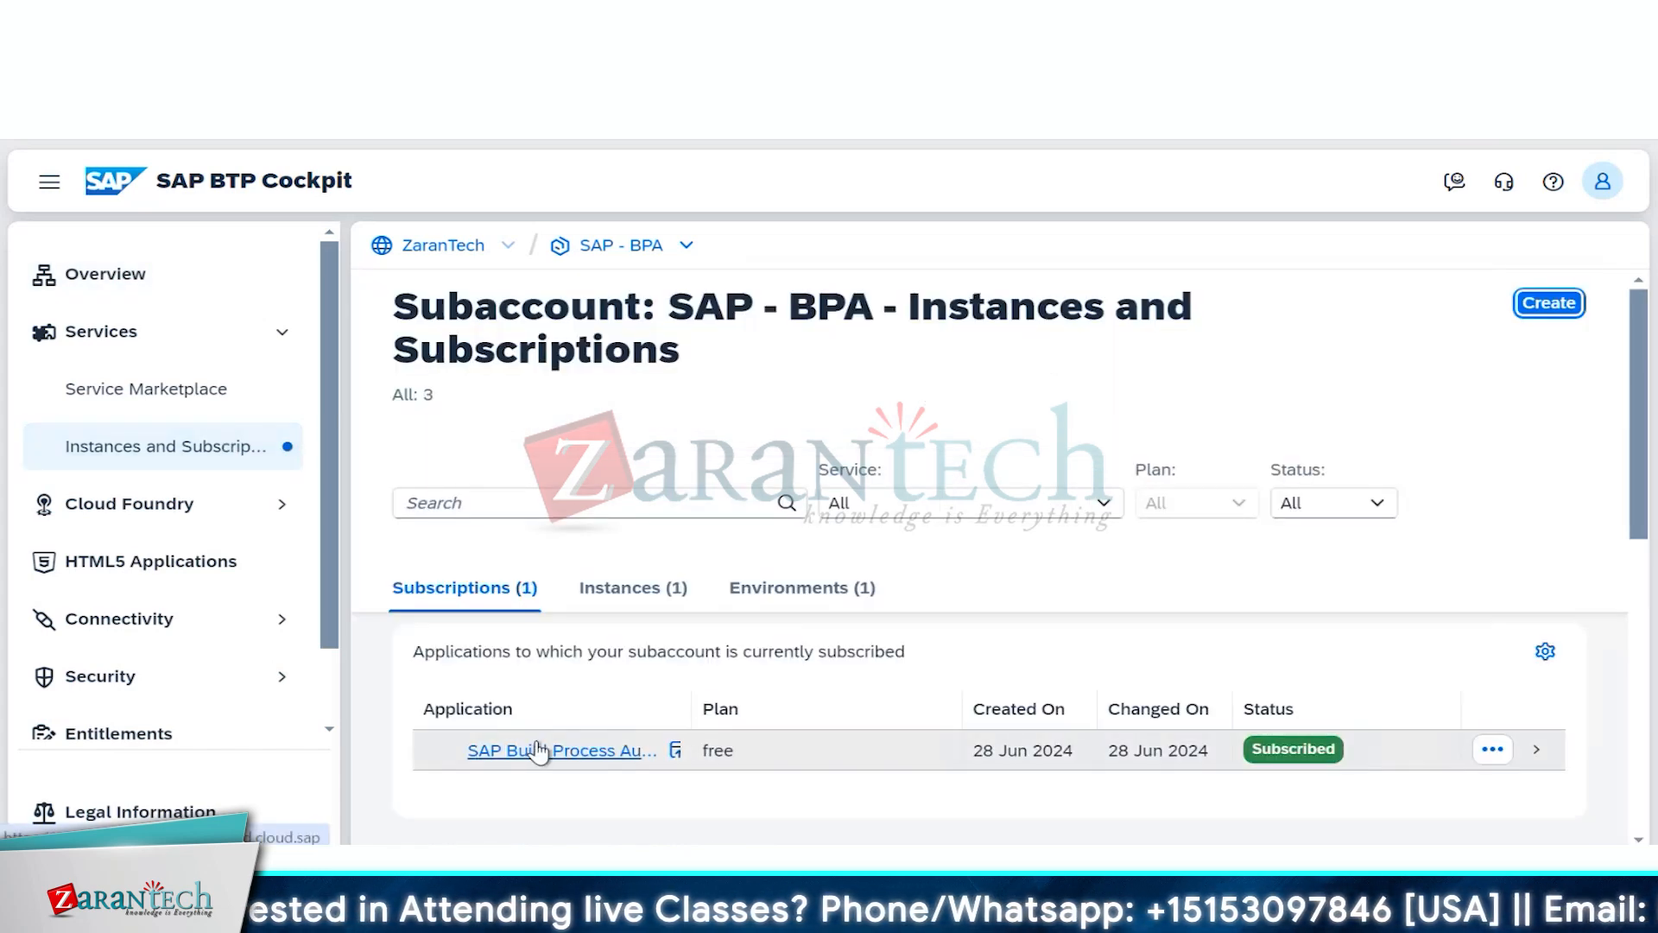
left_click(675, 750)
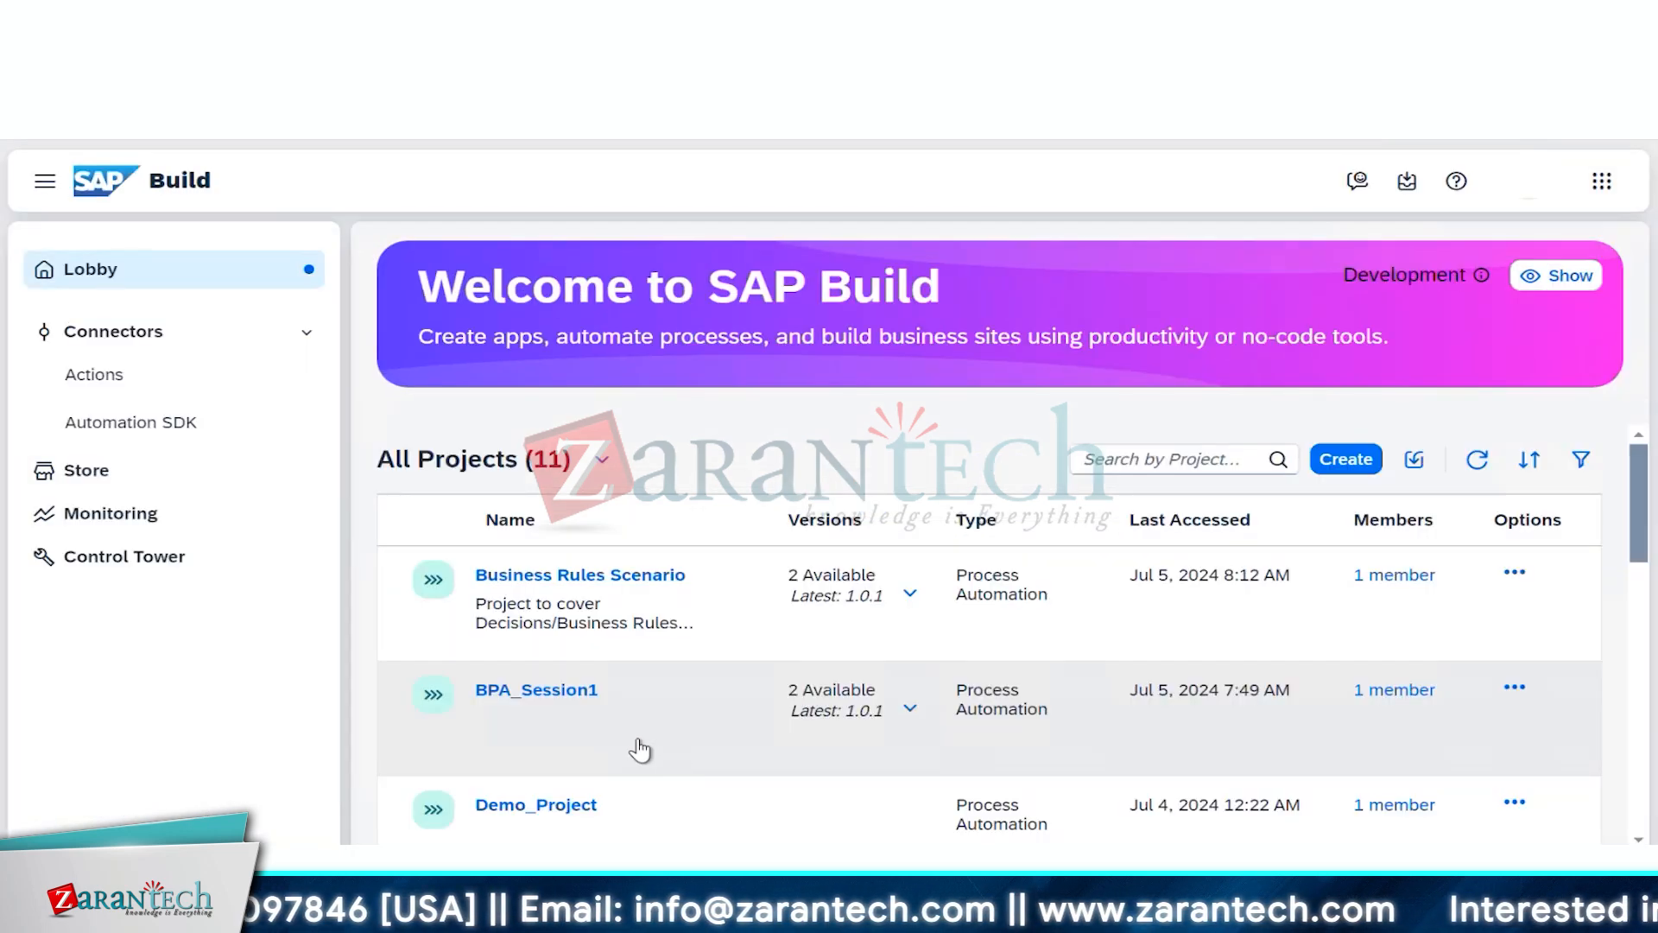
scroll(632, 748, "down", 3)
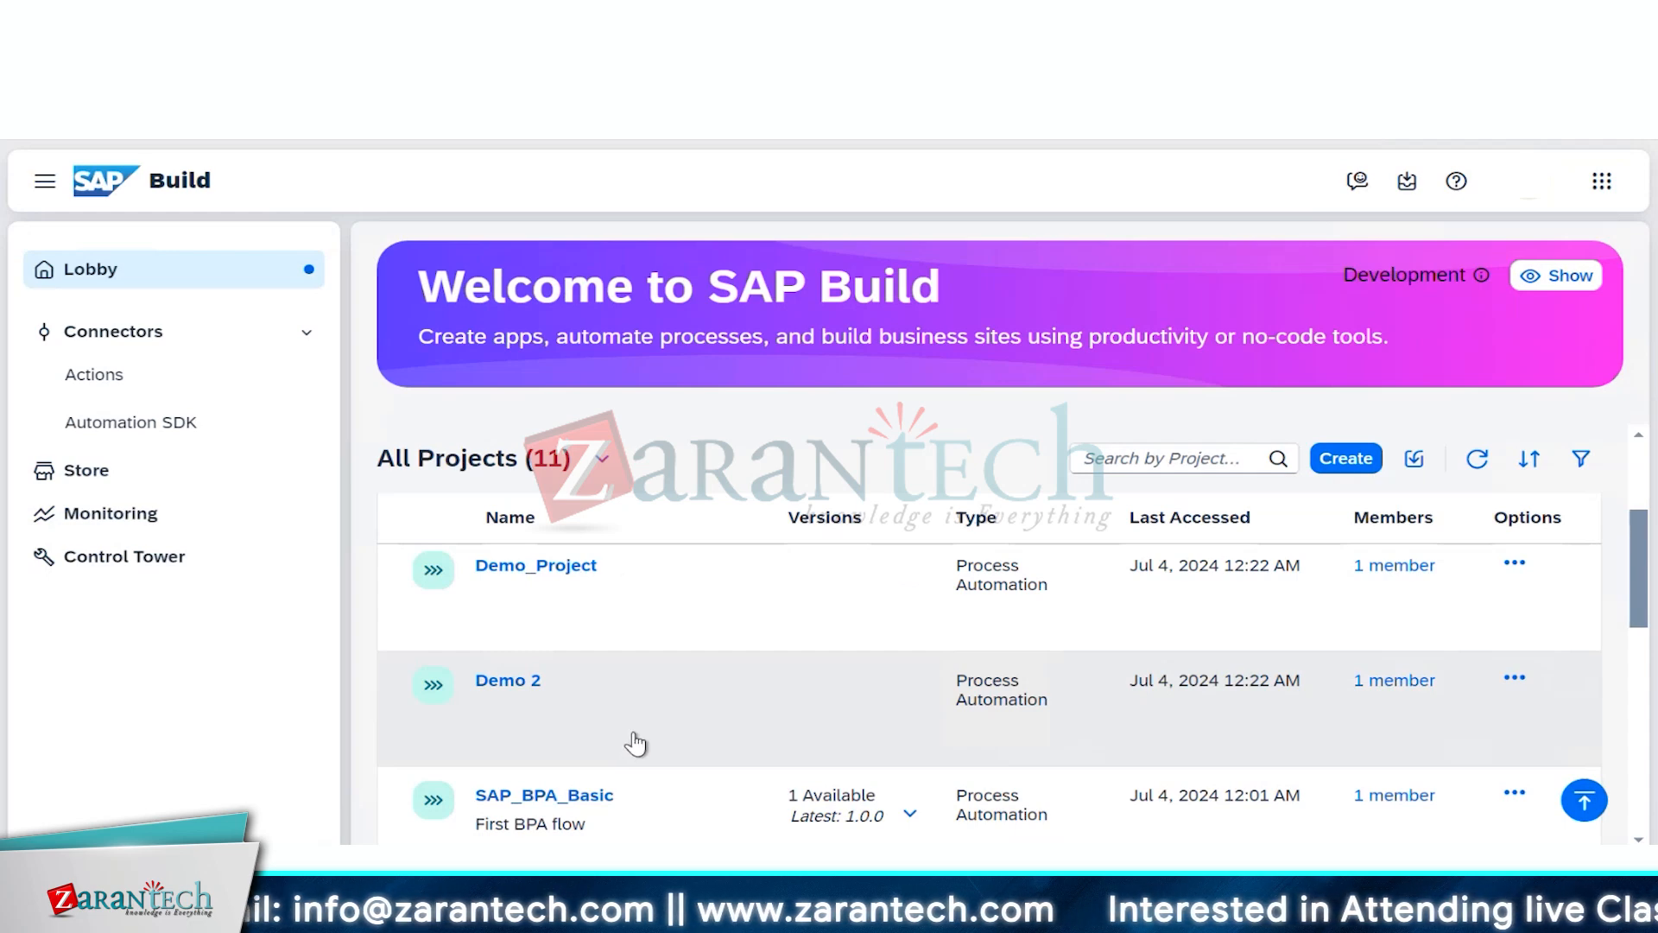
scroll(630, 743, "up", 3)
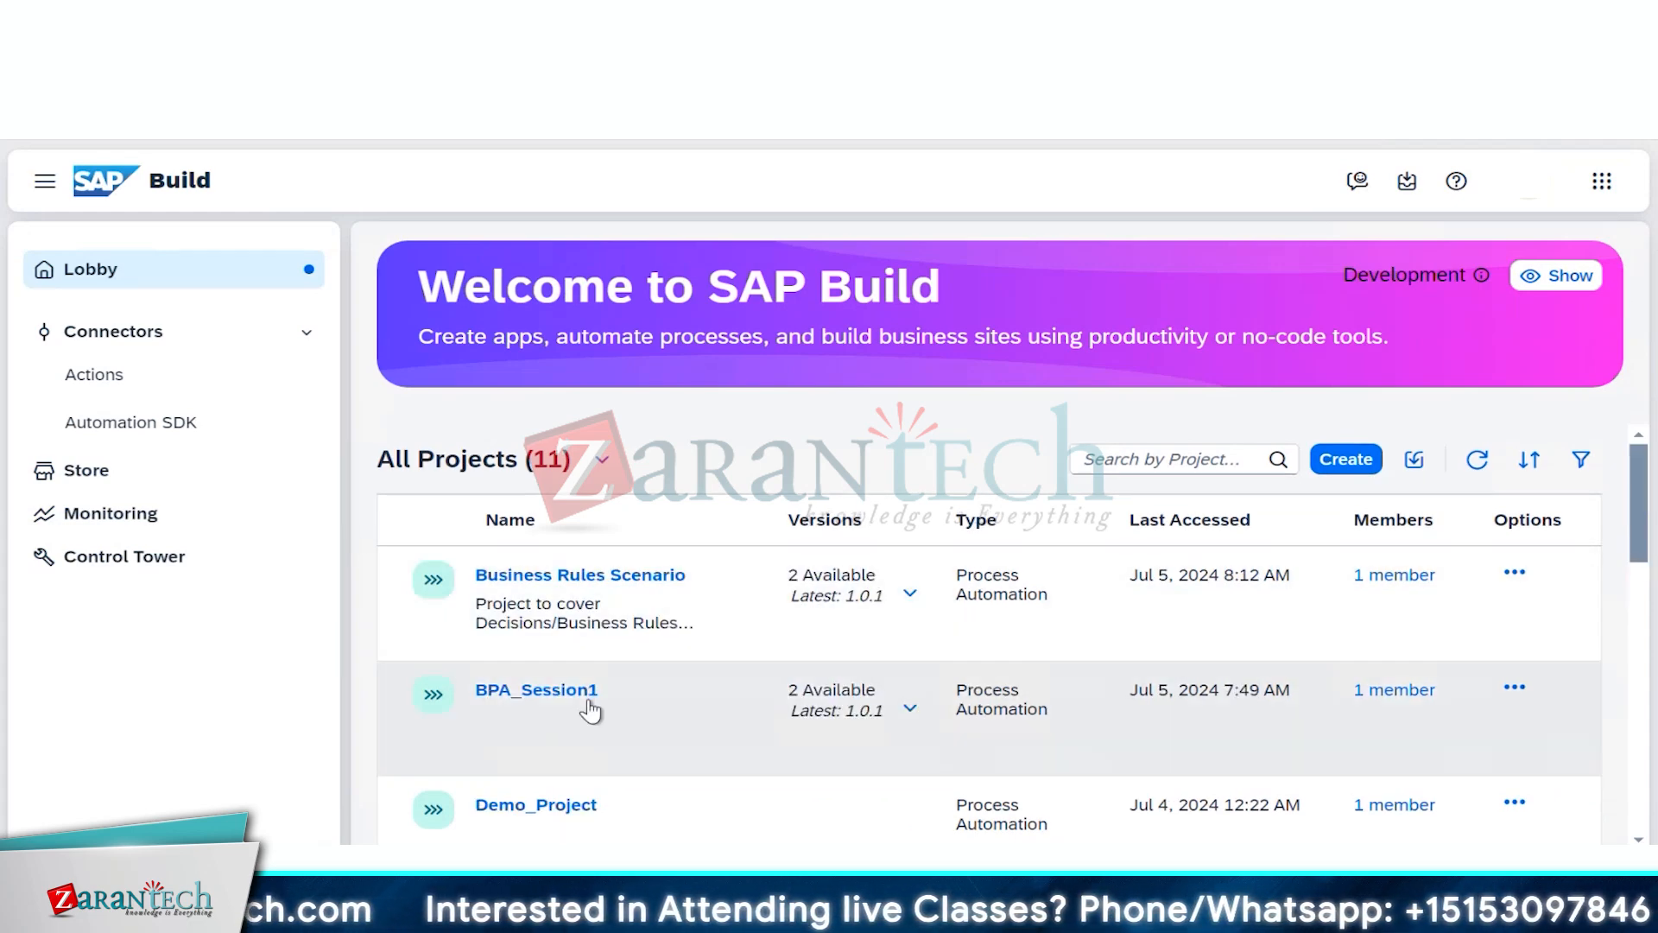
Step: Create a Business Process project named Decision Table and dismiss the initial process creation dialog
left_click(1354, 465)
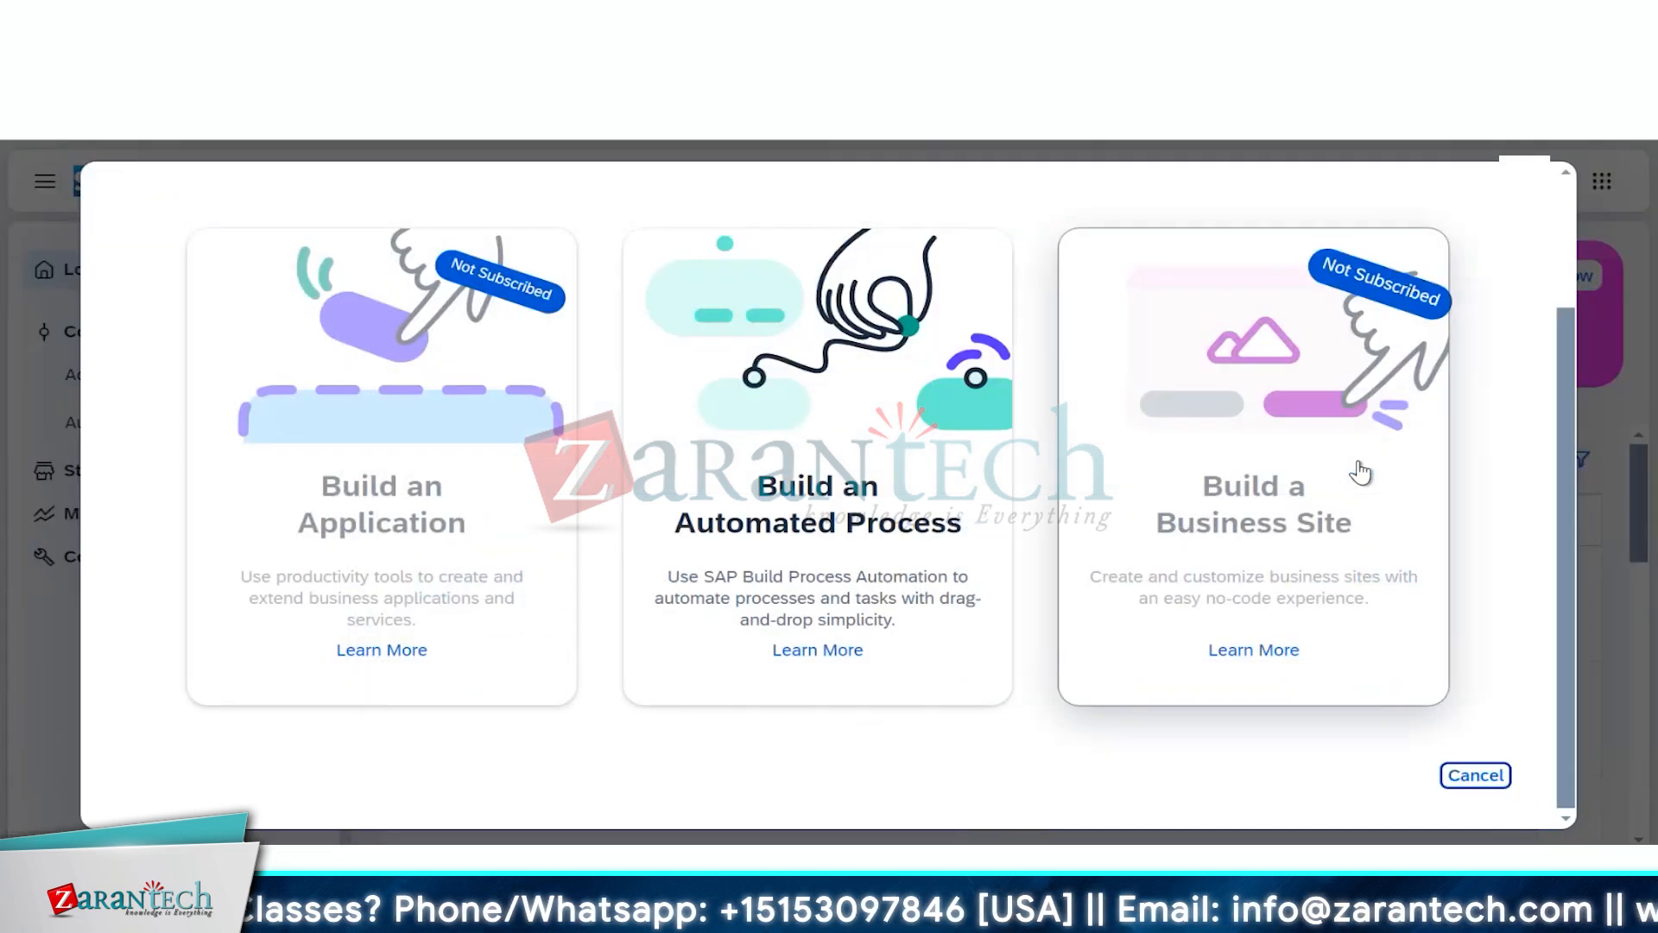
left_click(806, 517)
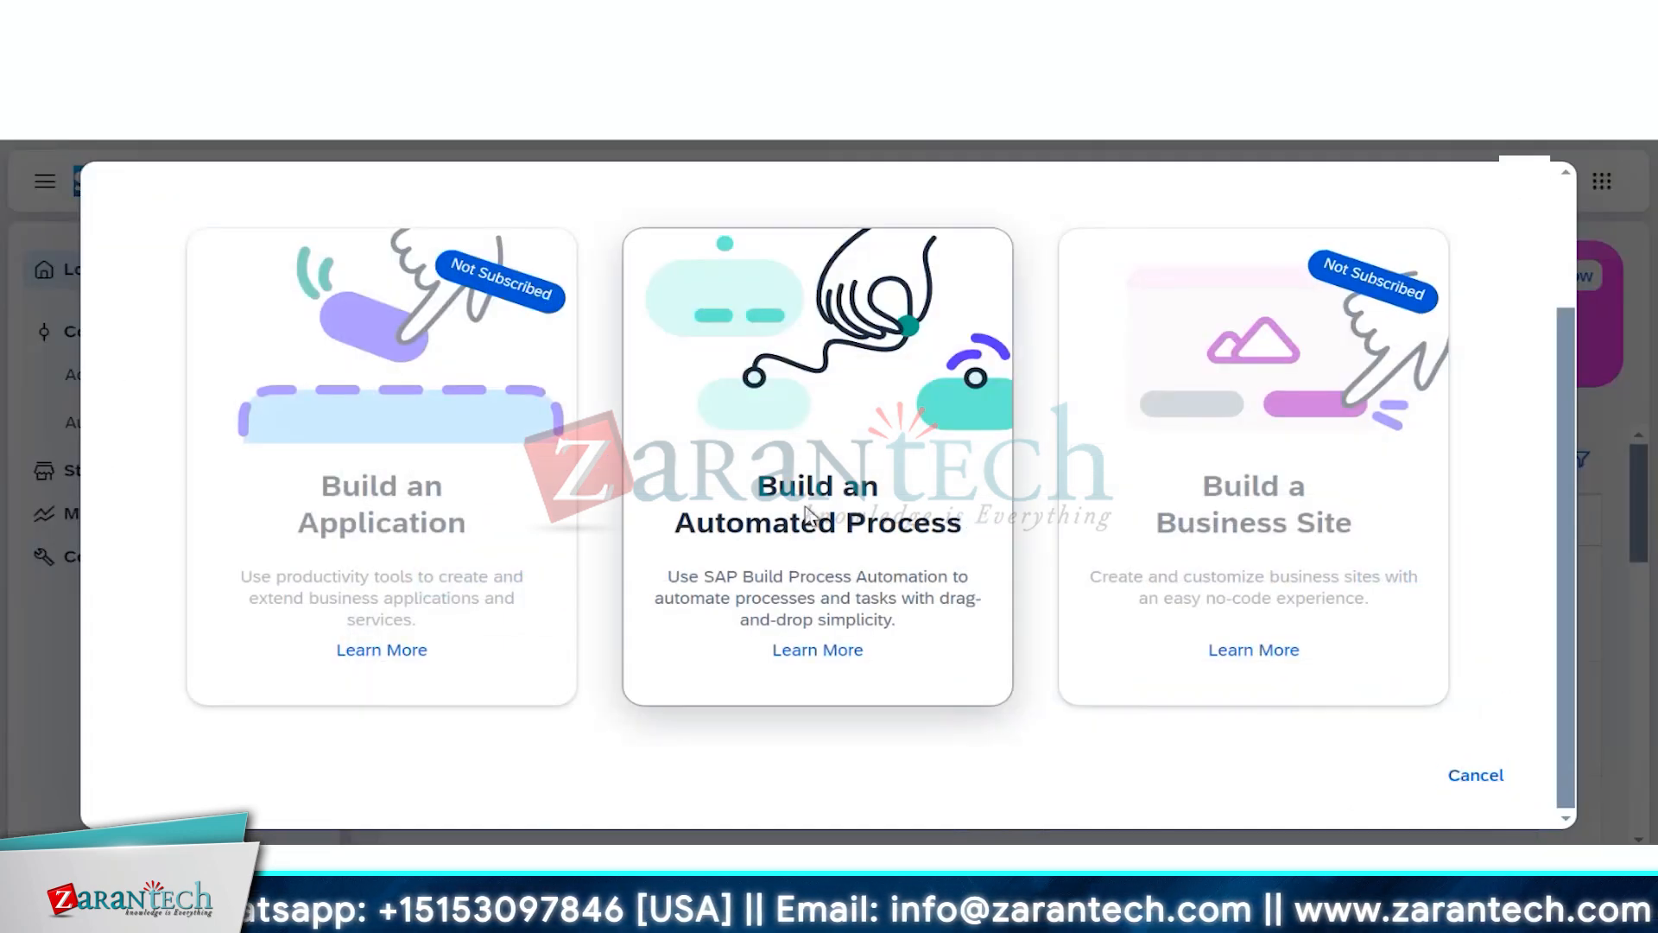
left_click(611, 595)
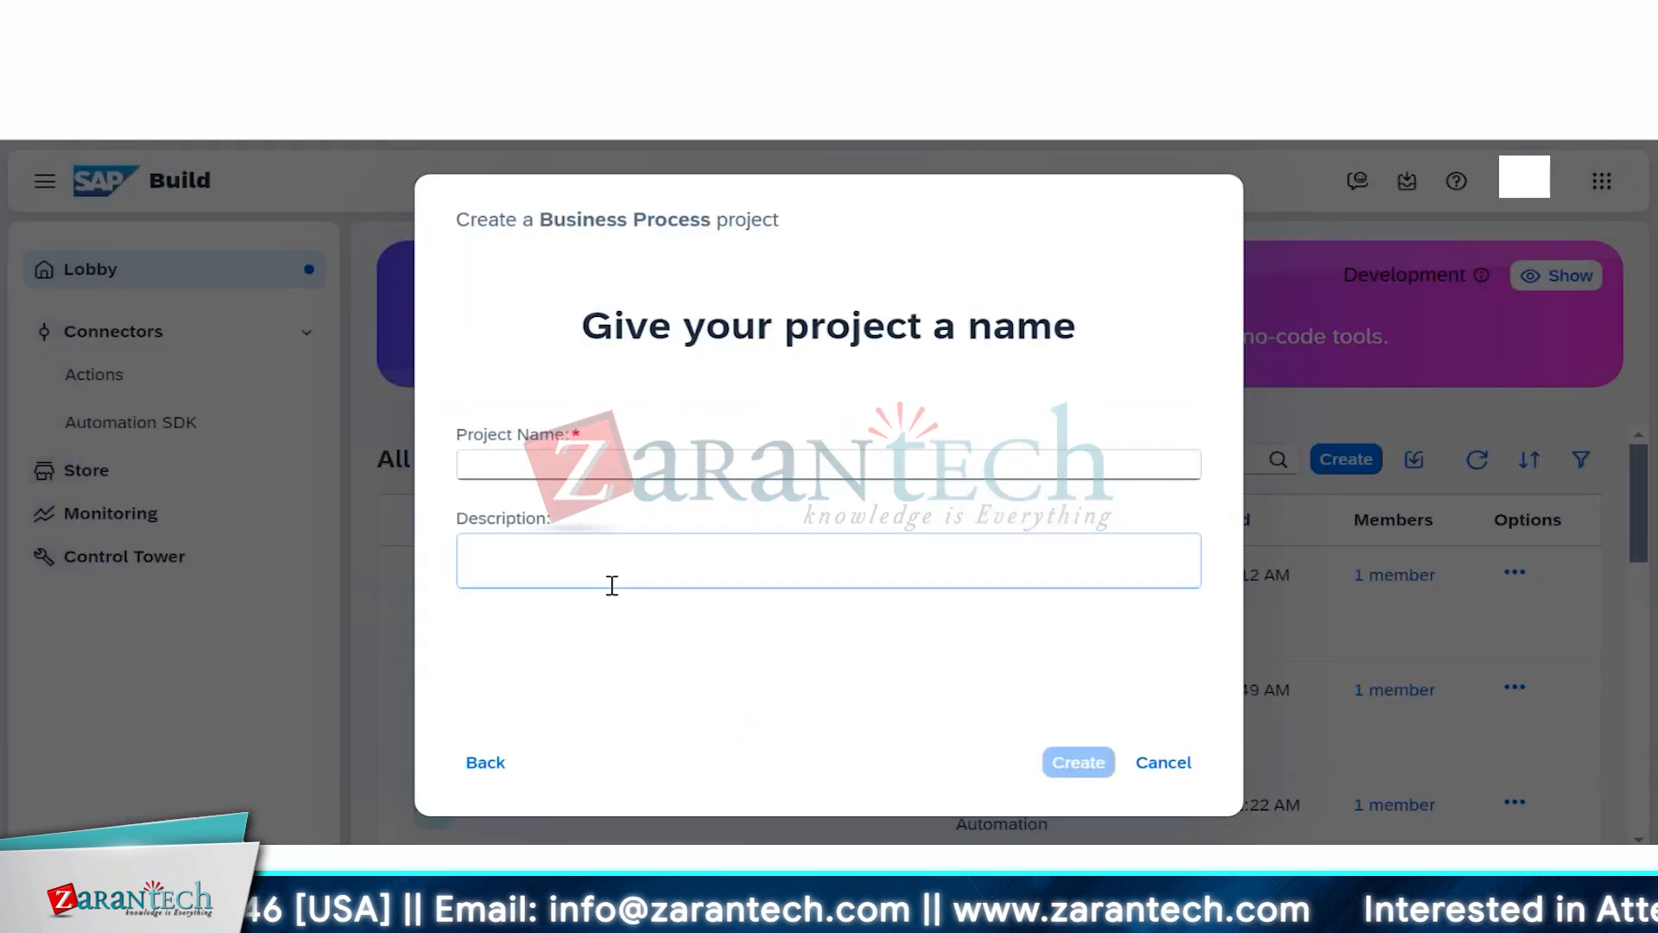
left_click(601, 466)
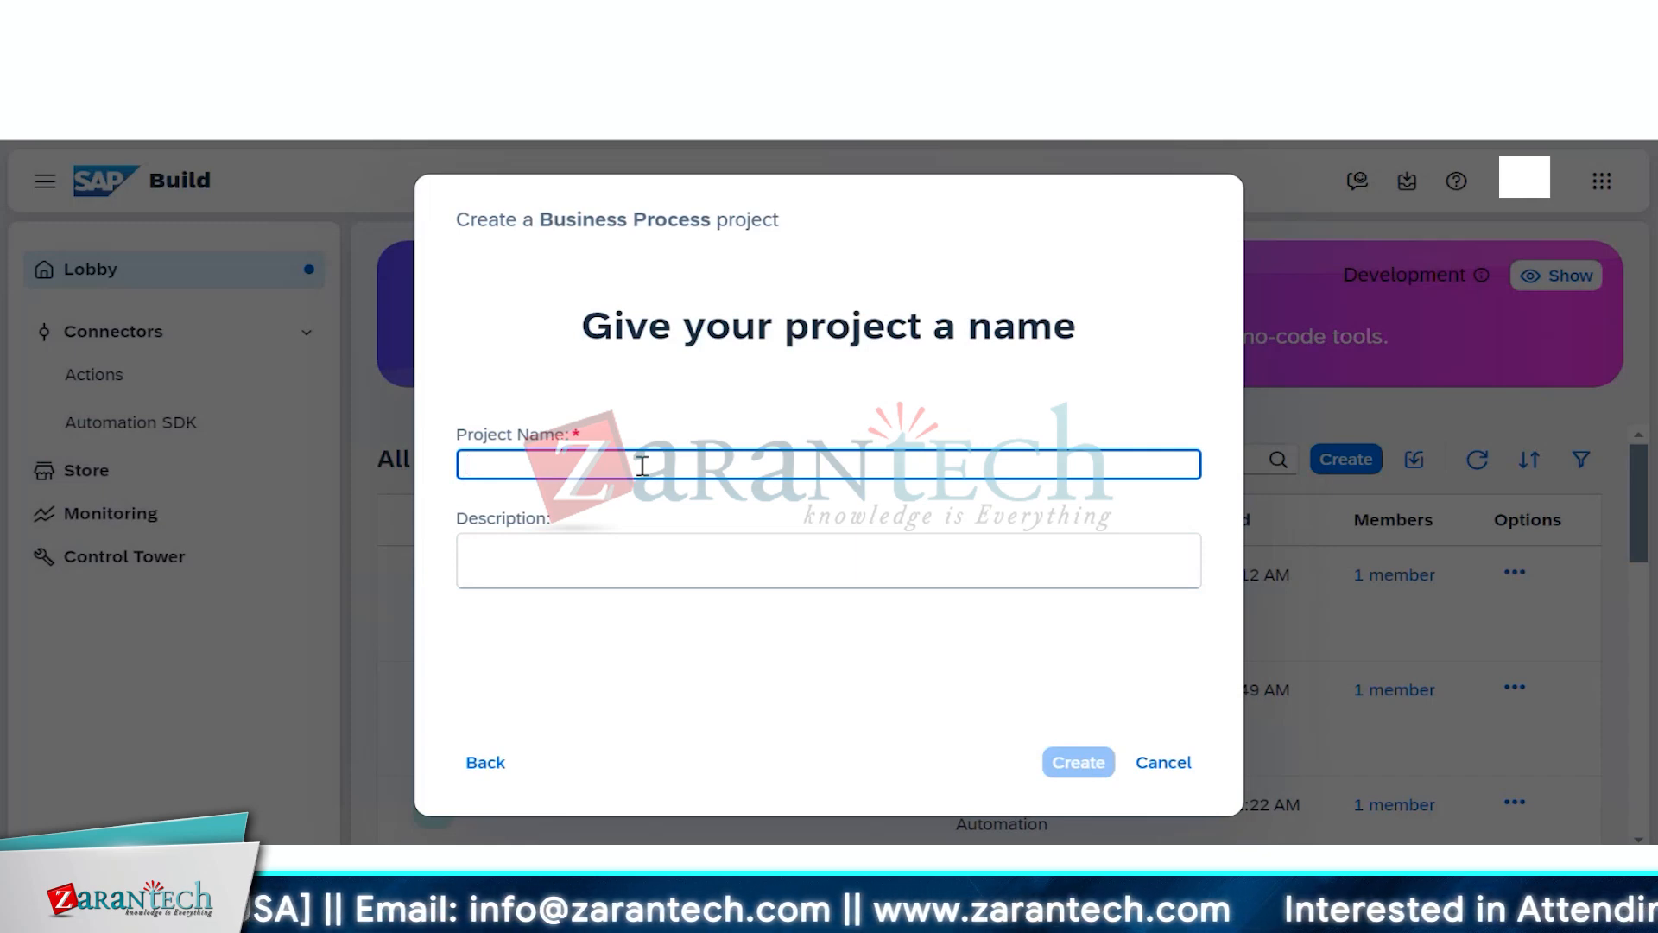
type("Decis")
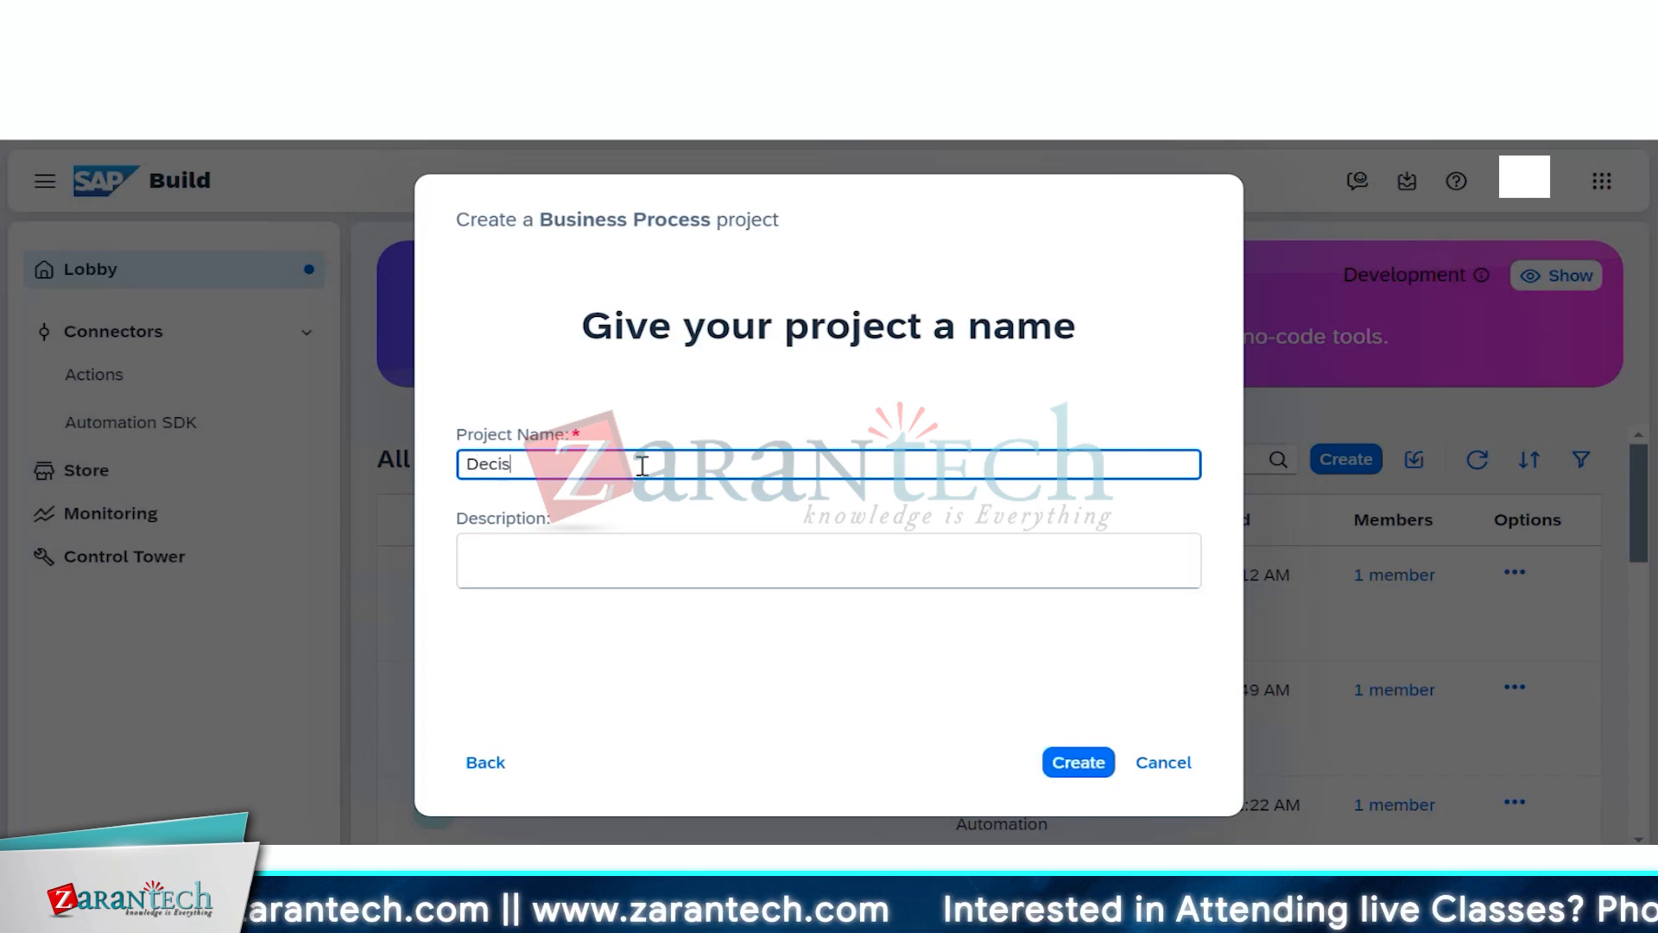
type("ion T")
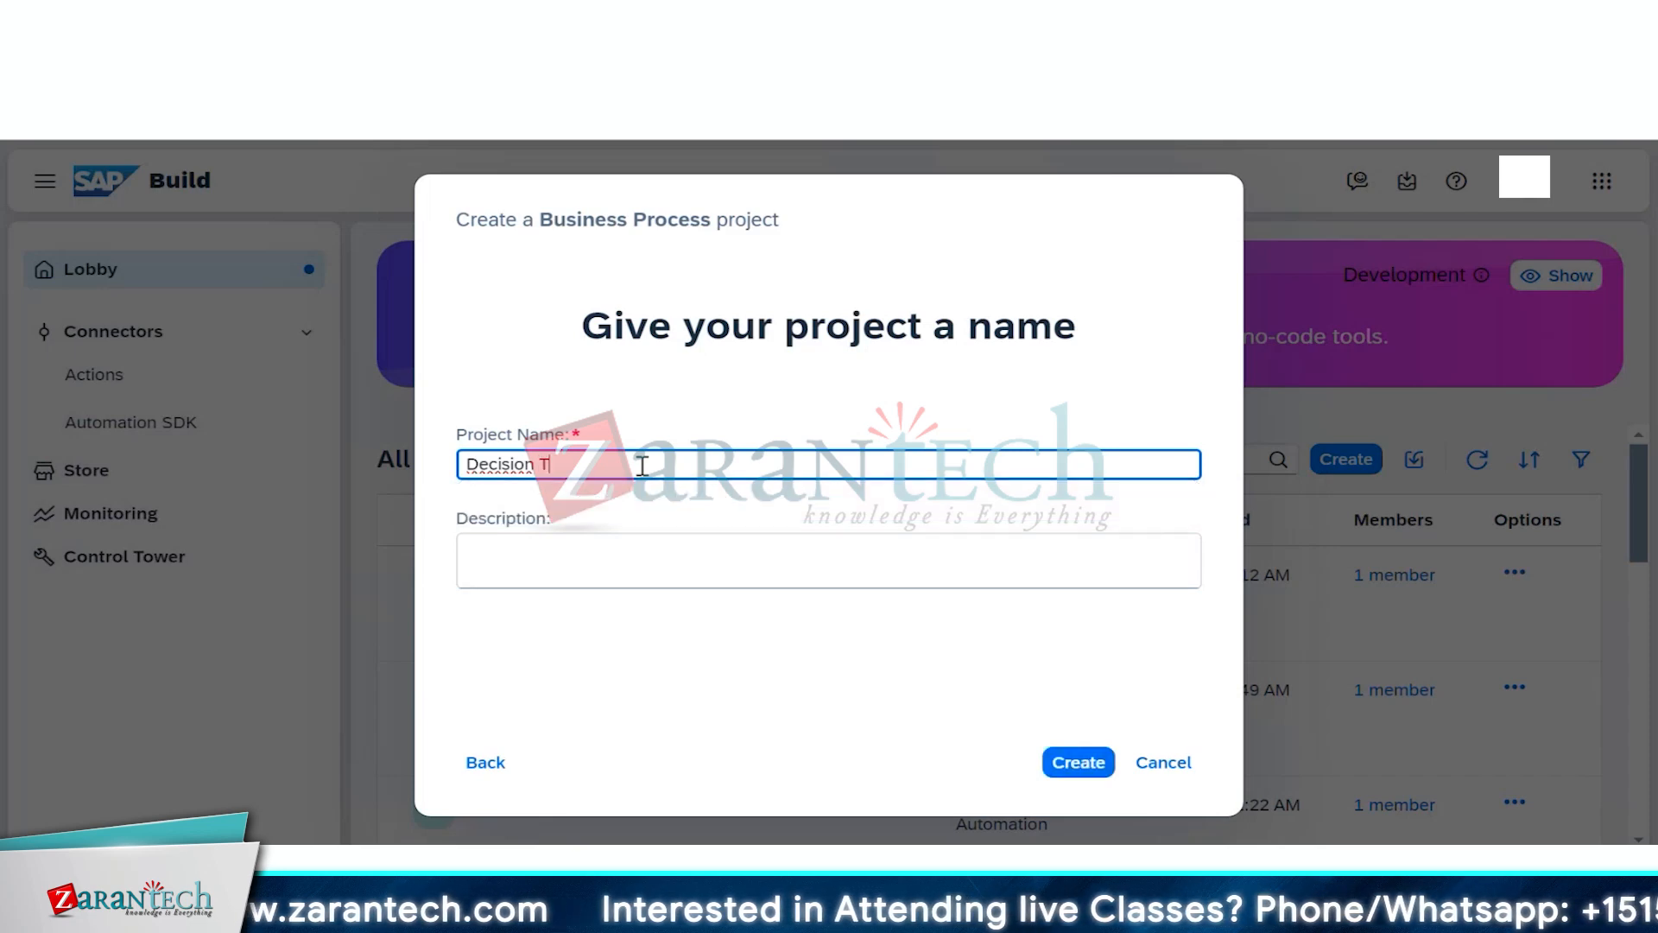
type("able")
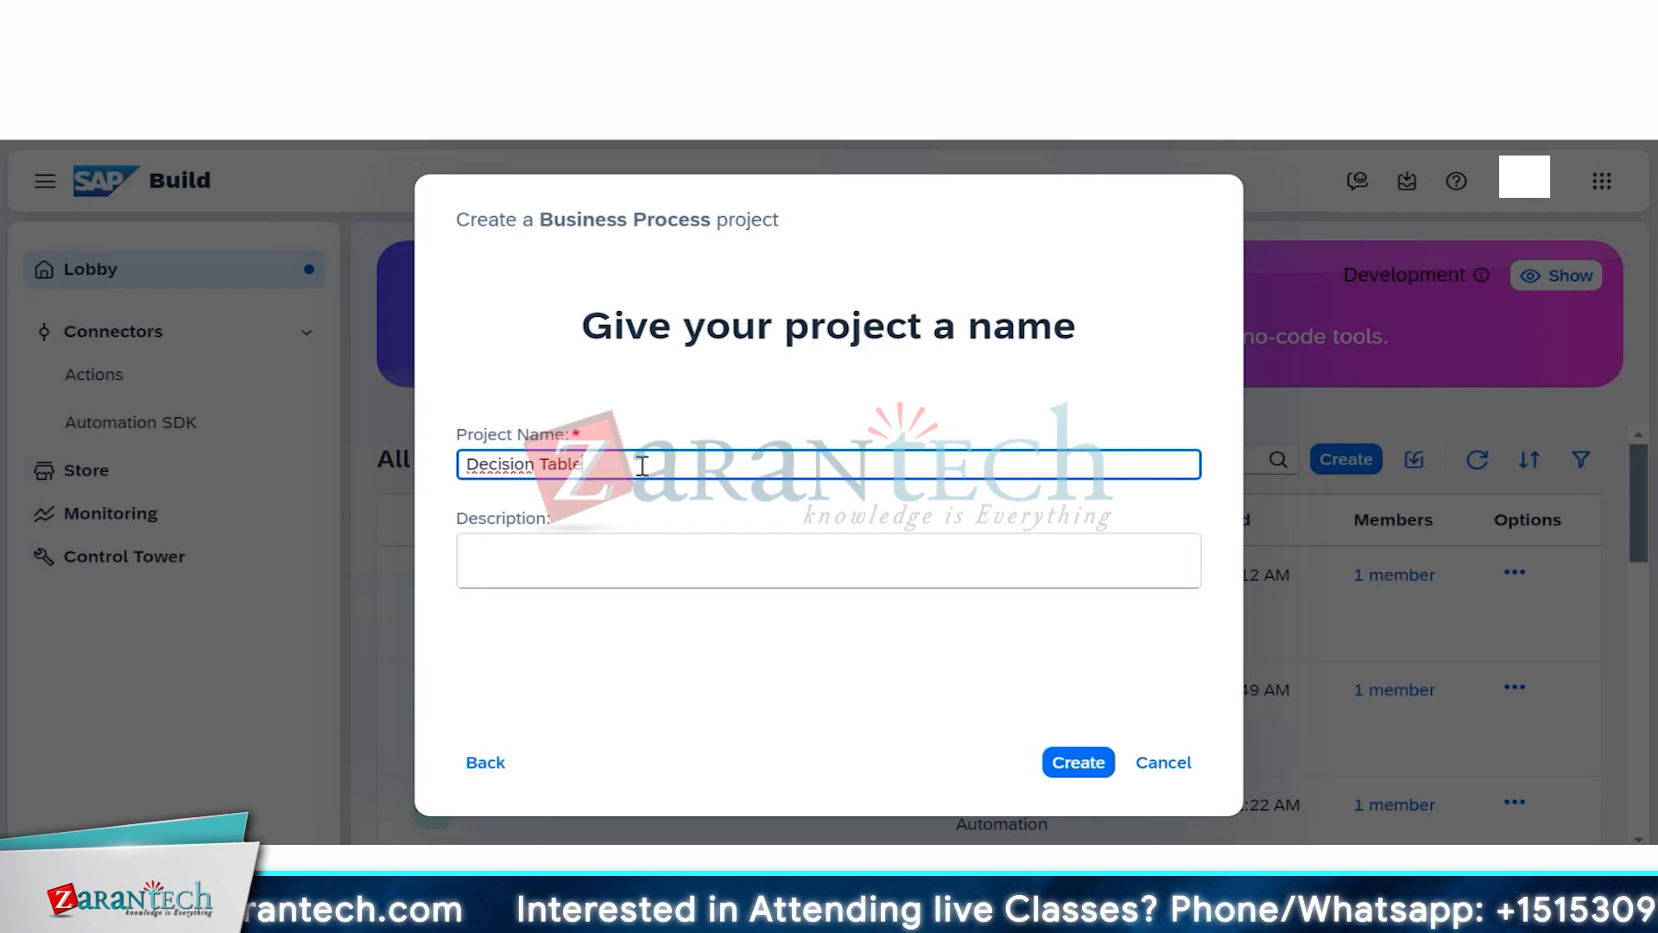
left_click(1079, 762)
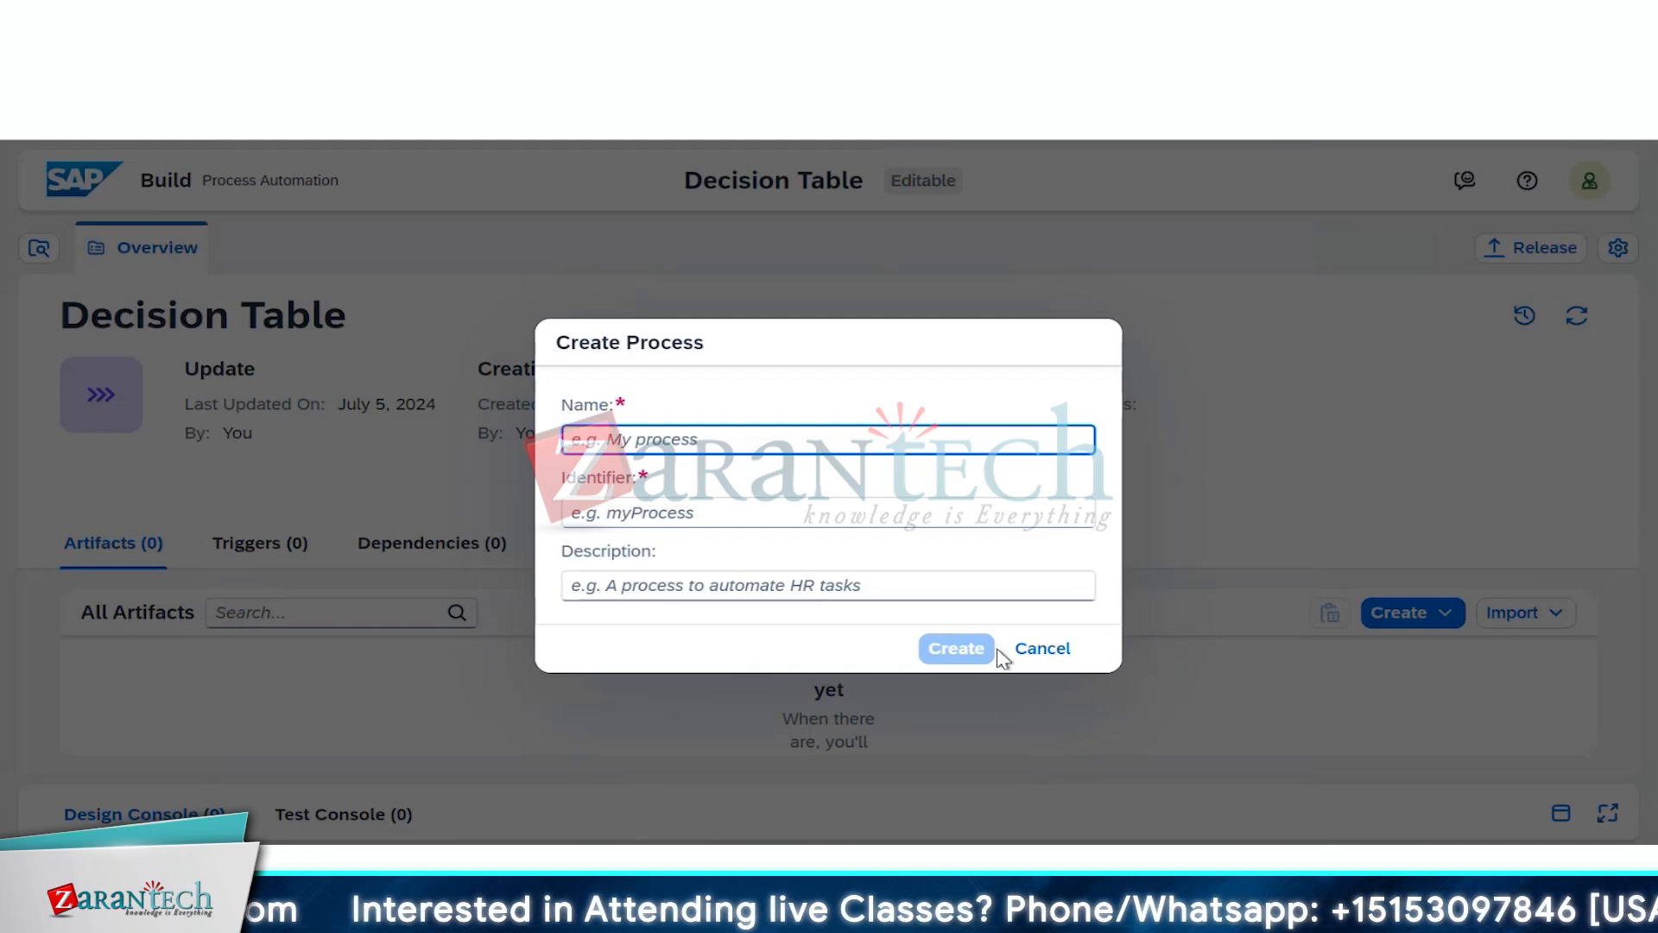
left_click(1038, 658)
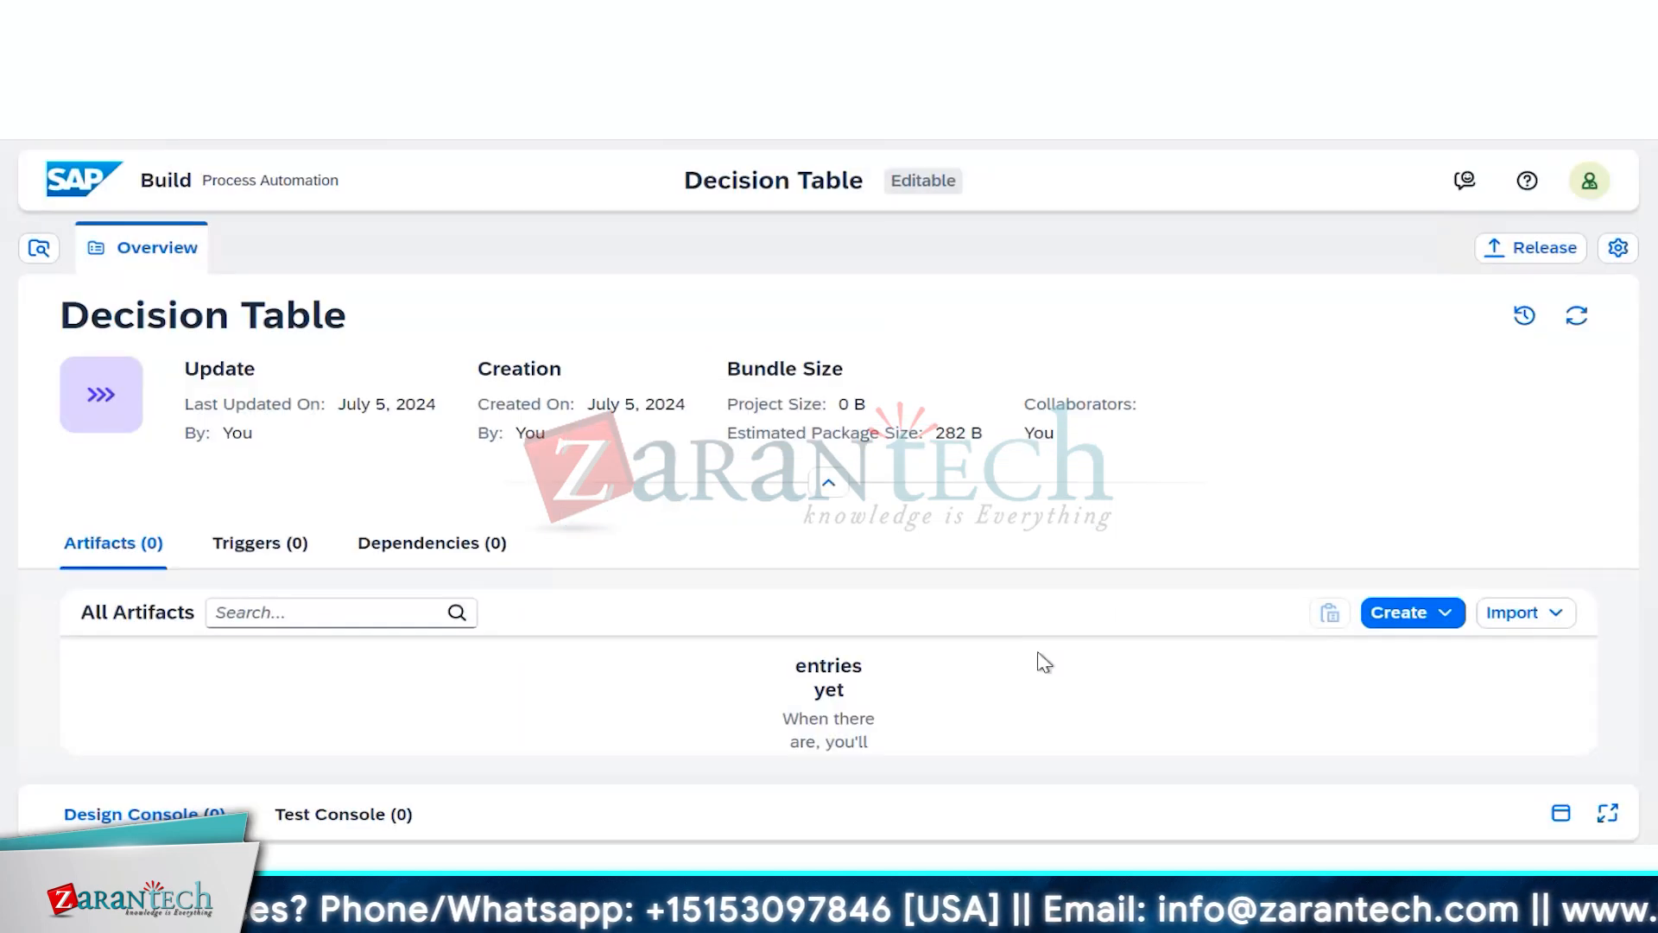
left_click(1412, 619)
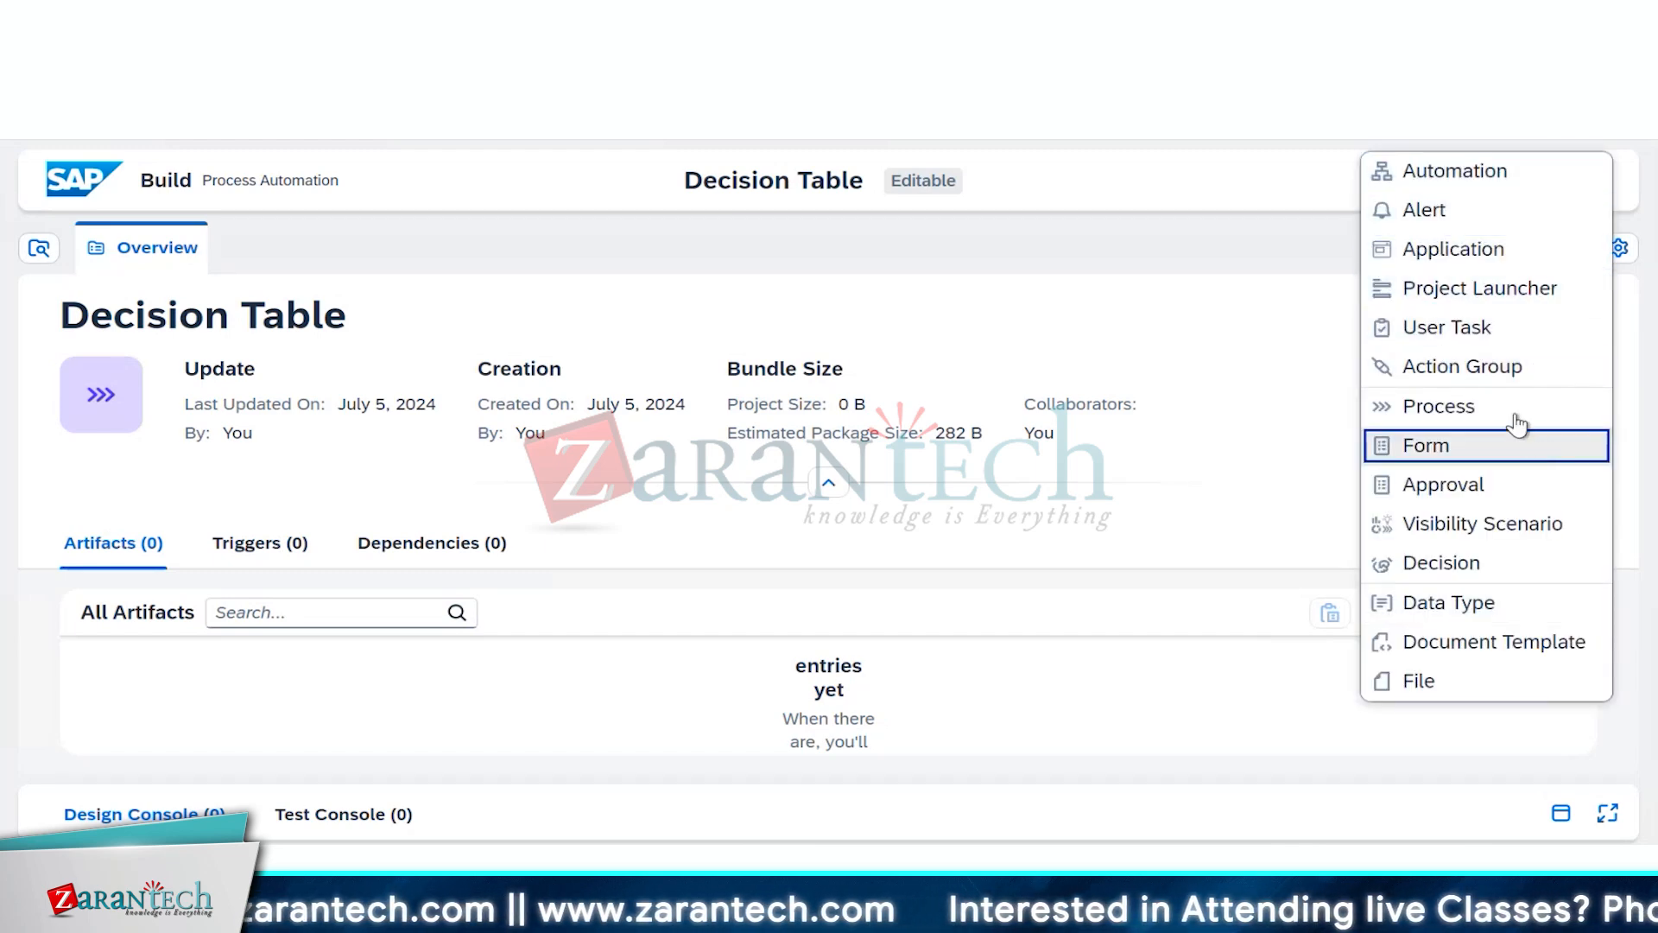
left_click(1494, 566)
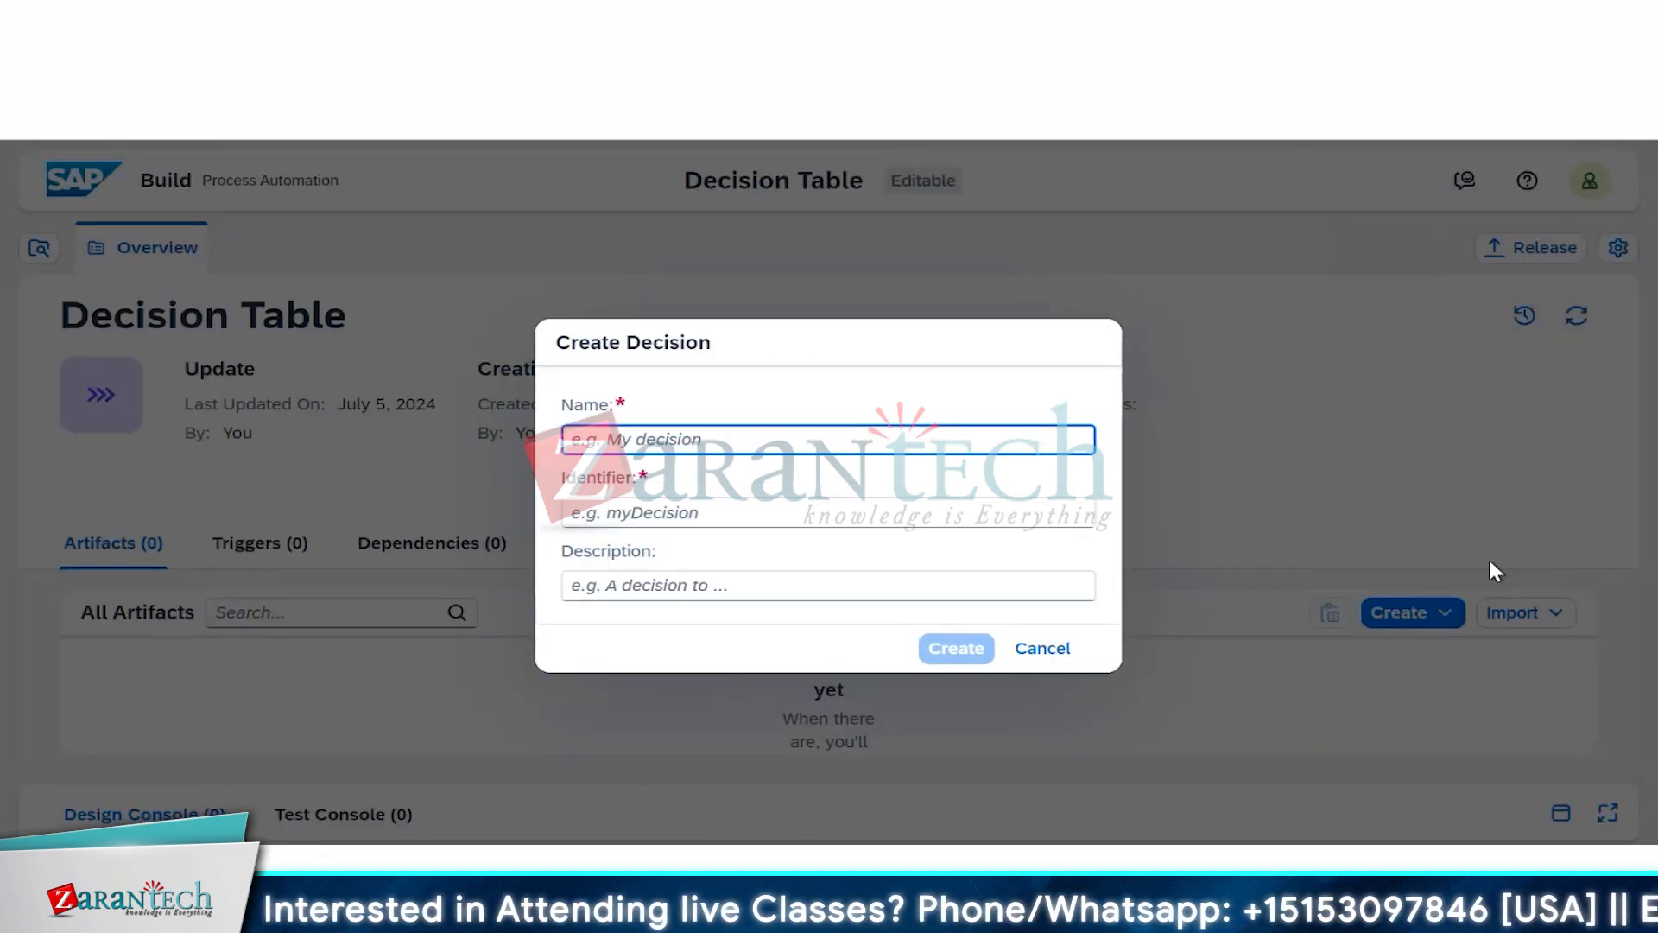
left_click(985, 444)
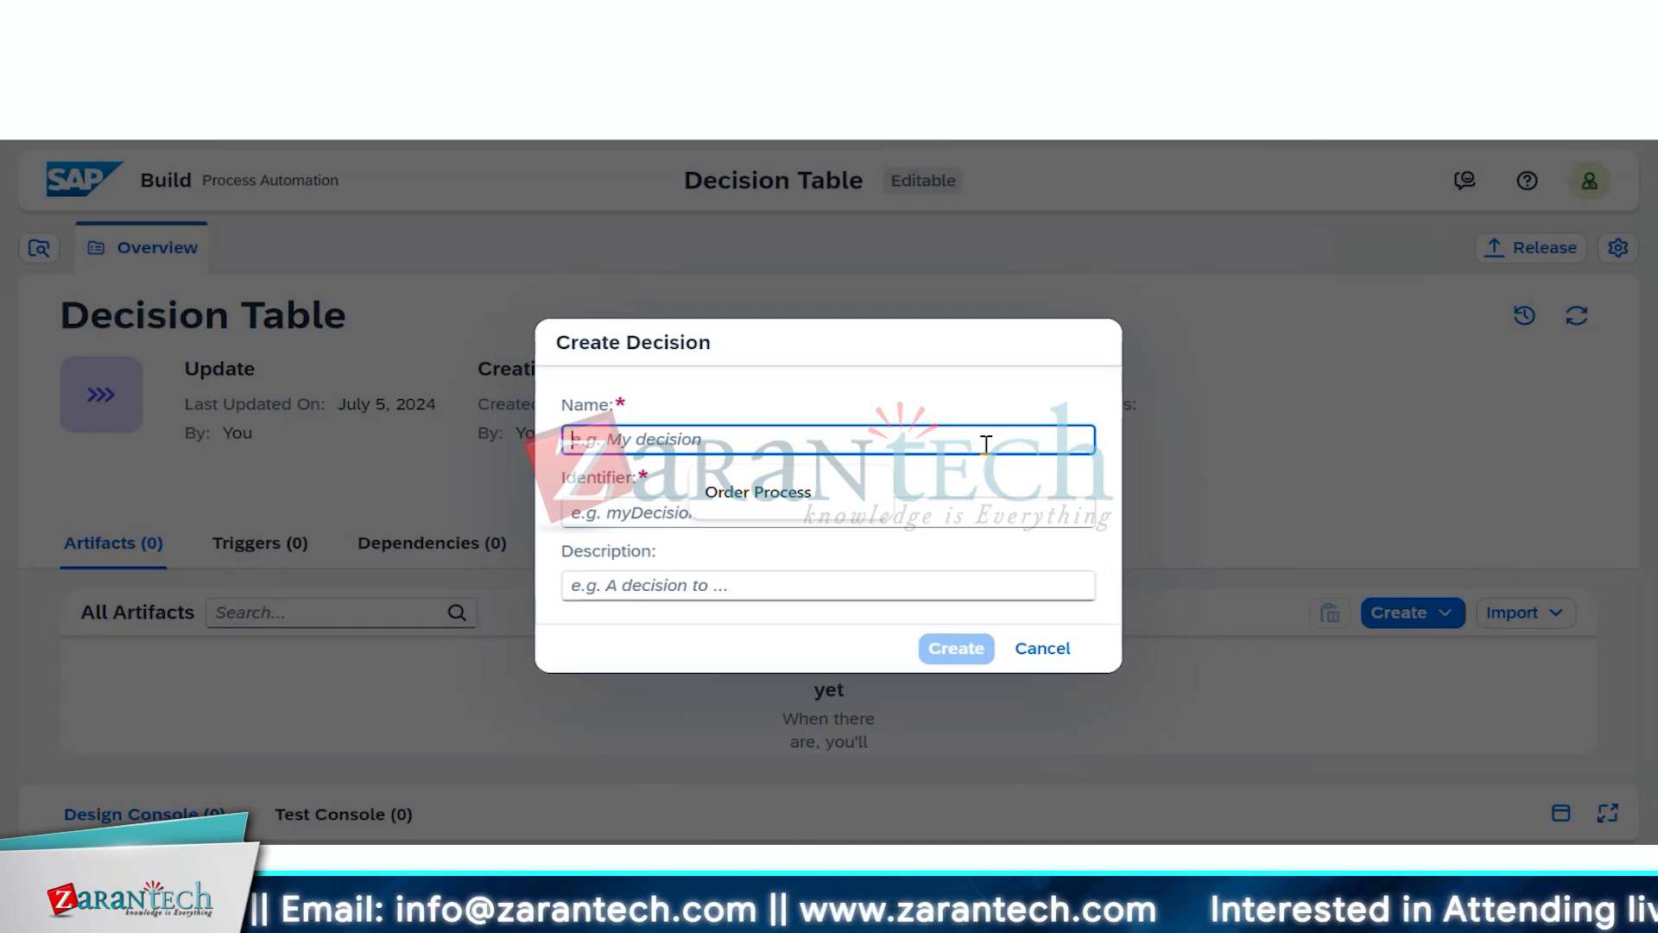
left_click(1039, 658)
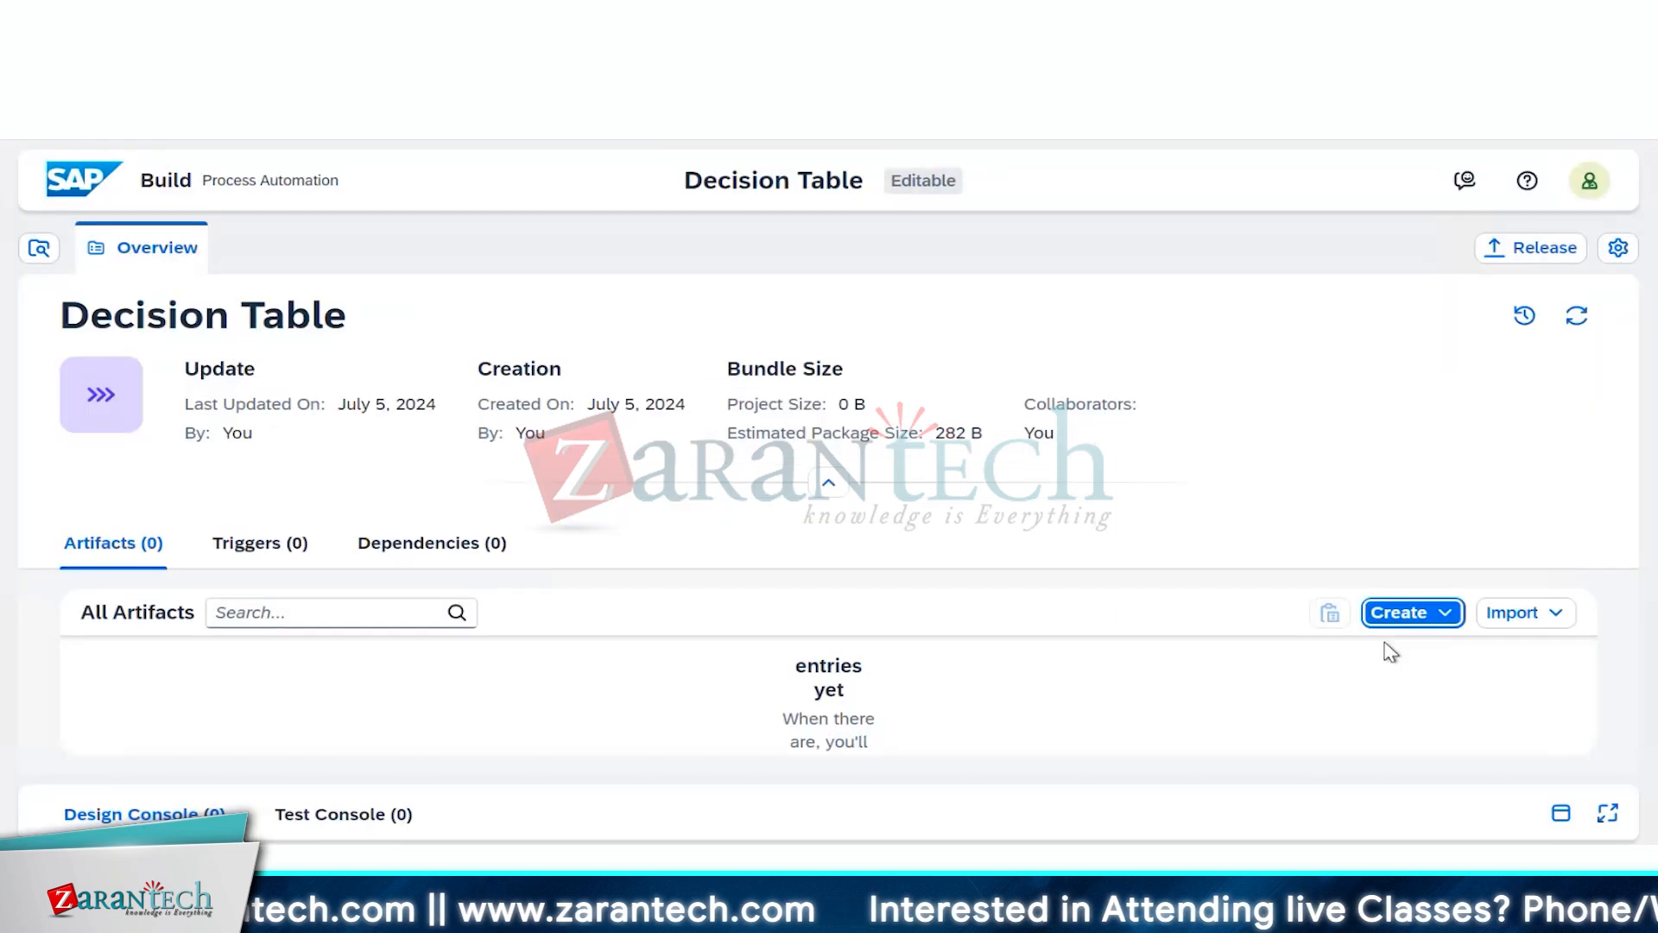
Step: Create a data type named Equipment Input in the Decision Table project
left_click(1410, 614)
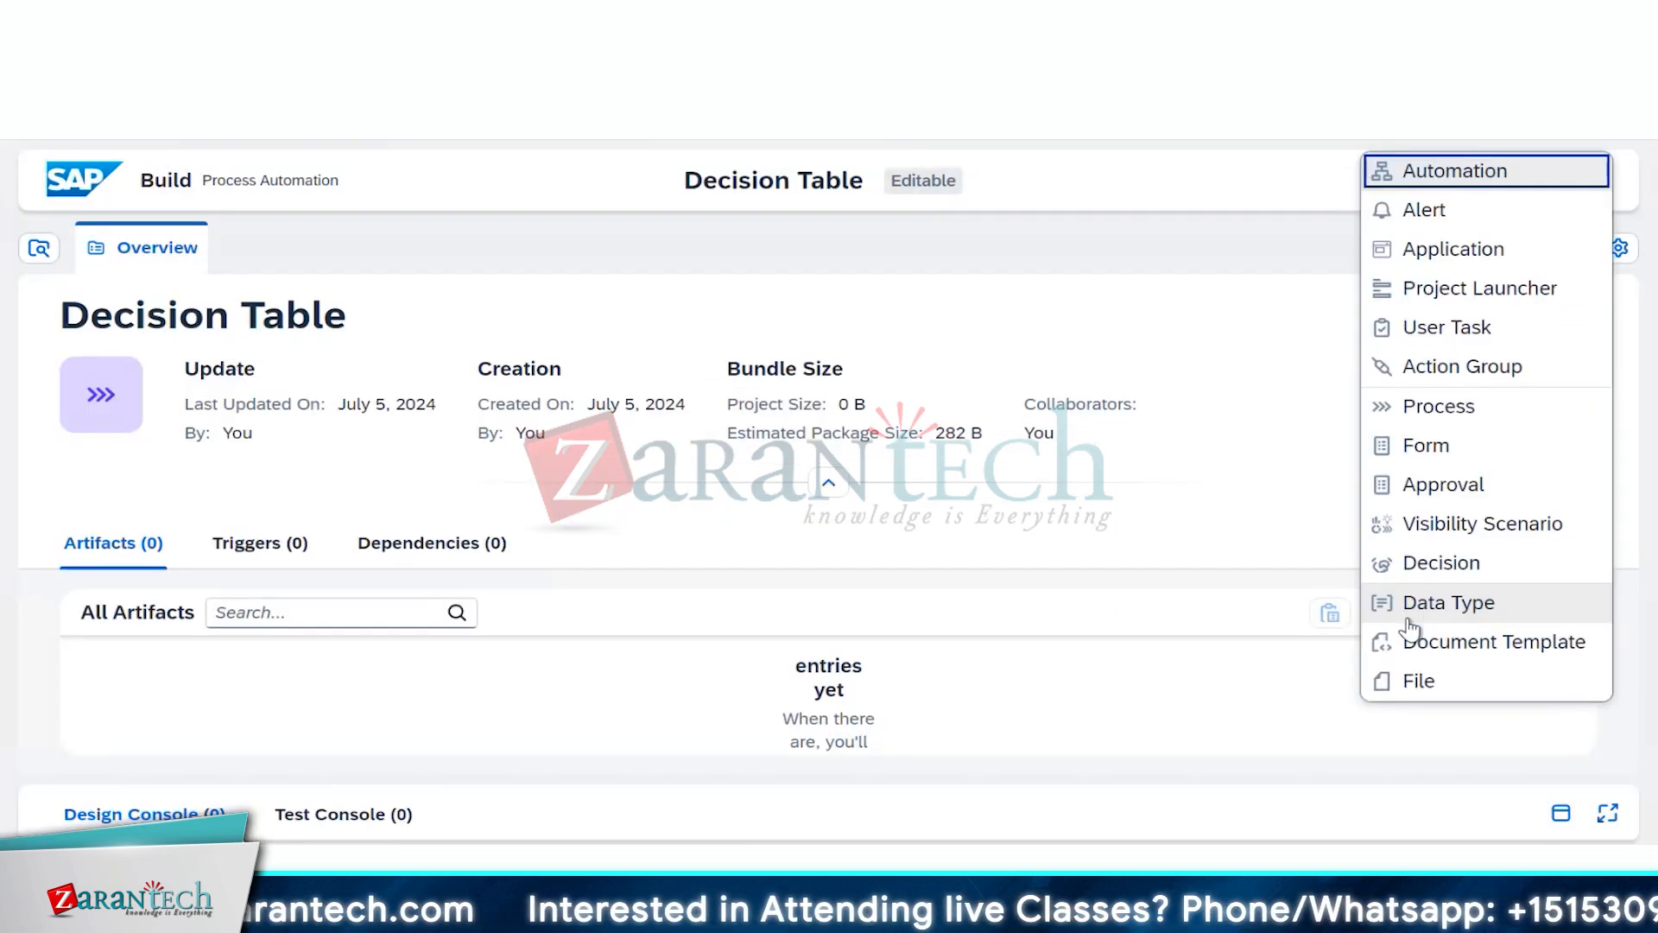
left_click(1438, 603)
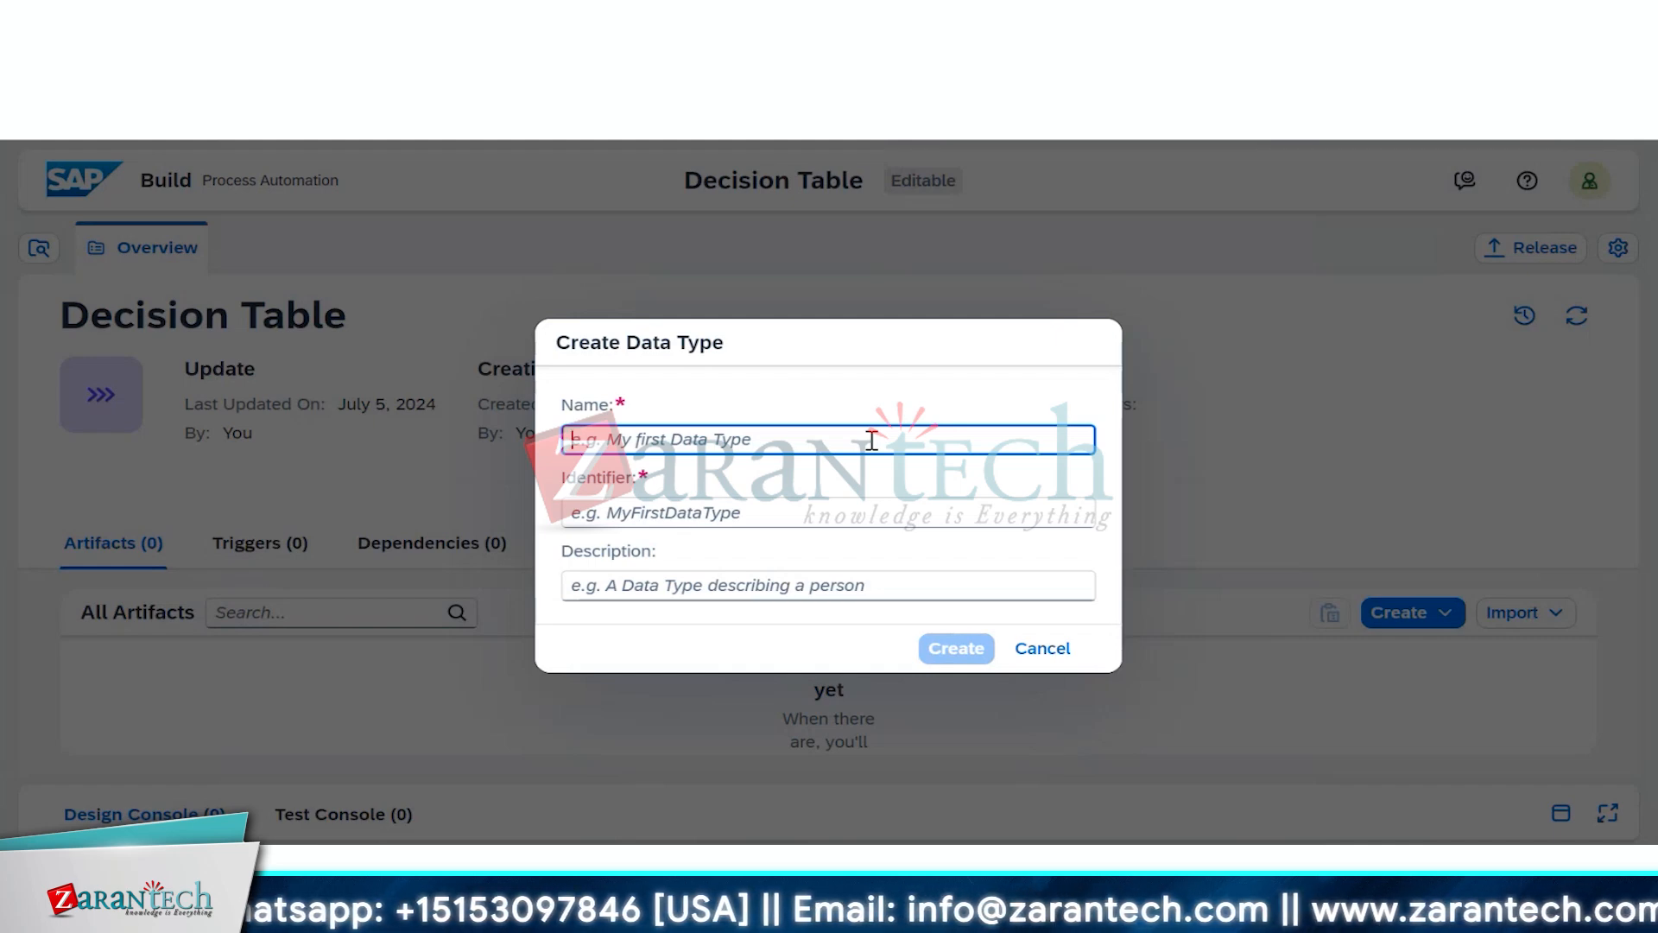
type("i")
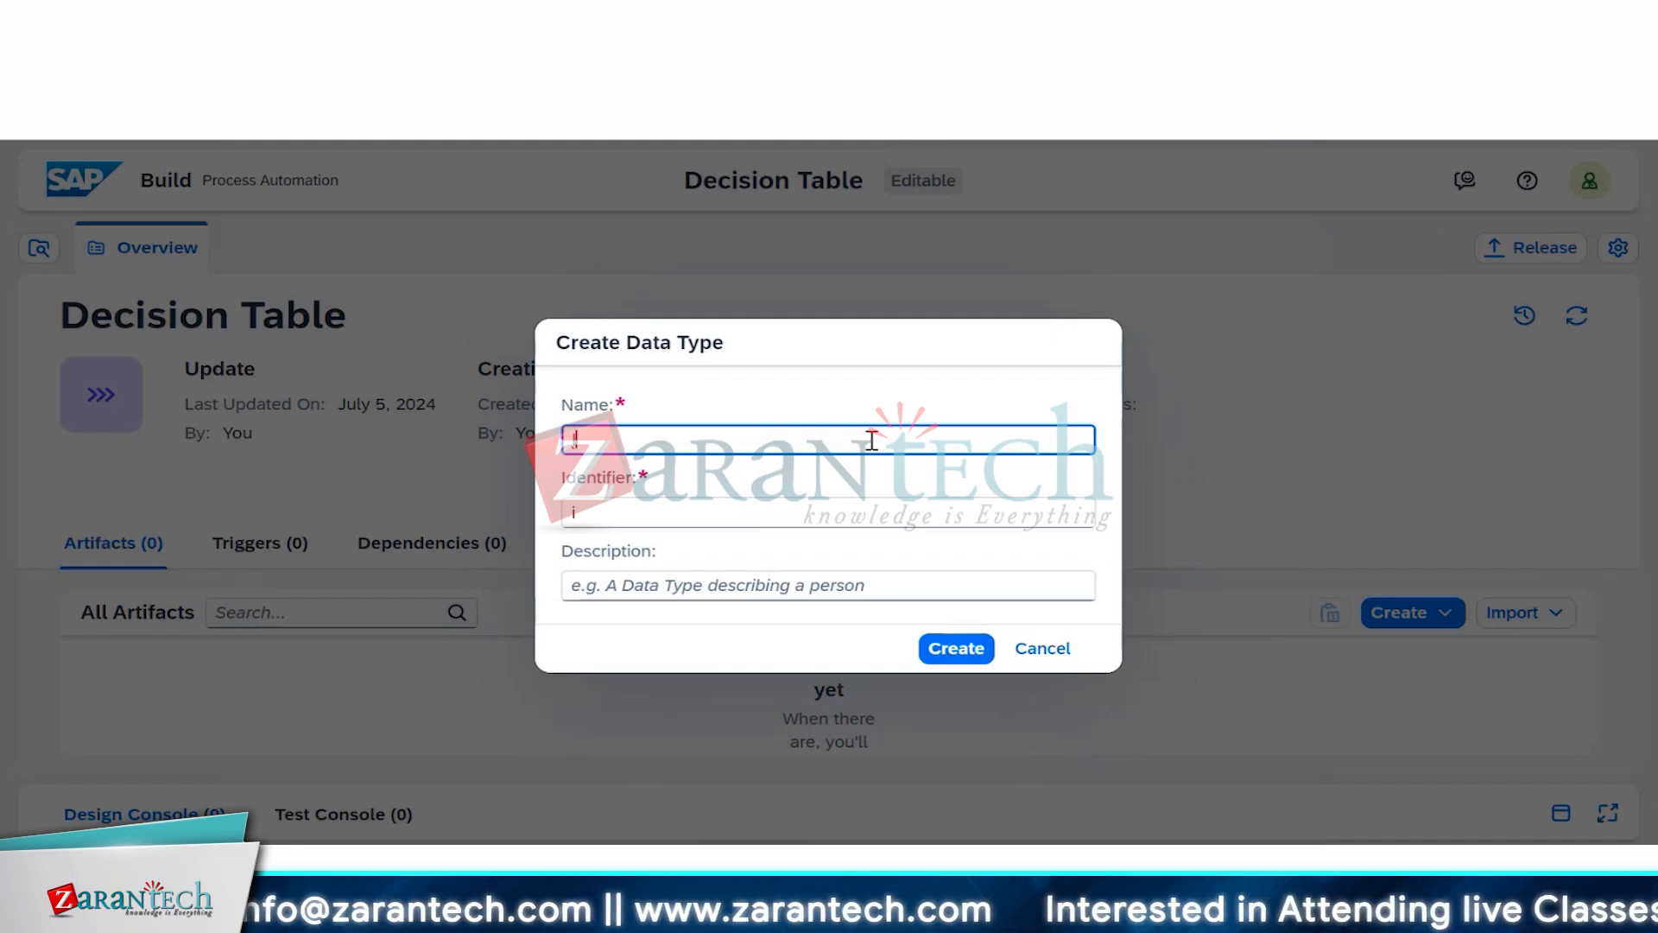
type("np")
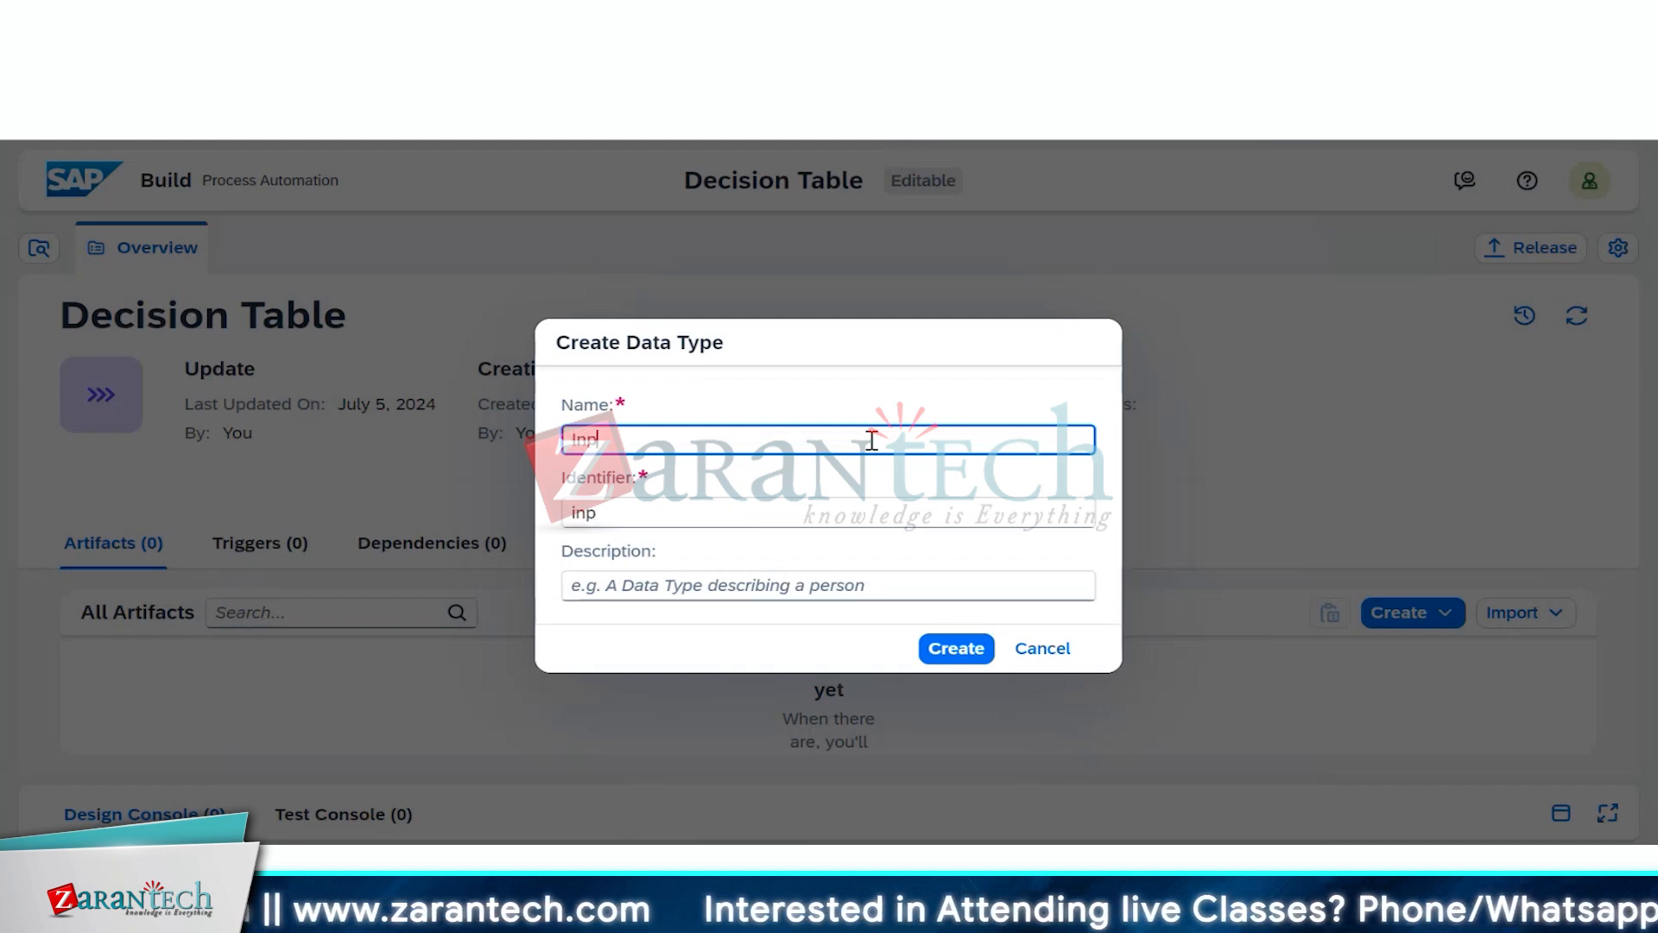
type("ut")
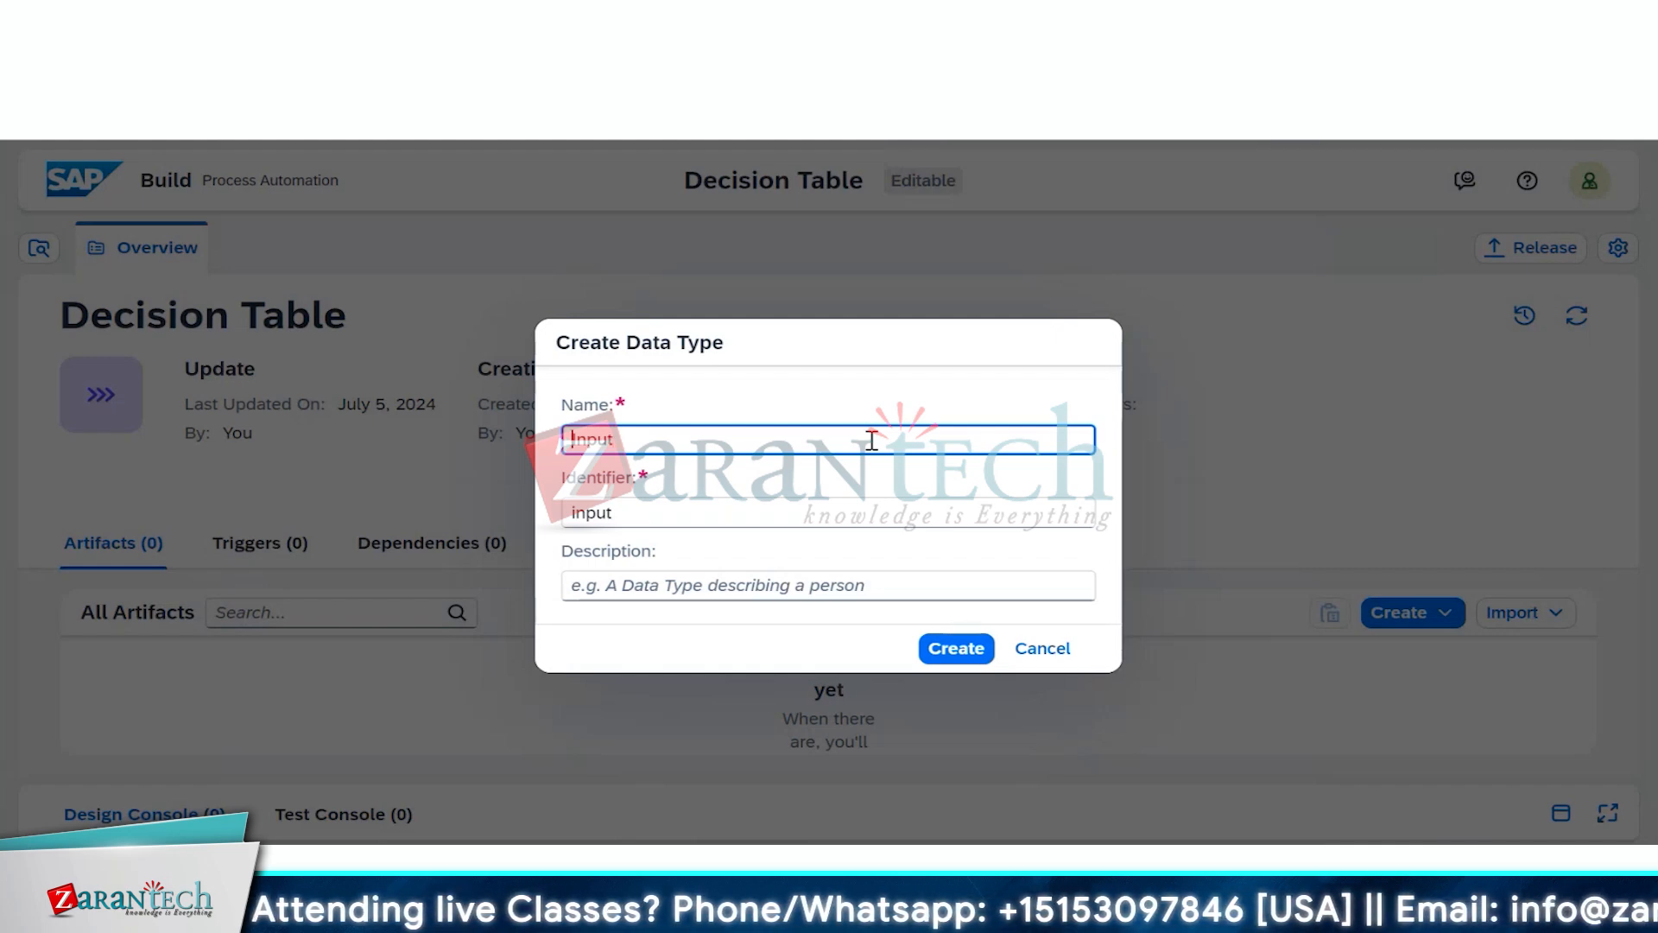
type("E")
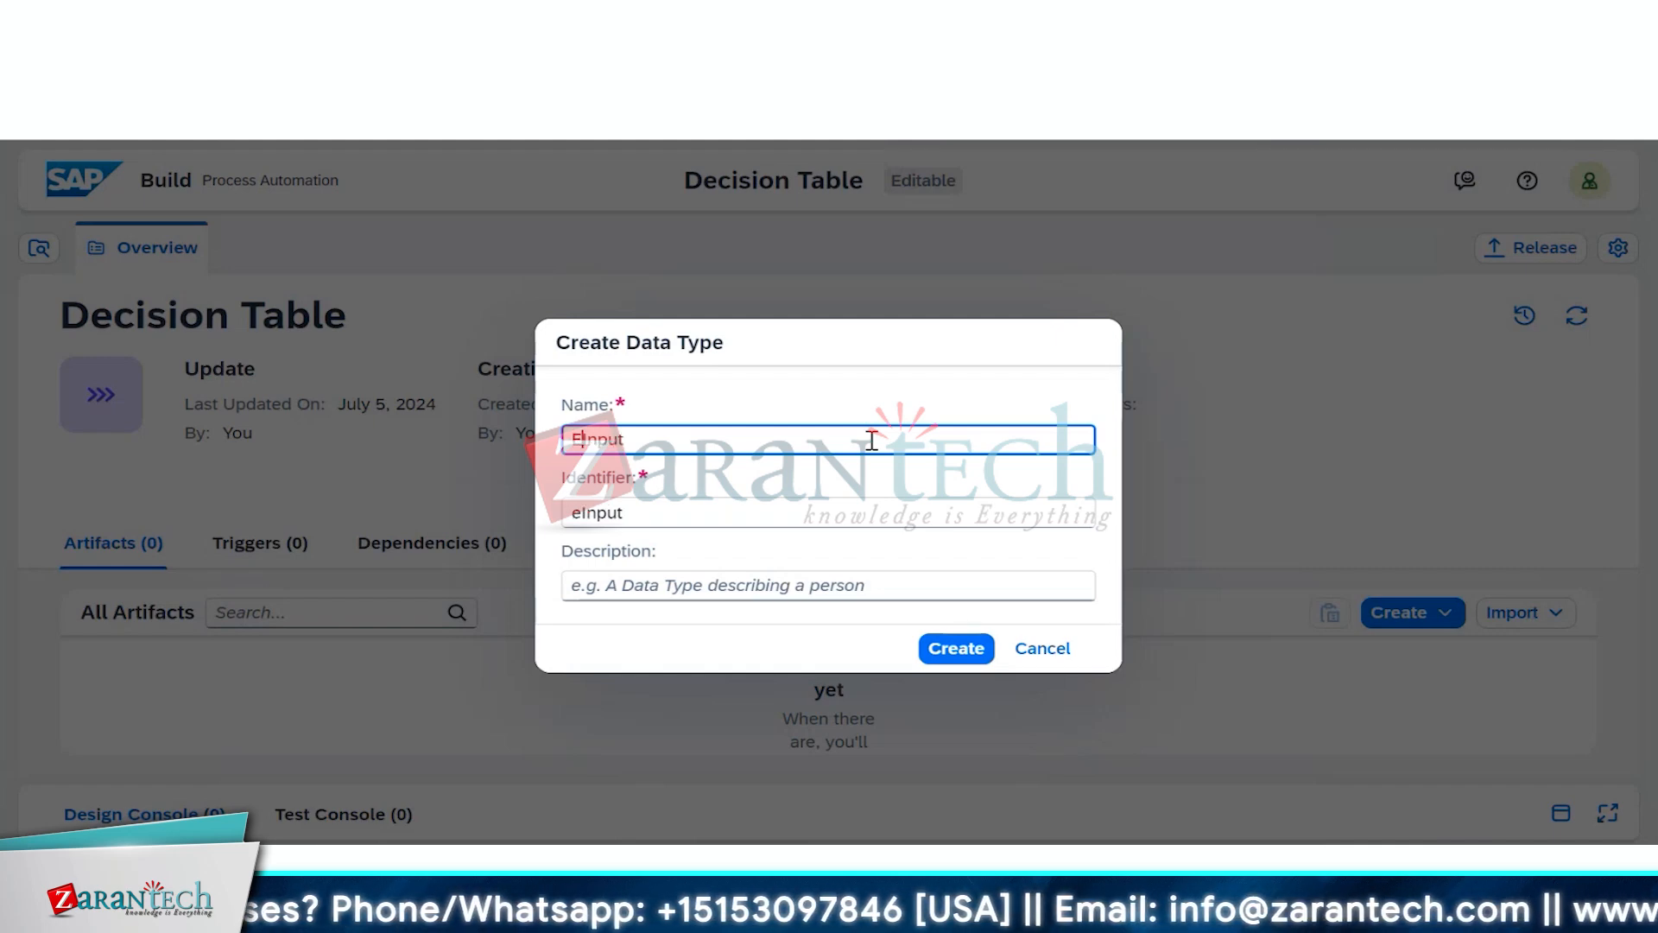
type("quipmen")
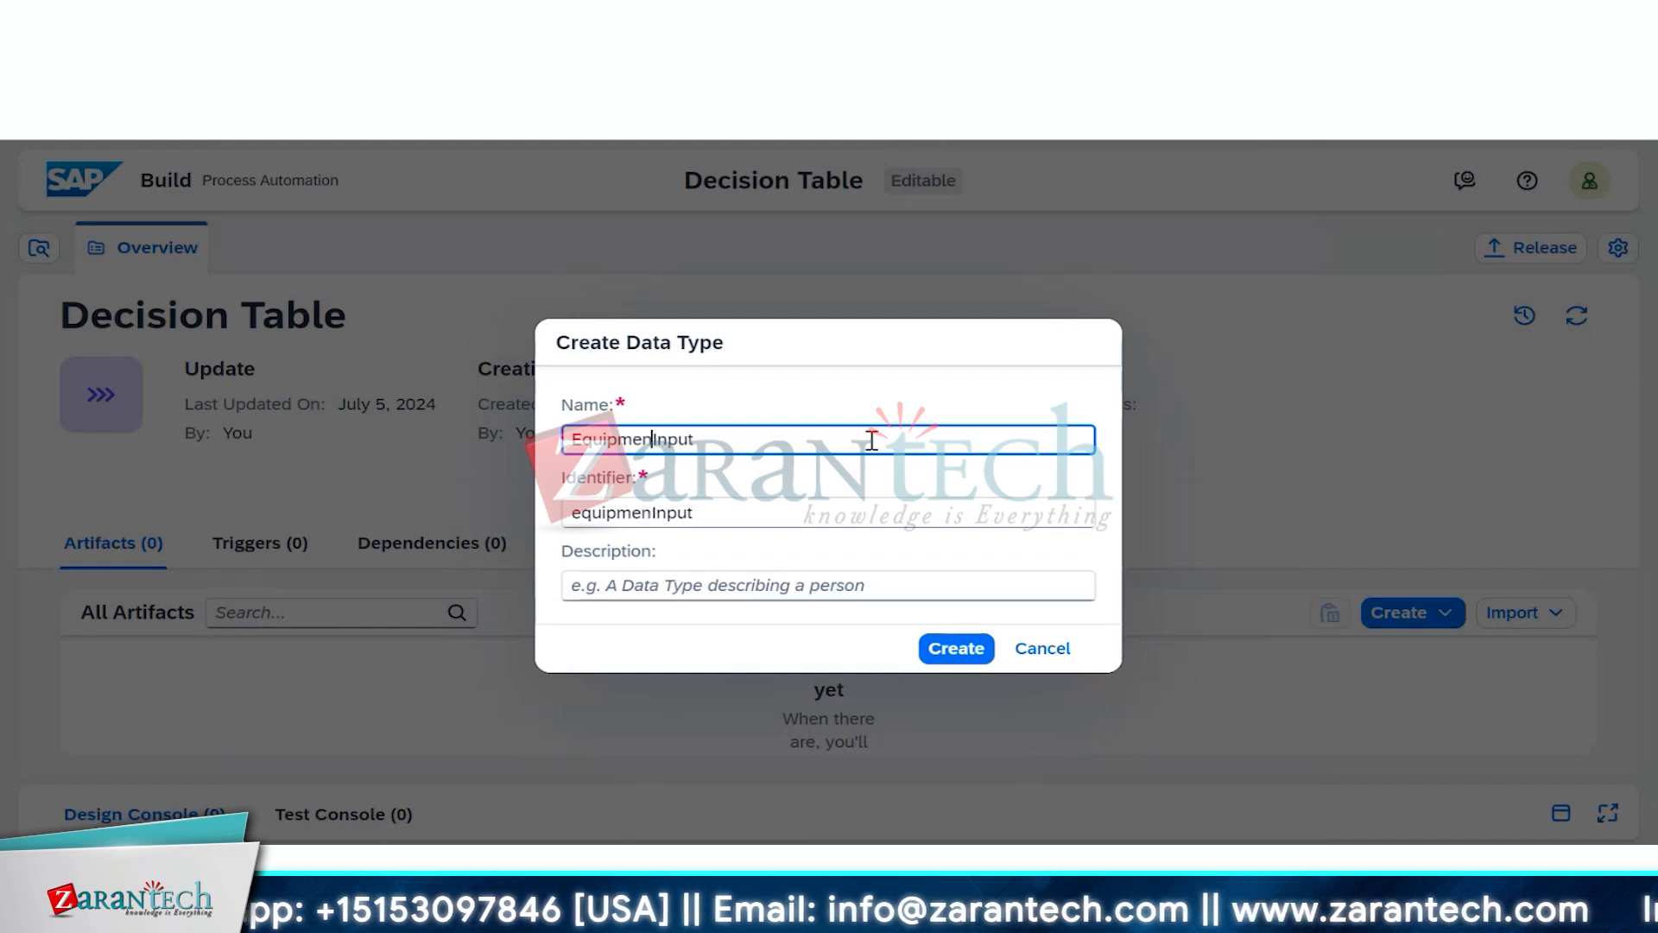
type("t")
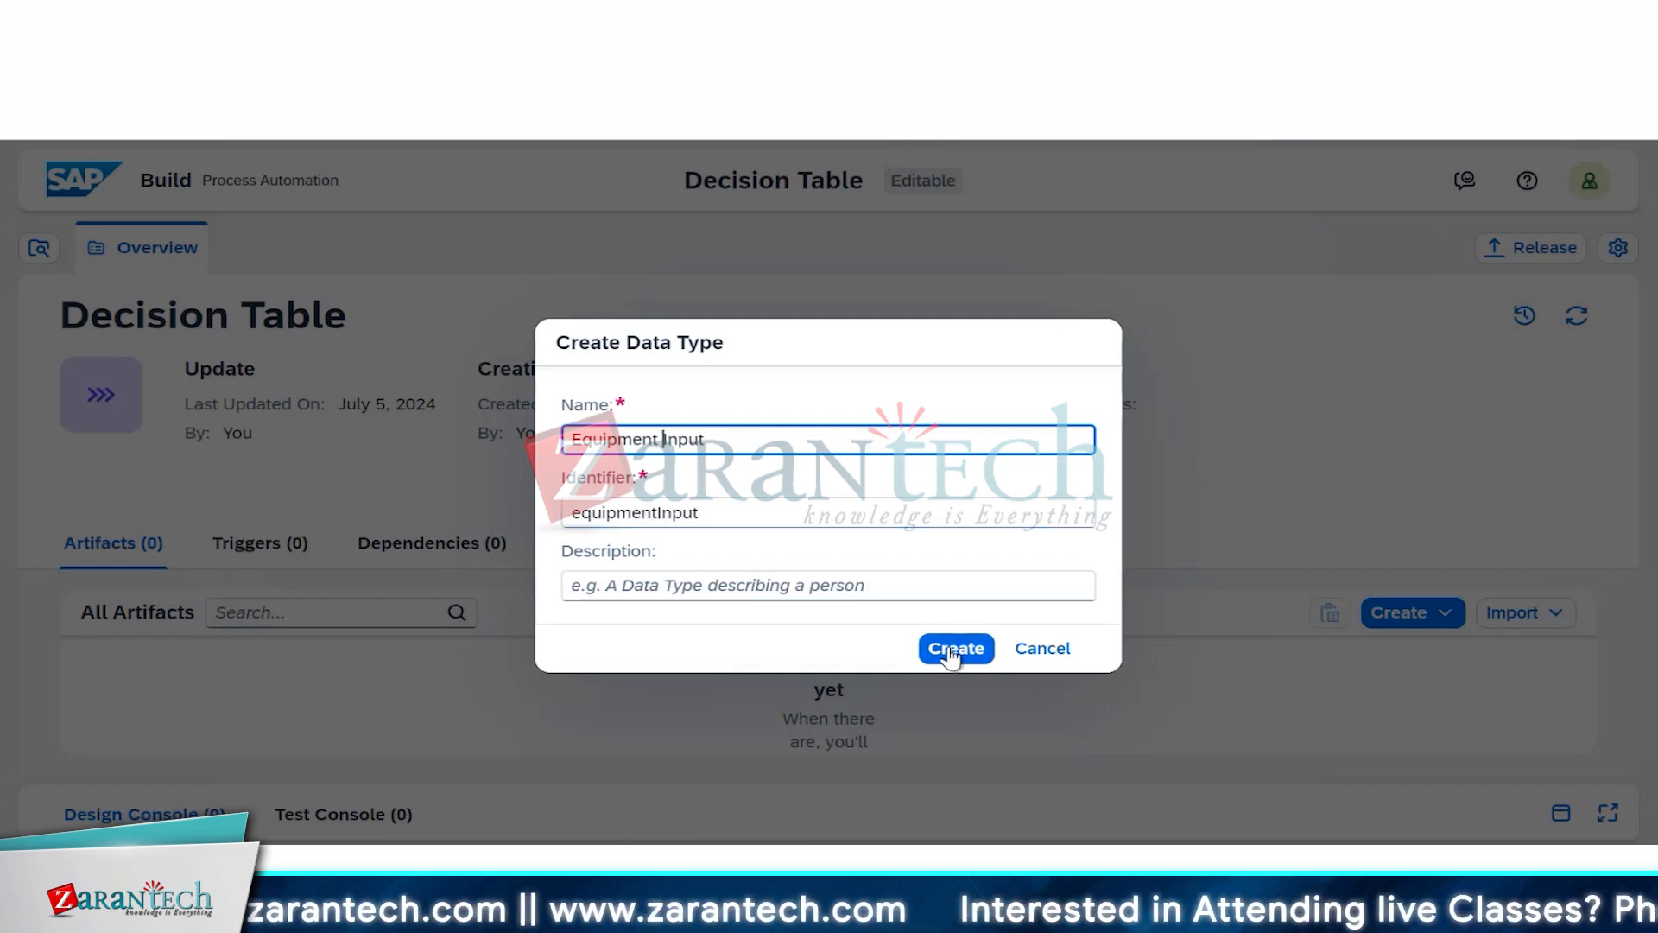
left_click(951, 649)
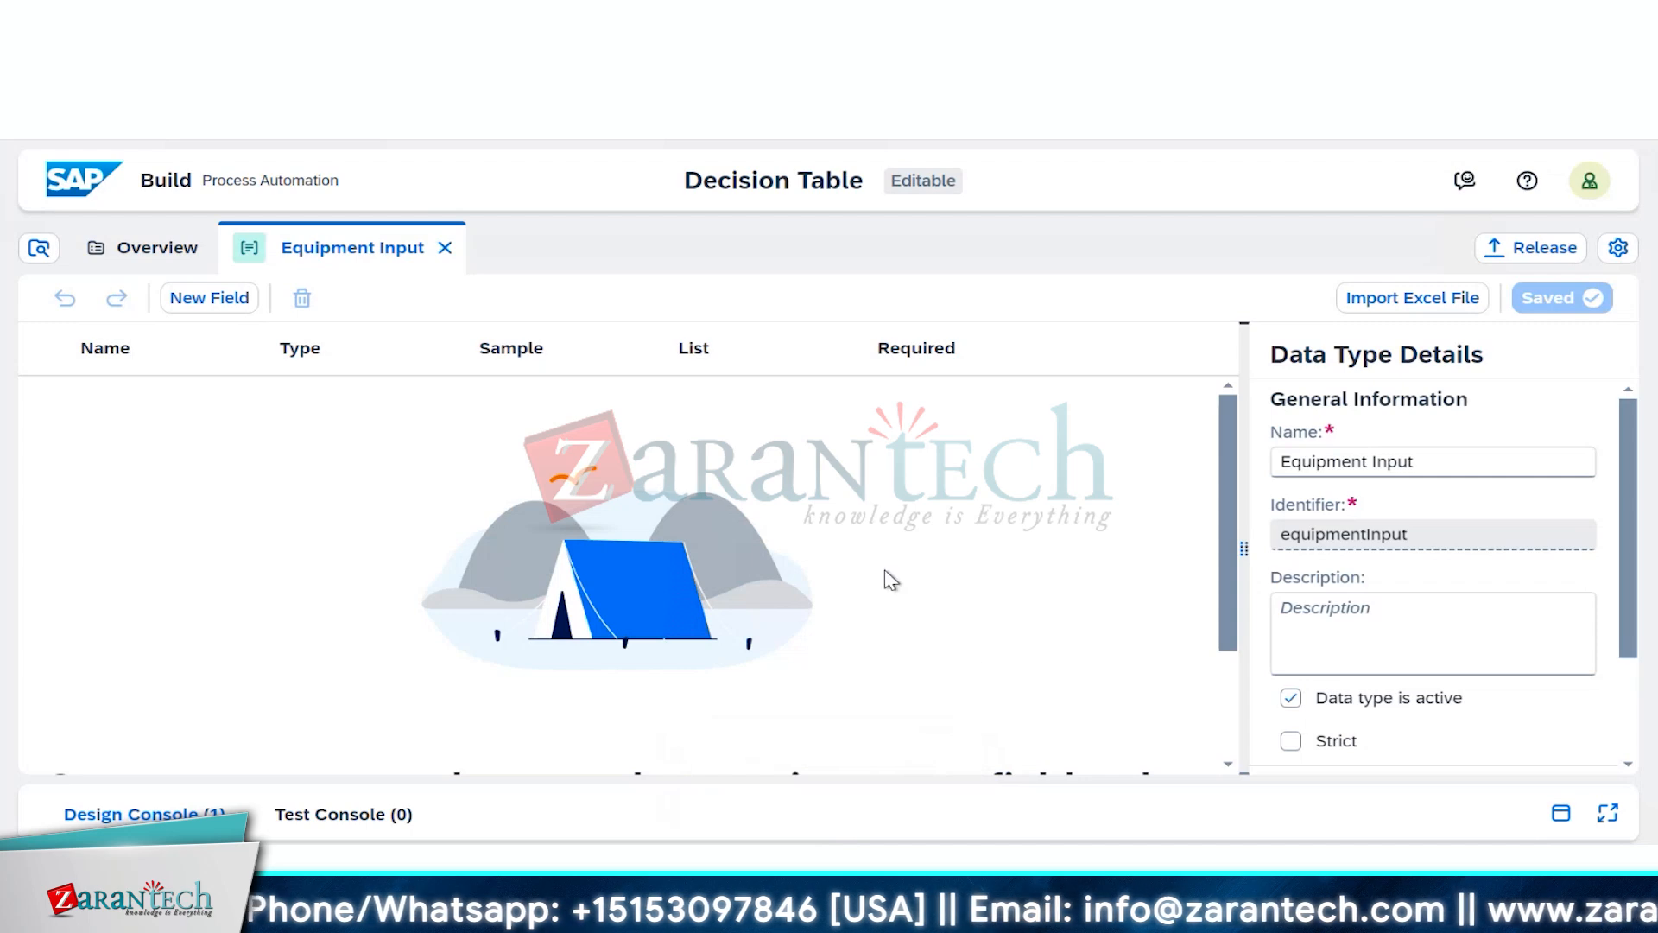
Step: Add a String field named Employee Equipment to the Equipment Input data type
scroll(892, 657, "down", 2)
scroll(892, 656, "up", 2)
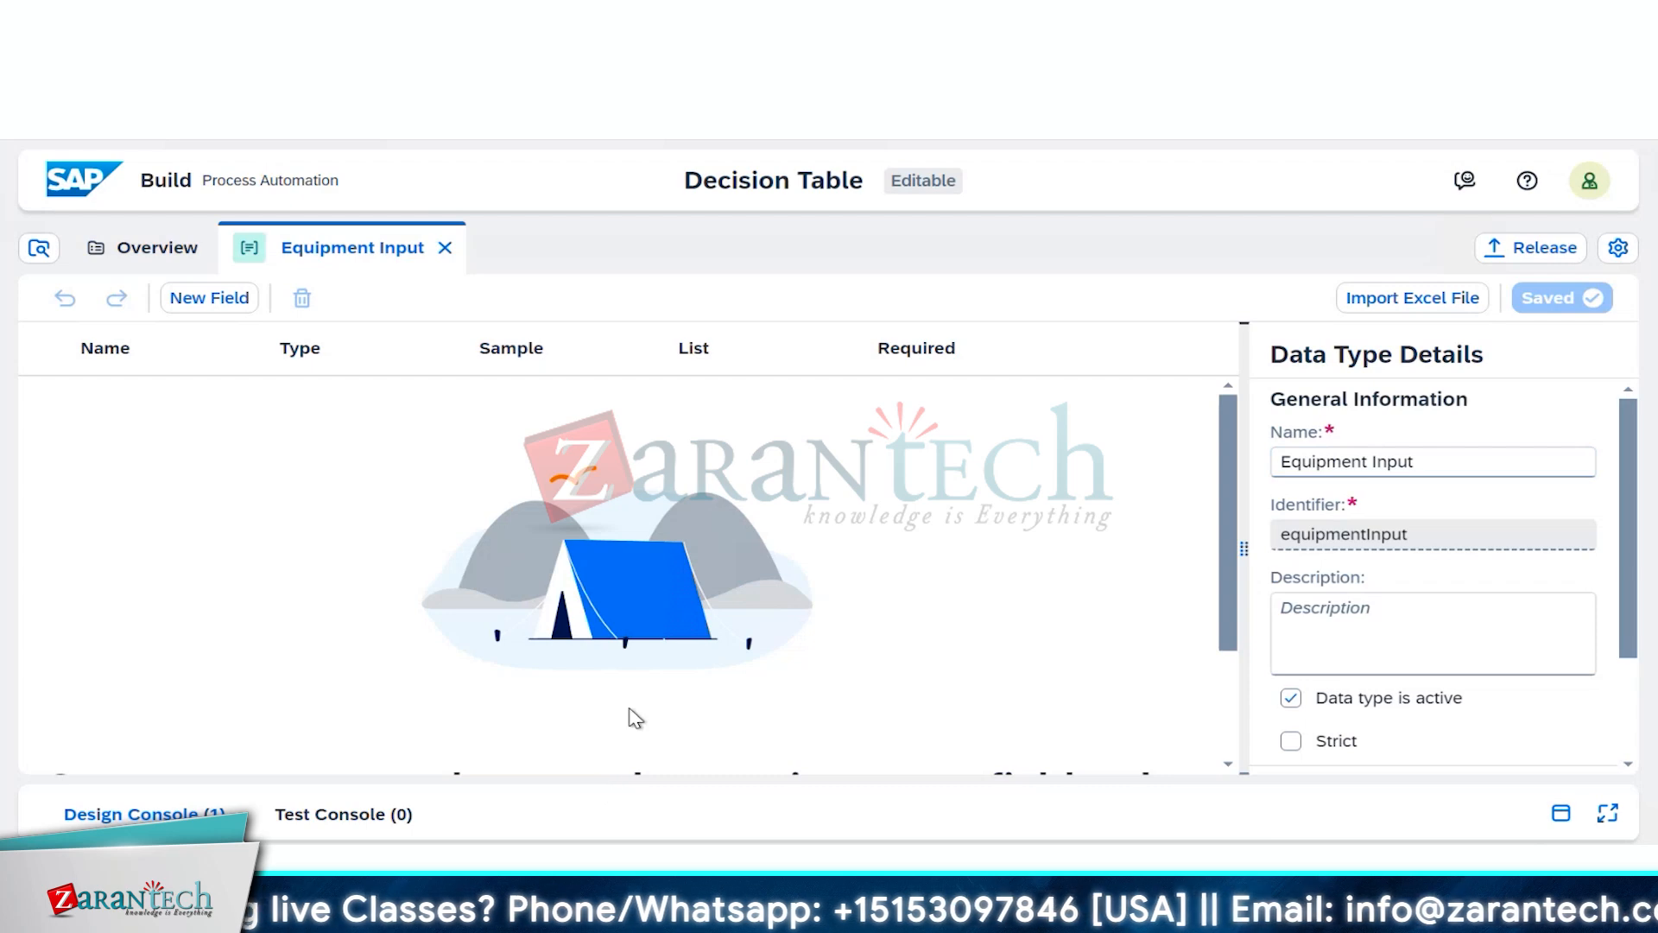
scroll(673, 682, "down", 2)
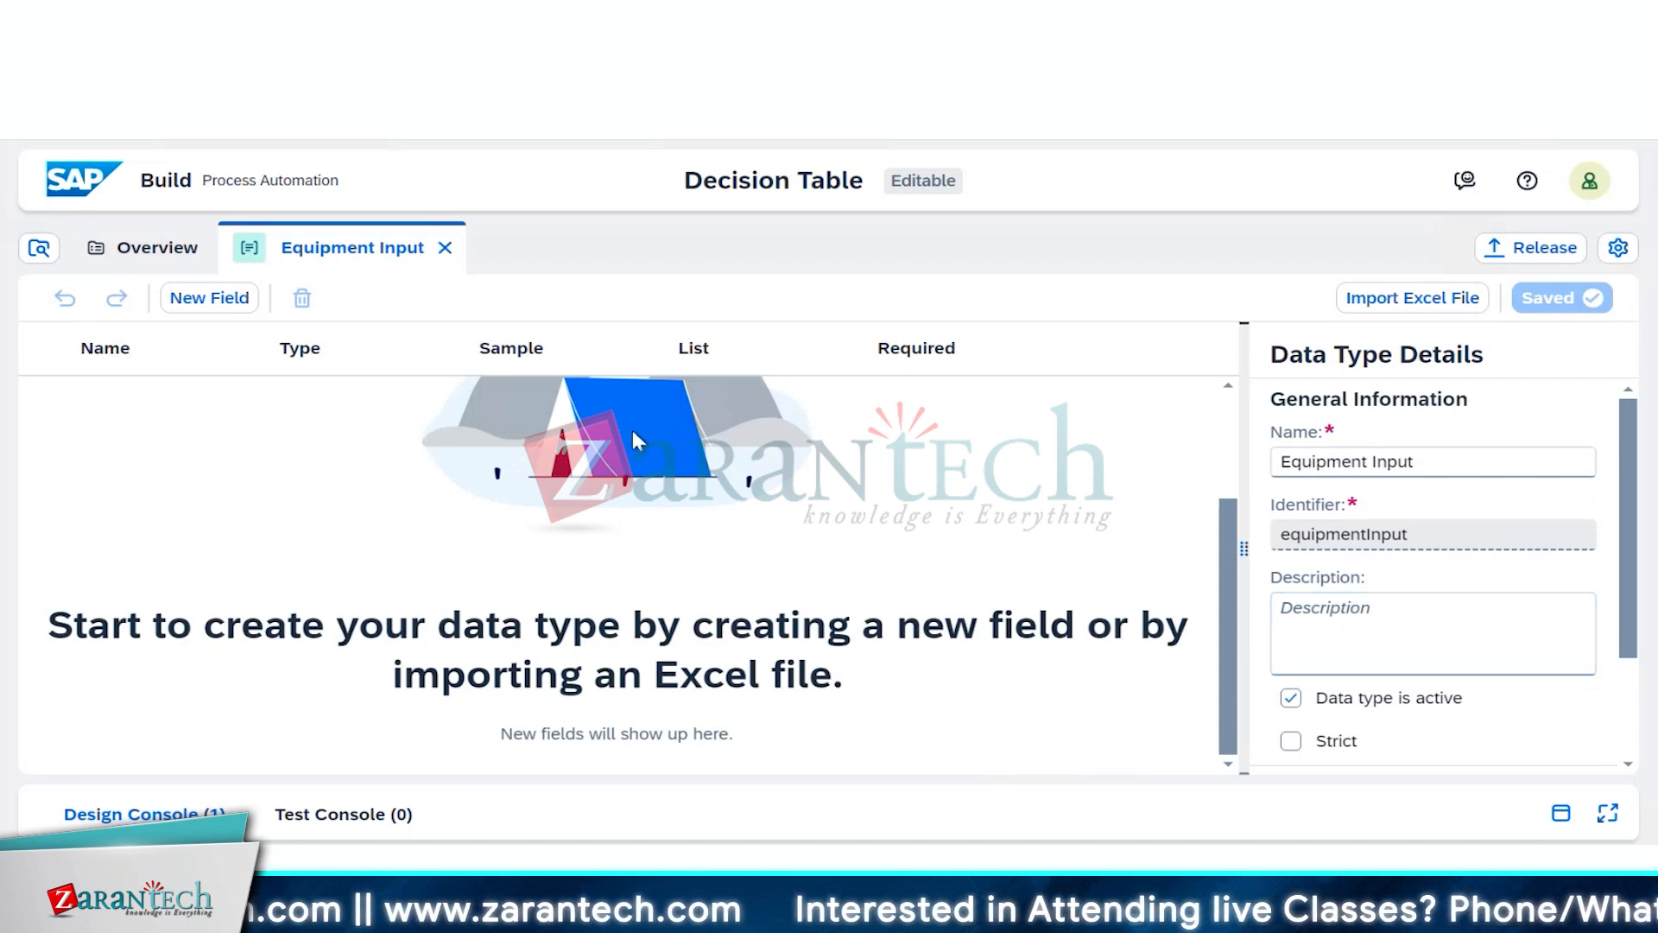
left_click(207, 301)
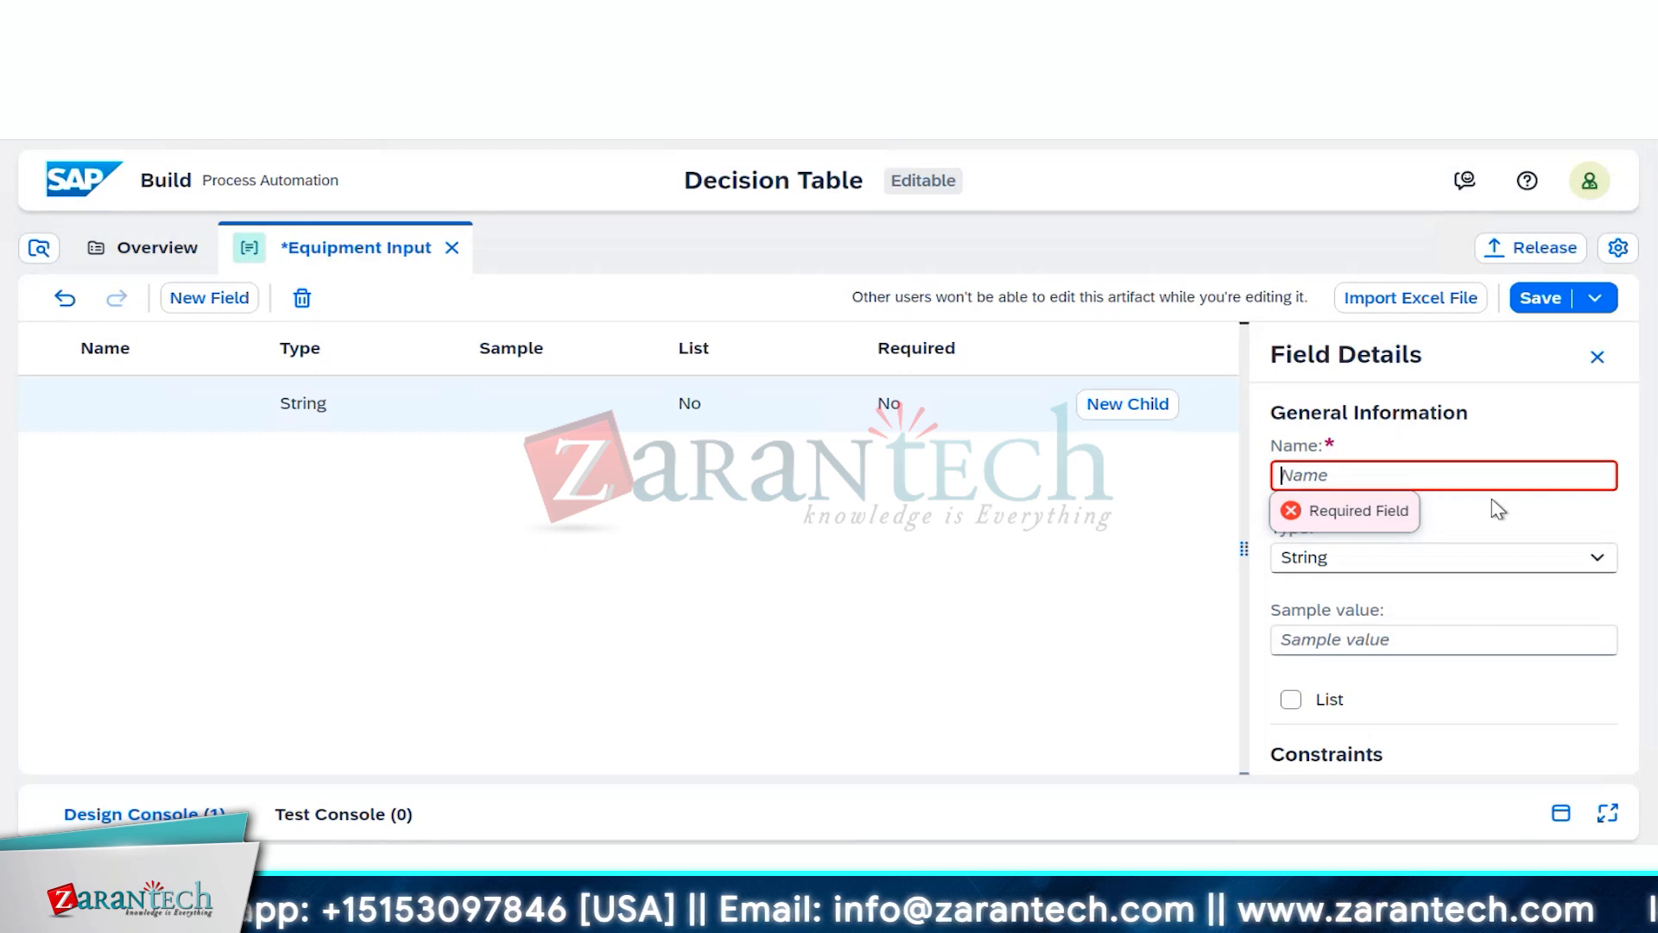
type("E")
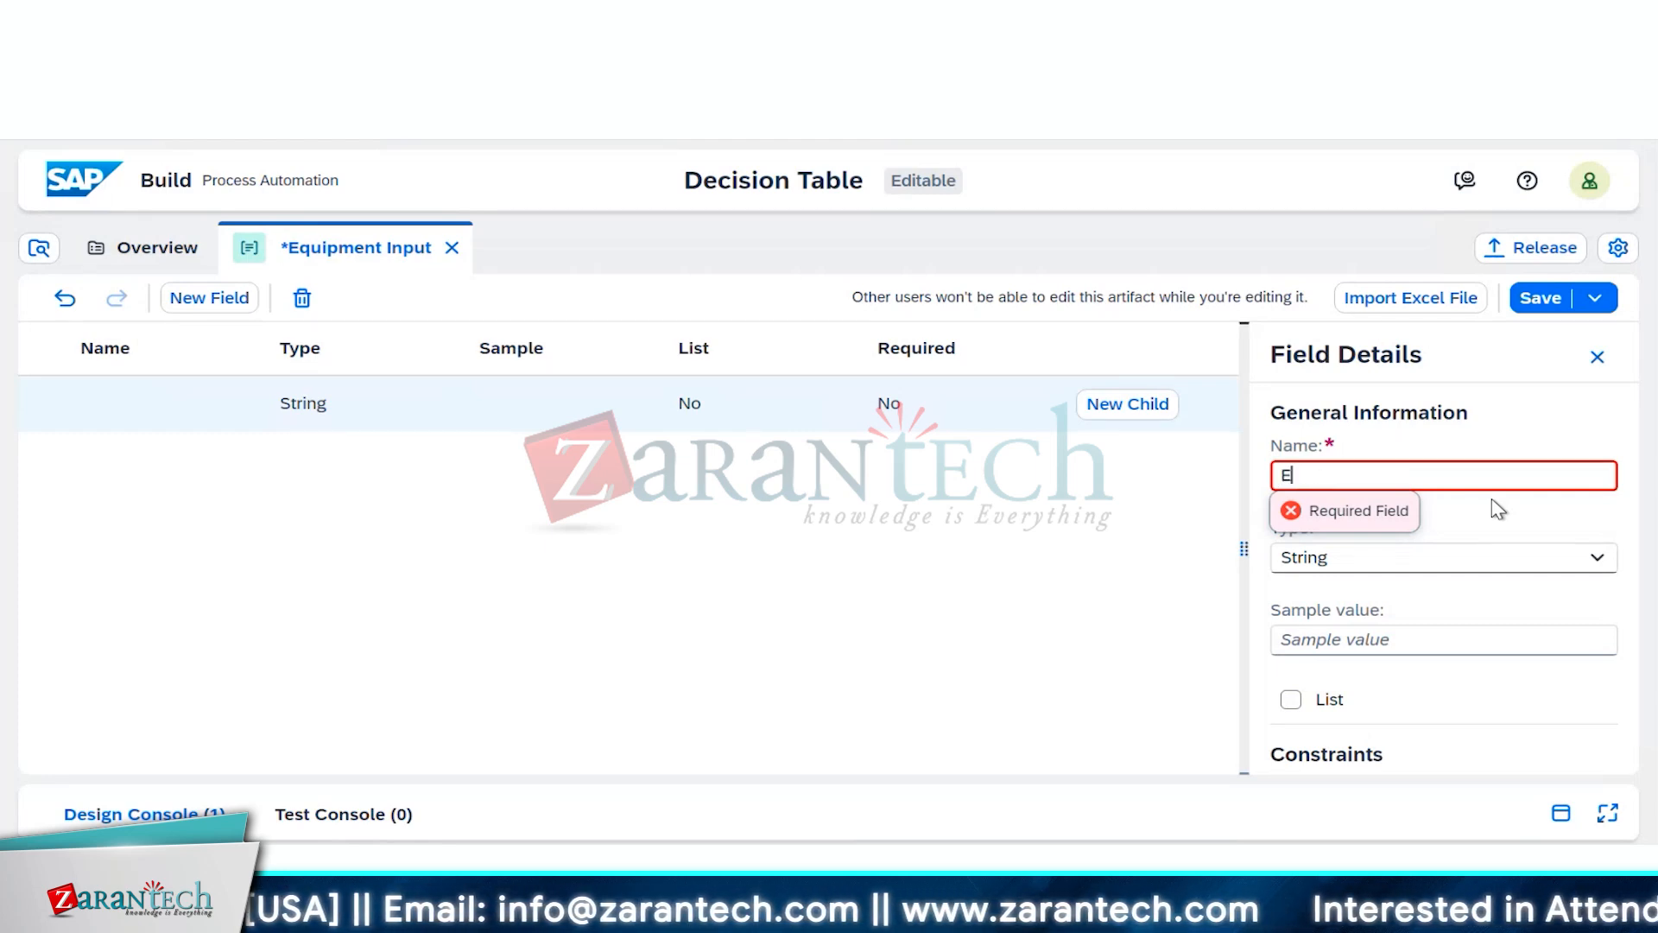
type("mploy")
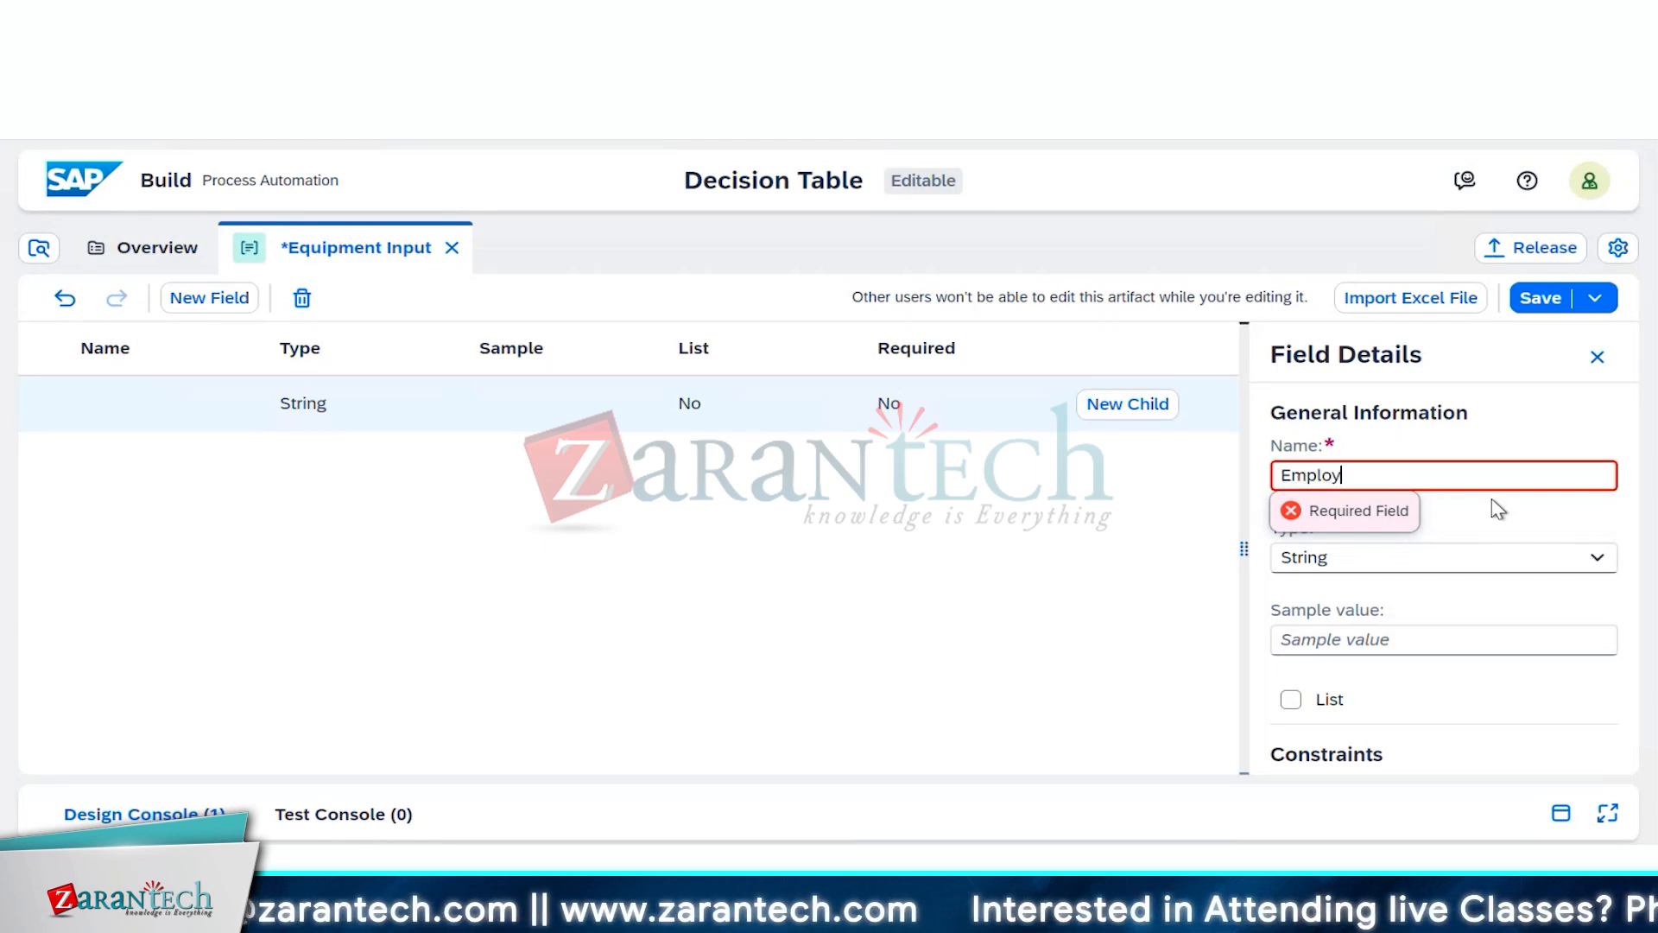
type("ee Equi")
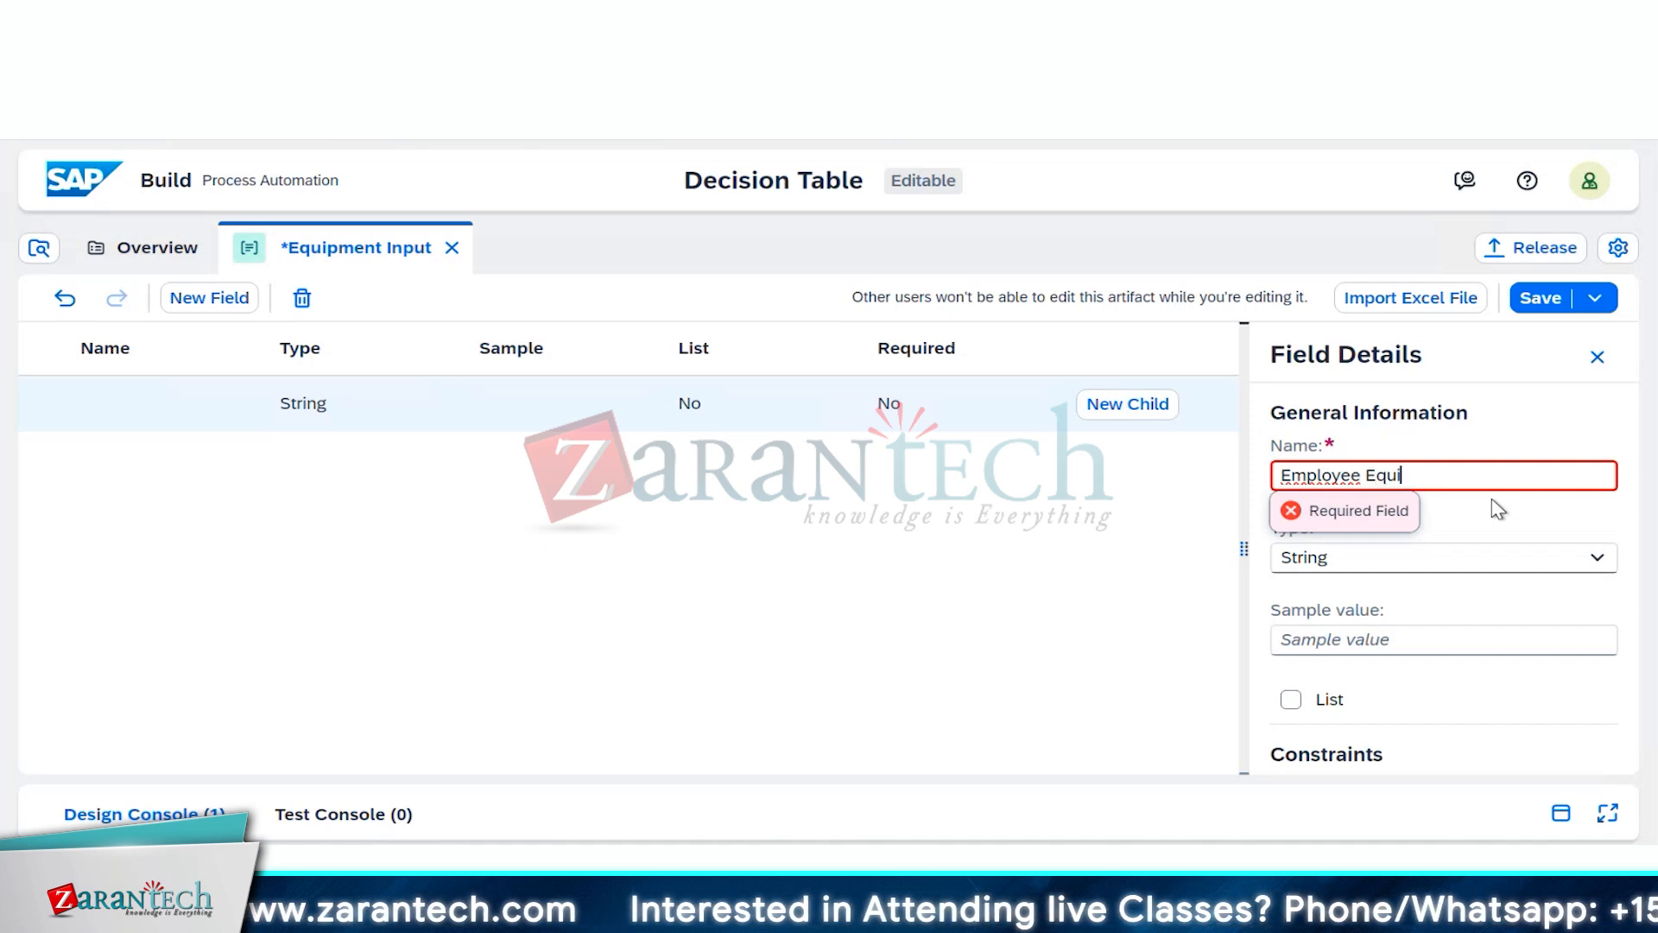
type("pmeny")
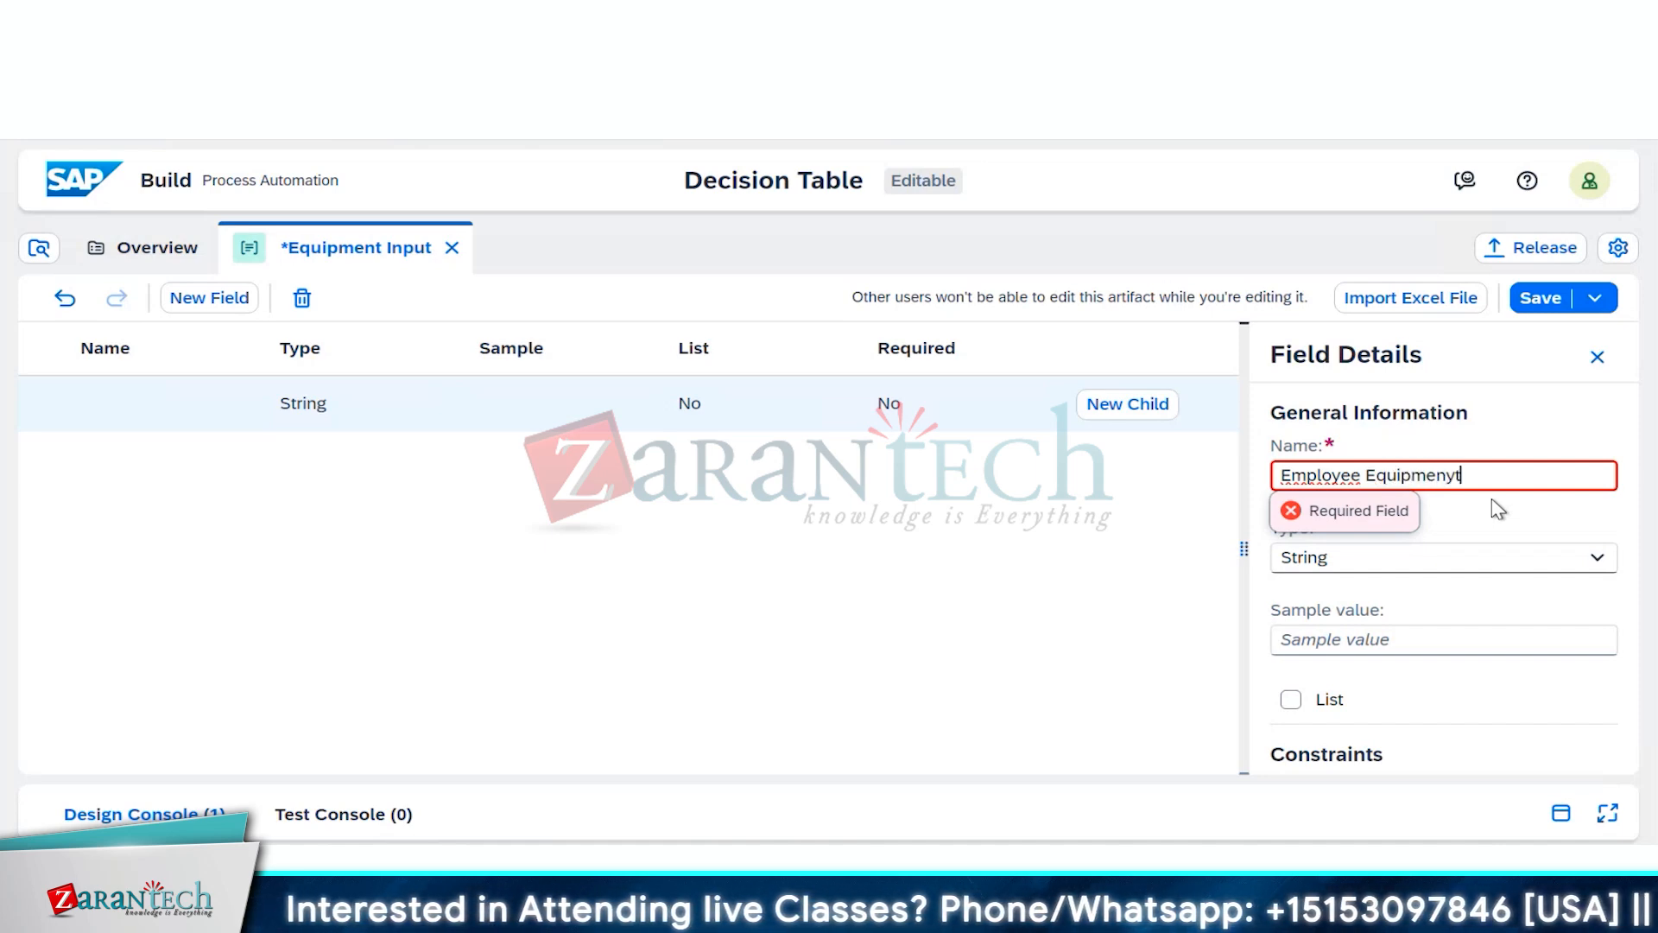
key("BackSpace")
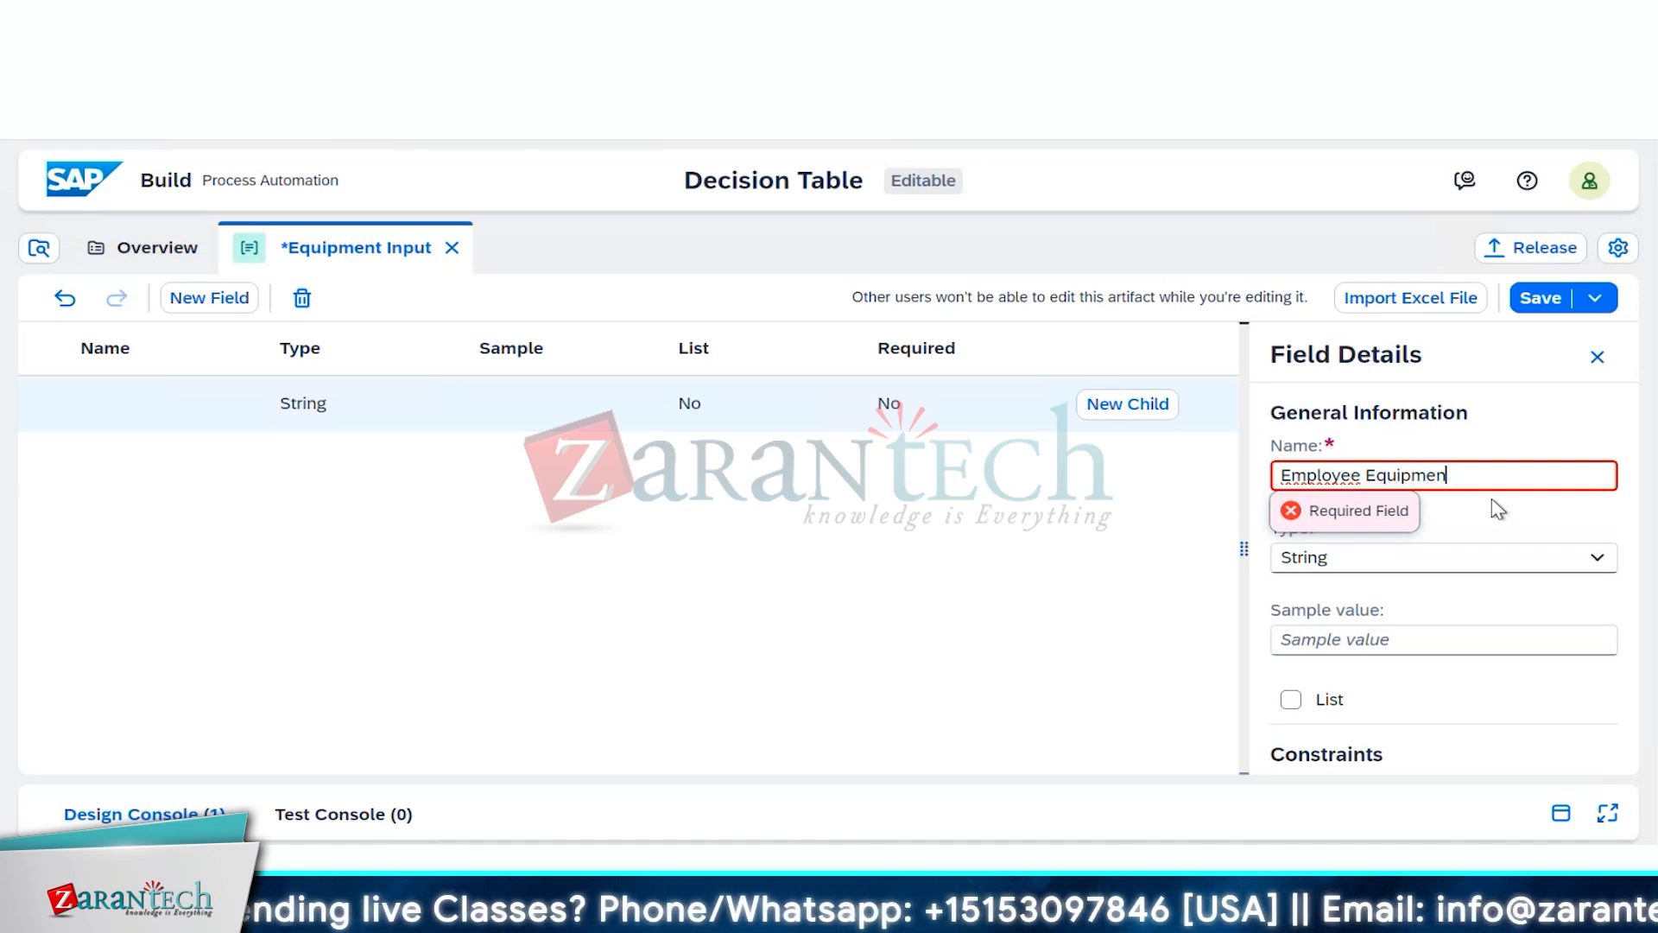
type("t")
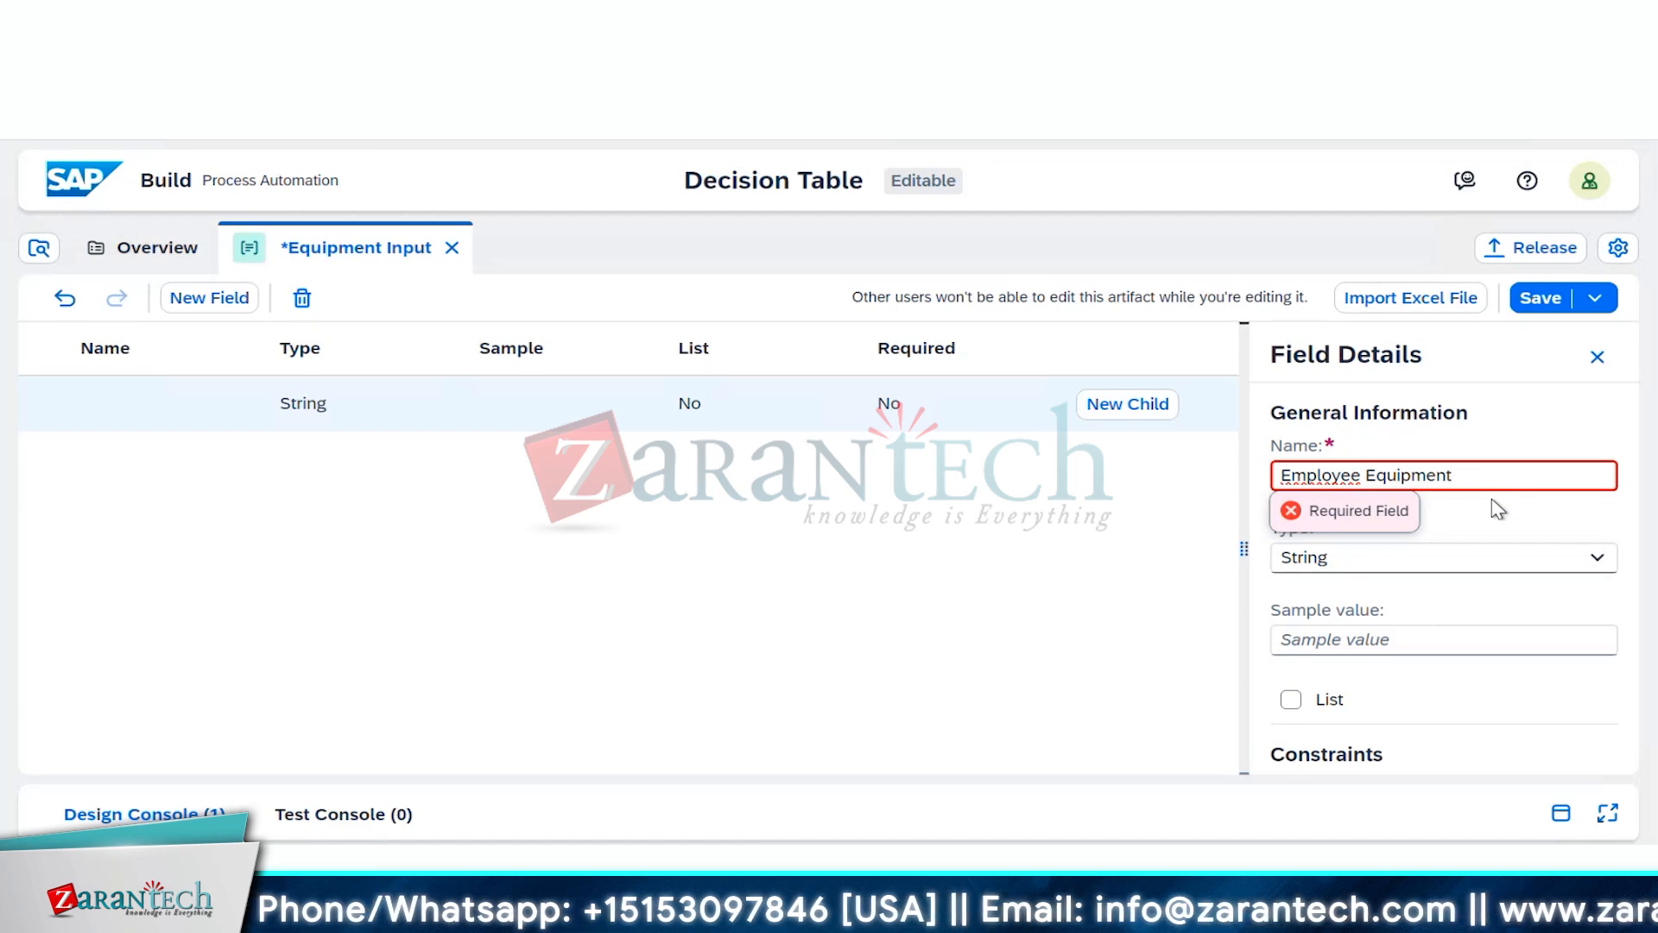
left_click(1446, 555)
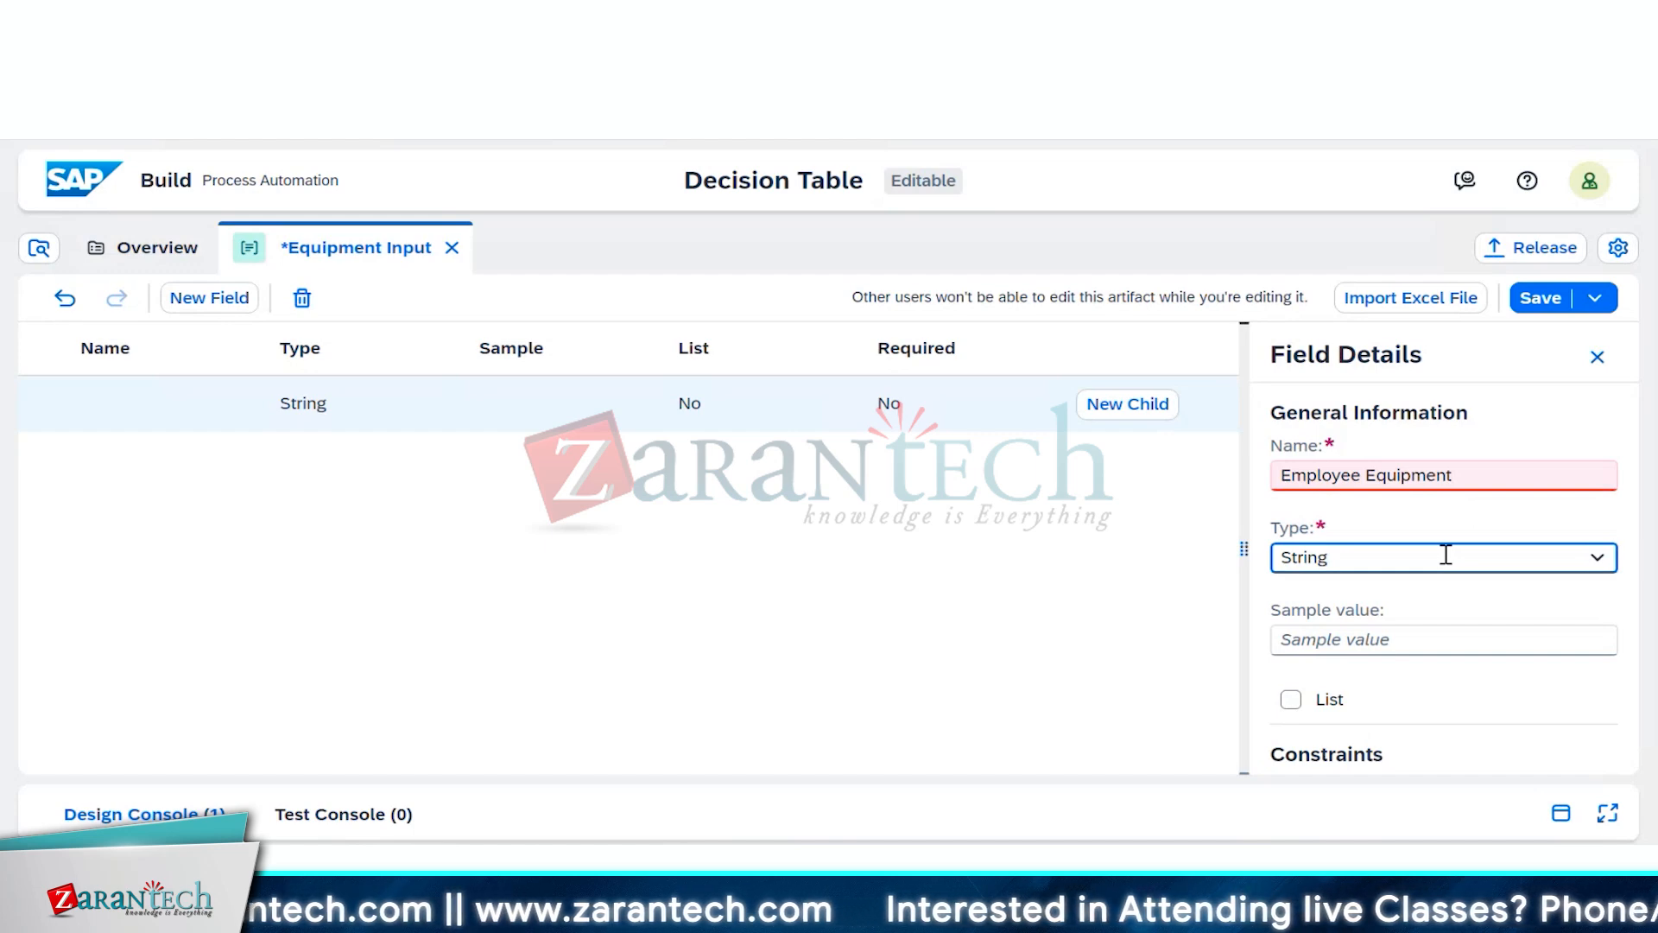
Step: Shorten the new field's name to Employee
left_click(1364, 475)
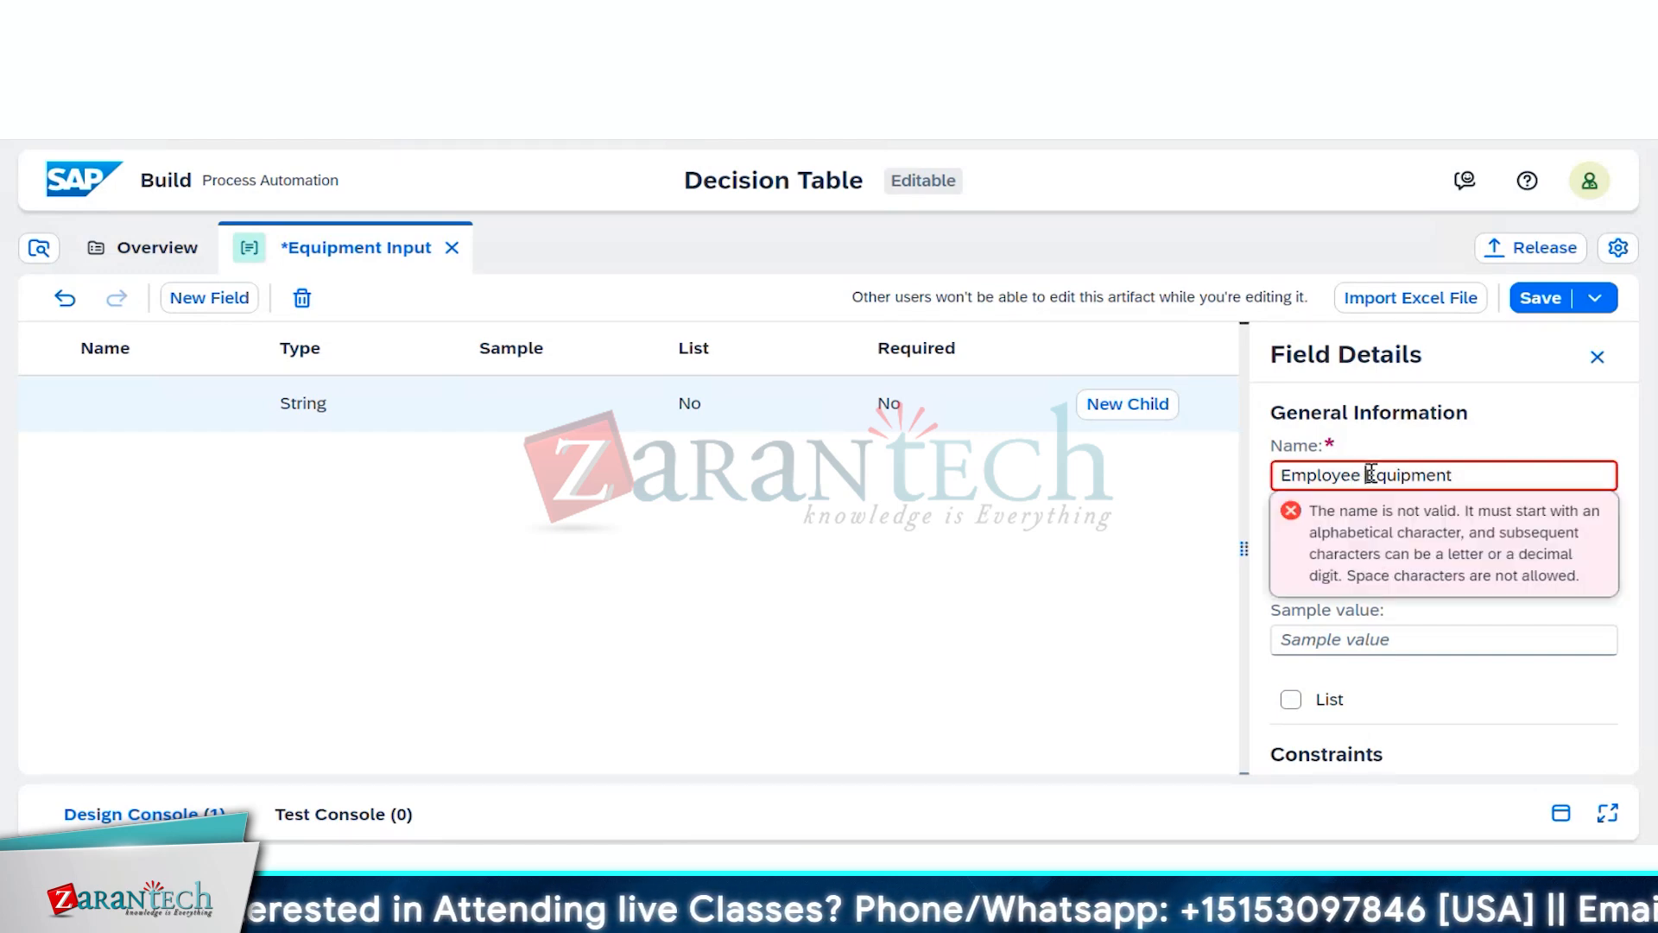
double_click(1462, 475)
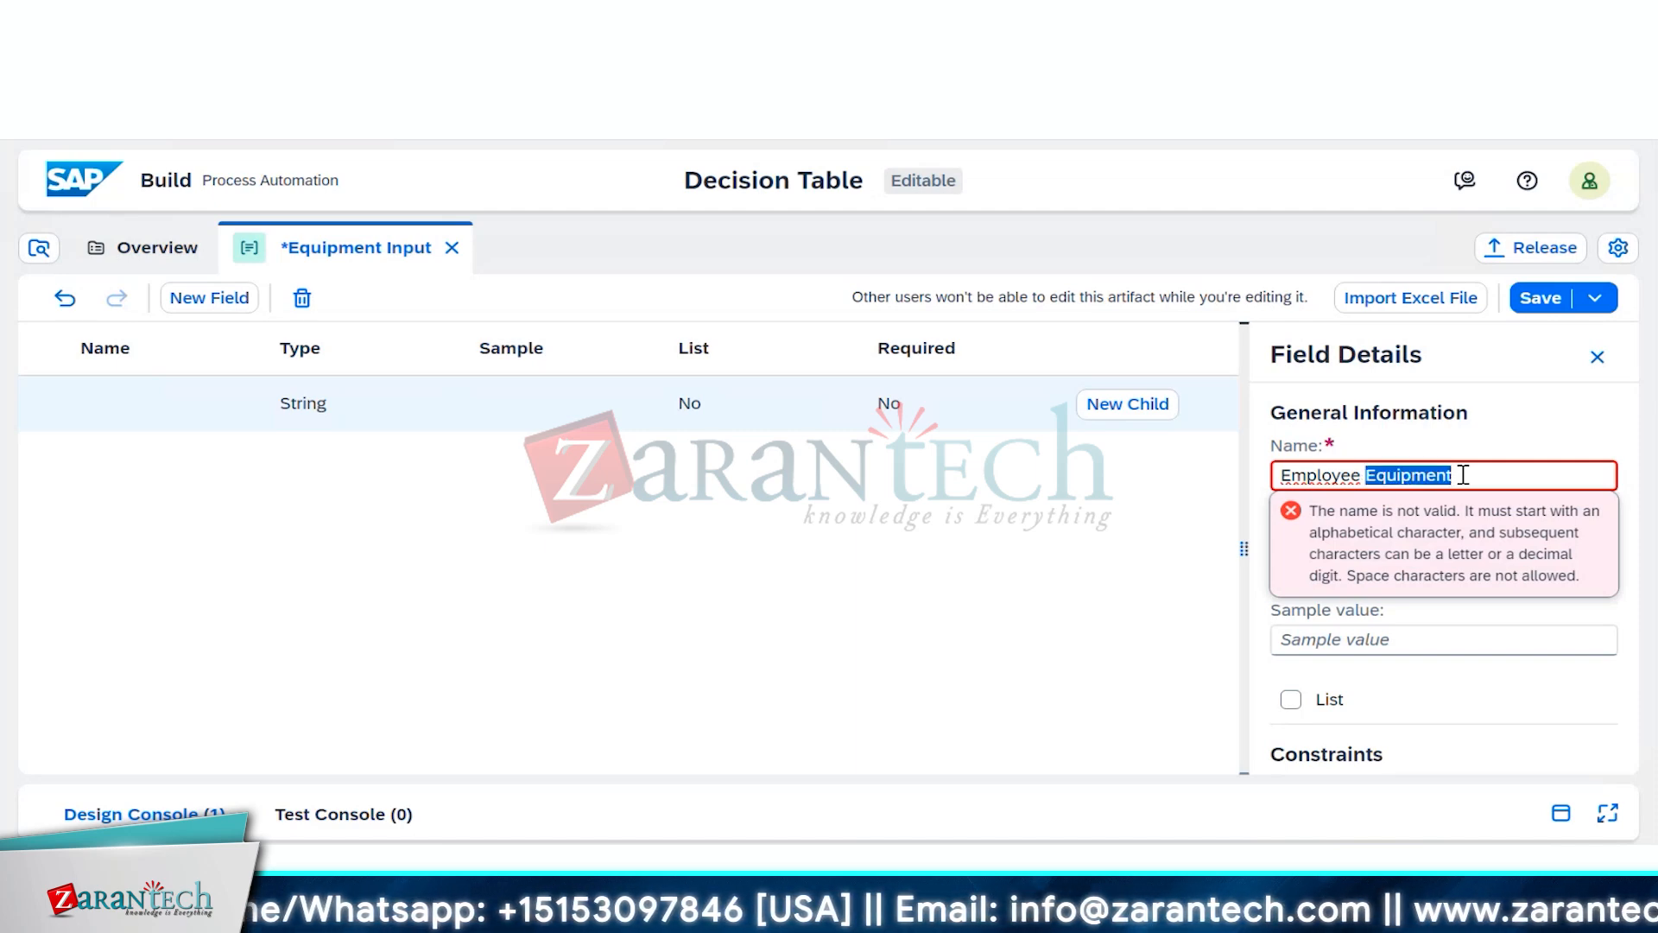
key("BackSpace")
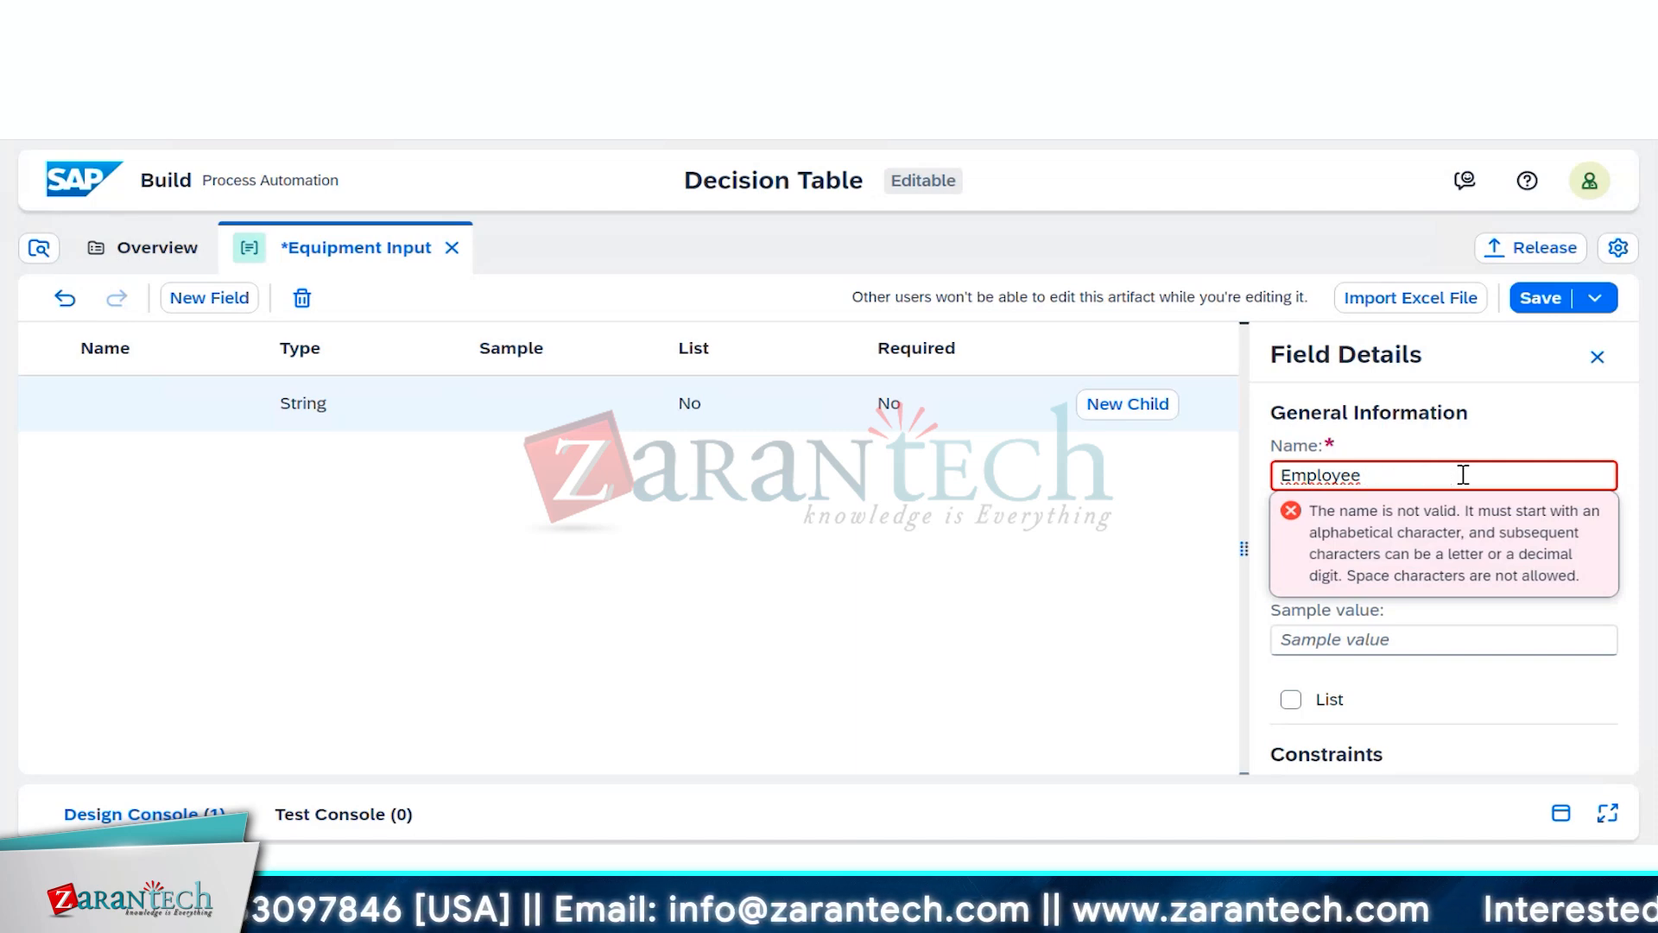
left_click(1118, 696)
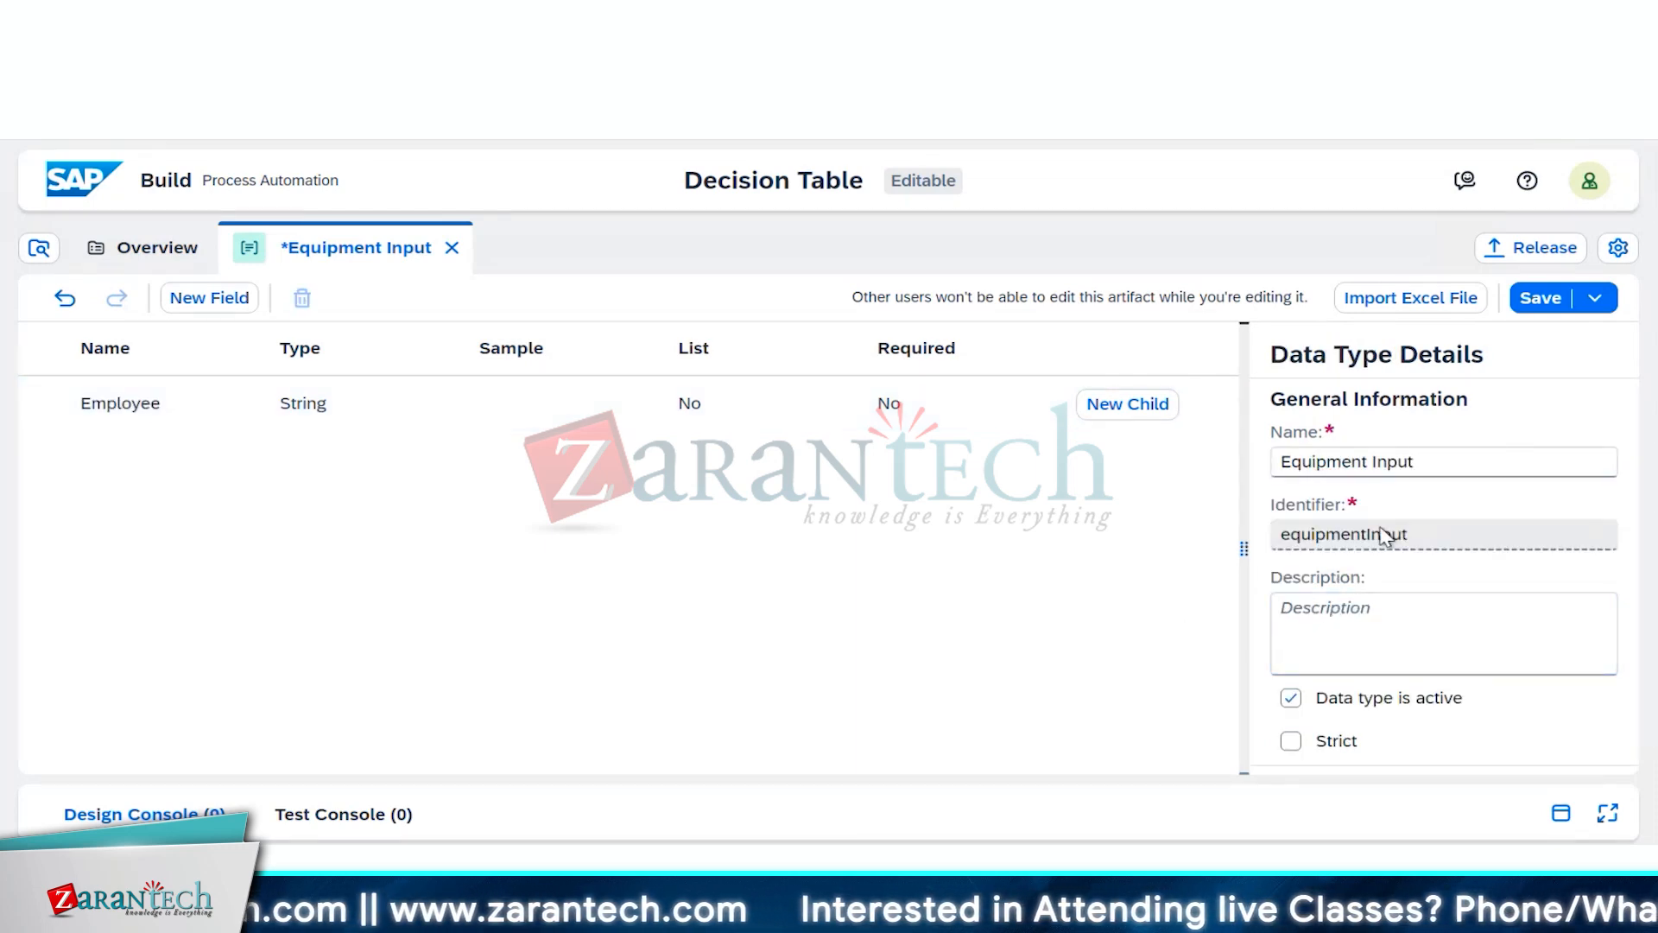
Step: Shorten the data type's name to Equipment
left_click(1373, 464)
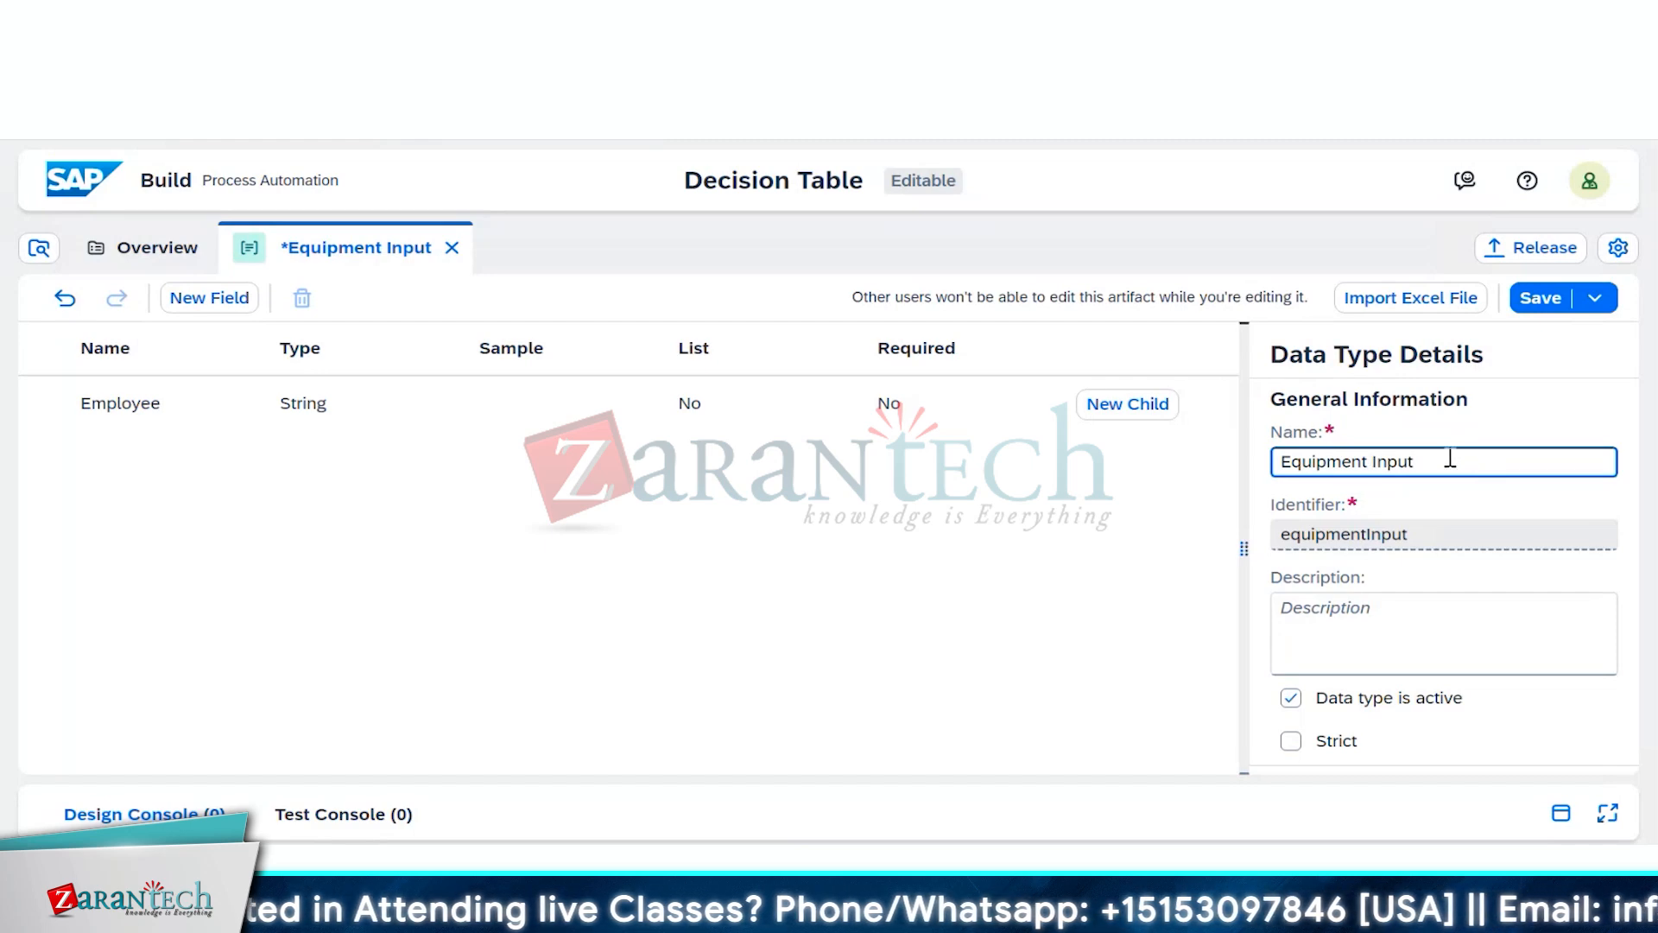
double_click(1382, 458)
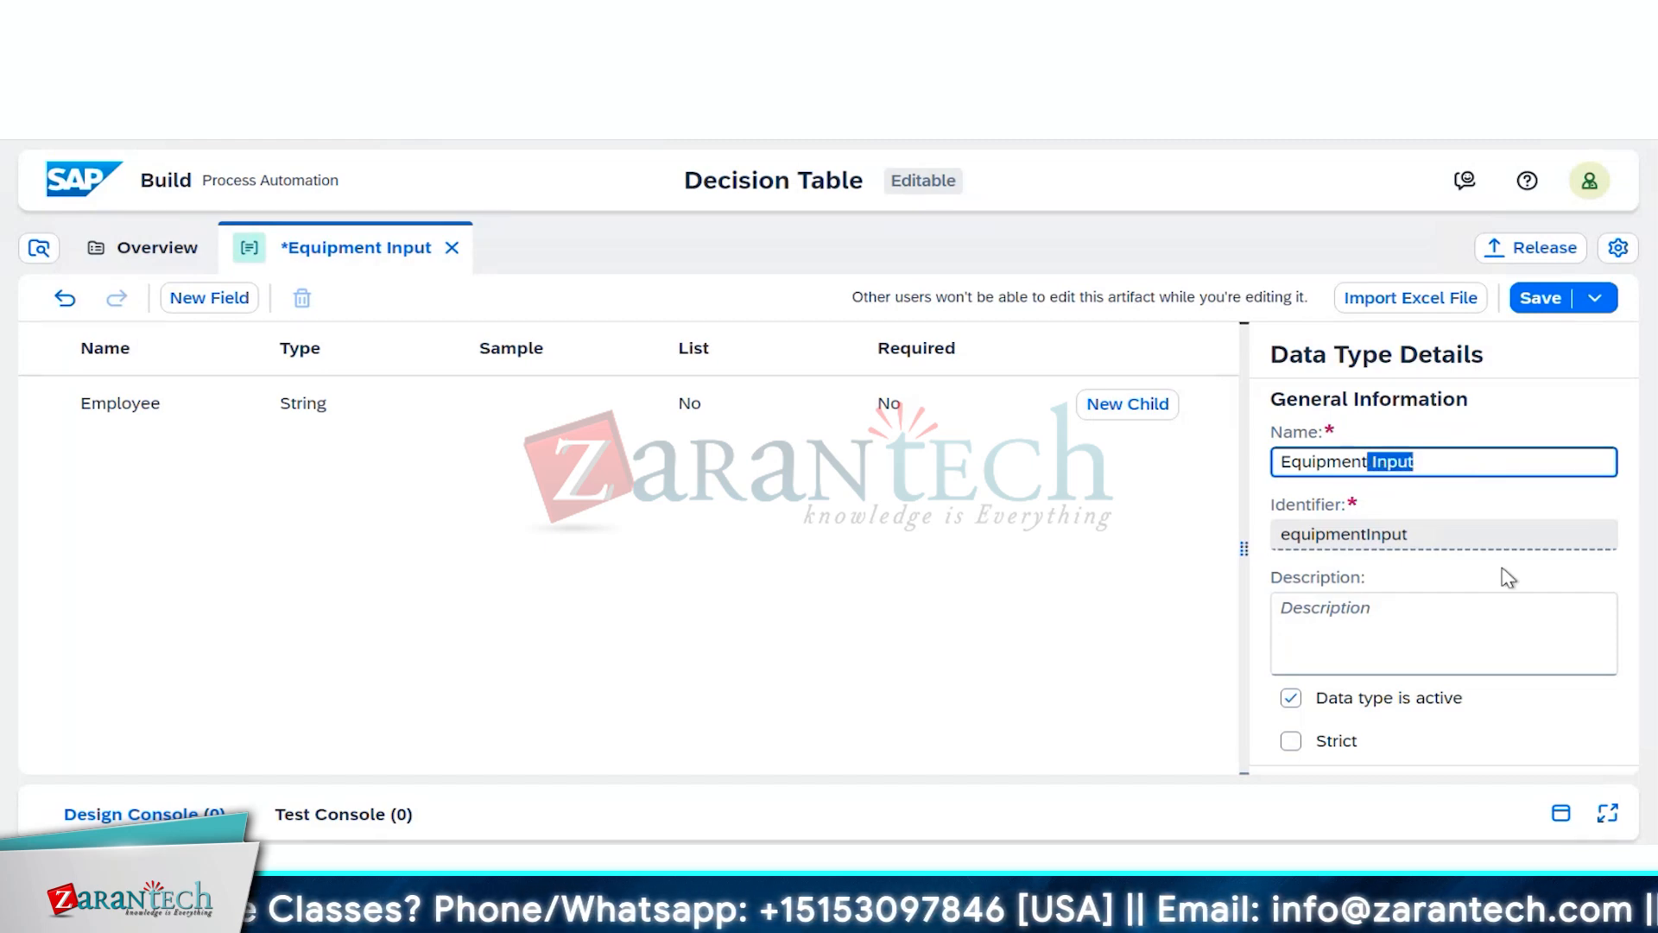
key("BackSpace")
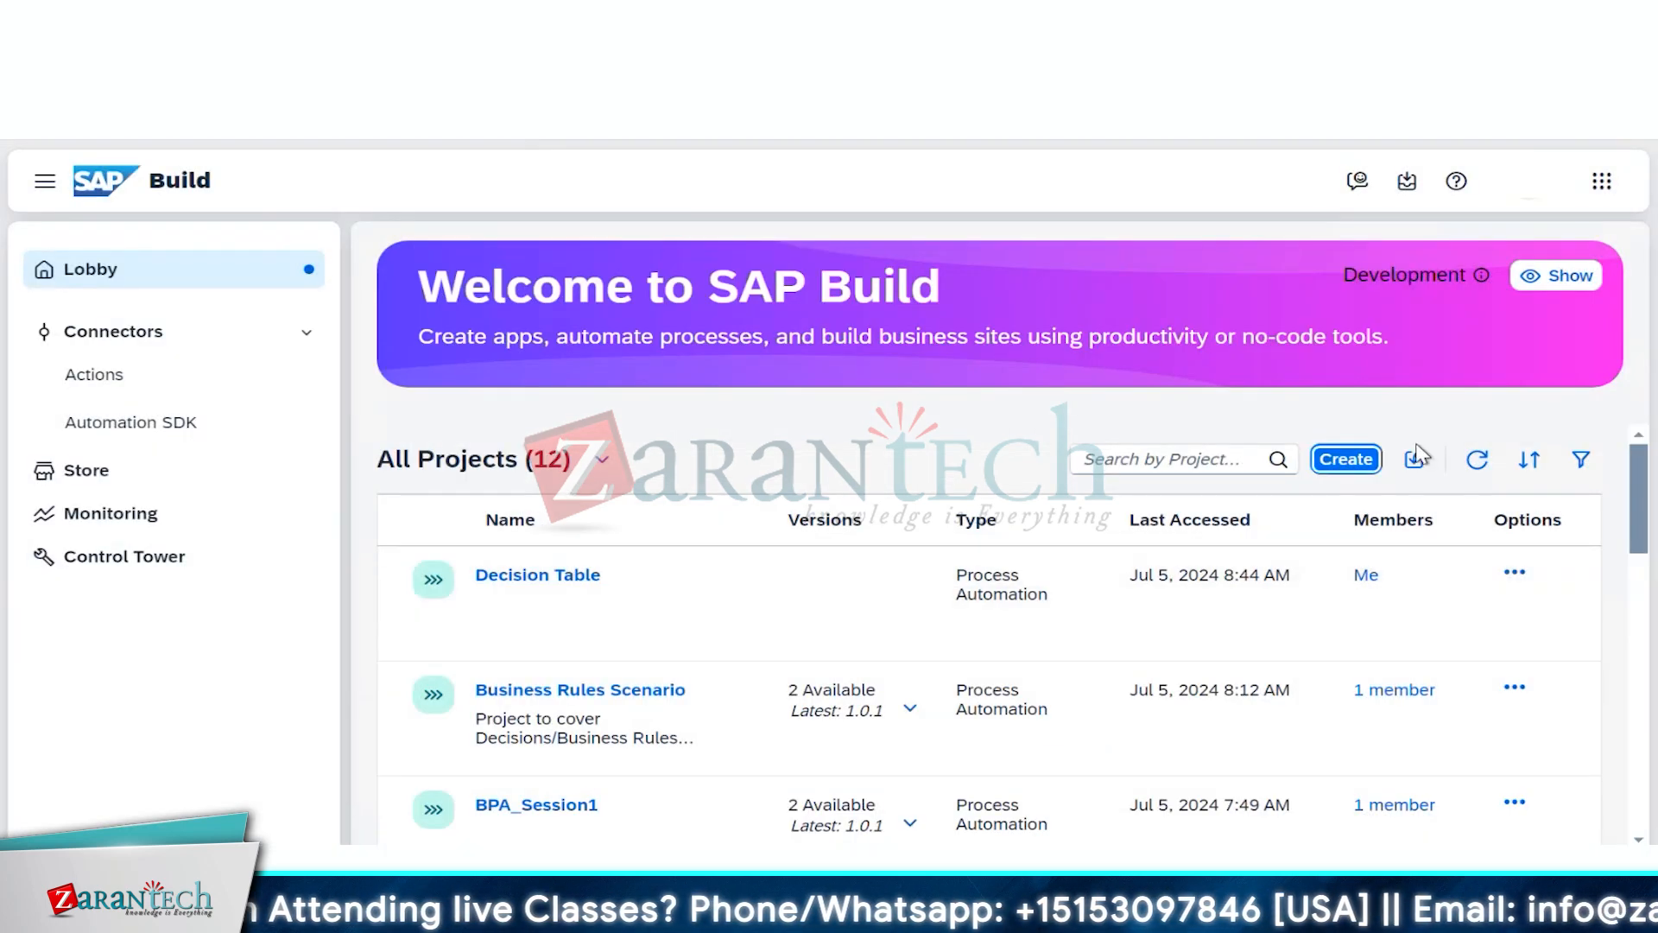
Step: Switch to the SAP Build lobby, review the options for creating a project and cancel without creating one
left_click(1363, 473)
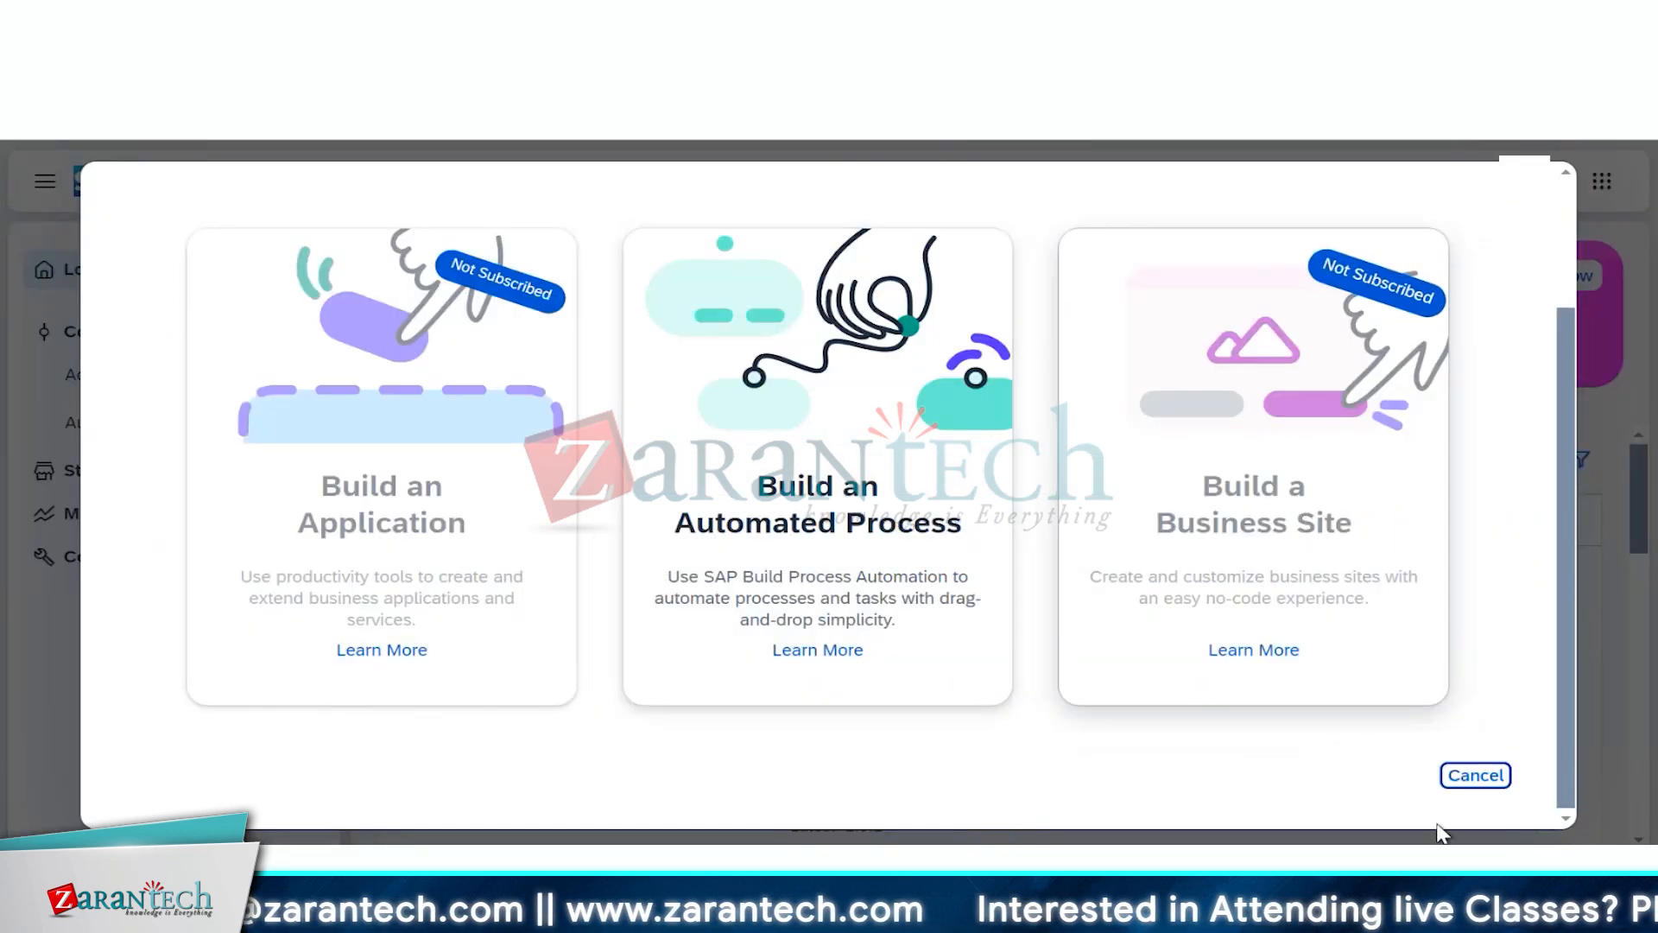
left_click(1476, 782)
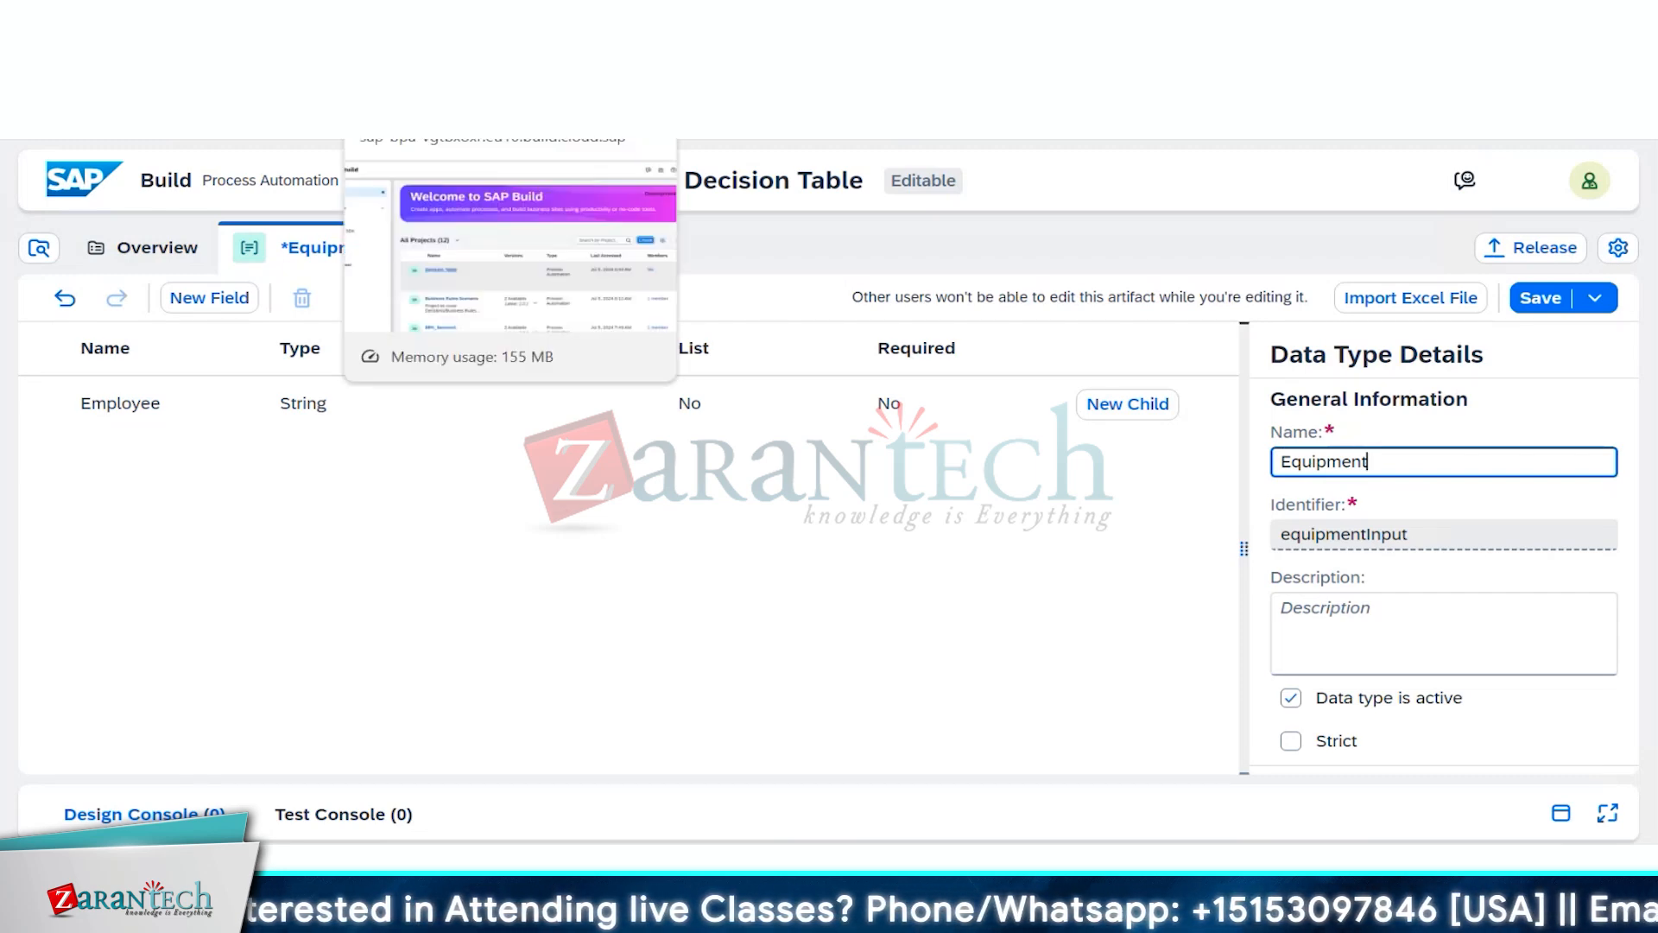
Step: Open the Decision Table project from the SAP Build lobby and view the artifact types that can be created
left_click(510, 121)
left_click(531, 576)
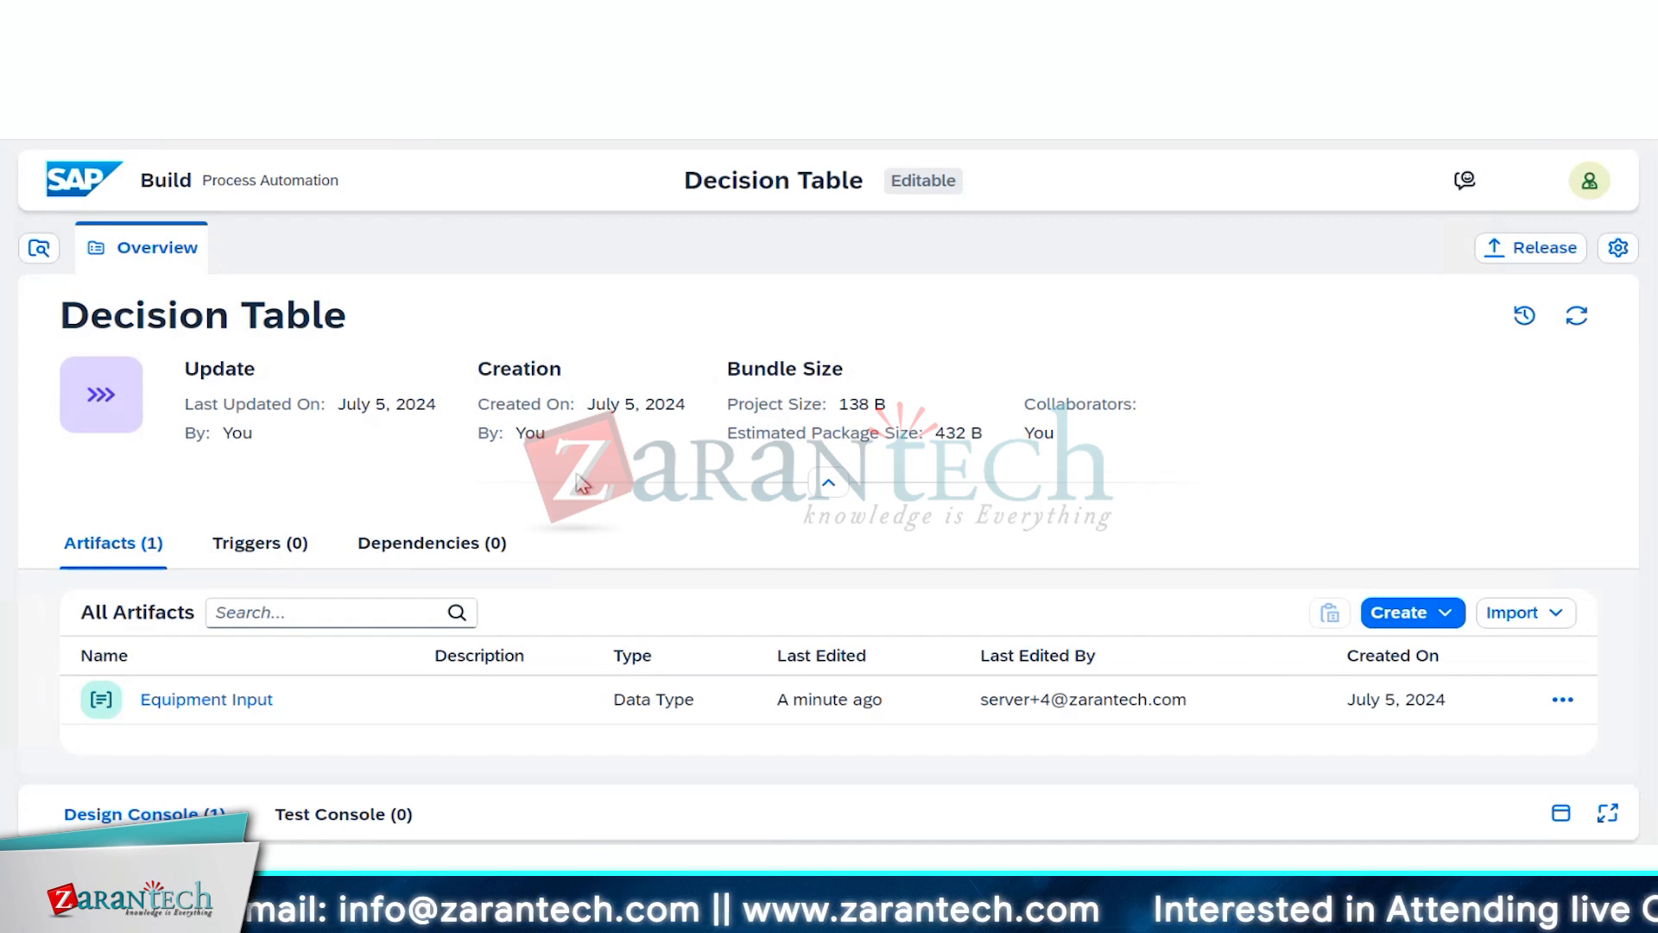
left_click(1451, 615)
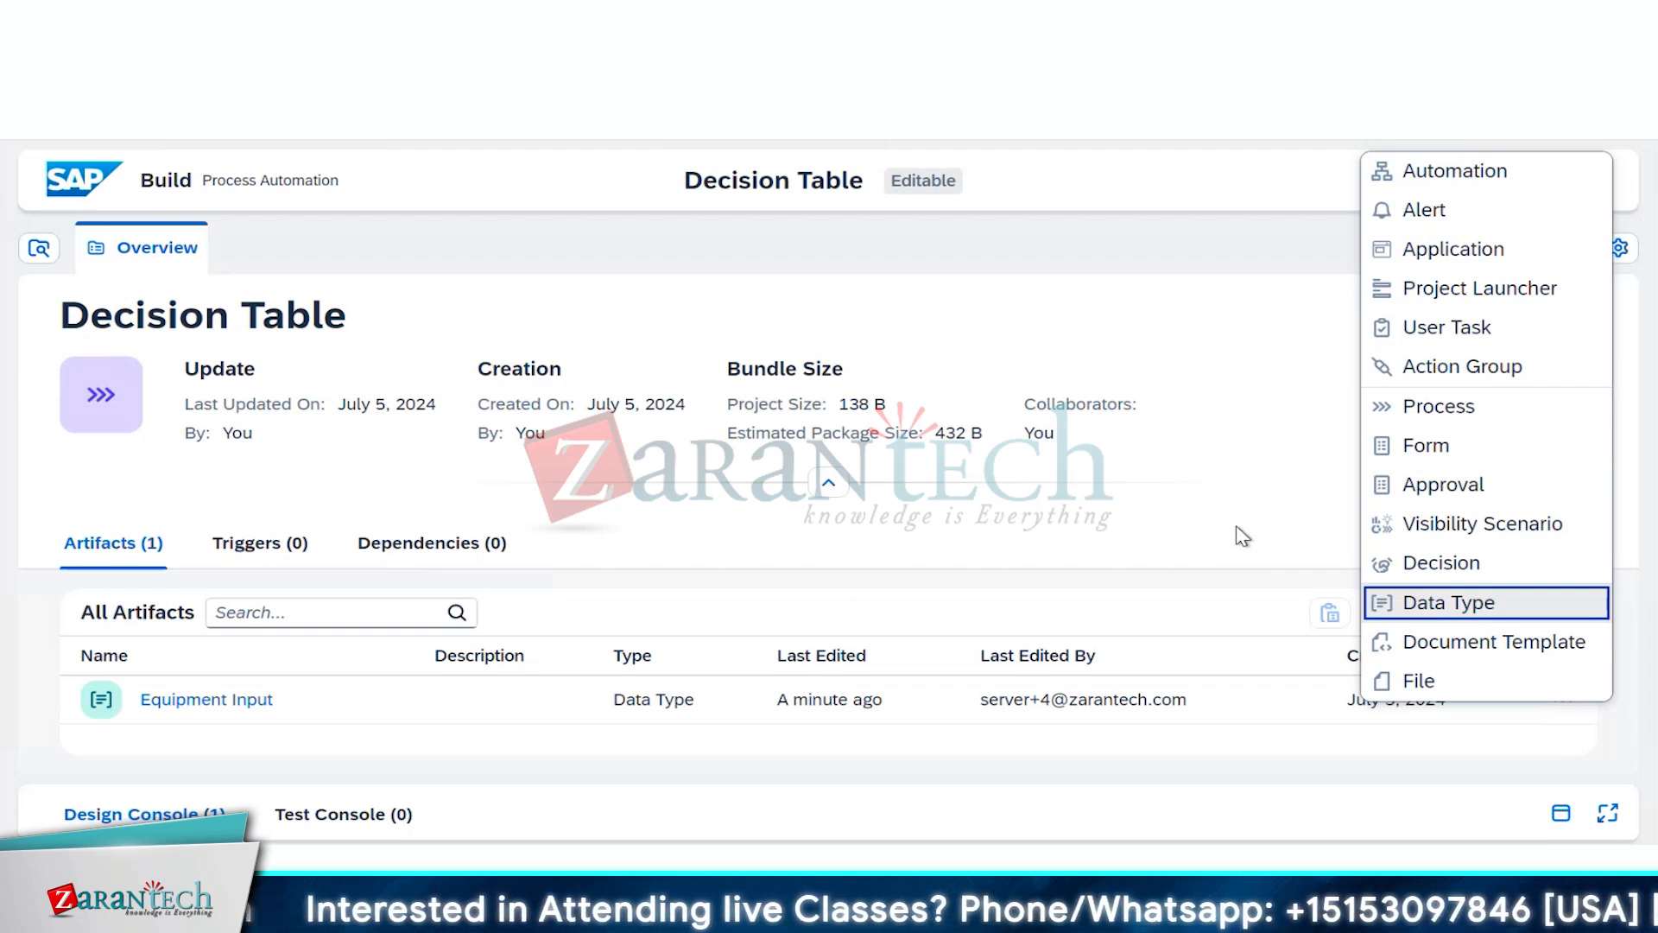
left_click(1251, 452)
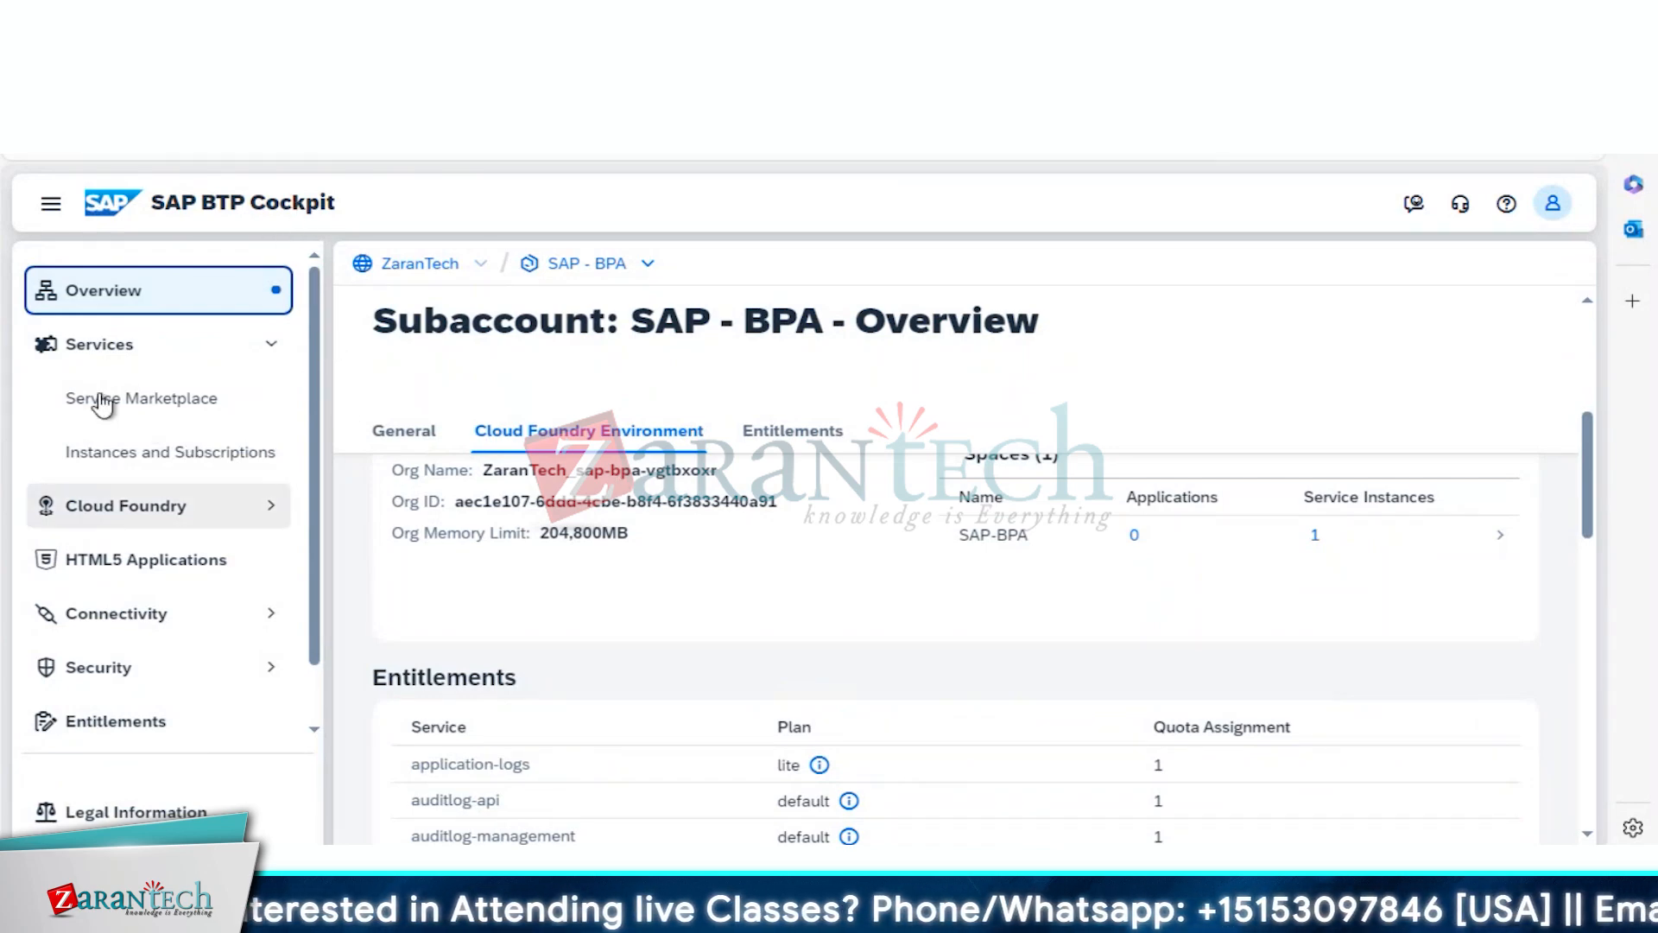
Step: In SAP BTP Cockpit, open Instances and Subscriptions for the SAP - BPA subaccount
left_click(264, 347)
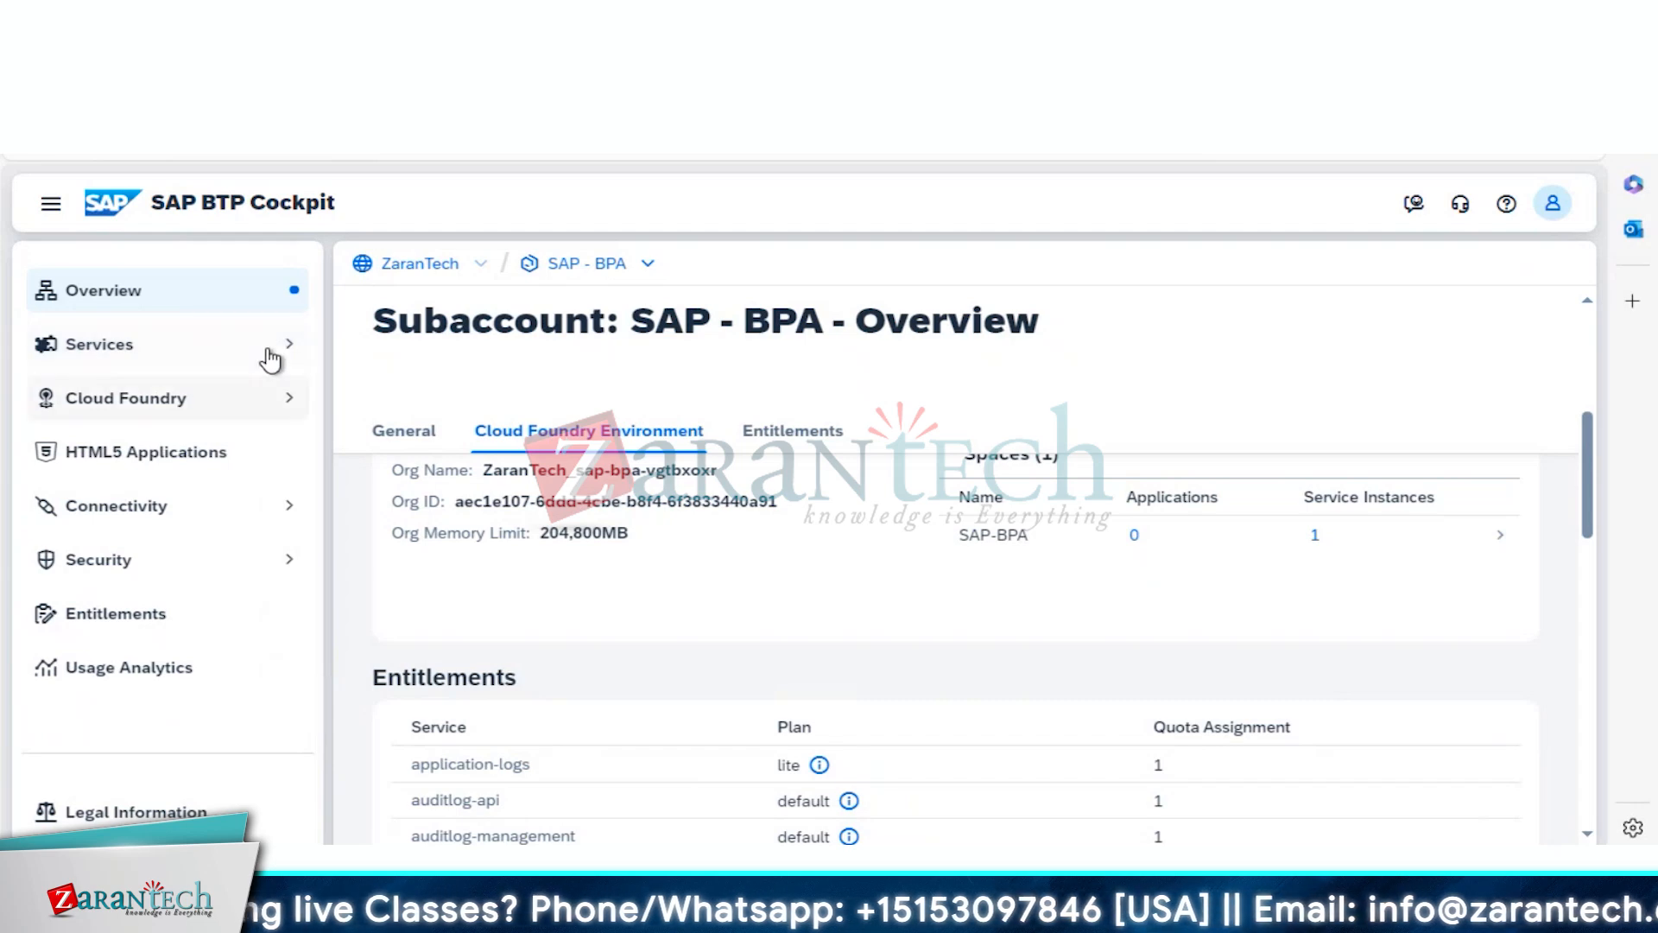
left_click(272, 354)
left_click(181, 452)
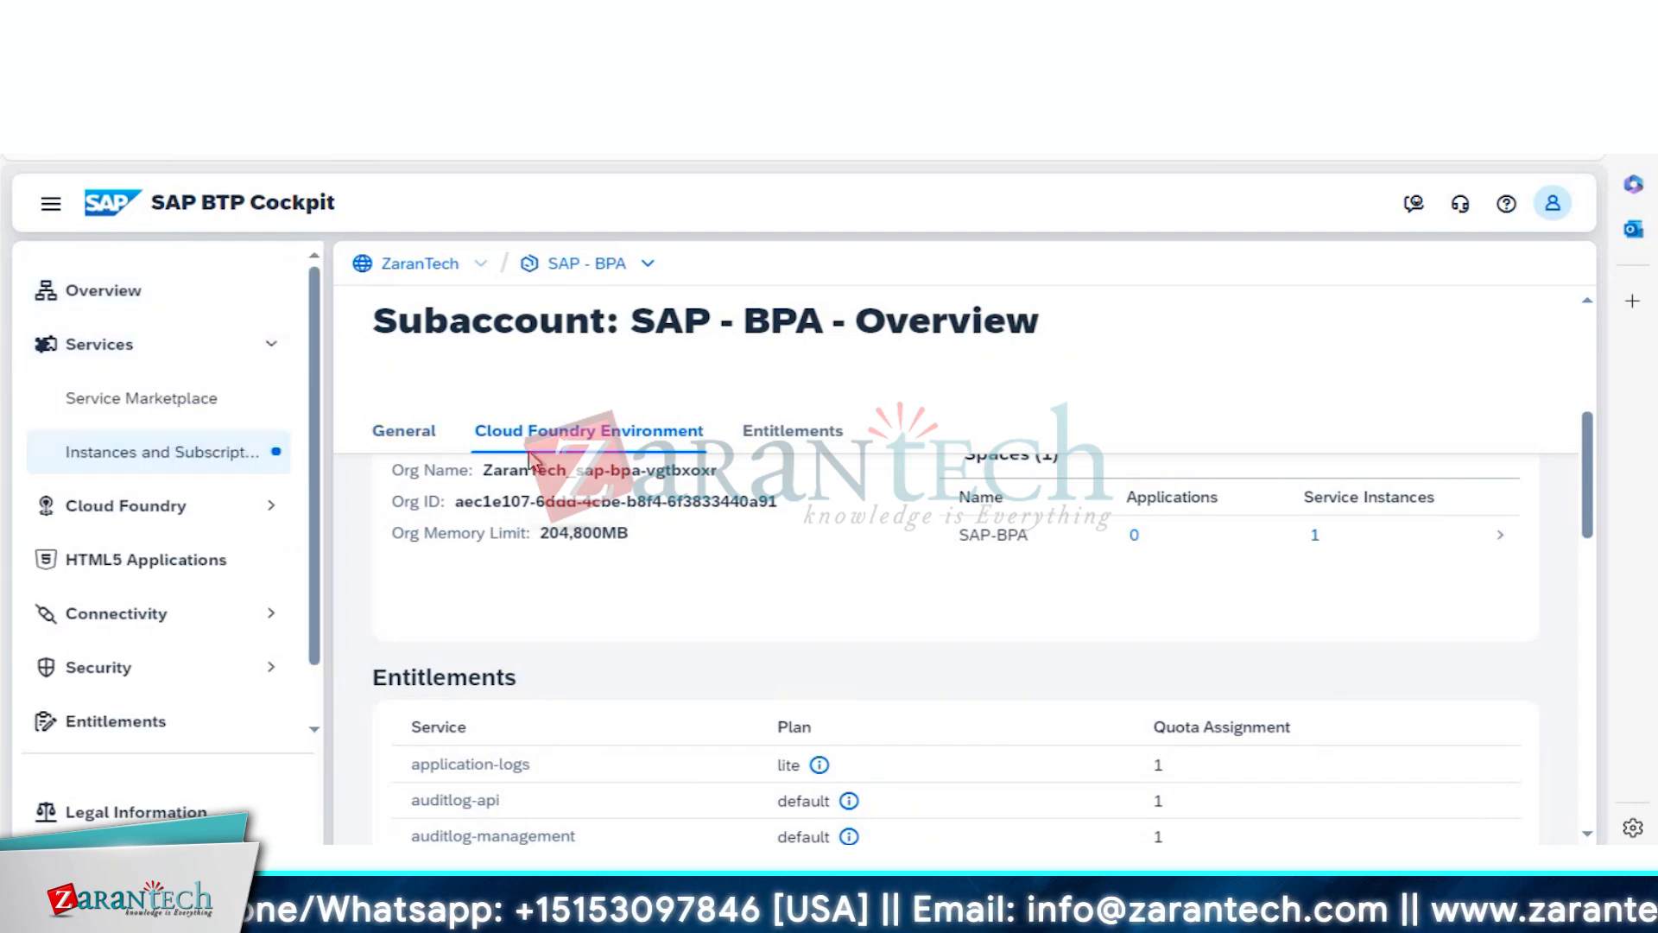
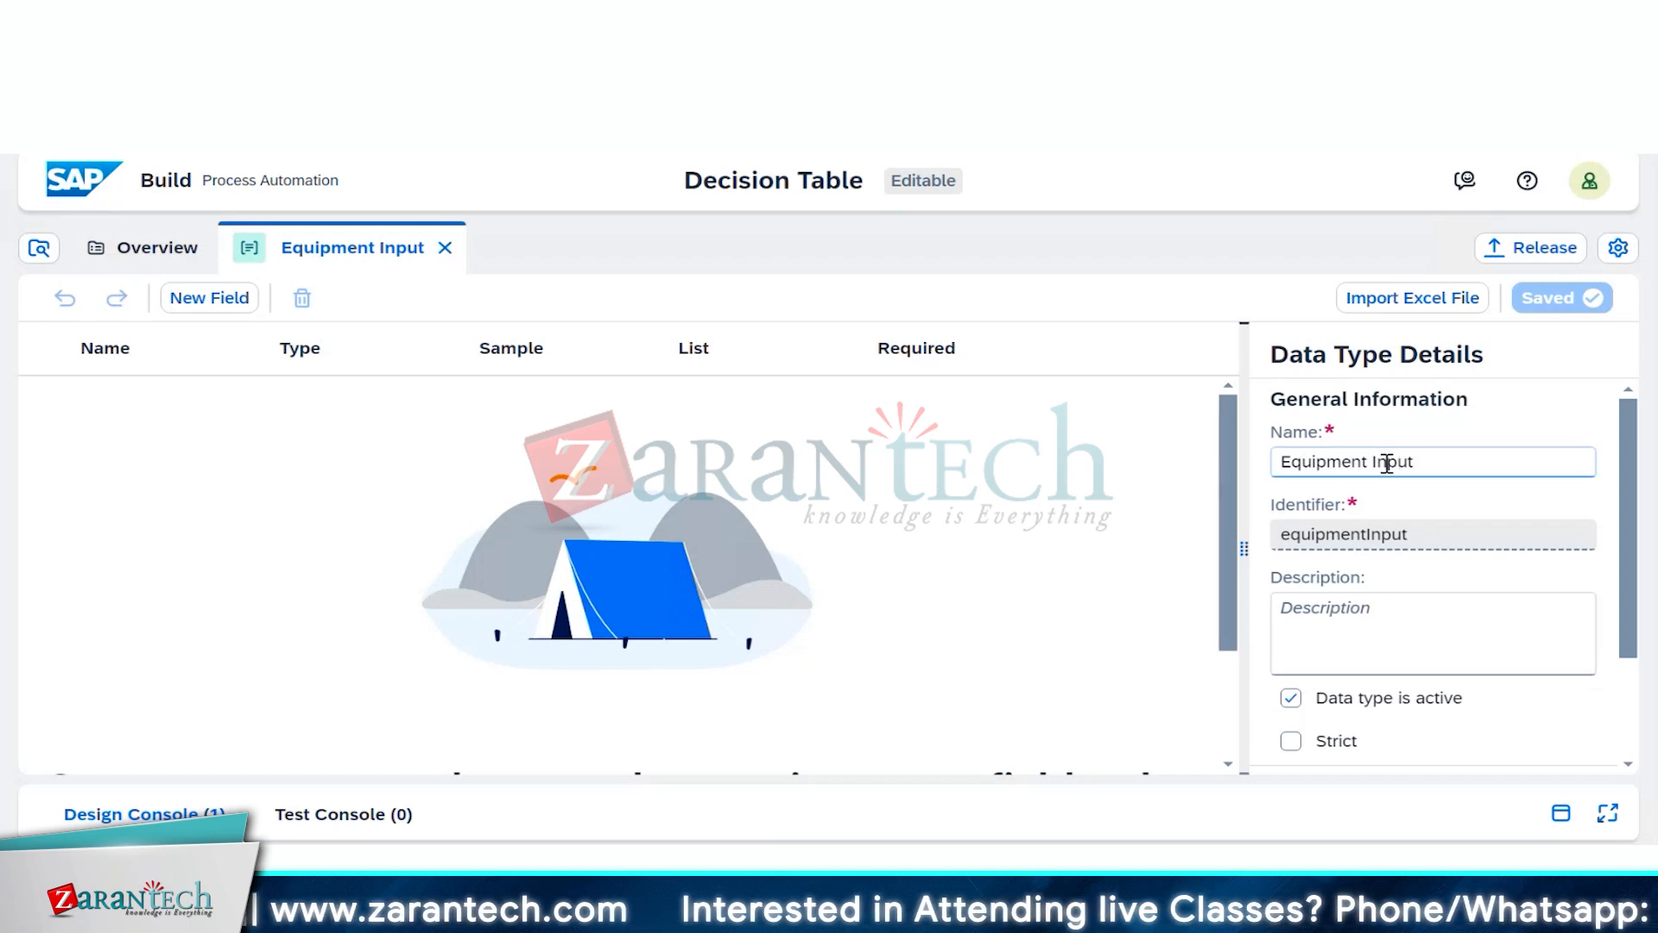
Step: Examine the Equipment Input data type's details, including its name, identifier, description, active and strict settings, and update information
left_click(1378, 463)
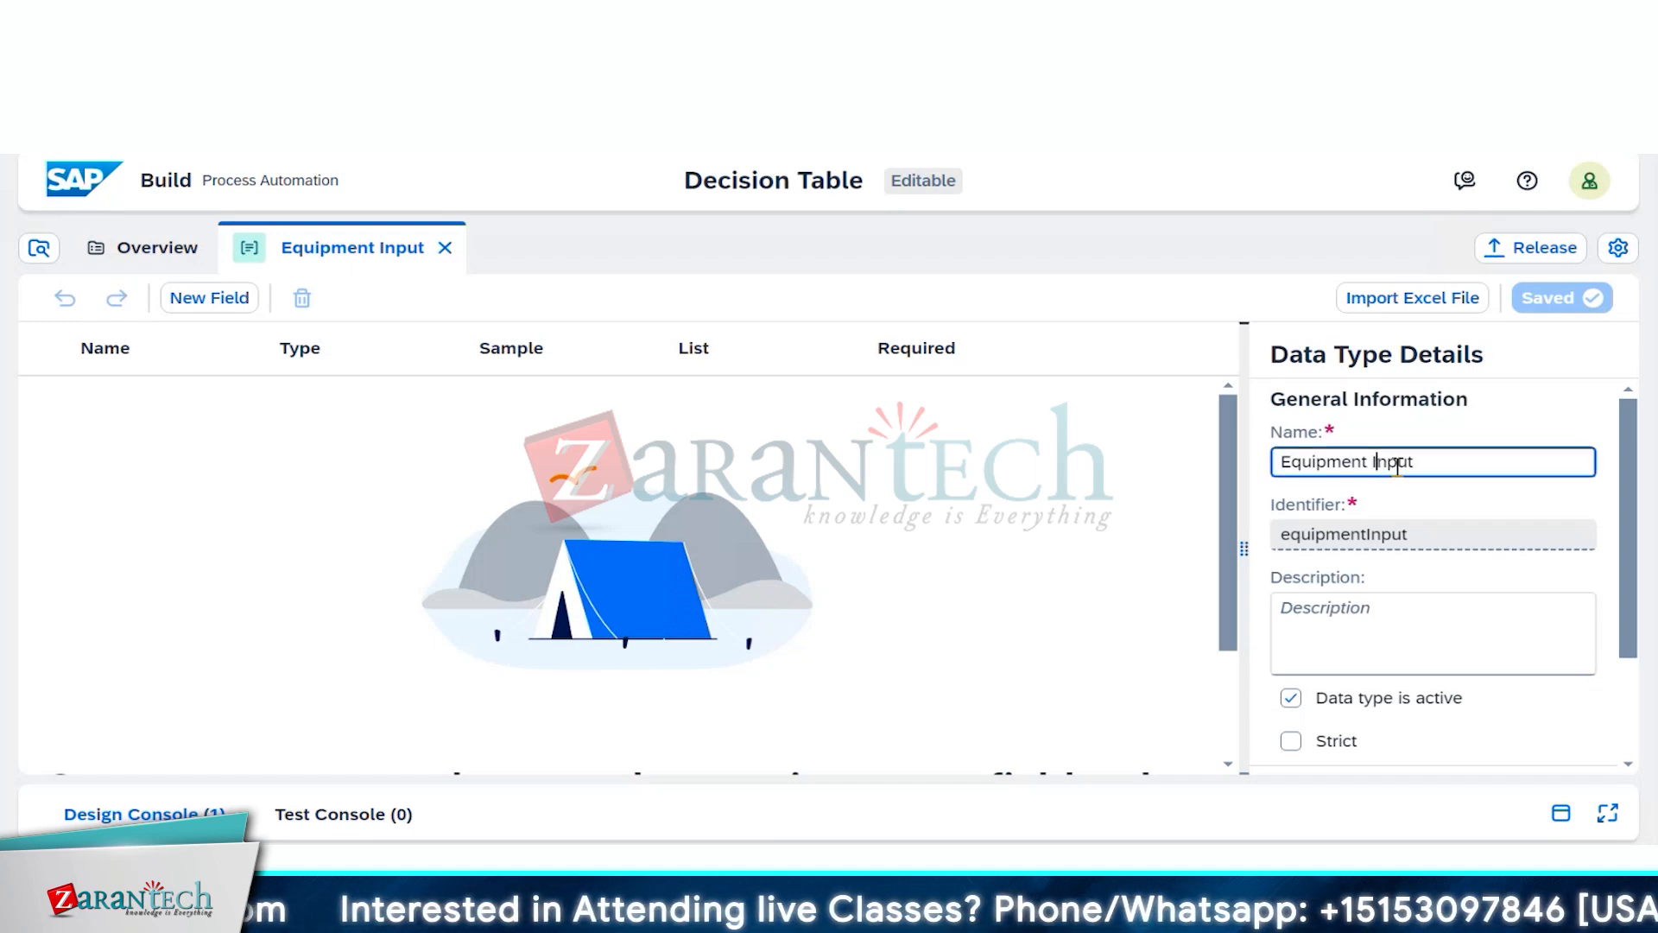
left_click_drag(1371, 464, 1435, 471)
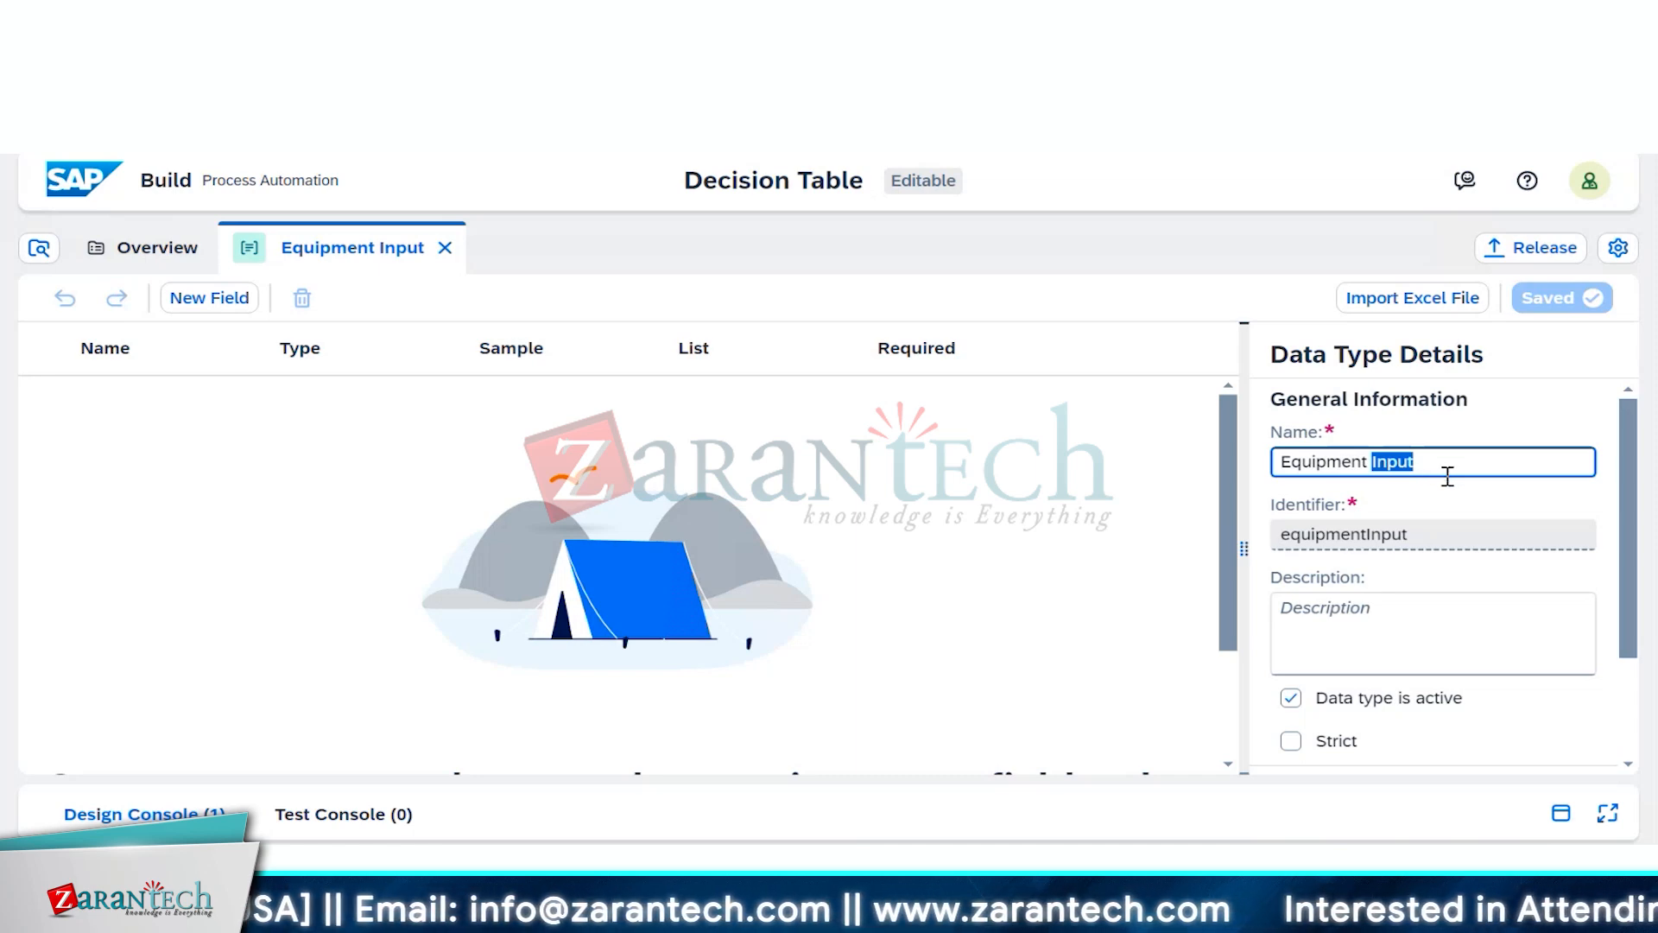
scroll(1440, 473, "down", 2)
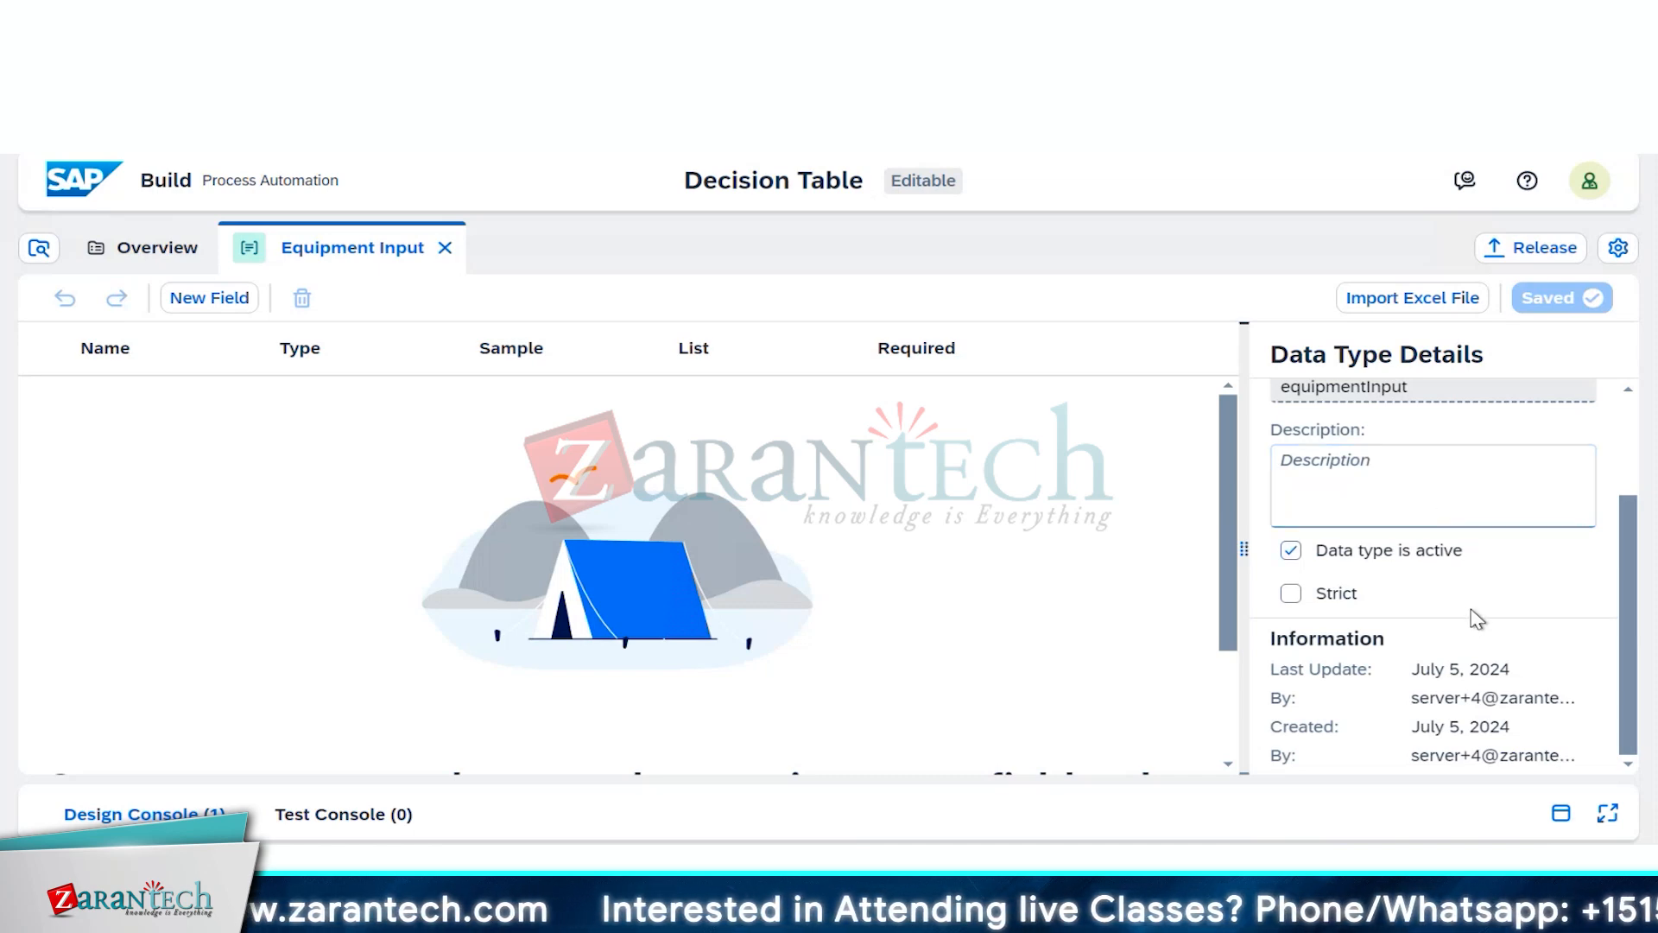
scroll(1473, 613, "up", 2)
scroll(1472, 610, "down", 2)
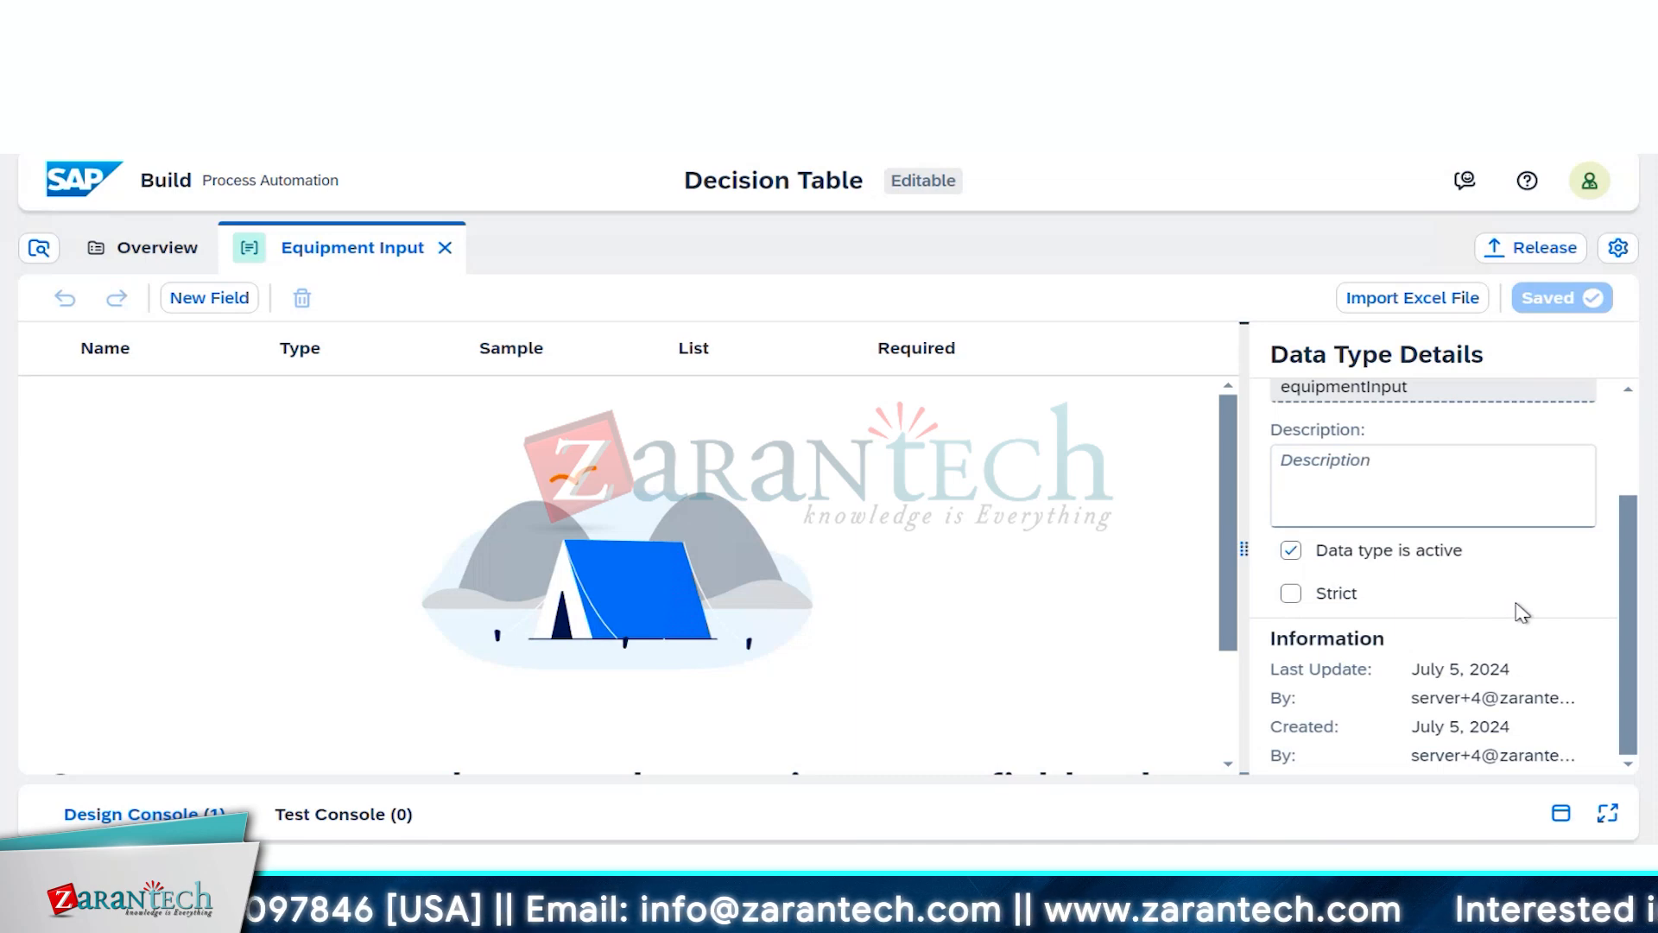
scroll(1528, 615, "up", 2)
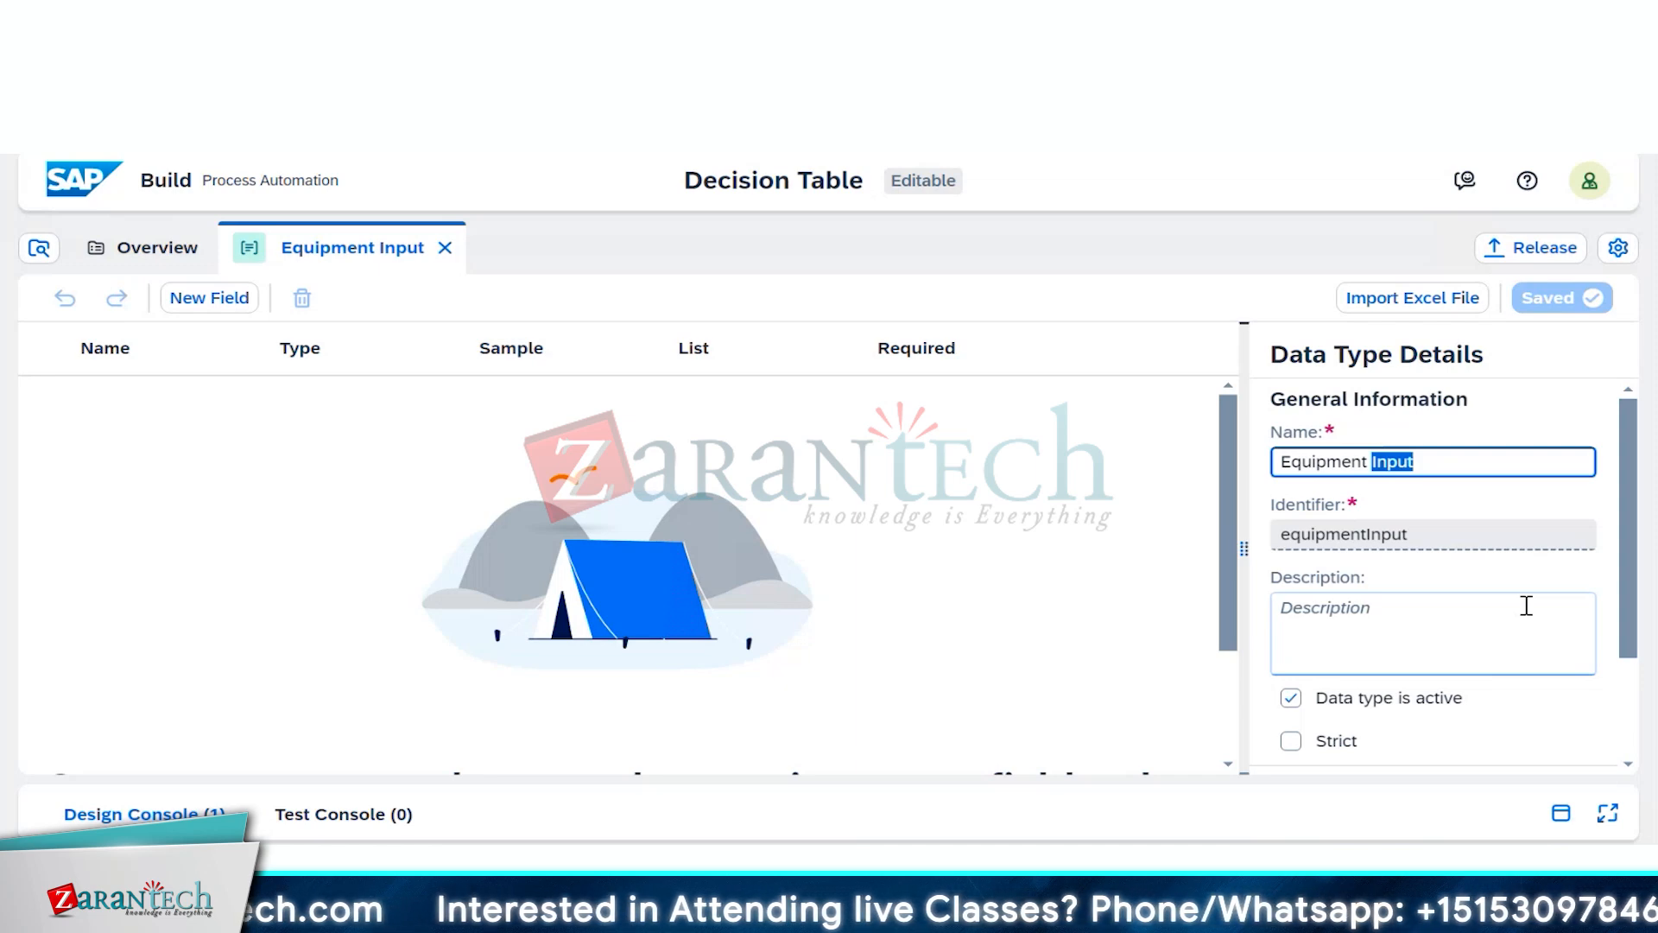
scroll(1527, 606, "down", 2)
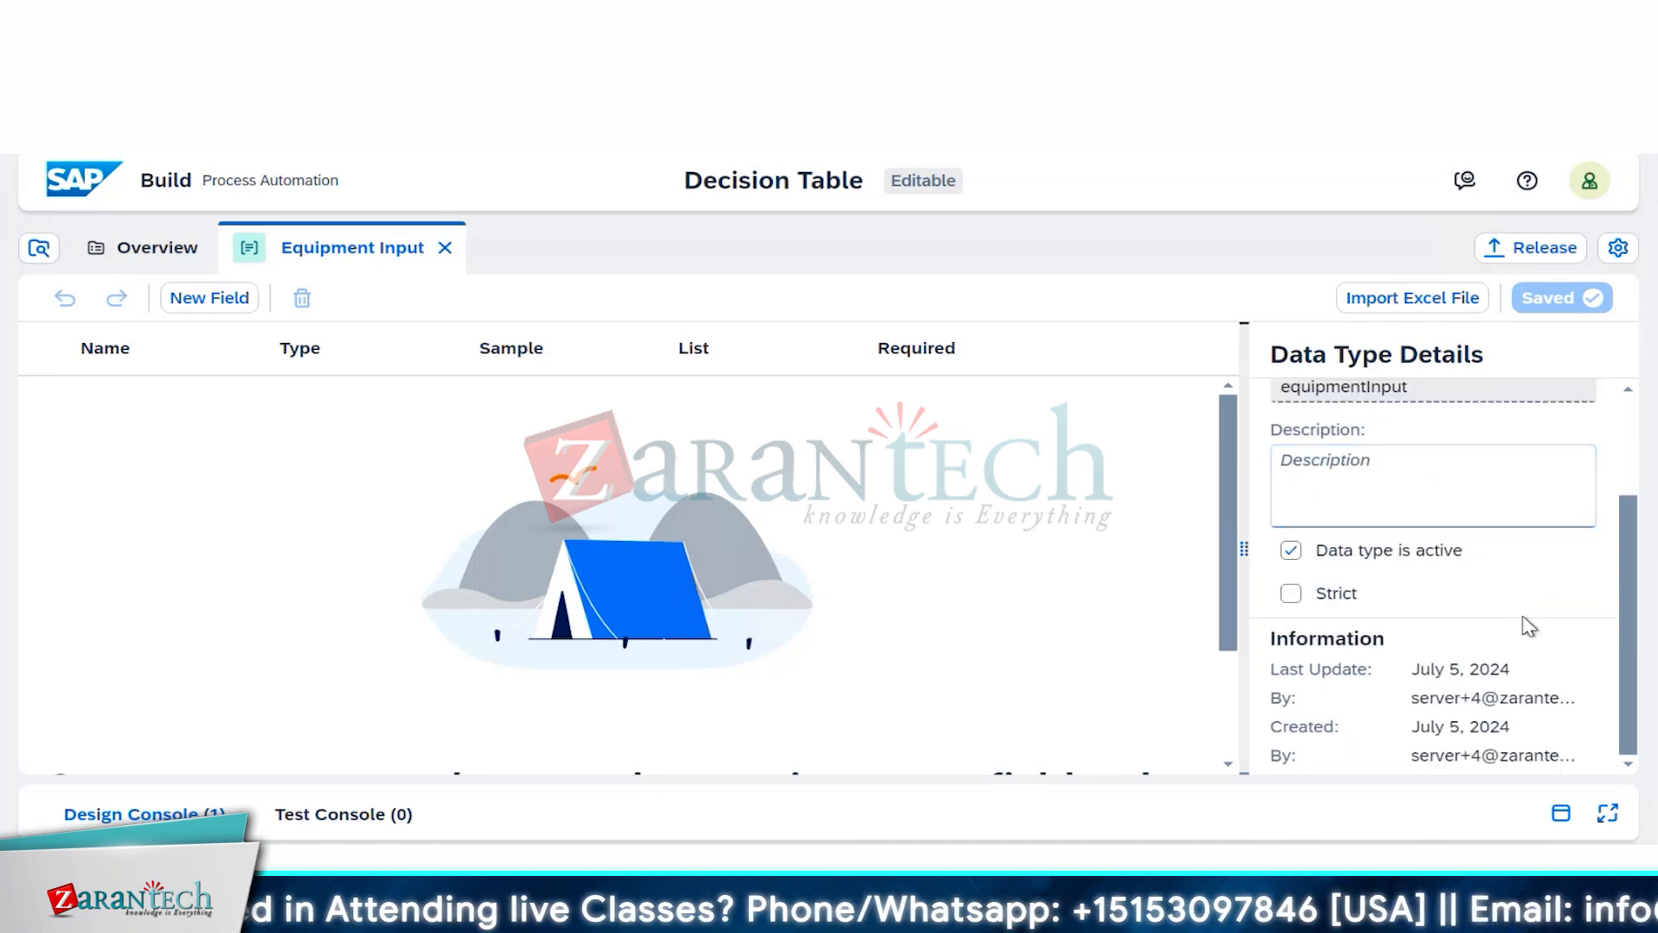
scroll(1499, 592, "up", 2)
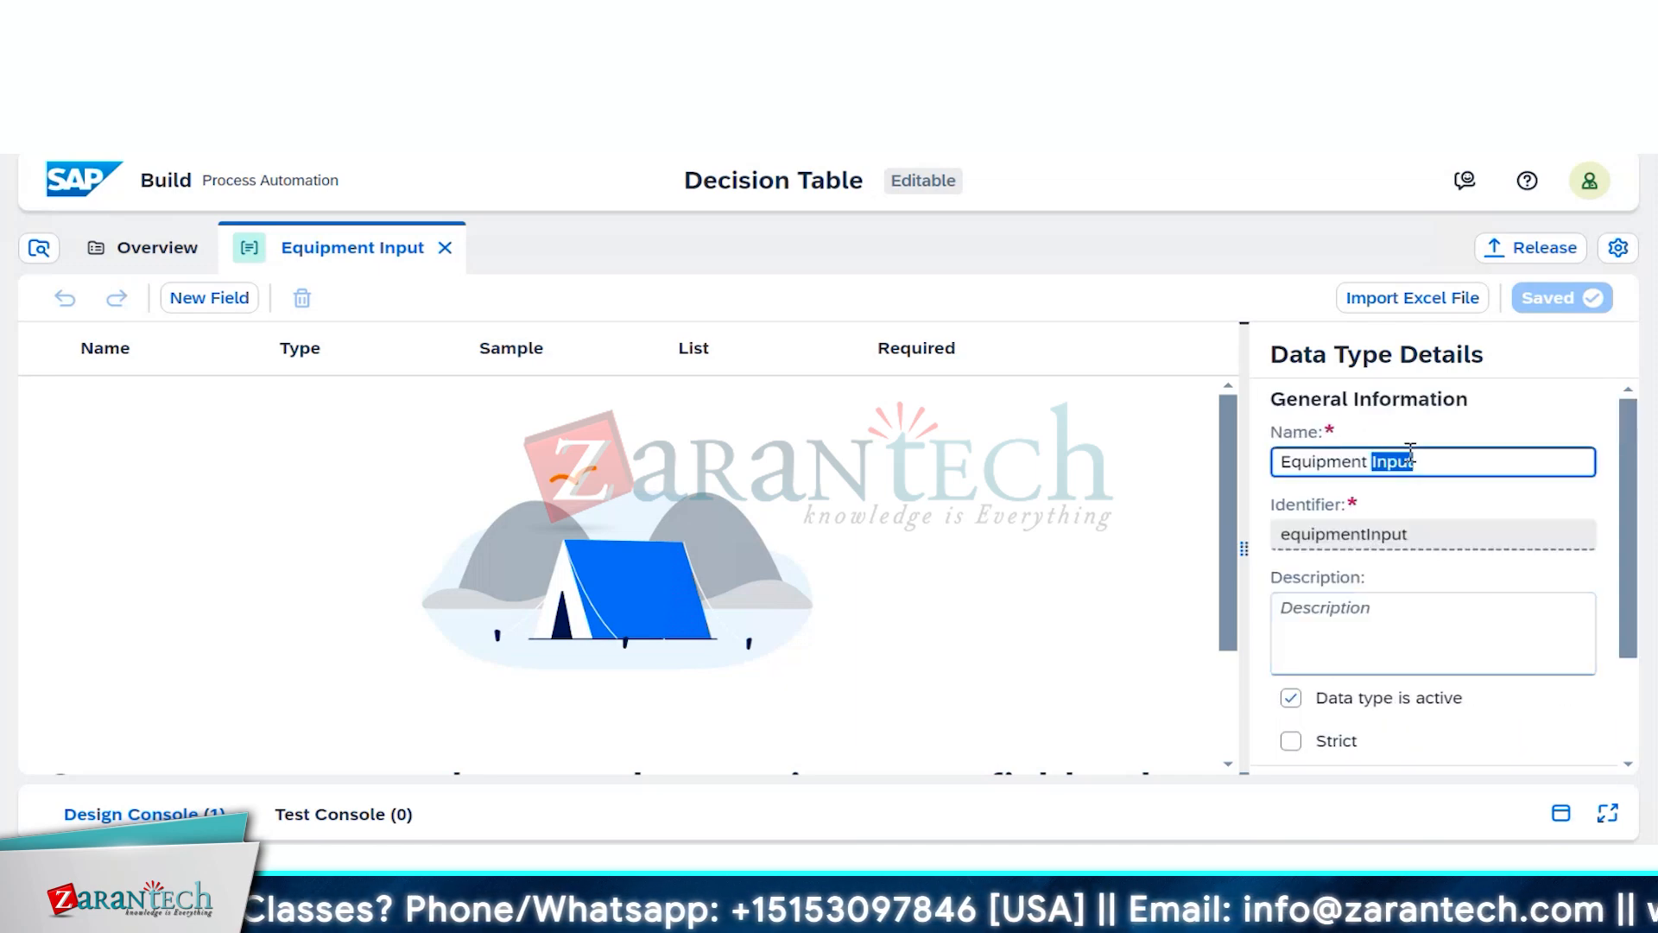
left_click(1463, 462)
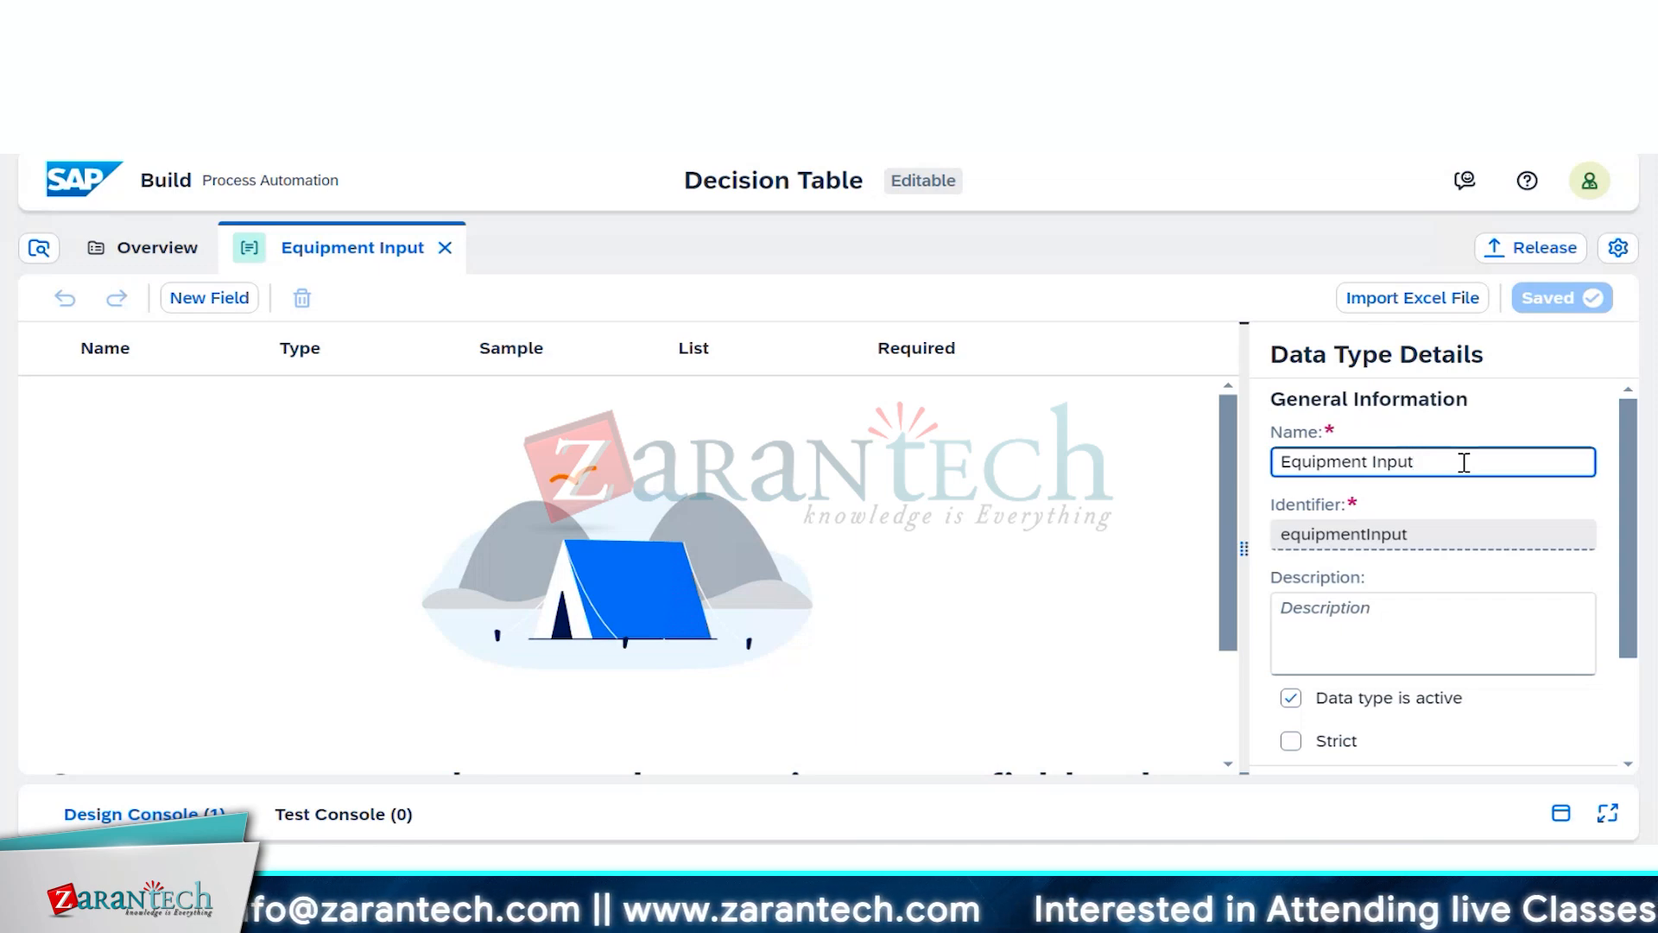
Step: Turn off the Data type is active option for Equipment Input
left_click(1298, 700)
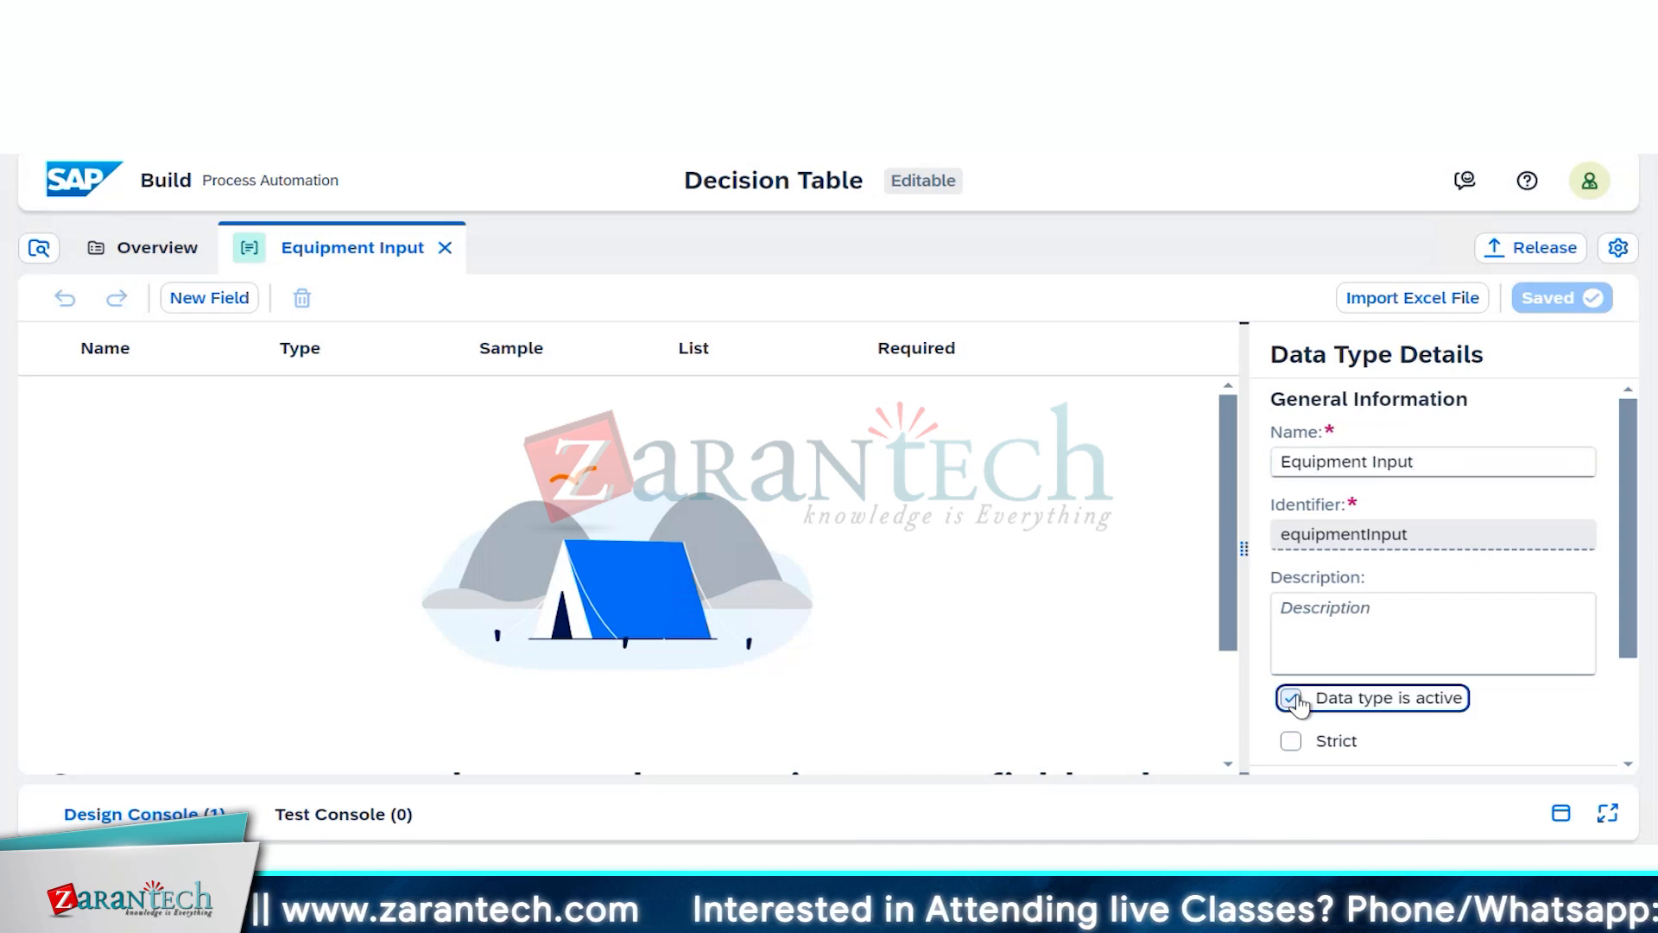
left_click(1298, 701)
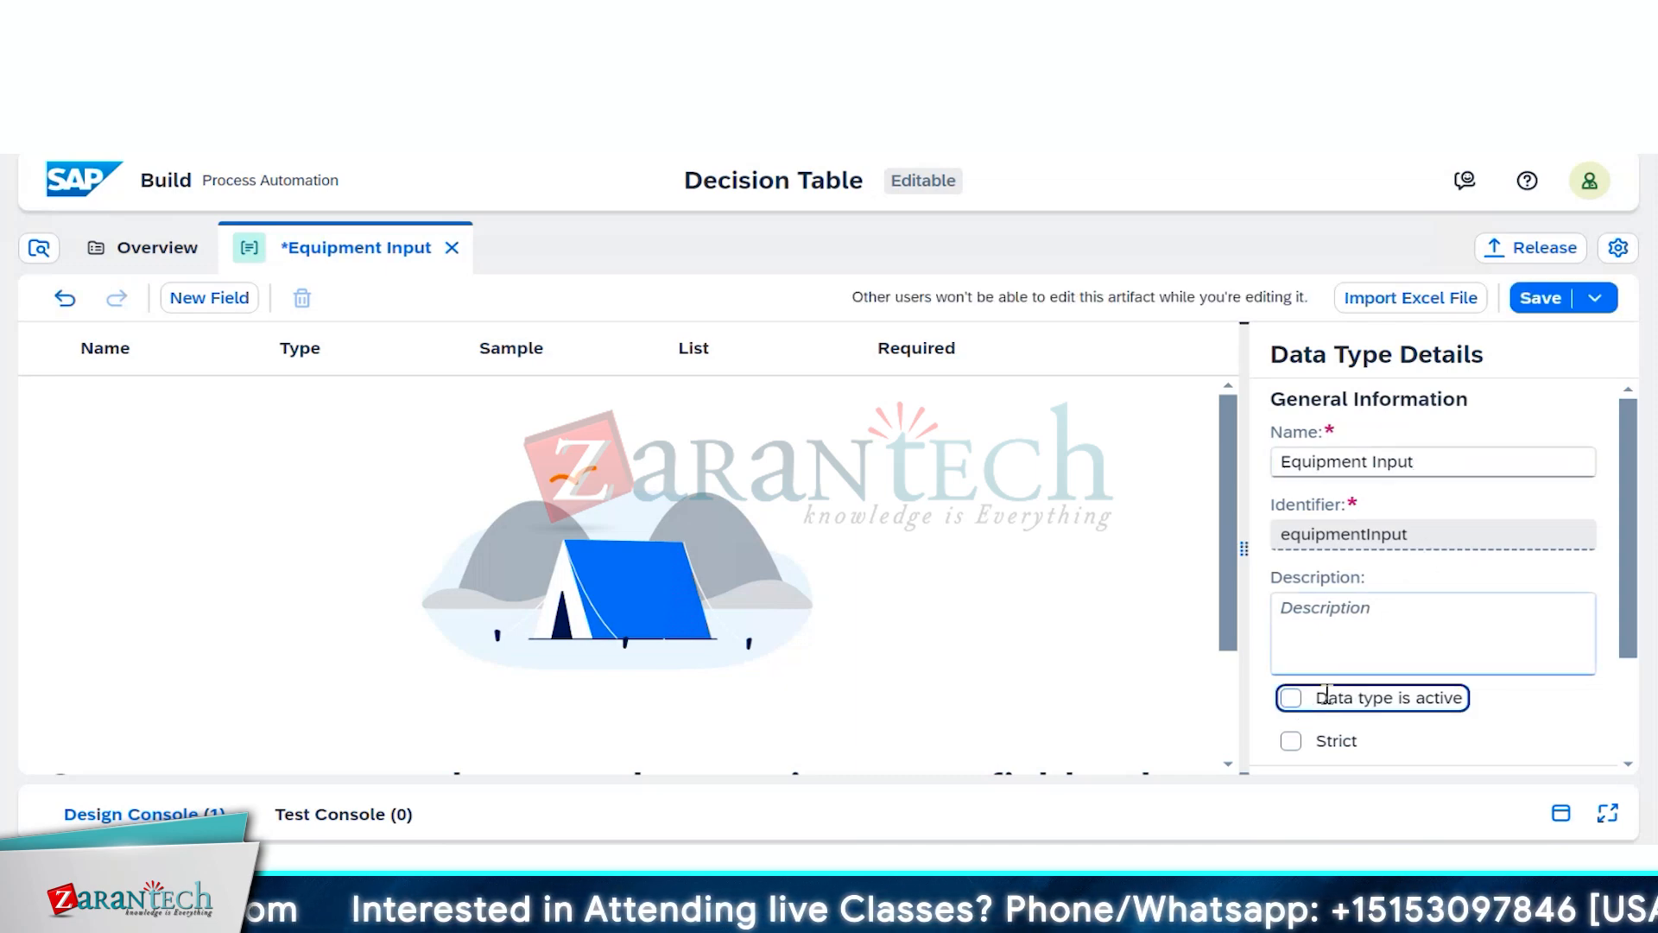
Step: Turn the Data type is active option back on for Equipment Input and add a String field named Employee
left_click(1325, 695)
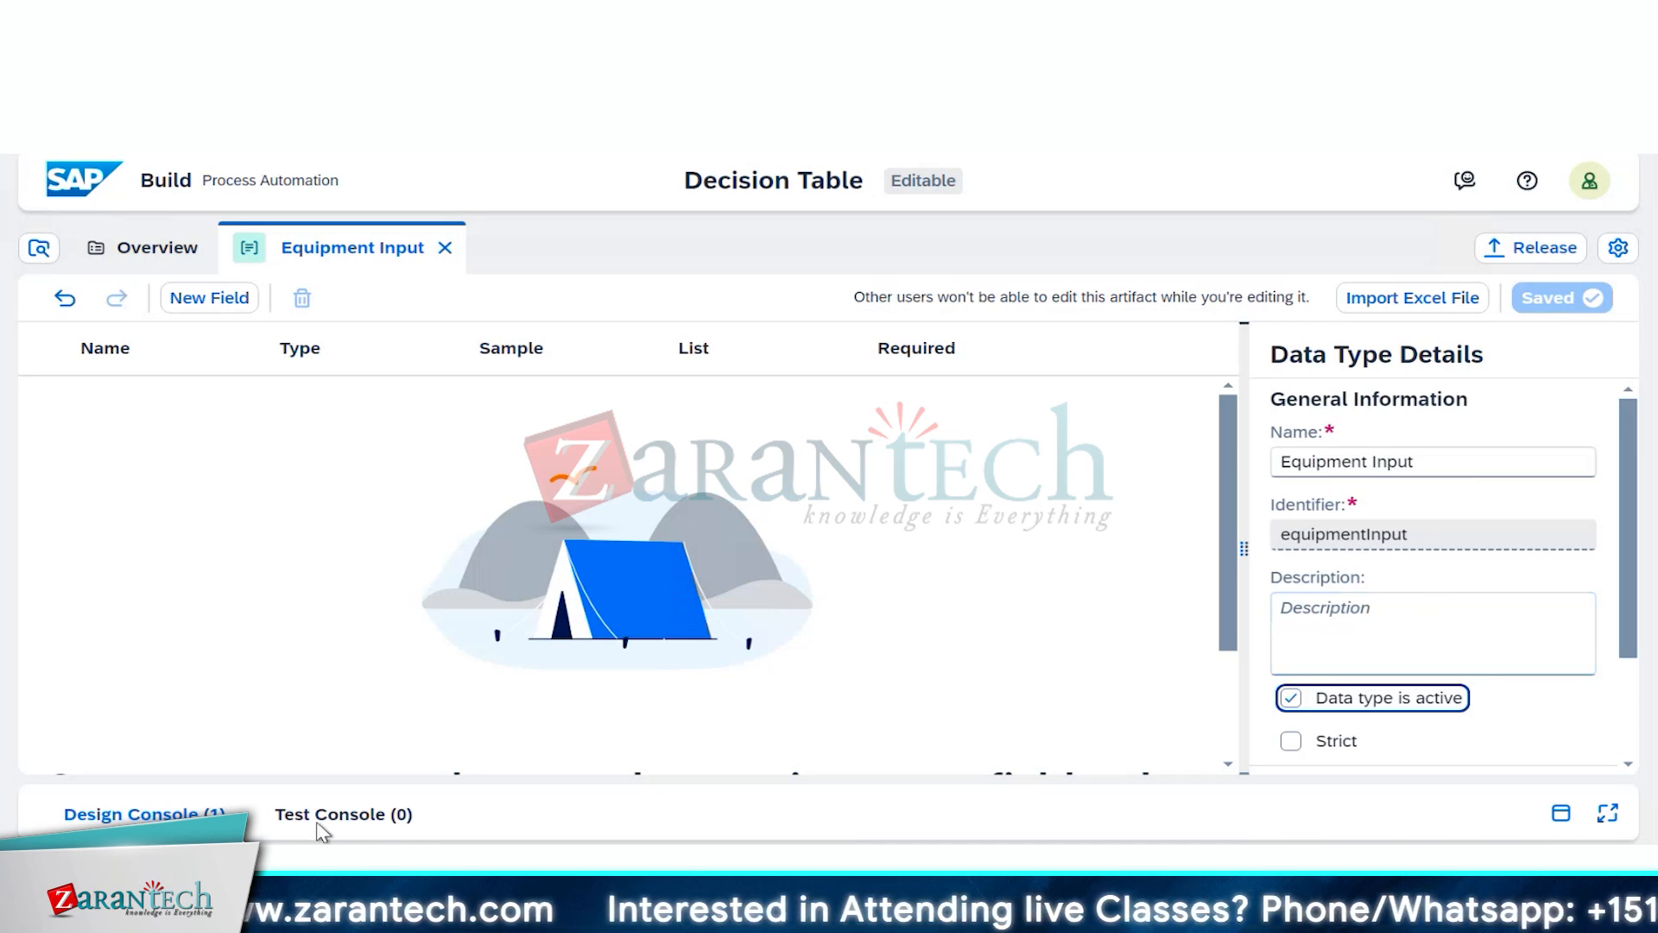
left_click(240, 302)
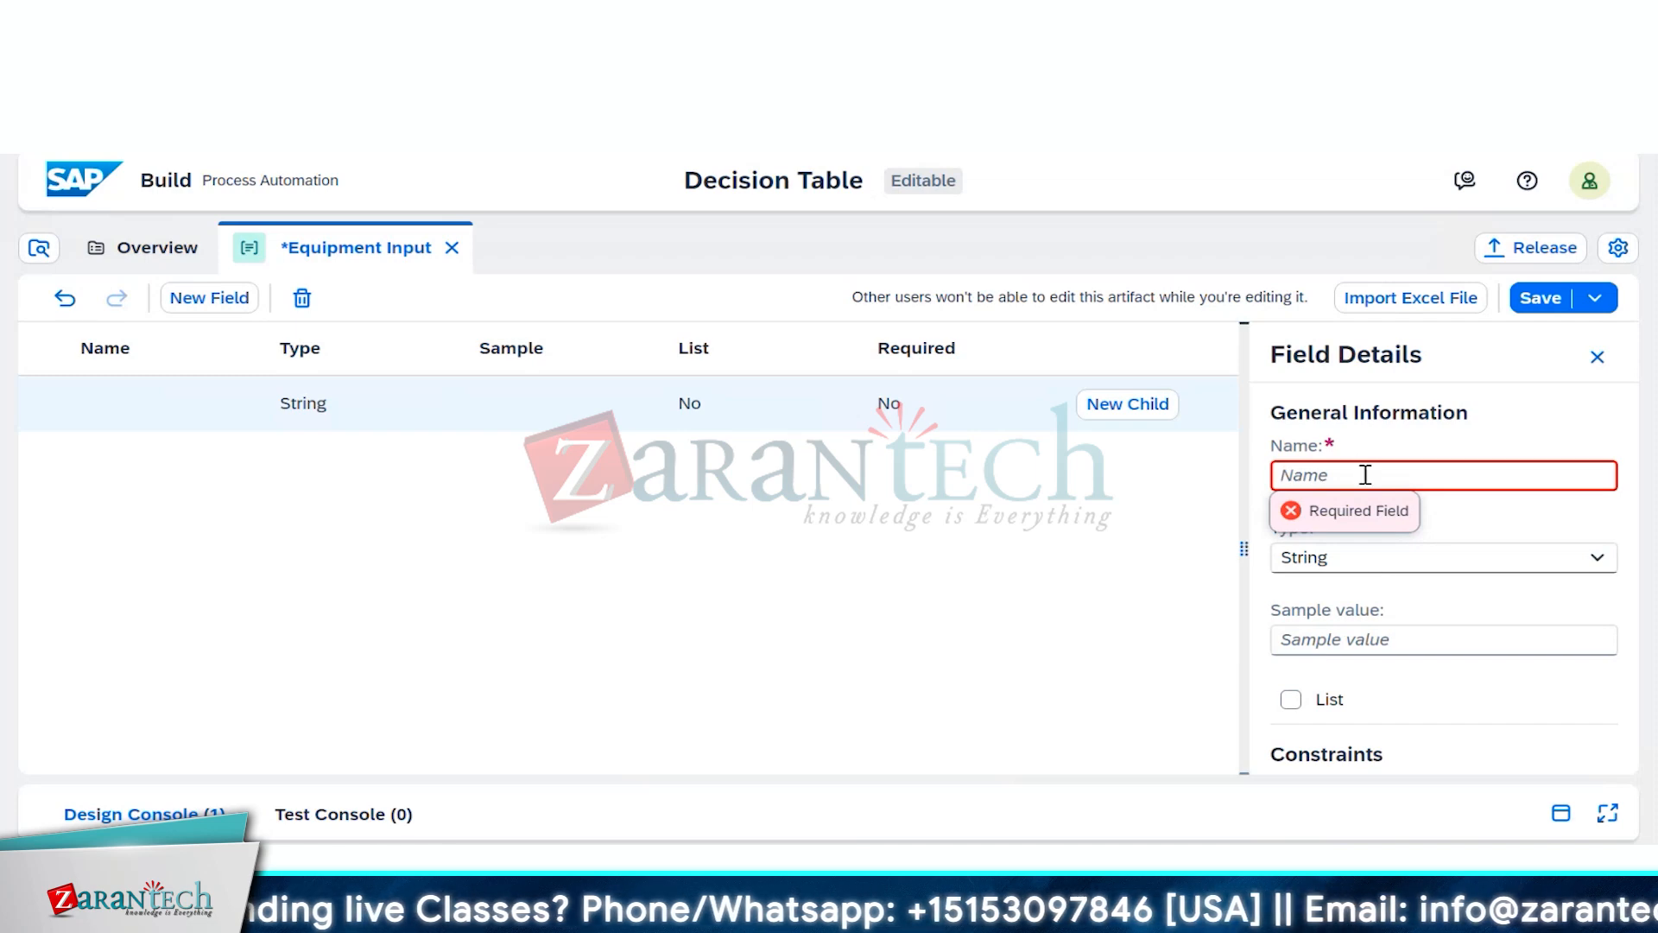
left_click(1366, 475)
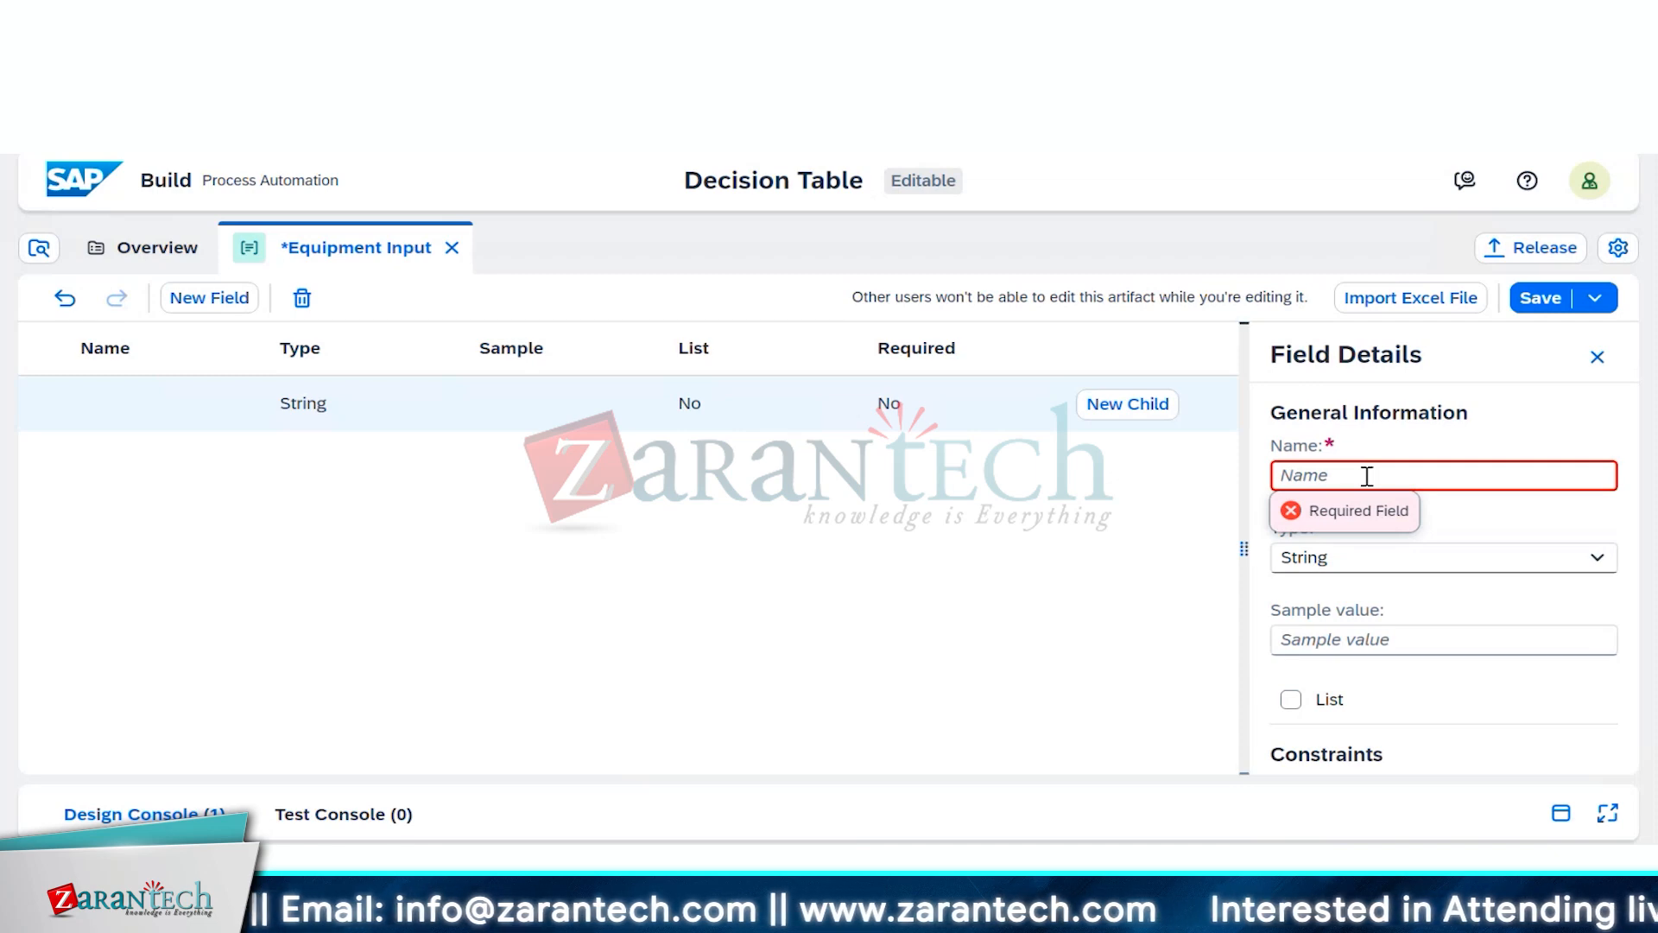
type("E")
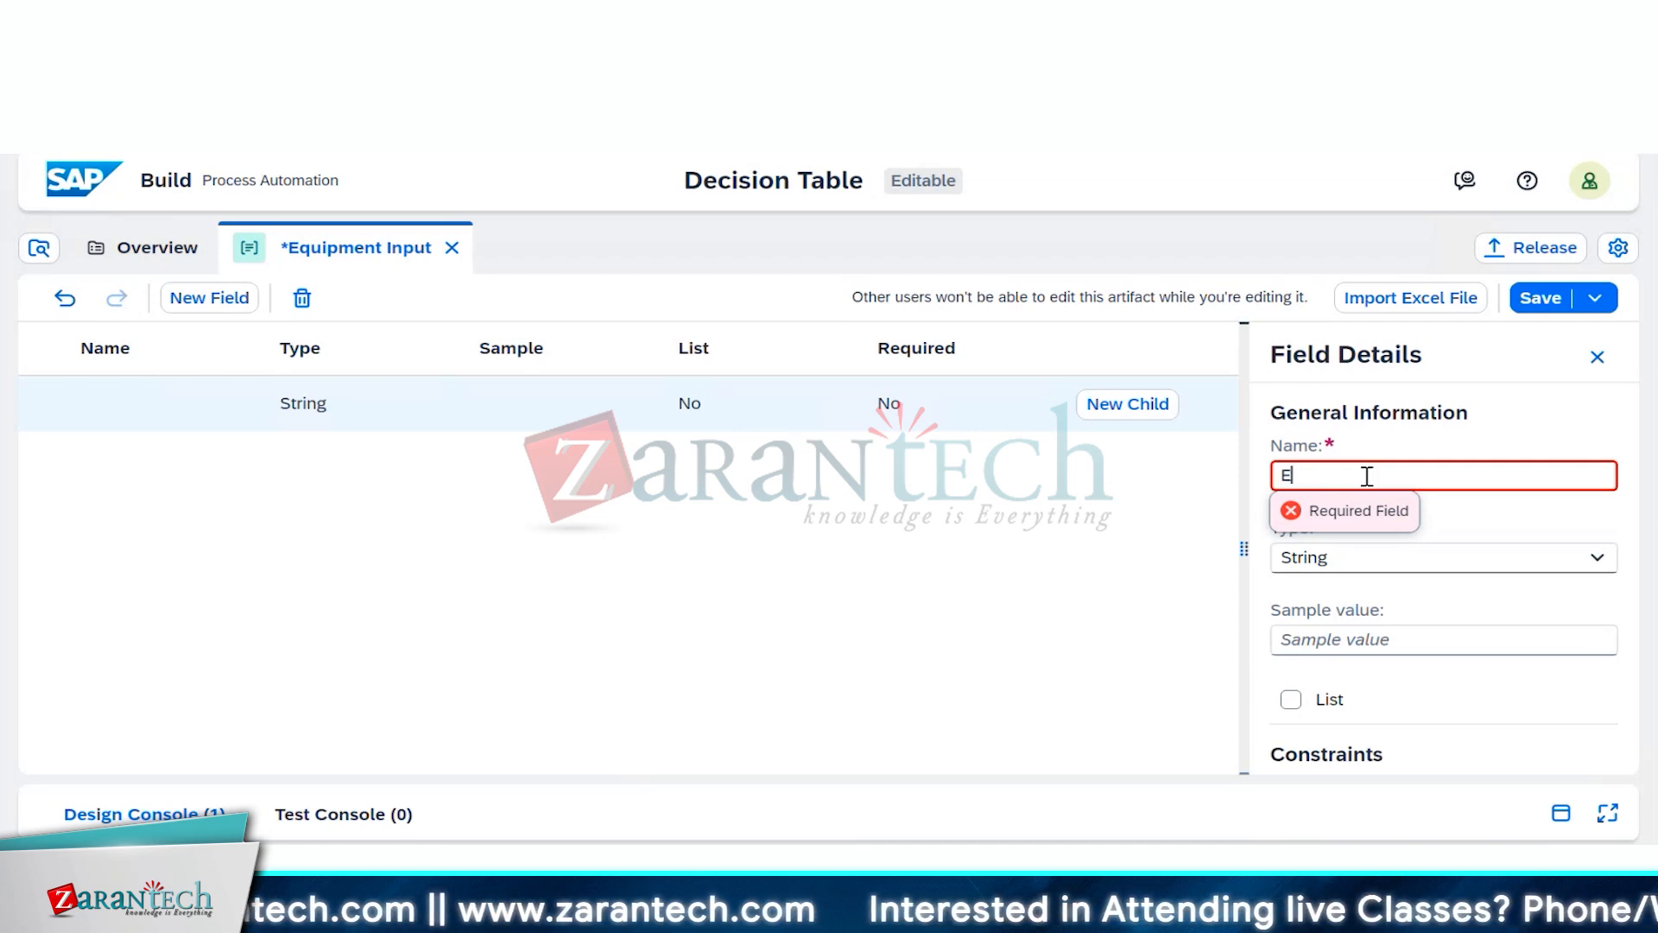
type("mployee")
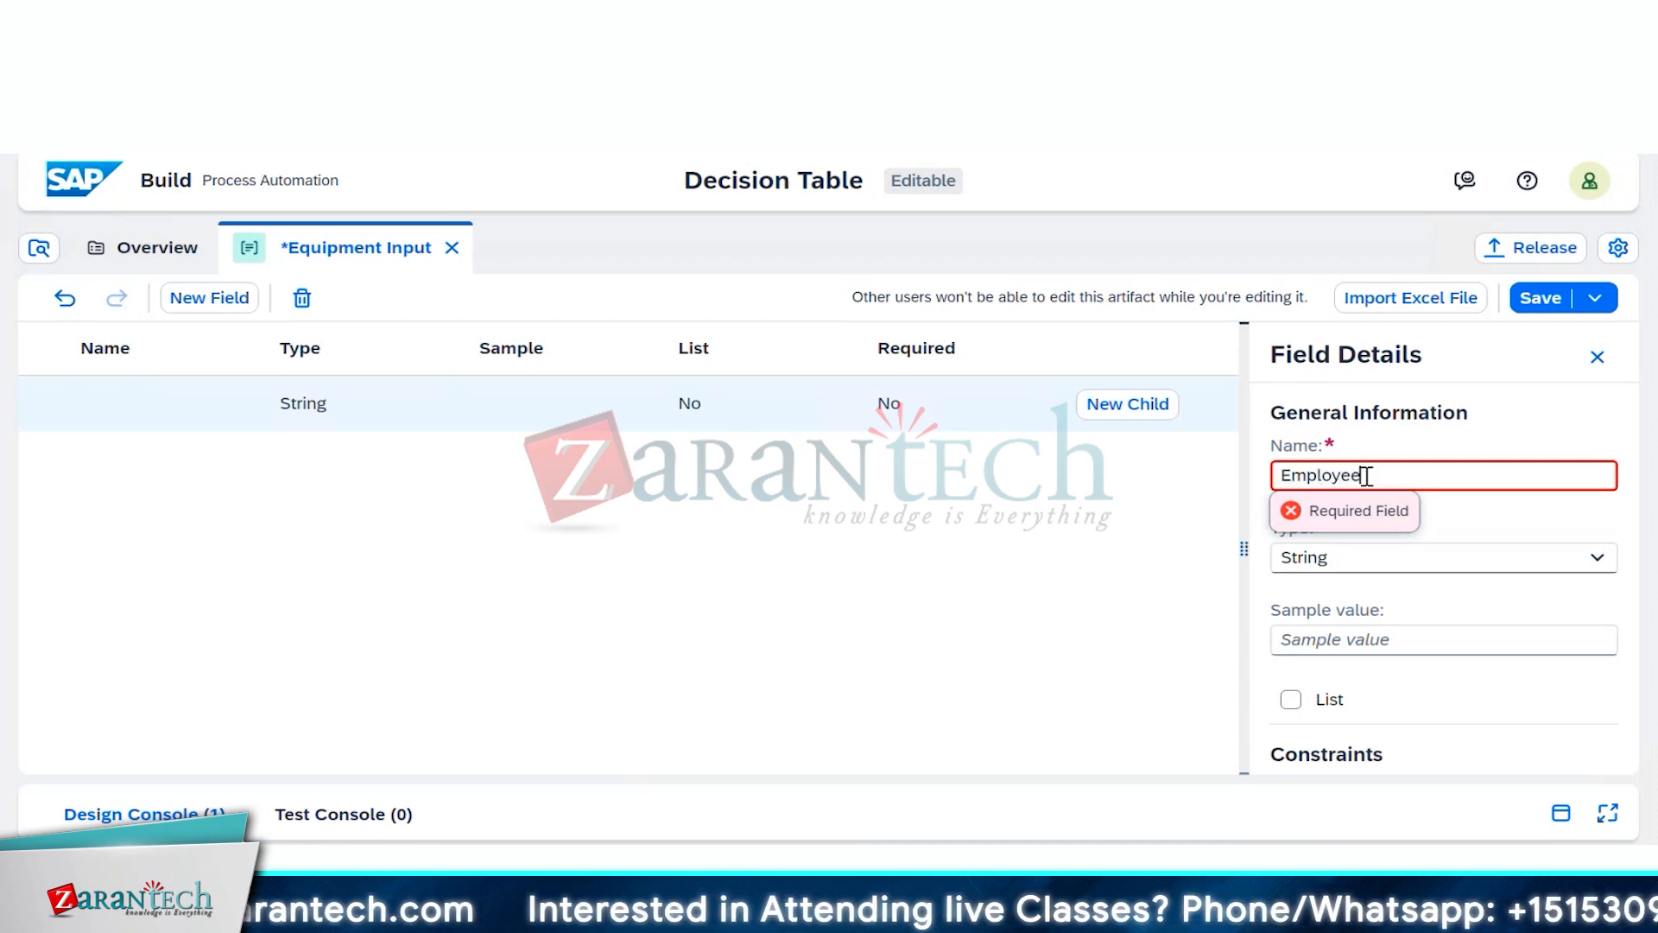
left_click(1078, 590)
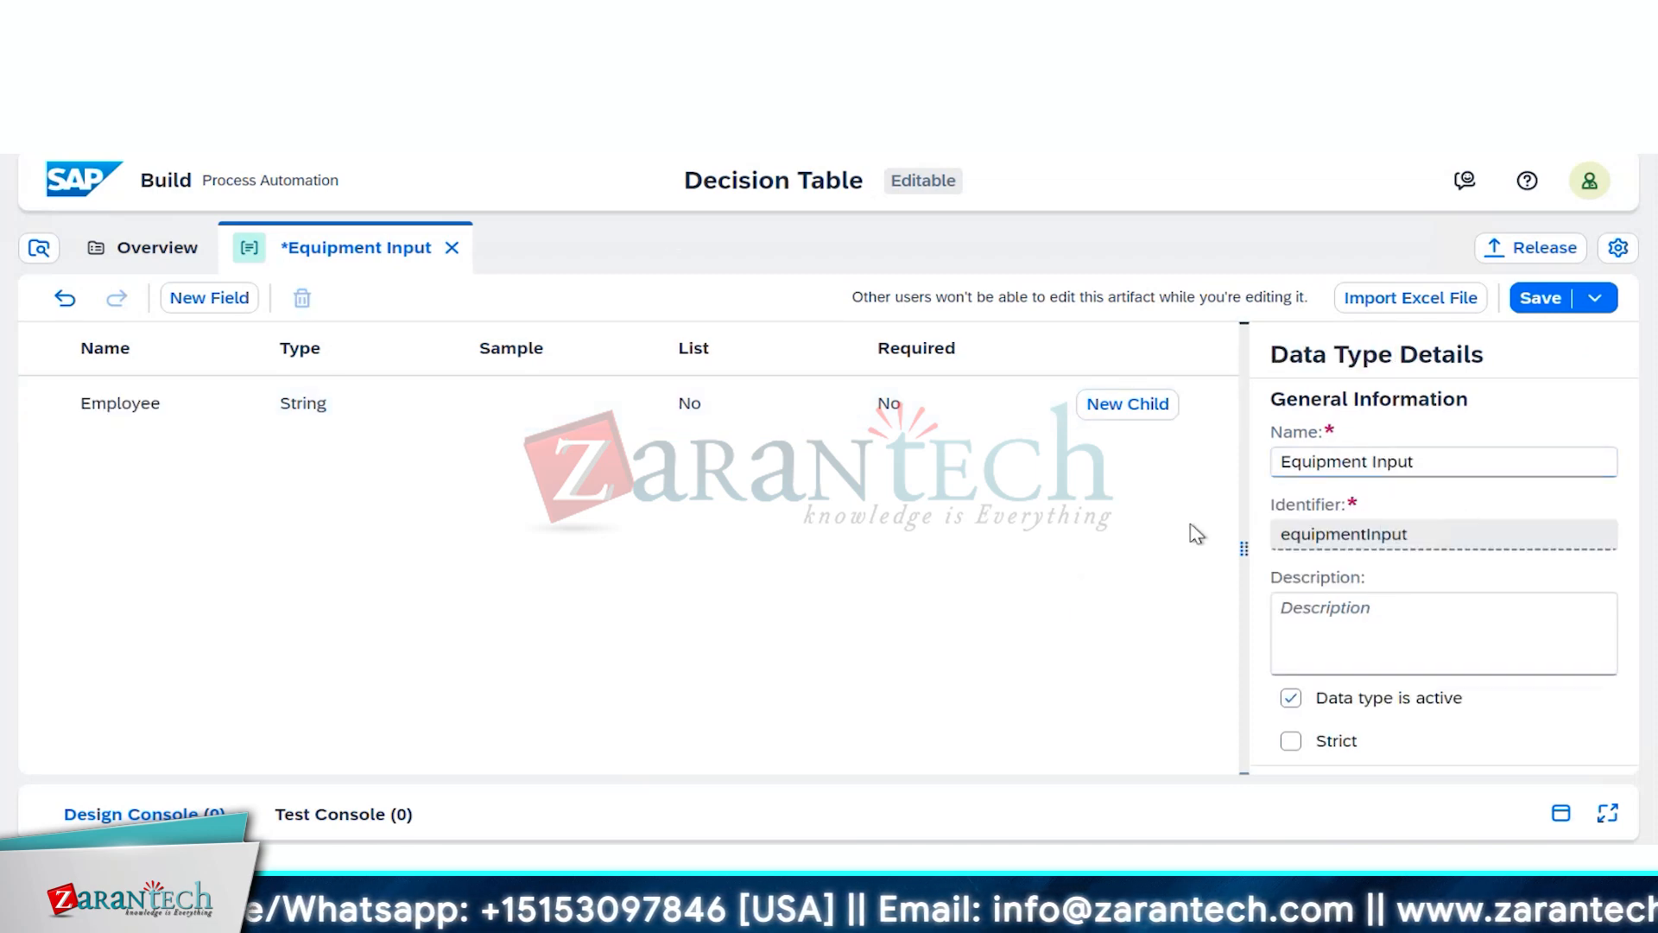
left_click(107, 406)
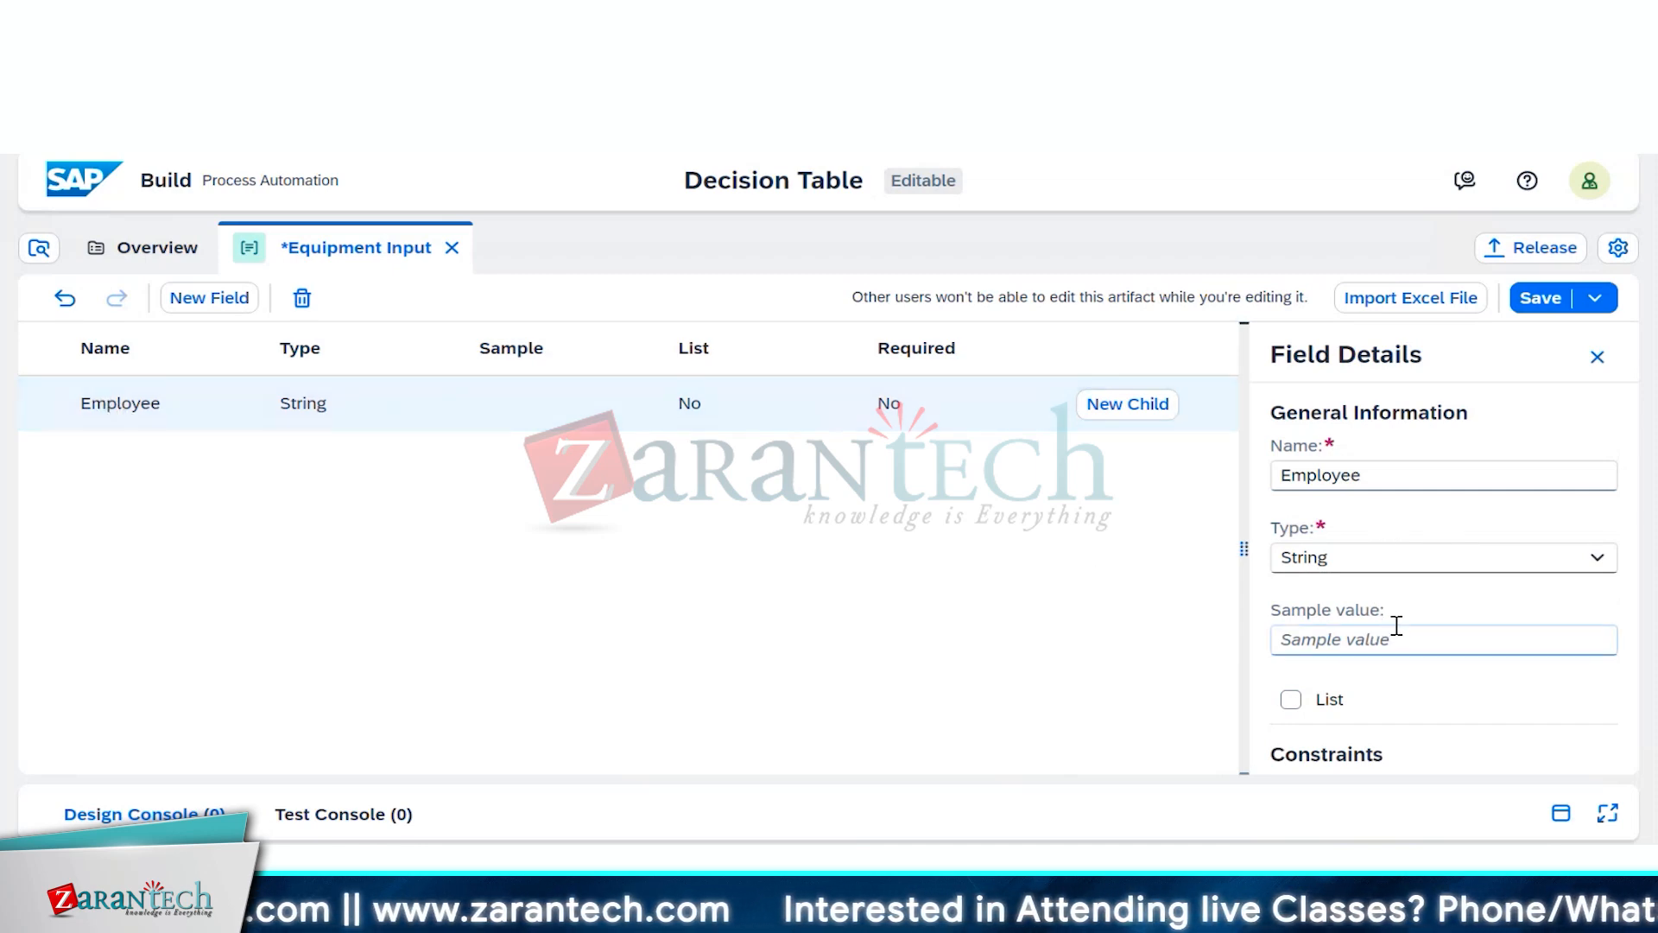
Step: Add a second field named Equipment to the Equipment Input data type
left_click(186, 304)
left_click(1496, 475)
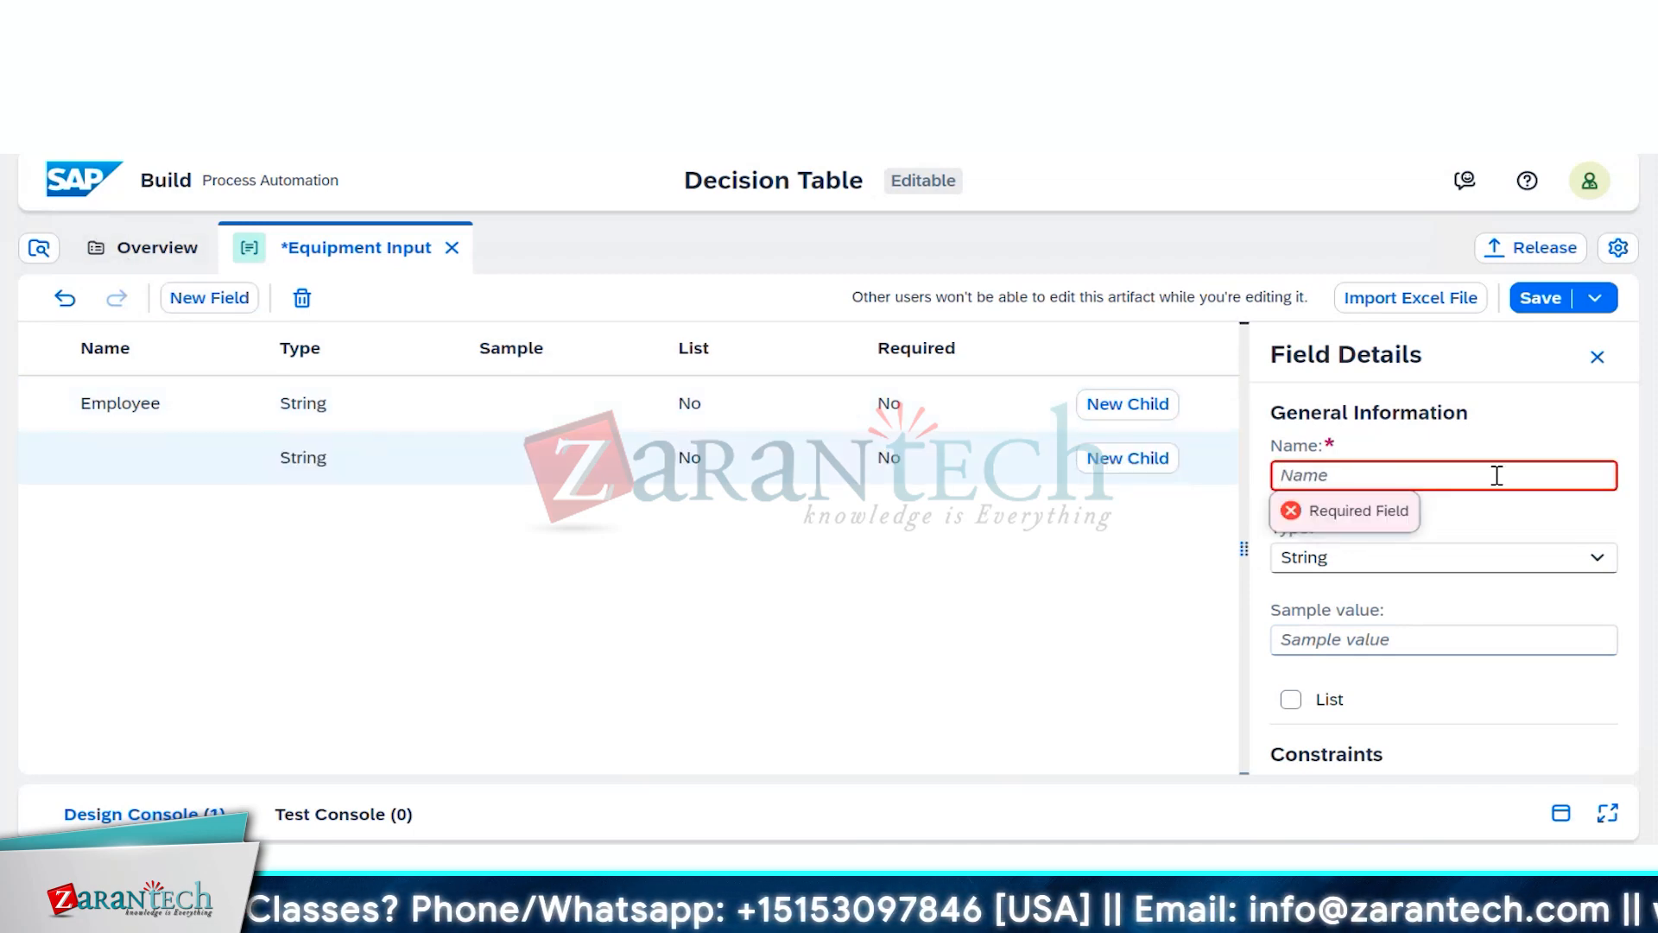
type("Eq")
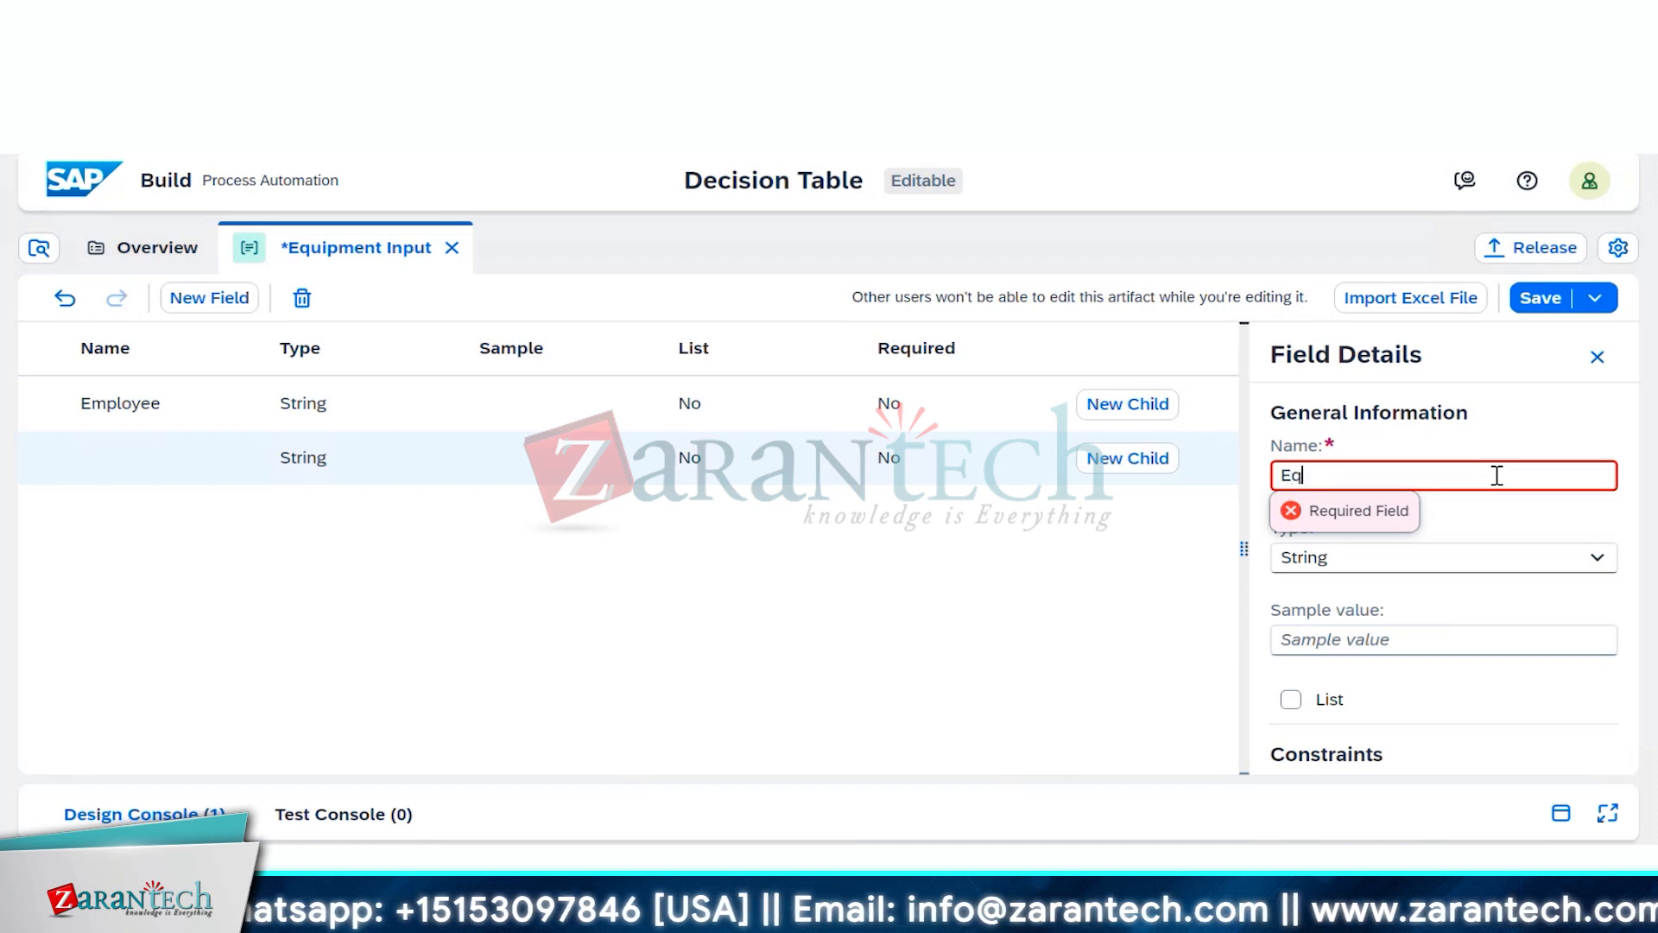
type("uipment")
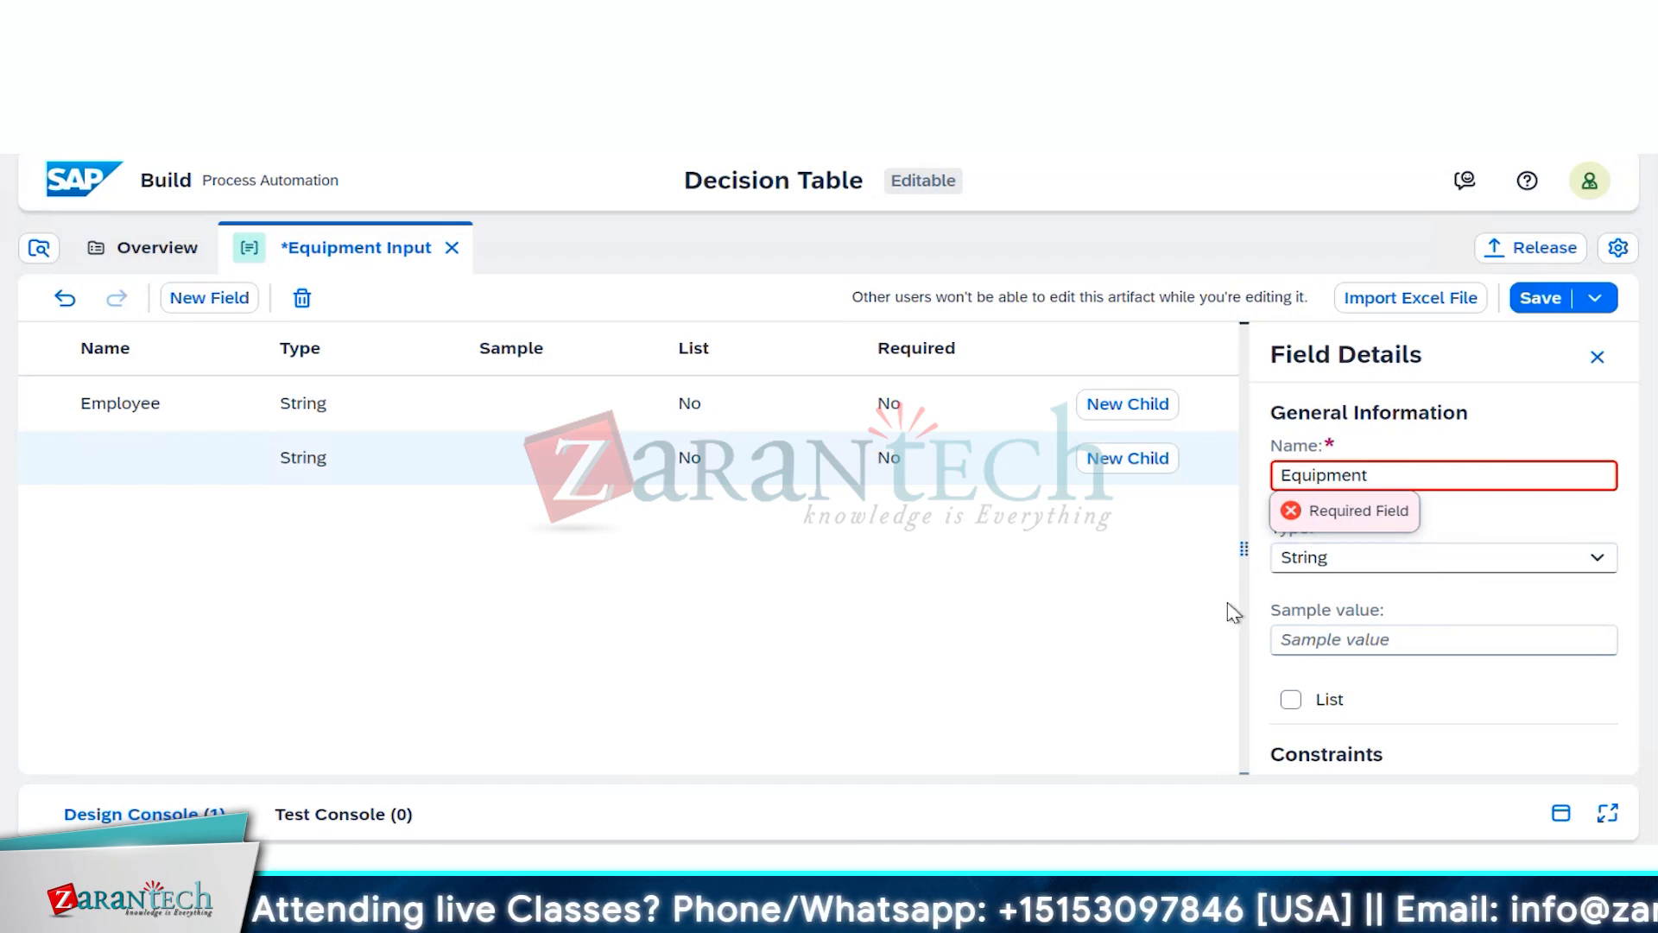
left_click(1581, 424)
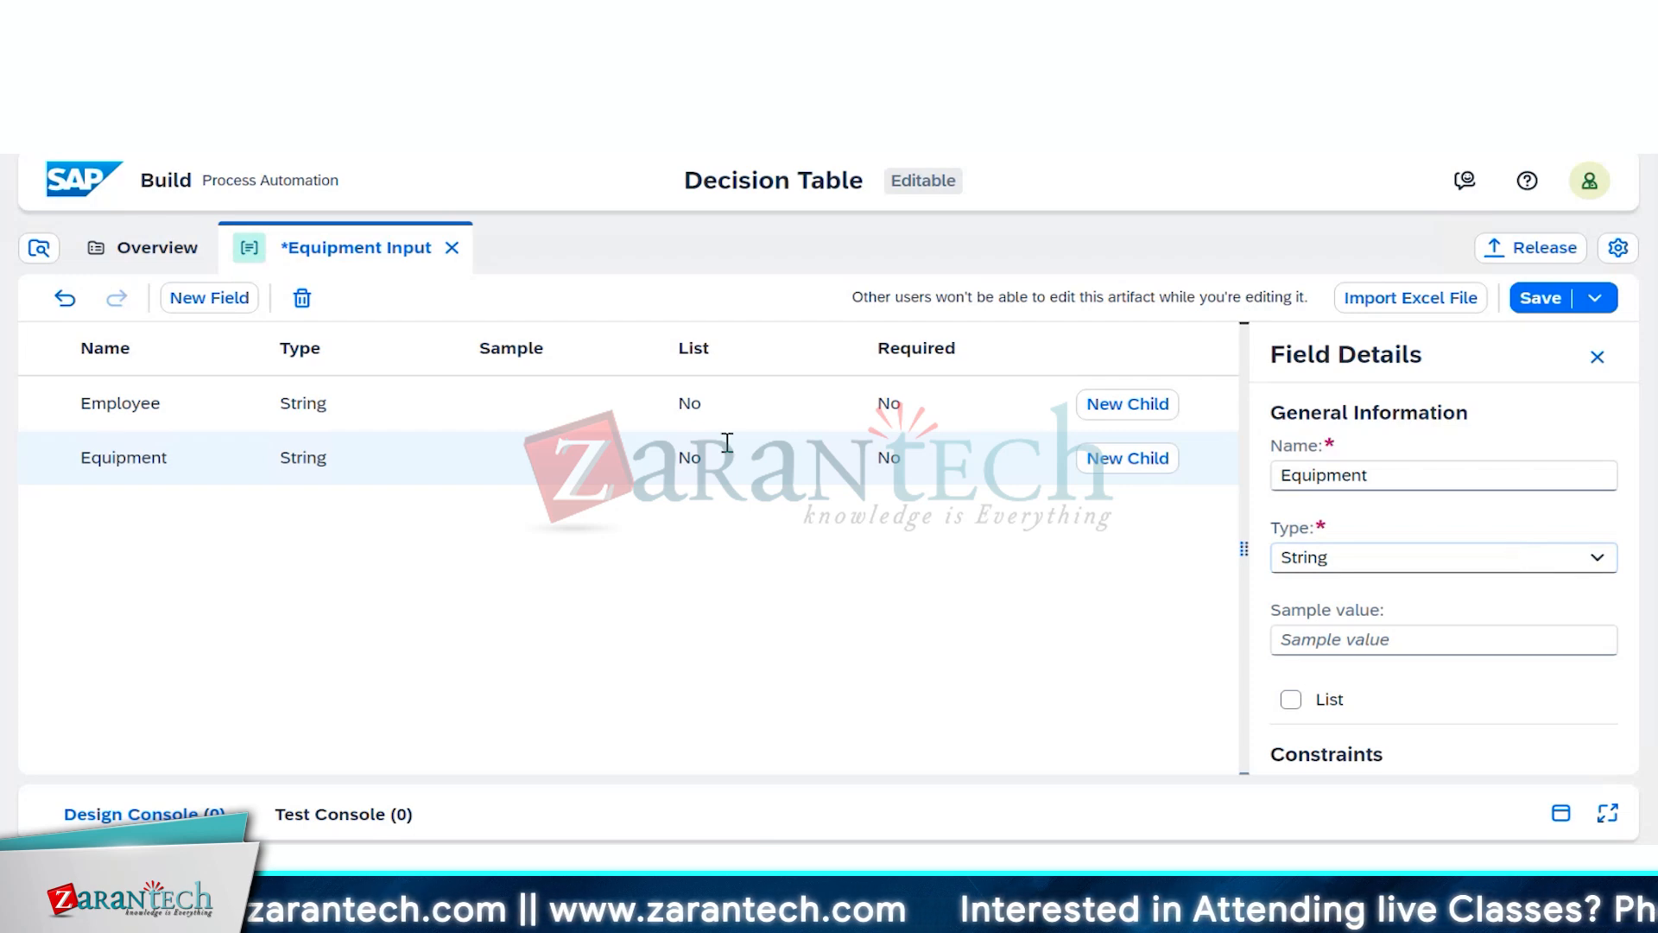
left_click(409, 481)
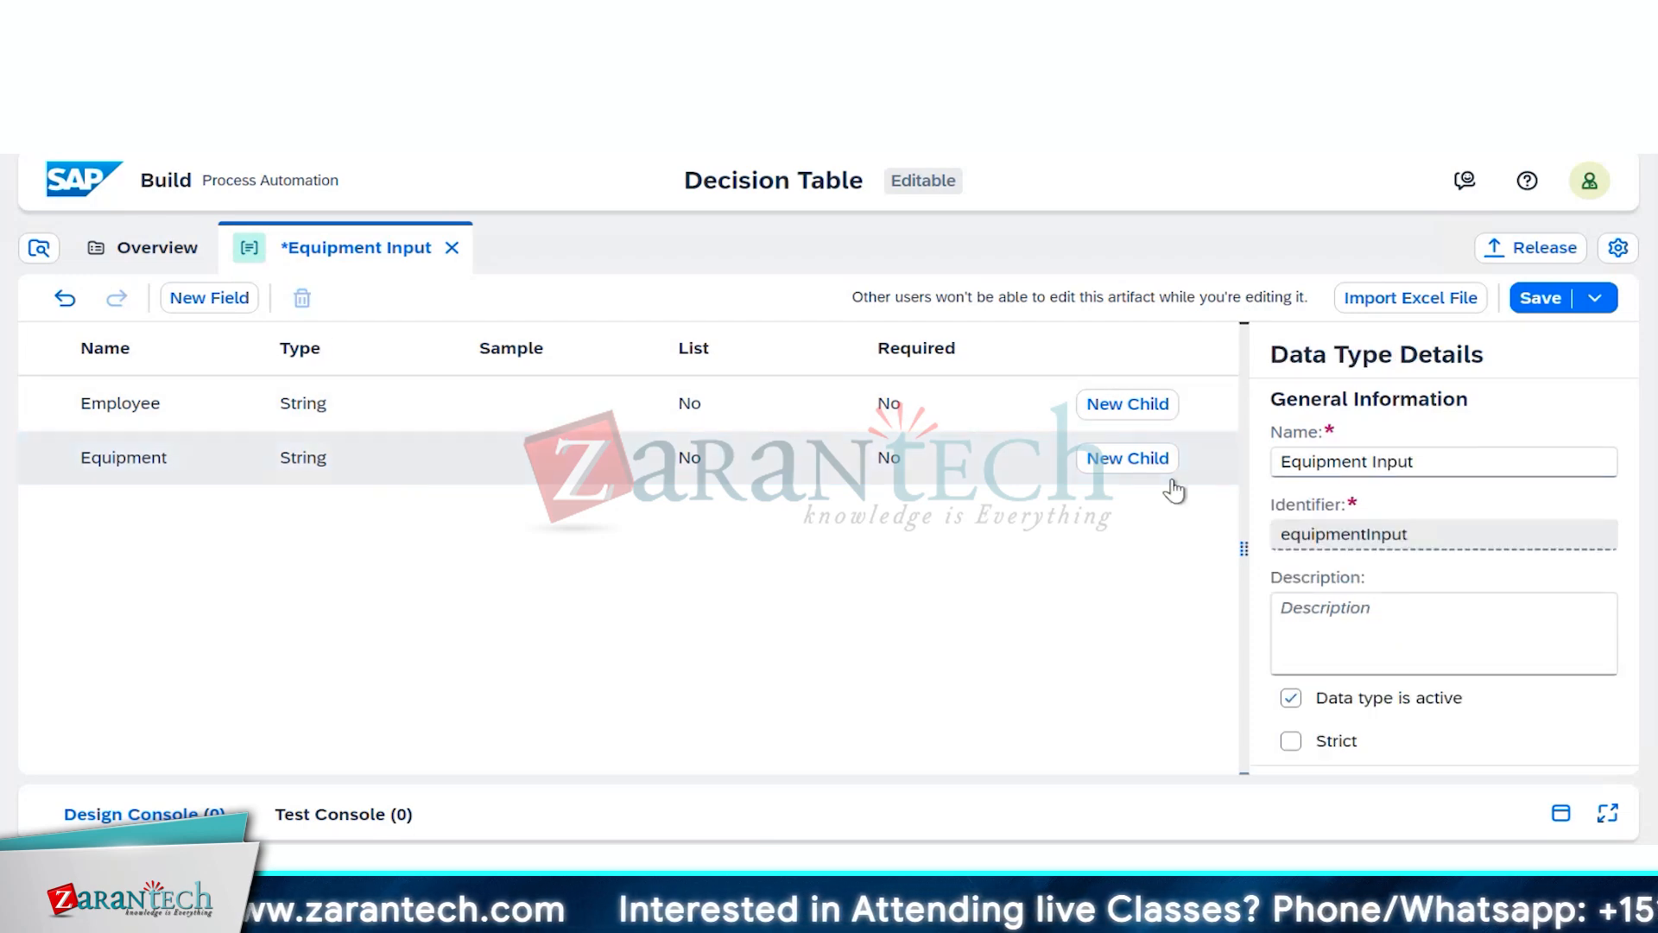
Step: Set the Equipment field's type to Any
left_click(547, 463)
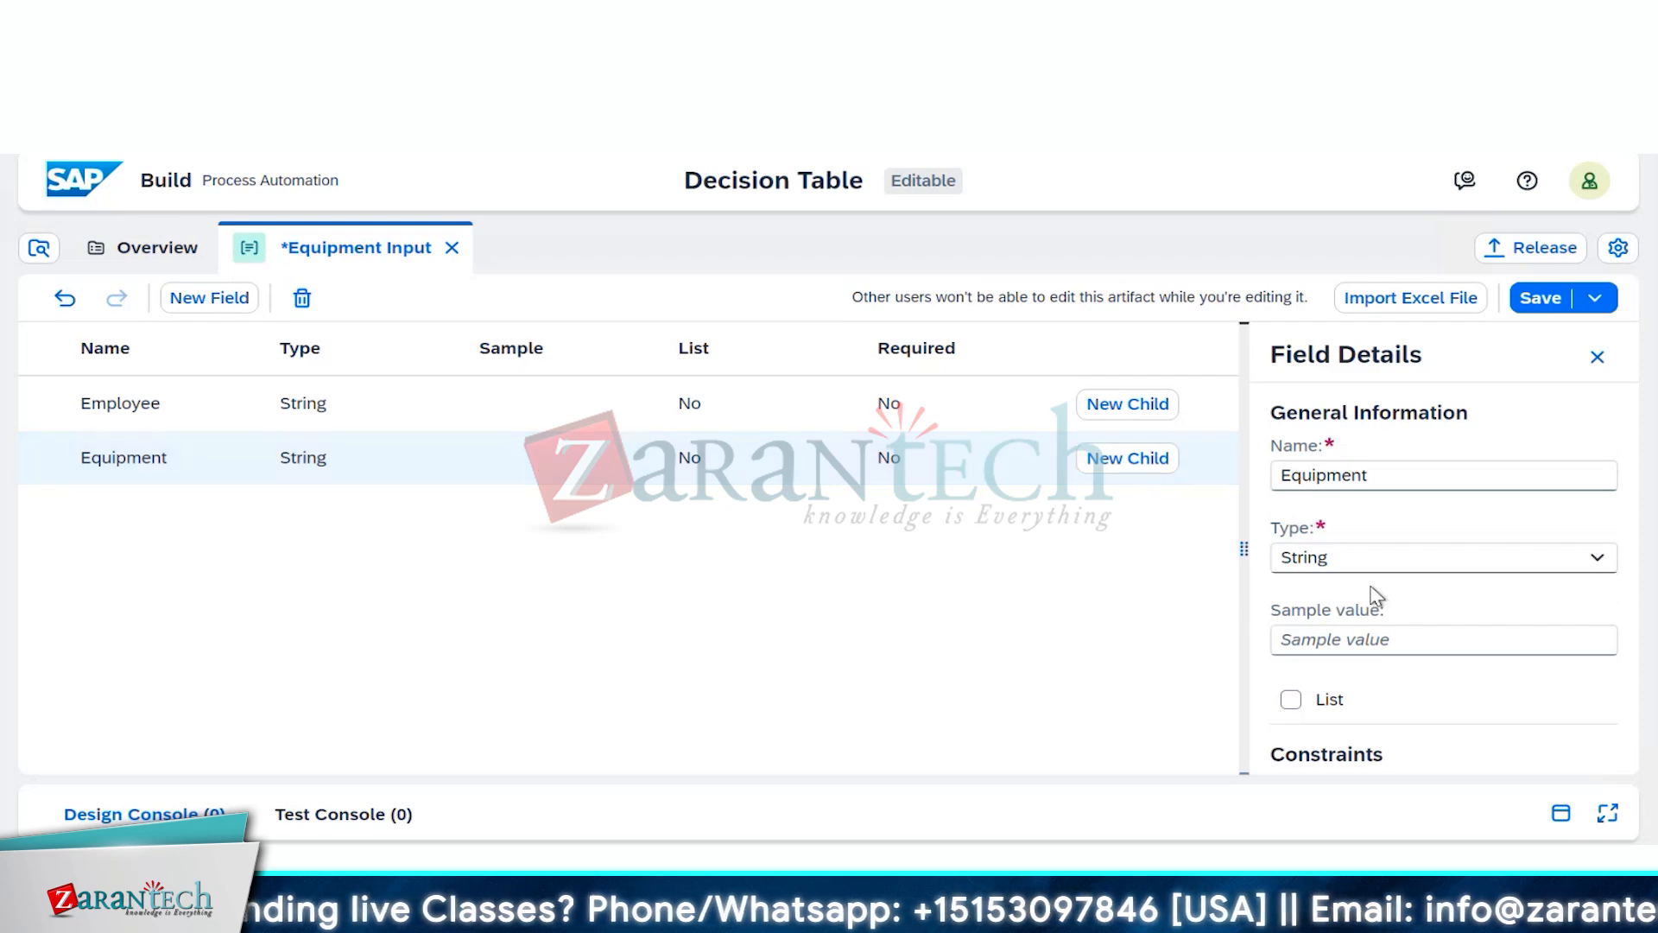
left_click(1598, 561)
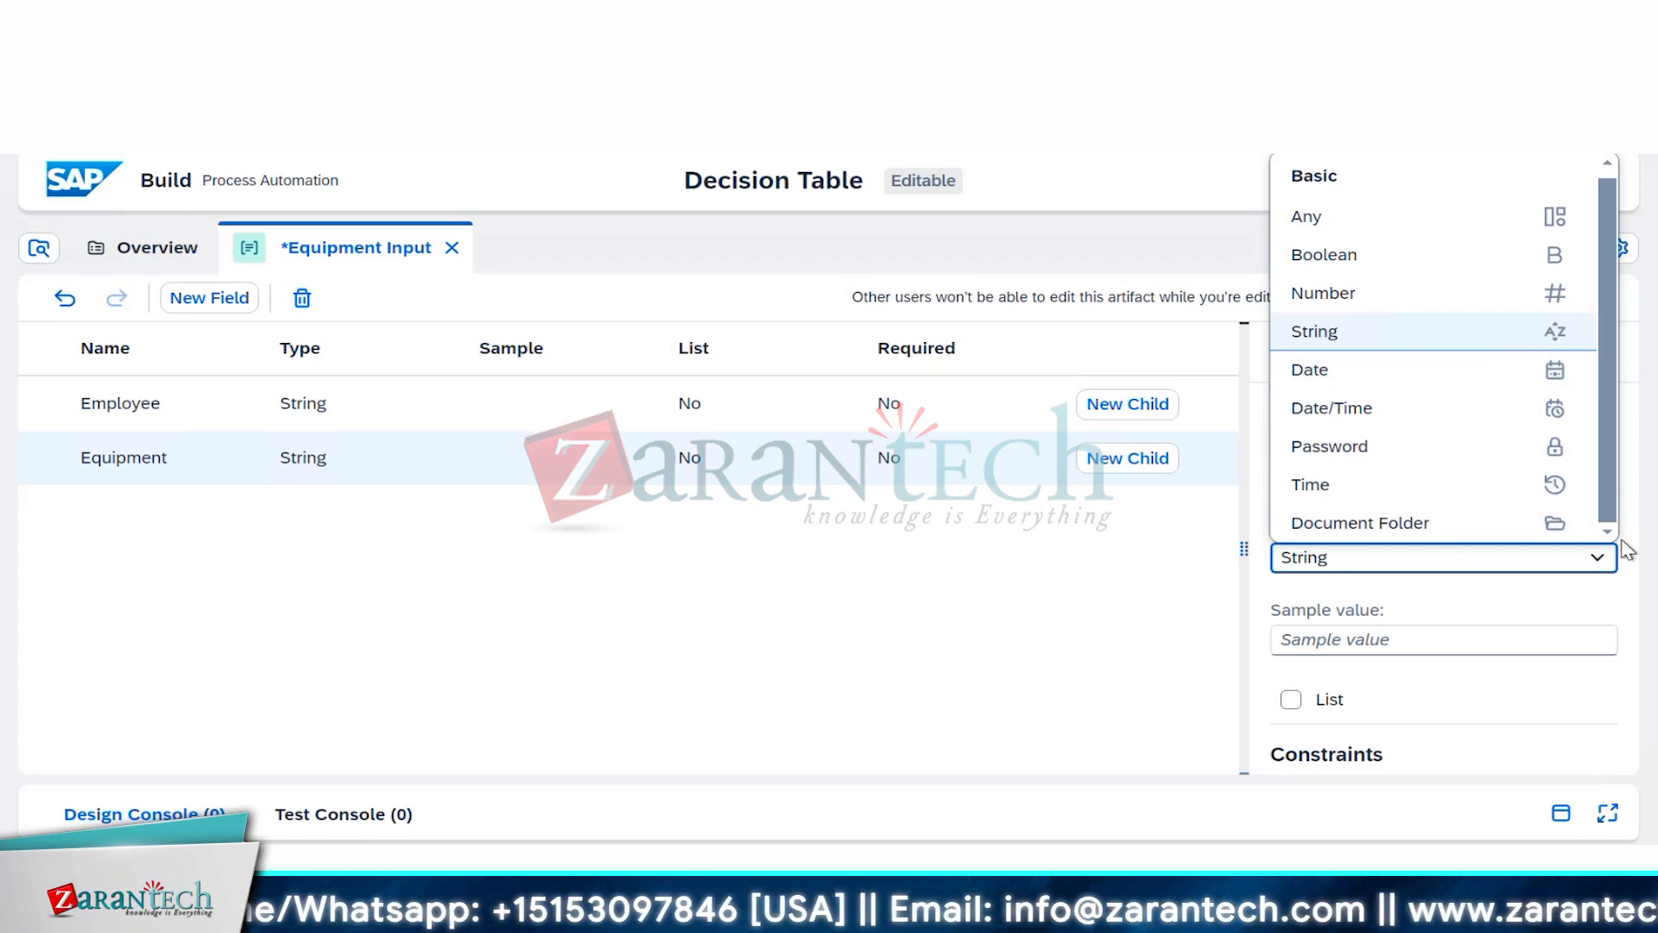
left_click(1324, 221)
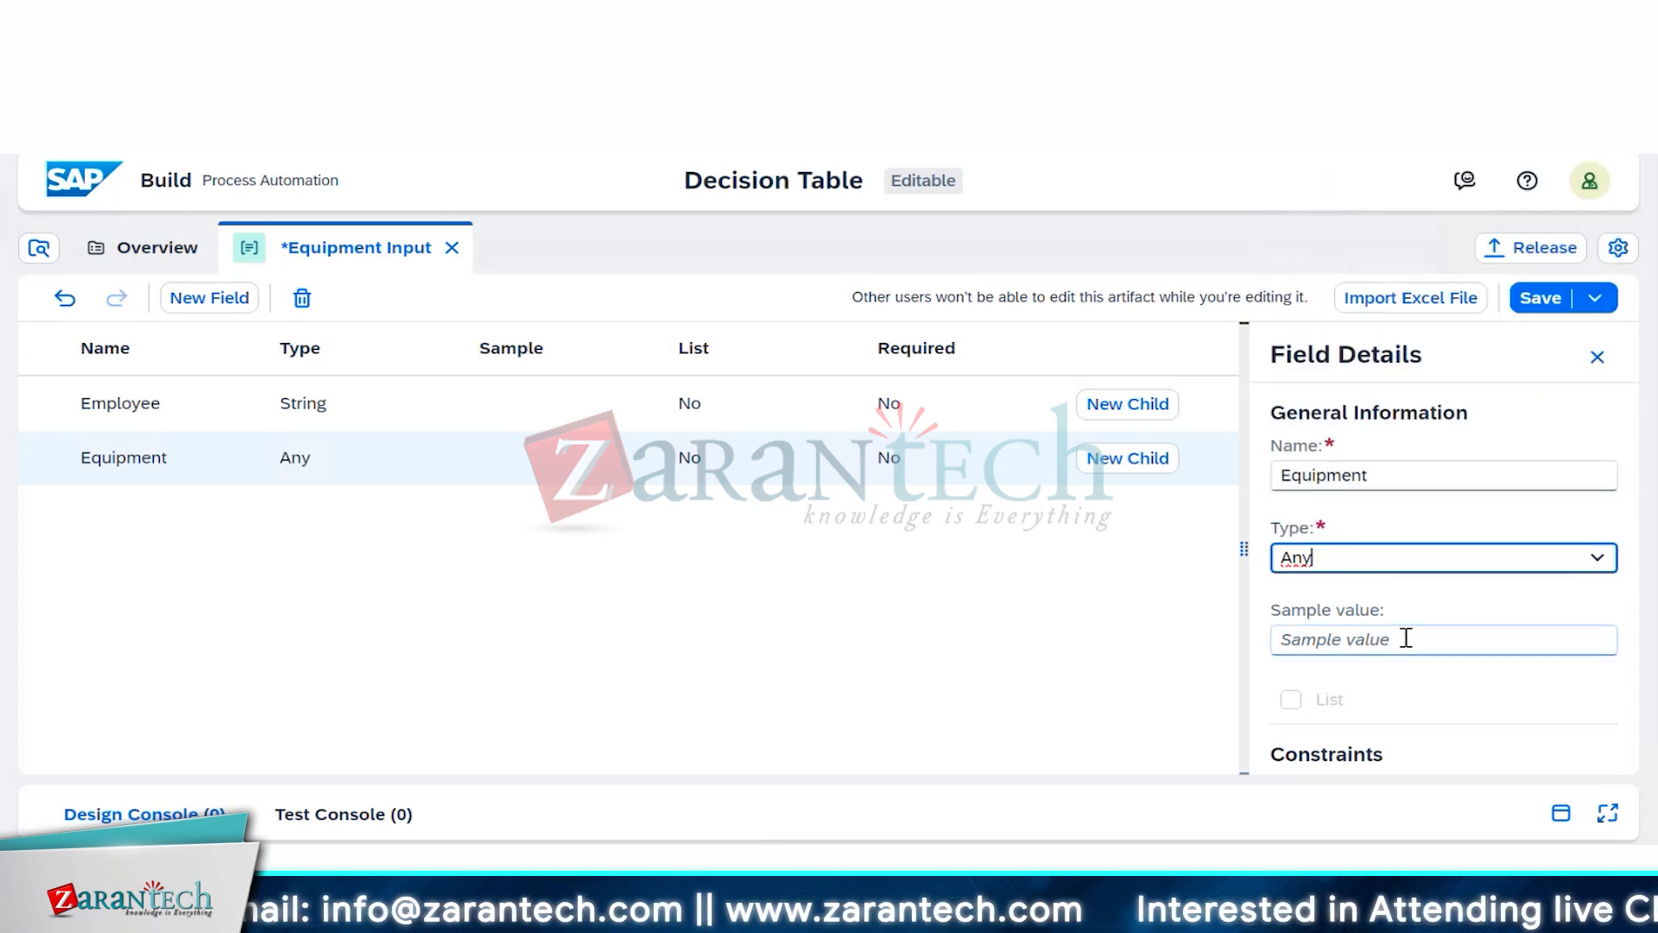
left_click(1472, 596)
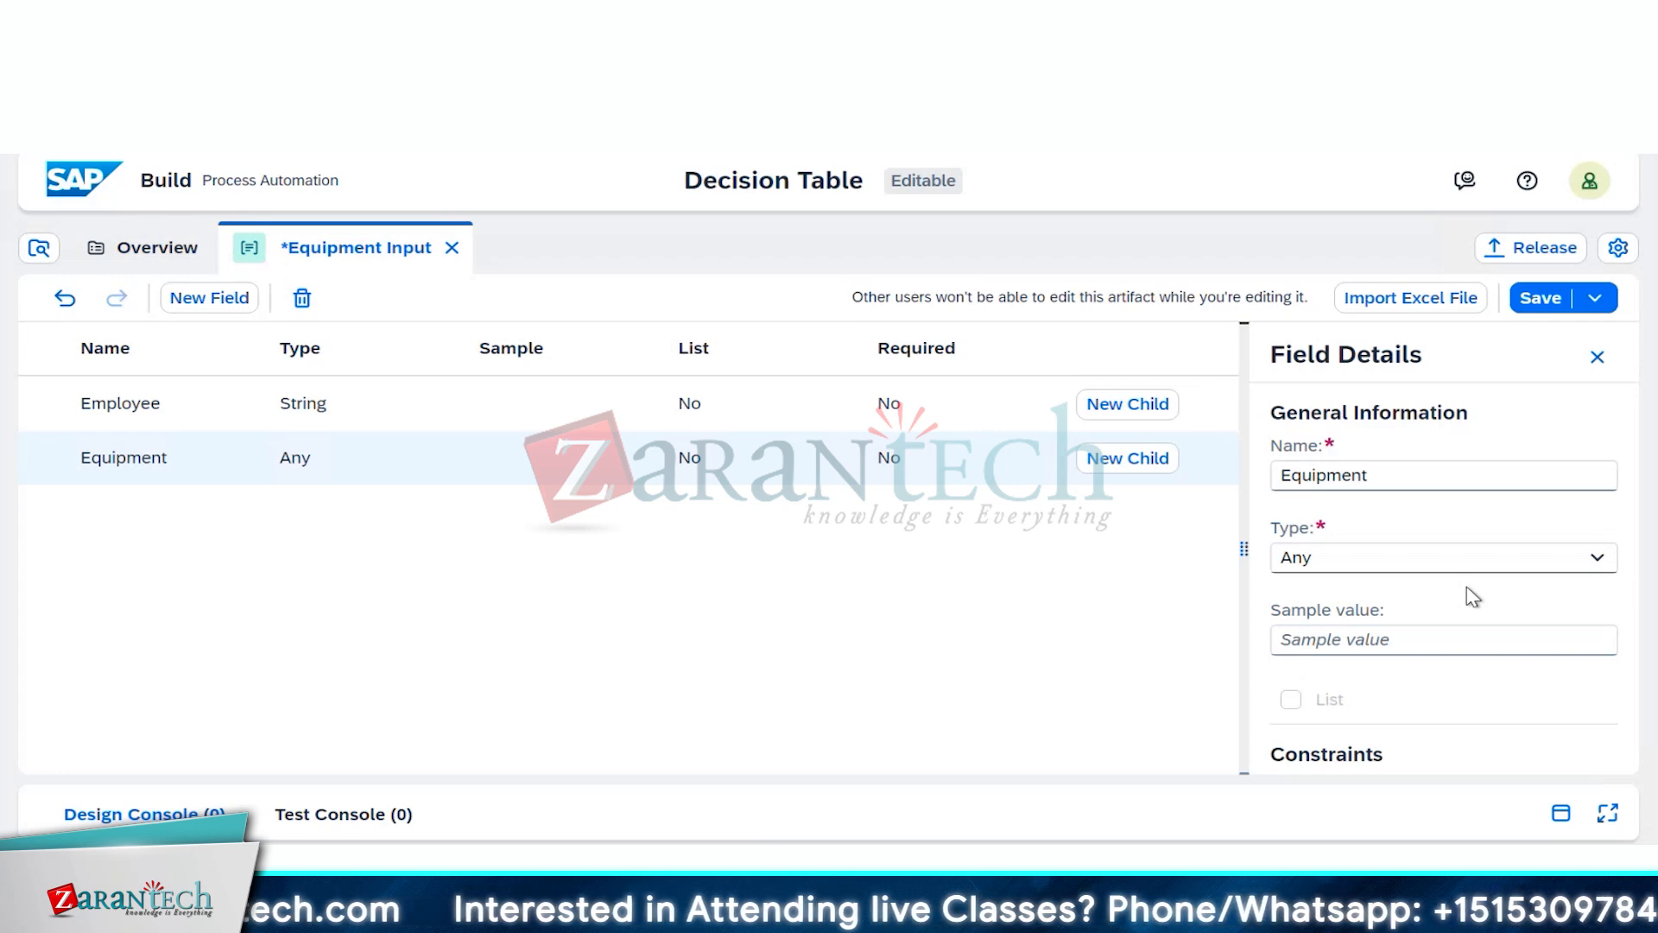
left_click(205, 304)
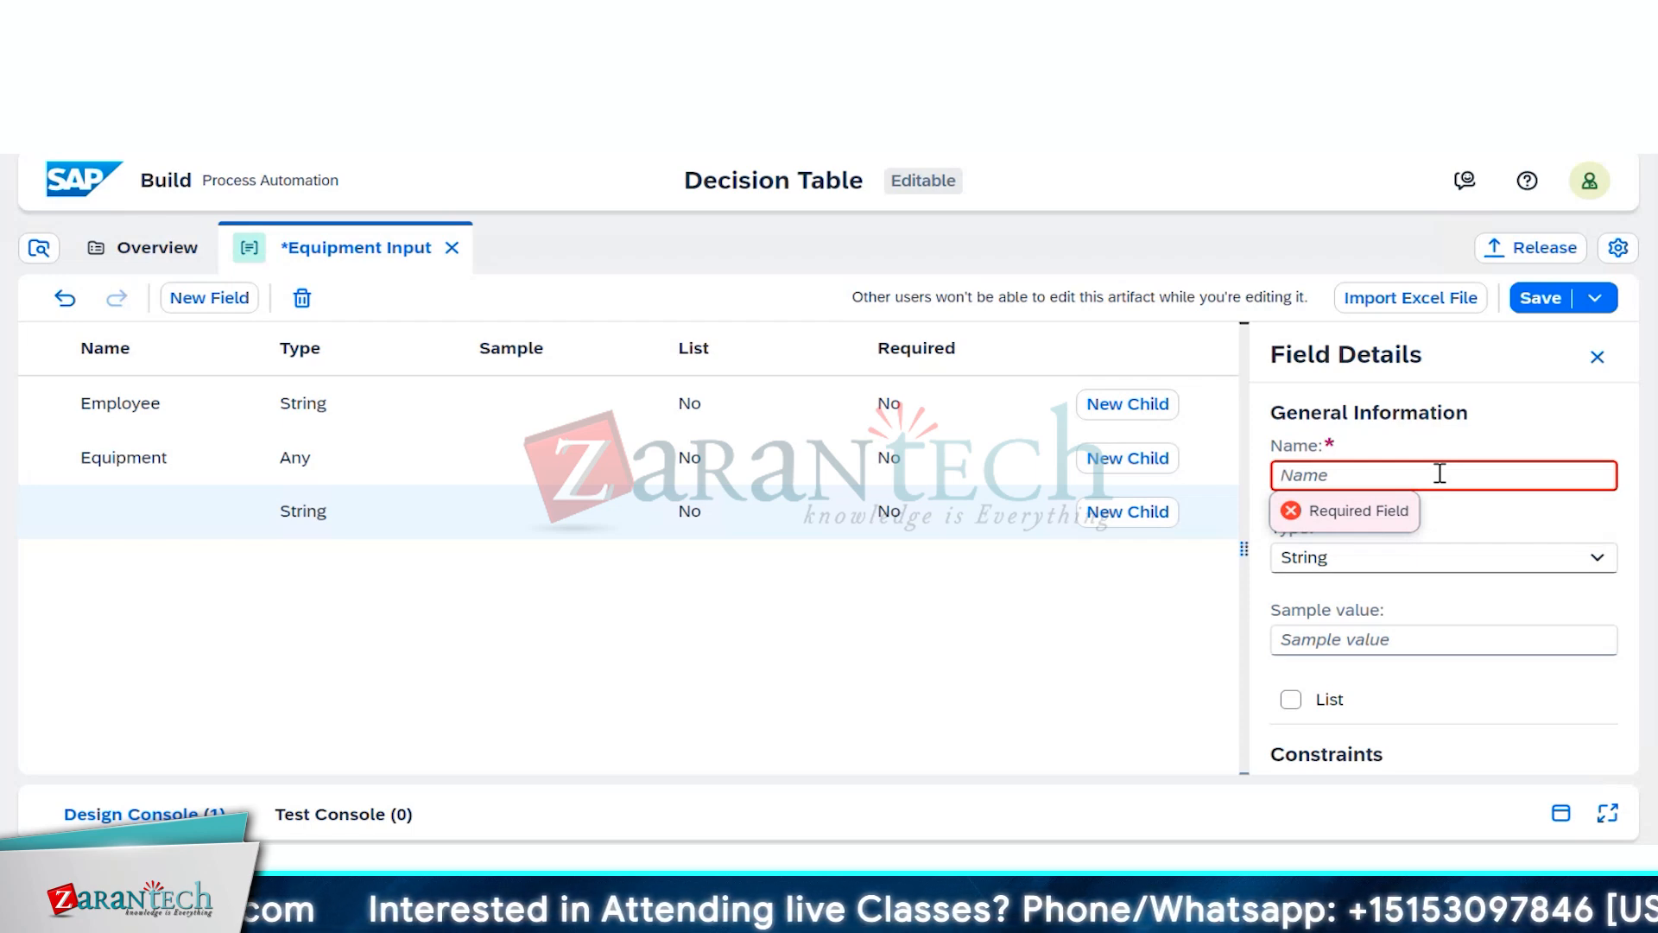
type("Equ")
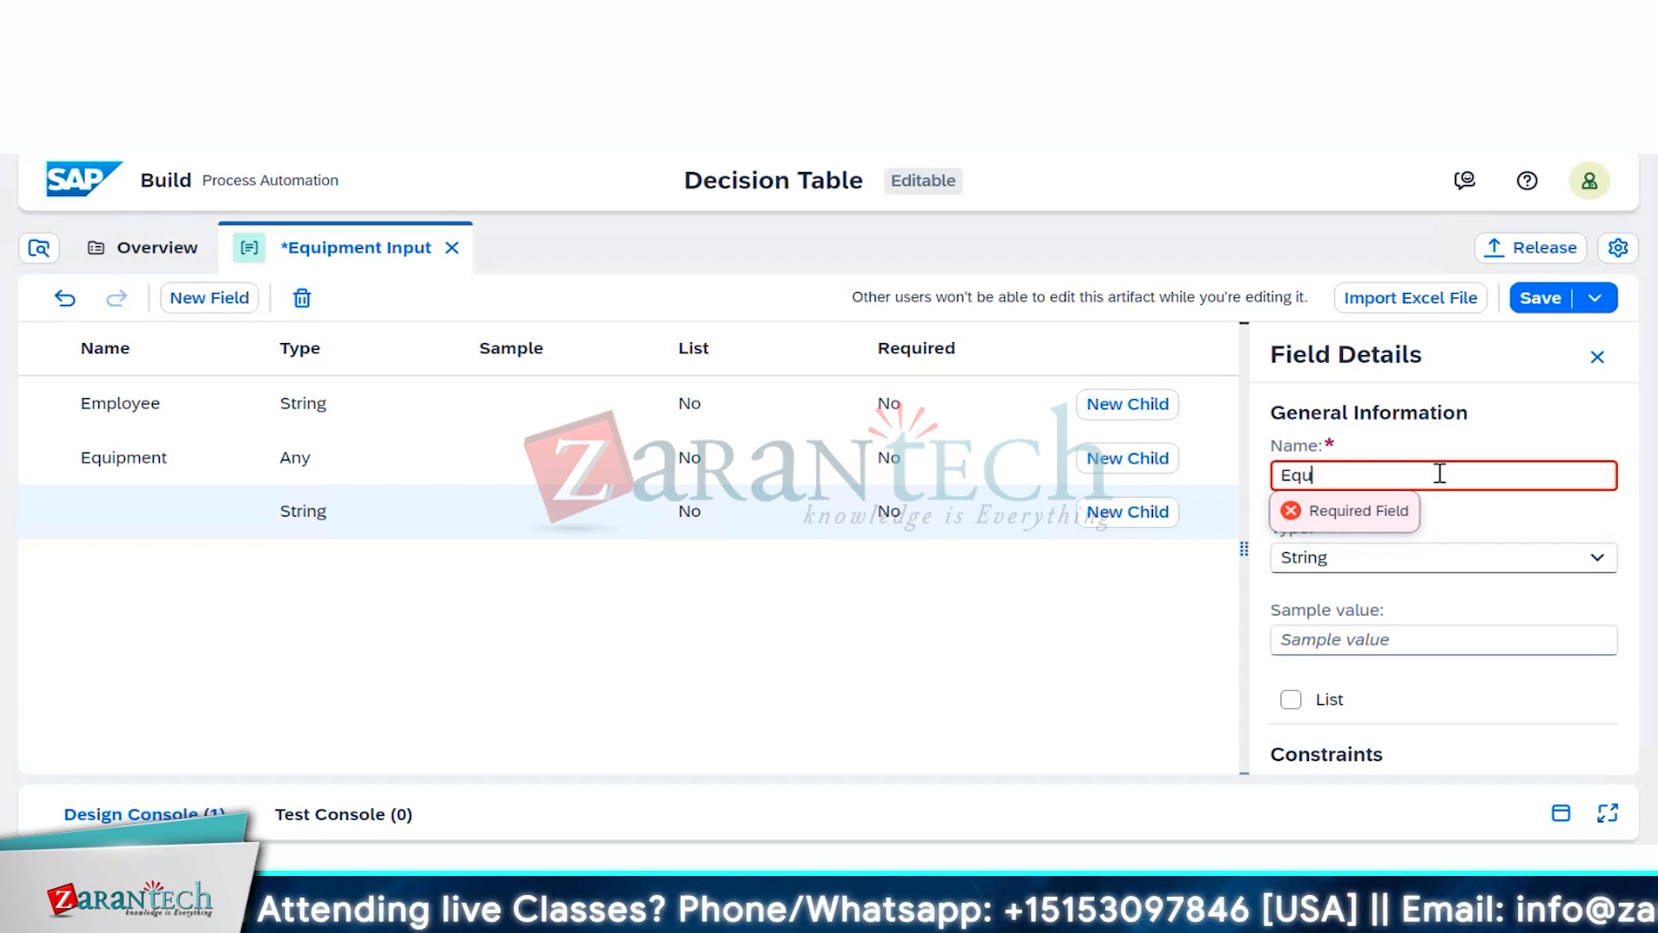
type("ipment info")
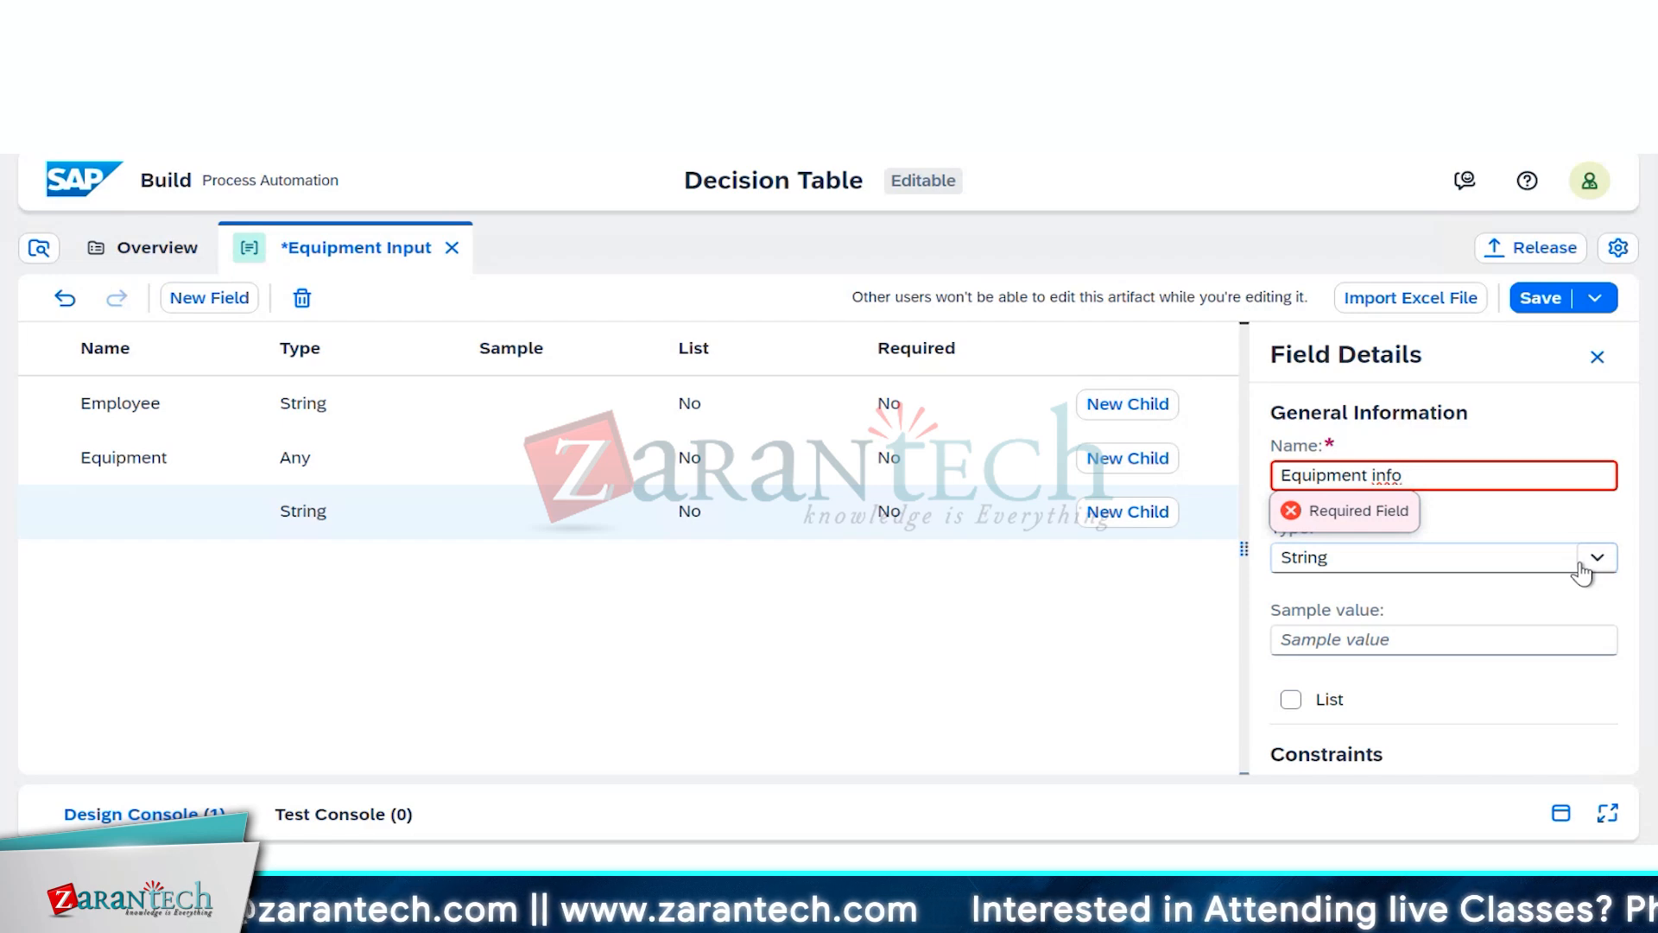
left_click(1610, 520)
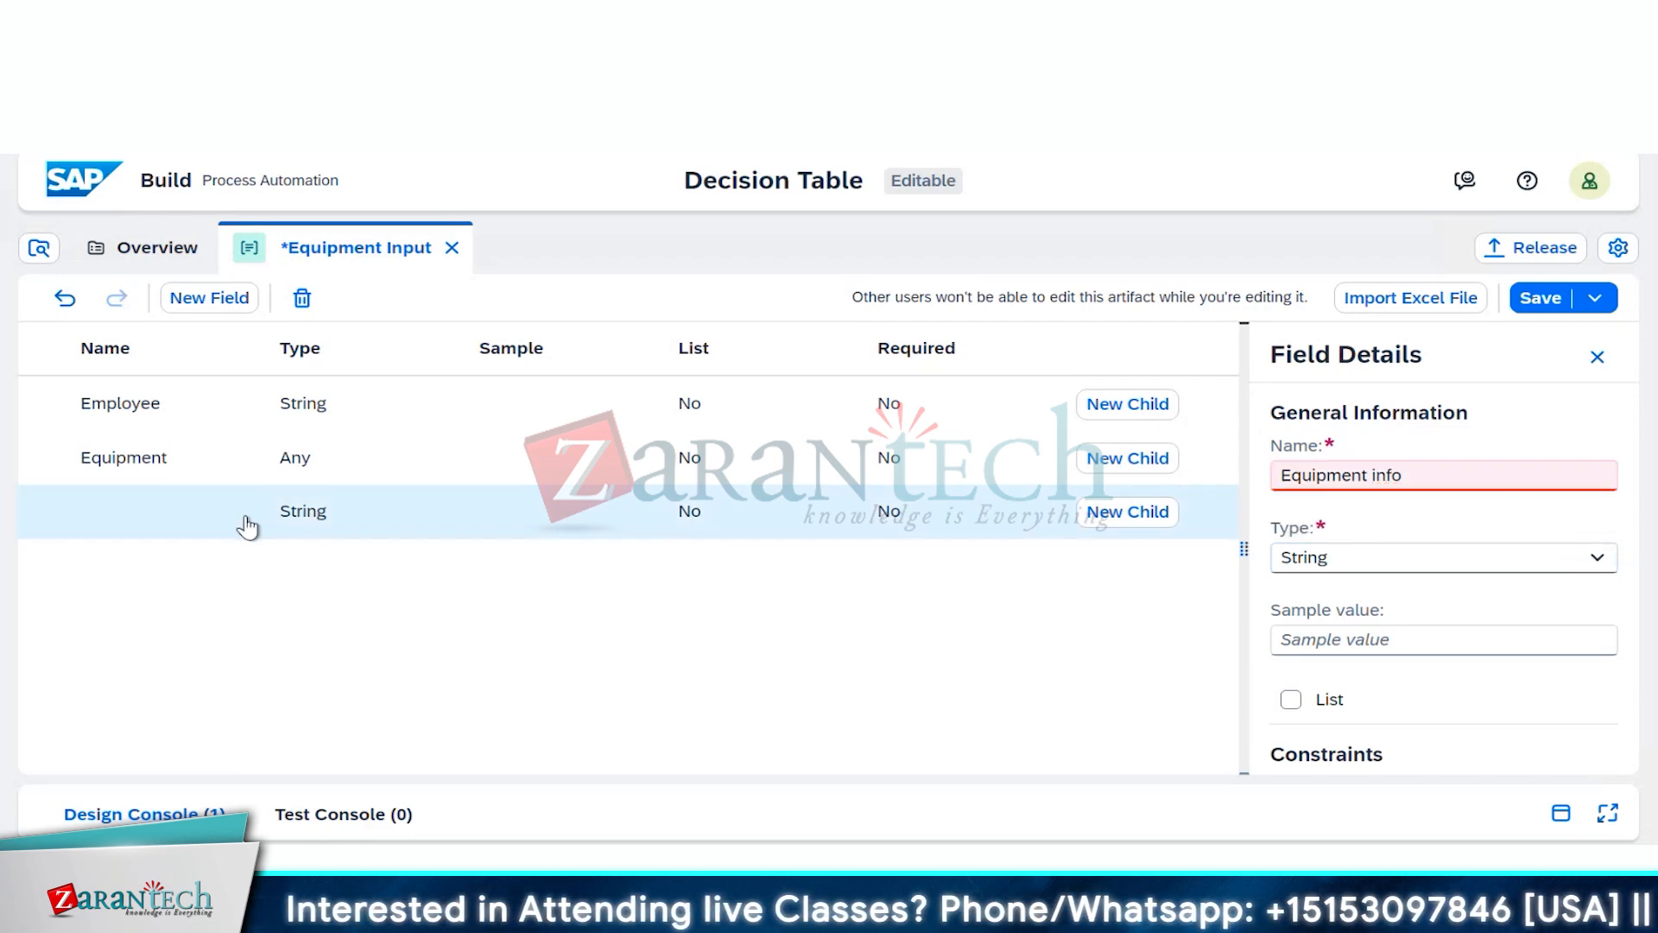
left_click(1368, 475)
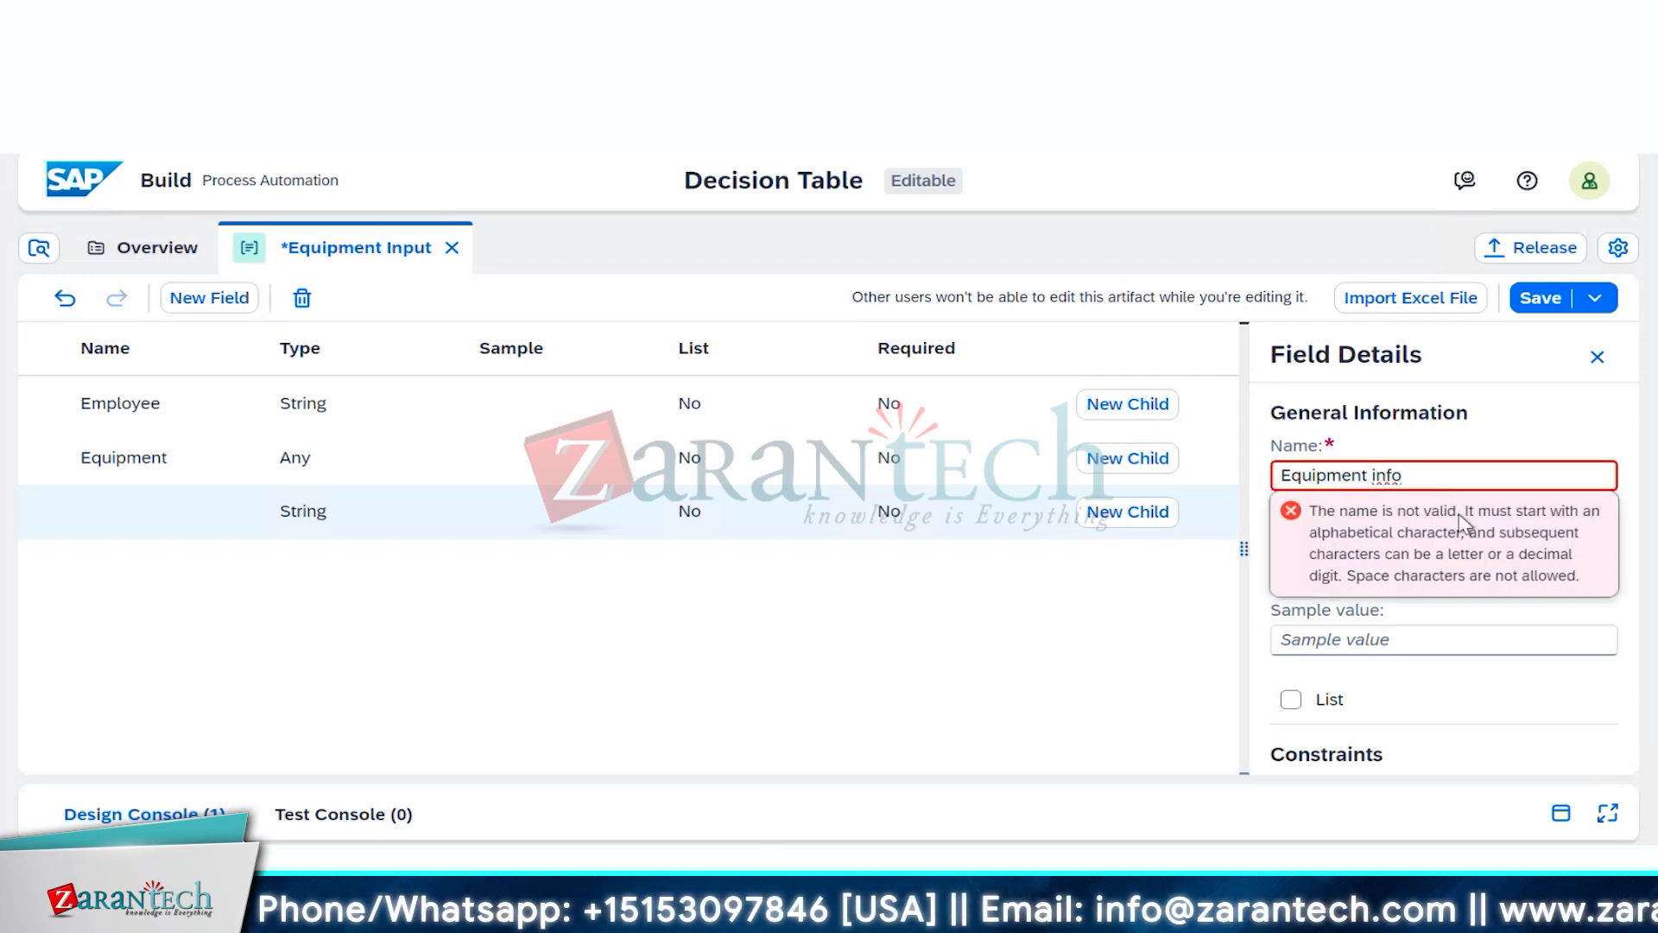
key("Delete")
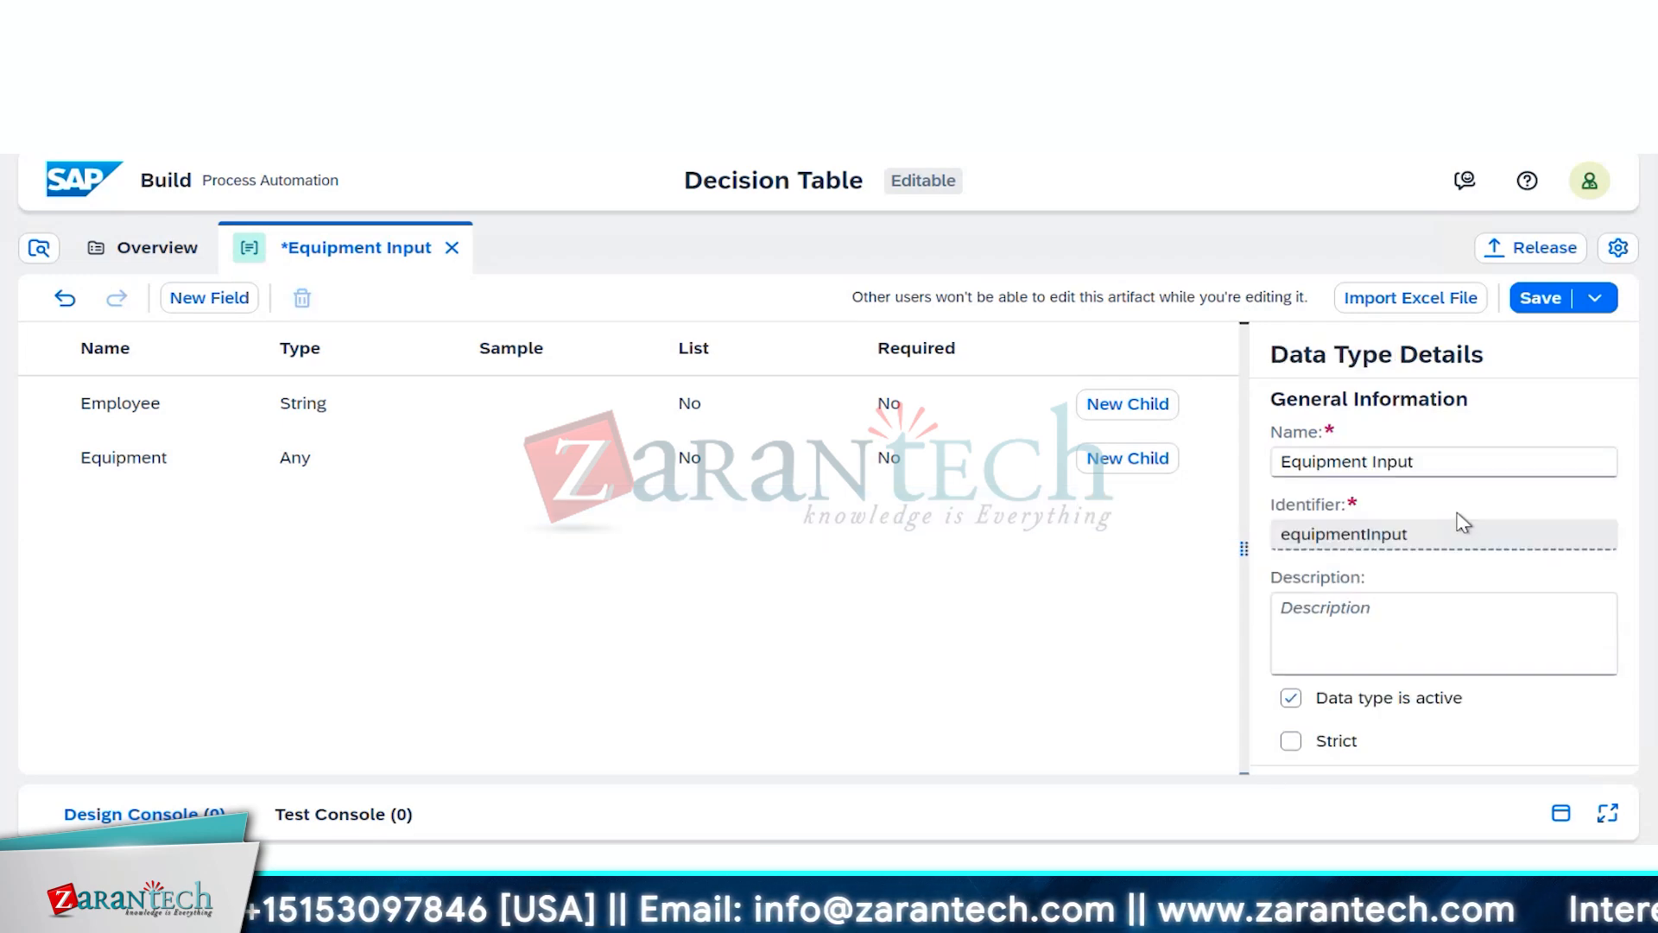
Step: Rename the data type as EquipmentInput, without a space
left_click(1378, 463)
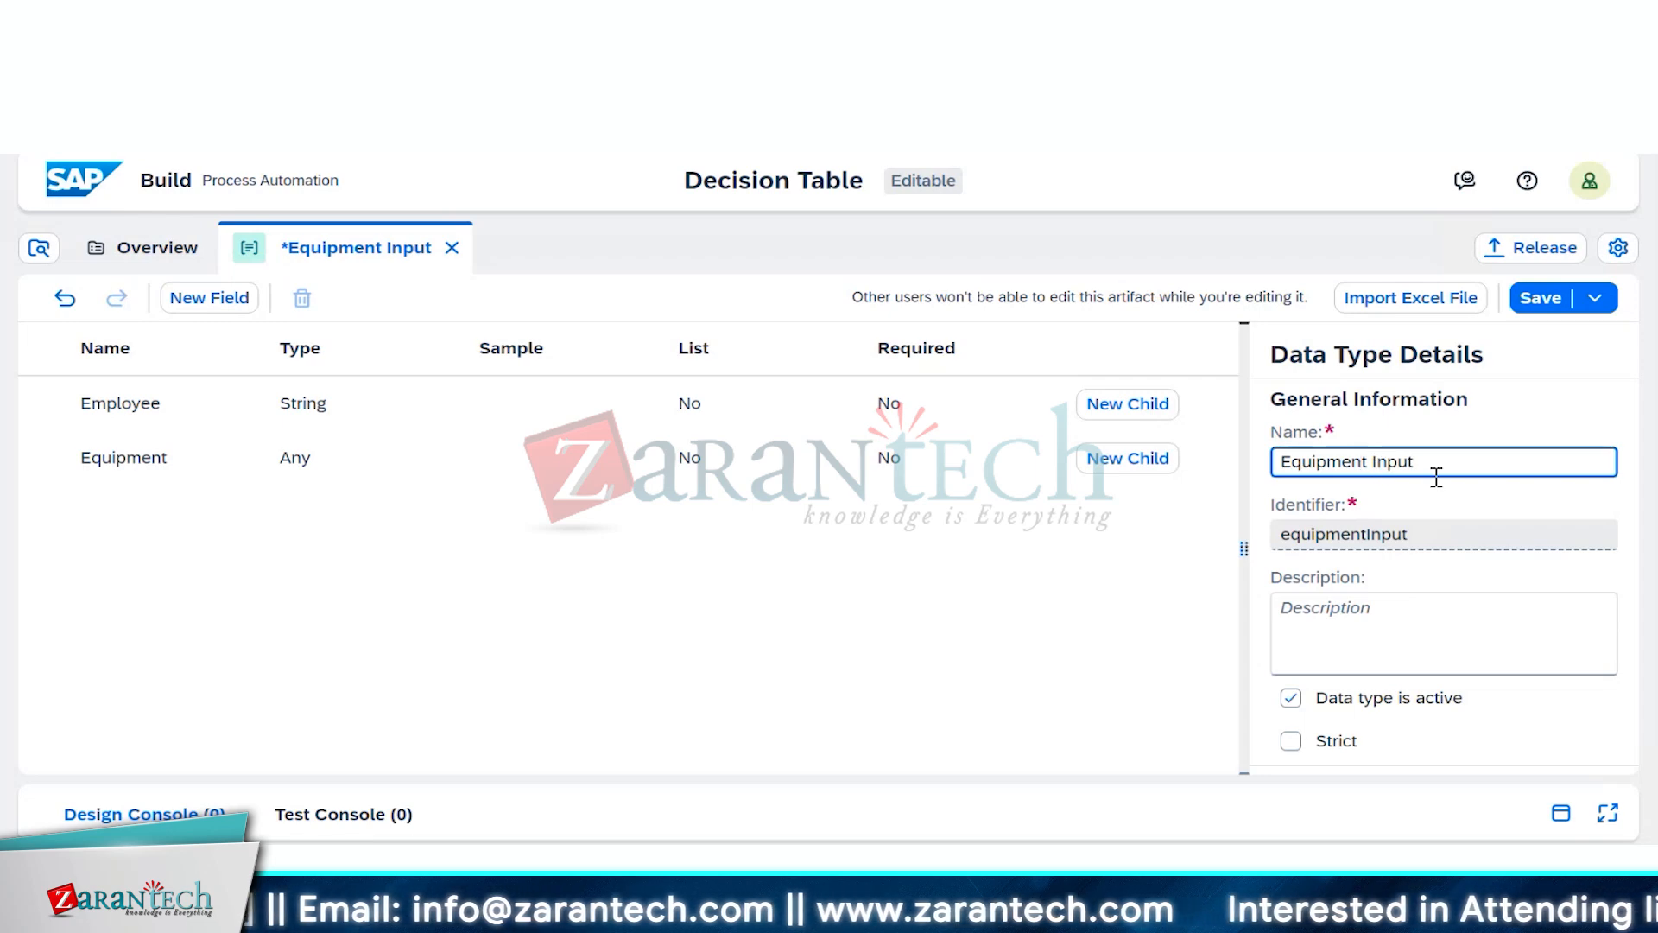
key("Right")
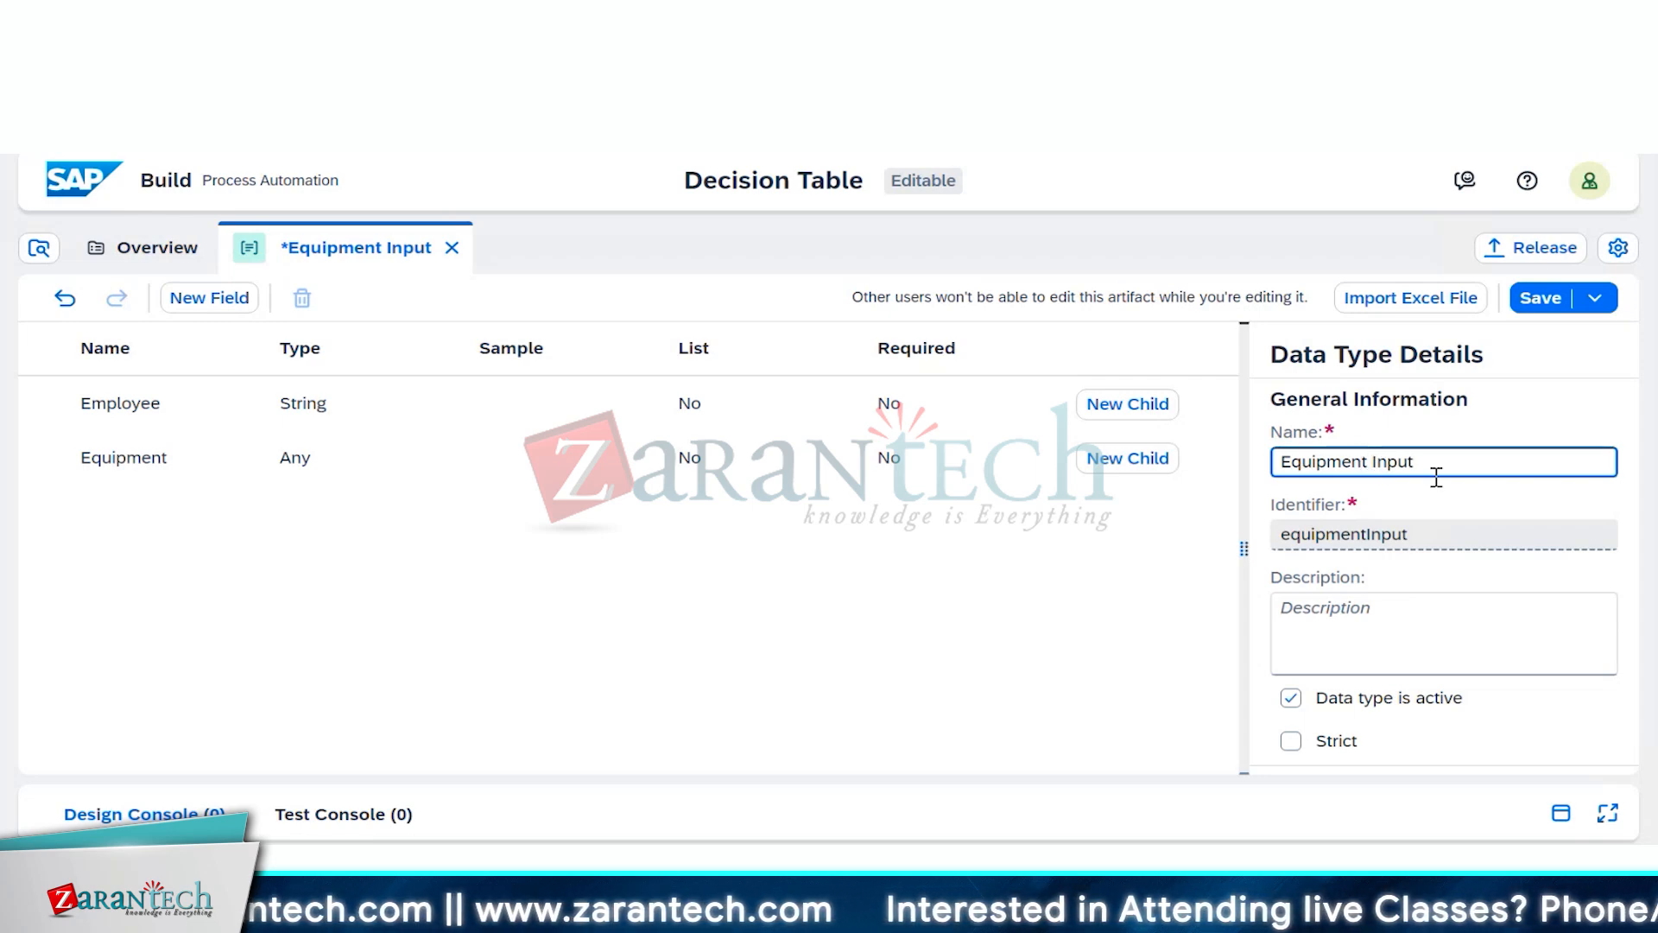
key("Delete")
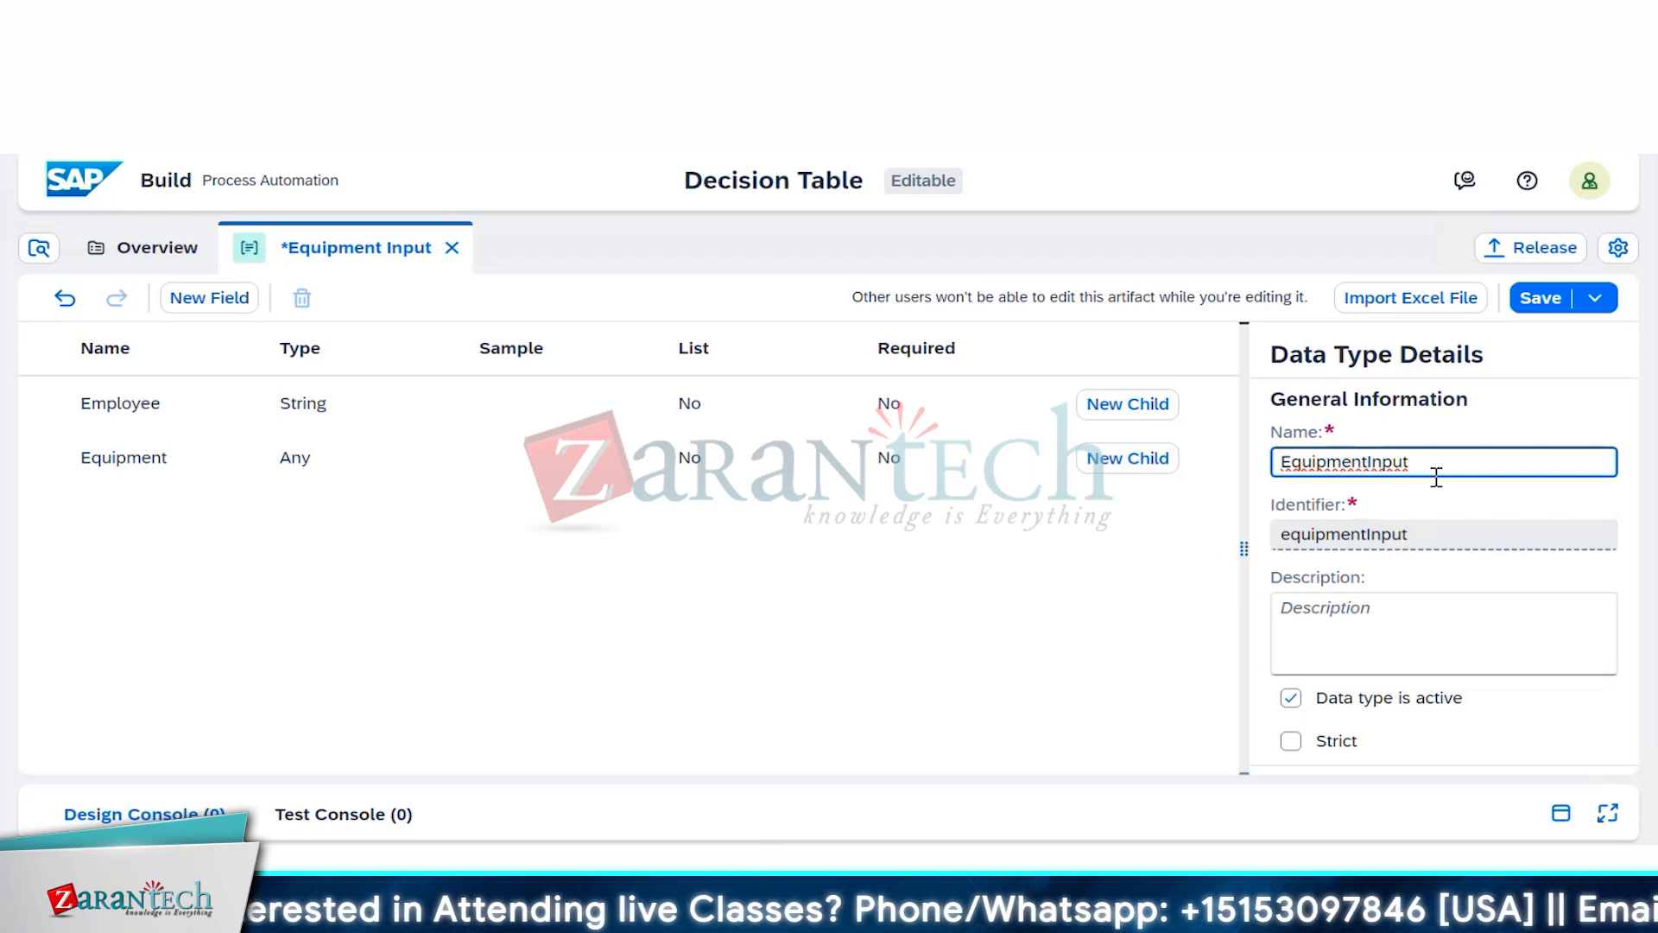
left_click(1612, 396)
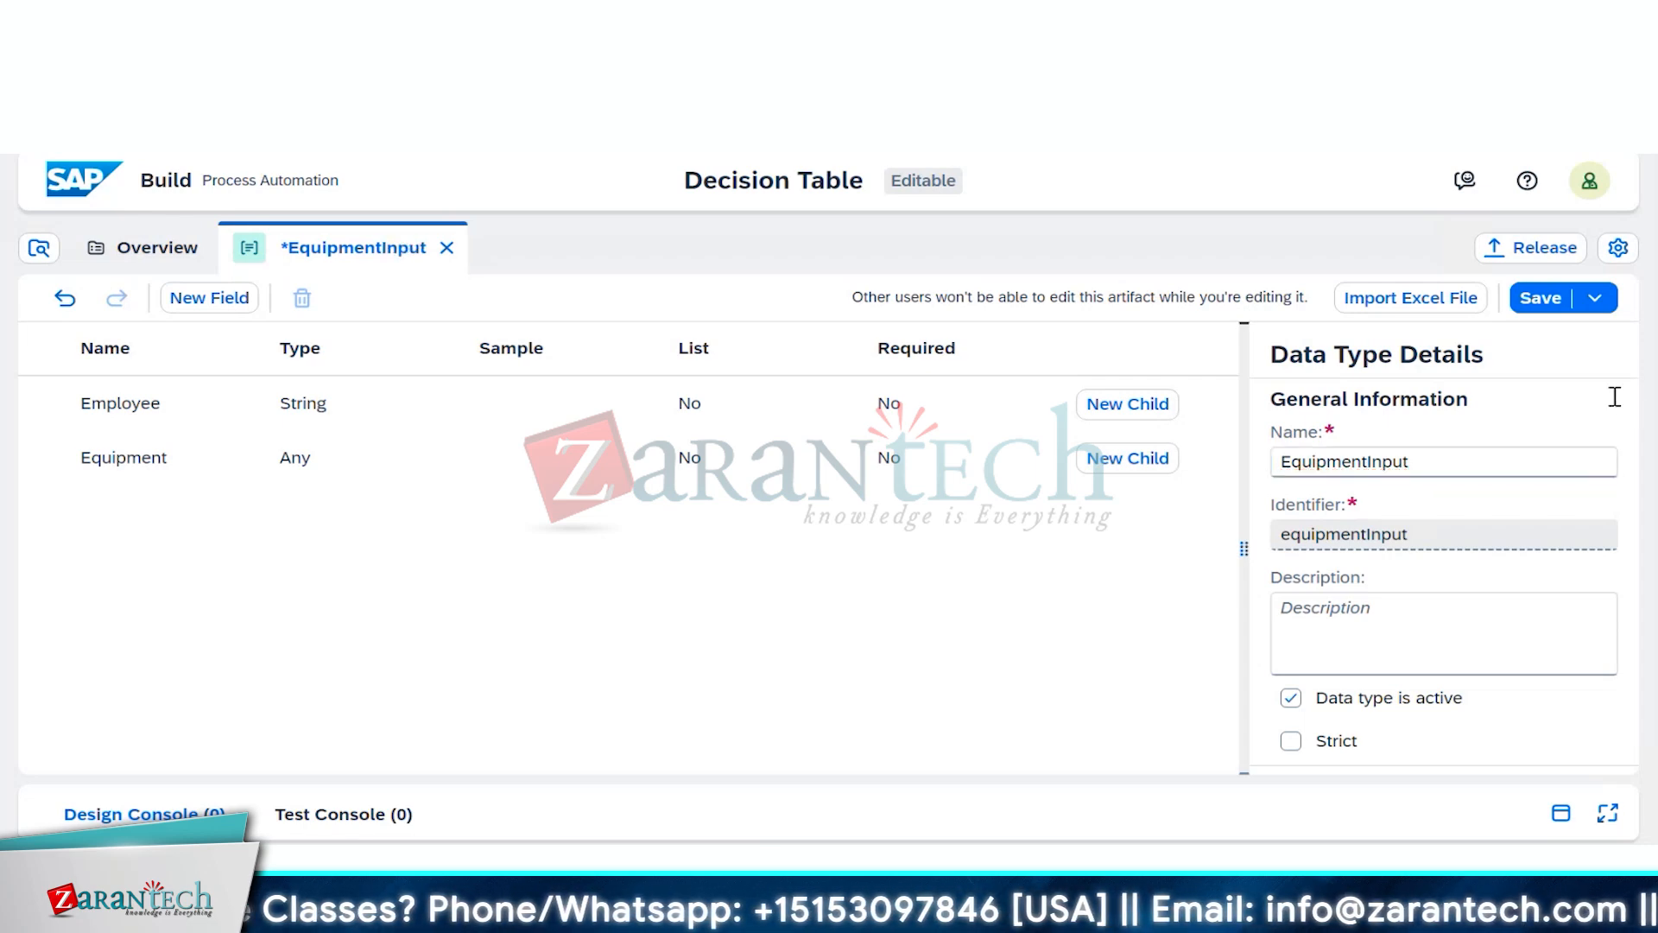
left_click(1412, 462)
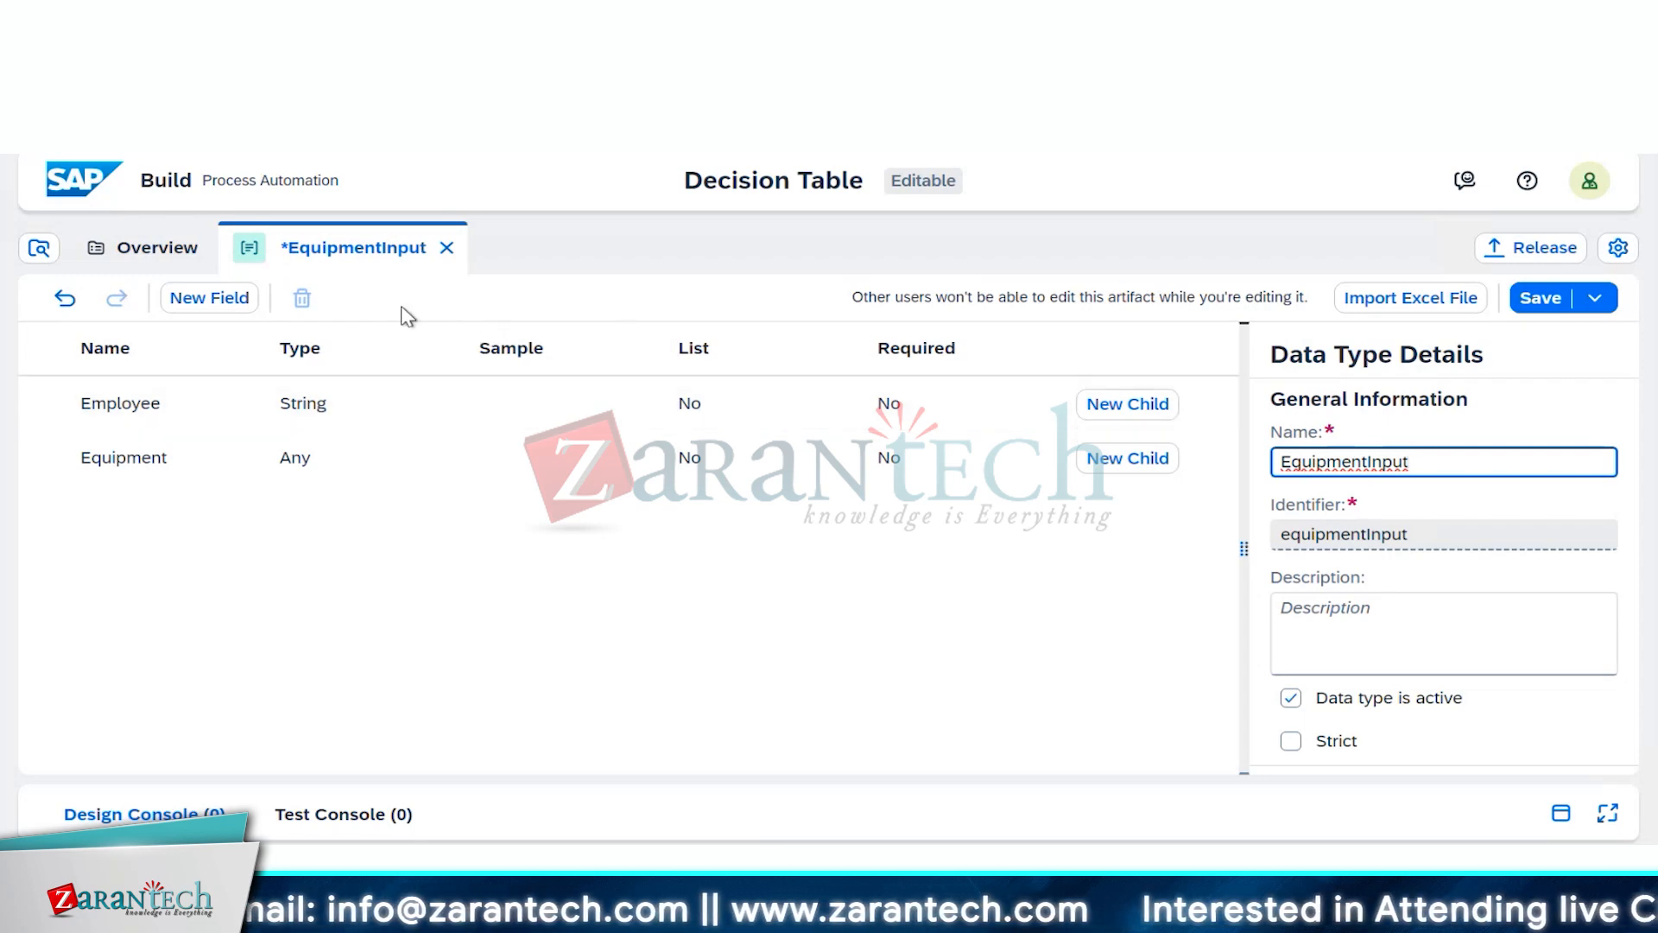
Step: Add a String field named Equipment_info to the EquipmentInput data type
left_click(210, 299)
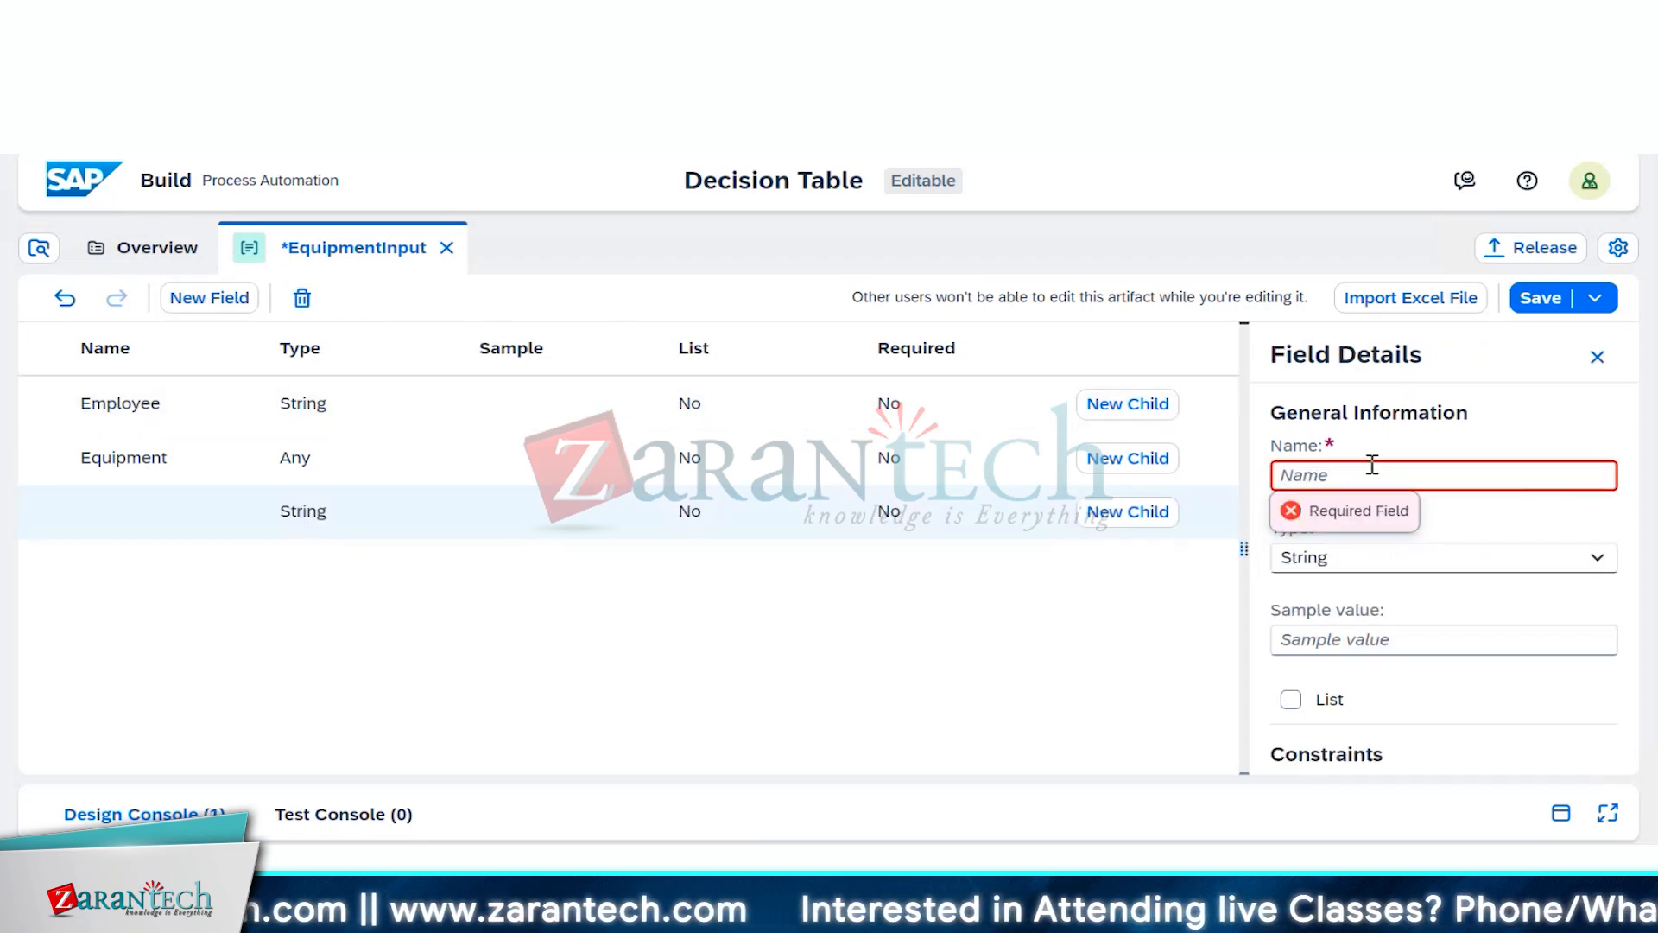
type("E")
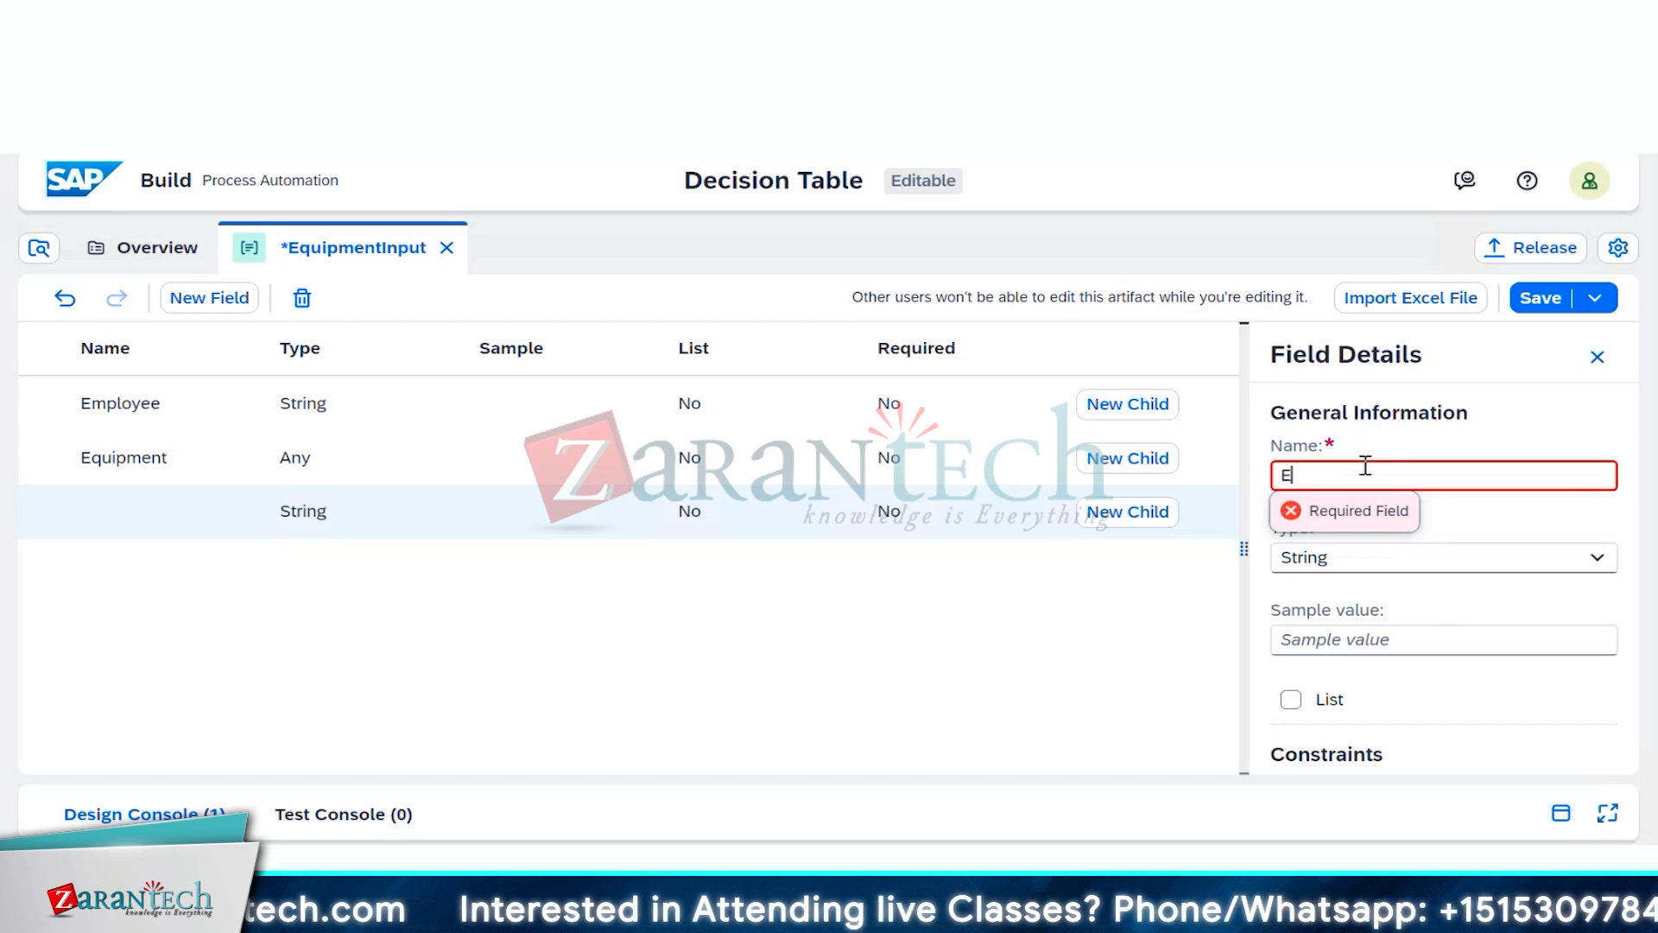
type("quipment")
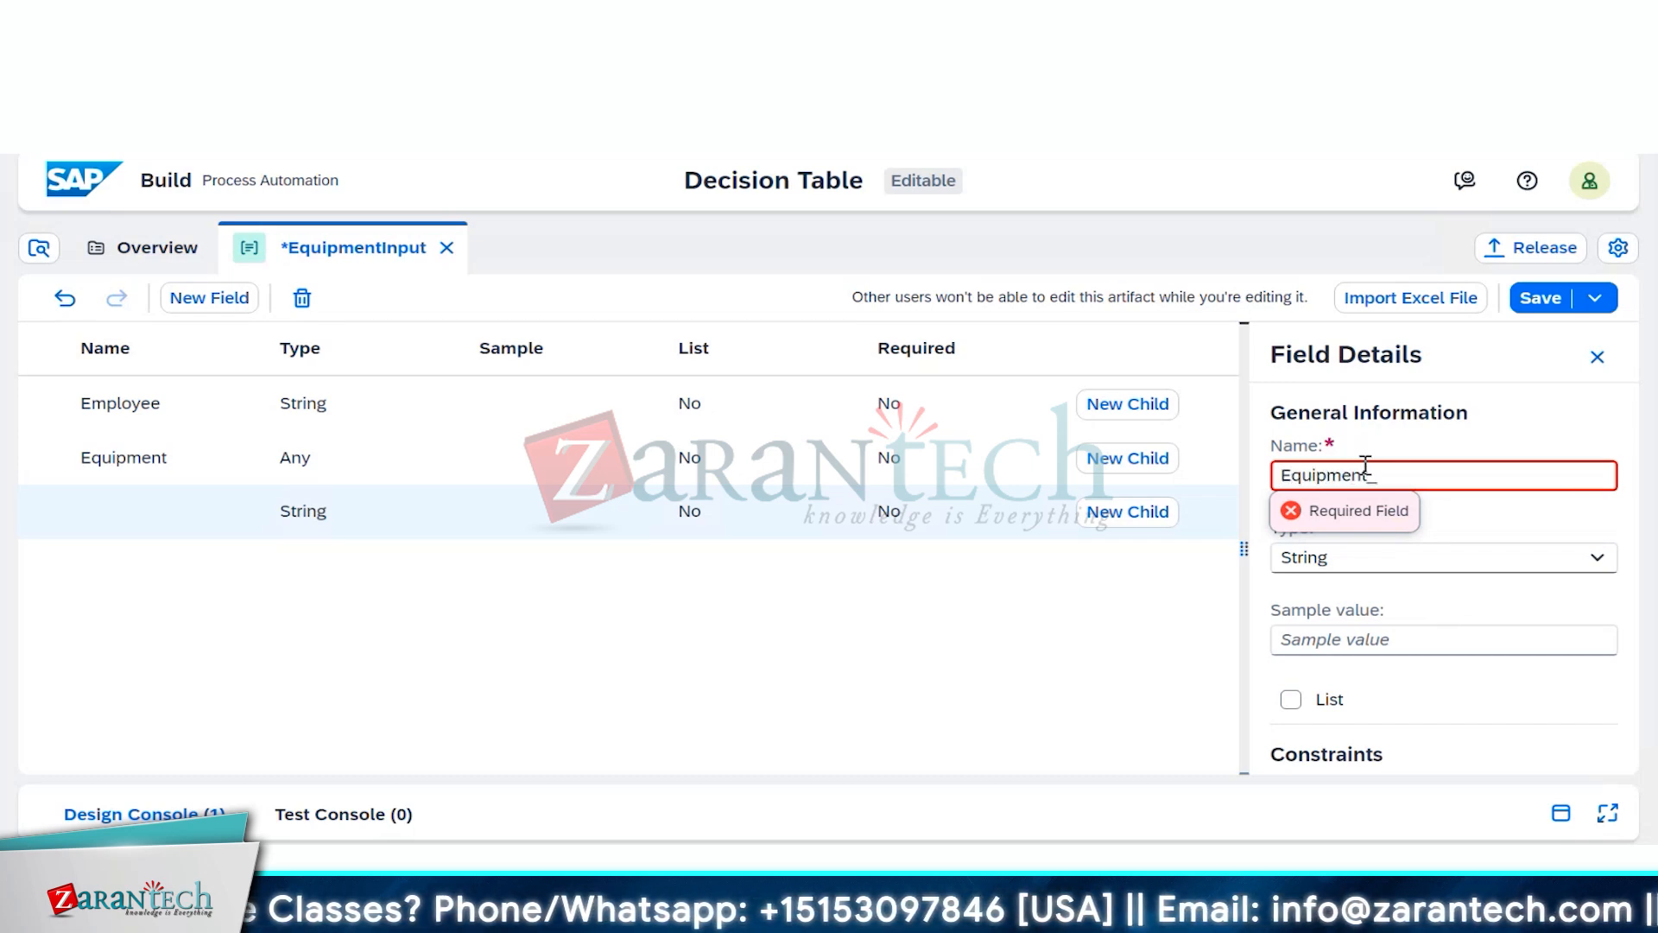
type("_info")
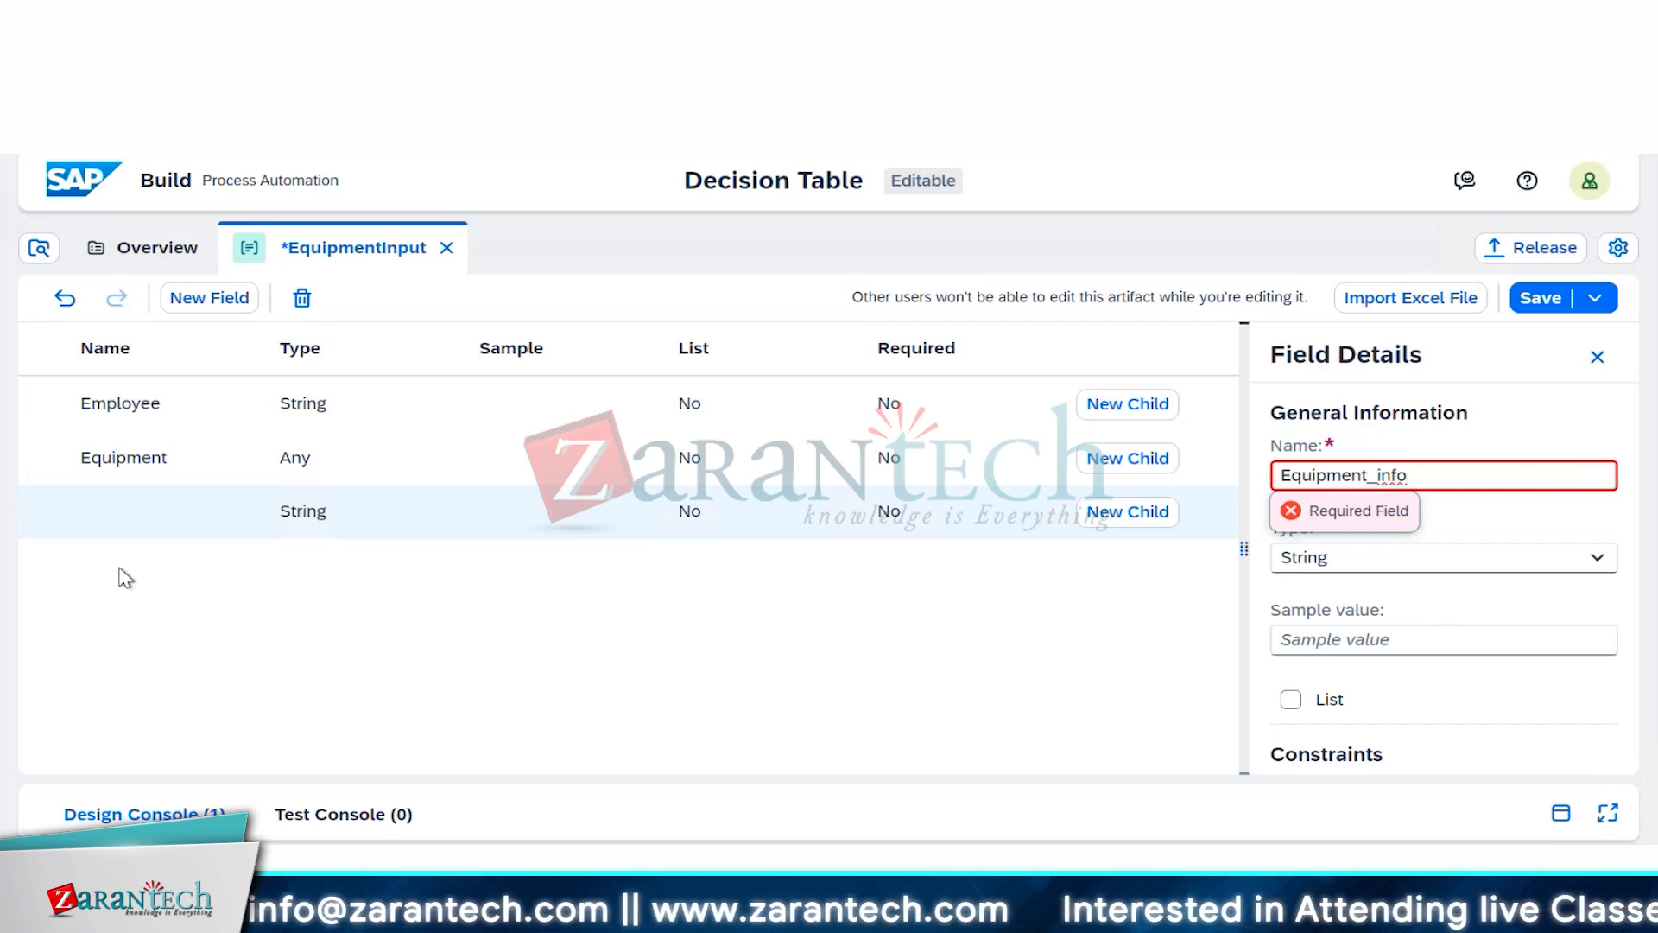
left_click(1518, 516)
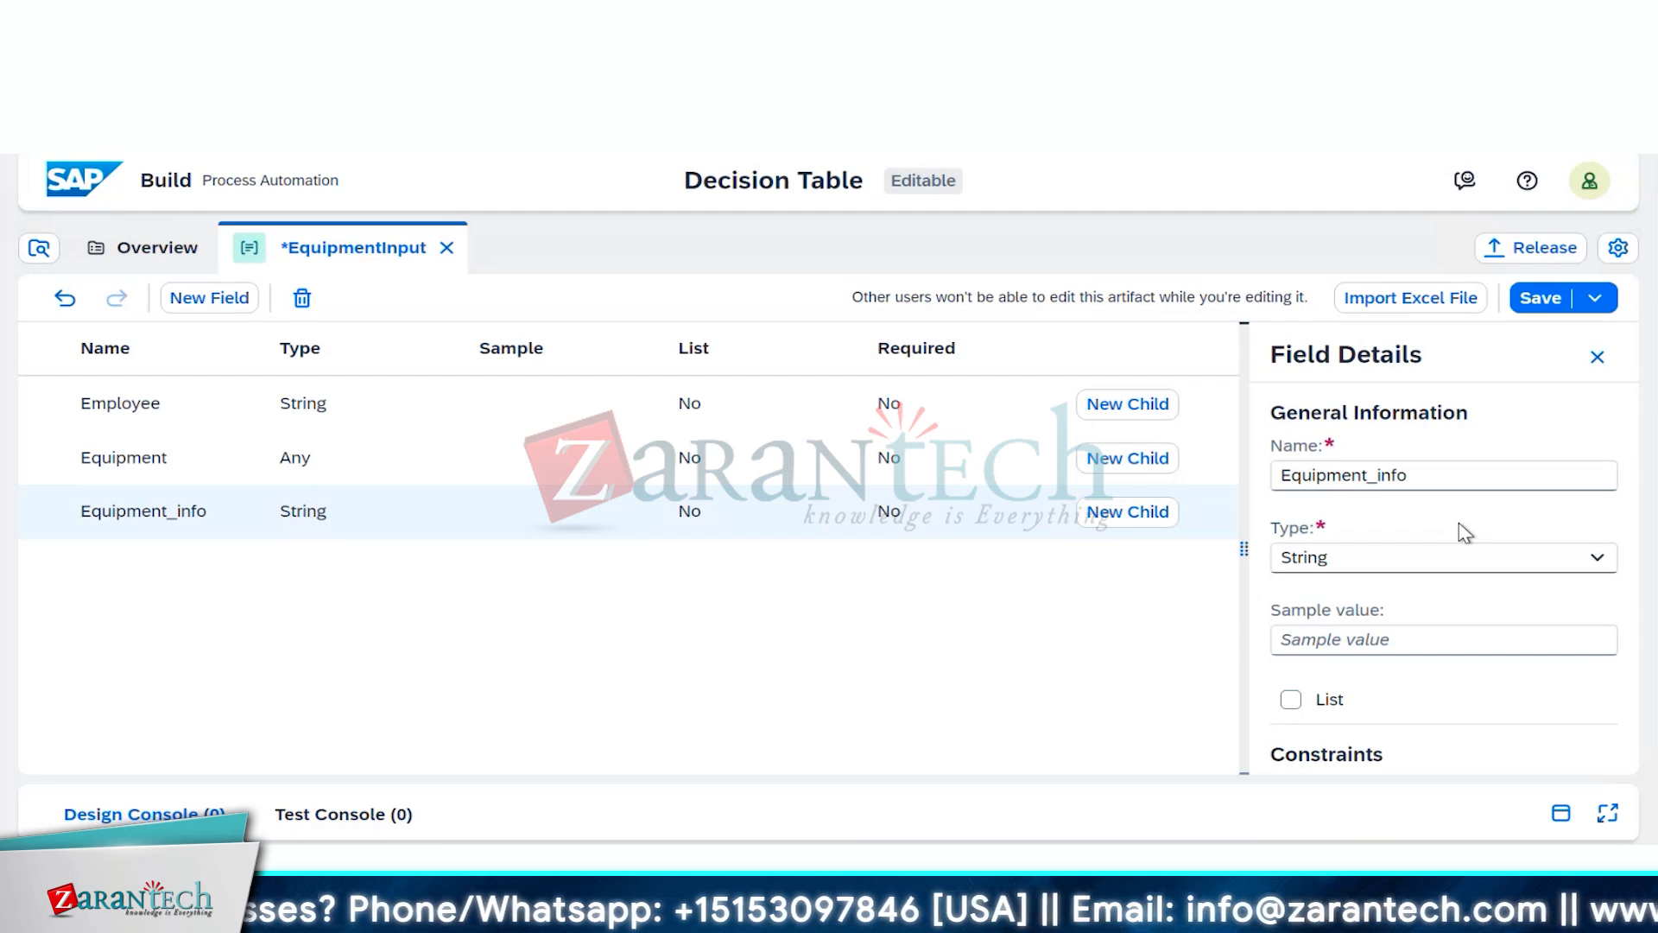
Step: Add a fourth field named Employee_Id to the EquipmentInput data type
left_click(201, 299)
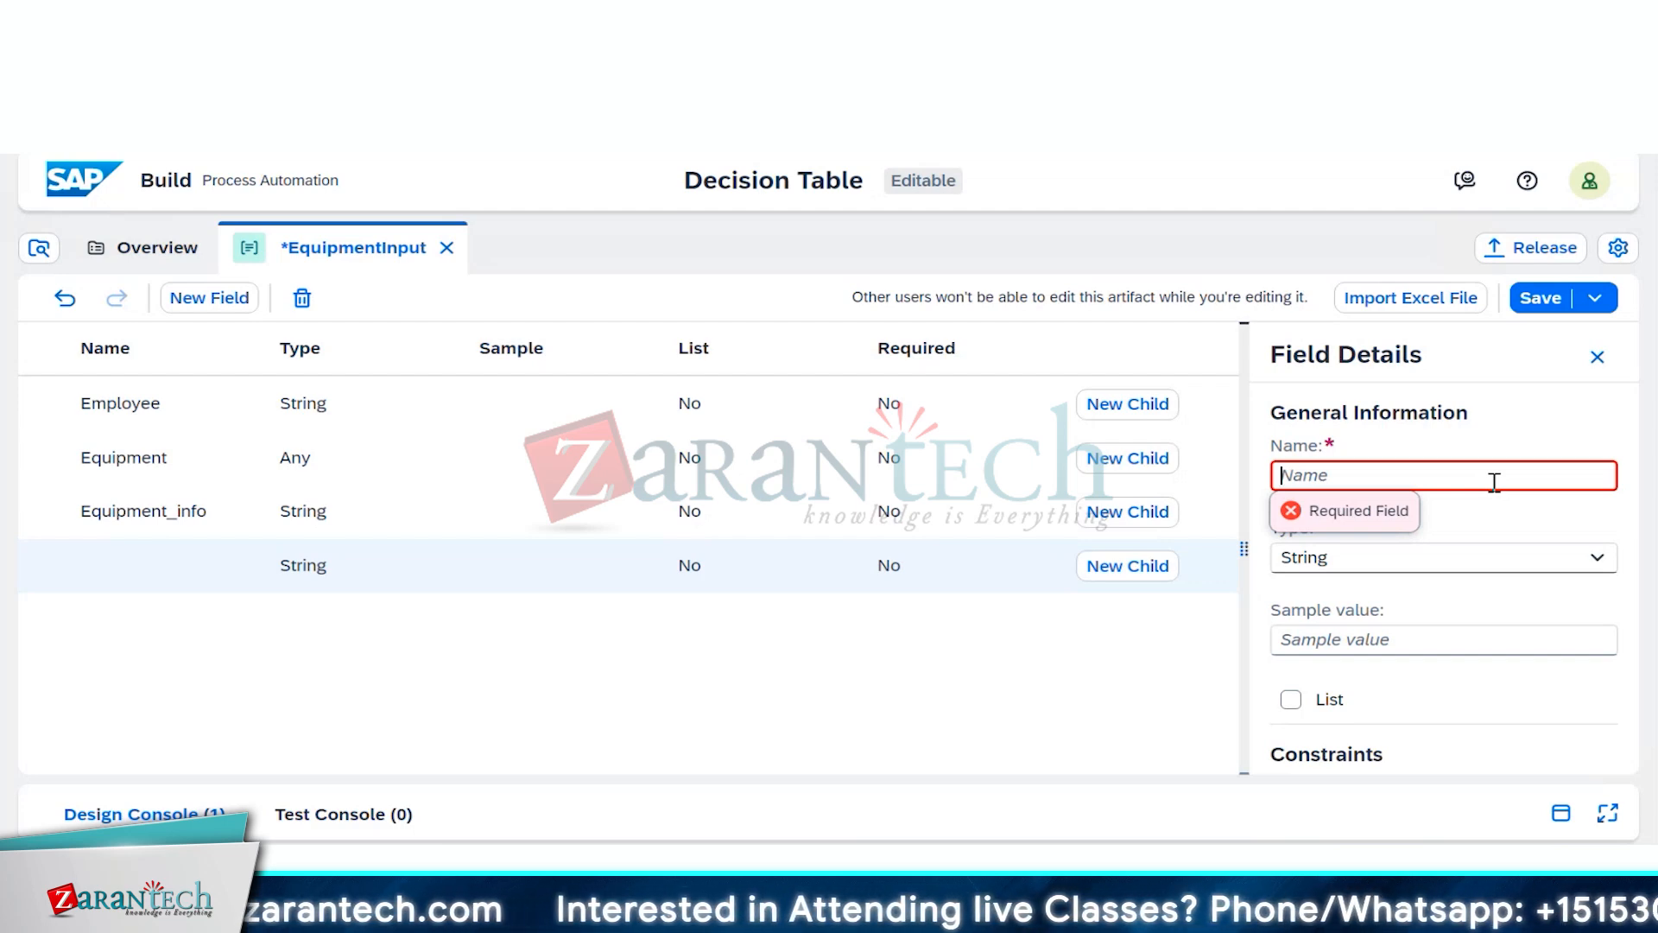
type("Emplo")
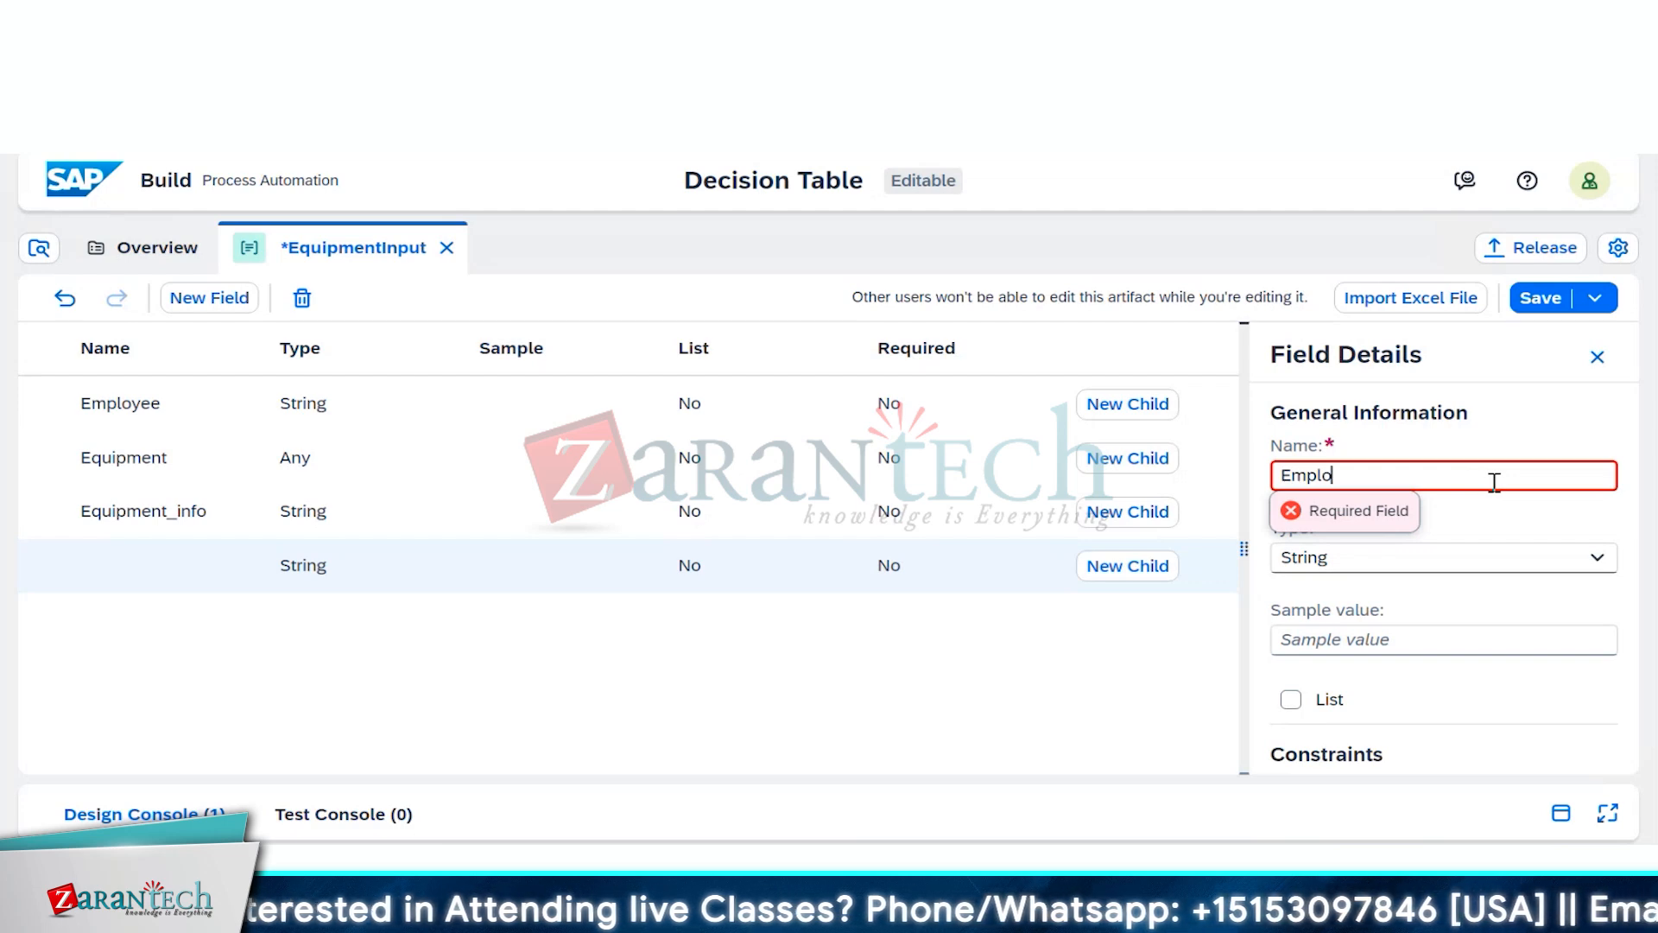
type("yee_")
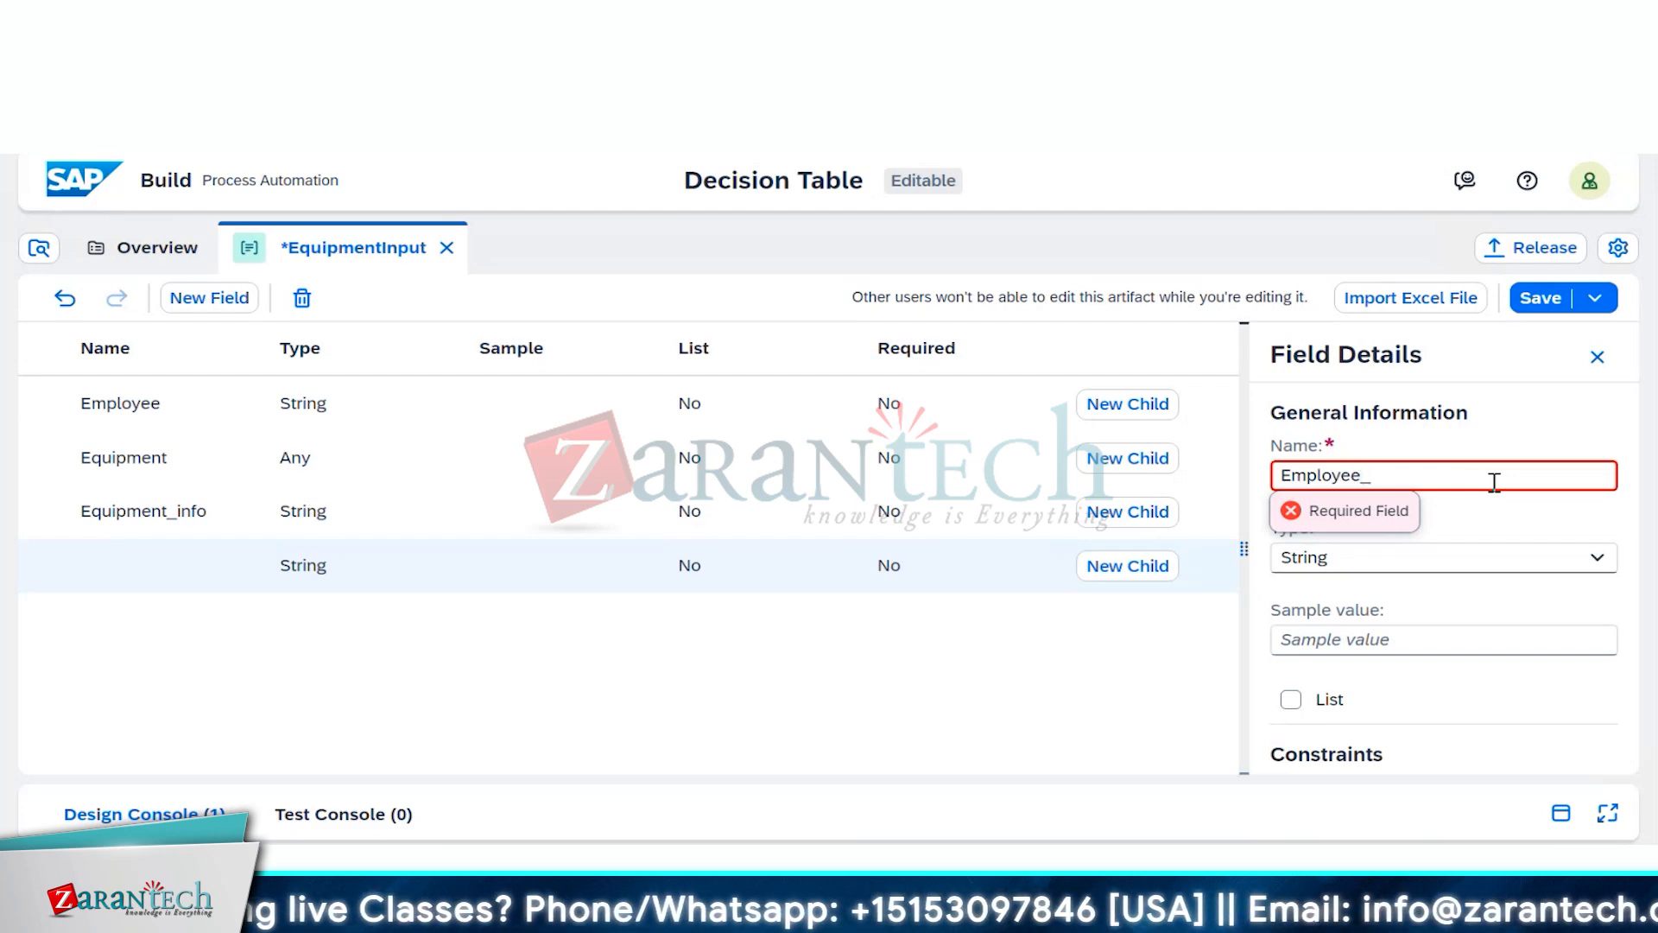
type("Id")
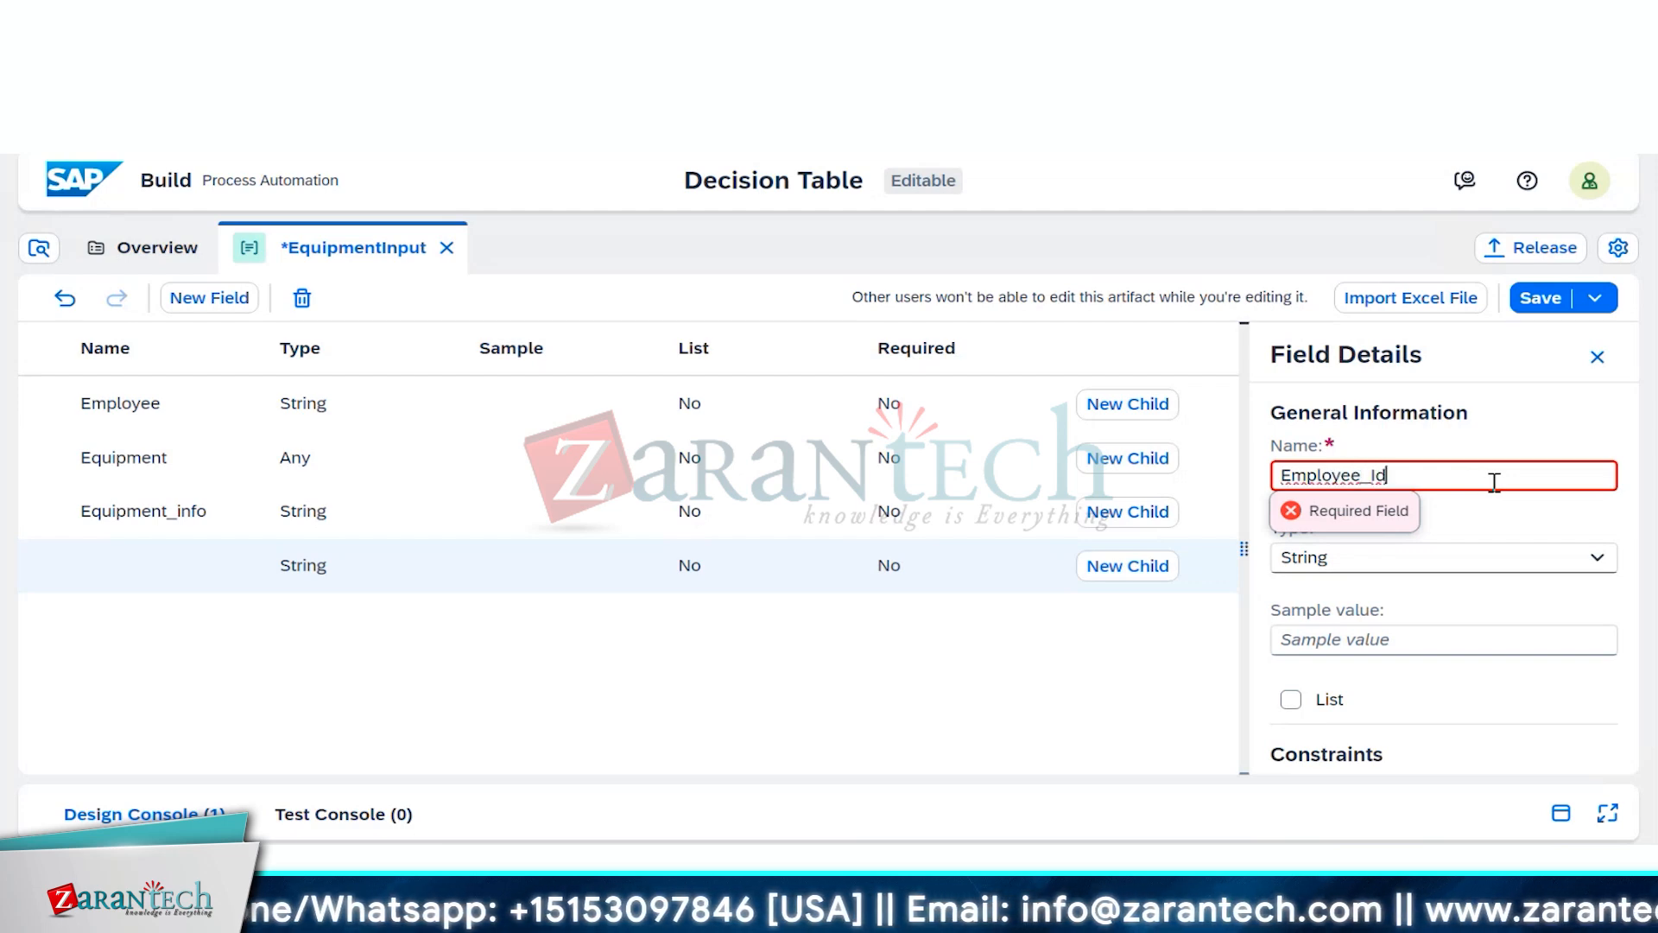
Step: Set the Employee_Id field's type to Number and save the EquipmentInput data type
left_click(1520, 560)
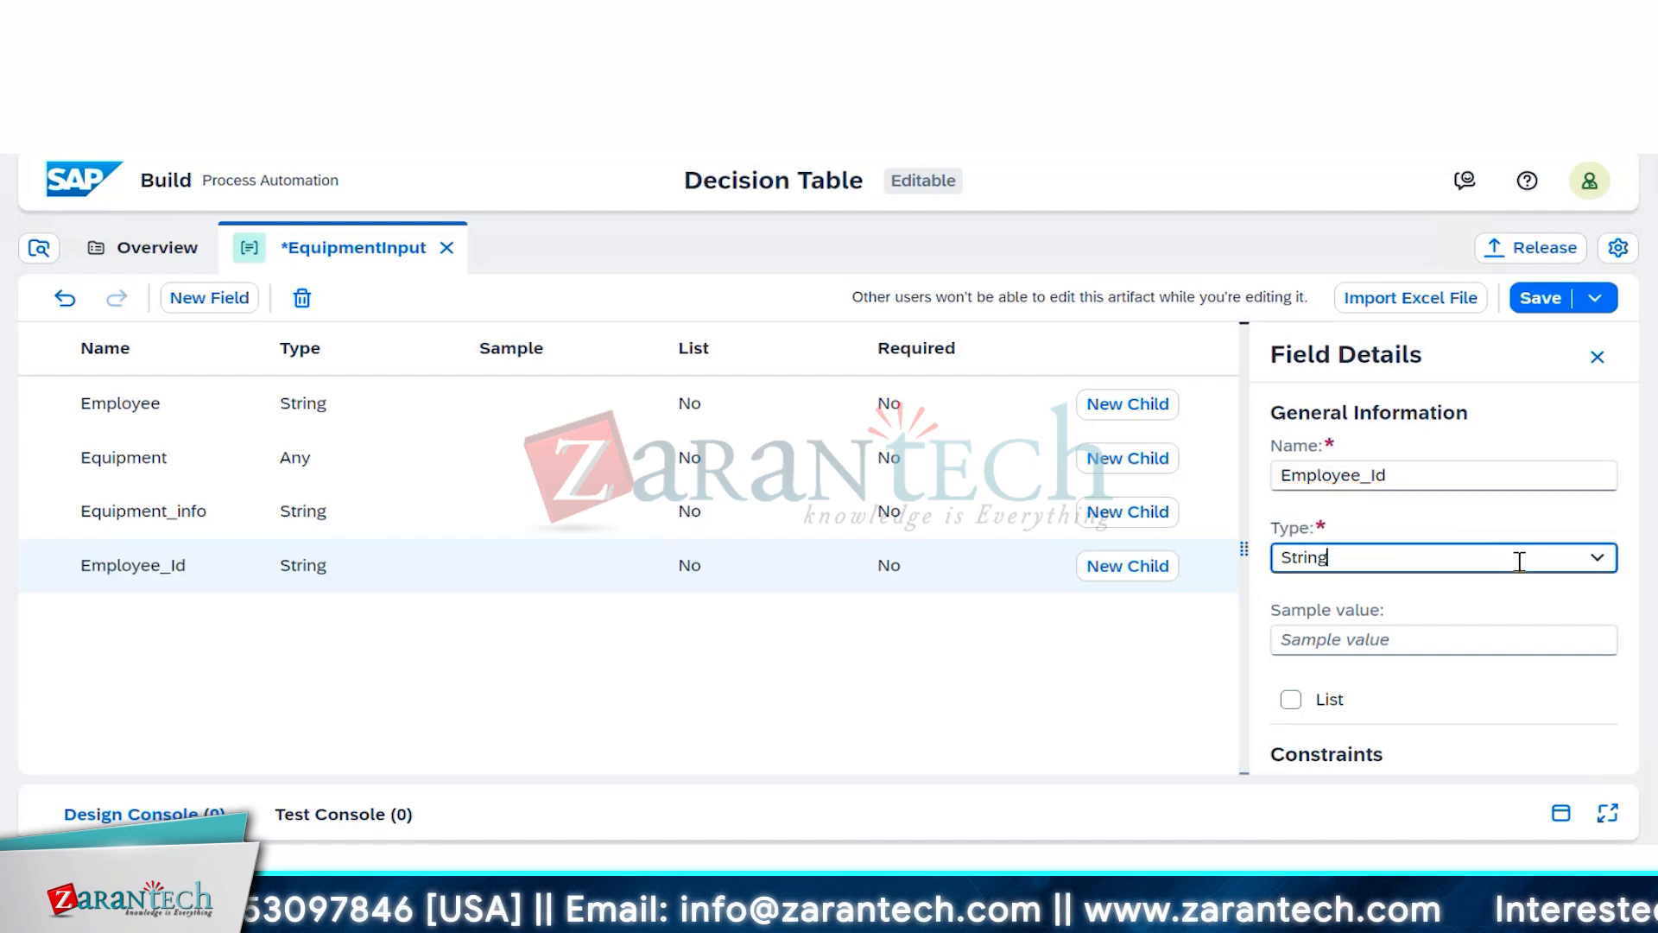
left_click(1597, 557)
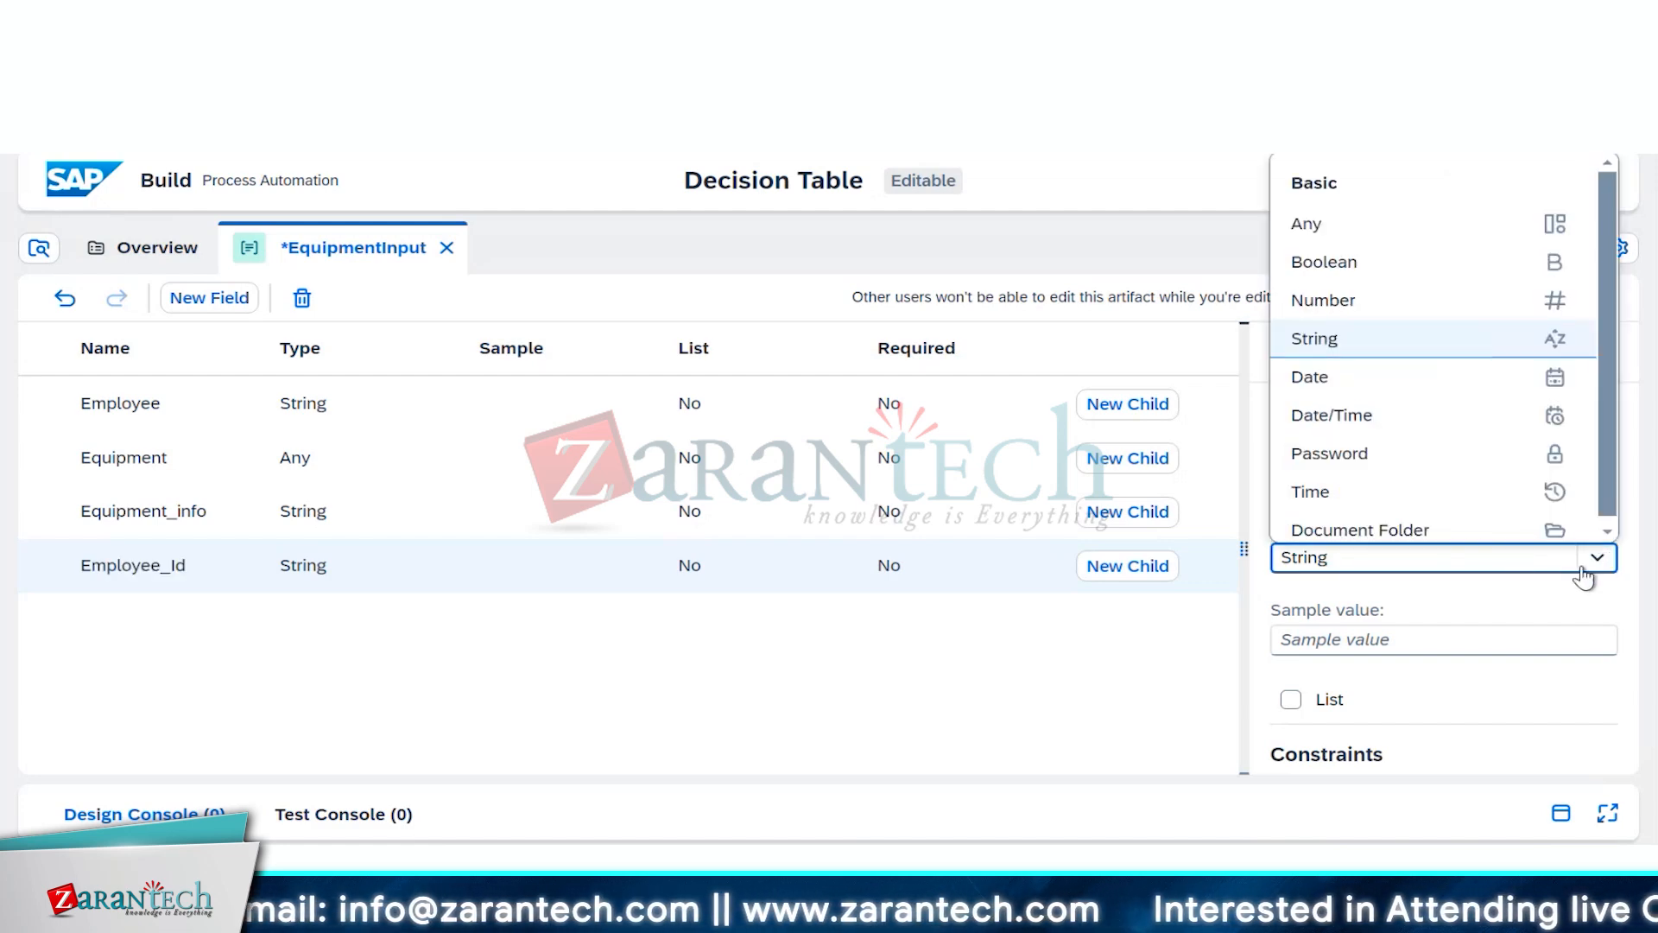
left_click(1387, 302)
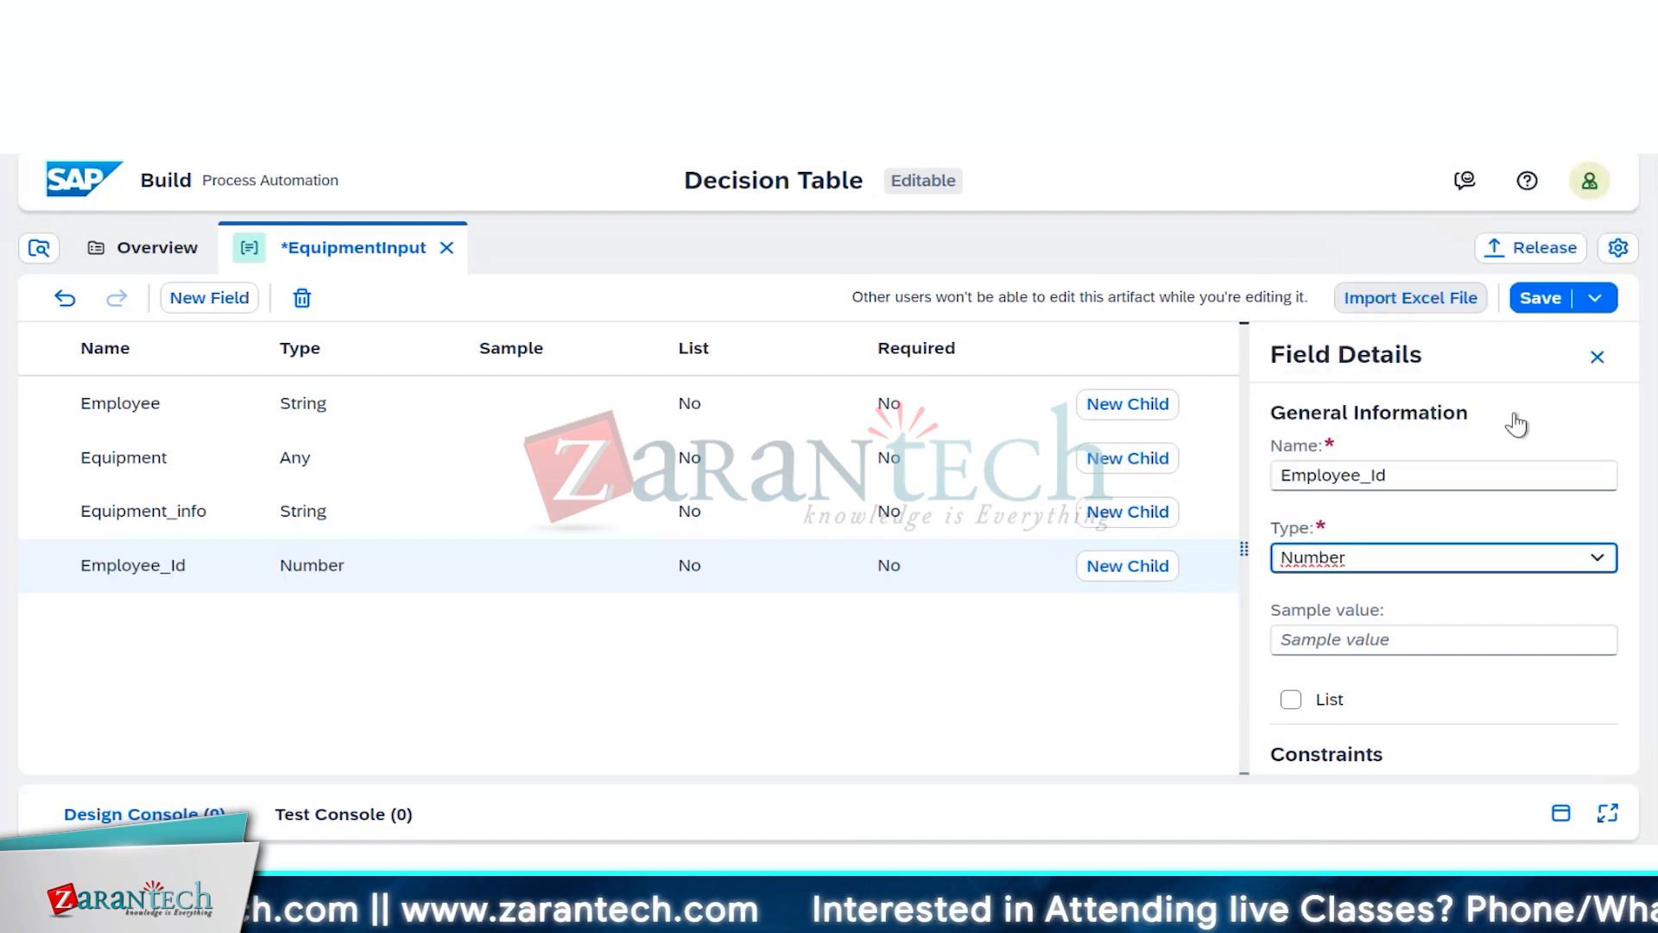
left_click(1548, 452)
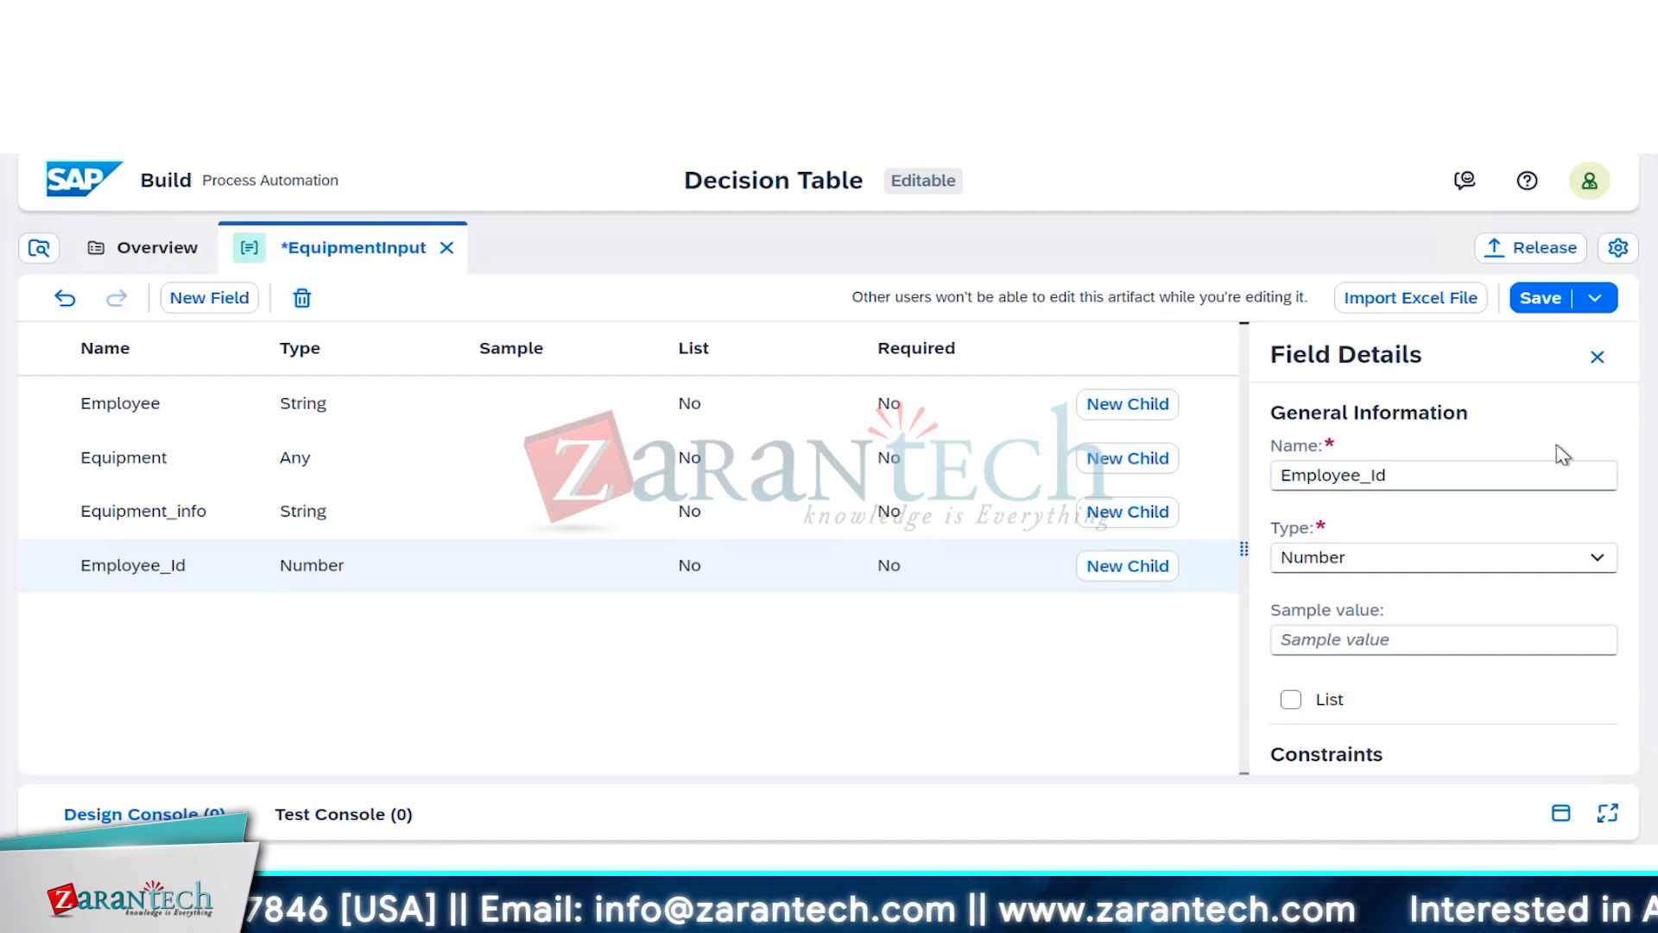
left_click(1539, 302)
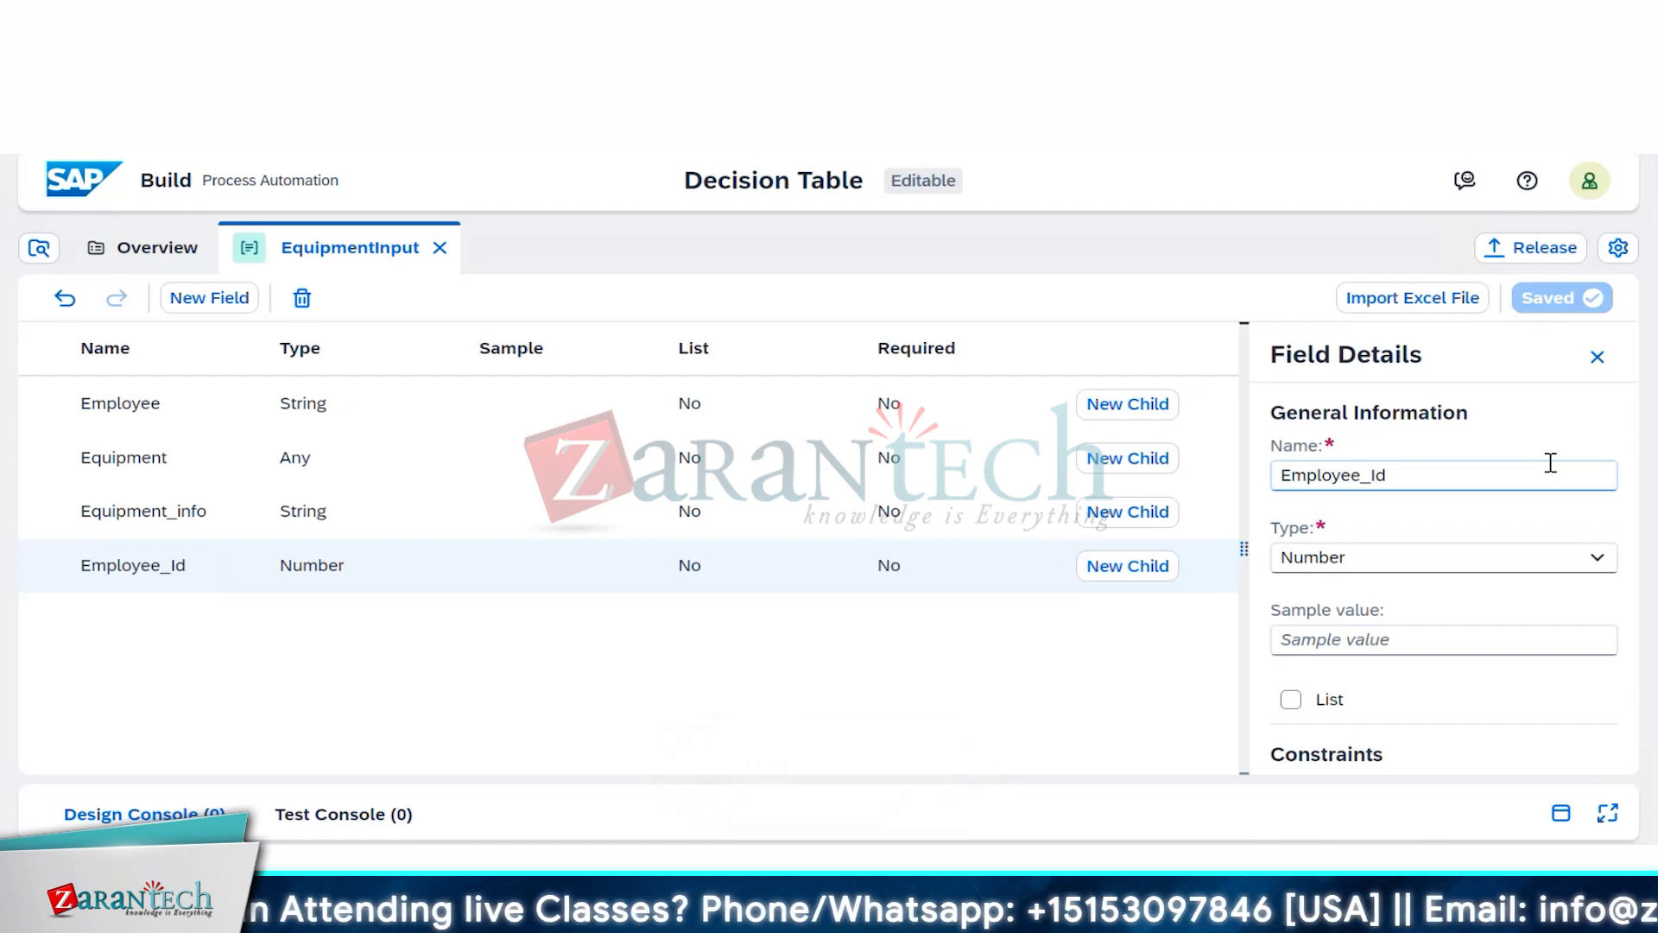
left_click(158, 251)
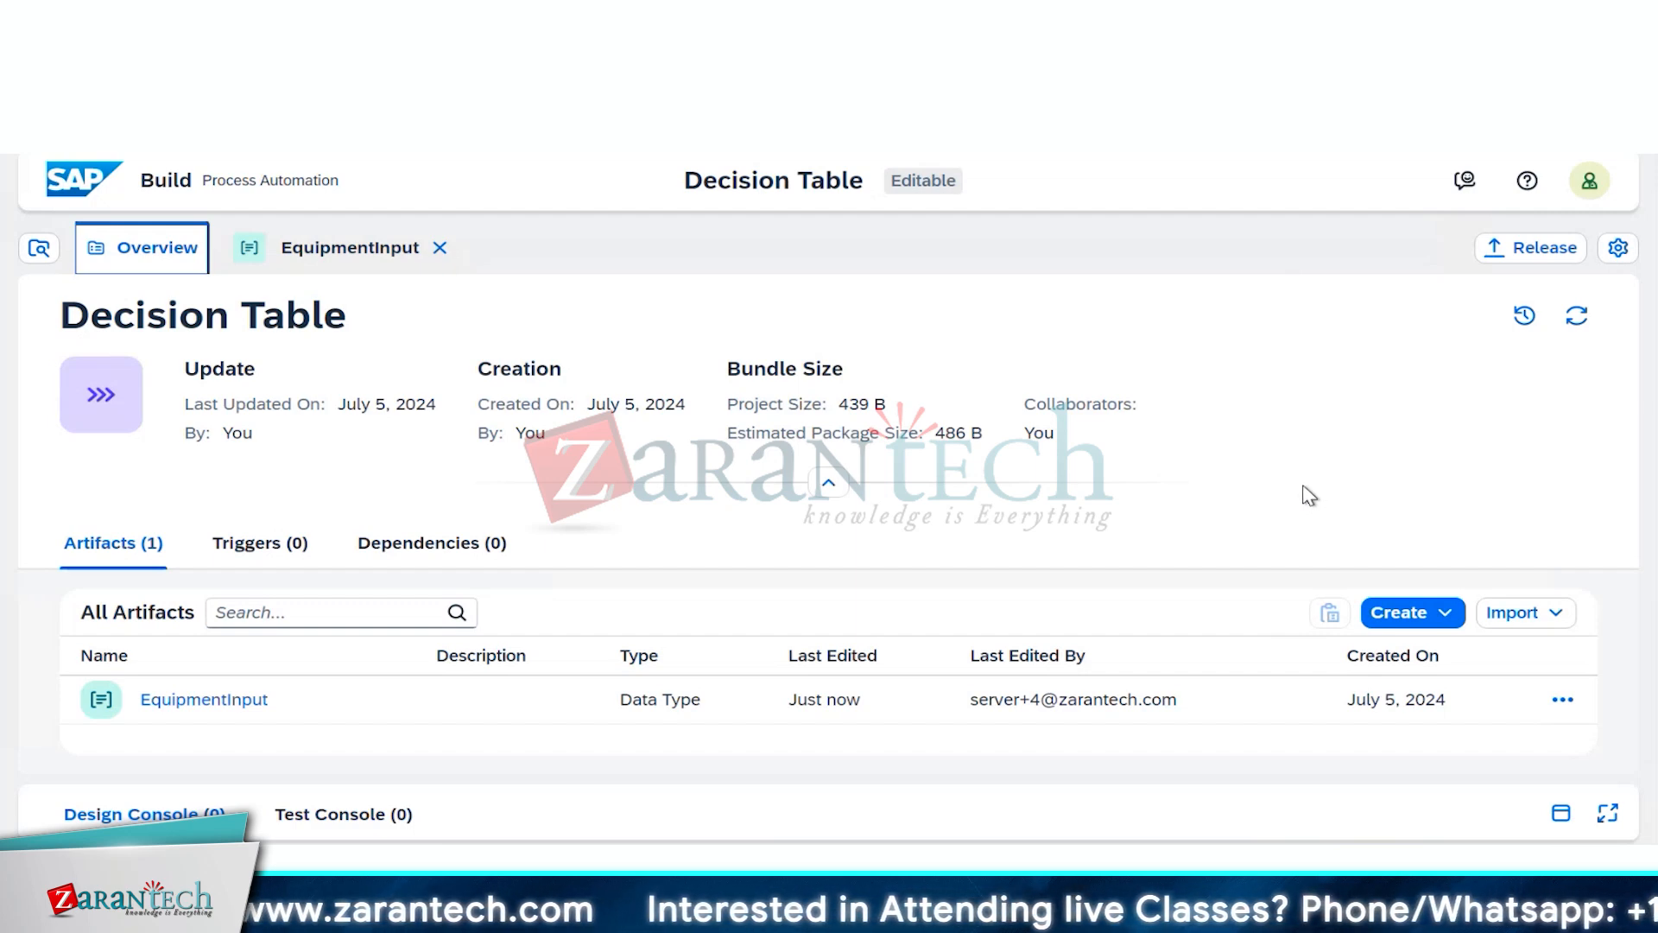
left_click(1407, 615)
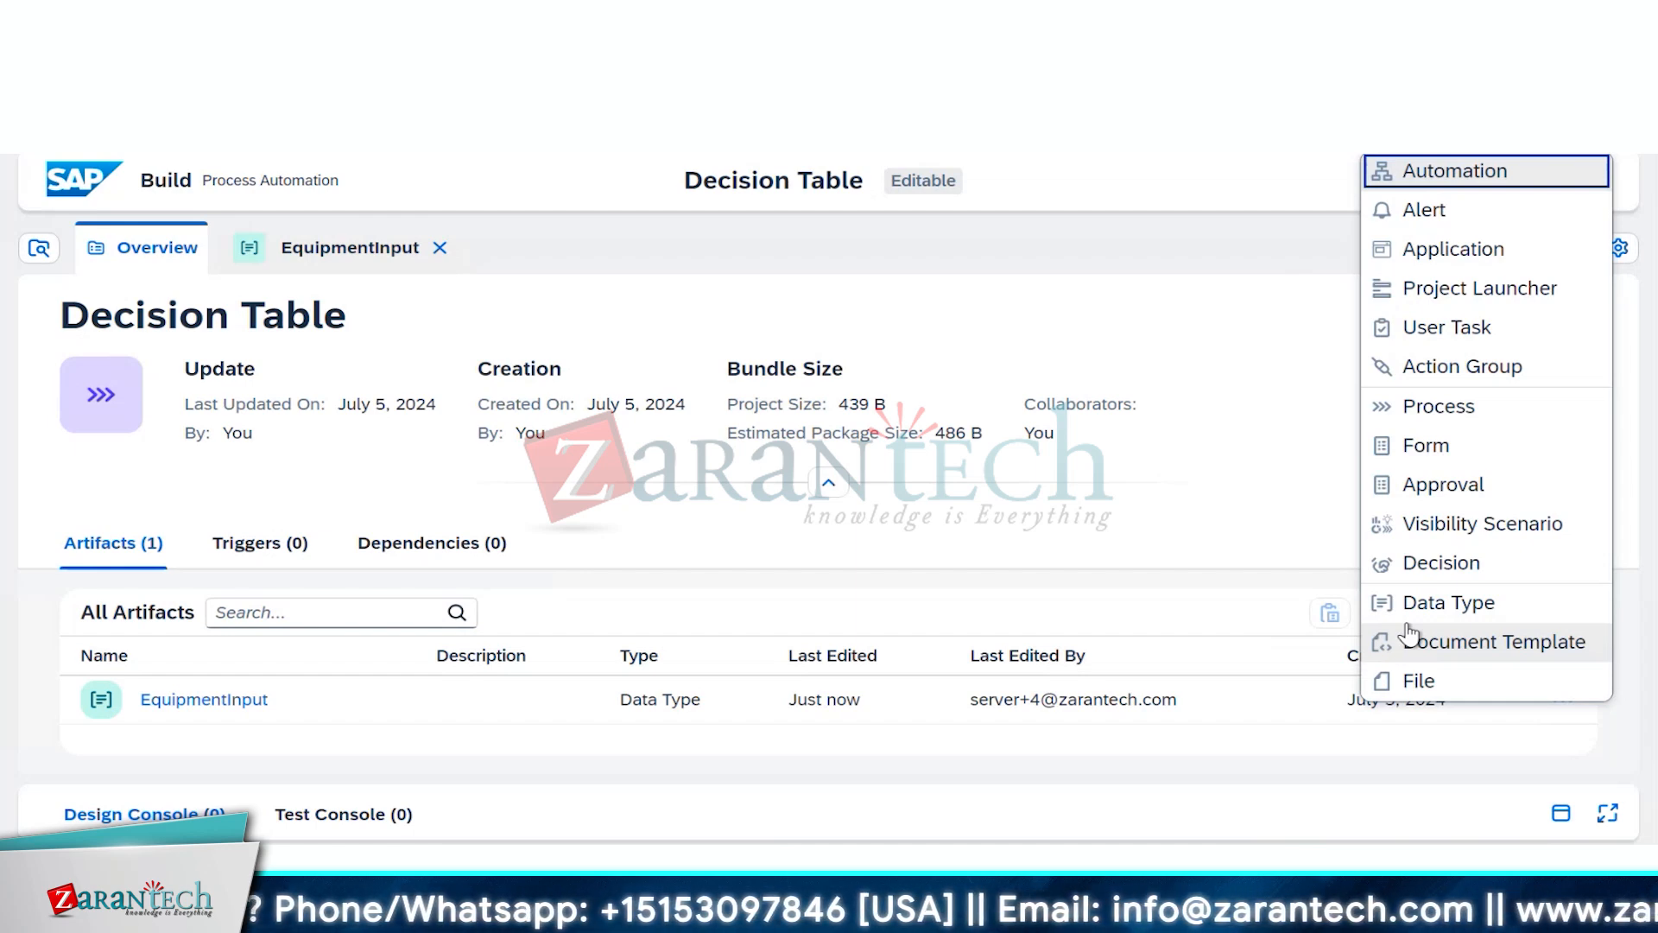
left_click(1203, 544)
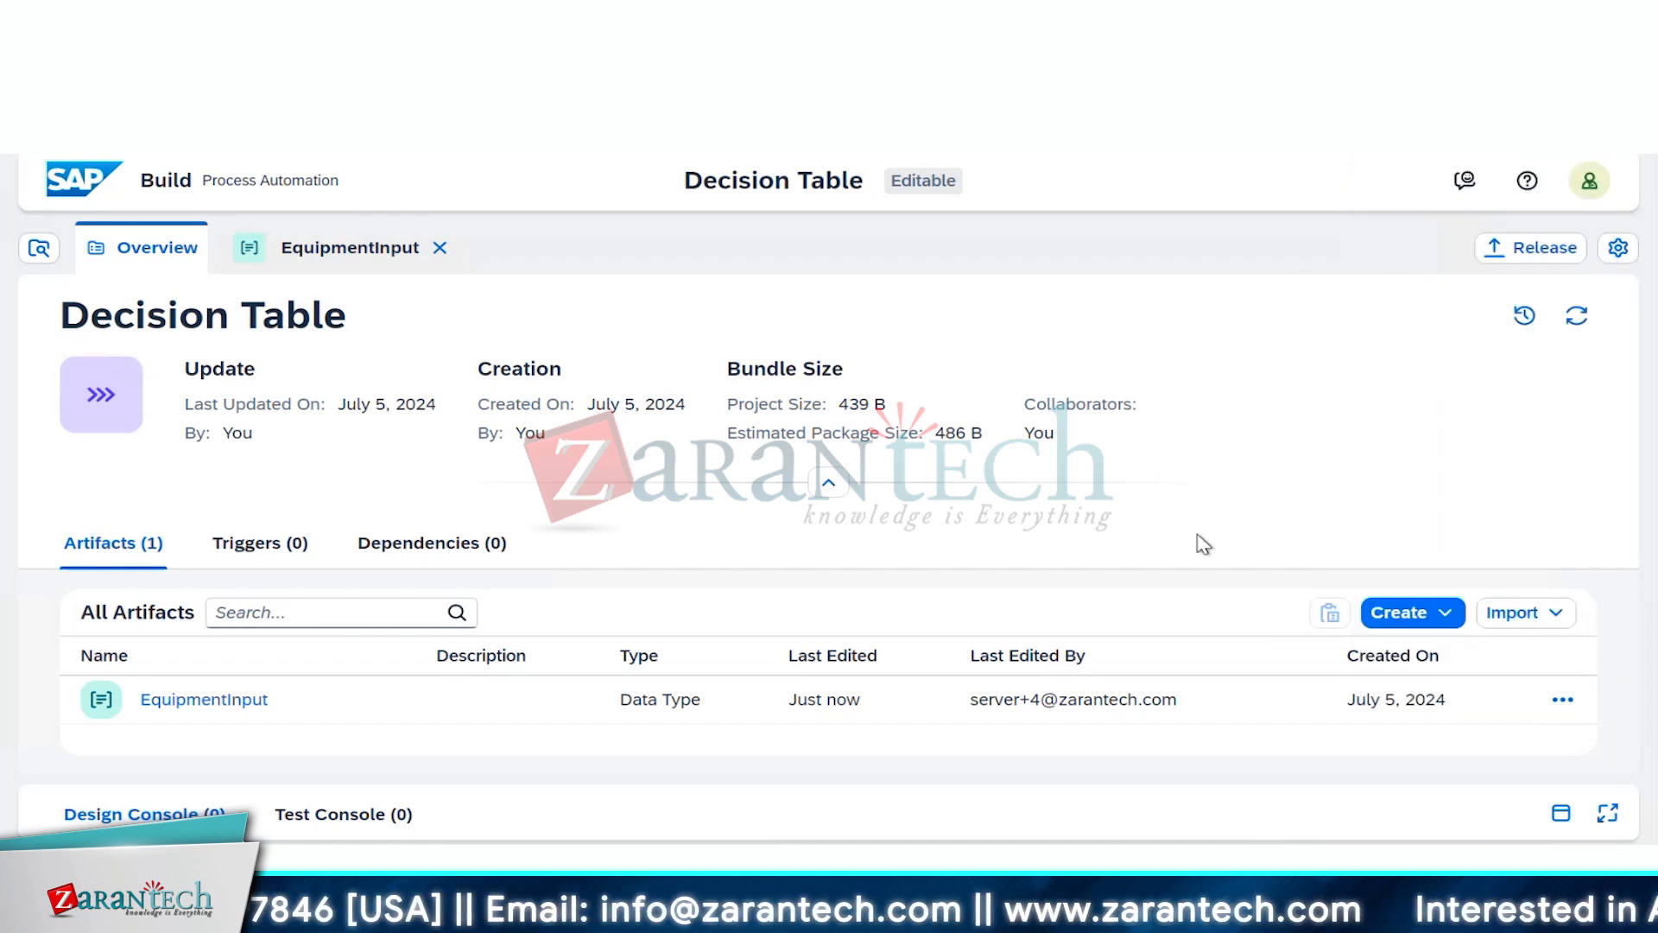
left_click(305, 252)
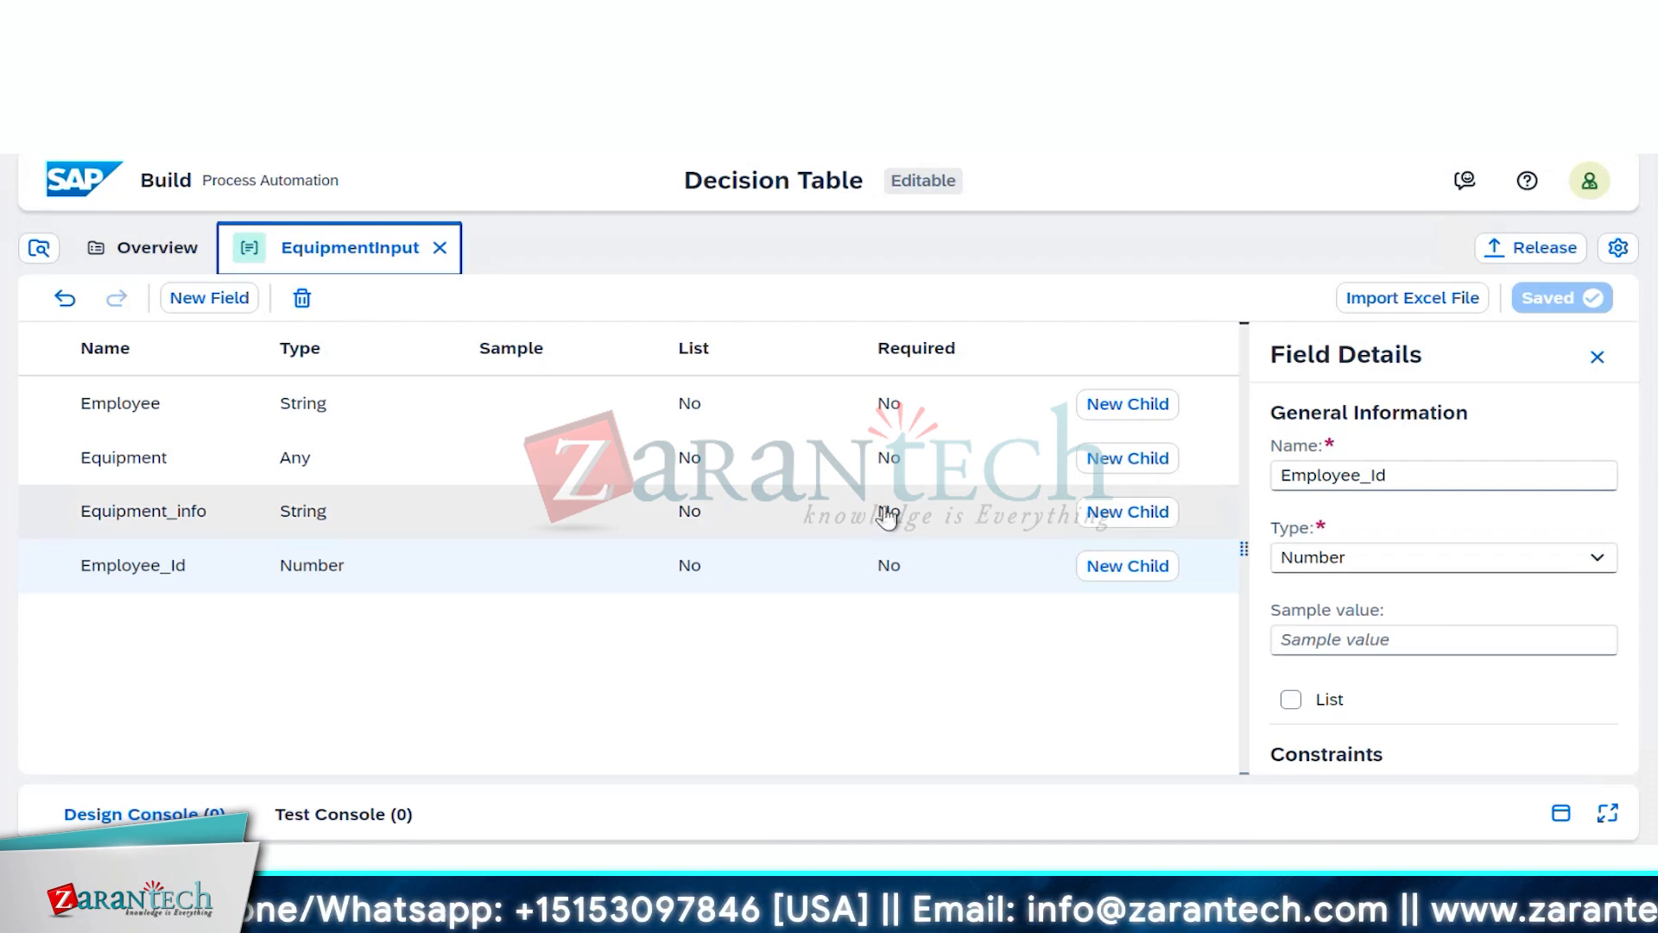
left_click(910, 458)
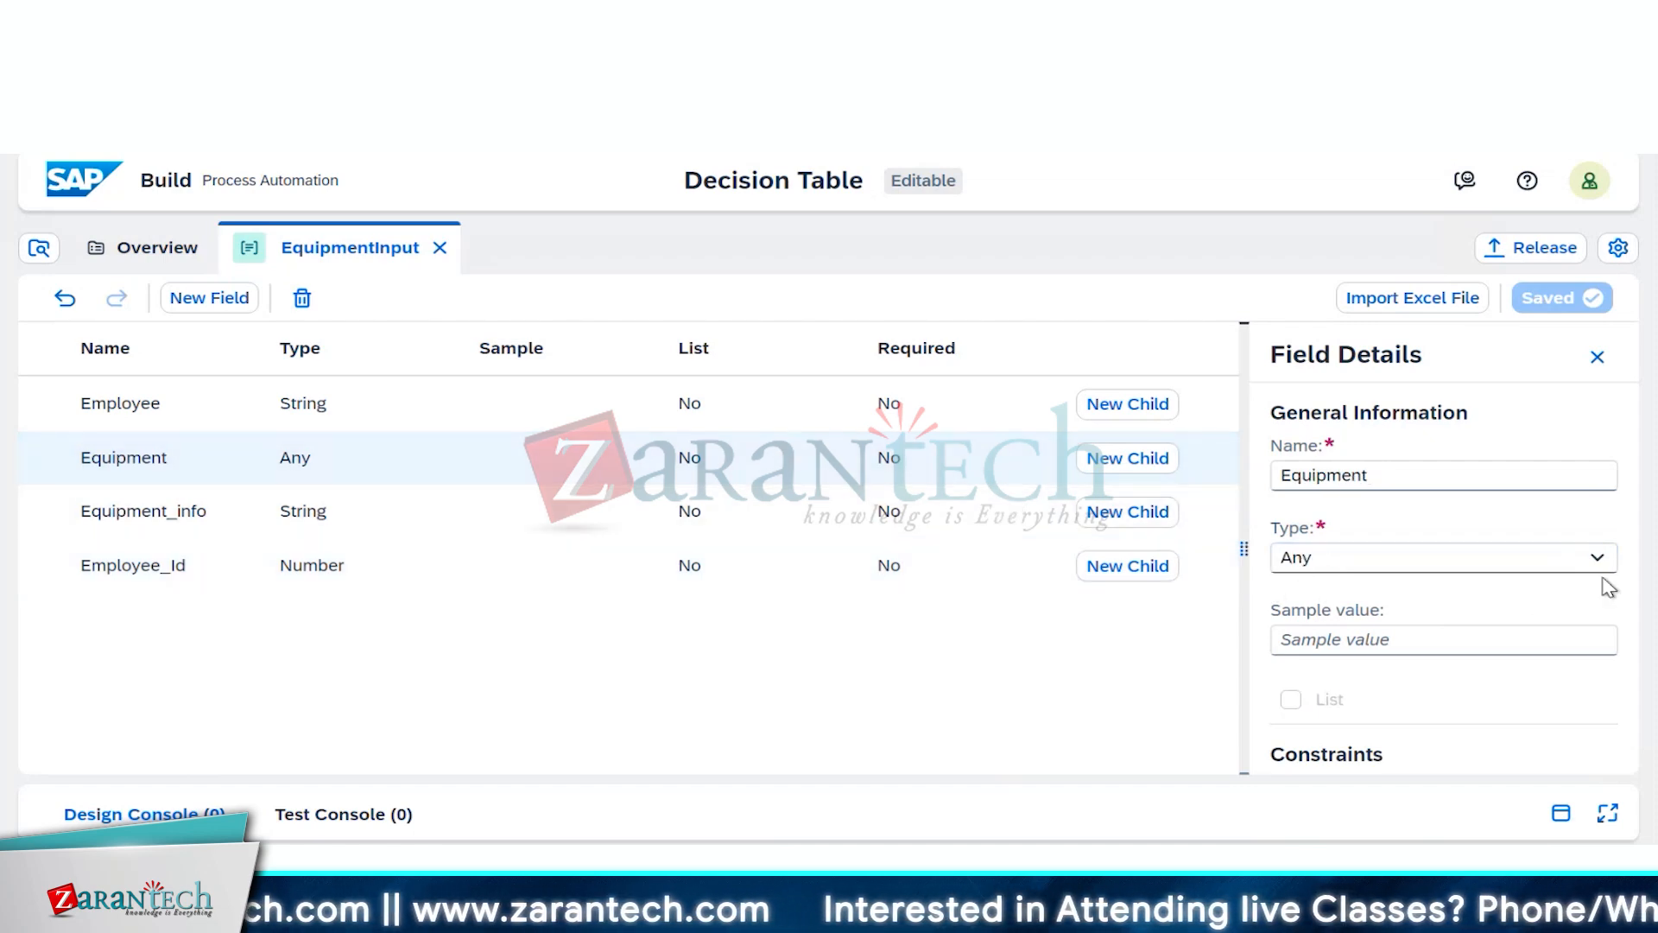
Step: Create a second data type named Equipment Output in the Decision Table project, leaving its description empty
left_click(121, 255)
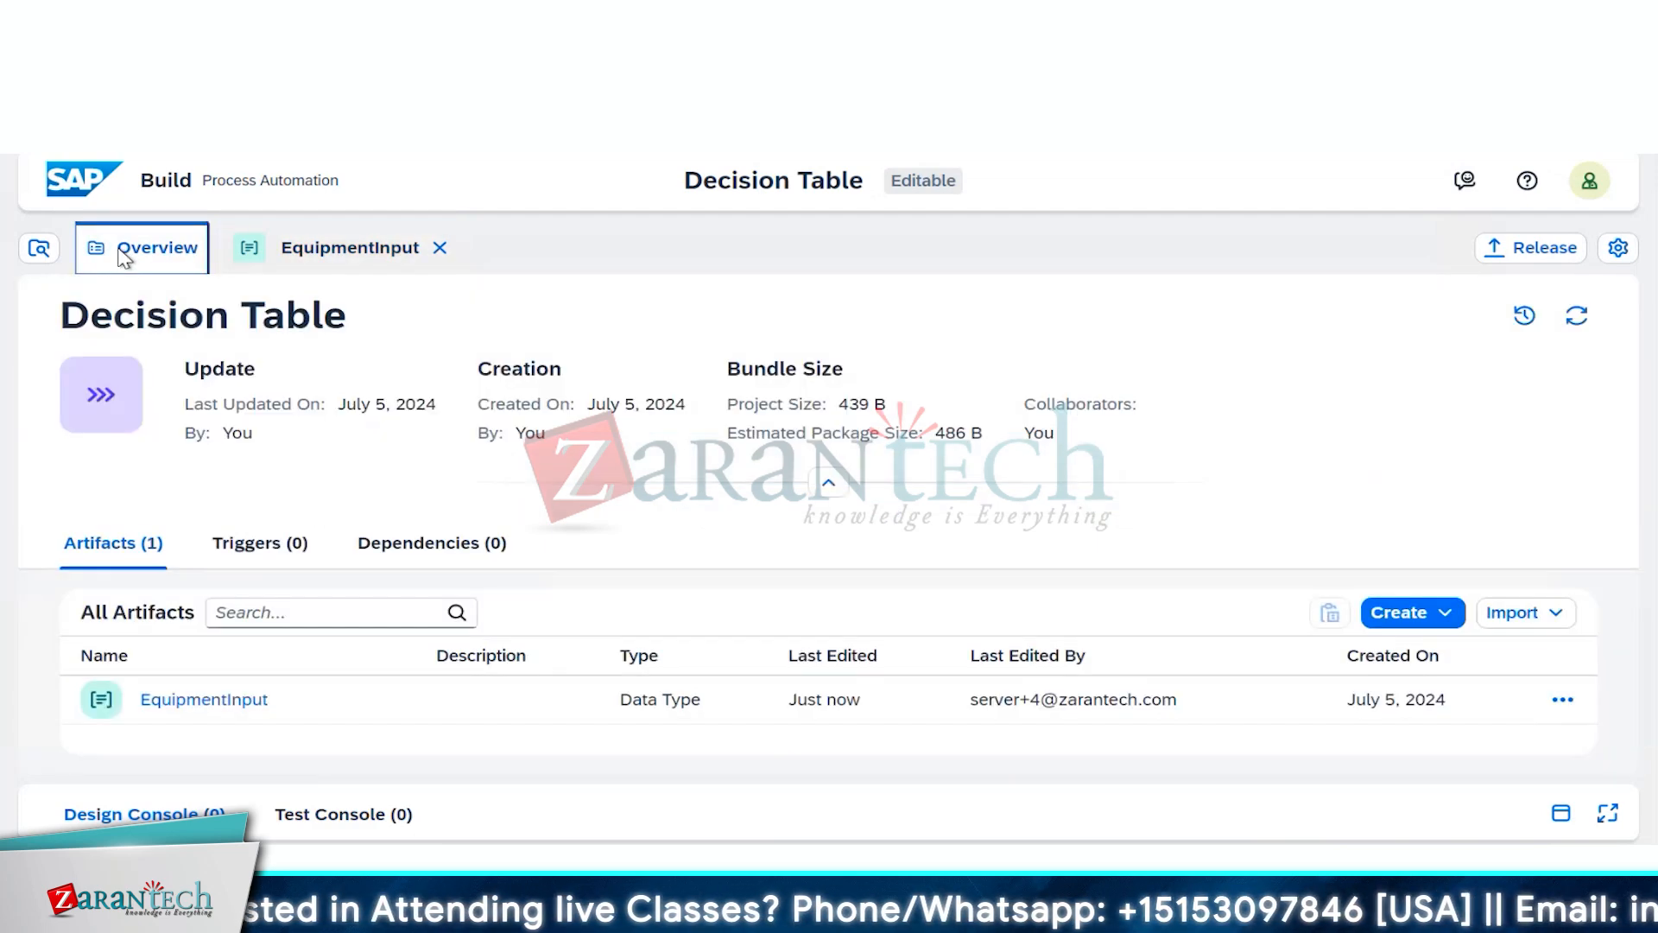
left_click(1430, 623)
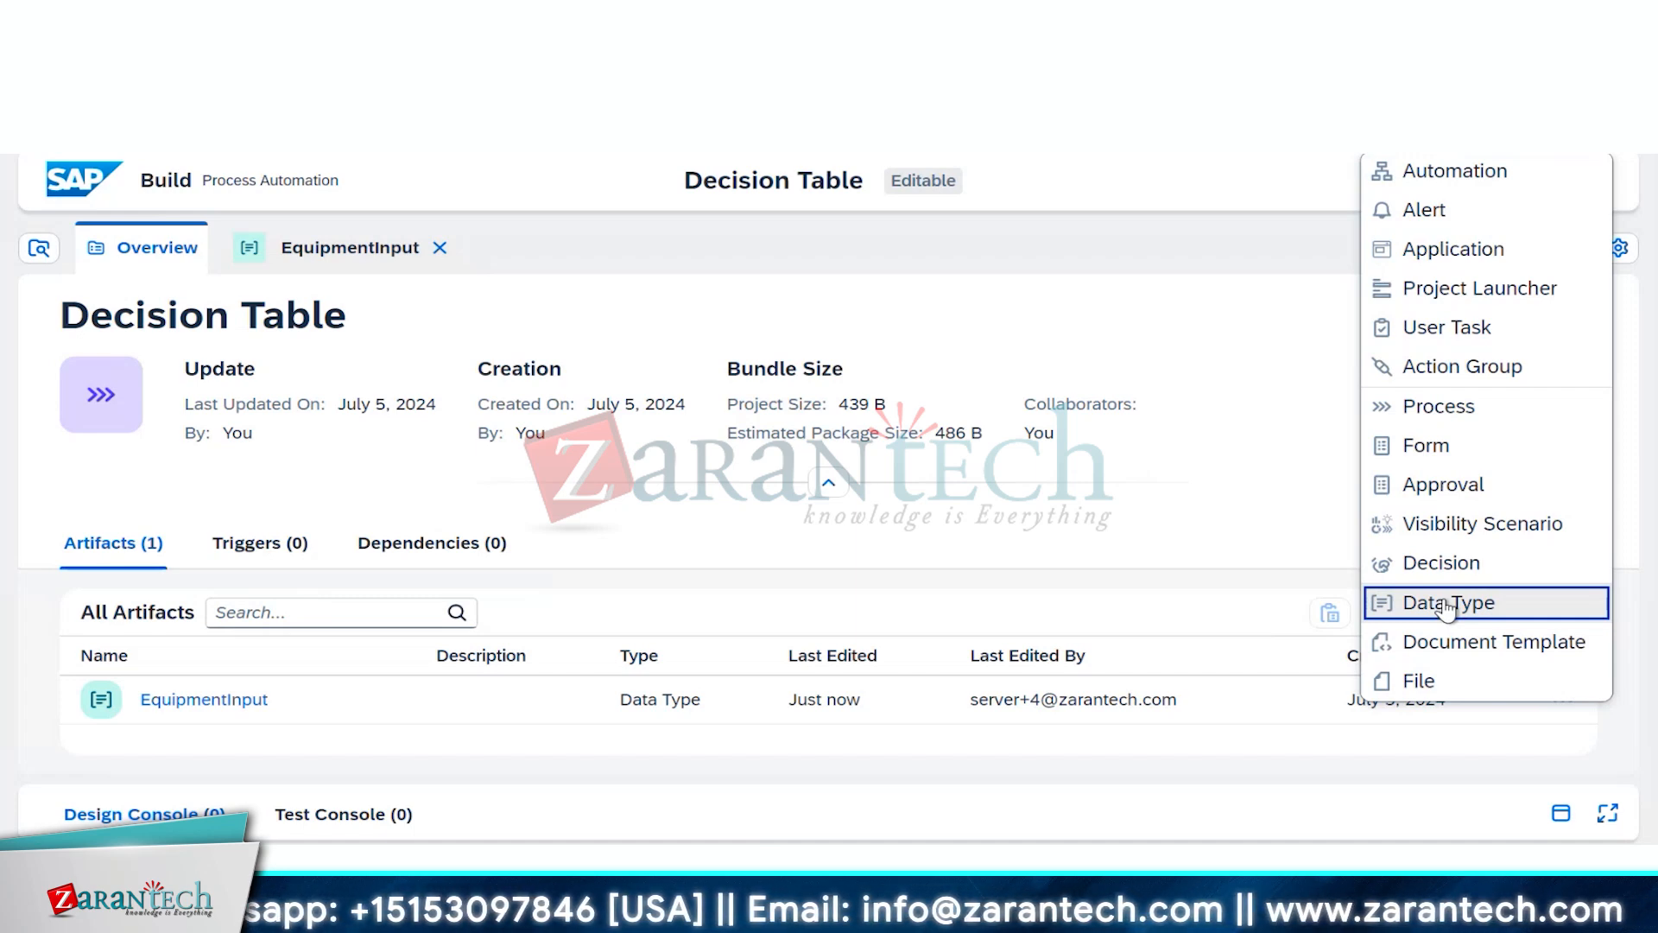
left_click(1447, 604)
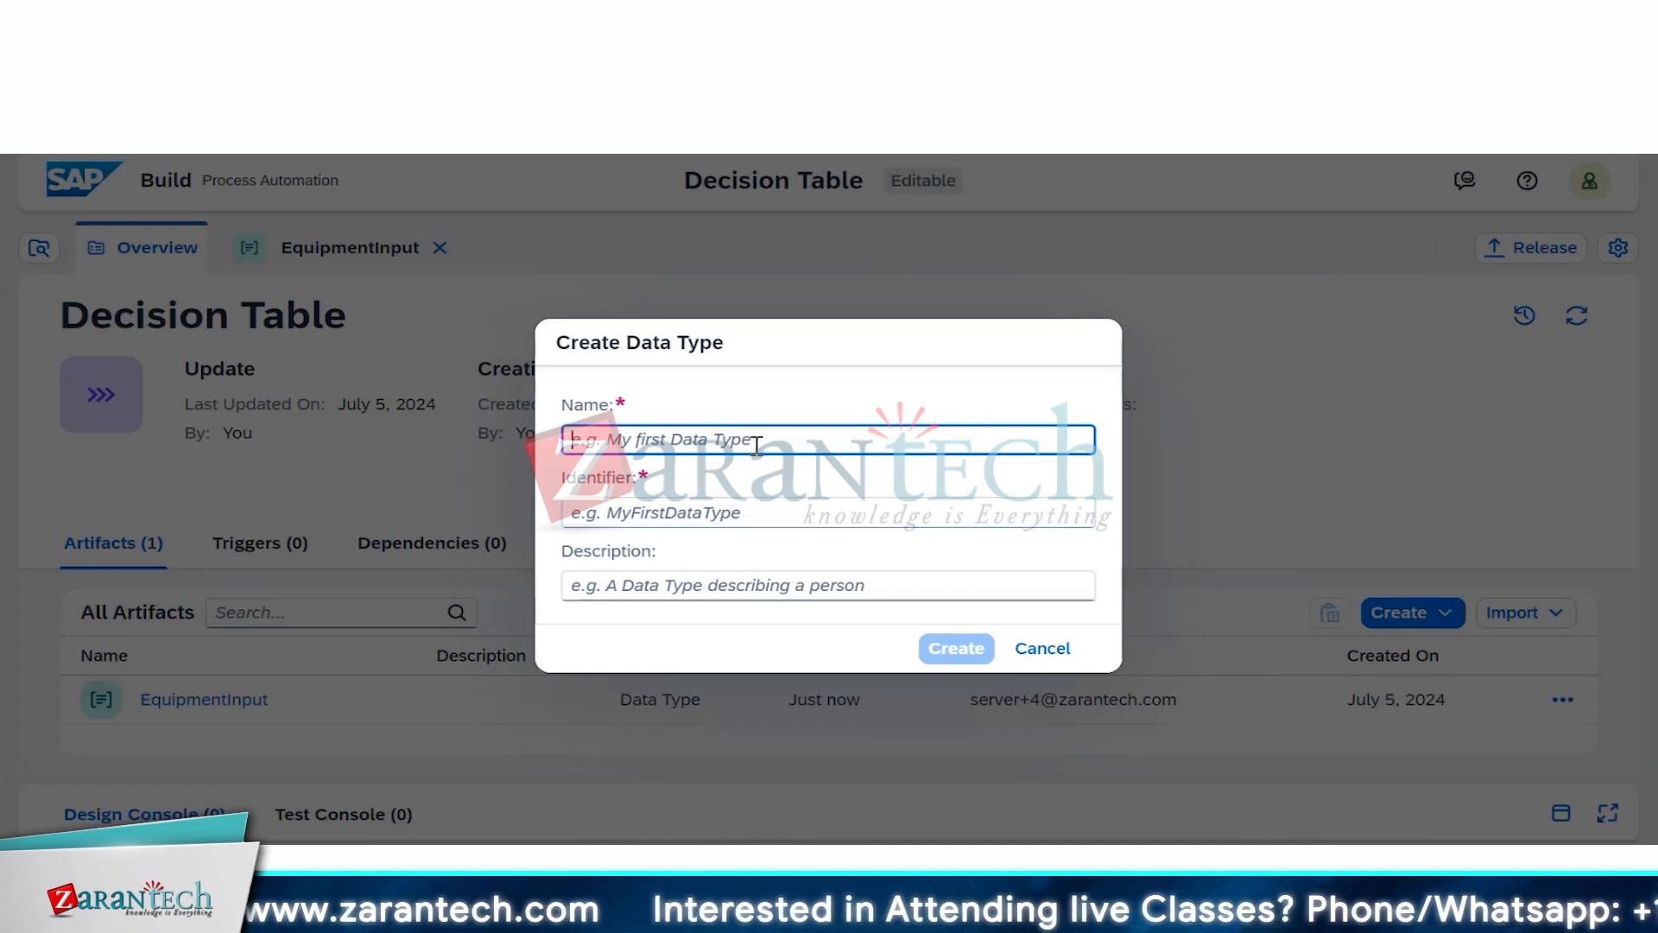
type("ou")
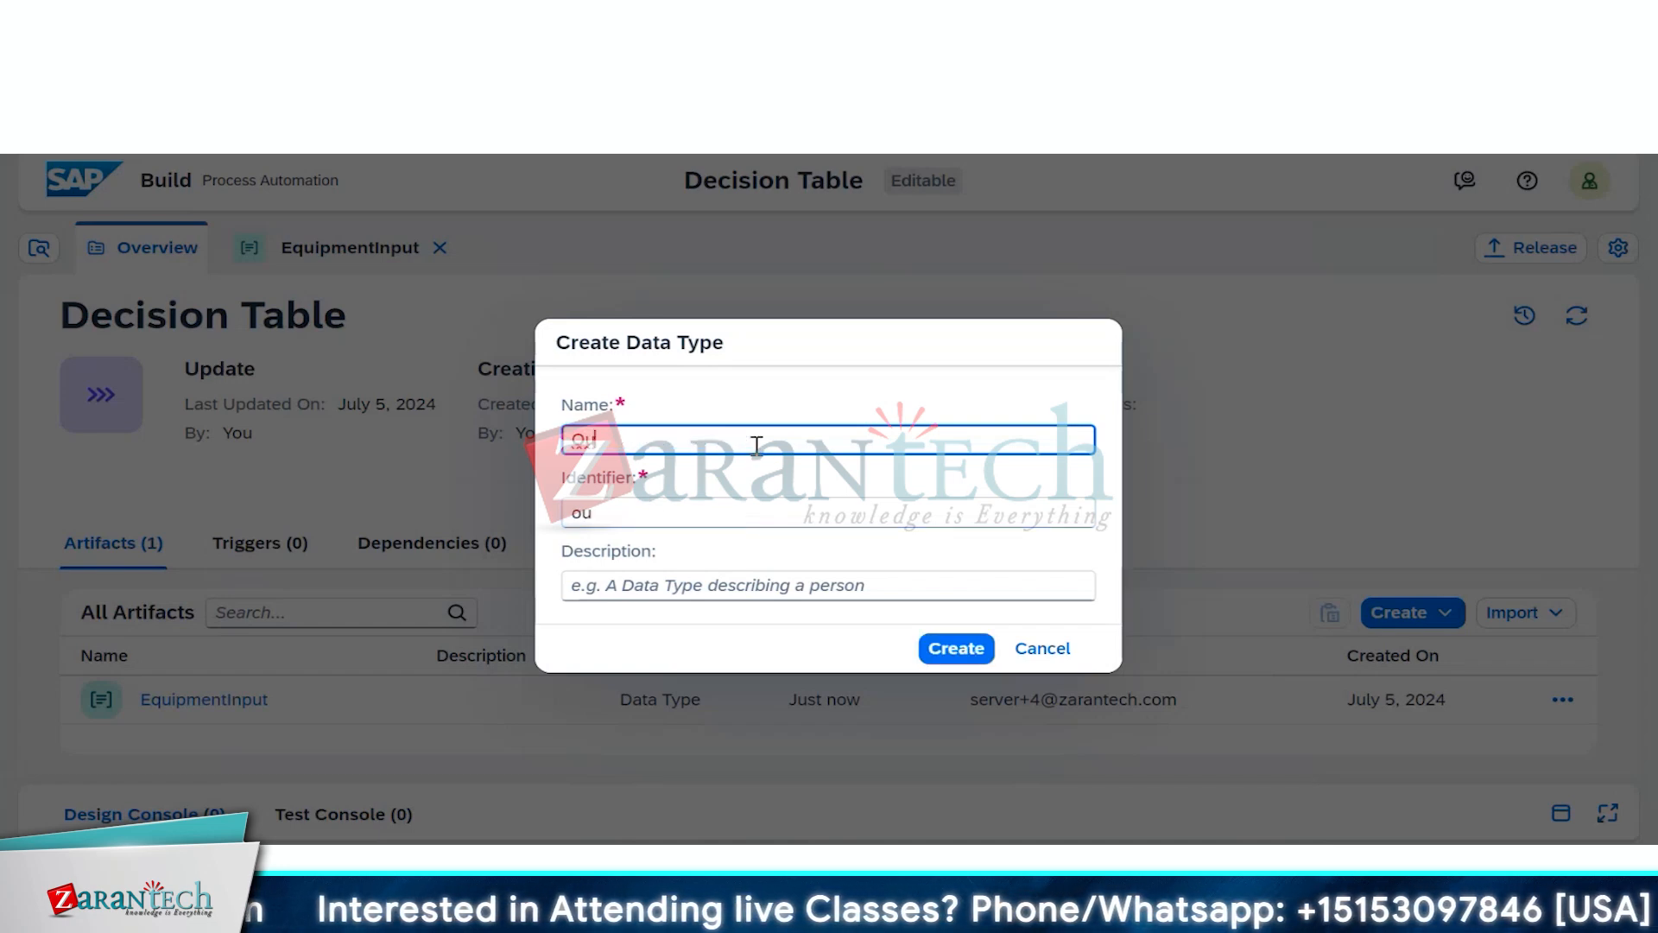
key("BackSpace")
key("BackSpace")
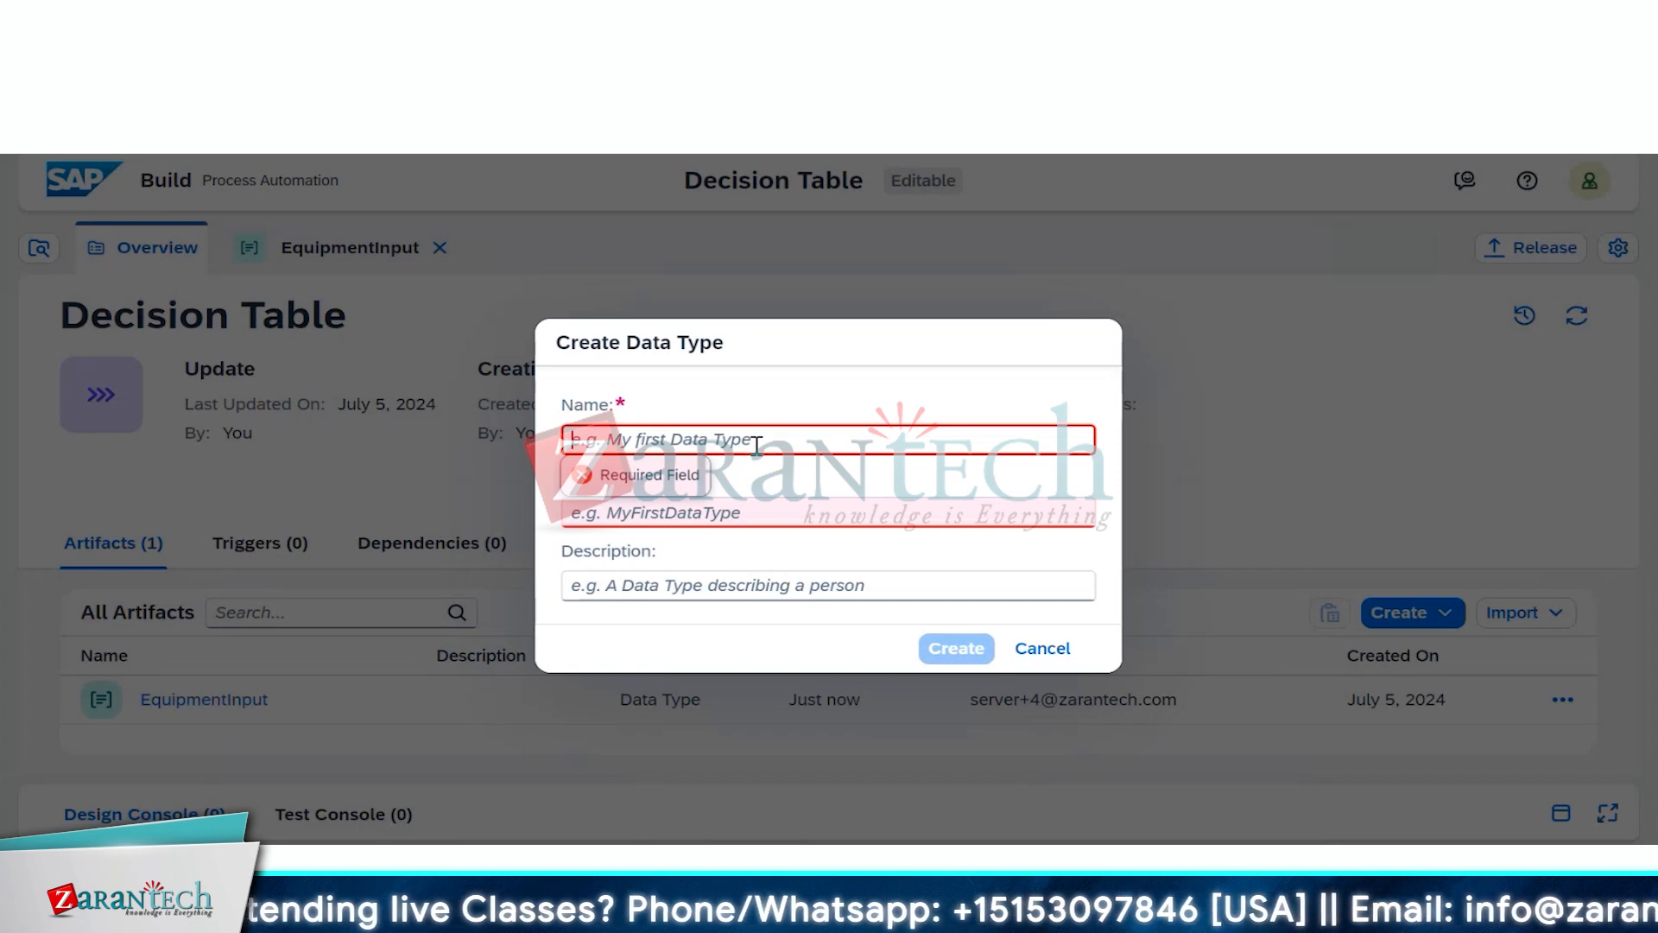
type("Equipme")
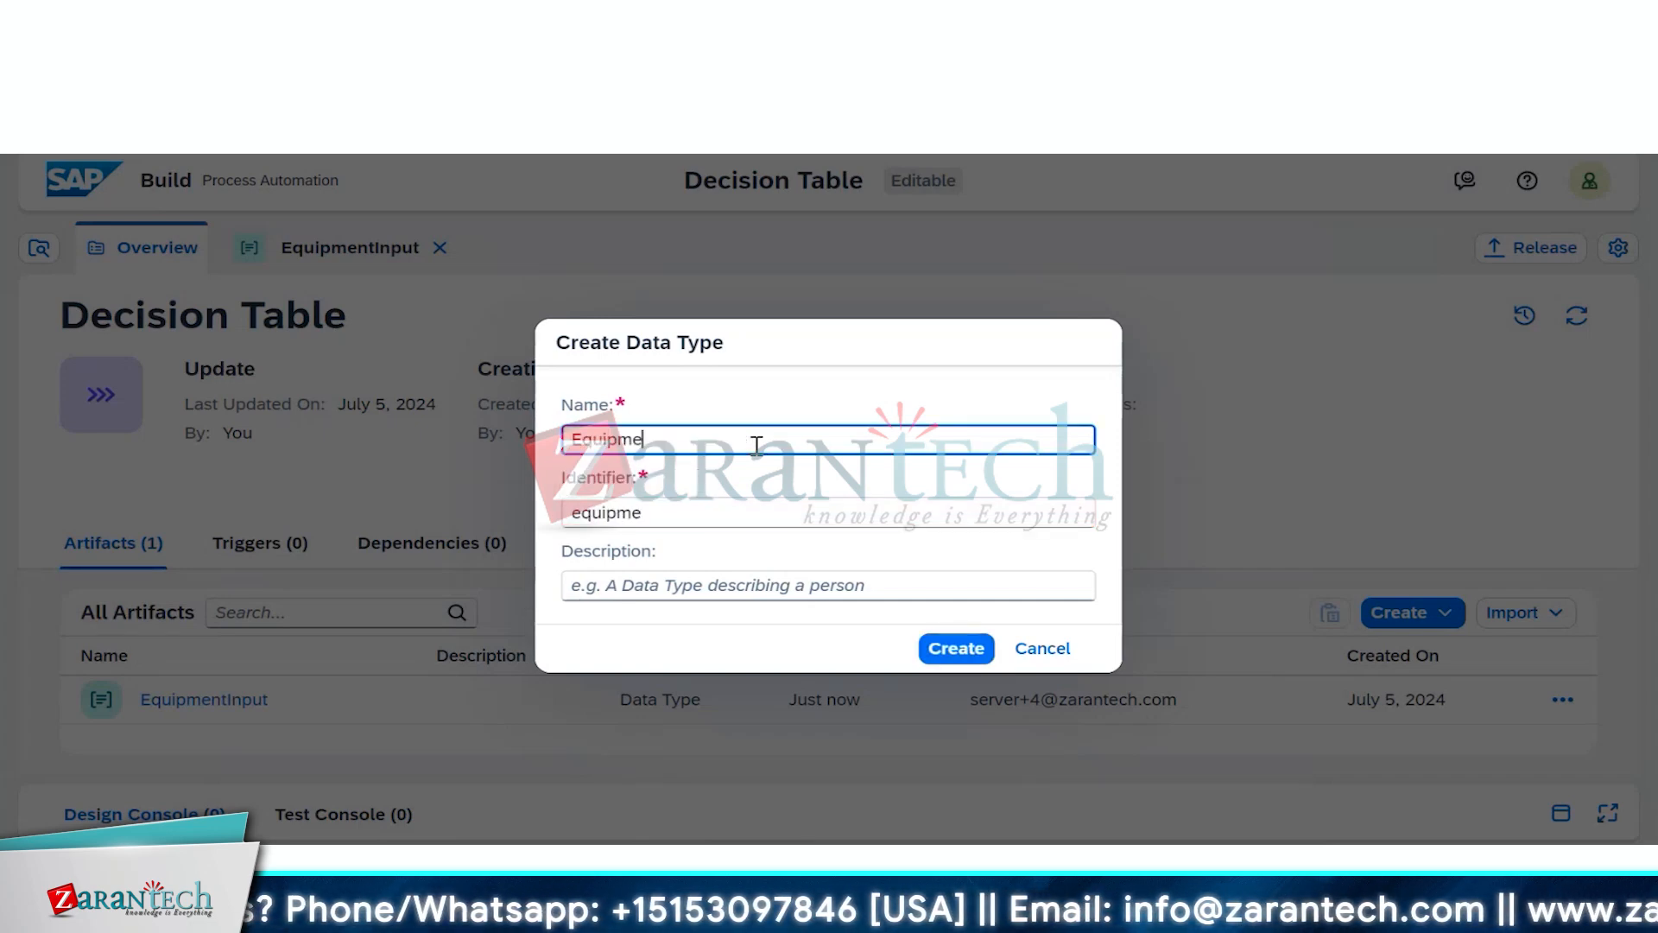
type("nt O")
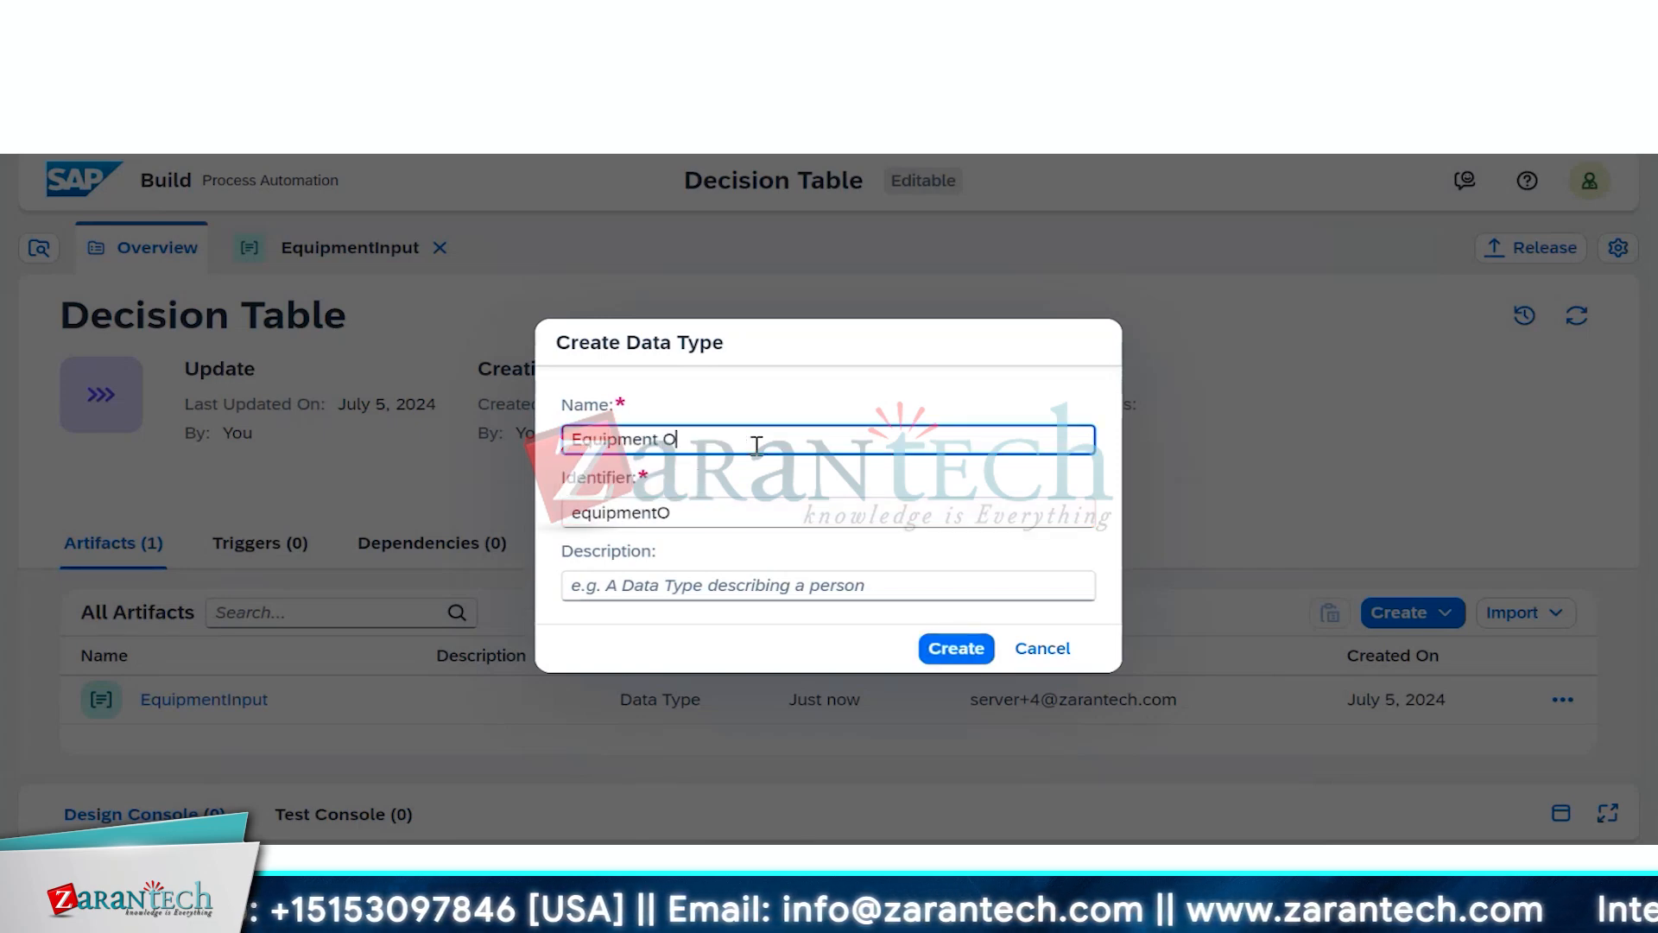
type("utput")
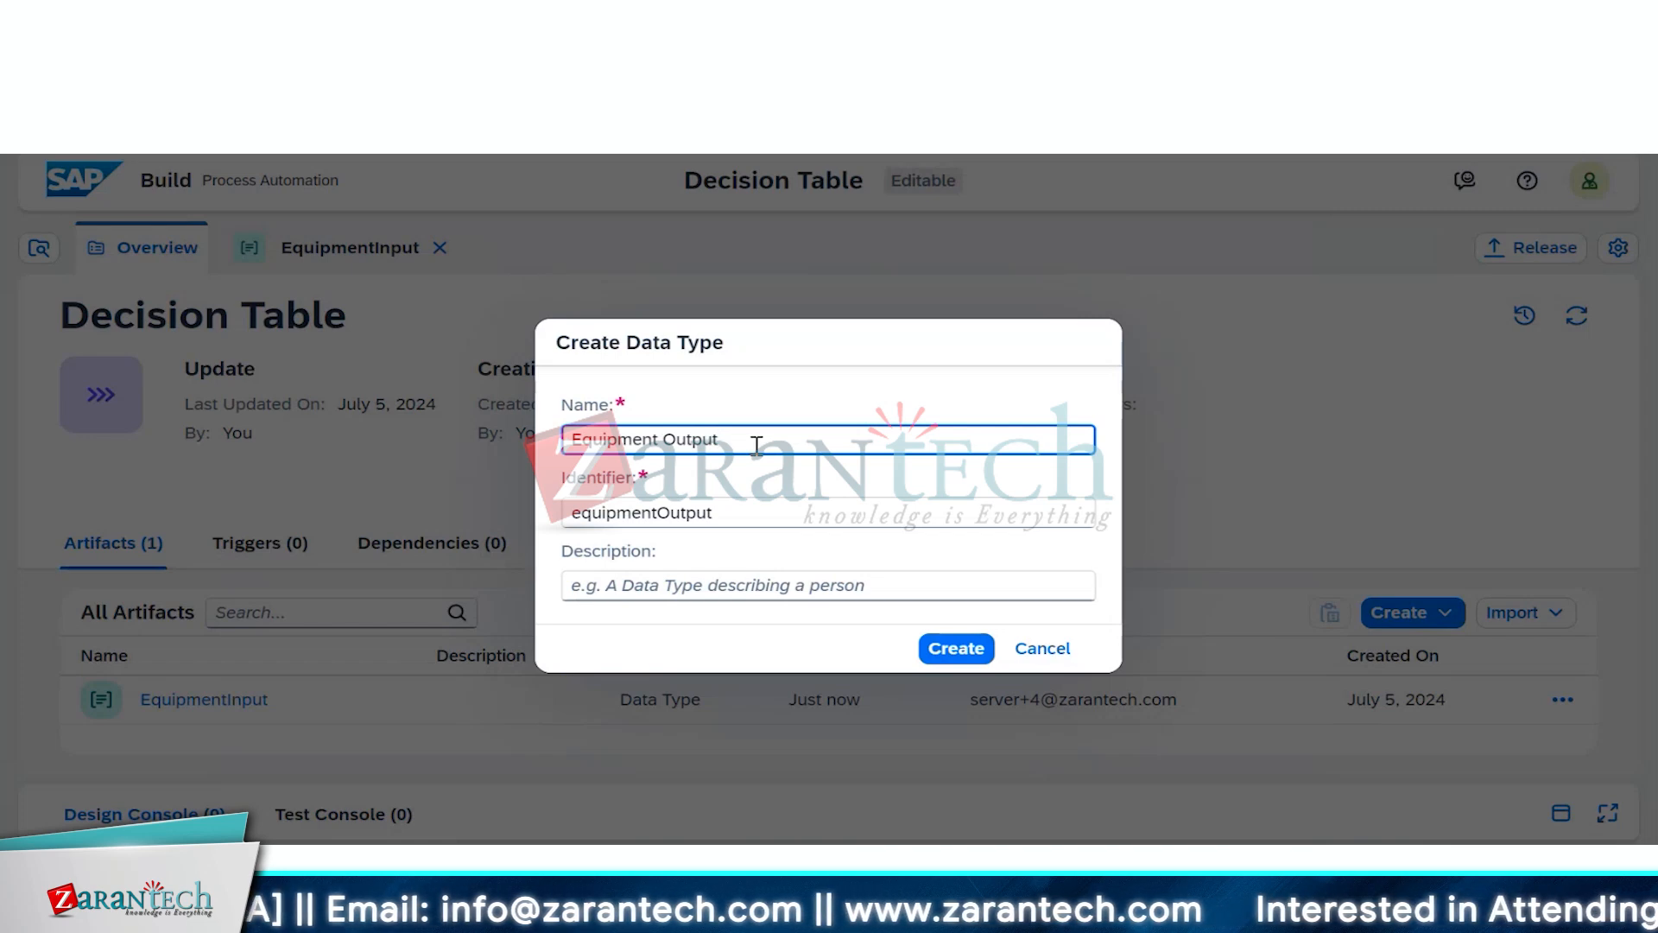
left_click(955, 653)
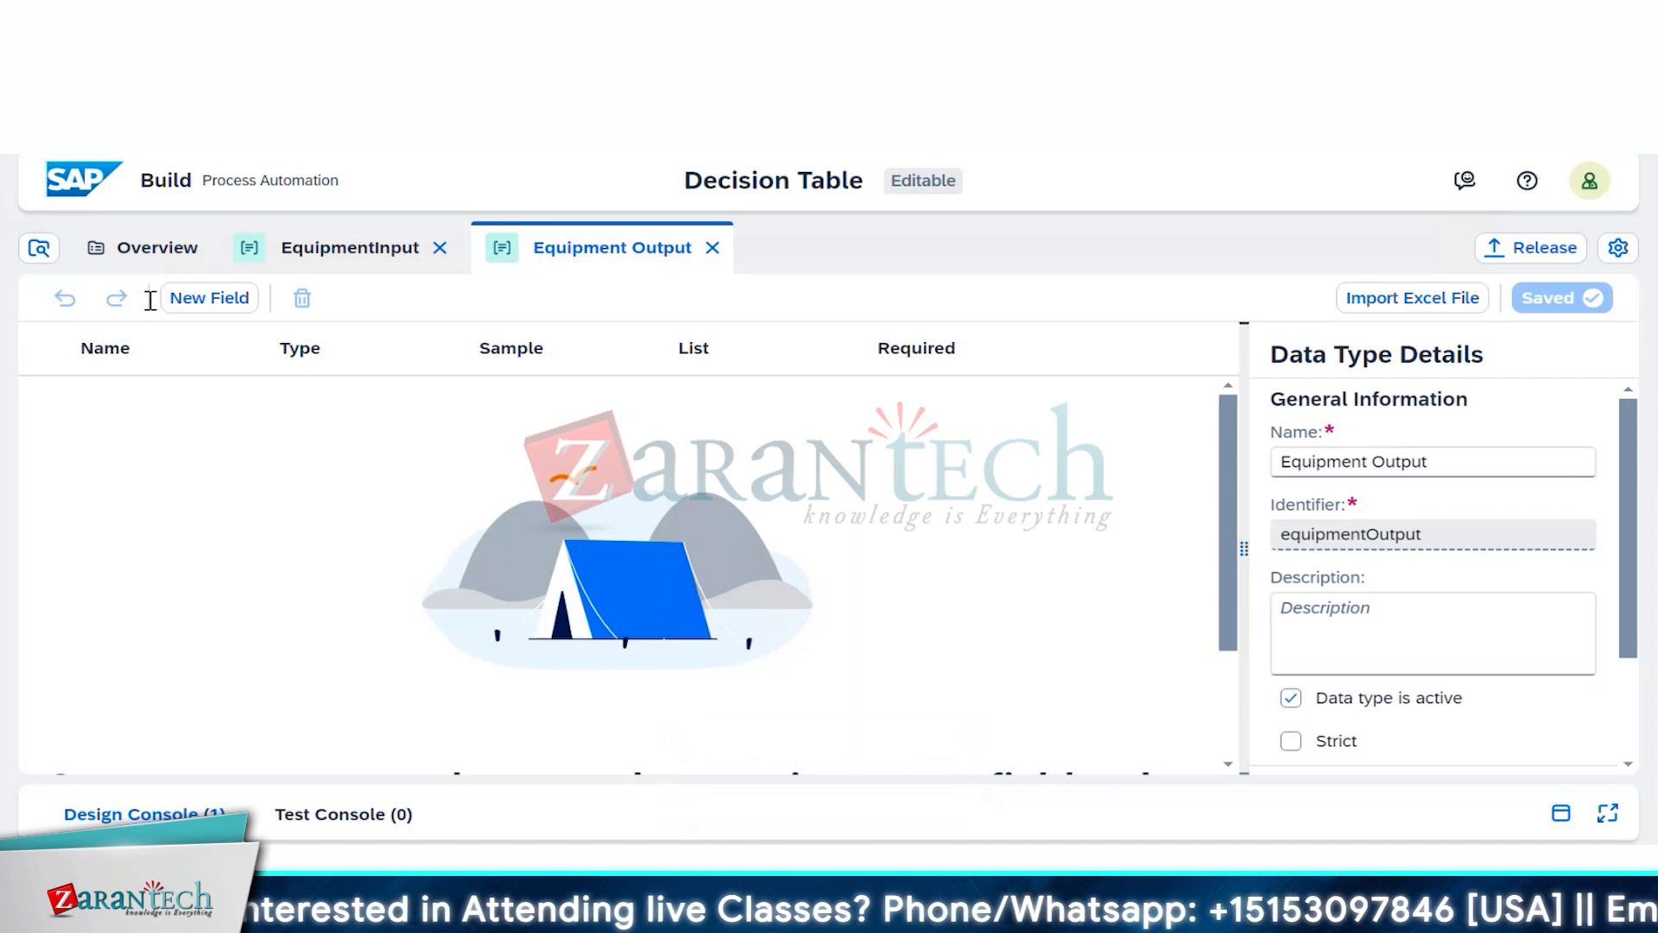
Step: Add a field to the Equipment Output data type and start its name with "A"
left_click(226, 302)
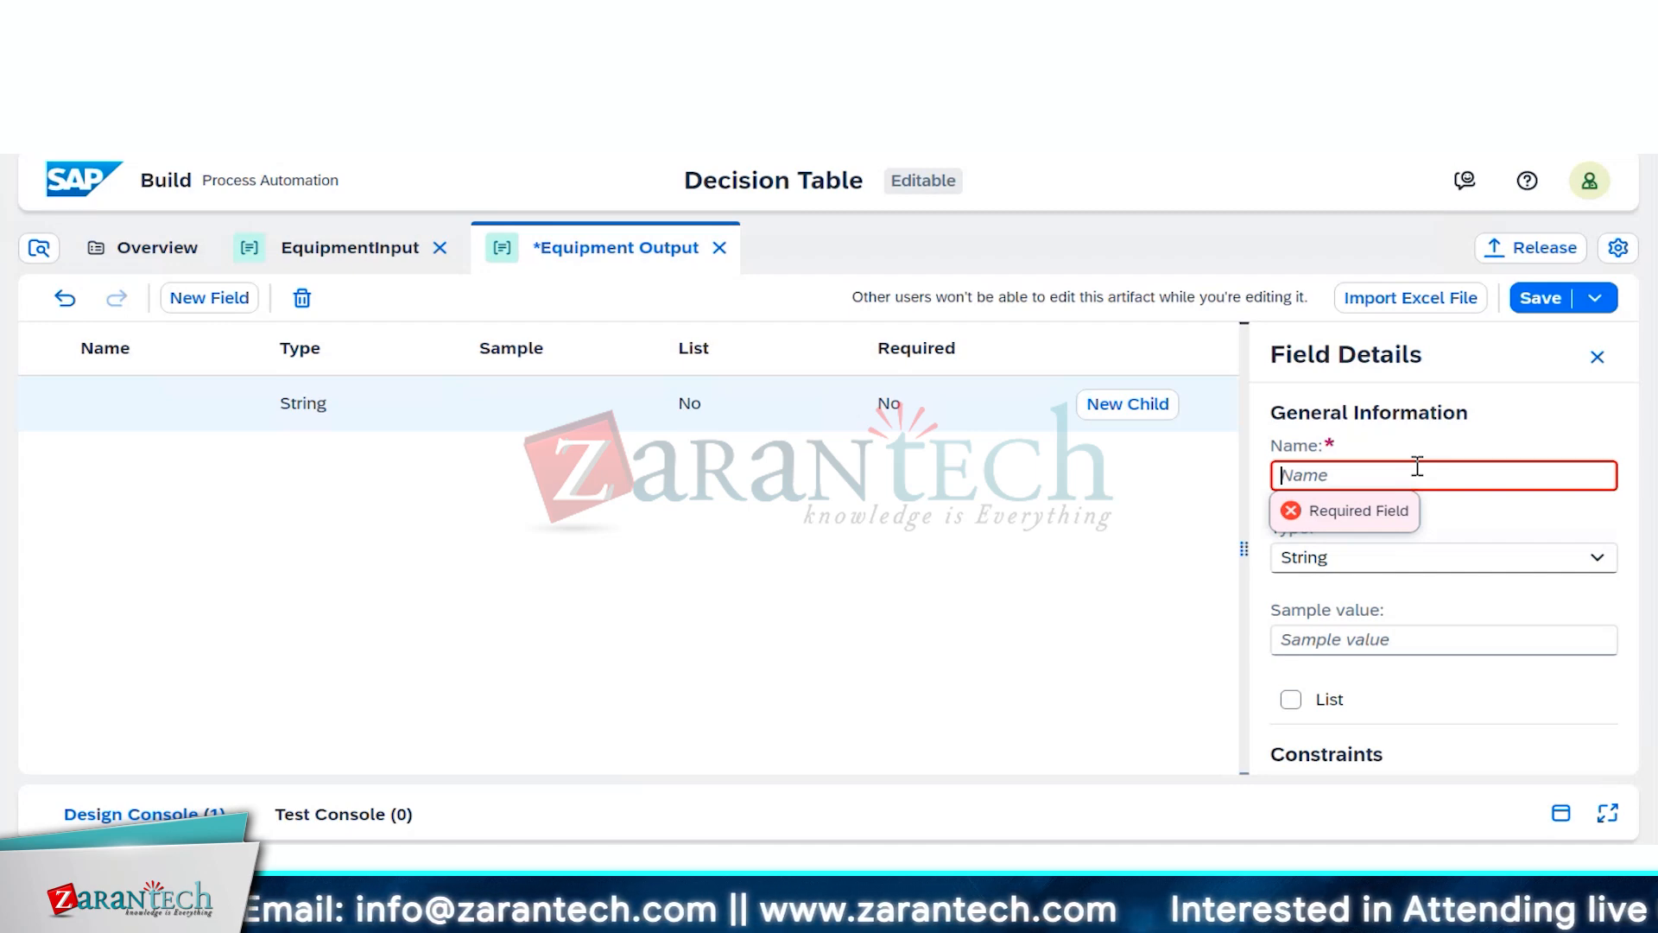
type("A")
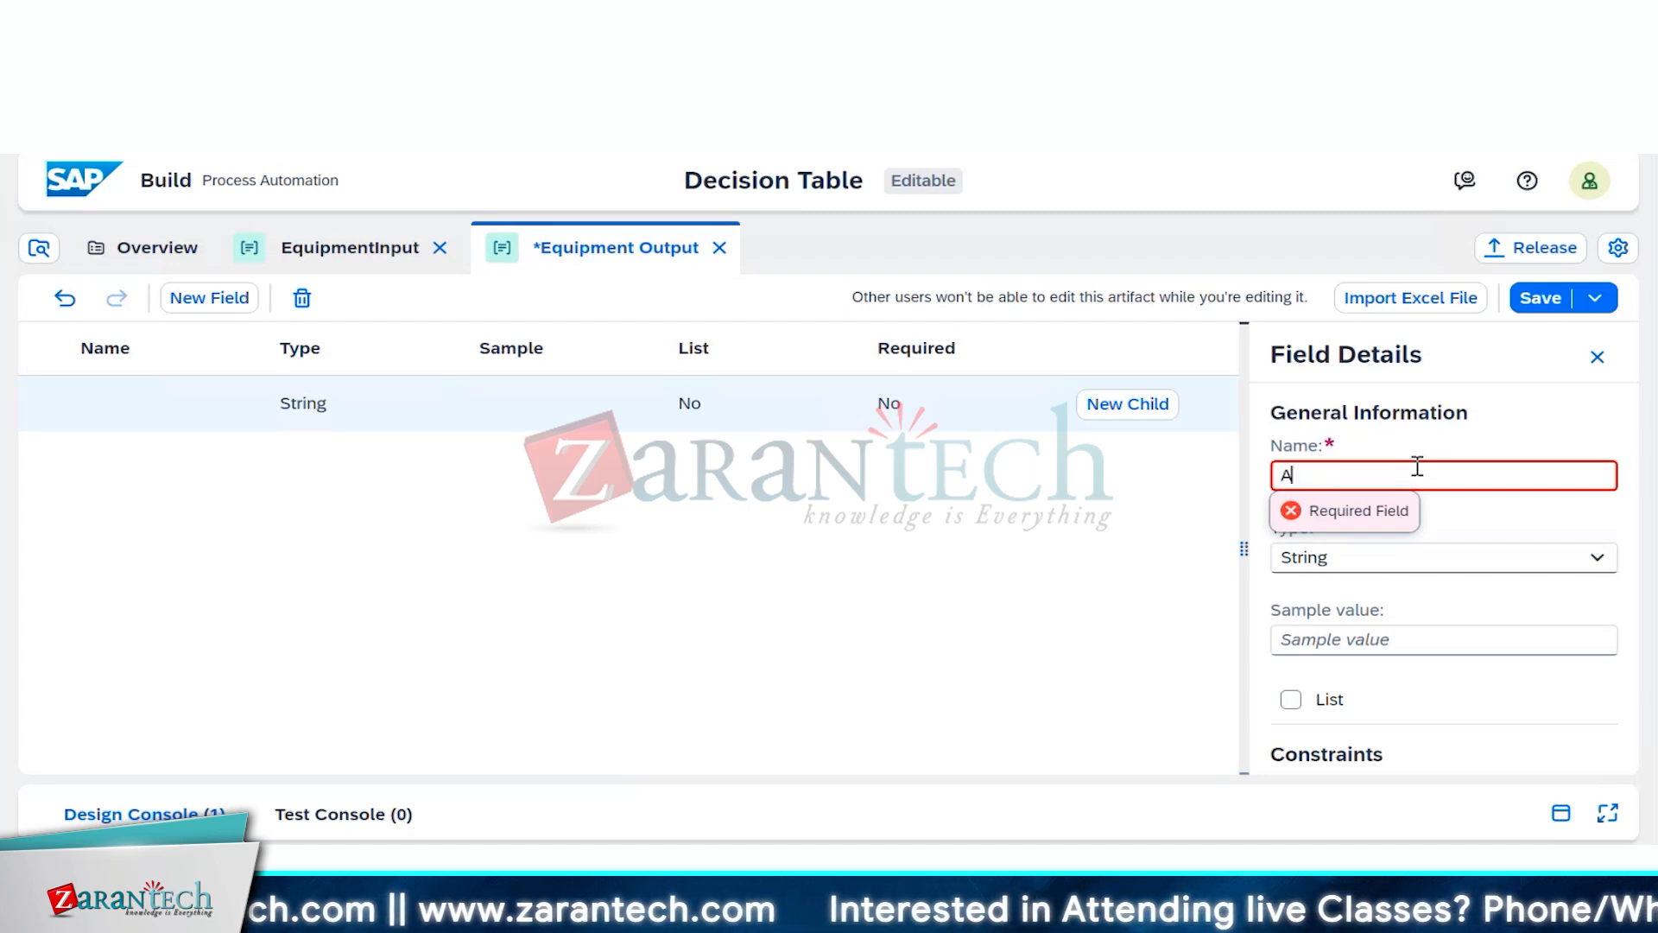
Step: Name the new field of the Equipment Output data type "Assigned Equipment" and save the data type
type("ssign")
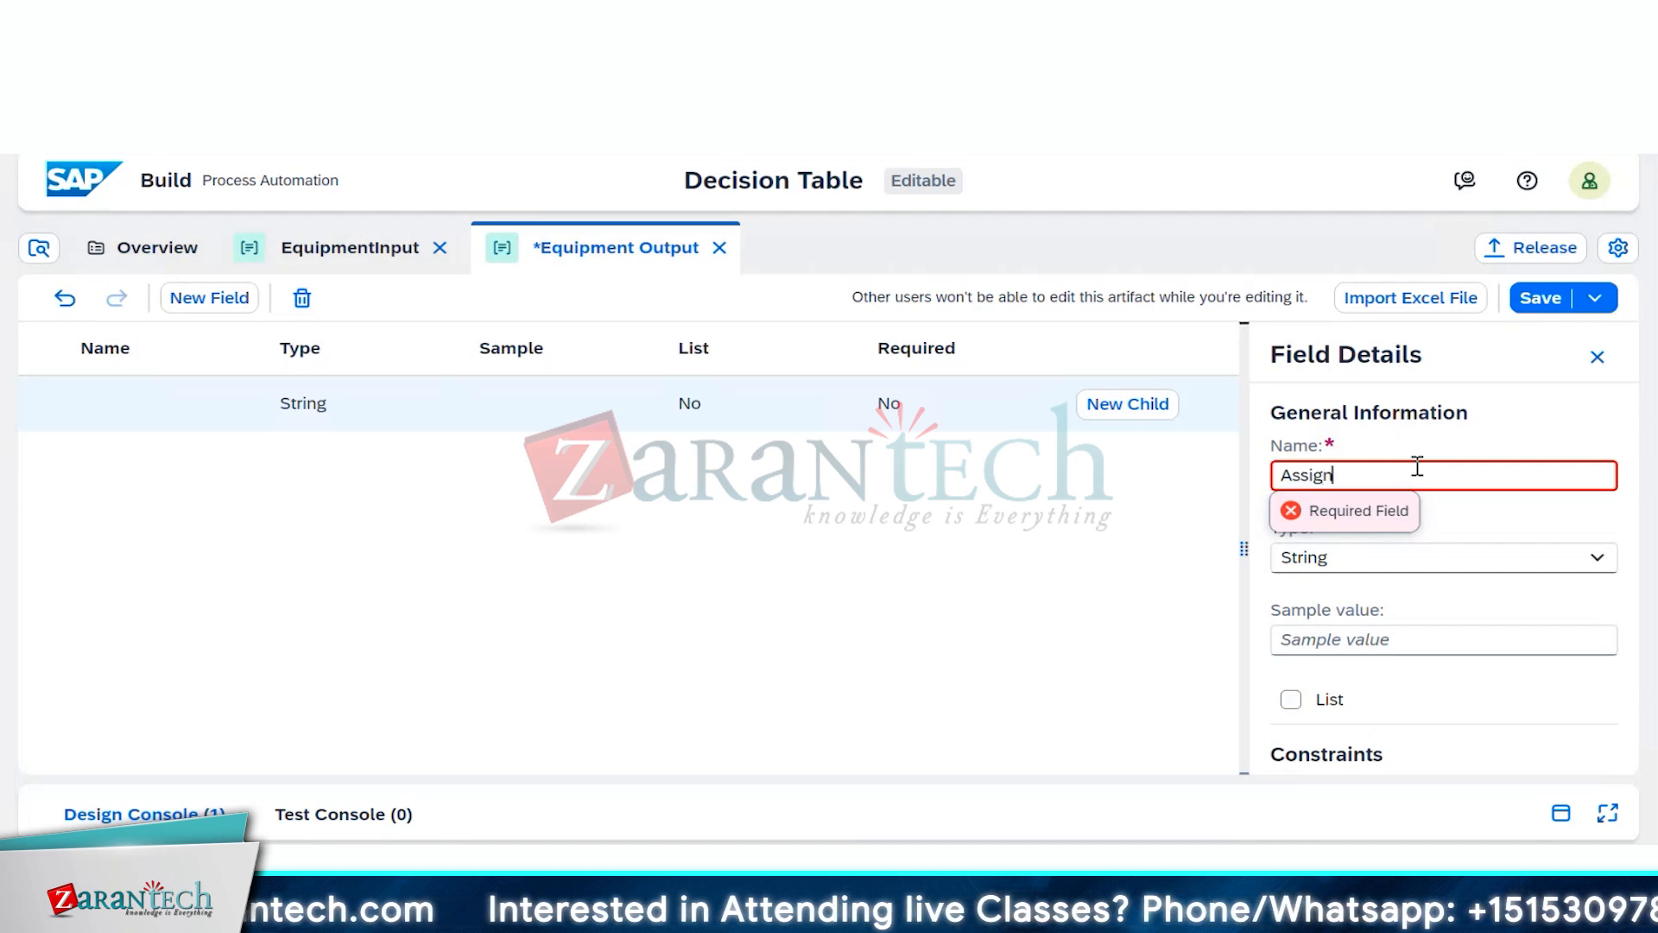
type("ed Eq")
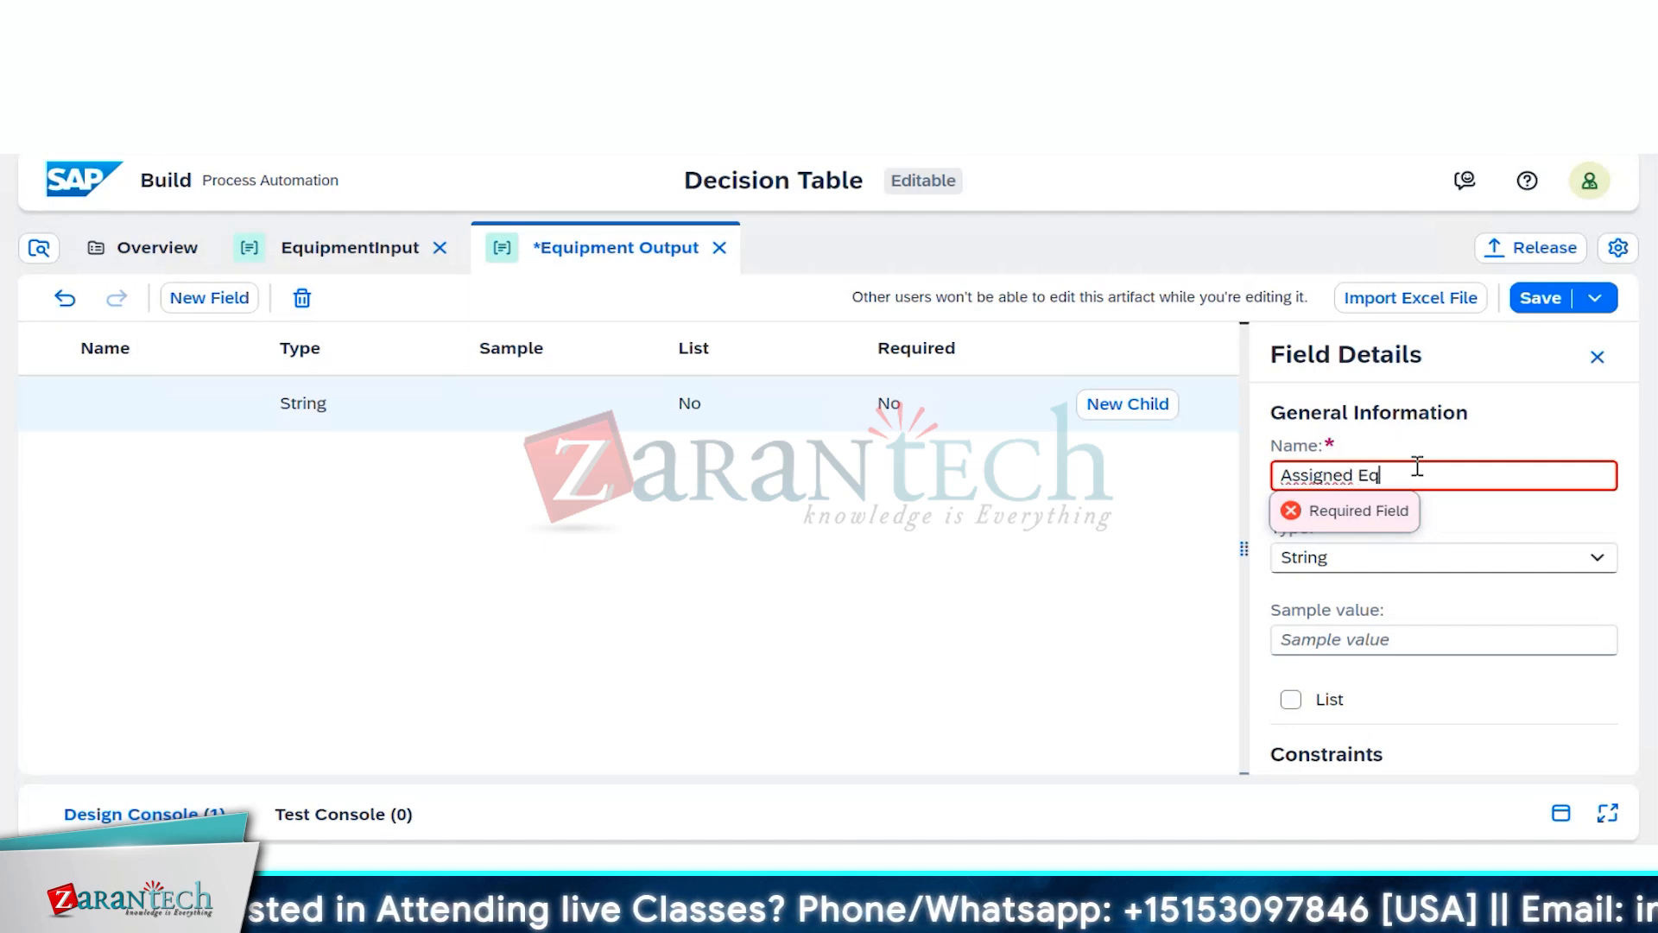
type("uipment")
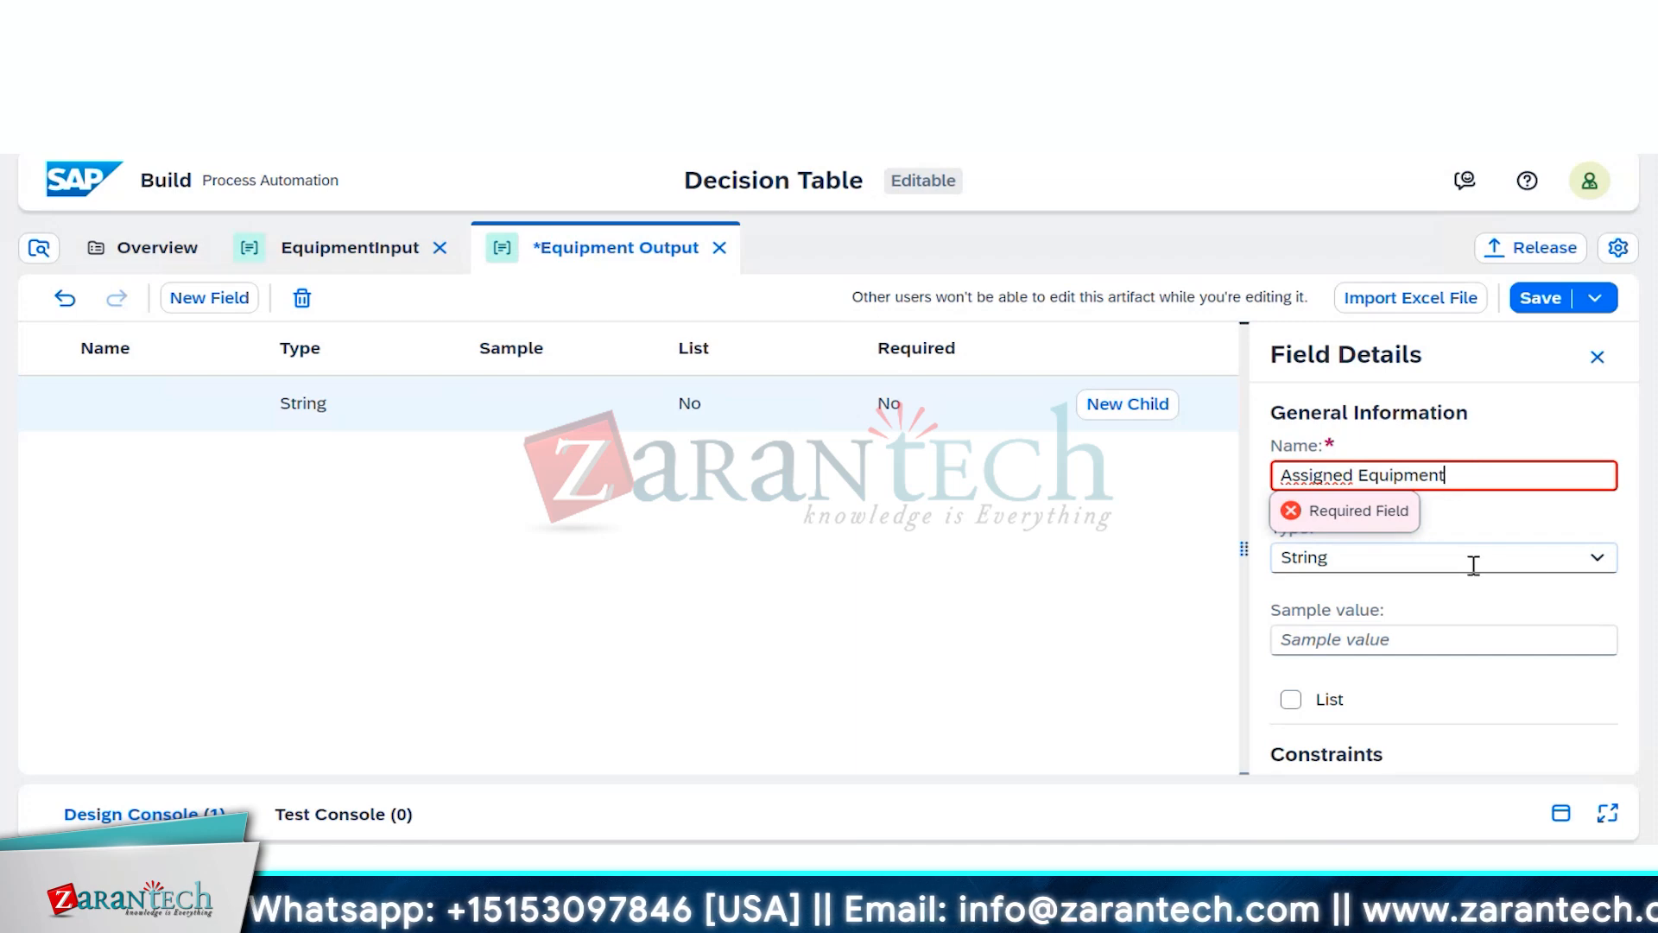
left_click(1502, 532)
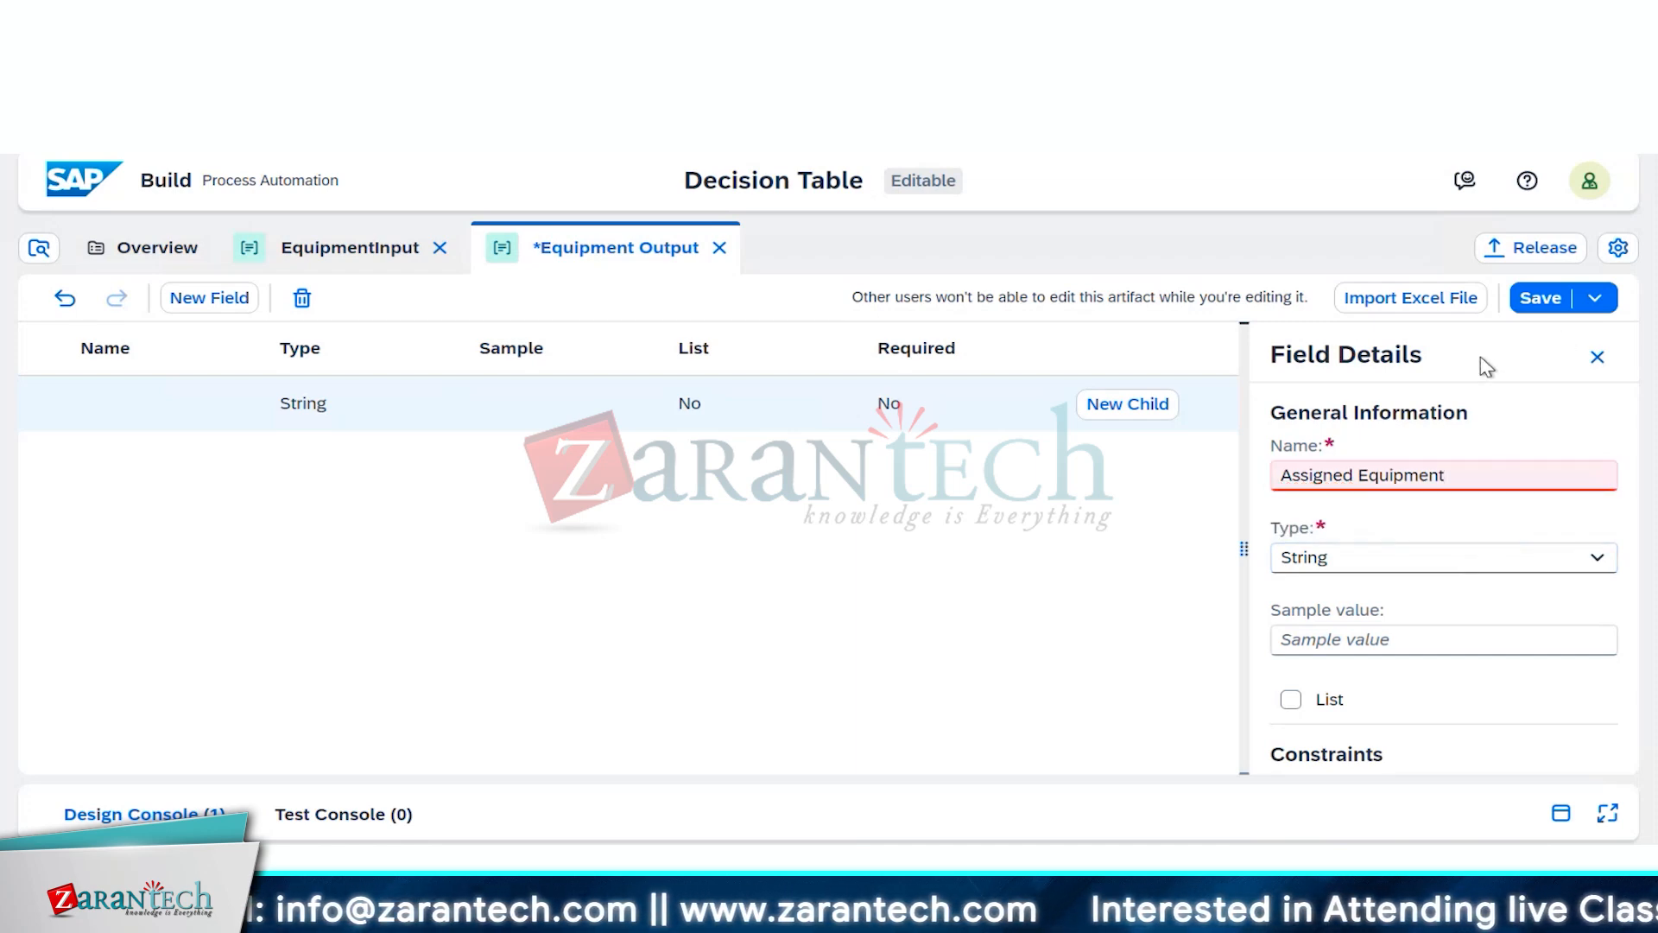
left_click(1530, 317)
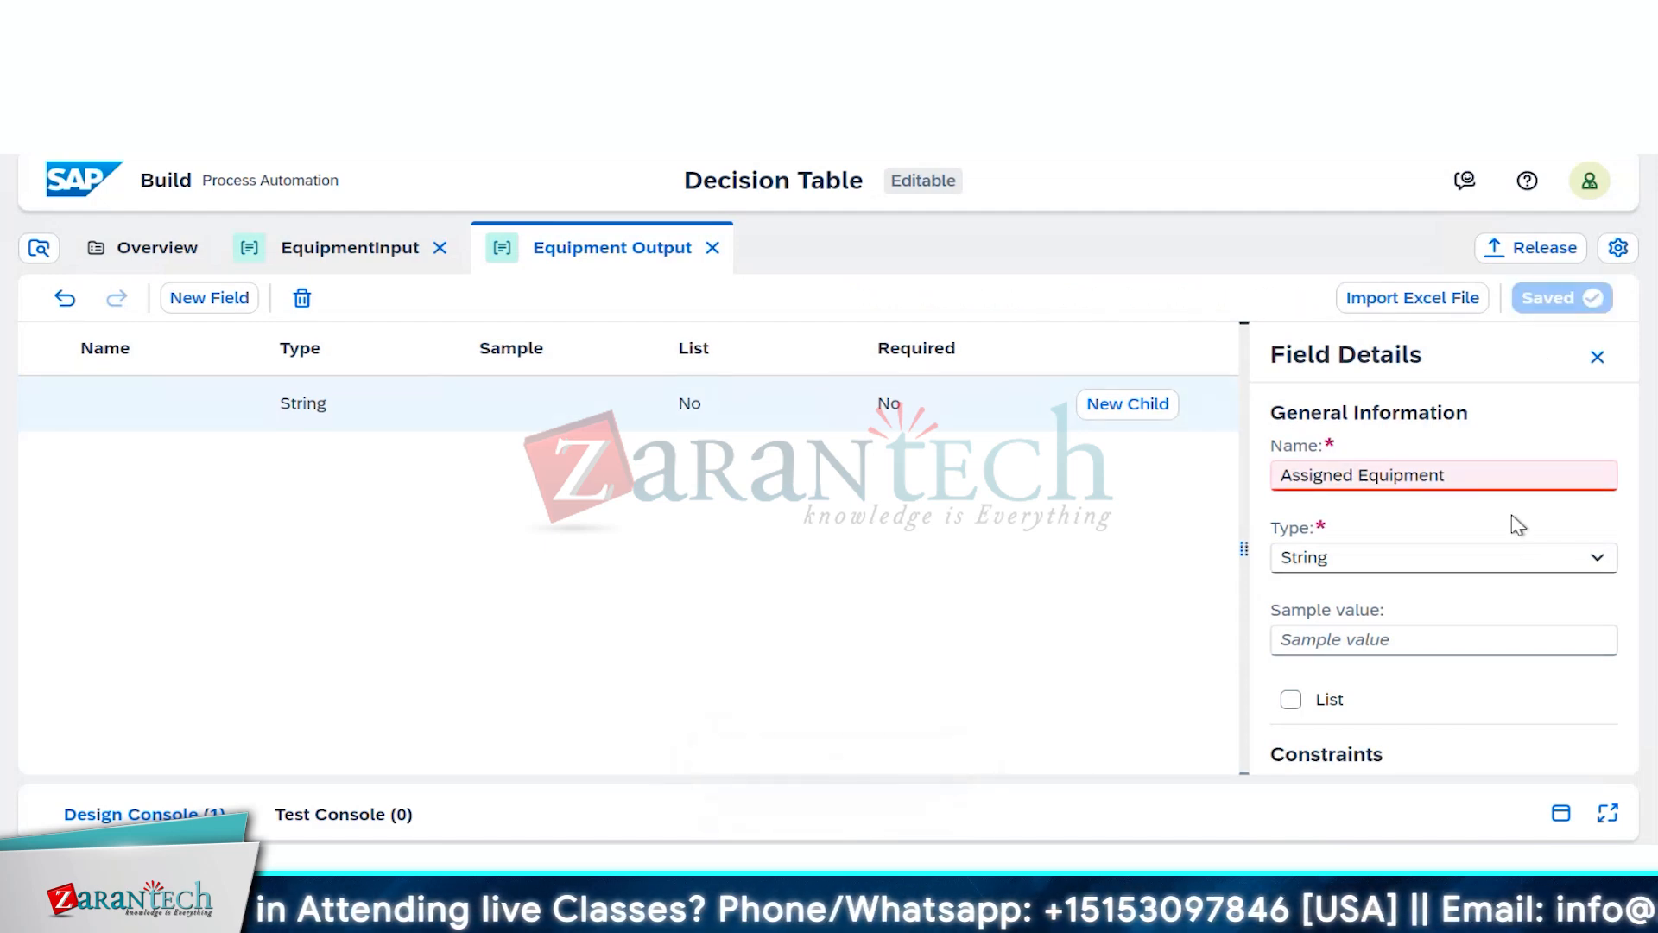
Step: Replace the space in the field's name with an underscore so that it reads Assigned_Equipment
left_click(1392, 477)
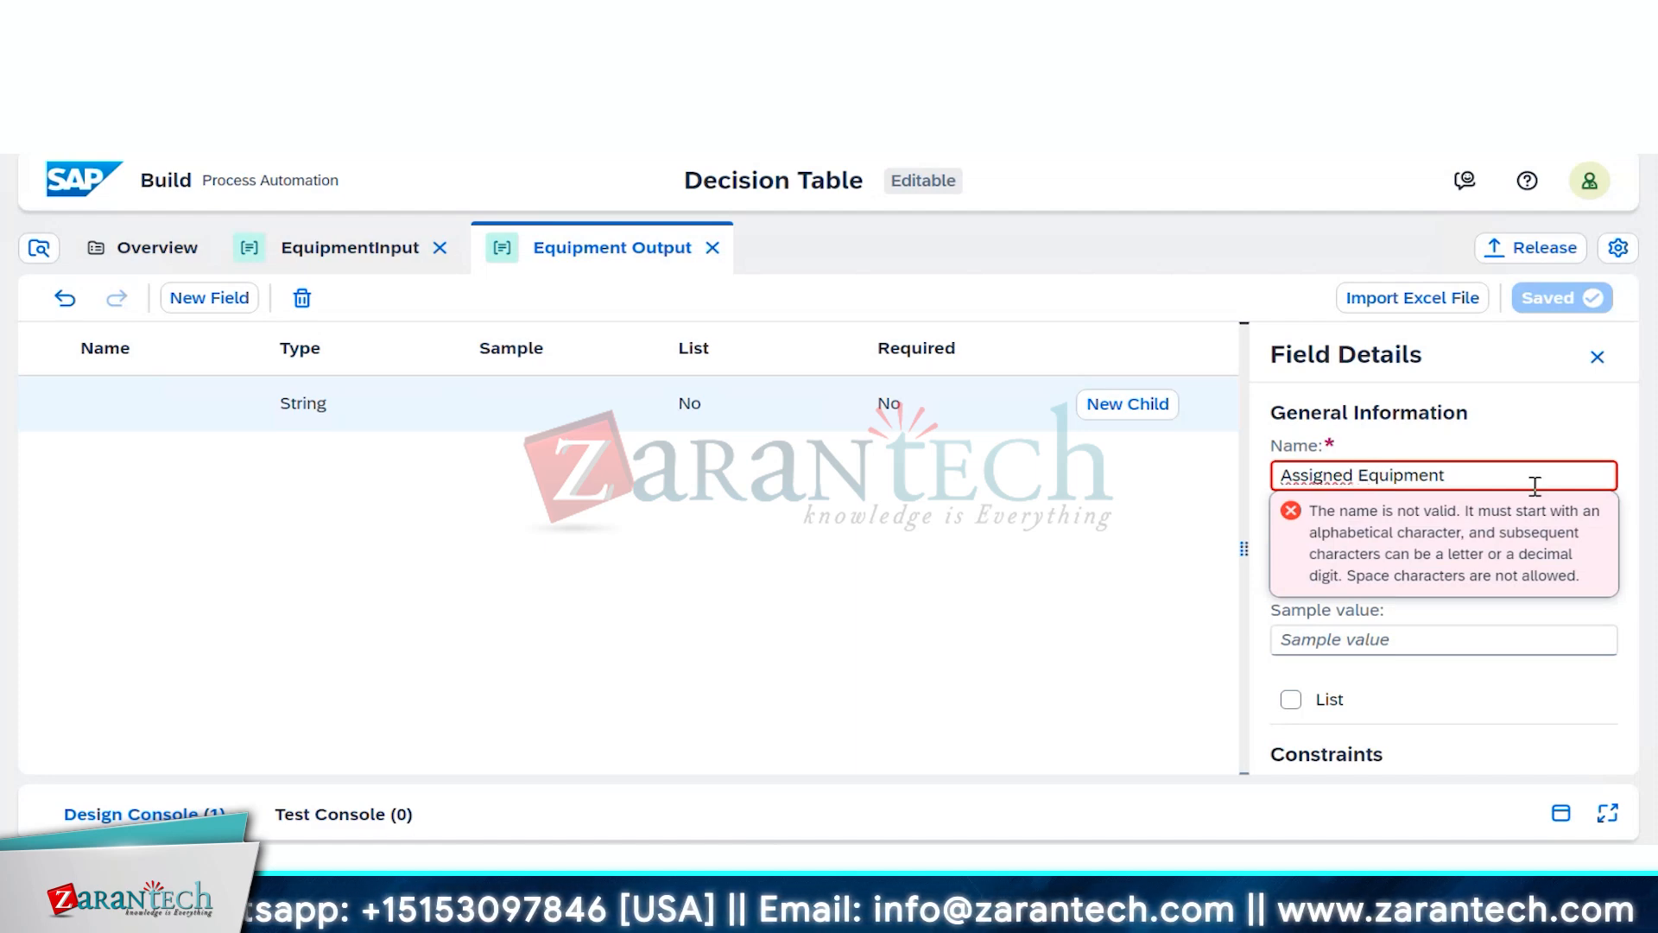
key("BackSpace")
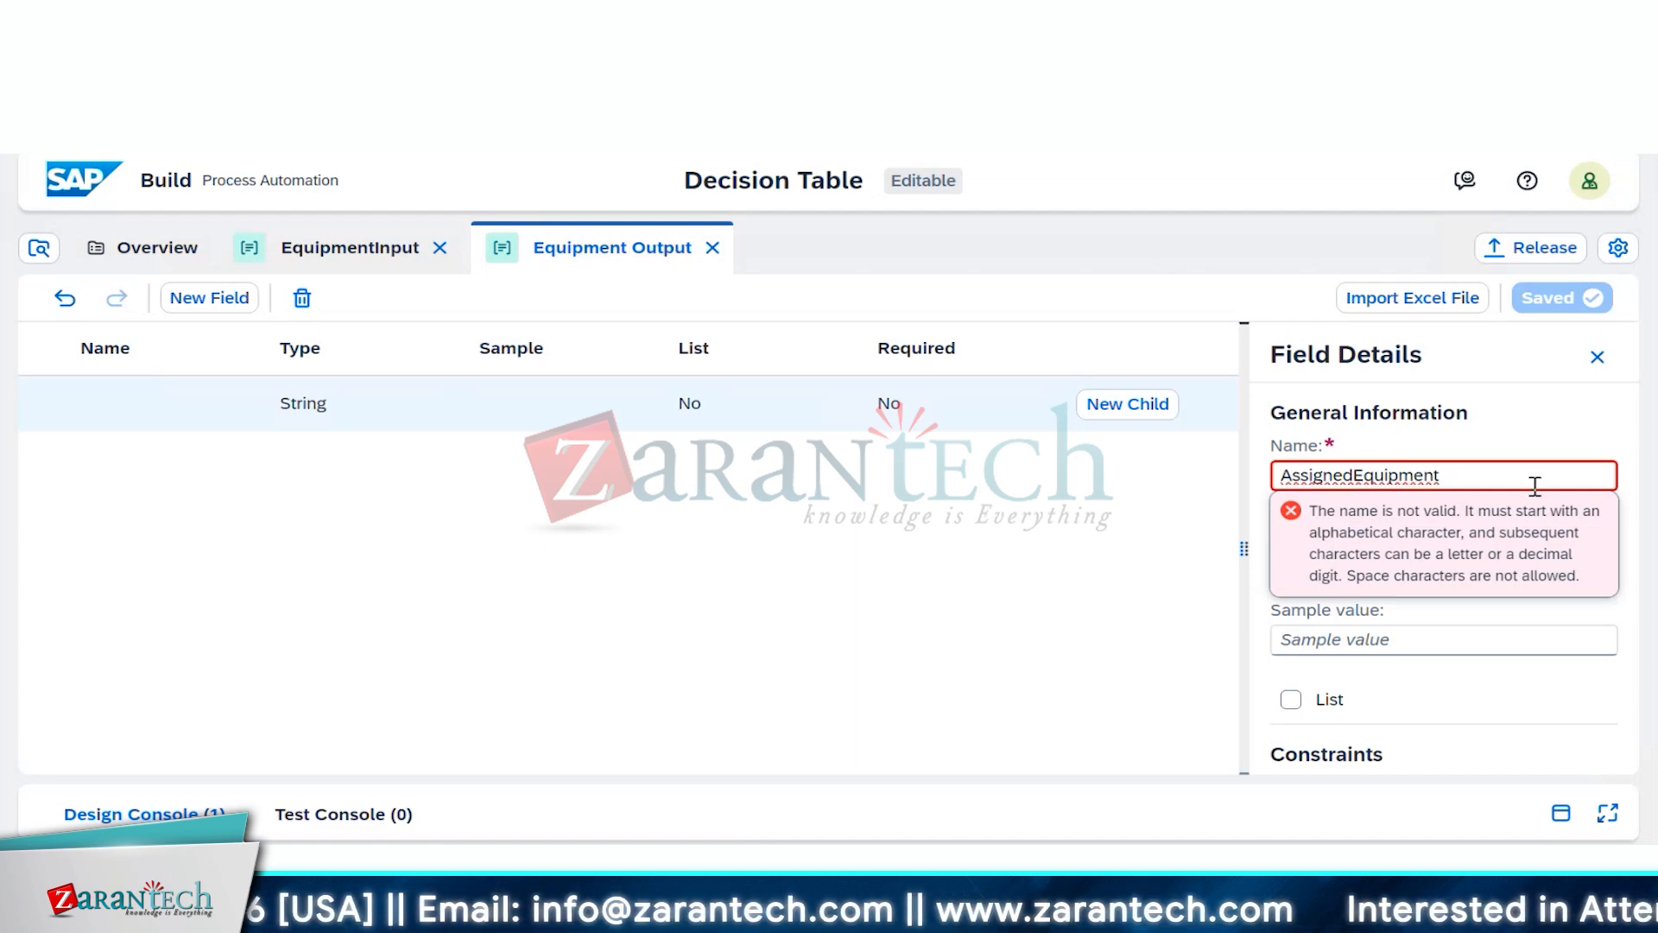
type("_")
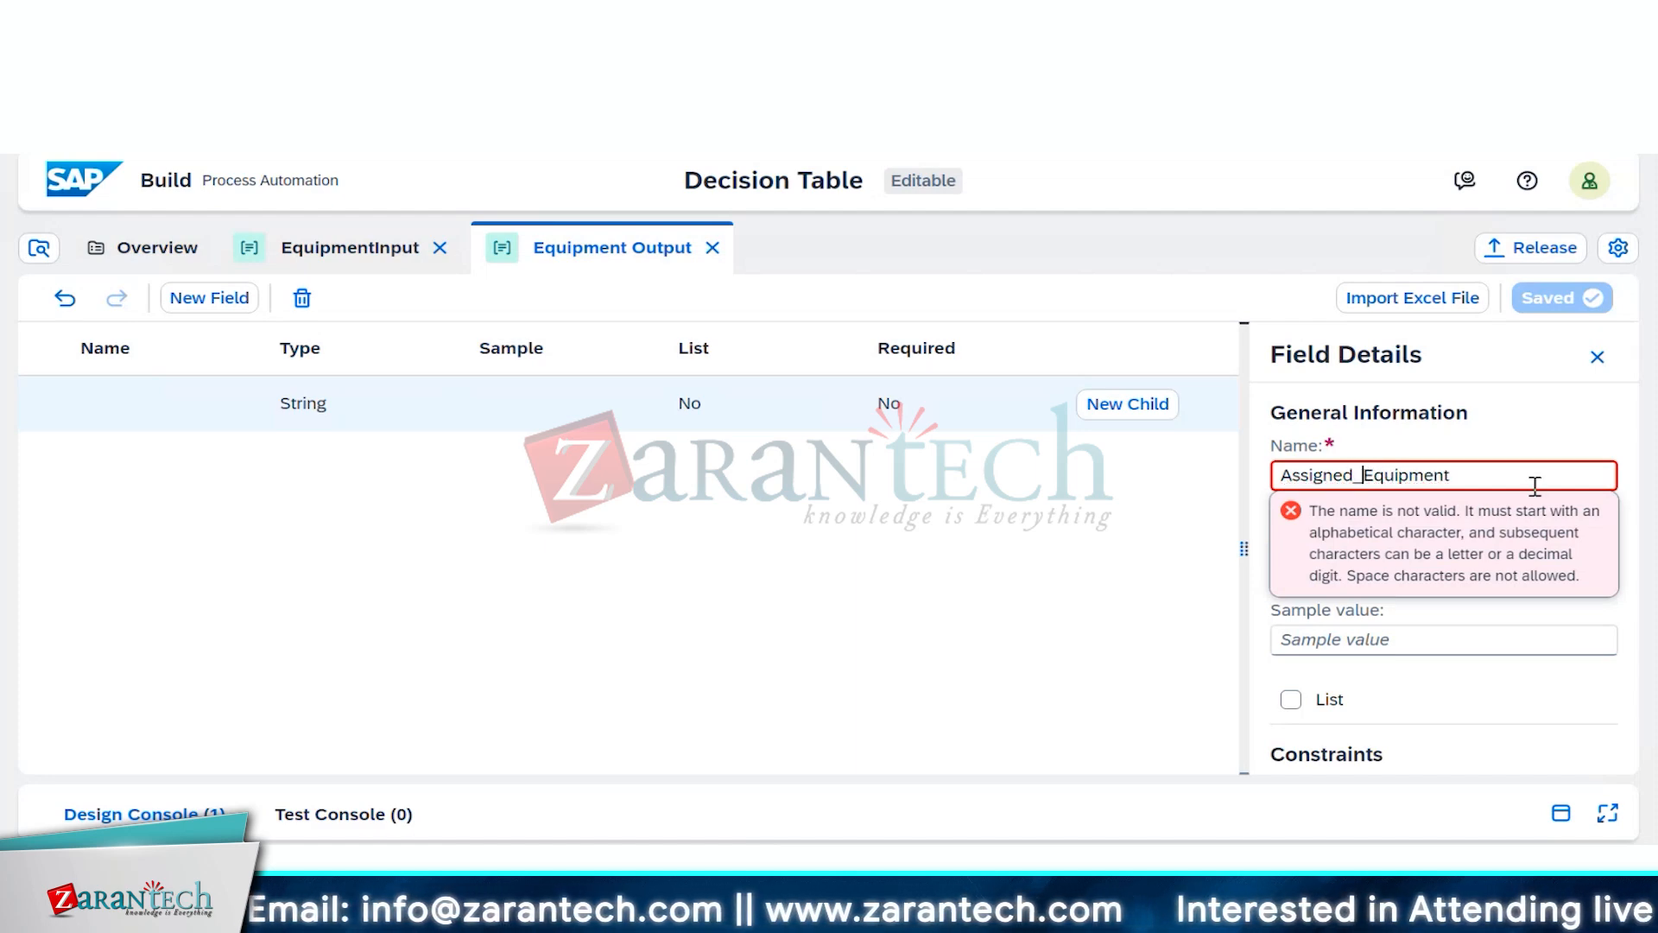
left_click(1524, 419)
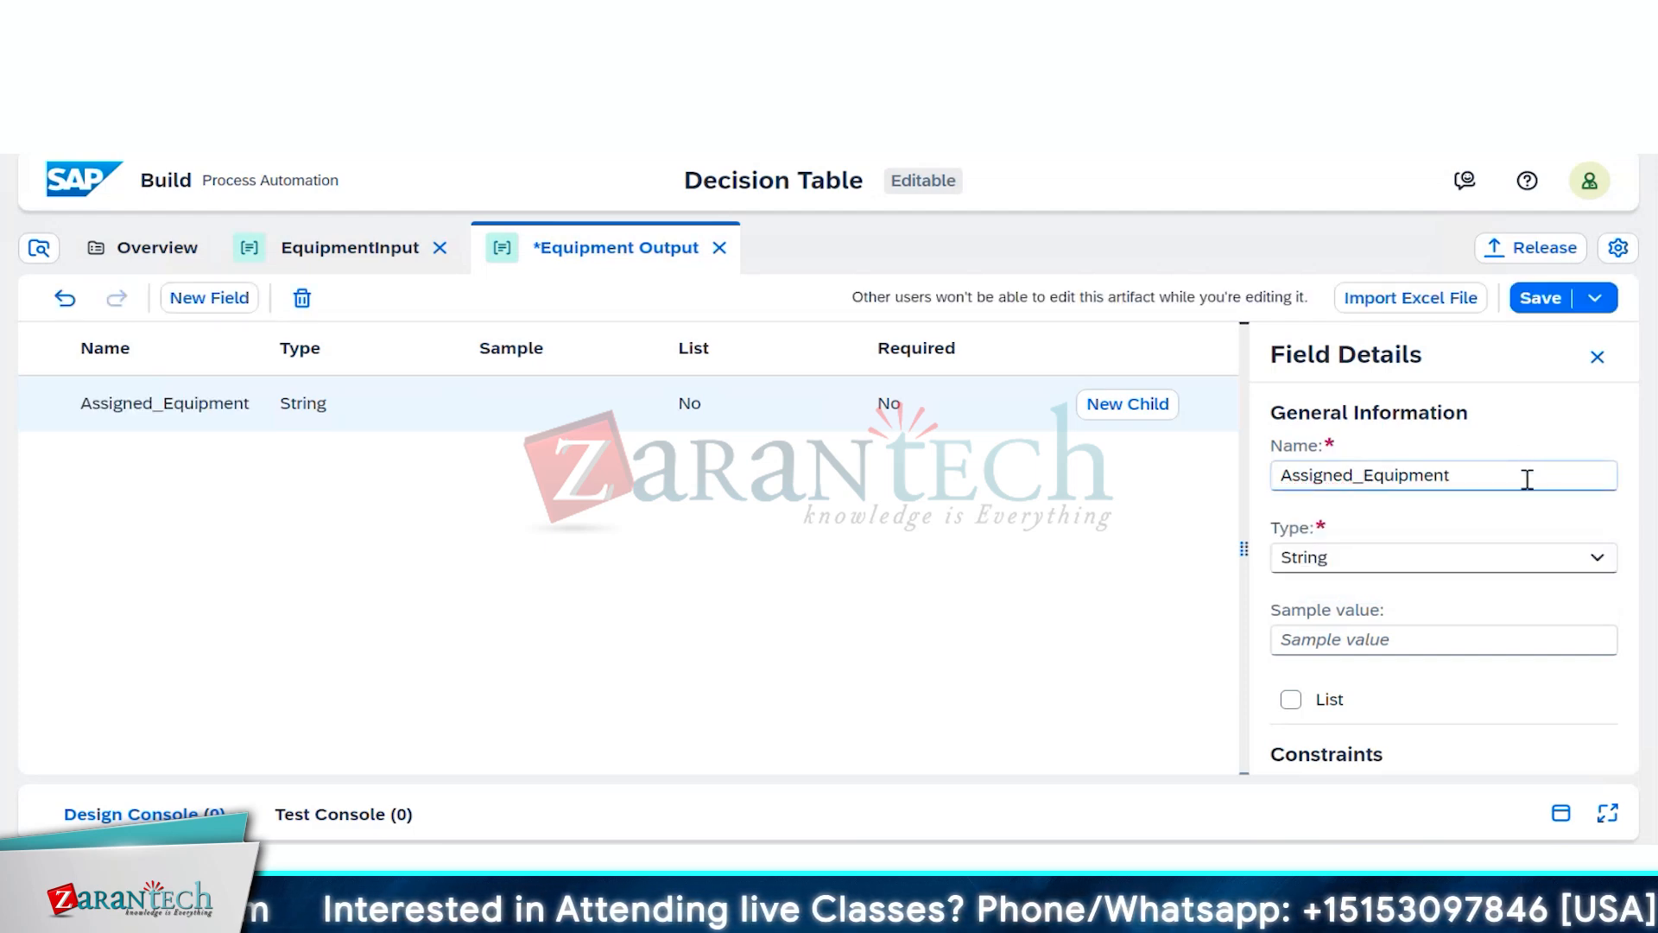
Step: Add another field to Equipment Output and set the type of the Assigned_Equipment field to Any
left_click(619, 250)
left_click(184, 302)
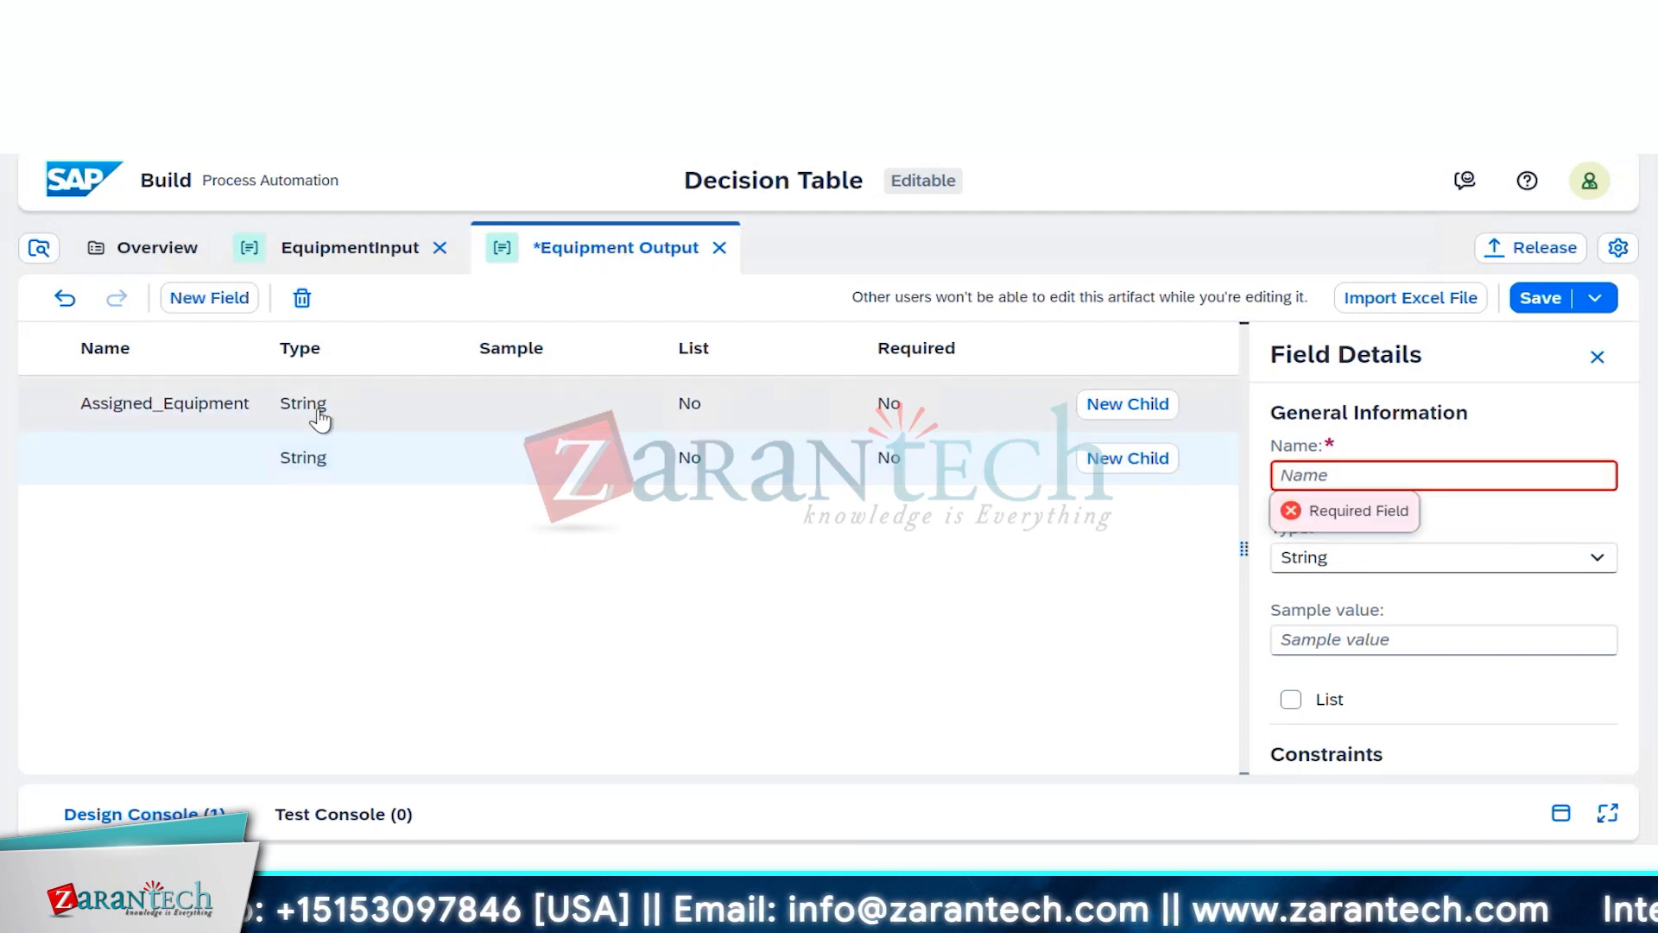
left_click(289, 423)
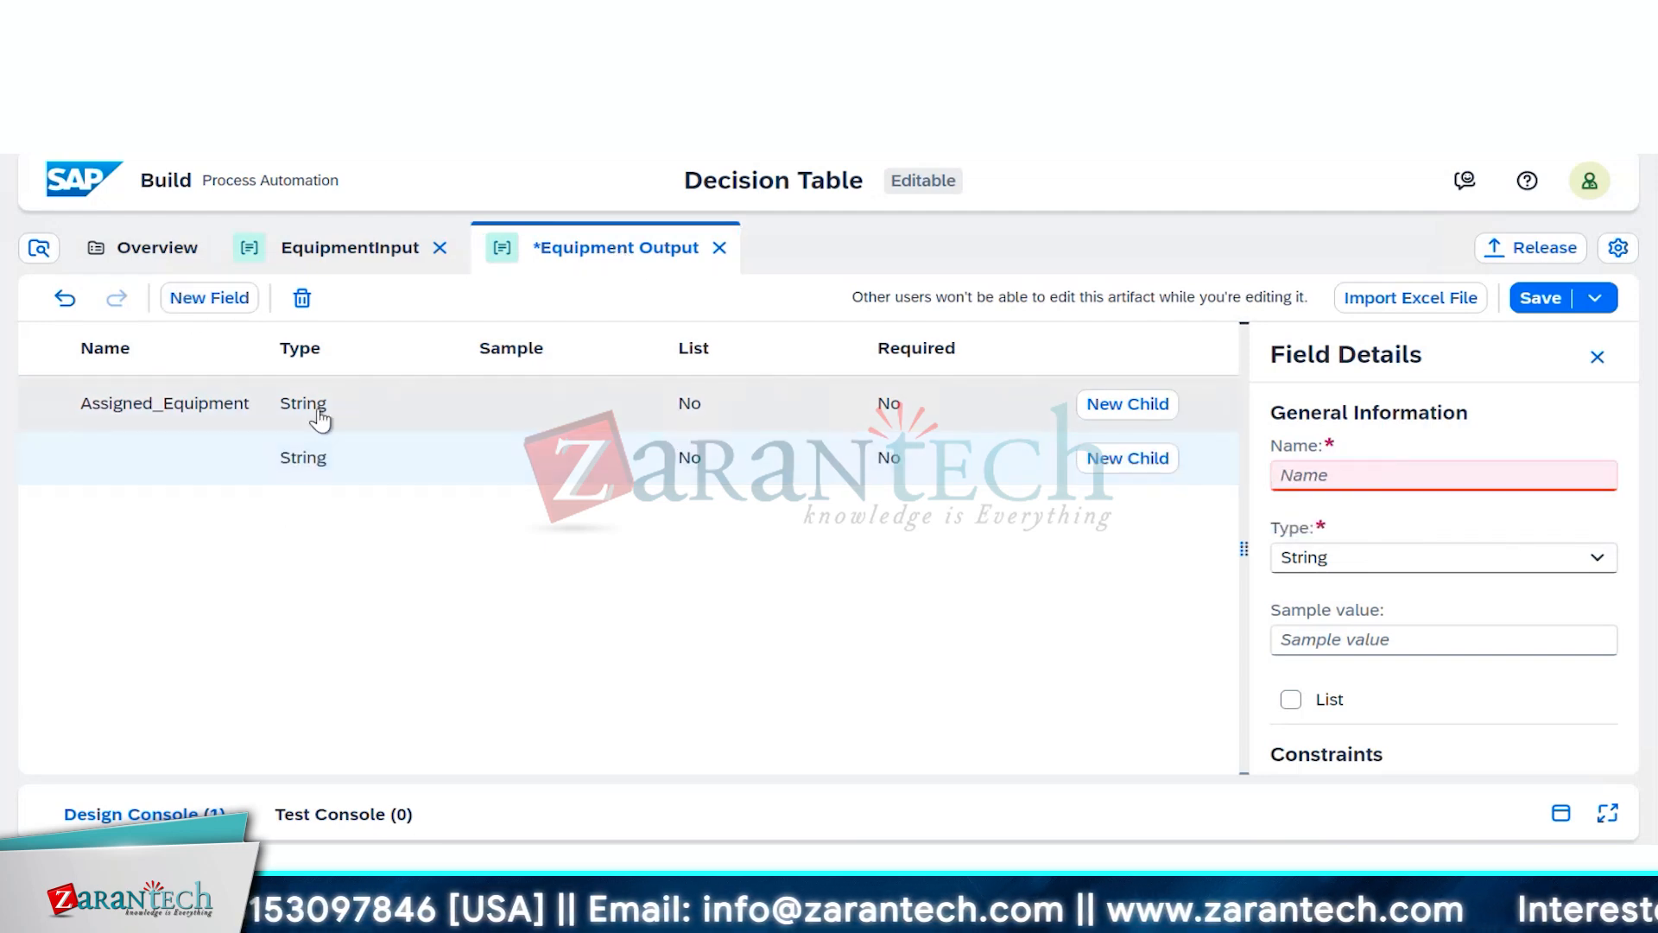
left_click(1597, 560)
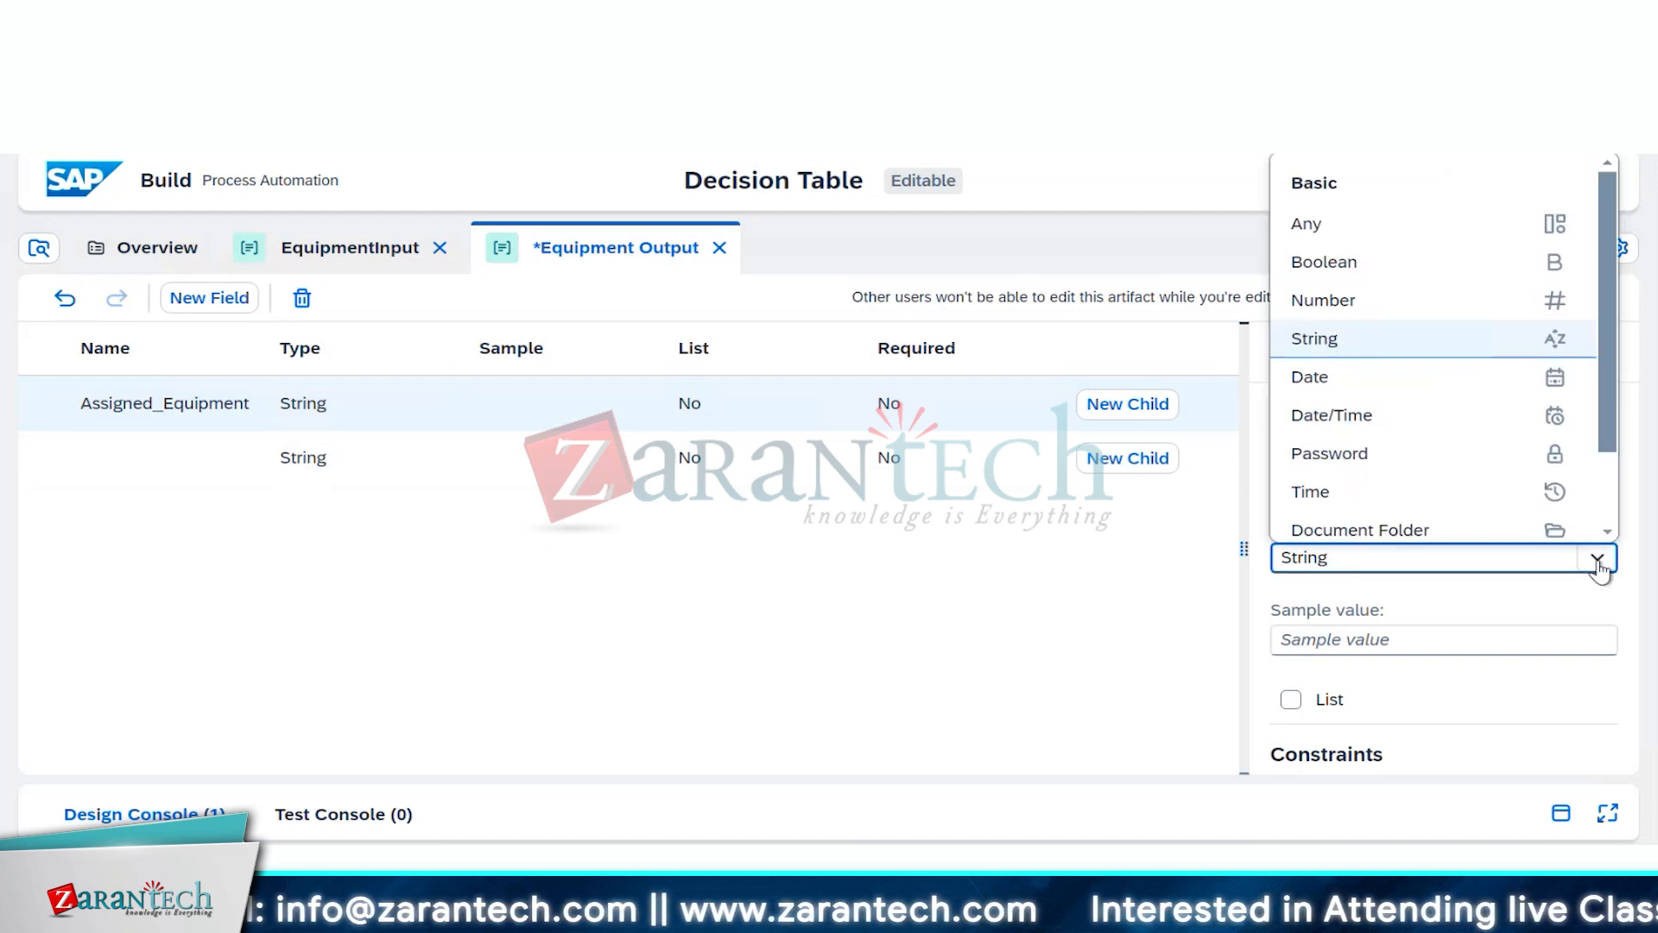
left_click(1431, 229)
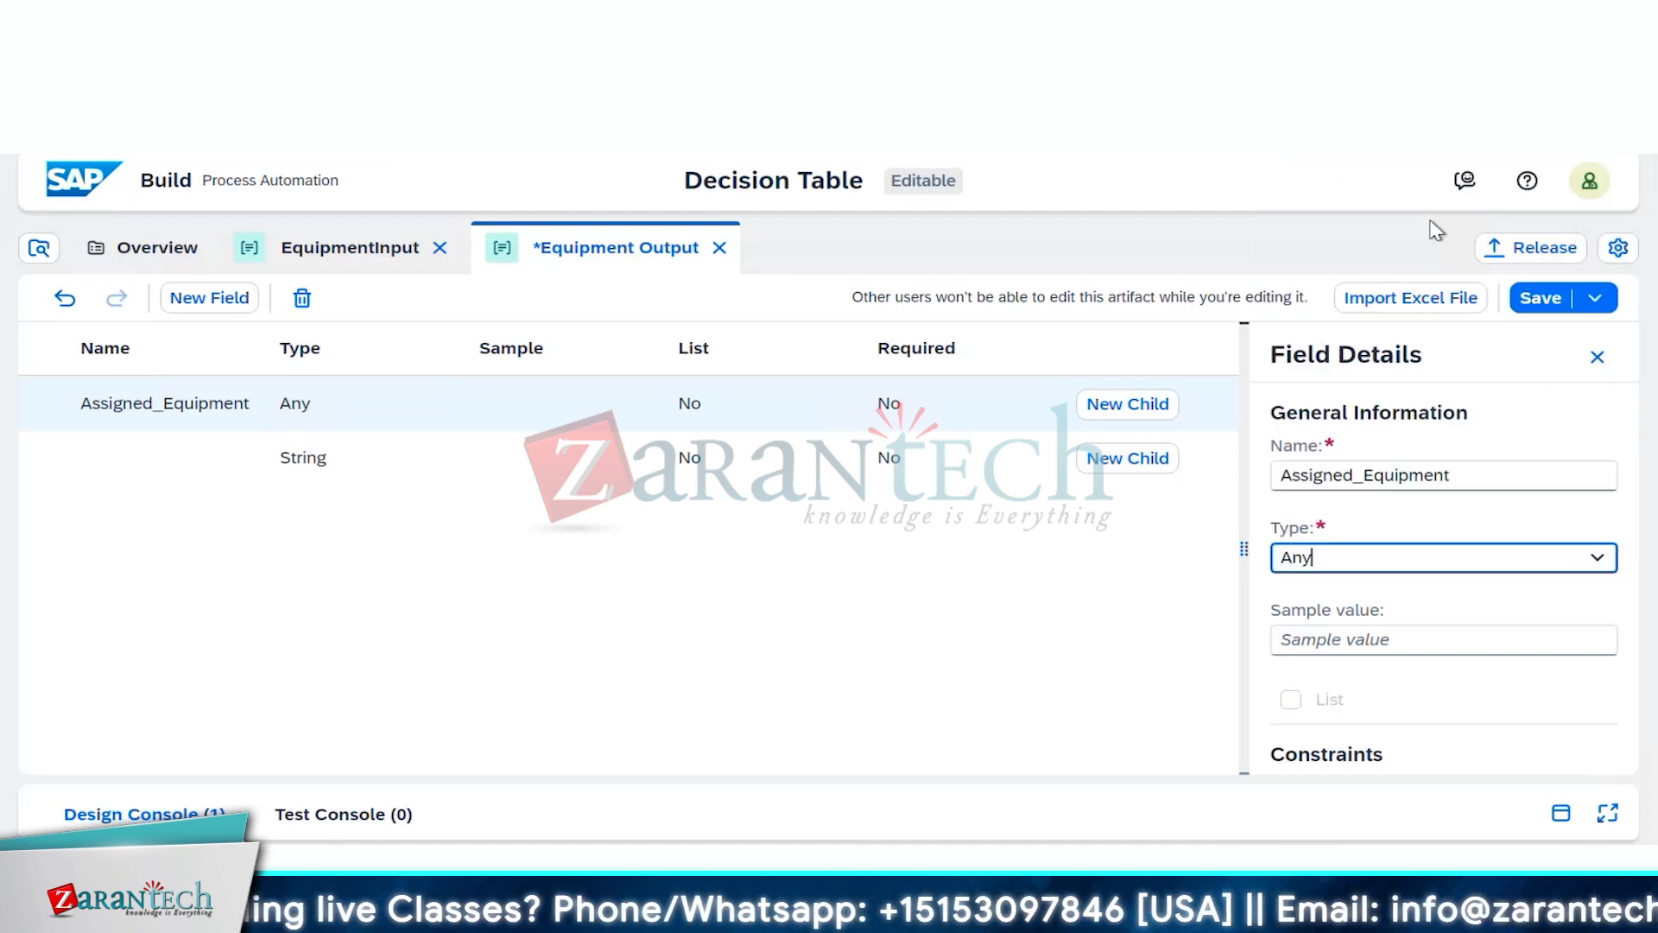
Step: Delete the unnamed String field from Equipment Output and save the data type
left_click(1008, 477)
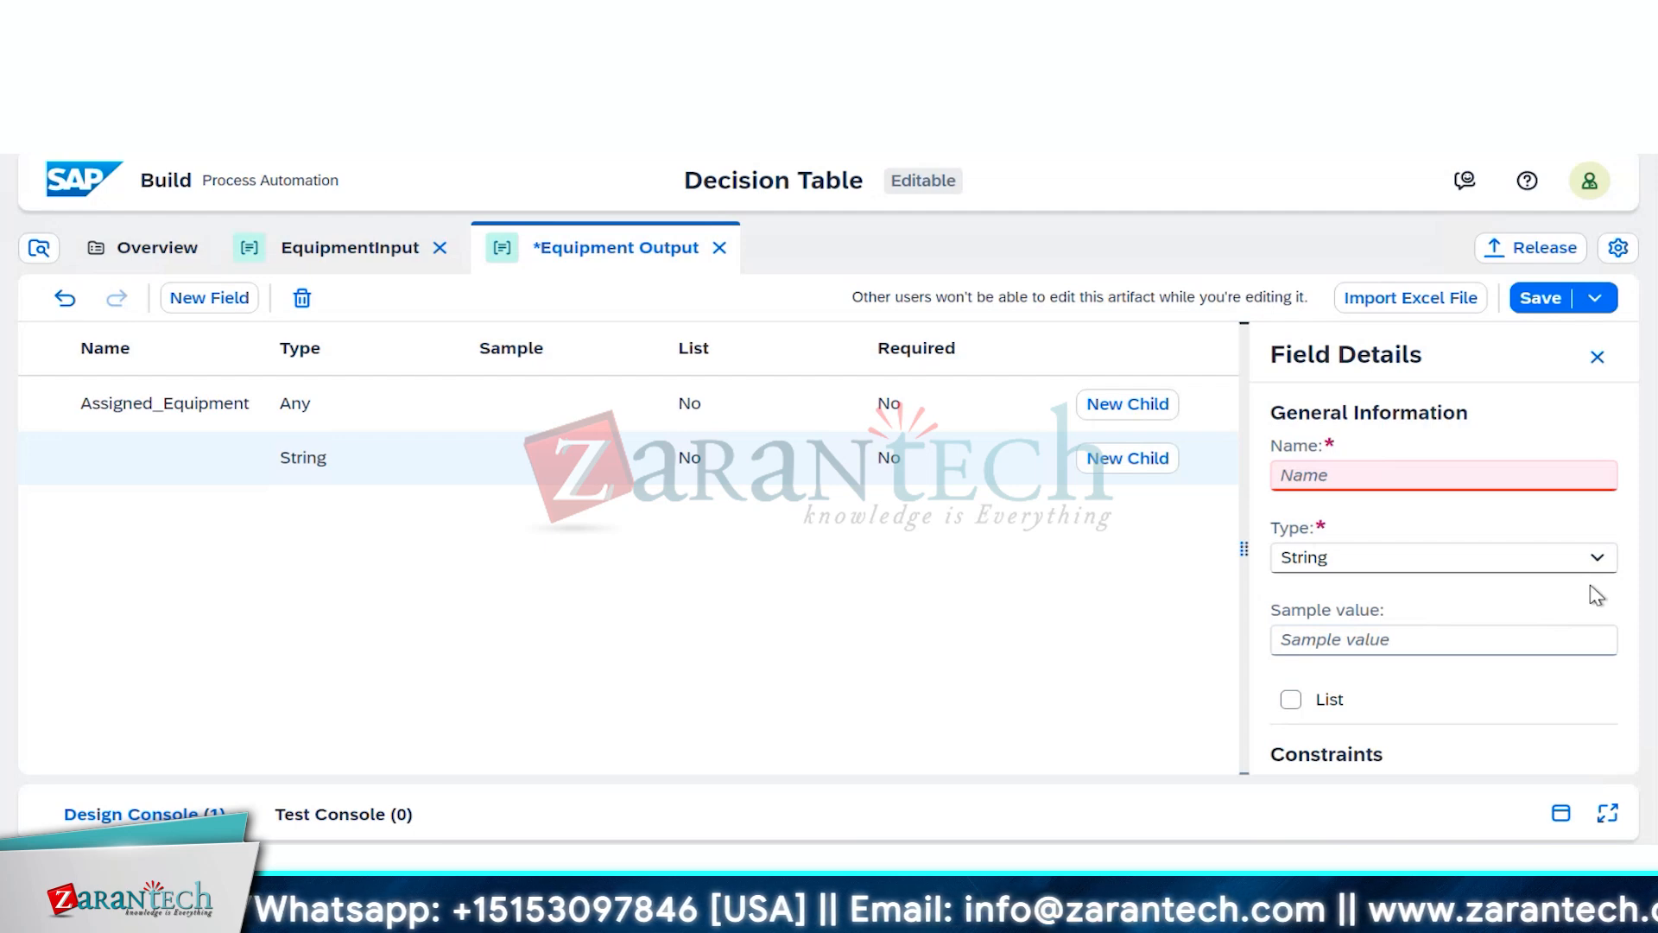
left_click(303, 300)
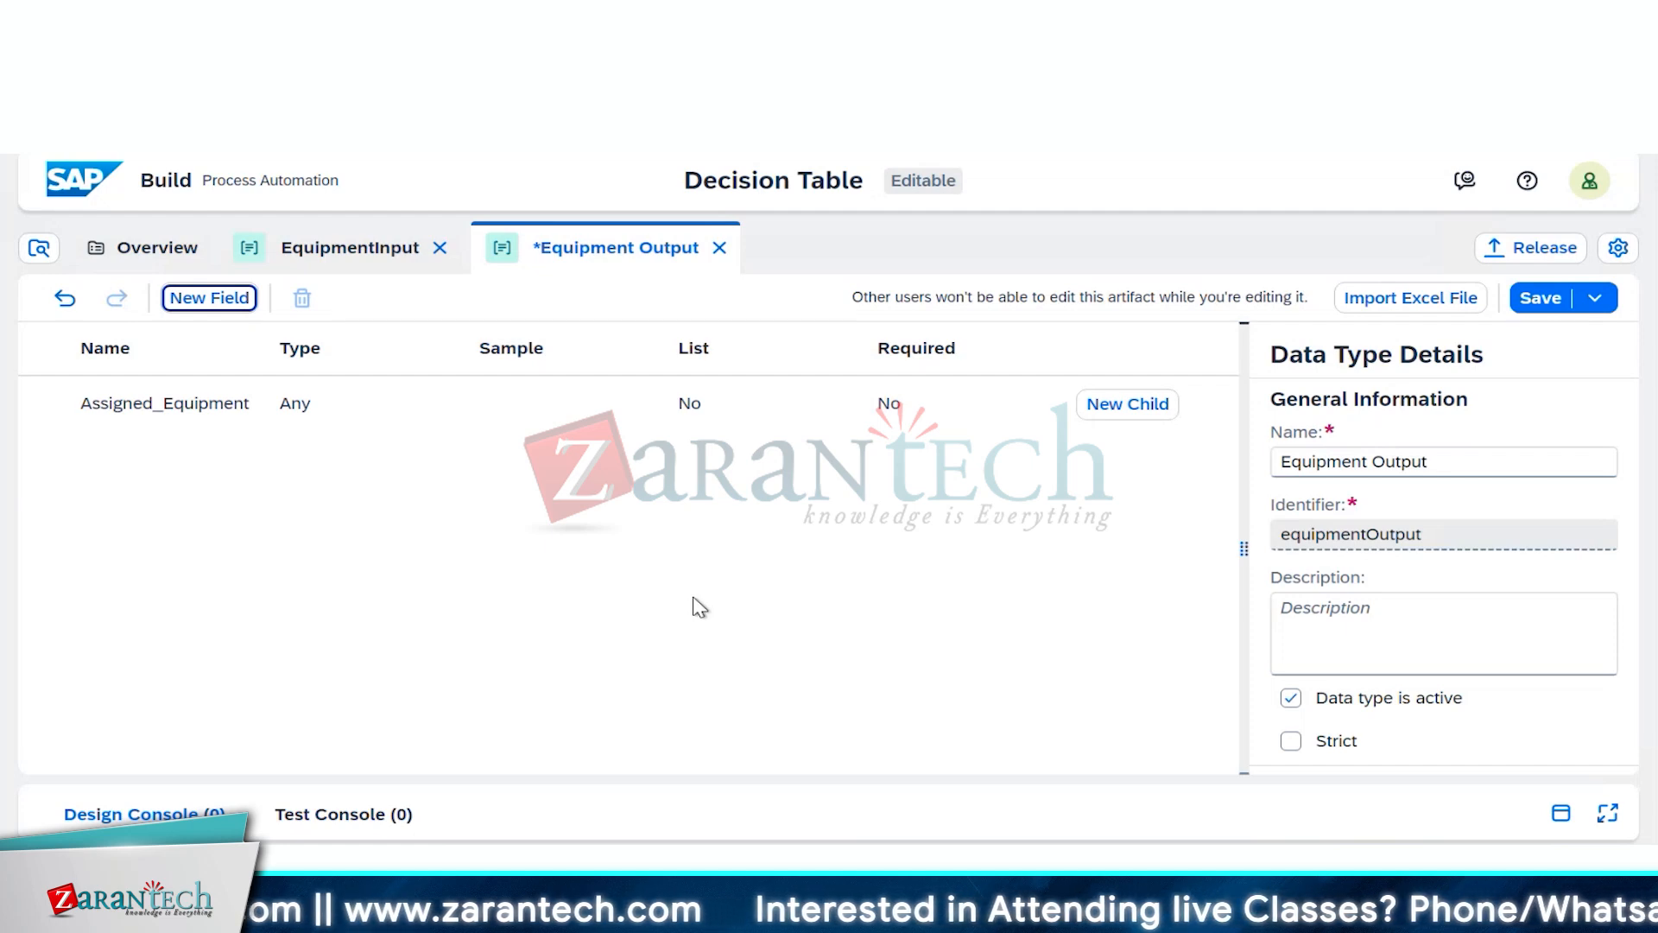
left_click(1536, 298)
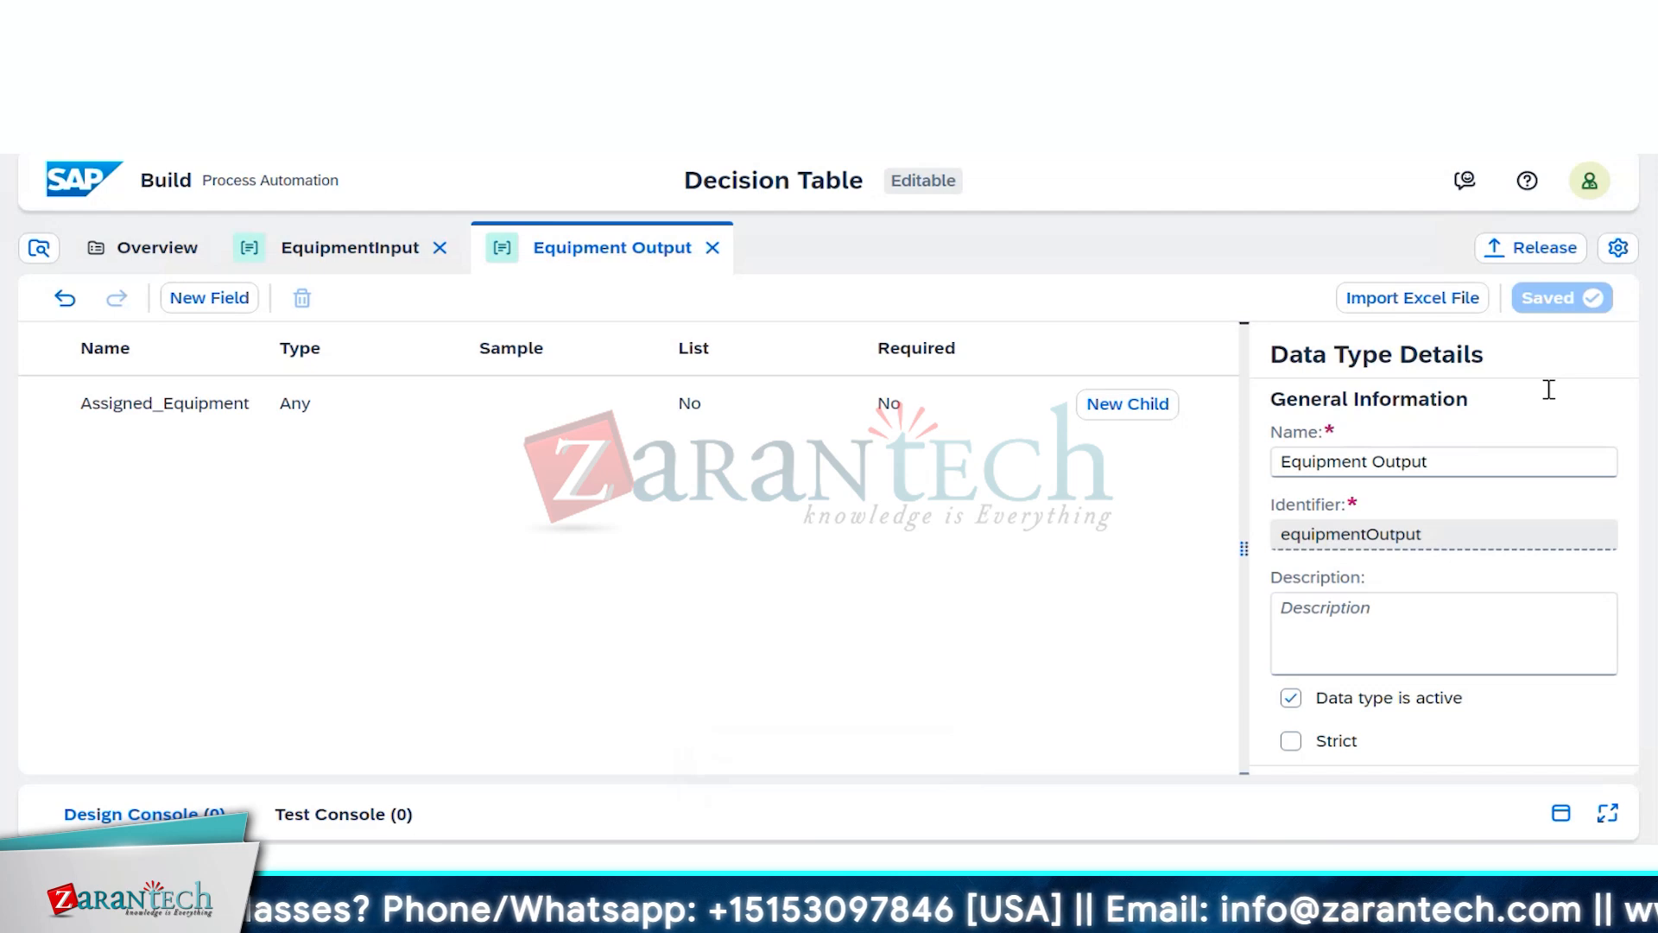
Step: Create a decision artifact named "Determine Equipment Rules" in the Decision Table project
left_click(143, 259)
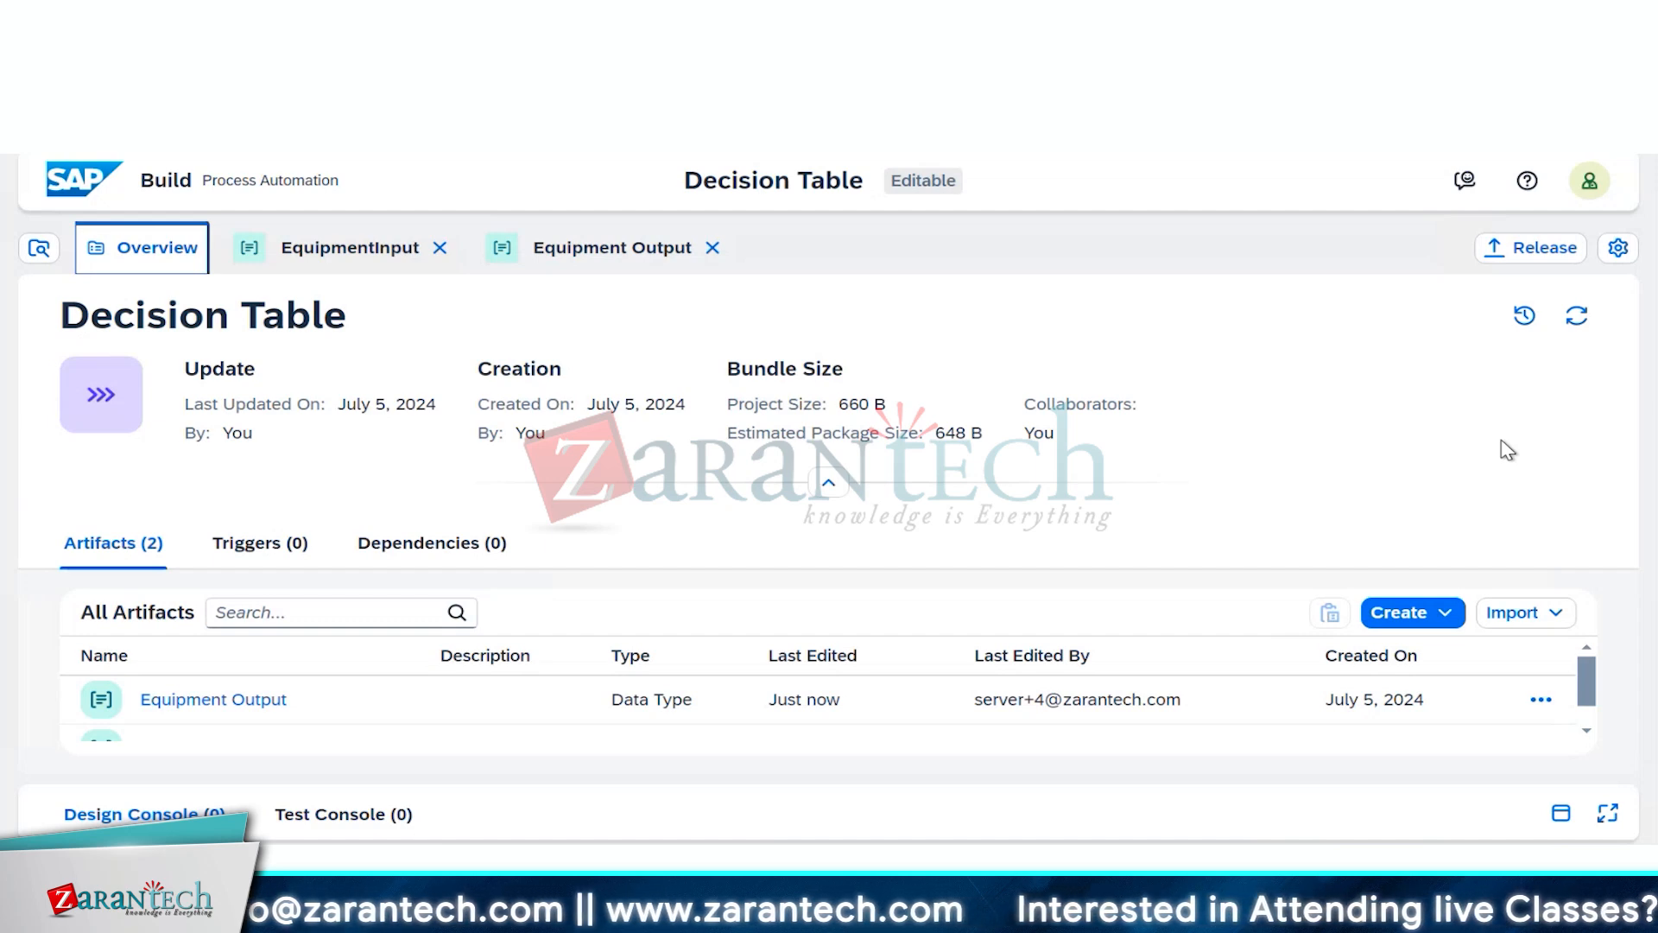
left_click(1427, 616)
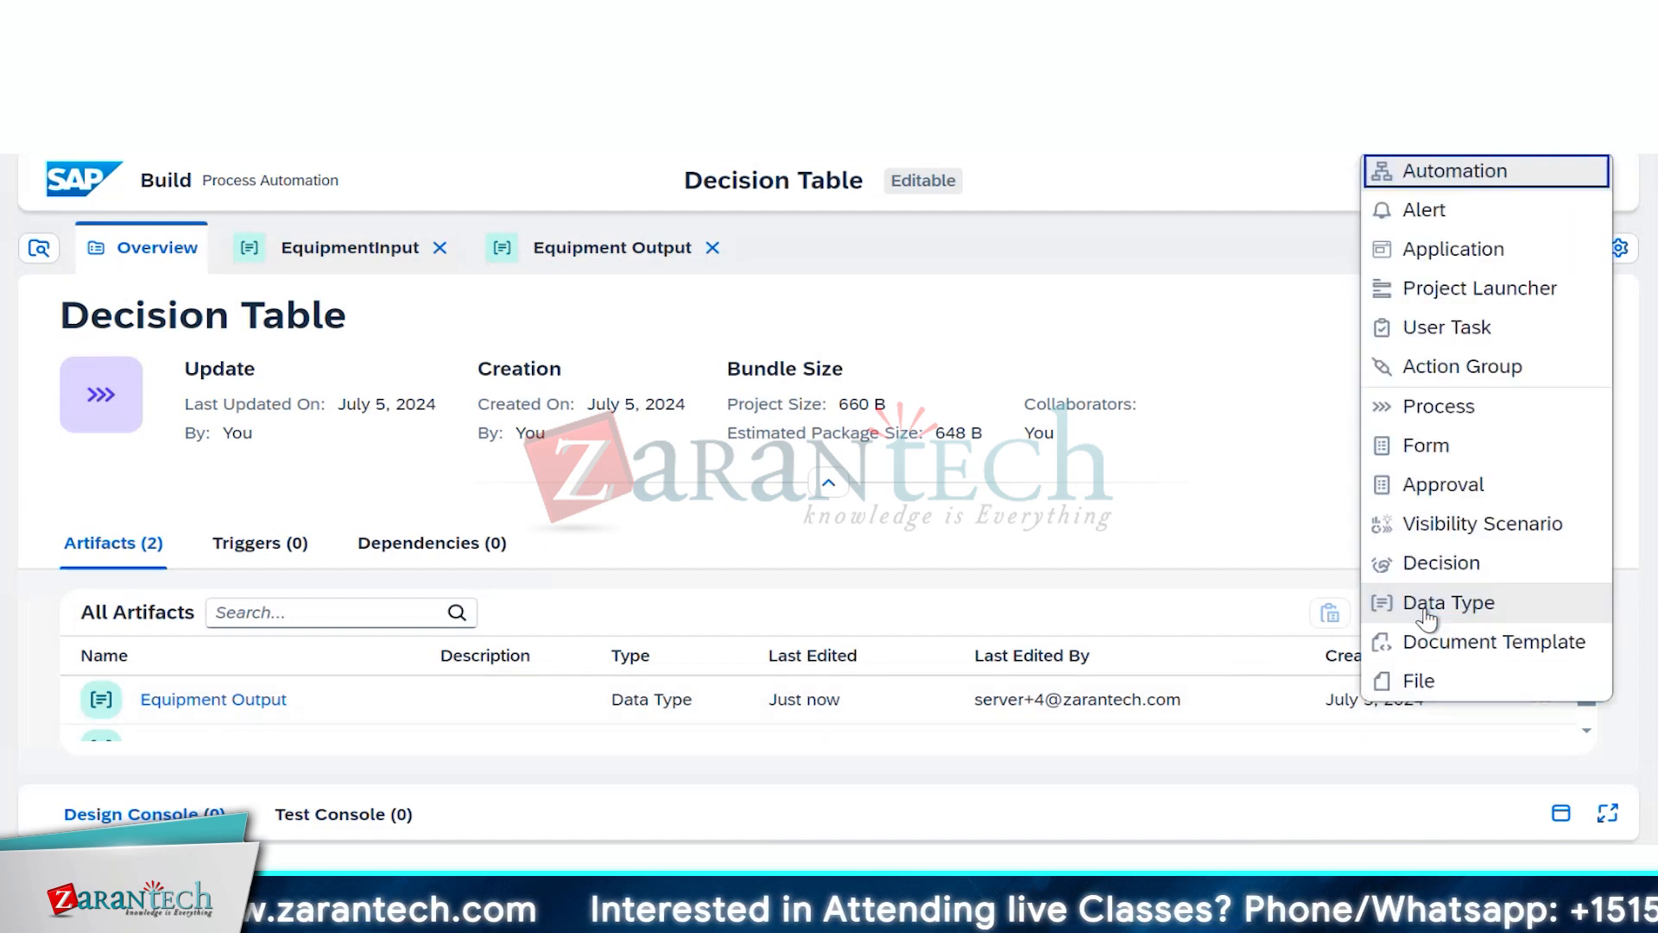
left_click(1467, 568)
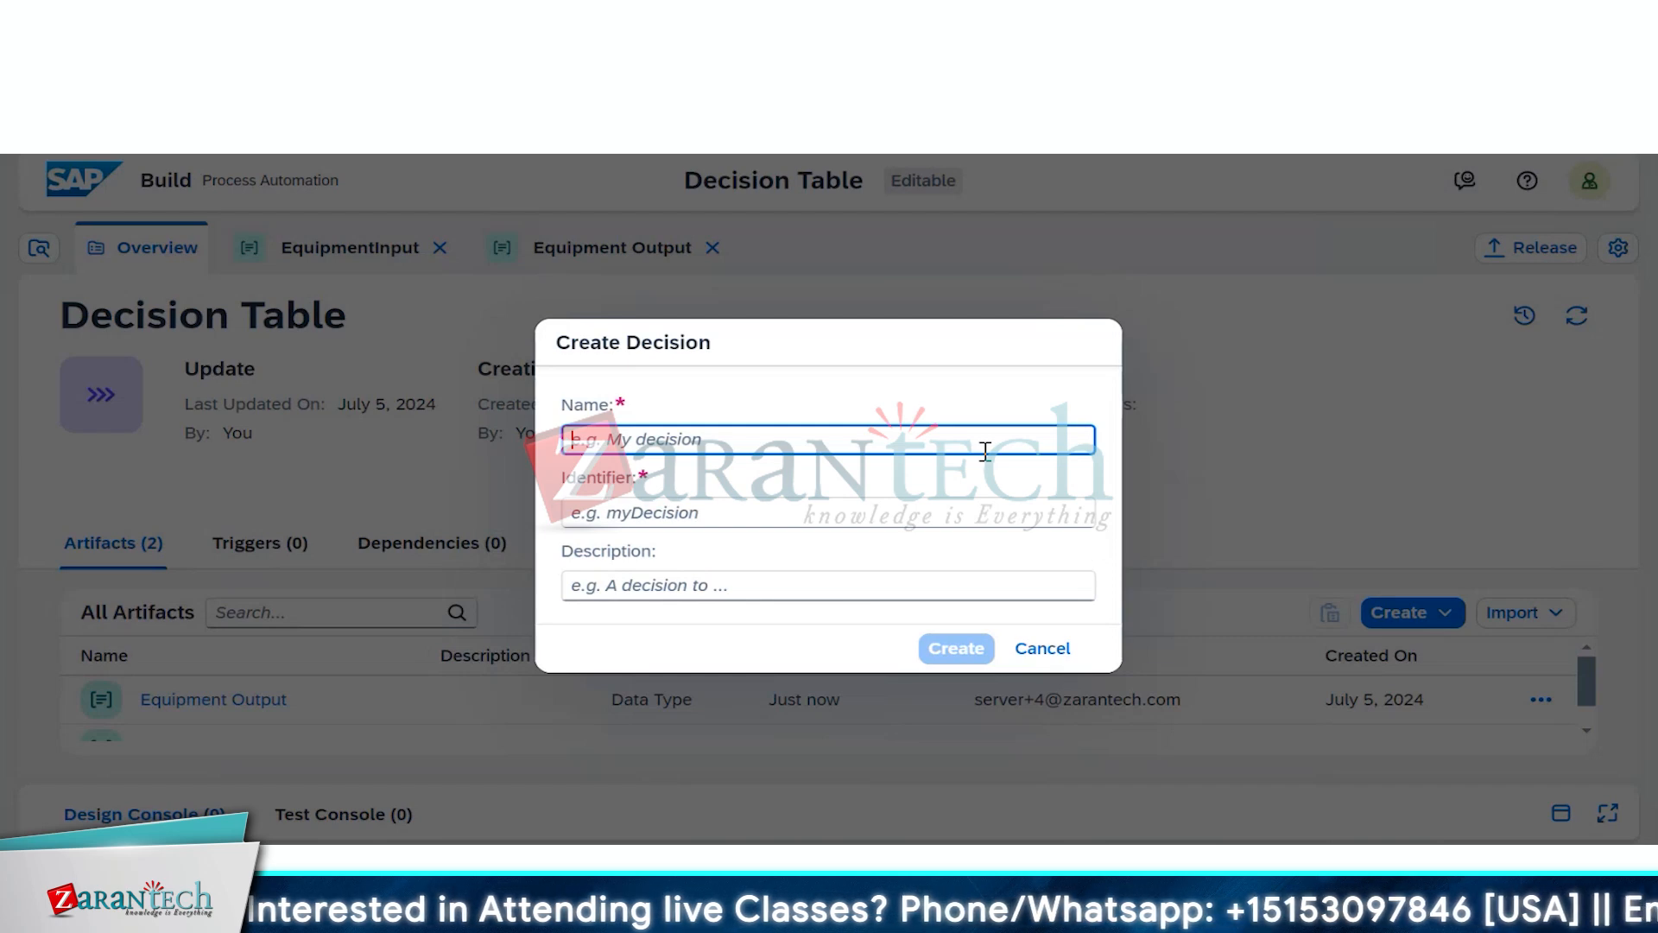
type("Determi")
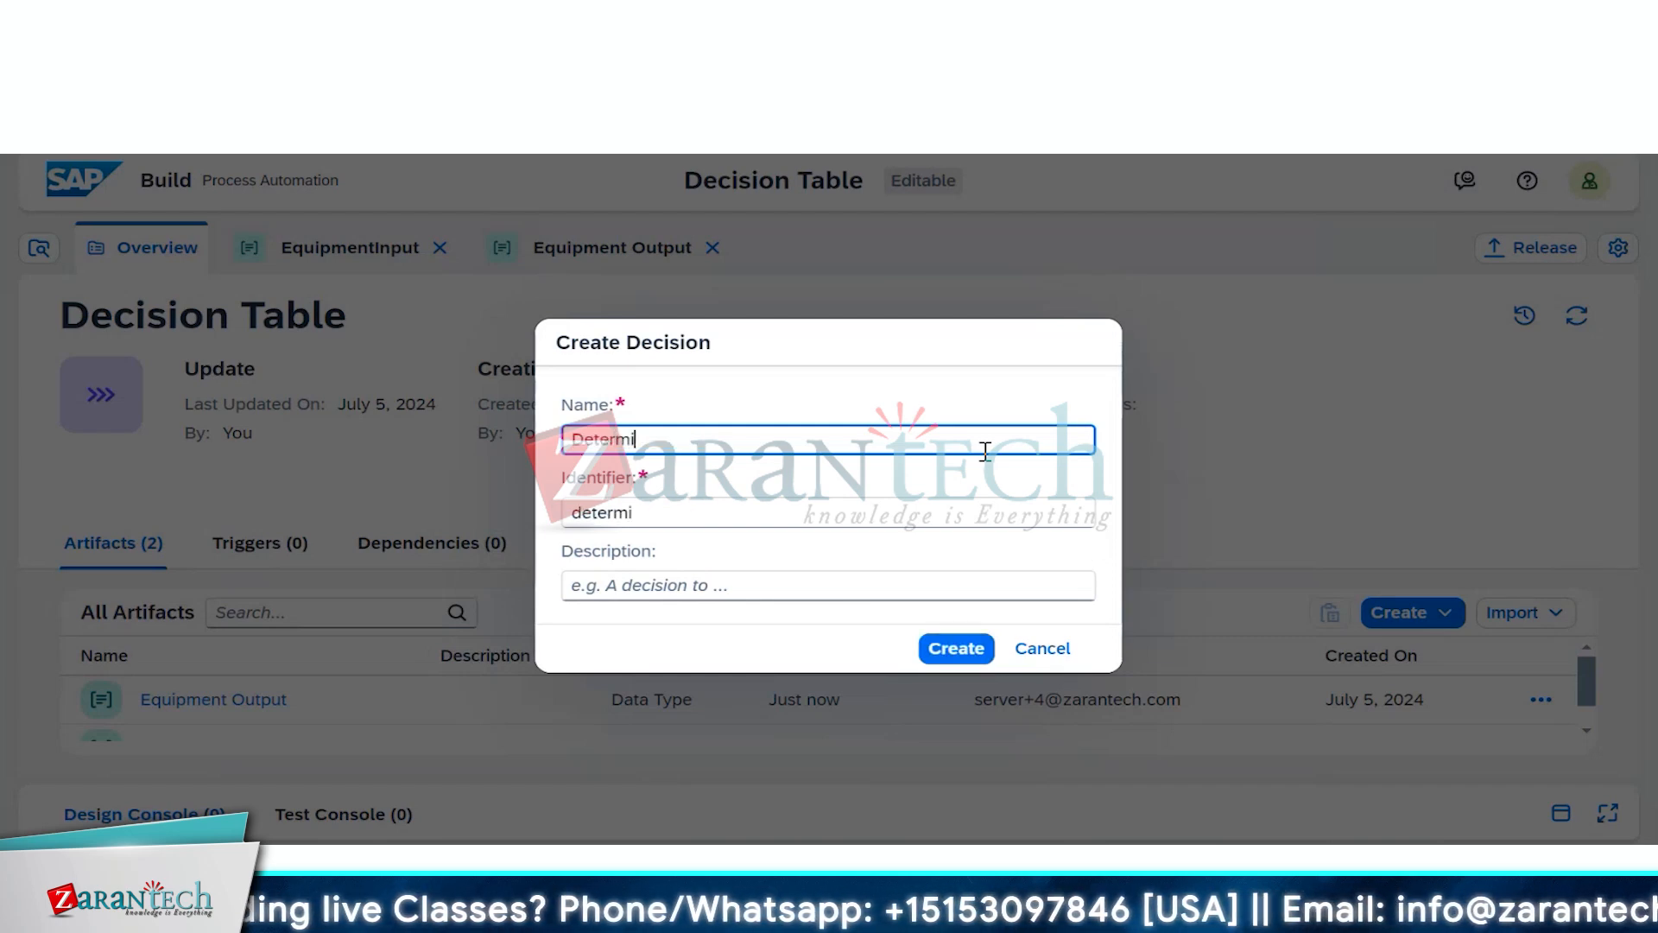
type("ne Eq")
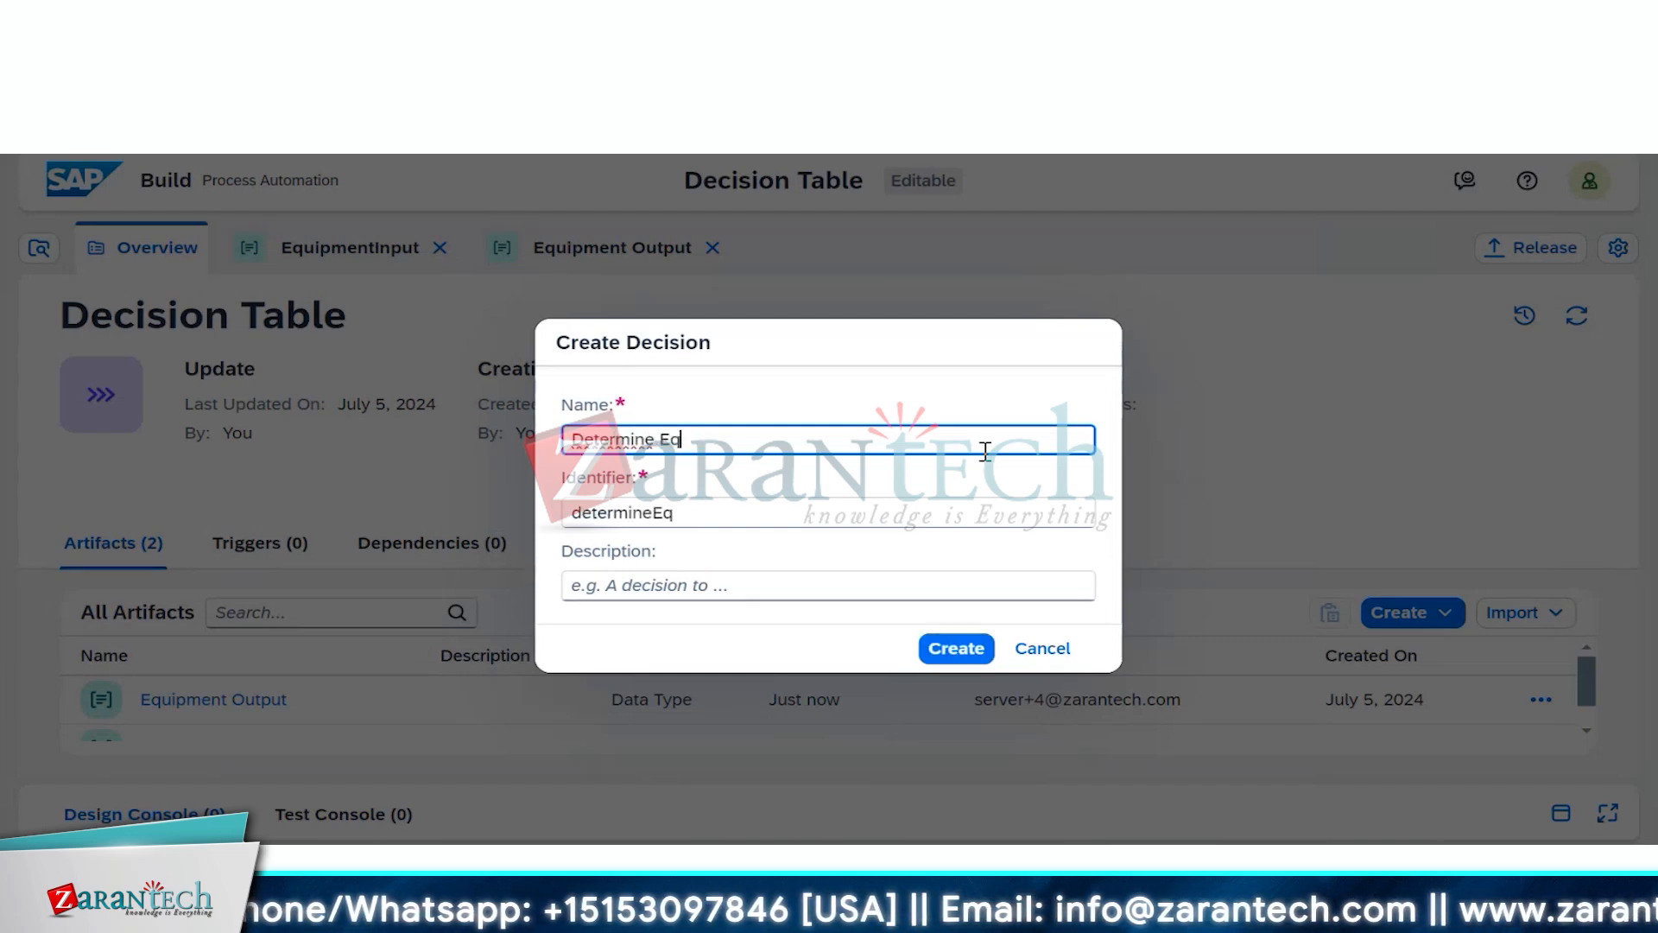
type("uipment ")
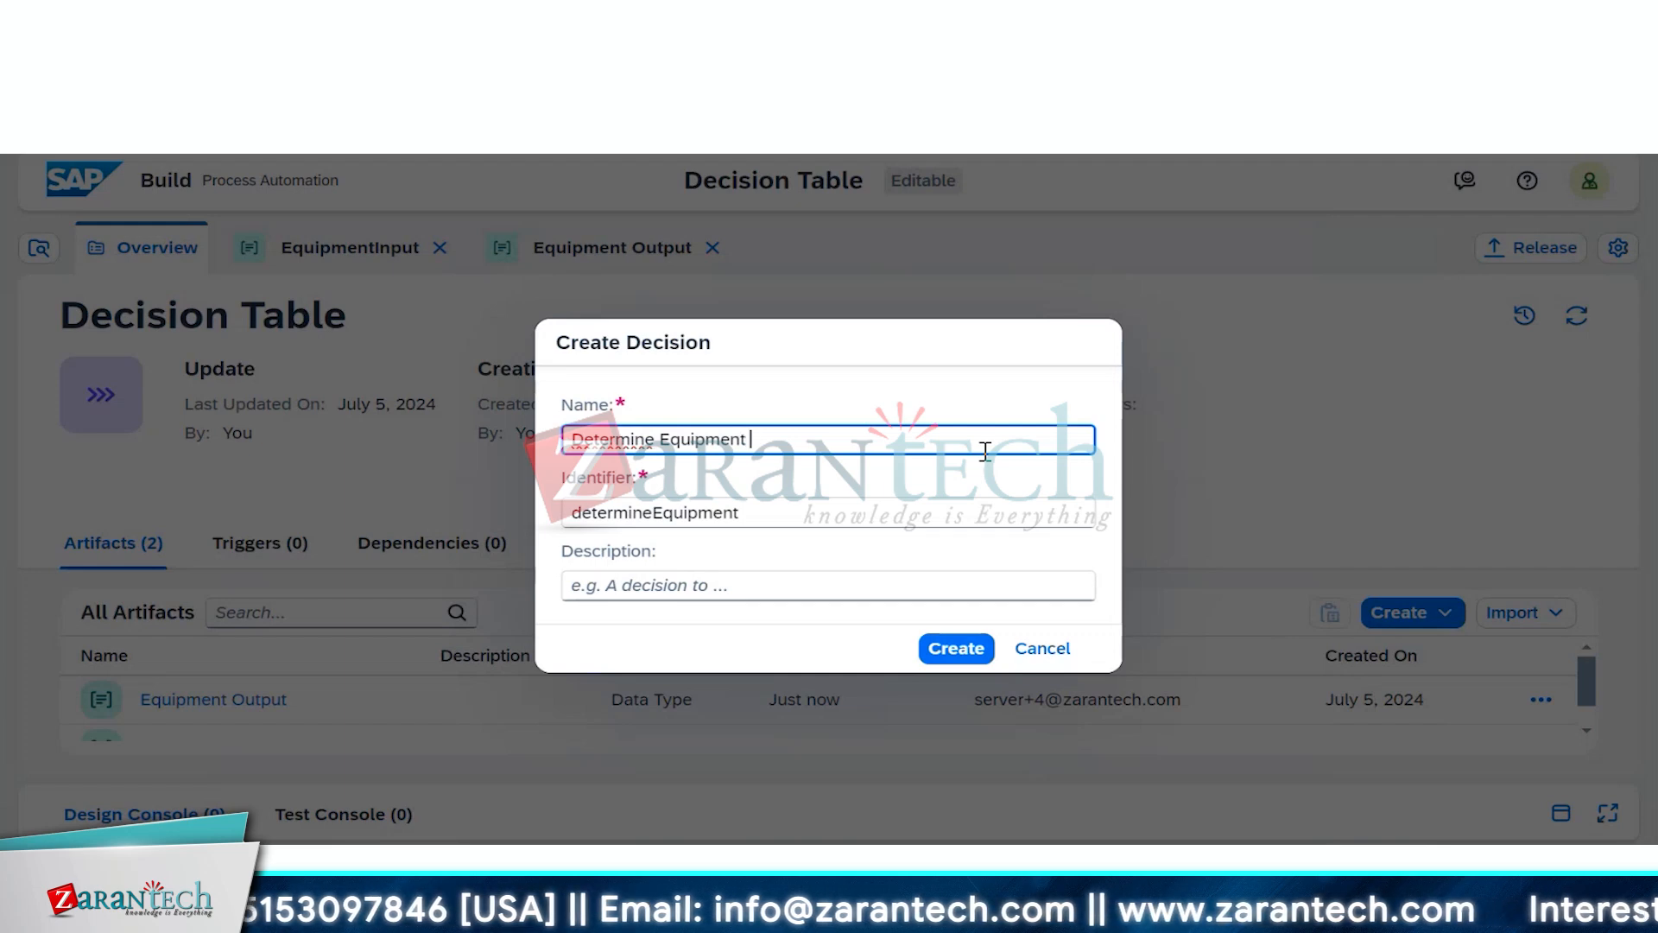
type("Rules")
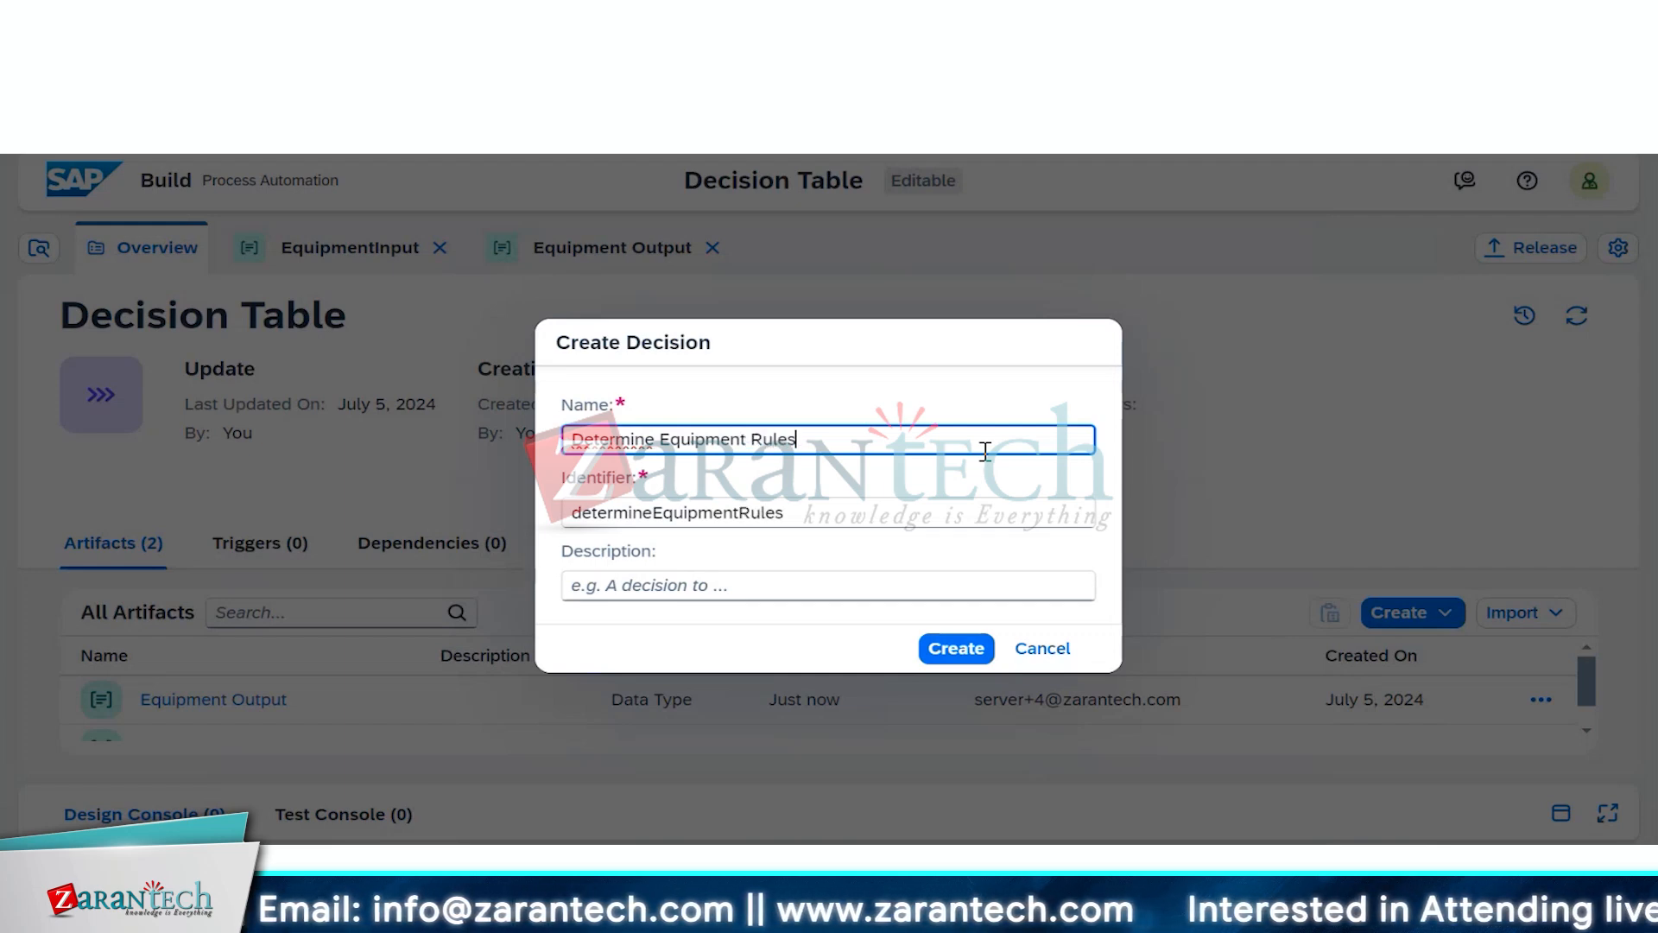
left_click(967, 653)
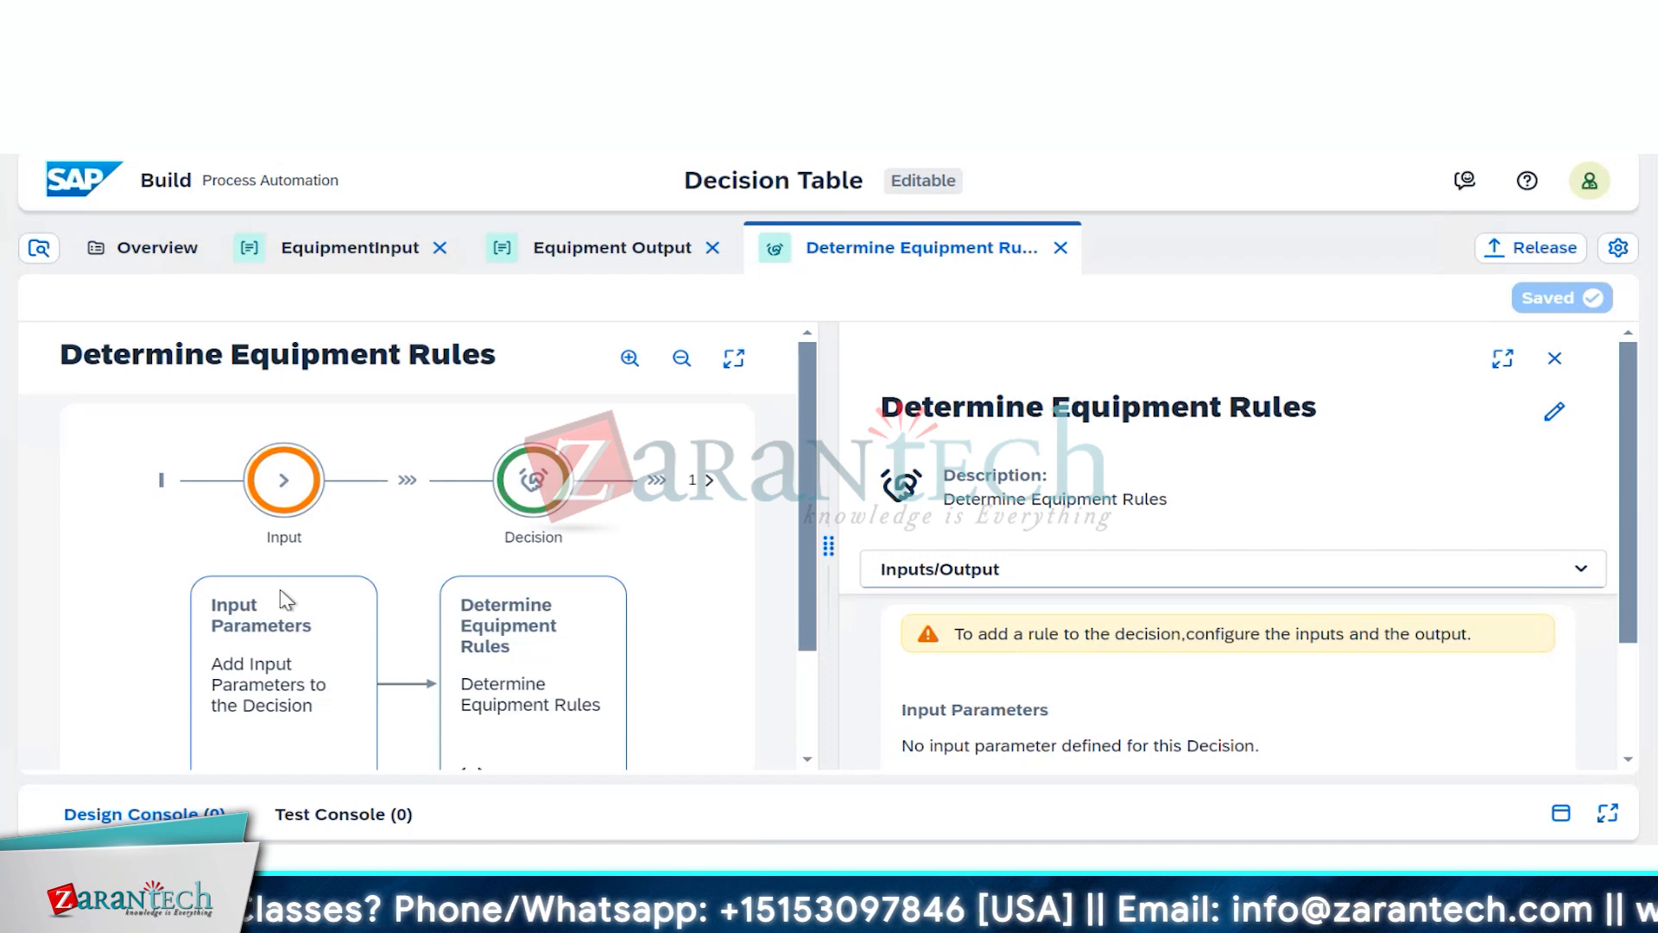
Step: Examine the decision's flow diagram, its available sections and its input and output parameter settings
left_click(328, 604)
left_click(521, 505)
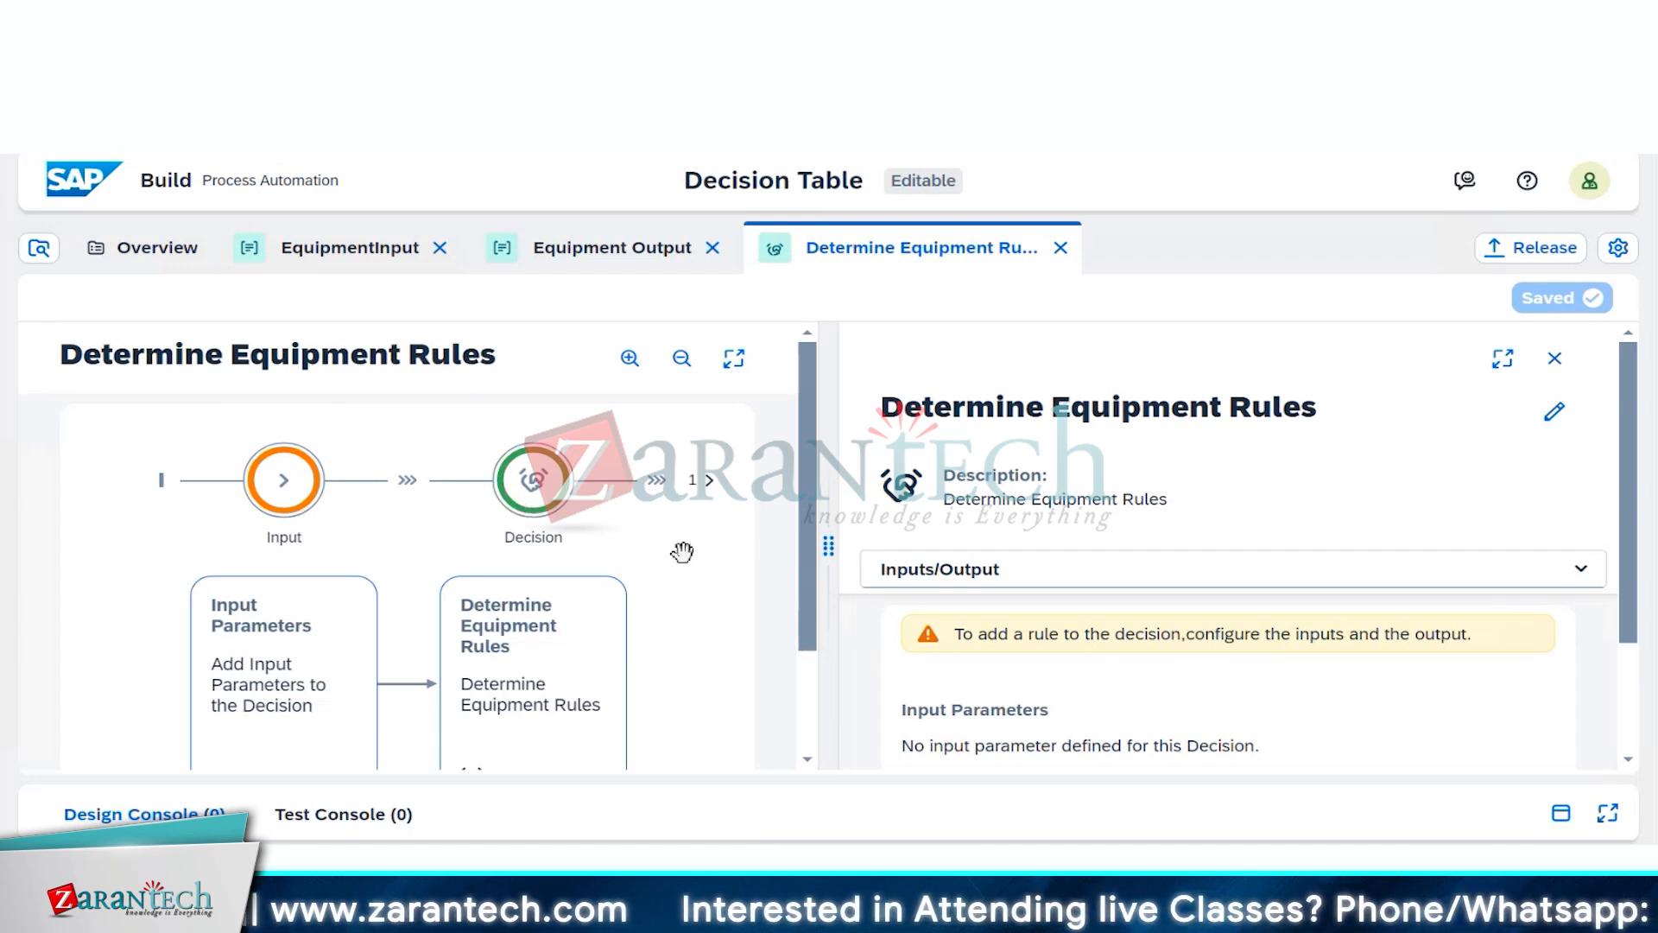
scroll(682, 551, "down", 2)
scroll(684, 554, "up", 2)
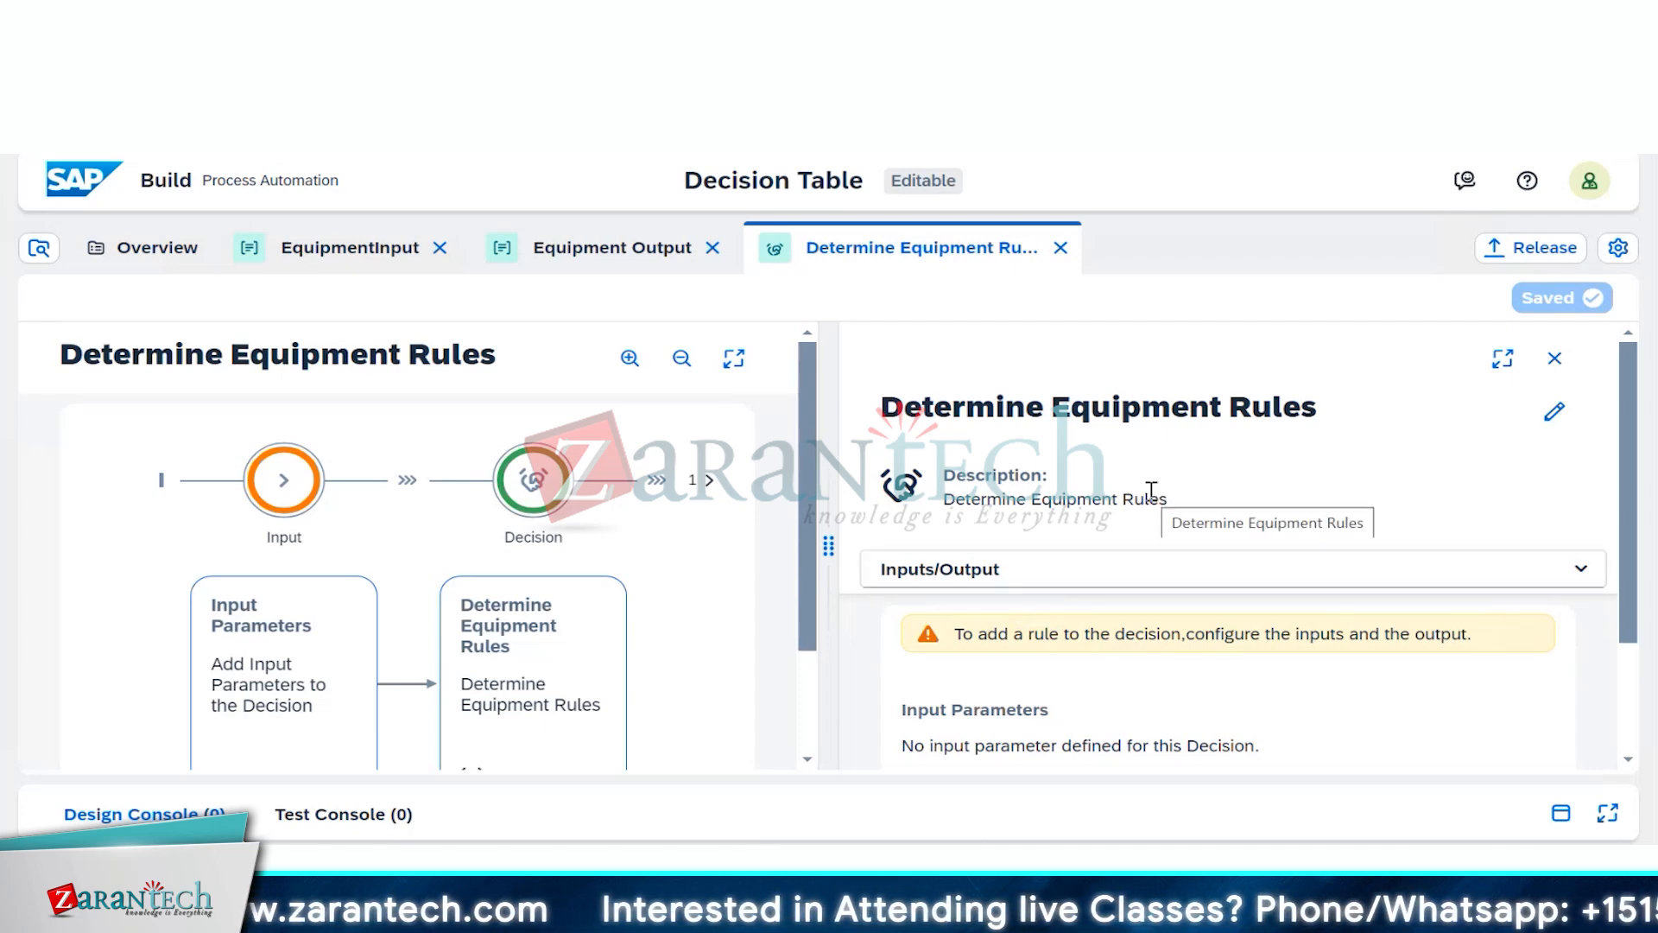
left_click(1120, 580)
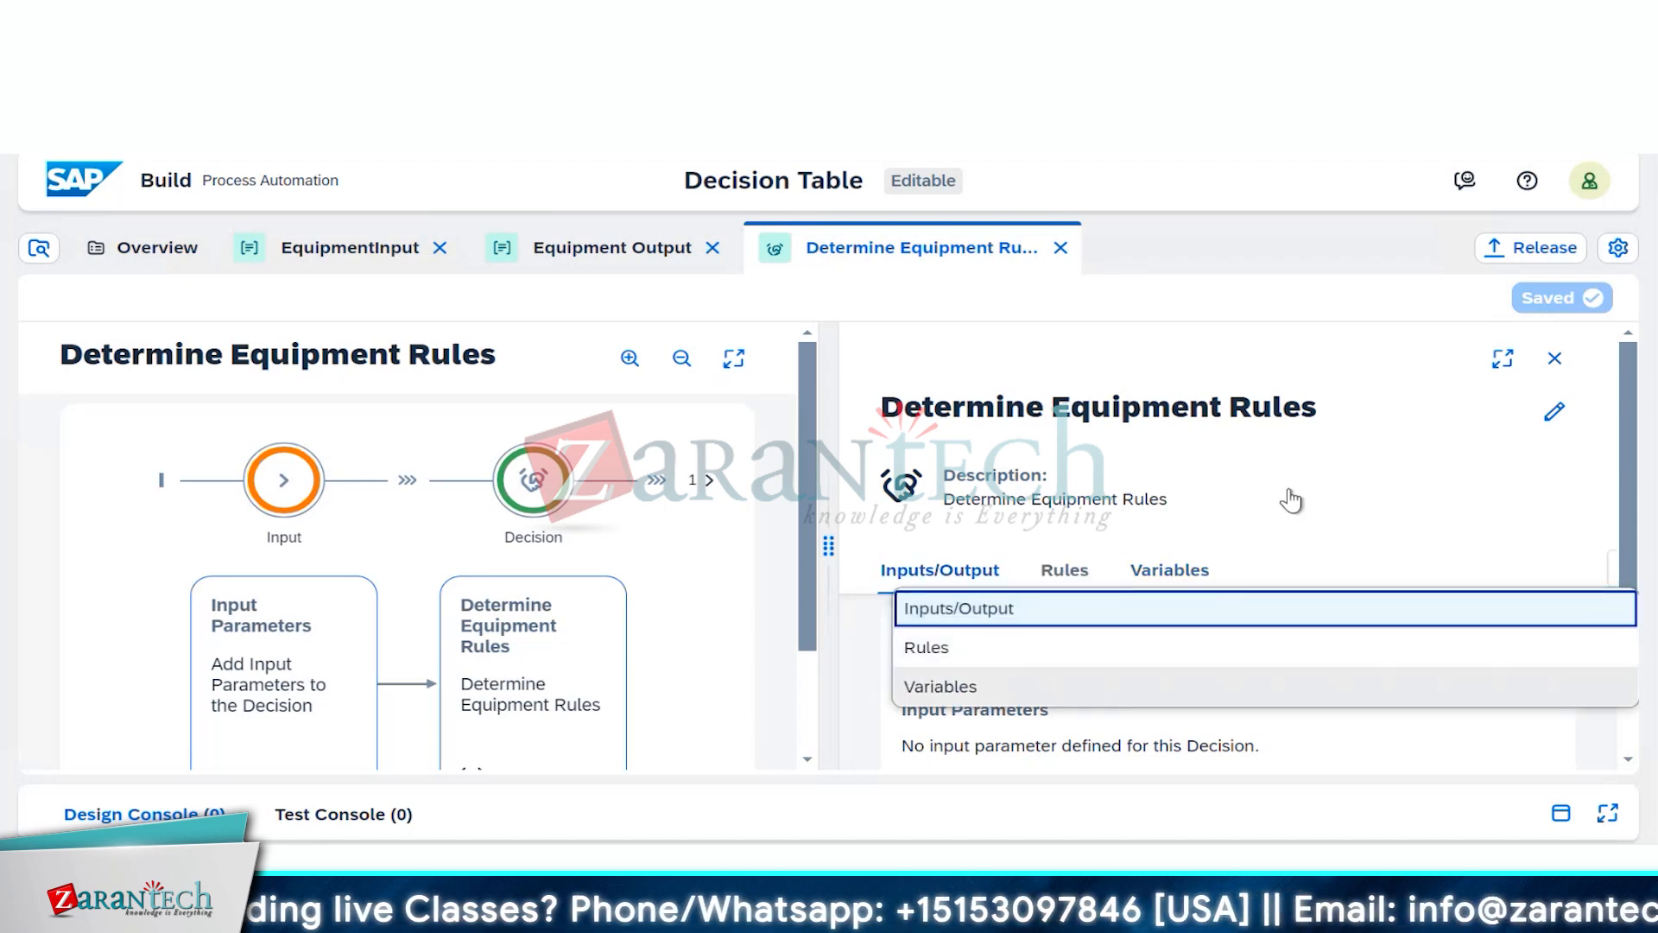
left_click(1305, 572)
scroll(1297, 624, "down", 2)
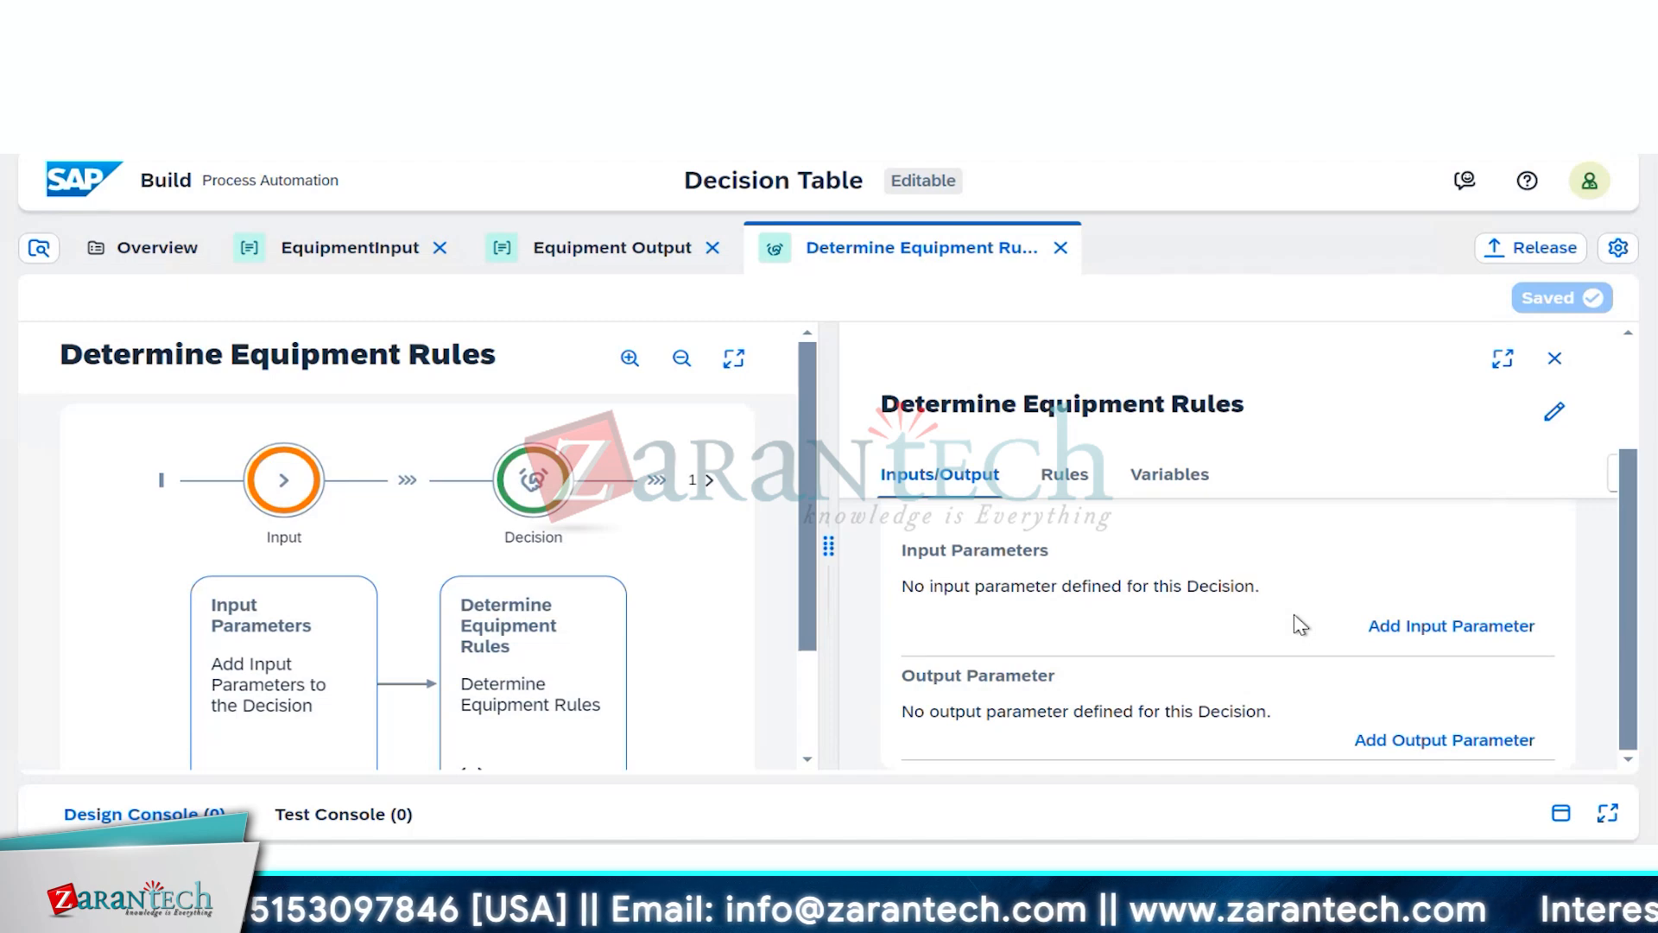
scroll(1302, 622, "up", 2)
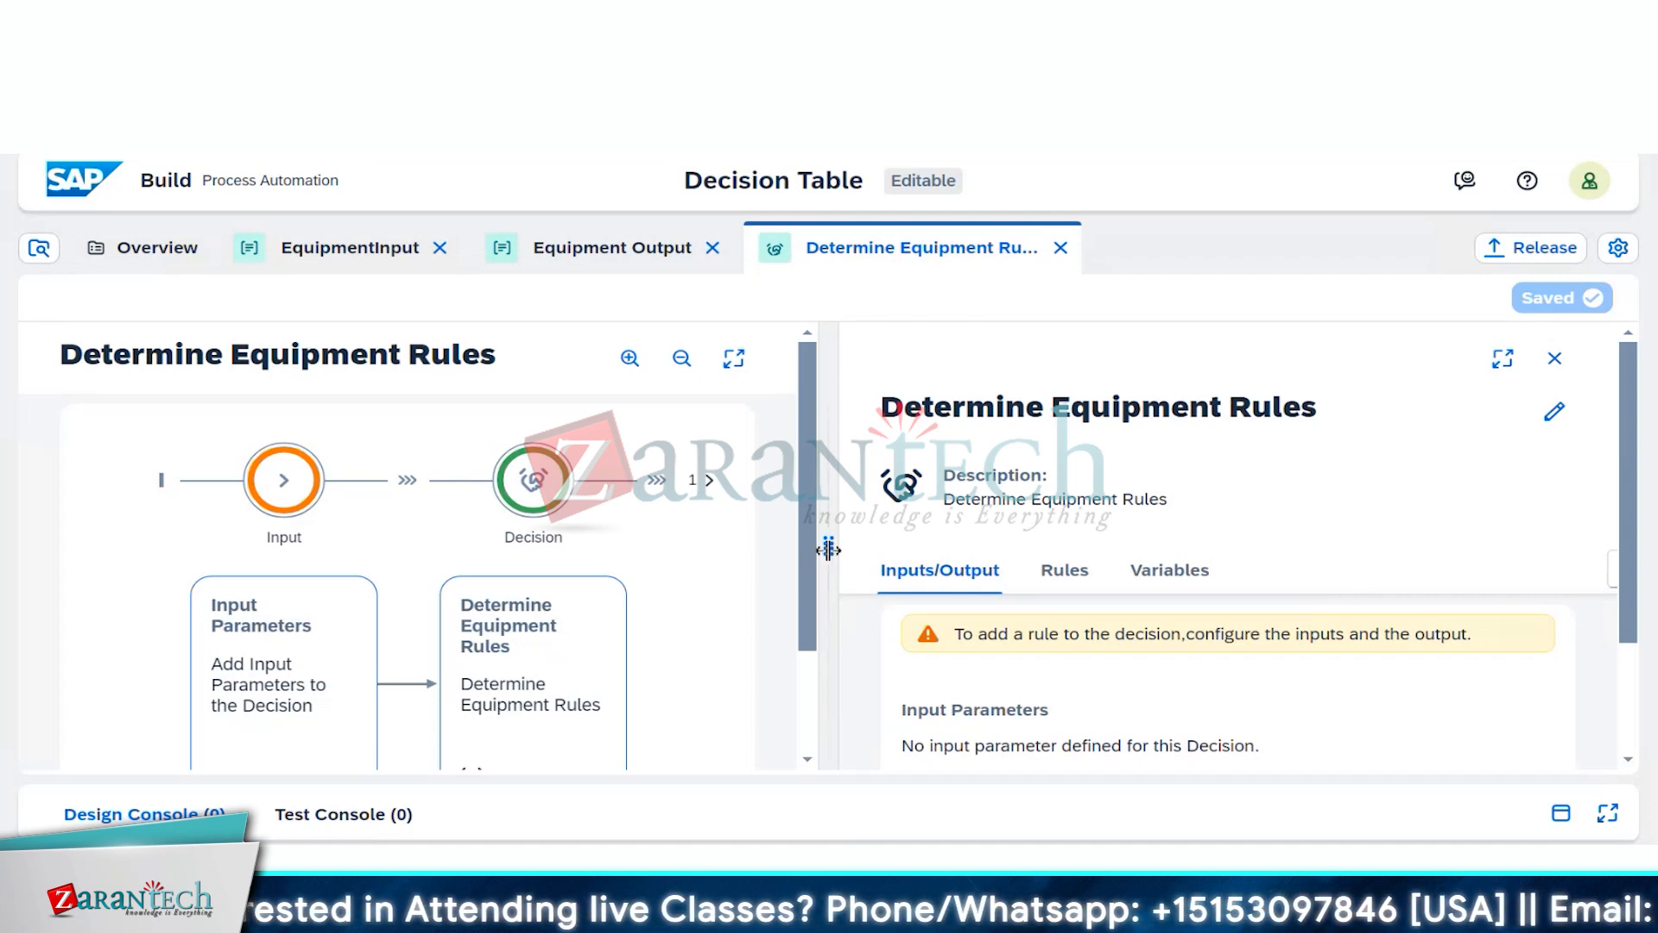
Step: Widen the decision's details area beside the flow diagram and add an input parameter to Determine Equipment Rules
left_click_drag(828, 550, 1051, 553)
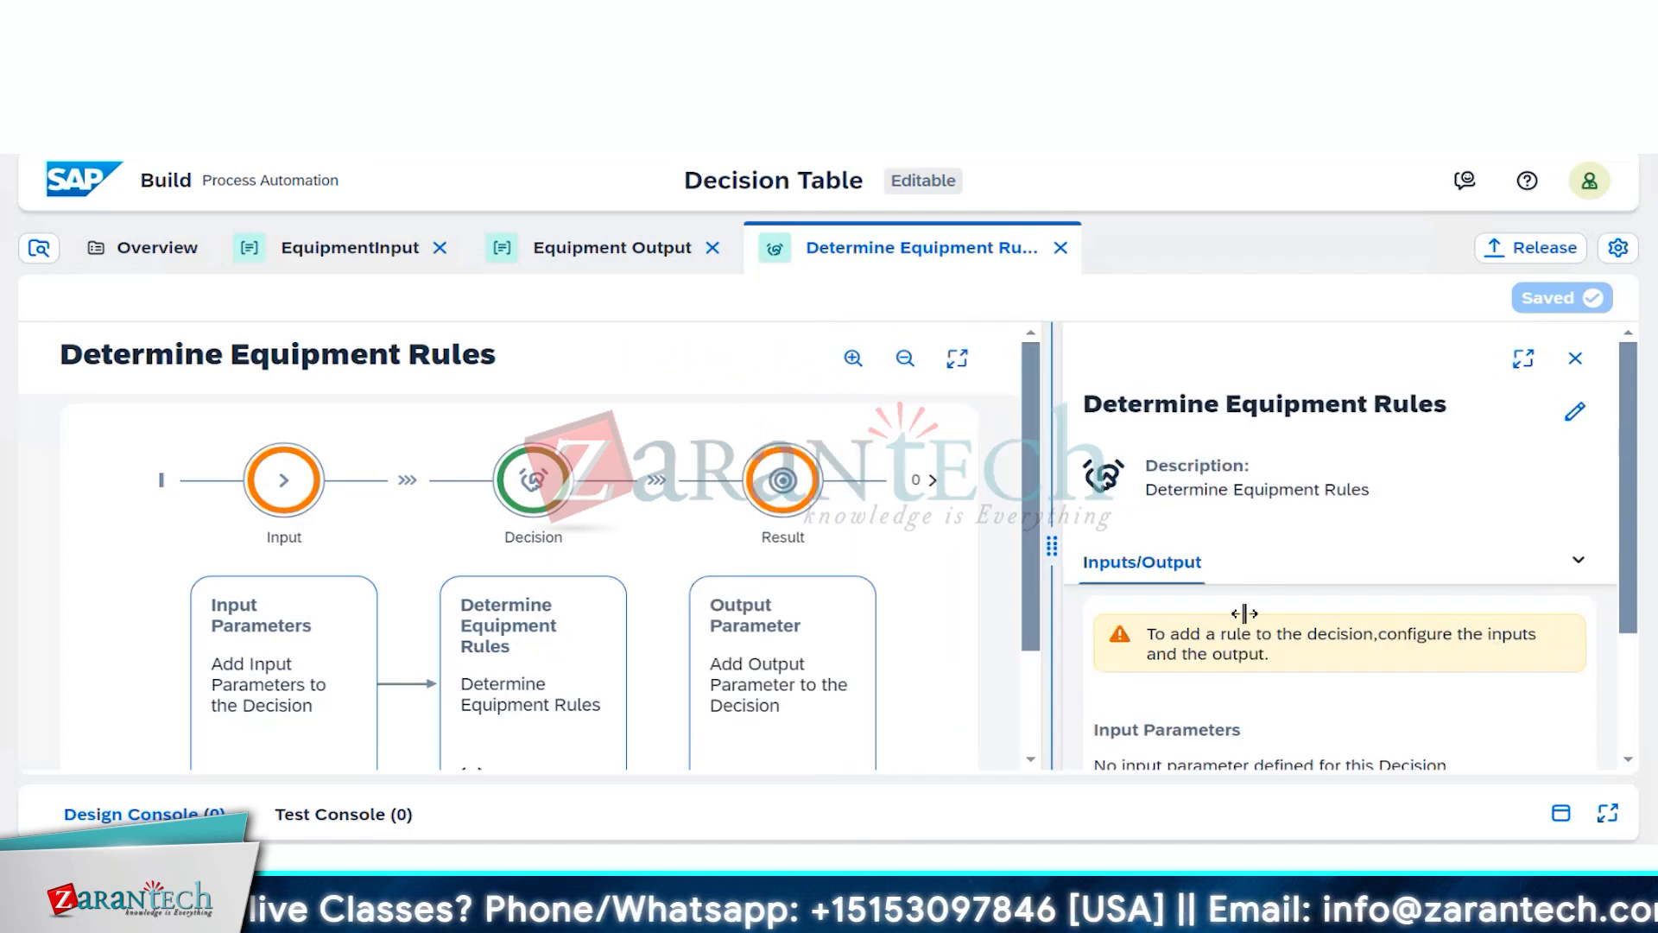
left_click_drag(1245, 613, 269, 619)
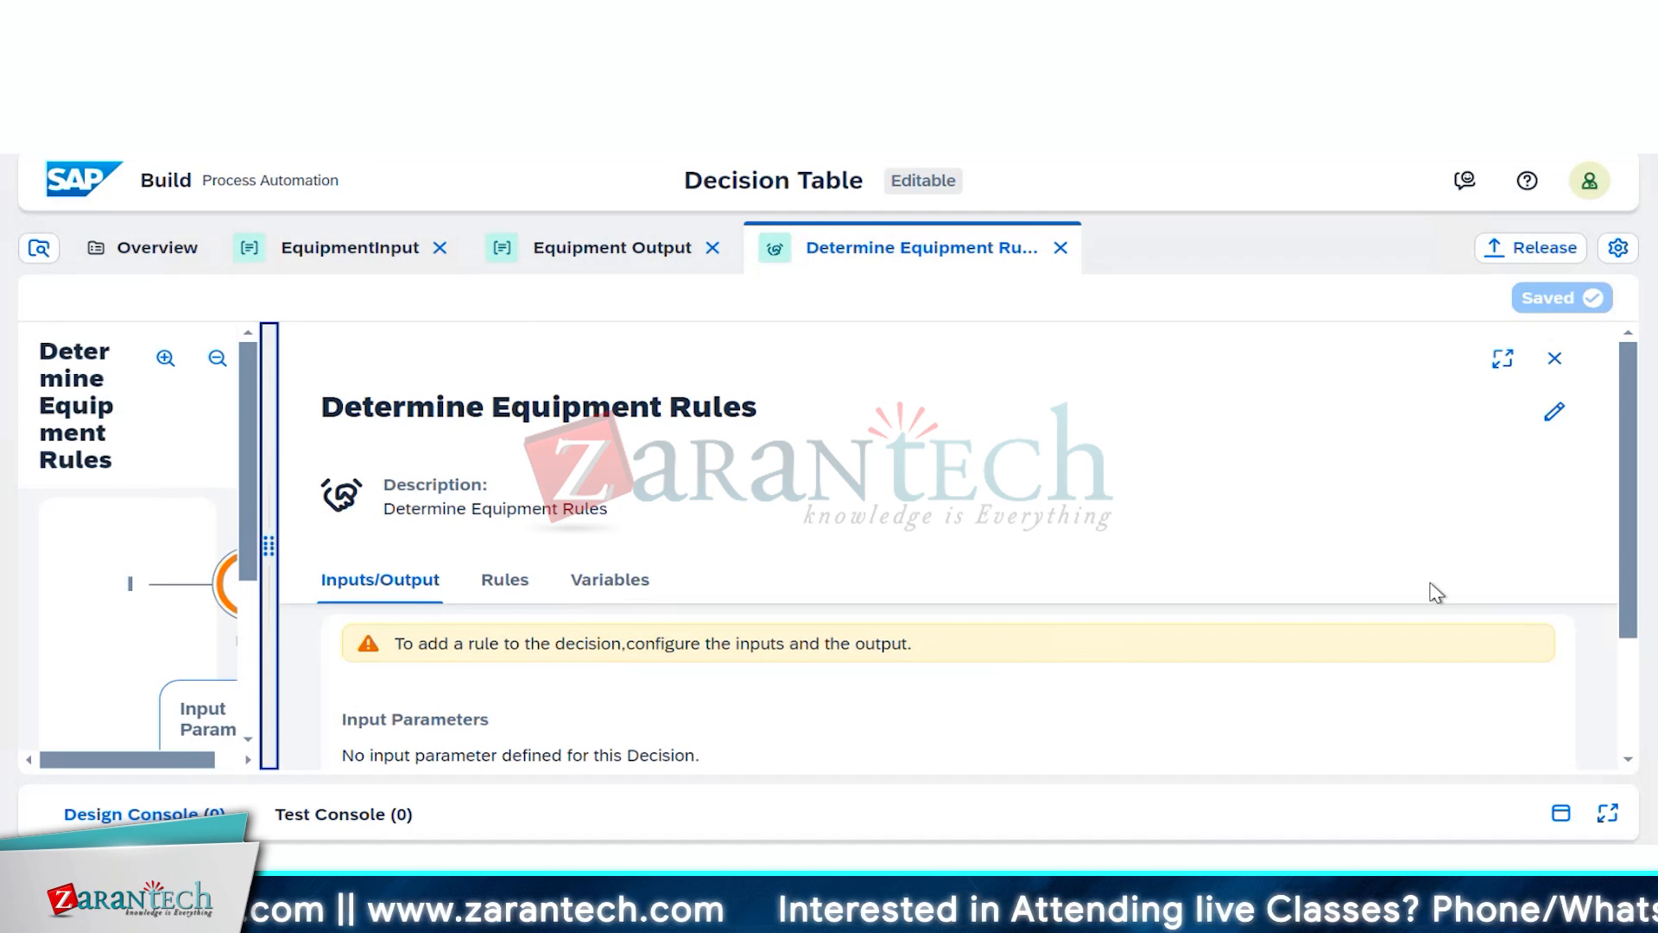
scroll(1447, 596, "down", 2)
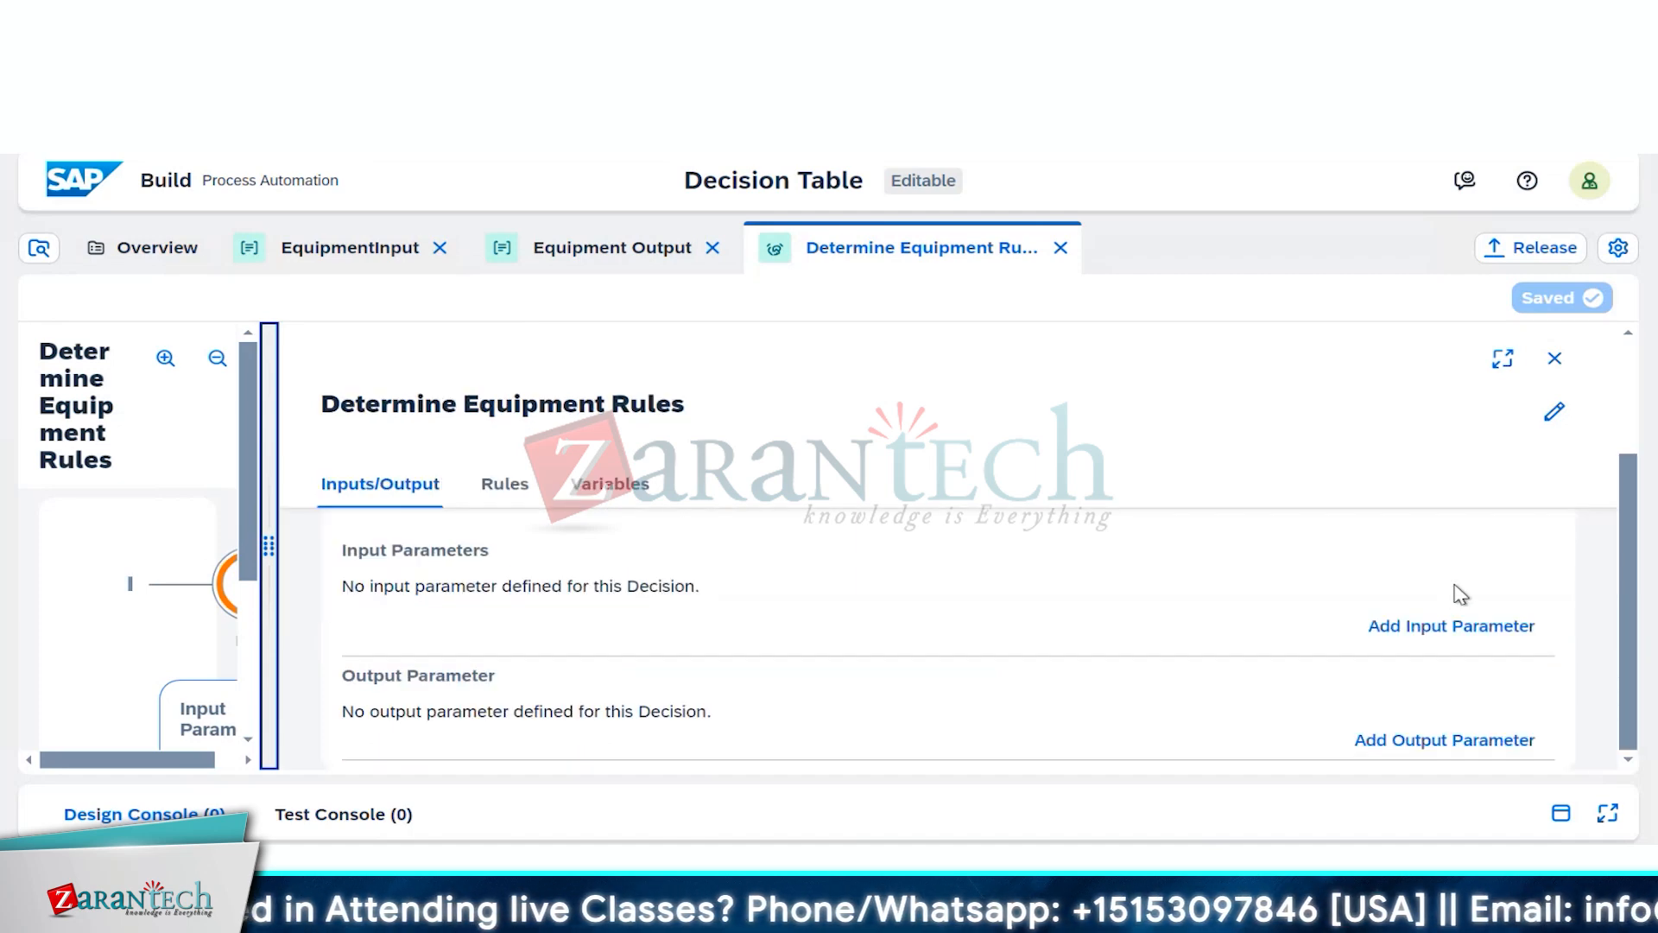
left_click(1449, 633)
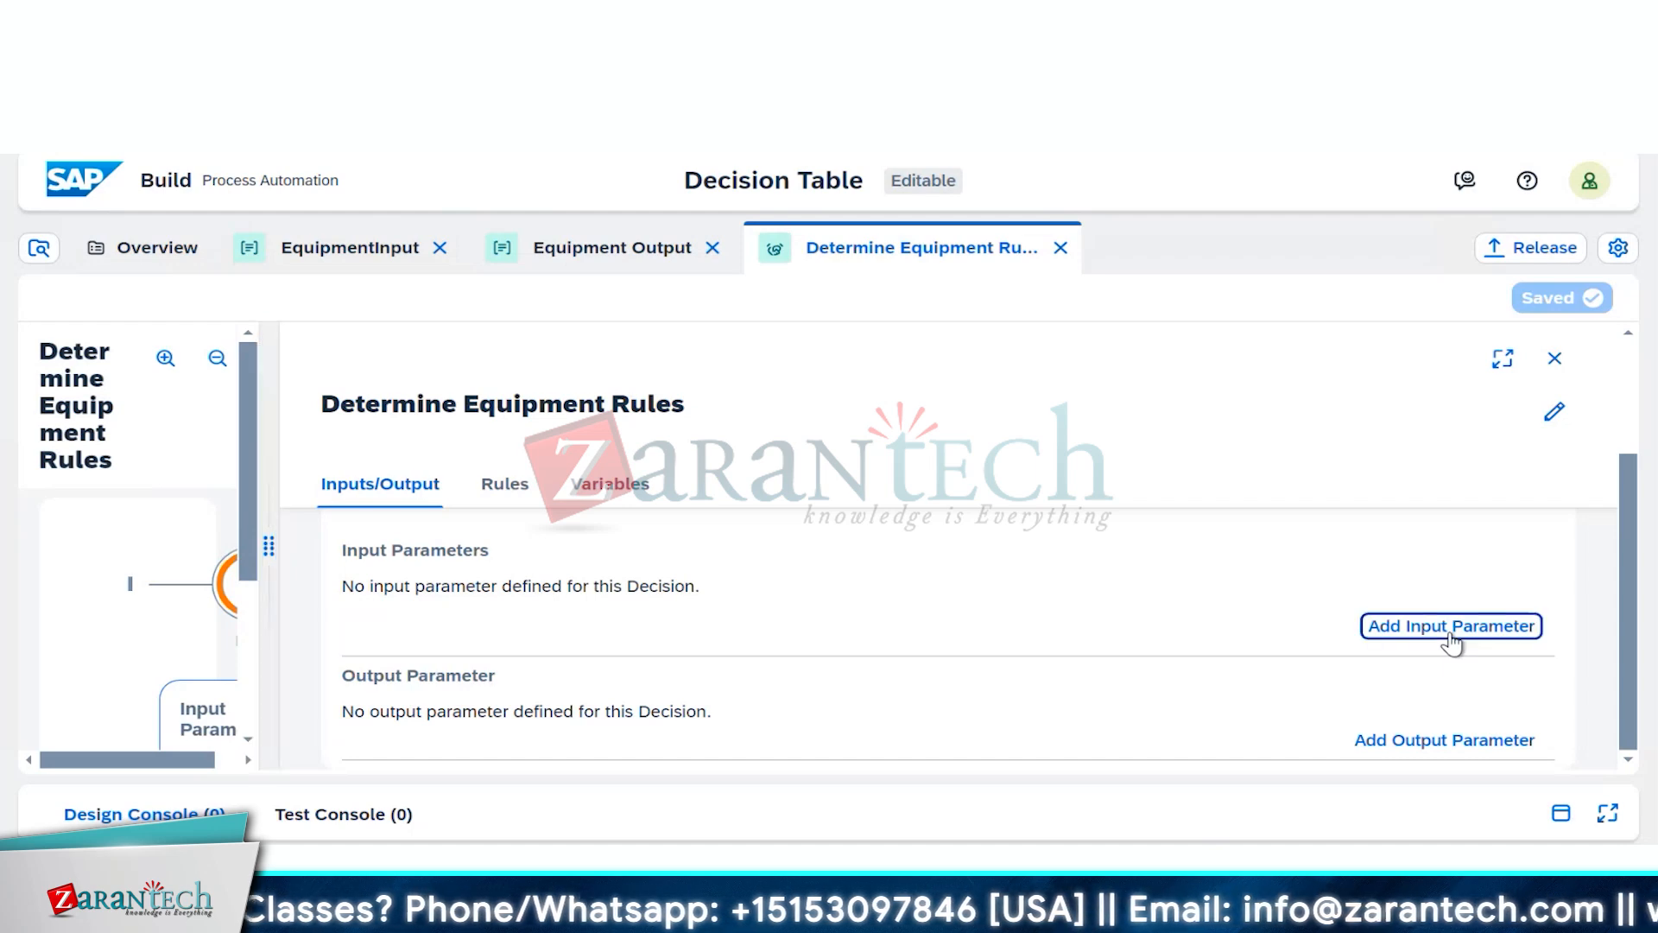
Step: Name the new input parameter "Rule_input"
left_click(432, 610)
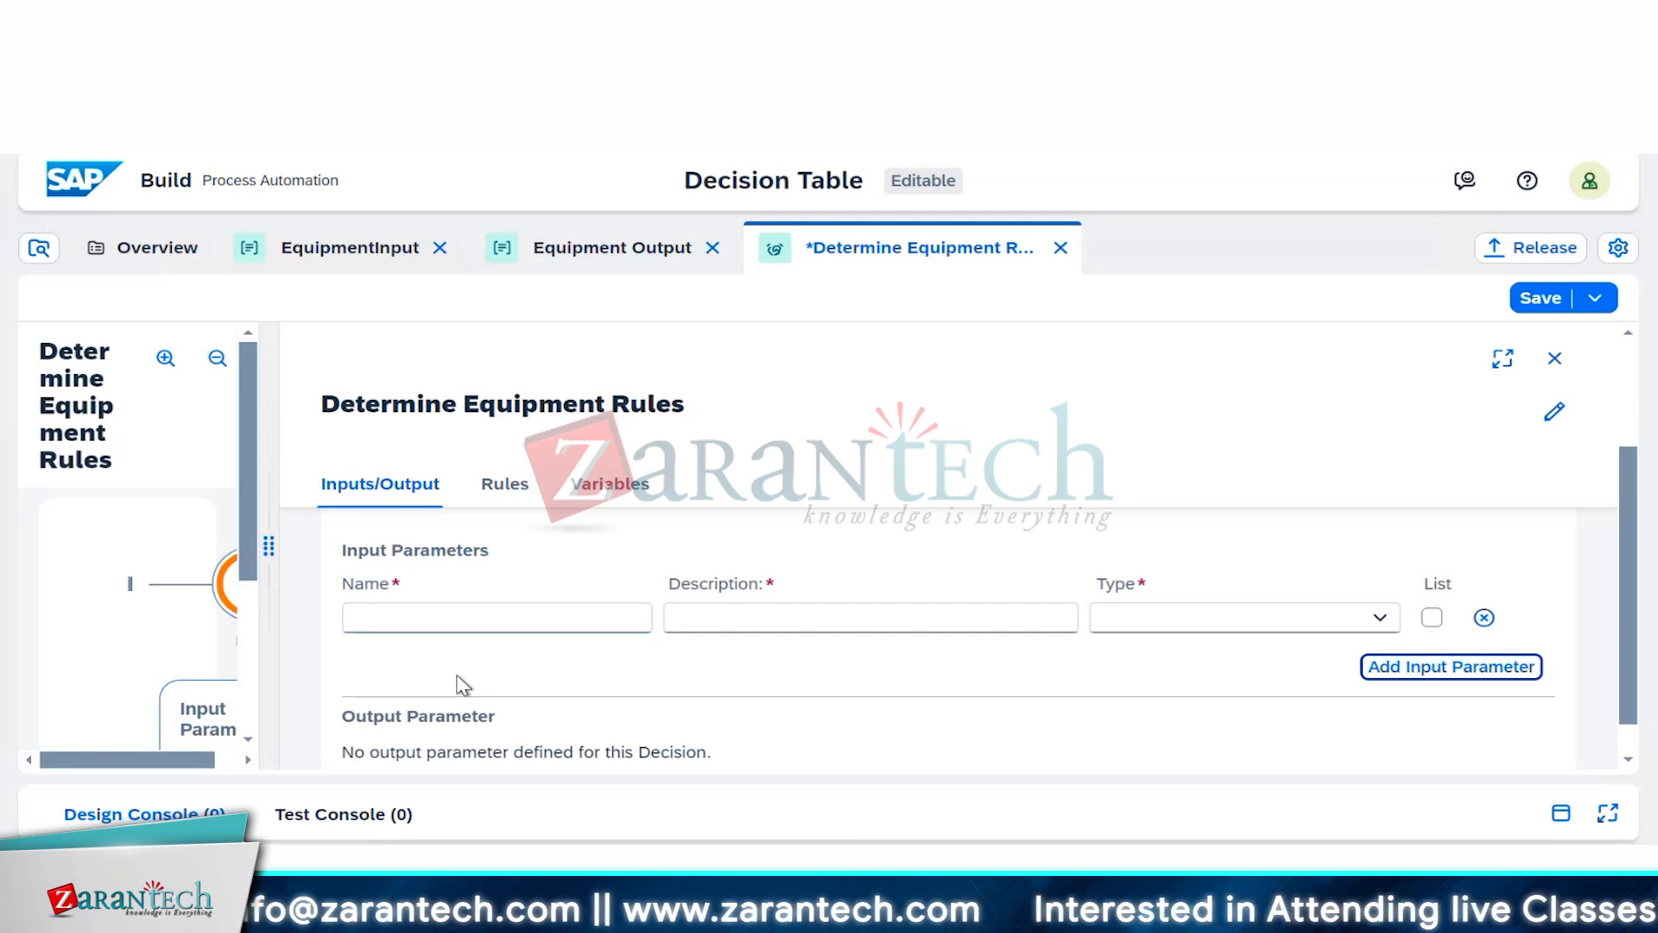
left_click(502, 623)
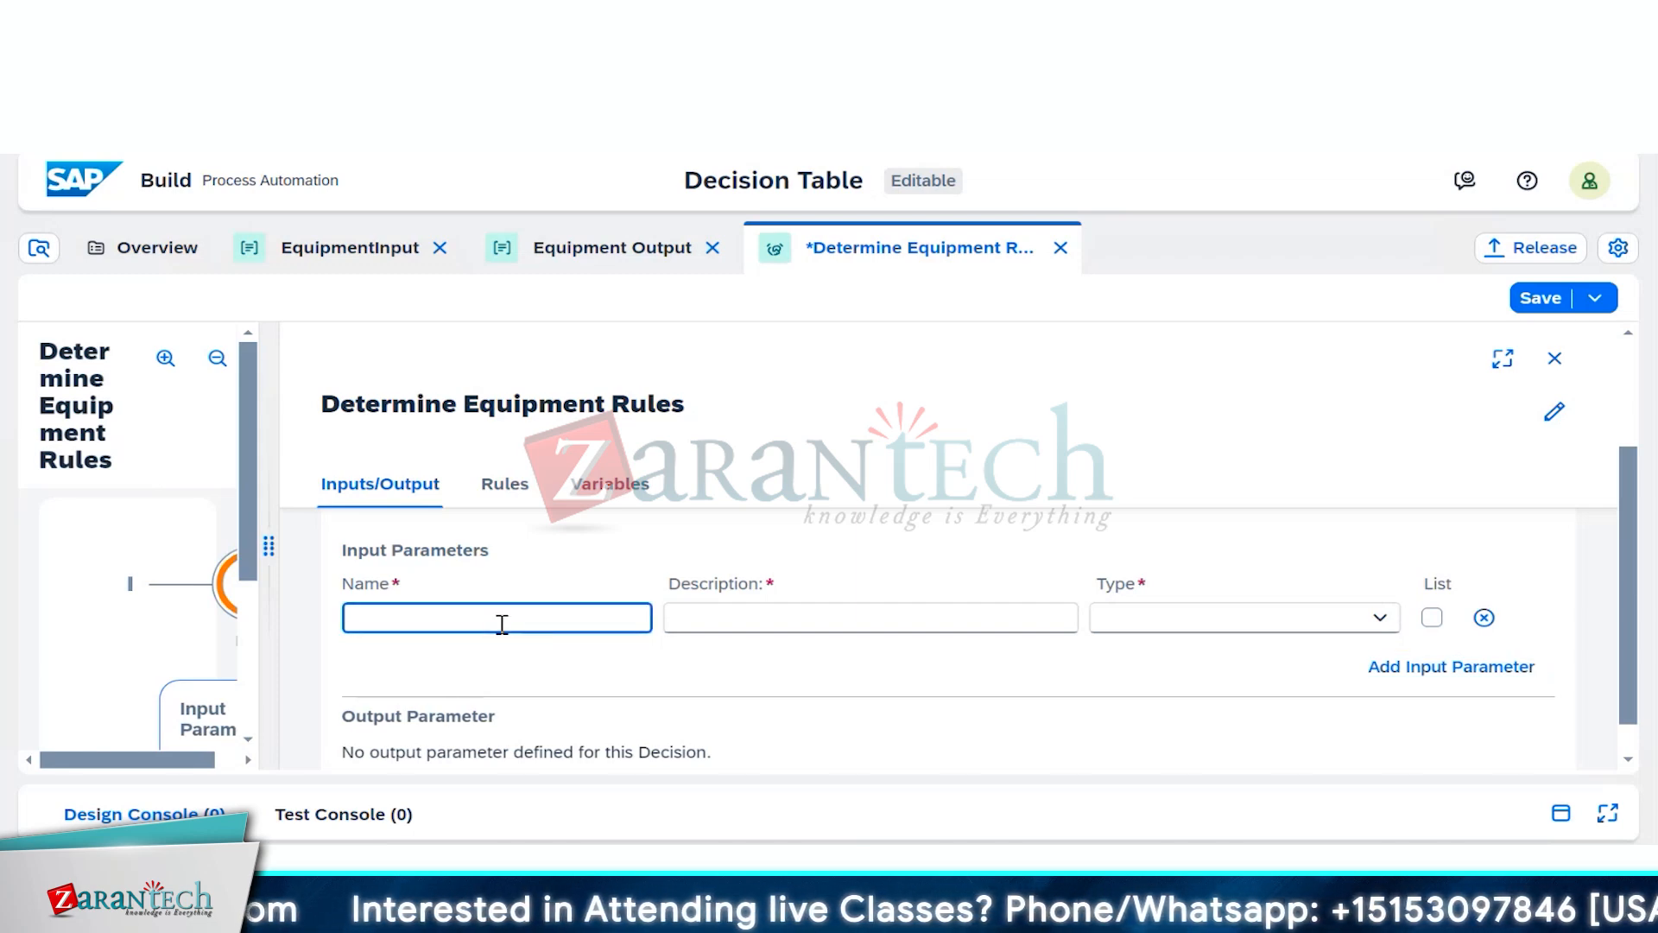
type("I")
key("BackSpace")
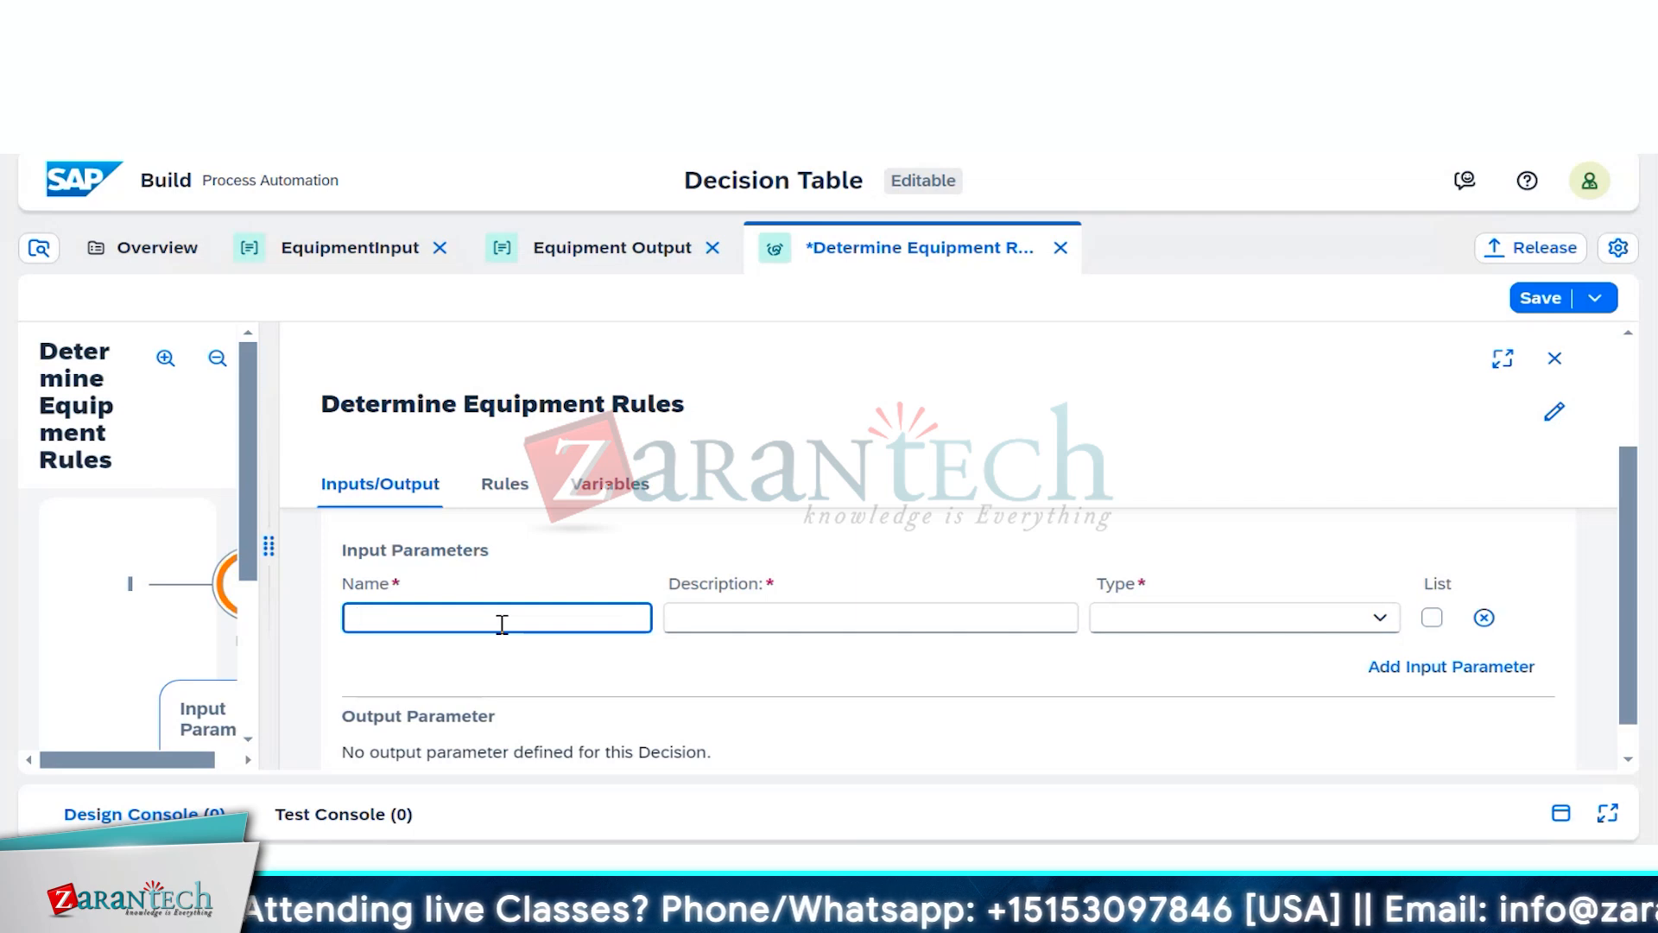
type("Equ")
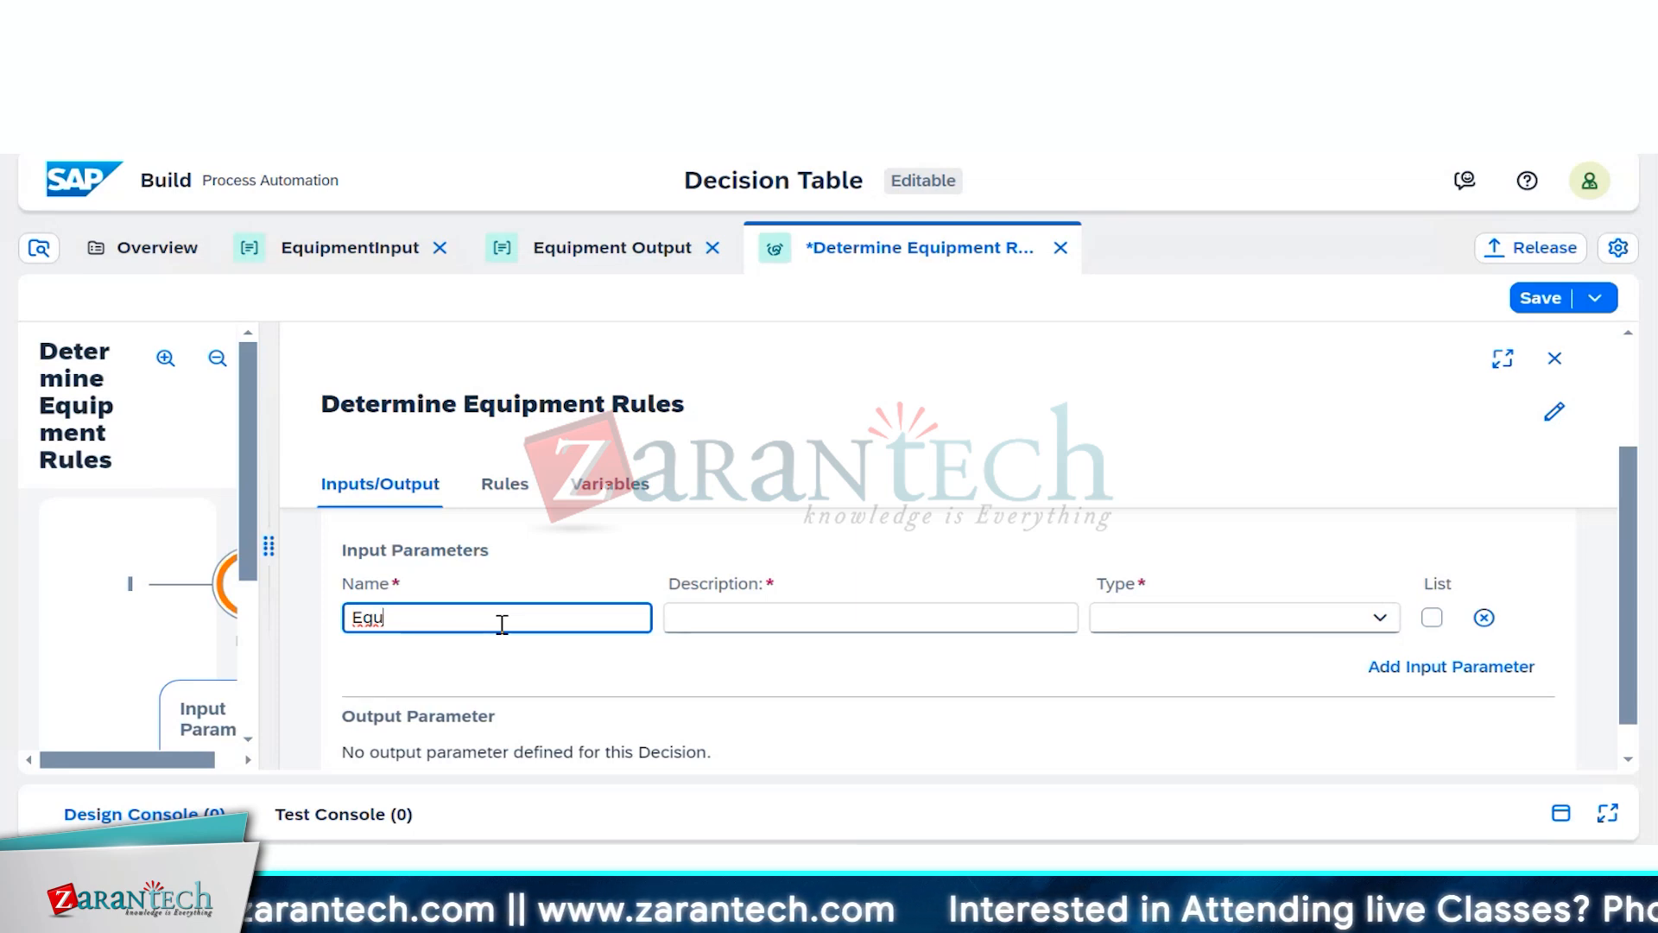
key("BackSpace")
key("BackSpace")
key("BackSpace")
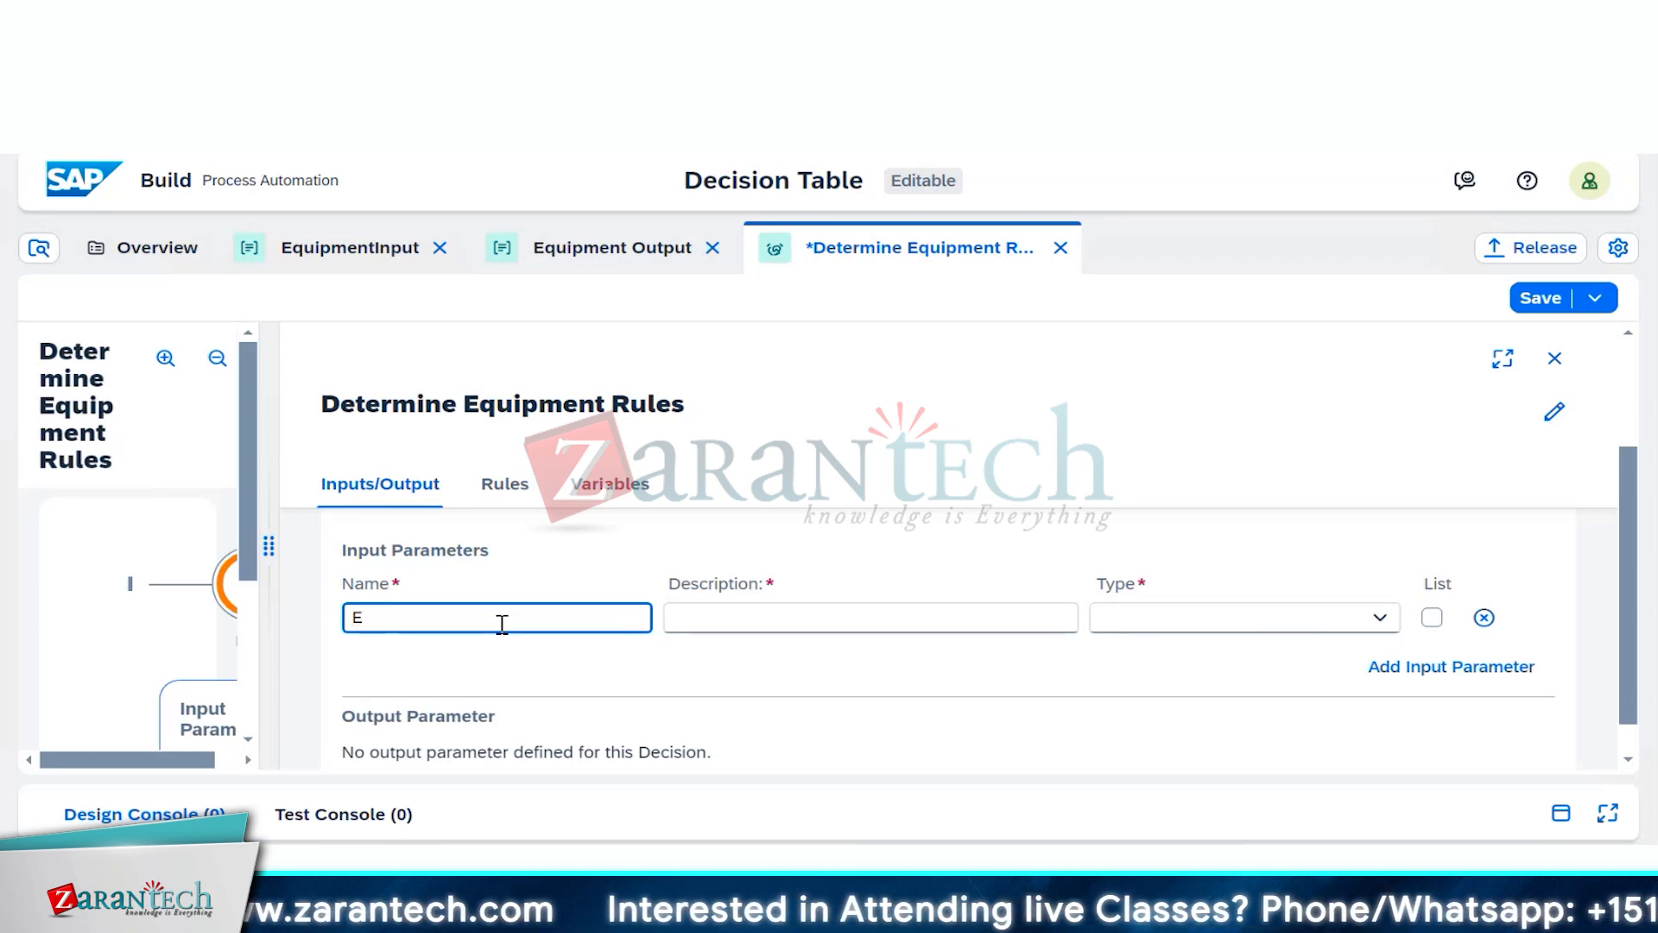
type("Rule")
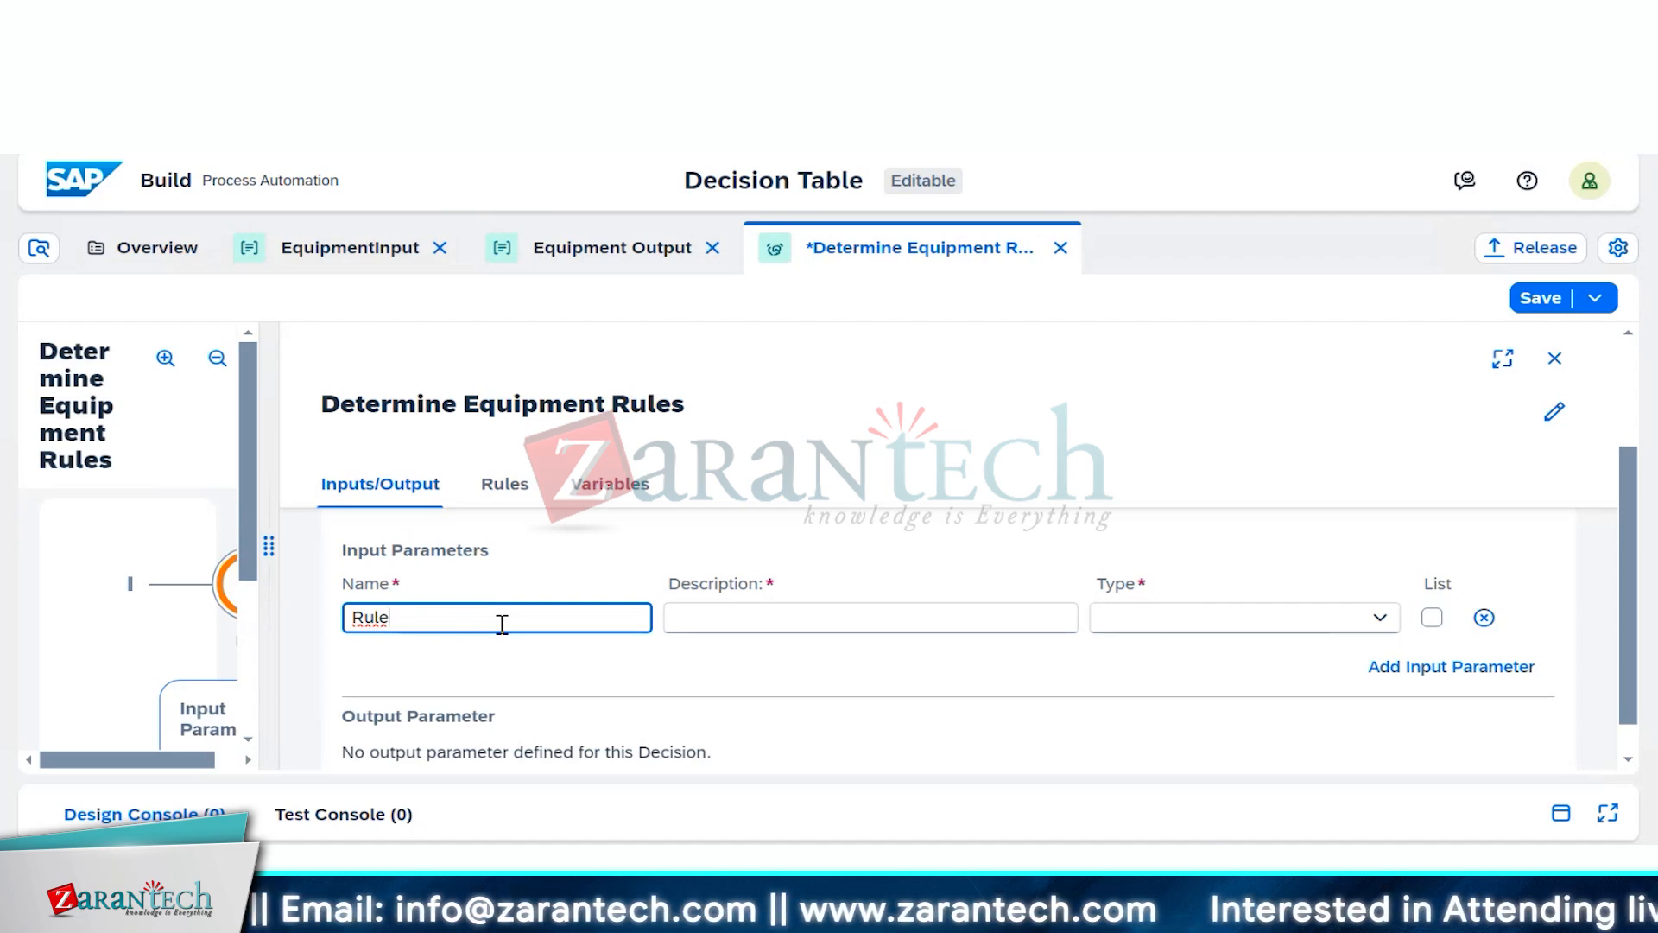
type("_in")
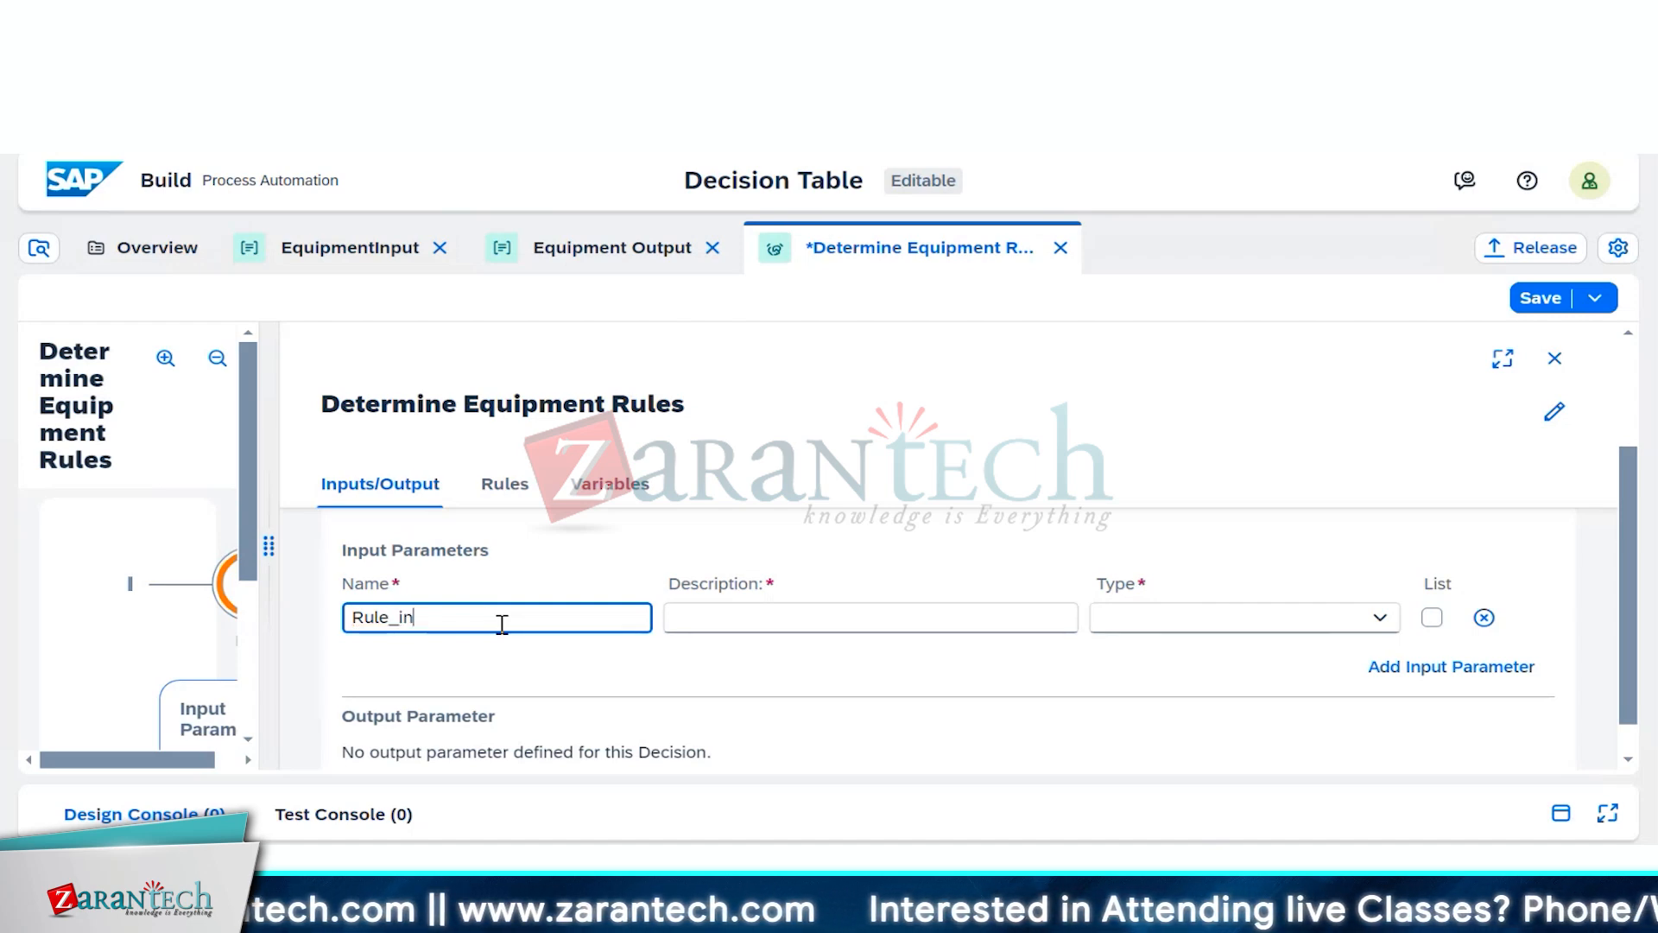
type("put")
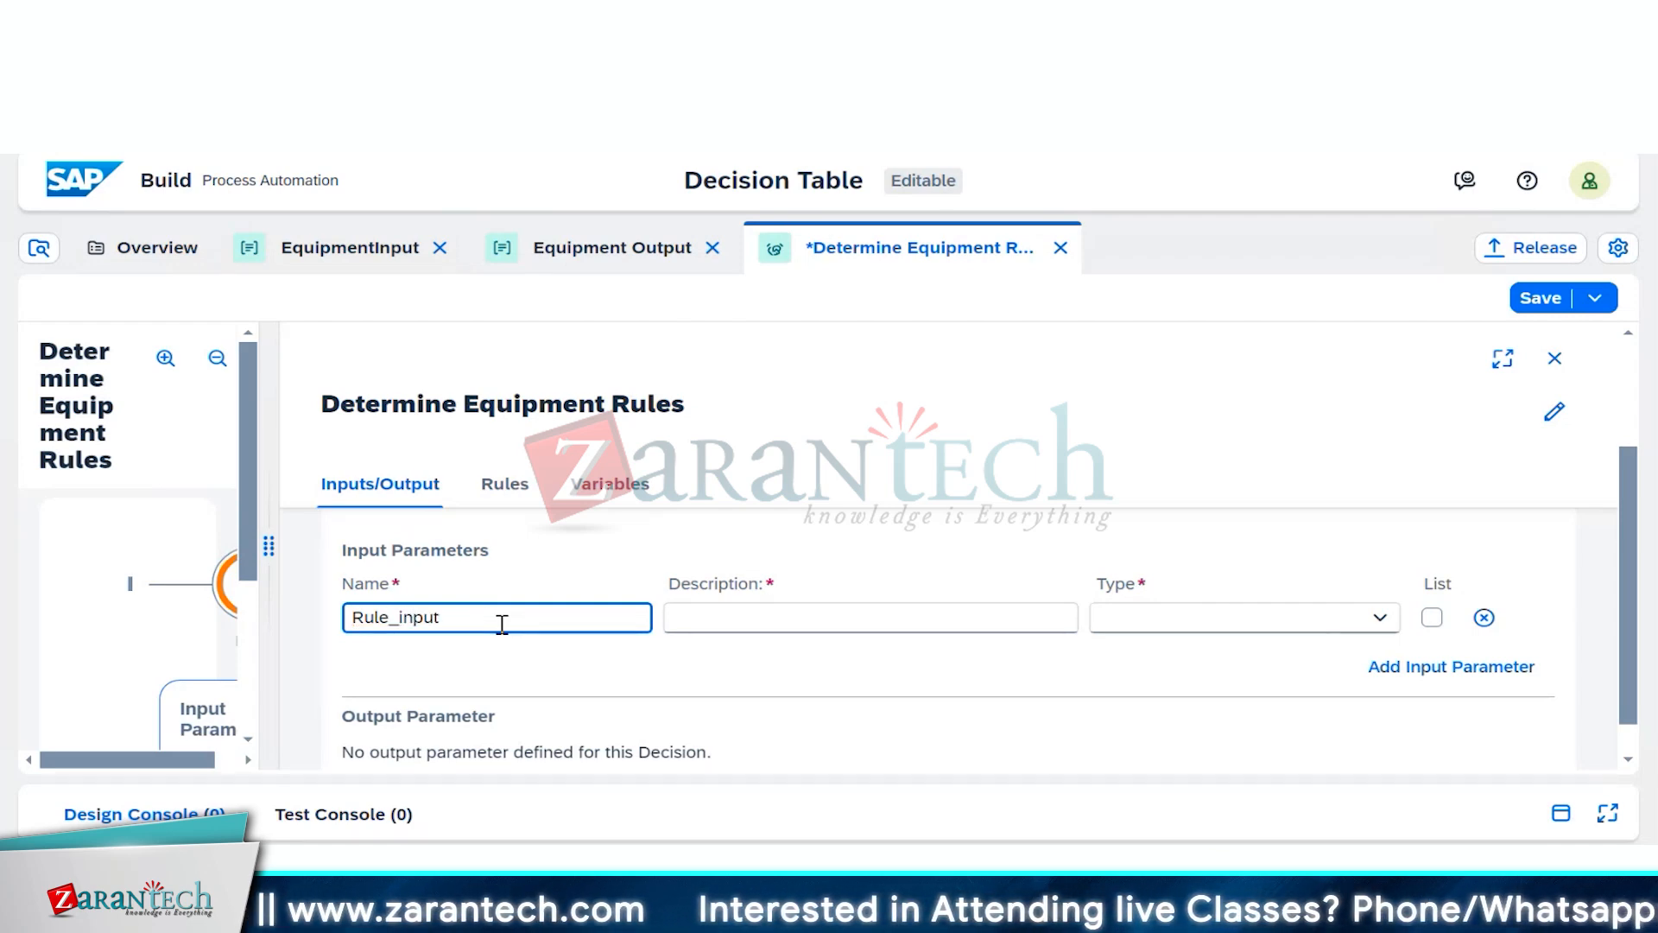
Step: Give Rule_input the description "Input for the rule" and set its type to EquipmentInput
left_click(821, 623)
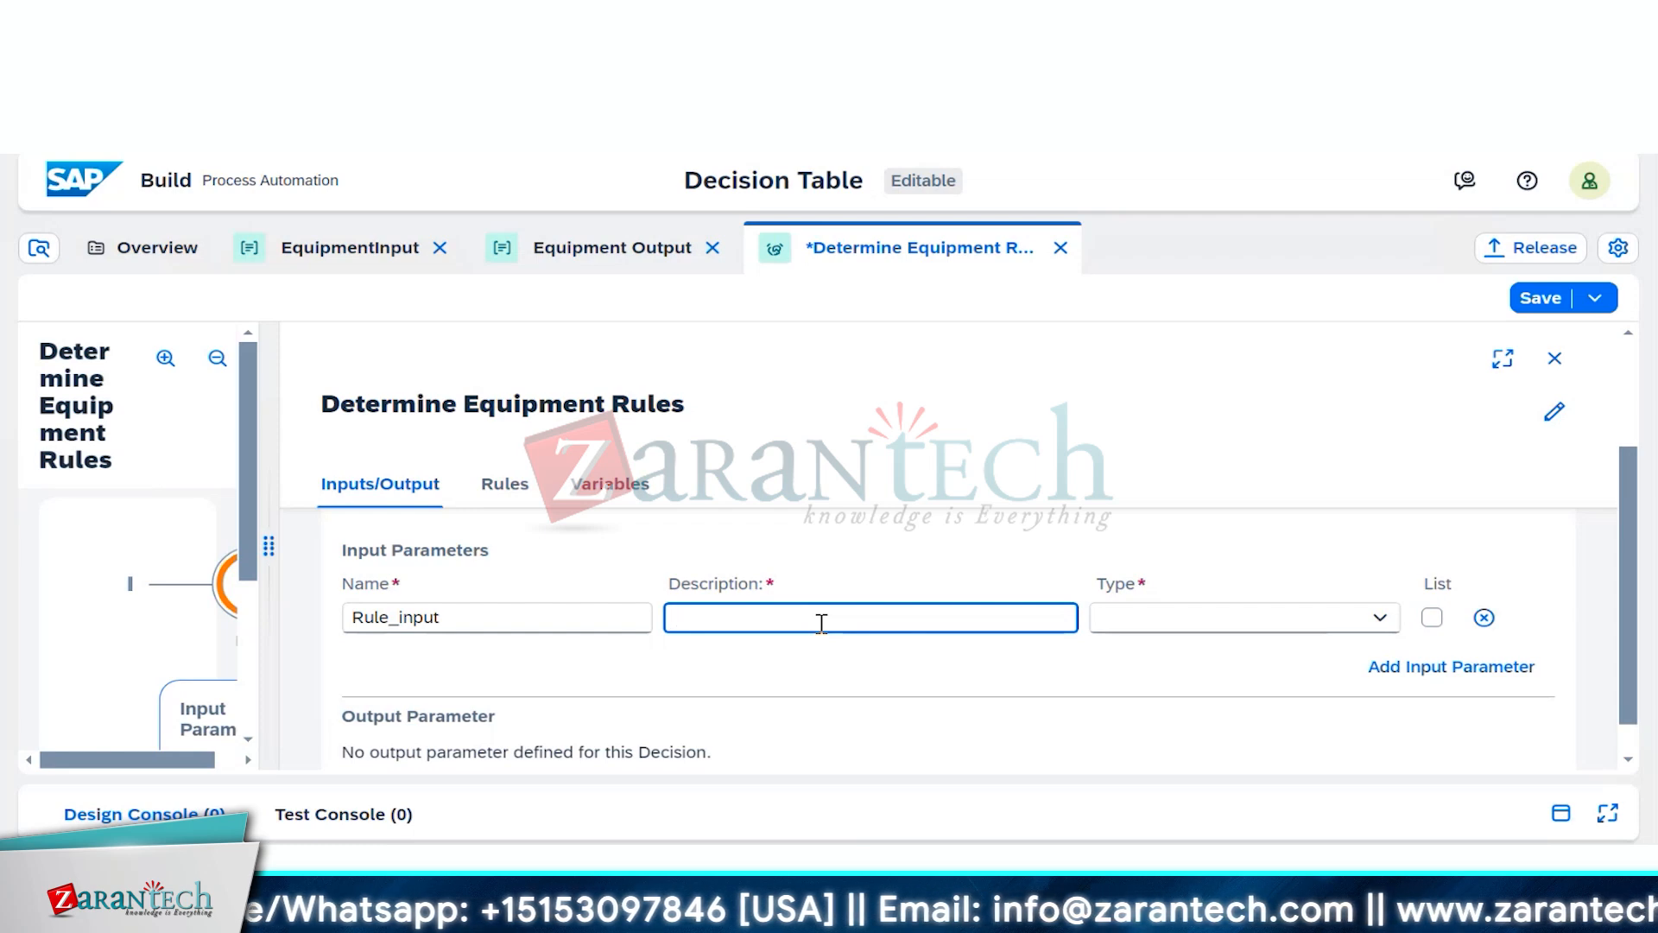
type("Input")
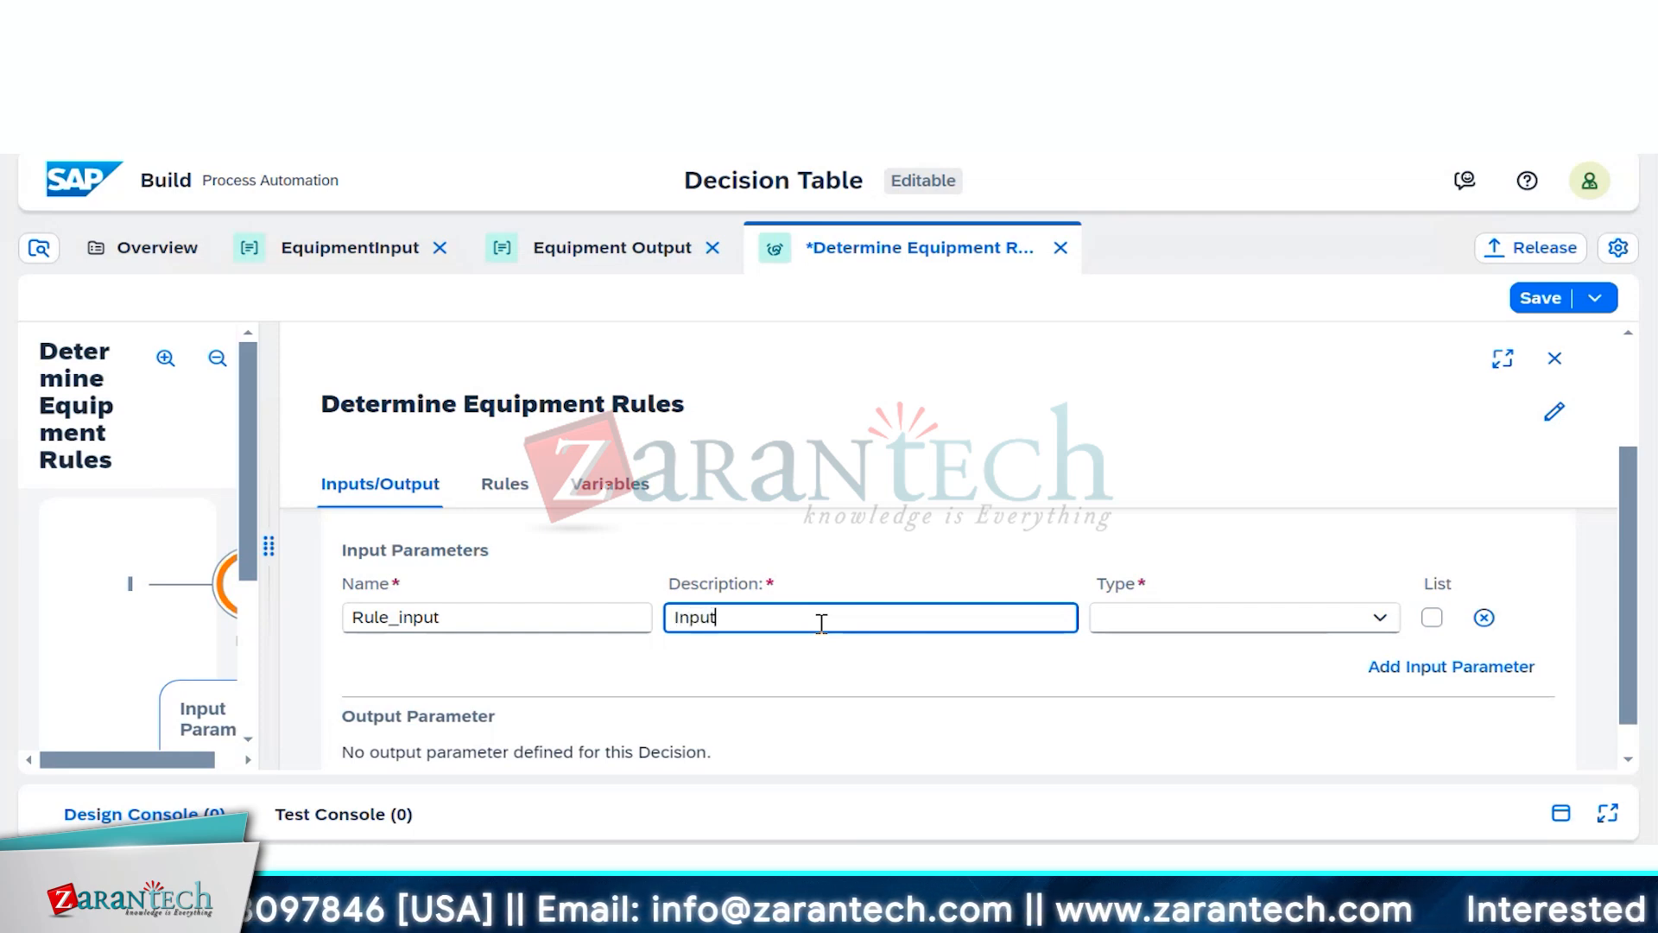
type(" for ")
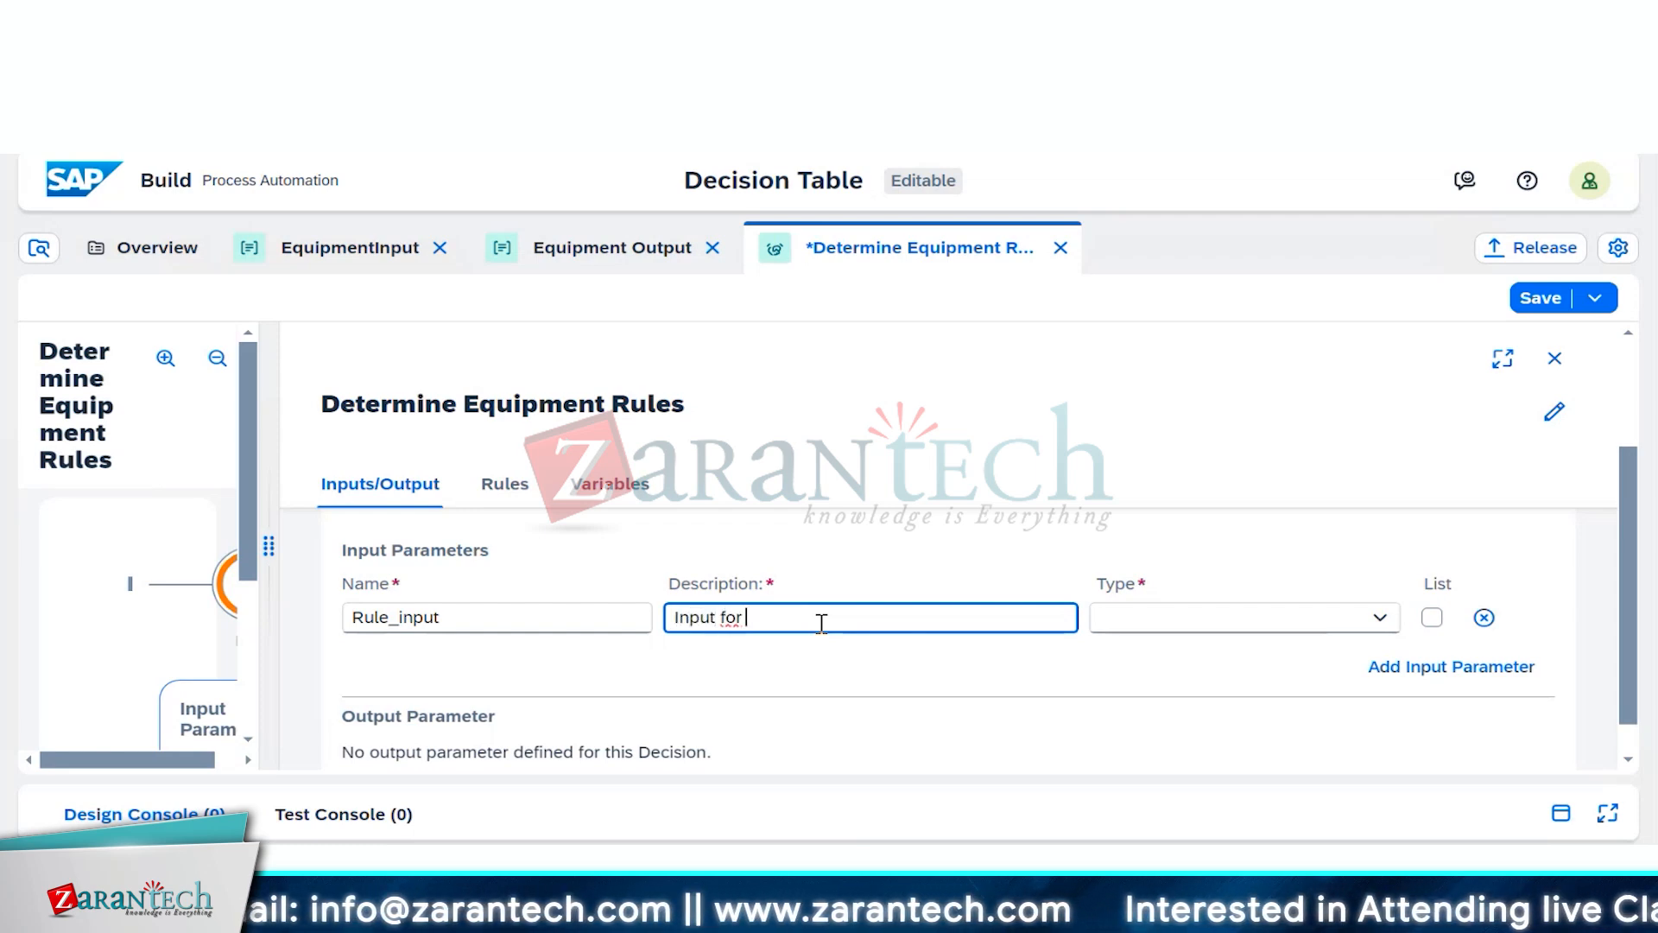
type("the rule")
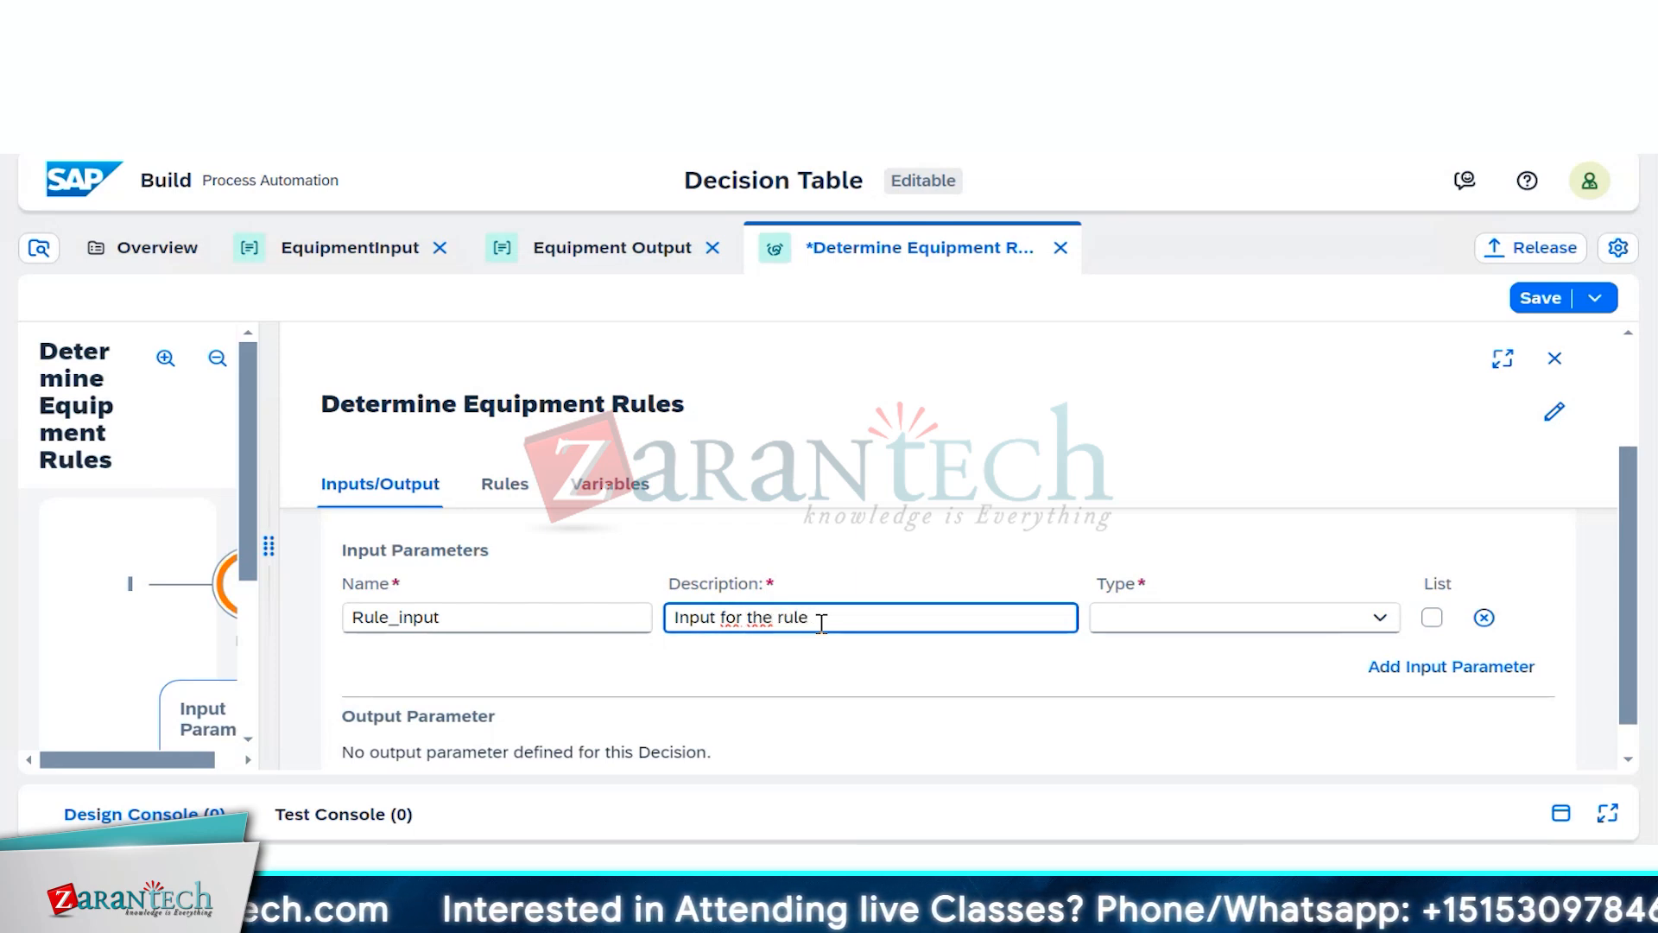
left_click(1135, 631)
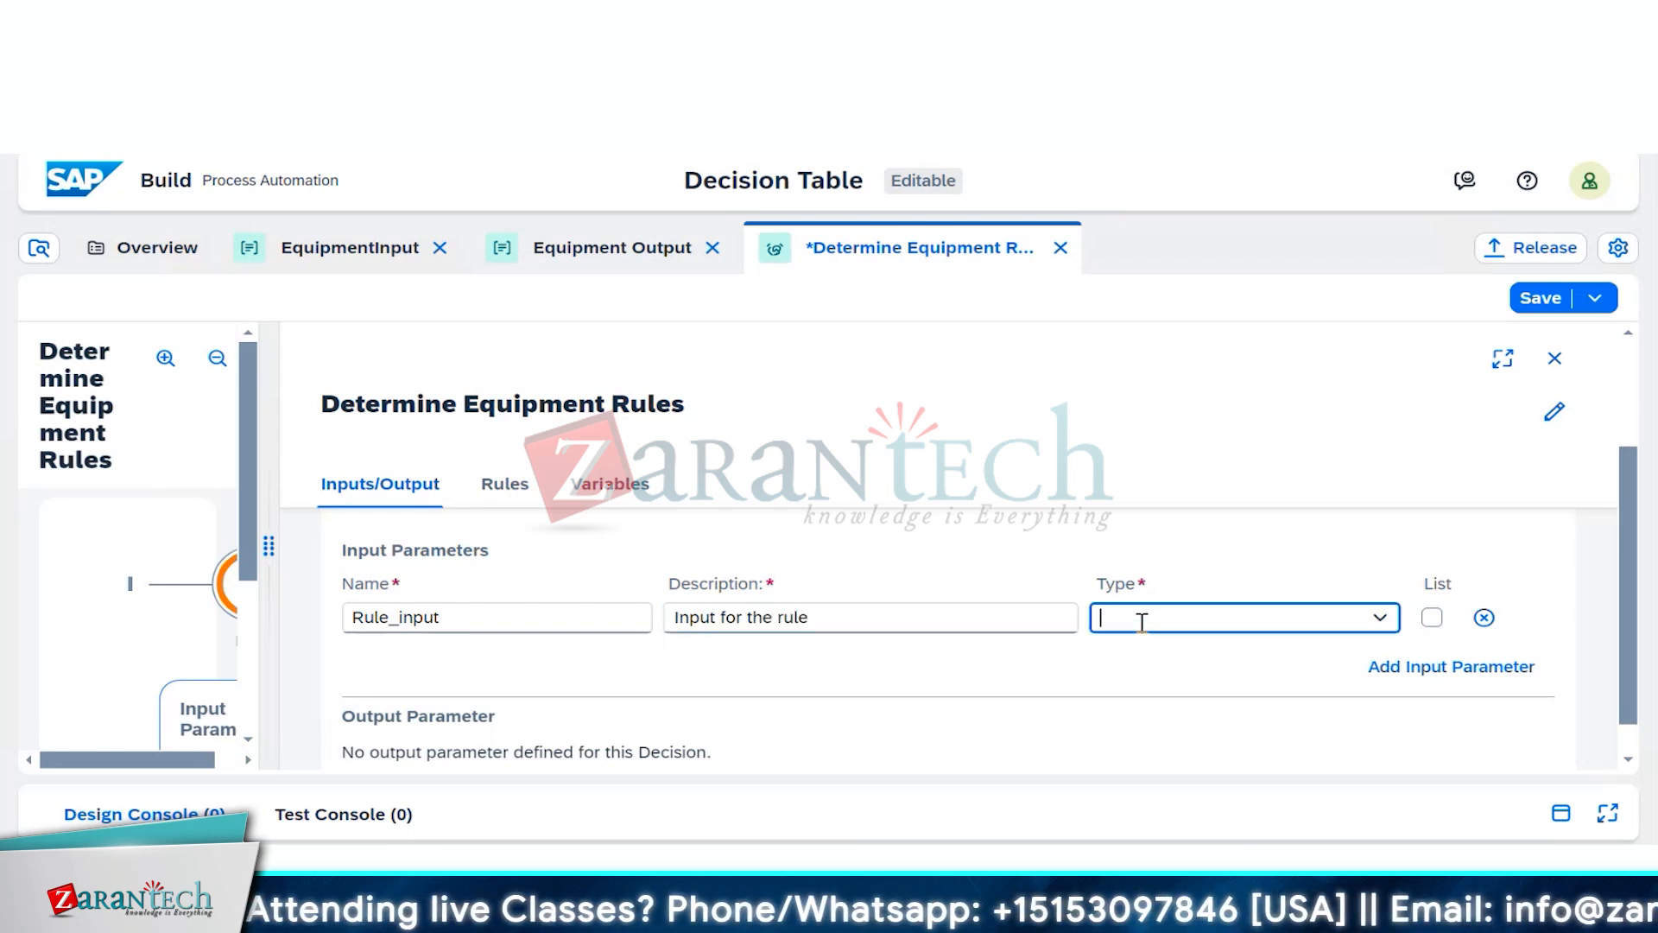
left_click(1382, 620)
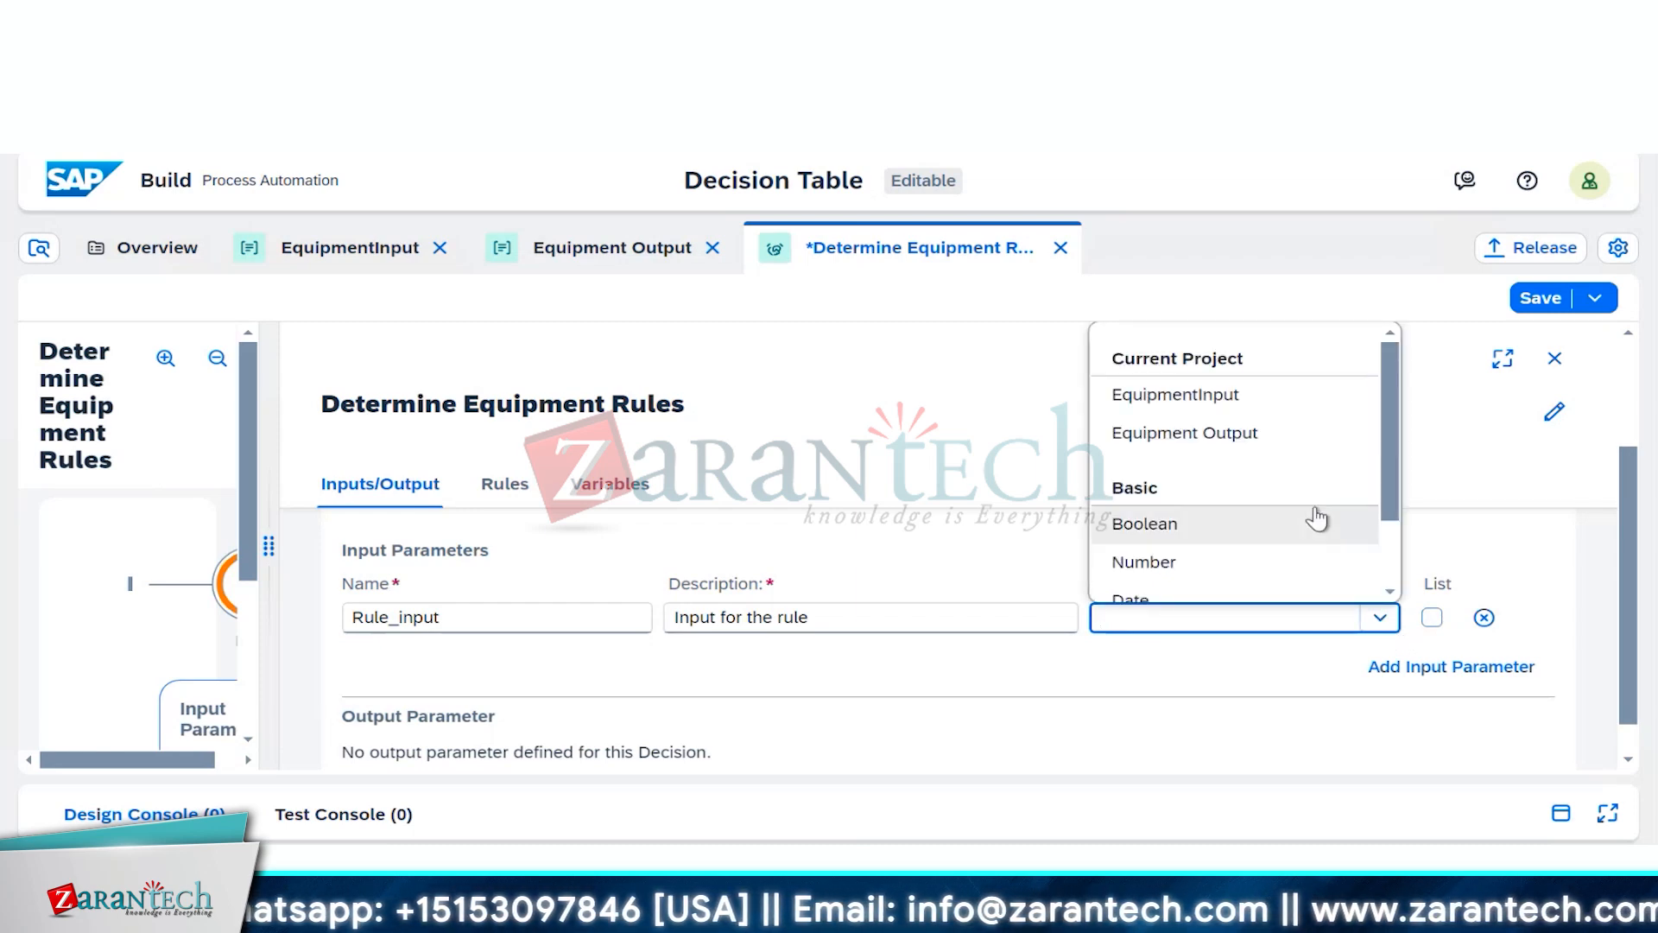
scroll(1314, 518, "down", 2)
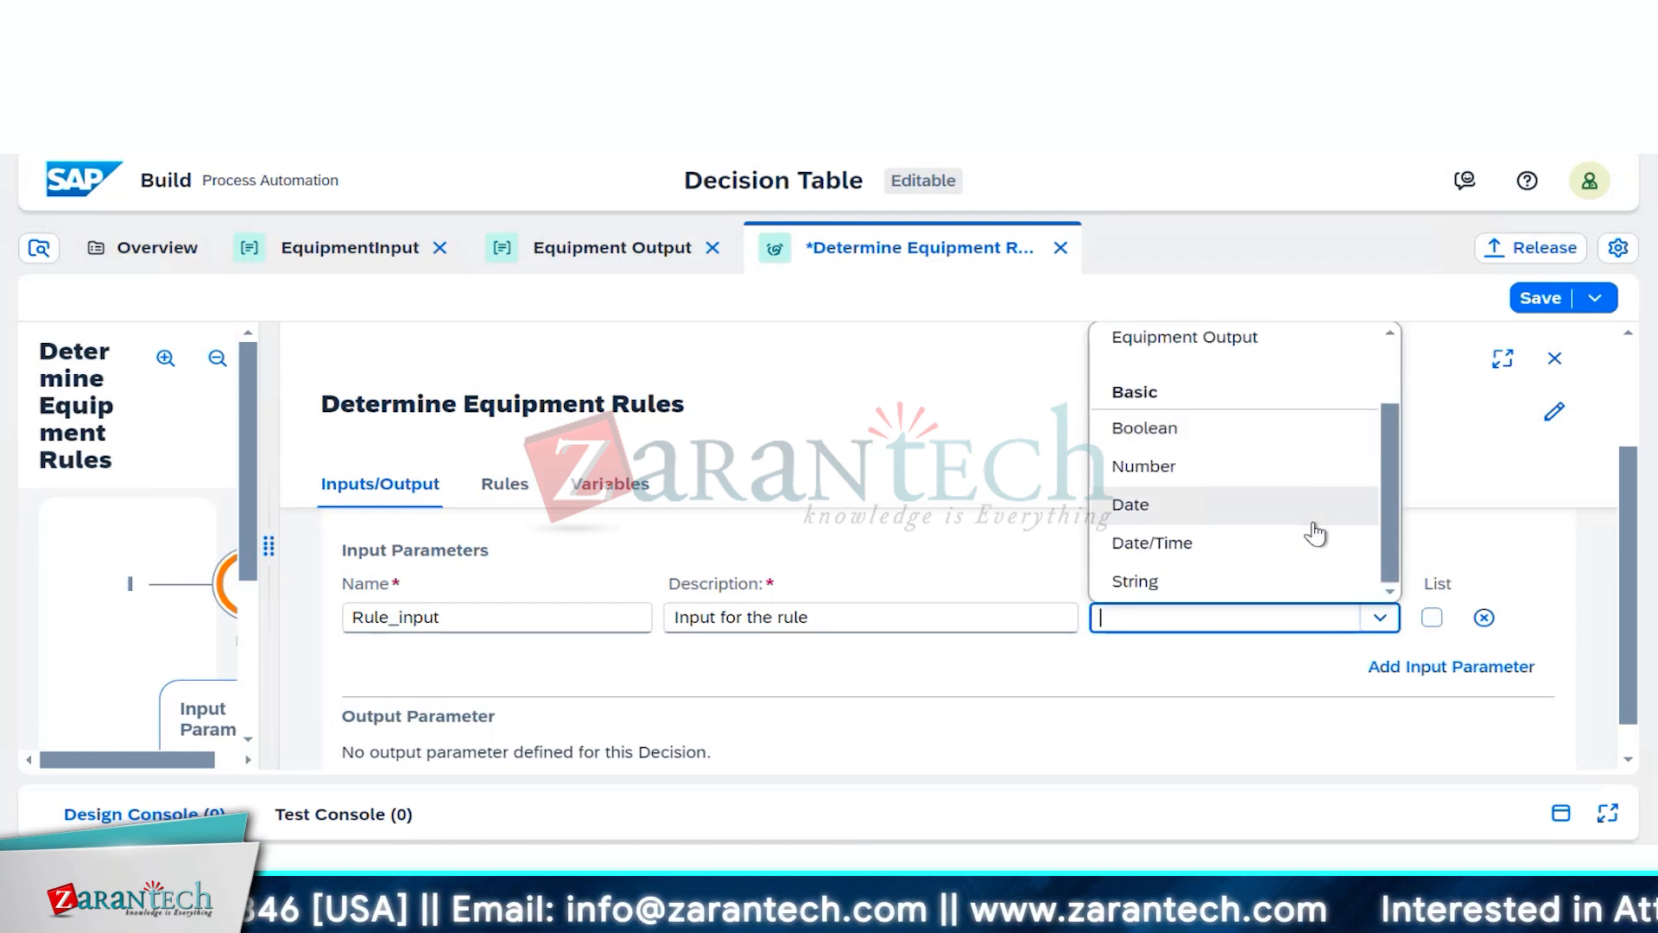
scroll(1210, 467, "up", 2)
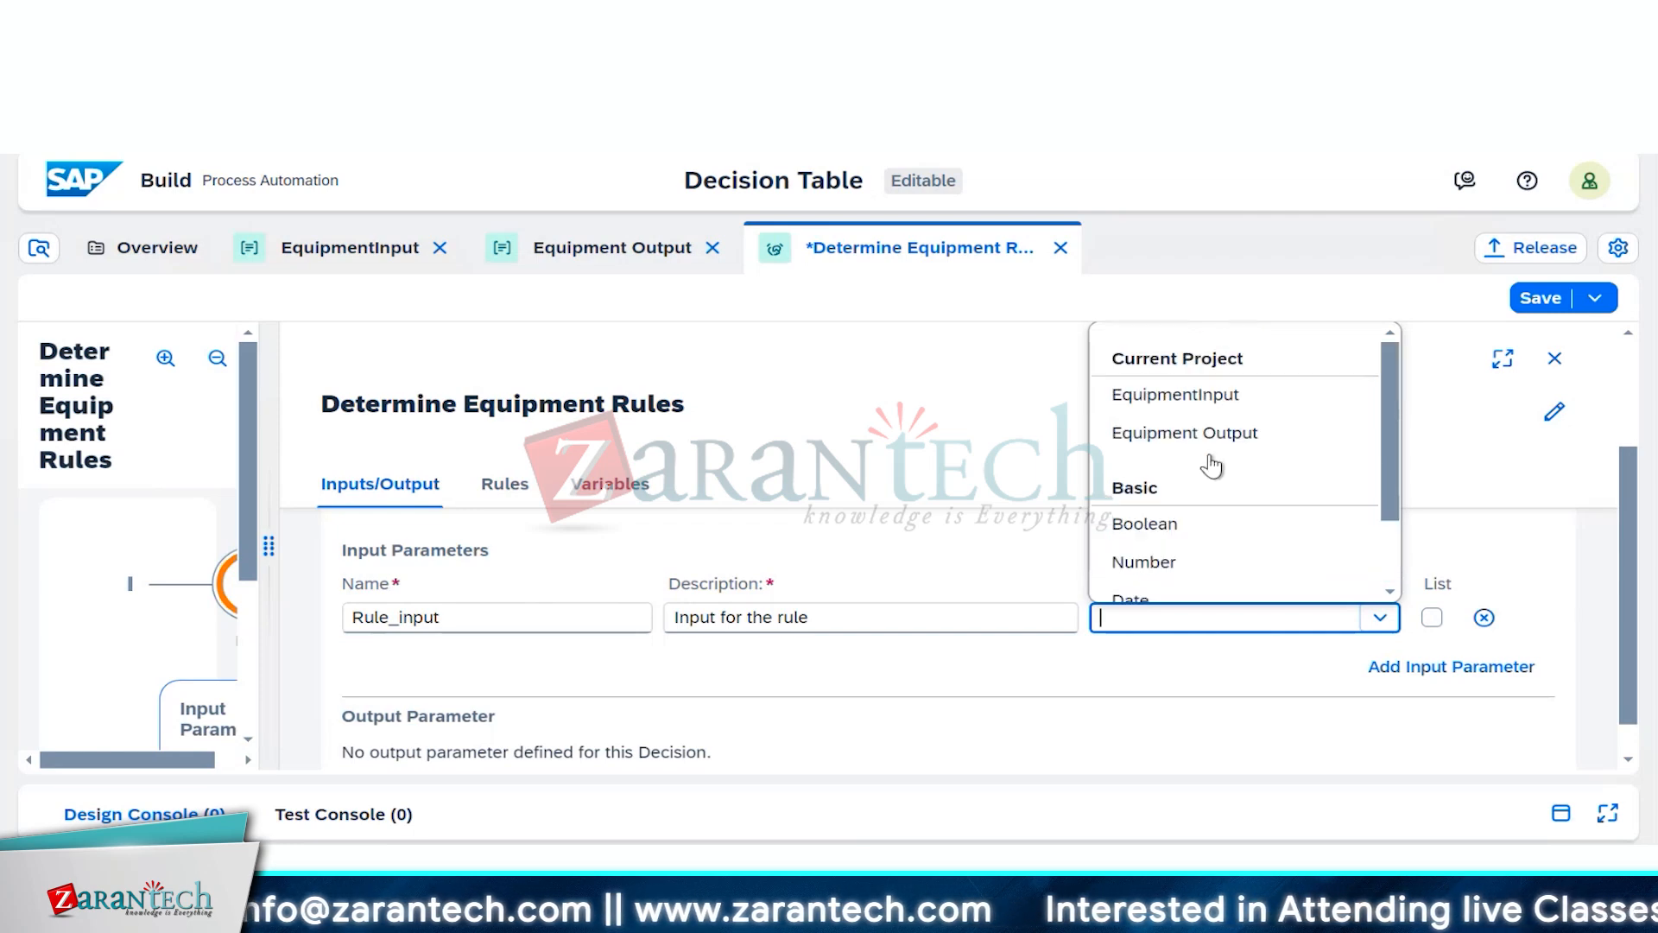
left_click(1219, 399)
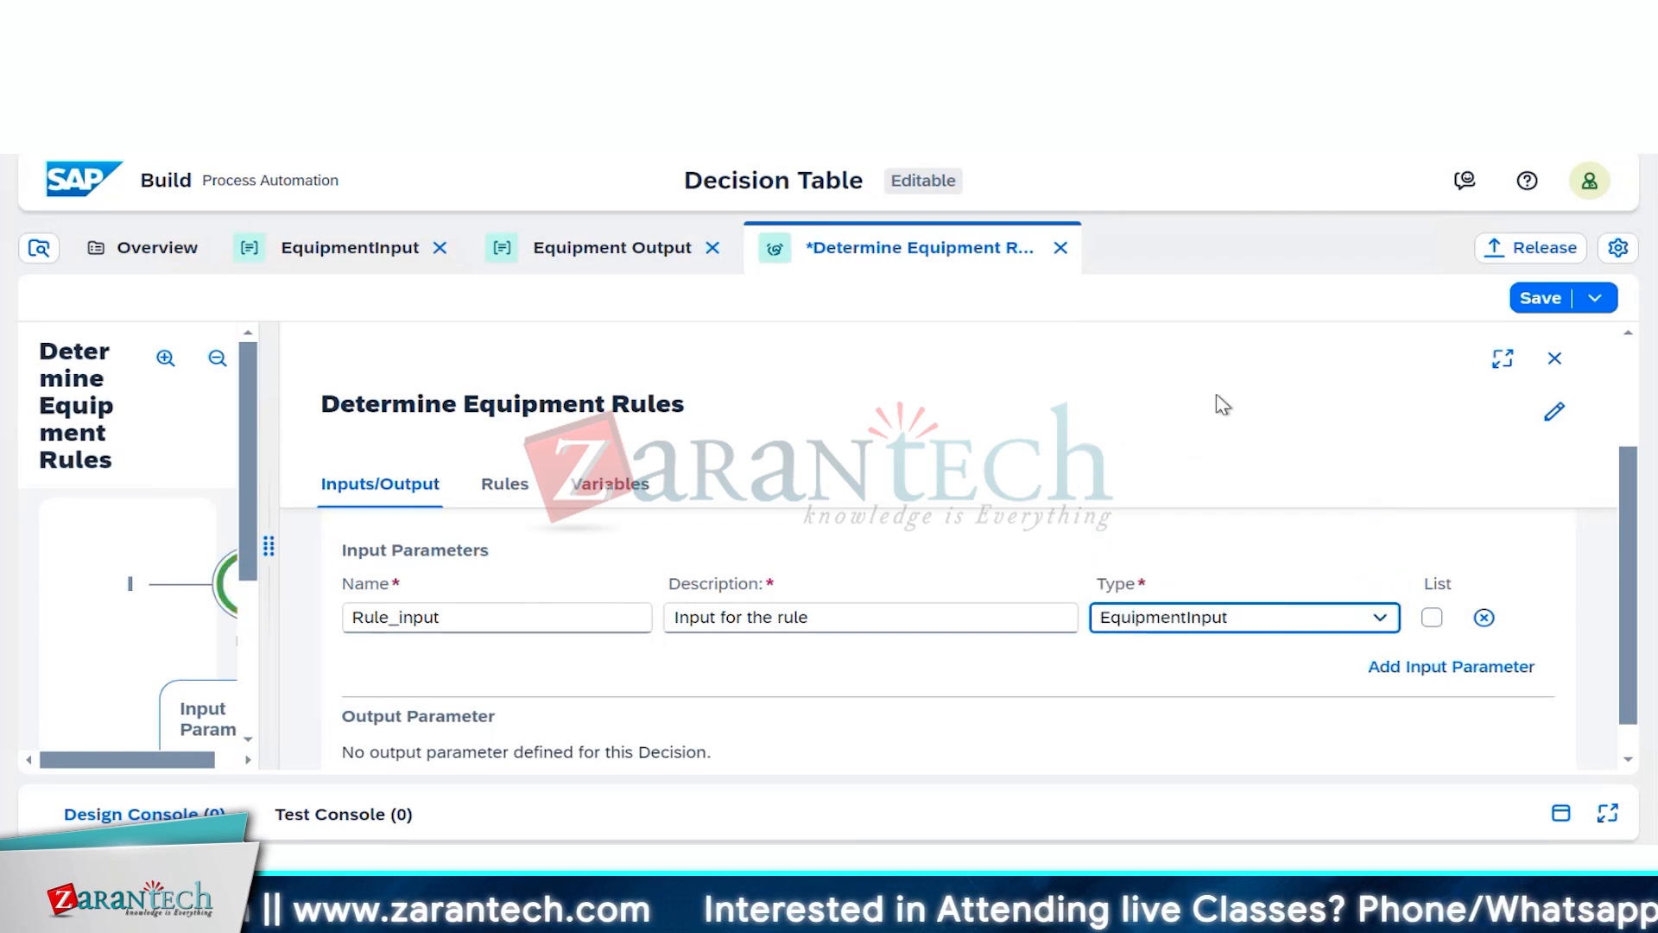
left_click(1216, 400)
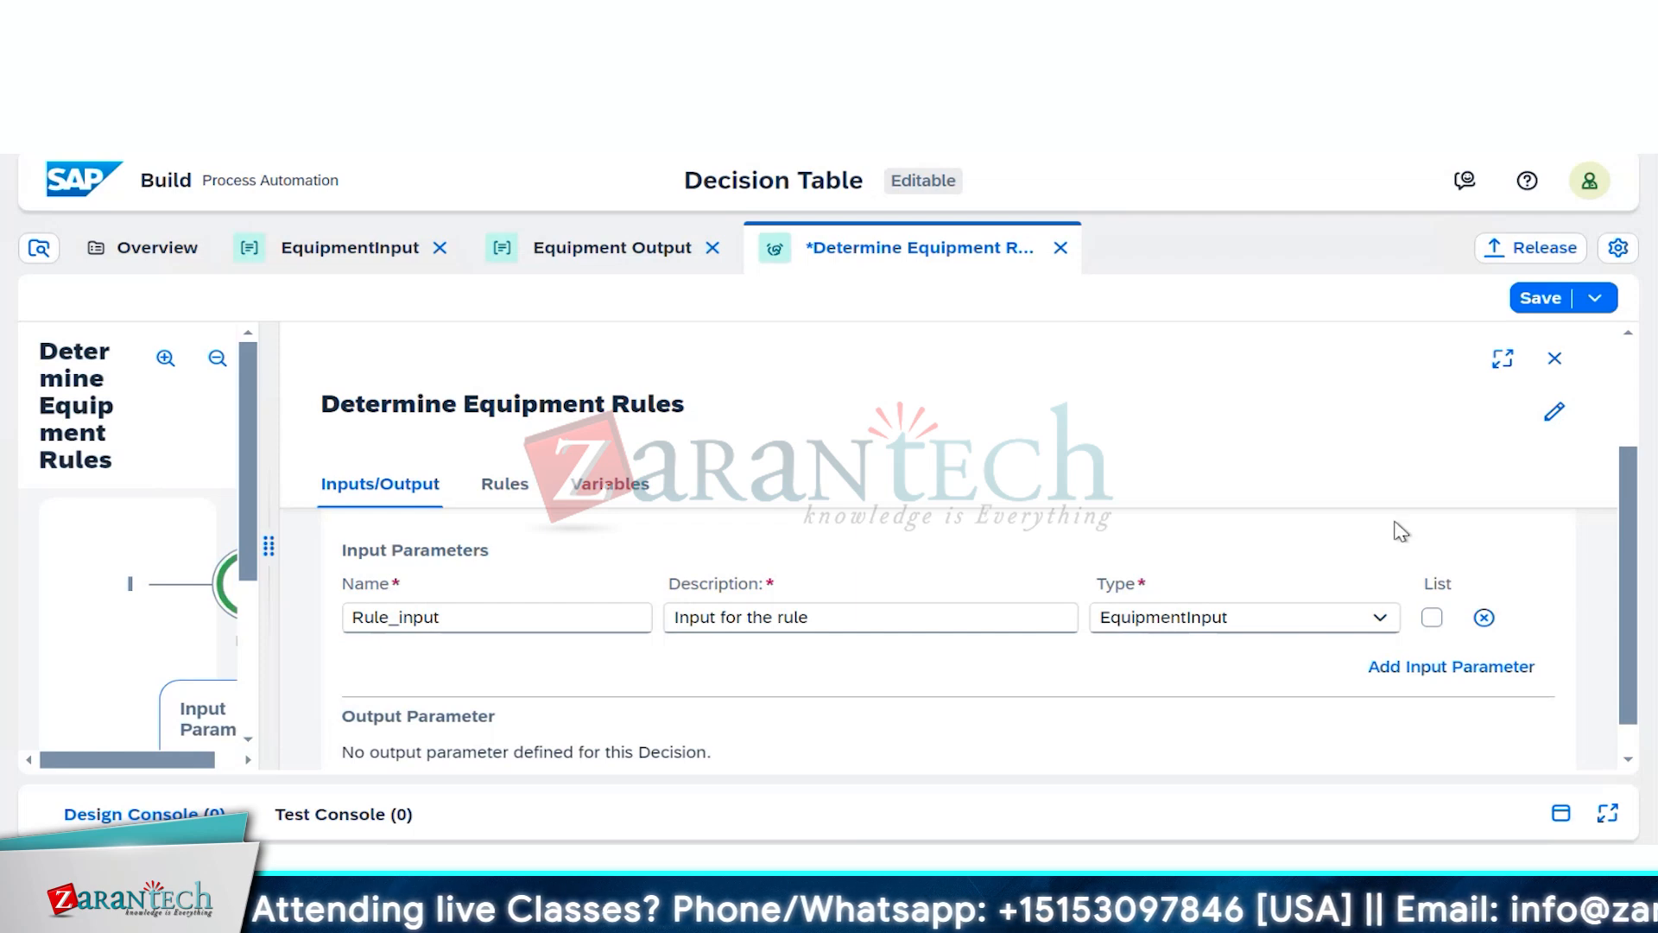
Step: Add an output parameter named "Rule_output" to the decision
scroll(1471, 686, "down", 1)
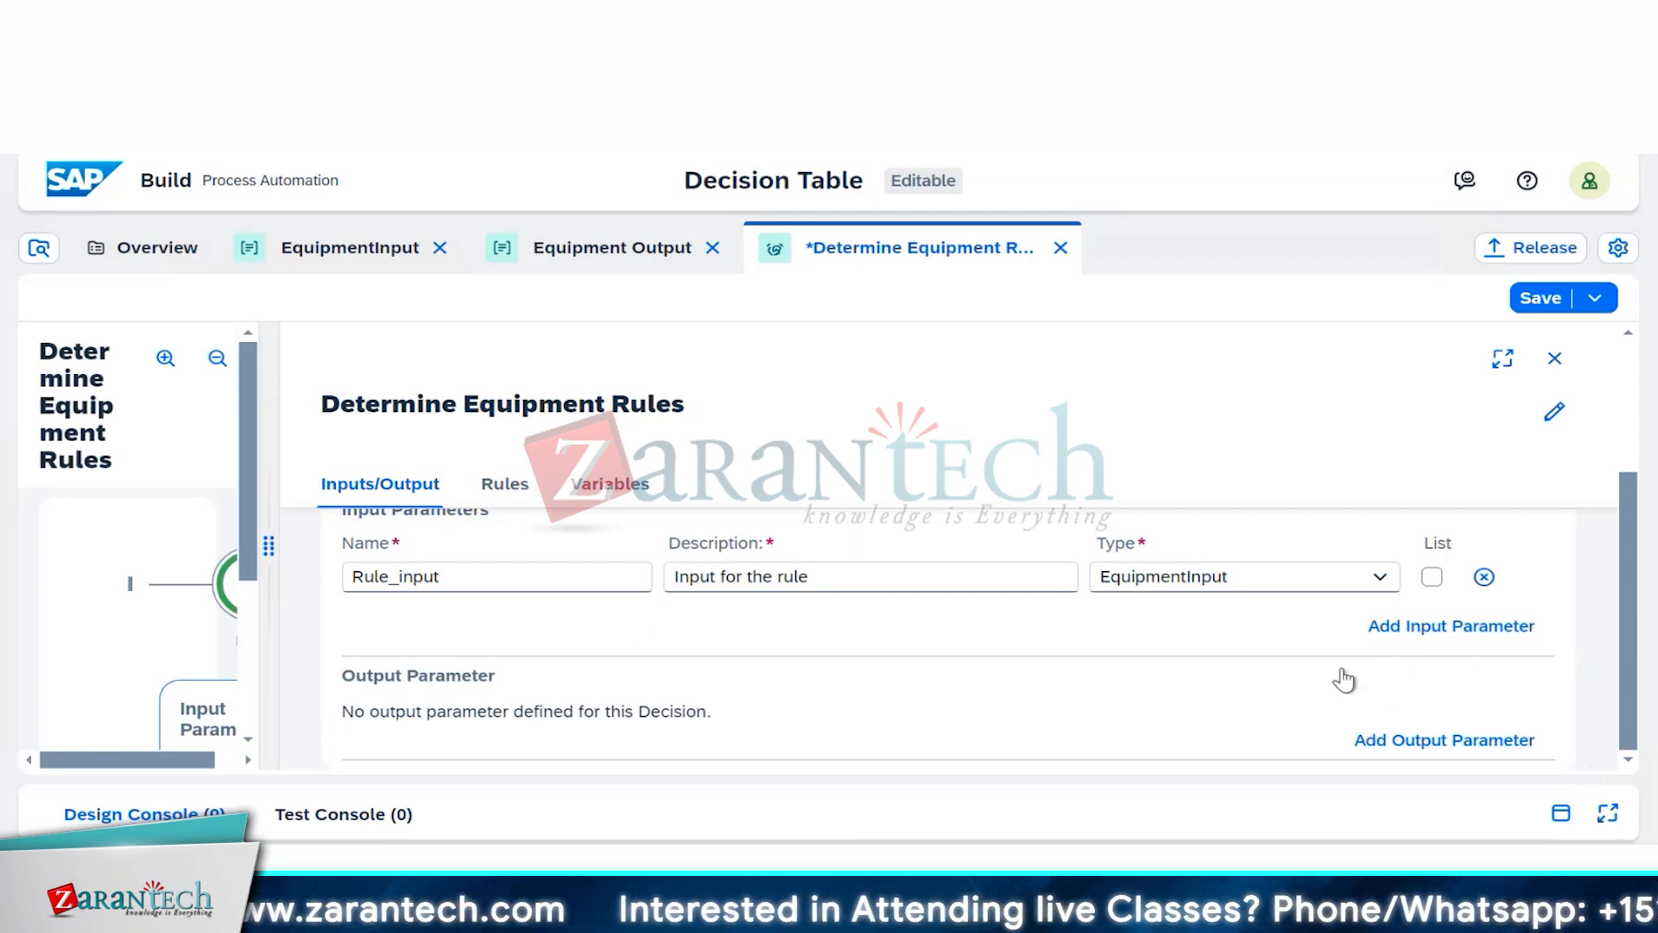
left_click(1419, 751)
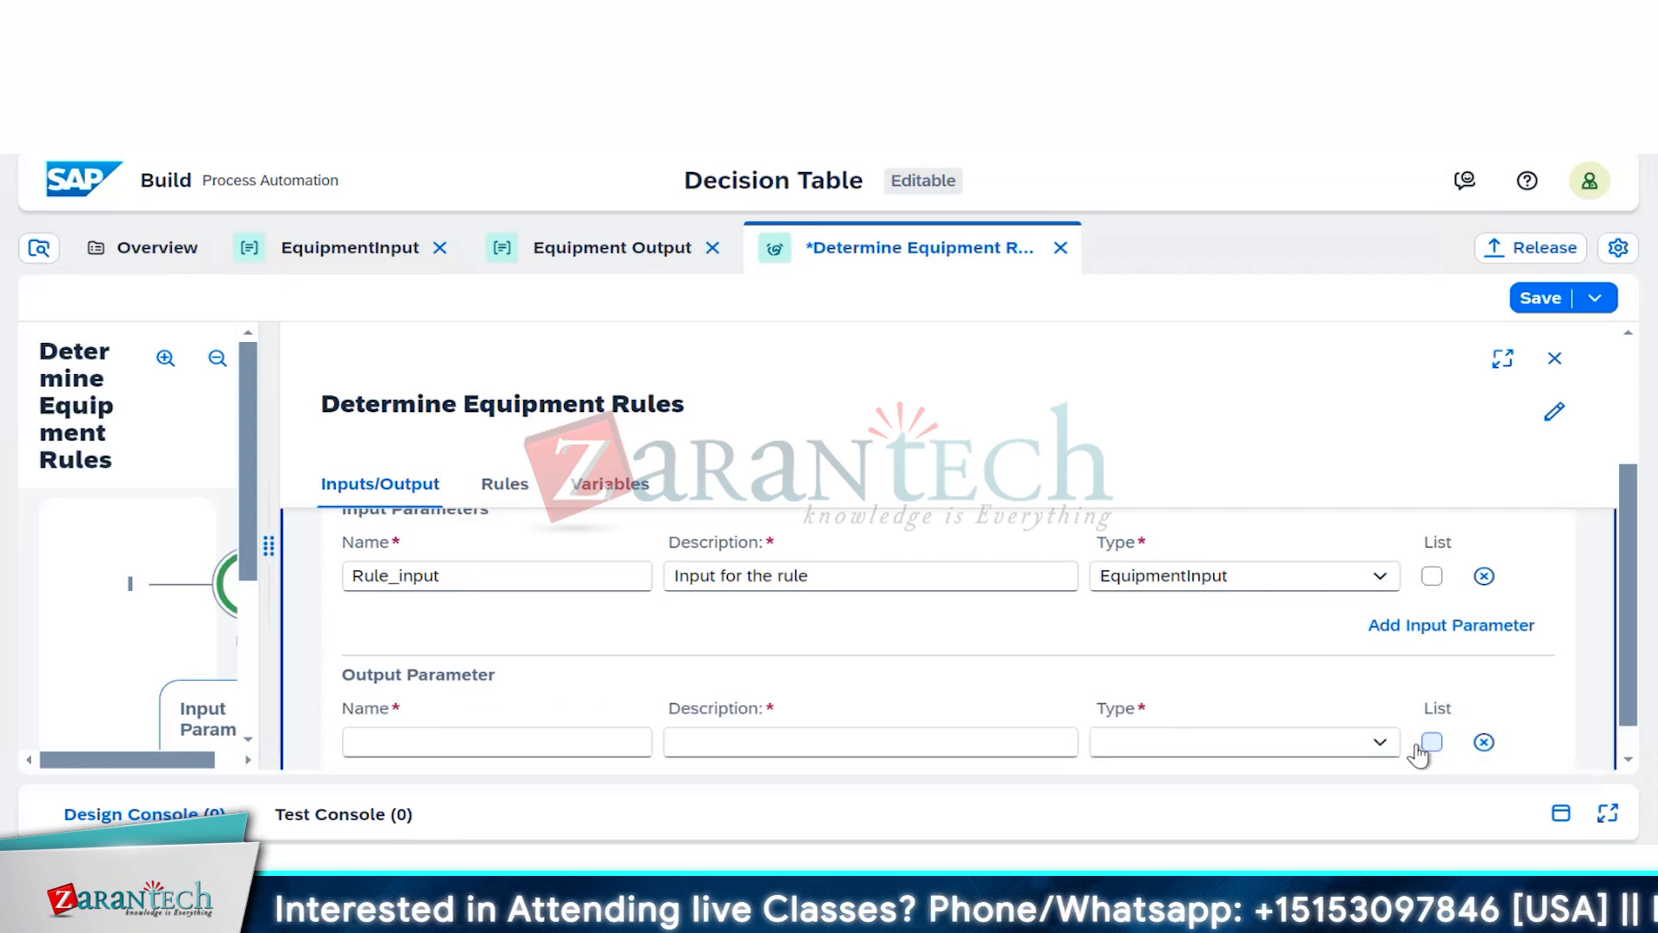
scroll(1513, 710, "down", 1)
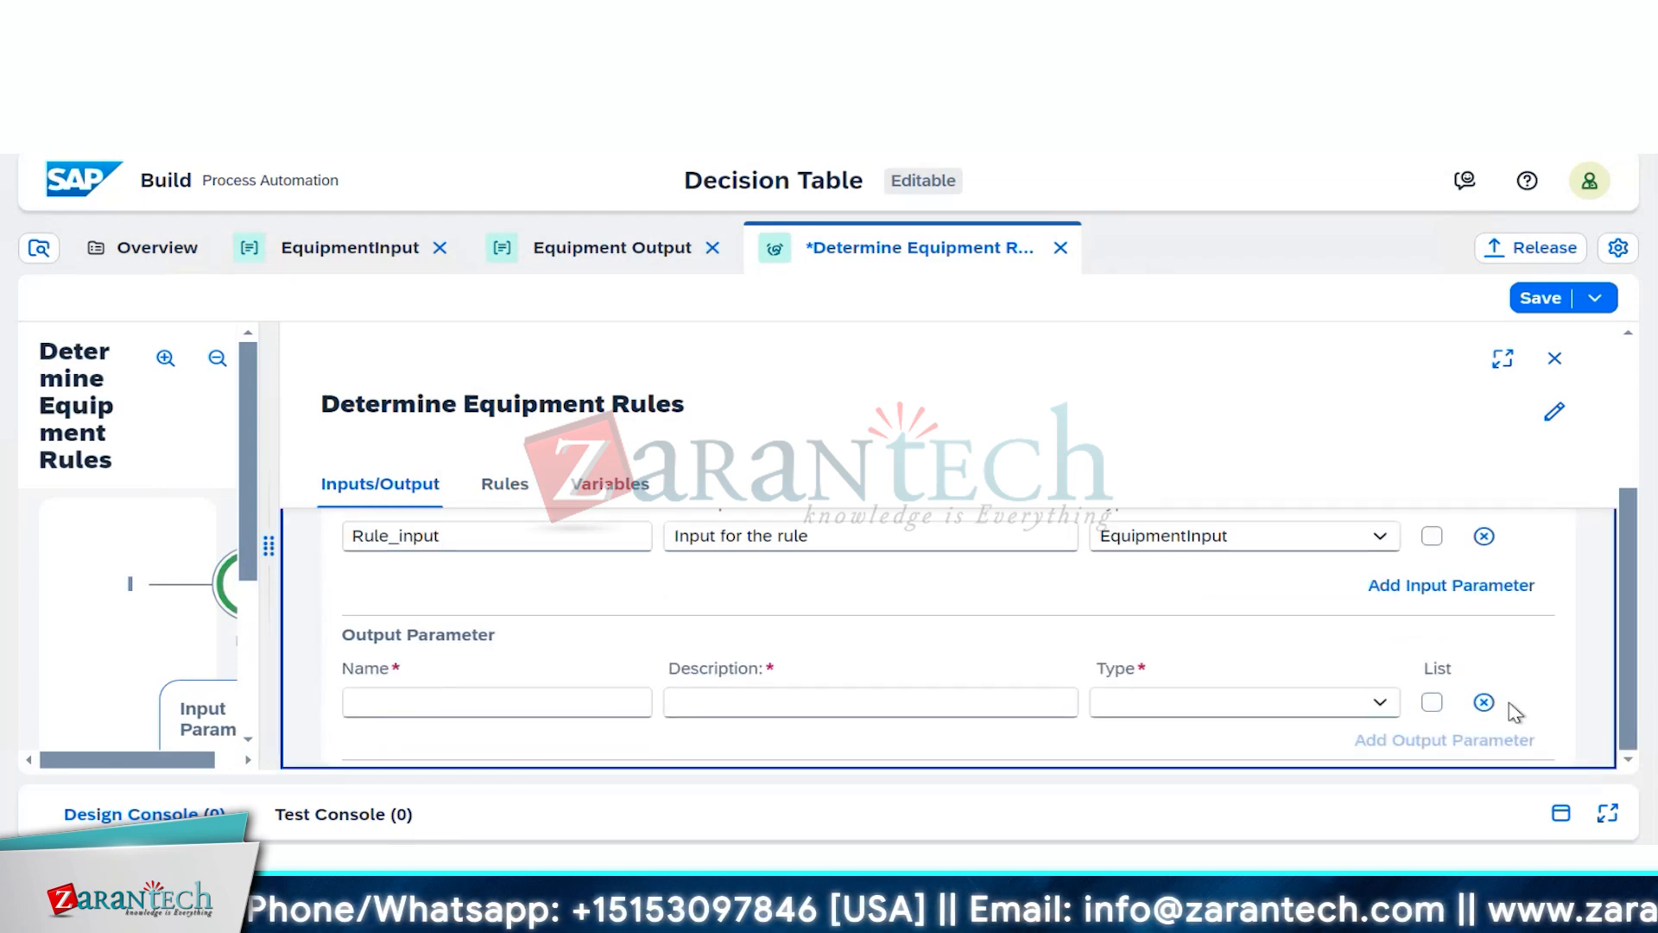
left_click(526, 702)
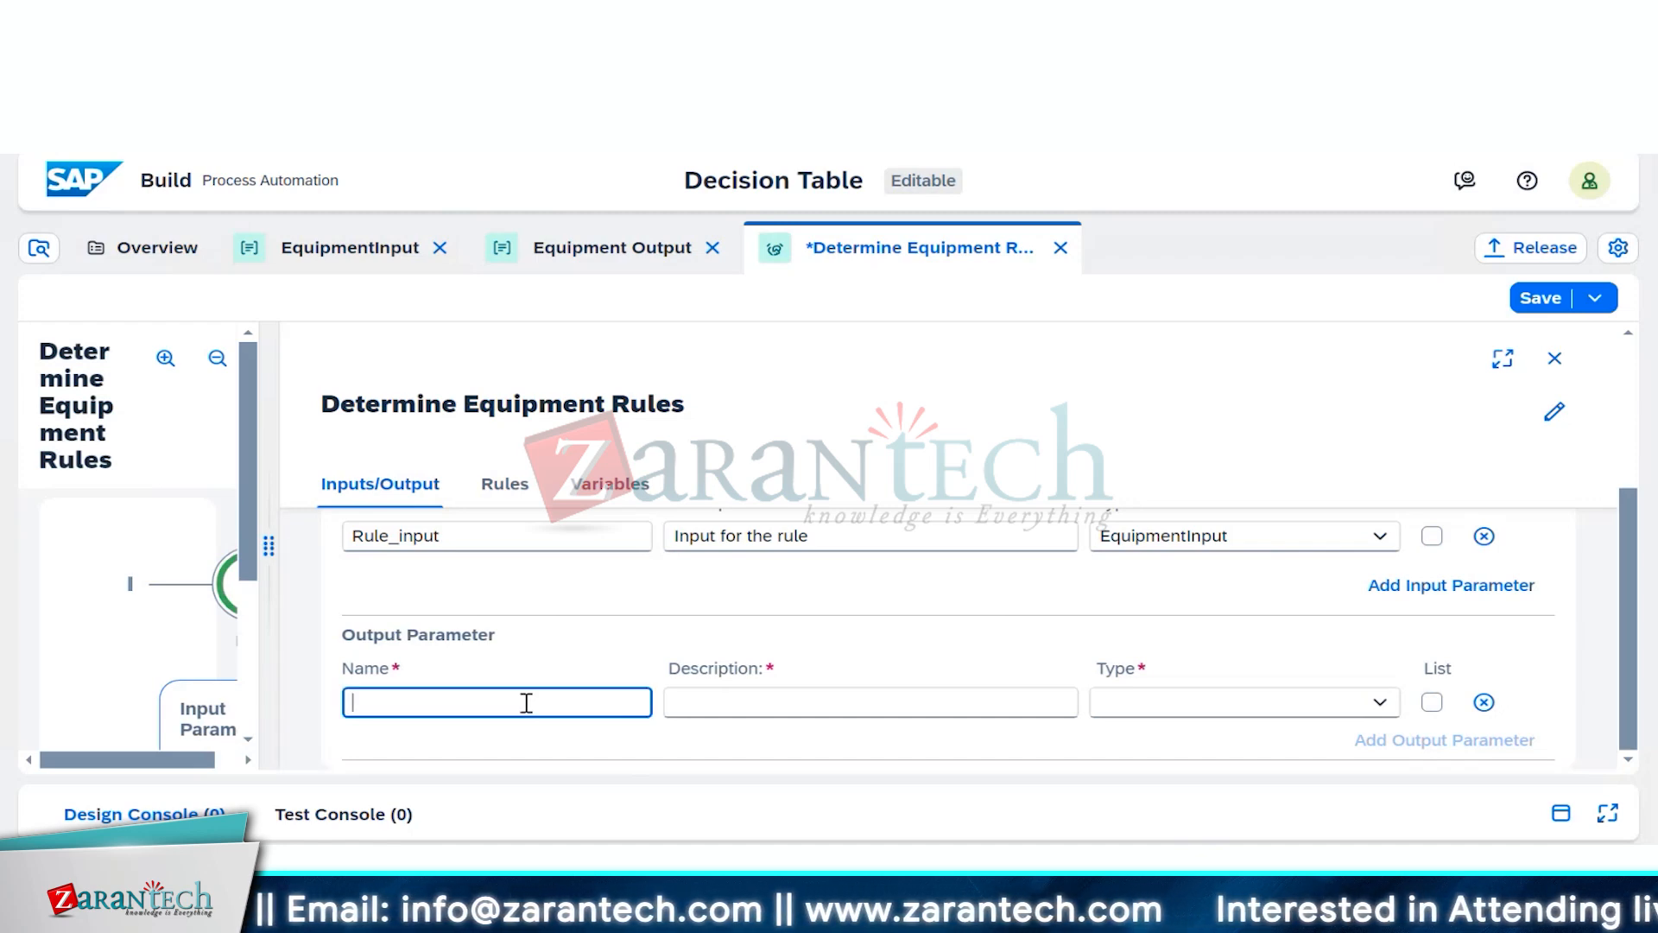
type("Rule_")
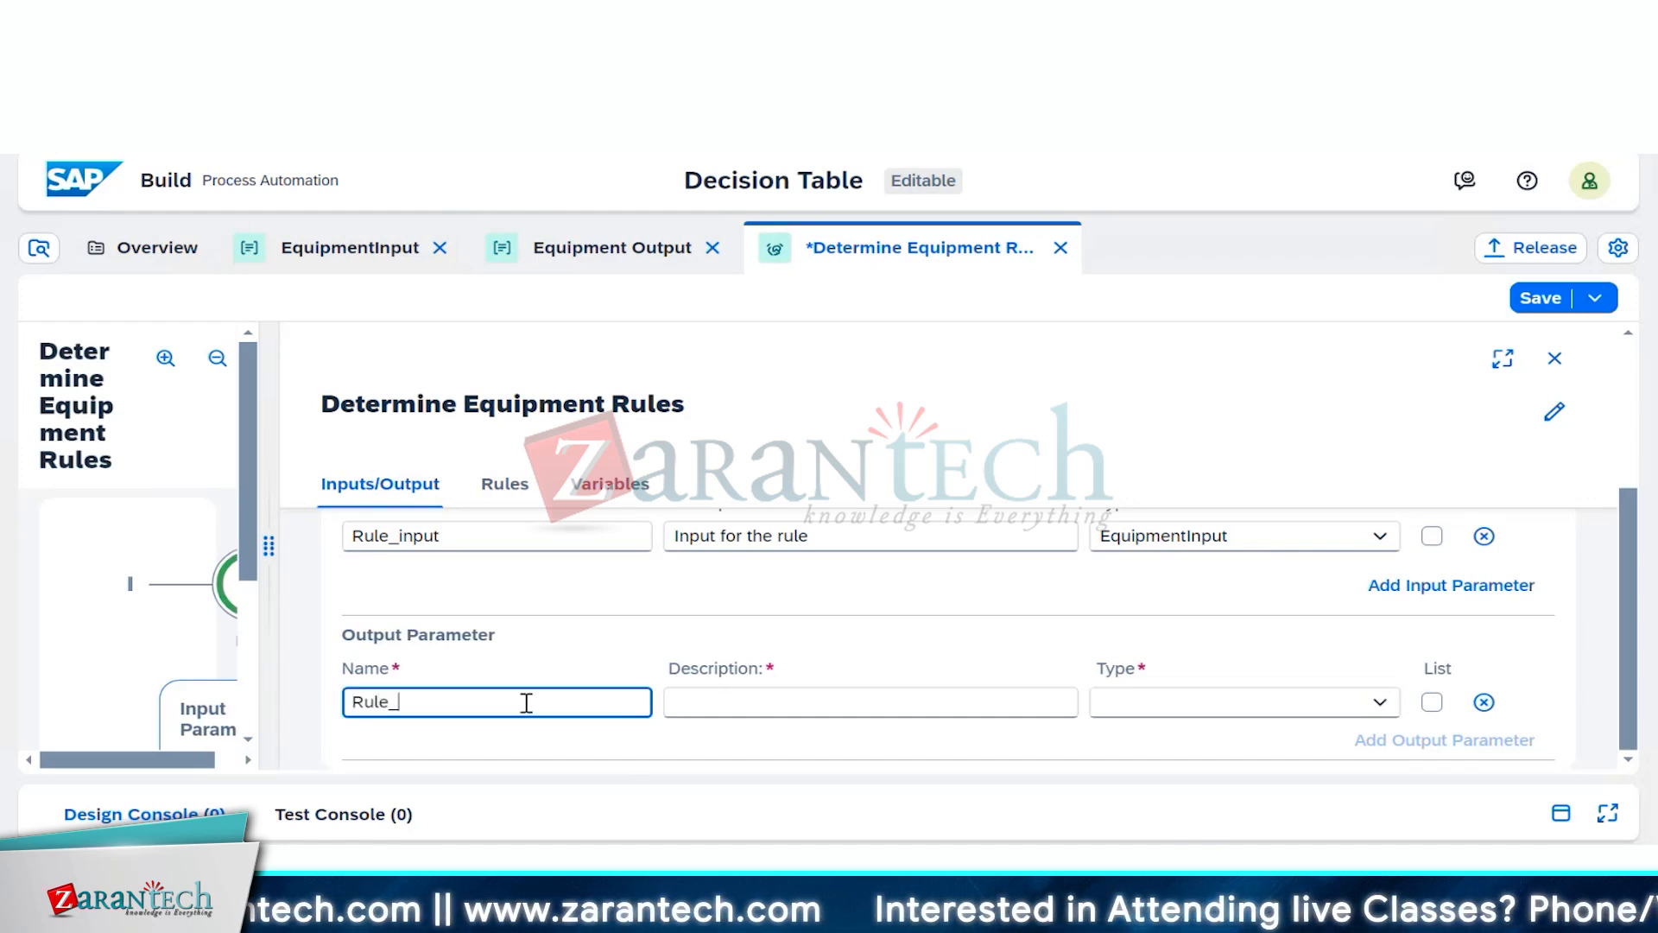
type("output")
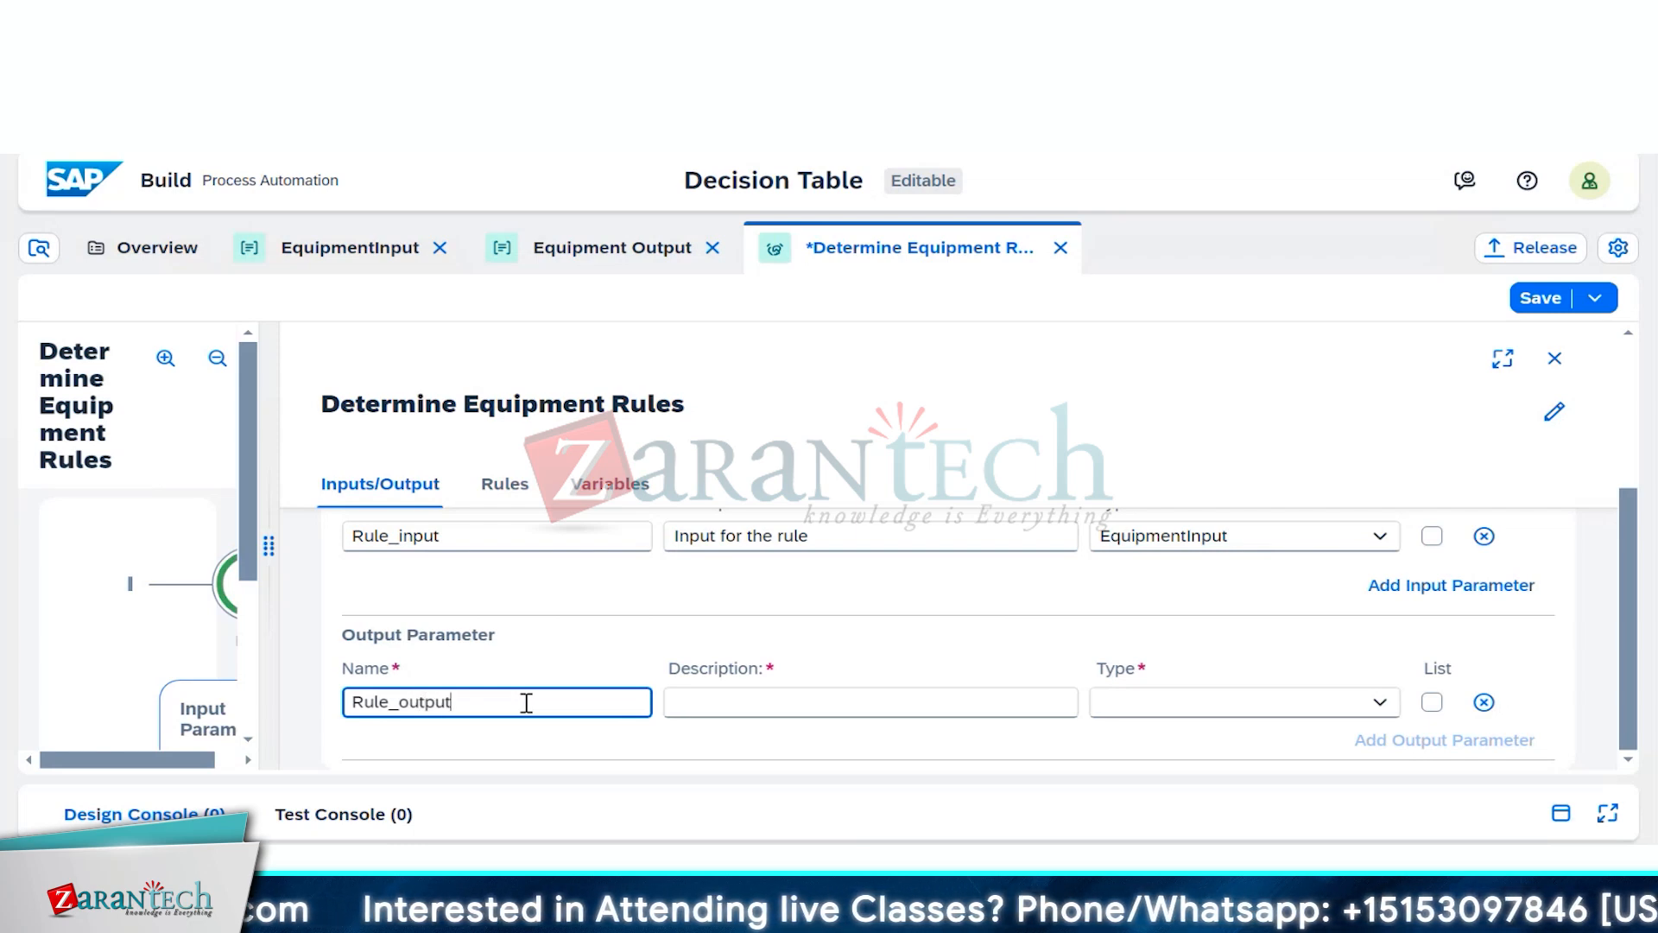
Step: Give Rule_output the description "Output for the rule" and set its type to Equipment Output
left_click(870, 701)
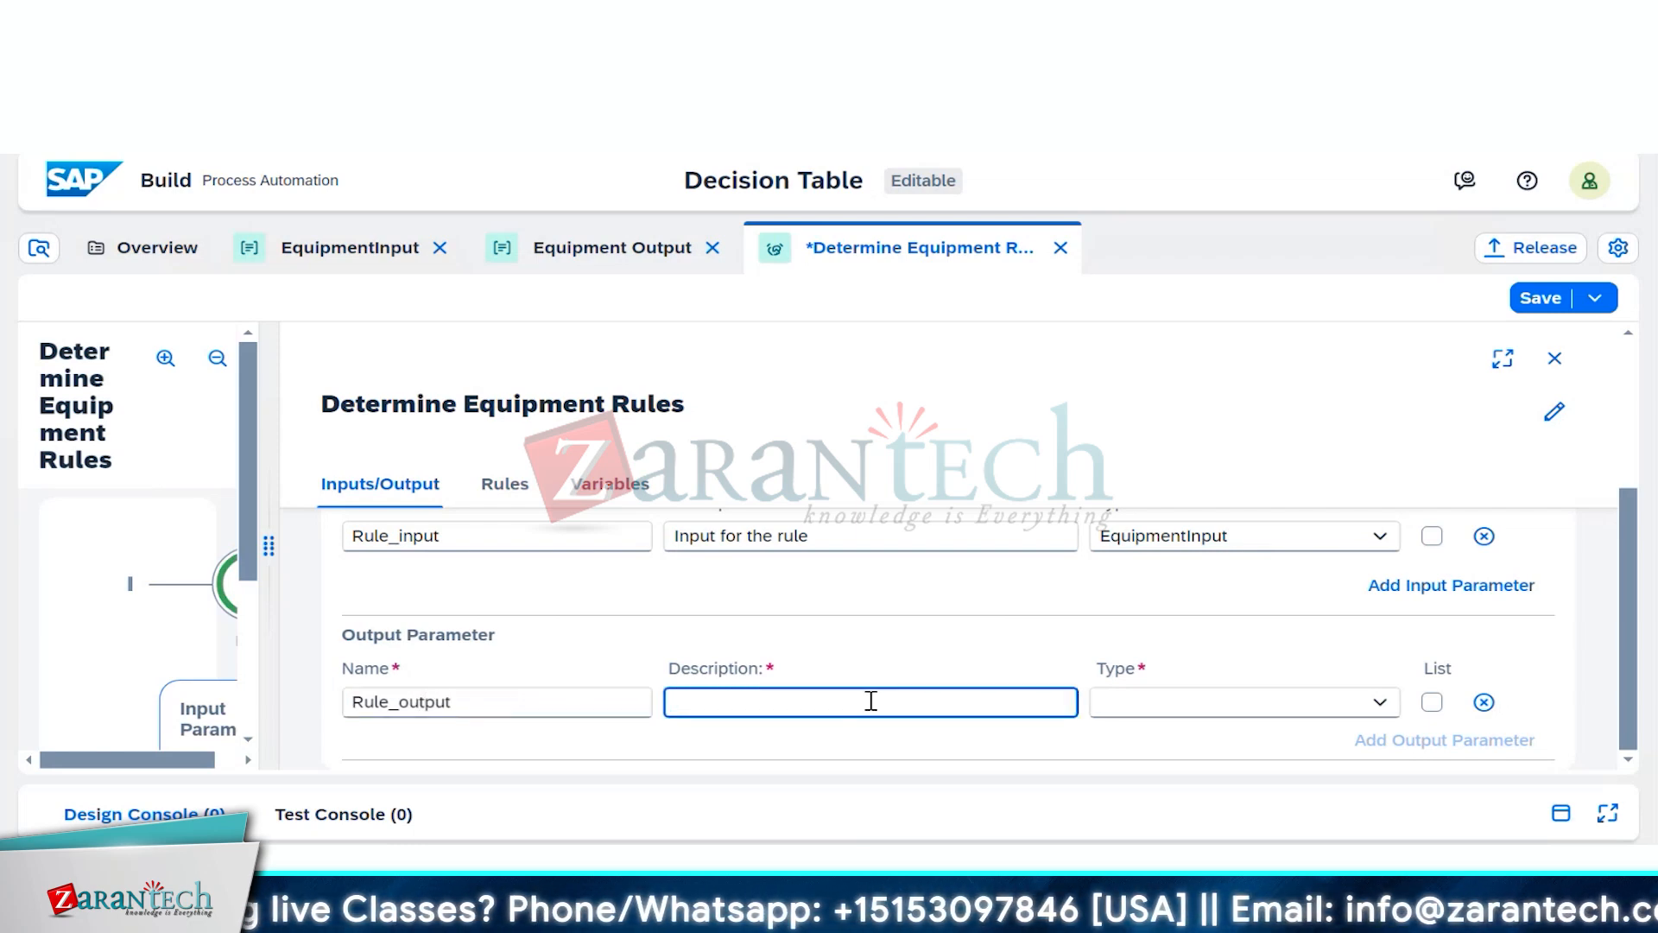
type("Output ")
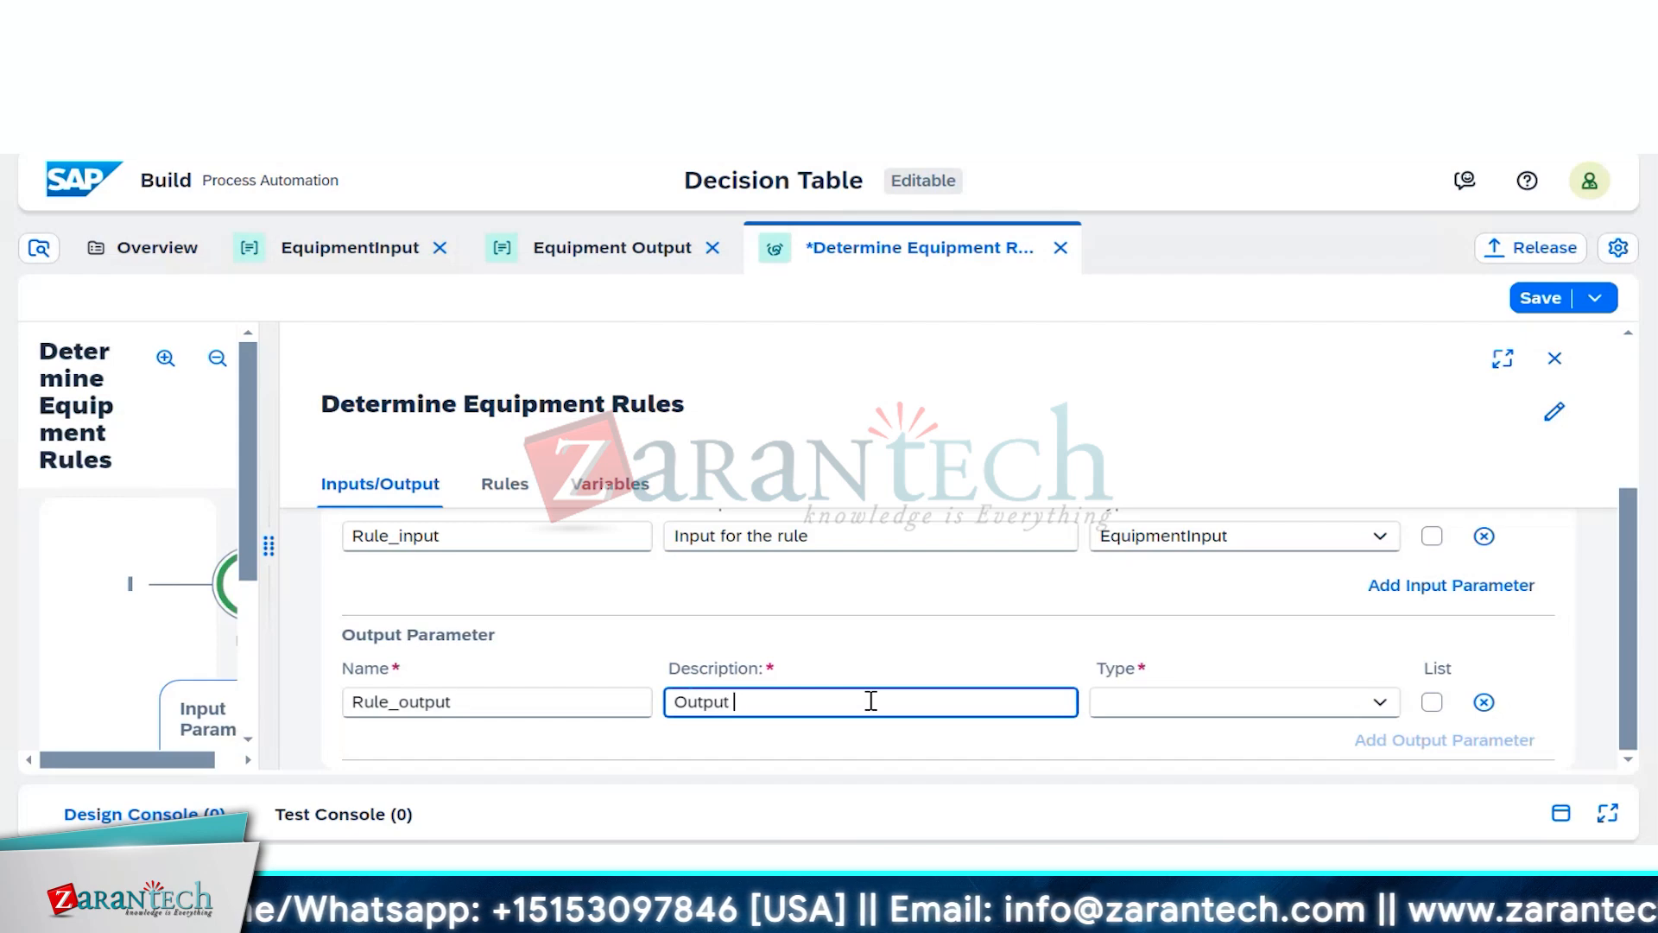
type("for t")
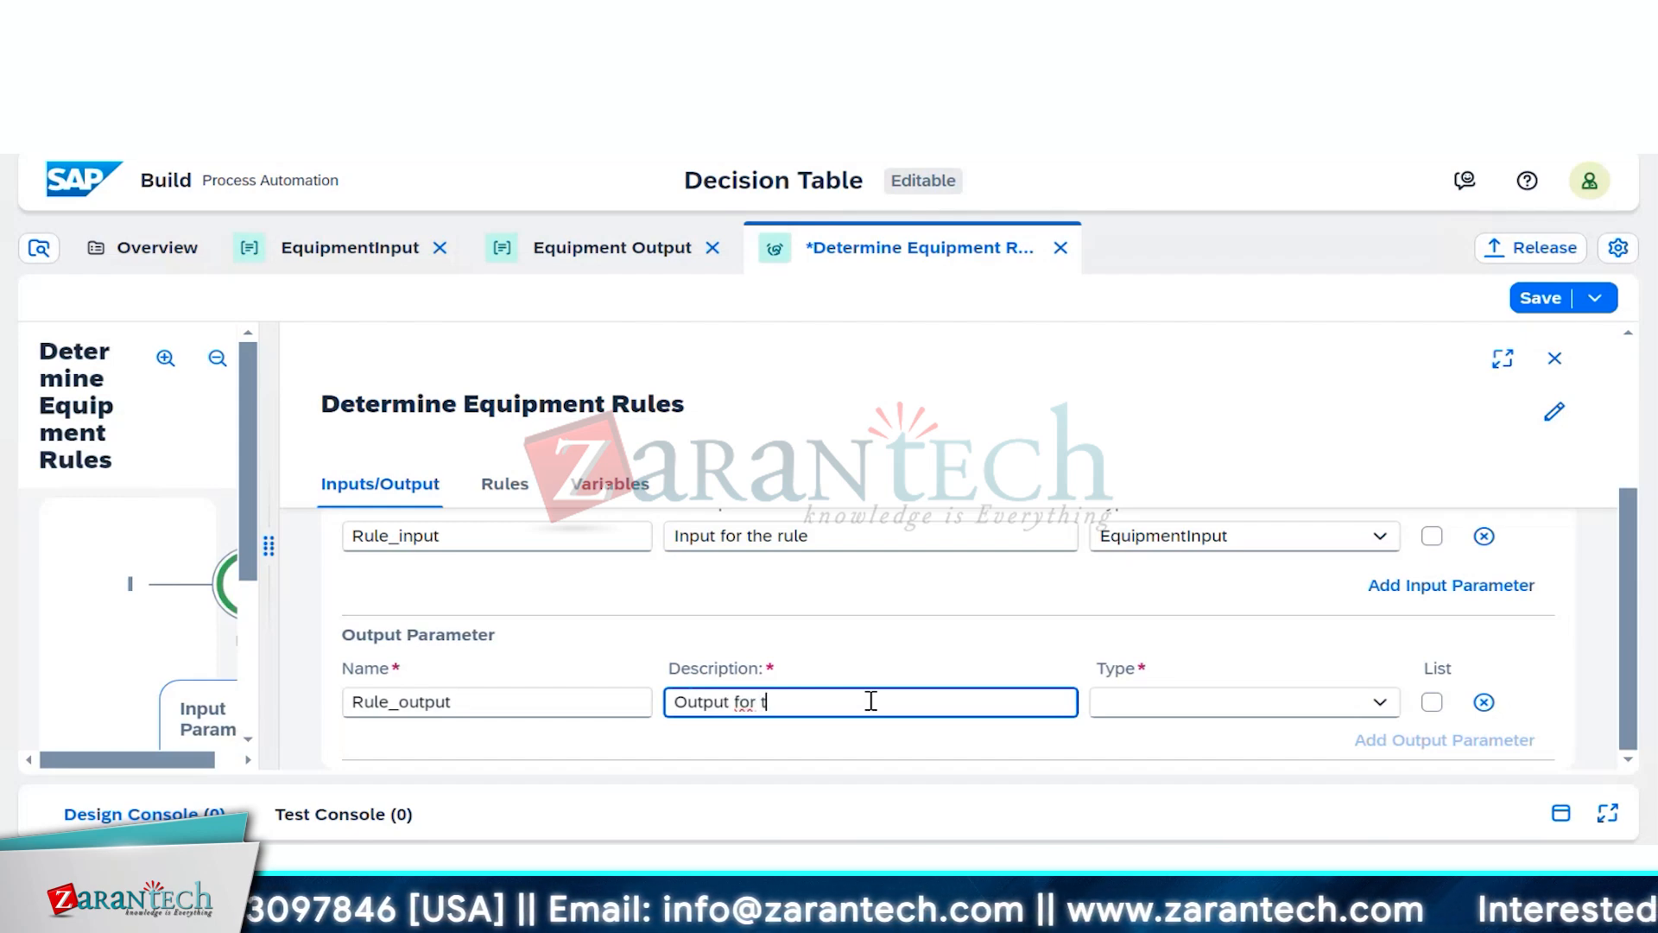
type("he rule")
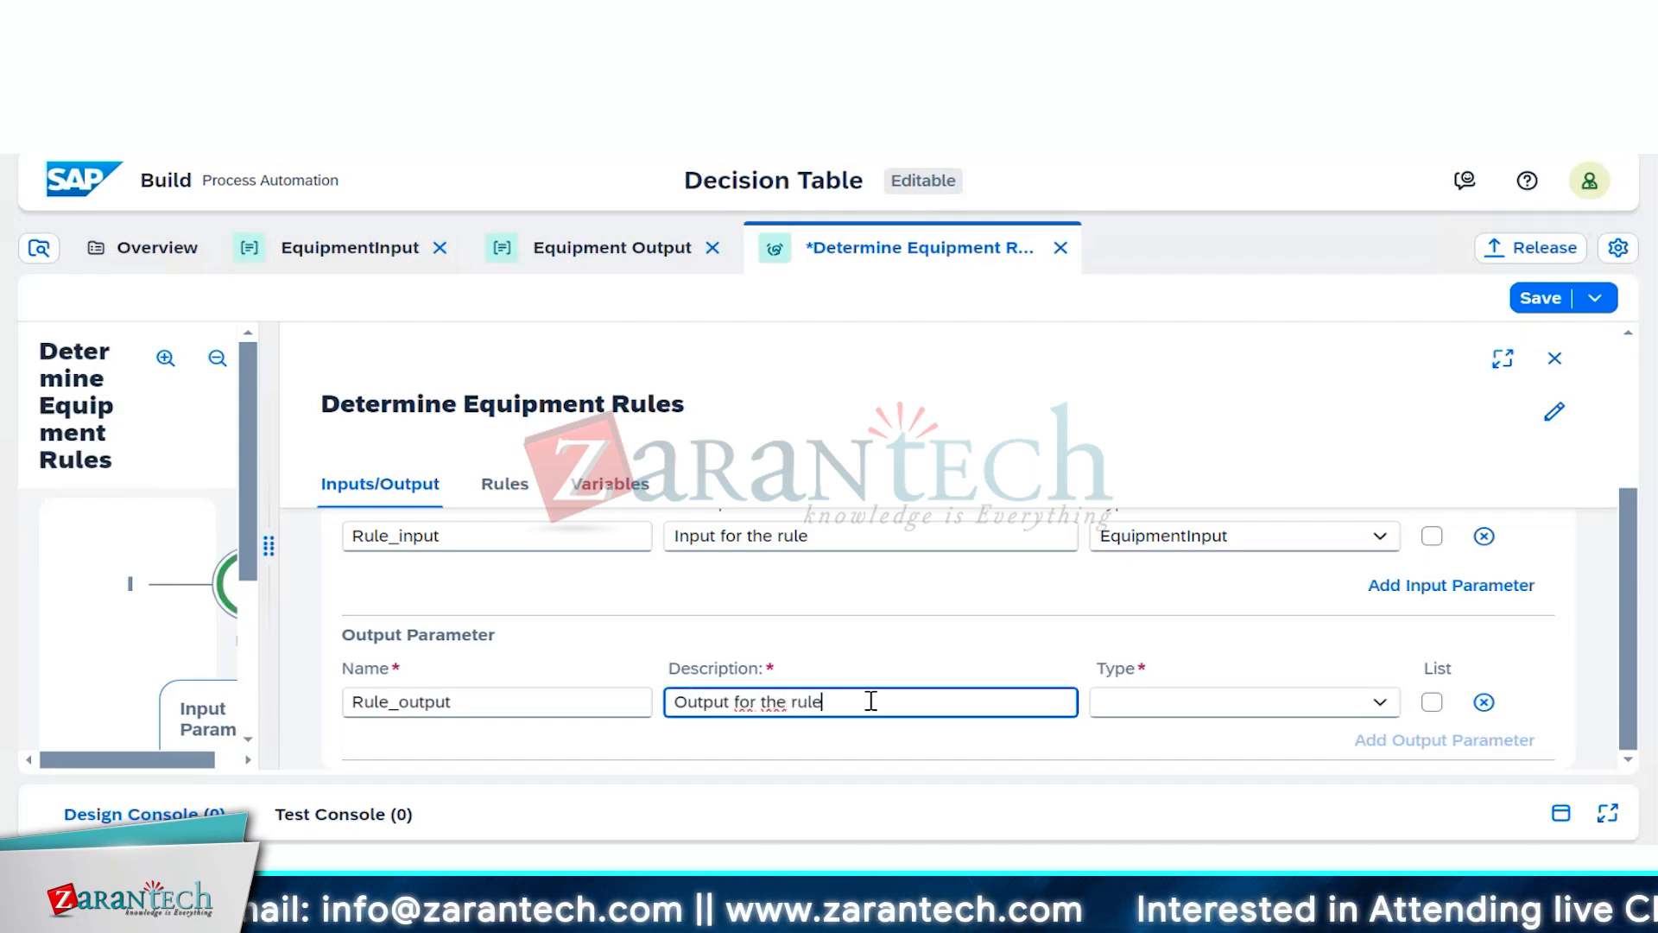
left_click(1380, 702)
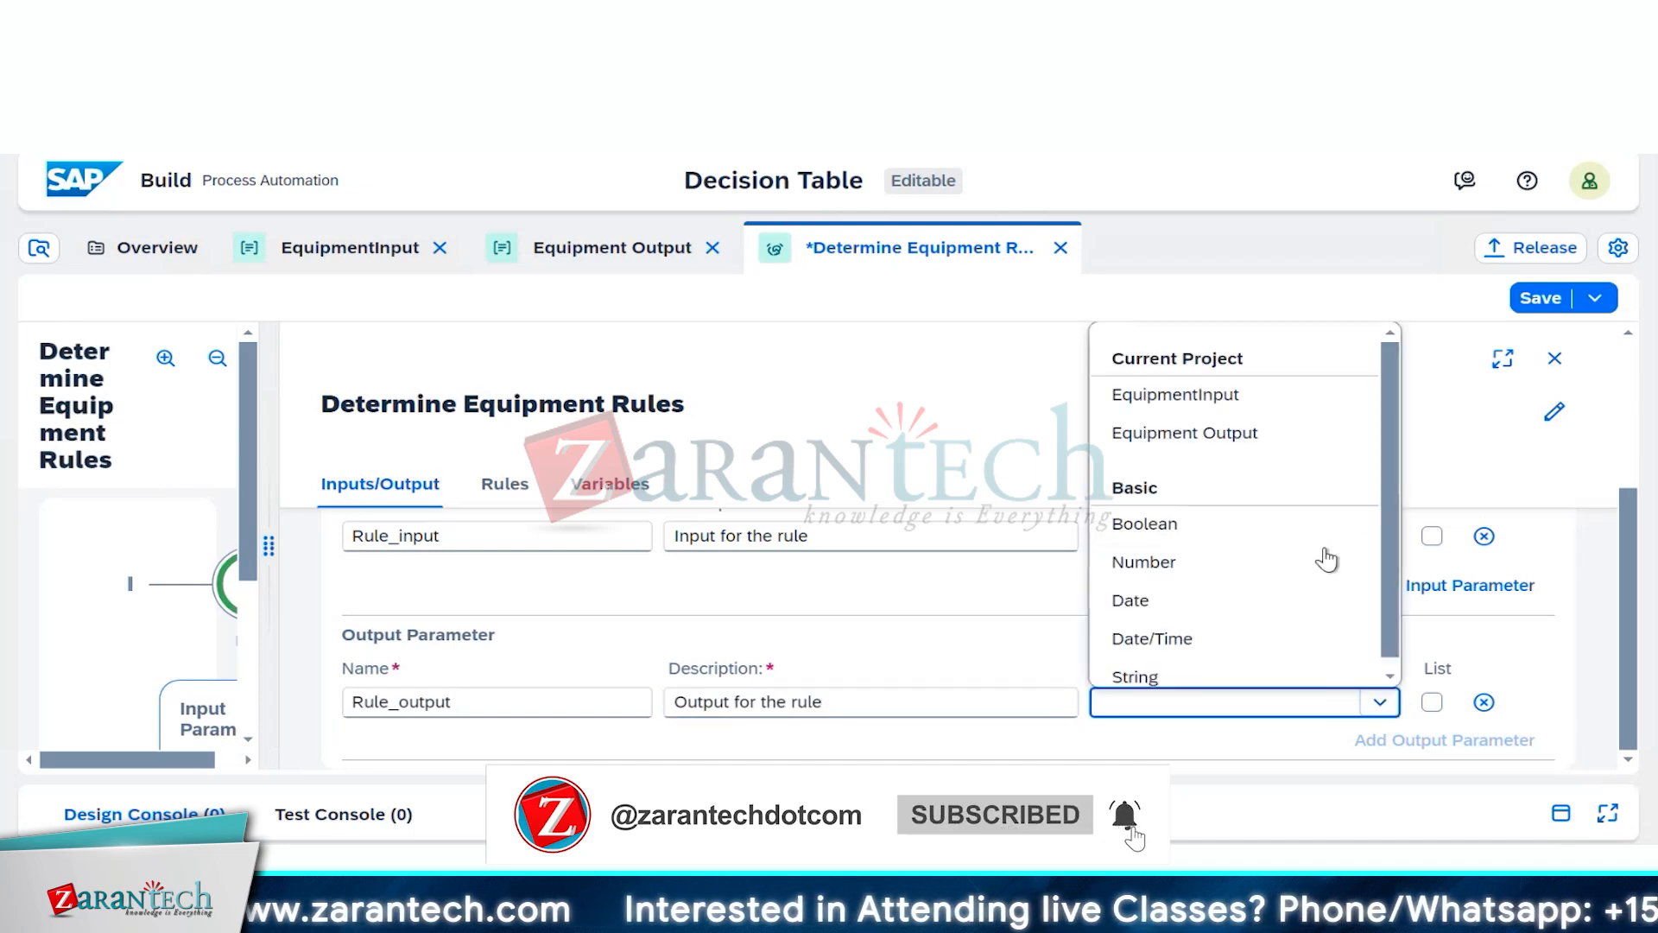
left_click(1248, 433)
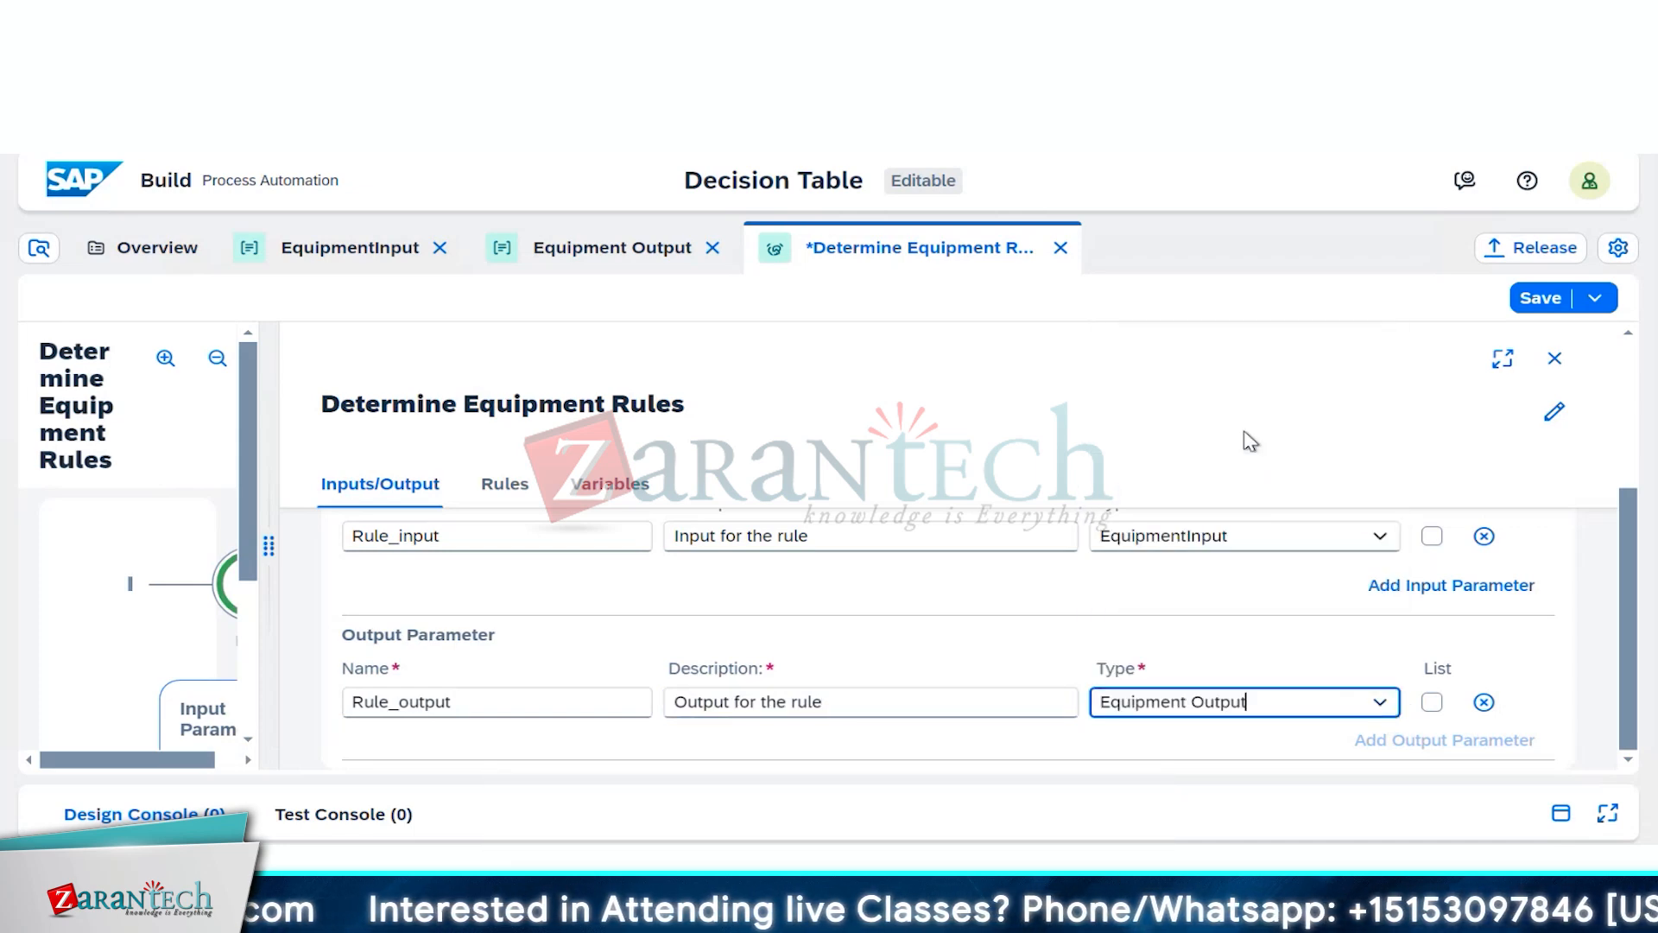
left_click(1278, 756)
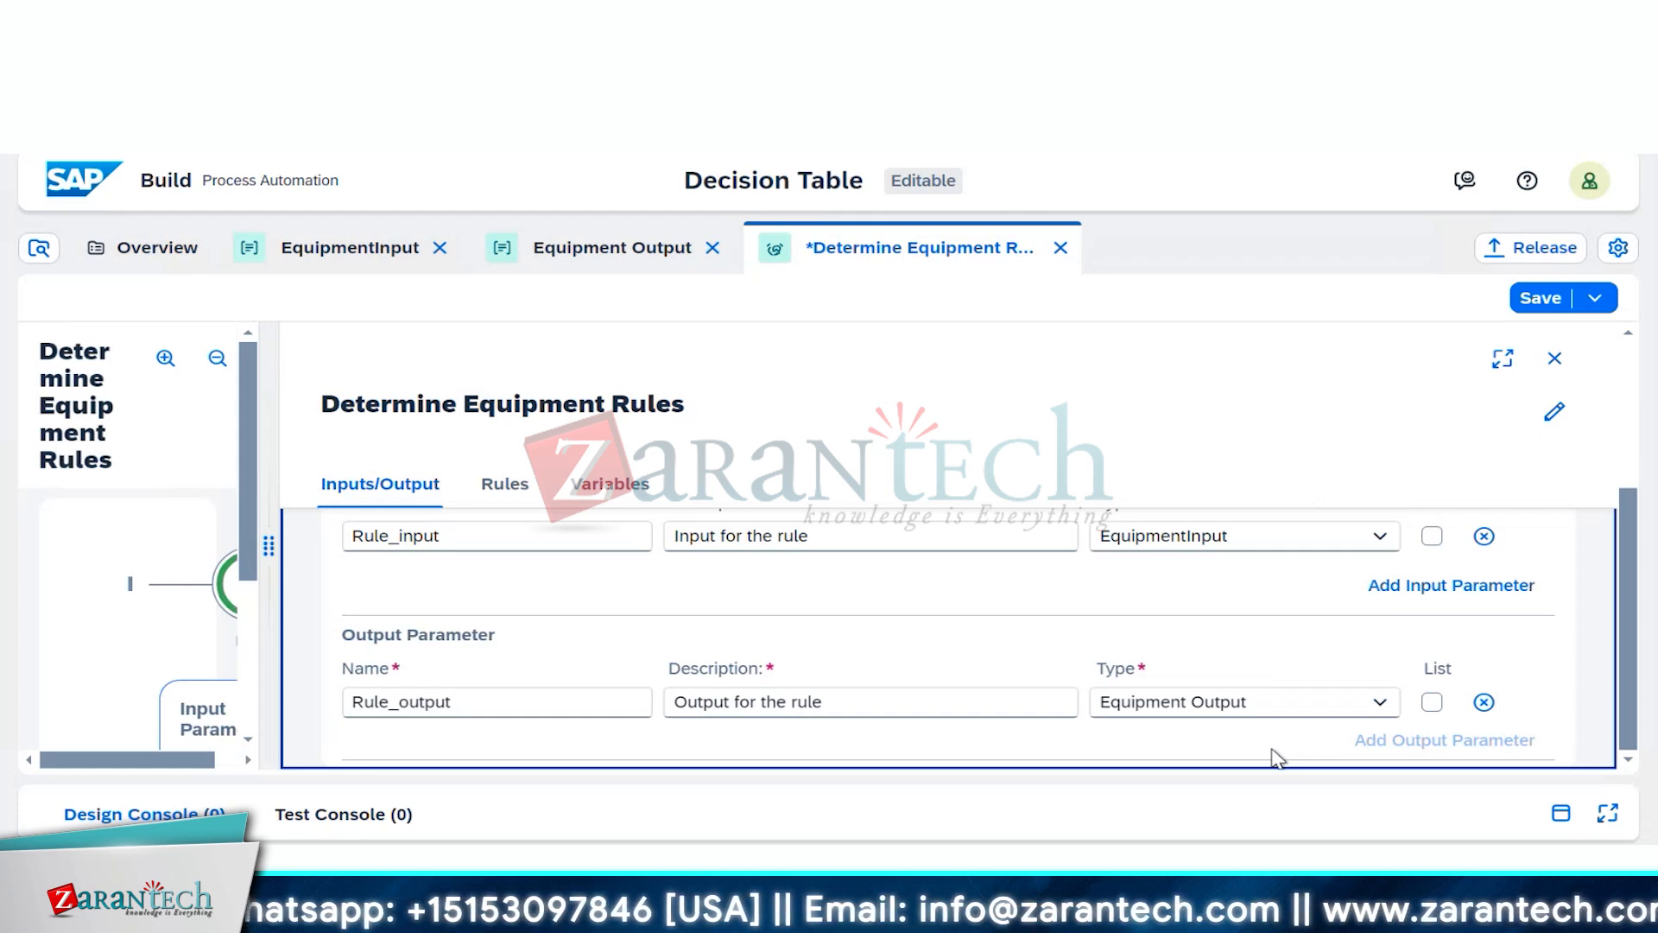
Step: Start creating a new rule for the Determine Equipment Rules decision
scroll(1278, 758, "up", 3)
scroll(1278, 758, "down", 5)
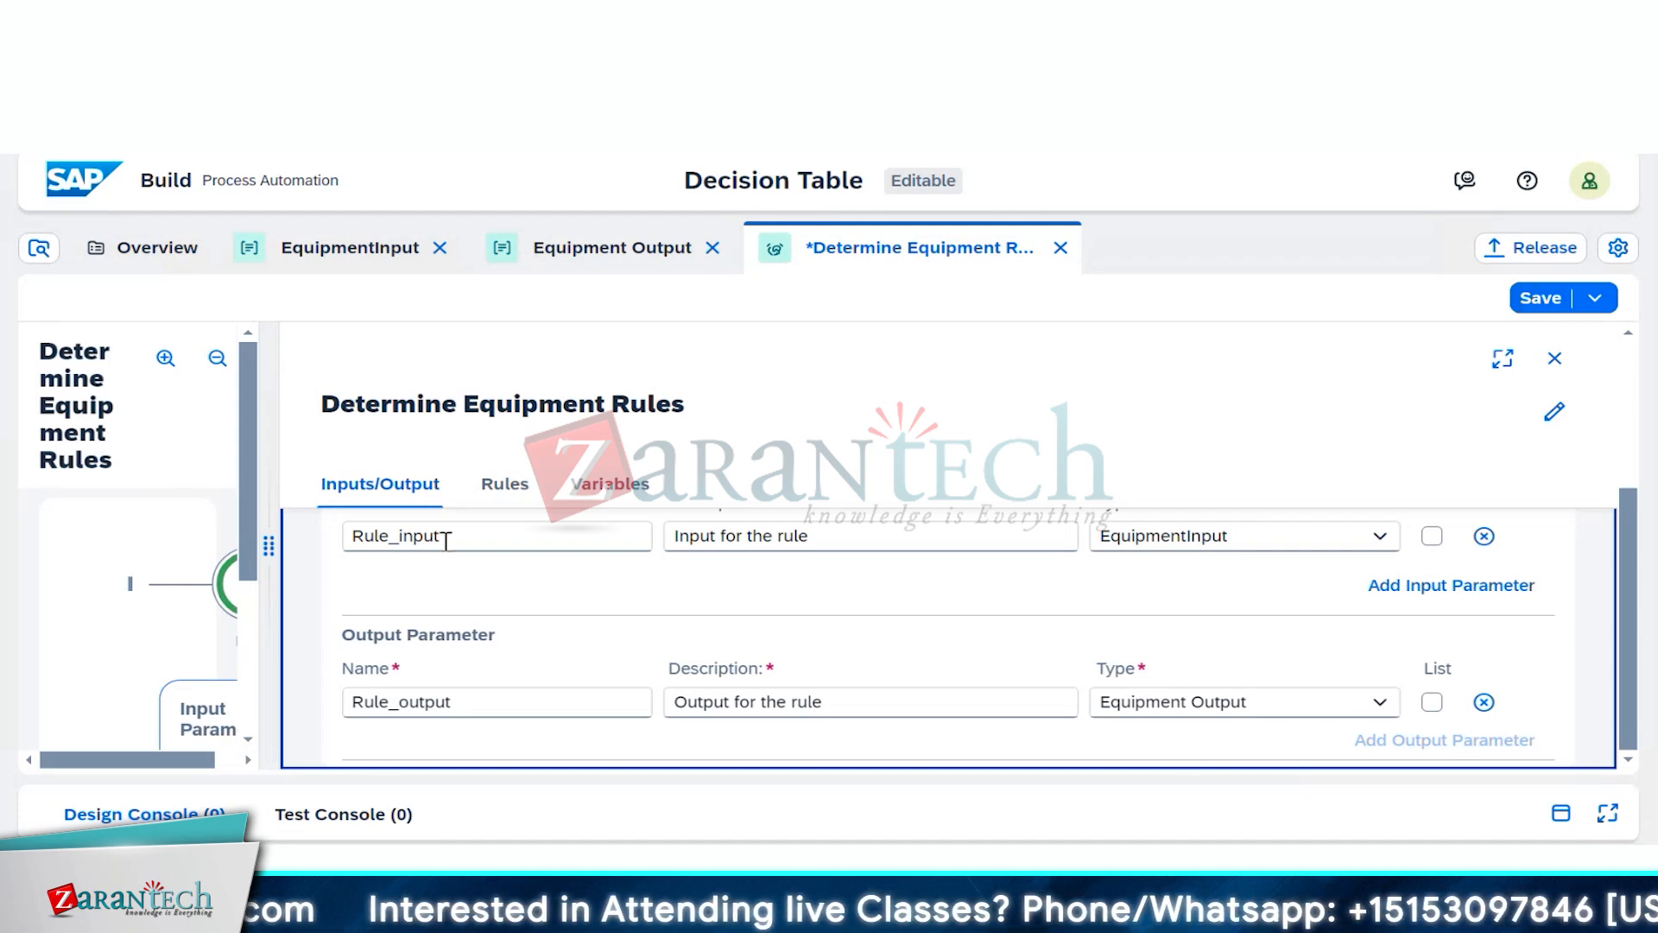
left_click(494, 501)
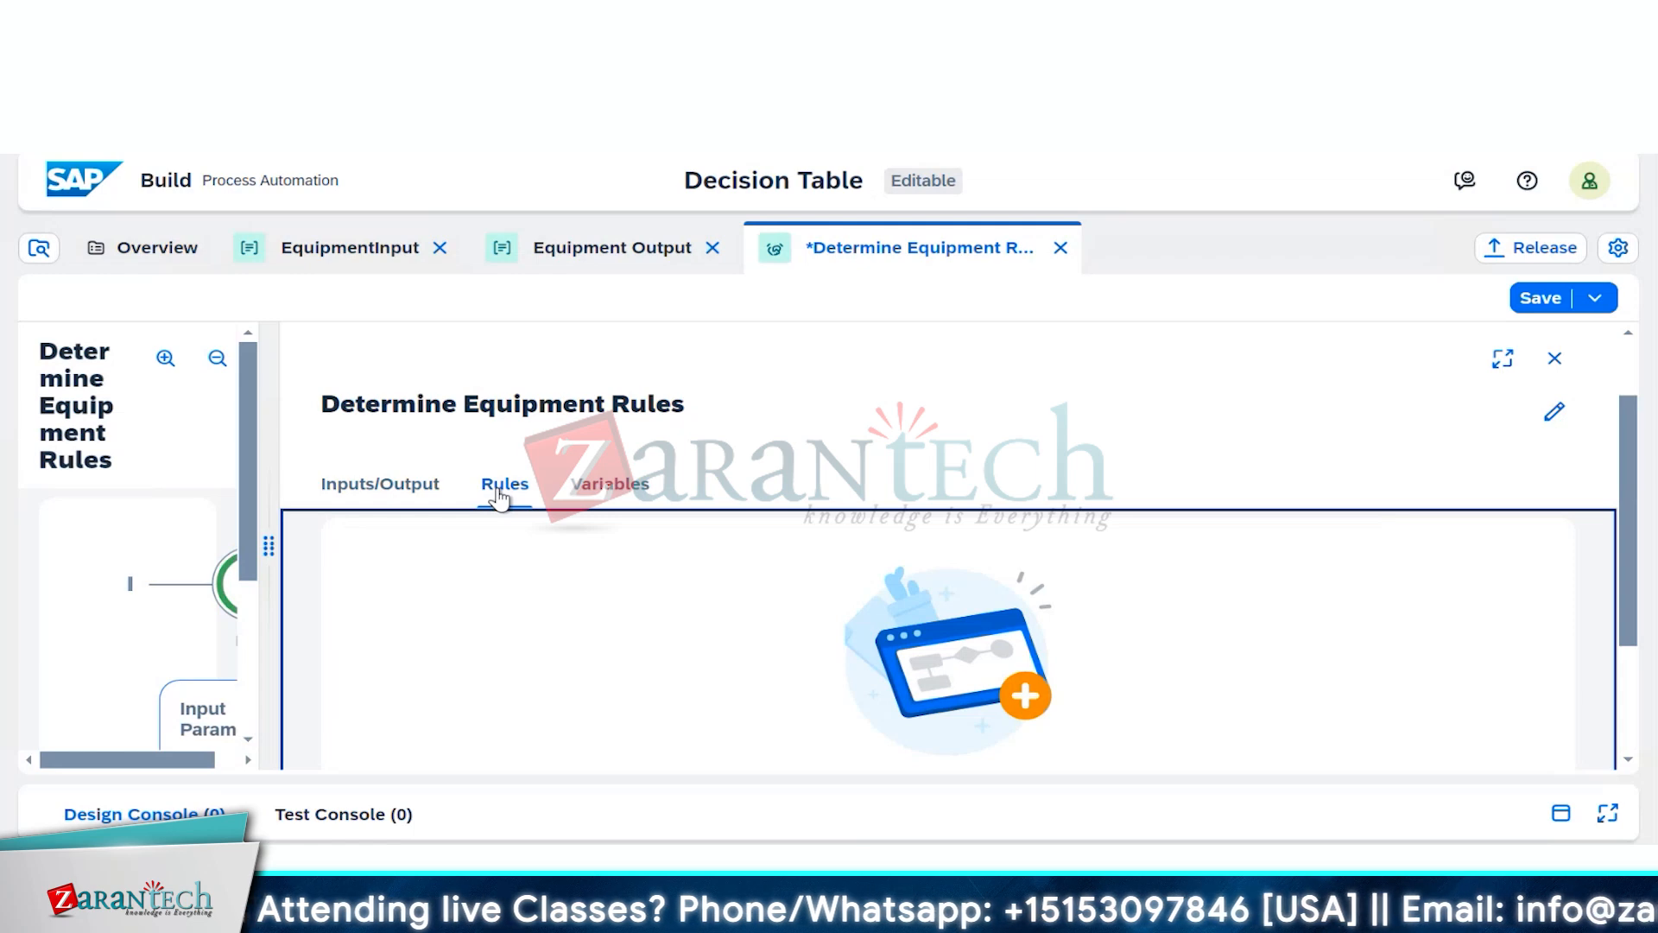
scroll(1119, 598, "down", 2)
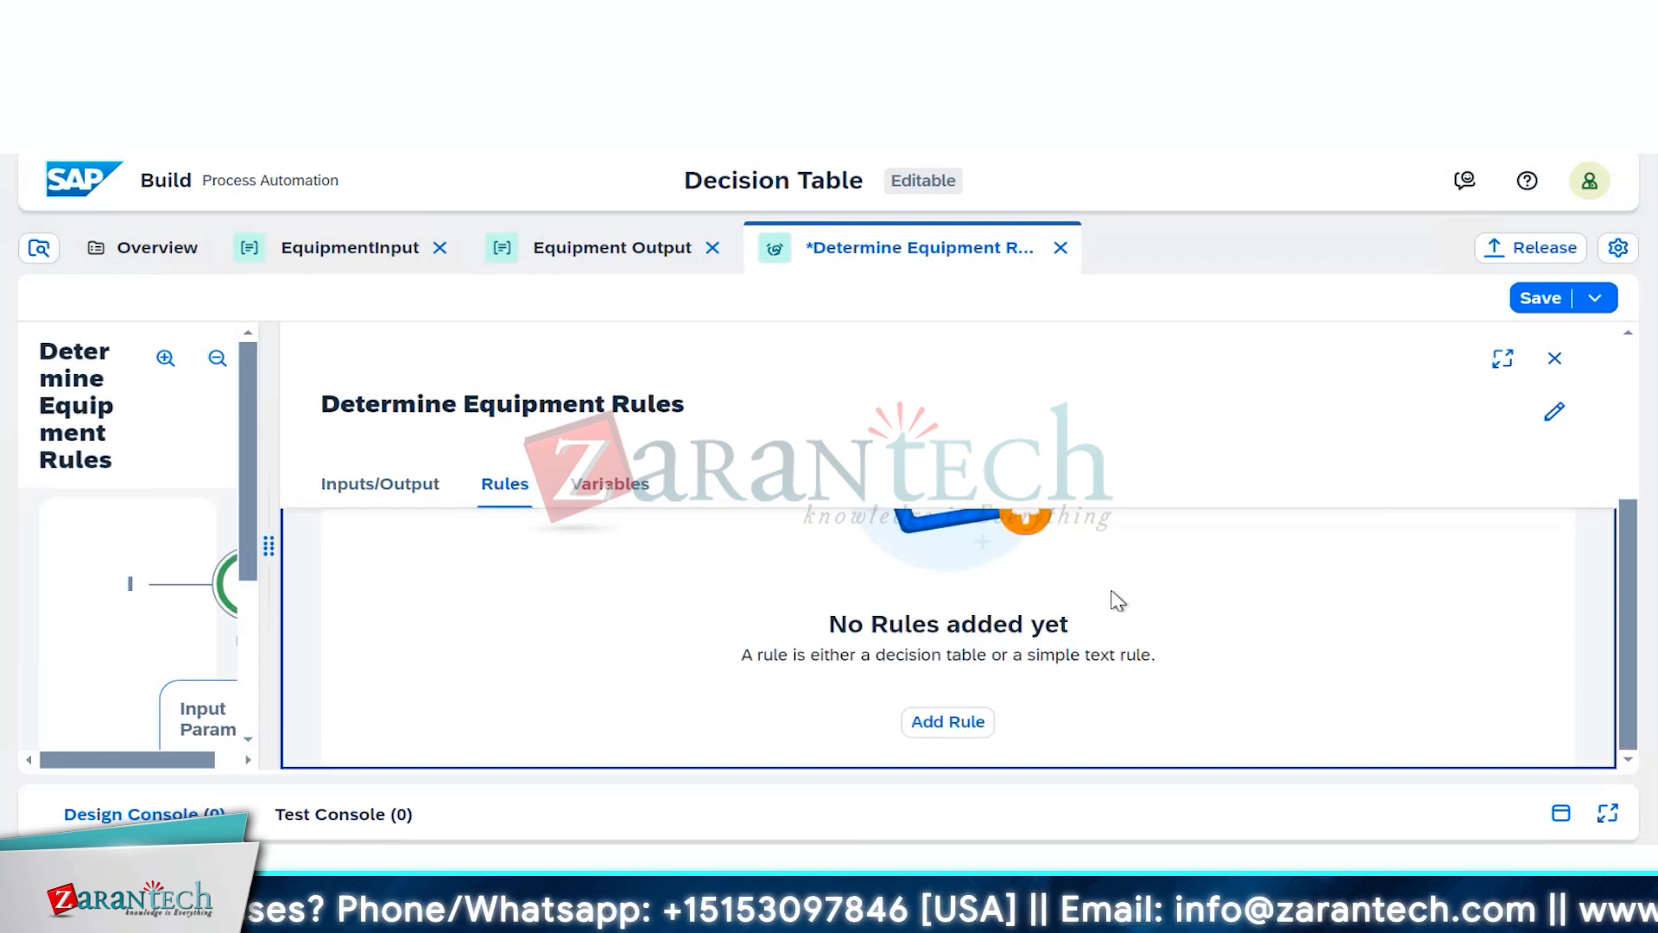
left_click(978, 733)
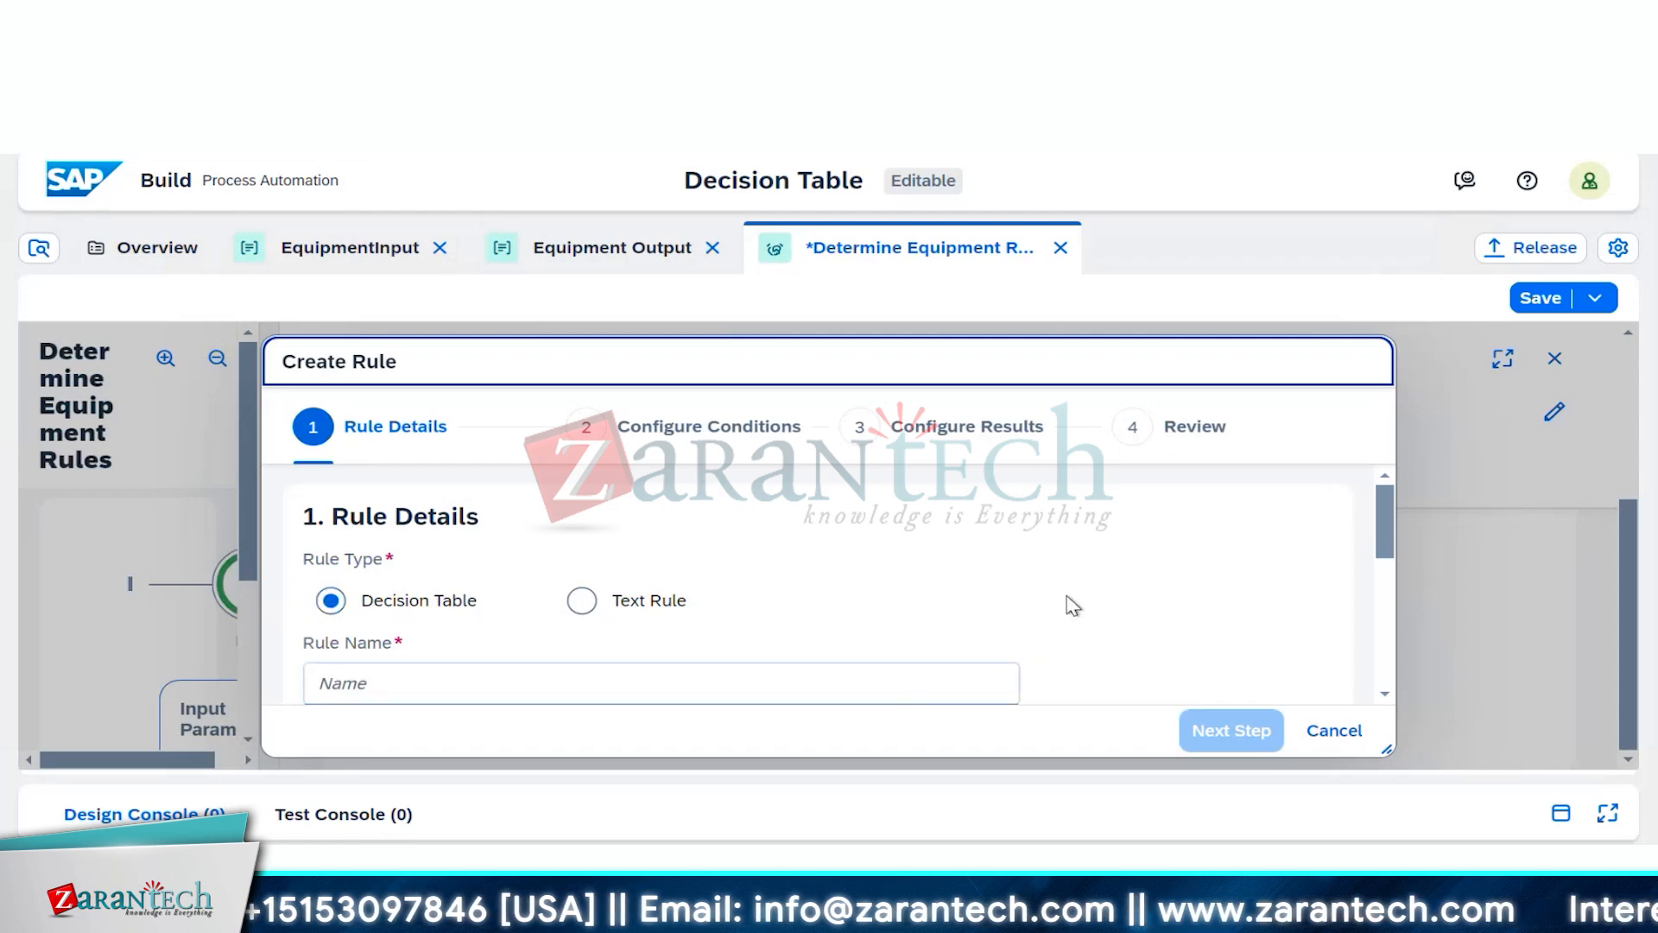
Step: Name the new decision table rule "Employee_equipment_determination"
scroll(1077, 607, "down", 2)
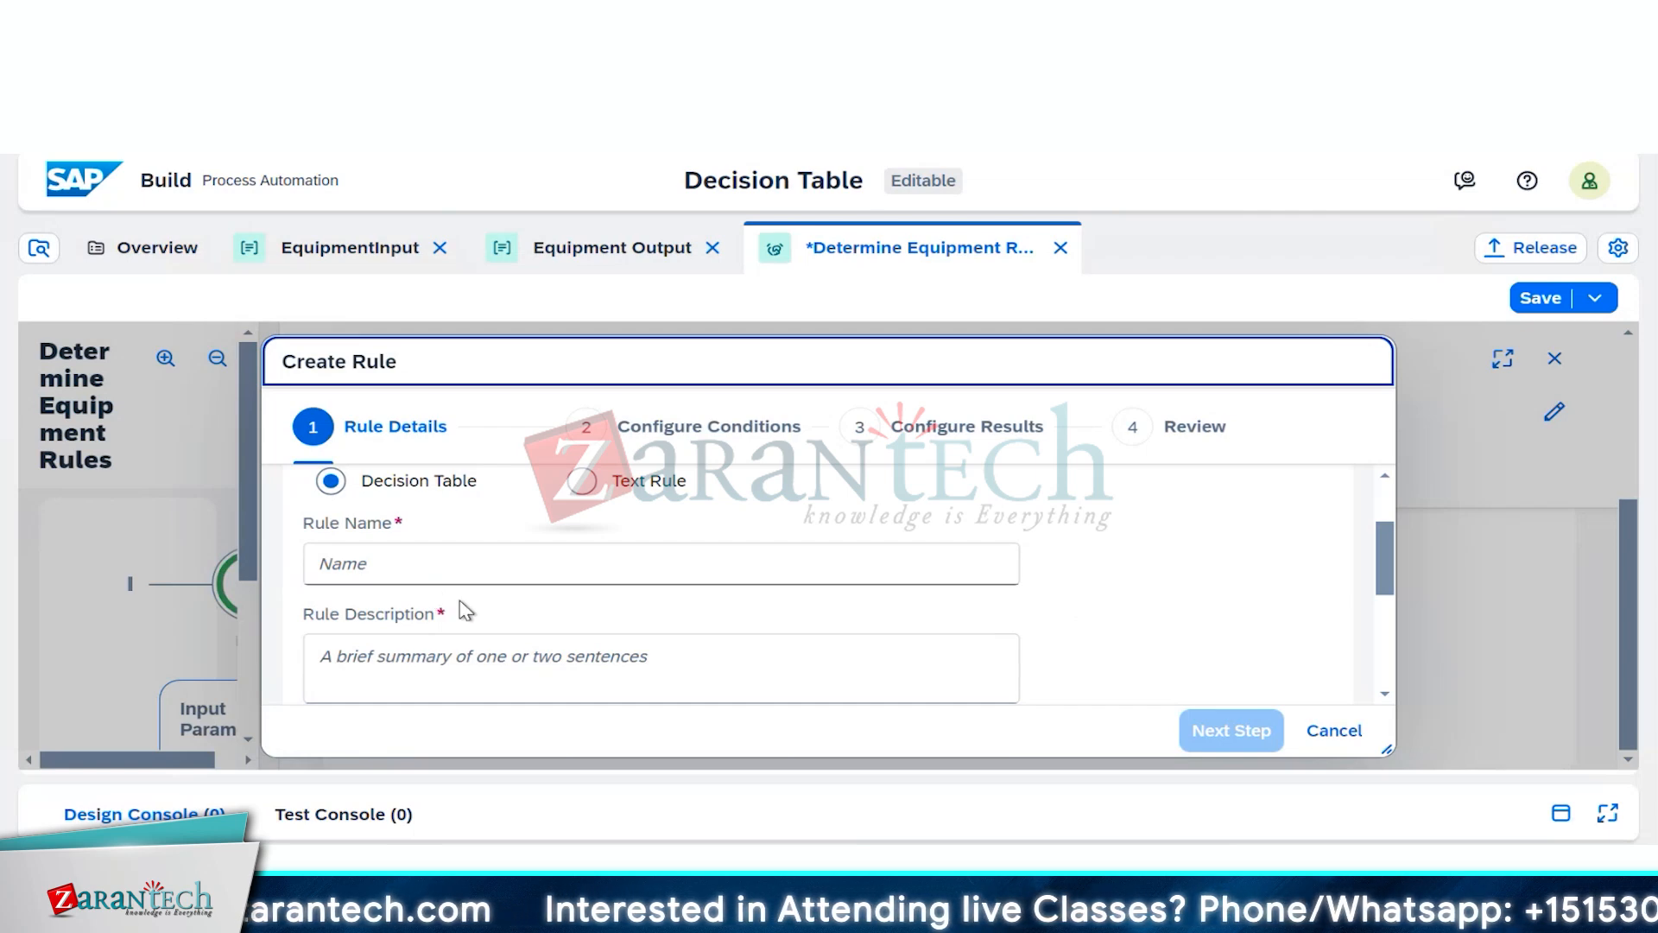
left_click(464, 665)
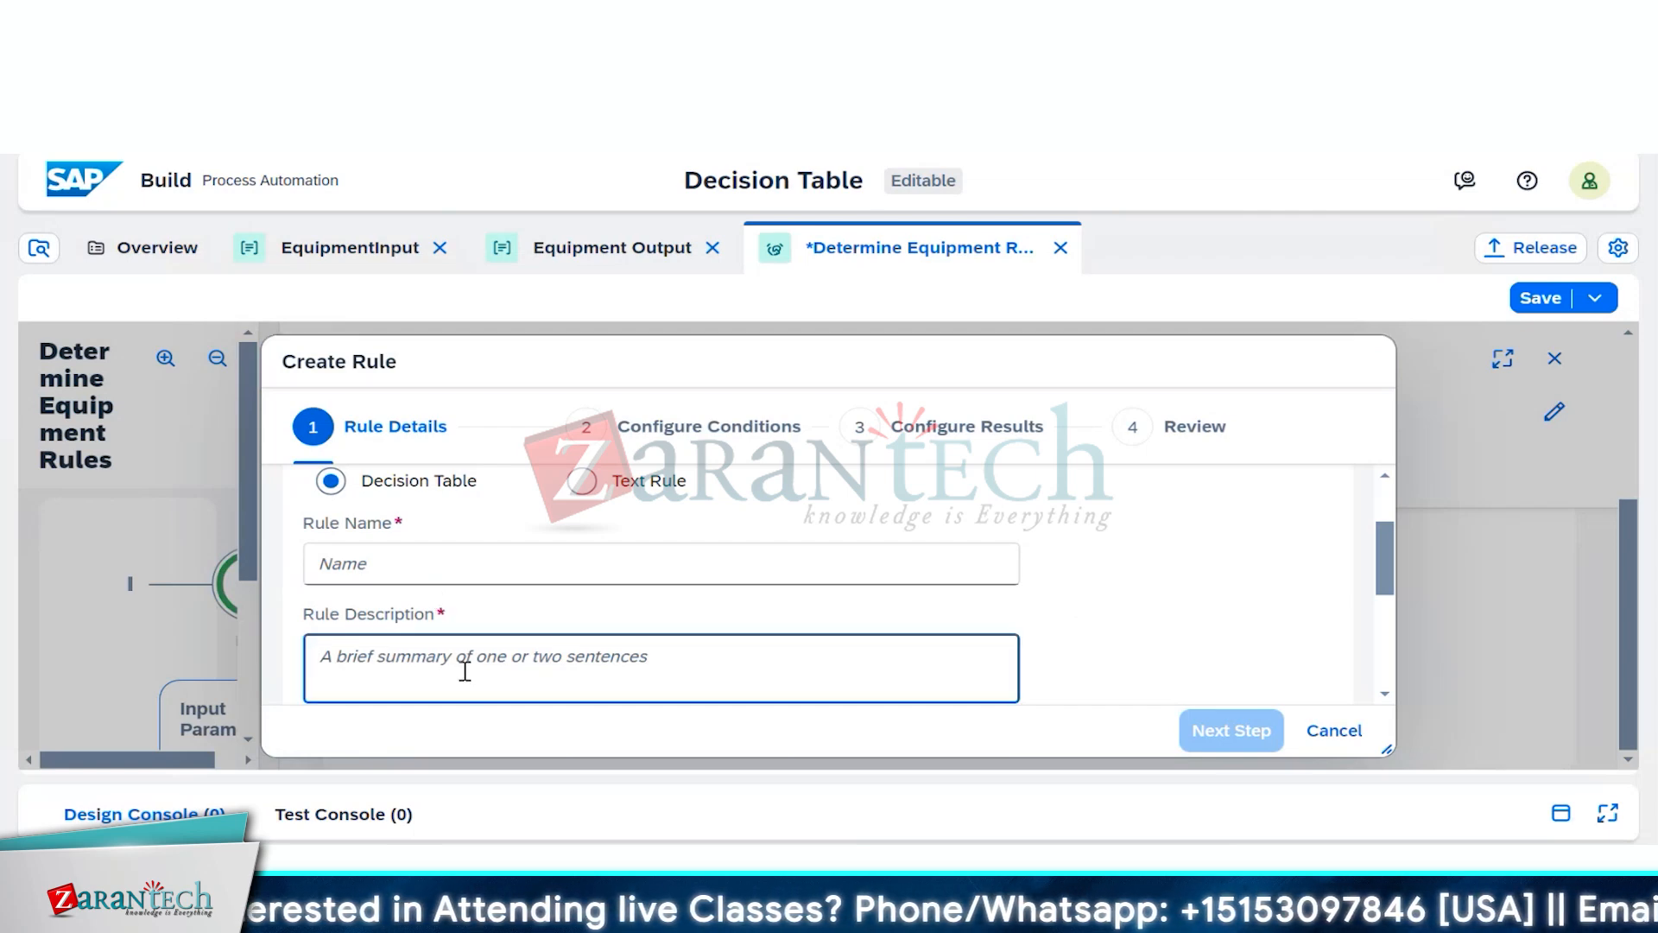
left_click(467, 563)
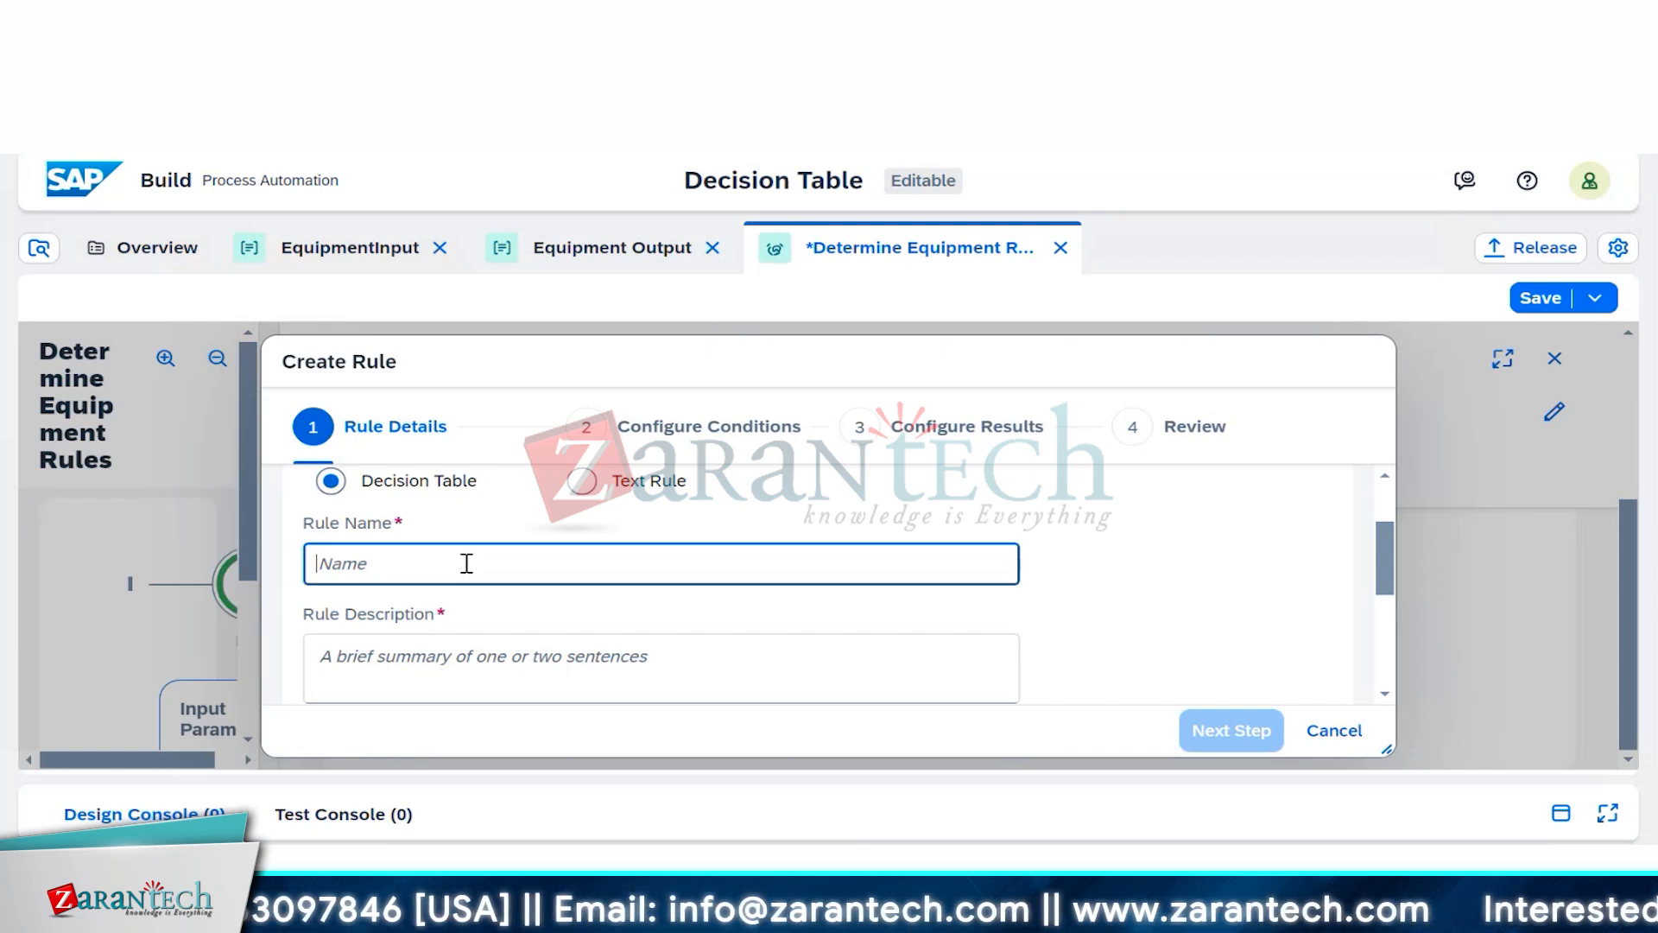
type("E")
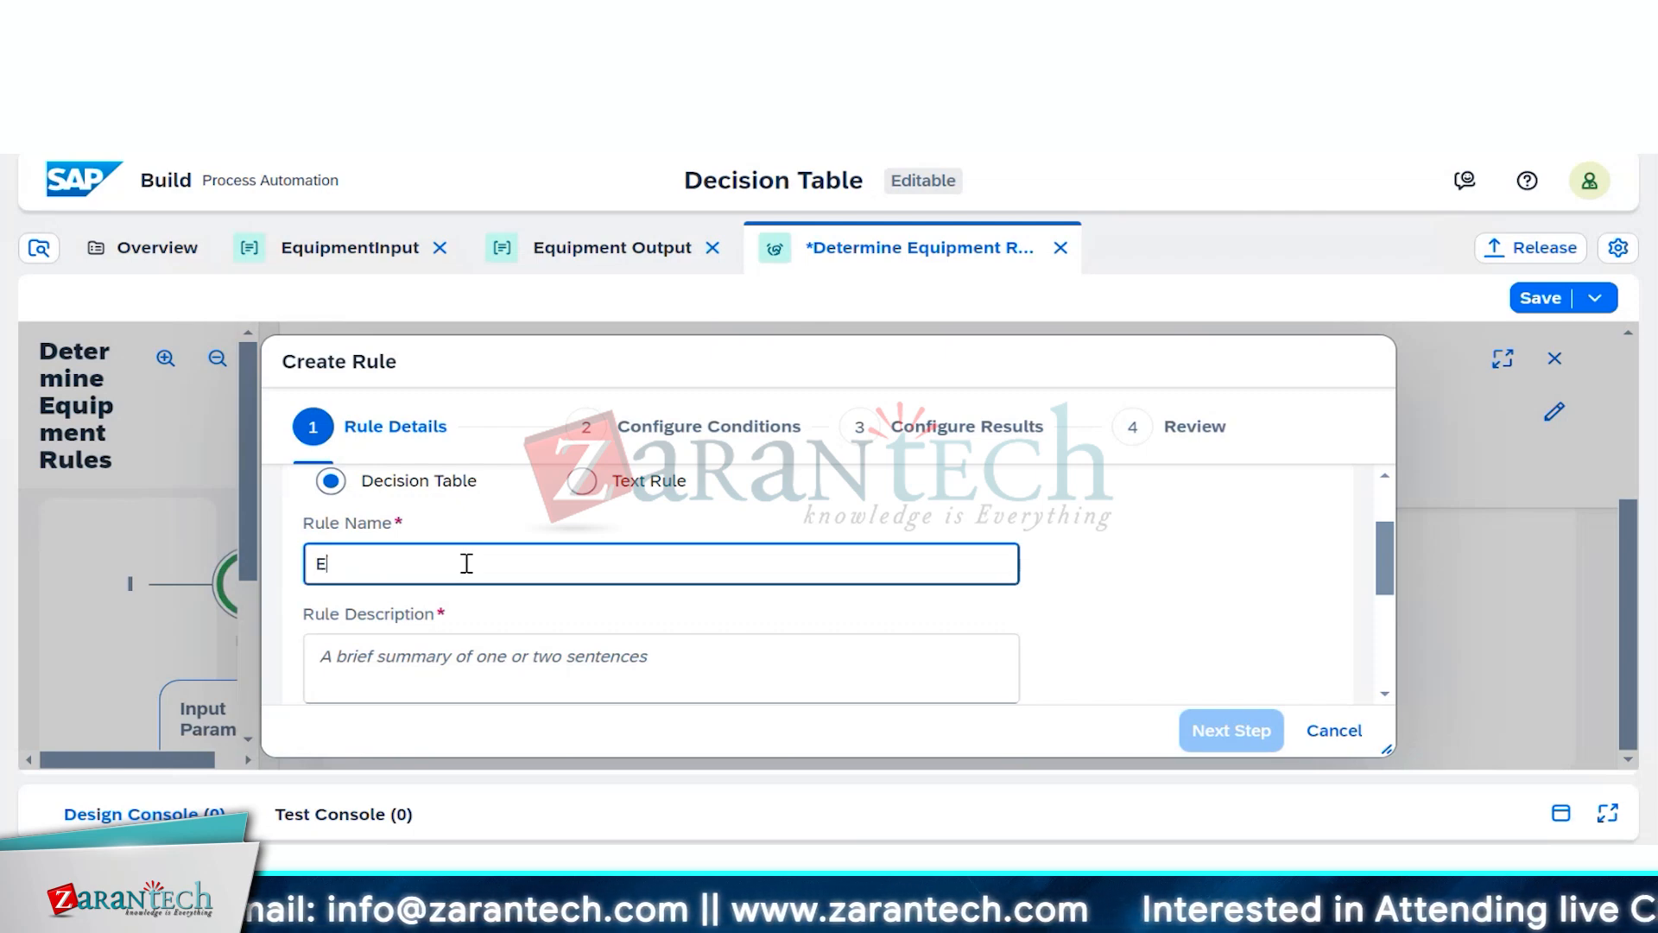
type("mployee")
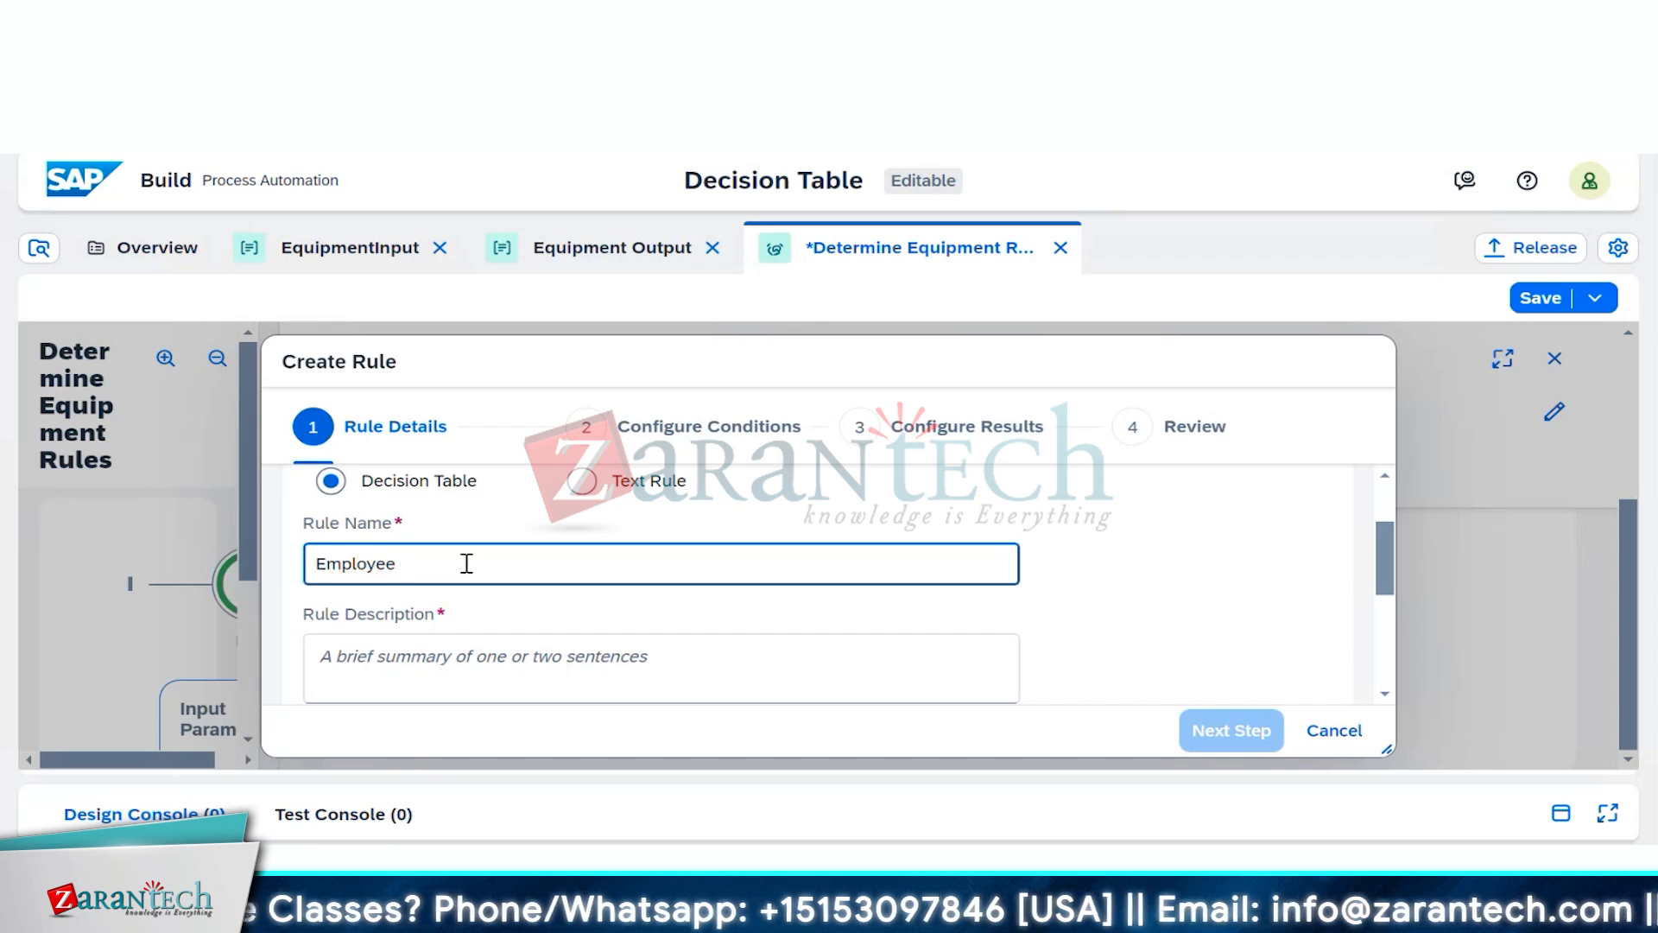
type("_")
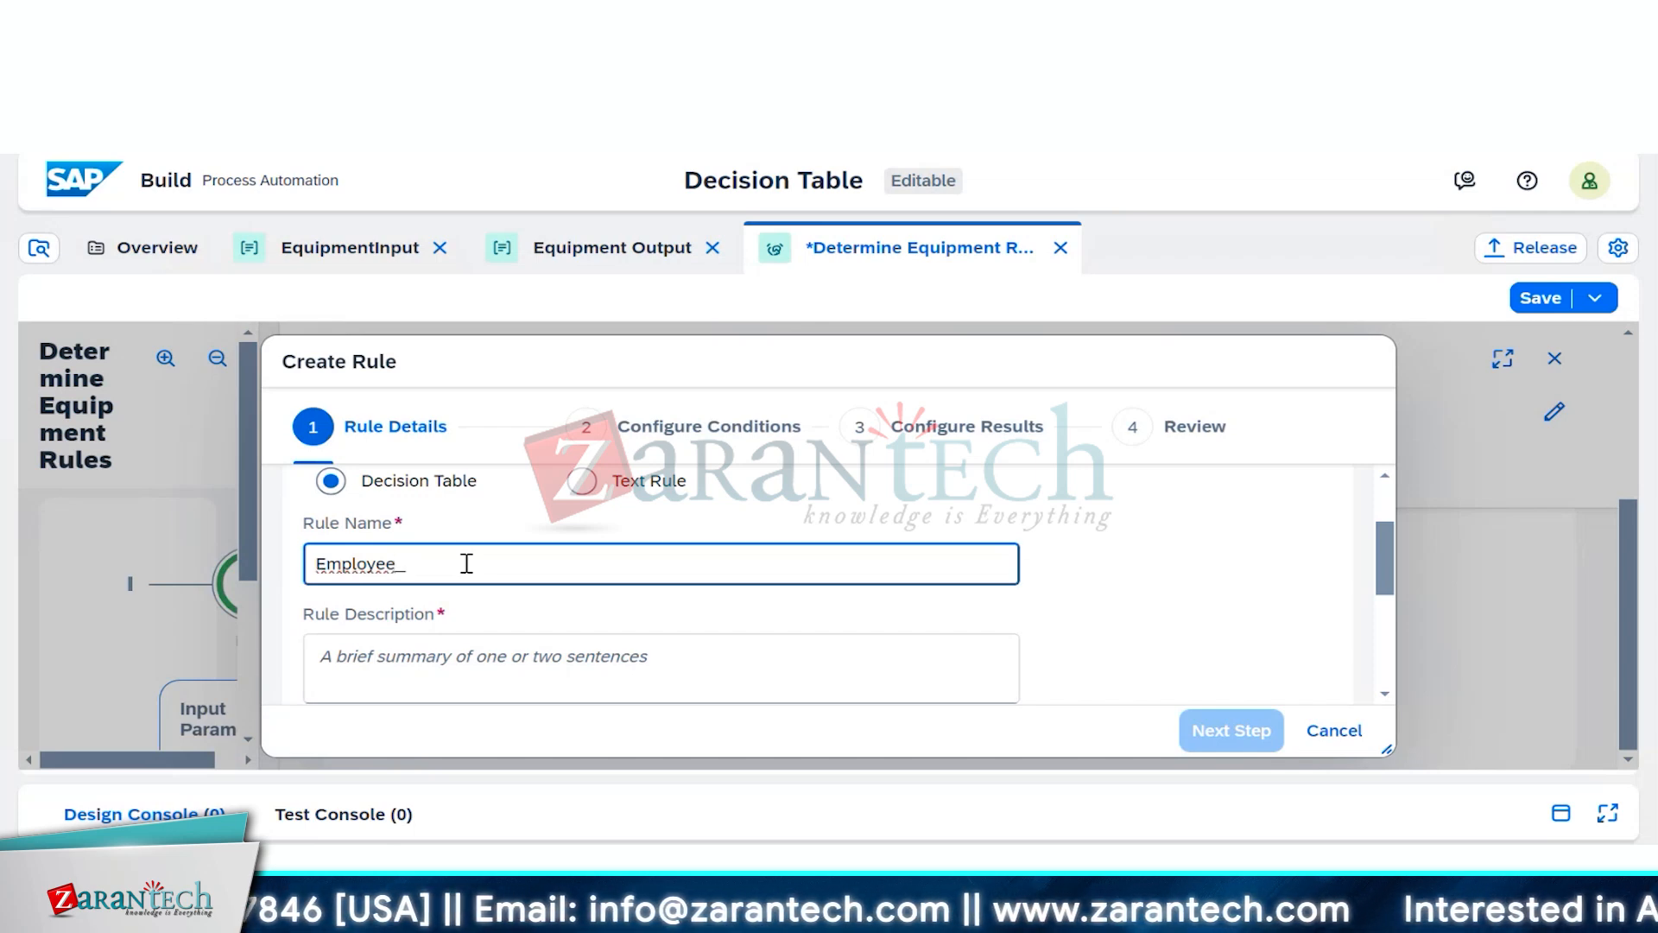
type("e")
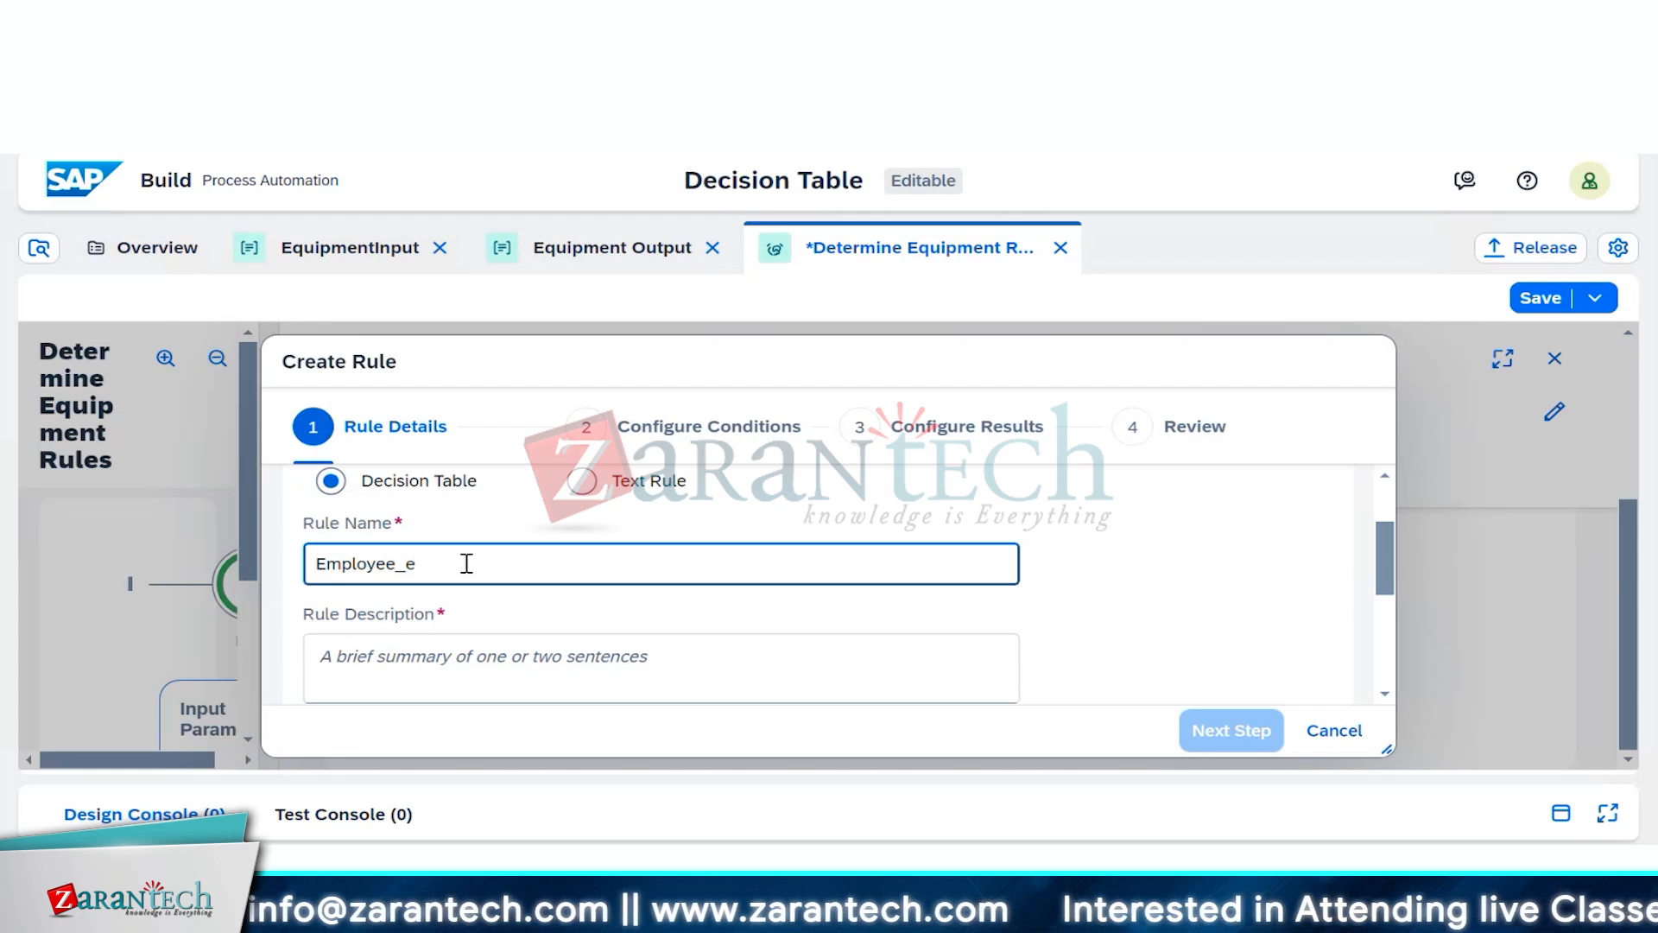
type("quipment_")
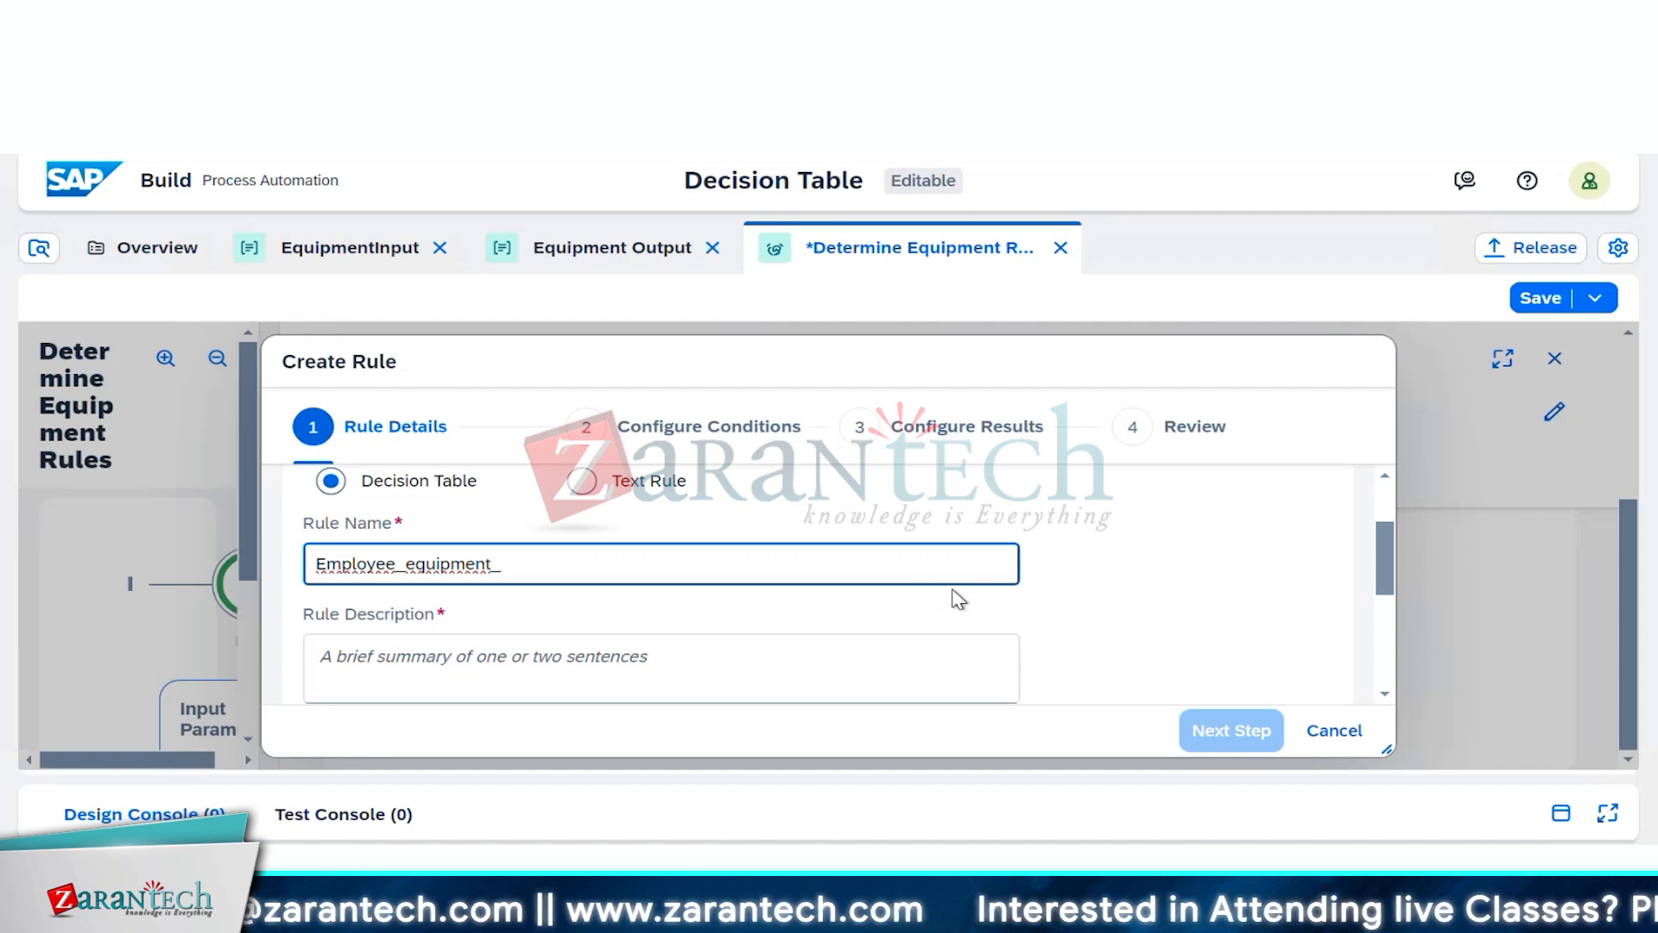
type("determ")
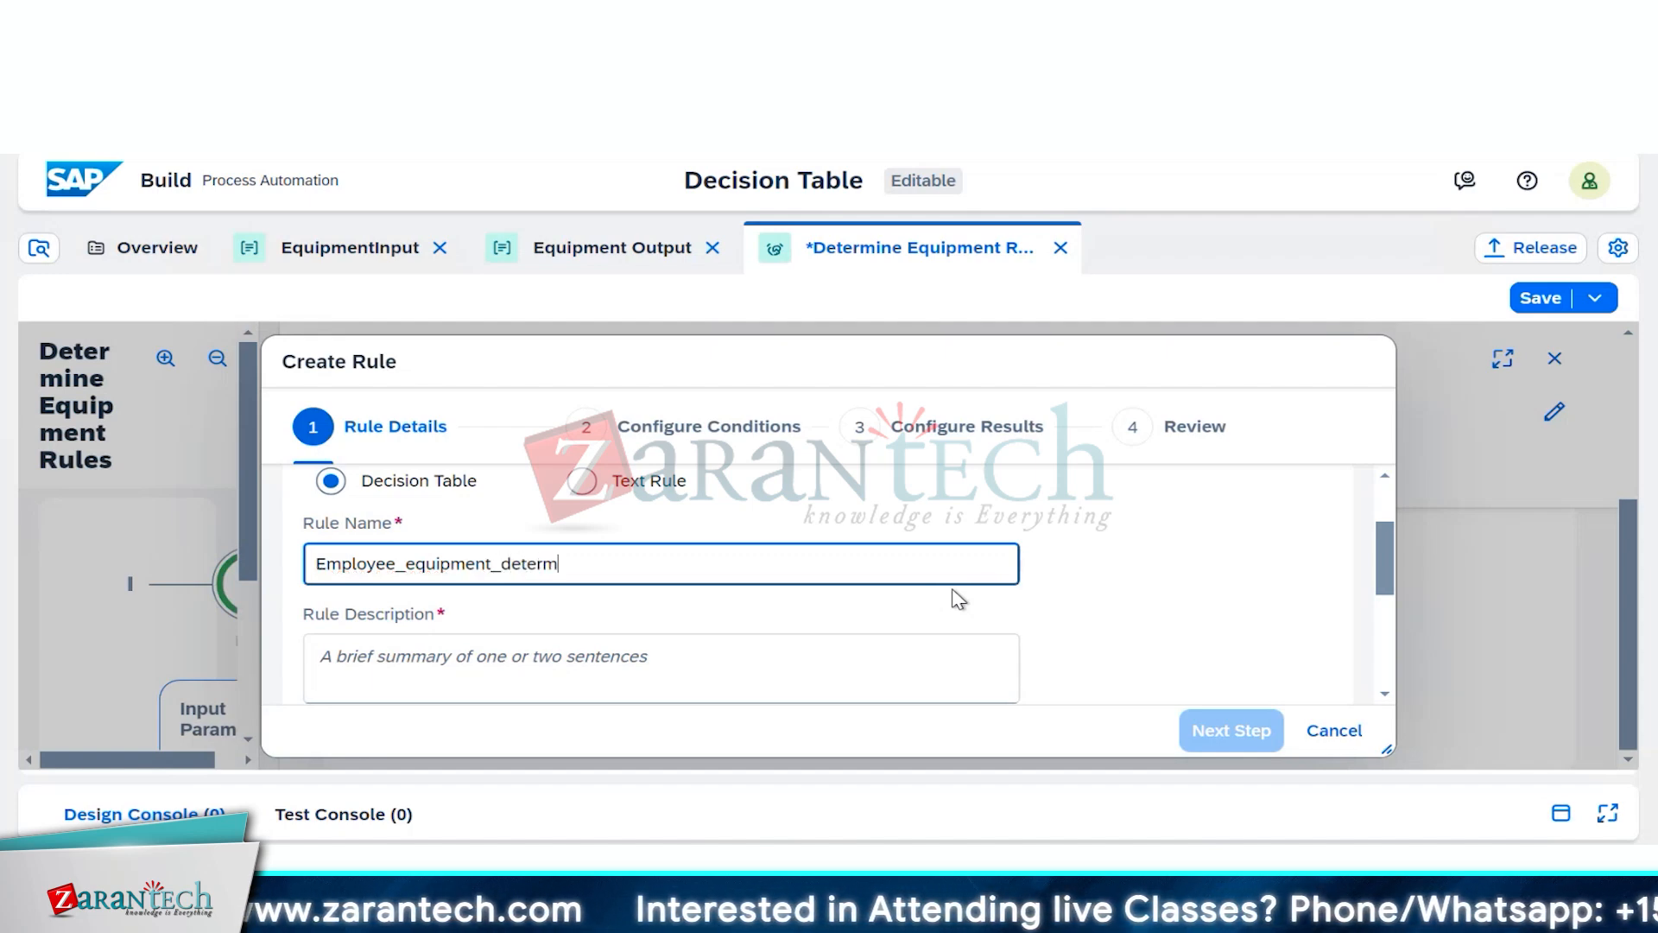
type("ination")
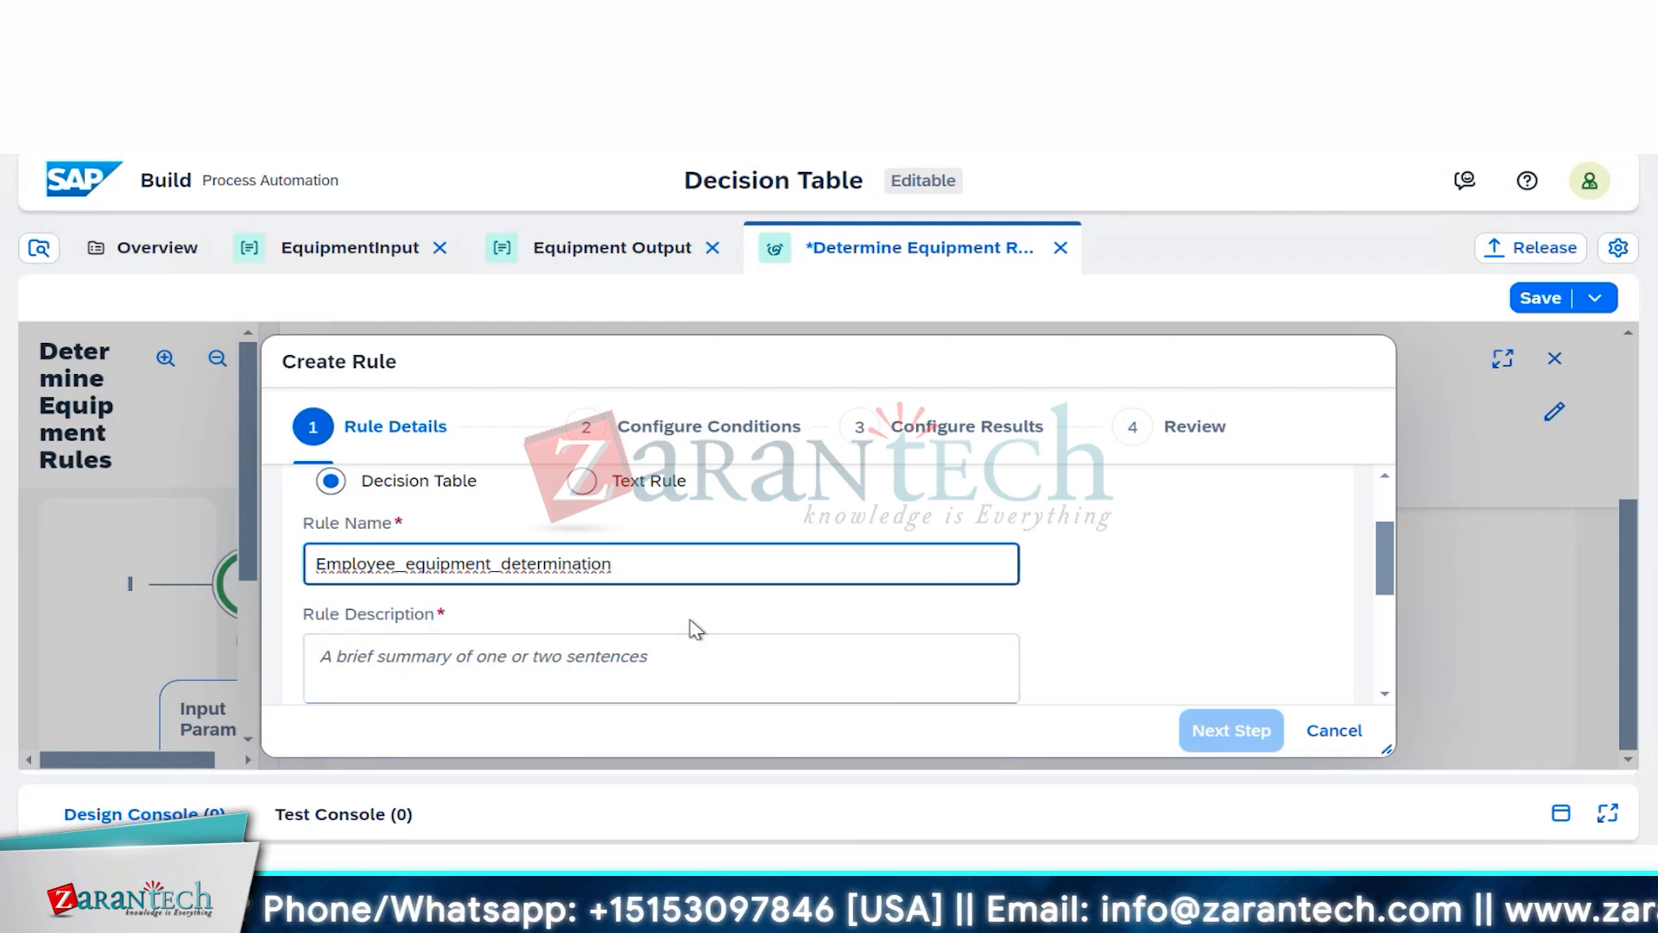
Step: Copy the rule name into the rule description, "Employee_equipment_determination"
key("ctrl+a")
key("ctrl+c")
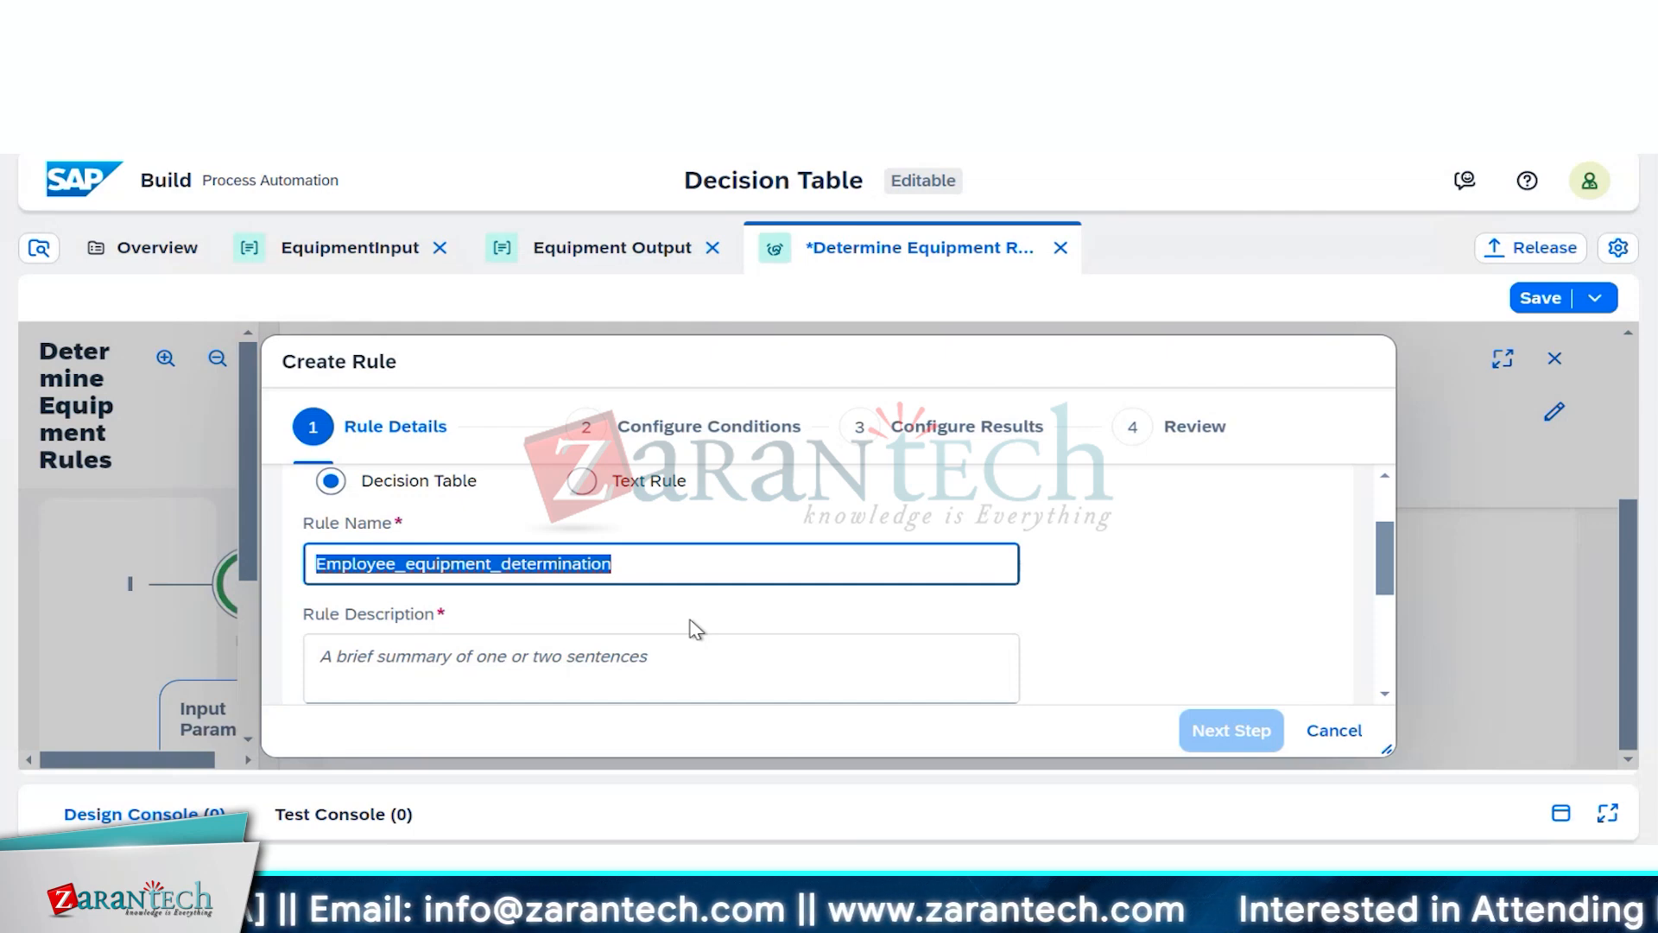
left_click(689, 656)
key("ctrl+v")
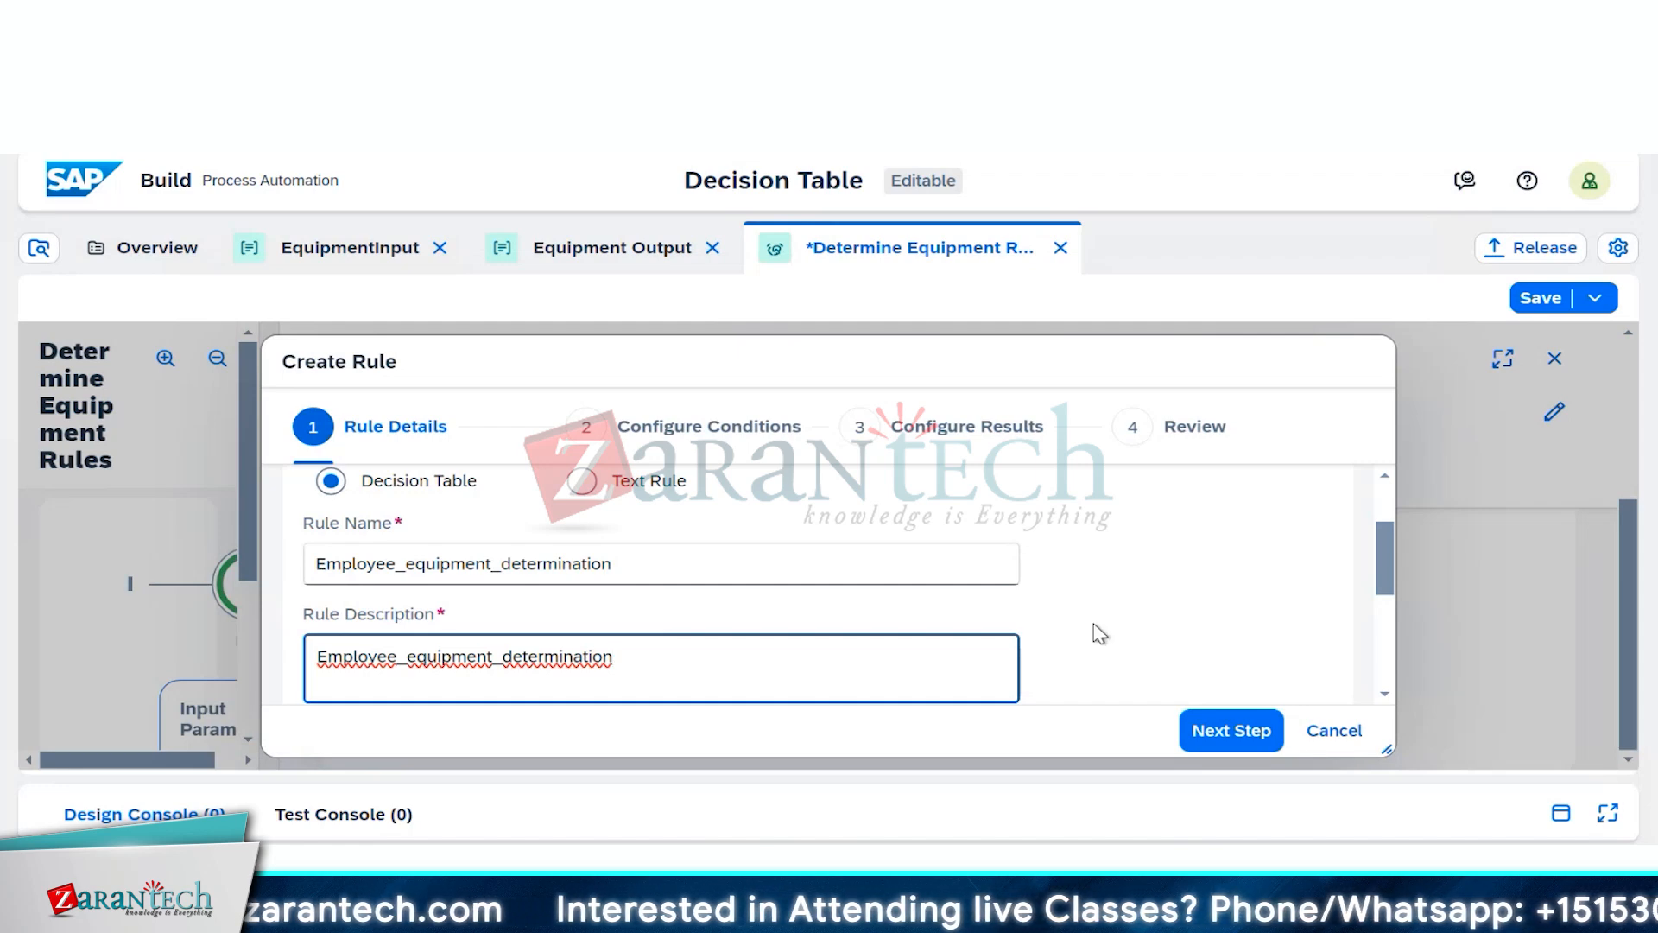
Step: Keep the First Match hit policy and Orchestrated Rule category, and proceed to configuring the rule's conditions
scroll(1120, 633, "down", 2)
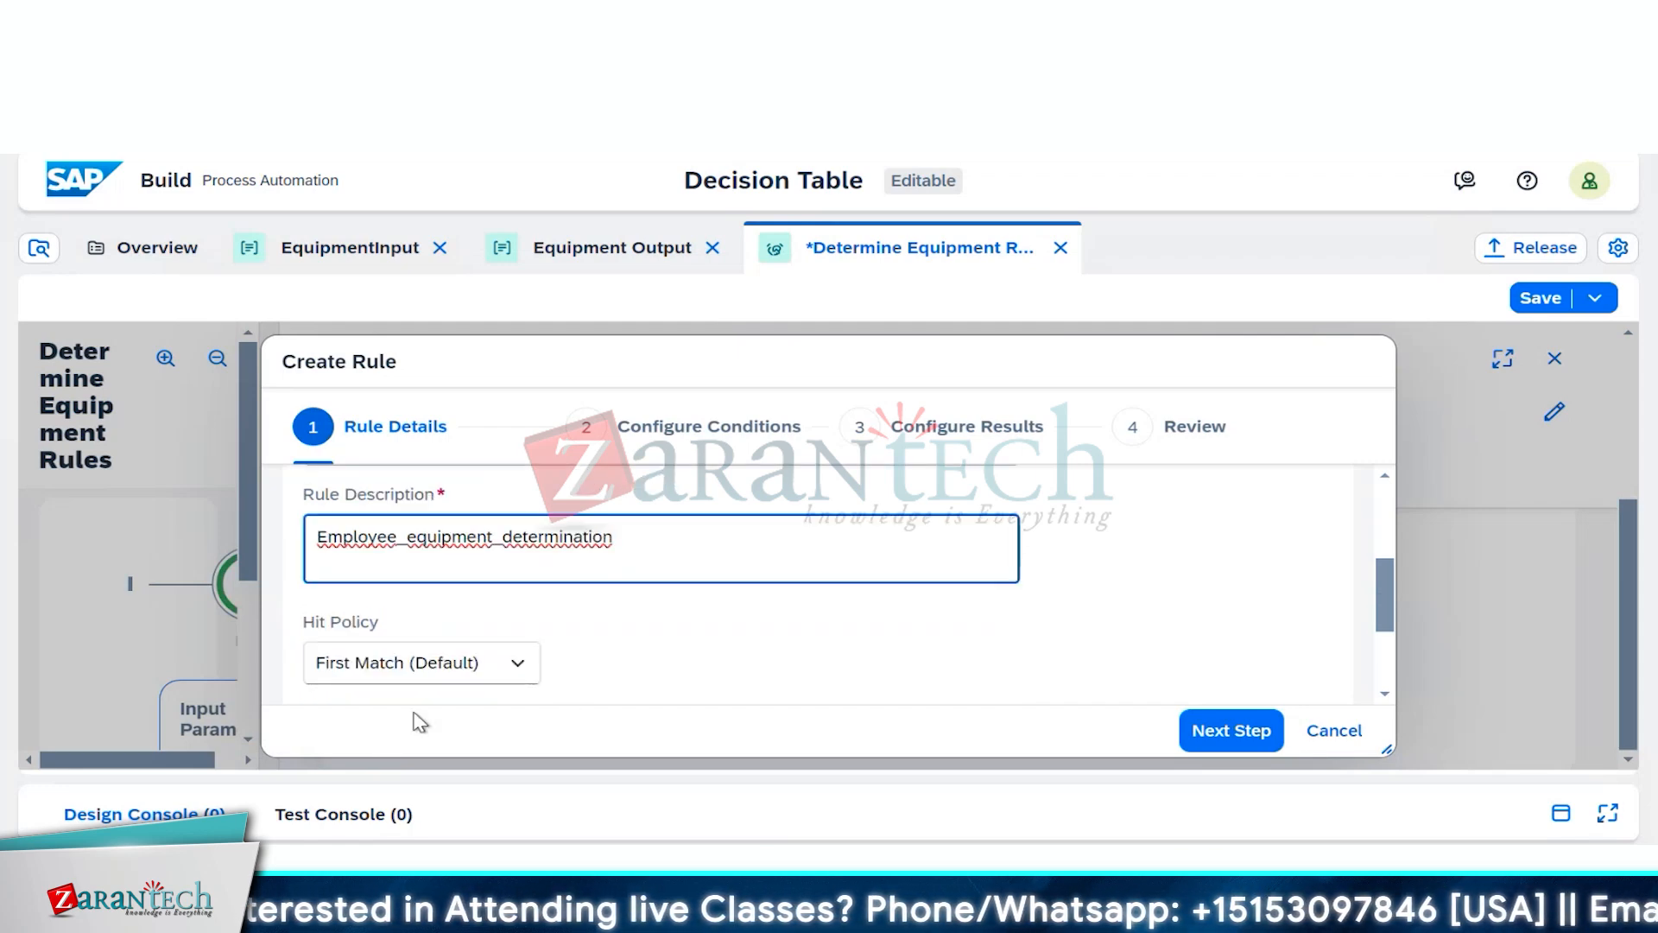
scroll(849, 604, "down", 2)
scroll(849, 605, "up", 2)
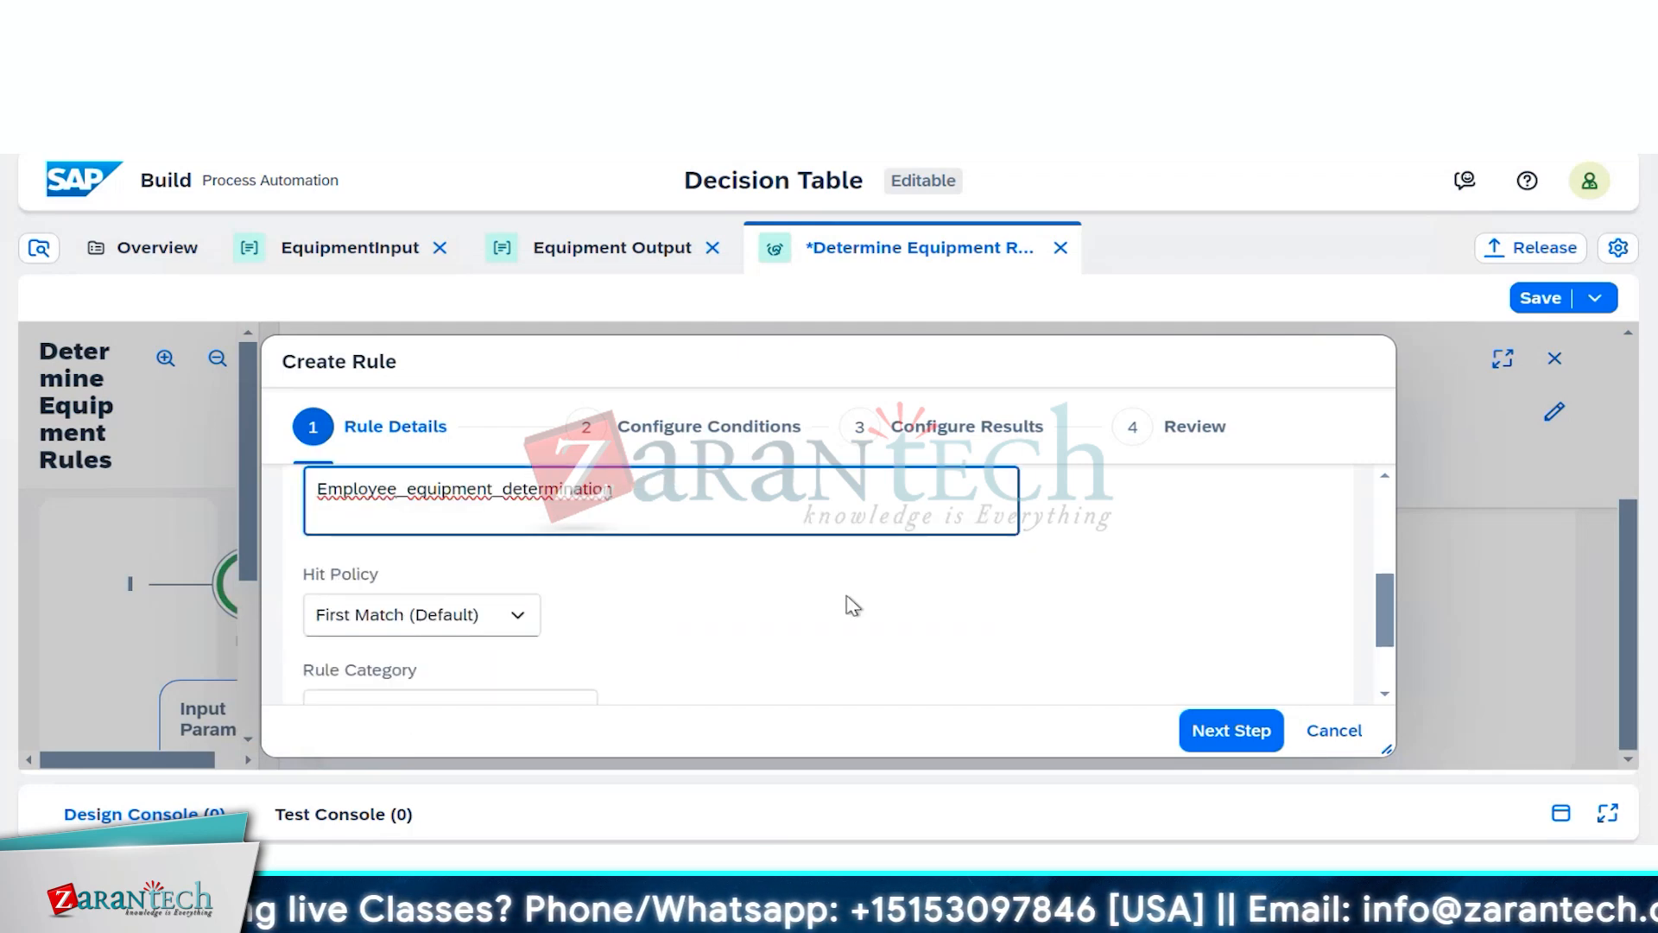
left_click(512, 635)
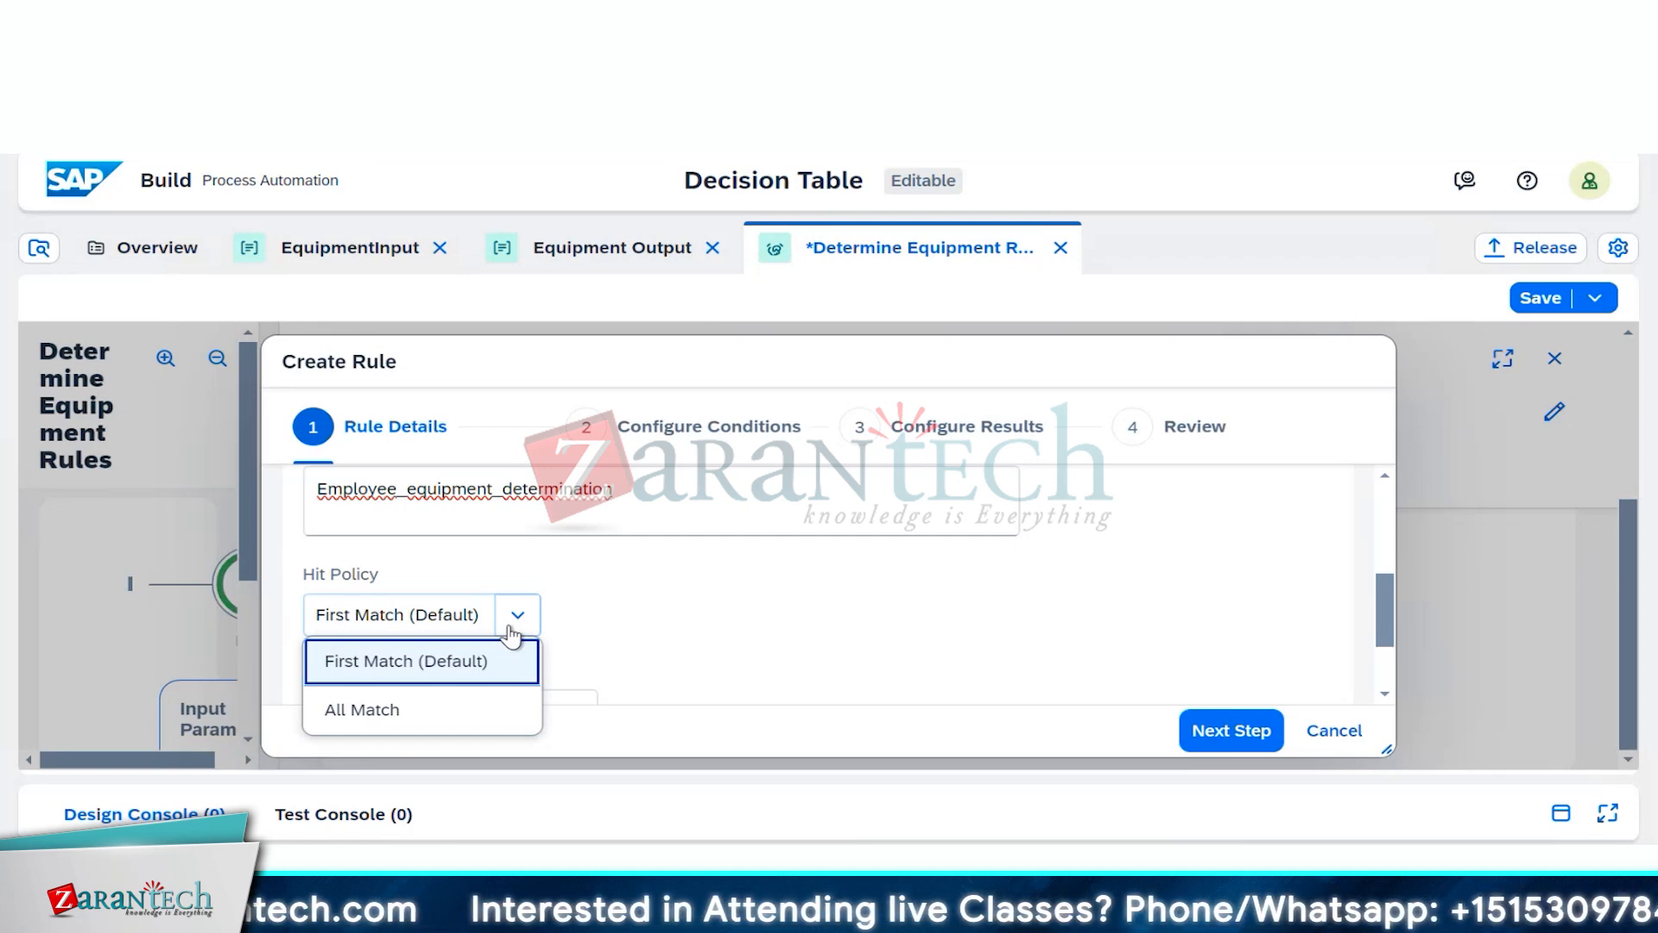
left_click(759, 627)
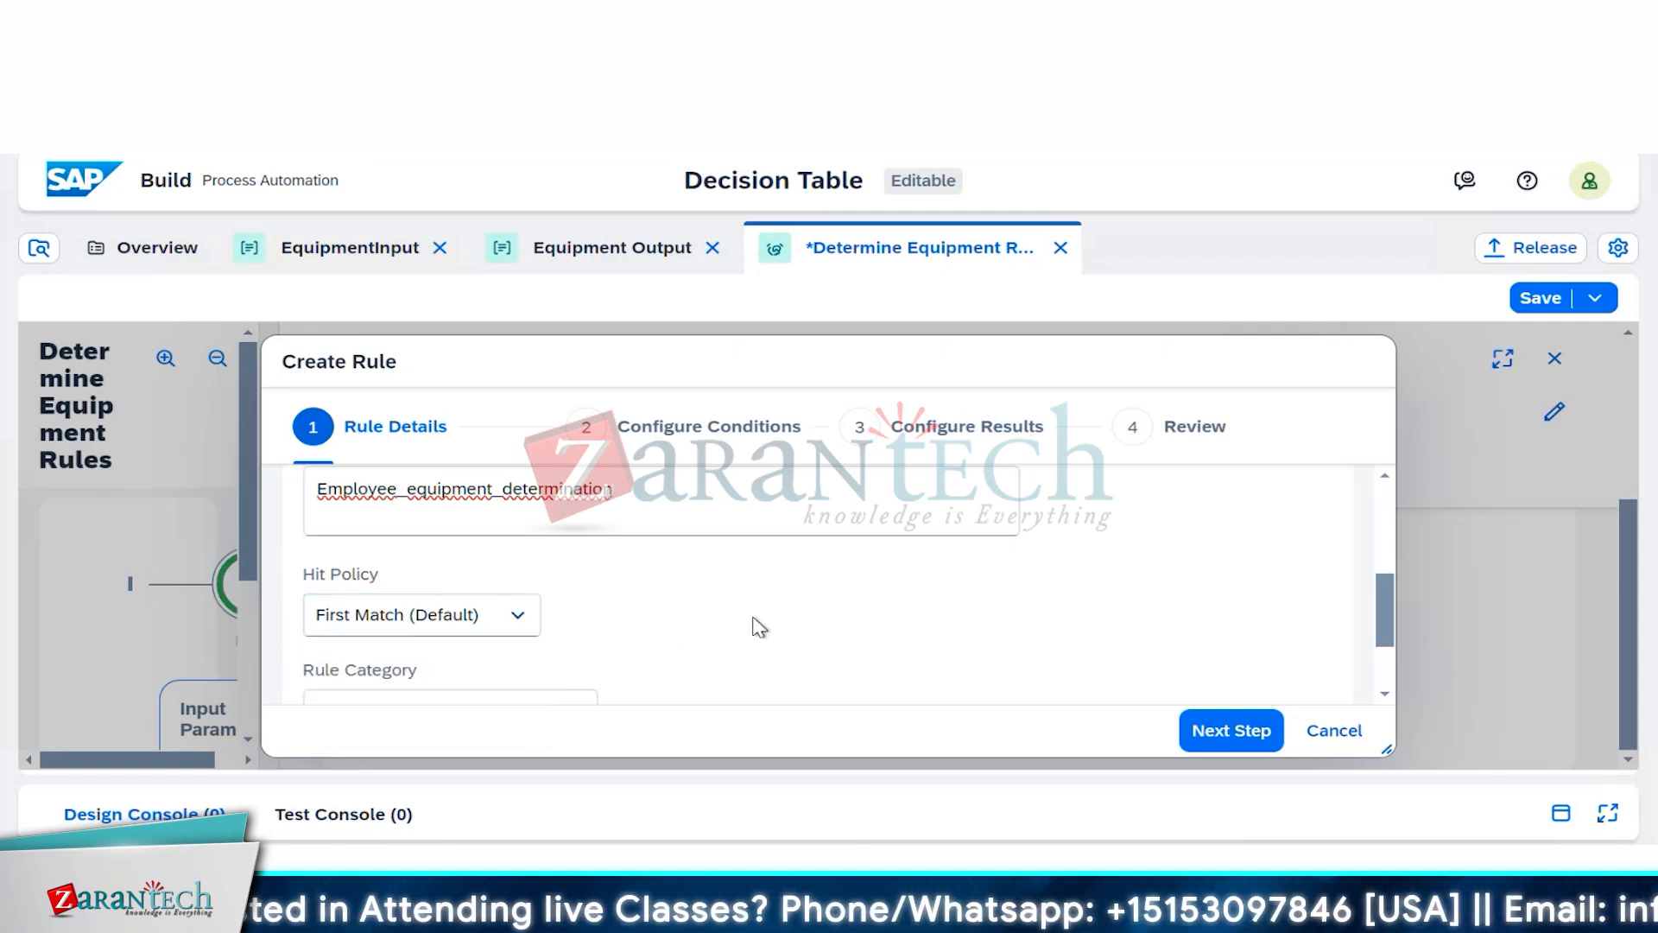
scroll(759, 628, "down", 2)
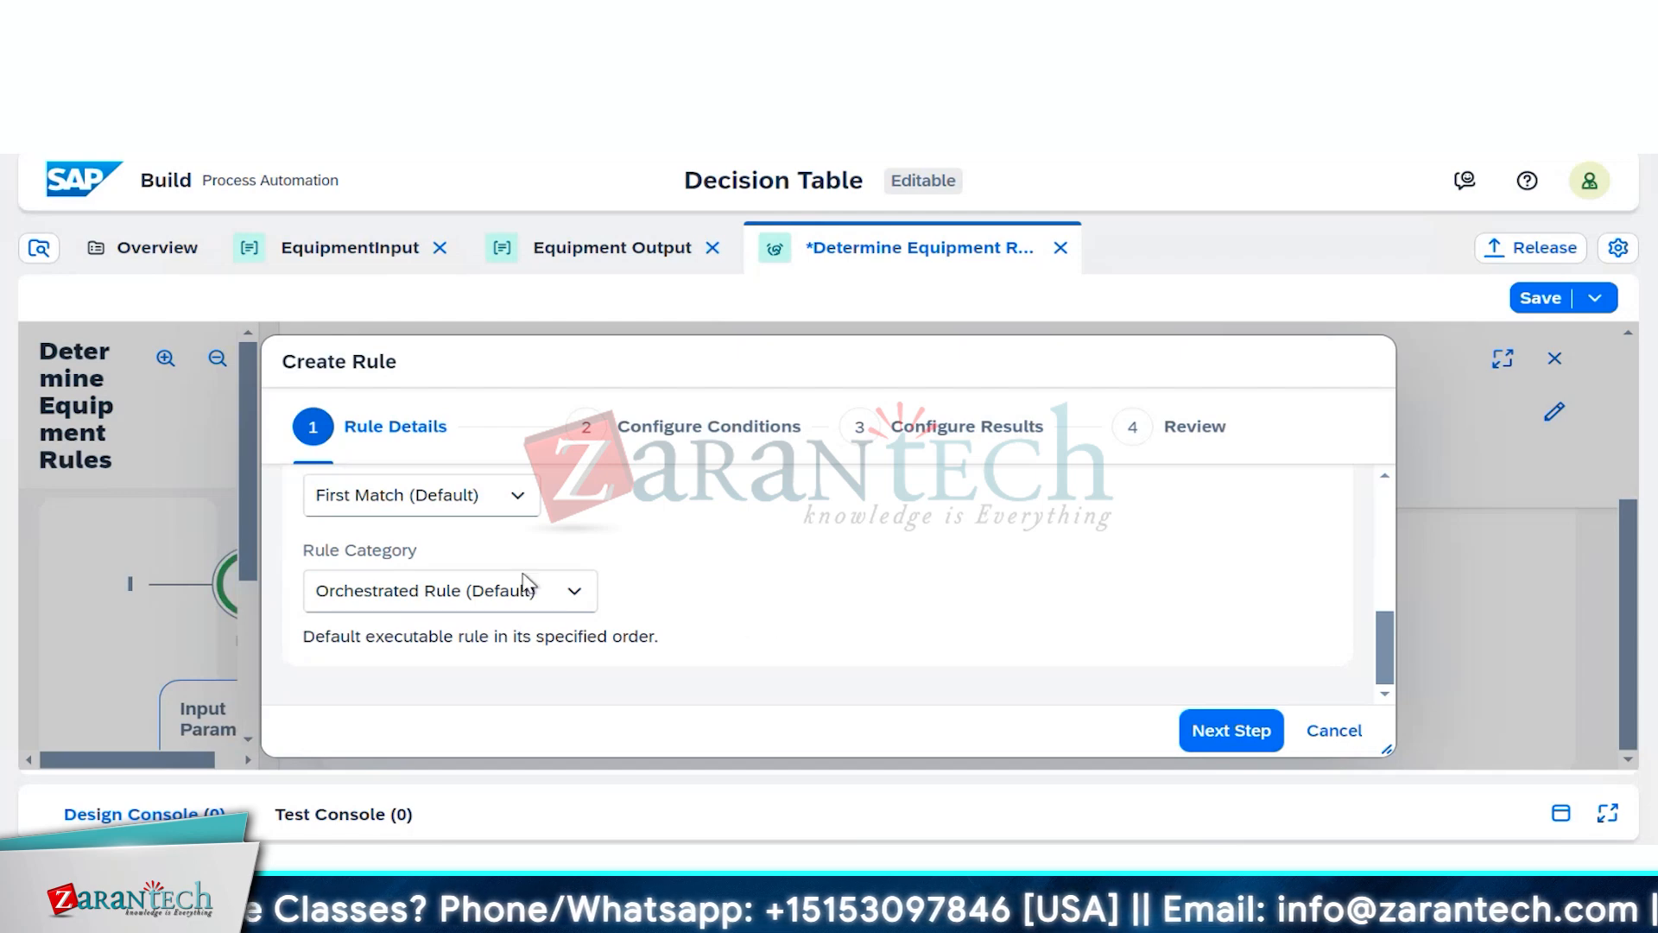
left_click(575, 591)
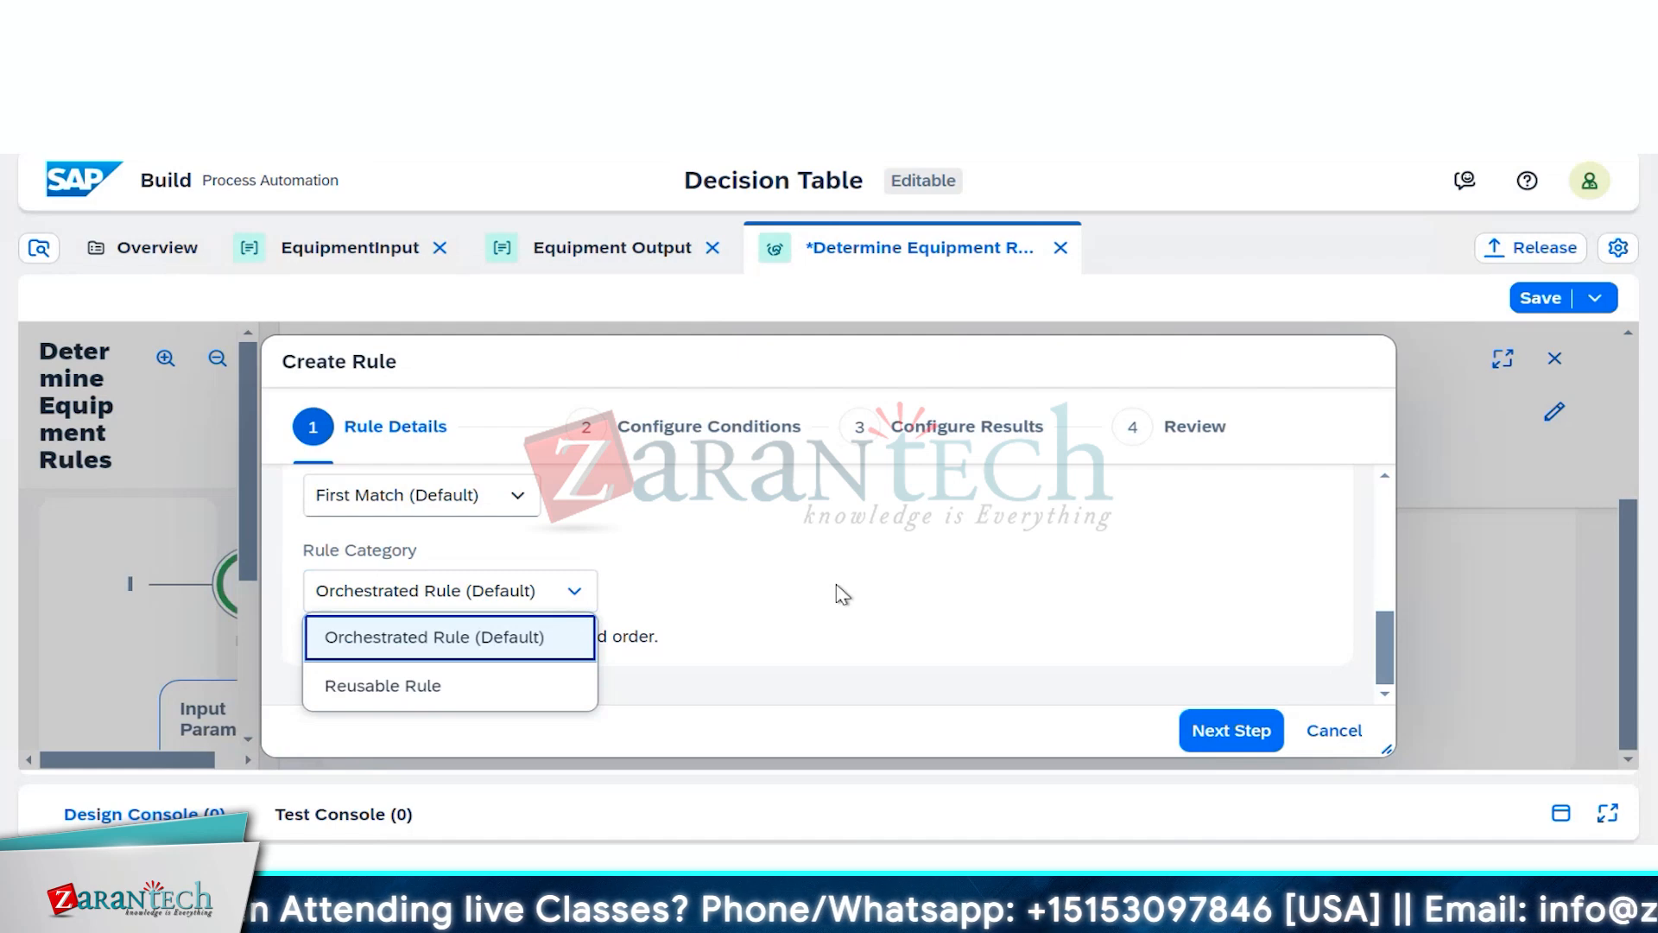
left_click(1226, 732)
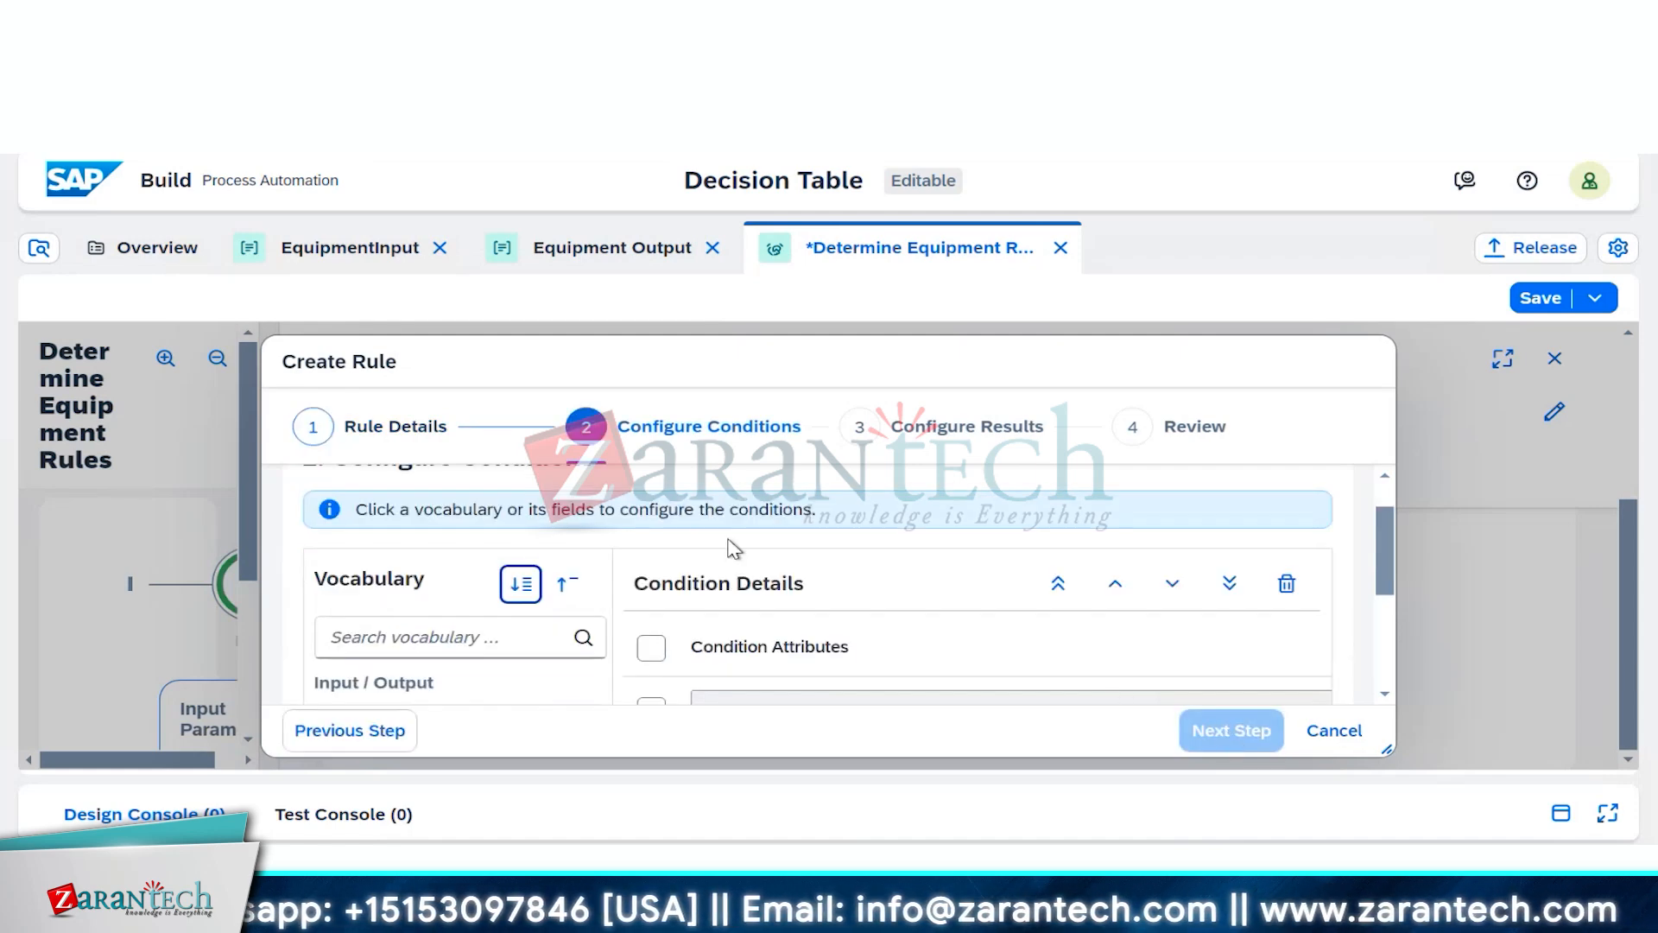
Step: Add the Rule_input fields Employee, Equipment_info and Employee_Id as the rule's conditions and expand Rule_input in the vocabulary
scroll(733, 547, "up", 1)
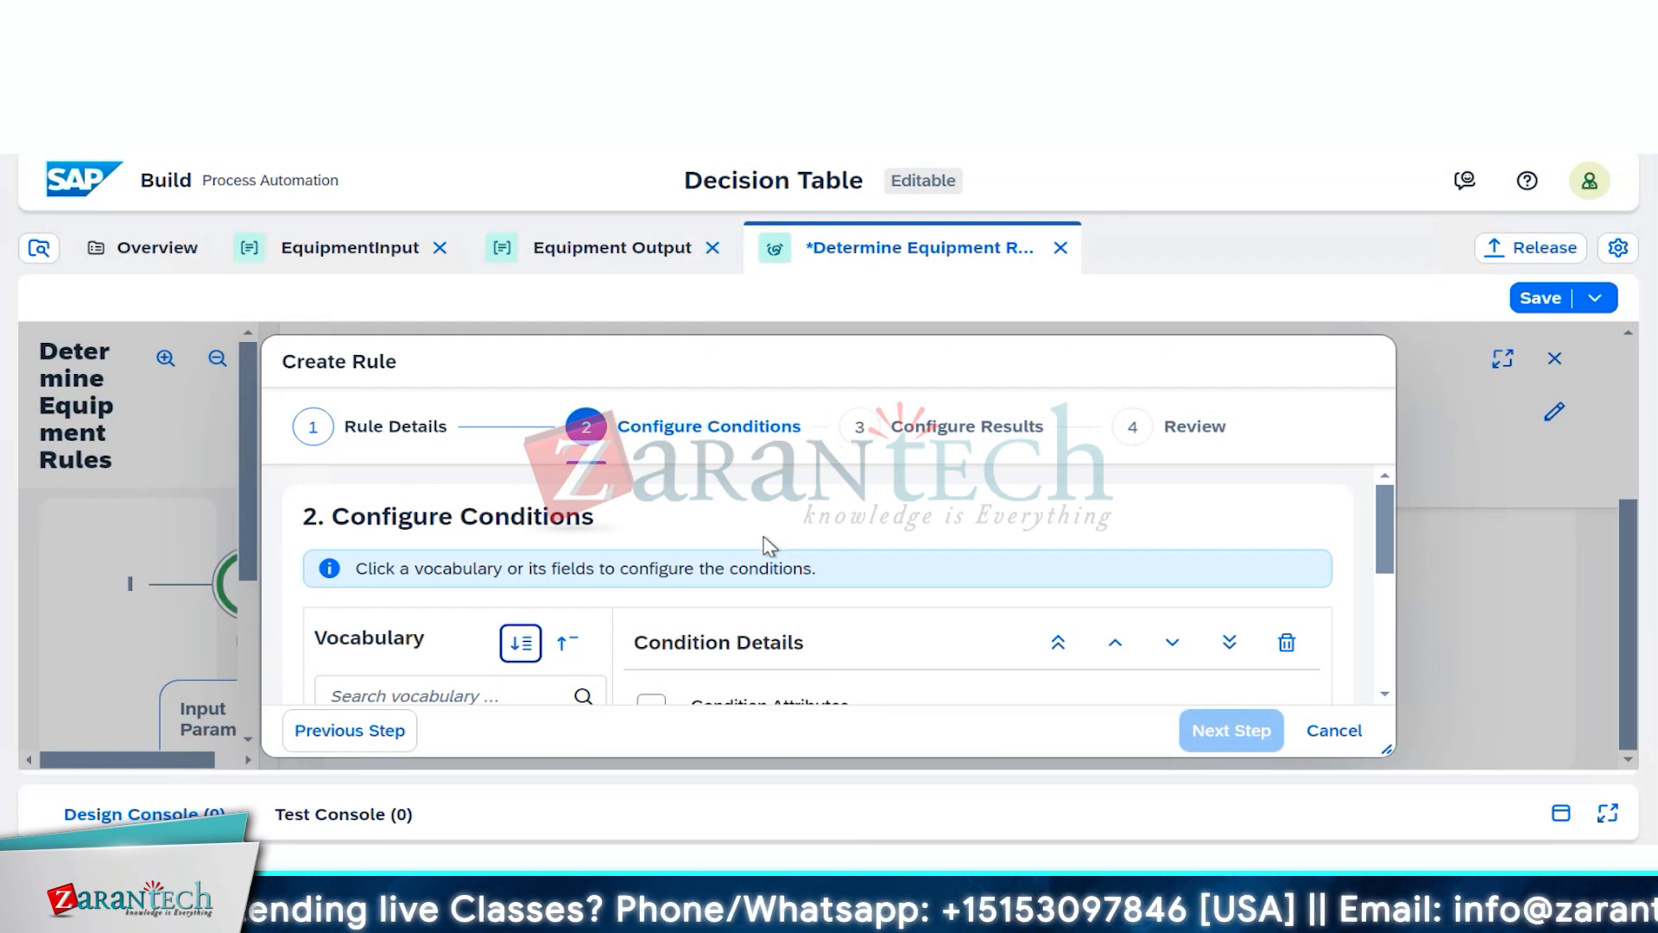
scroll(773, 533, "down", 2)
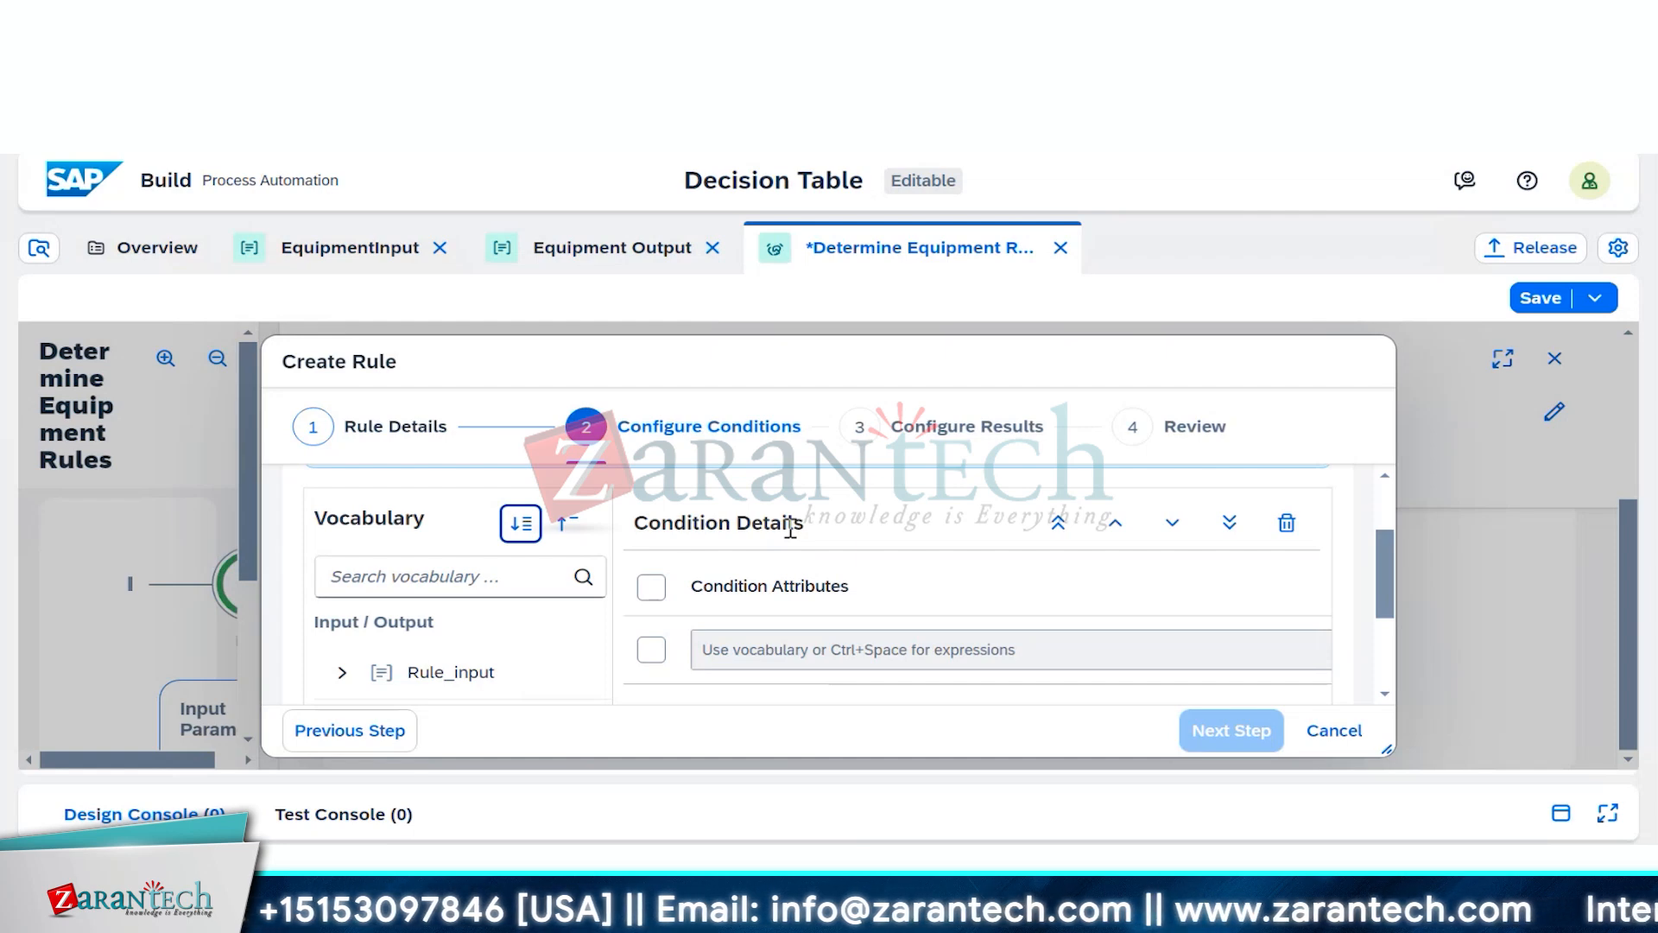
scroll(793, 534, "up", 2)
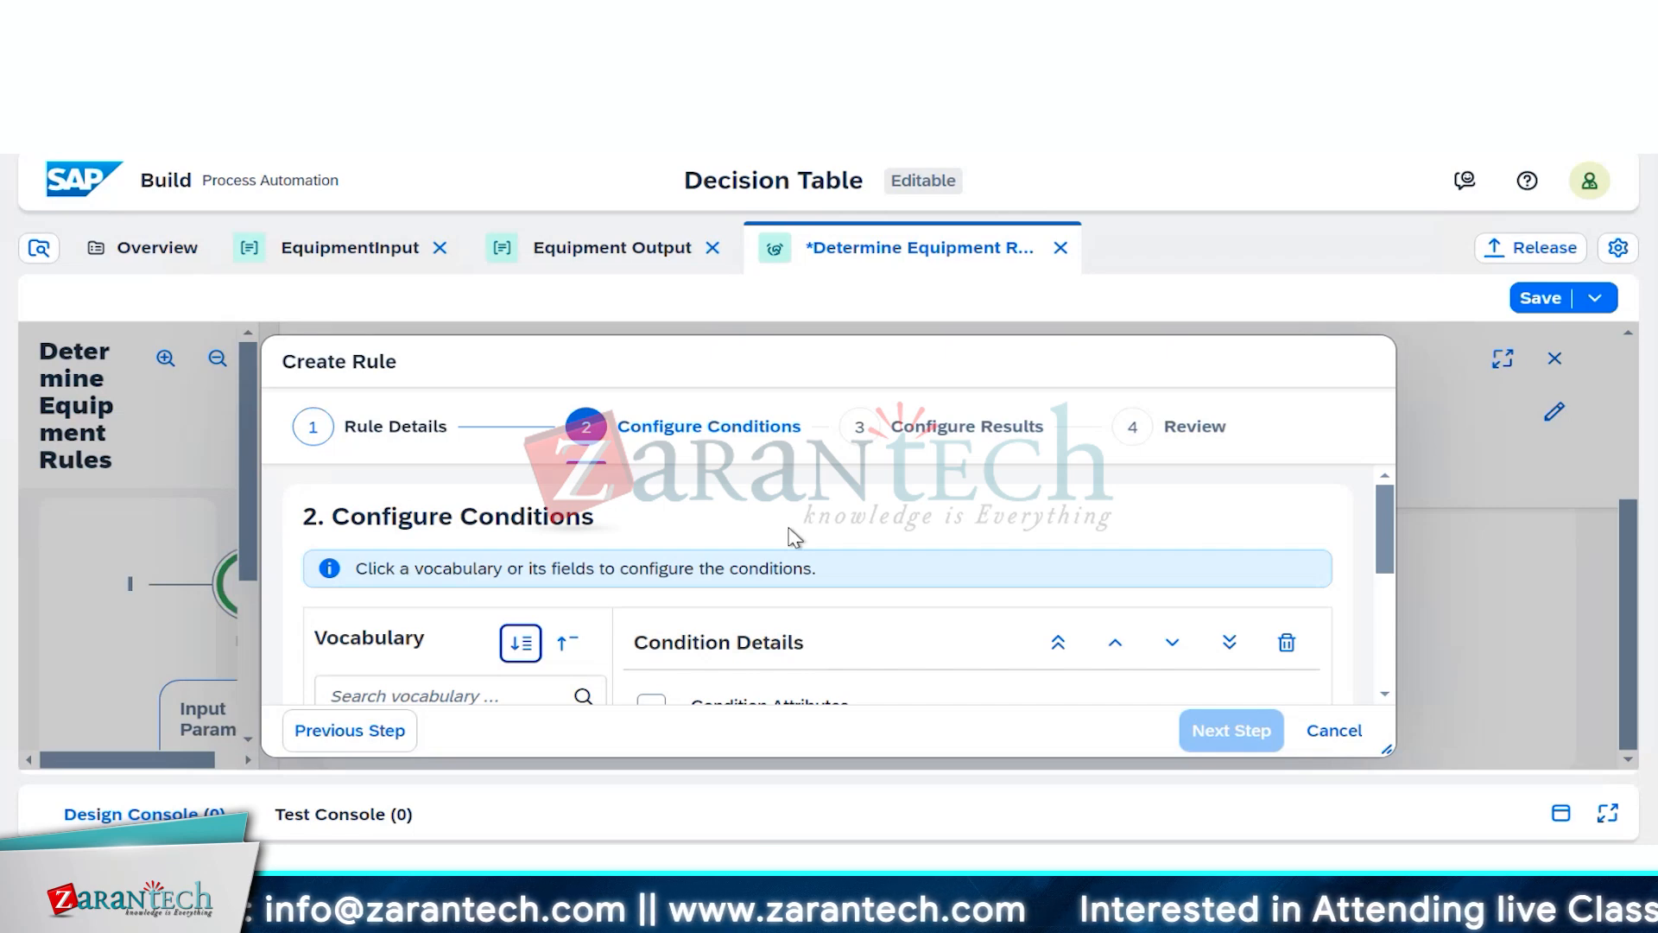
scroll(829, 561, "down", 5)
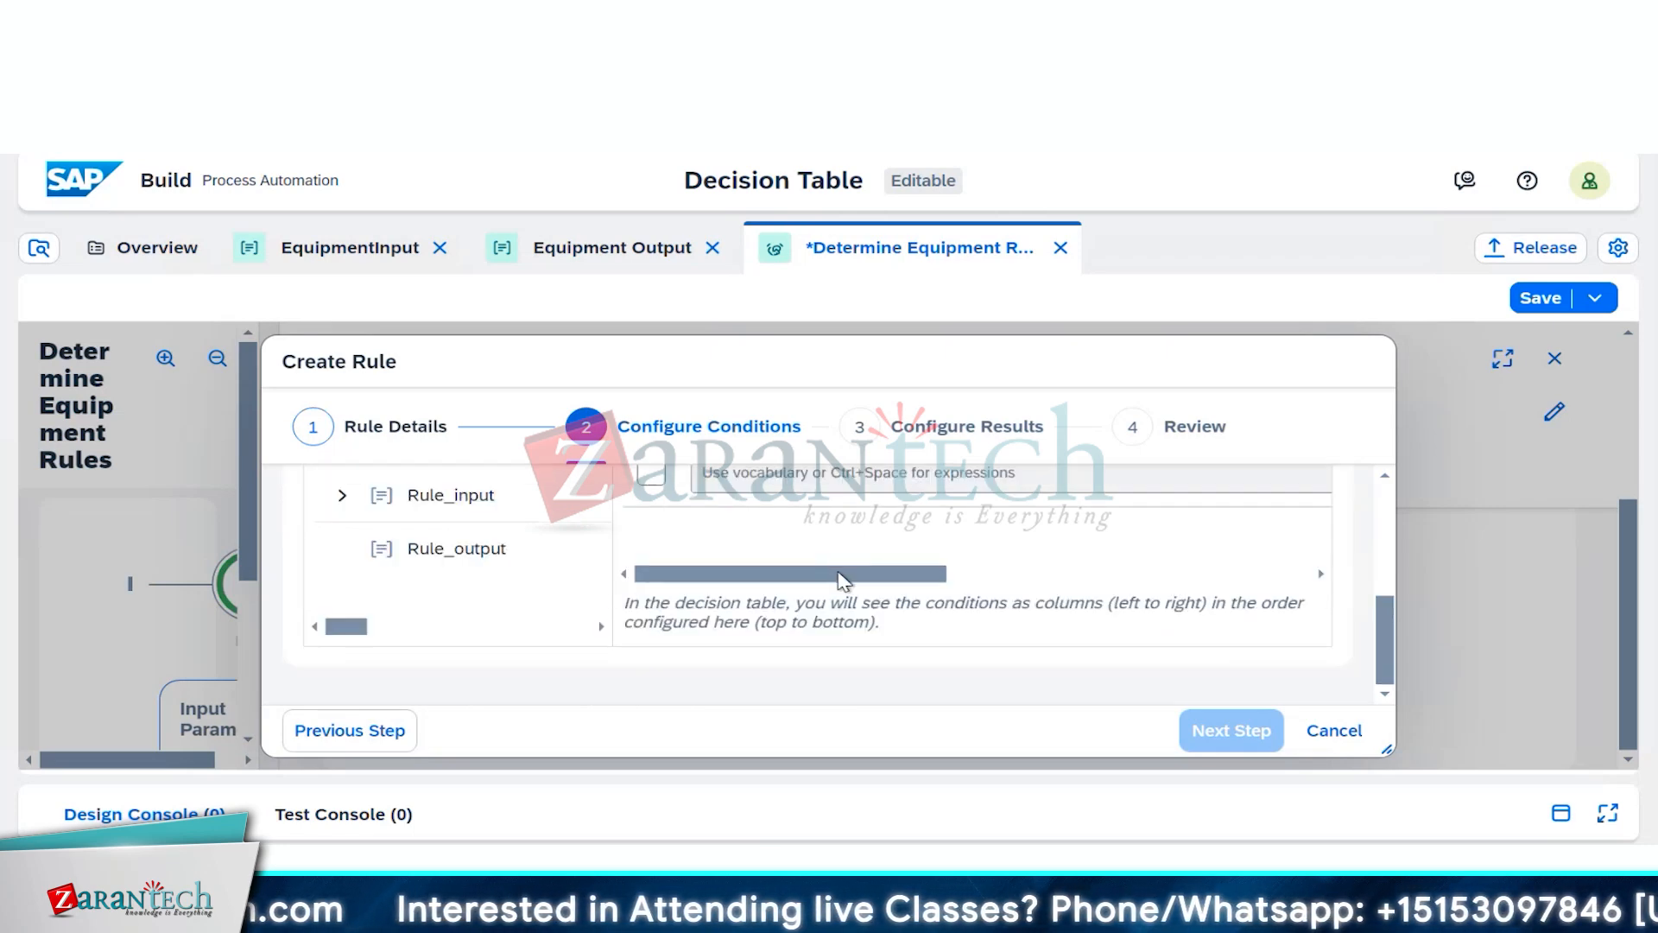
scroll(837, 575, "up", 2)
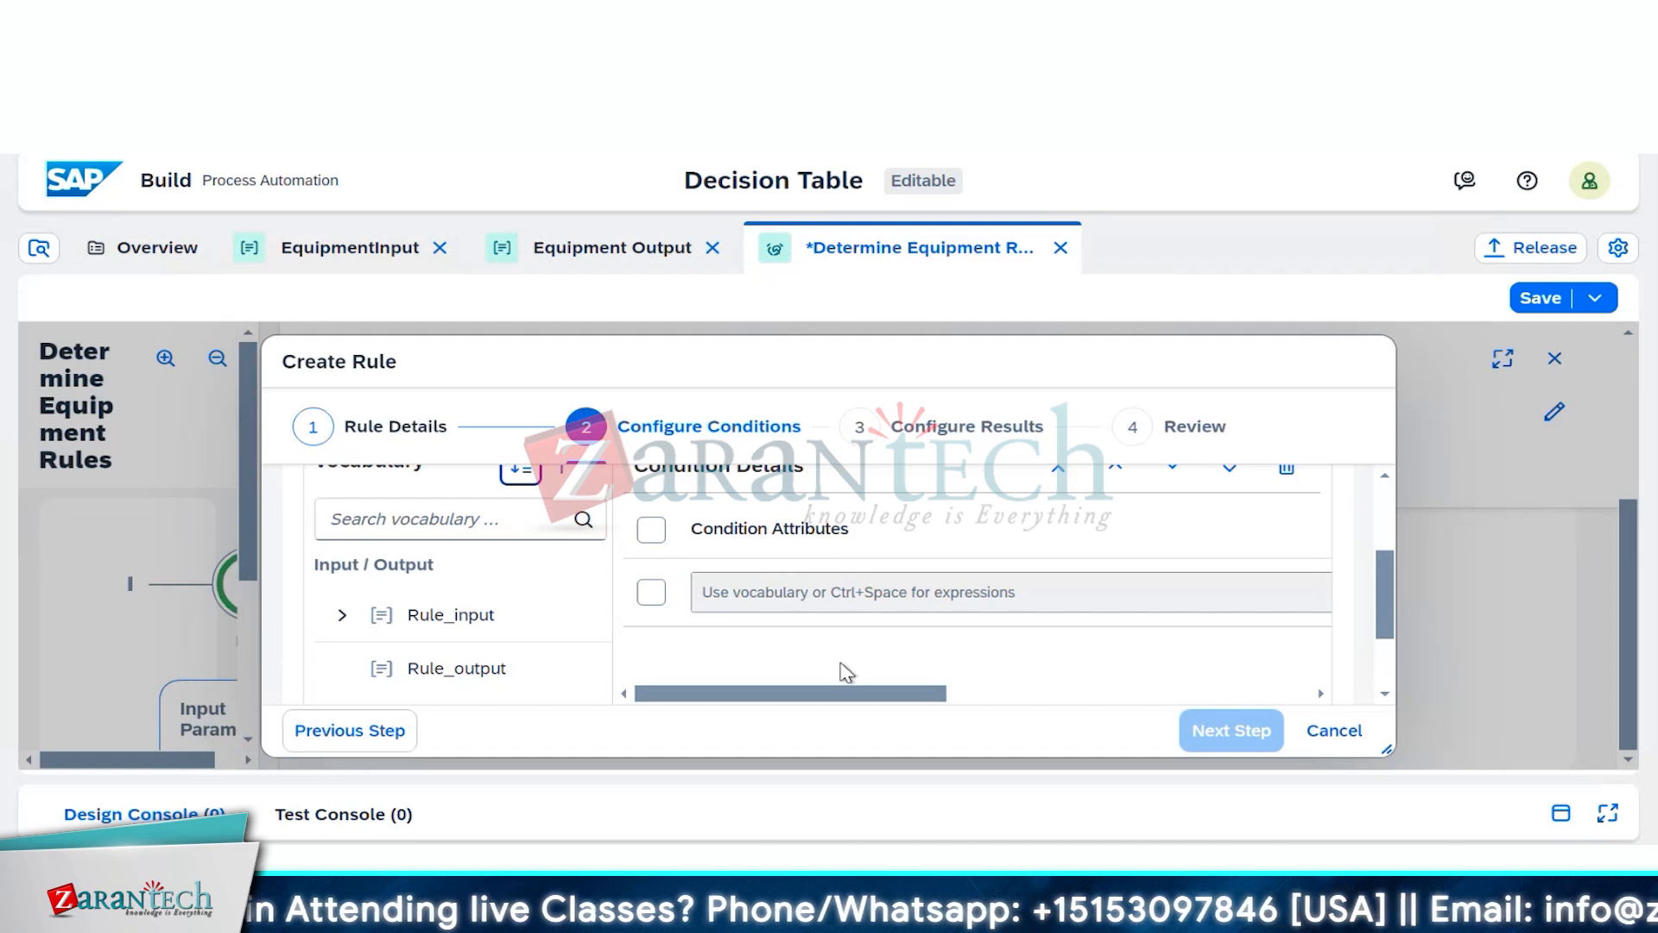
left_click(540, 632)
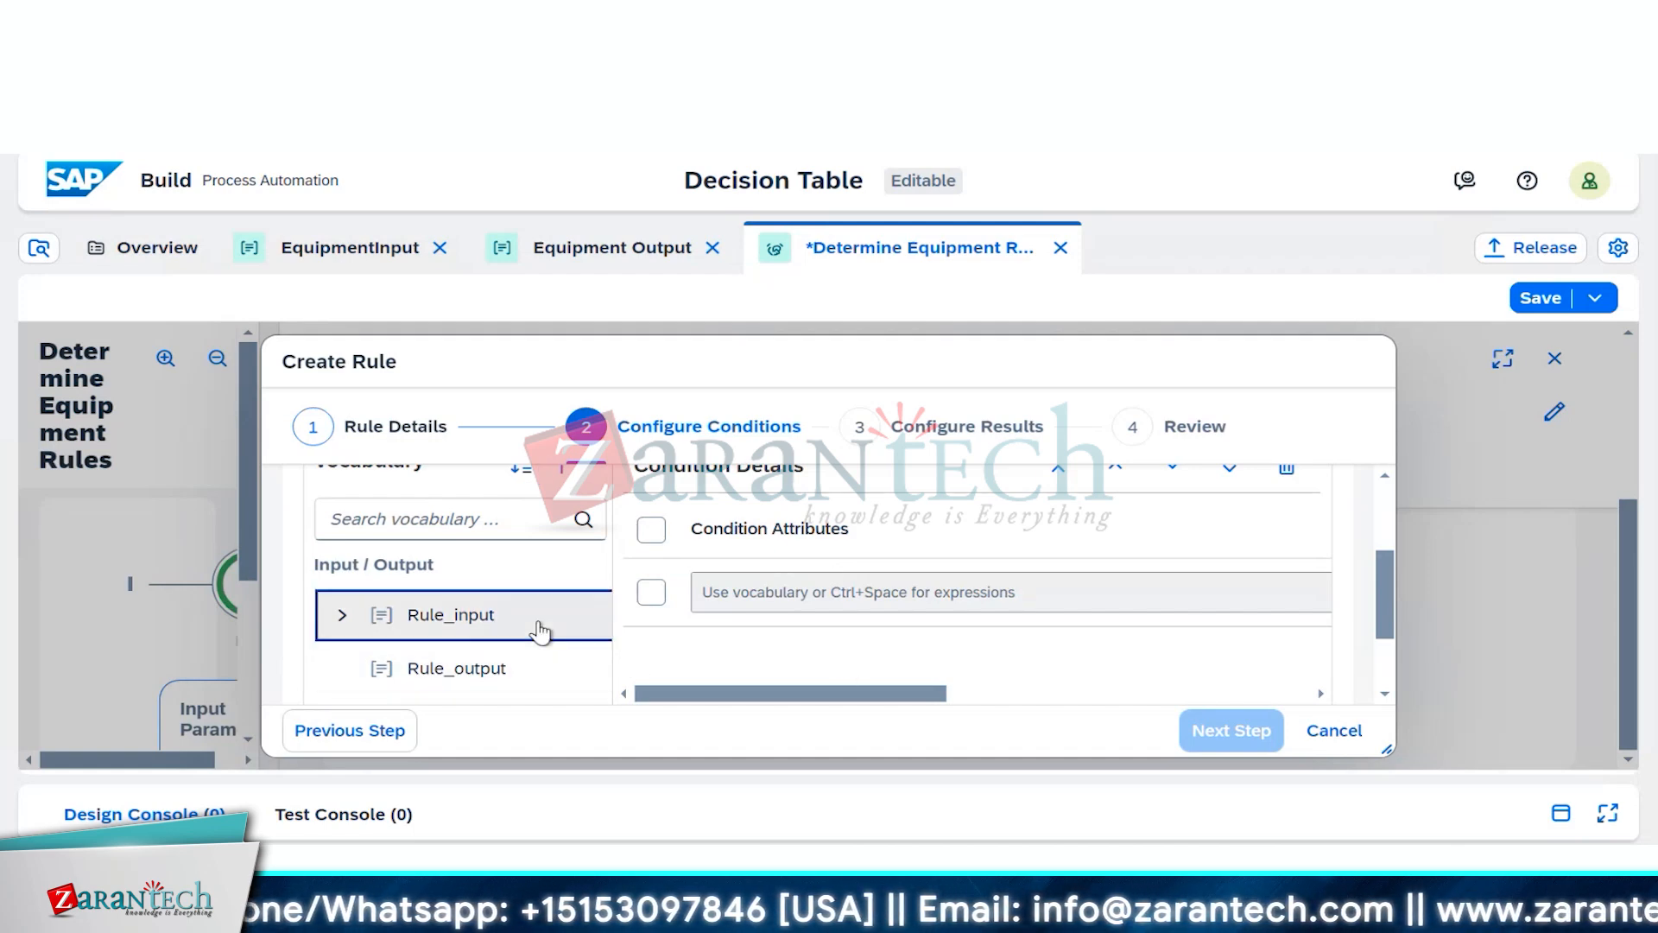
left_click(342, 615)
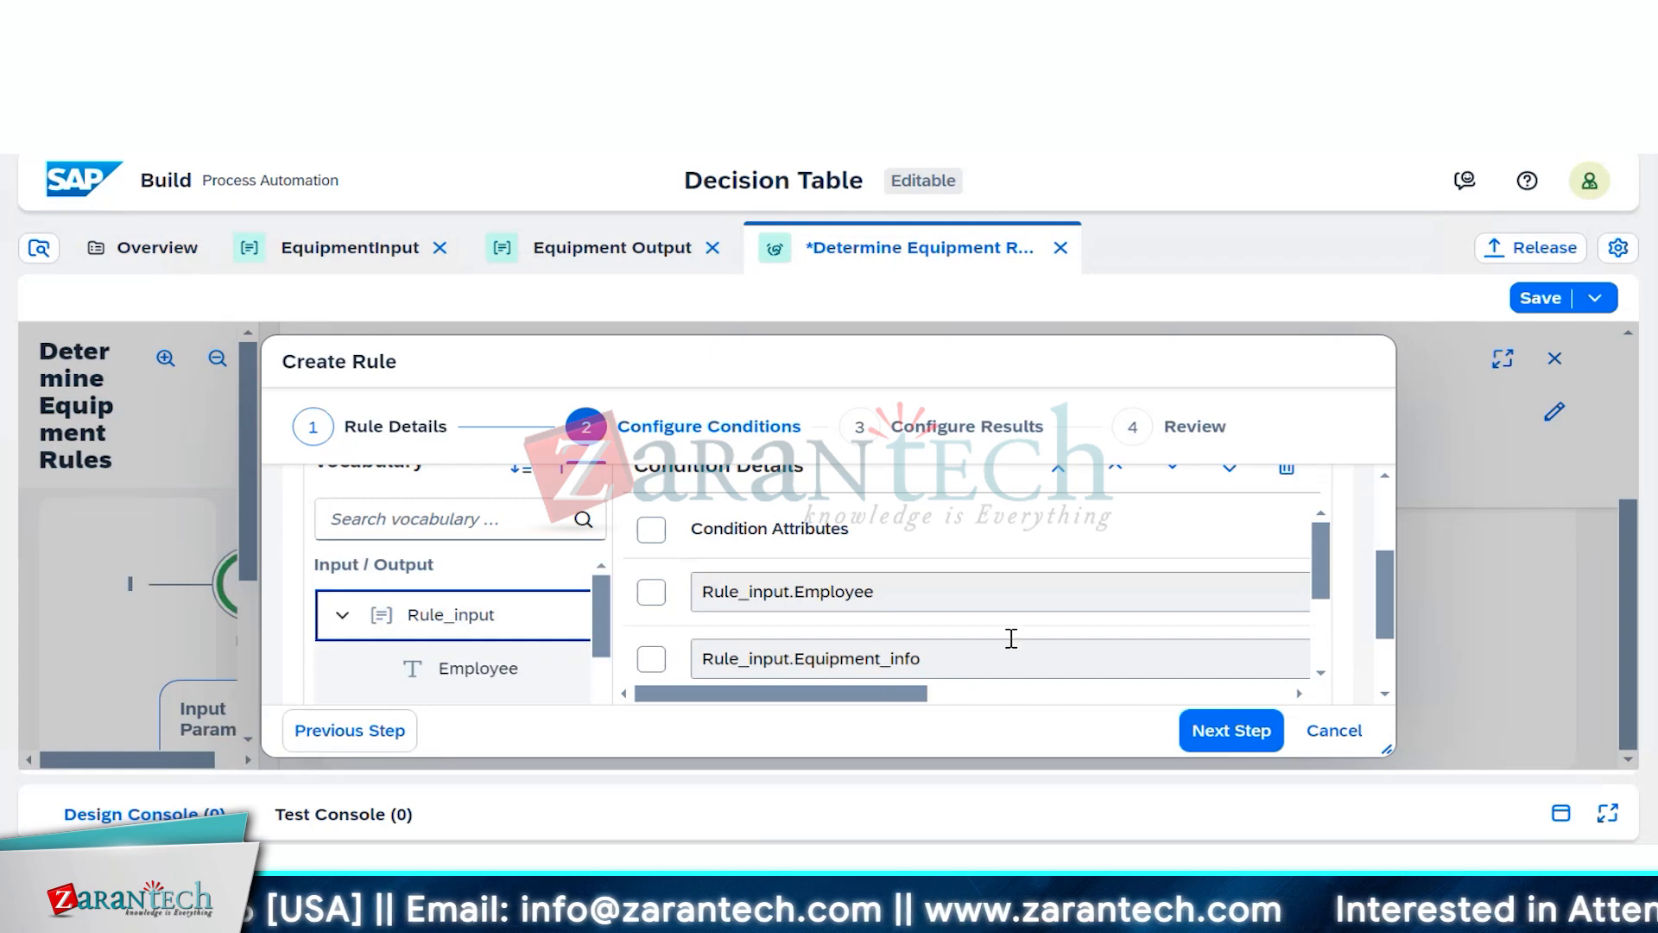
Step: Select the condition attributes Rule_input.Employee, Rule_input.Equipment_info and Rule_input.Employee_Id
scroll(1016, 647, "down", 2)
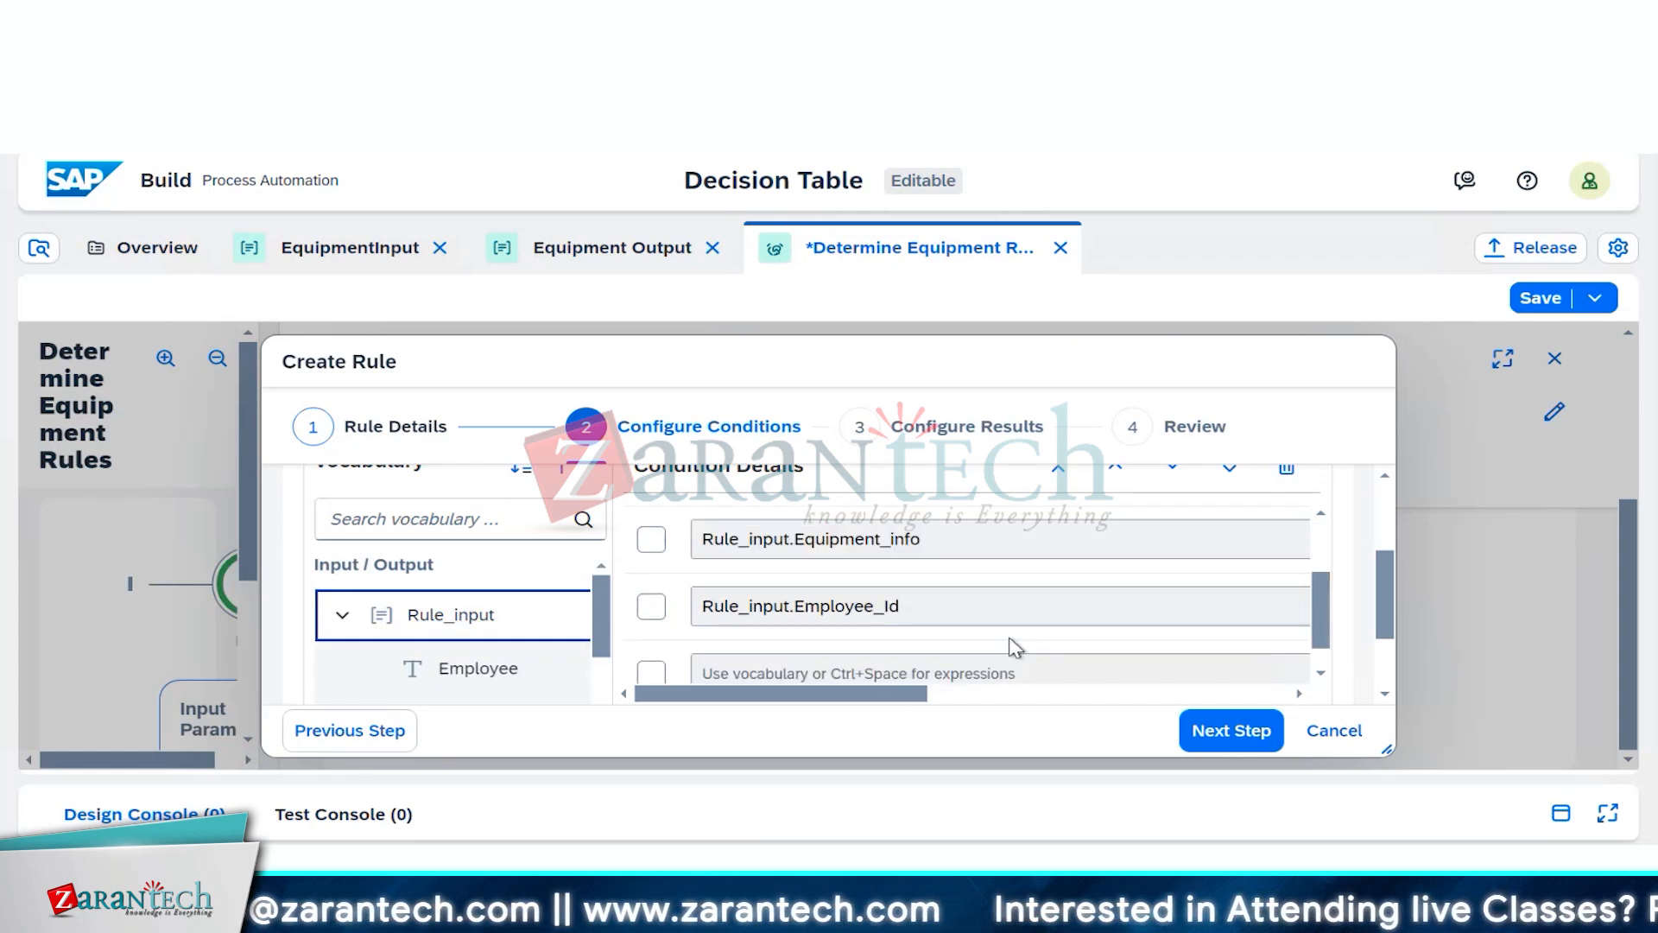
scroll(858, 640, "up", 2)
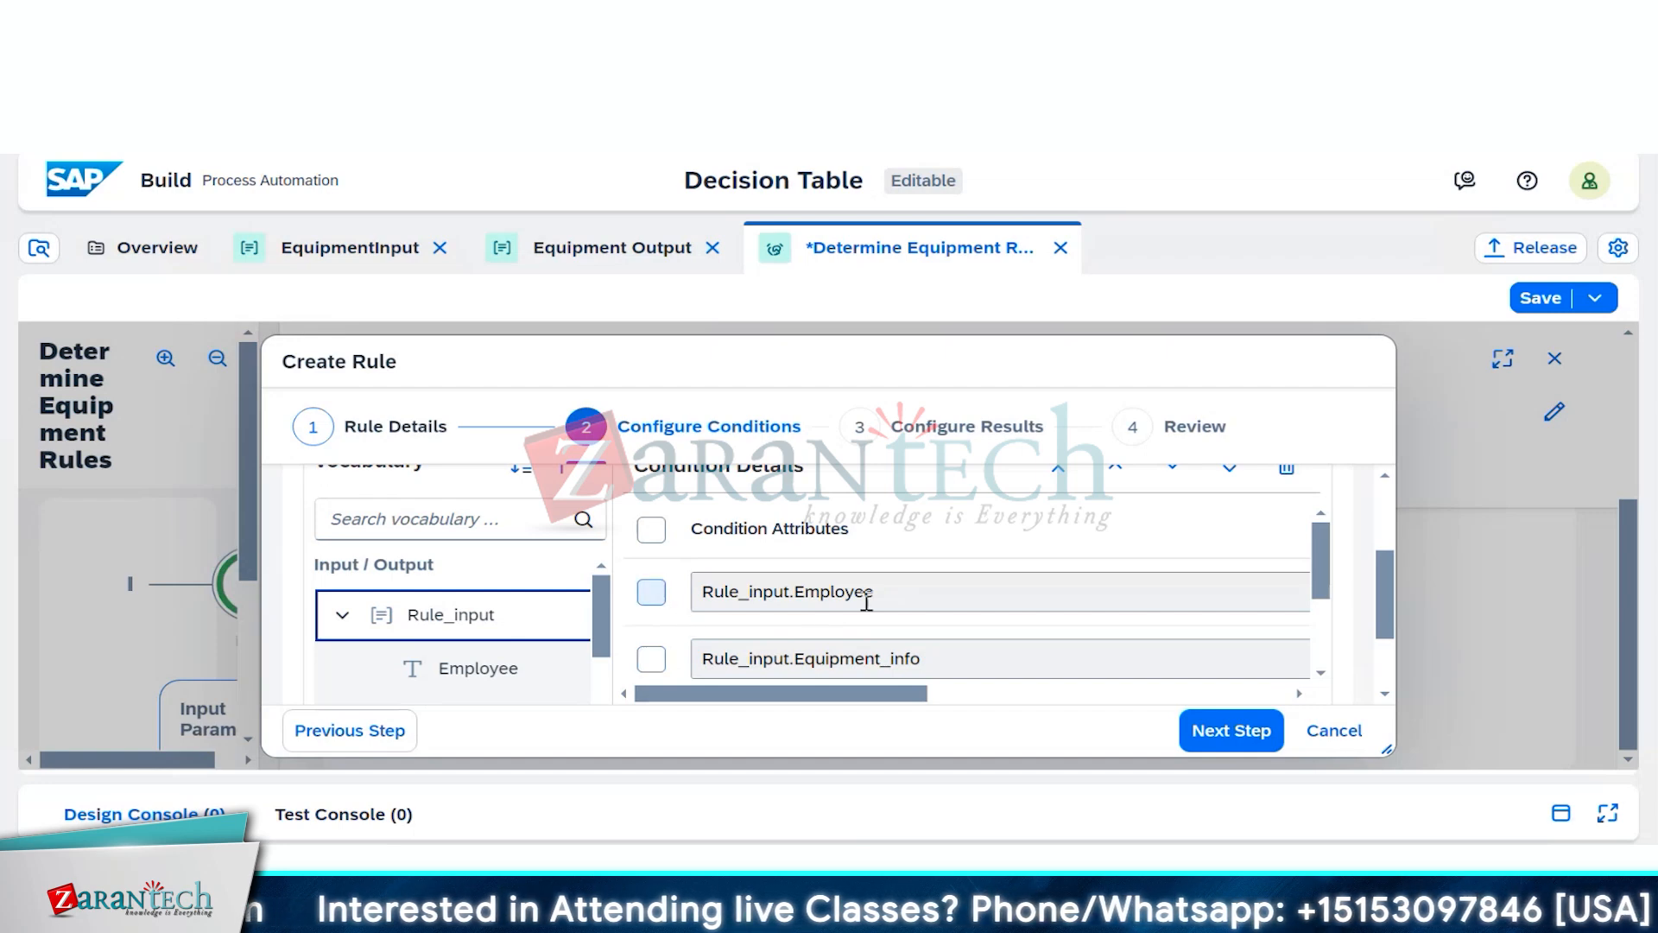
left_click(651, 594)
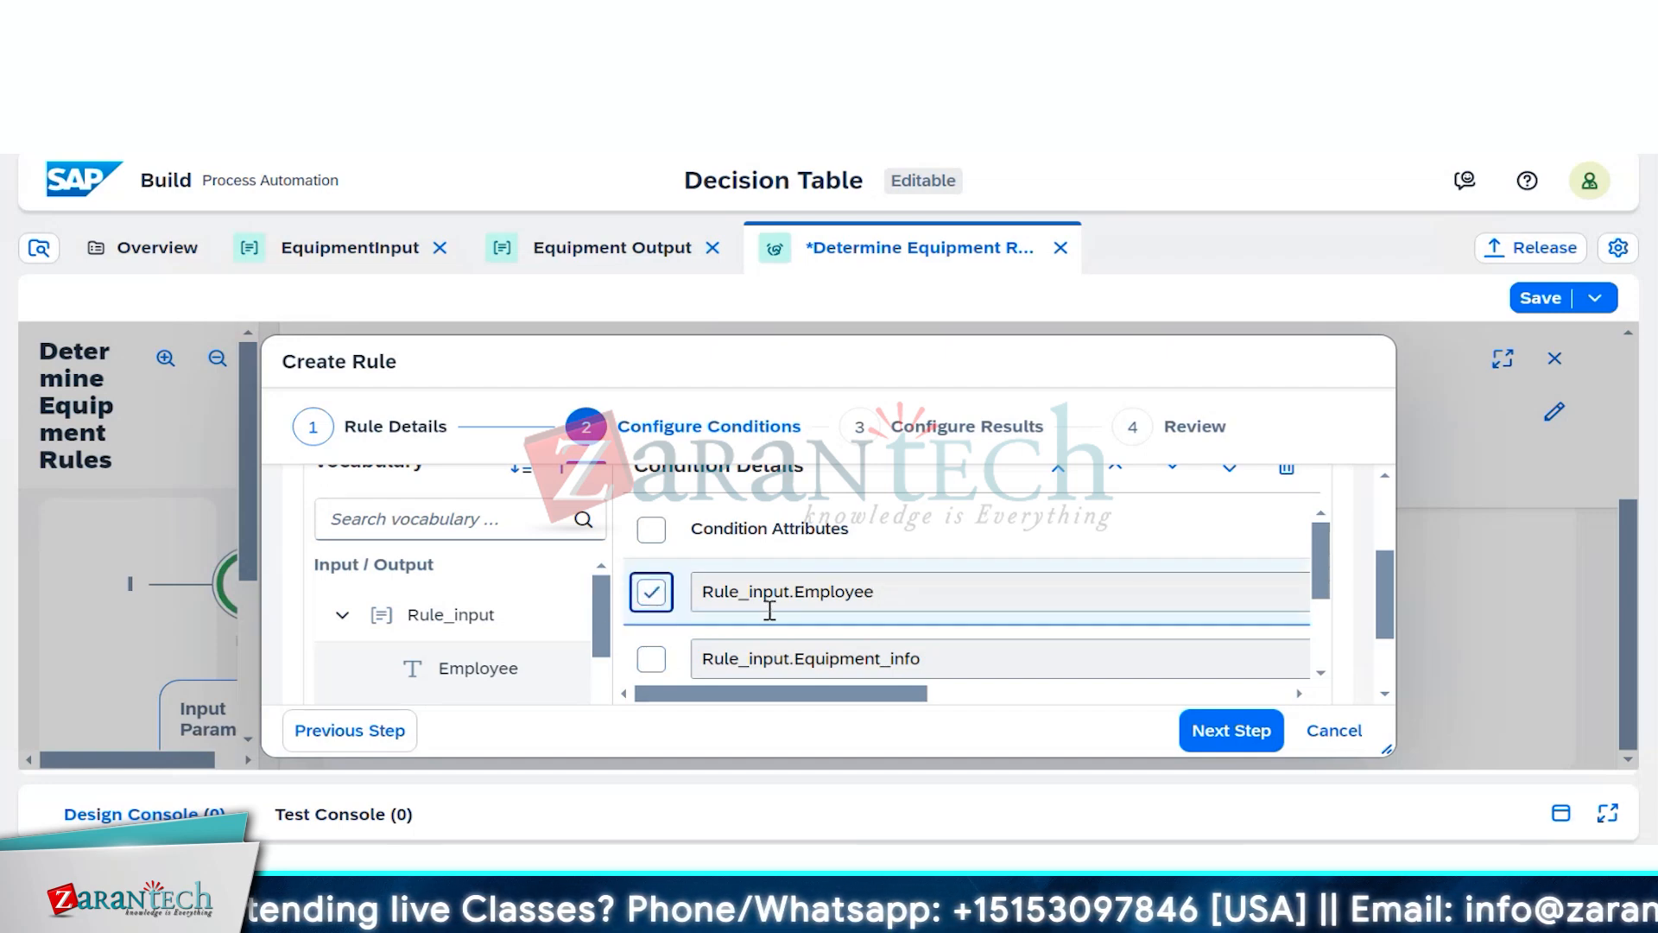
scroll(769, 608, "down", 2)
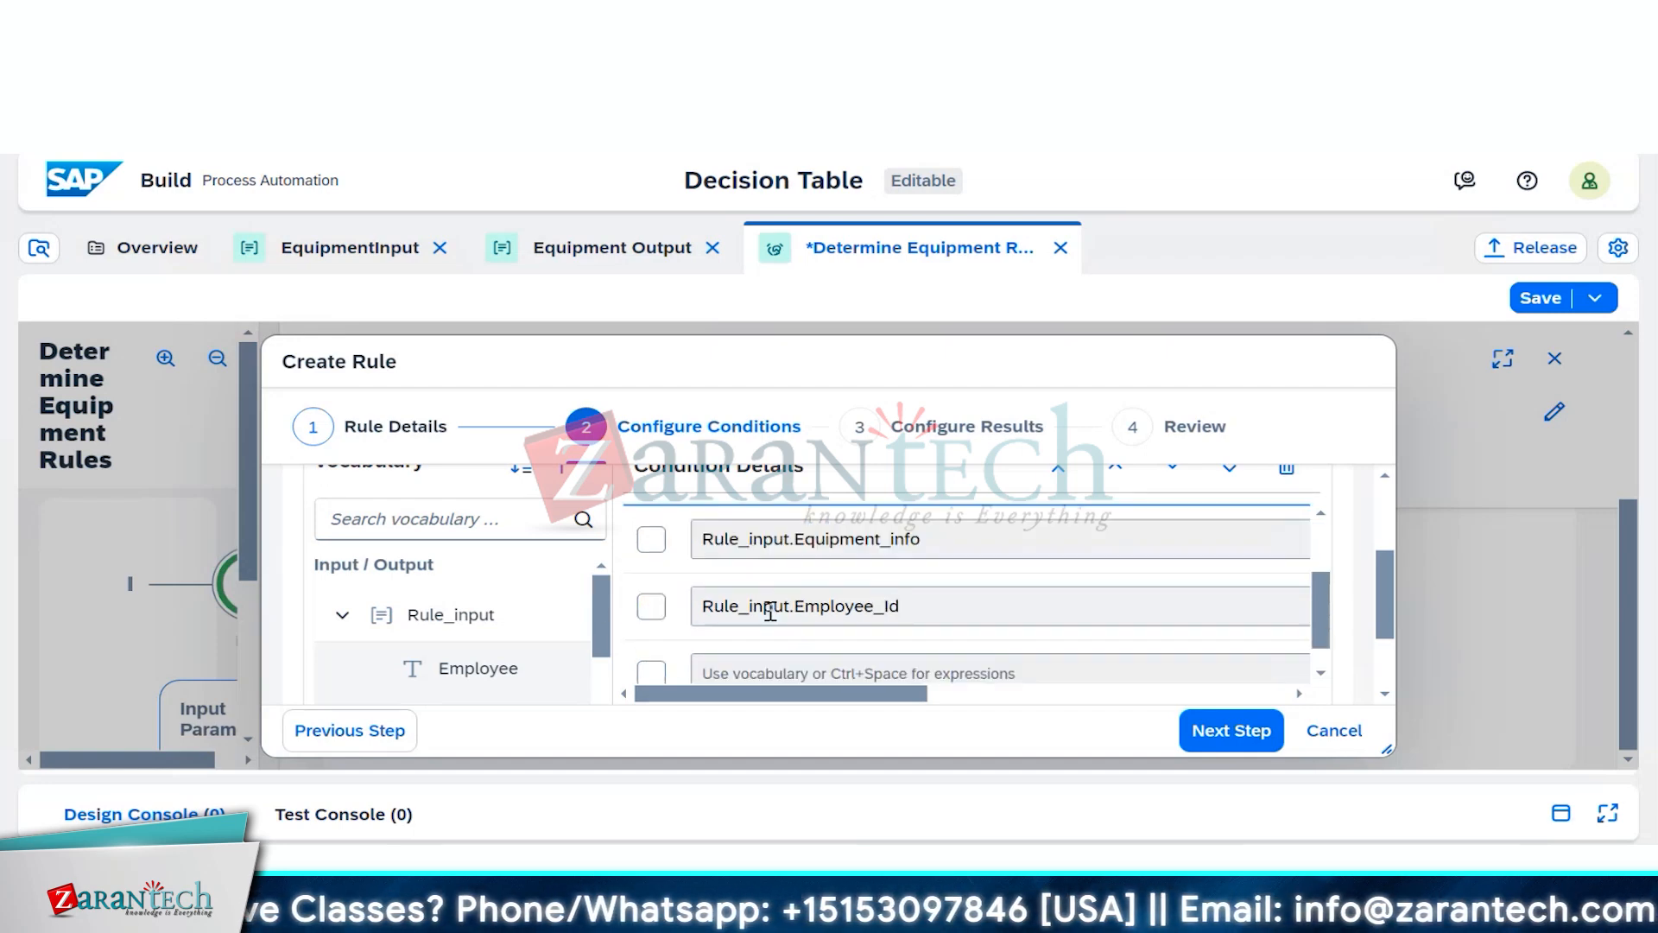
left_click(652, 540)
left_click(652, 607)
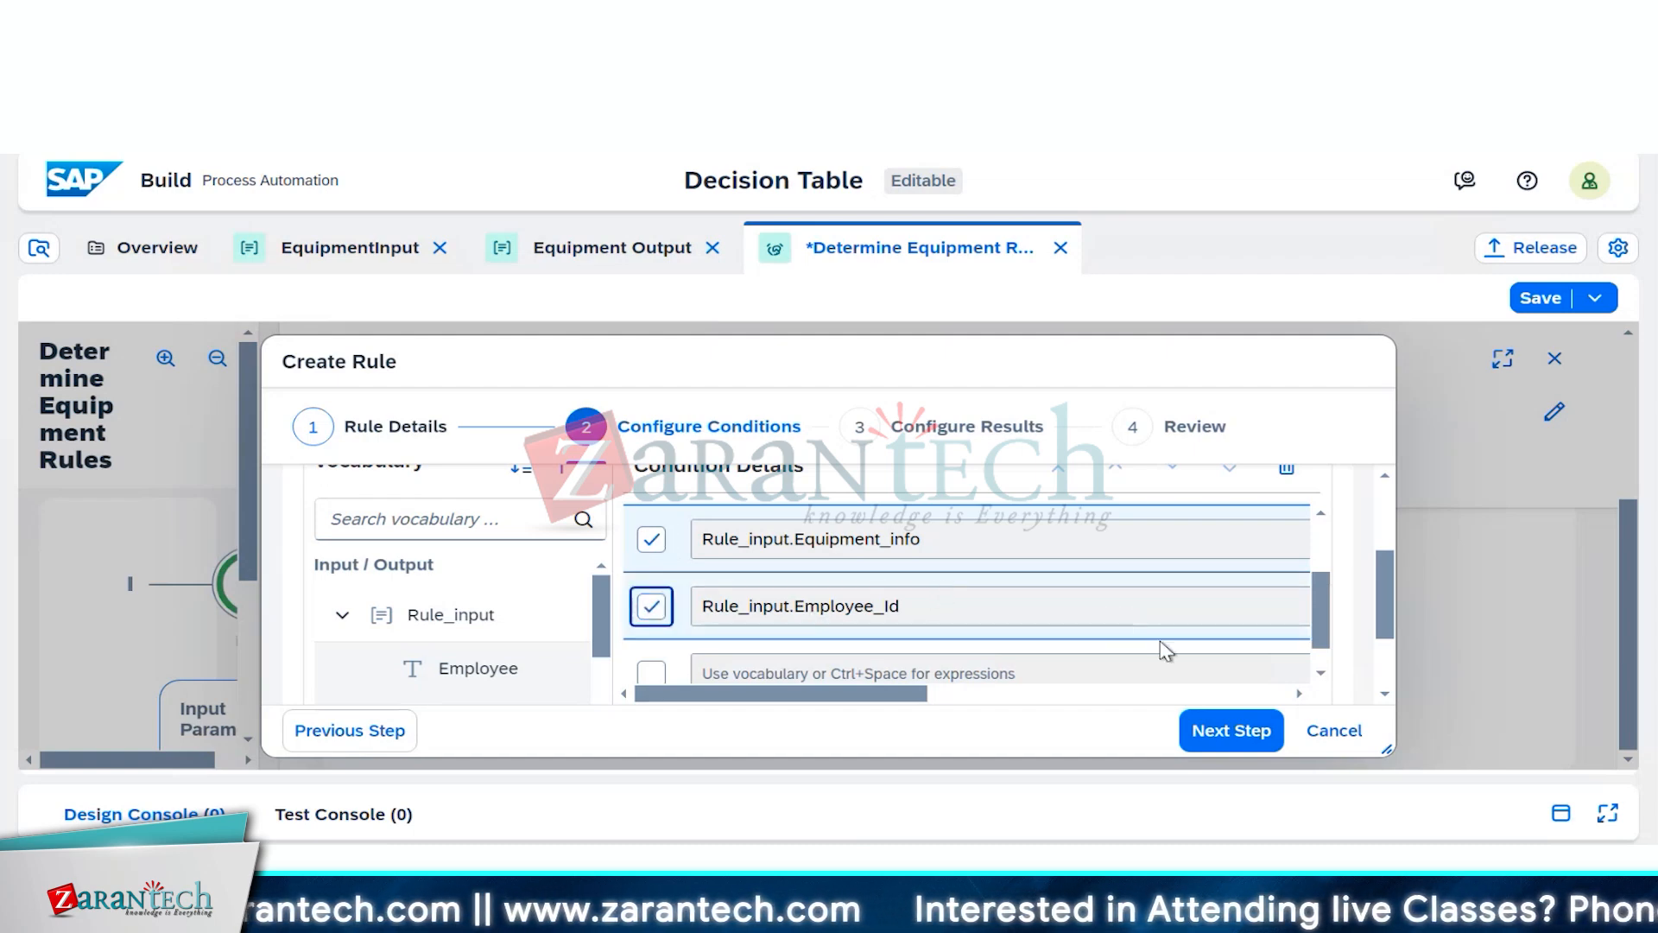
Step: Proceed to configuring the rule's results and examine the result details and vocabulary for Rule_output
scroll(1161, 643, "down", 1)
scroll(1158, 639, "up", 3)
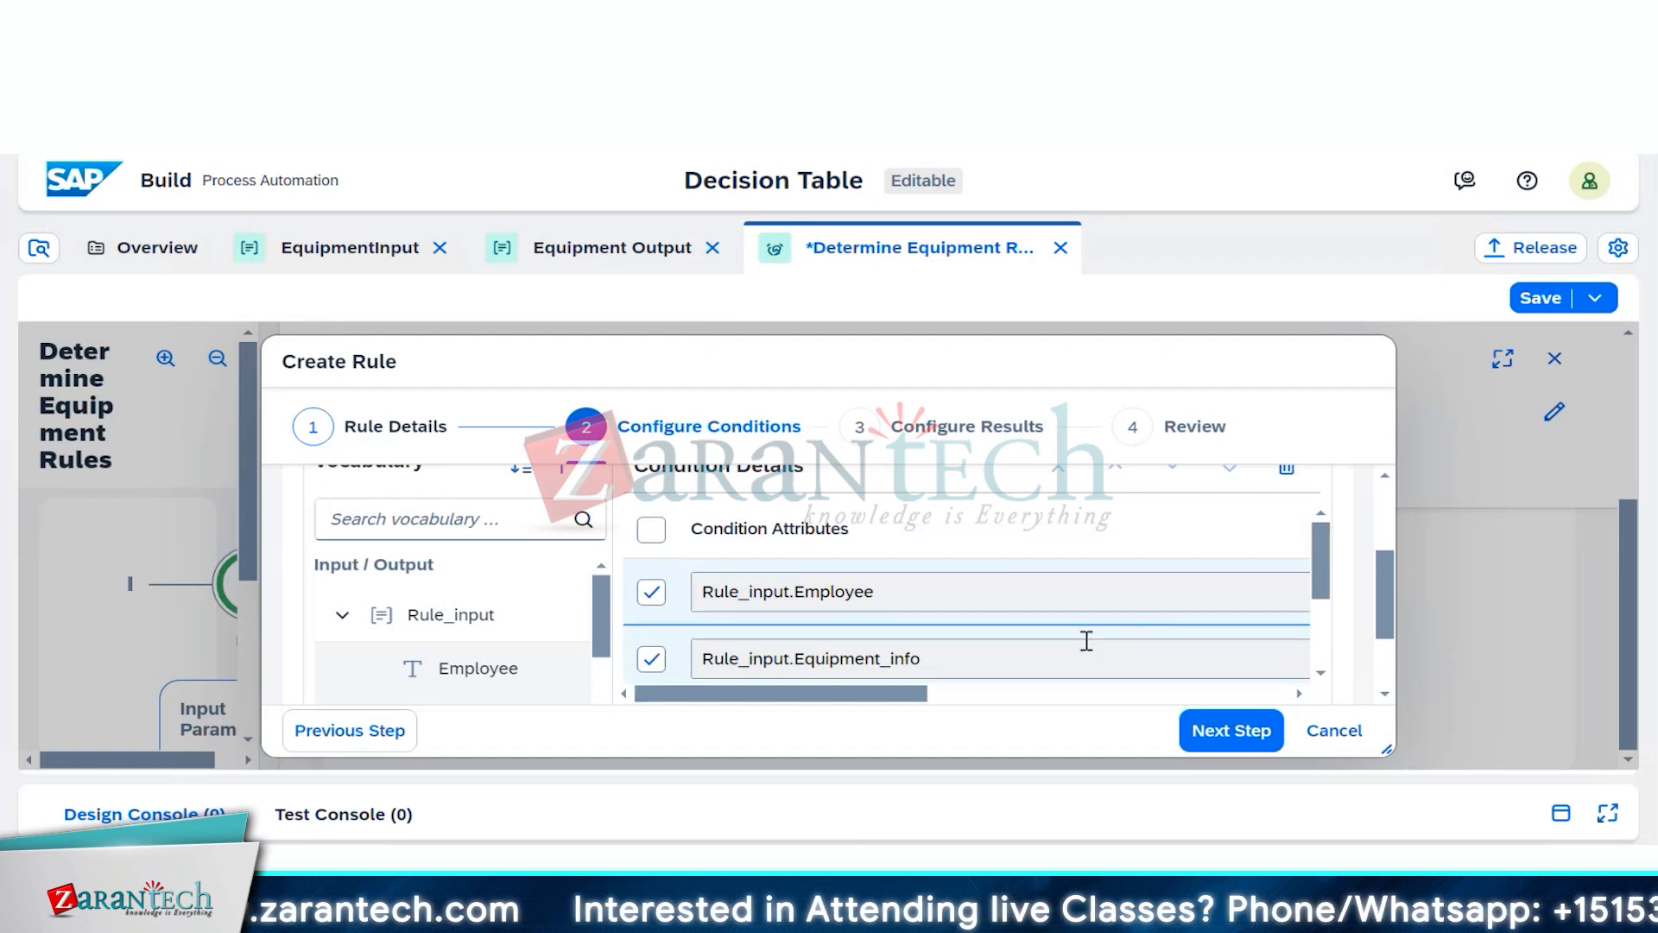
left_click(1250, 732)
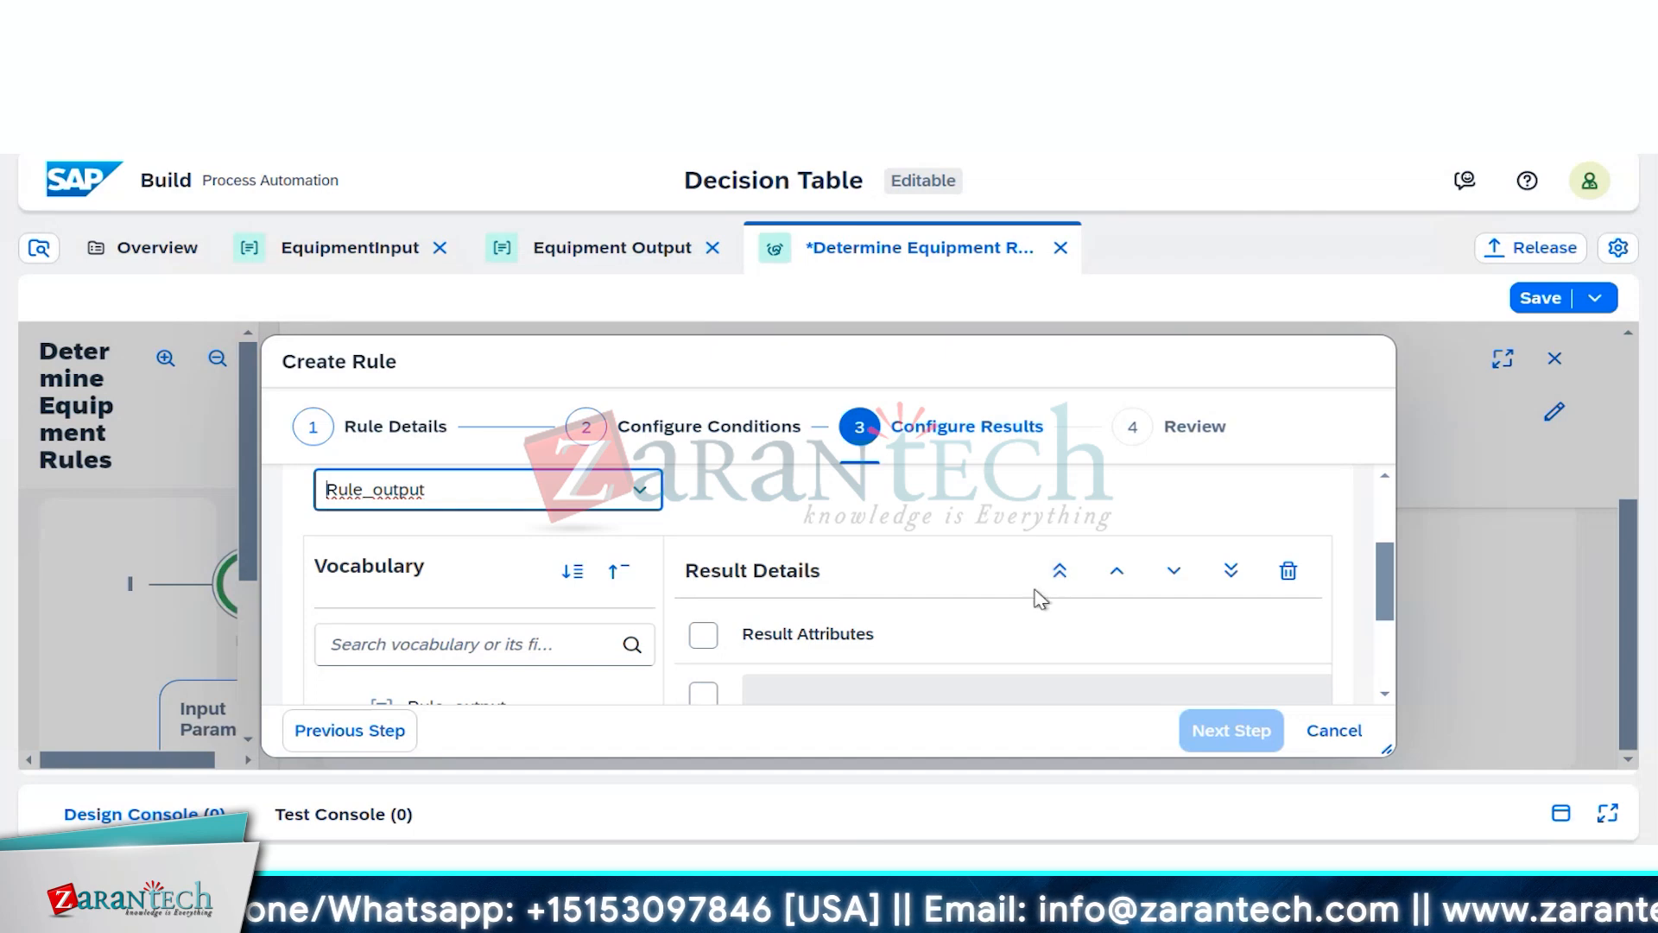
scroll(987, 635, "down", 2)
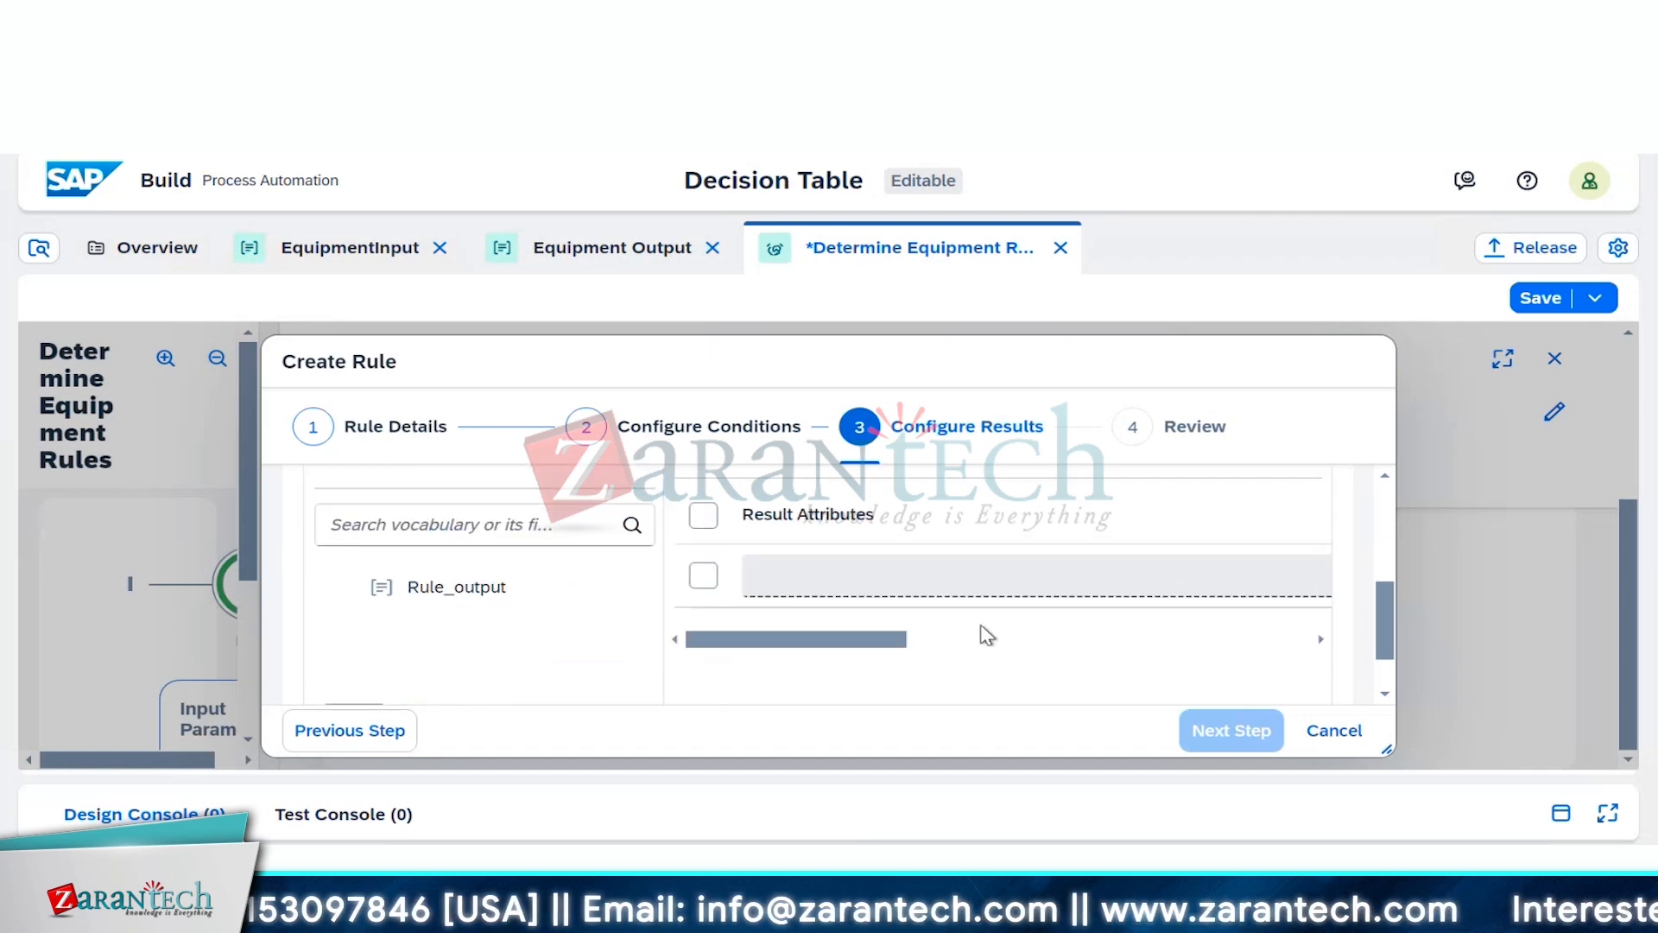
scroll(1054, 574, "up", 2)
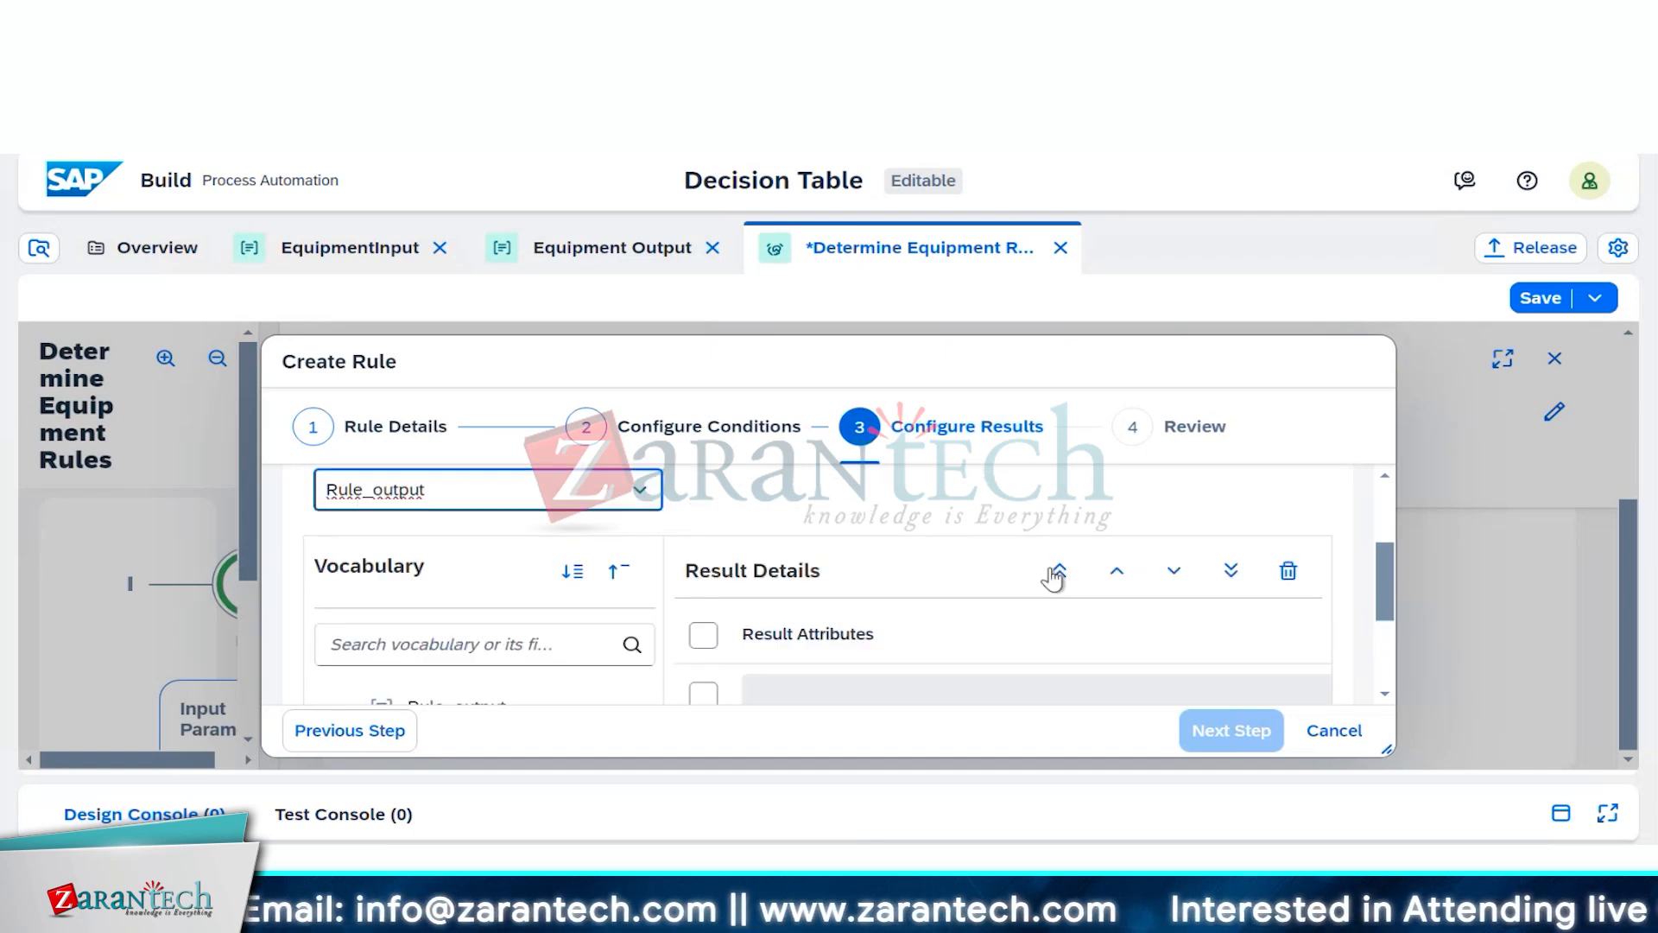
Step: Return to the conditions configuration and review the condition attributes against the Rule_input and Rule_output vocabulary
left_click(326, 732)
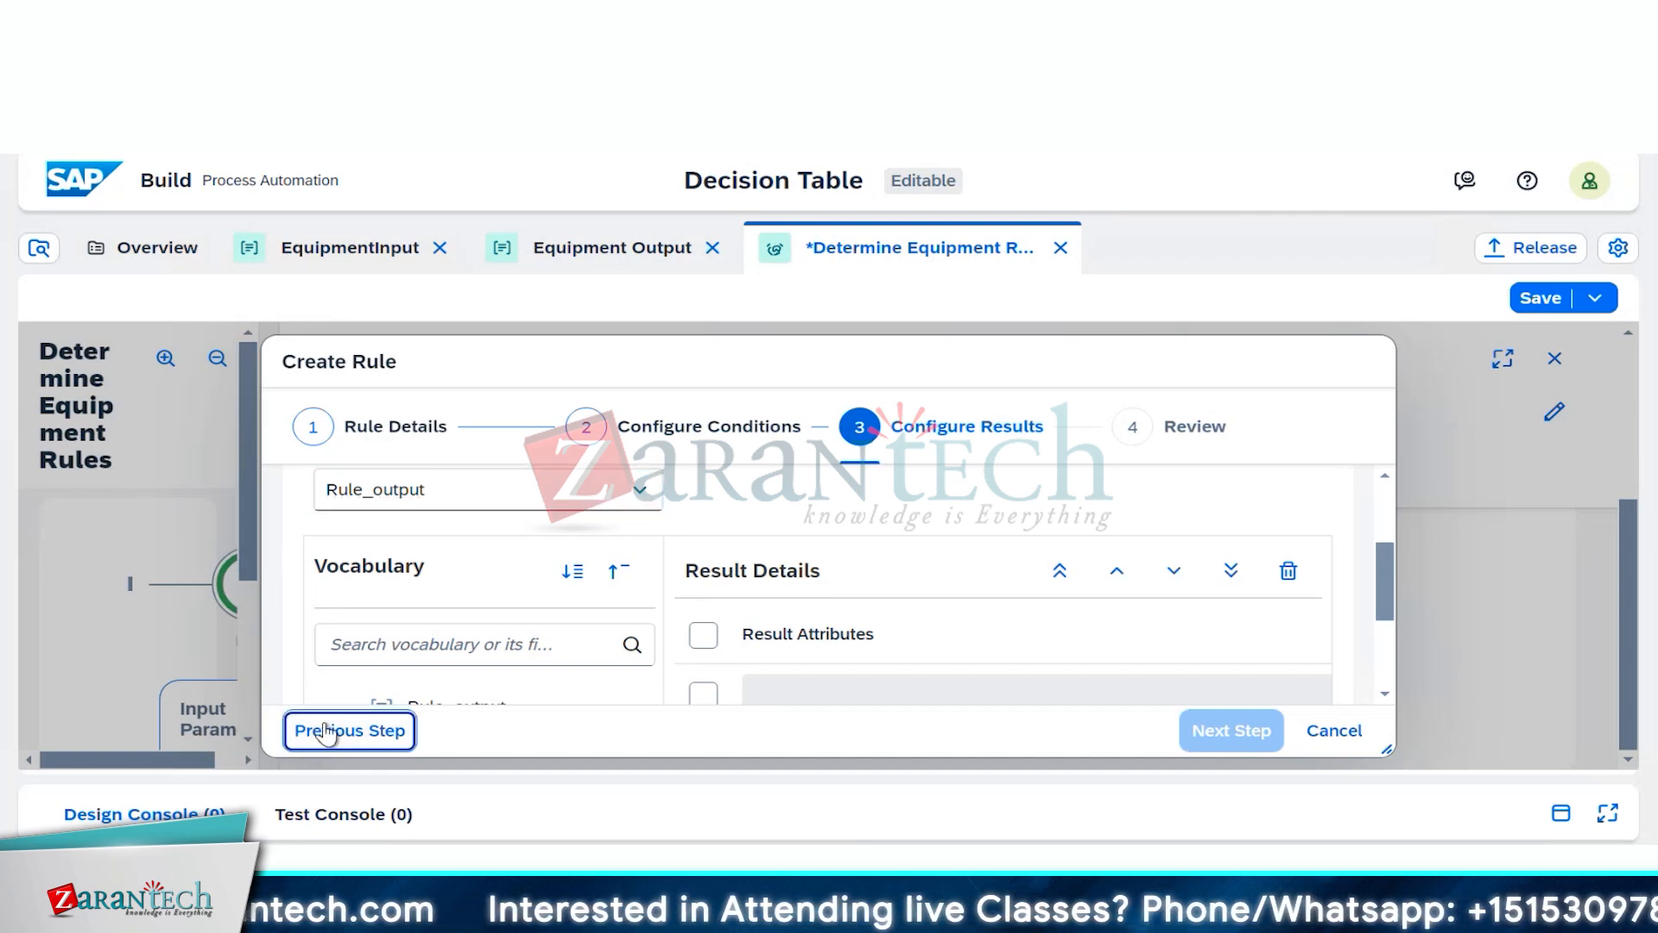
scroll(908, 643, "down", 2)
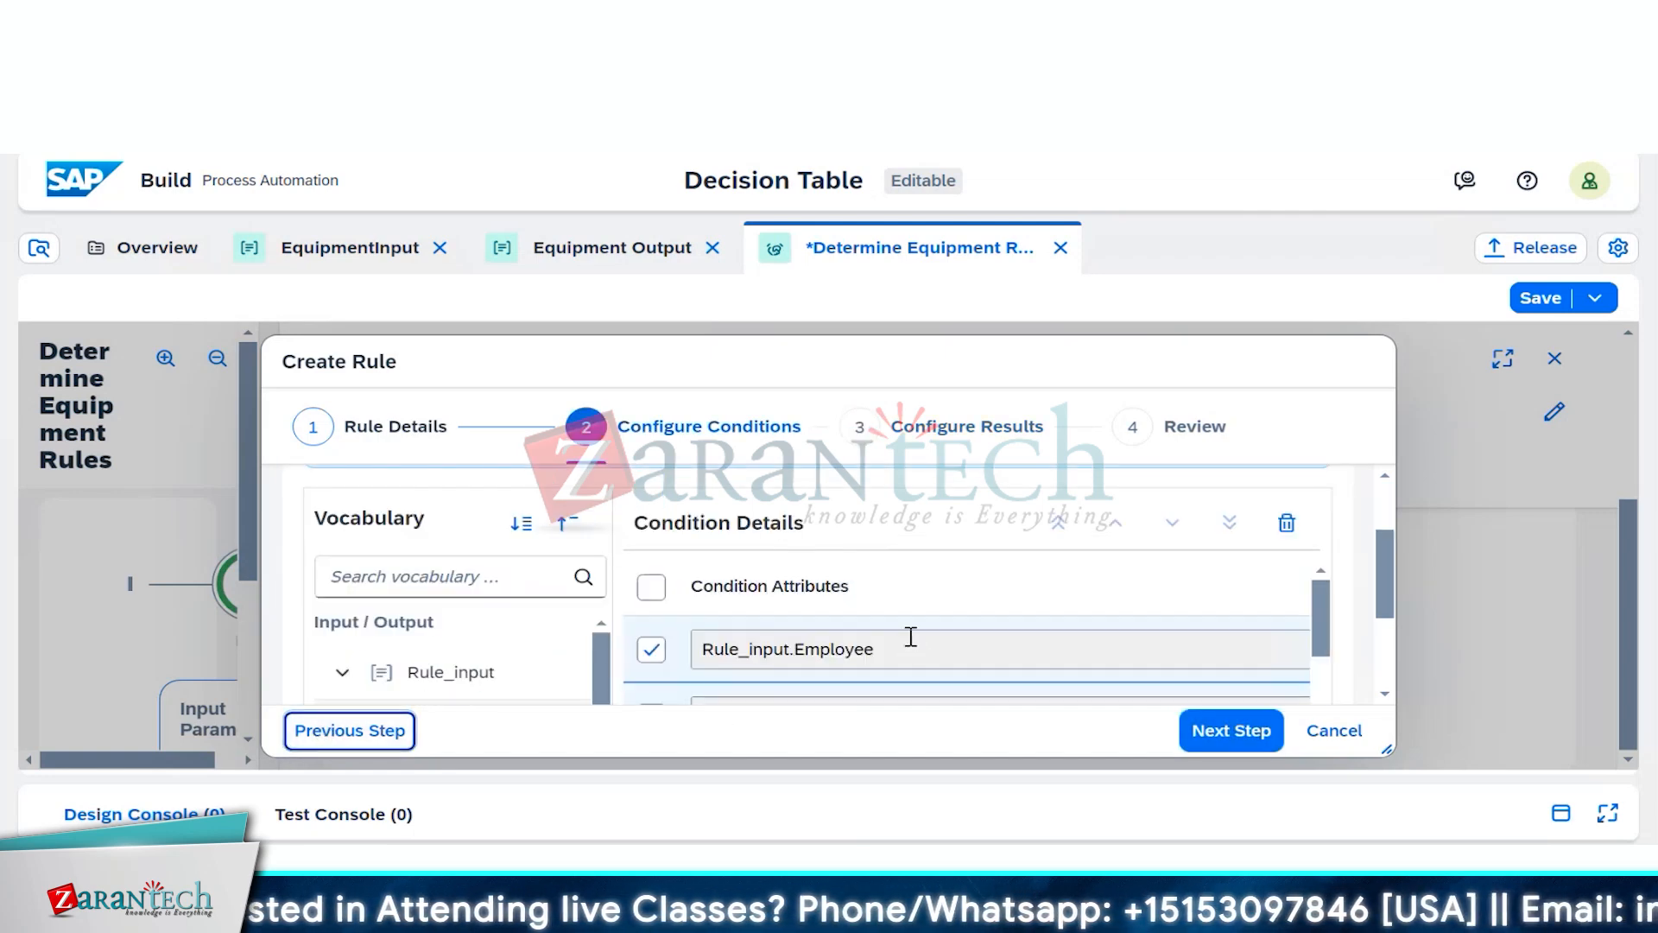
scroll(911, 636, "down", 2)
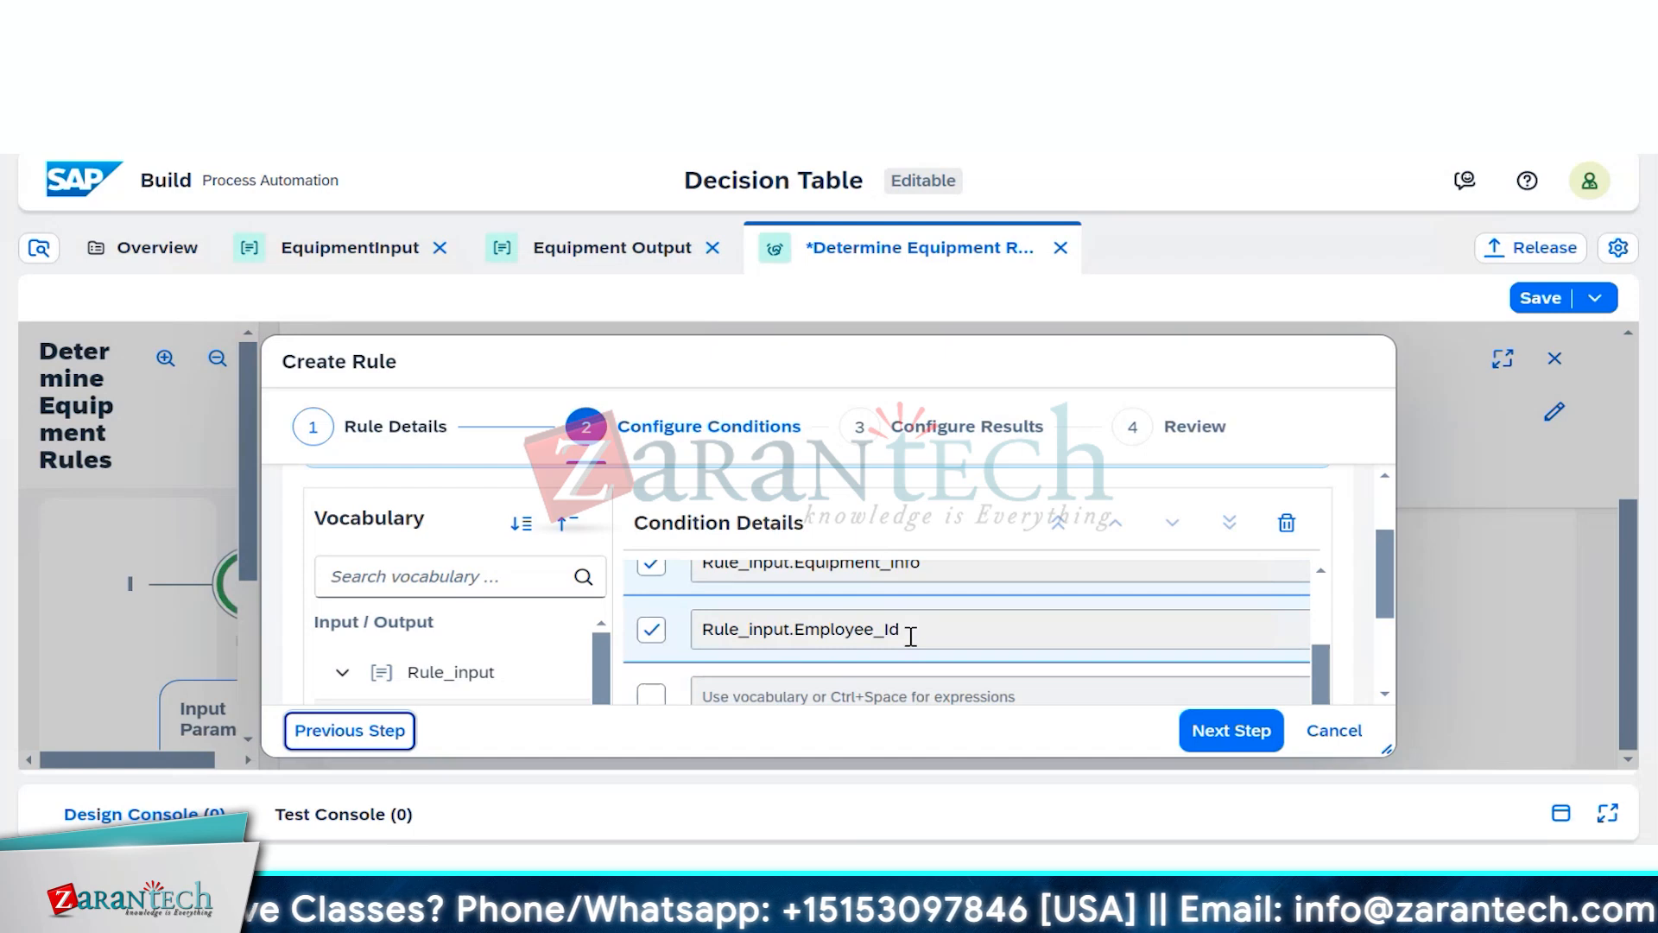
scroll(911, 639, "down", 2)
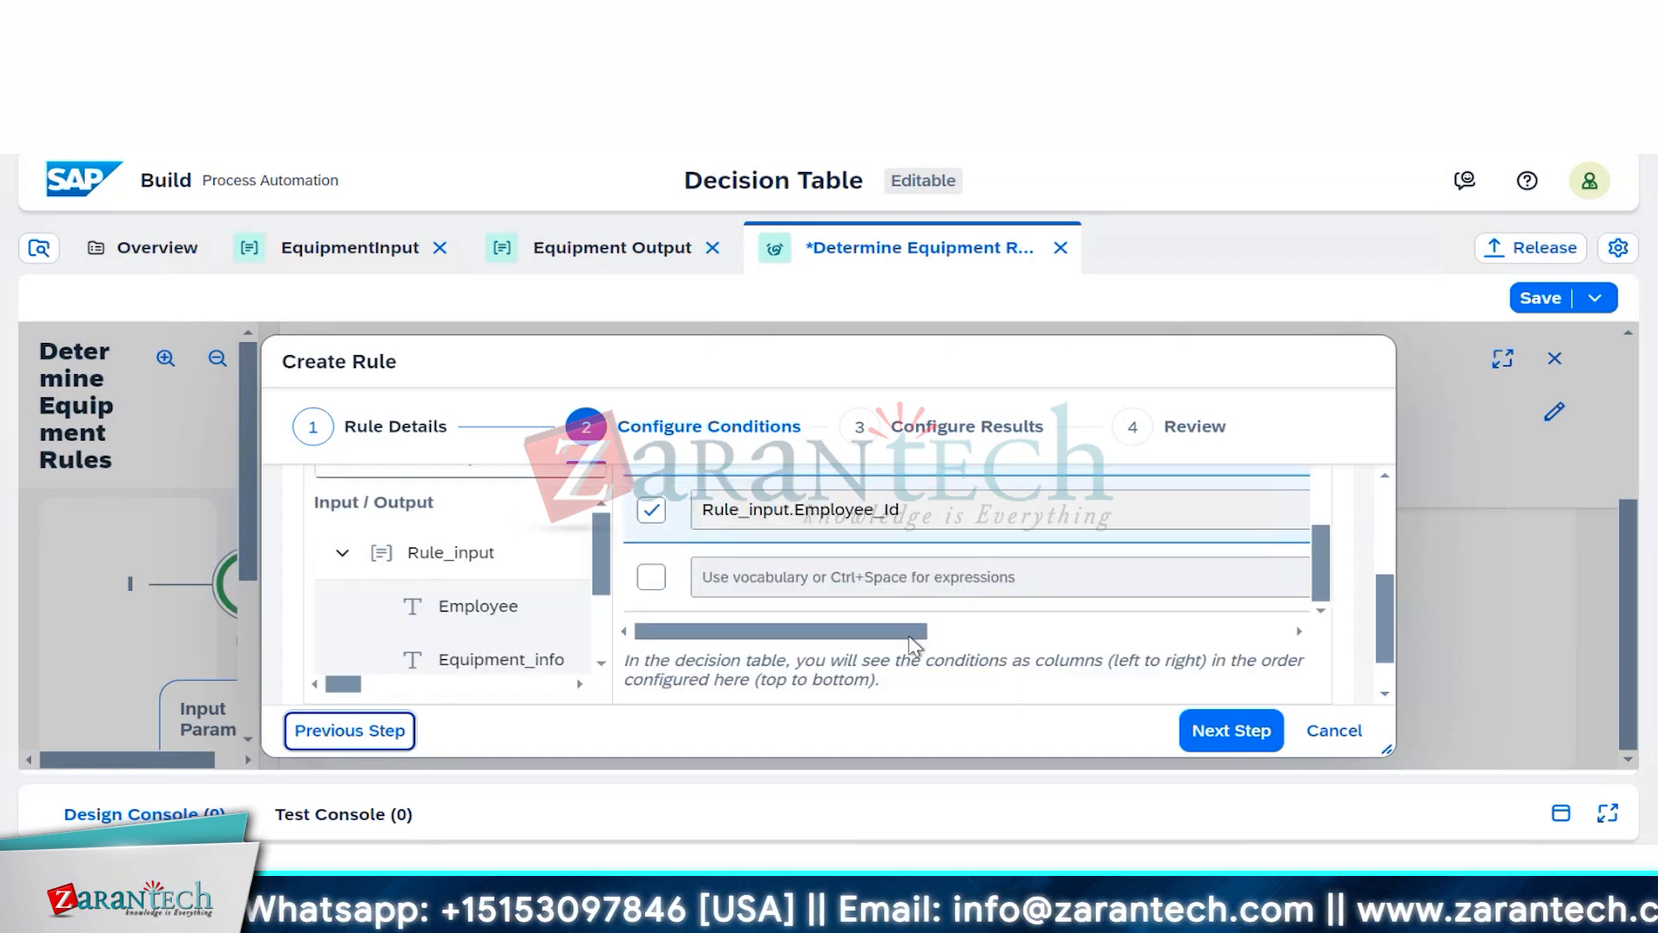
scroll(474, 604, "down", 2)
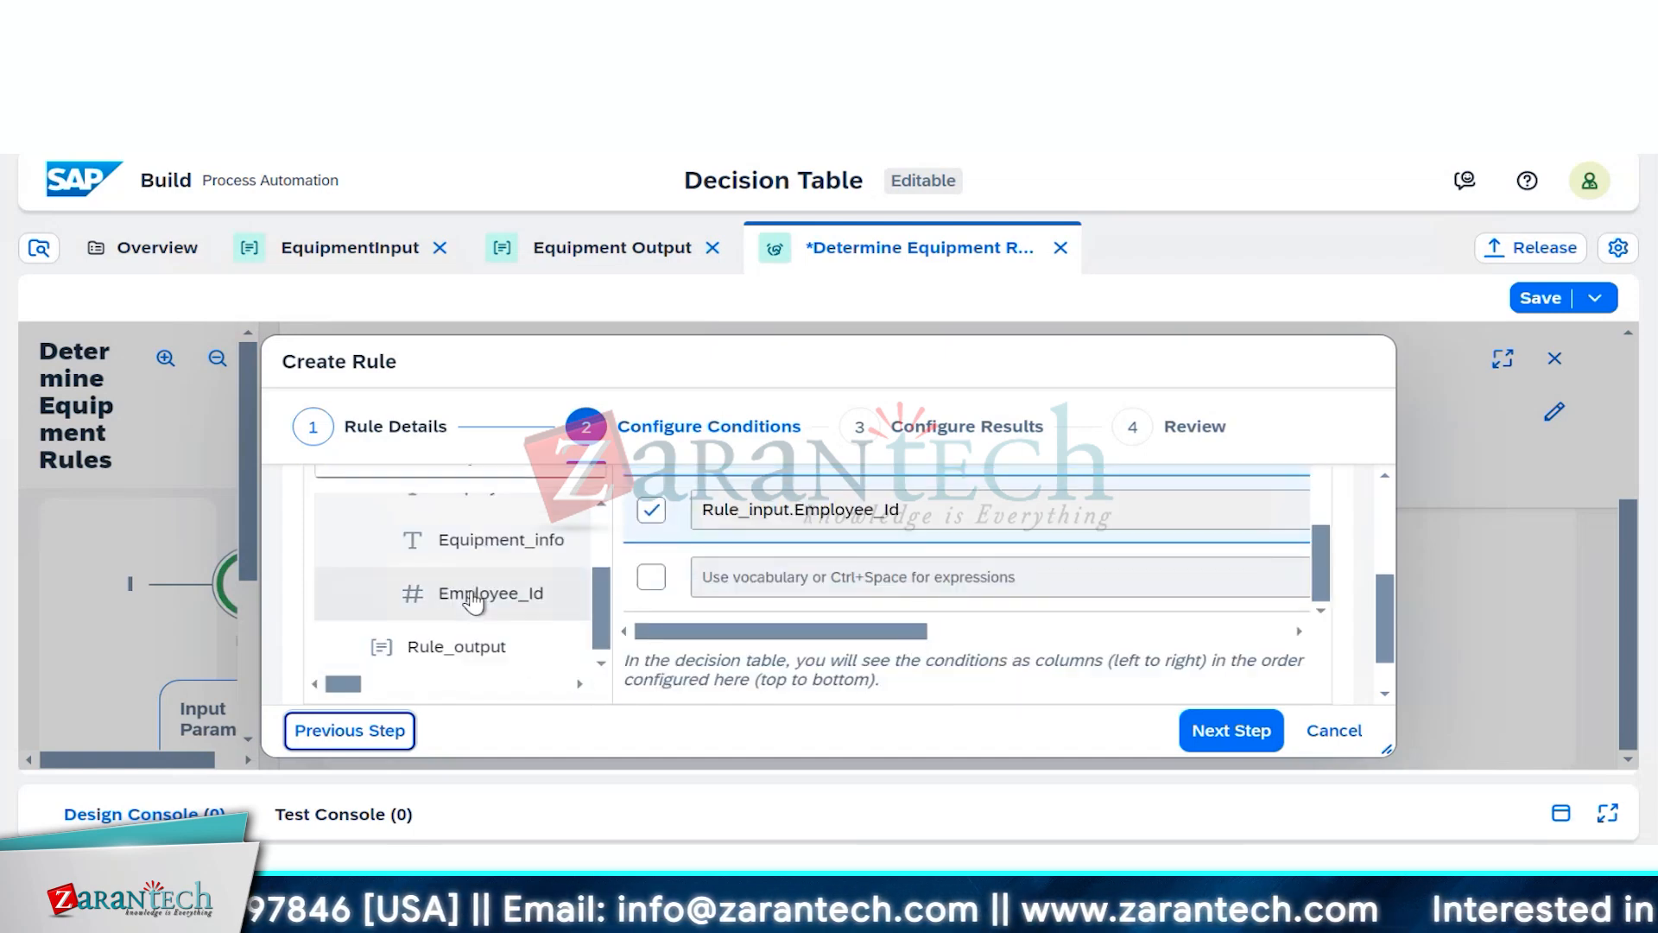
scroll(474, 602, "down", 1)
scroll(474, 602, "down", 1)
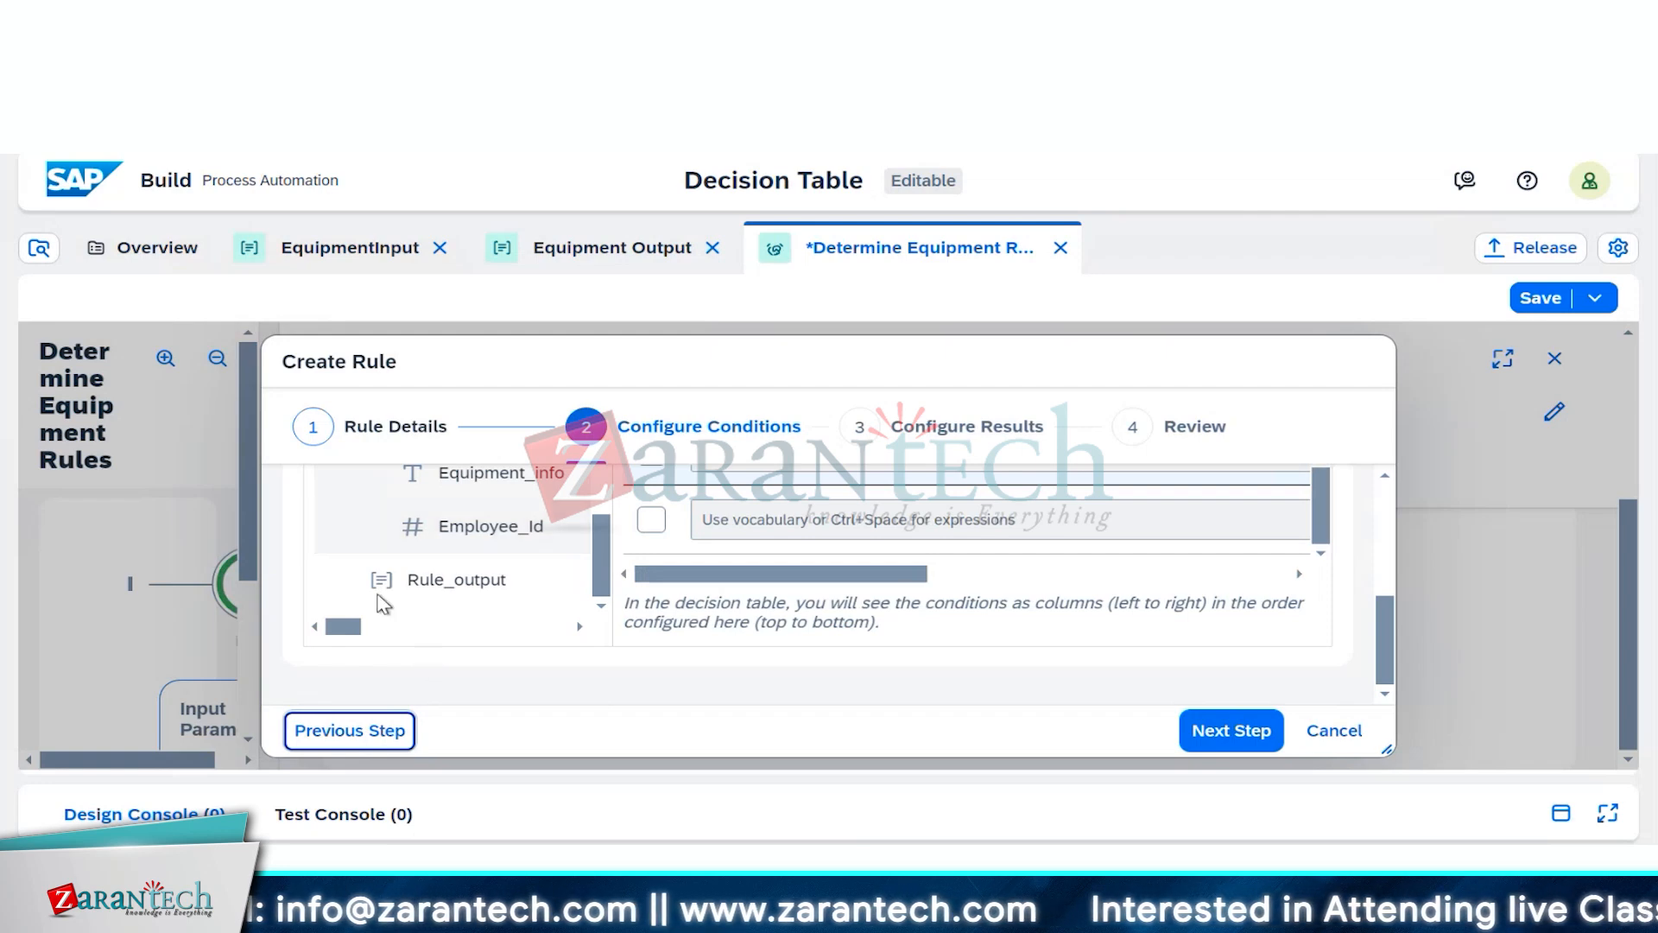
scroll(469, 600, "up", 2)
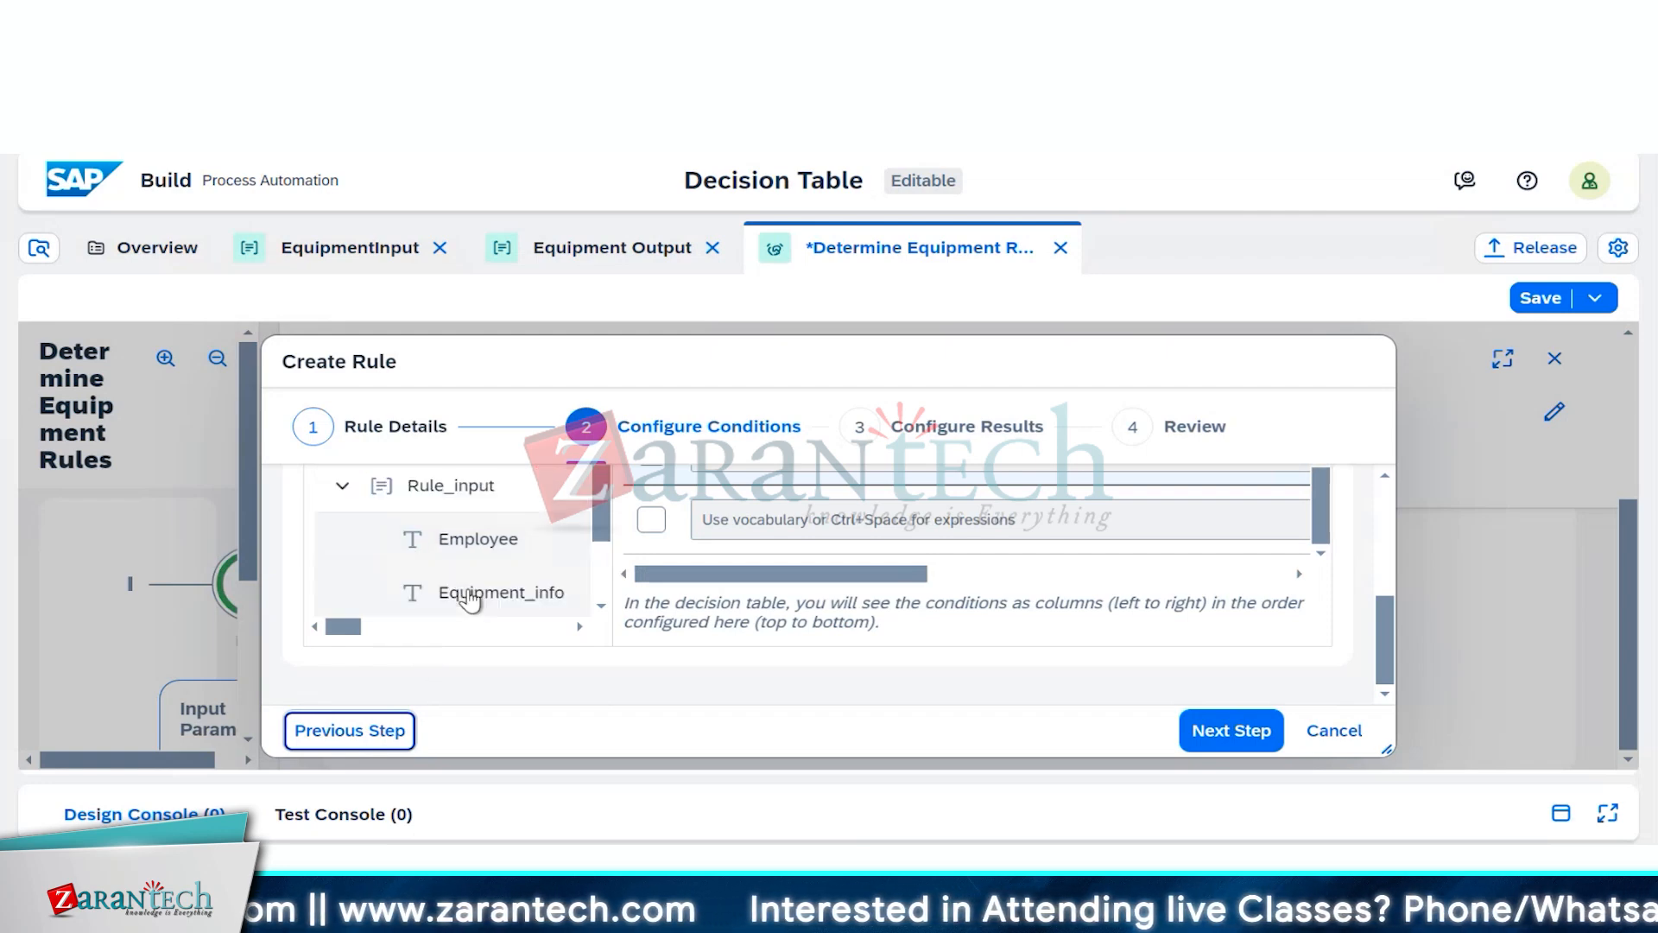
scroll(469, 601, "up", 1)
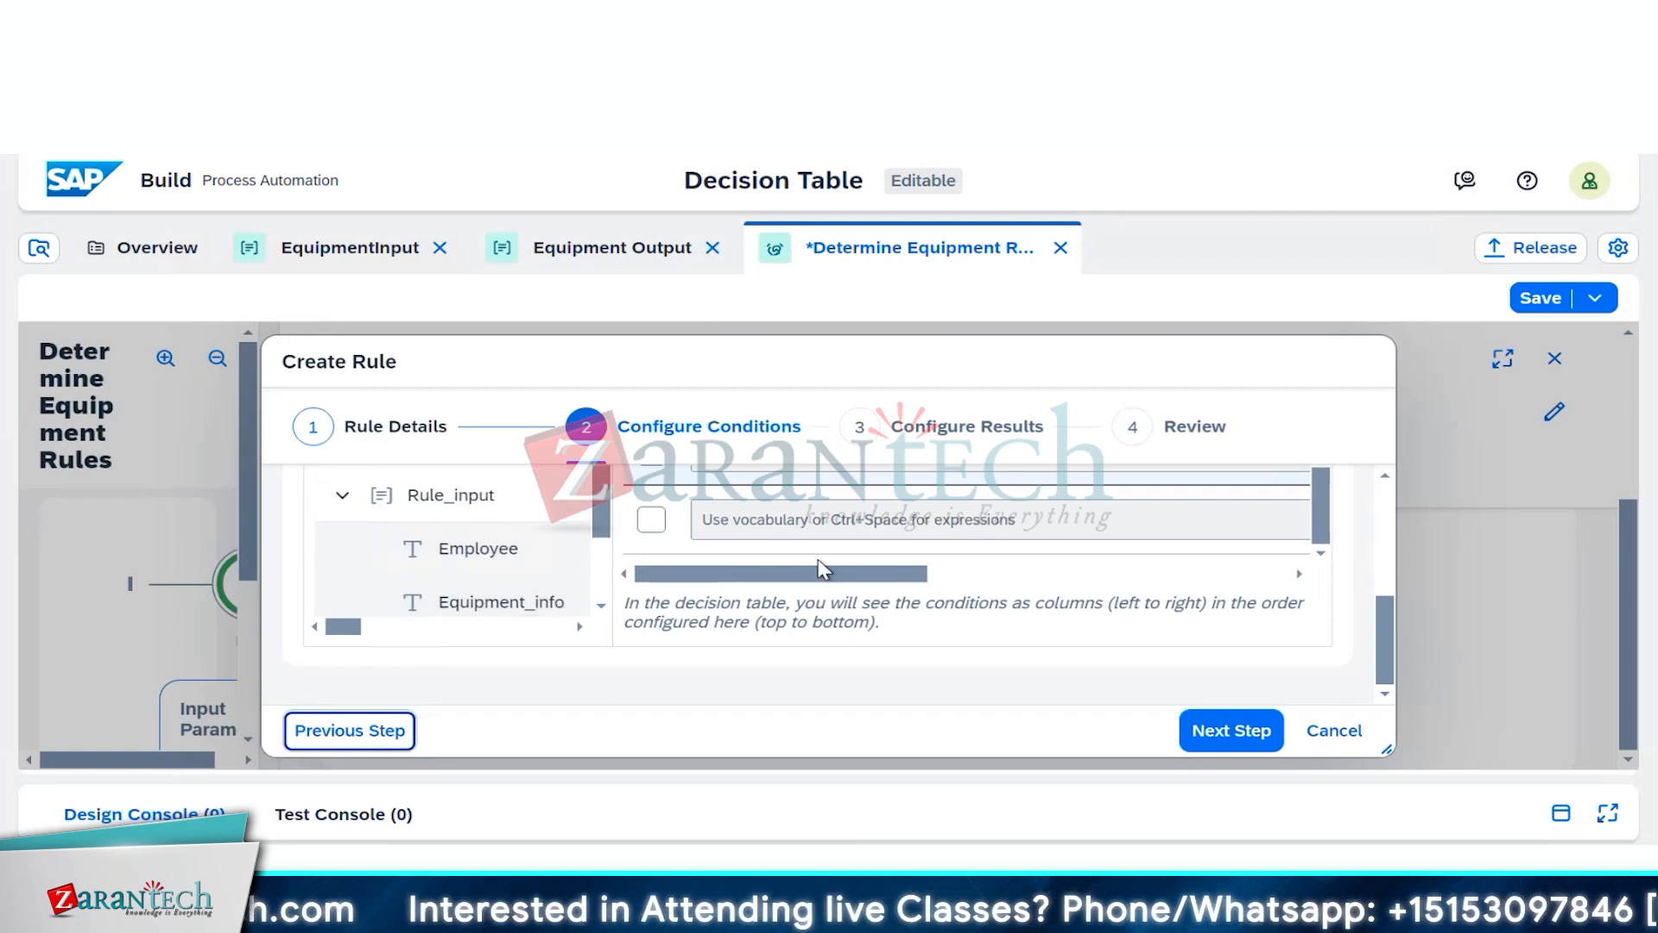
scroll(822, 568, "up", 1)
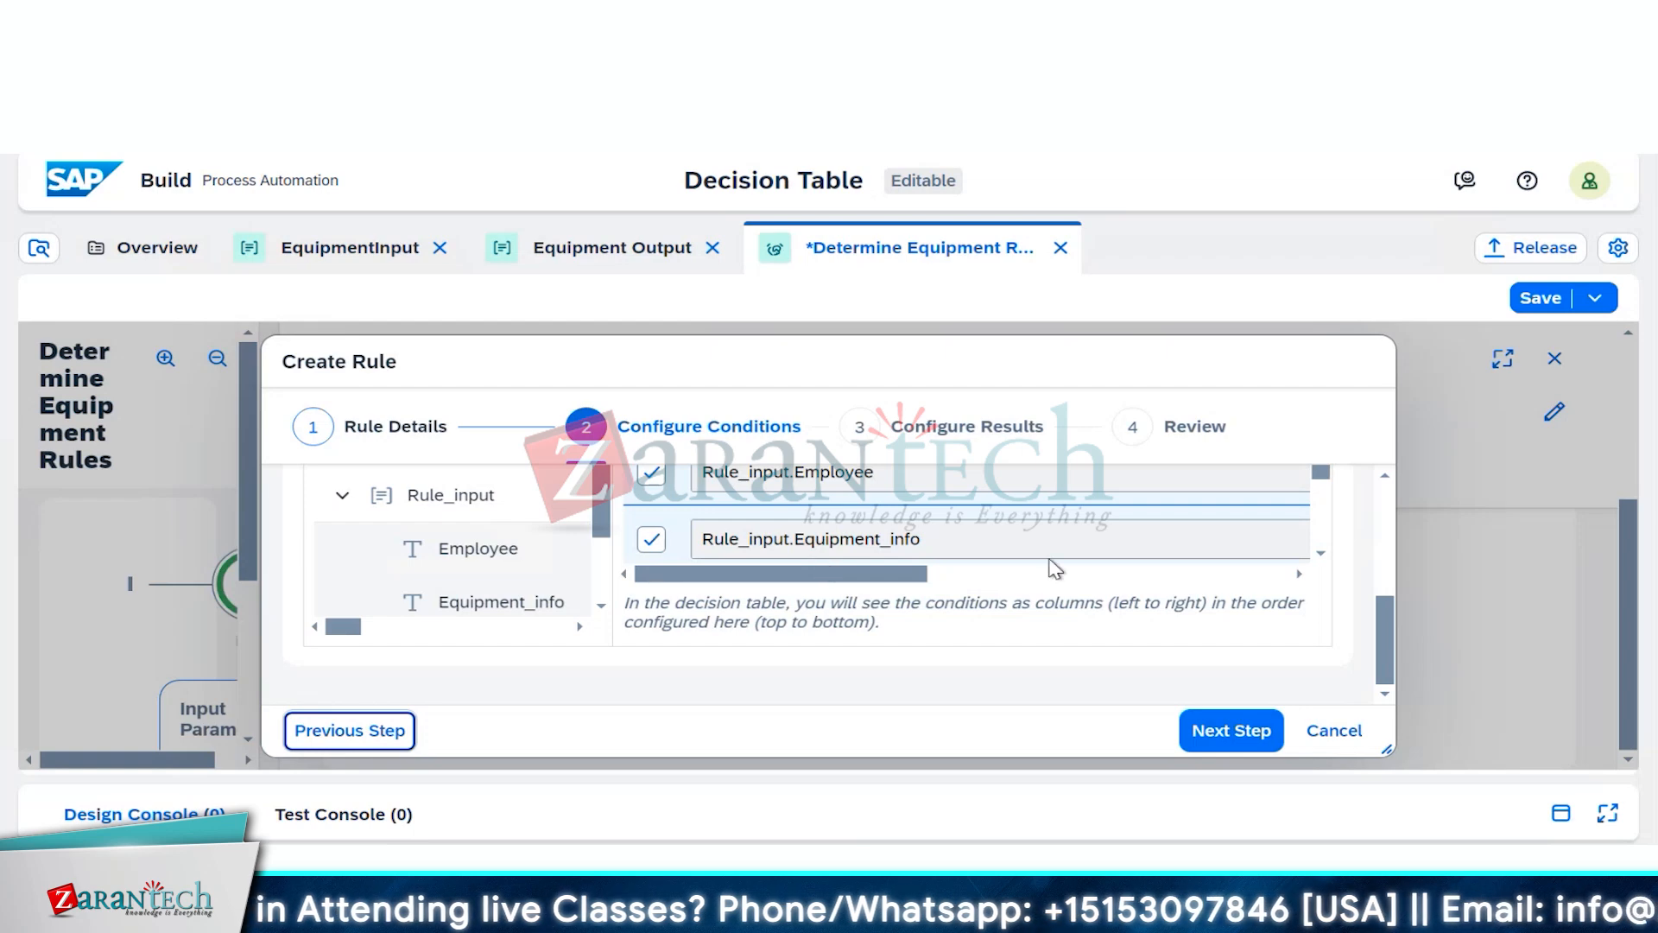
scroll(1288, 566, "up", 3)
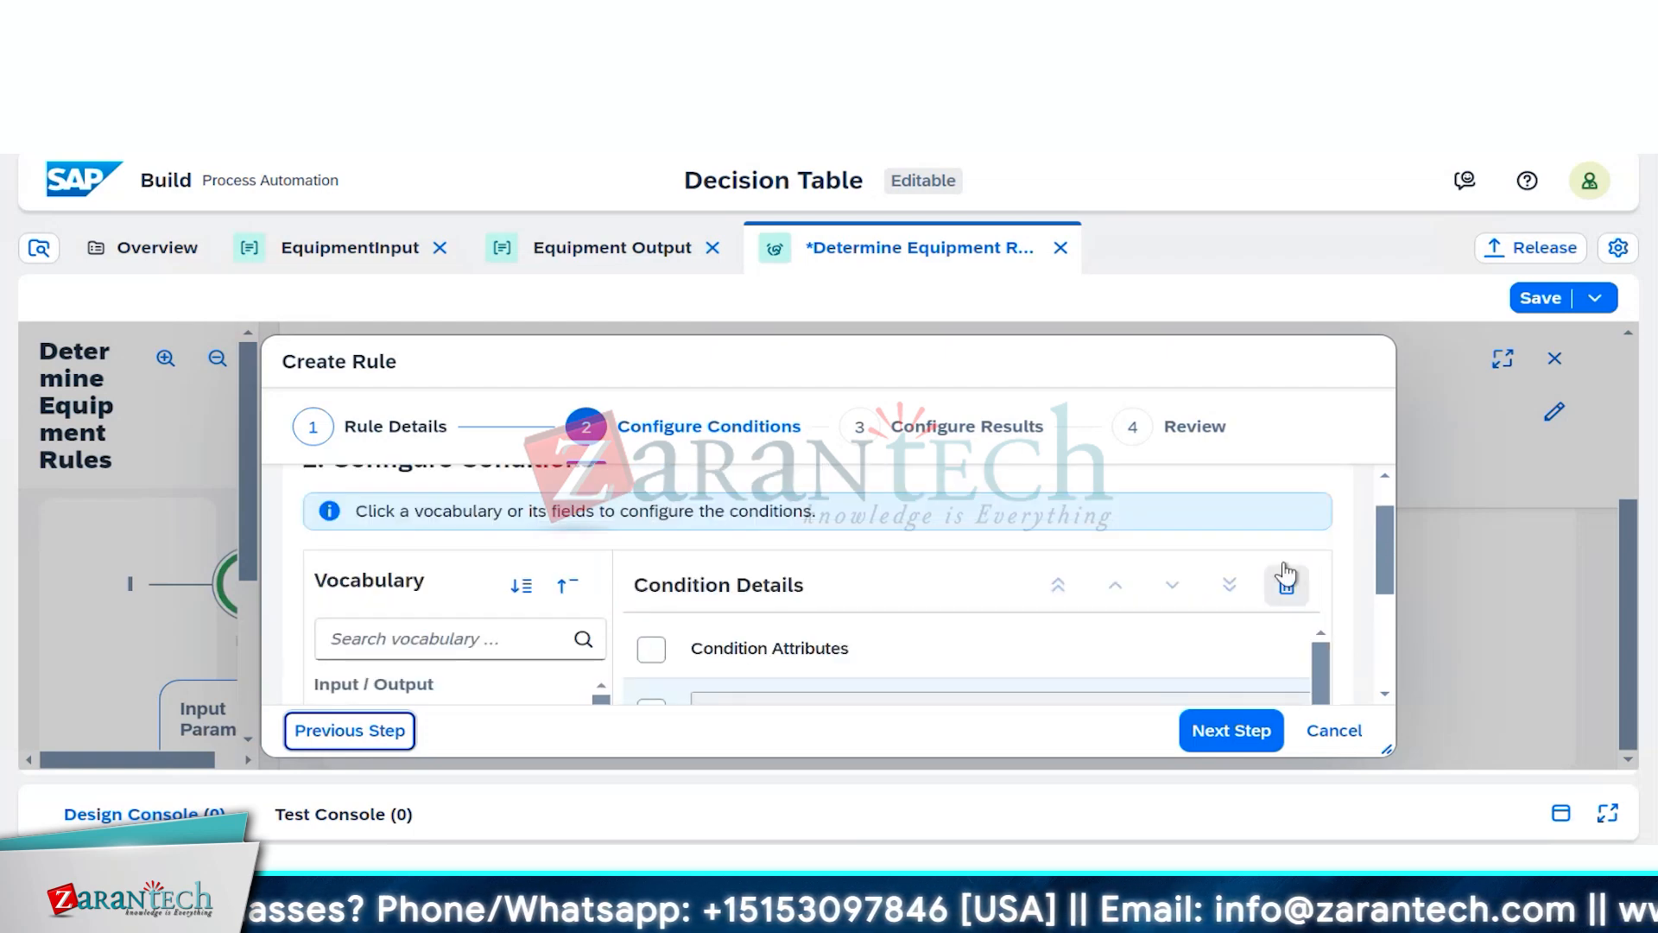
scroll(1286, 573, "up", 1)
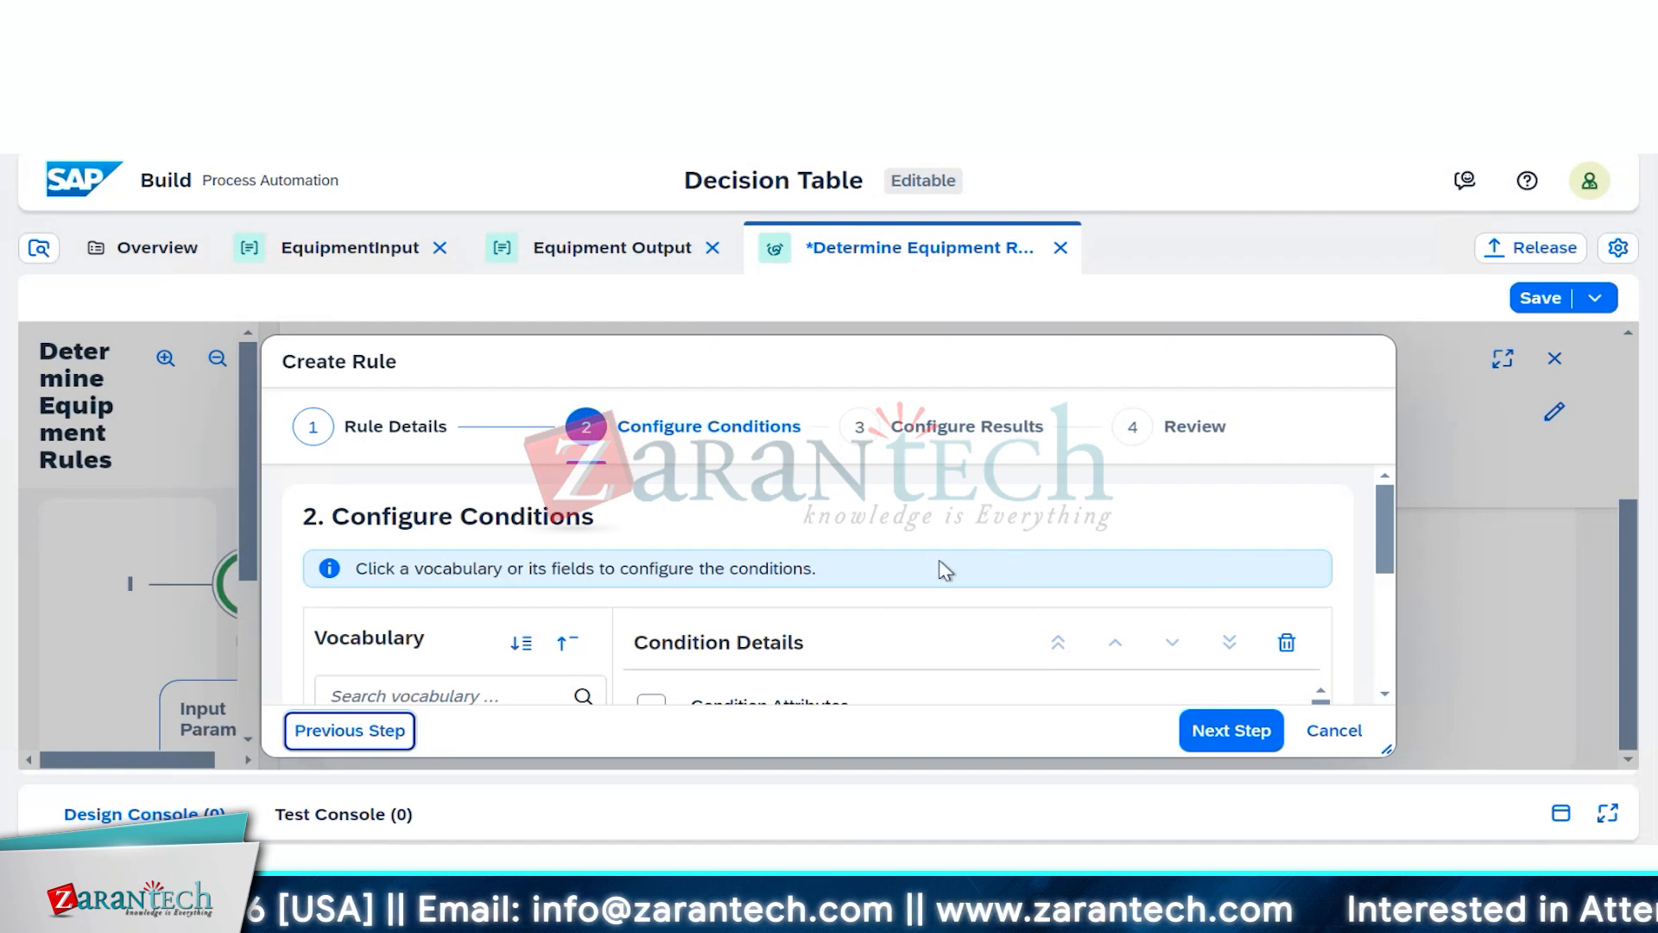
Step: Deselect the condition attributes Rule_input.Employee, Rule_input.Equipment_info and Rule_input.Employee_Id
scroll(948, 570, "down", 2)
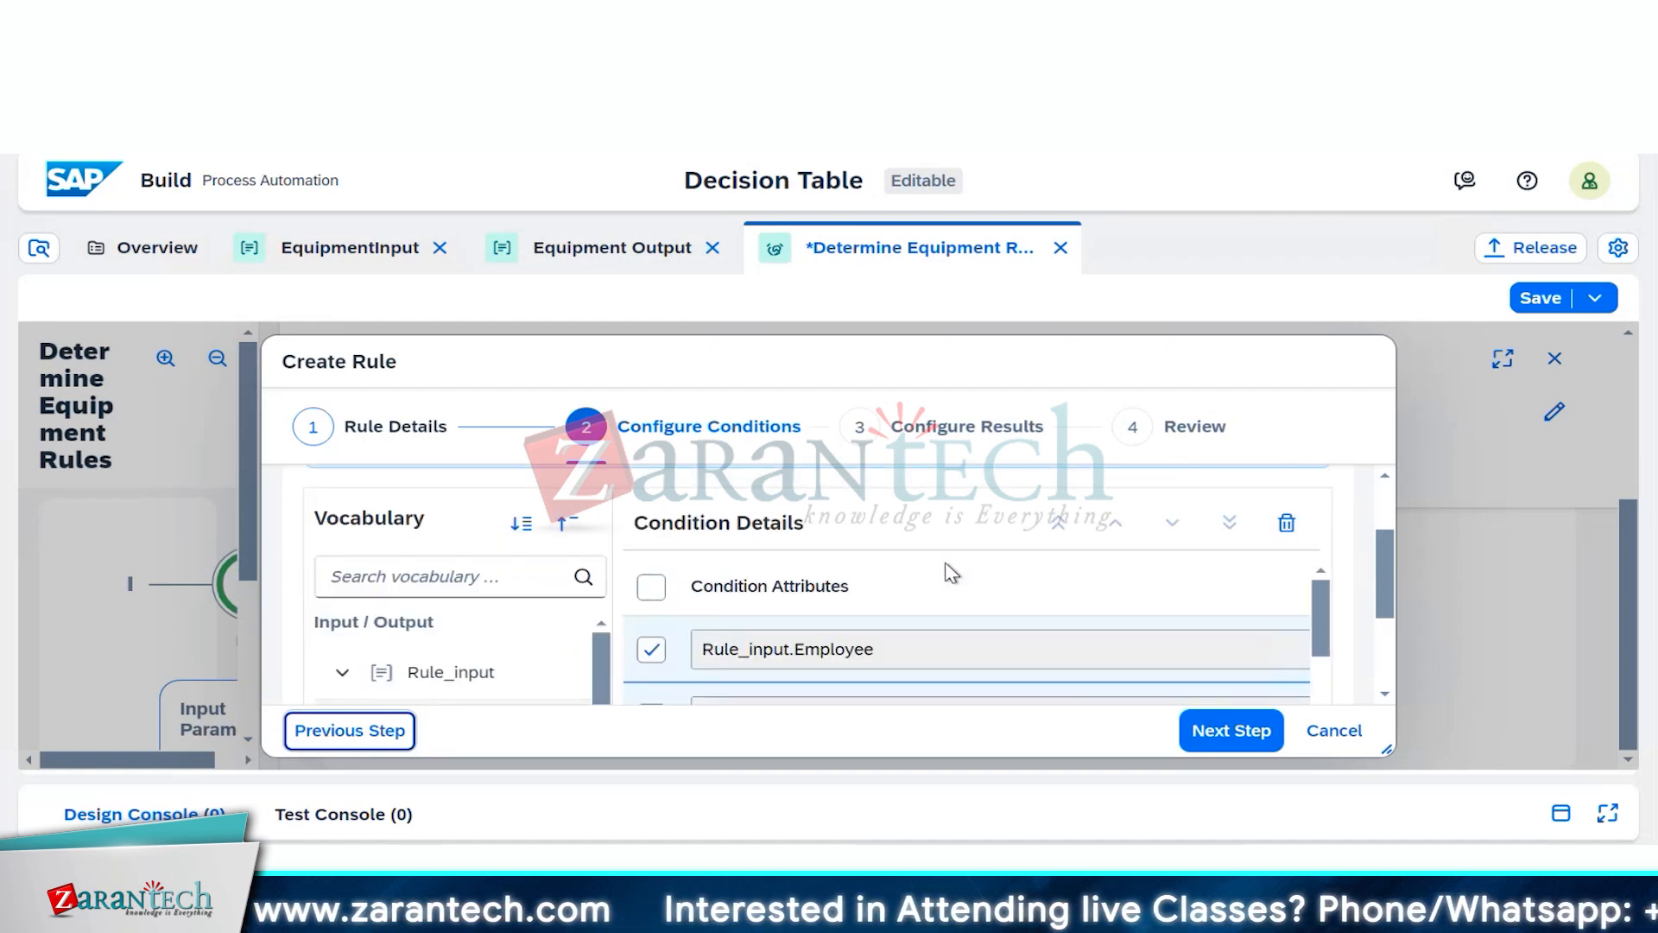
left_click(656, 656)
scroll(712, 646, "down", 2)
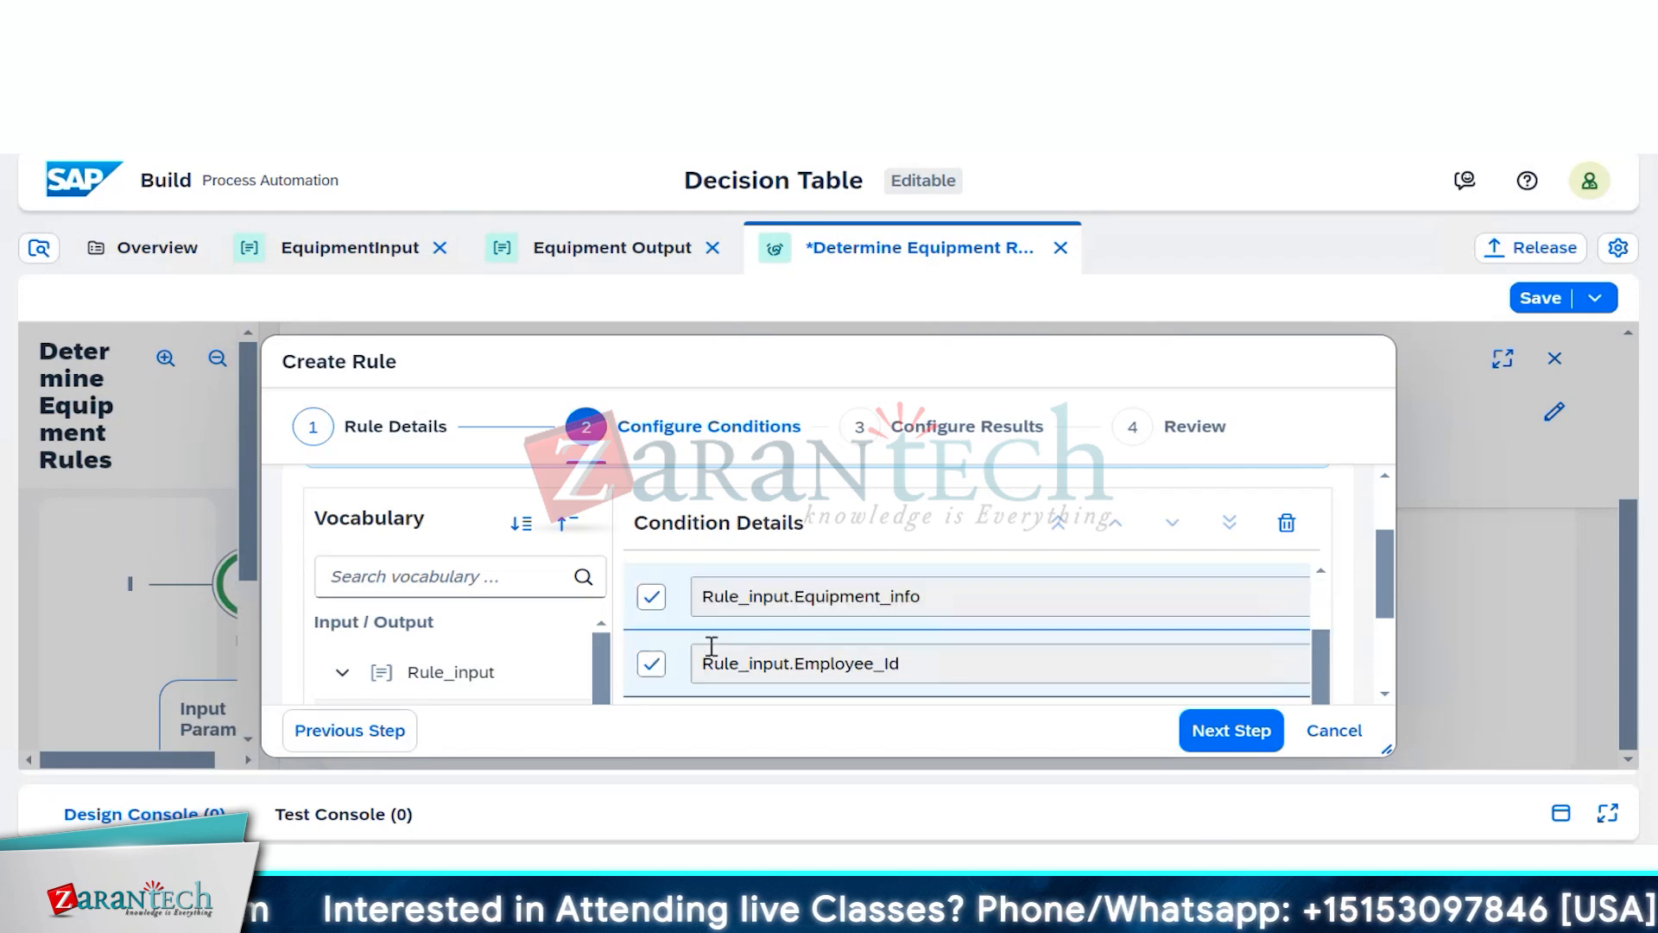
left_click(651, 595)
left_click(651, 664)
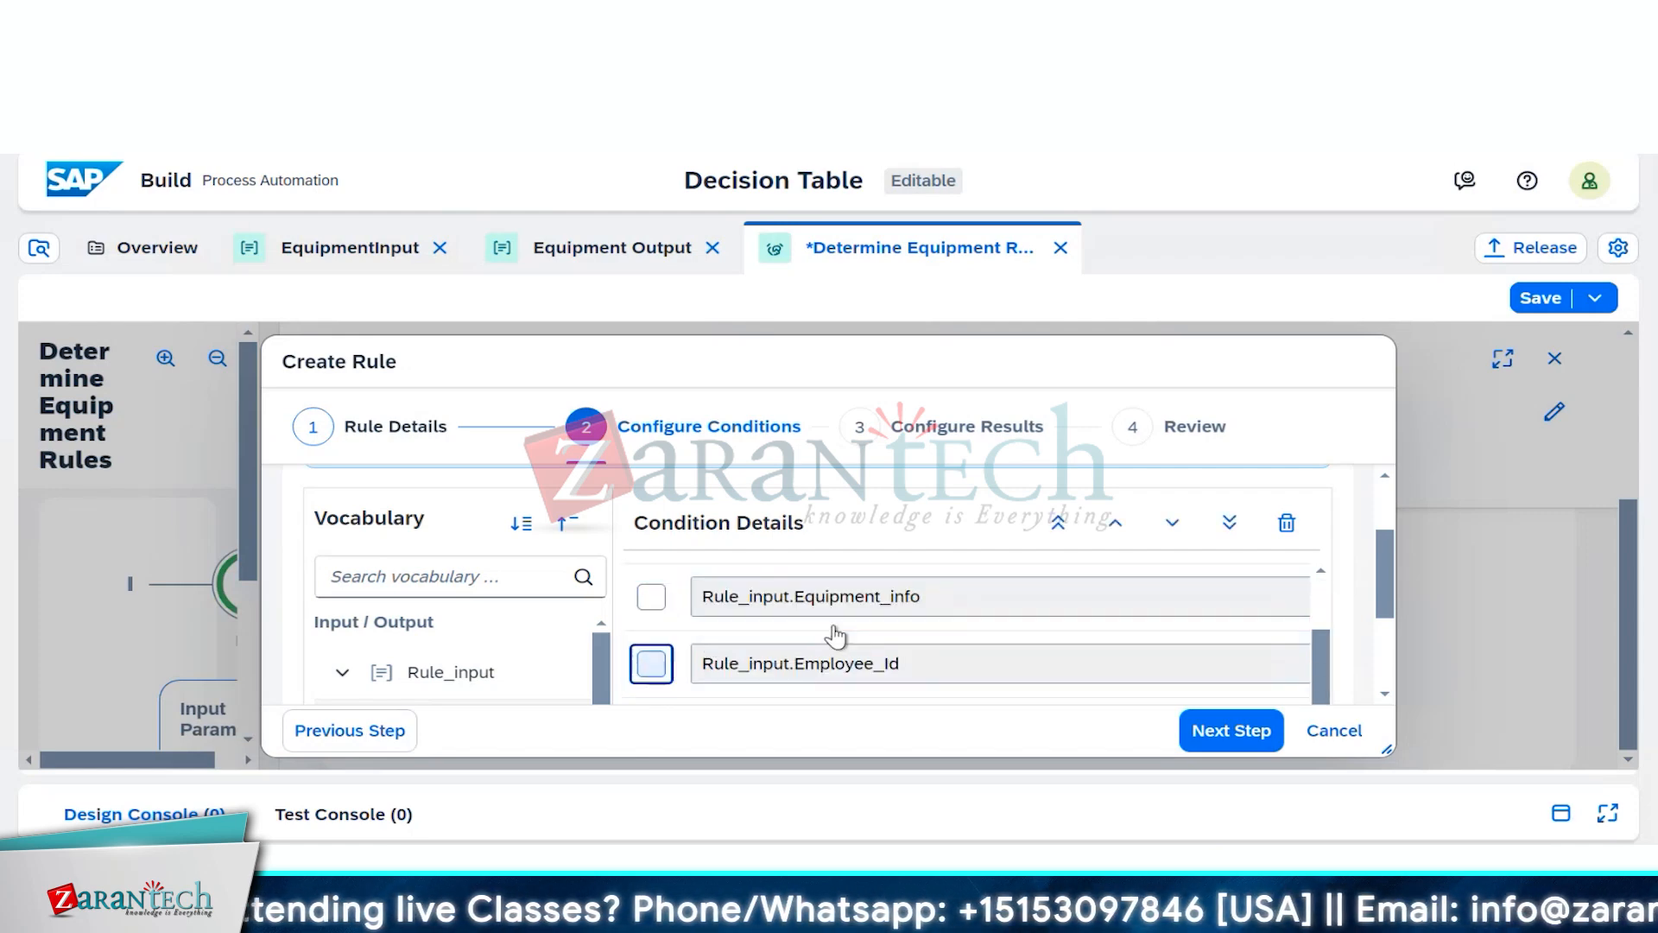
scroll(891, 630, "down", 1)
scroll(893, 632, "up", 2)
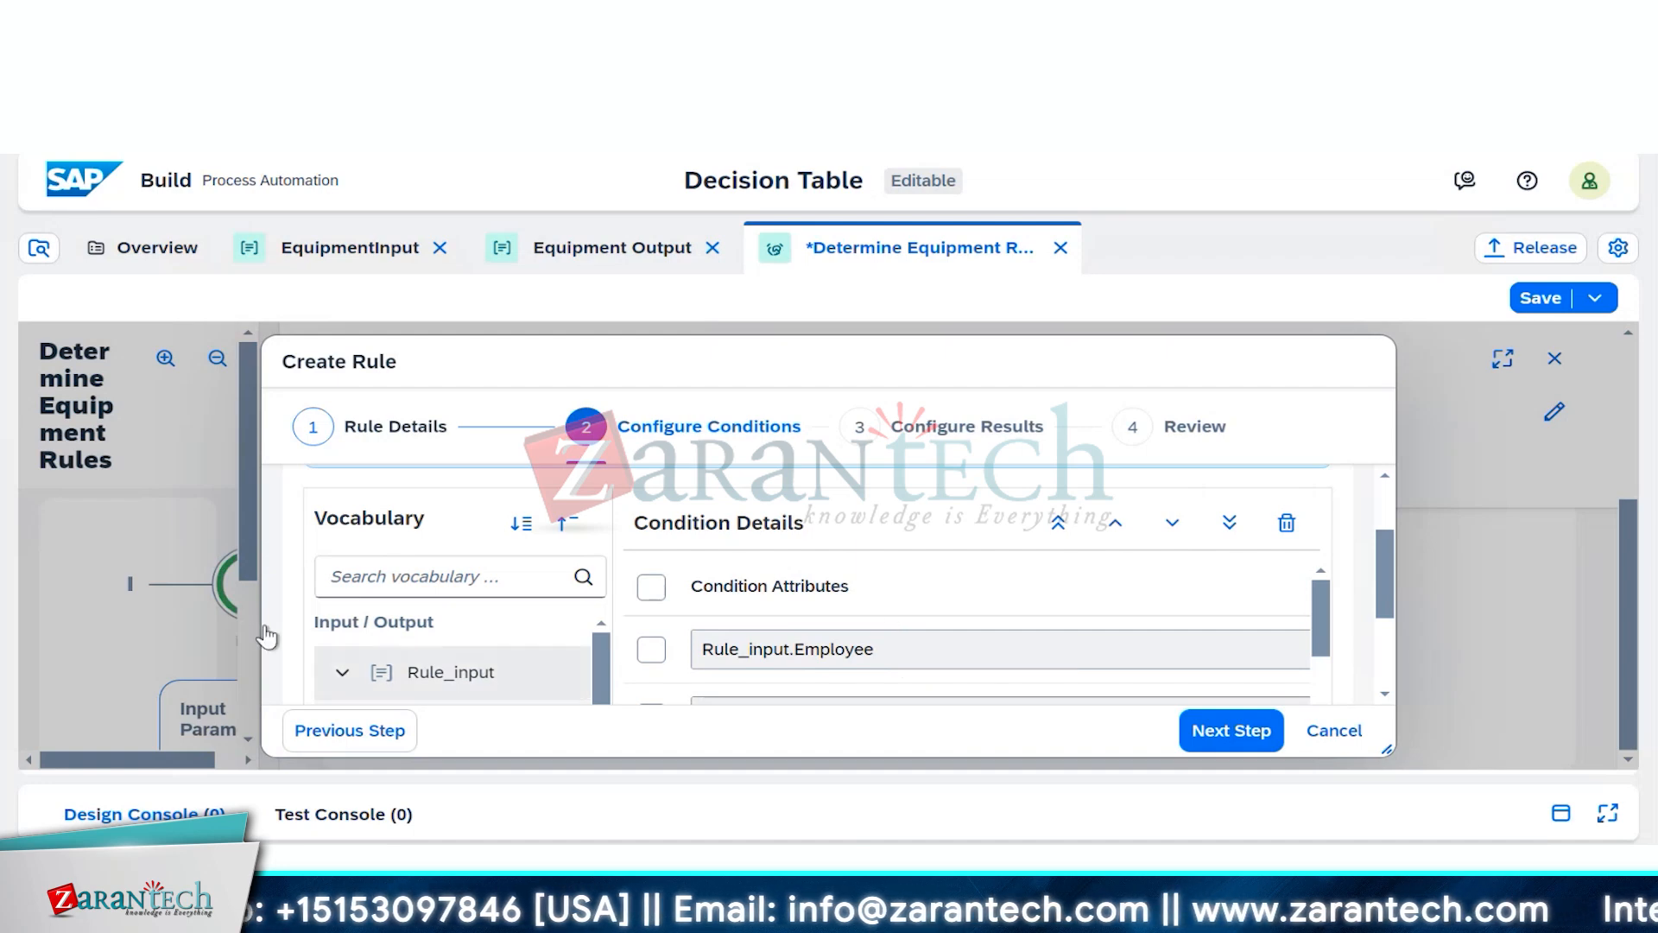
Step: Try picking Equipment_info, Employee_Id and Employee from the Rule_input vocabulary, and check the condition attributes list
scroll(497, 640, "down", 3)
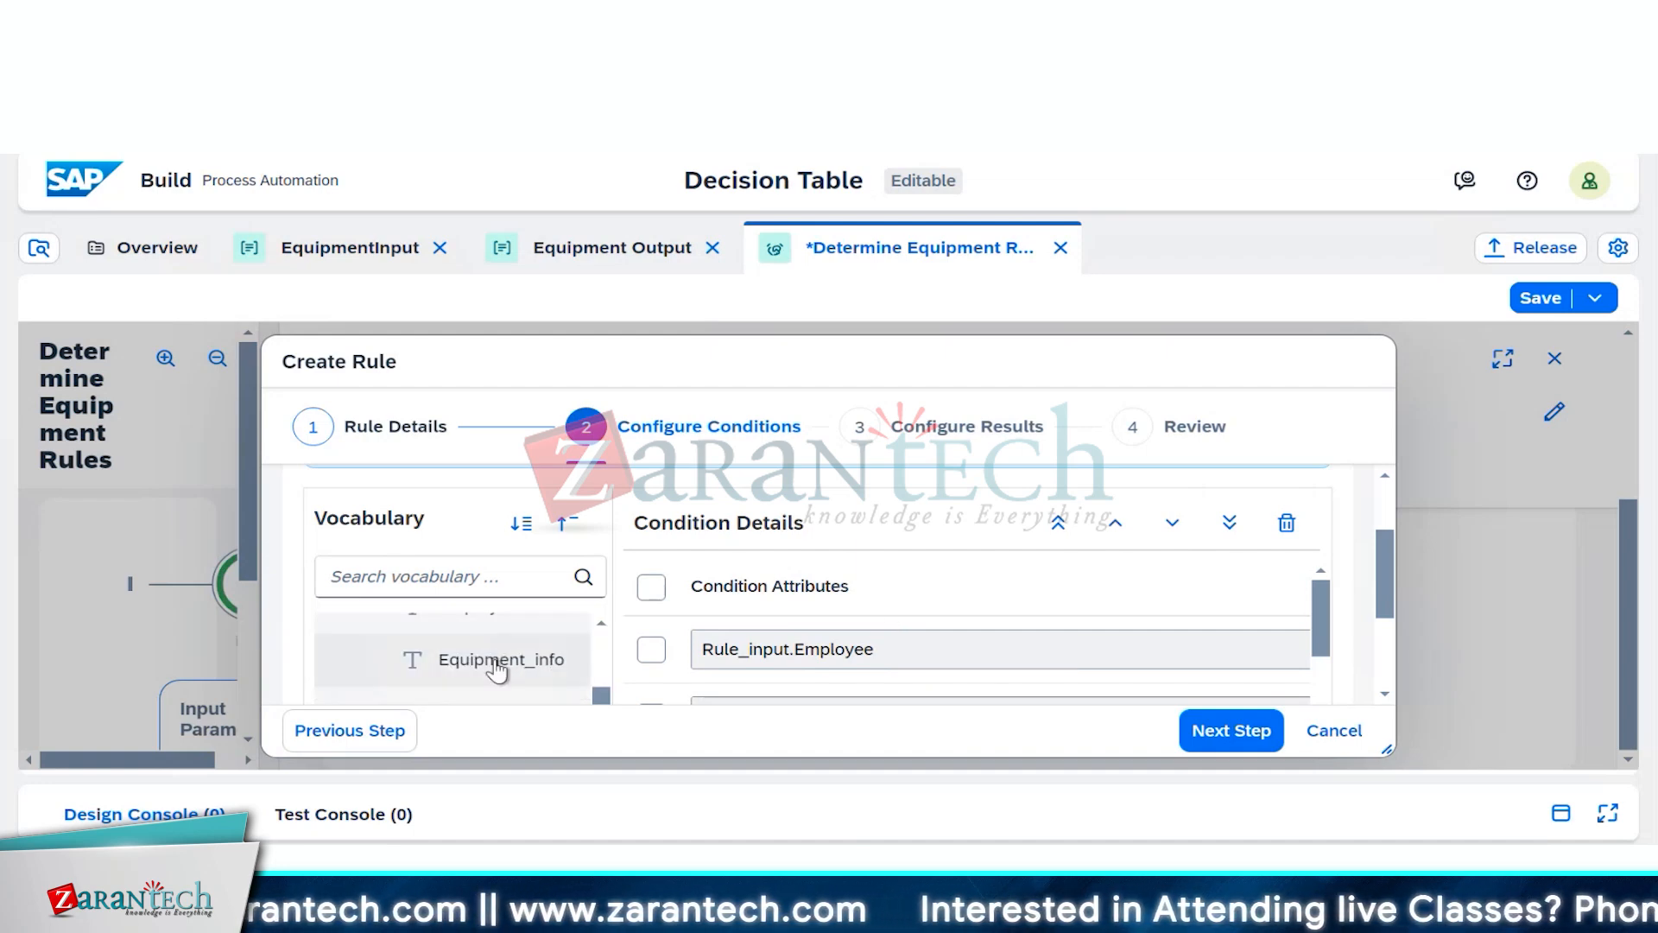
scroll(497, 669, "down", 1)
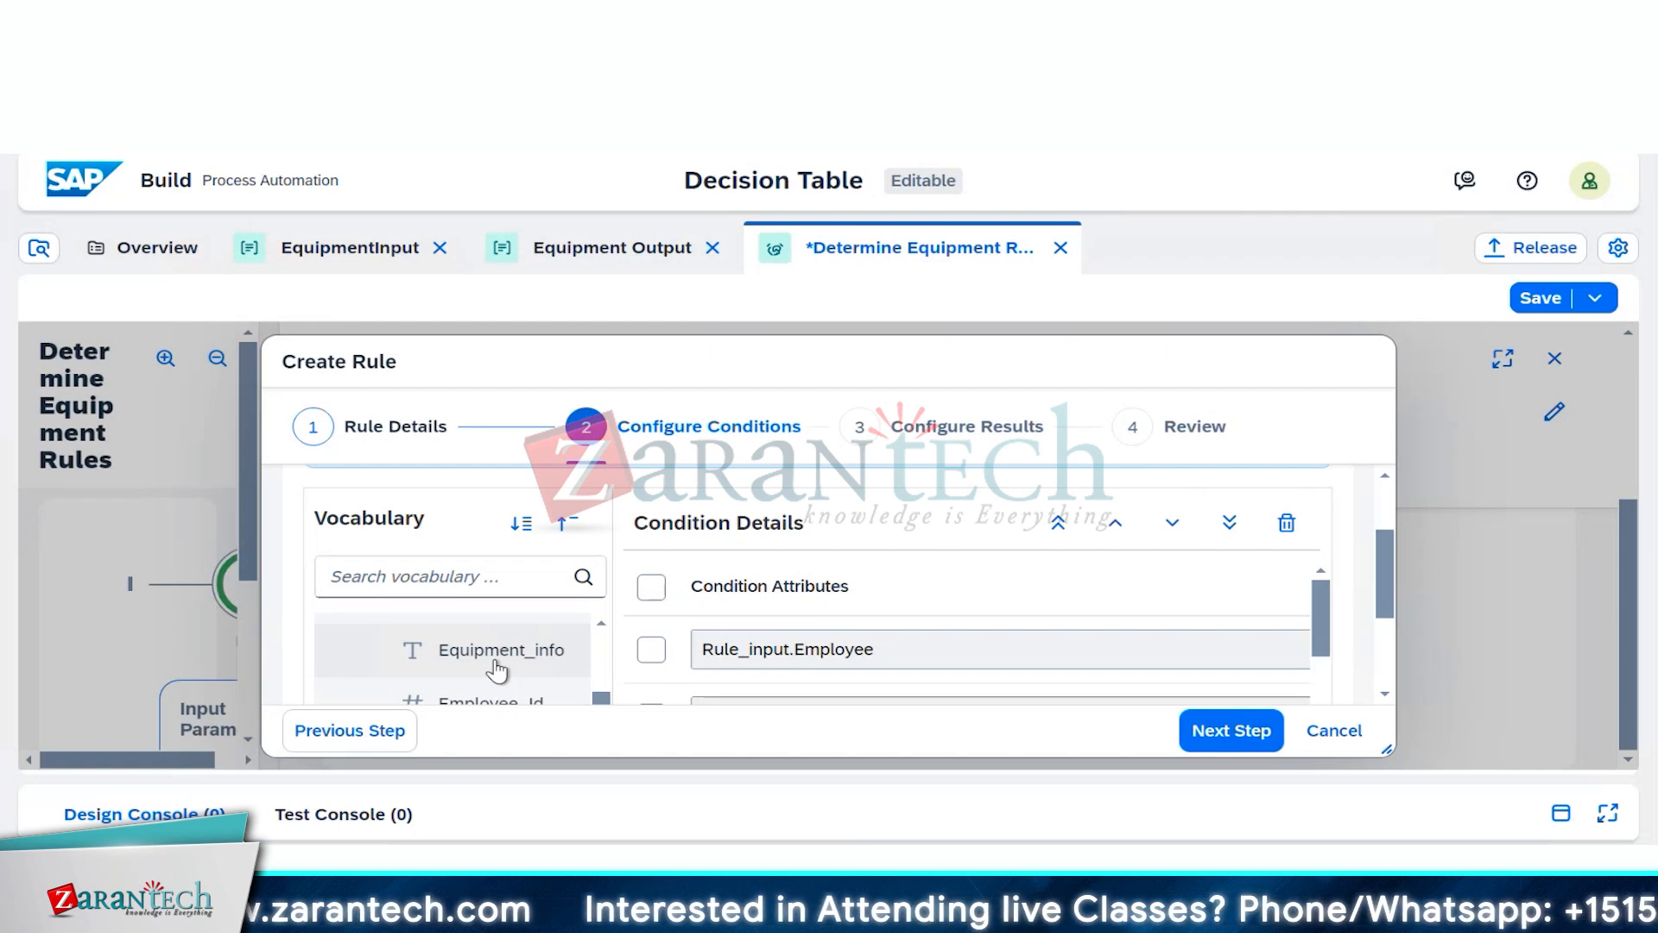
left_click(497, 661)
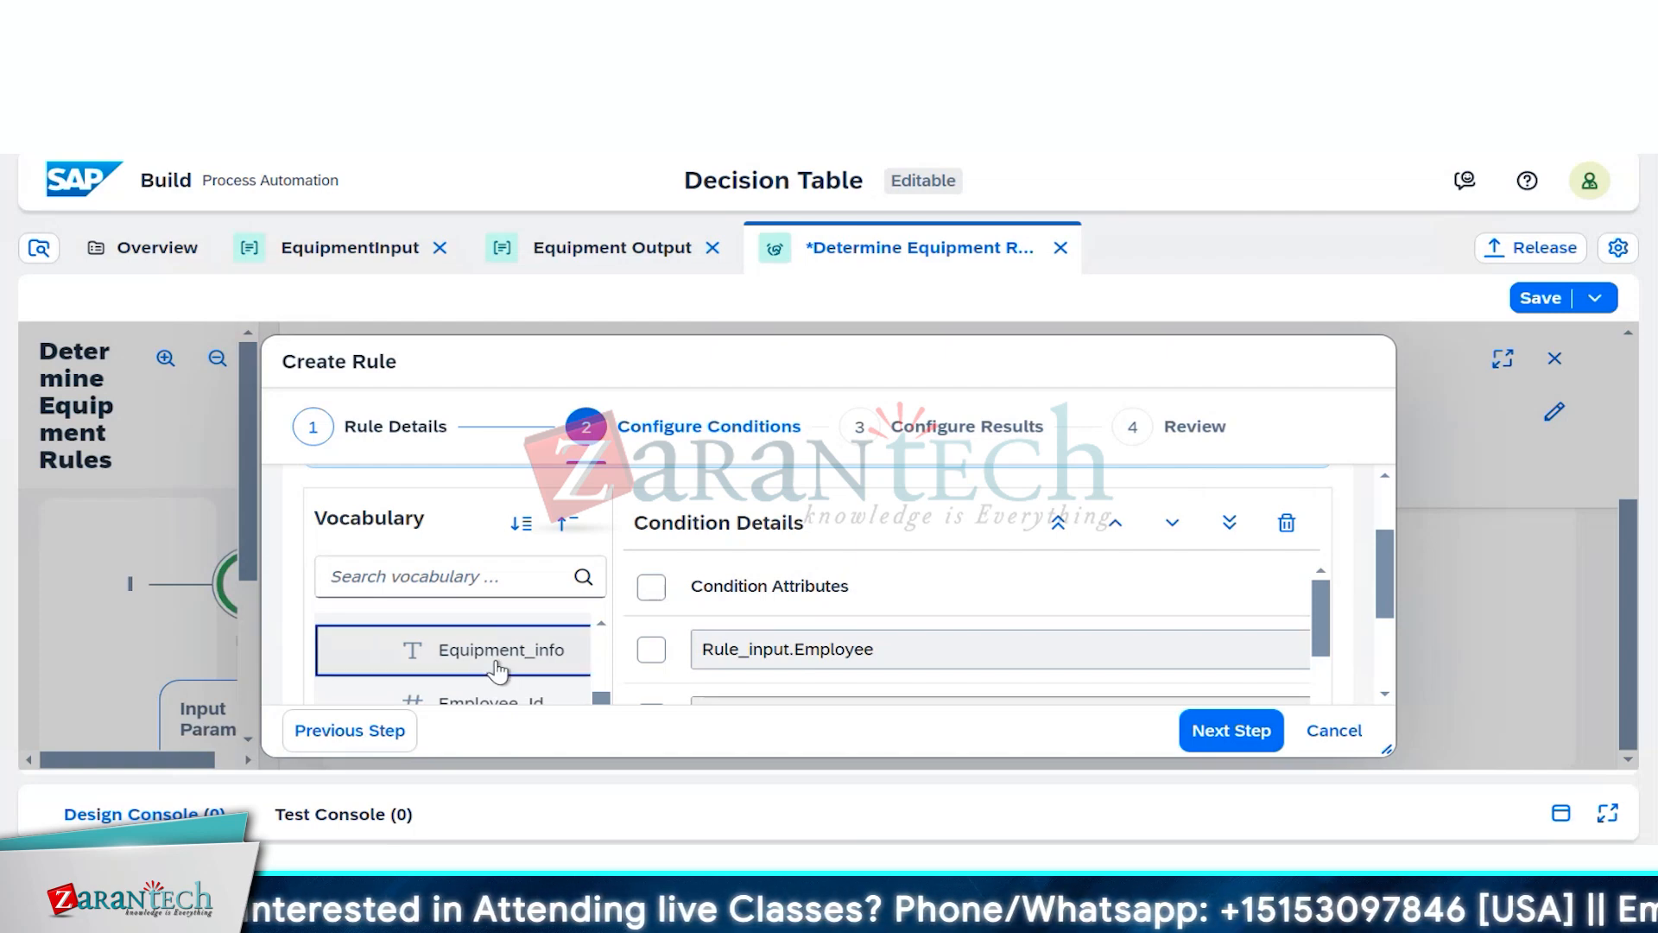
scroll(507, 672, "down", 2)
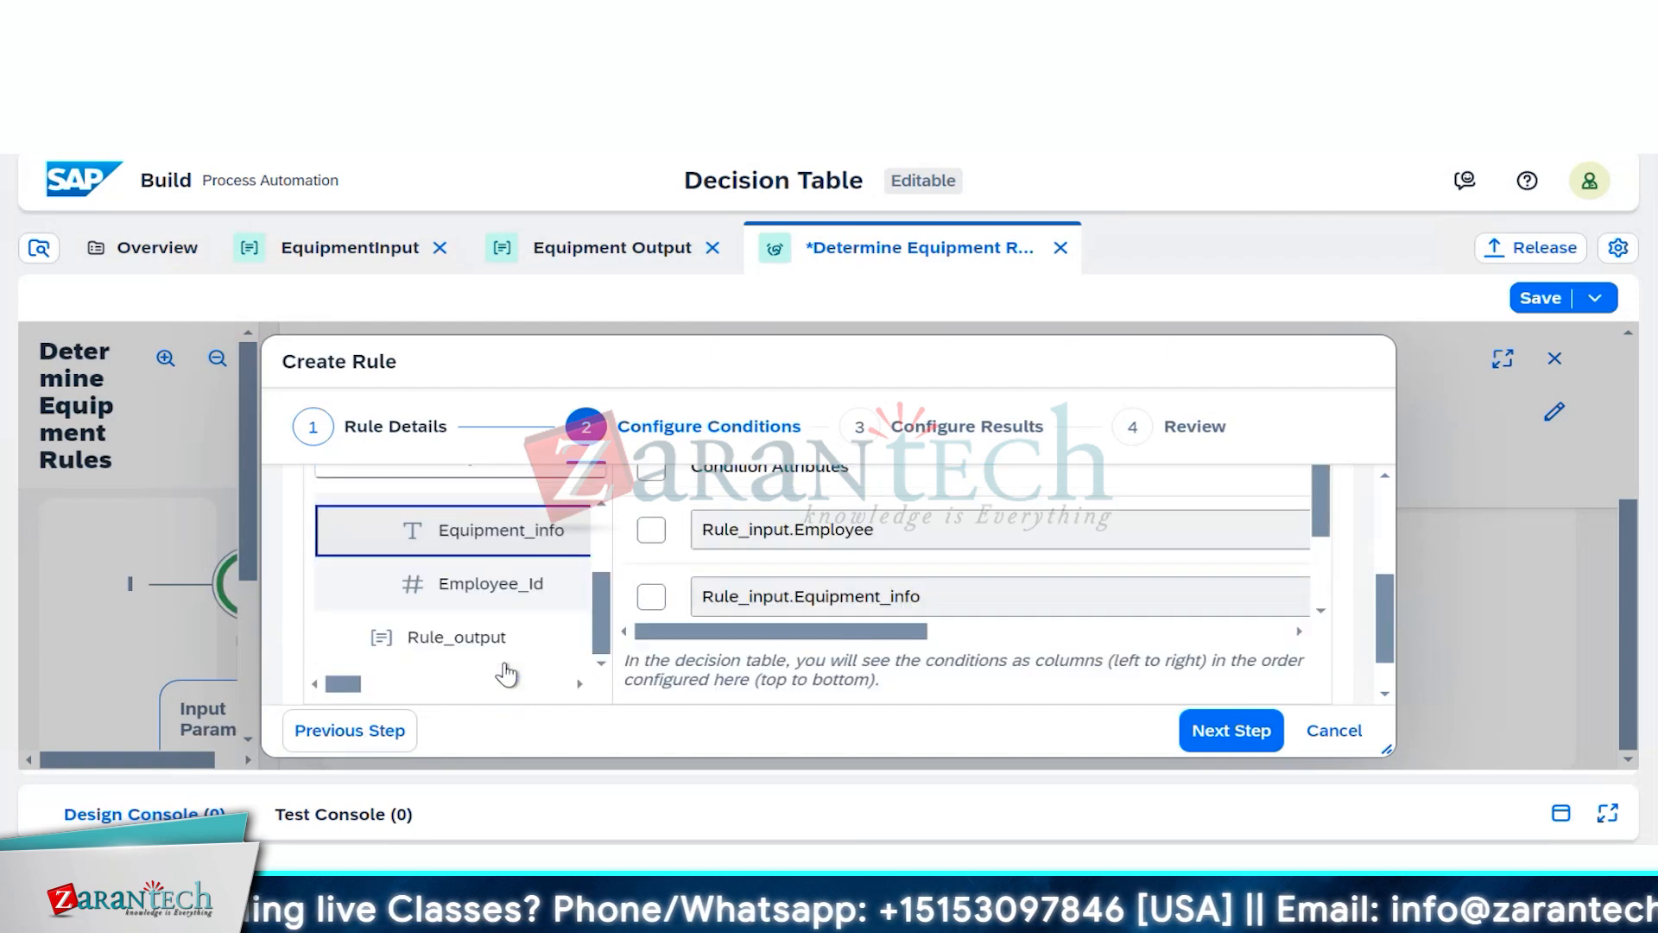
left_click(499, 592)
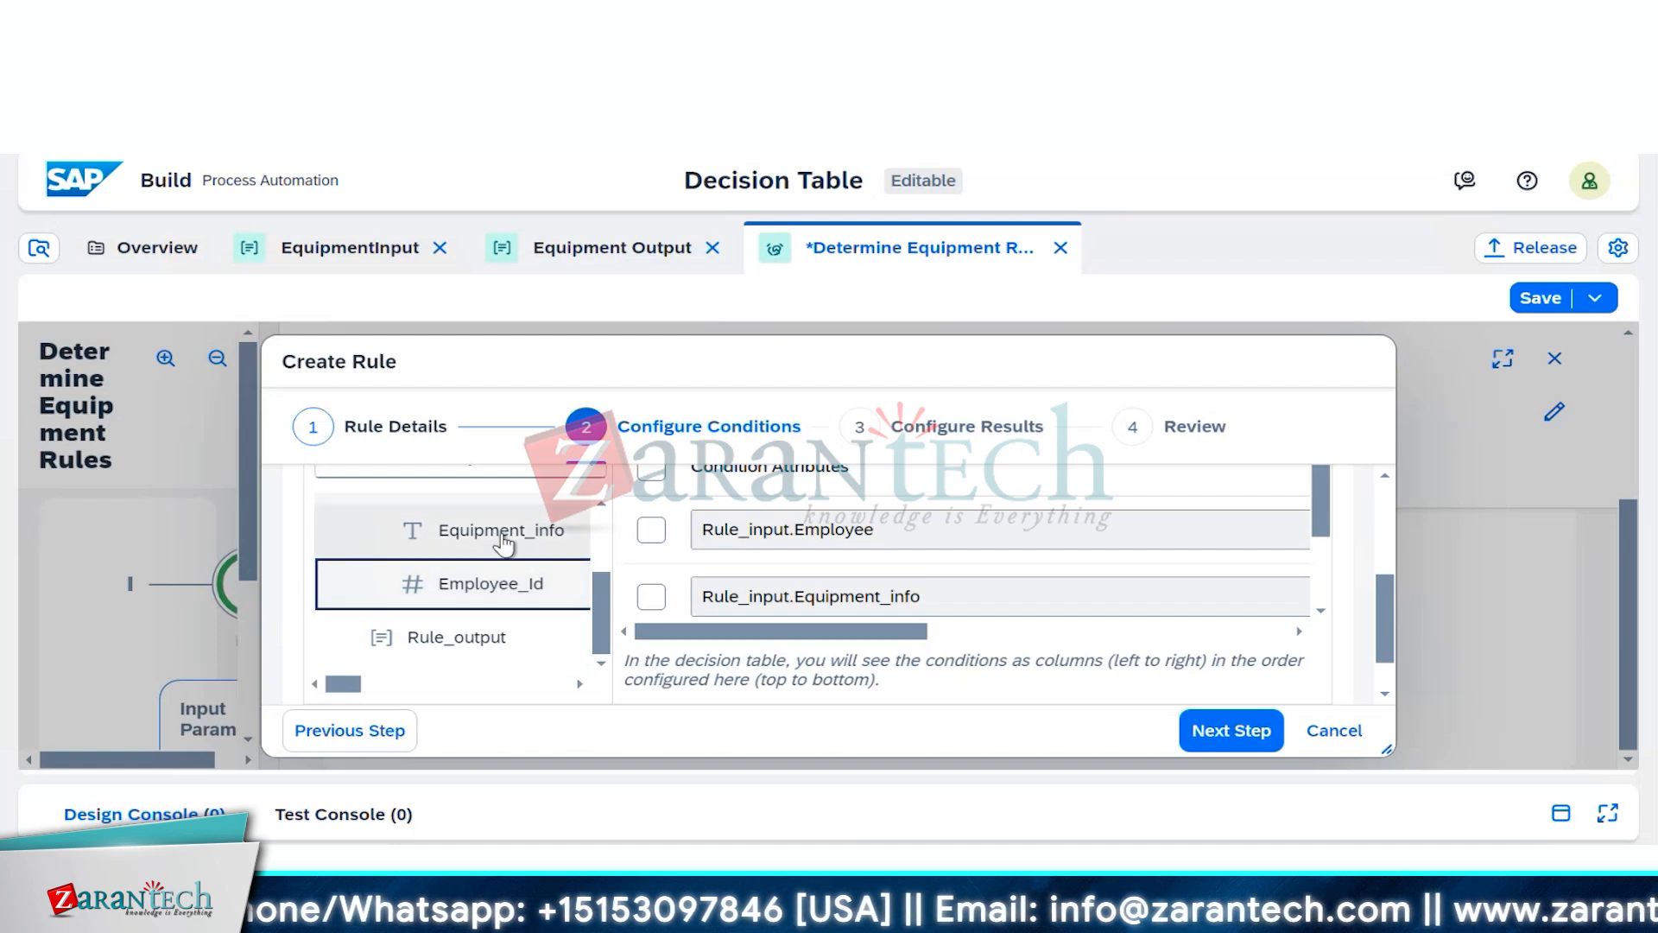
left_click(499, 543)
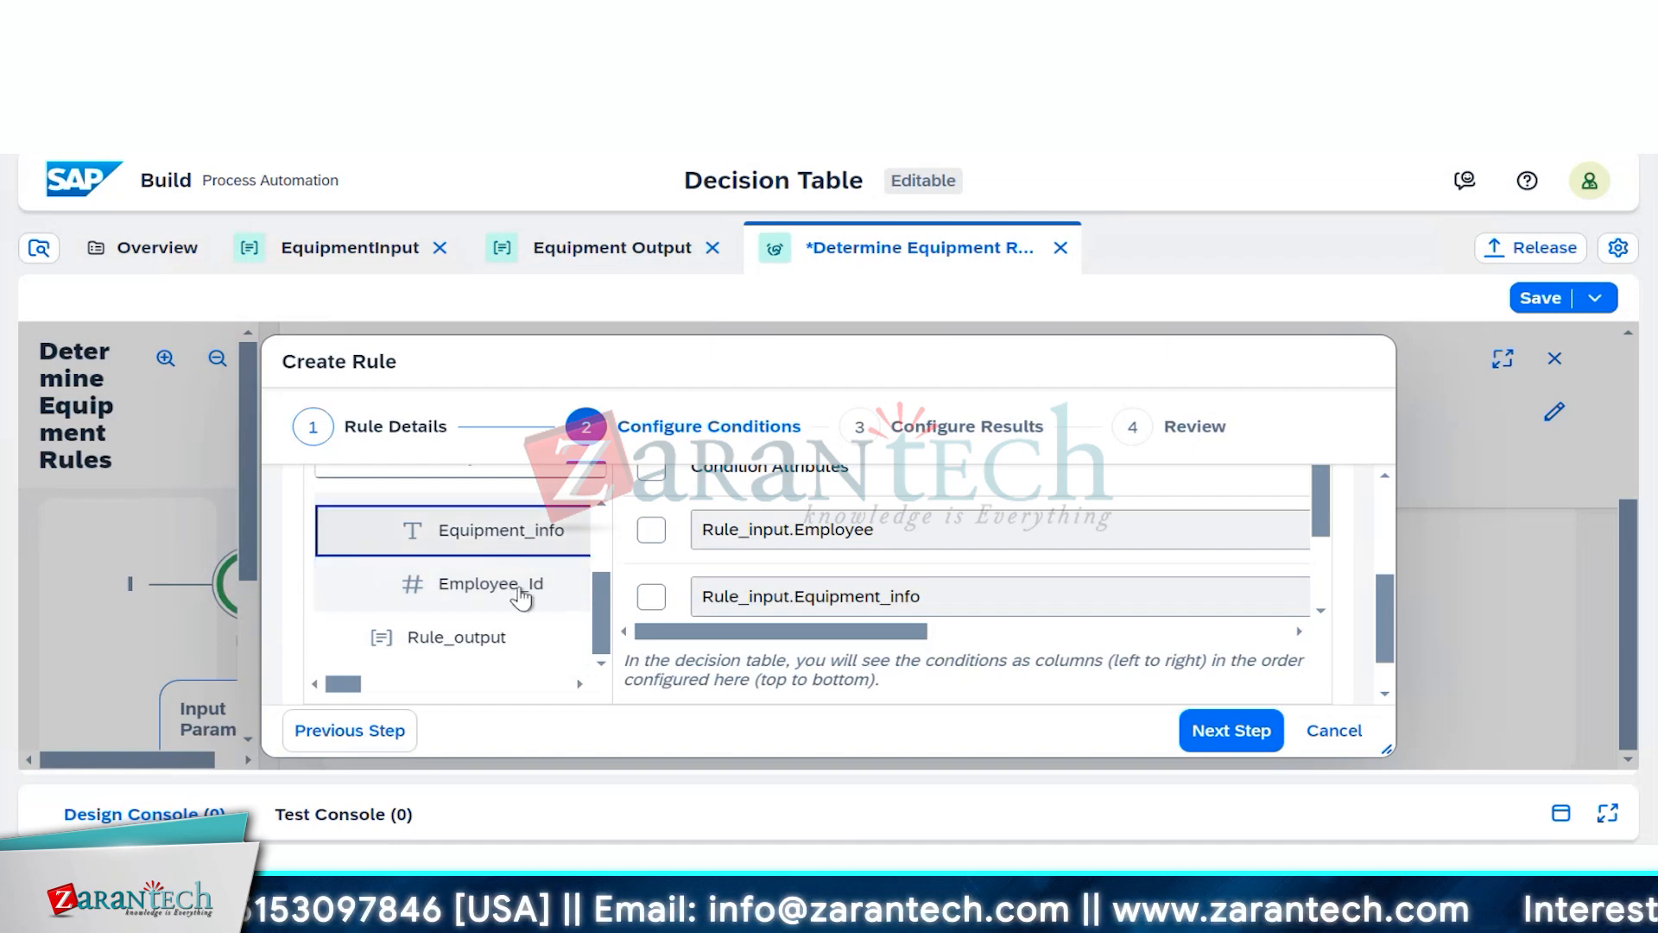
scroll(518, 596, "up", 2)
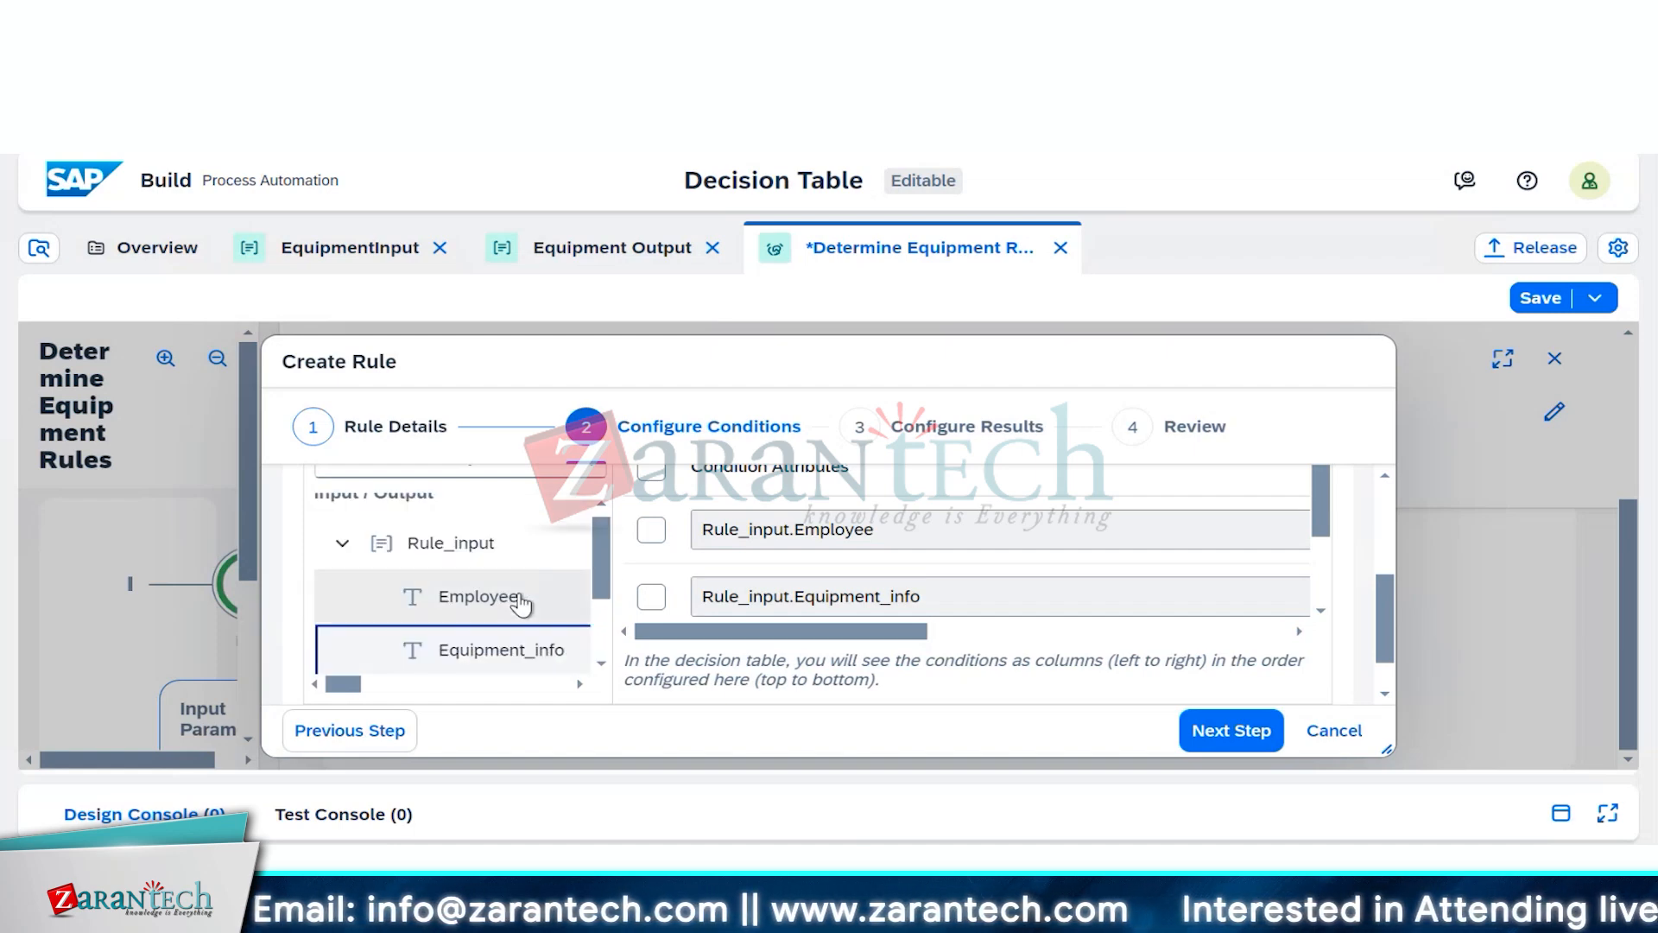
left_click(520, 605)
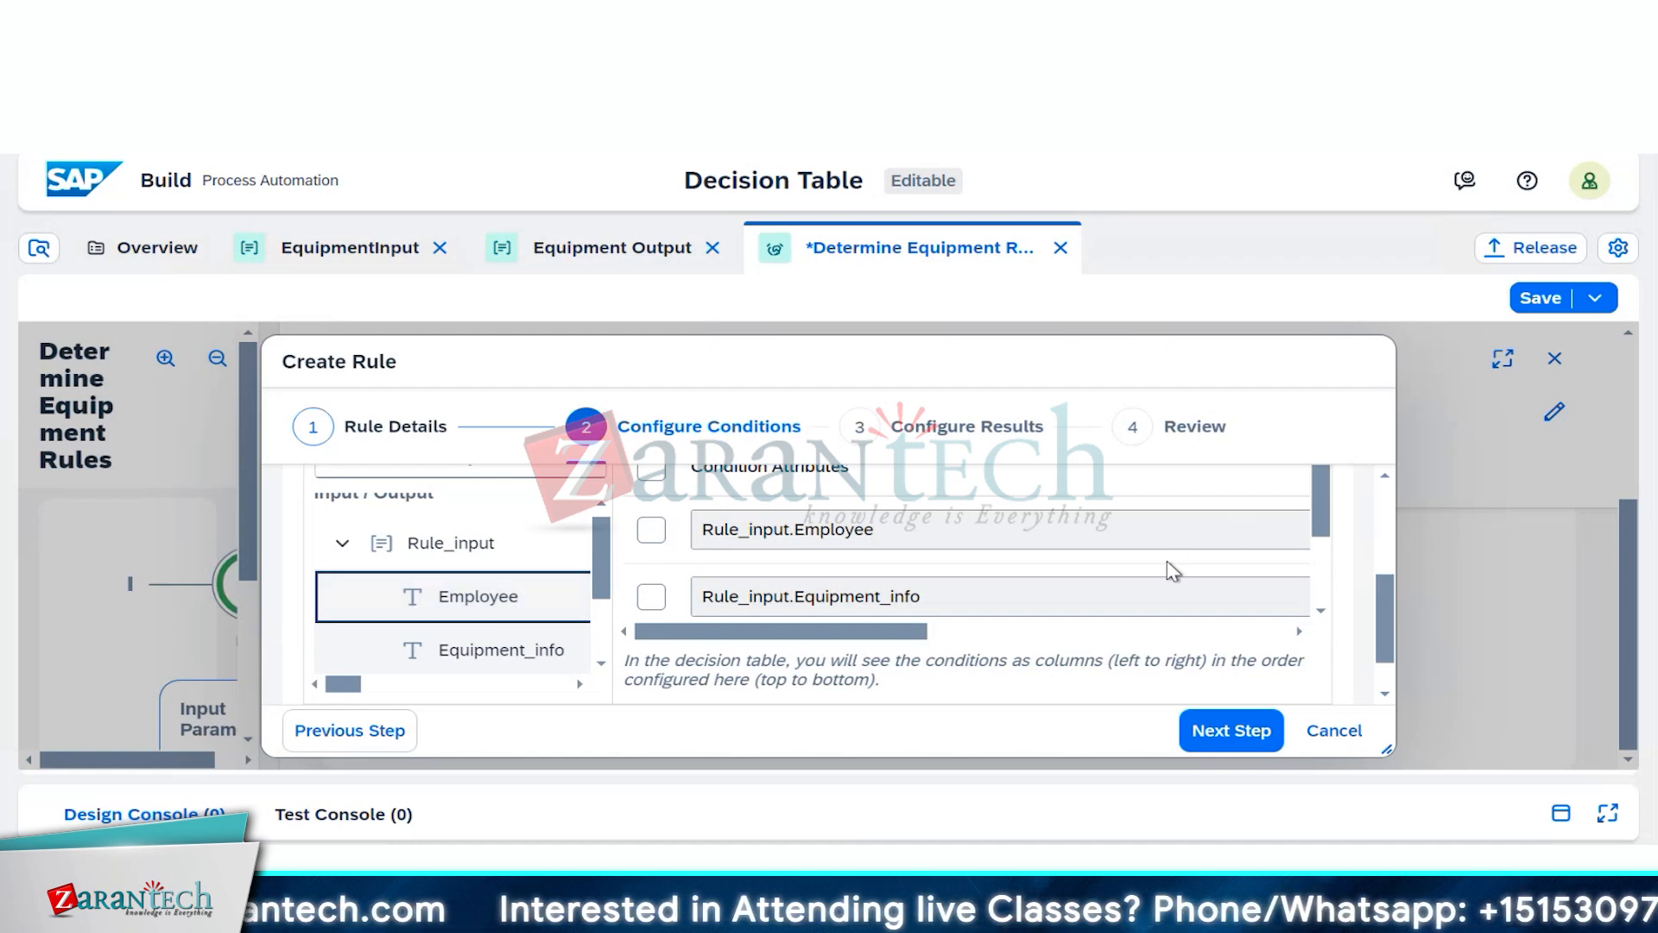
scroll(1173, 572, "up", 2)
scroll(1173, 572, "down", 2)
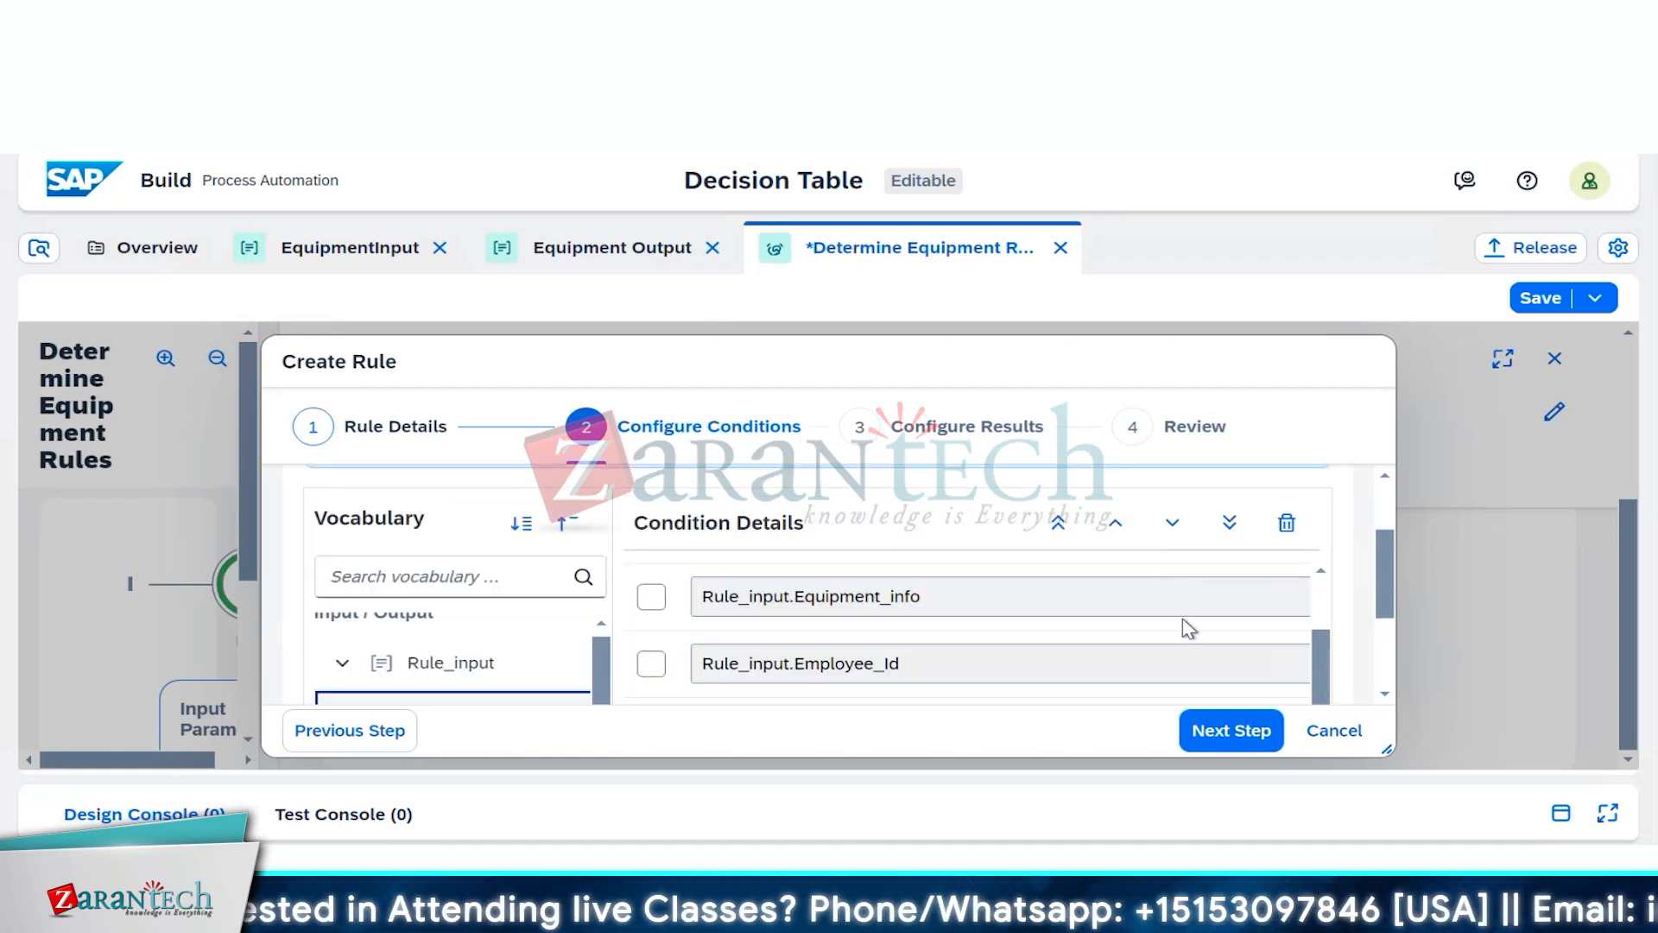
scroll(1188, 628, "down", 1)
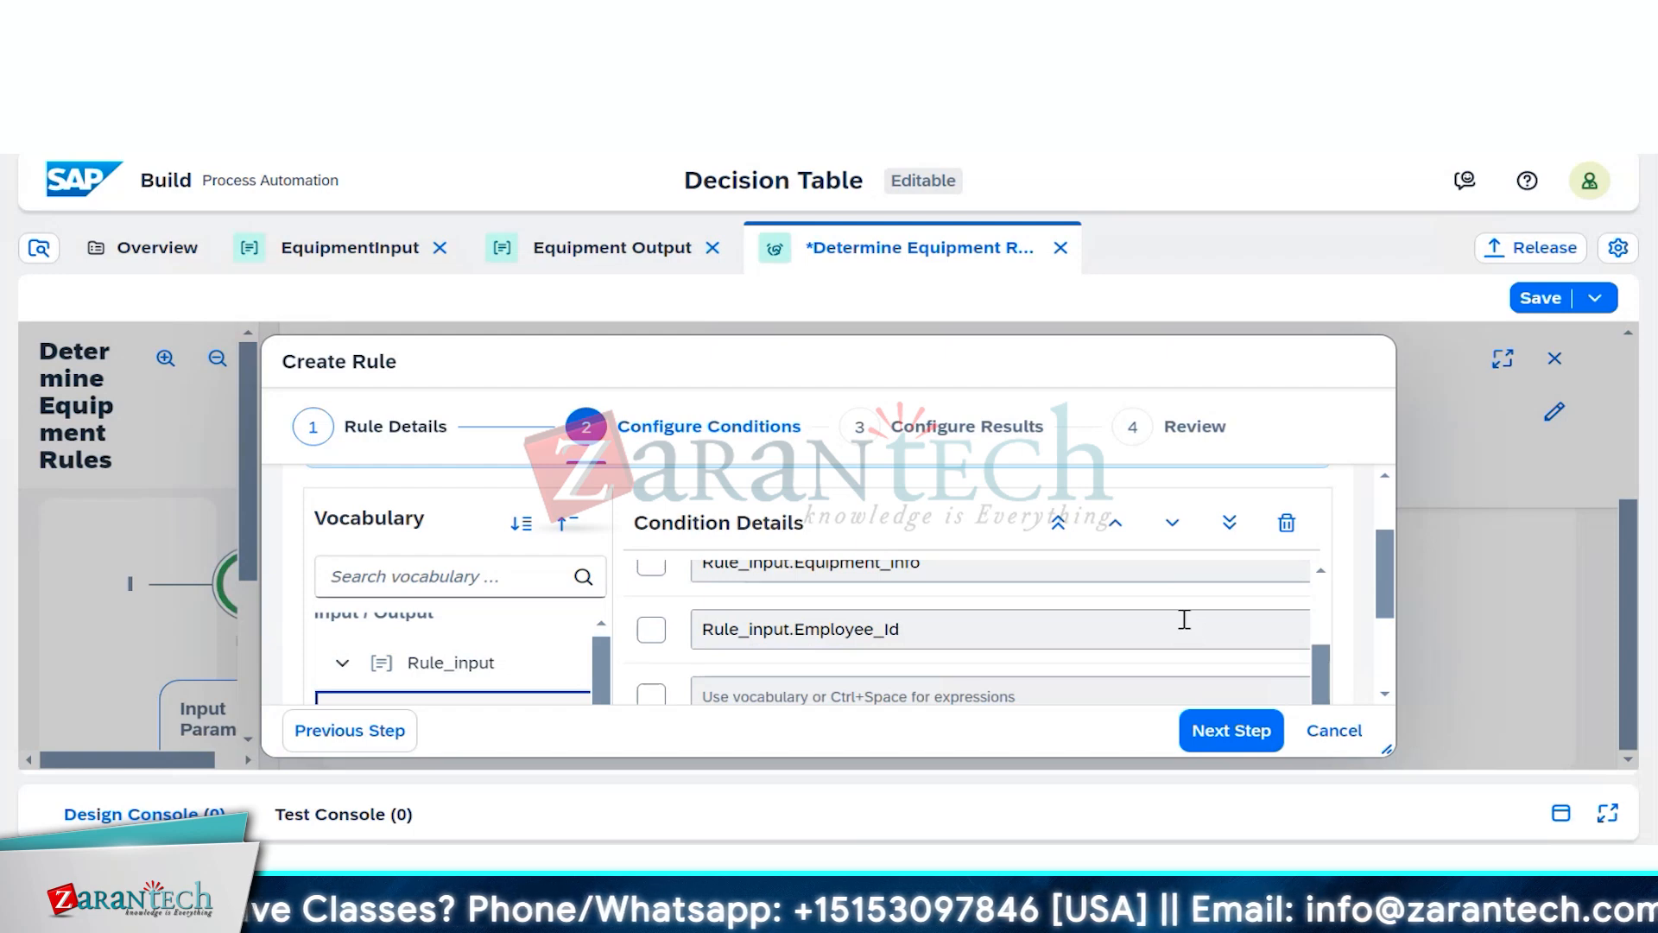
Step: Try picking Rule_input itself and its Equipment_info field from the vocabulary for the conditions
scroll(1184, 620, "up", 2)
left_click(438, 675)
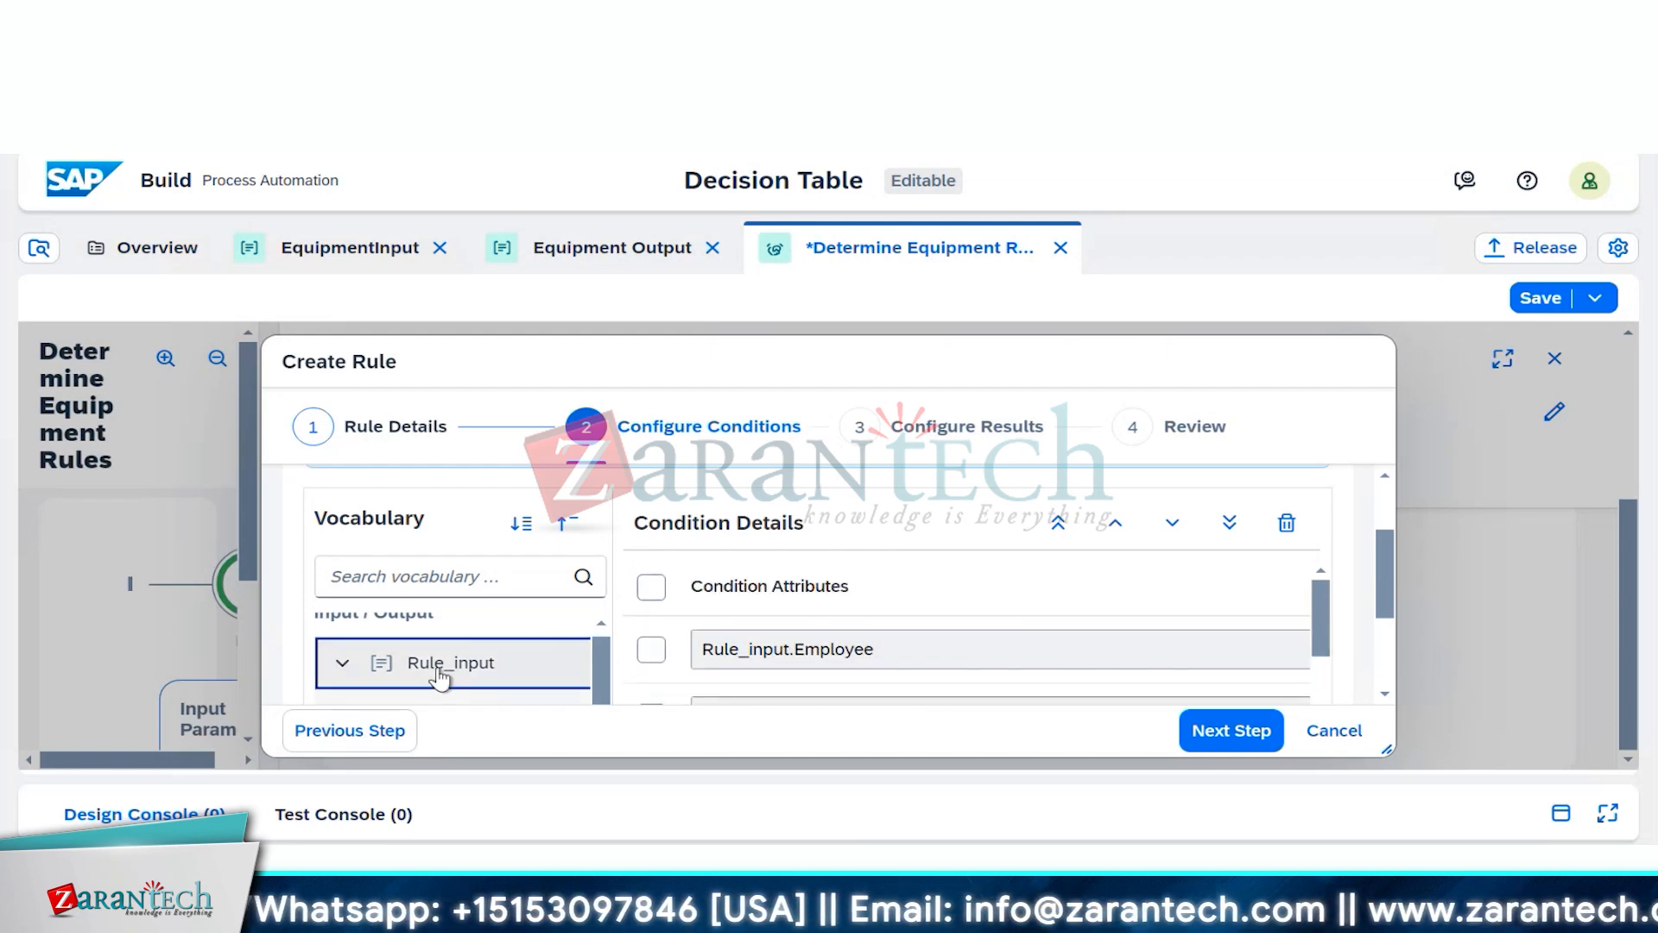
scroll(965, 625, "down", 2)
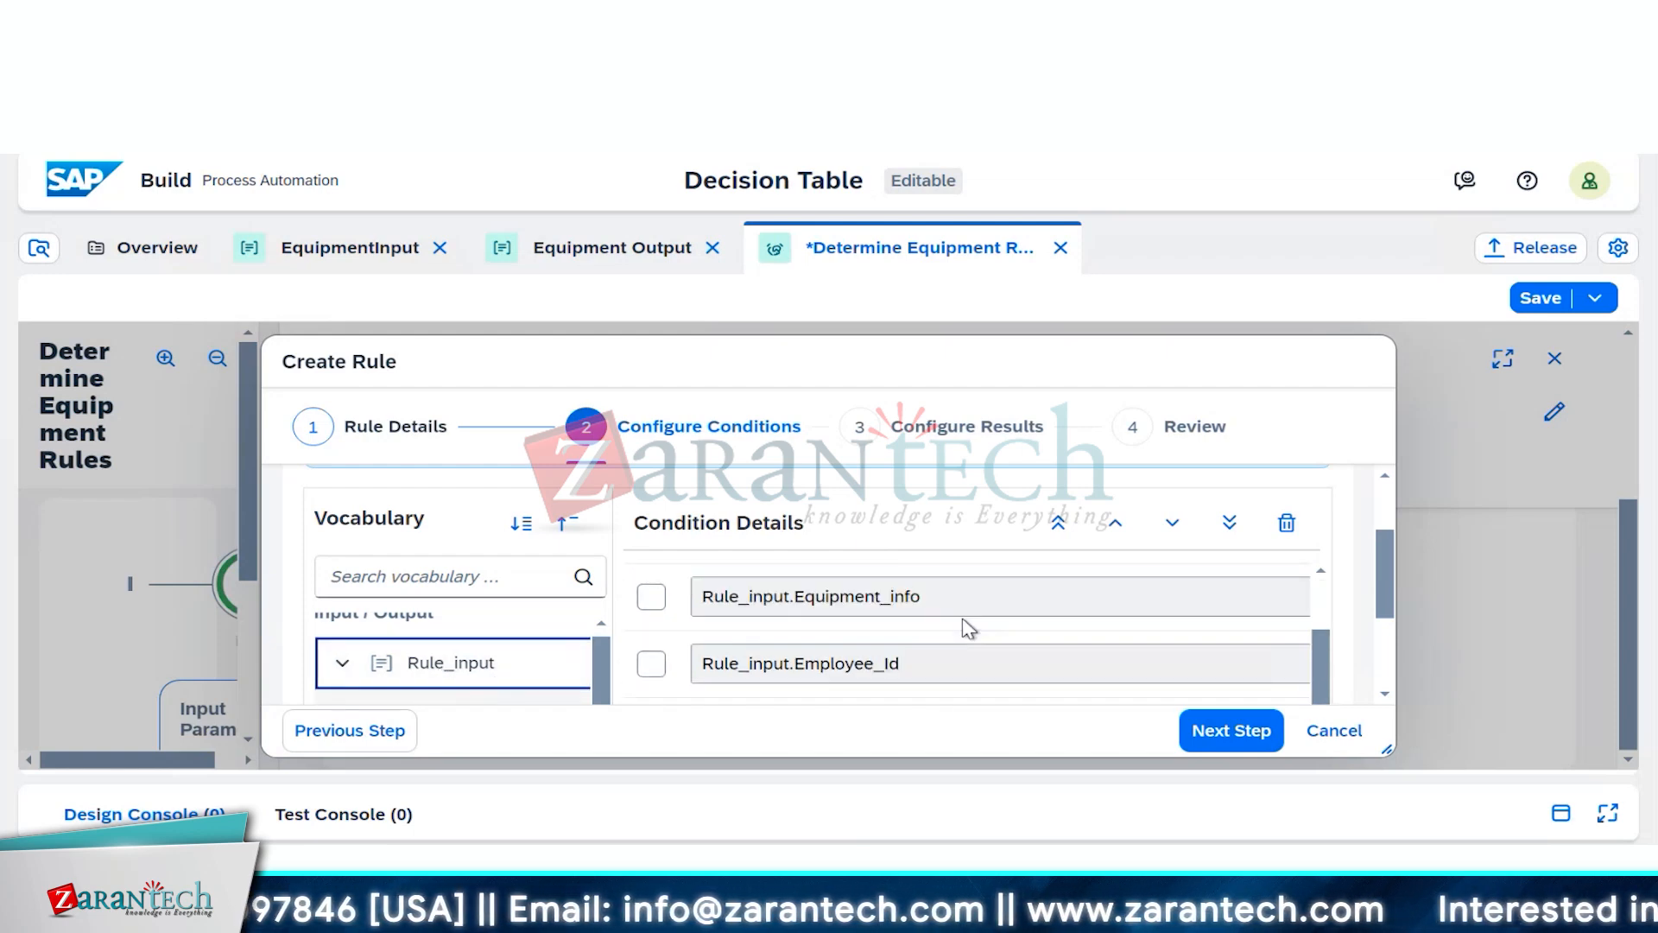
scroll(525, 647, "down", 2)
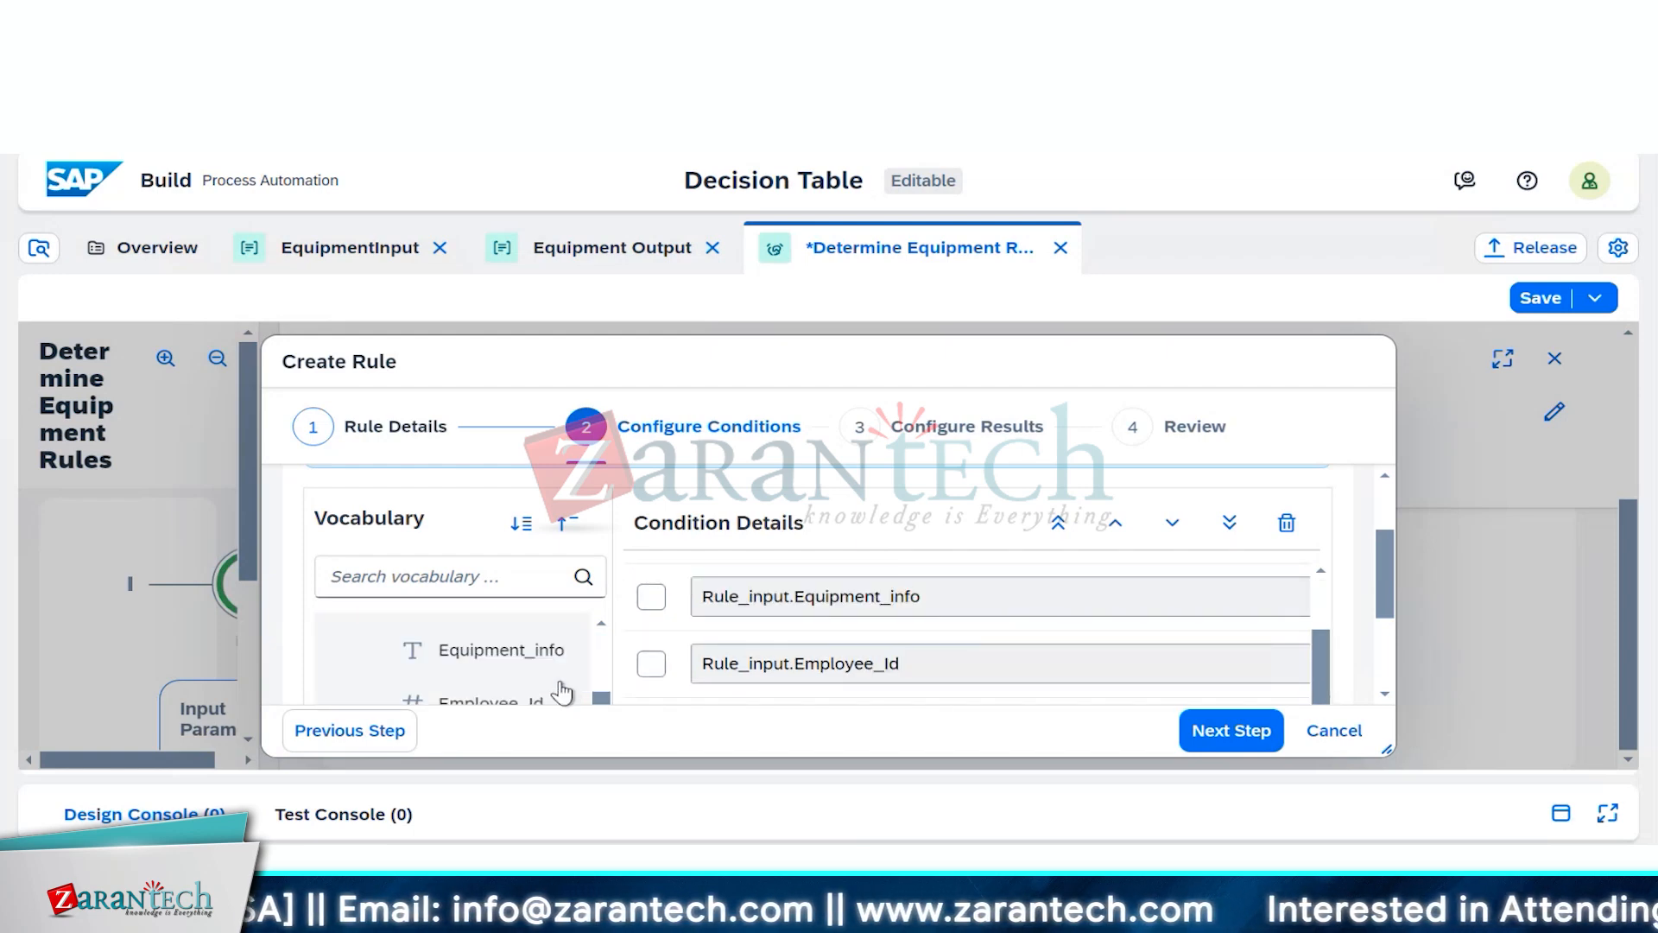
left_click(524, 654)
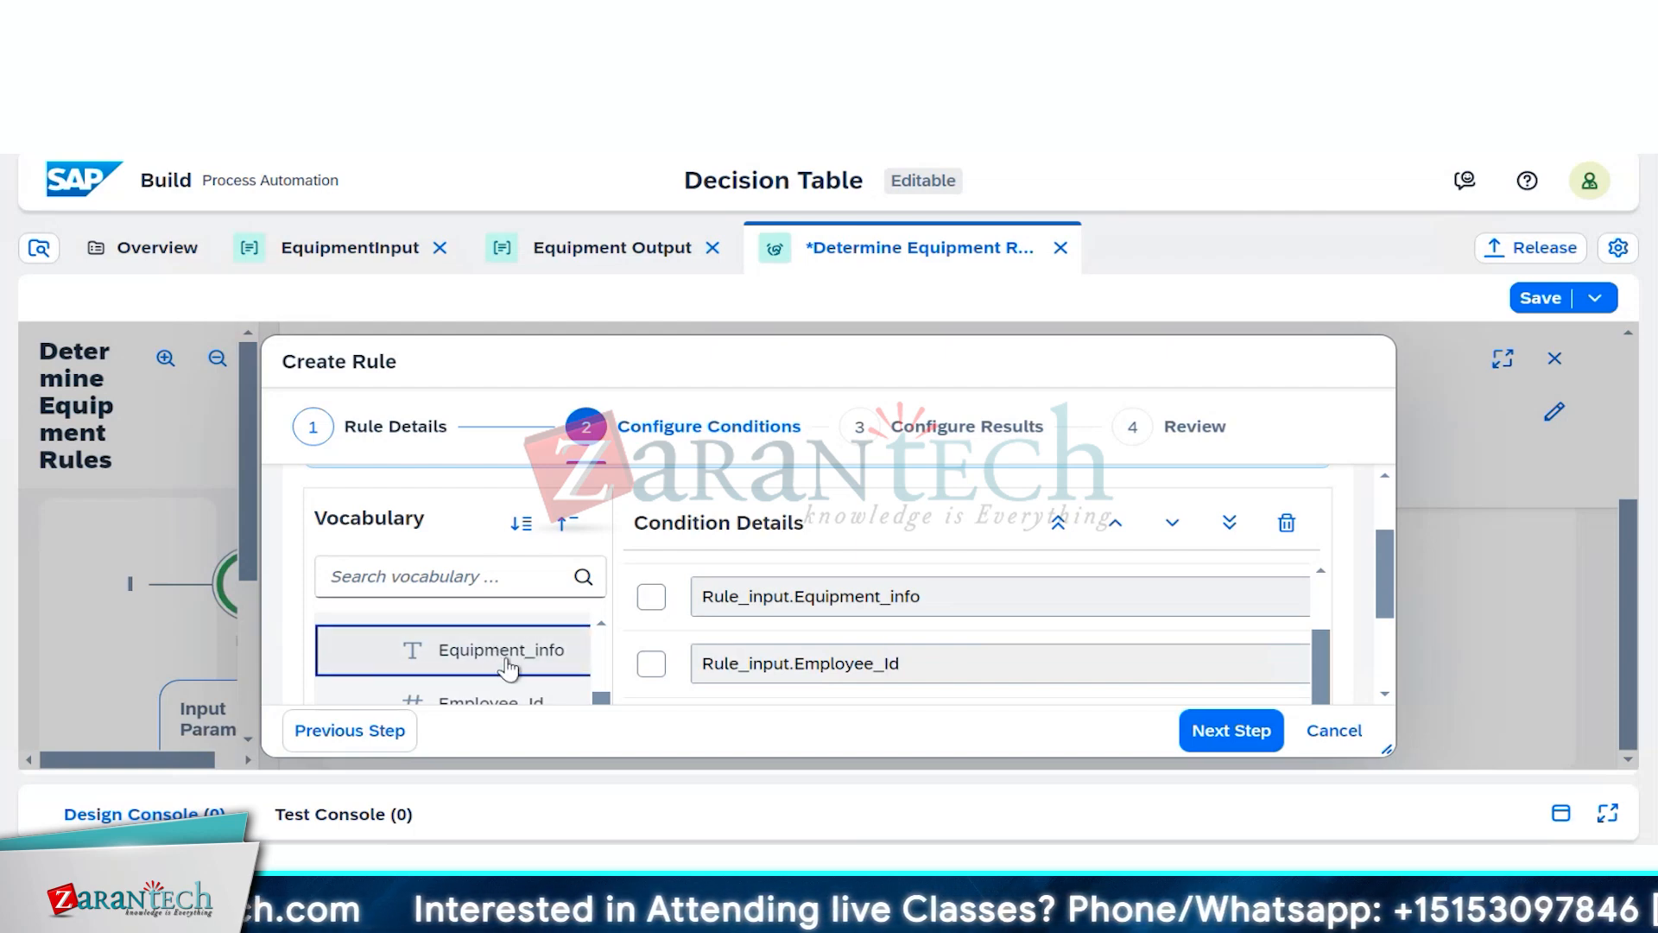
scroll(518, 667, "up", 2)
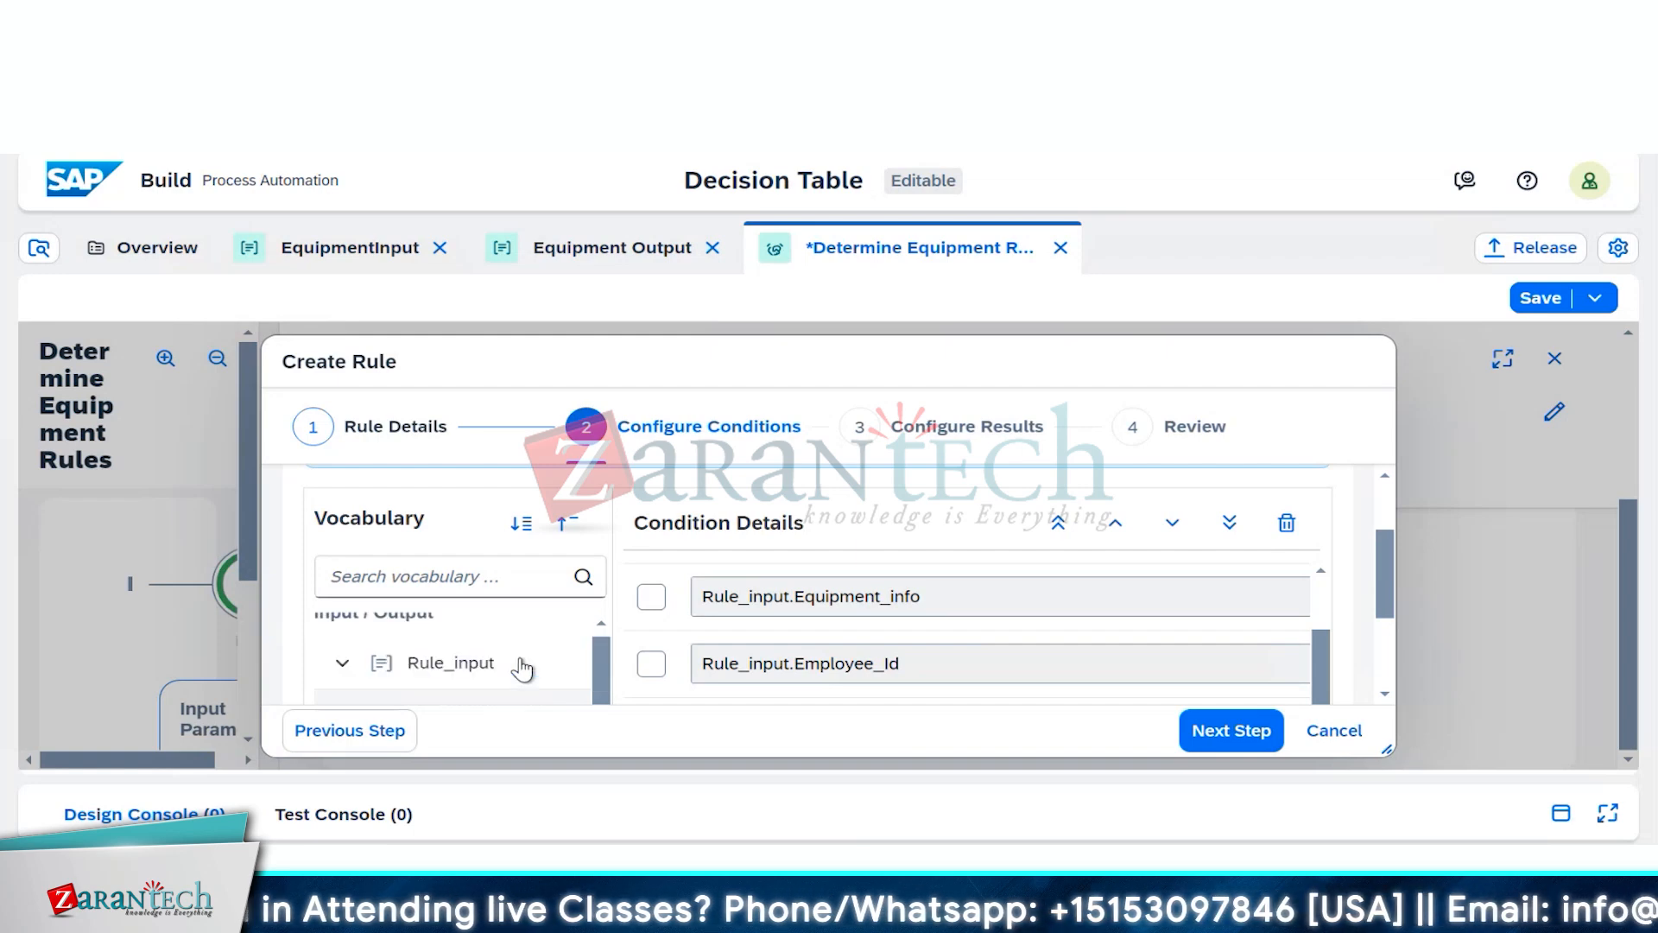
scroll(520, 668, "down", 2)
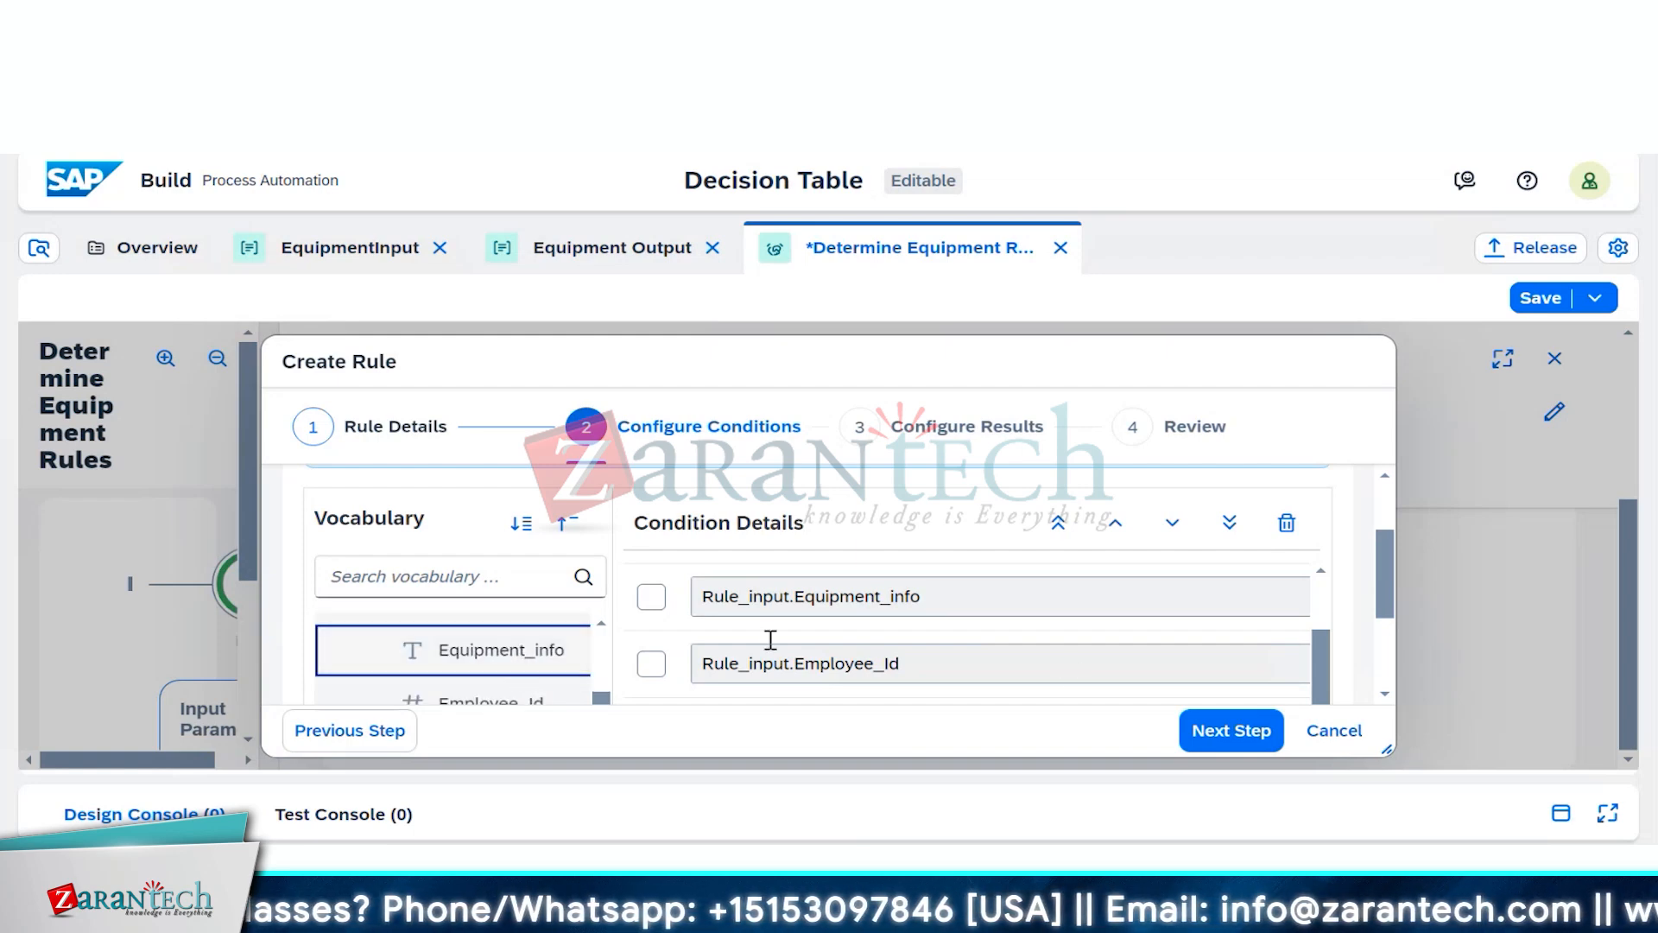
Step: Select the Rule_input.Equipment_info condition attribute, proceed to the results configuration and add Rule_output as a result attribute
left_click(651, 597)
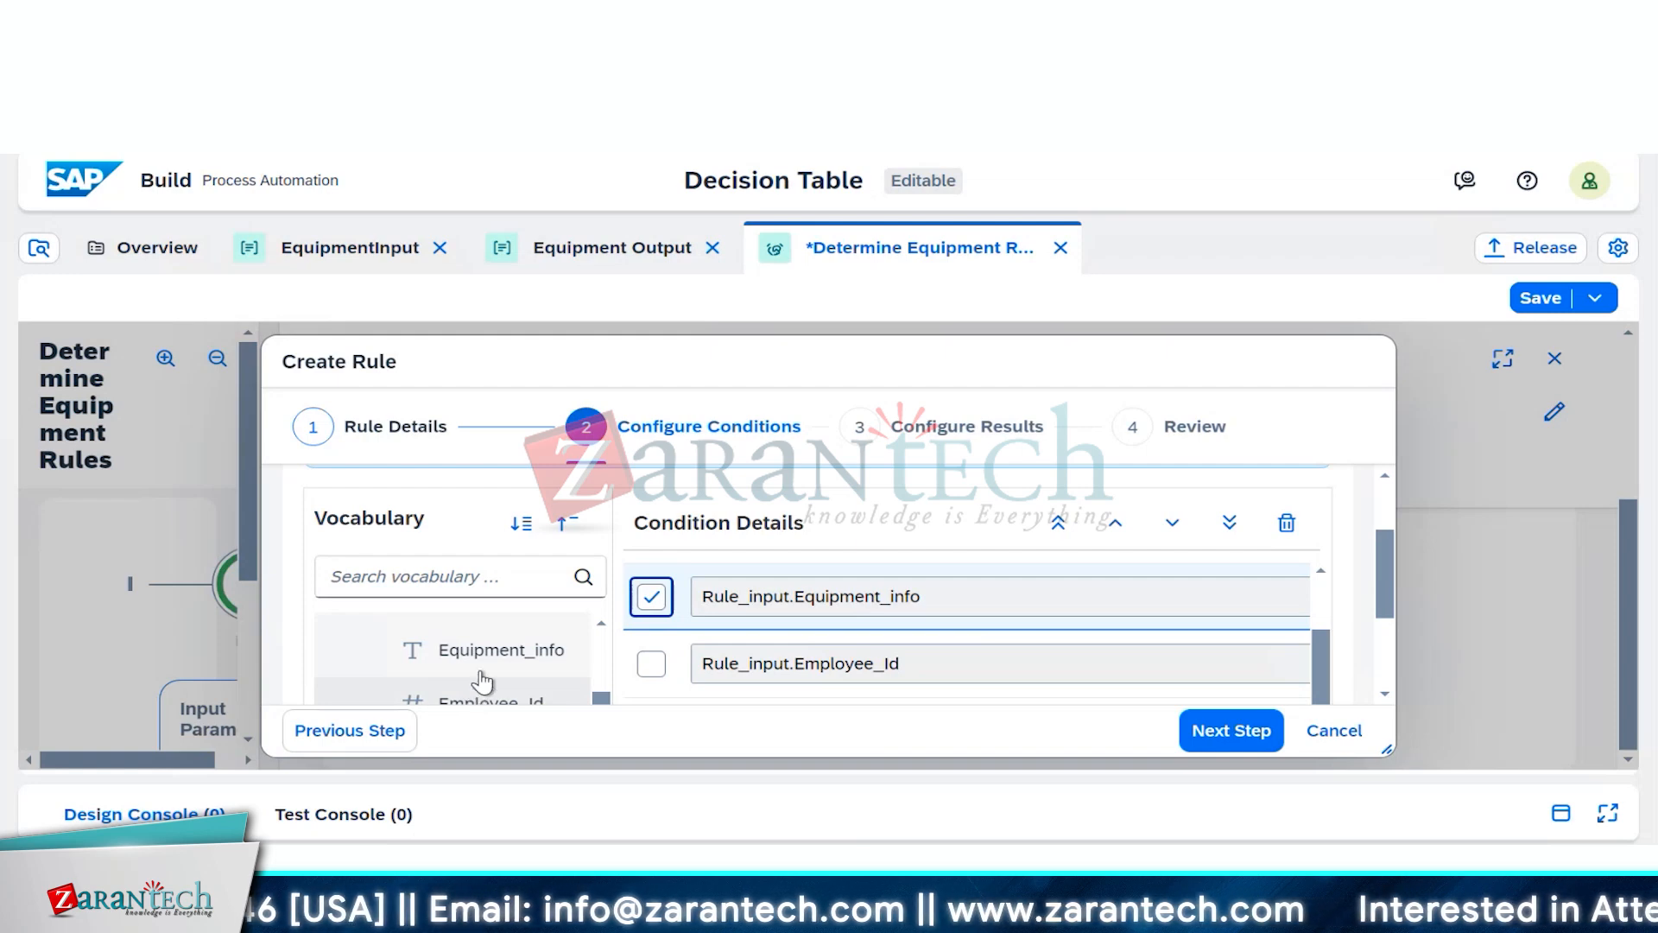
left_click(1250, 748)
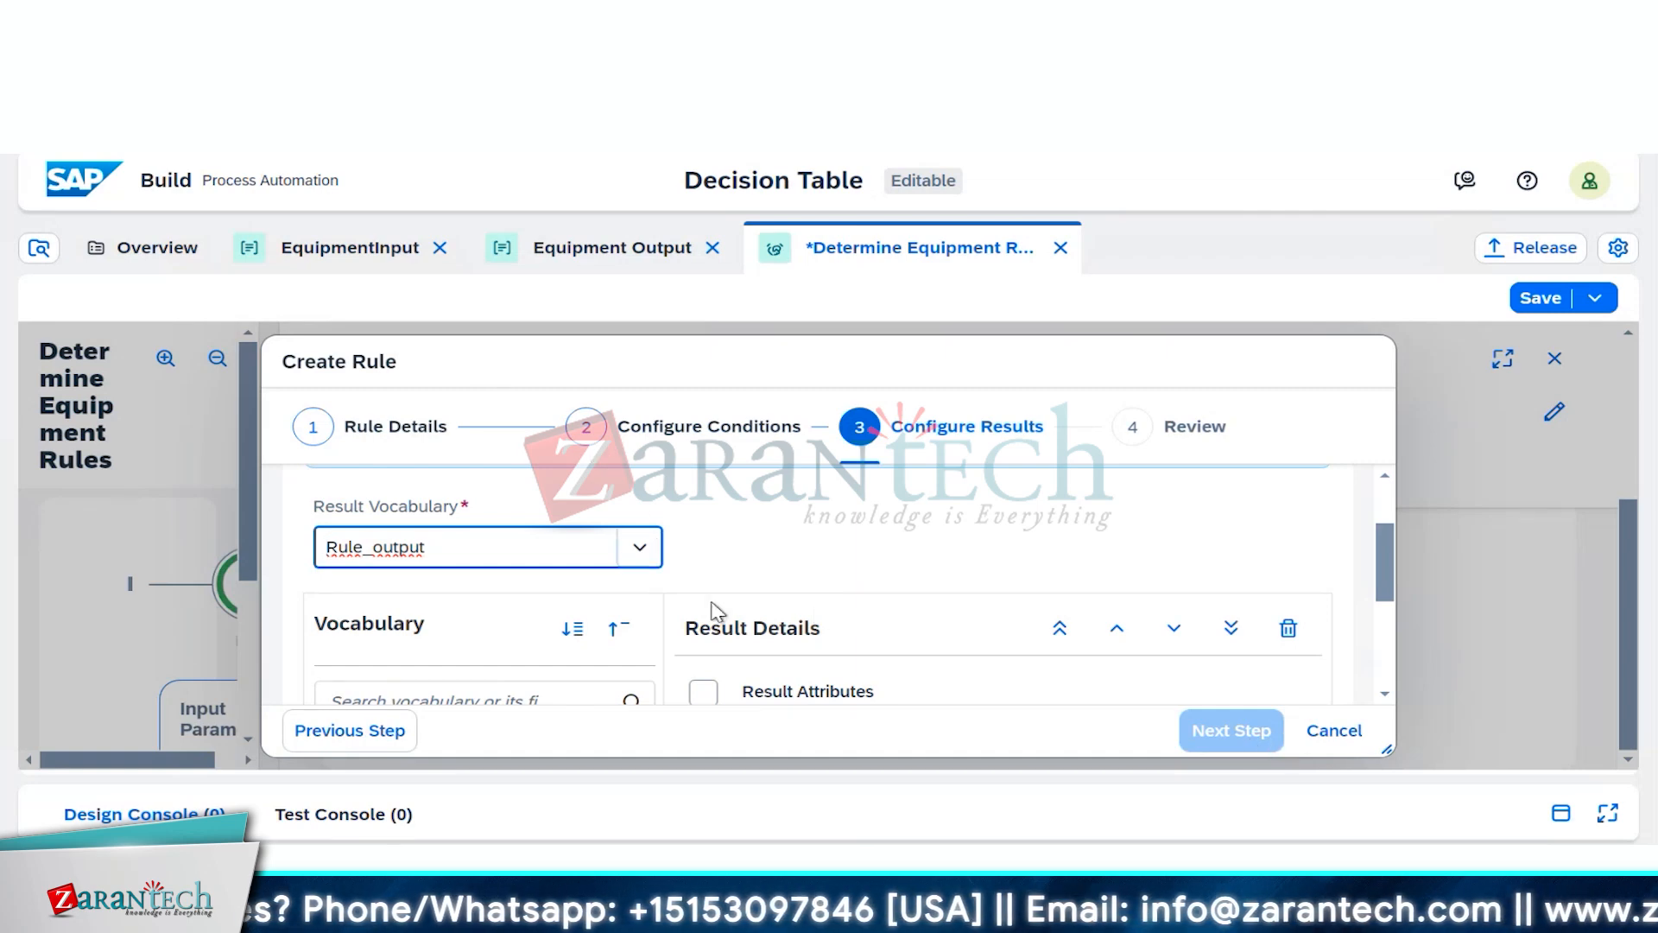
scroll(725, 608, "down", 2)
scroll(729, 609, "down", 2)
scroll(729, 609, "up", 2)
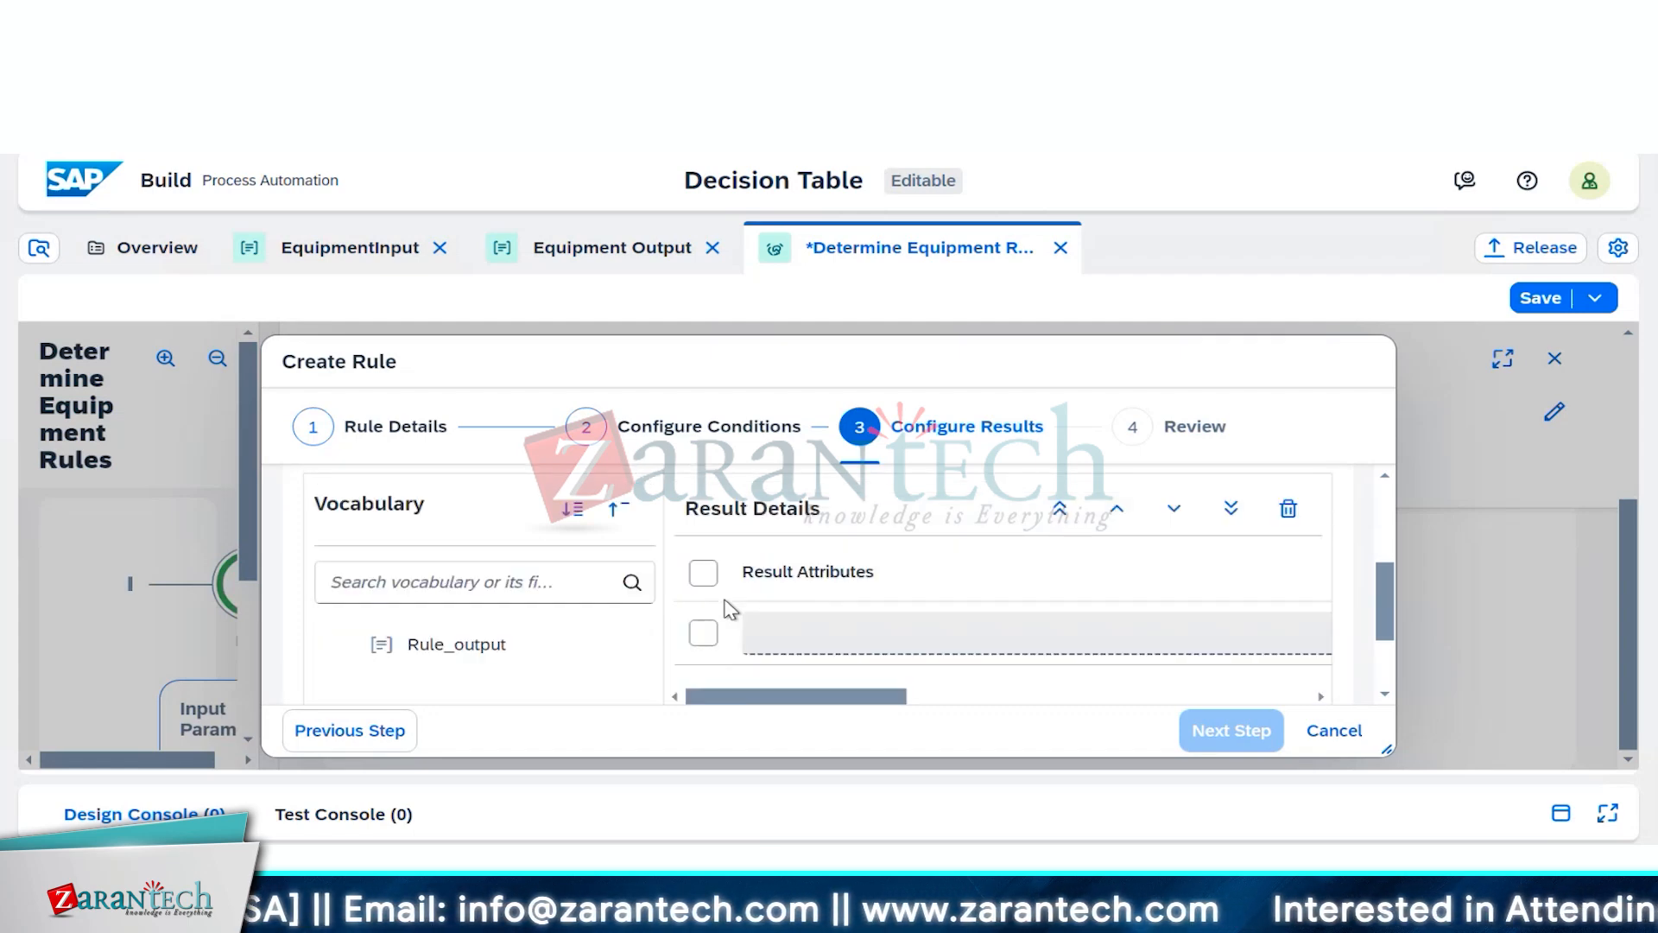
scroll(730, 608, "down", 2)
left_click(414, 536)
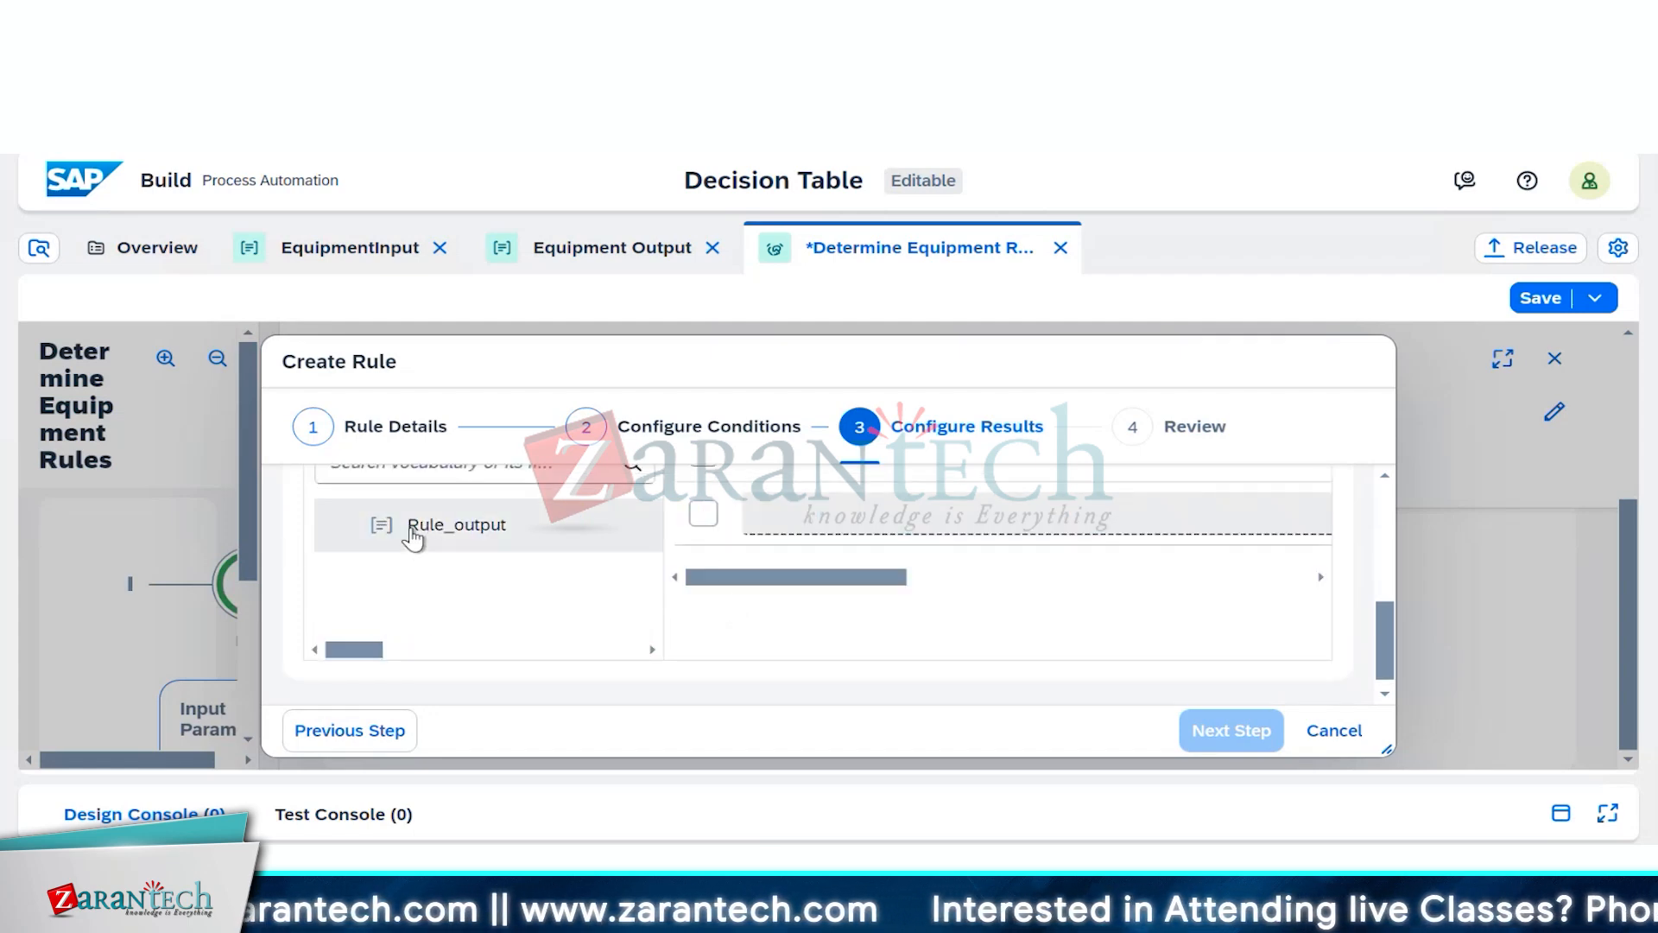
left_click_drag(411, 538, 898, 587)
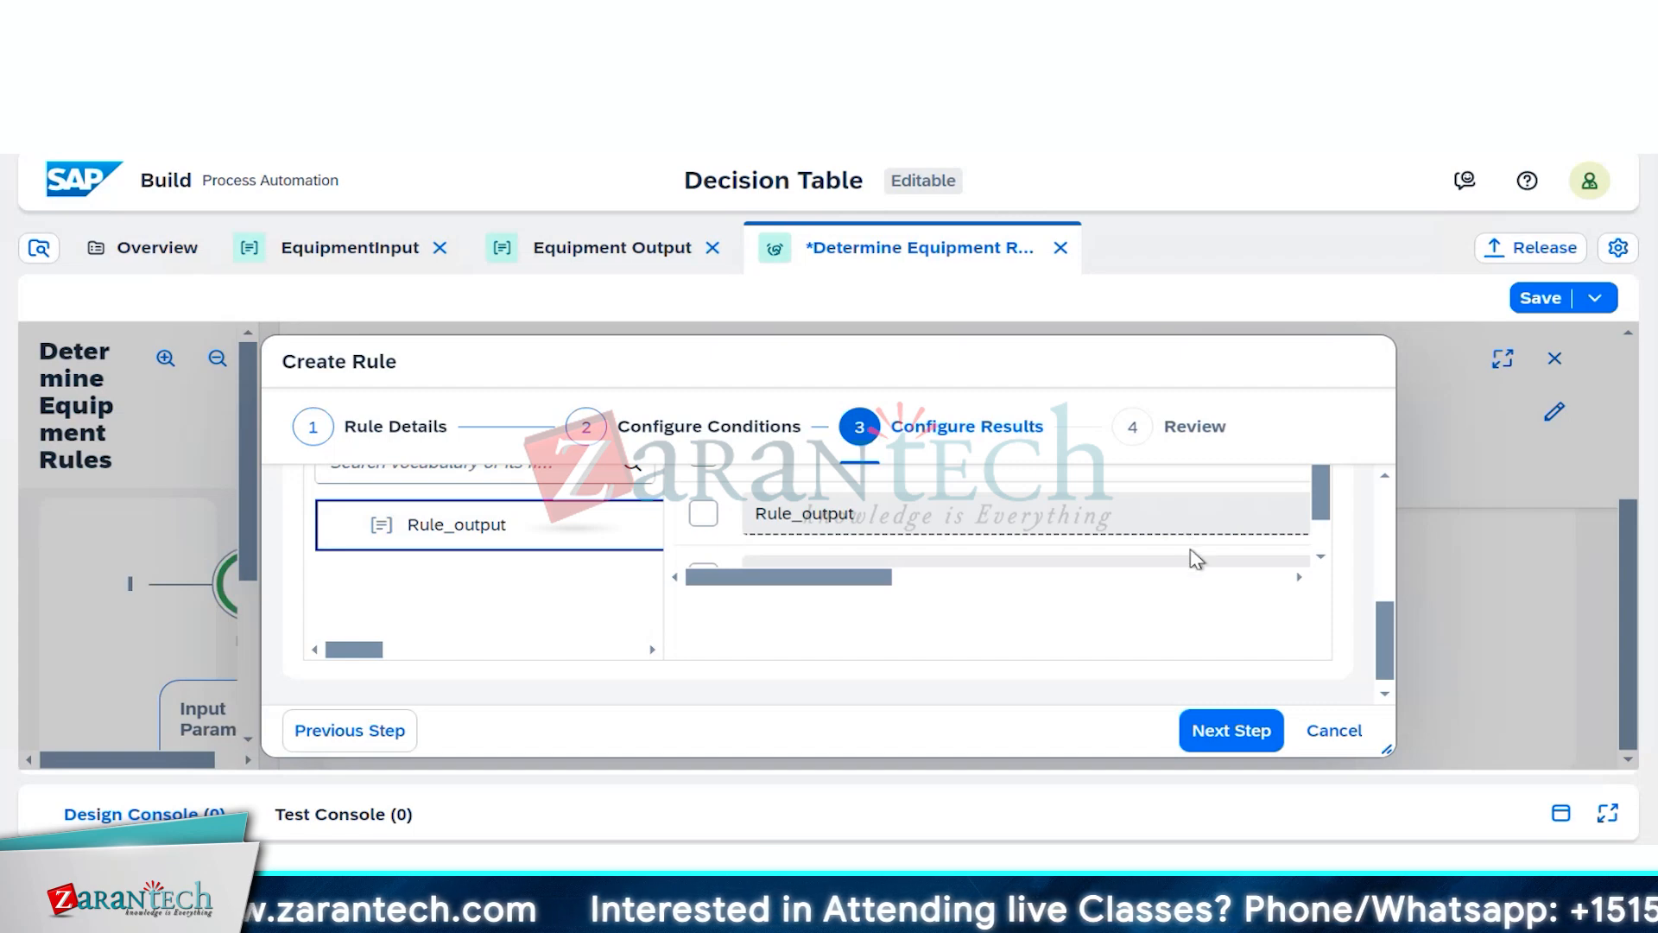
scroll(1259, 626, "up", 2)
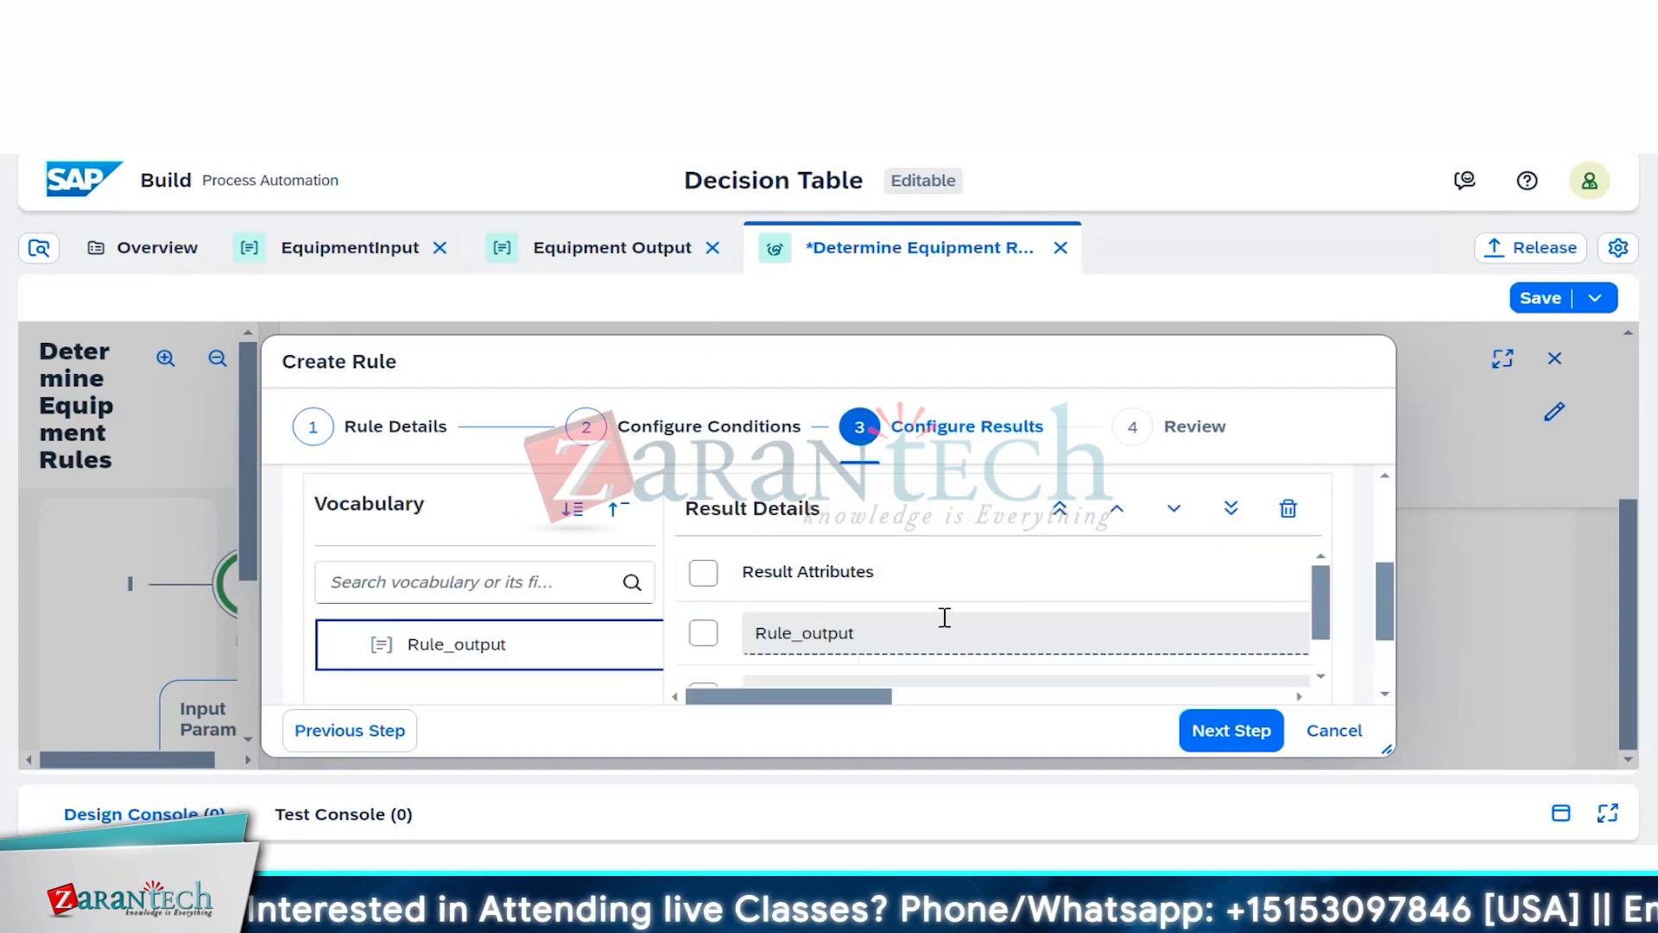
Step: Review the rule's conditions and results summary, and return to the conditions configuration
left_click(1224, 731)
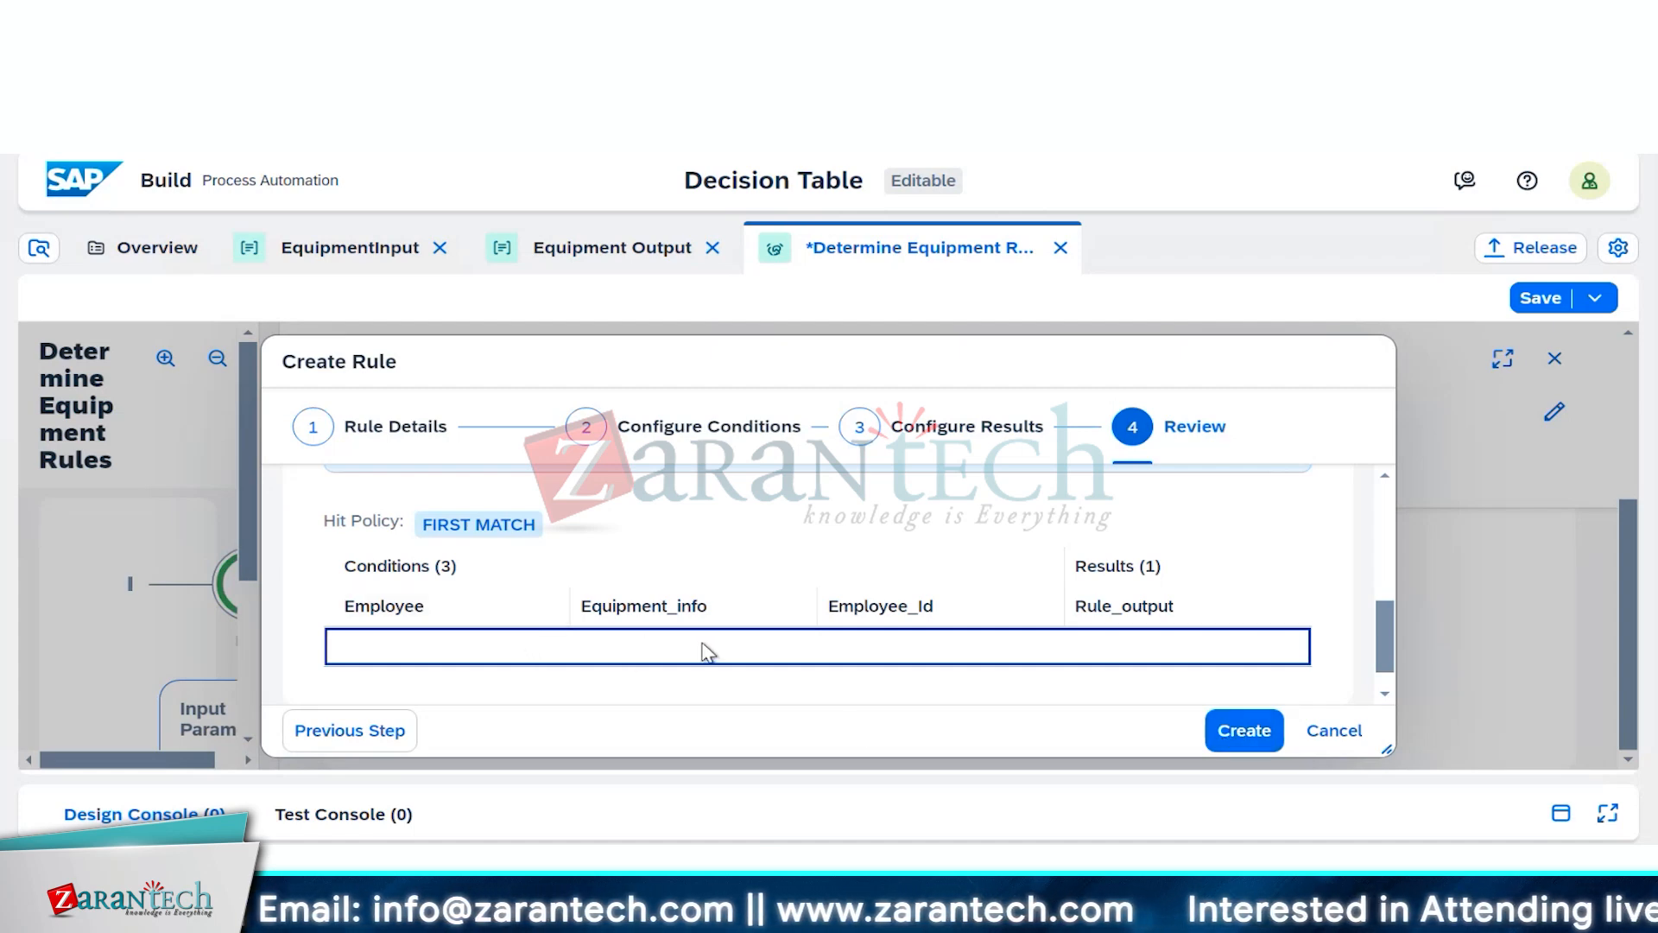
scroll(708, 653, "down", 1)
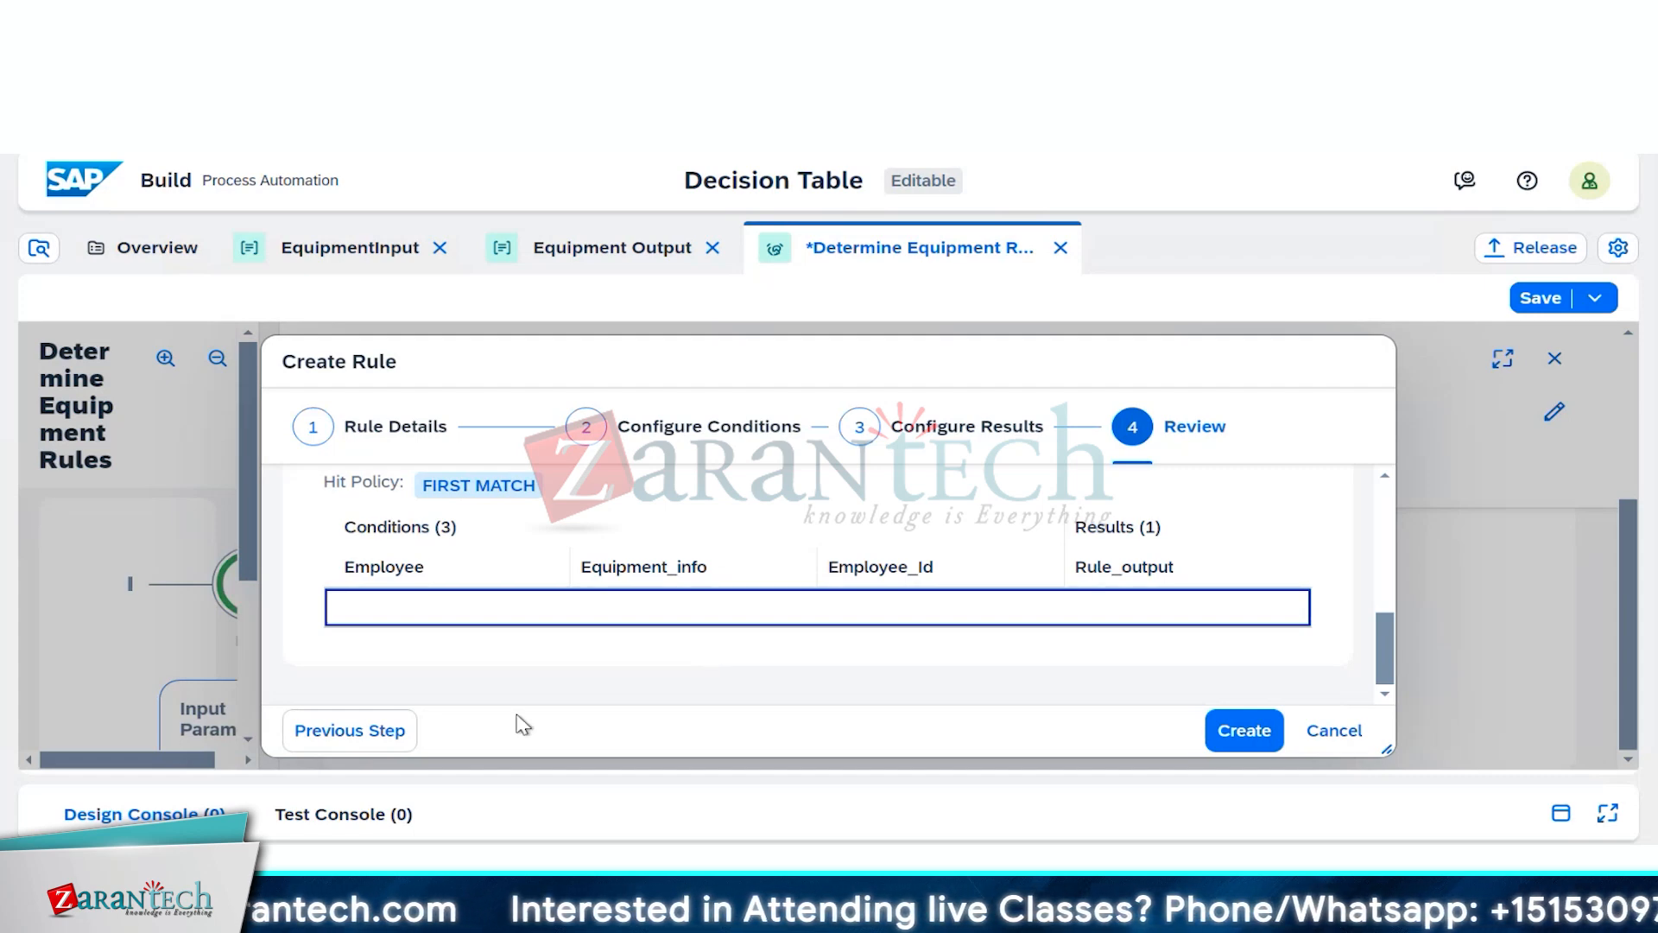
left_click(333, 739)
left_click(333, 739)
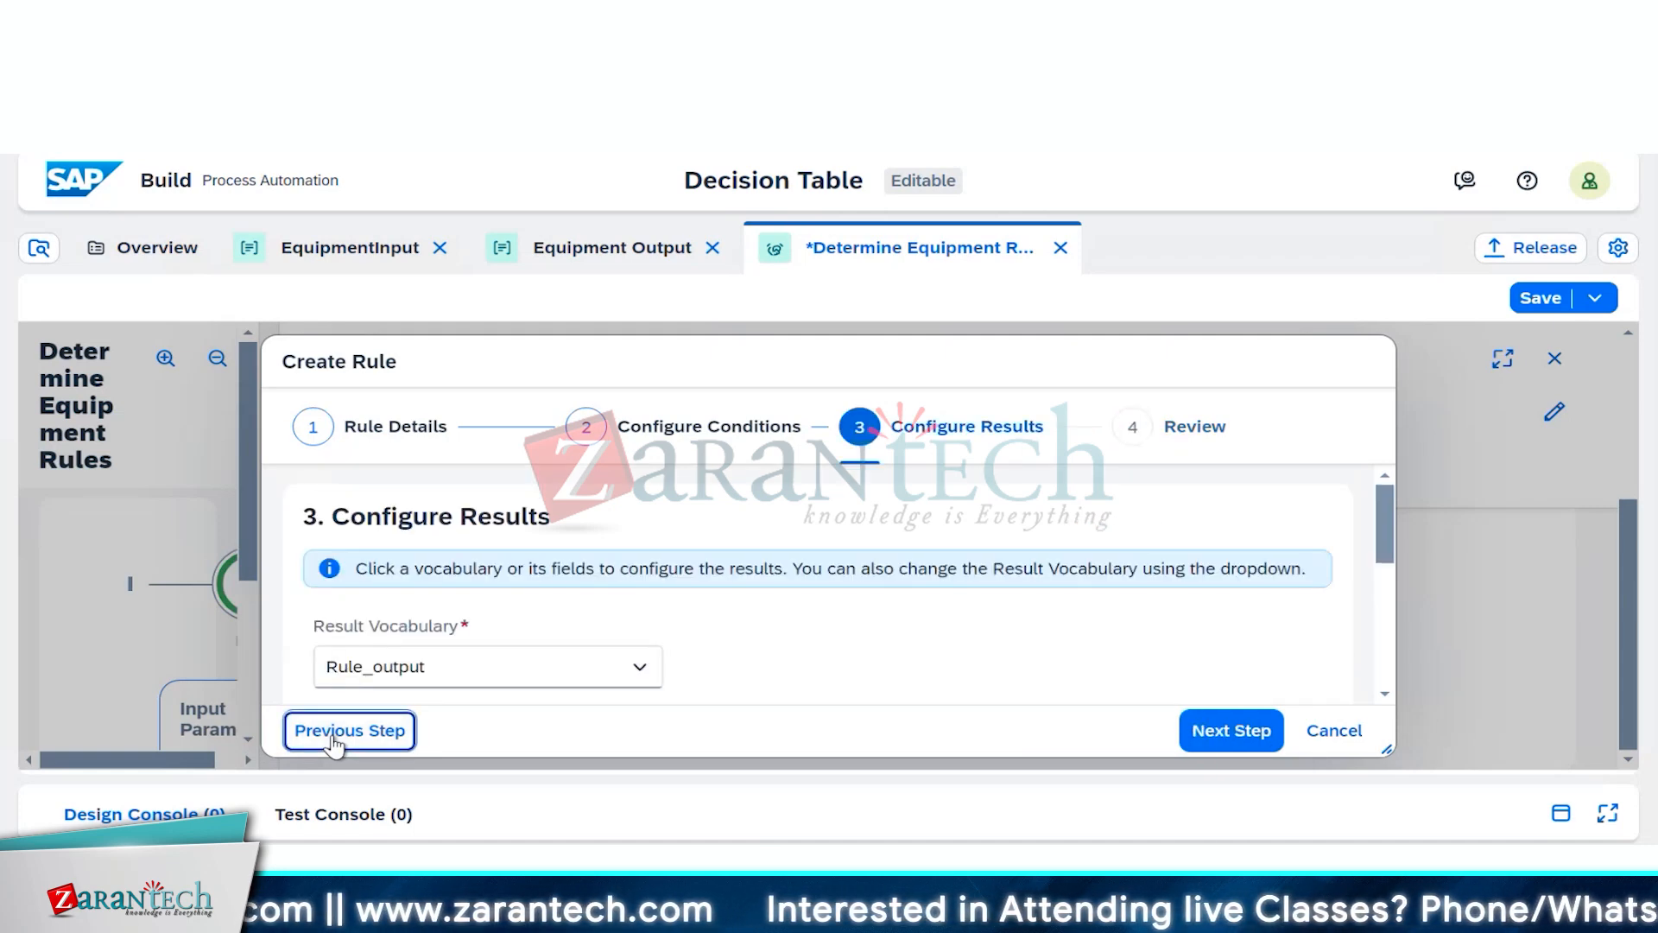
left_click(333, 740)
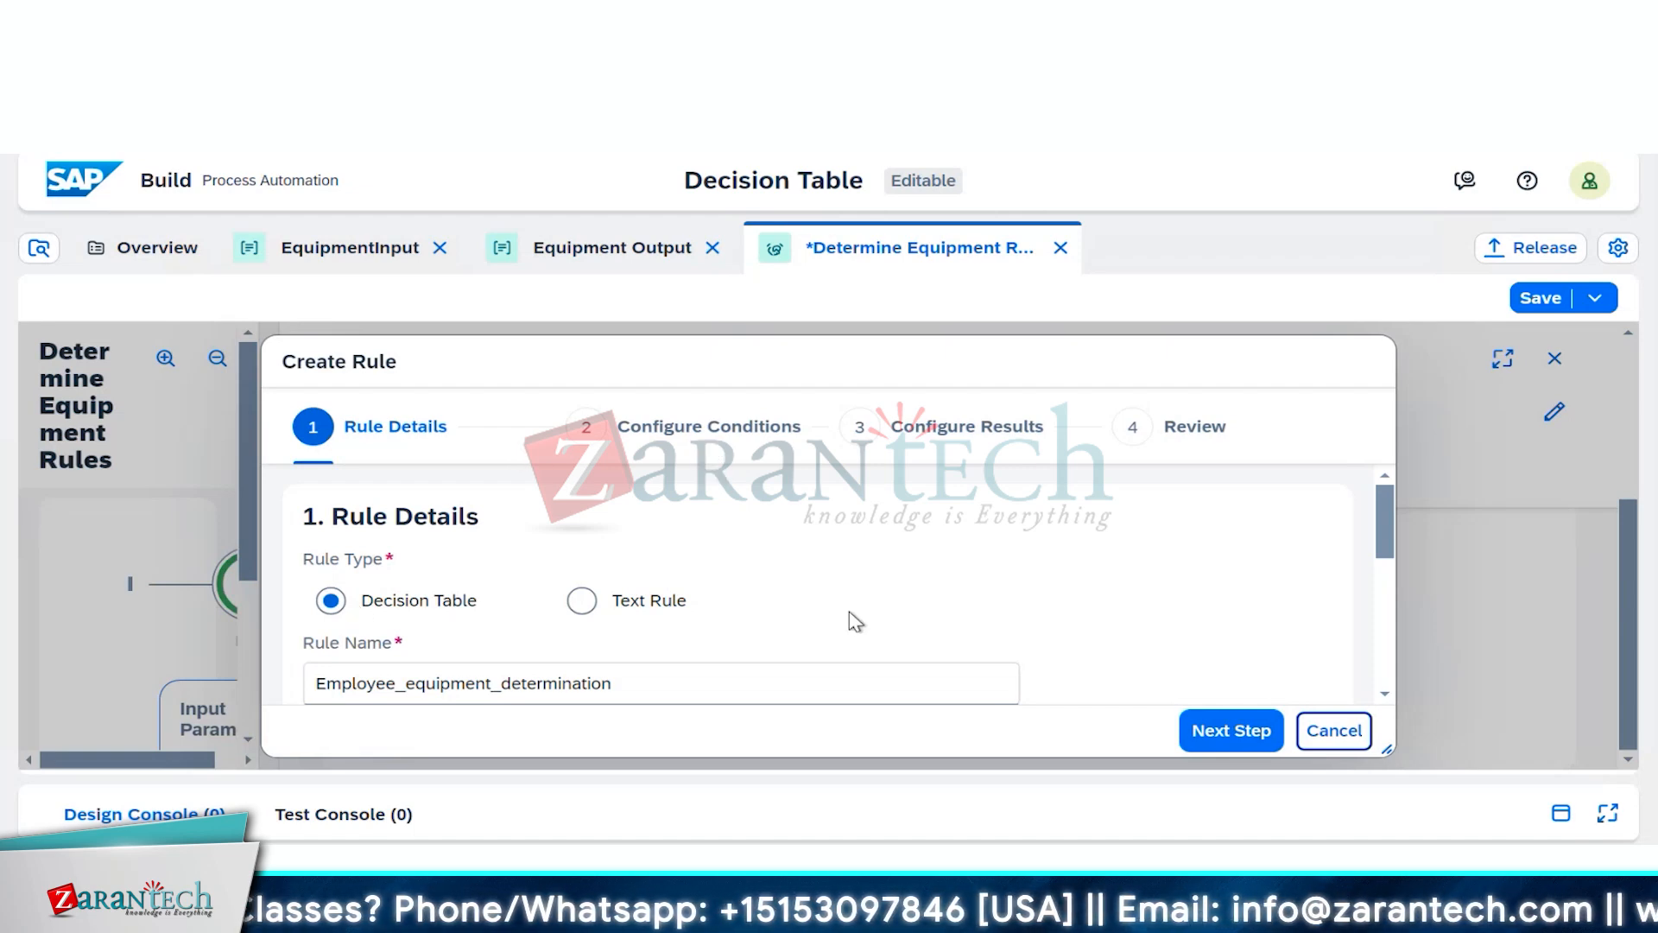
left_click(1248, 740)
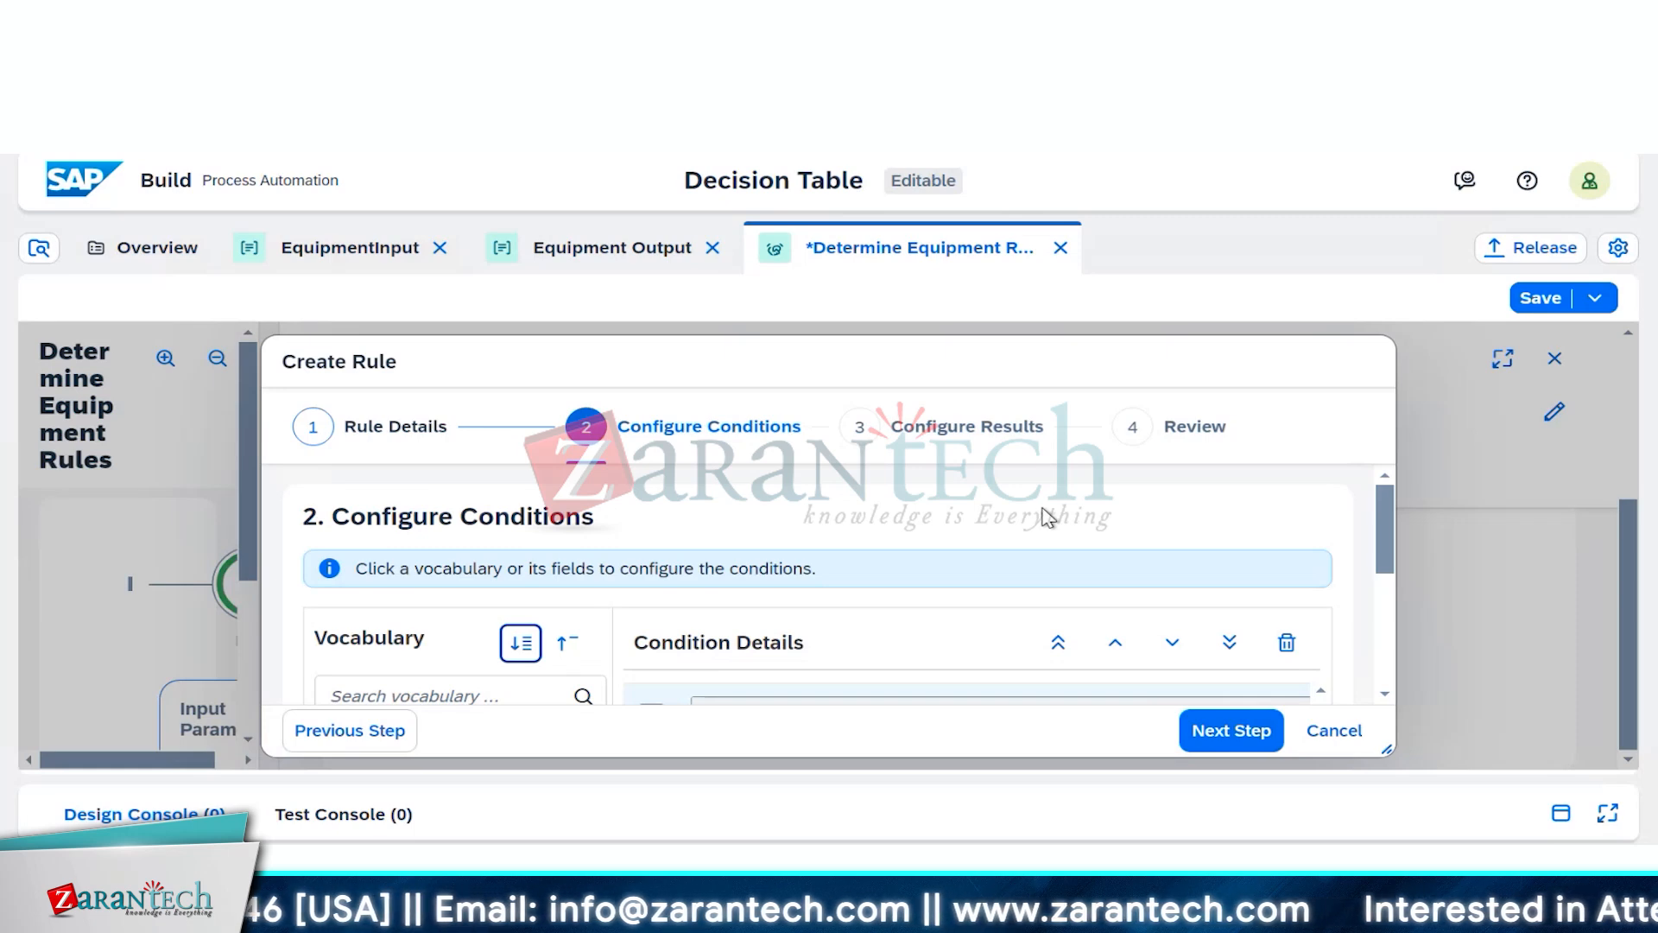
Step: Examine the condition attributes along with their labels and operators in the condition details
scroll(1047, 516, "down", 2)
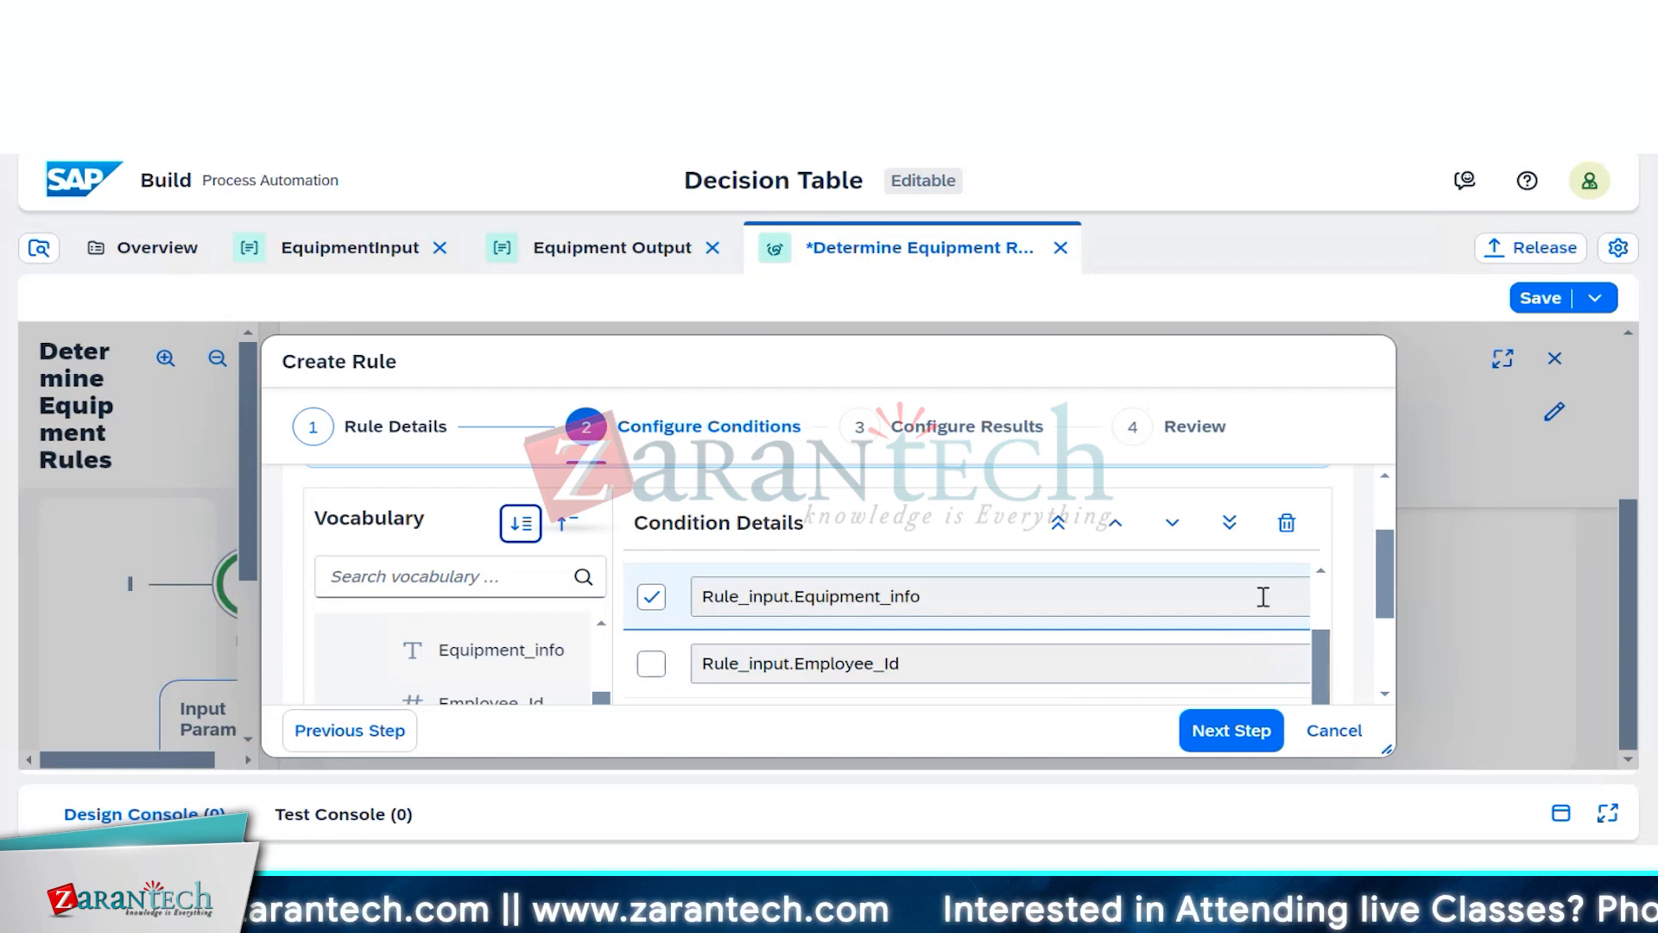
scroll(1262, 596, "down", 1)
scroll(1265, 613, "down", 2)
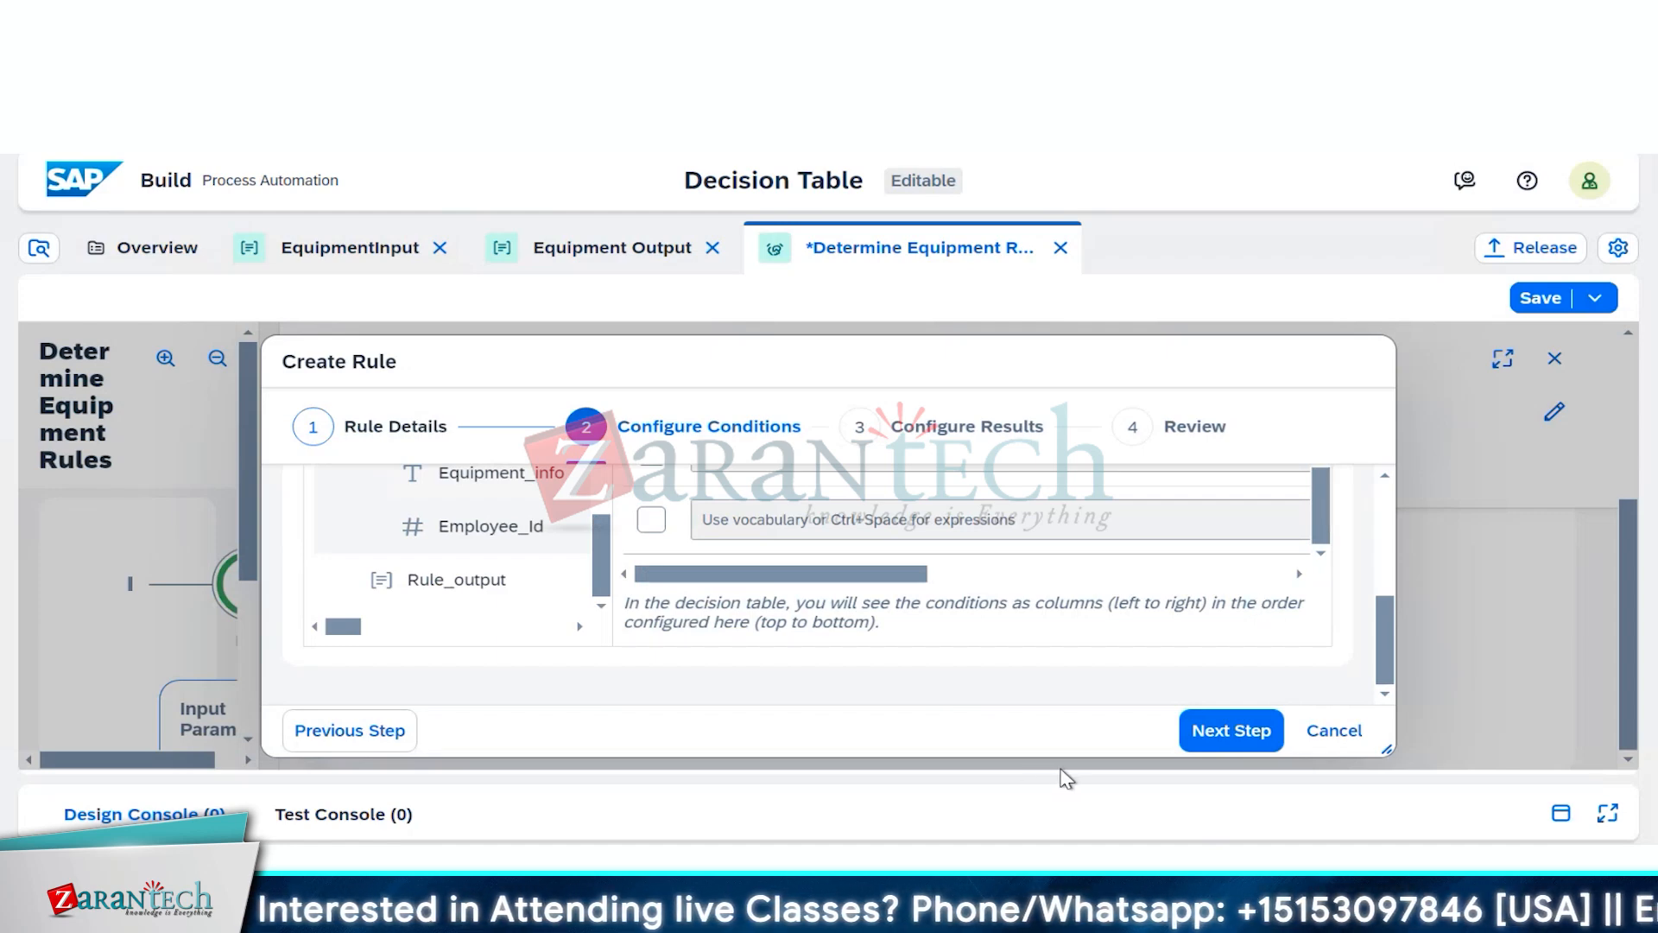
scroll(1067, 775, "up", 2)
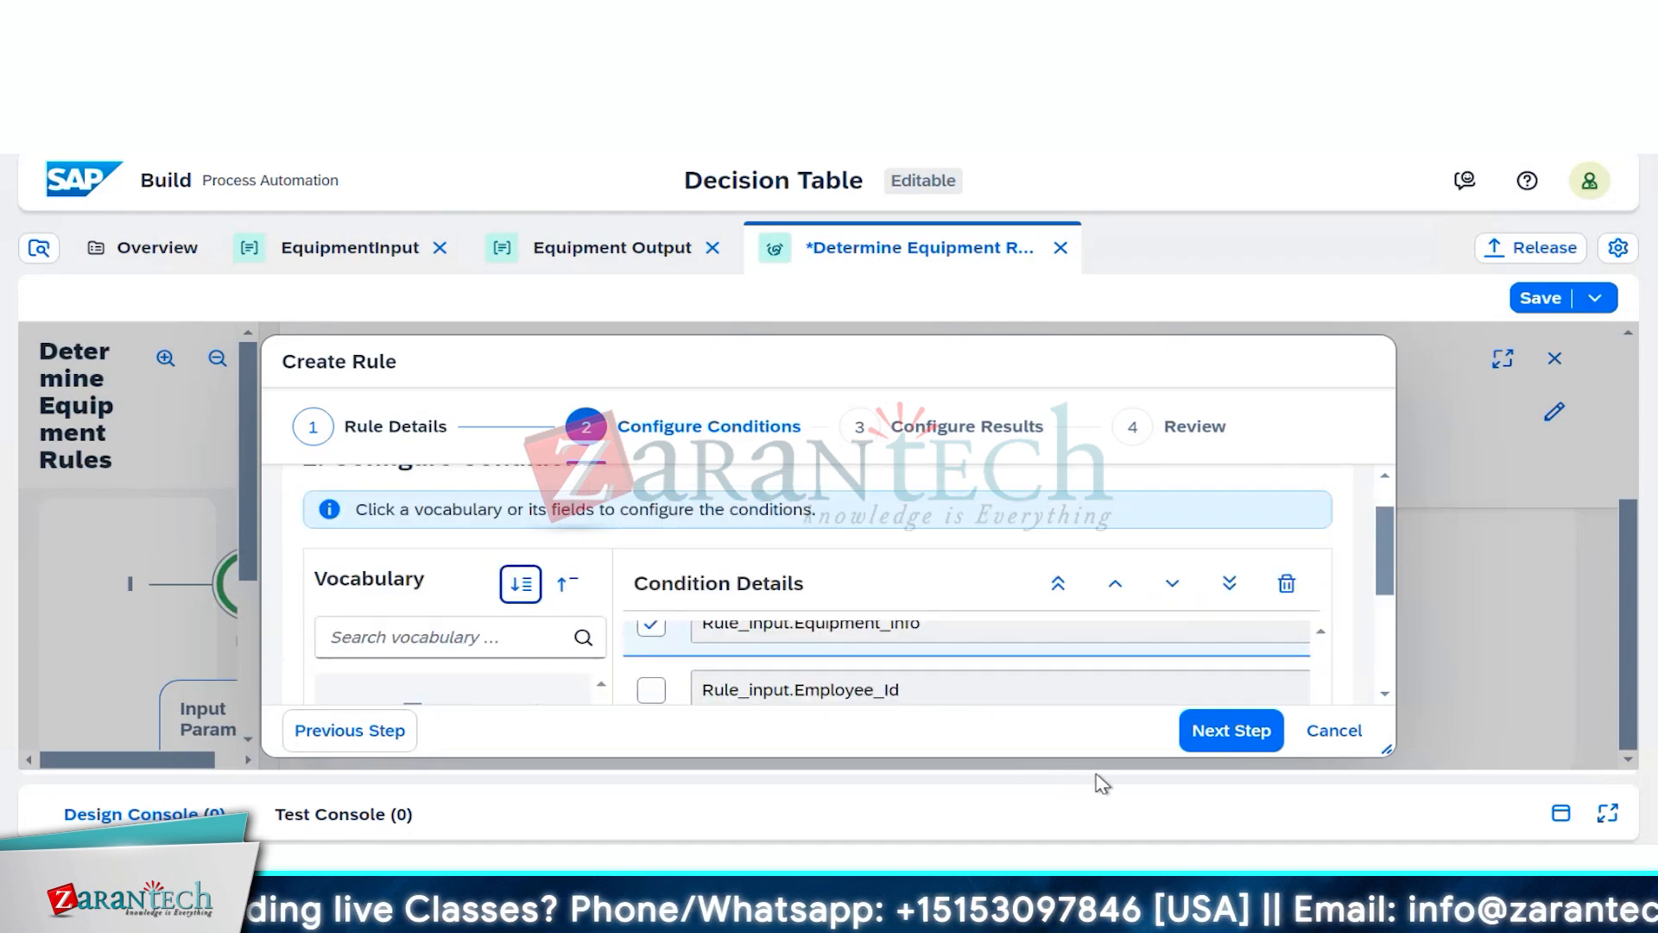
left_click(1352, 623)
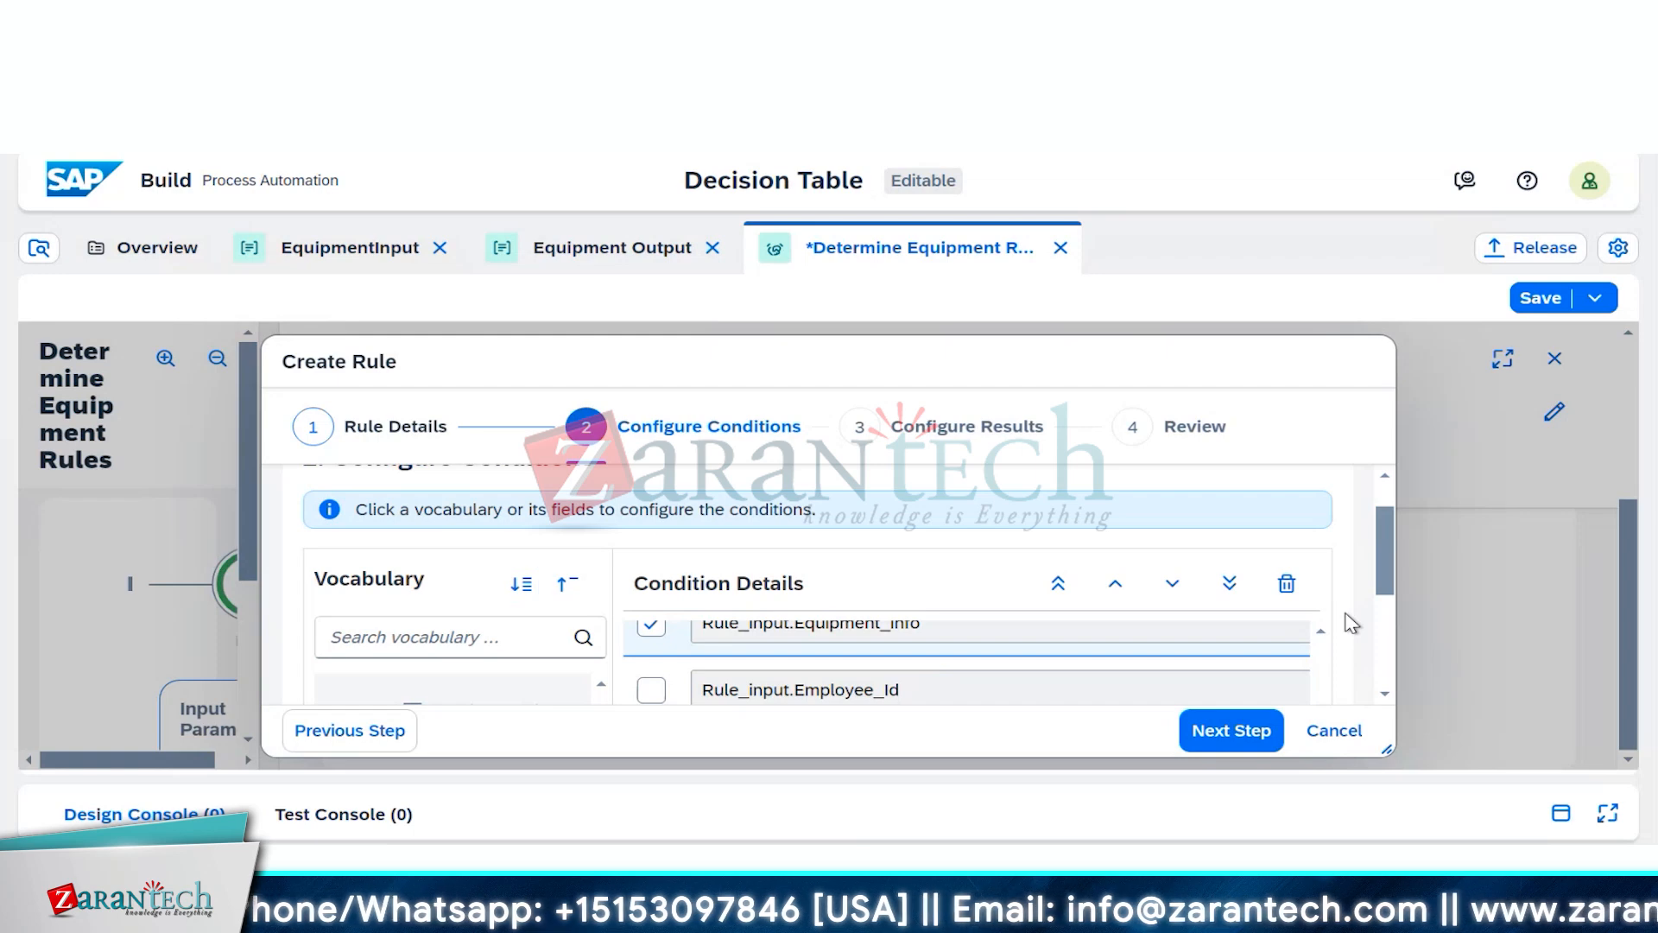
scroll(1351, 623, "up", 1)
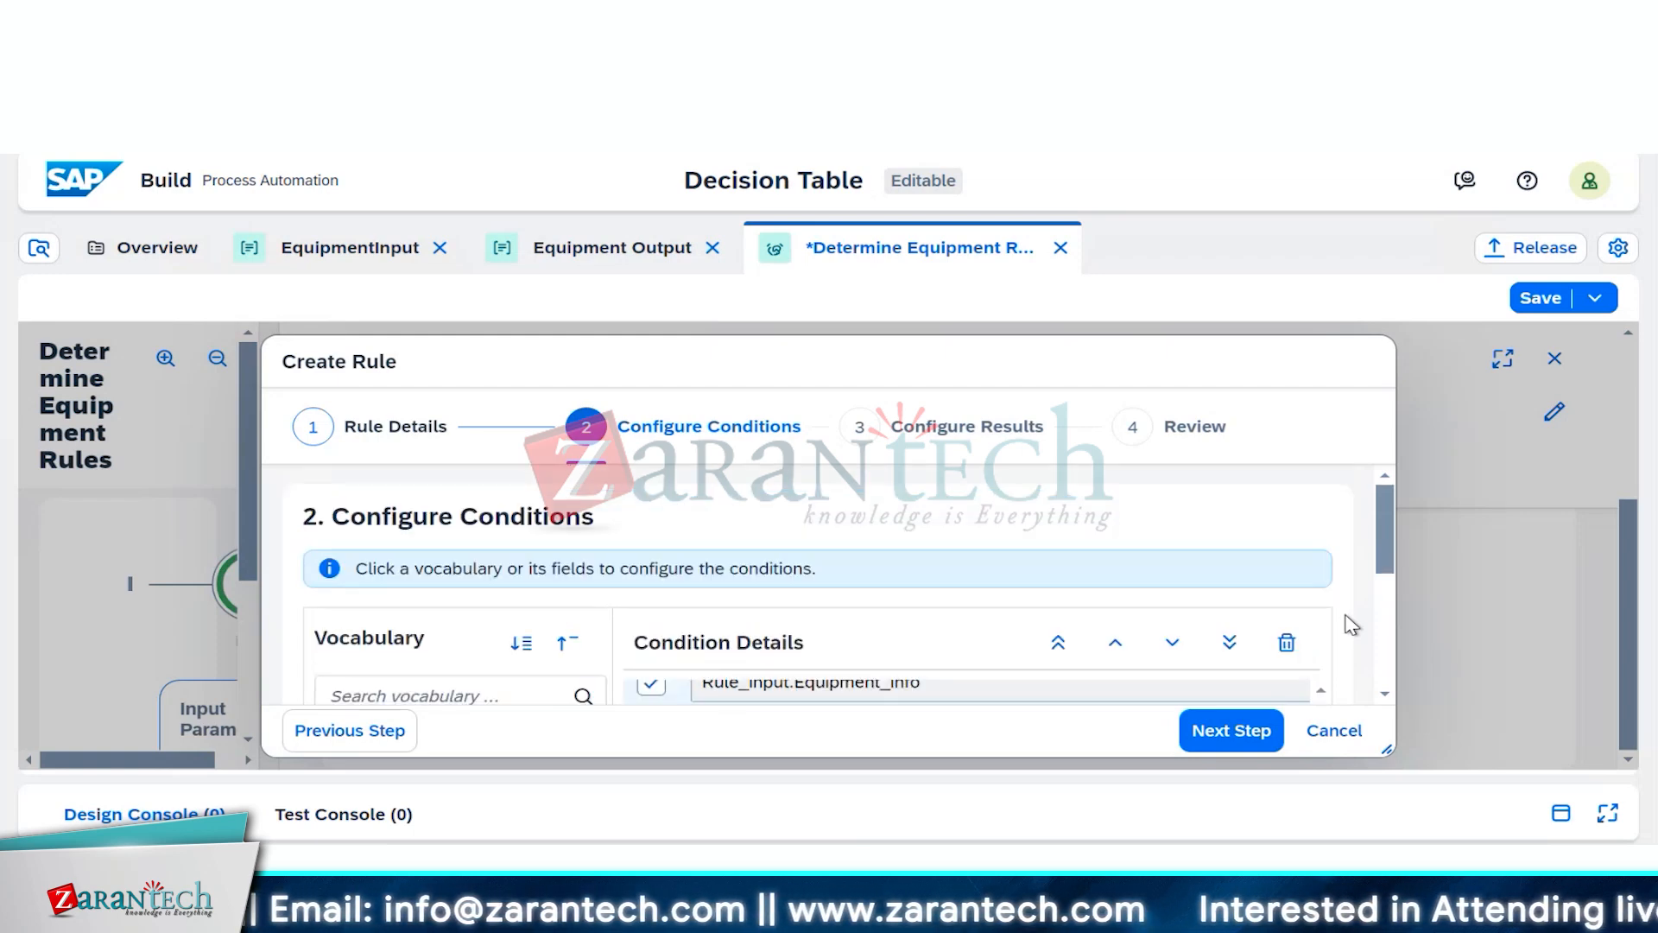
scroll(1351, 623, "down", 2)
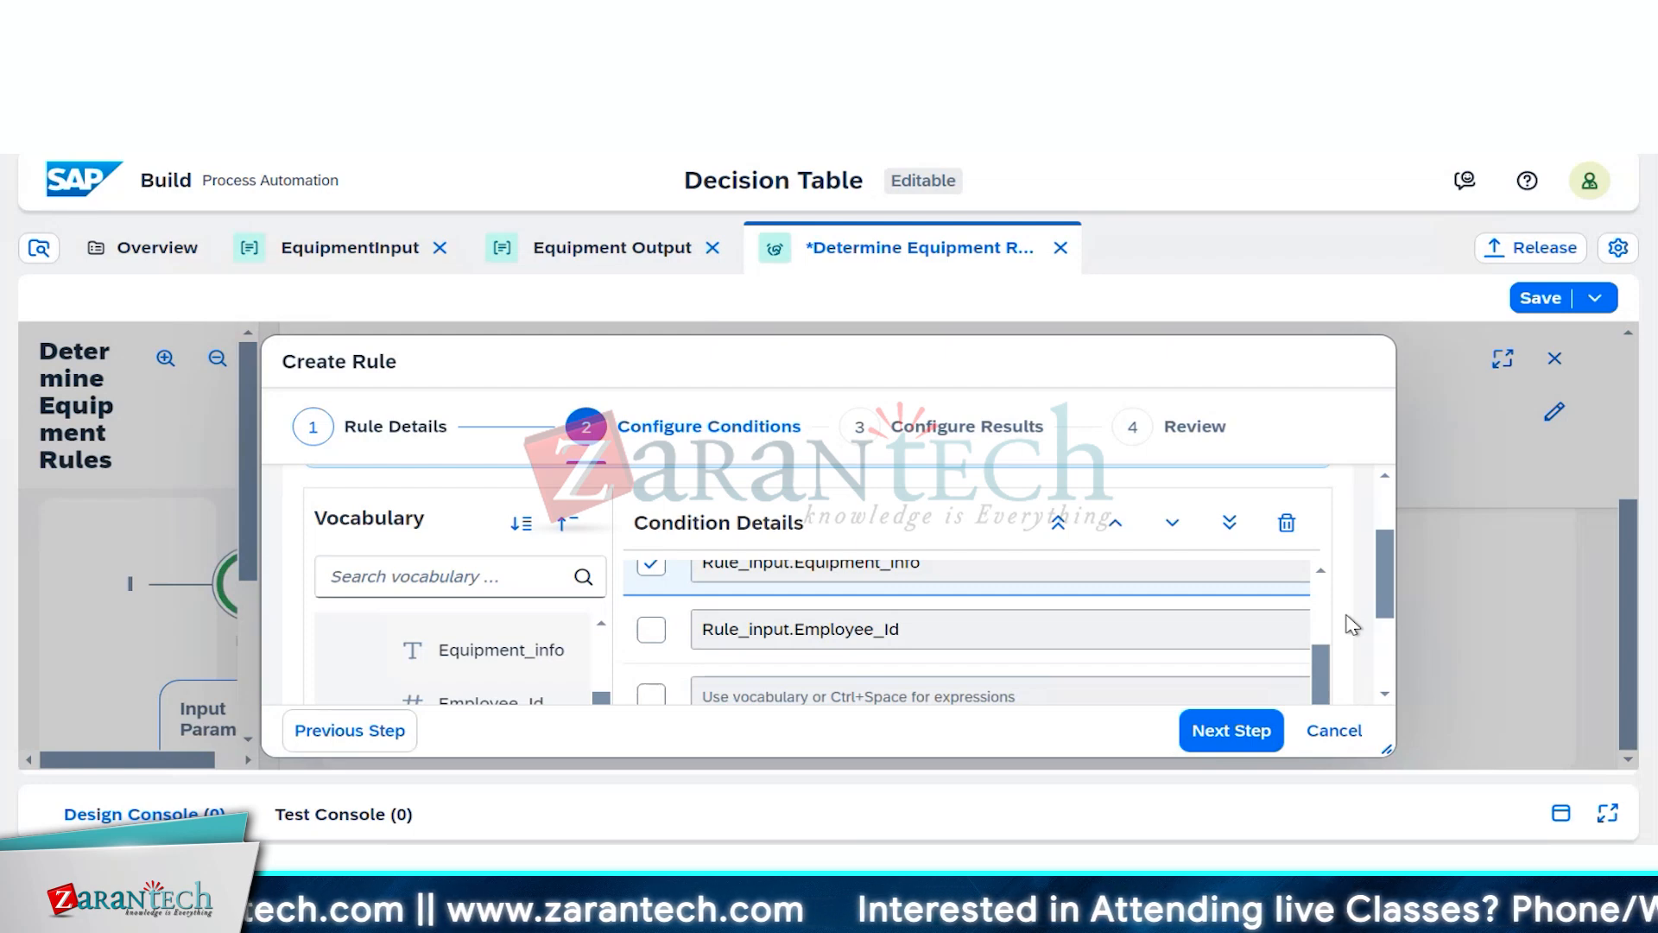
scroll(1352, 623, "down", 3)
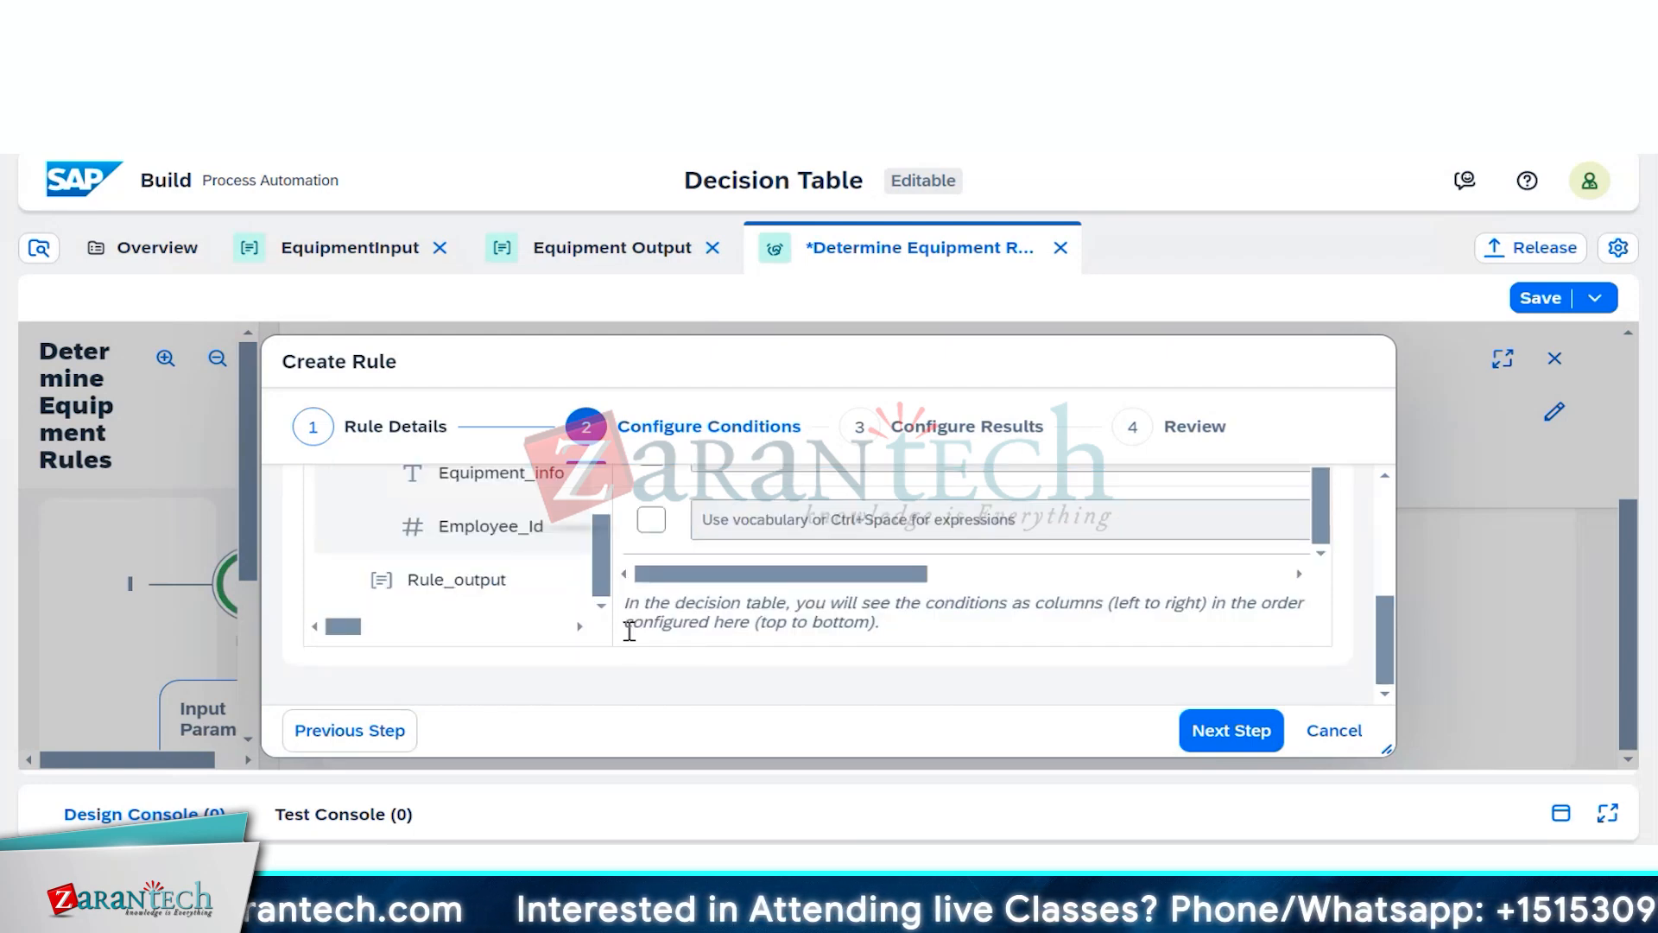
mouse_move(328, 639)
left_mouse_down()
mouse_move(418, 648)
mouse_move(322, 651)
left_mouse_up()
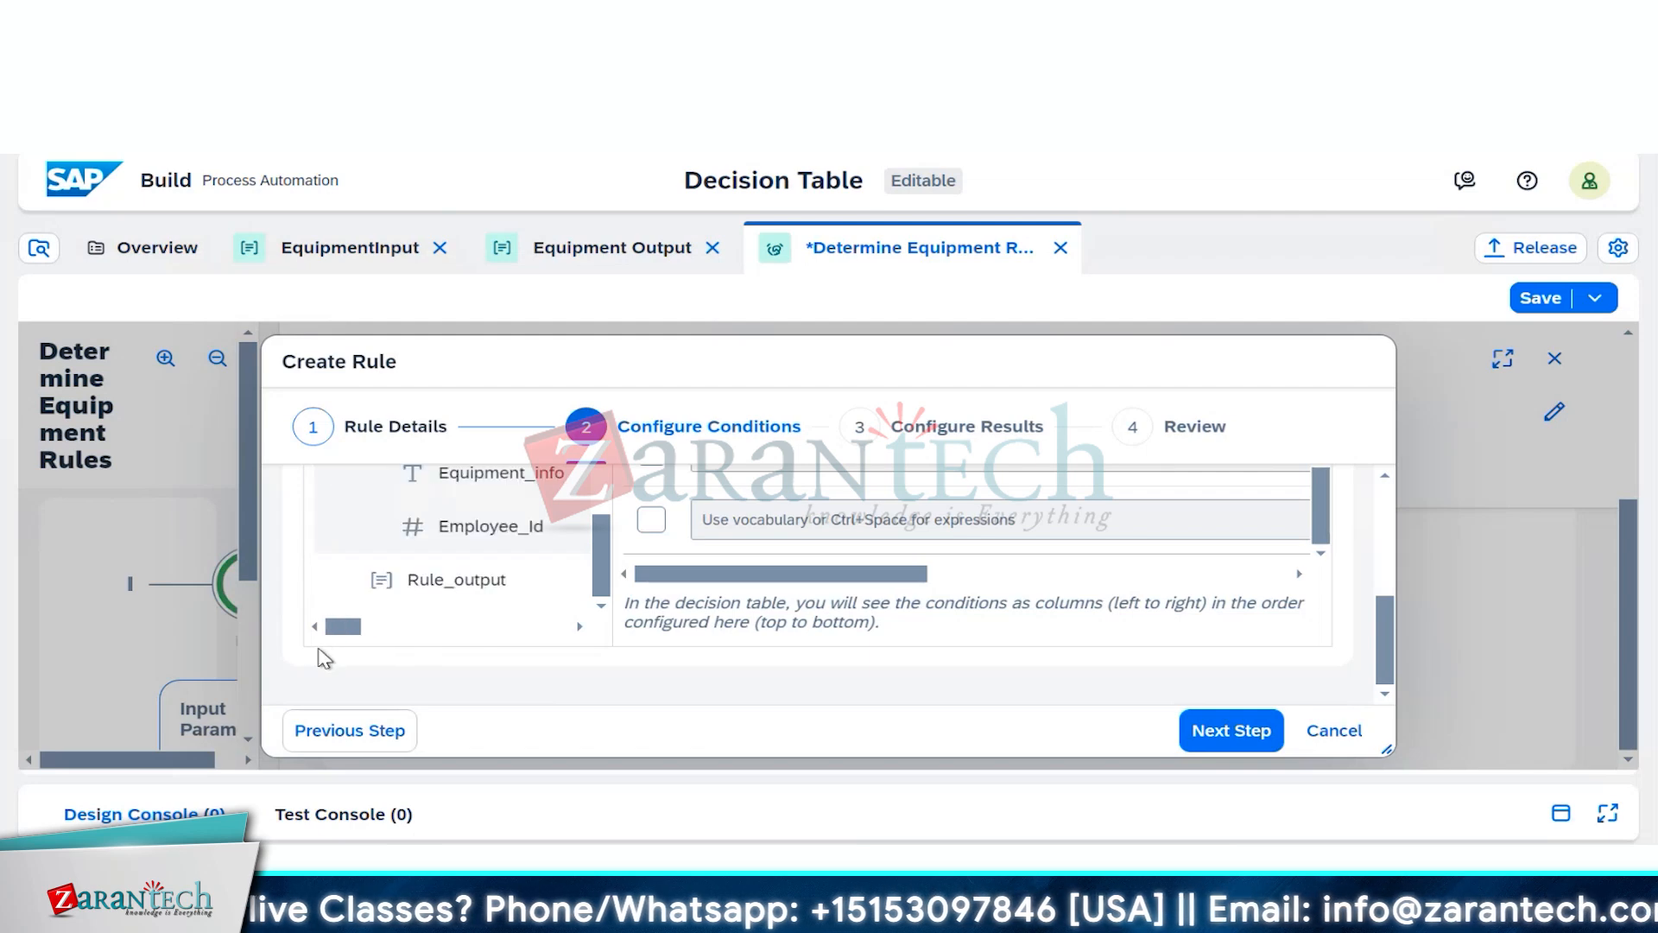
scroll(785, 677, "up", 2)
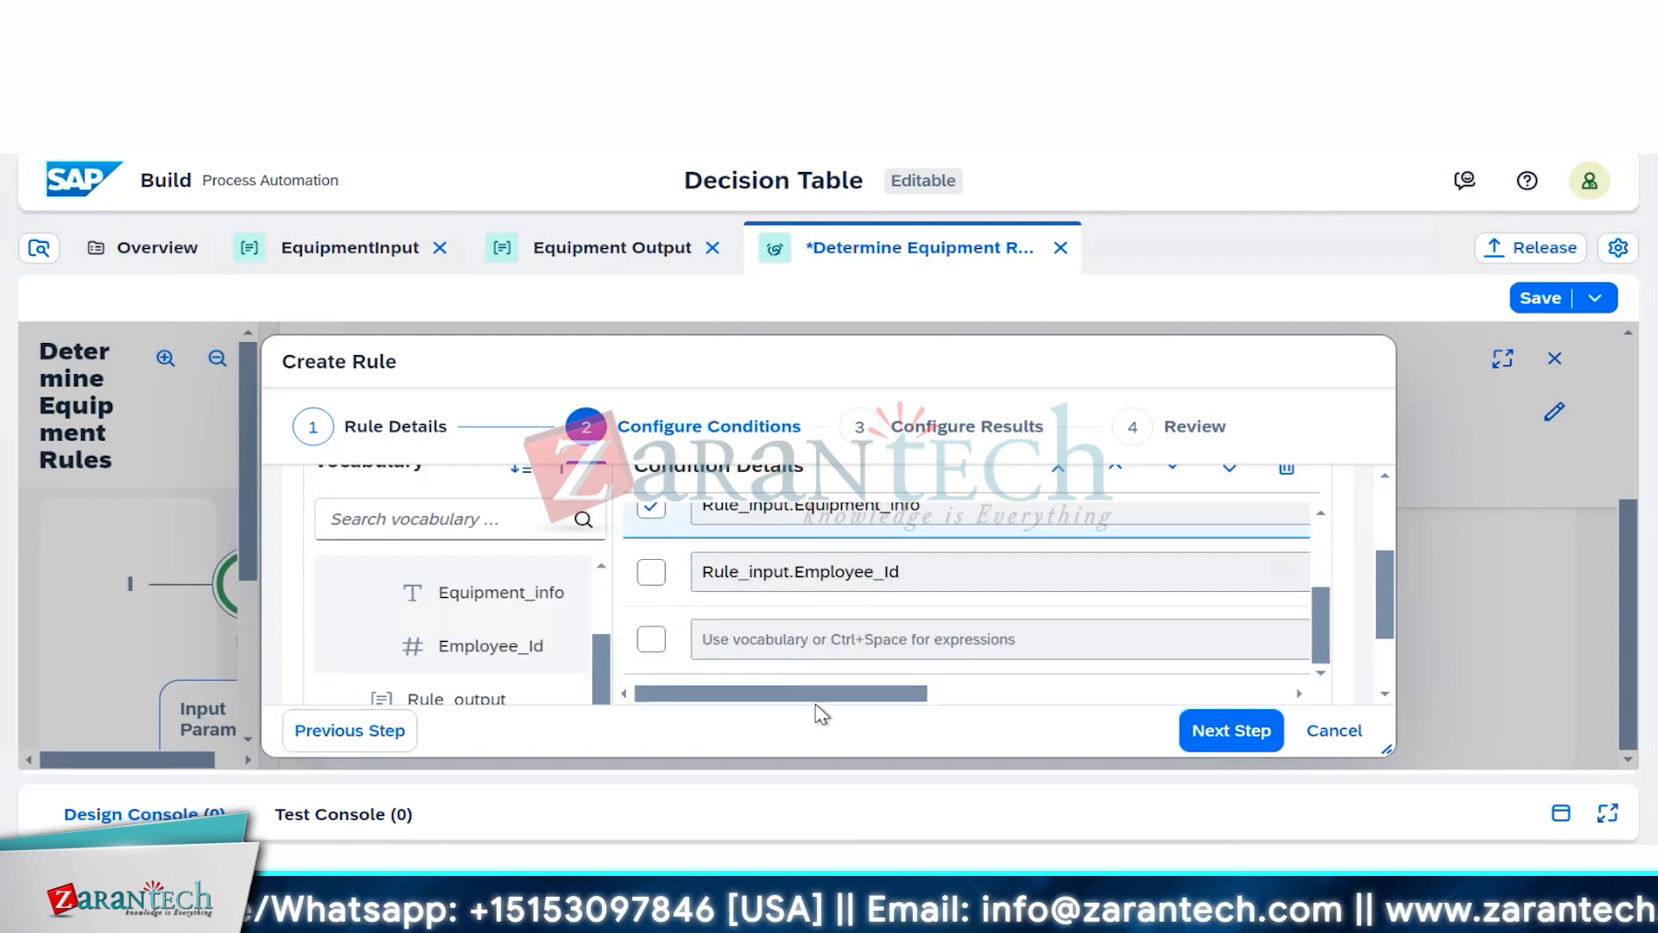
left_click_drag(813, 709, 1191, 708)
scroll(1099, 743, "left", 3)
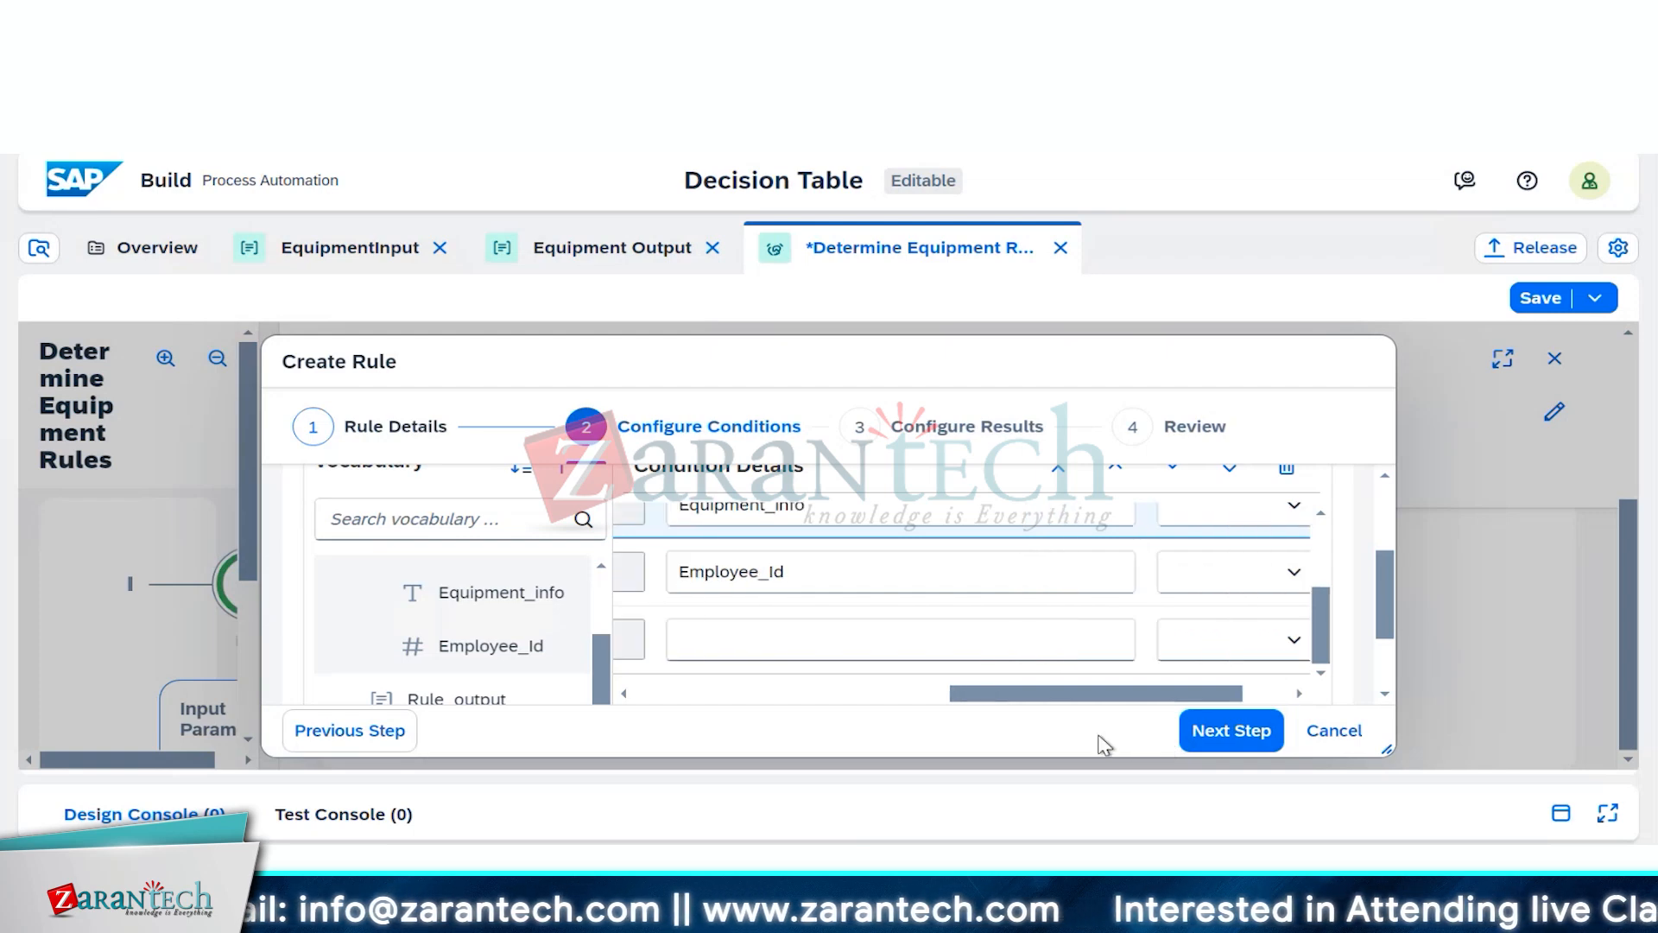
scroll(1091, 644, "up", 1)
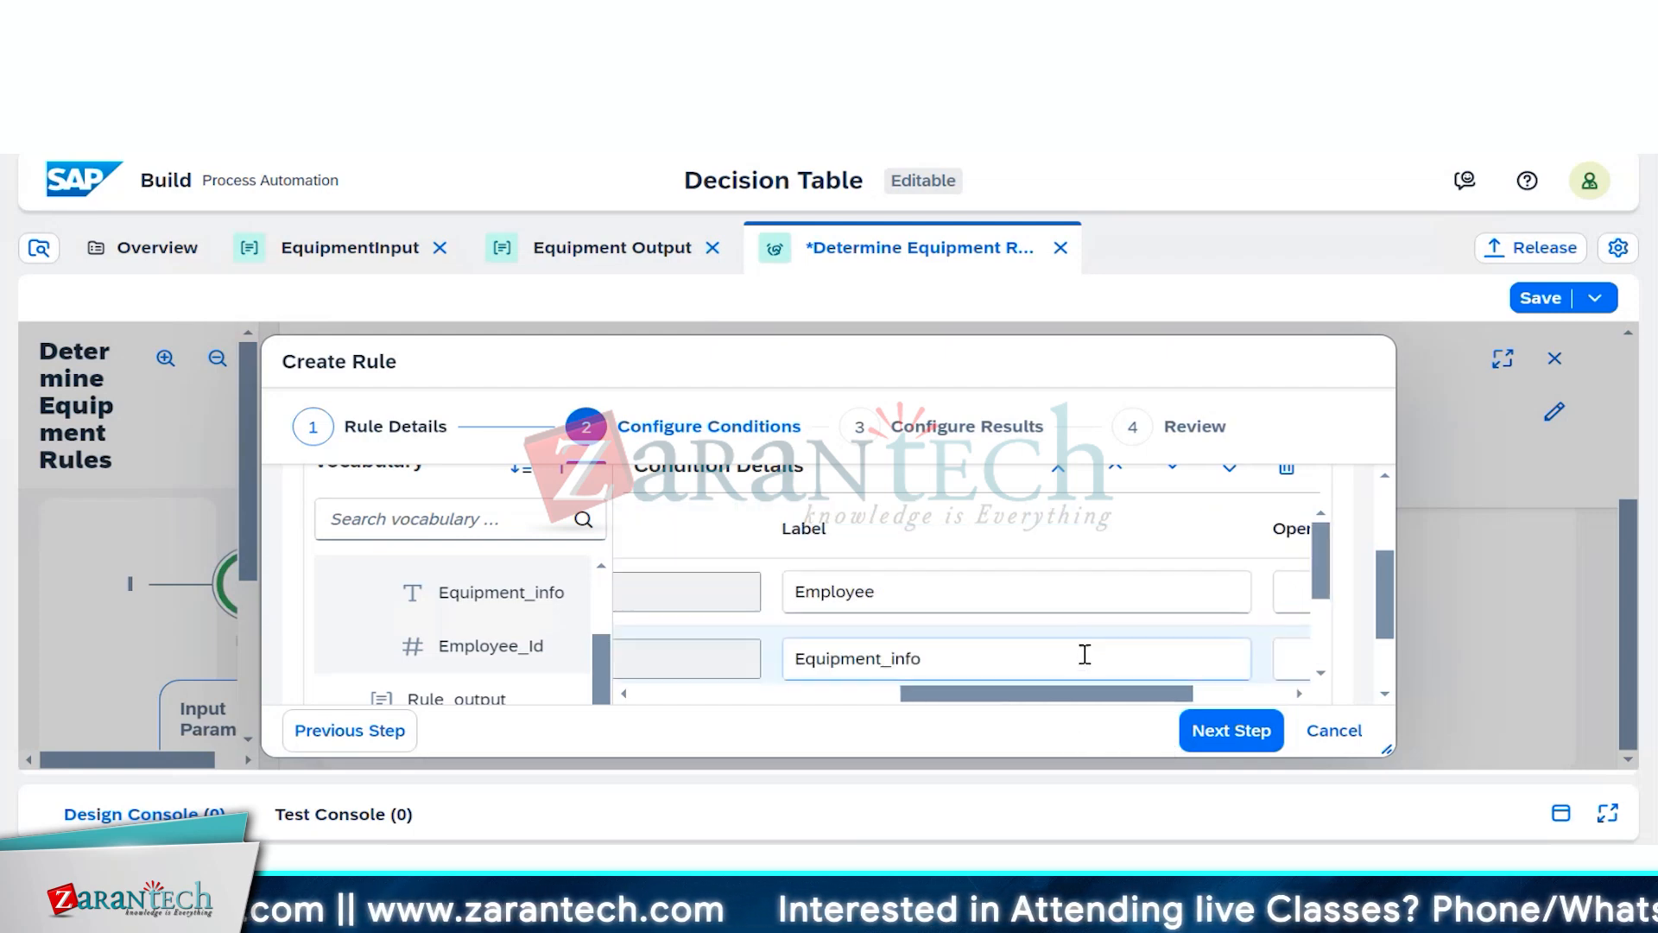
scroll(993, 701, "left", 2)
left_click_drag(971, 704, 773, 718)
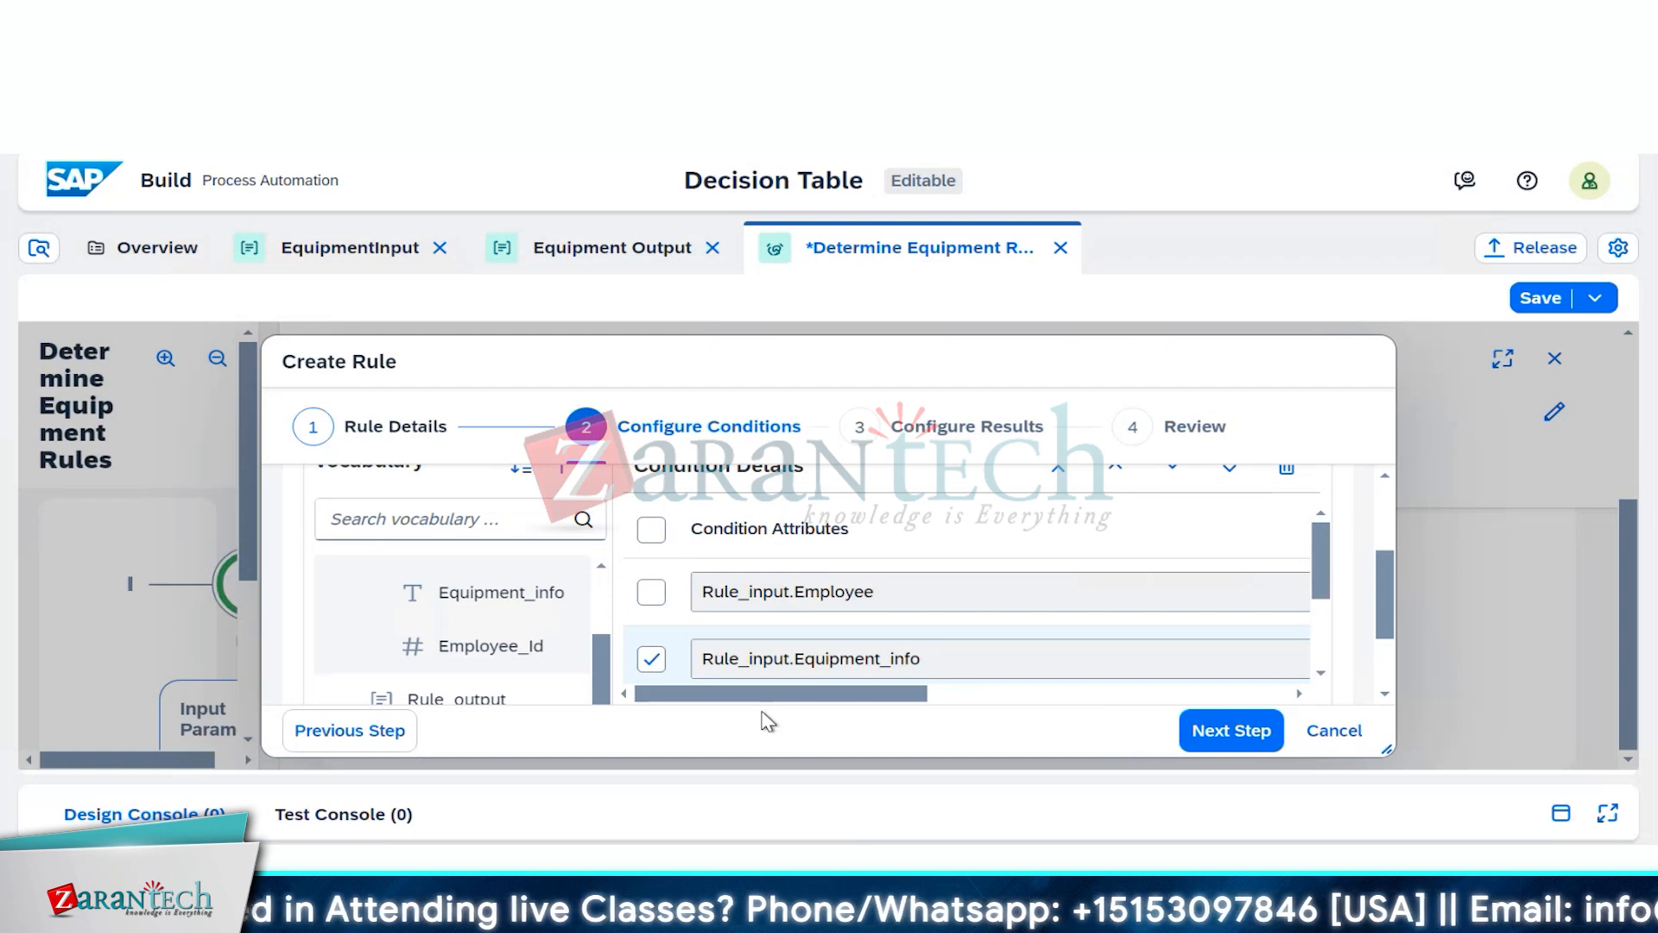
Step: Select the Rule_input.Employee and Rule_input.Employee_Id condition attributes
left_click(651, 593)
scroll(709, 637, "down", 2)
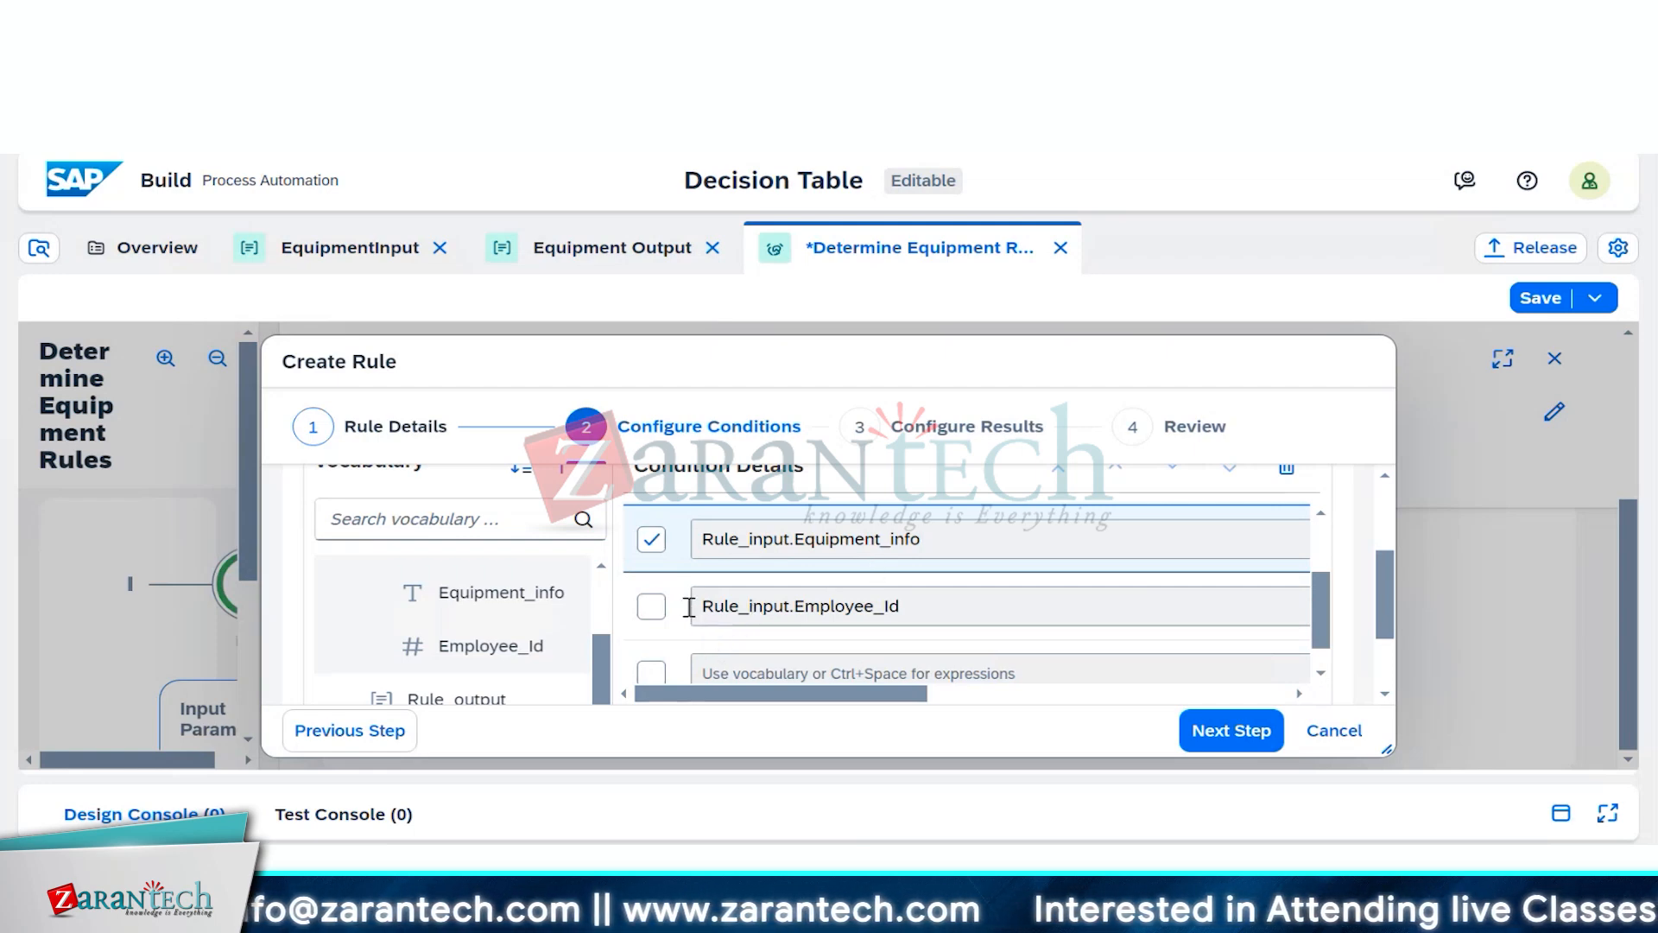
left_click(651, 607)
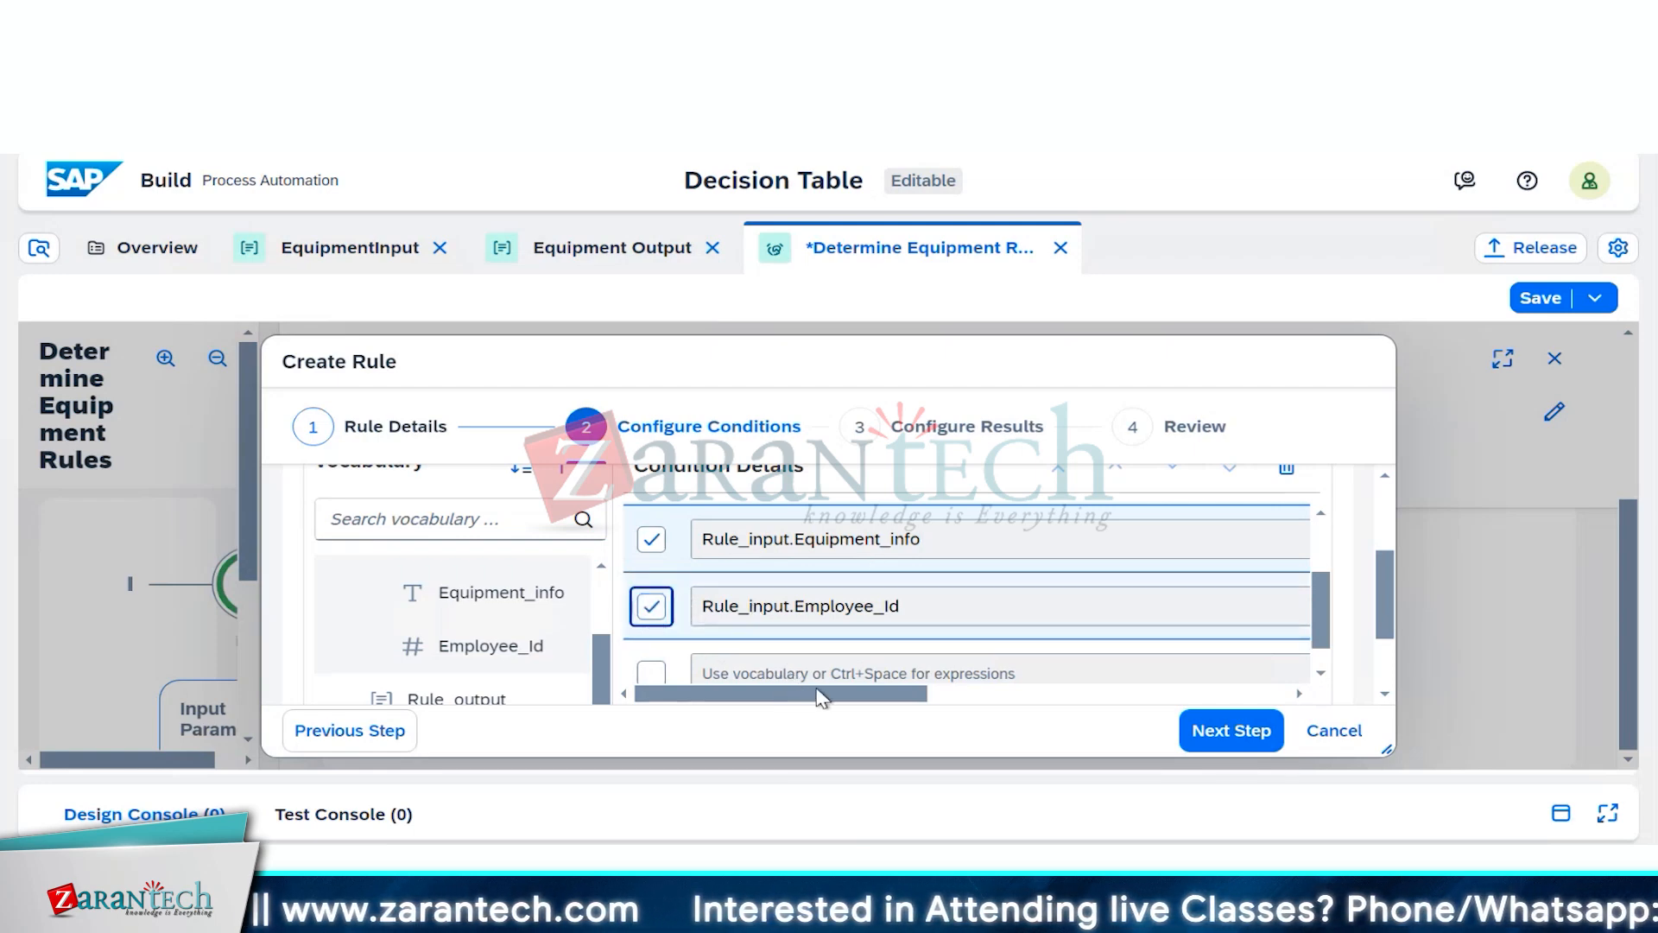
scroll(1083, 648, "down", 1)
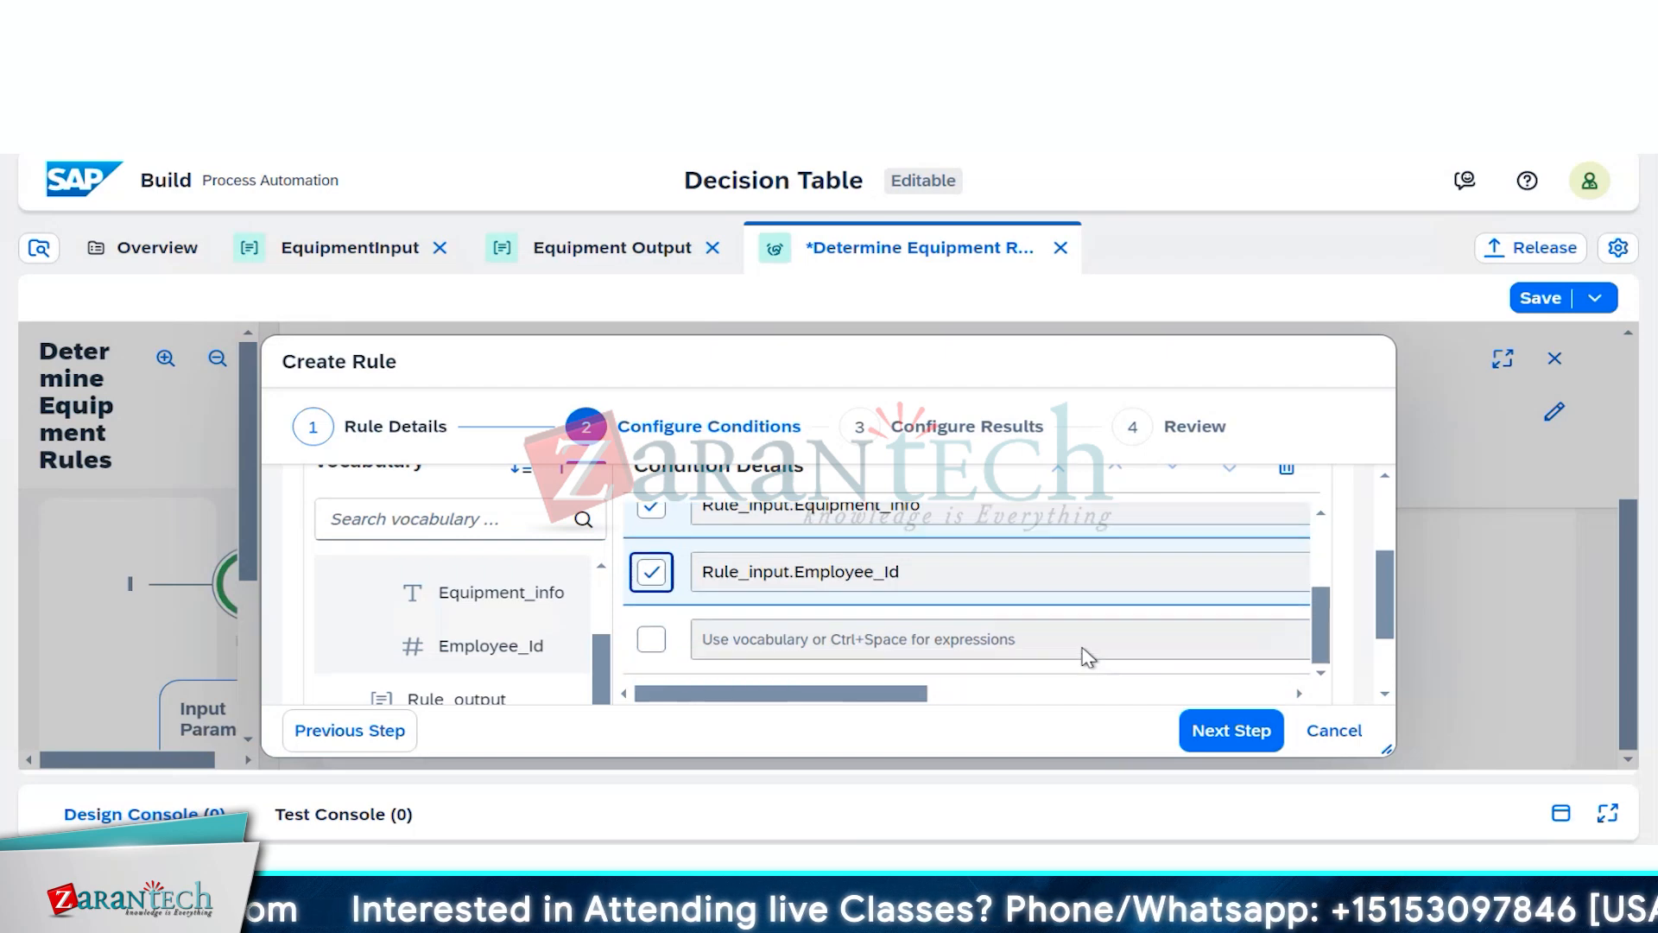
scroll(1083, 651, "up", 2)
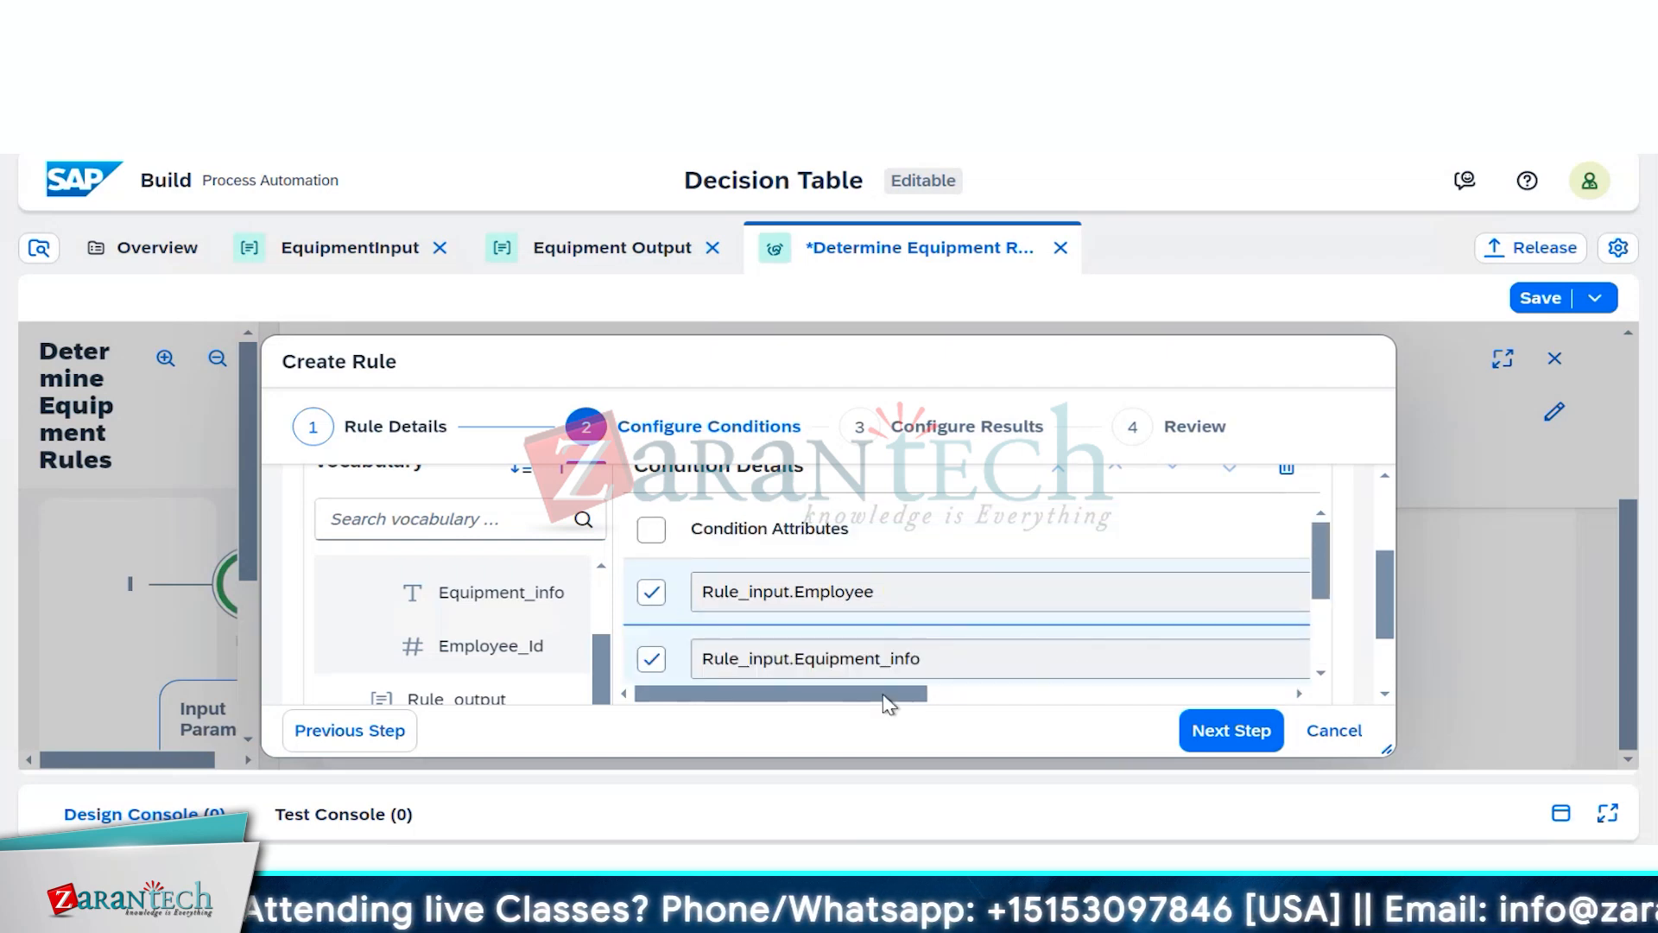
Step: Set the operator of the Employee, Equipment_info and Employee_Id conditions to is equal (=), and continue to the results configuration
left_click_drag(884, 694, 1238, 693)
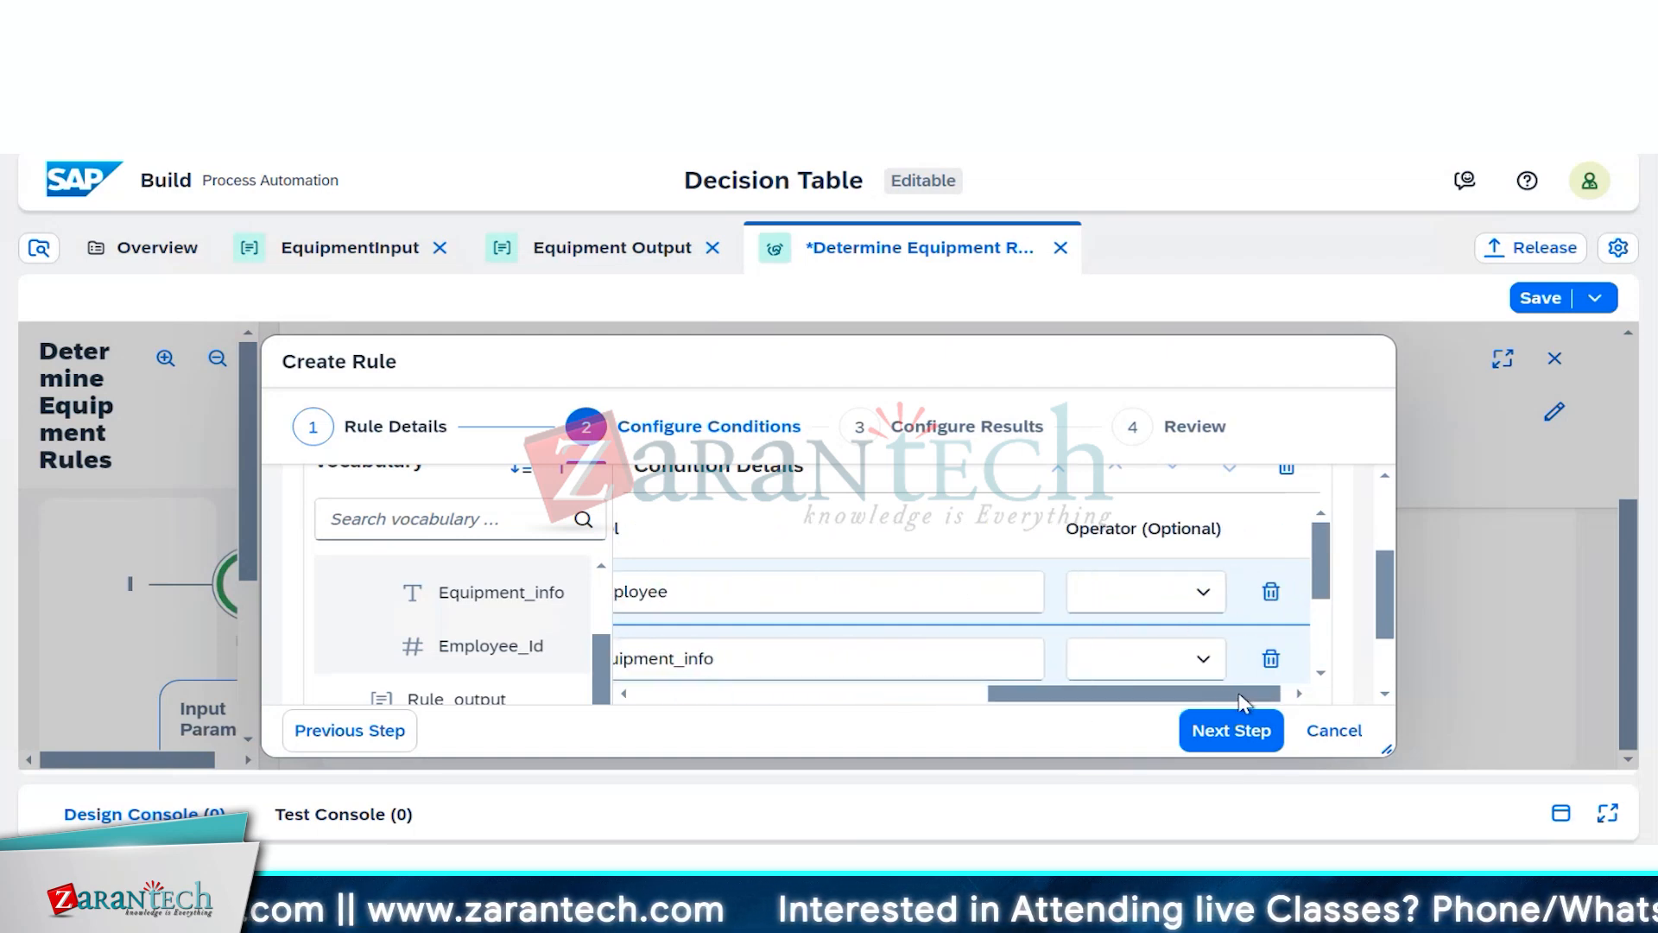
left_click(1203, 592)
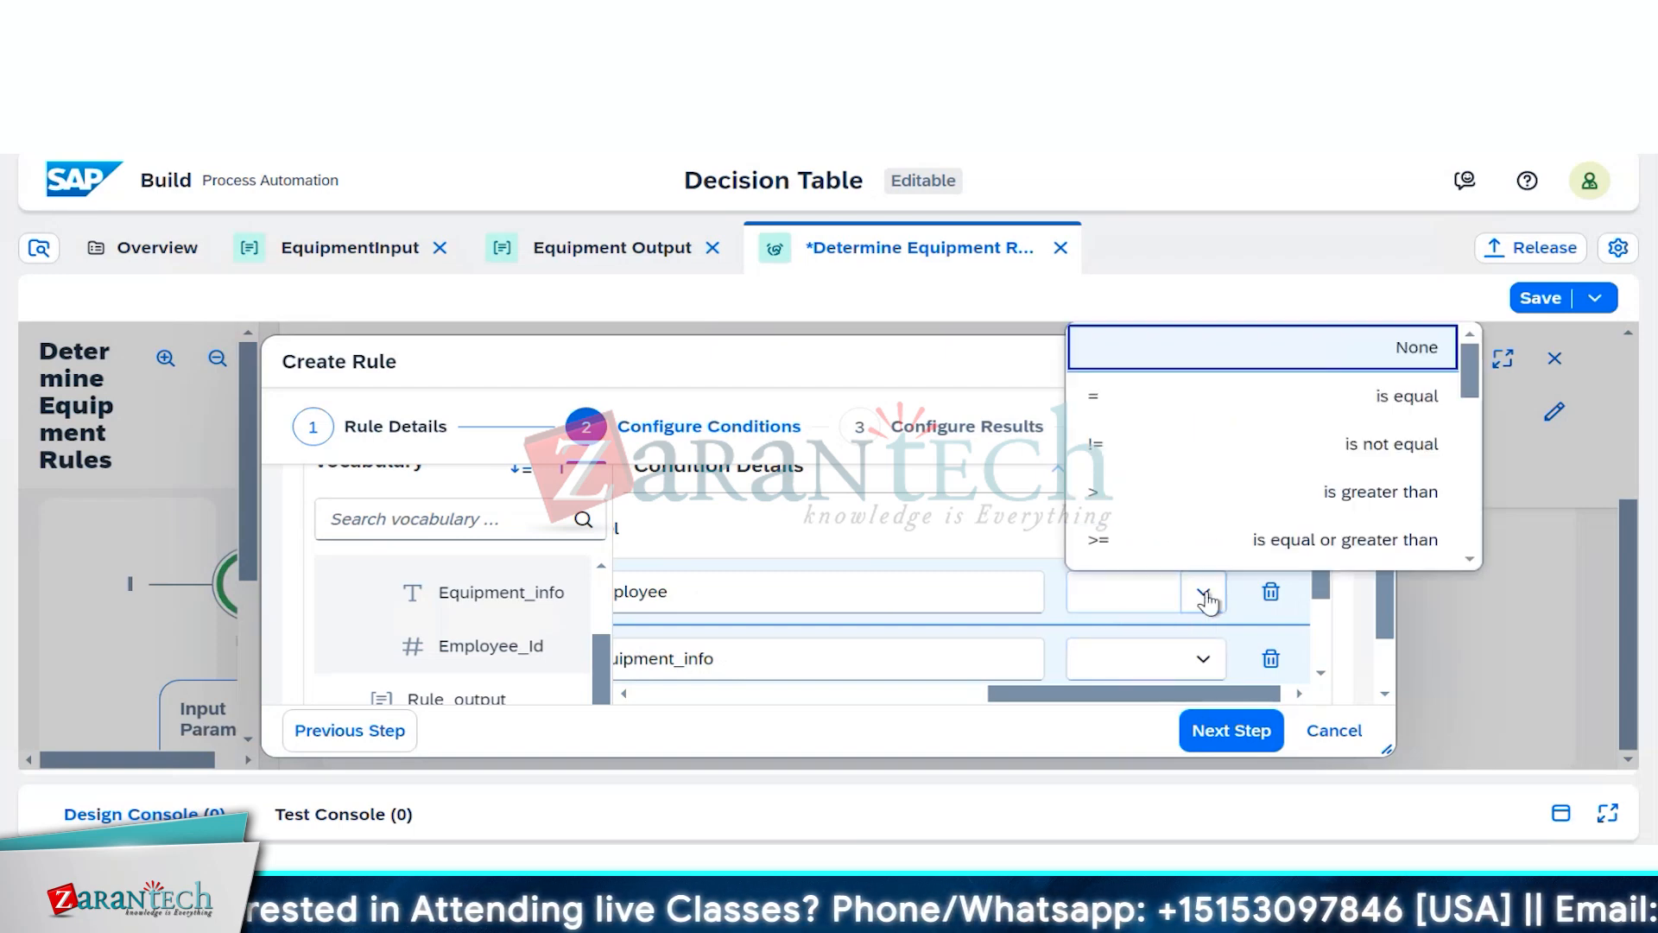
left_click(1151, 397)
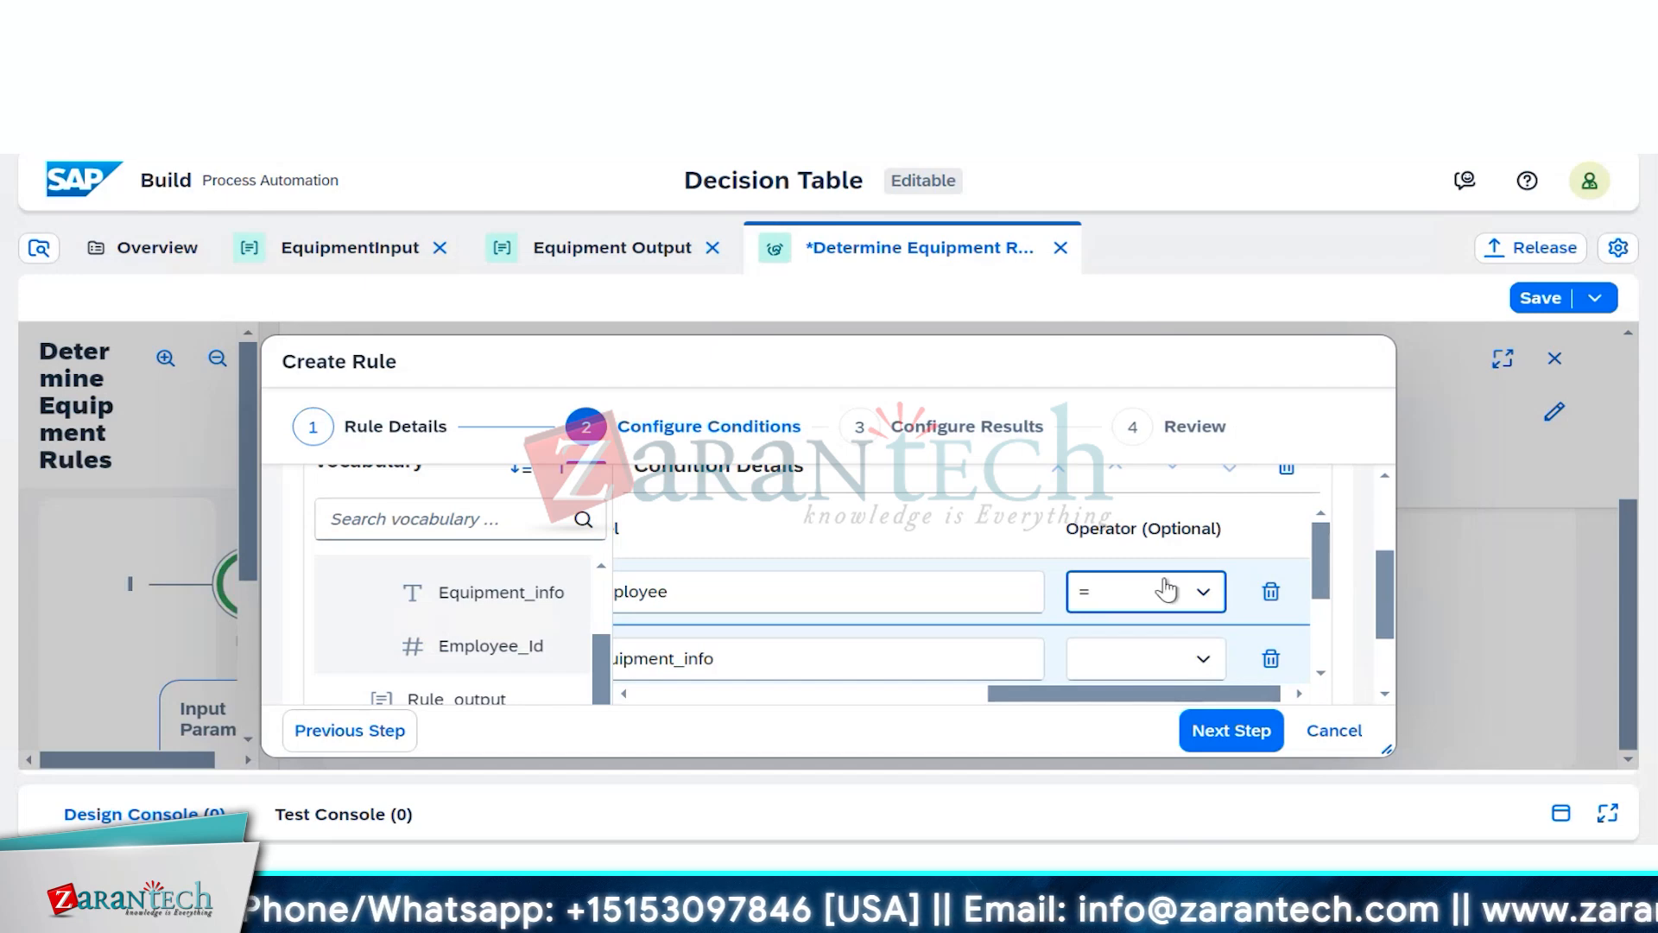
scroll(1178, 632, "down", 2)
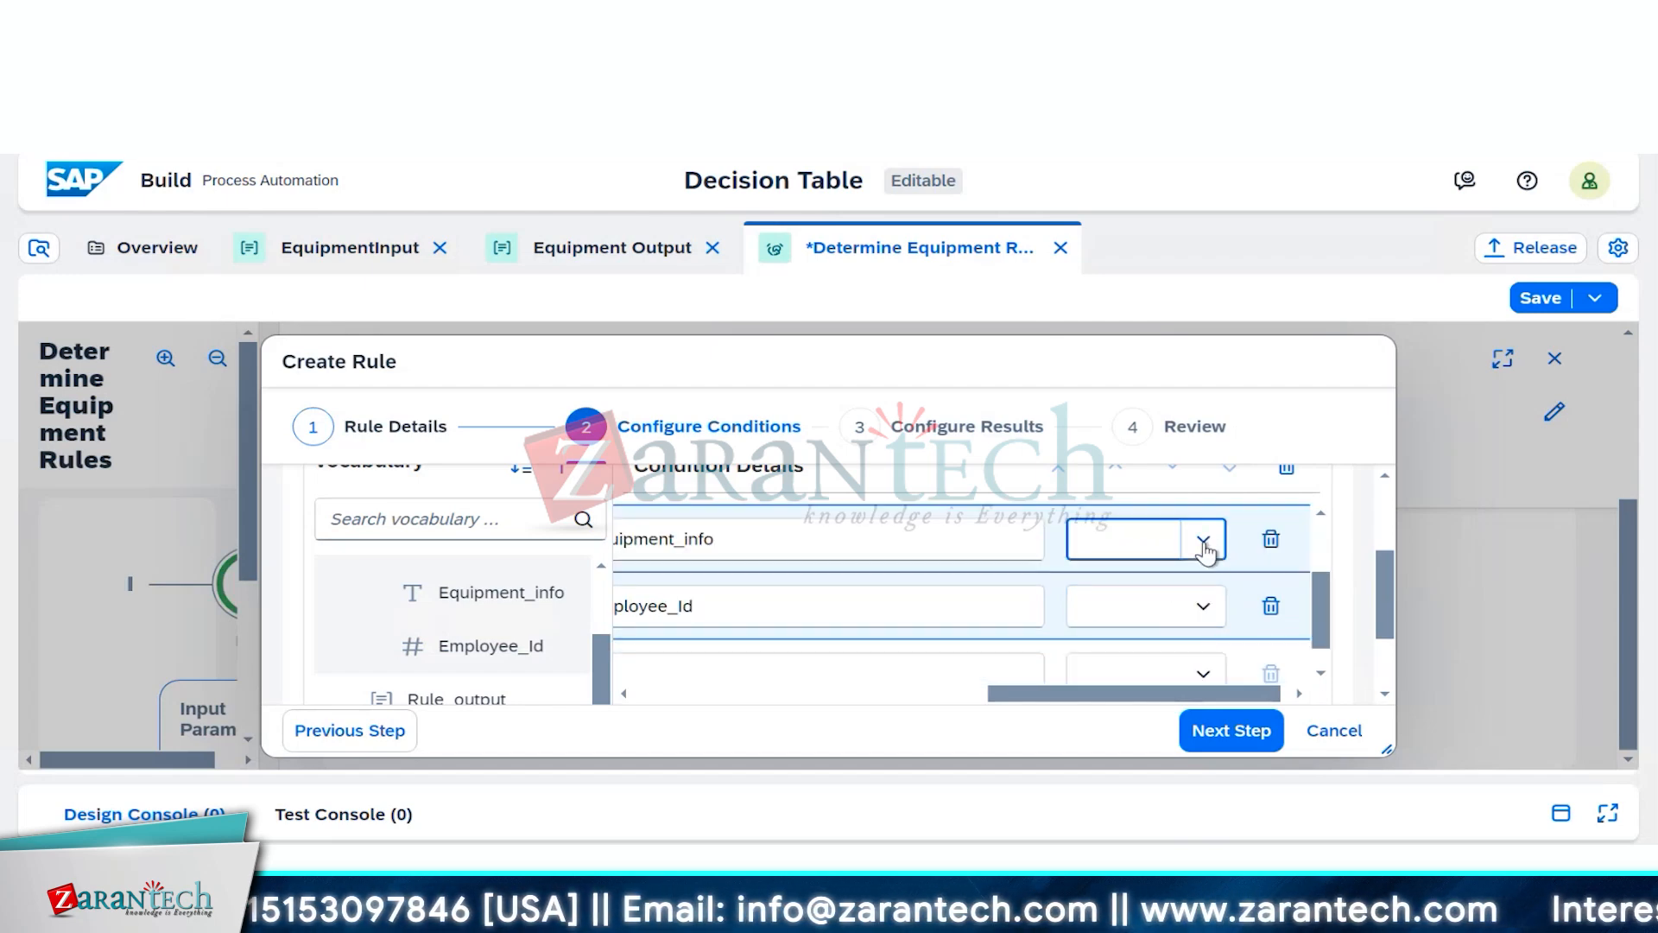
left_click(1194, 541)
left_click(1151, 646)
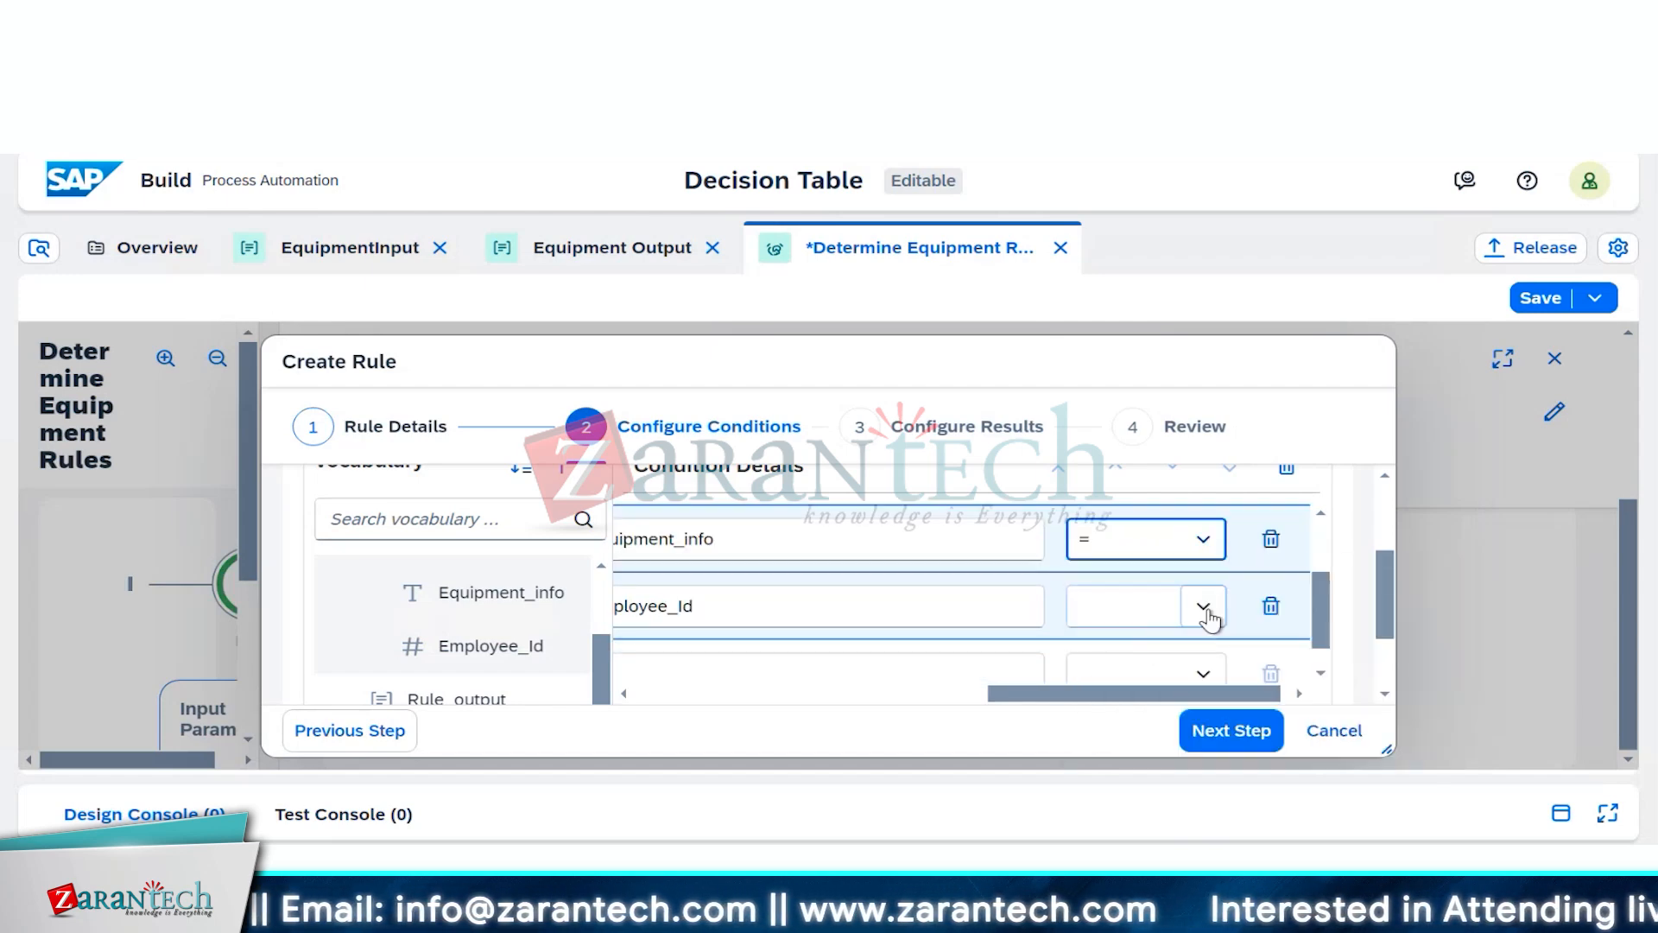
left_click(1196, 607)
left_click(1165, 408)
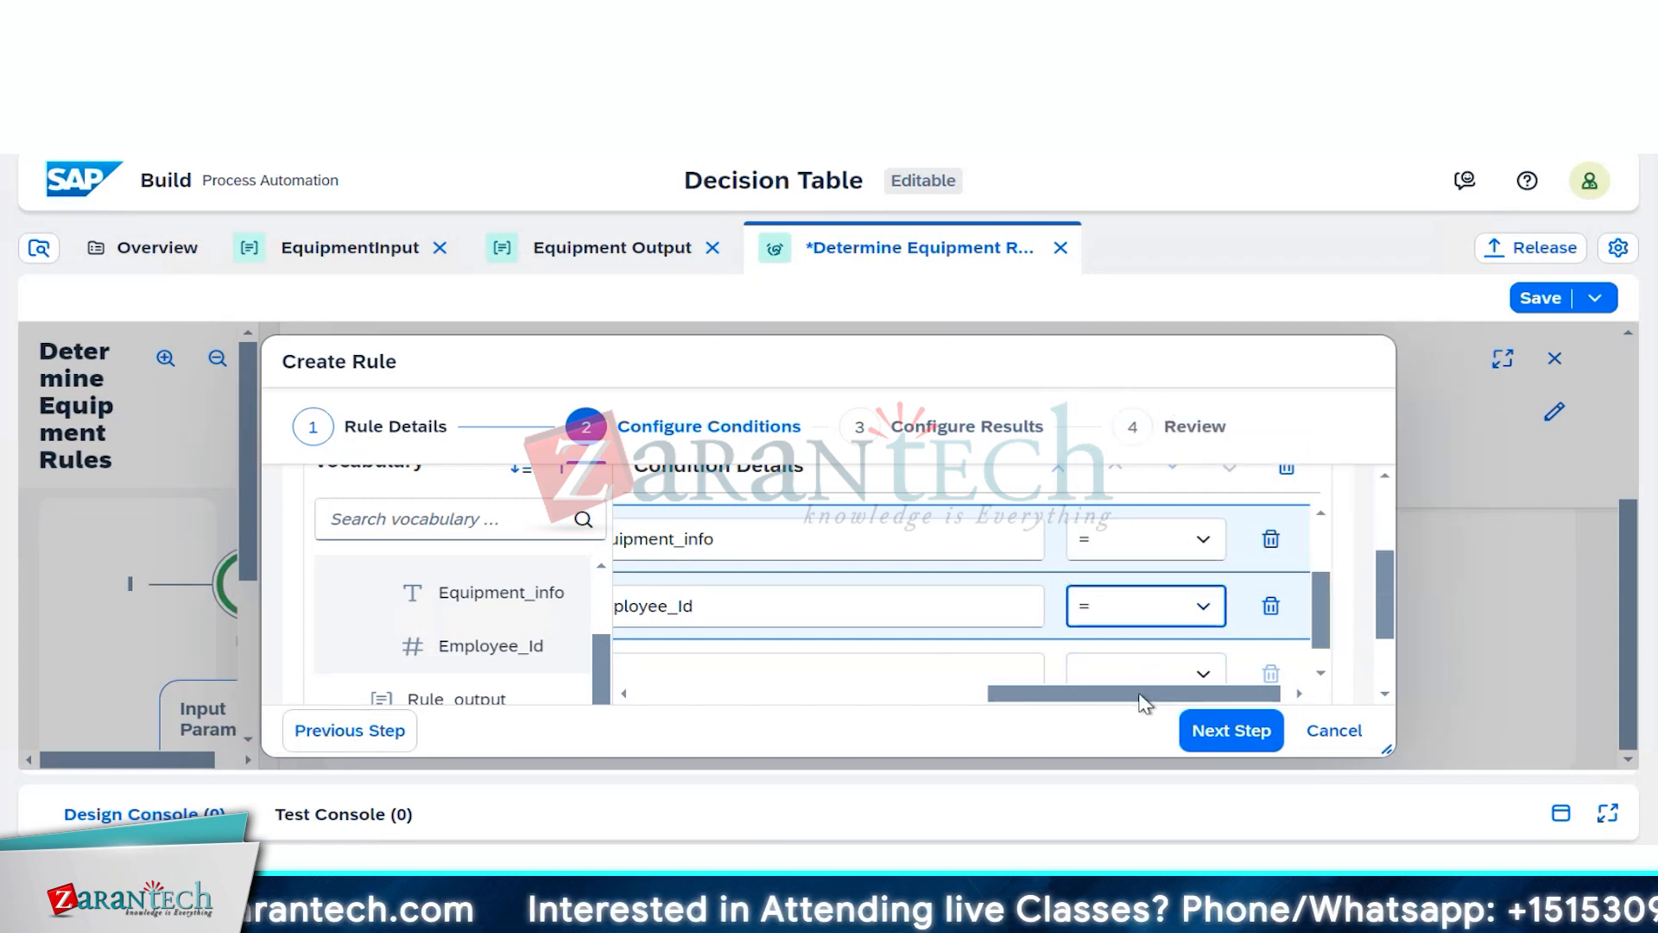
left_click_drag(1142, 696, 1167, 698)
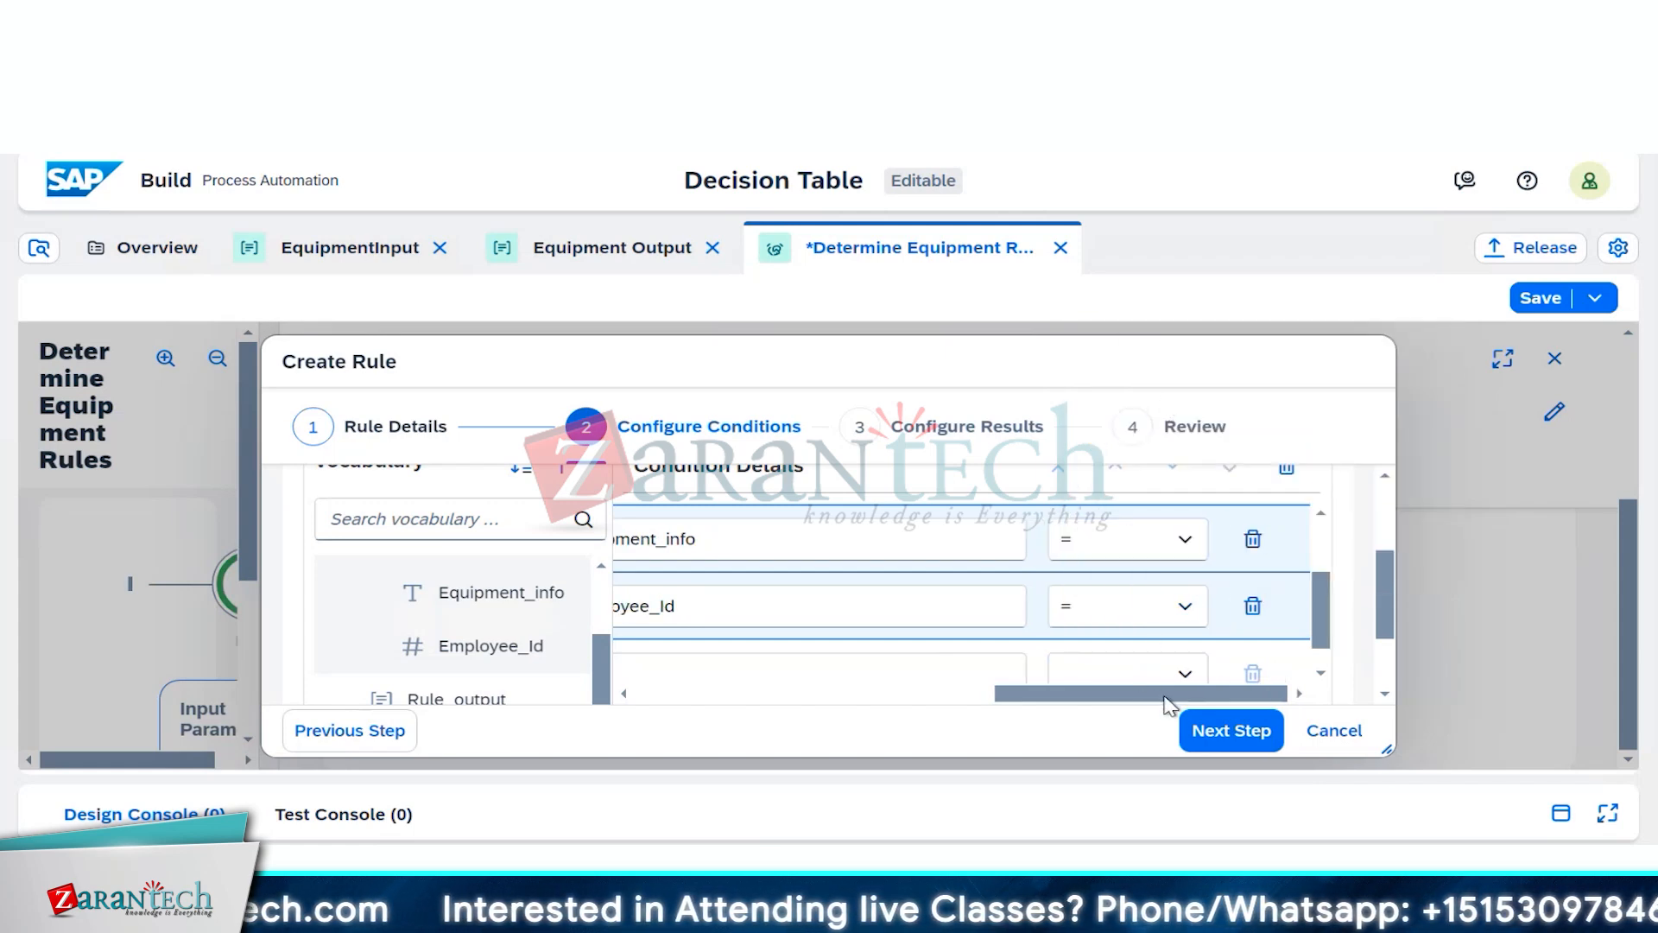
left_click(1228, 738)
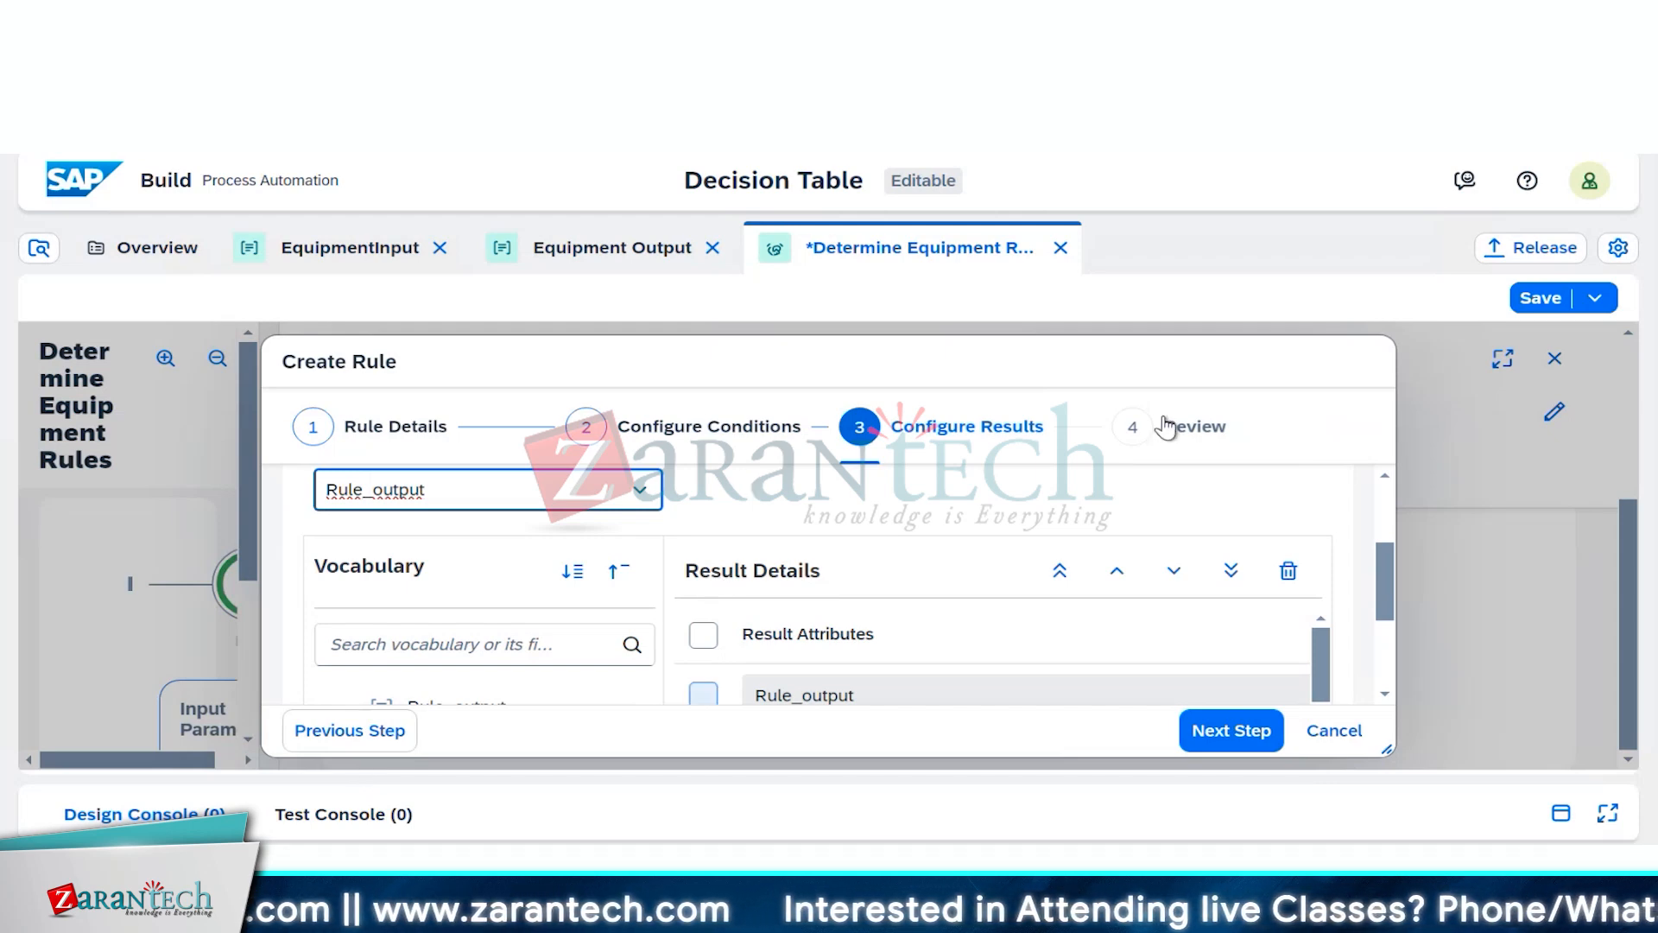
Step: Check the Rule_output result details, continue to the review, and create the Employee_equipment_determination rule
scroll(1093, 670, "down", 1)
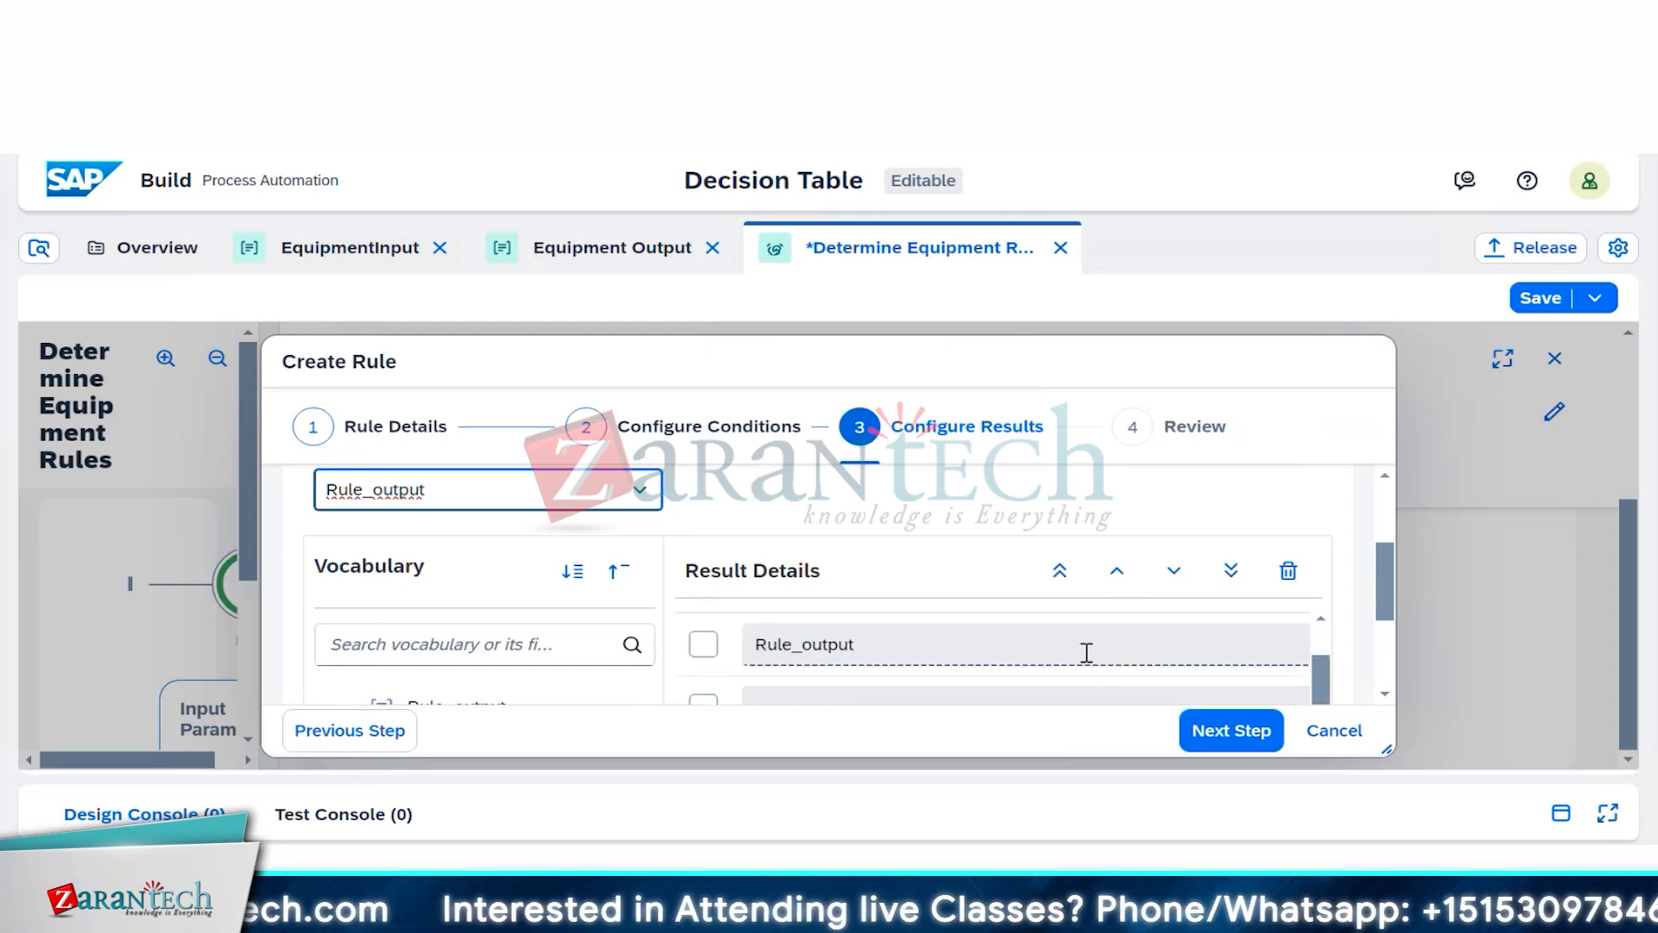
scroll(587, 604, "down", 3)
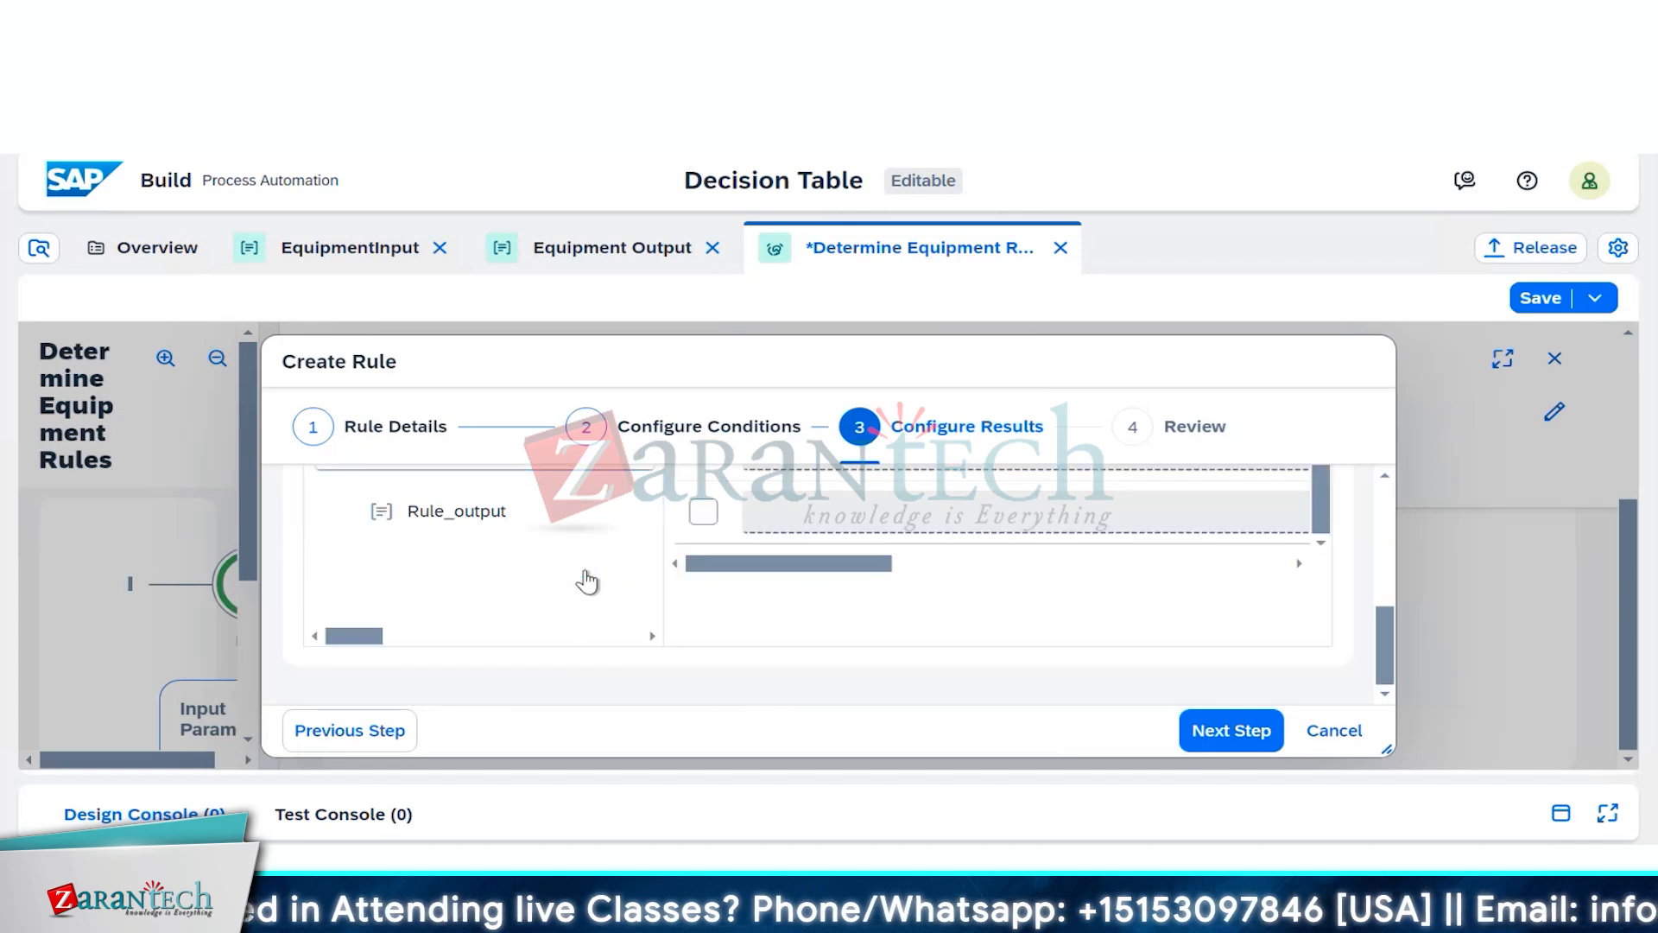
scroll(594, 608, "up", 3)
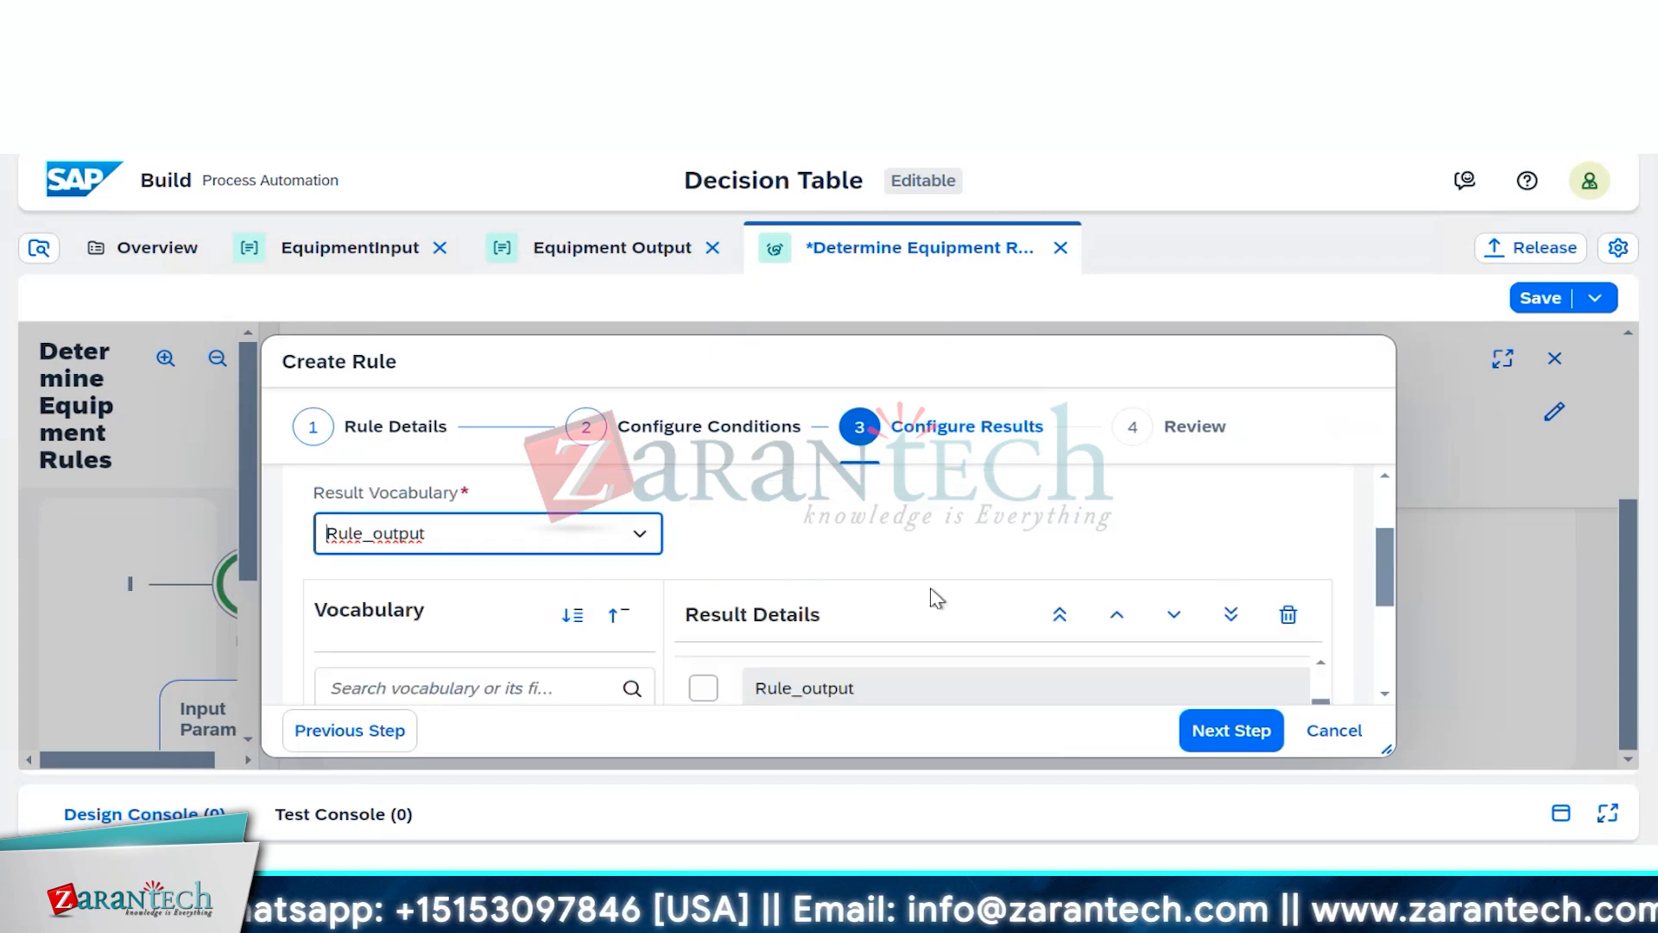
left_click(1195, 737)
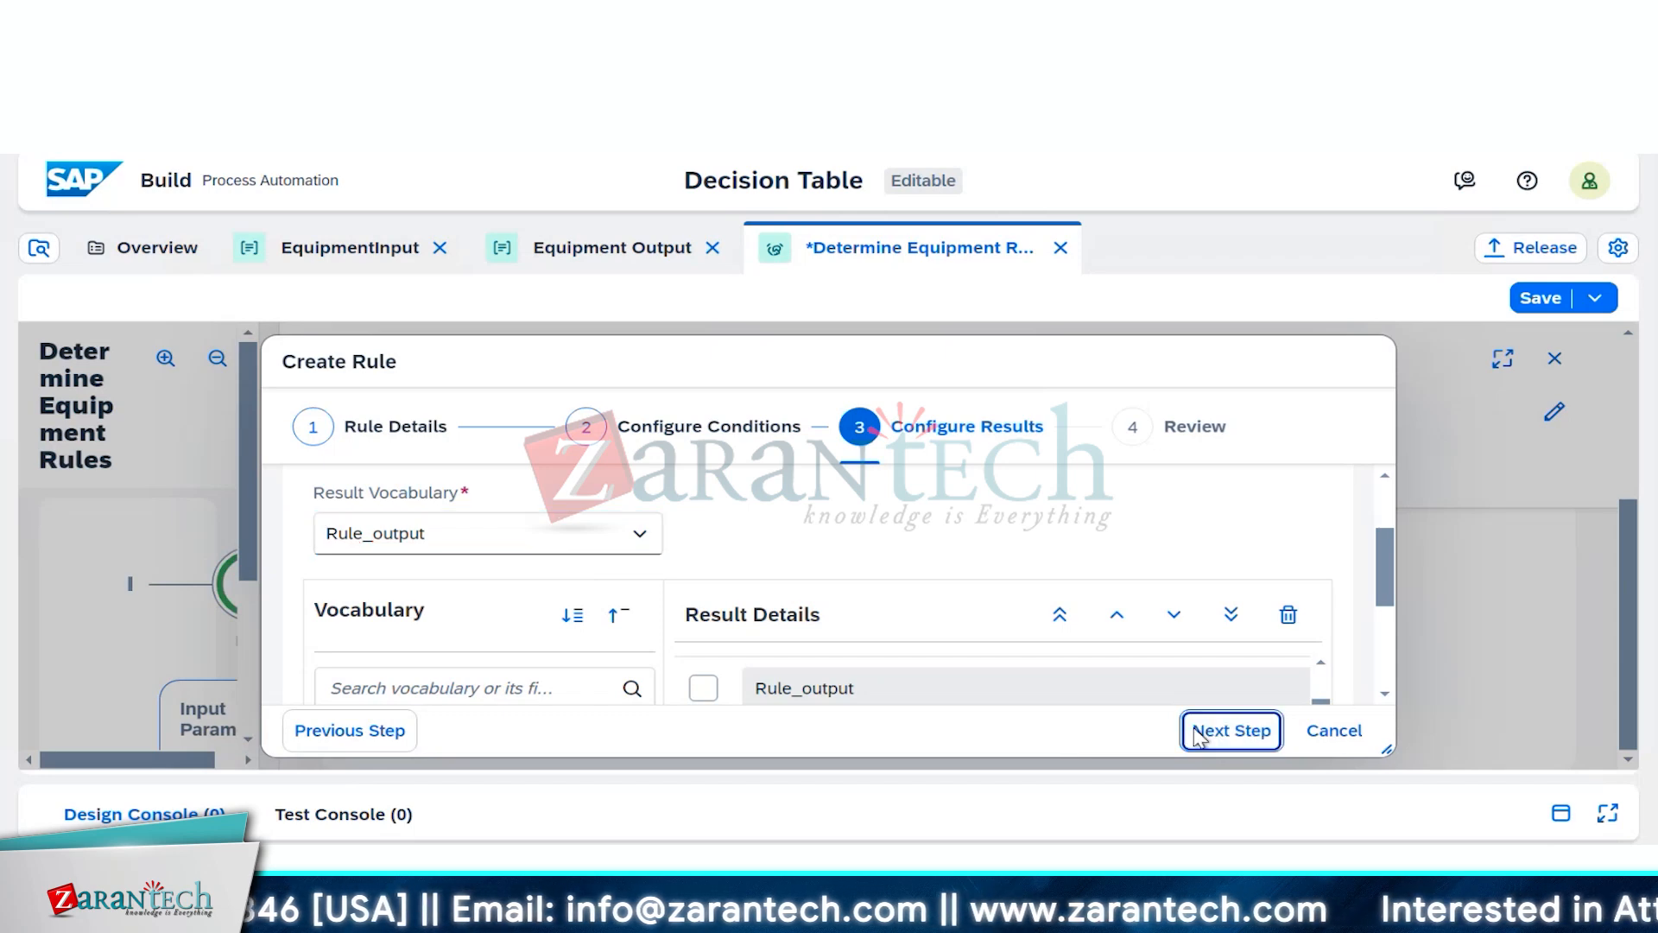
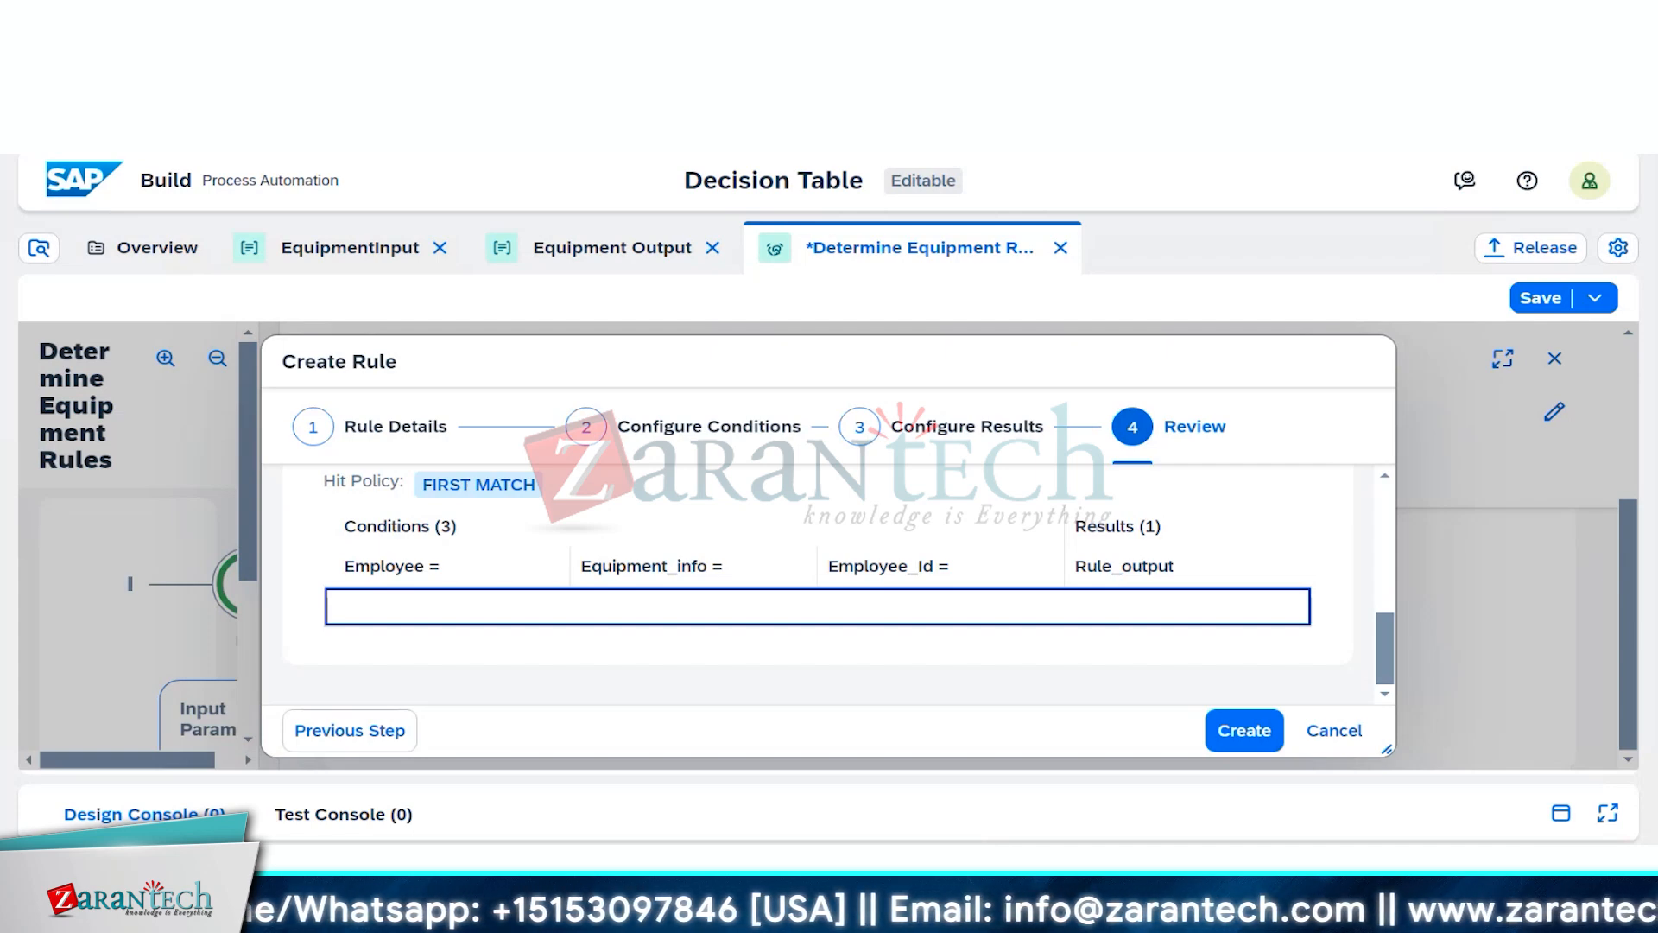
left_click(1247, 732)
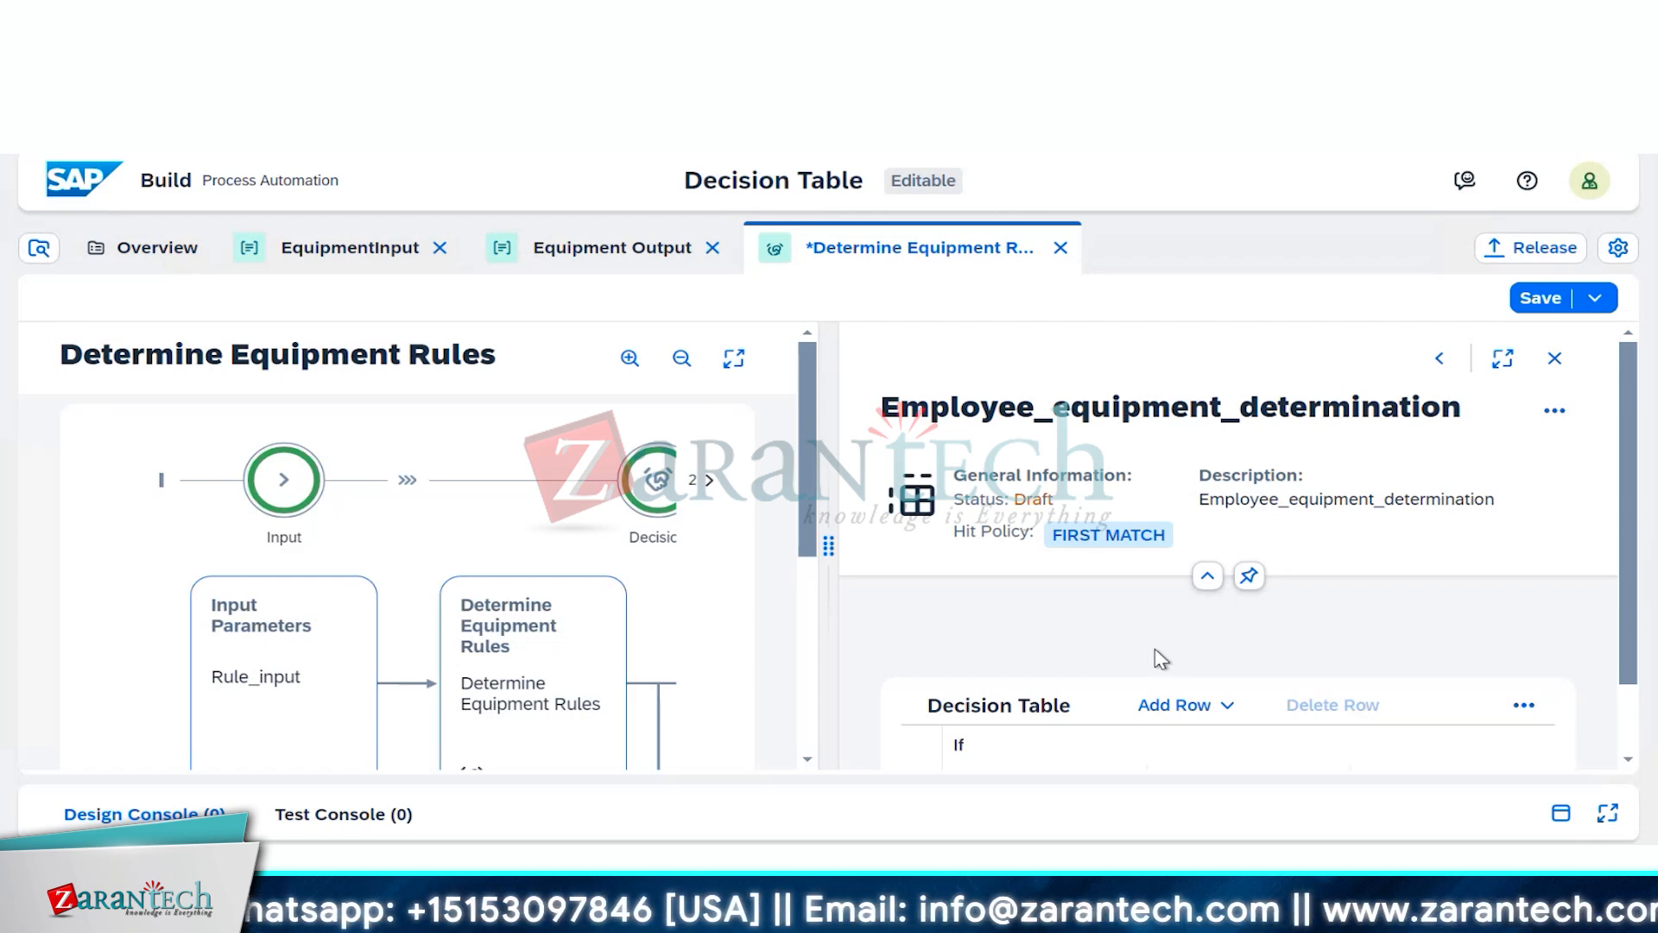
Step: Widen the decision table pane and enter the employee's name in single quotes as the Employee condition of the first row
scroll(1157, 660, "down", 2)
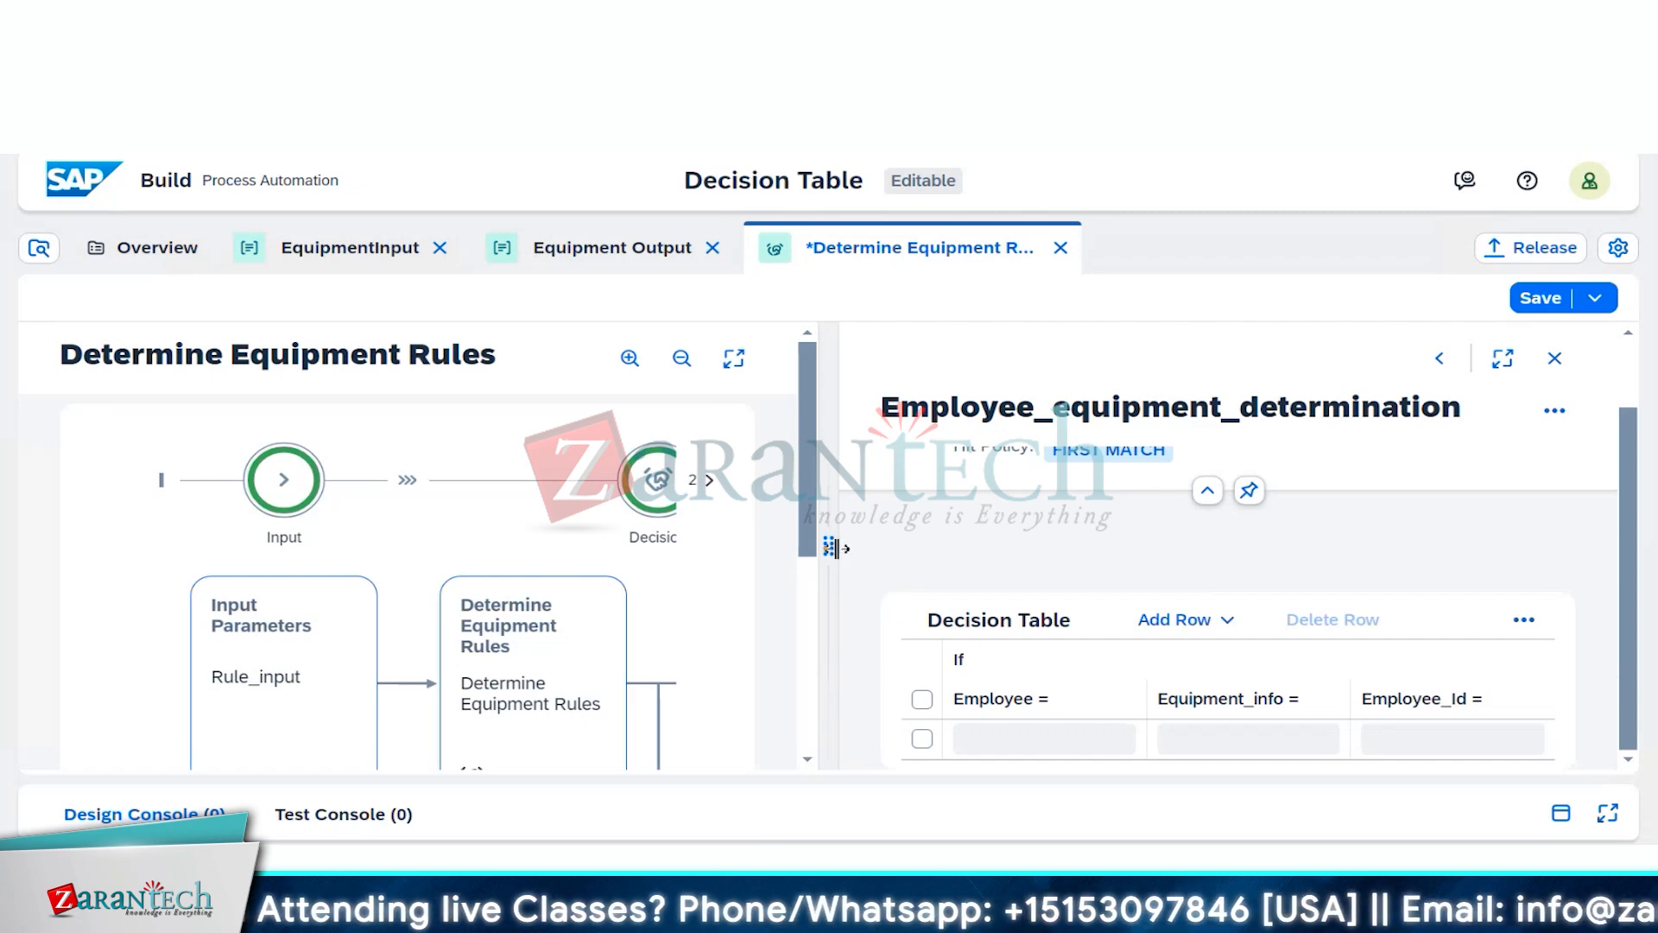
left_click_drag(831, 547, 162, 645)
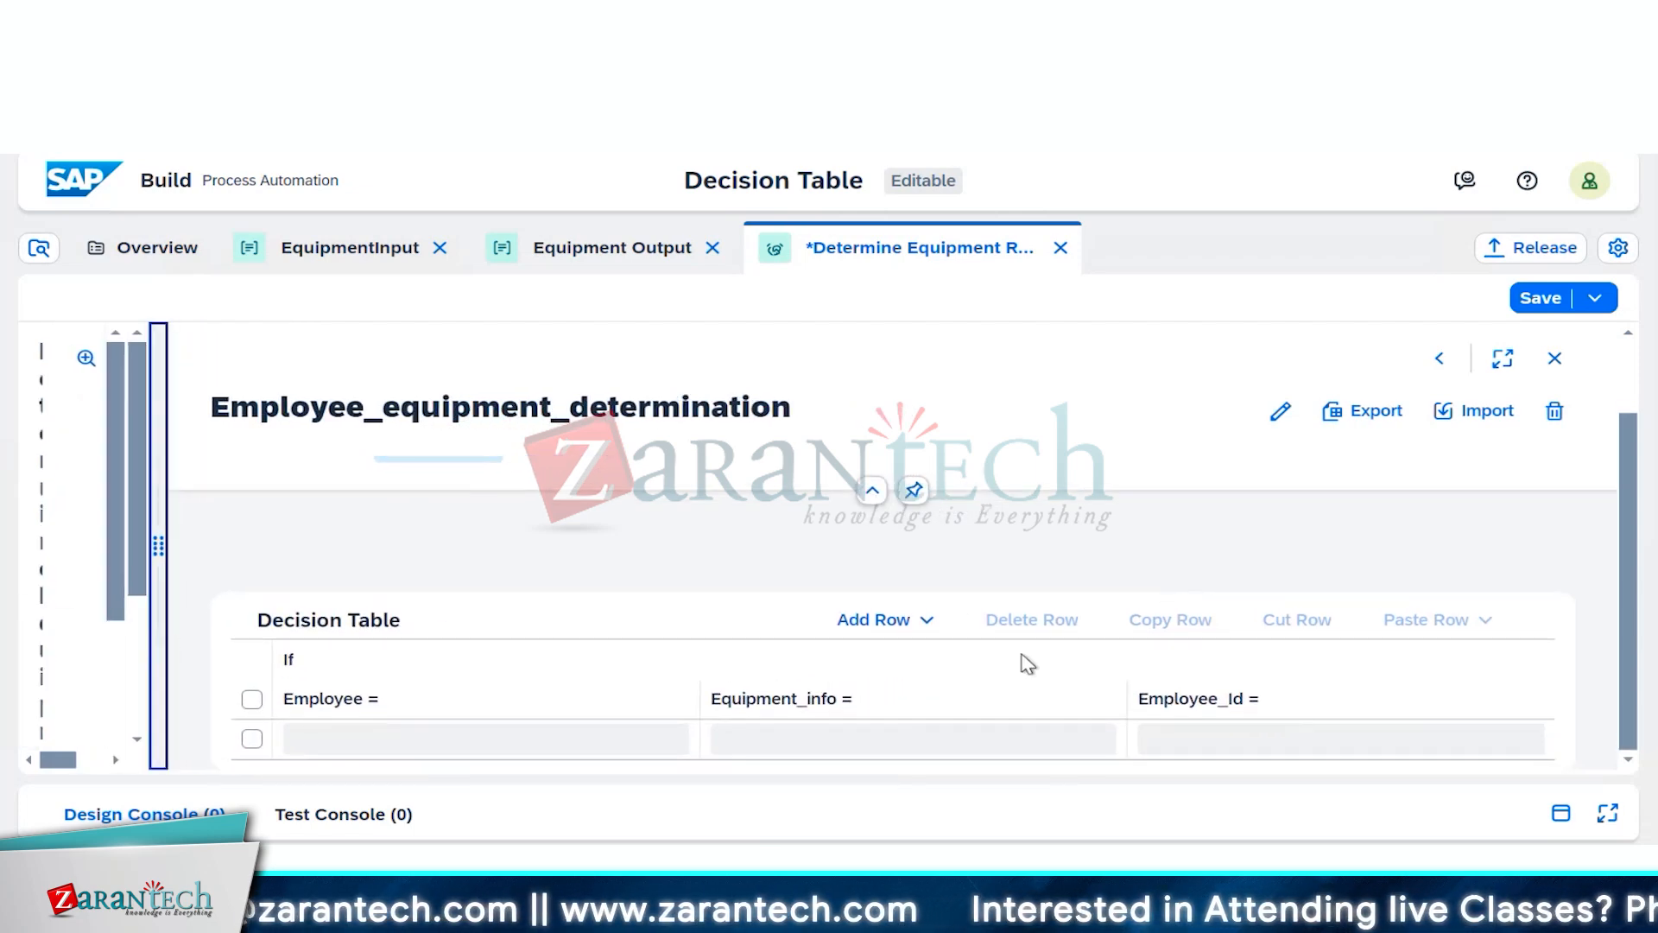
left_click(492, 743)
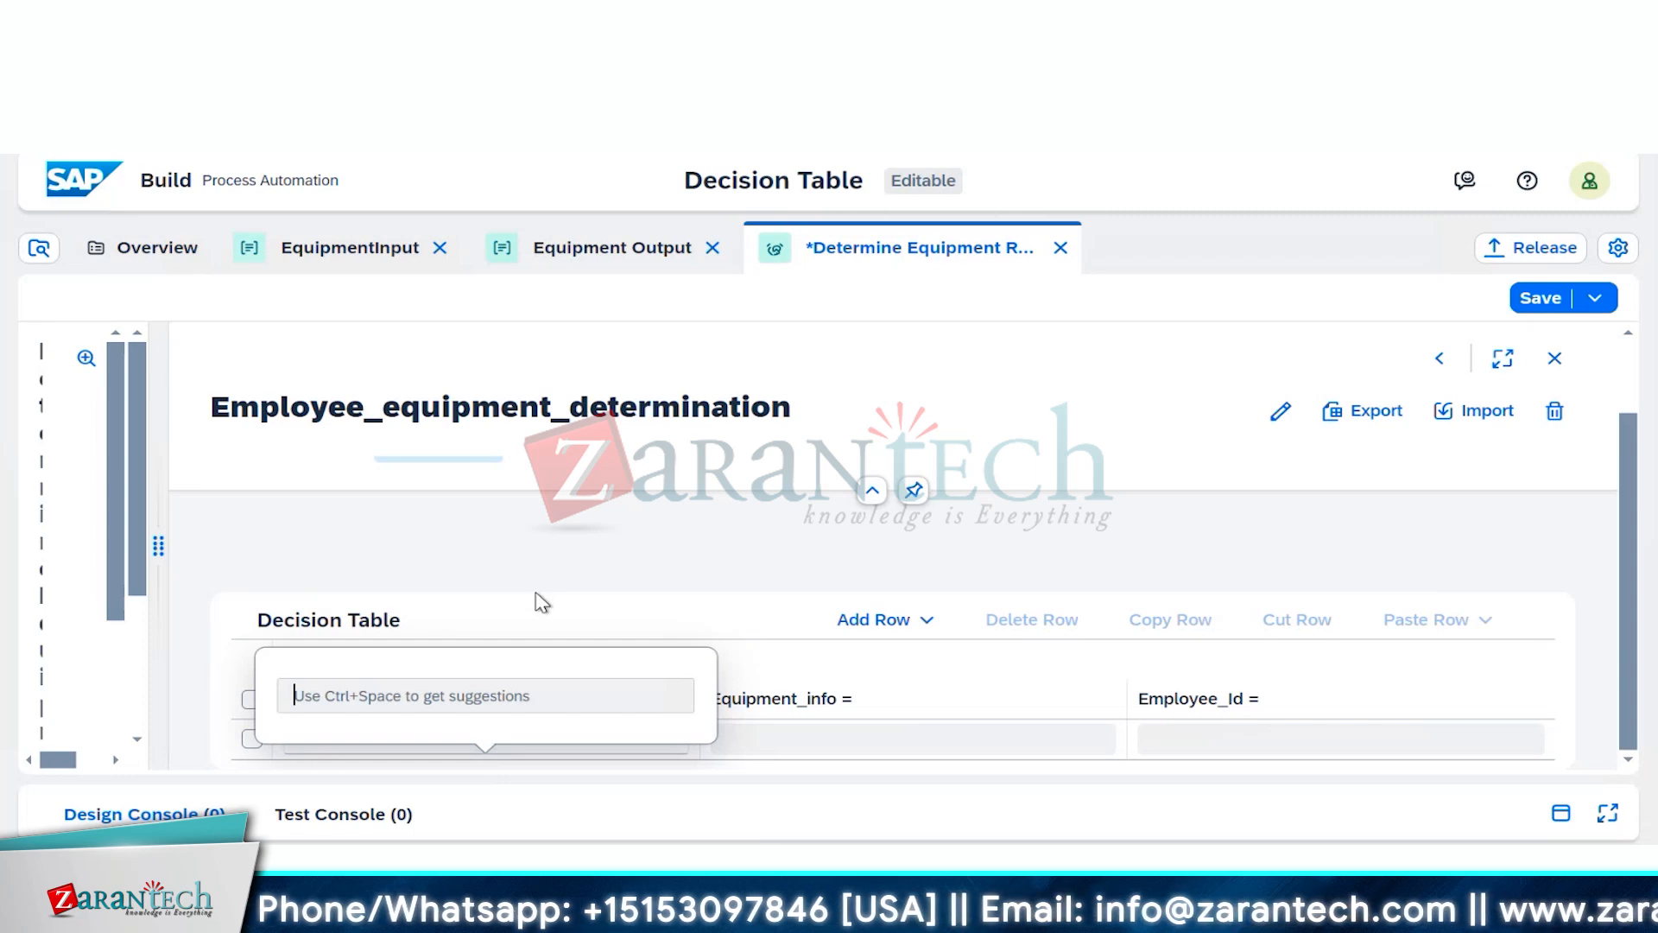
type("'")
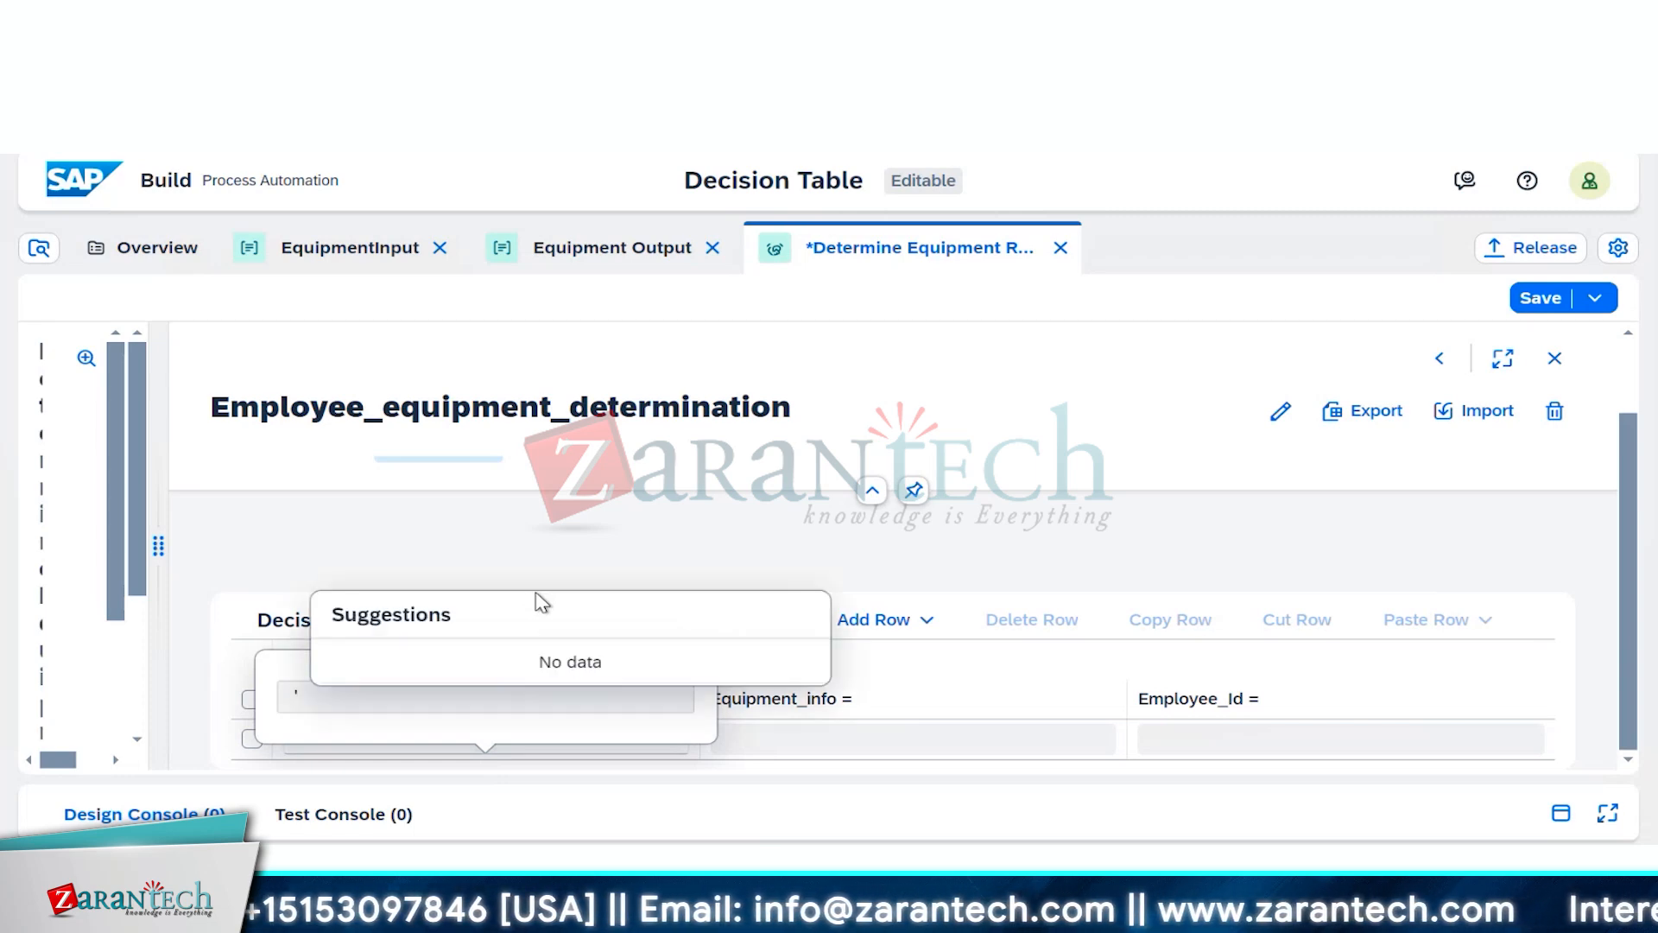
type("A")
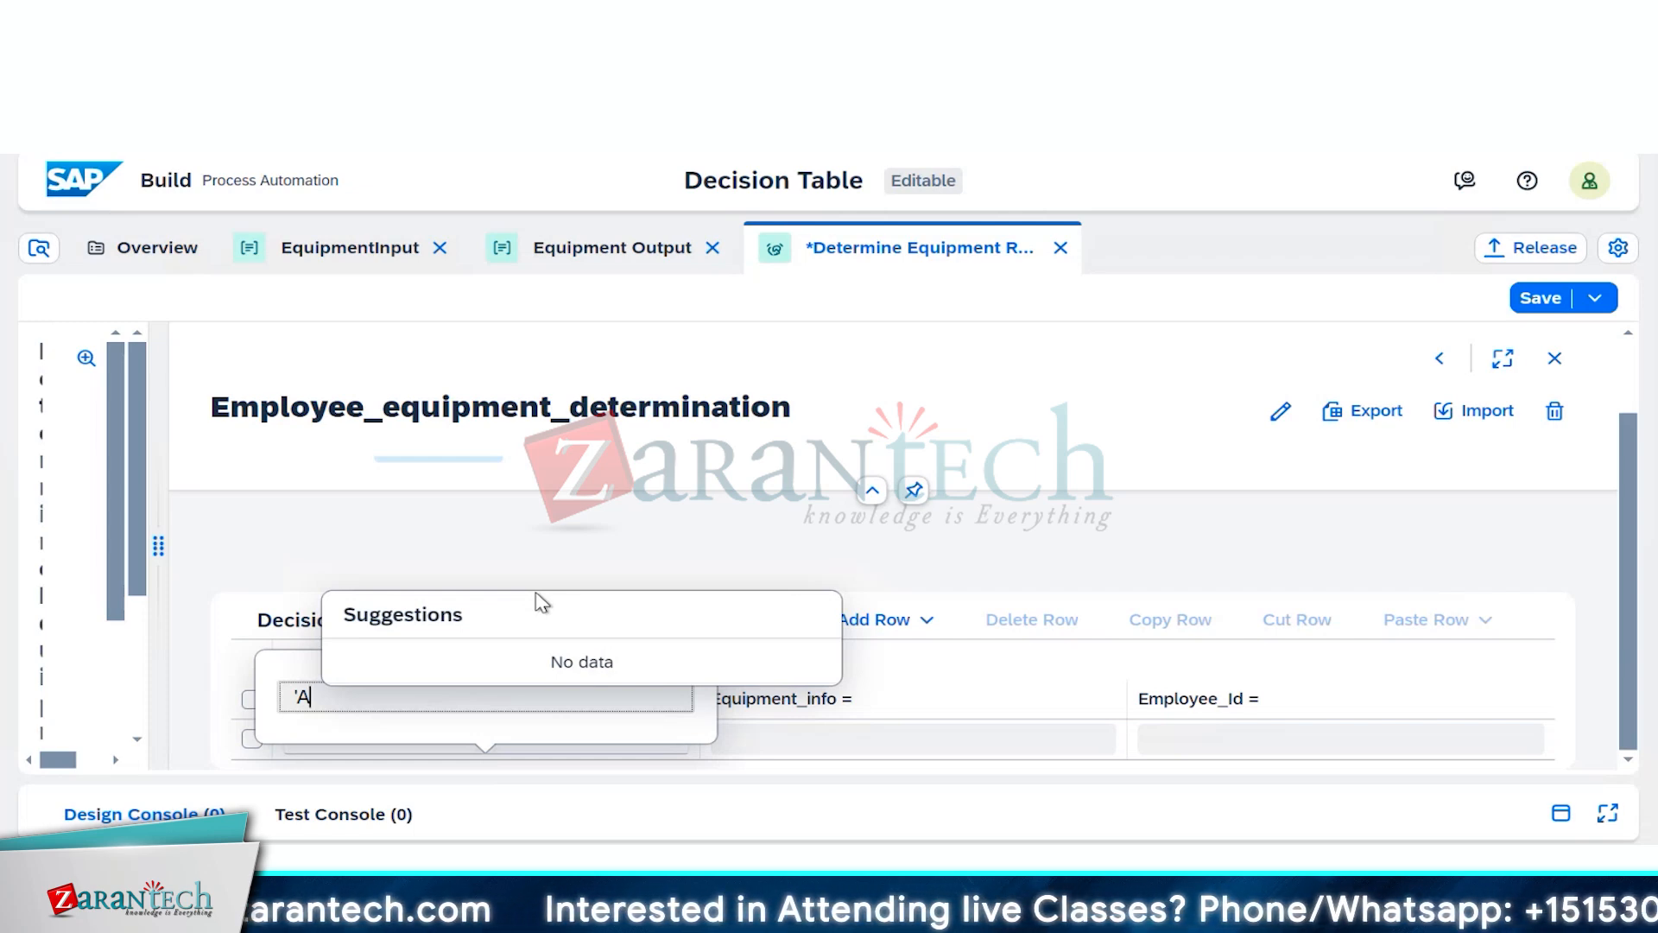
type("astha")
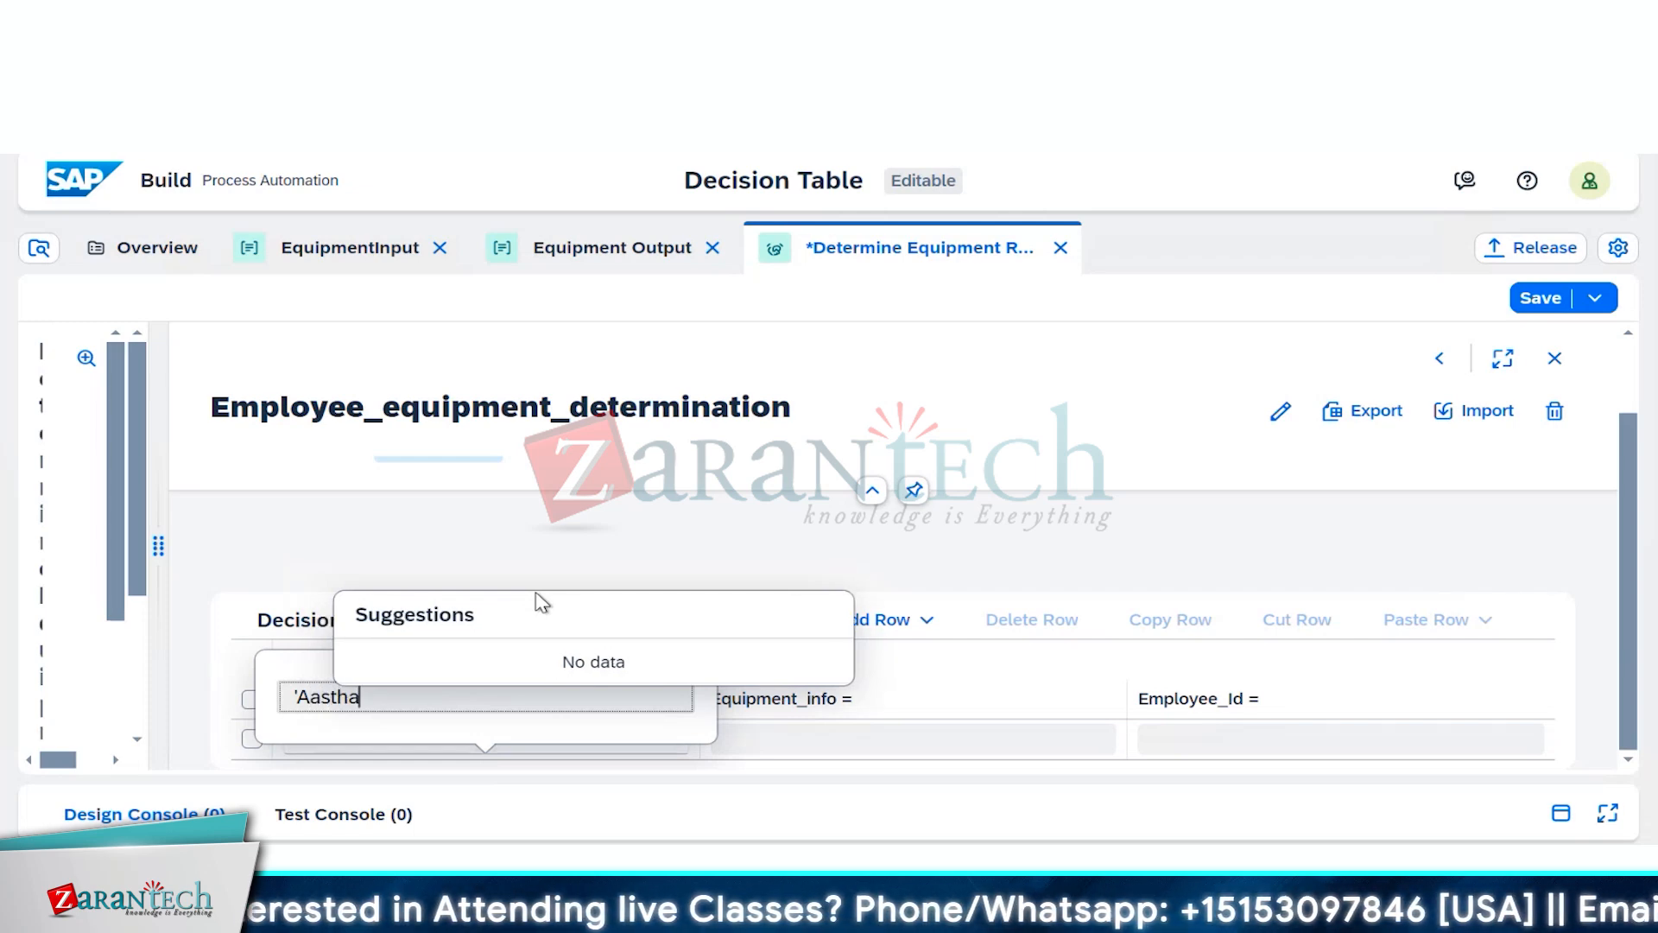
type("'")
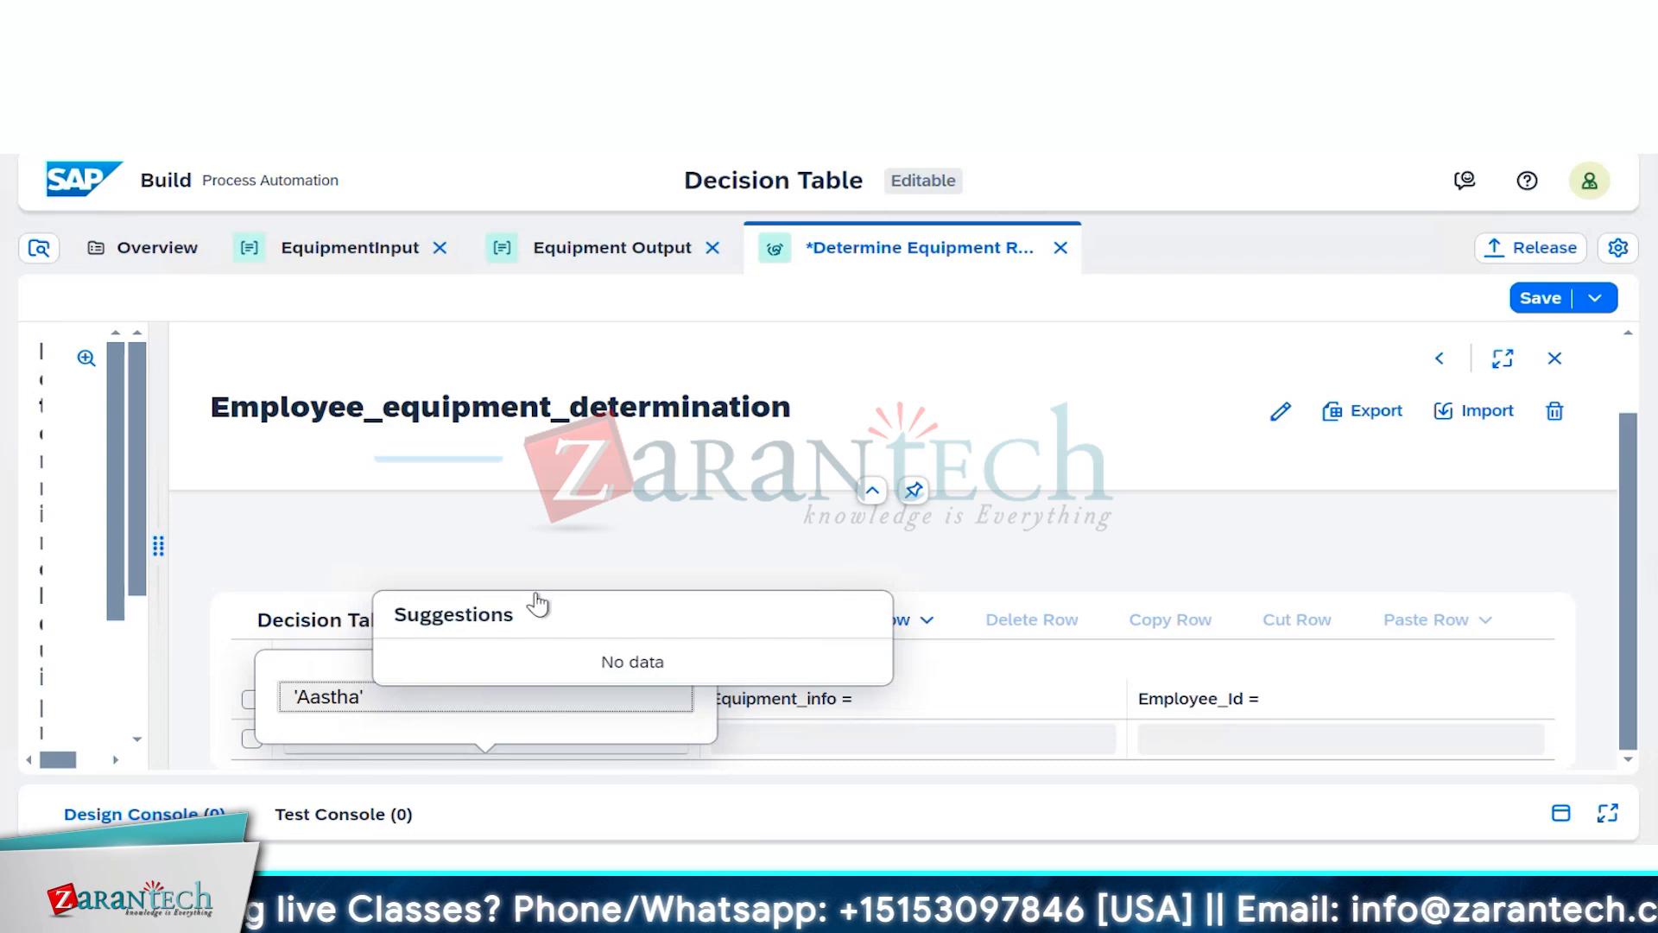
left_click(1068, 579)
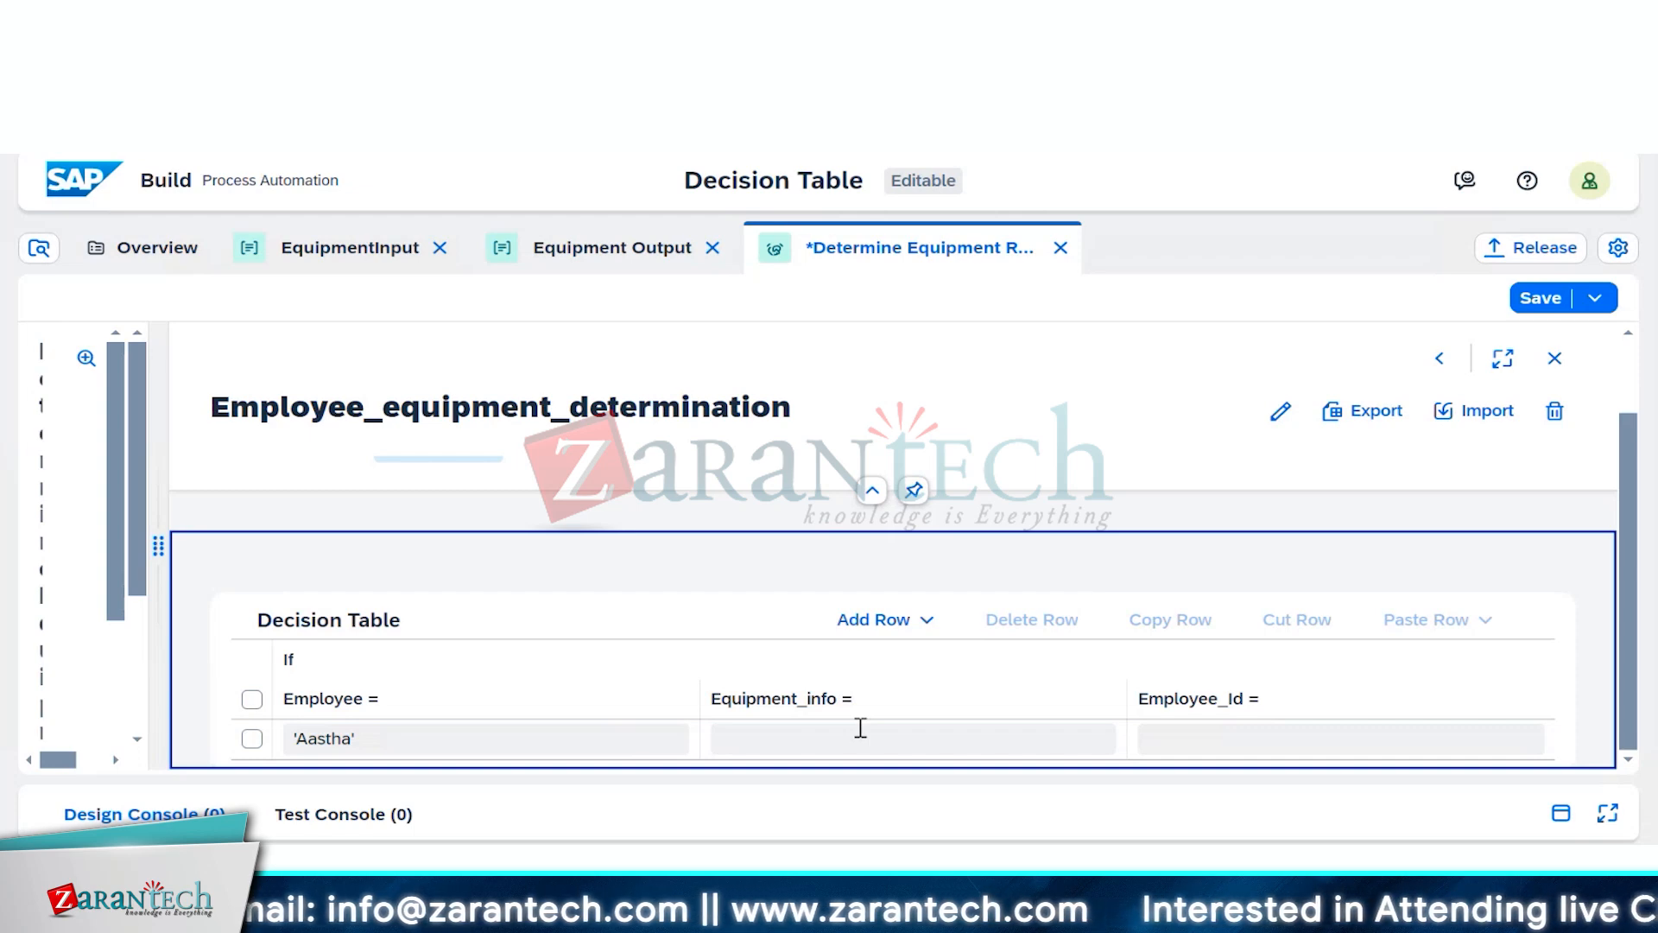
left_click(590, 741)
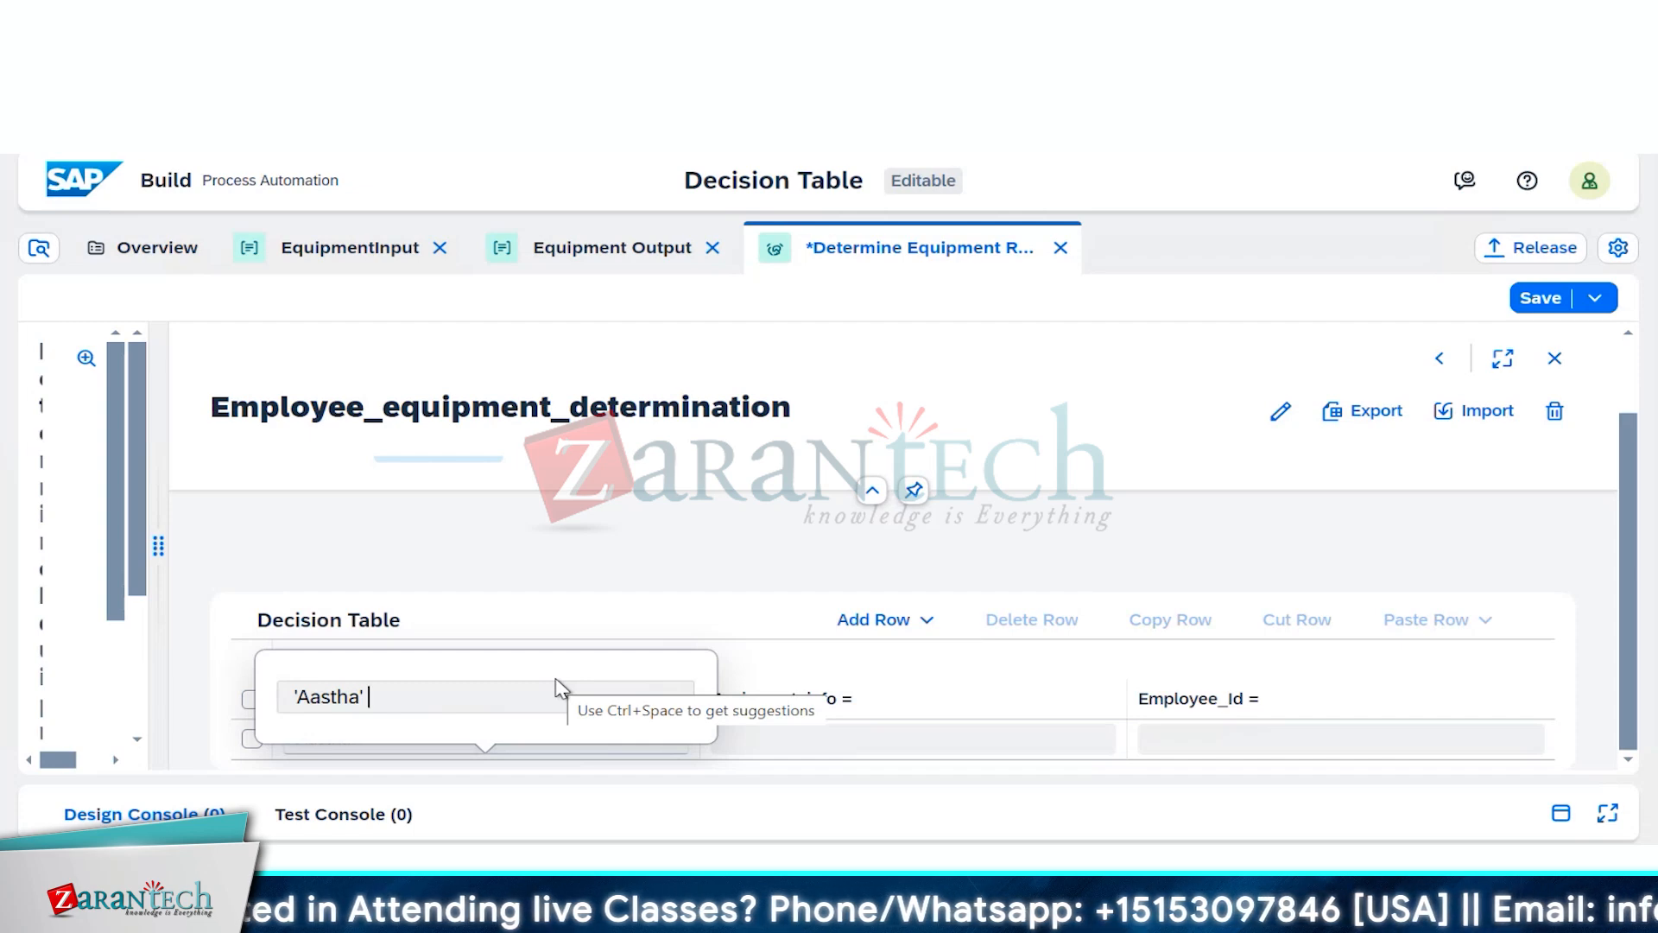
left_click(730, 531)
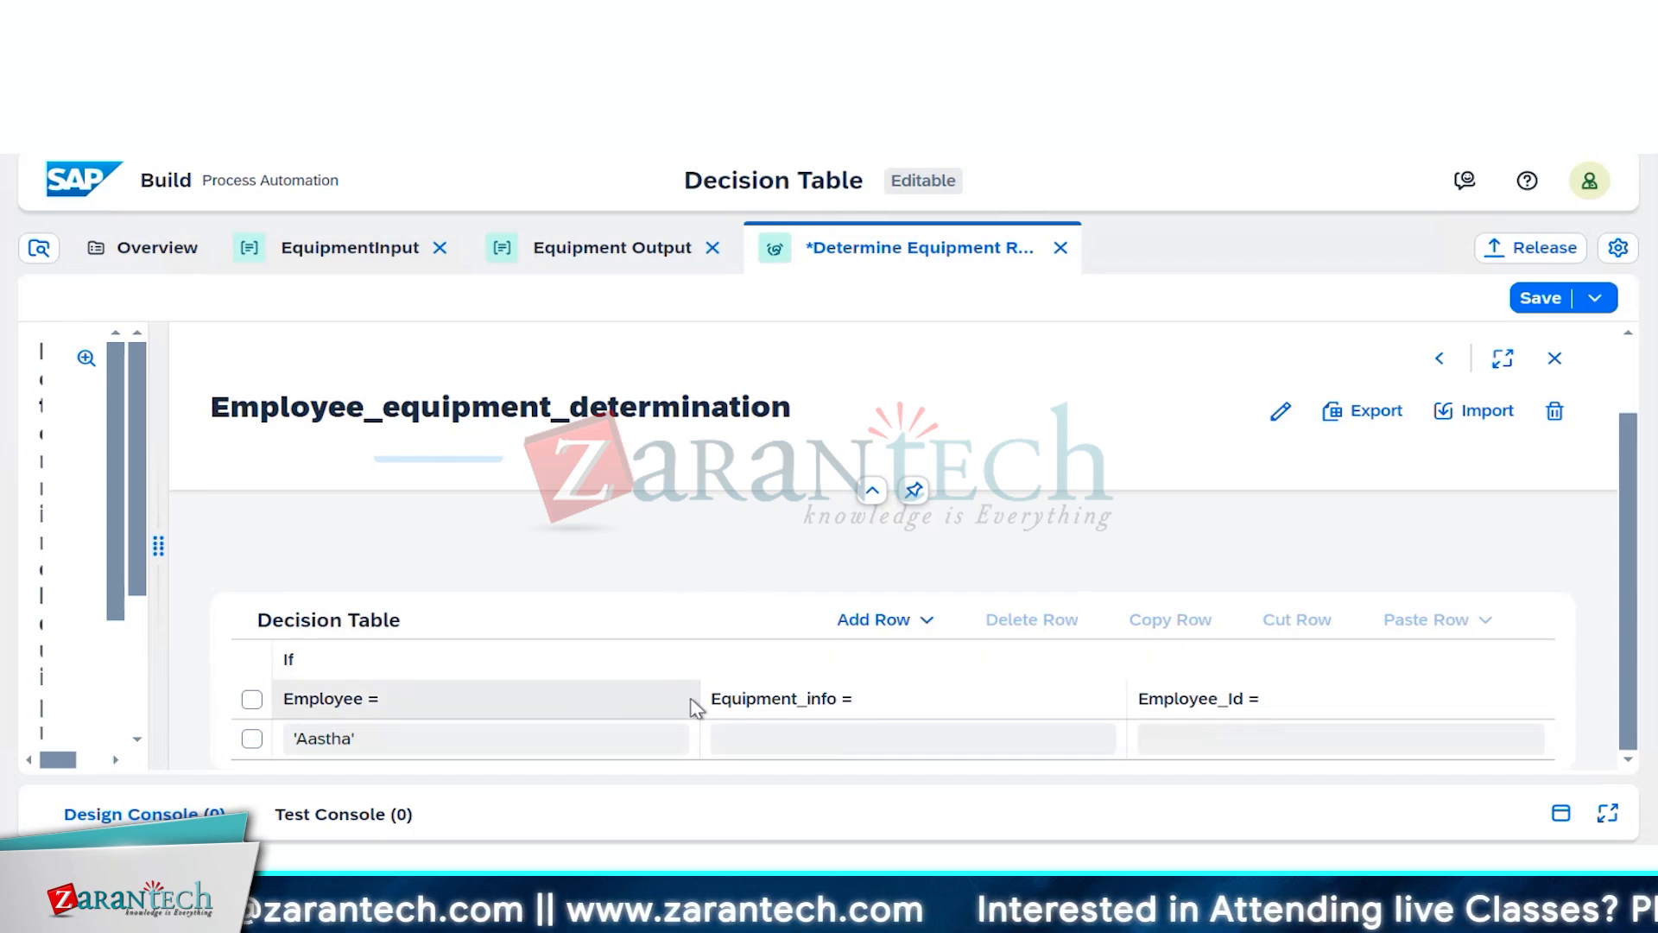
Step: Insert an empty row as the first row of the decision table
left_click(883, 633)
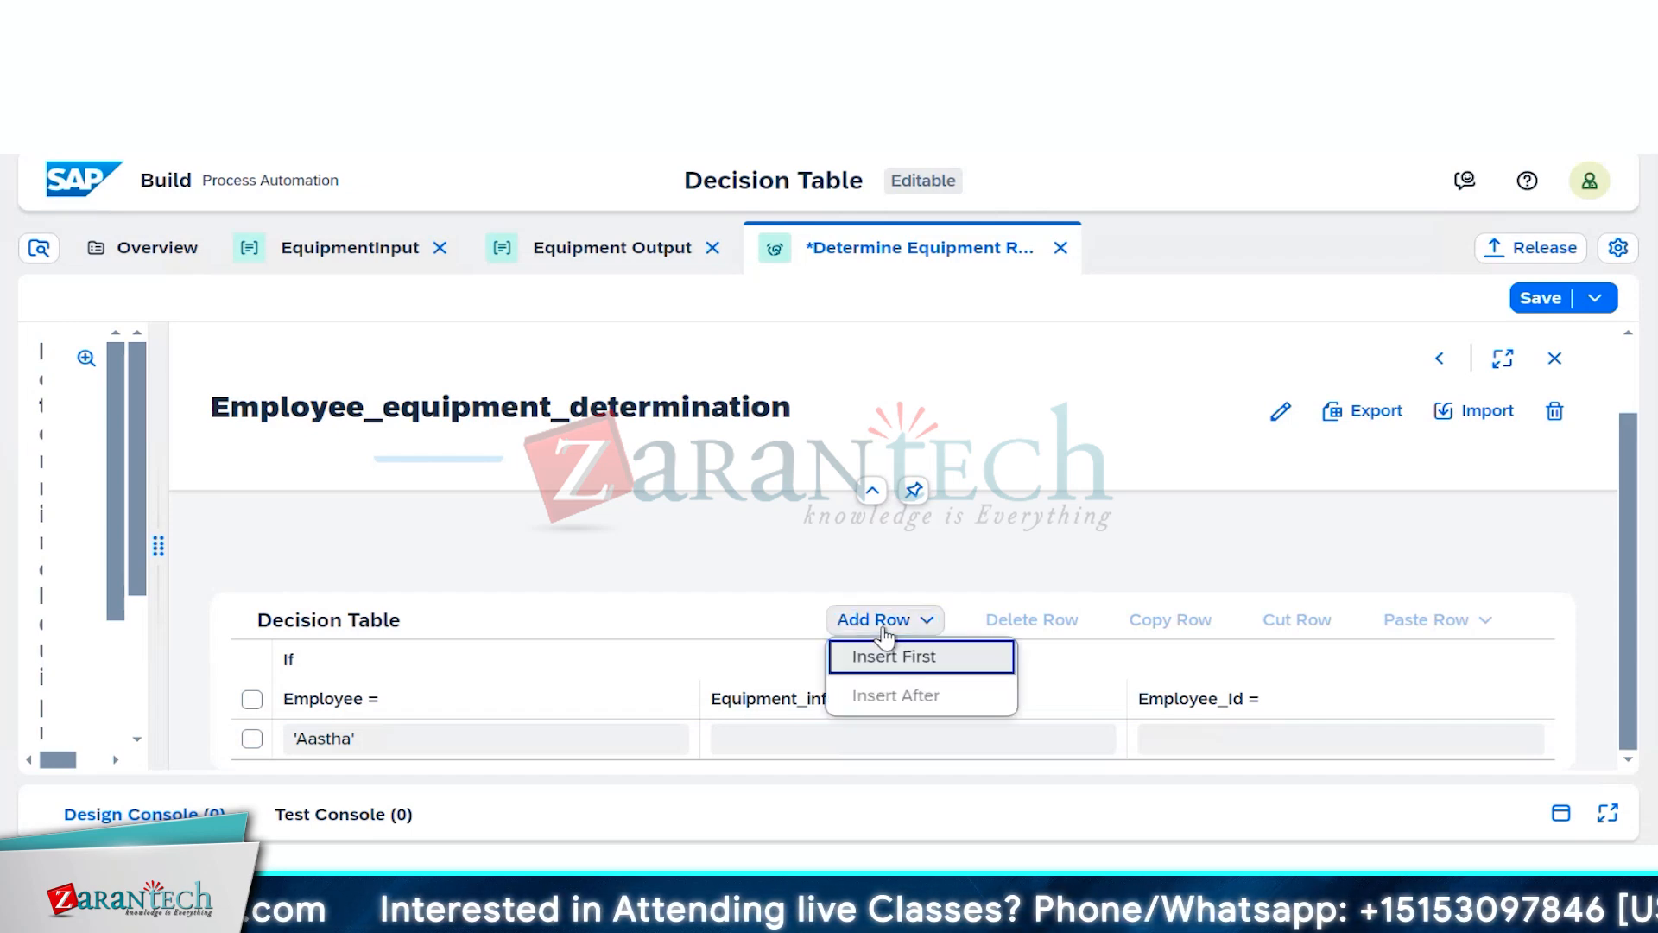
left_click(907, 667)
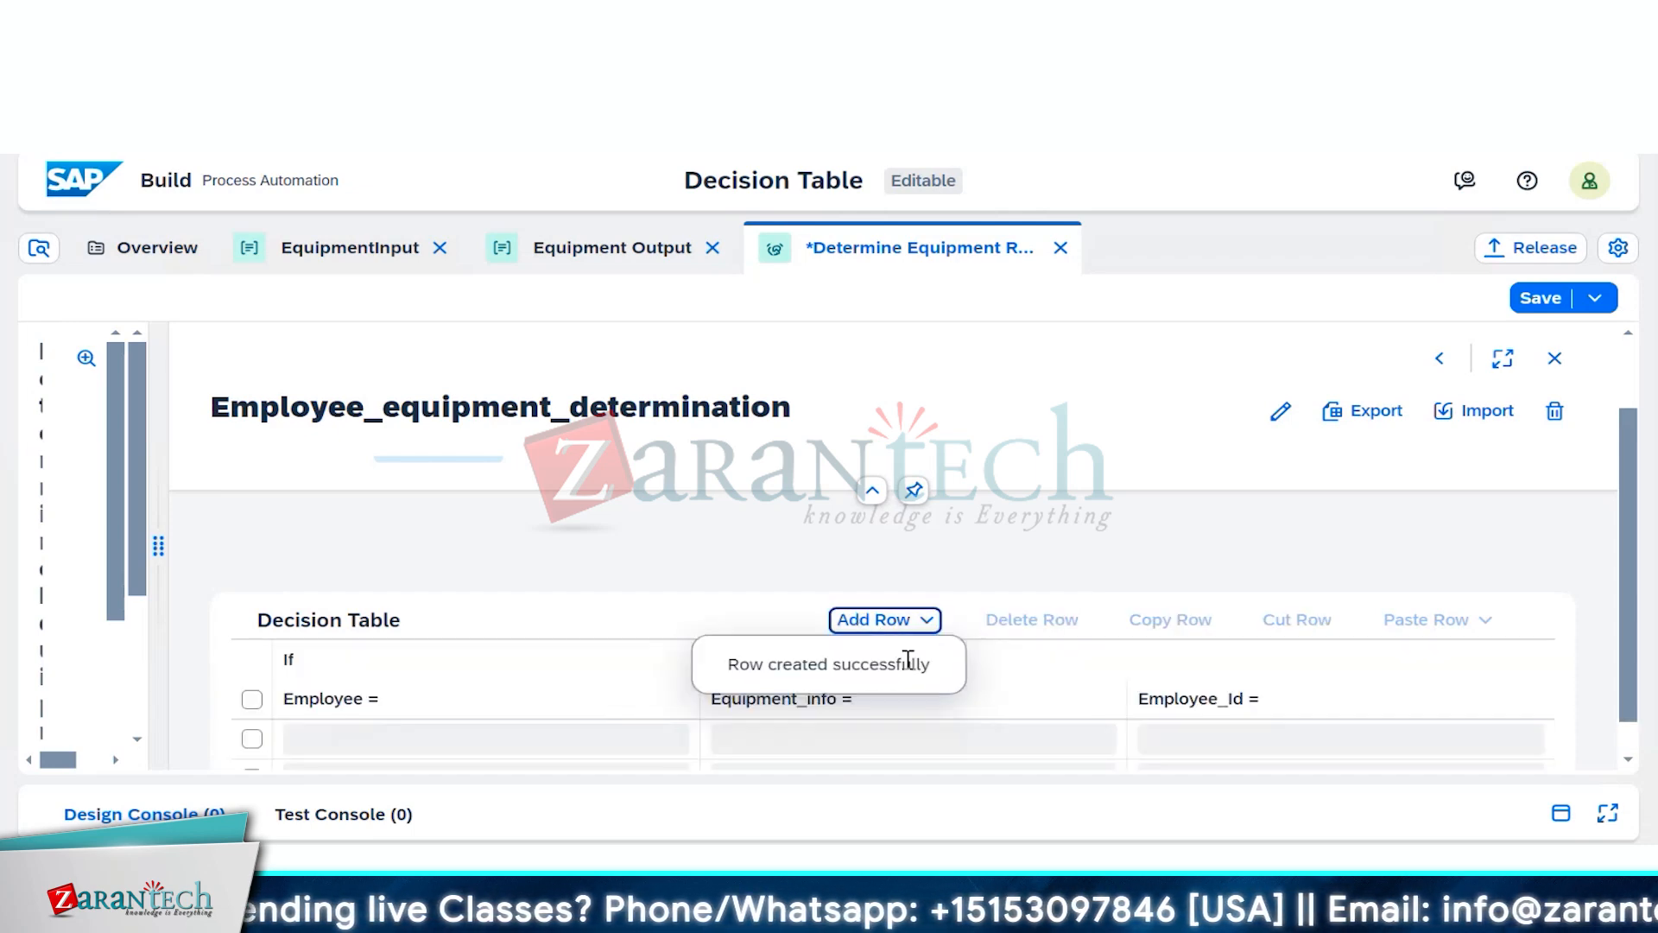
scroll(862, 754, "down", 1)
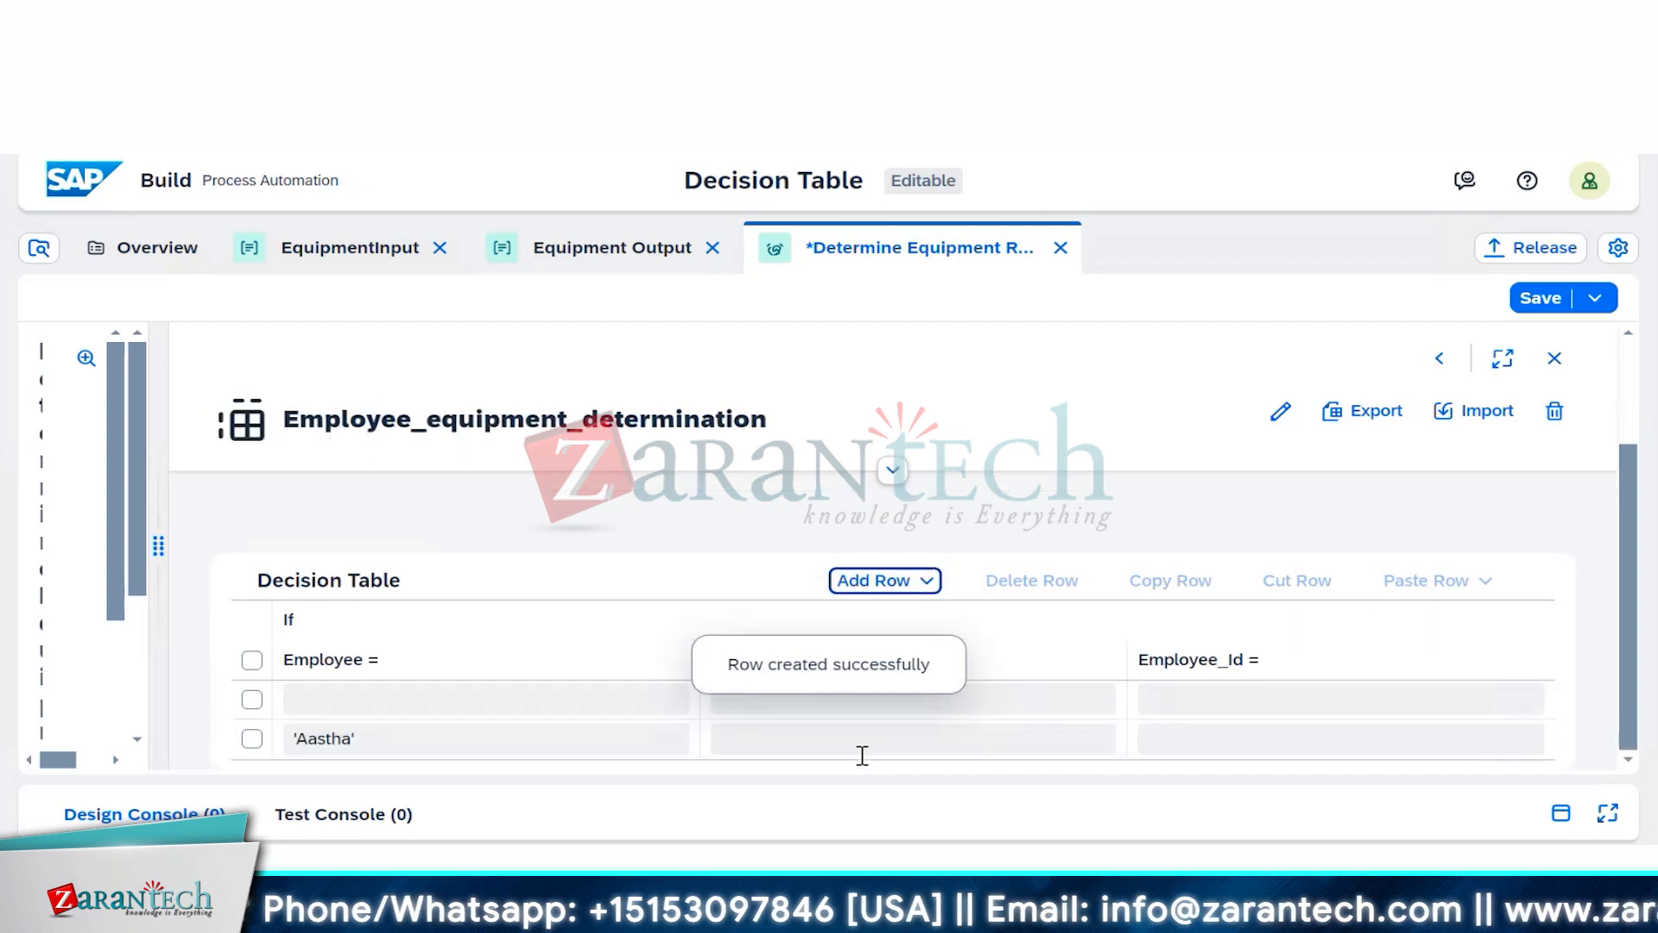
Step: Select the row containing the employee's name and insert a new row after it
left_click(921, 594)
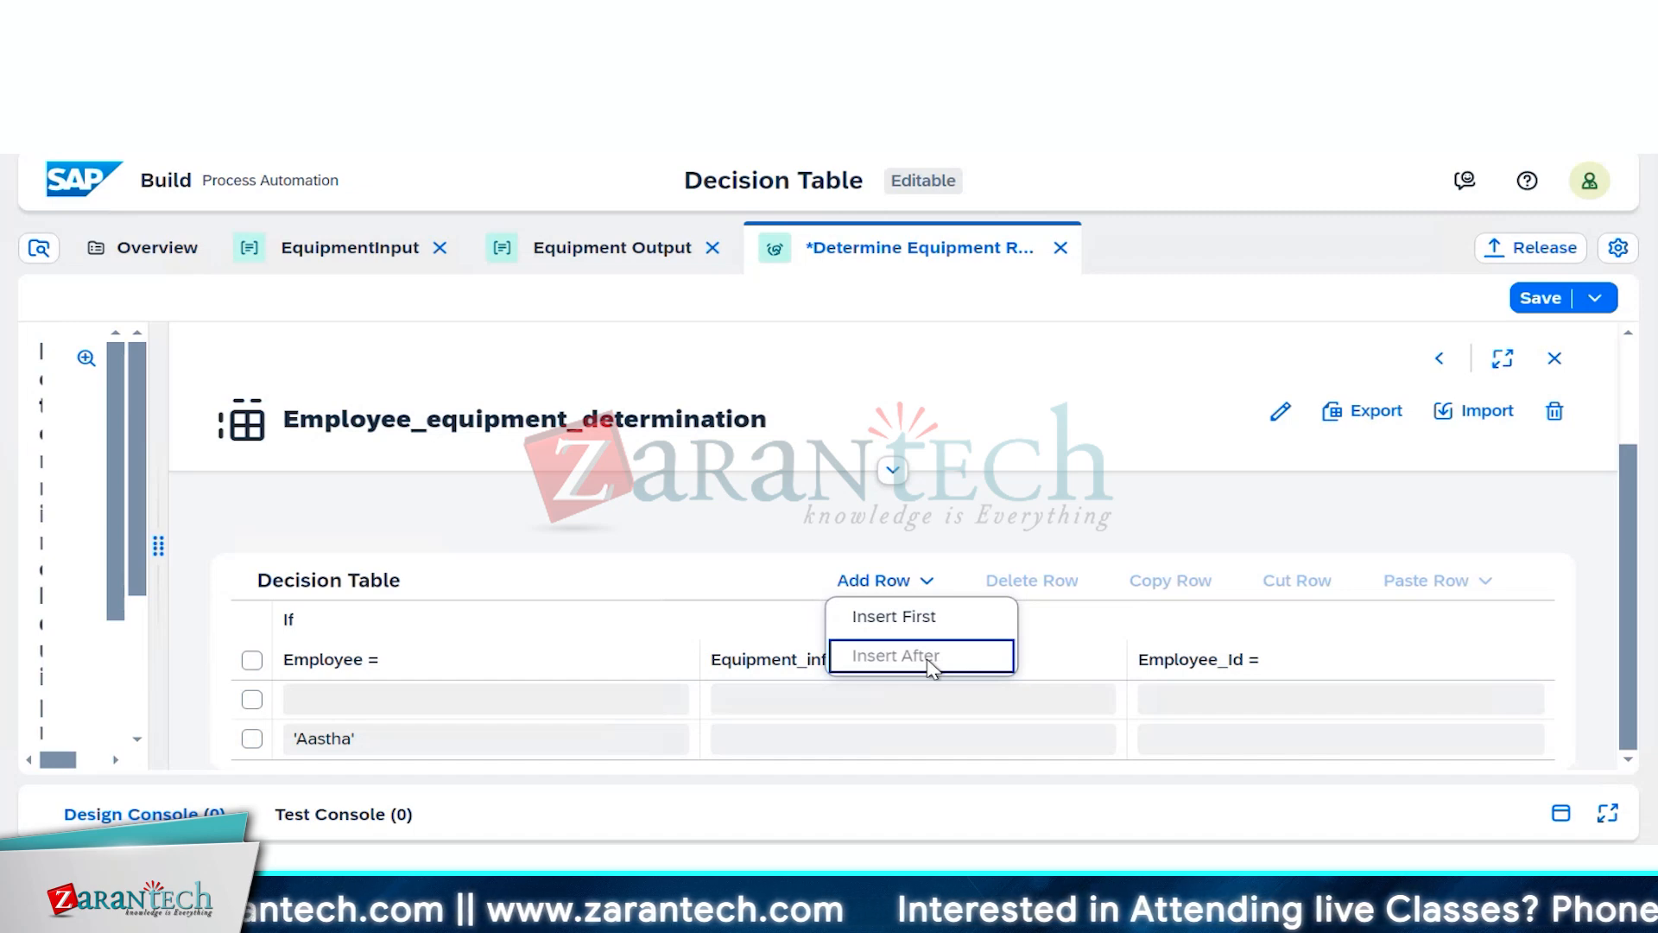
left_click(474, 742)
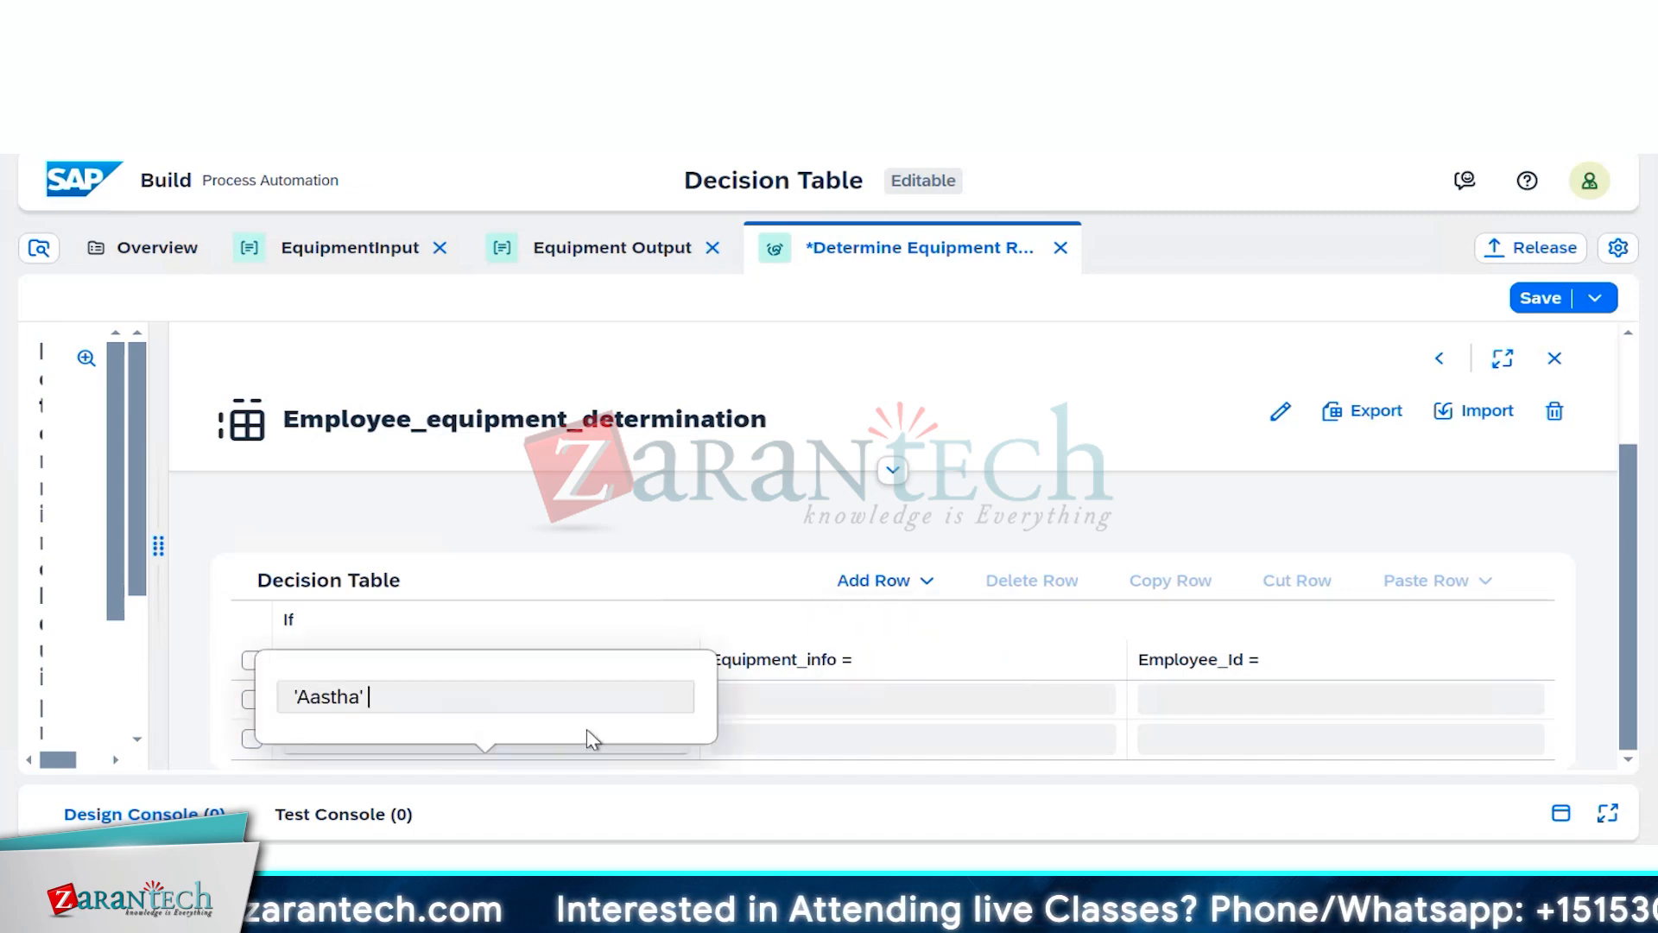
left_click(251, 739)
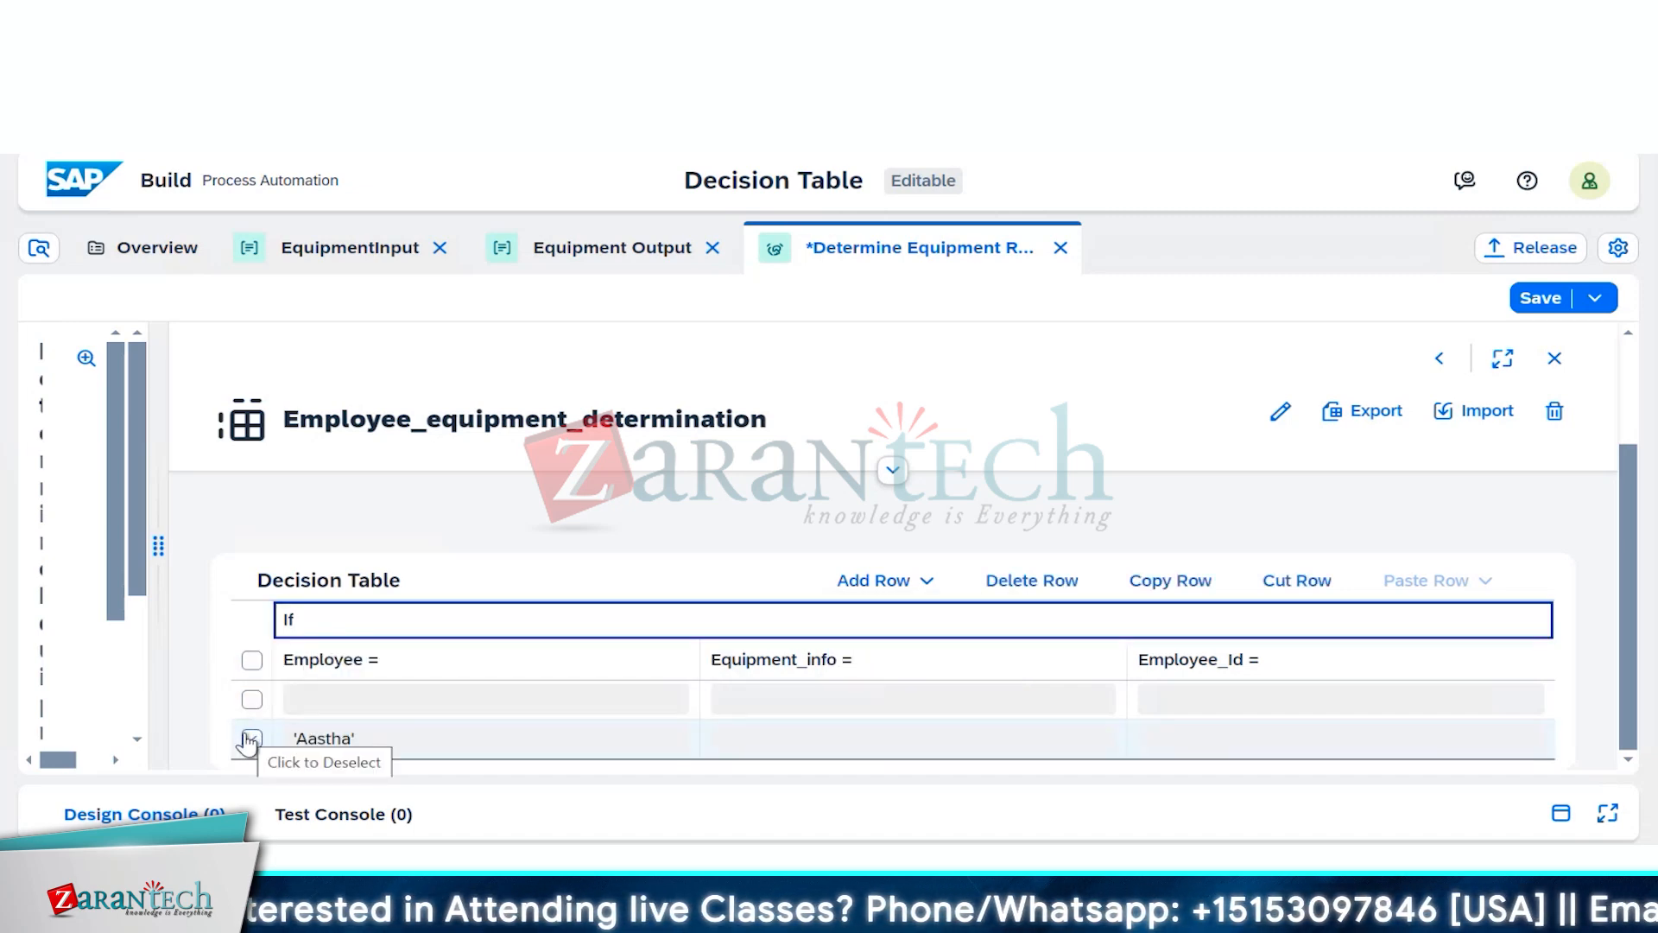
left_click(926, 595)
left_click(921, 658)
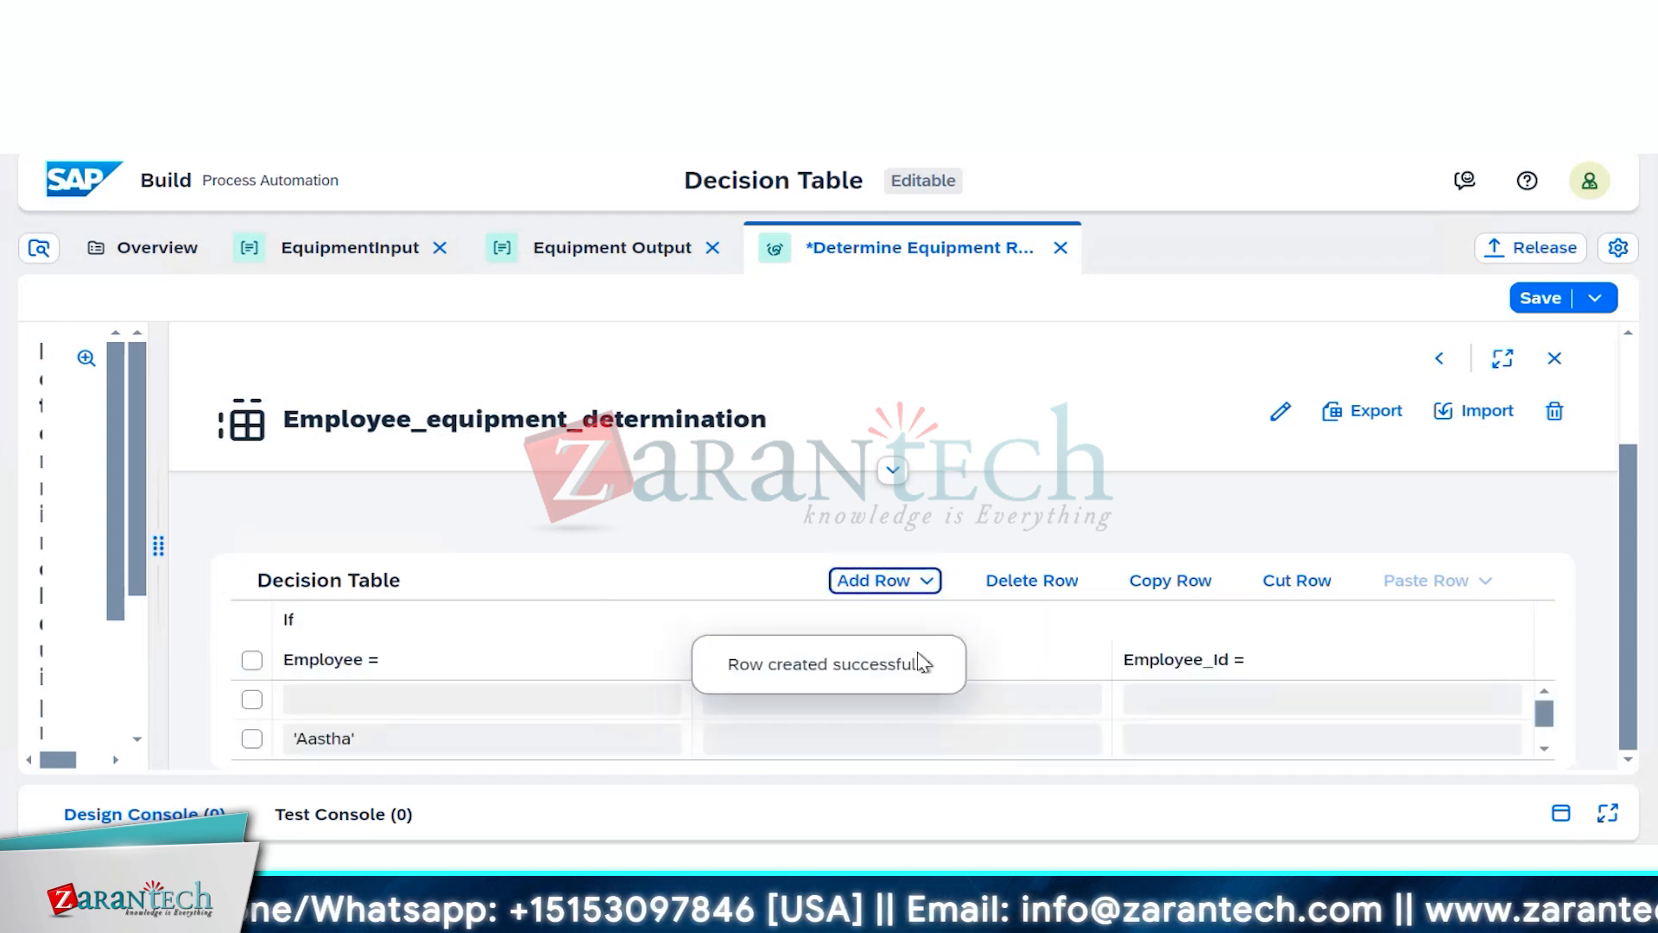
Step: Set the Equipment_info condition to 'Internal' in the row containing the employee's name
left_click(584, 706)
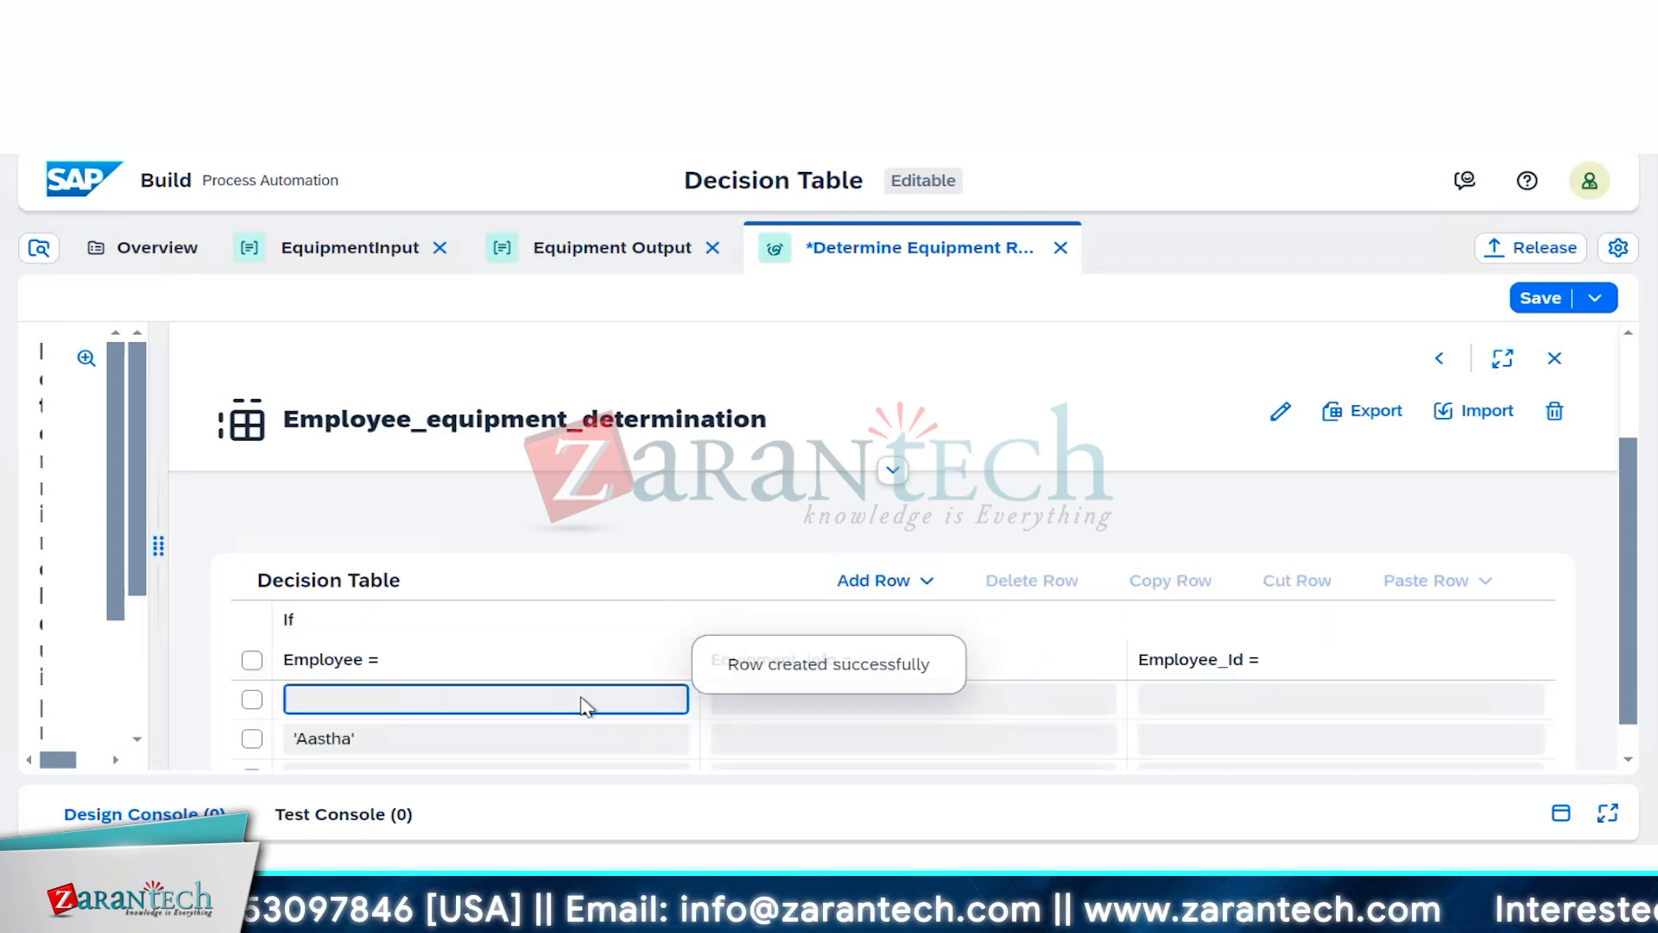
left_click(583, 706)
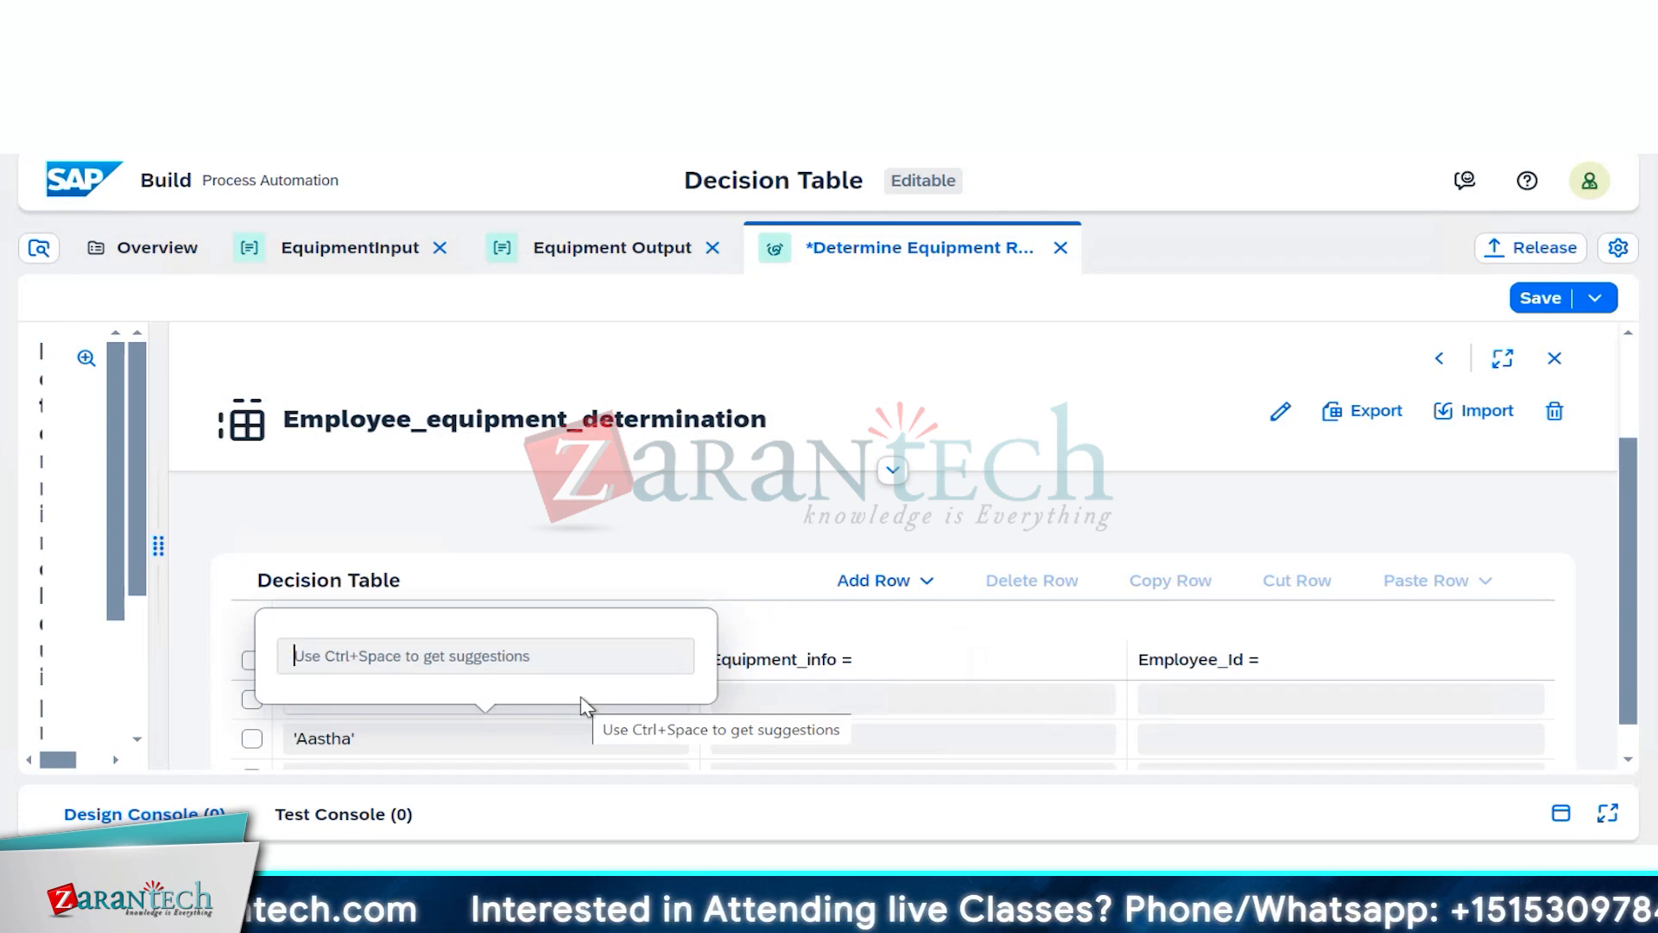
left_click(880, 734)
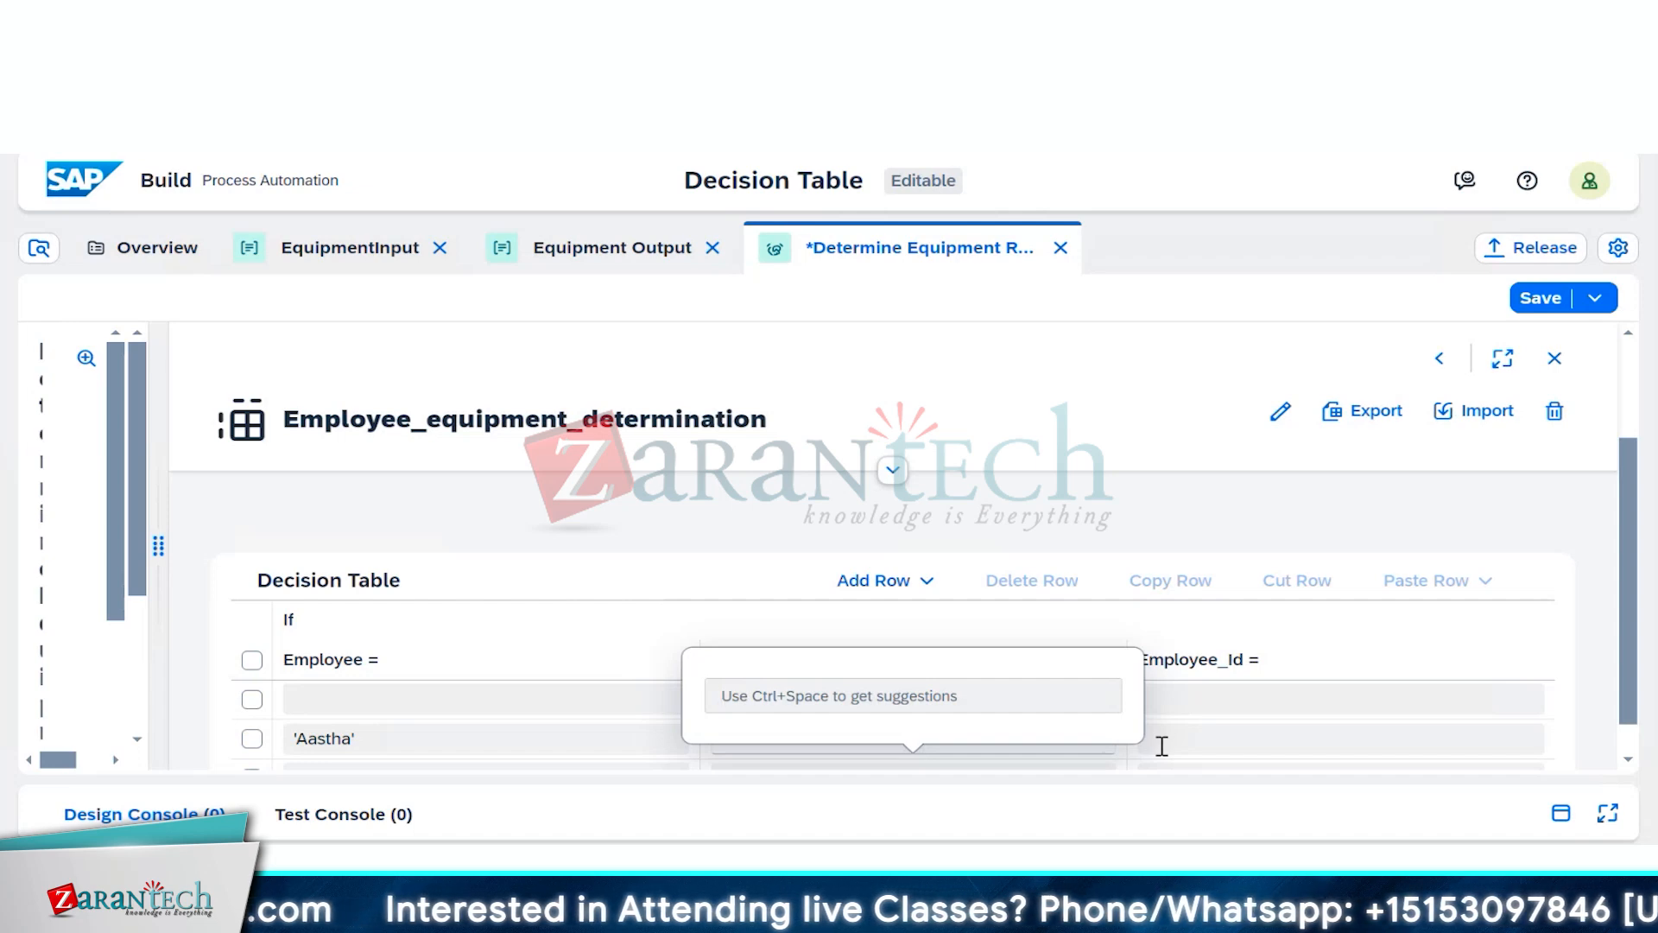
type("'")
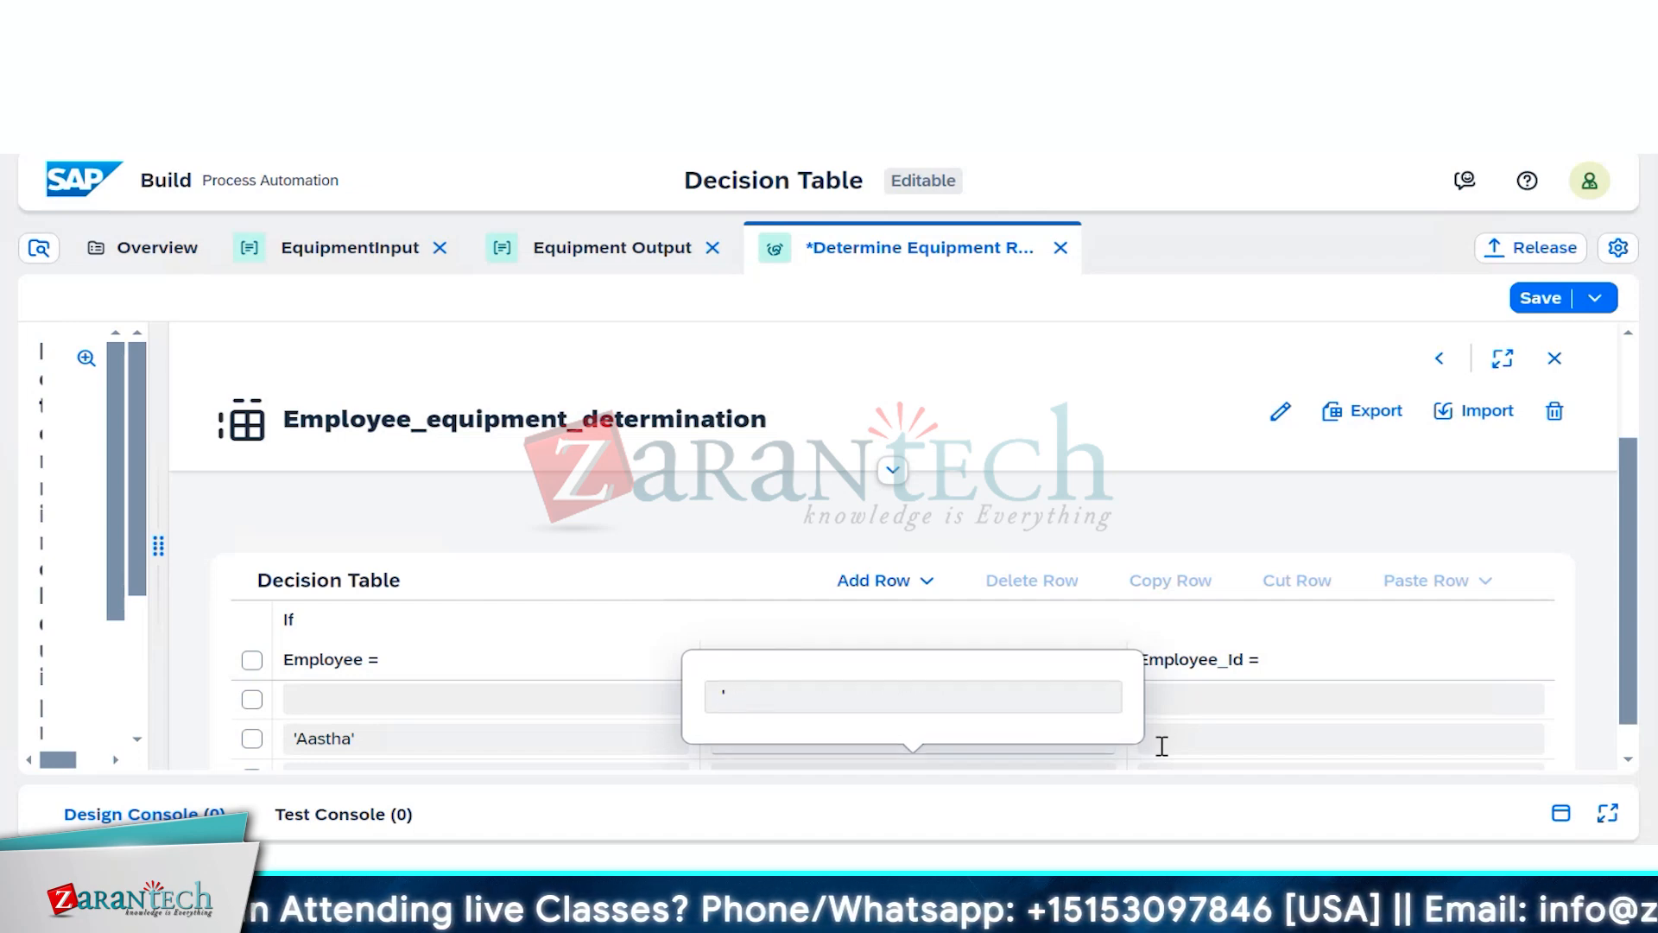
key("ctrl+space")
type("Inter")
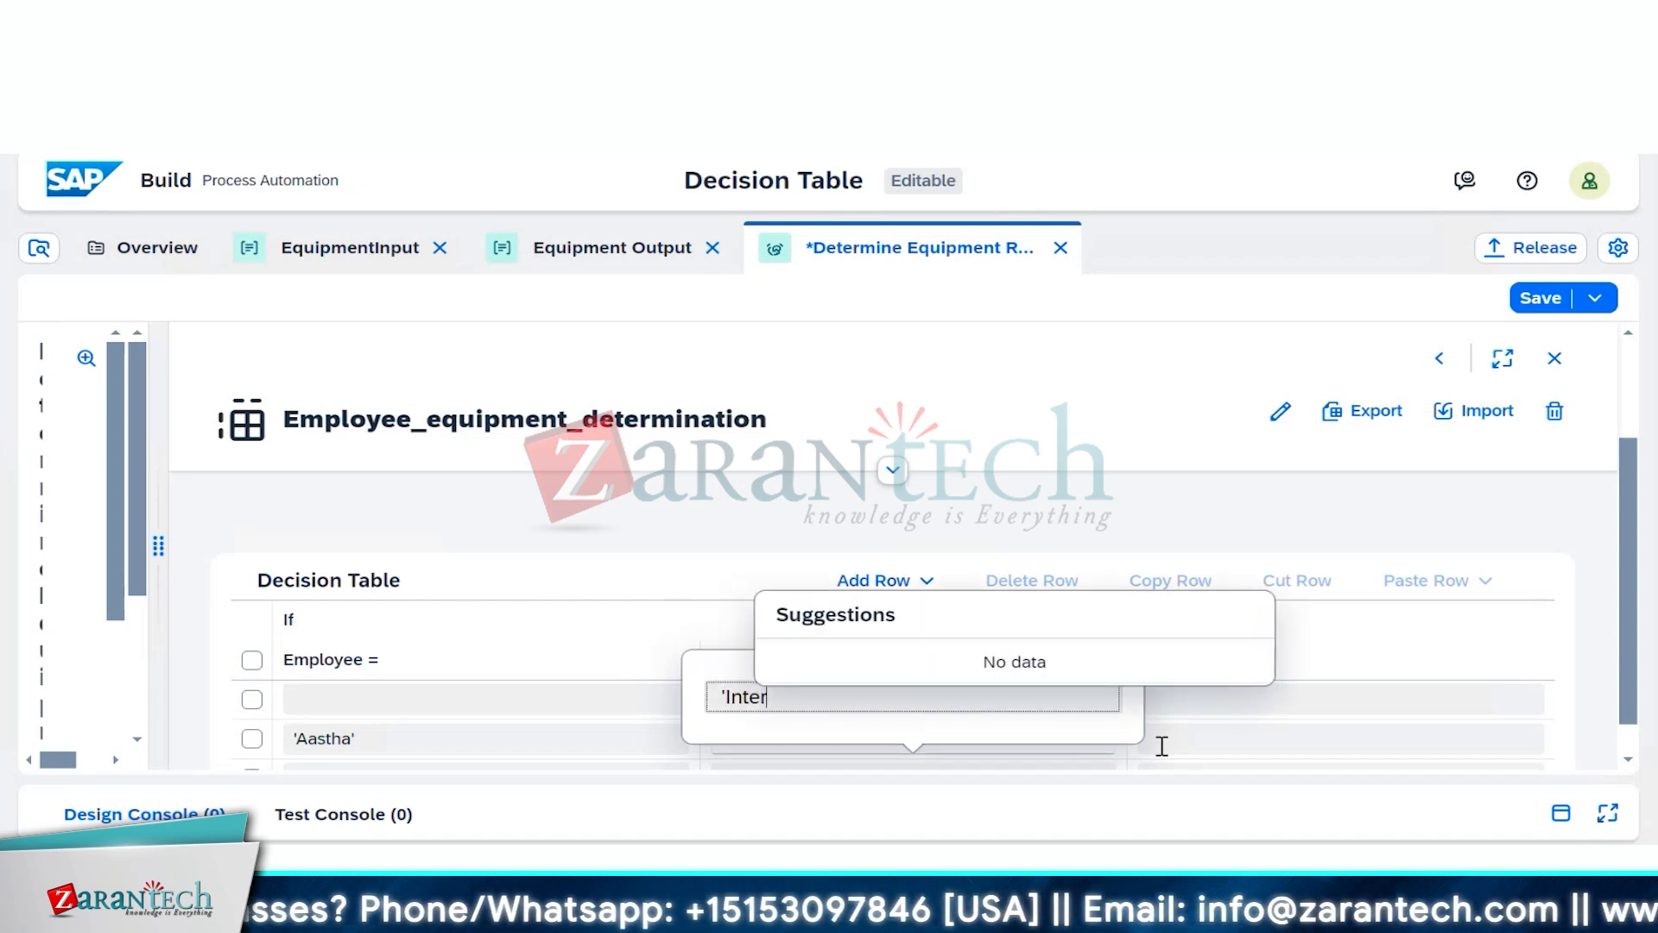
type("nal'")
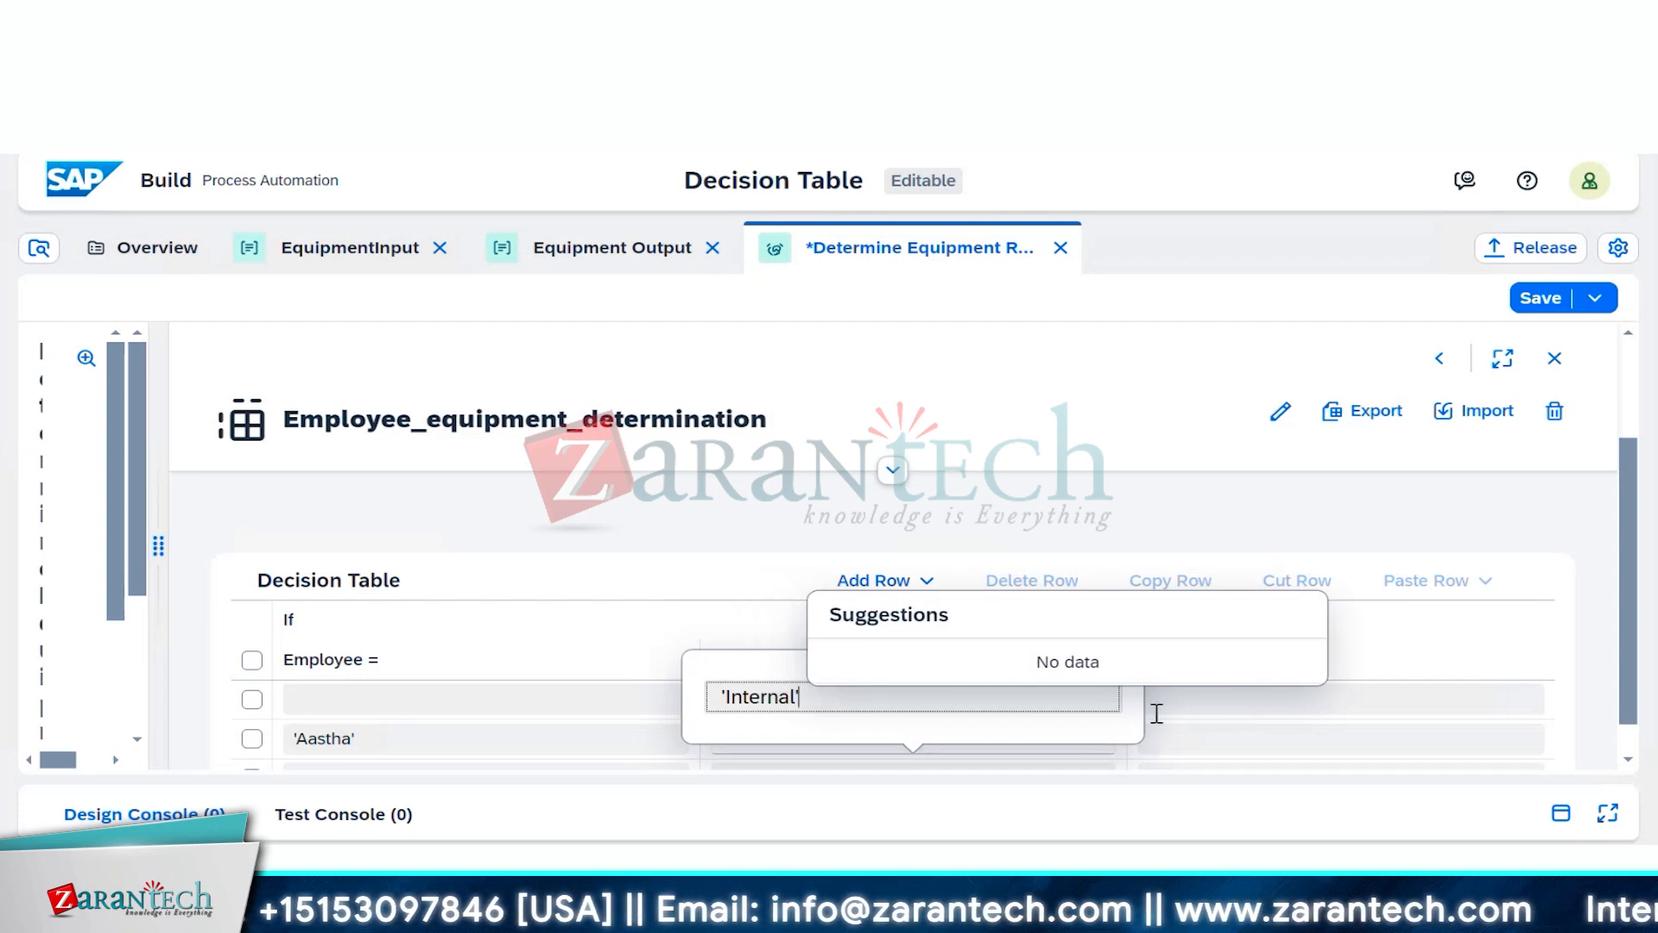
Step: Enter the employee's ID number in single quotes as the Employee_Id condition of the same row
left_click(1259, 744)
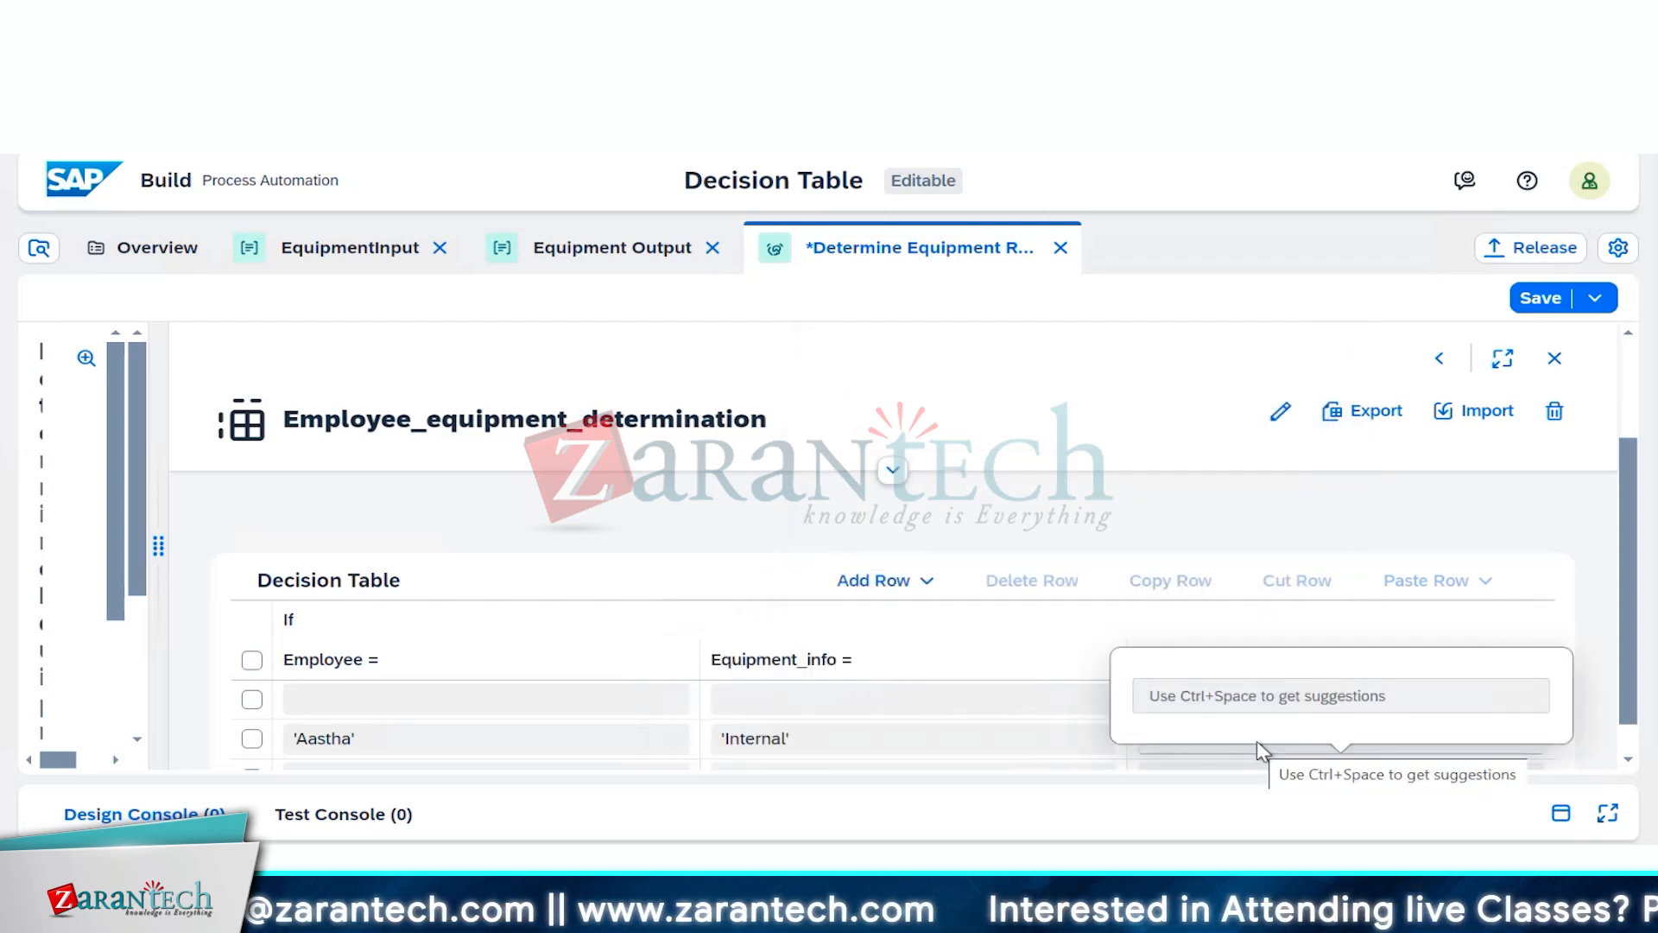
type("'")
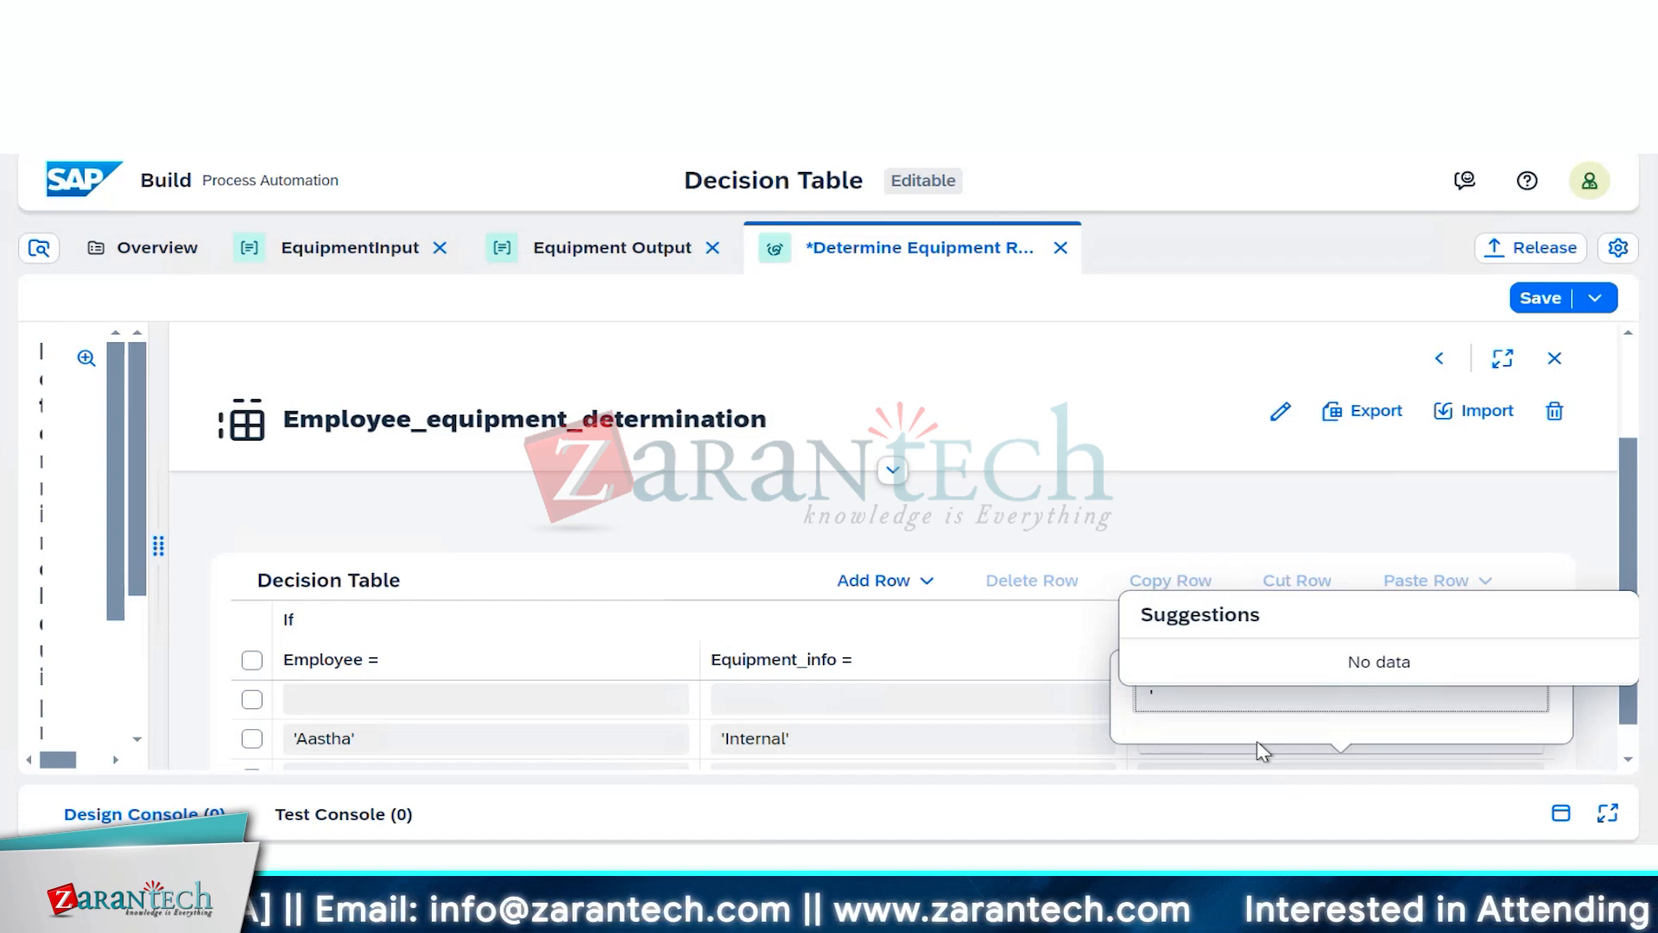
type("1")
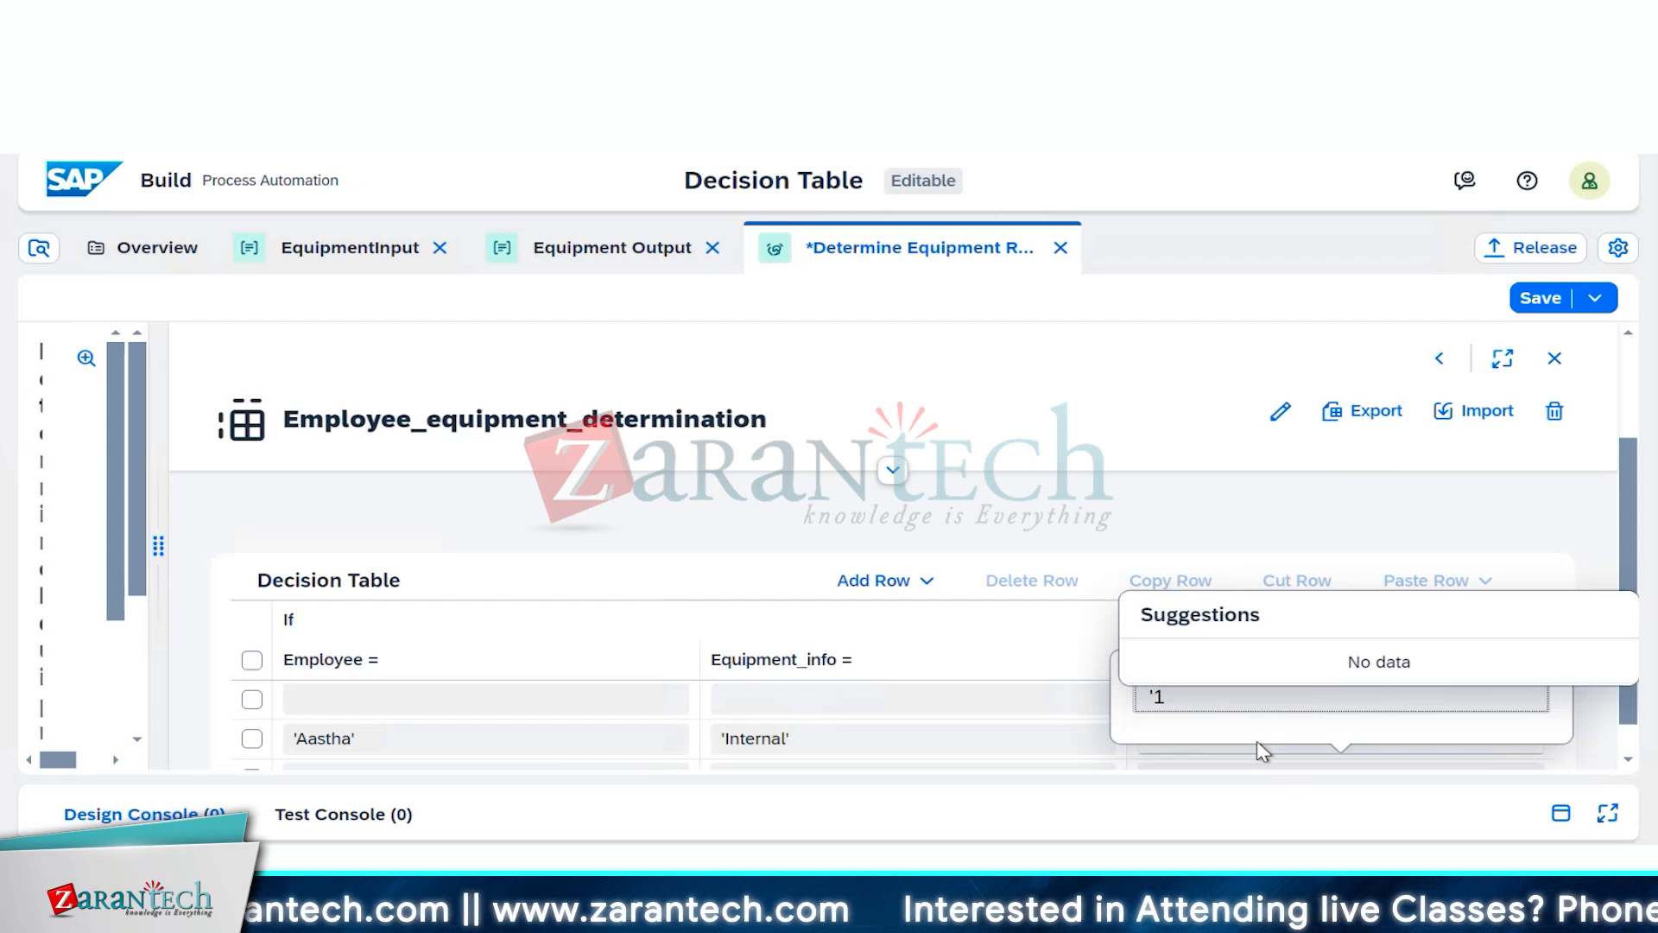
type("122")
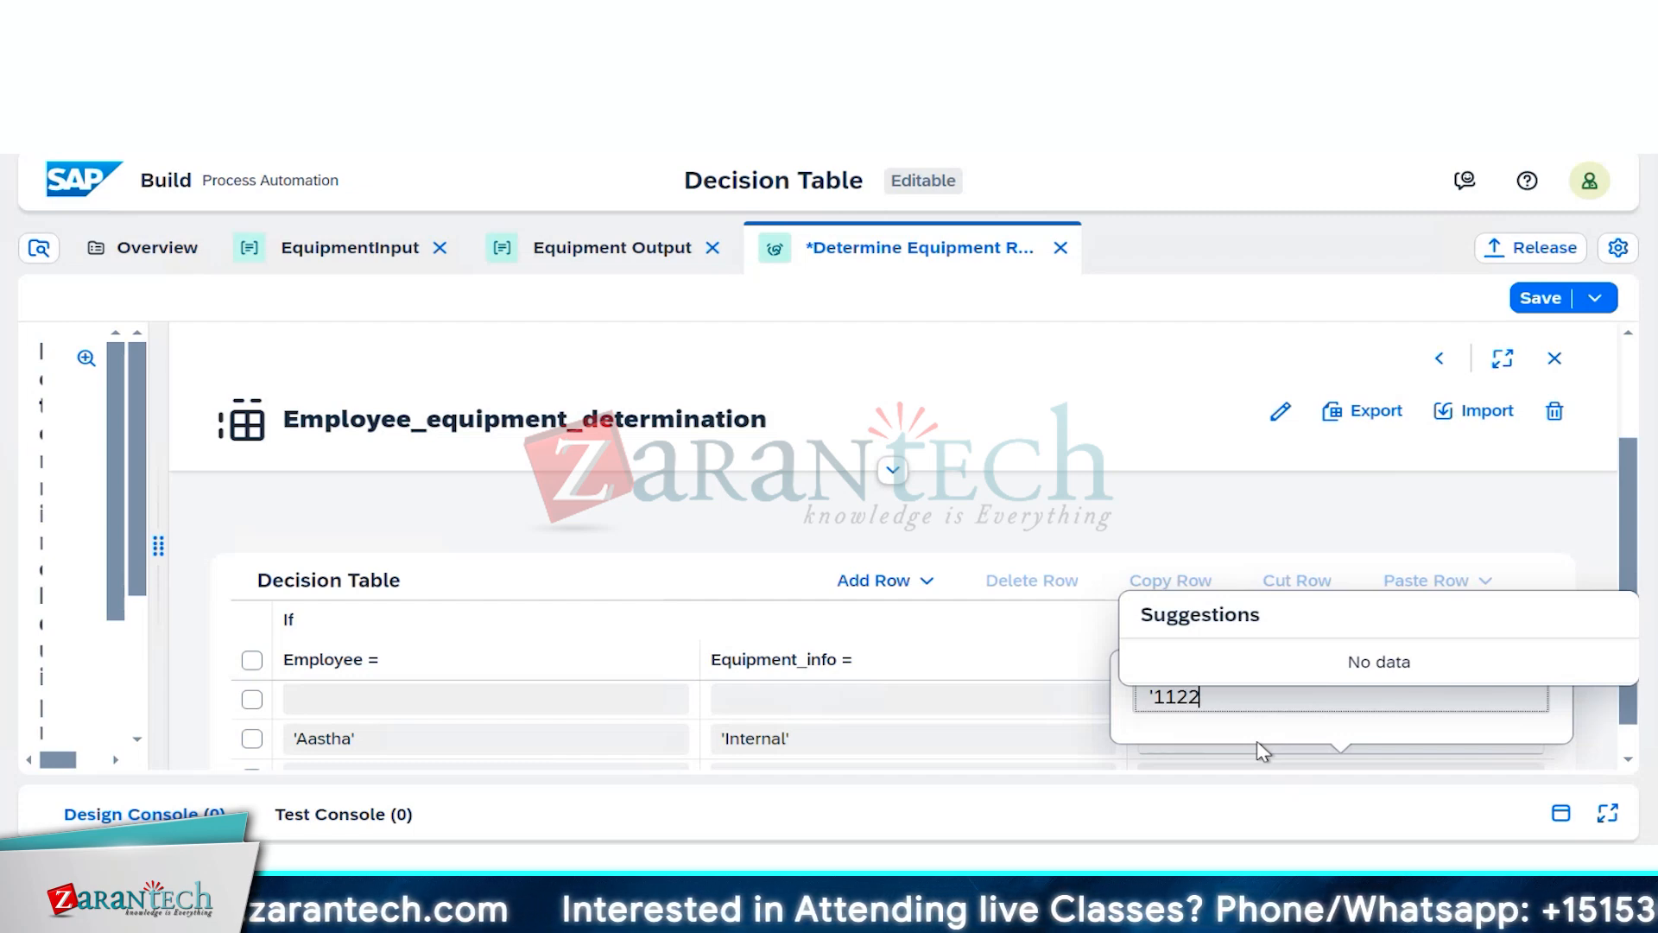
type("'")
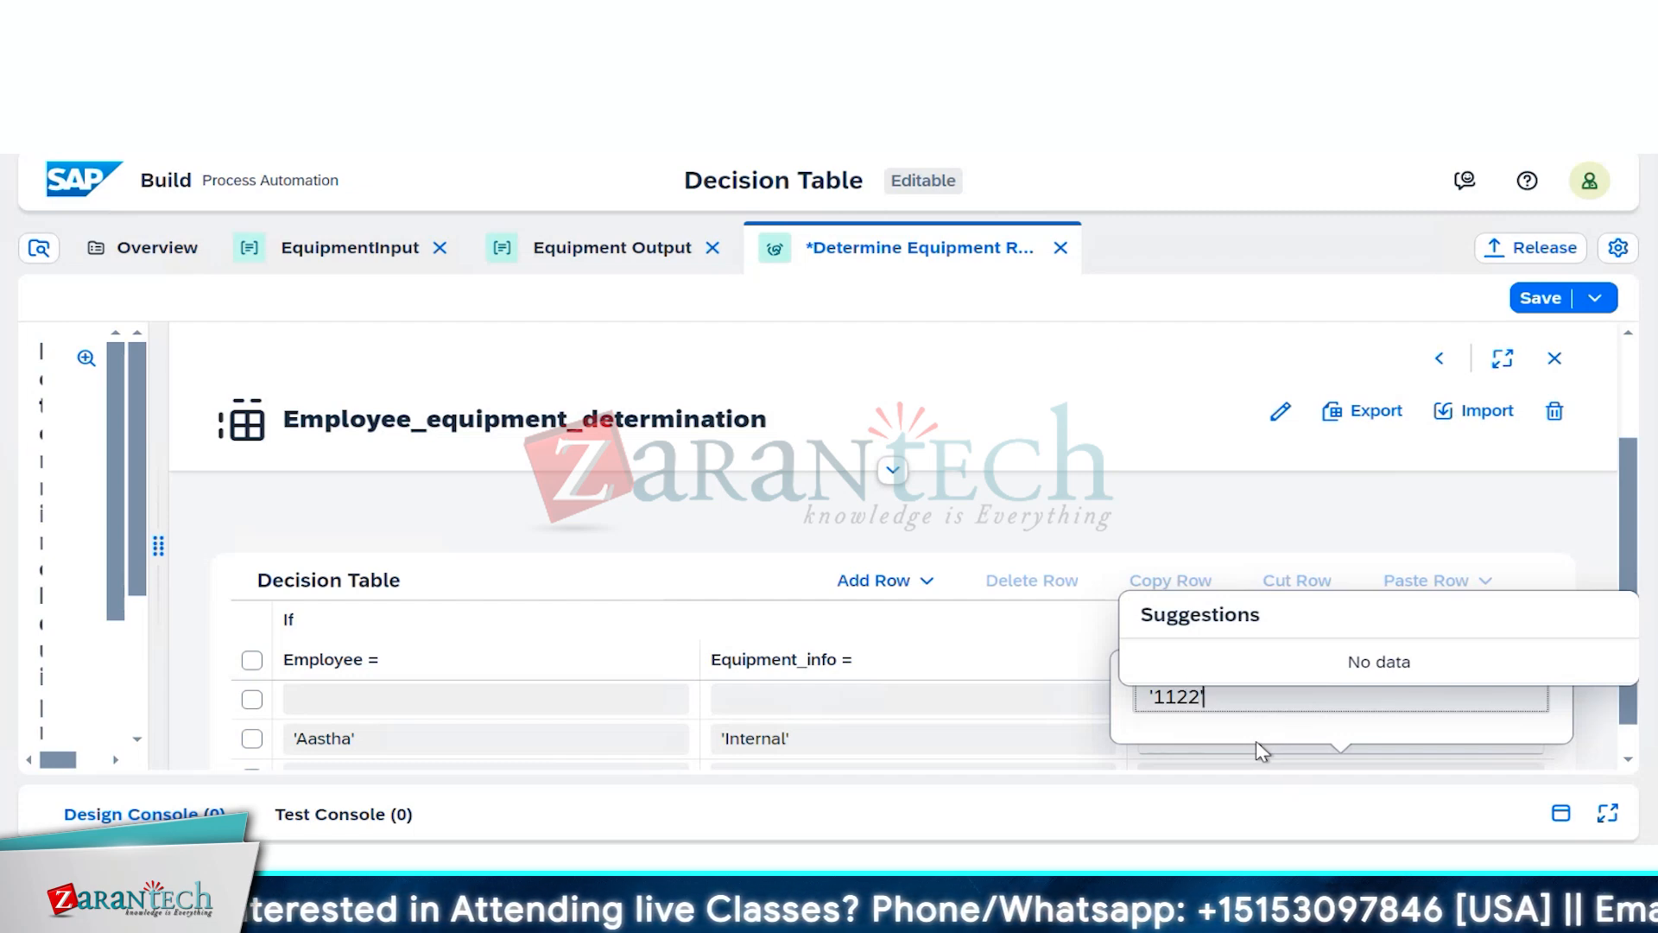
left_click(1094, 735)
left_click(1206, 742)
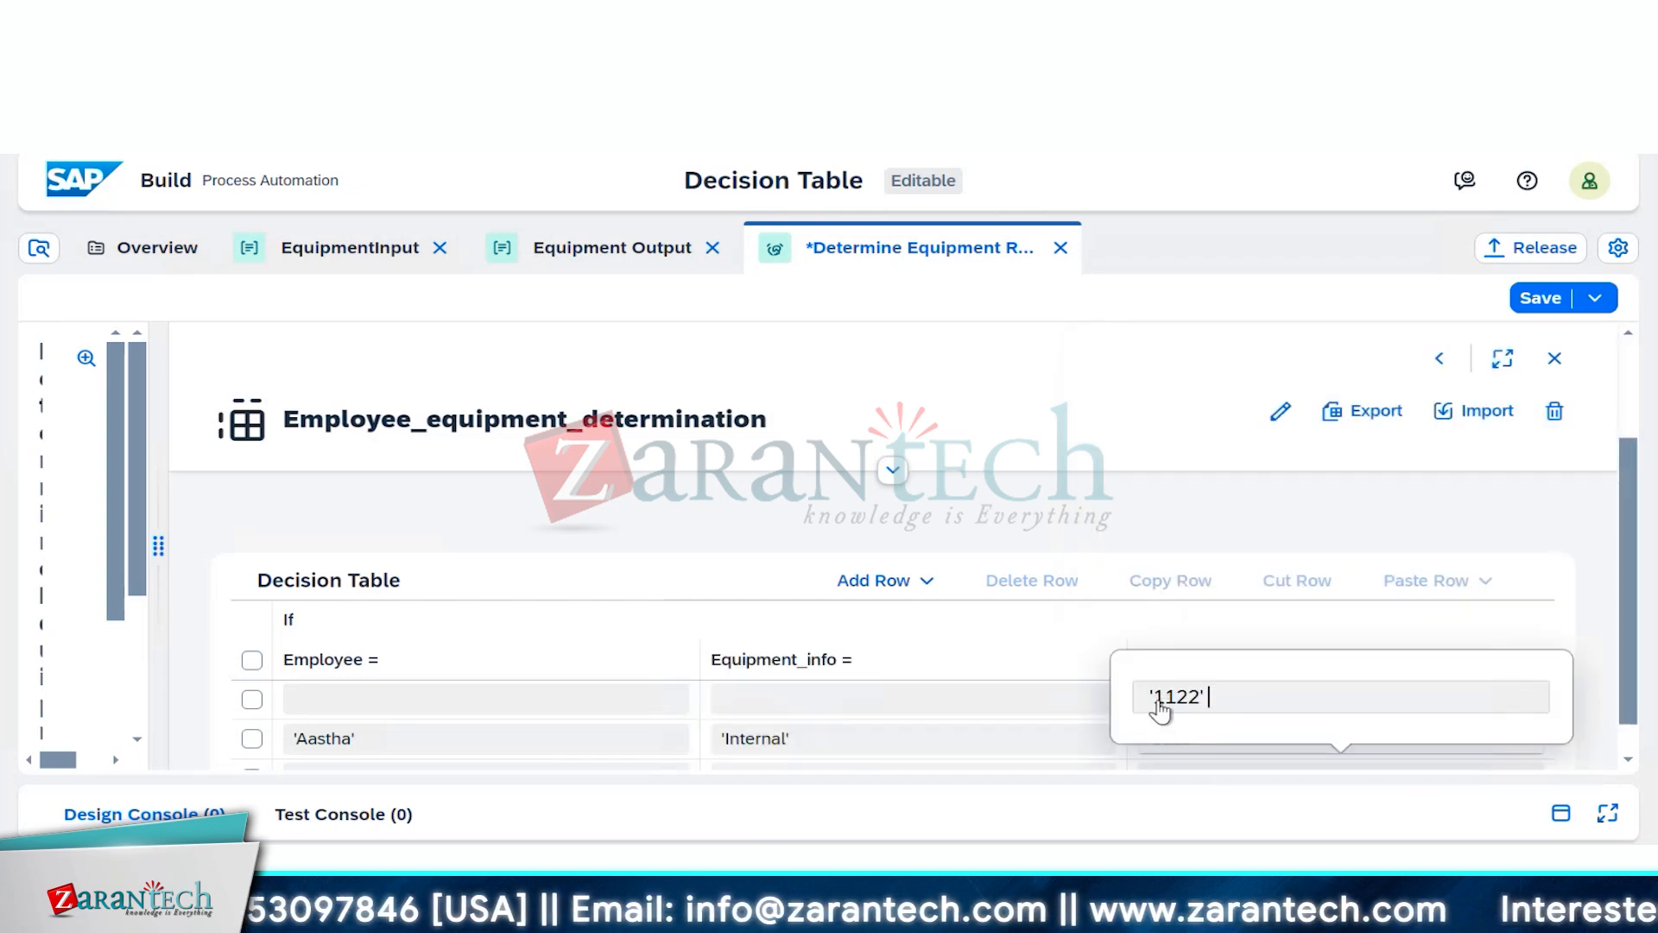
Step: Remove both single quotes from the Employee_Id condition in the second row so it holds a plain number
left_click(1156, 701)
key("BackSpace")
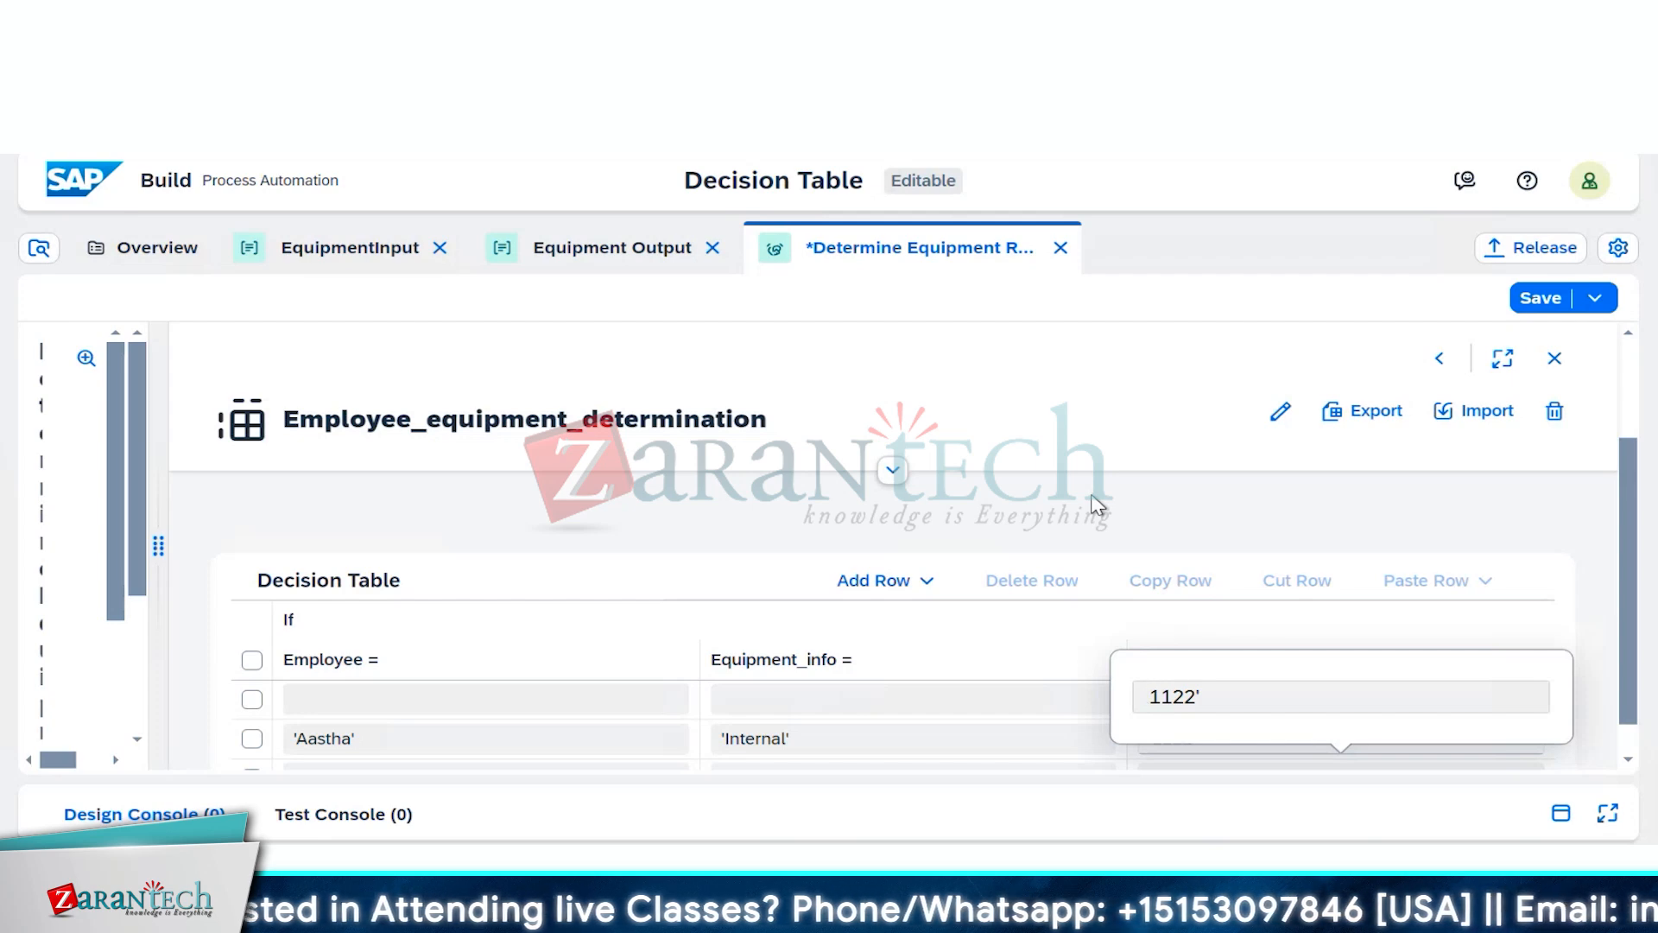
left_click(1317, 693)
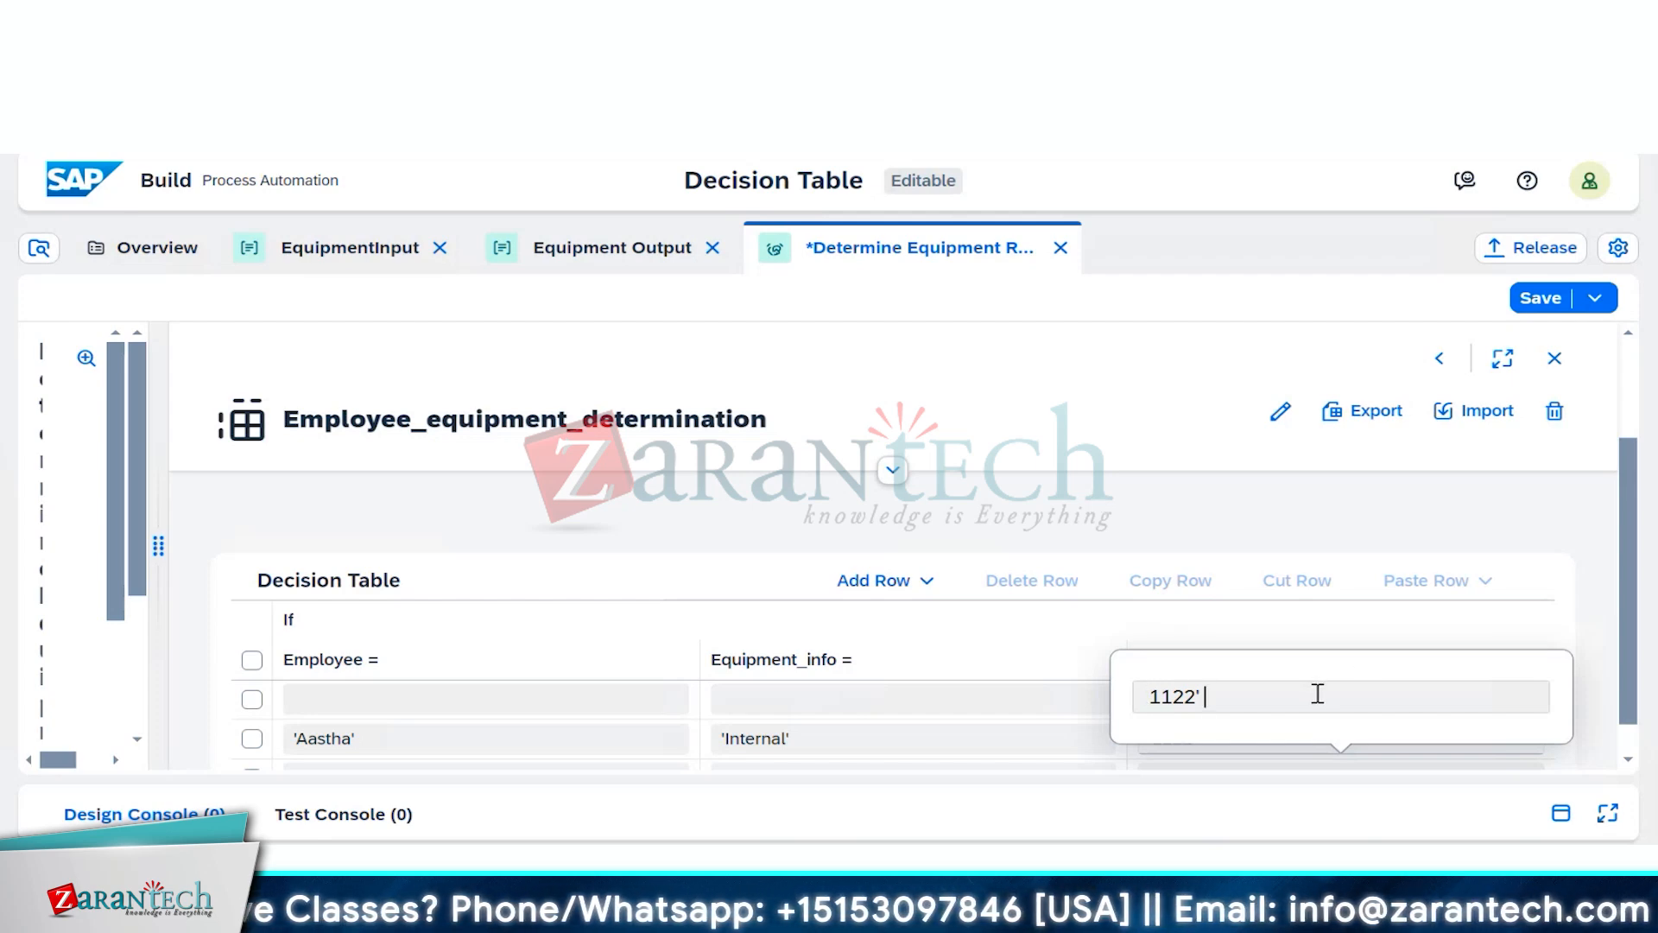
key("BackSpace")
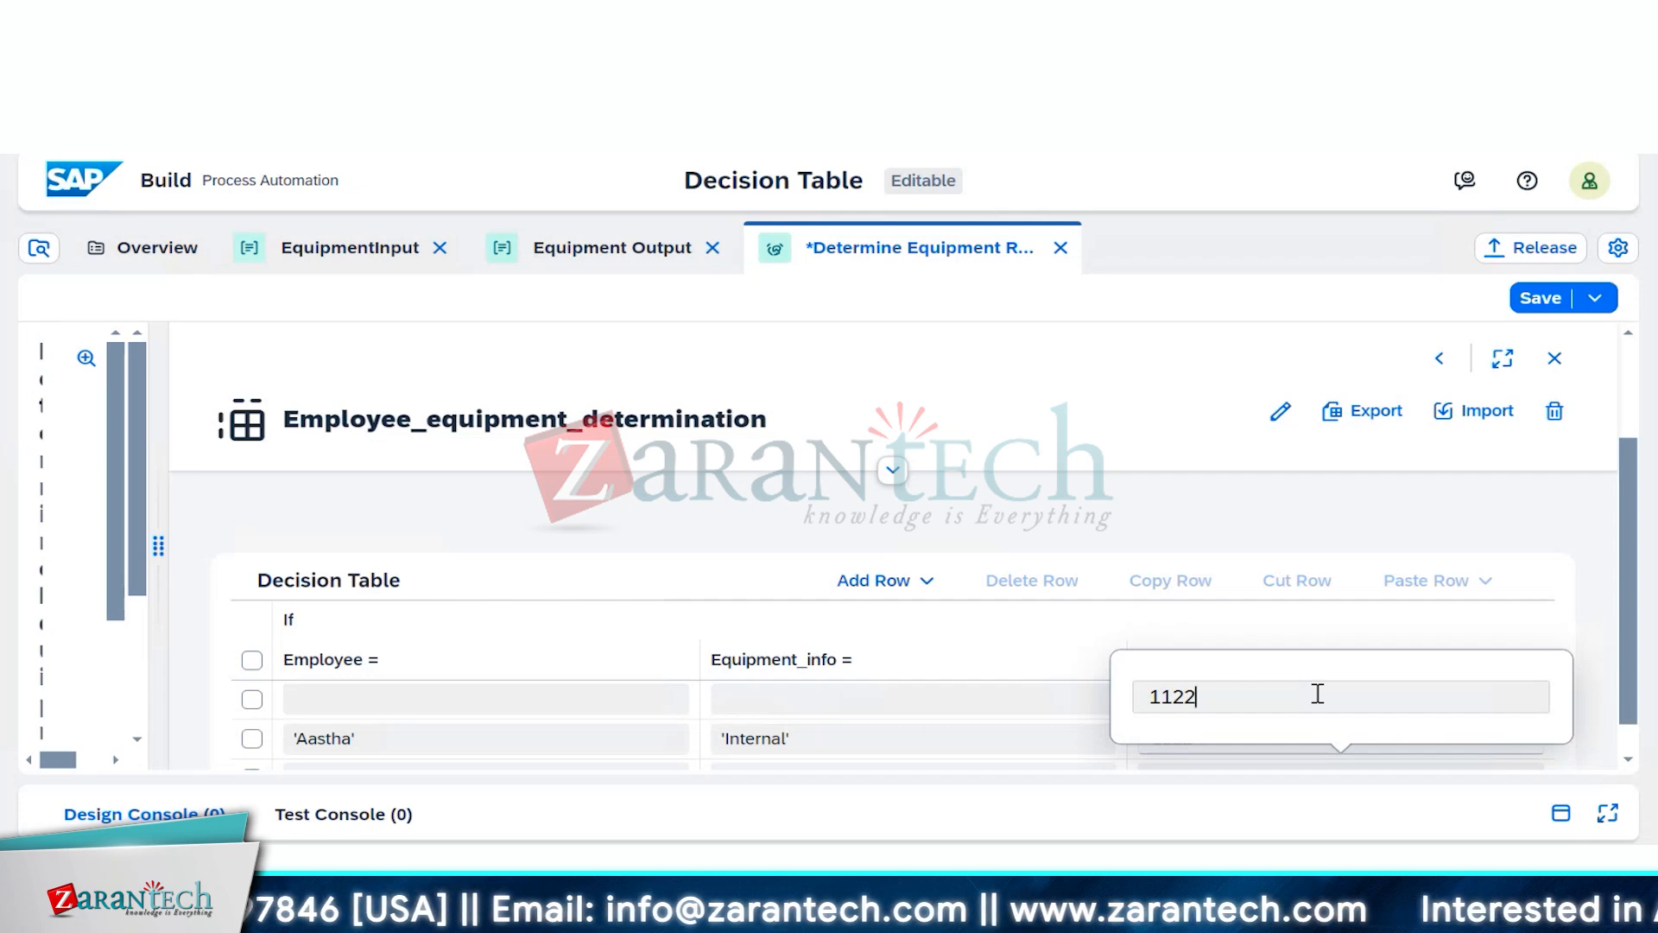
left_click(1319, 536)
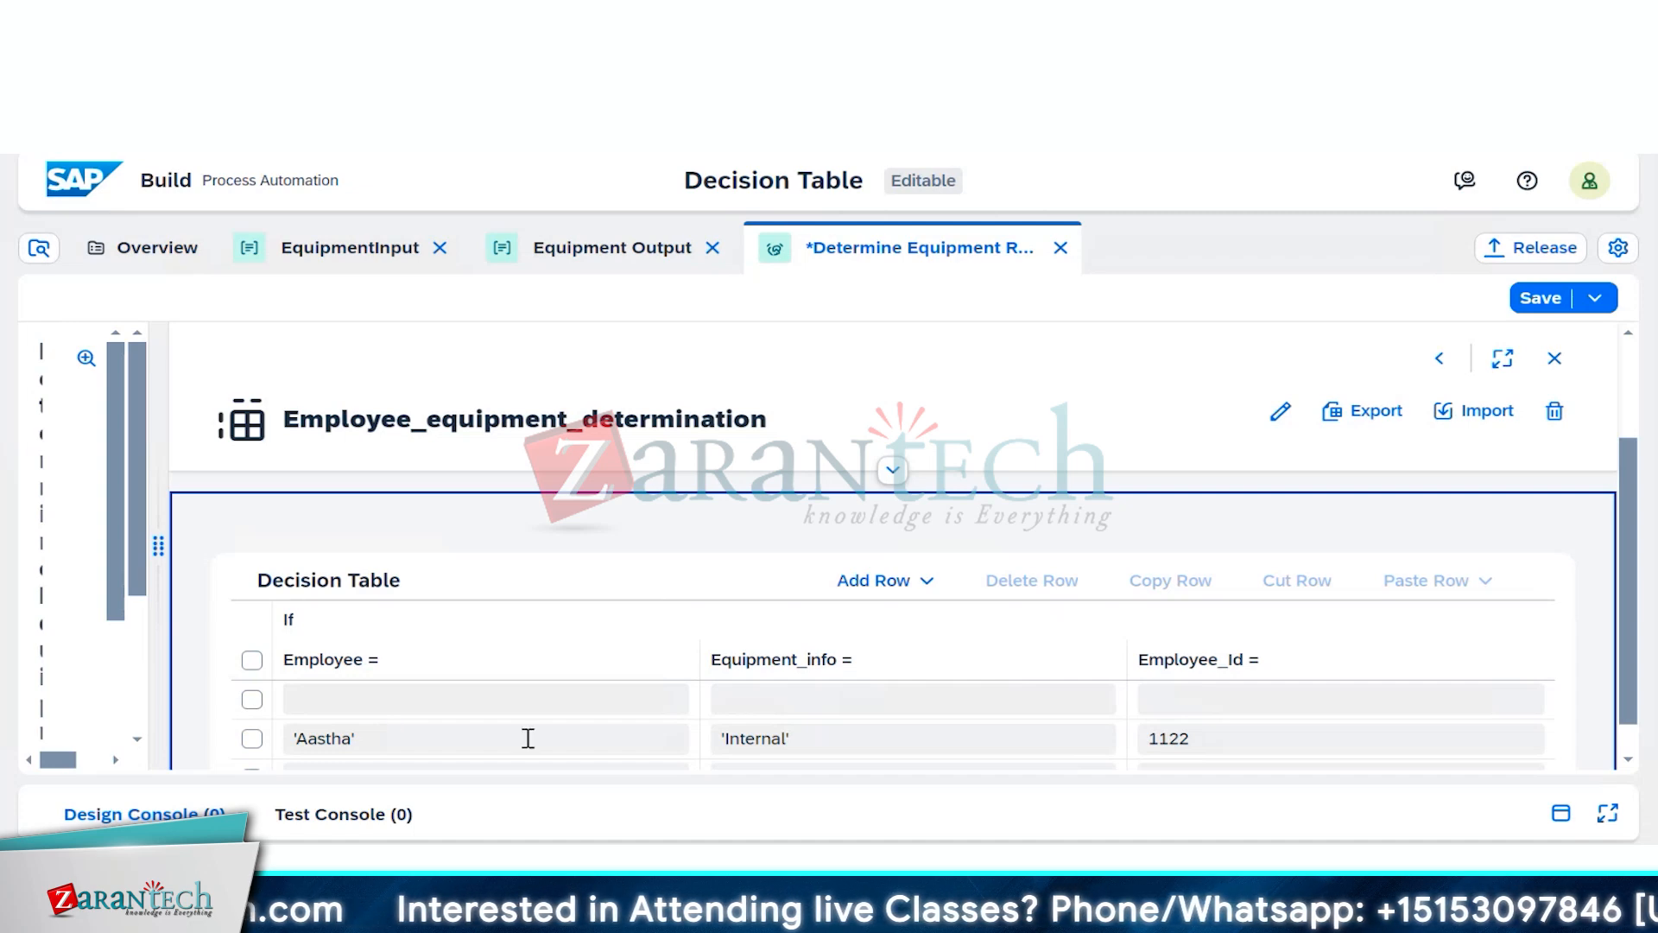
Step: Enter the employee's name in single quotes as the Employee condition of the empty first row
left_click(529, 708)
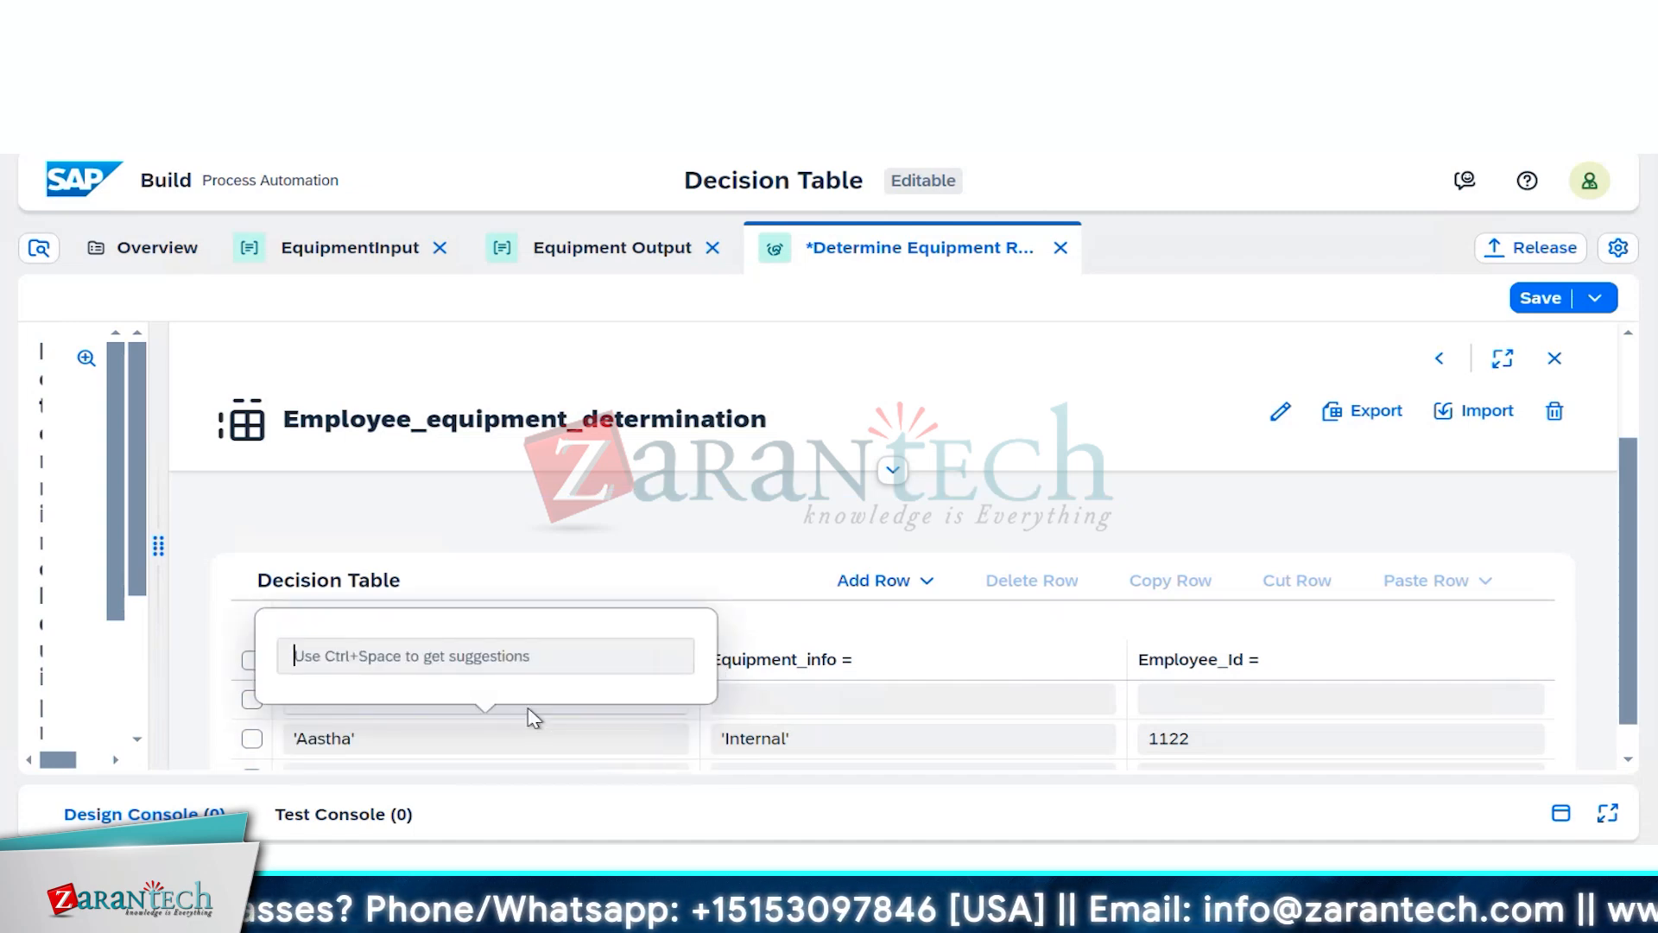
type("'")
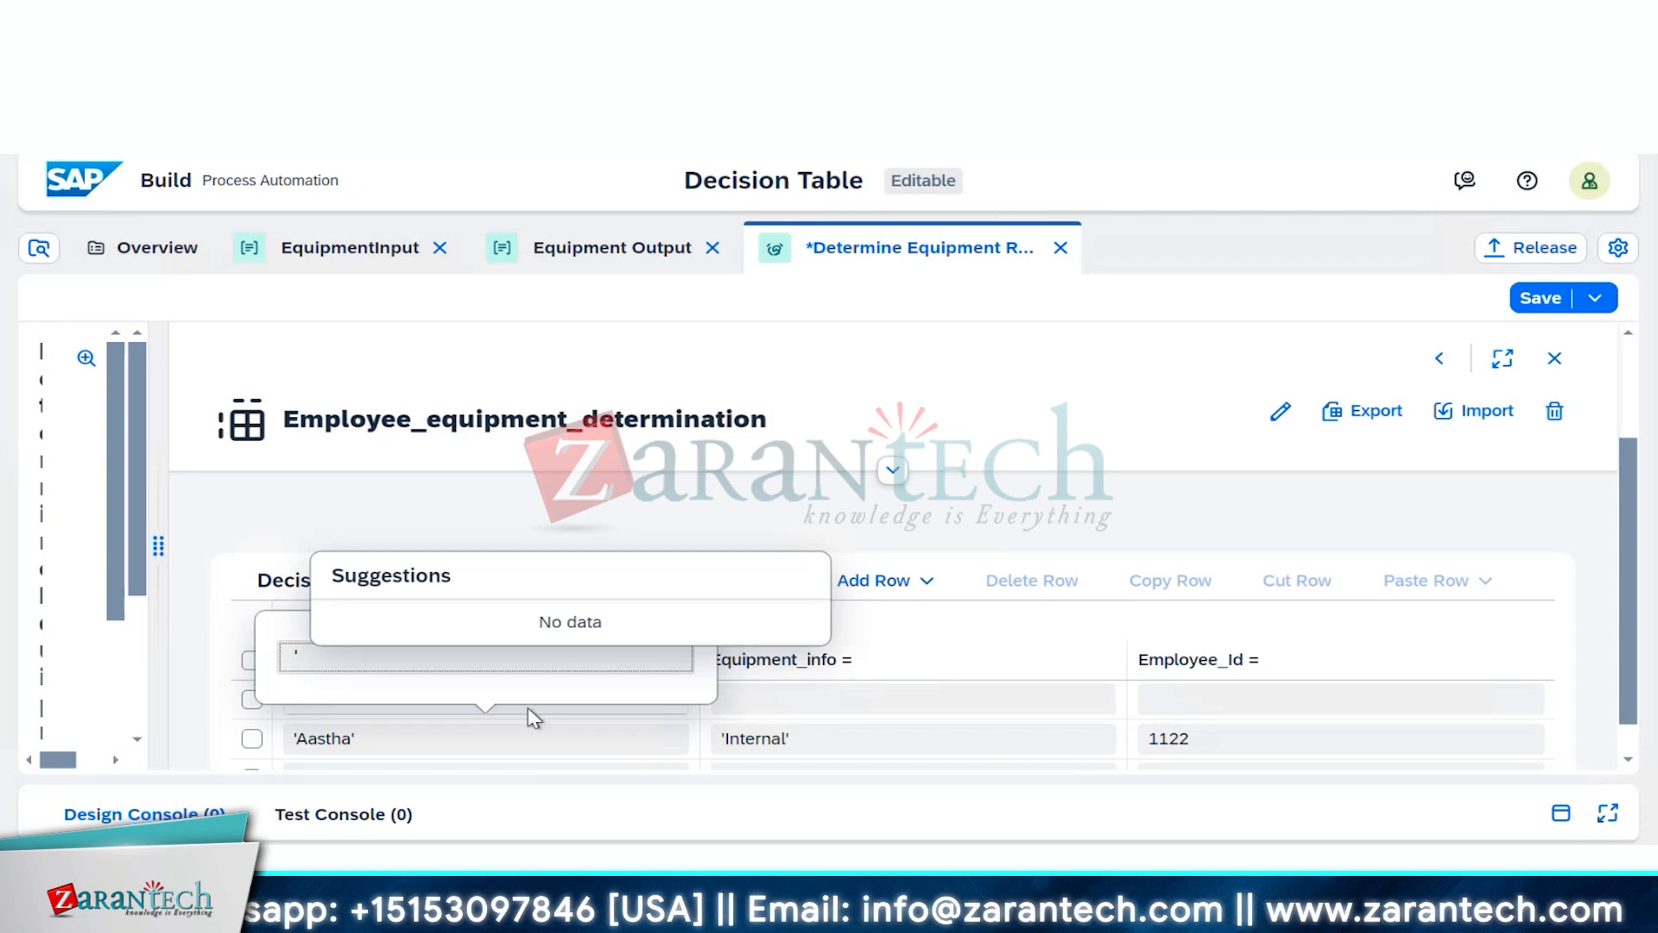
type("A")
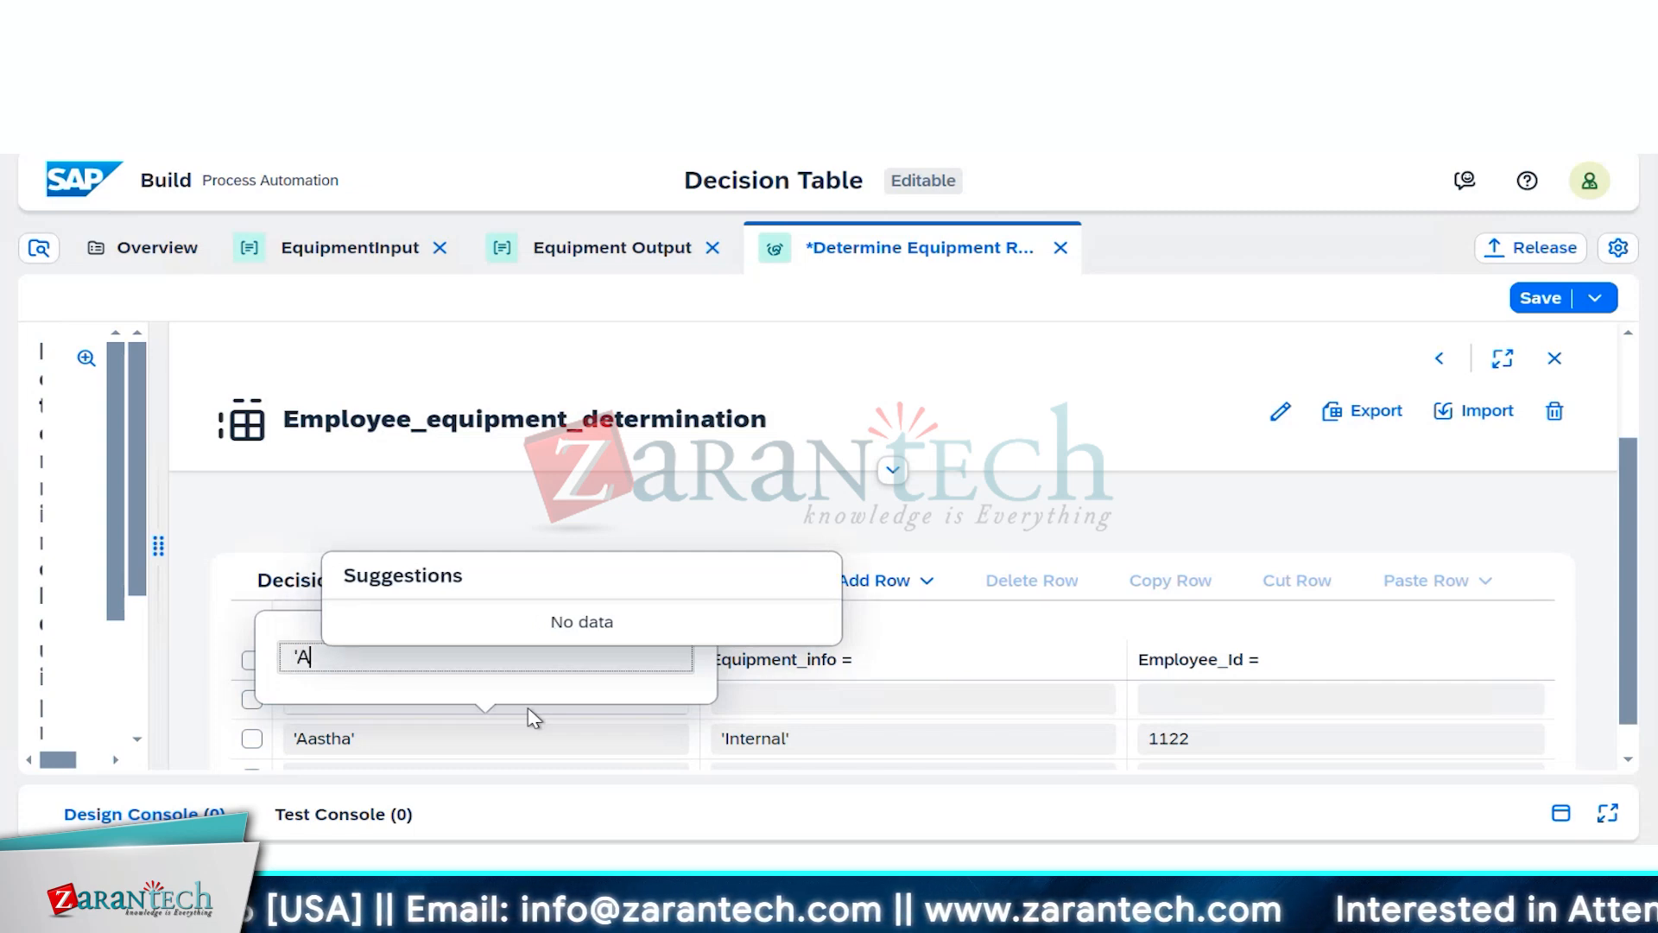
type("darsh")
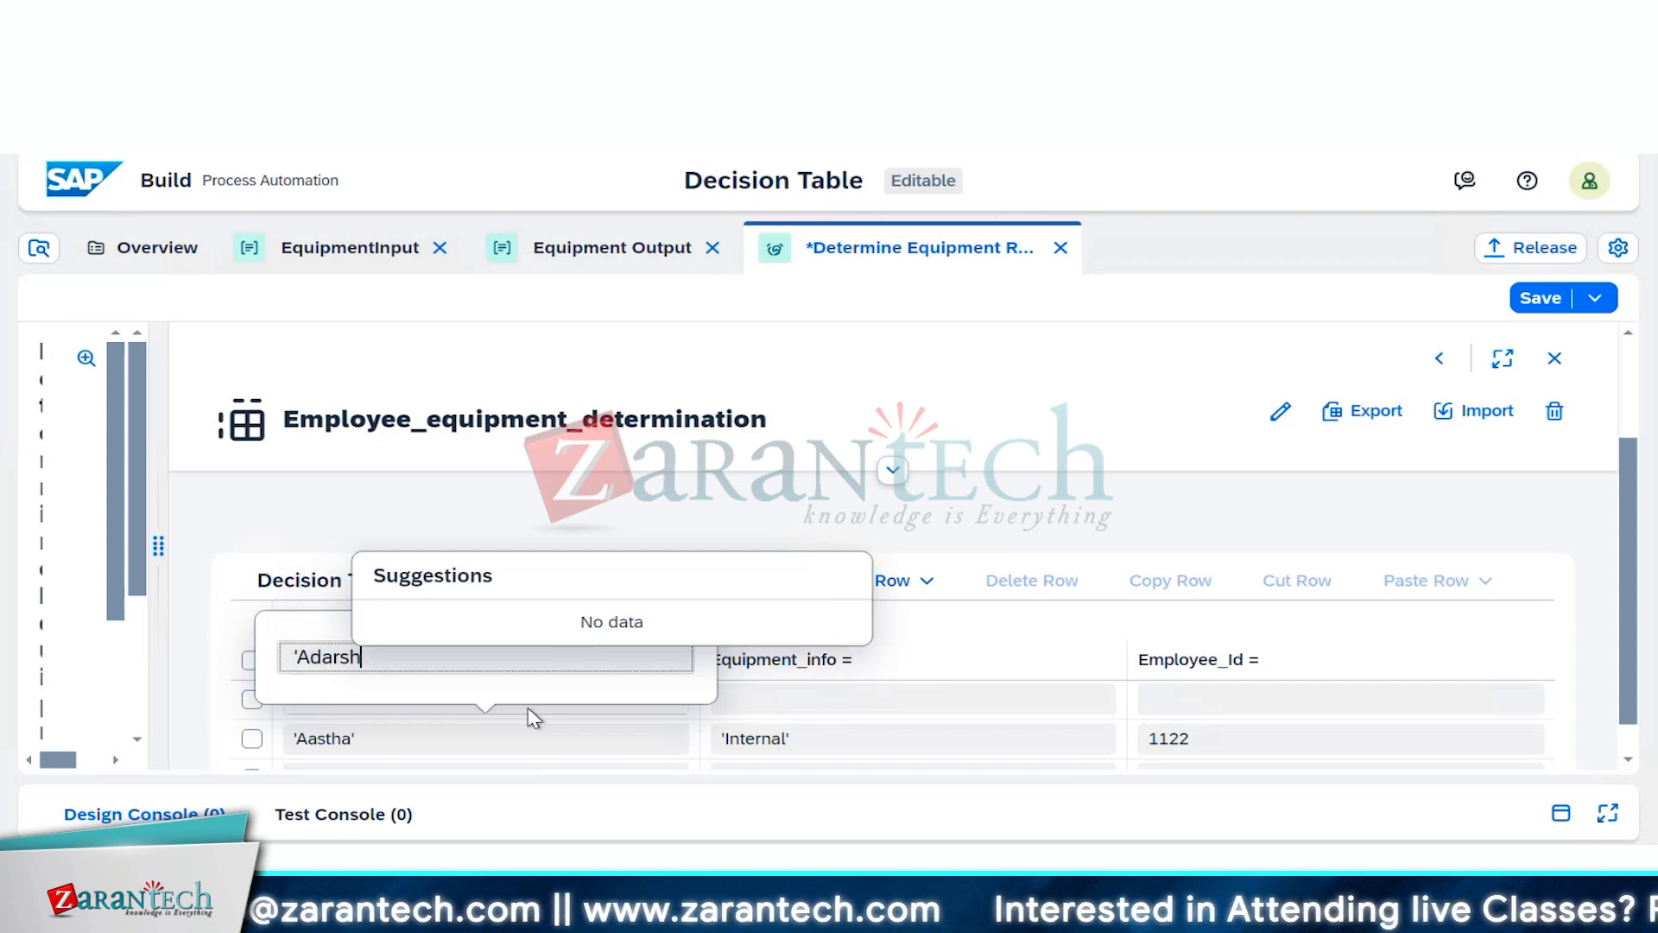
type("'")
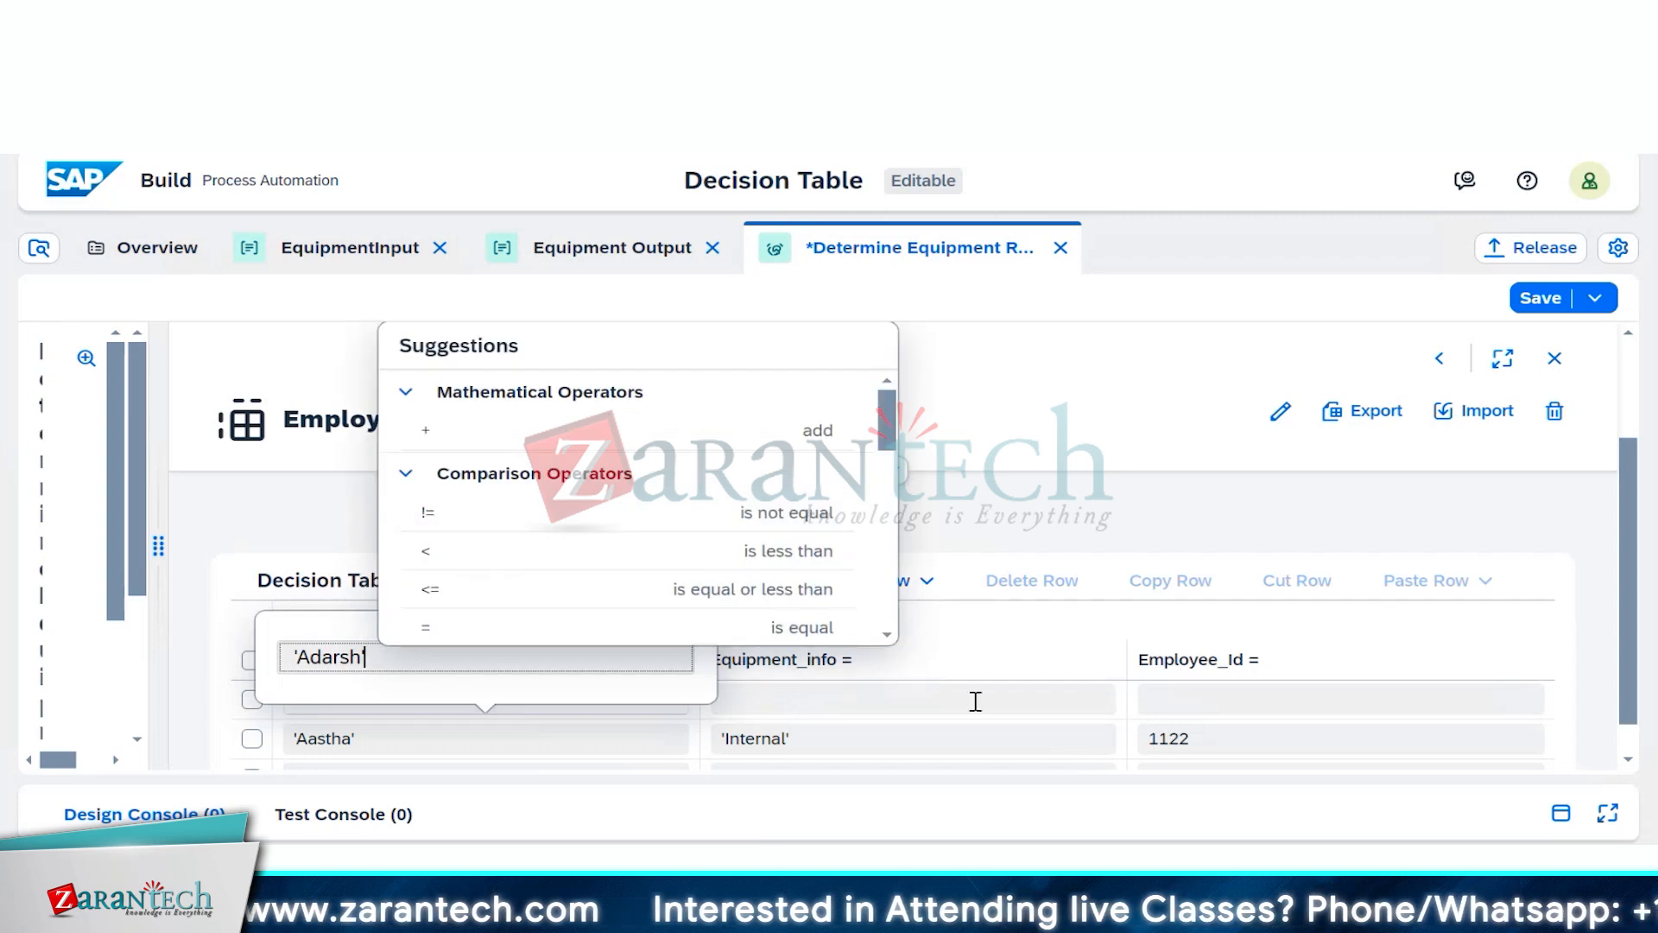
Step: Set the first row's Equipment_info condition to 'external' and enter the employee's ID number without quotes as its Employee_Id
left_click(976, 701)
type("'")
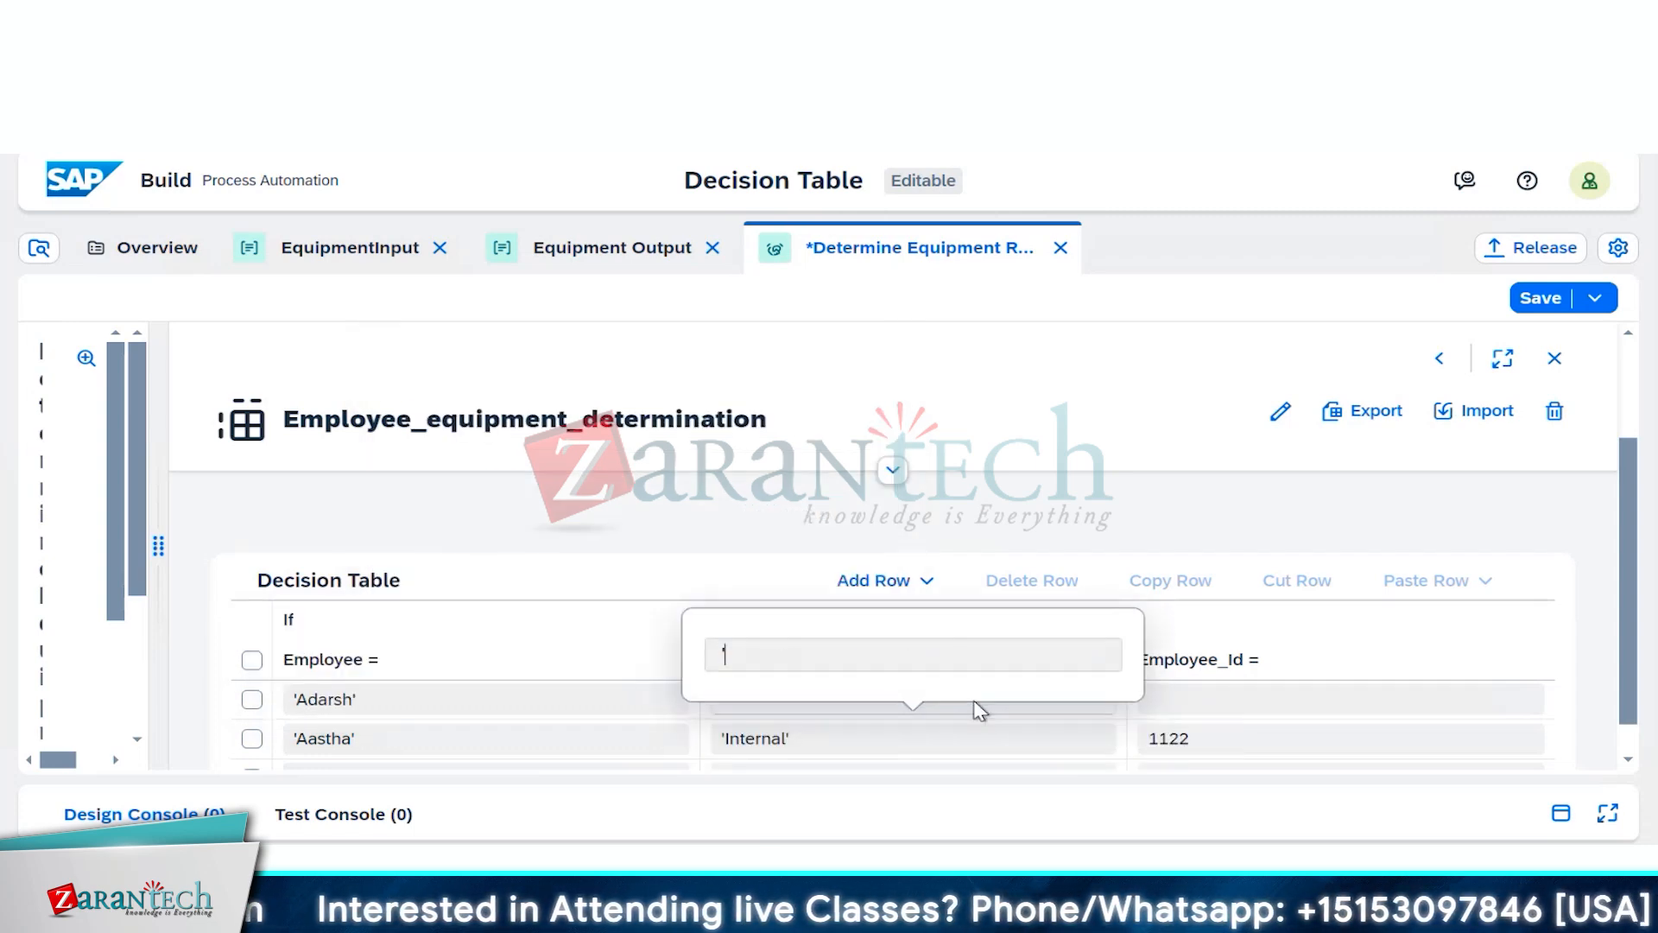
type("exter")
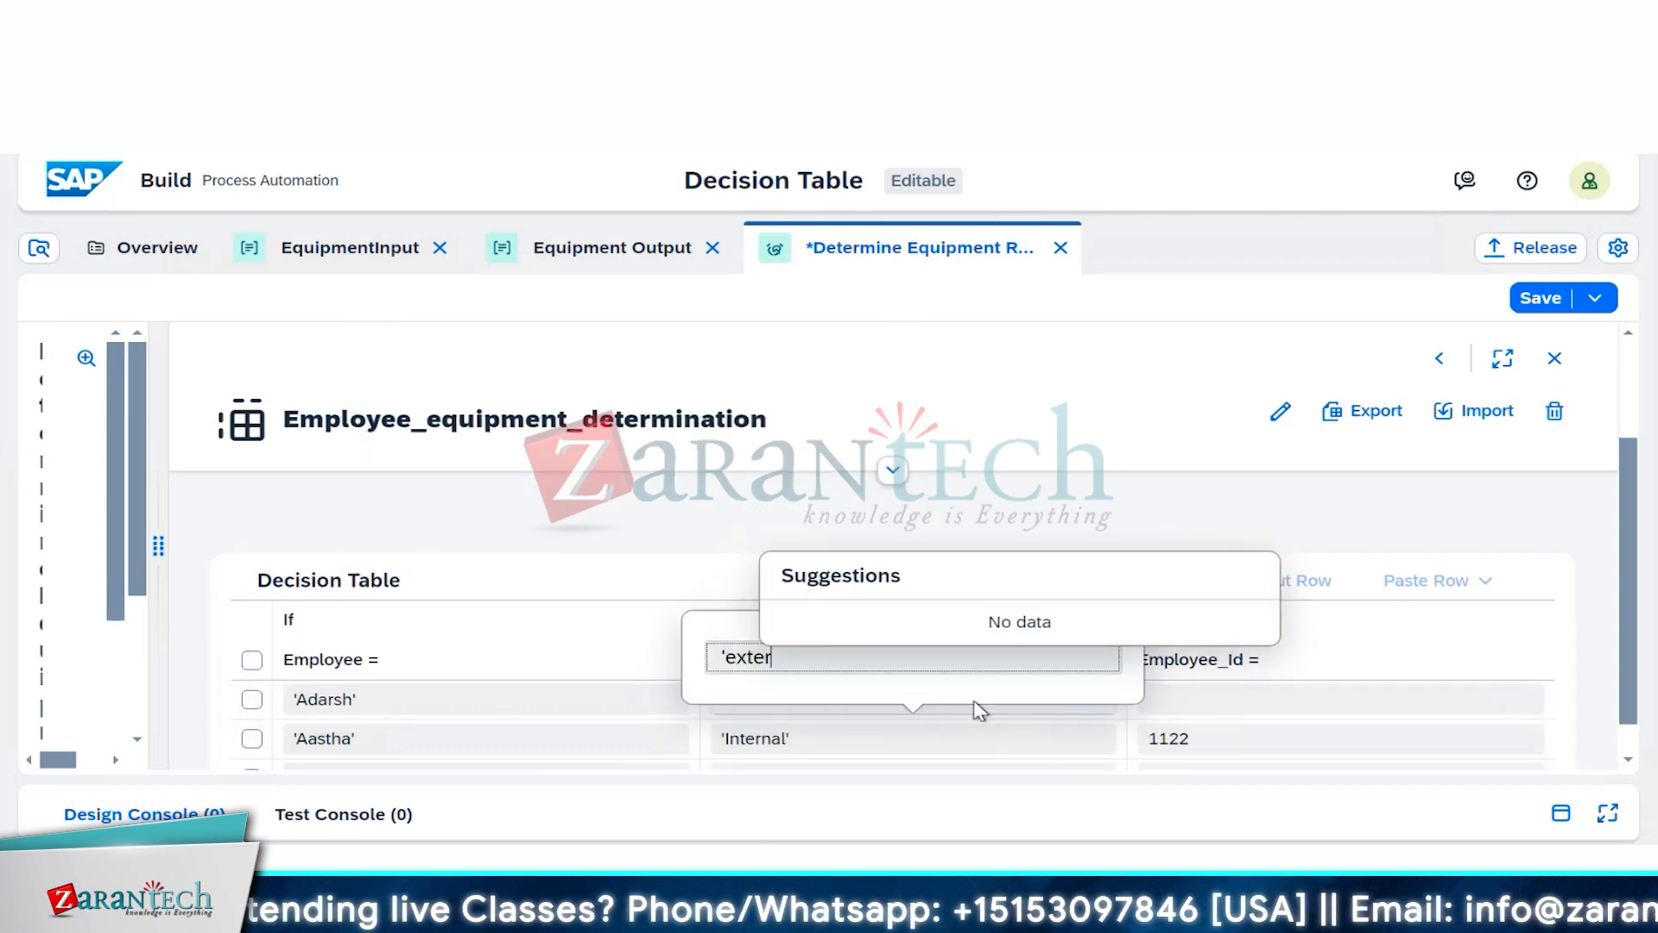
type("nal'")
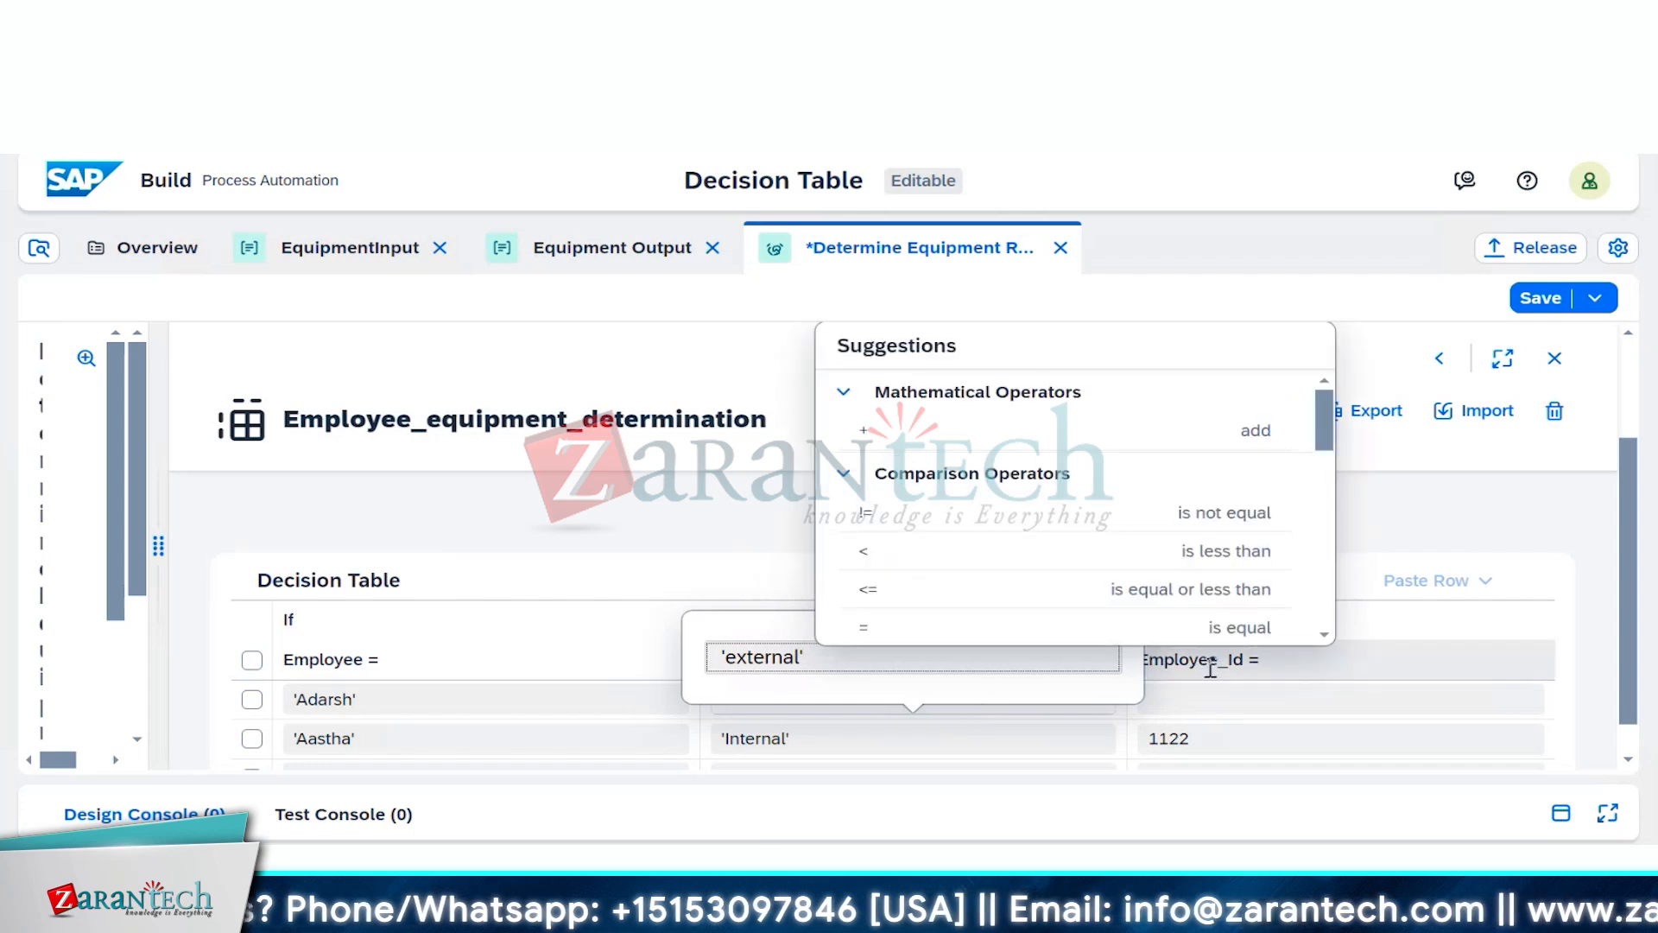
left_click(1221, 700)
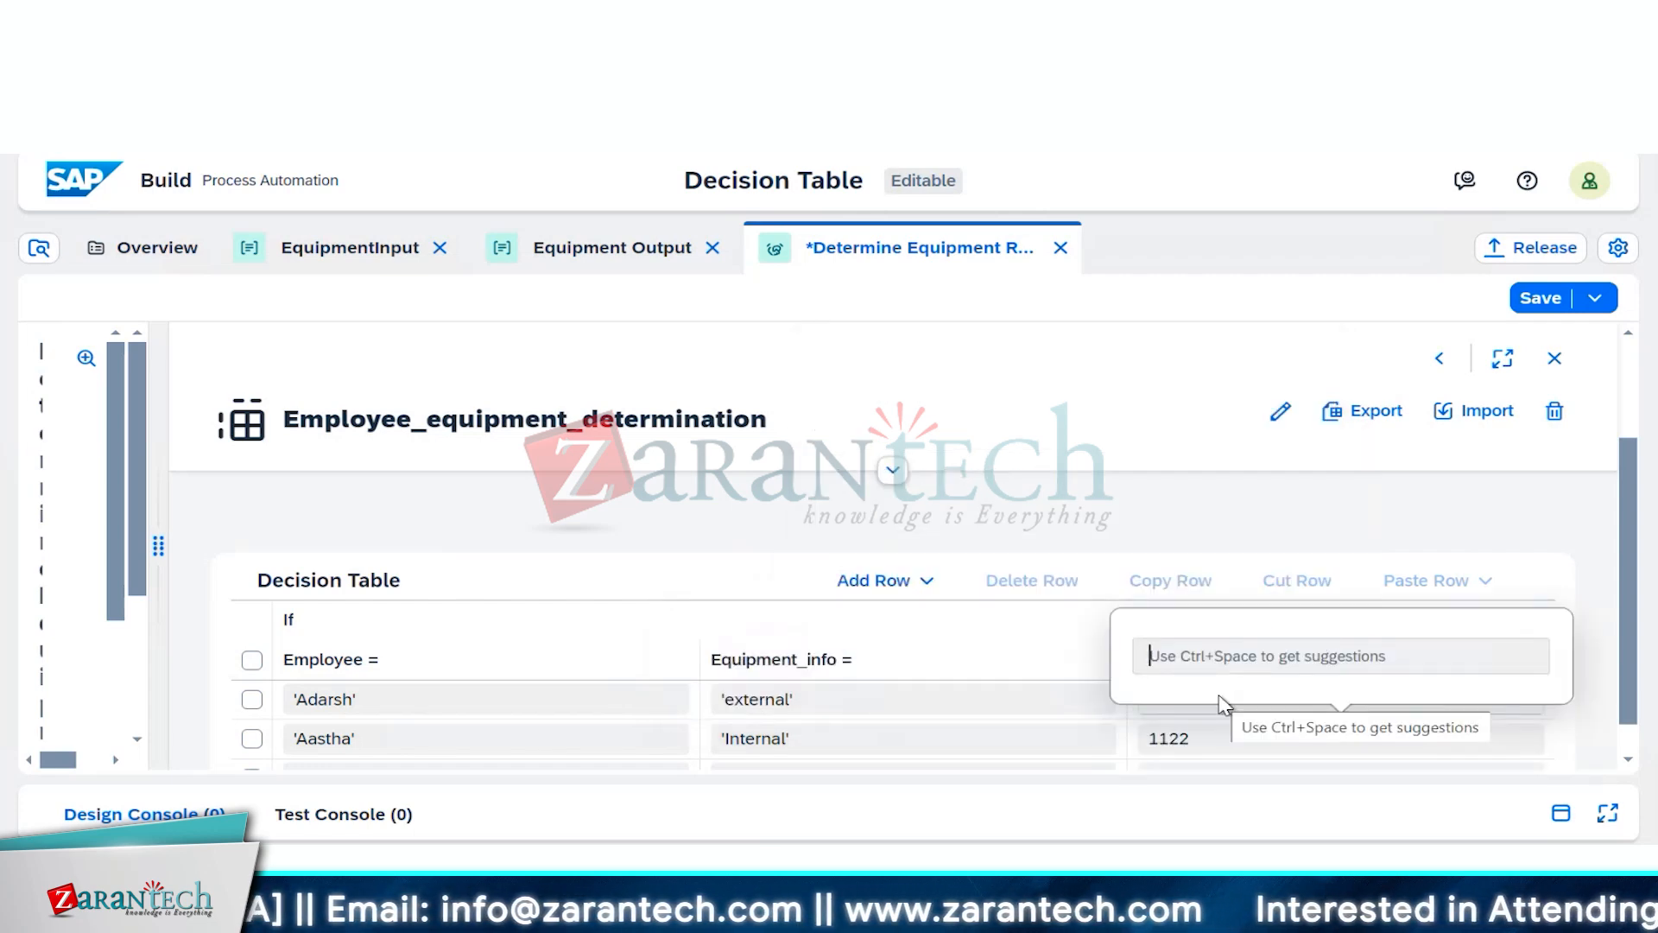
type("588")
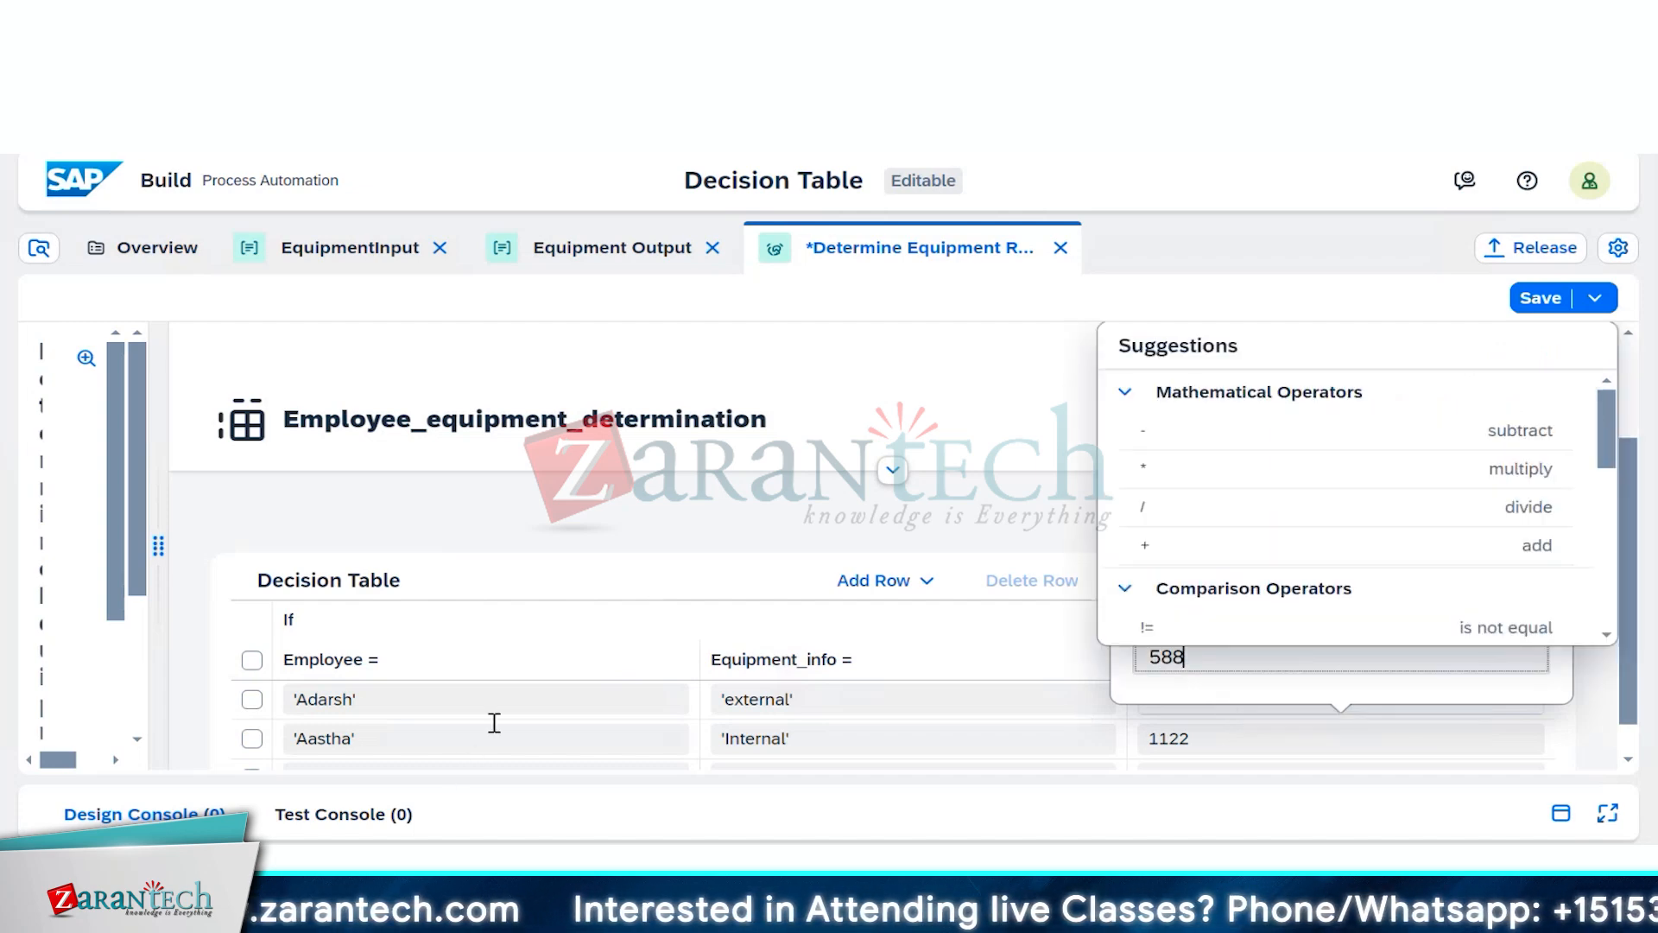
Step: Fill the third row with the employee's name in single quotes as Employee and 'internal' as Equipment_info
scroll(496, 732, "down", 1)
left_click(483, 736)
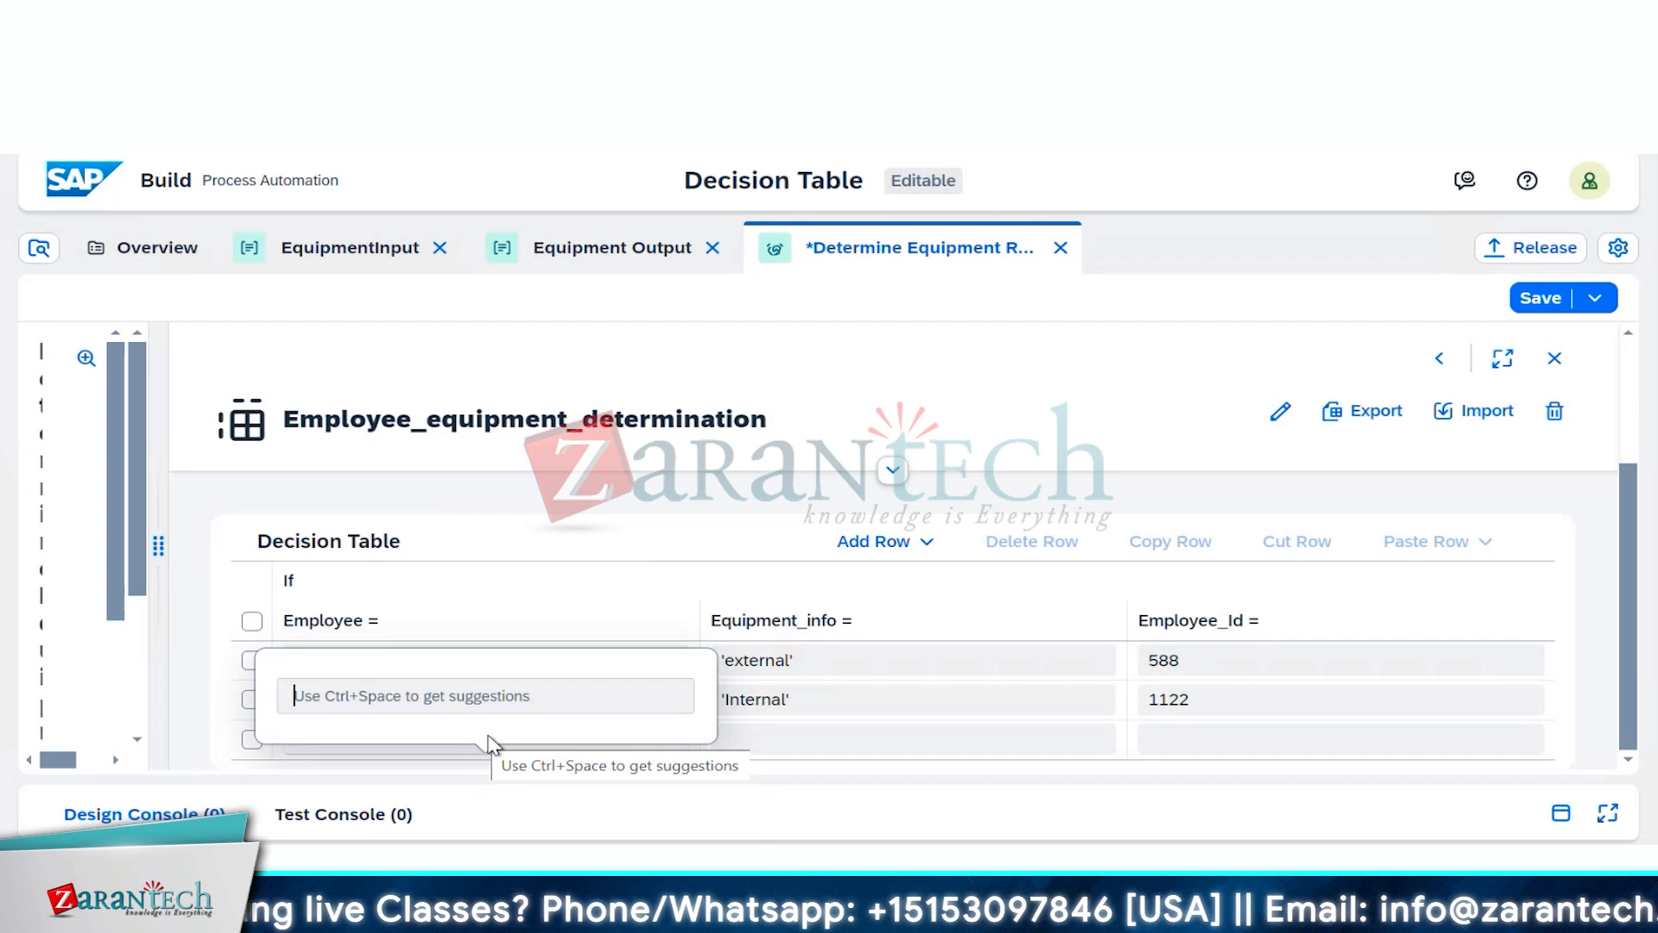
type("Phani")
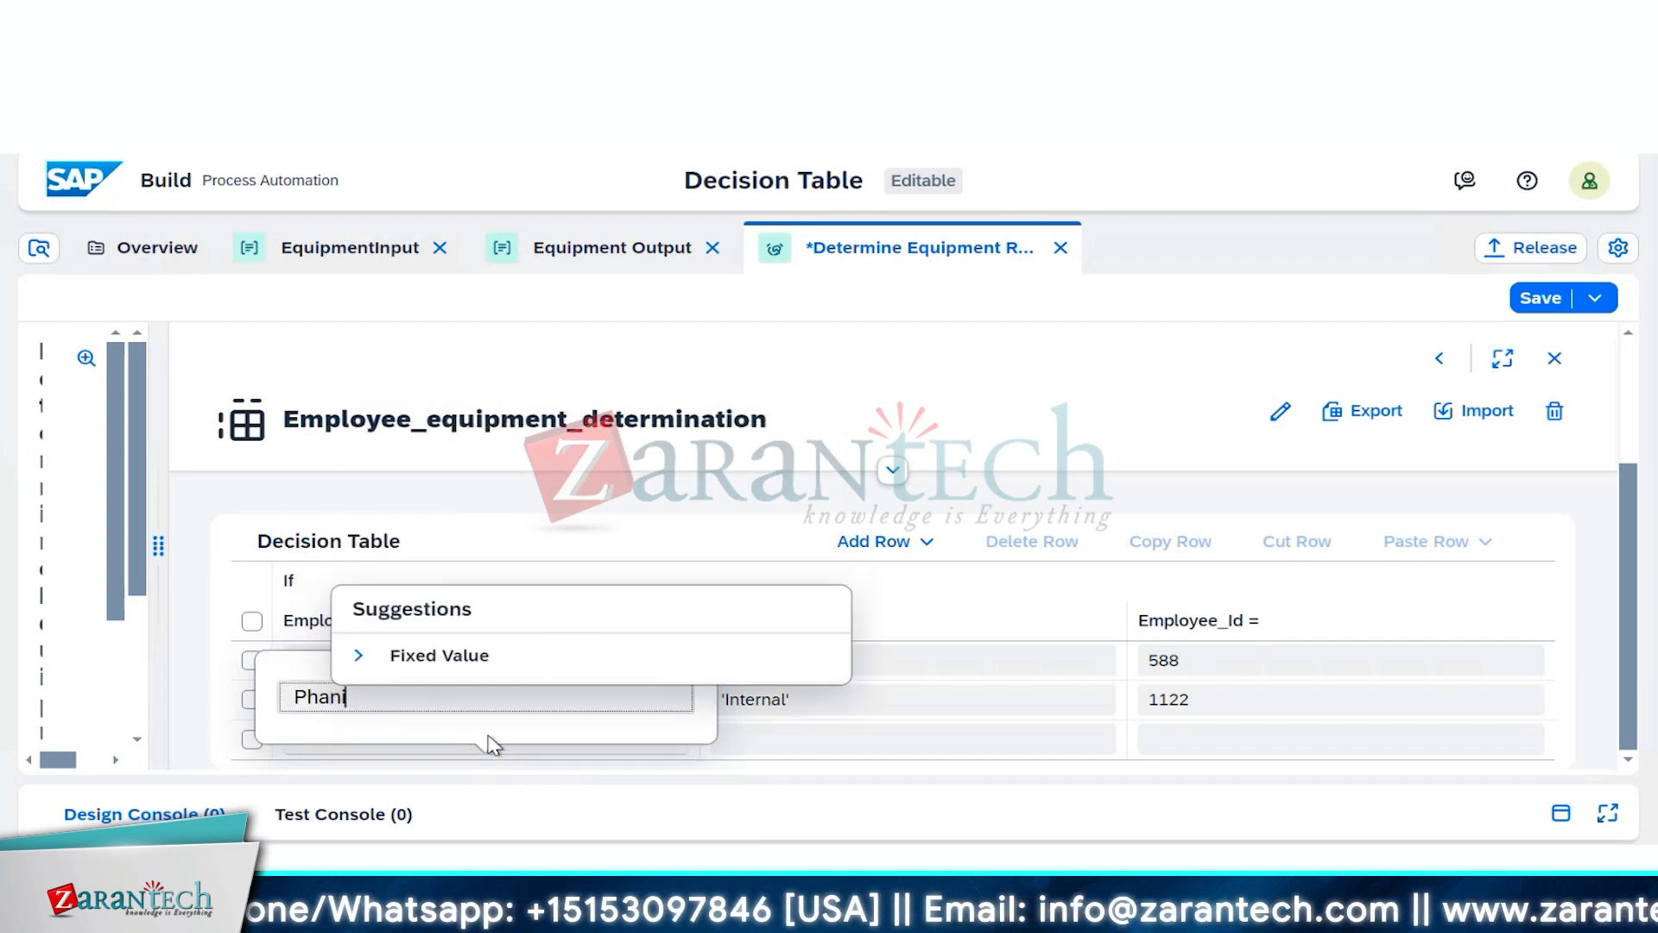
left_click(806, 741)
type("'")
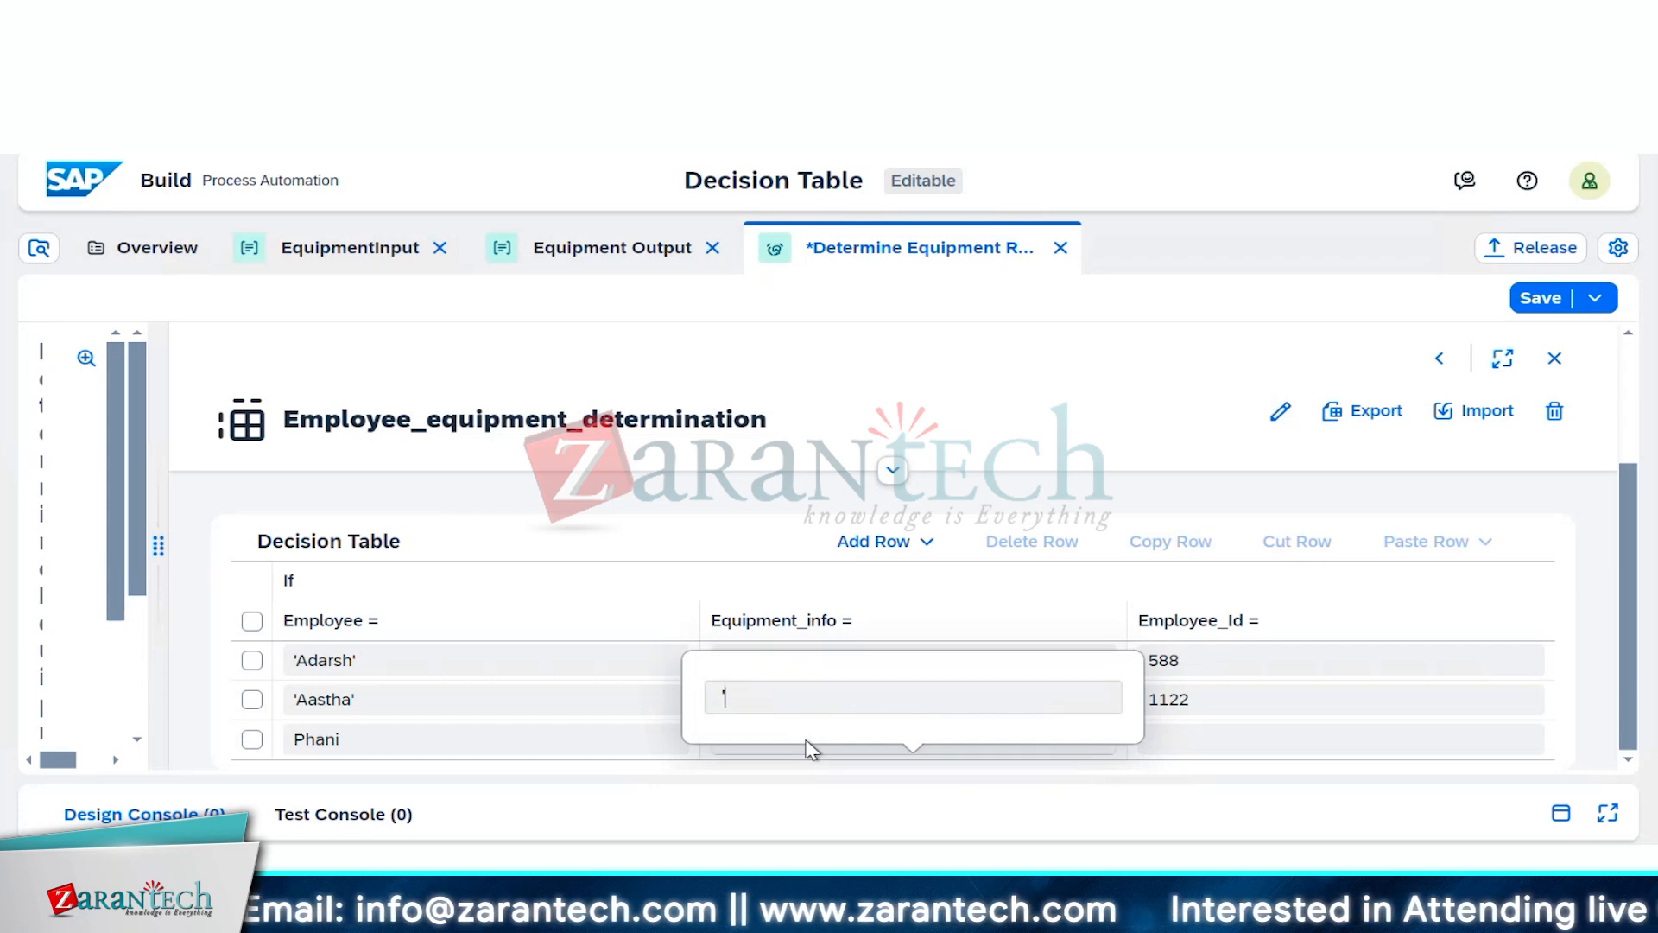
type("in")
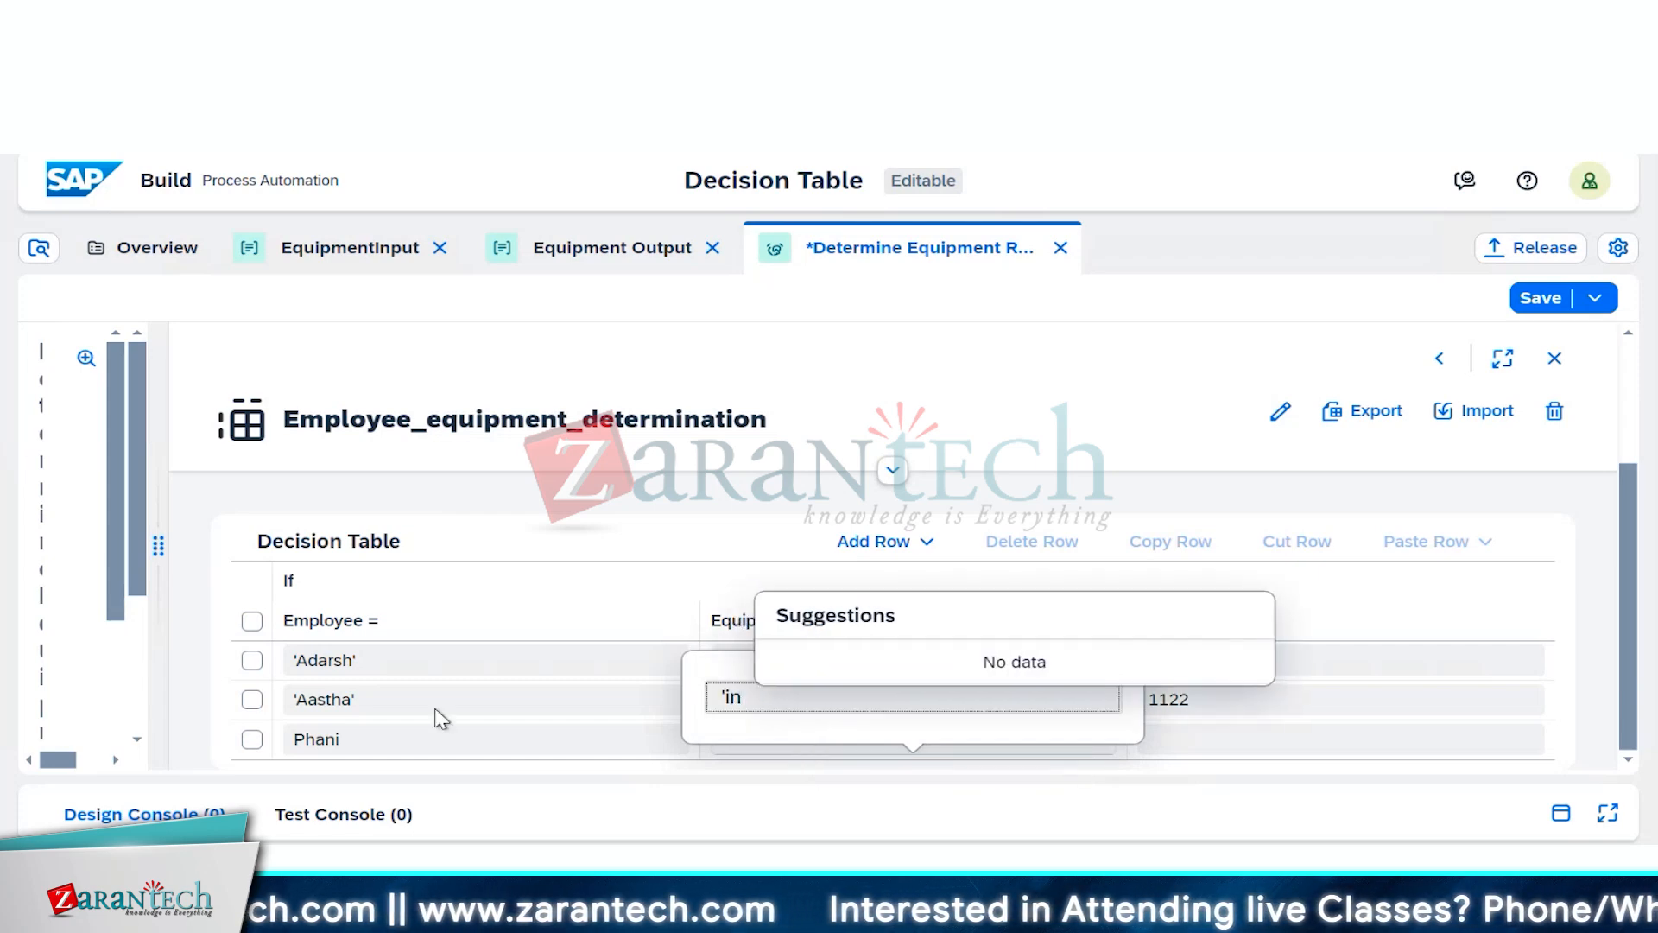
left_click(427, 735)
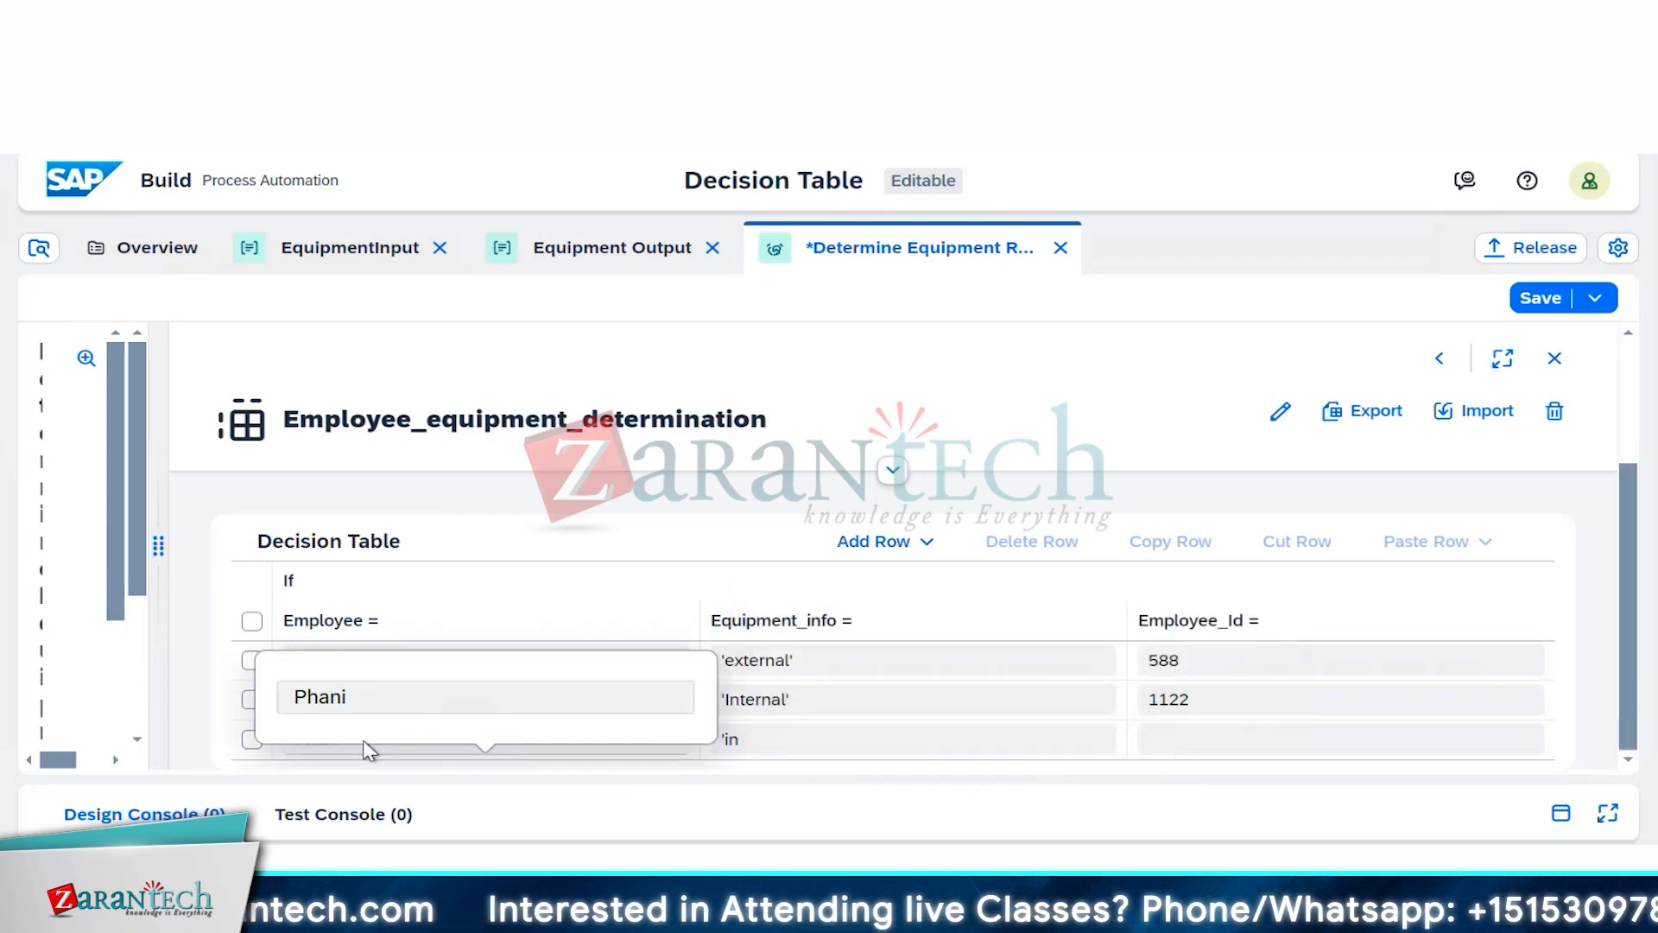
type("'")
key("Home")
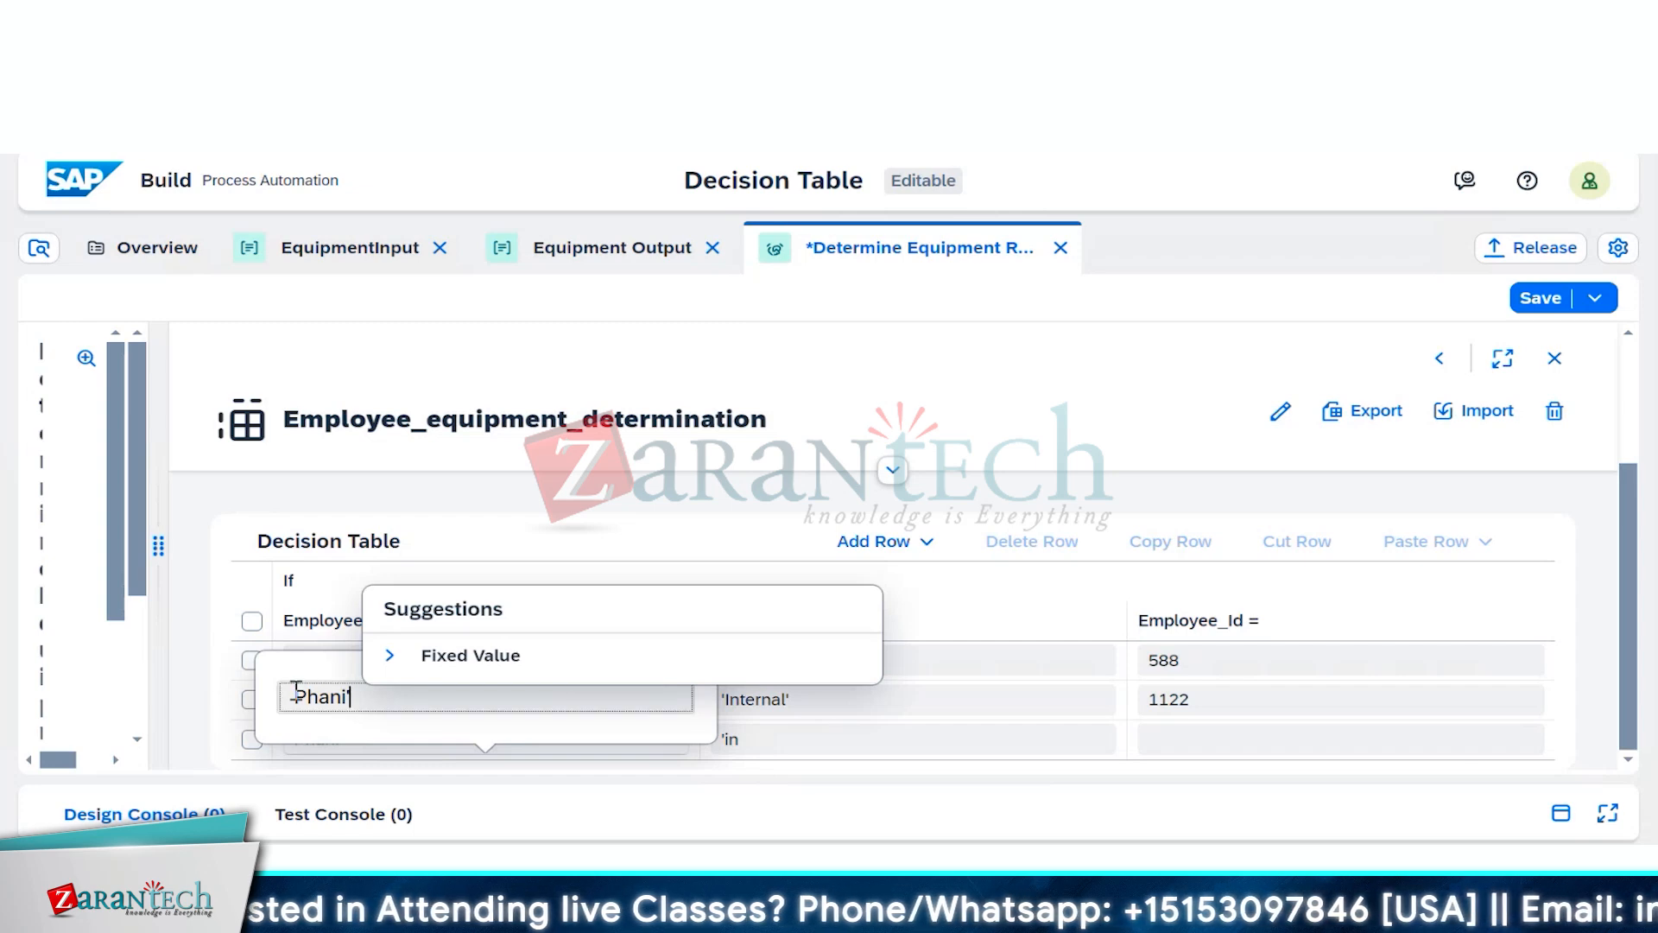
type("'")
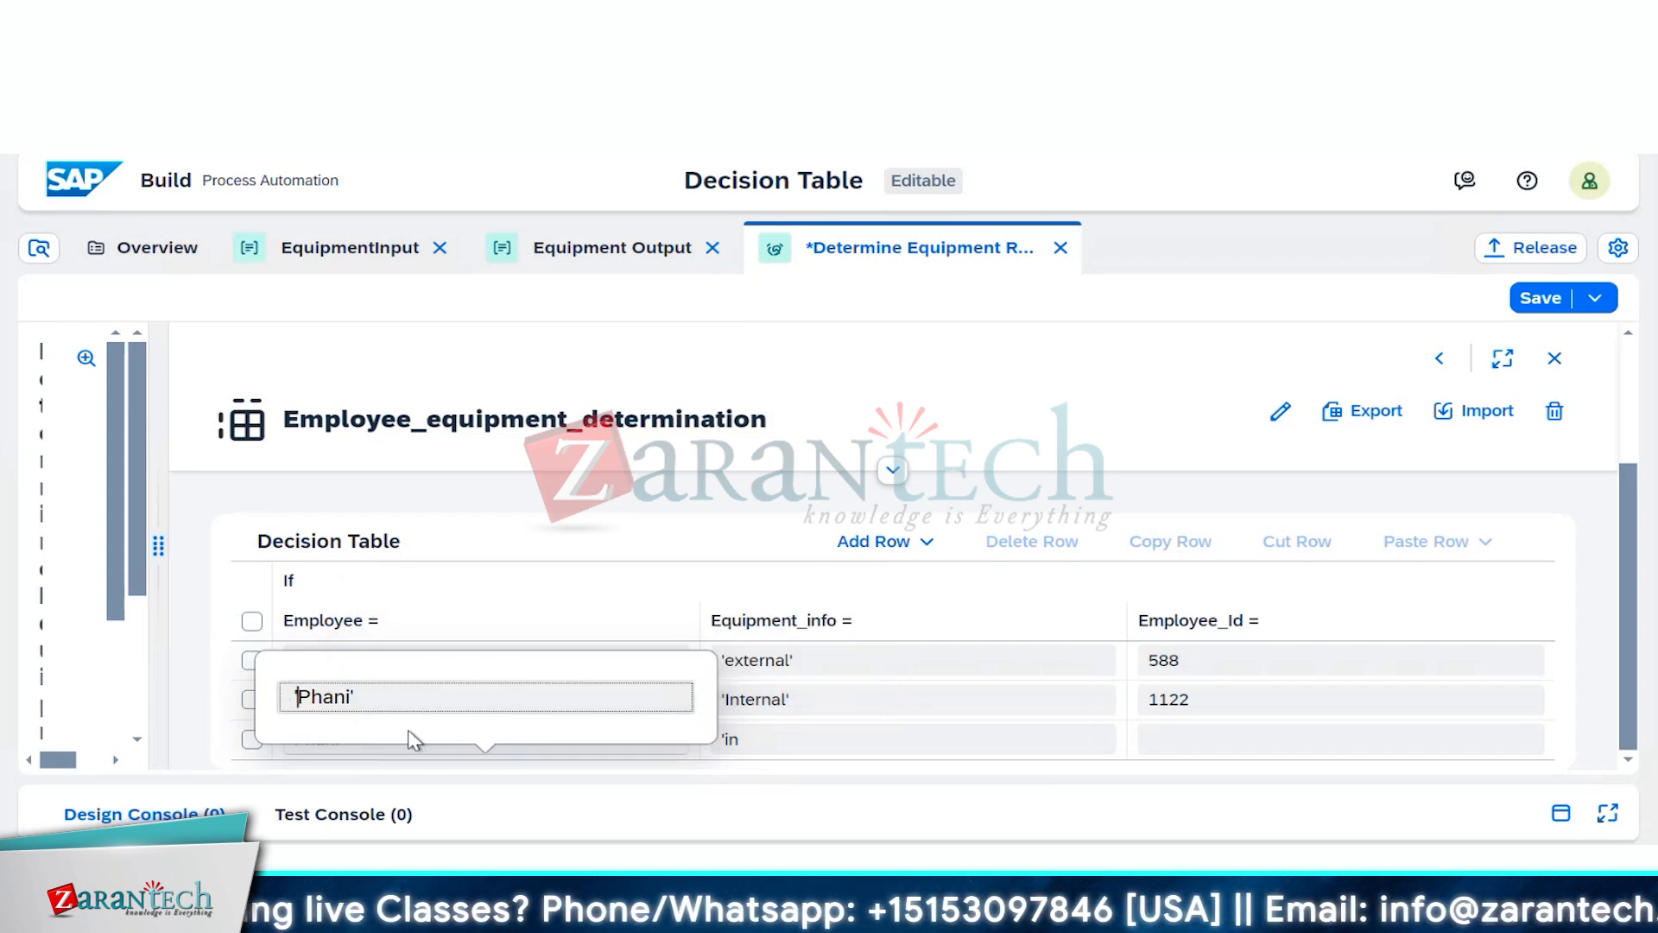
left_click(849, 739)
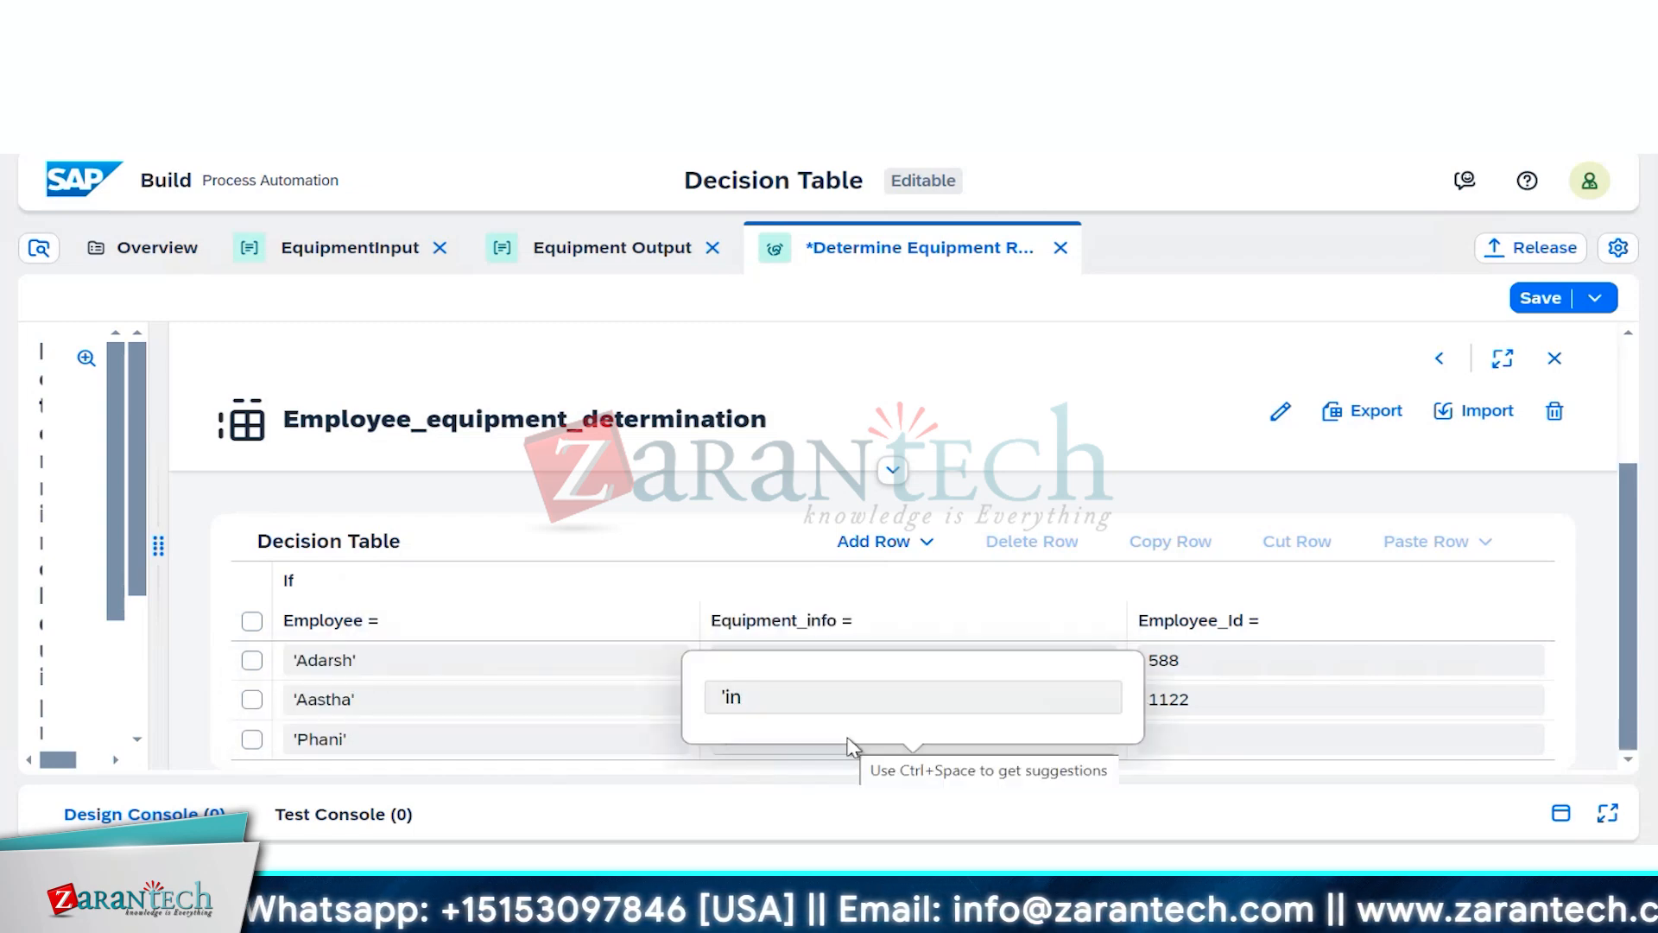
type("ternal'")
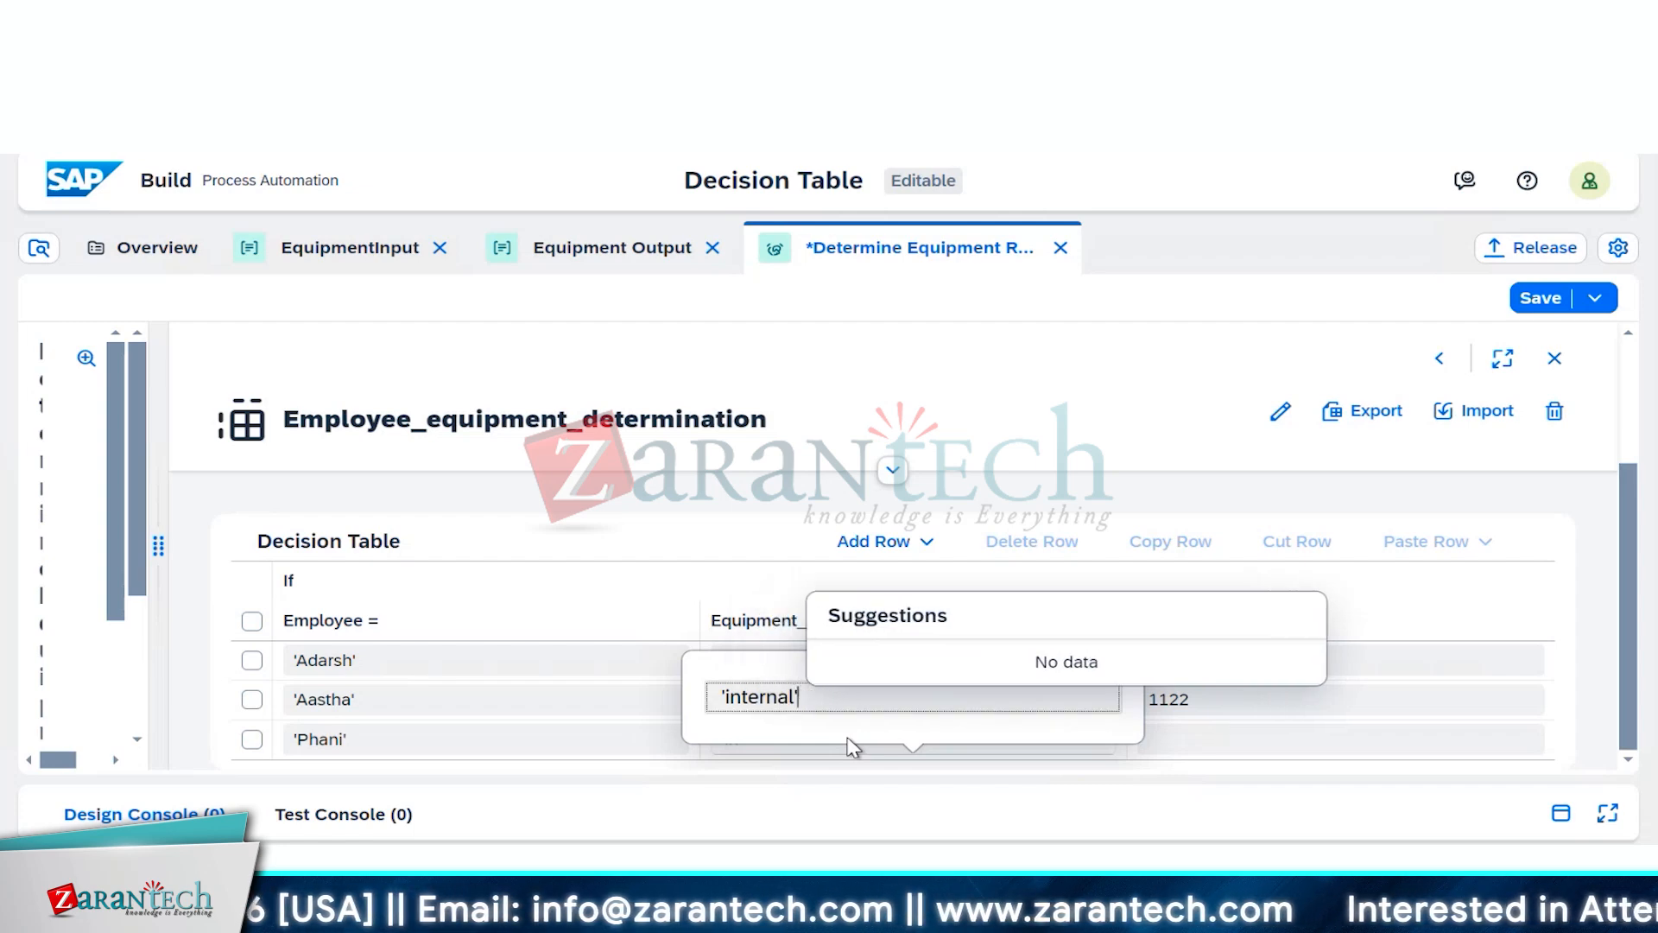
Step: Enter the employee's ID number without quotes as the Employee_Id condition of the third row
left_click(1272, 739)
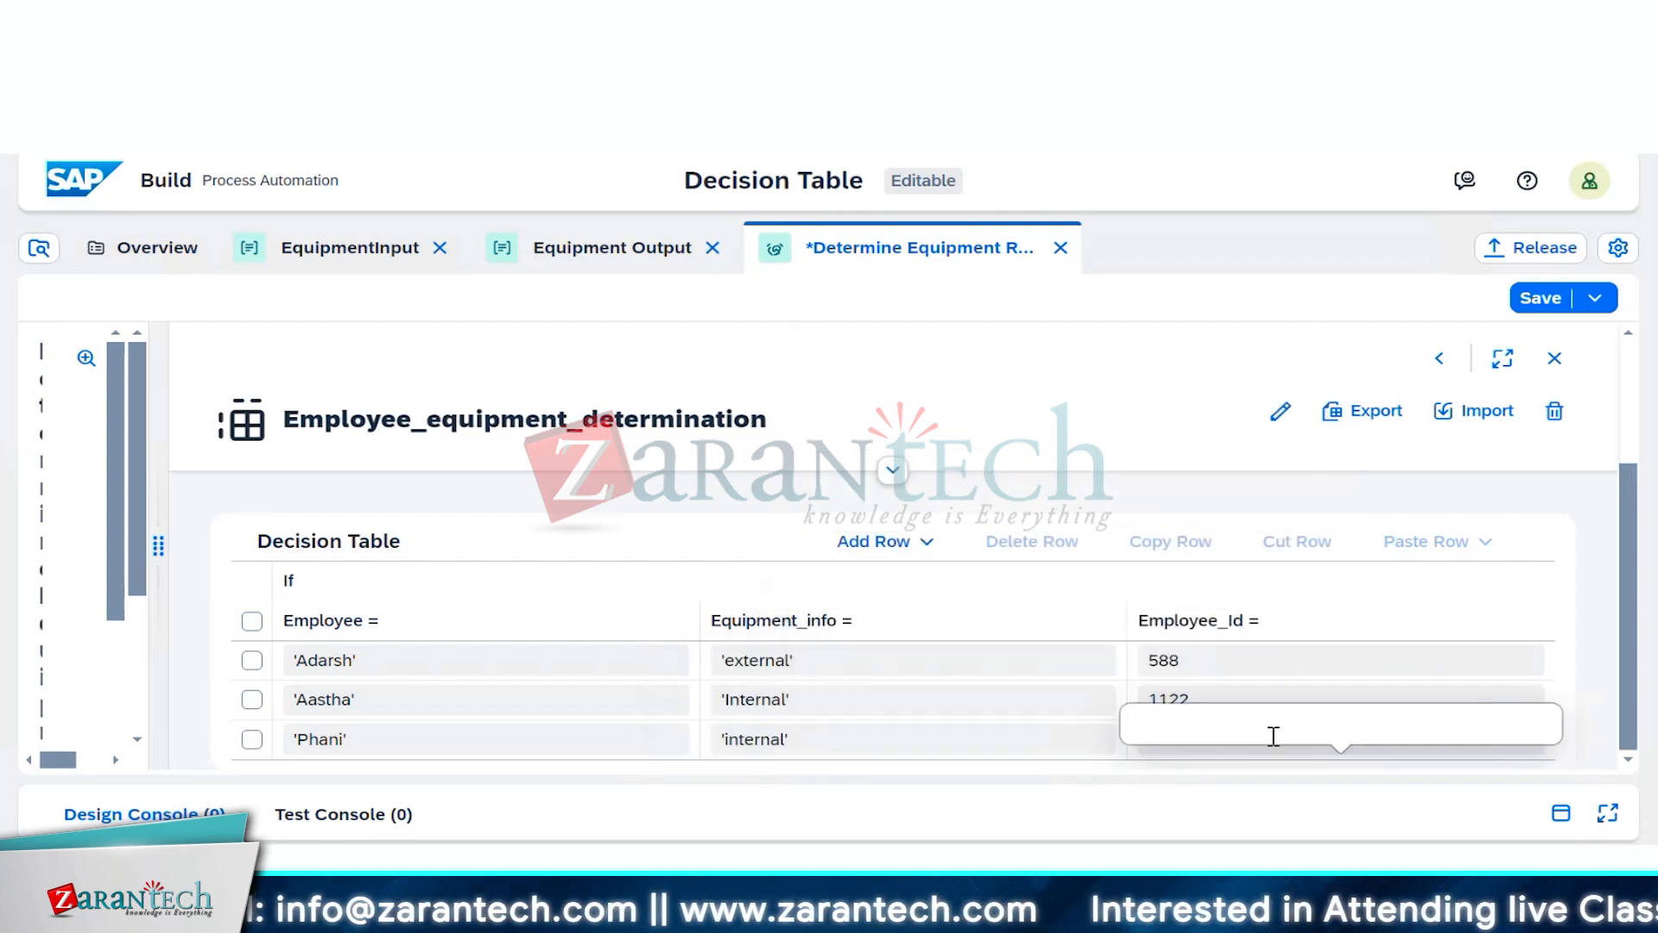
type("45")
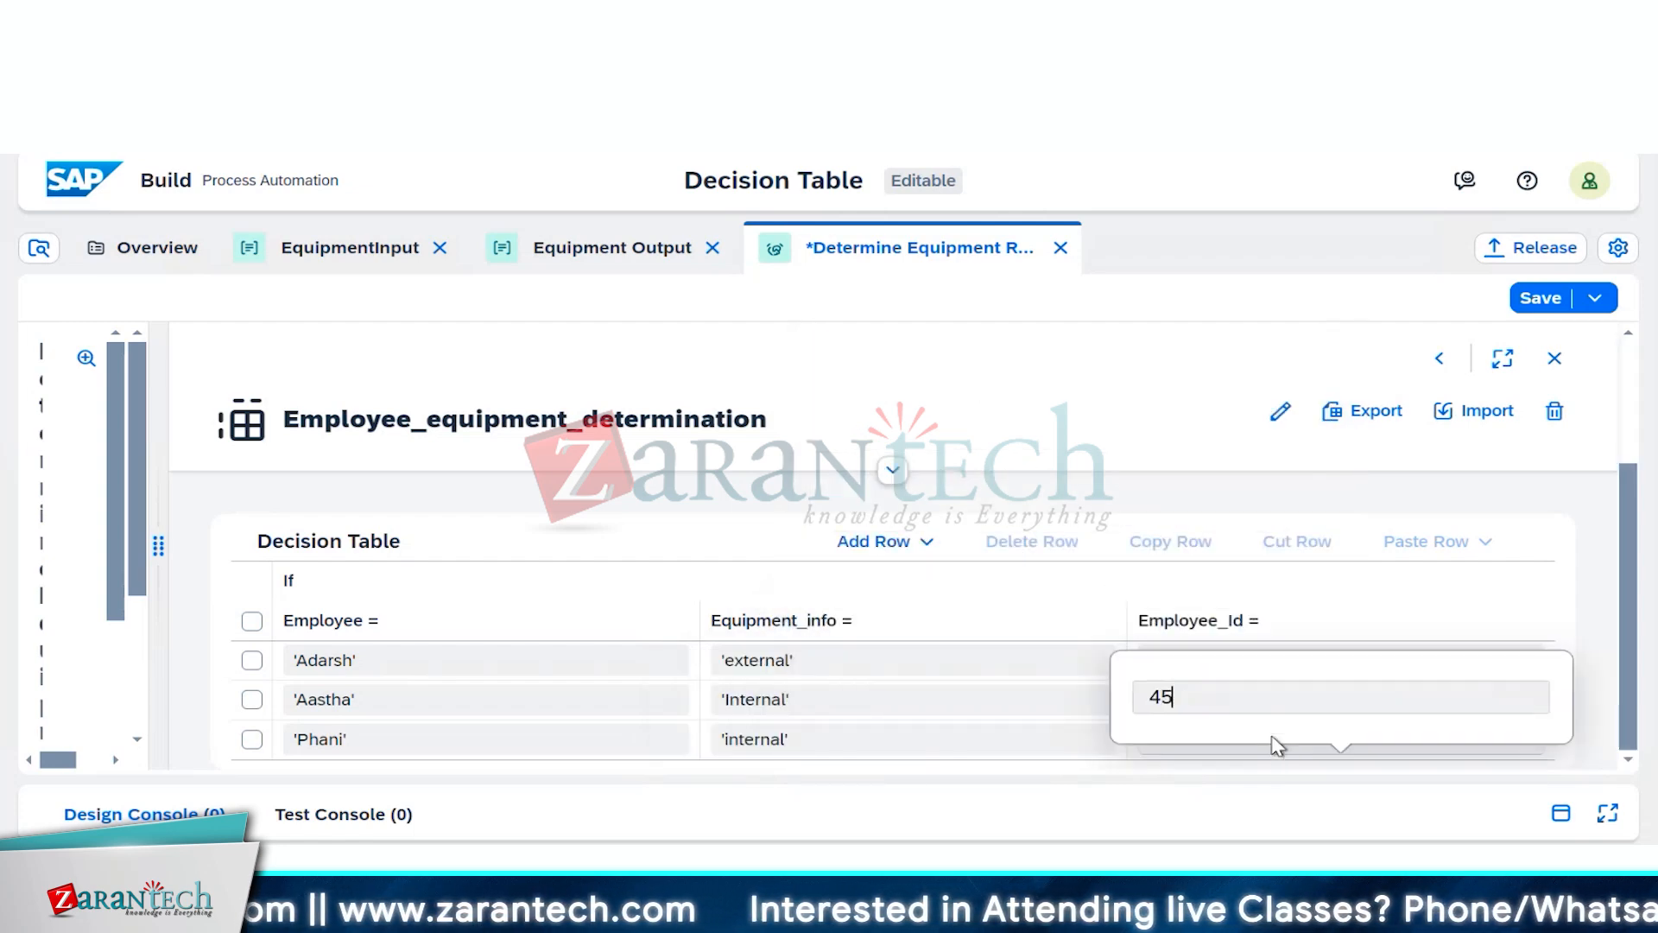
type("67")
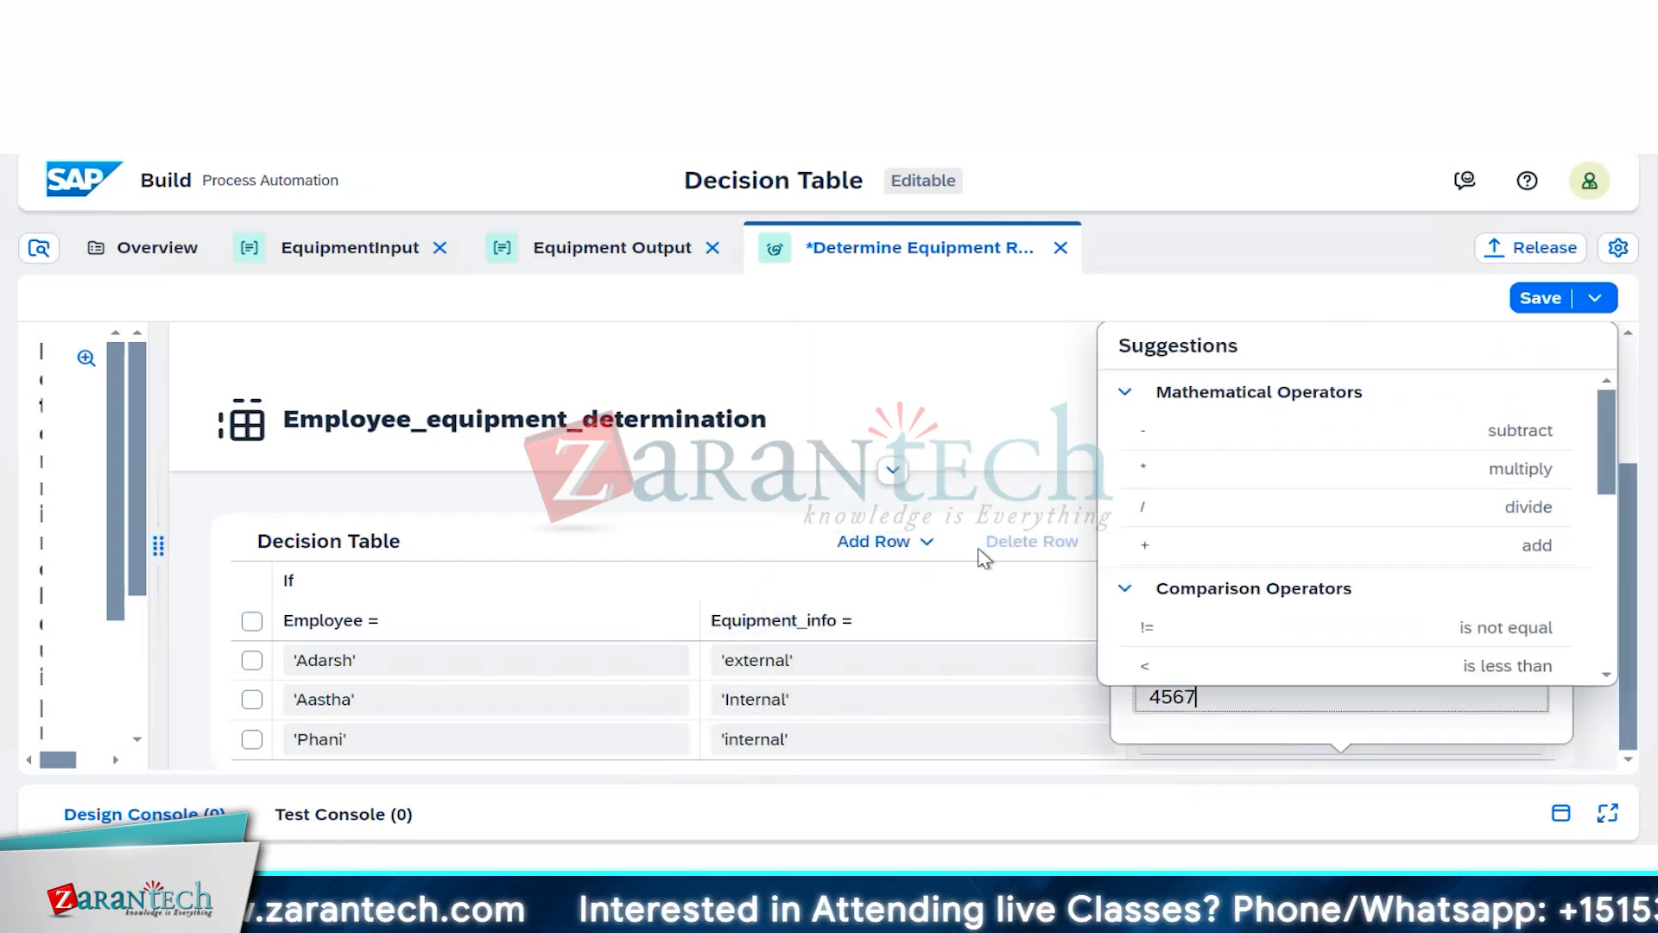
left_click(940, 383)
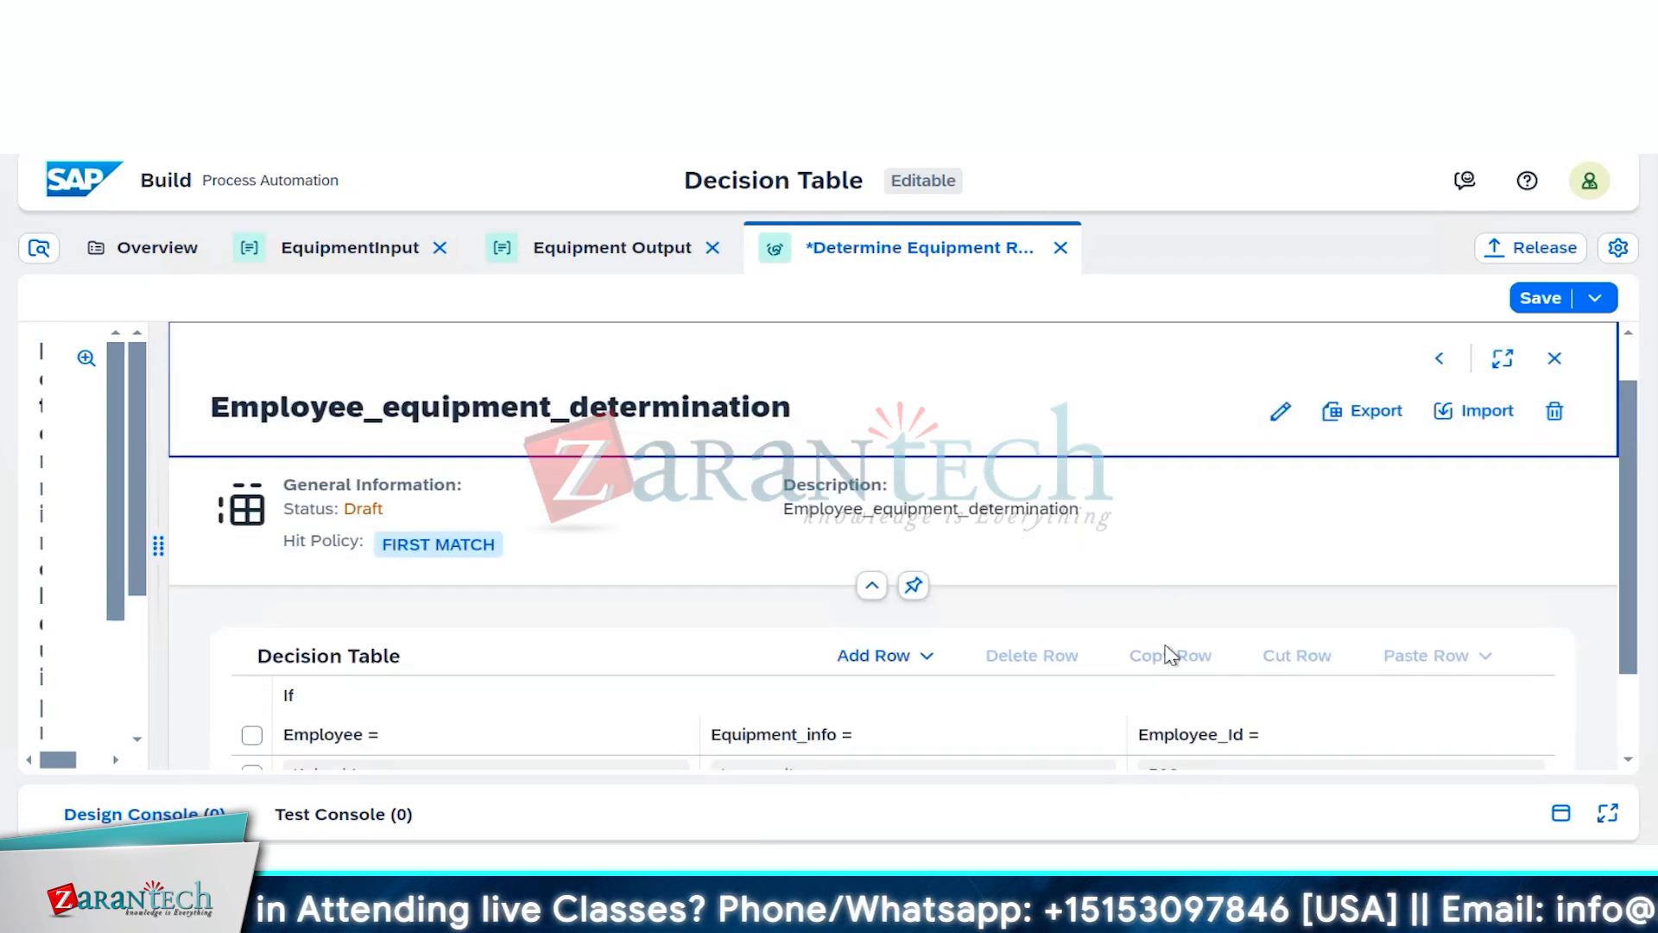
Step: Widen the Determine Equipment Rules diagram area so its Input node shows beside the decision table
scroll(1170, 654, "down", 3)
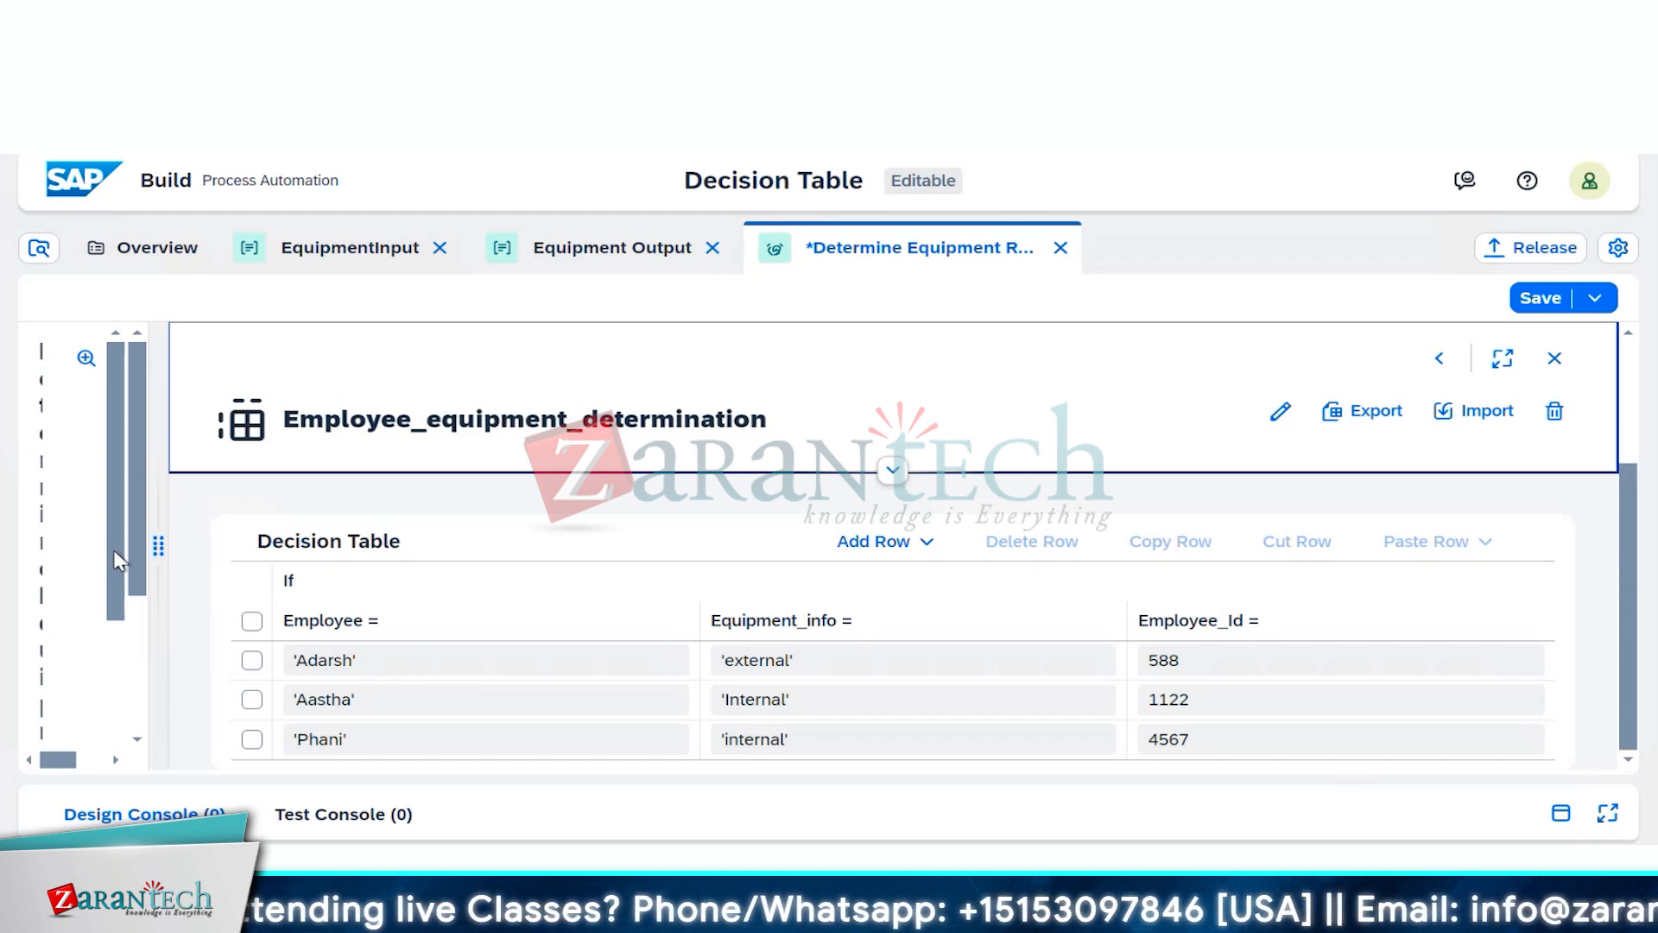
left_click_drag(158, 544, 856, 596)
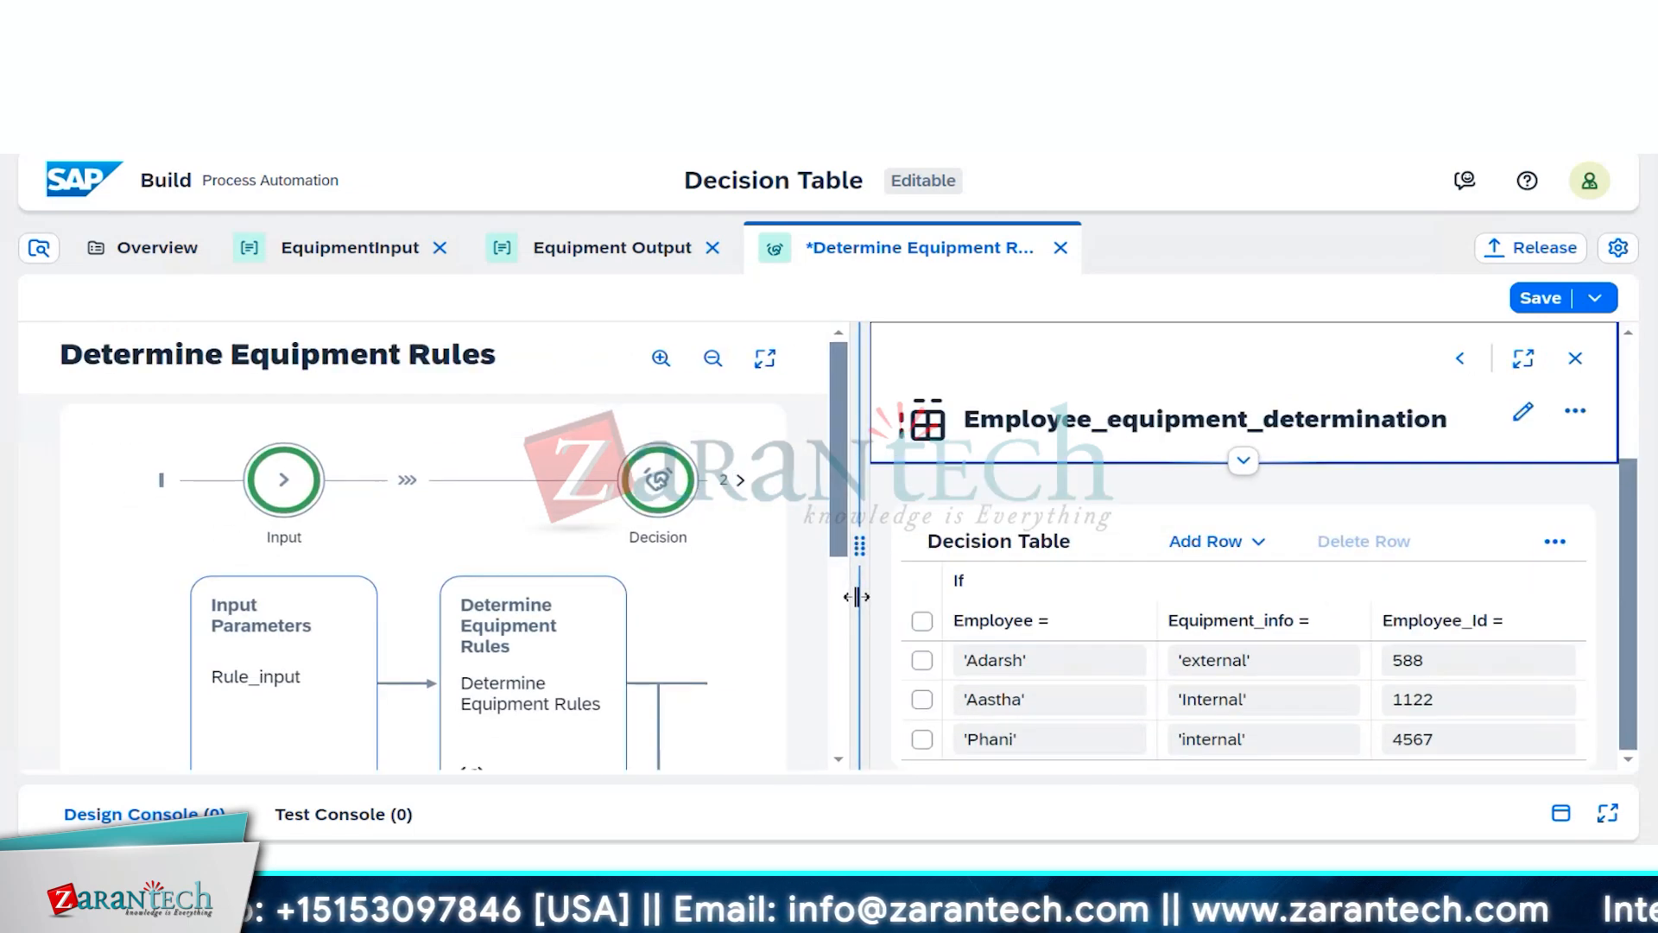
left_click_drag(857, 596, 420, 630)
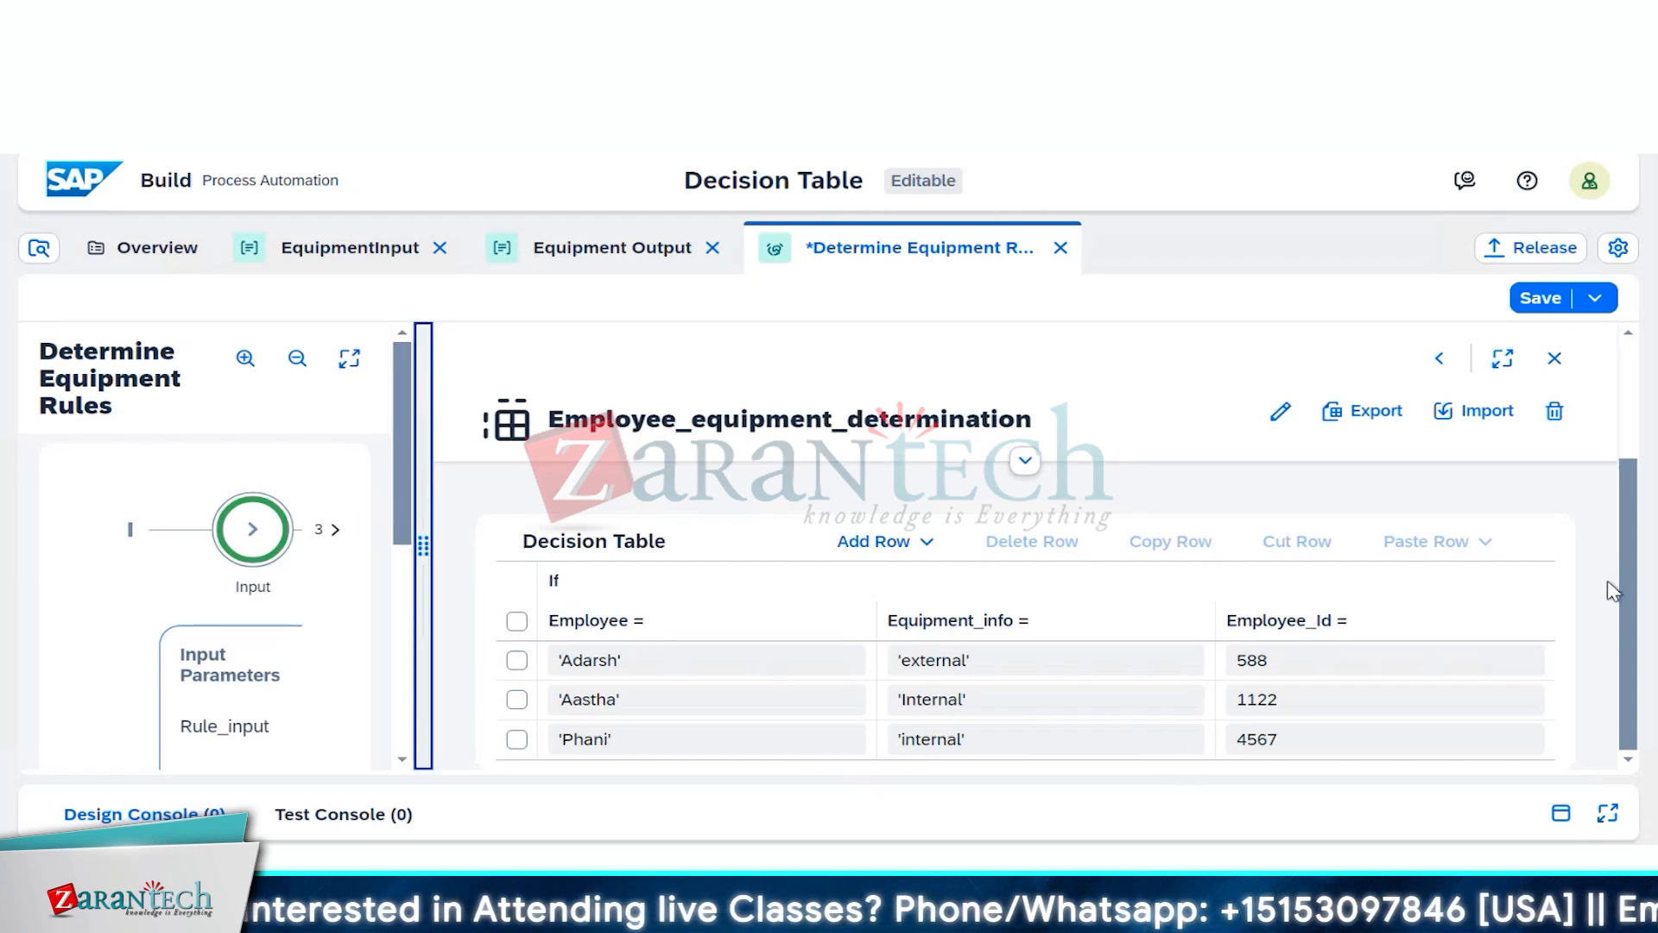
scroll(1609, 585, "up", 3)
scroll(1611, 591, "down", 3)
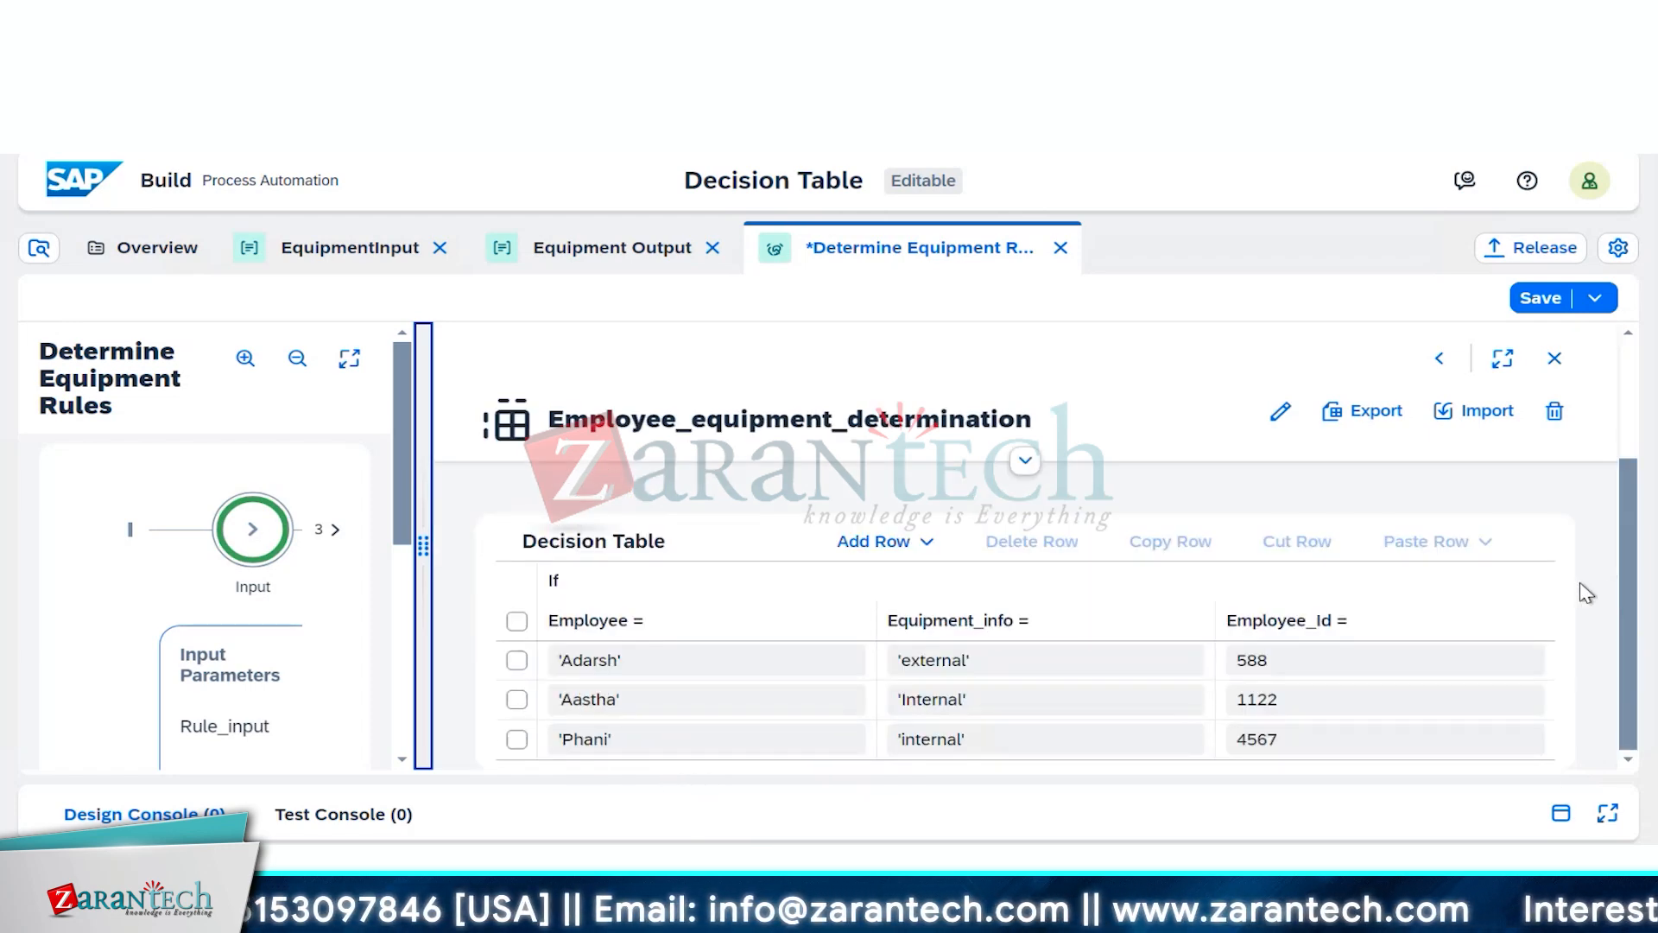
scroll(1585, 593, "up", 3)
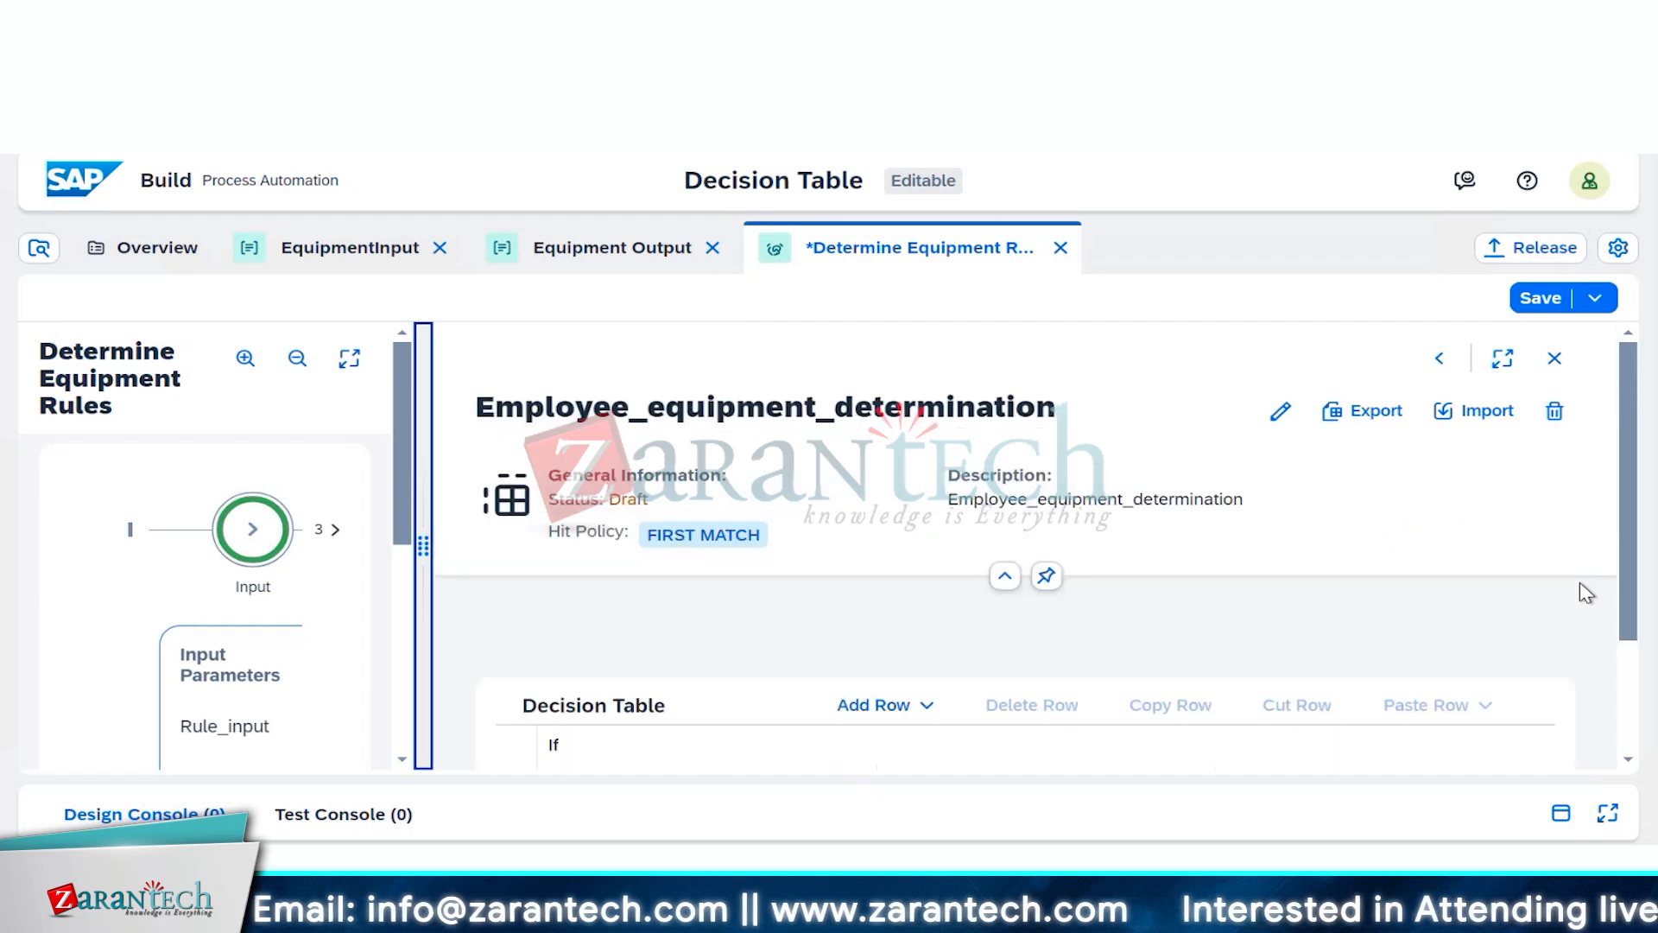
scroll(1585, 594, "down", 3)
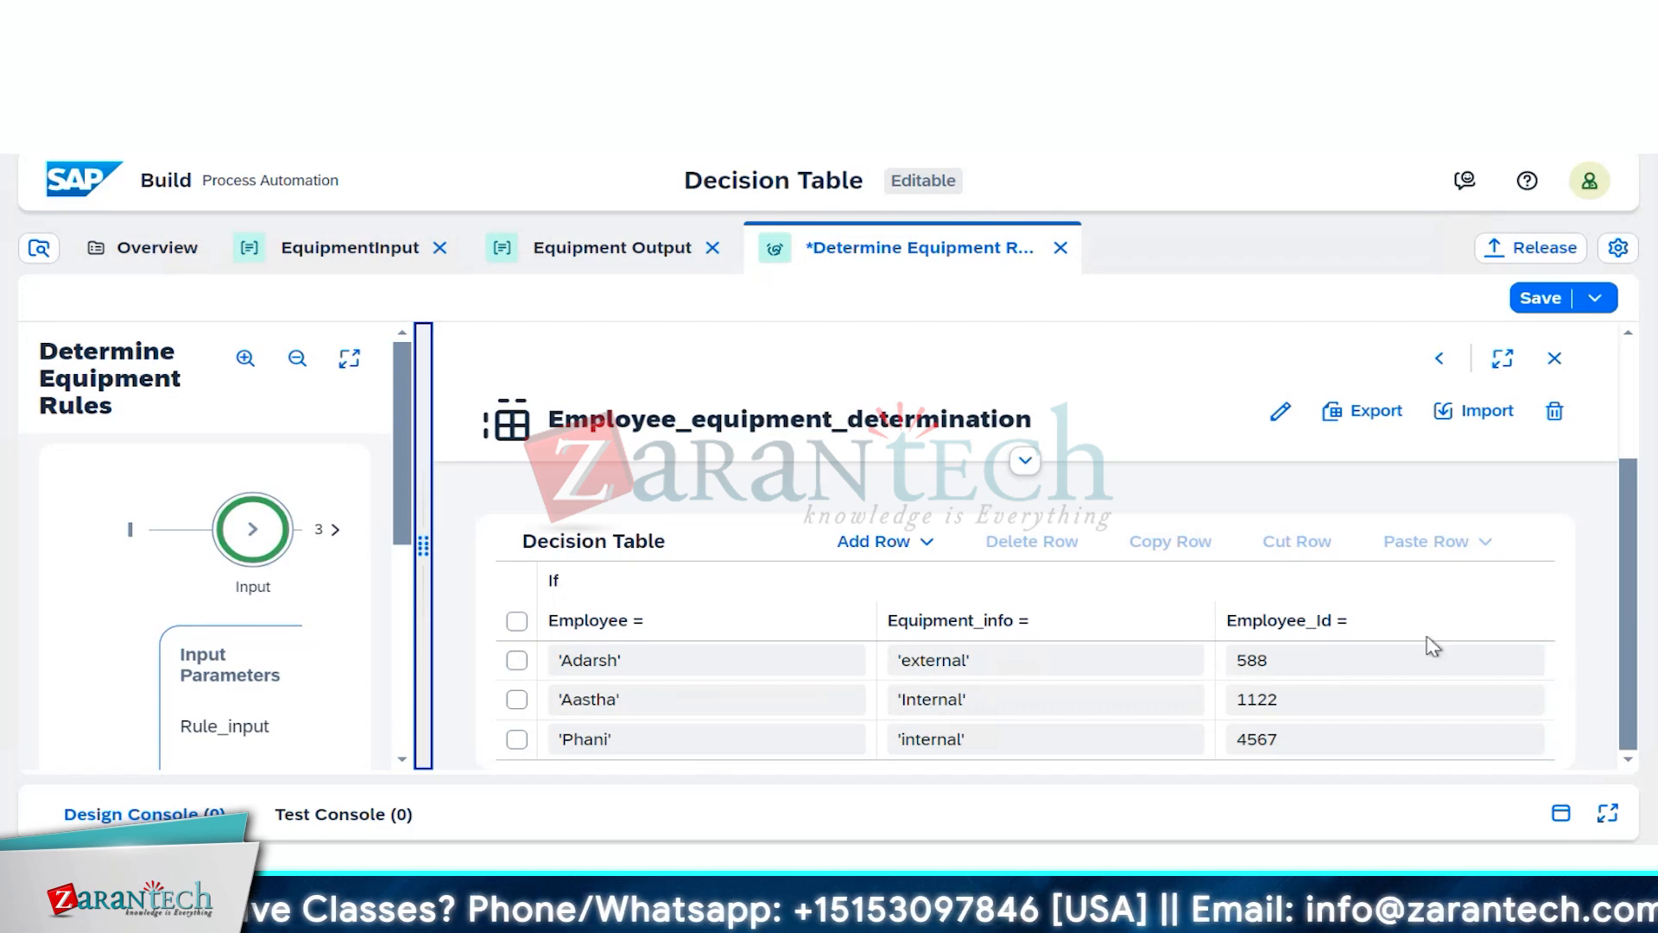
scroll(1434, 646, "up", 3)
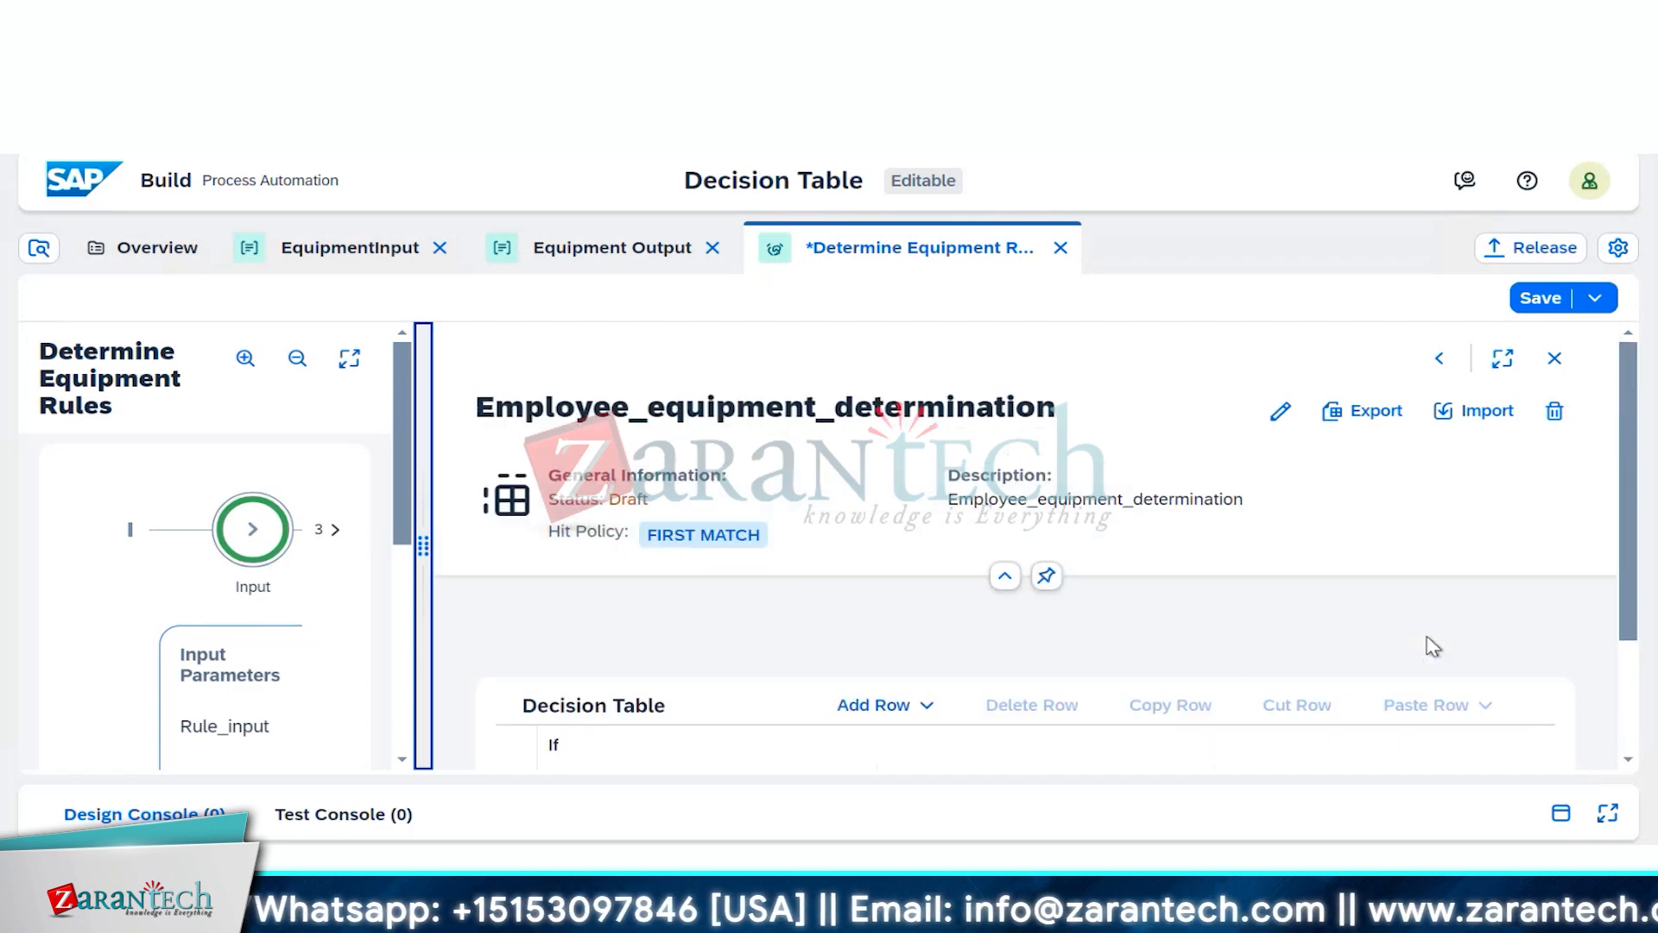
scroll(1434, 646, "down", 3)
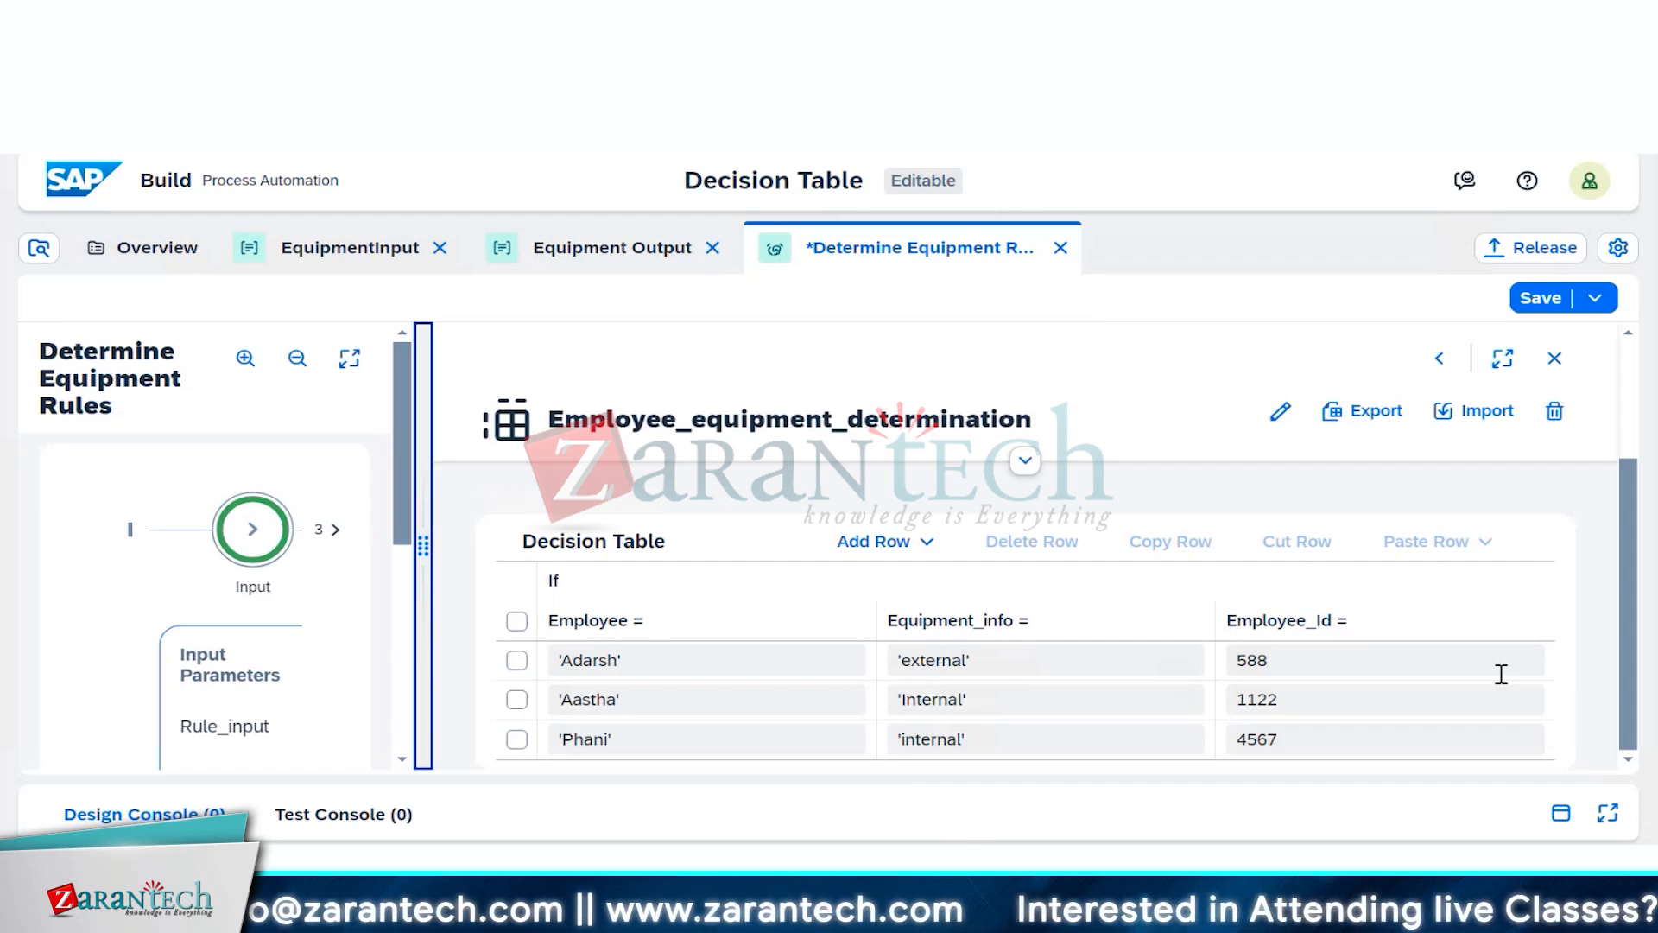
Step: Save the Determine Equipment Rules decision and close the Employee_equipment_determination rule details
left_click(1545, 299)
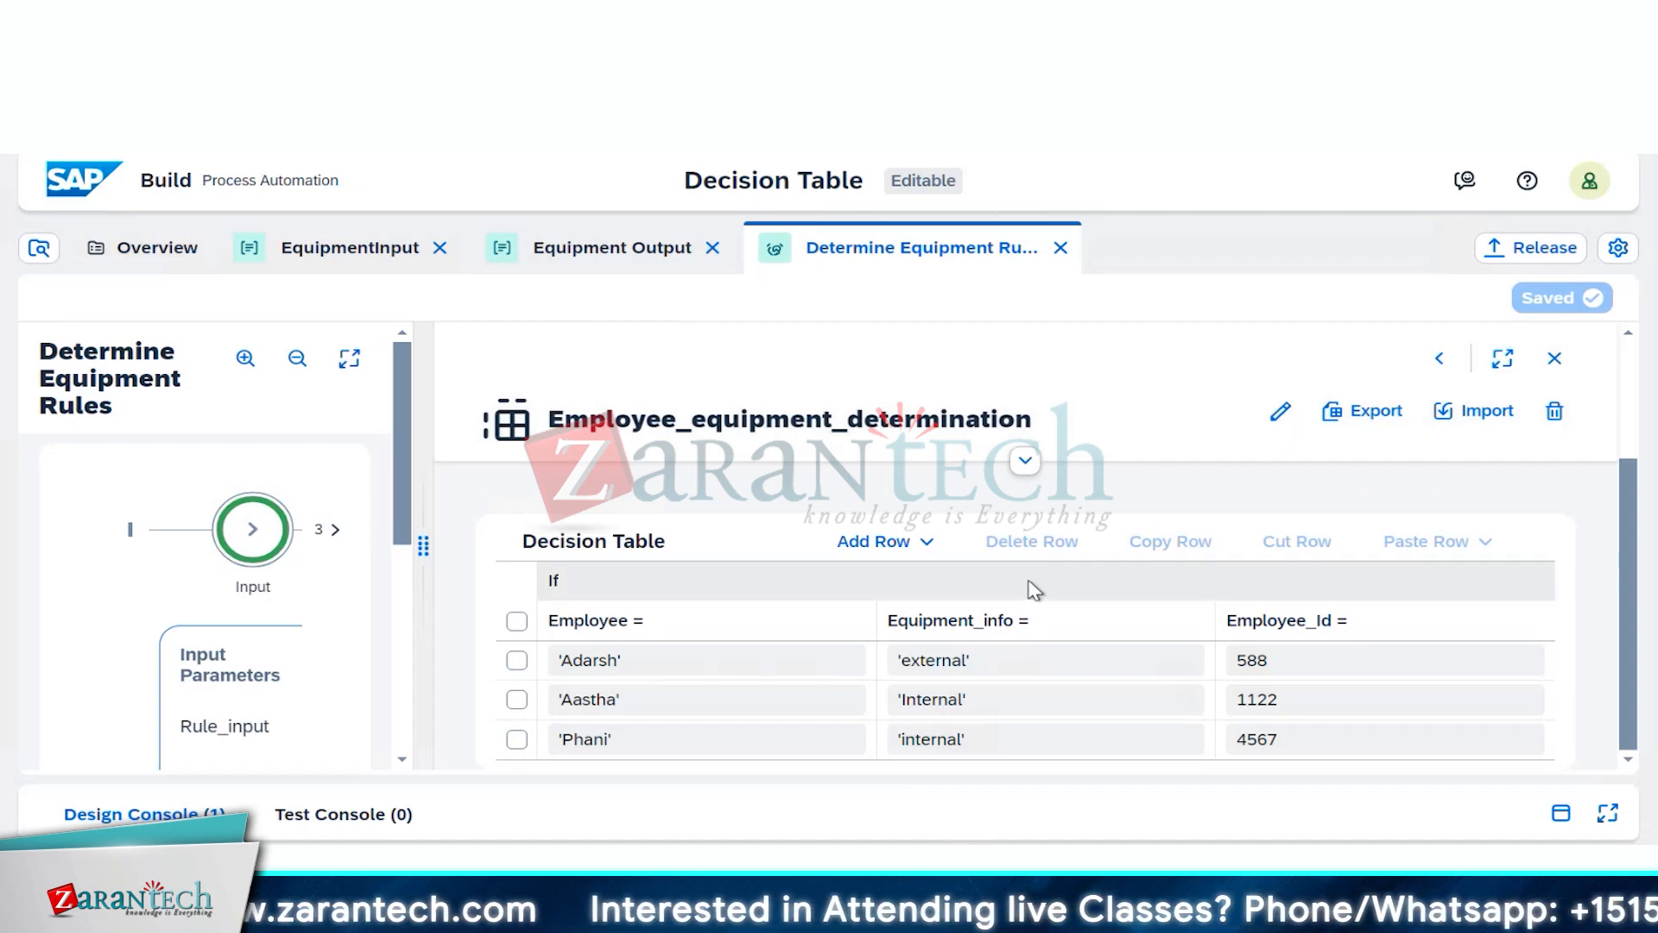
scroll(1034, 591, "up", 3)
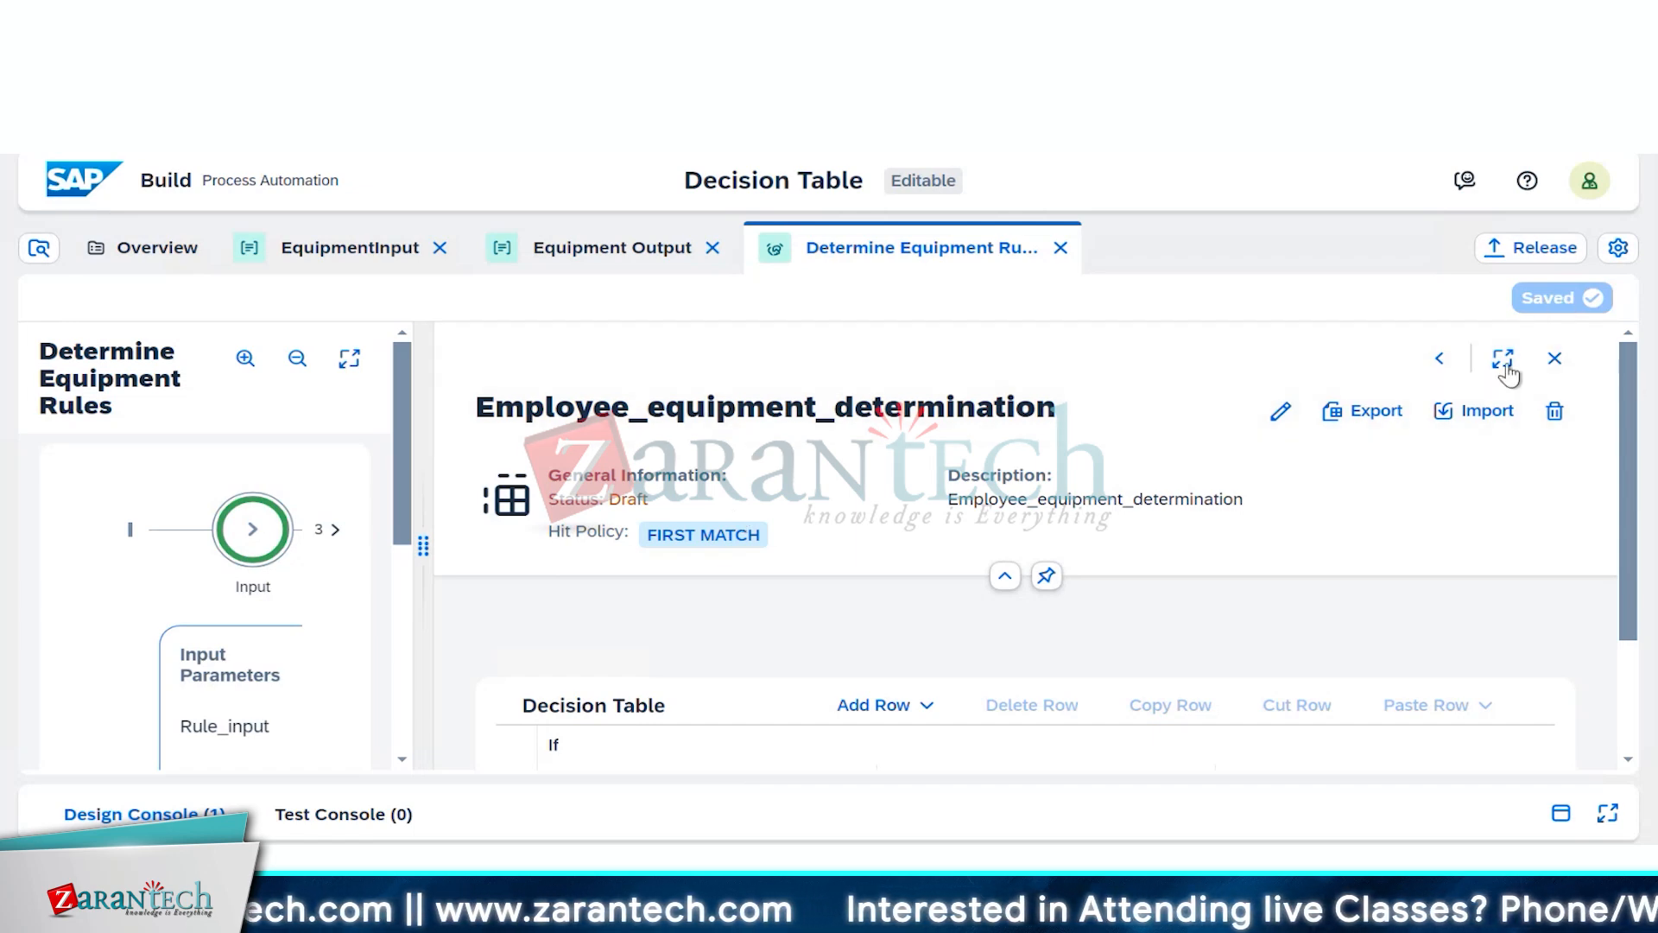
left_click(1554, 357)
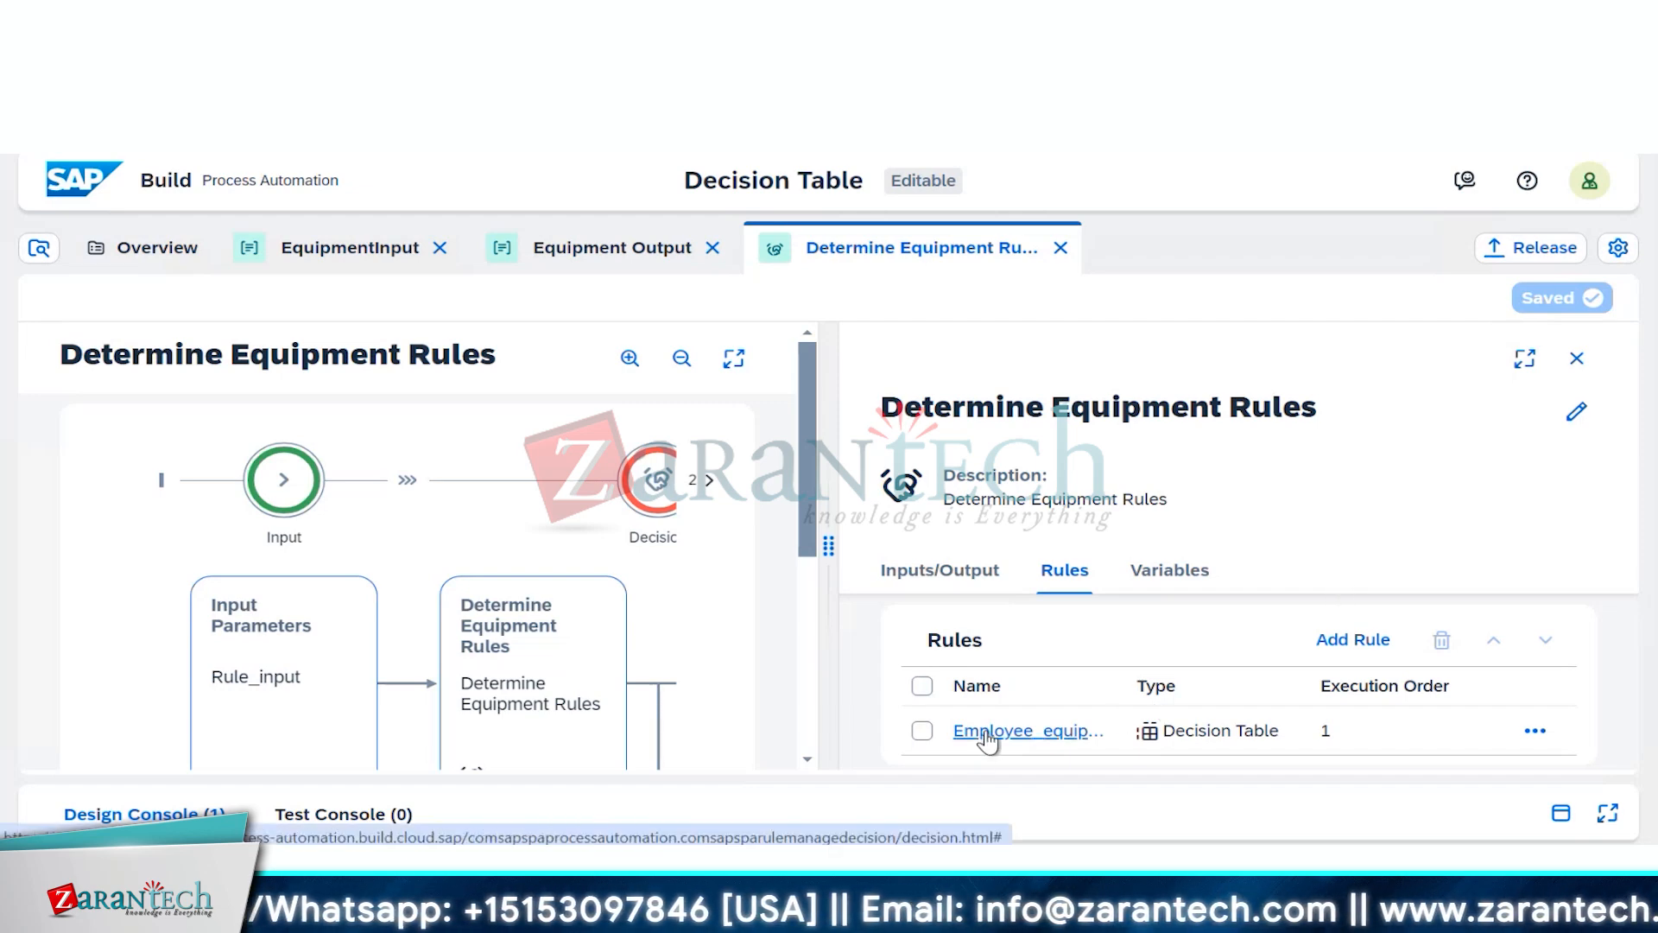
Step: Show the decision's inputs and output full screen and review the Rule_input and Rule_output parameters and their types
left_click(952, 572)
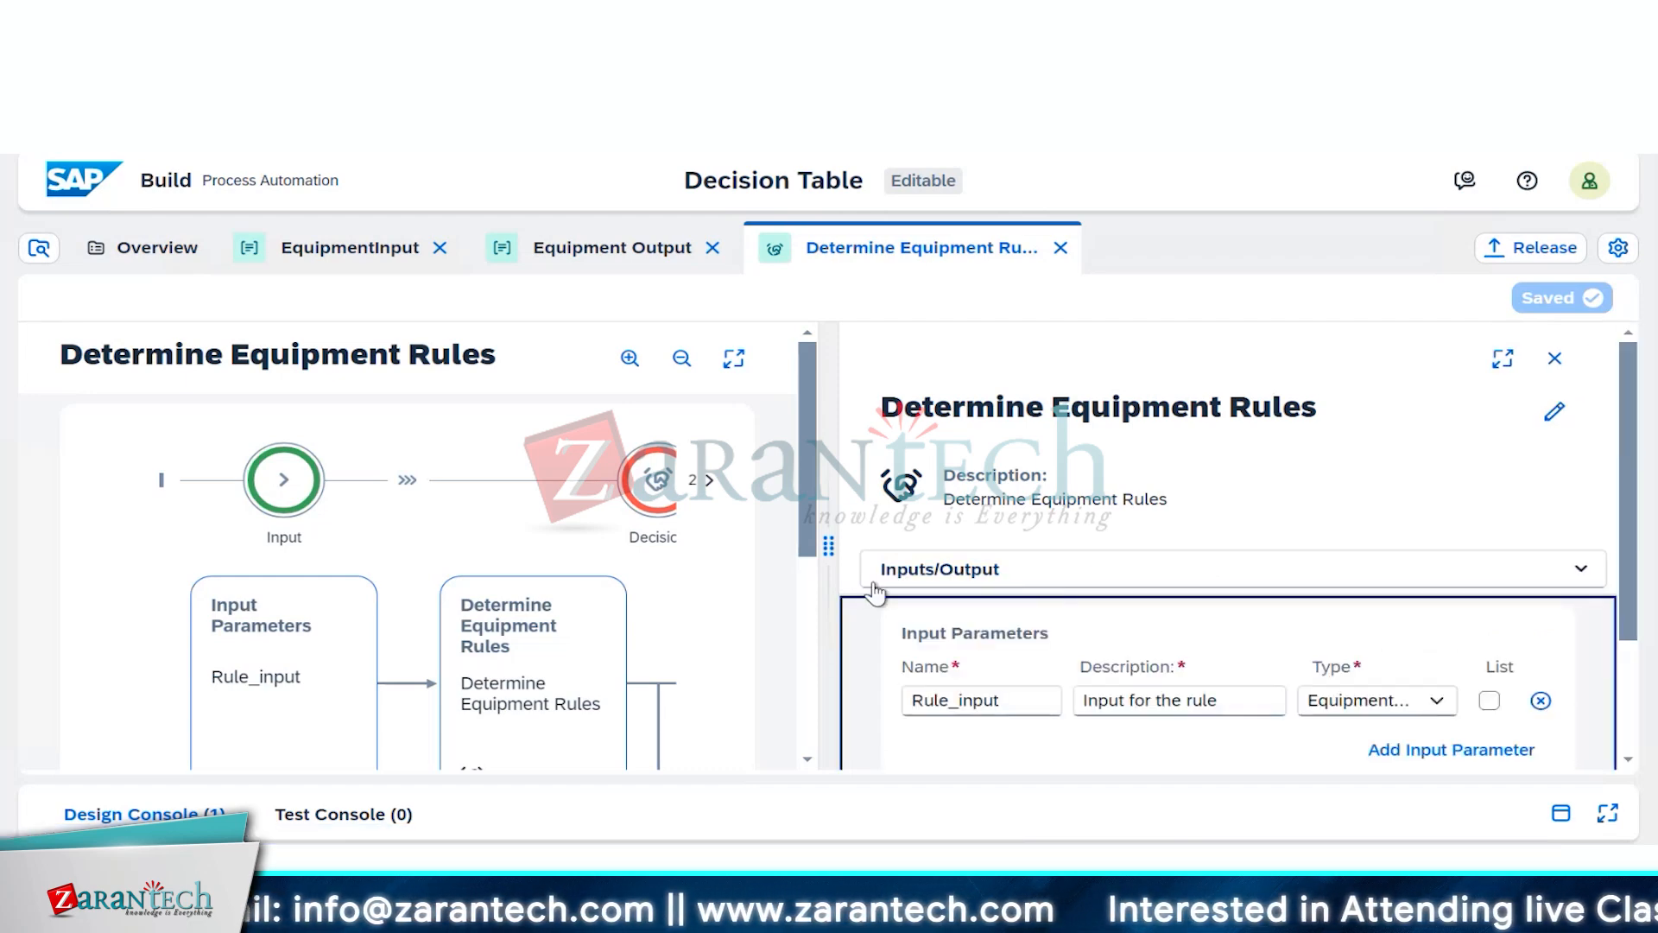
left_click(1504, 363)
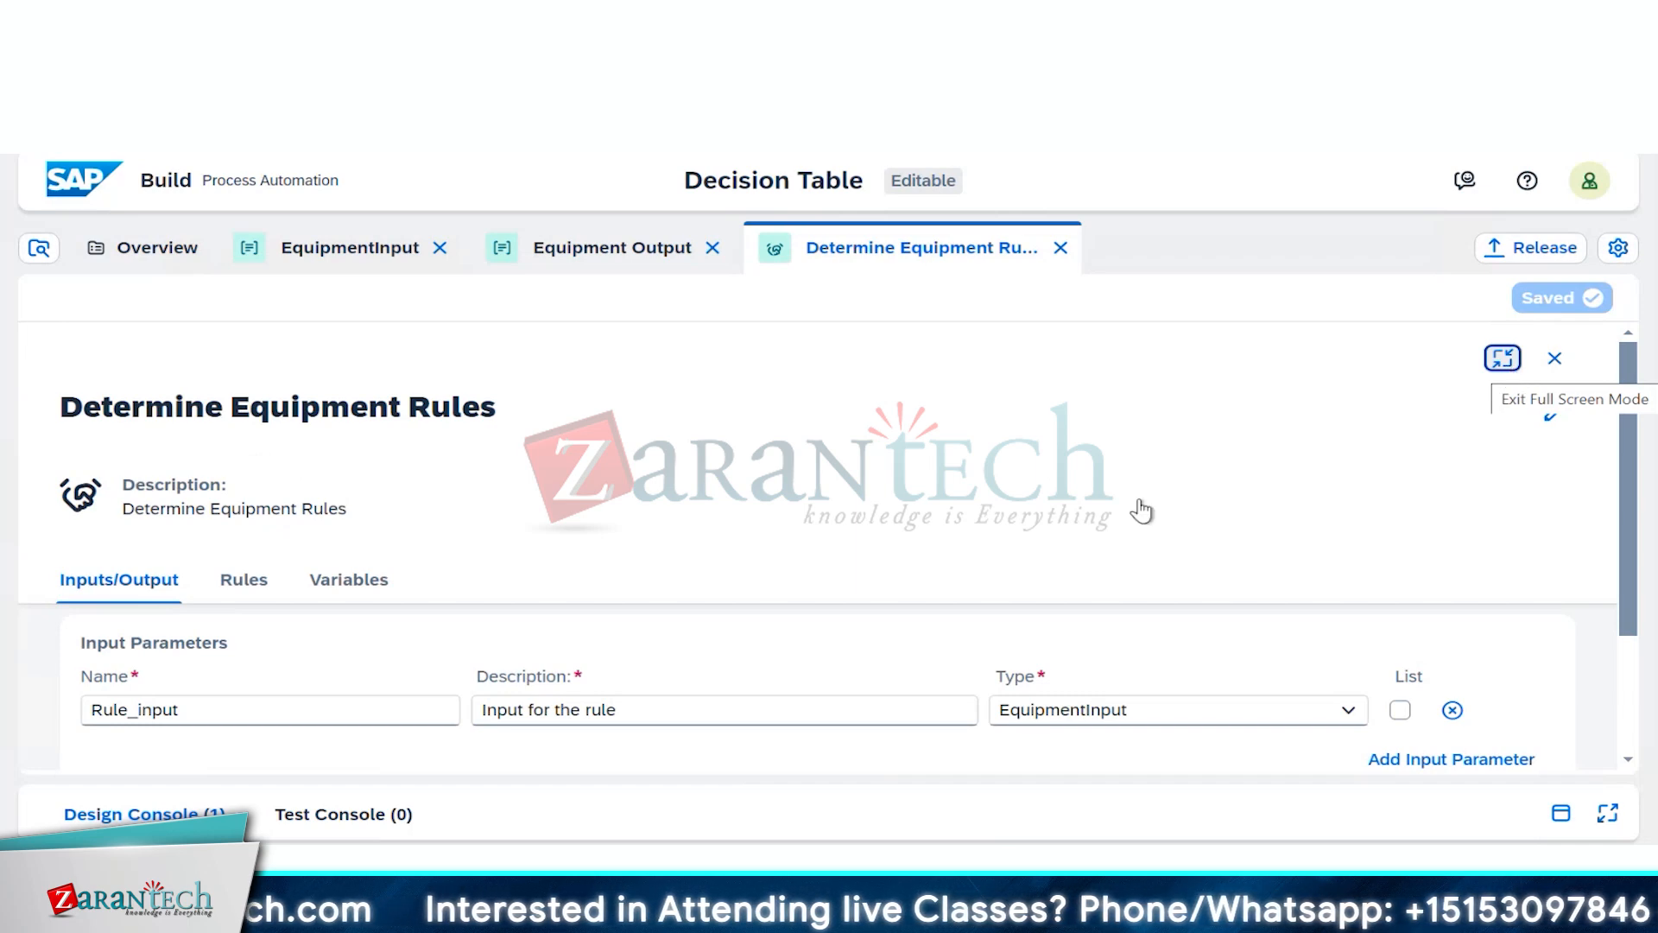
scroll(1152, 576, "down", 2)
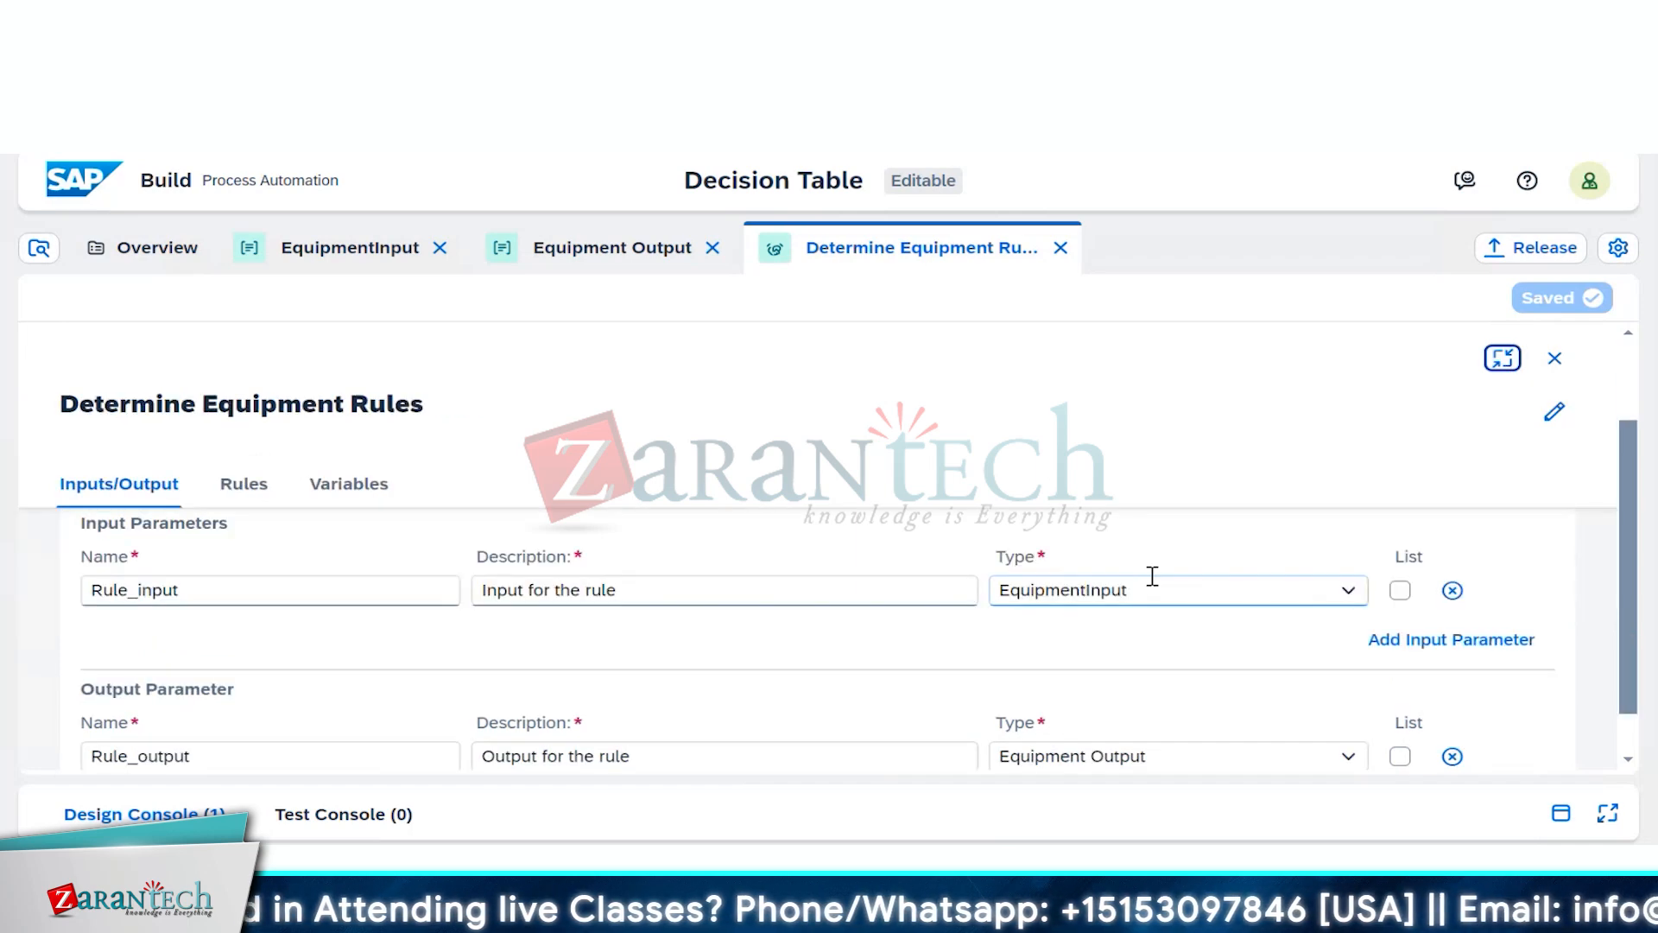
scroll(1152, 576, "down", 1)
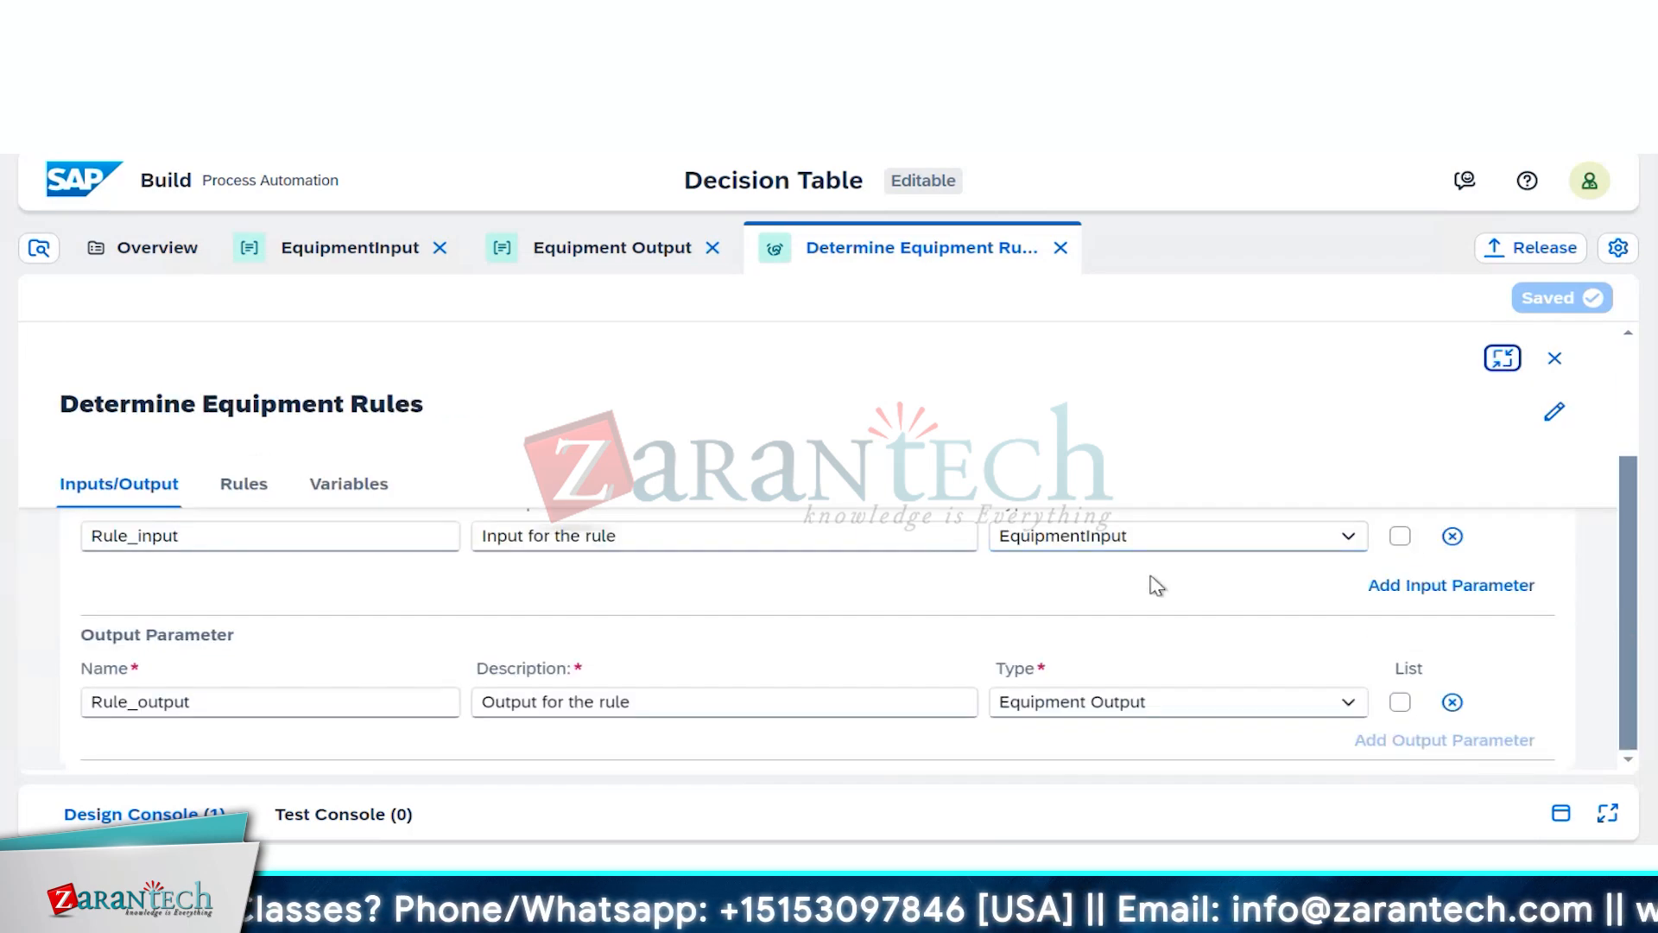
scroll(1156, 585, "up", 2)
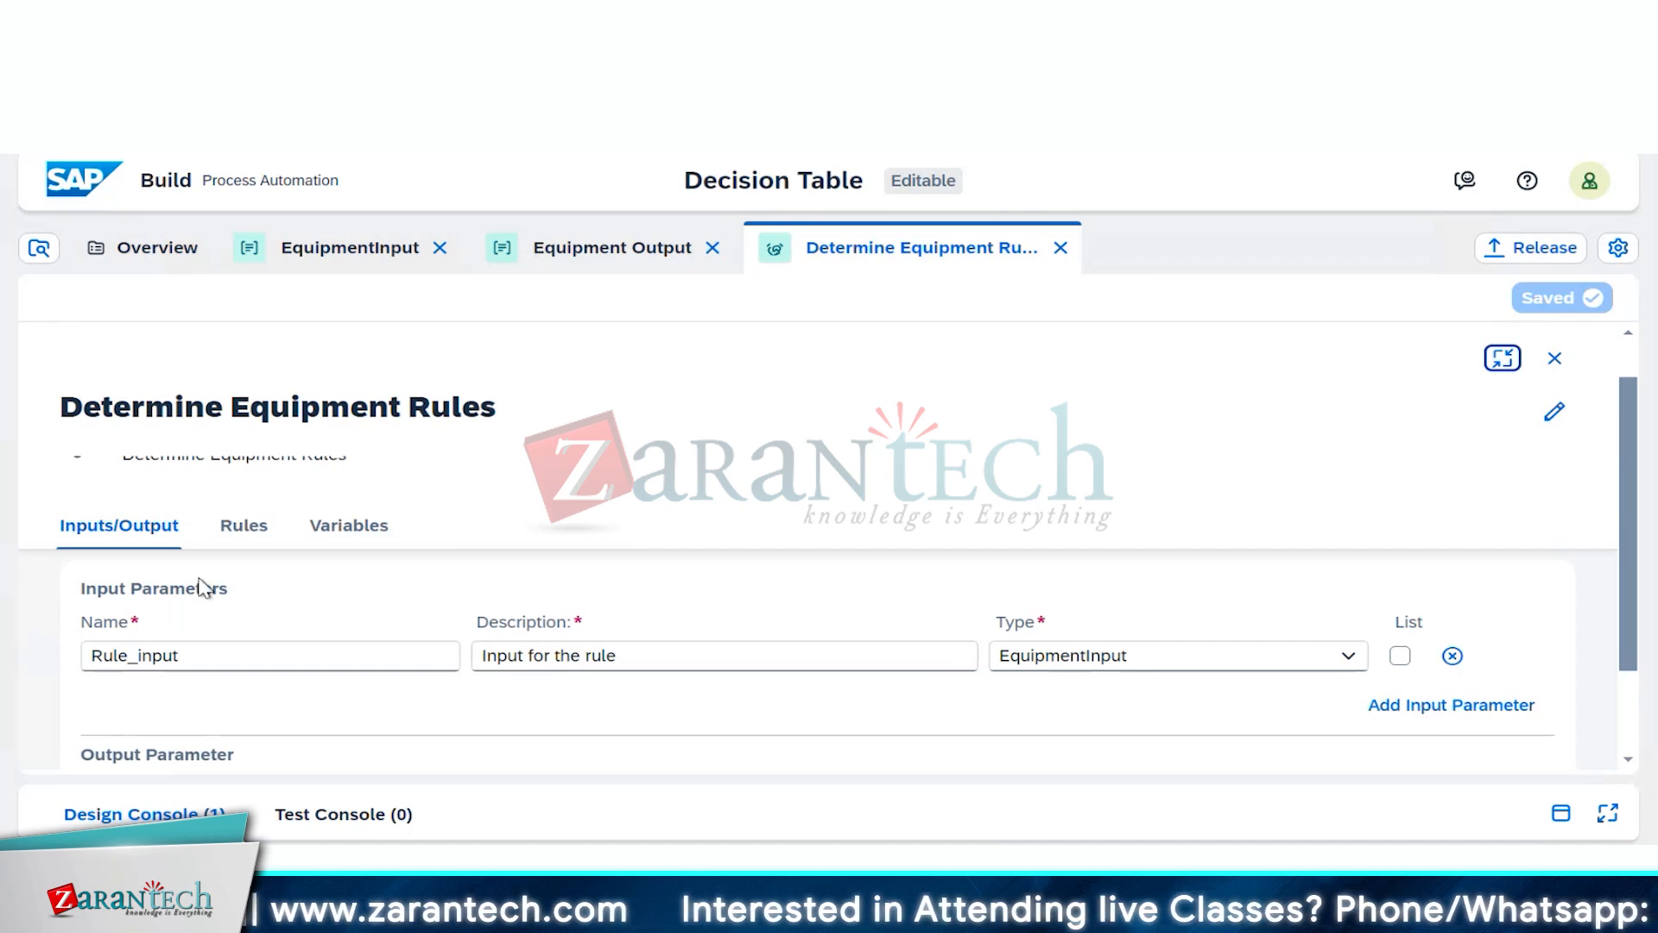
Step: Check the actions available for the Employee_equipment_determination rule in the Rules list and view the decision's editable name and description
left_click(233, 526)
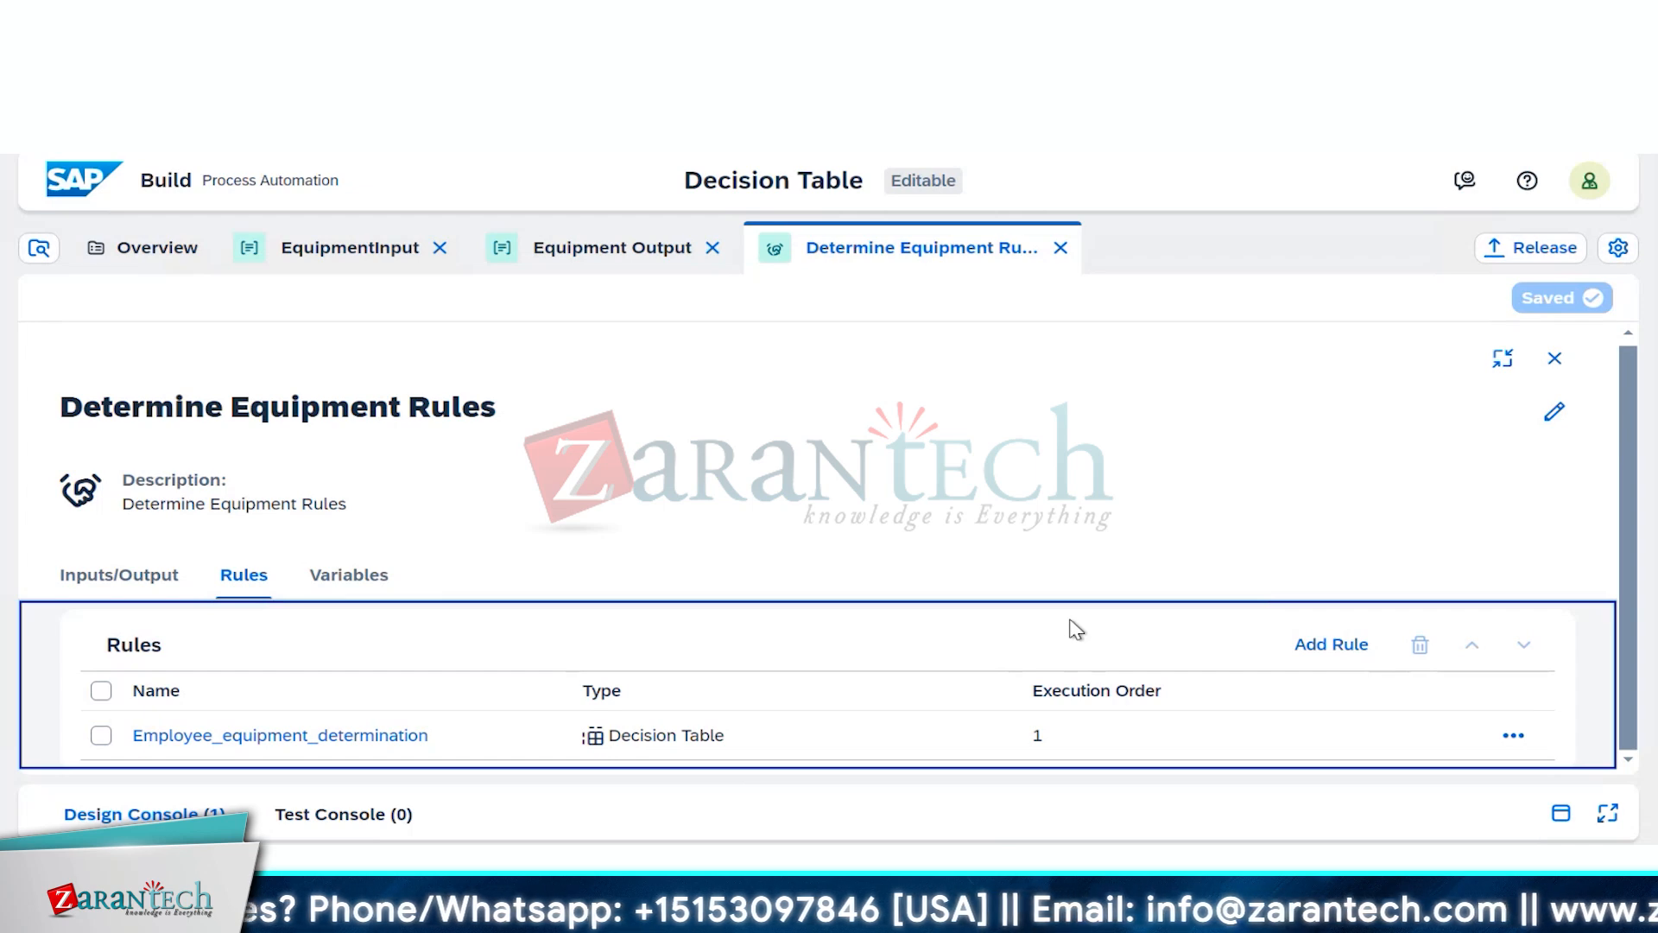
left_click(265, 739)
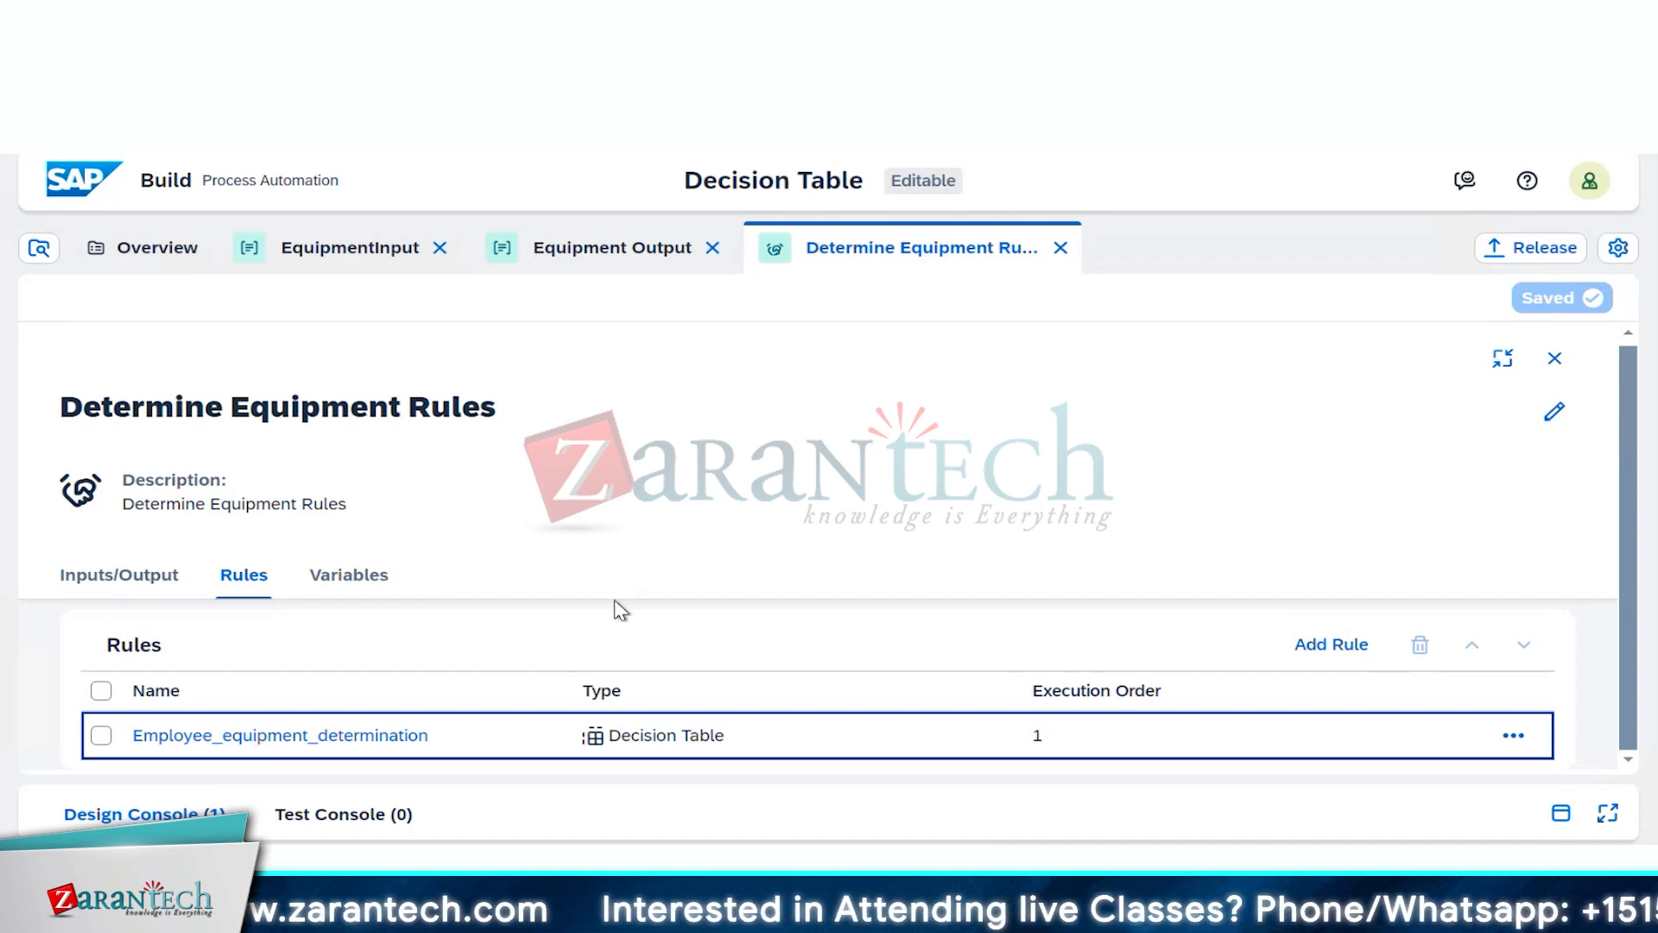
left_click(1512, 736)
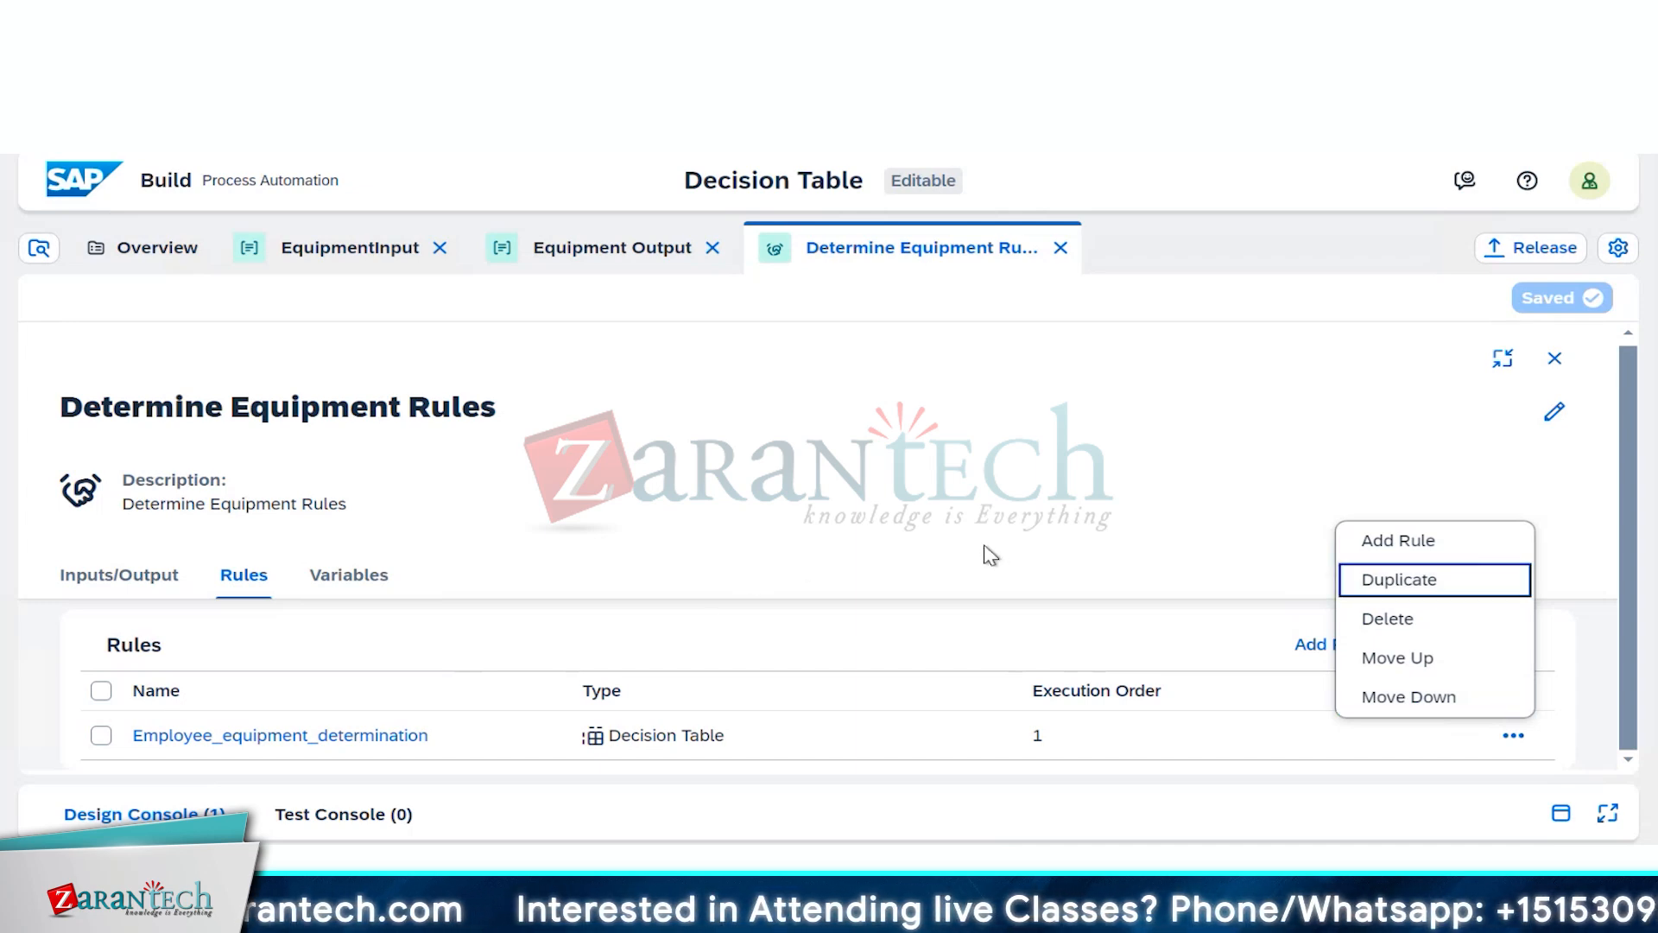
left_click(991, 516)
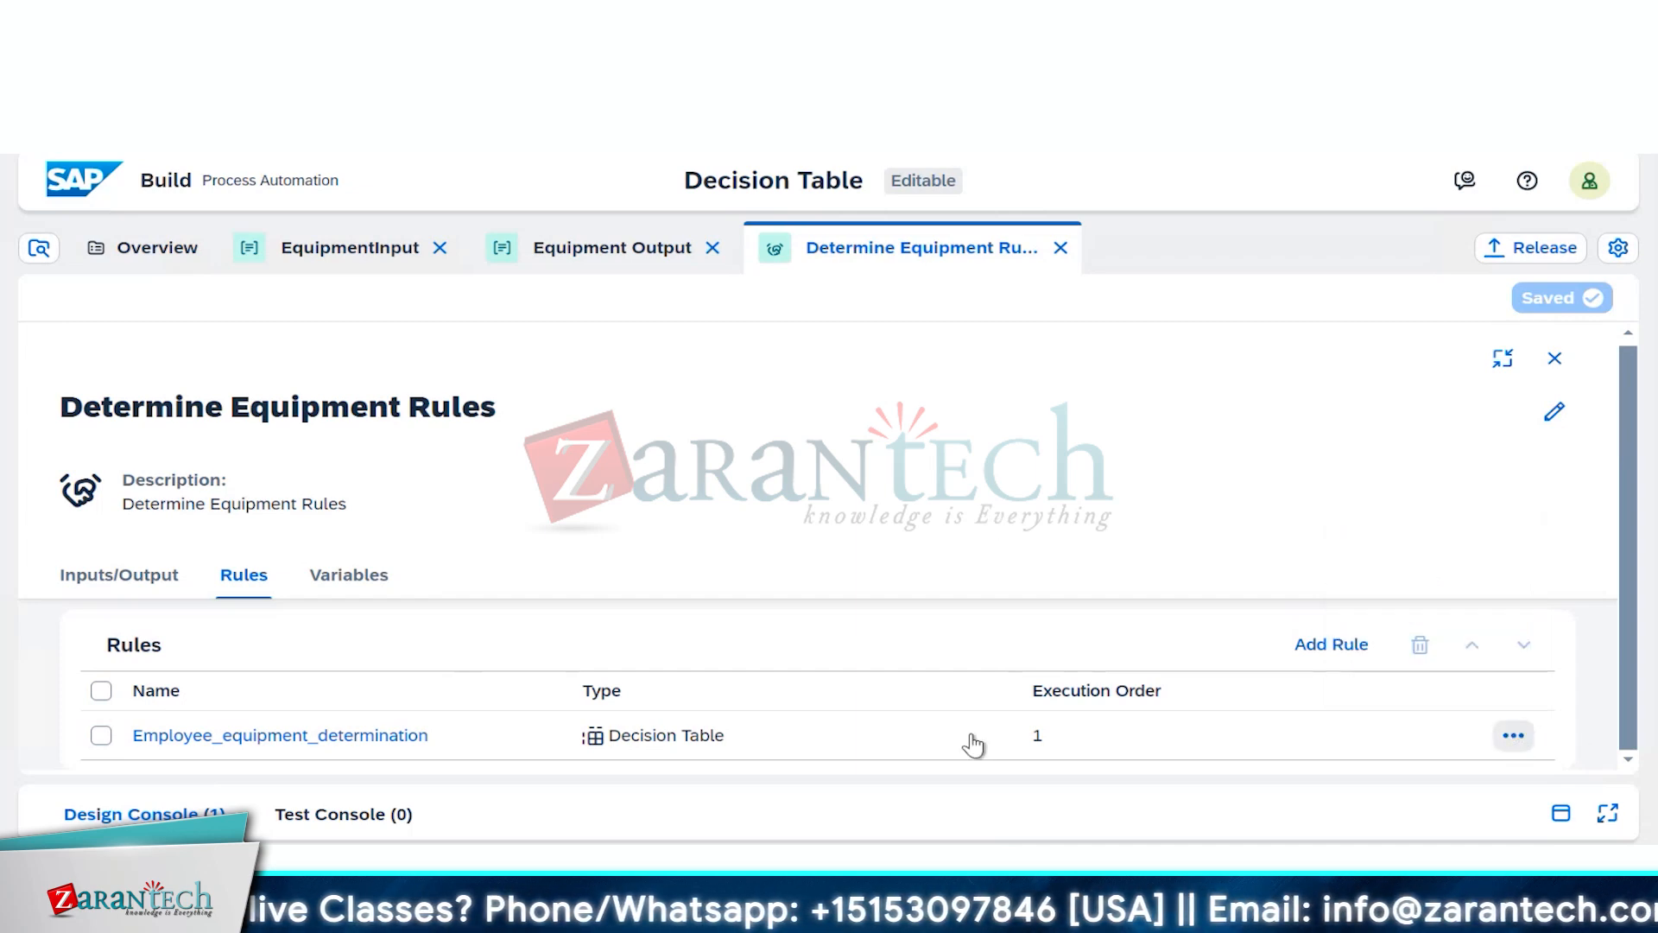
left_click(1513, 736)
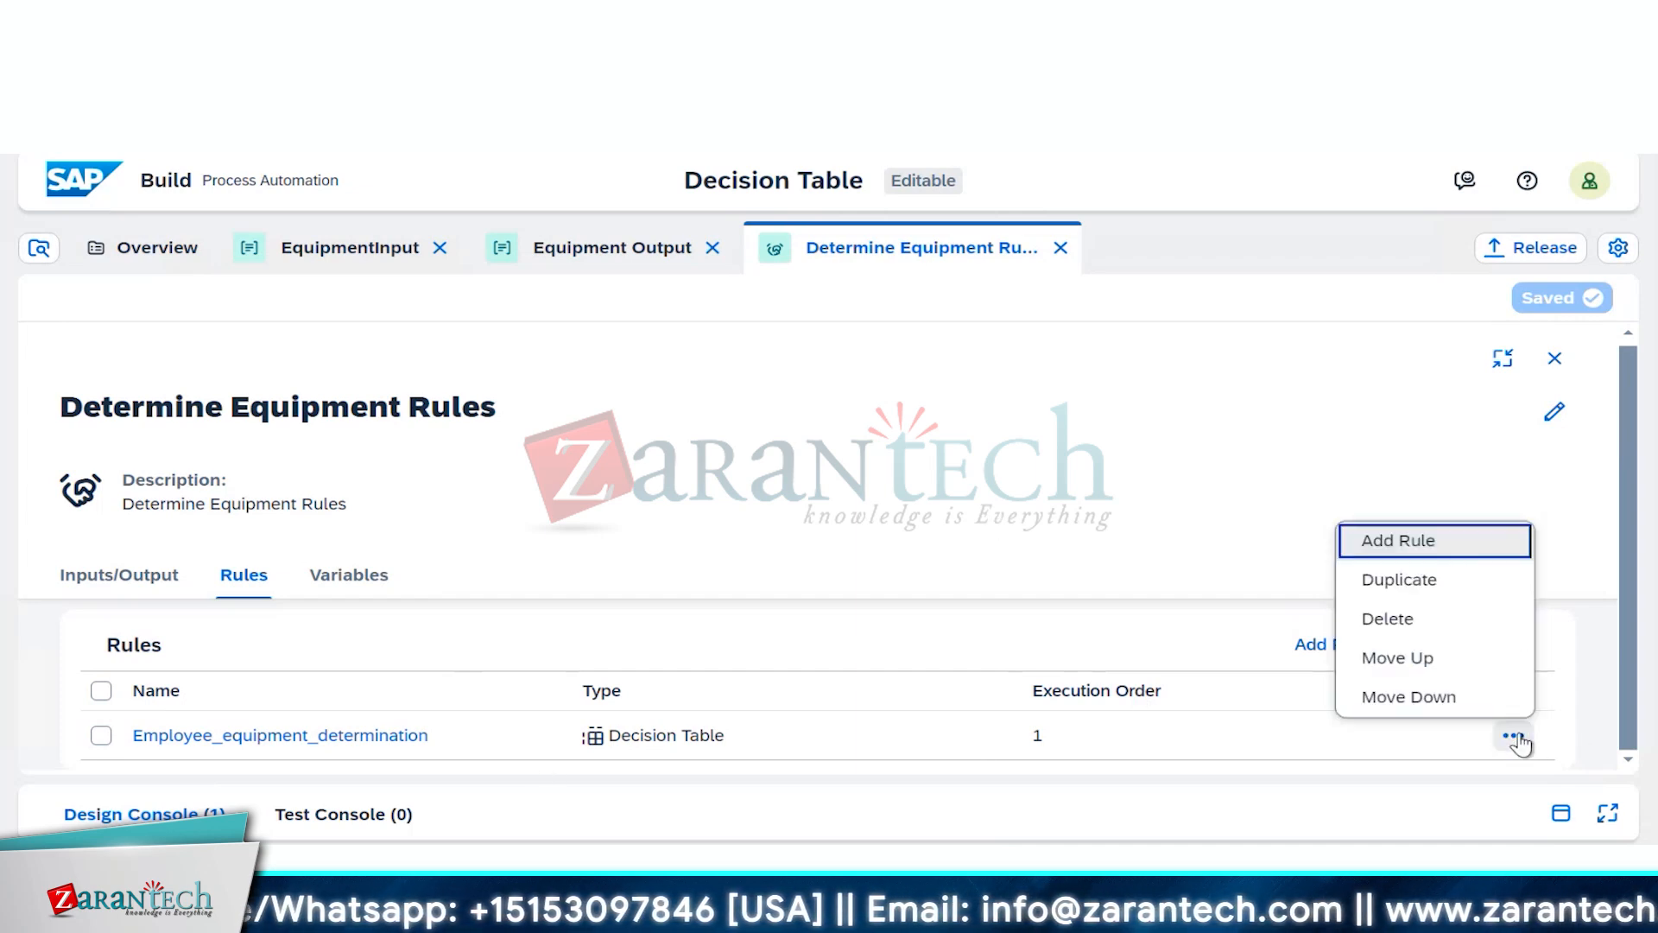
left_click(1292, 739)
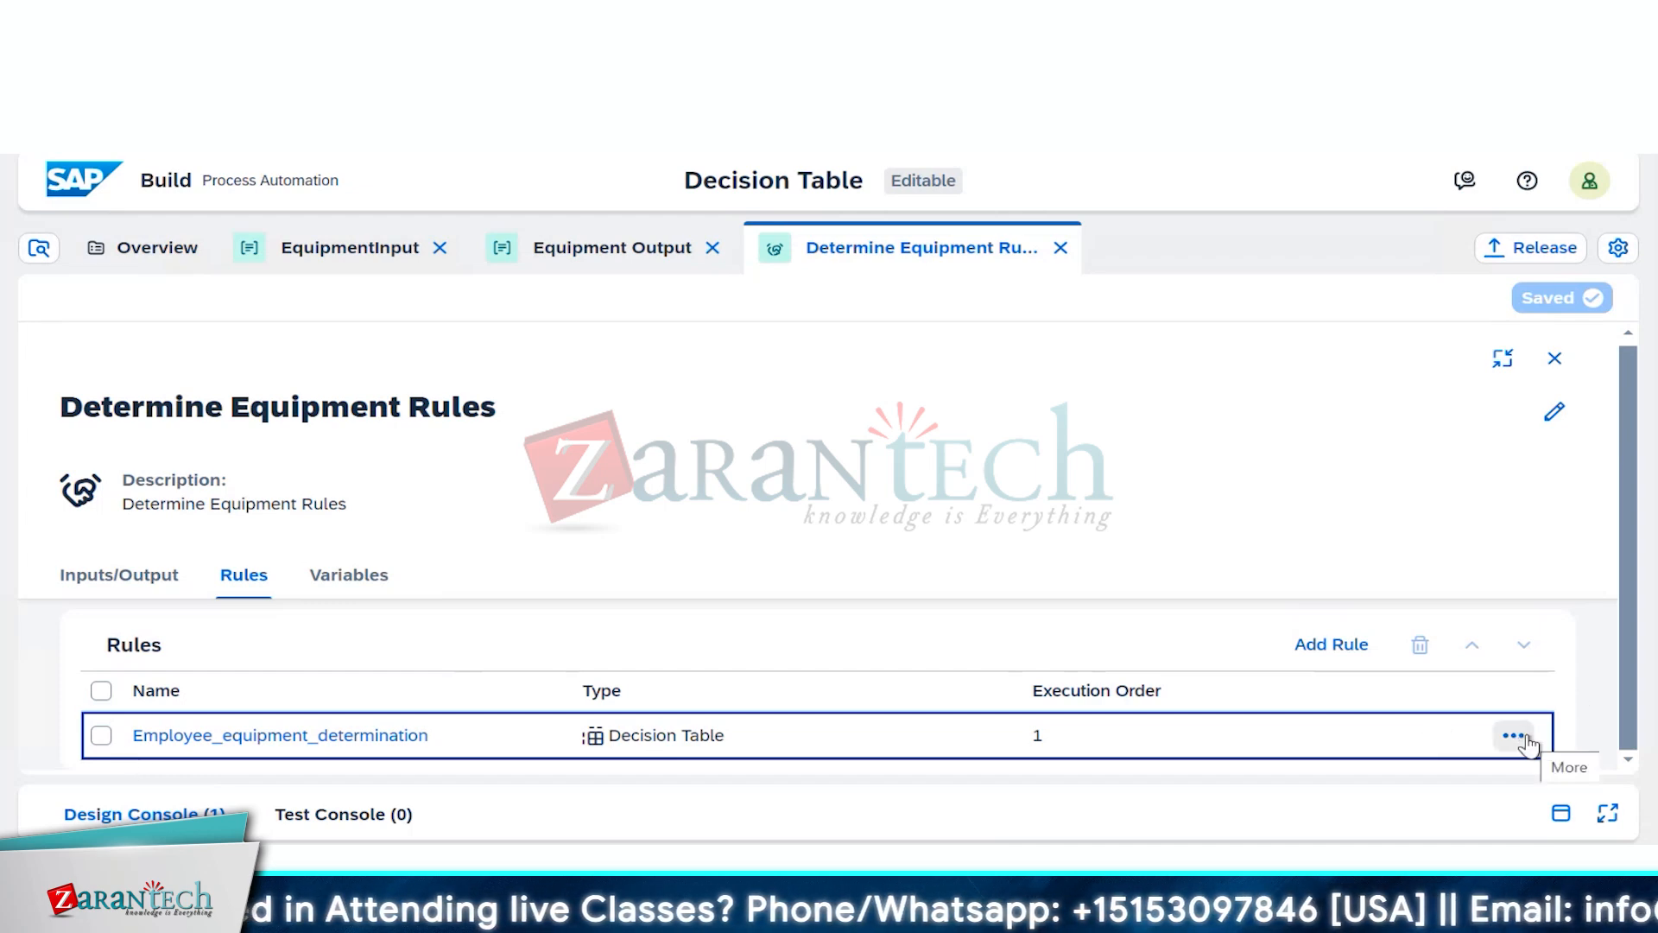
left_click(1553, 412)
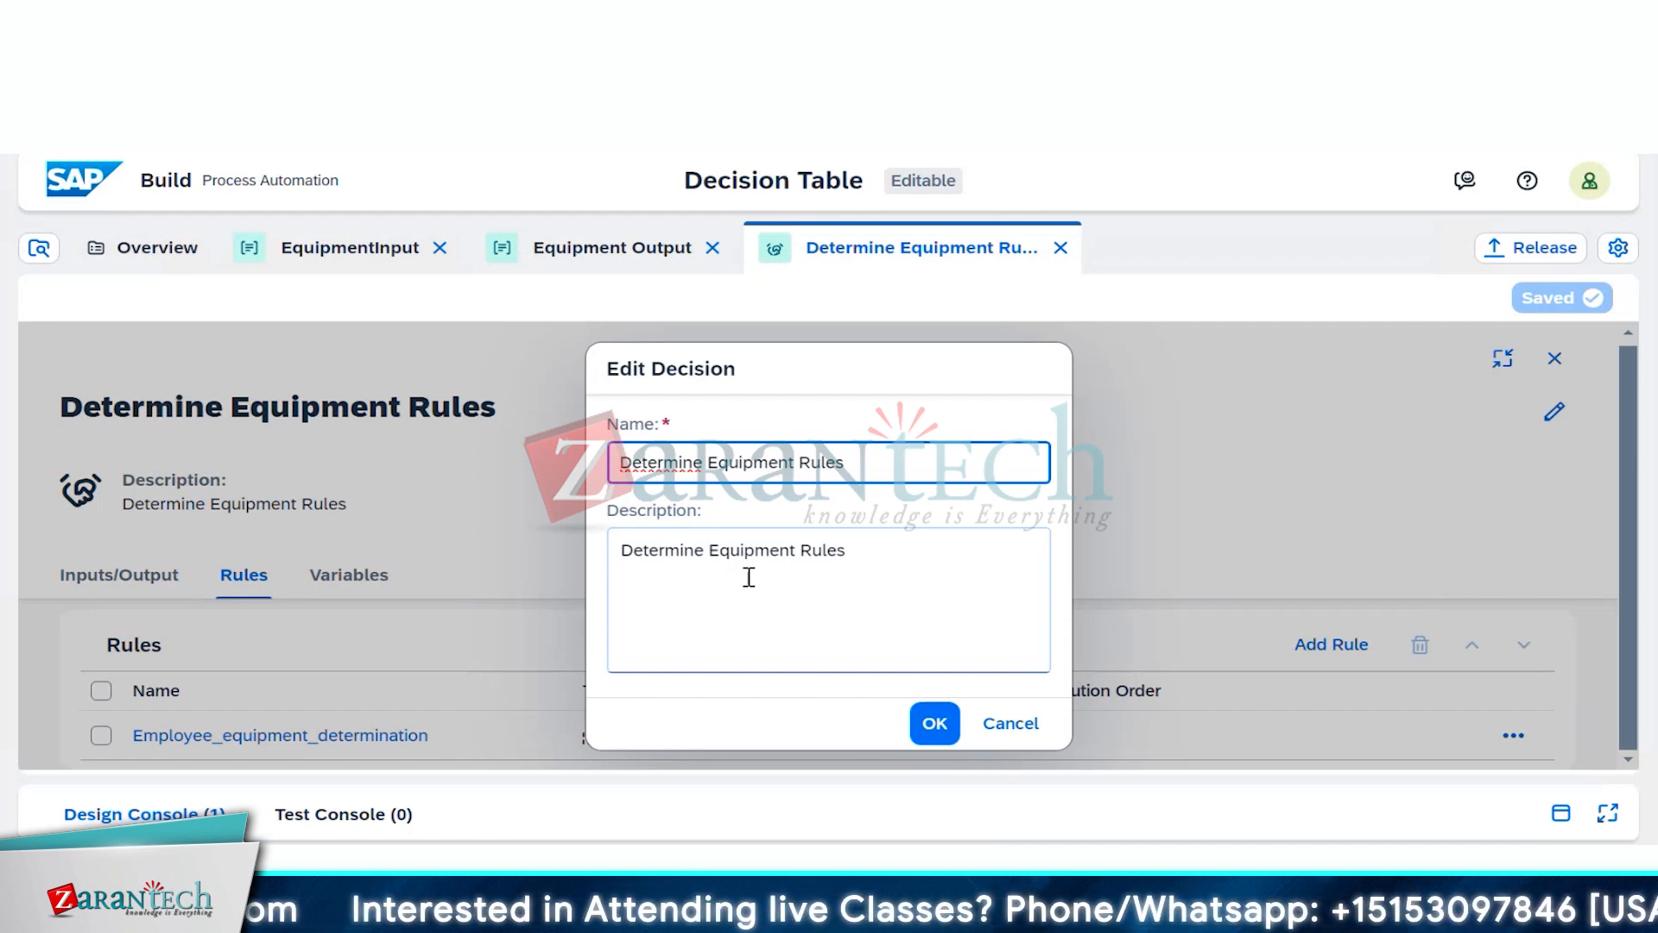
left_click(1027, 727)
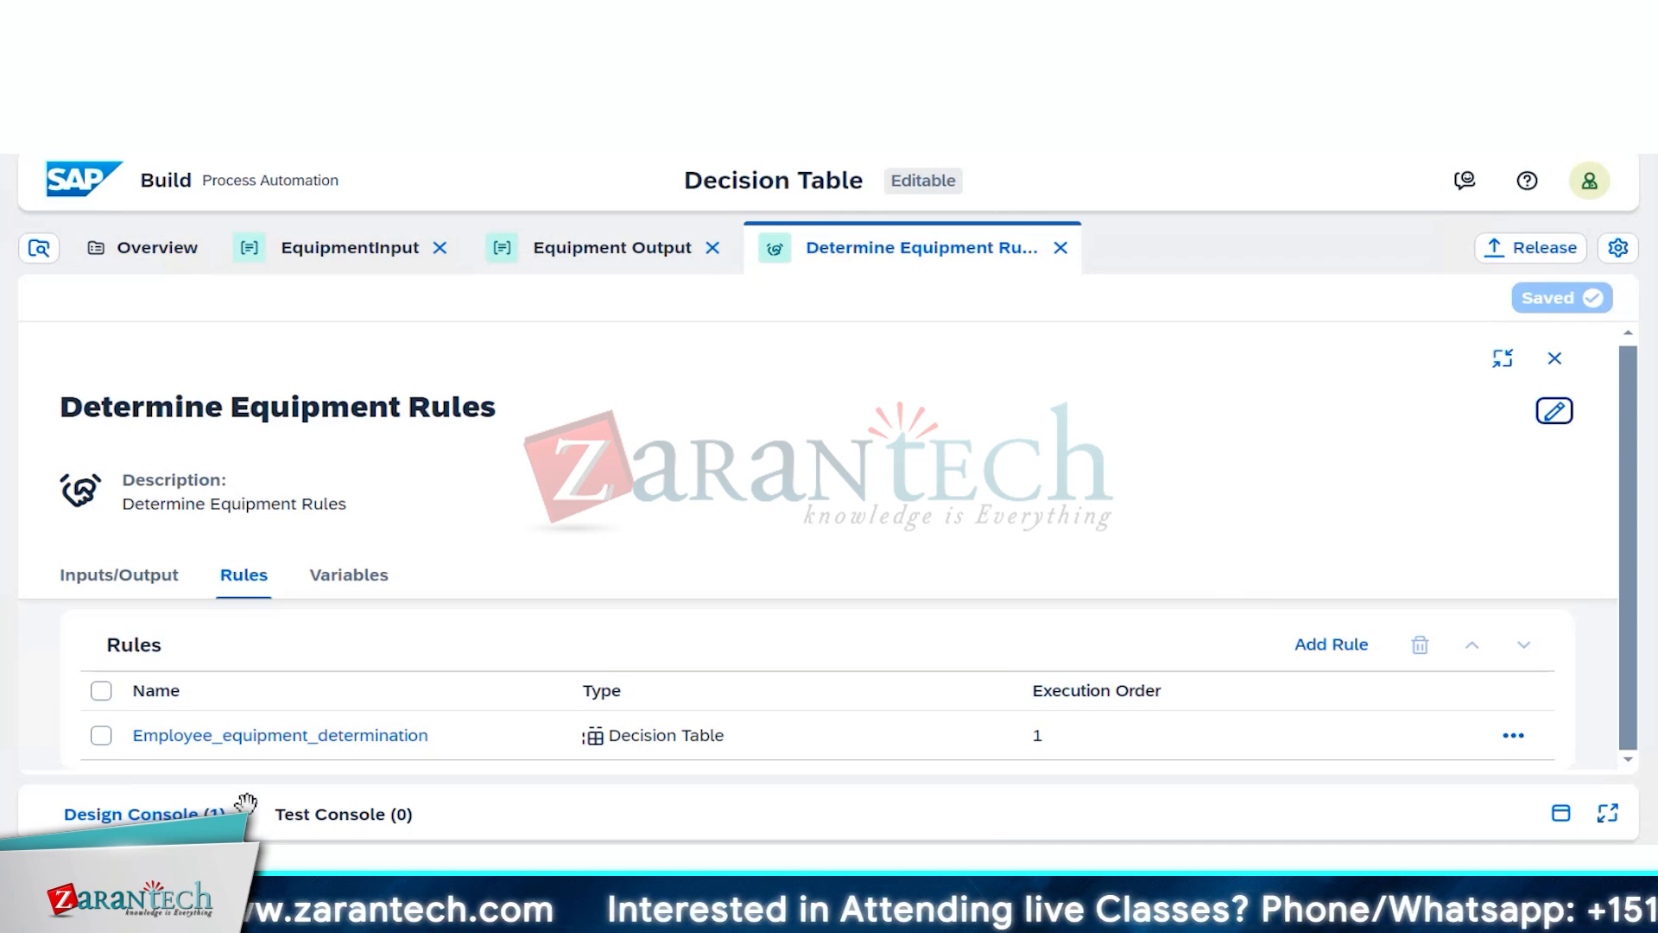
Step: Open the Employee_equipment_determination rule and review its general information and decision table rows
double_click(340, 738)
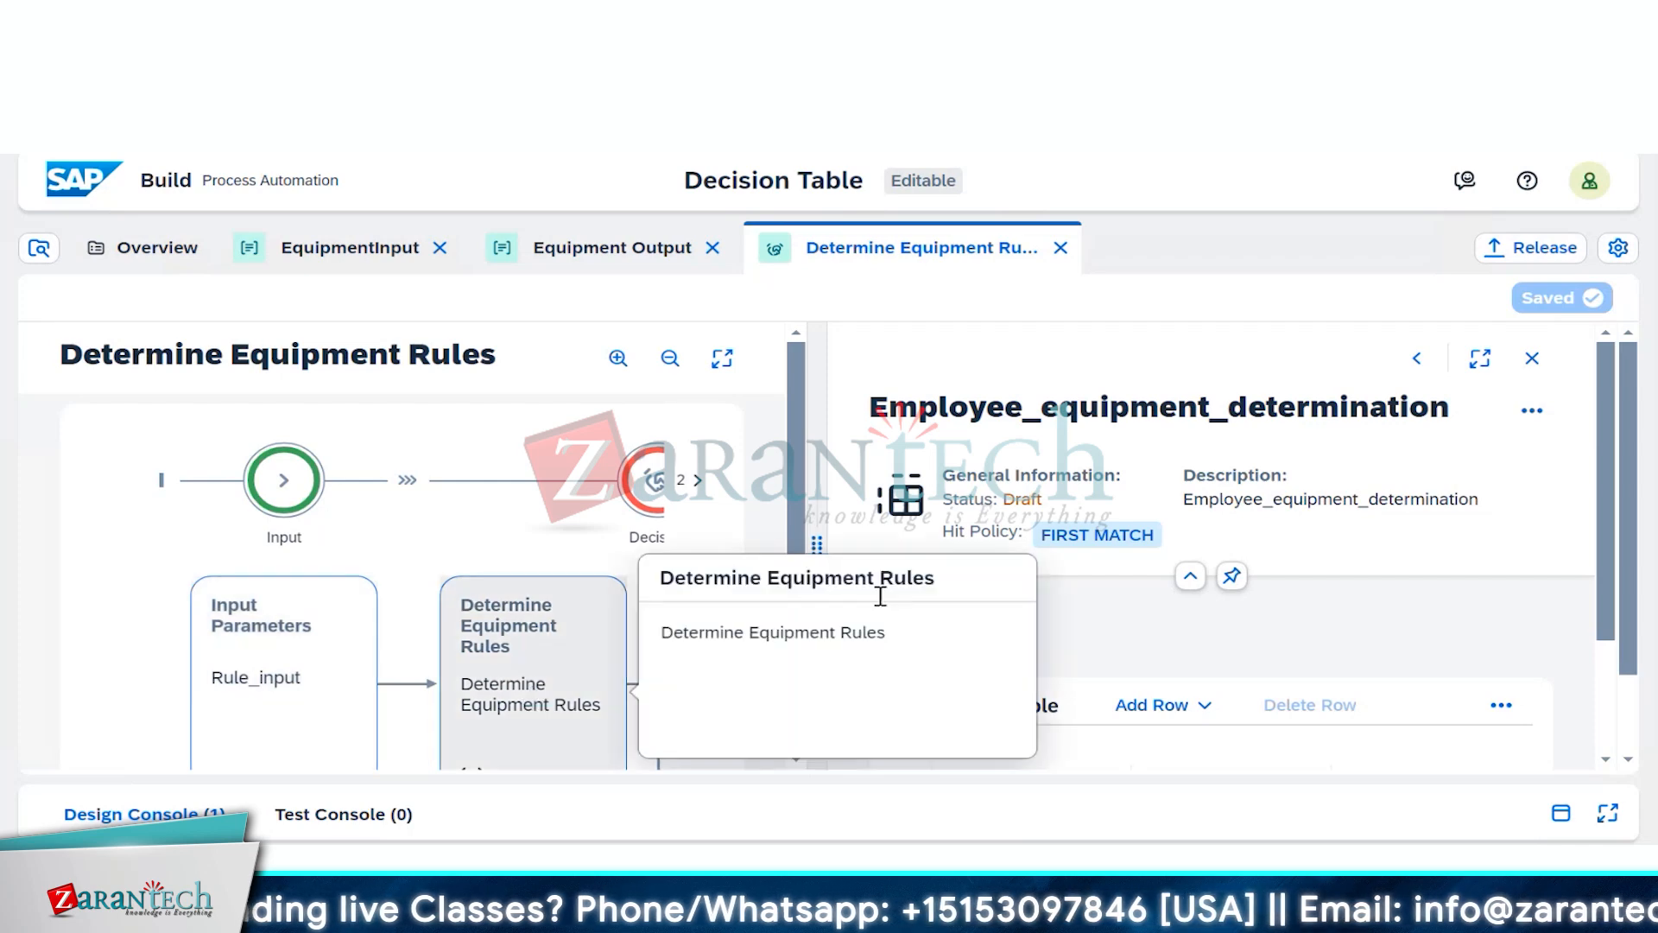
scroll(1305, 633, "down", 3)
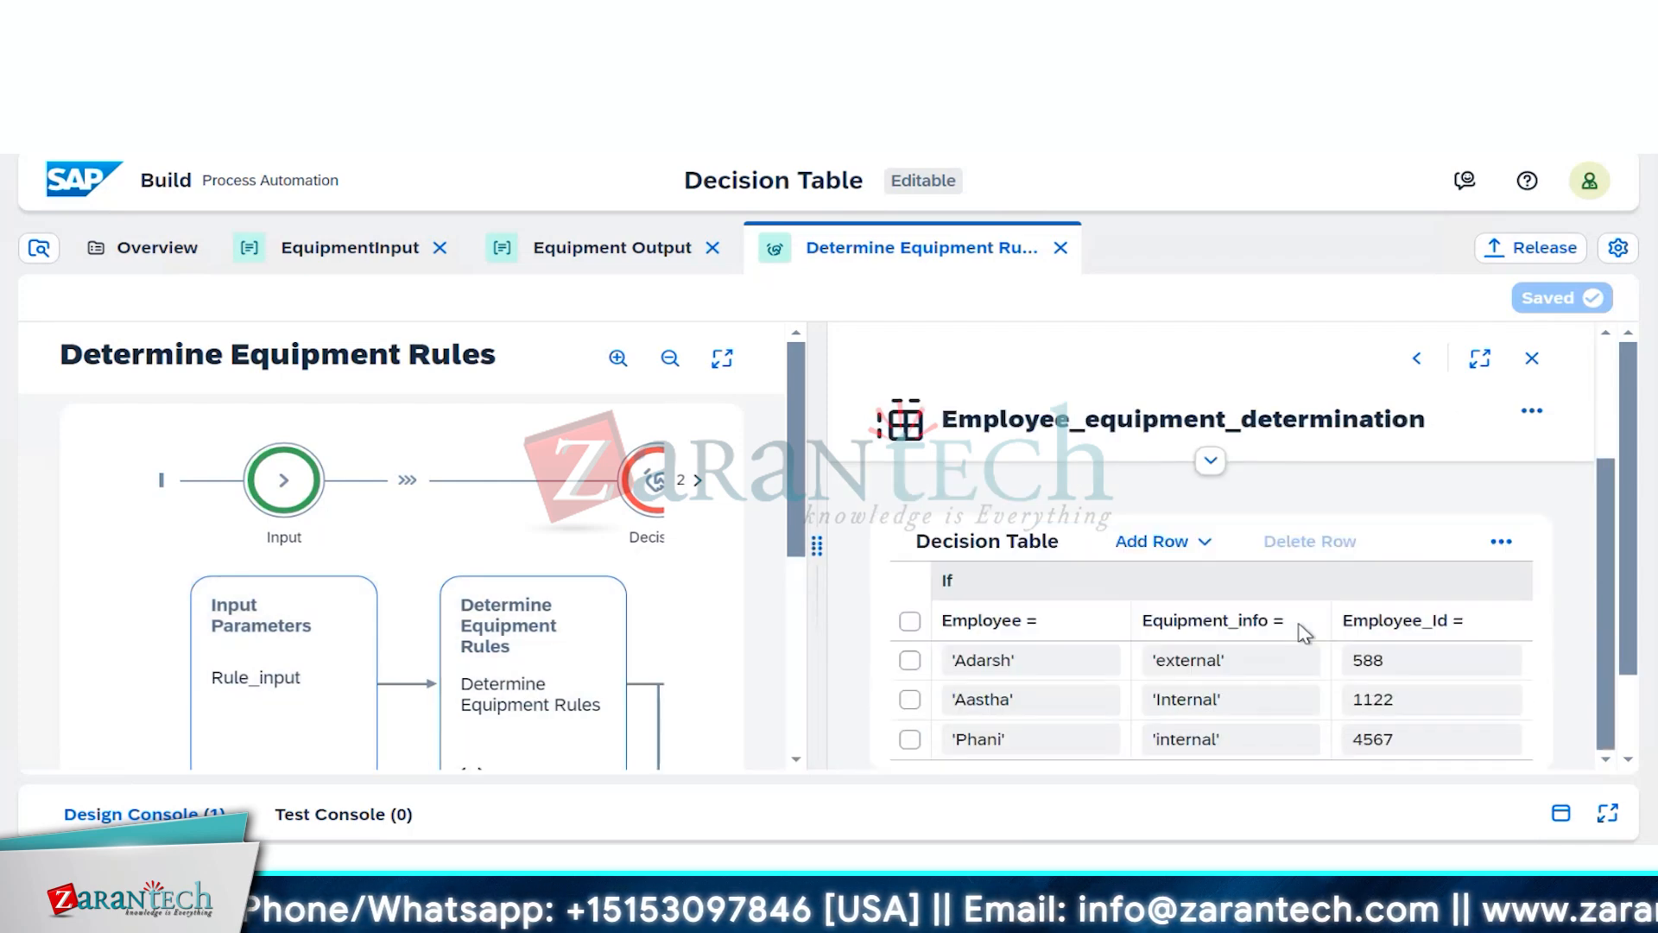
scroll(1305, 633, "up", 3)
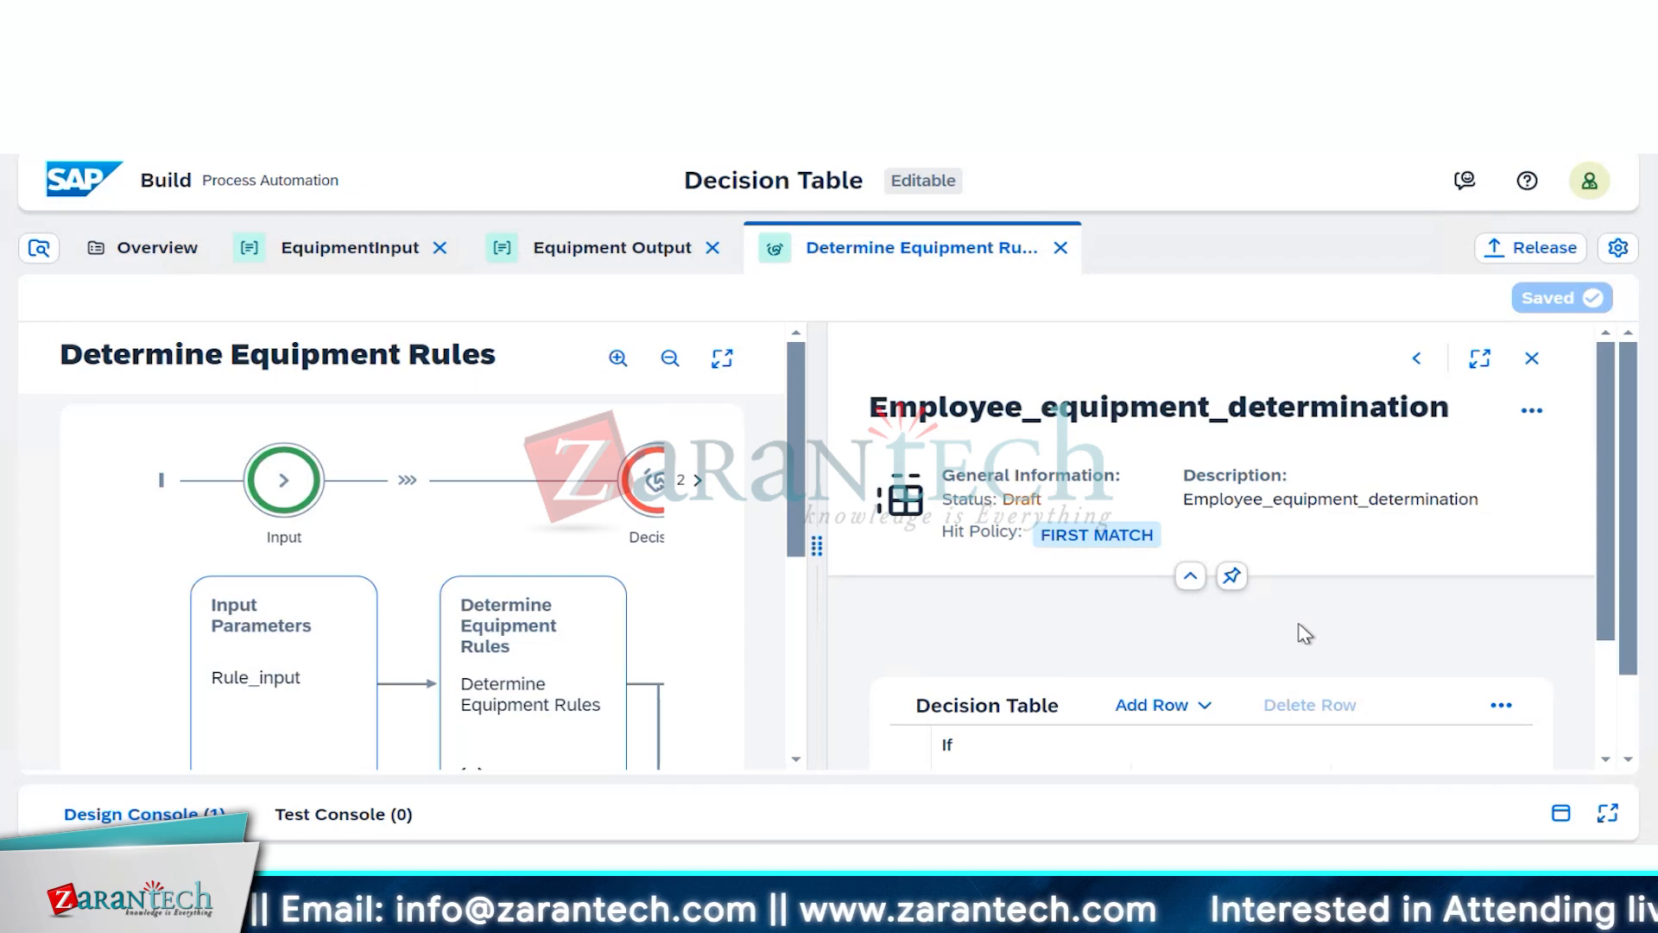
scroll(1305, 635, "down", 2)
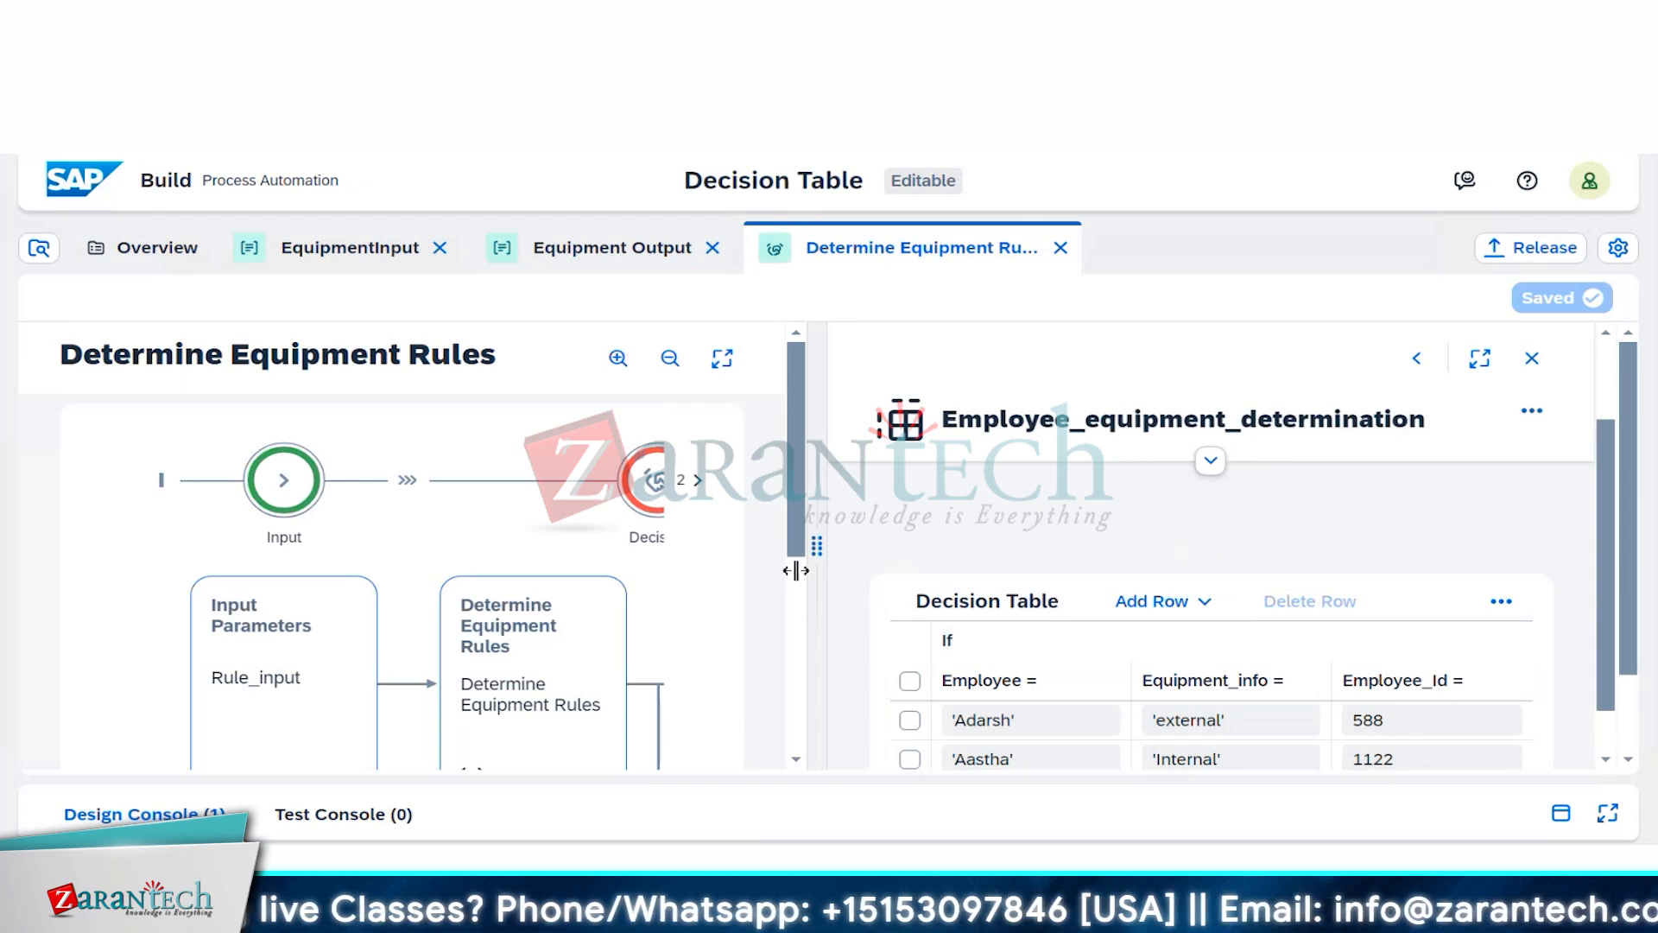
Step: Widen the Determine Equipment Rules diagram area to show the Result node and inspect its Output Parameter
left_click_drag(818, 544, 1336, 518)
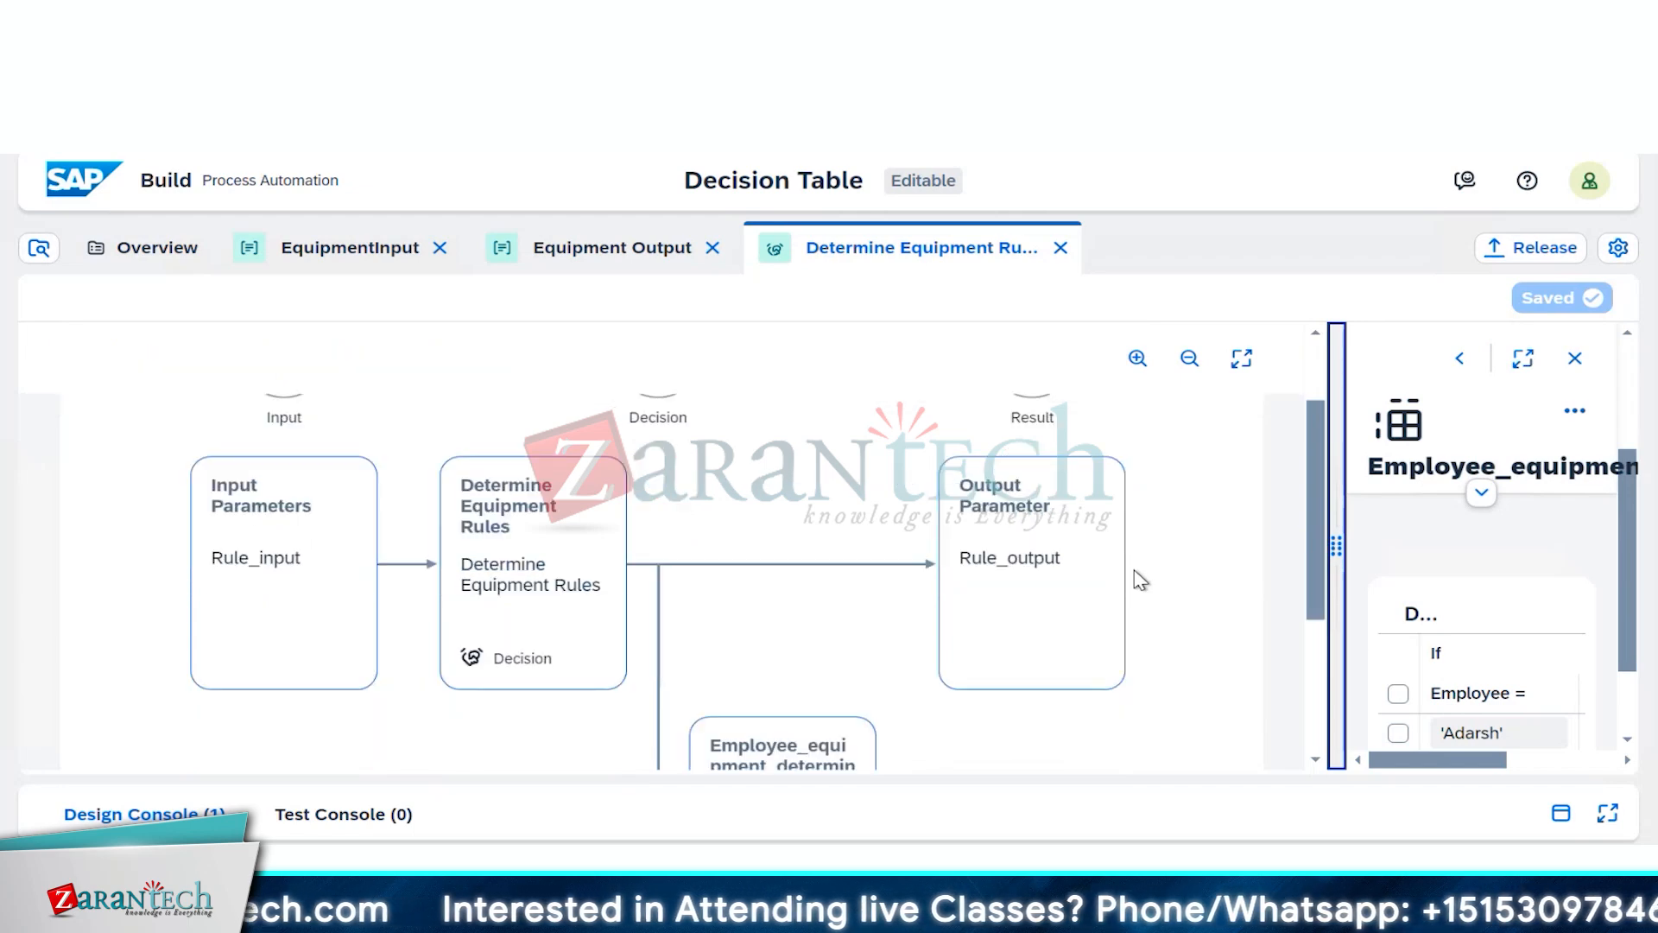
scroll(1132, 577, "down", 5)
scroll(1140, 579, "up", 5)
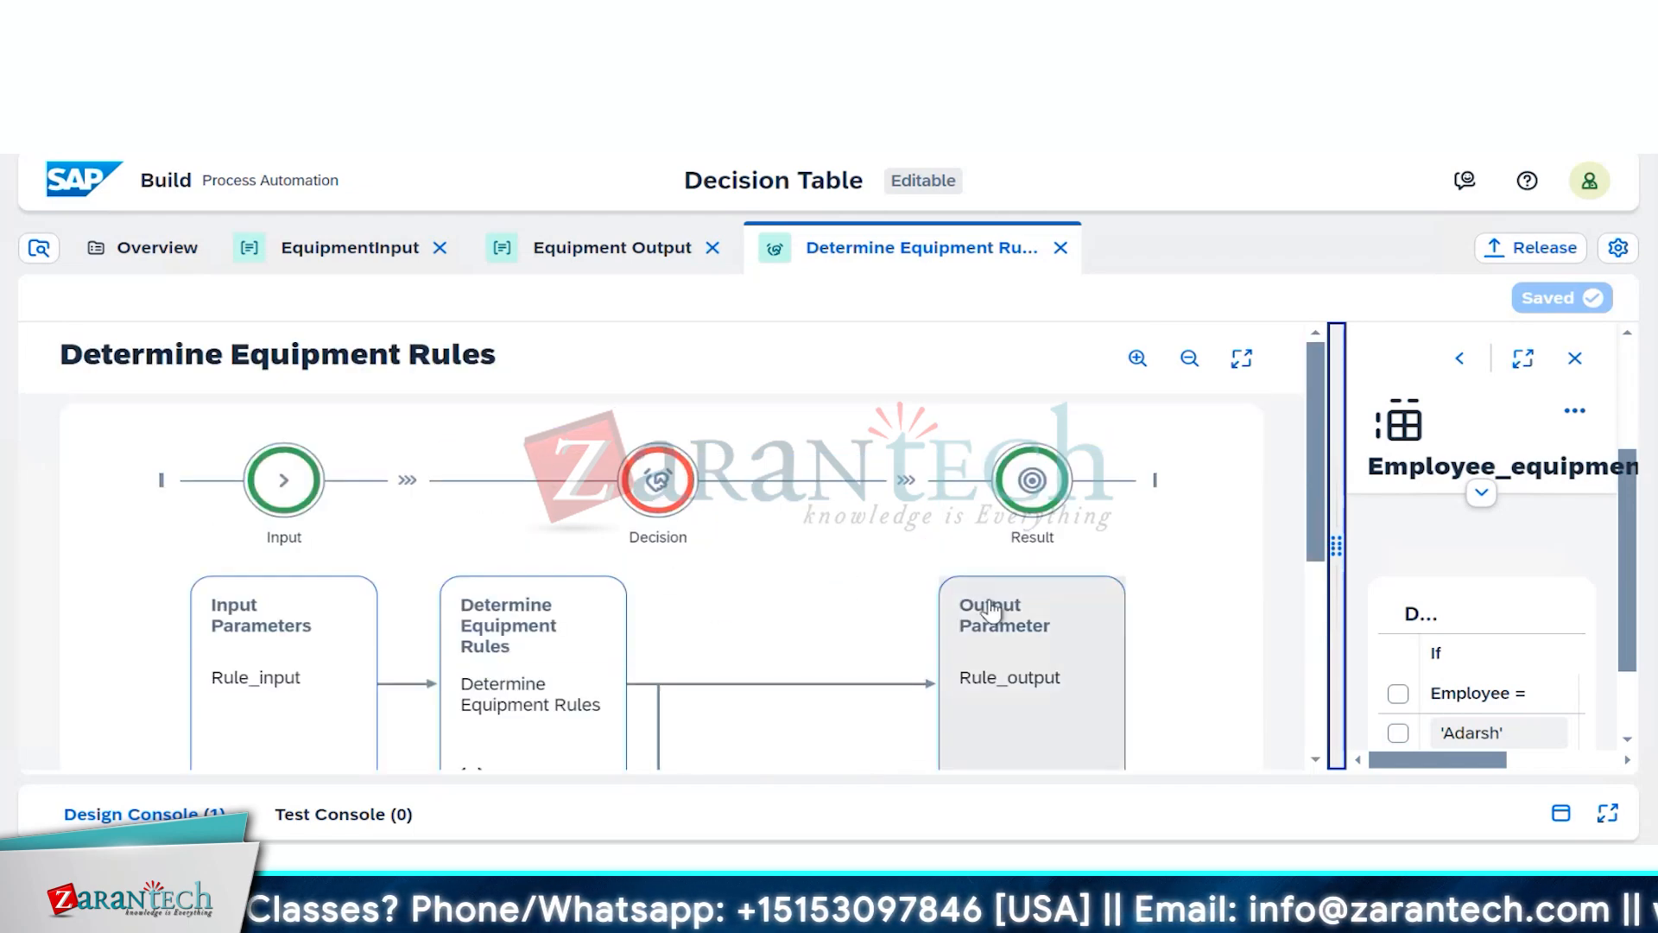
left_click(1055, 604)
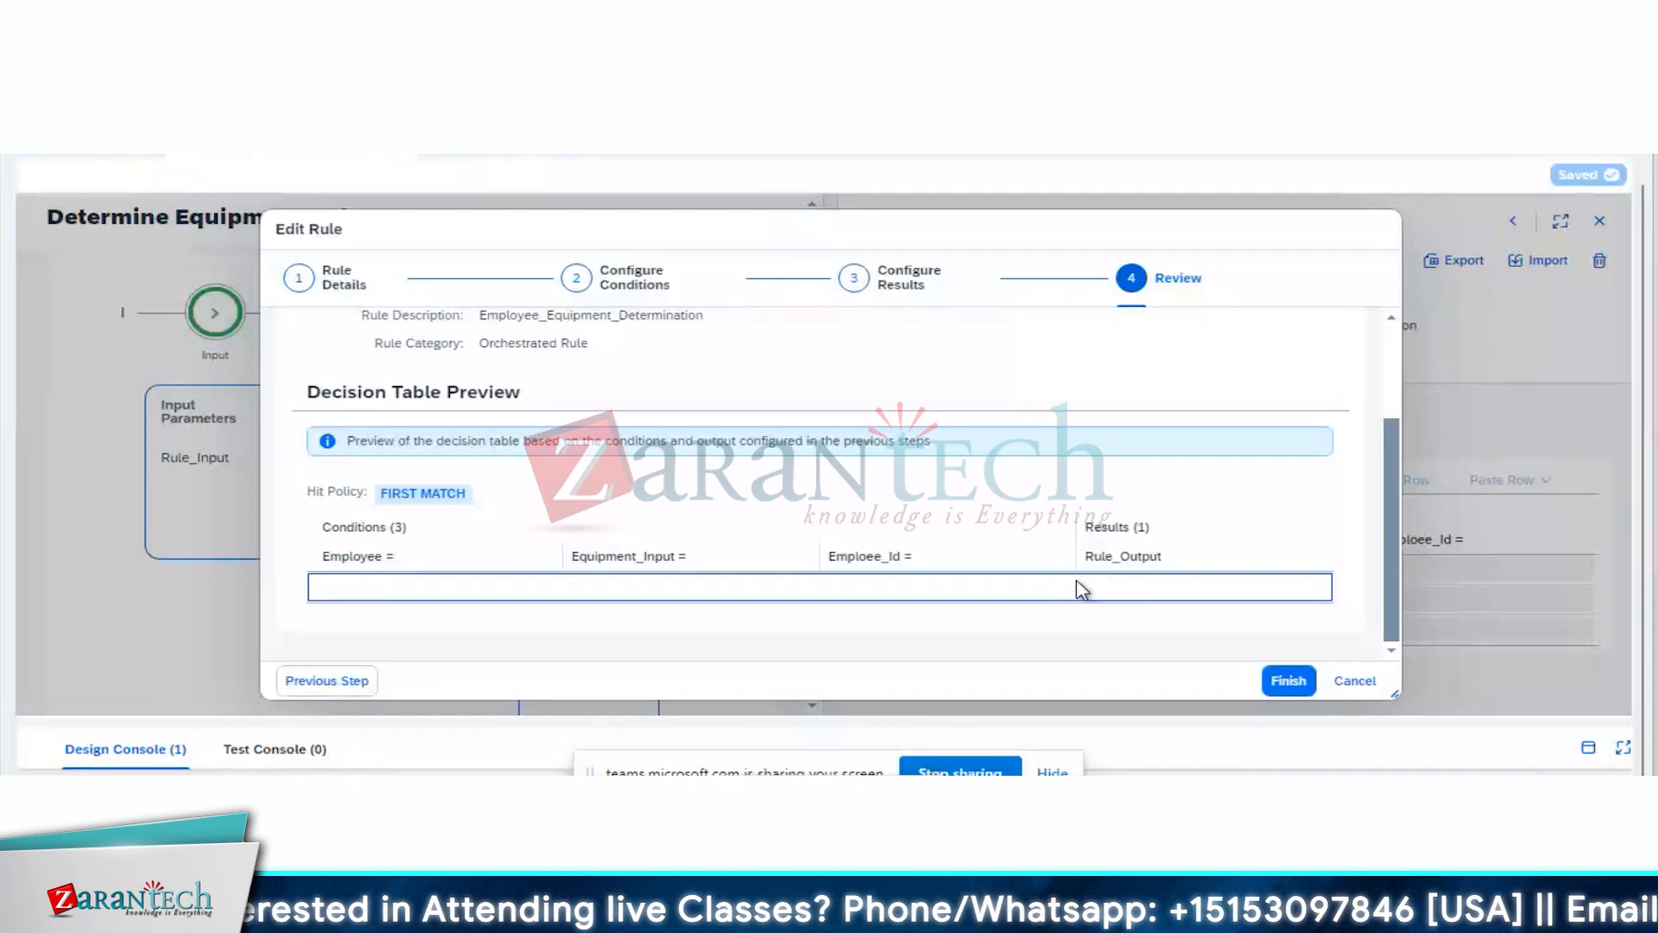
Step: Check the Rule_Output result attribute of the Employee_Equipment_Determination rule and finish the rule edit
left_click(809, 563)
left_click(344, 679)
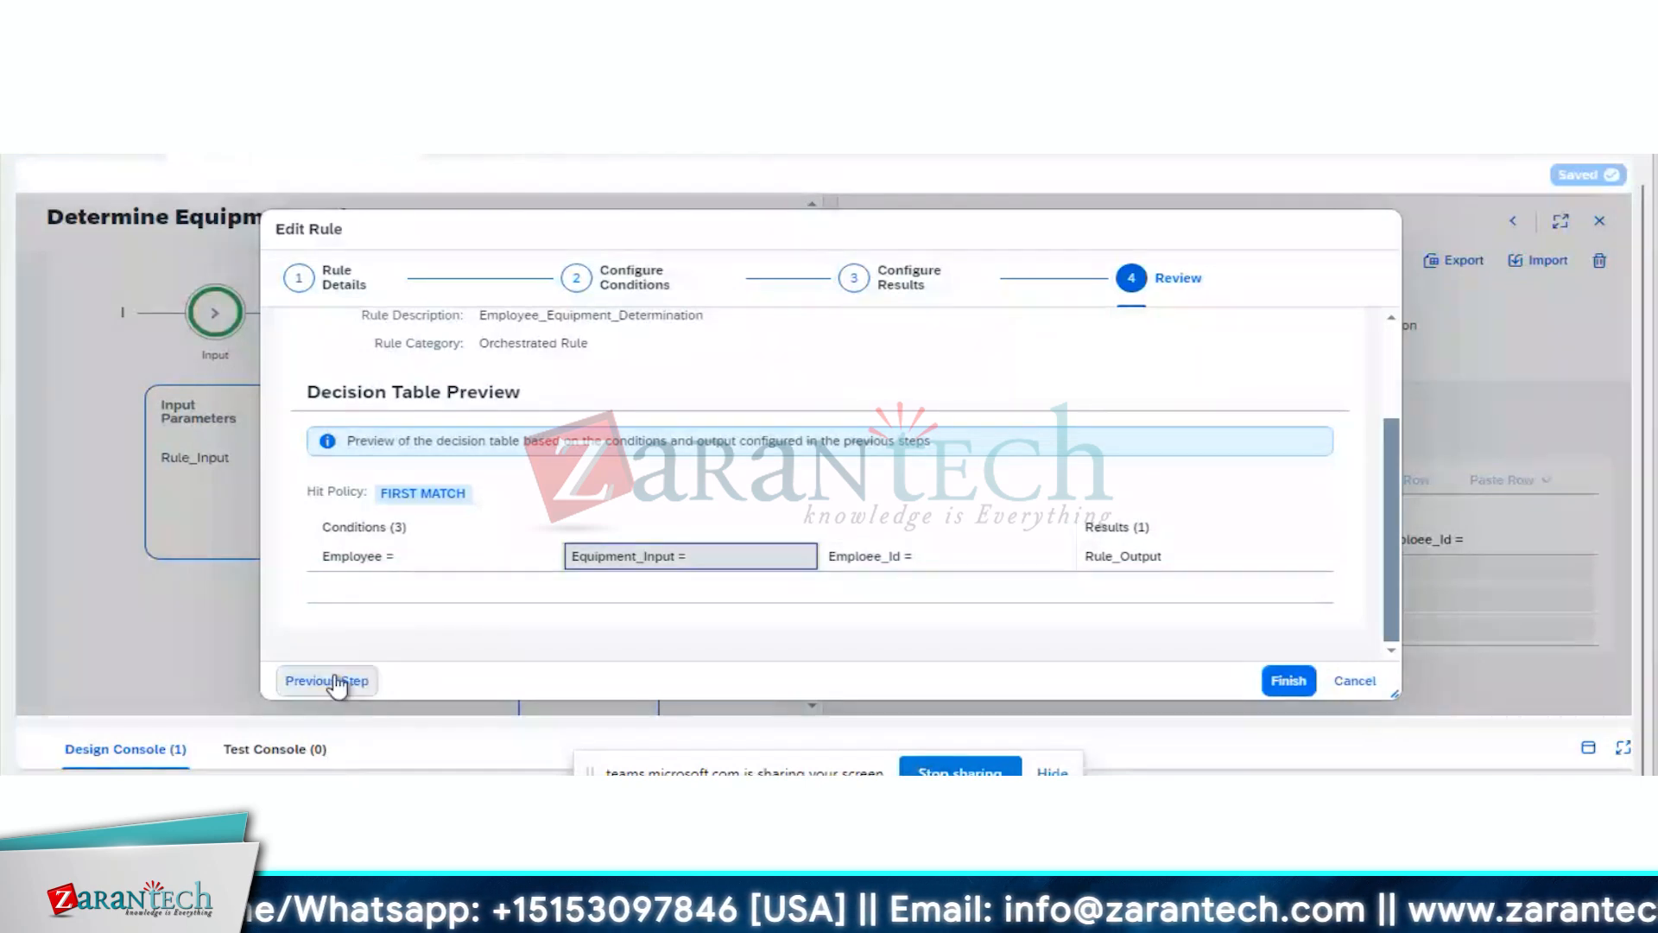
scroll(414, 634, "down", 3)
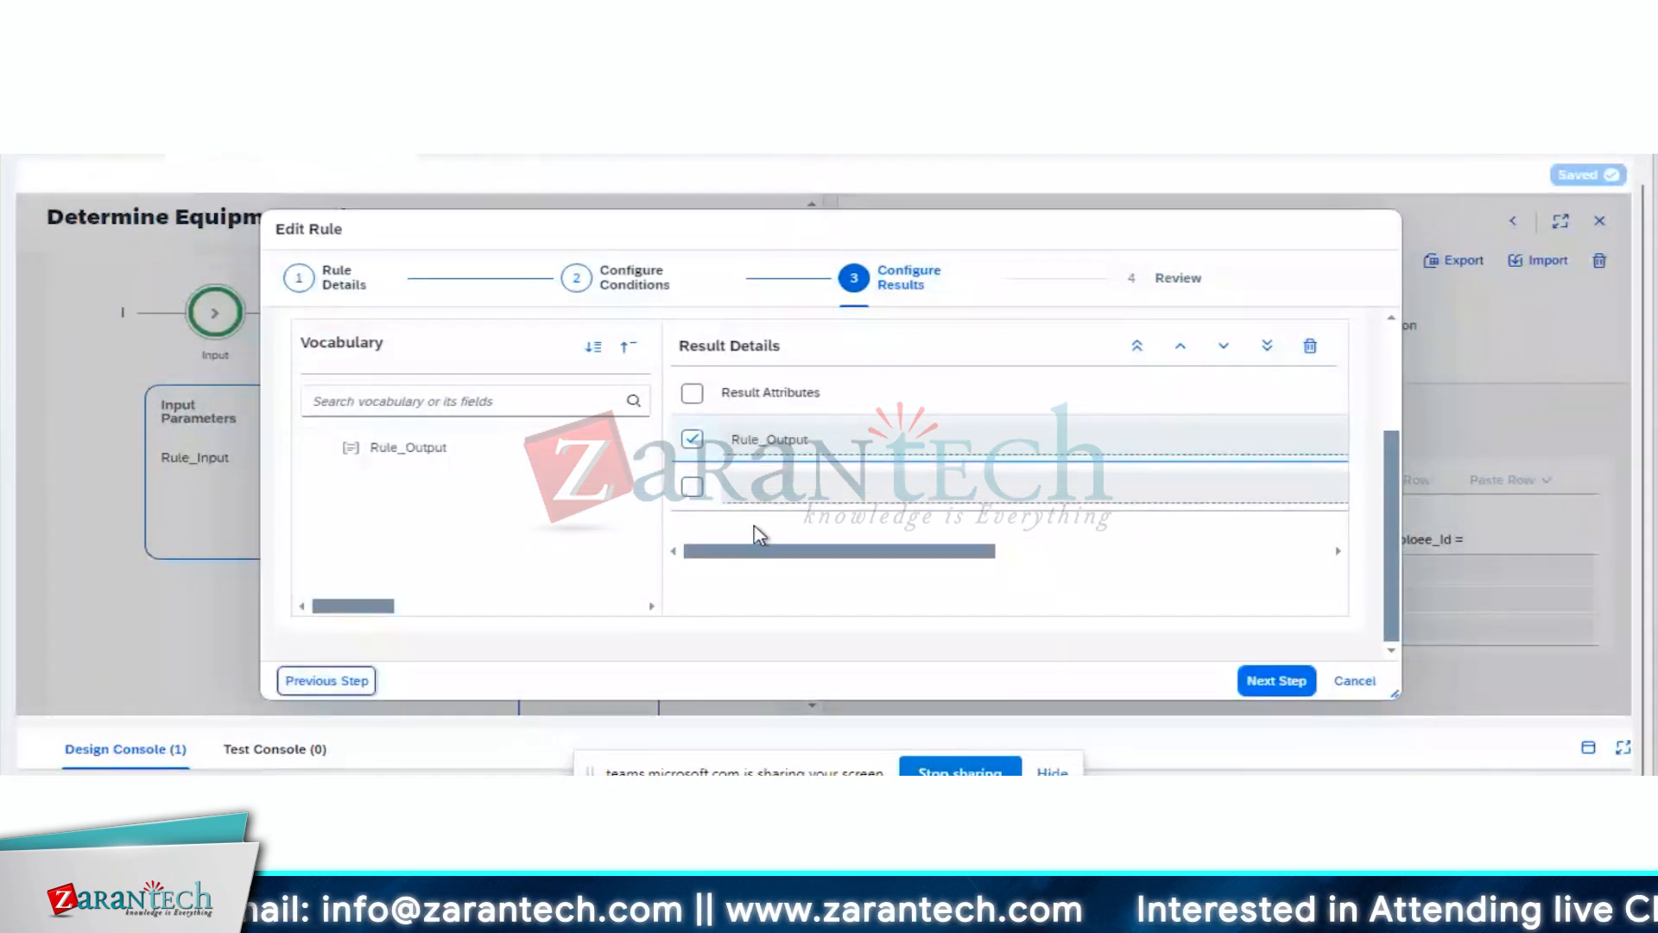
left_click(1256, 687)
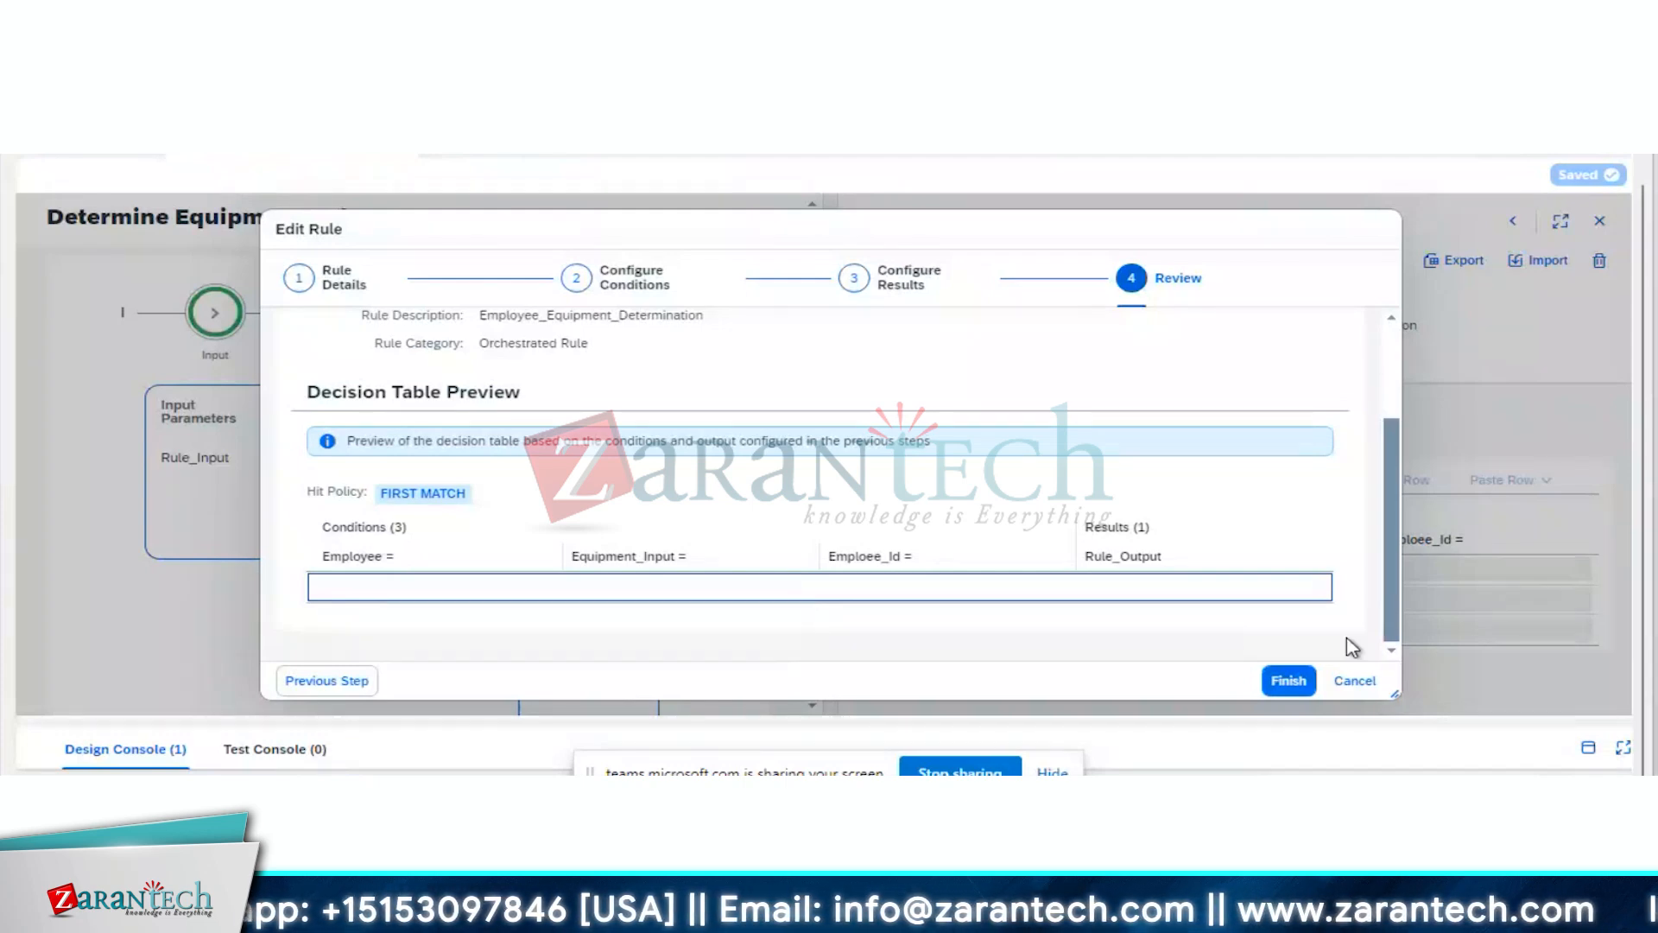
left_click(1290, 684)
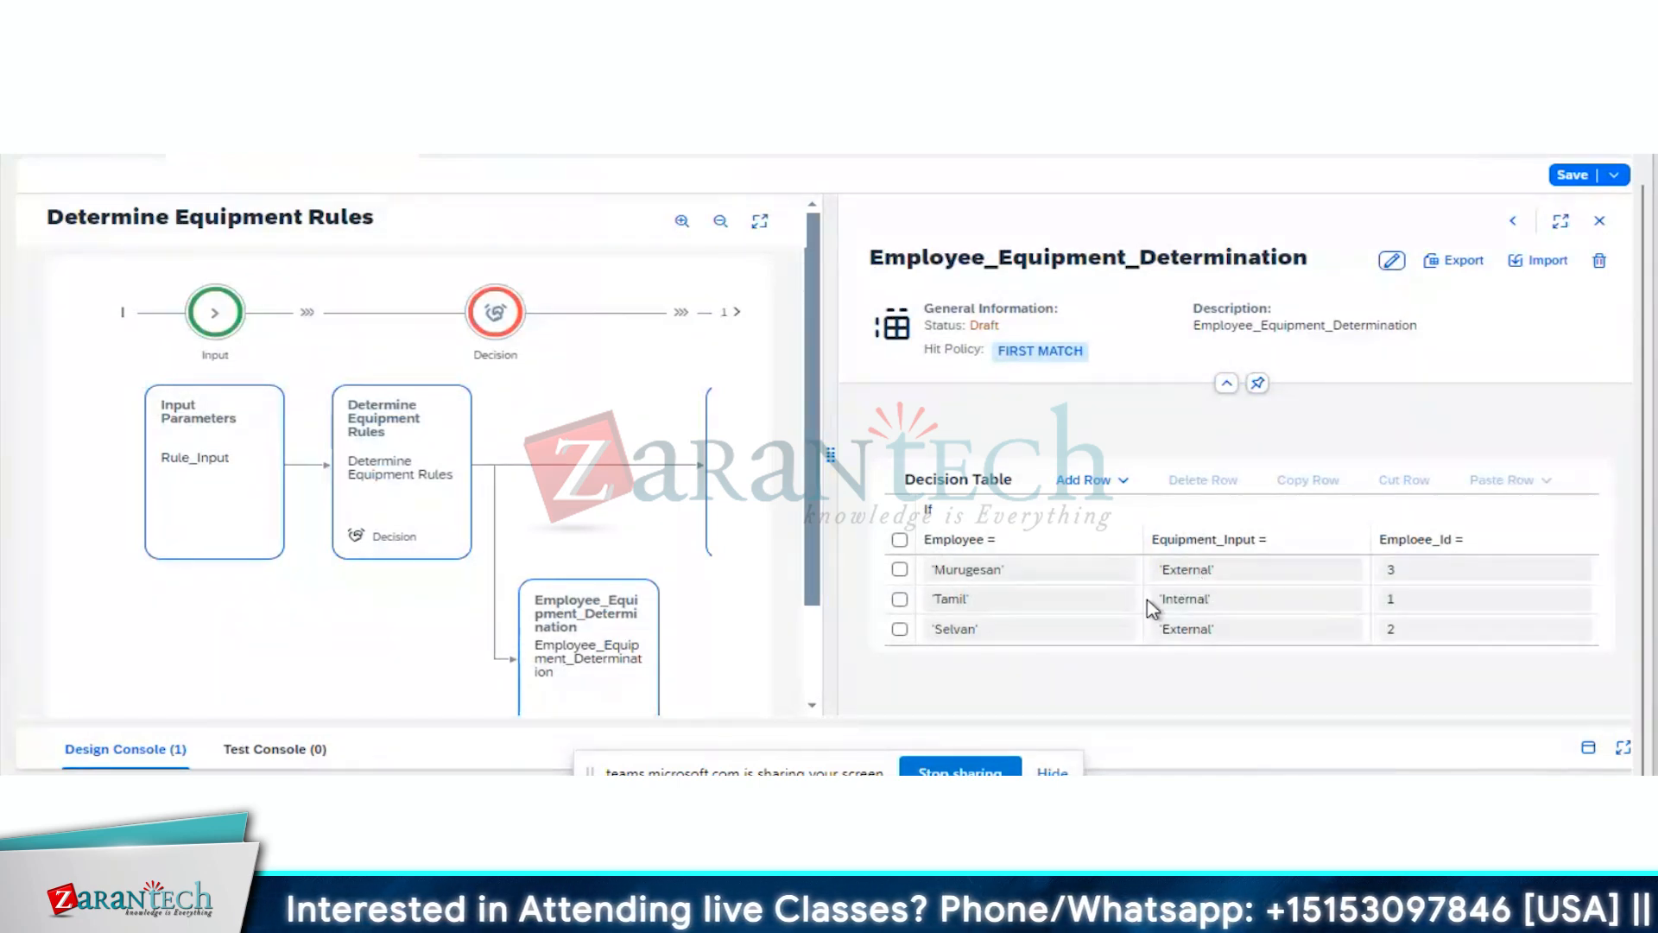
left_click(1390, 261)
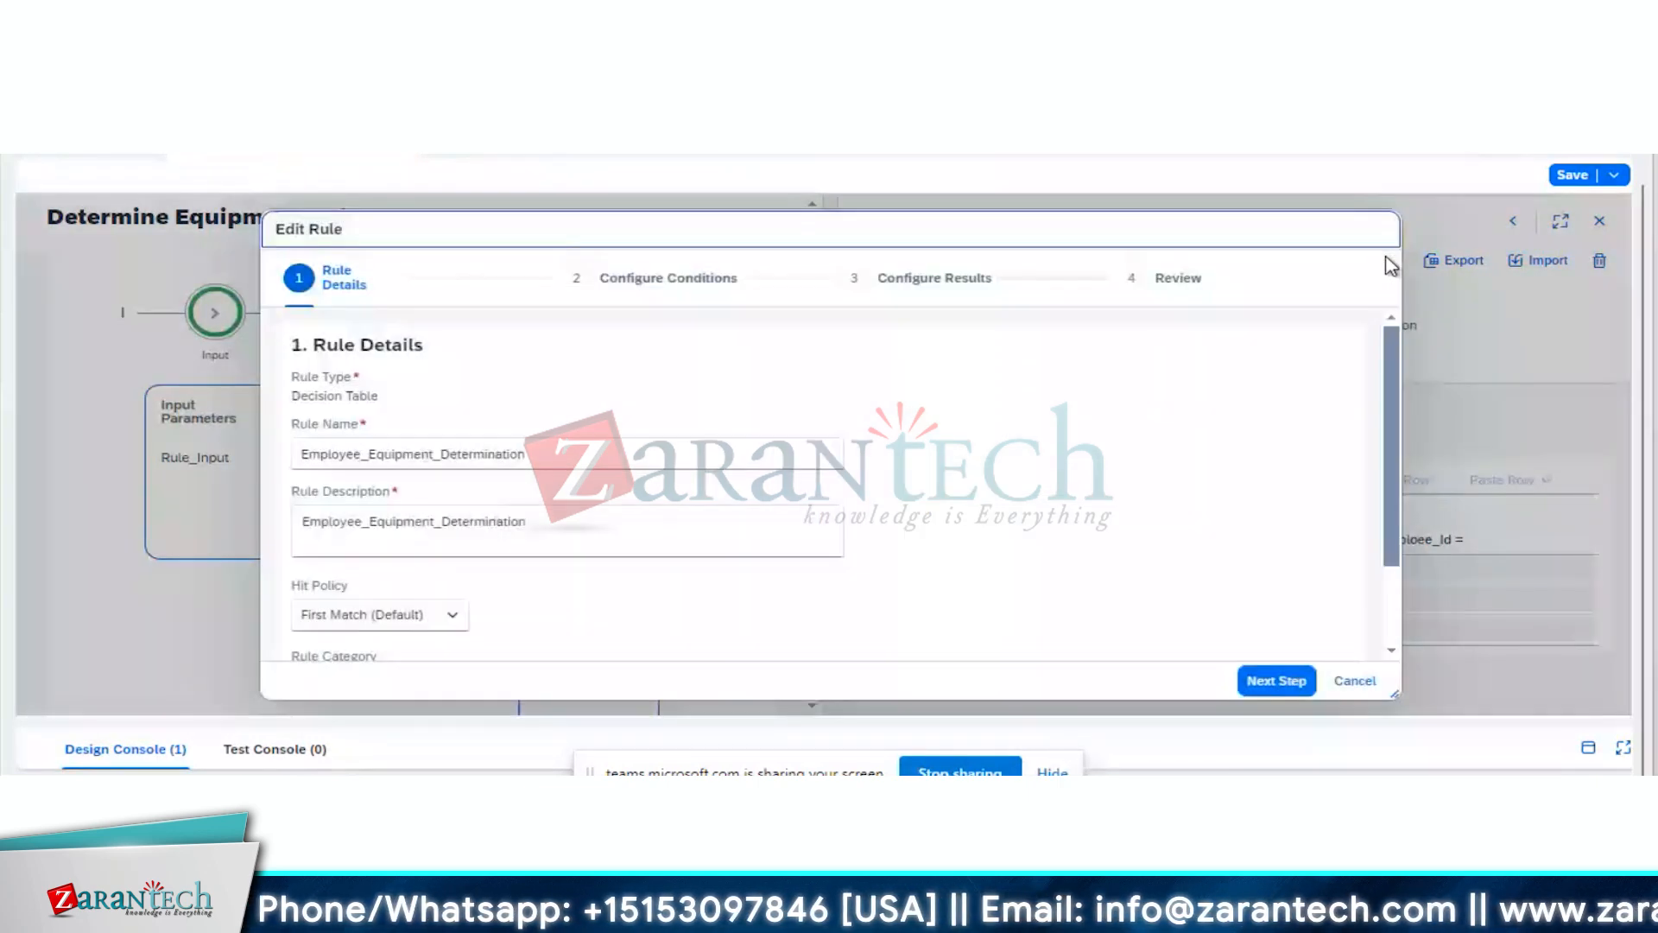
left_click(1352, 681)
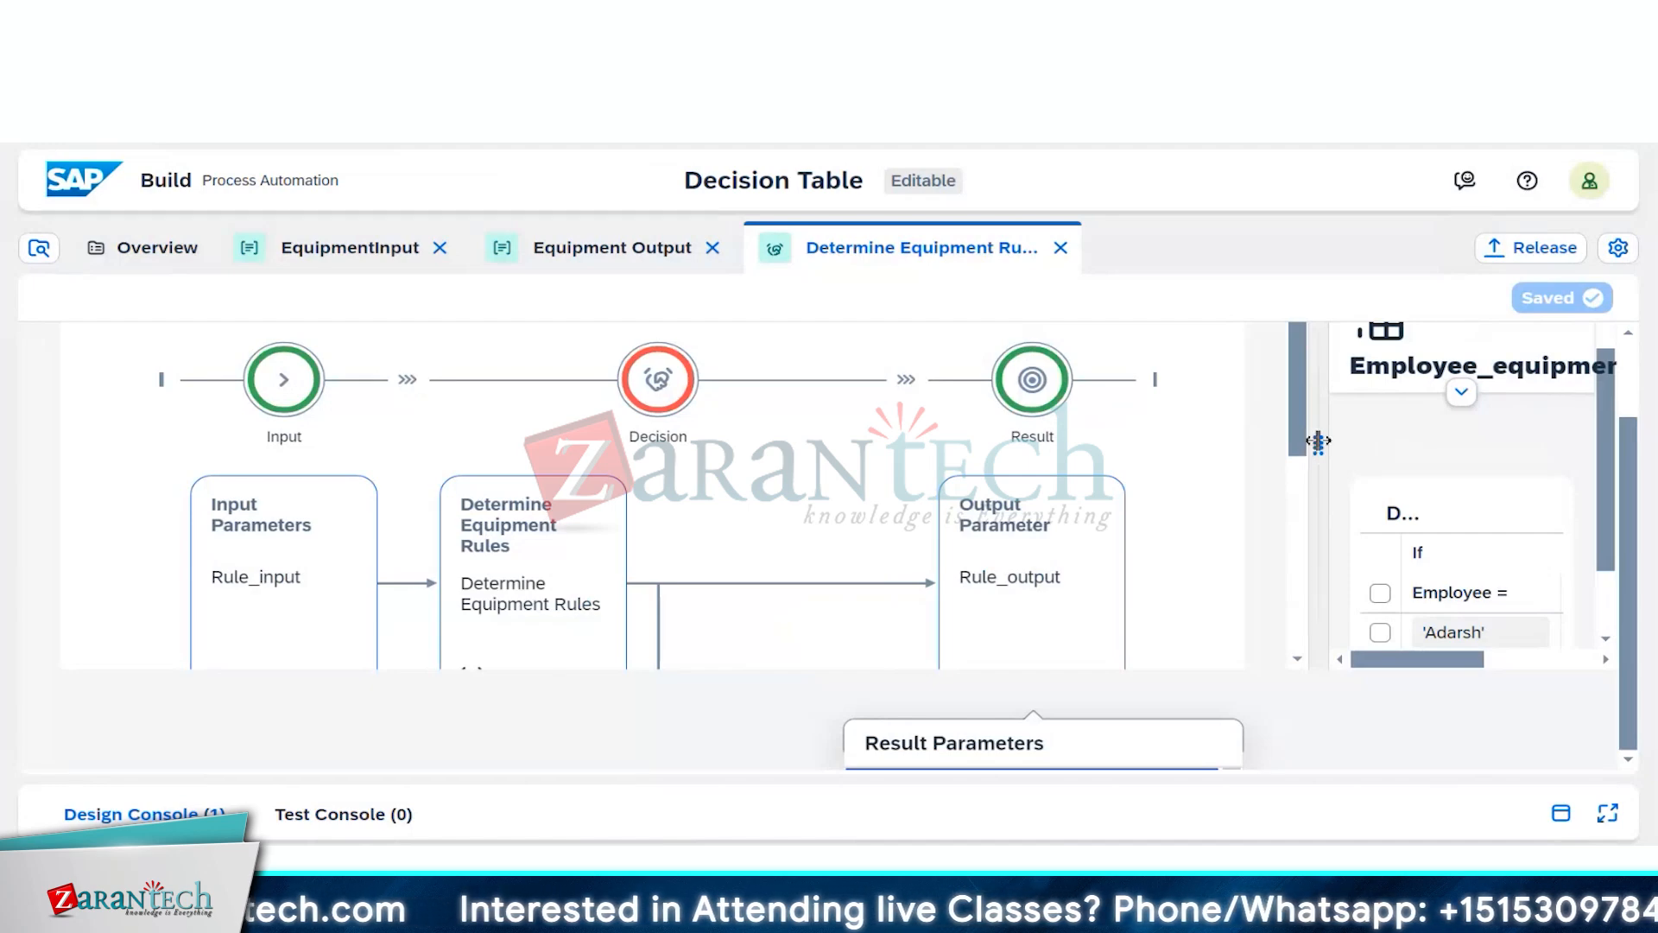
Step: Narrow the diagram area and show the Employee_equipment_determination rule full screen with its decision table rows
left_click_drag(1301, 446, 1099, 458)
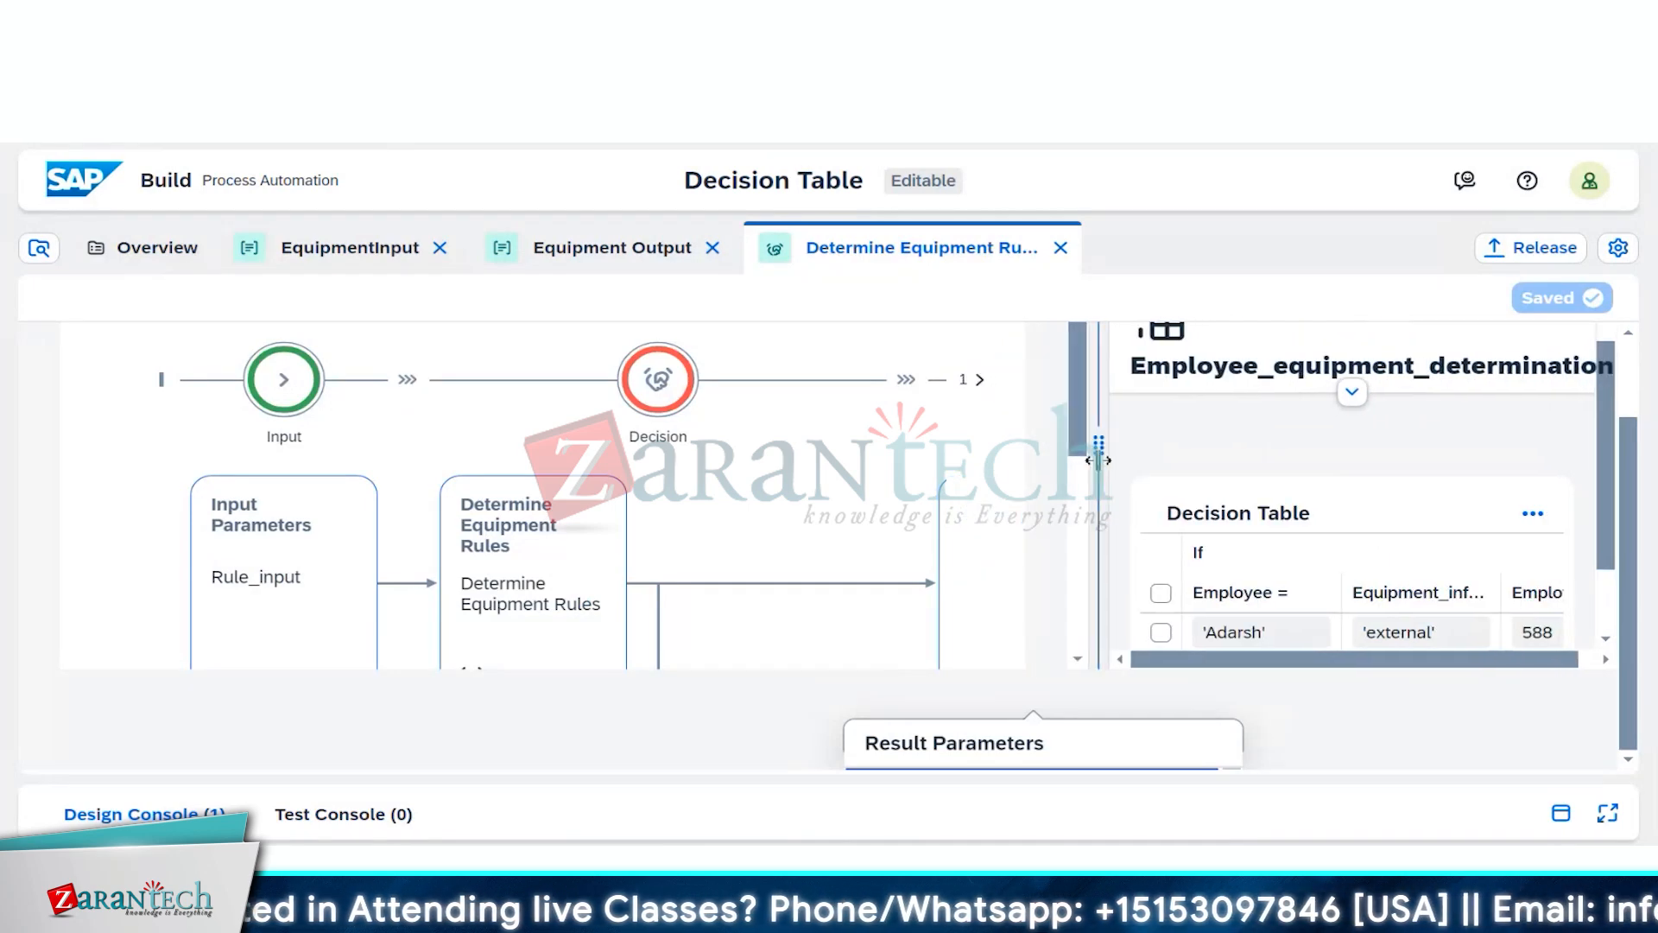
scroll(1099, 457, "up", 2)
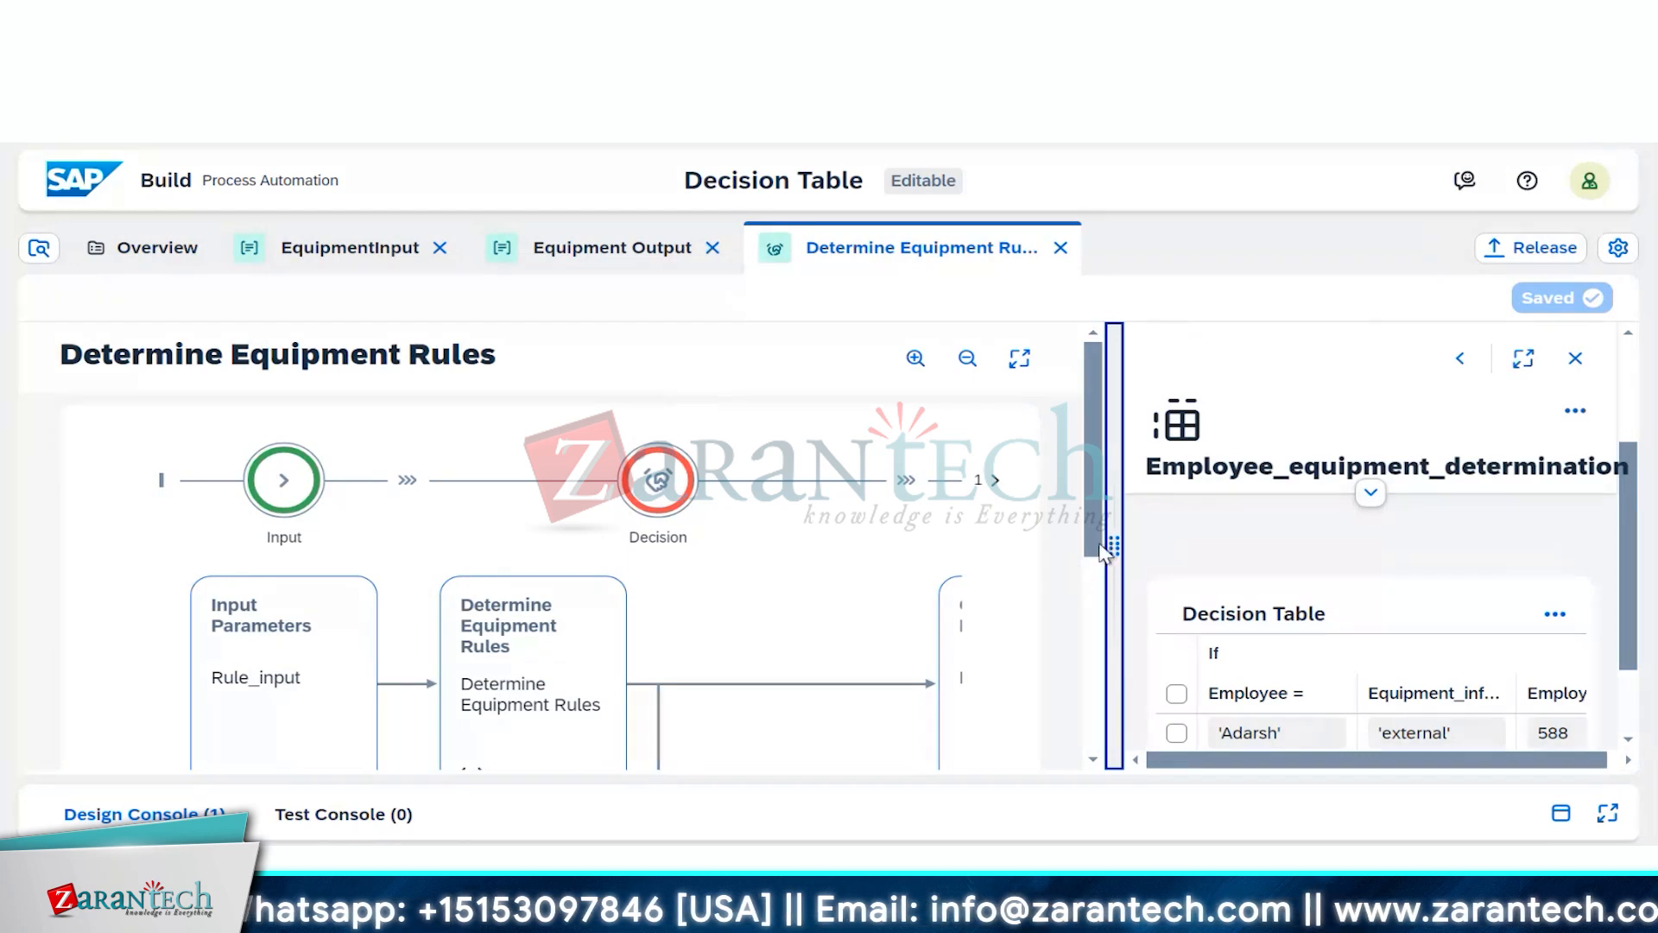
left_click(1524, 363)
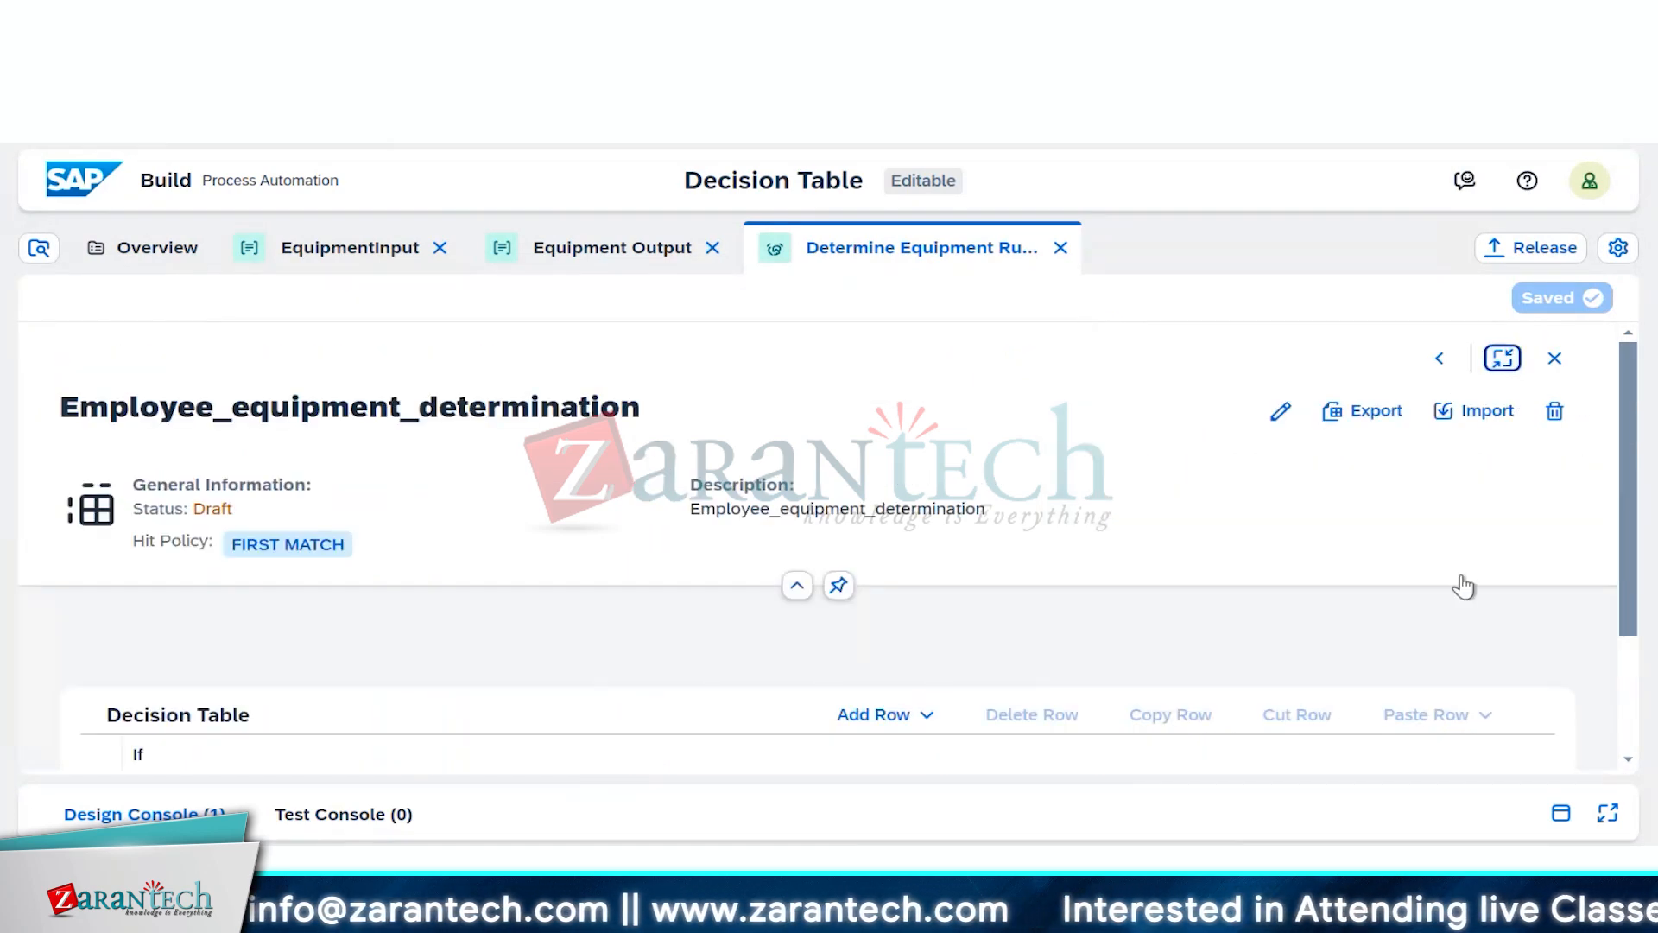
scroll(1332, 620, "down", 3)
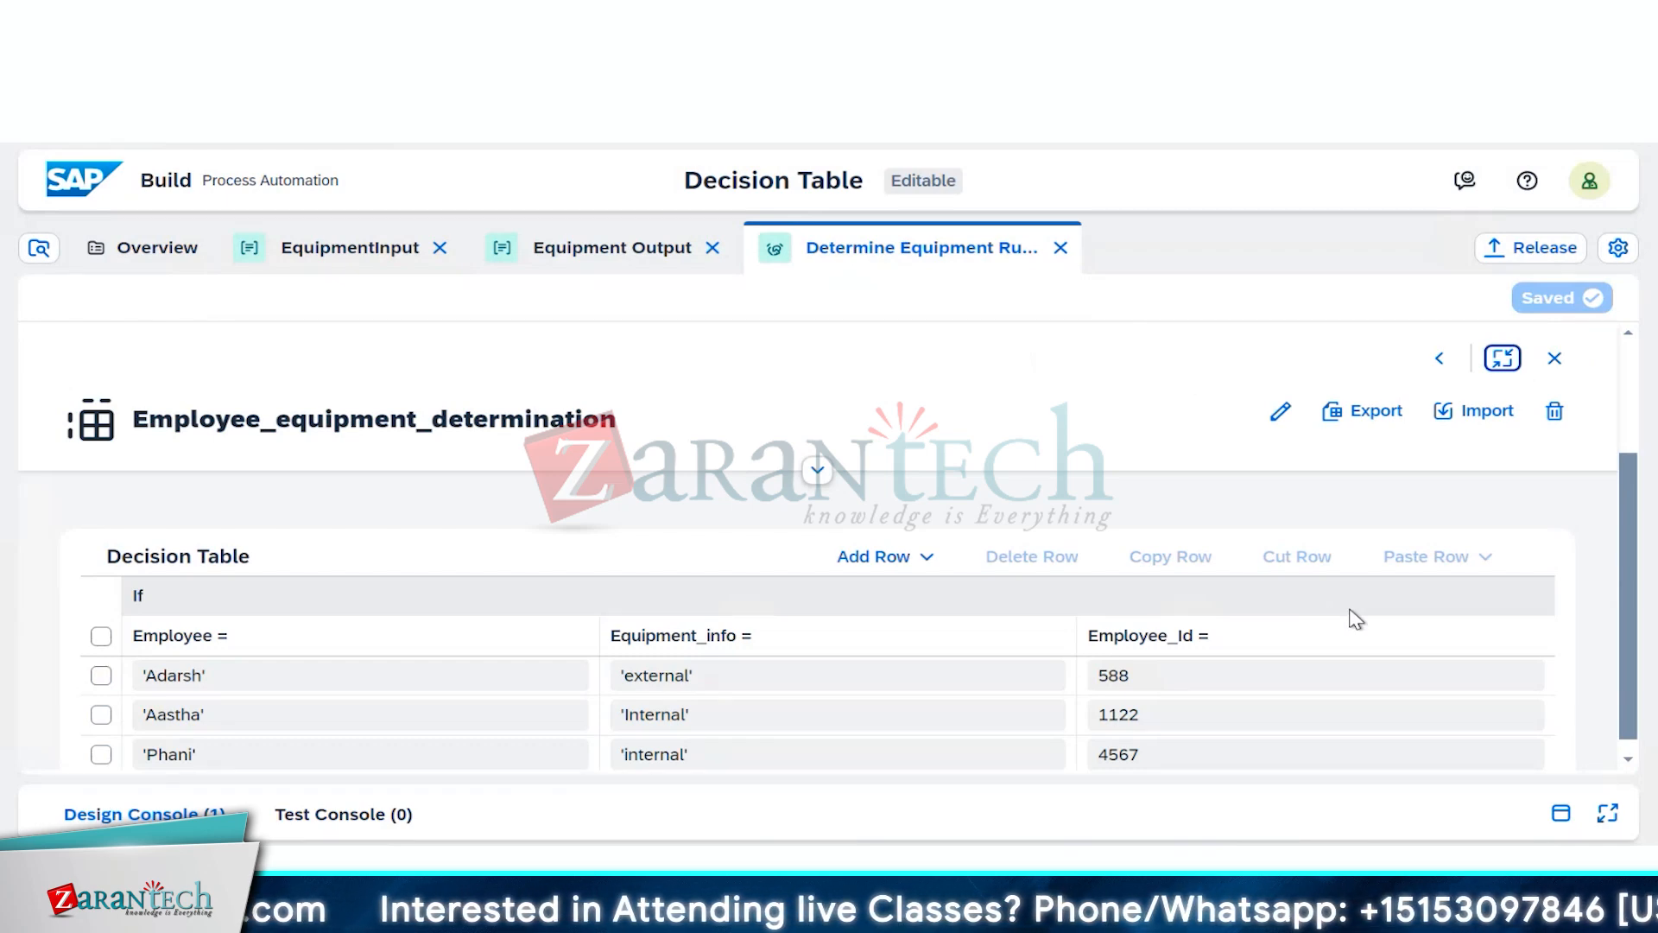
Step: Start editing the Employee_equipment_determination rule and review the condition attributes in its Configure Conditions stage
left_click(1281, 415)
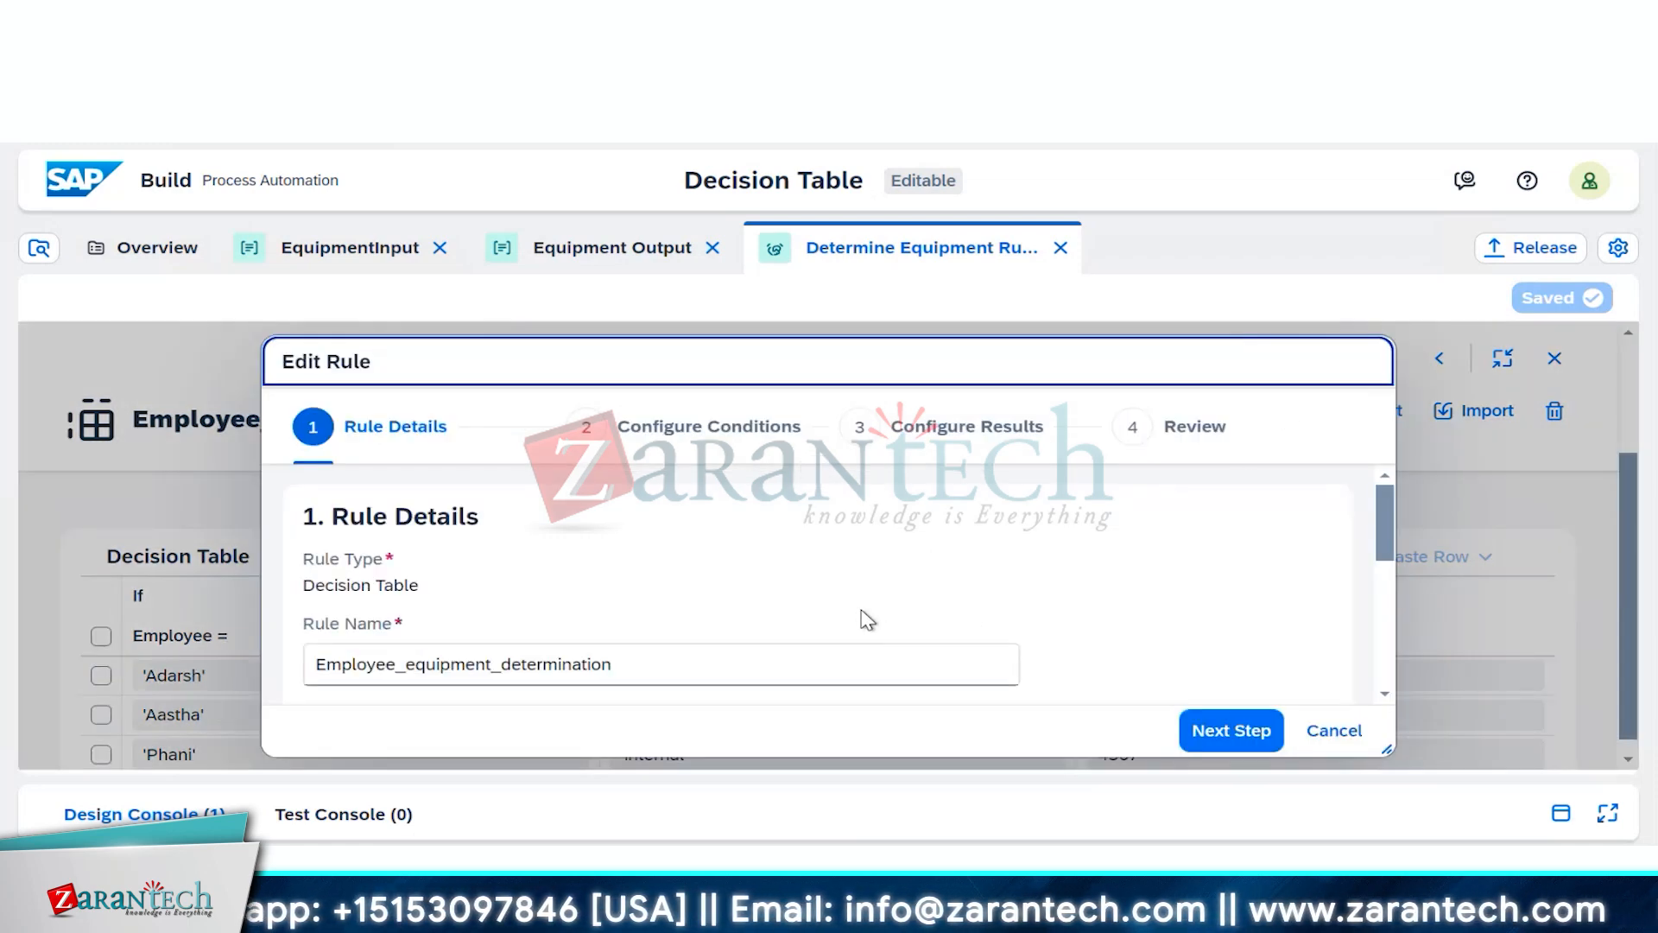
left_click(723, 422)
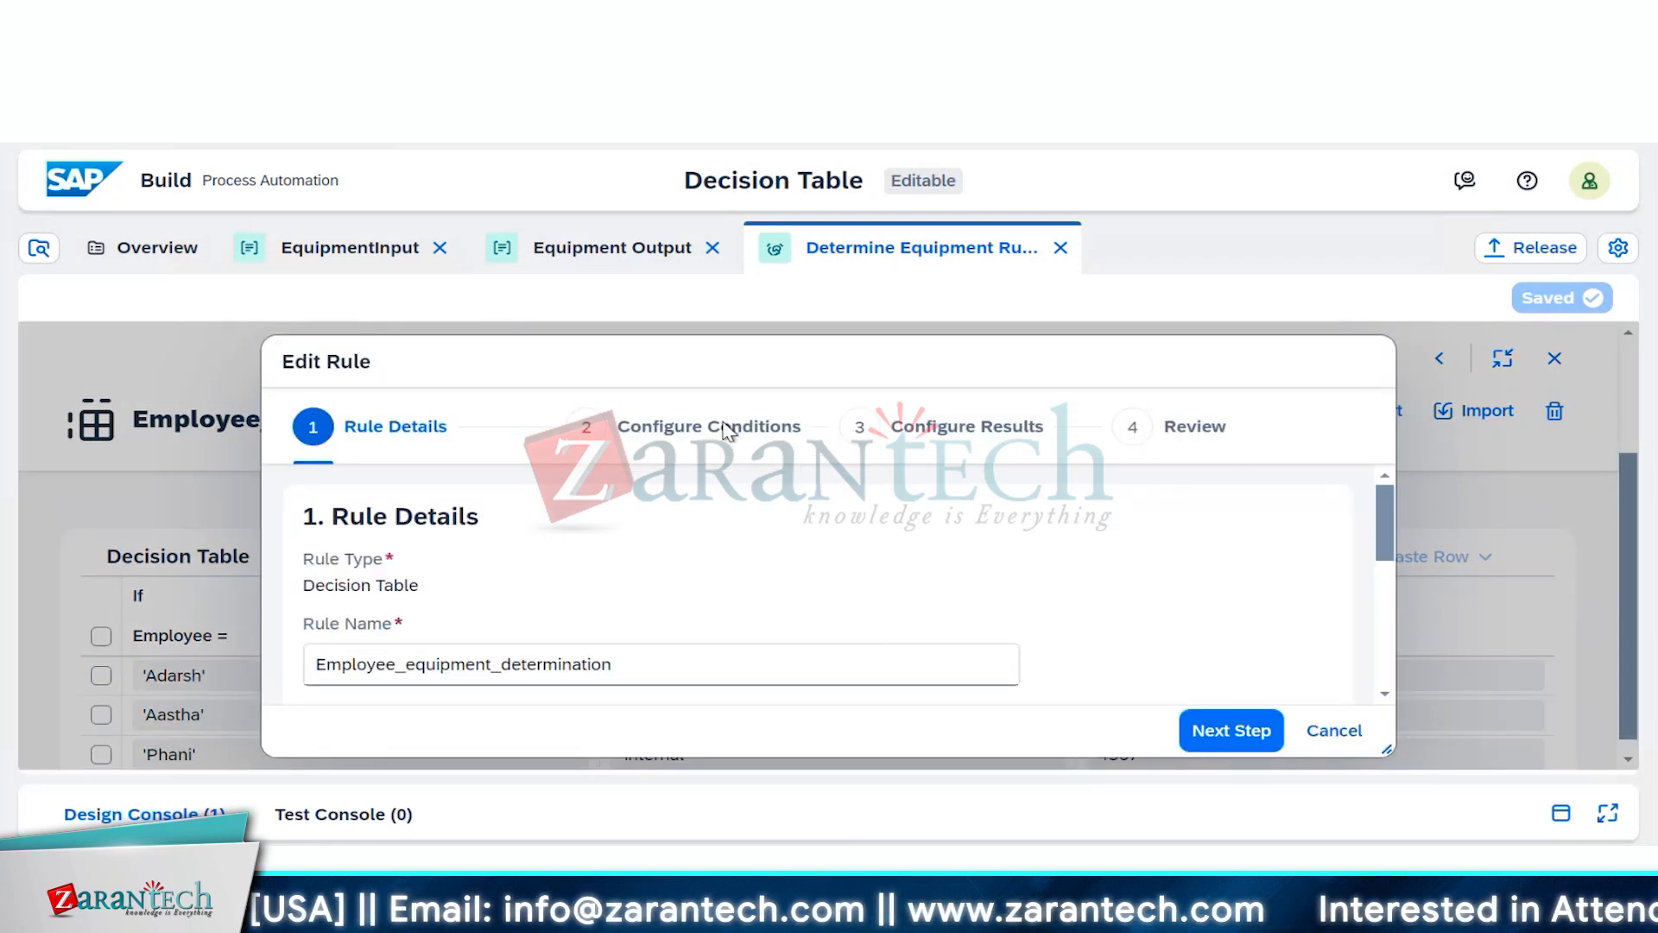
left_click(1230, 730)
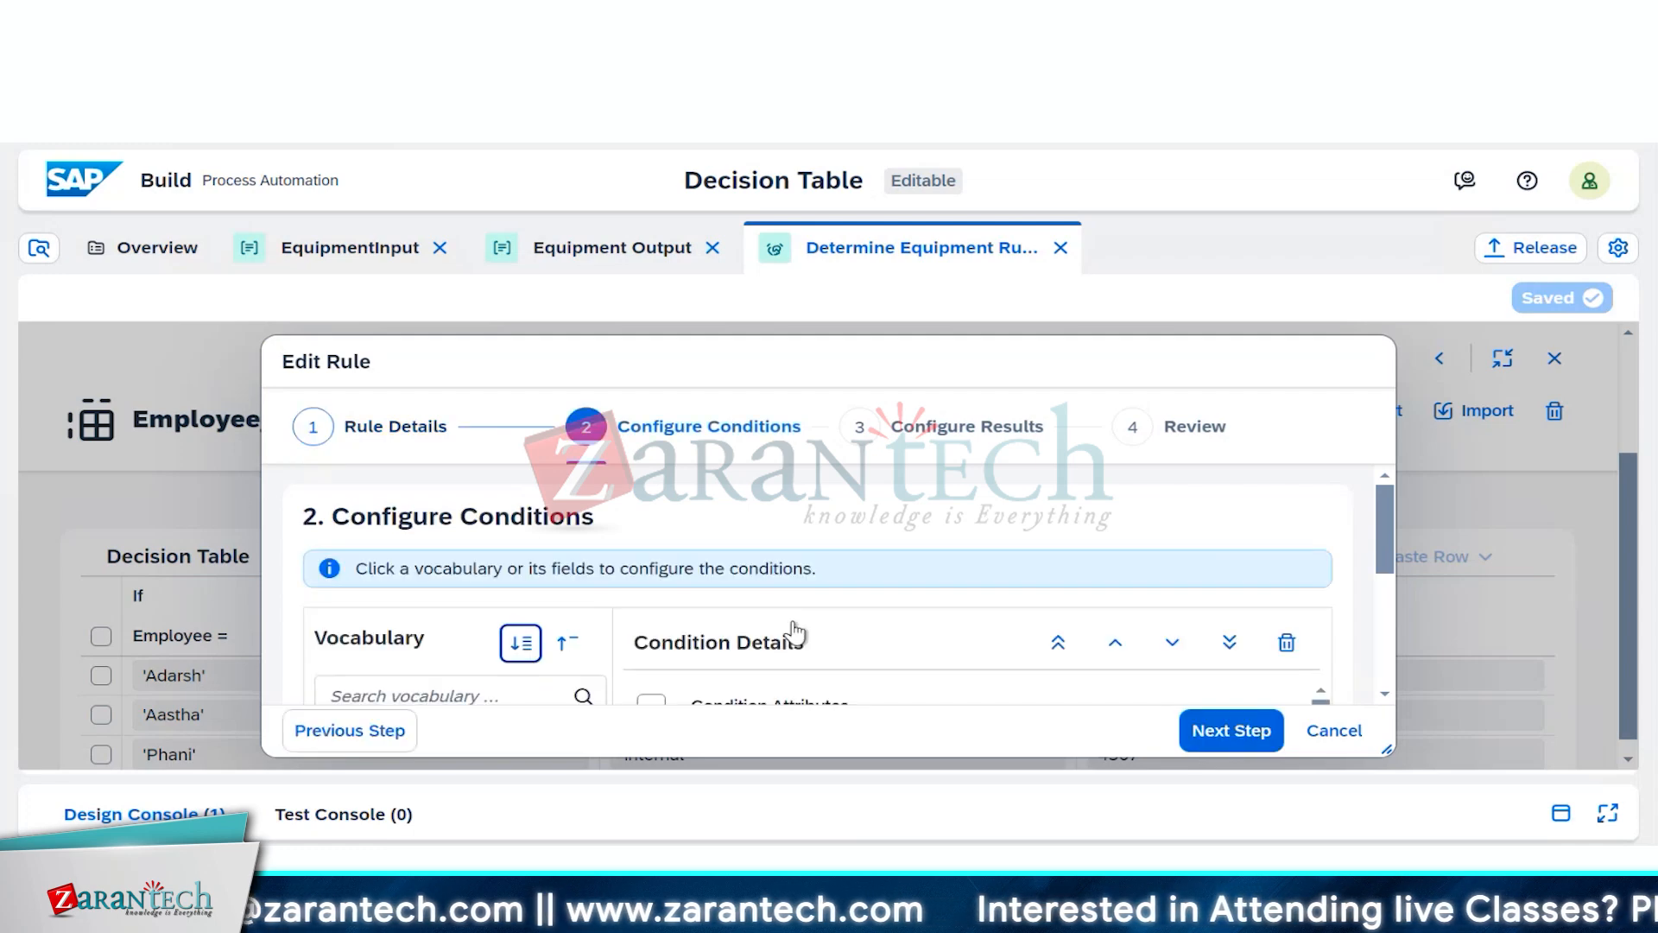
scroll(934, 576, "down", 3)
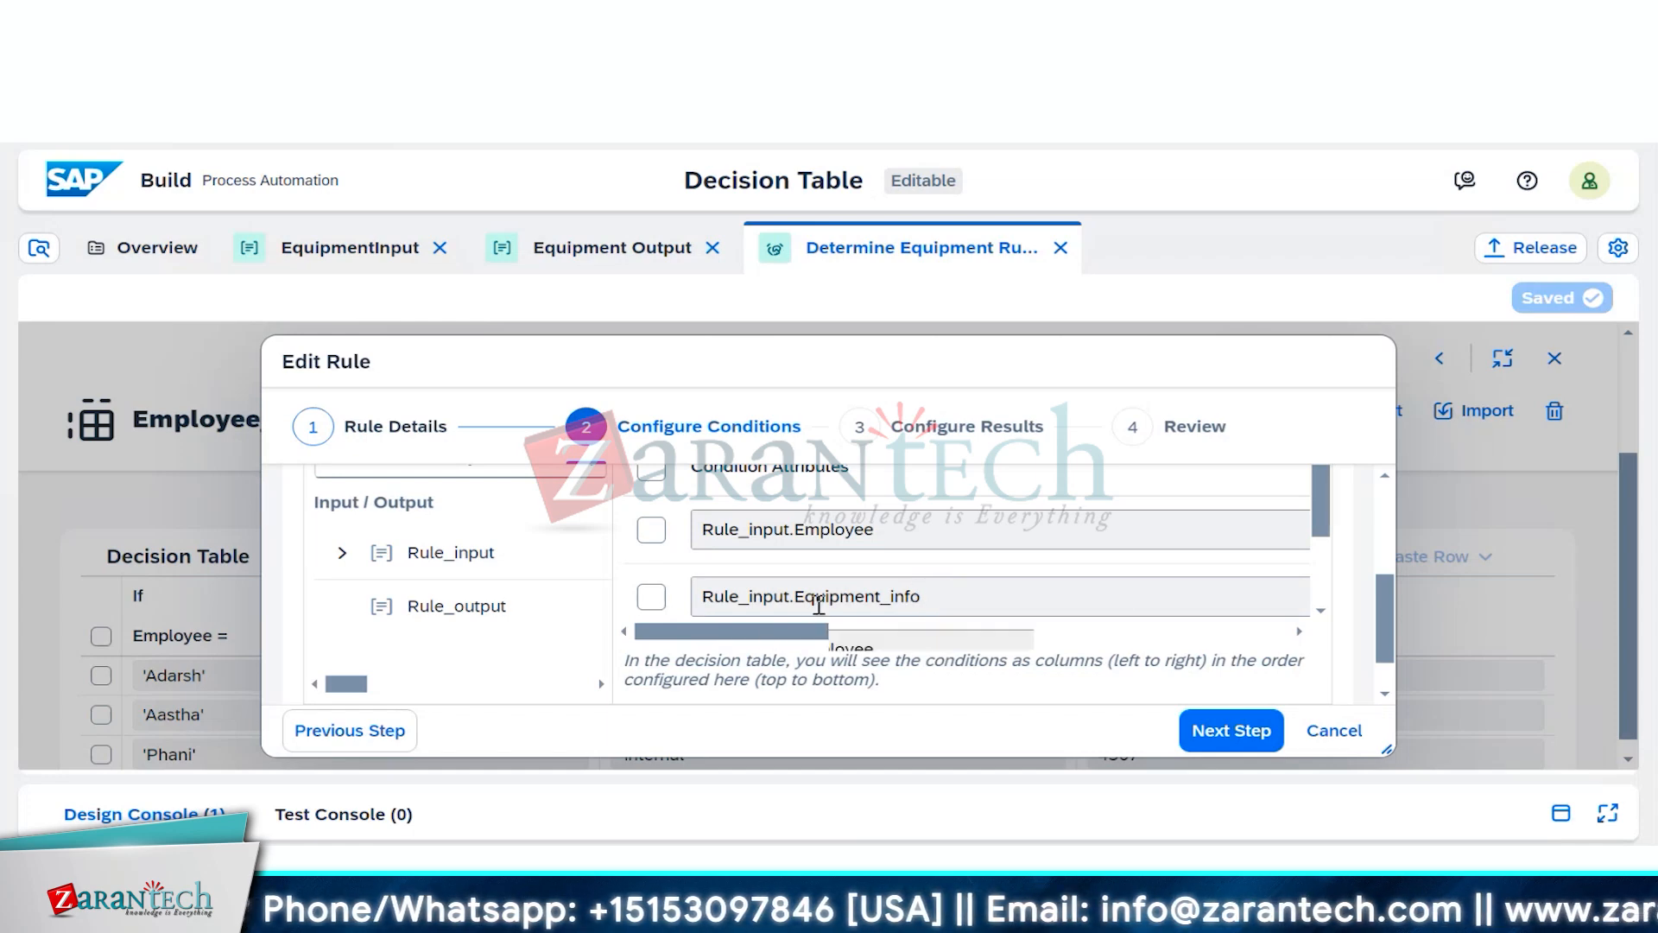
scroll(818, 604, "up", 3)
scroll(825, 614, "down", 2)
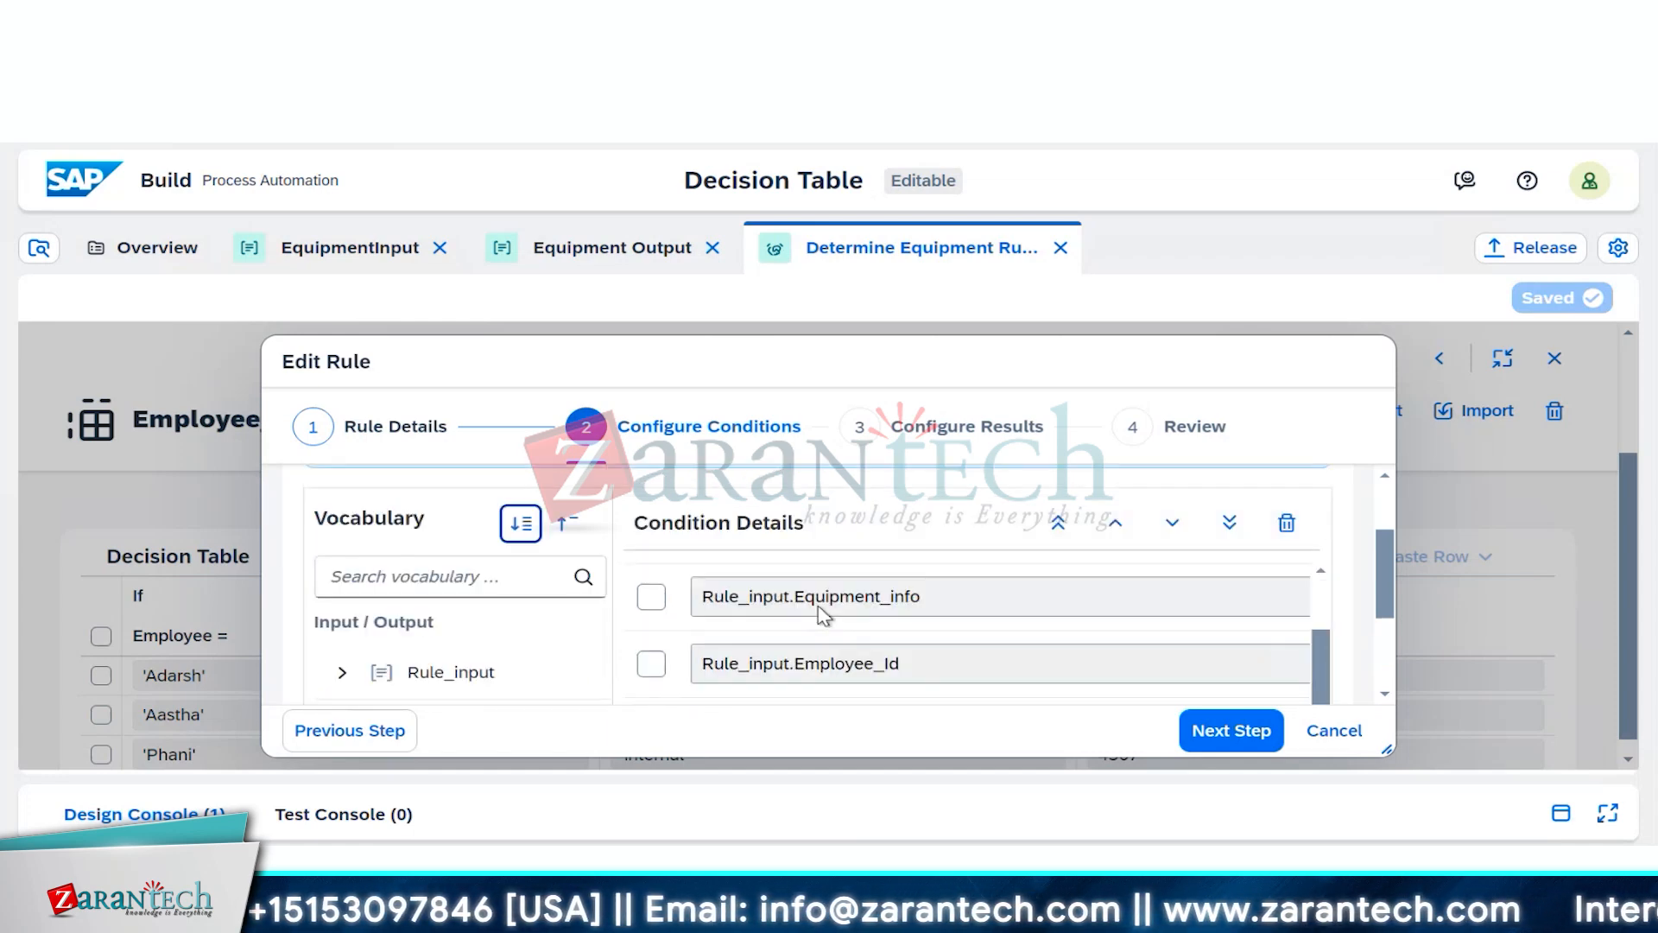
scroll(818, 604, "down", 1)
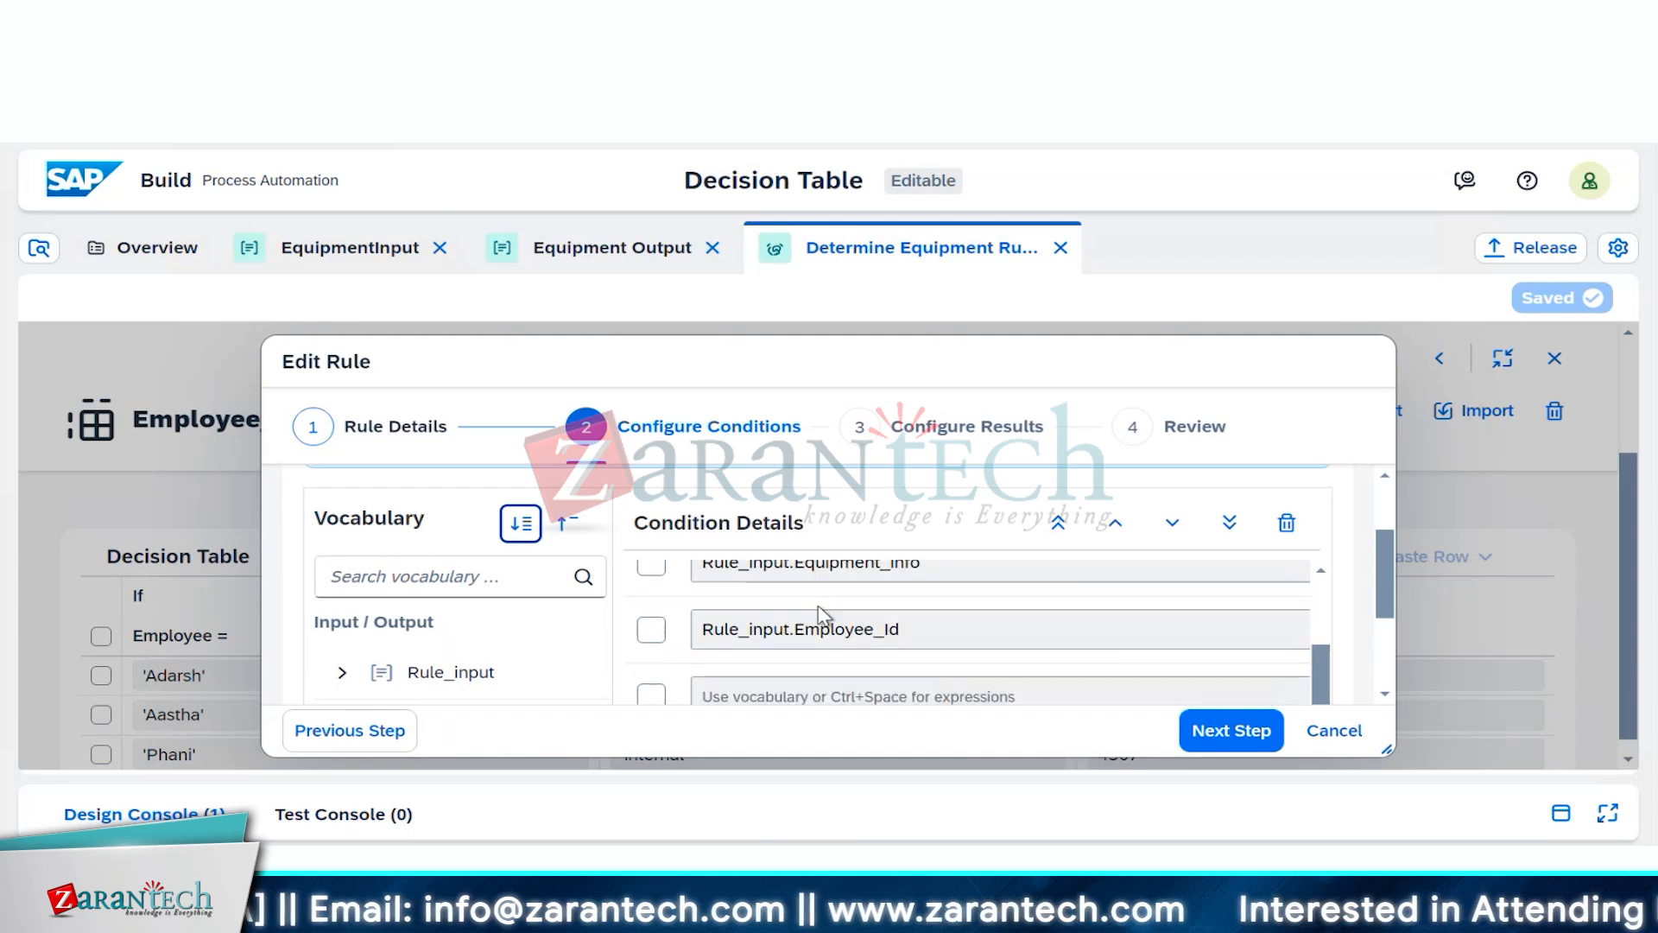
scroll(818, 615, "up", 3)
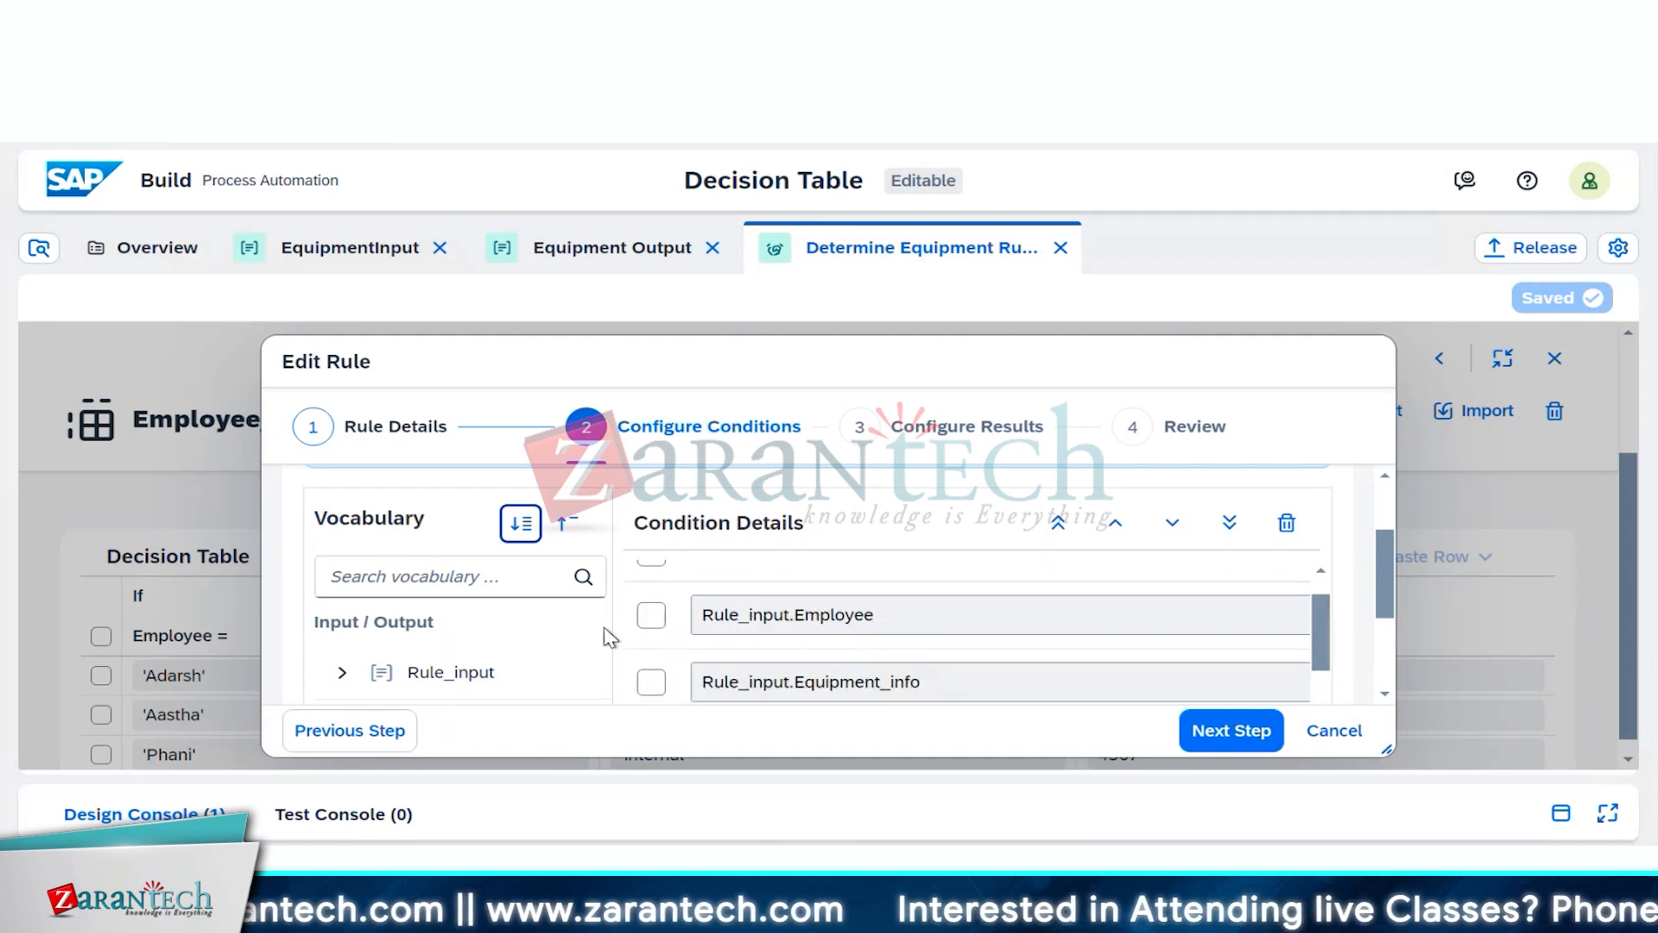
Step: Select the Employee, Equipment_info and Employee_Id conditions of Rule_input and check their labels and operators
left_click(651, 615)
left_click(651, 682)
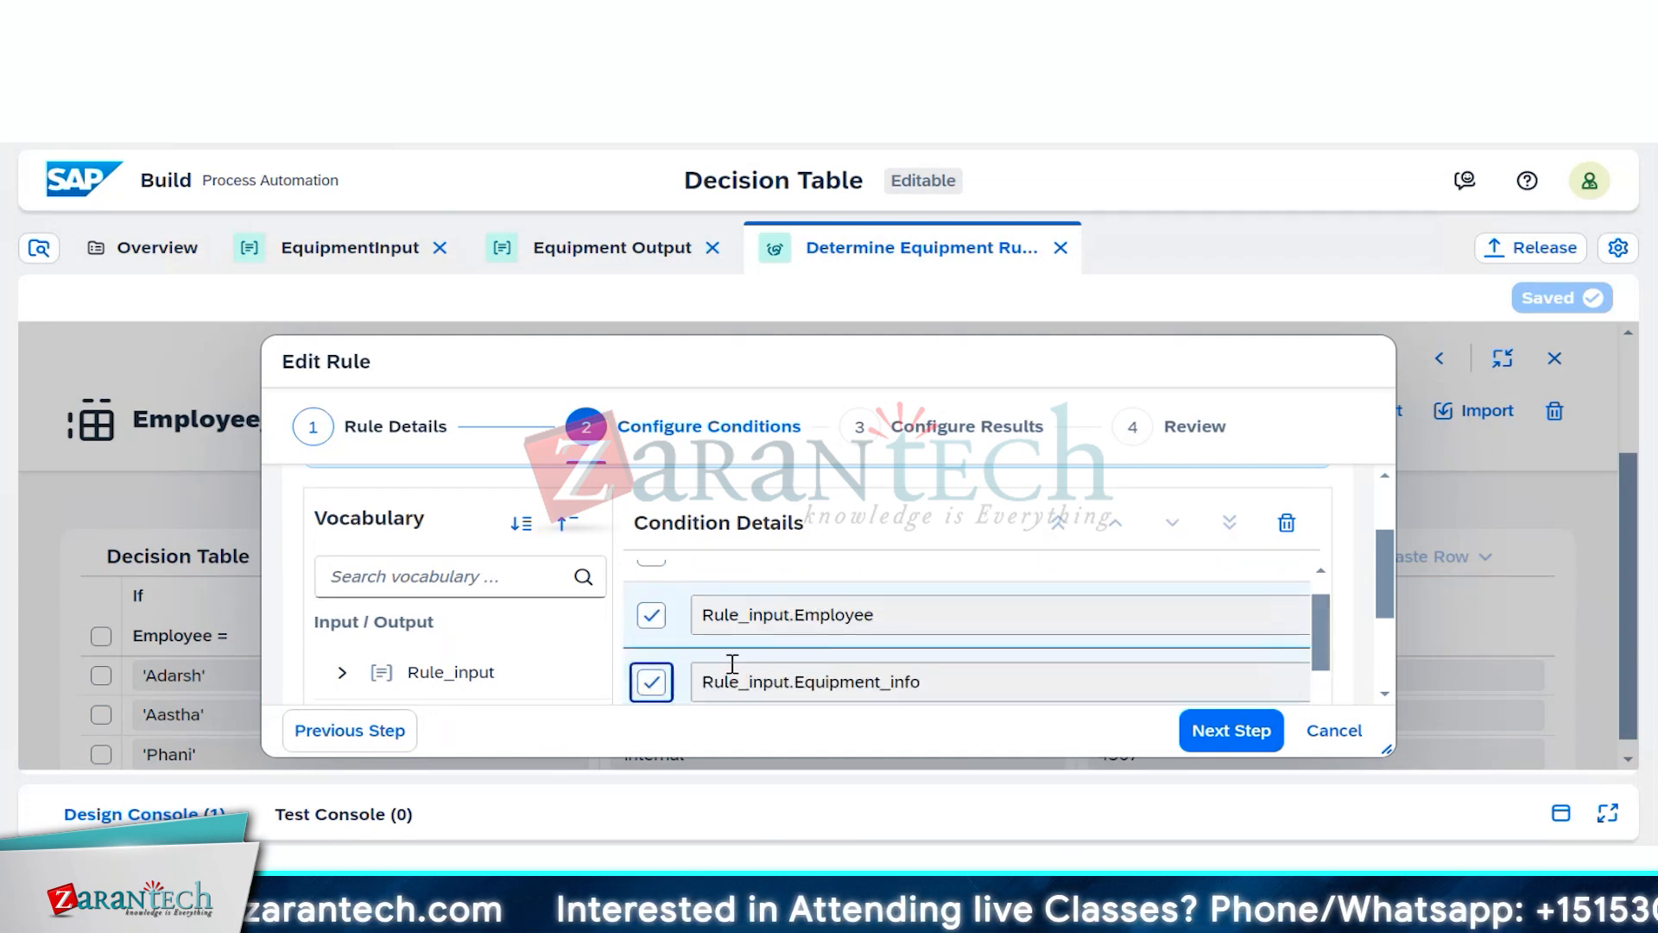
scroll(708, 670, "down", 3)
left_click(651, 629)
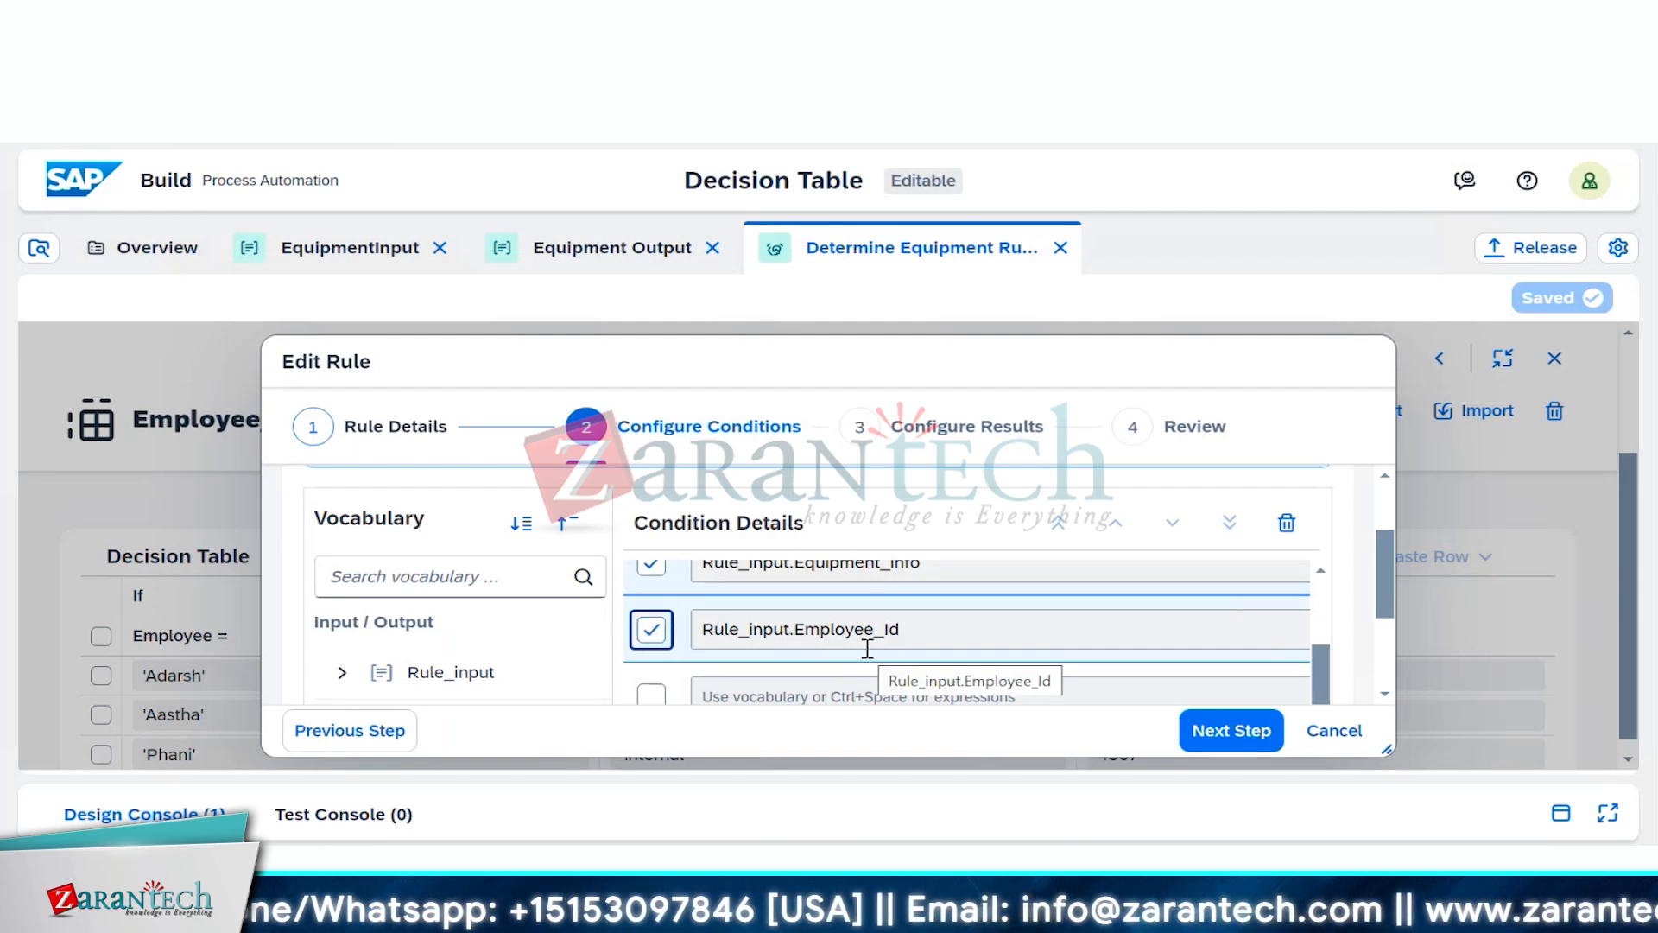
scroll(712, 691, "down", 5)
left_click_drag(784, 570, 1055, 600)
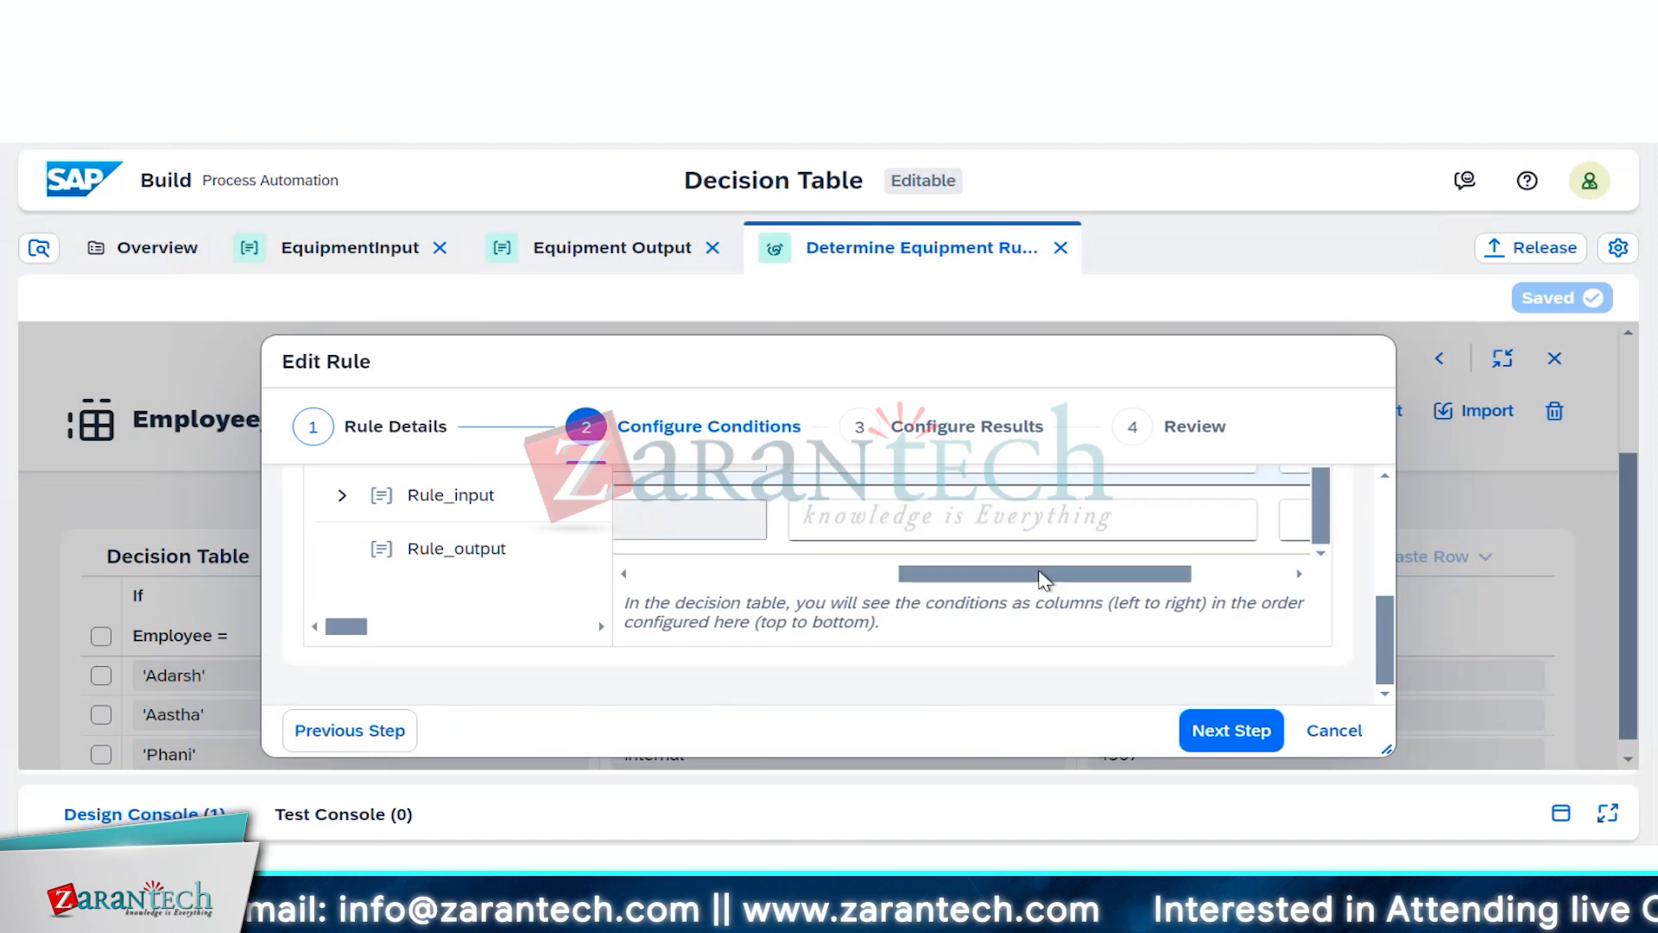
scroll(1041, 576, "up", 3)
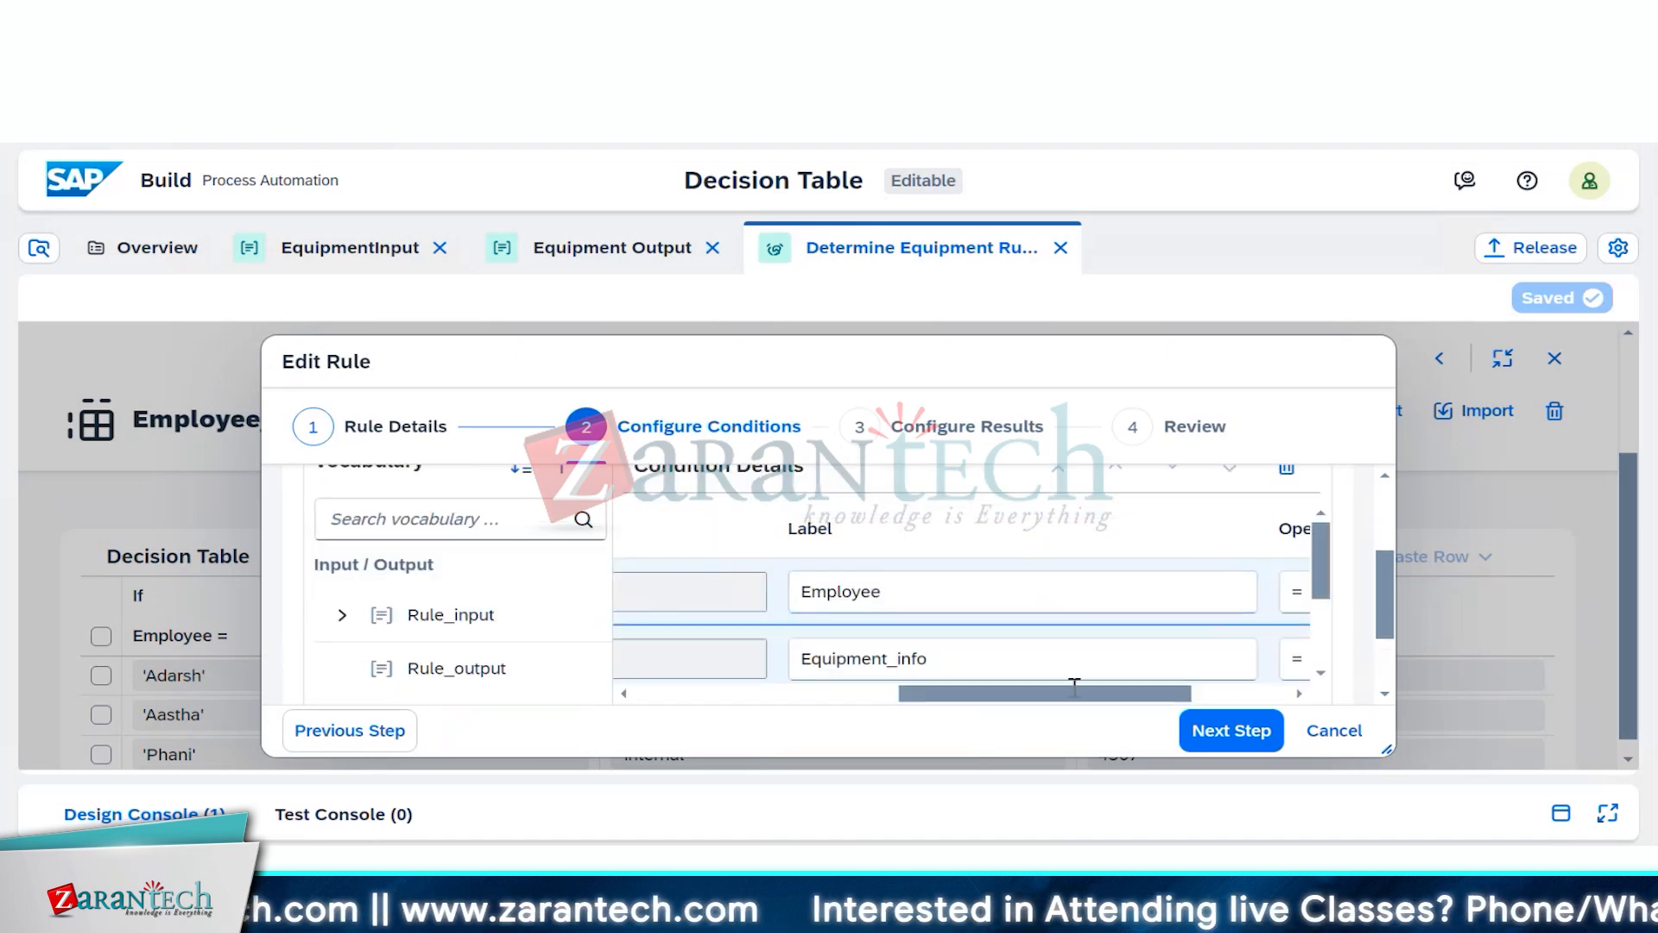
left_click_drag(1092, 697, 1199, 705)
scroll(1170, 652, "down", 2)
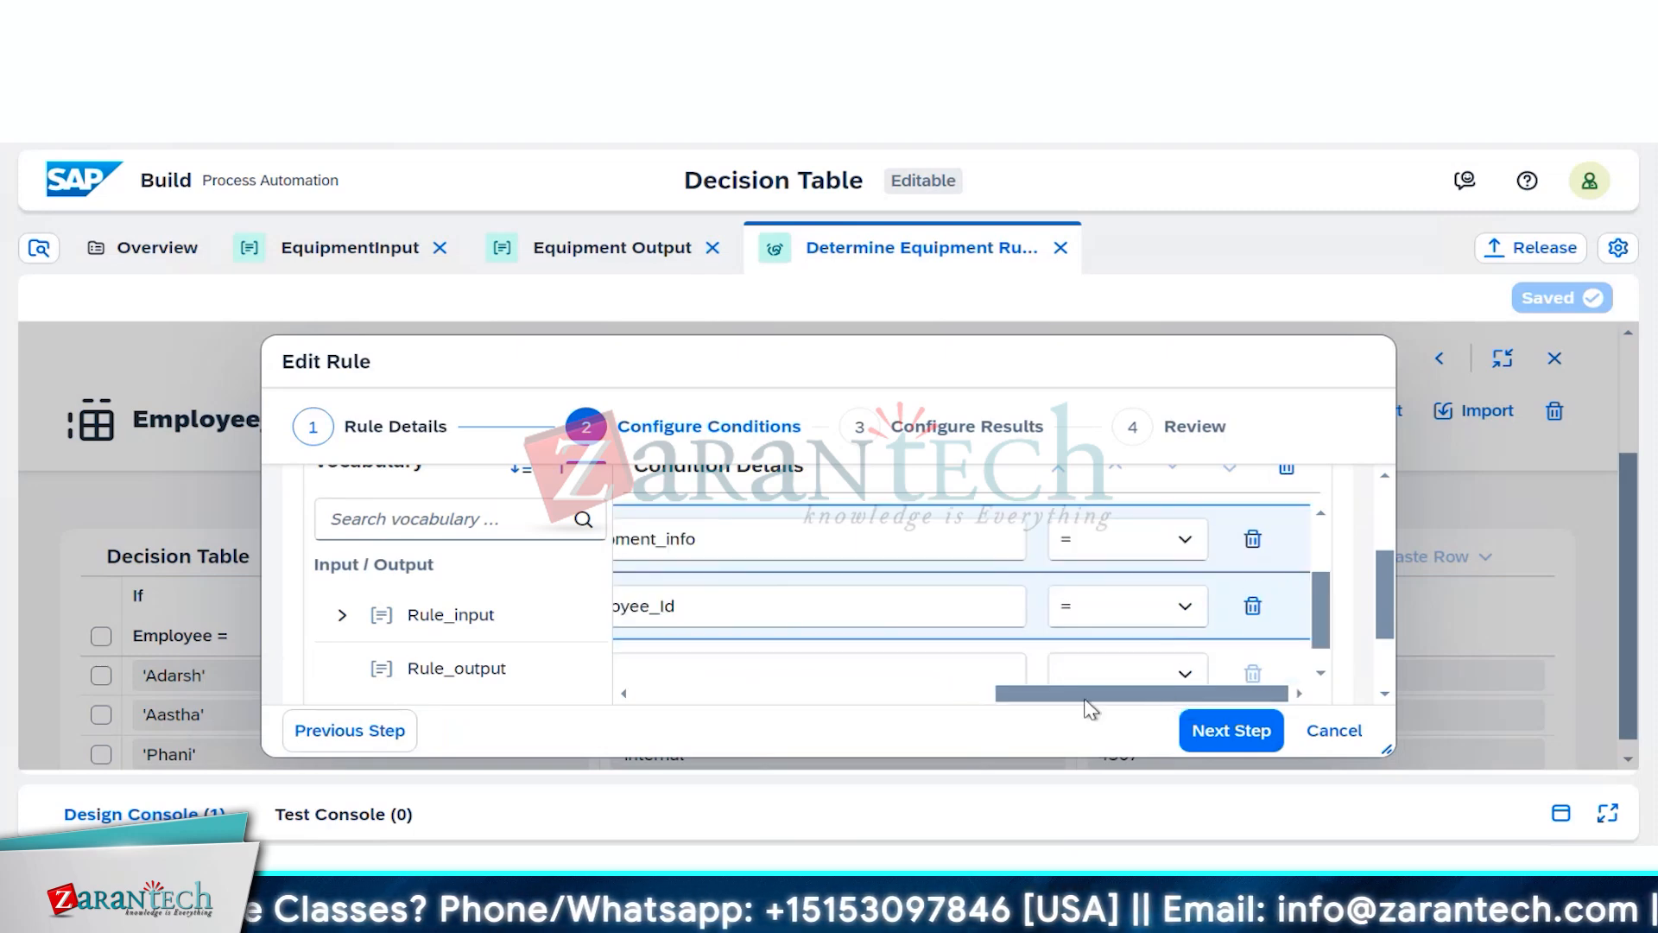
left_click_drag(1092, 707, 651, 714)
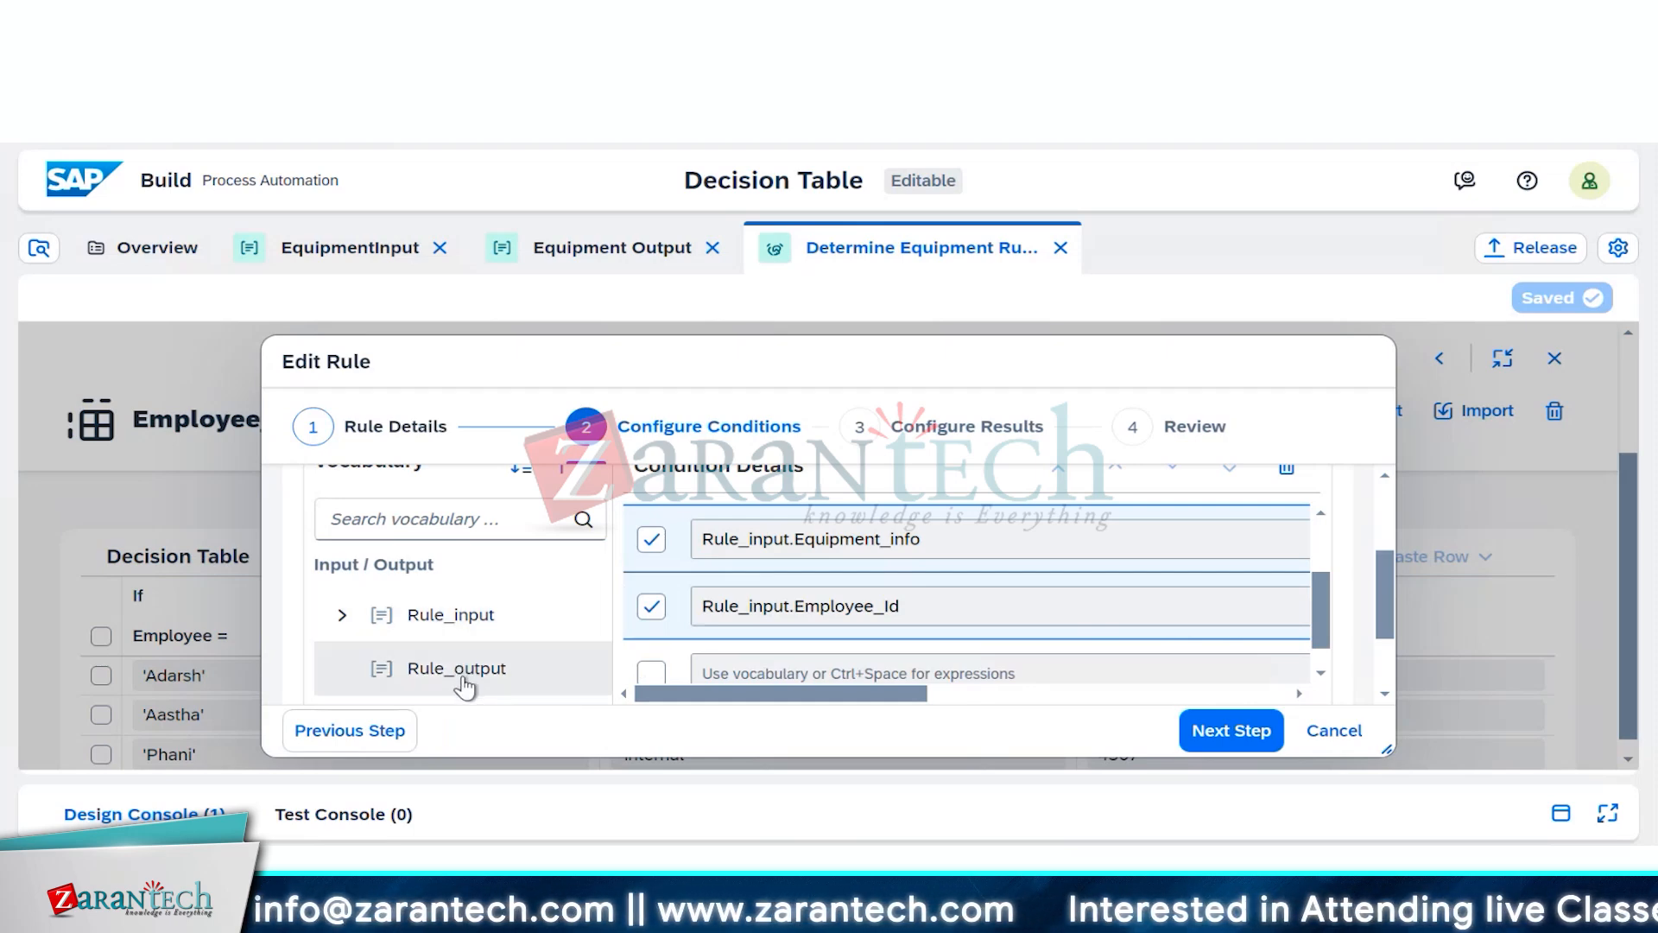
scroll(1141, 623, "up", 2)
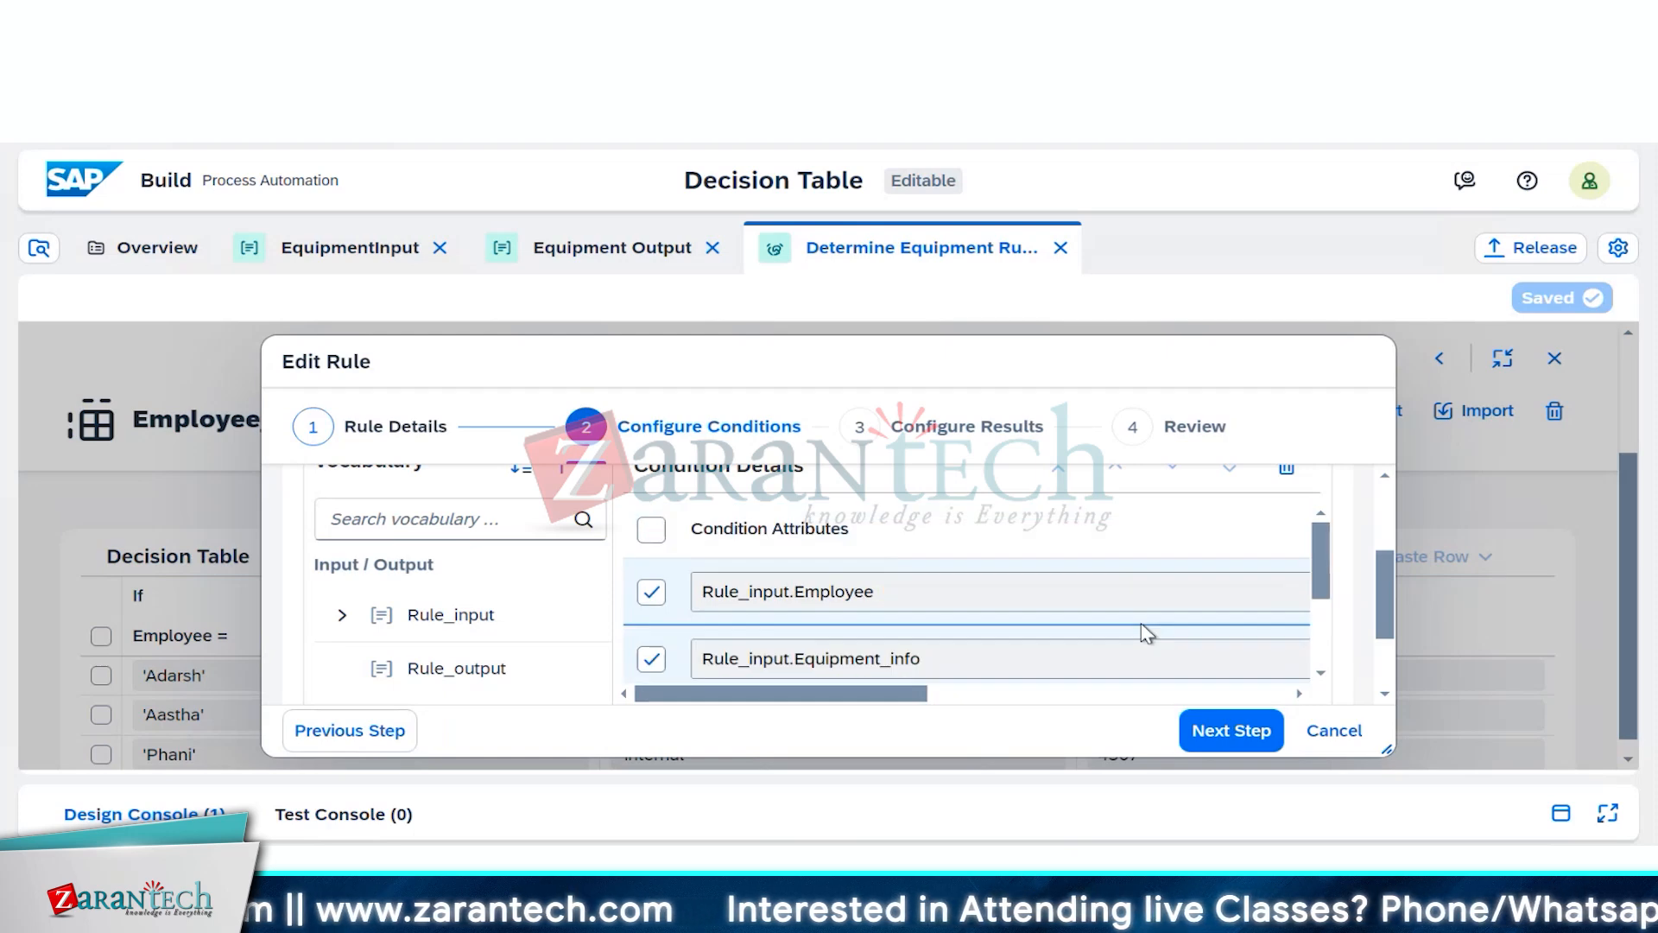
Step: Proceed to Configure Results, add Rule_output from the vocabulary as the result attribute, select it and check its label
left_click(1238, 731)
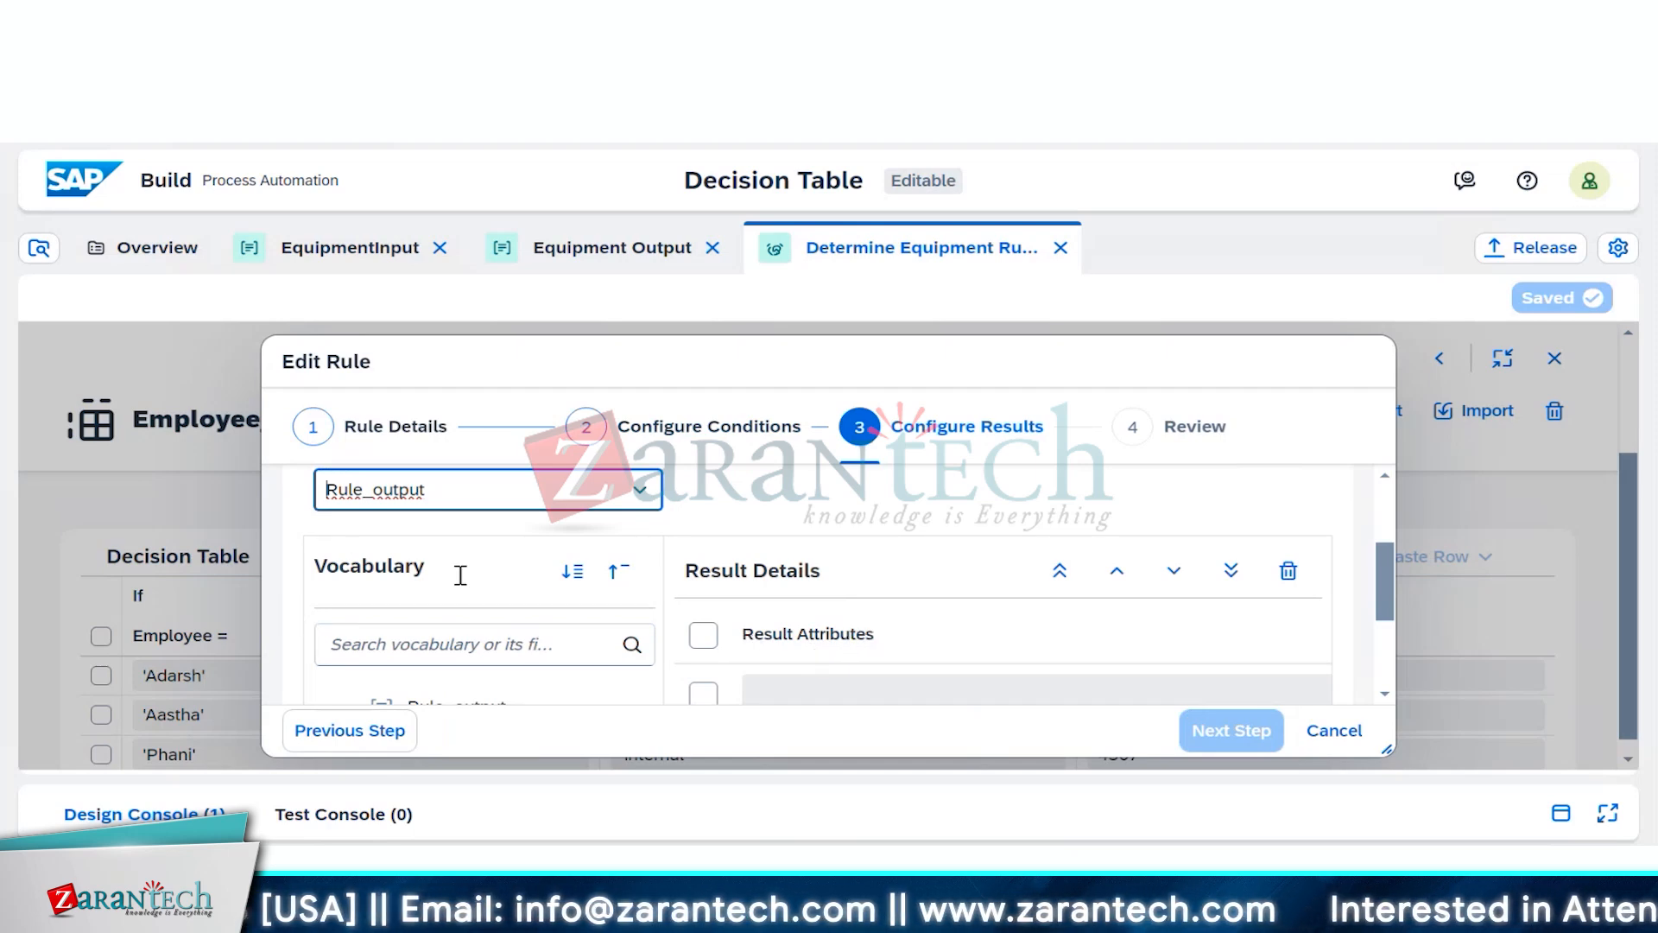
scroll(460, 575, "down", 2)
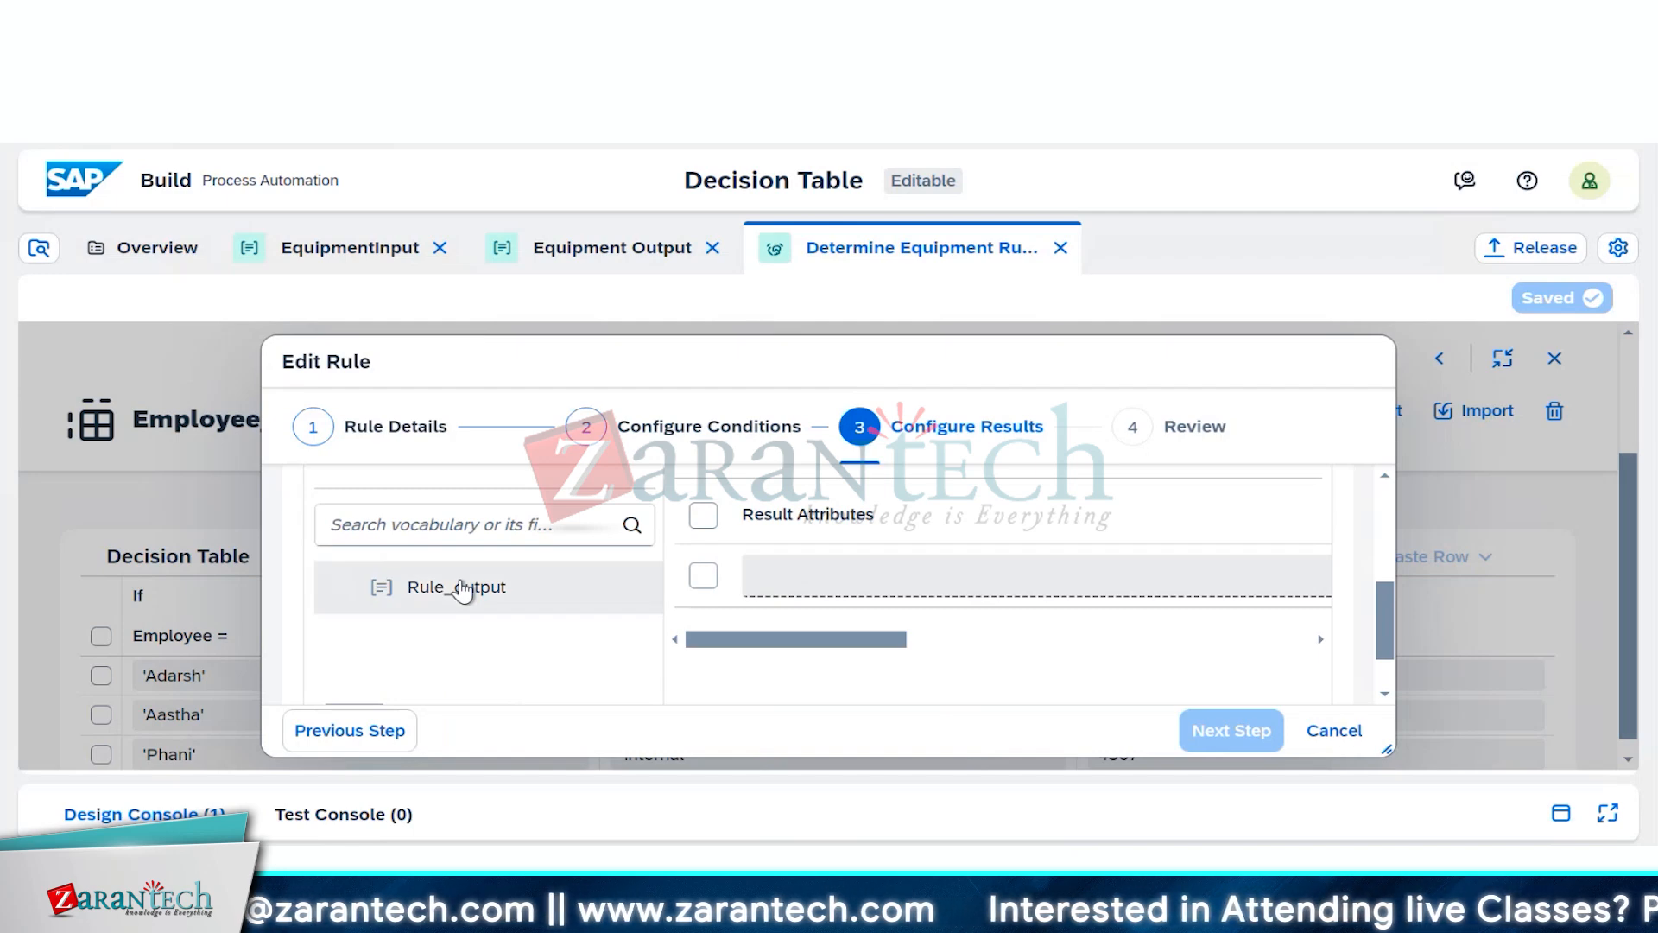
left_click(490, 595)
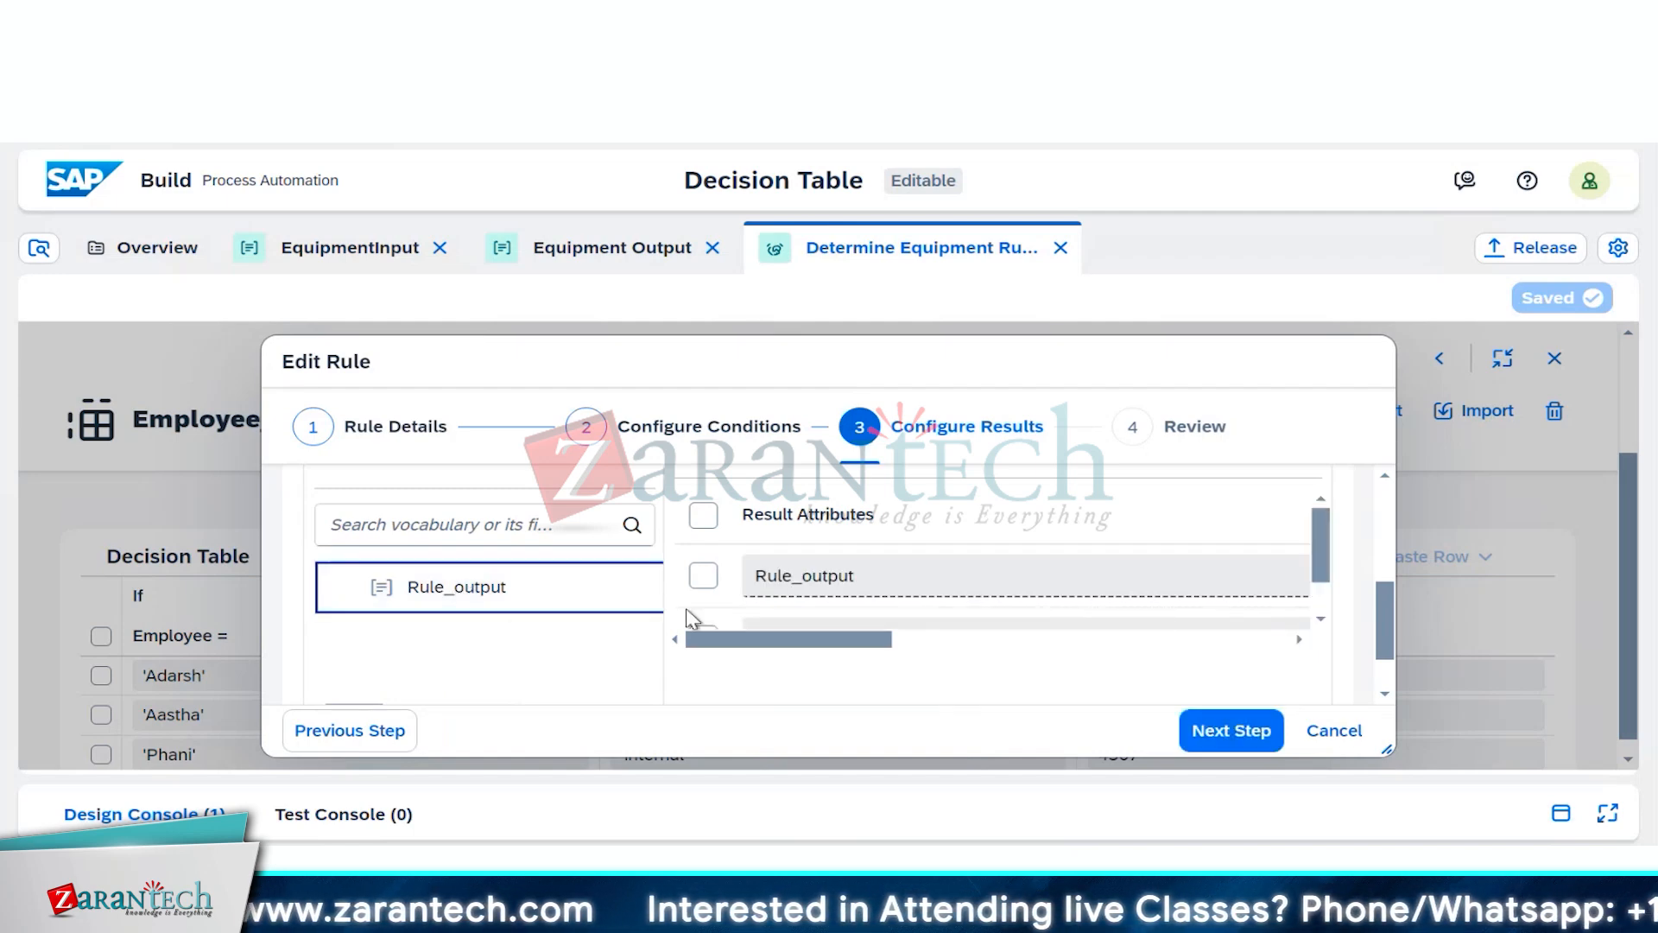
left_click(704, 577)
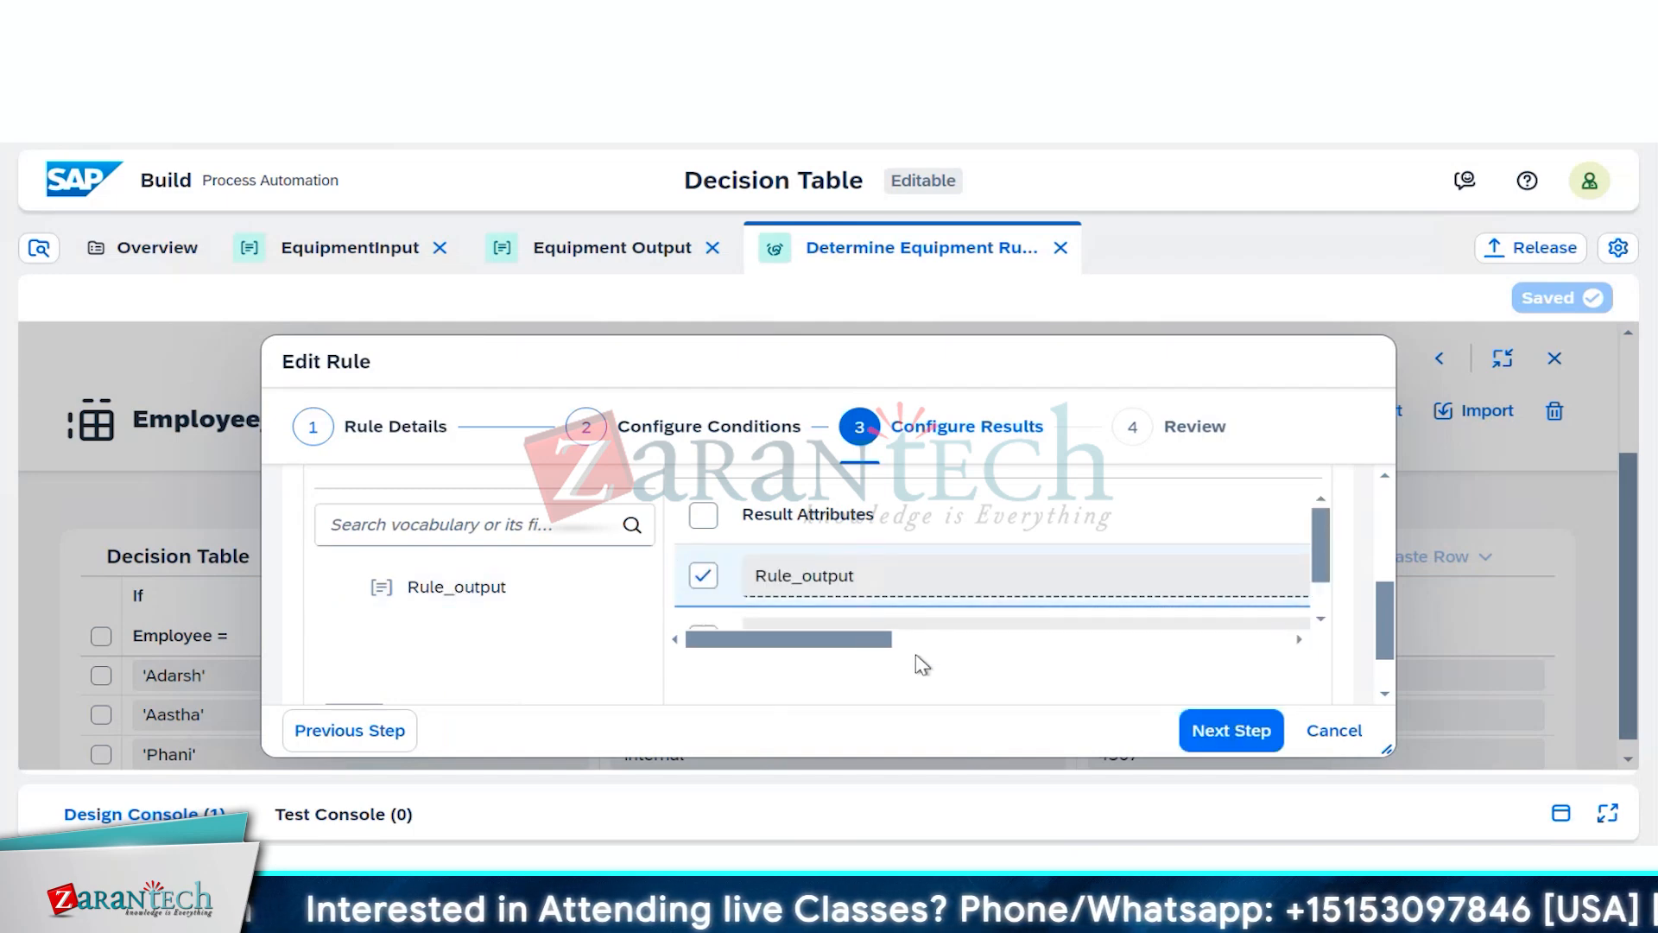
scroll(967, 669, "right", 3)
scroll(1018, 672, "right", 5)
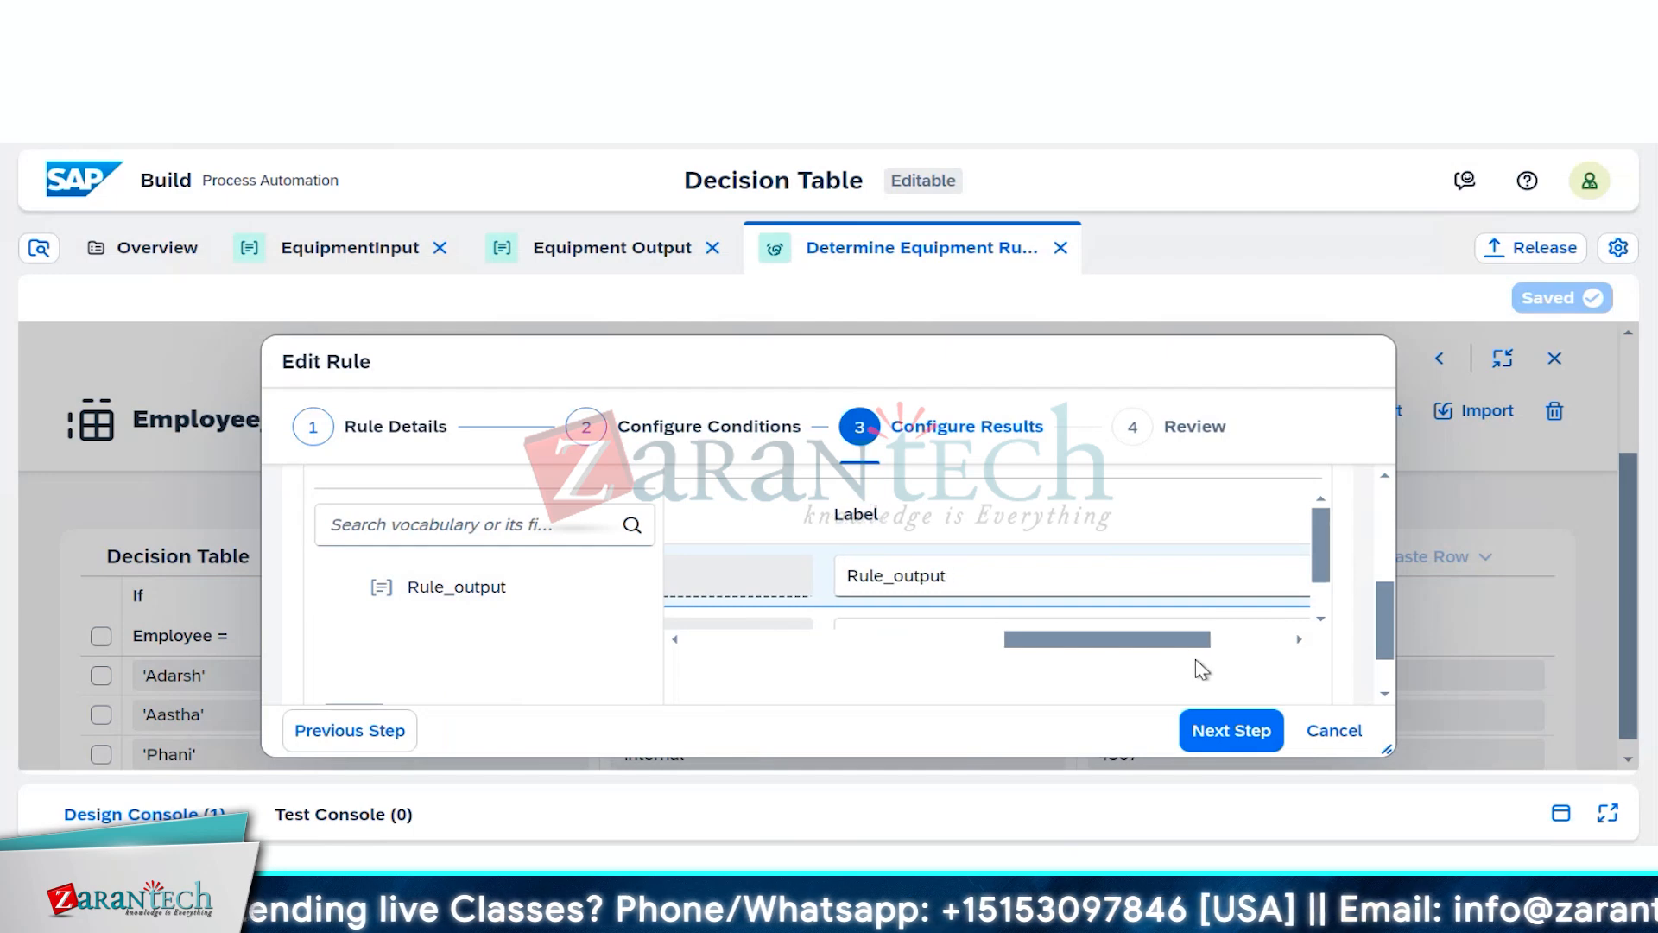
scroll(1265, 666, "right", 2)
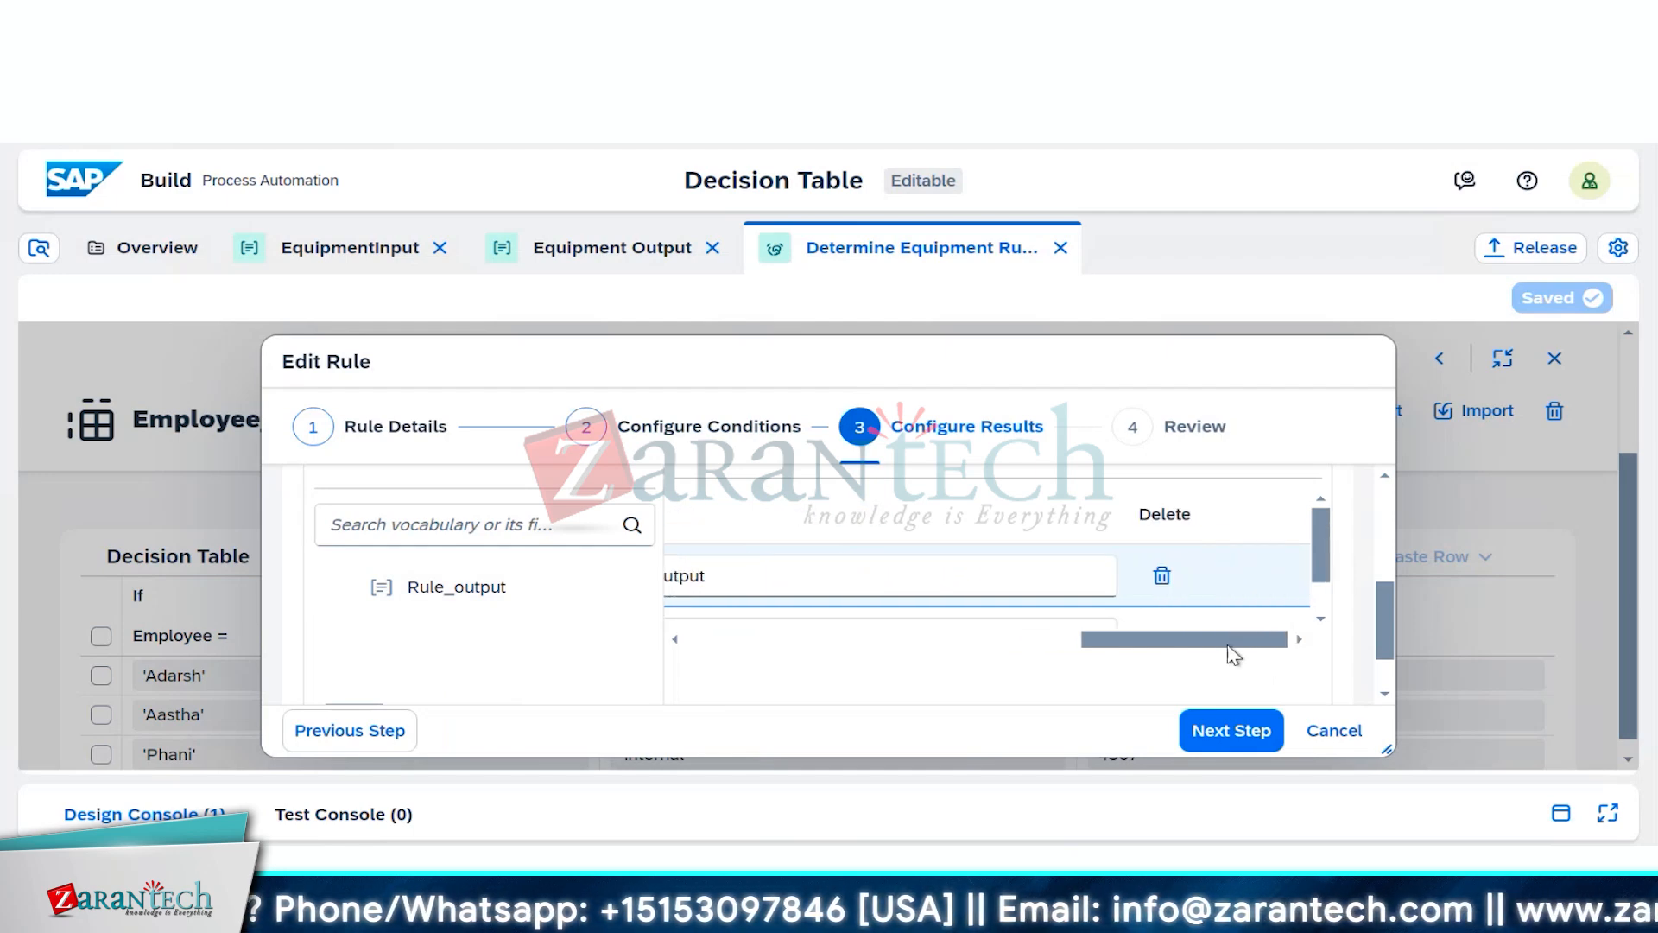
scroll(918, 666, "left", 8)
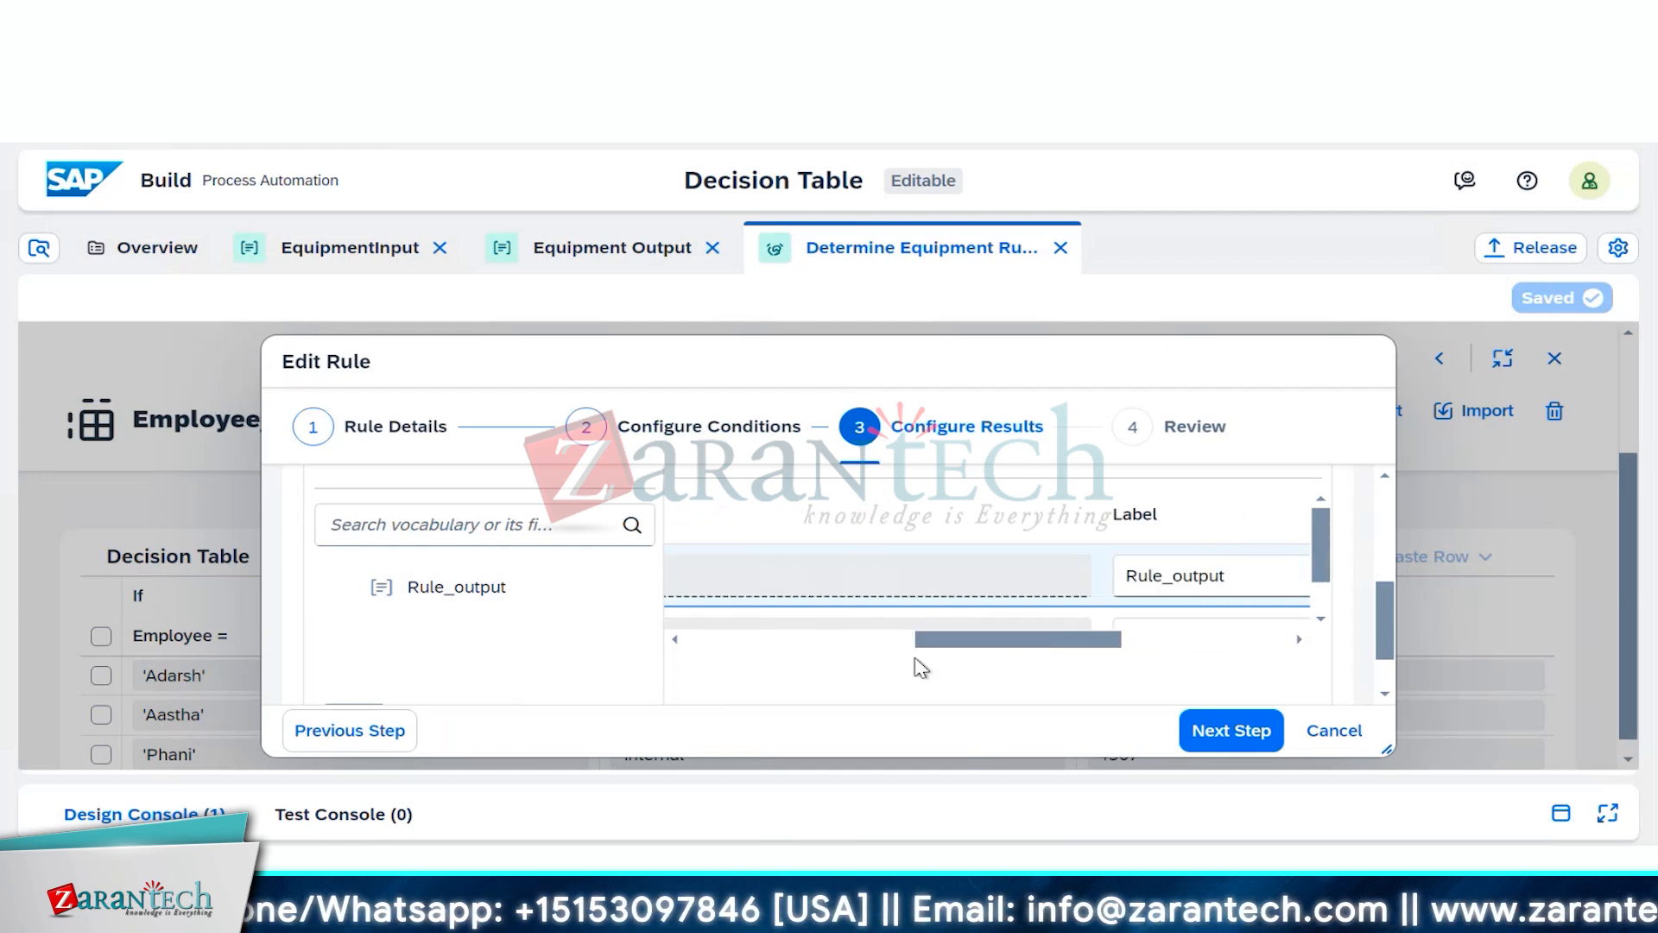
Step: Finish the rule edit, check the decision table for the result column and save the Determine Equipment Rules decision
left_click(1221, 738)
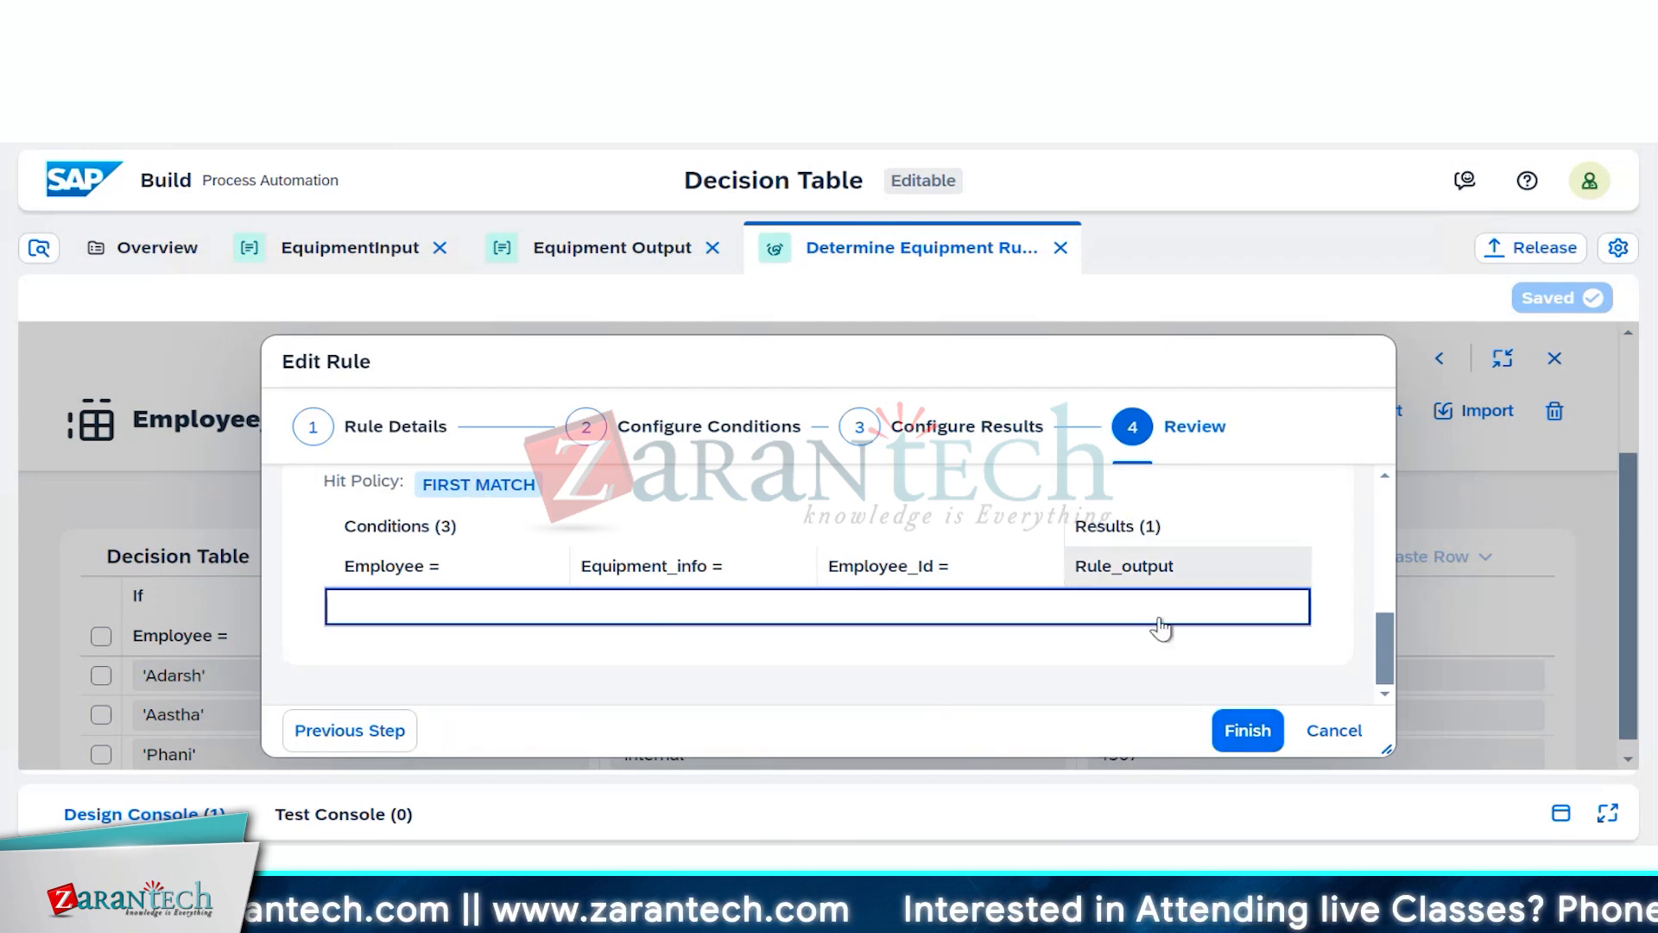
left_click(1248, 732)
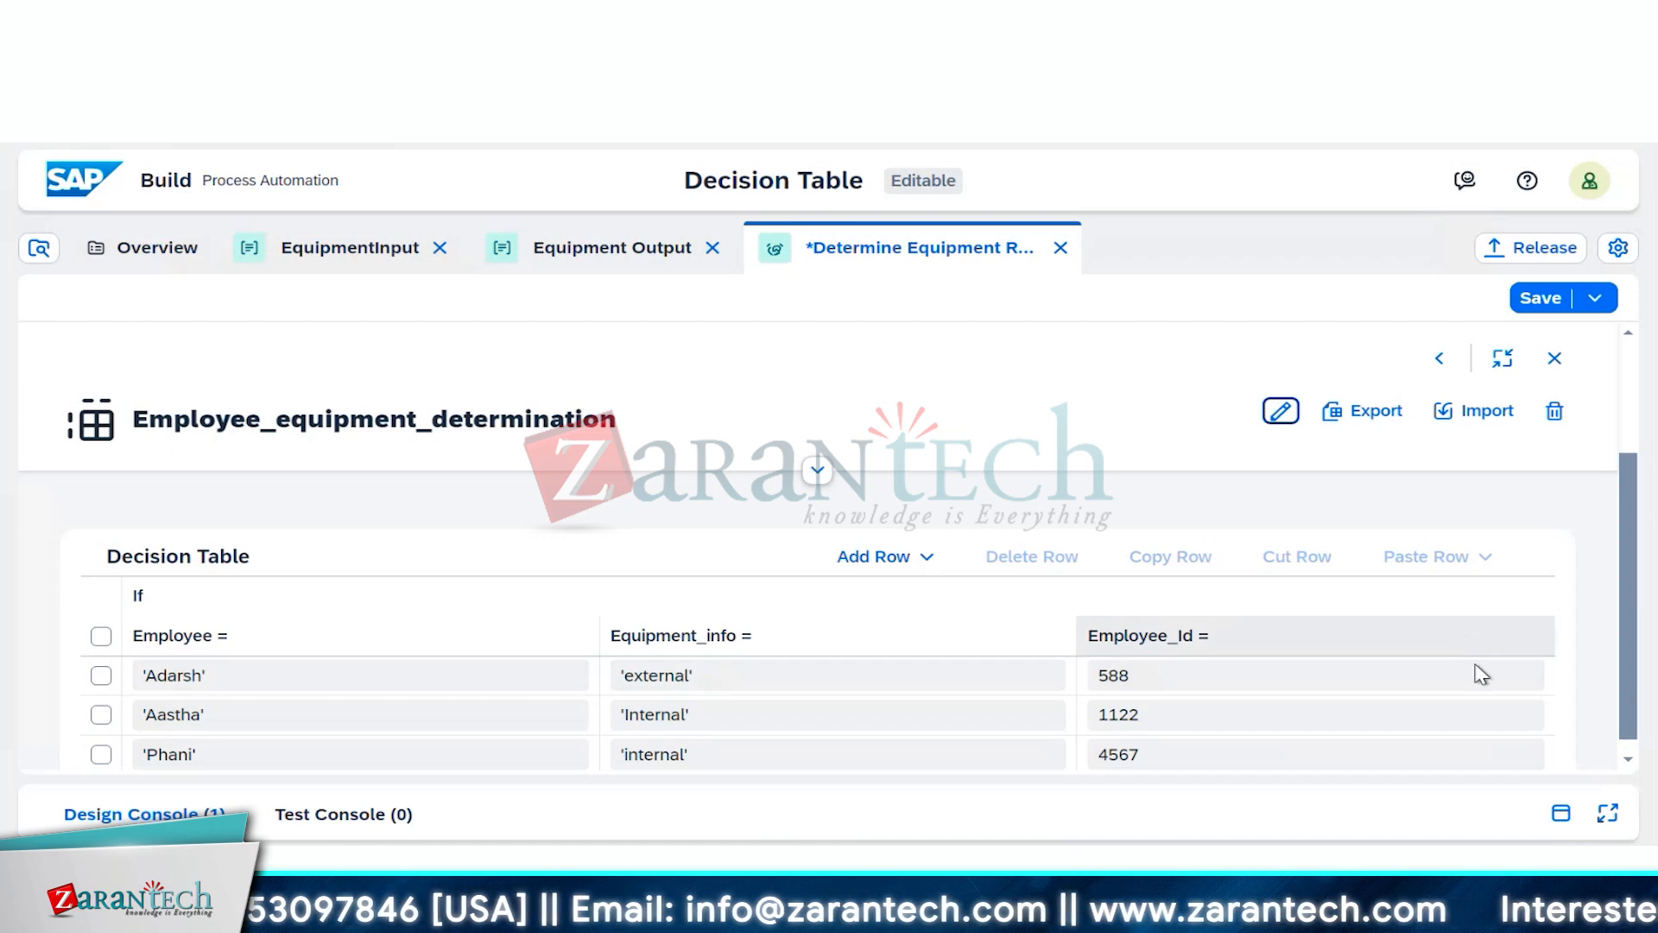
scroll(1417, 740, "down", 1)
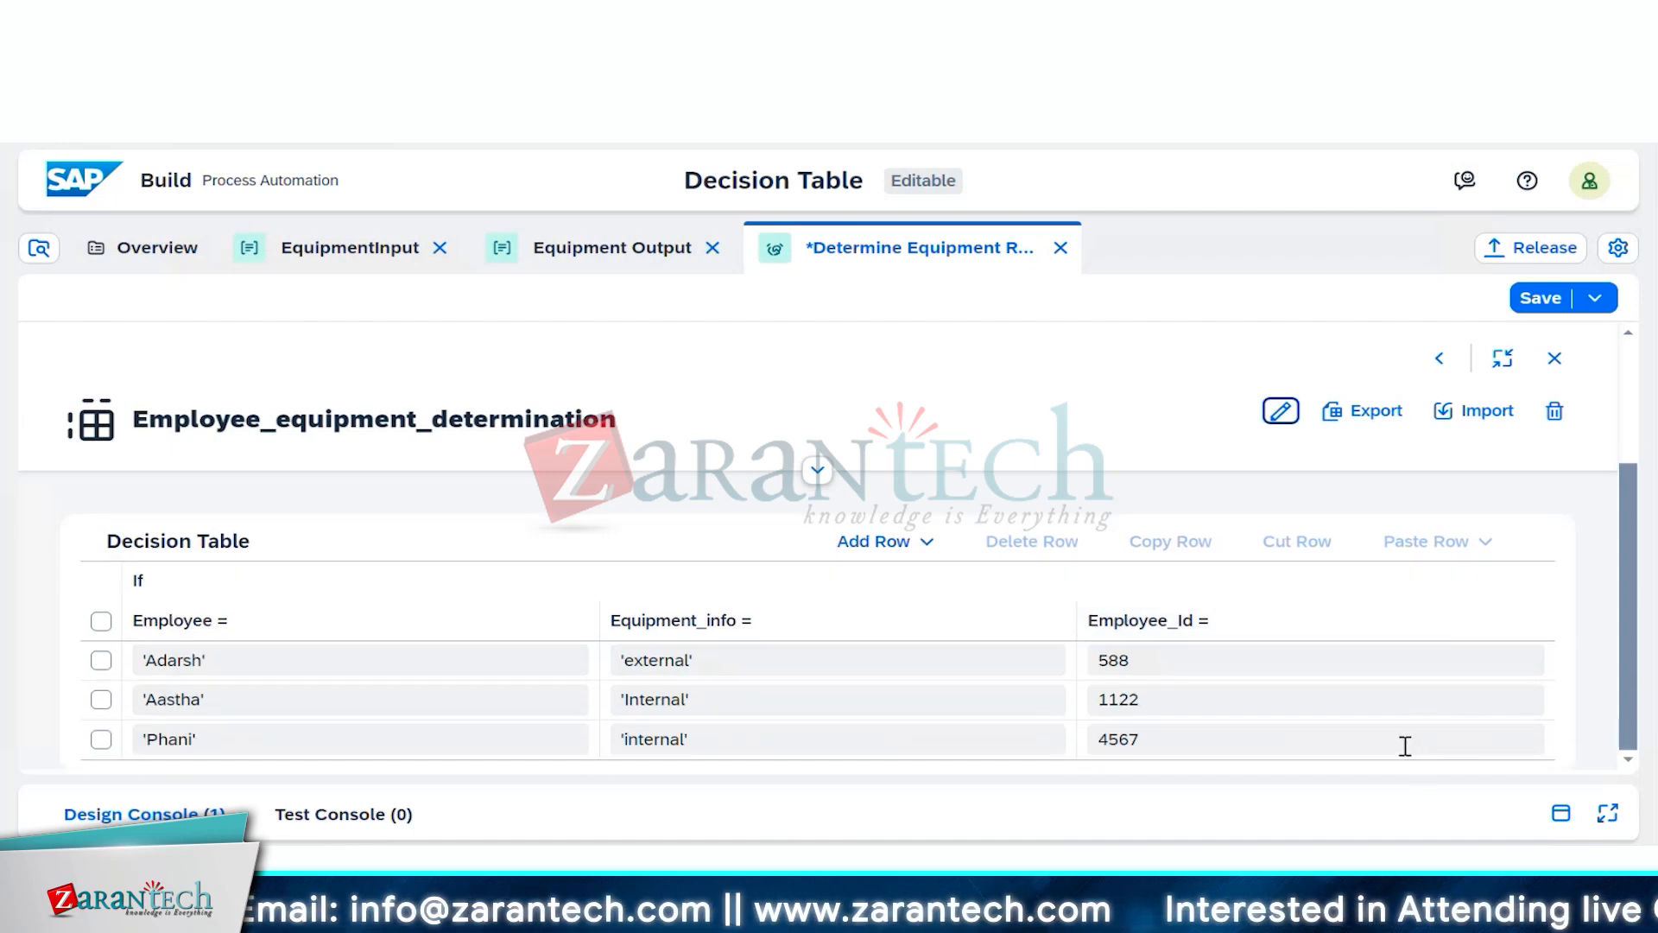
scroll(1407, 738, "up", 1)
scroll(1421, 730, "down", 1)
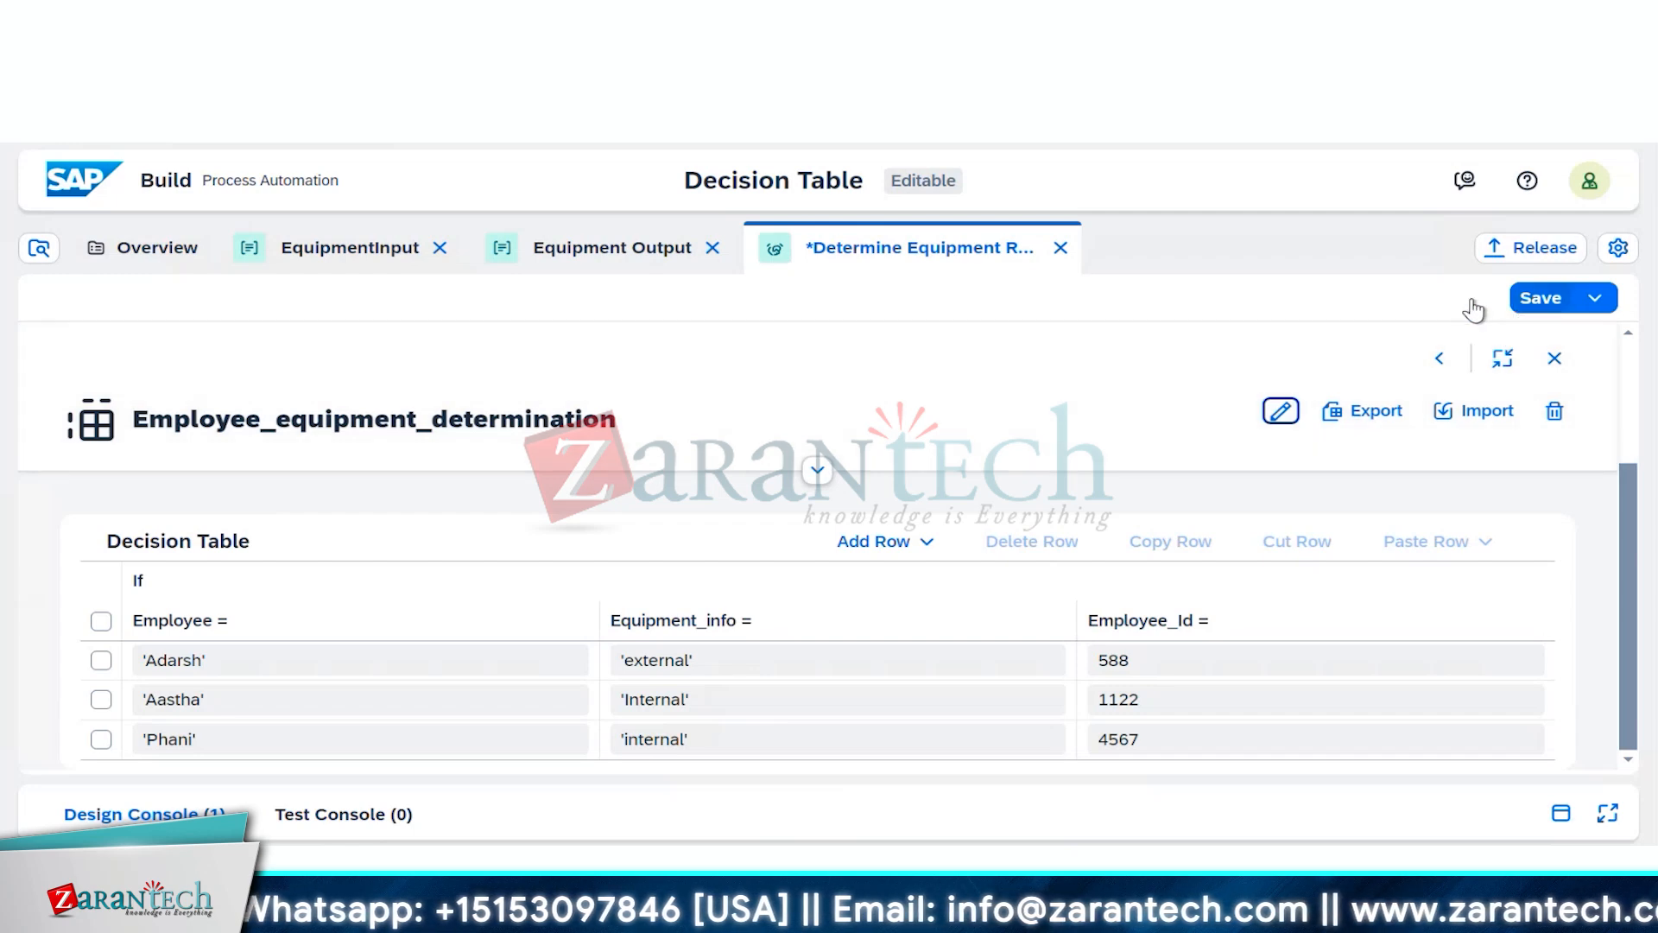
left_click(1536, 303)
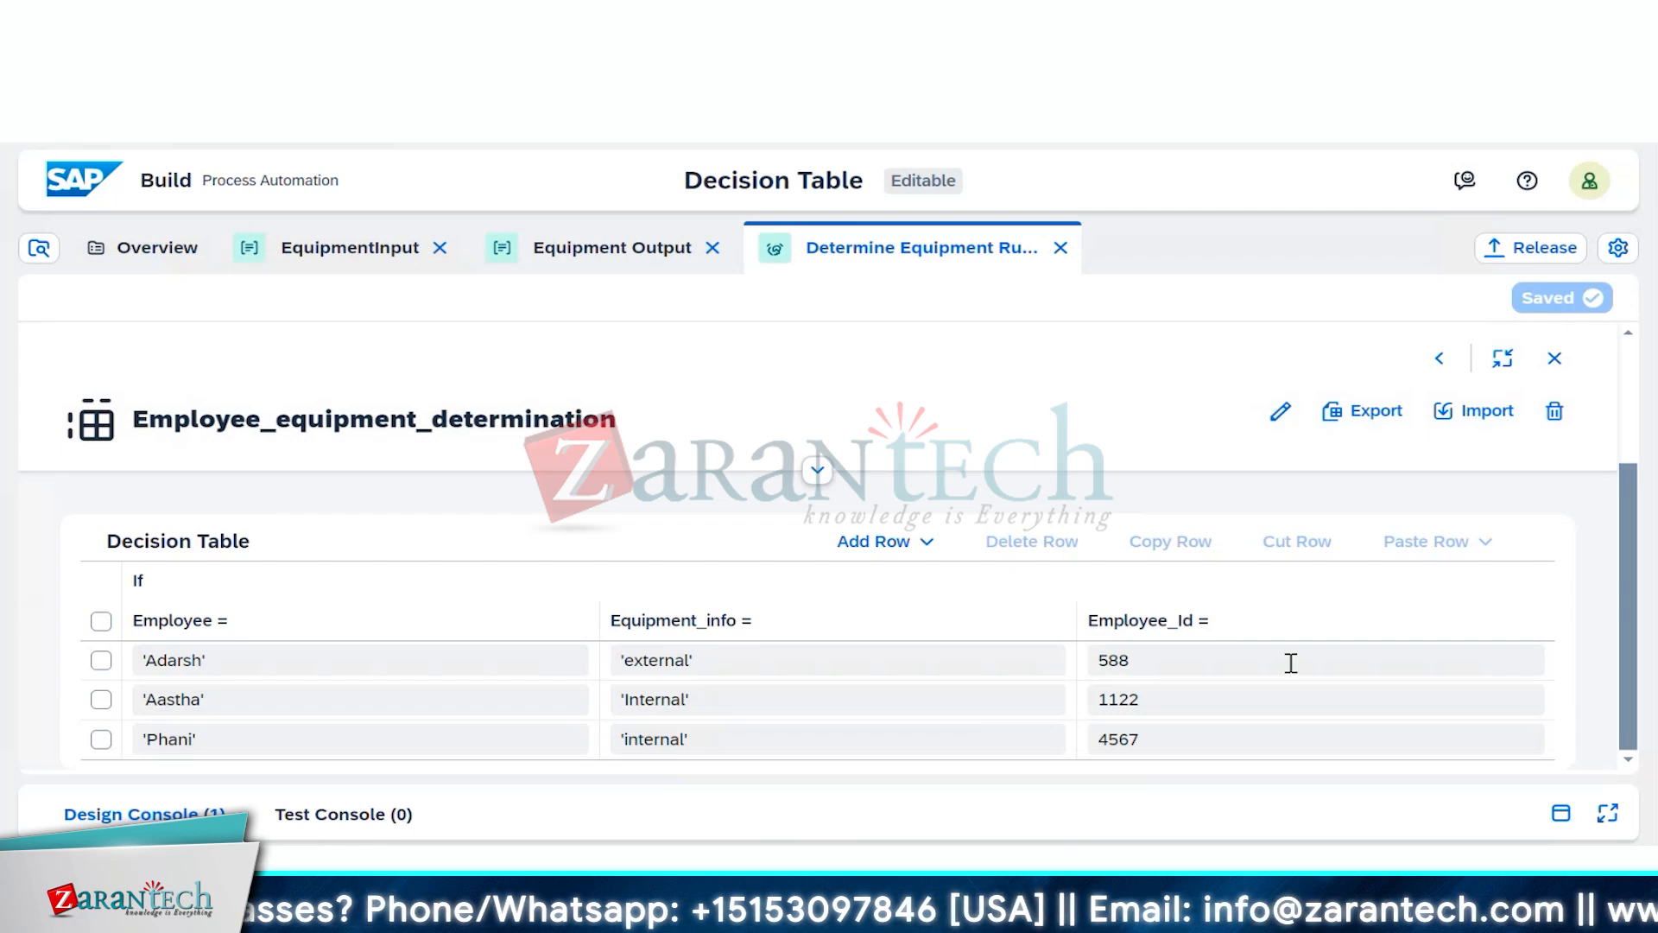
scroll(1274, 682, "up", 3)
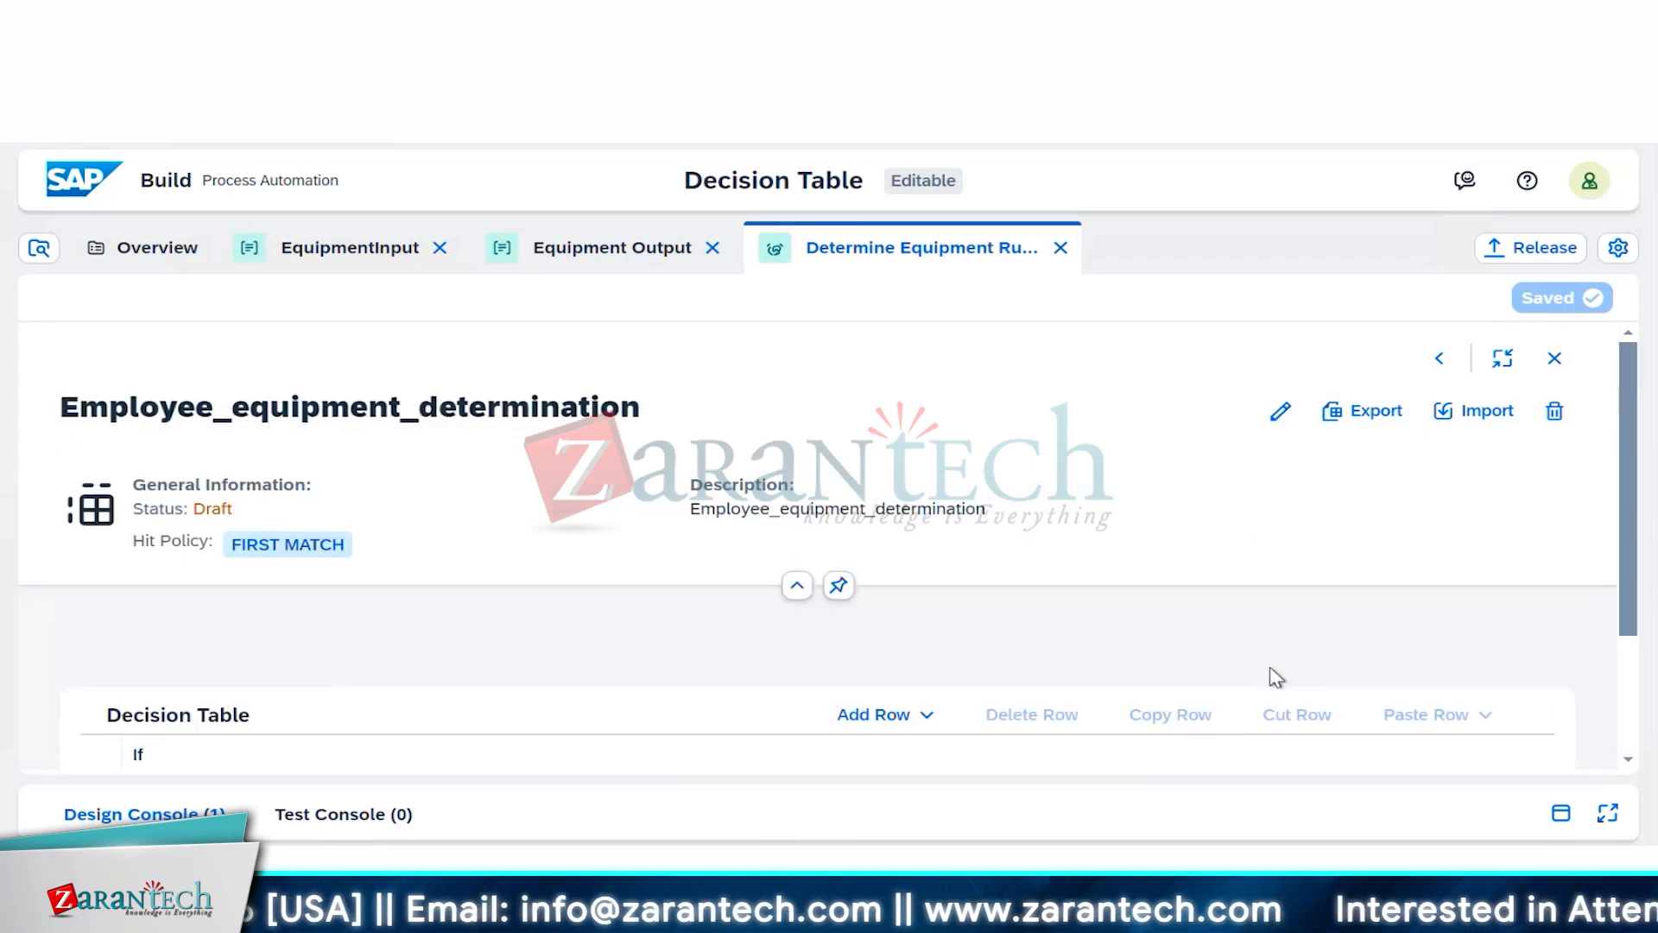
scroll(1277, 678, "down", 3)
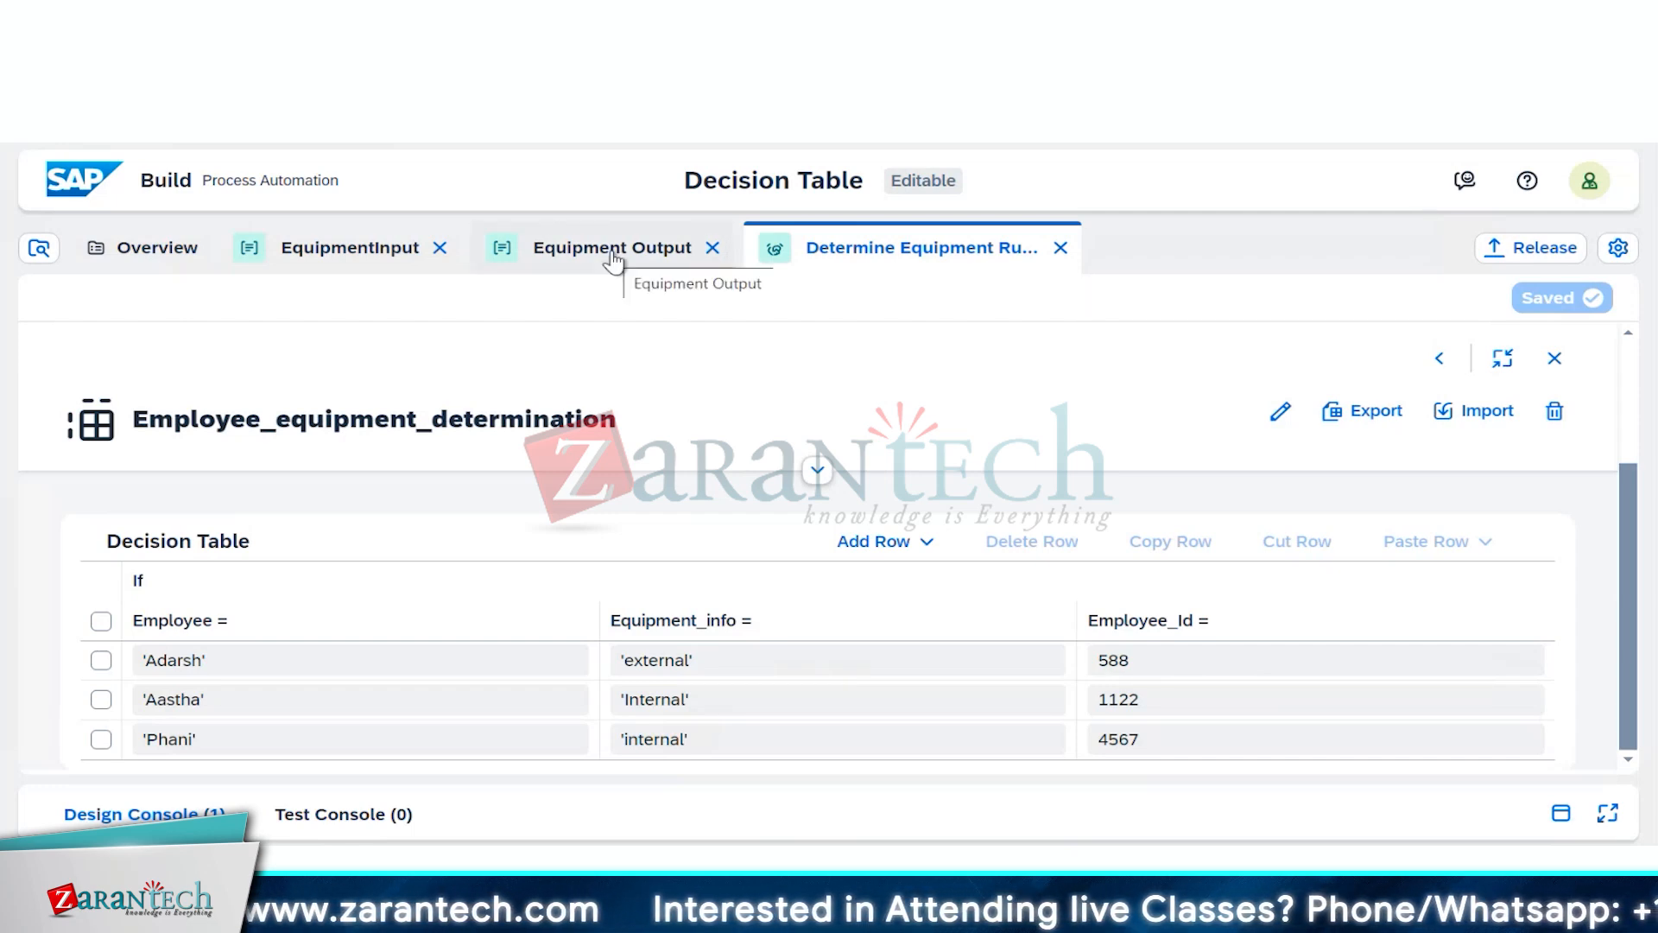
Step: Close the Determine Equipment Rules decision and reopen it from the project overview
left_click(1054, 251)
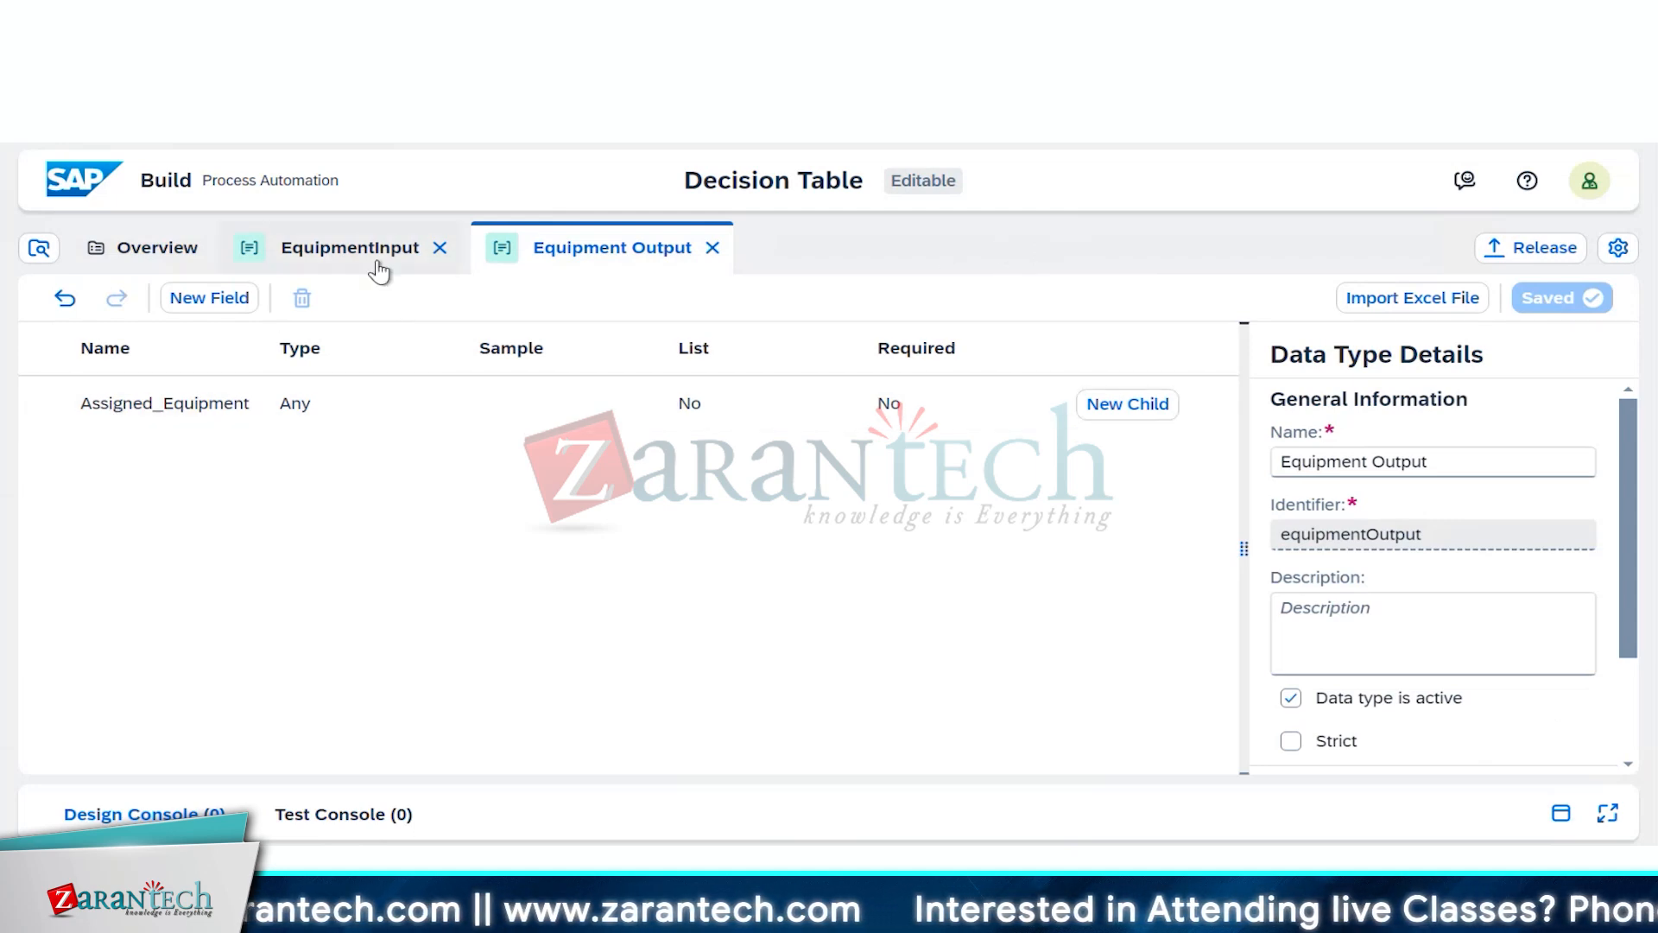
left_click(149, 256)
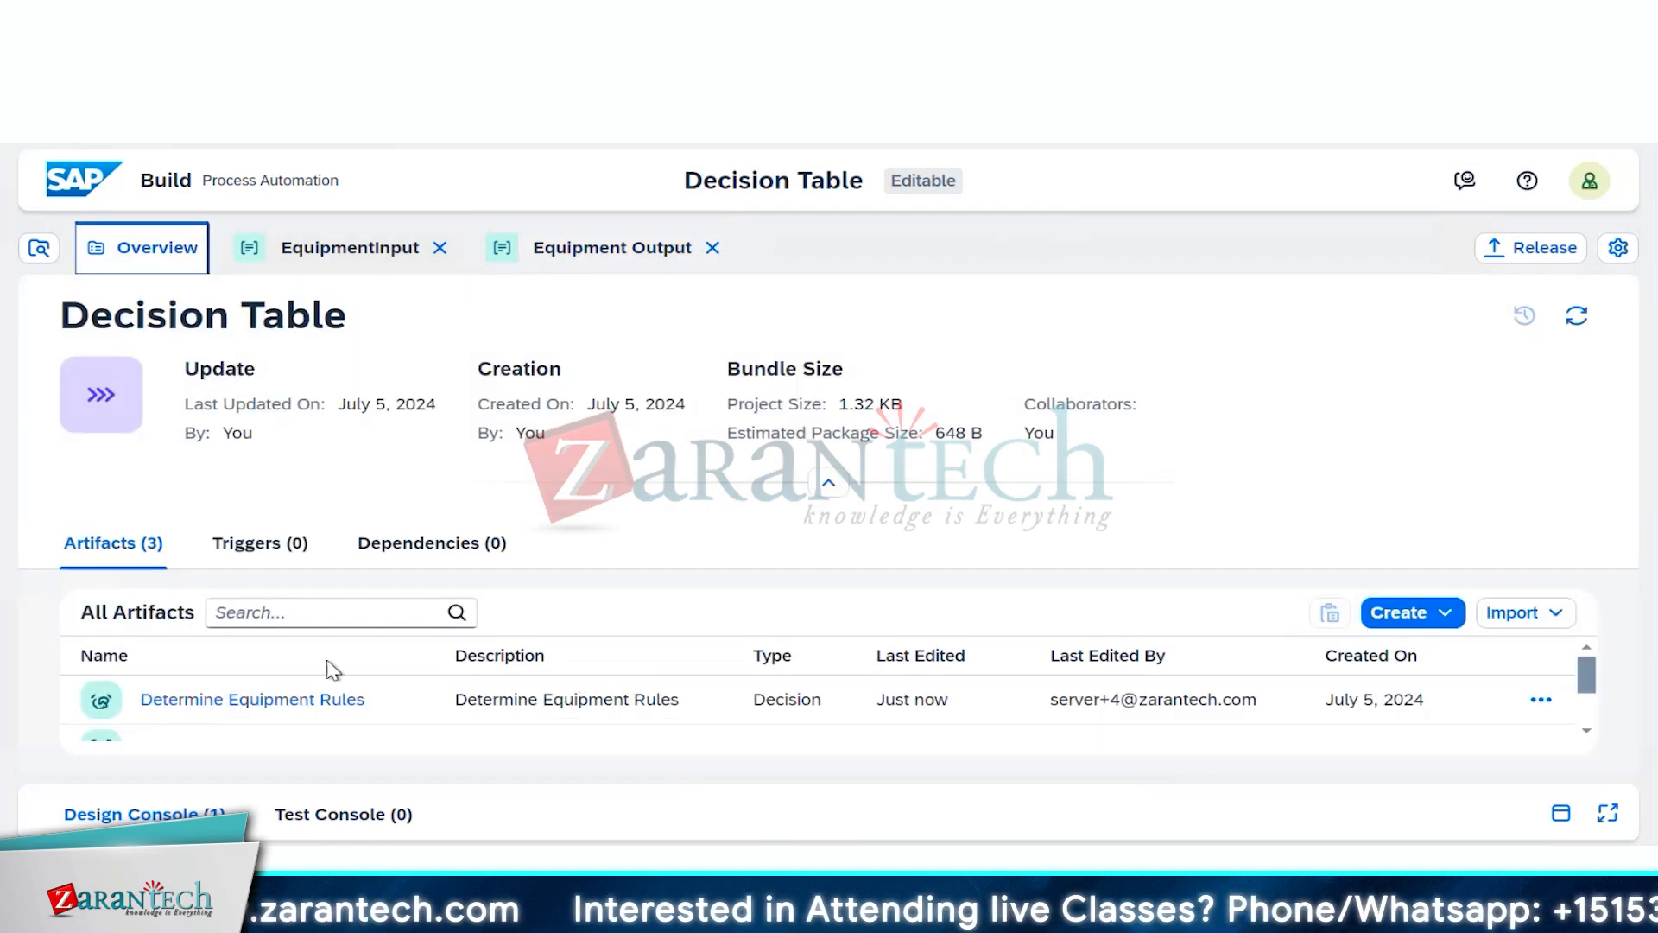
left_click(252, 700)
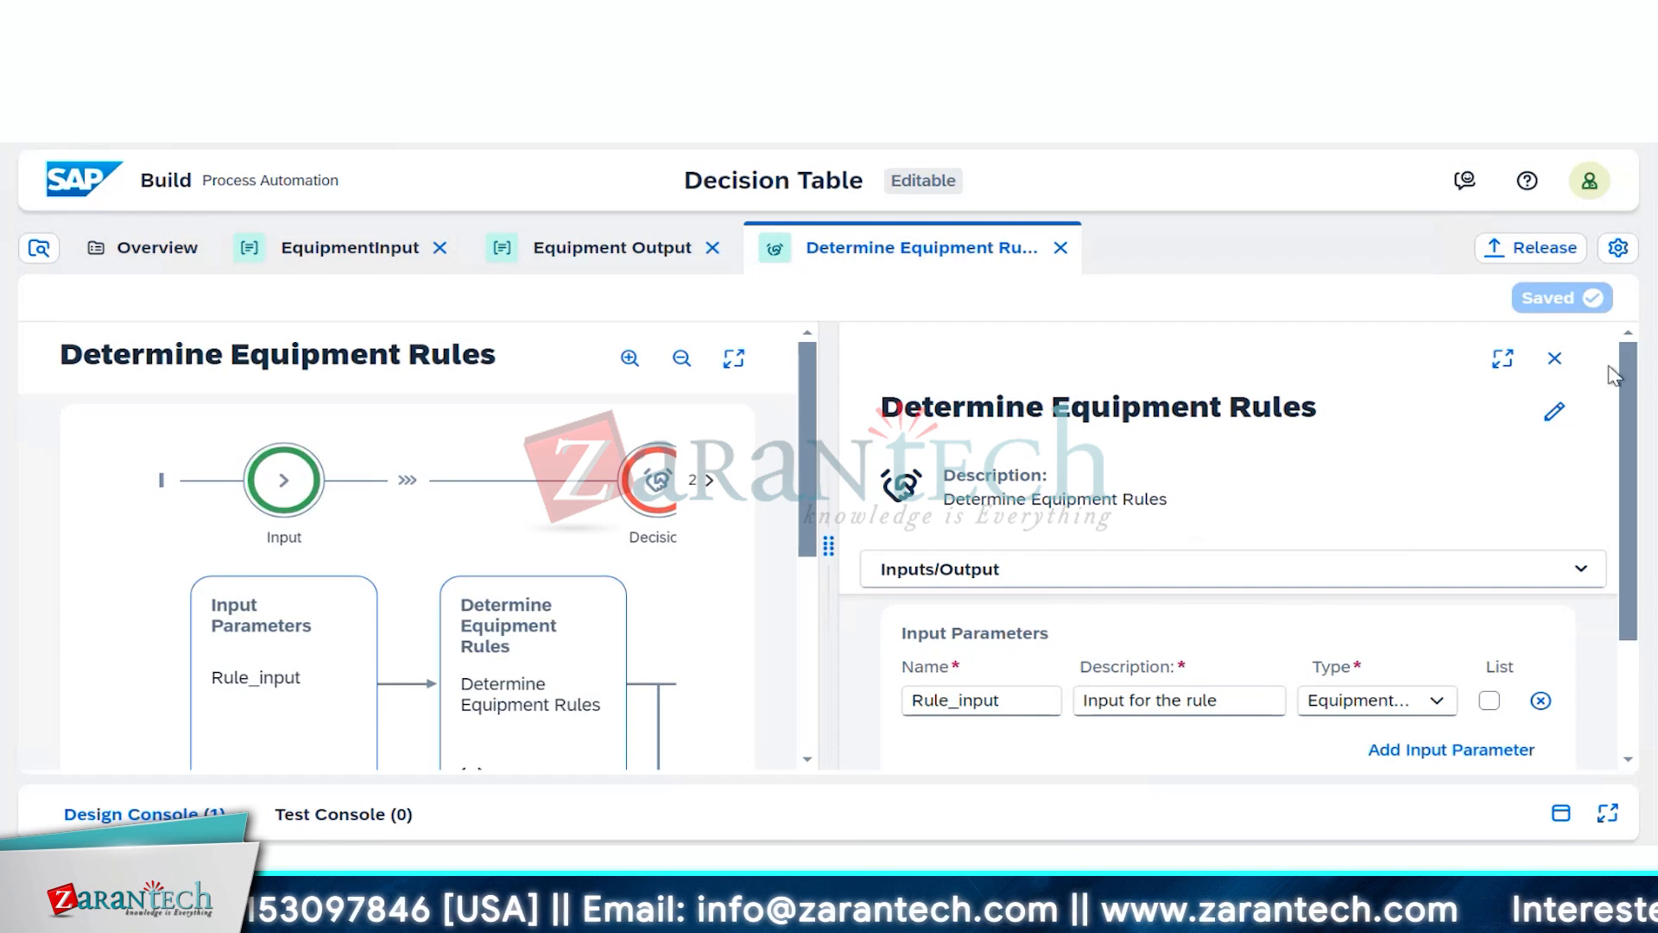
Step: Review the decision's input and output parameters full screen and open its Employee_equipment_determination rule
left_click(1503, 359)
scroll(1419, 533, "down", 2)
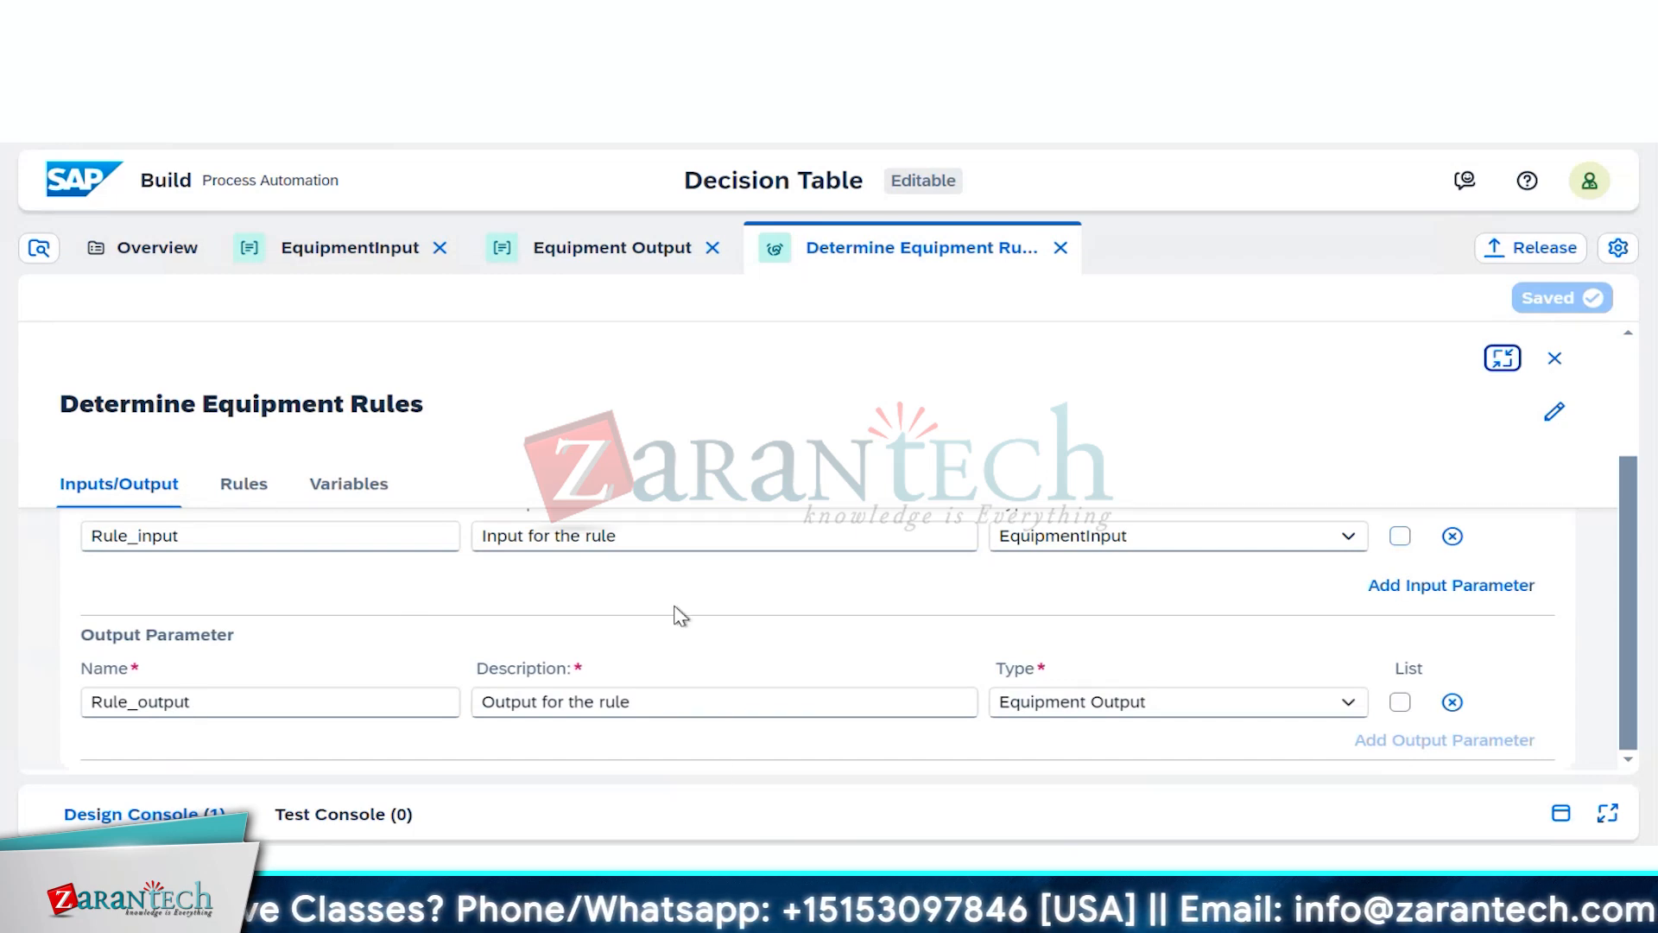
left_click(245, 486)
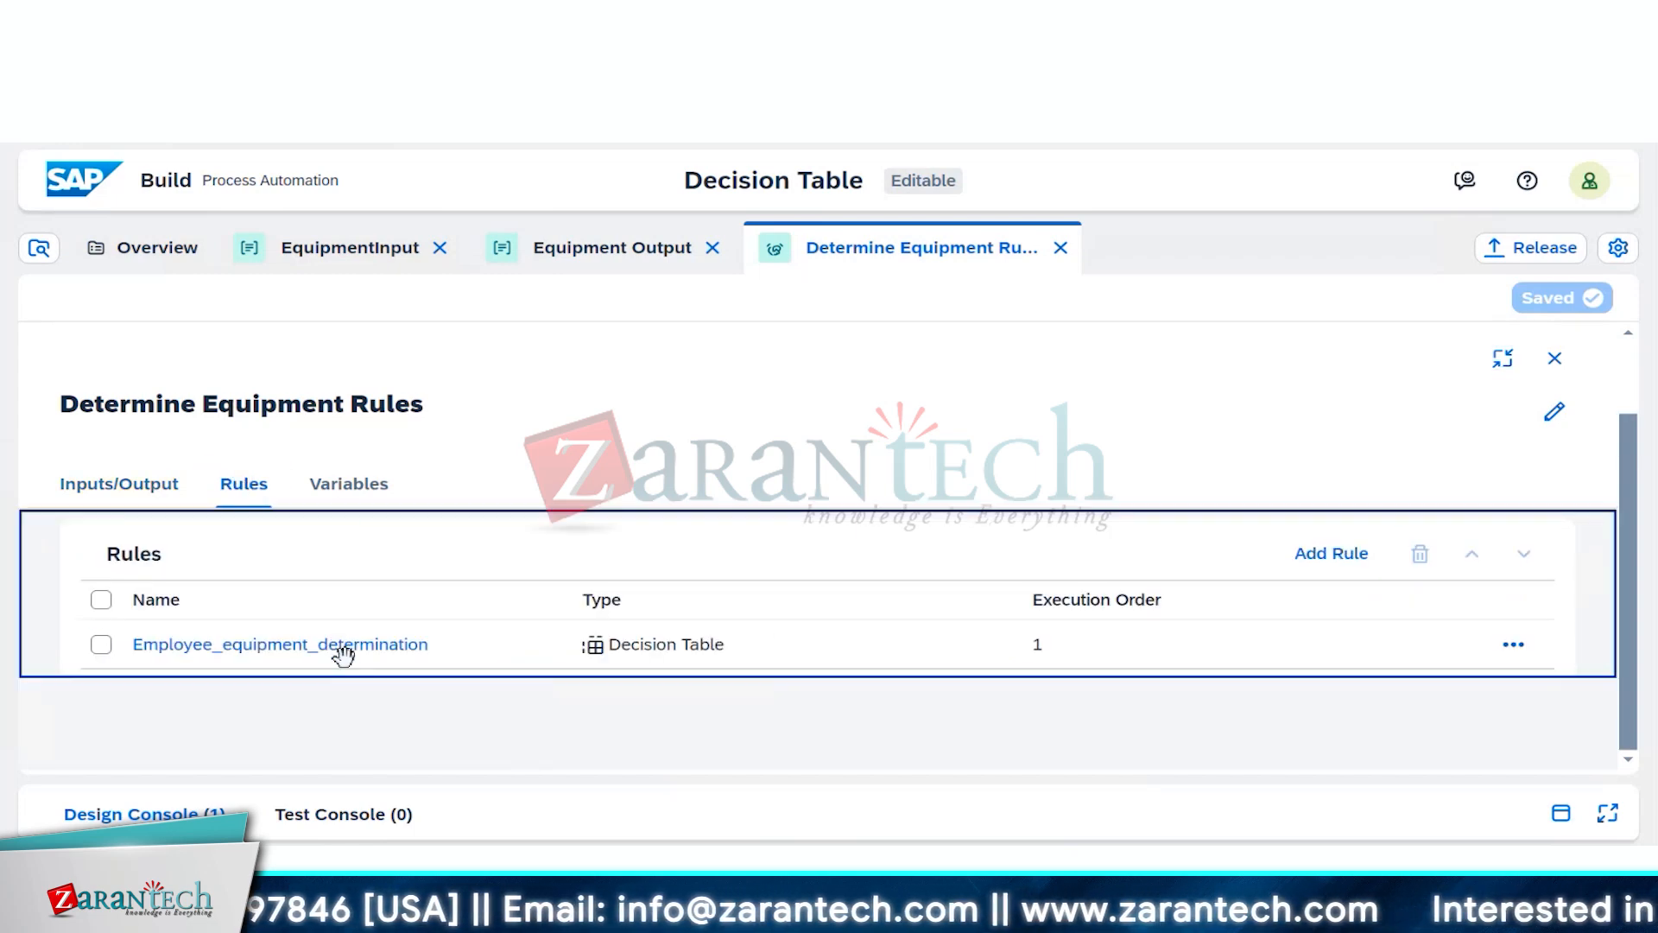
left_click(343, 655)
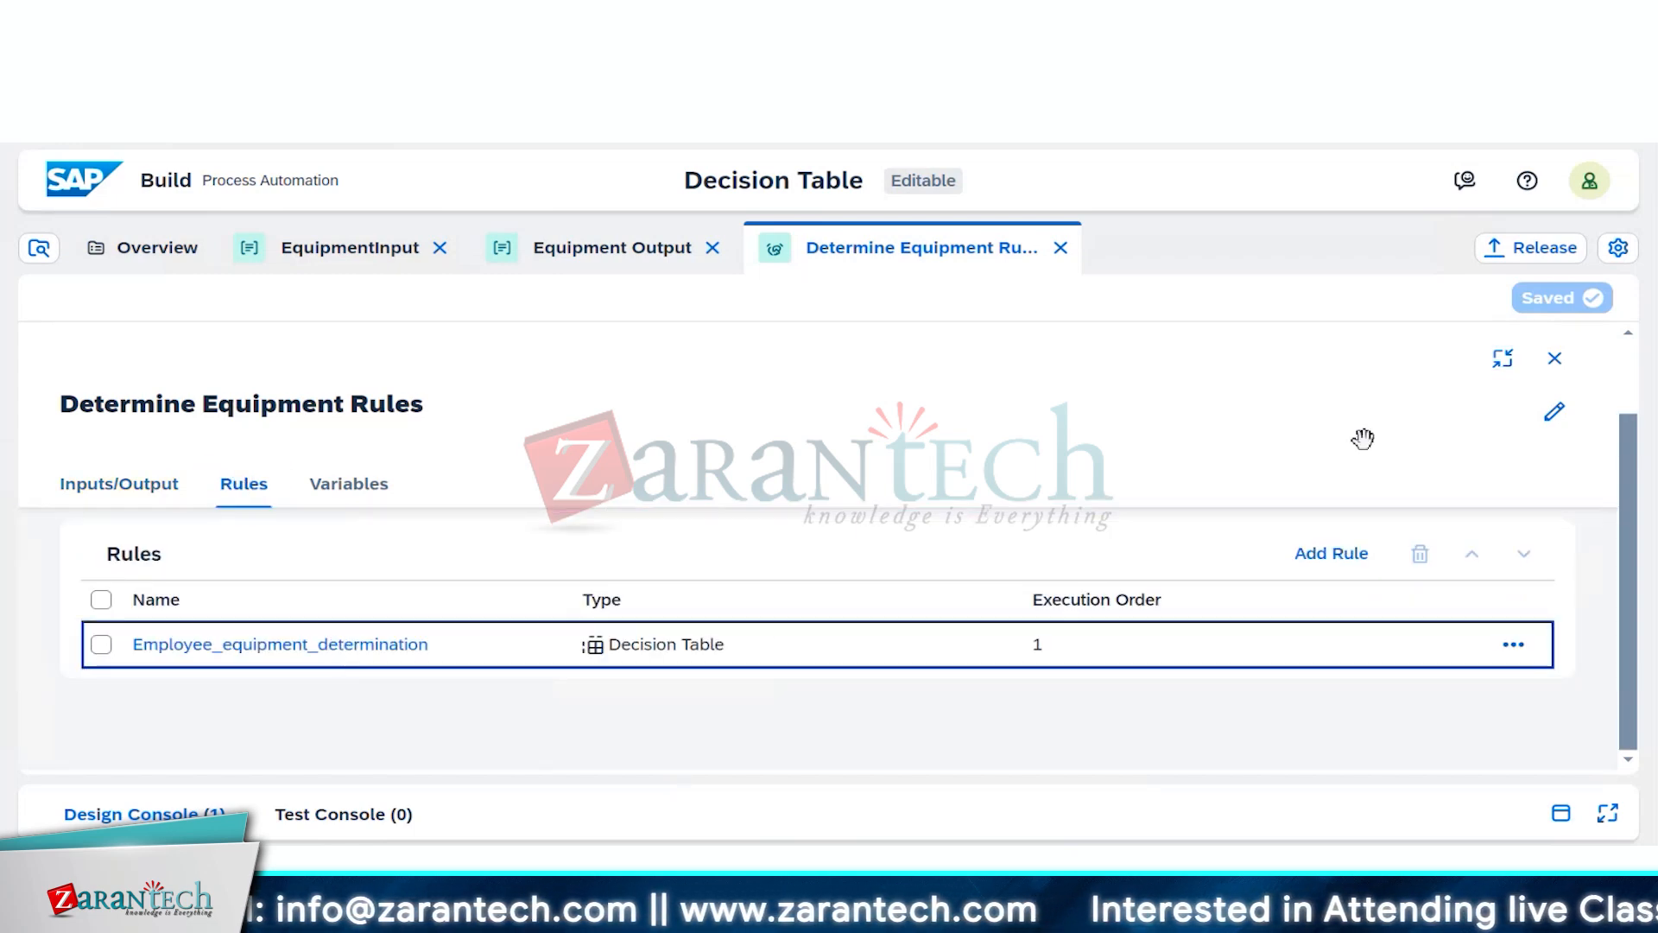
double_click(400, 654)
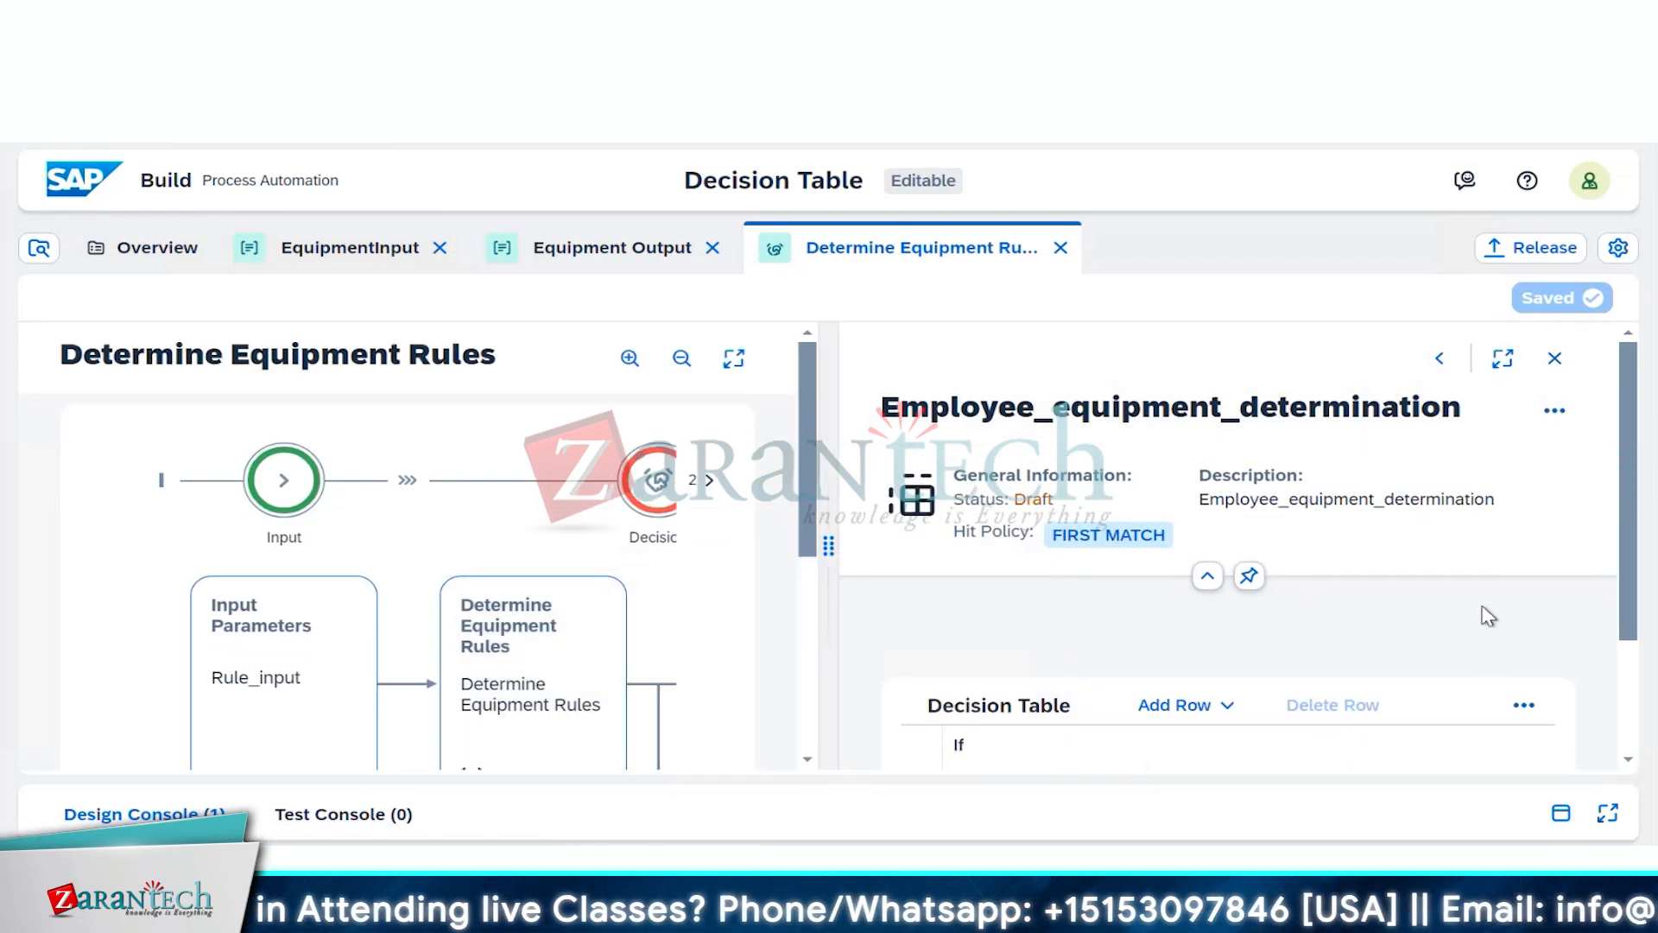
Step: Examine the Employee_equipment_determination rule's decision table full screen, including its condition columns and rows
scroll(1487, 616, "down", 3)
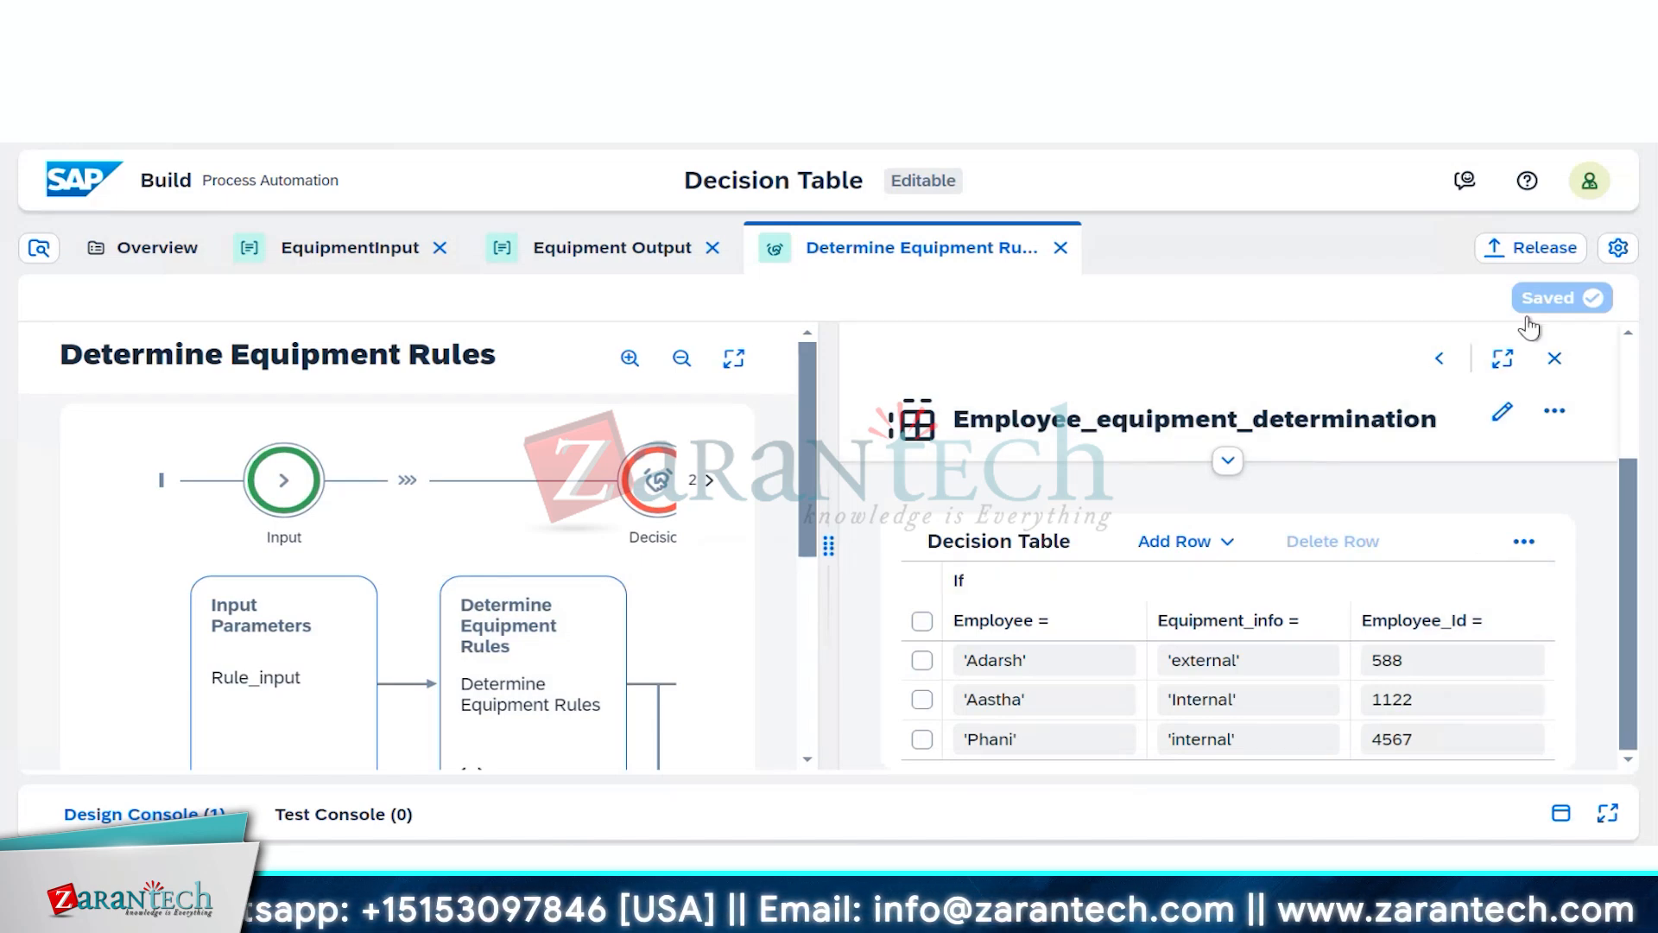
left_click(1502, 358)
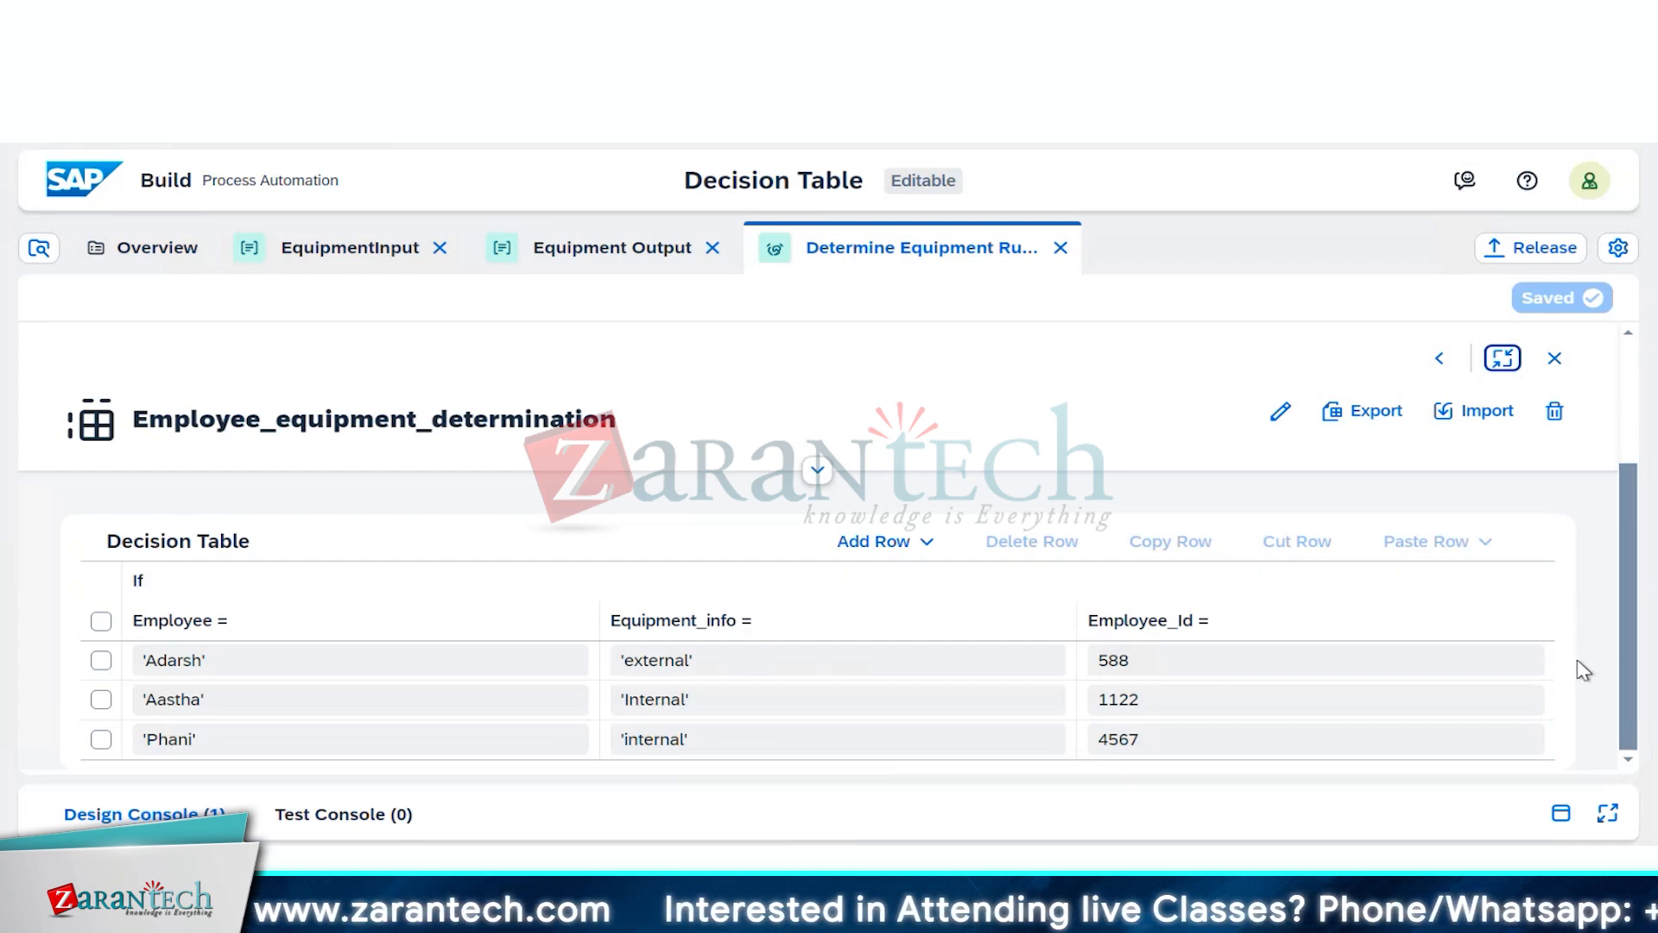
scroll(1573, 661, "up", 3)
scroll(1573, 658, "down", 3)
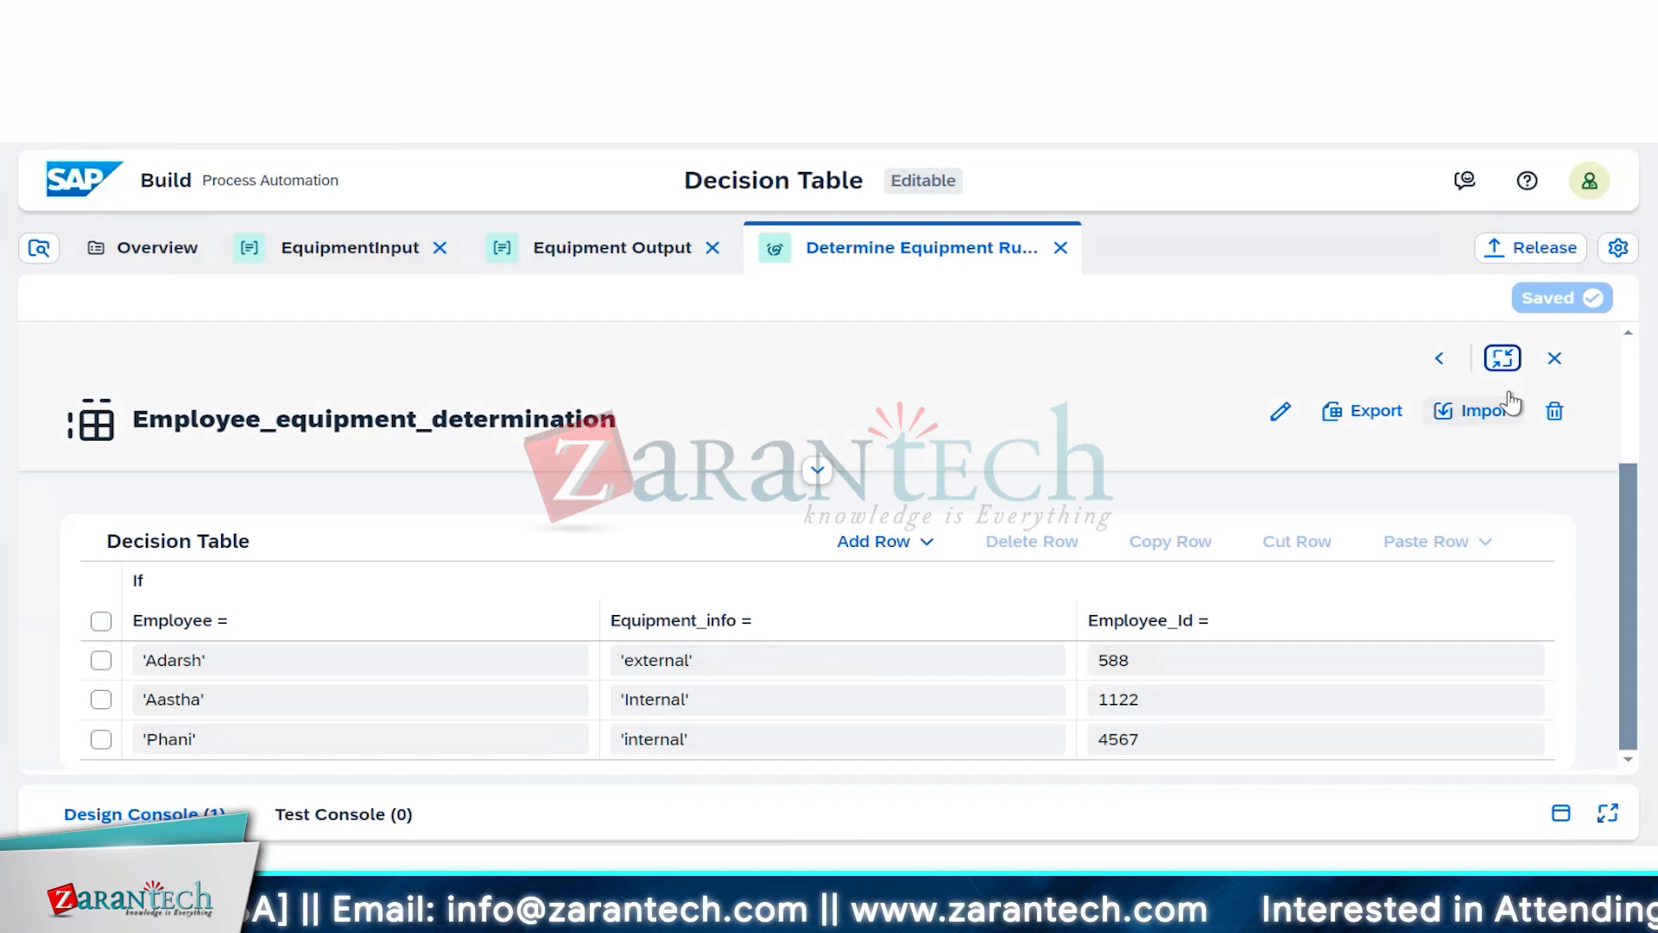
Step: Export the Employee_equipment_determination decision table to an Excel file and close the rule's details
left_click(1376, 411)
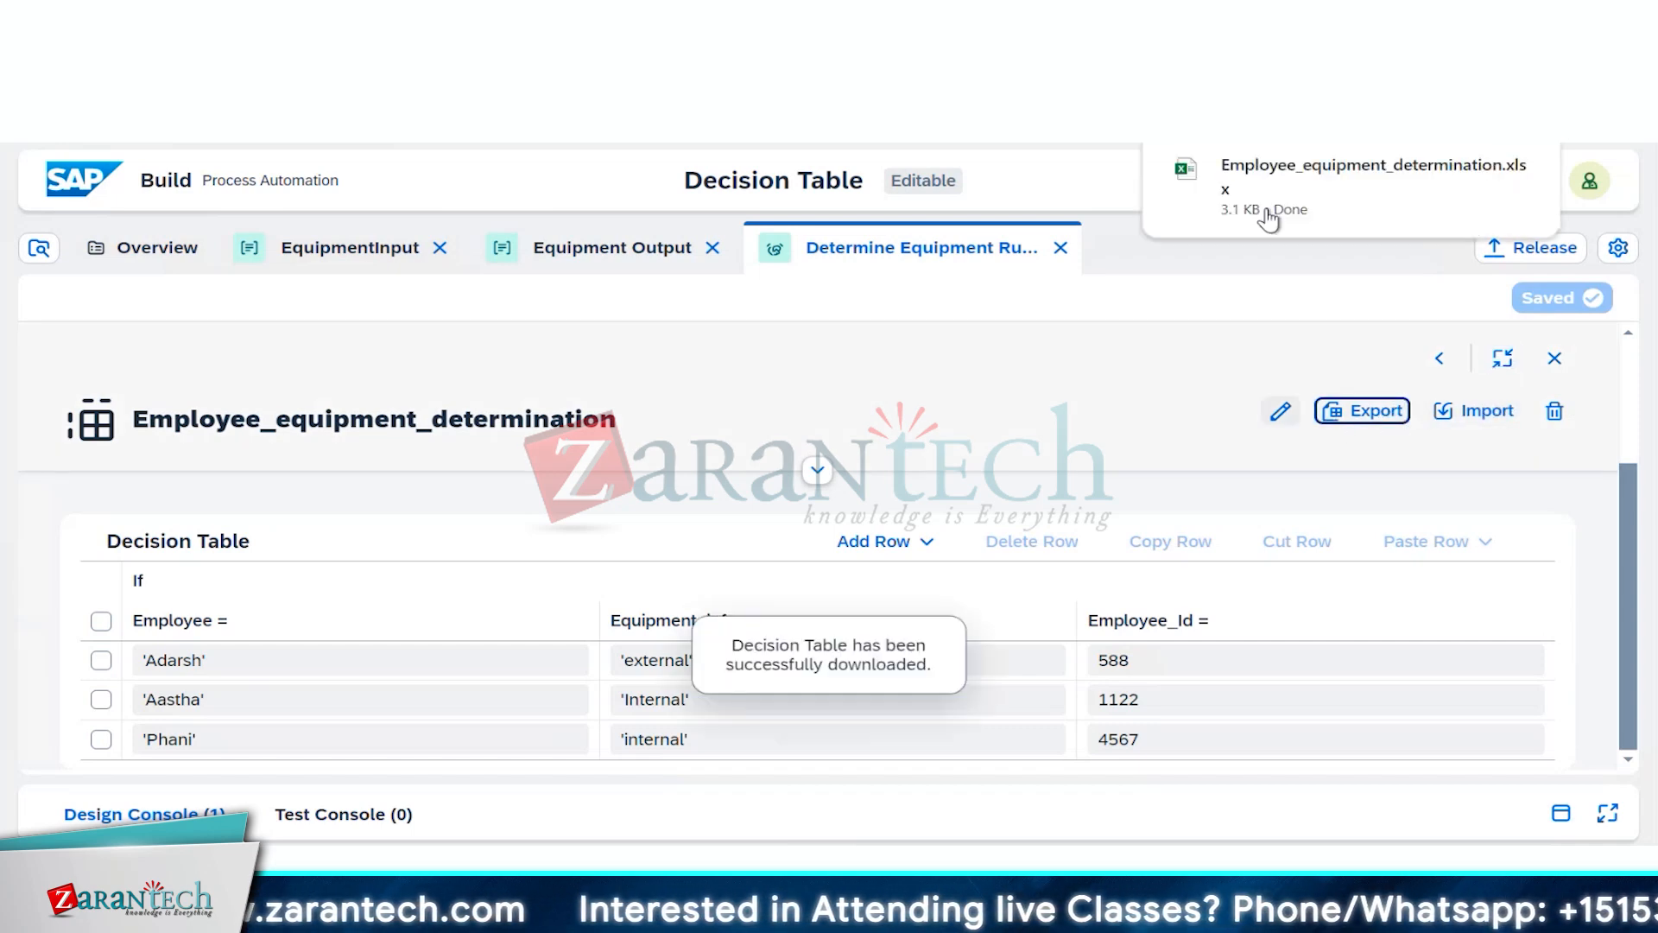
left_click(1396, 199)
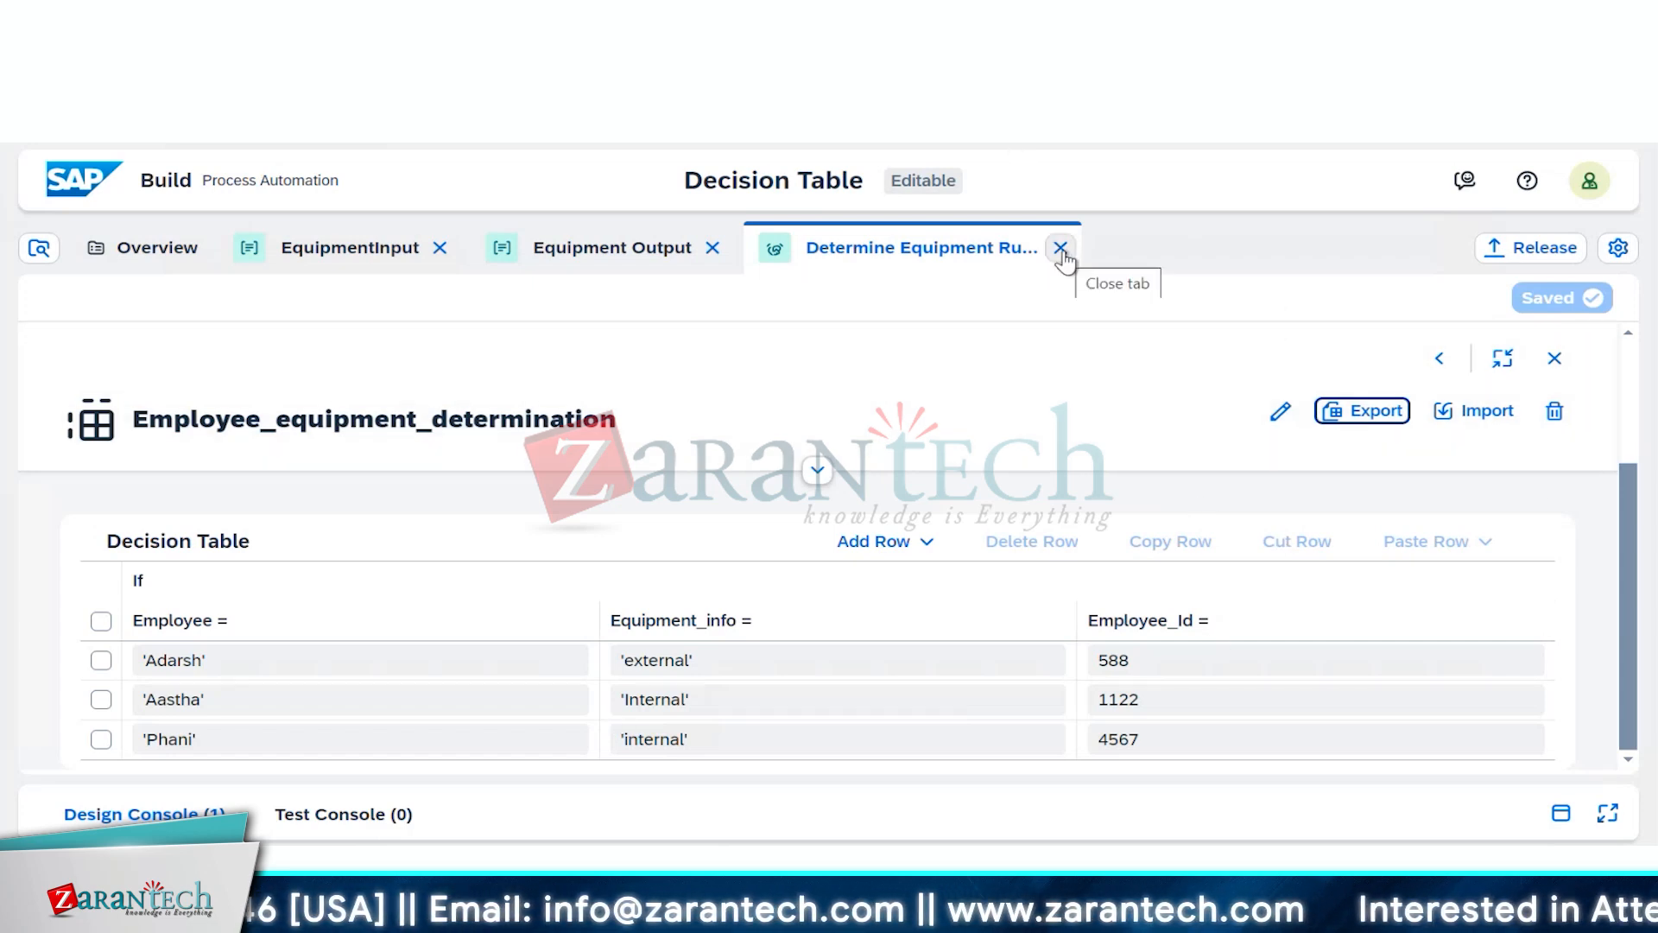
left_click(1560, 361)
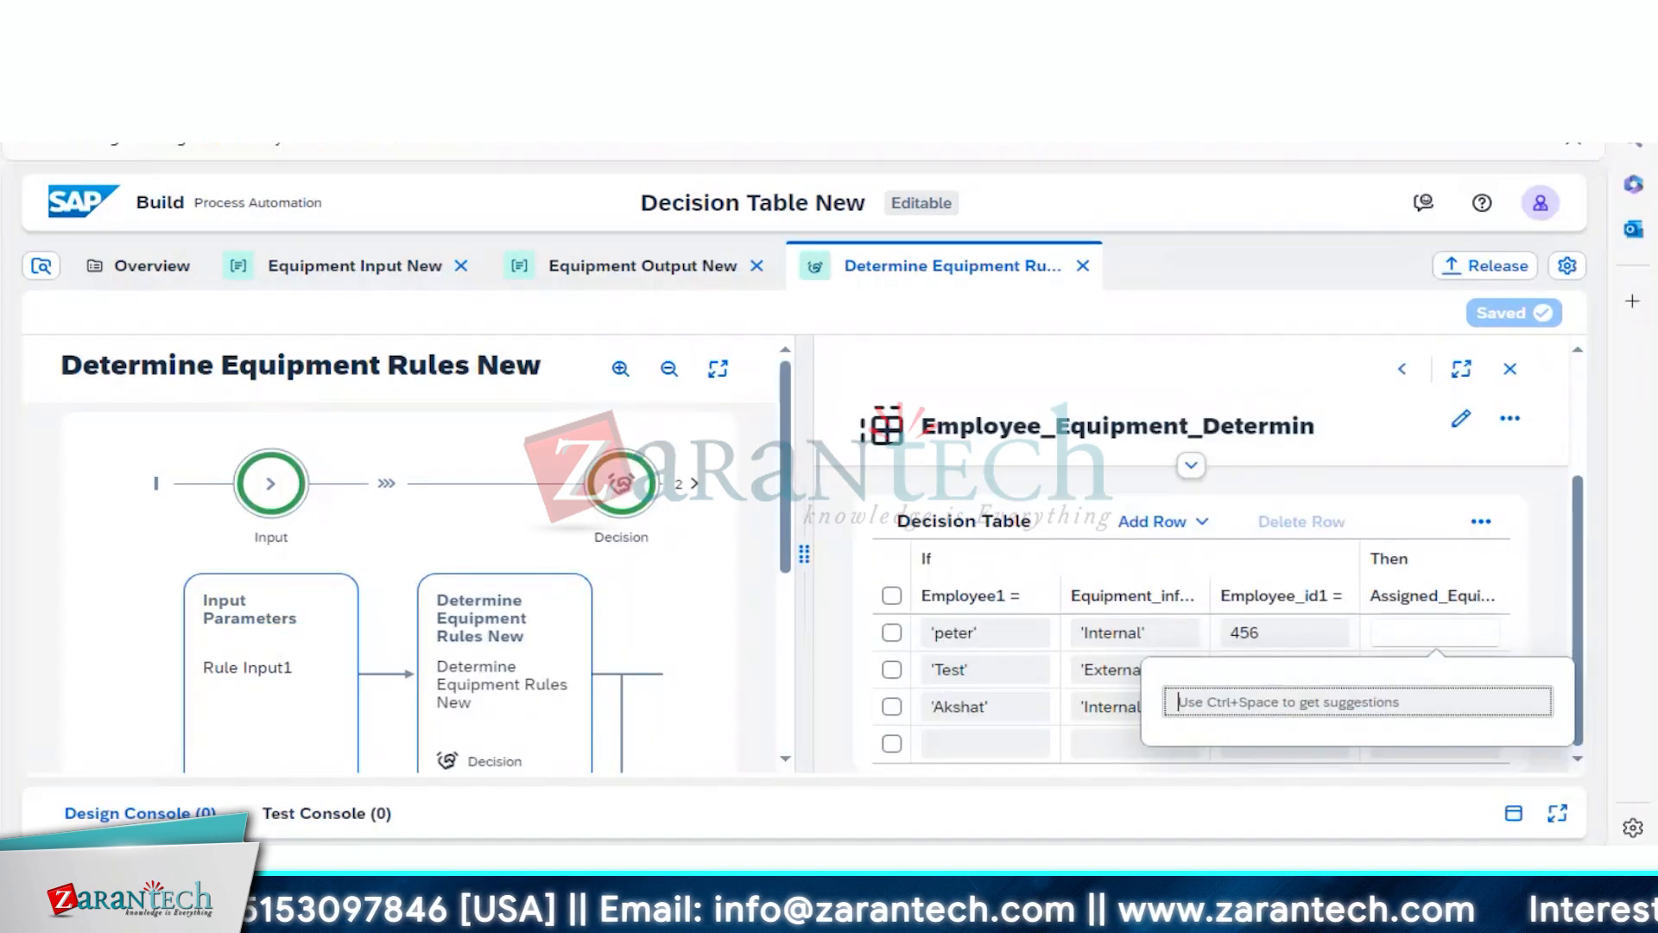
left_click(1473, 627)
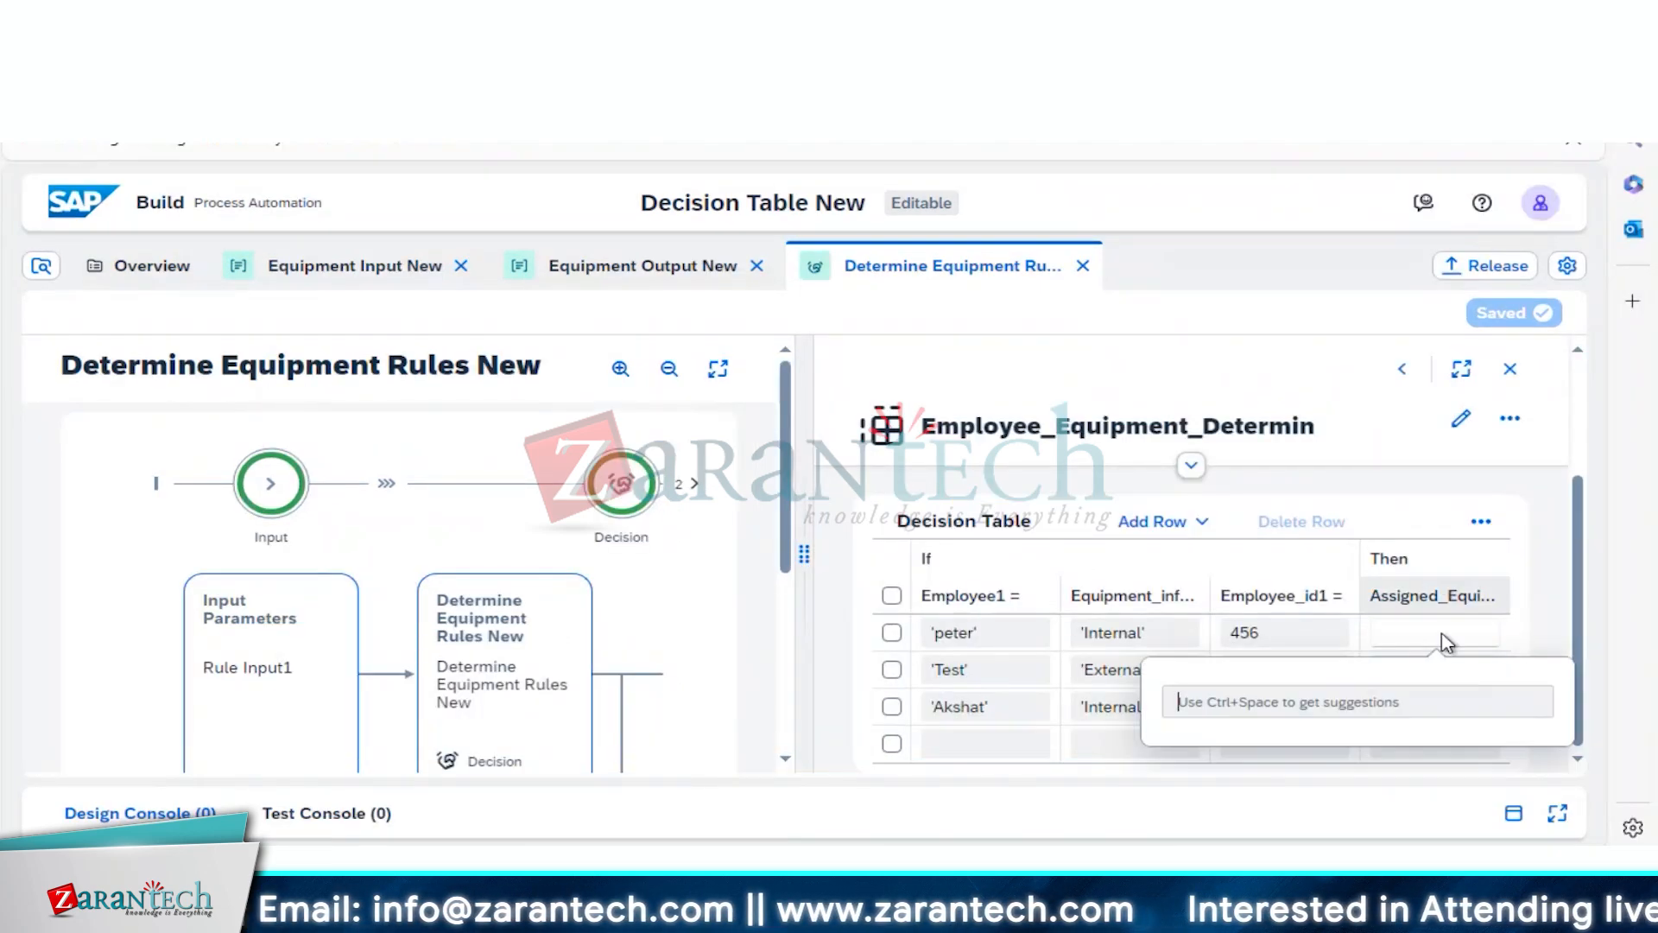
left_click(1442, 635)
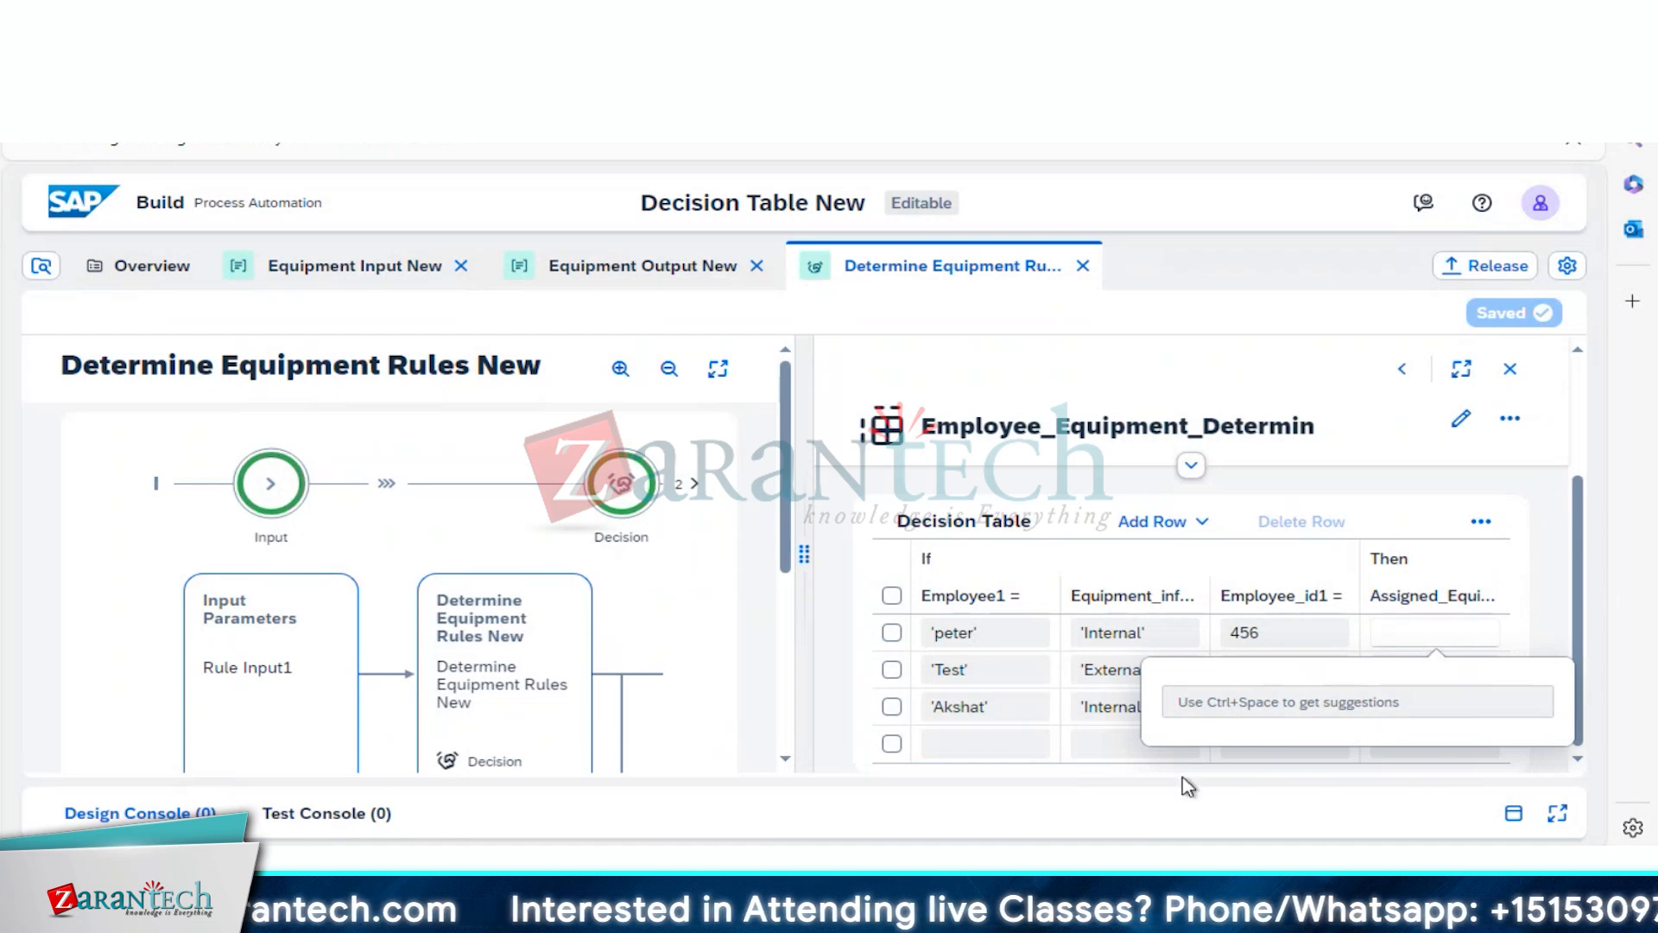
left_click(1156, 842)
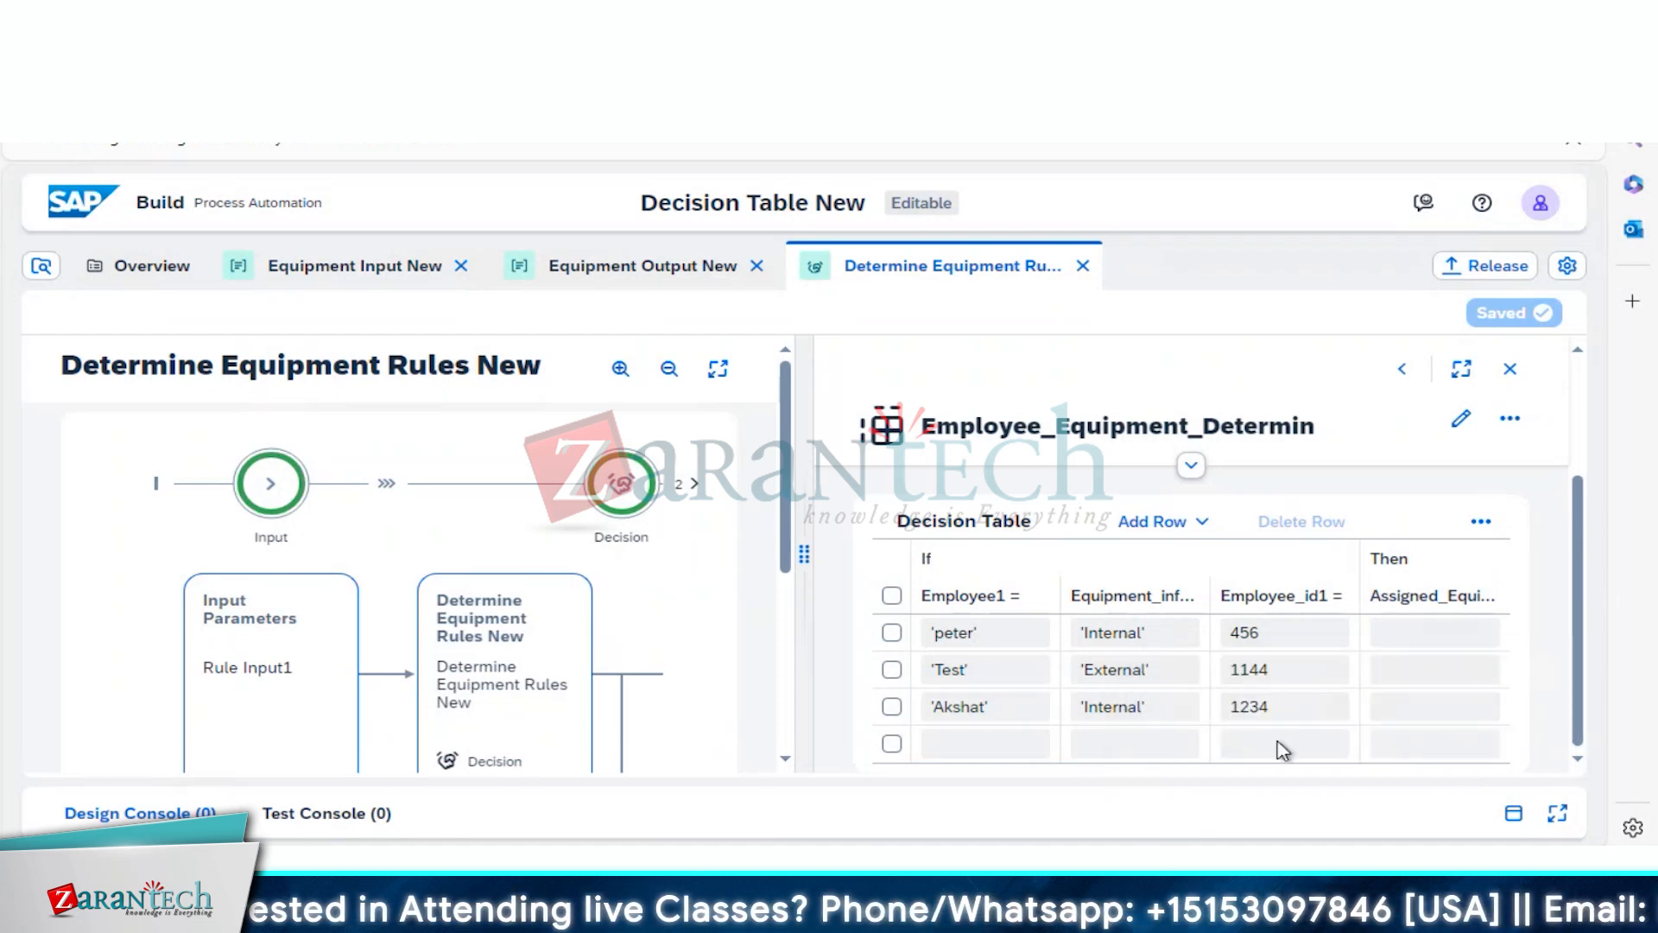
left_click(1047, 720)
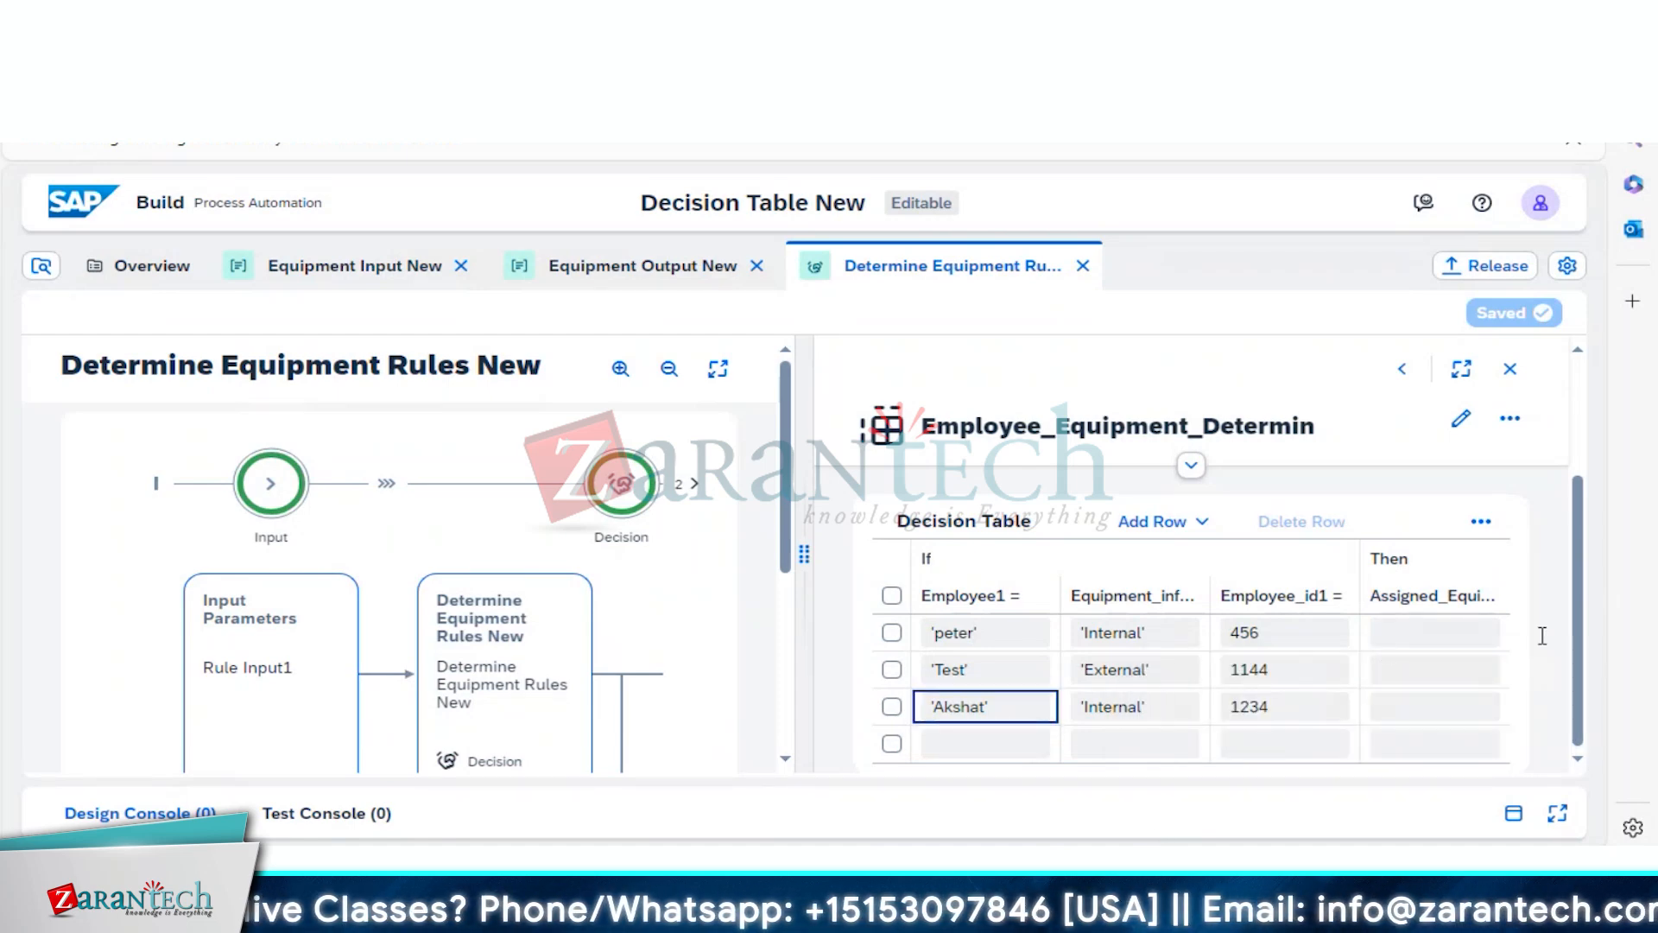
Step: Set the assigned equipment result in the first row of the Employee_Equipment_Determin decision table to 'laptop'
left_click(1430, 635)
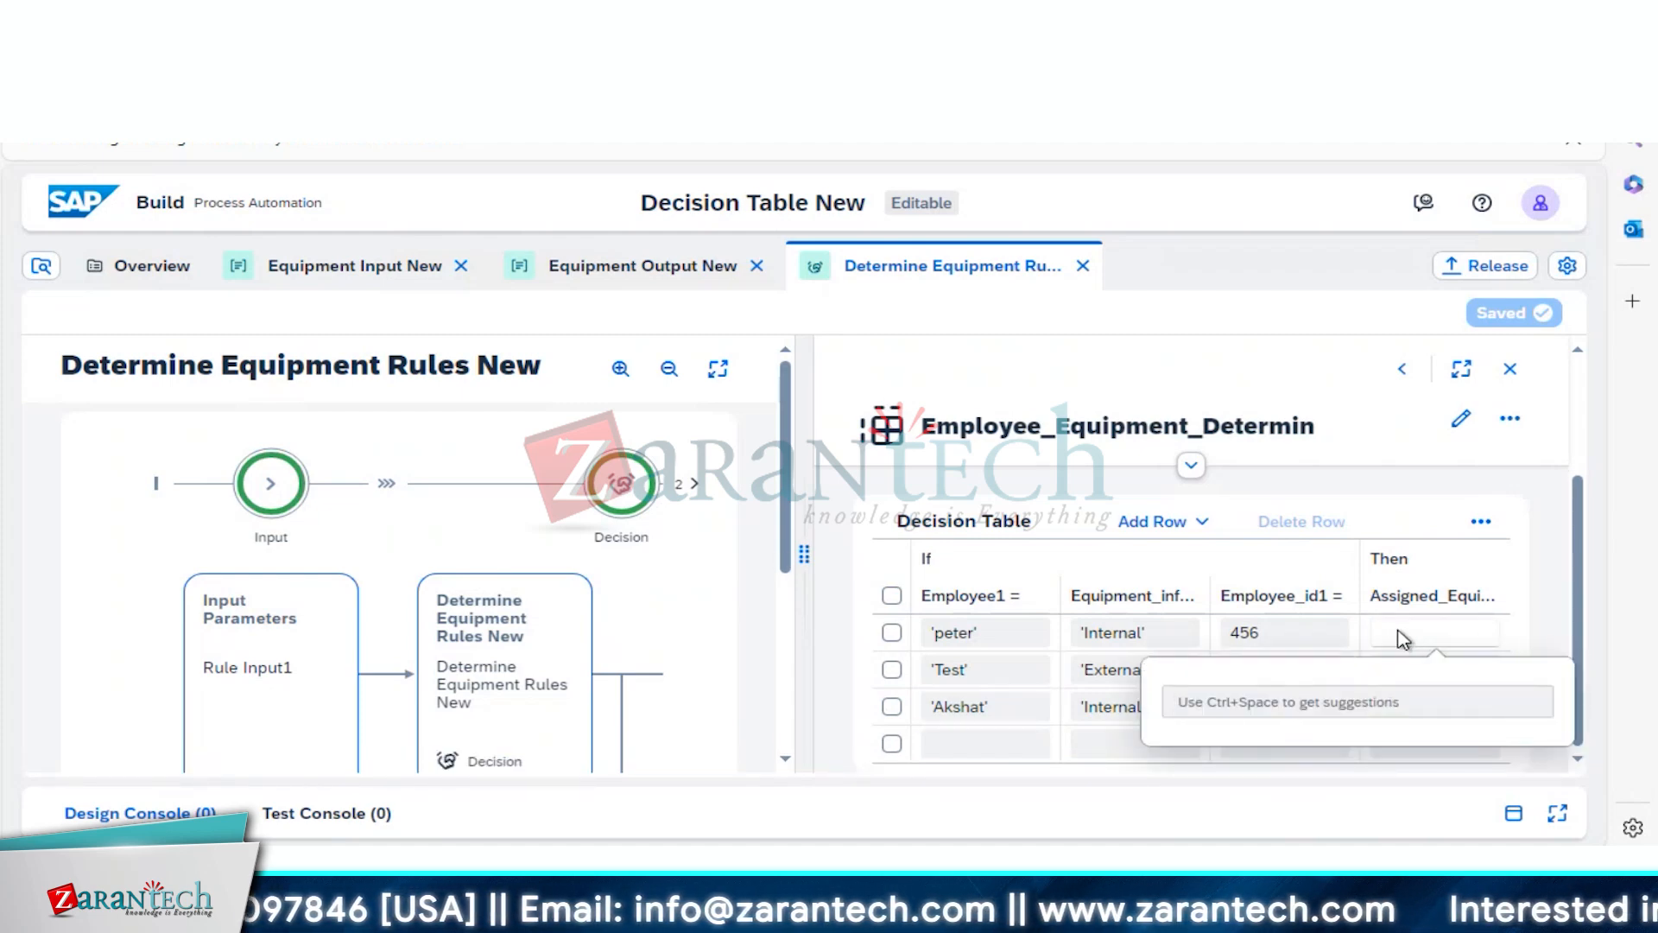
type("'")
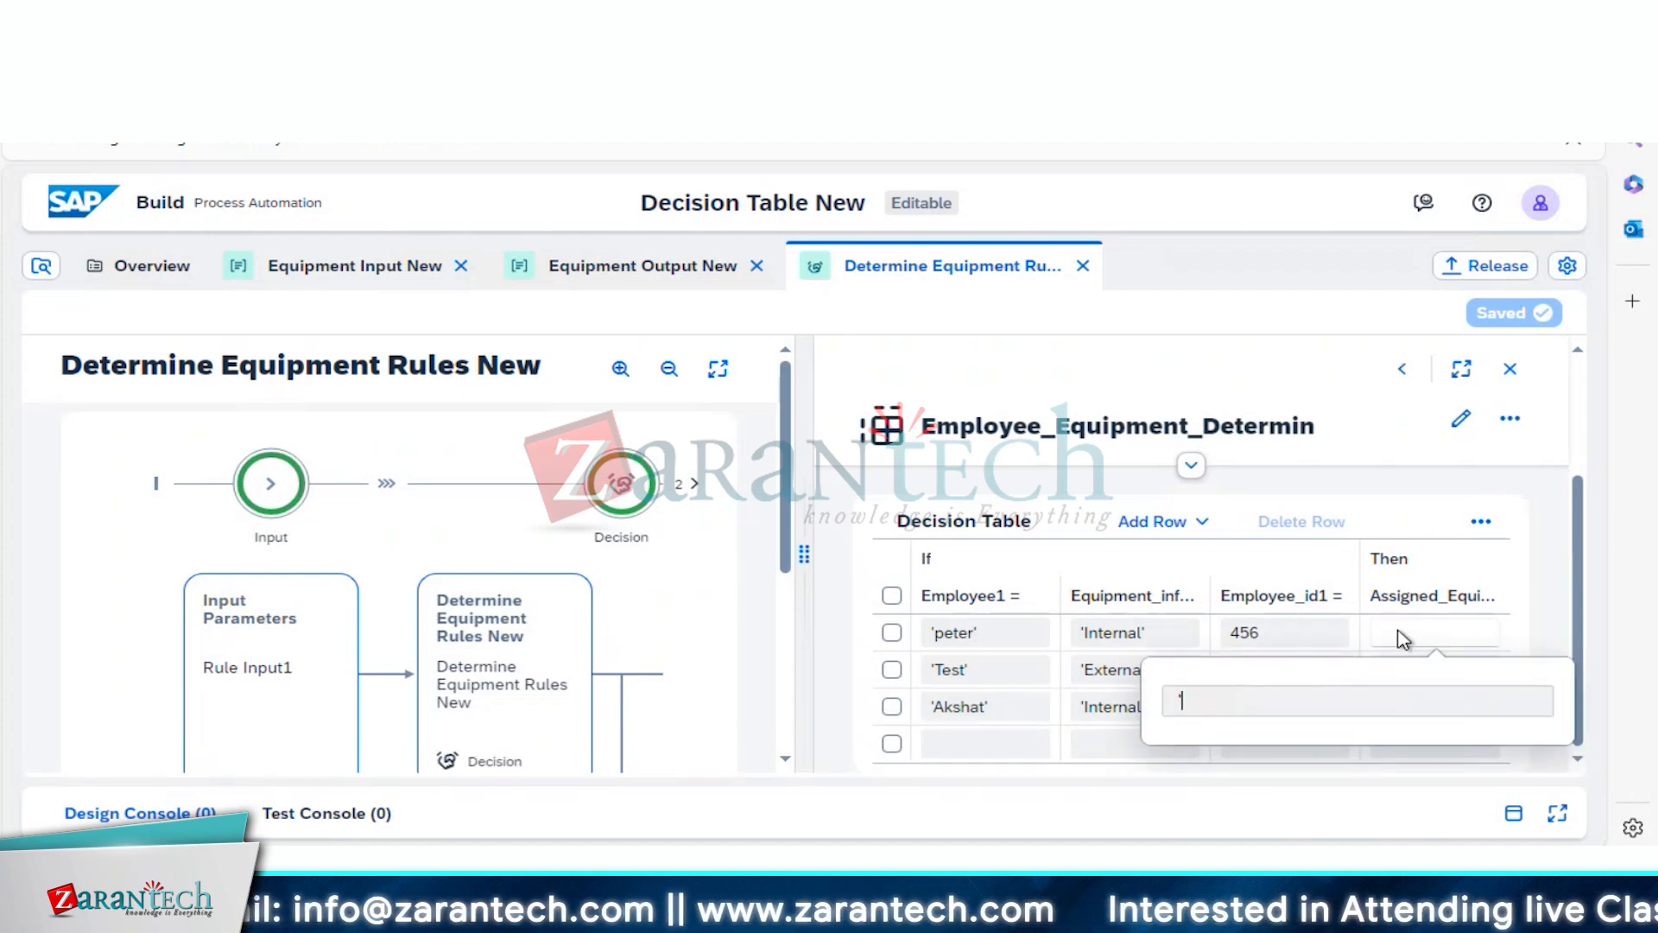
key("ctrl+space")
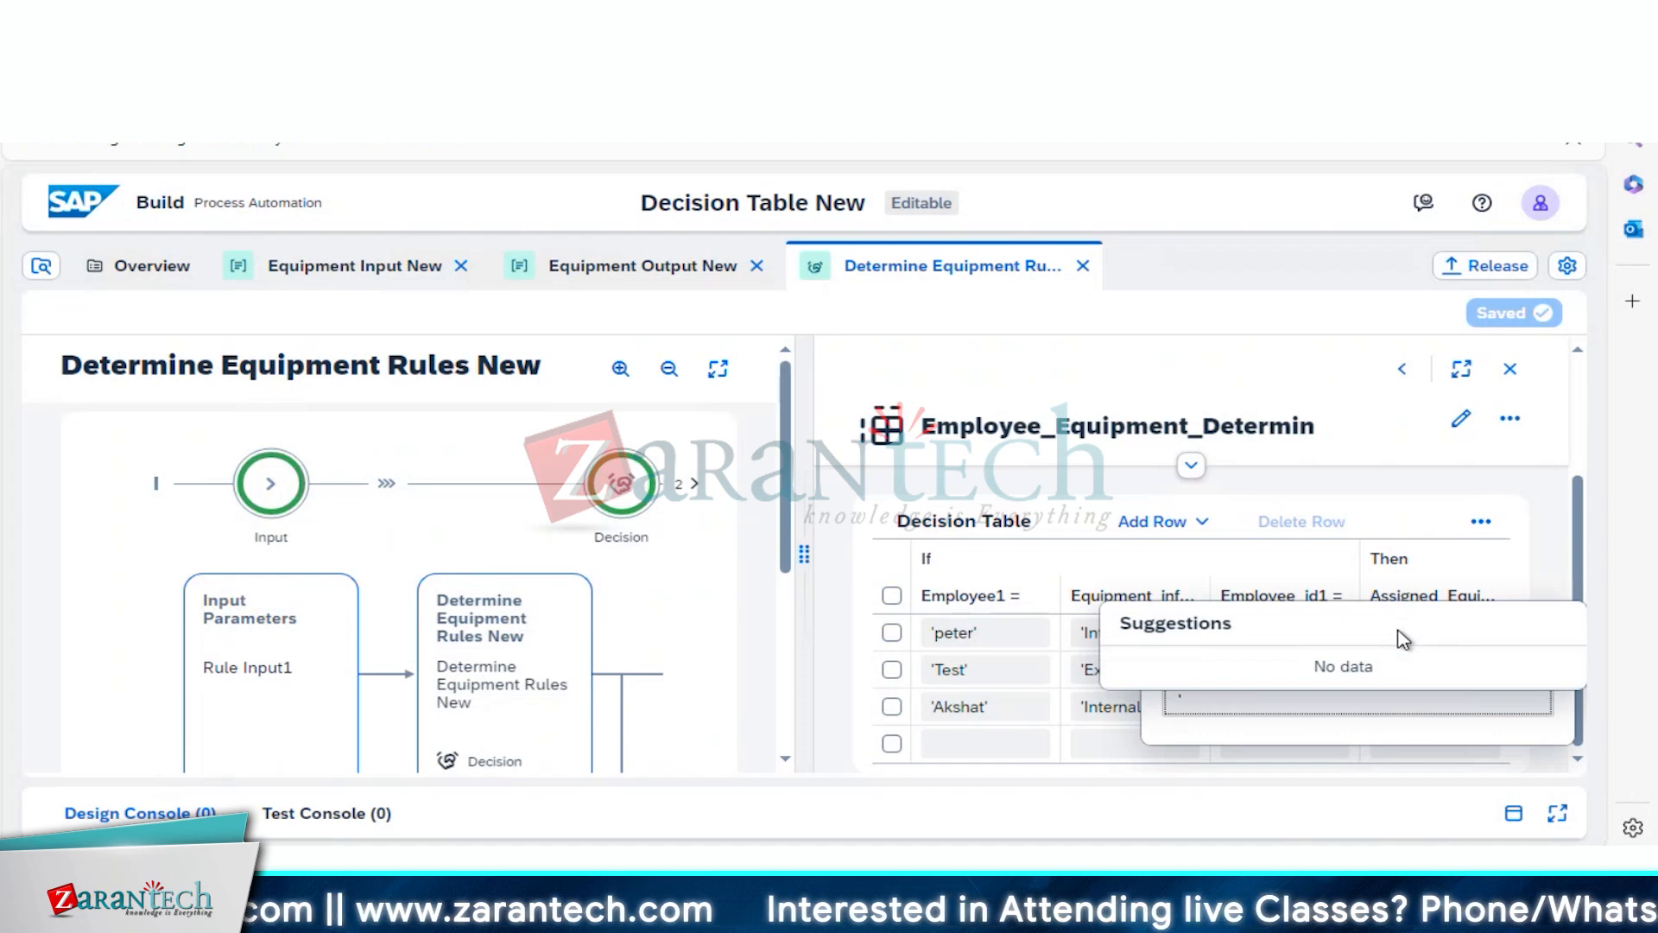
type("laptop'")
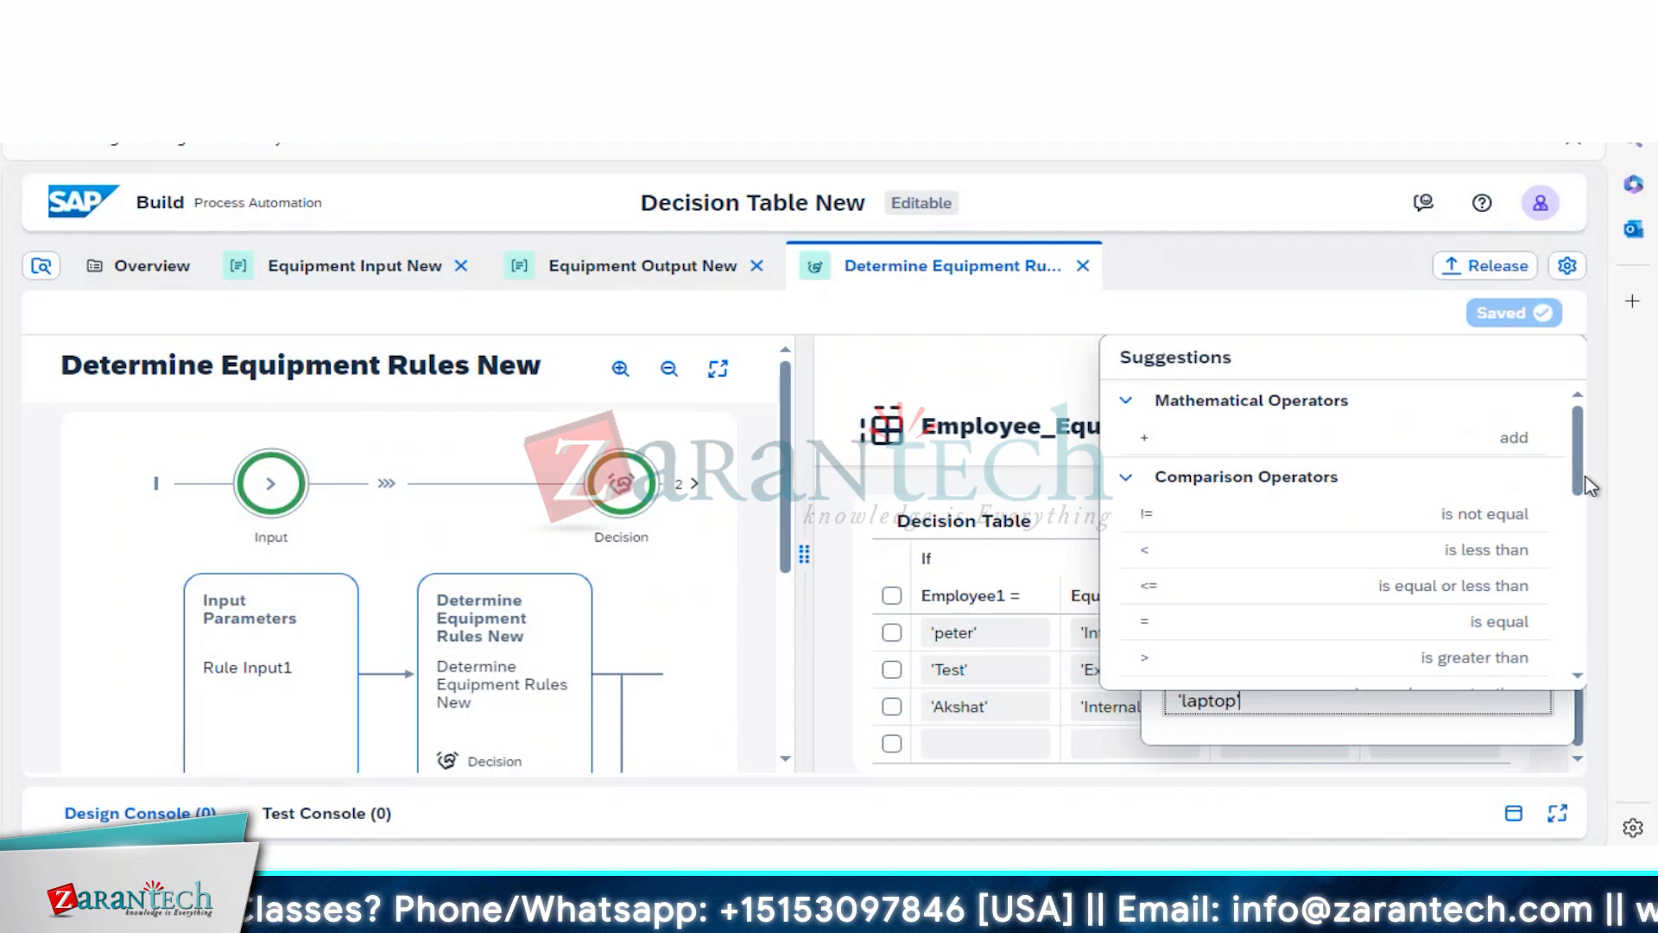
left_click_drag(1586, 476, 1596, 598)
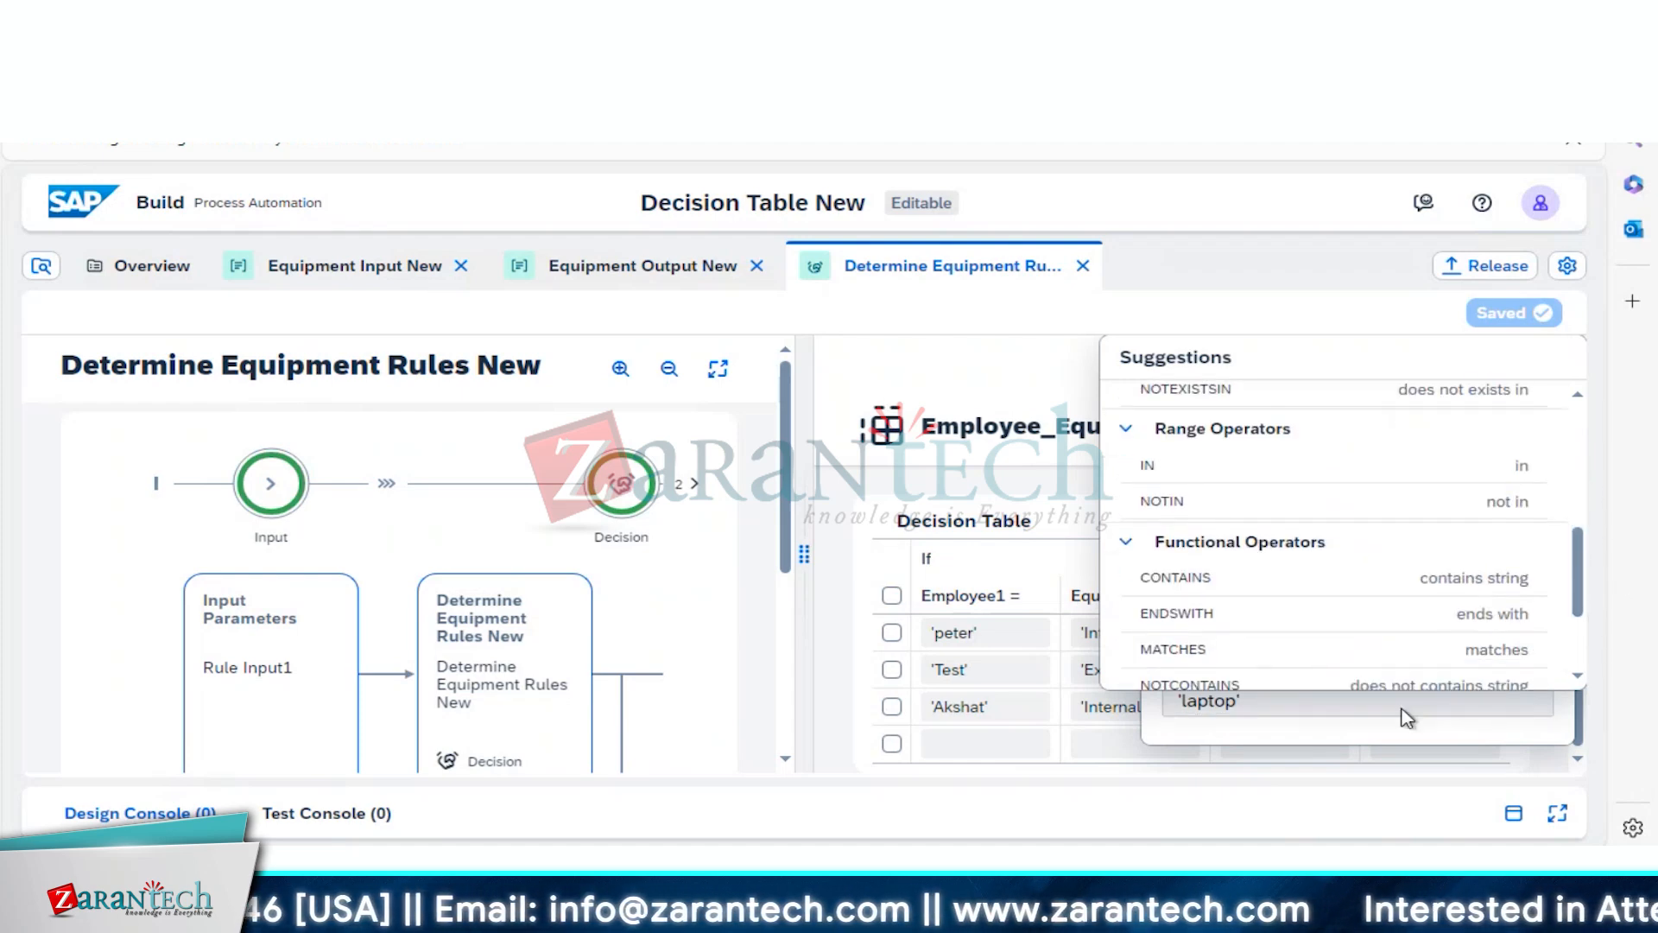
left_click(1314, 704)
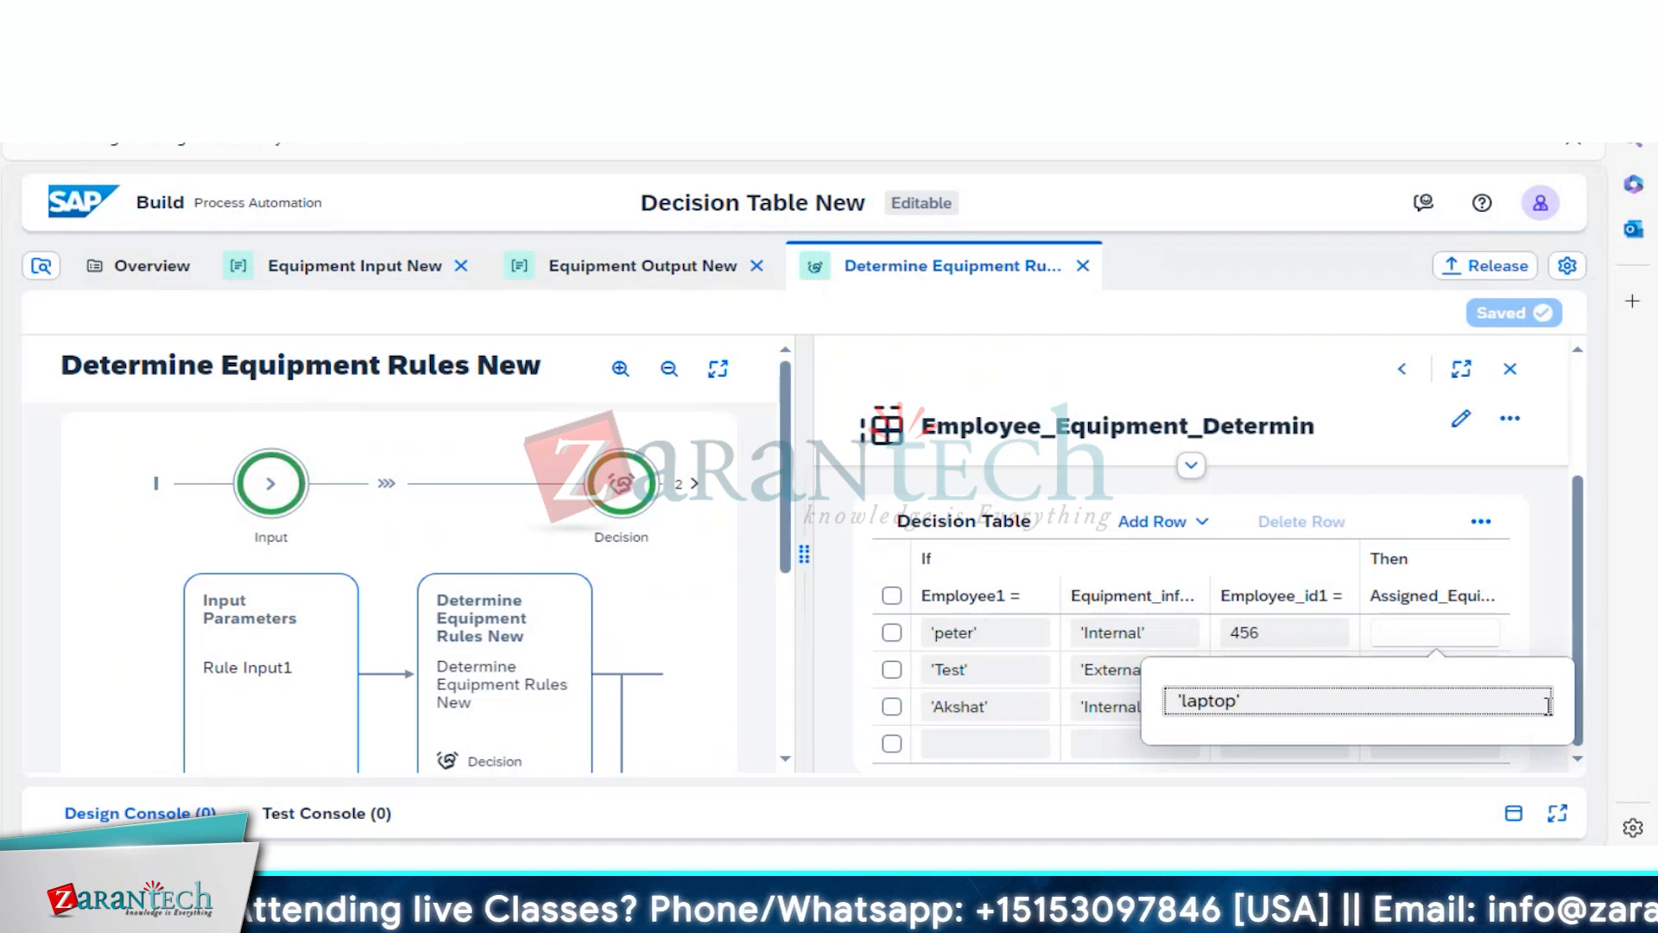
left_click(1414, 812)
Step: Set the assigned equipment result in the decision table's second row to 'mobile'
left_click(1421, 674)
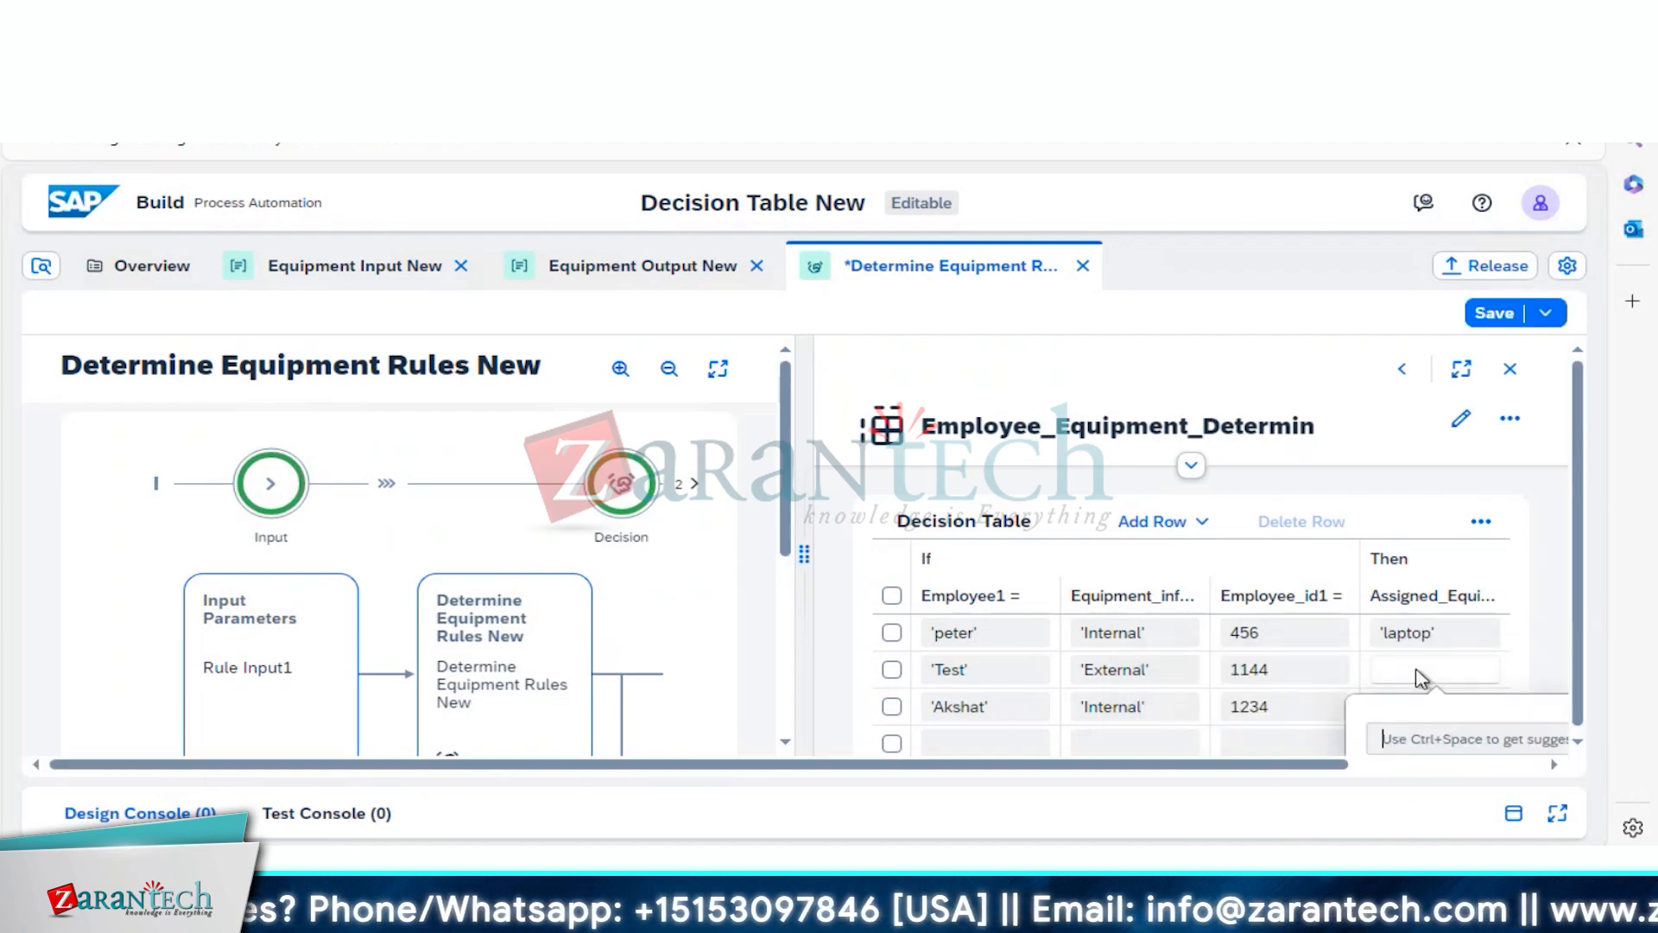
type("'")
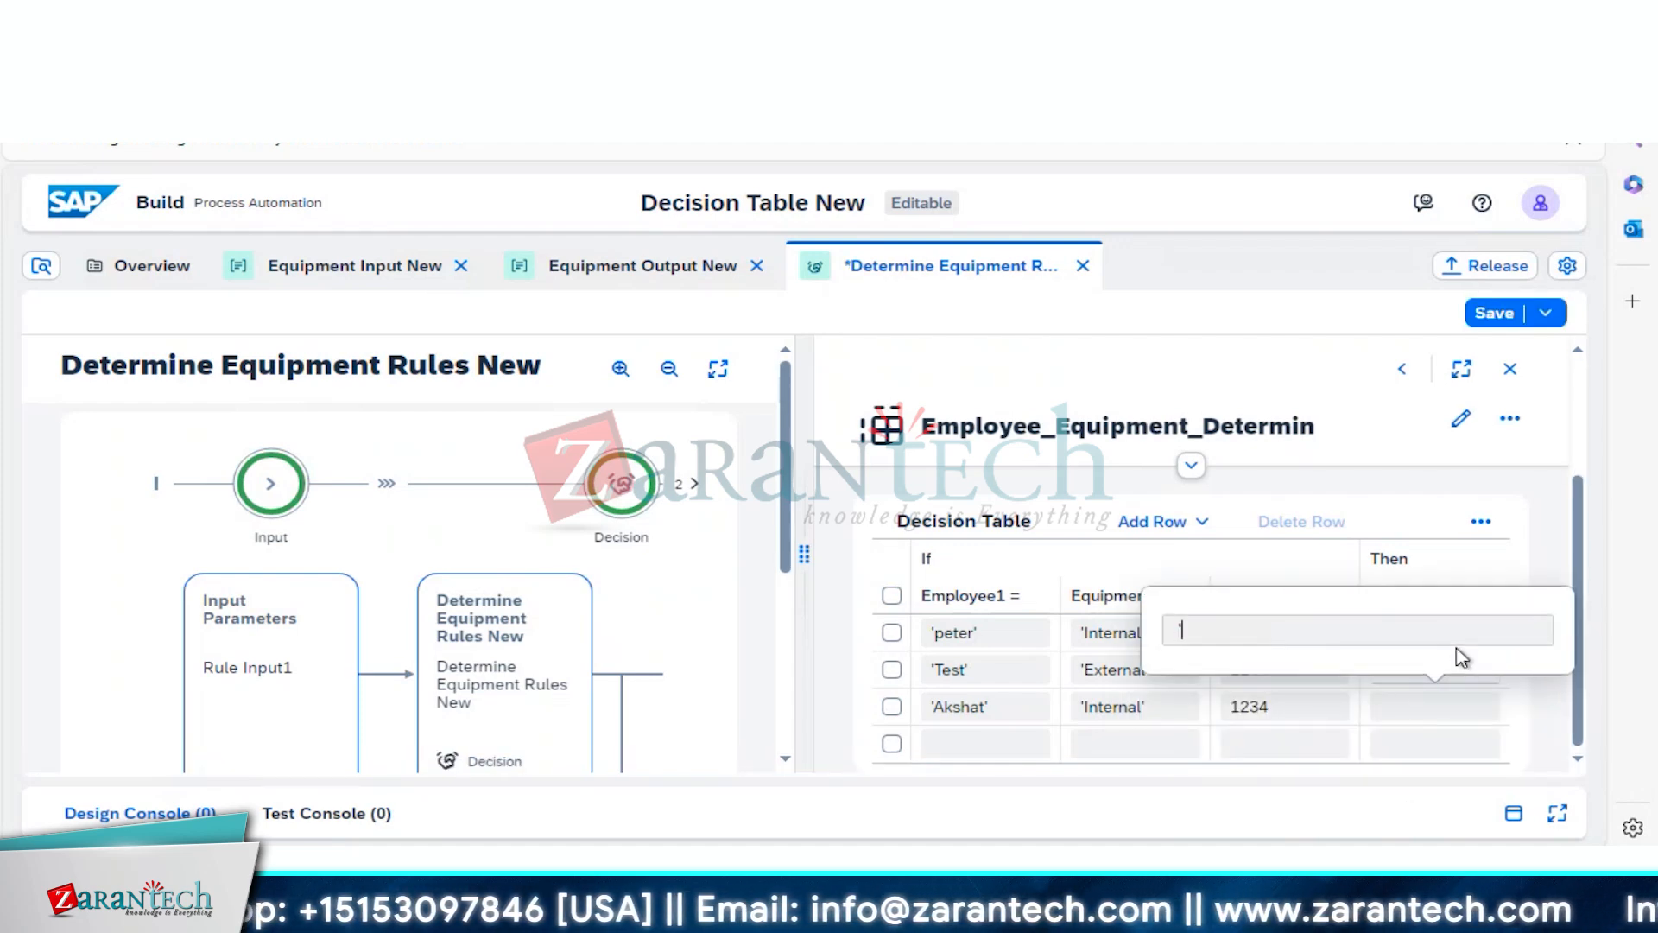
type("mobile")
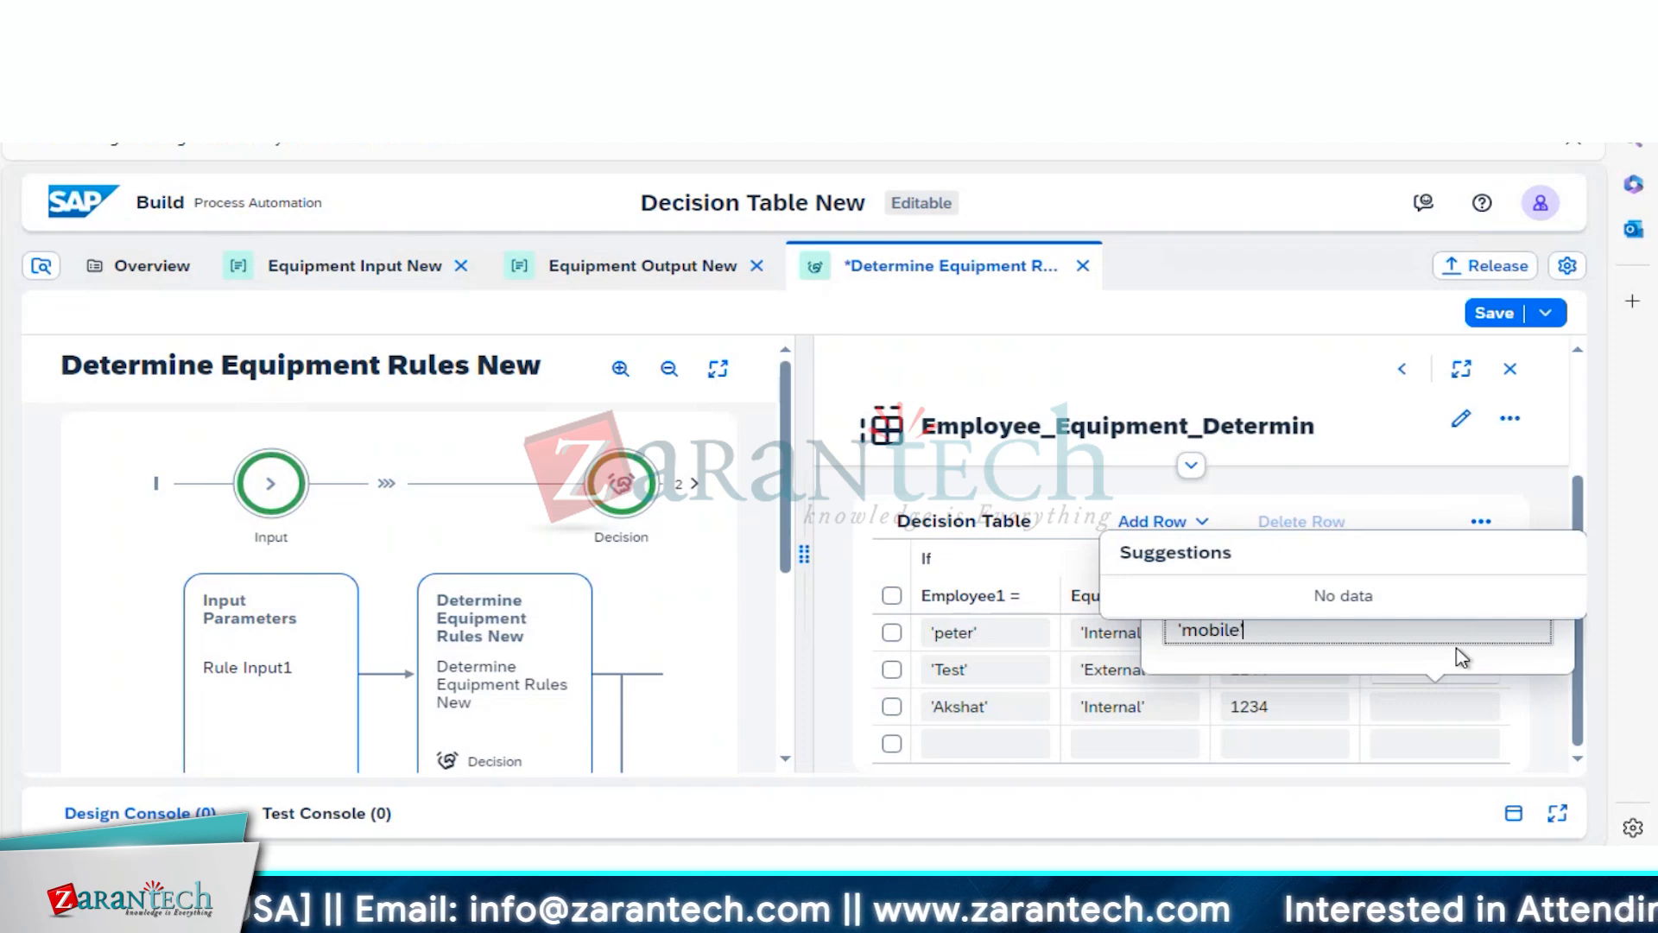
type("'")
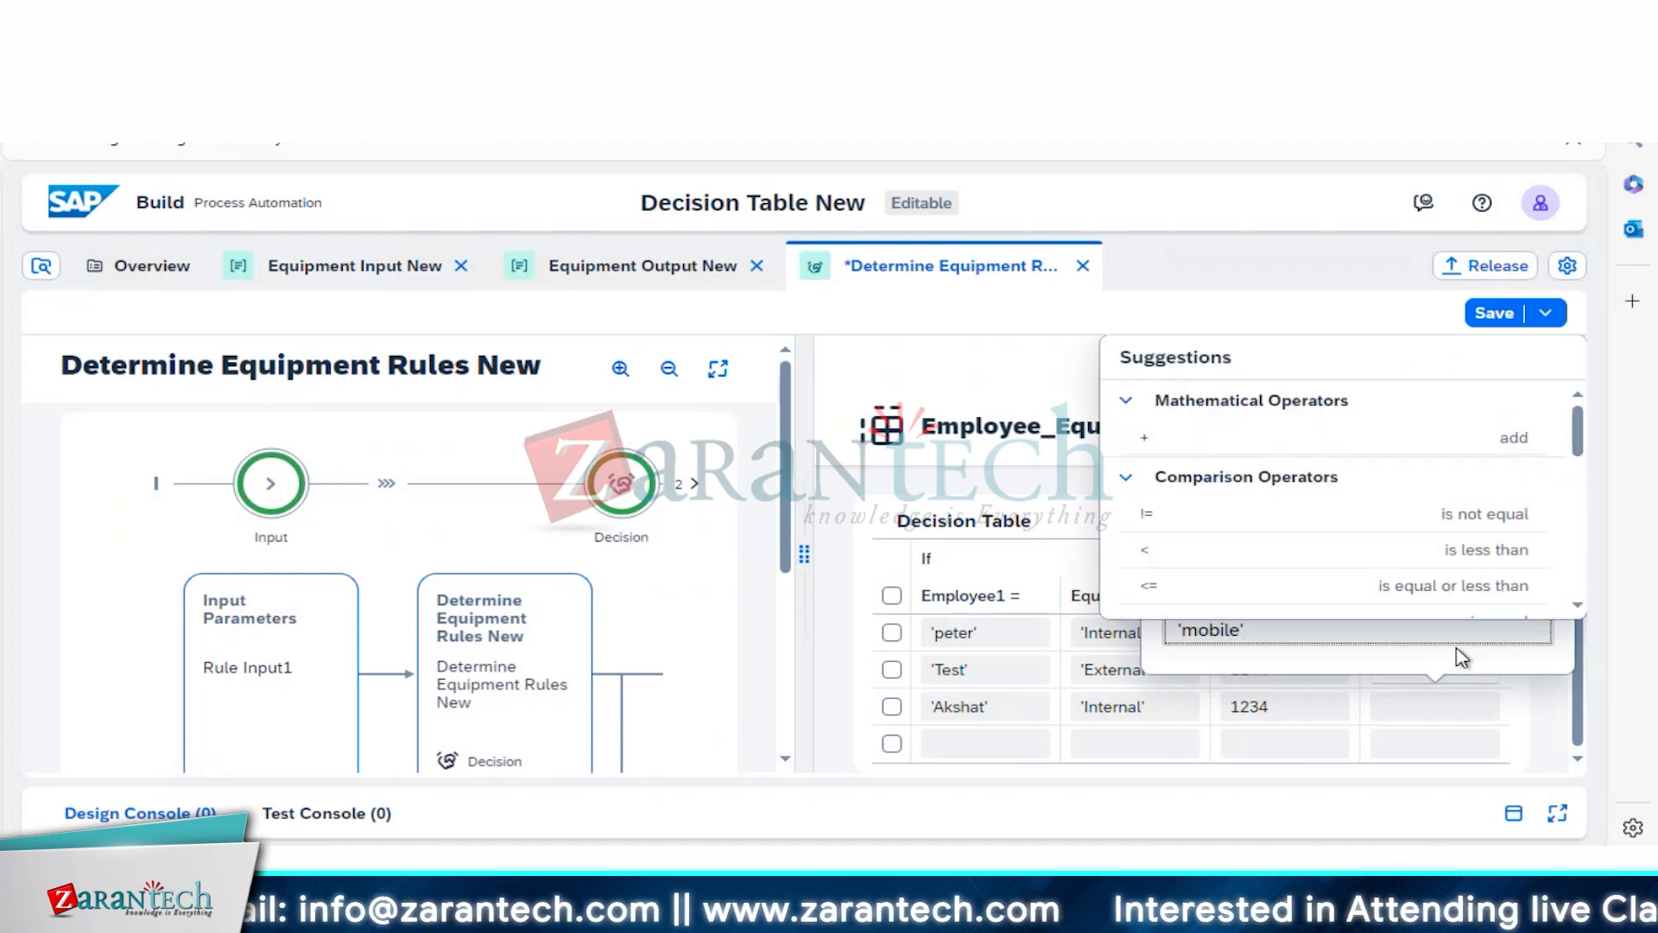
left_click(1415, 803)
Step: Set the assigned equipment result in the third row to 'Speakers' and save the Determine Equipment Rules New decision
left_click(1414, 710)
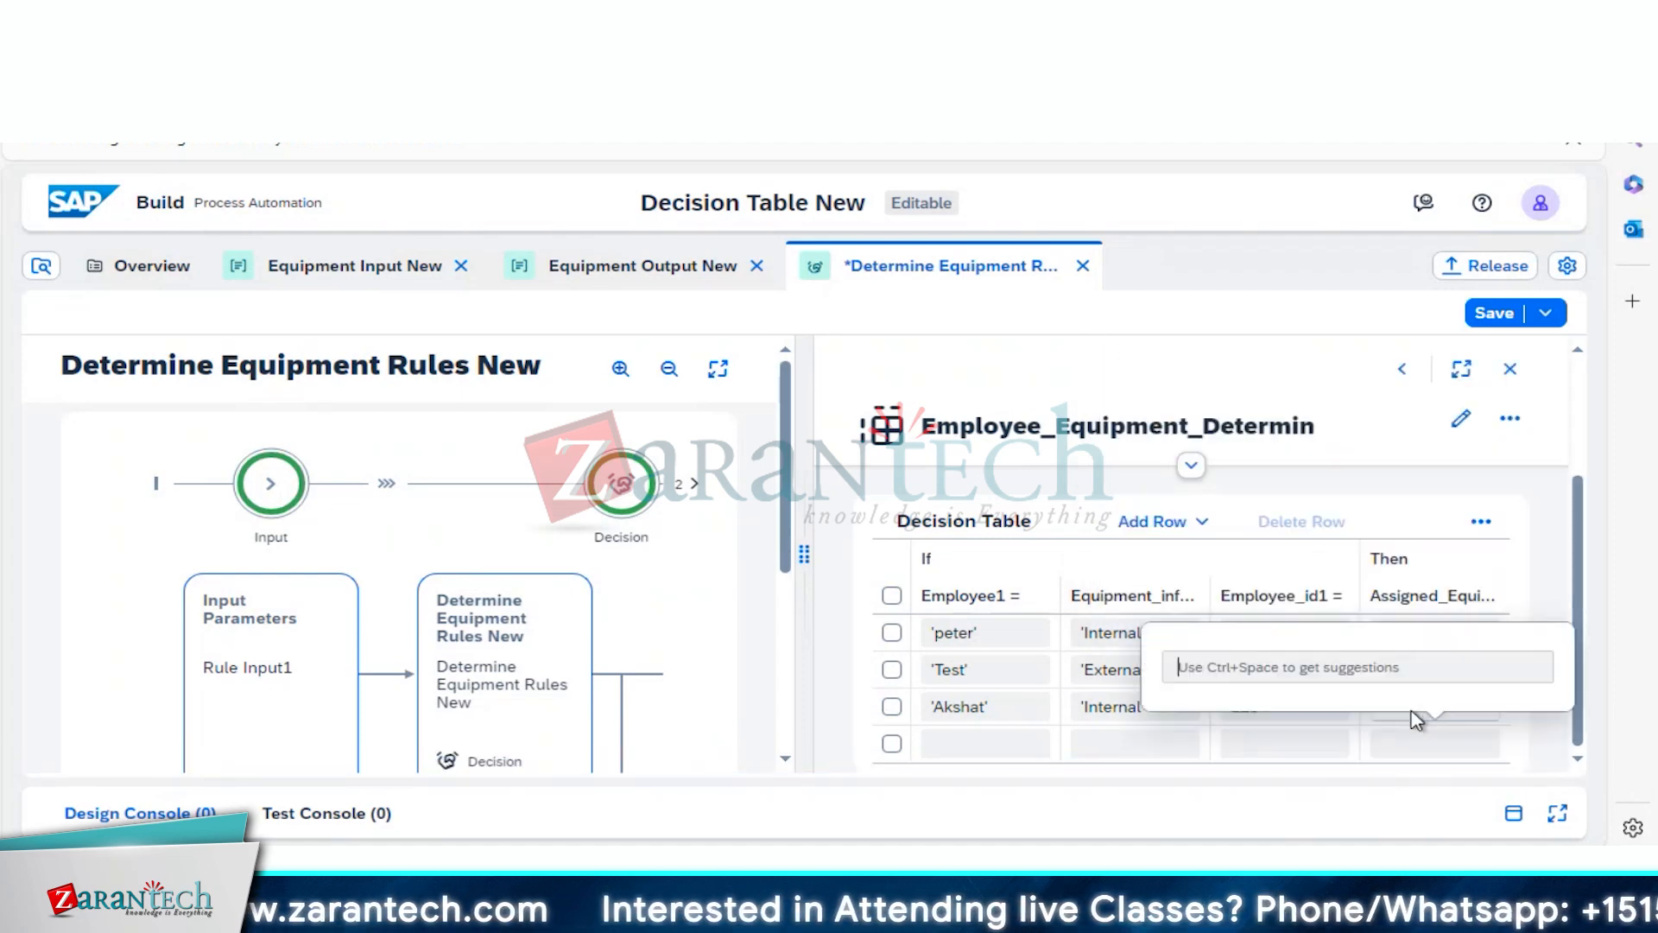
type("'")
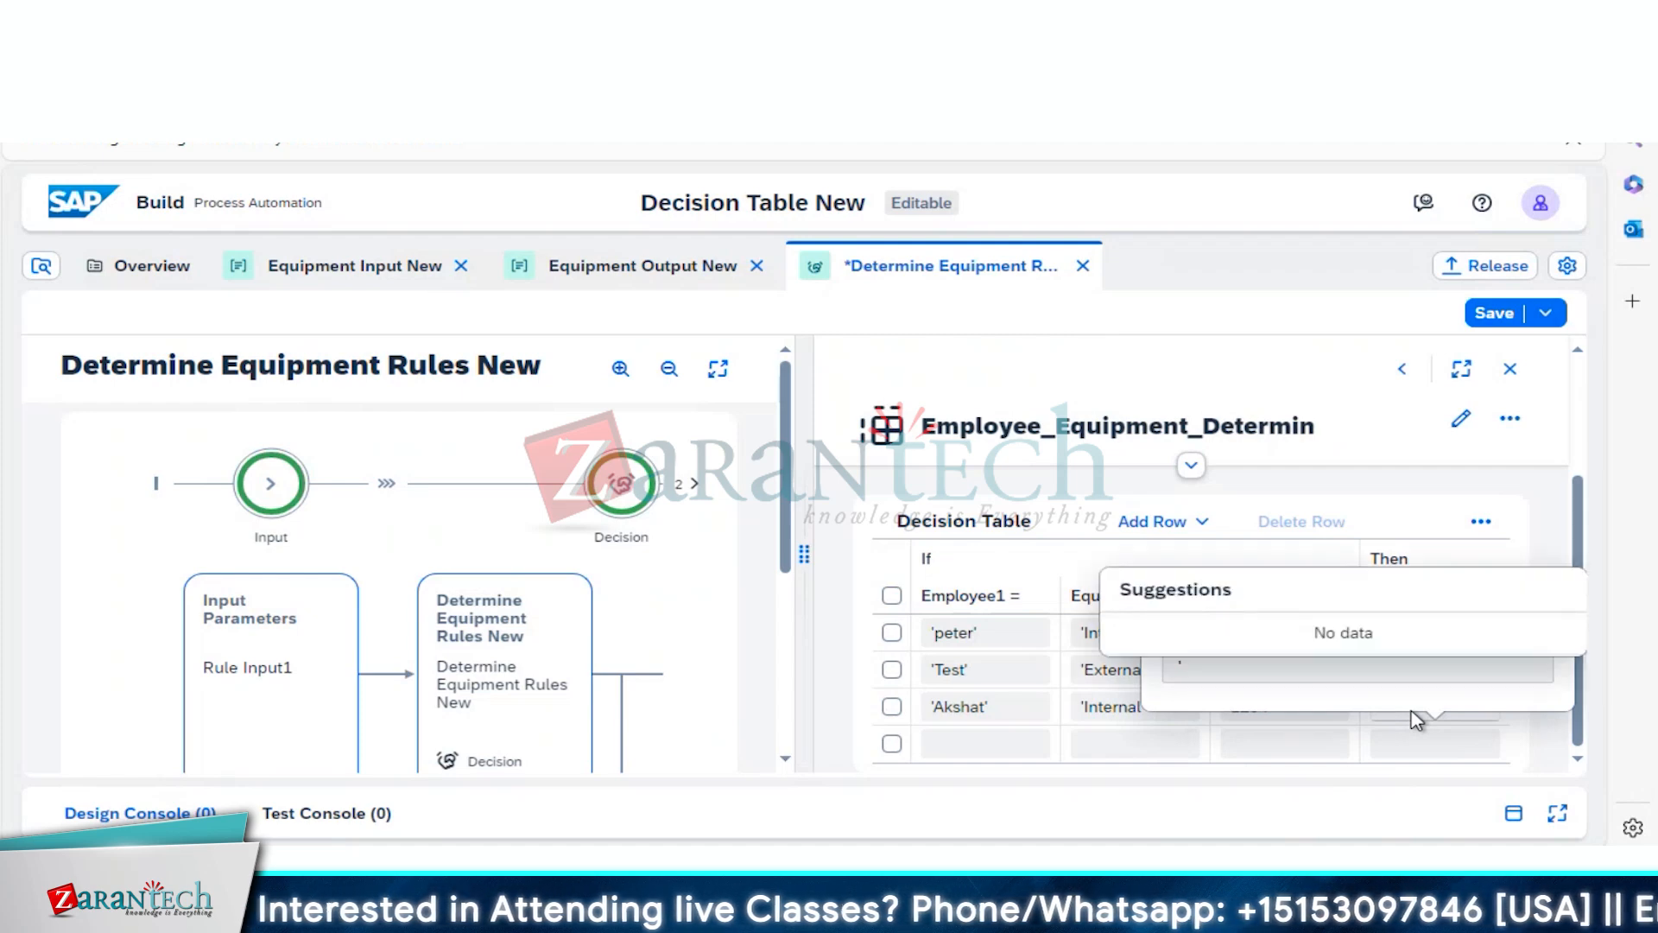
type("Speak")
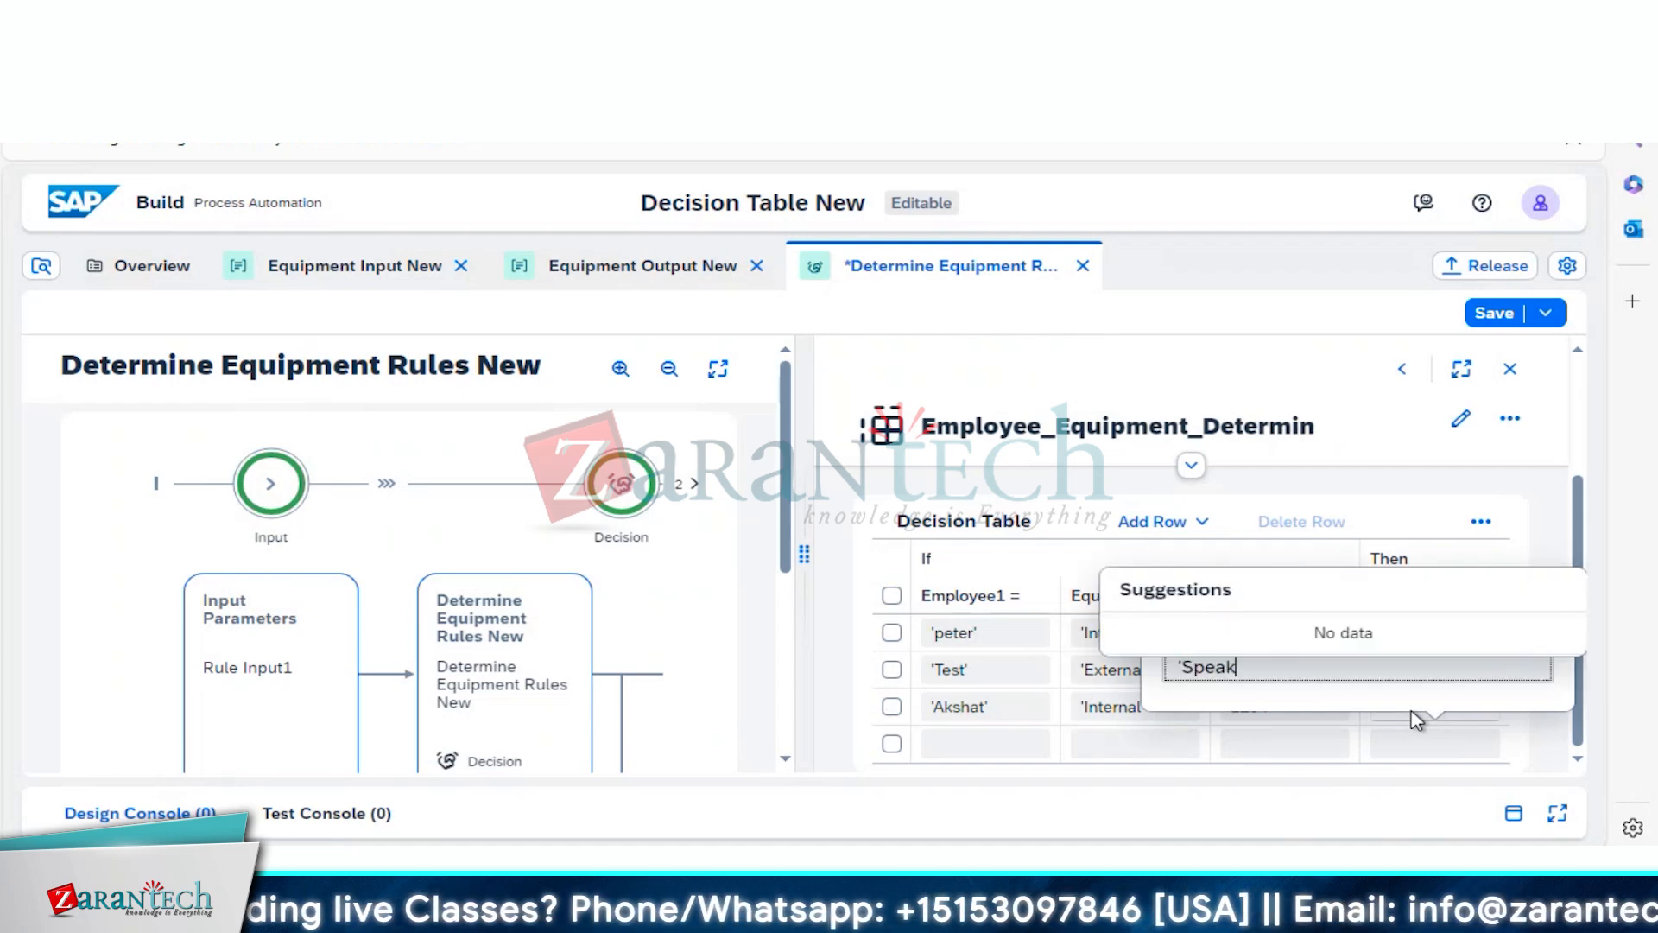
type("er's")
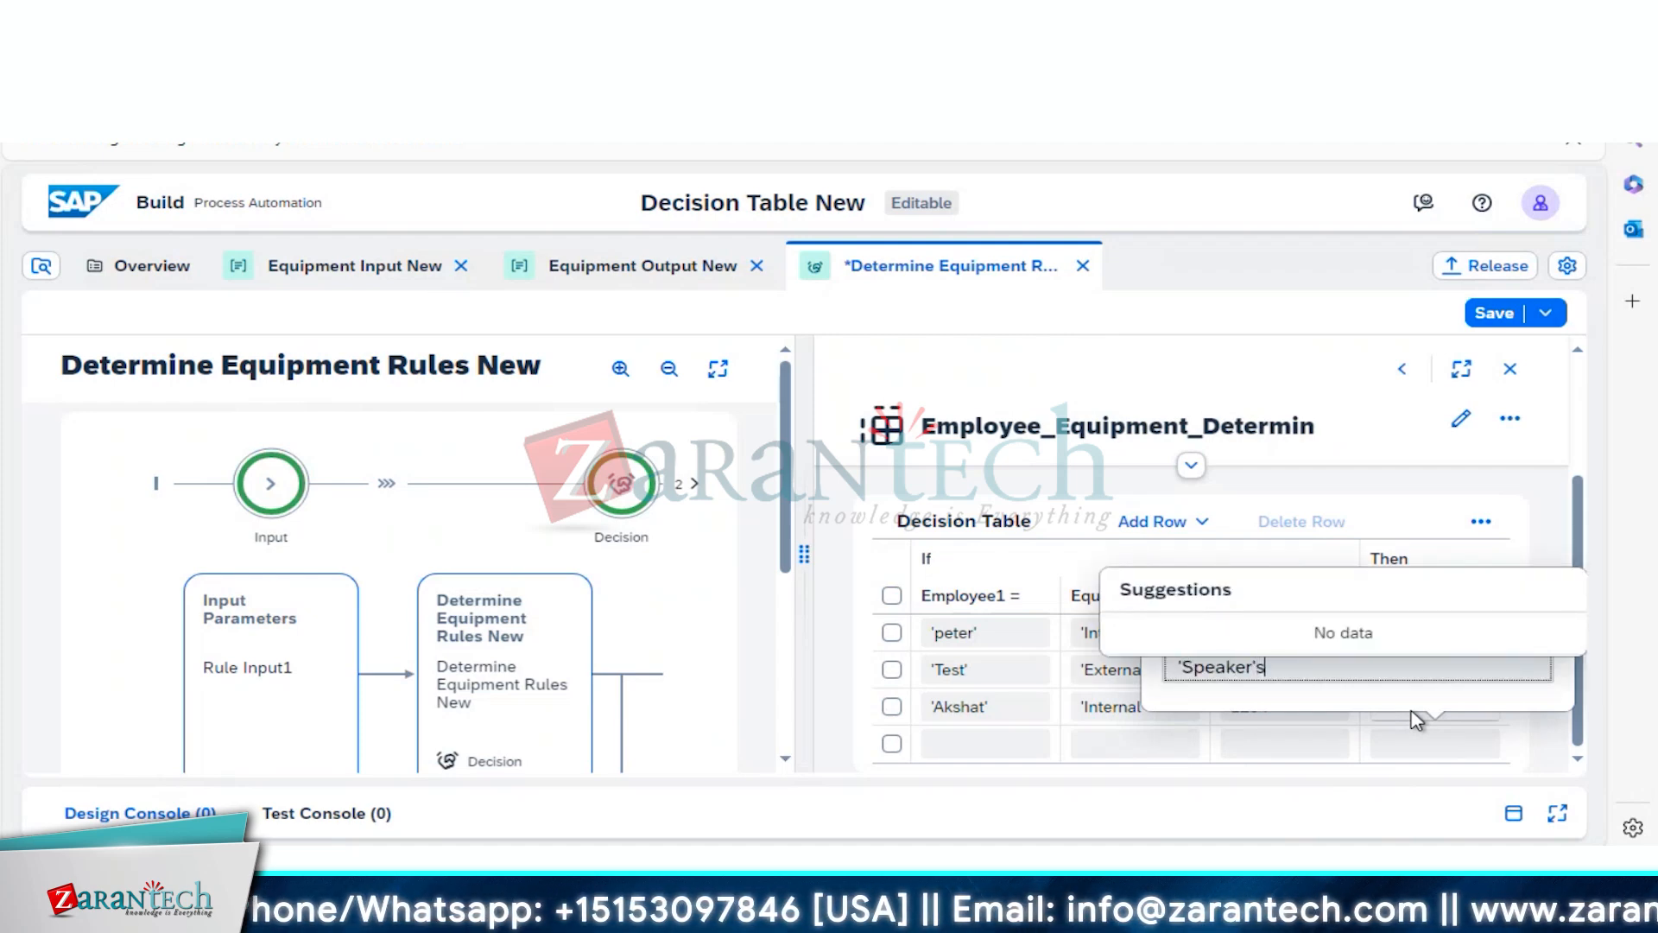
key("BackSpace")
key("BackSpace")
type("s'")
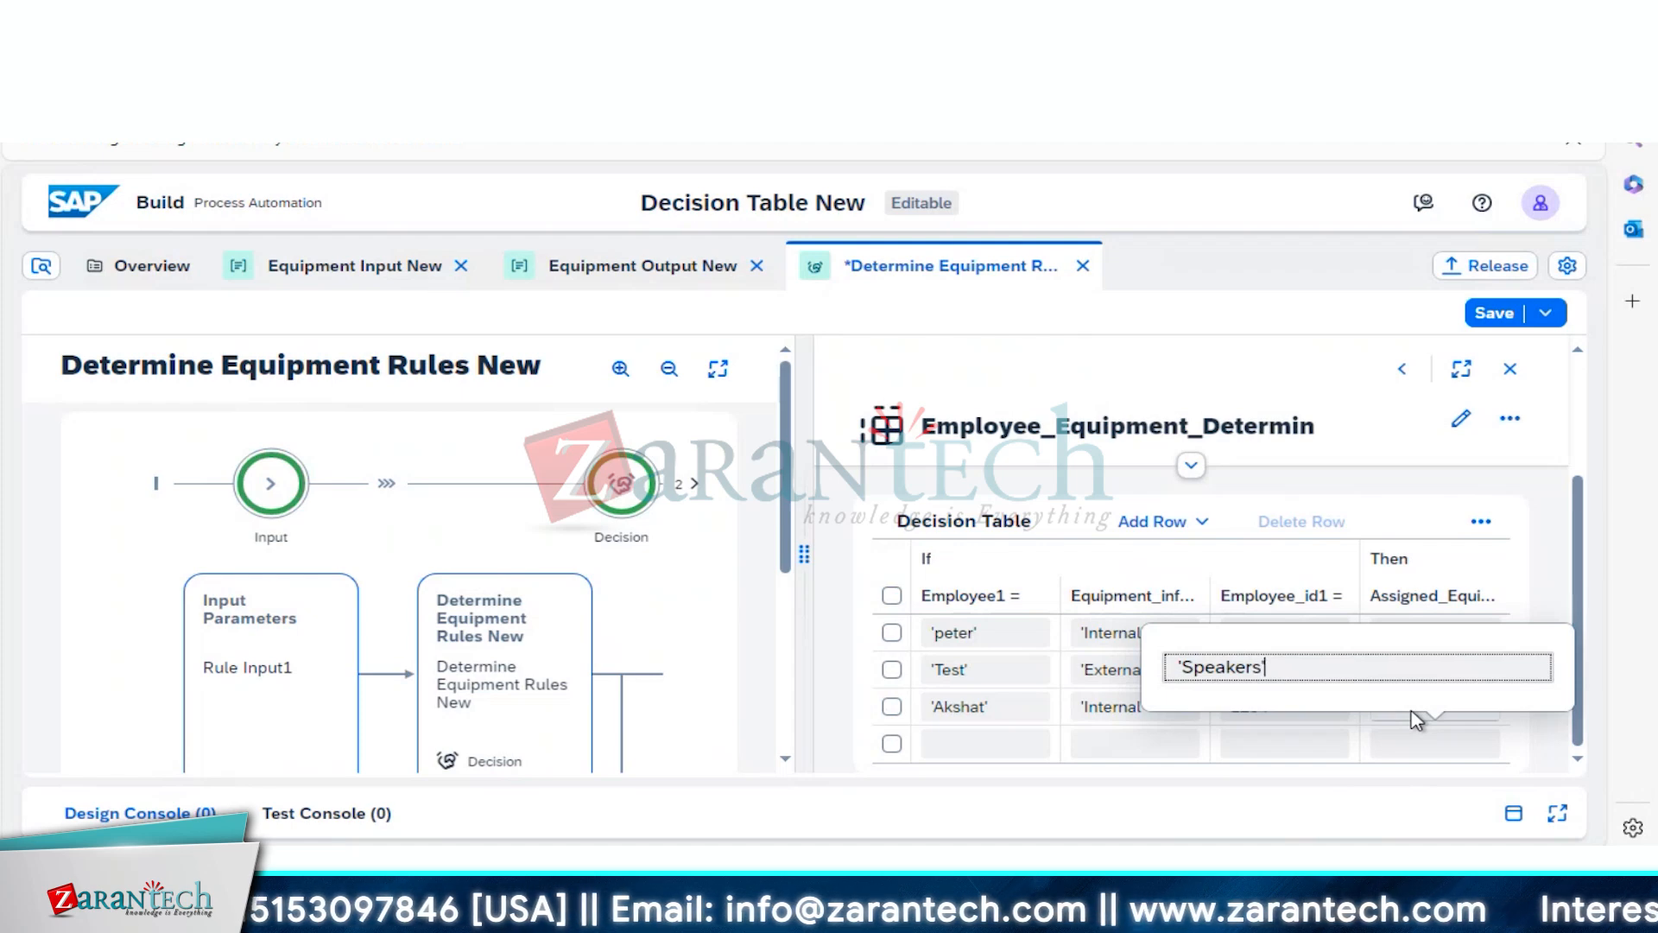
left_click(1356, 803)
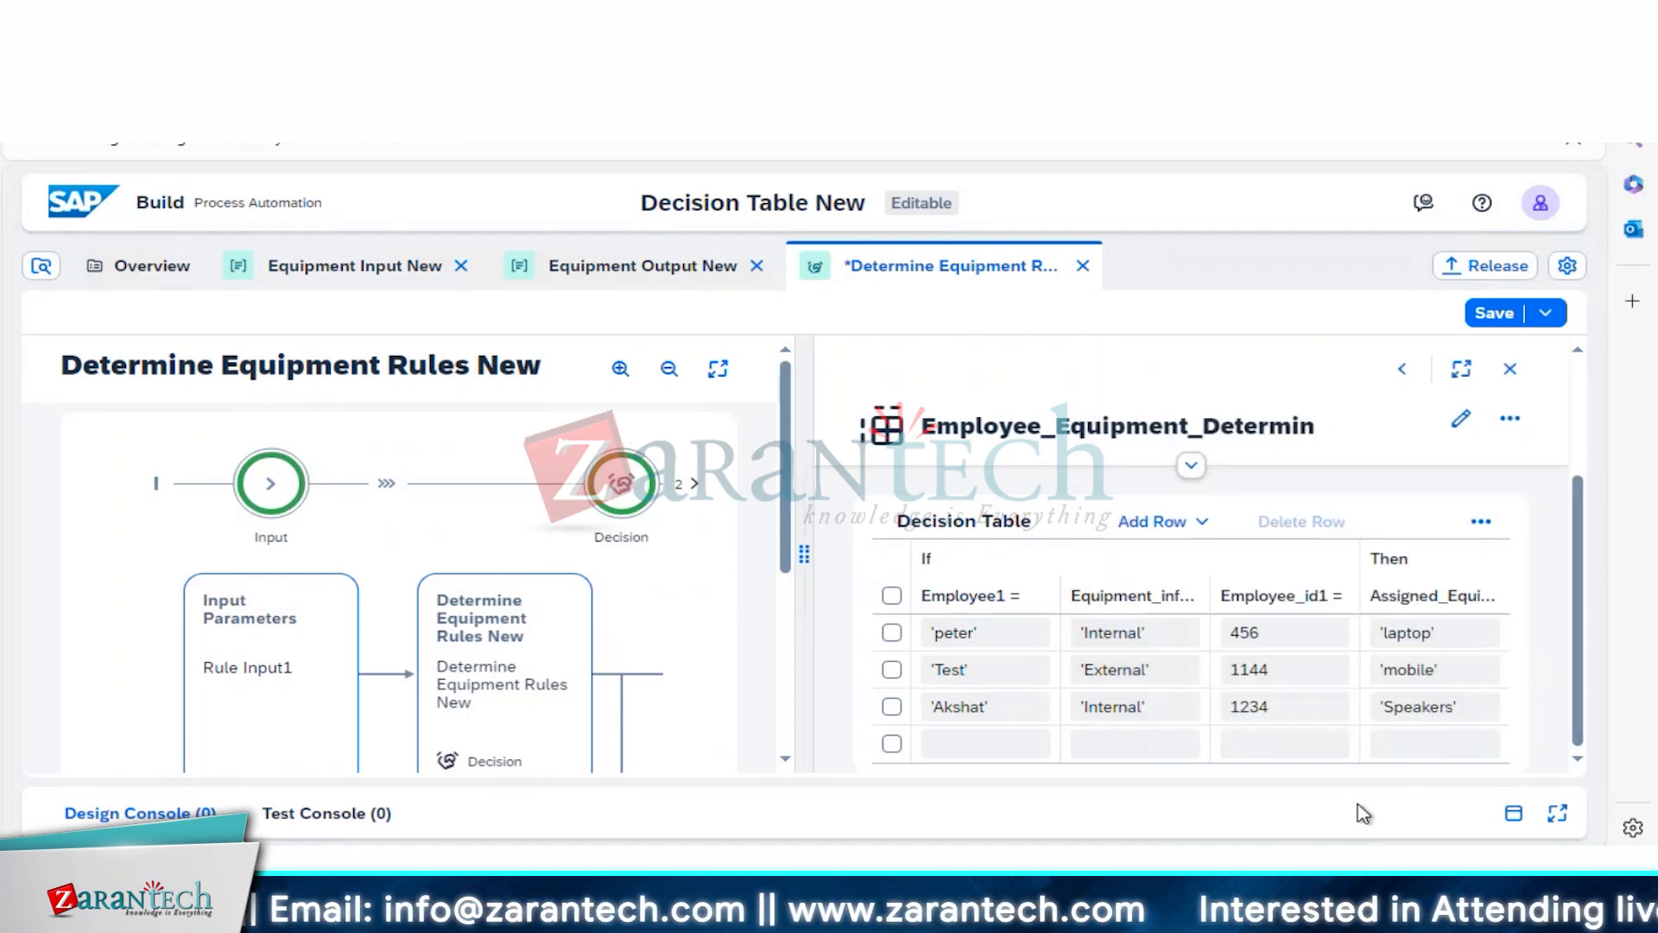
left_click(1506, 319)
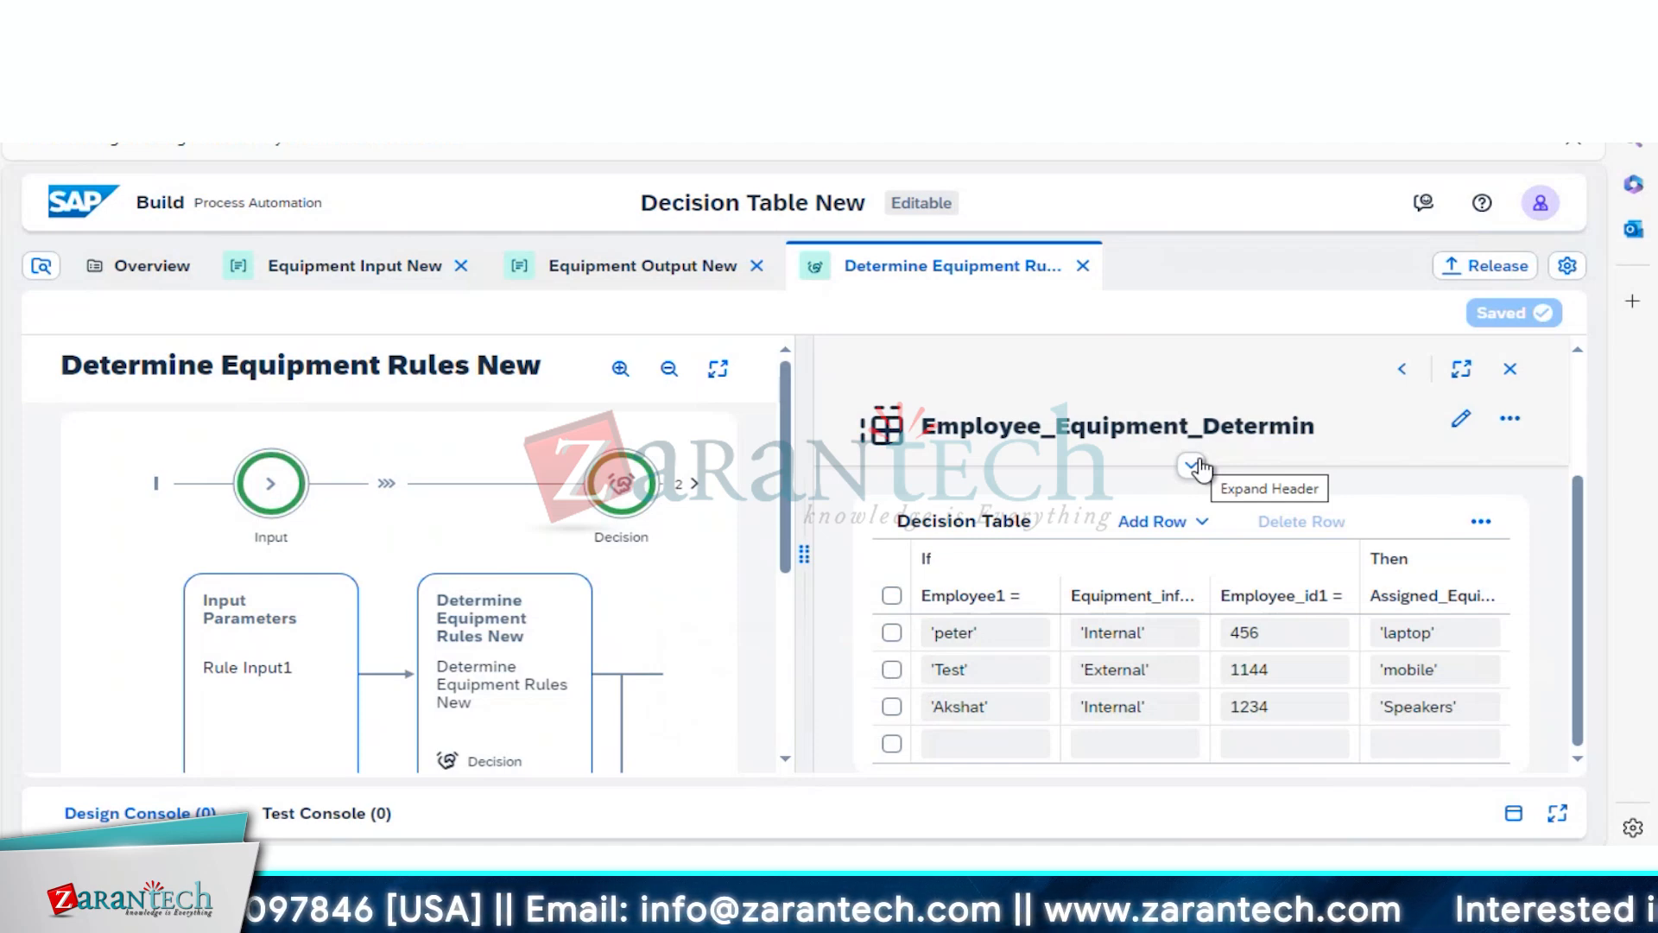
Step: Start a new process from the Decision Table New project overview and enter Equipment_Approval as its name
left_click(139, 274)
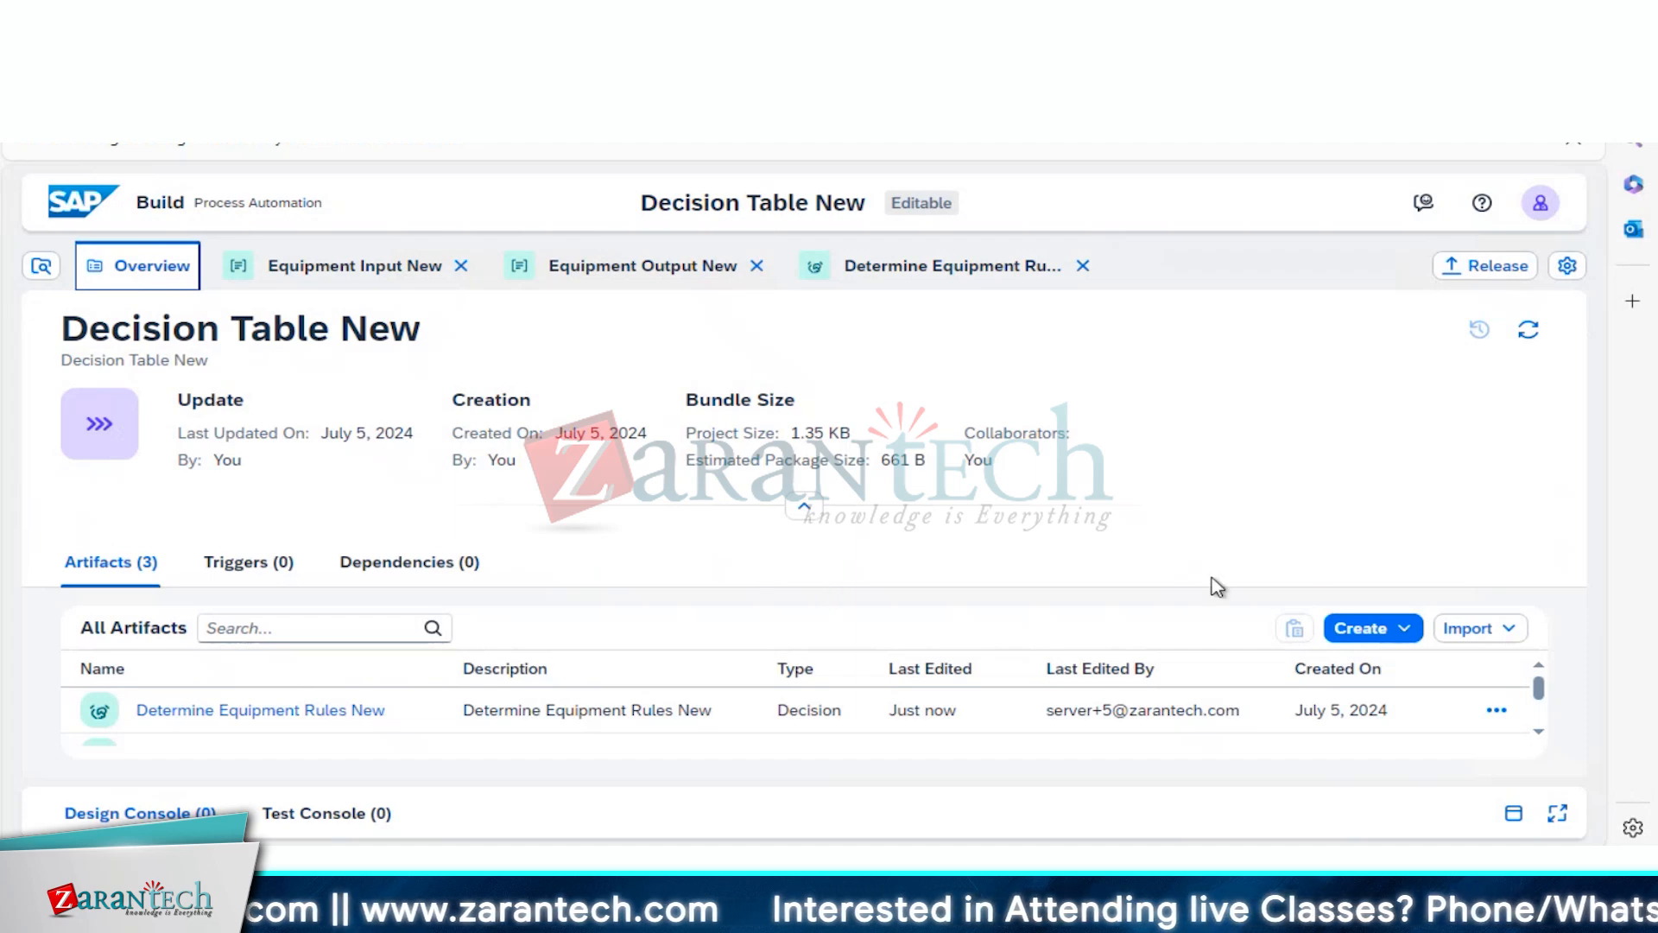
left_click(1398, 635)
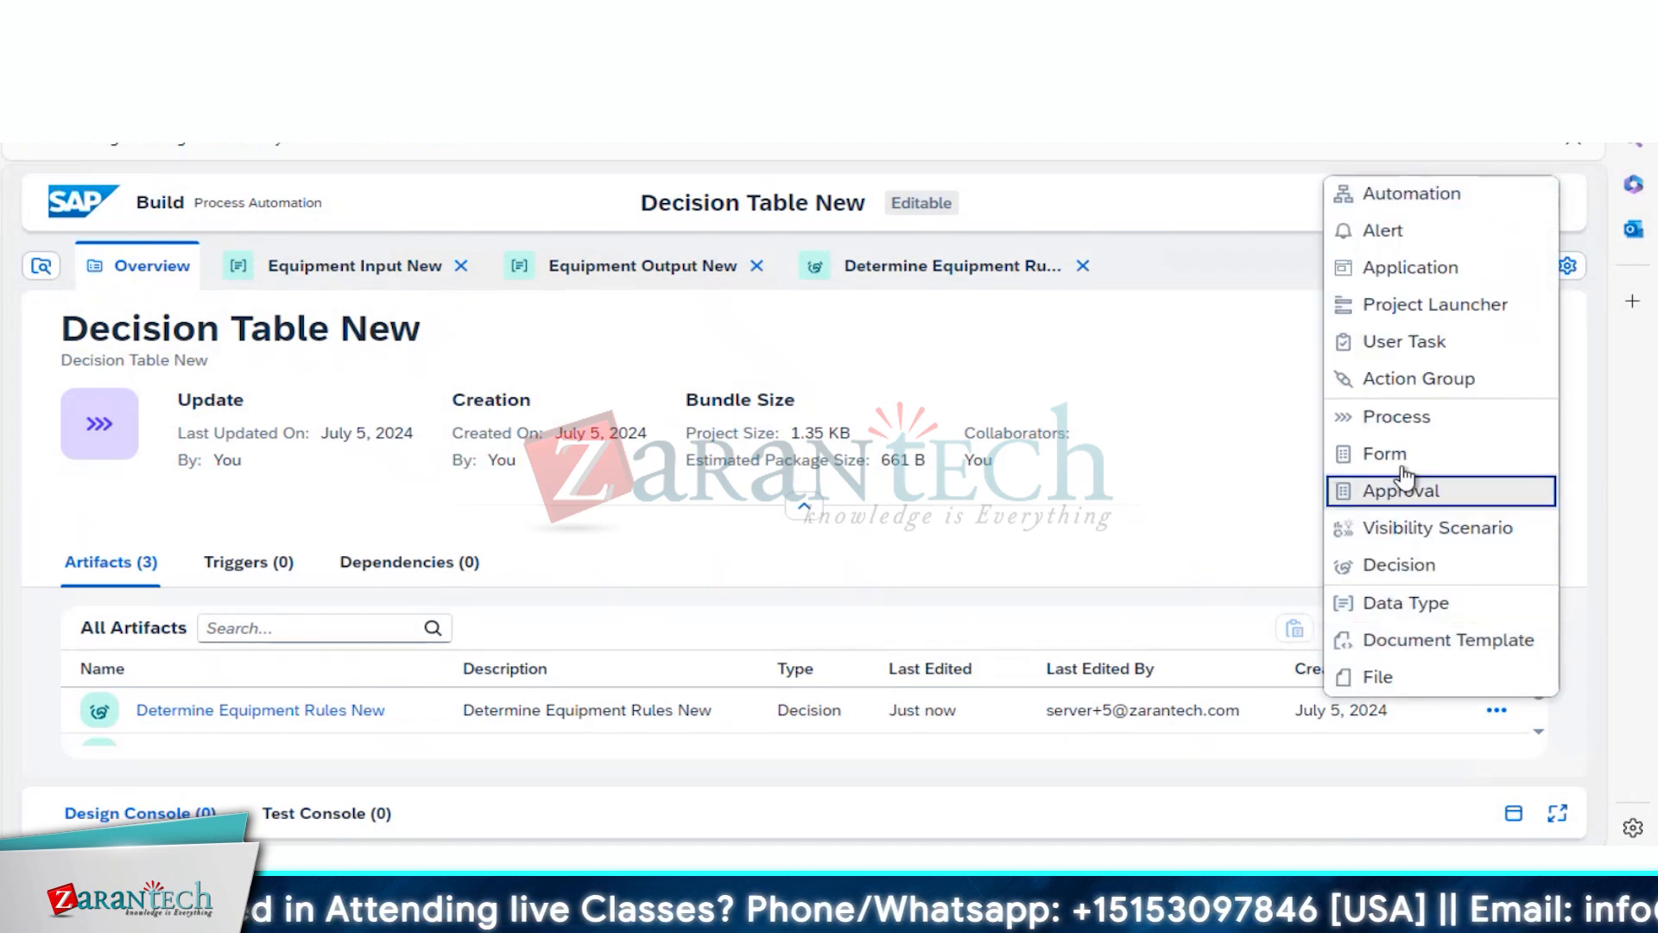
left_click(1392, 420)
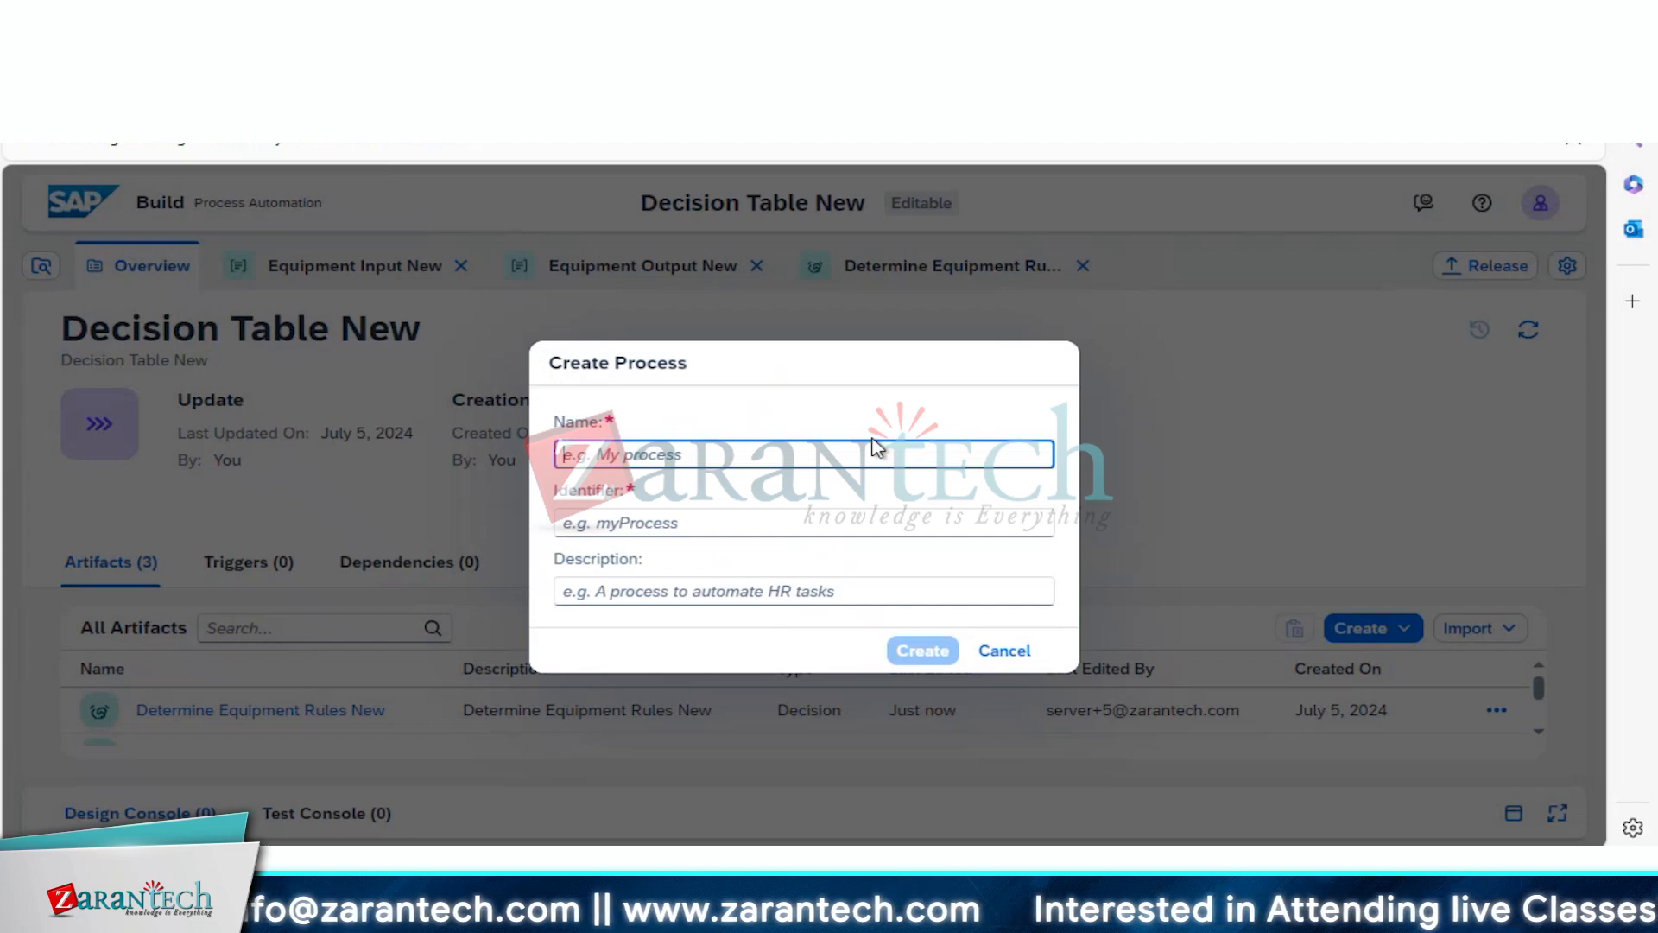
type("Equip")
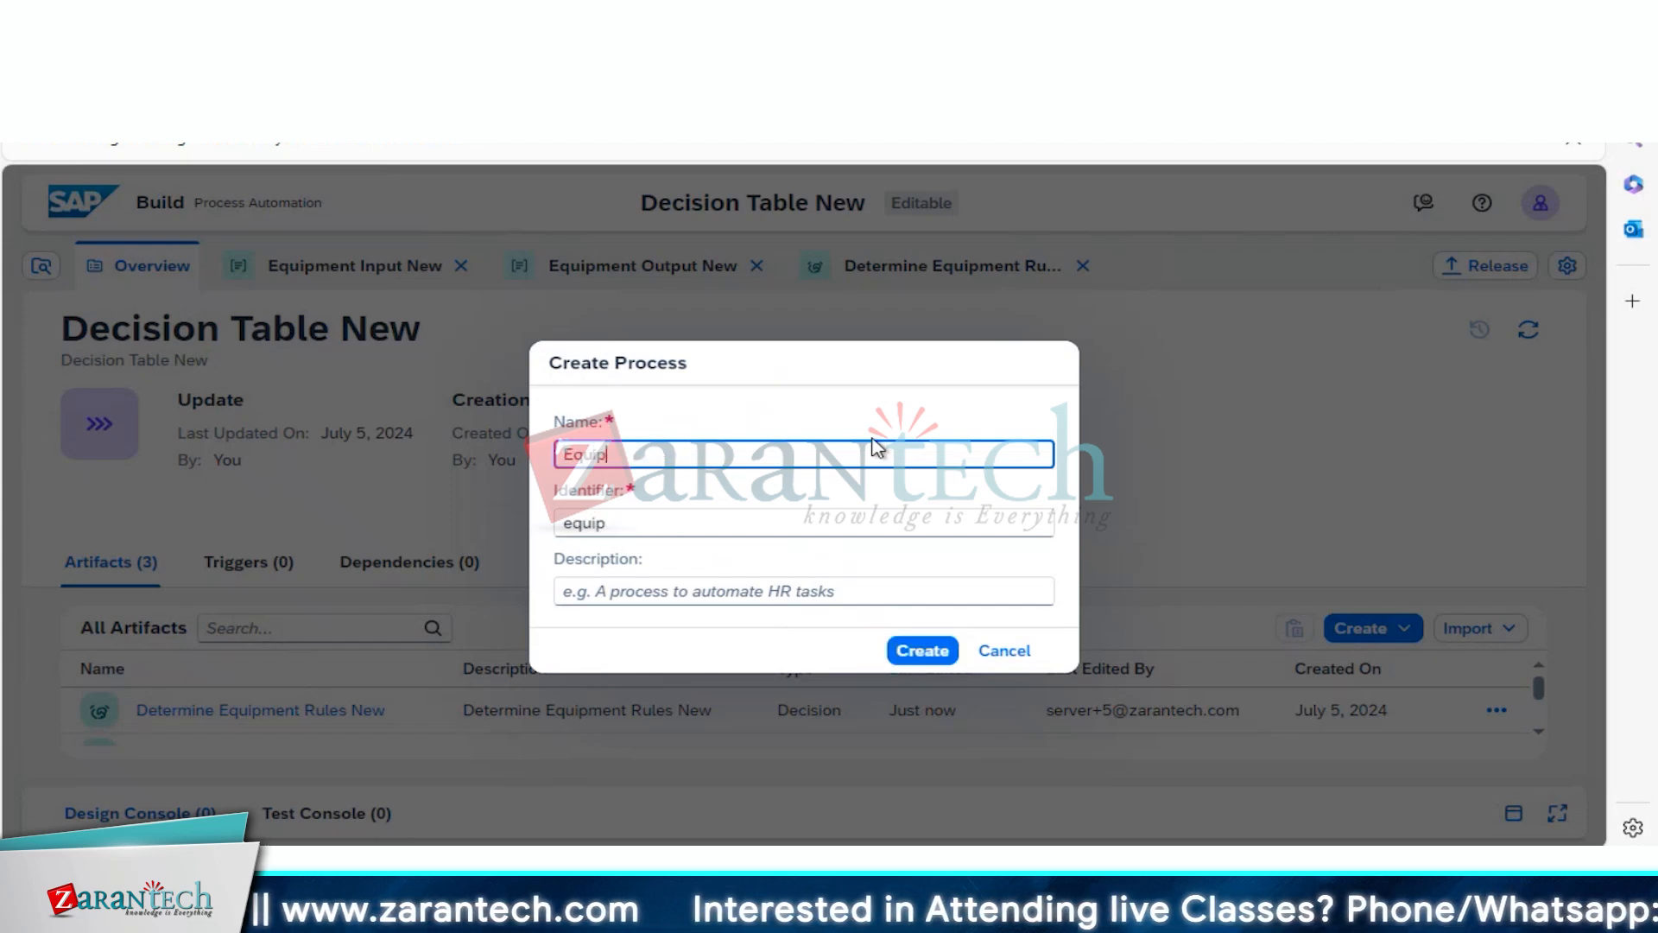
type("mentApproval")
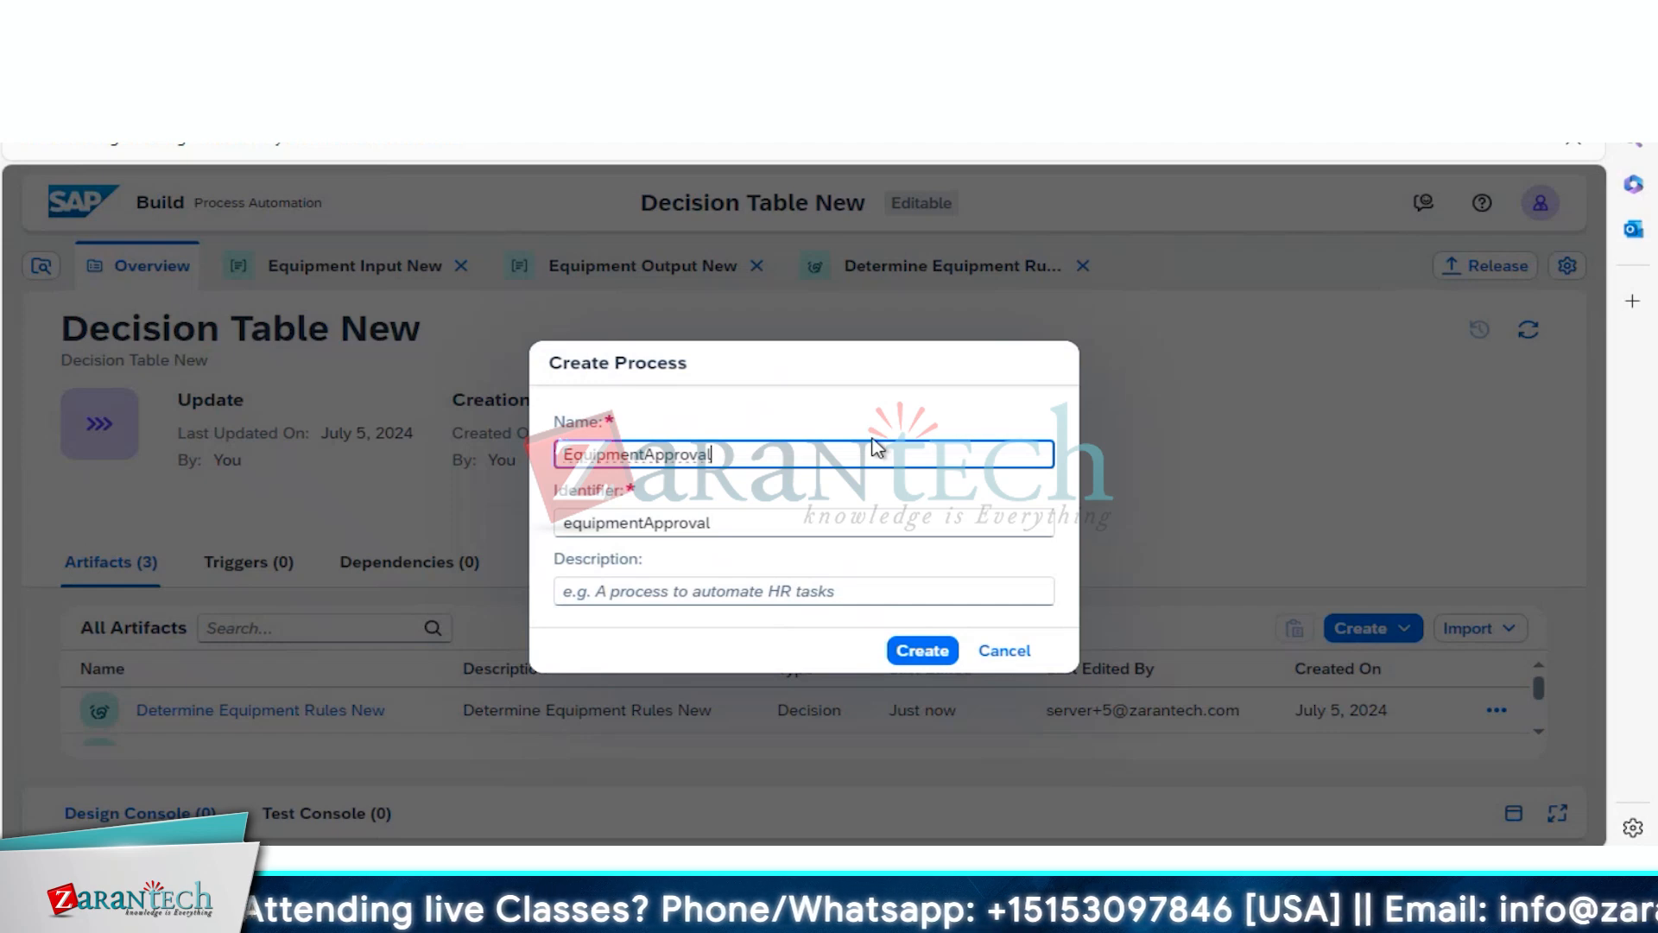
left_click(648, 450)
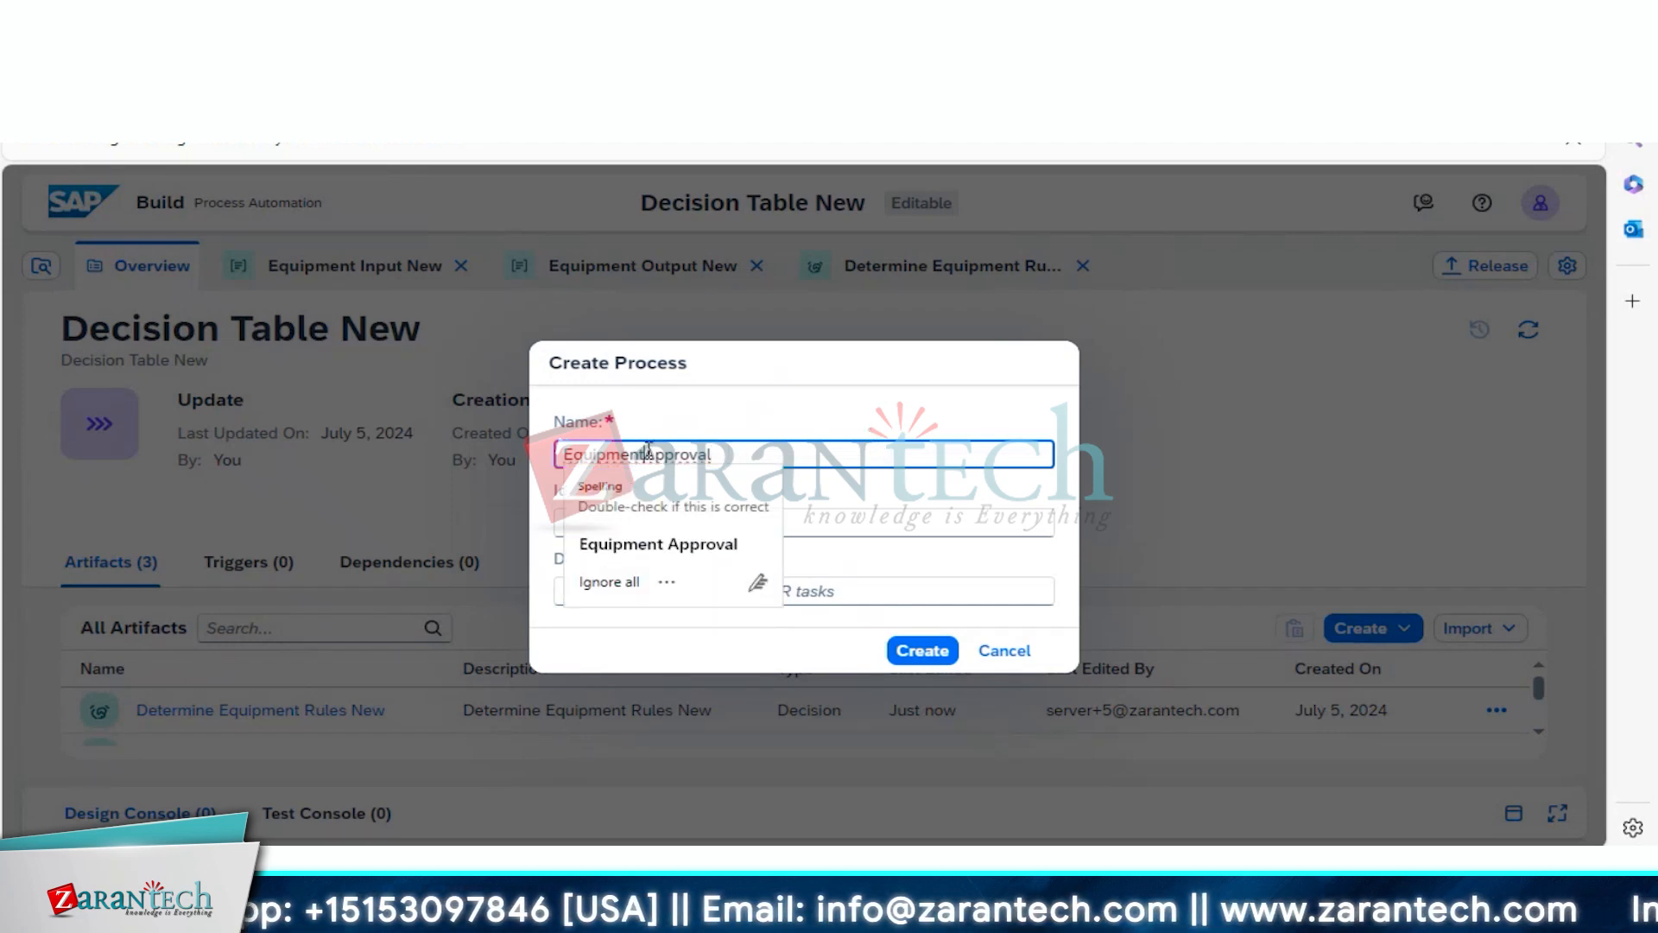
type("_")
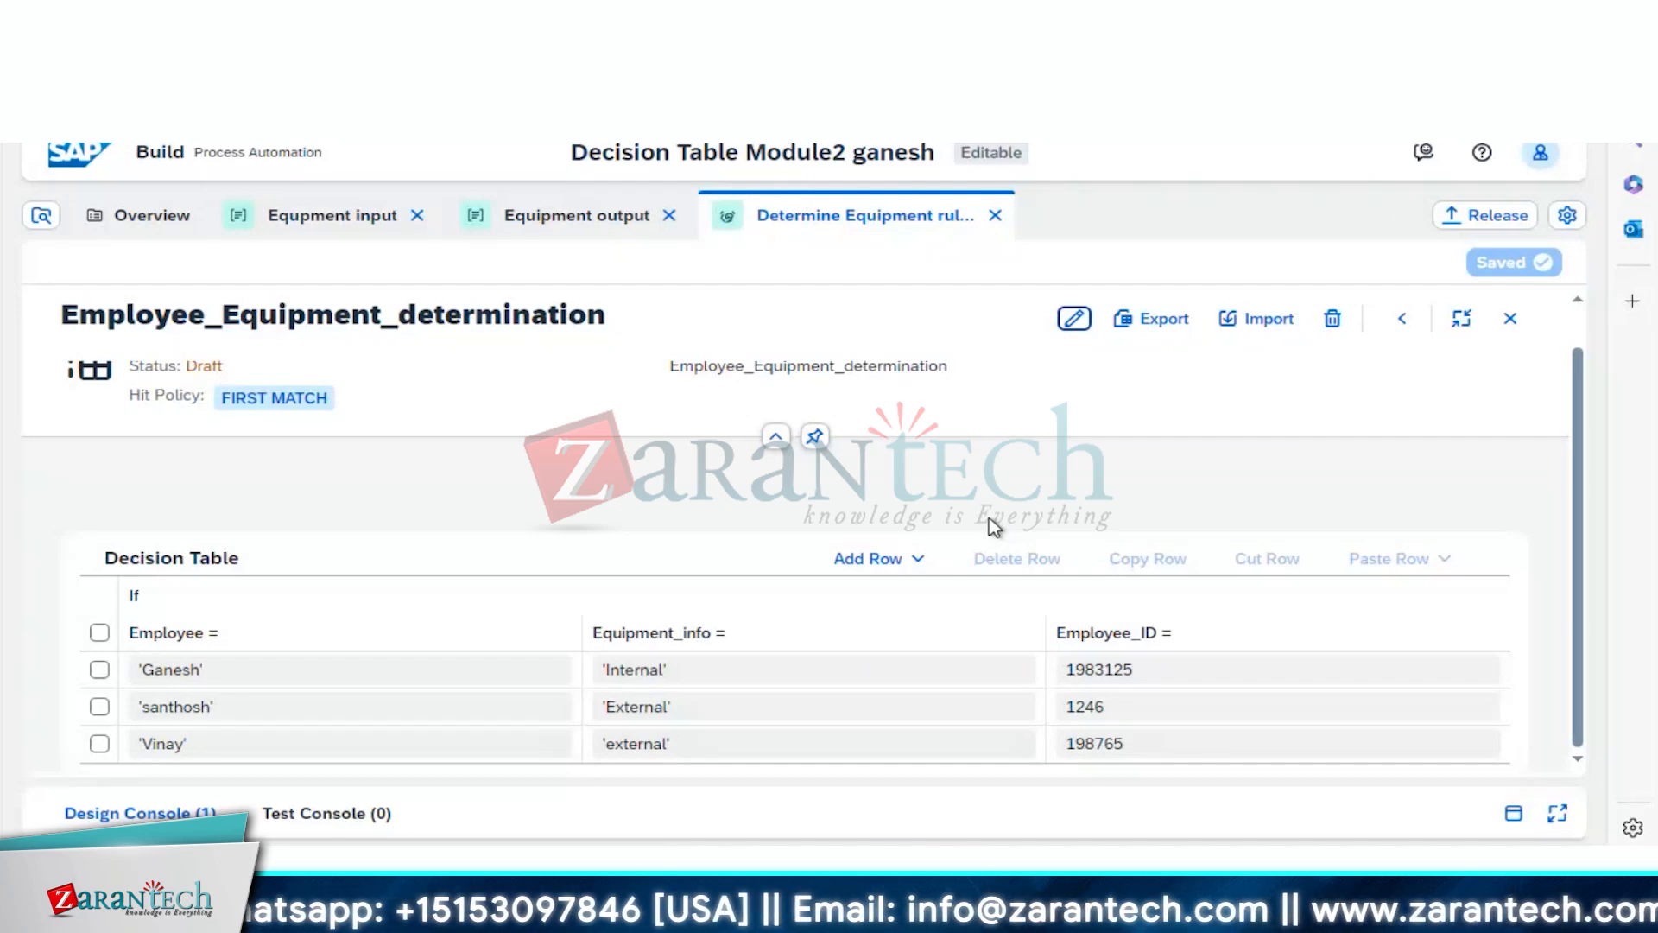
Step: Open the Employee_Equipment_determination rule for editing and examine its rule details, condition attributes and operators
left_click(1072, 321)
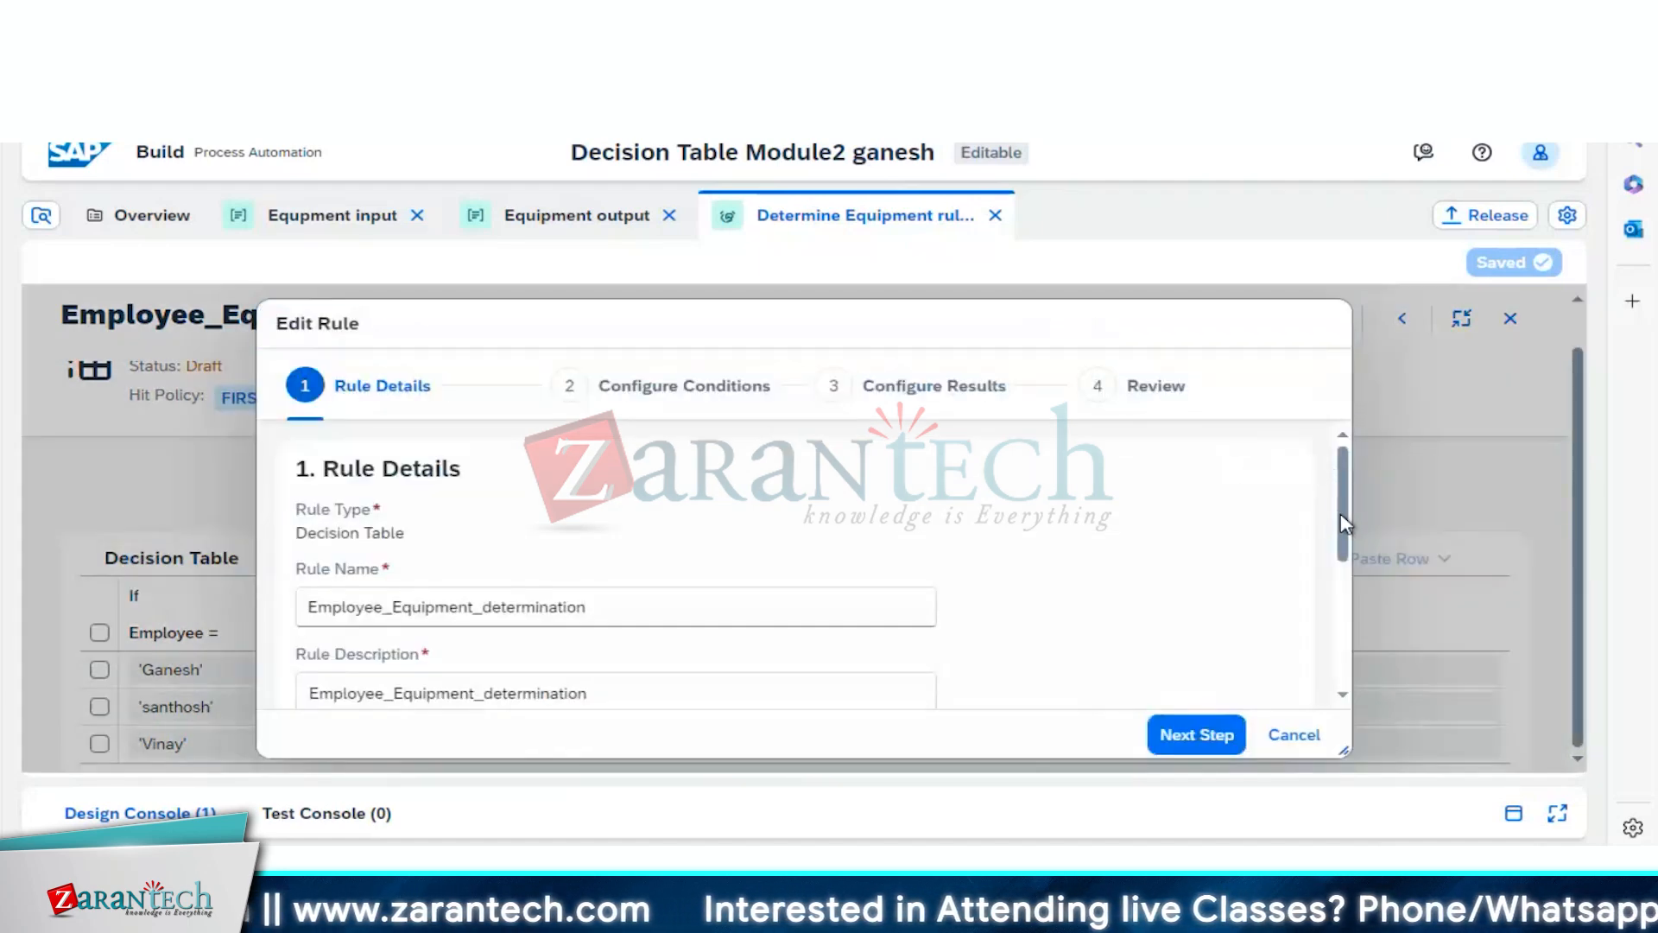
left_click_drag(1344, 485, 1352, 635)
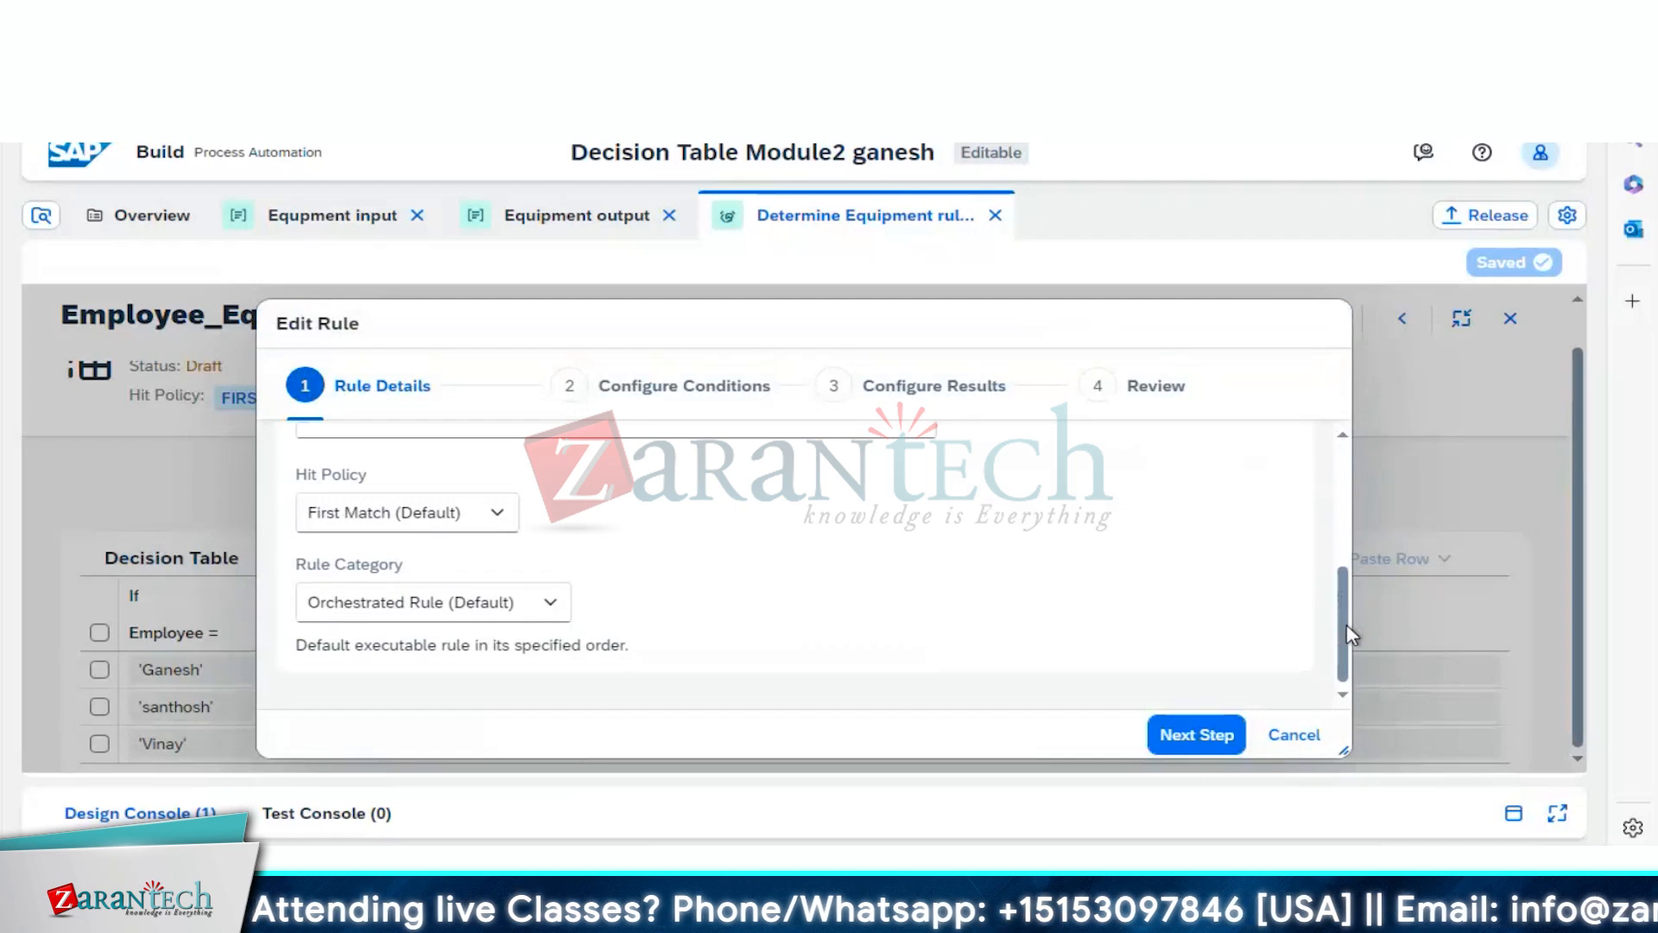
left_click(1222, 735)
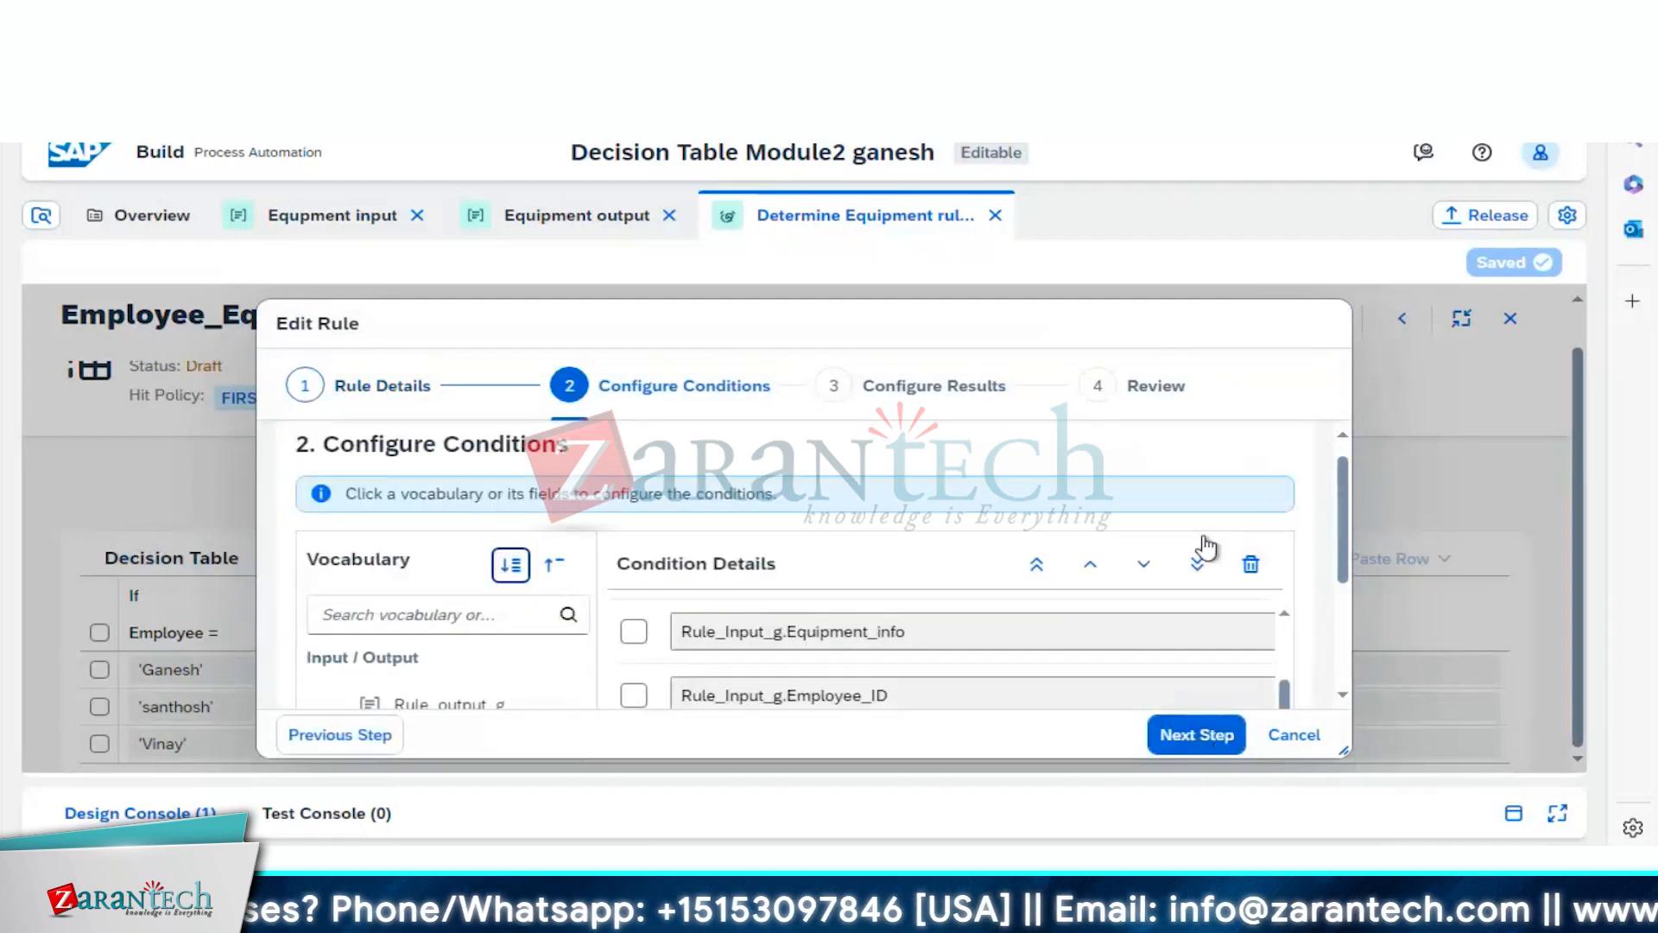
left_click_drag(1344, 513, 1352, 575)
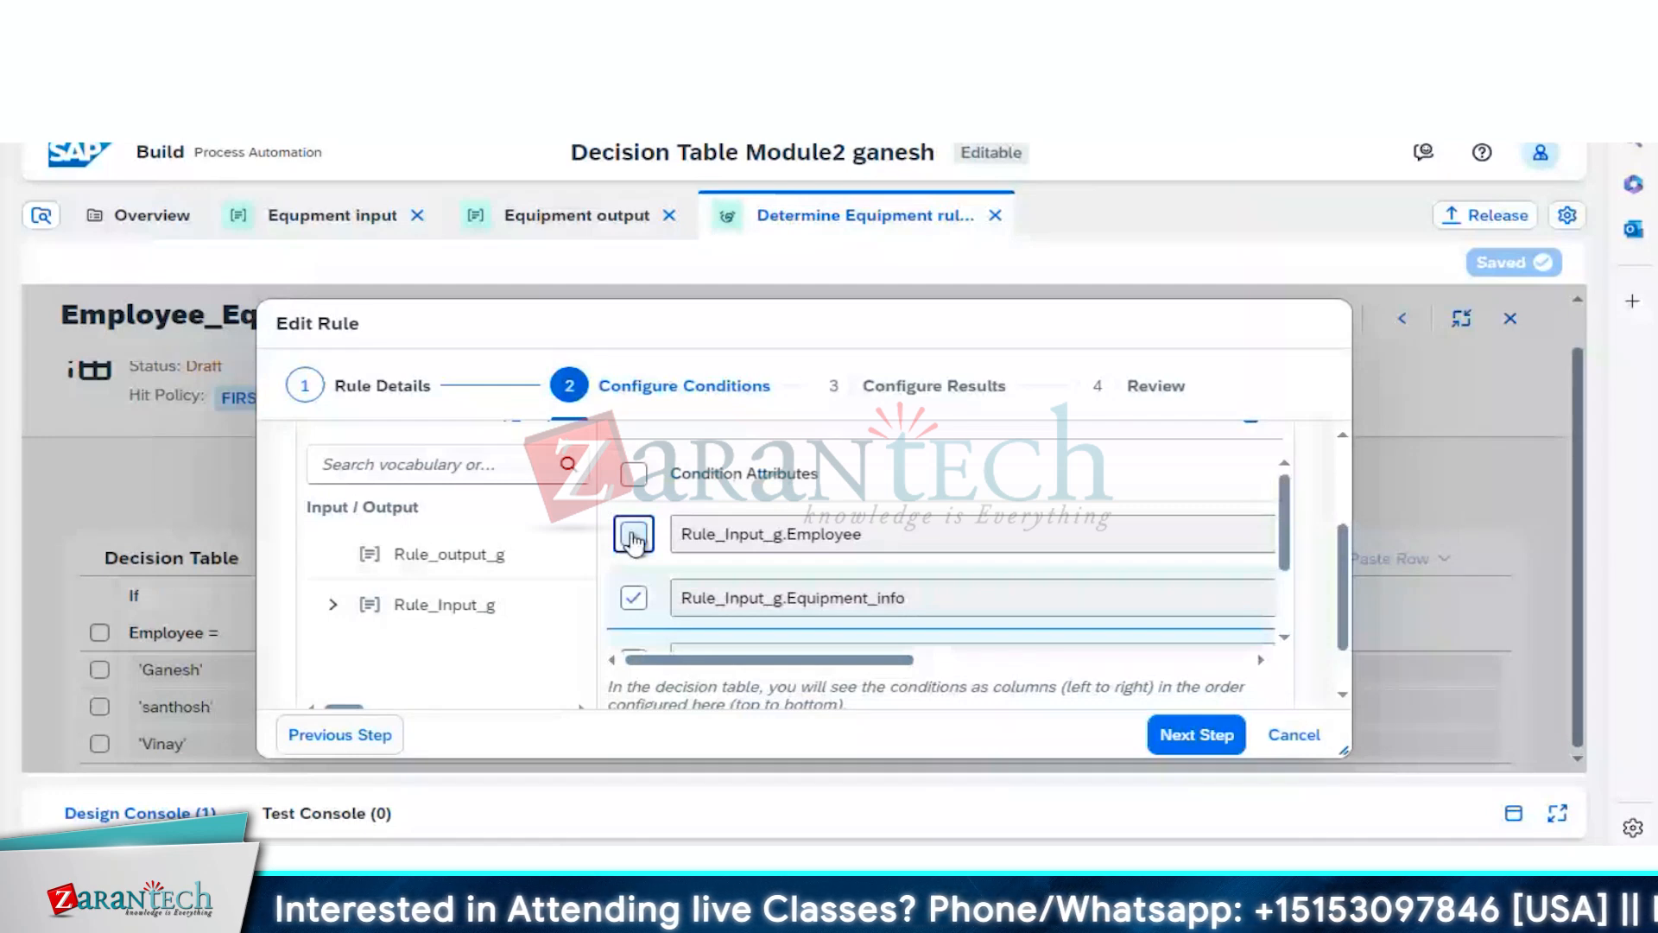
left_click(633, 535)
left_click_drag(1340, 555, 1341, 557)
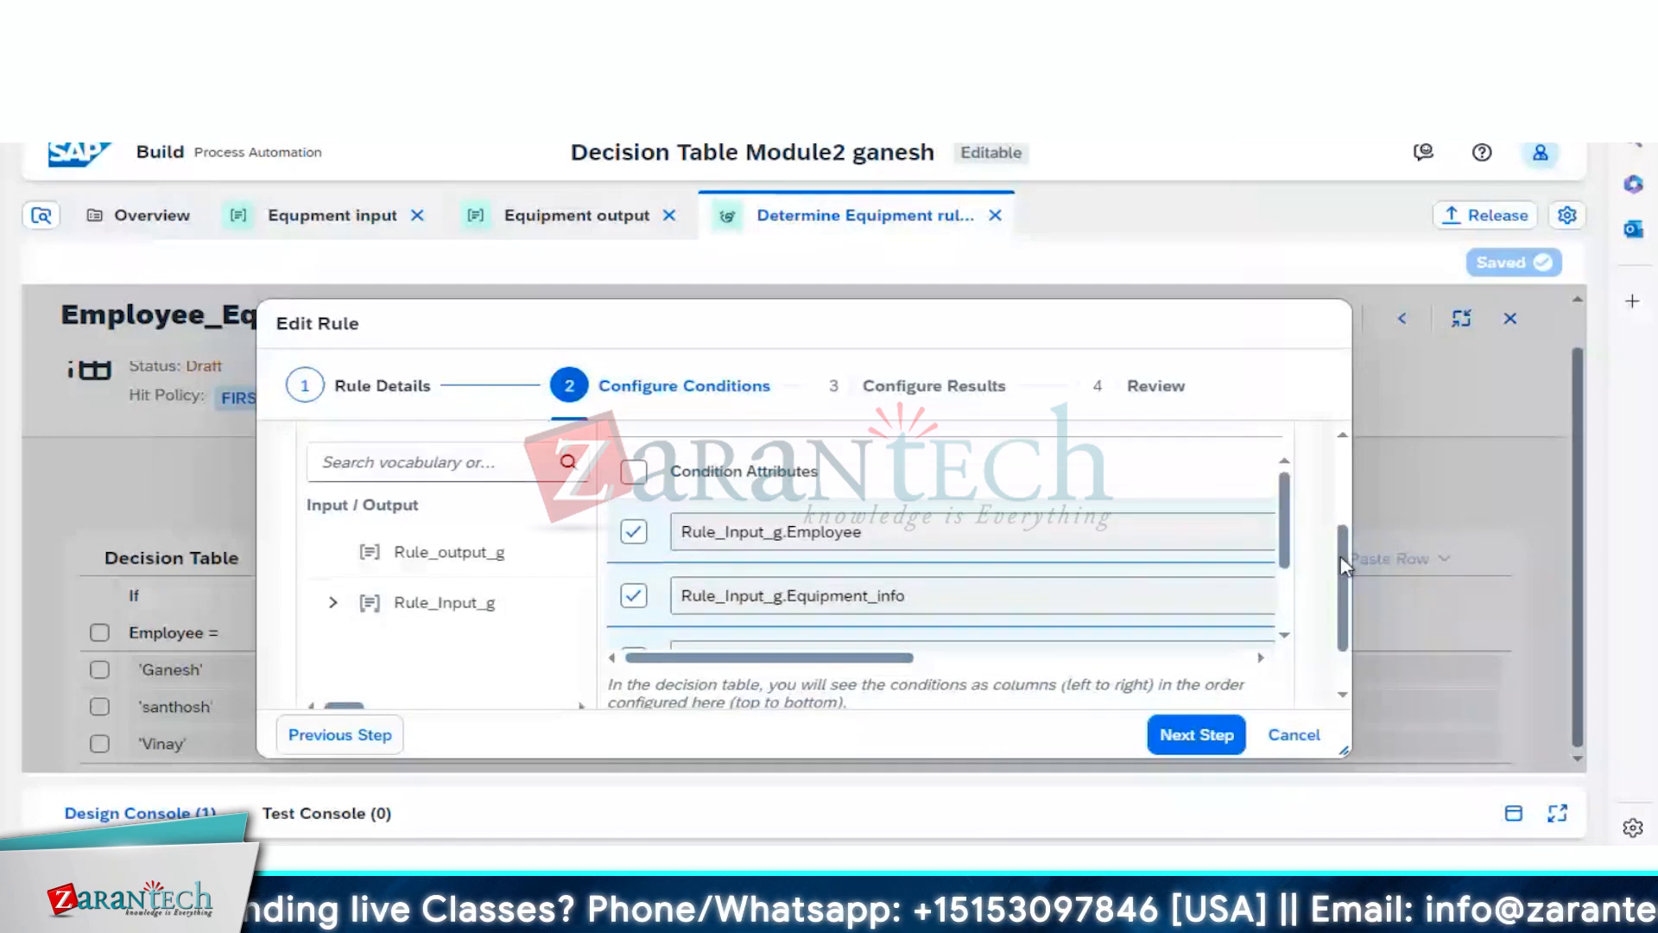
scroll(1340, 556, "down", 1)
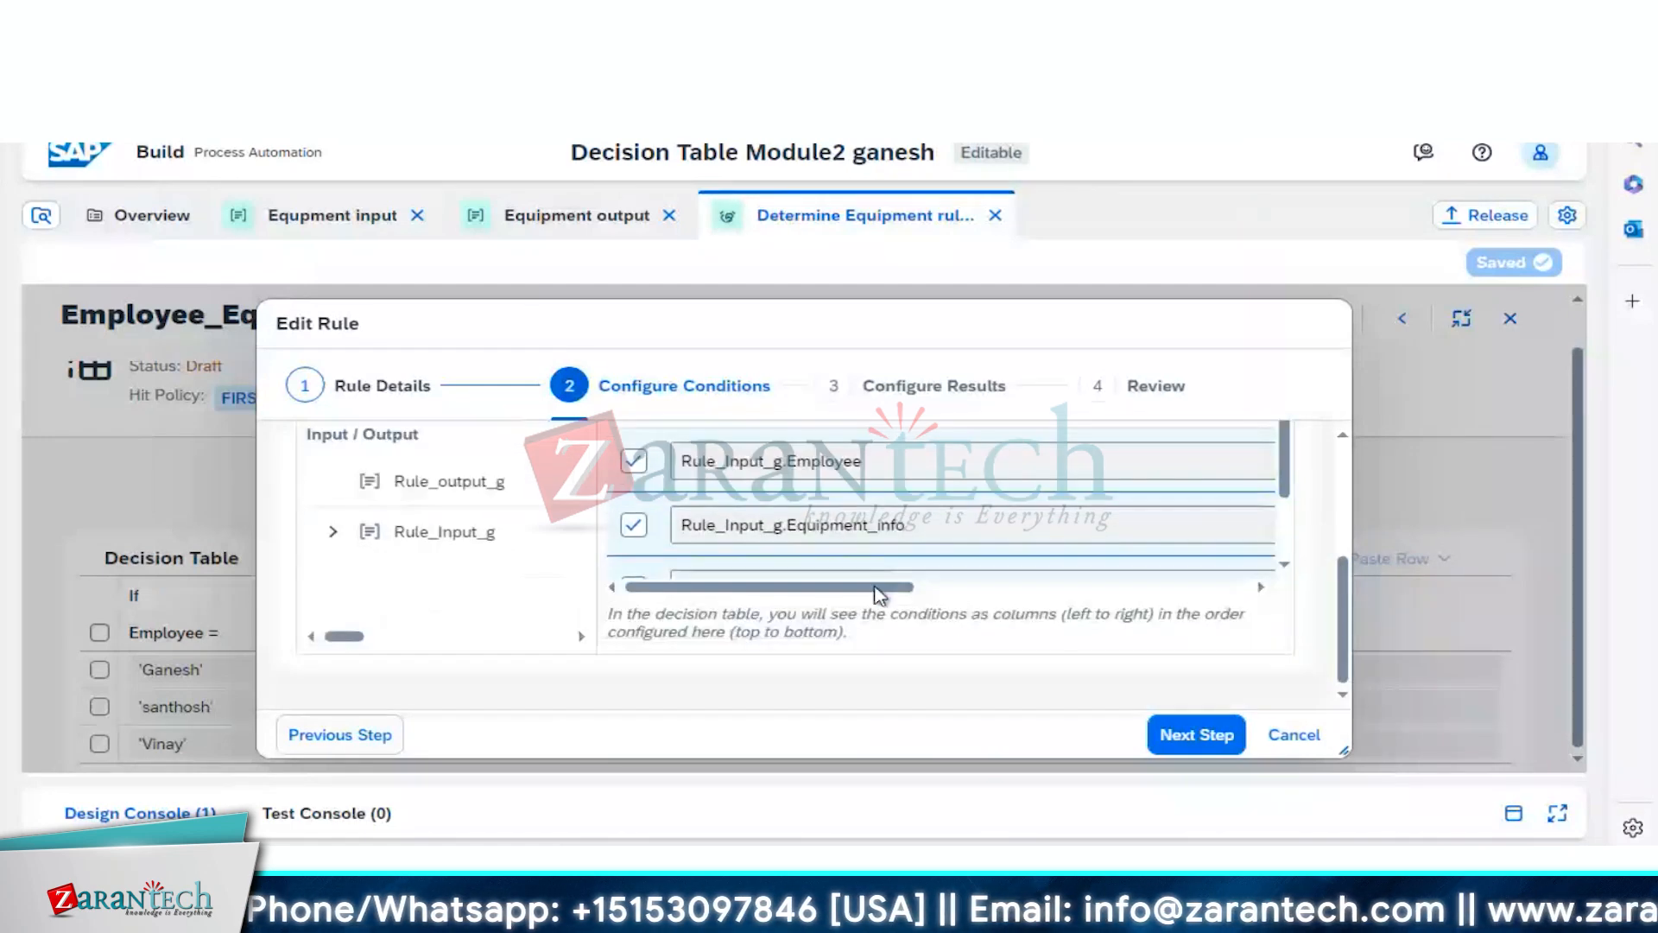
left_click_drag(923, 587, 1338, 548)
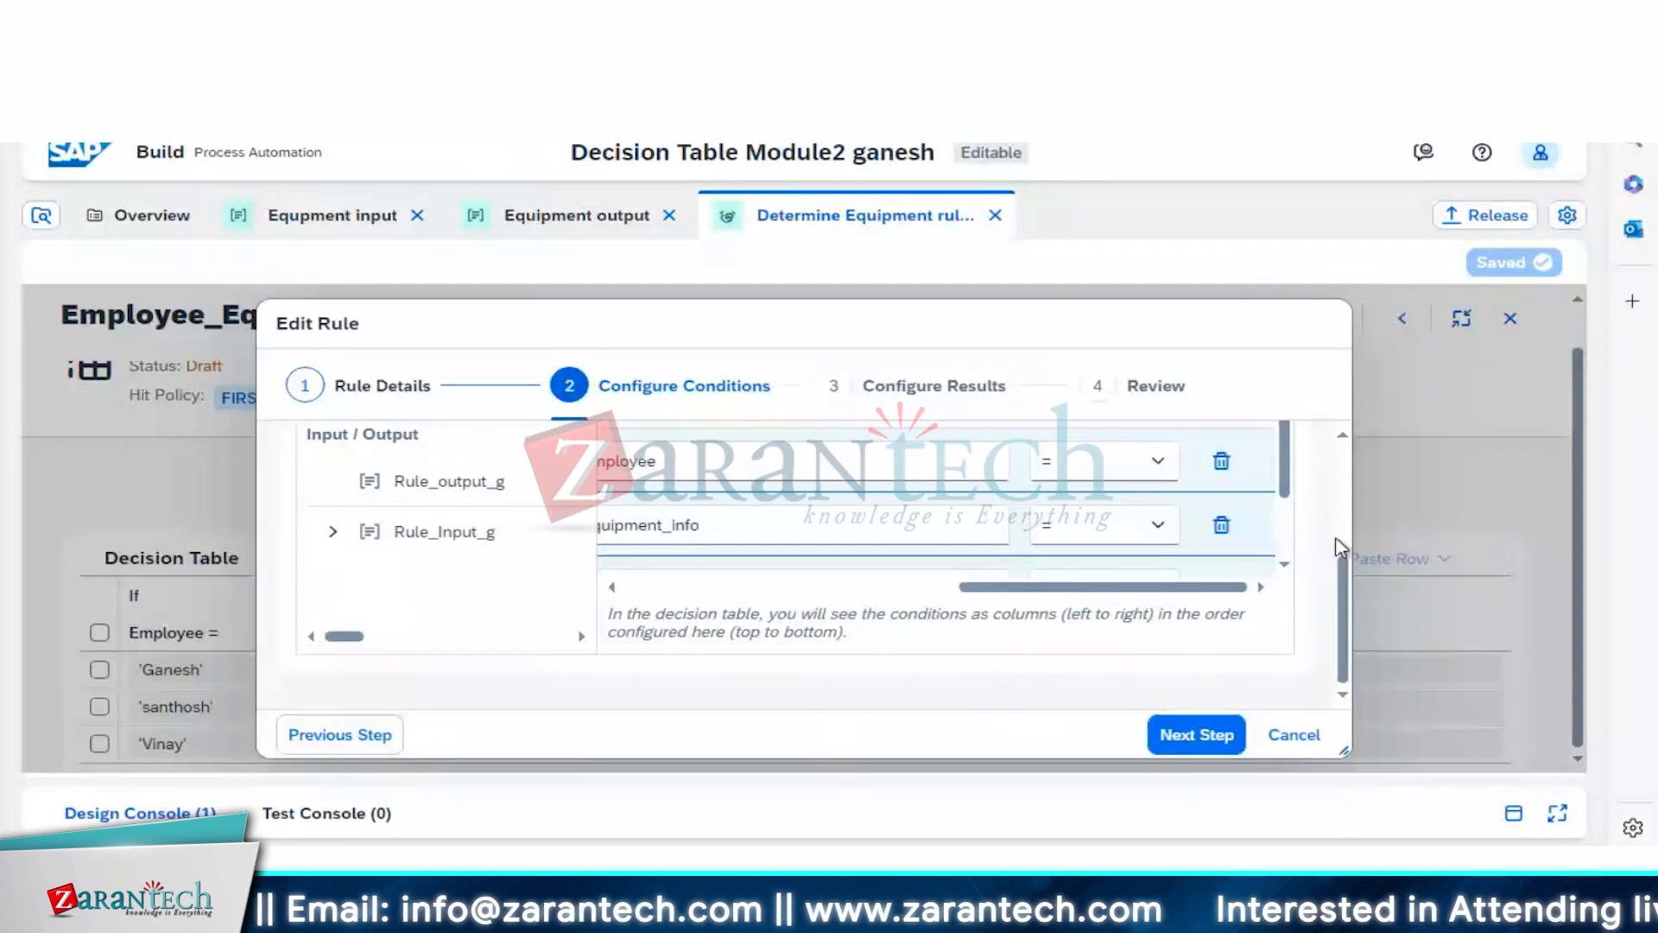
scroll(1340, 548, "up", 3)
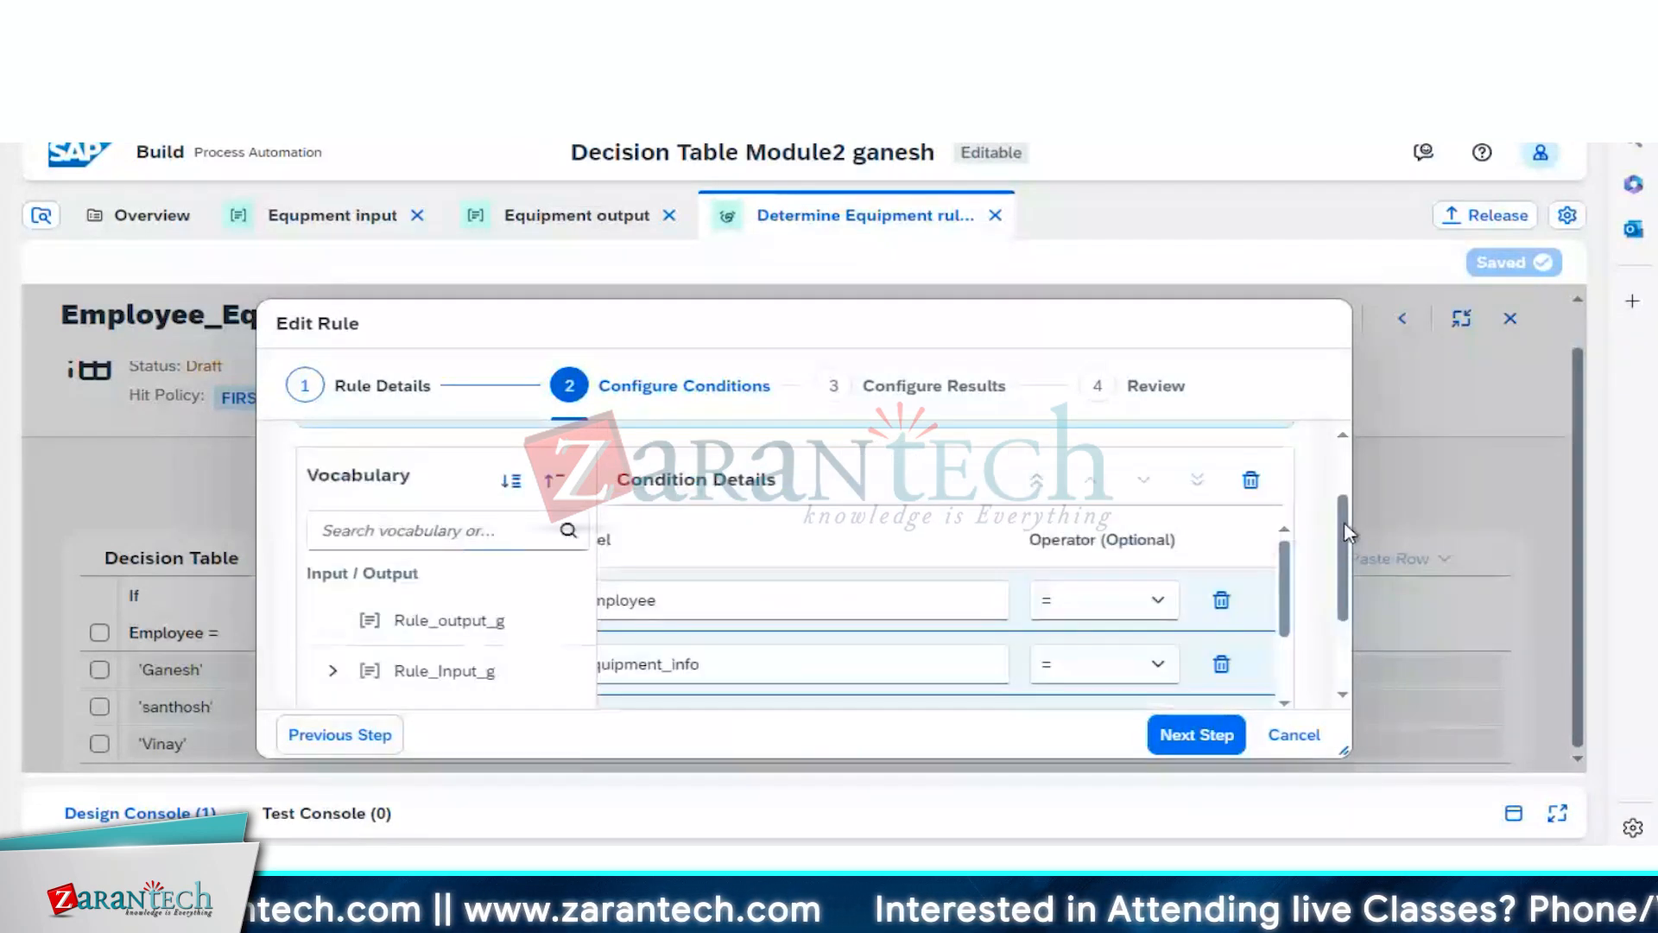
scroll(1287, 649, "down", 2)
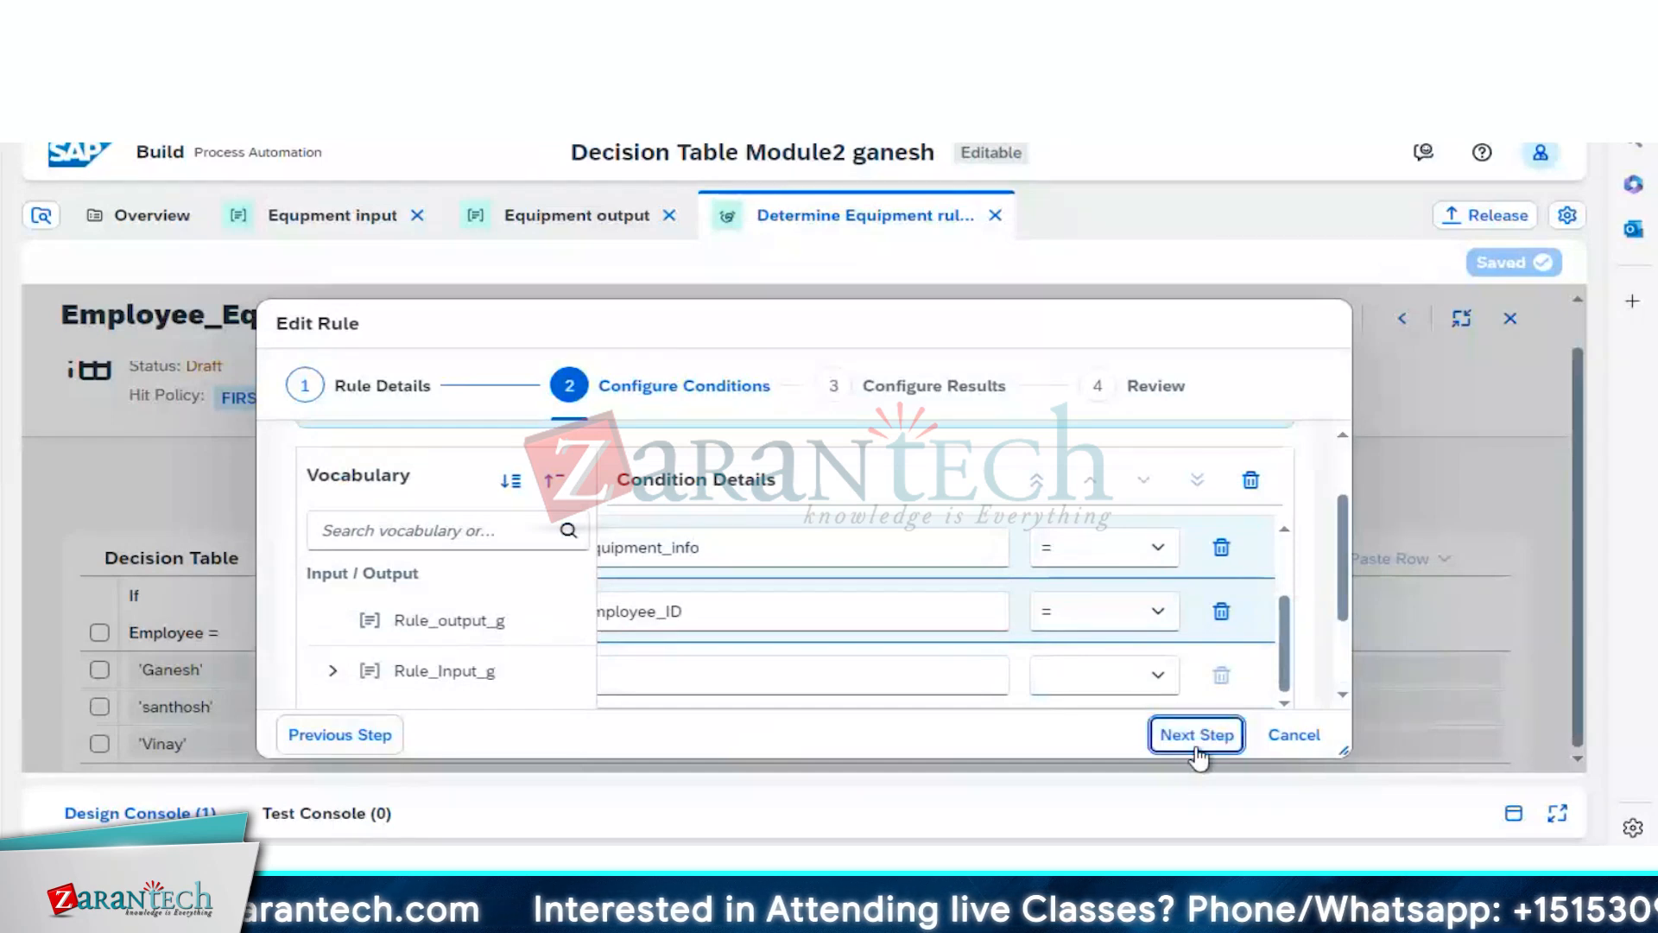
Step: Try to configure Rule_output_g as the result attribute of the Employee_Equipment_determination rule, and cancel the rule edit
left_click(1197, 745)
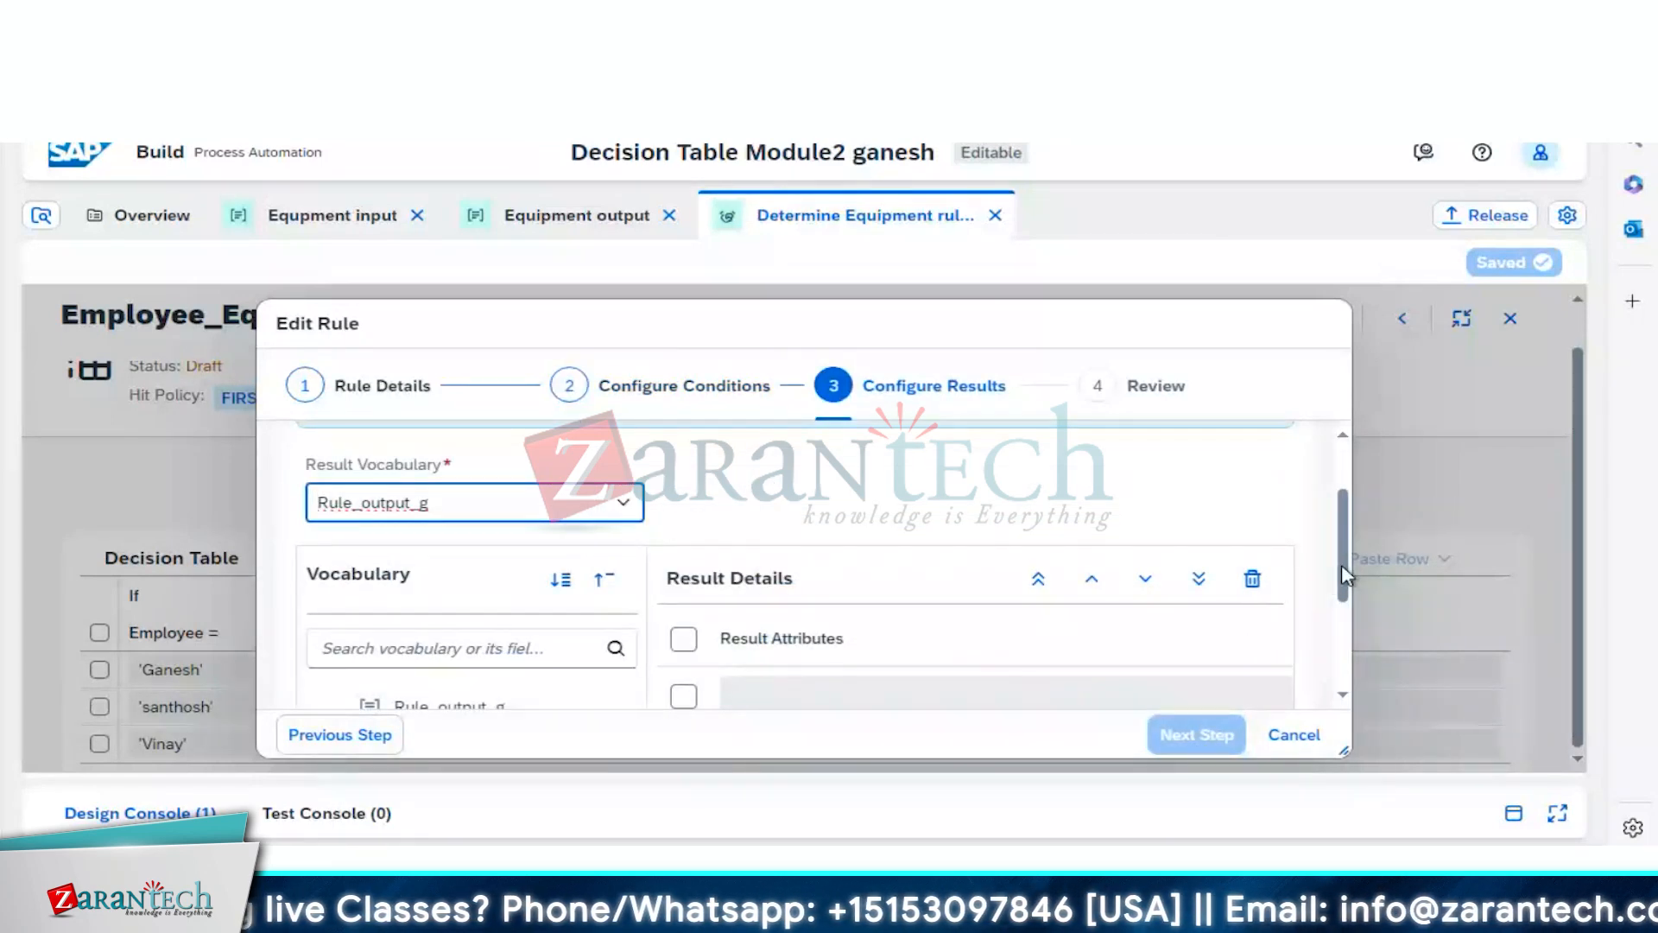
left_click_drag(1342, 570, 1342, 627)
left_click(458, 563)
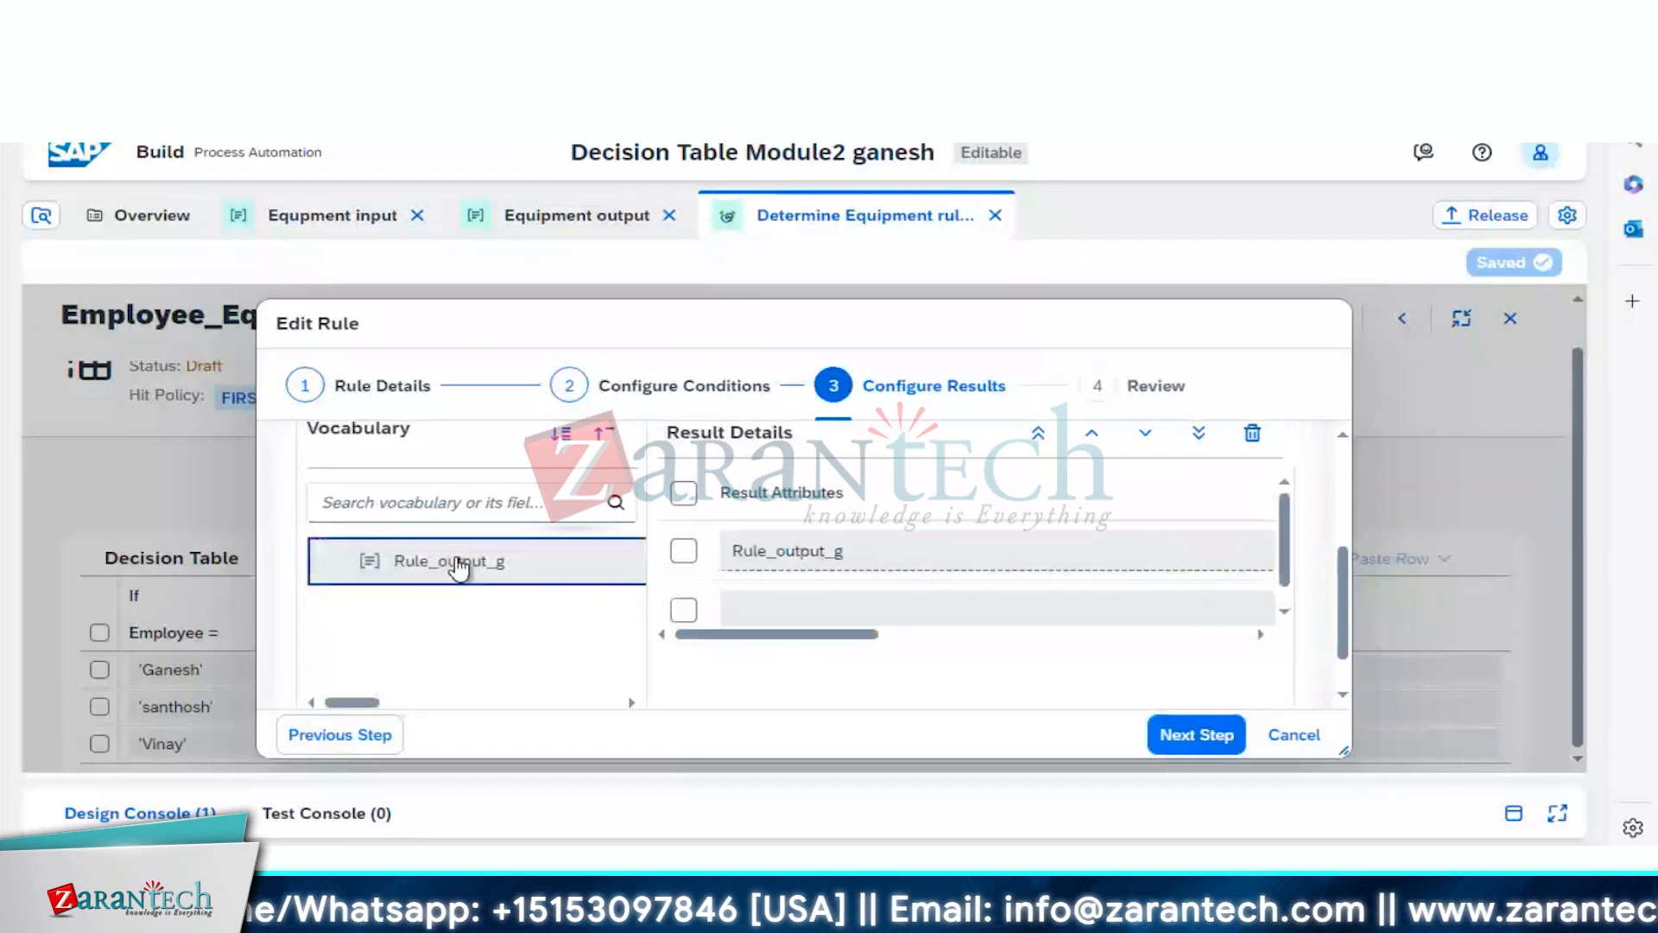
left_click(683, 550)
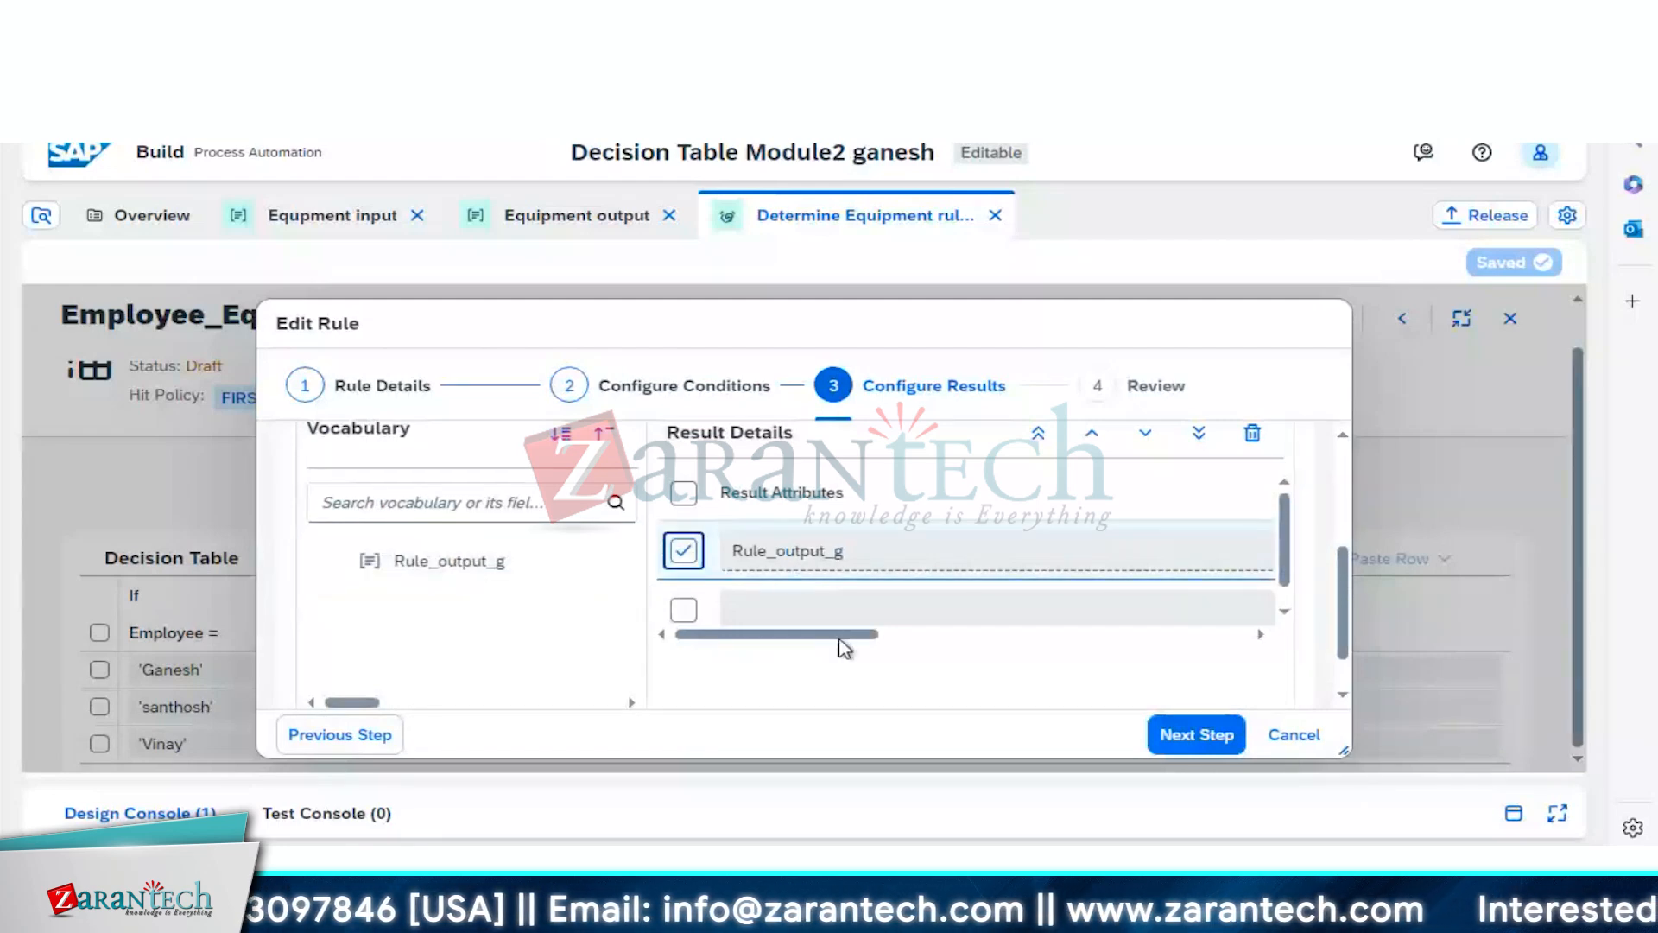
left_click_drag(844, 639, 651, 630)
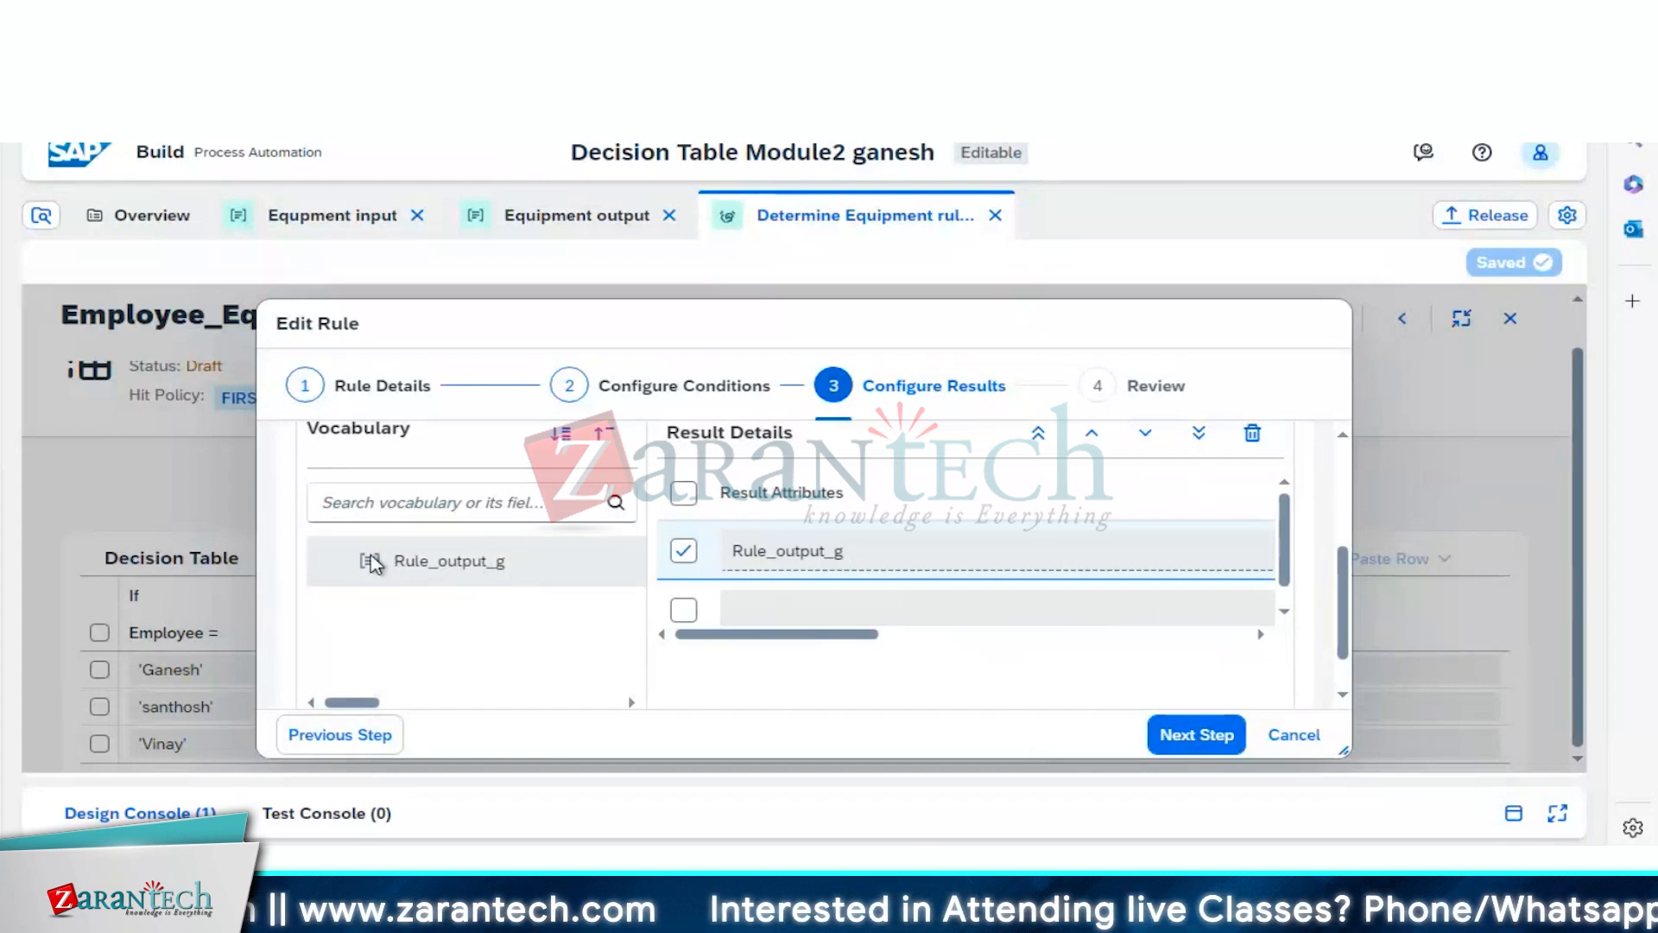
double_click(418, 563)
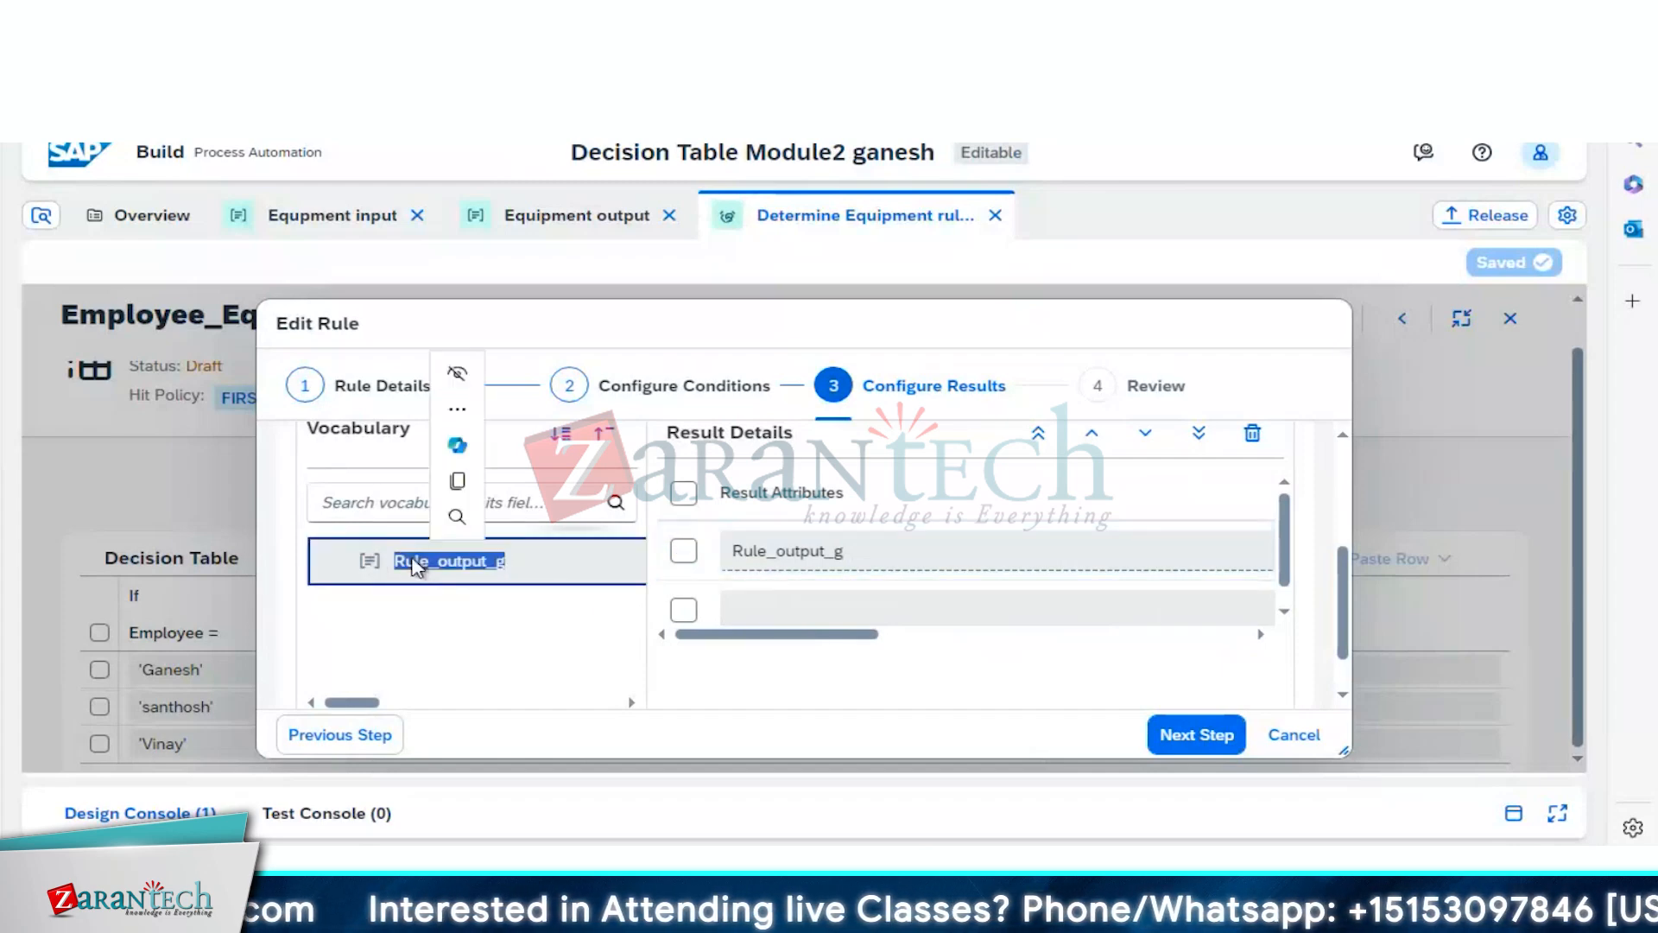
left_click(500, 581)
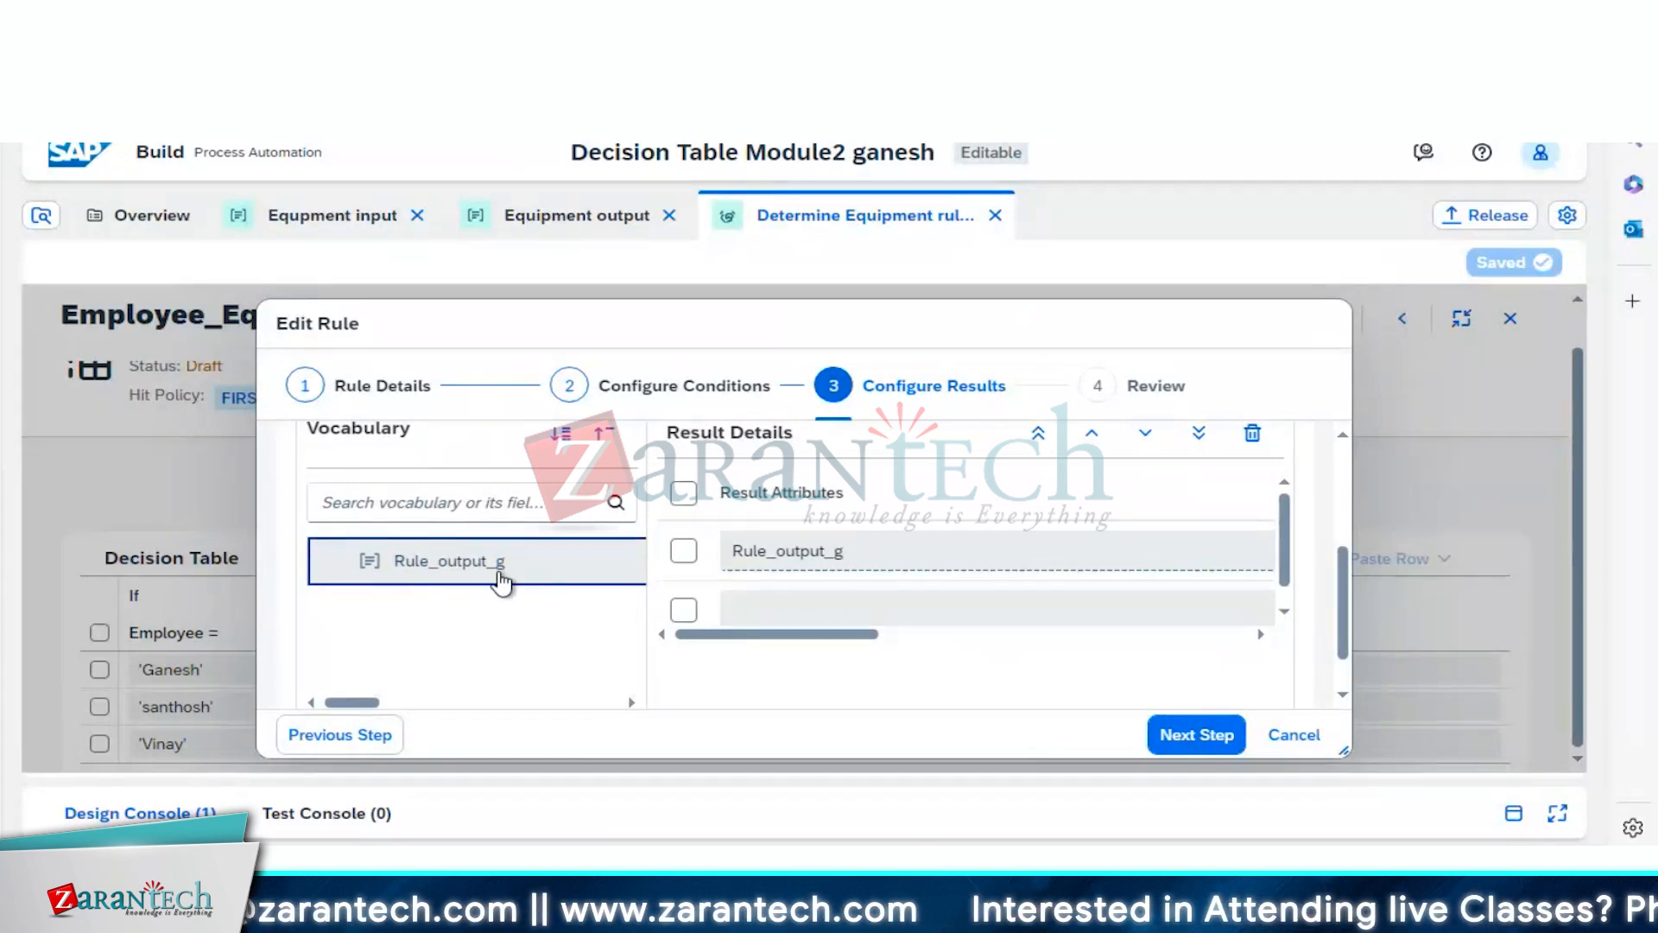
left_click(683, 552)
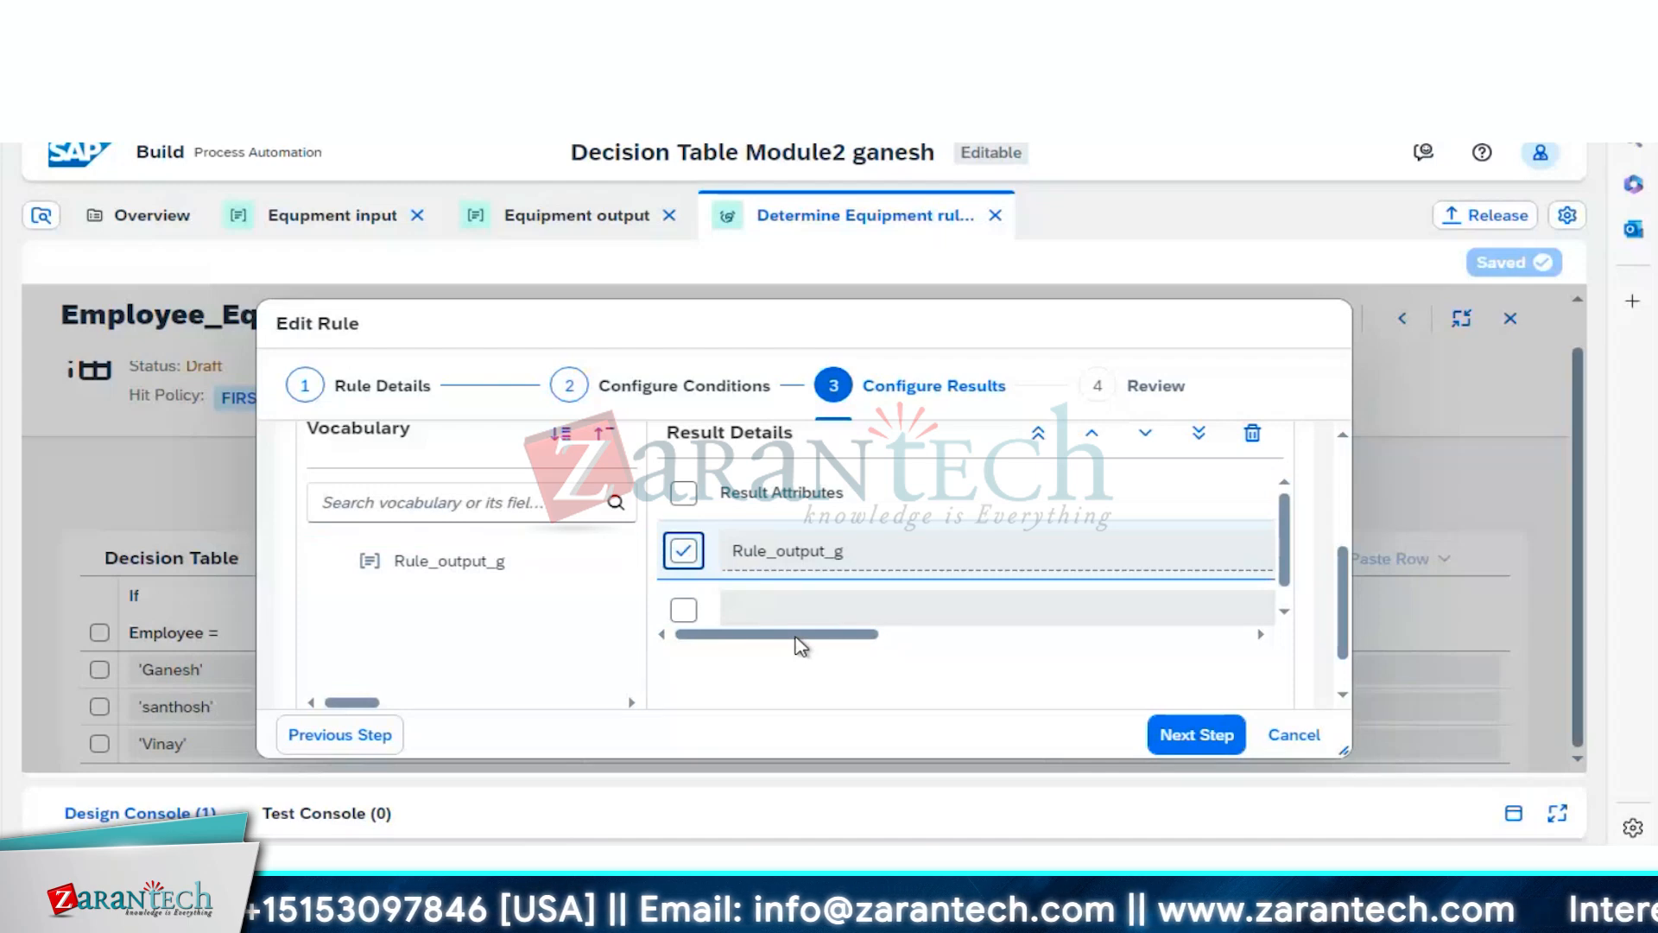
left_click_drag(796, 638, 798, 636)
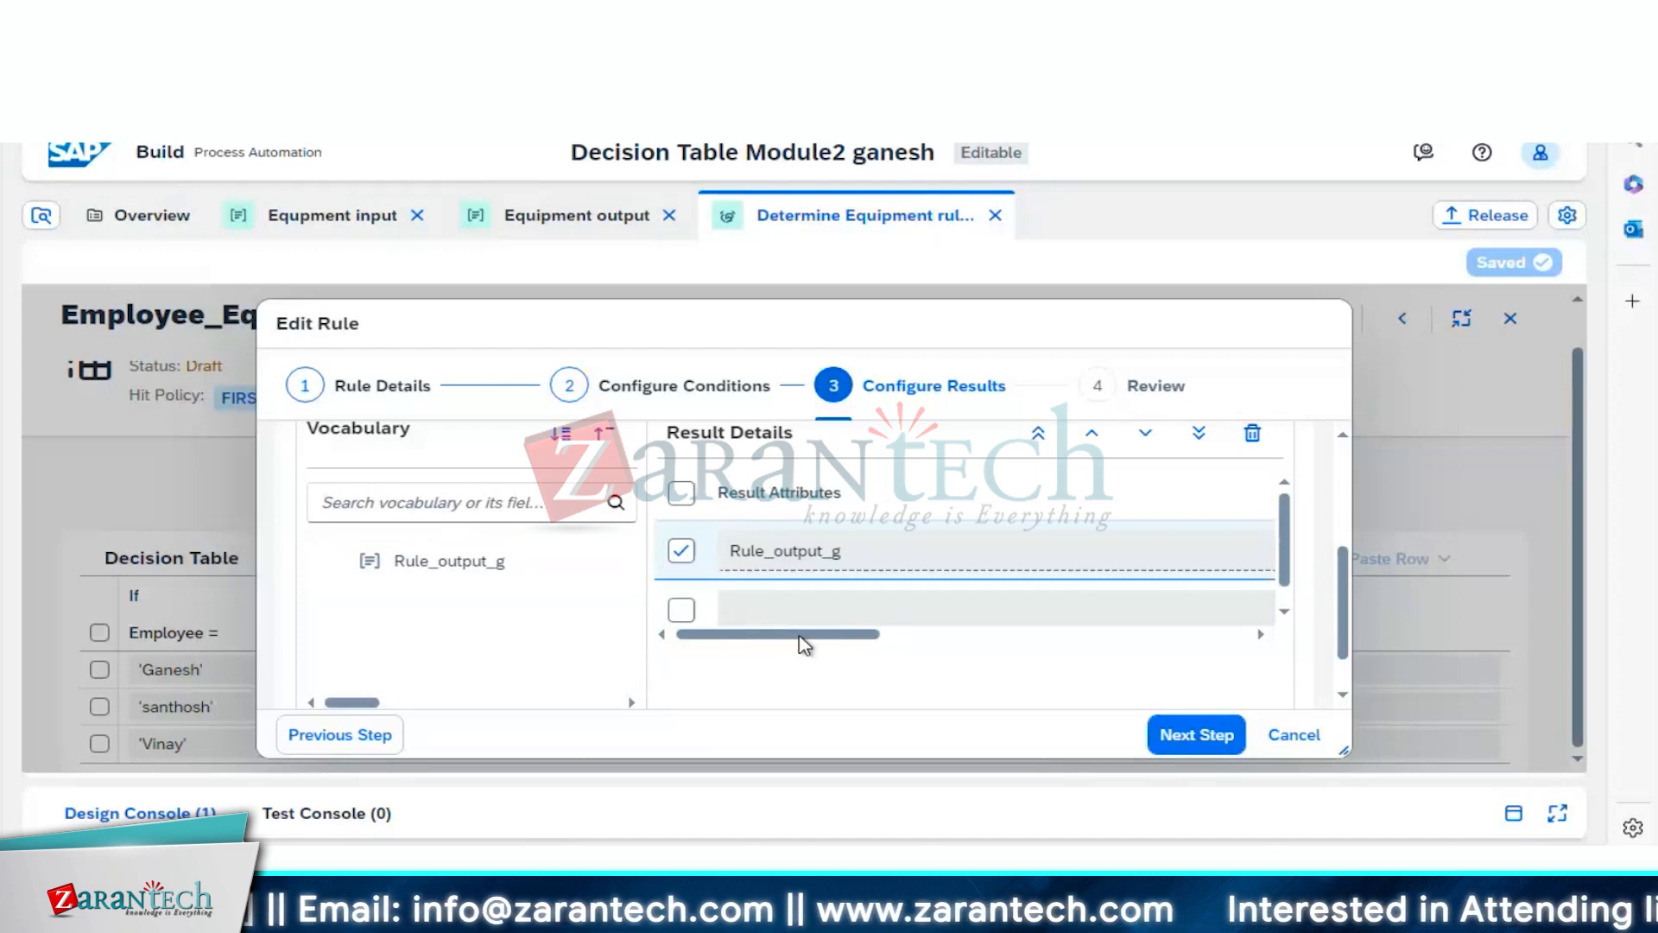
left_click_drag(803, 644, 752, 652)
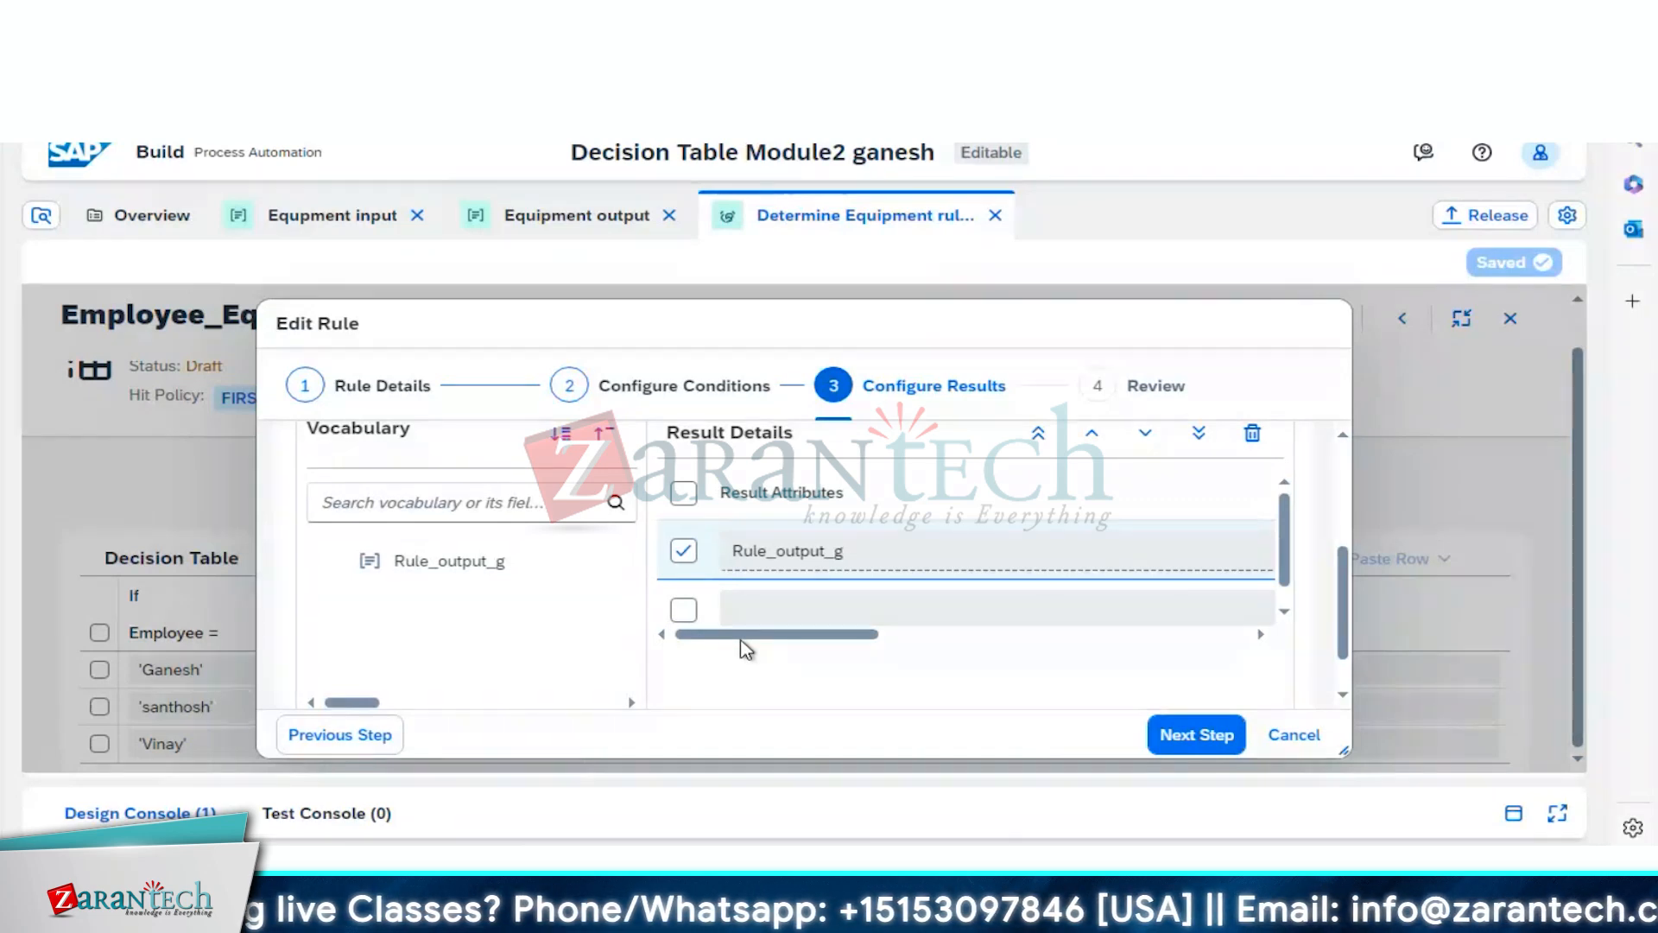
left_click(1287, 734)
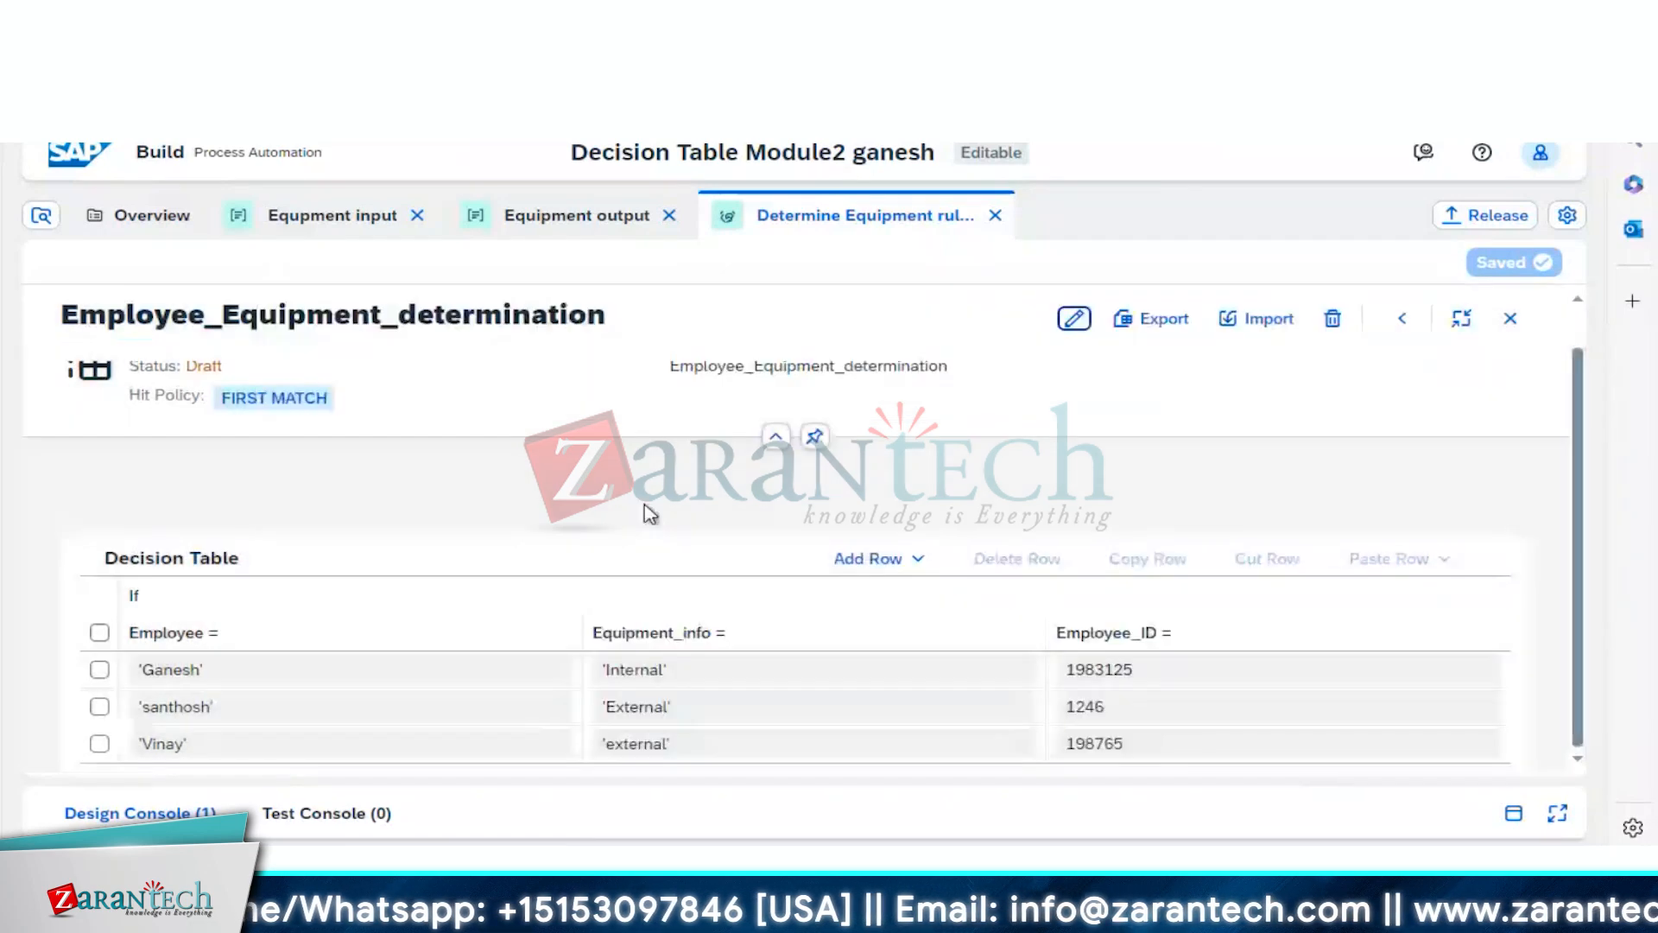
Step: Check the Equipment output data type's field and the types assigned to the input and output parameters of the Determine Equipment rules decision
left_click(535, 210)
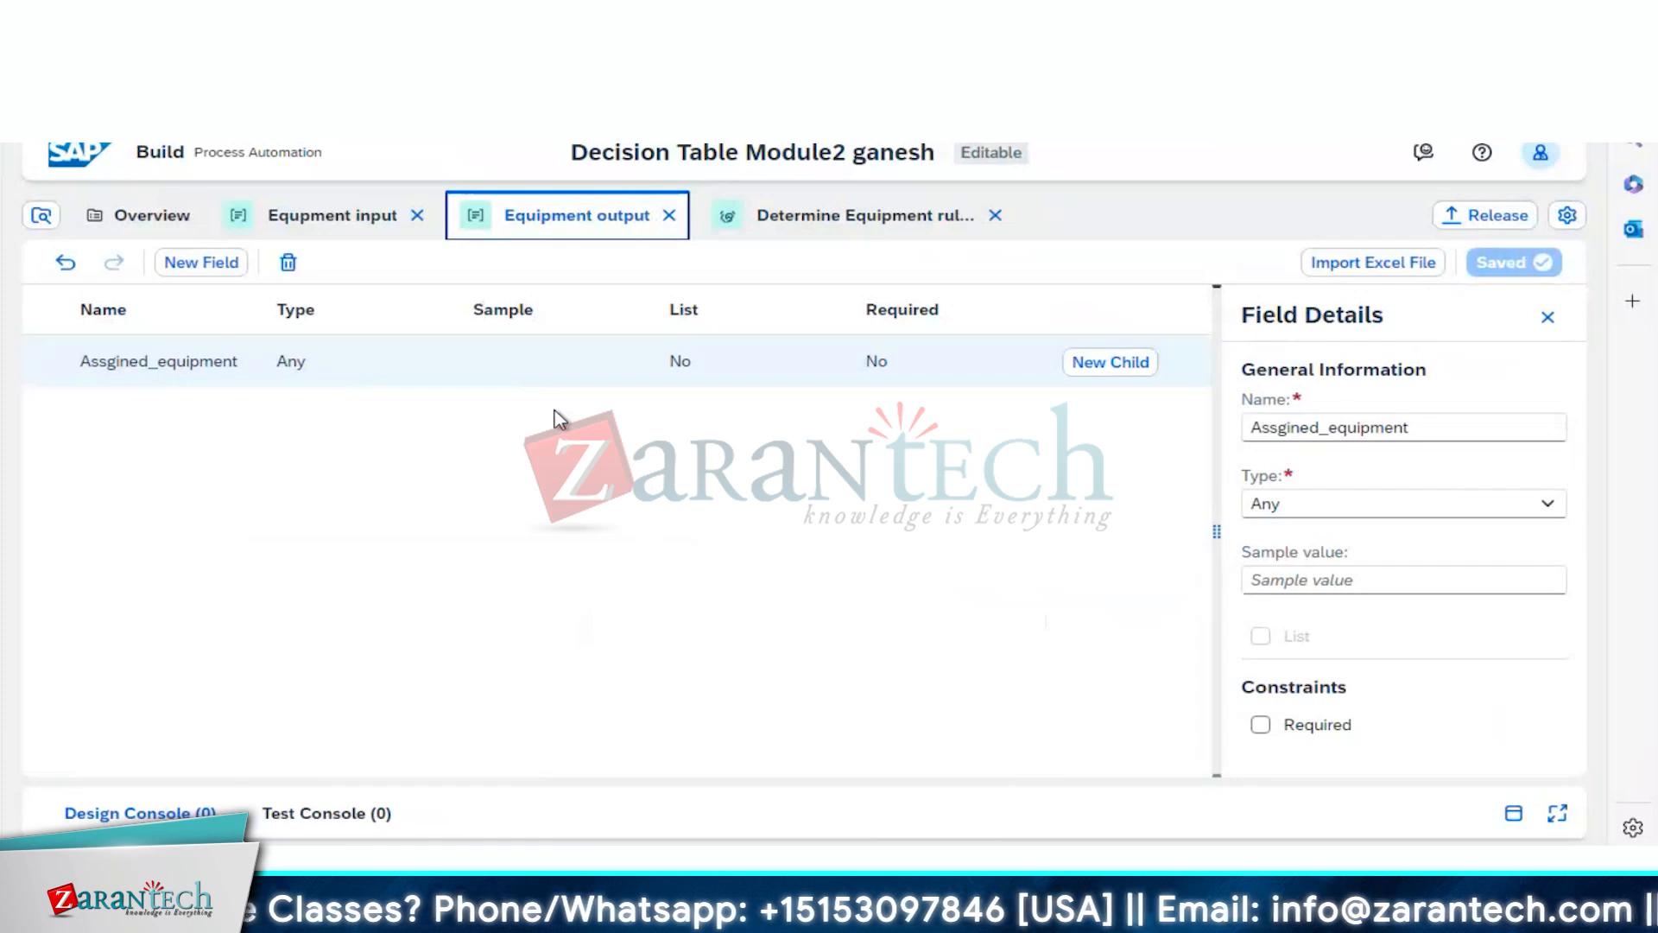
left_click(829, 228)
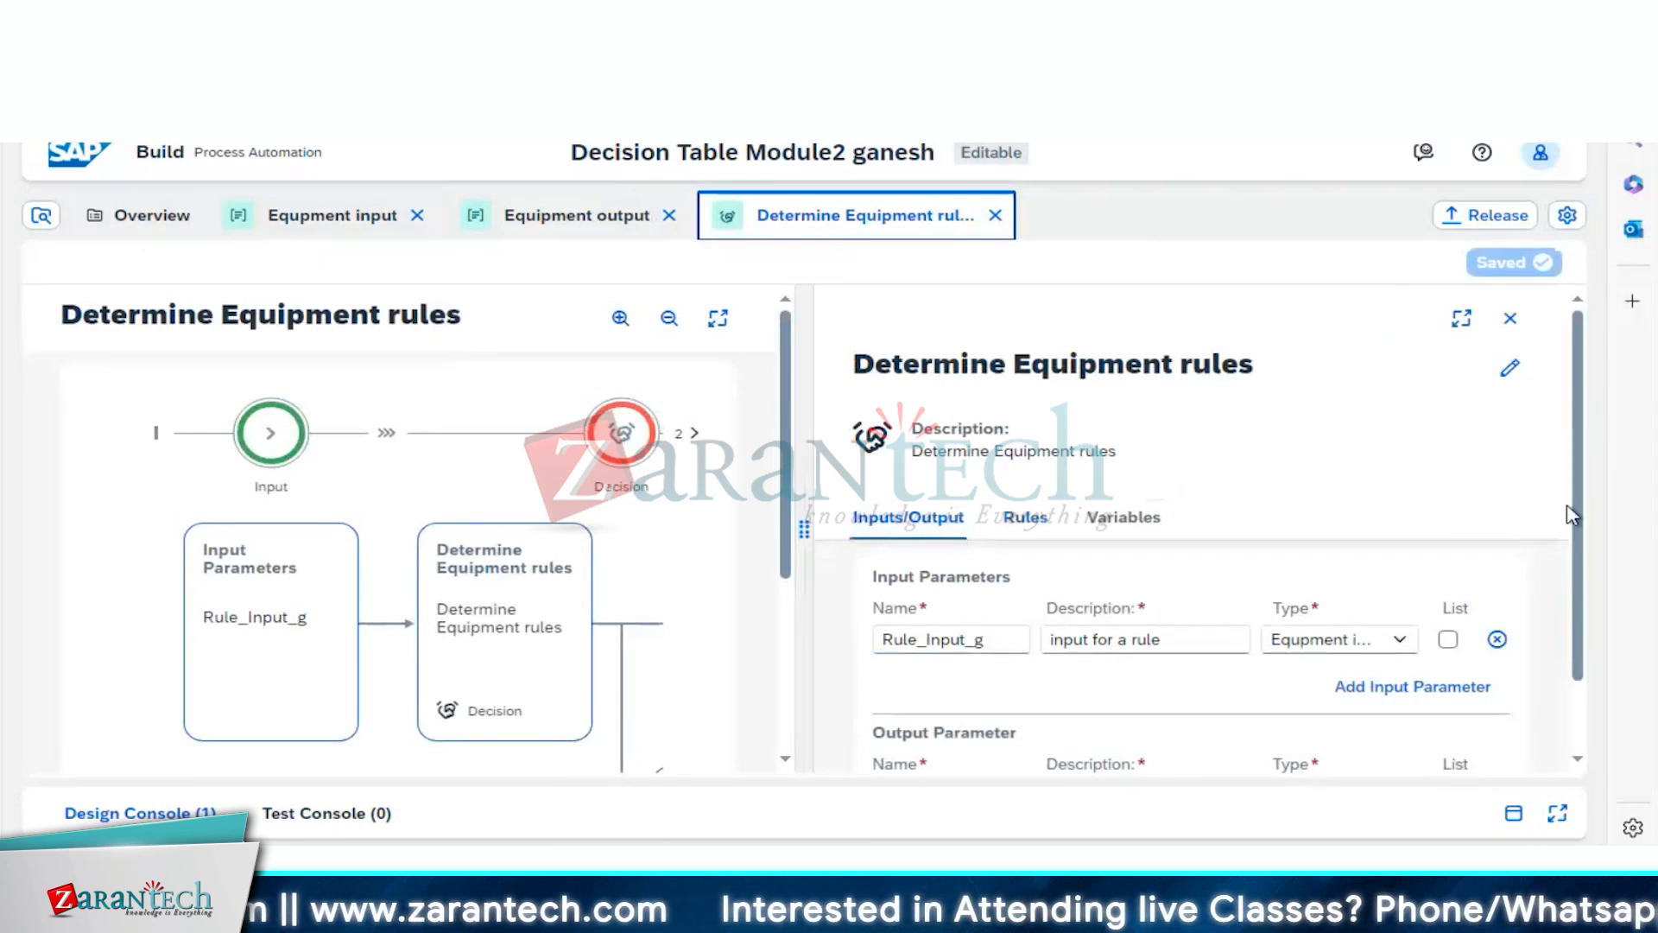
scroll(1582, 531, "down", 1)
scroll(1584, 536, "down", 1)
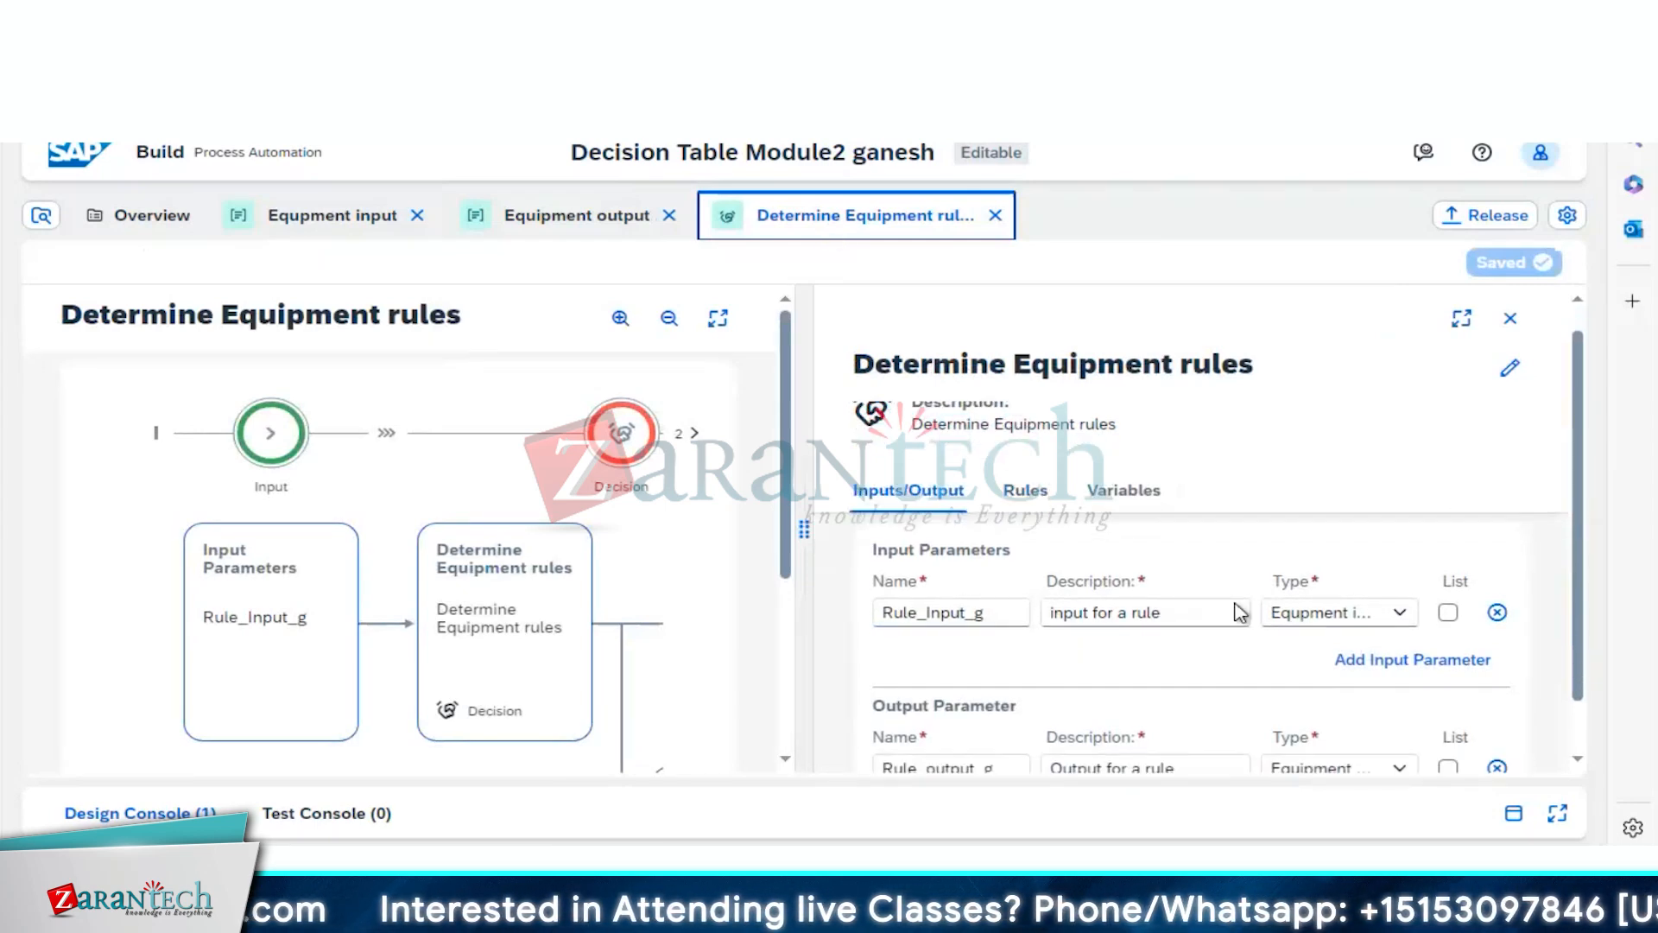
left_click(1404, 613)
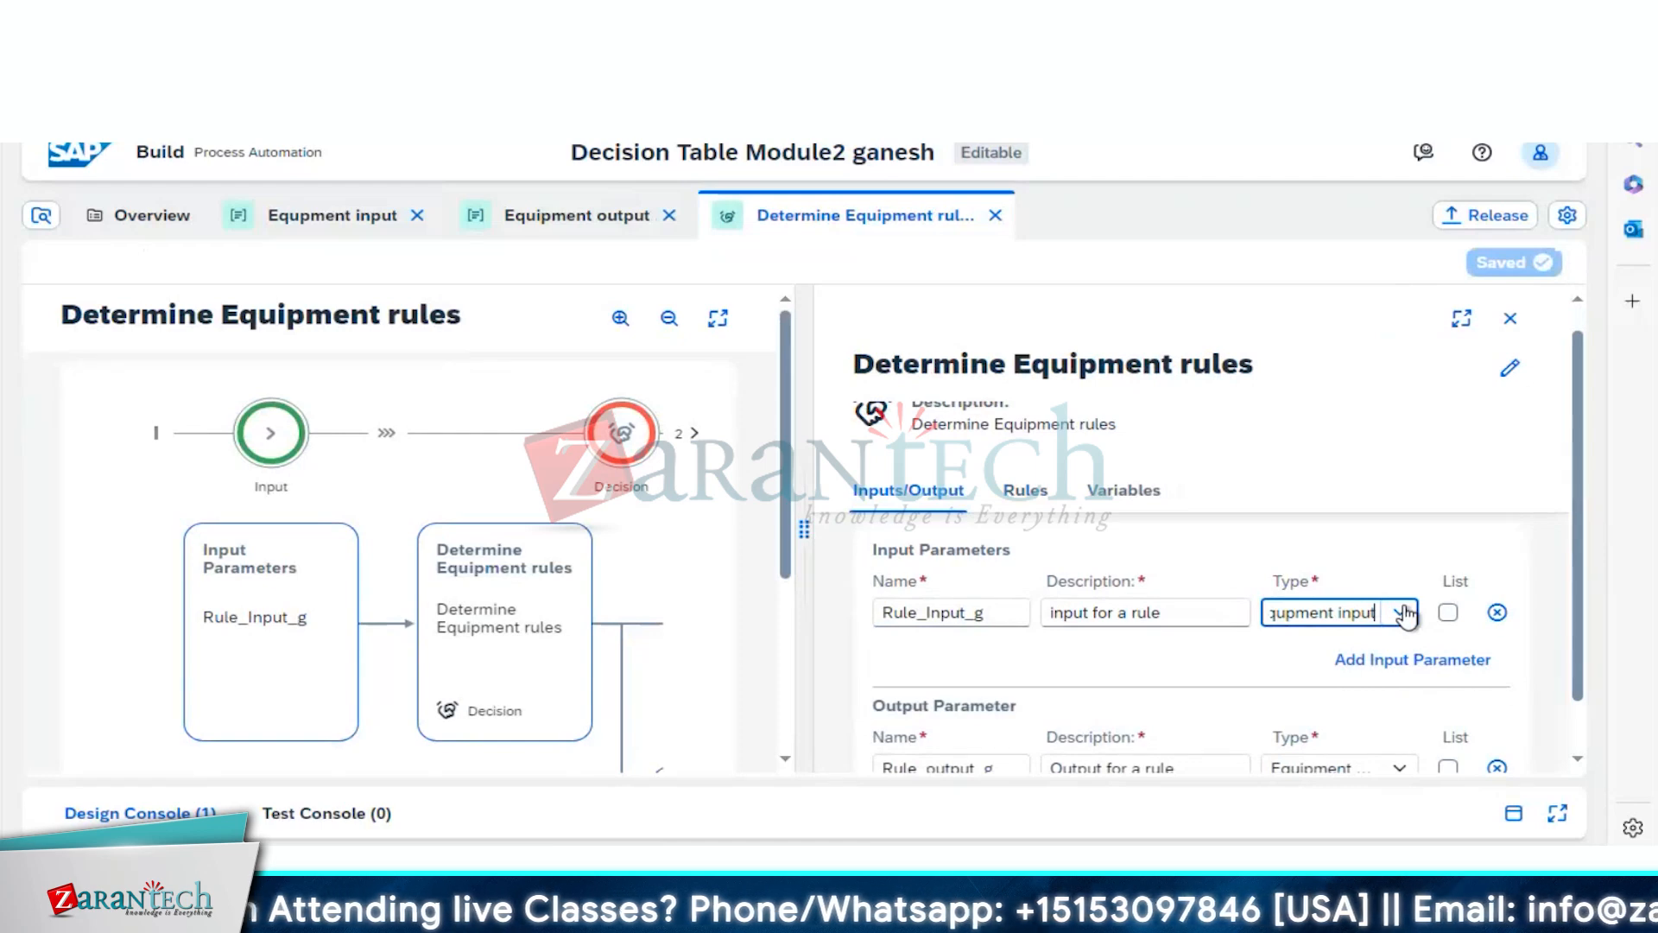
left_click(1401, 612)
scroll(1583, 531, "down", 1)
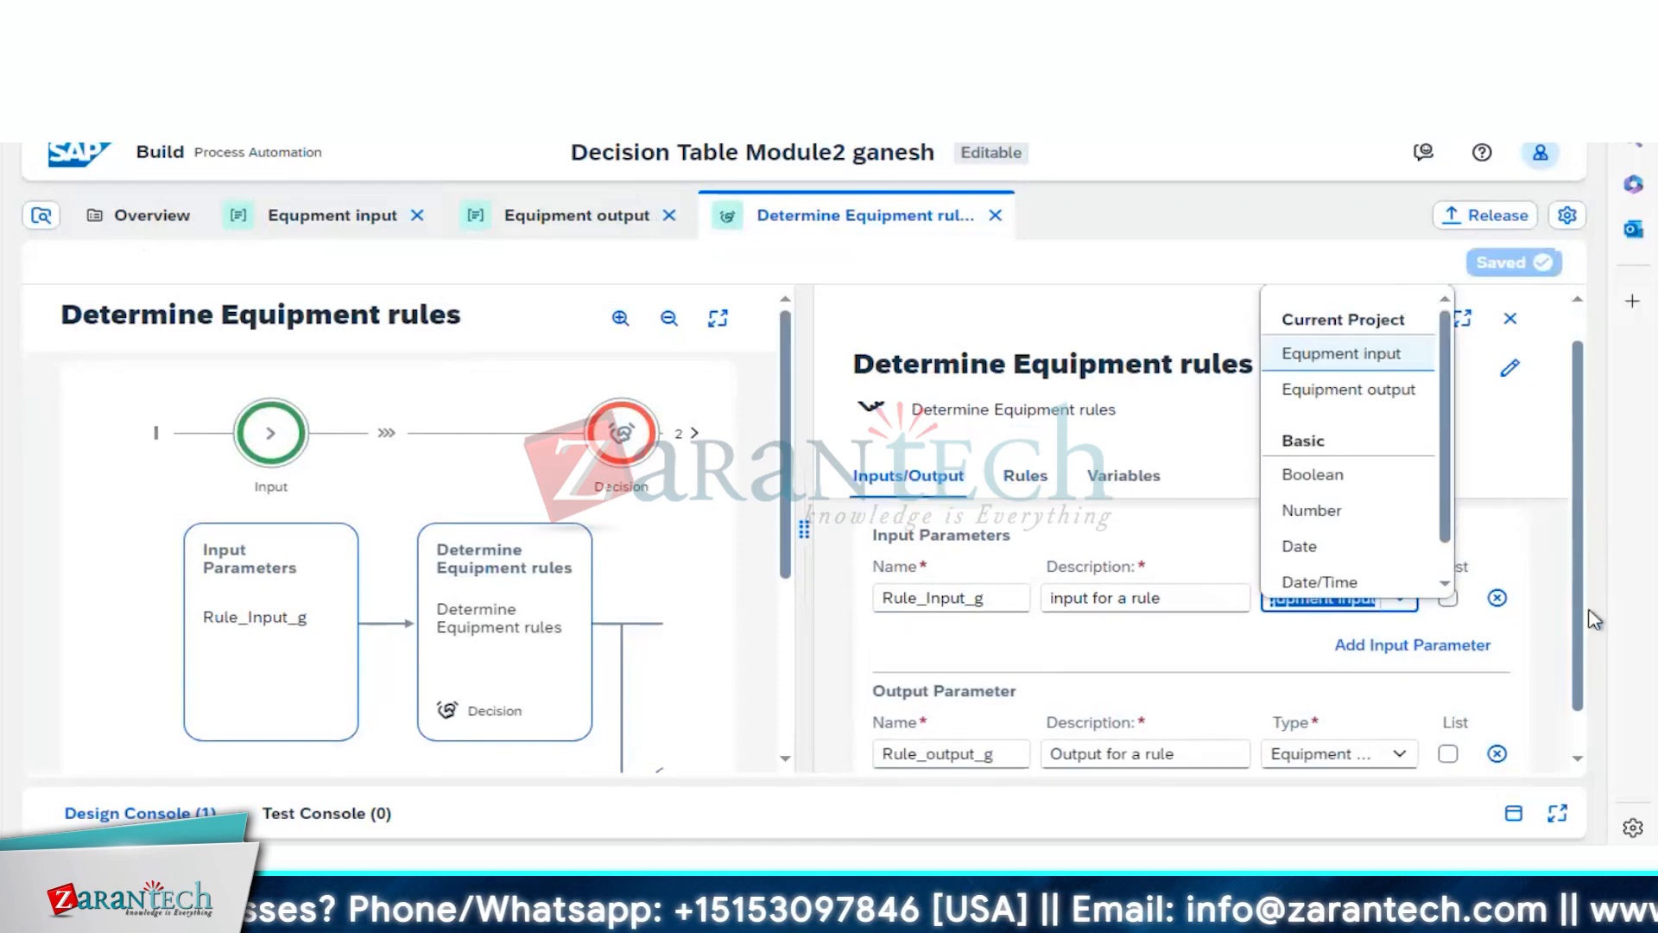
left_click(1402, 762)
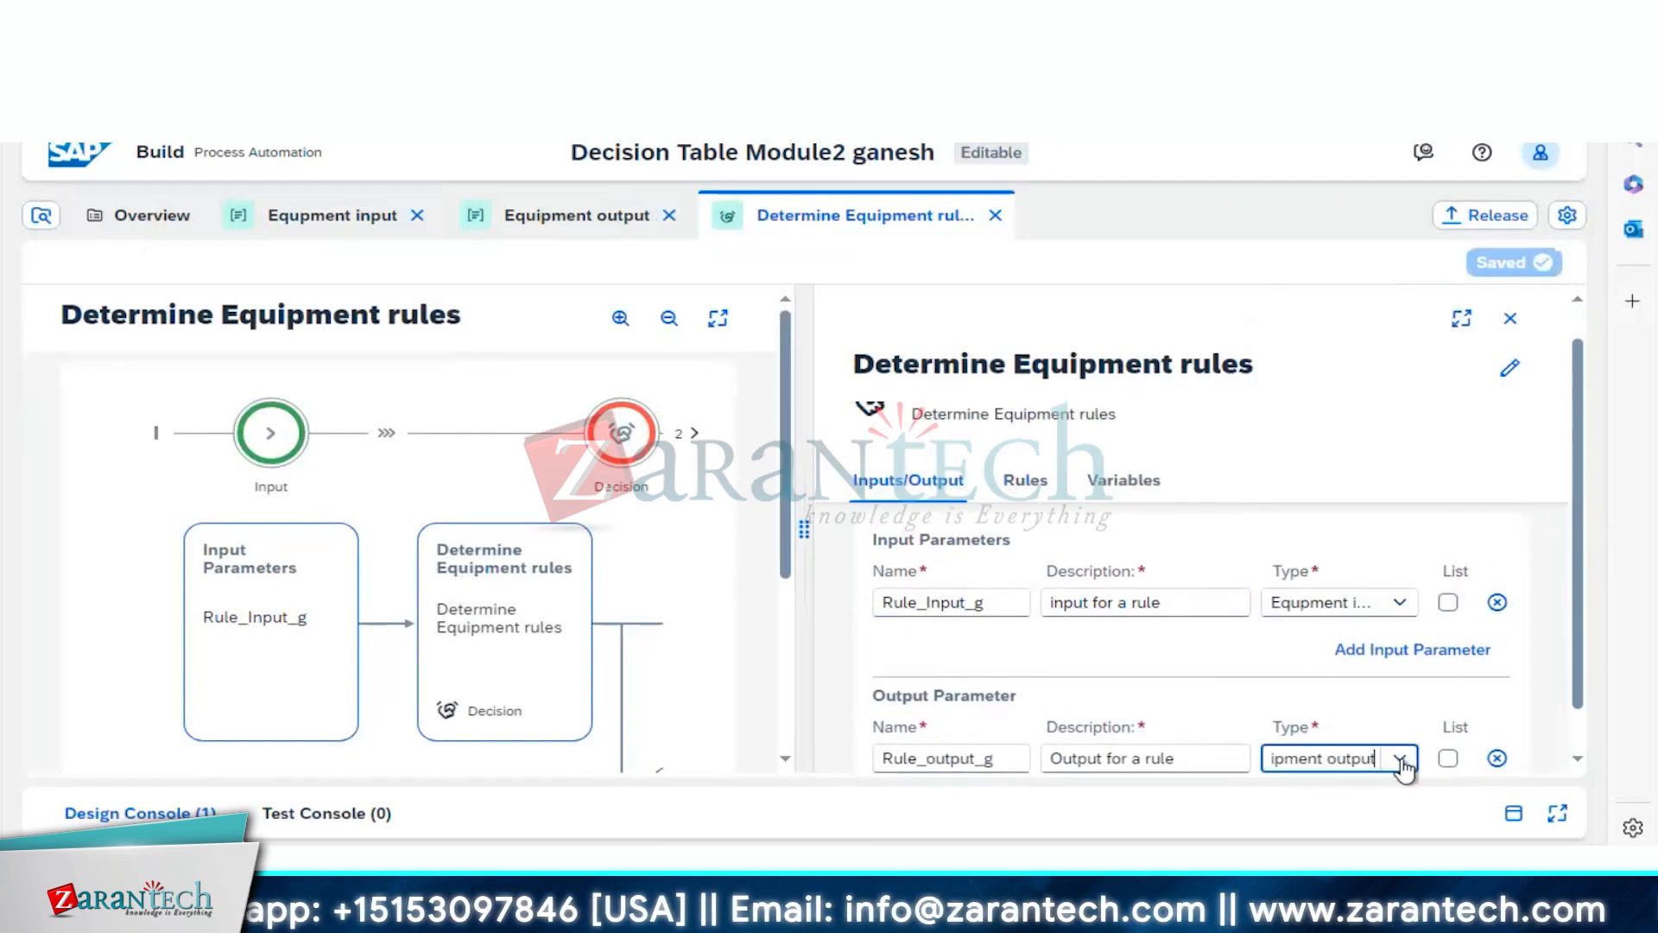
left_click(1401, 760)
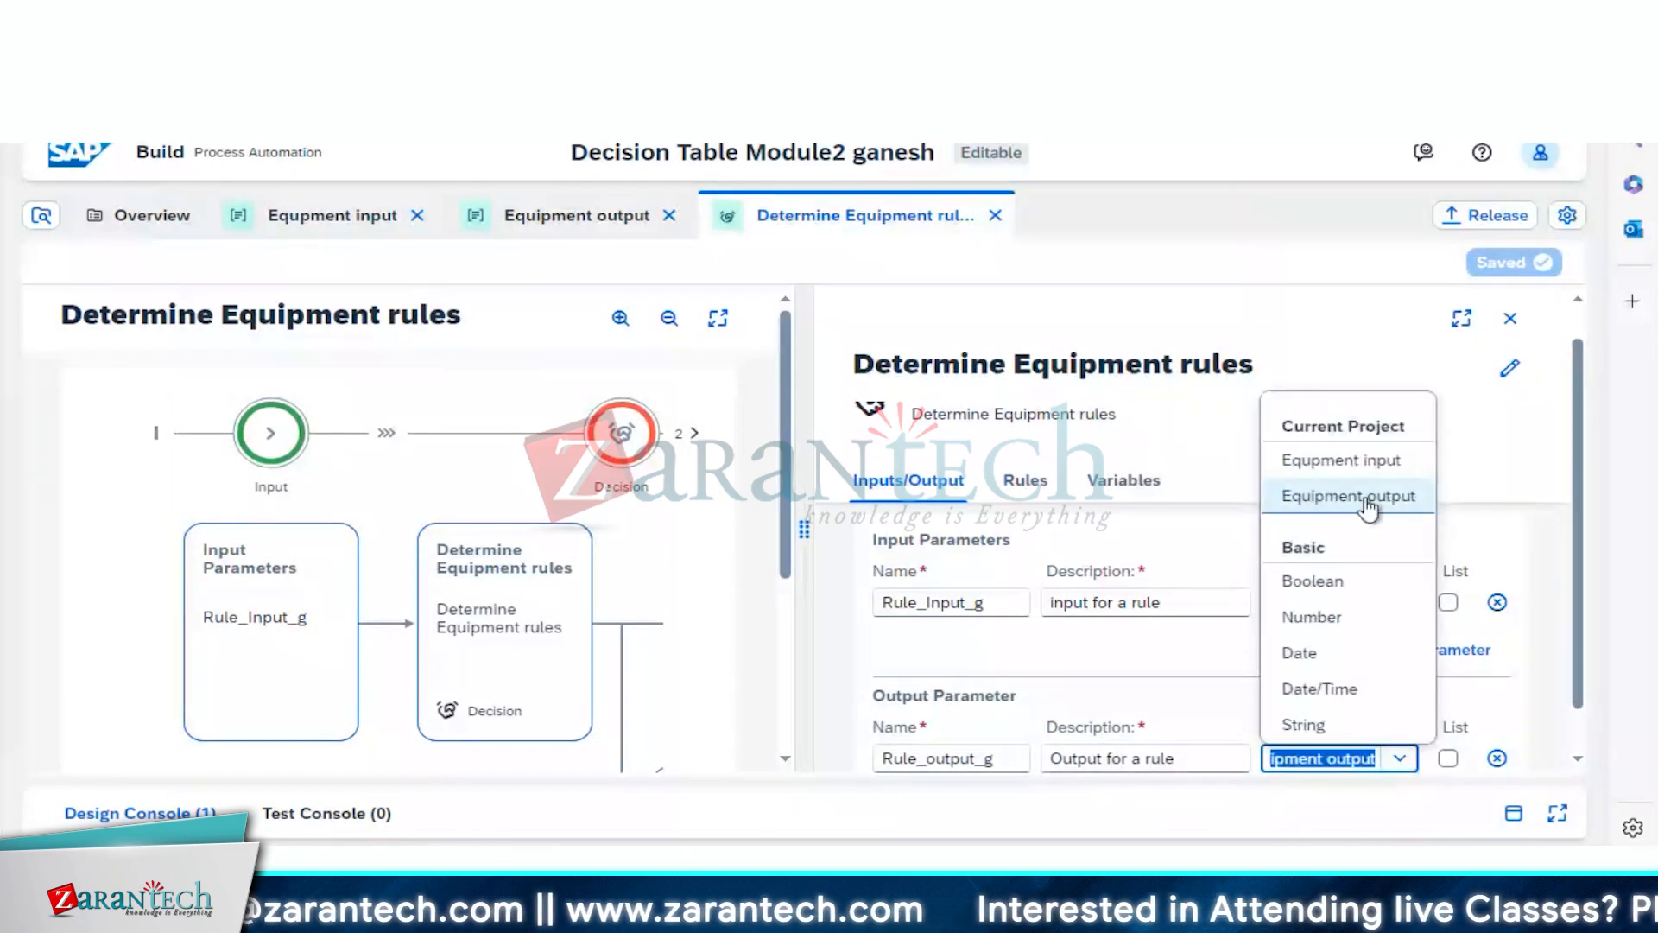
left_click(1502, 482)
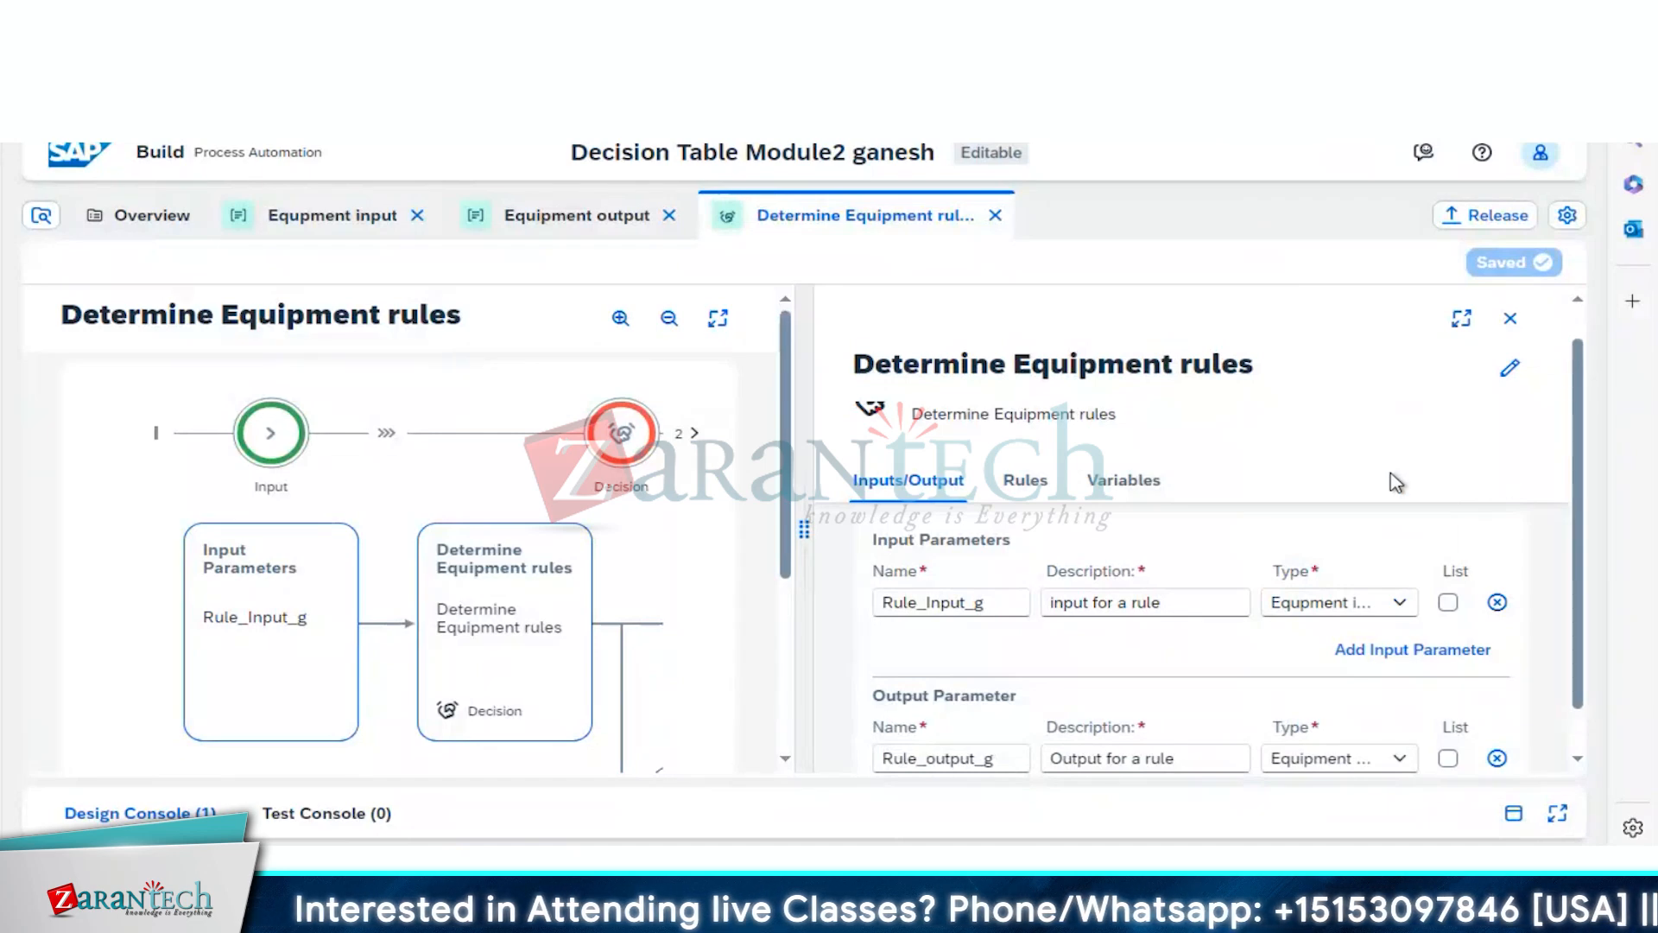
left_click(1462, 319)
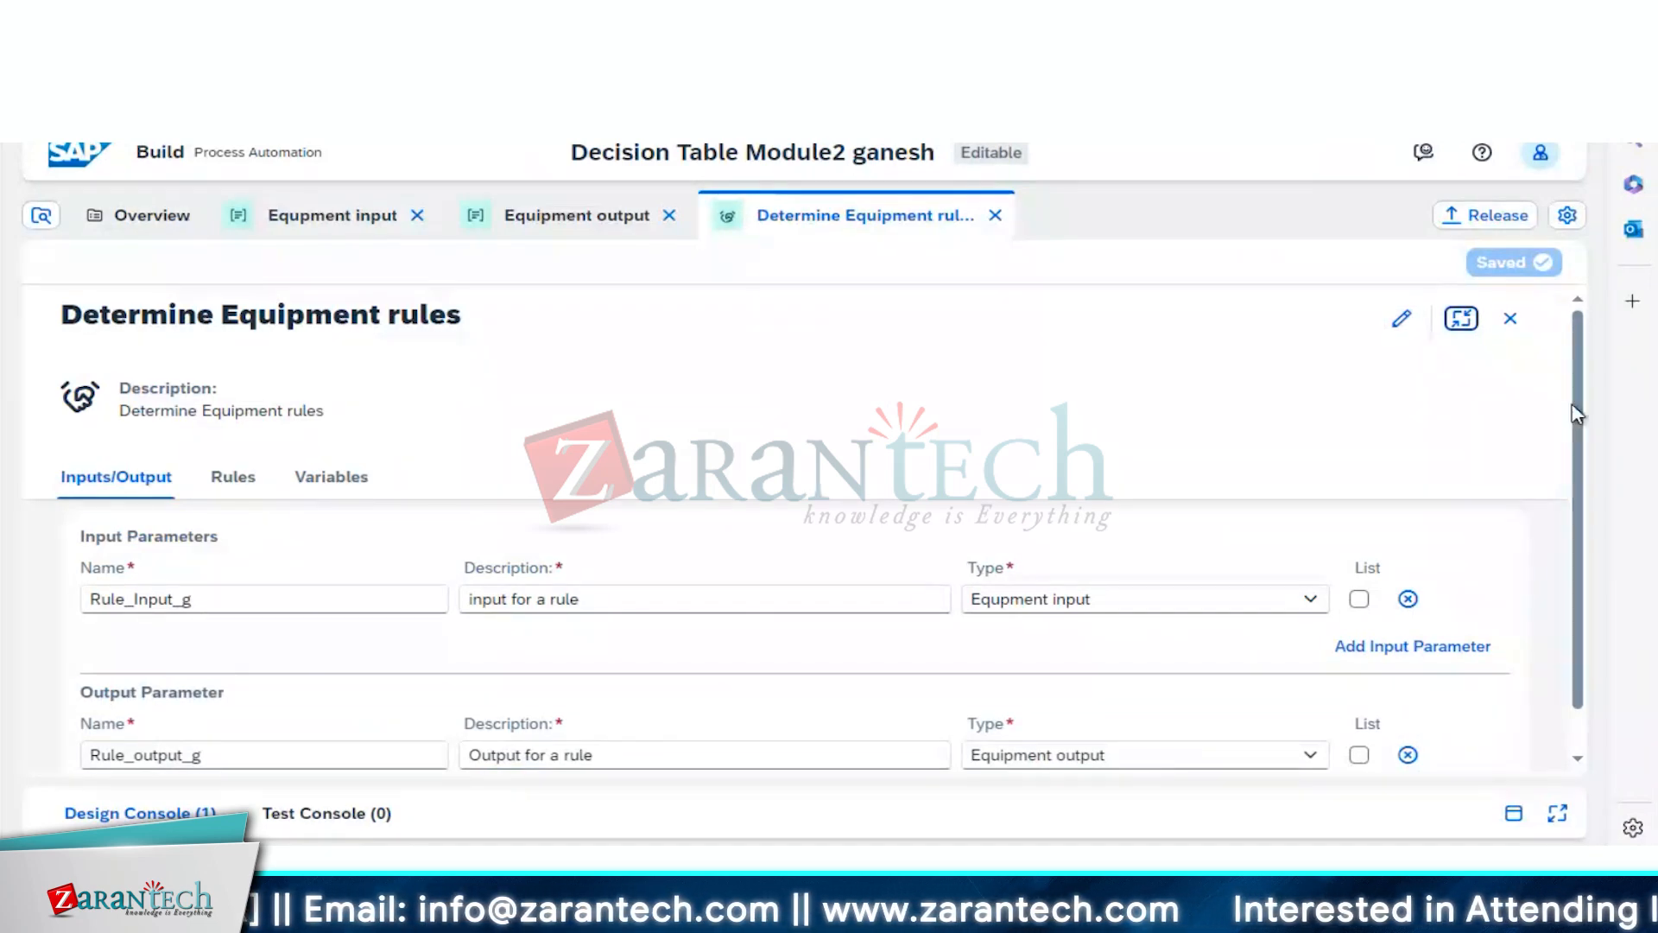
scroll(1577, 414, "down", 1)
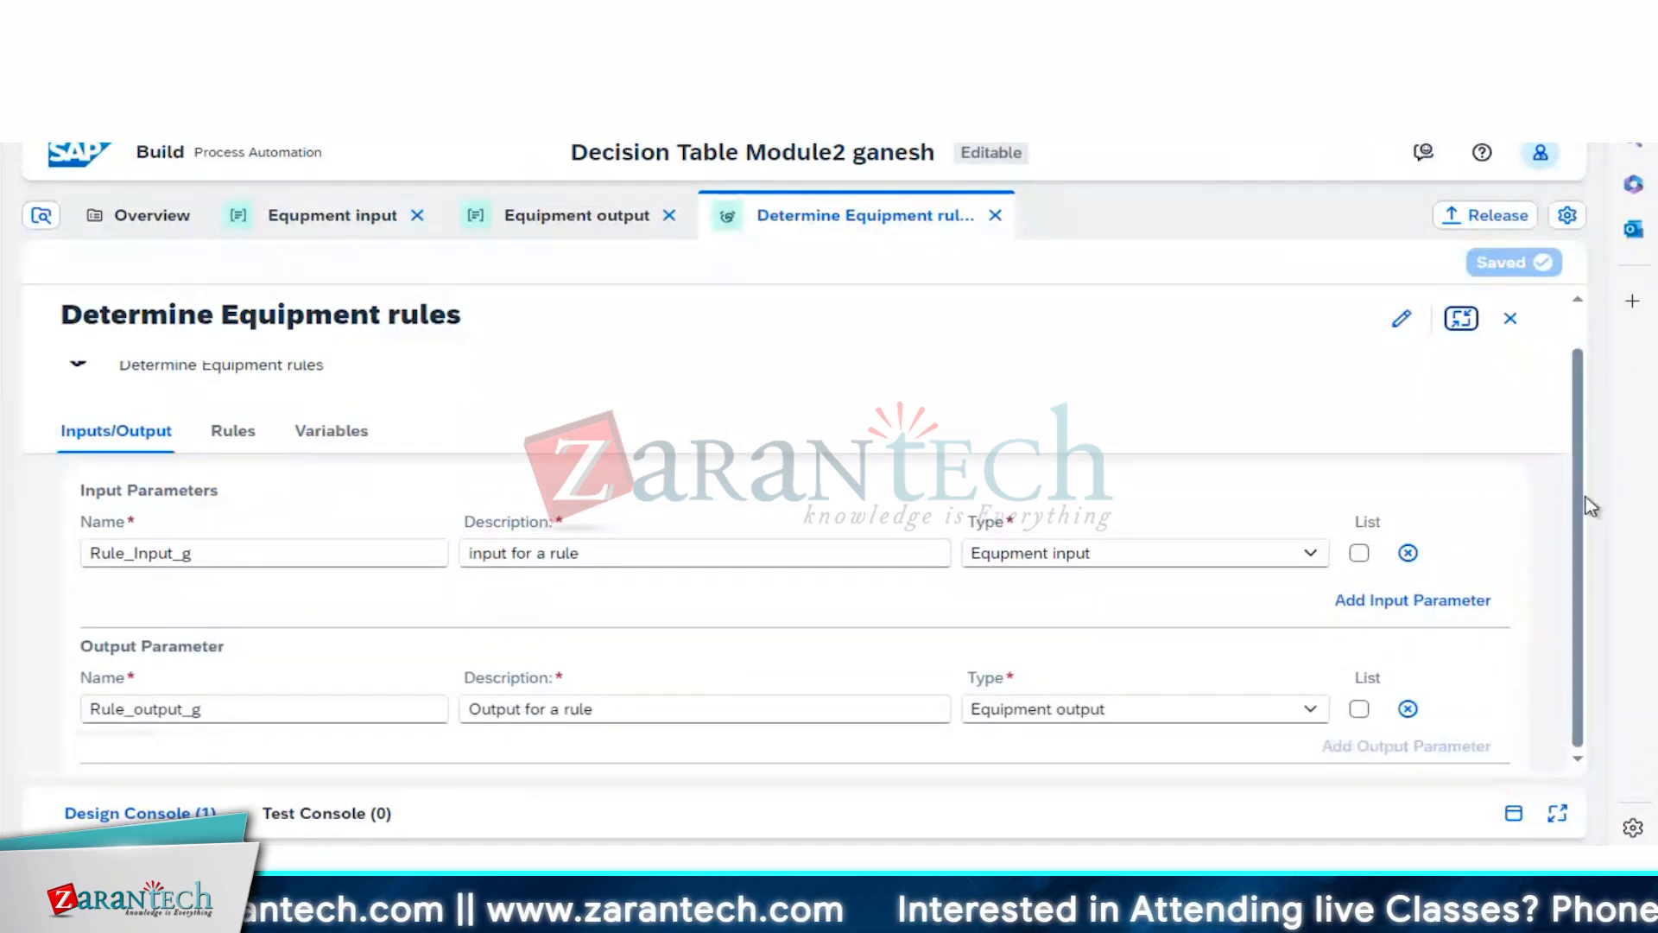
scroll(1586, 506, "up", 1)
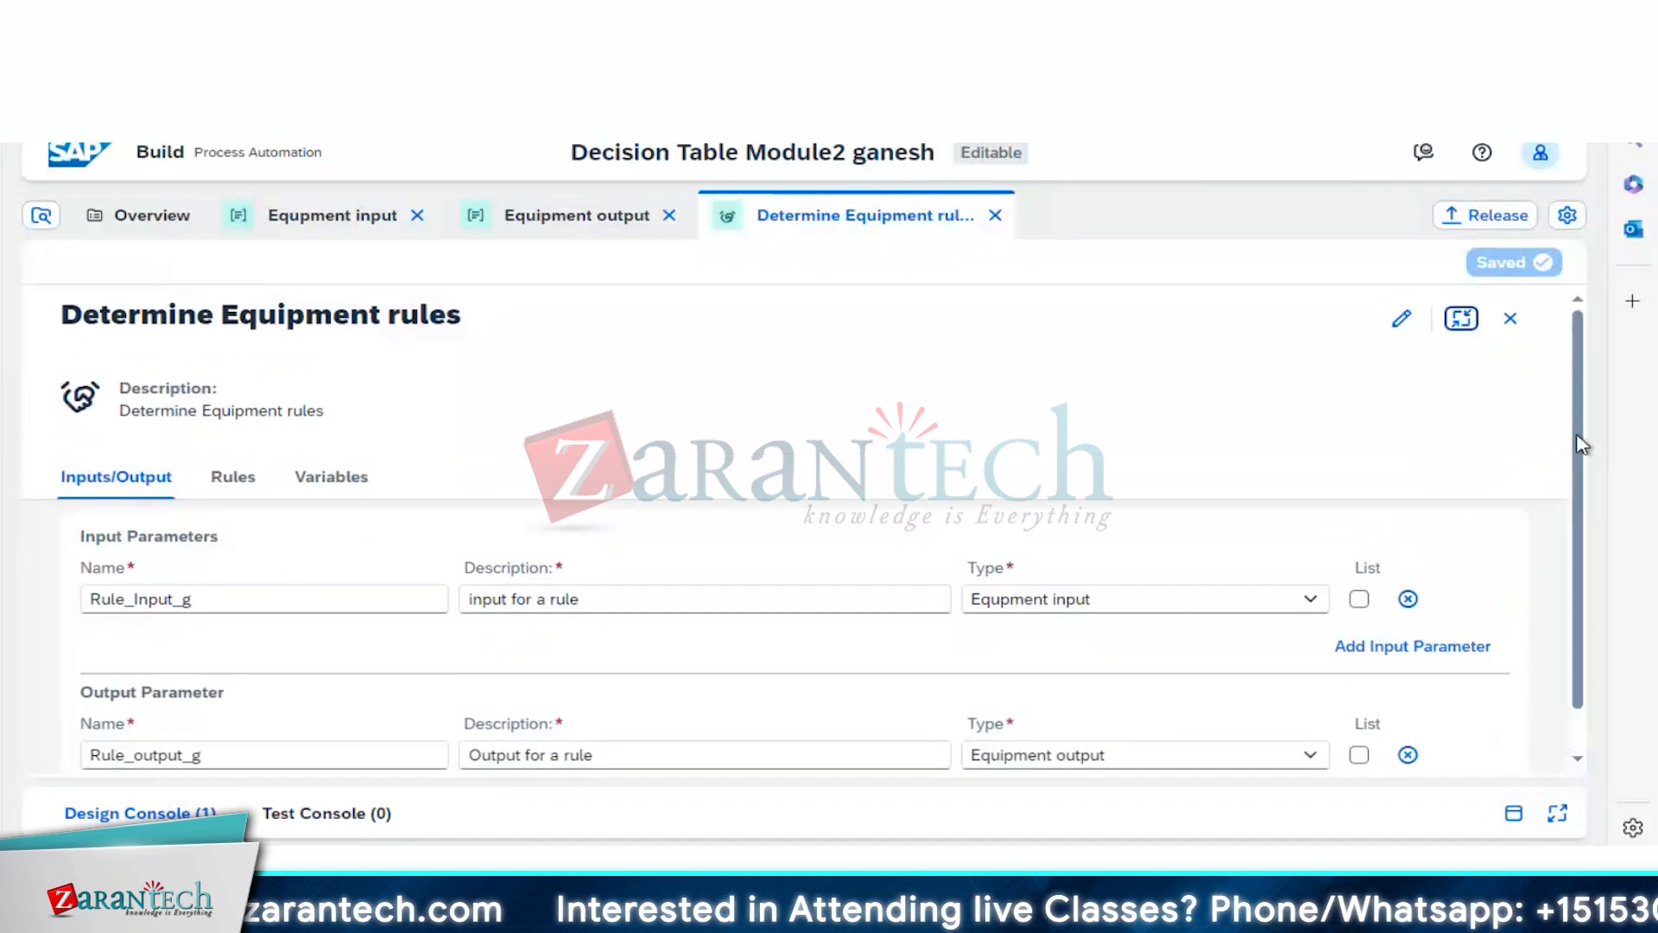
scroll(1580, 518, "down", 1)
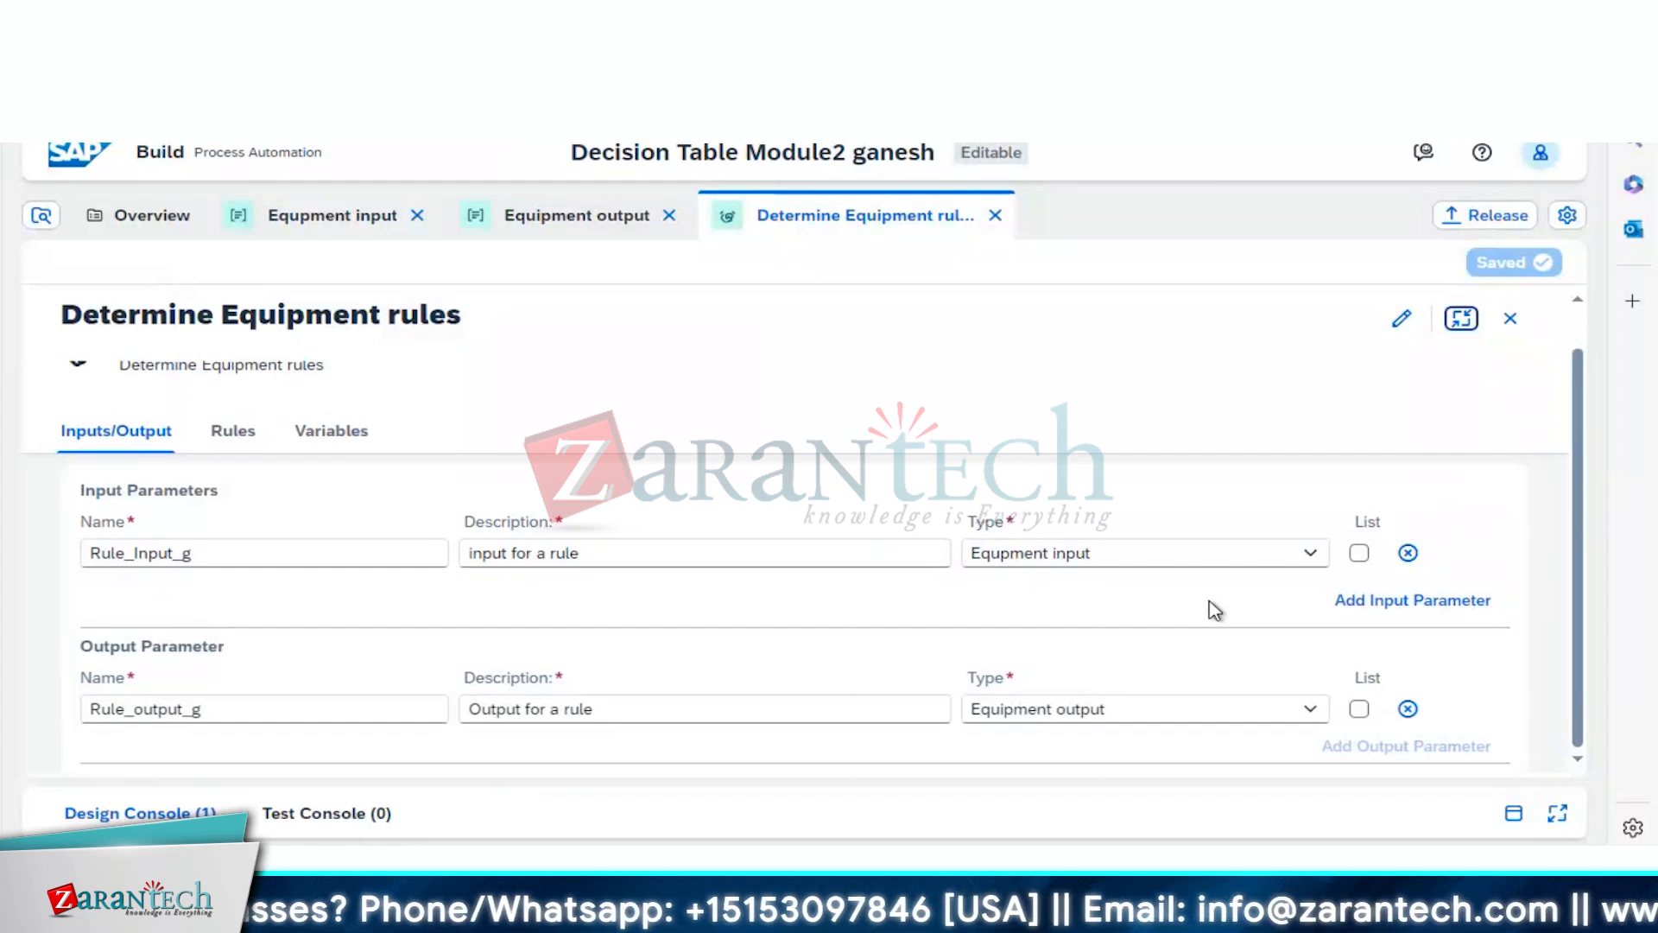
Step: Open the Employee_Equipment_determination rule of the Determine Equipment rules decision for editing and review its rule details
left_click(233, 432)
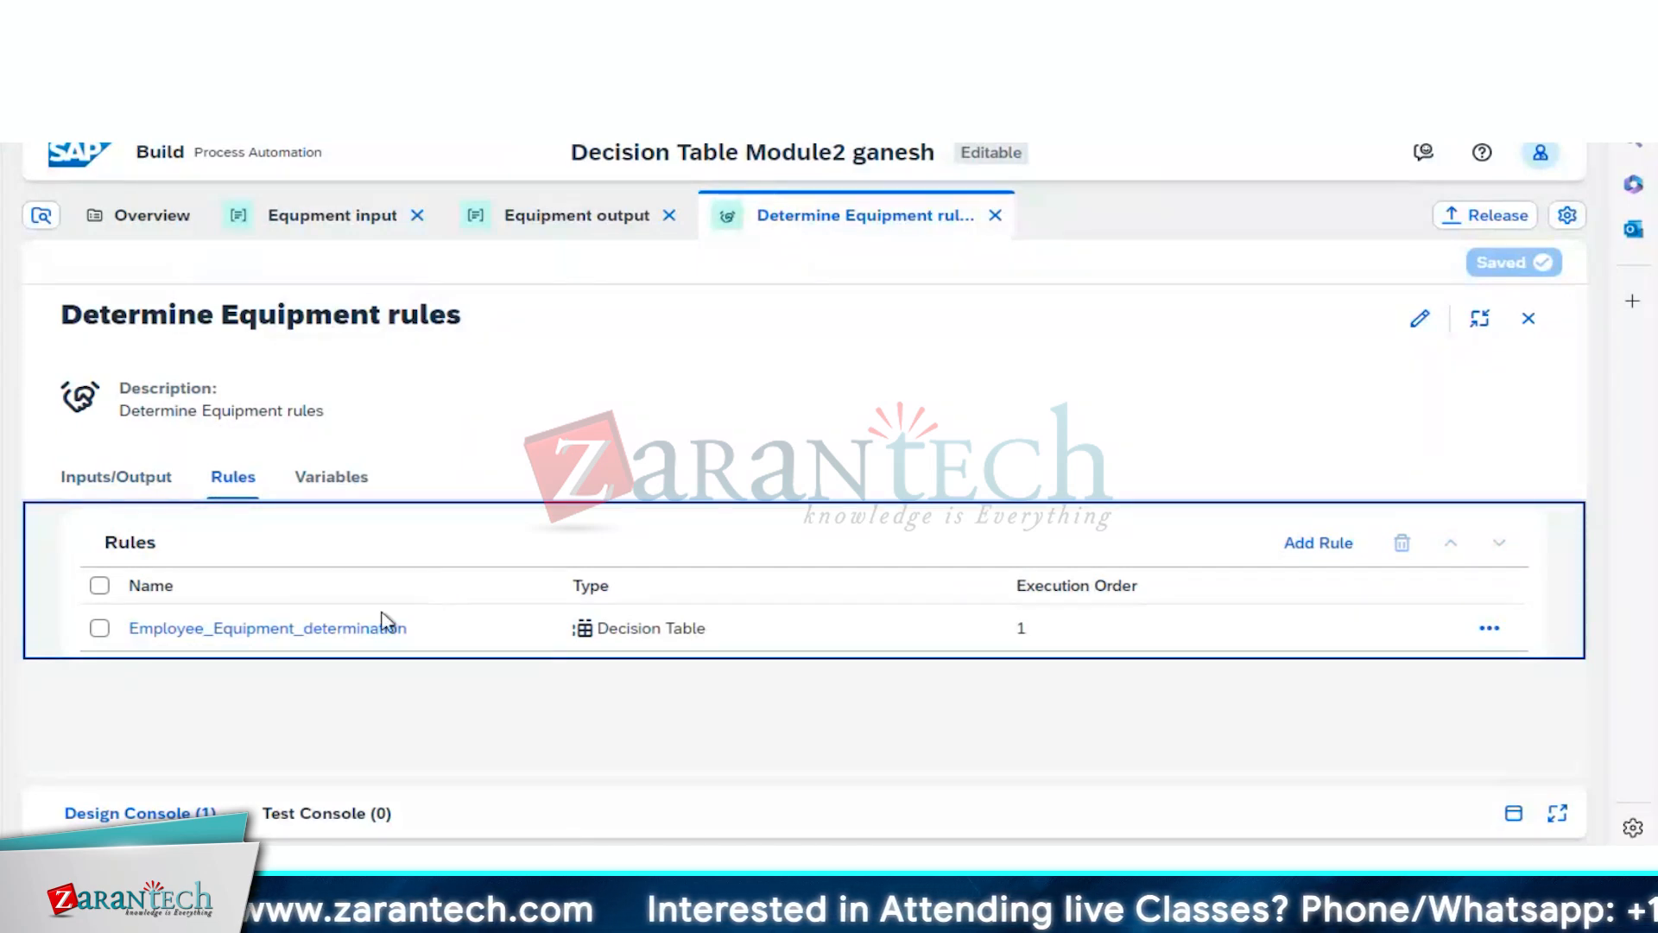
left_click(345, 630)
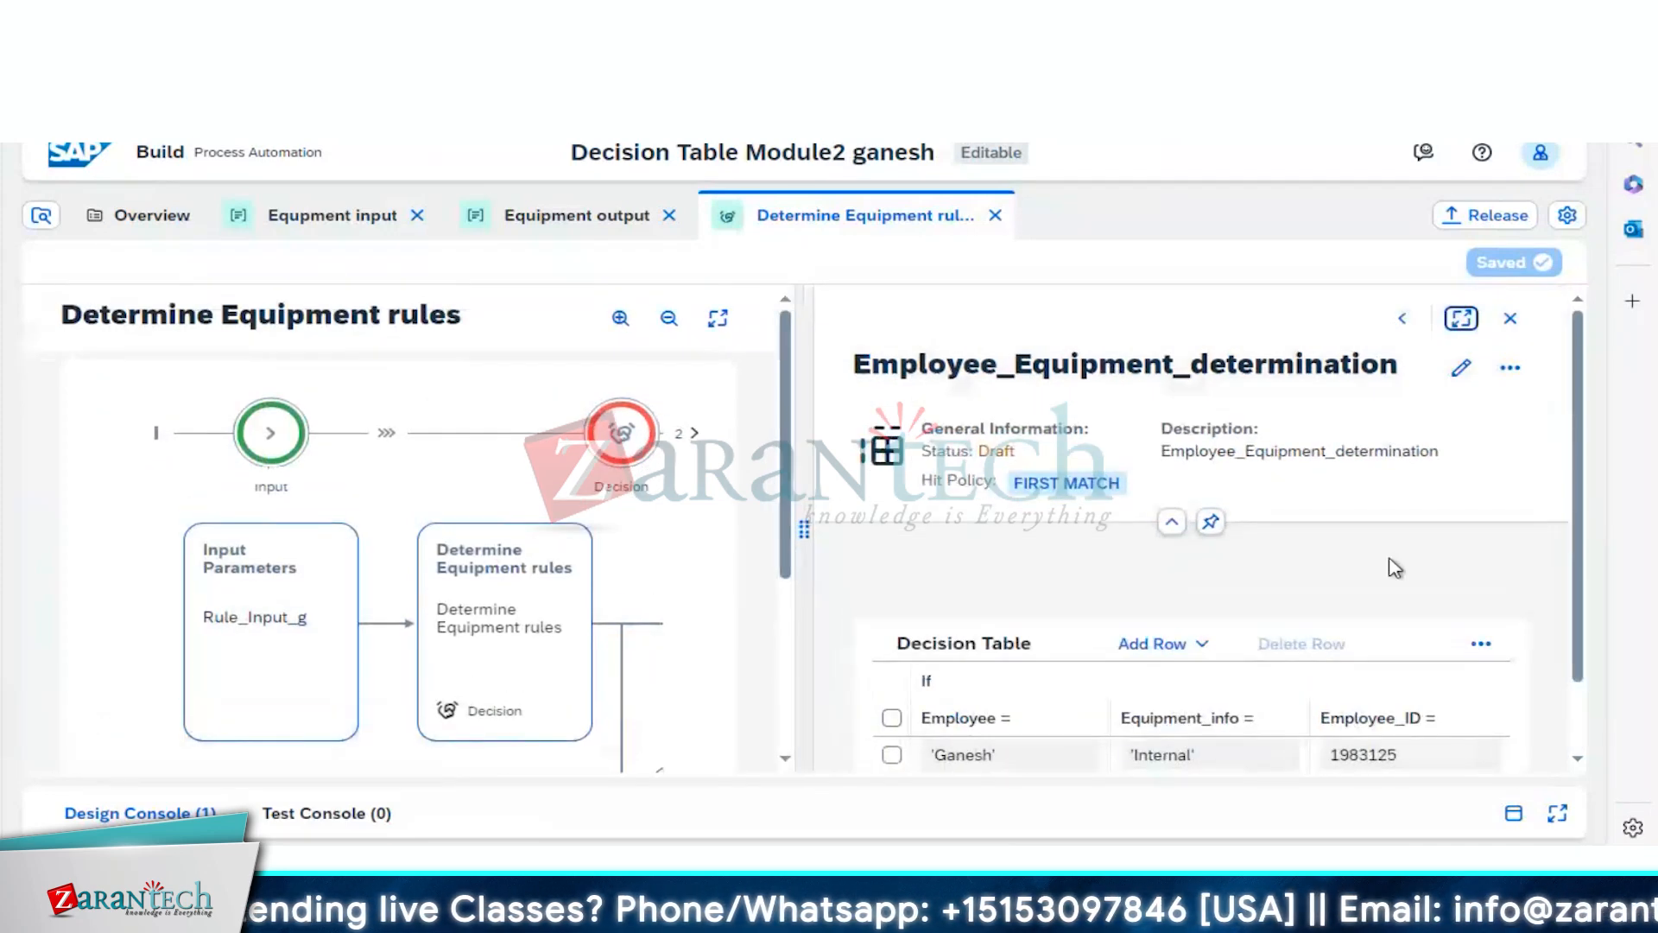
left_click(1459, 321)
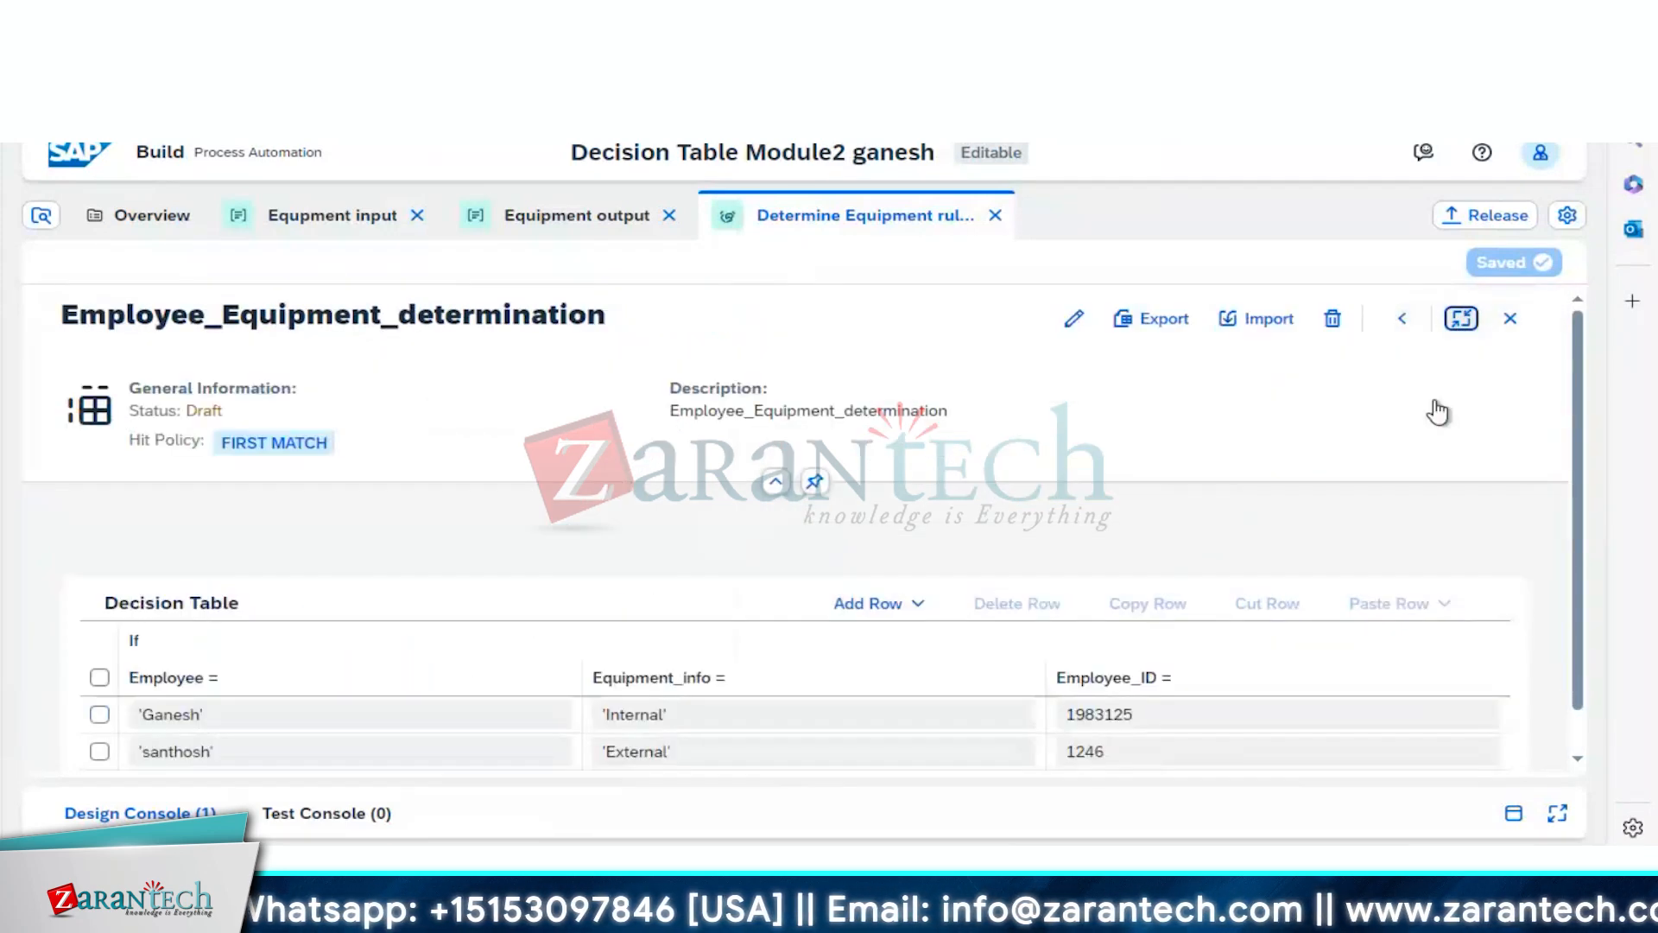
left_click(1075, 318)
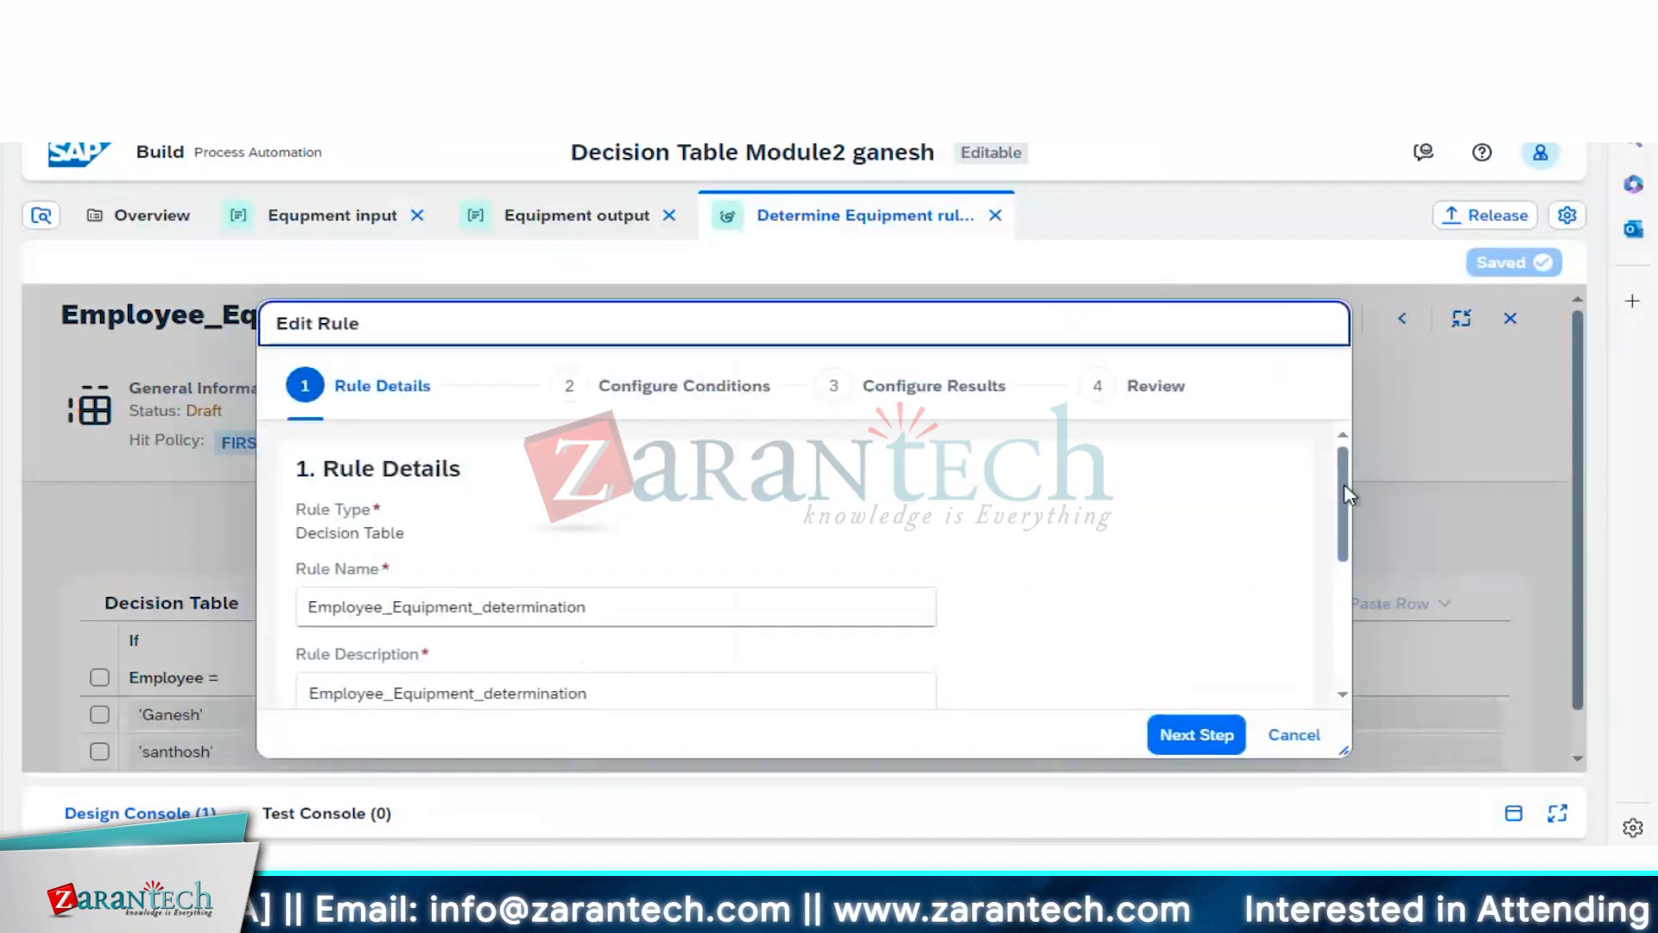
left_click_drag(1344, 508, 1347, 553)
scroll(1346, 550, "down", 1)
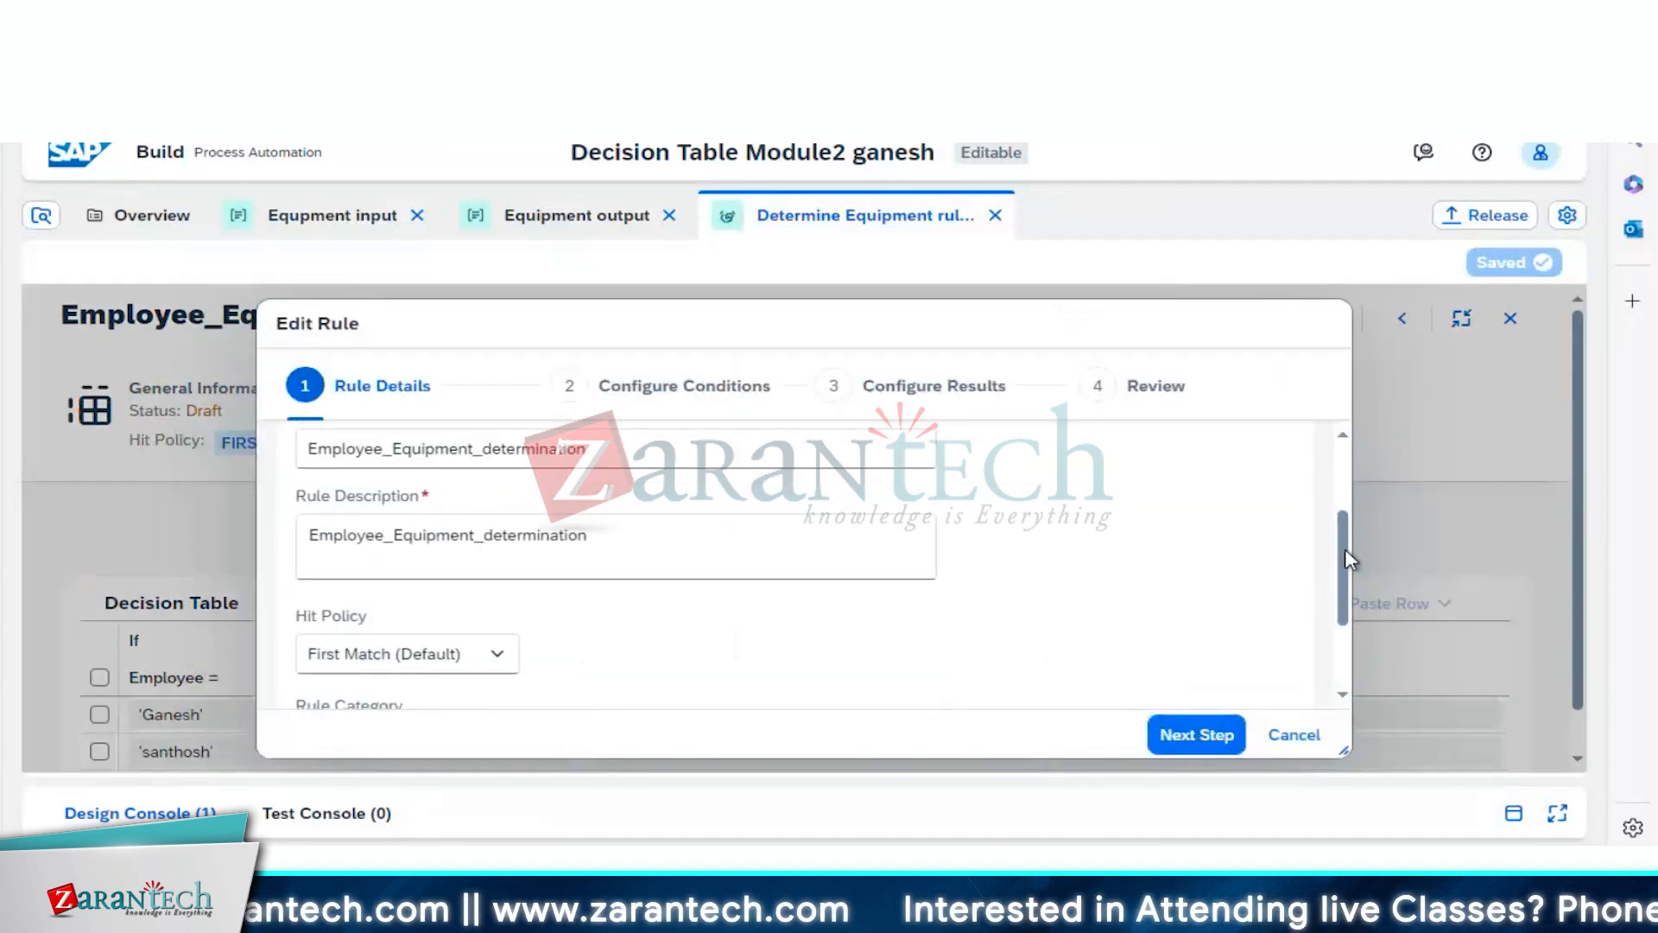
left_click_drag(1345, 550, 1333, 487)
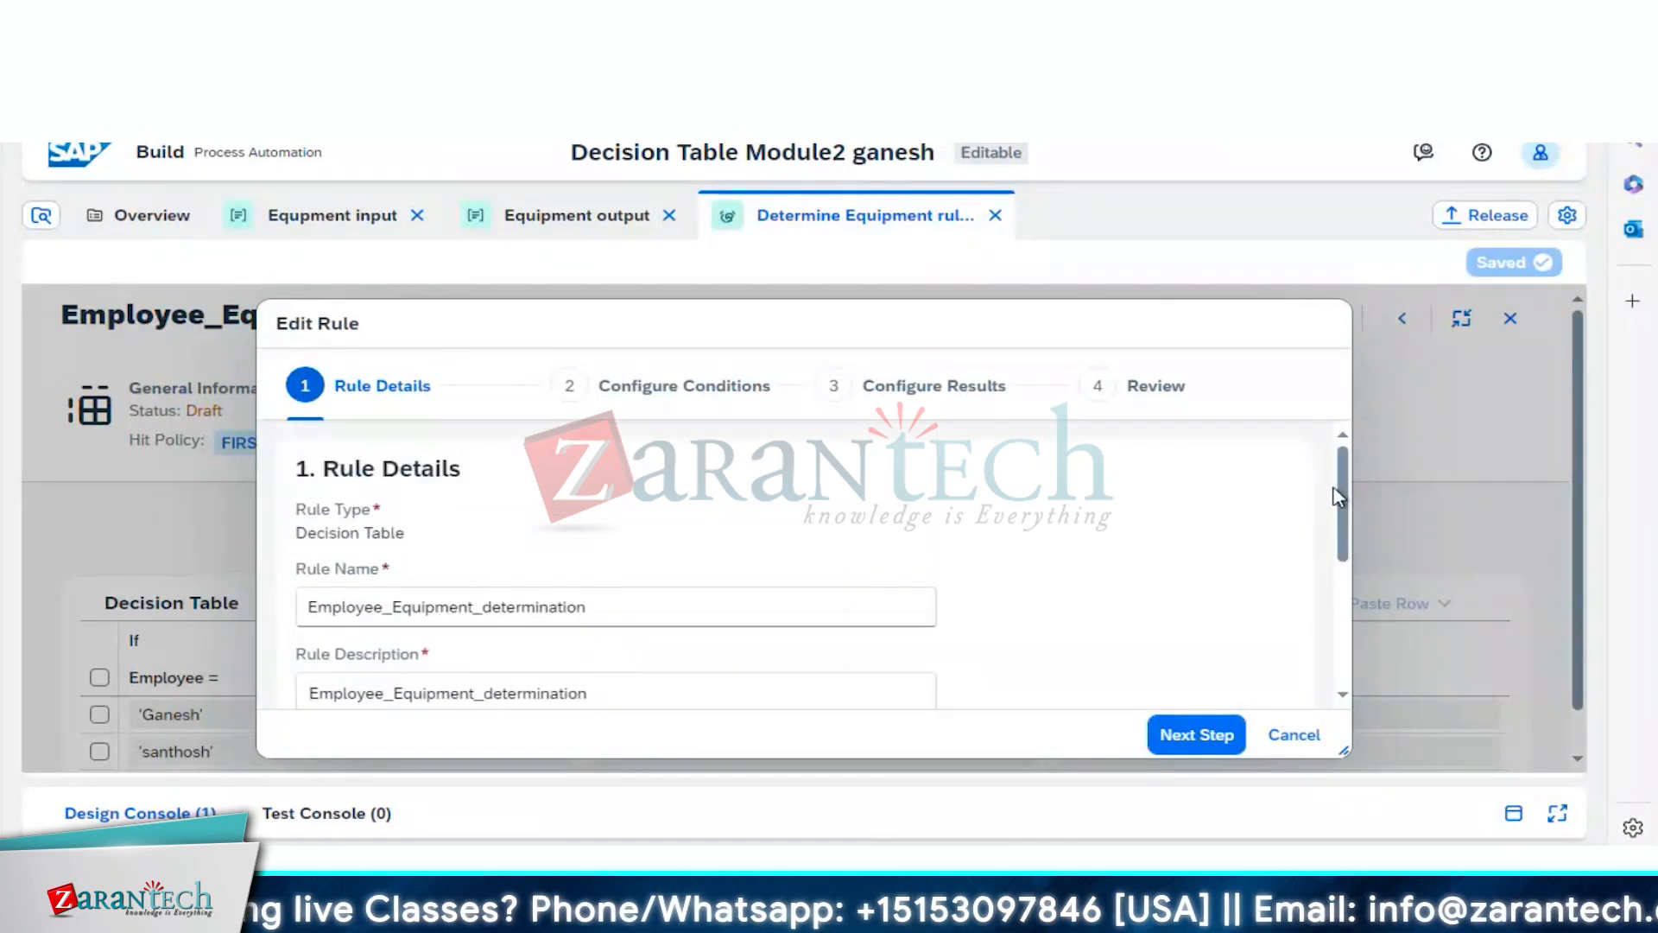
Step: Proceed to the rule's condition configuration and examine all of its condition attributes
left_click(1196, 734)
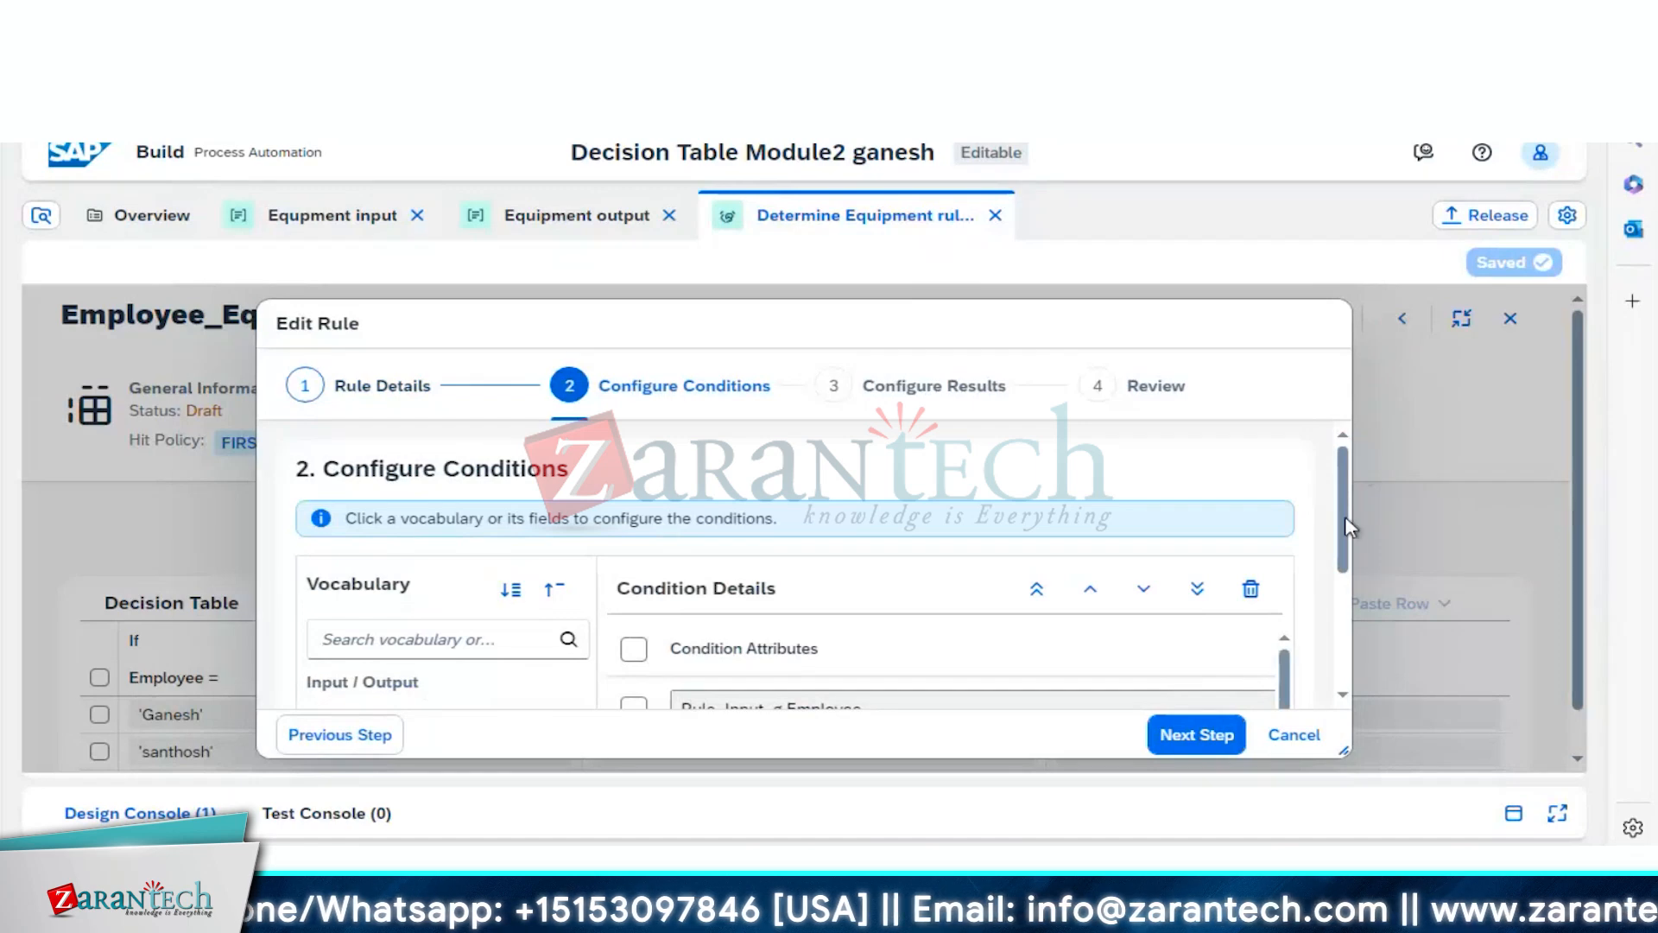
scroll(1345, 528, "down", 3)
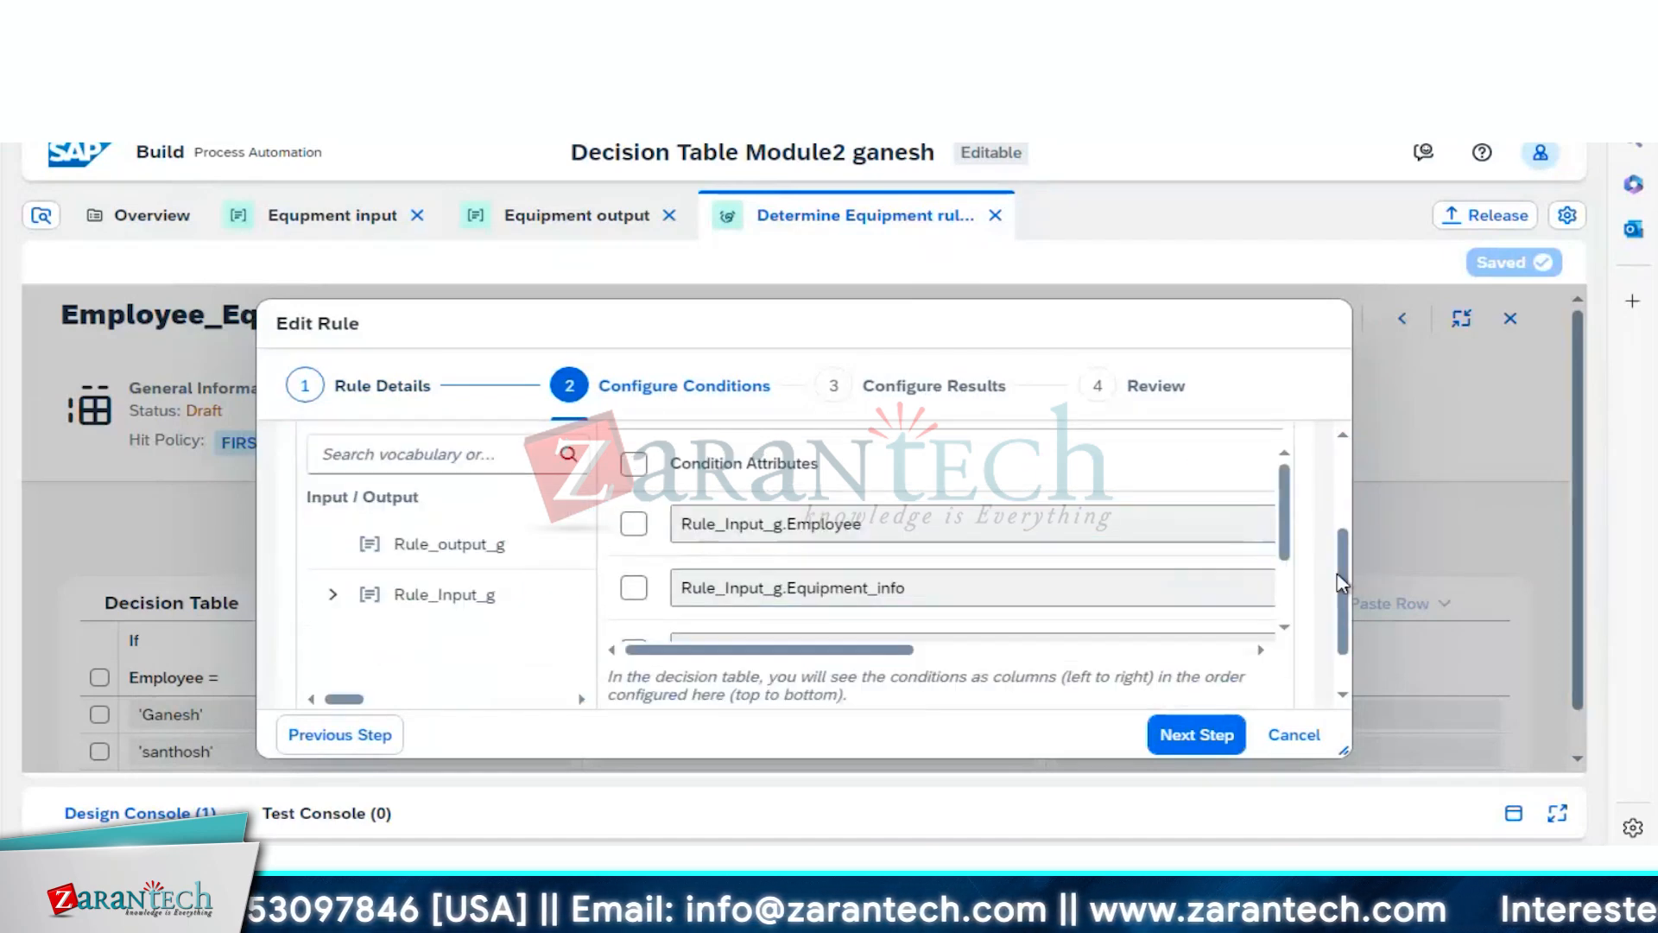
scroll(1341, 584, "down", 1)
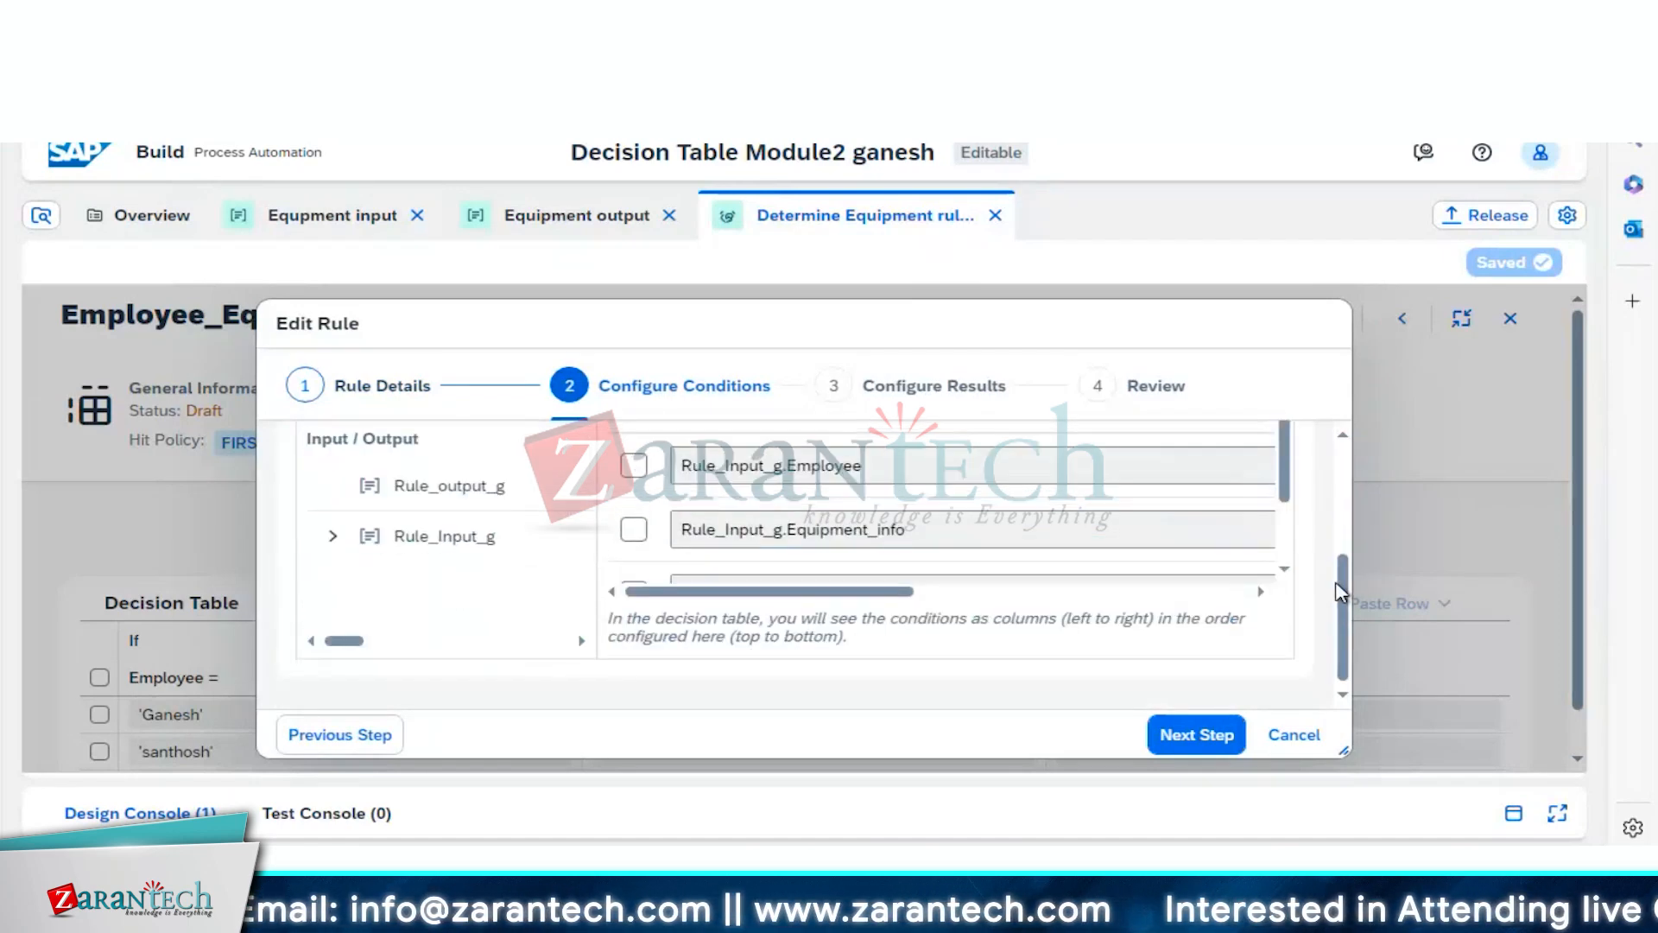
scroll(1290, 572, "down", 2)
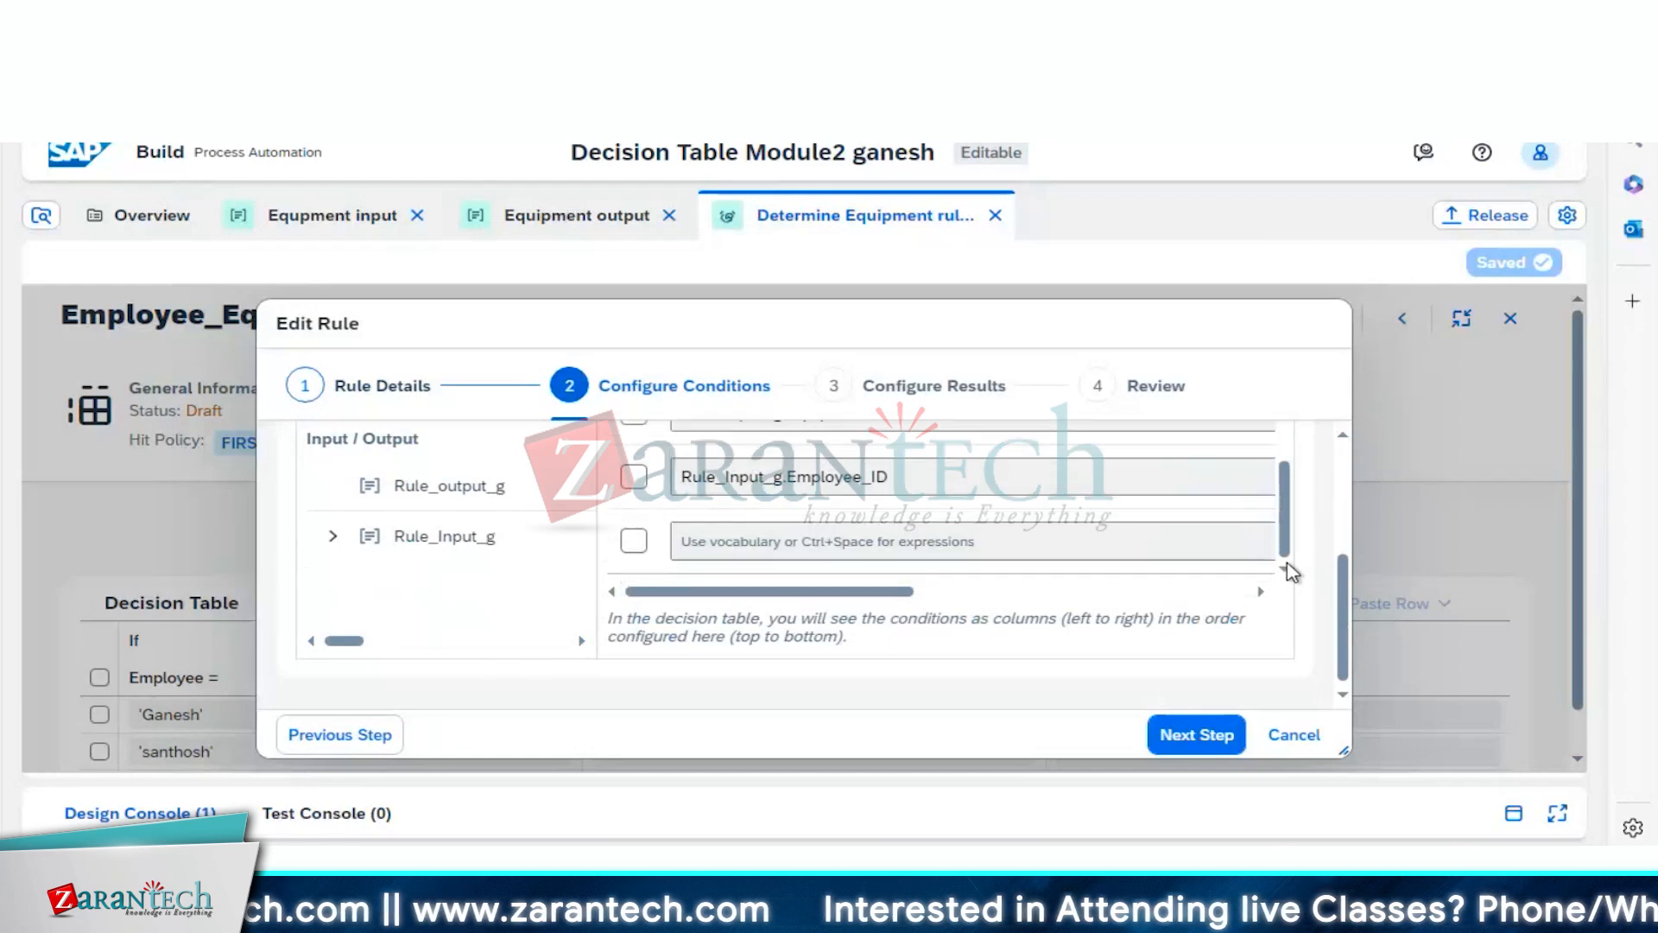
scroll(1287, 553, "up", 2)
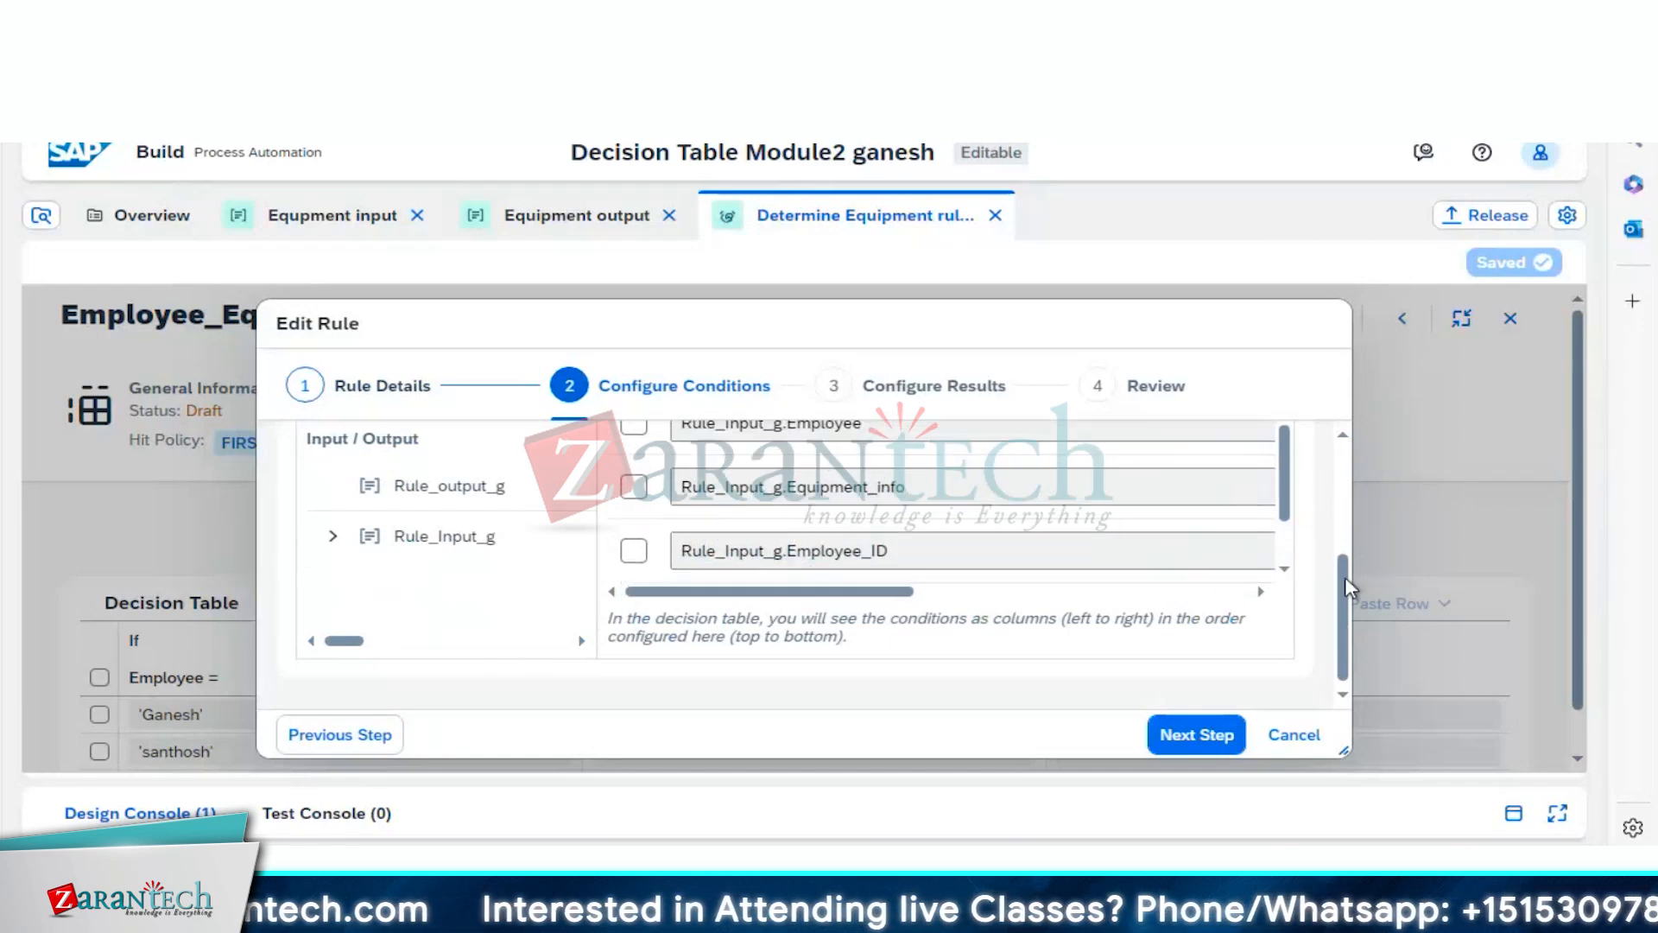
scroll(1345, 582, "up", 3)
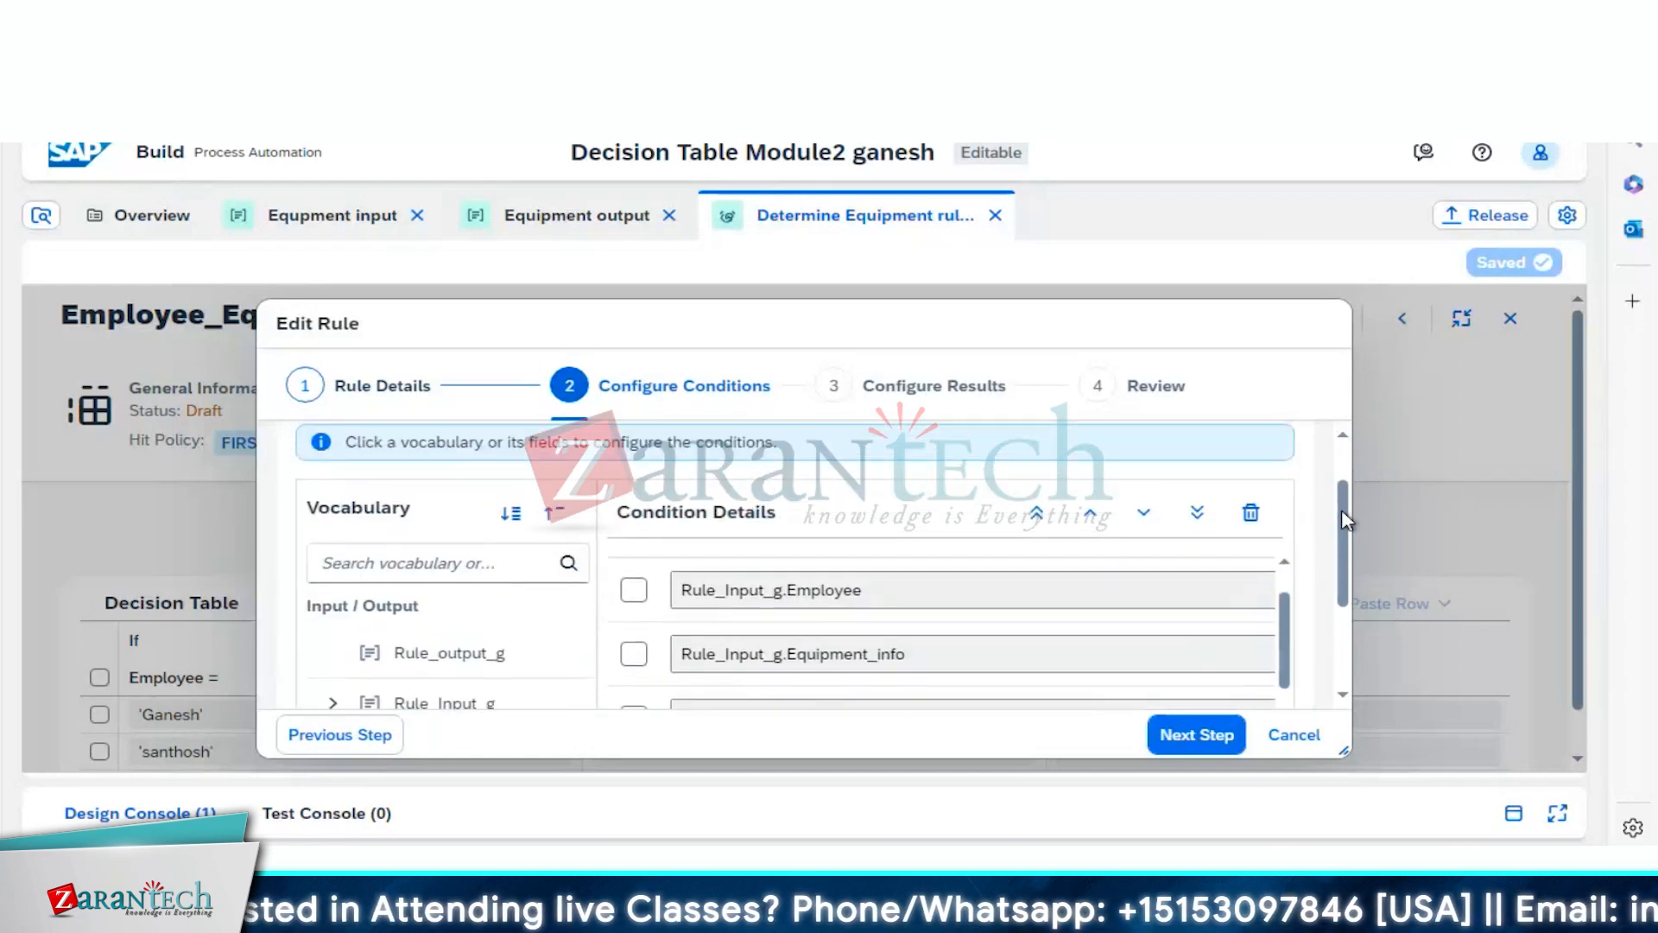
scroll(1344, 531, "down", 1)
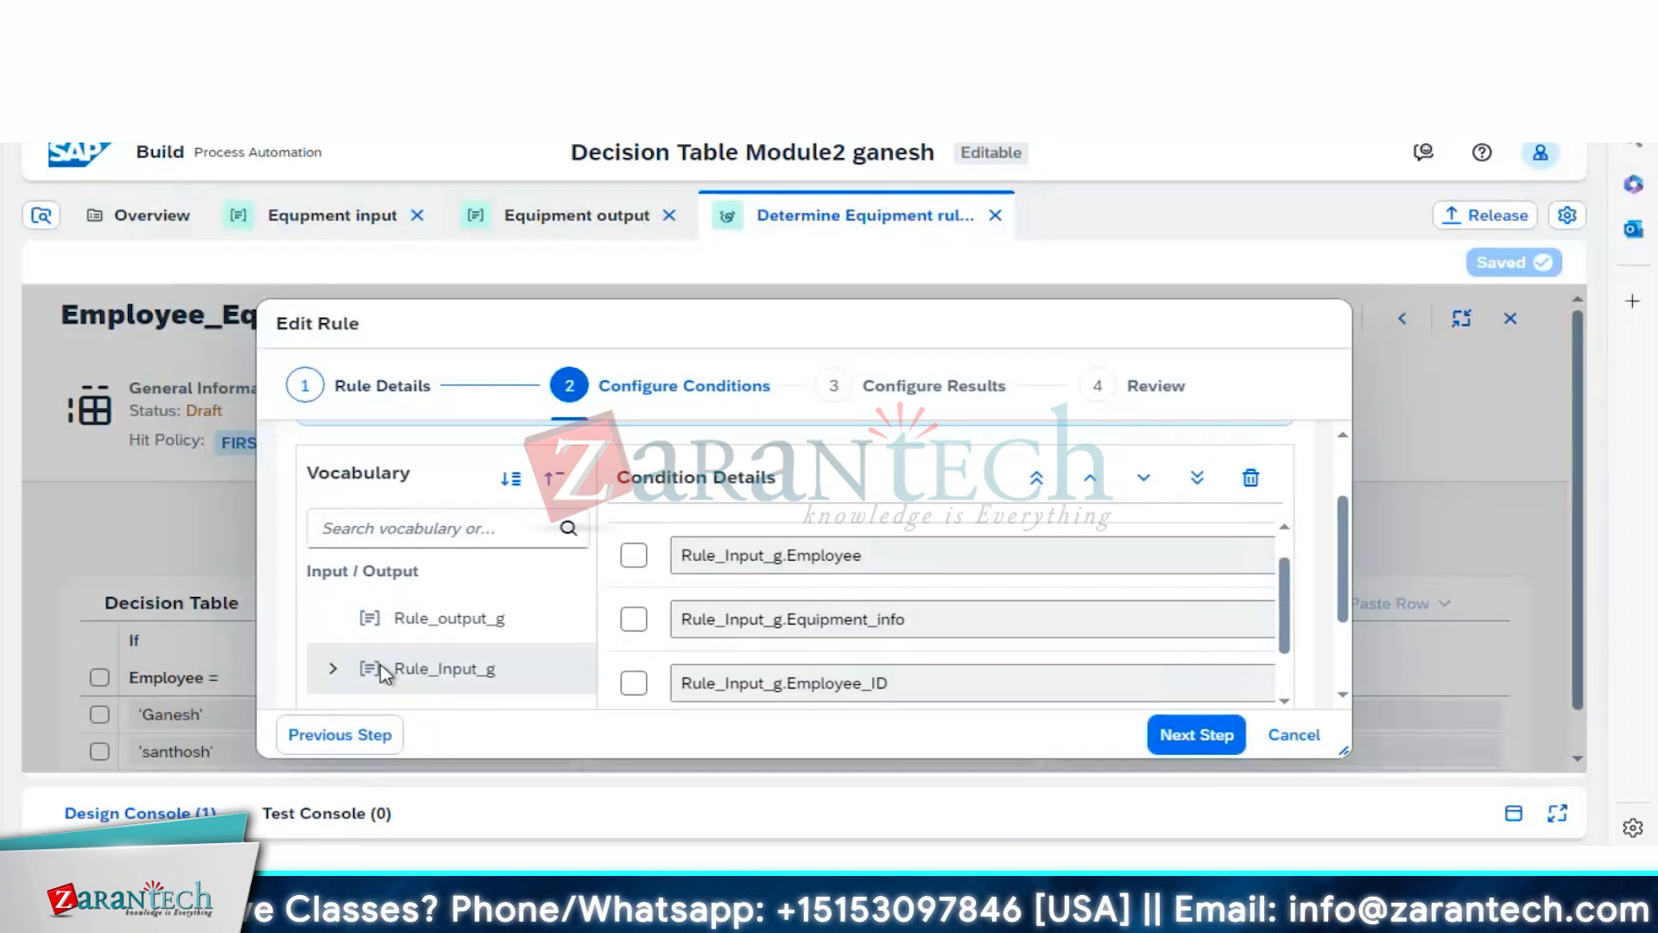
Step: Expand the Rule_Input_g vocabulary and compare its fields with the configured condition attributes
left_click(443, 670)
double_click(444, 670)
left_click(334, 669)
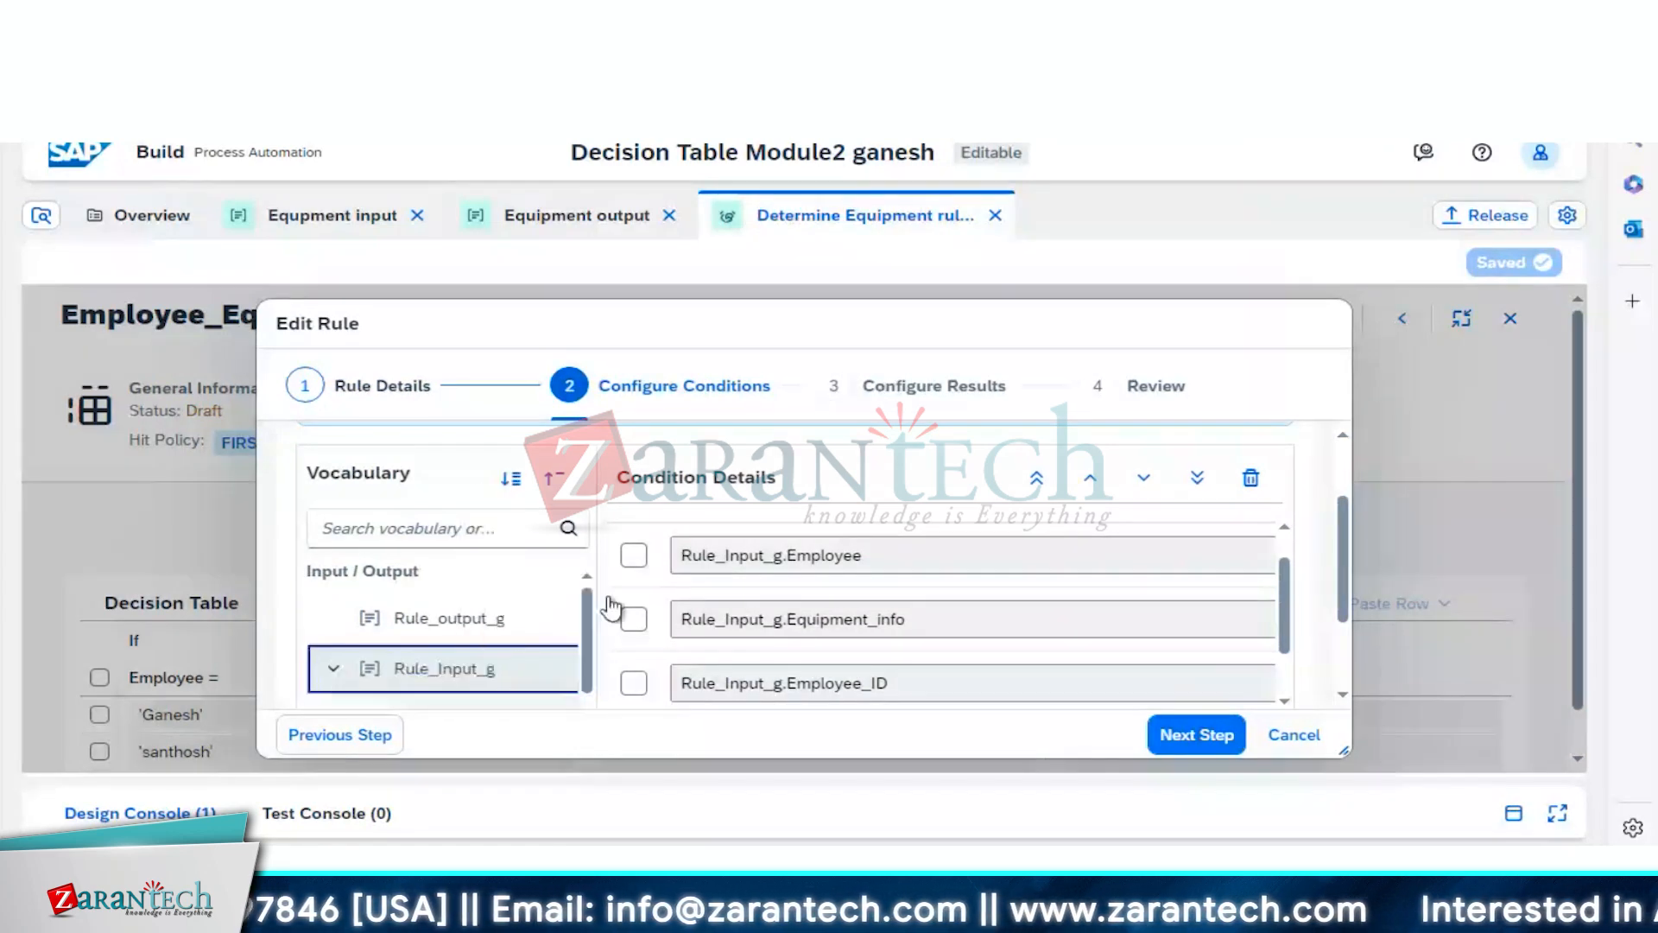
left_click_drag(1338, 541, 1353, 646)
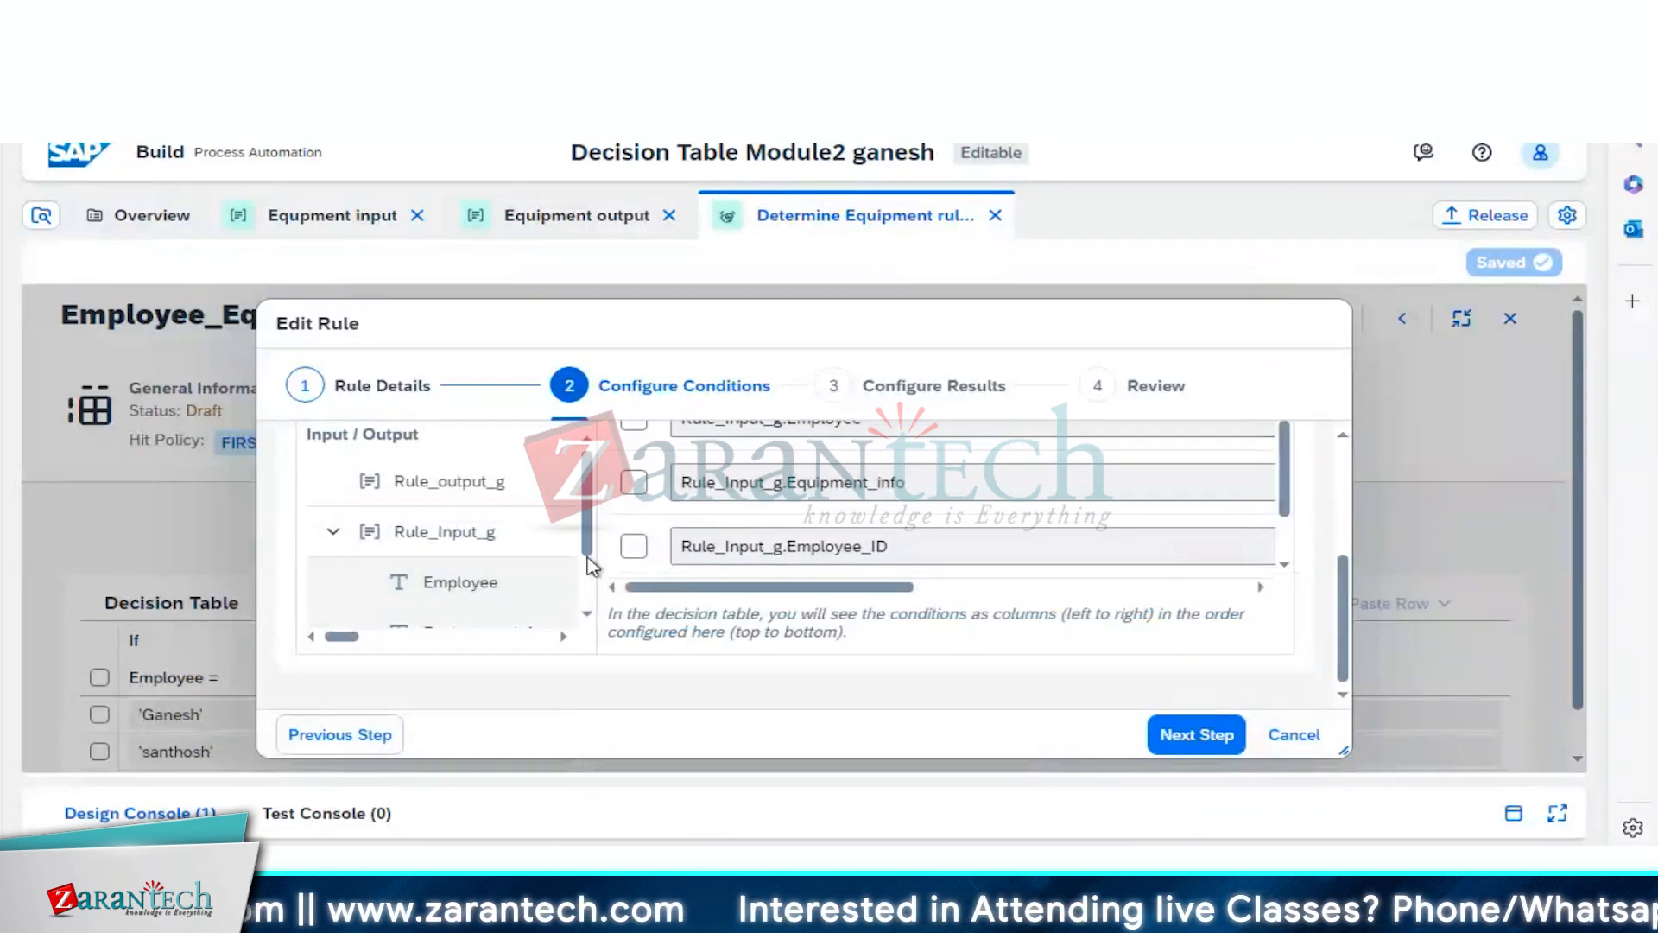
scroll(590, 610, "down", 1)
scroll(590, 610, "down", 1)
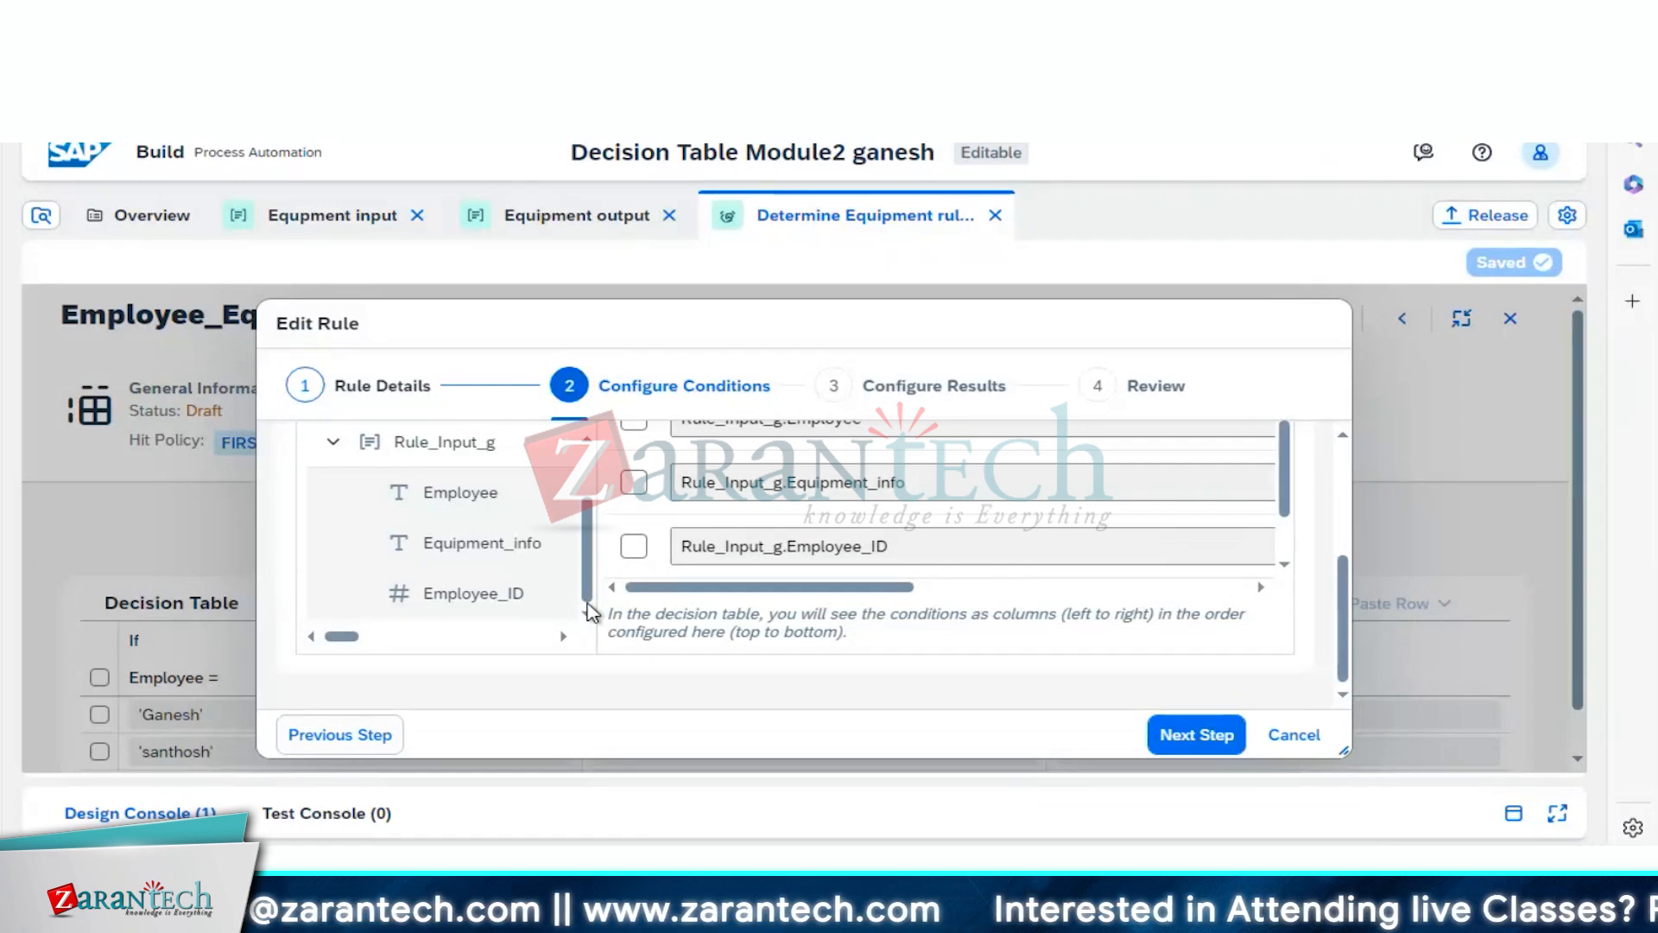
Step: Select the Employee, Equipment_info and Employee_ID condition attributes and check their operators
left_click(633, 423)
left_click(634, 482)
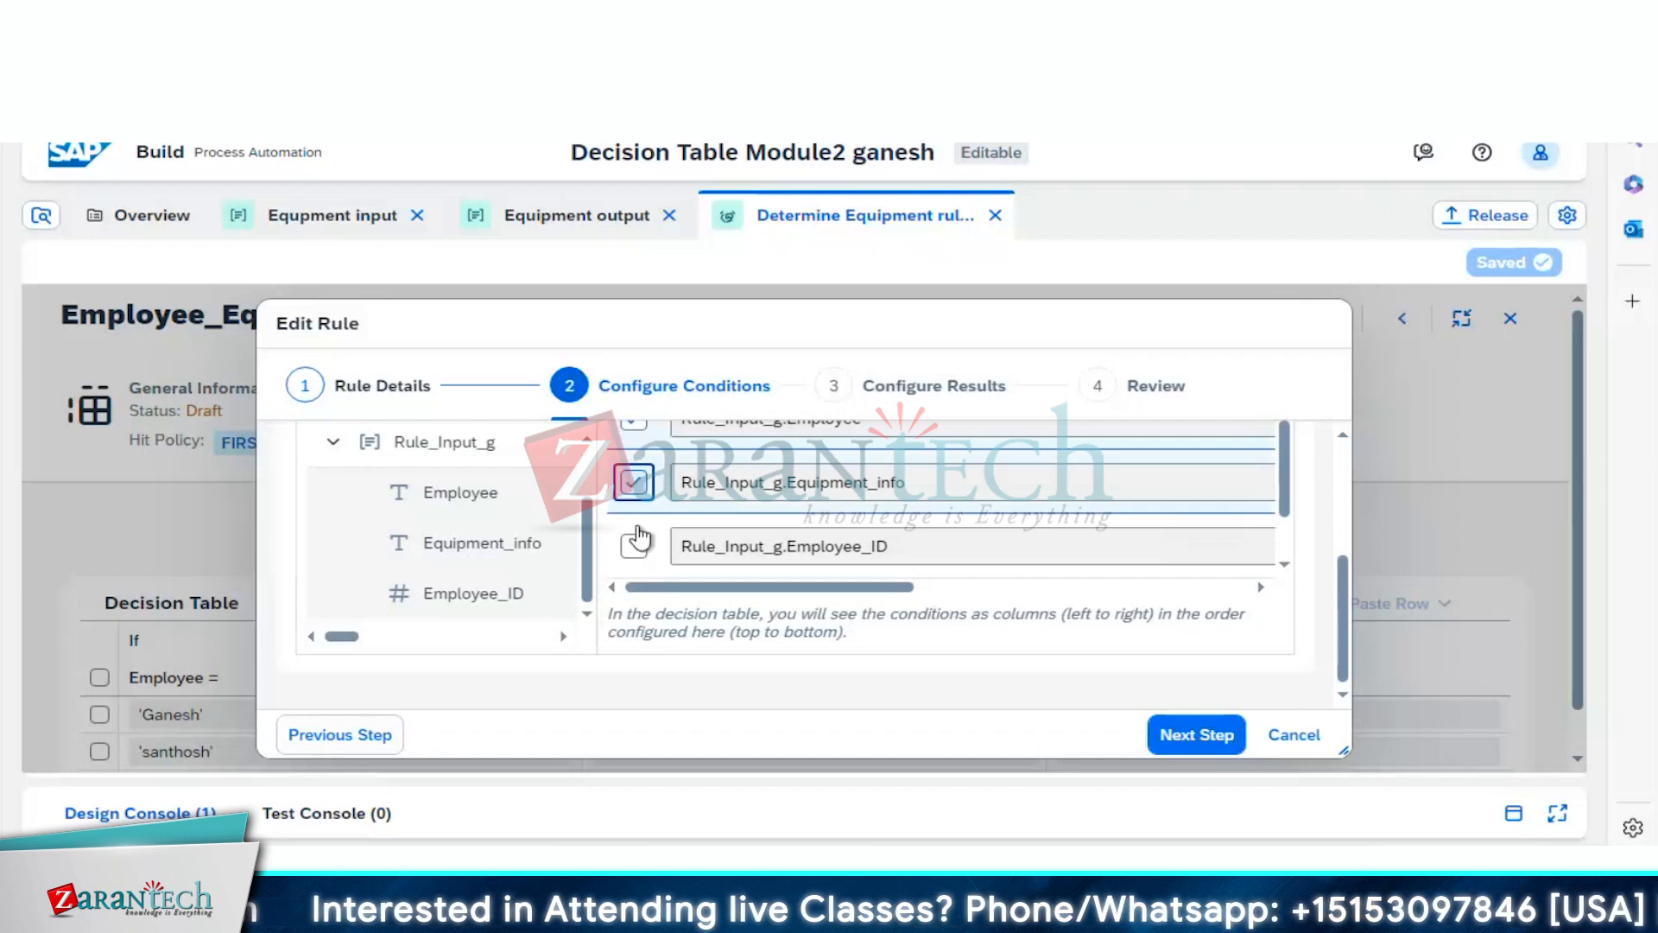
left_click(636, 546)
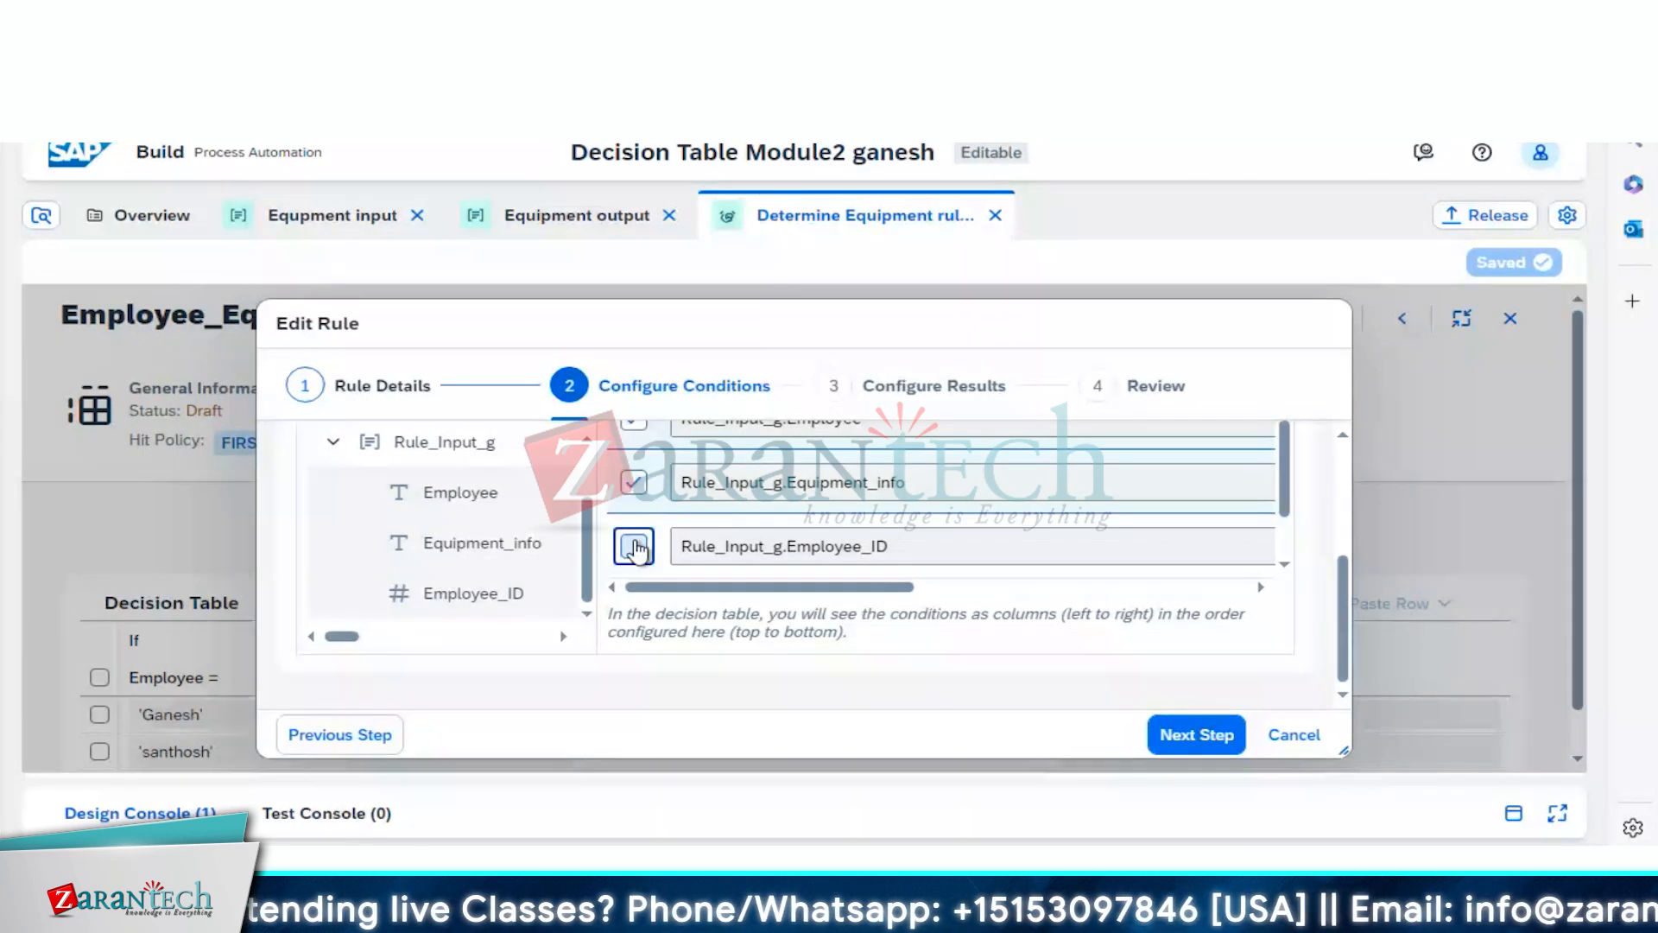
left_click_drag(907, 588, 1346, 561)
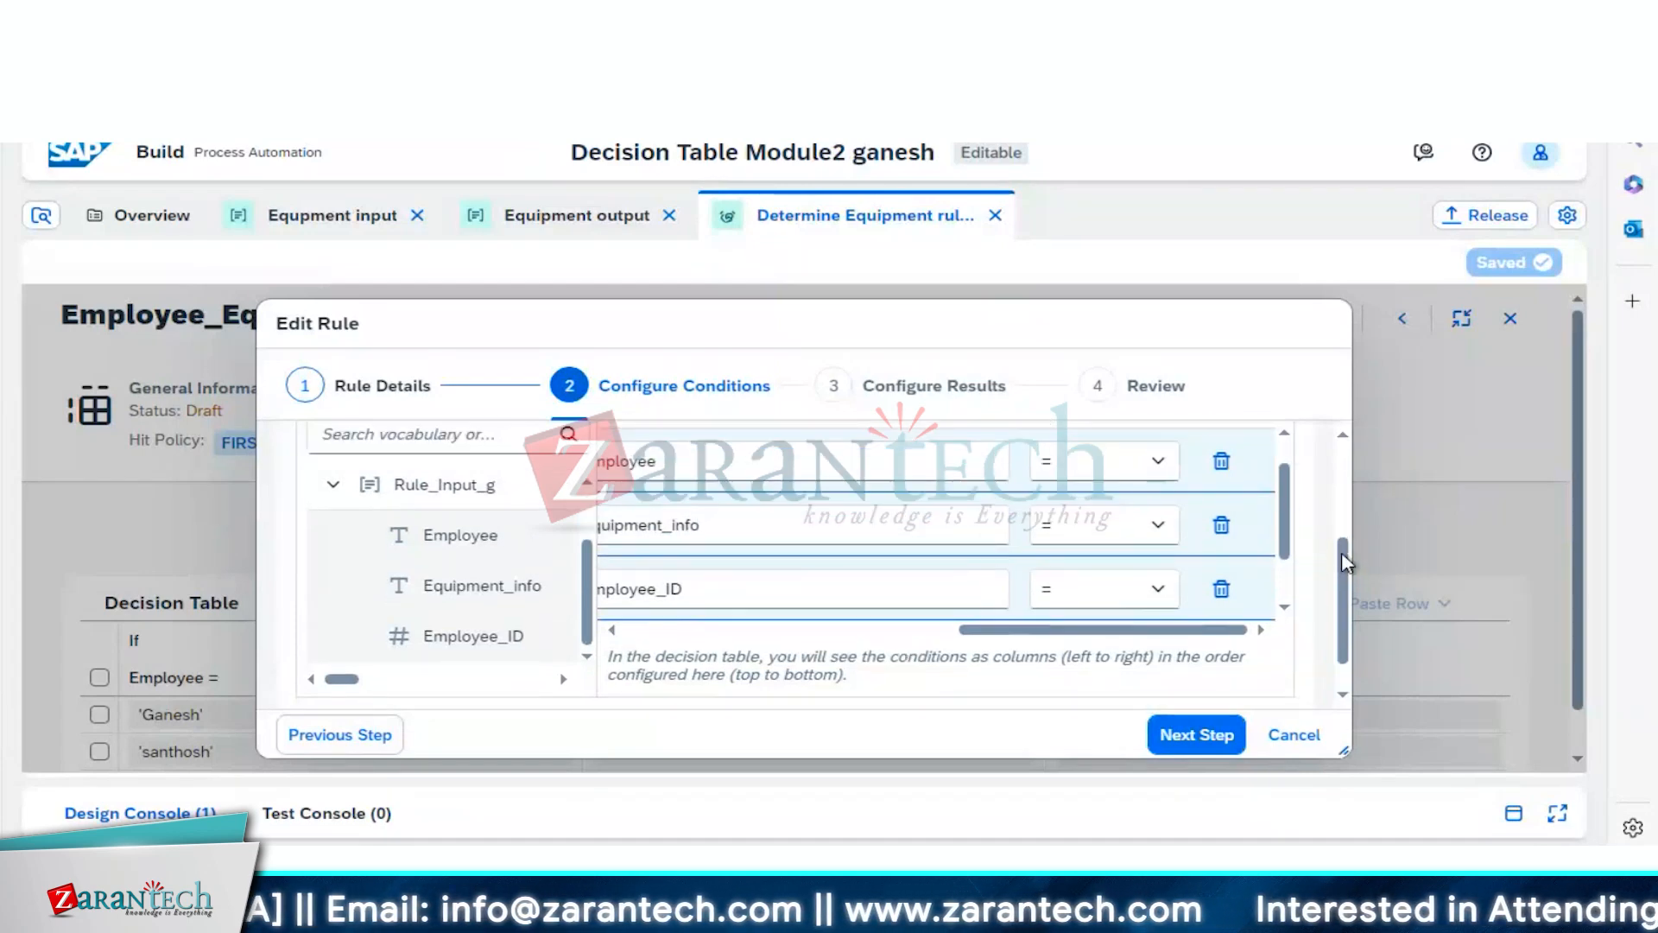
Step: Proceed to the rule's result configuration and start editing the blank result attribute for Rule_output_g
left_click(1215, 739)
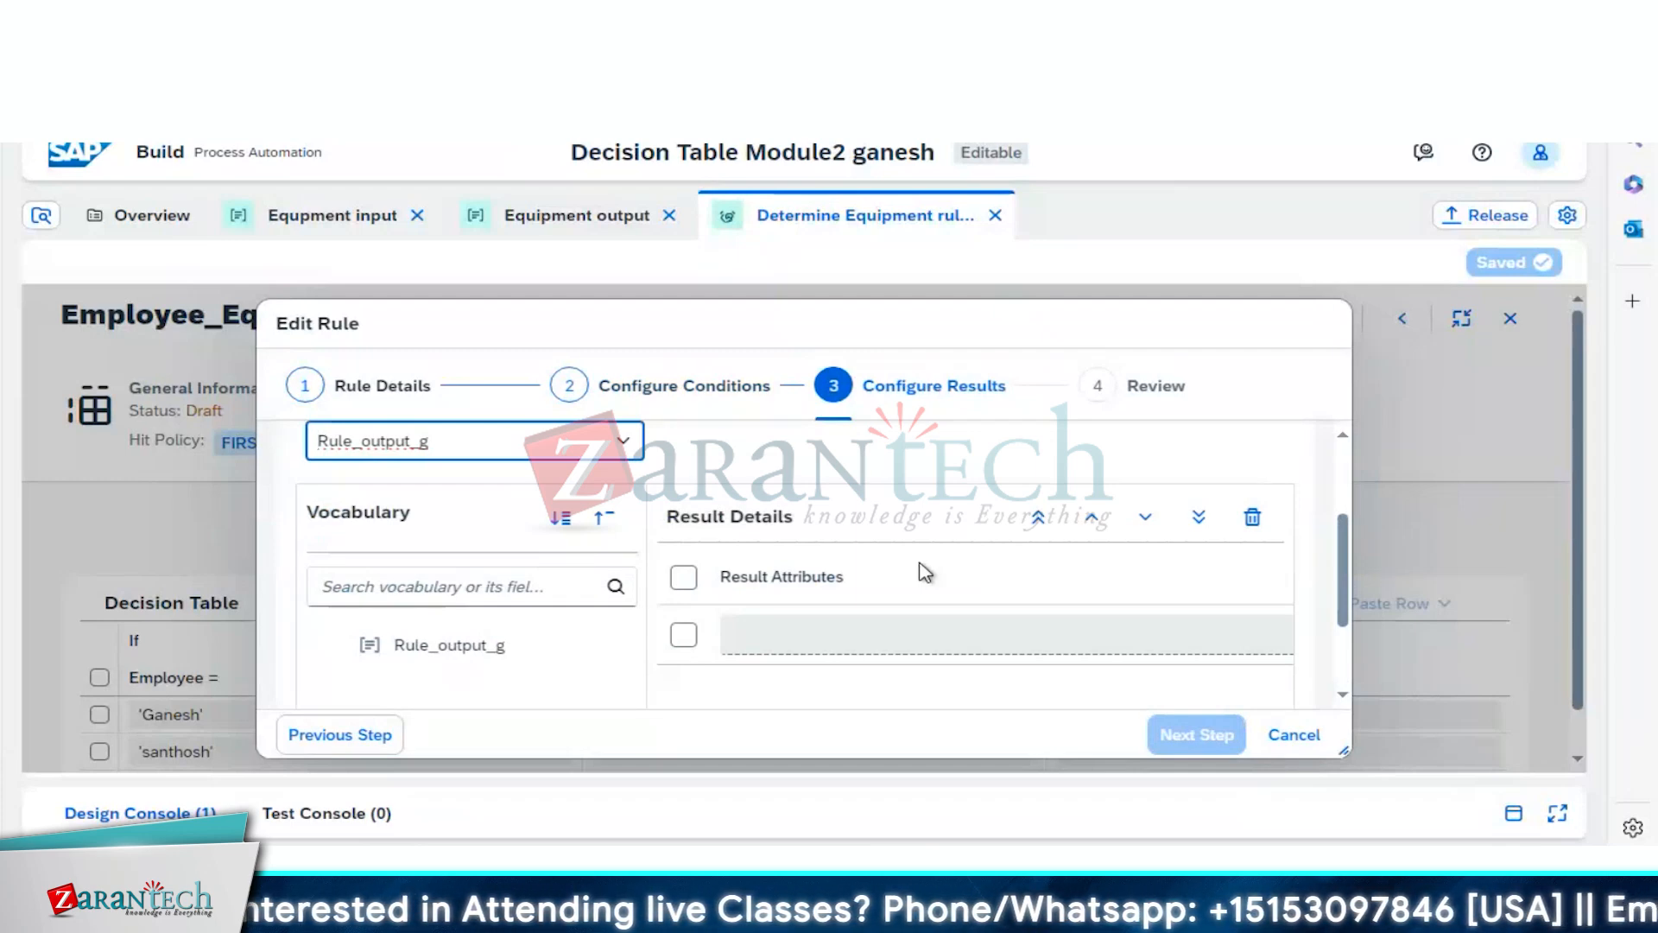
left_click(767, 634)
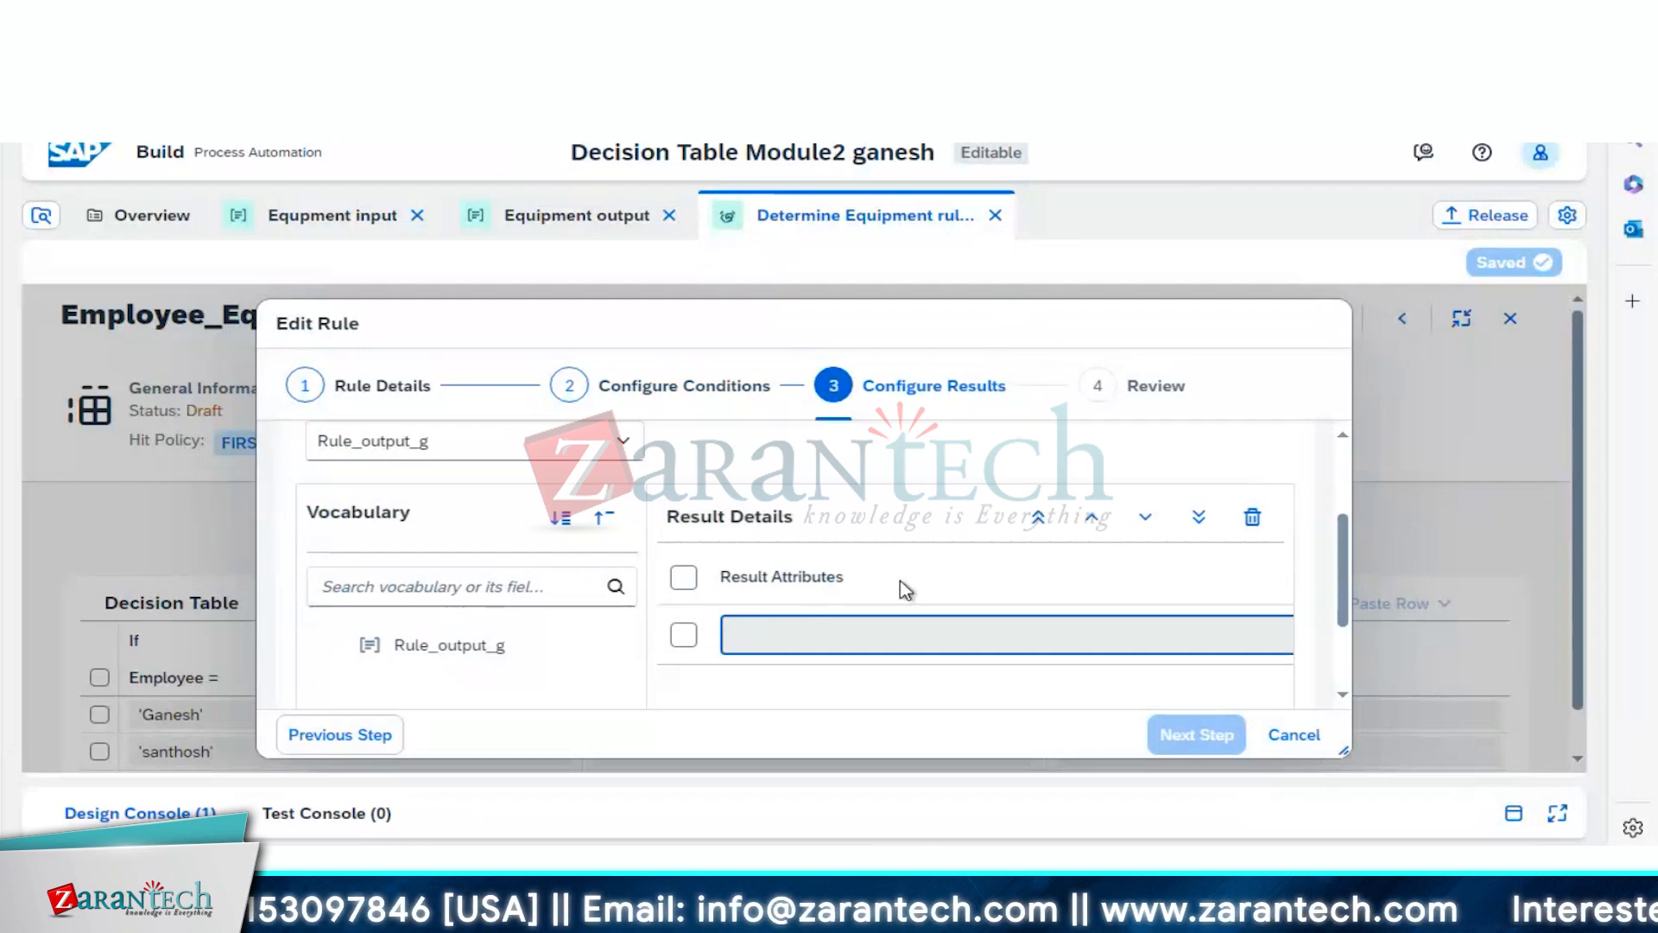
scroll(1340, 556, "down", 1)
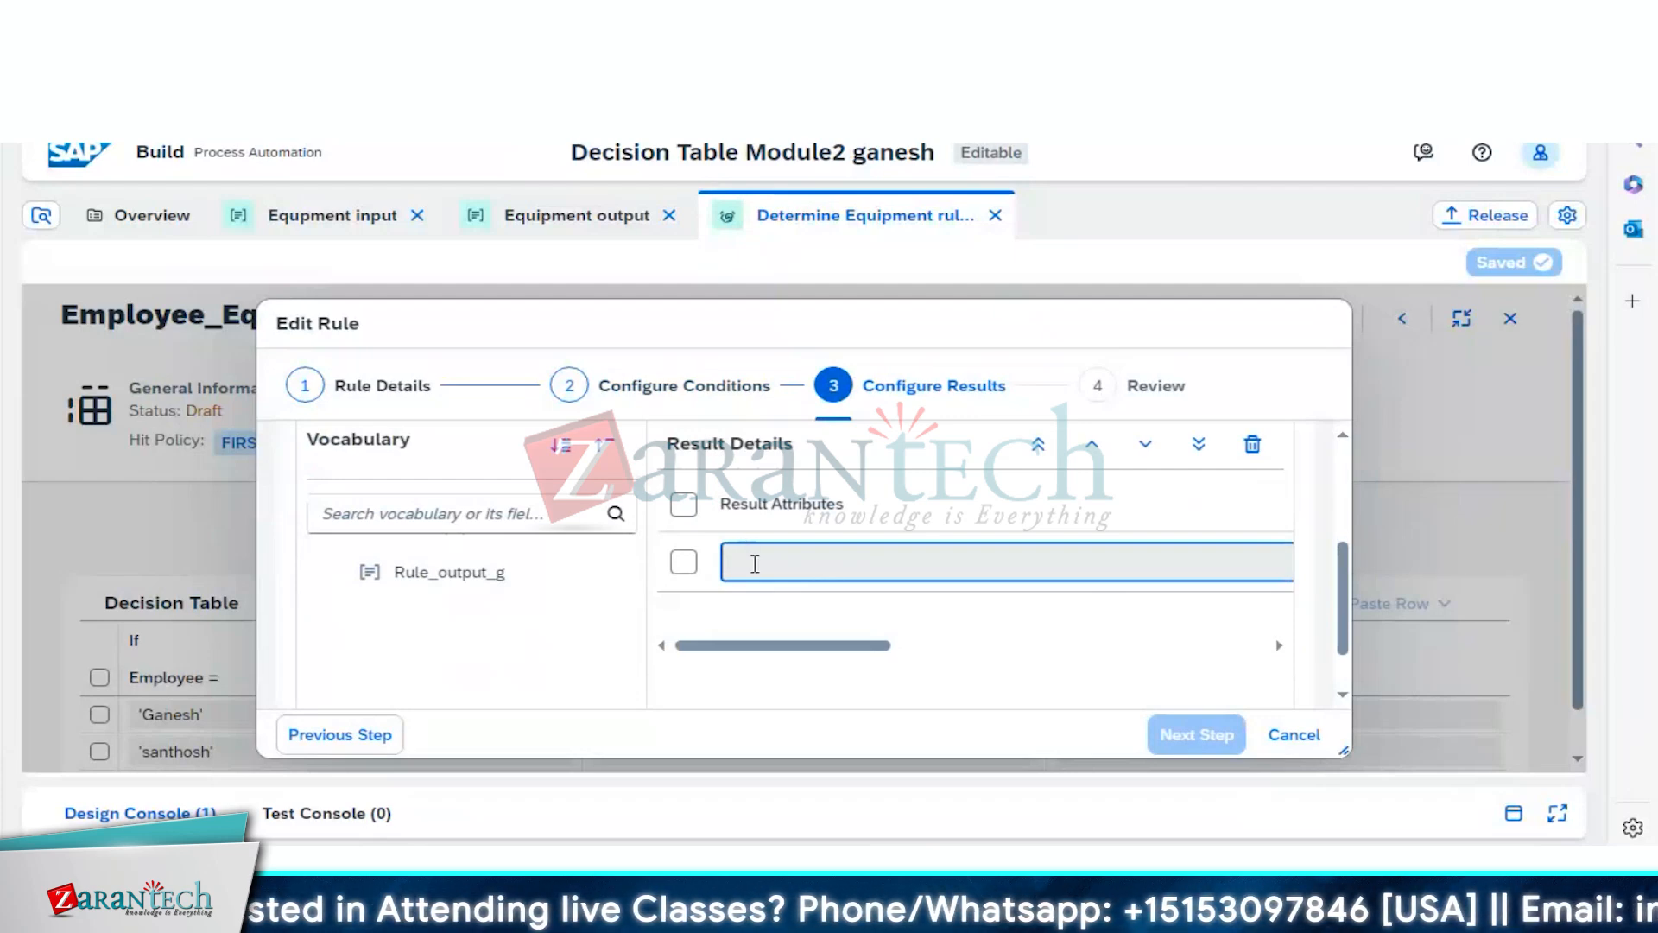
left_click(444, 582)
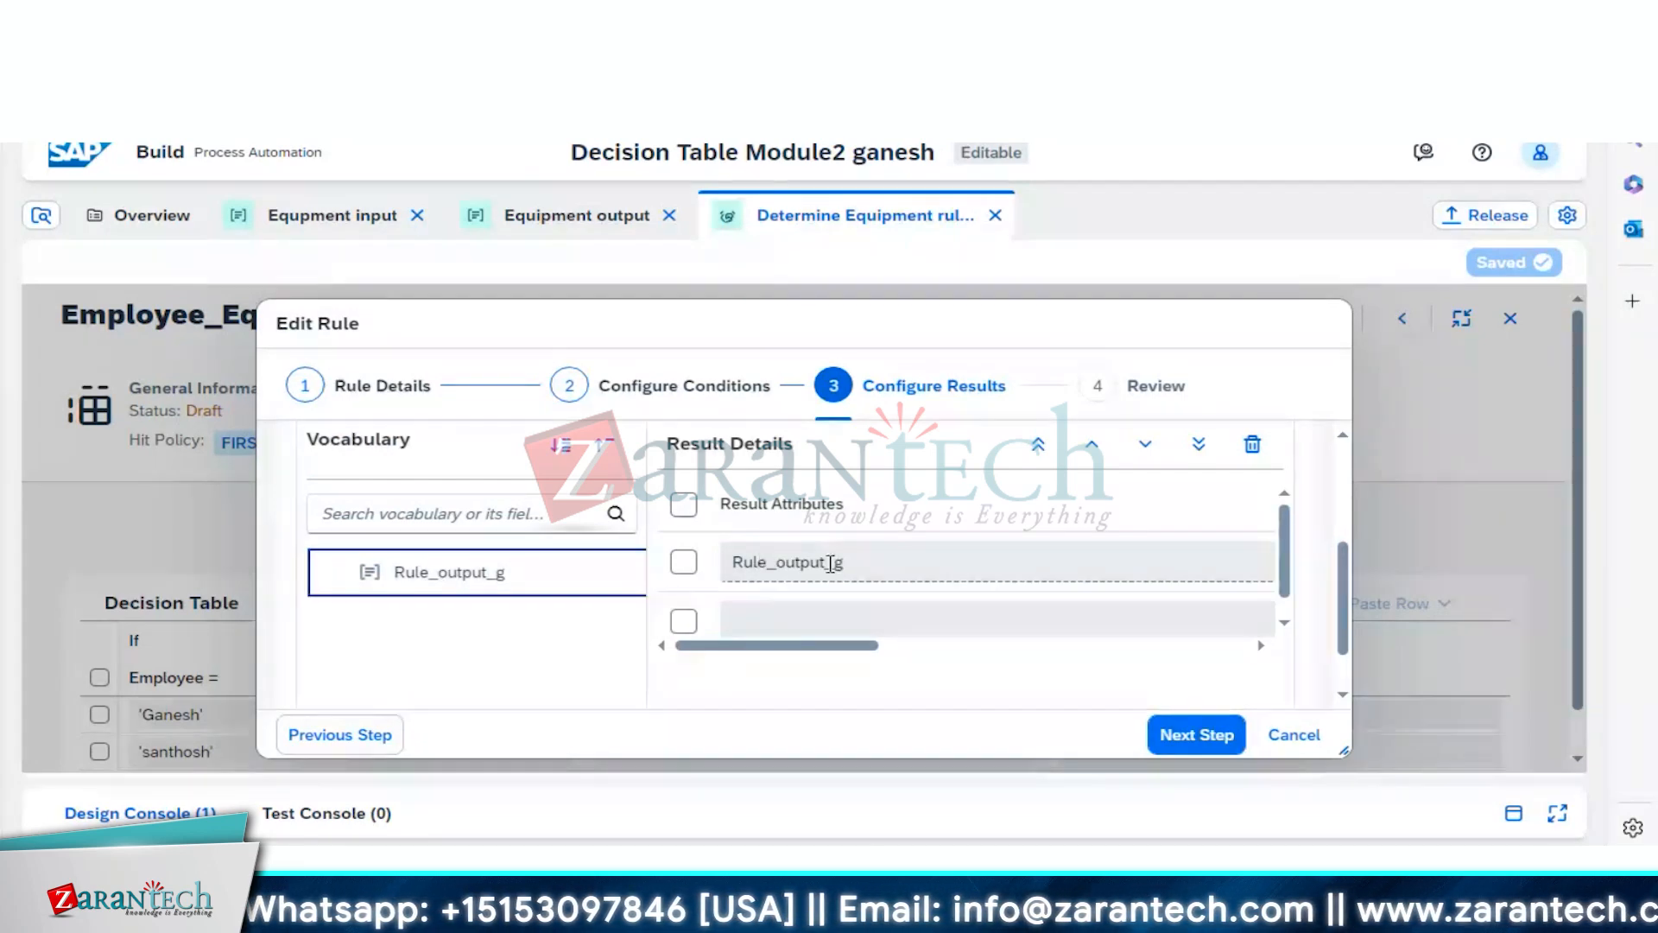
left_click(831, 563)
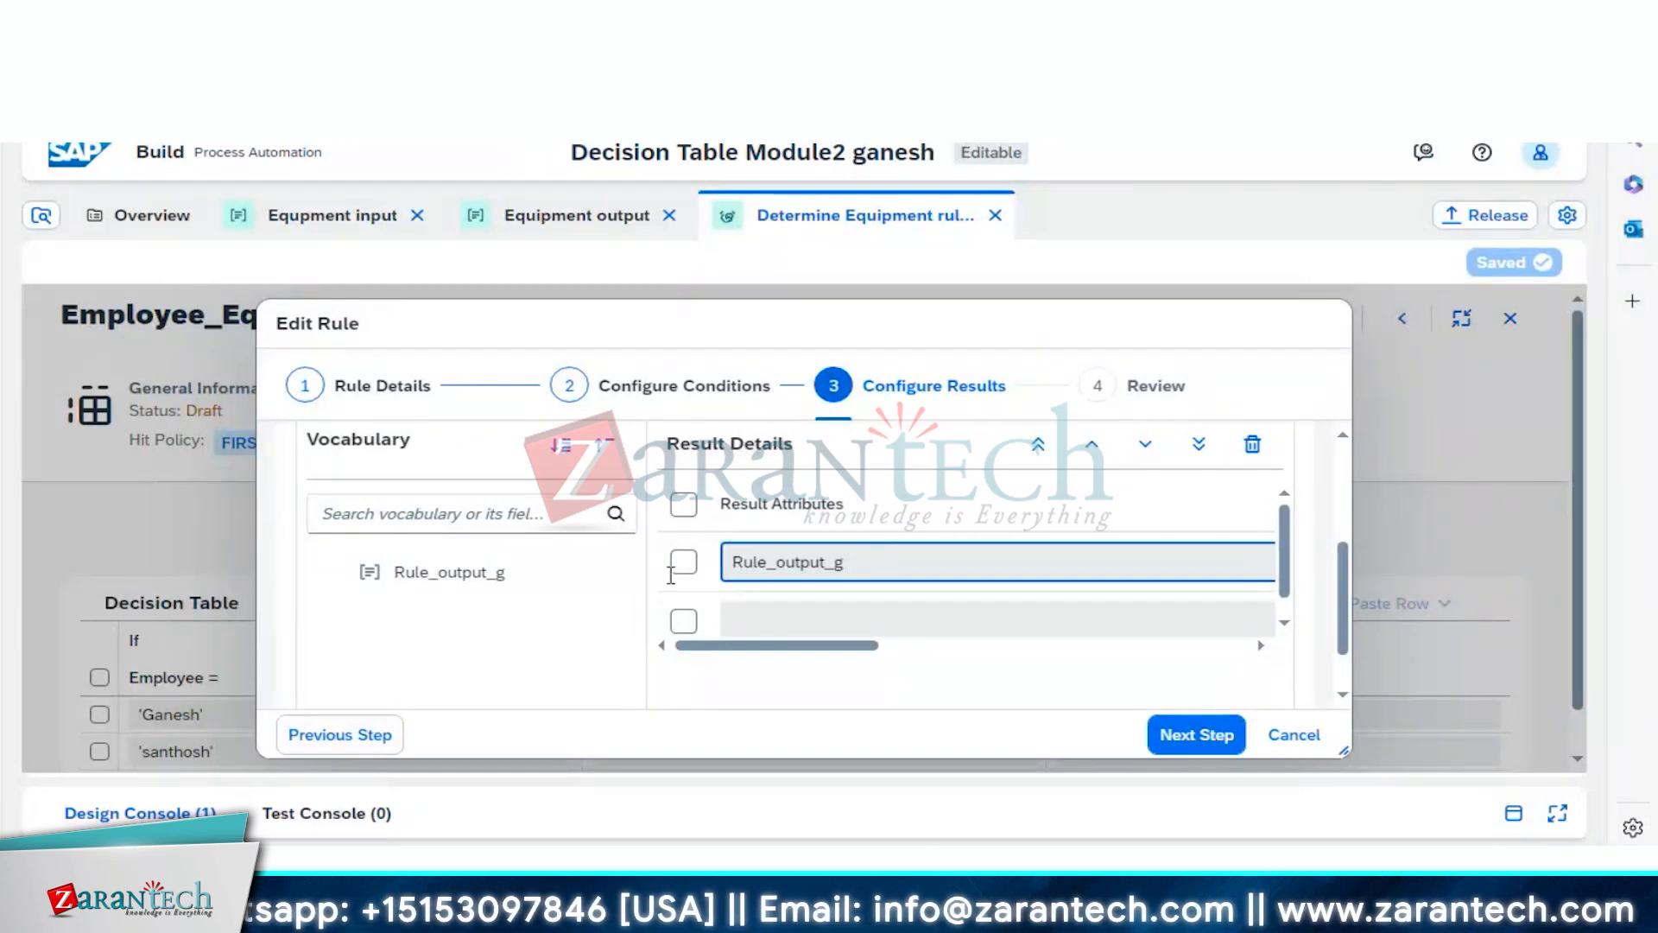
left_click(370, 581)
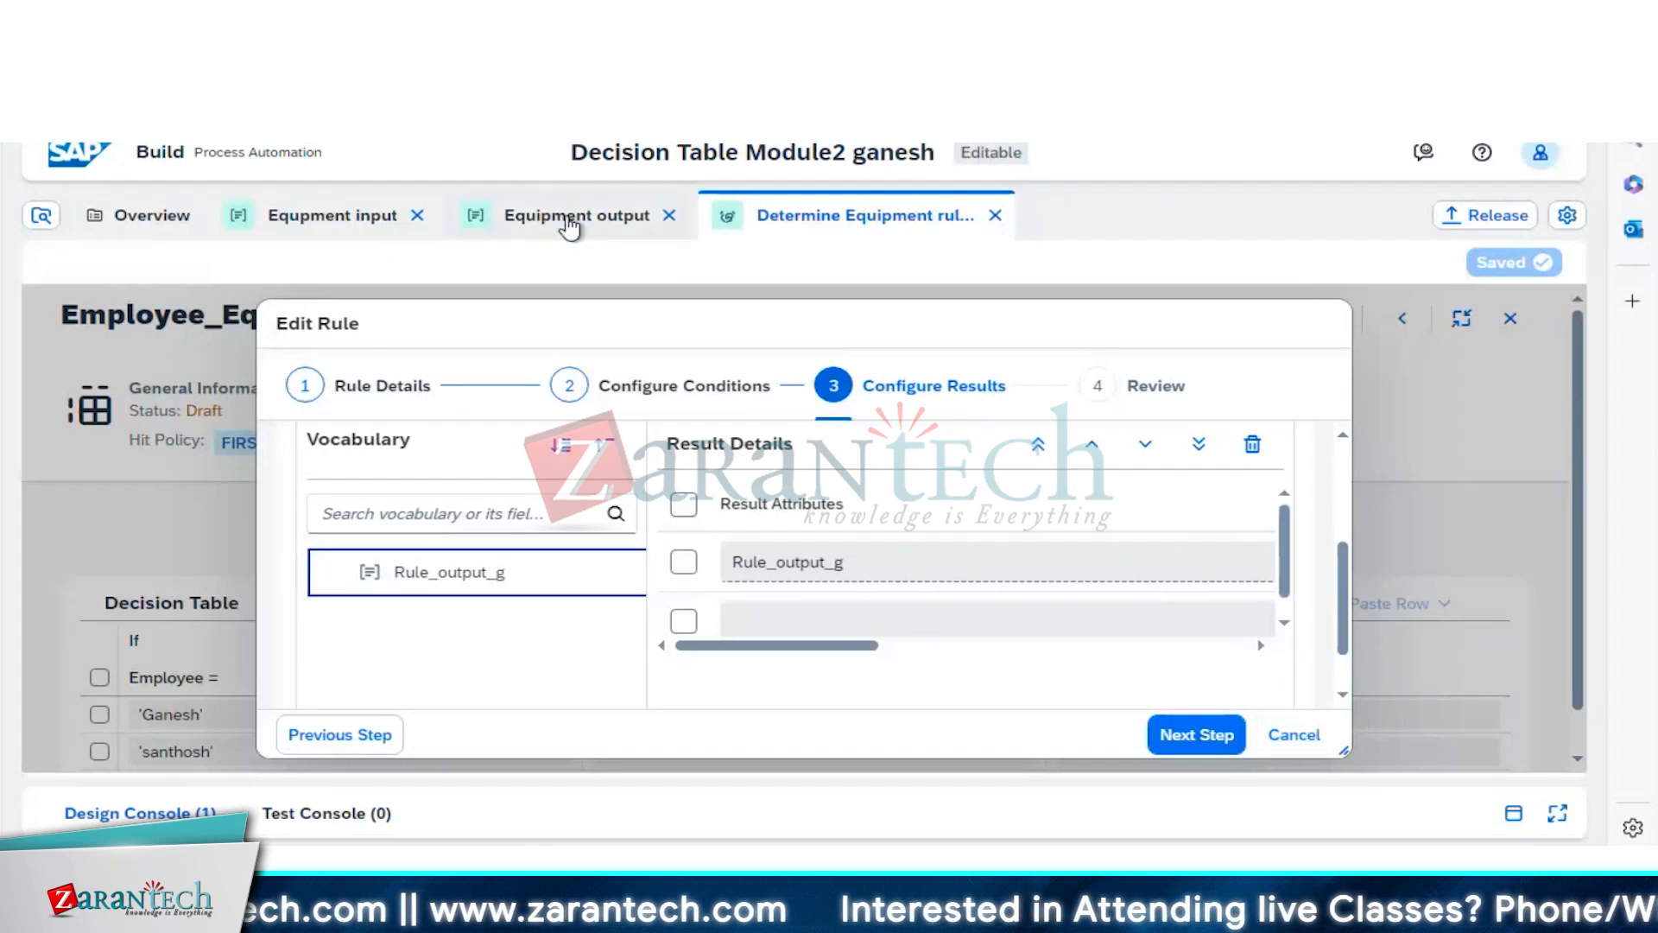
Step: Set the Assgined_equipment field of the Equipment output data type to String and save the data type
left_click(569, 221)
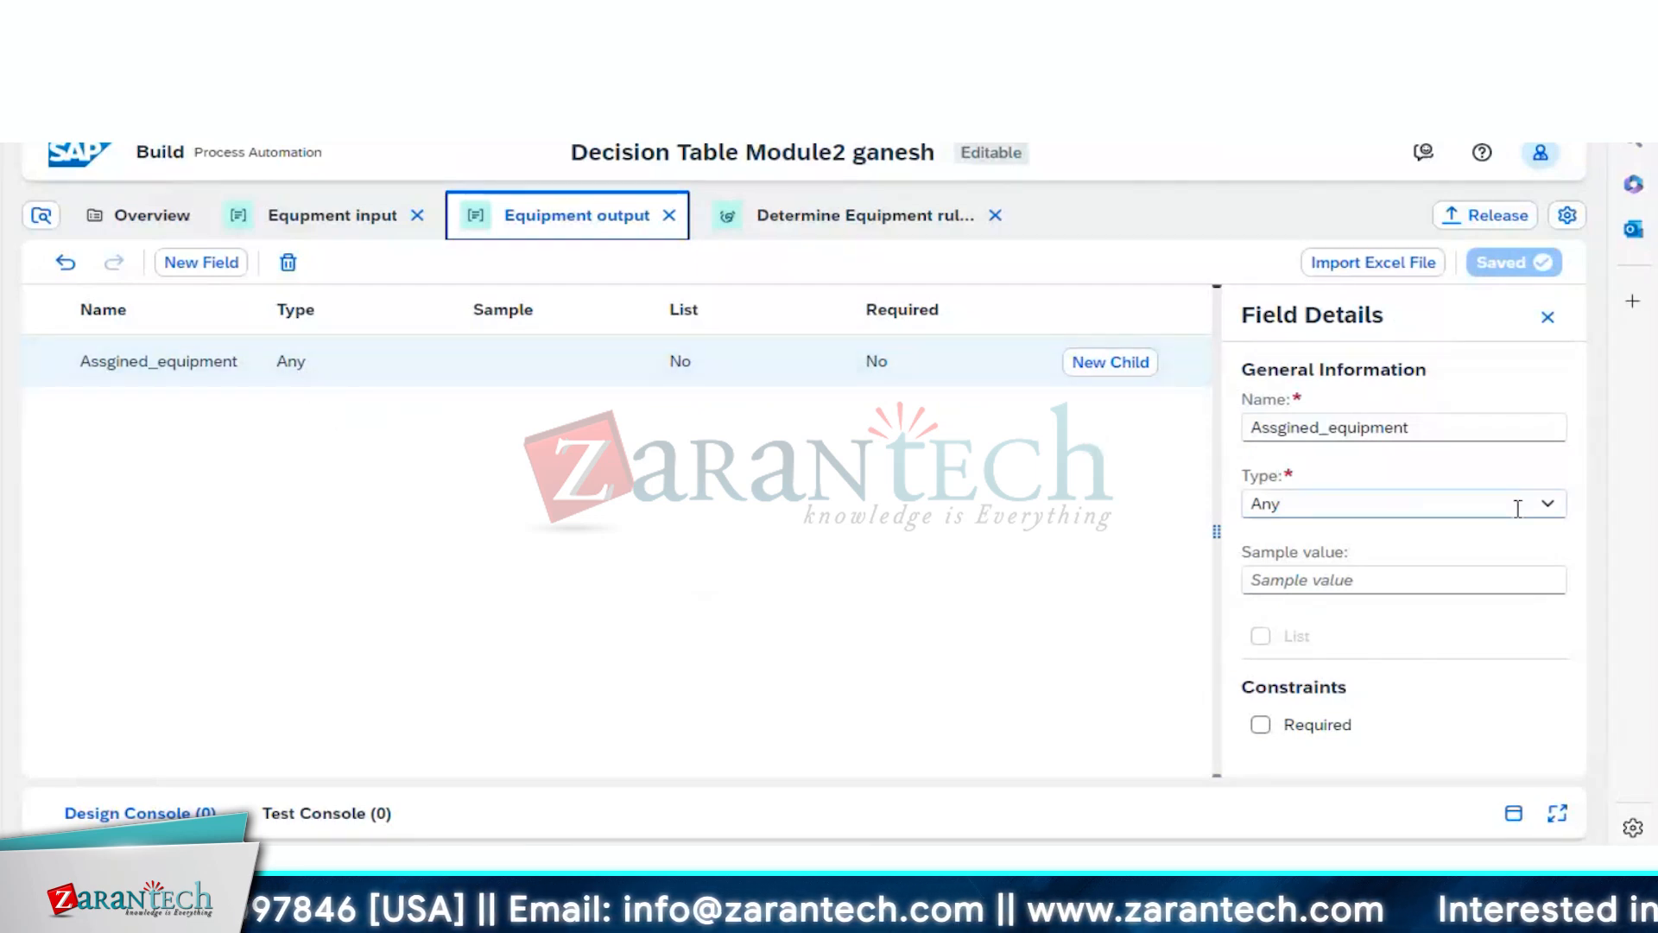
left_click(1548, 509)
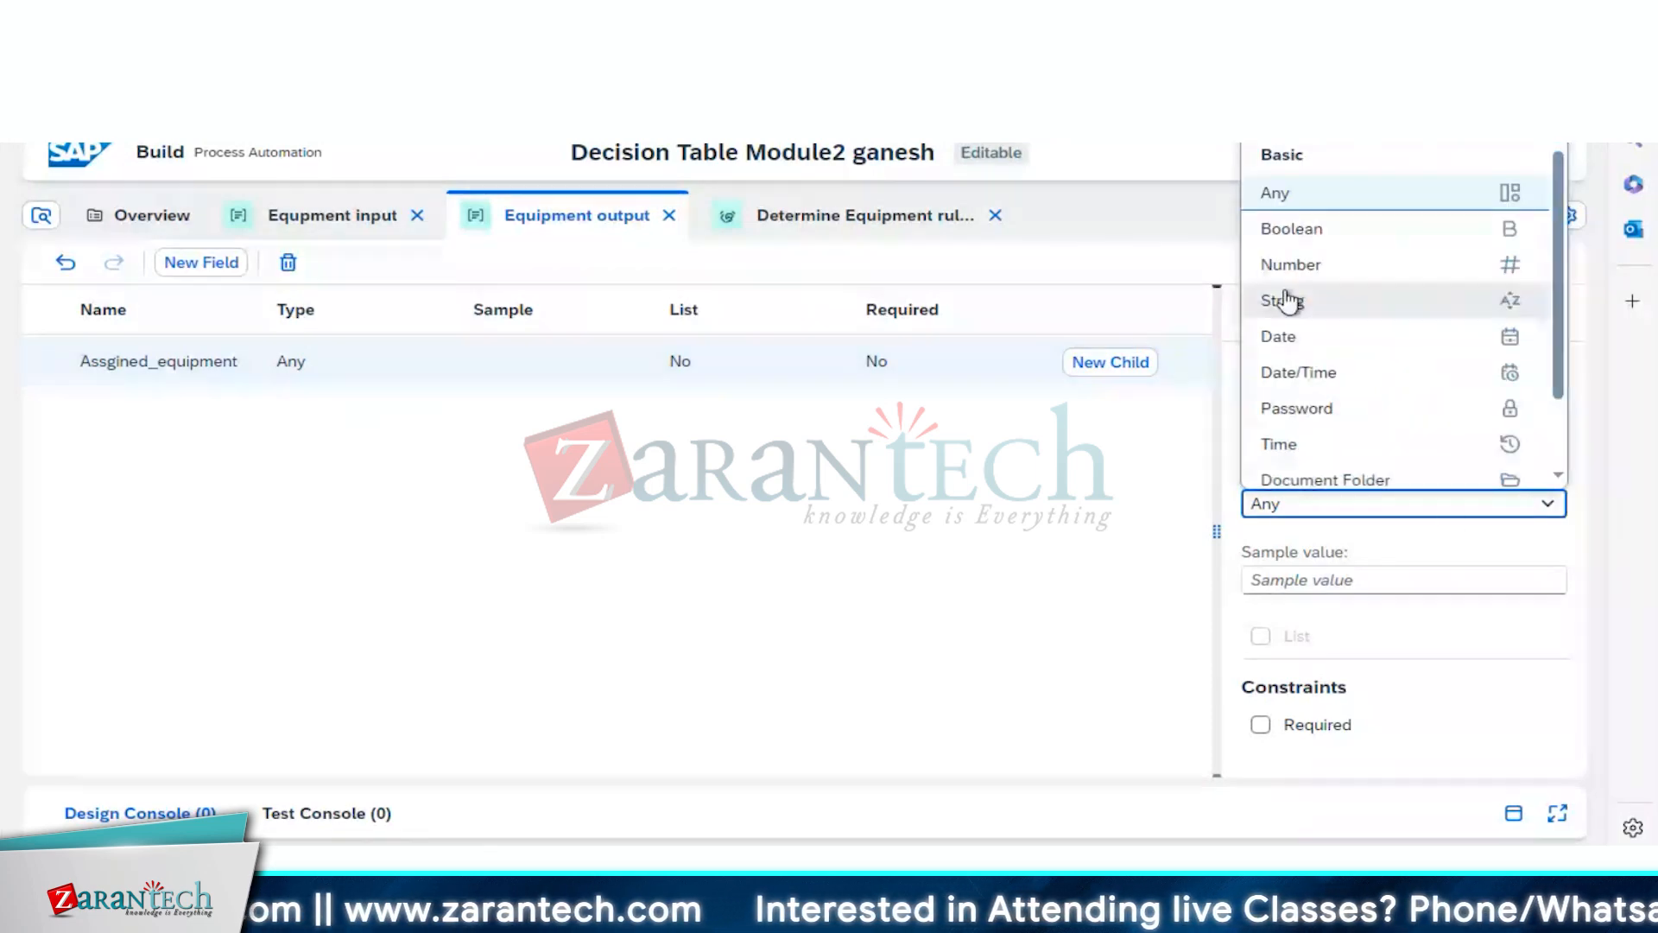
left_click(1288, 302)
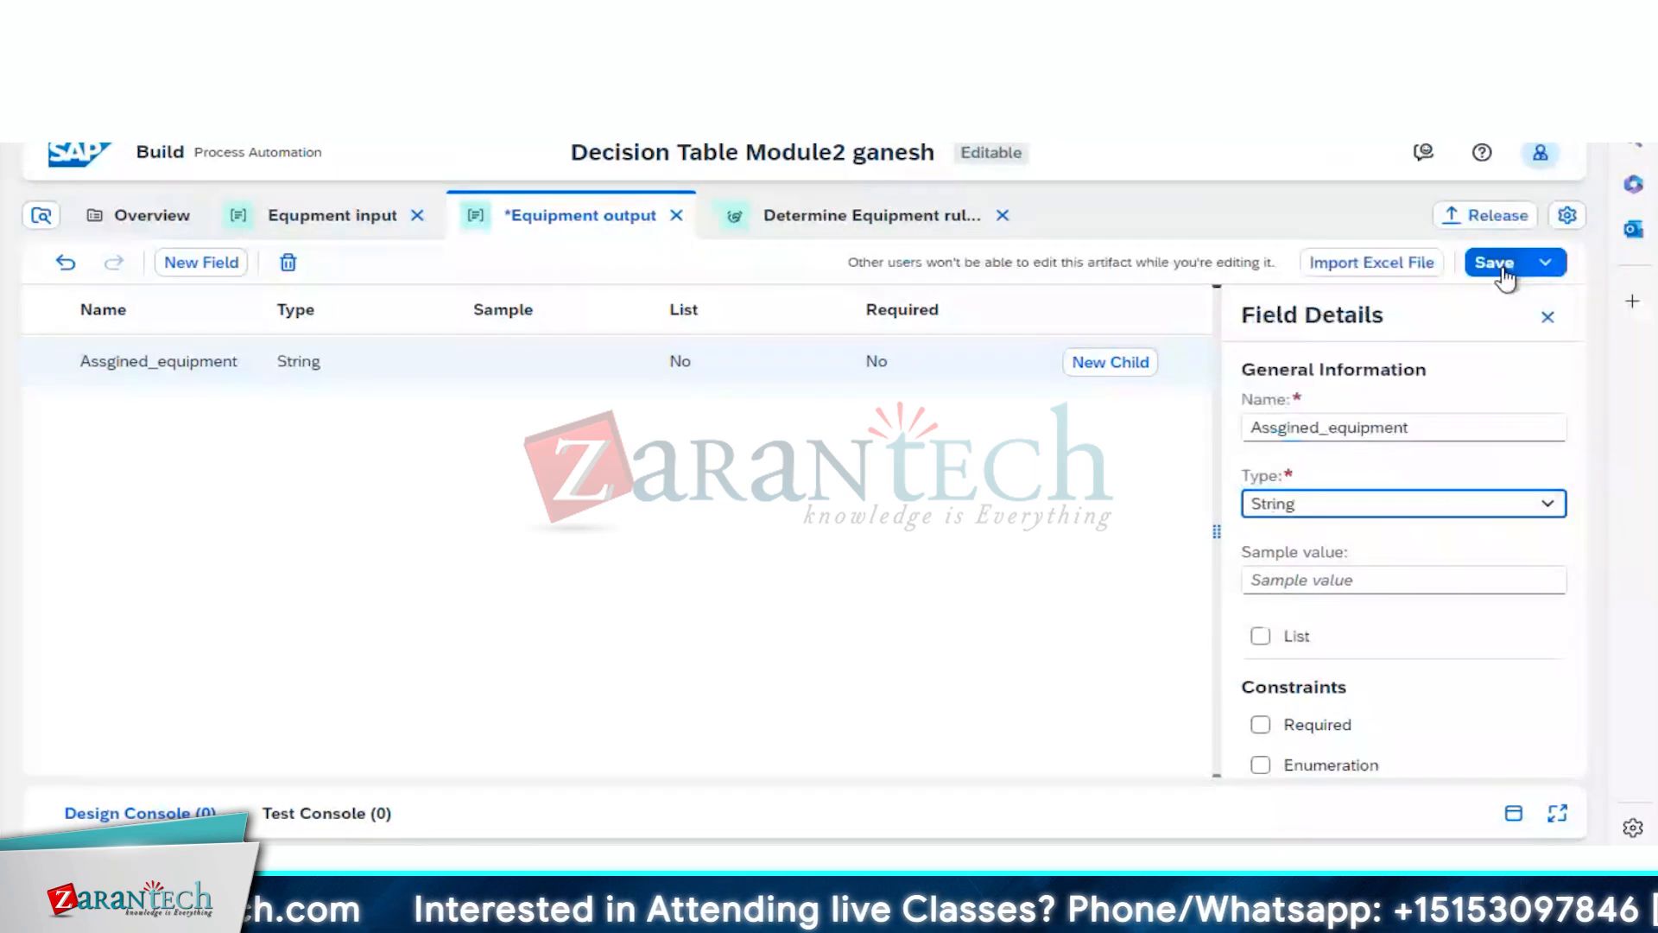
left_click(1494, 263)
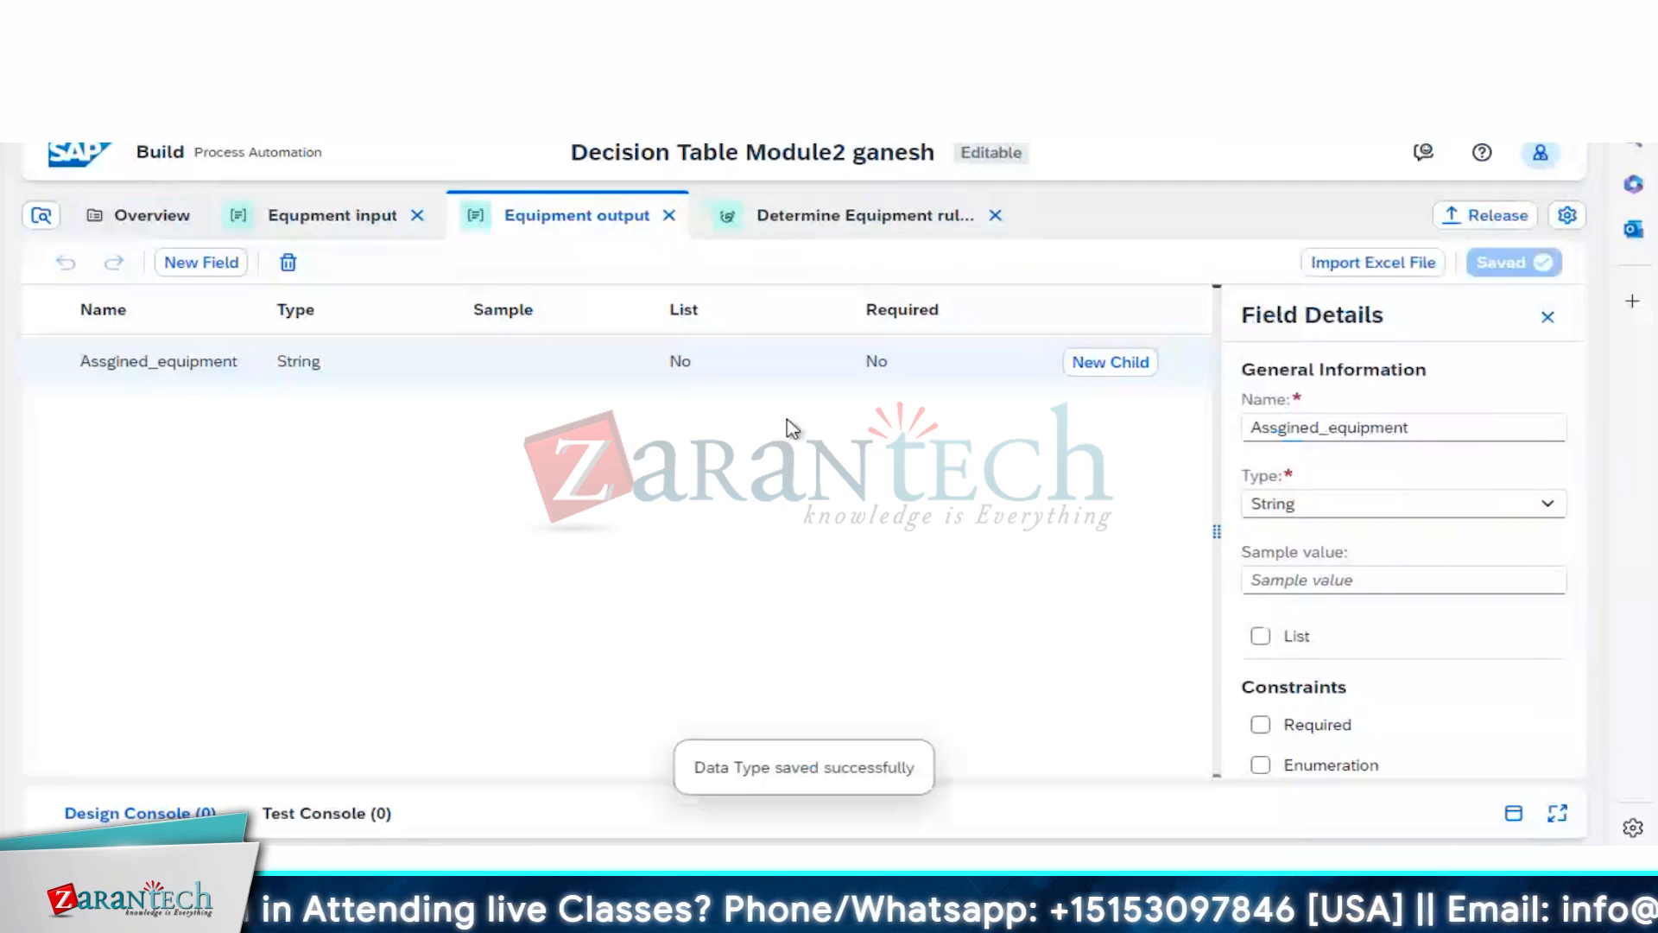
Step: Open the Employee_Equipment_determination rule of the Determine Equipment rules decision for editing
left_click(830, 223)
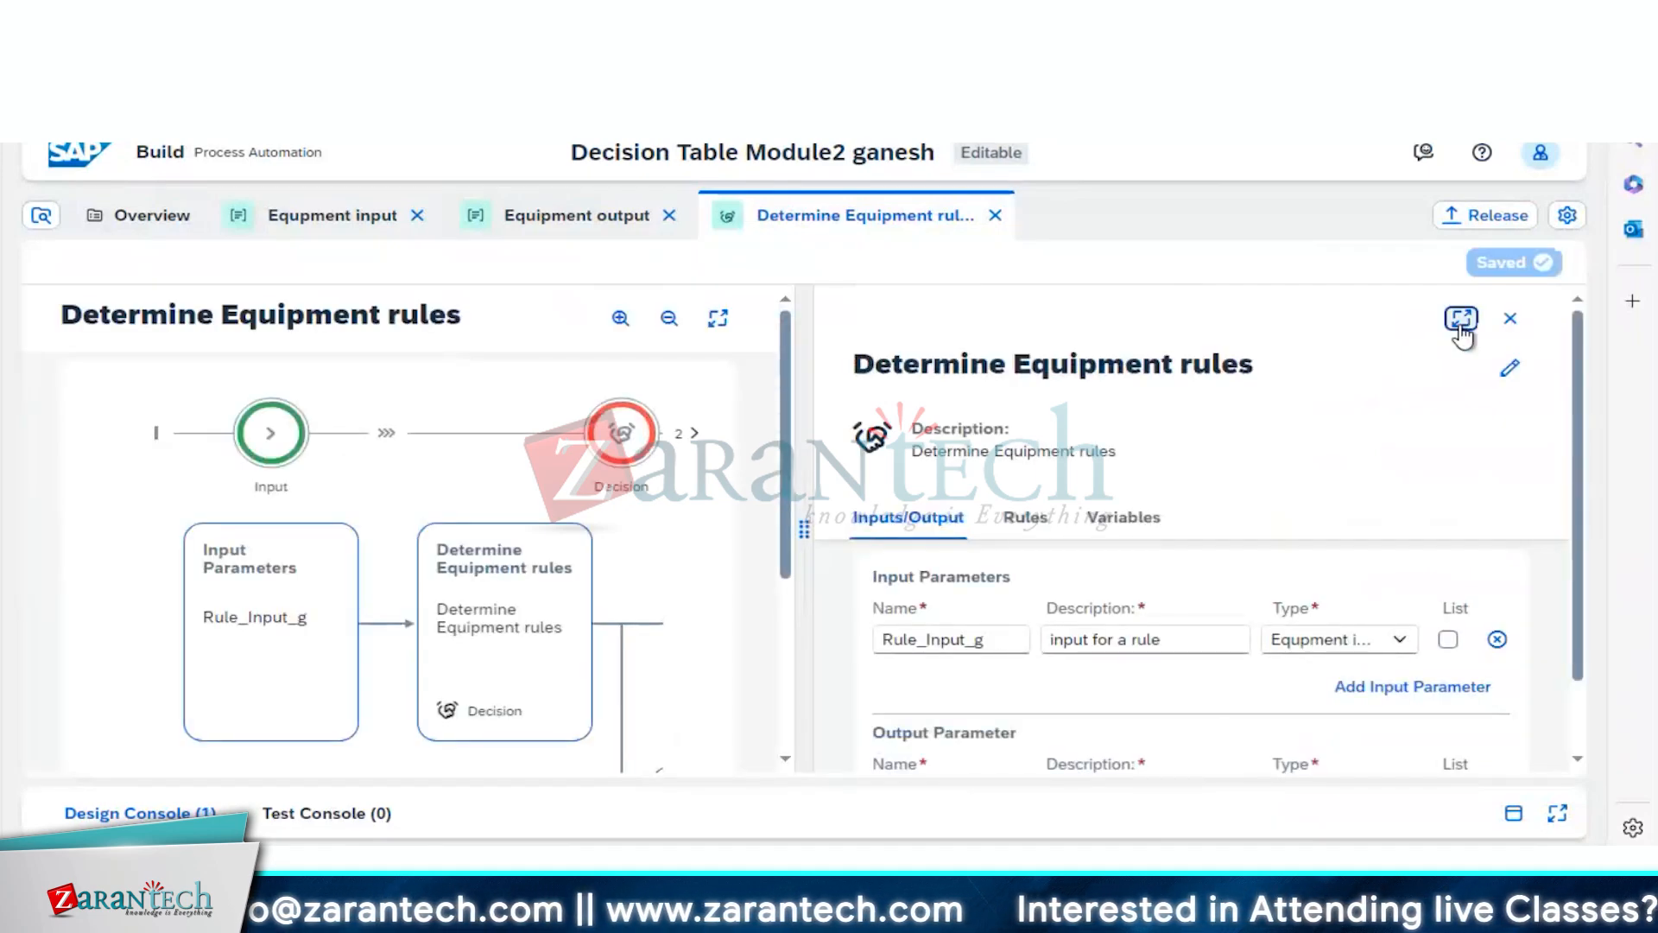
left_click(1461, 319)
left_click(235, 488)
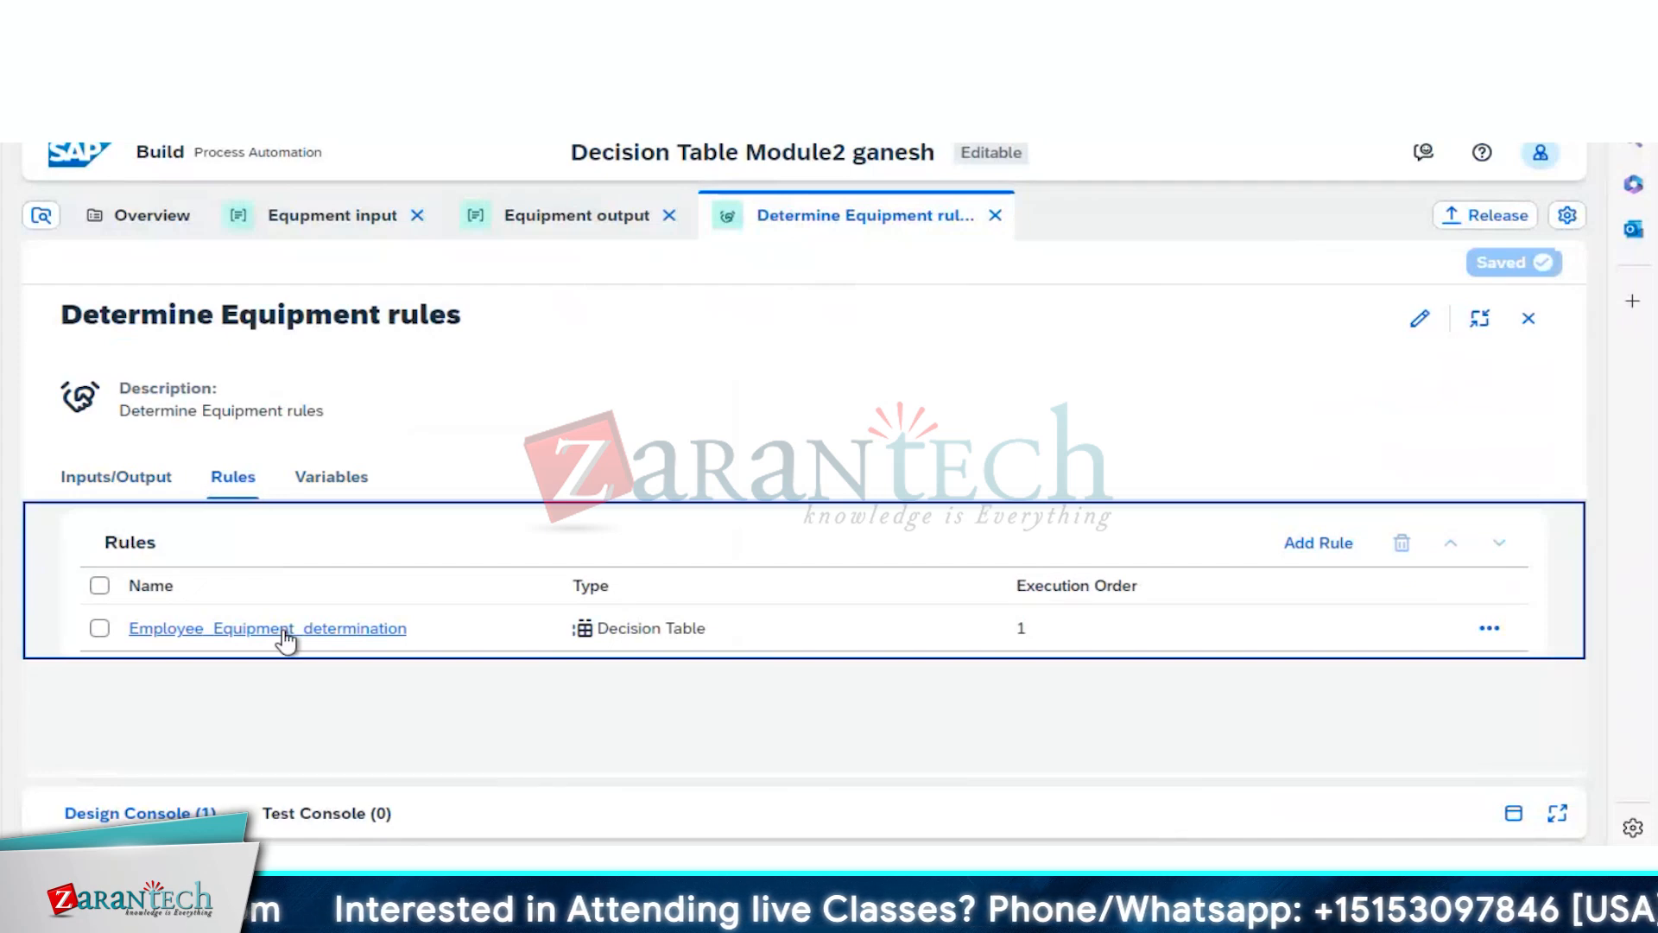
double_click(283, 629)
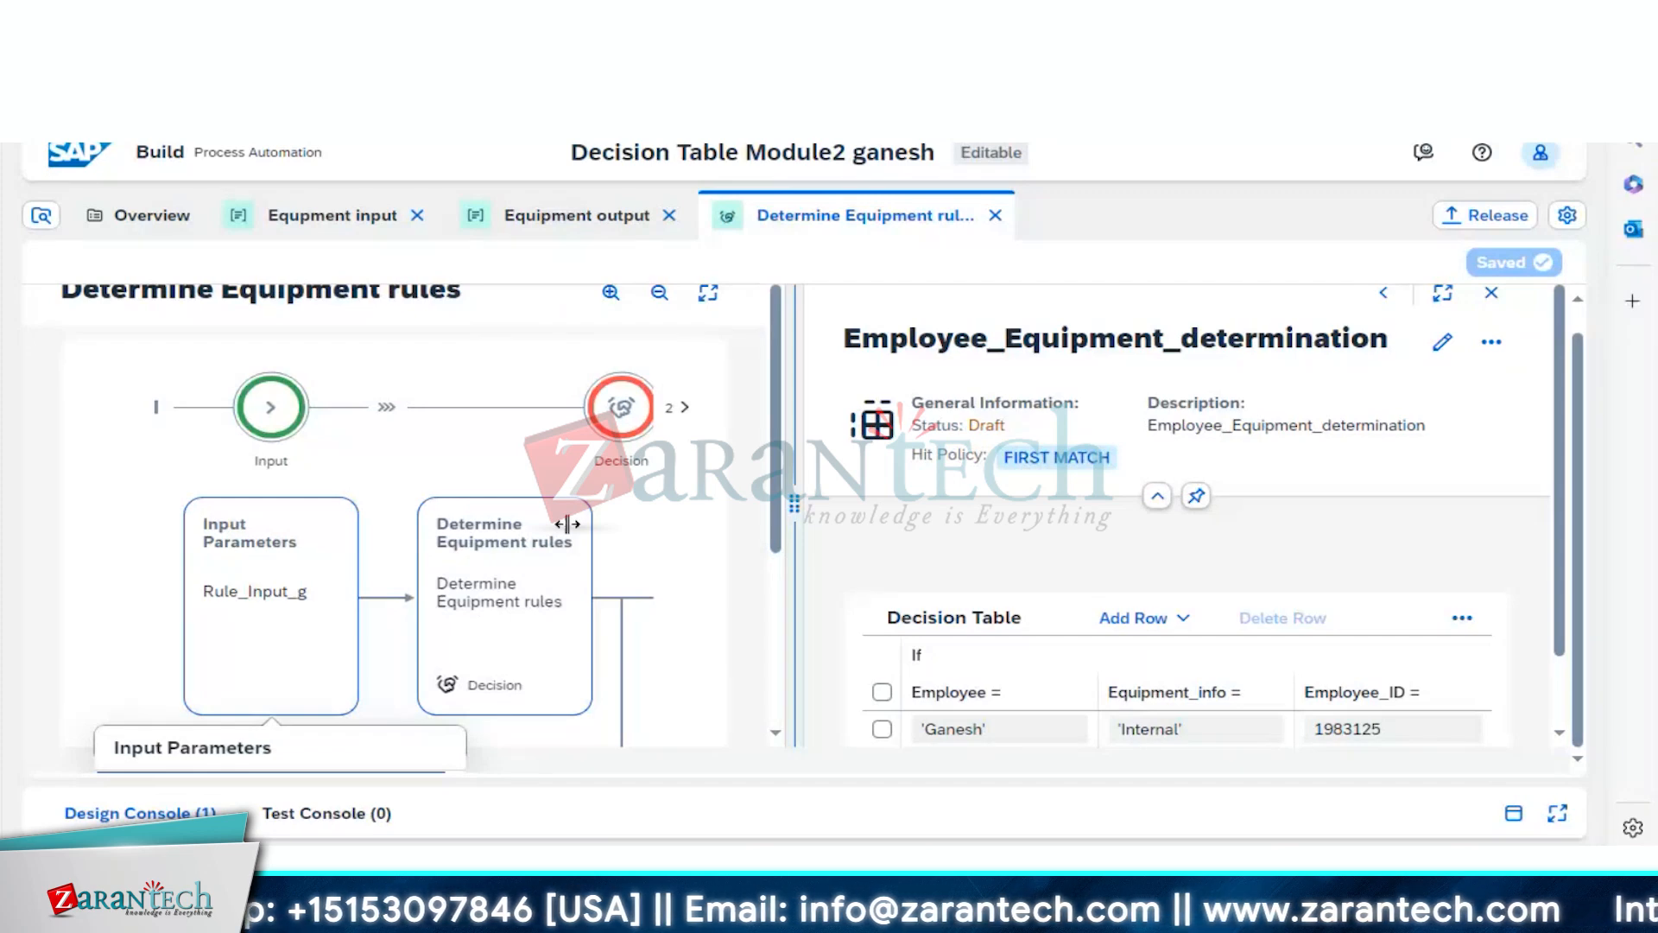
left_click_drag(568, 525, 166, 528)
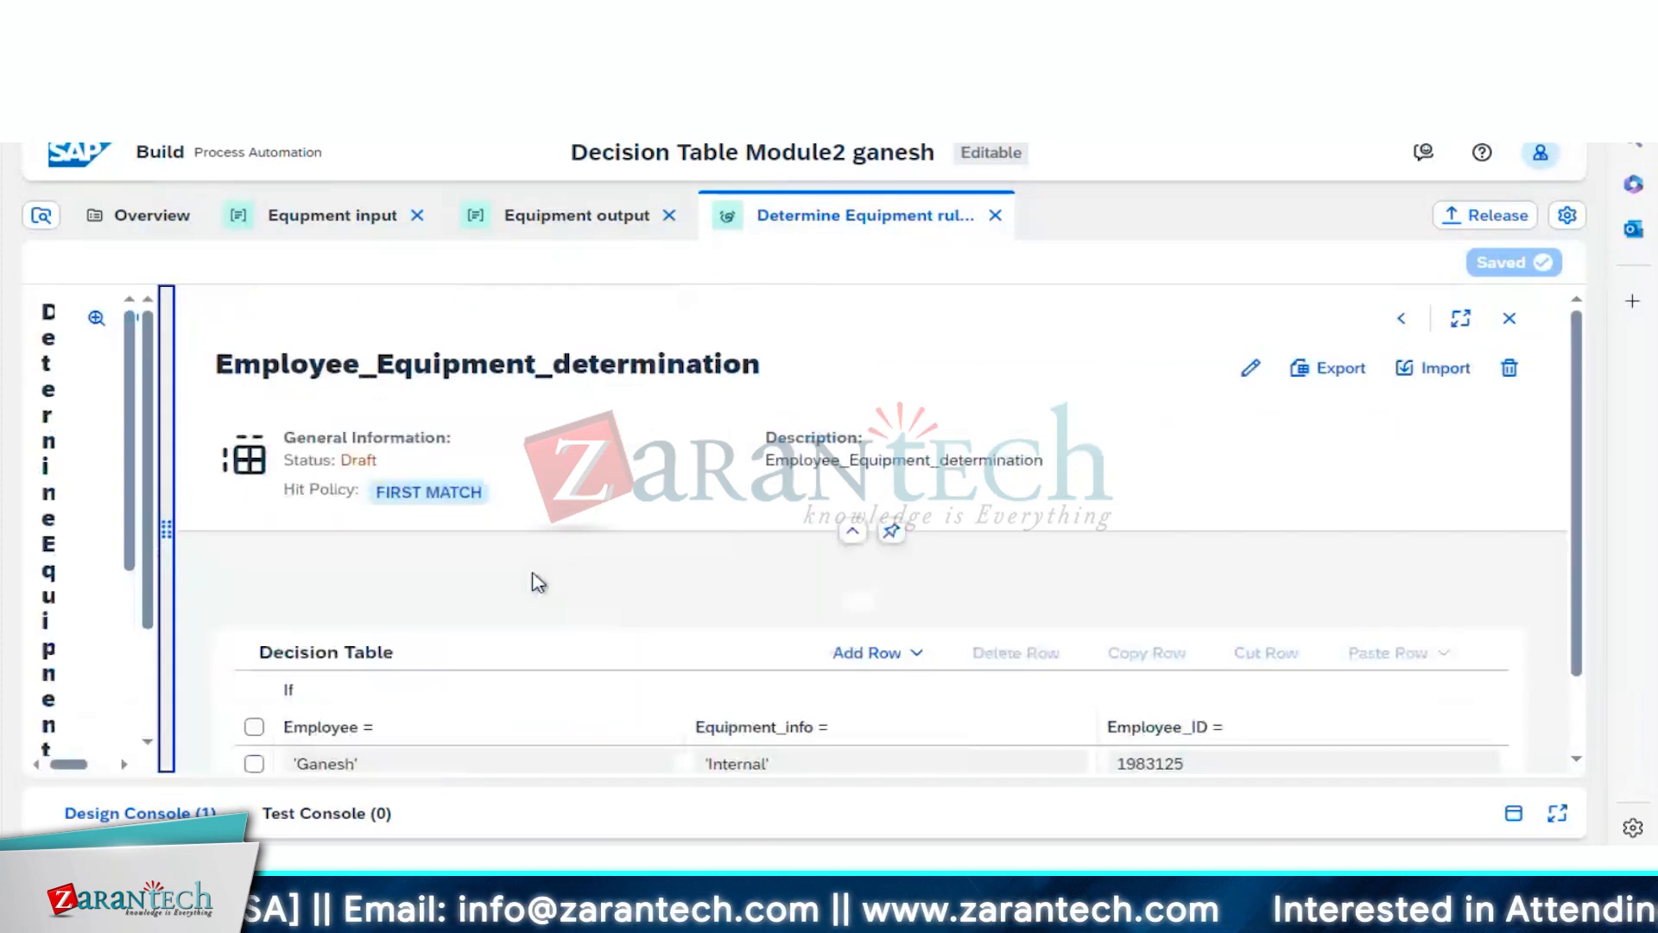
left_click(1250, 368)
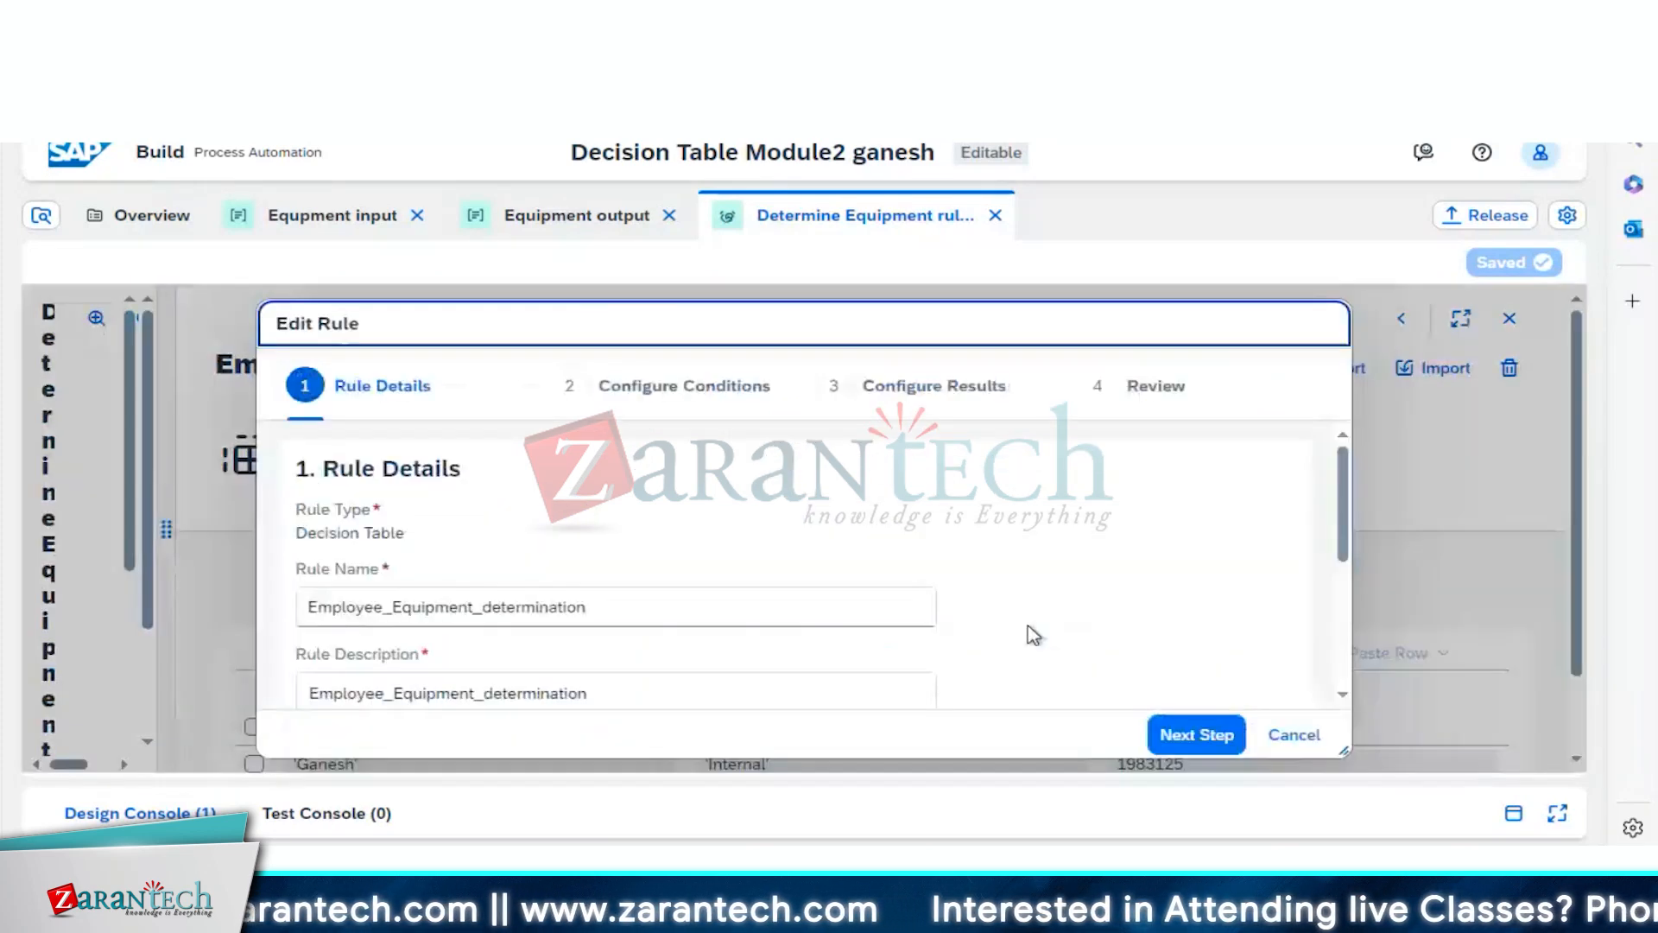
Step: Keep the rule details, select the Employee, Equipment_info and Employee_ID condition attributes, and proceed to configuring results
scroll(1032, 635, "down", 5)
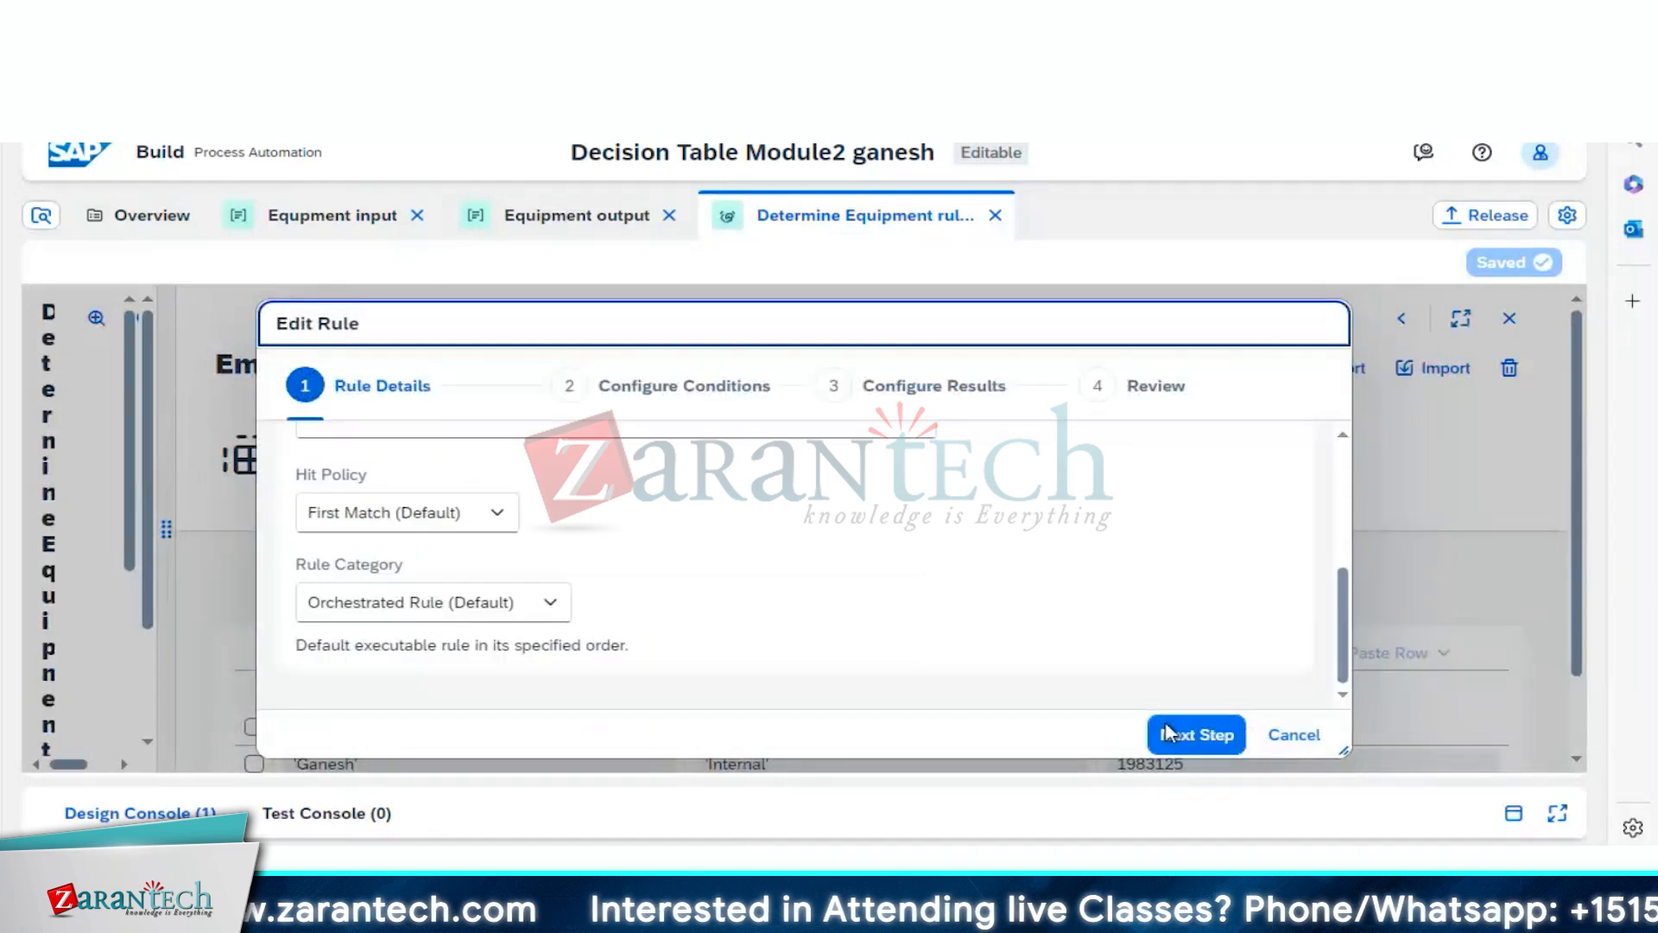
left_click(1168, 732)
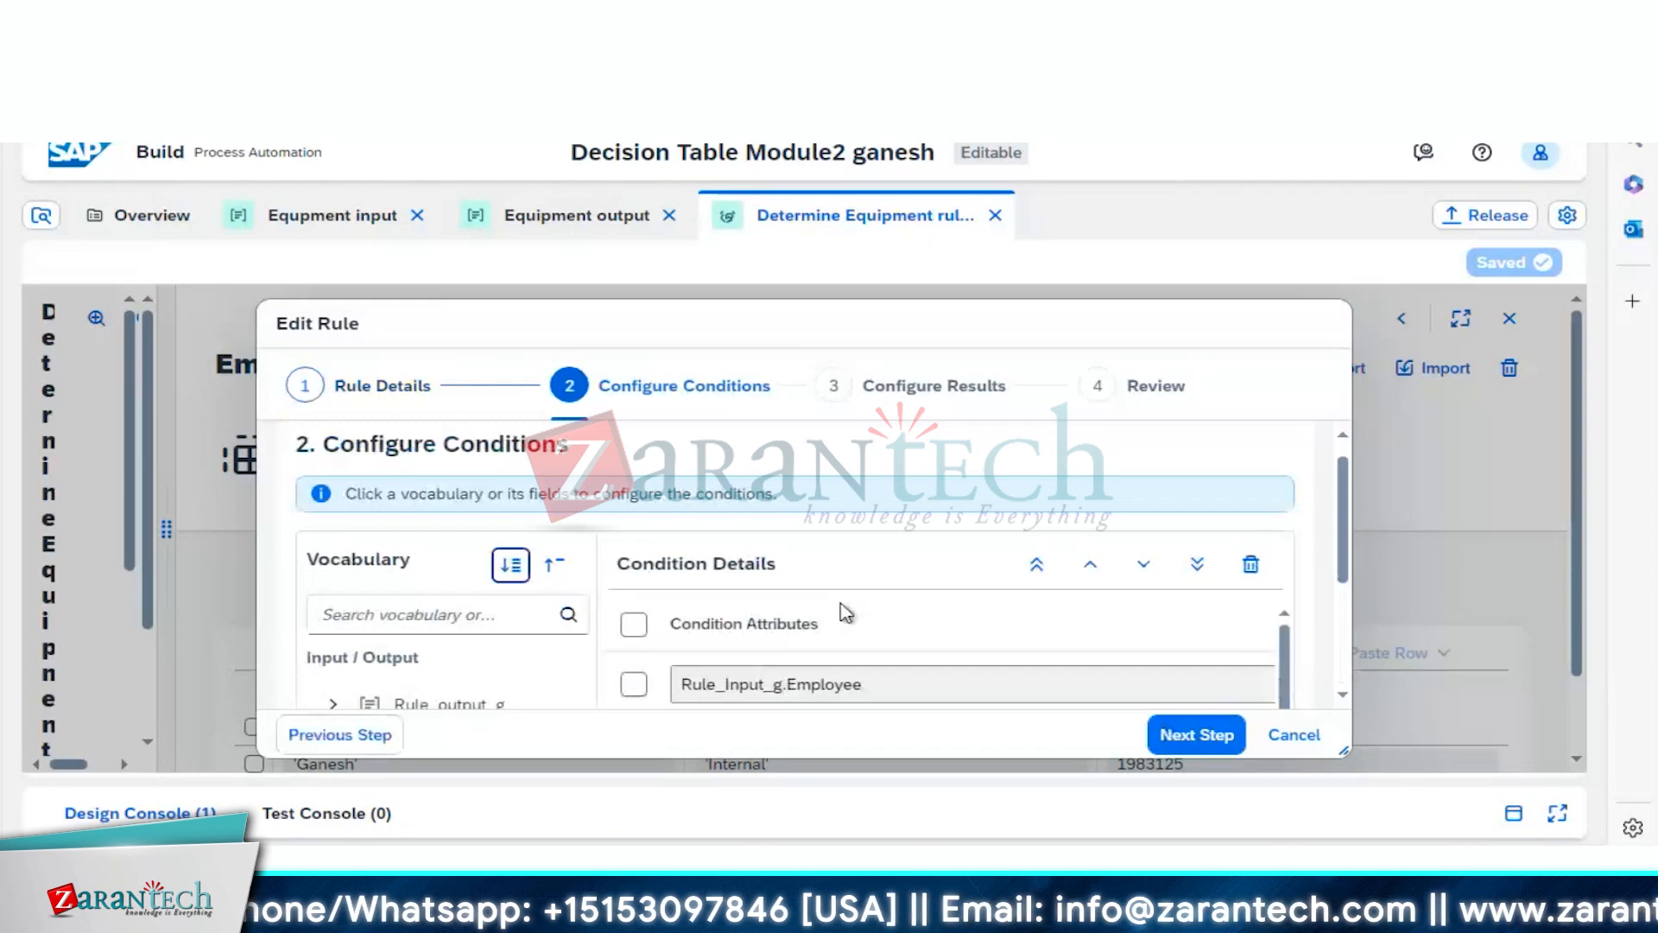
scroll(335, 613, "down", 2)
left_click(633, 525)
left_click(635, 589)
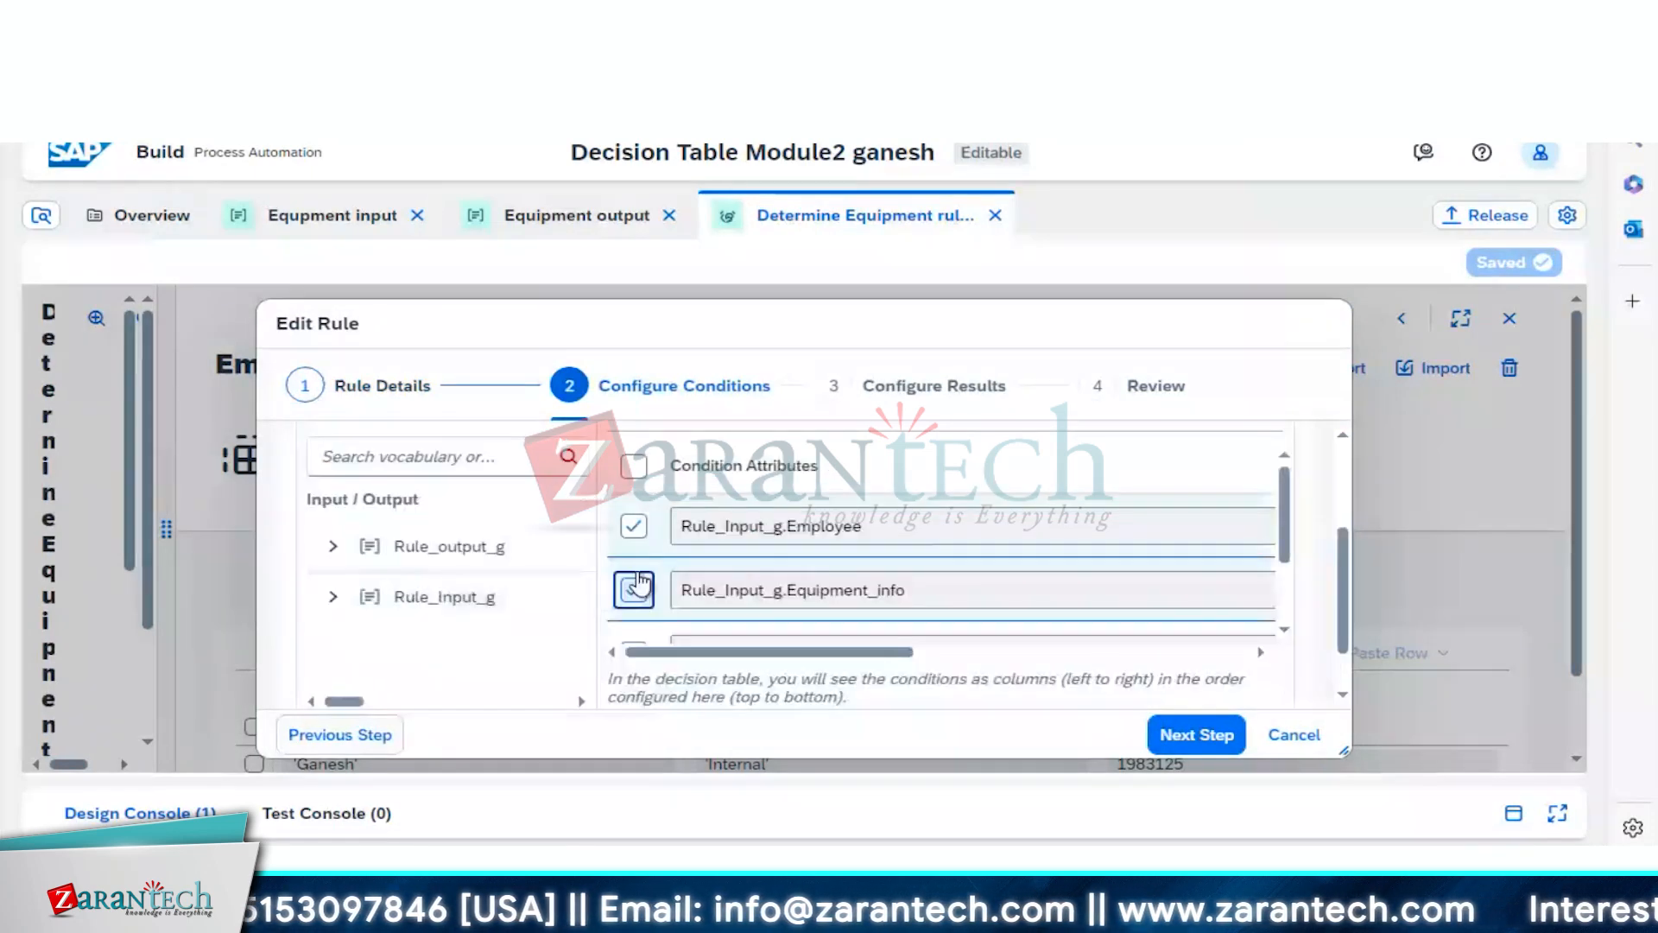
scroll(1202, 537, "down", 1)
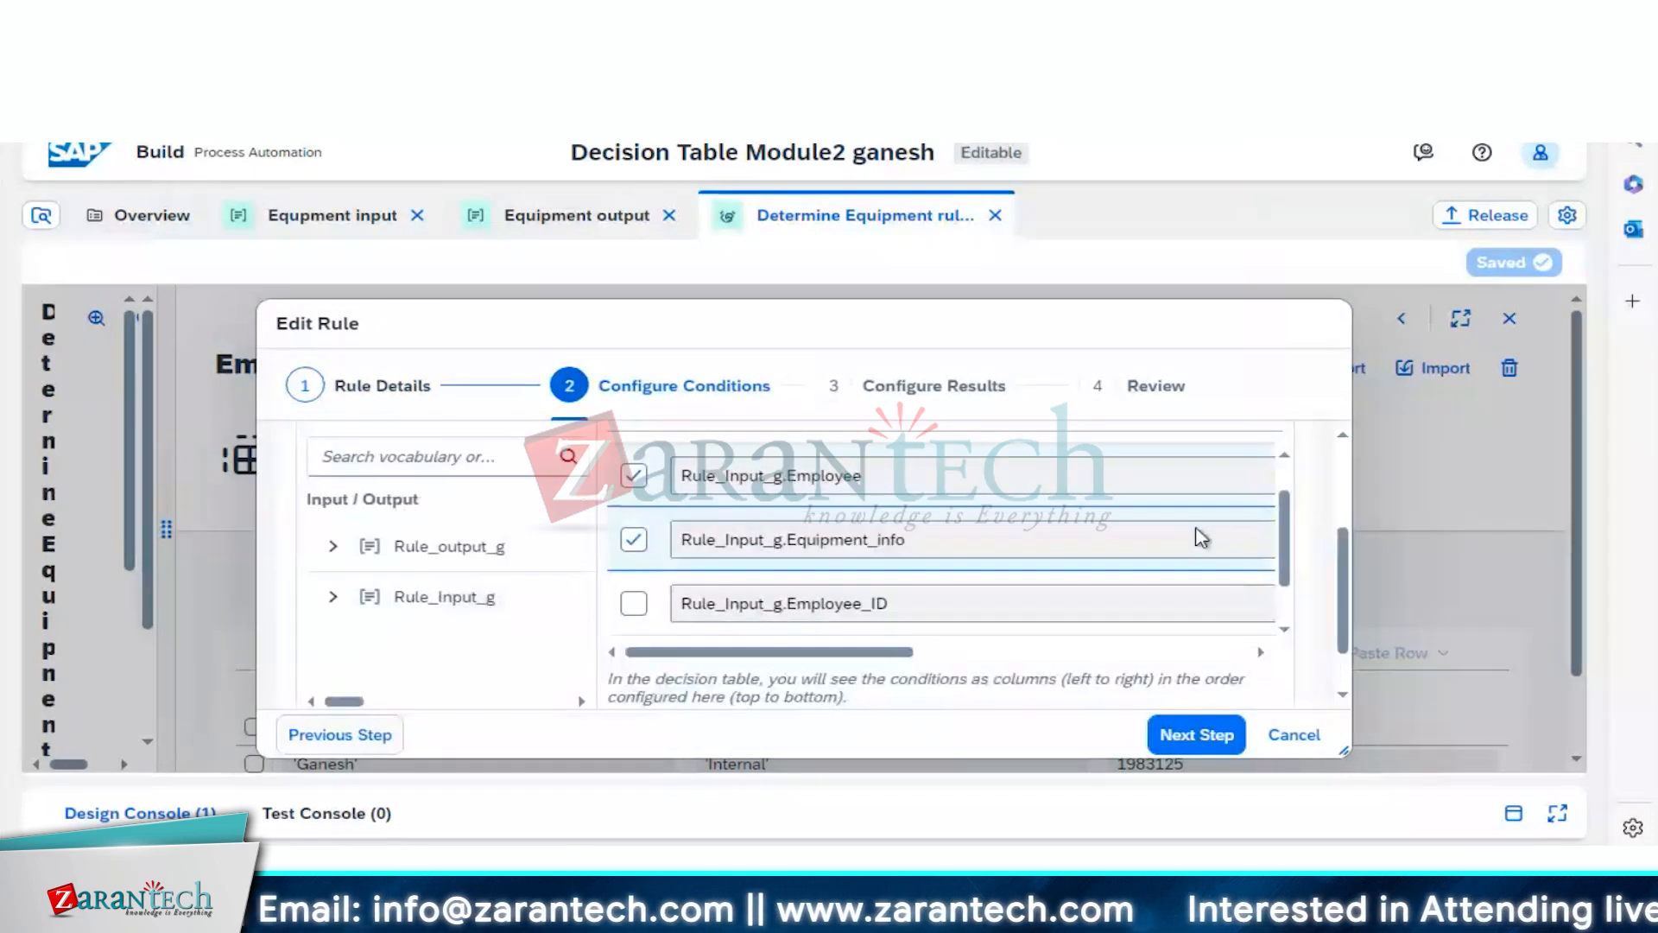
left_click(633, 604)
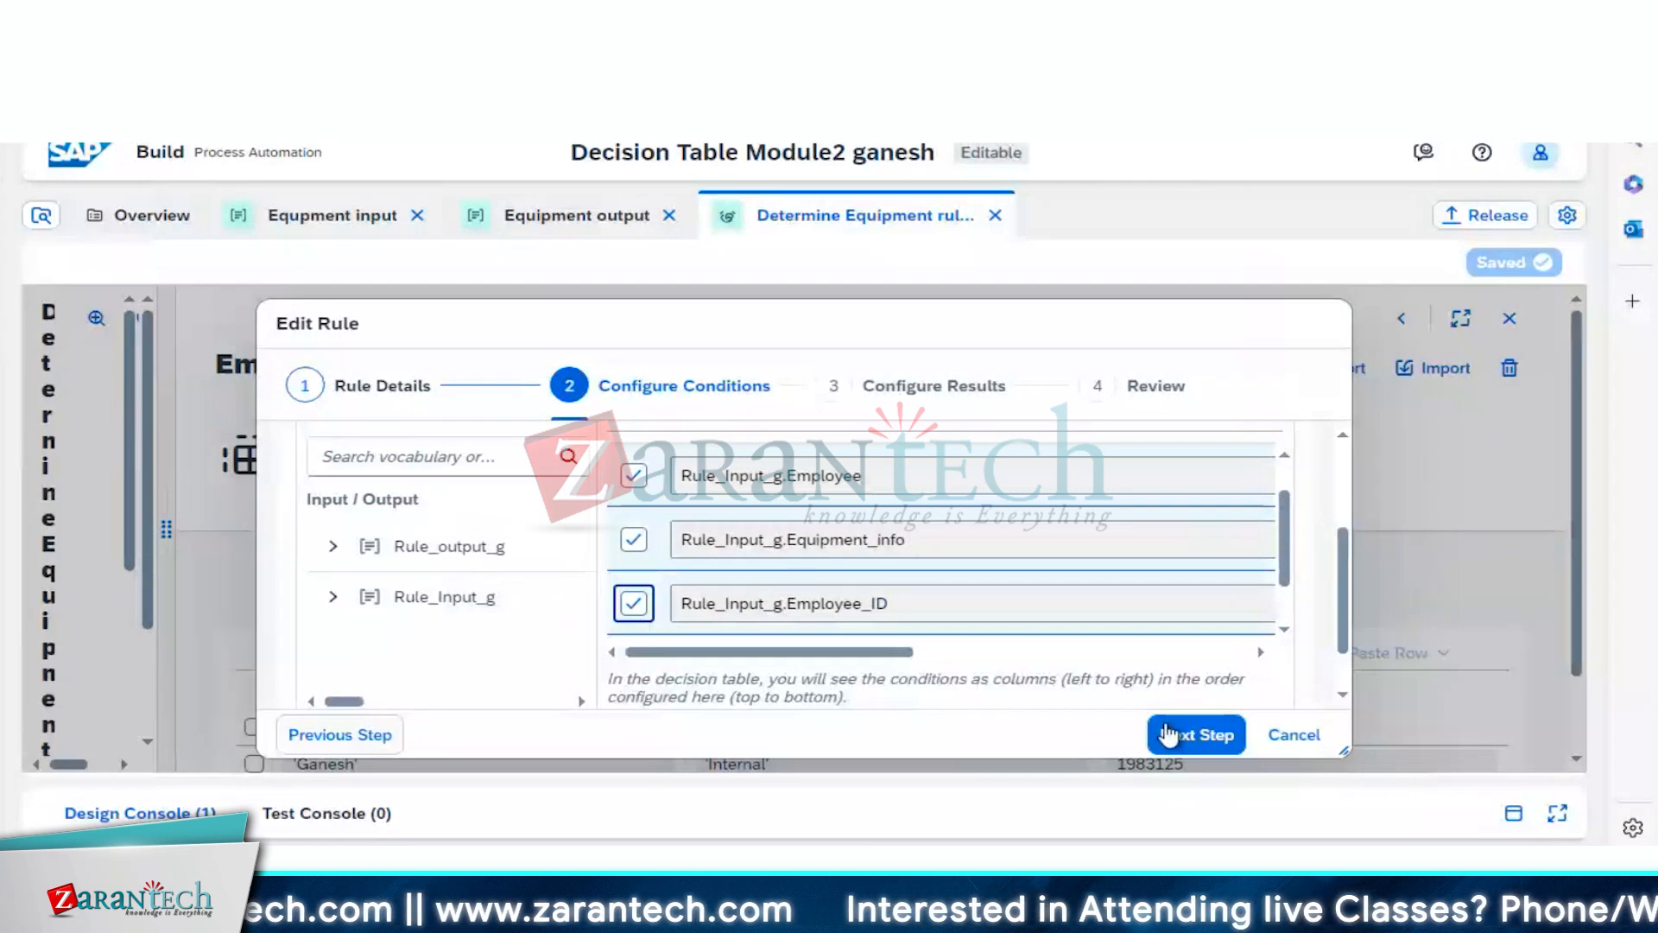
left_click_drag(1281, 570, 1281, 585)
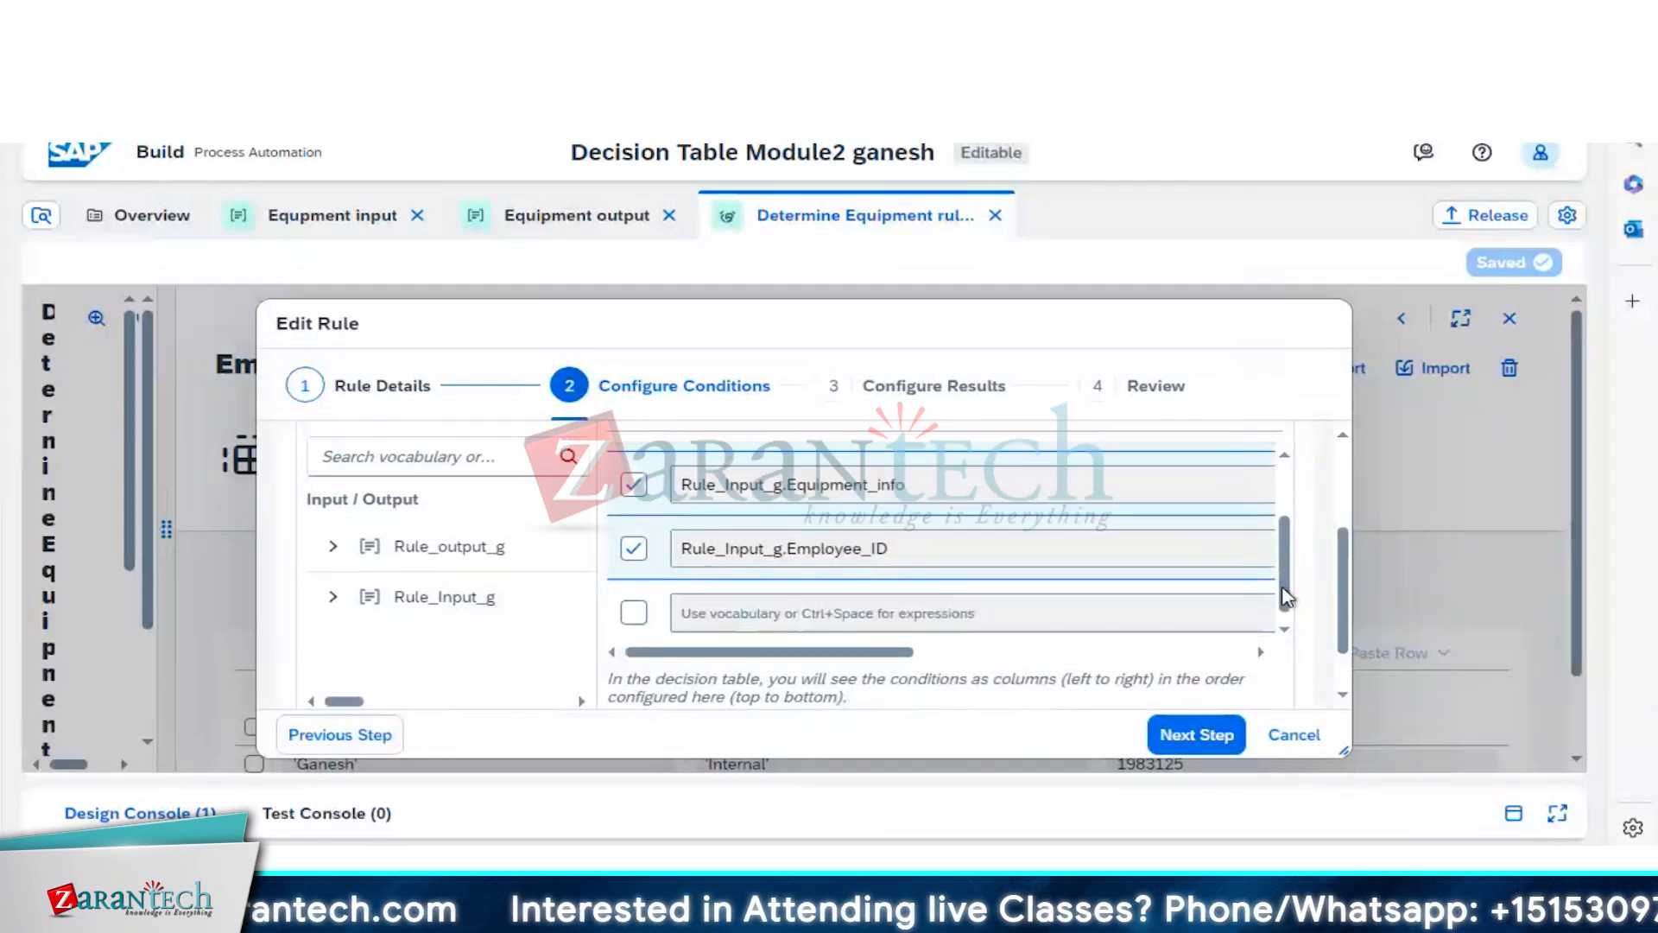
left_click(1206, 738)
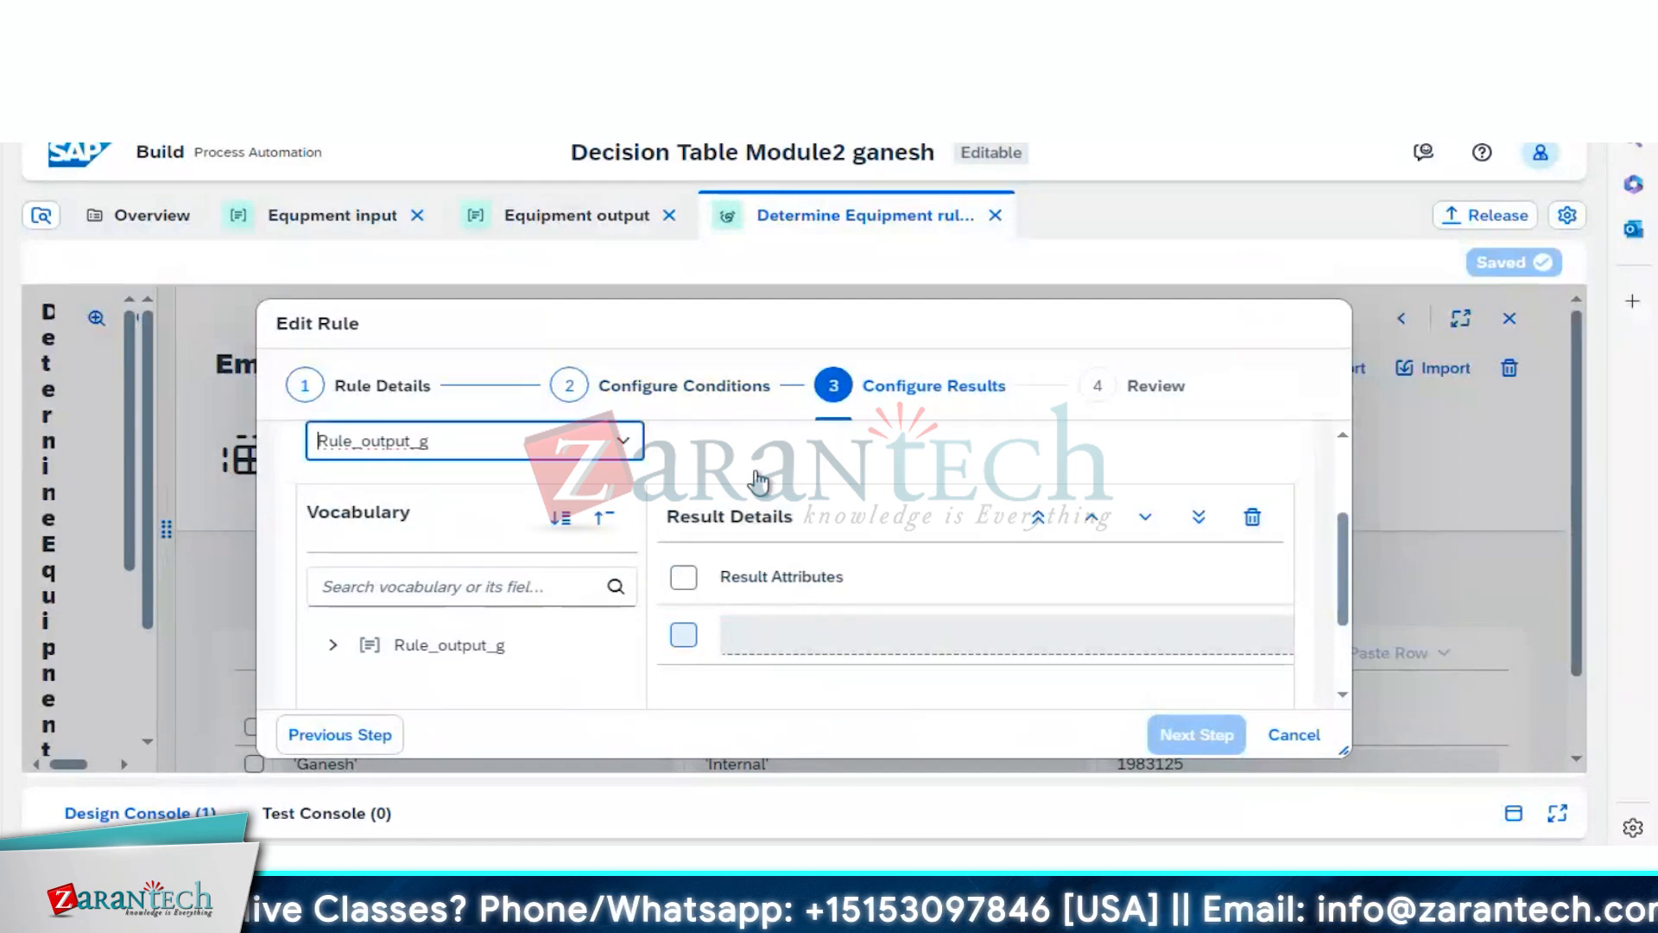
Step: Add Assgined_equipment from Rule_output_g as the result attribute and proceed to the review
left_click(569, 389)
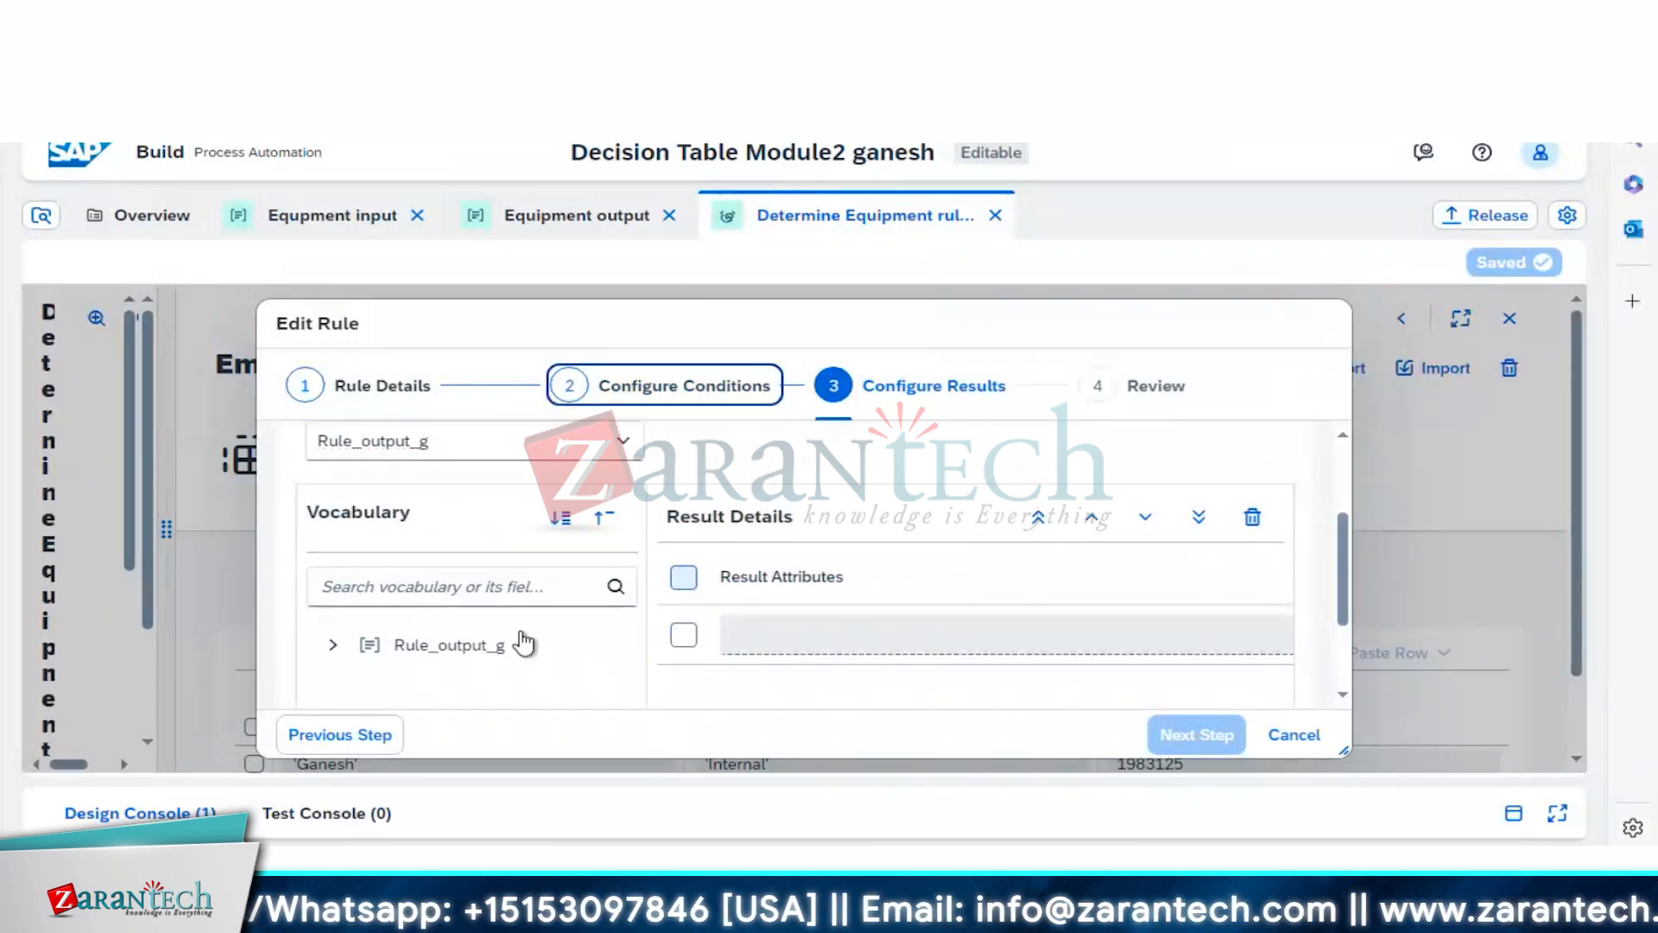
left_click(333, 646)
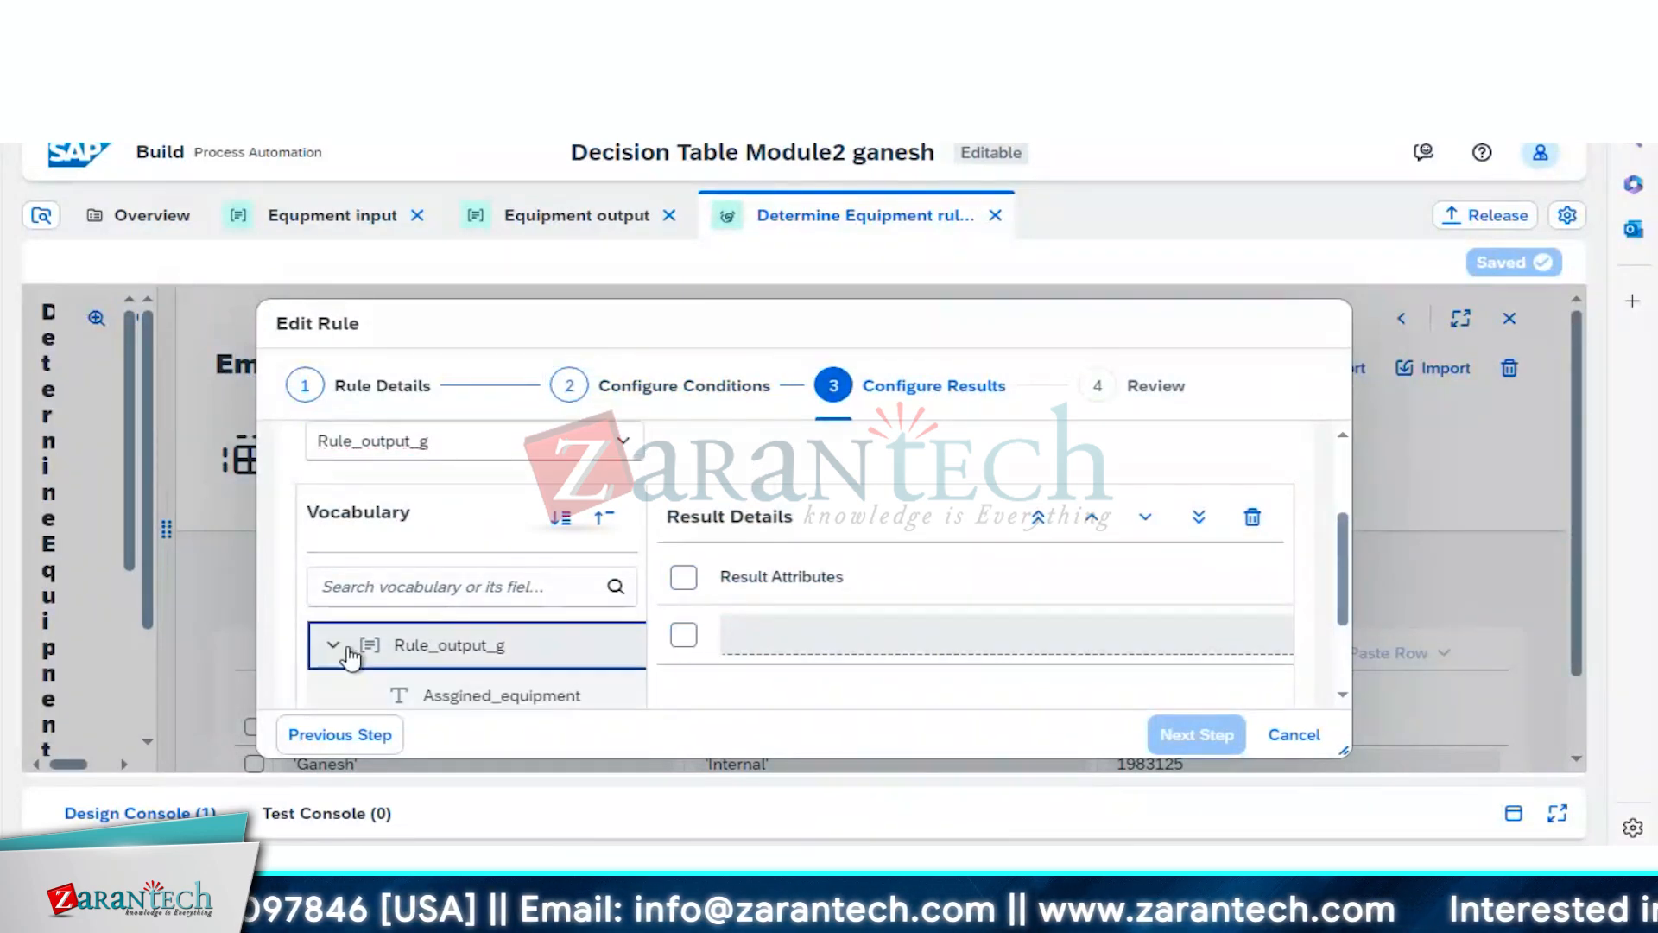
double_click(479, 701)
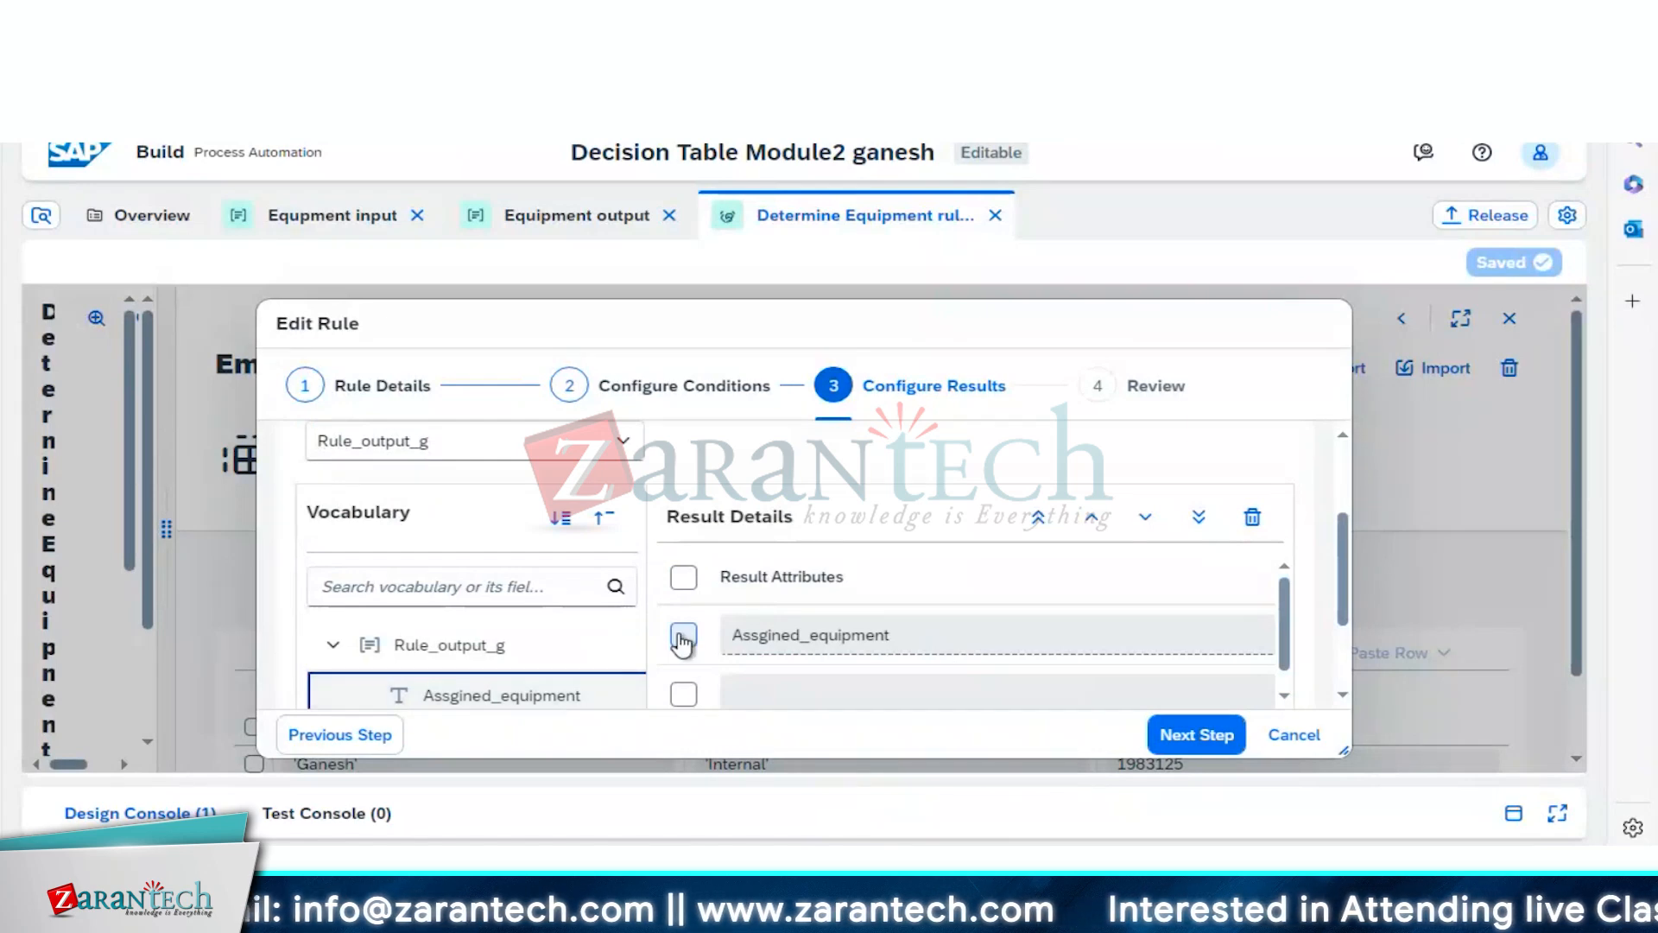
left_click(793, 637)
left_click(1220, 731)
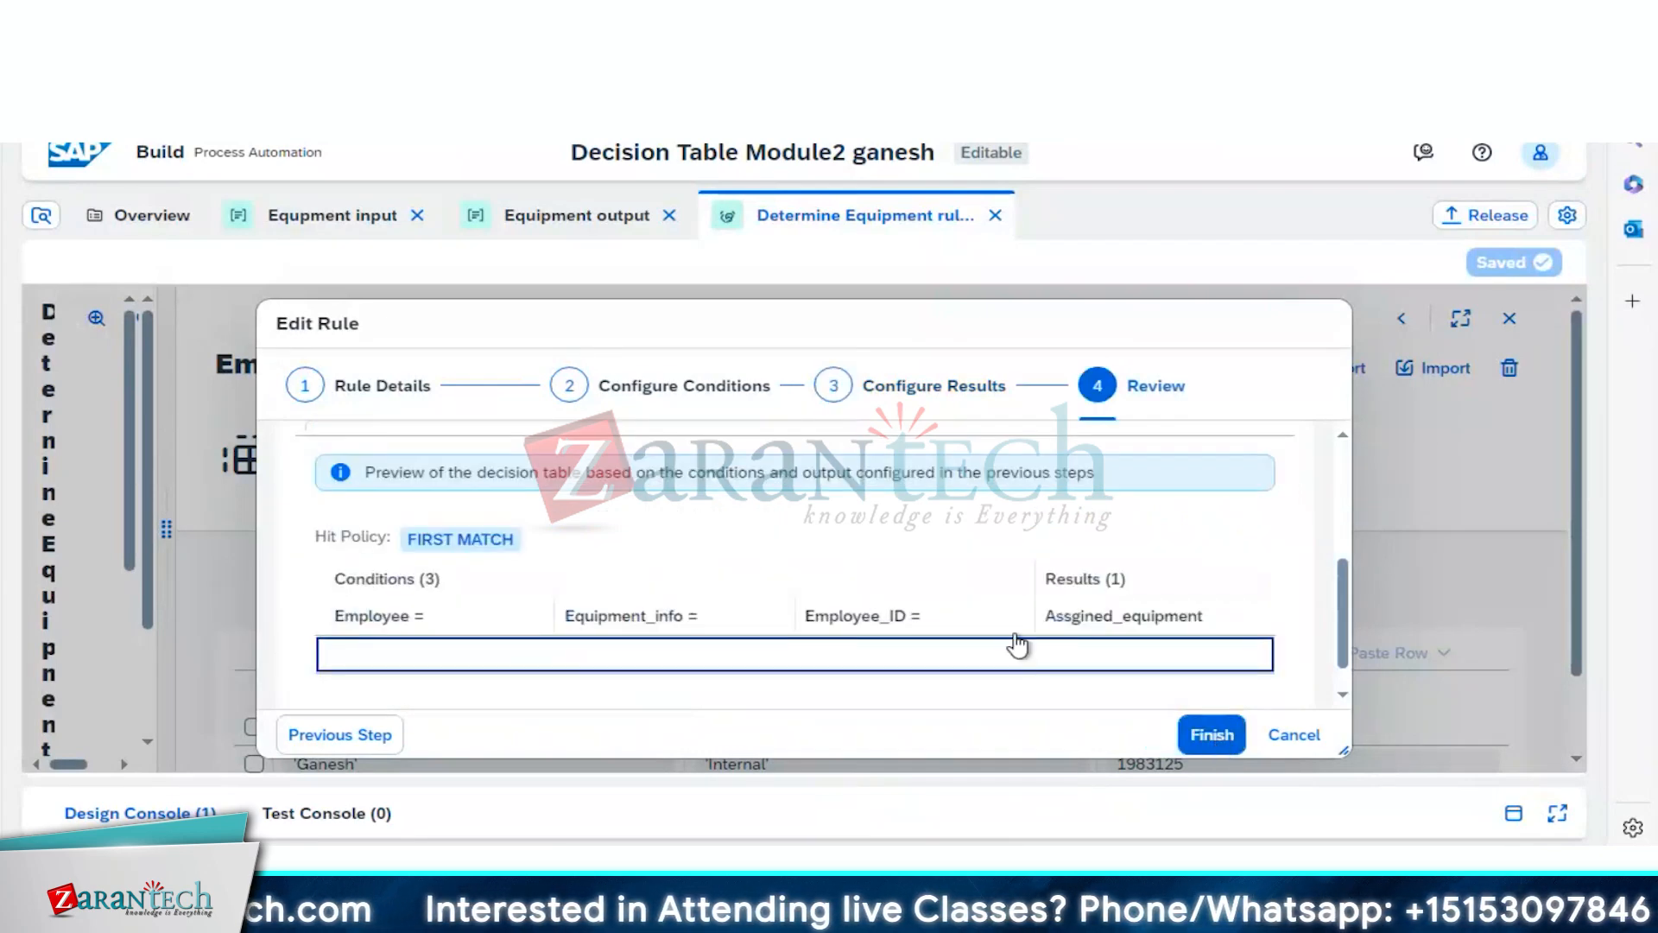
Step: Review the decision table preview, finish editing the rule and save the decision
left_click(836, 390)
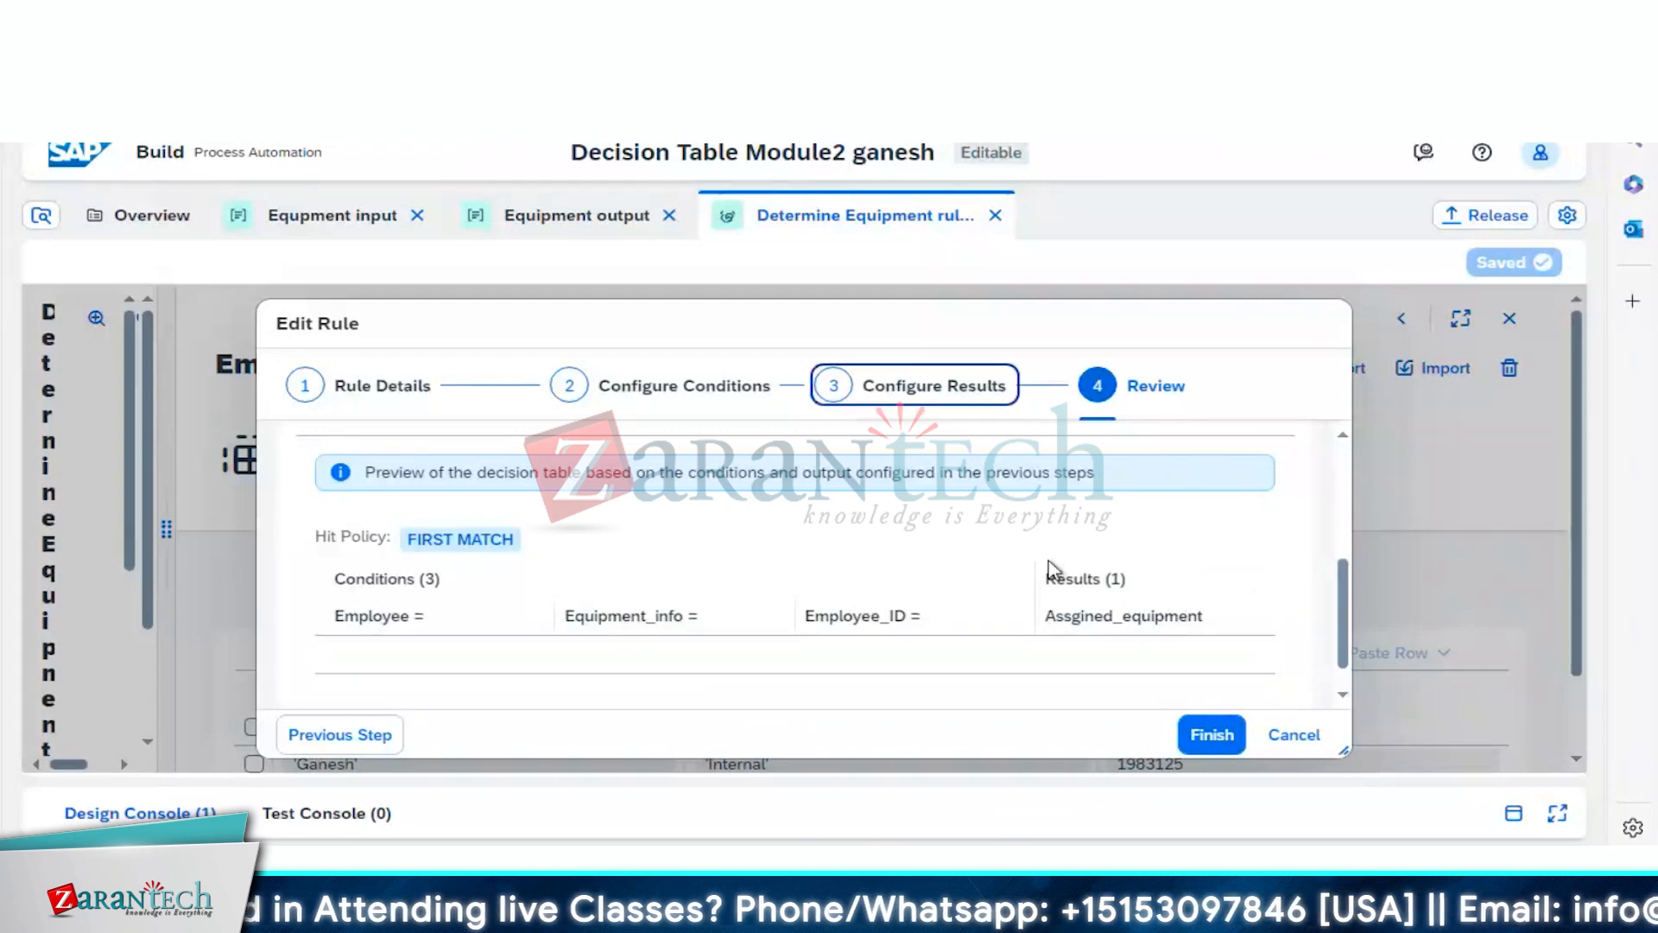
scroll(1049, 569, "down", 1)
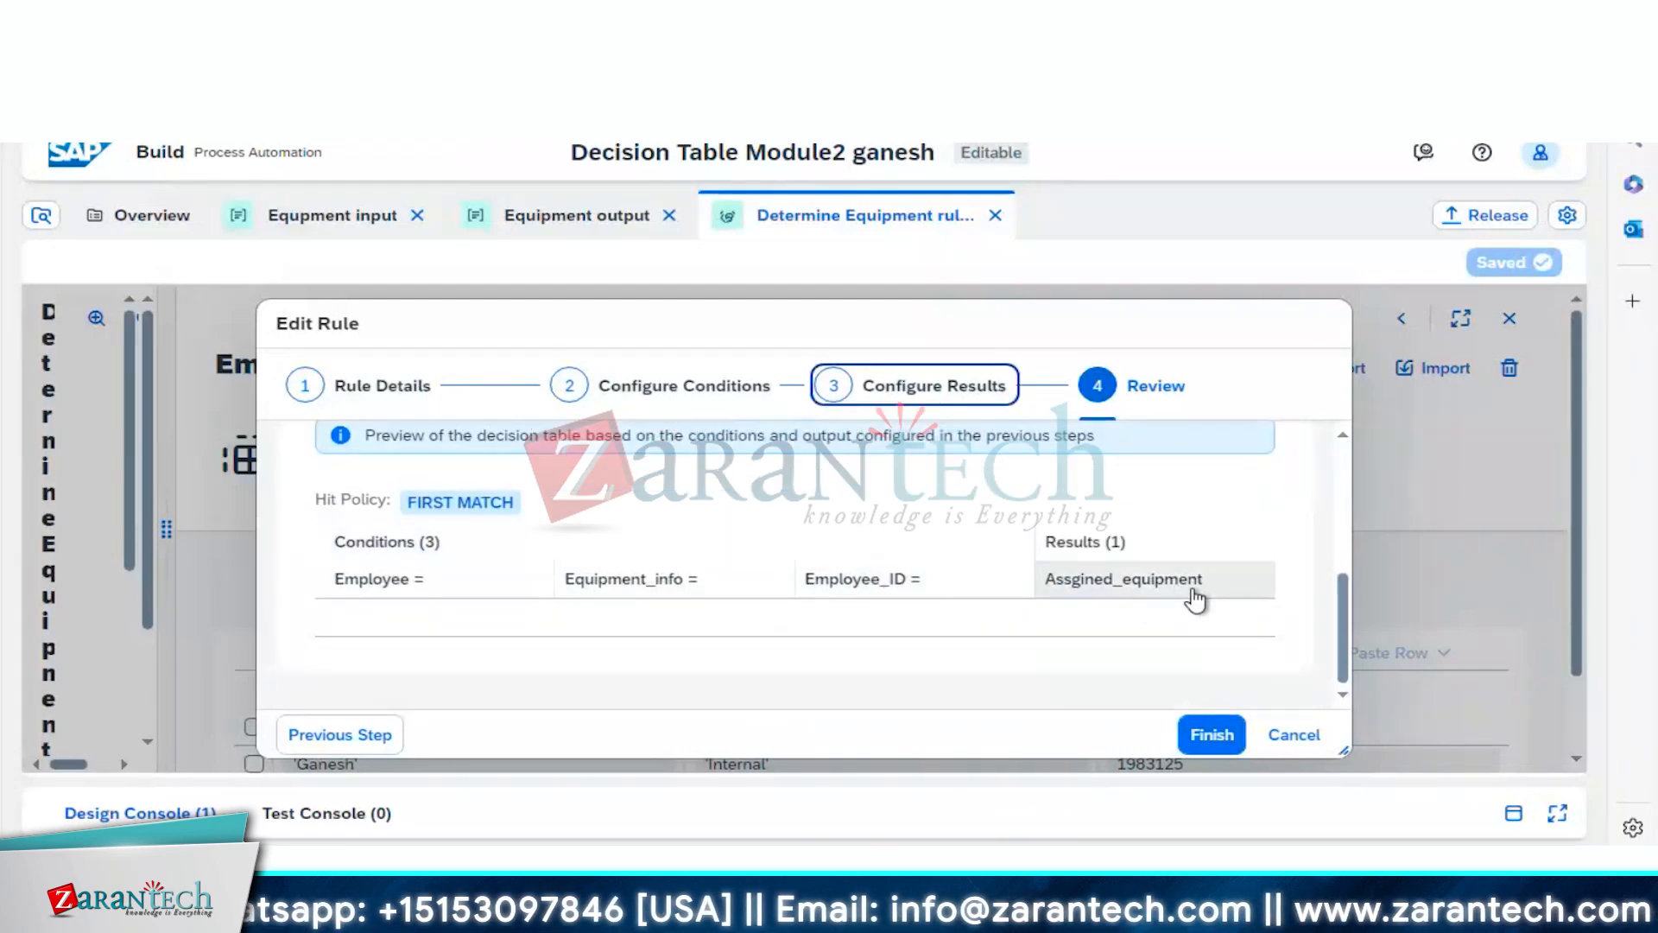
left_click(1213, 737)
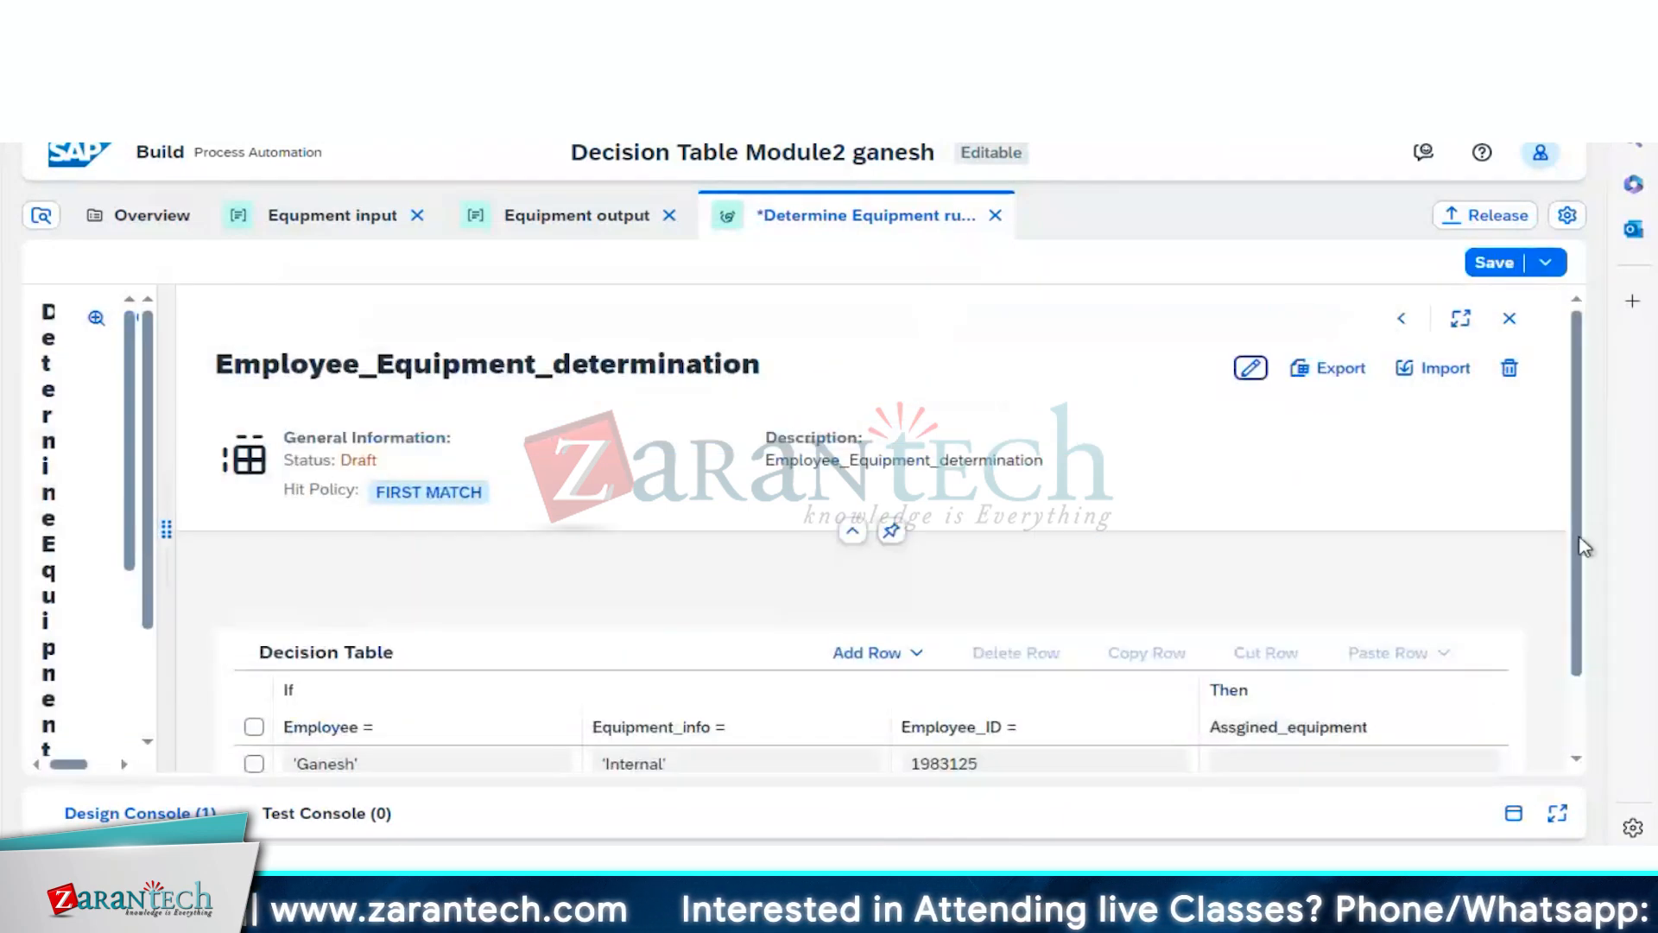
scroll(1584, 547, "down", 1)
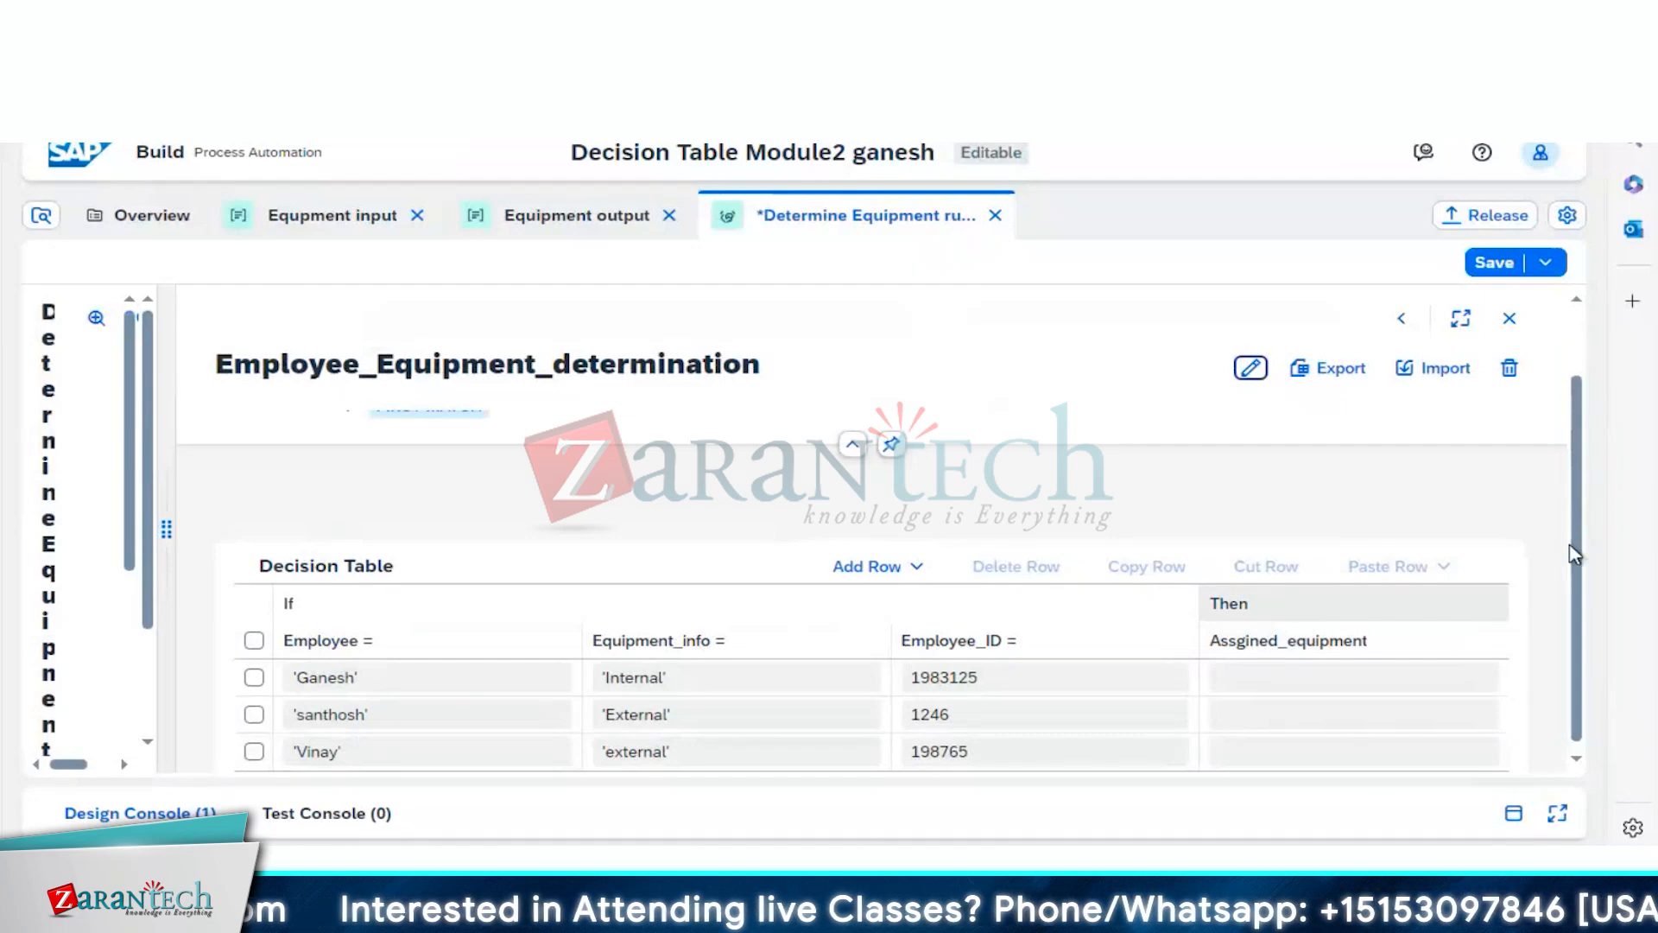
scroll(1580, 572, "down", 1)
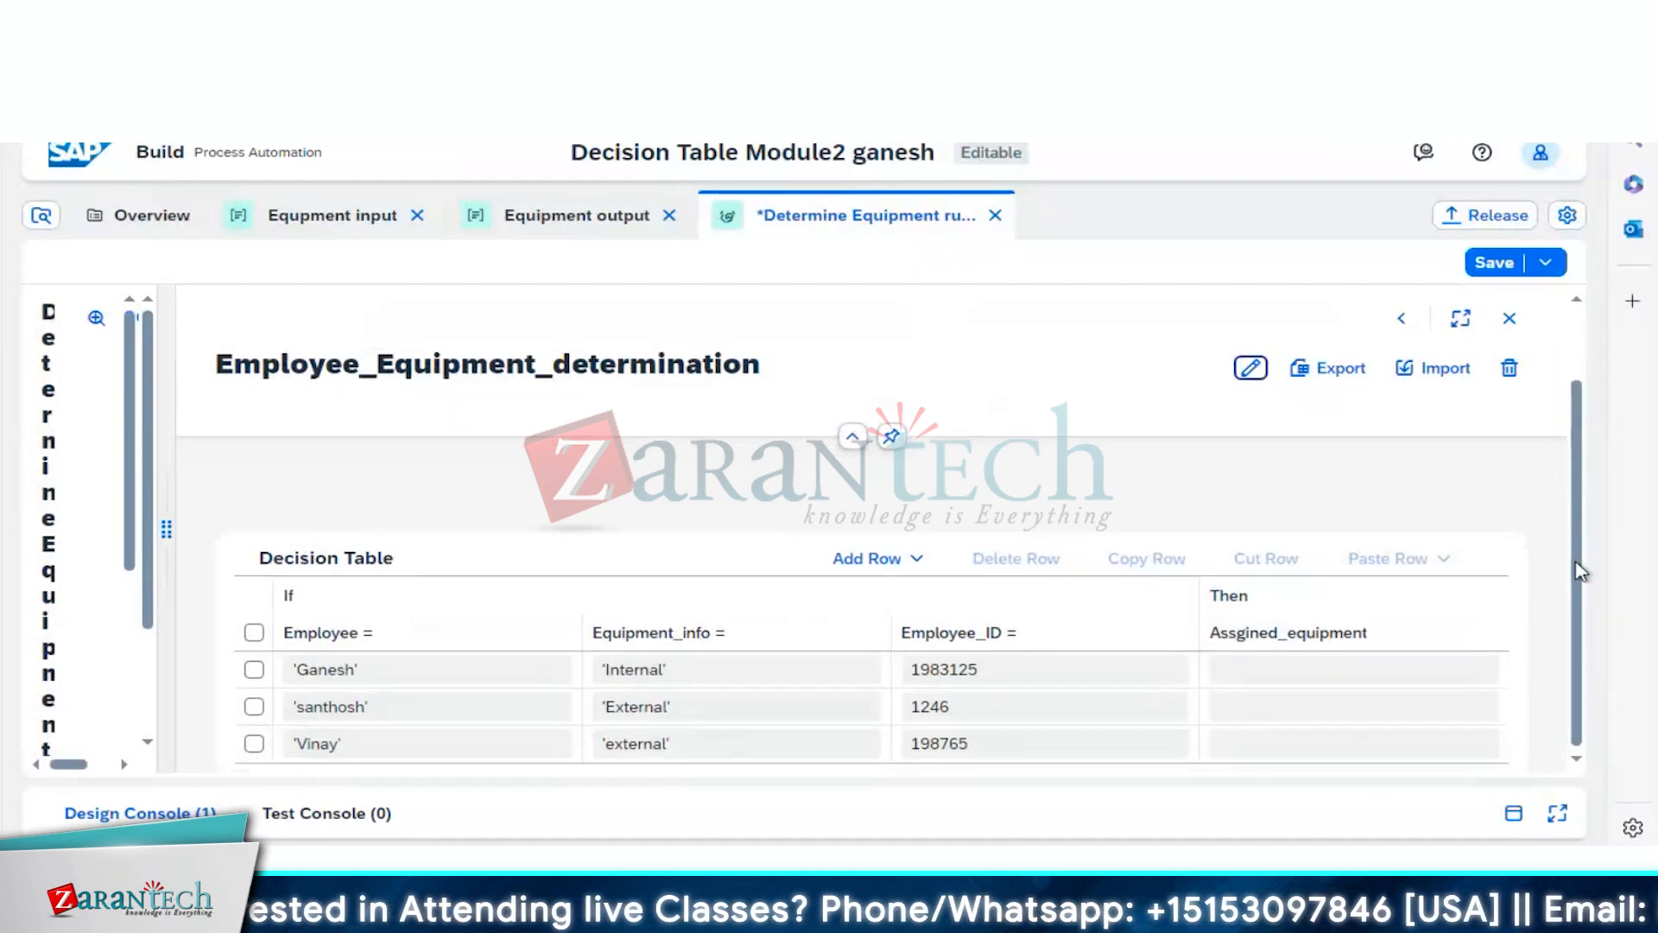
left_click(1493, 275)
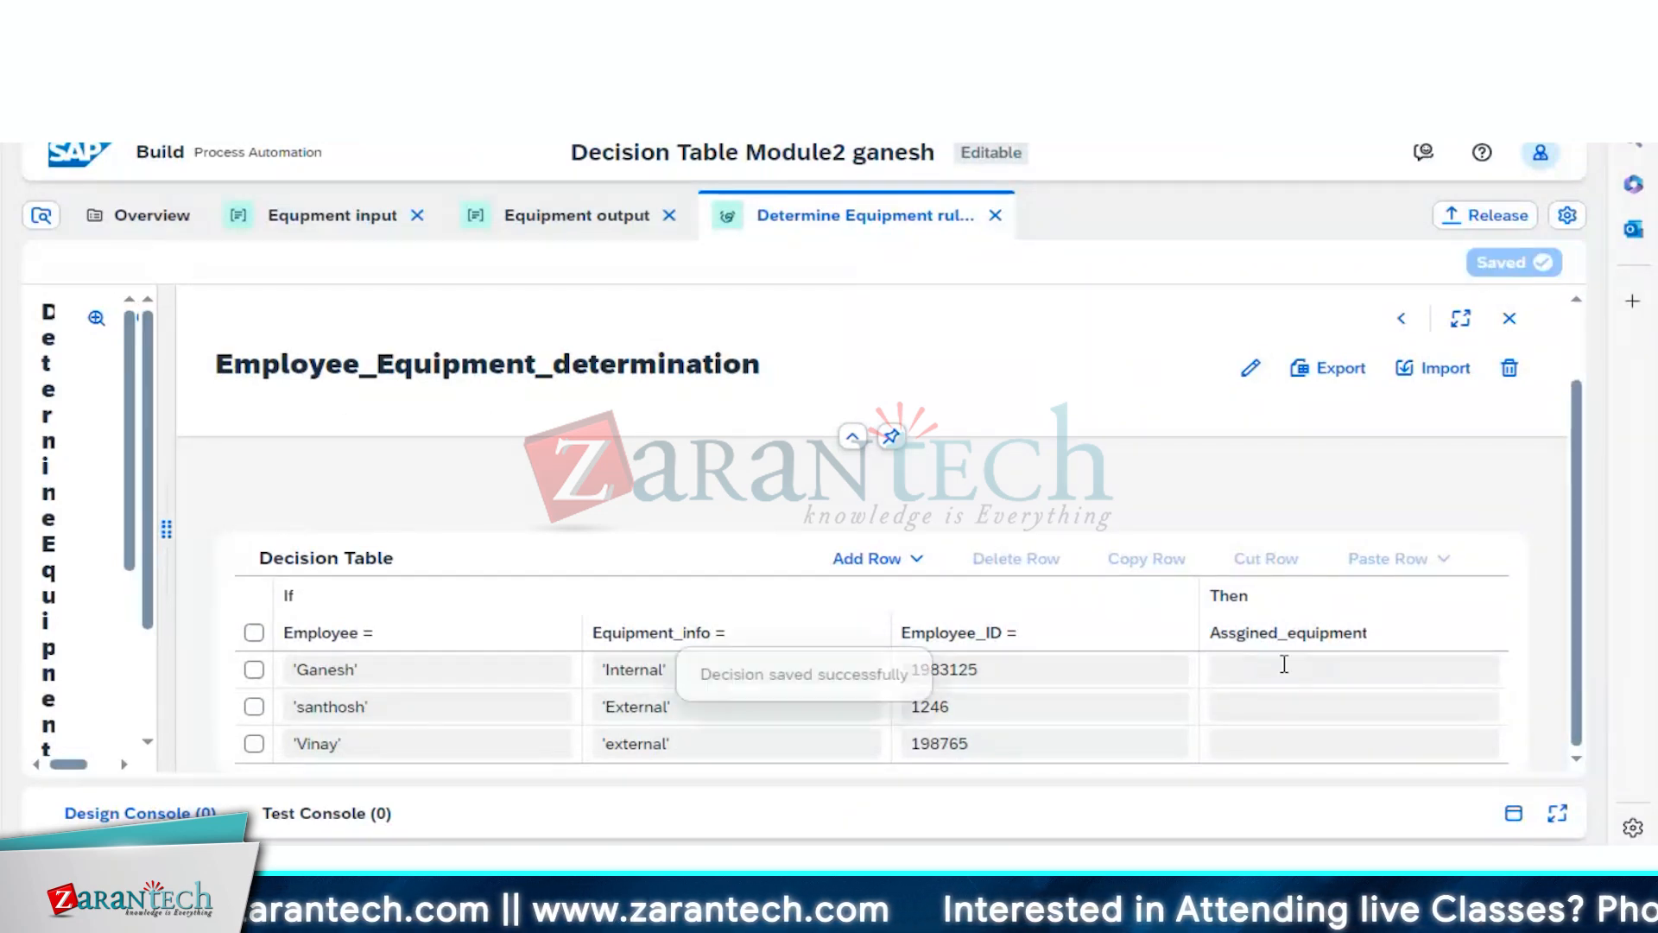
left_click(1251, 370)
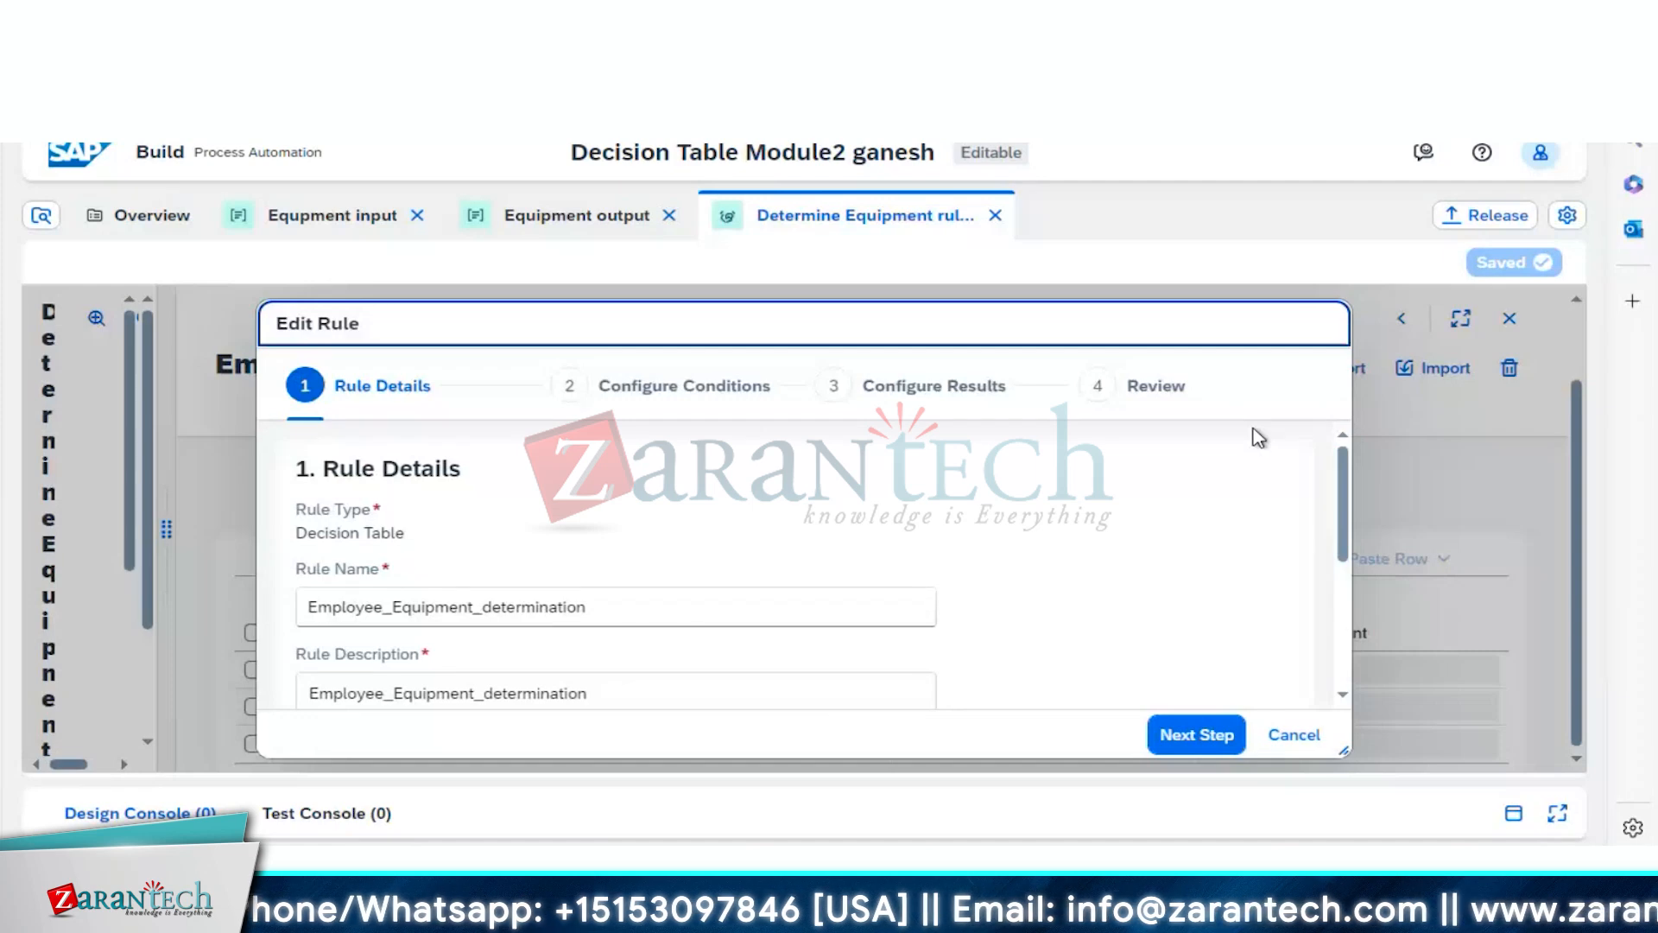
left_click(1294, 735)
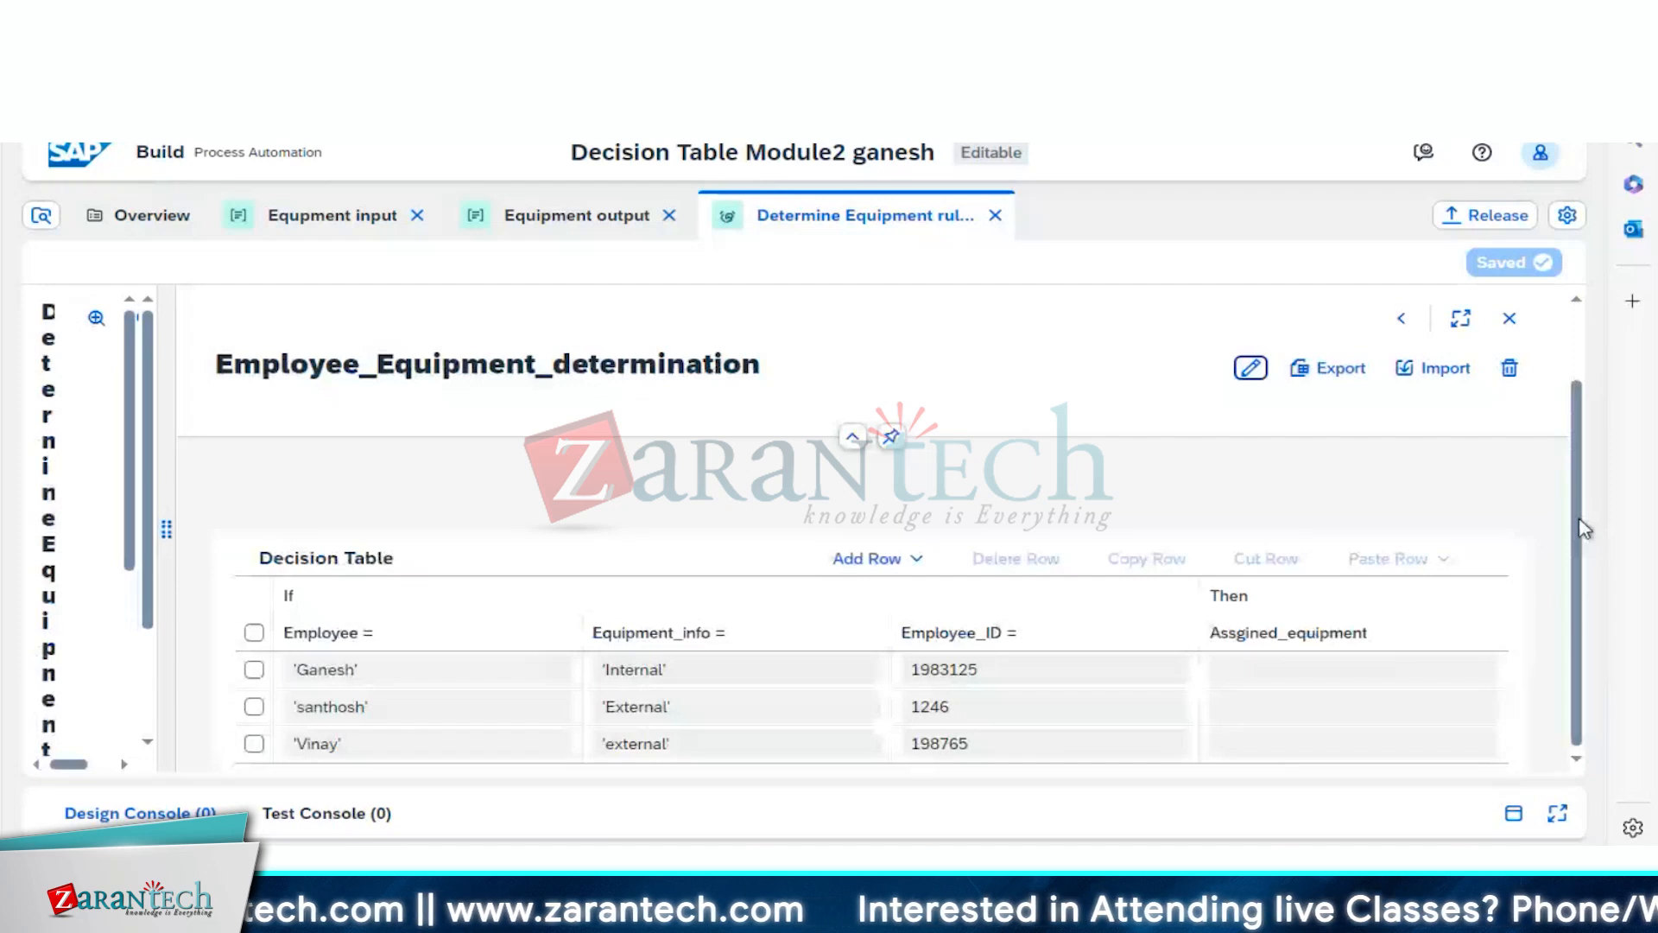
left_click(1316, 673)
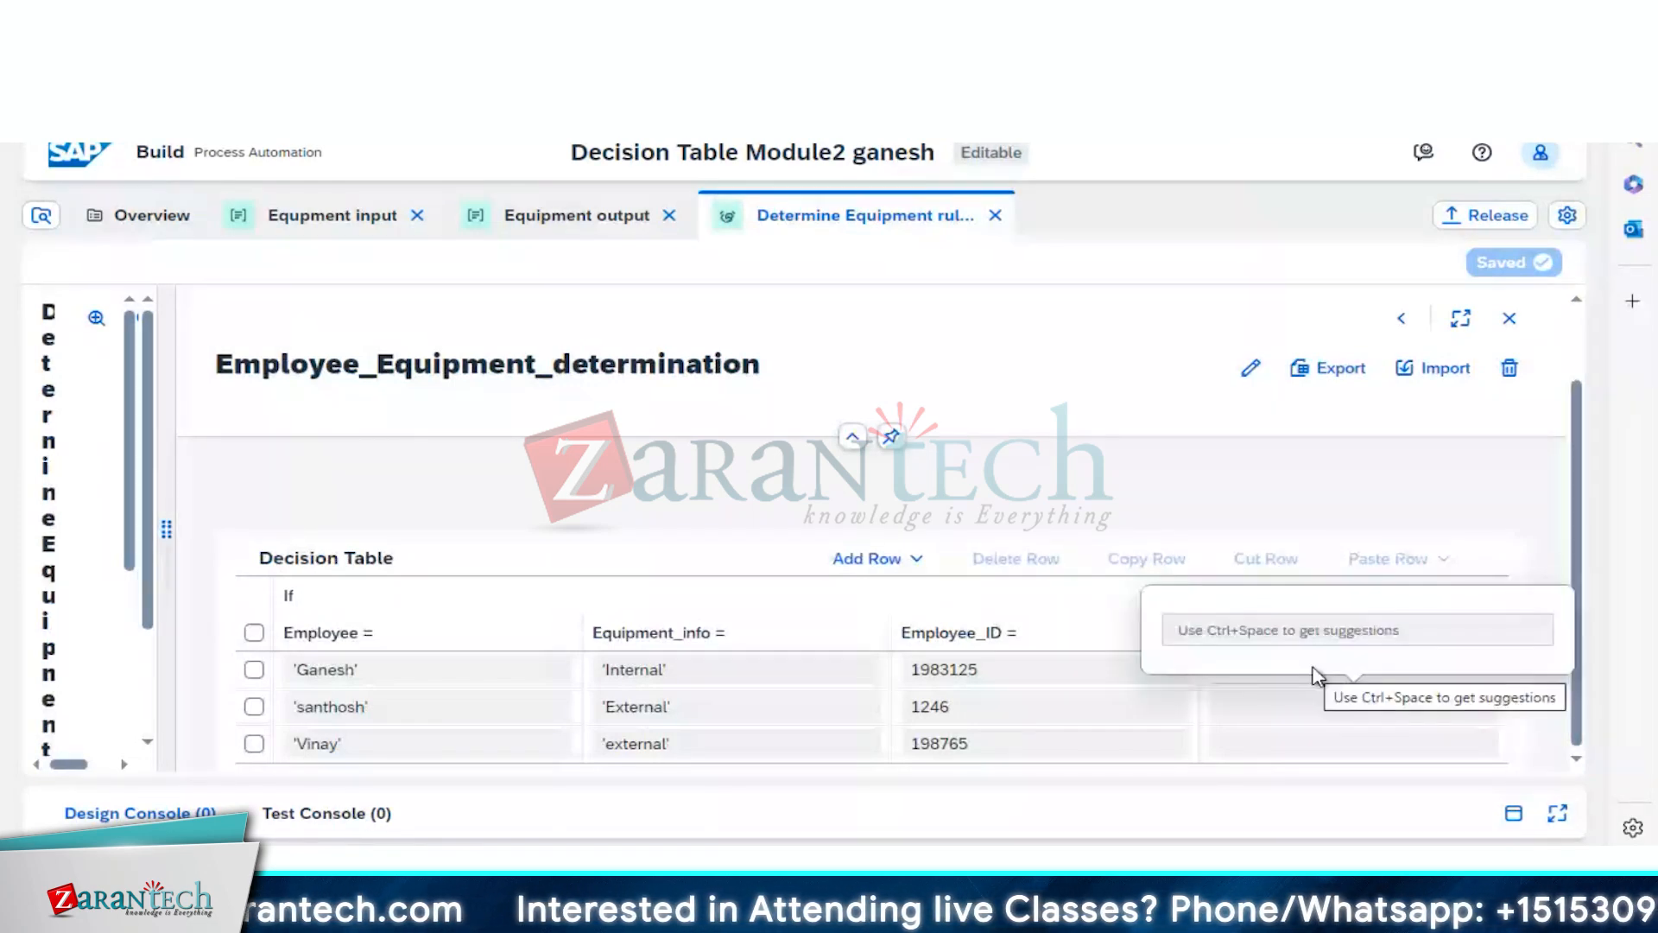
left_click(1077, 662)
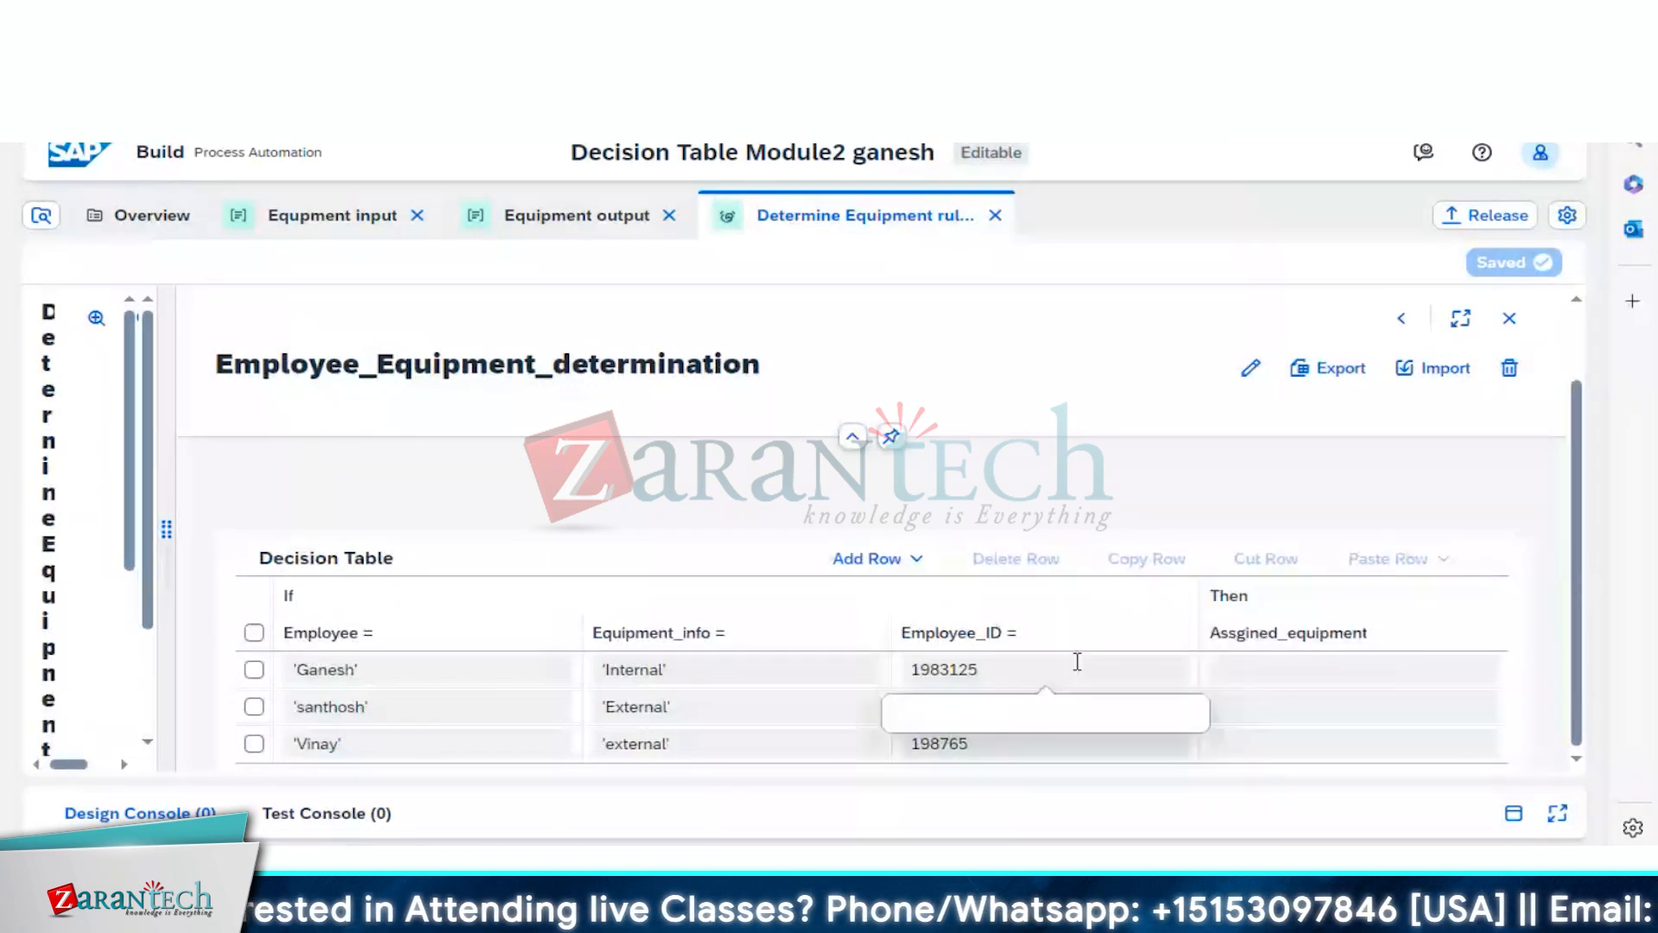
Step: Enter 'crank' as the Assgined_equipment result in the decision table's first row
left_click(1312, 674)
type("'")
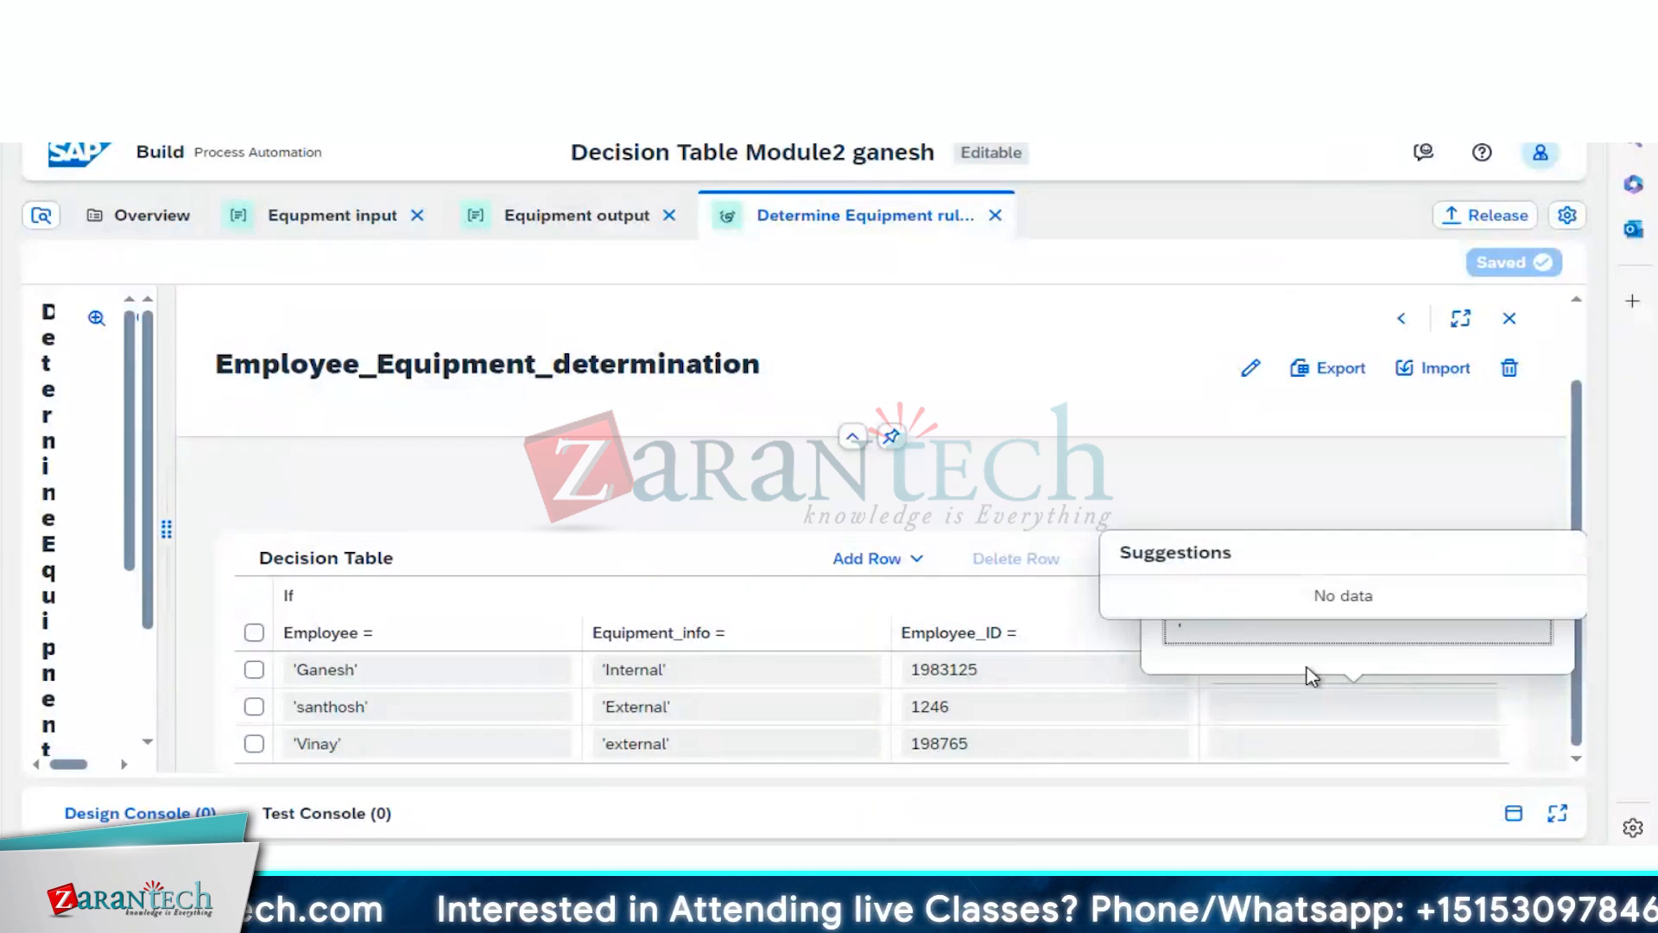
type("A")
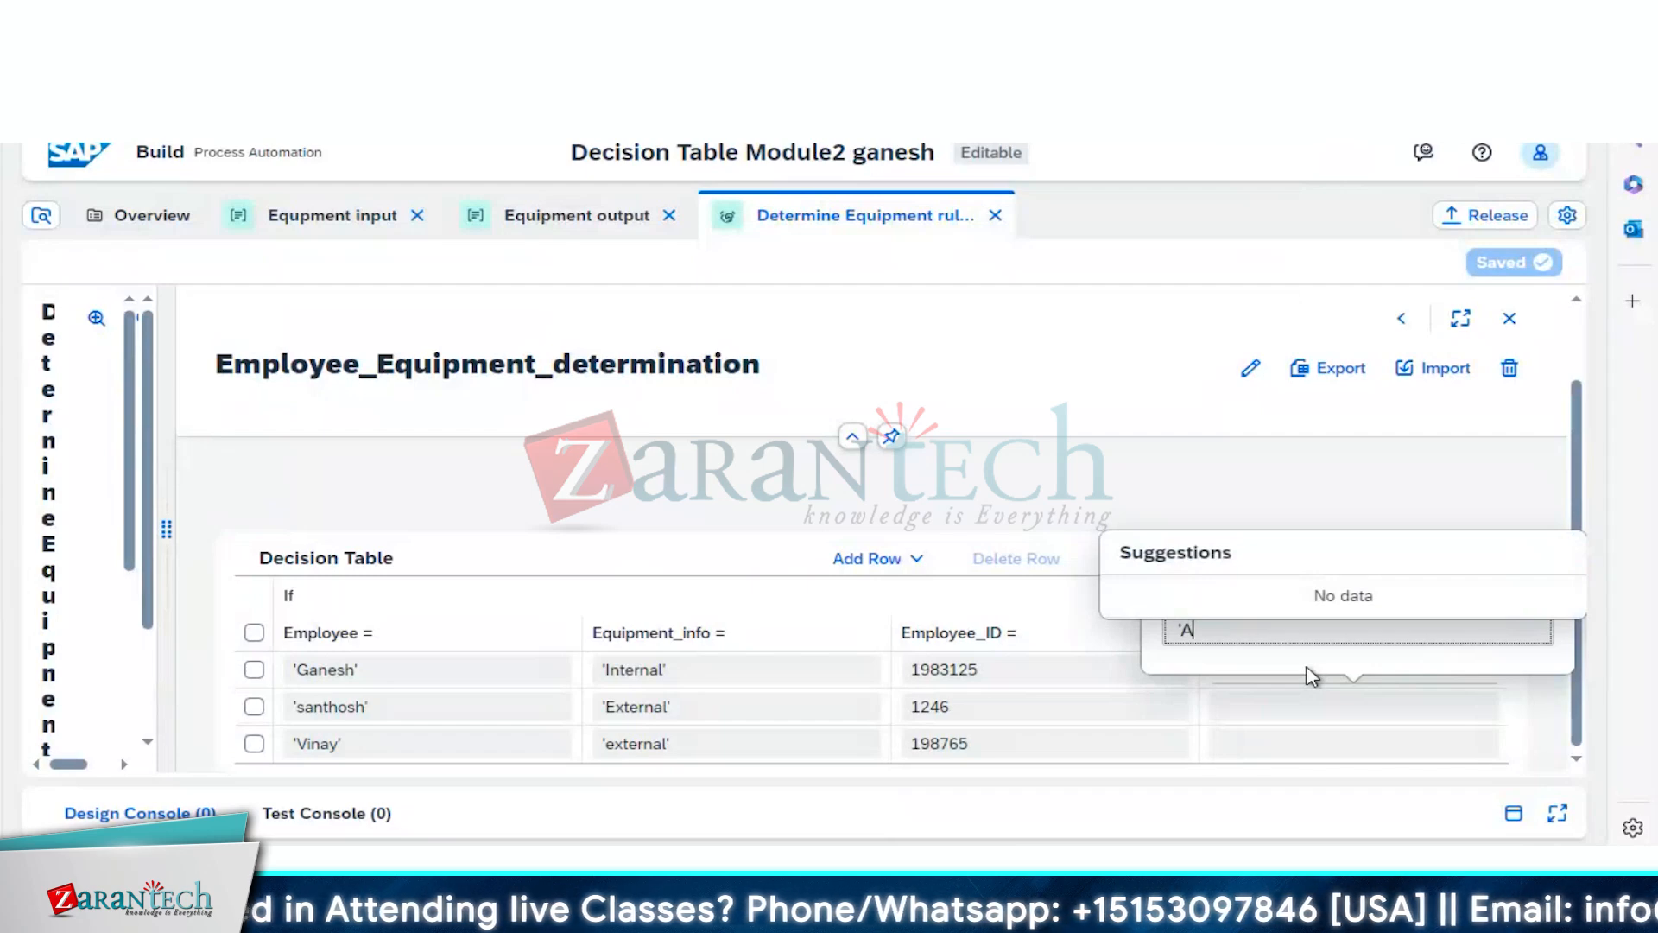
key("BackSpace")
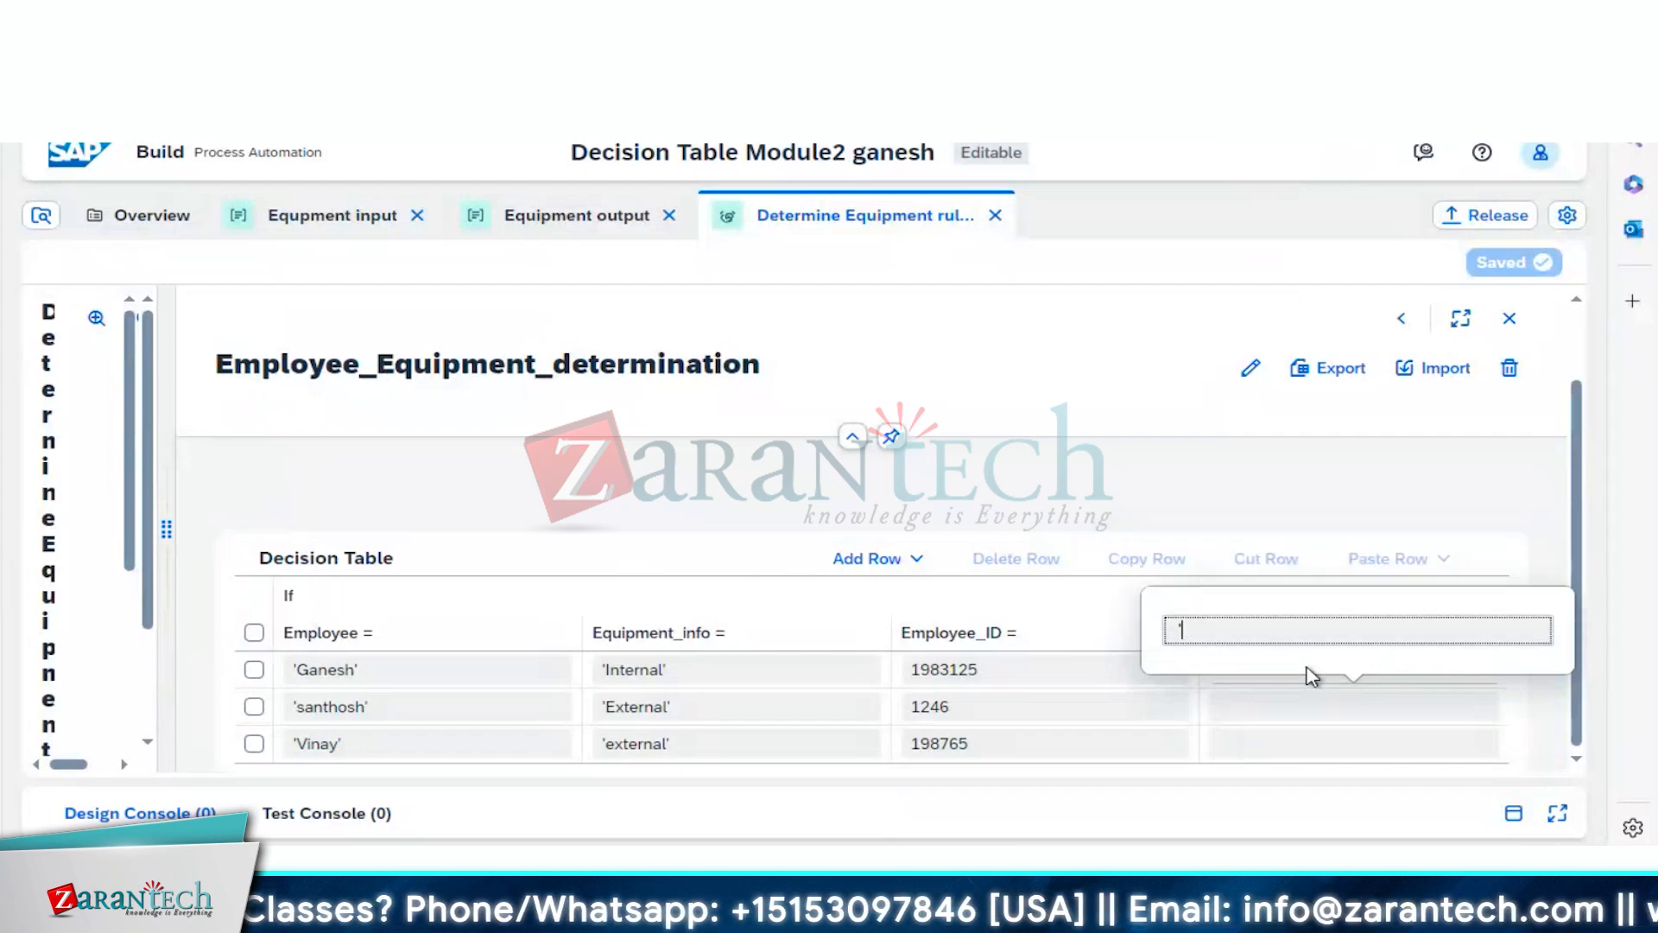
type("C")
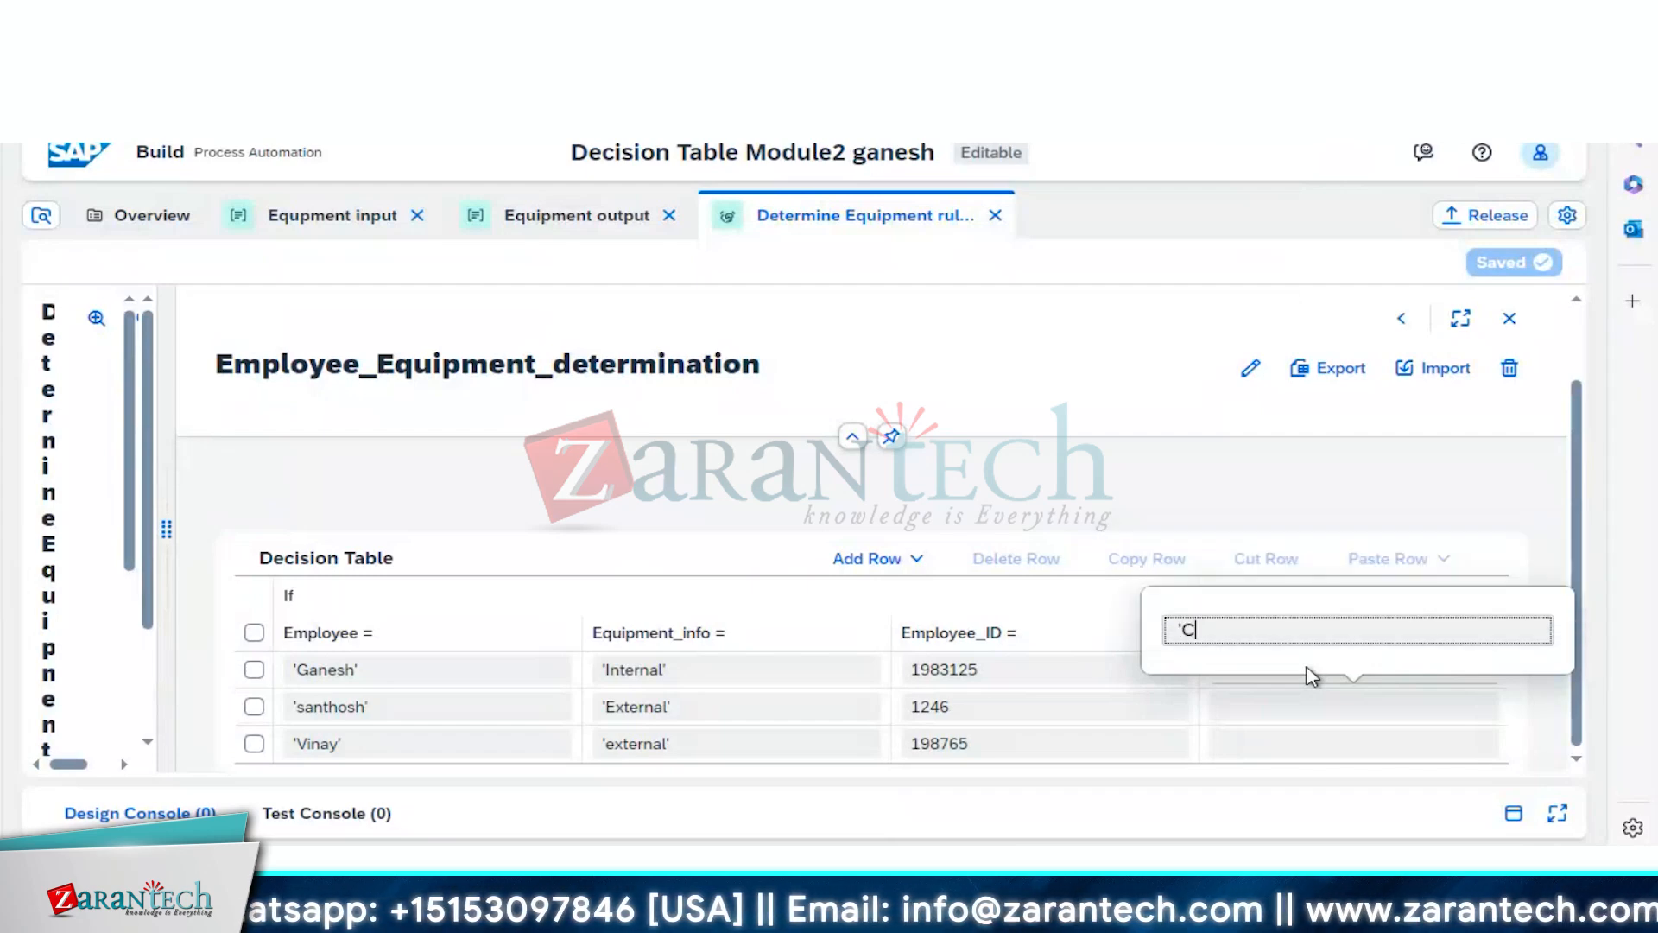
type("R")
key("BackSpace")
key("BackSpace")
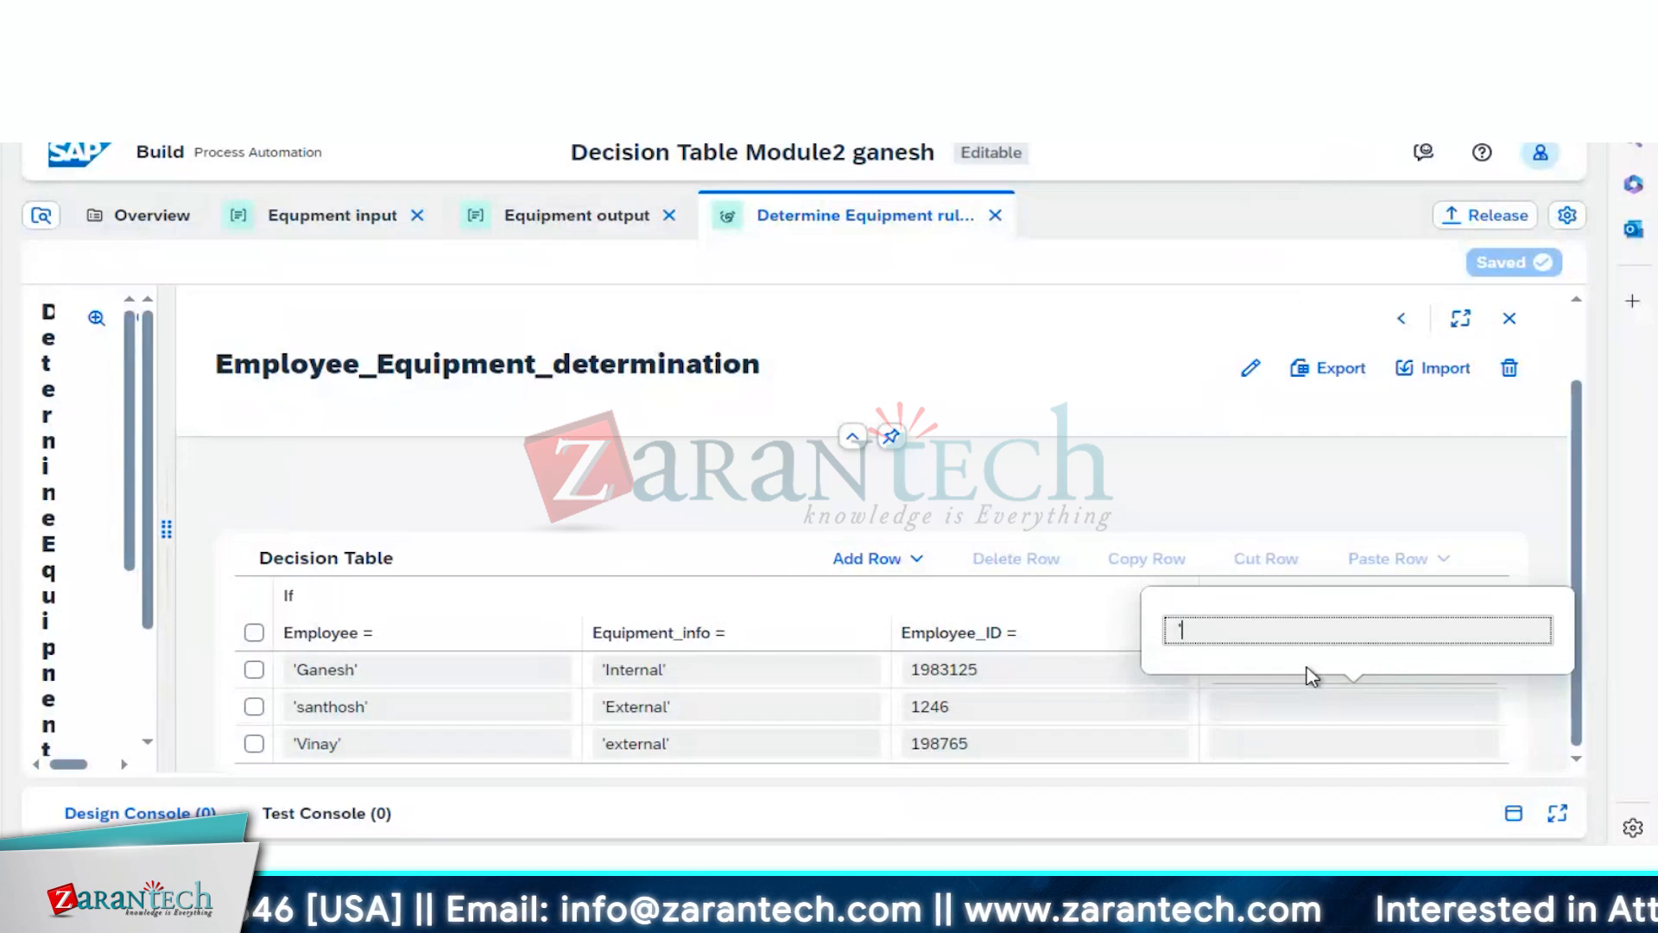
type("crank")
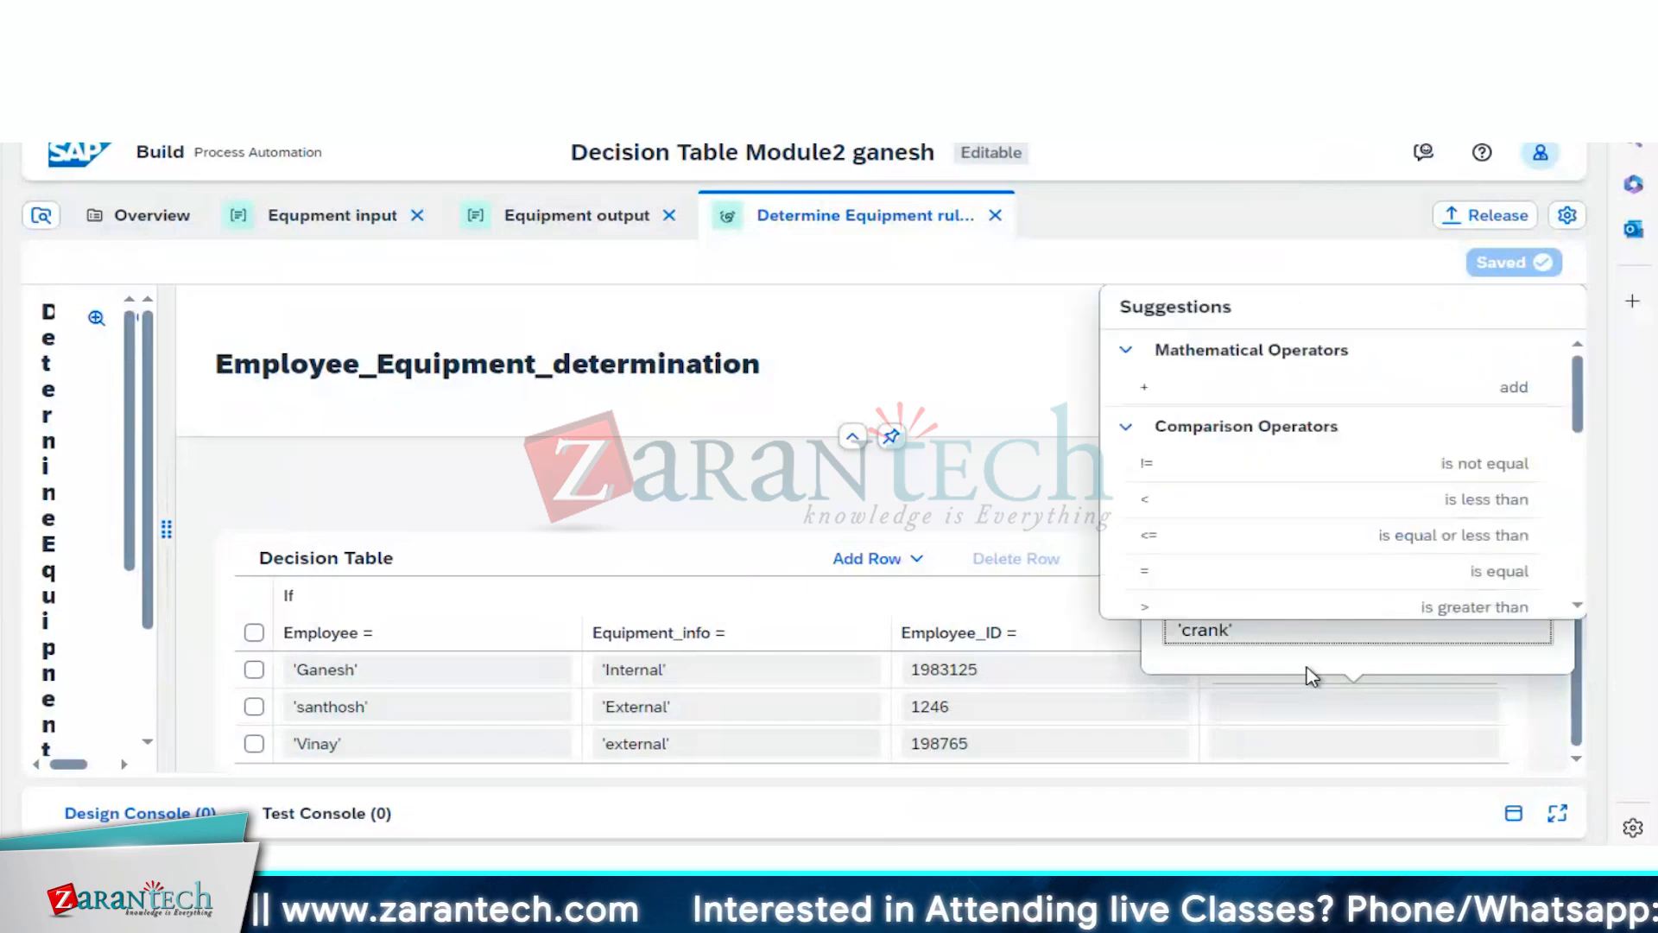
Step: Enter 'bolt' as the Assgined_equipment result in the decision table's second row
left_click(1295, 710)
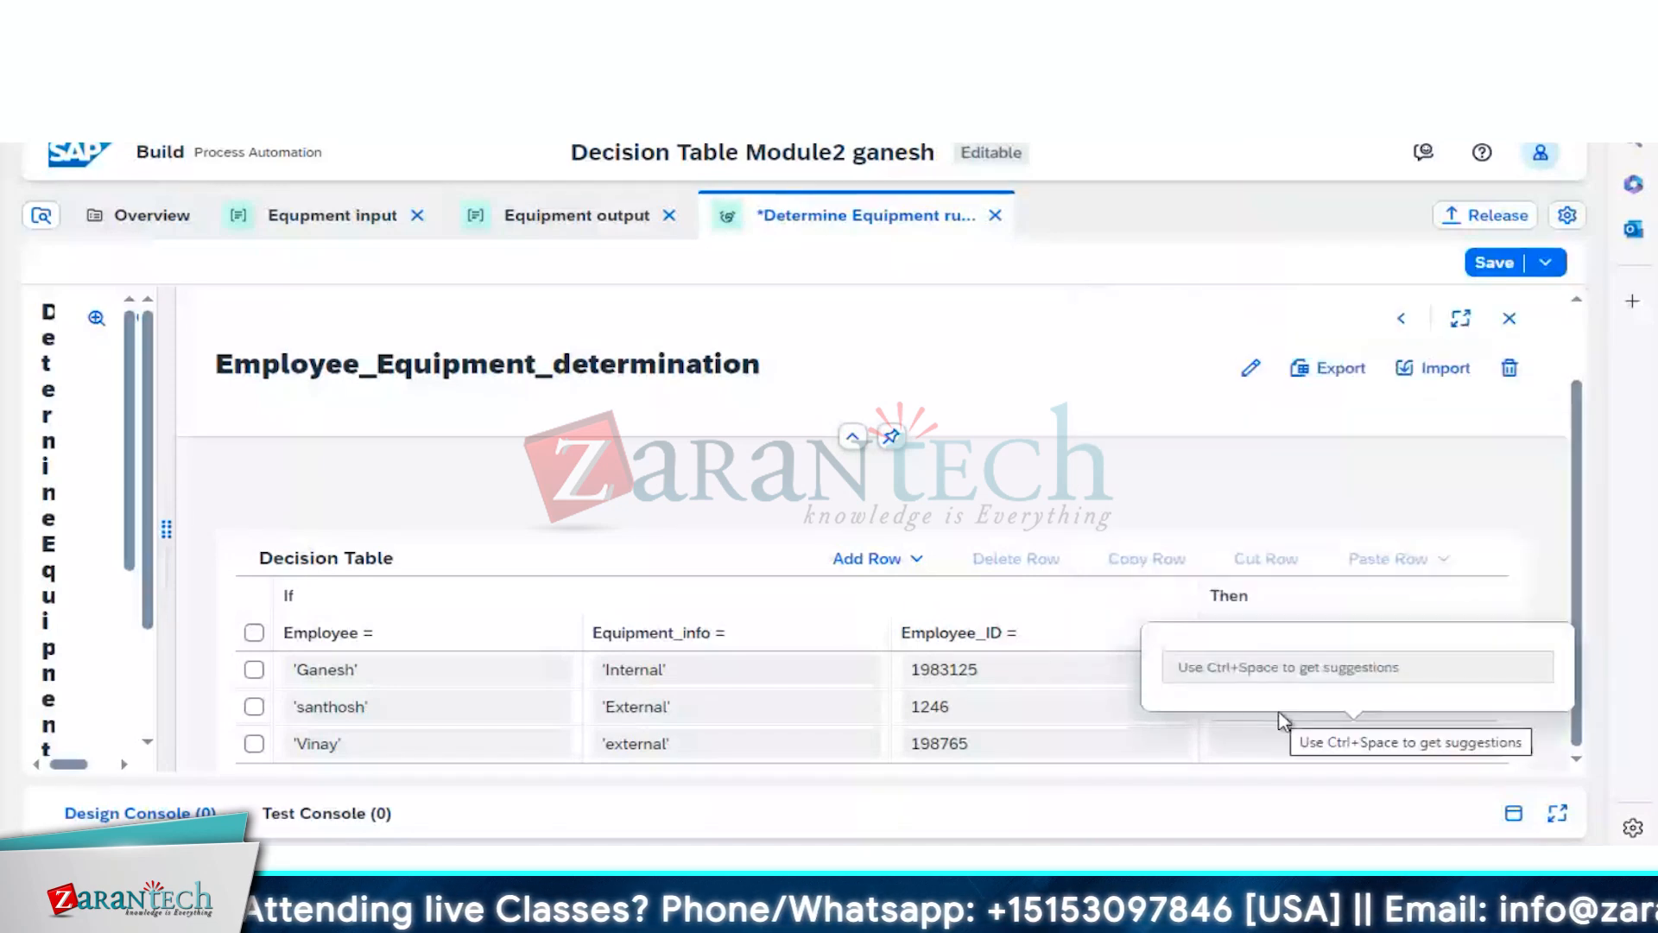
key("ctrl+space")
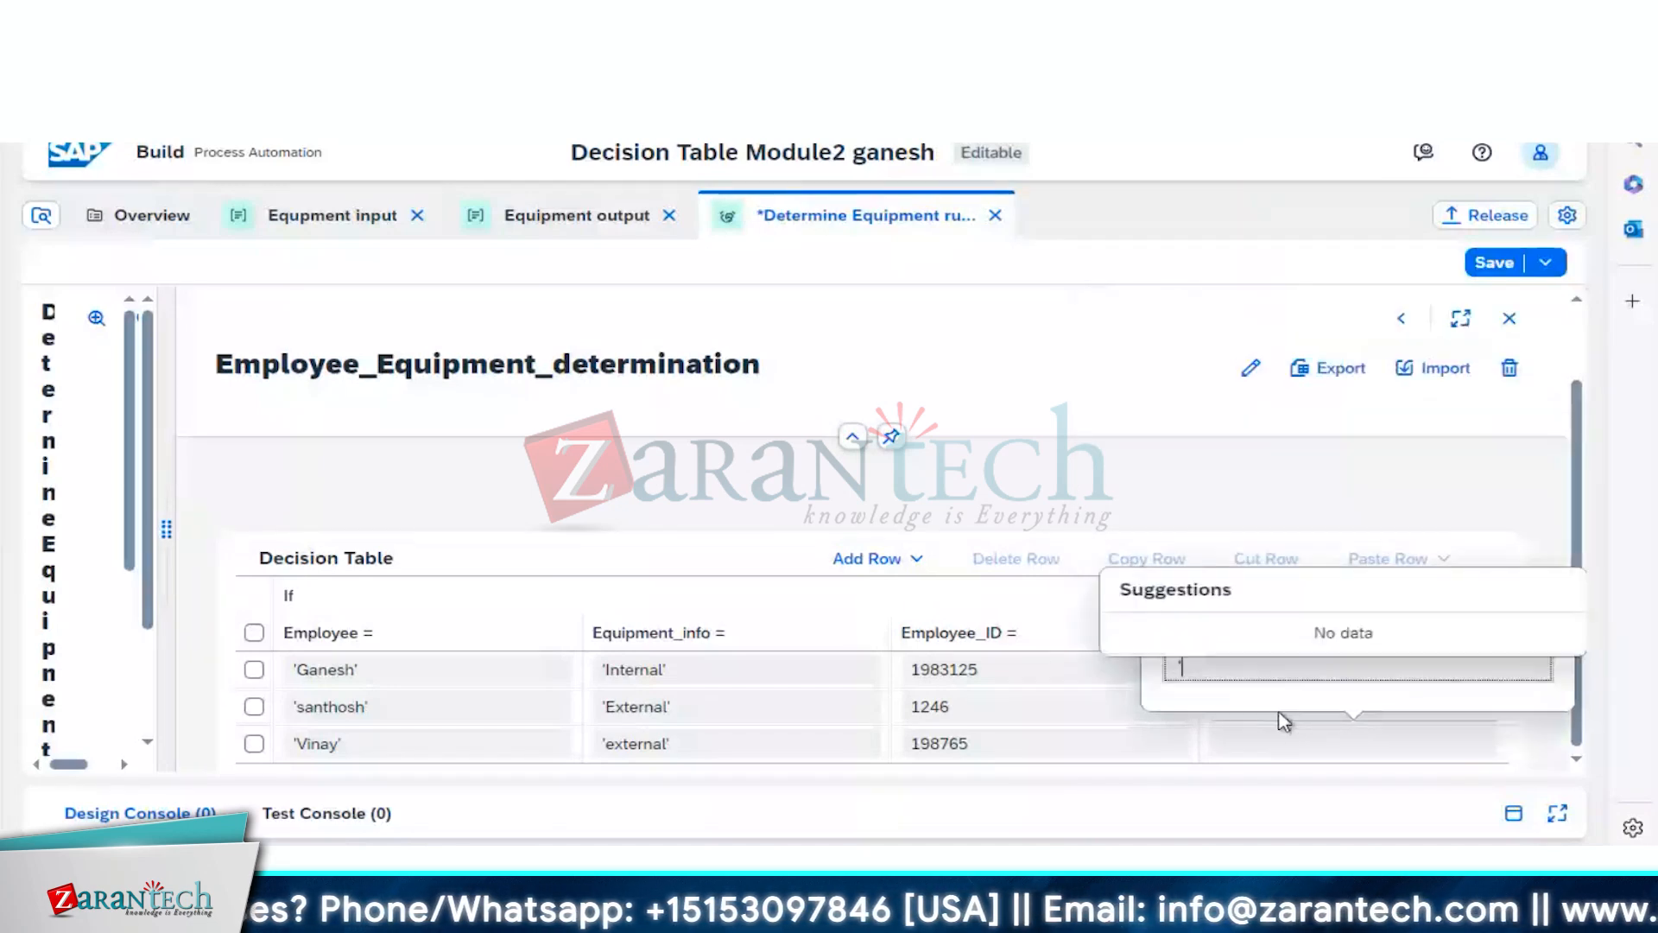
key("Escape")
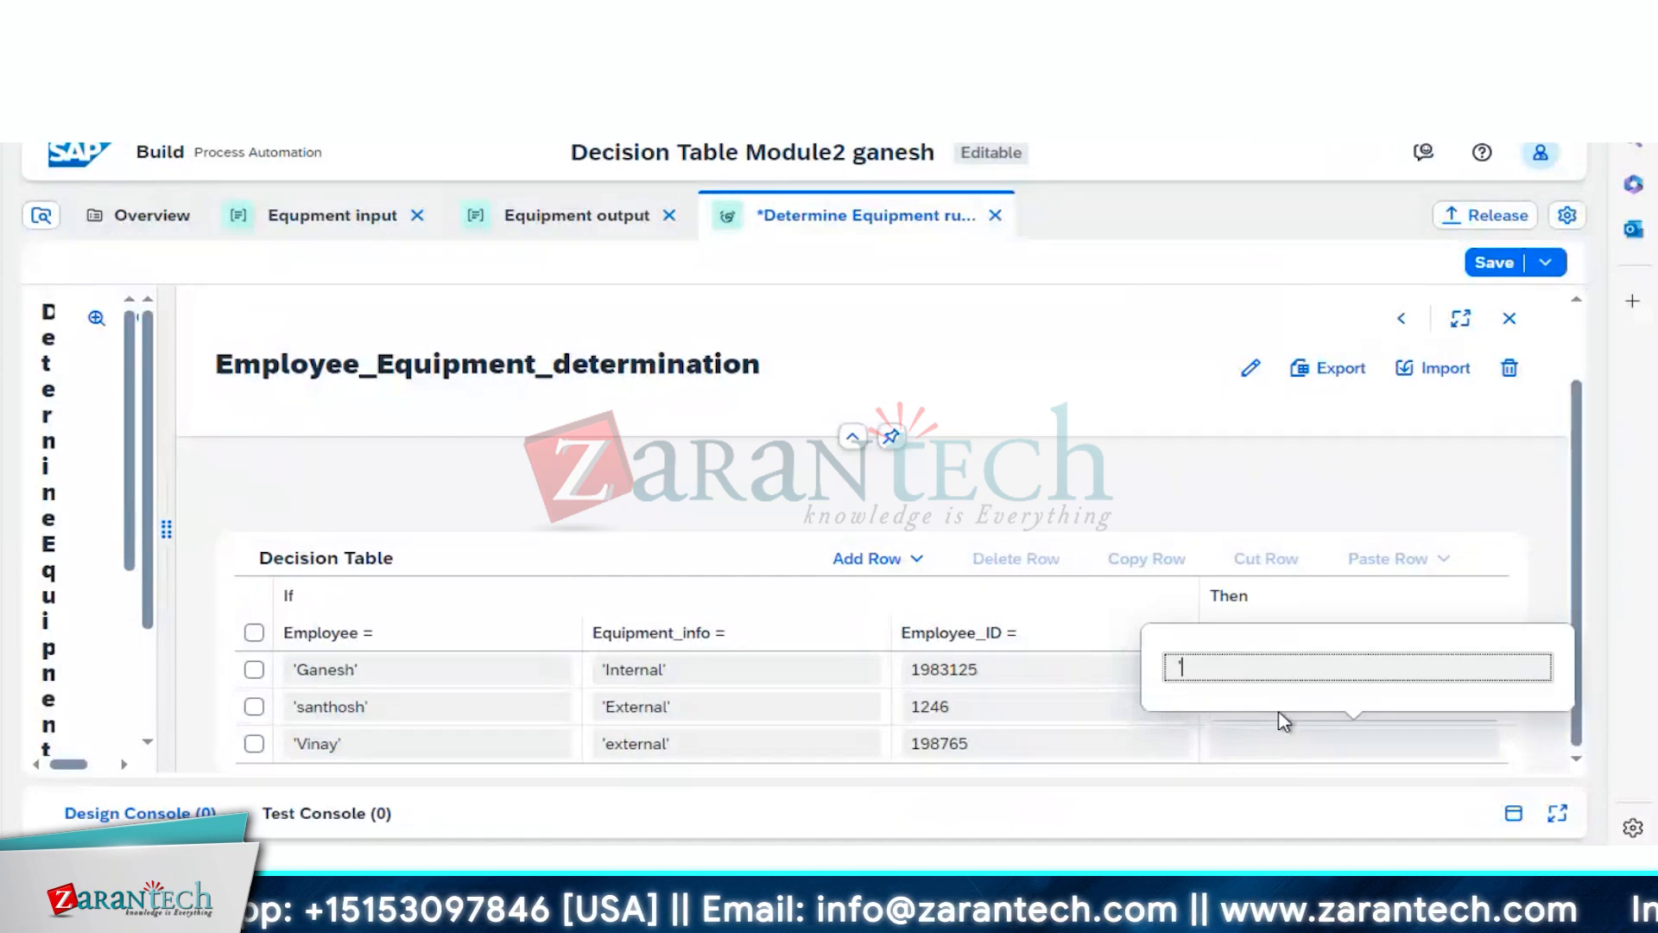
type("'")
type("bolyt'")
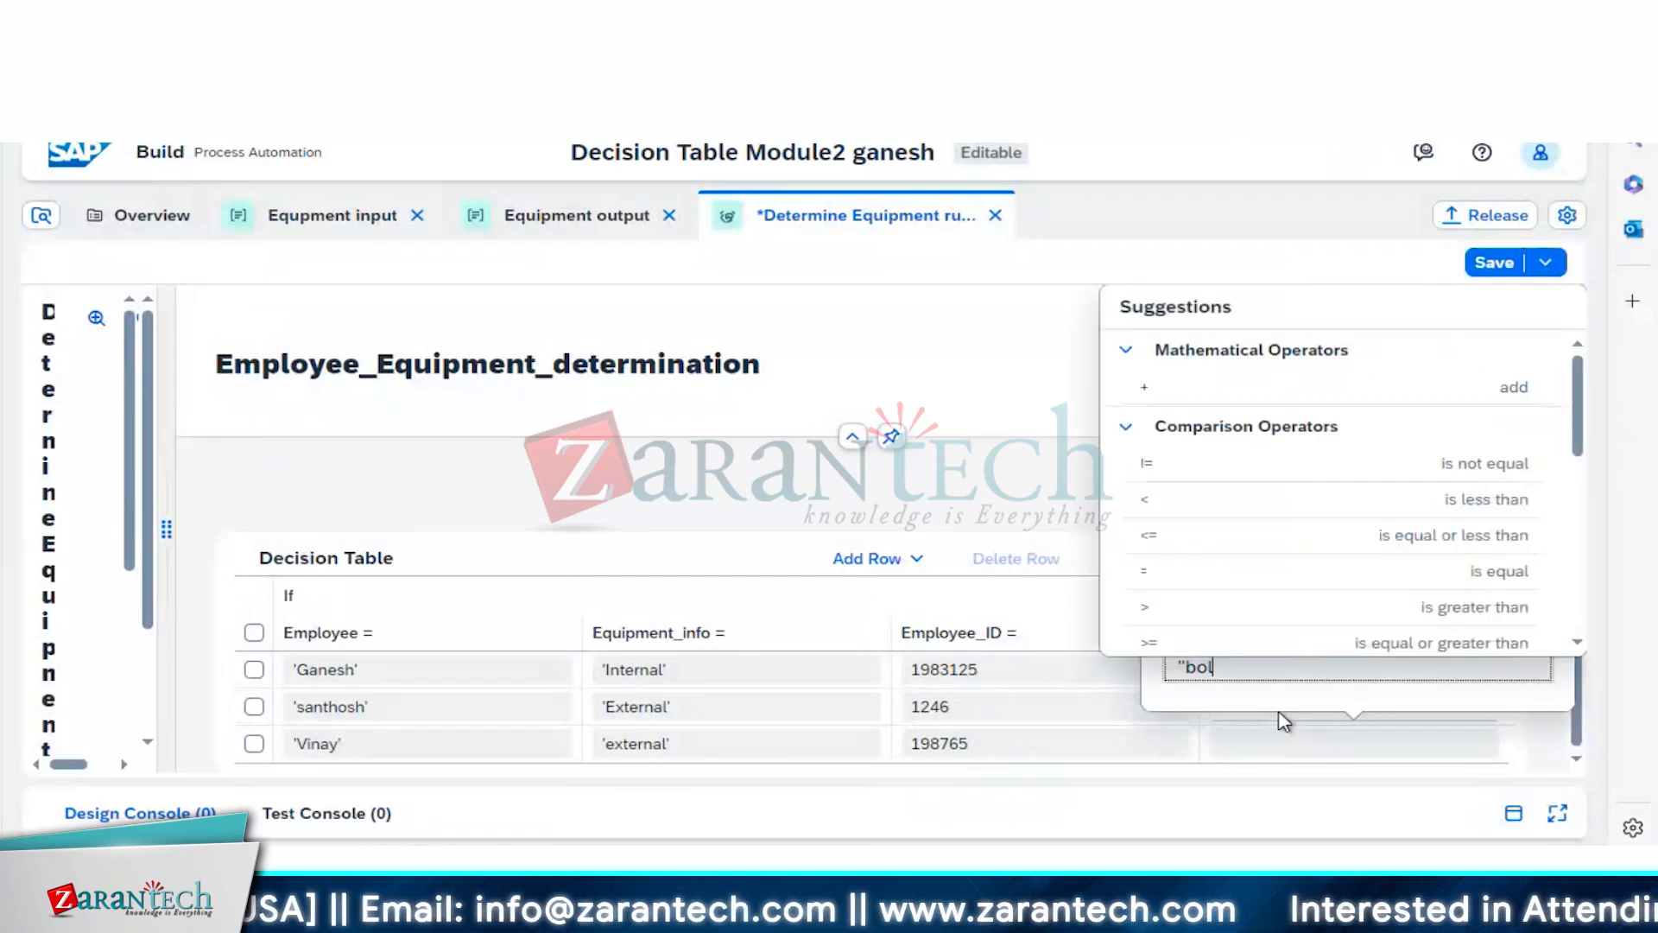
key("BackSpace")
key("BackSpace")
key("BackSpace")
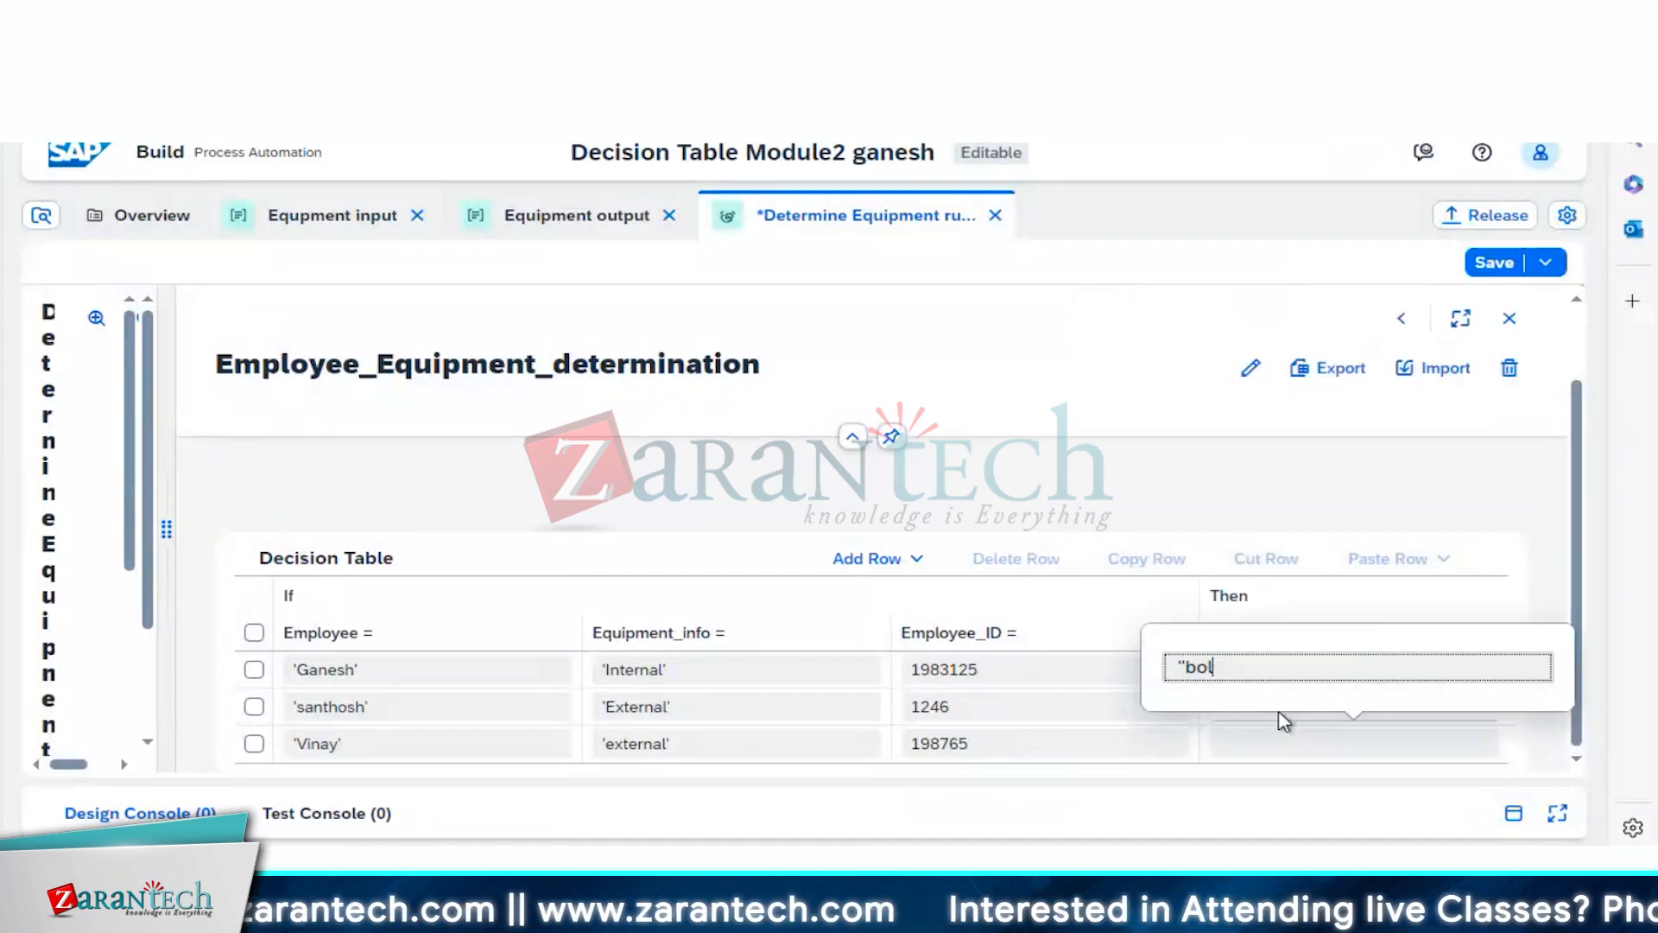
type("t'")
key("Left")
key("Left")
key("Left")
key("Left")
key("Left")
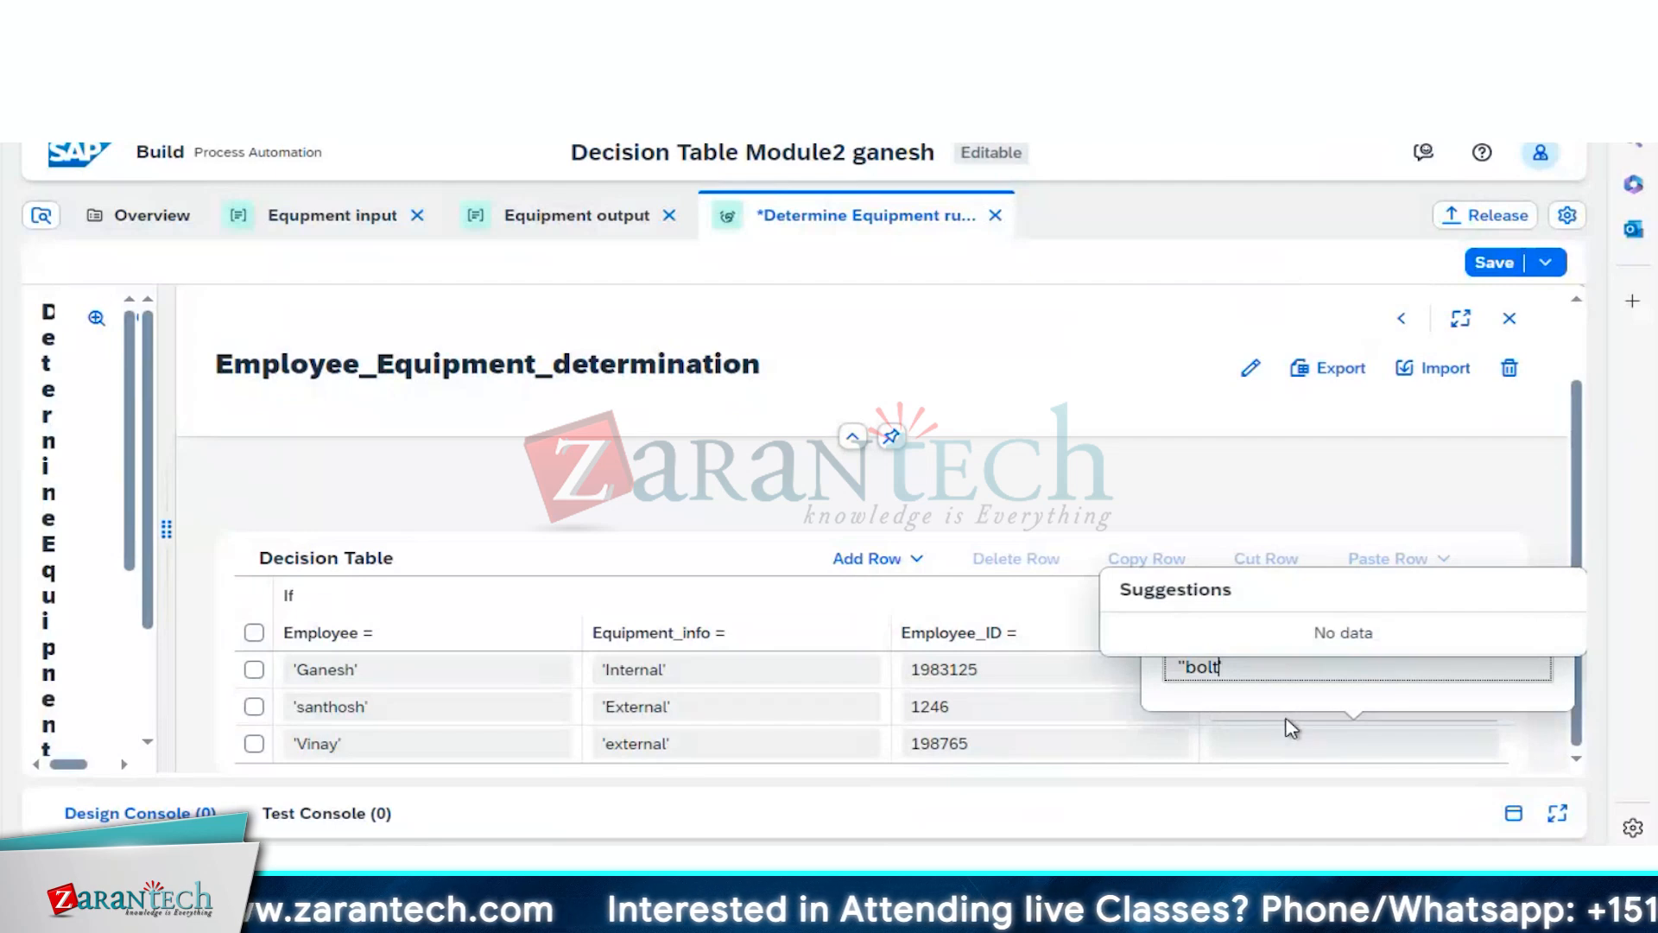
key("BackSpace")
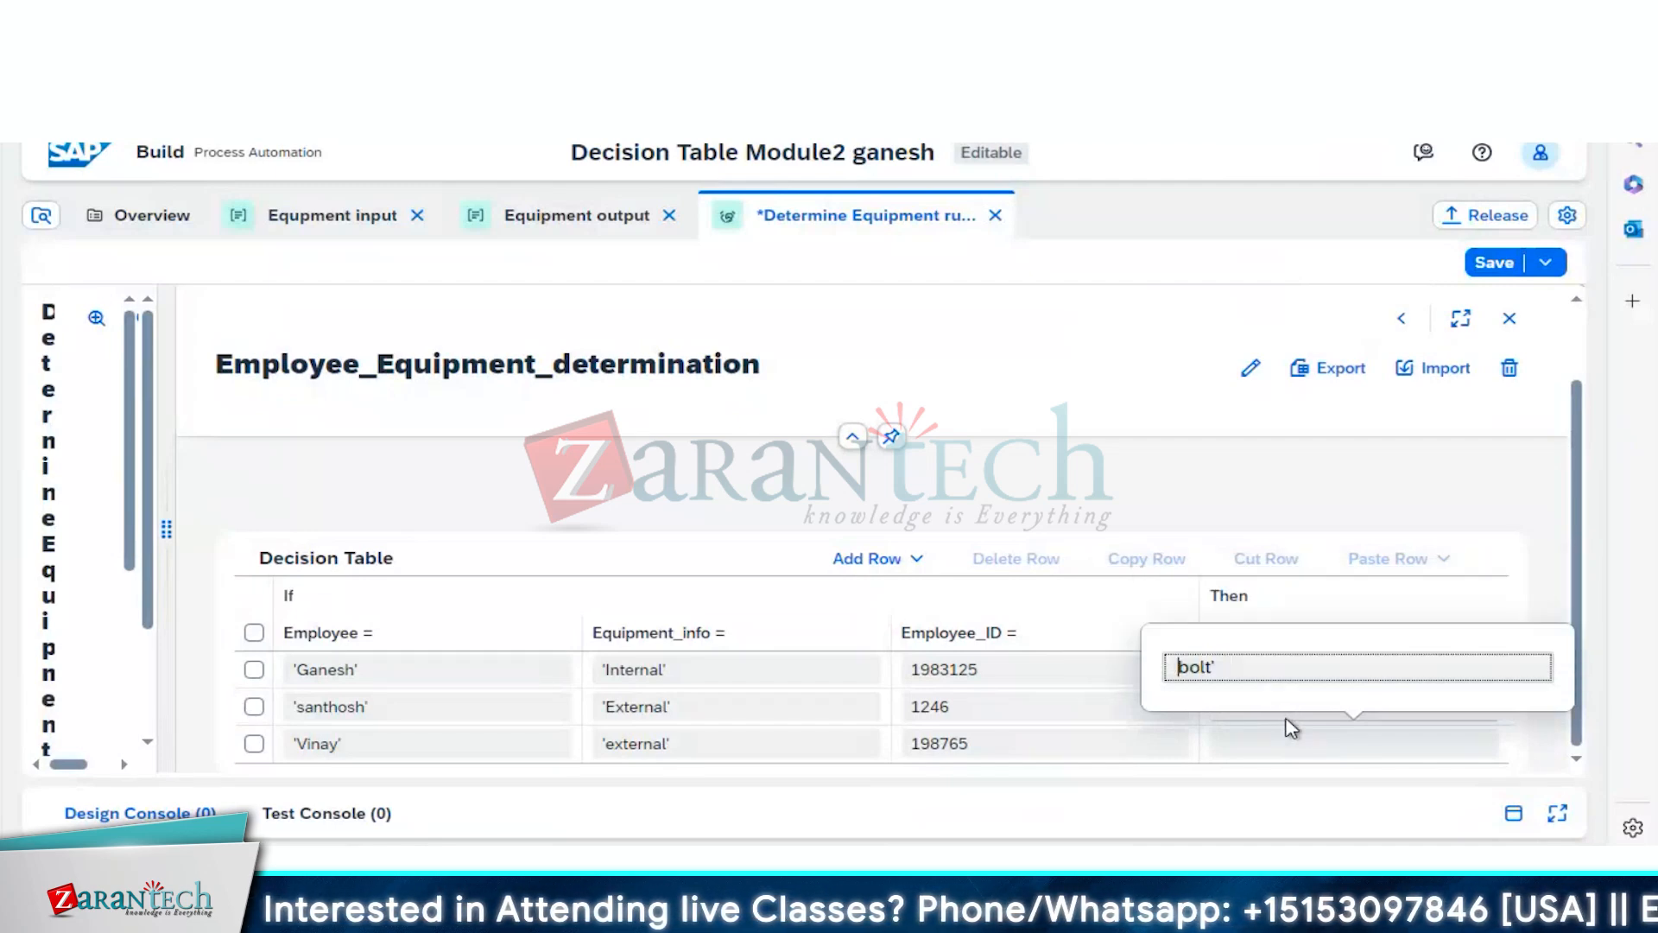
Step: Enter 'spaner' as the Assgined_equipment result in the decision table's third row
left_click(1293, 739)
left_click(1296, 741)
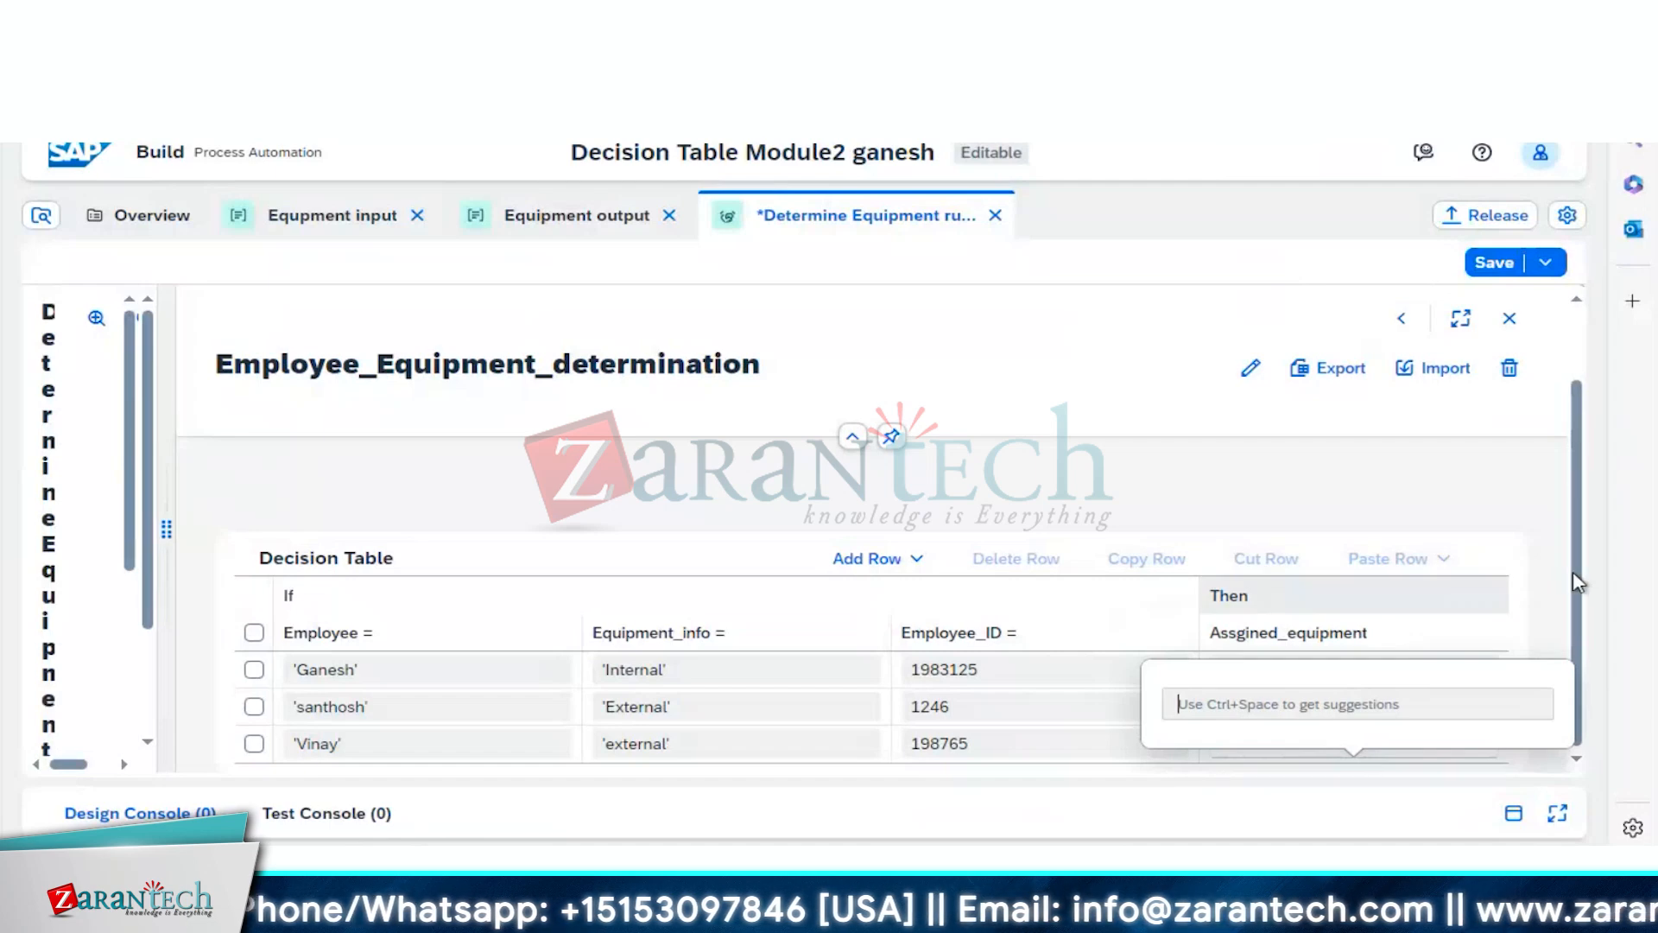
type("'")
key("ctrl+space")
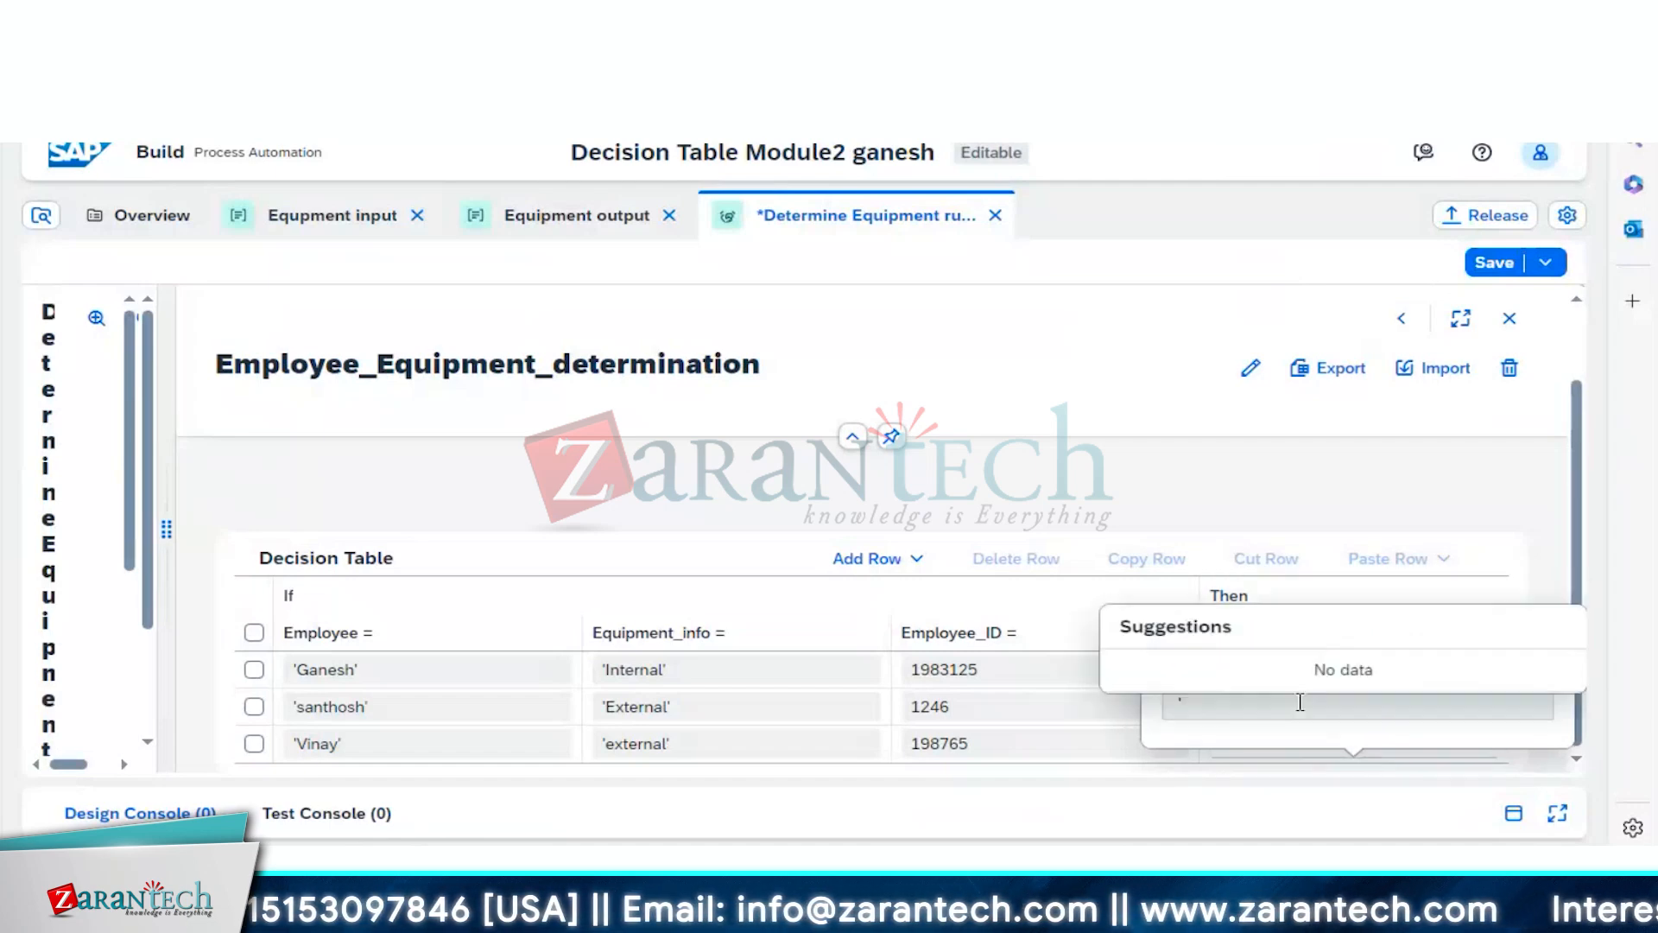
left_click(1291, 704)
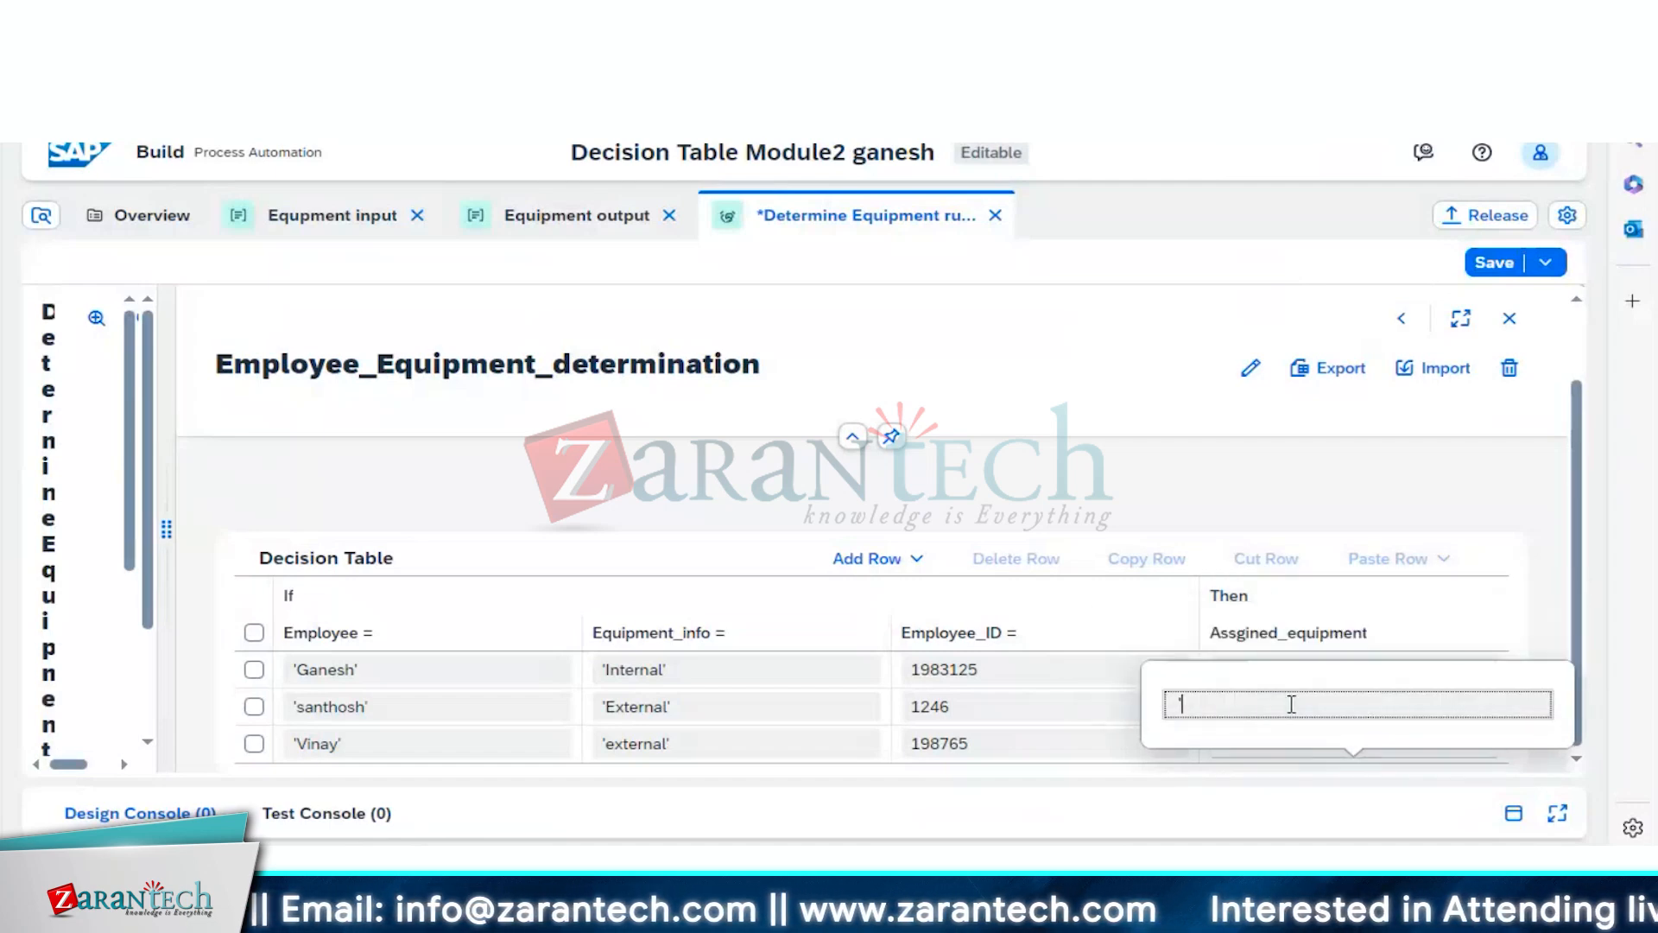
type("spaner'")
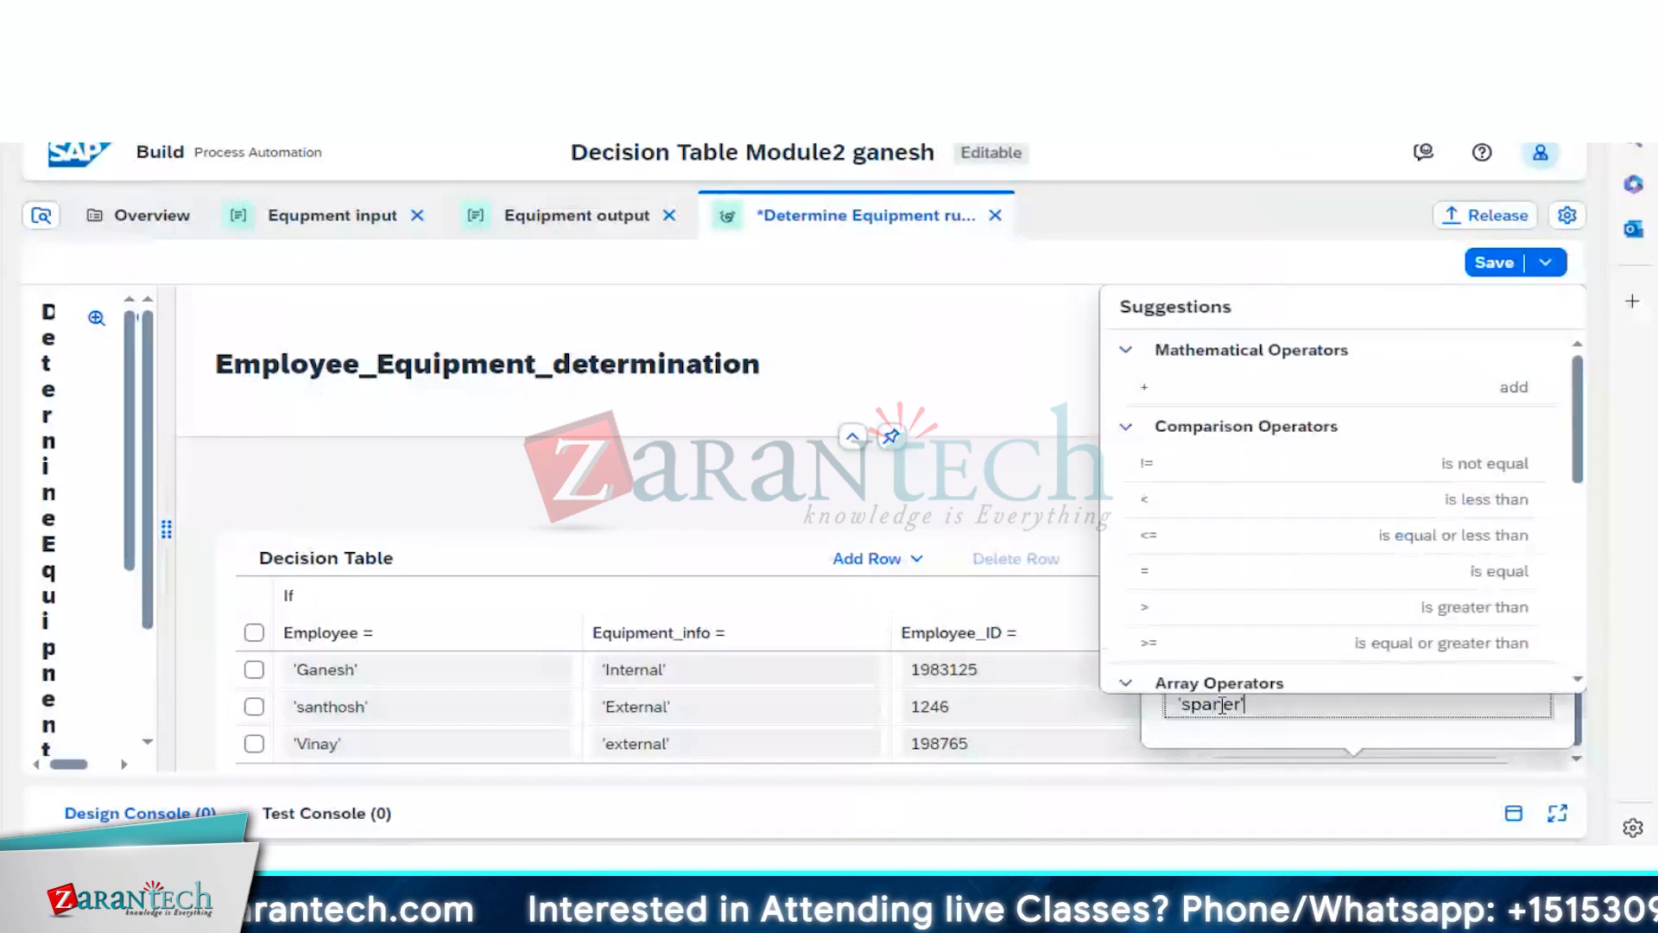
Step: Recheck the second row's cells, save the decision and return to the project overview
left_click(1048, 706)
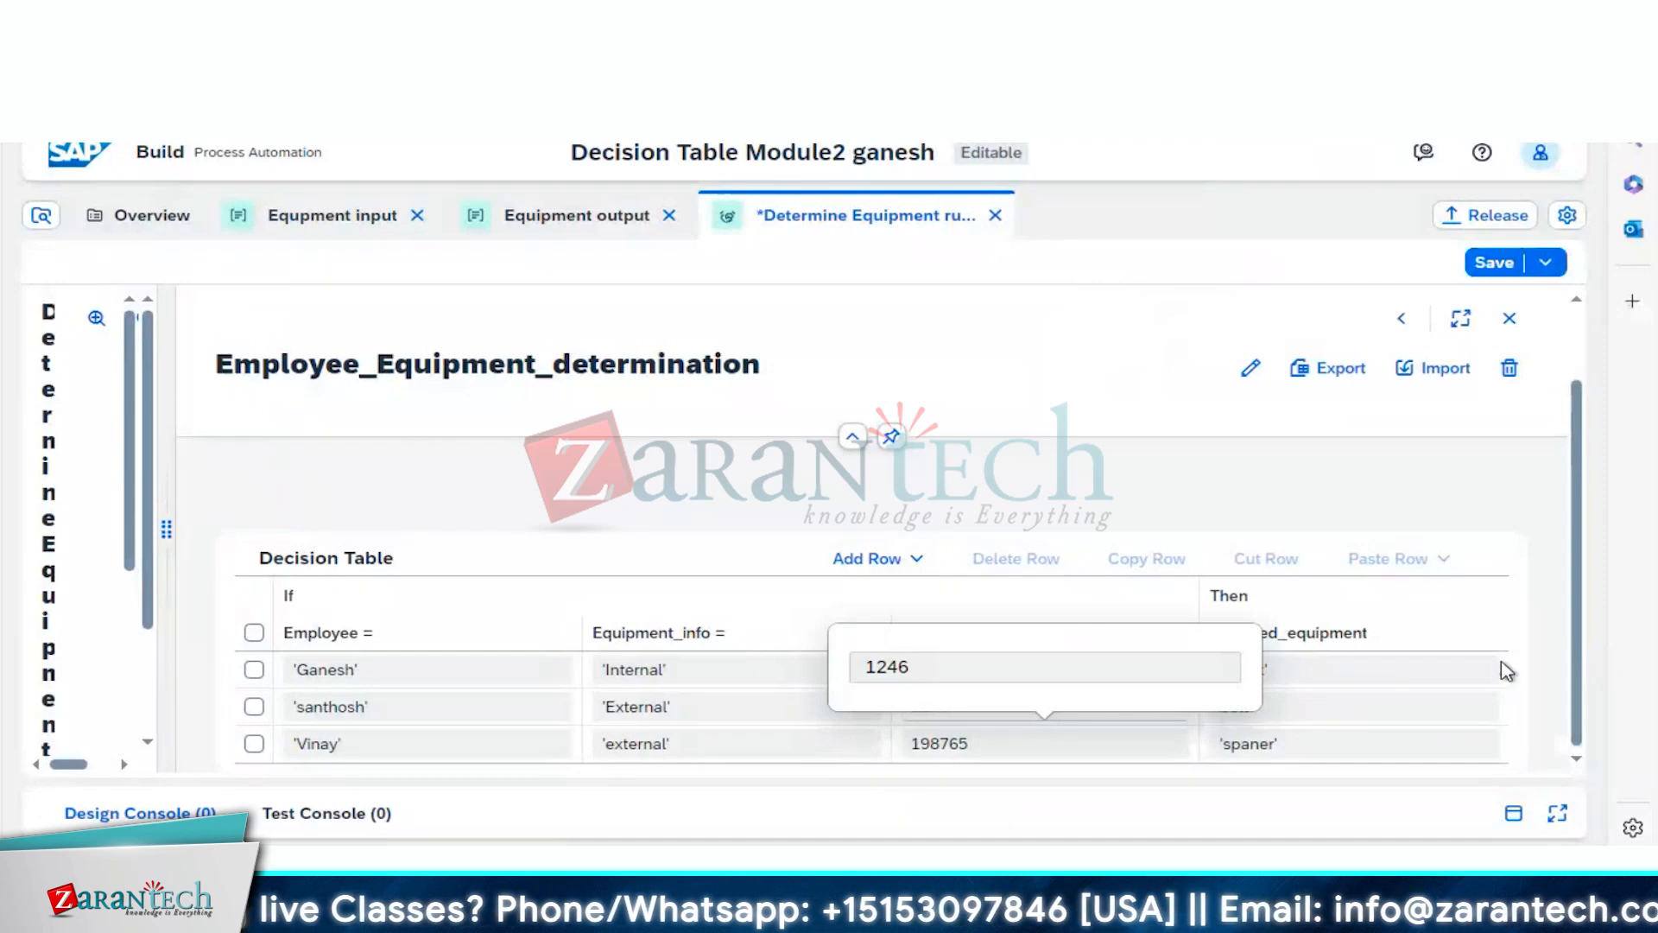
left_click(1356, 717)
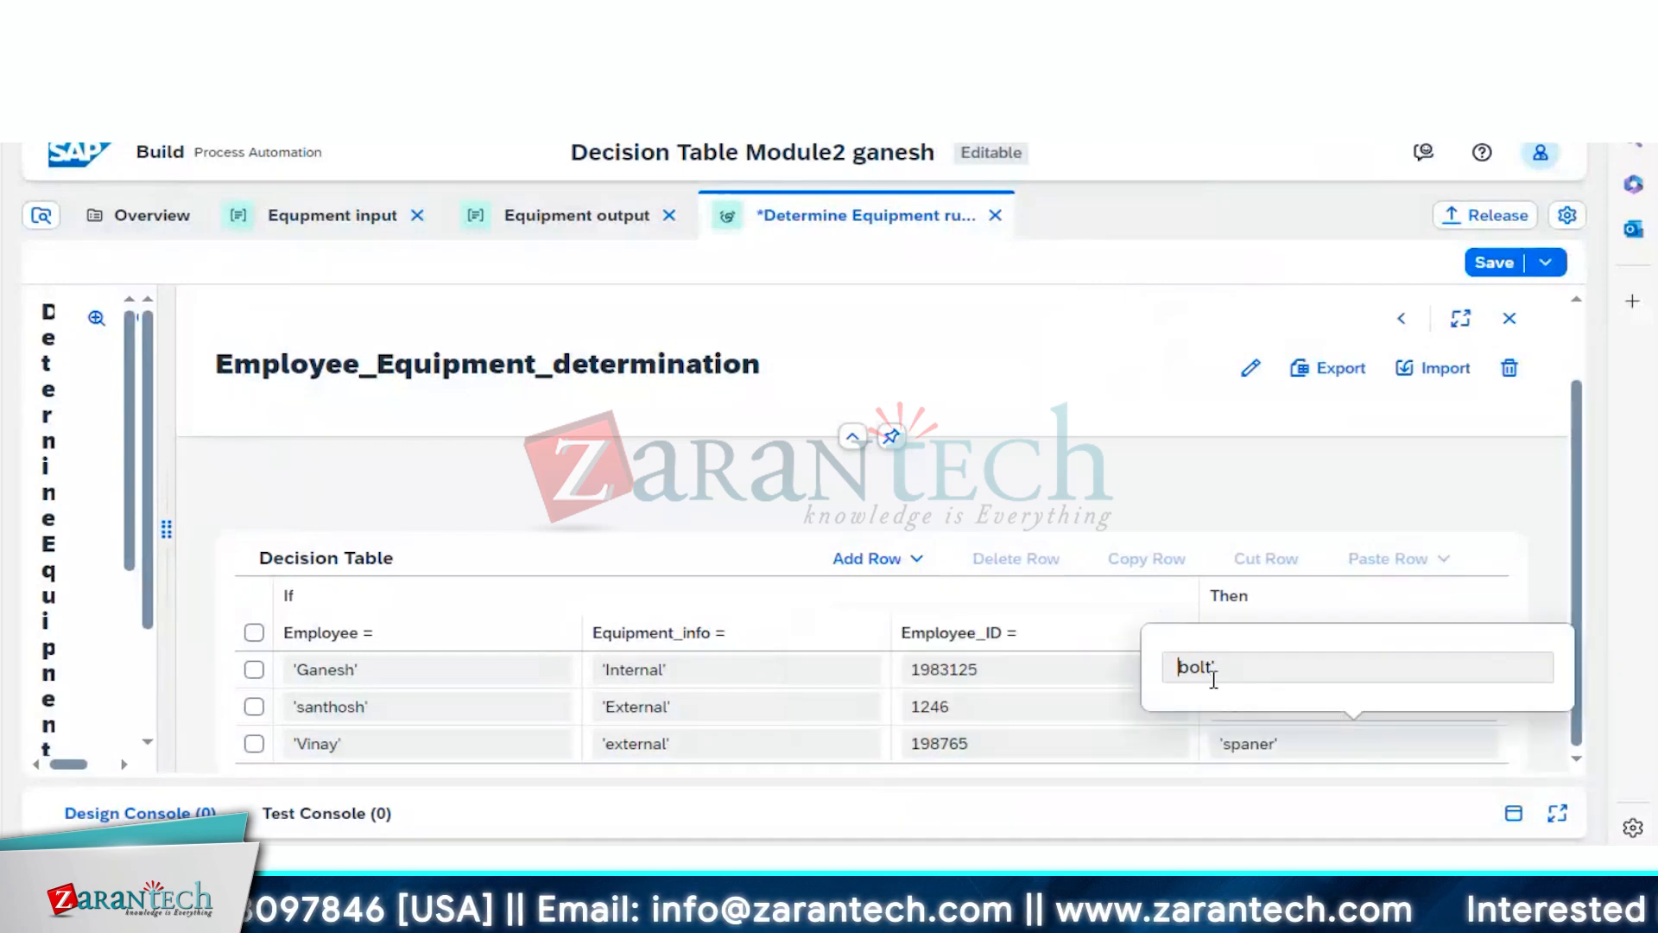
left_click(1114, 714)
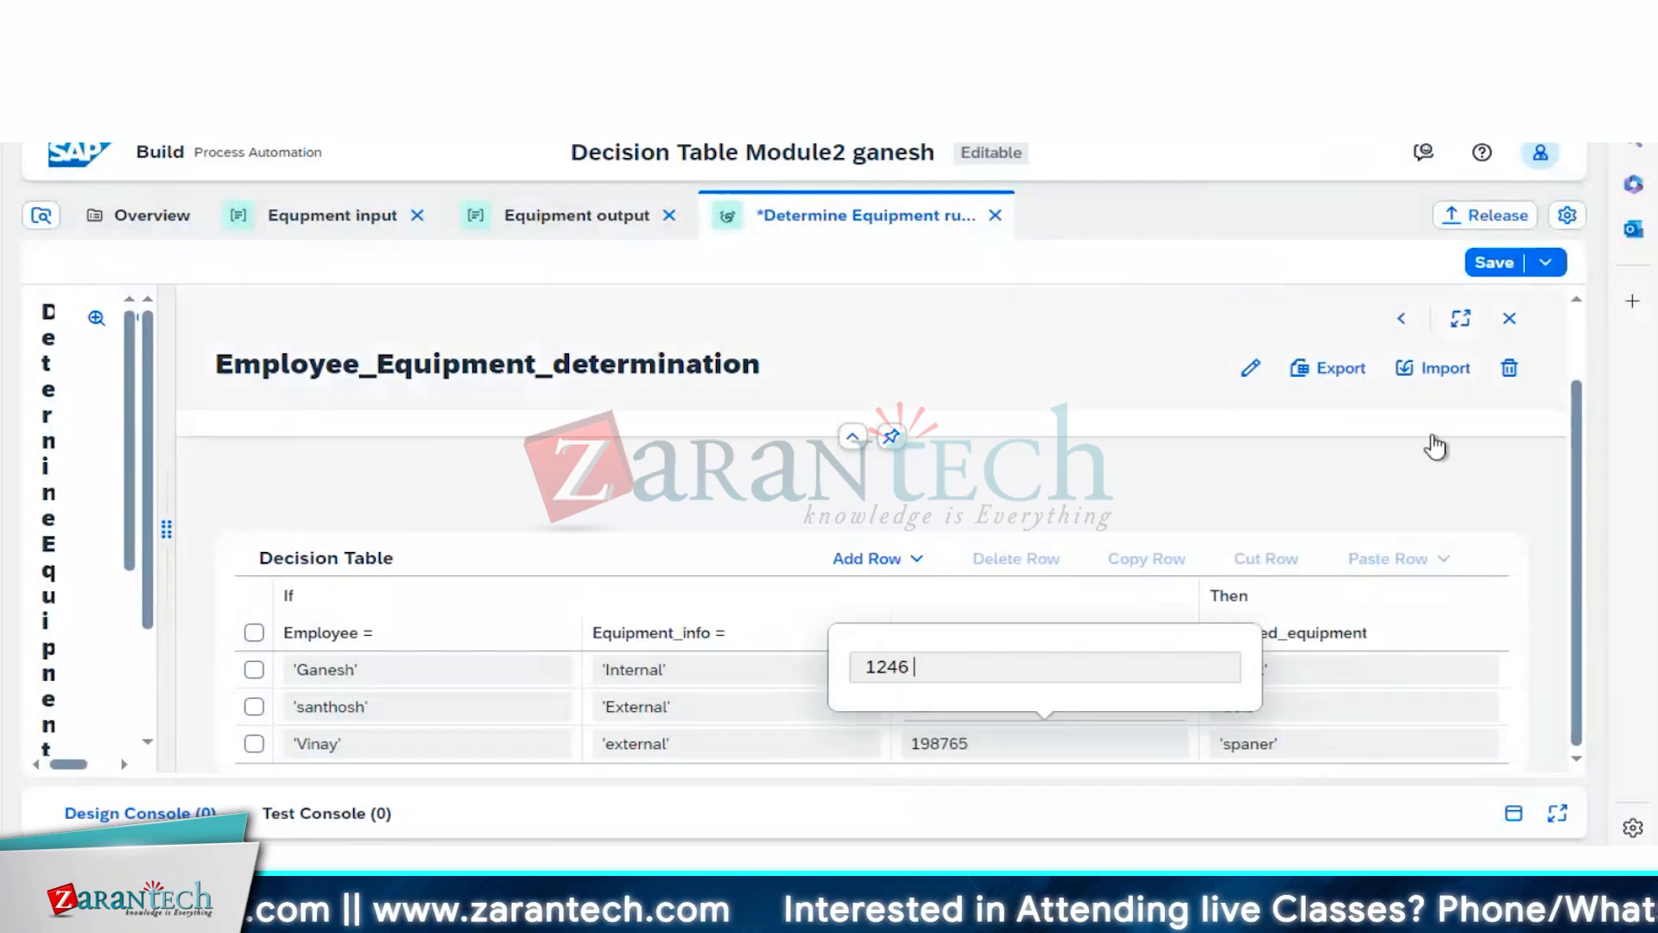
left_click(1491, 274)
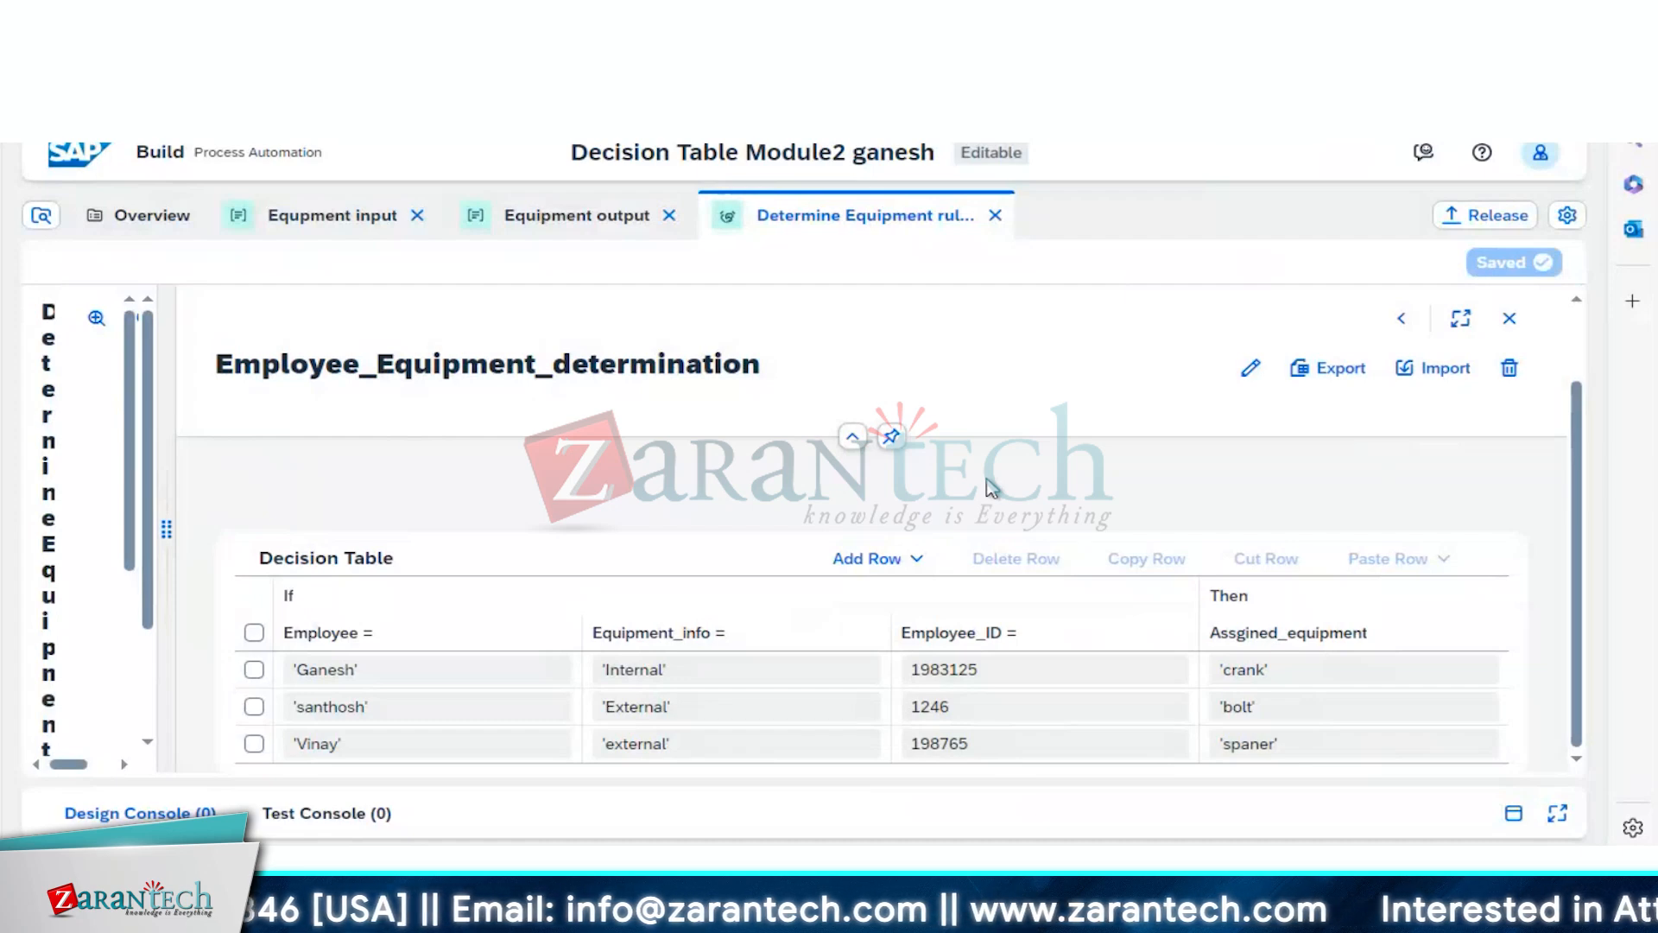
left_click(149, 227)
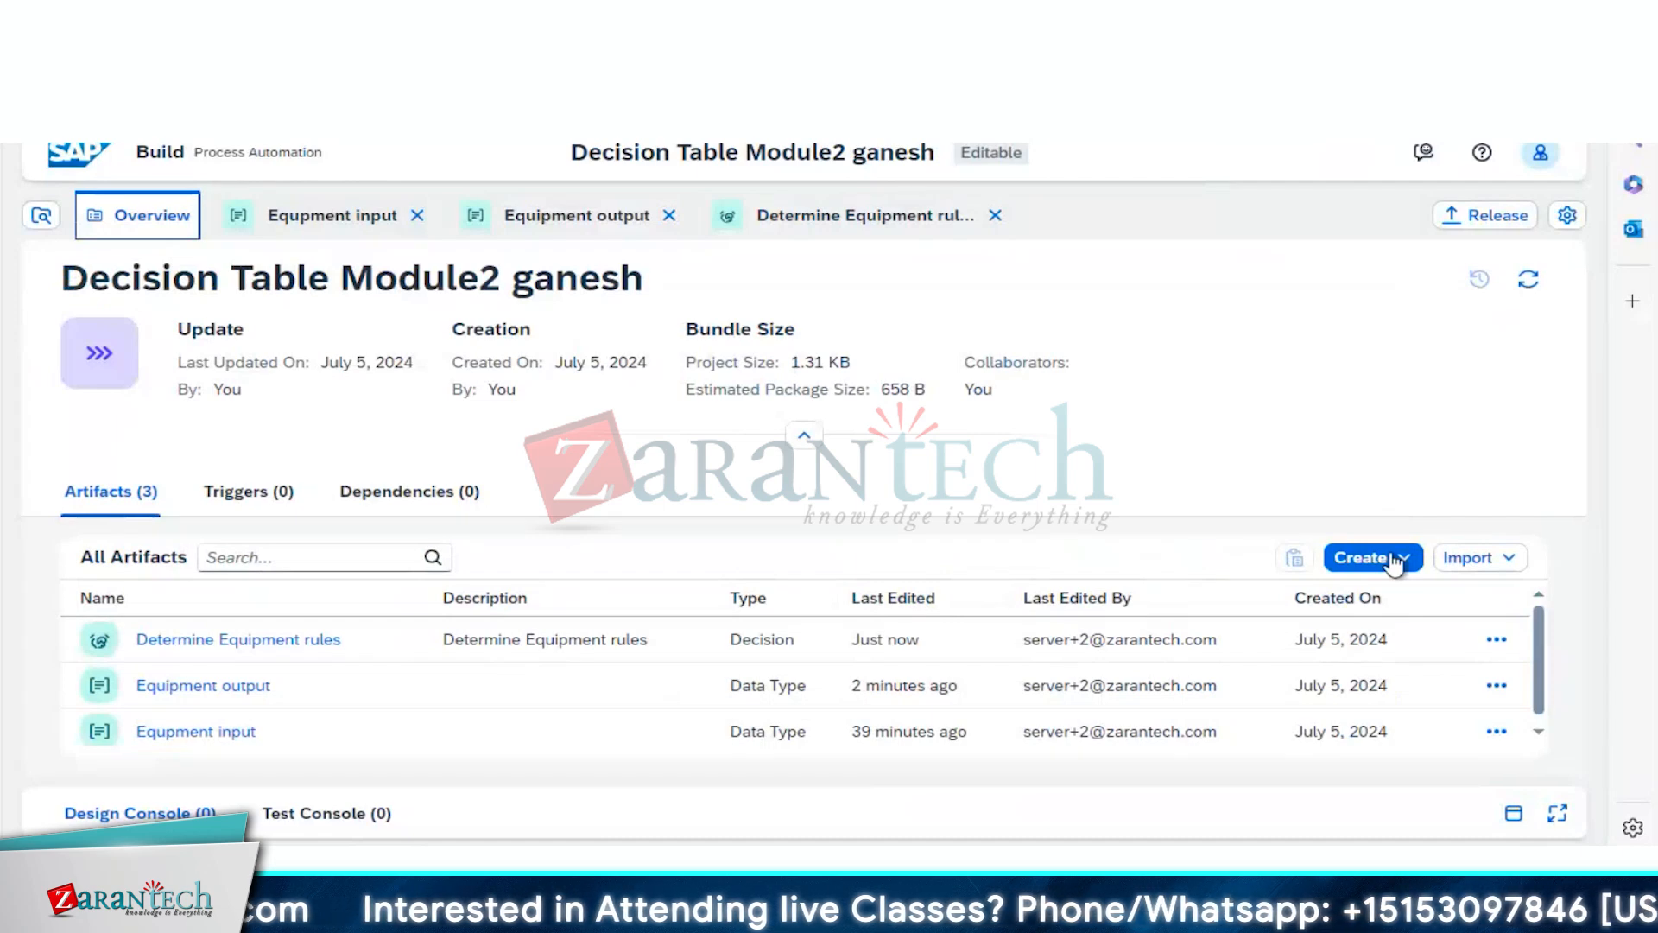
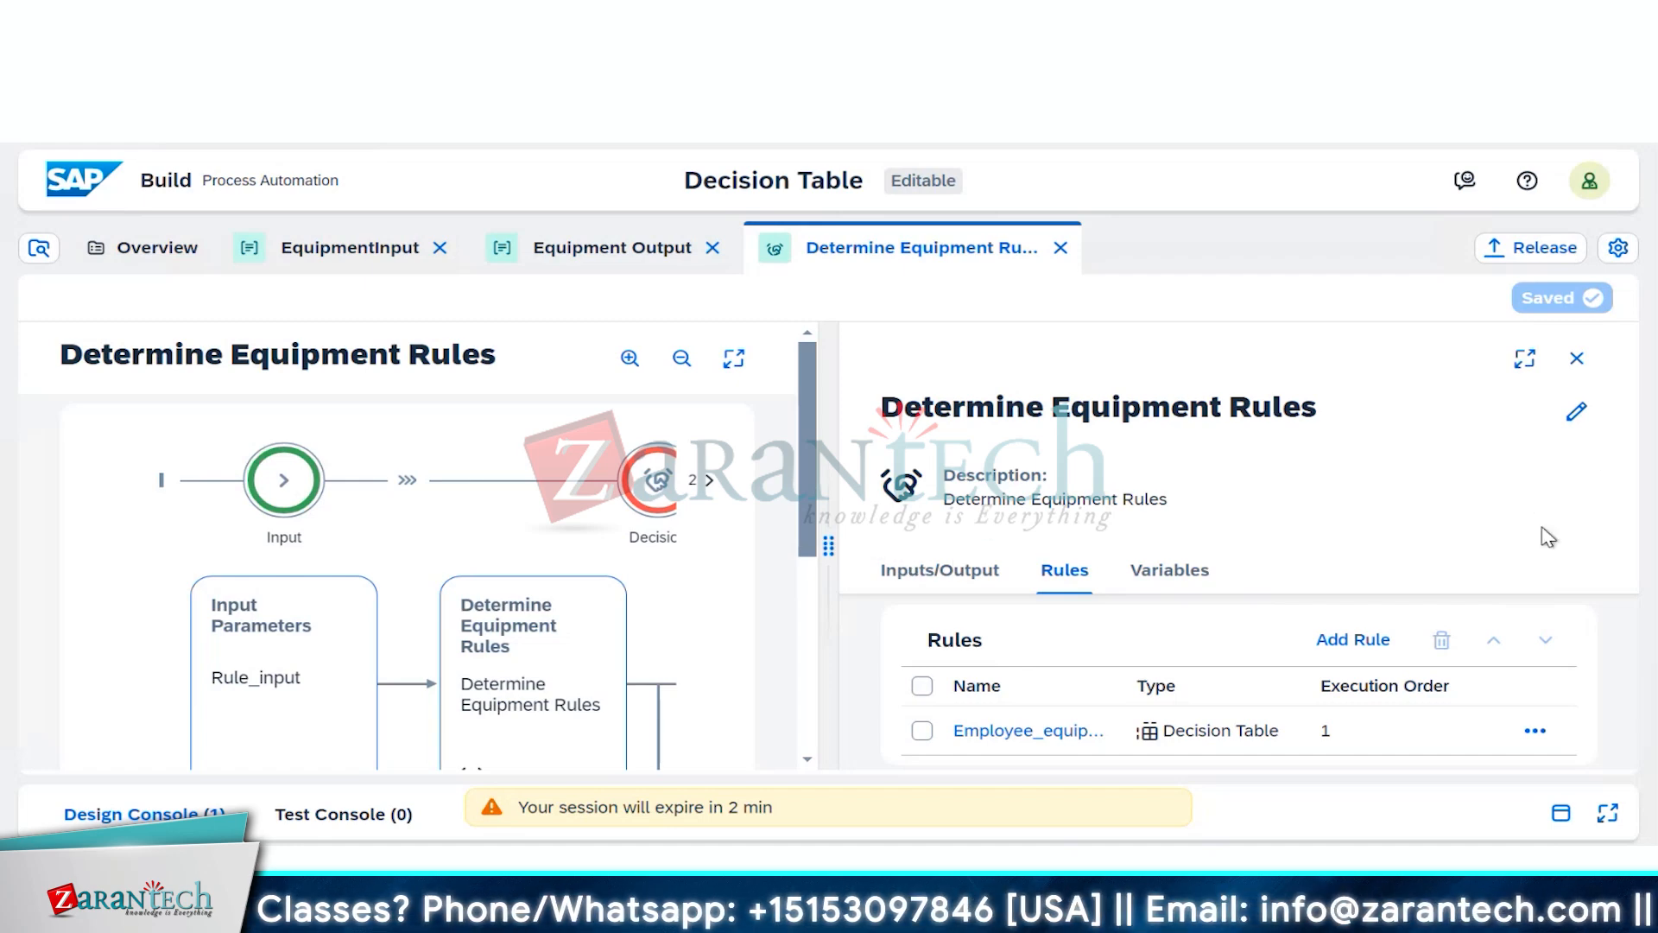
left_click(1523, 375)
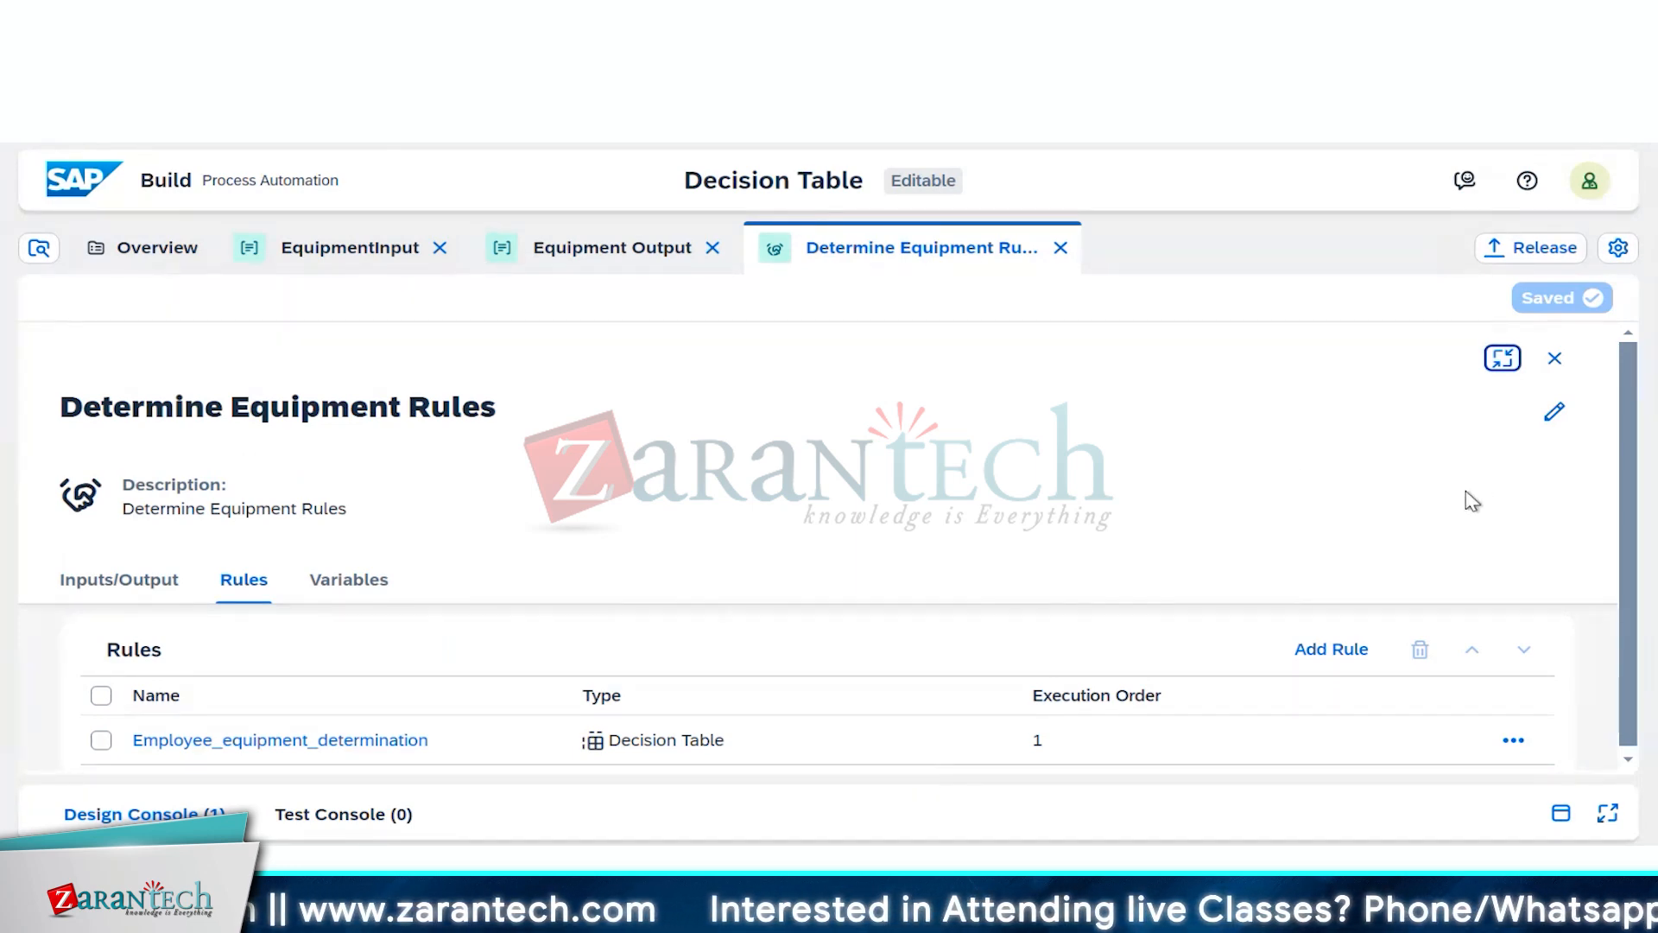
left_click(101, 740)
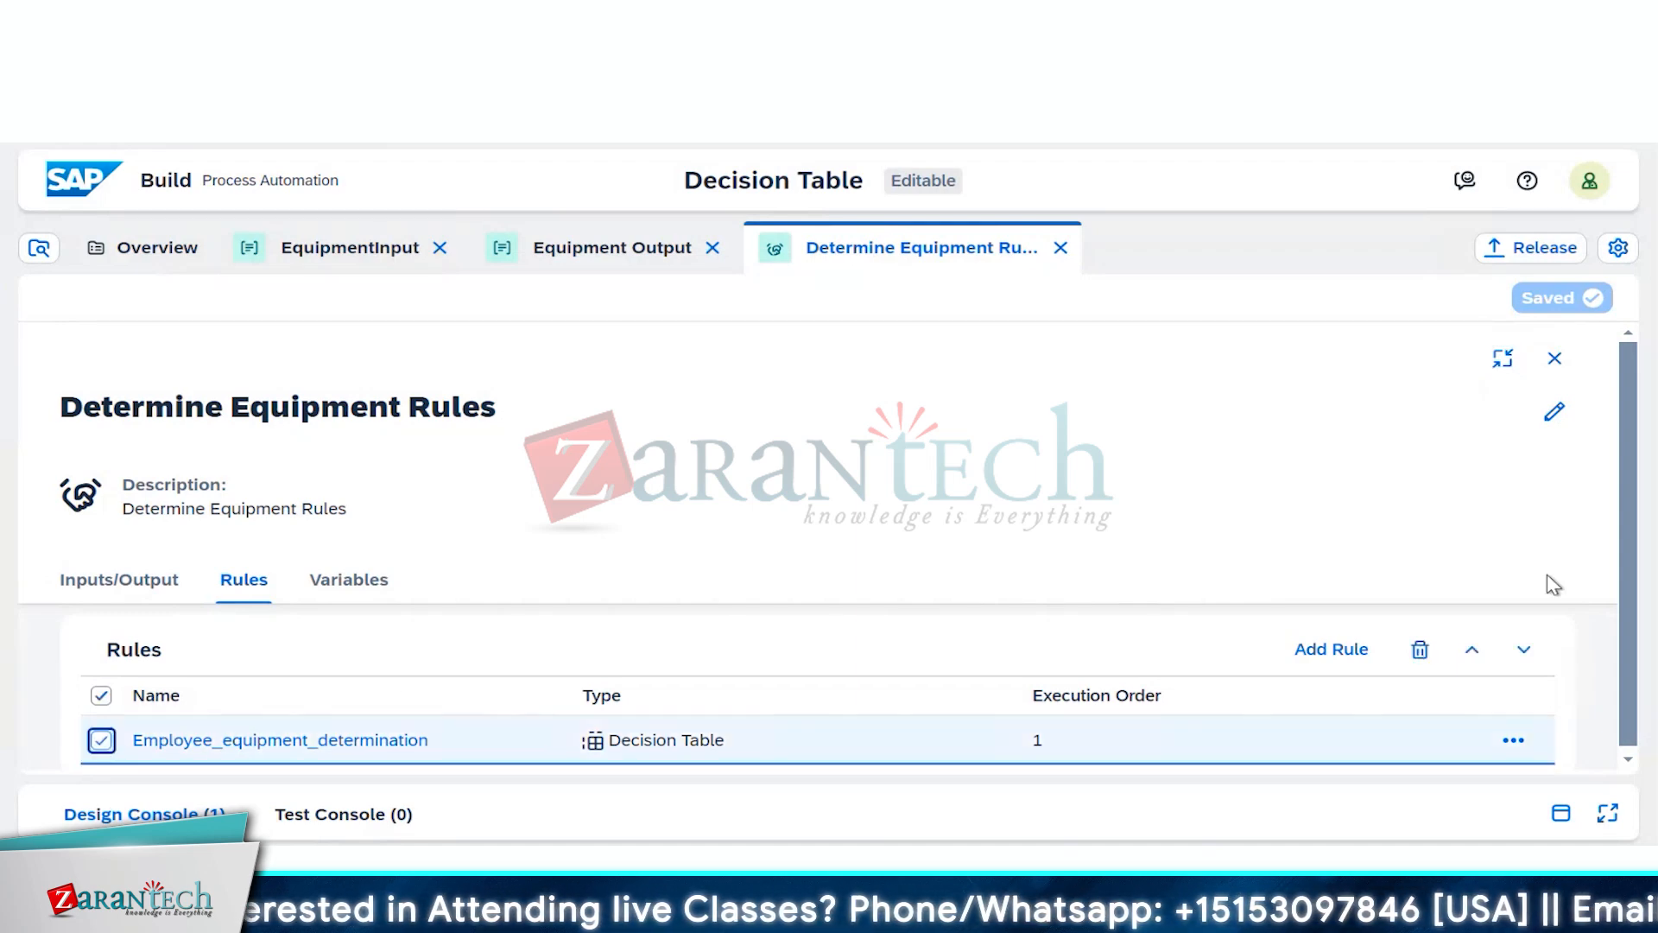
left_click(1555, 412)
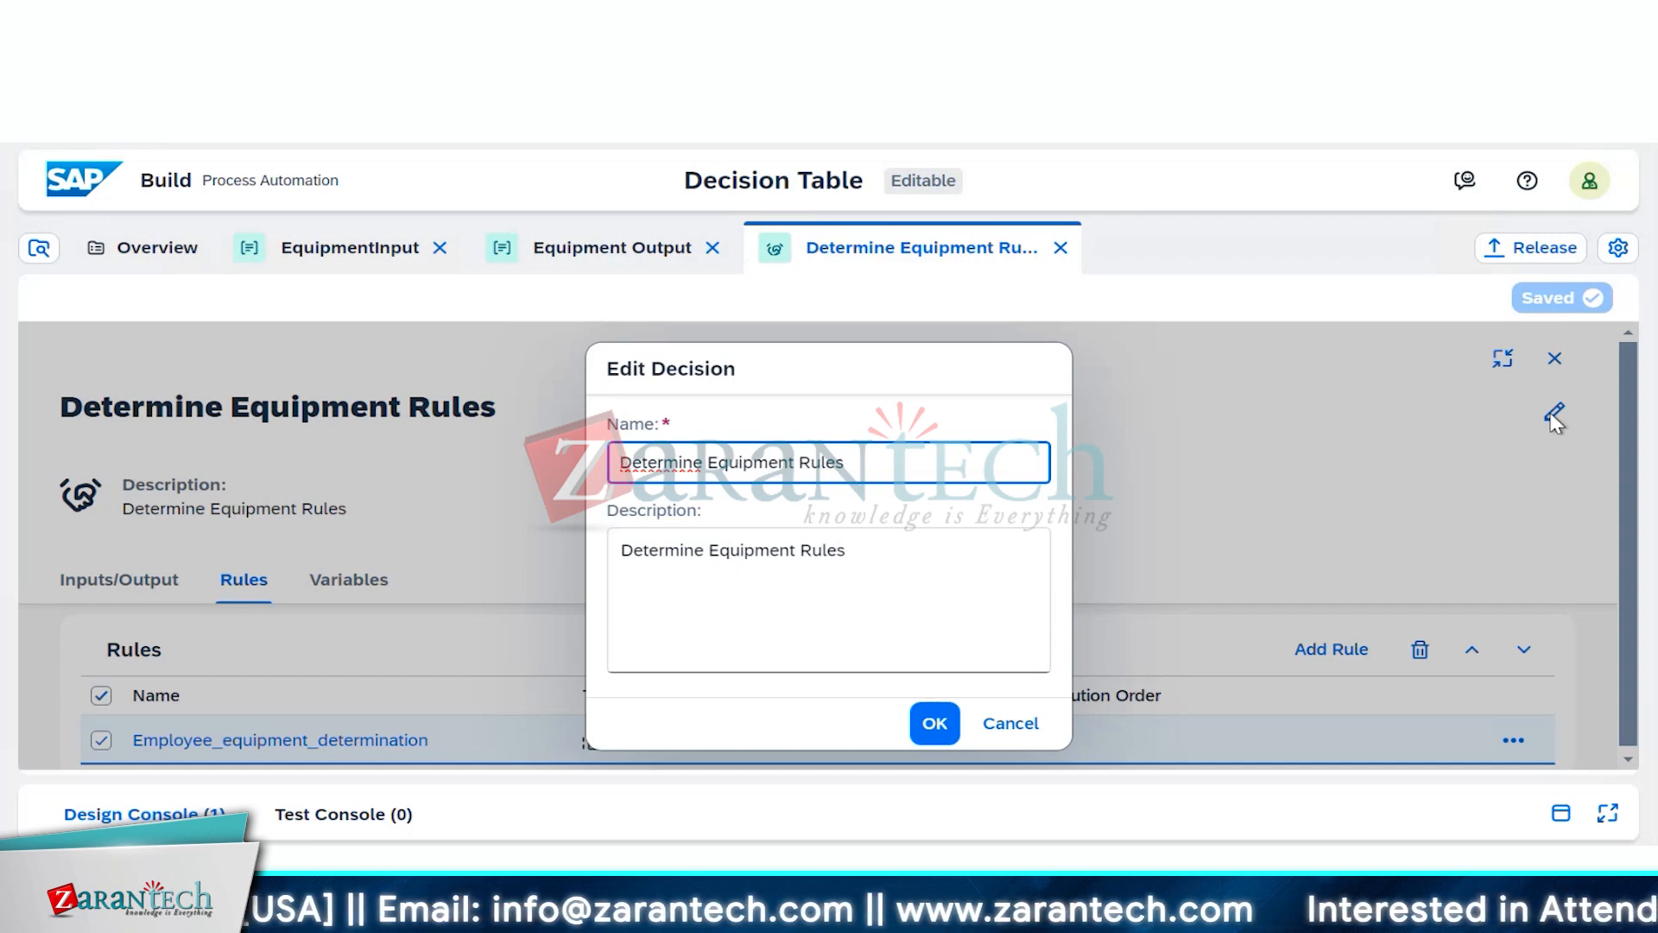
left_click(1012, 724)
left_click(1012, 723)
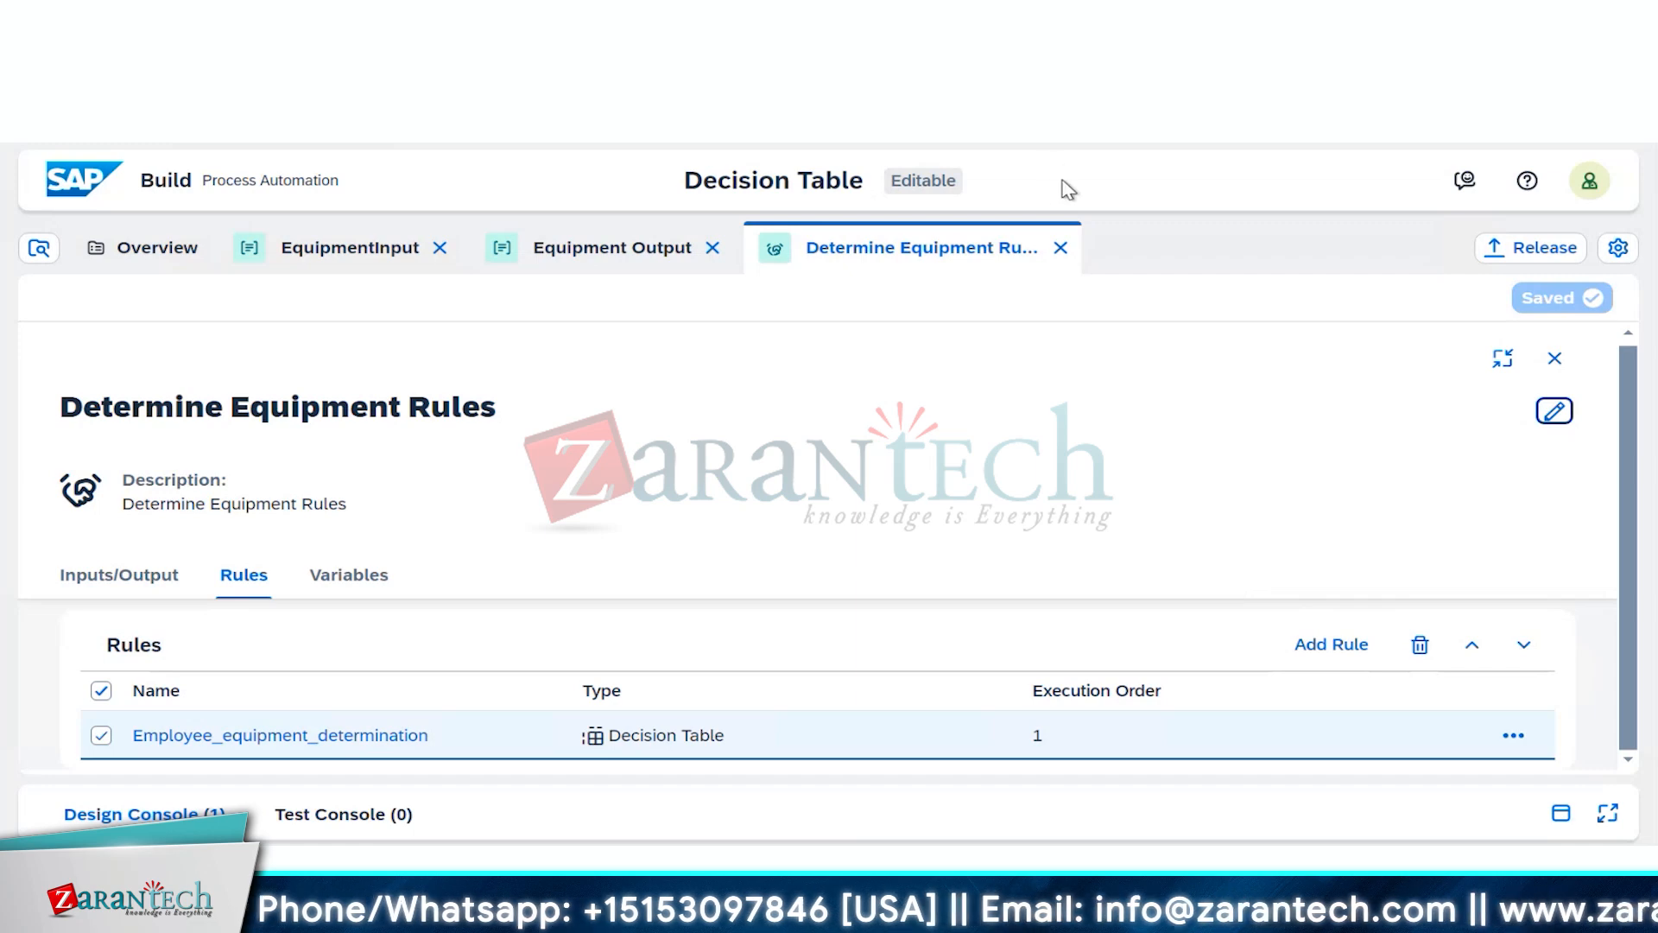
Step: Open the Employee_equipment_determination decision table from the Determine Equipment Rules decision and review its general information
left_click(333, 750)
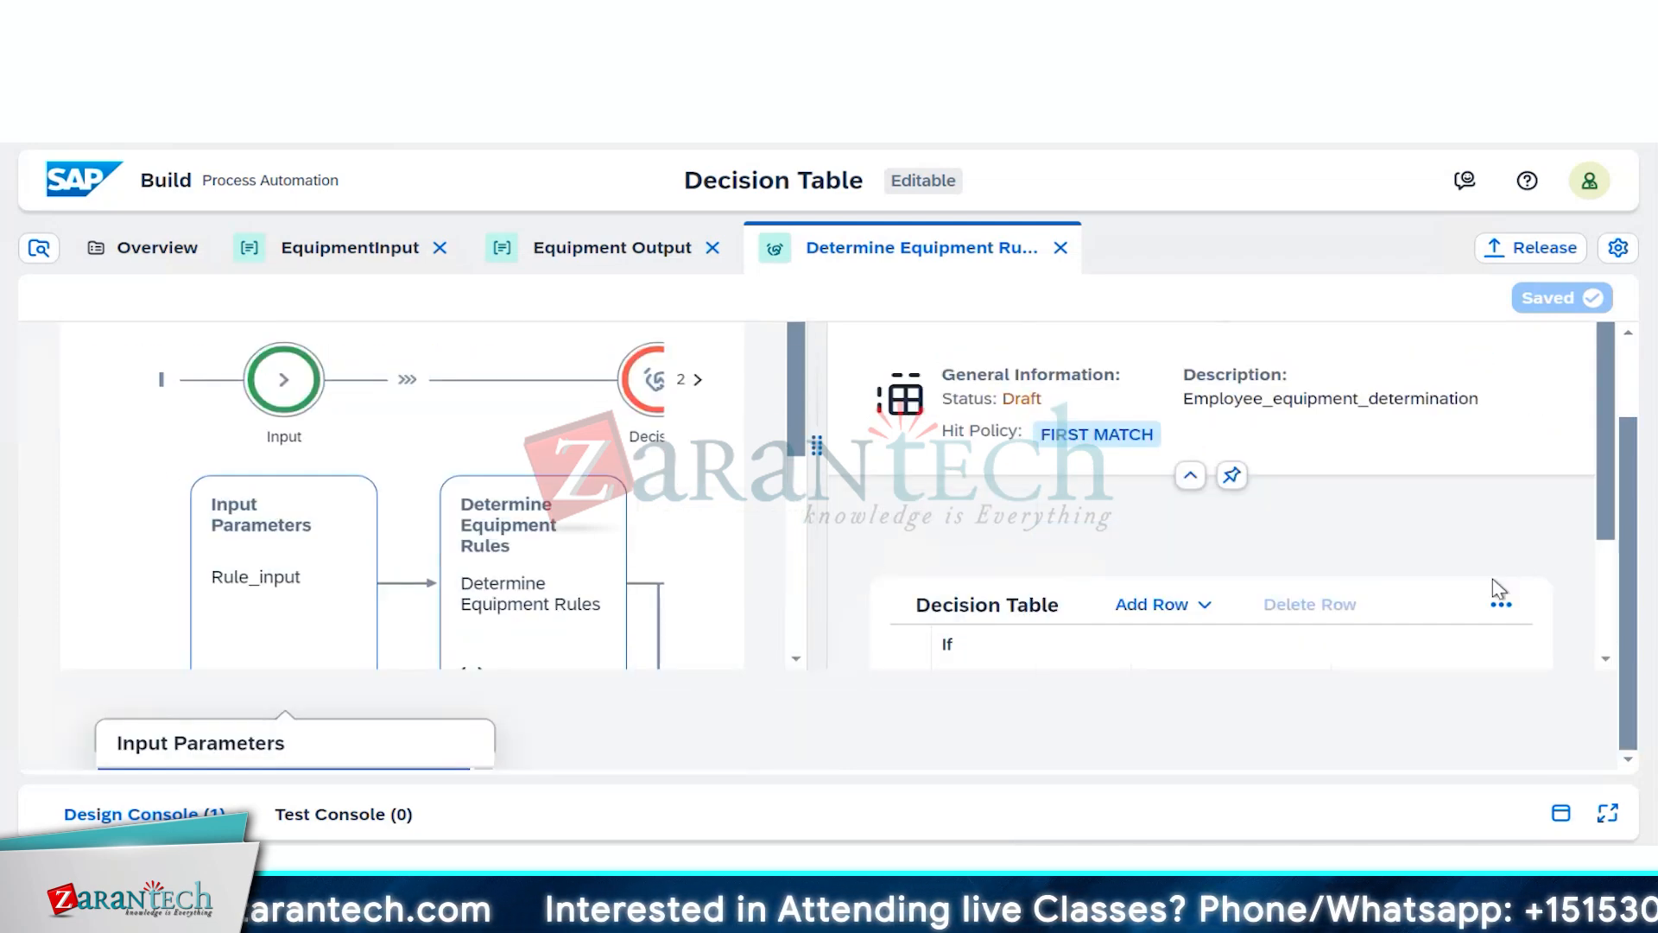
scroll(1499, 591, "down", 3)
scroll(1502, 457, "up", 3)
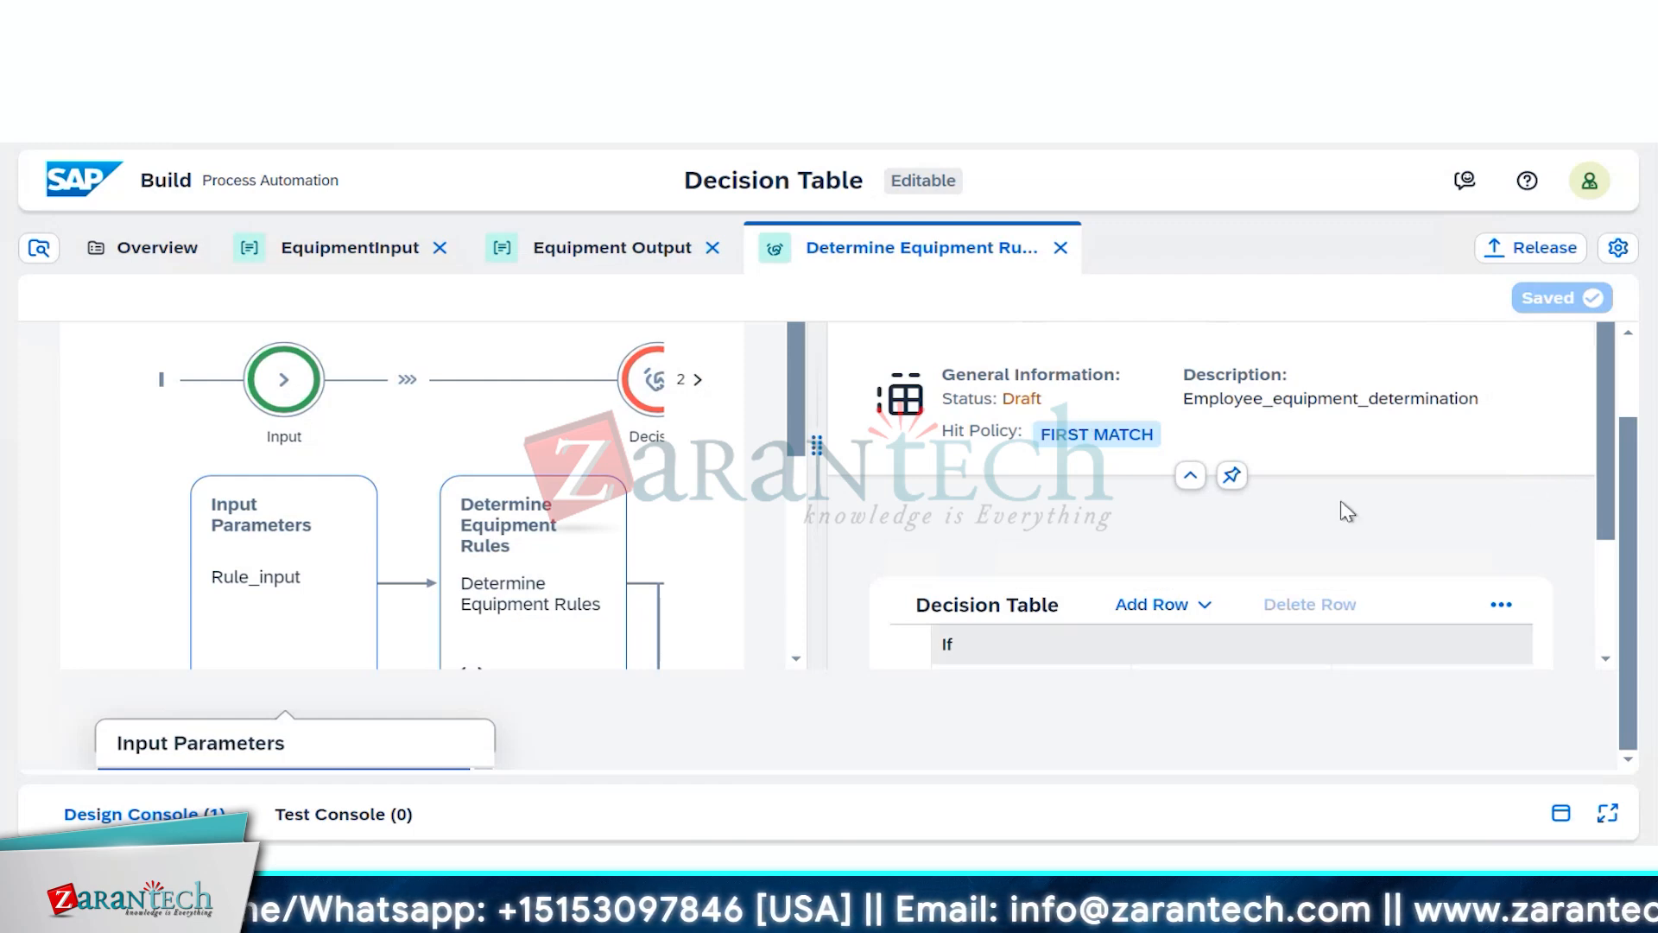
scroll(1550, 451, "up", 2)
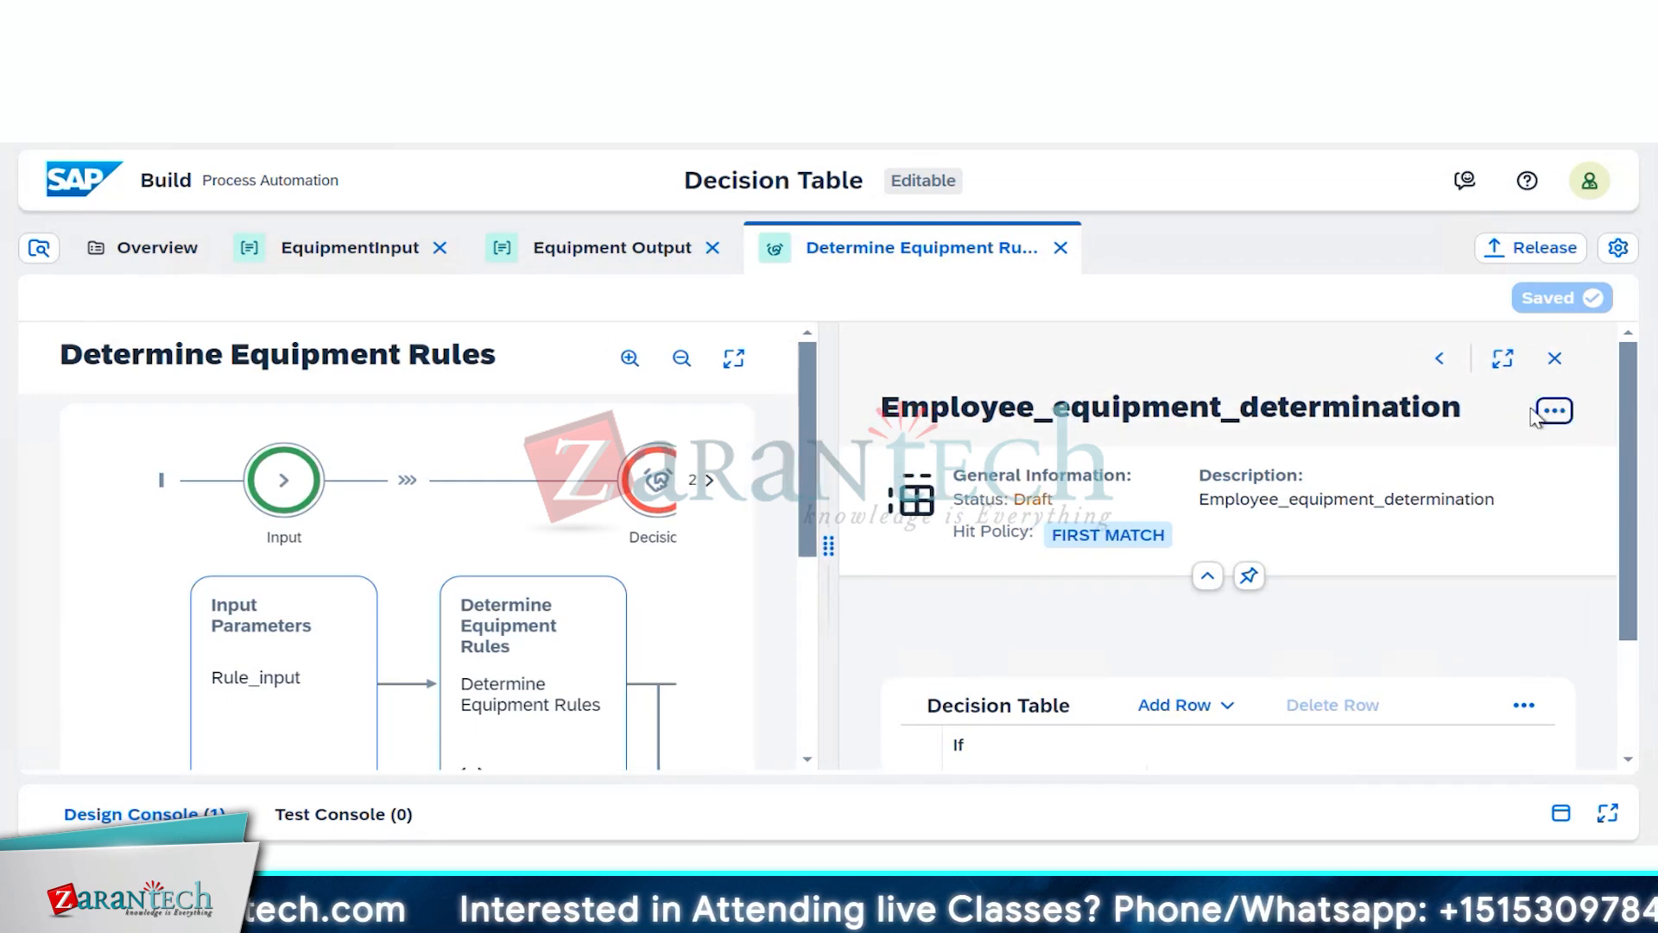
left_click(1555, 411)
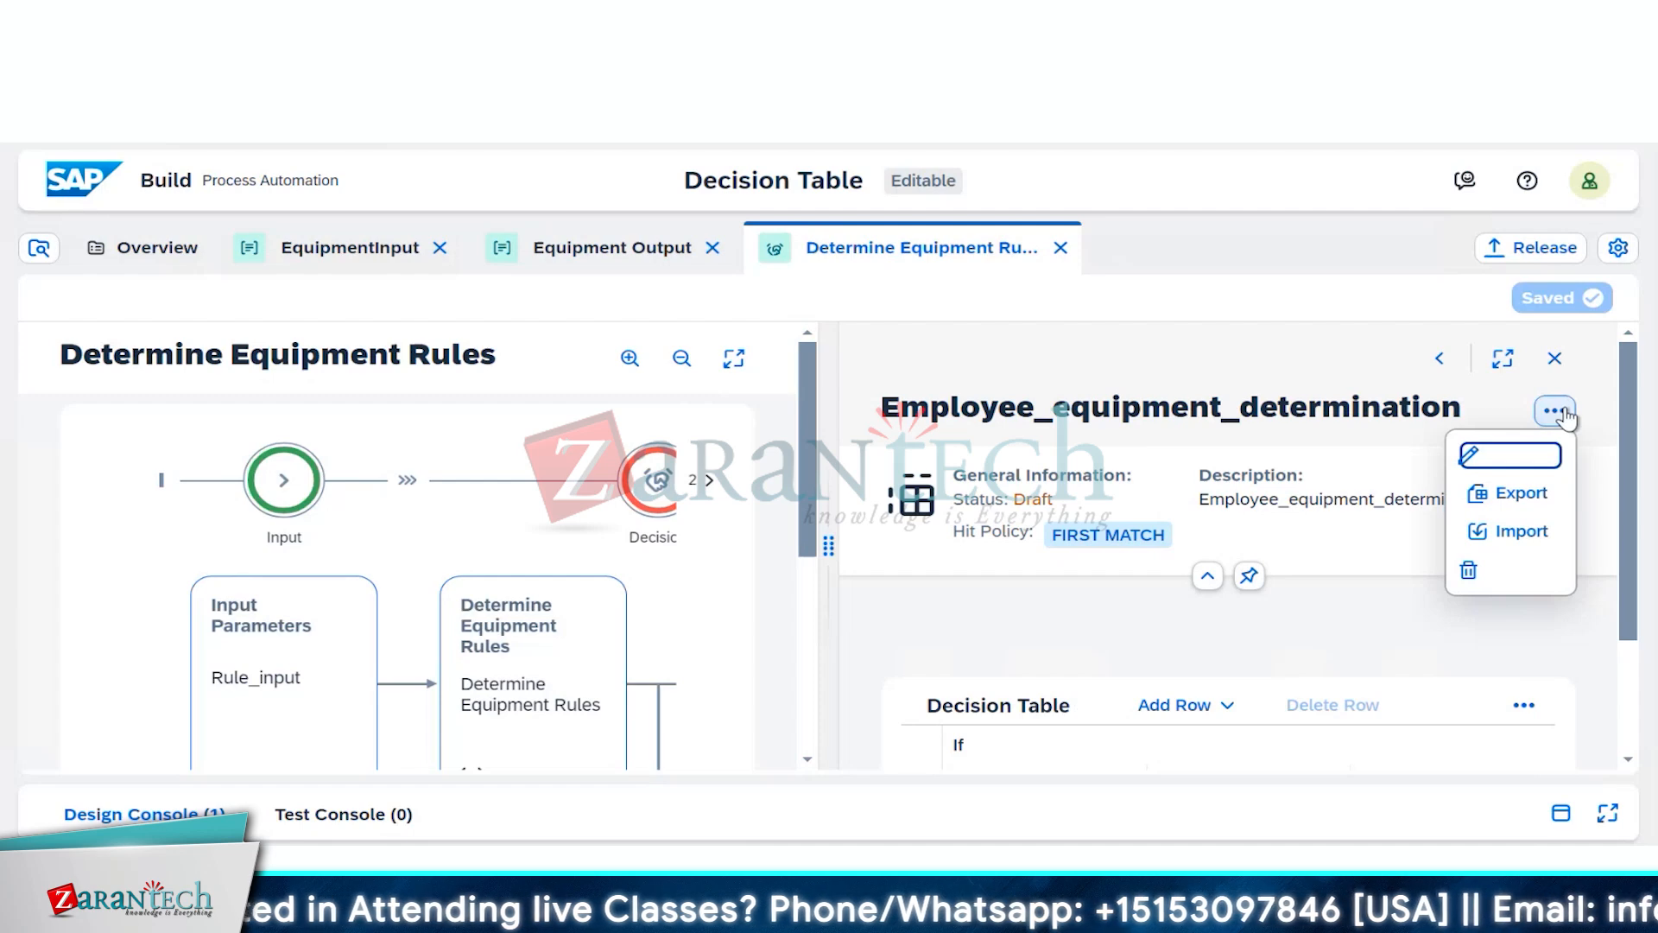
left_click(1468, 460)
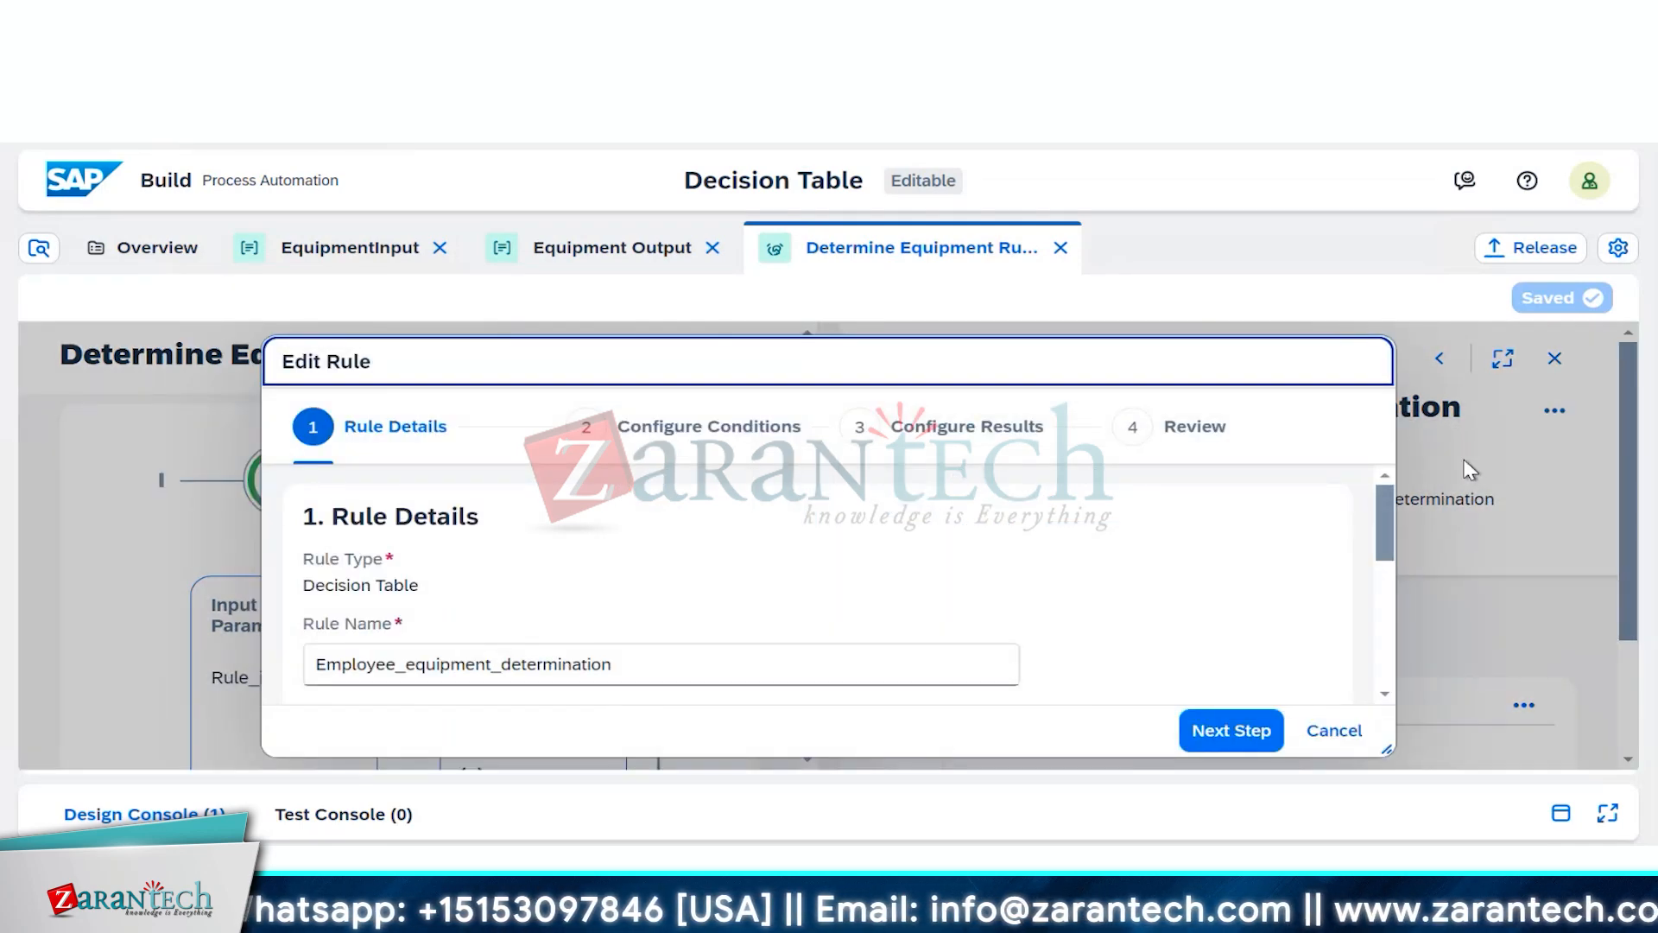
left_click(1332, 733)
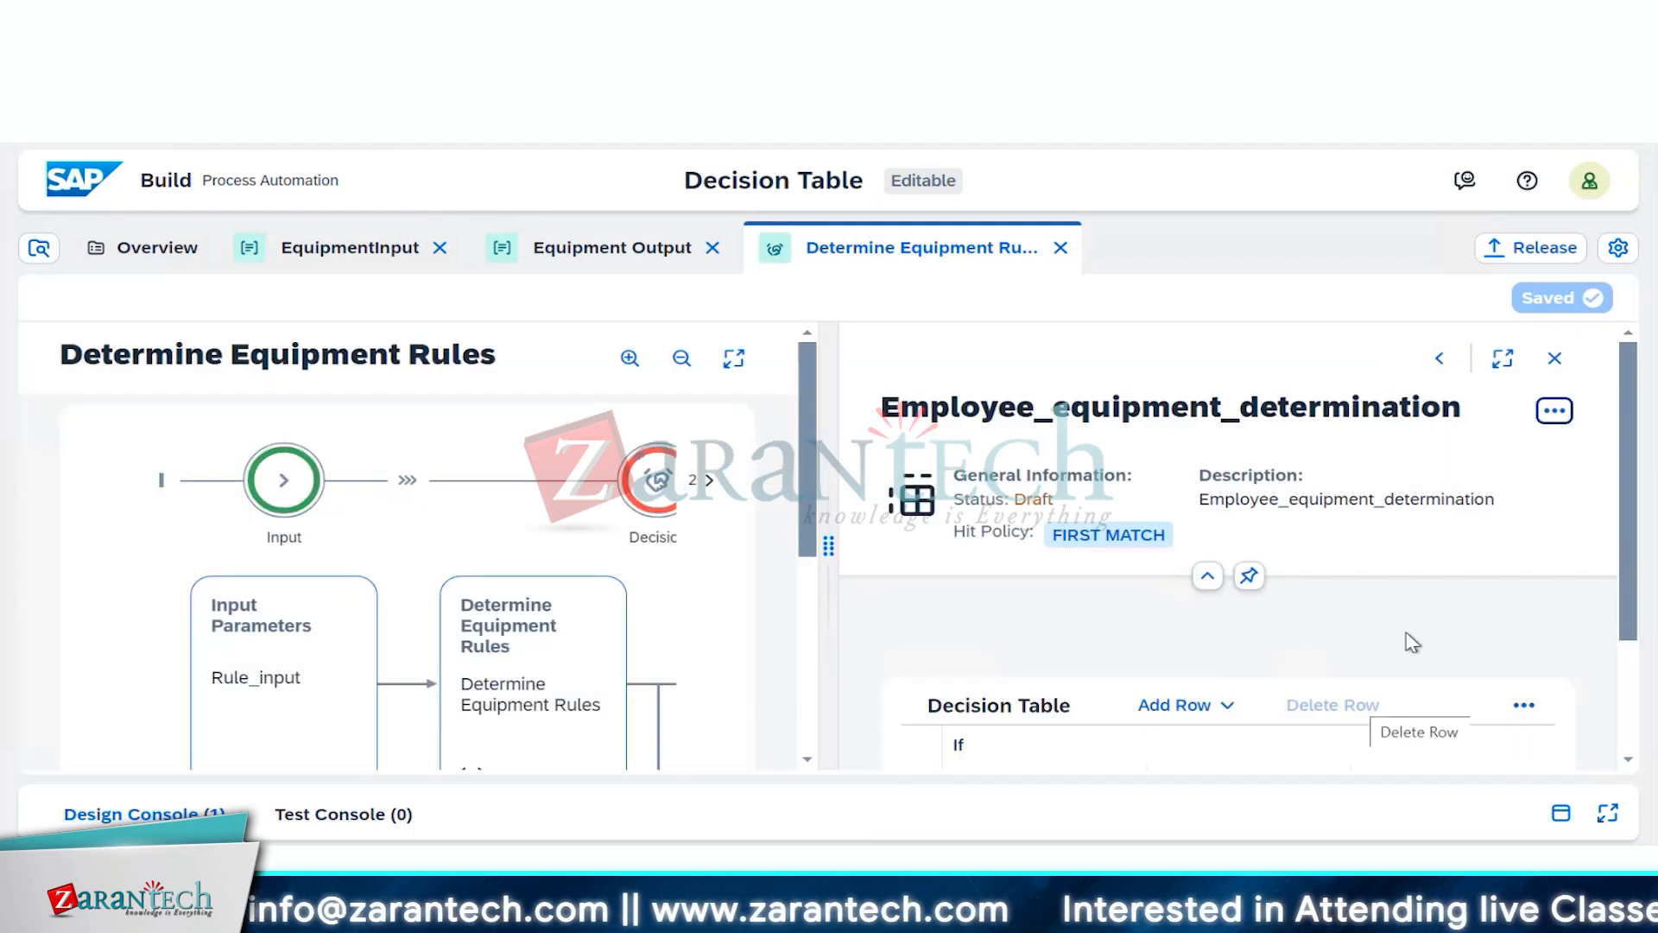
Step: Start editing the Employee_equipment_determination rule, keep its rule details and proceed to configuring the conditions
left_click(1554, 411)
left_click(1506, 459)
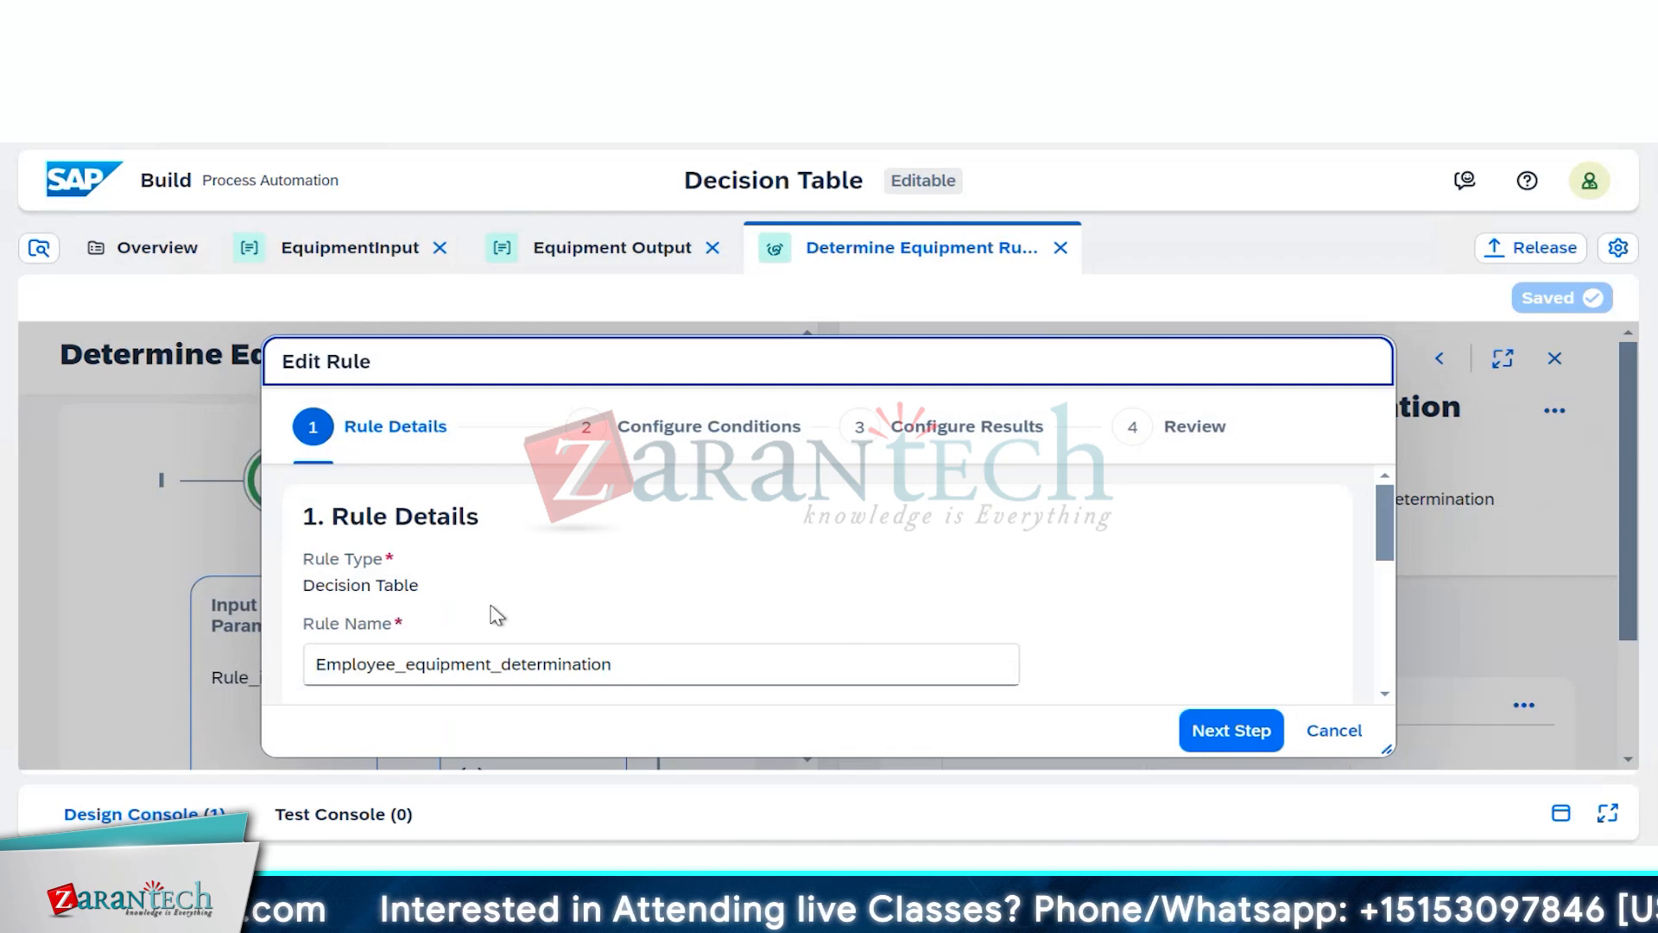
left_click(1228, 732)
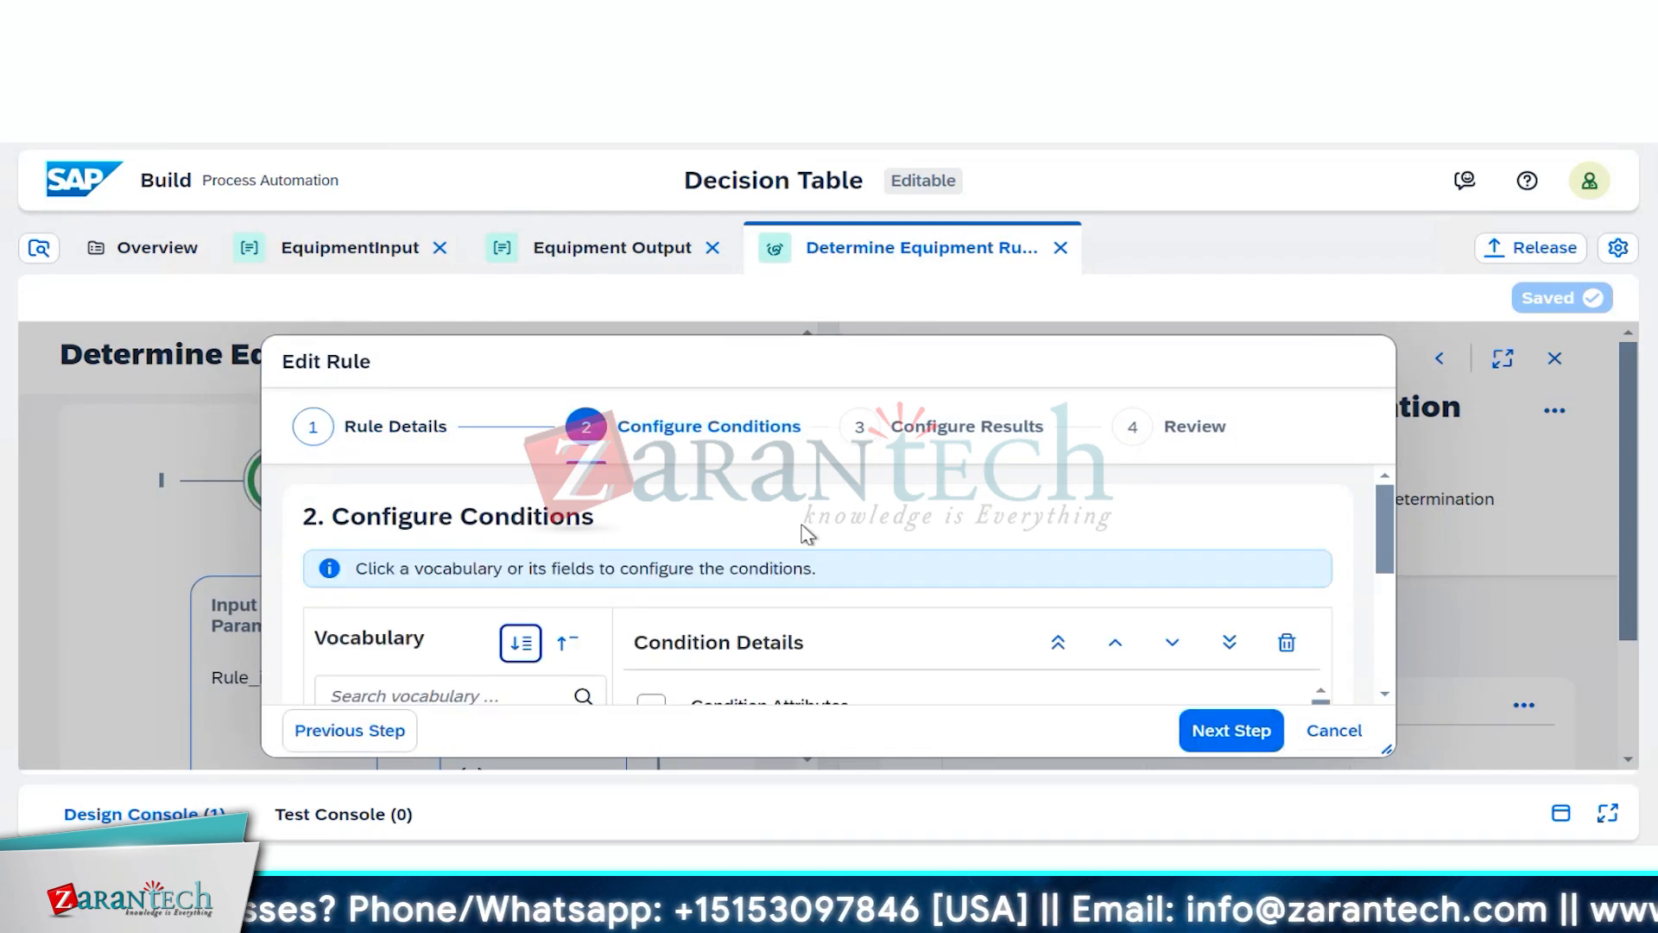
Step: Review the rule's condition attributes, try adding Rule_output as a further condition, and cancel editing the rule
scroll(807, 536, "down", 3)
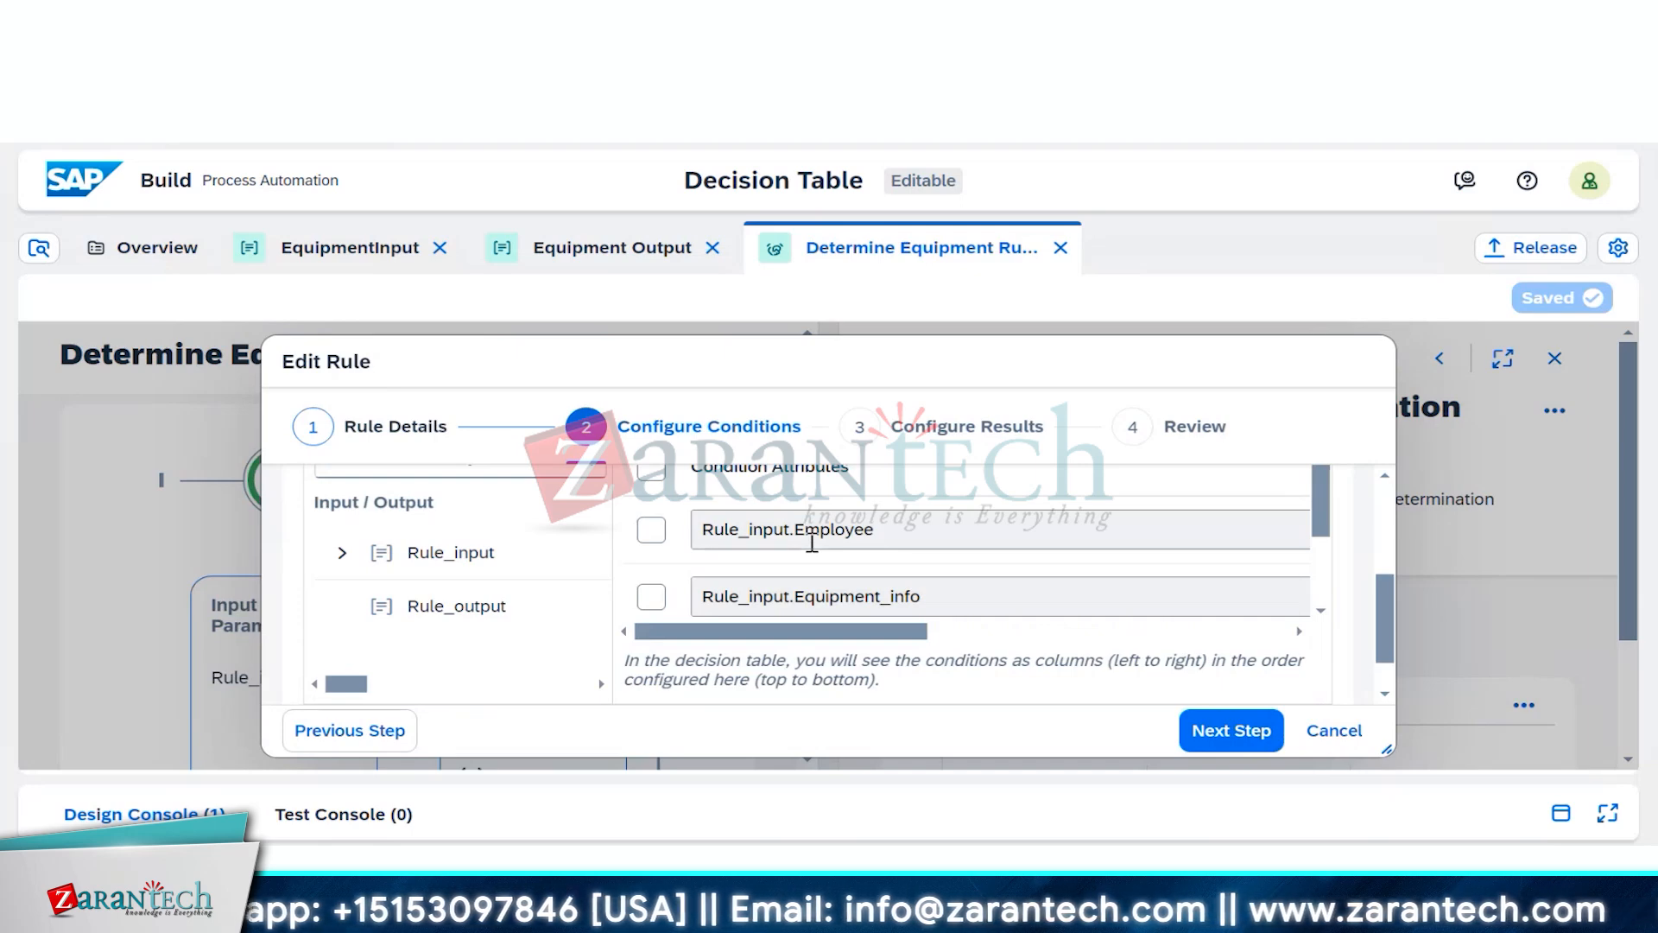
scroll(812, 542, "down", 2)
scroll(812, 542, "down", 1)
scroll(811, 548, "up", 2)
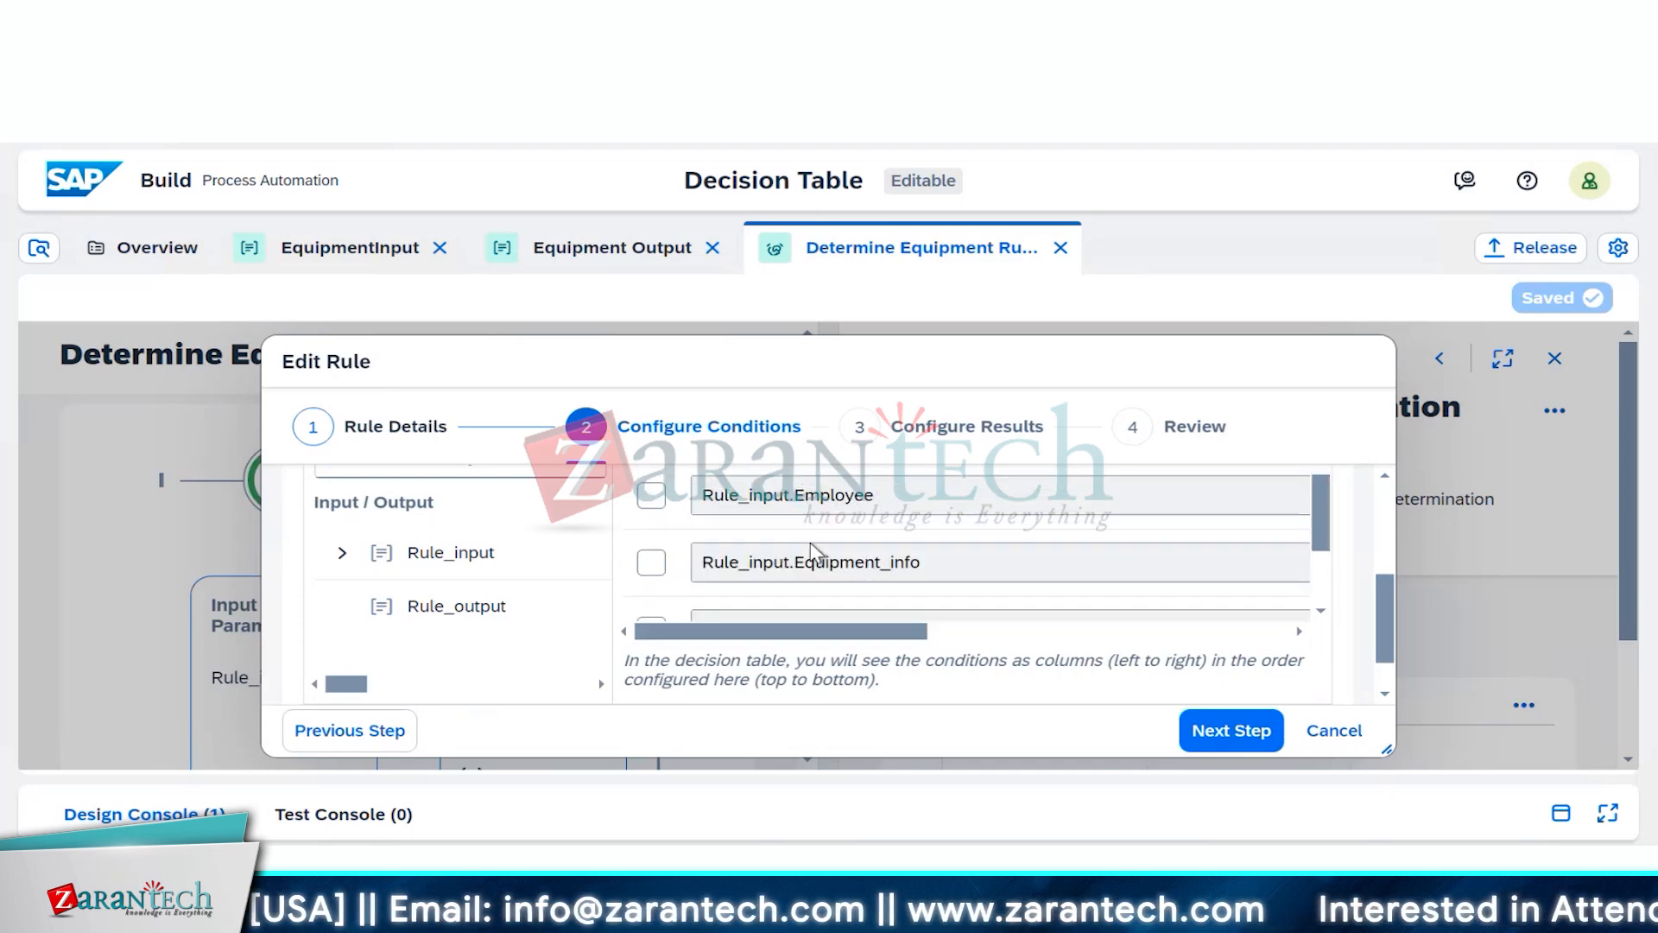
scroll(811, 551, "down", 2)
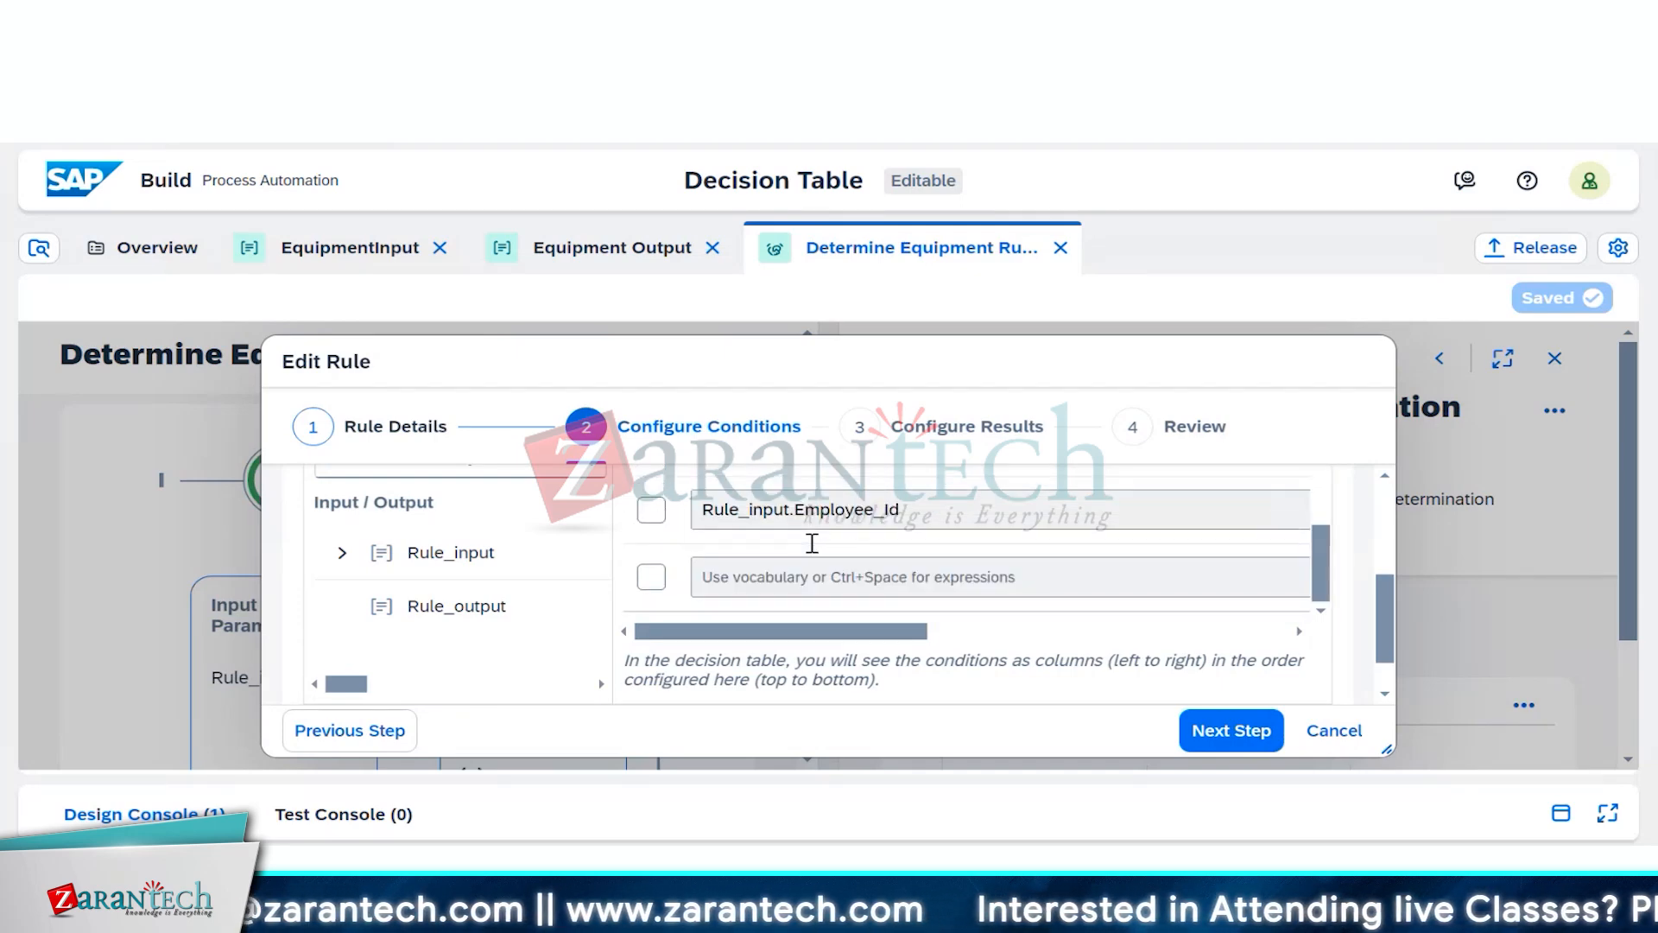
left_click(426, 620)
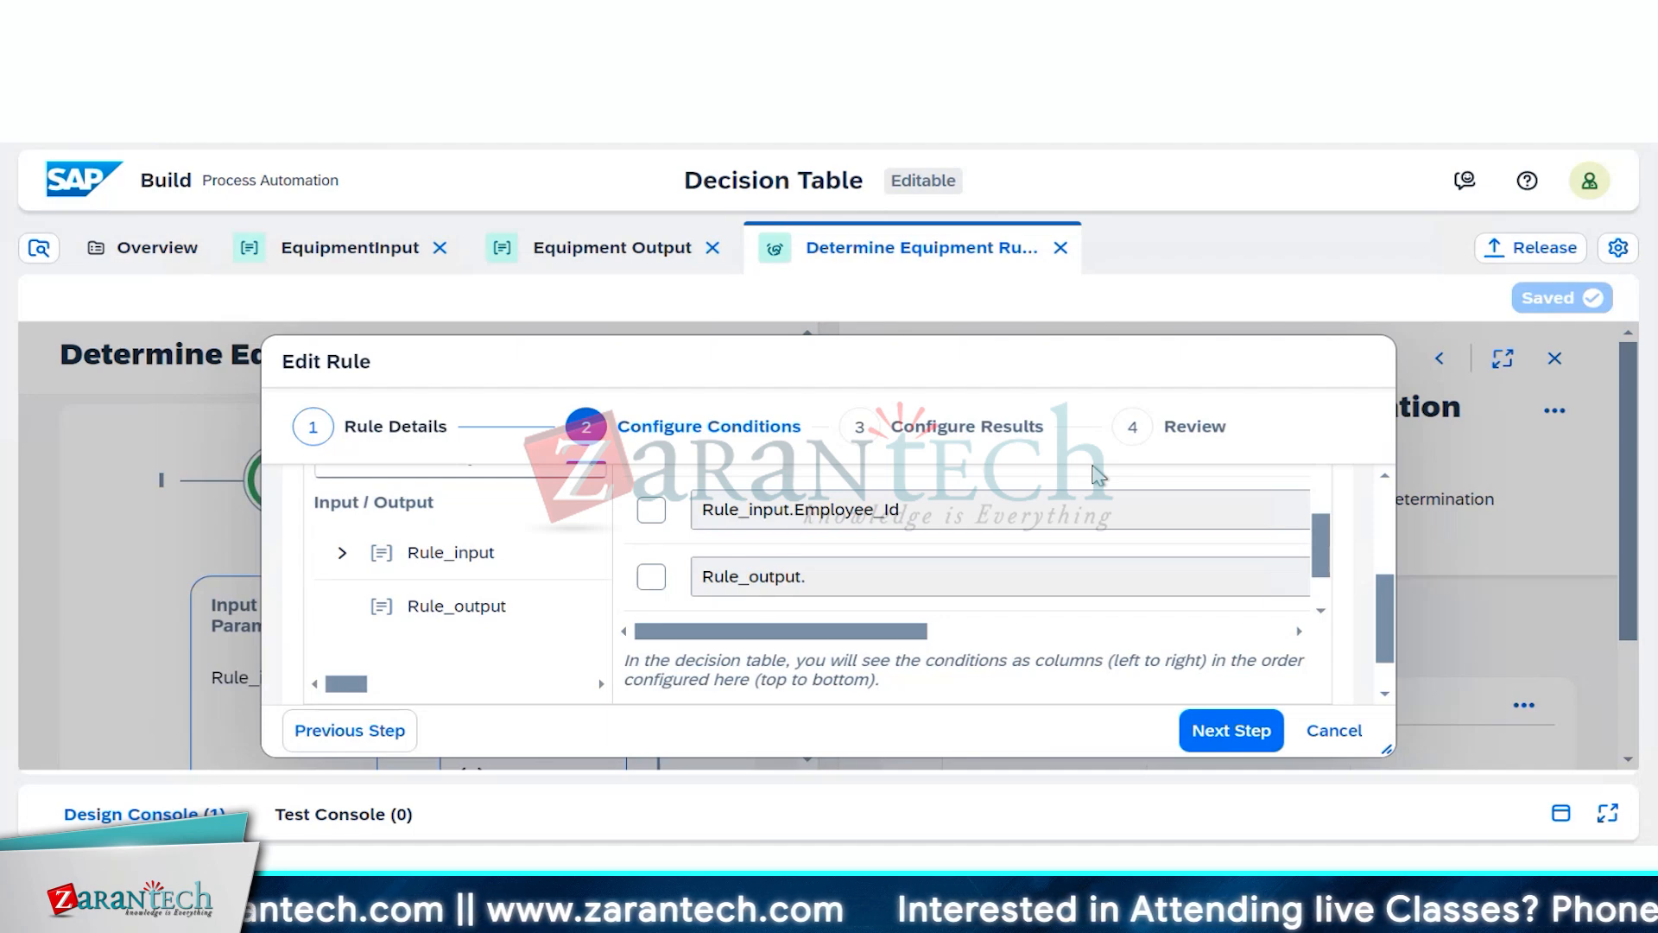
left_click(1332, 732)
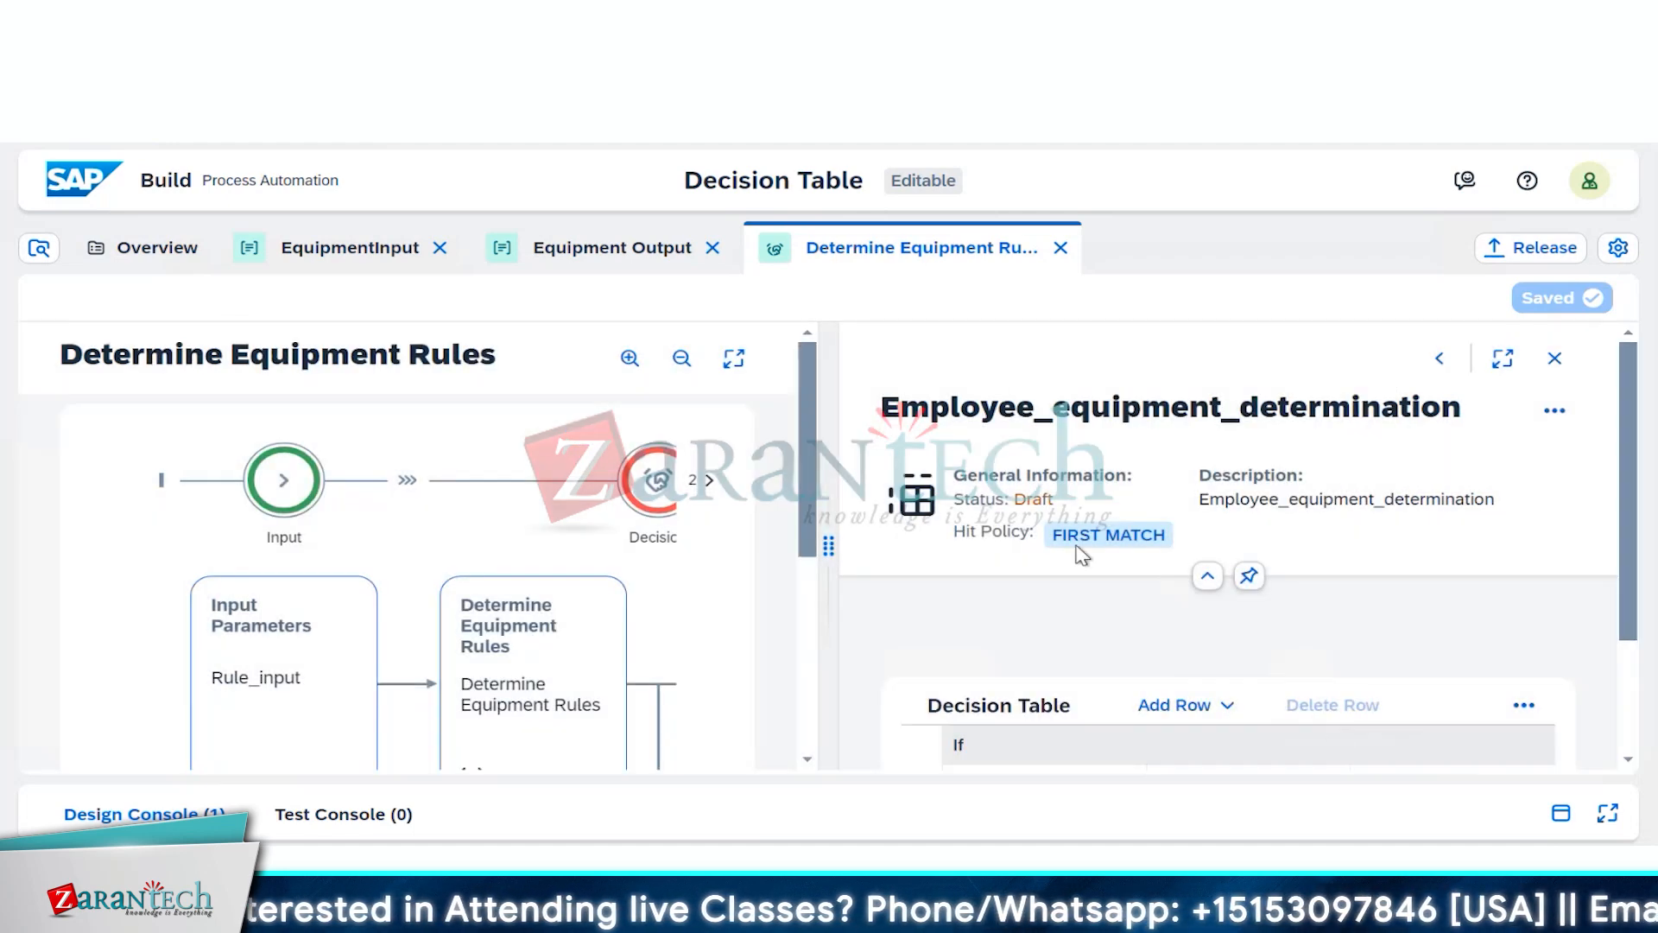
Step: Change the Assigned_Equipment field's type to String in the Equipment Output data type and save it
left_click(562, 255)
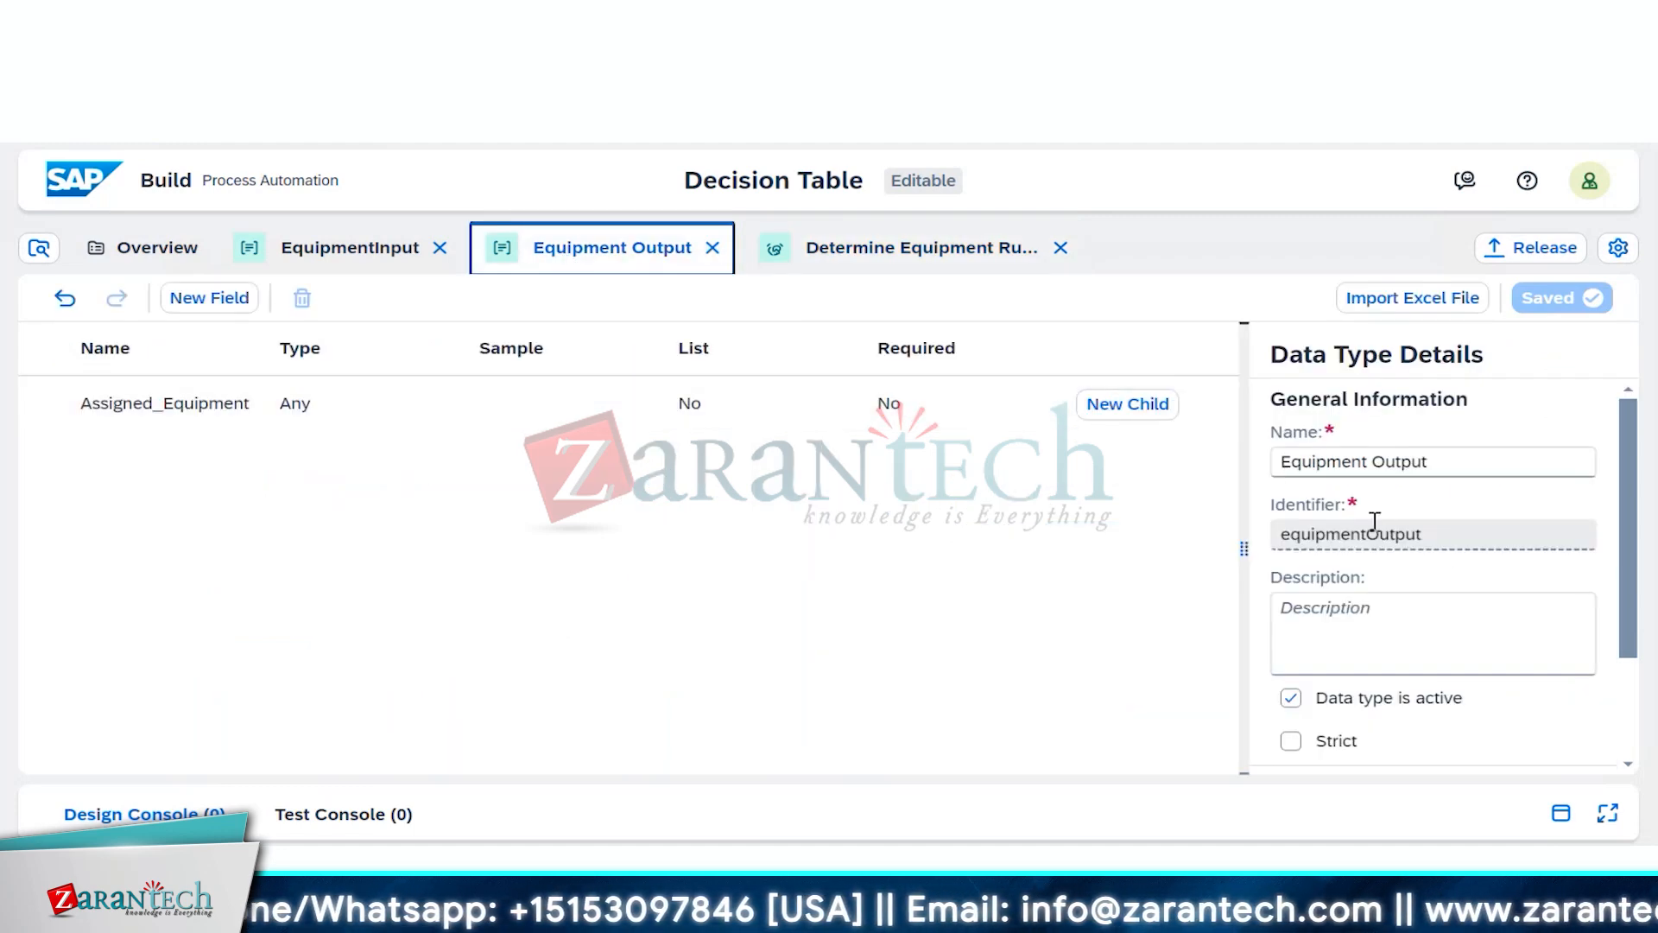
left_click(511, 412)
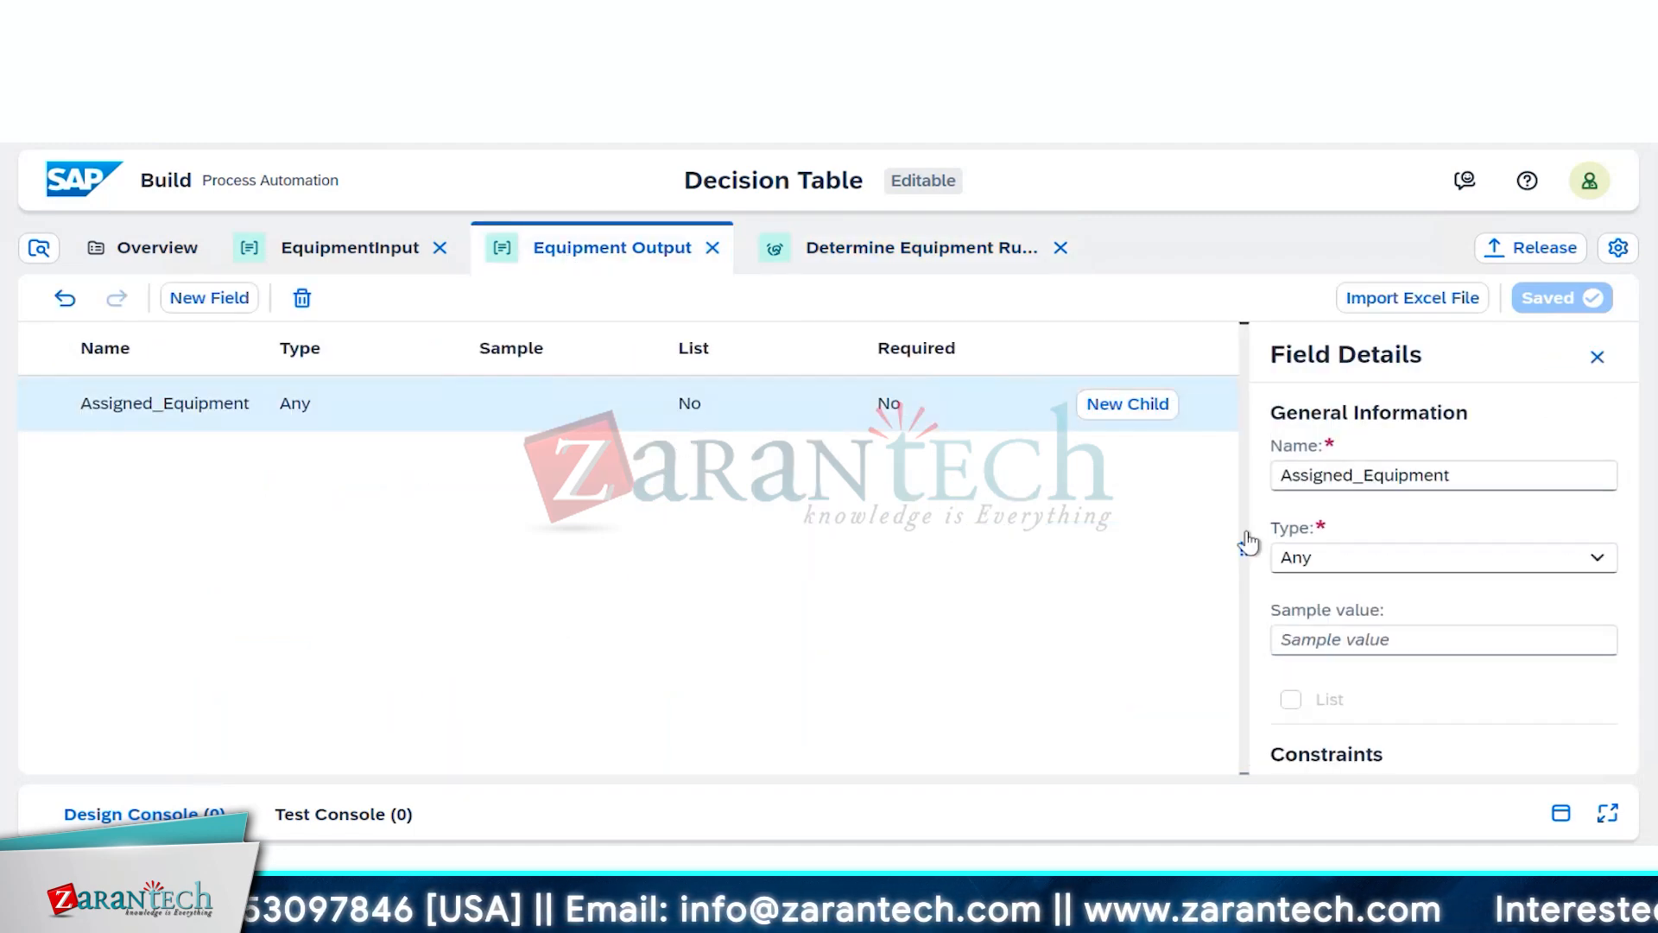
left_click(1598, 560)
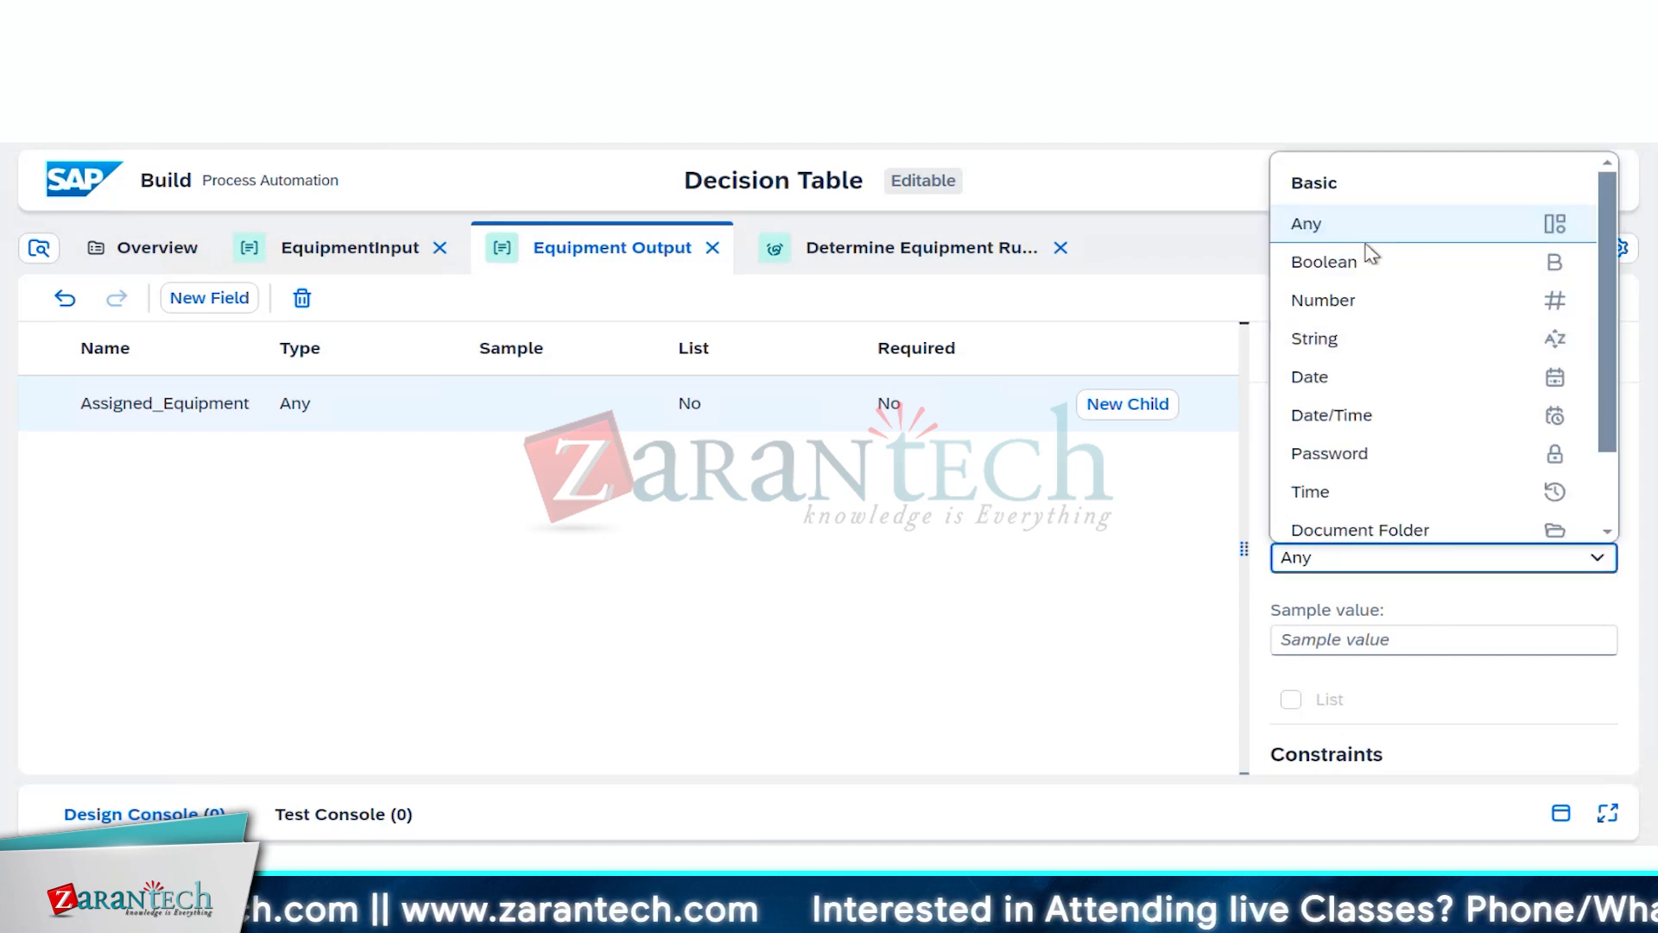
left_click(1330, 340)
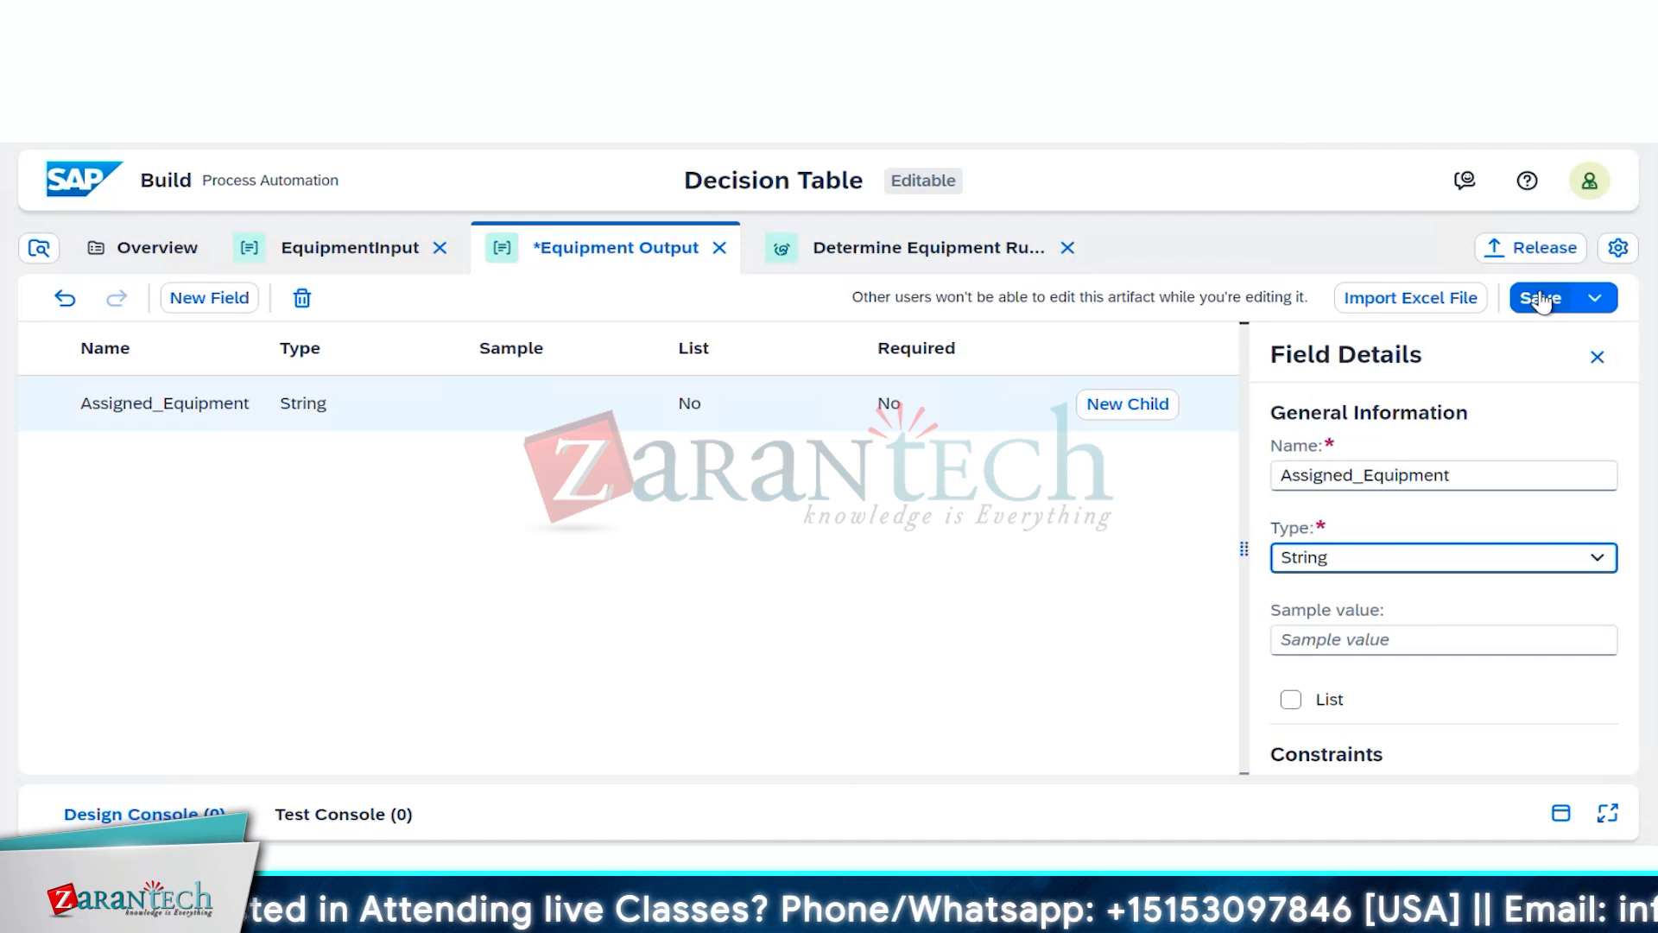
left_click(1542, 298)
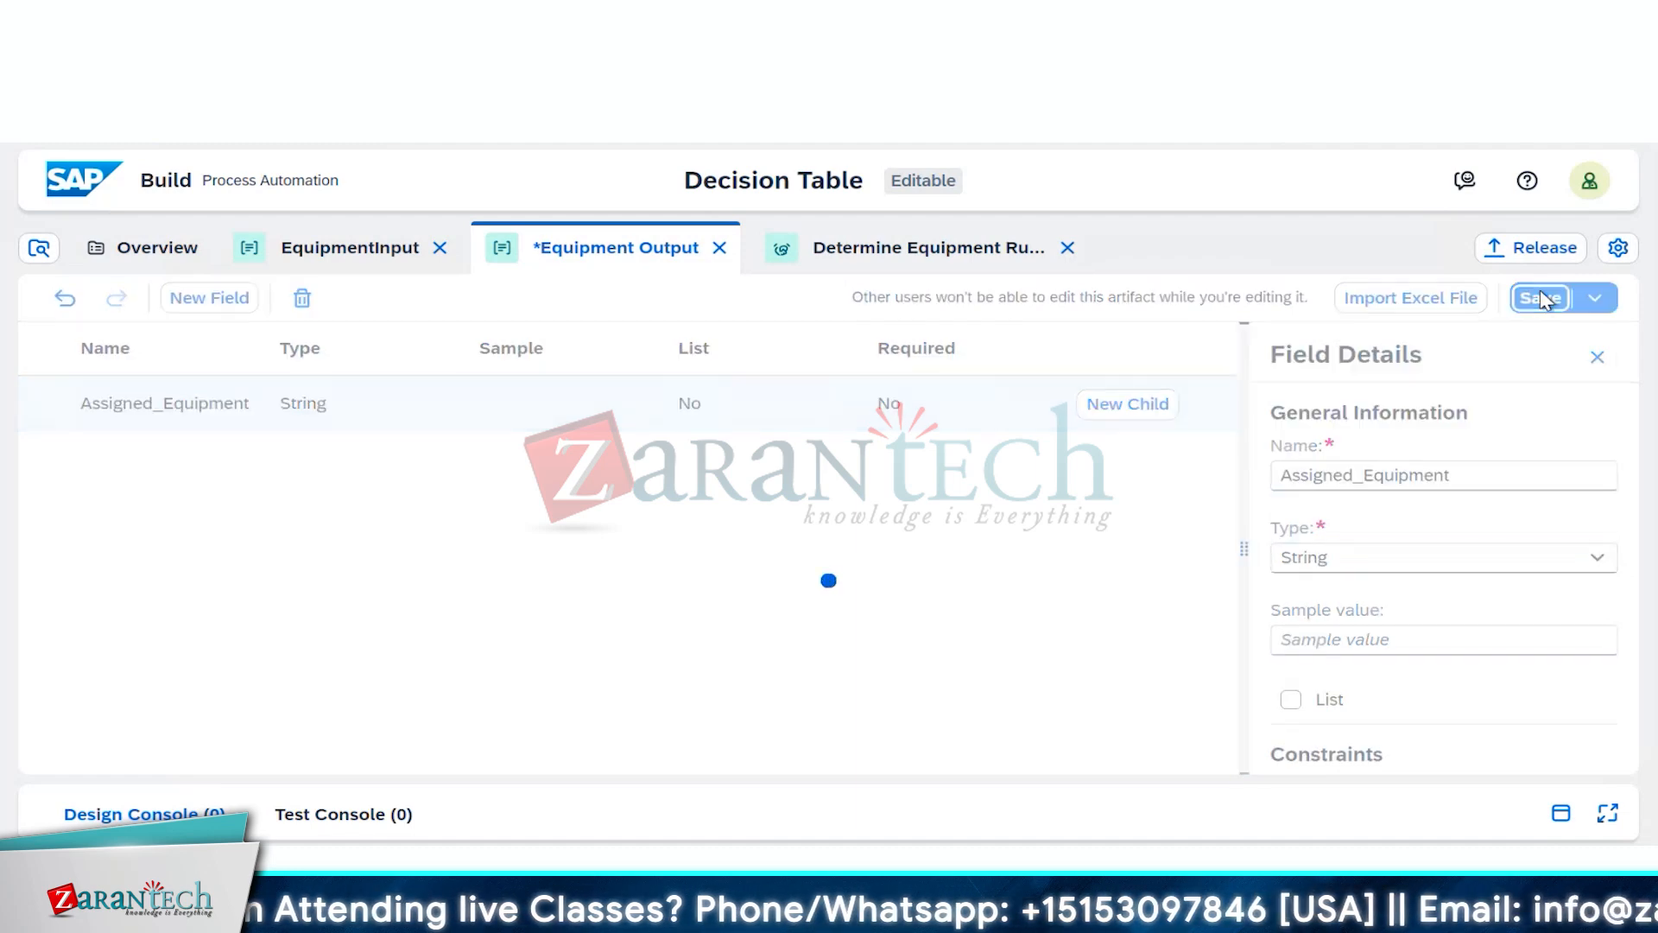
Step: Return to the Determine Equipment Rules decision and review its input and output parameters in full screen
left_click(916, 256)
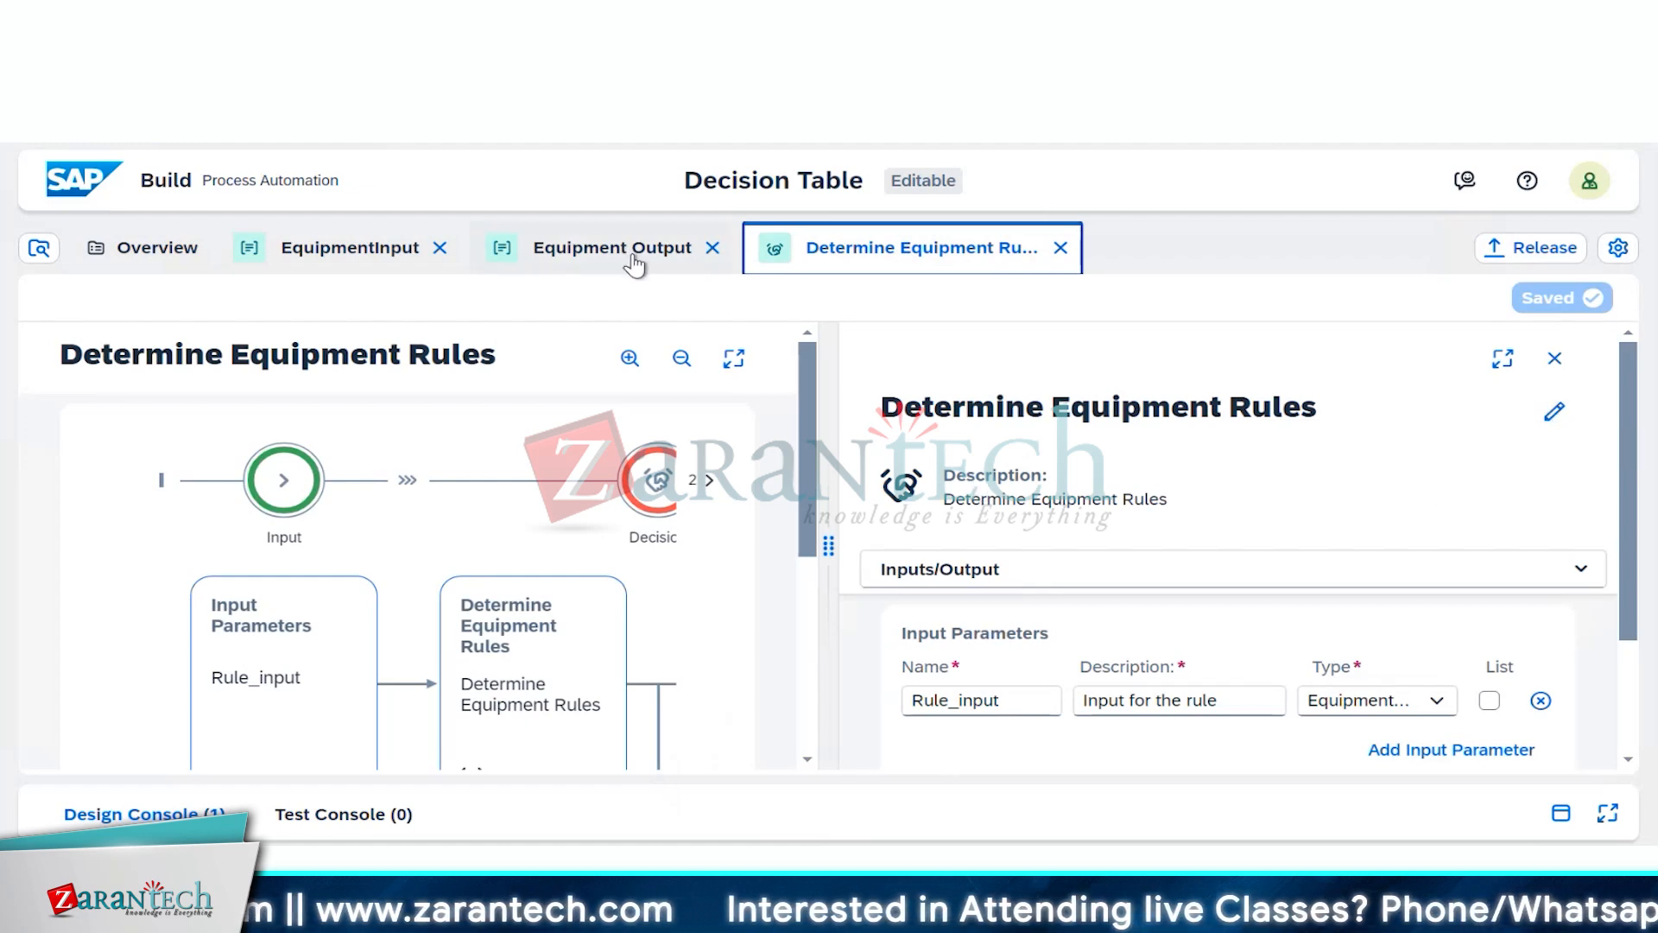
scroll(1077, 700, "down", 2)
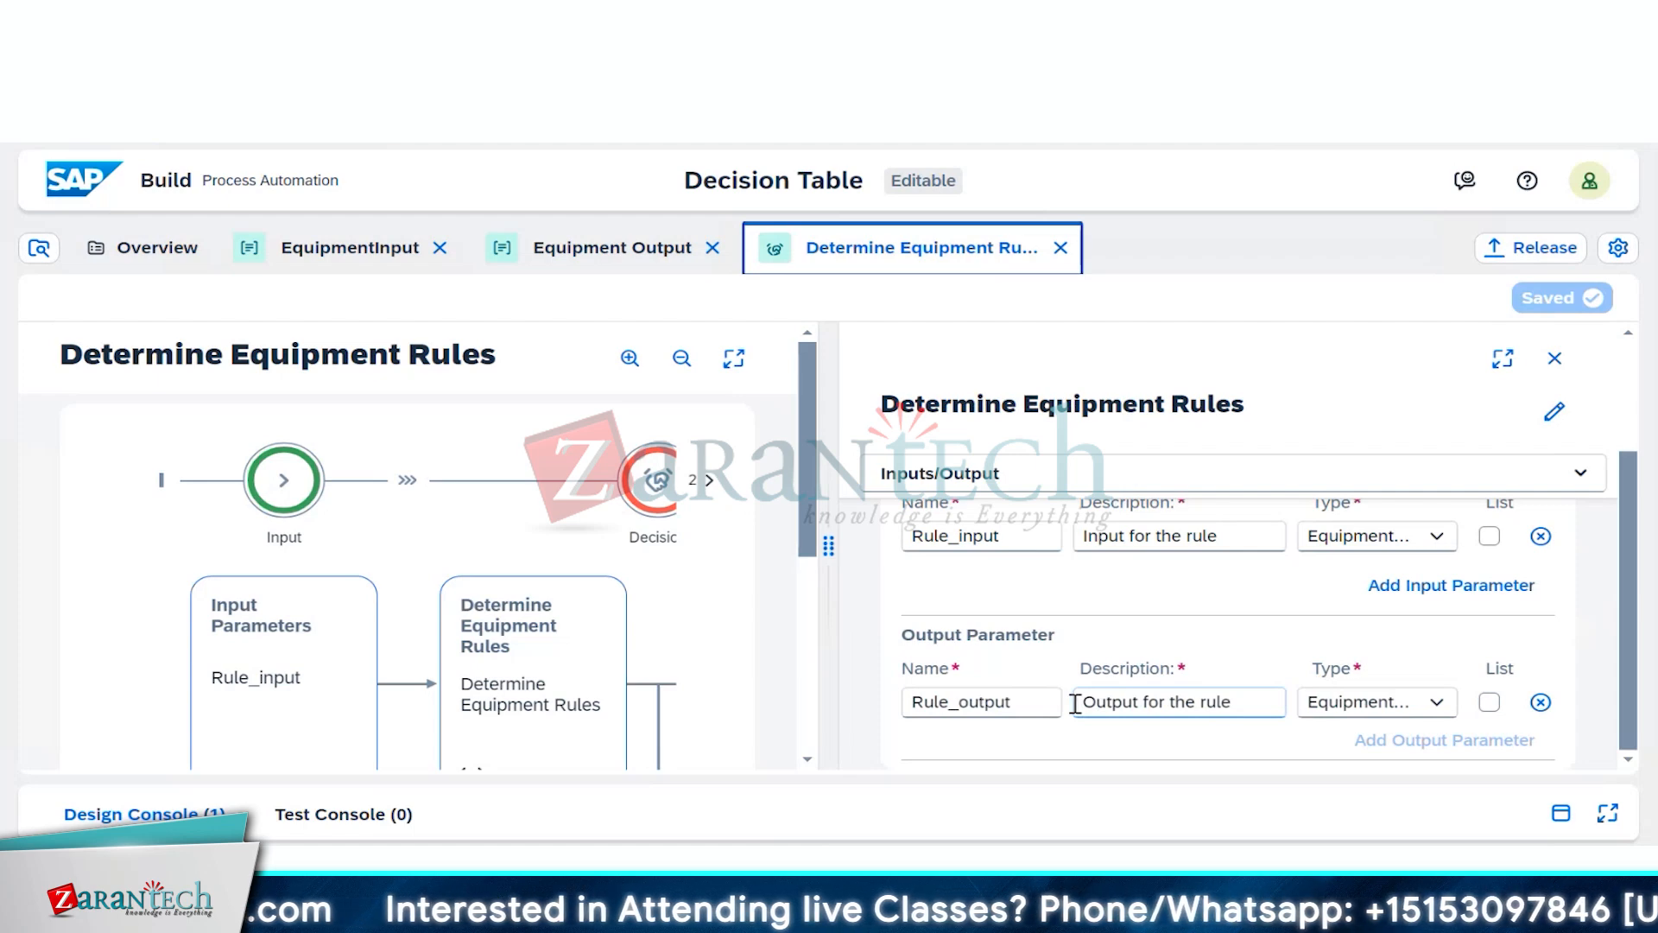
left_click(1500, 358)
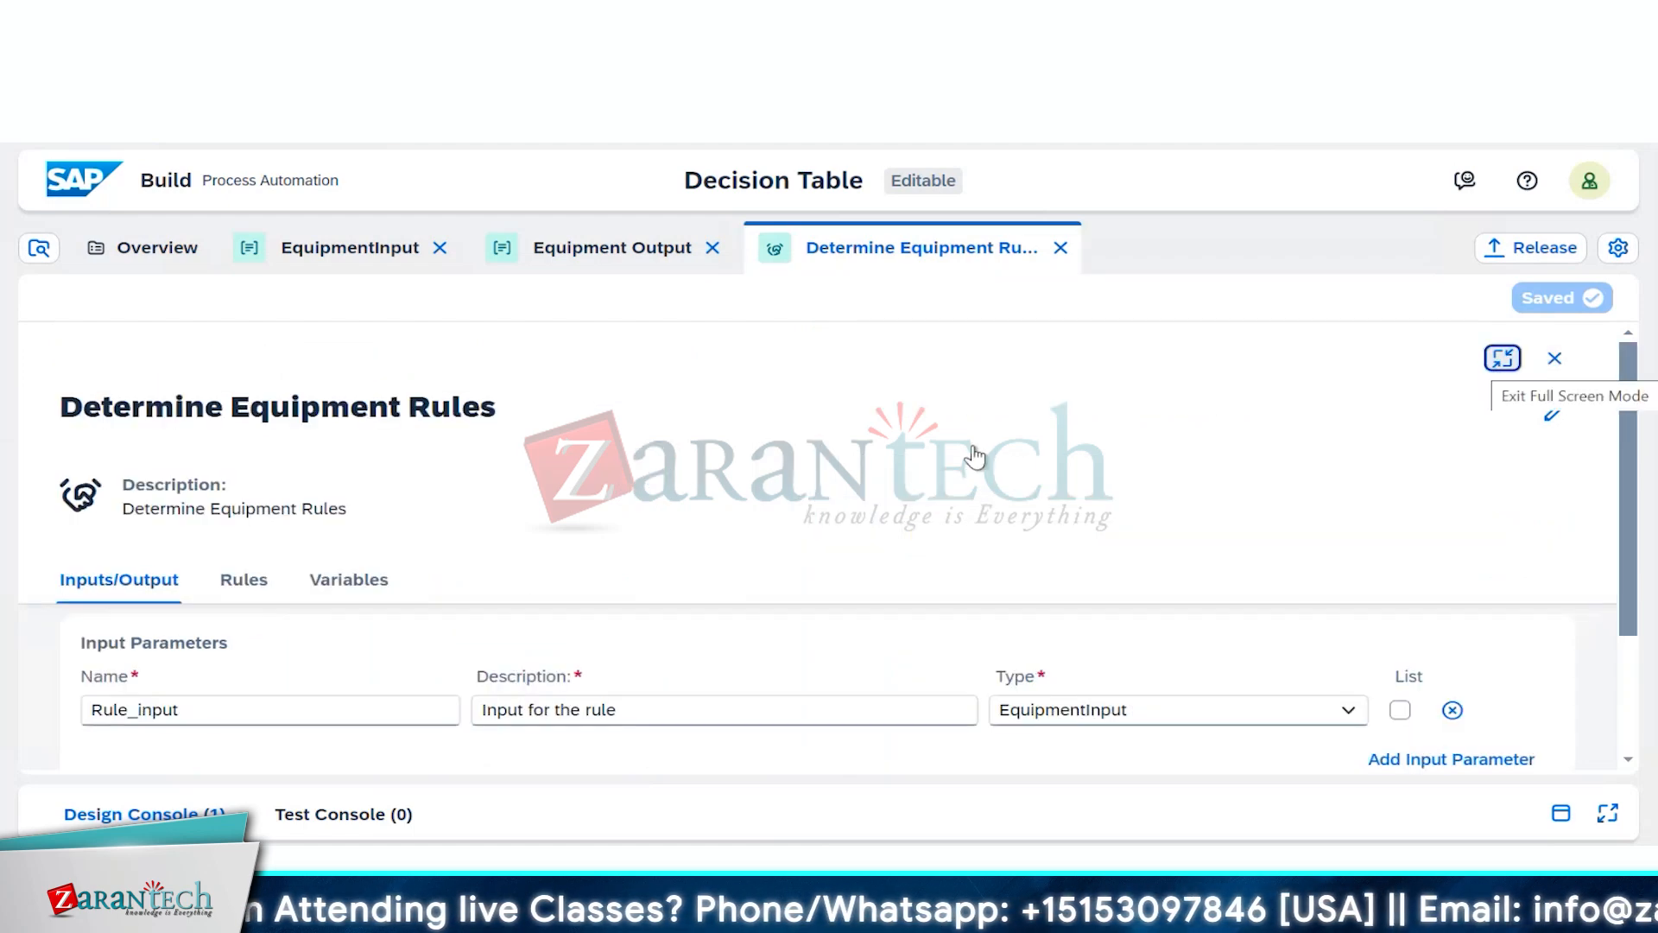
scroll(779, 660, "down", 3)
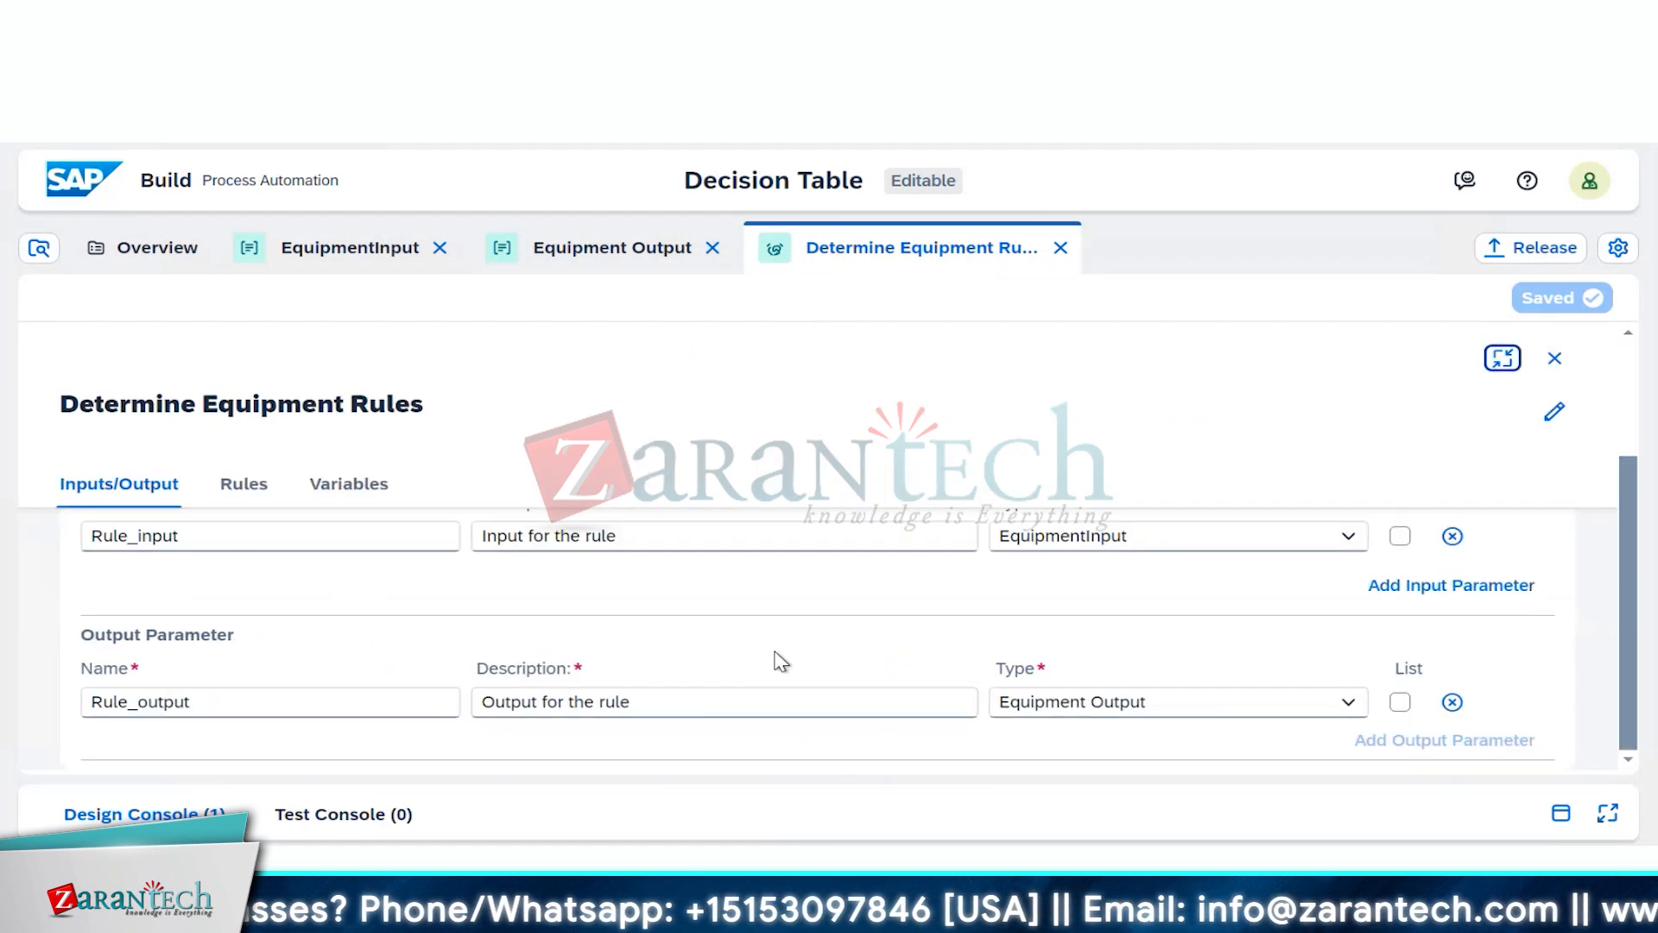
scroll(104, 480, "up", 1)
Step: Open the Employee_equipment_determination rule from the decision's rules, start editing it and proceed to configuring the conditions
left_click(251, 528)
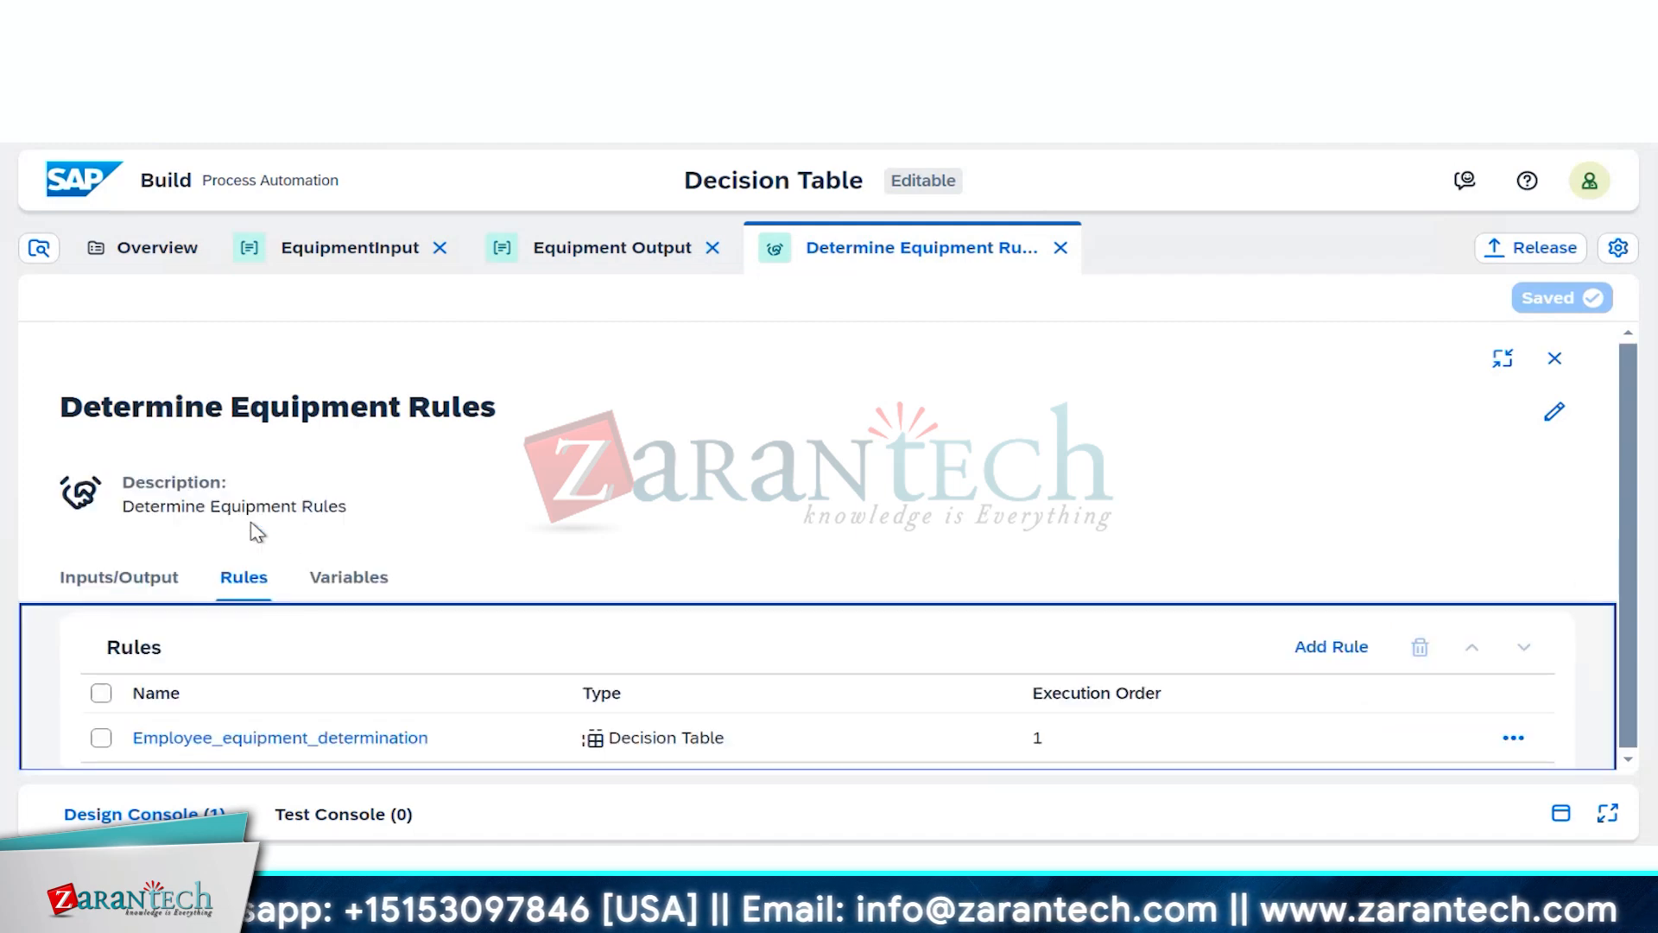
left_click(273, 741)
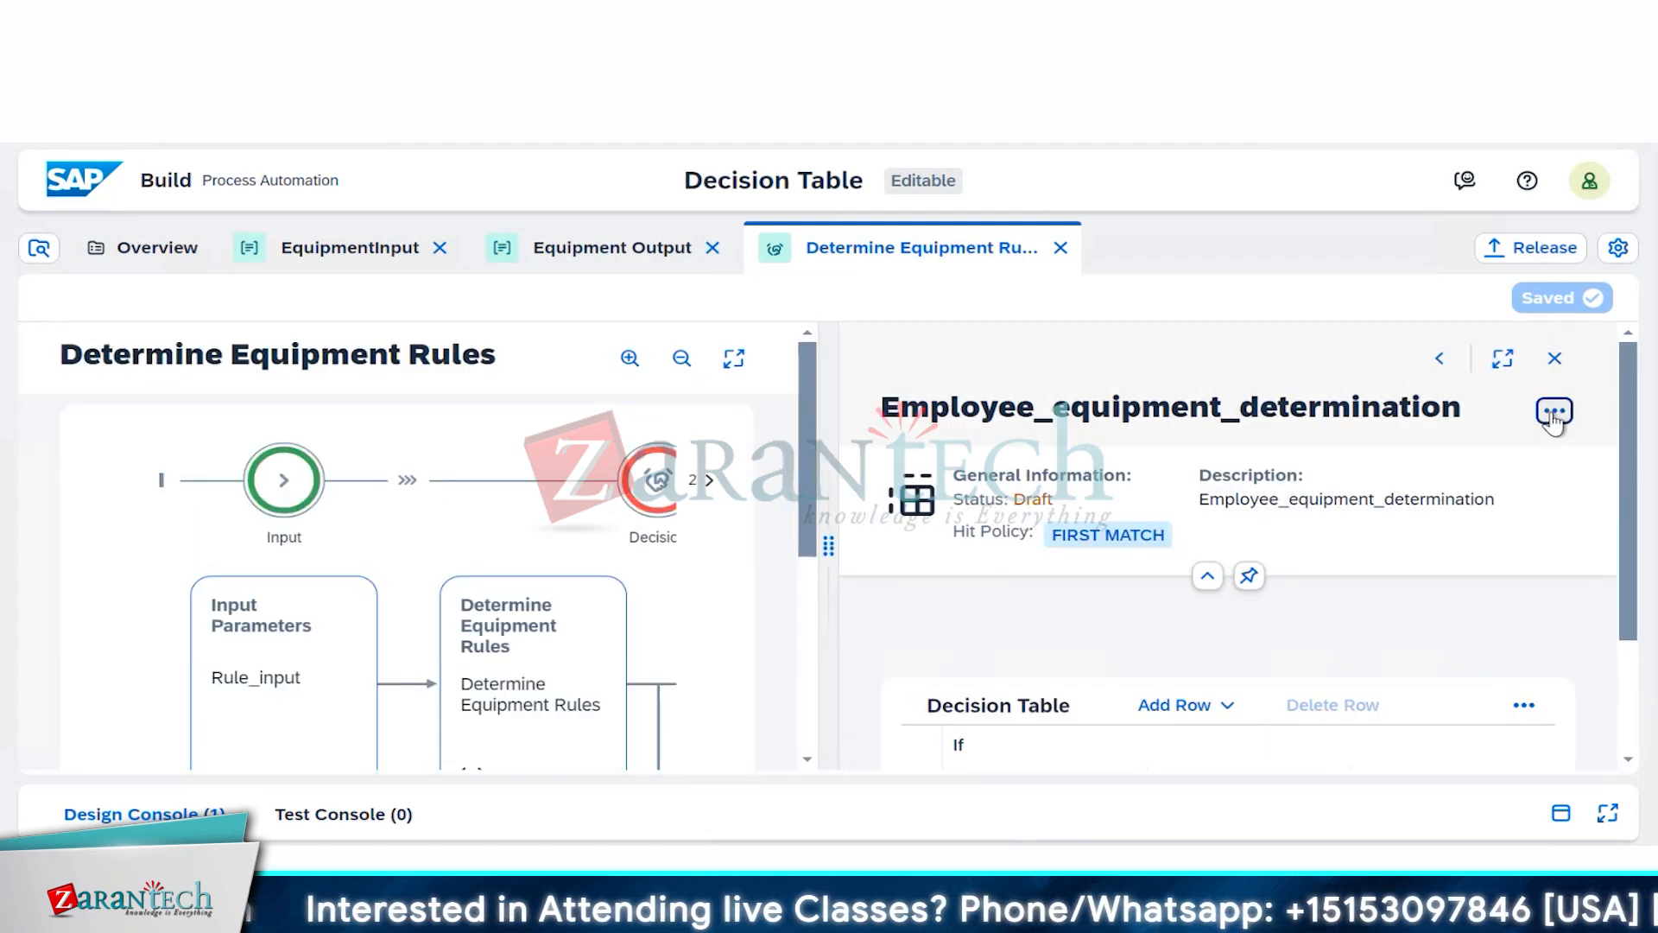
left_click(1553, 413)
left_click(1497, 453)
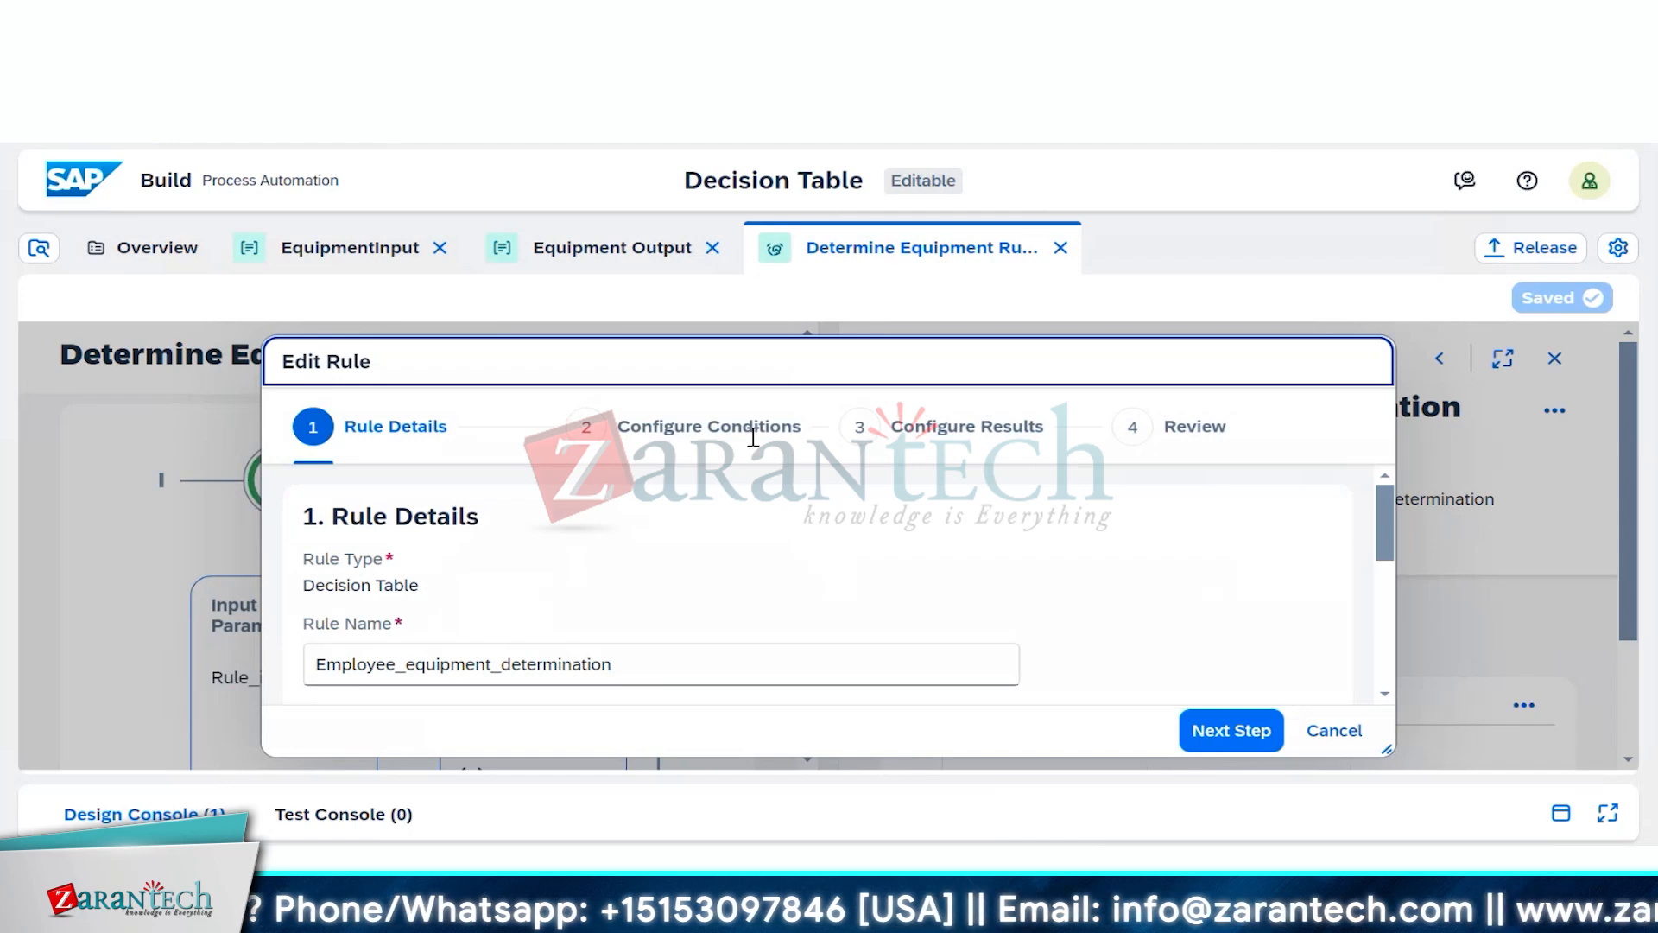
left_click(1243, 734)
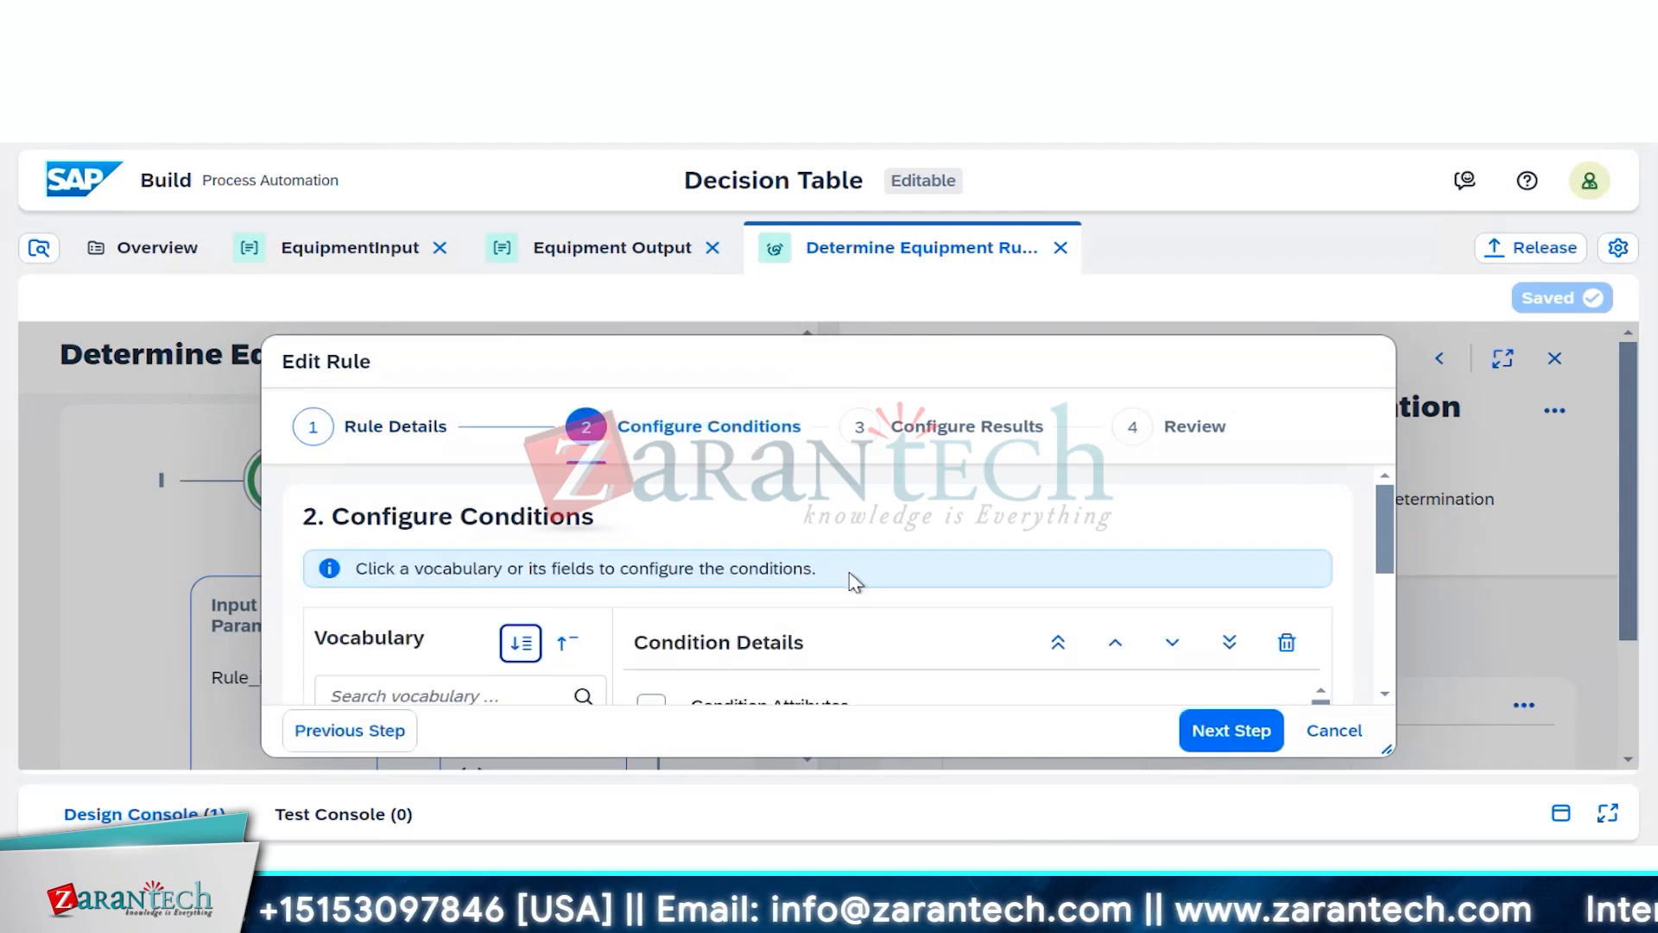
Step: Expand Rule_output and Rule_input in the condition vocabulary to examine their fields
scroll(819, 605, "down", 5)
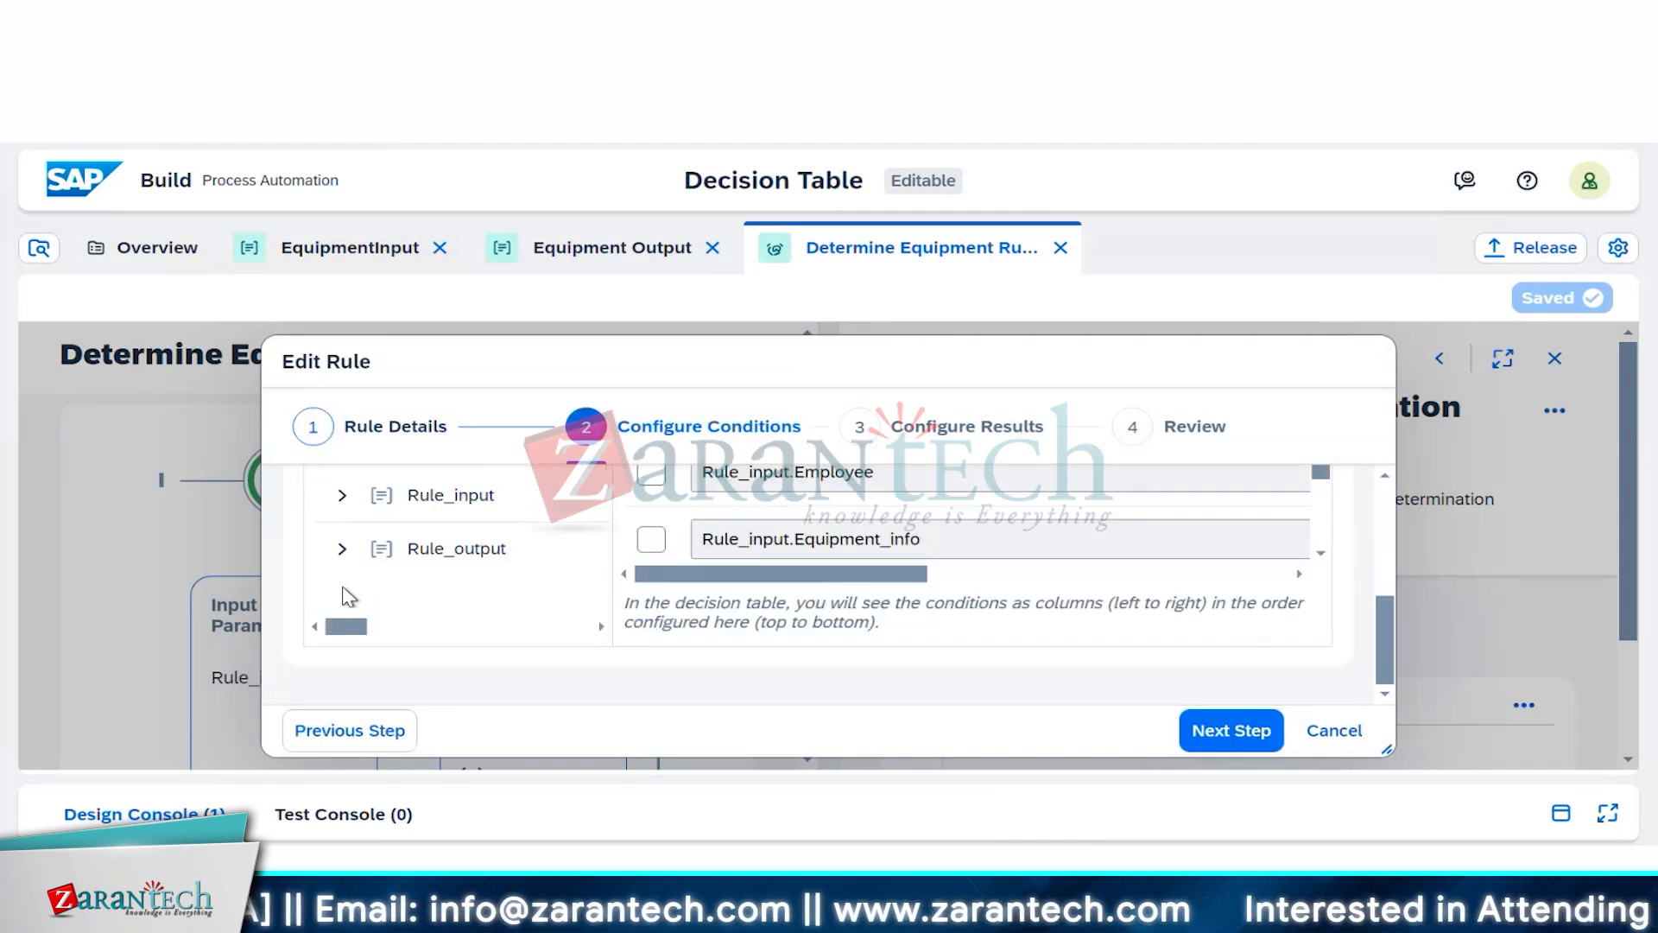
left_click(342, 550)
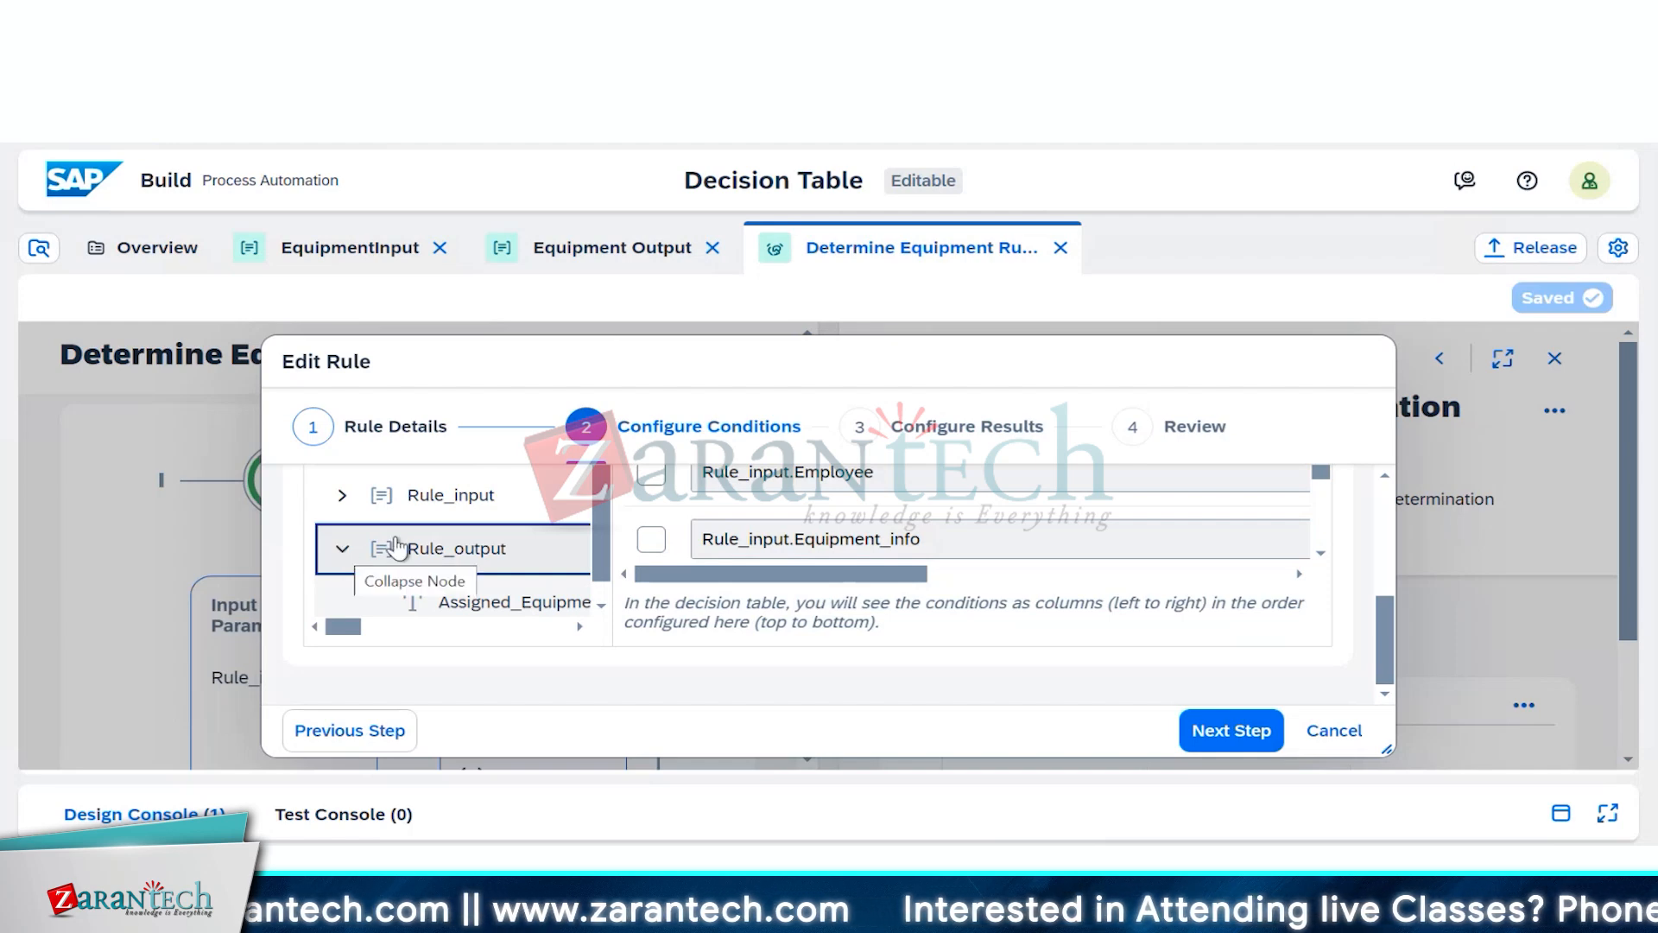
scroll(414, 639, "up", 5)
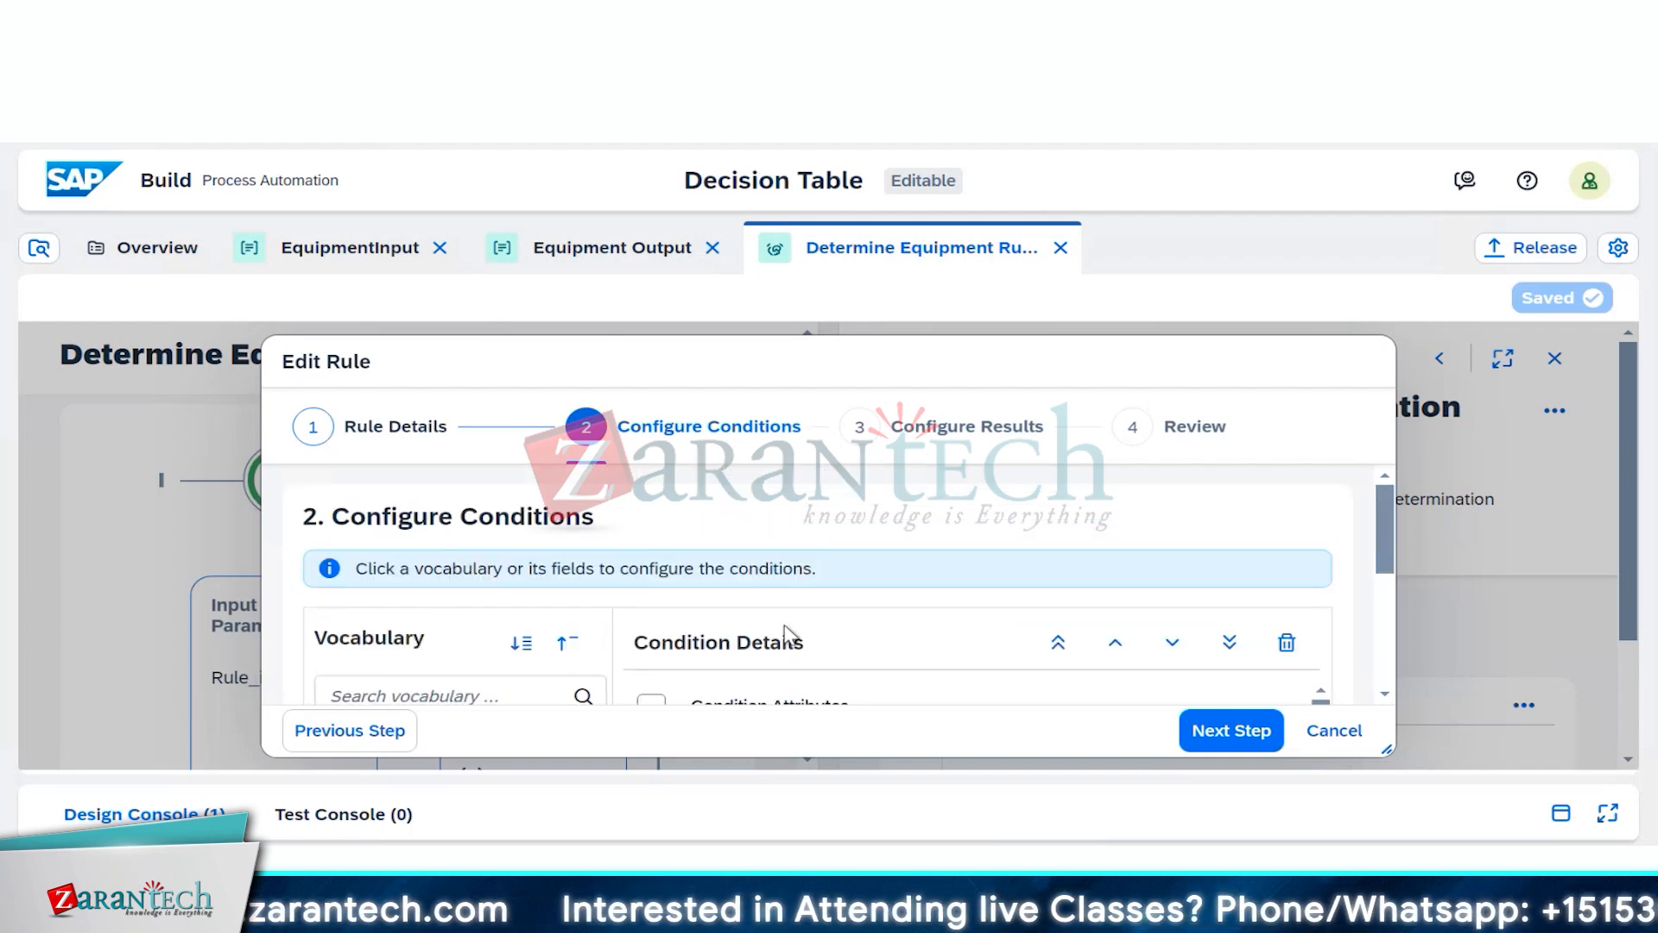
scroll(789, 635, "down", 2)
scroll(789, 635, "down", 2)
left_click(356, 551)
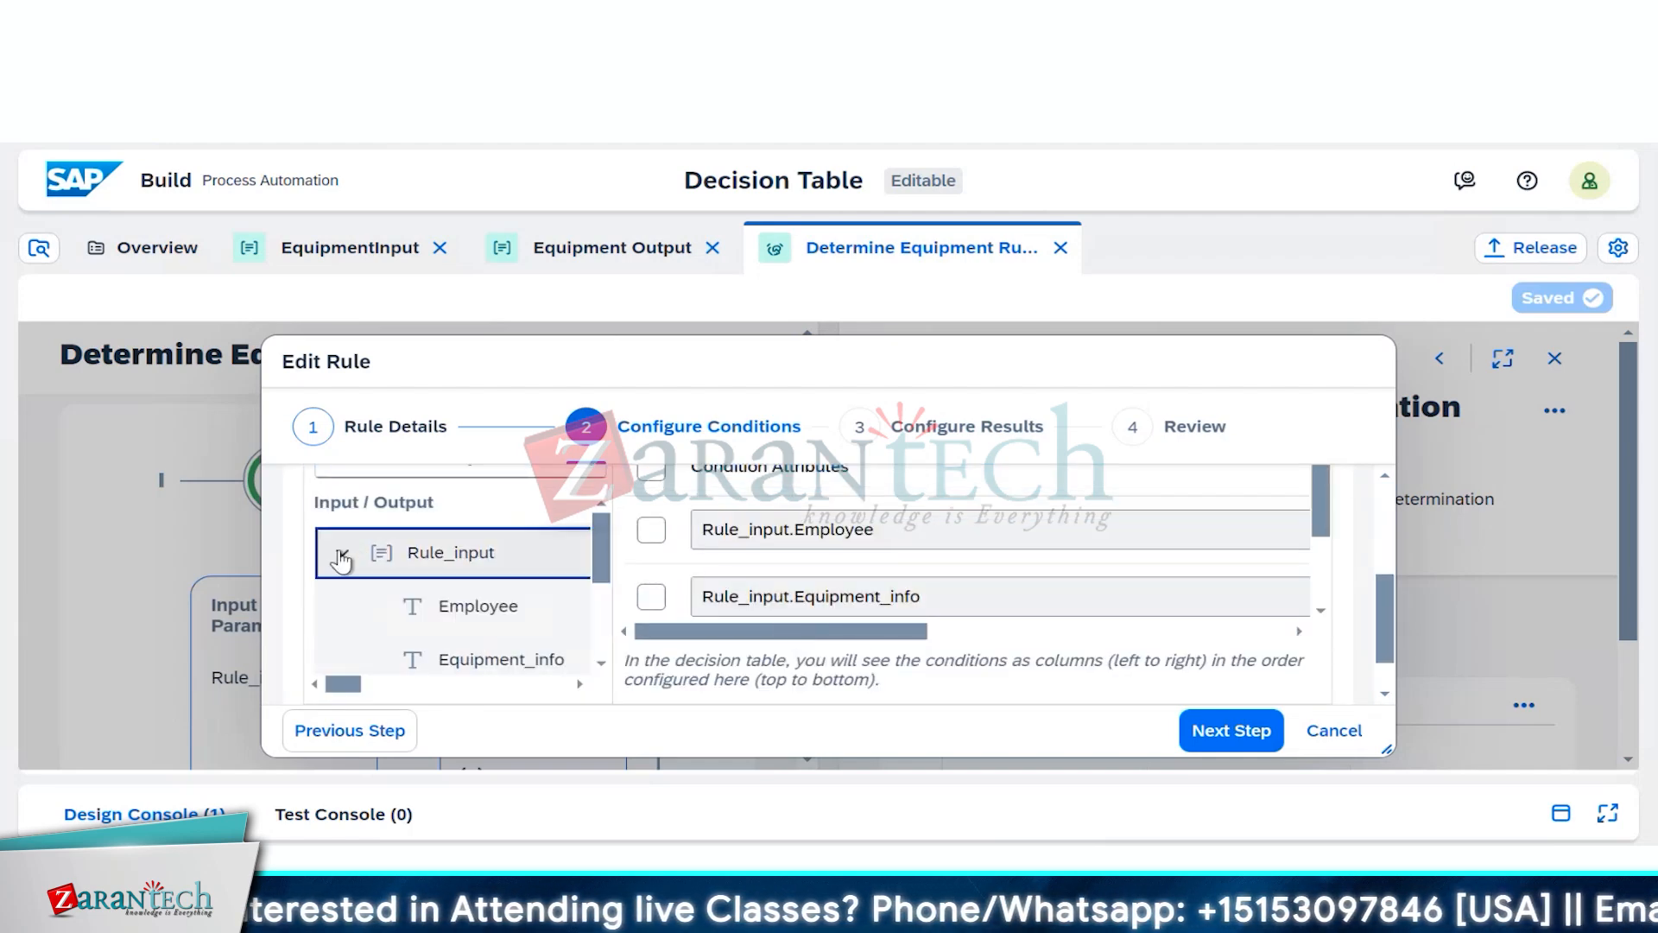
scroll(829, 574, "up", 2)
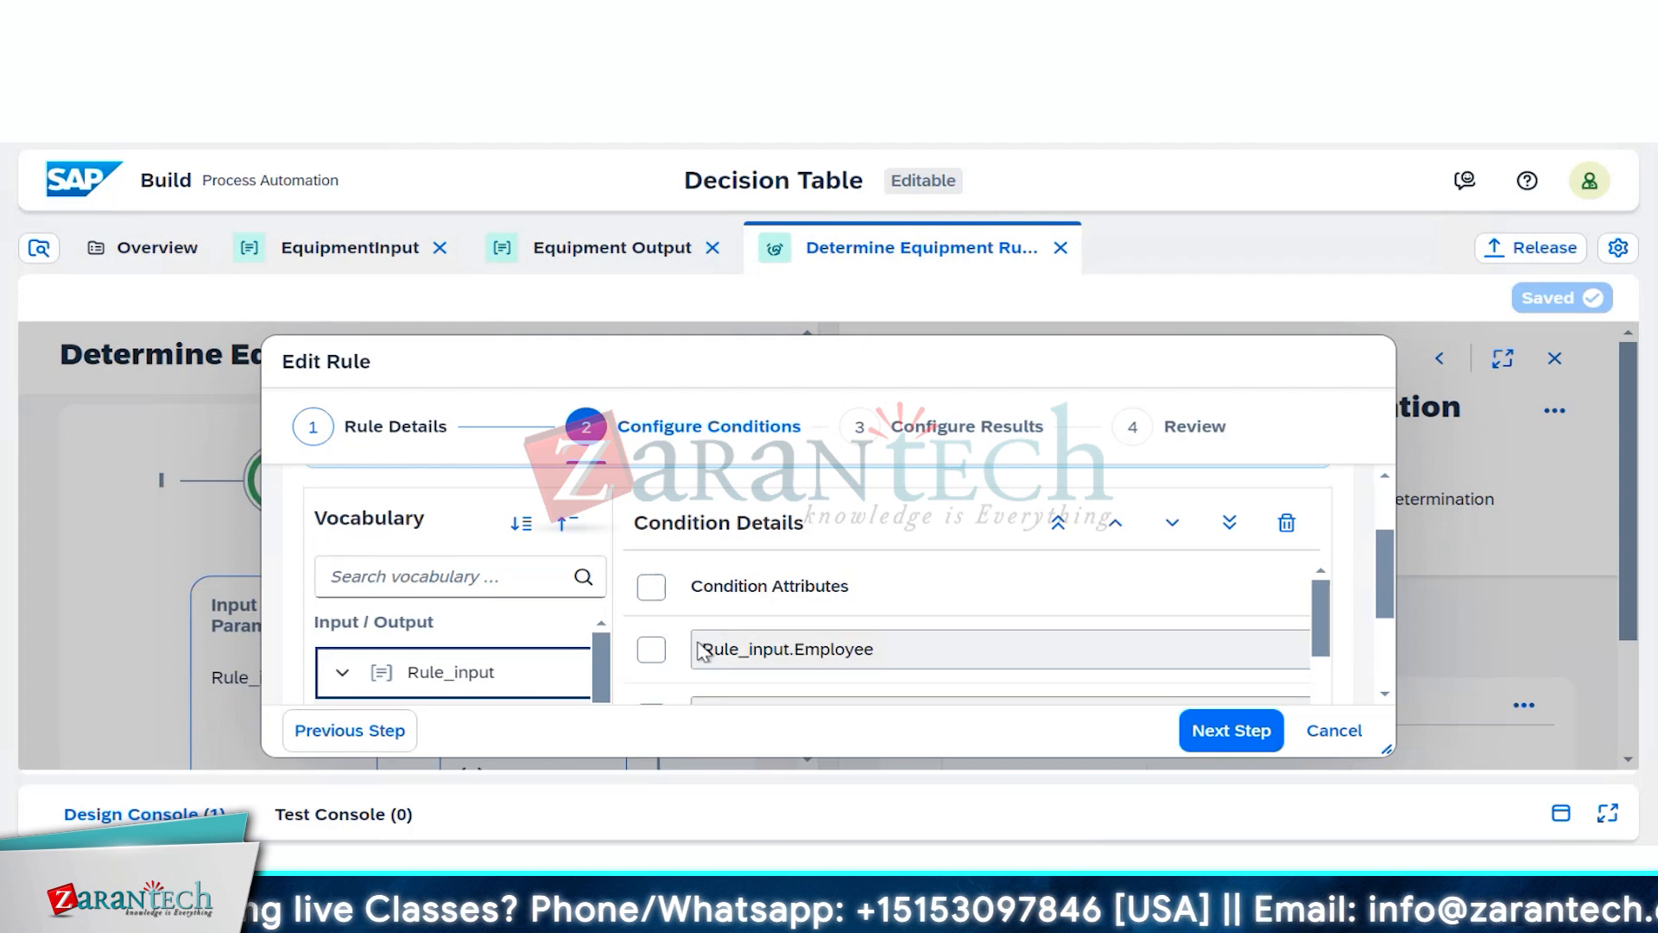
Step: Select the Rule_input.Employee, Rule_input.Equipment_info and Rule_input.Employee_Id condition attributes
left_click(652, 652)
scroll(701, 640, "down", 2)
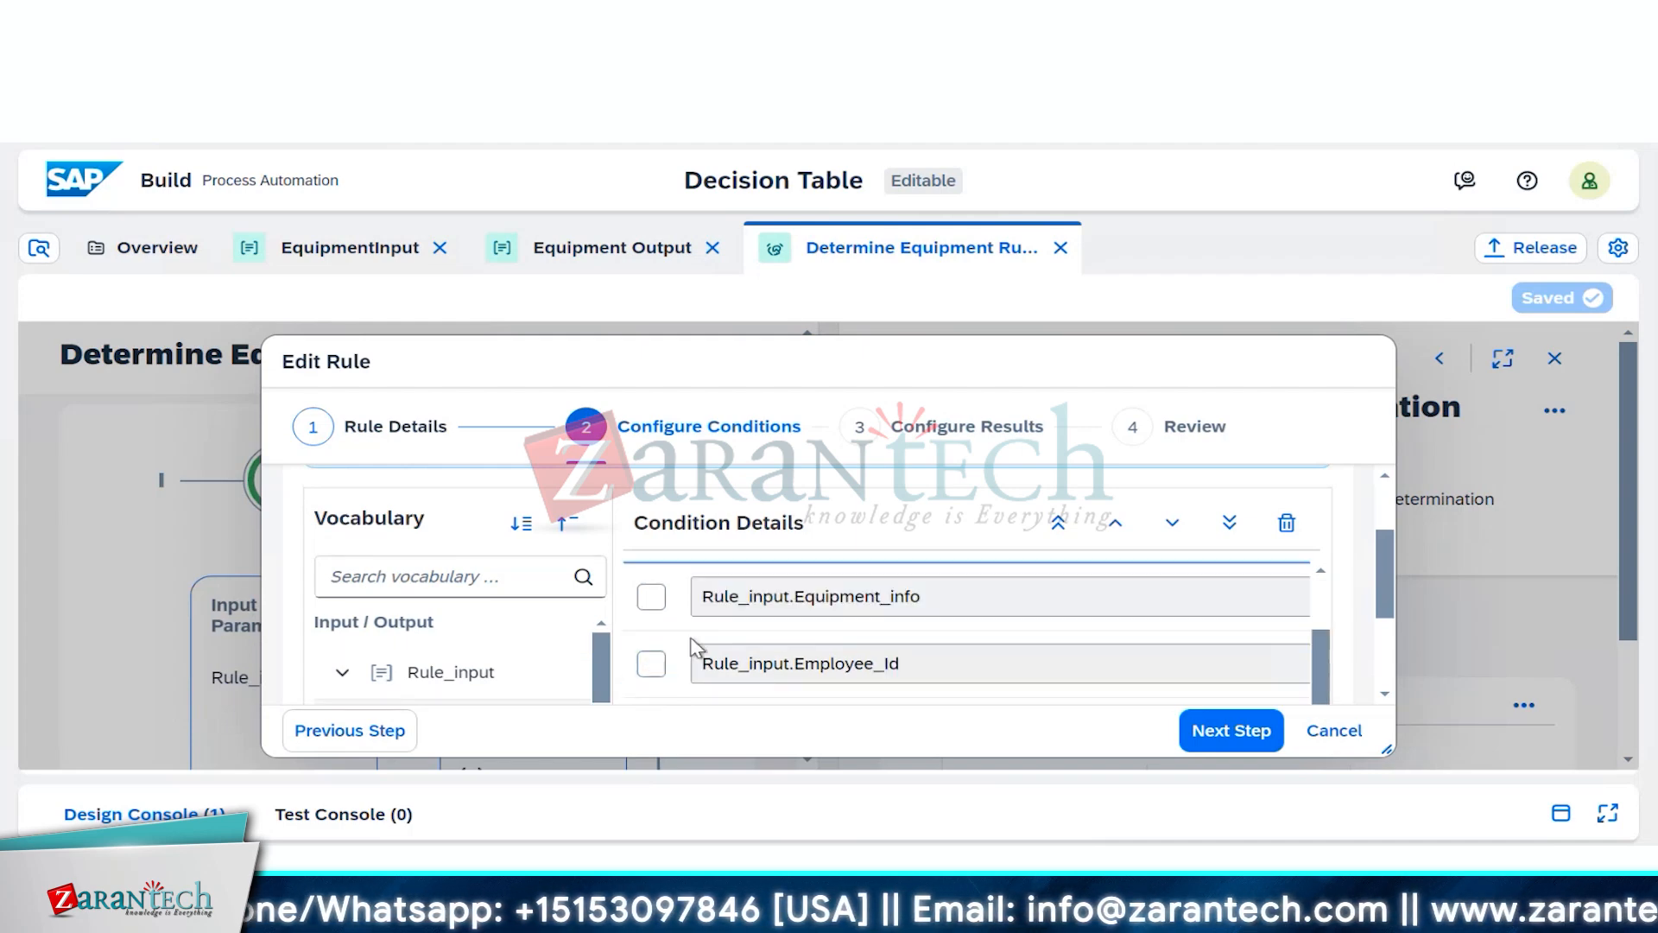
left_click(651, 596)
left_click(654, 661)
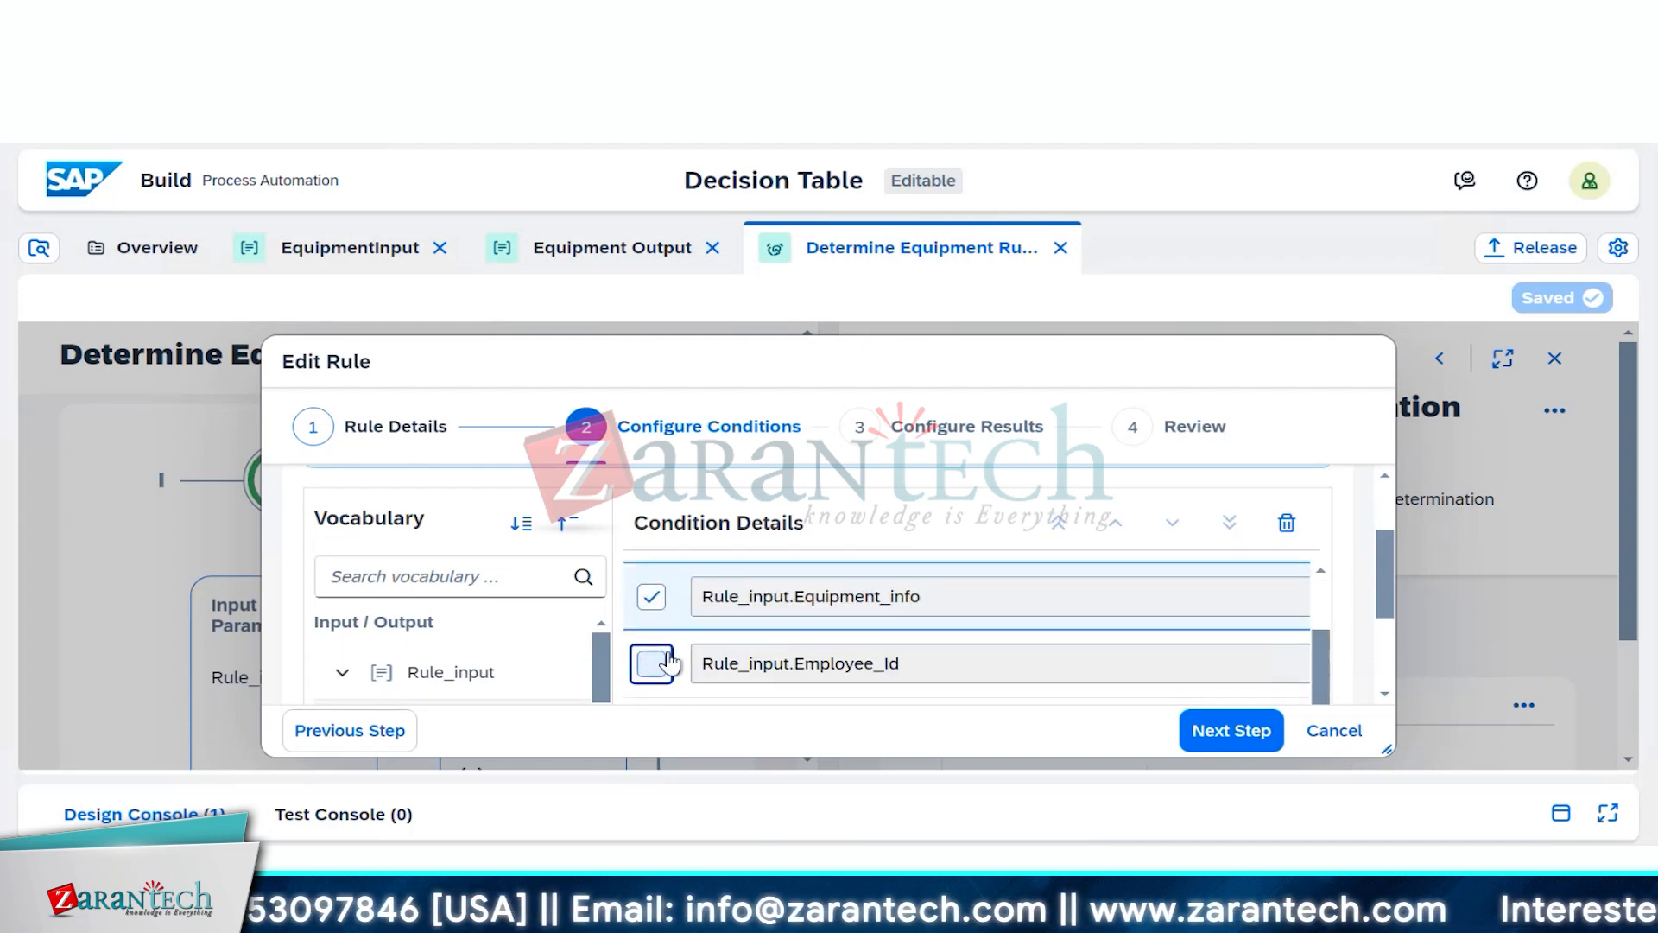
scroll(704, 648, "down", 5)
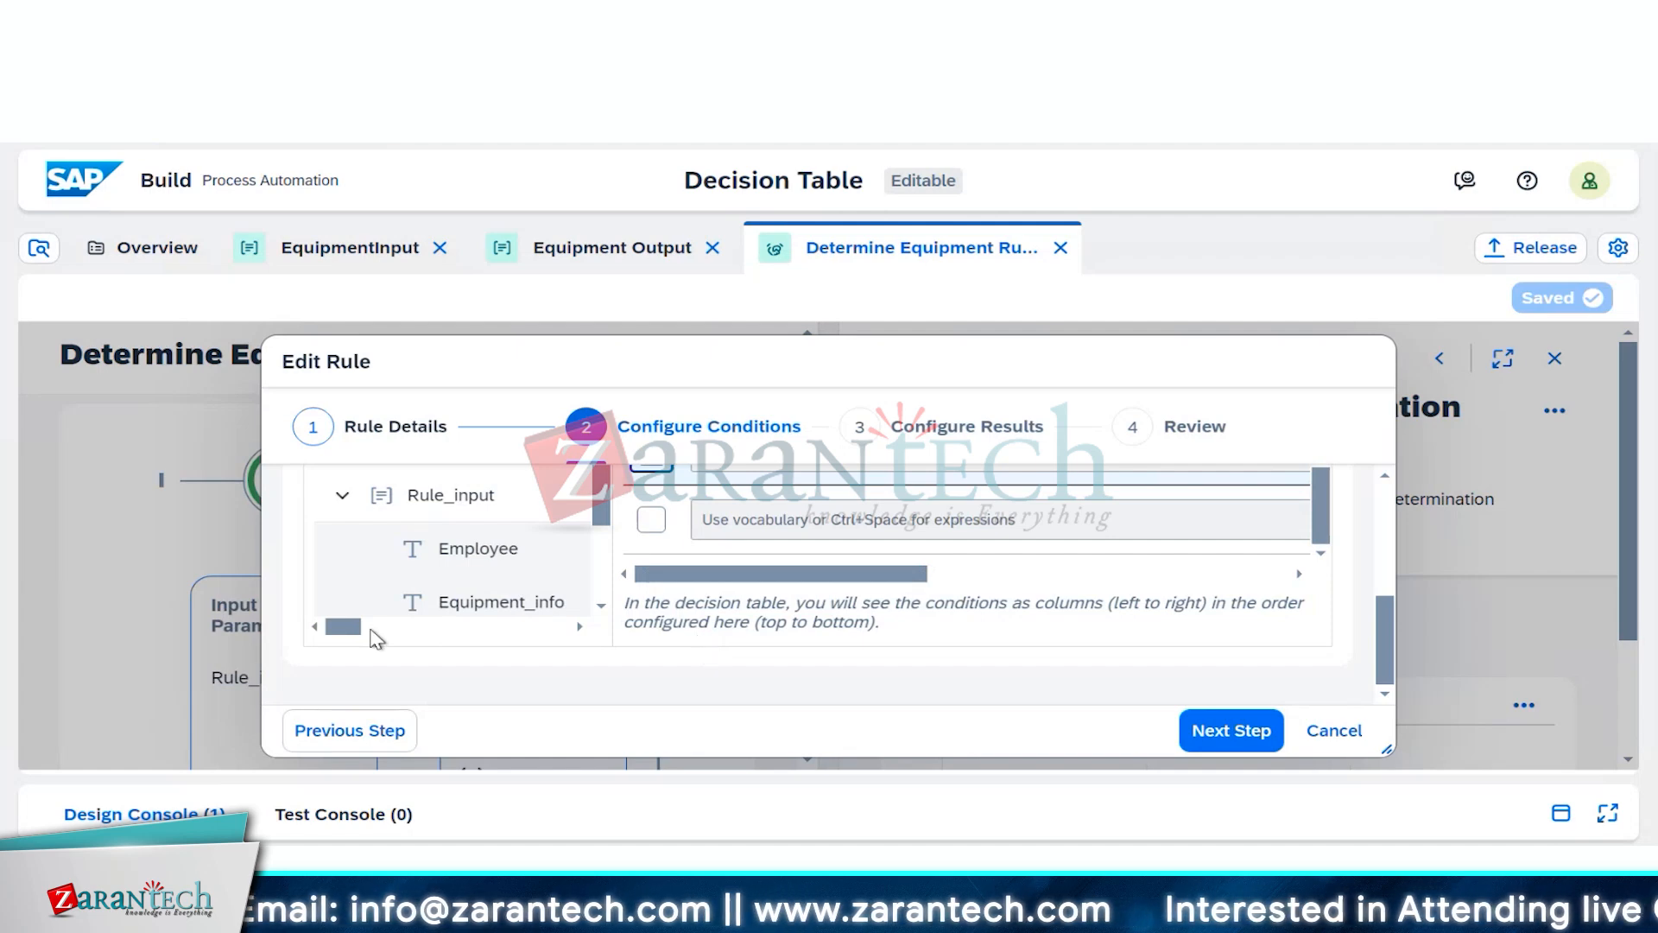
Step: Proceed to configuring the results and expand Rule_output in the result vocabulary to examine its fields
left_click(1226, 733)
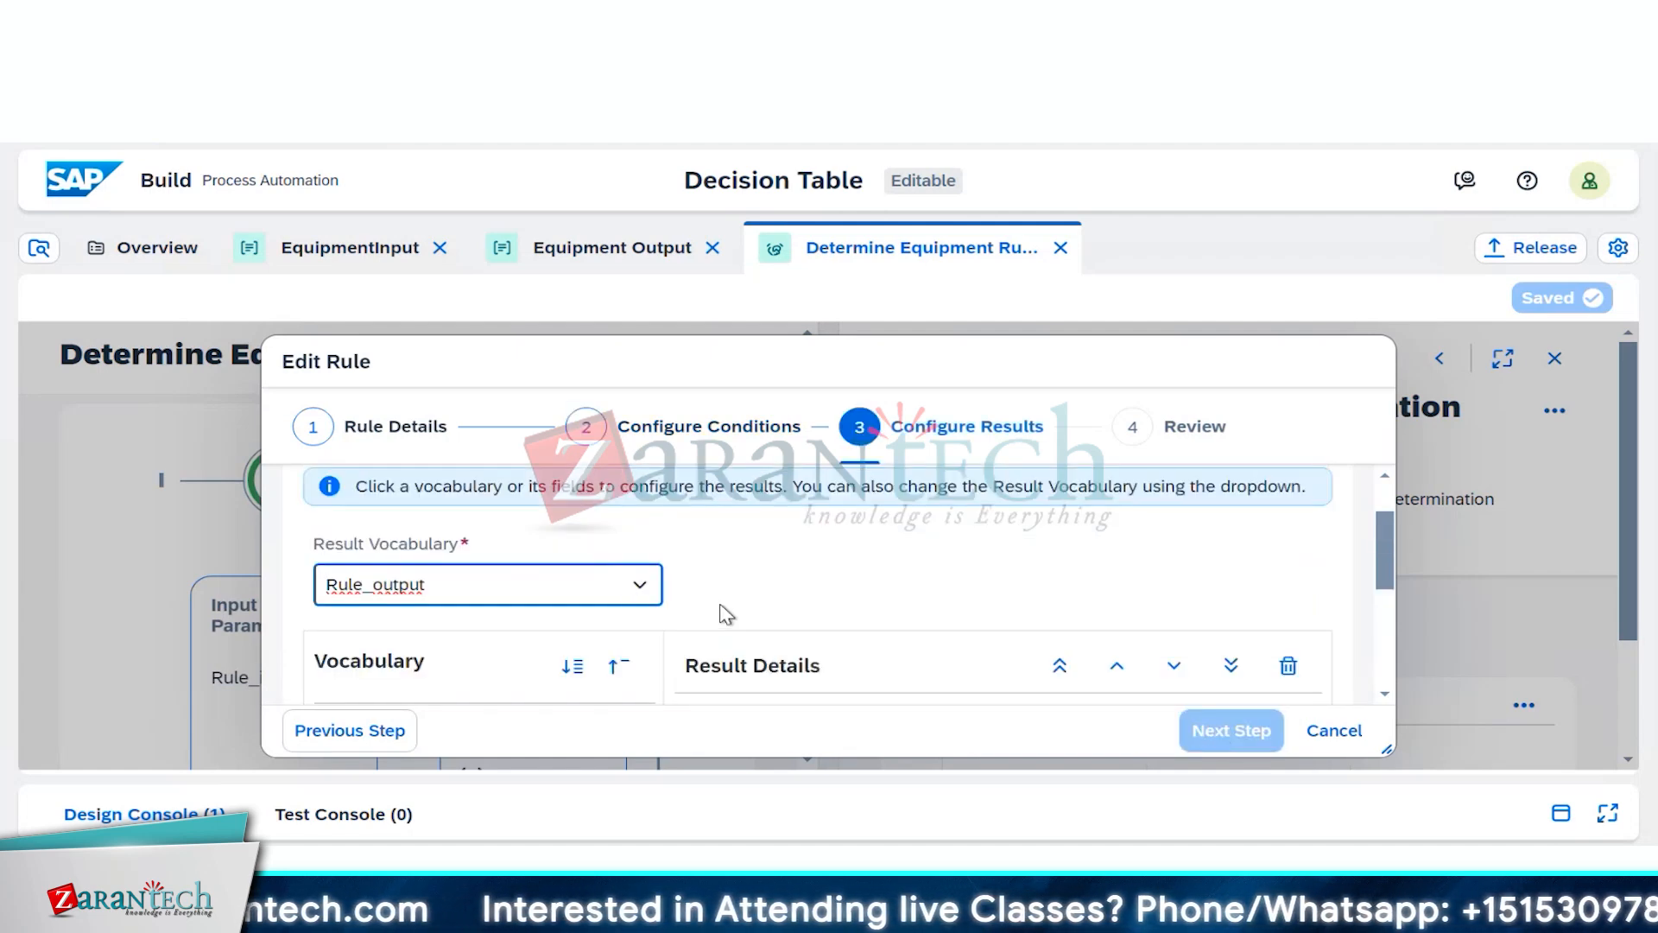
scroll(726, 615, "down", 3)
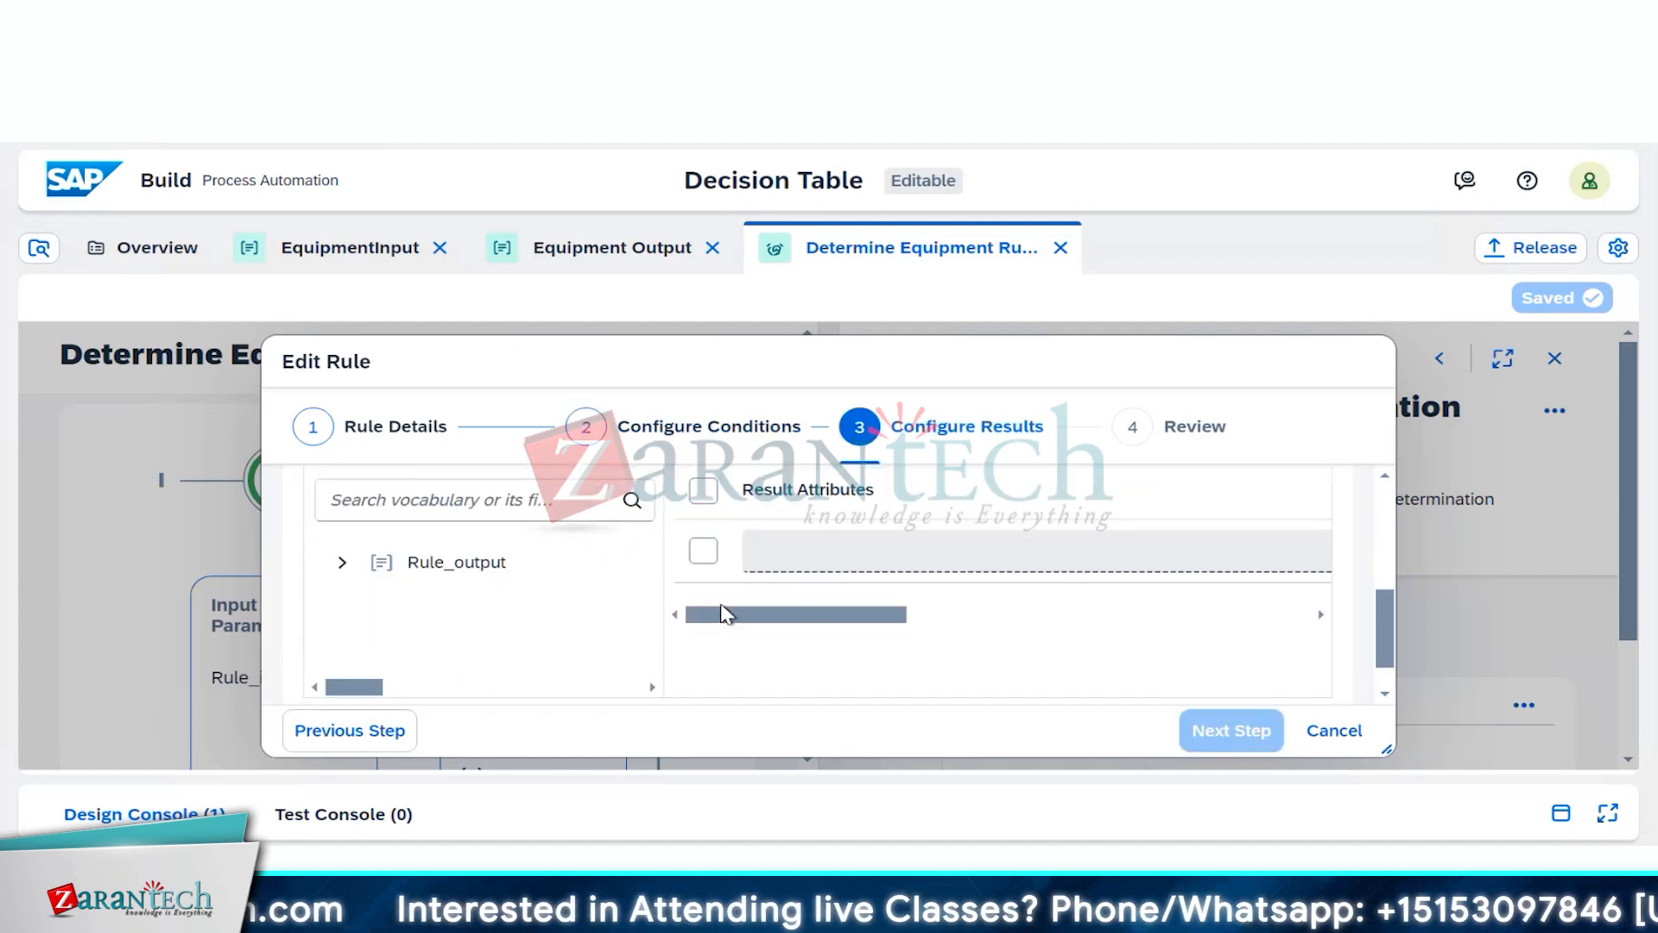
left_click(342, 562)
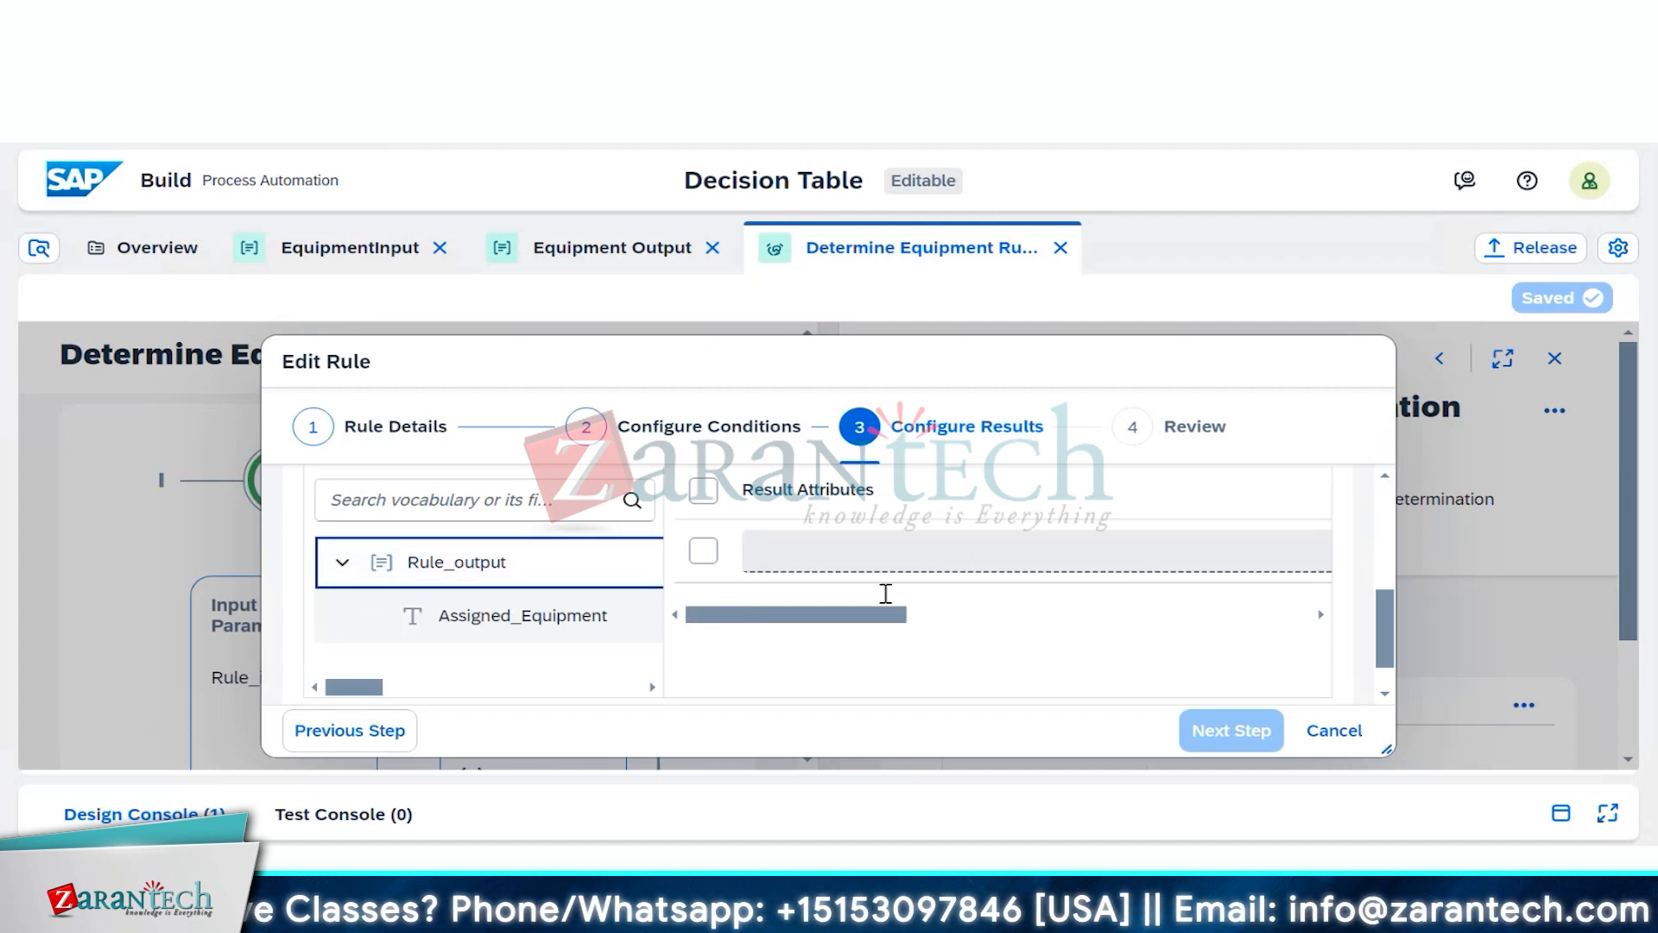
scroll(907, 603, "up", 6)
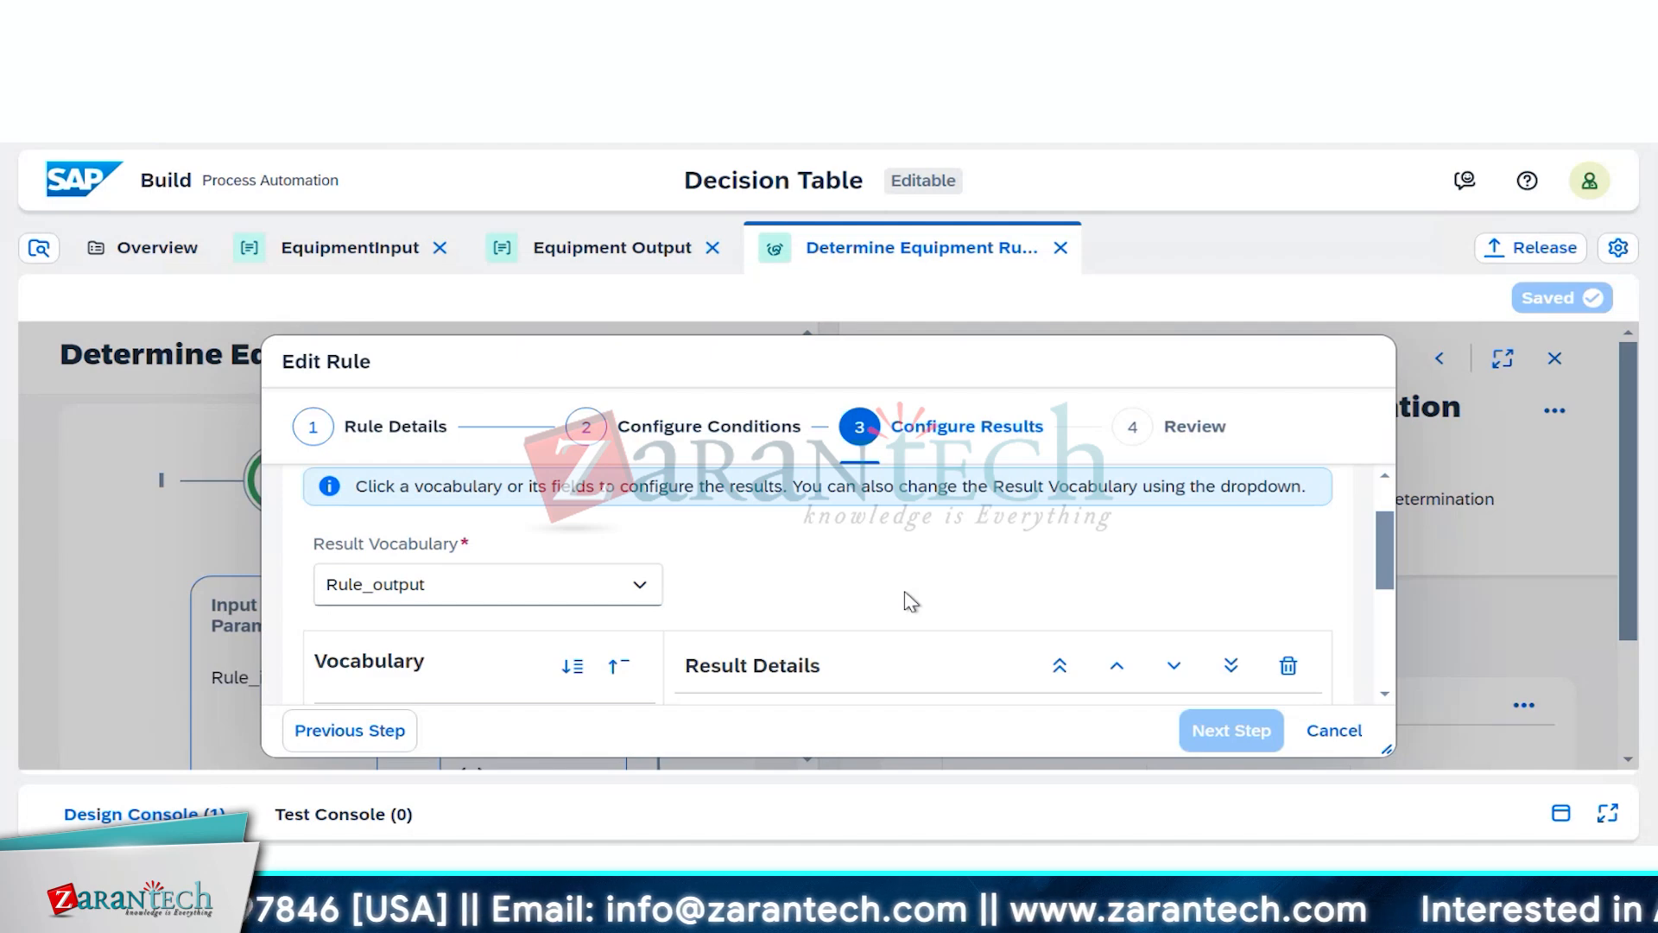
Step: Go back to configuring the conditions and review the condition attributes with their labels and operators
left_click(415, 731)
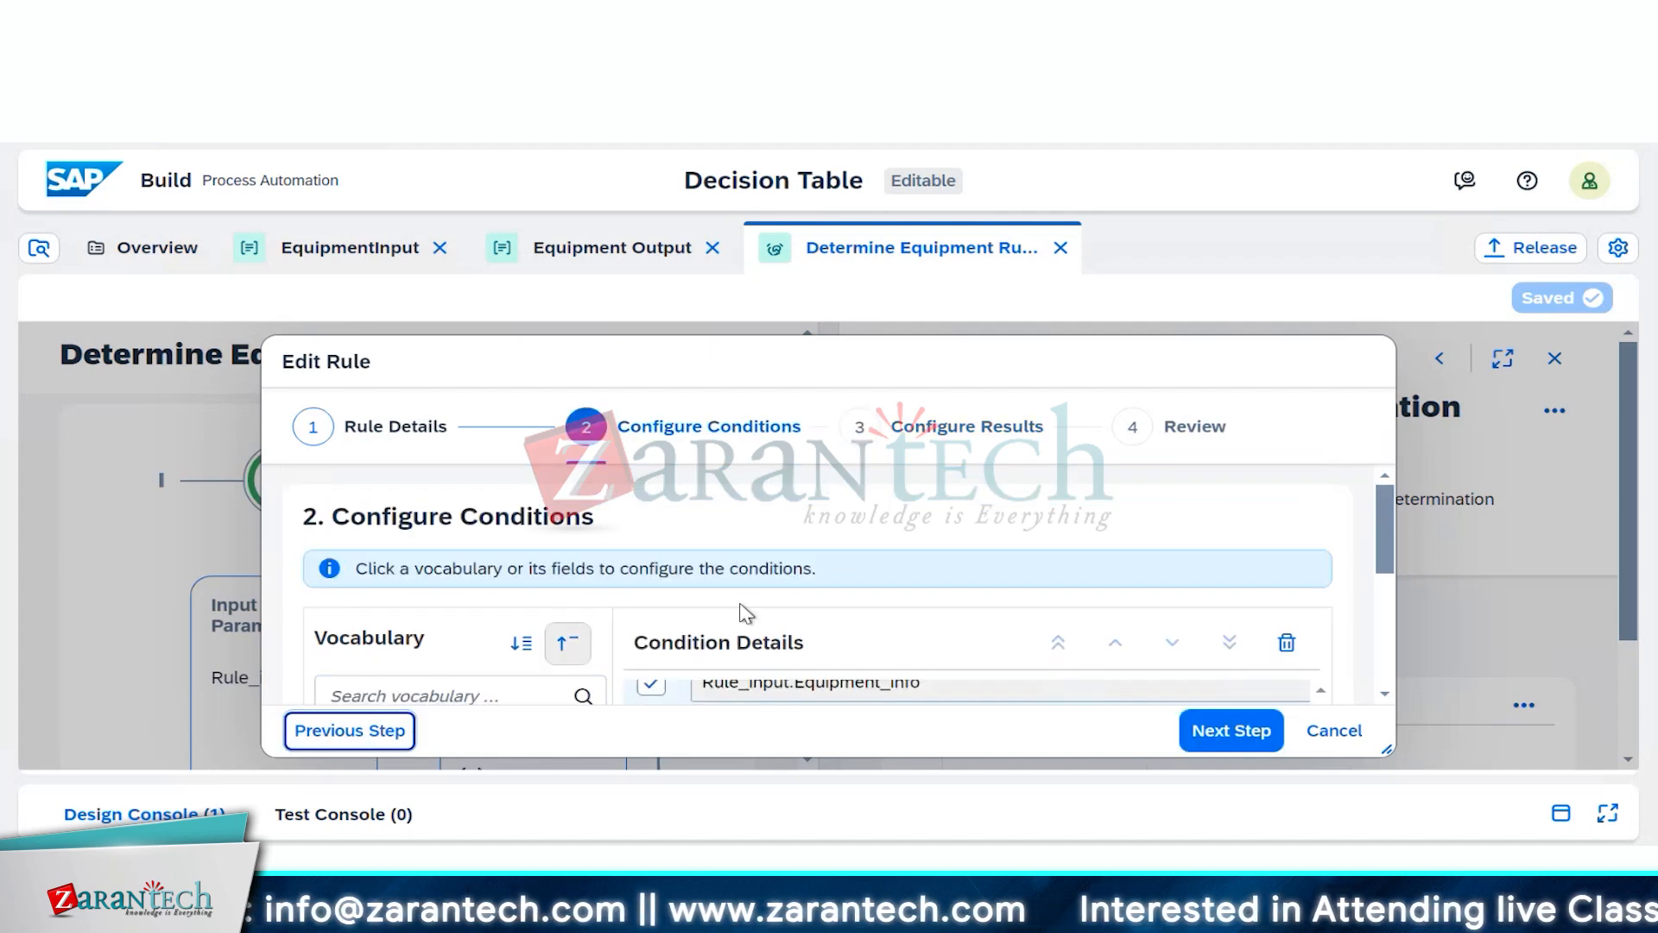
scroll(900, 648, "down", 3)
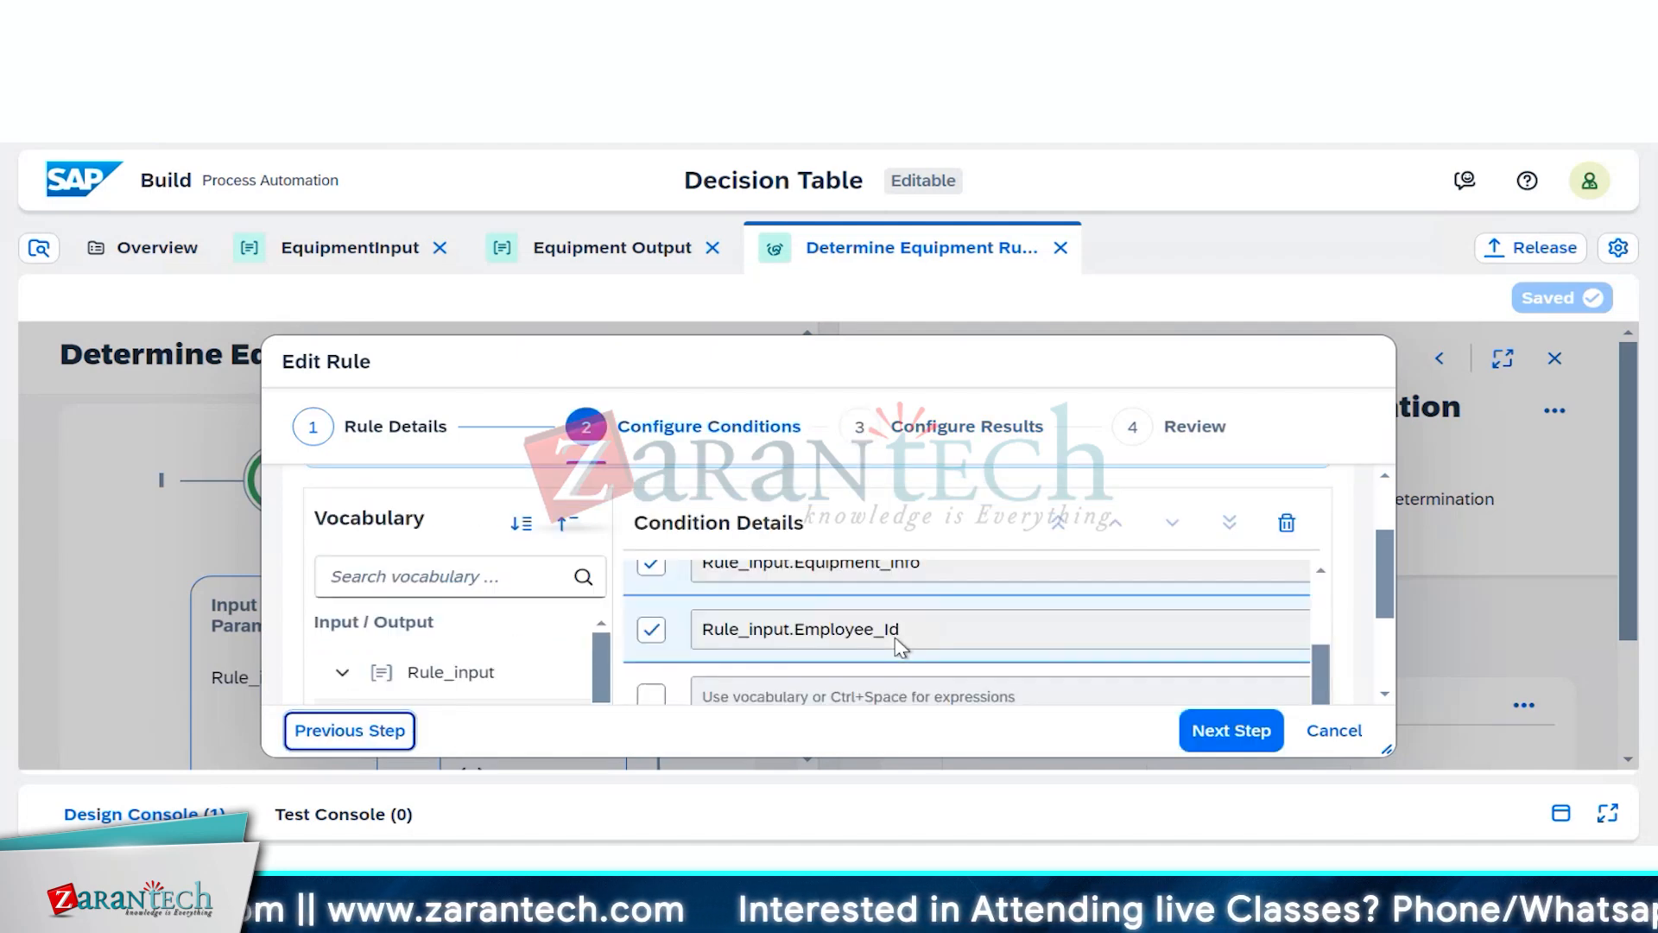
scroll(952, 703, "down", 5)
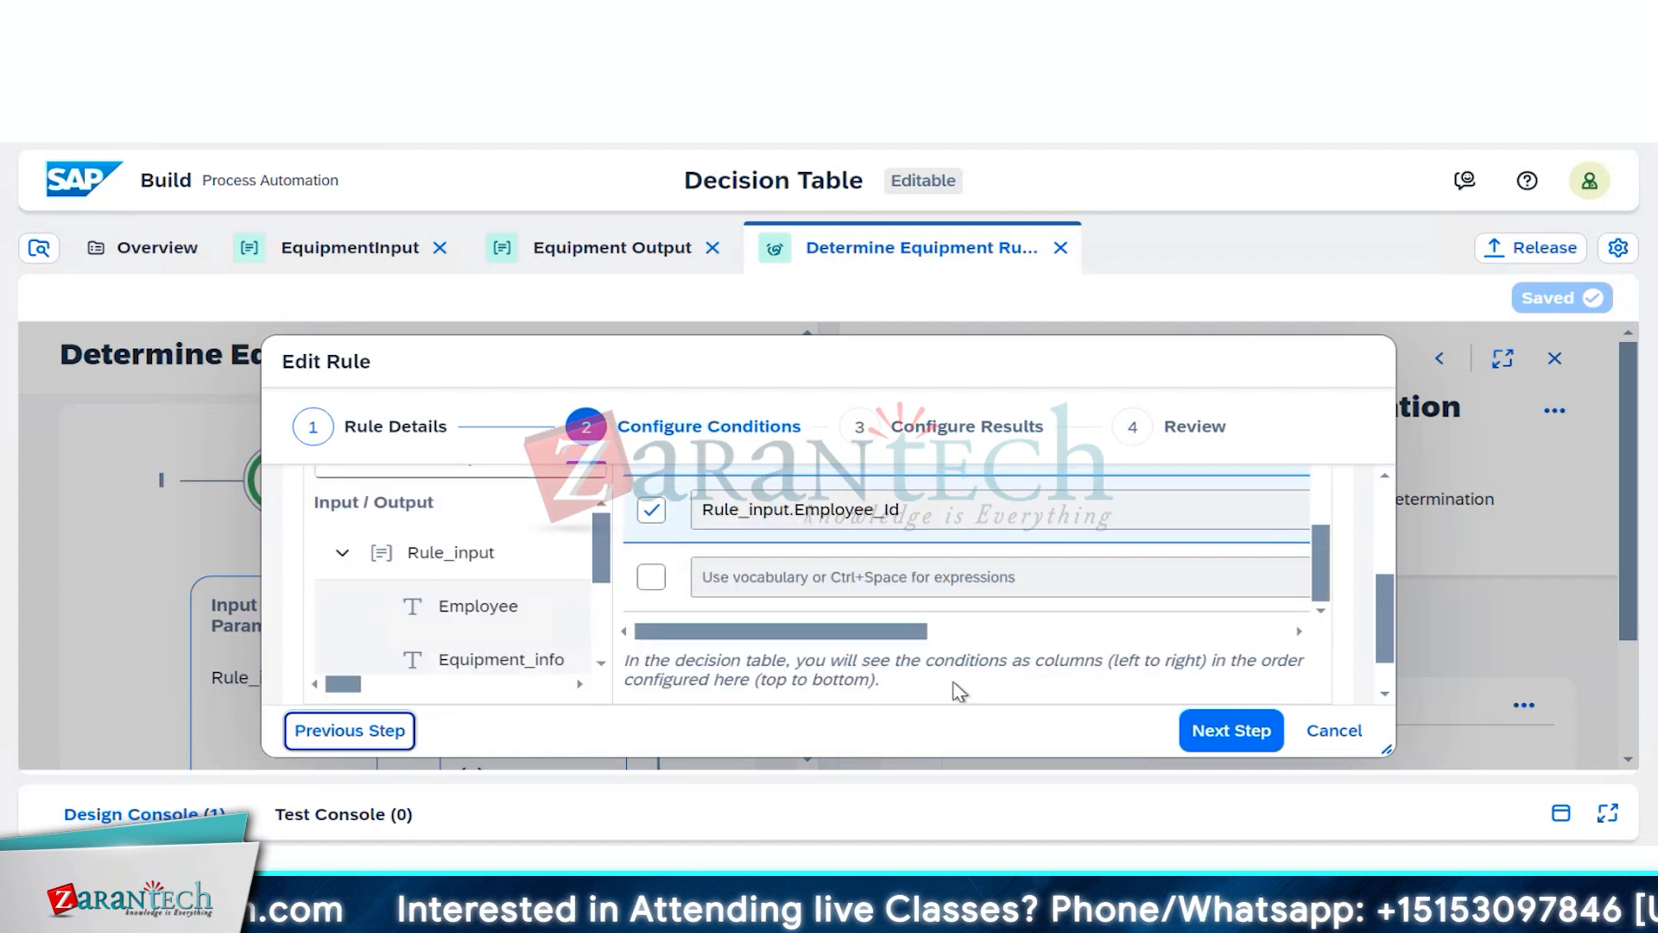
left_click_drag(852, 578, 1088, 593)
scroll(1090, 592, "up", 3)
scroll(1094, 609, "up", 1)
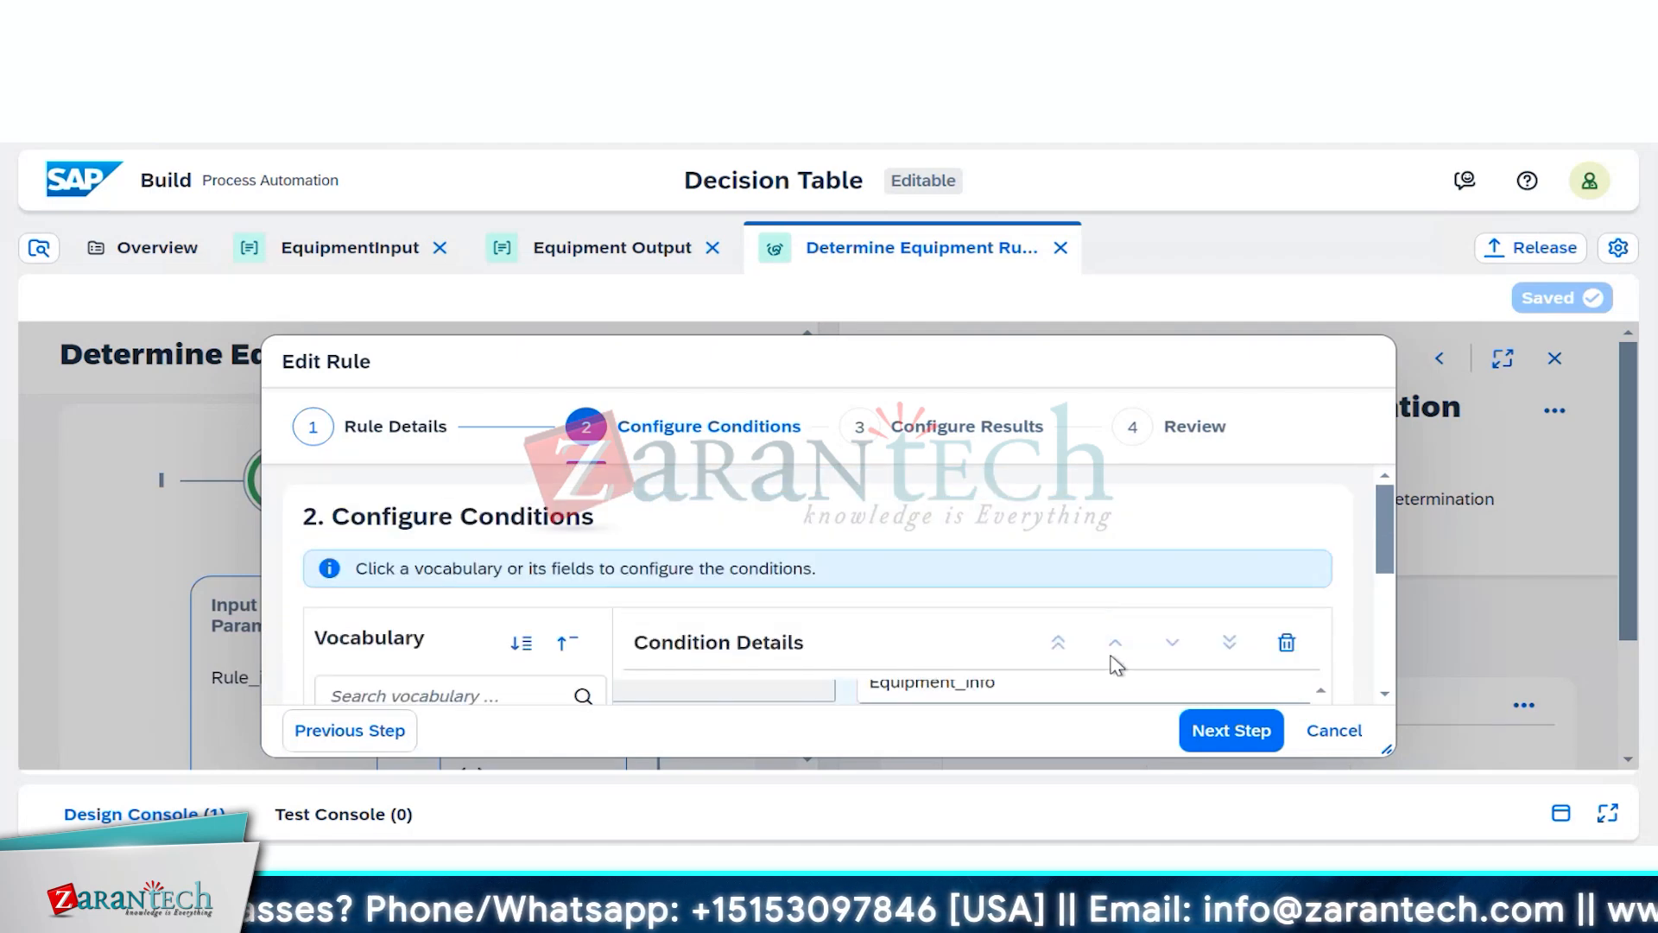
scroll(1108, 661, "down", 4)
left_click_drag(1081, 628, 1193, 652)
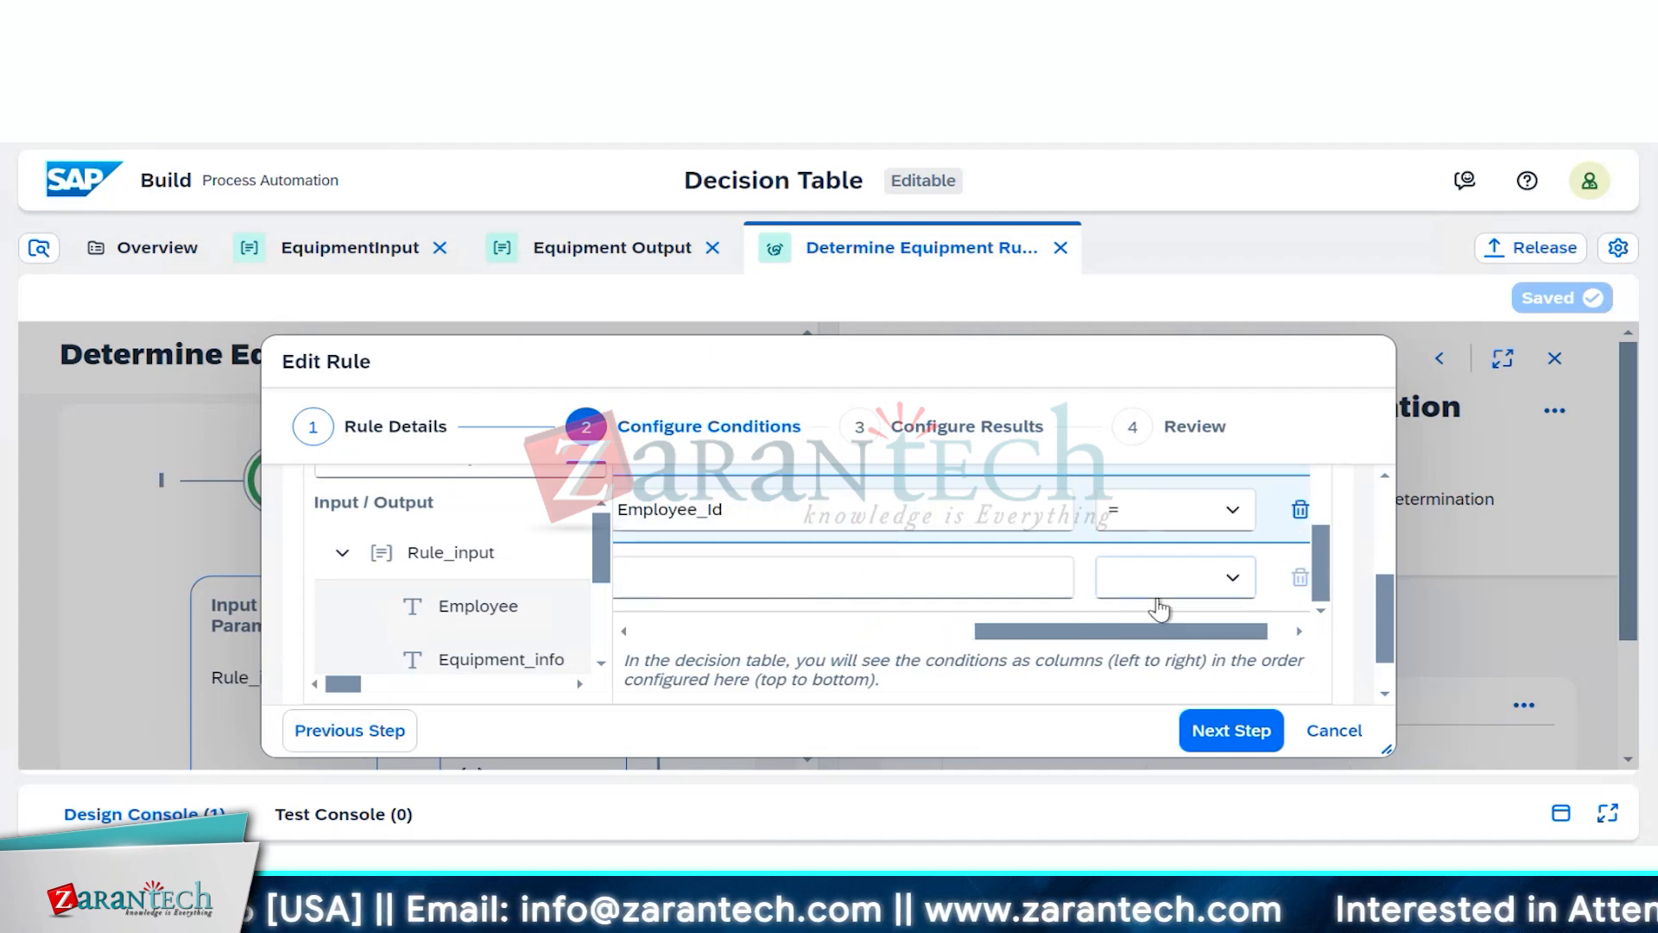
Step: Proceed to configuring the results, add Assigned_Equipment from Rule_output as a result attribute and select it
left_click(1199, 723)
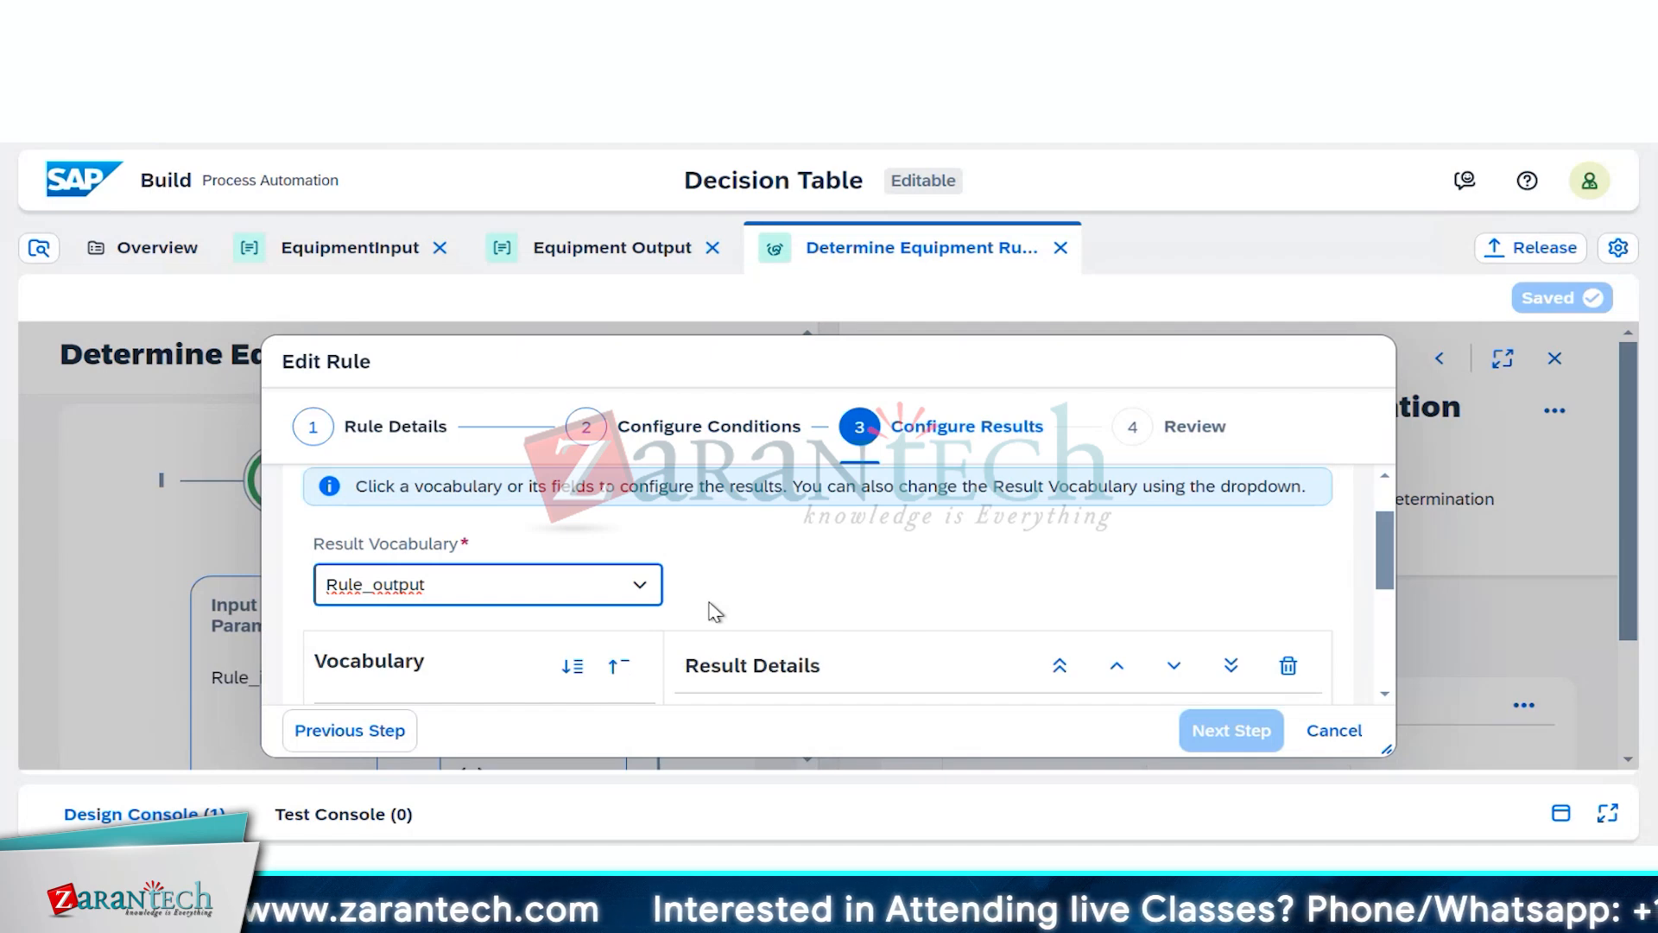
scroll(714, 610, "down", 3)
scroll(696, 643, "down", 3)
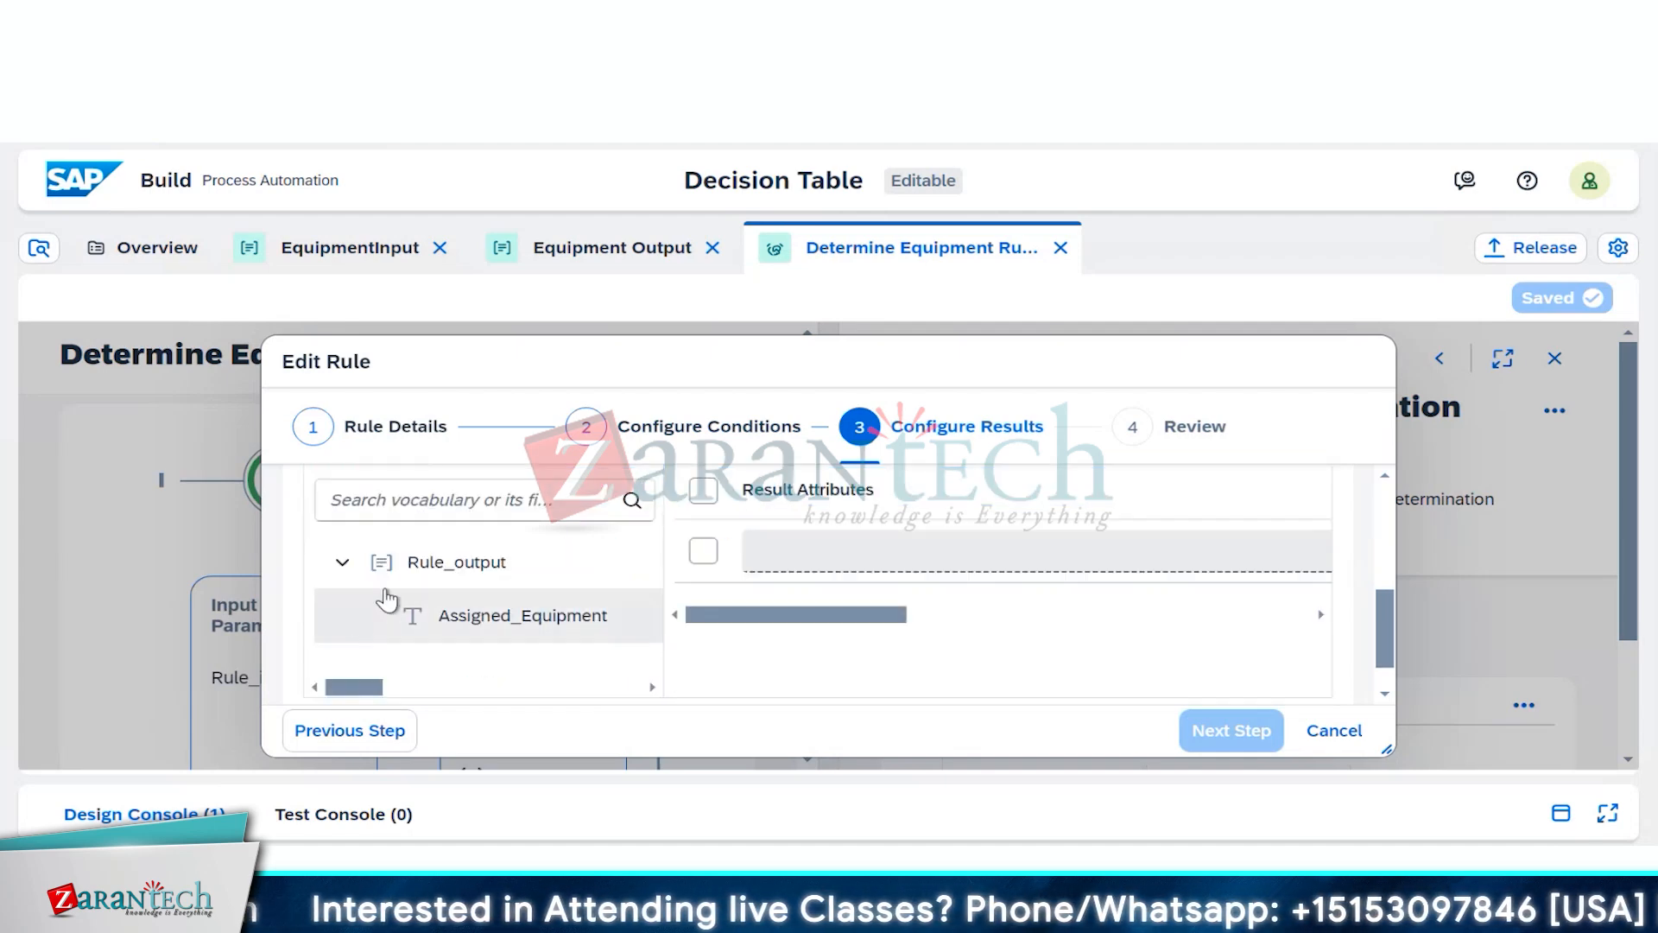
left_click_drag(388, 599, 915, 577)
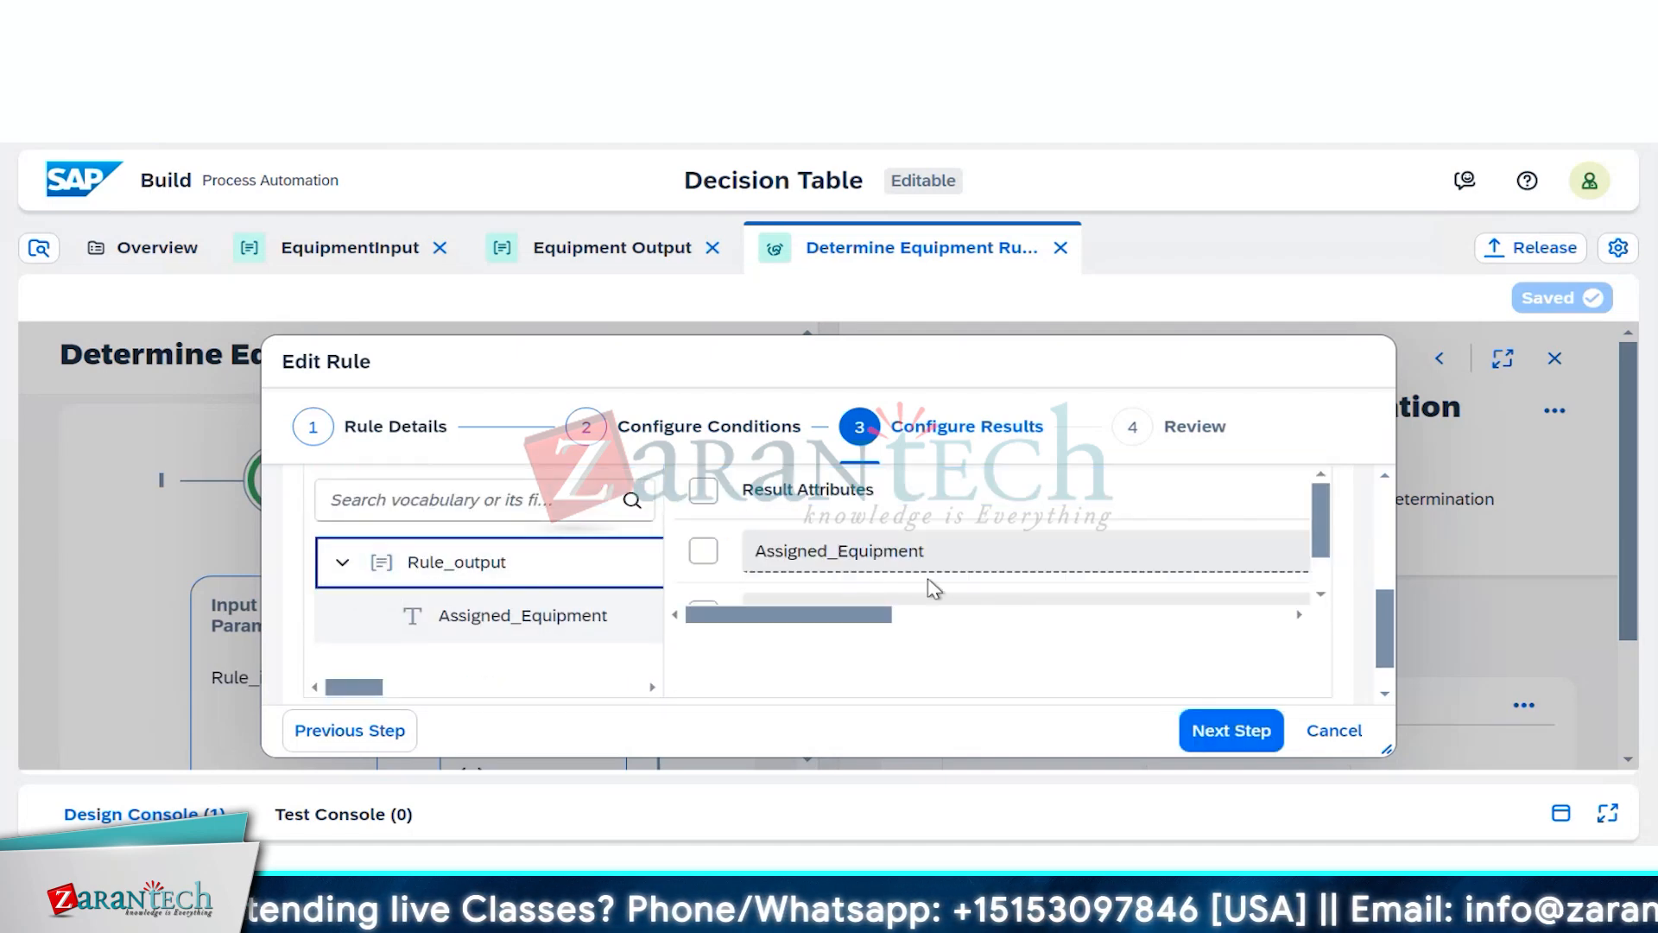
left_click(703, 550)
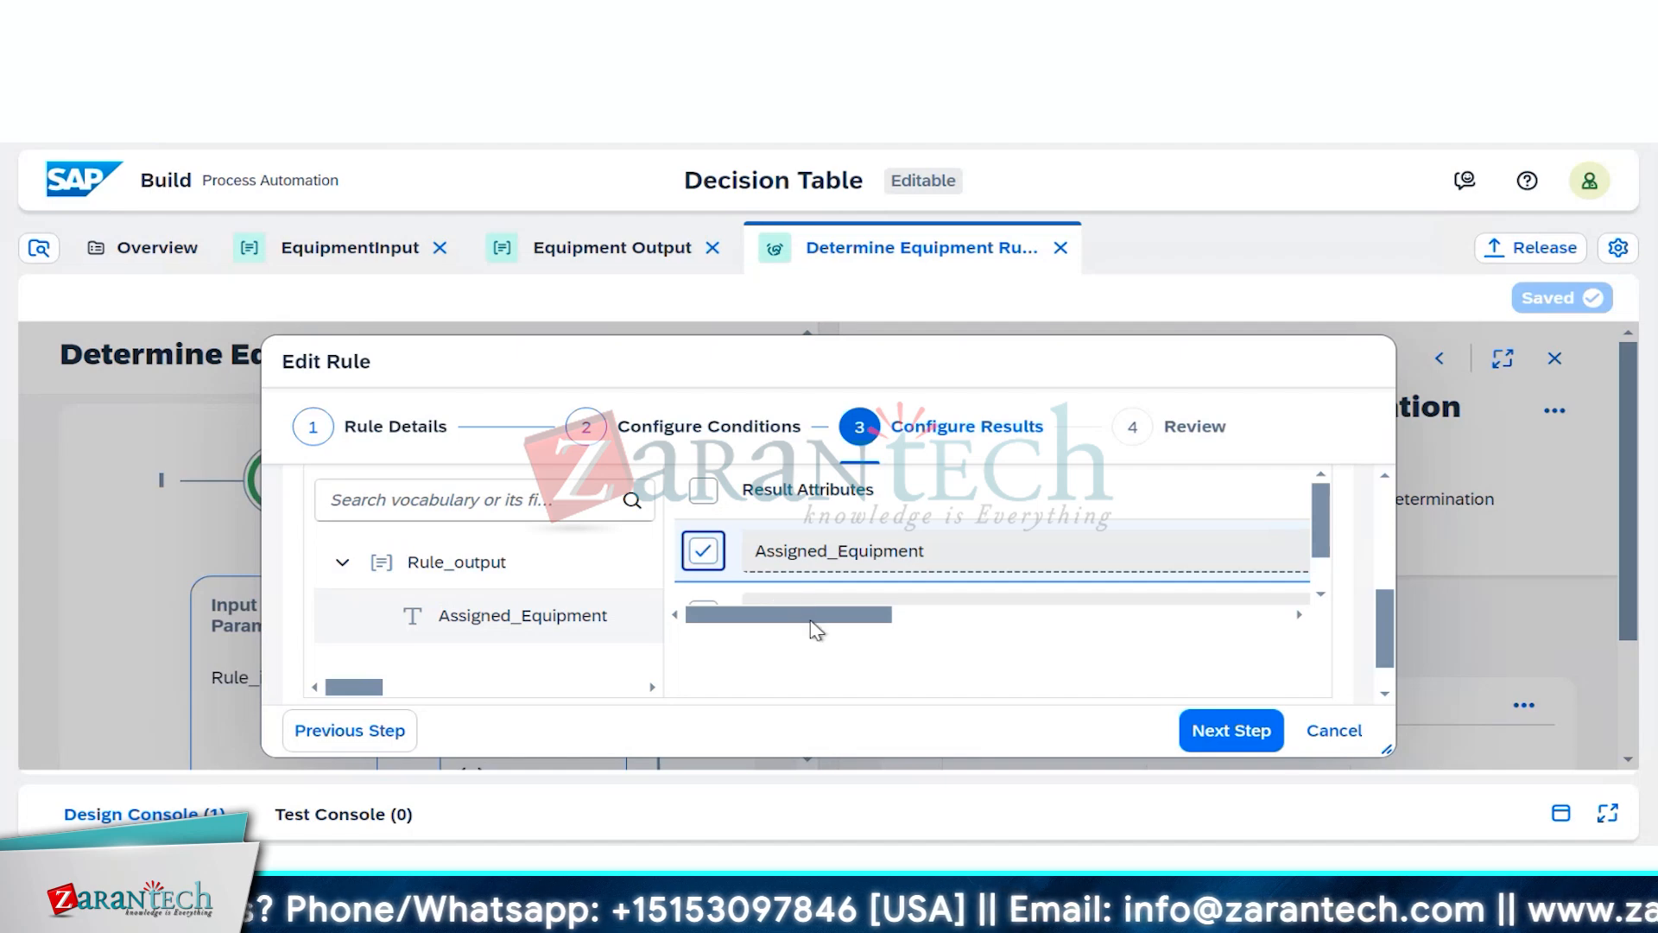
left_click_drag(812, 620, 1233, 667)
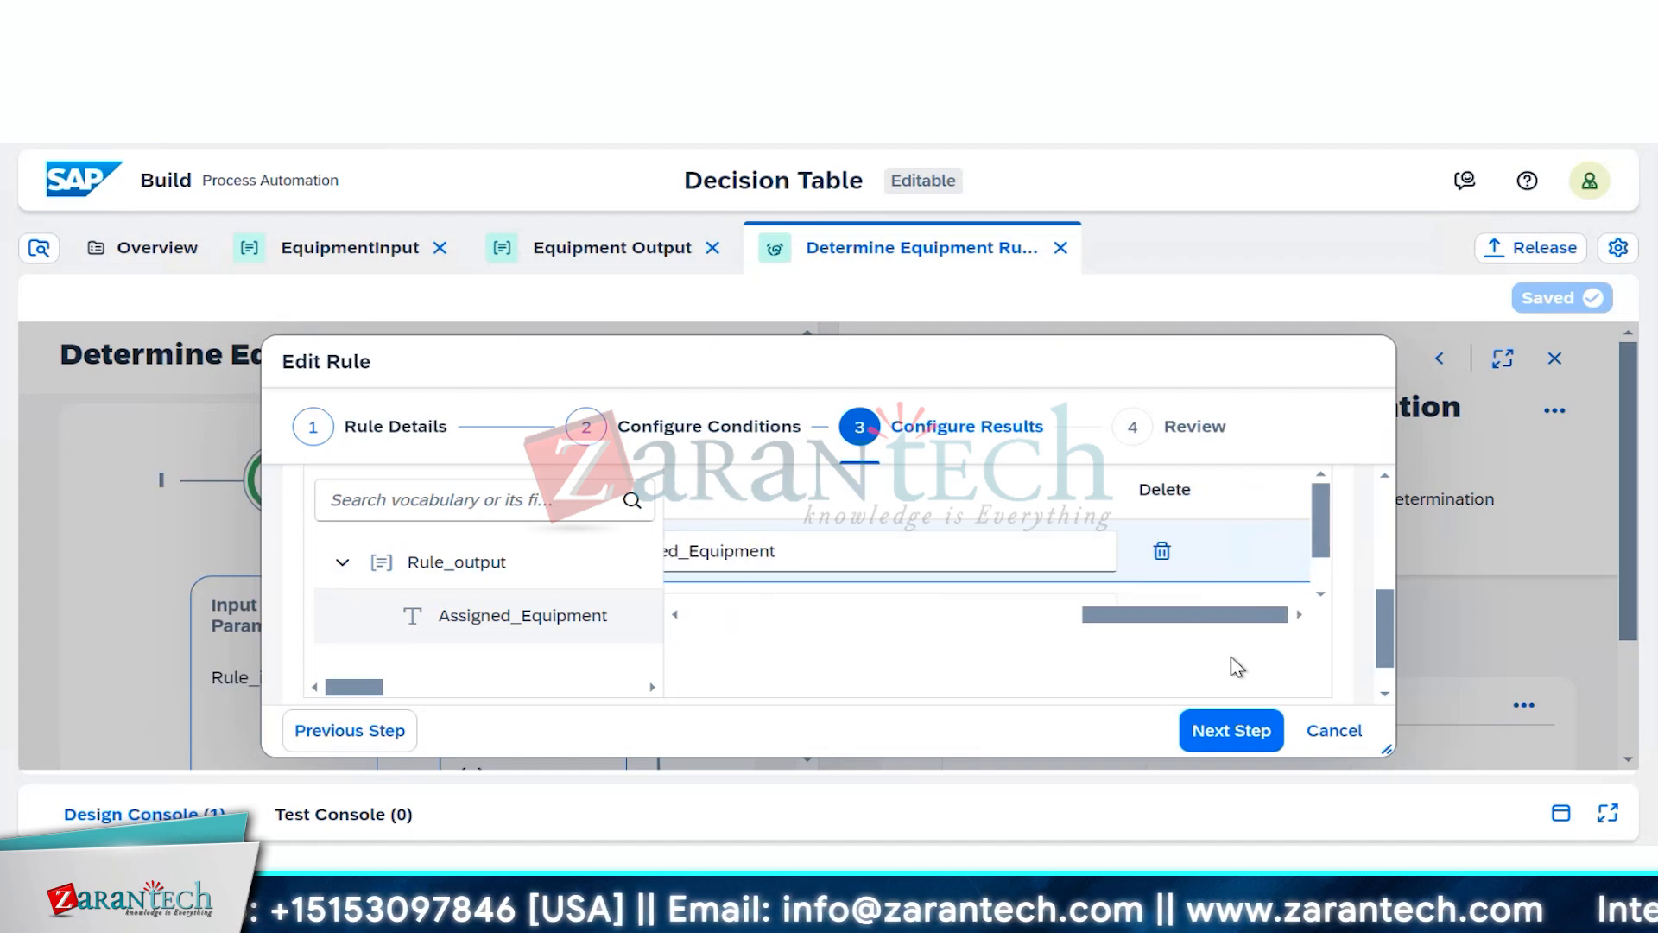
Step: Proceed to the review, check the decision table preview and finish editing the rule
left_click(1223, 739)
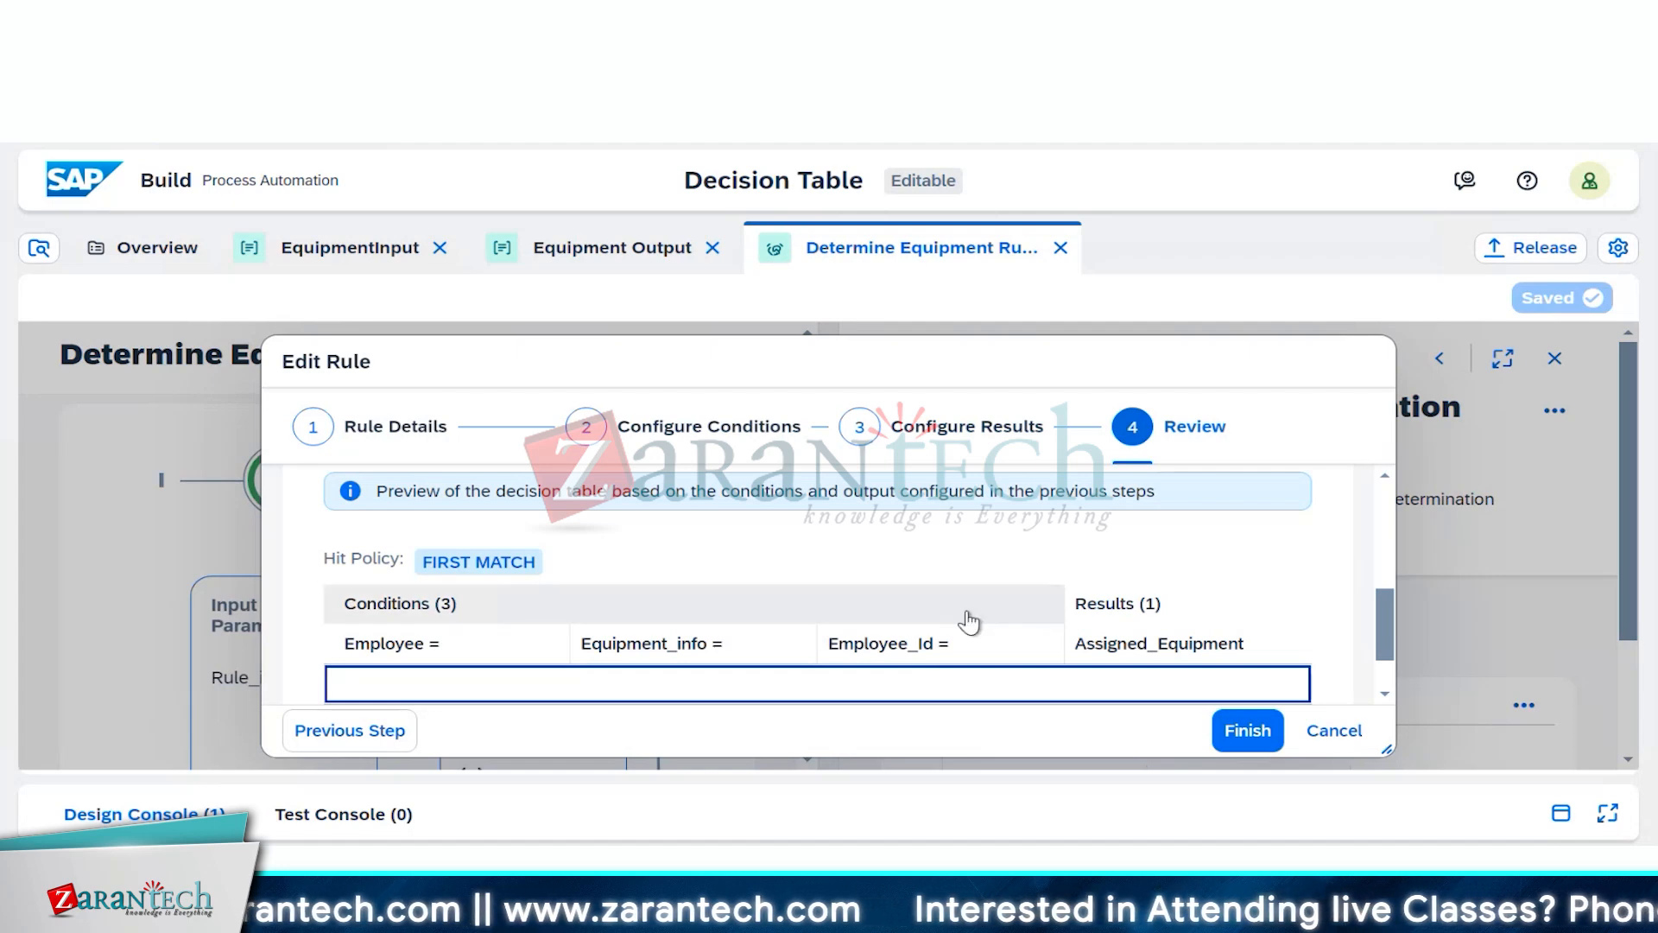
scroll(1006, 646, "down", 1)
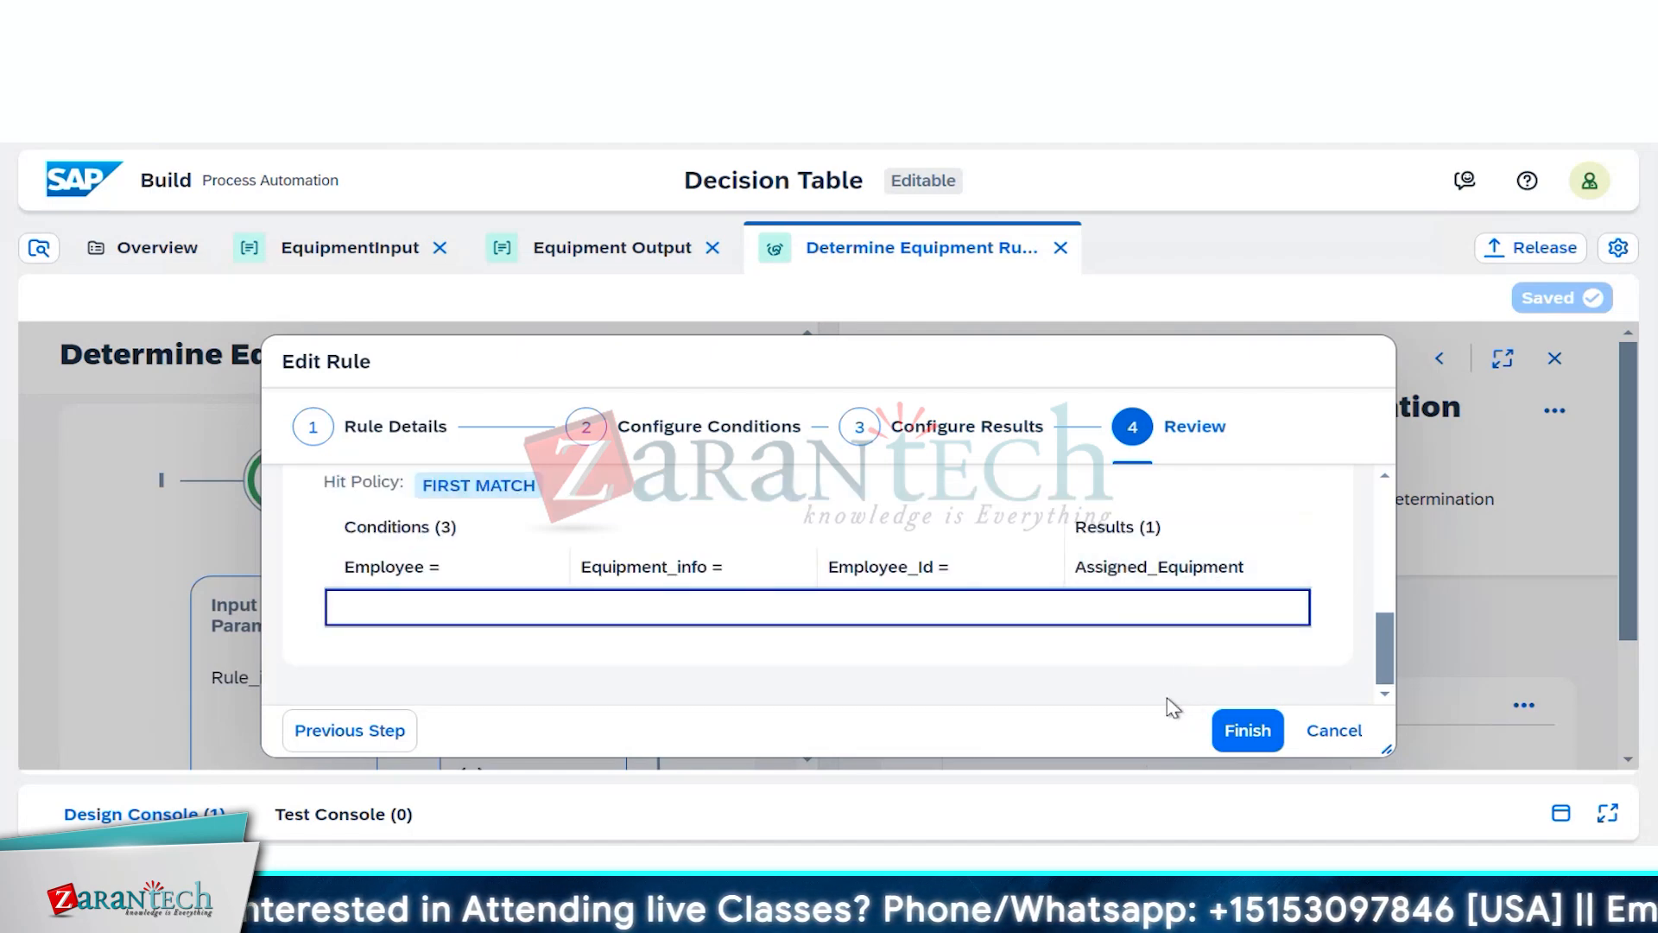
left_click(1244, 740)
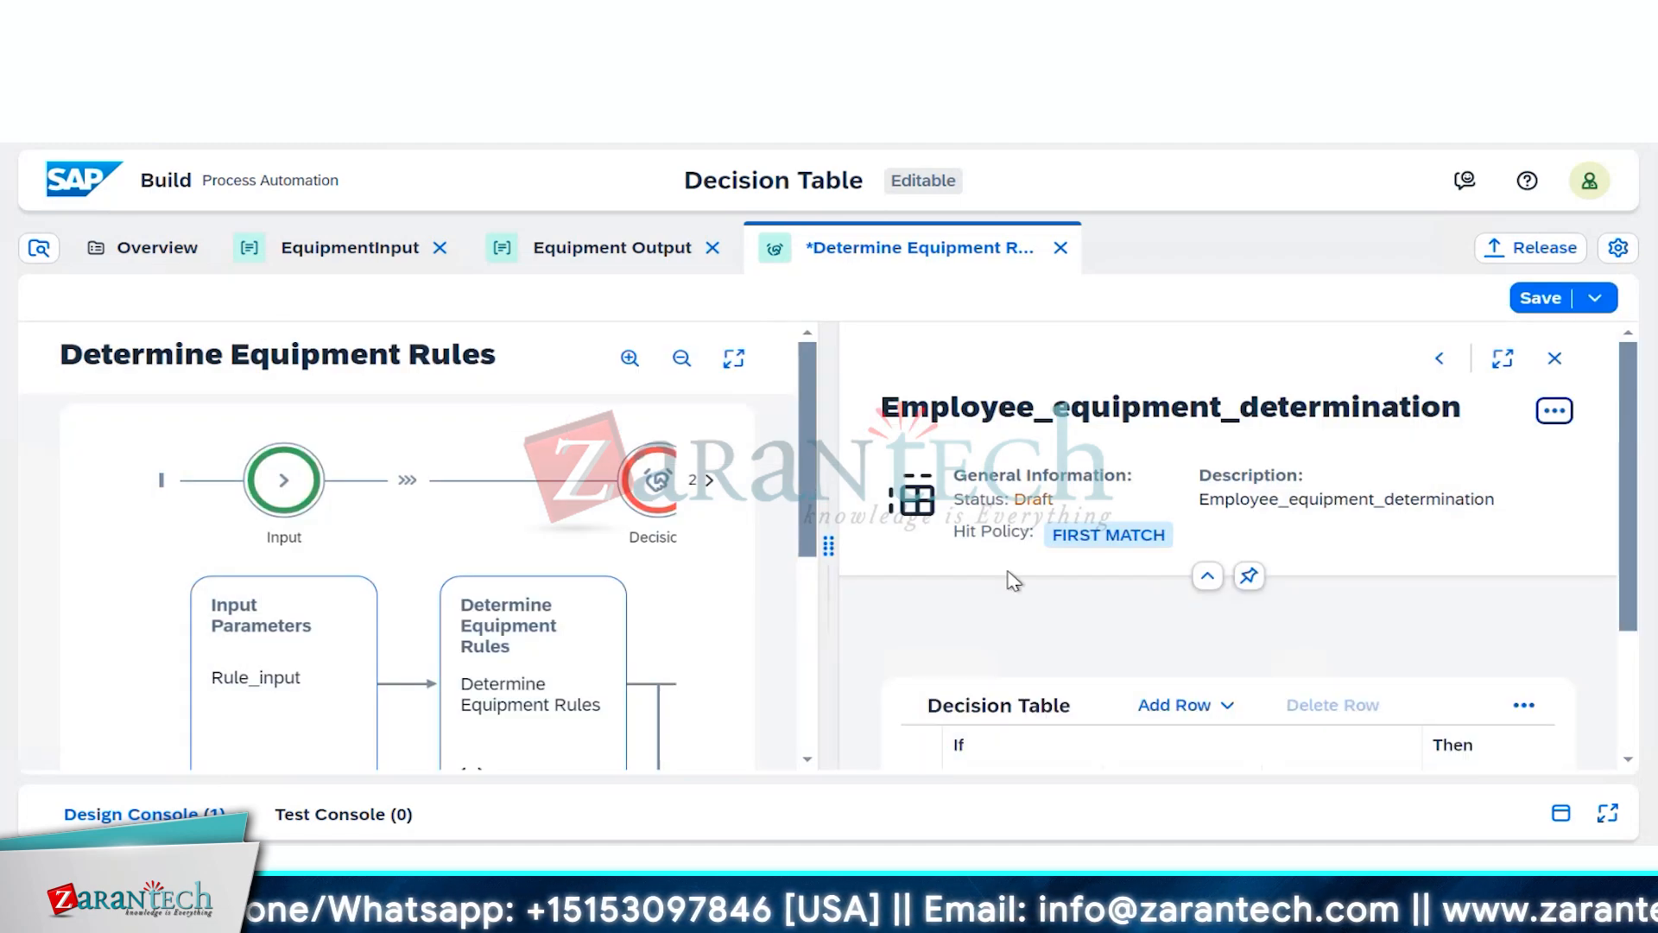
Step: Expand the rule to full view, set Assigned_Equipment to 'Yes', 'No' and 'Yes' for the three rows in order, and save
left_click(1504, 360)
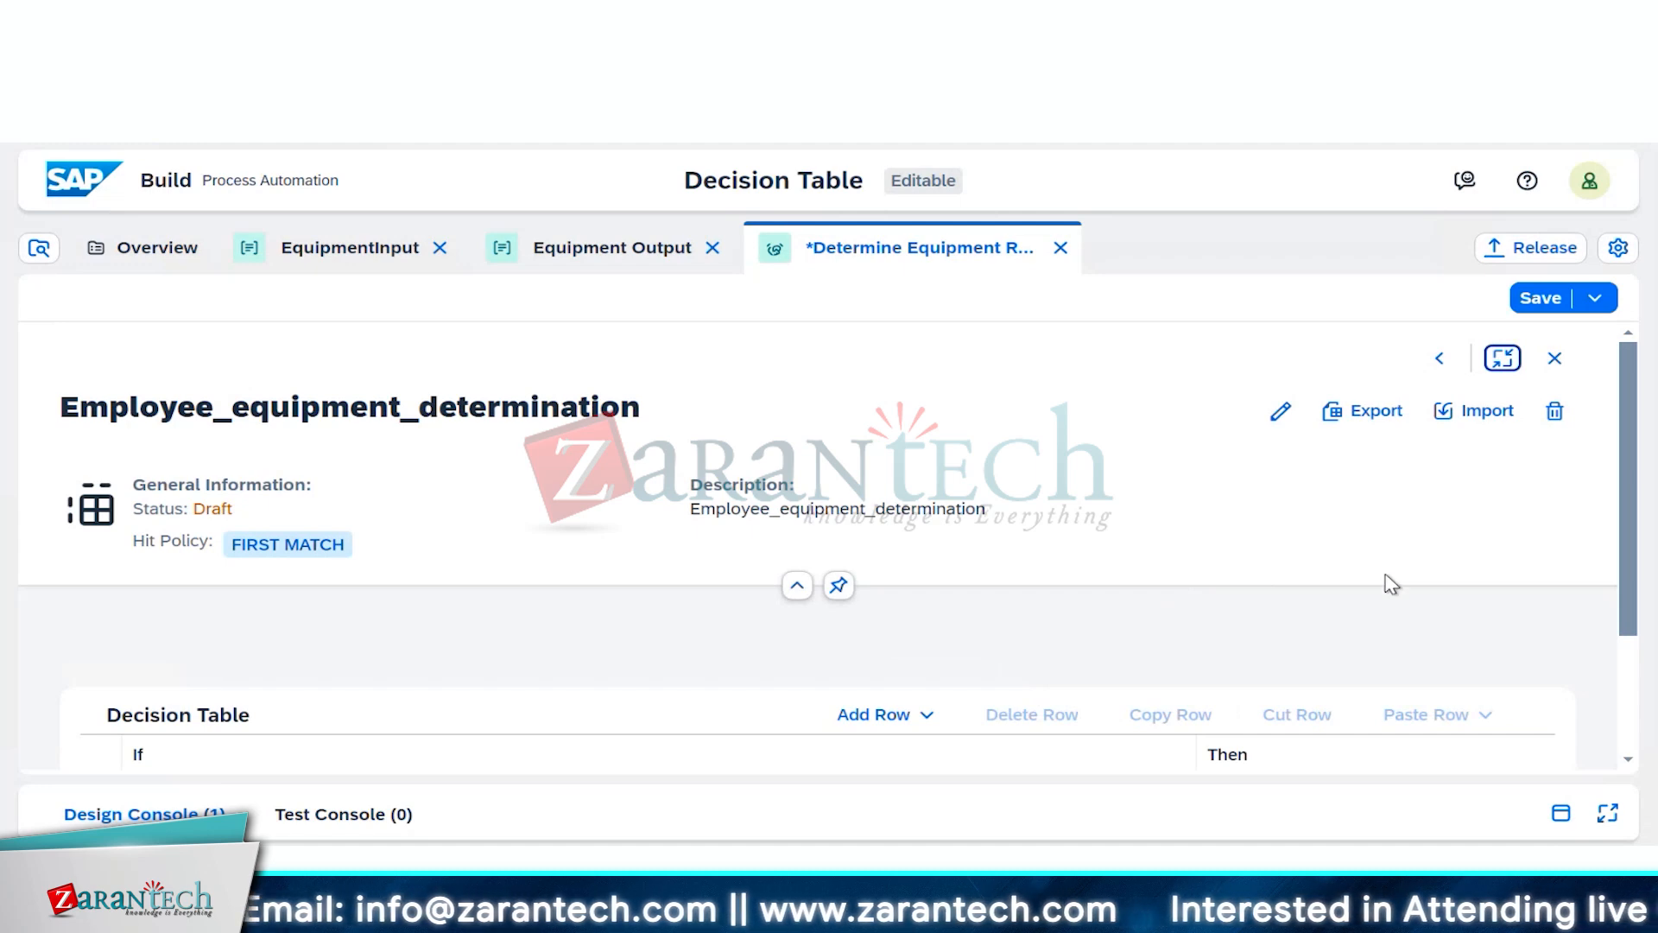
scroll(1386, 580, "down", 3)
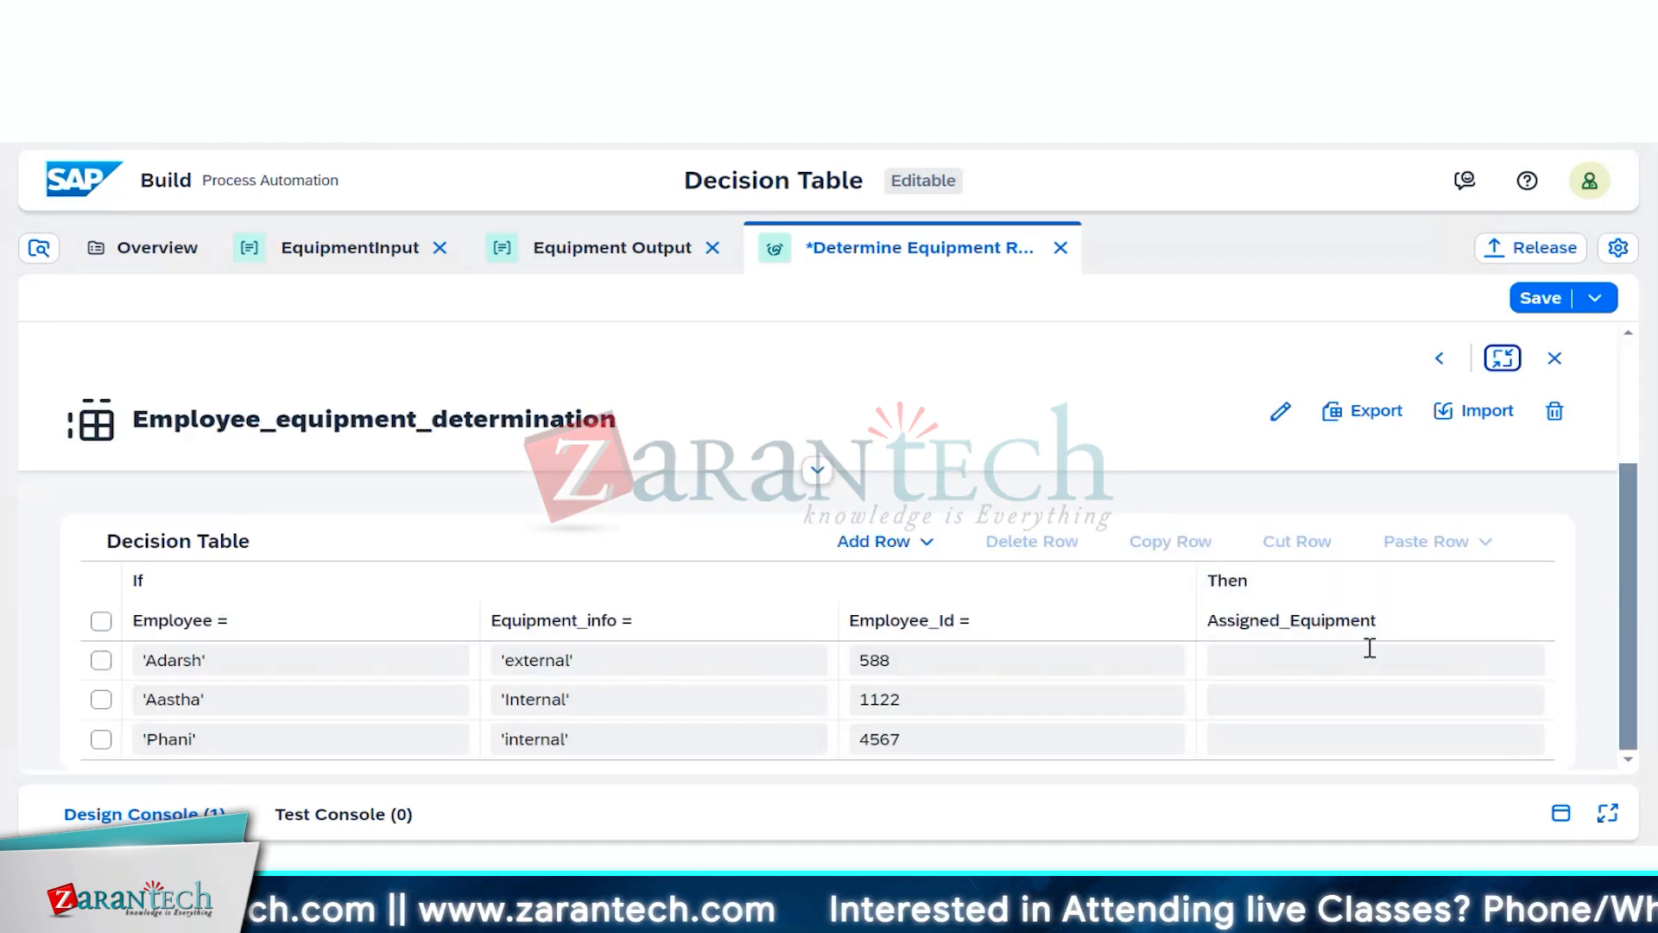
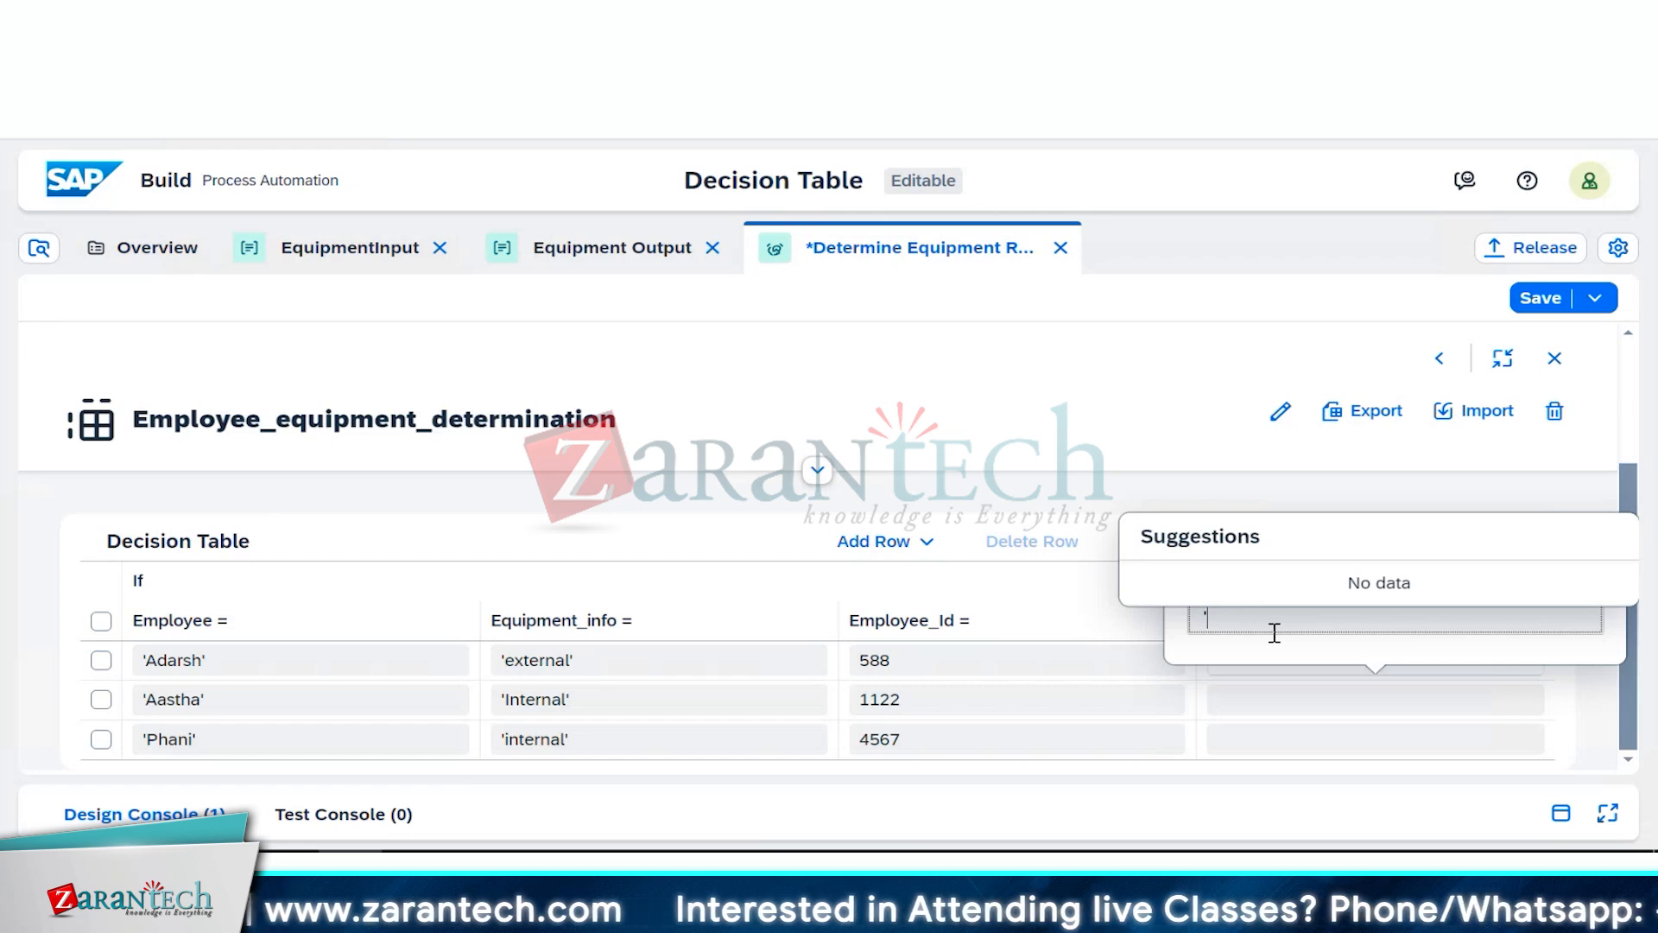
type("Yes'")
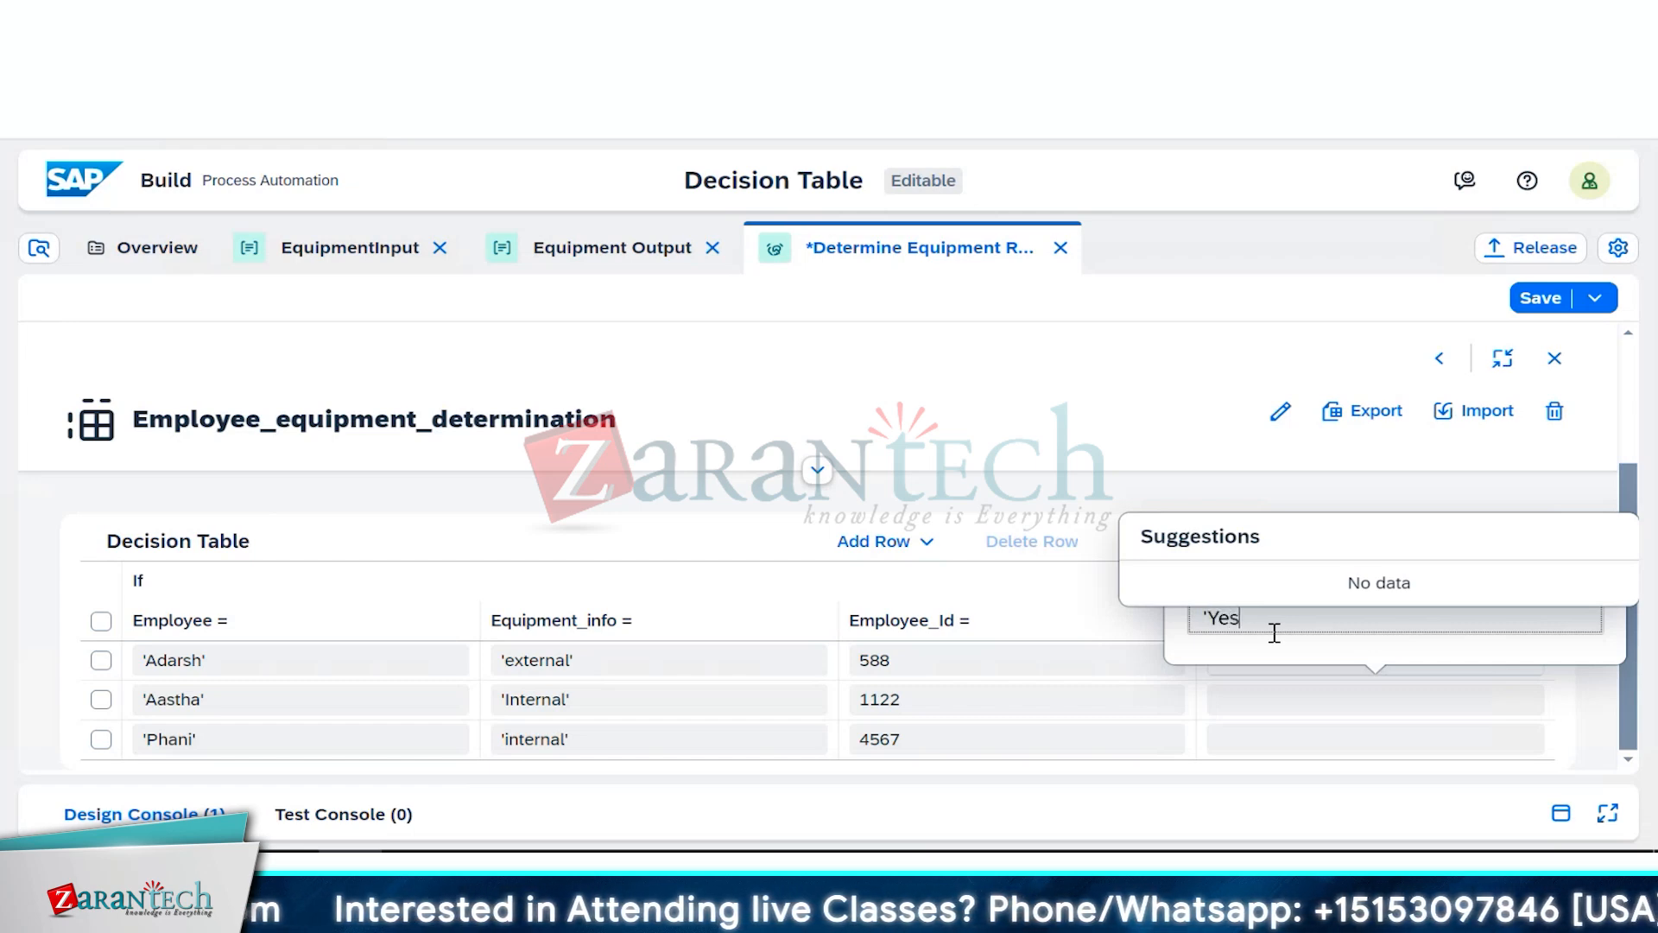
left_click(1284, 690)
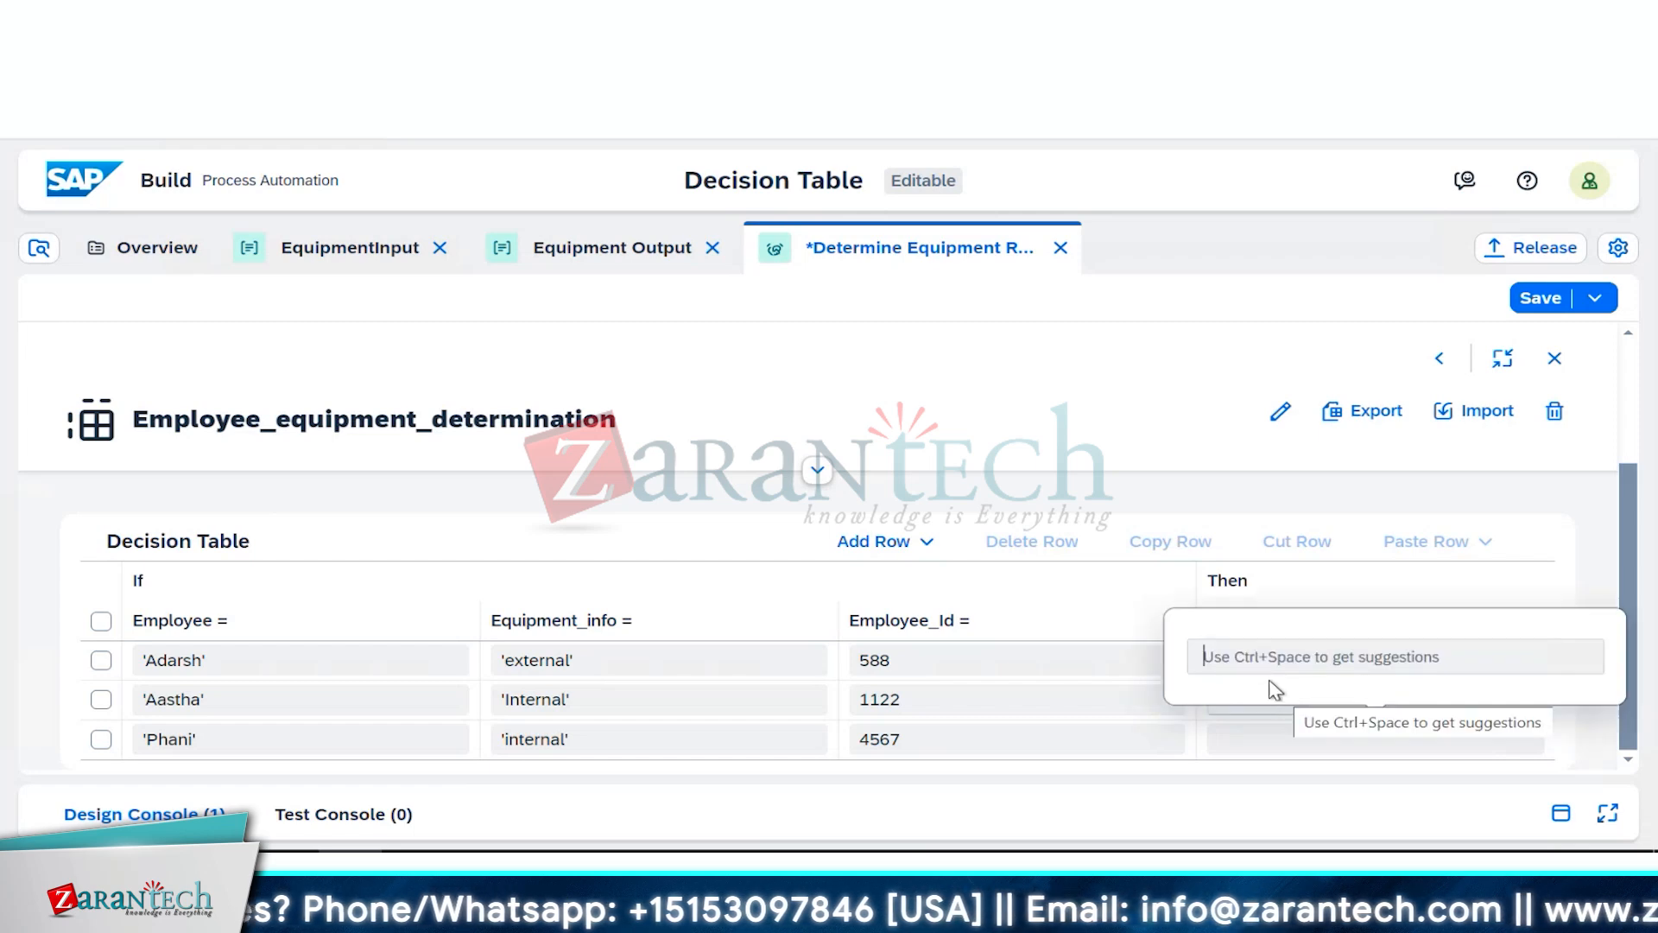
type("'")
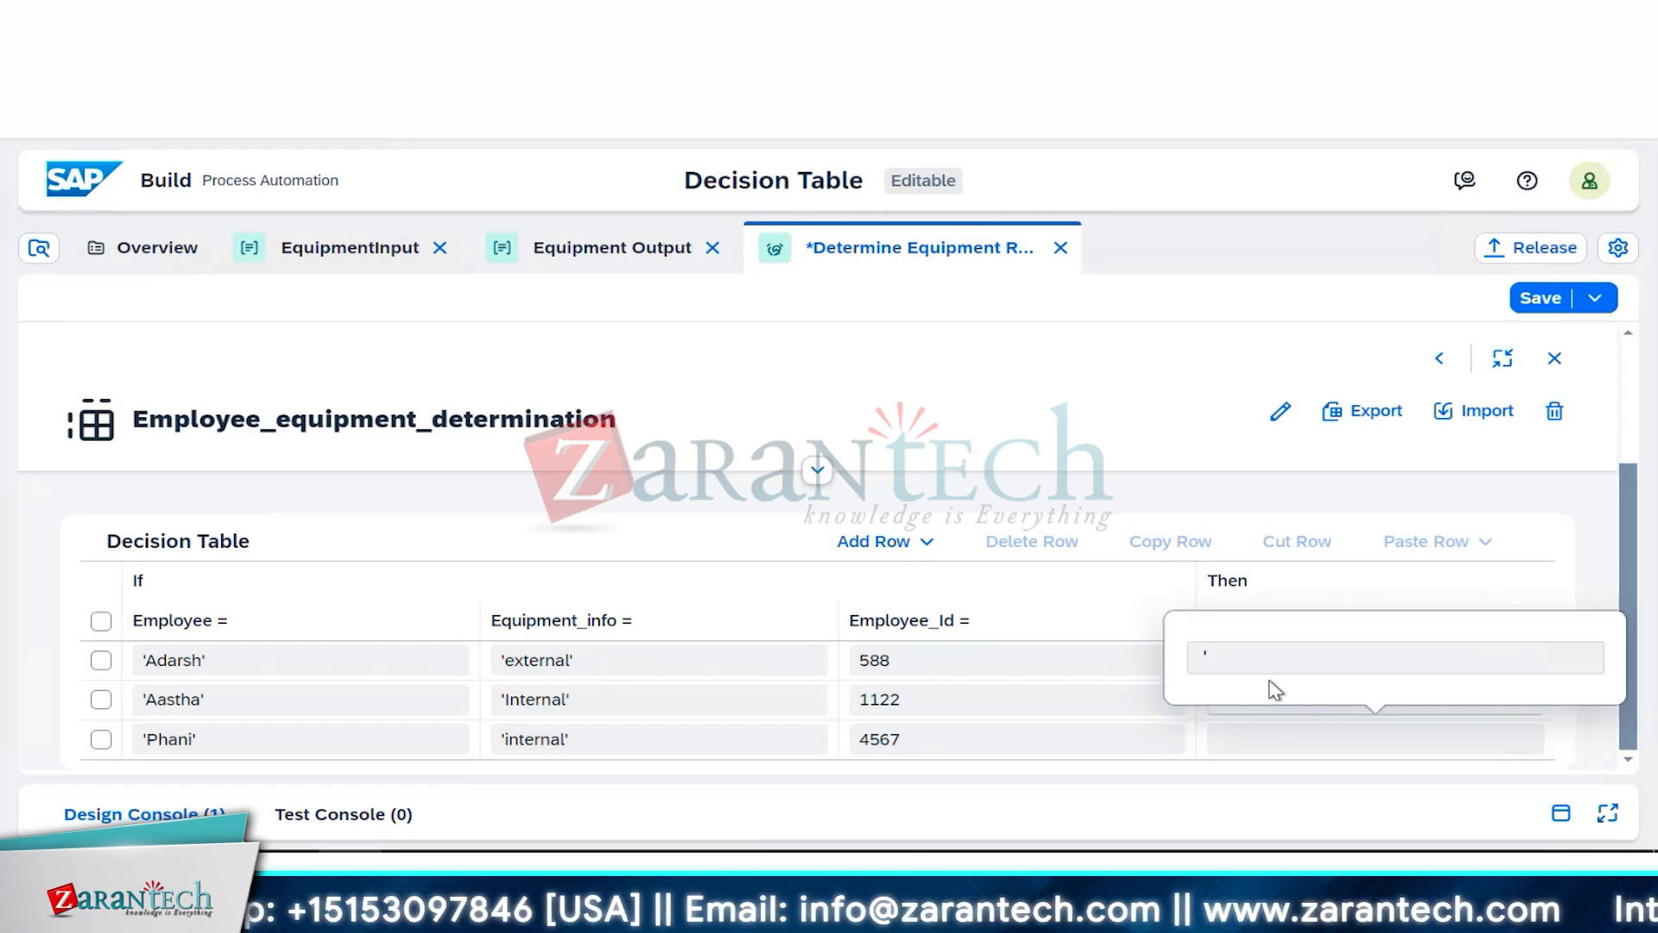
type("No'")
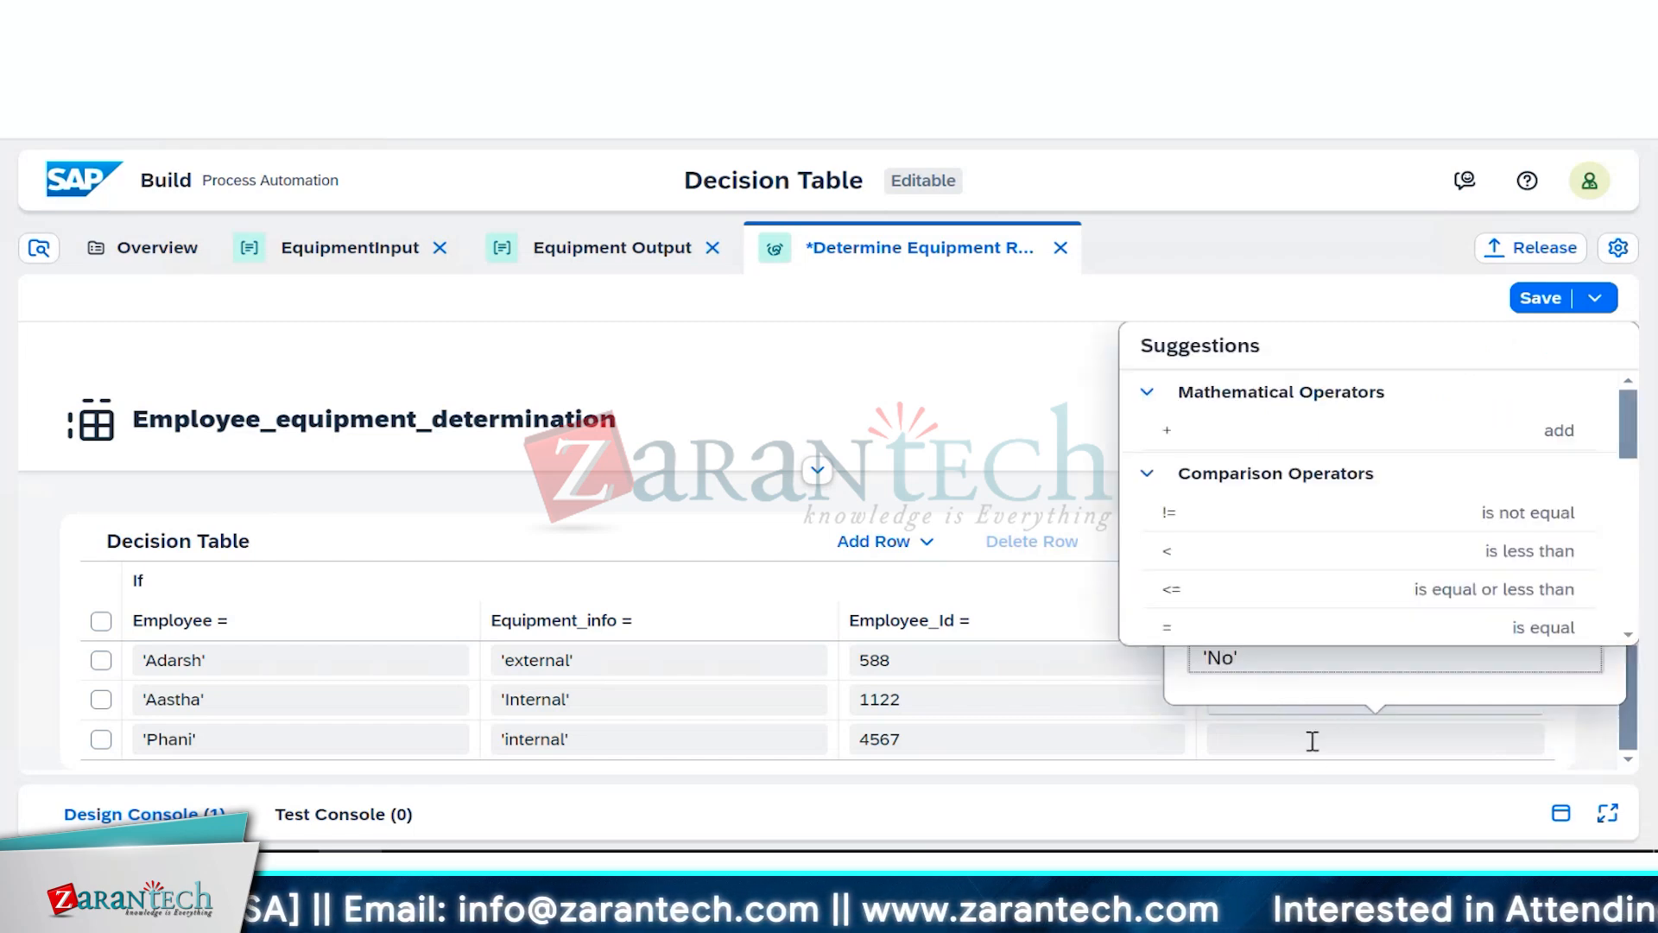
left_click(1311, 740)
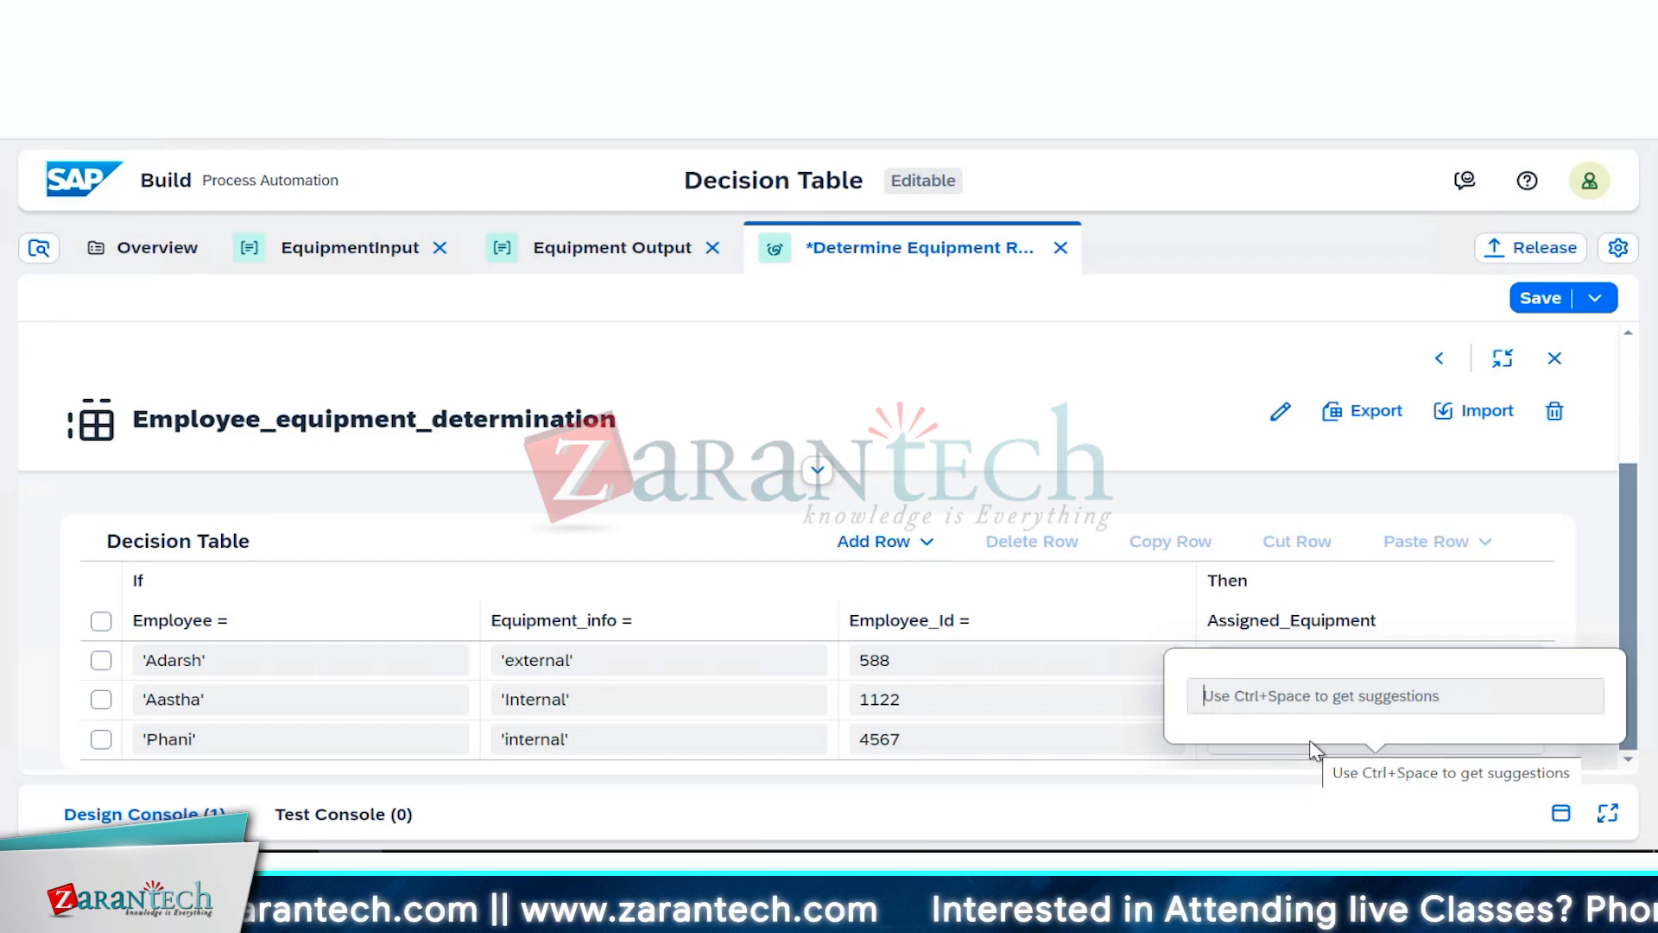
type("'Yes'")
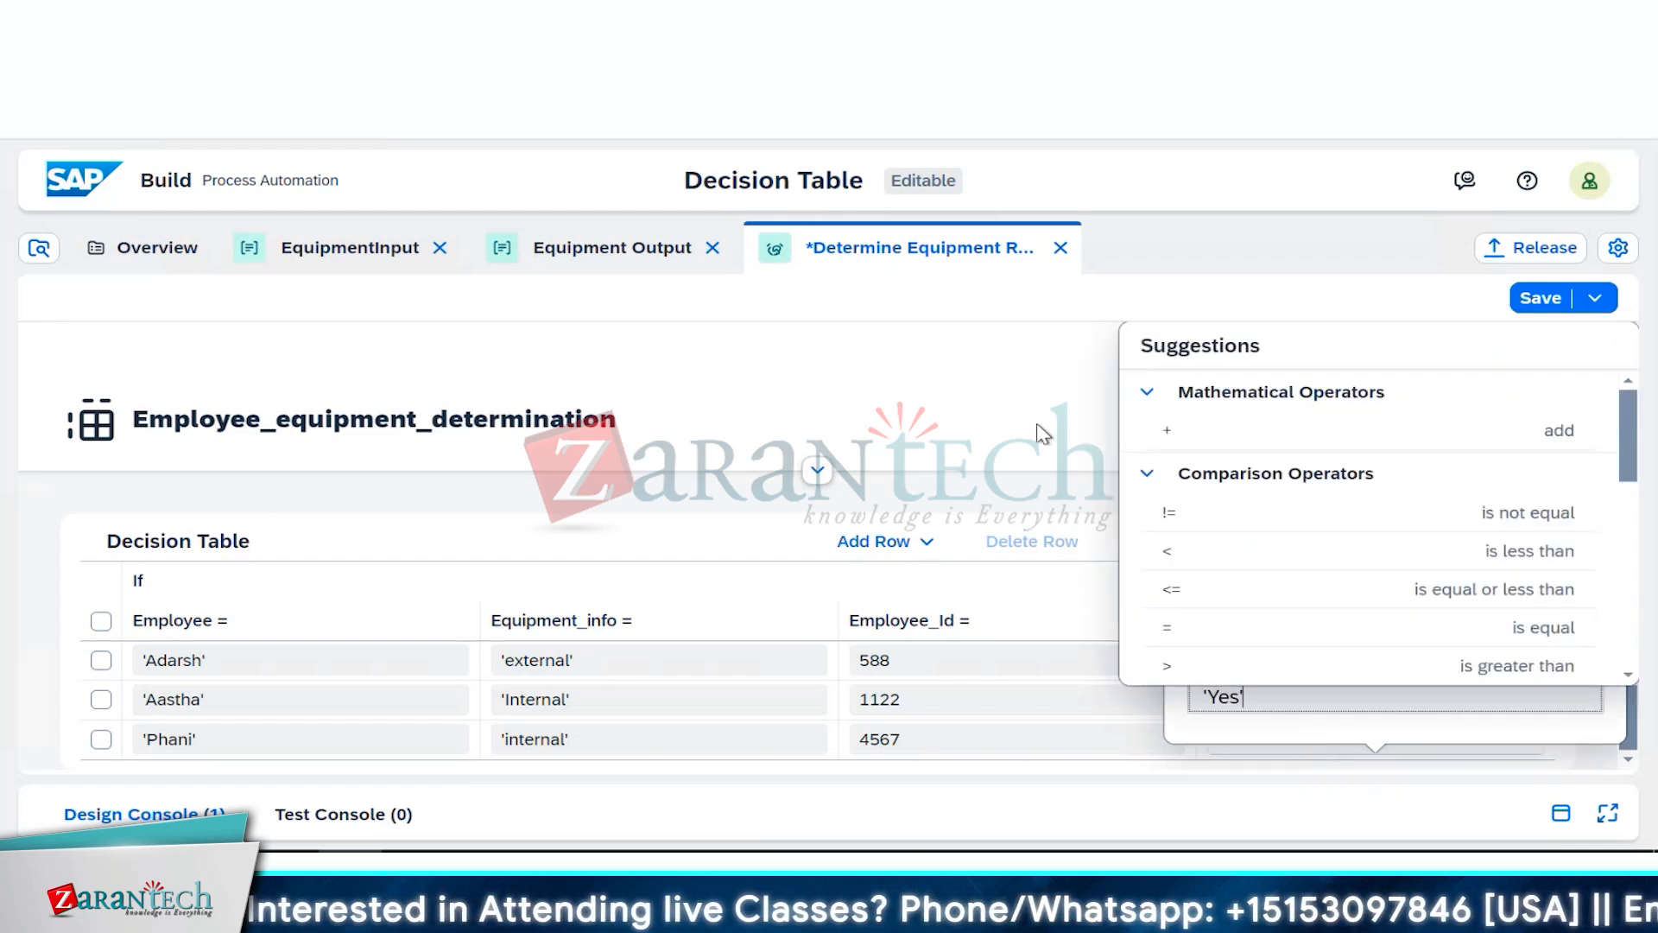
key("Return")
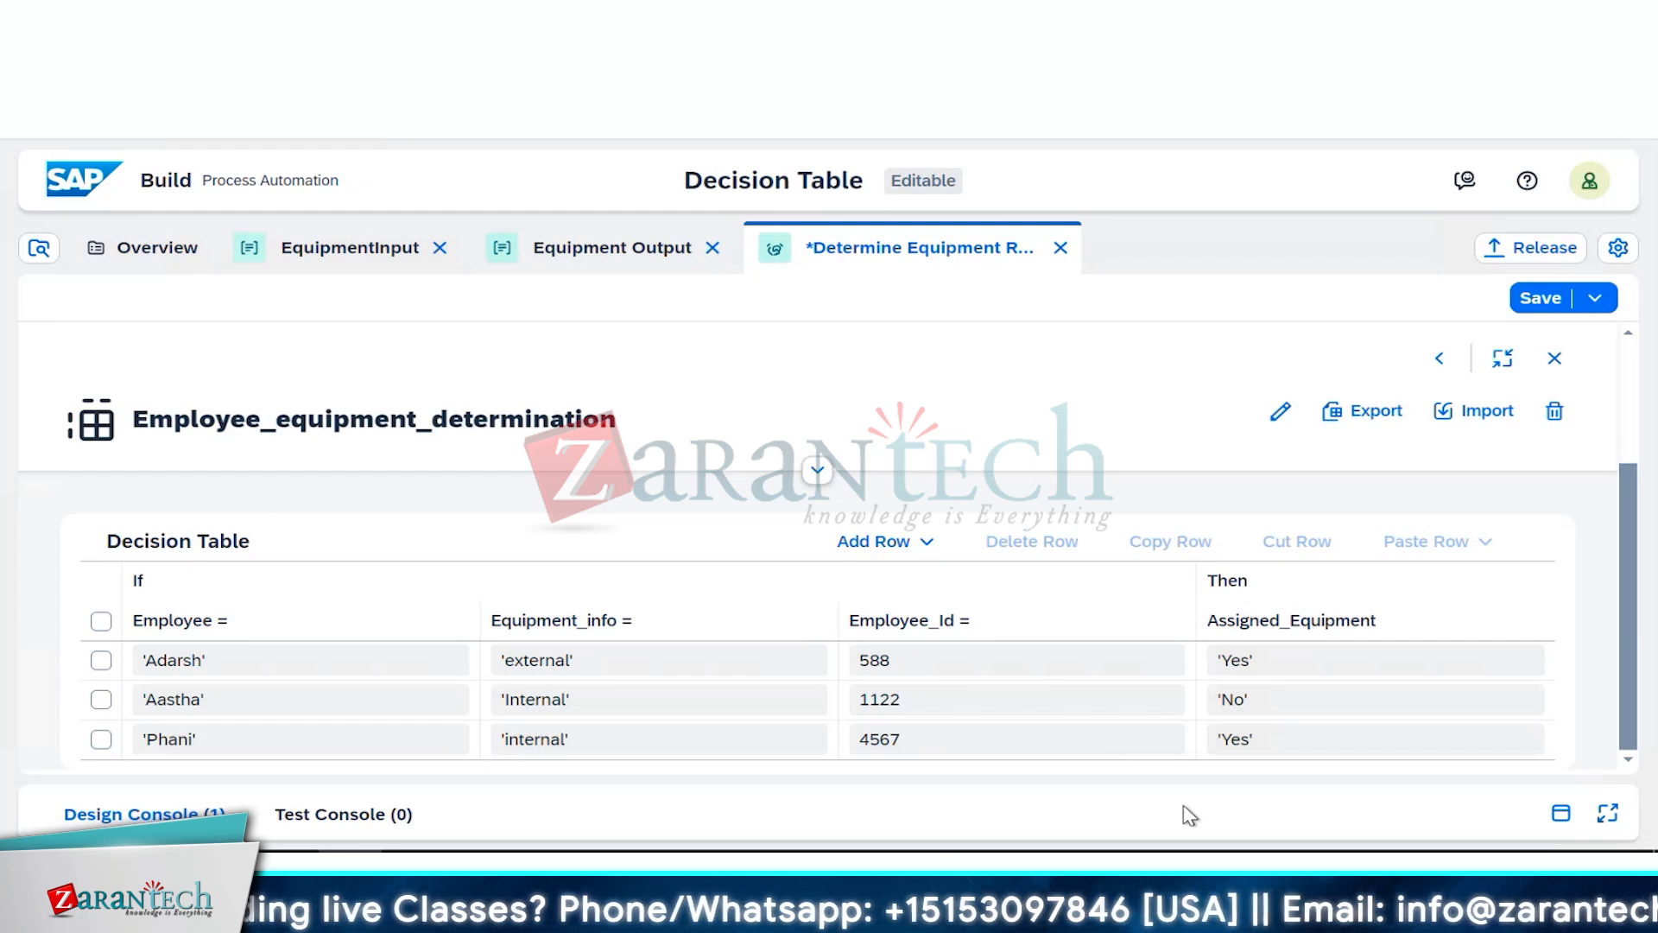
left_click(1541, 306)
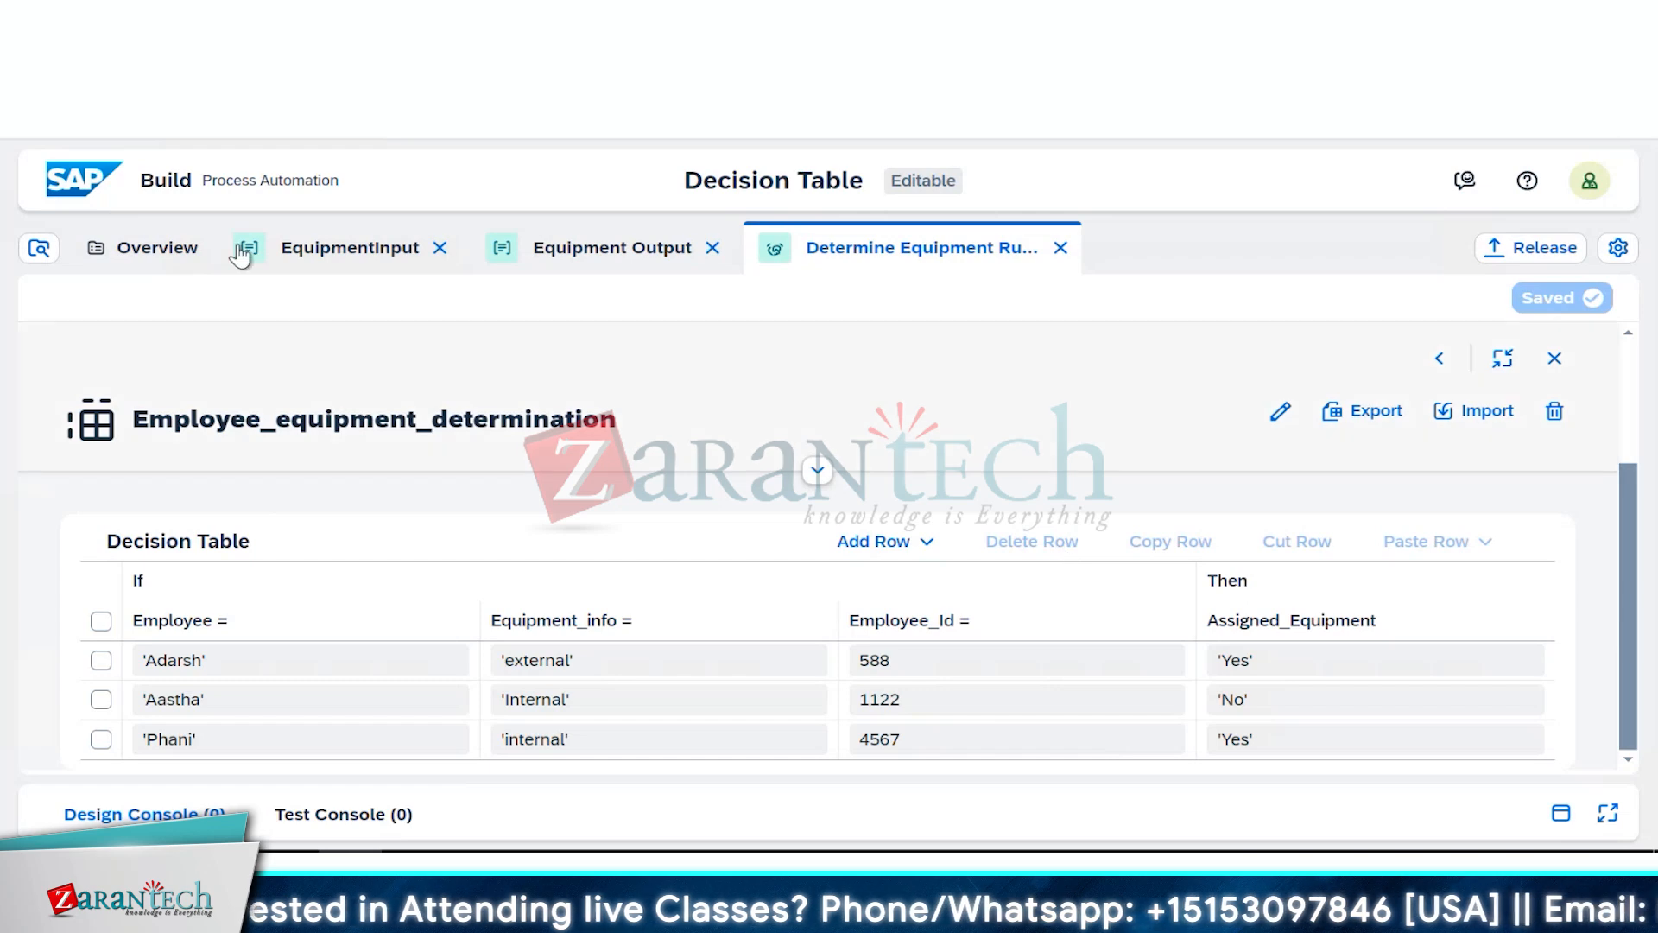
Step: Create a process named Employee Equipment Approval from the project overview
left_click(145, 251)
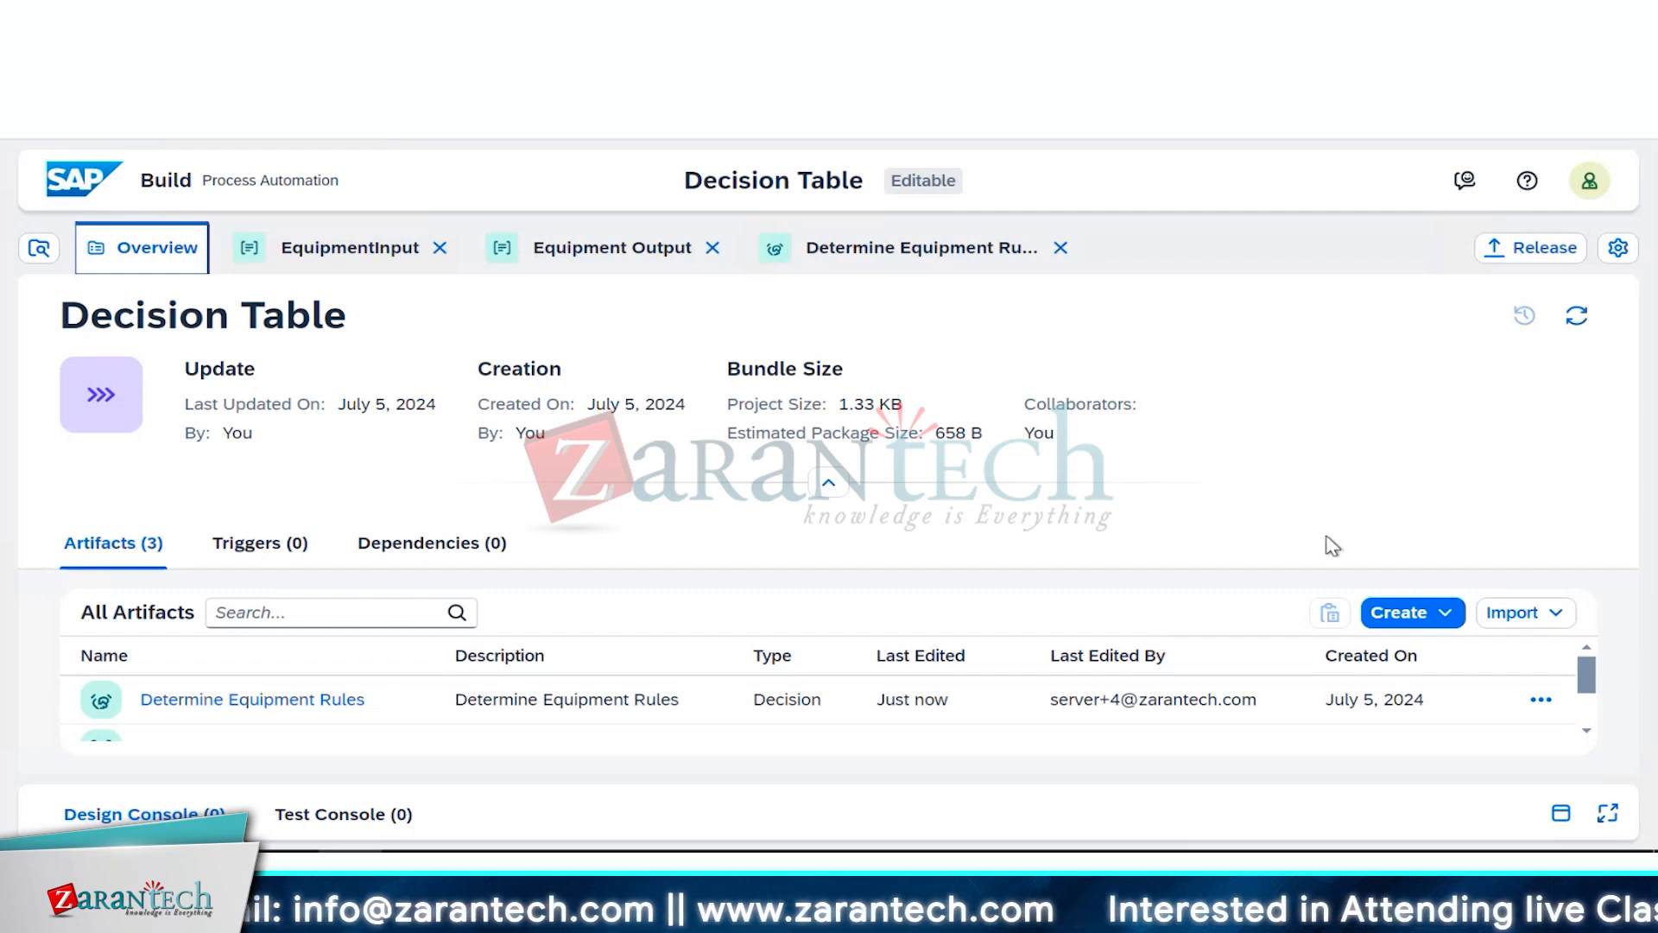
left_click(1399, 616)
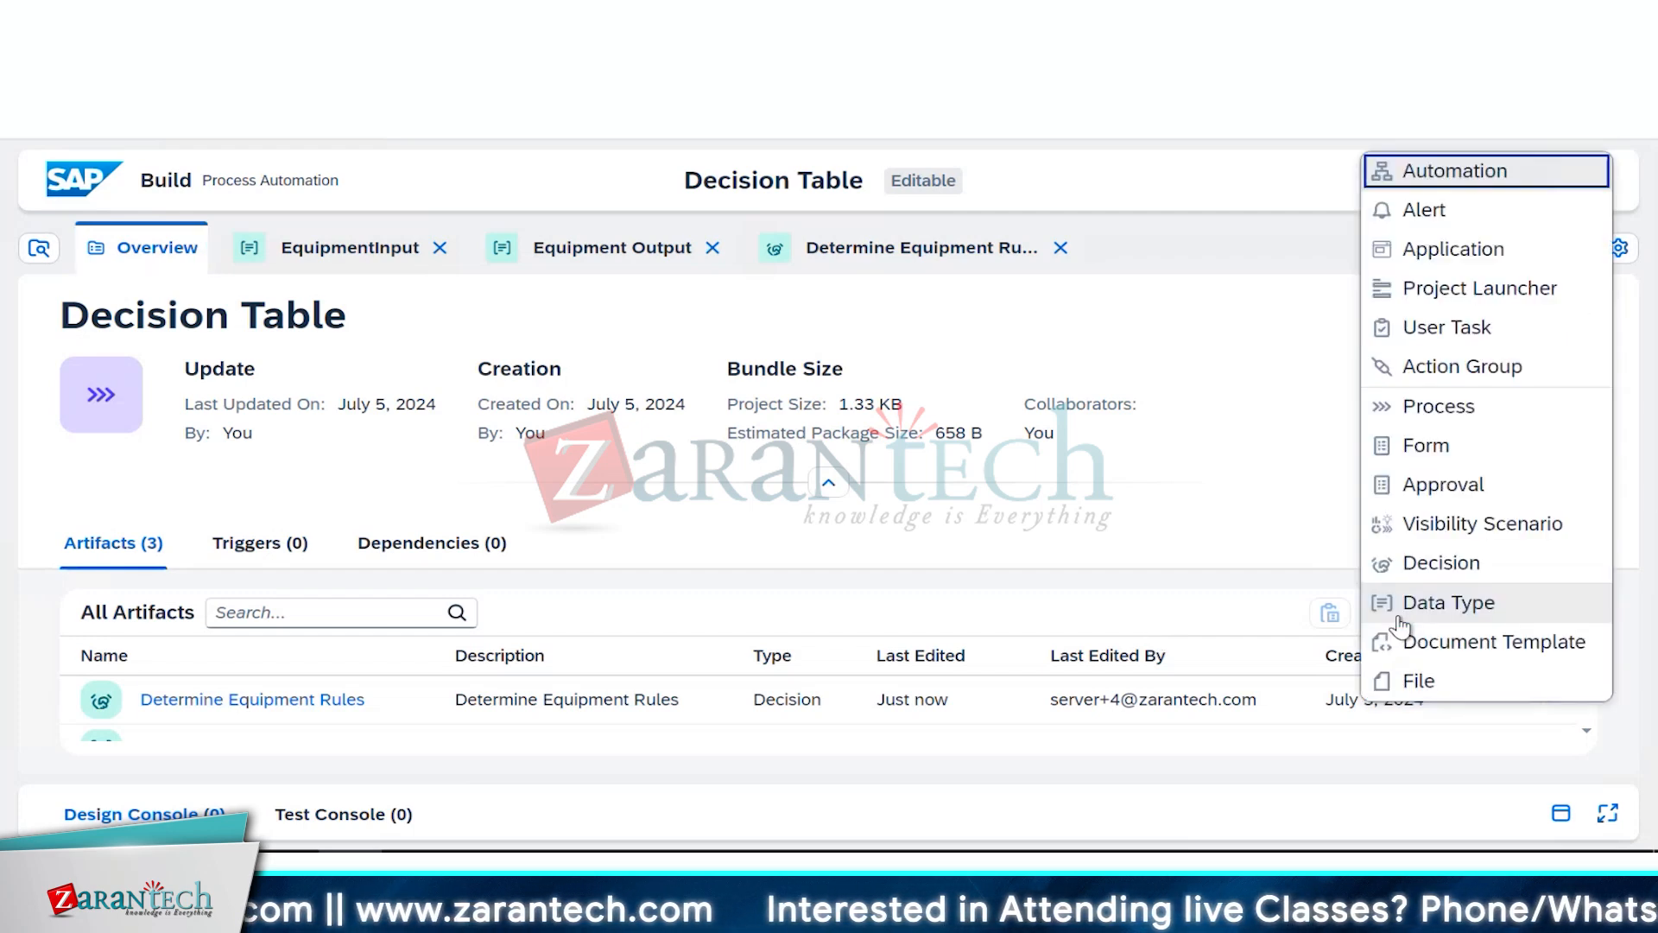
left_click(1484, 409)
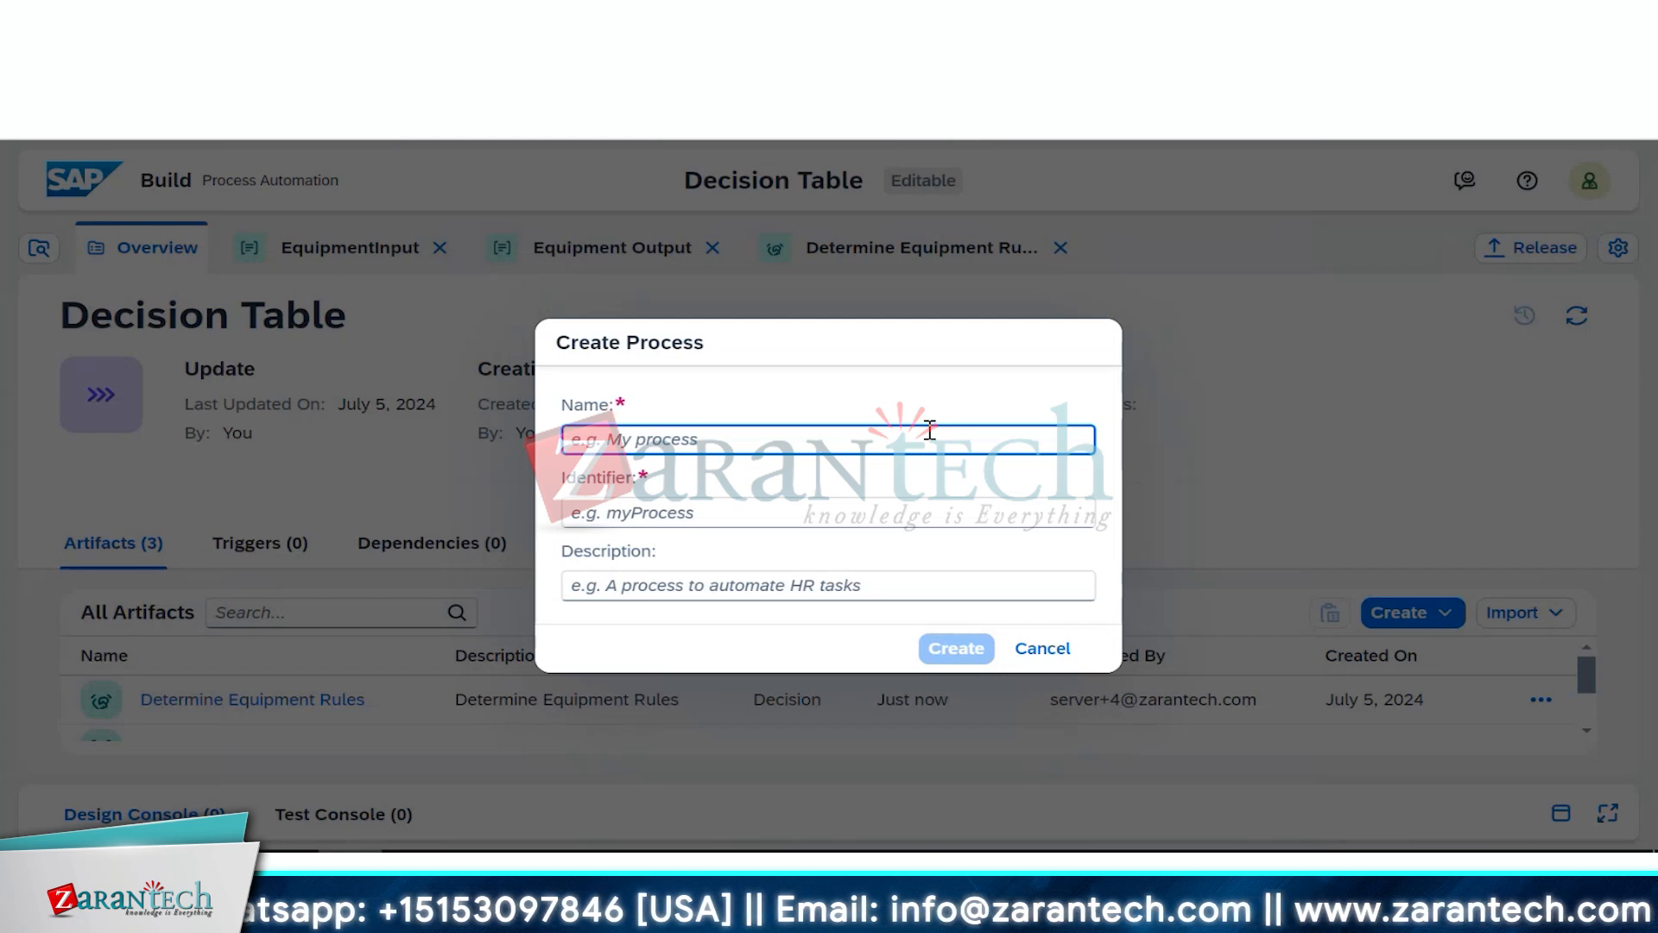
type("Equi")
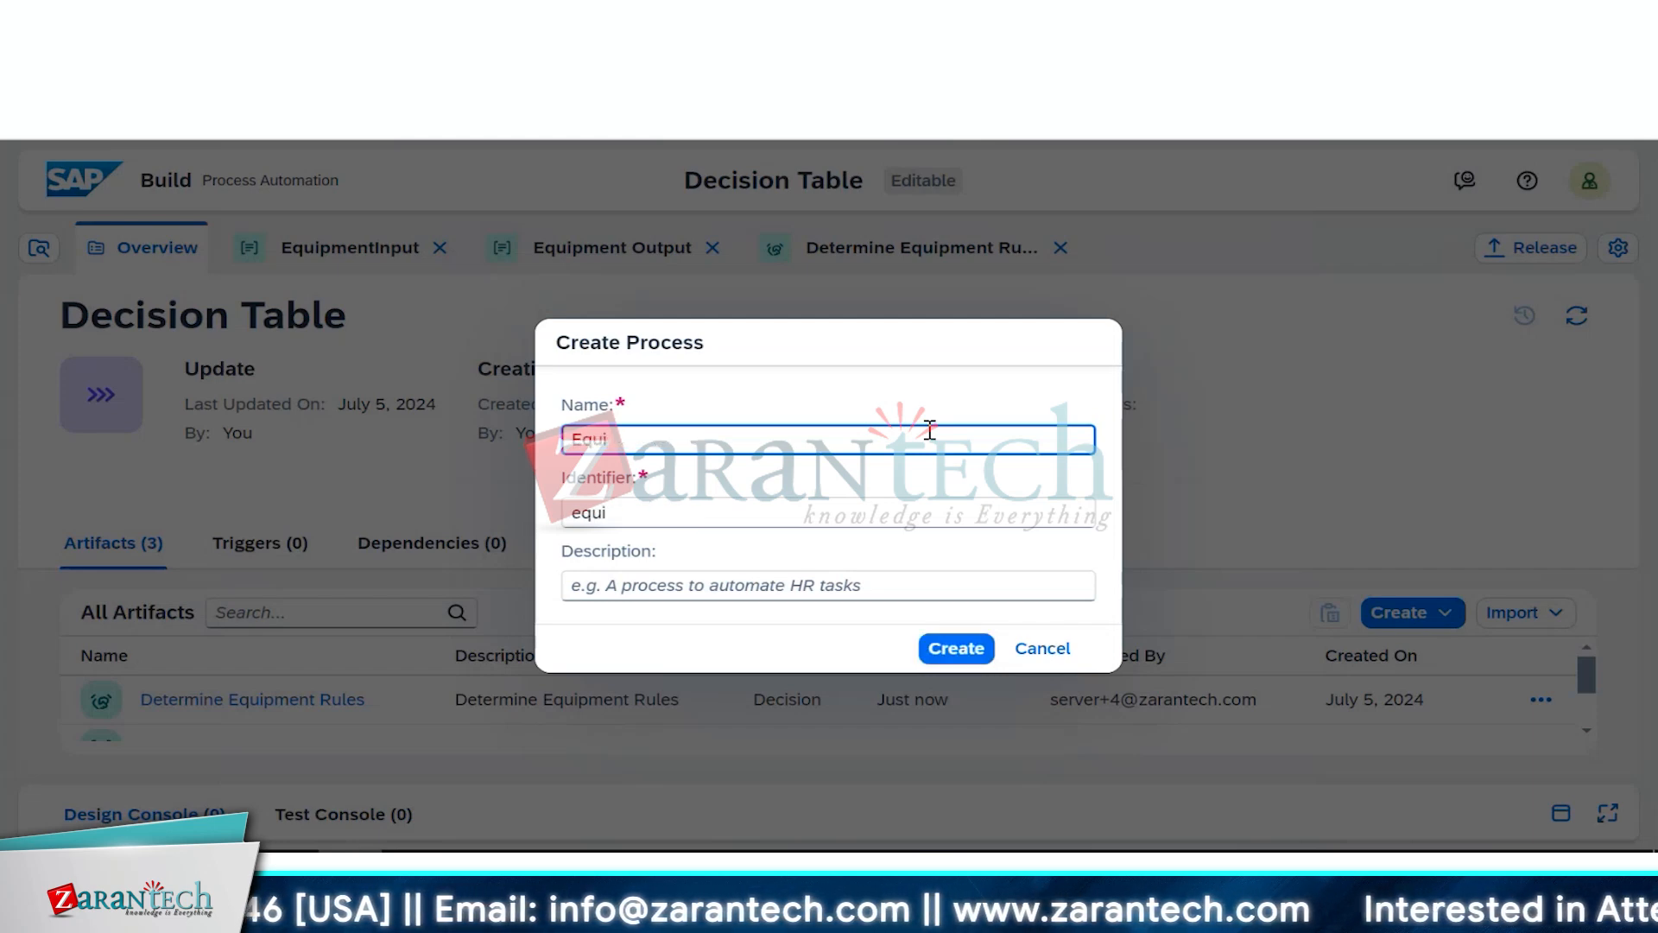
key("BackSpace")
key("BackSpace")
key("BackSpace")
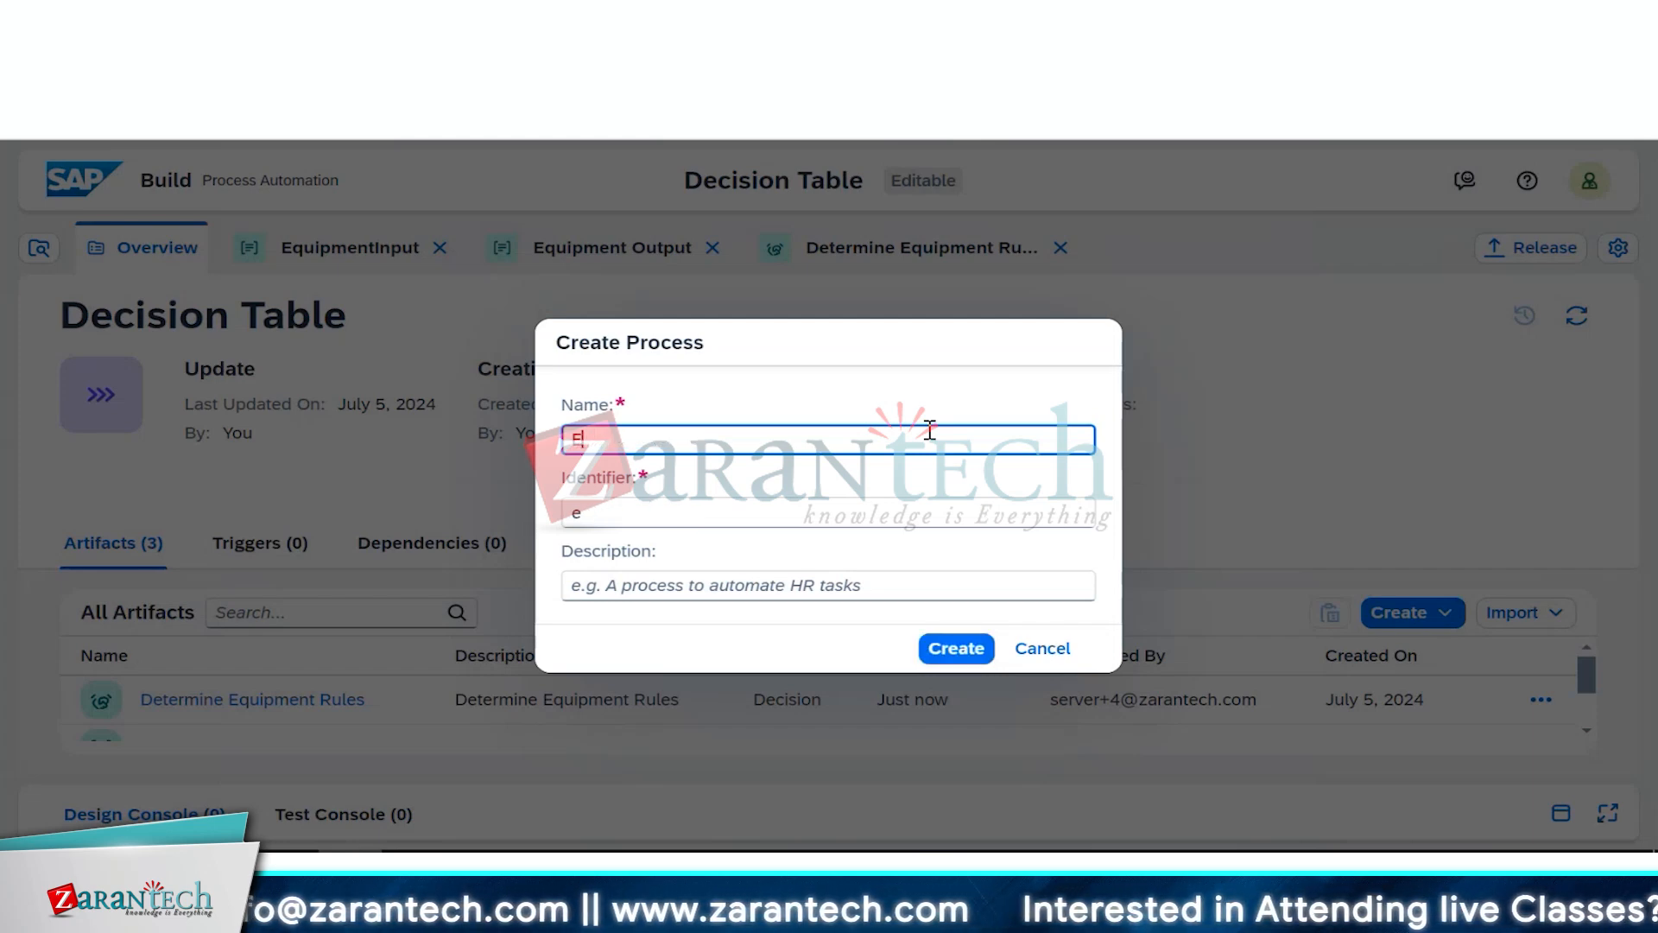
type("mployee ")
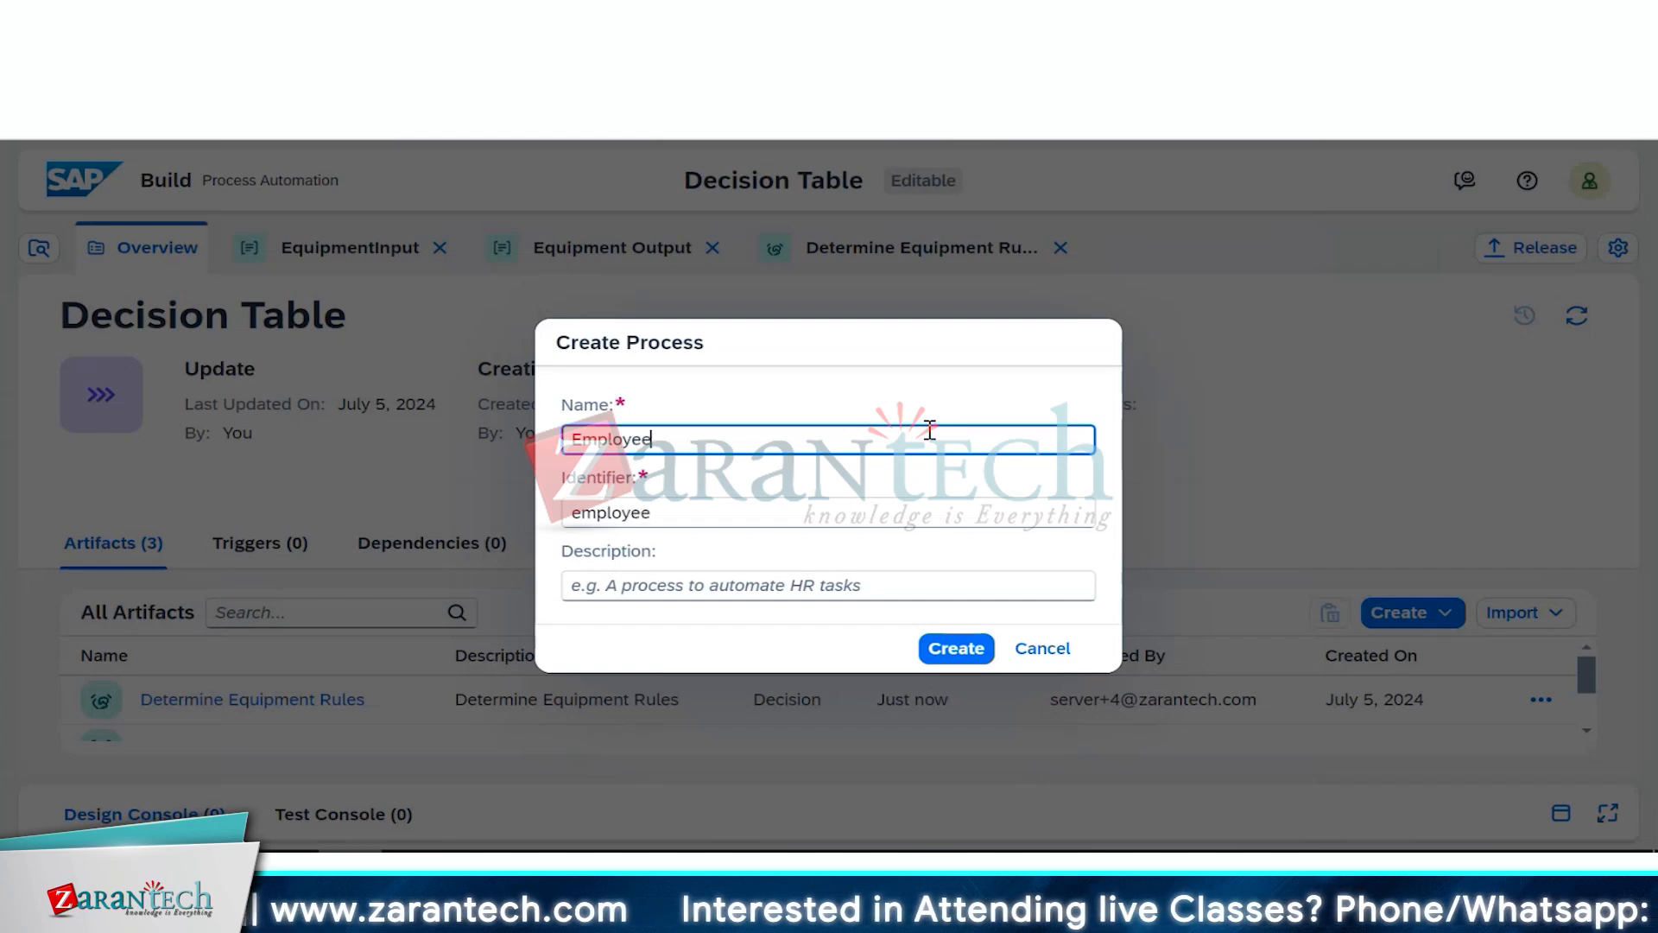
type("E")
type("qui")
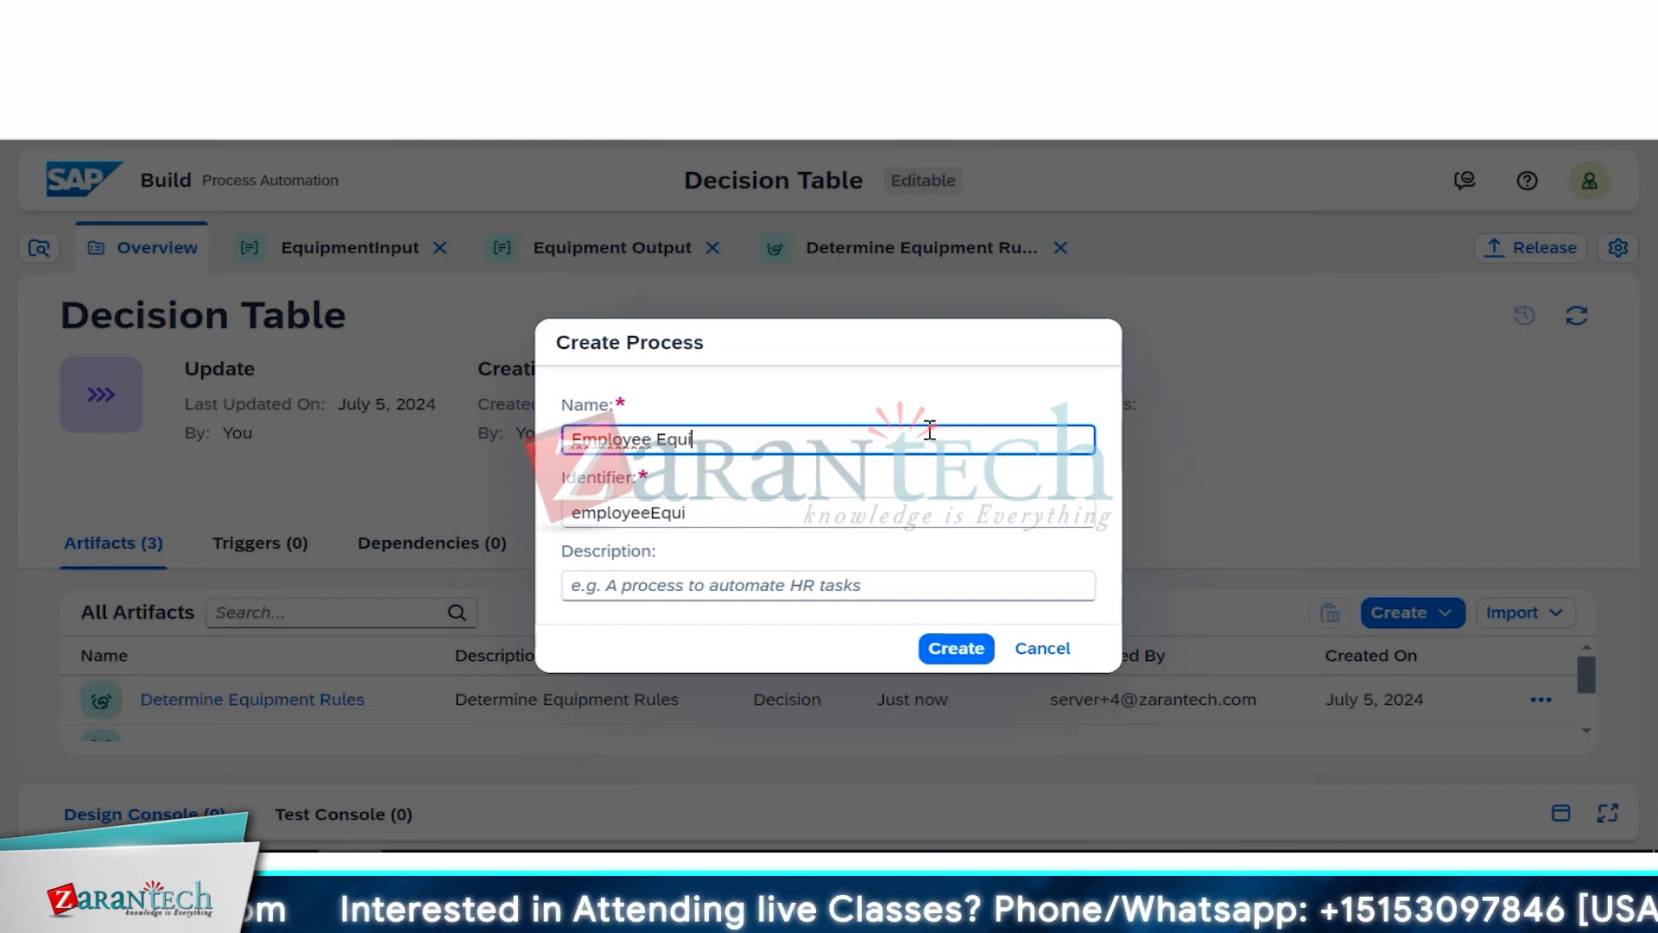
type("pment A")
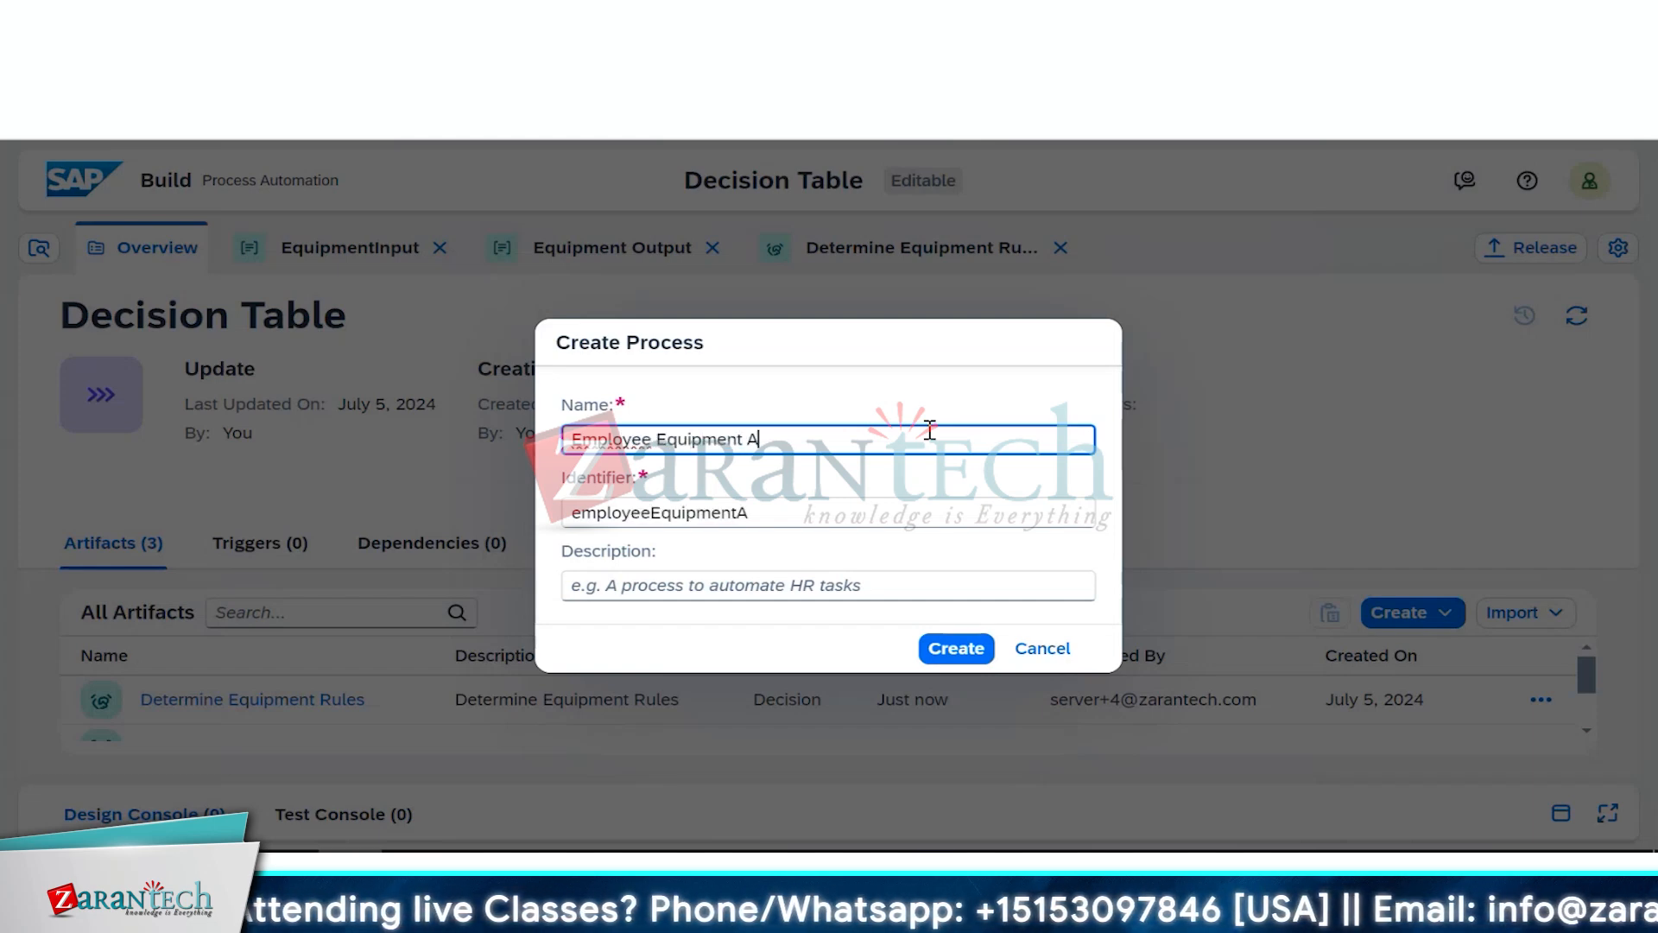
type("pproval")
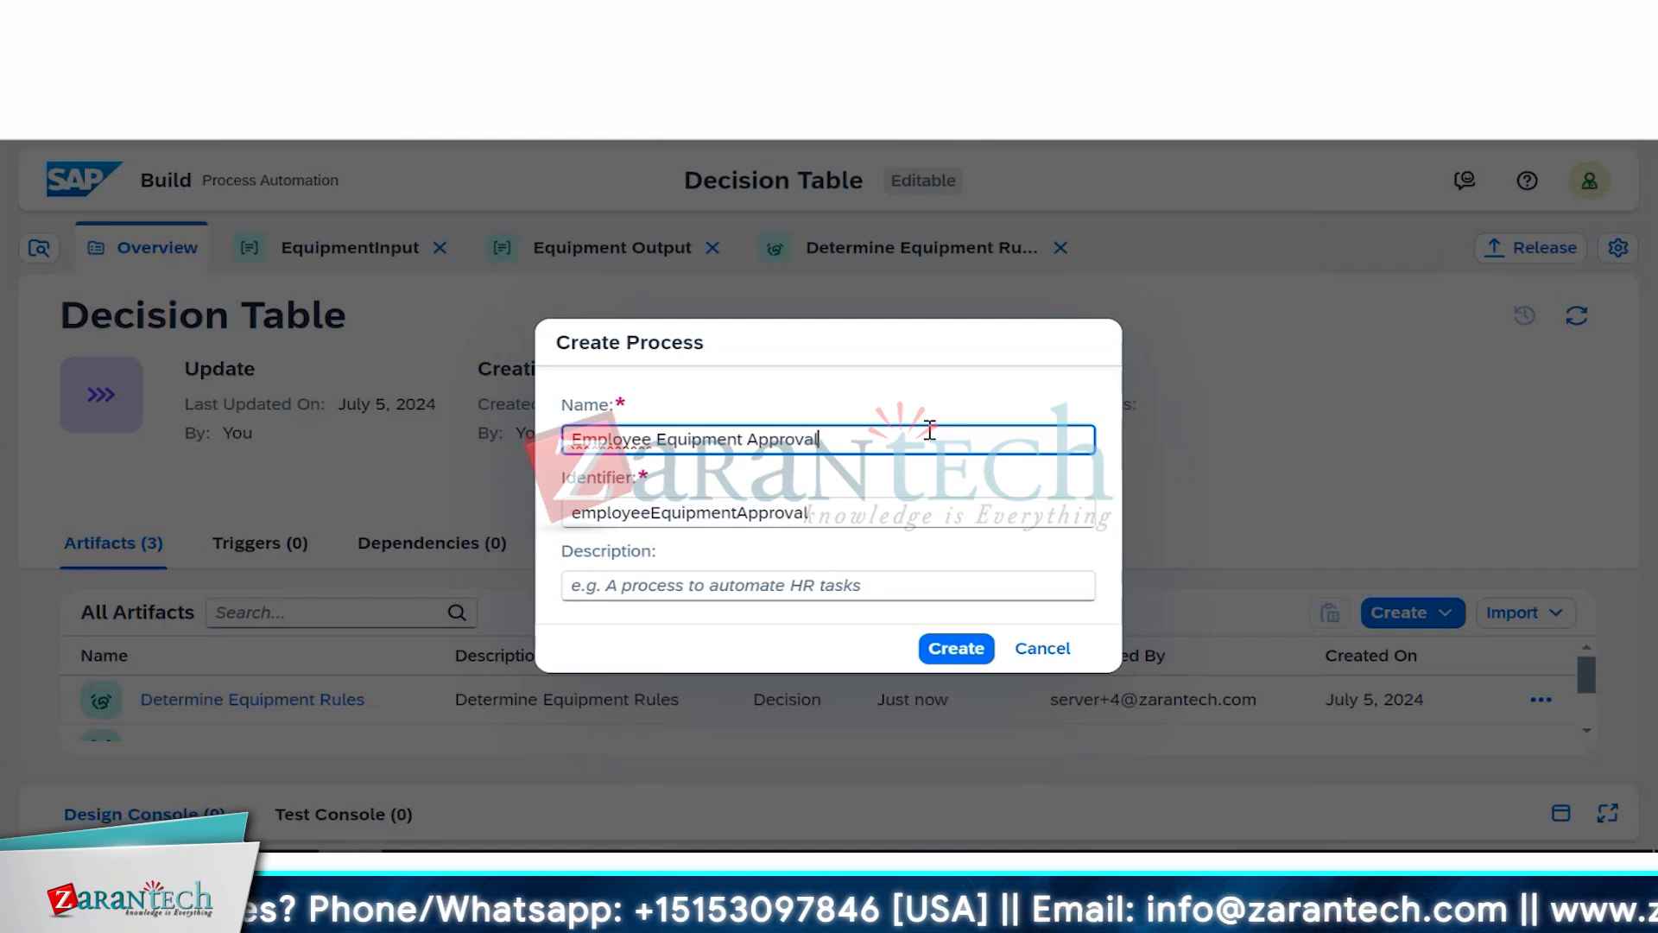
left_click(958, 649)
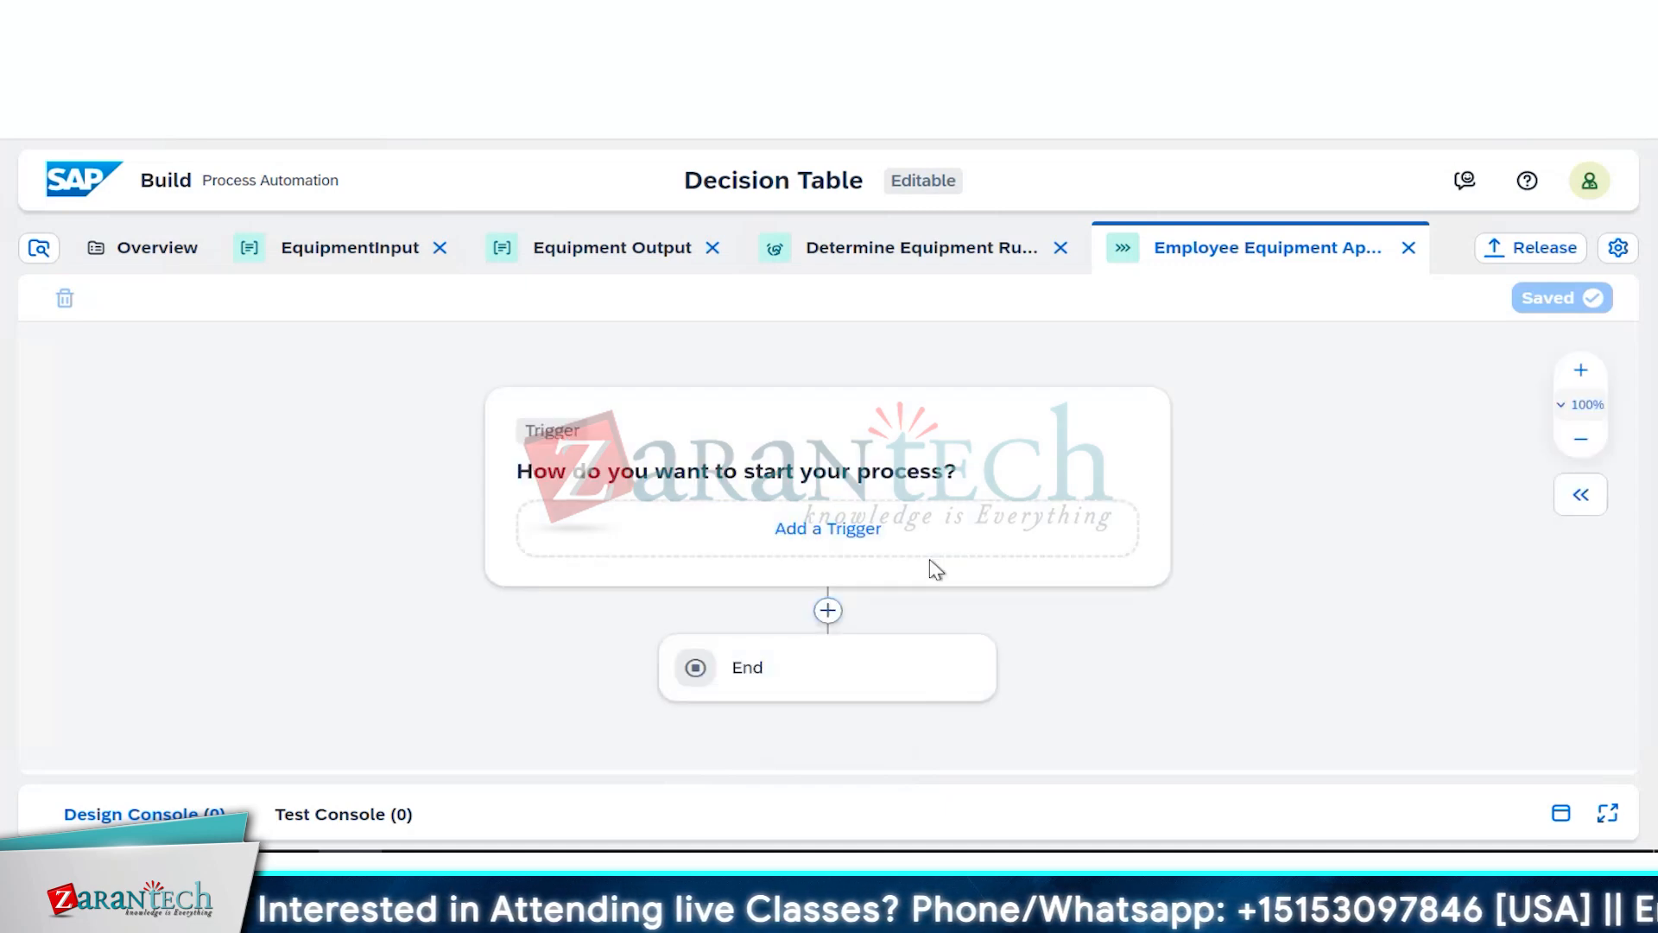
Step: Add a form submission trigger to the process using a new blank form named Equipment Requisition Form
left_click(874, 544)
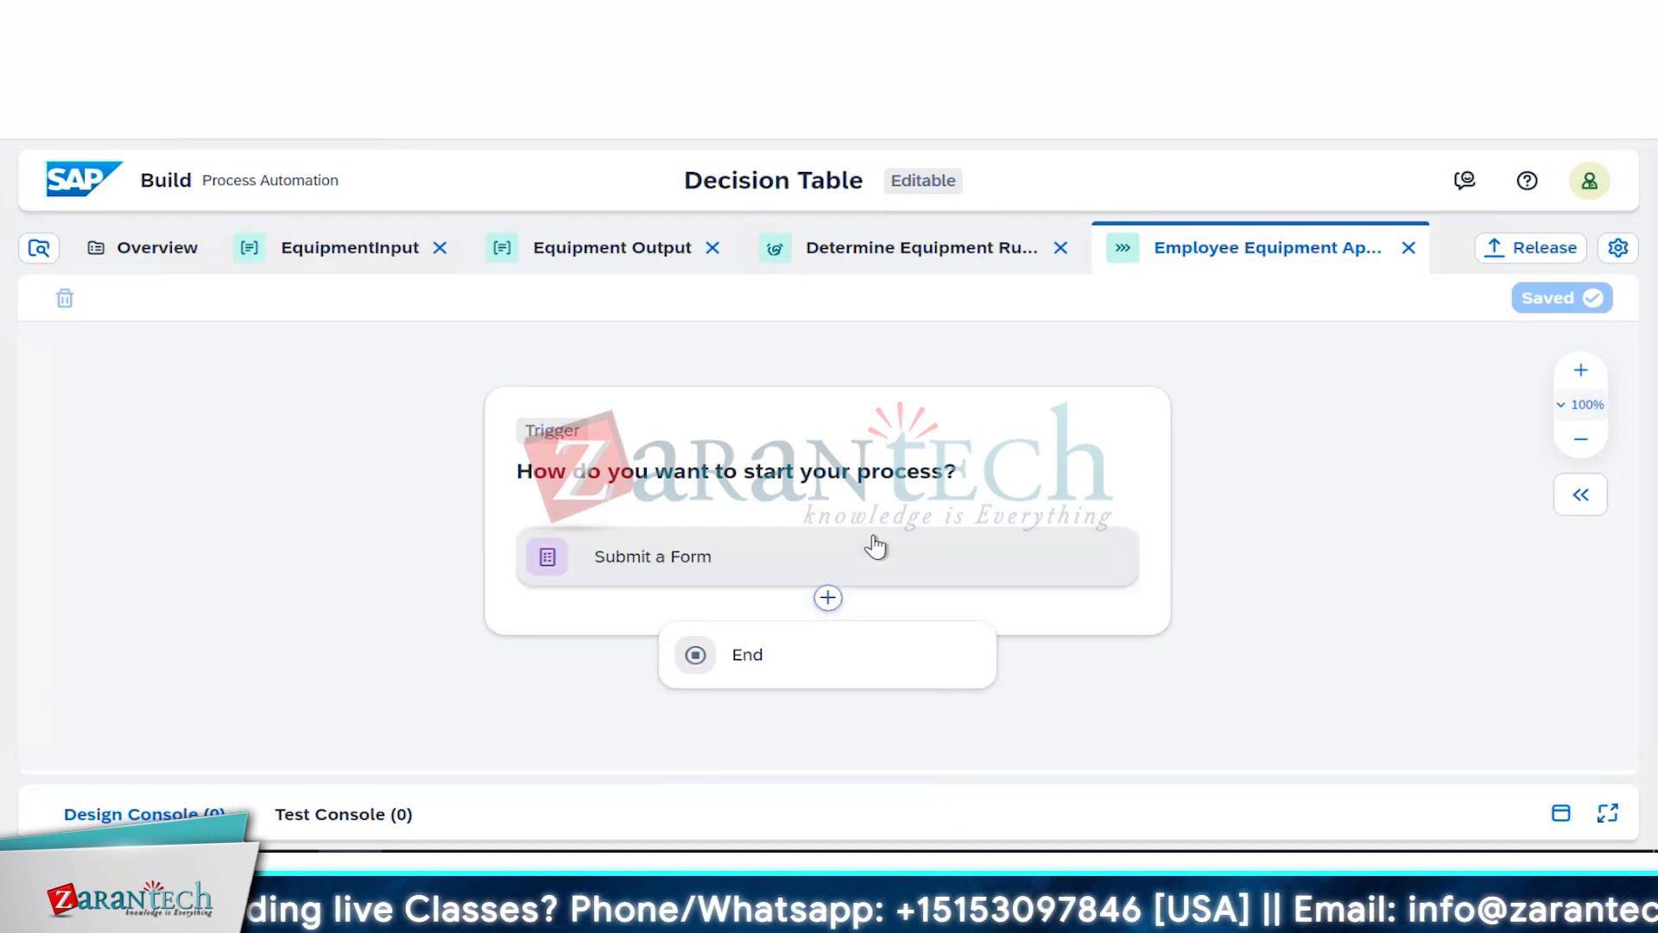
left_click(876, 567)
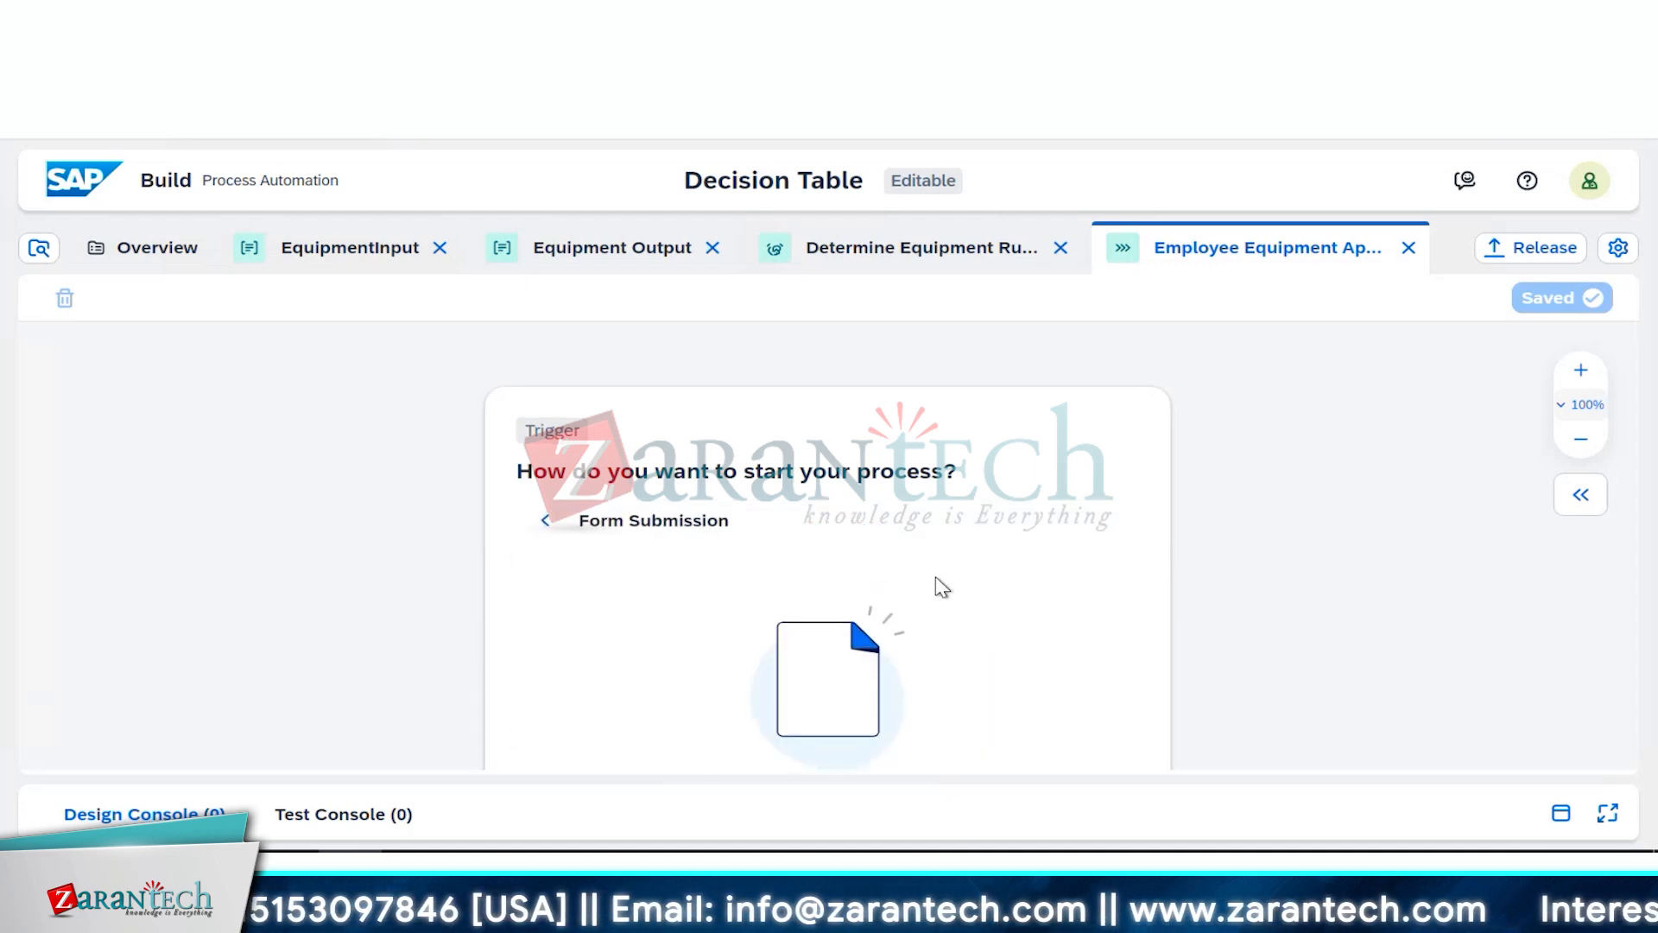
scroll(1268, 536, "down", 4)
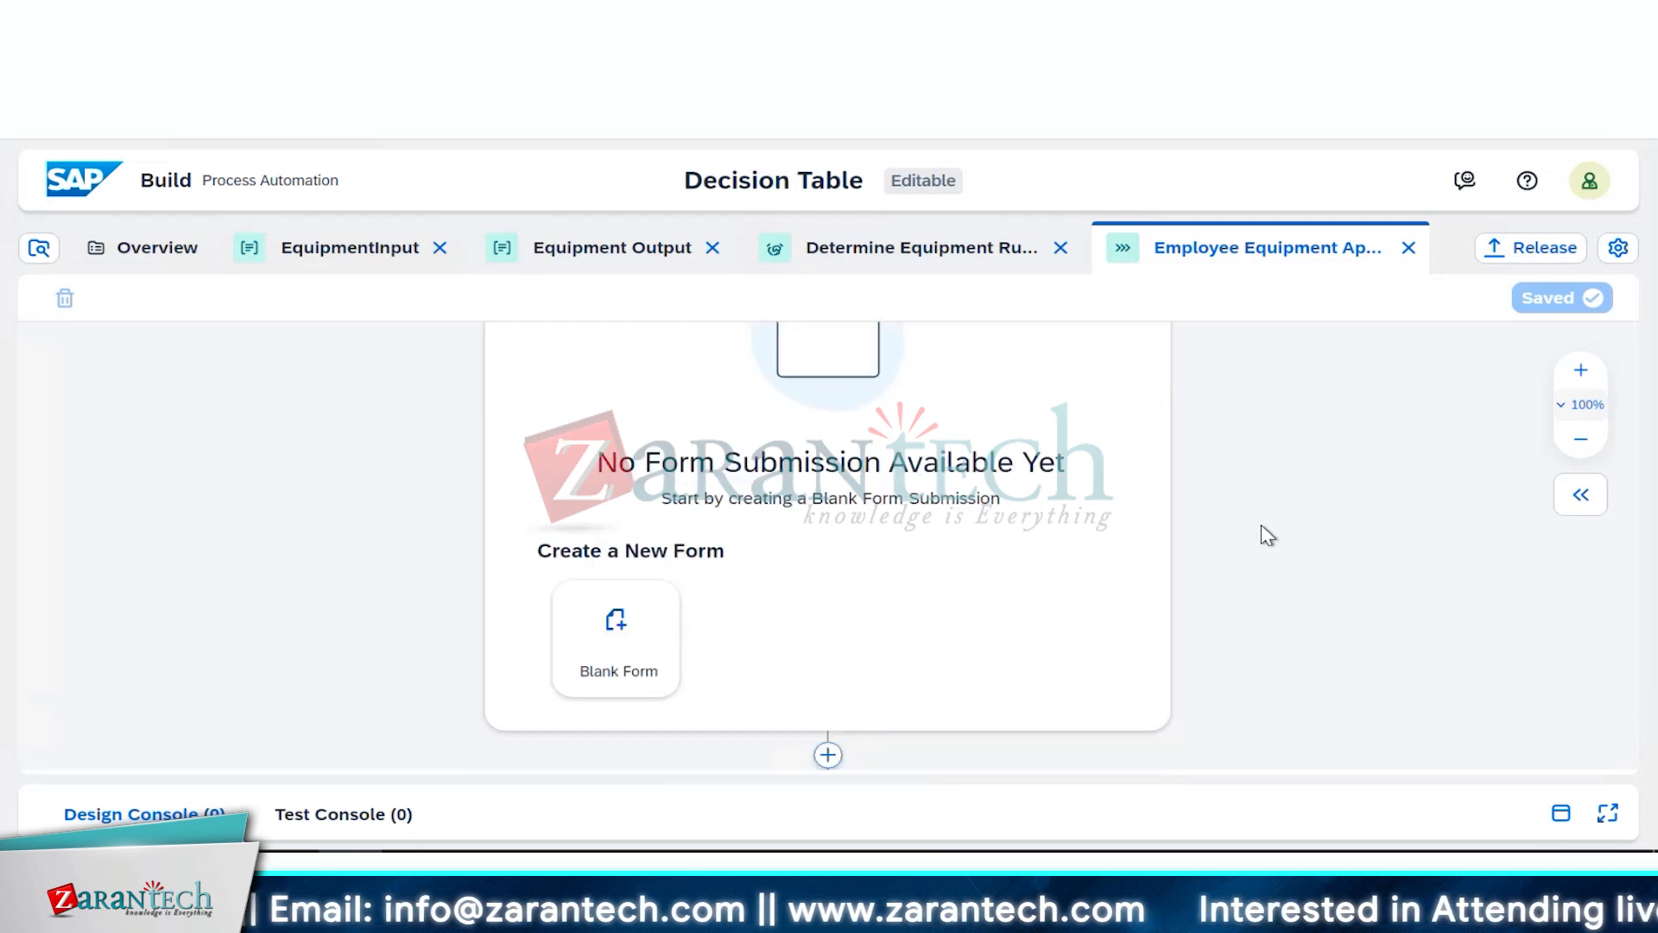
left_click(603, 642)
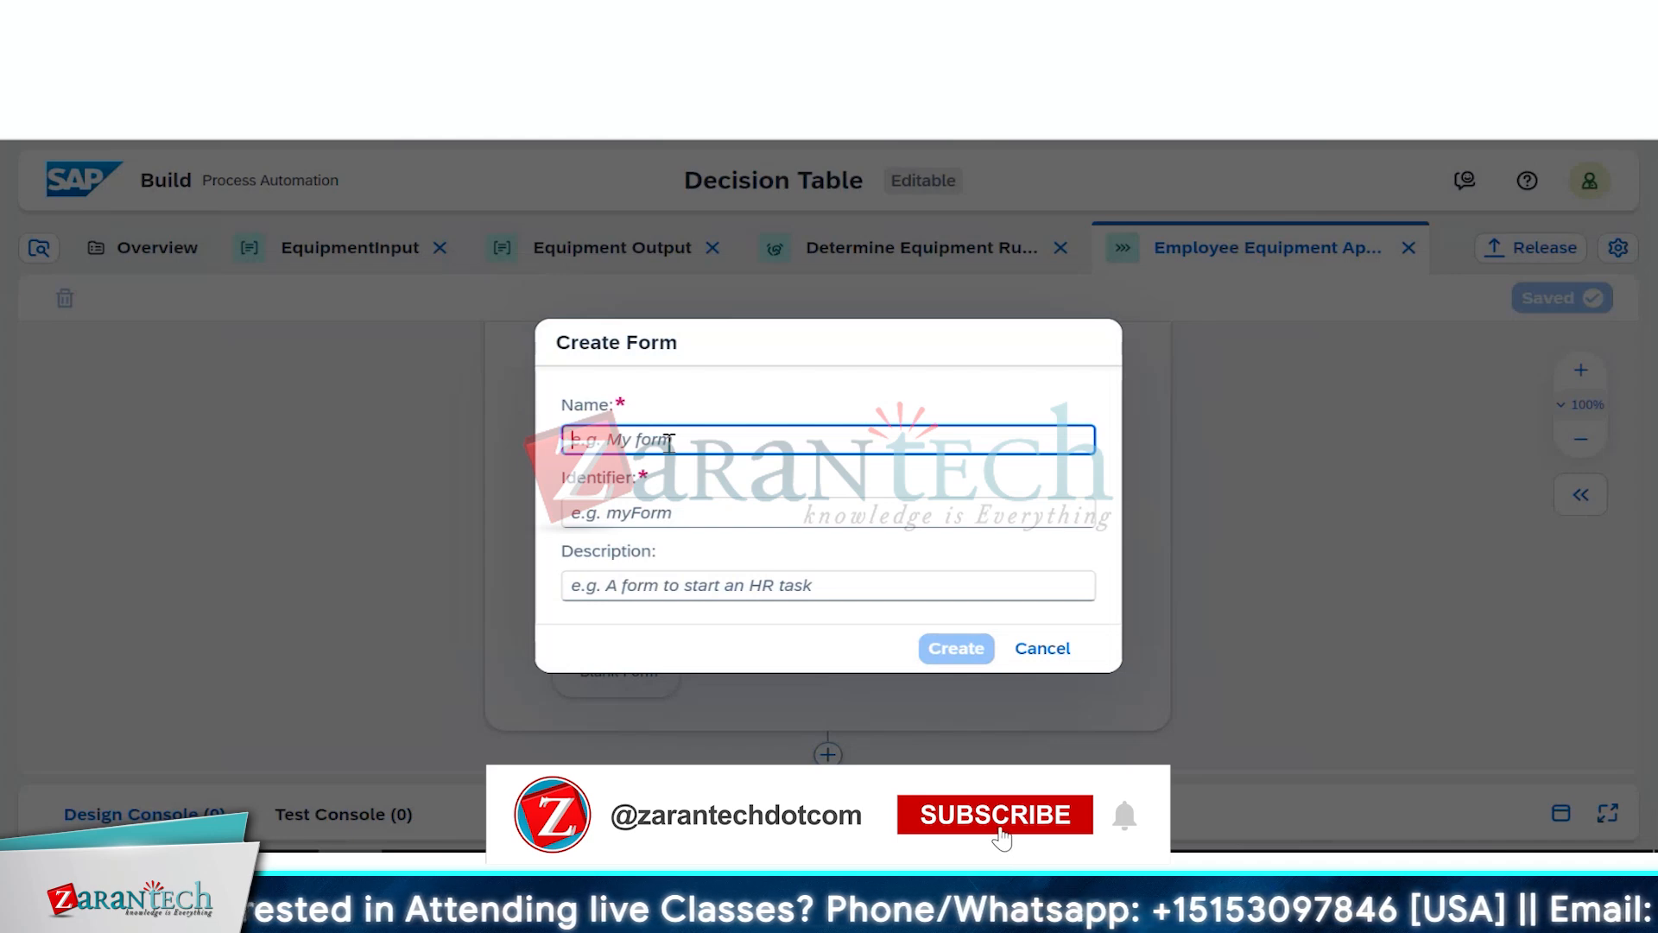
type("Equipm")
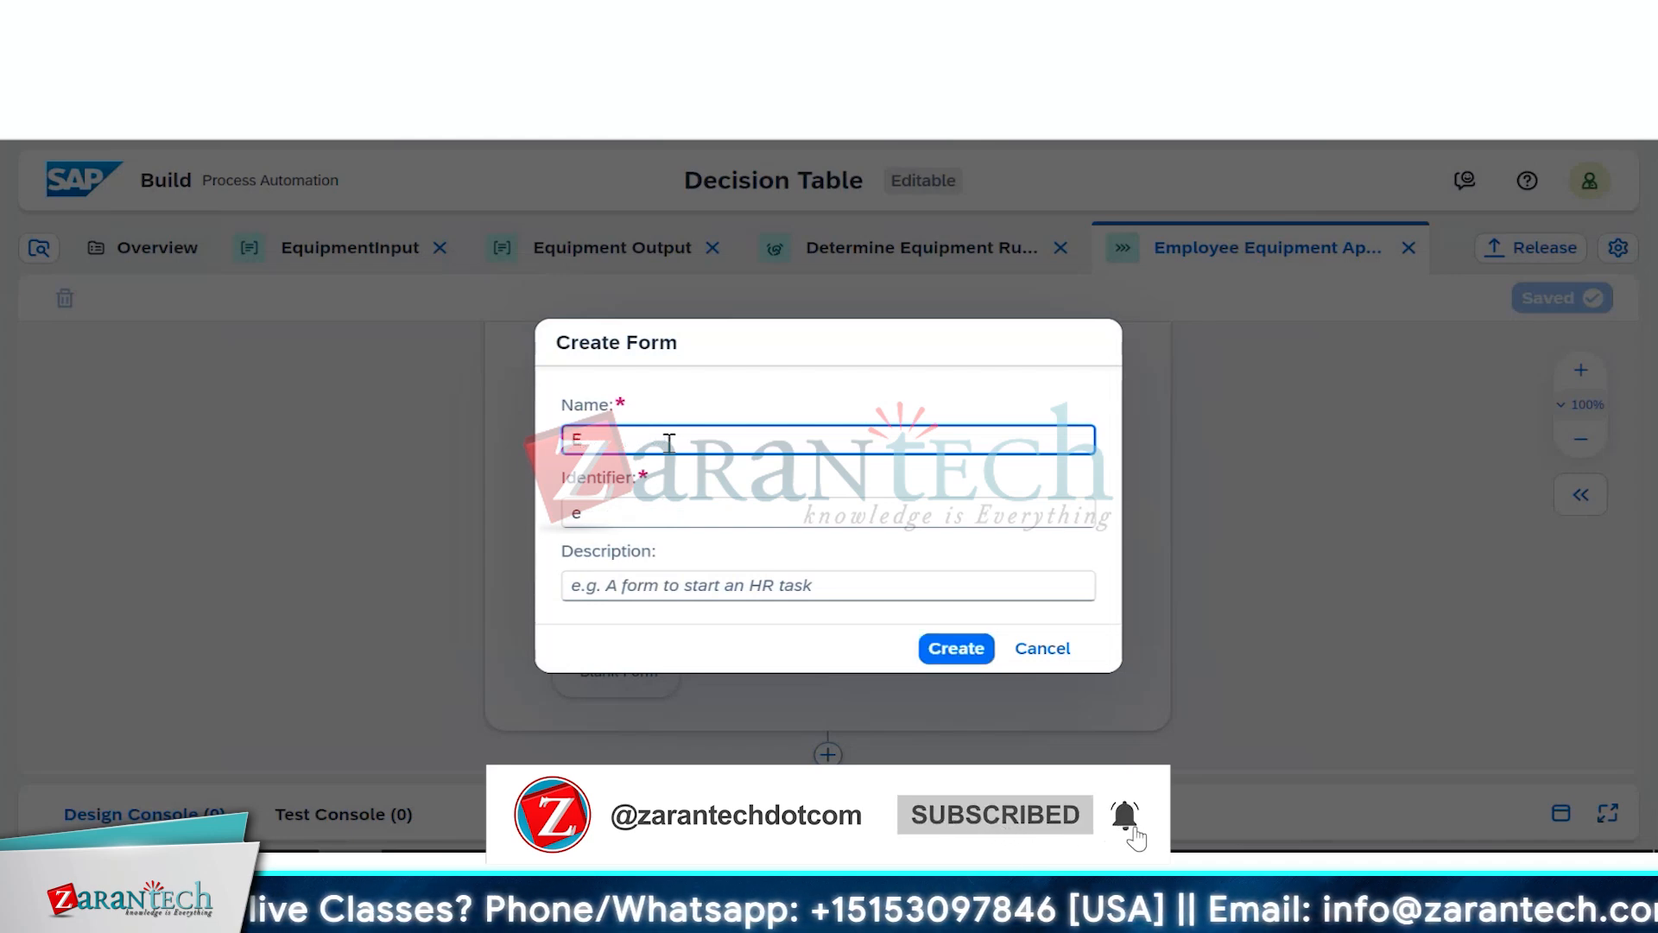
type("en")
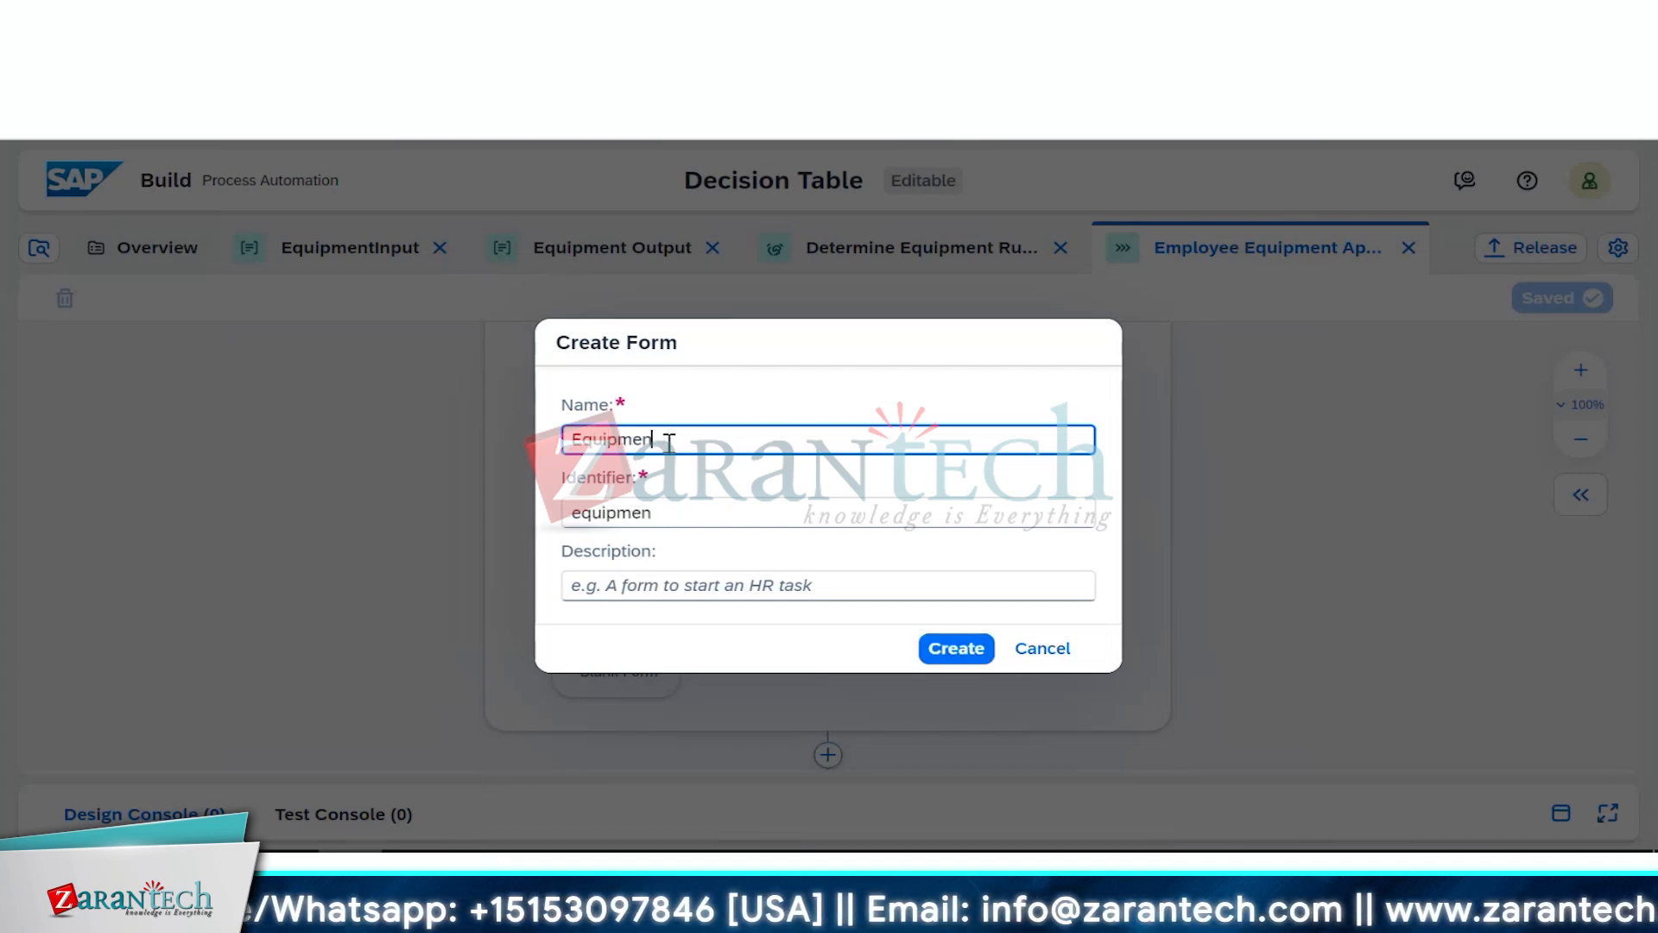
type("t Requ")
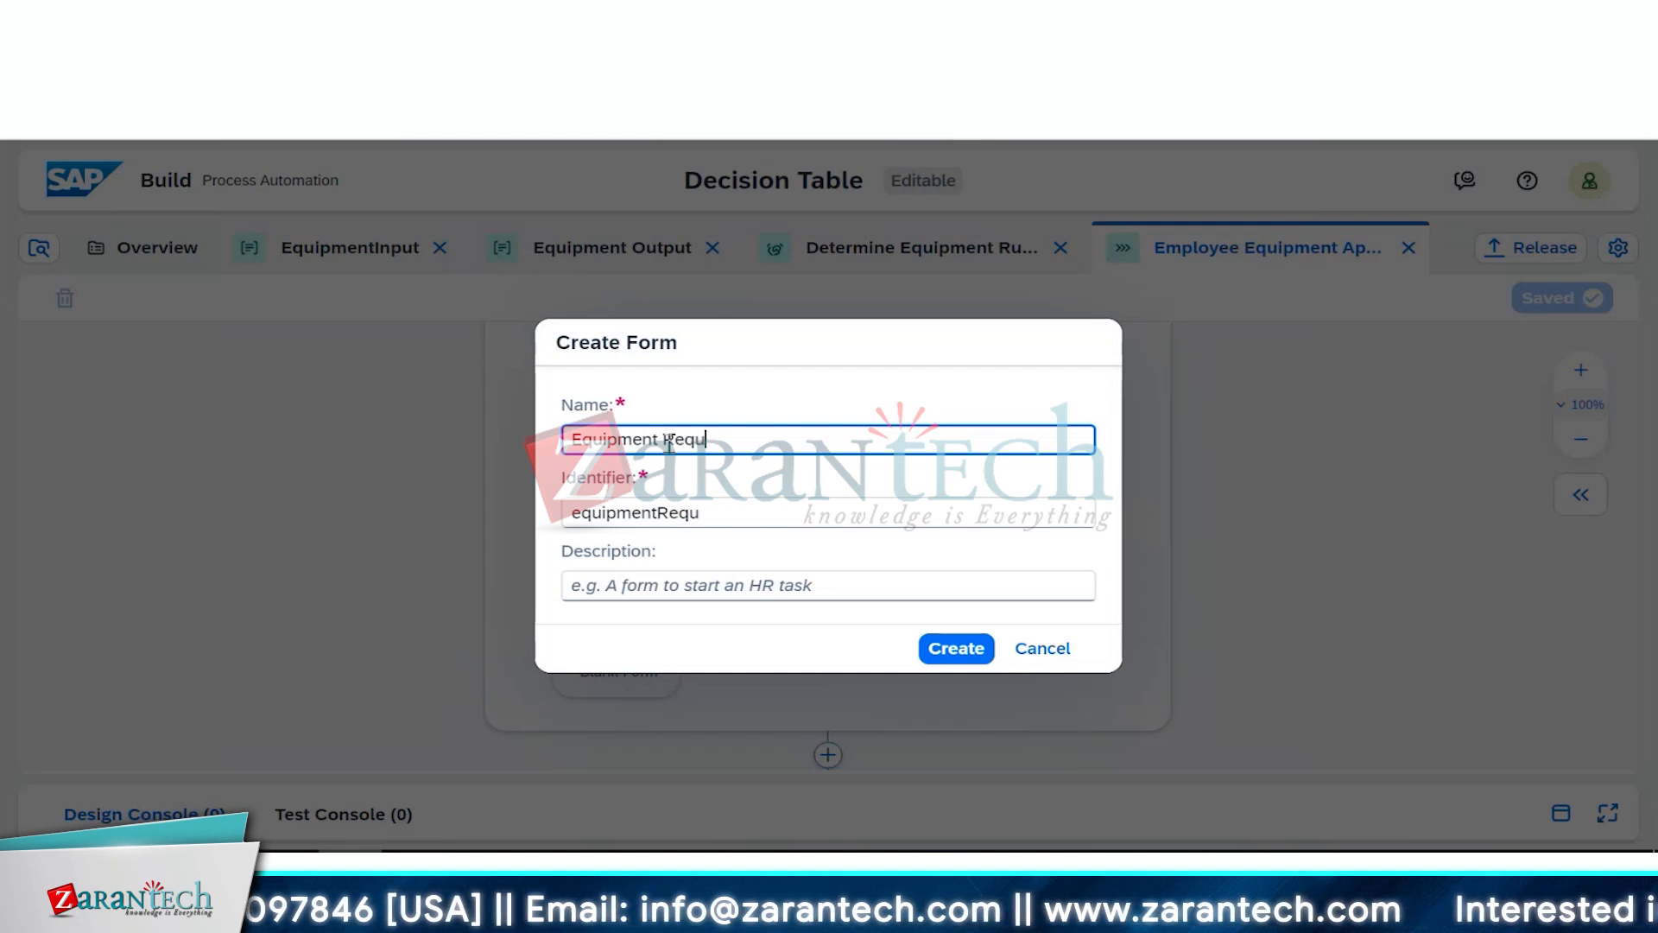
type("isition Form")
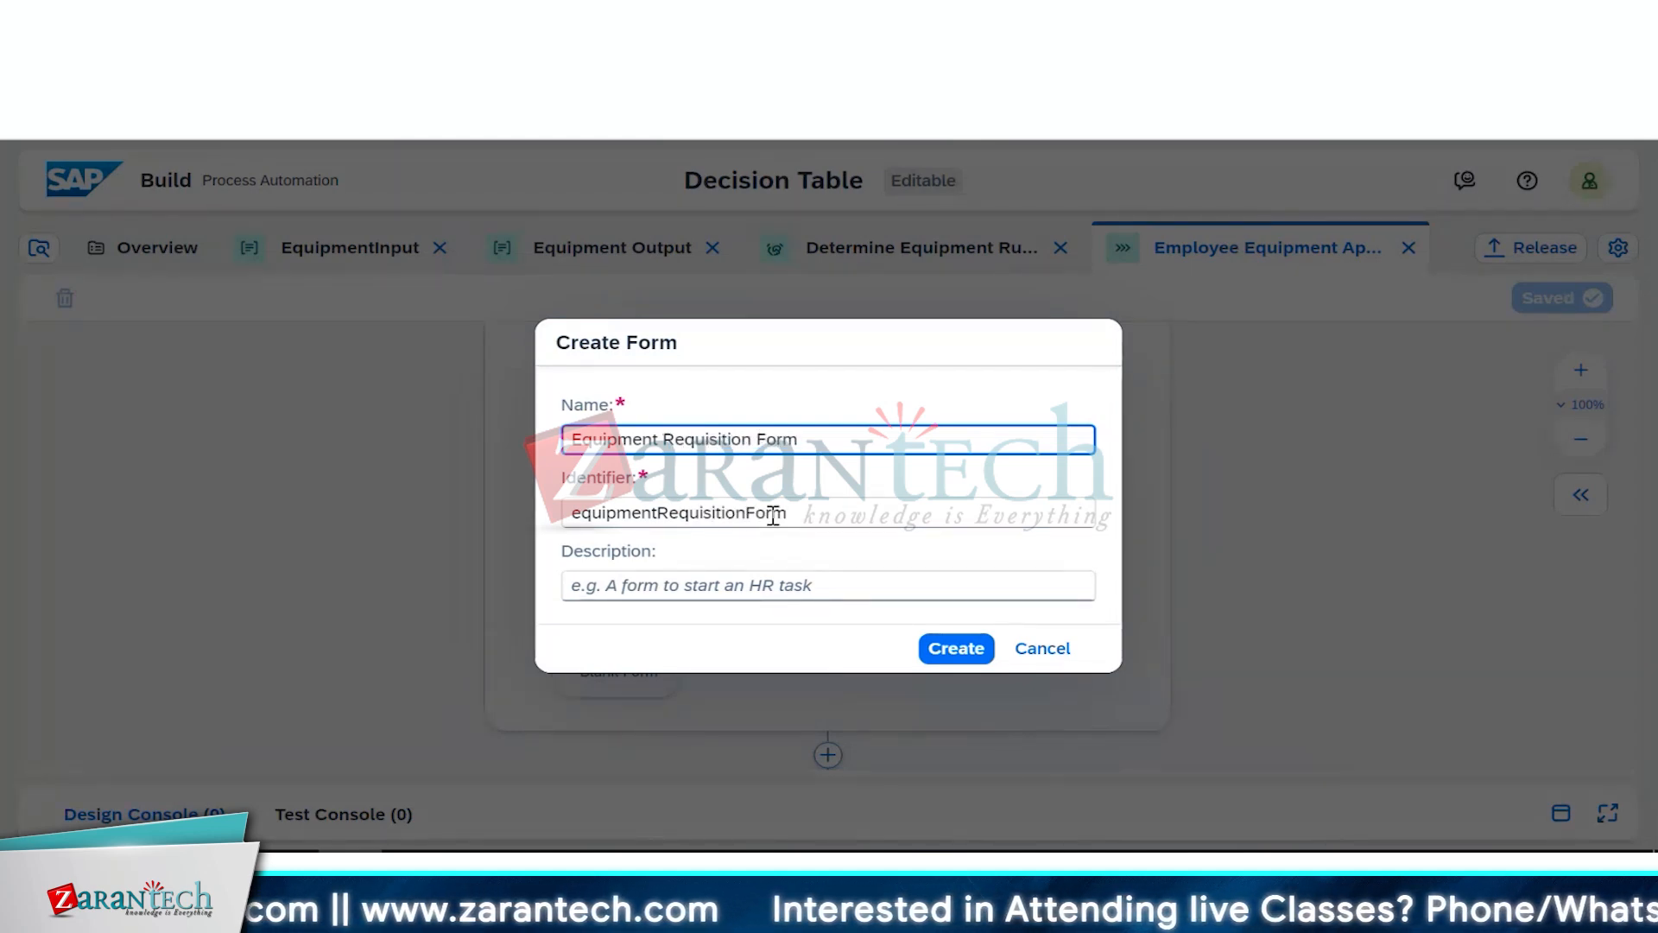
left_click(936, 651)
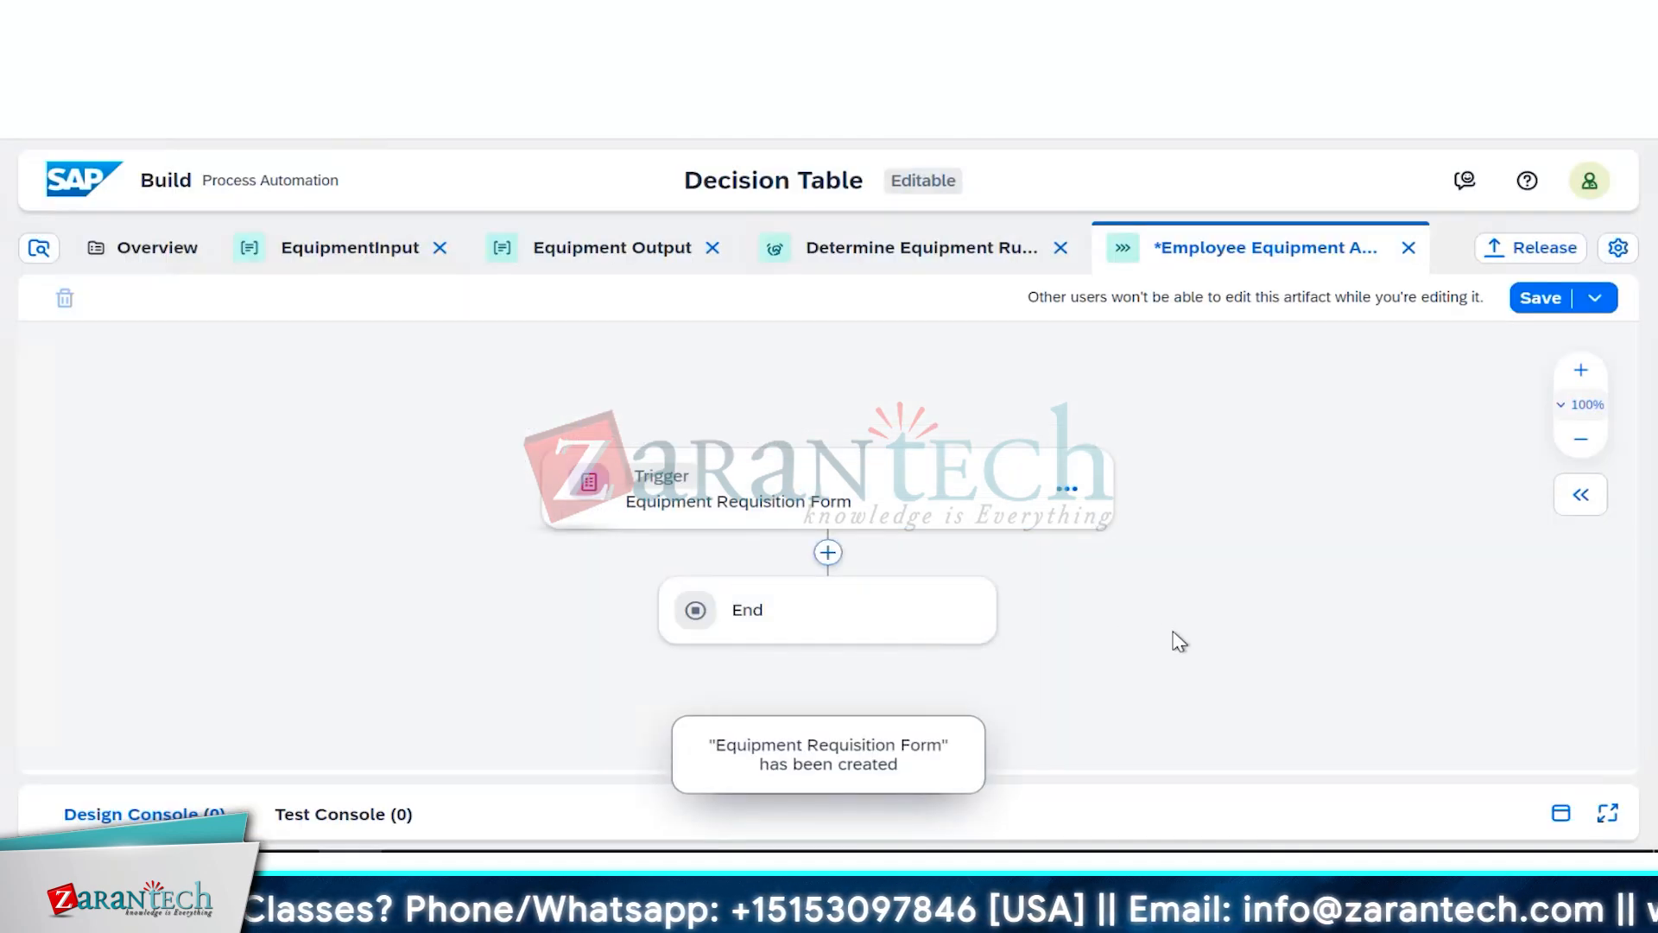
Step: Select the Equipment Requisition Form trigger to view its general details, and open the form in its editor
scroll(1196, 650, "up", 3)
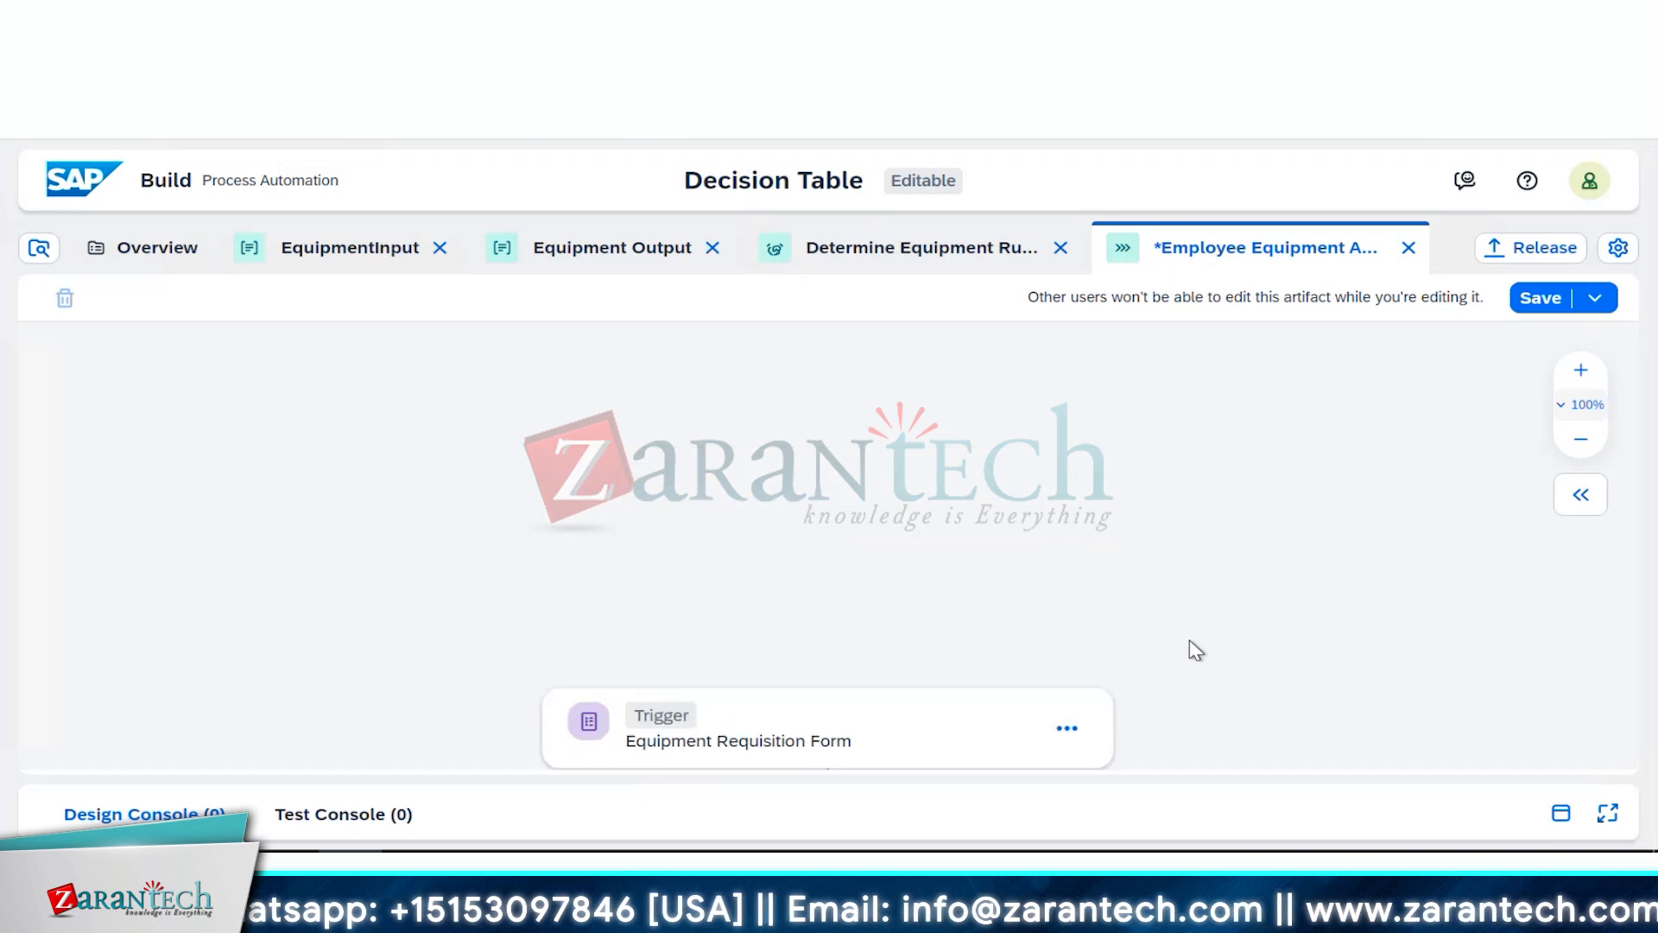
scroll(1196, 650, "down", 3)
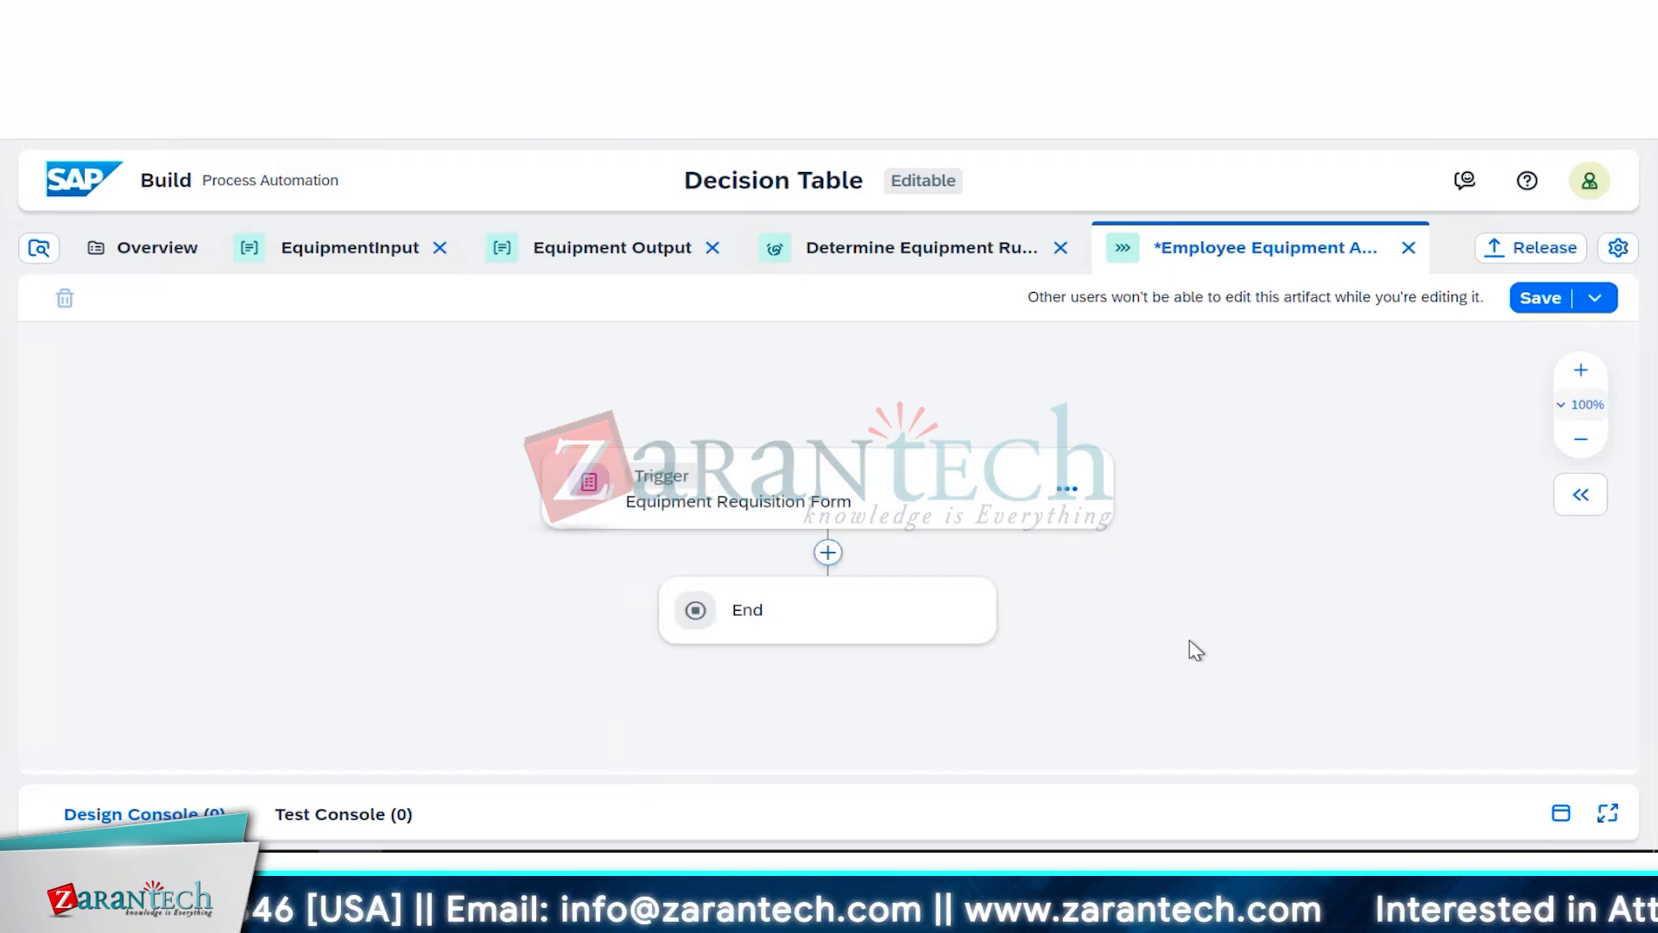
left_click(986, 517)
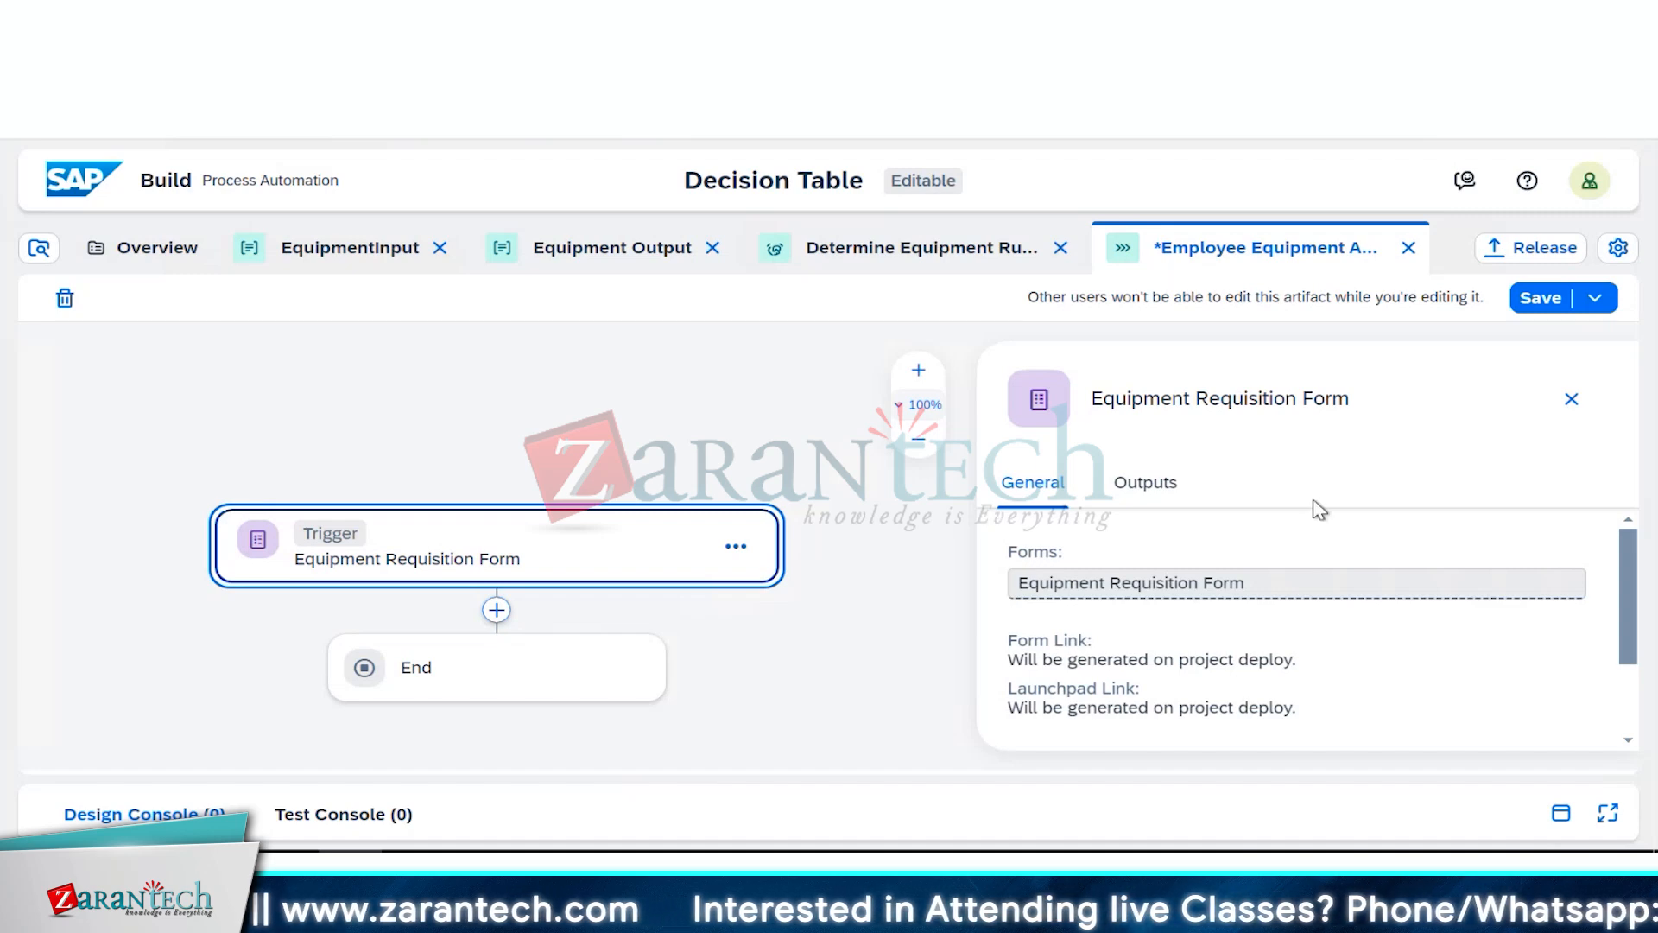
left_click(710, 657)
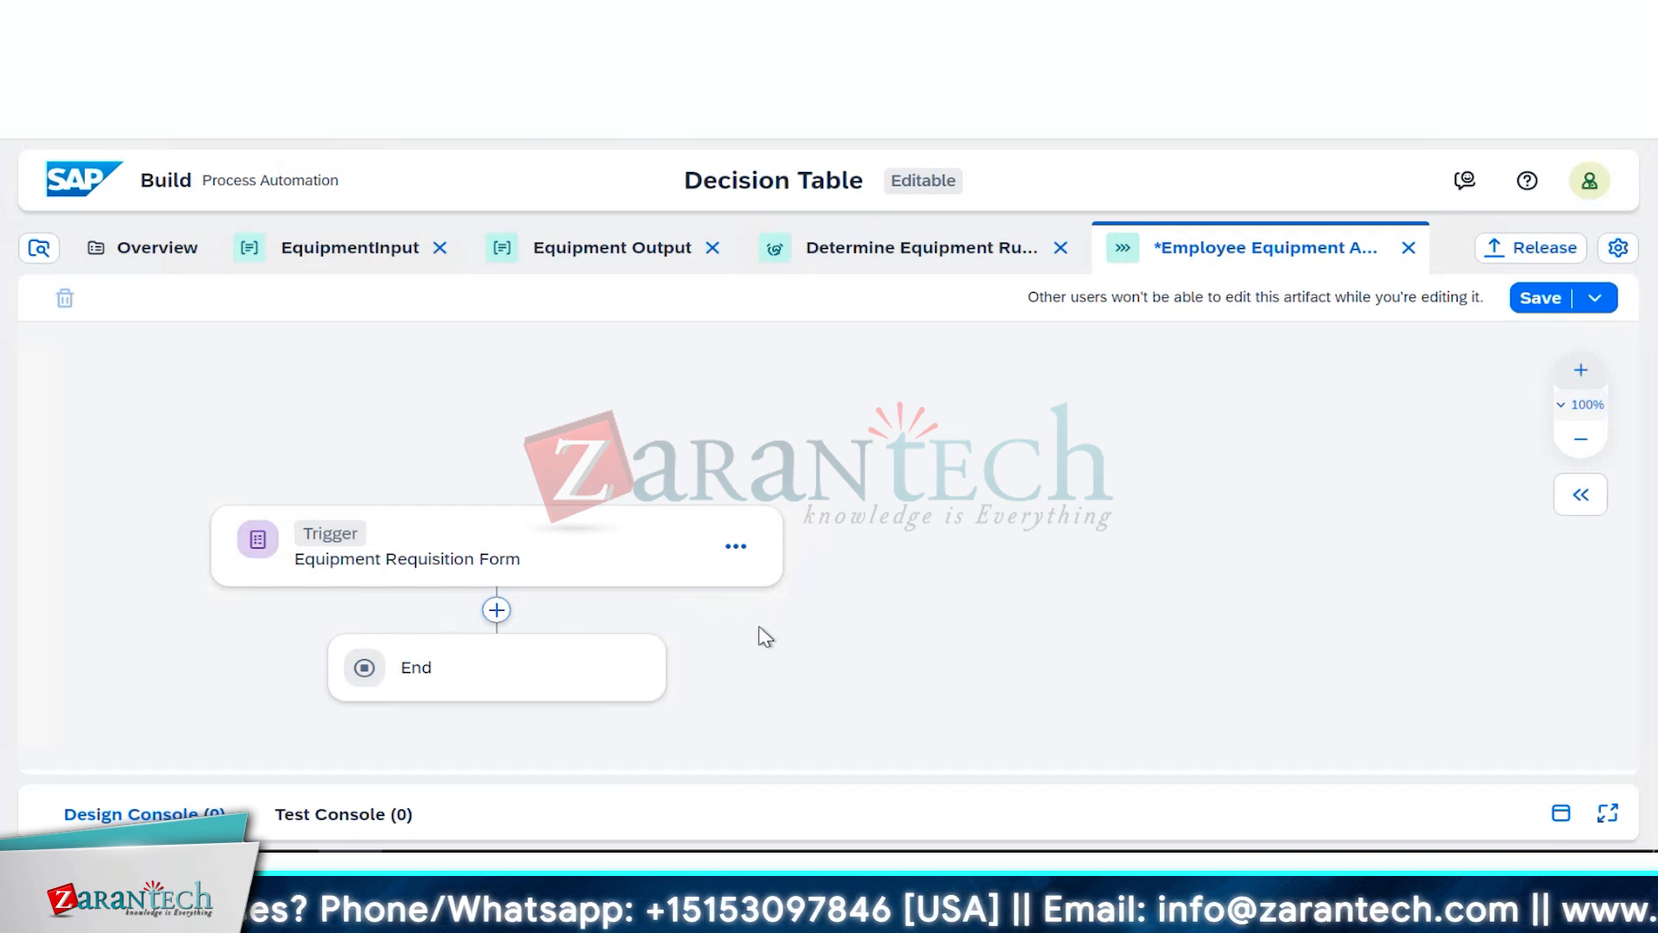
left_click(738, 549)
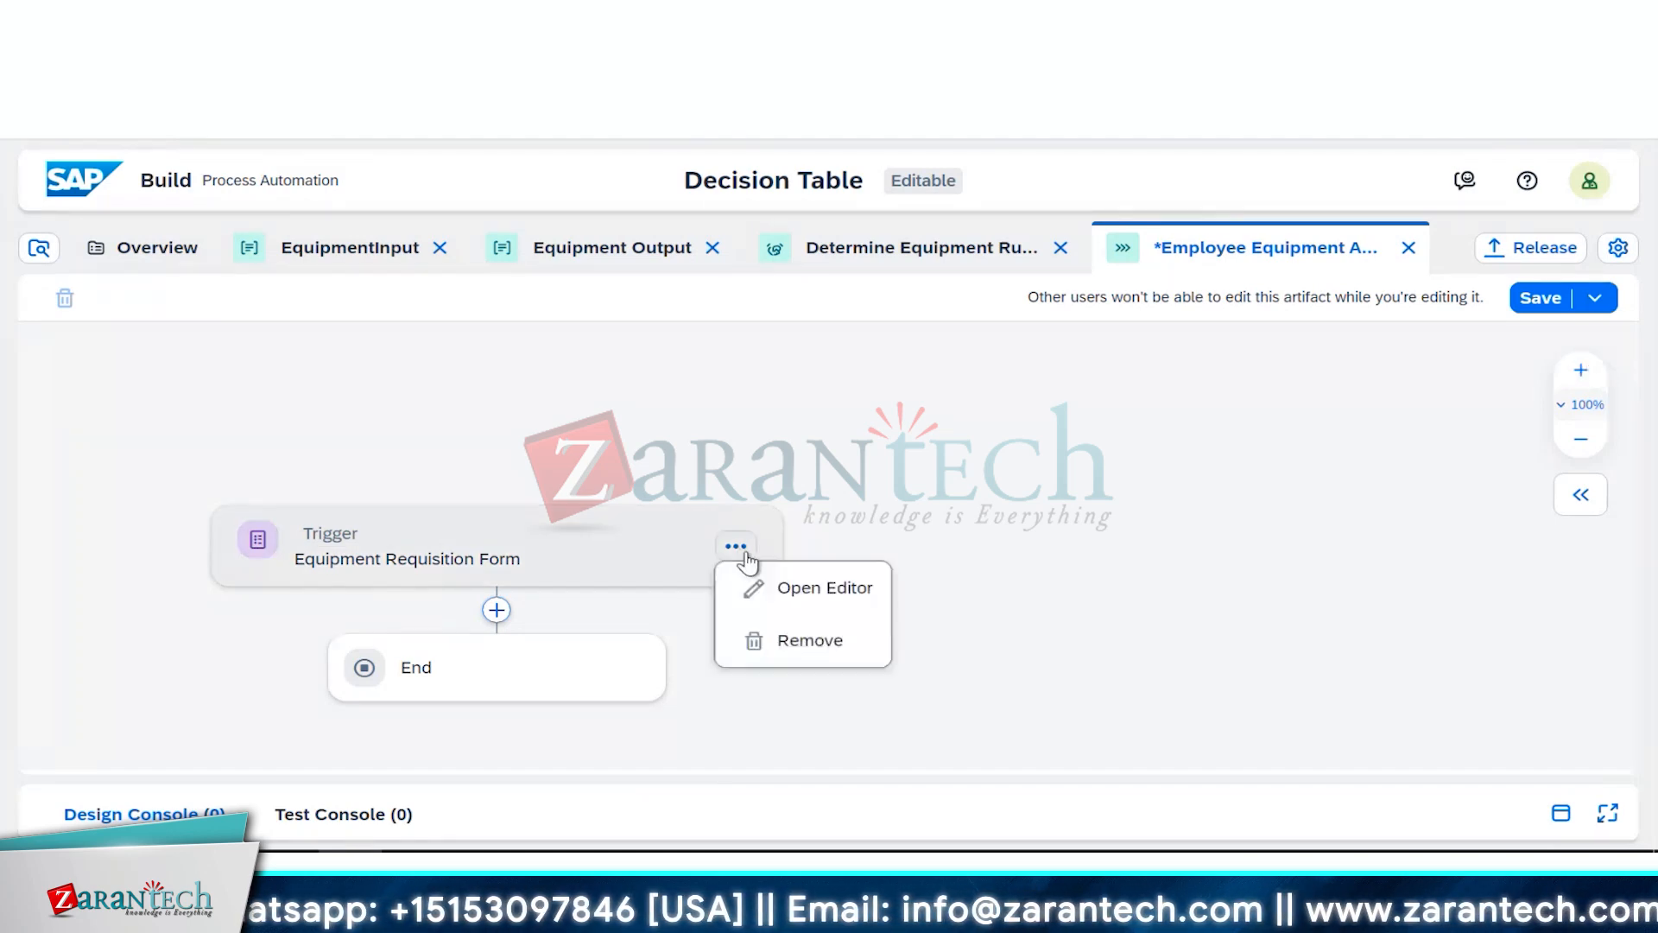
left_click(803, 594)
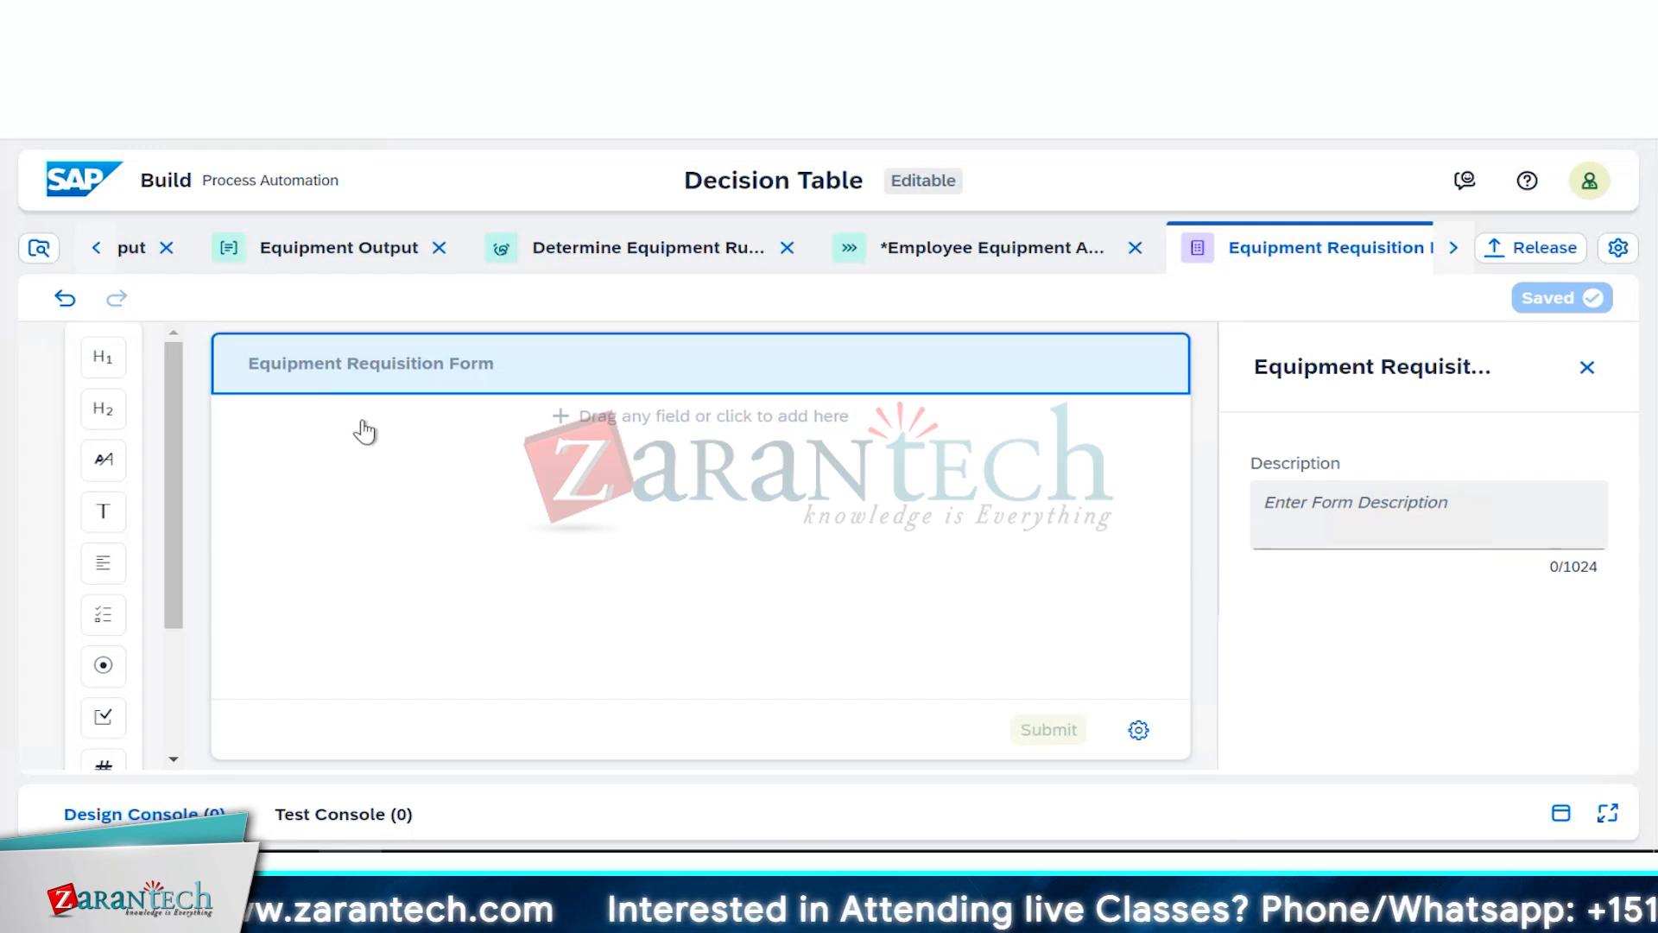
Step: Add a level-one headline reading 'Equipment Requisition' to the form
left_click(123, 359)
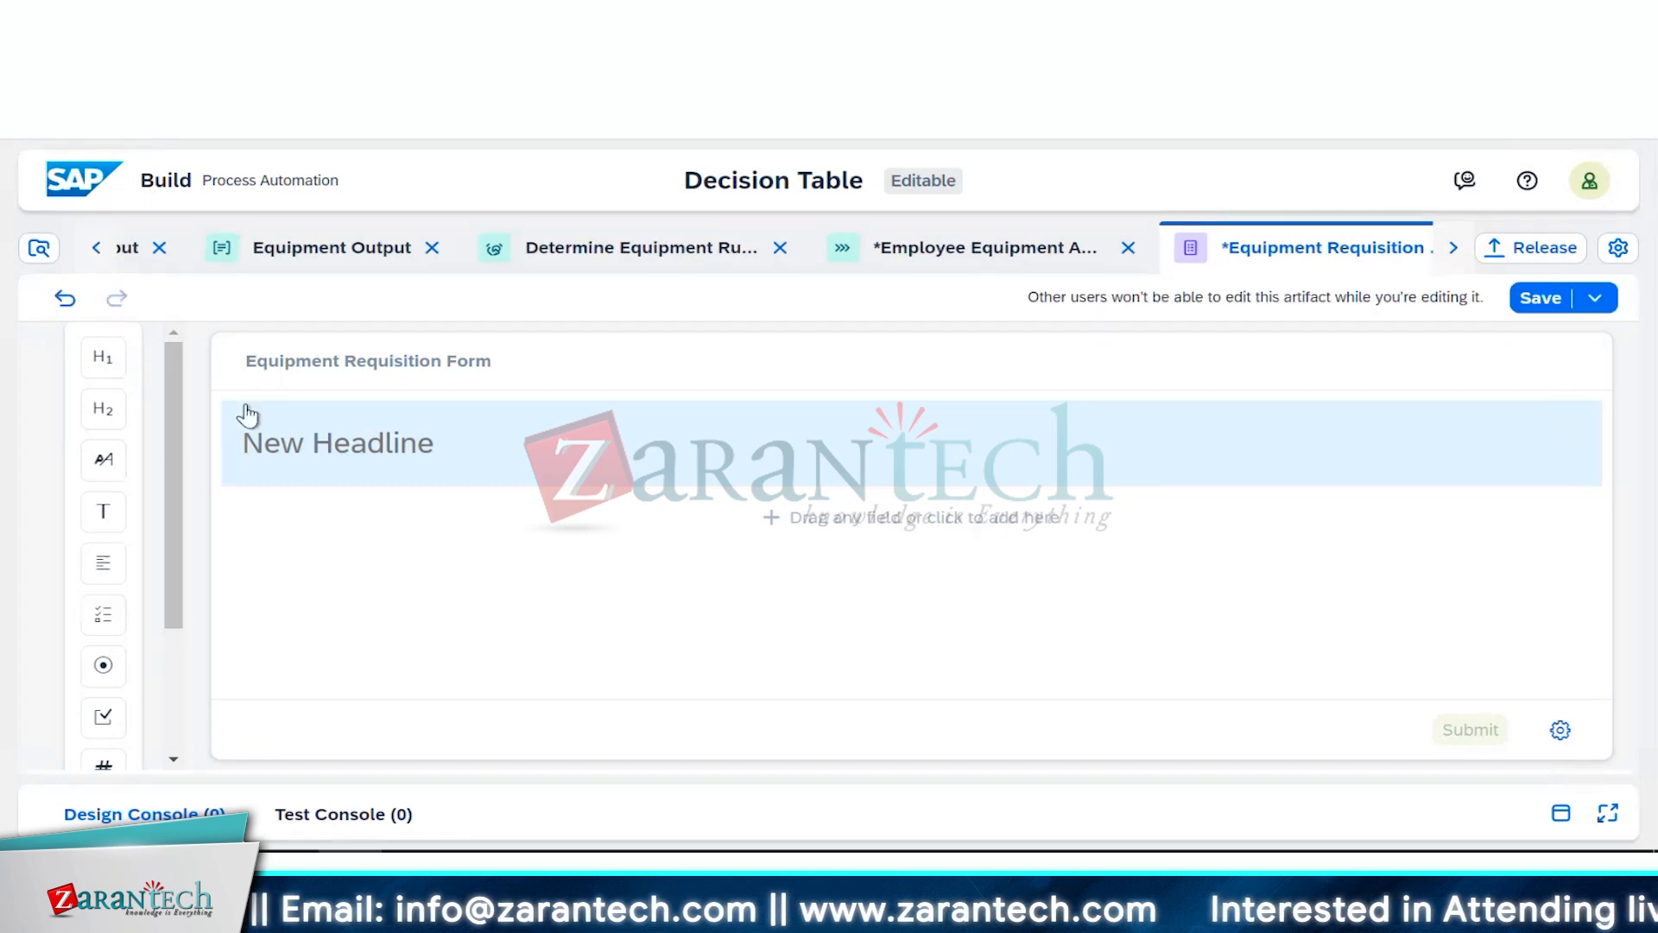
left_click(414, 478)
type("Equip")
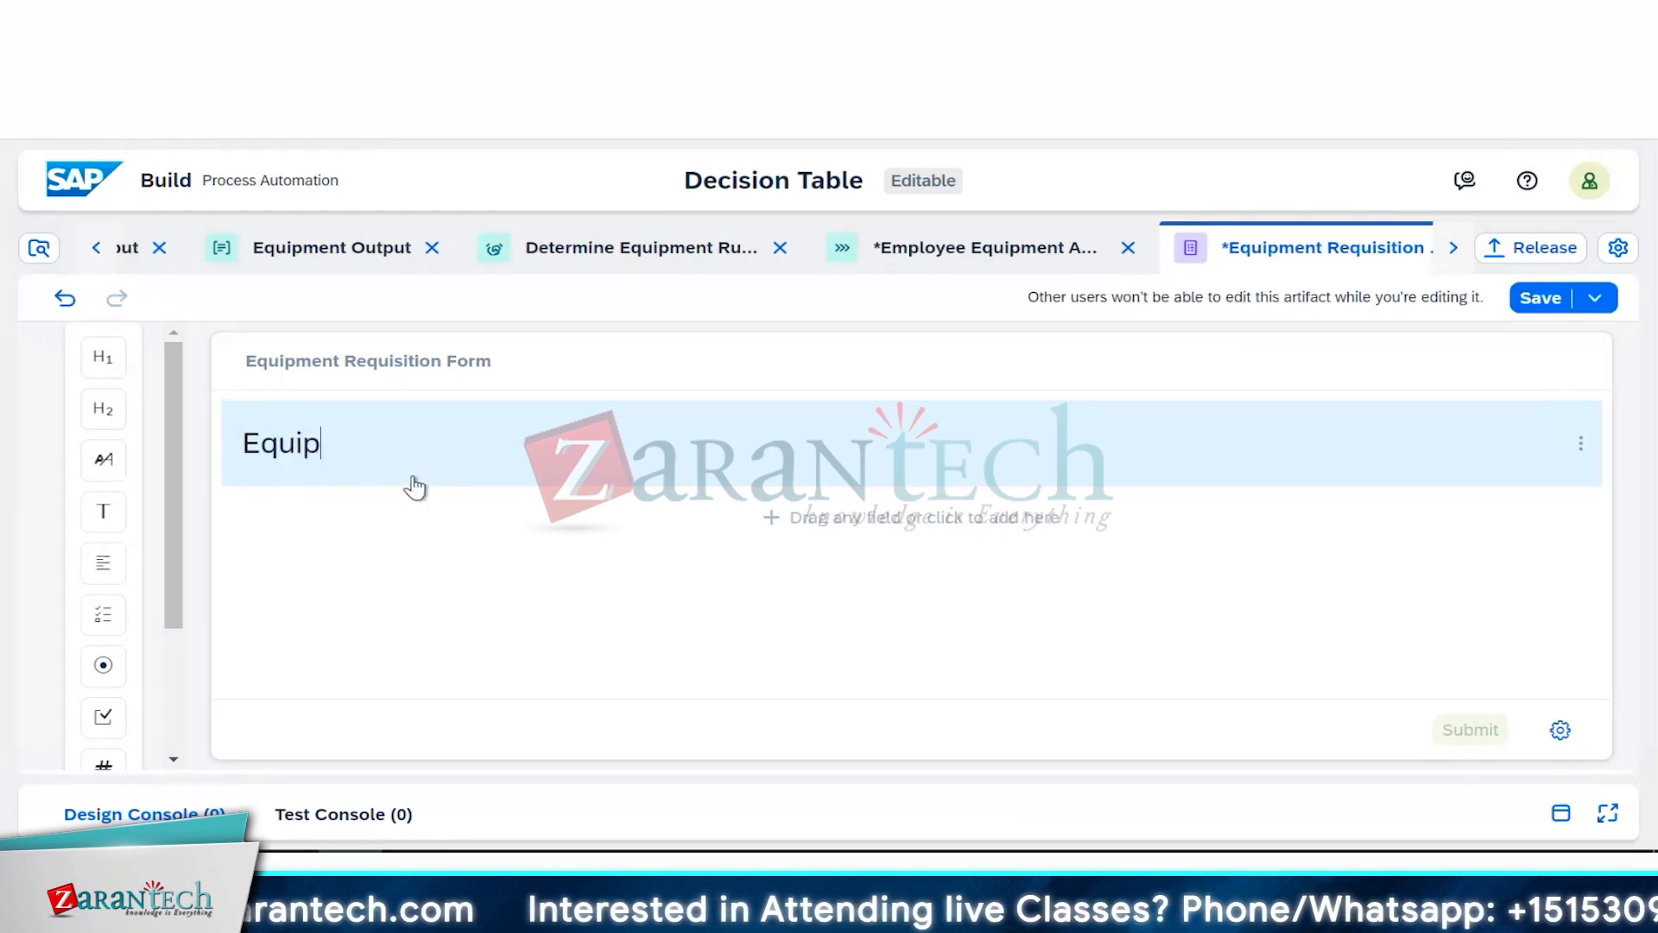
type("ment R")
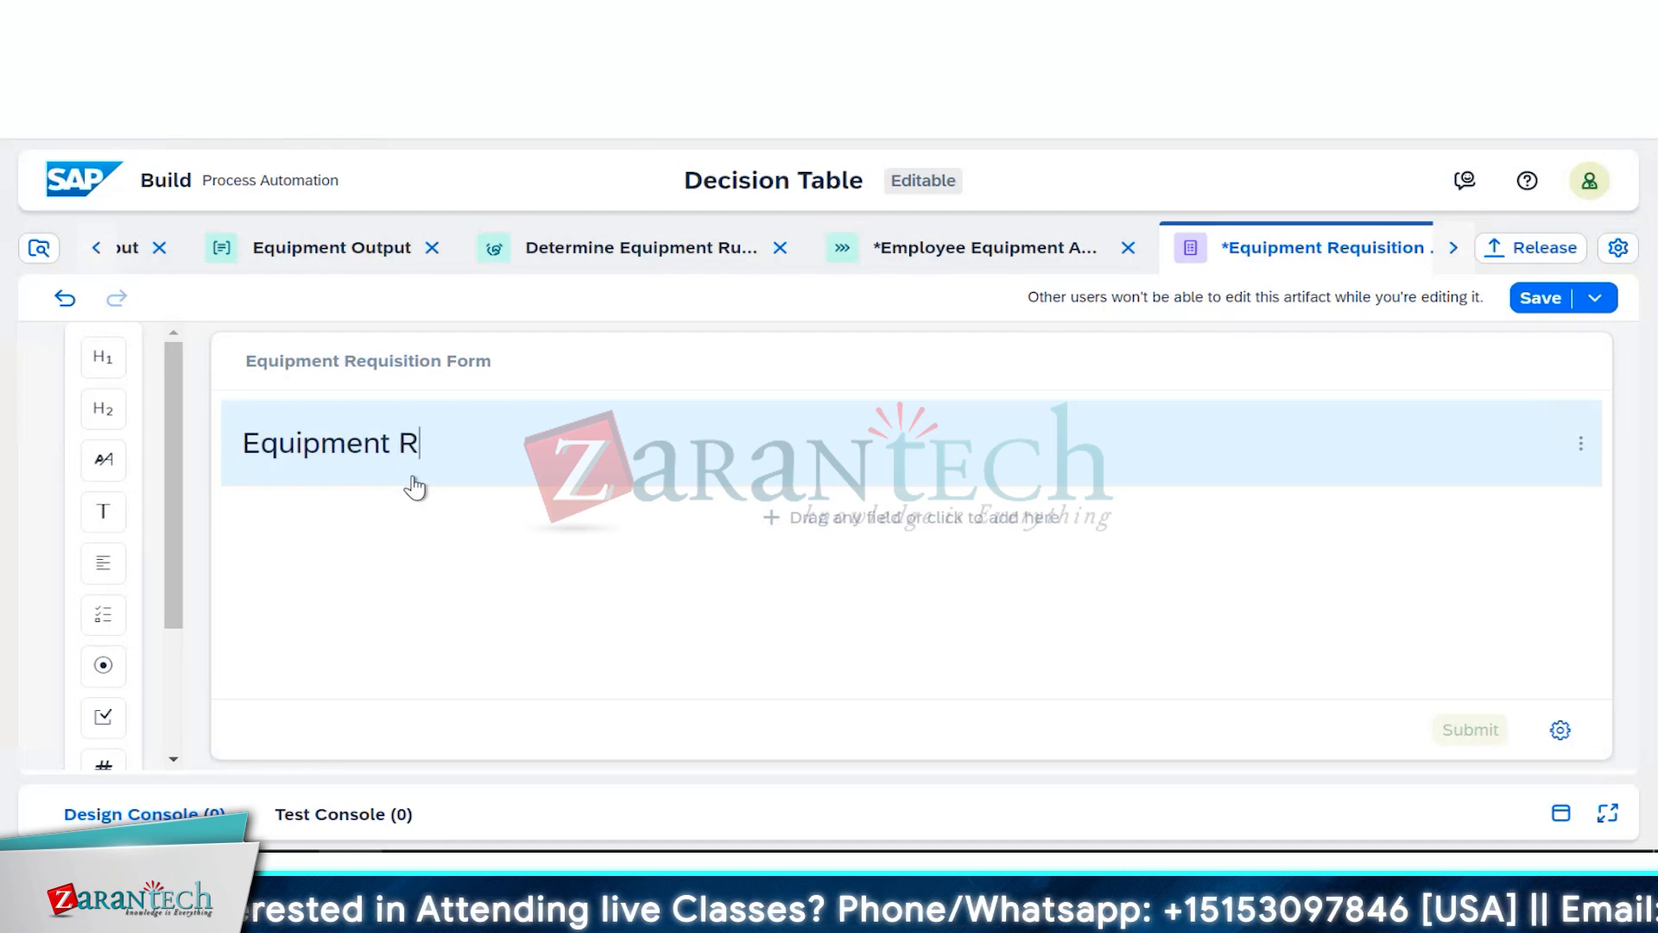
type("equi")
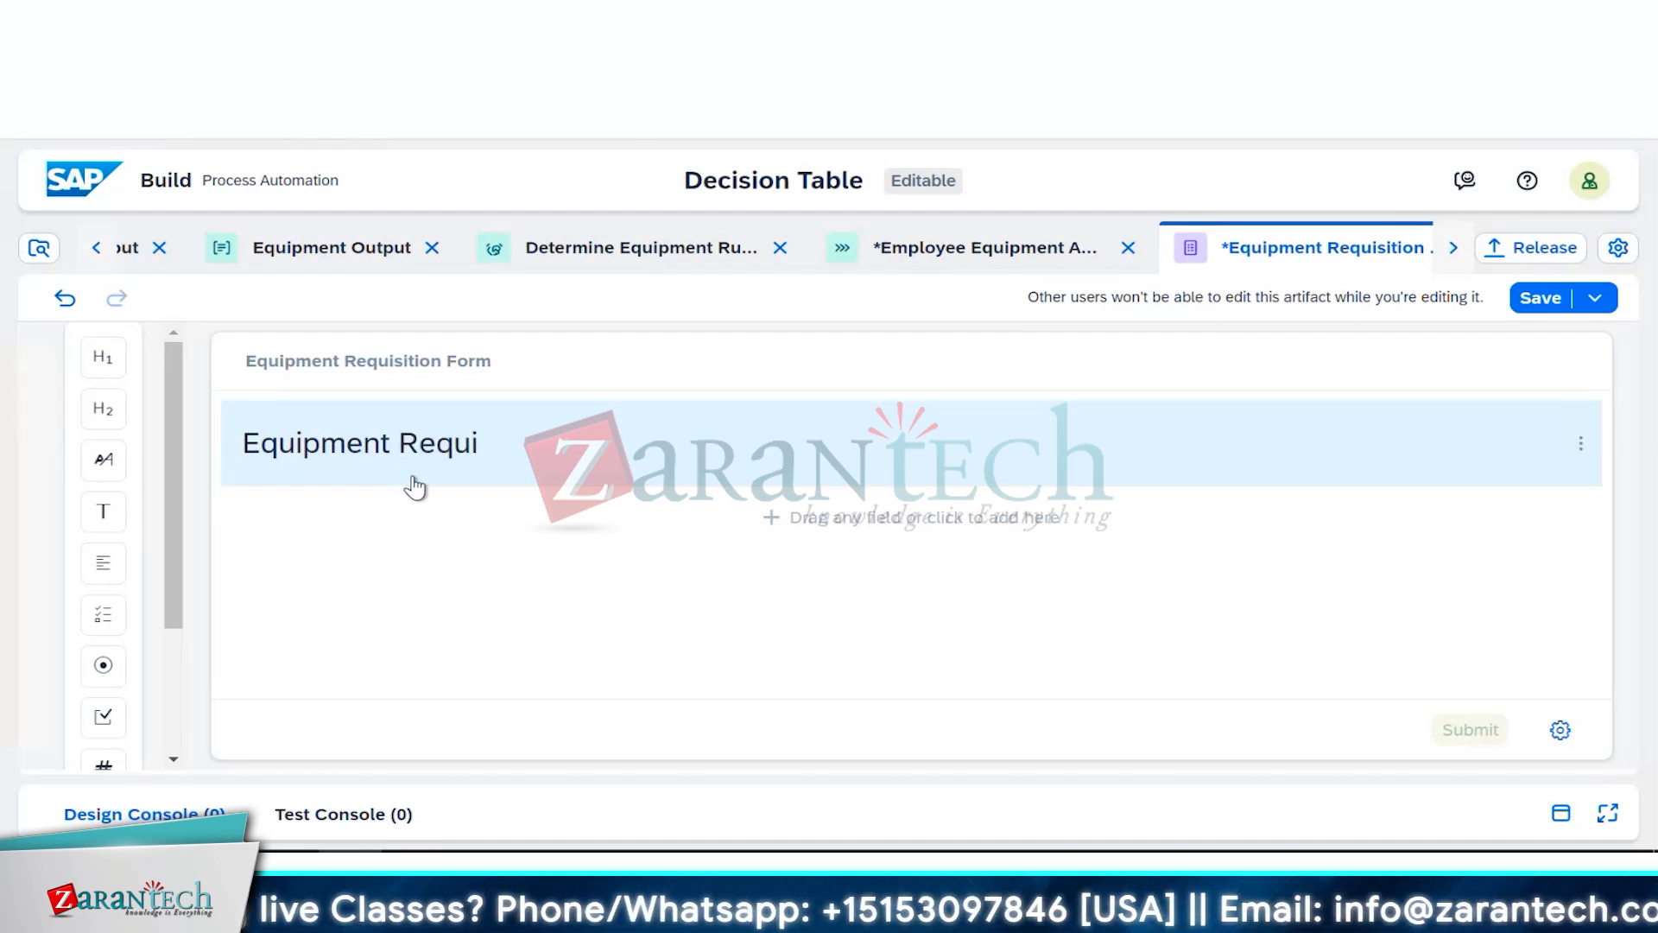
type("sition")
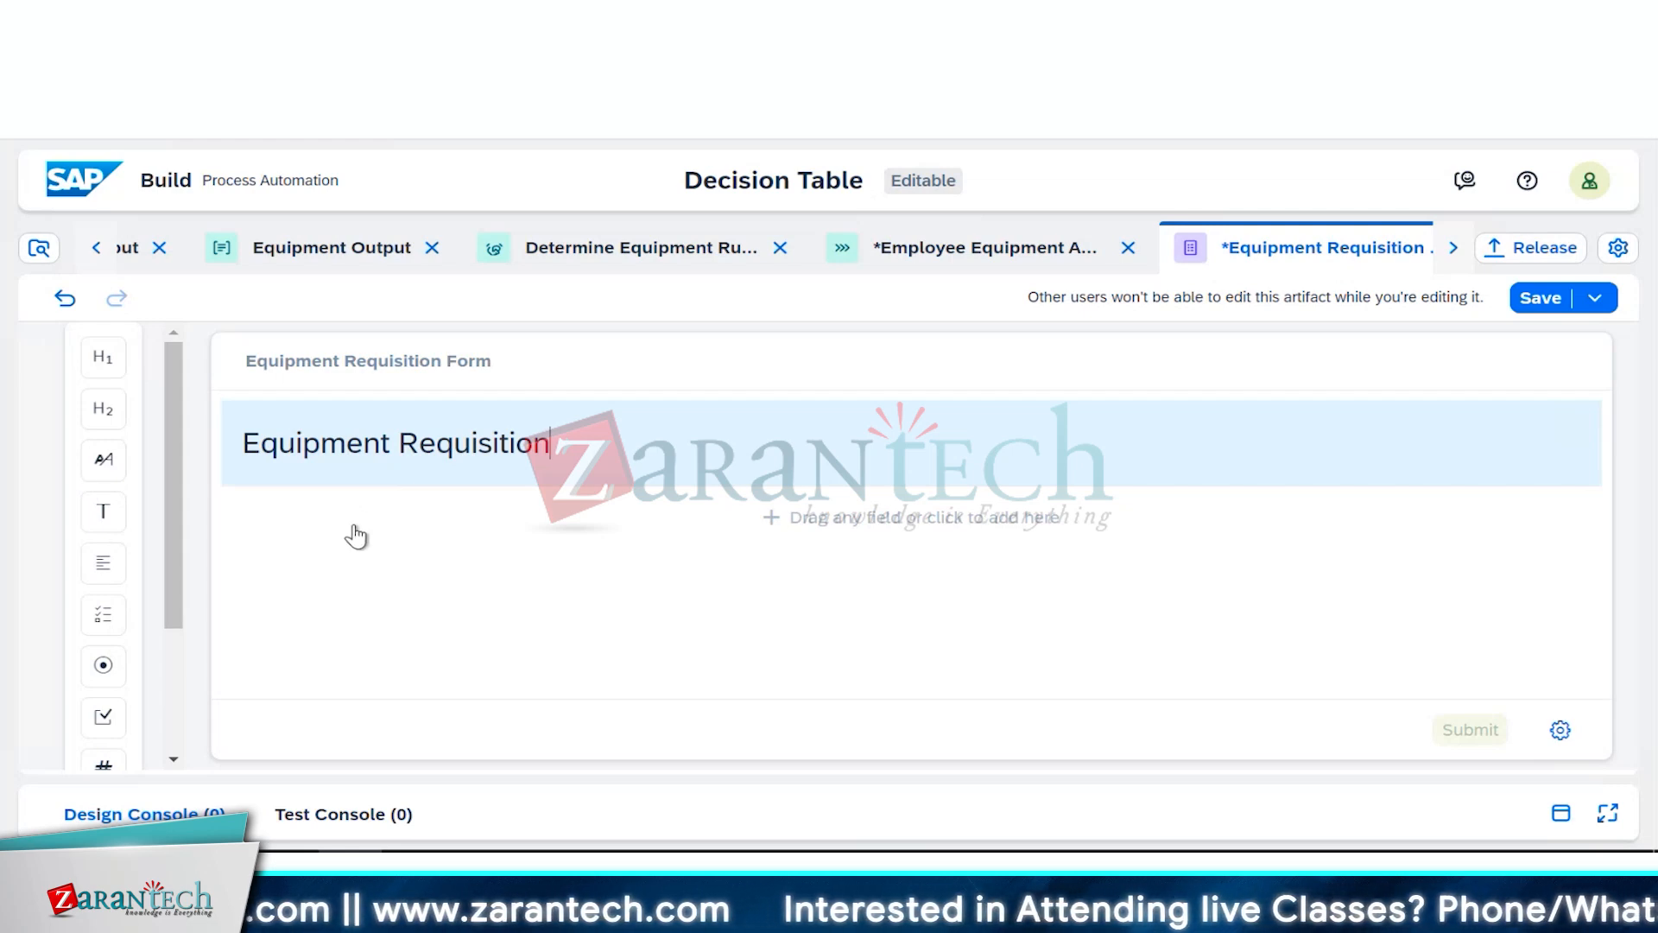
Step: Add a text input field labelled 'Employee Id' below the form headline
left_click(296, 531)
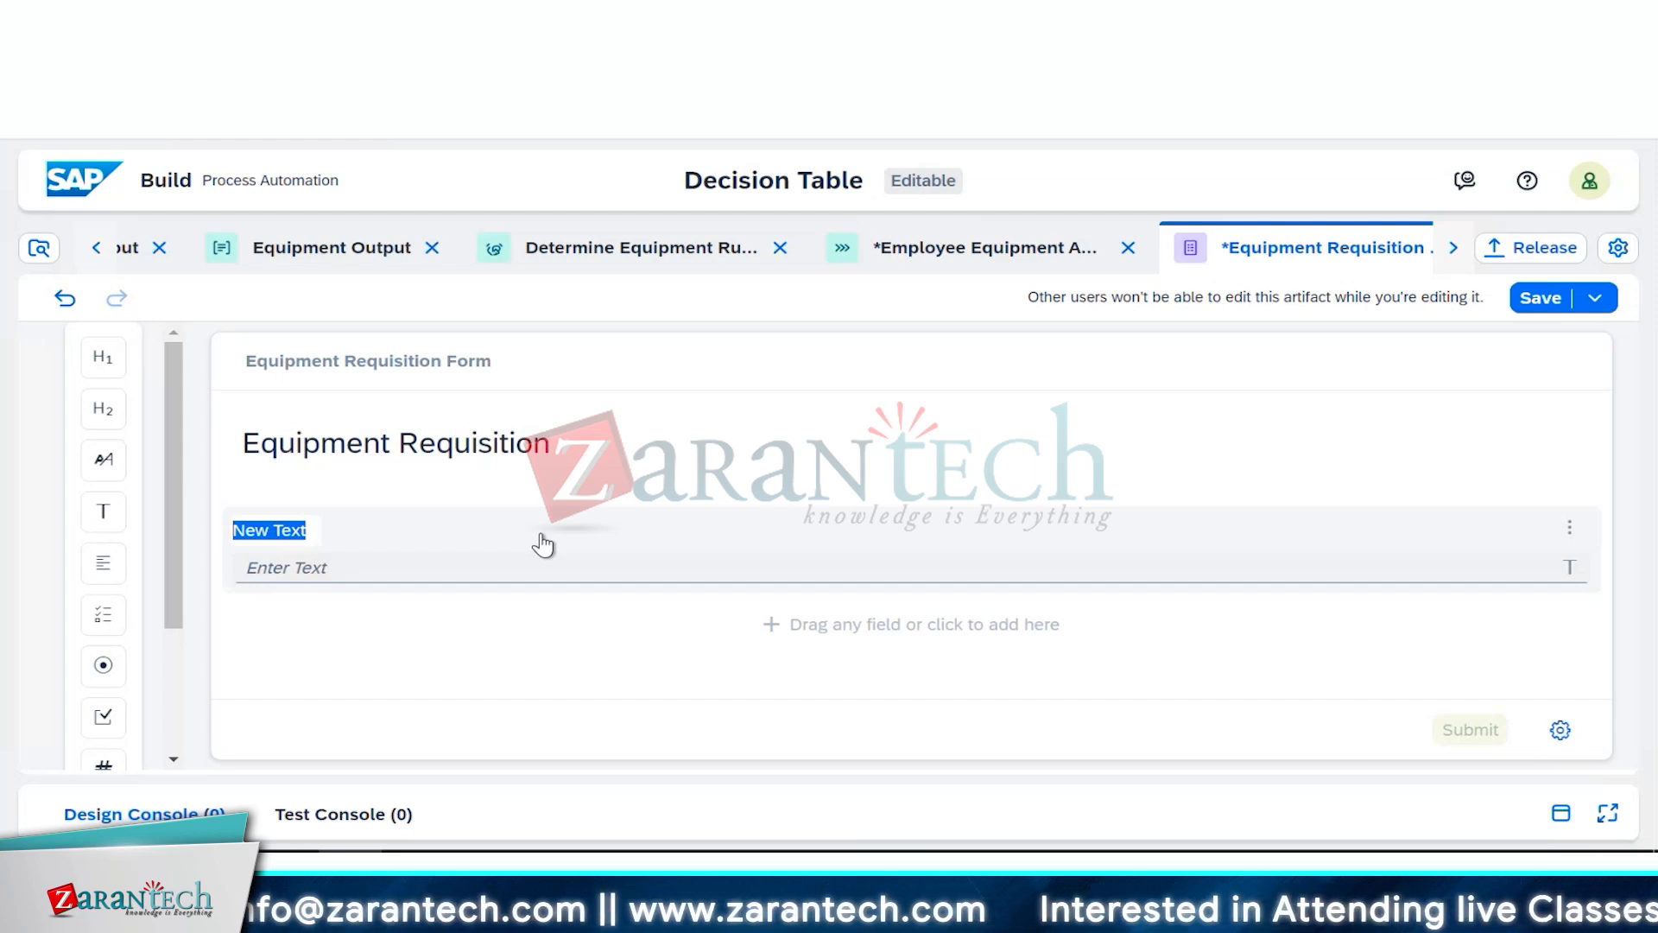
type("Empo")
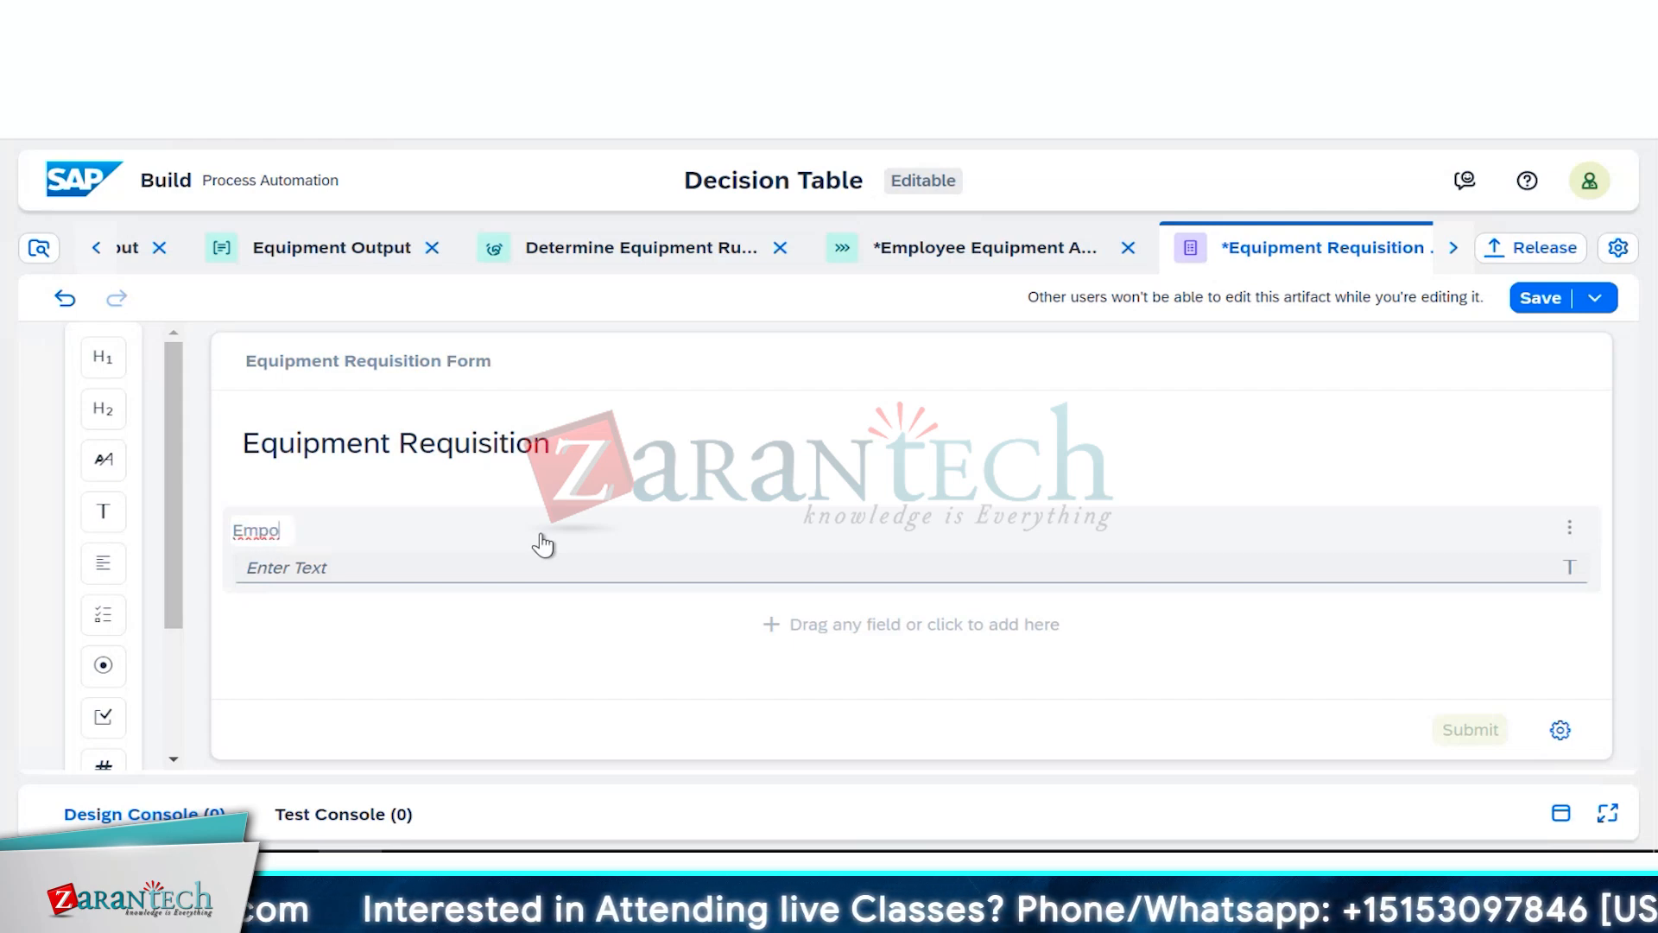
key("BackSpace")
type("l")
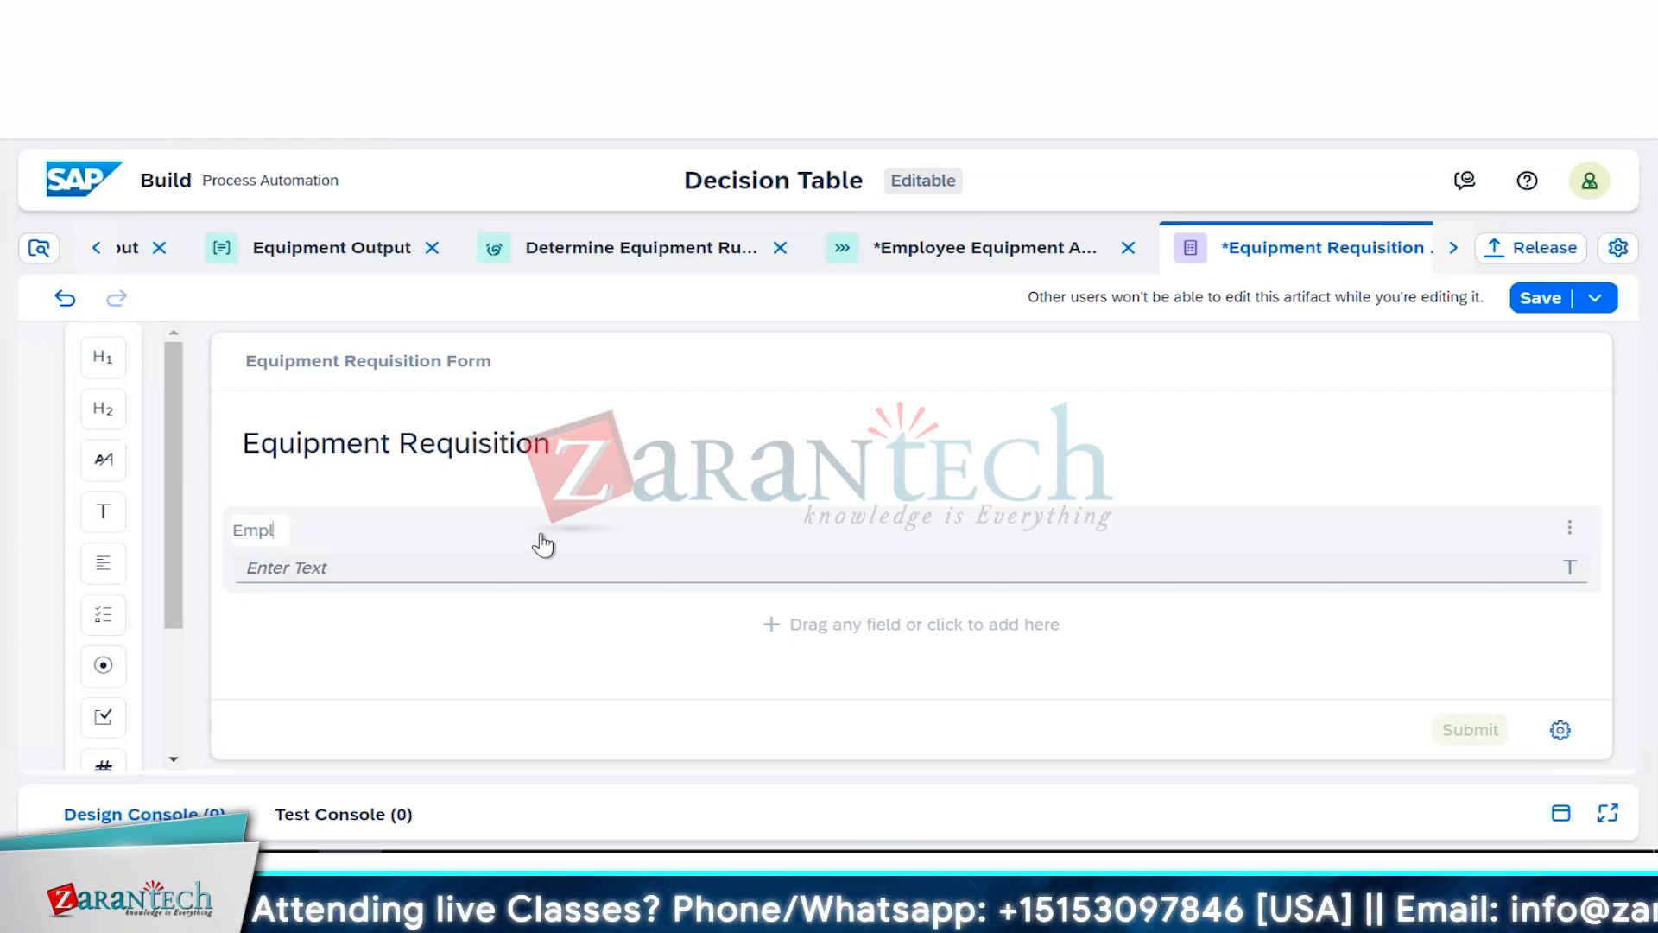
type("oyee")
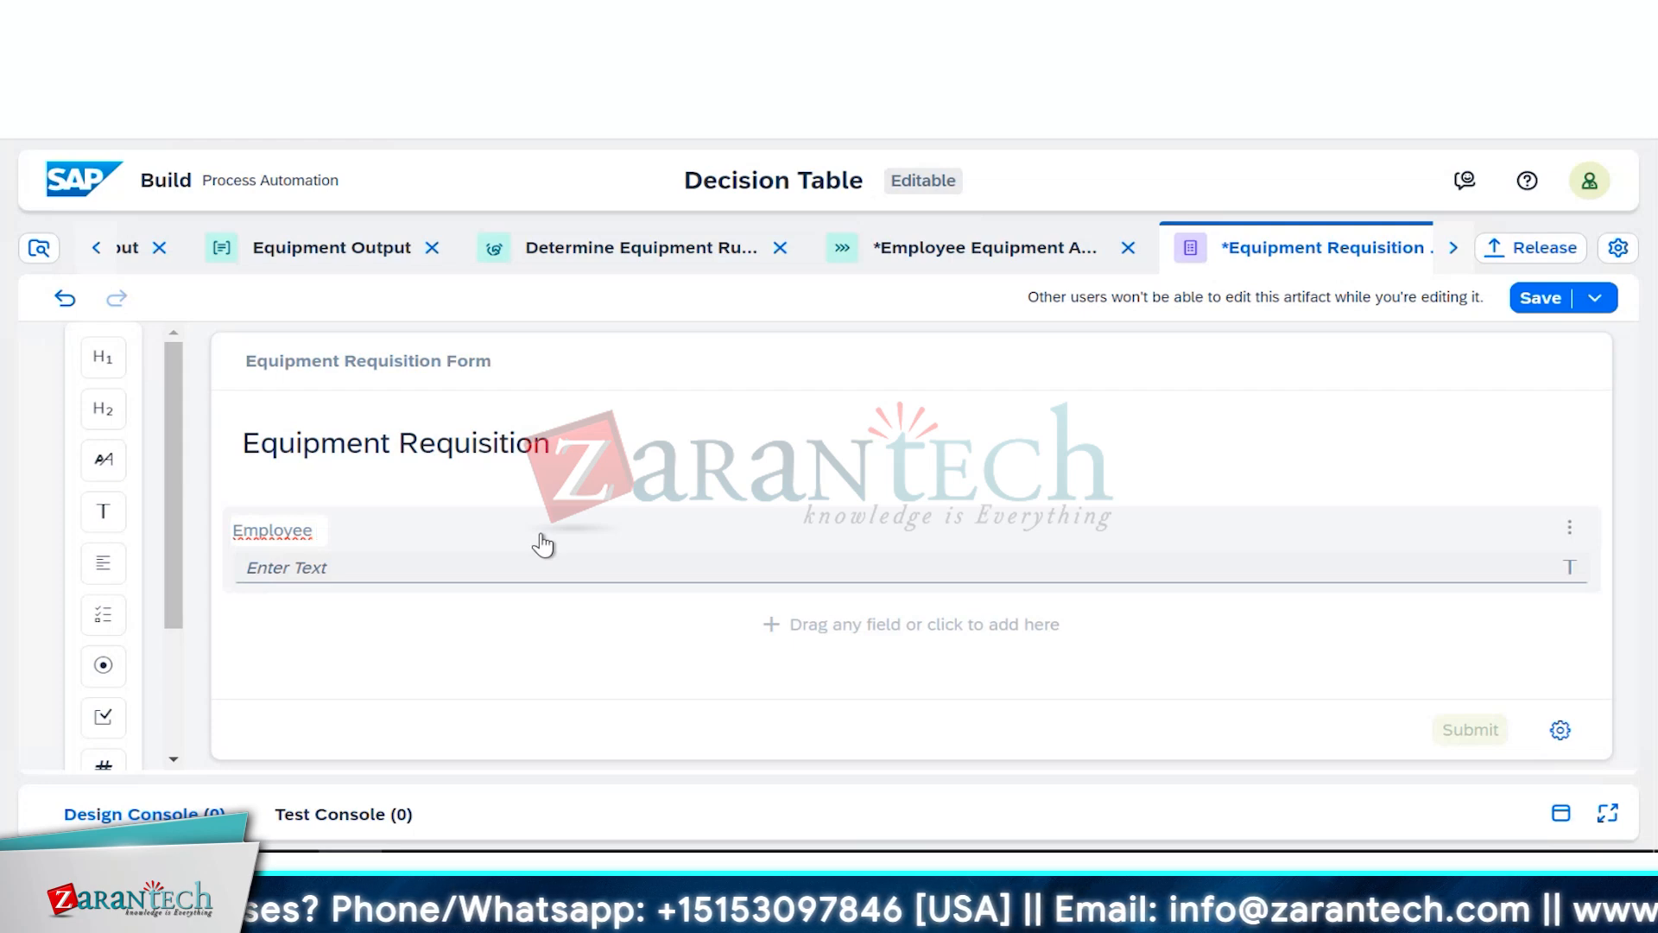
type(" Id")
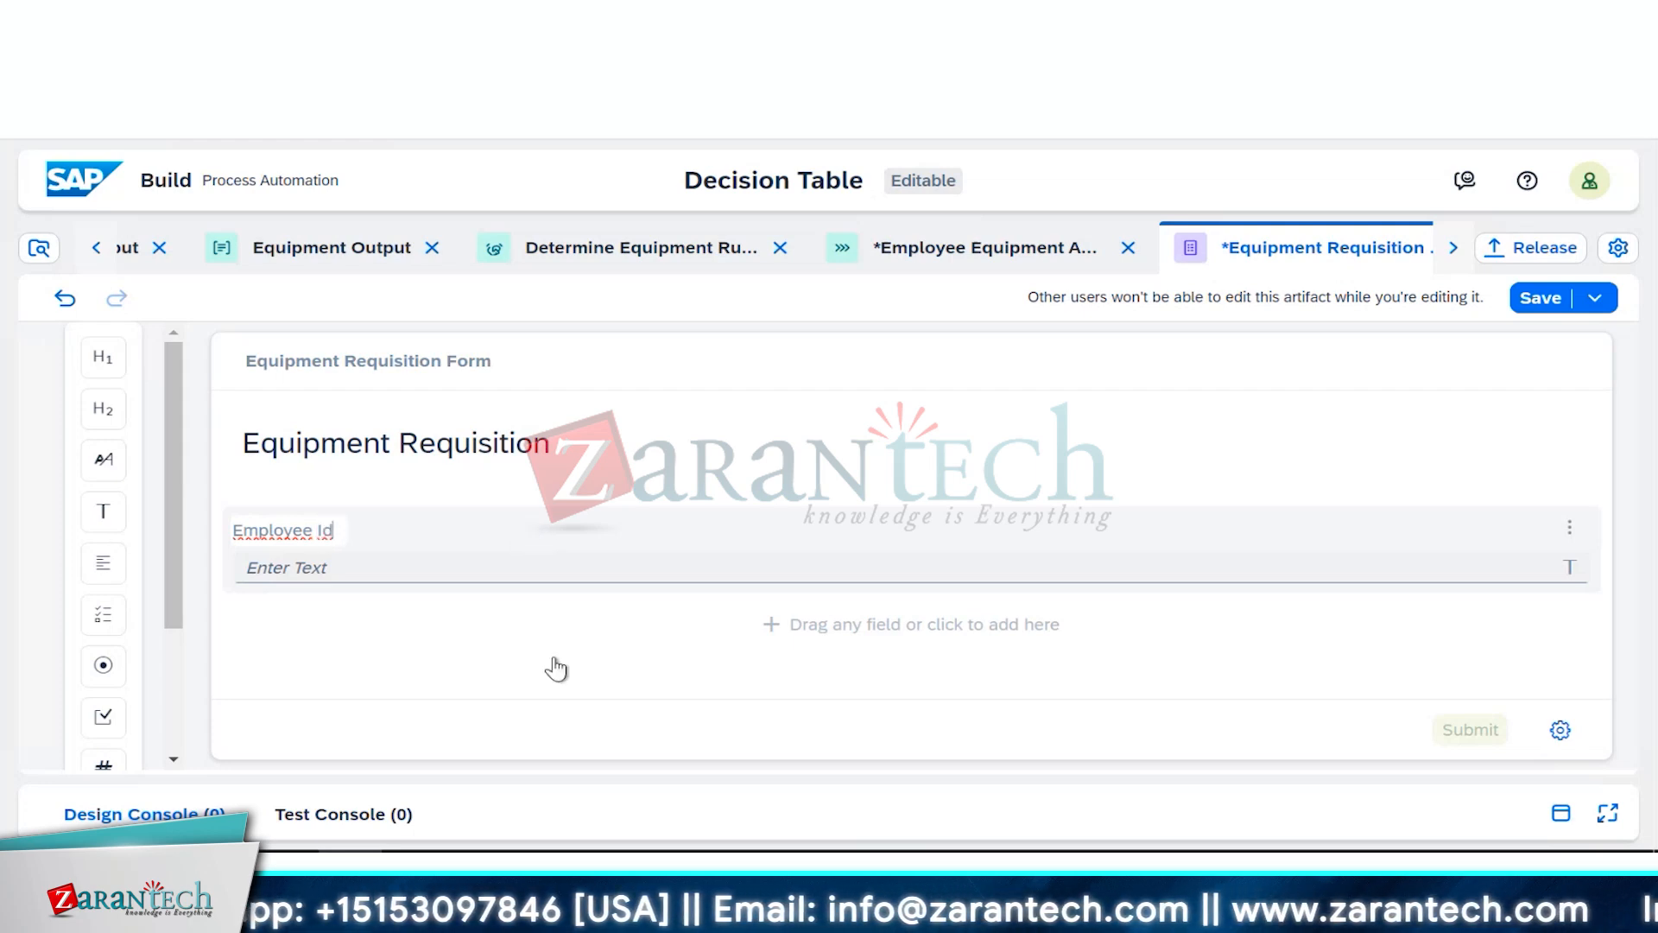
Step: Add a second text input field labelled 'Employee Name' below the Employee Id field
left_click(547, 620)
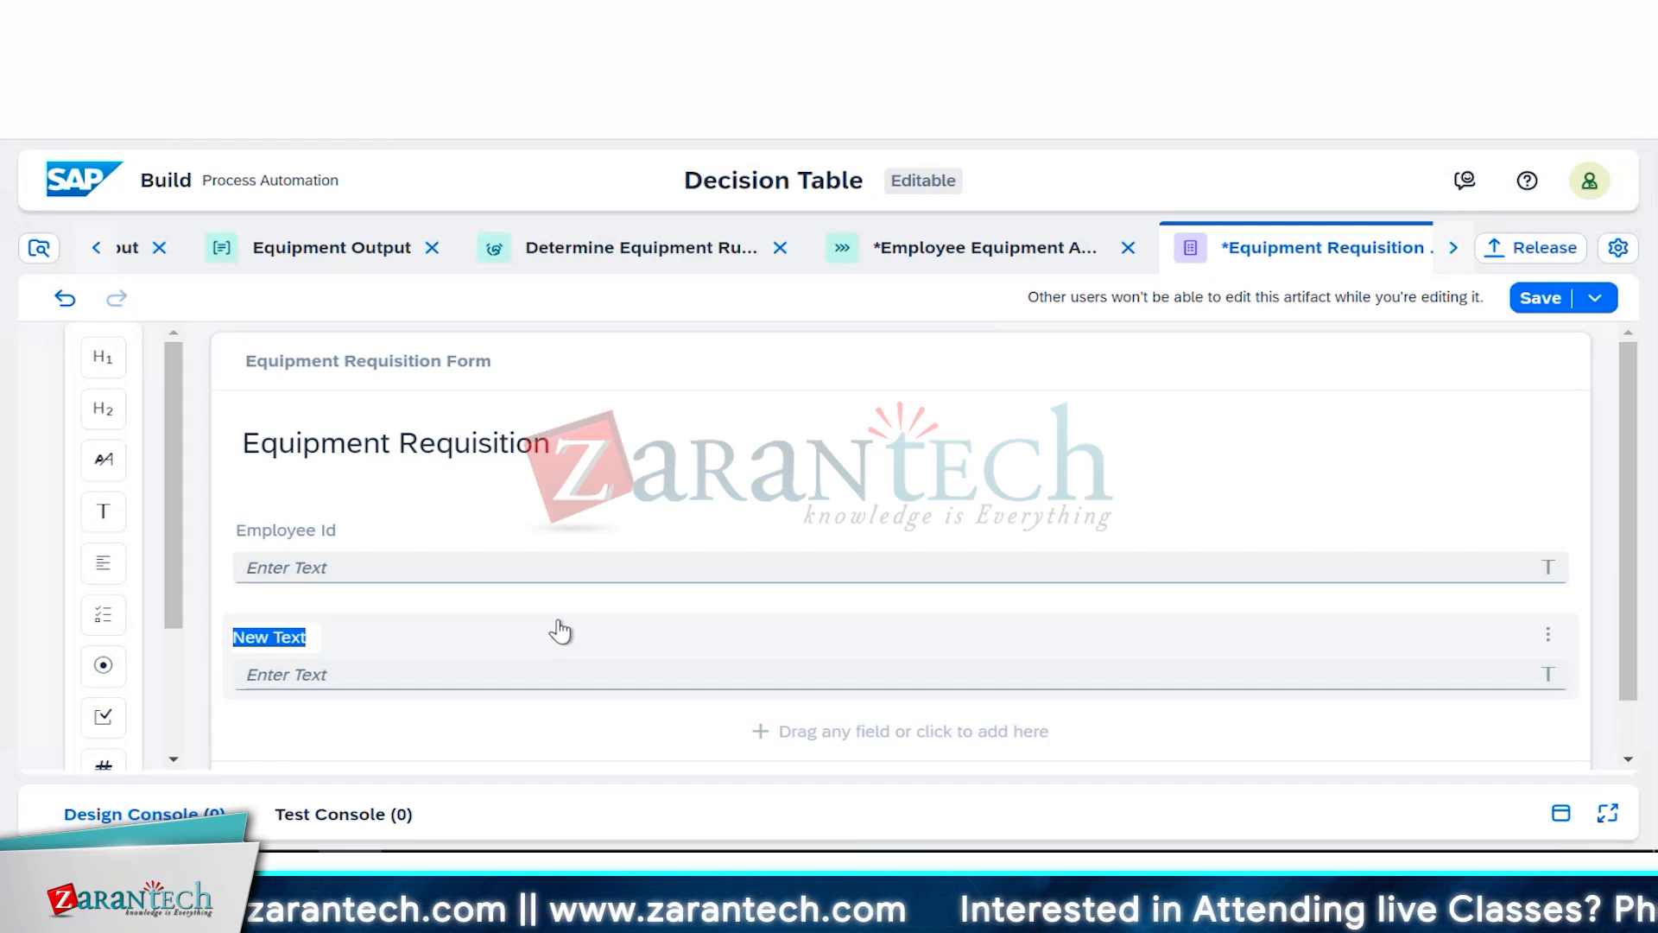
type("Emplo")
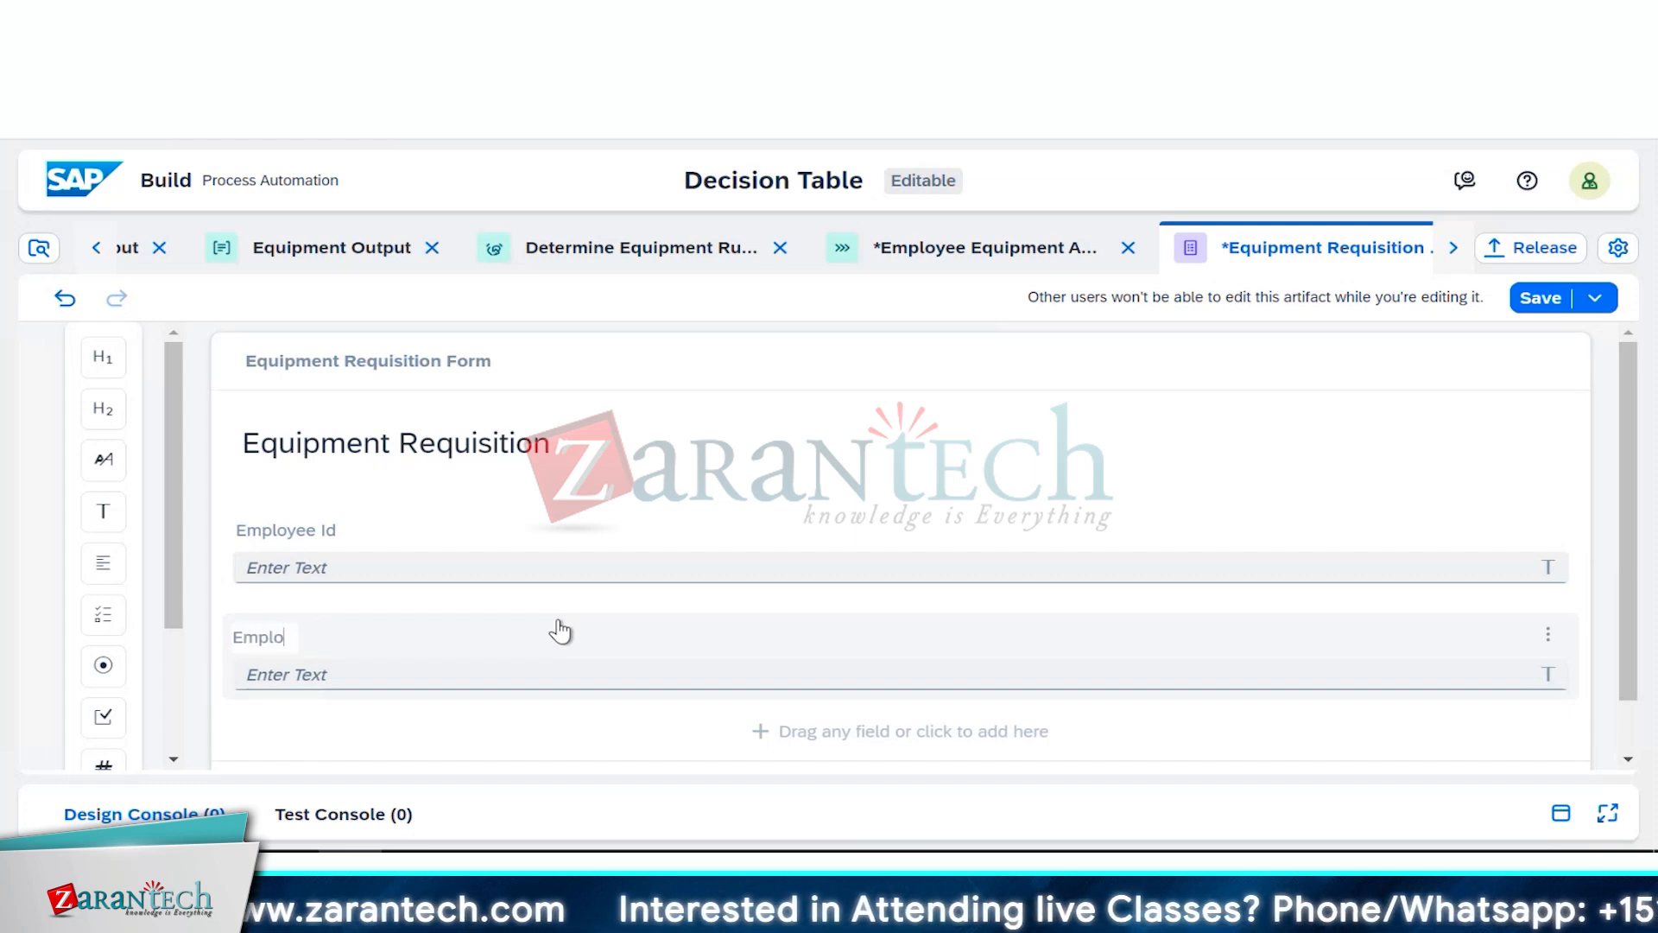
type("yee")
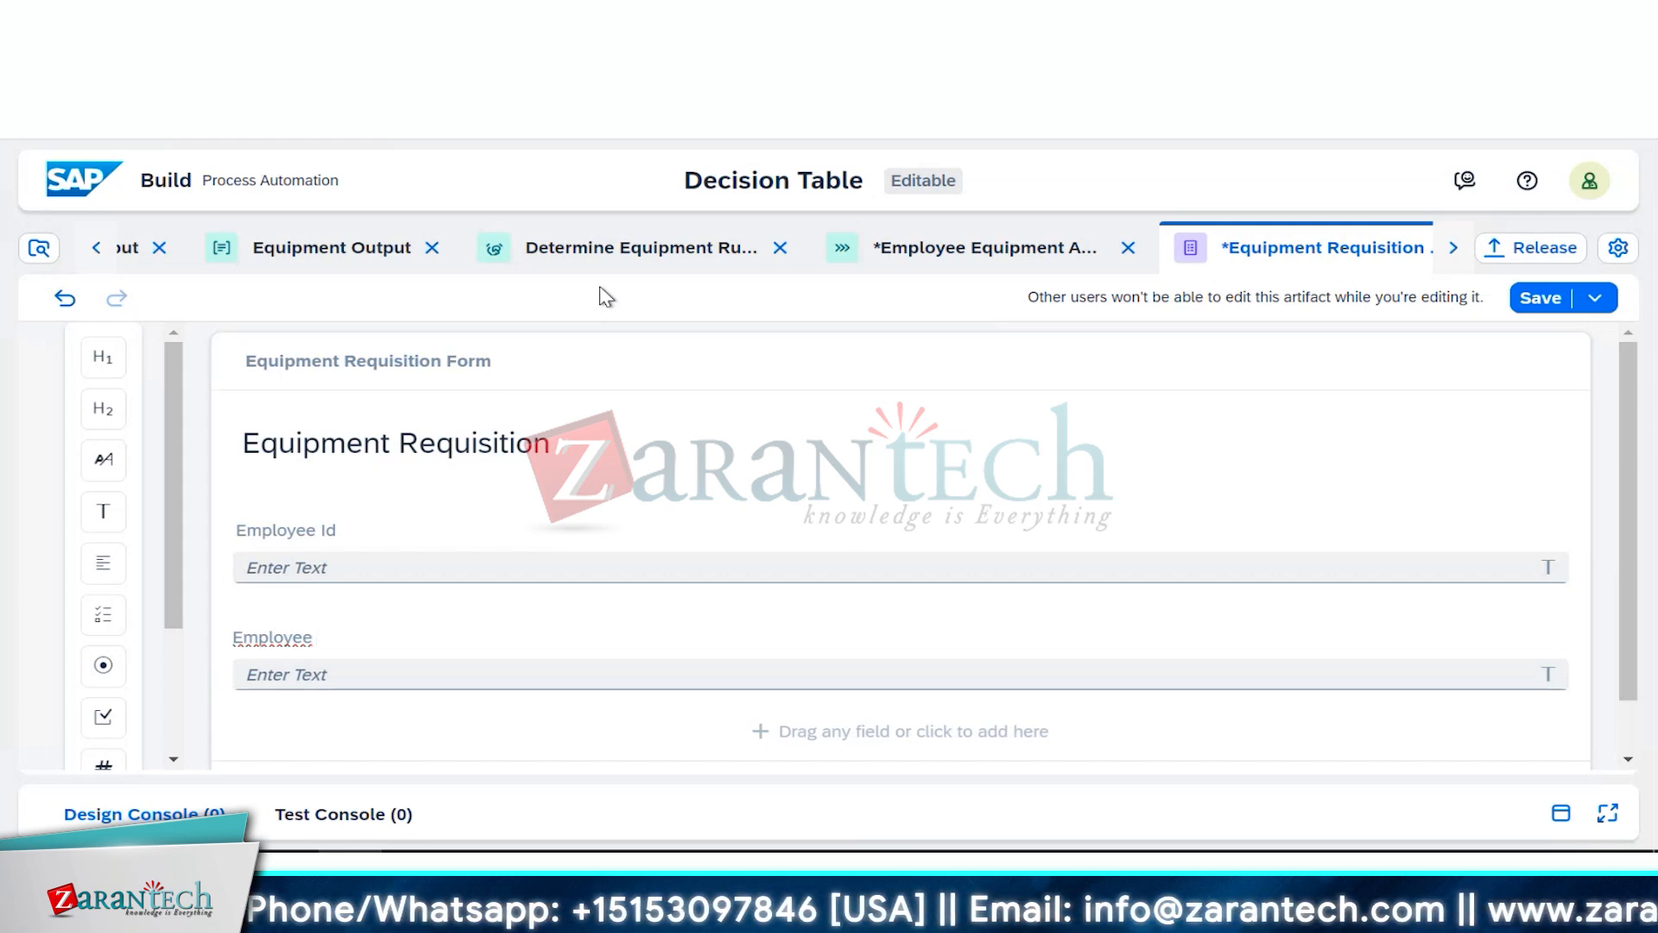
type(" Name")
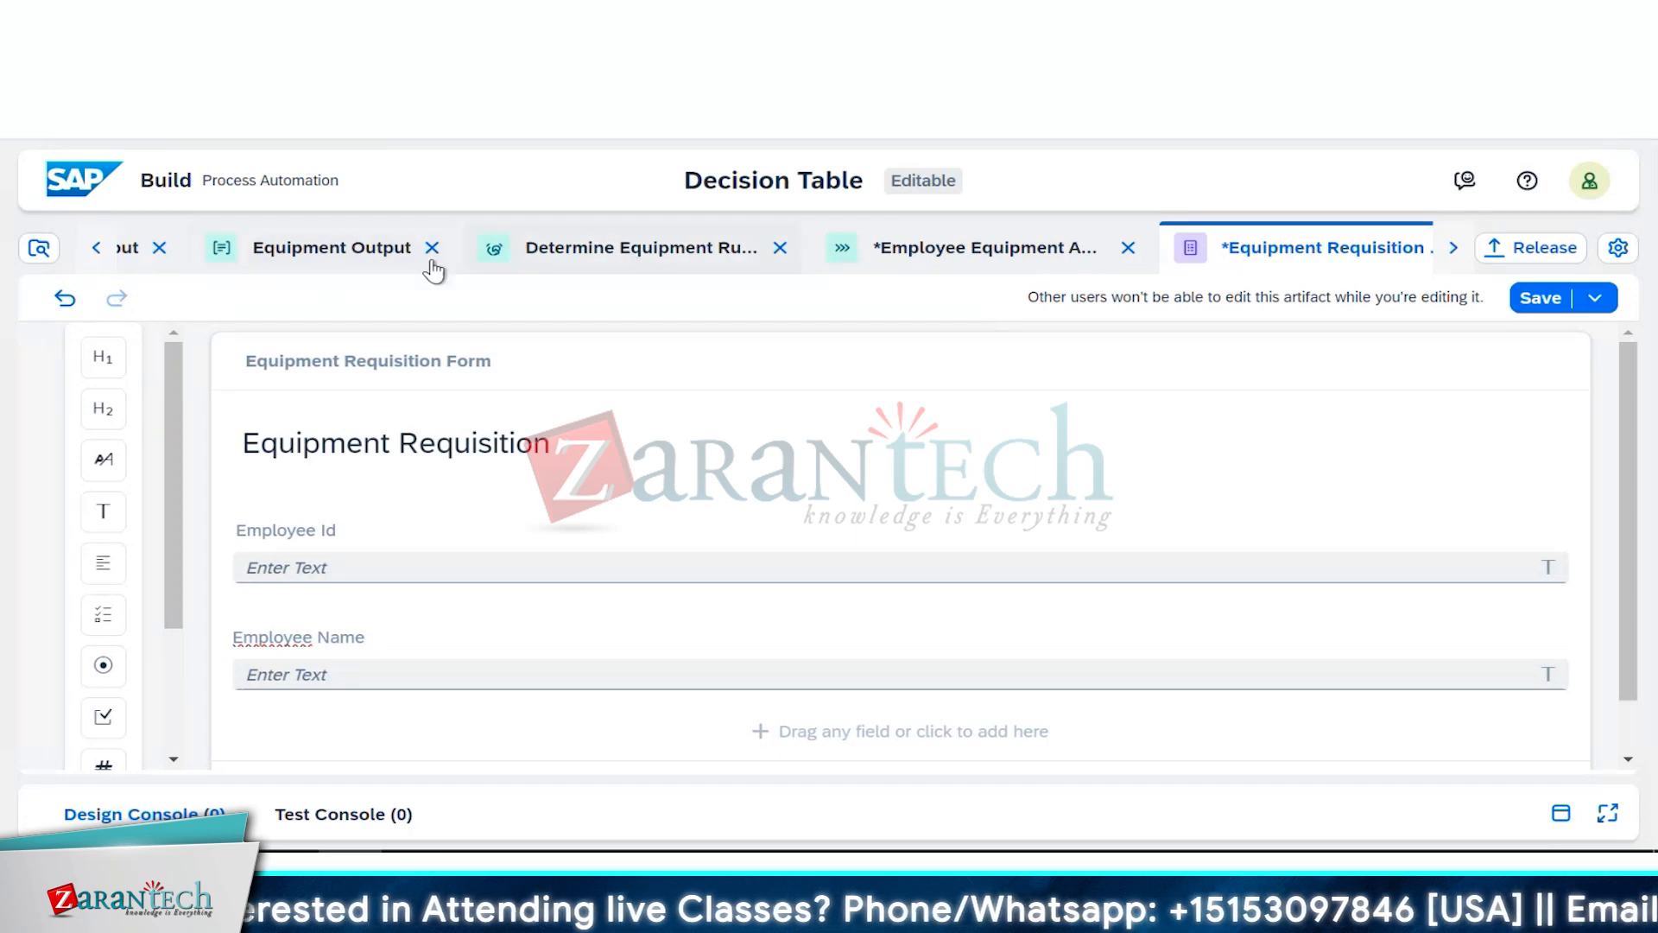
Step: Review the input and output parameters of the Determine Equipment Rules decision, the requisition form's fields and the Employee Equipment Approval process
left_click(656, 250)
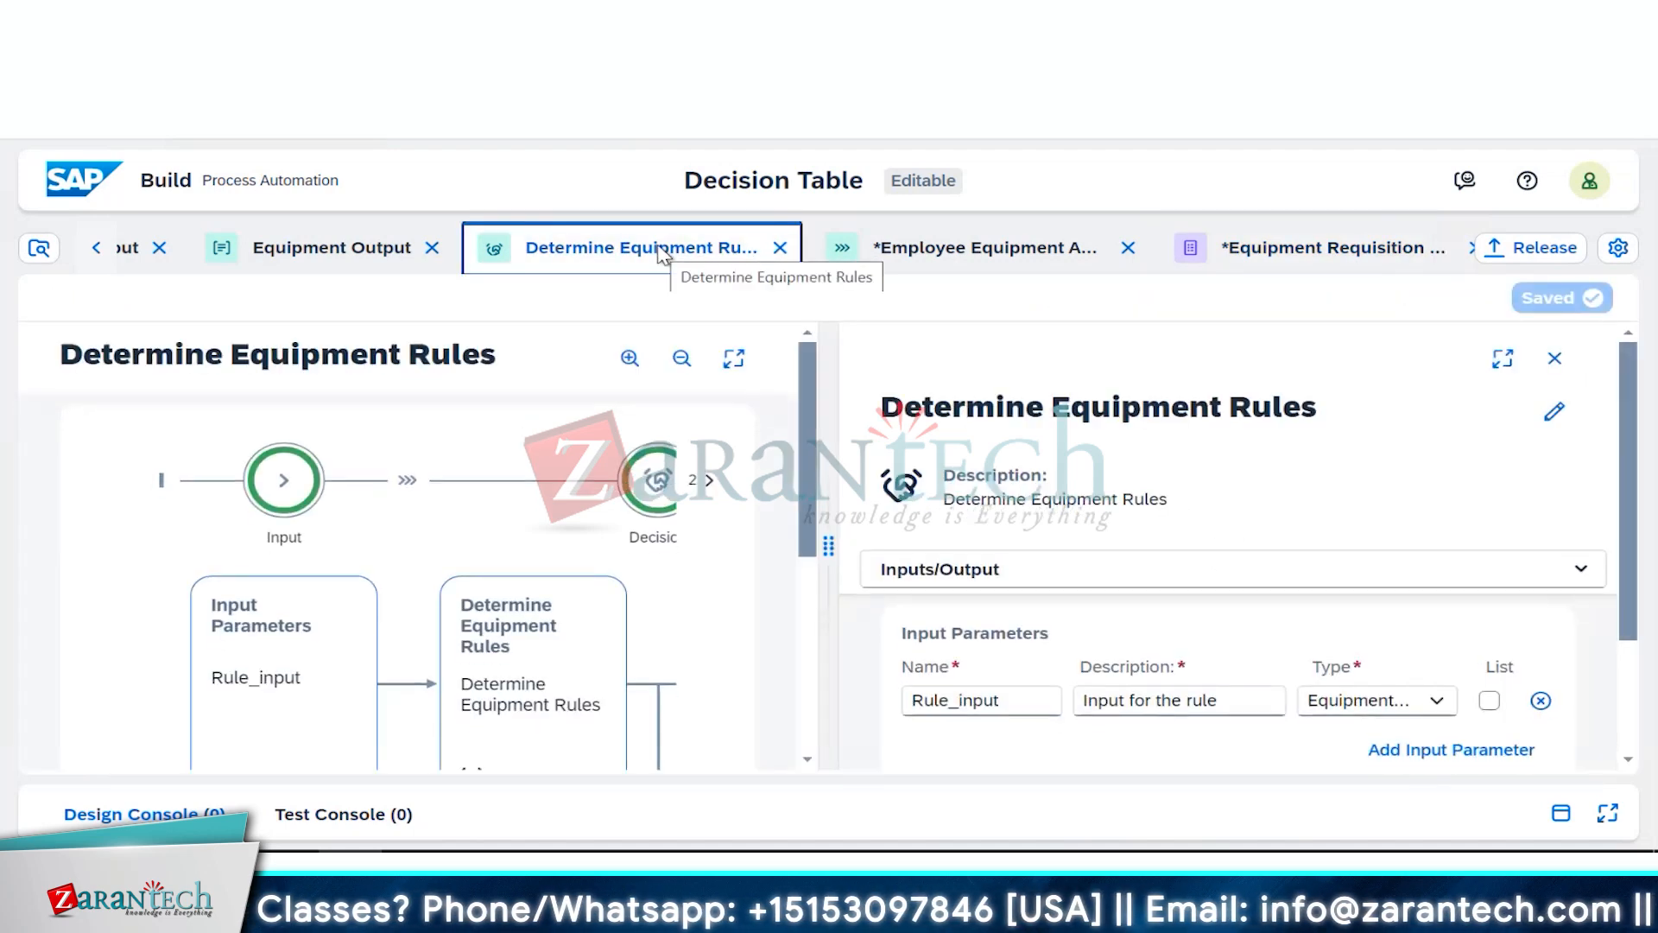
scroll(1314, 673, "down", 3)
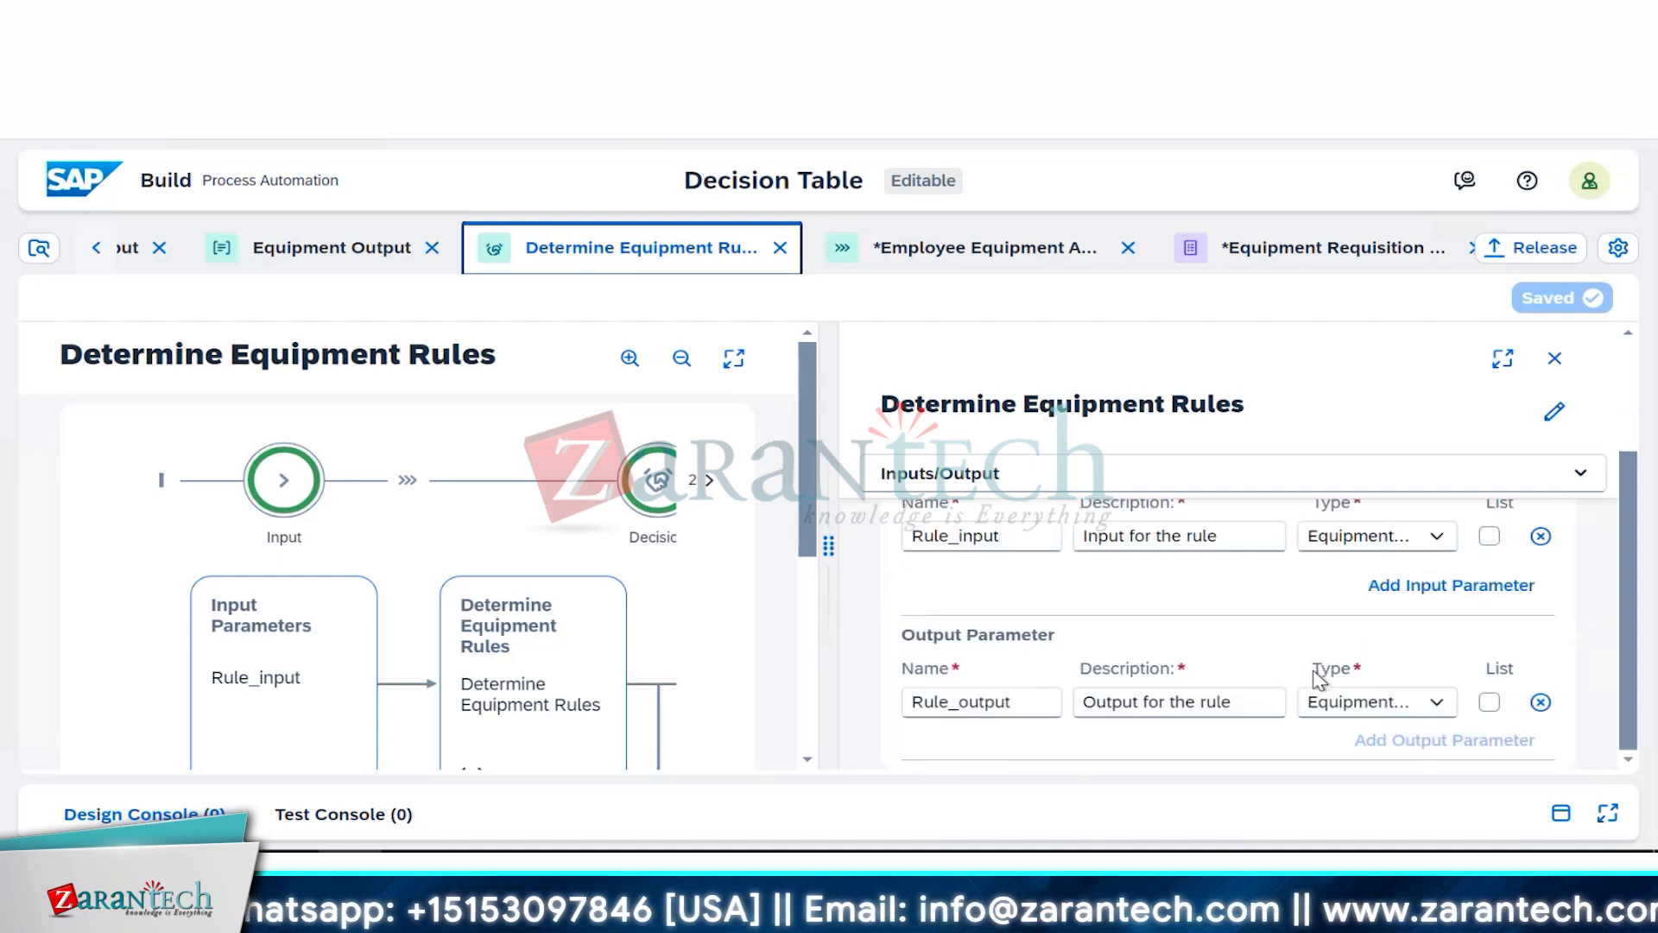
scroll(1313, 672, "up", 3)
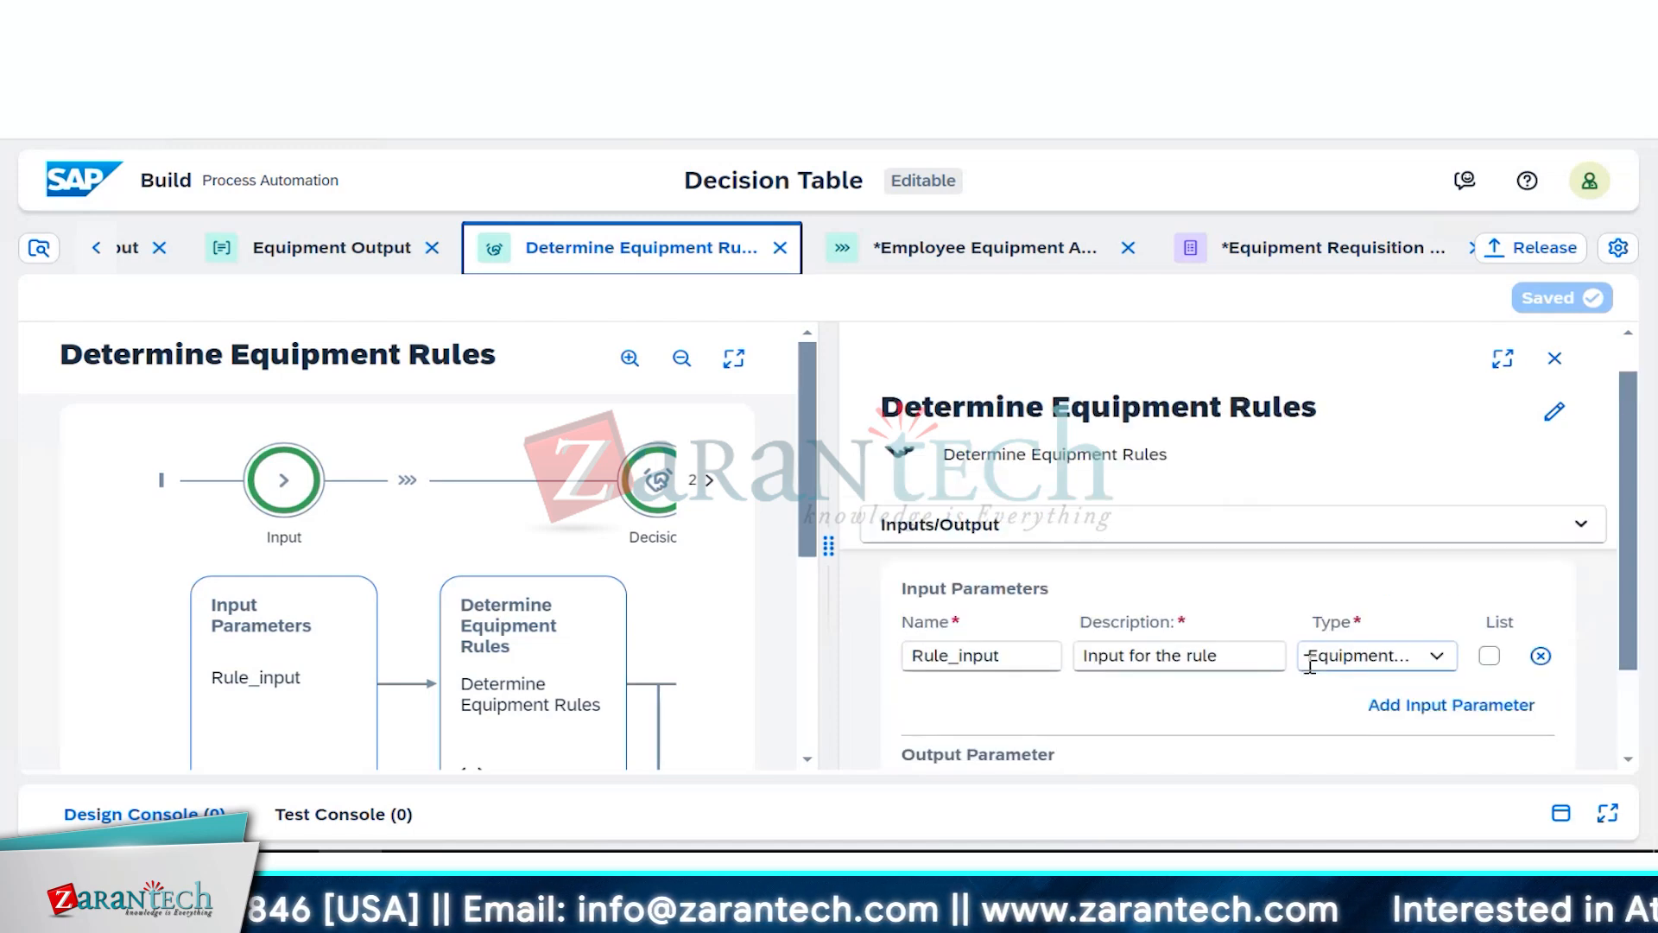
left_click(1284, 252)
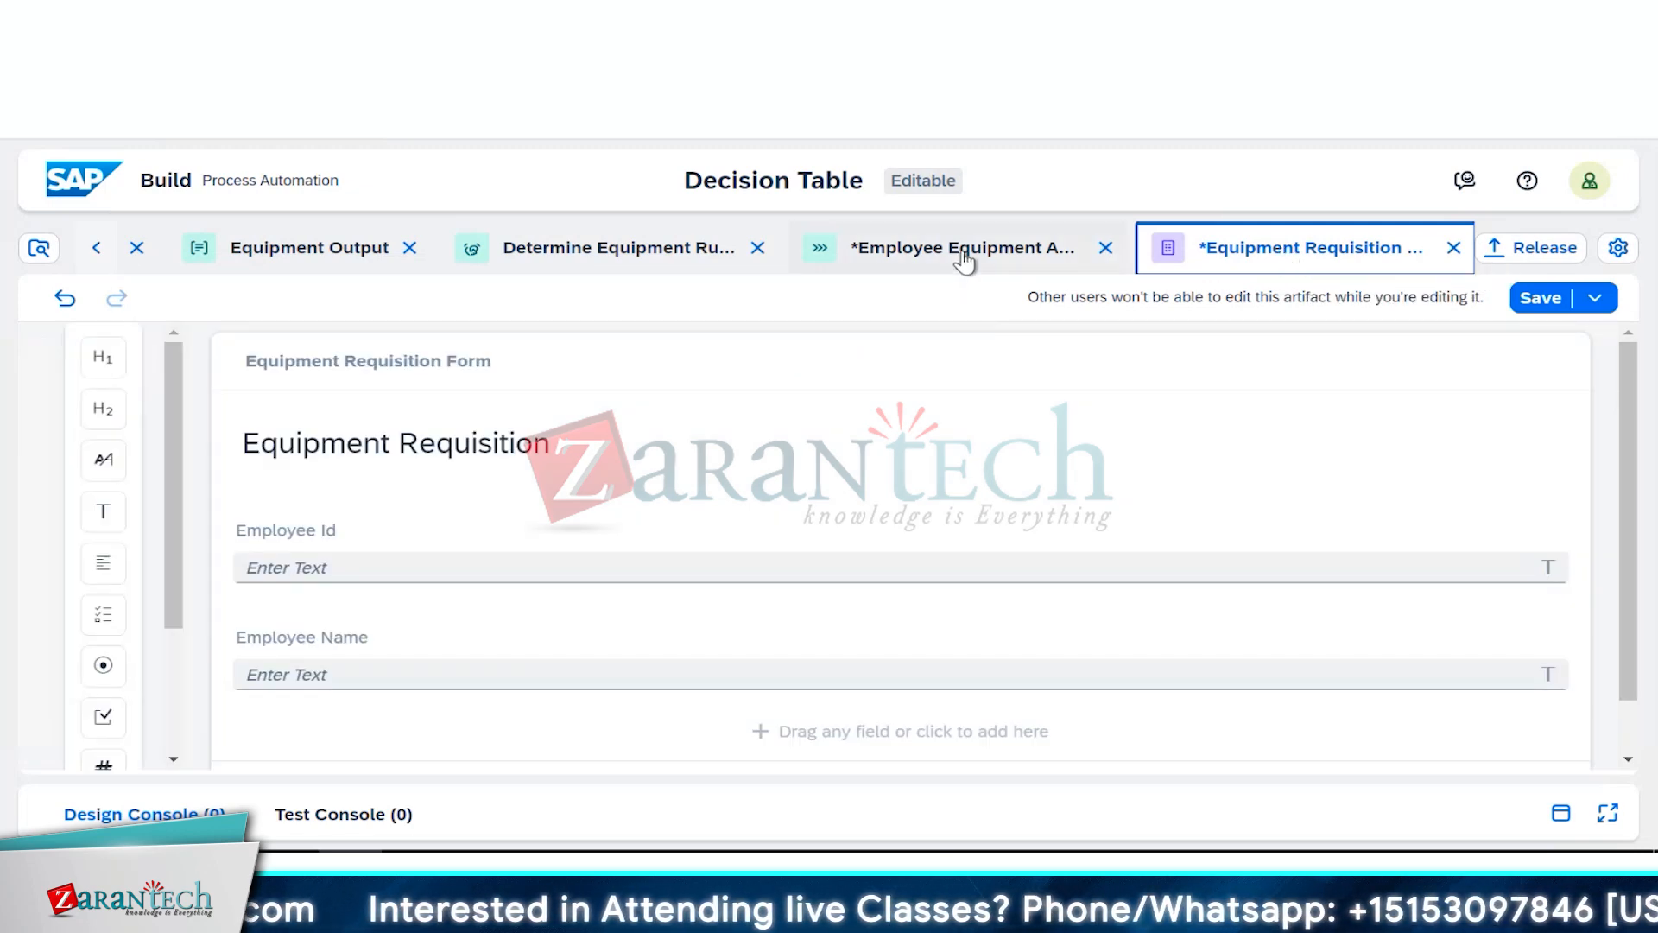
scroll(865, 563, "down", 1)
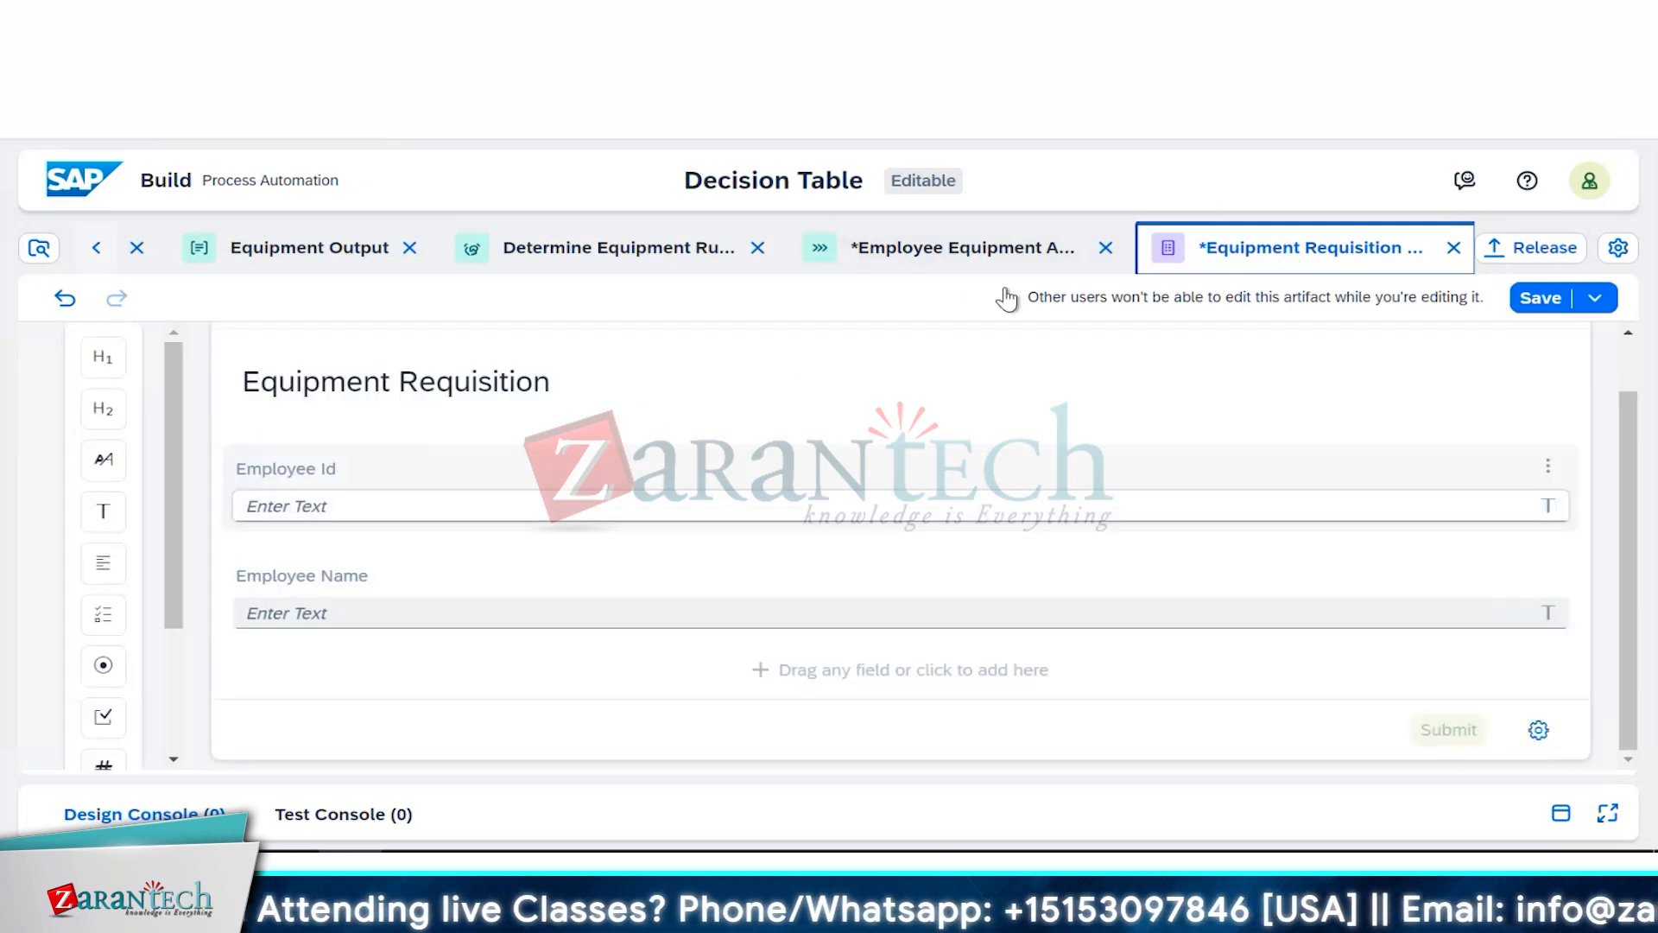
left_click(1020, 255)
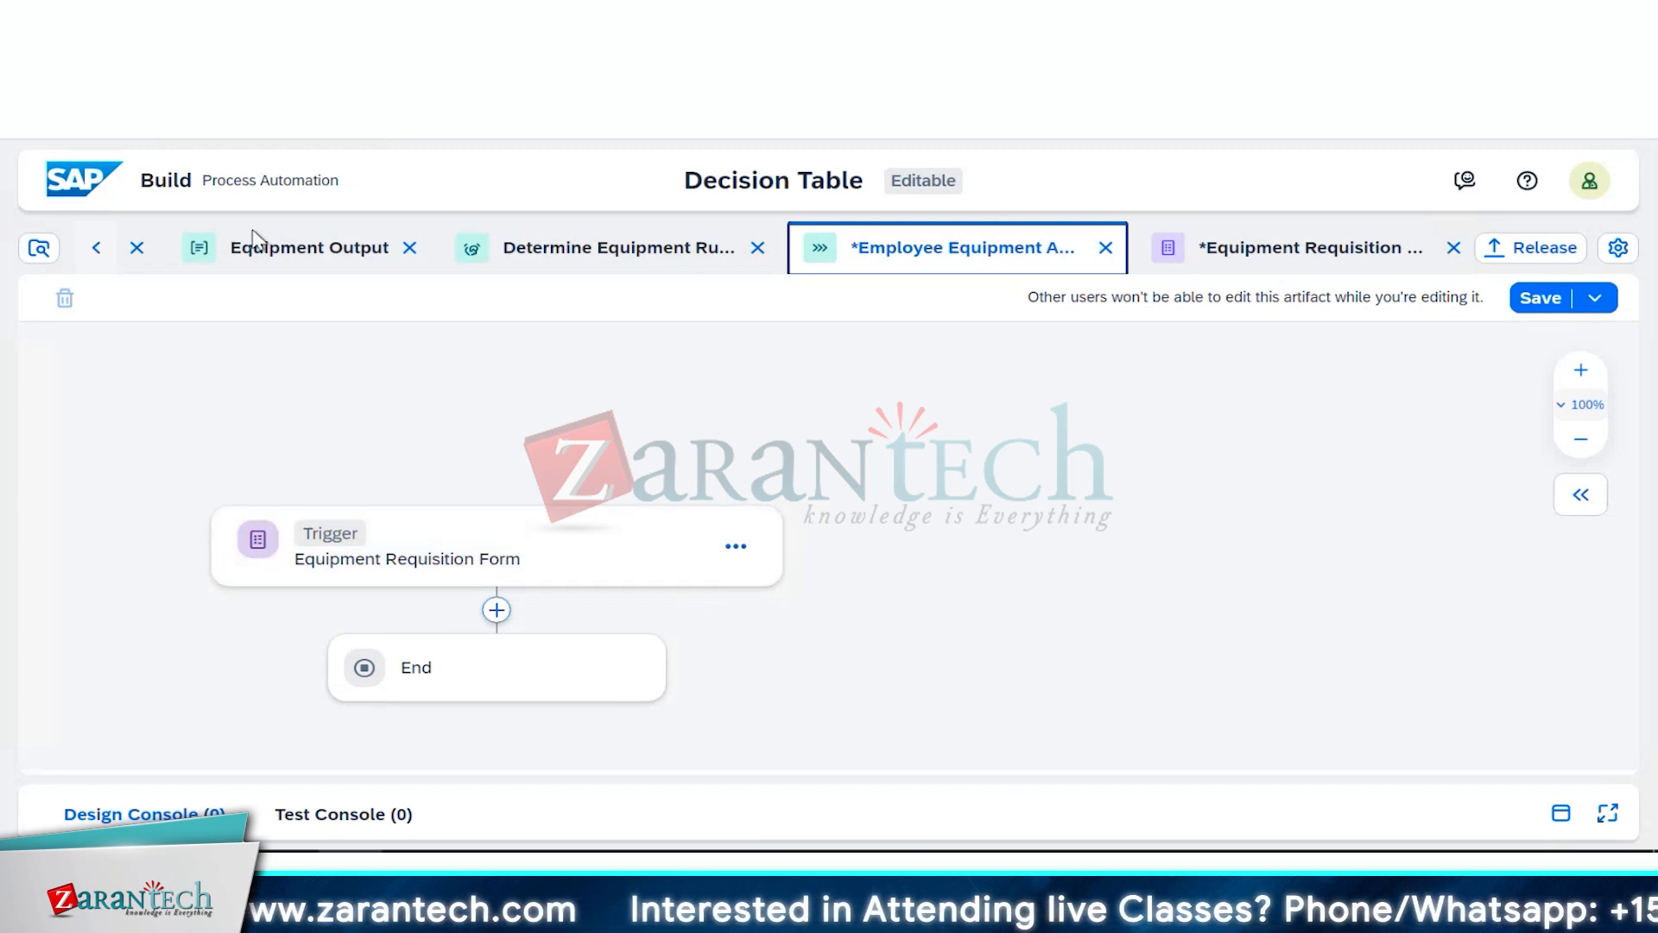
Step: Review the Equipment Output and EquipmentInput data types, the artifact types offered for creation in the project overview and the Employee Equipment Approval process
left_click(313, 259)
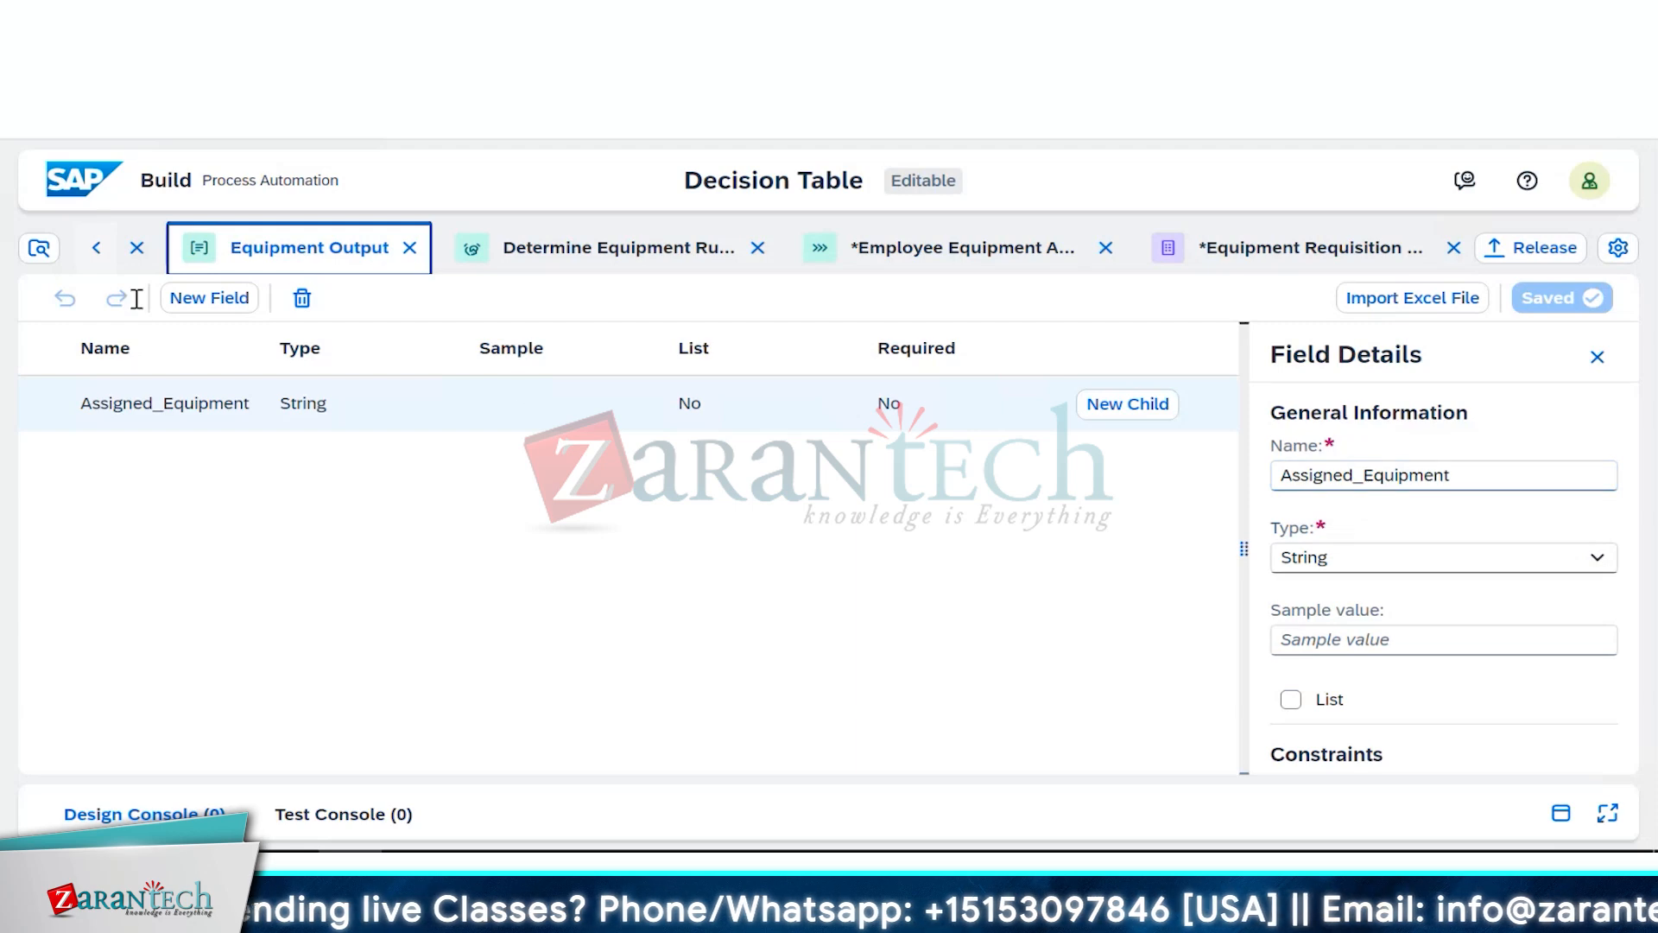
left_click(94, 248)
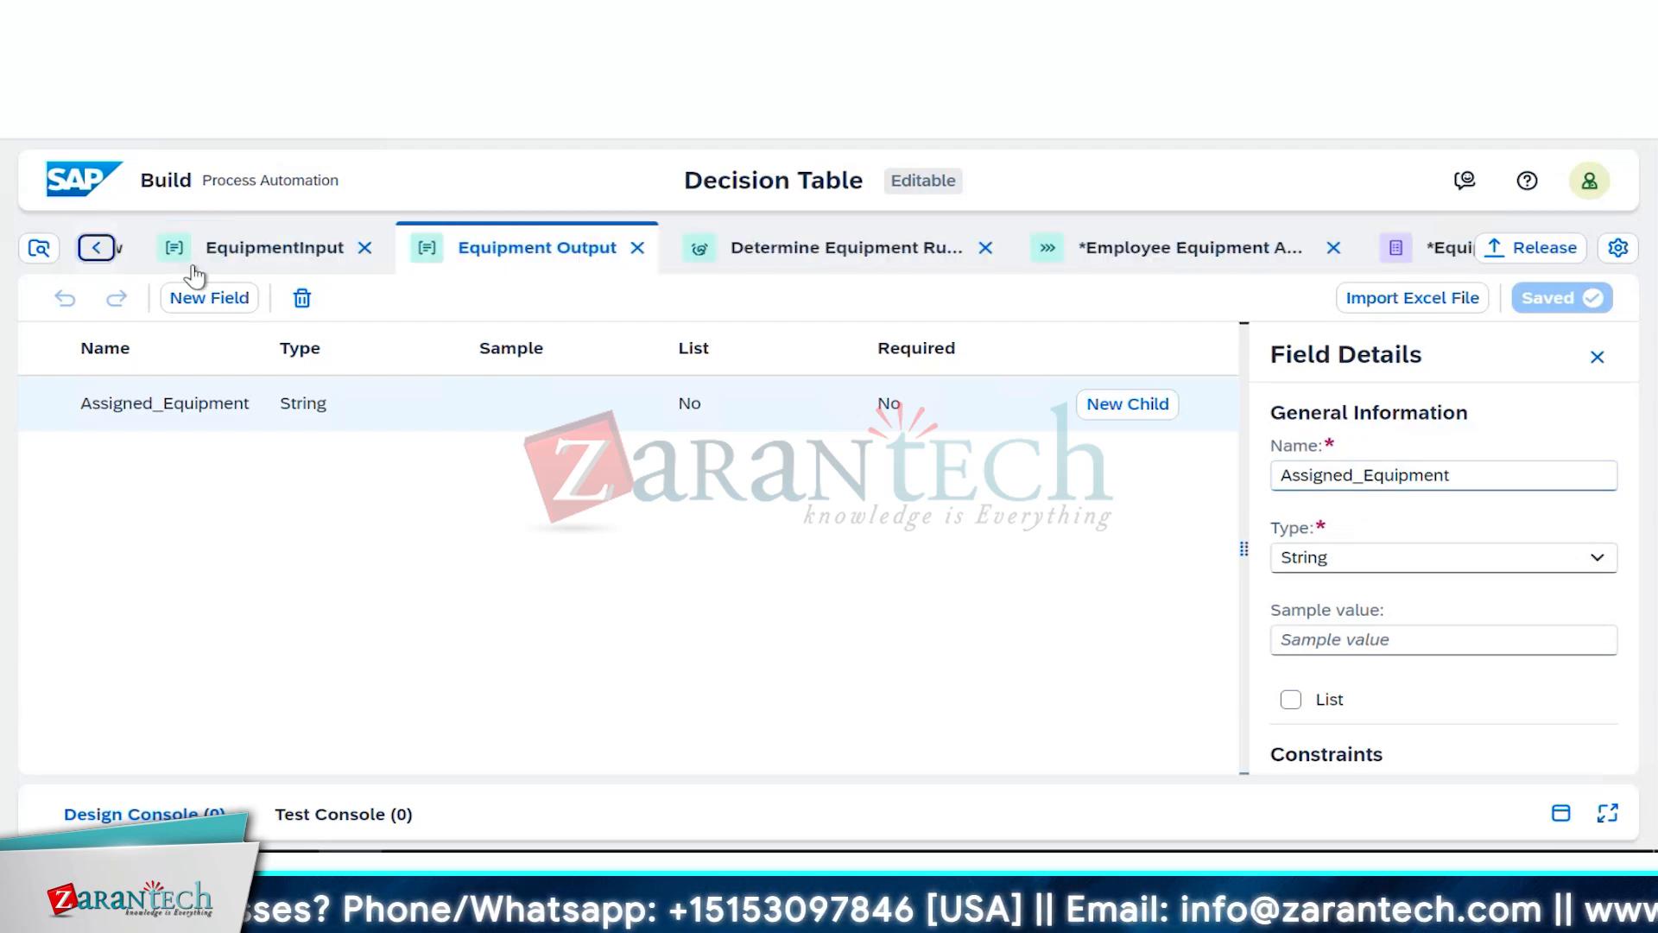
left_click(331, 267)
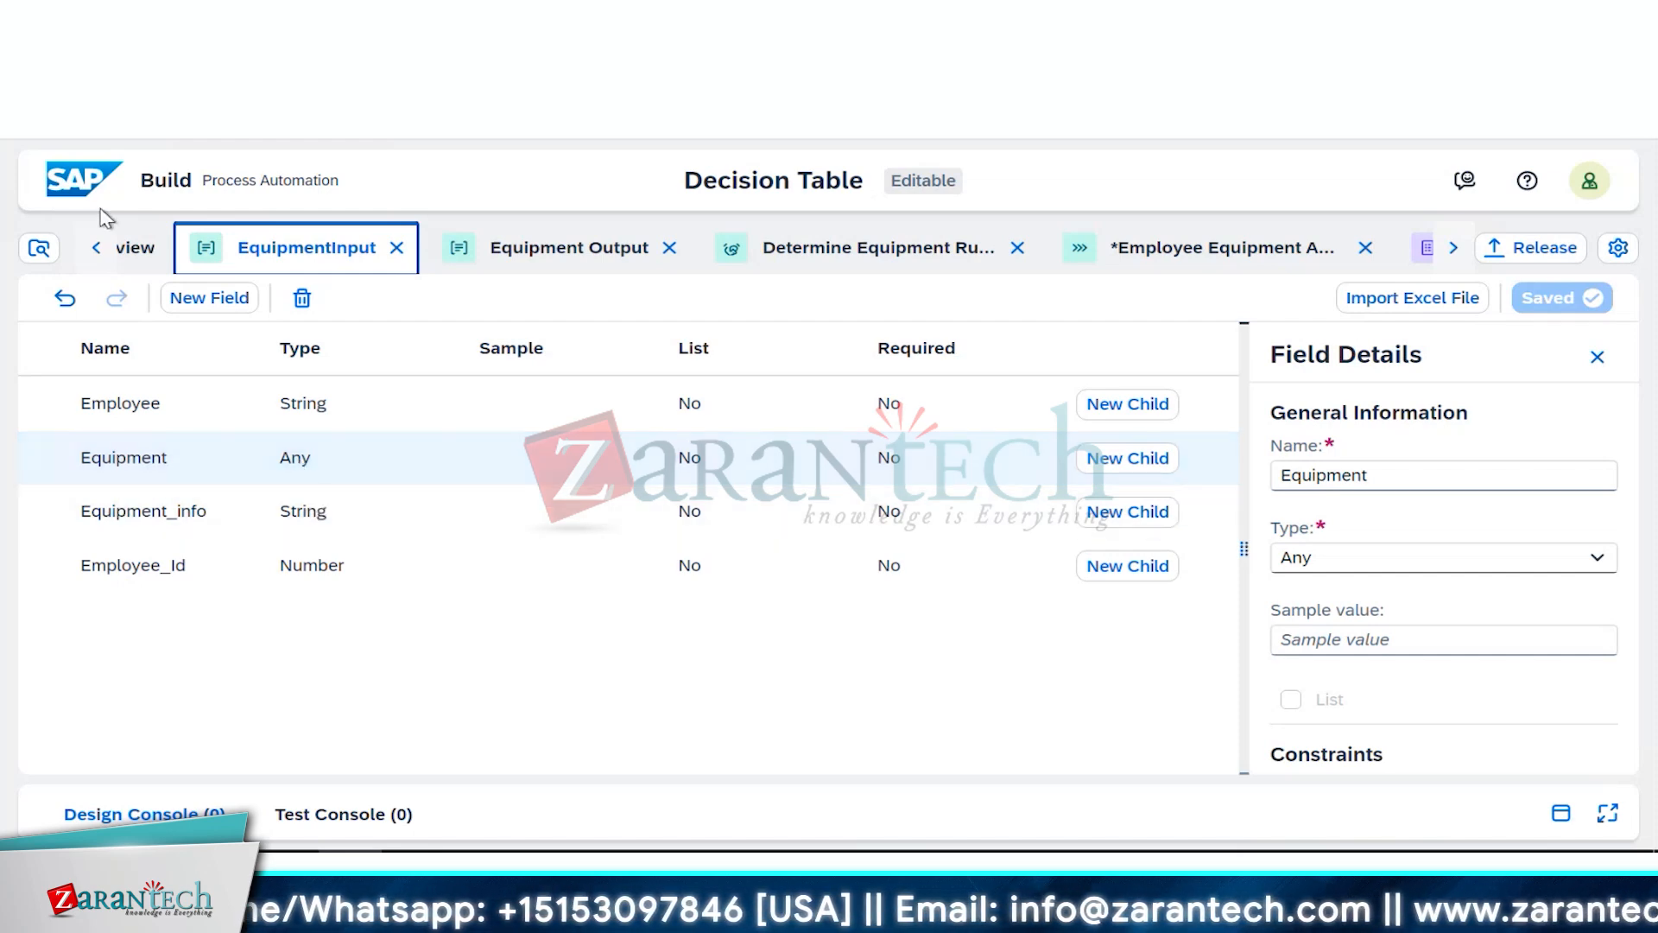
left_click(95, 248)
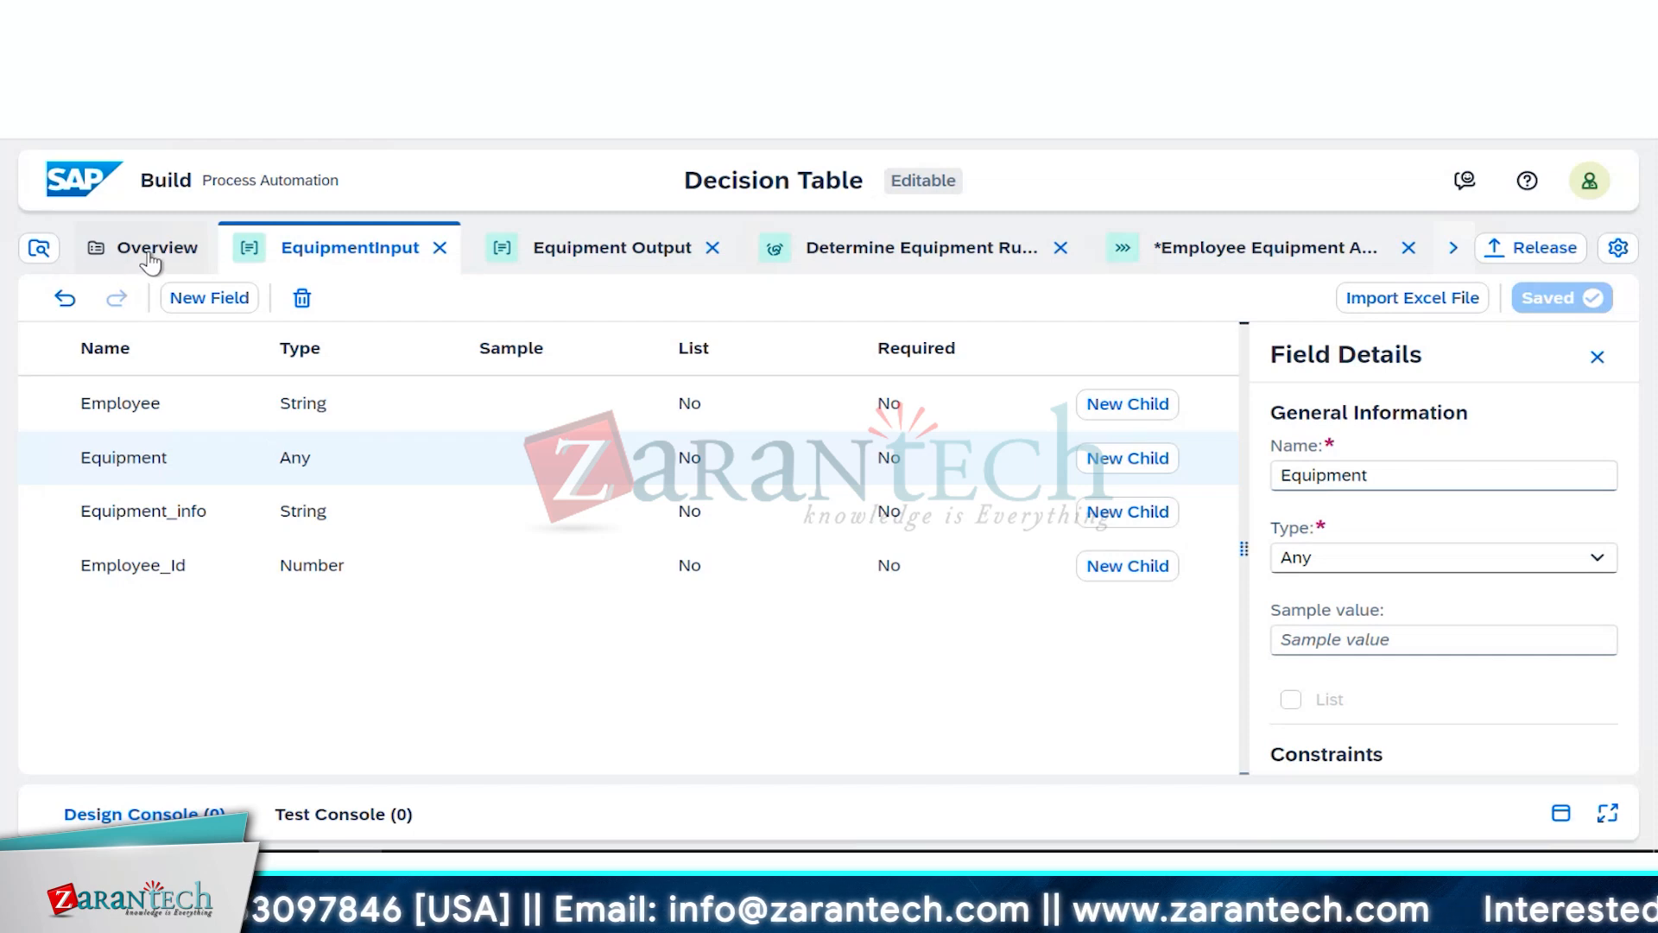
left_click(129, 250)
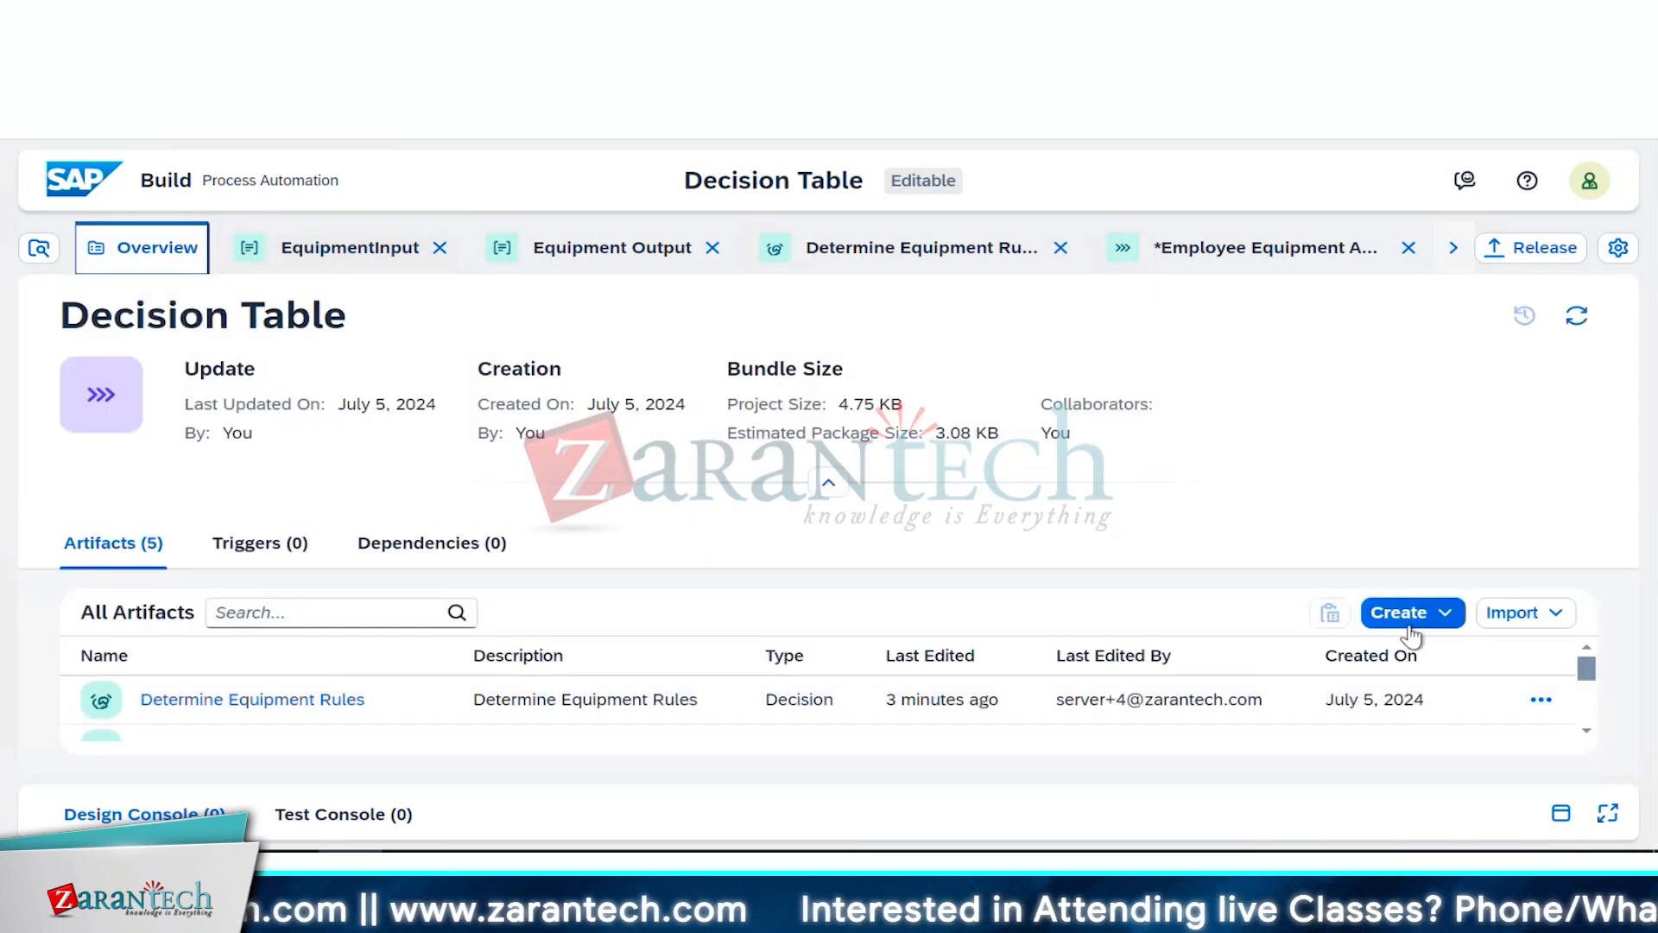
left_click(1406, 614)
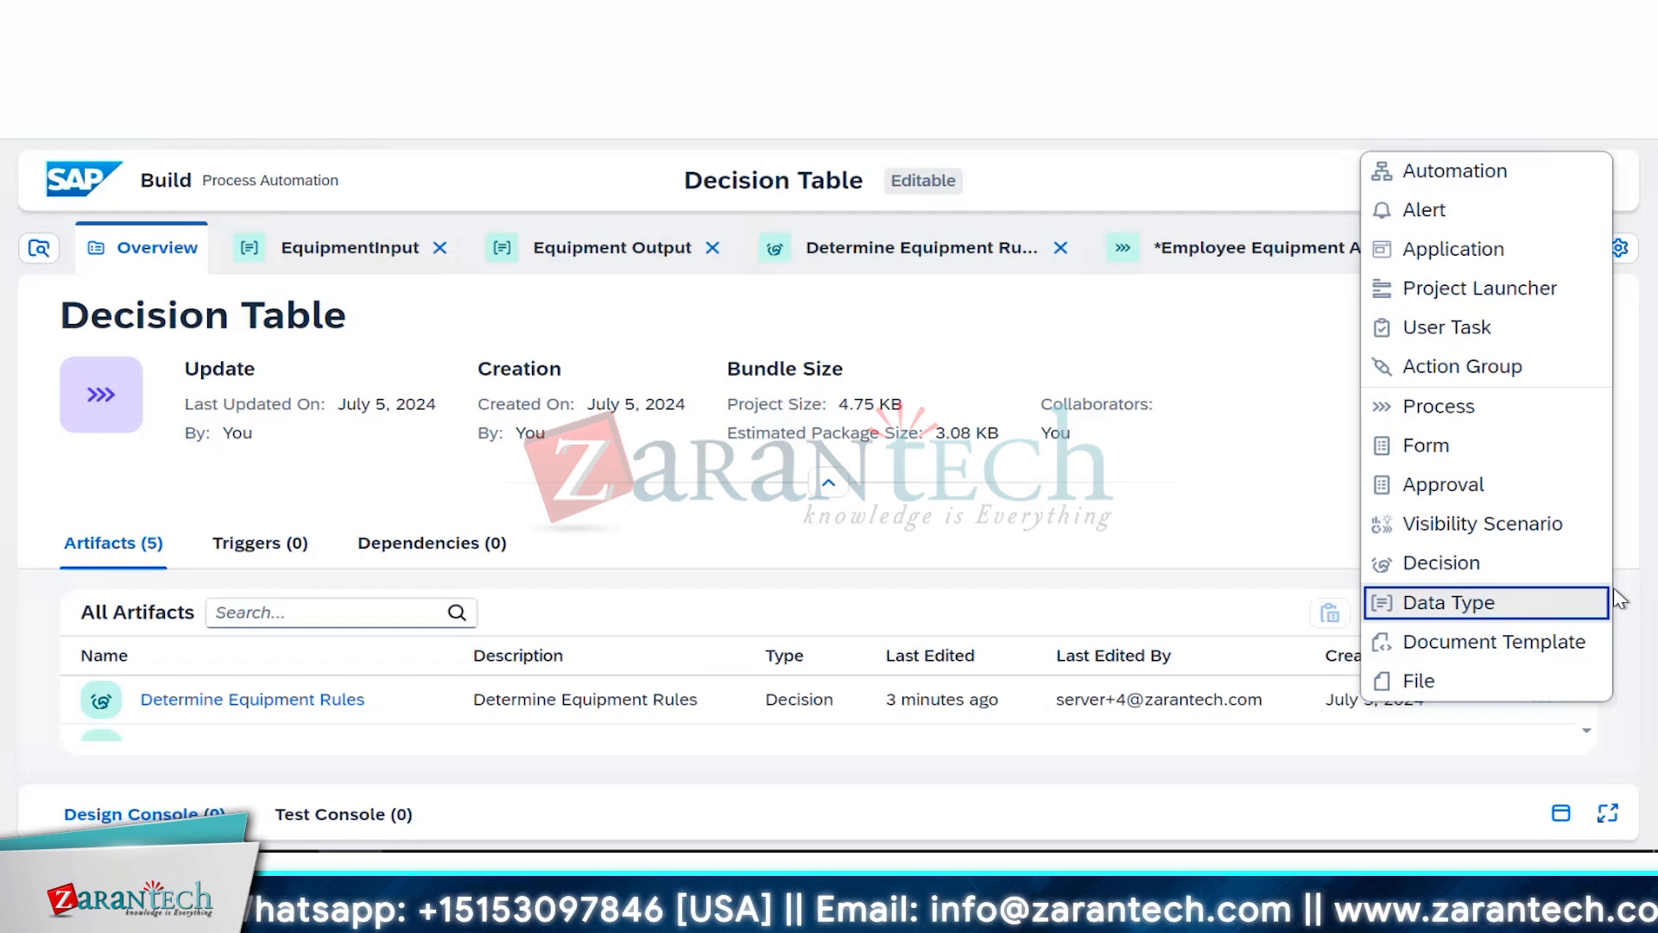
left_click(1074, 572)
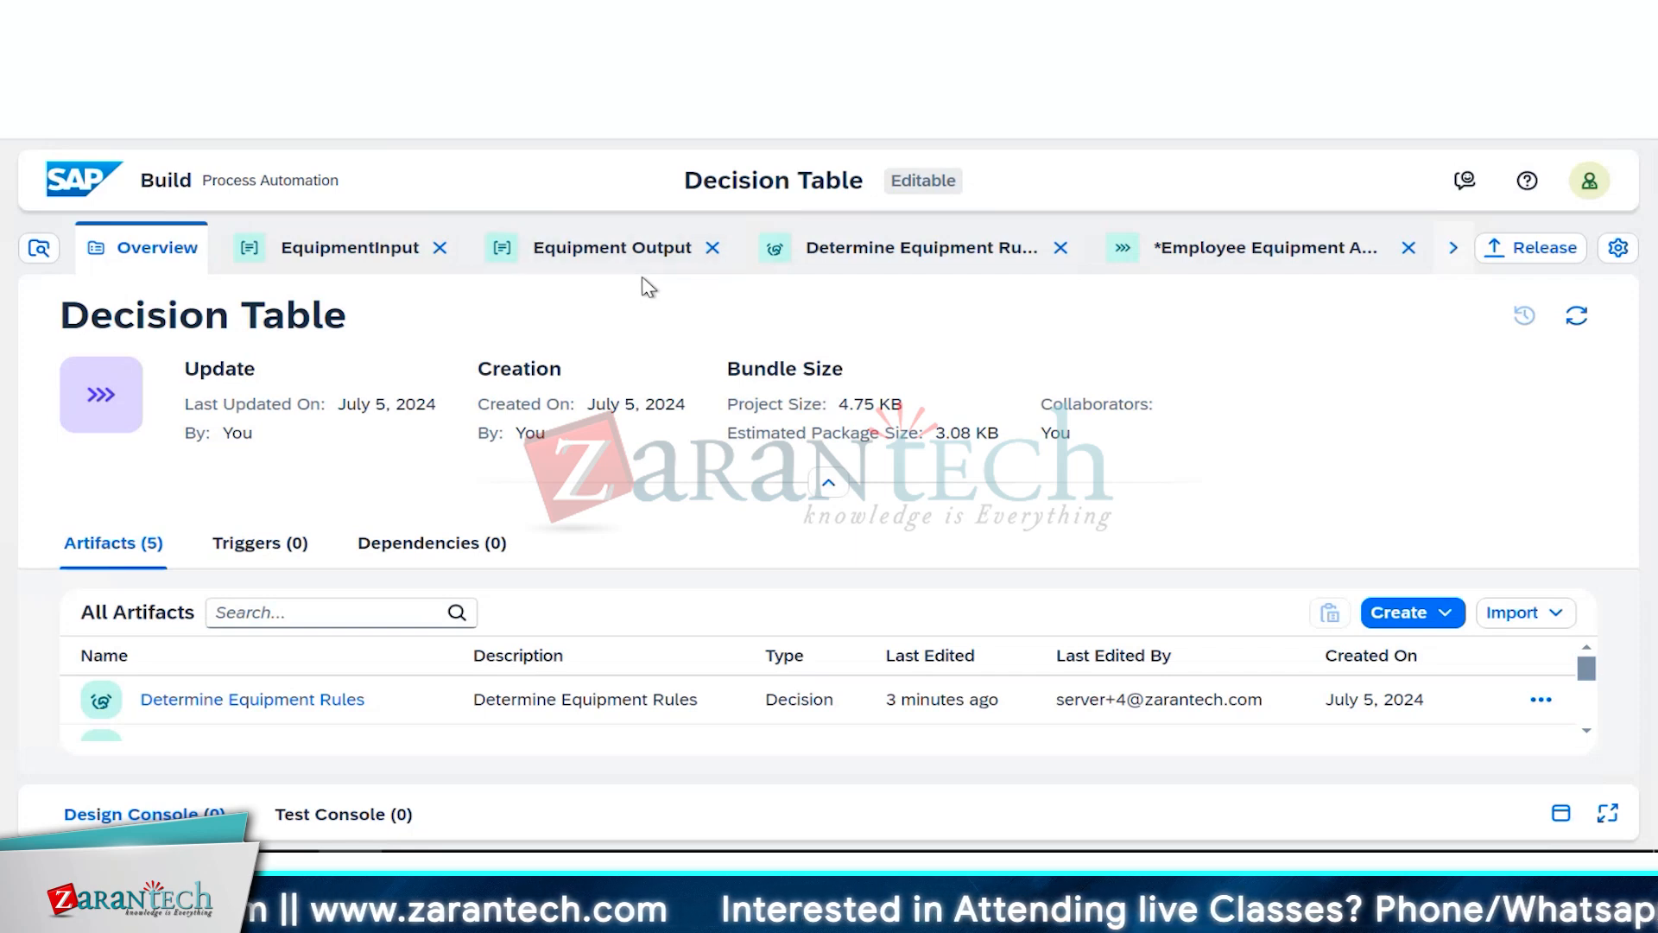
left_click(345, 268)
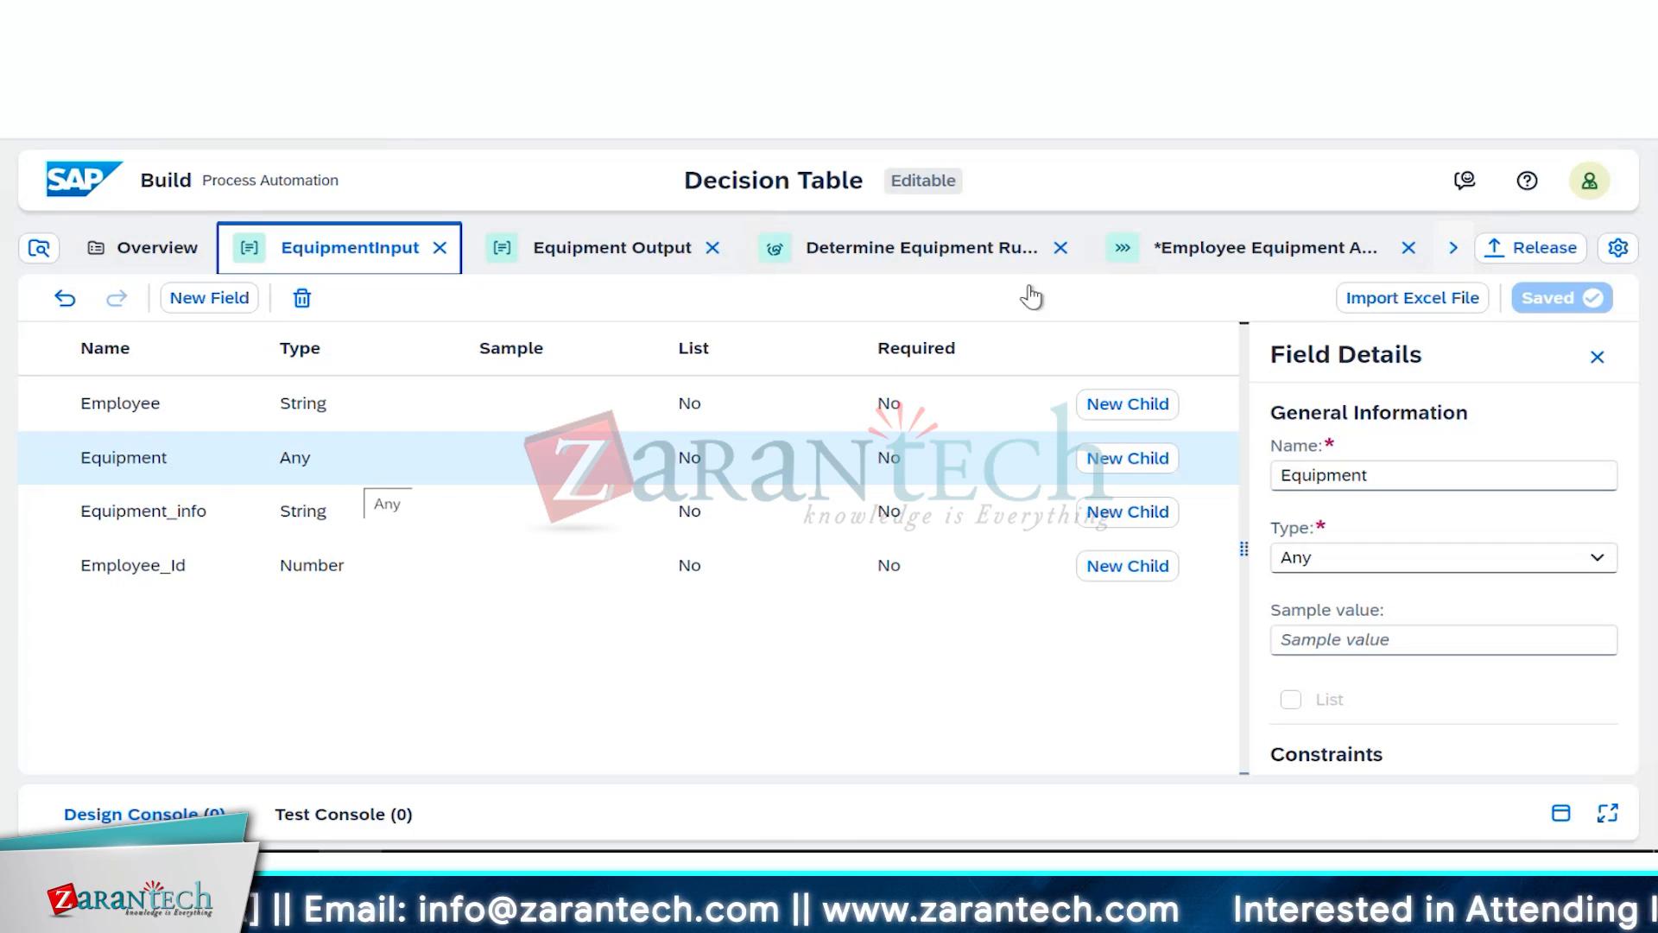
left_click(1202, 247)
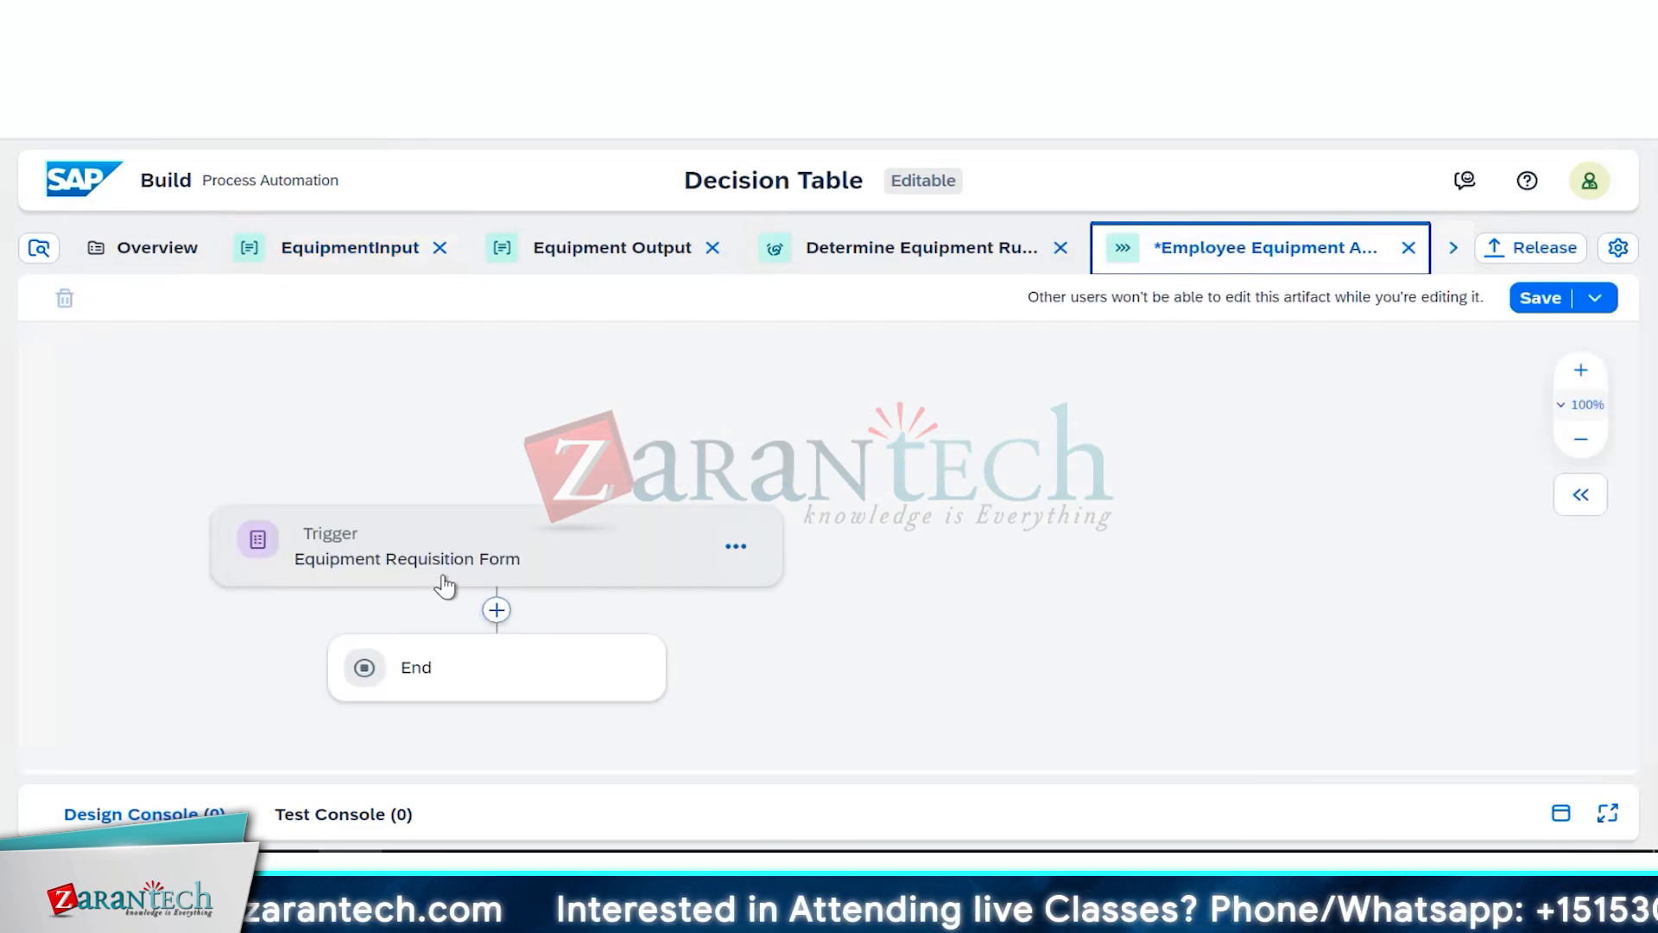
Step: Add a third text input field labelled 'Equipment' below the Employee Name field of the Equipment Requisition Form
left_click(1458, 258)
left_click(1292, 257)
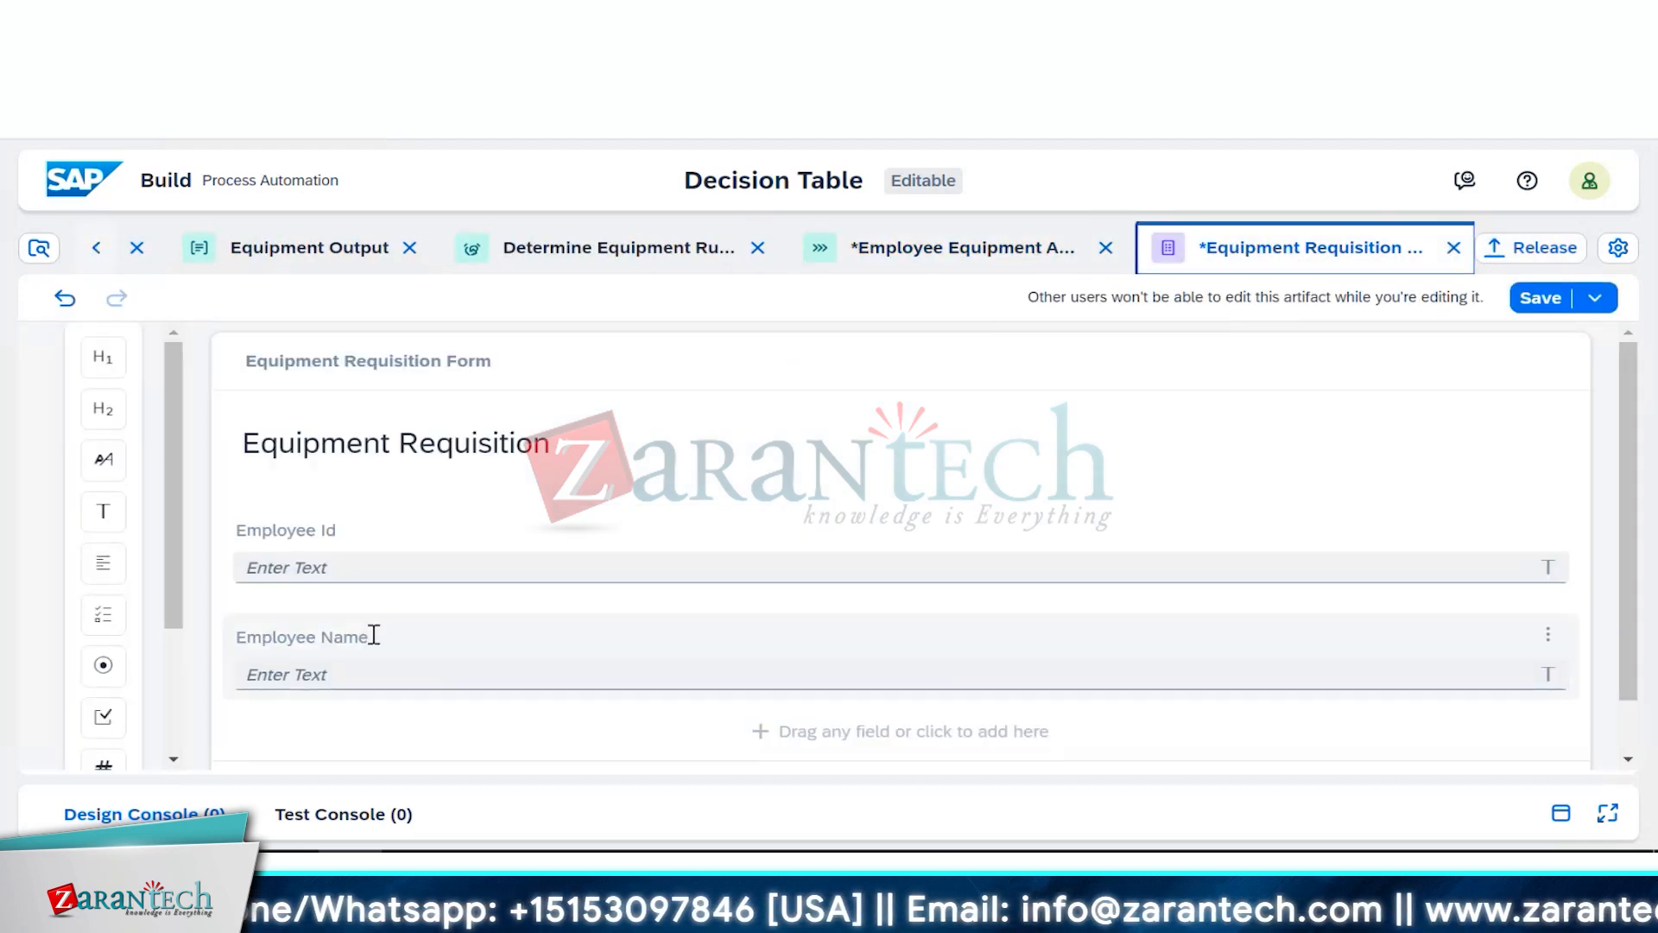
left_click(374, 635)
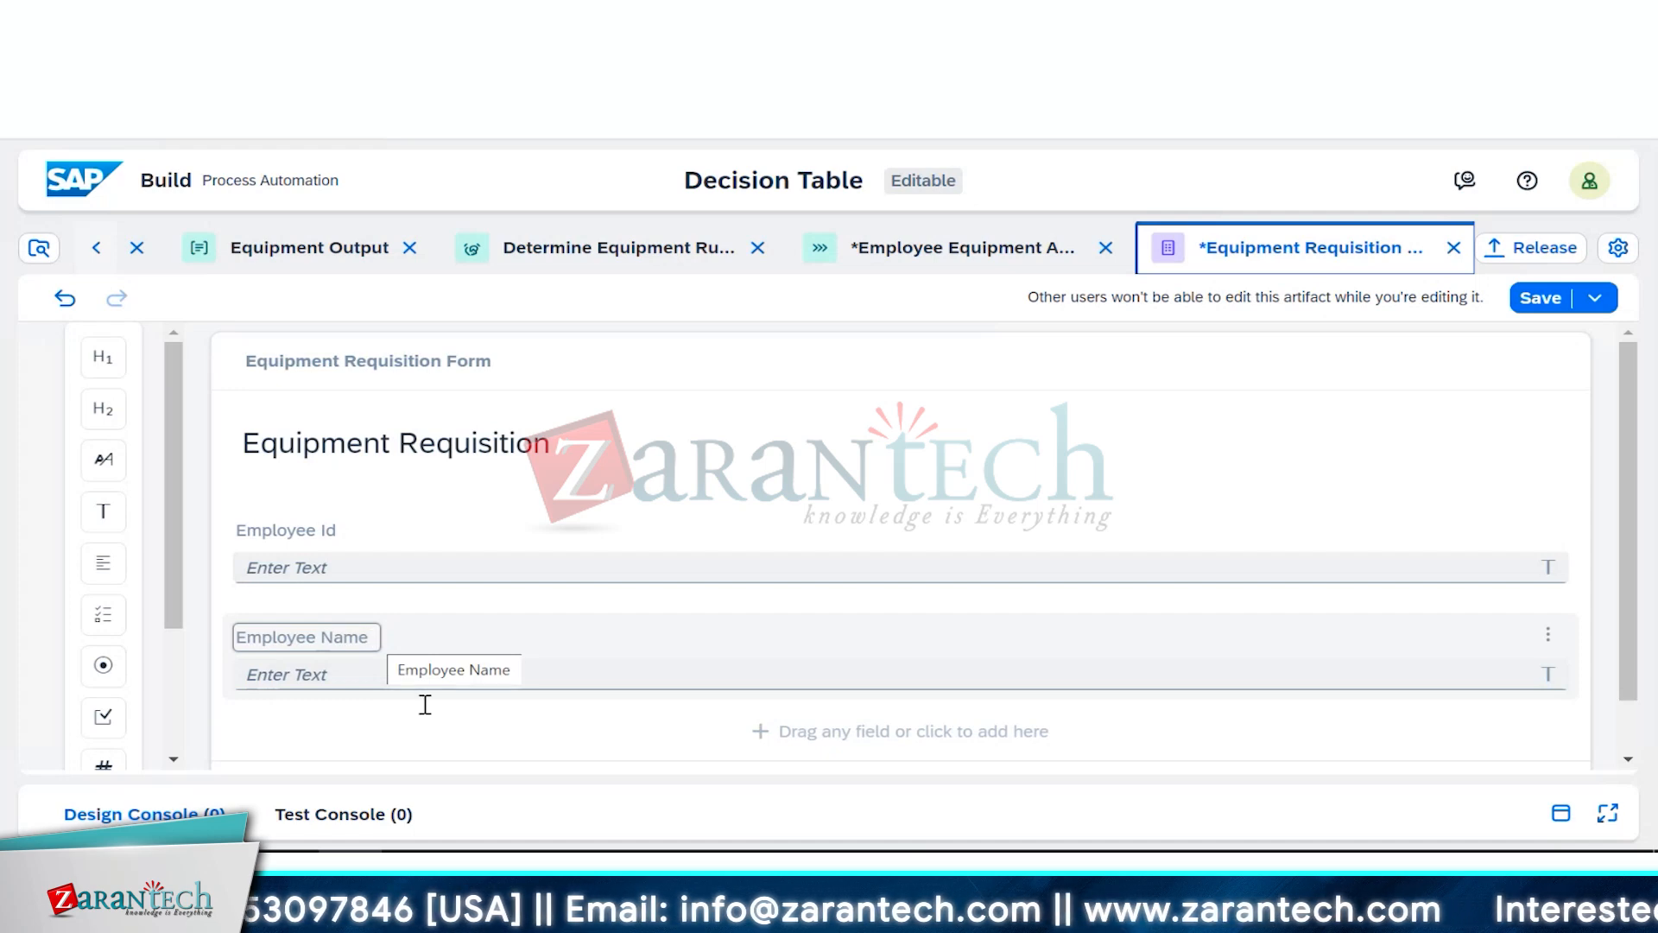
left_click(435, 732)
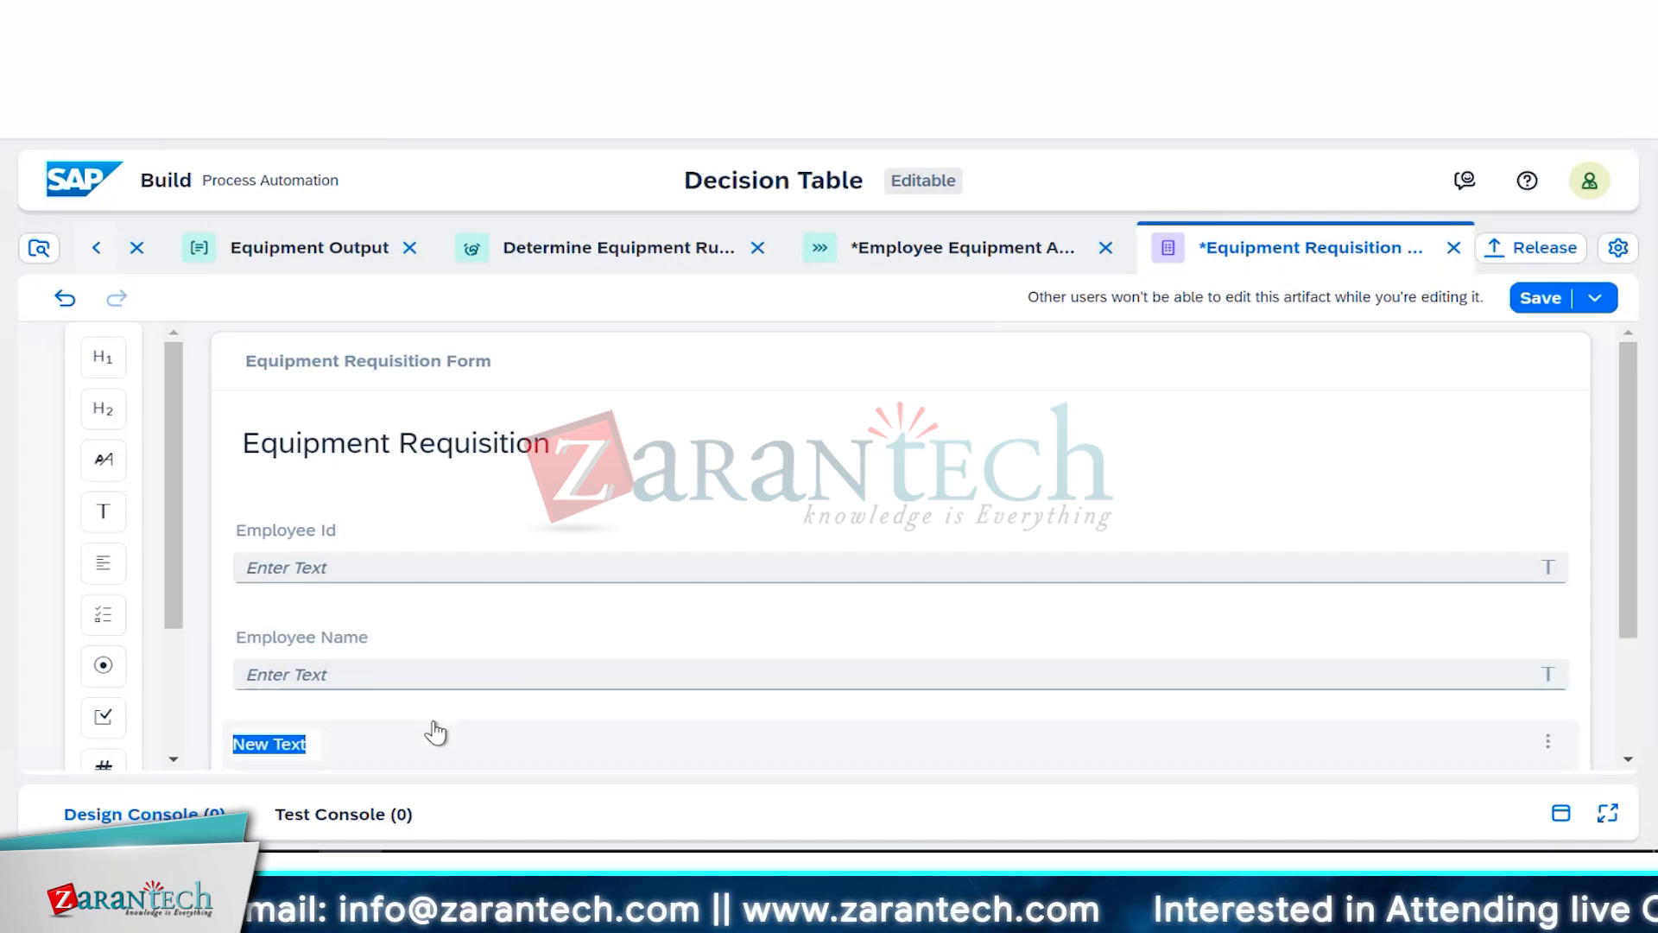
type("Eq")
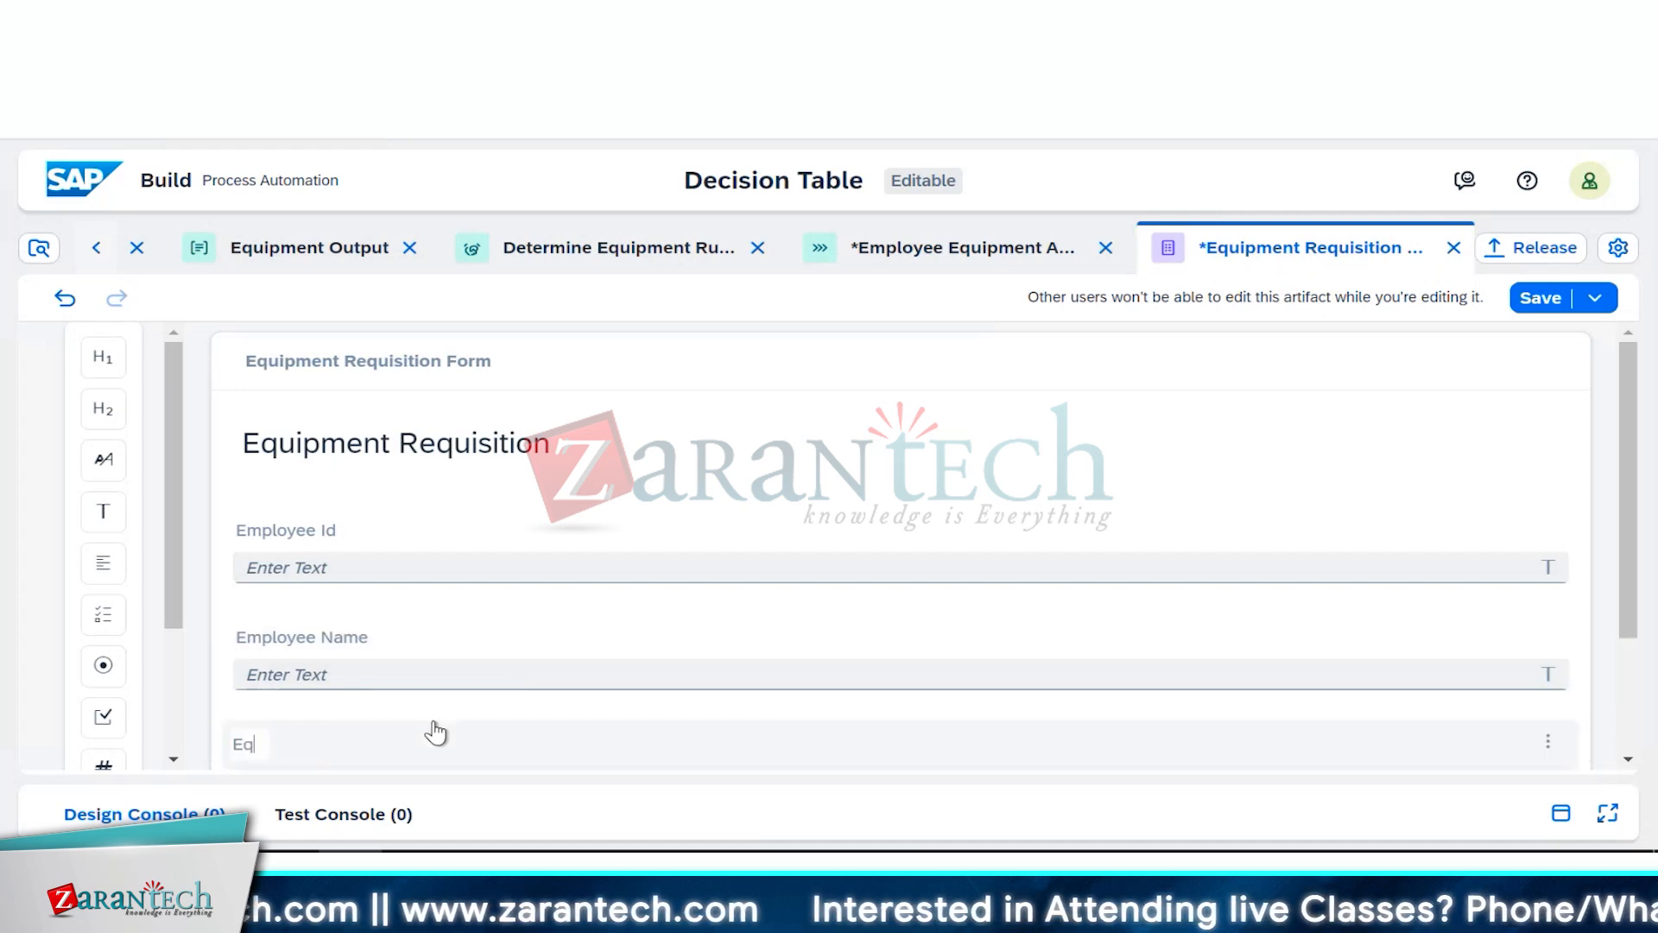
type("uipment")
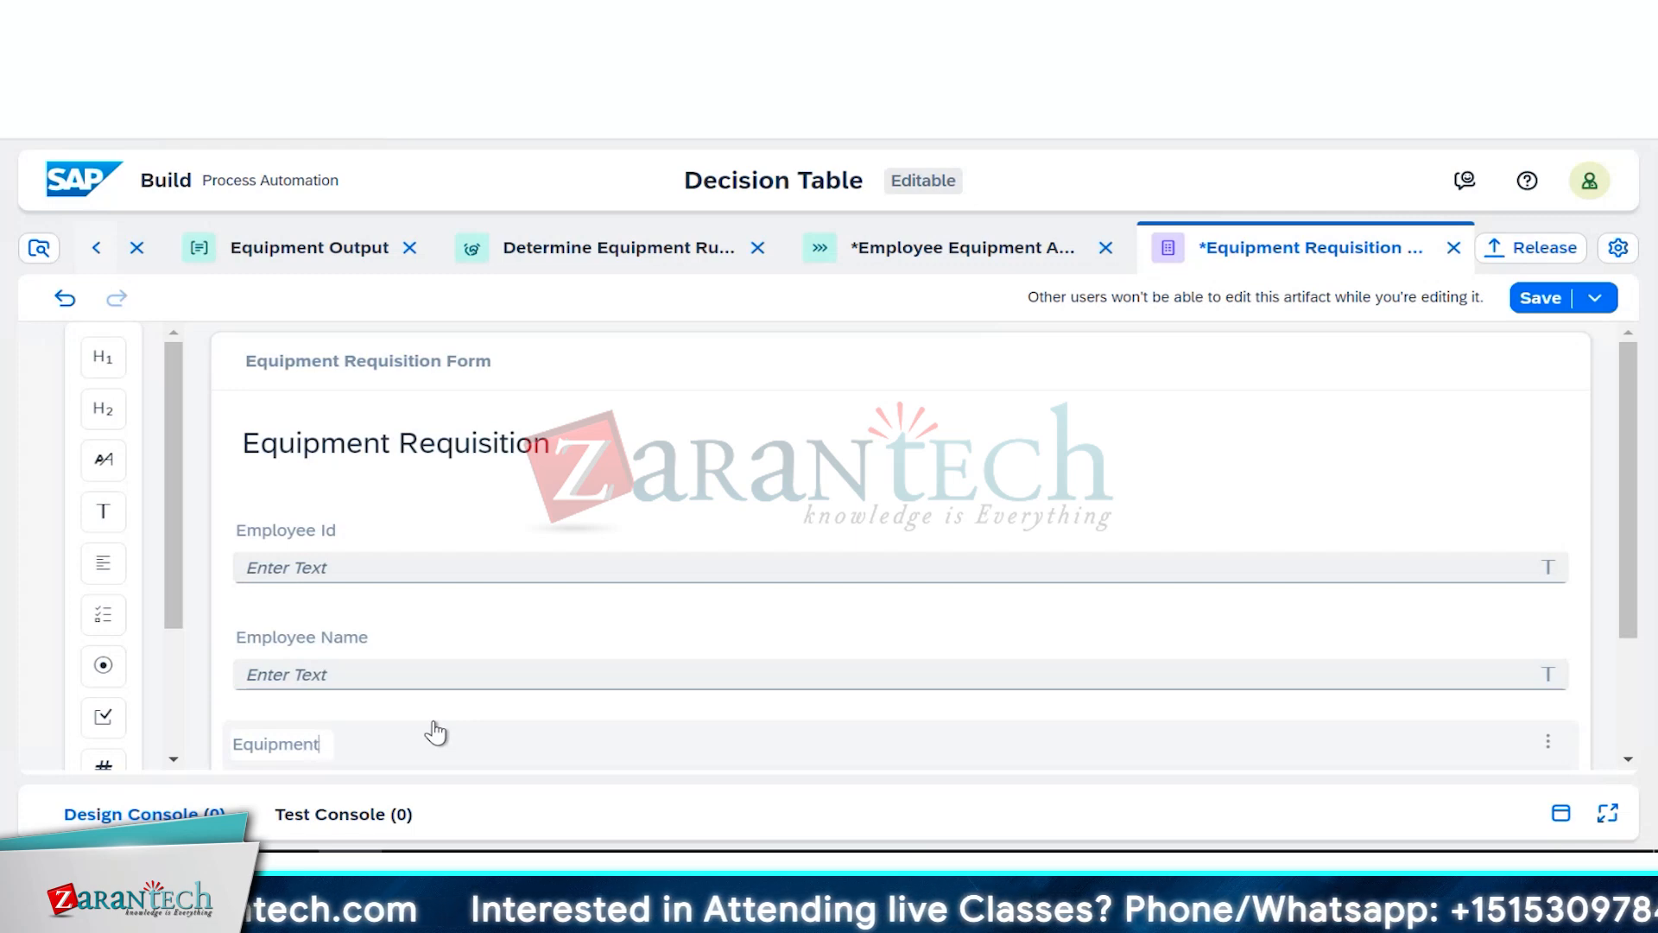
Step: Add a fourth text input field below the Equipment field and check the field names in the EquipmentInput data type
scroll(466, 725, "down", 2)
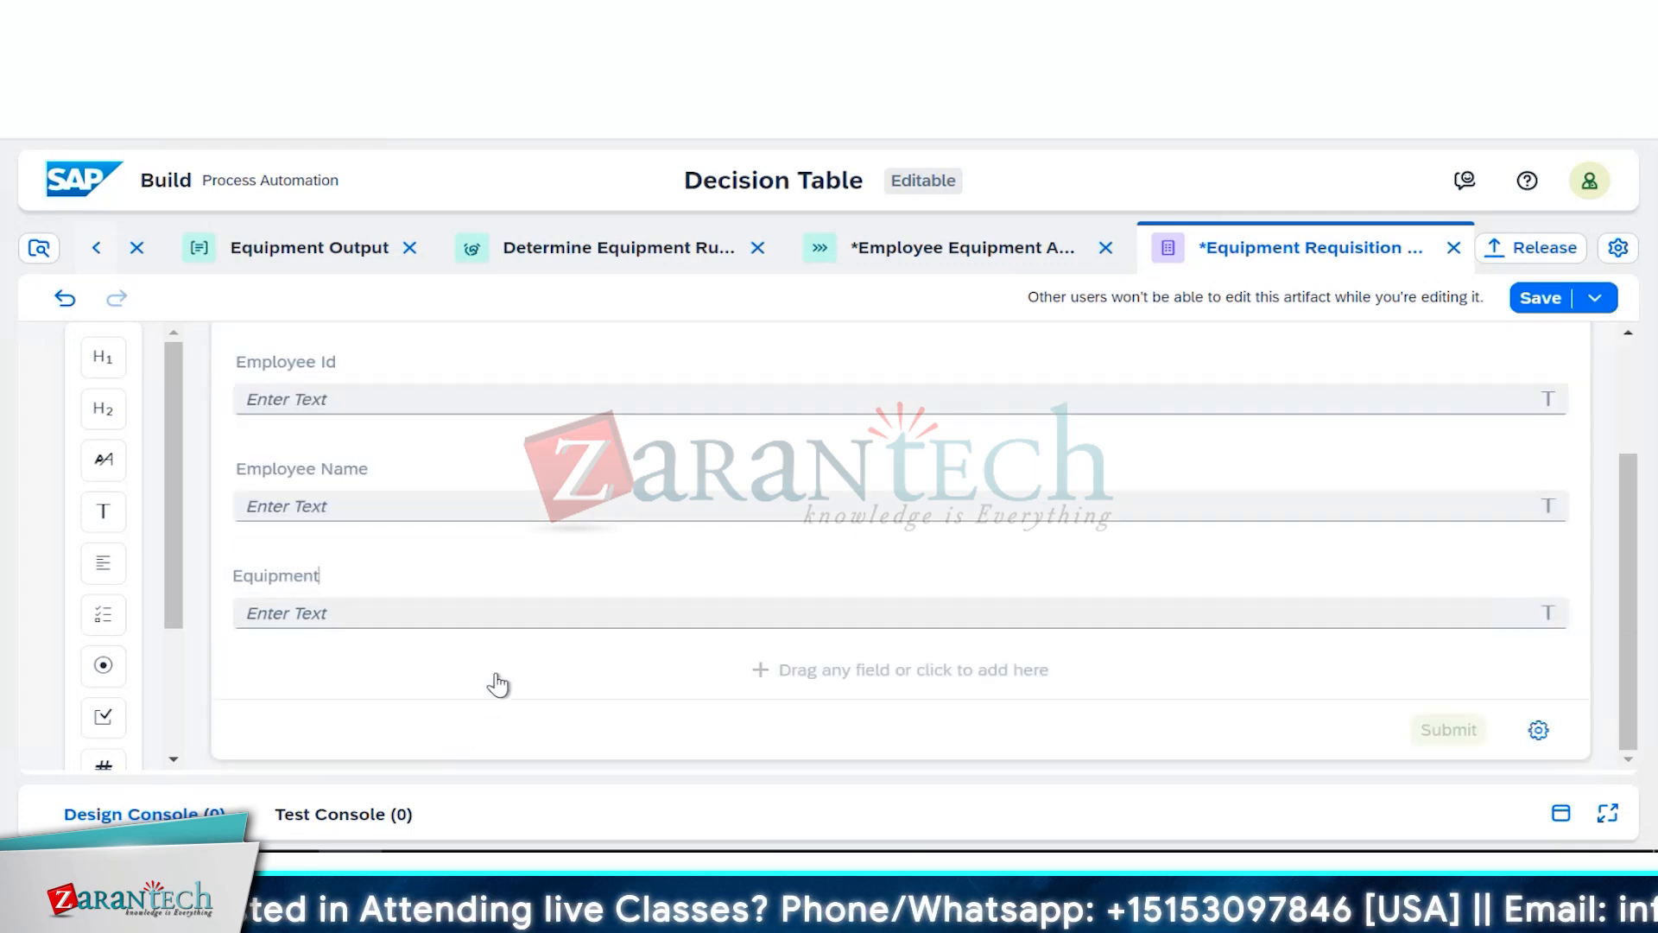
left_click(498, 683)
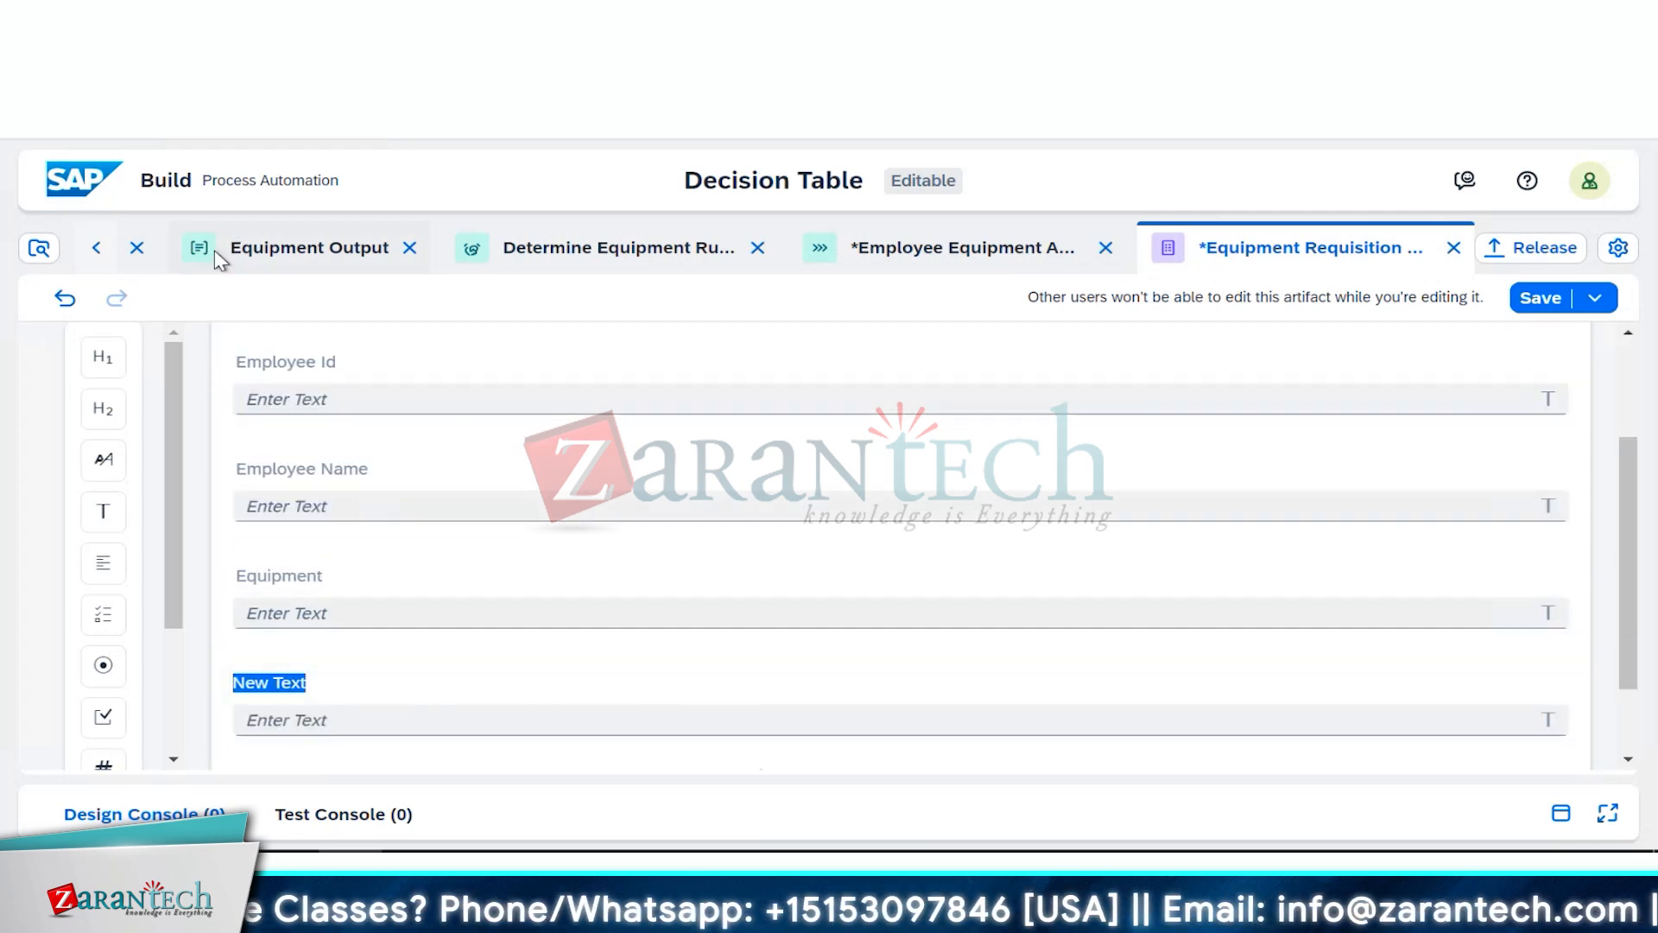
left_click(91, 257)
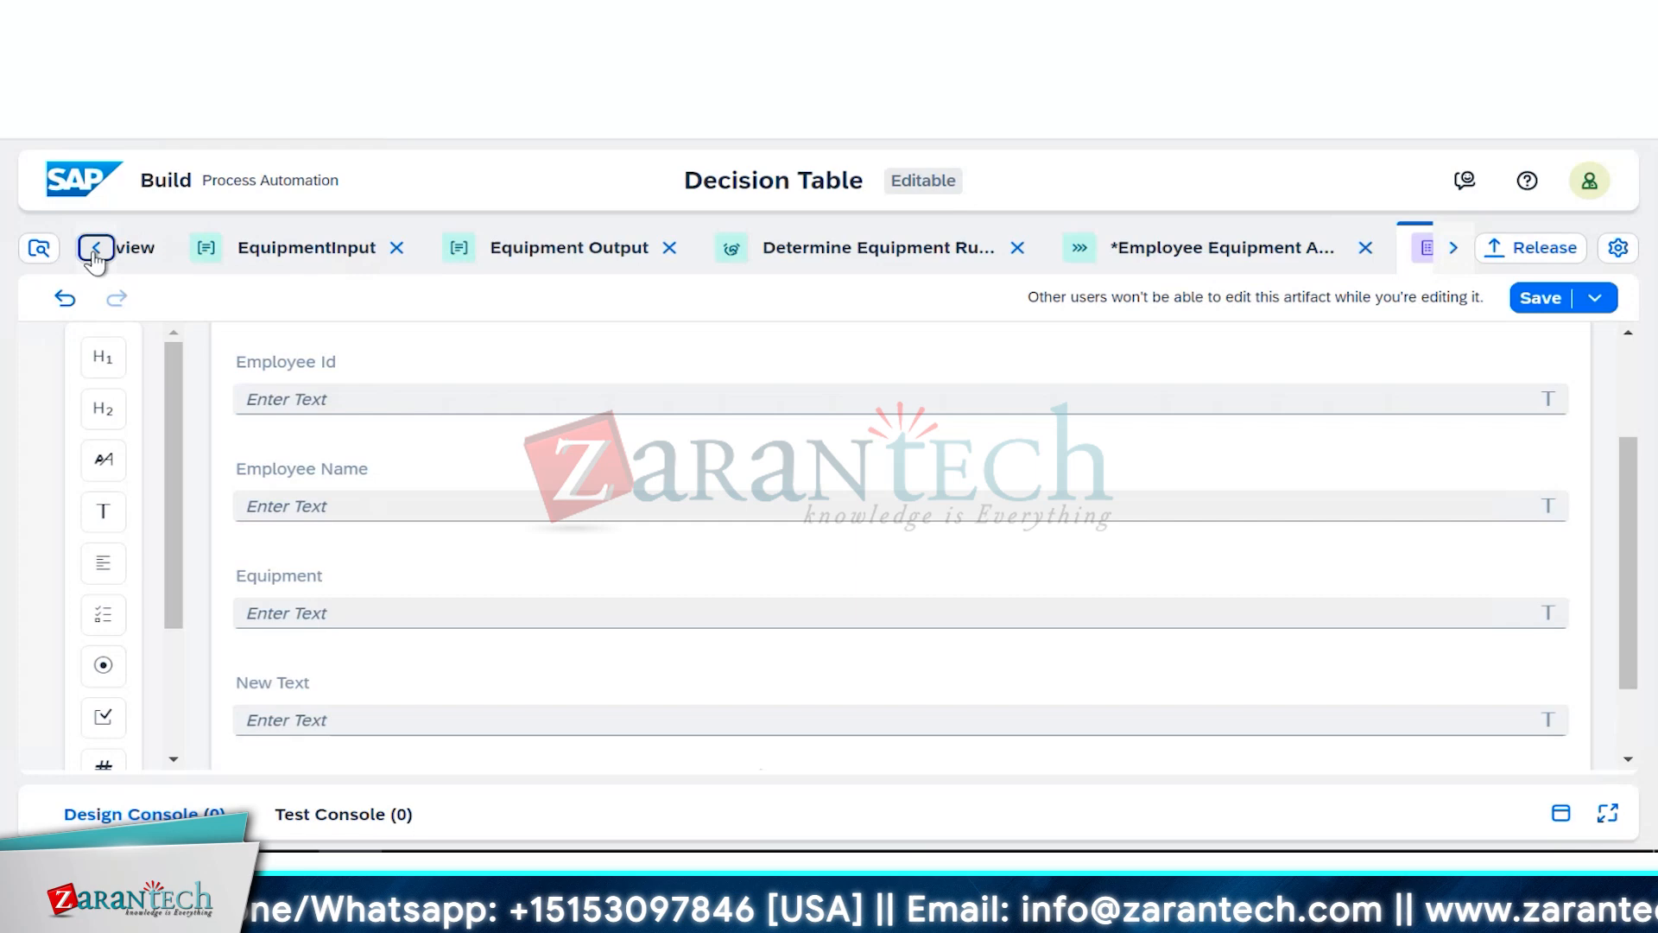
left_click(281, 259)
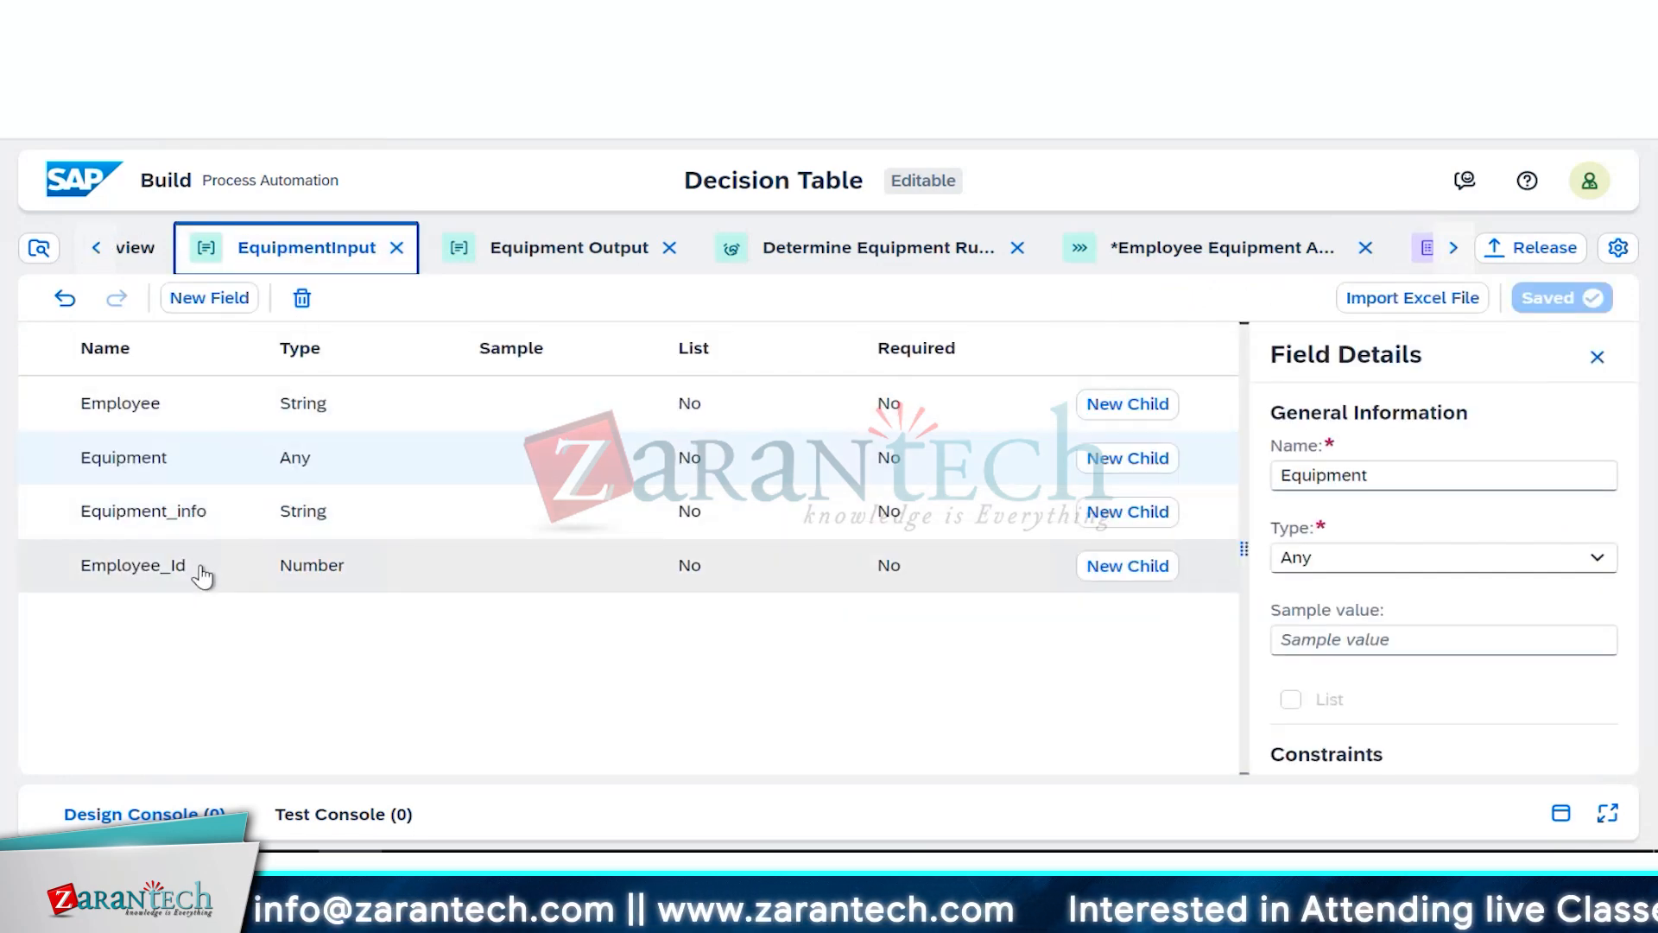
left_click(1457, 251)
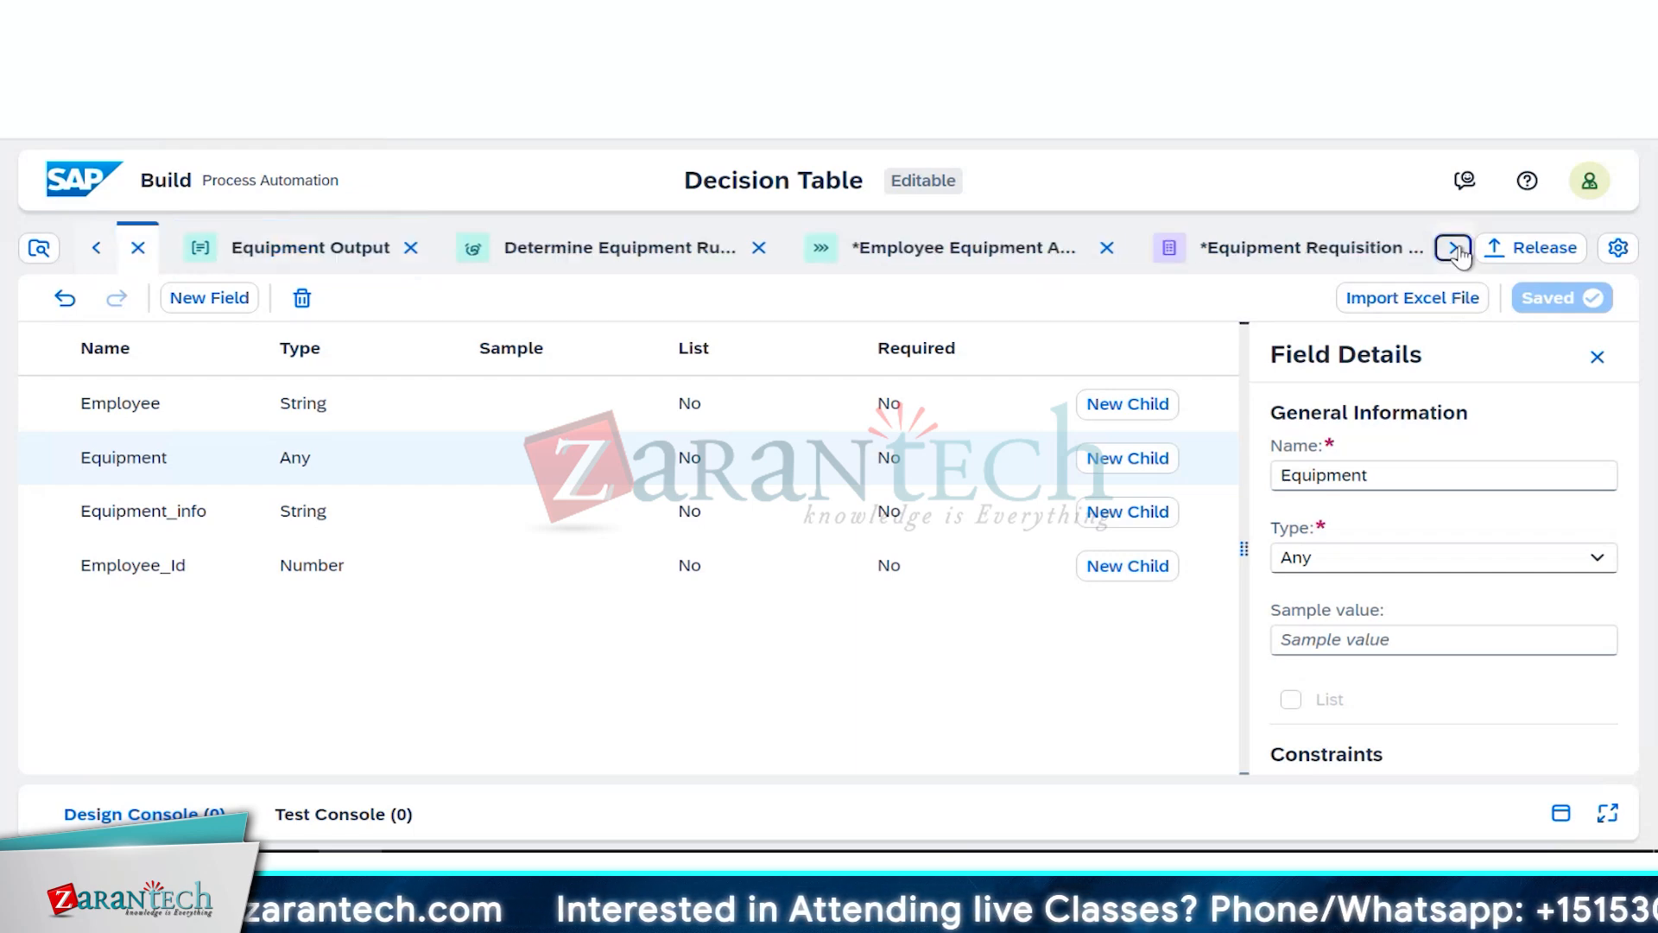
left_click(1269, 255)
scroll(758, 618, "down", 3)
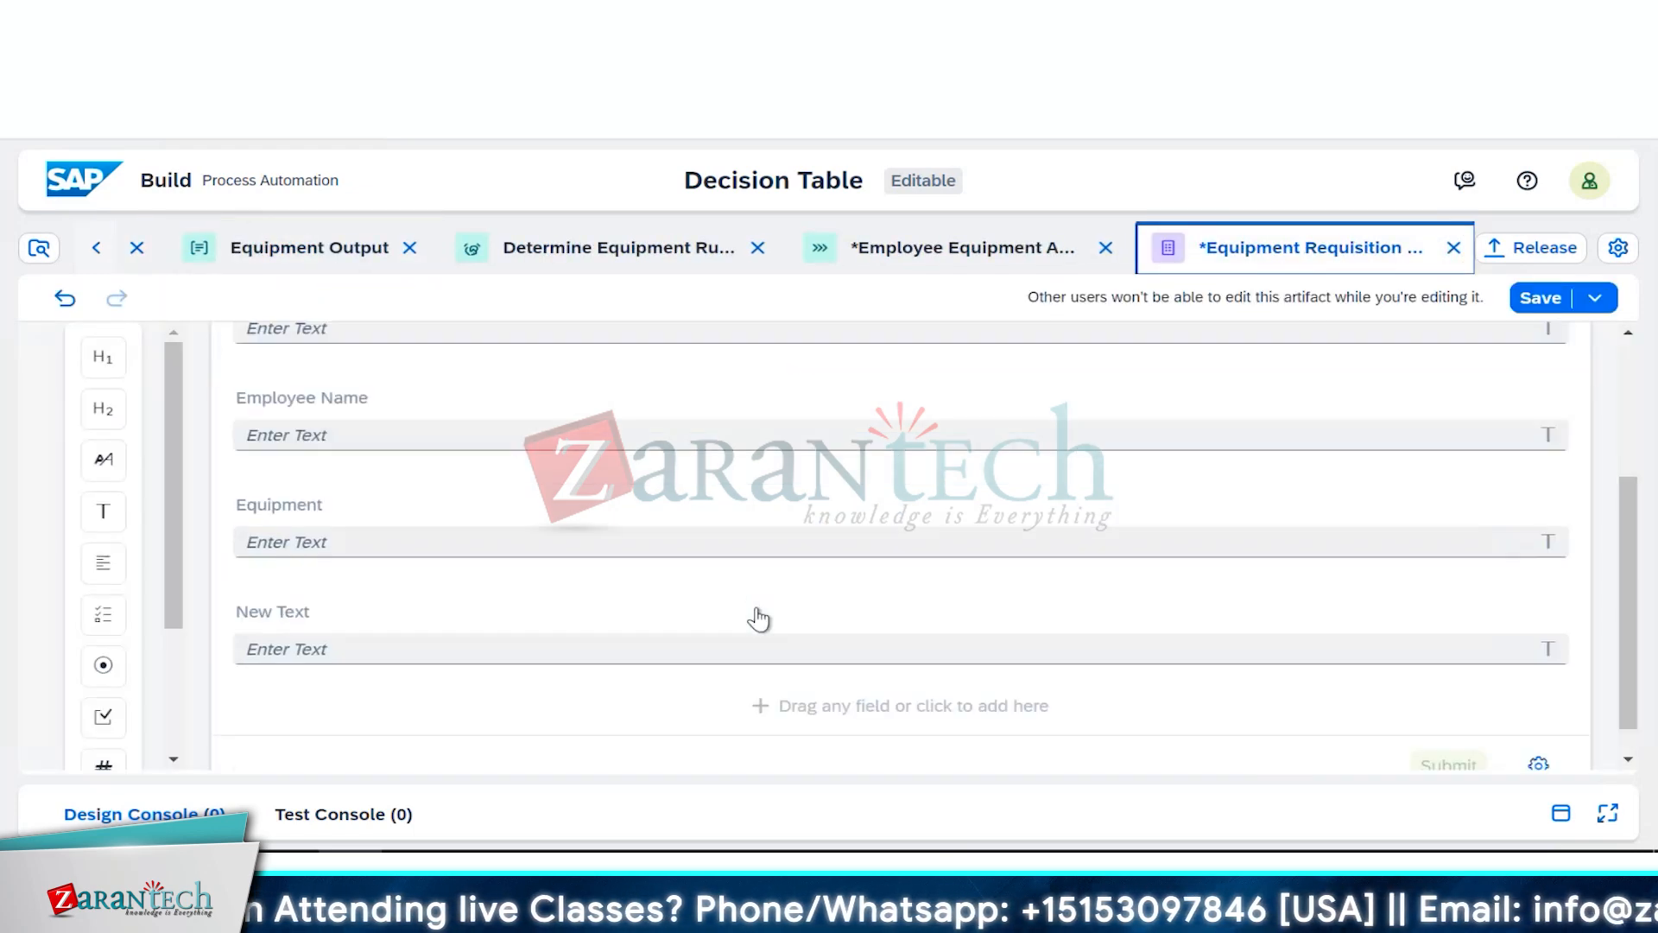
Step: Label the text field below Equipment 'Equipment Info' and delete the surplus unnamed text field beneath it
left_click(678, 673)
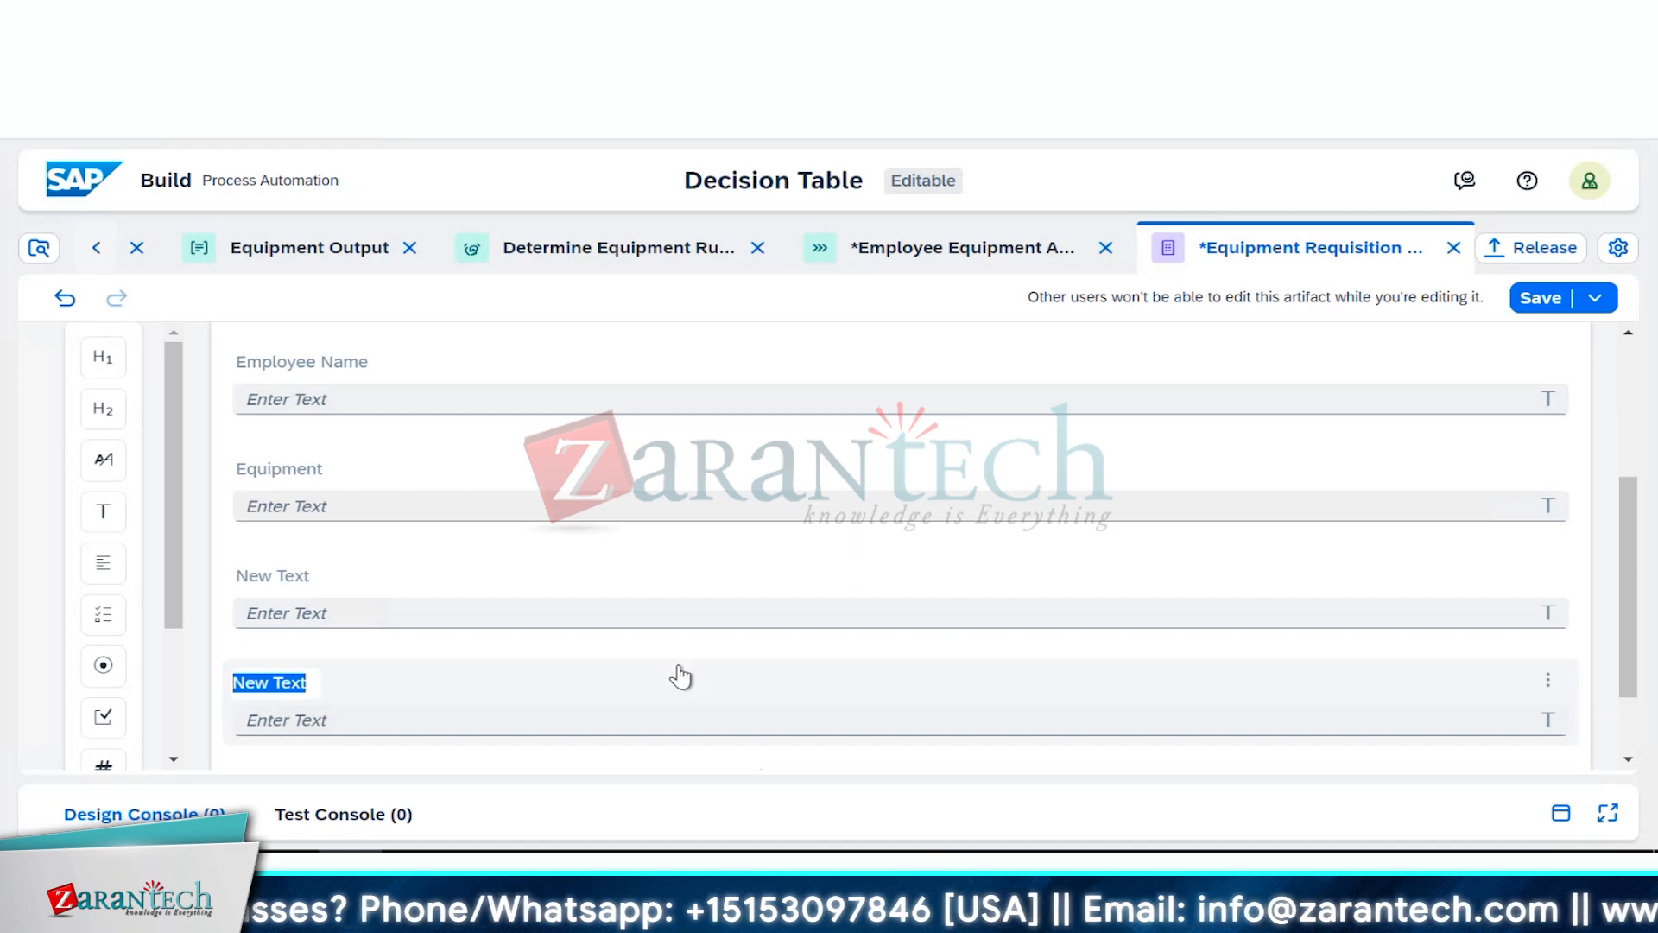
left_click(289, 574)
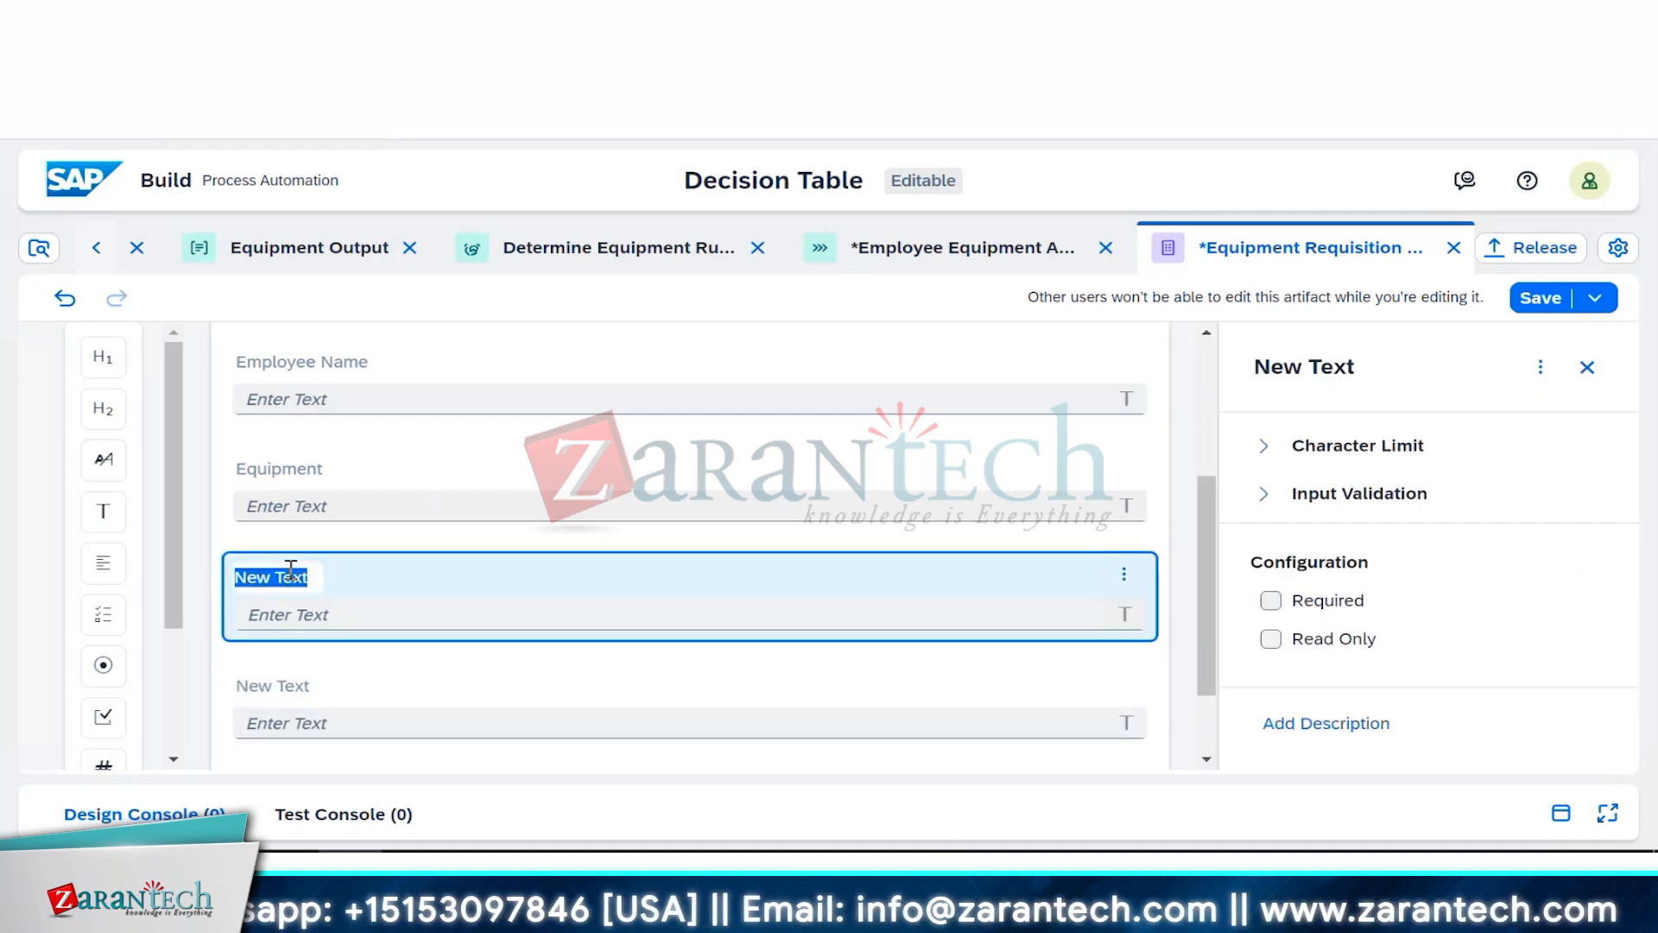
type("E")
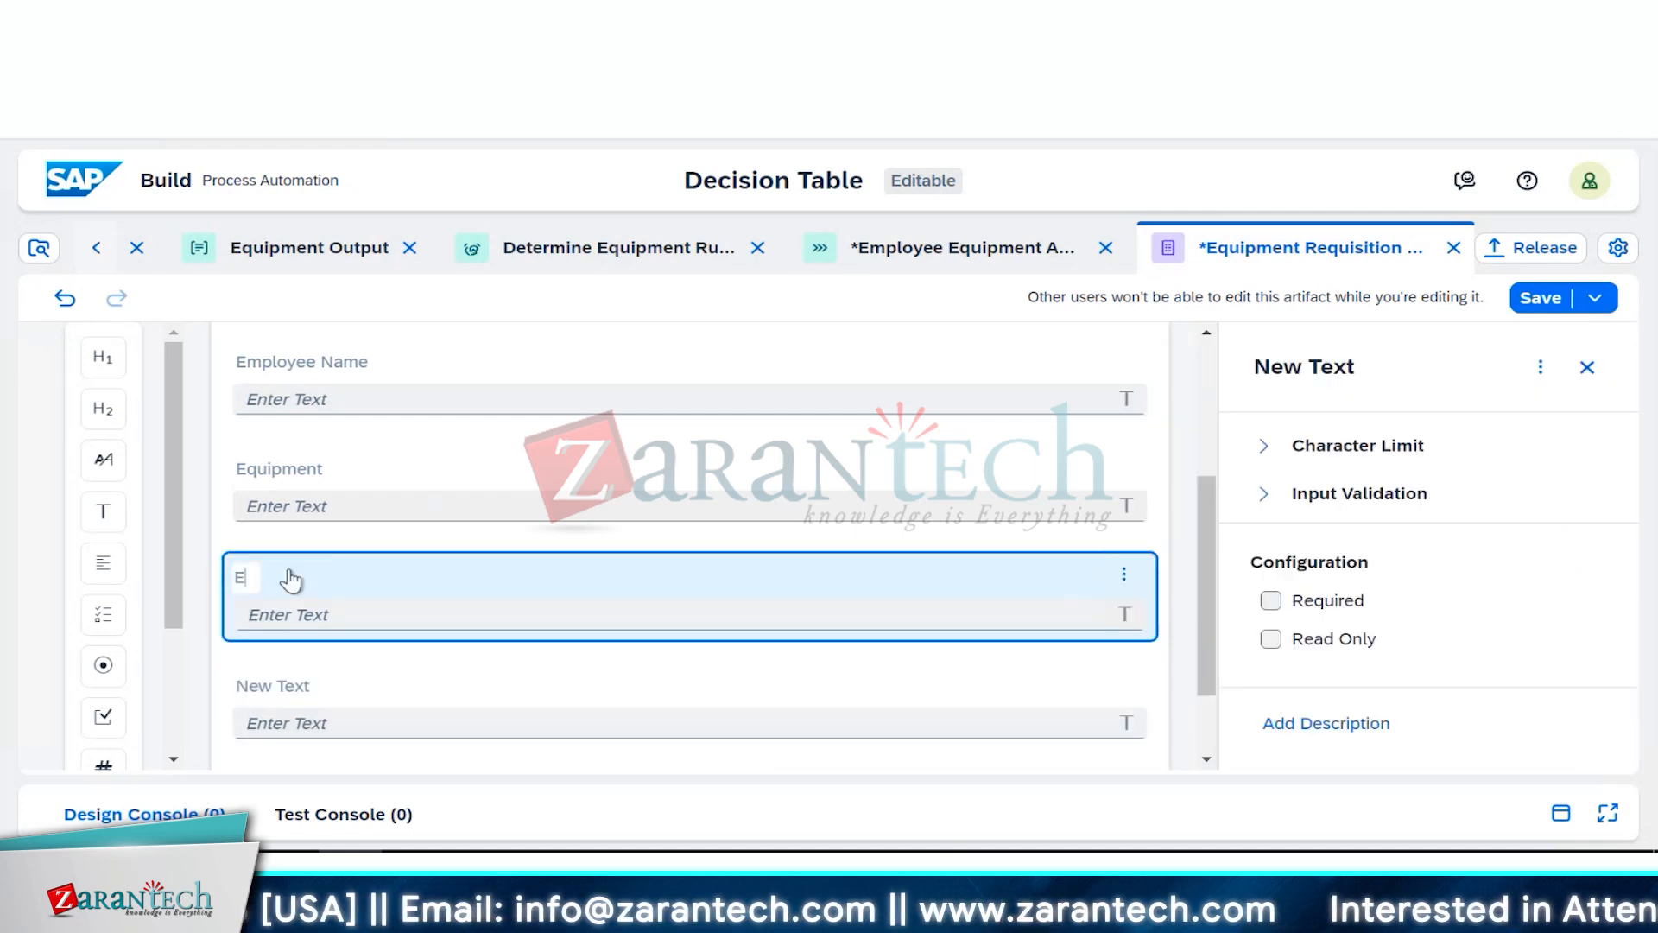
type("quipmen")
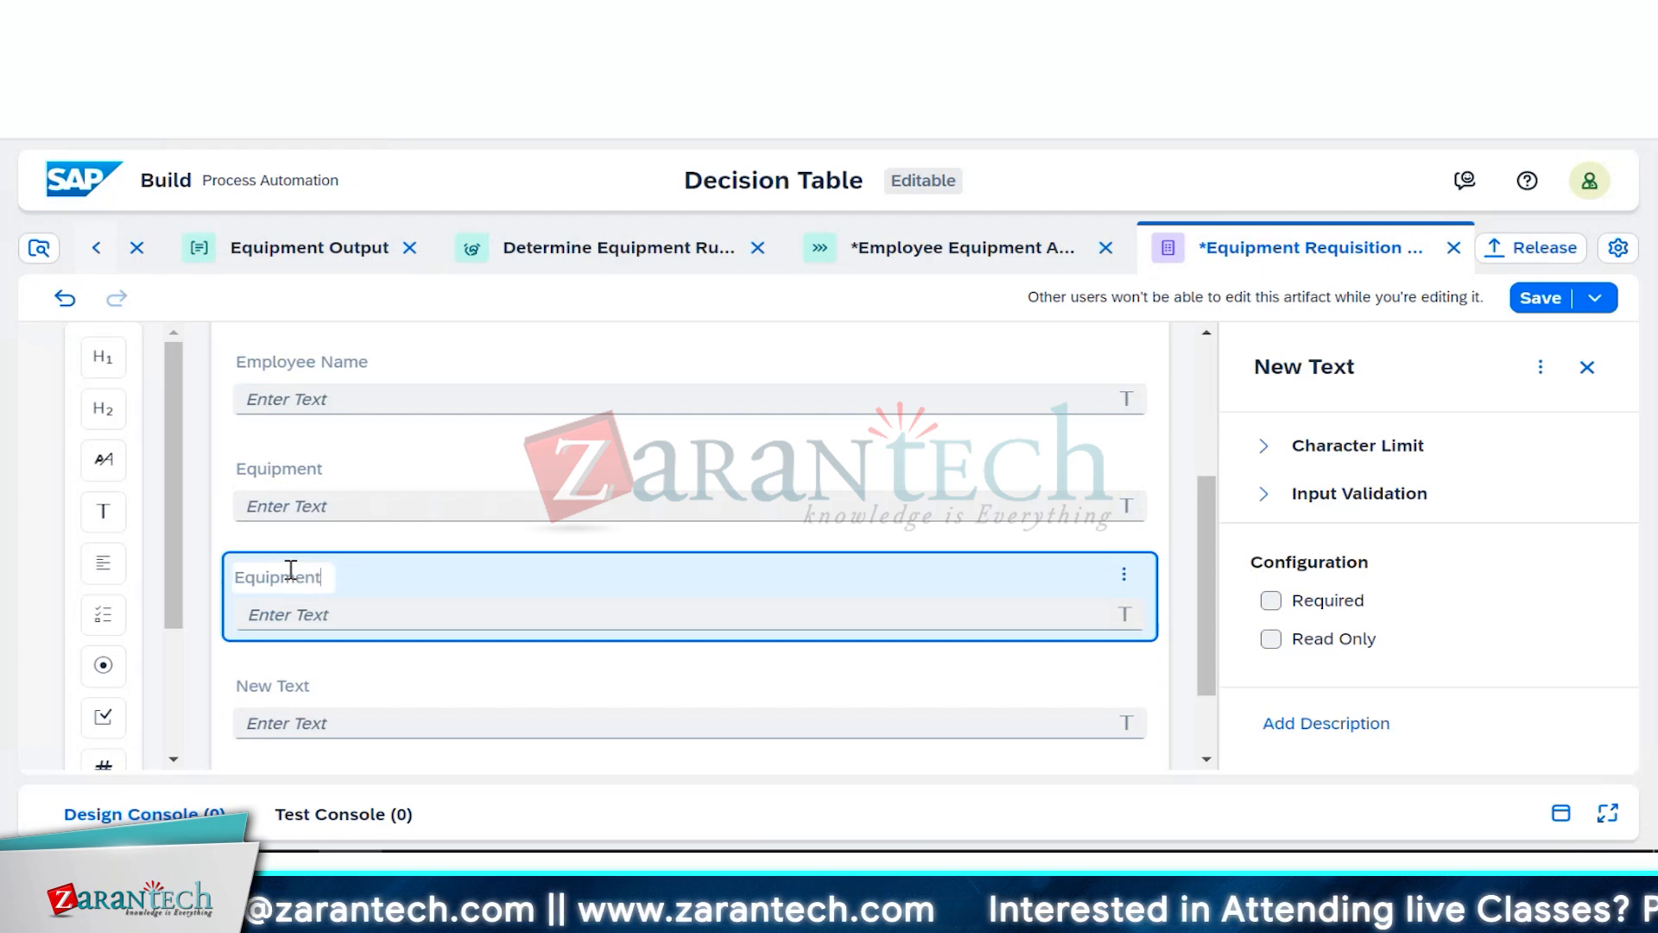
type("t")
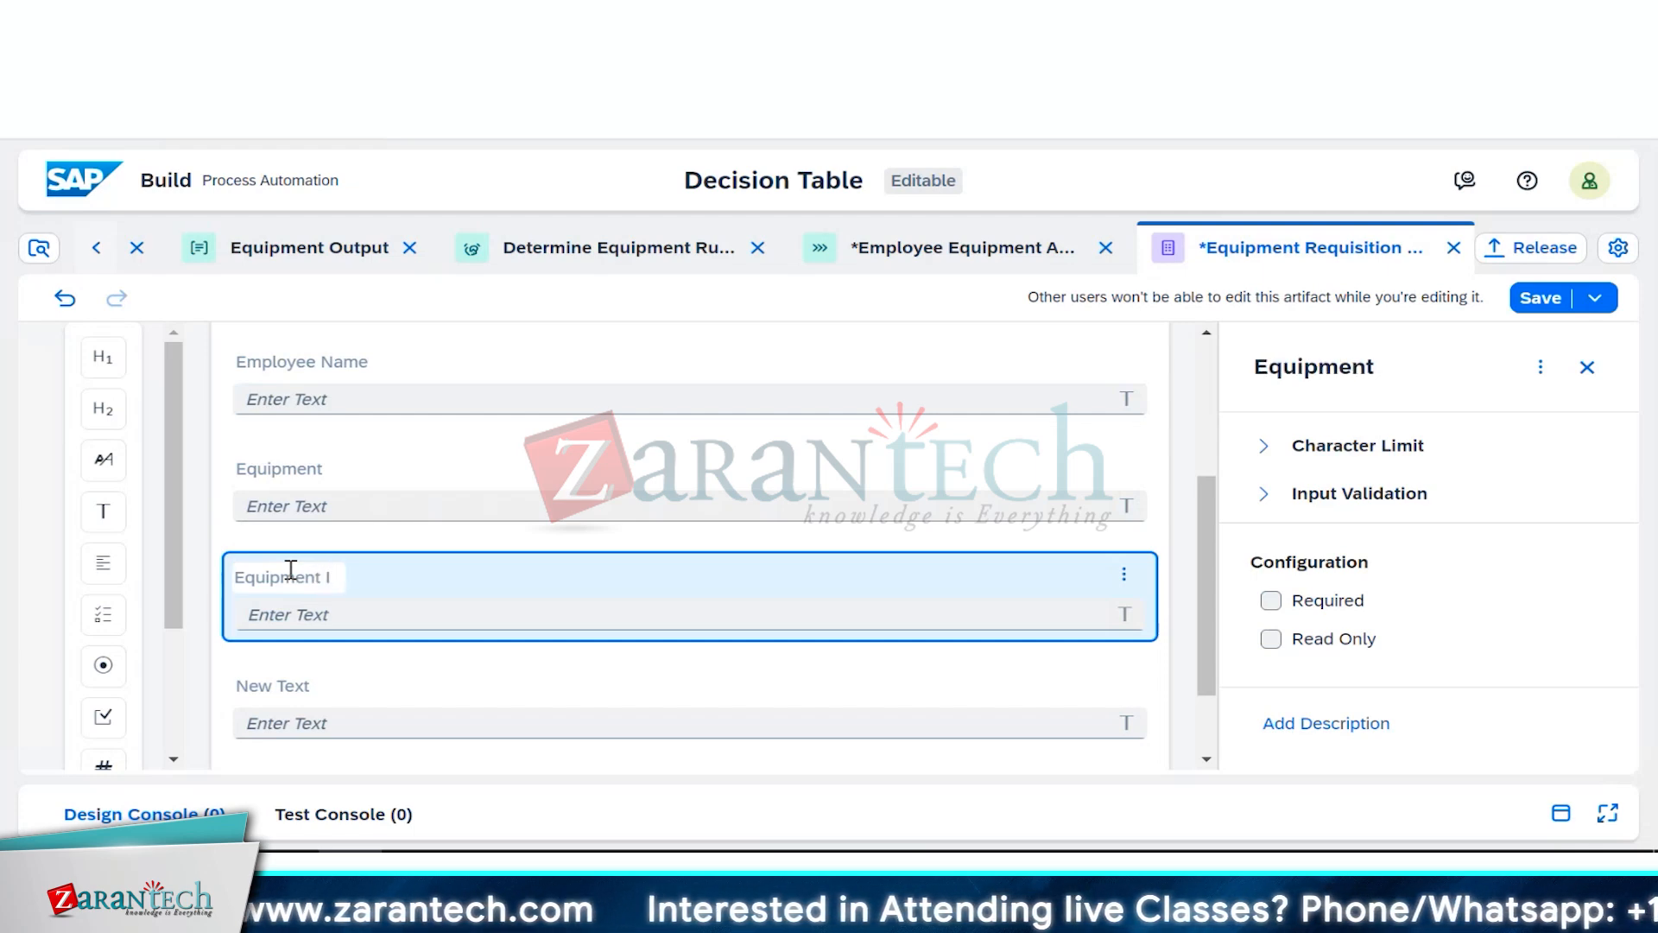
type(" Info")
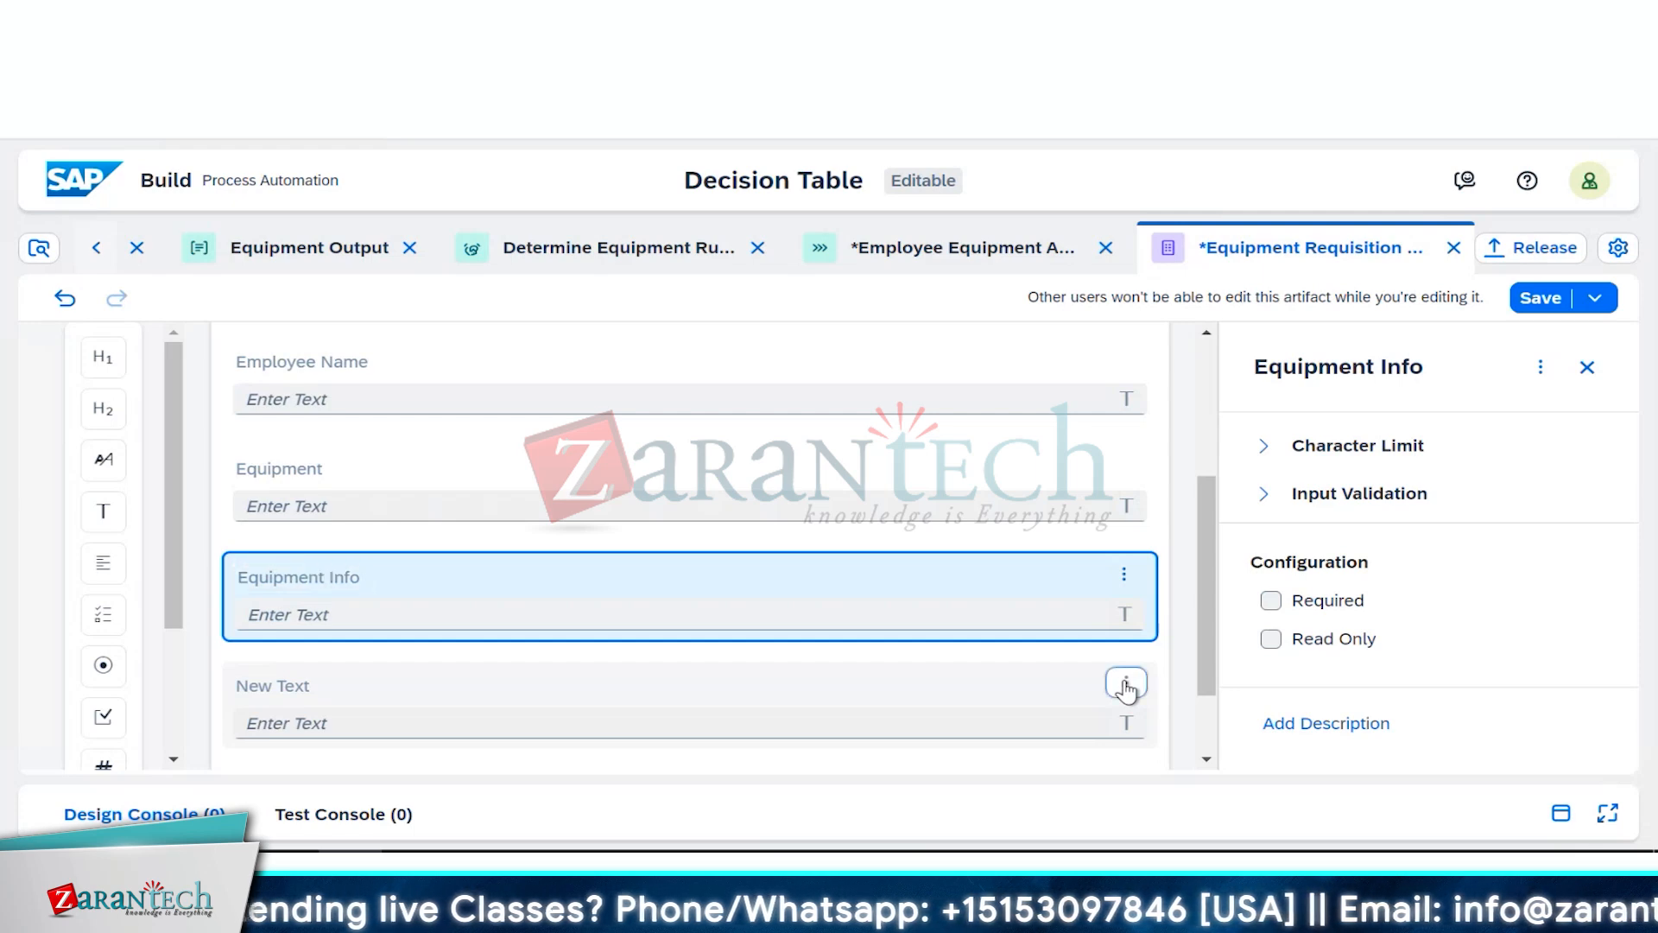
left_click(1125, 683)
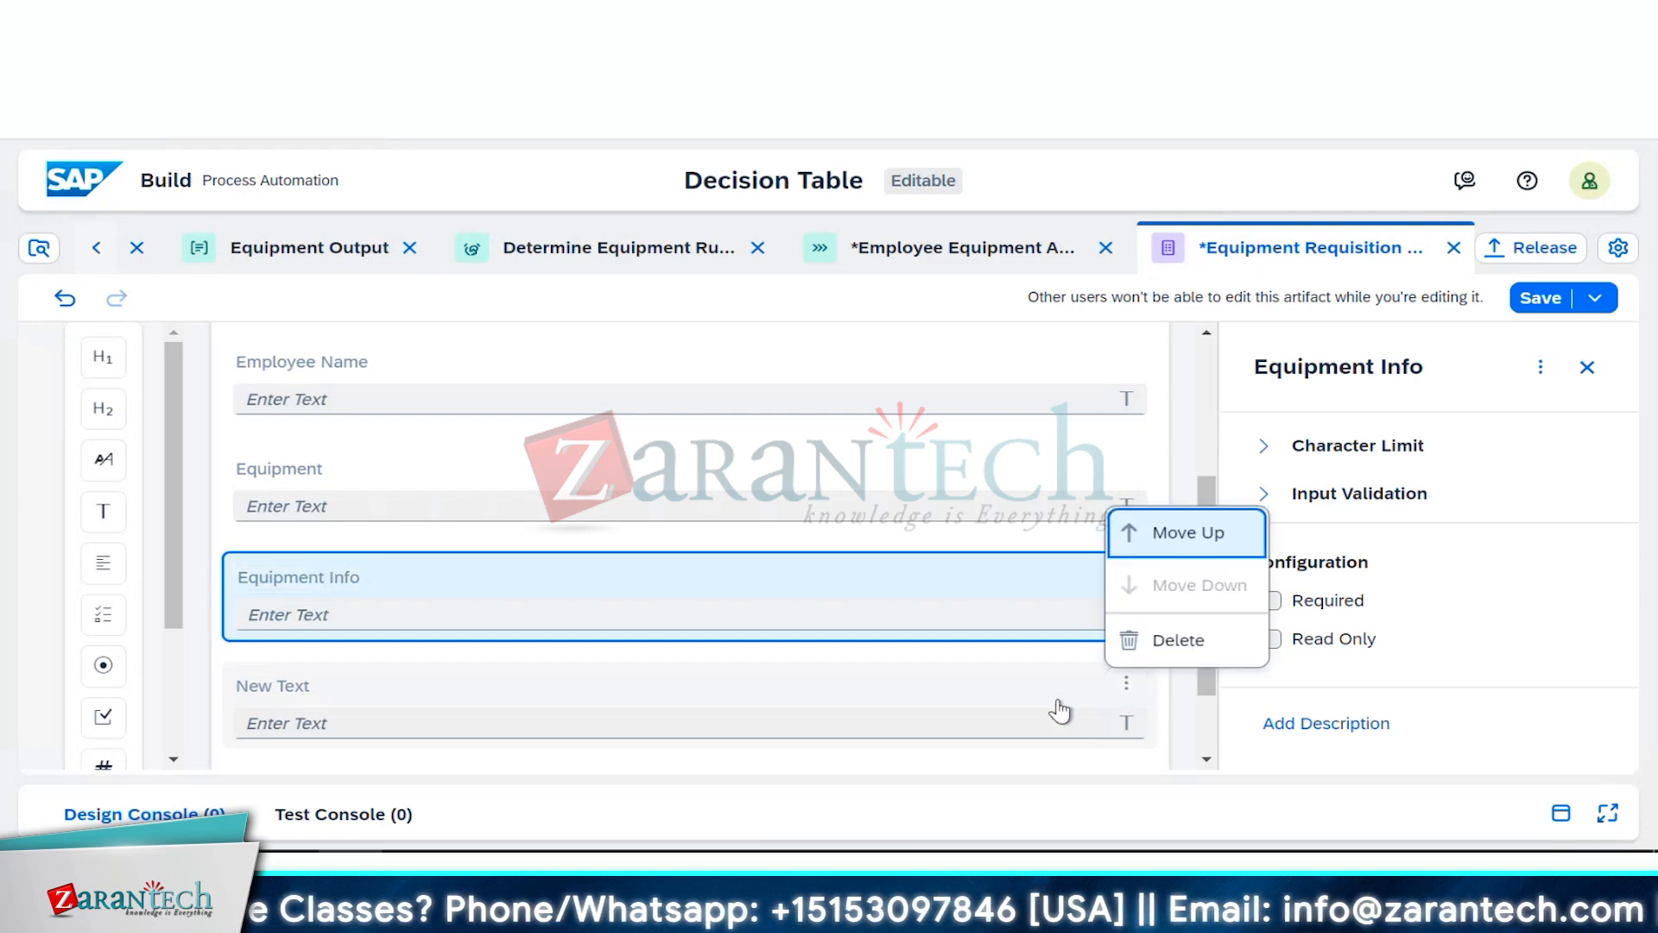
left_click(1138, 639)
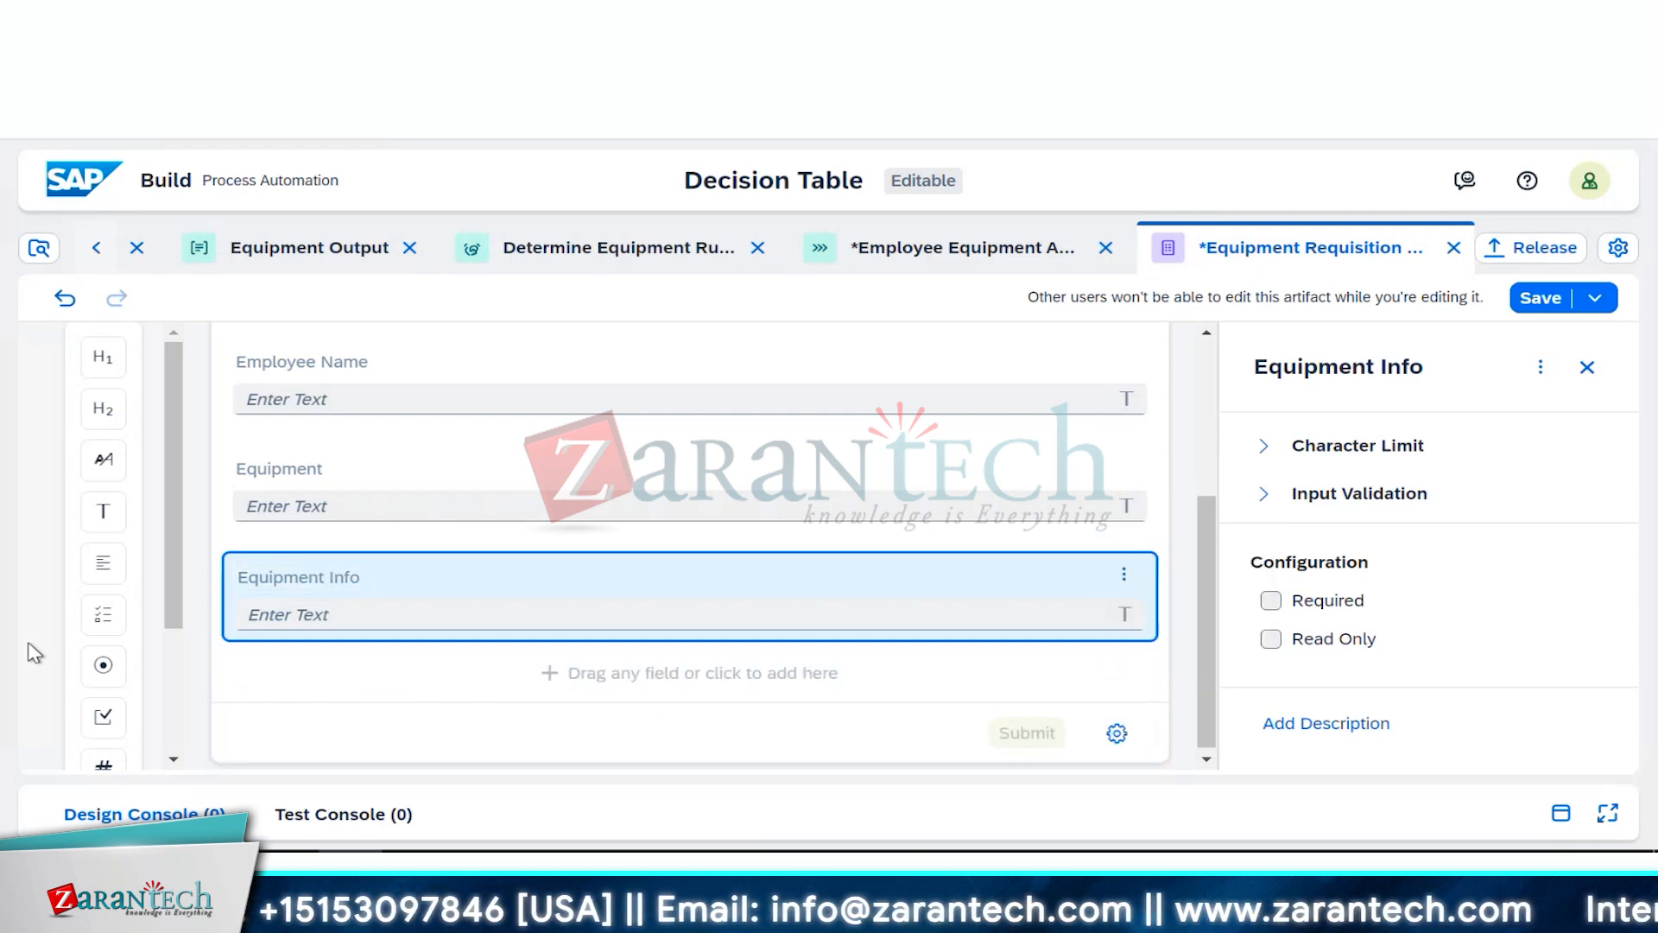
Step: Add a number input field labelled 'Employee Id' below the Equipment Info field
scroll(126, 688, "down", 2)
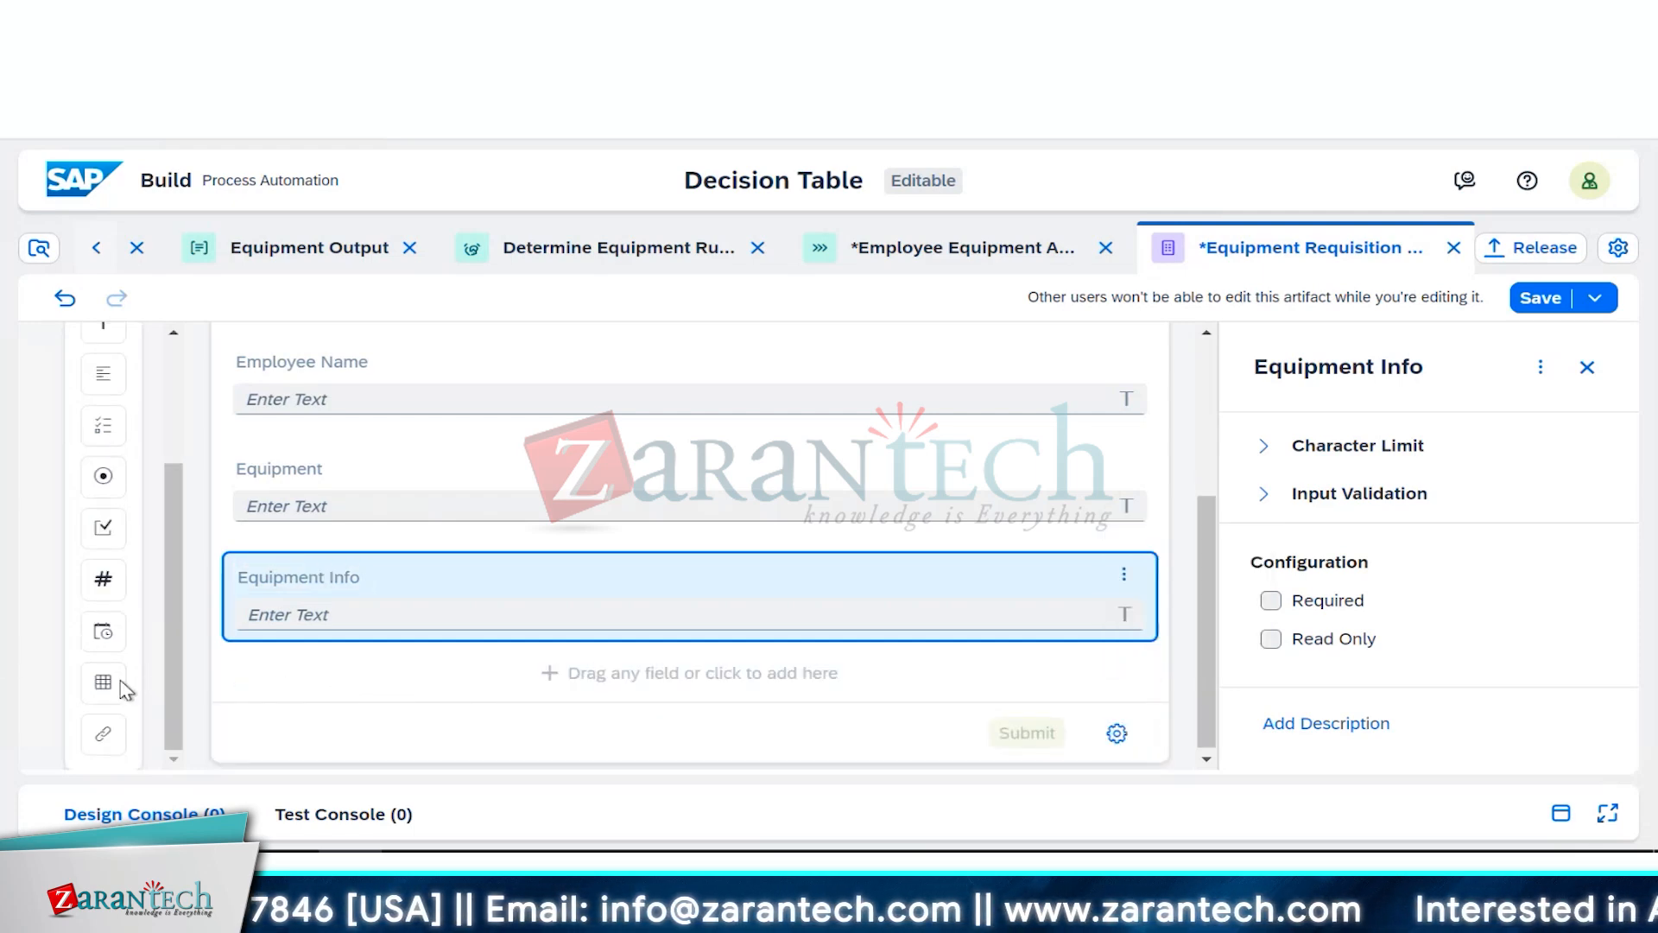
left_click(112, 583)
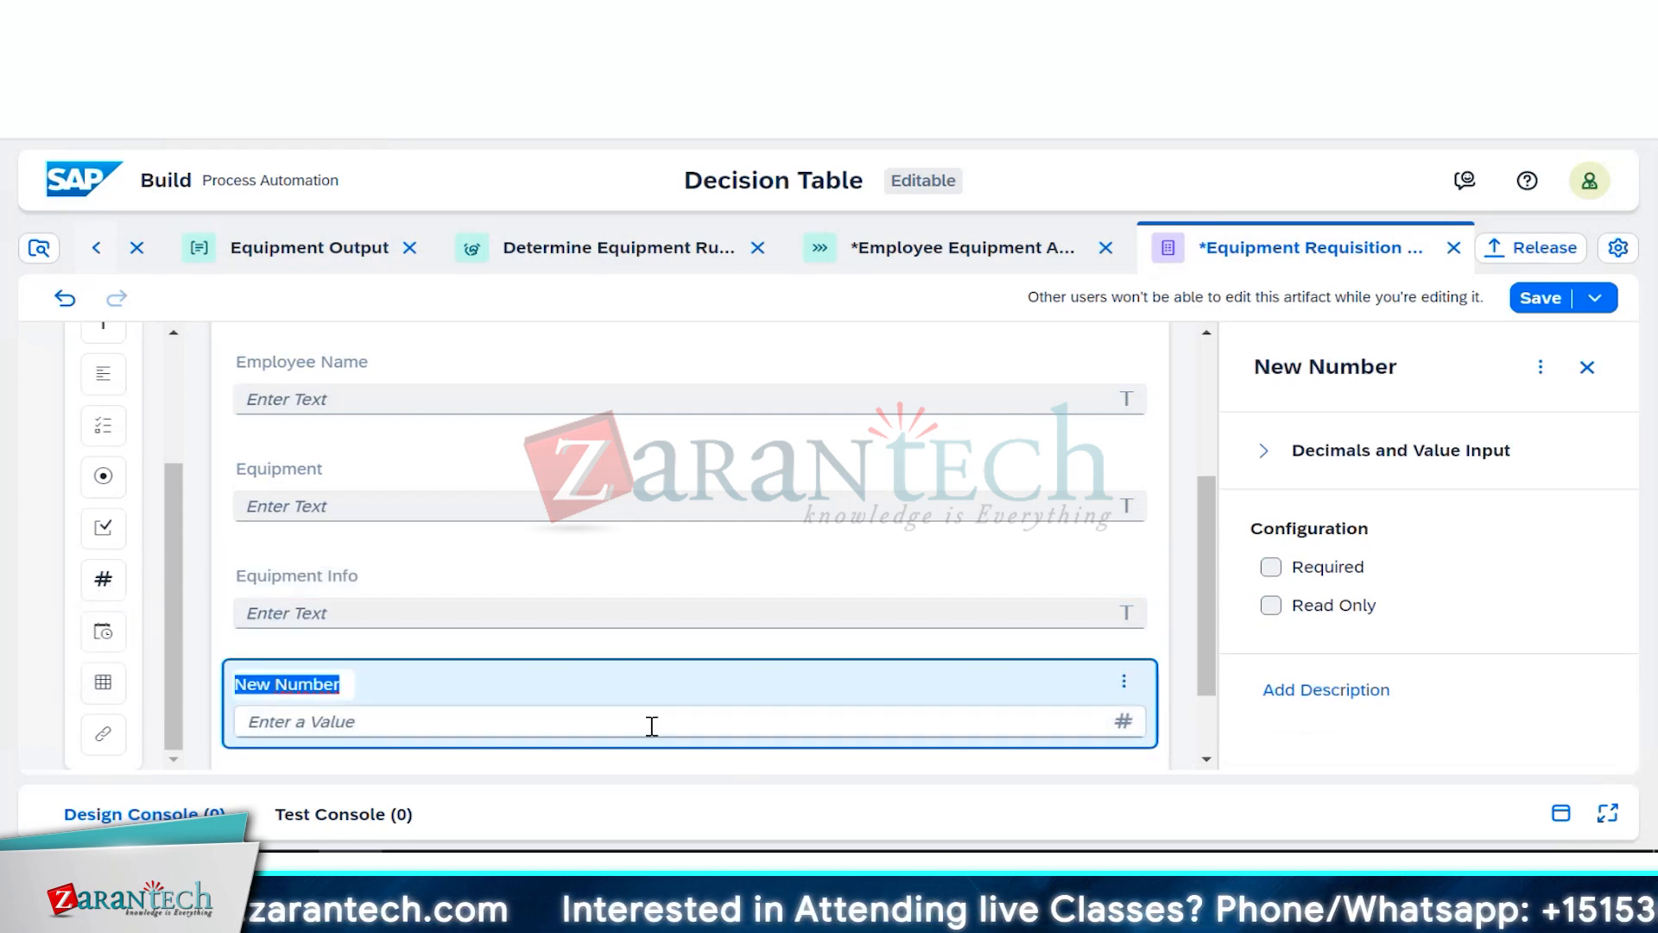
type("E")
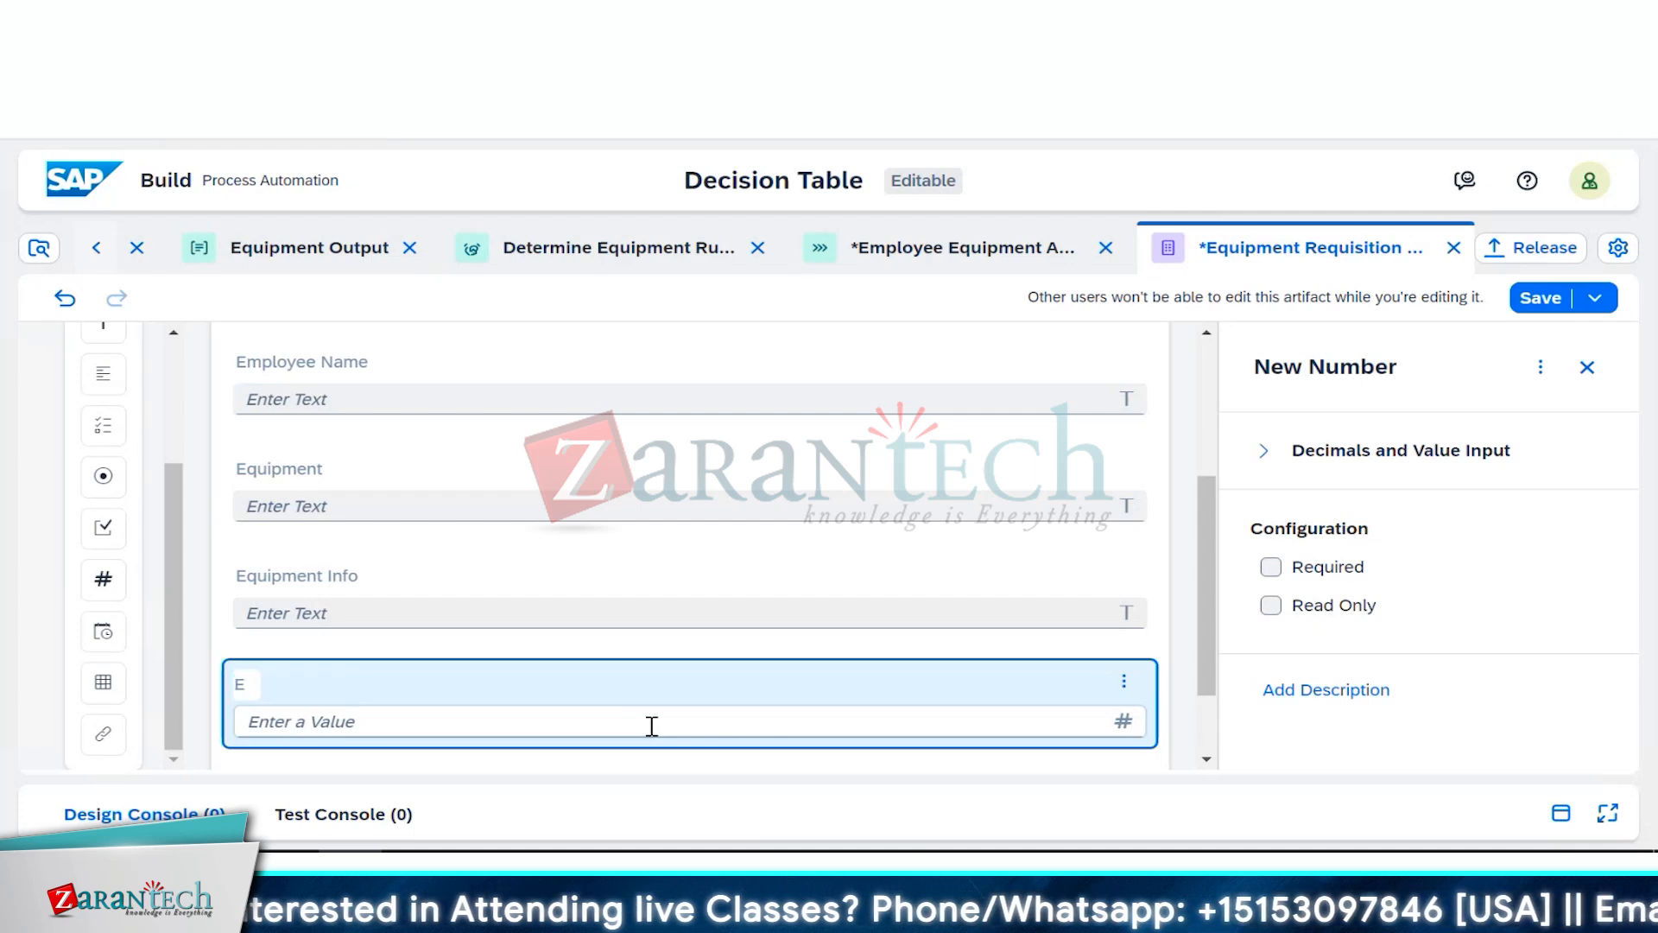
type("mployee")
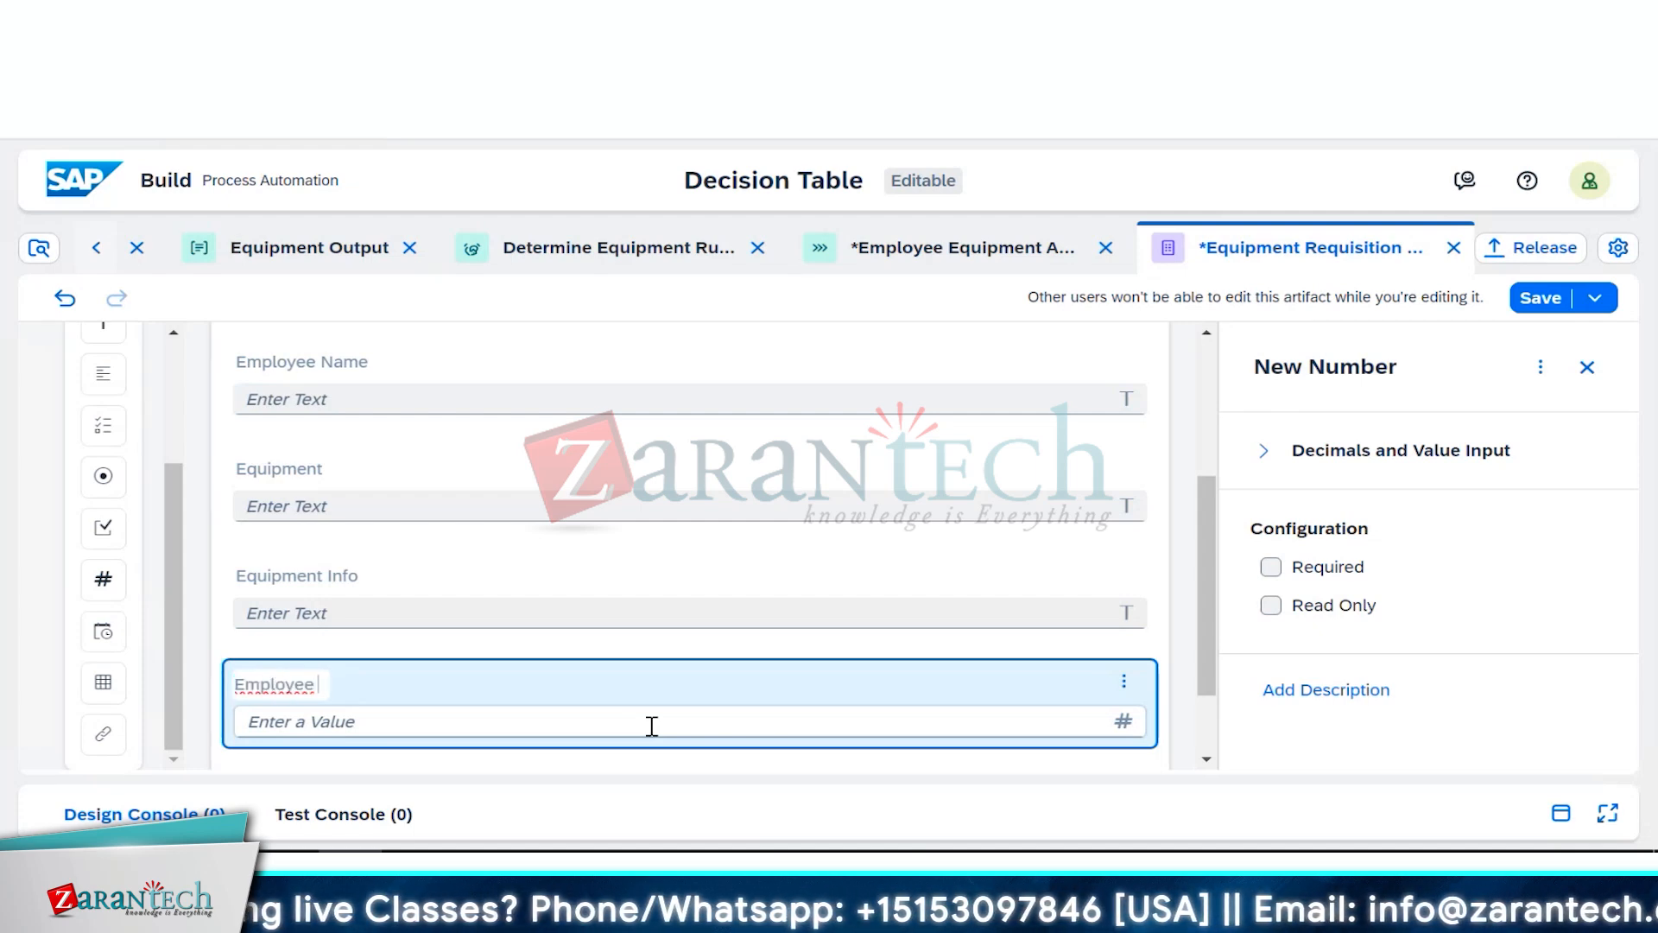
type(" Id")
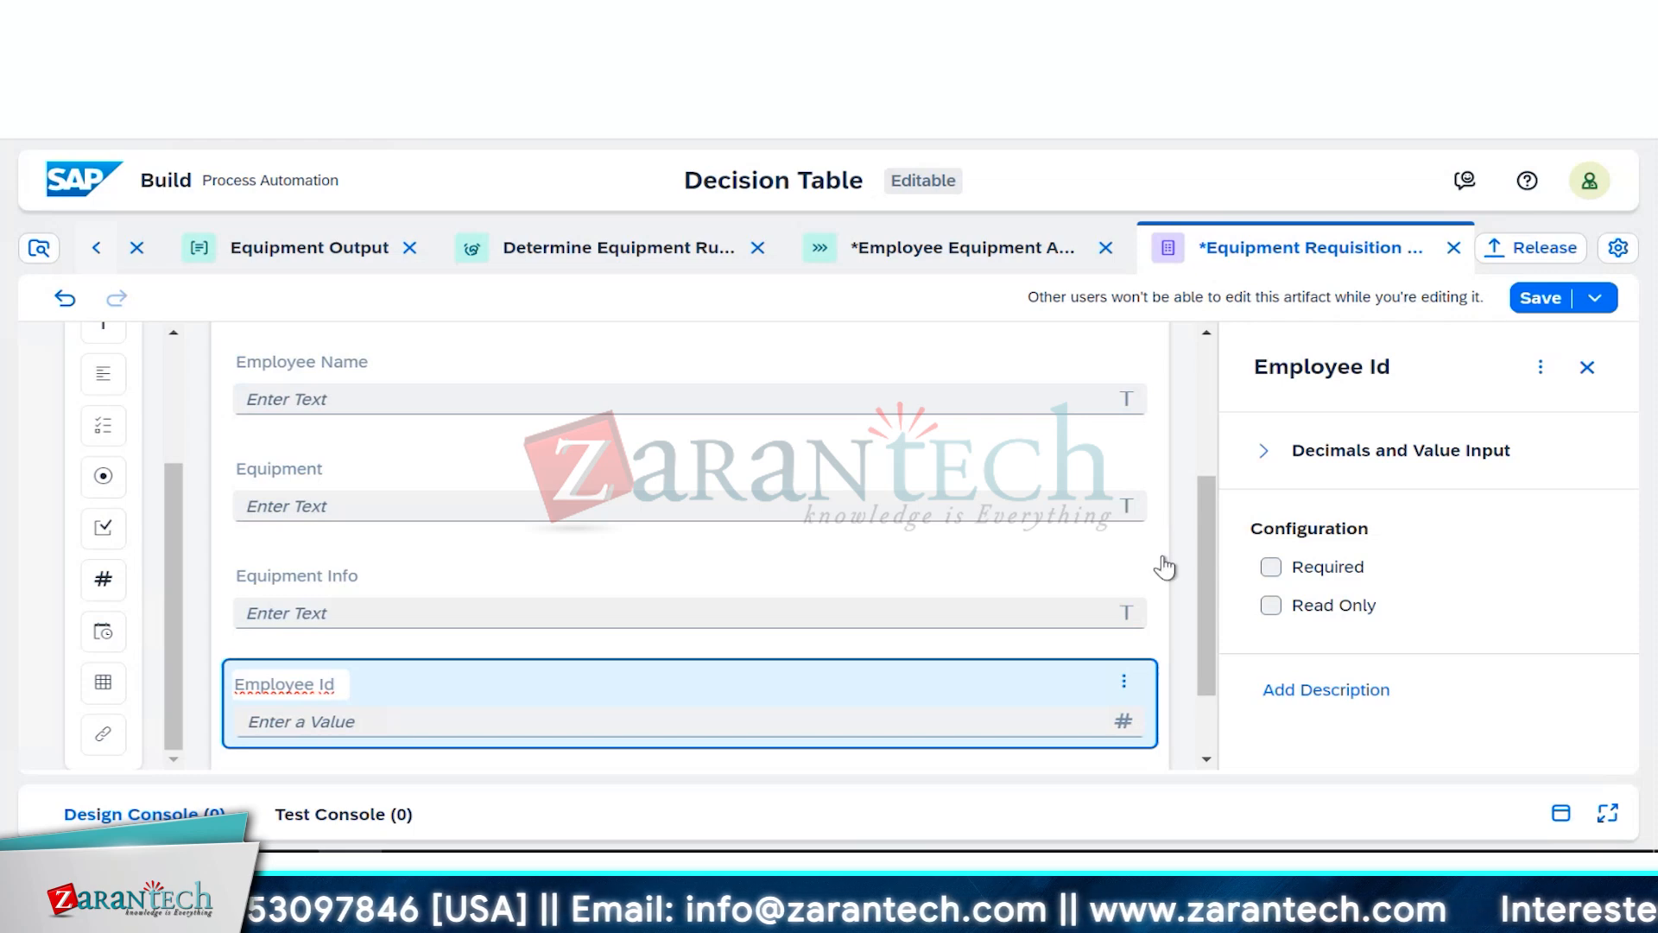
Step: Delete the text-type Employee Id field above Employee Name, keeping the numeric Employee Id field at the end of the form
left_click_drag(1200, 537, 1188, 448)
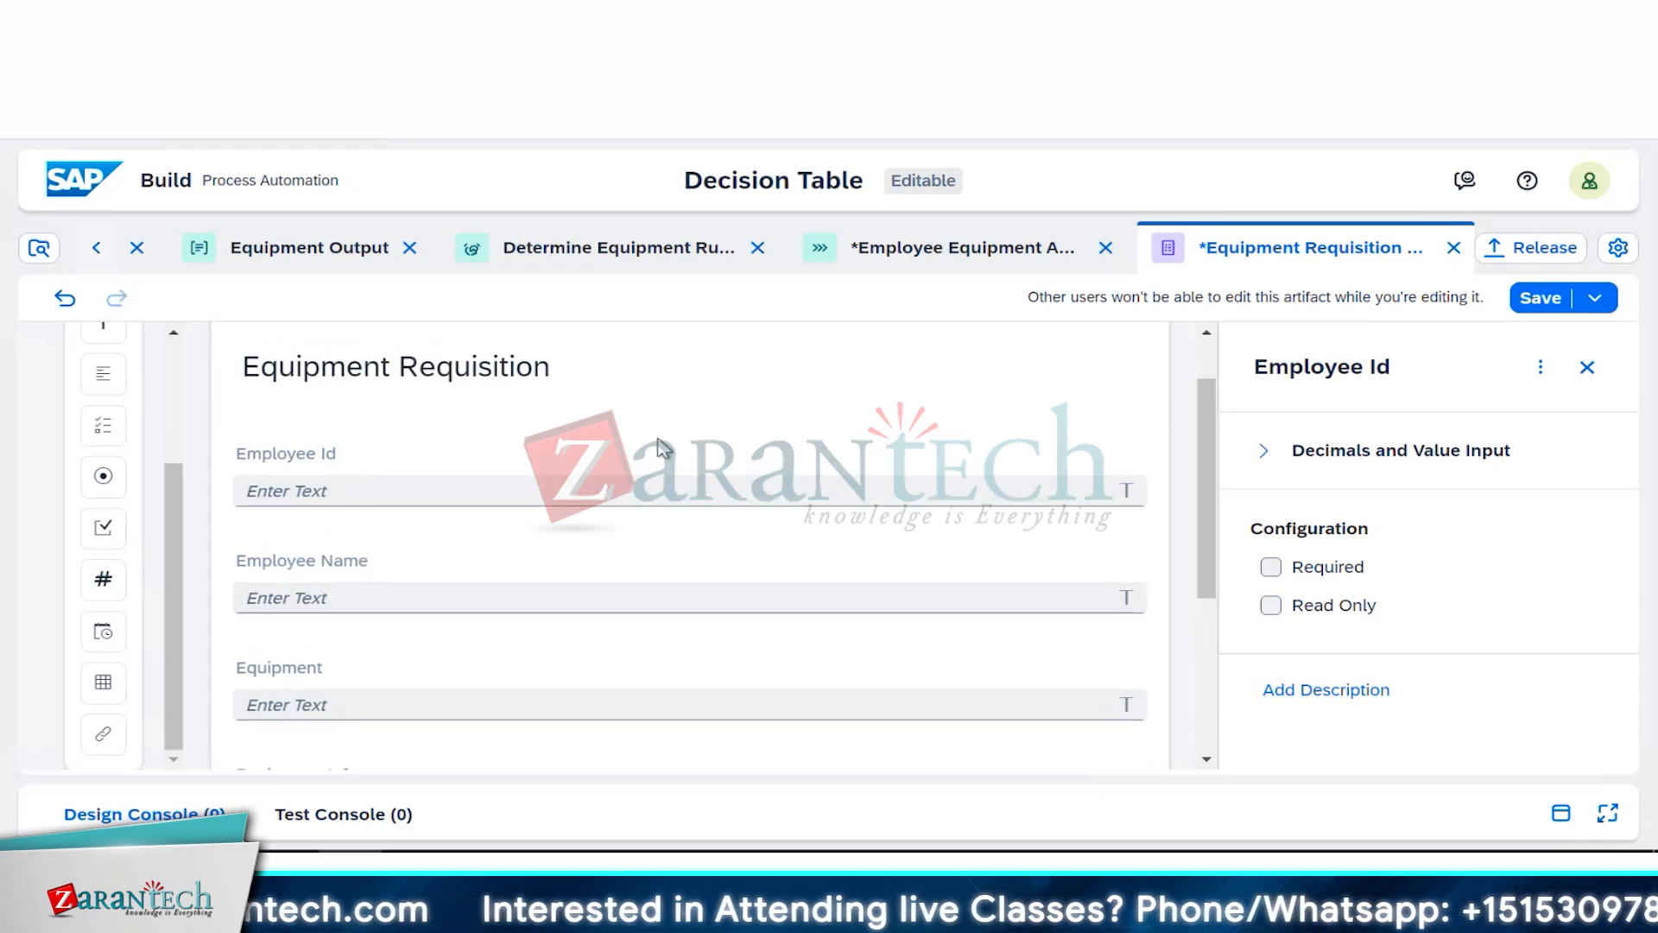
mouse_move(840, 469)
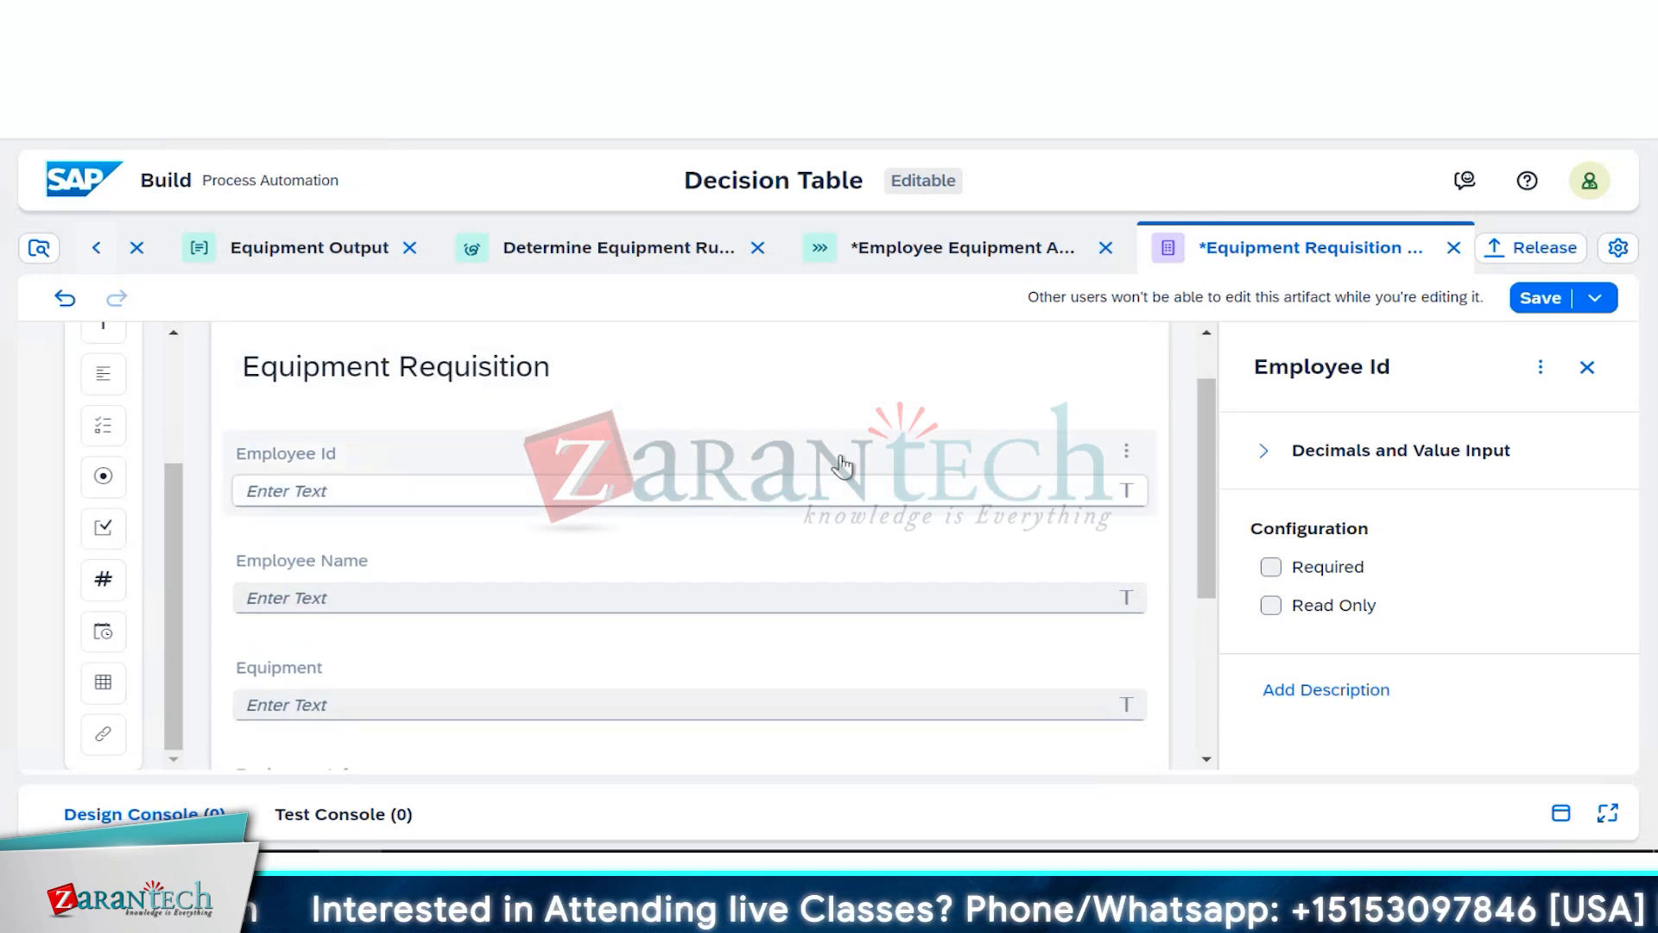
left_click(1125, 451)
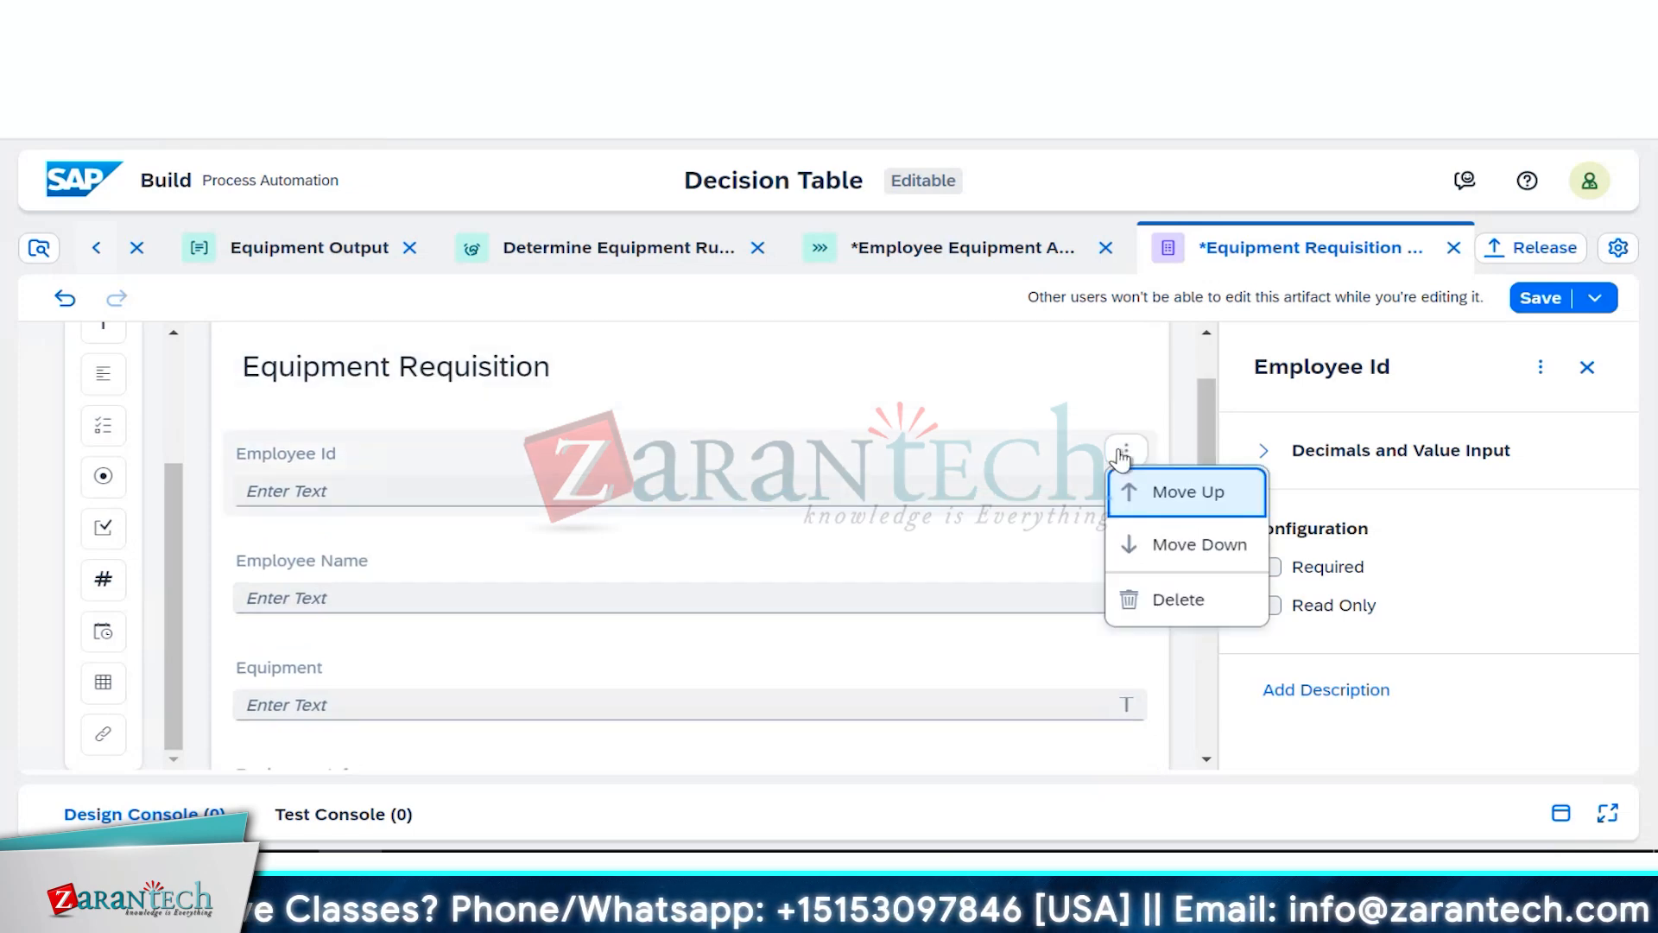
left_click(1153, 602)
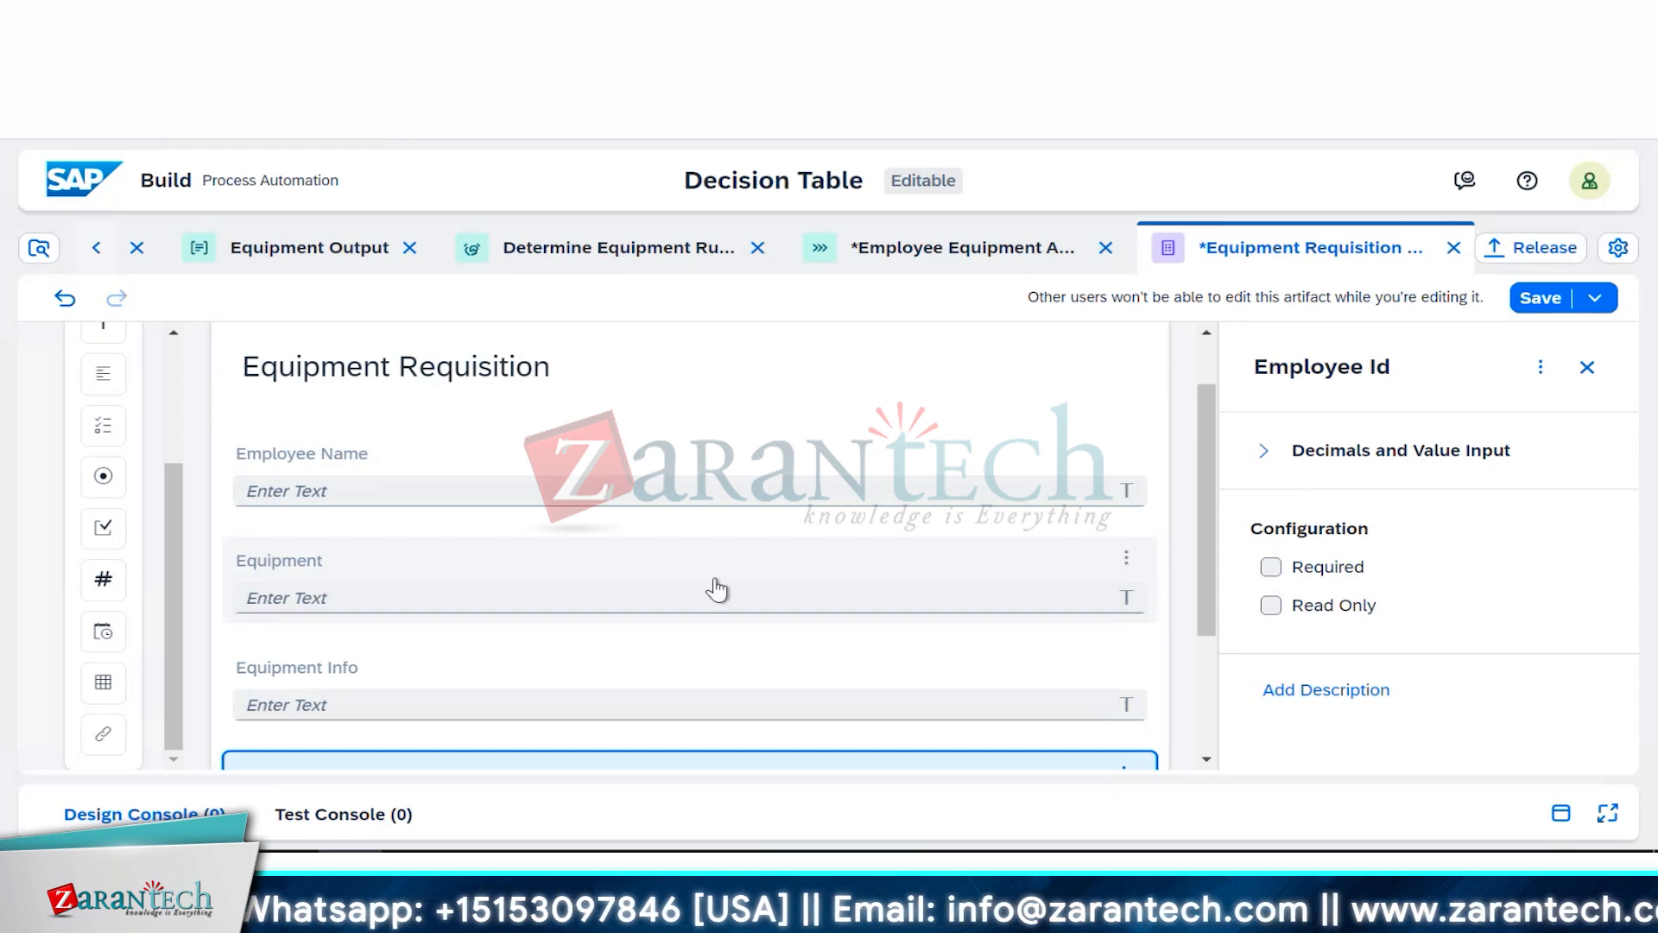
Step: Add a text area labelled 'Comments' below the numeric Employee Id field of the Equipment Requisition Form
scroll(715, 590, "down", 3)
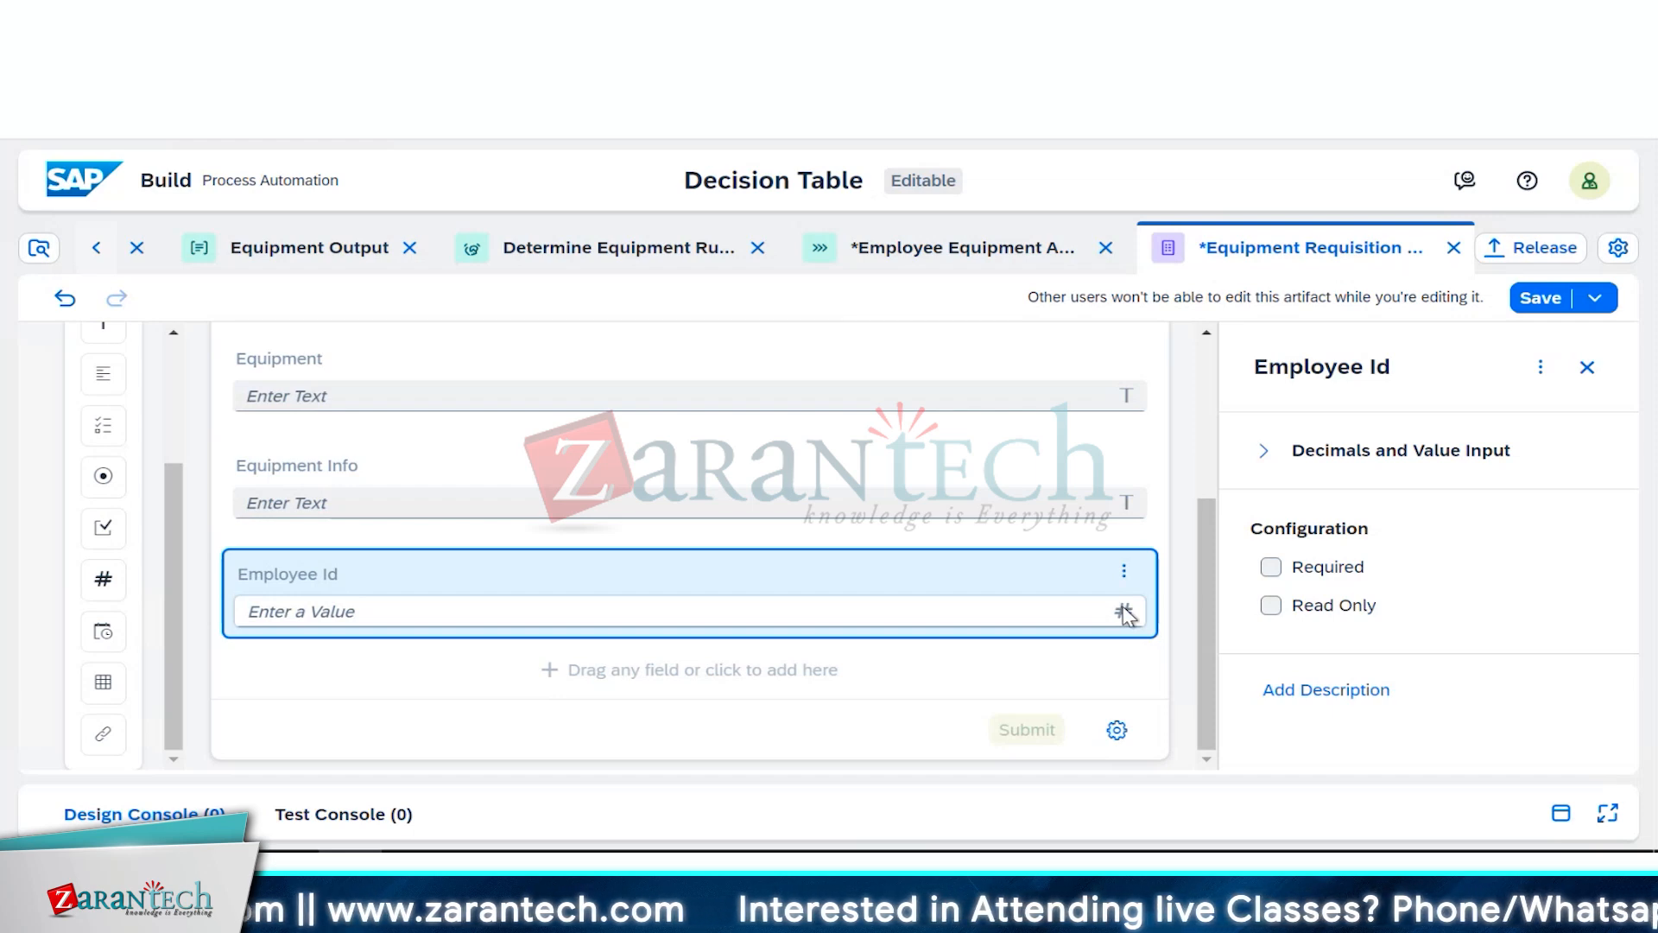
scroll(1125, 614, "up", 3)
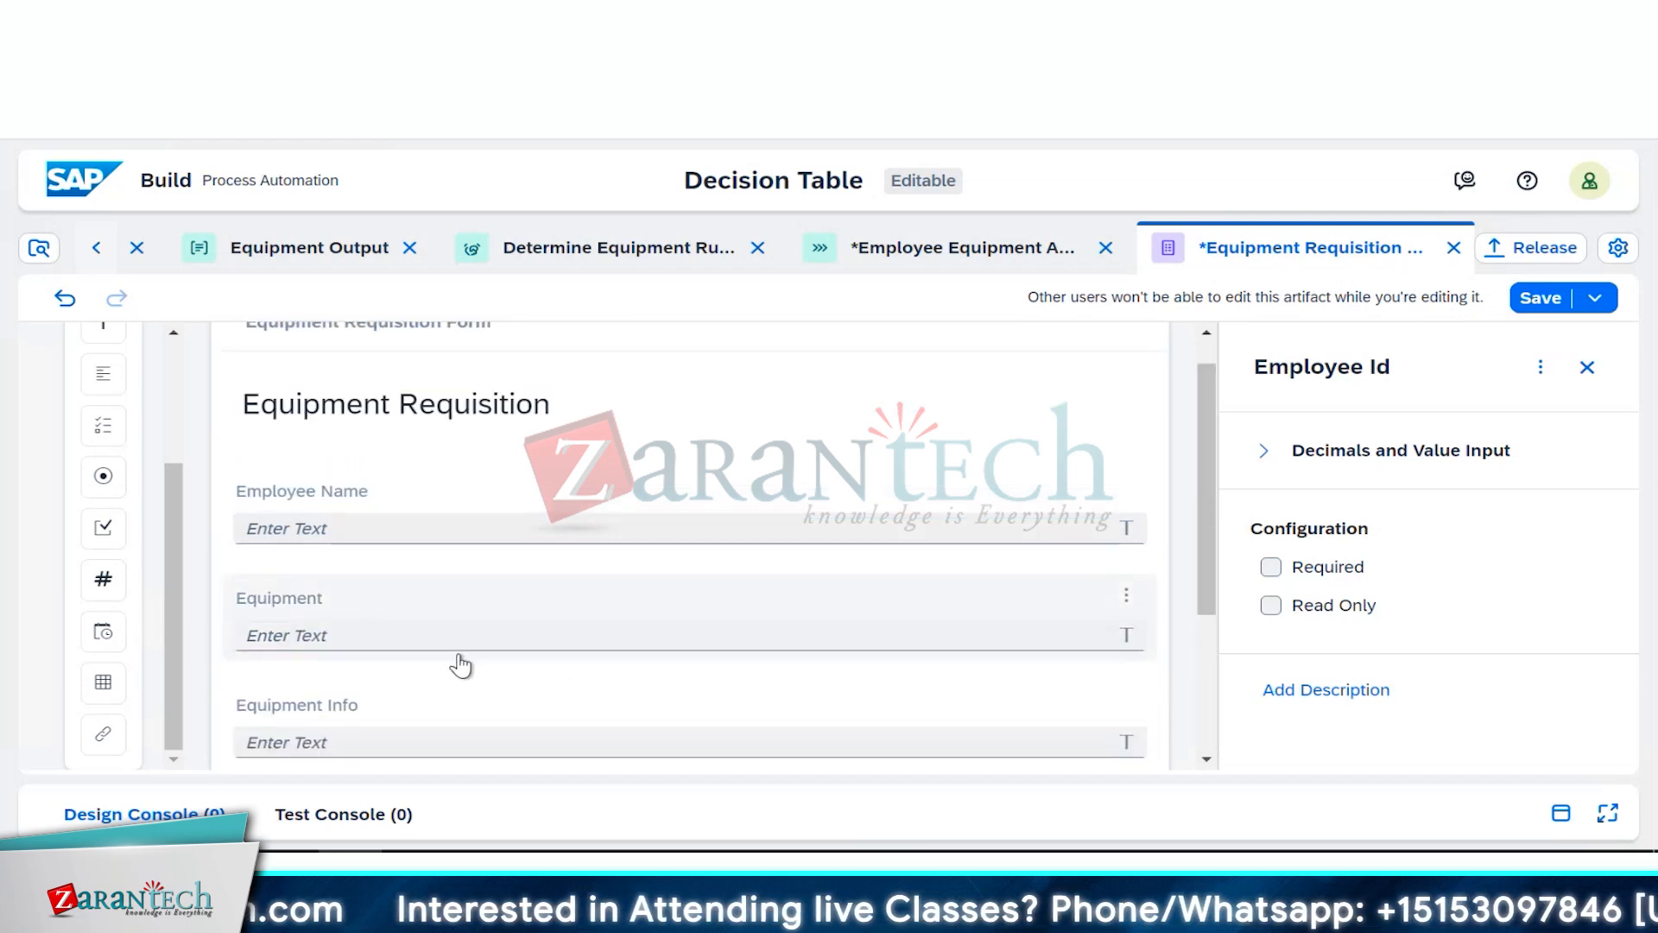
scroll(464, 665, "down", 2)
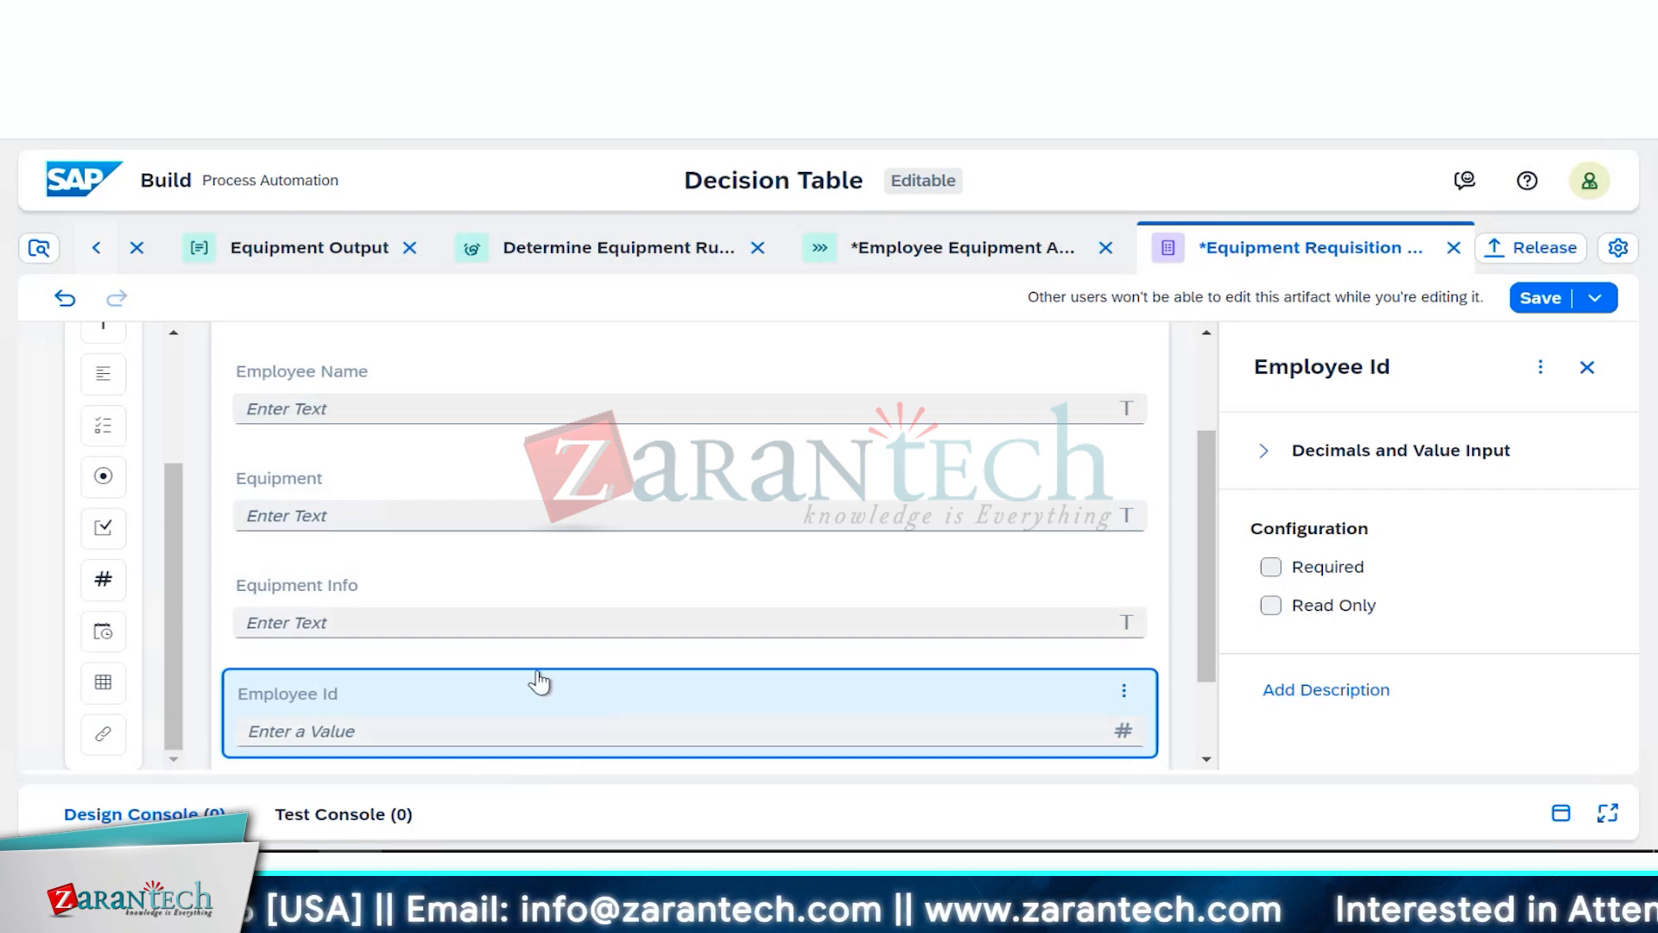
scroll(544, 691, "down", 2)
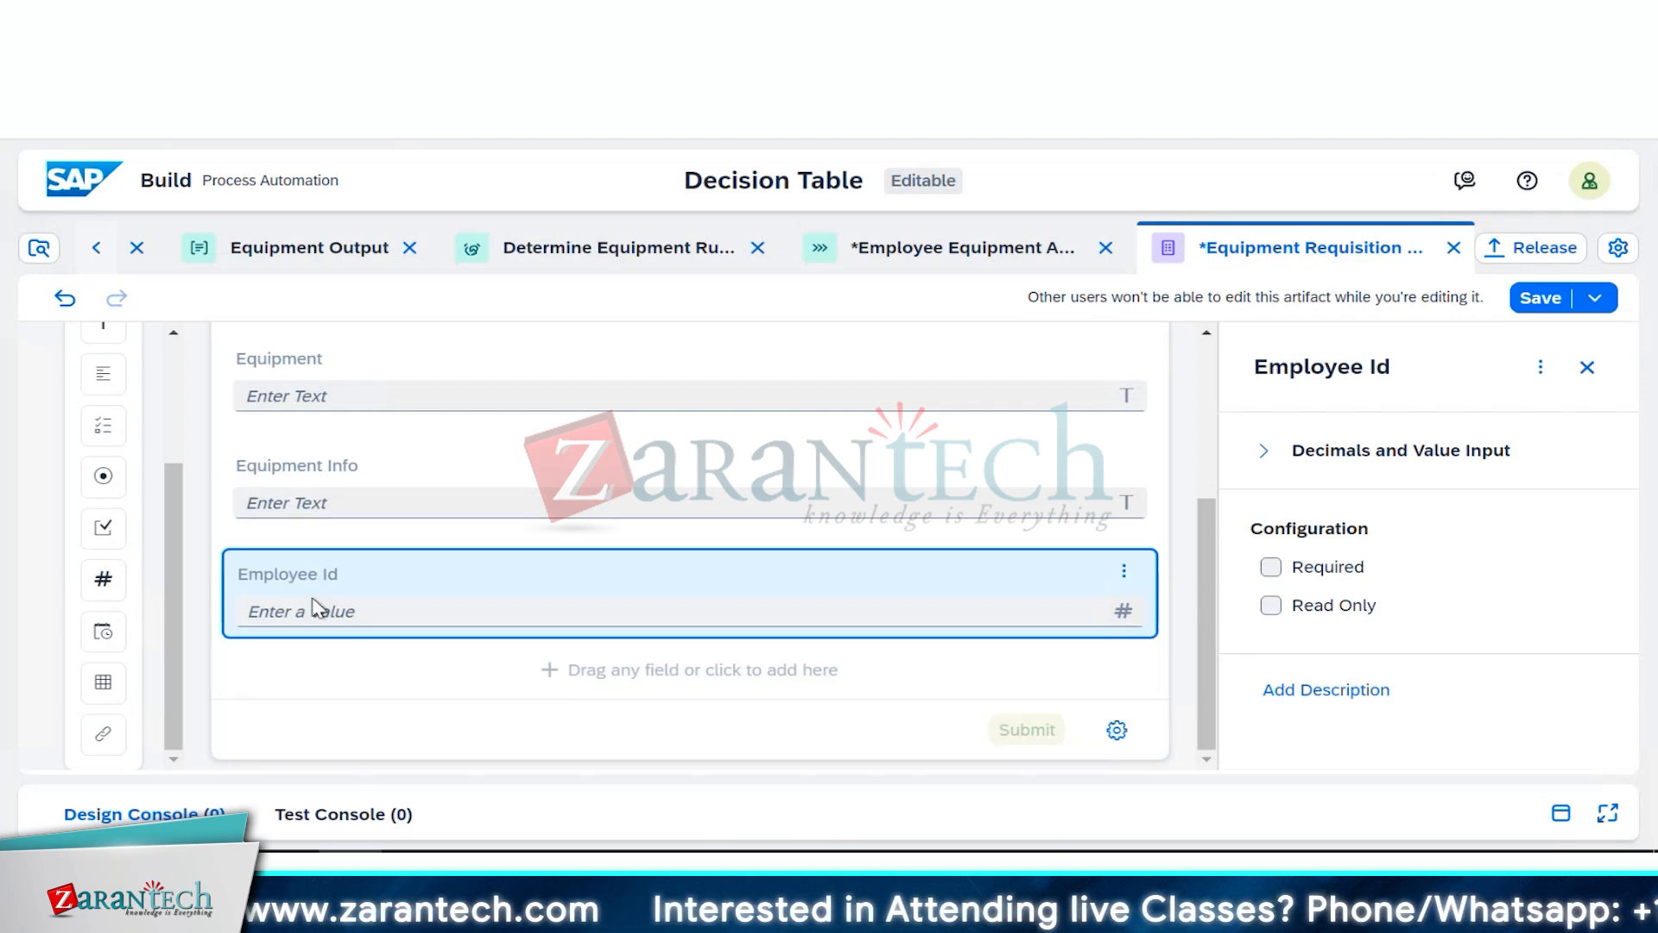
scroll(126, 473, "up", 3)
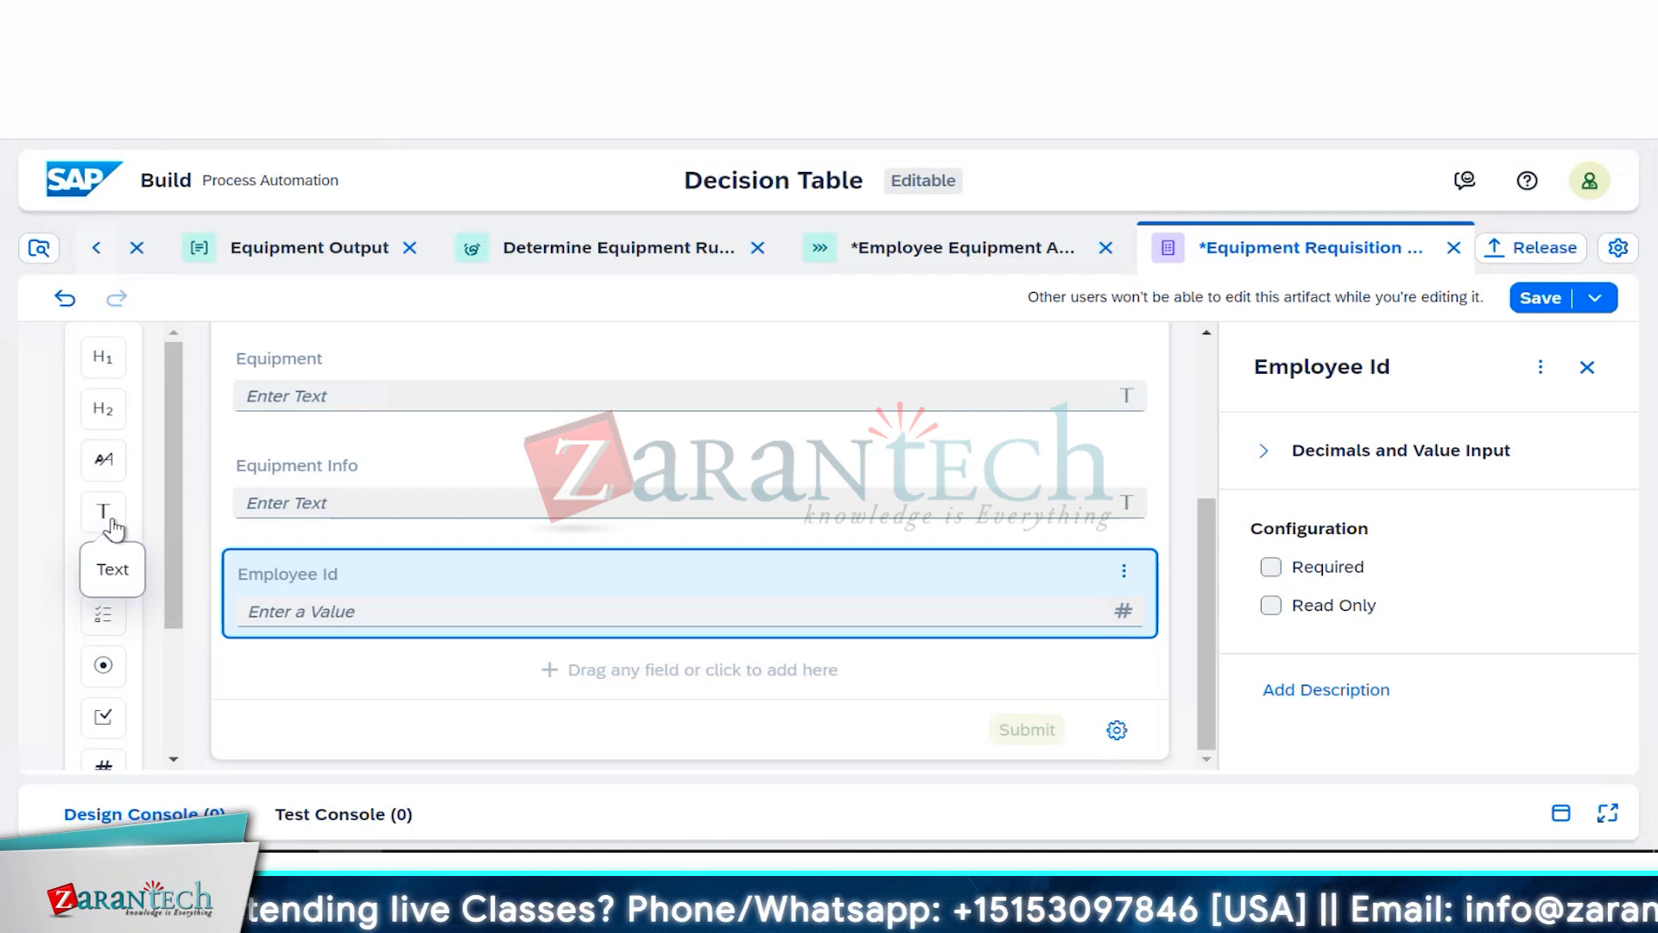
left_click(104, 565)
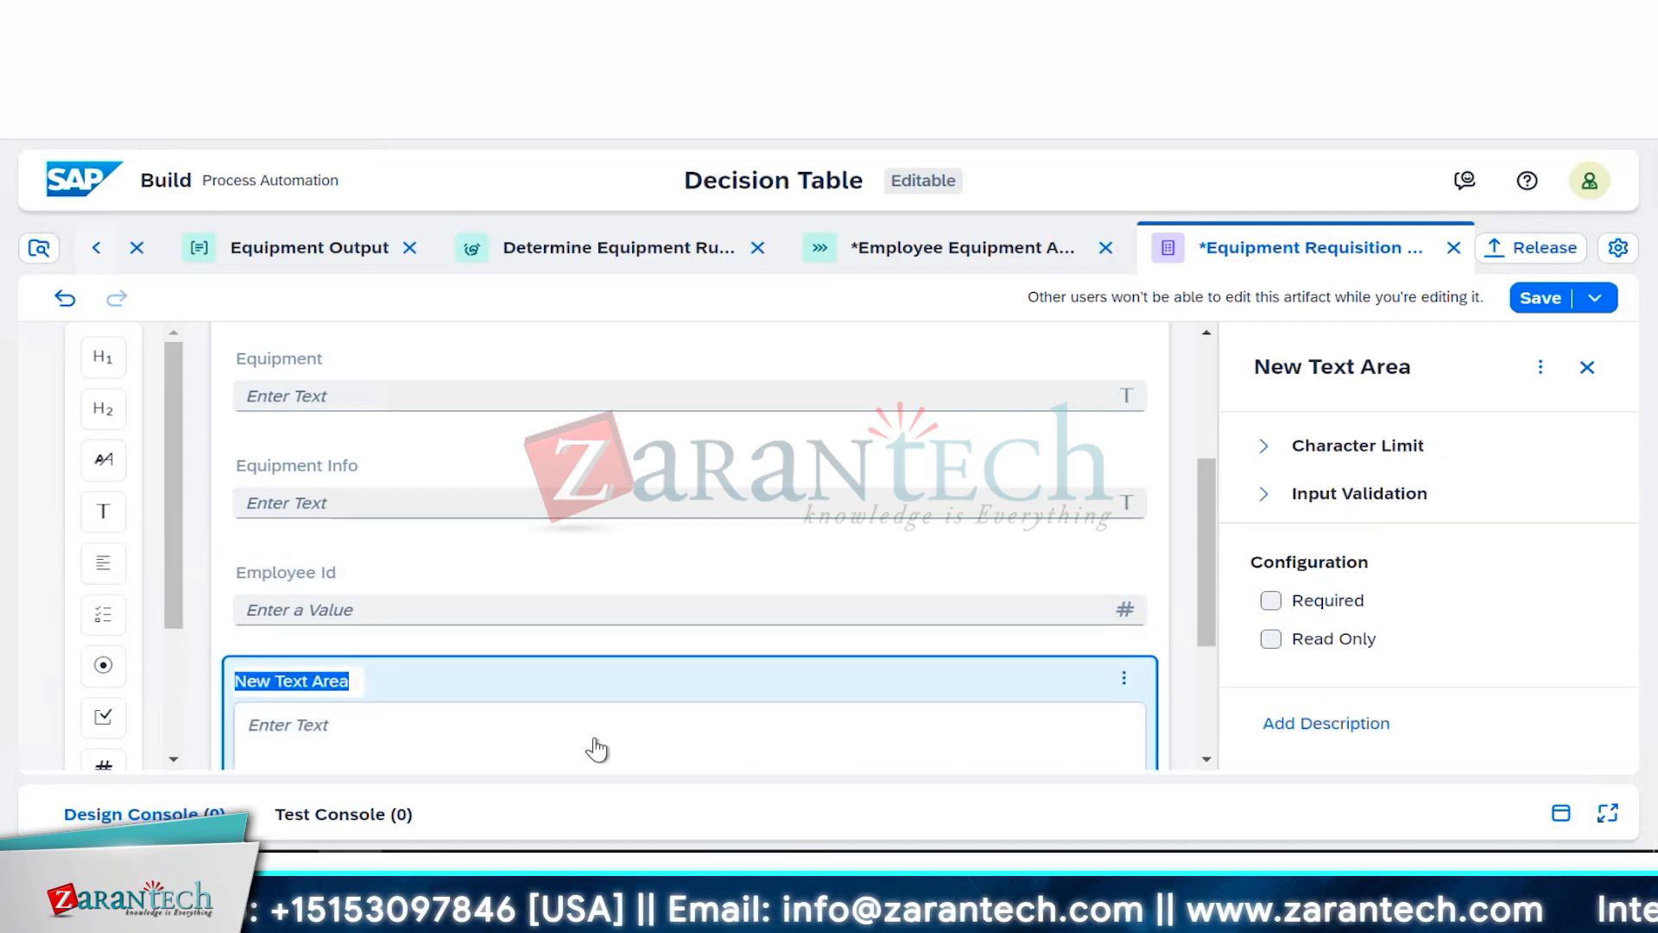
type("C")
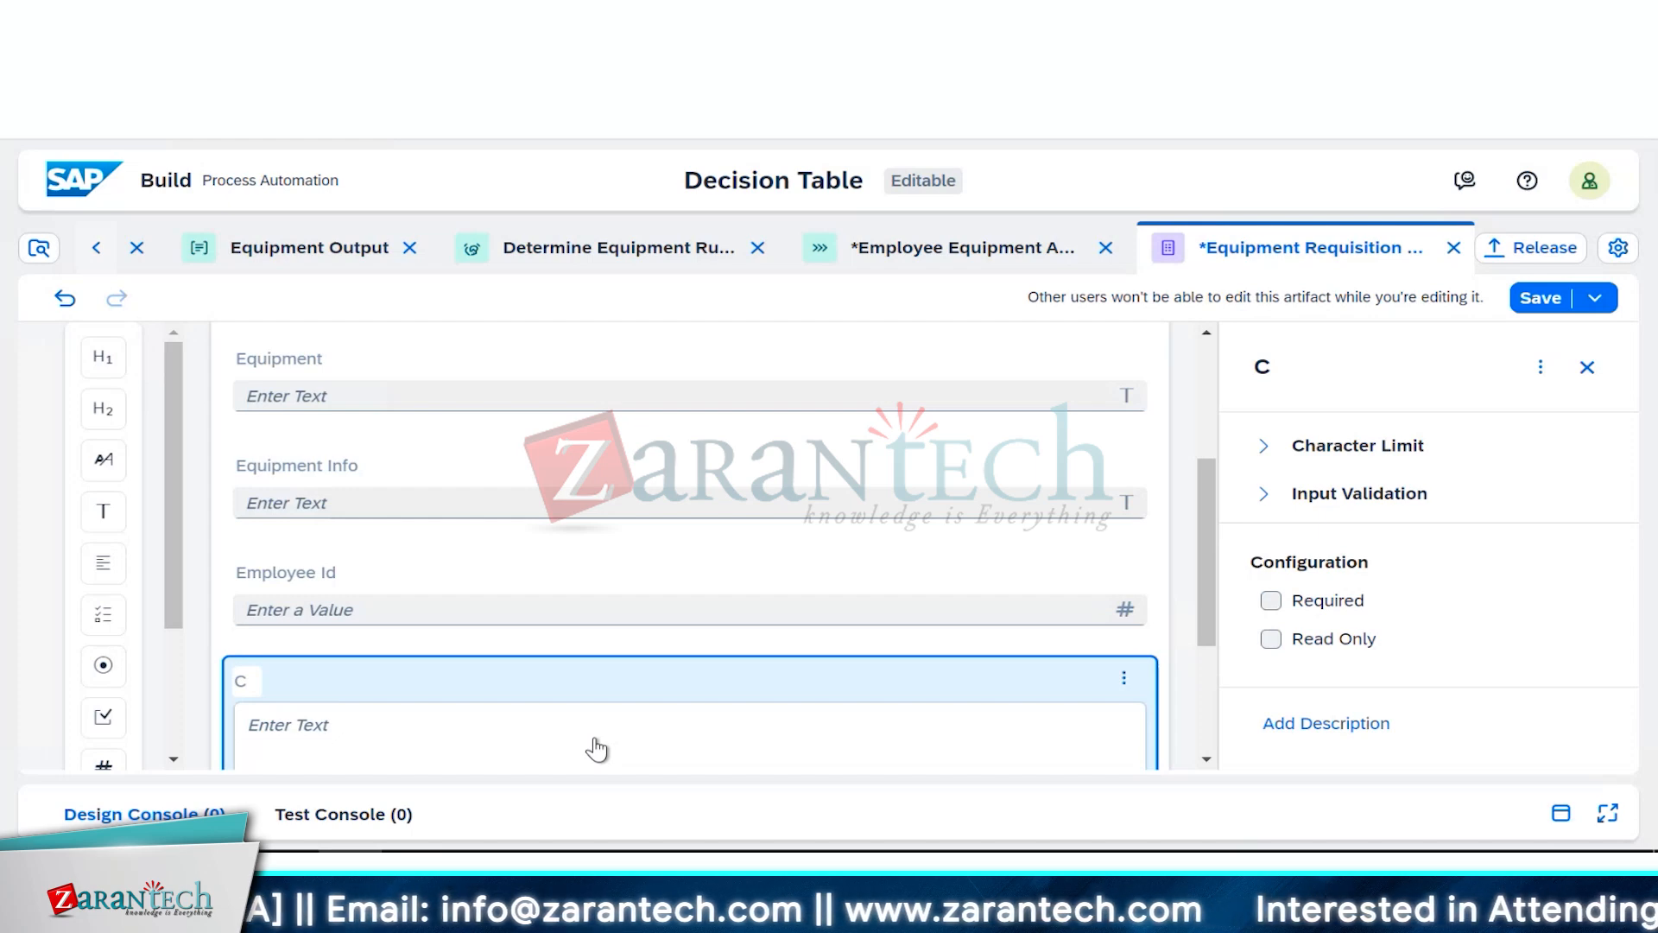
type("omments")
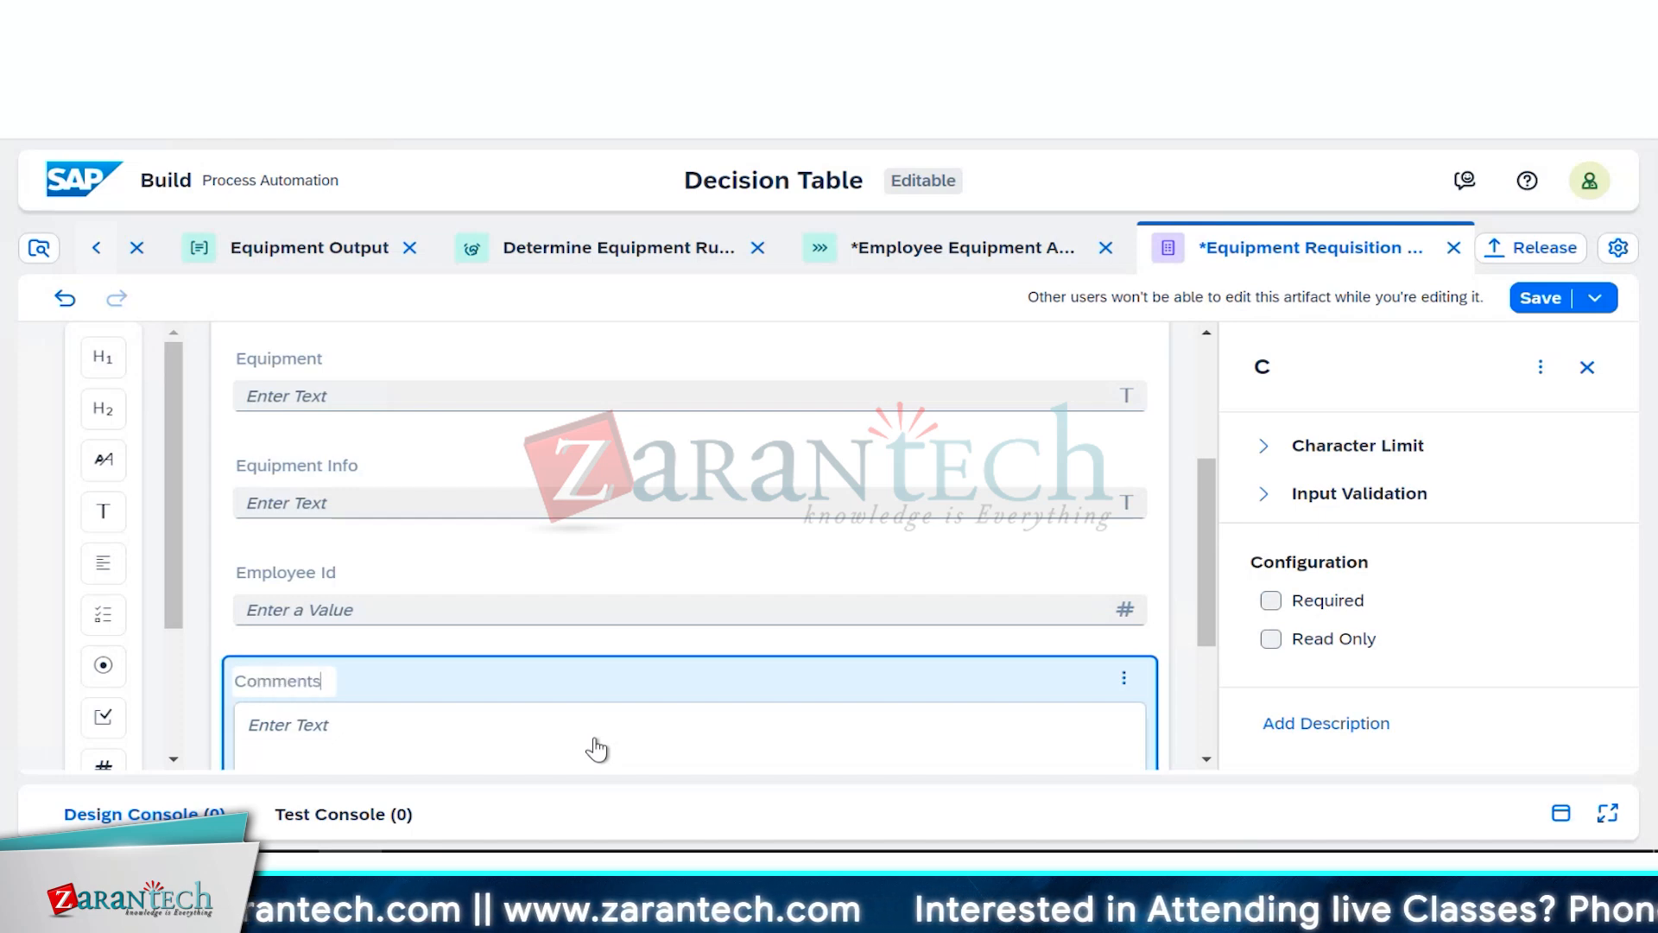
Step: Mark the Employee Name and Equipment fields of the Equipment Requisition Form as required
scroll(767, 717, "down", 3)
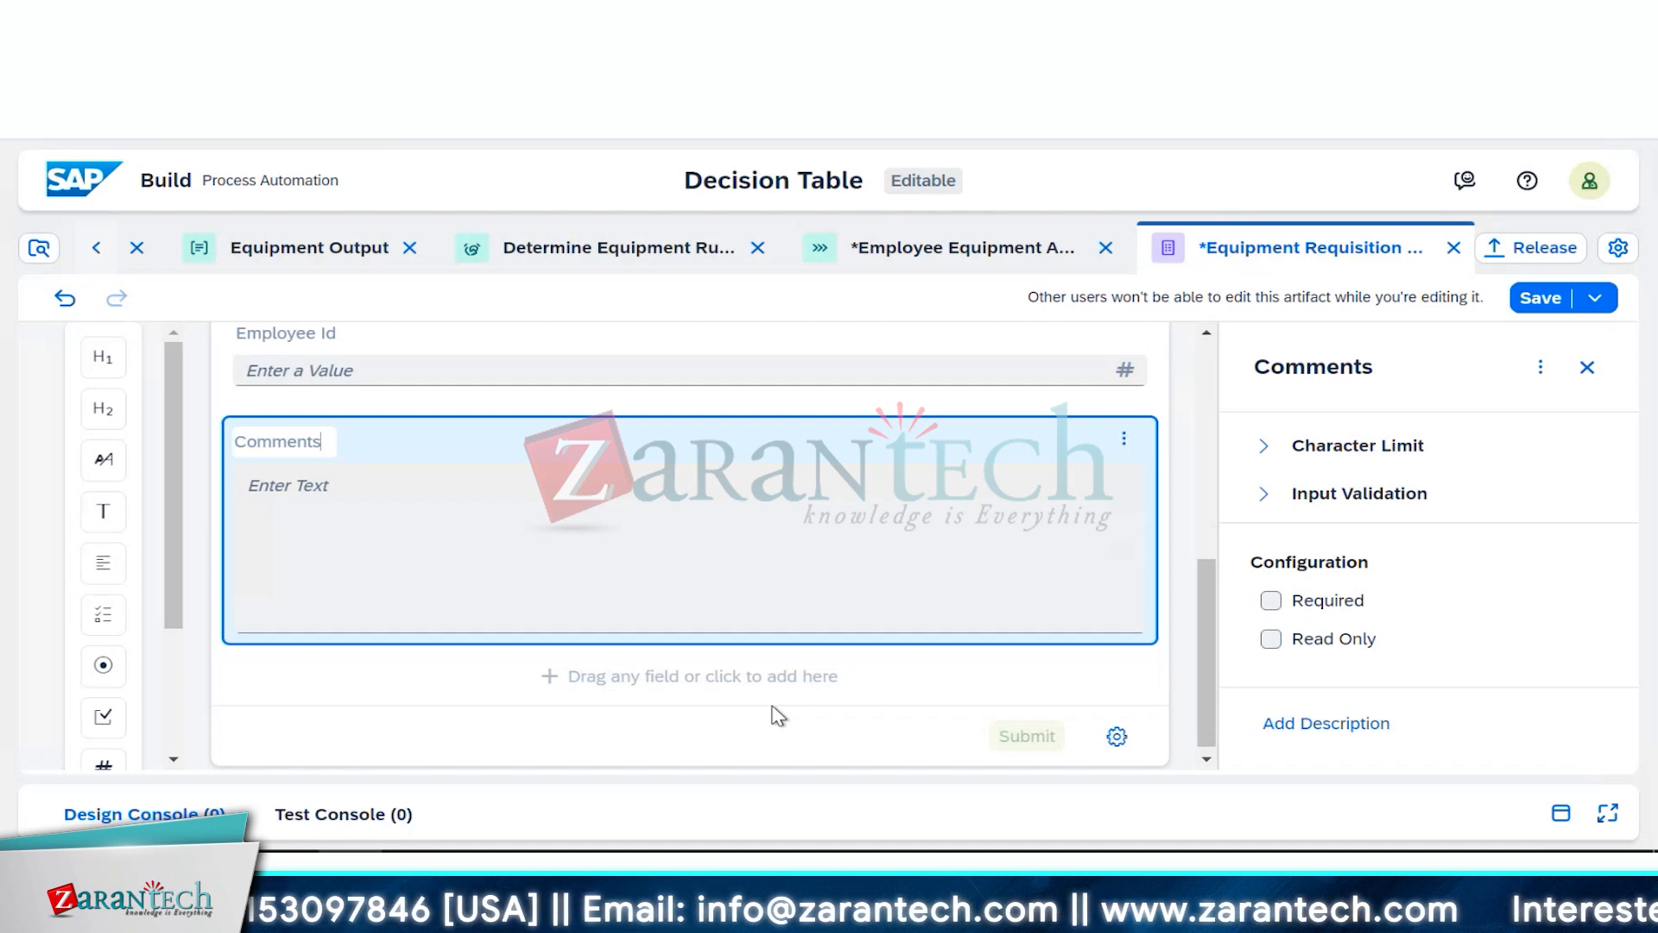
scroll(700, 661, "up", 4)
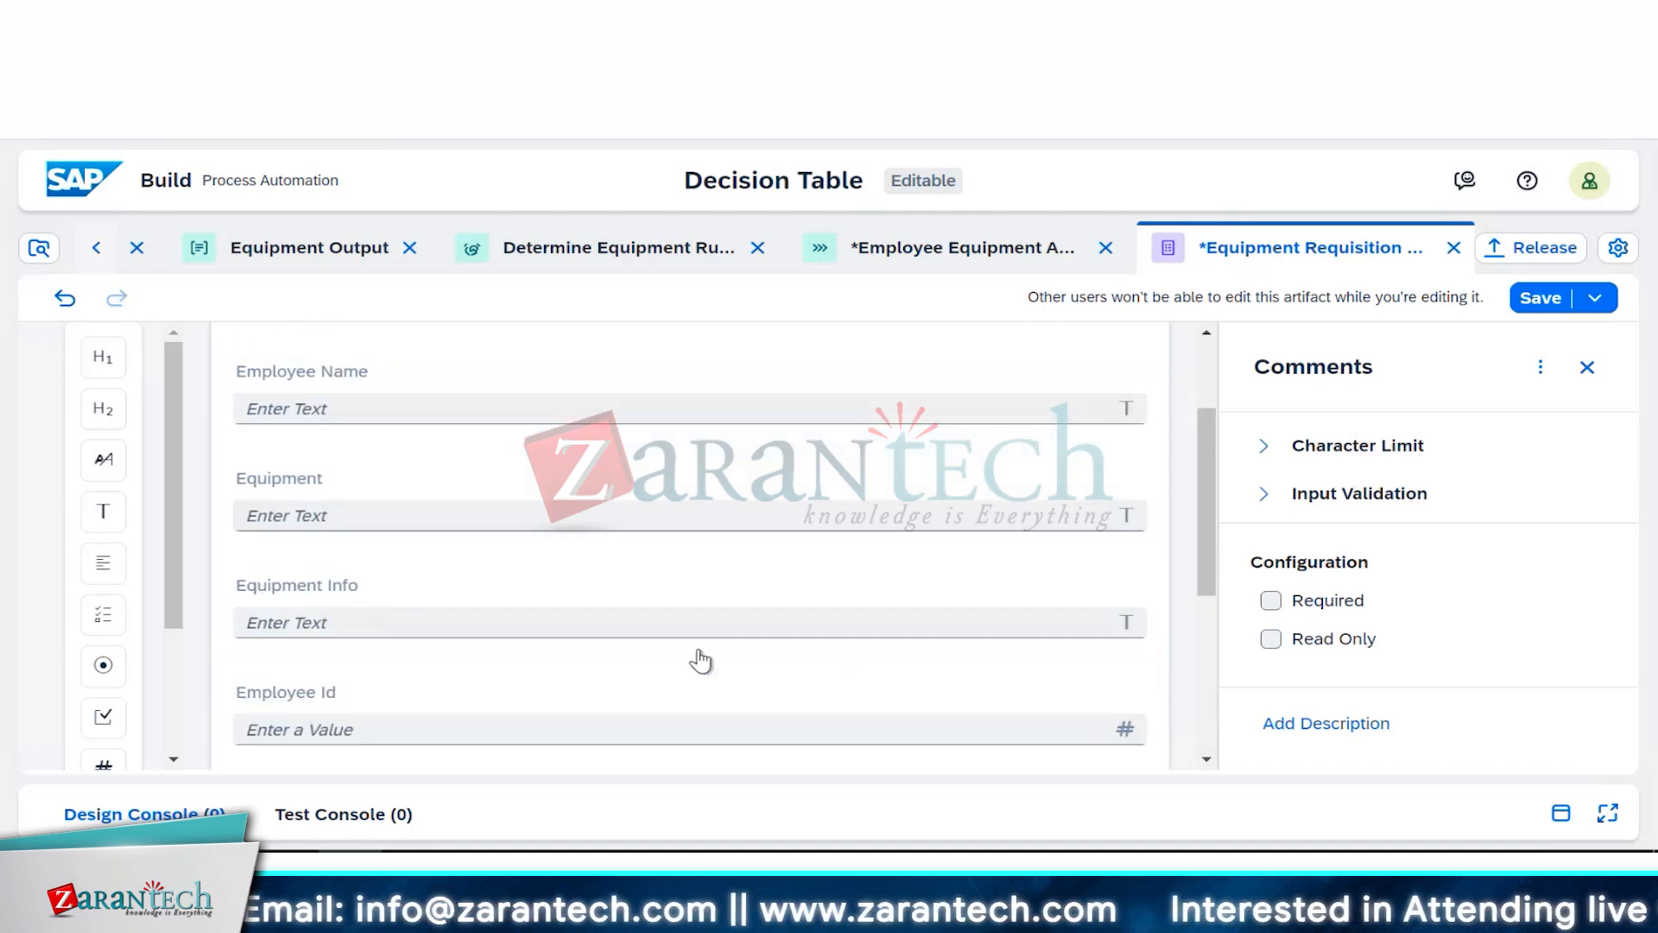
scroll(699, 661, "up", 2)
left_click(626, 550)
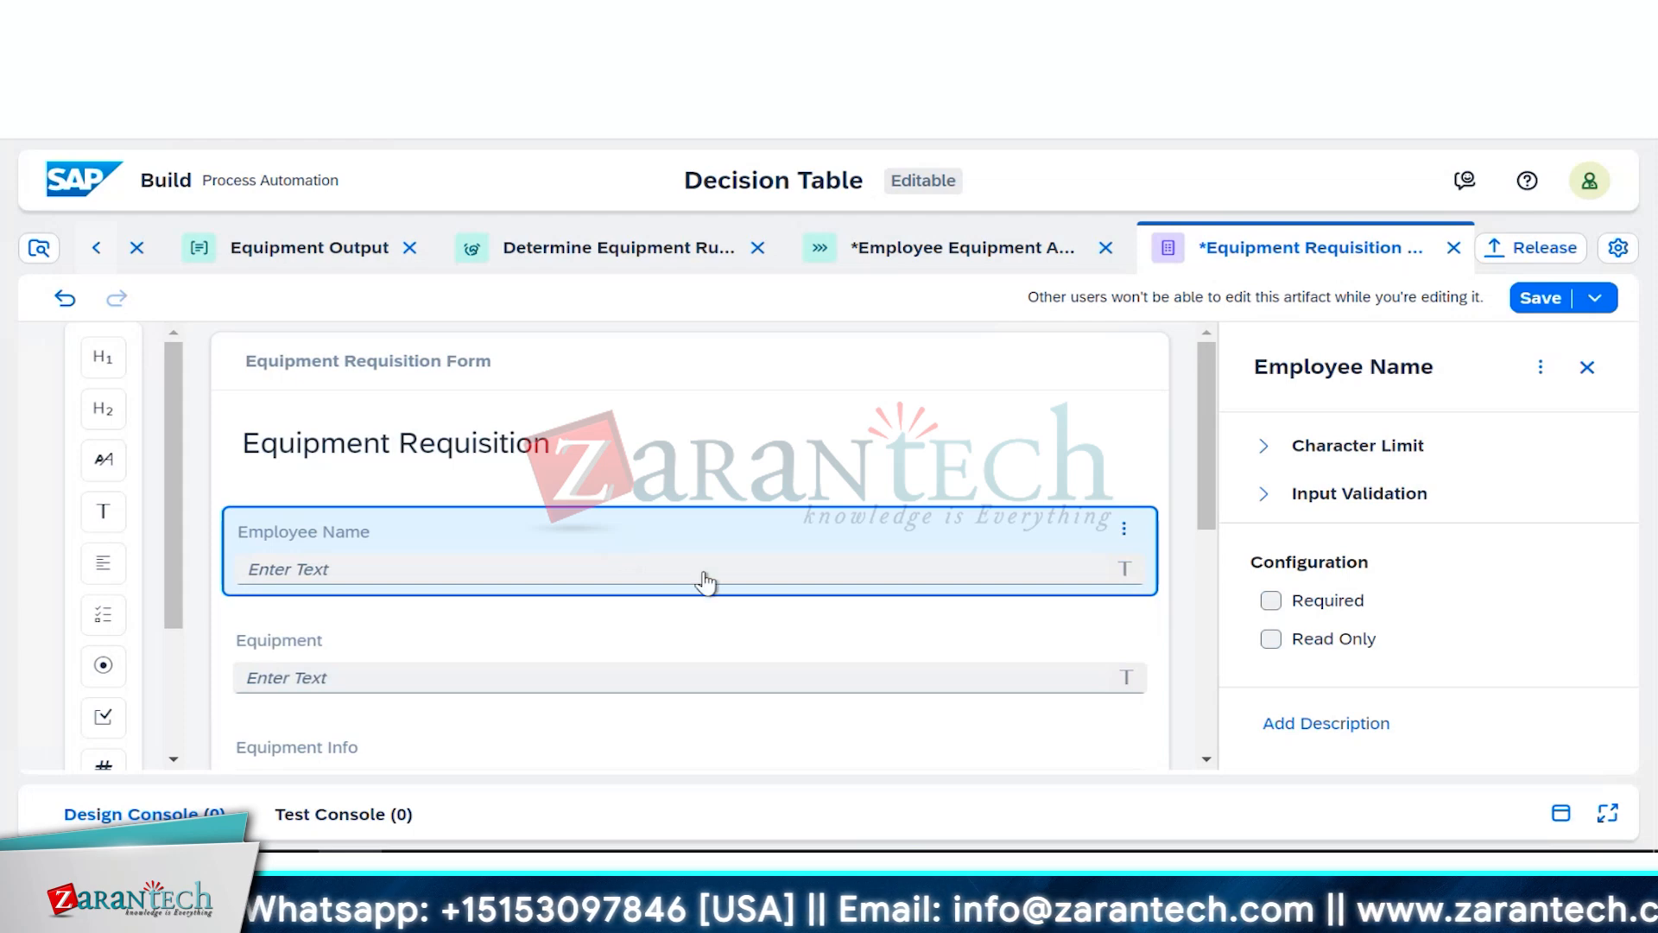
left_click(1273, 602)
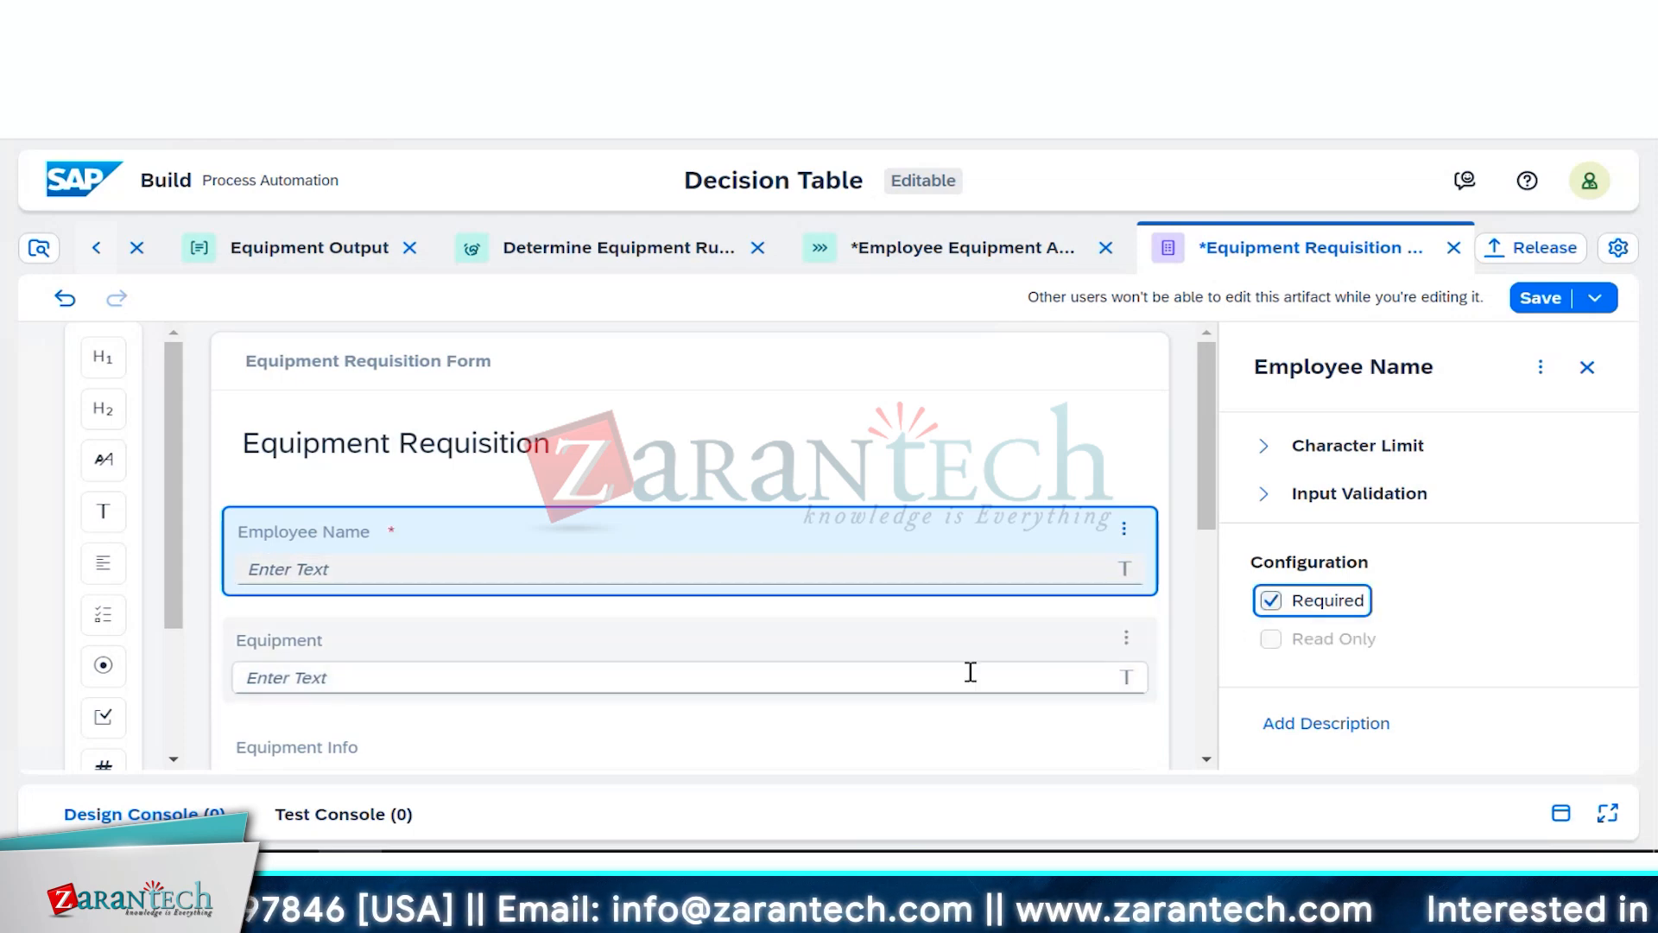
left_click(943, 651)
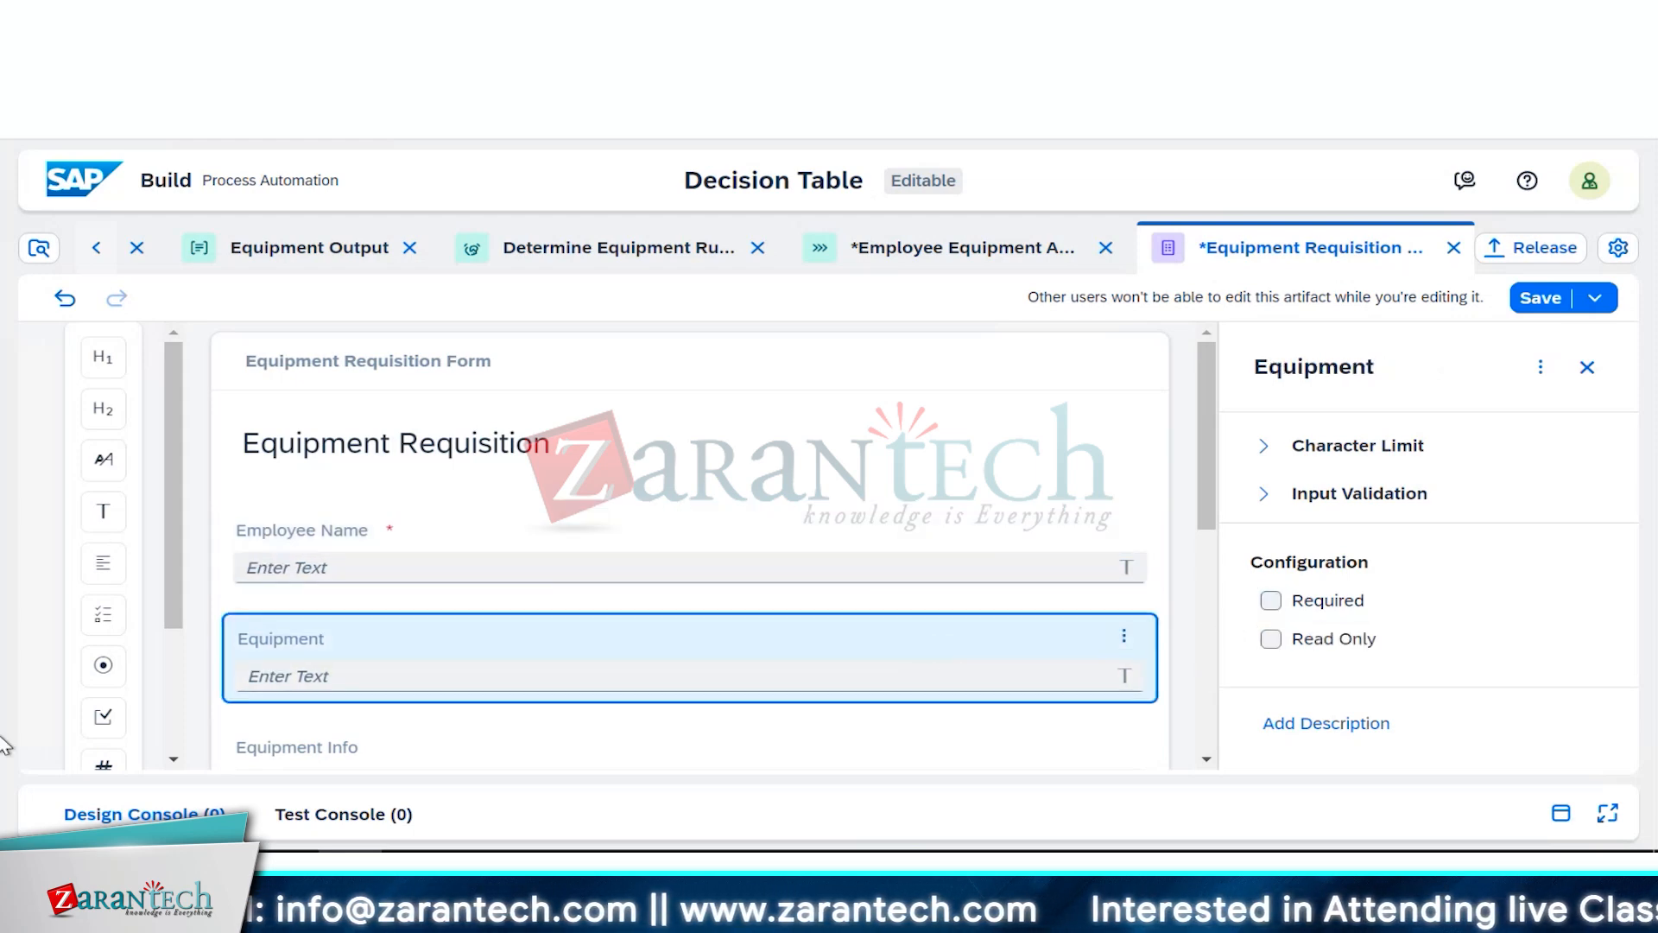
scroll(970, 641, "down", 2)
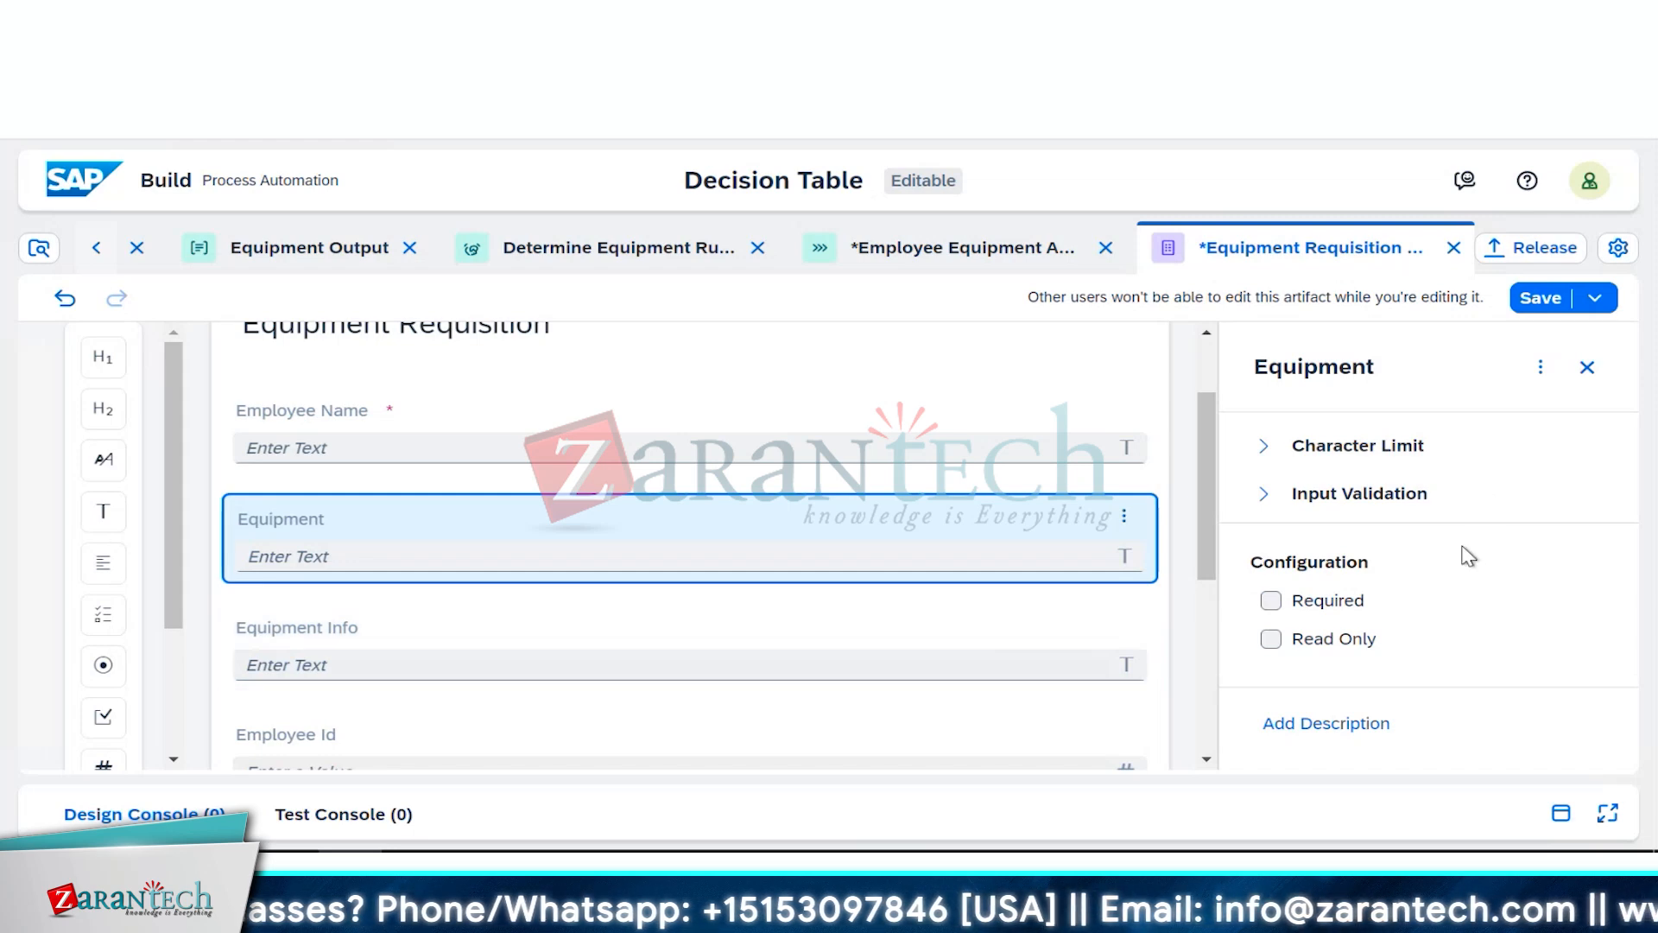
left_click(1271, 602)
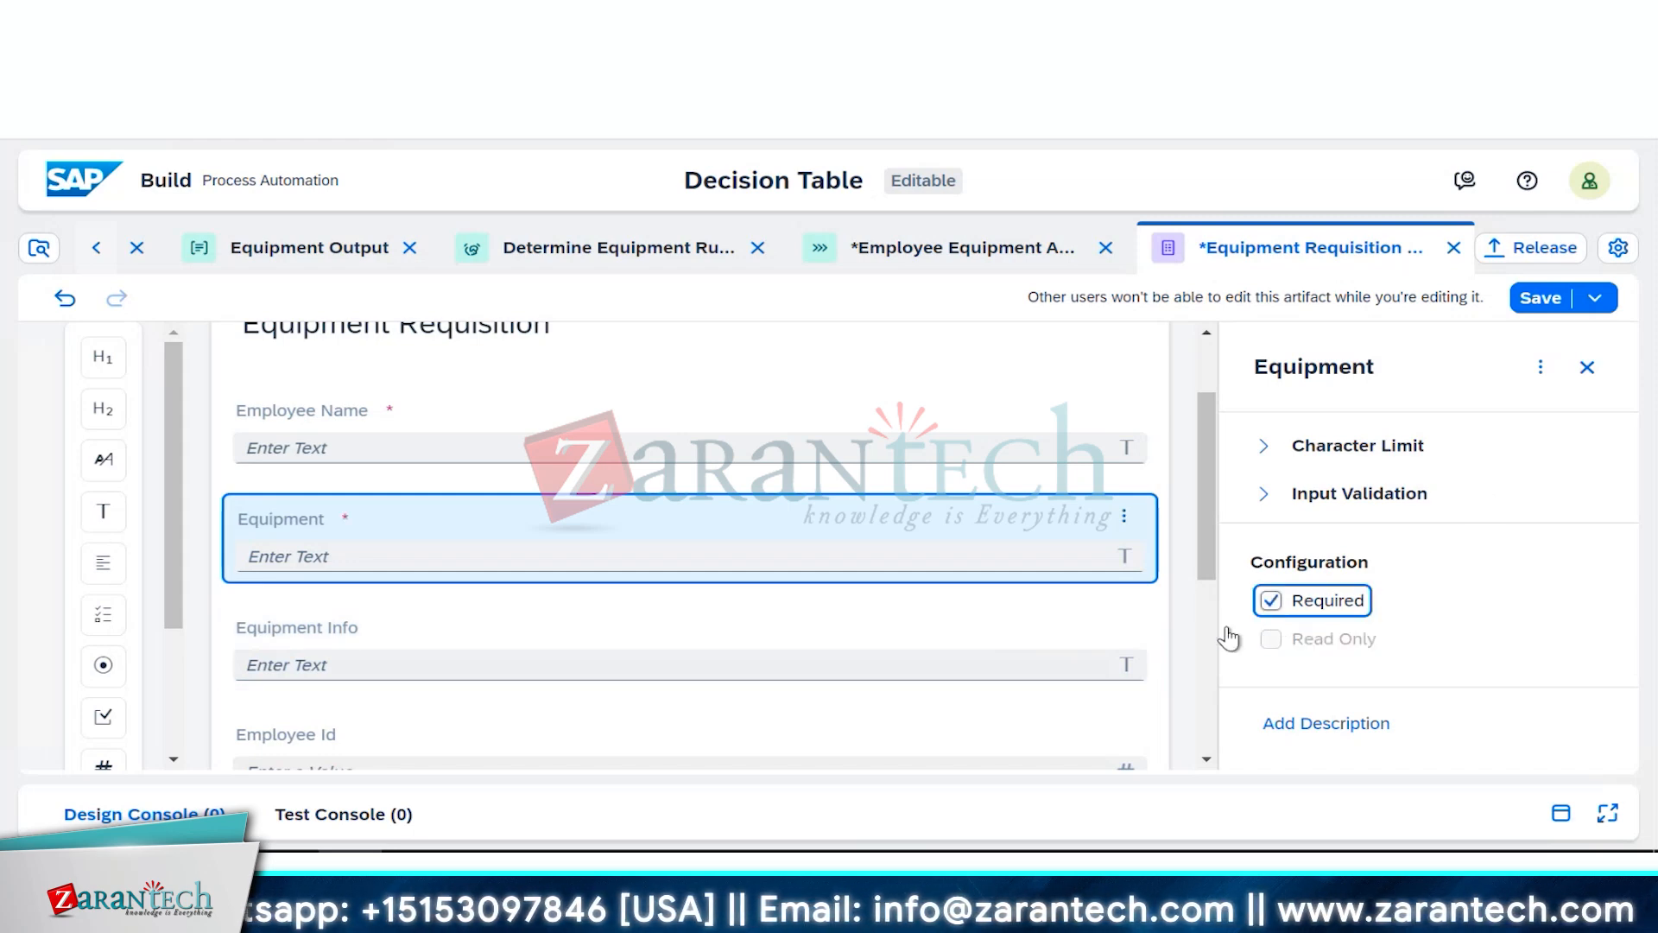
Step: Open the EquipmentInput data type and review its field names and types
left_click(98, 250)
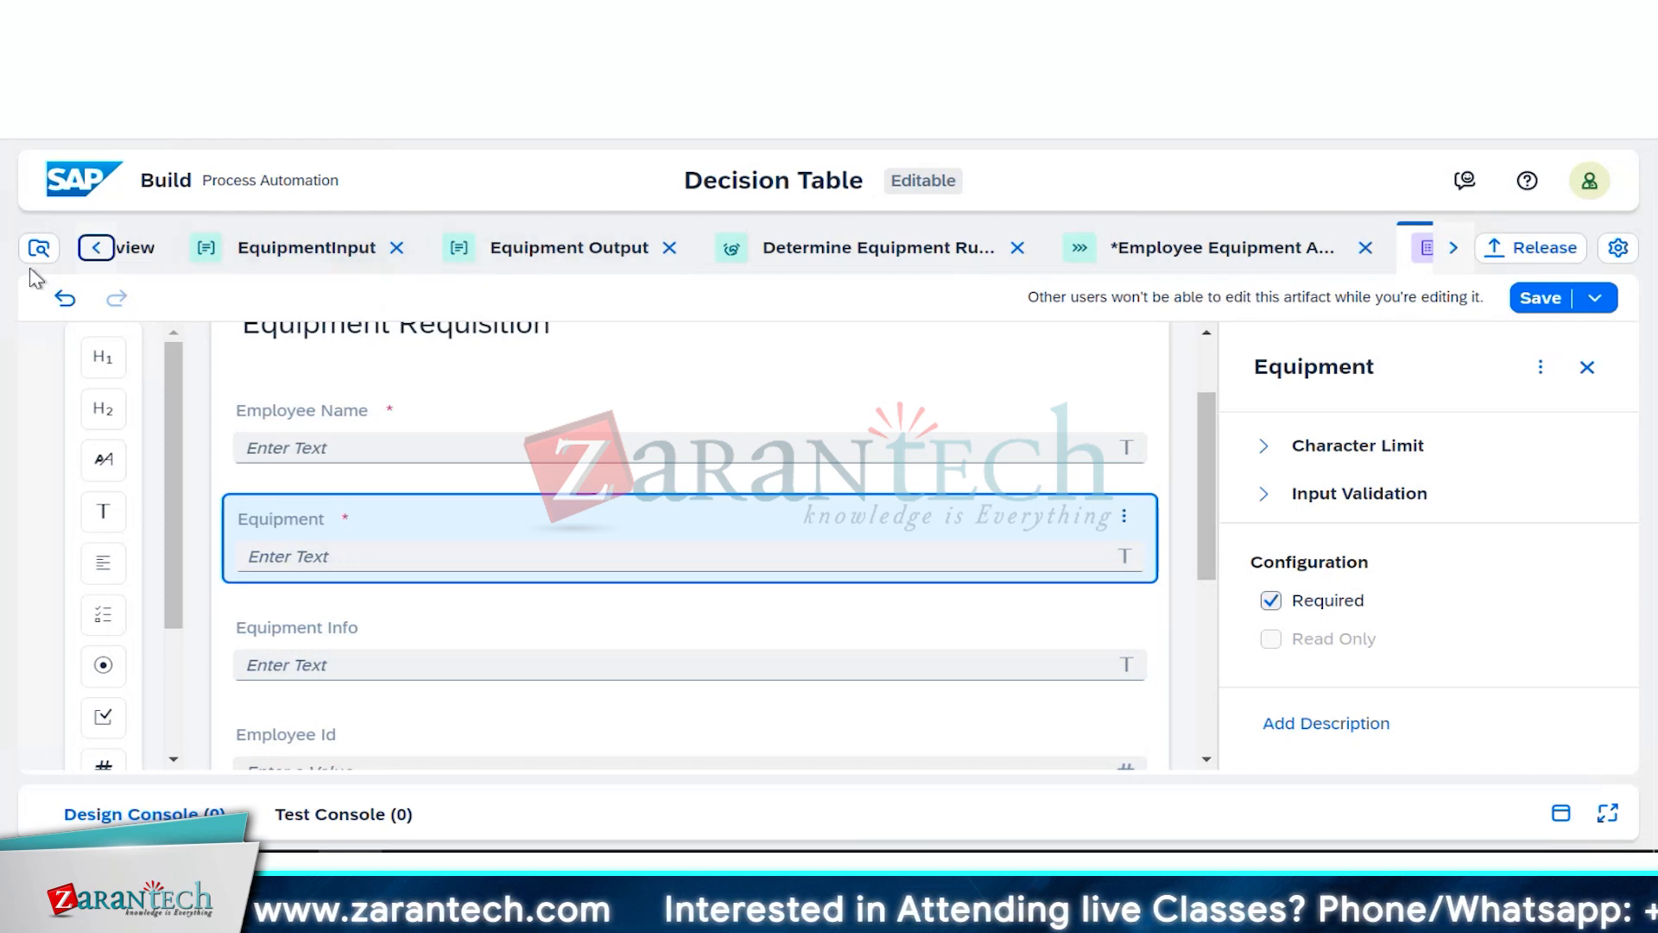
left_click(97, 250)
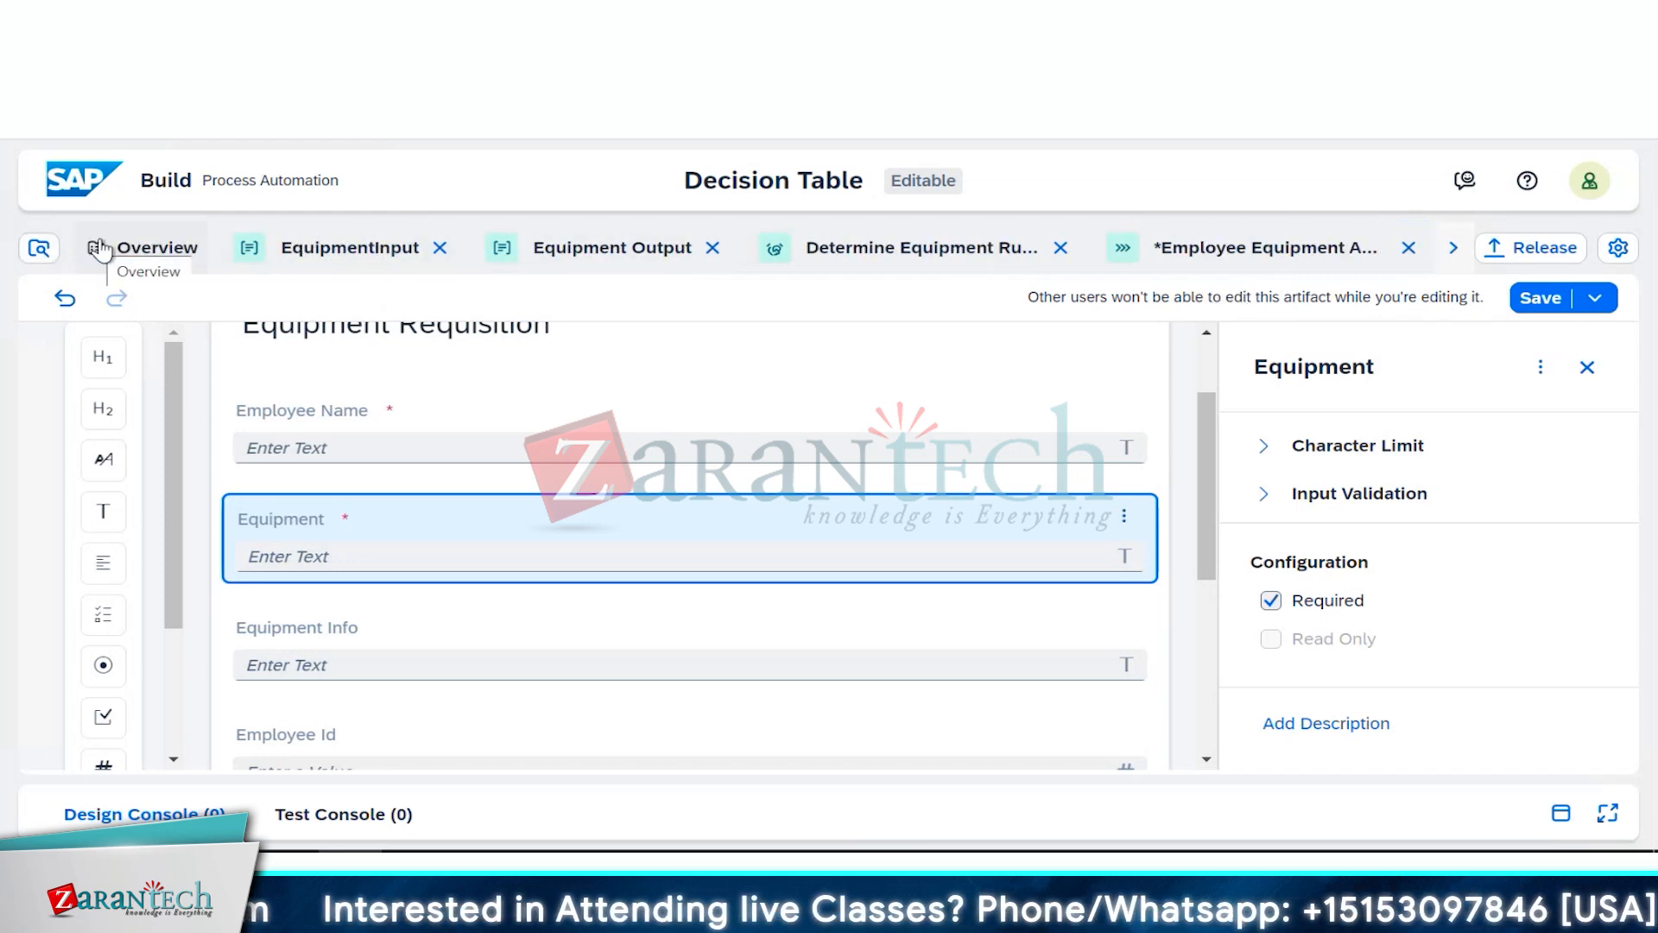
left_click(373, 248)
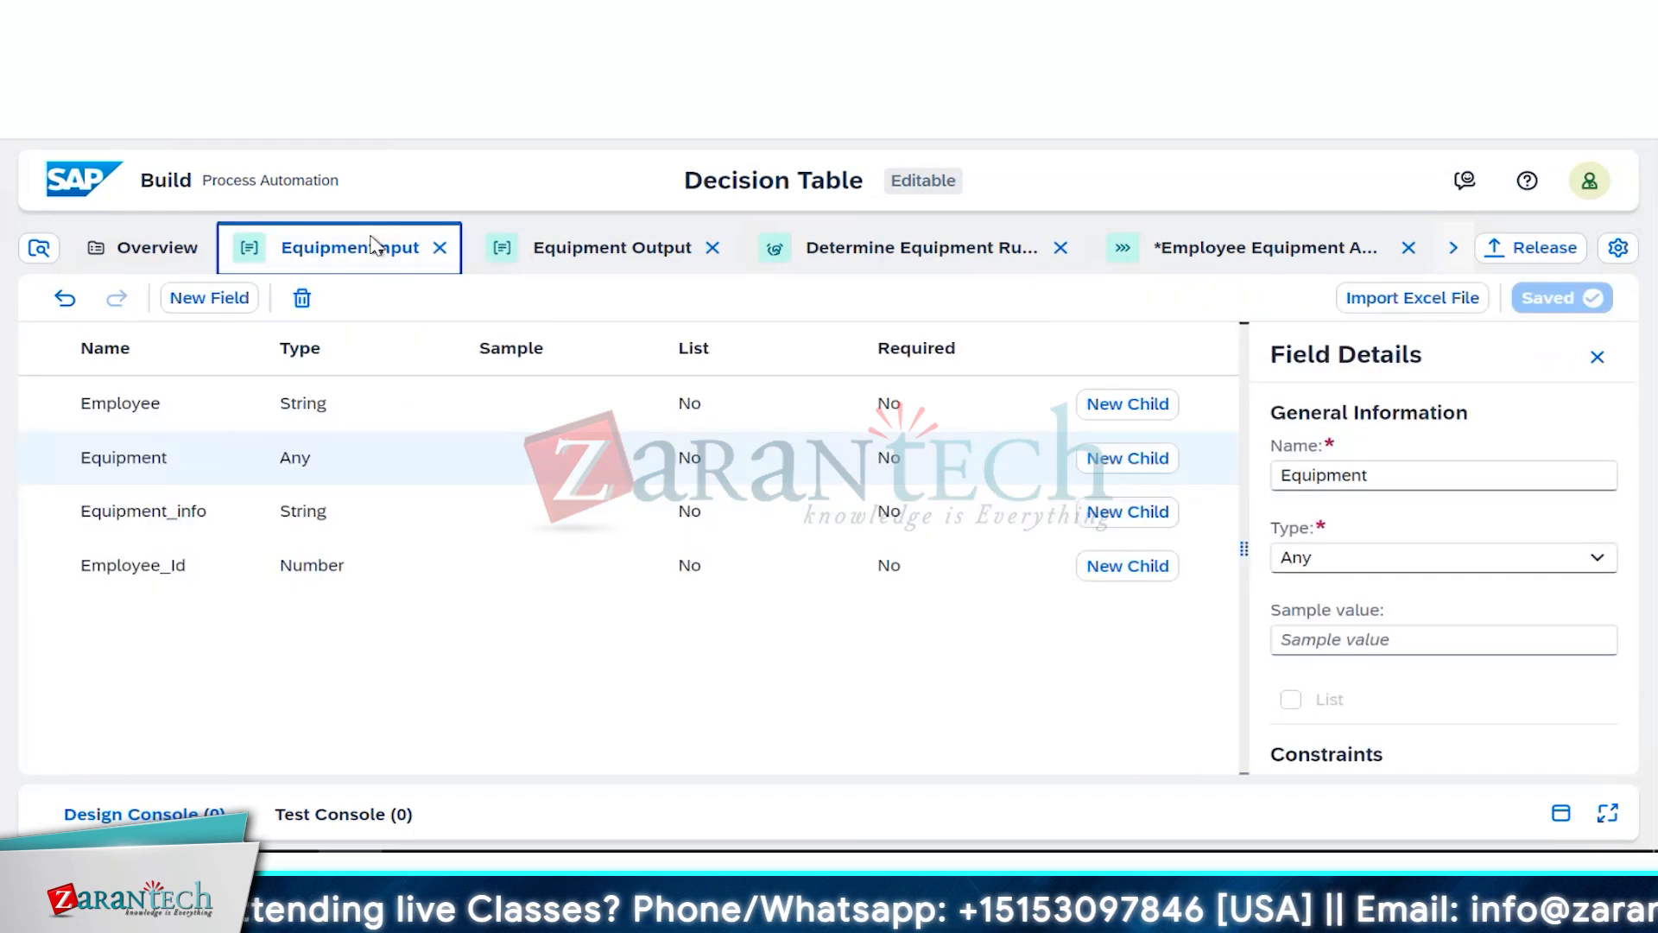
Step: Open the Employee_equipment_determination rule of Determine Equipment Rules in full view and examine the decision table's condition and result columns
left_click(990, 255)
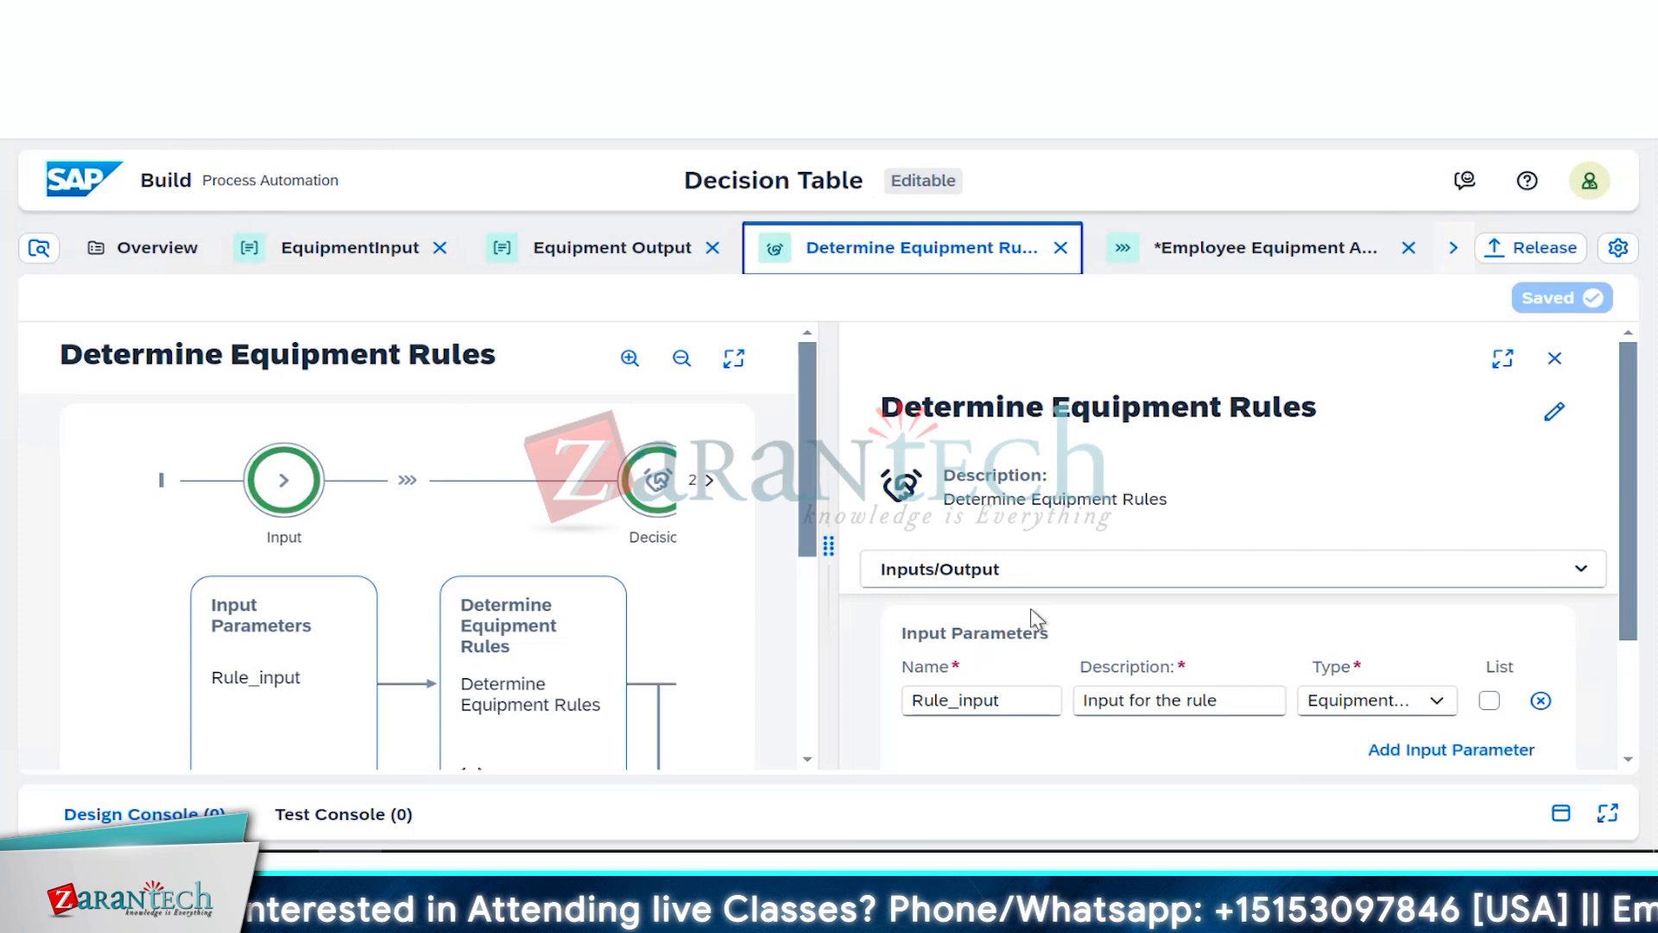
left_click(1504, 363)
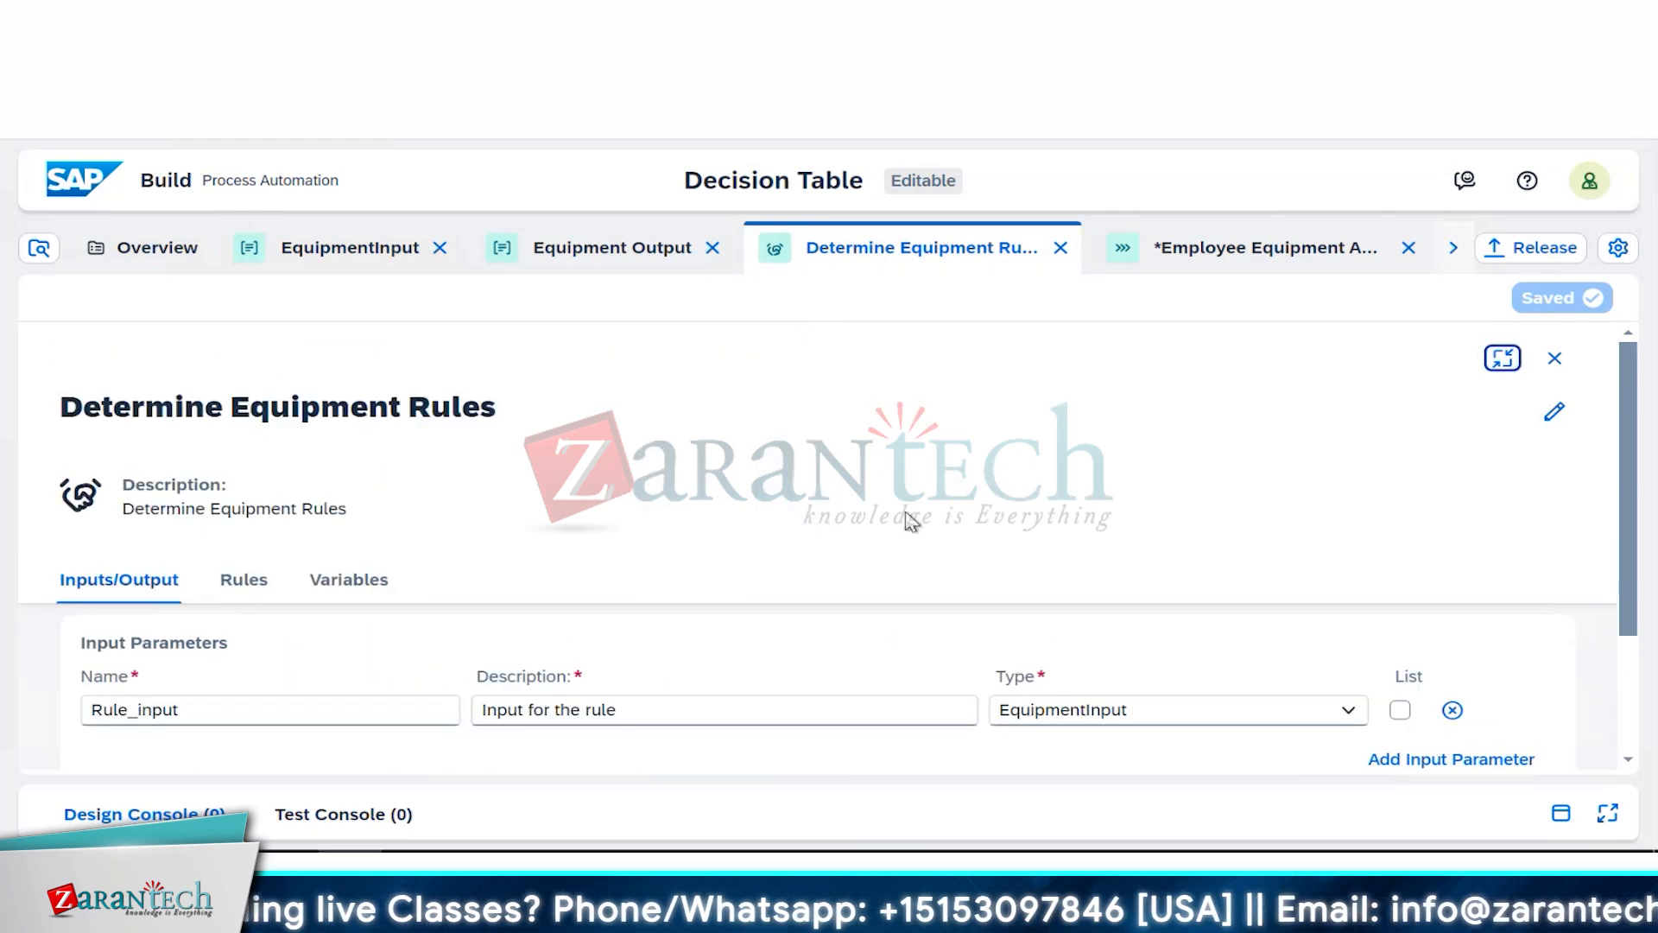
scroll(912, 520, "down", 2)
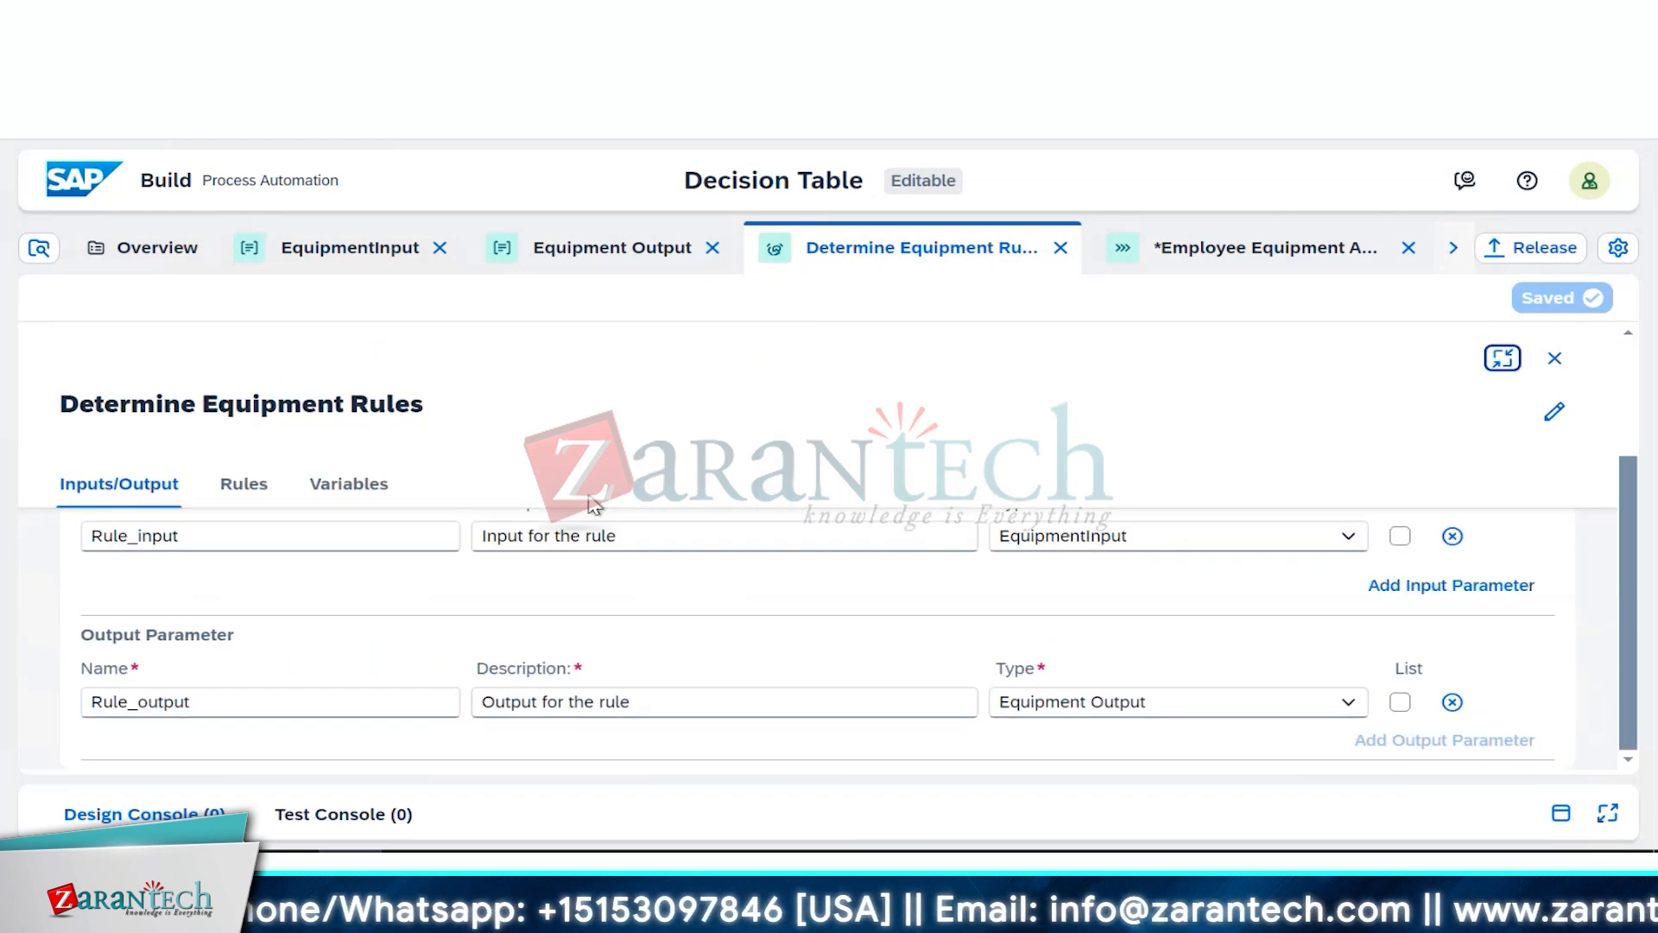
left_click(233, 516)
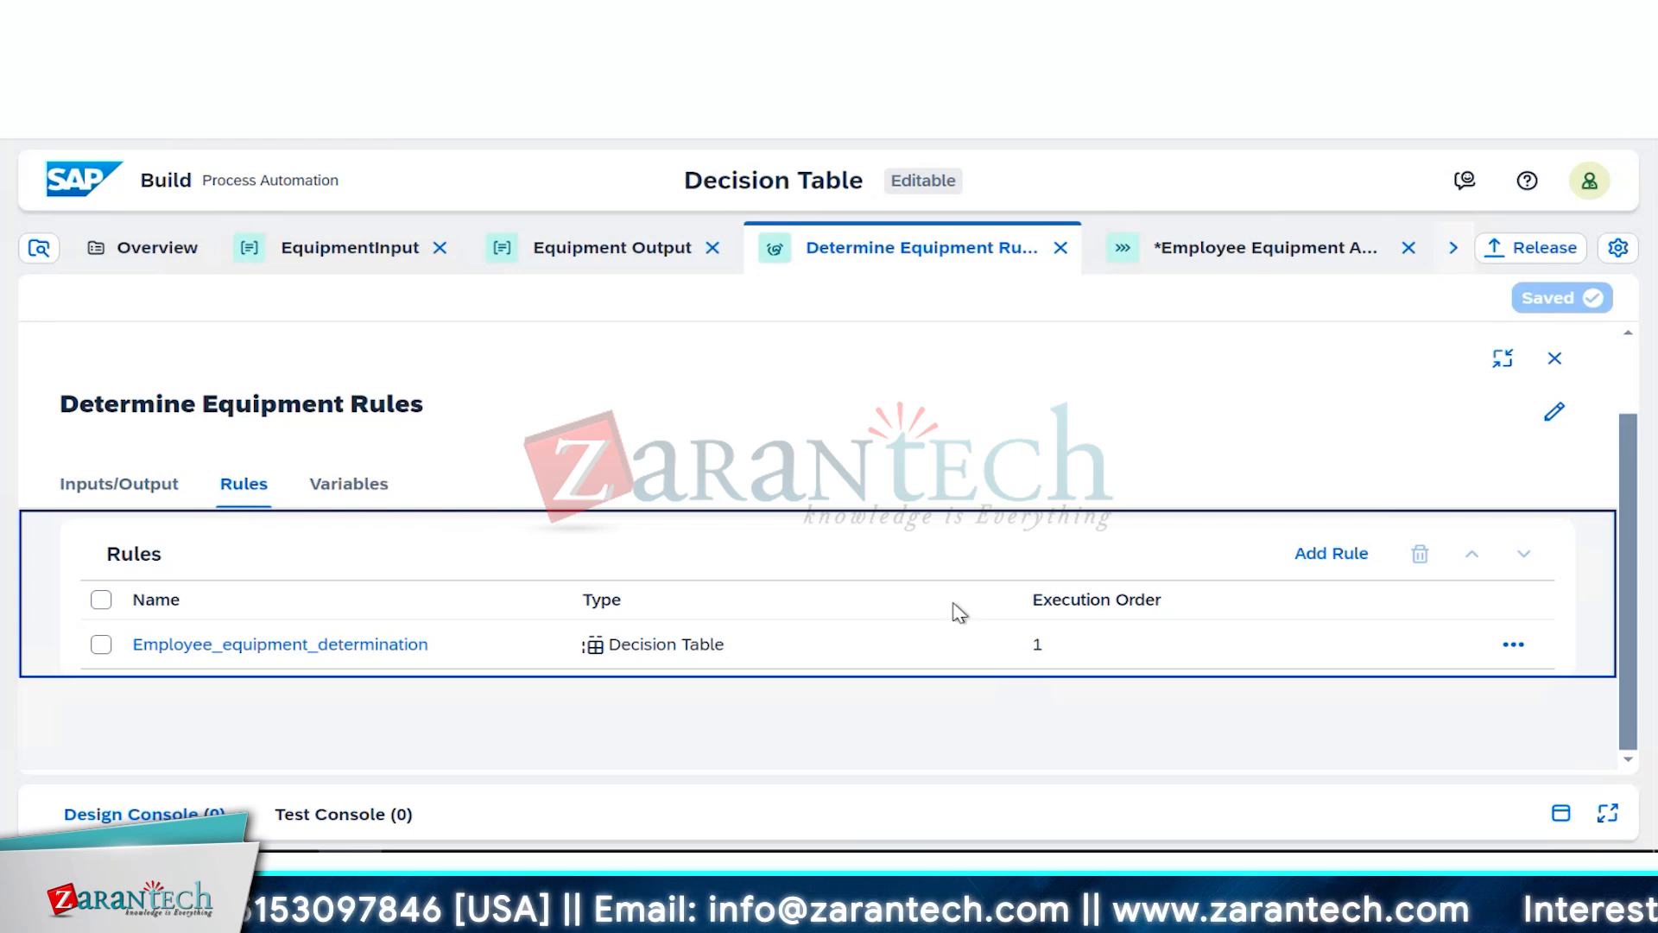
double_click(277, 654)
scroll(1429, 525, "down", 2)
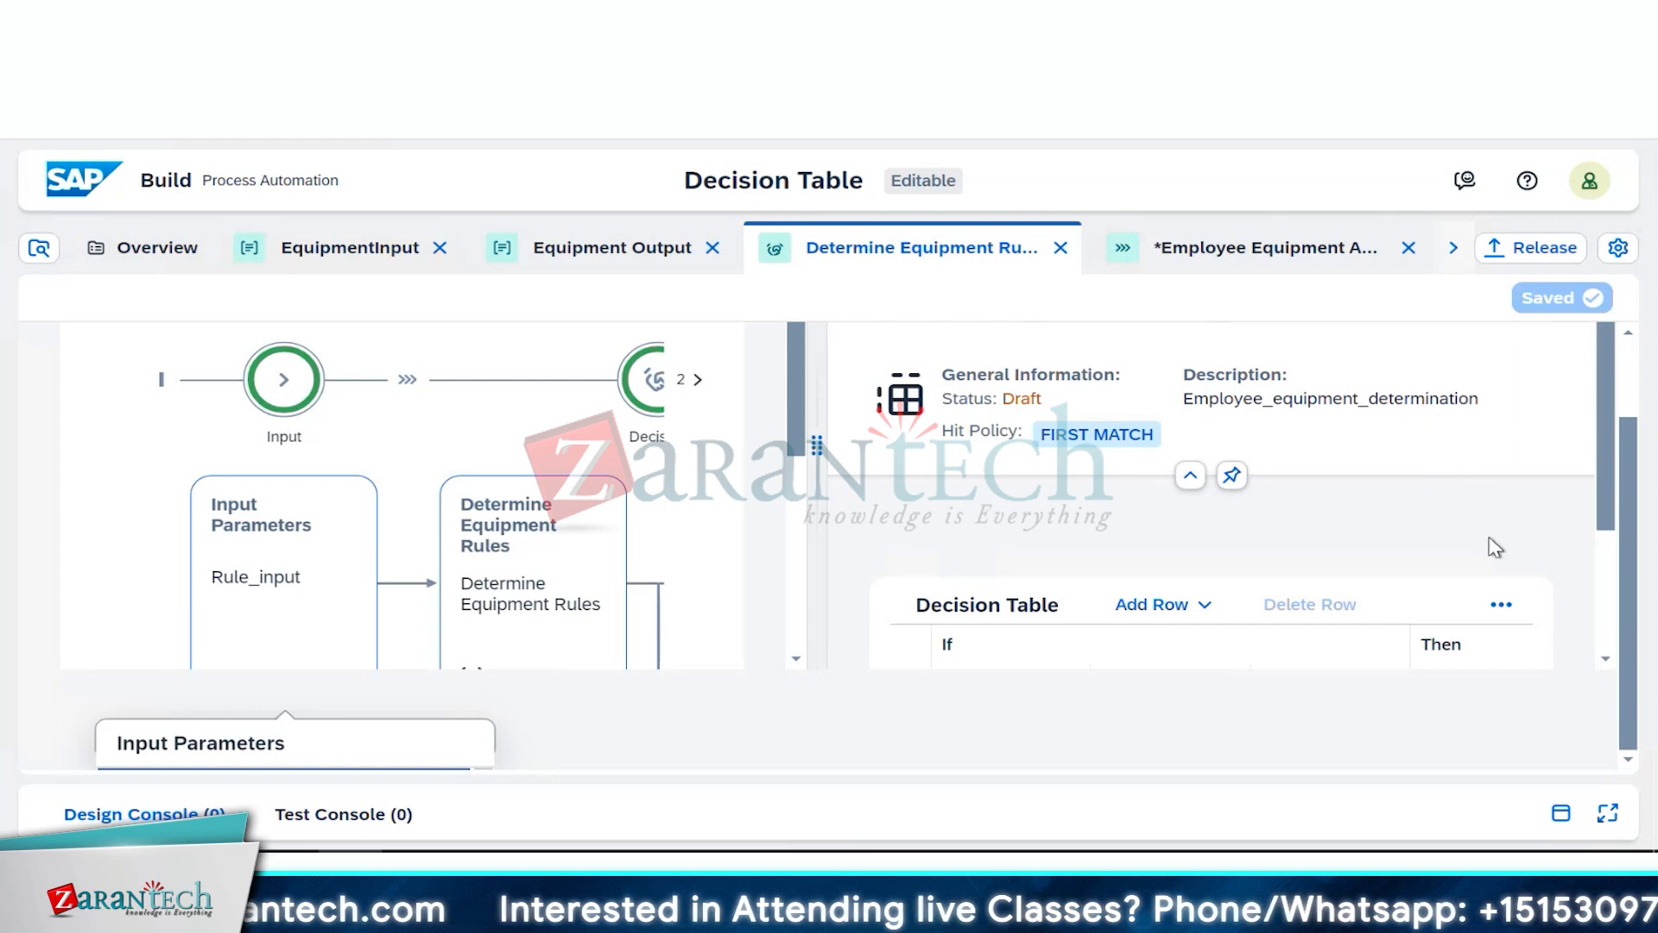
scroll(1495, 548, "down", 2)
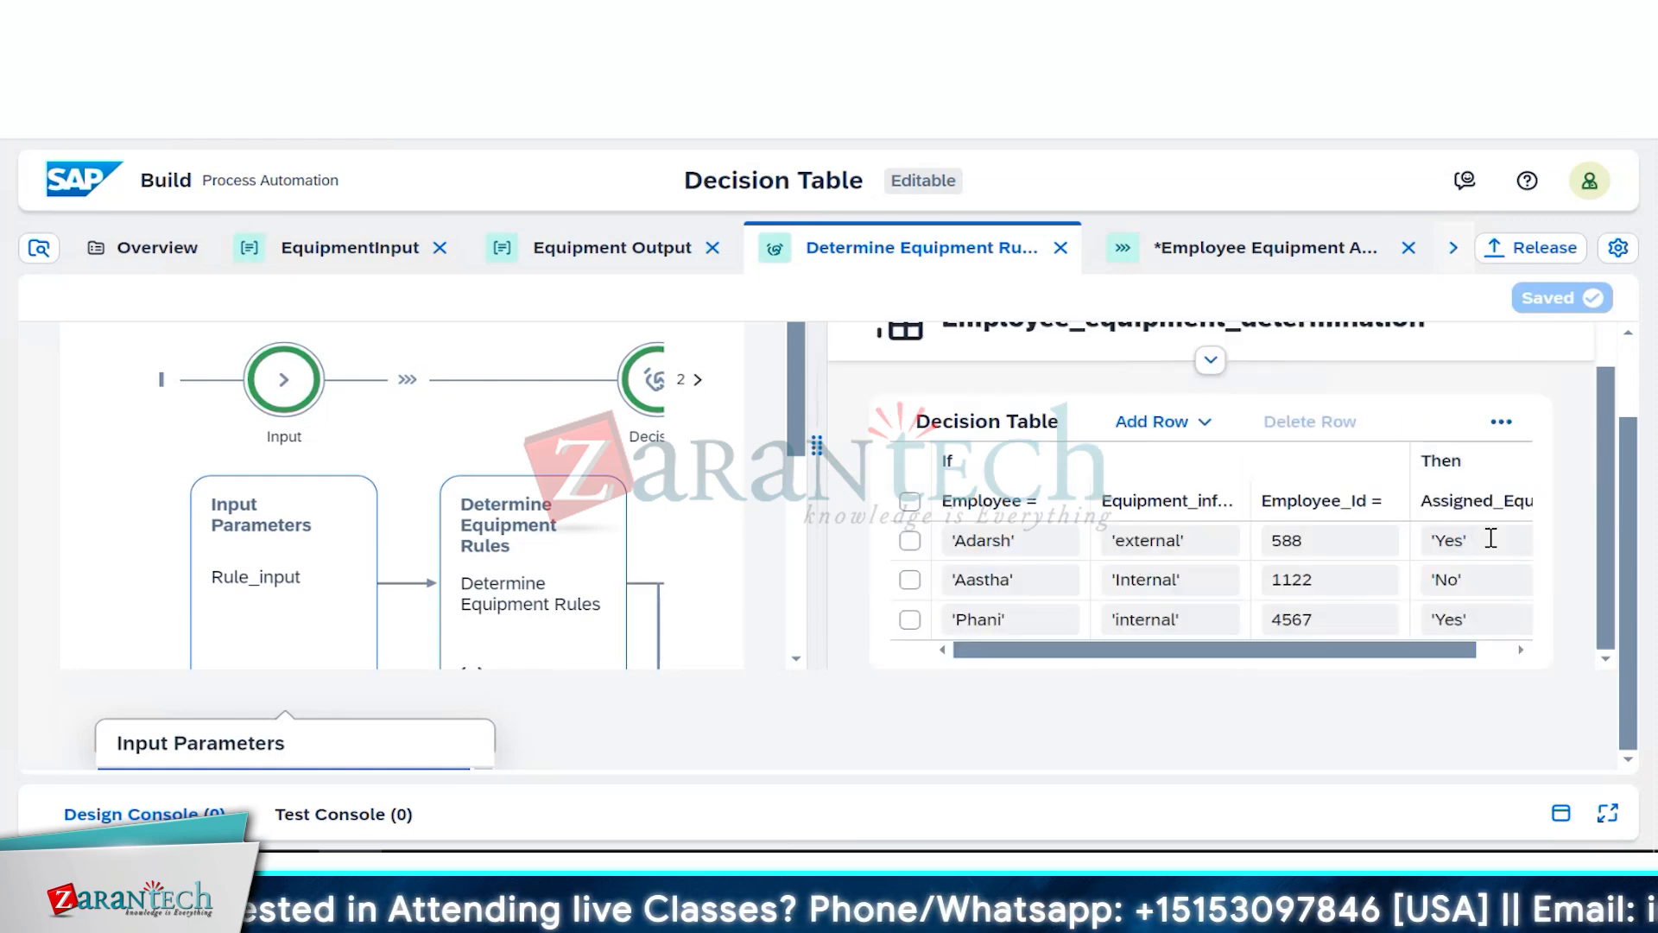
scroll(1501, 546, "up", 4)
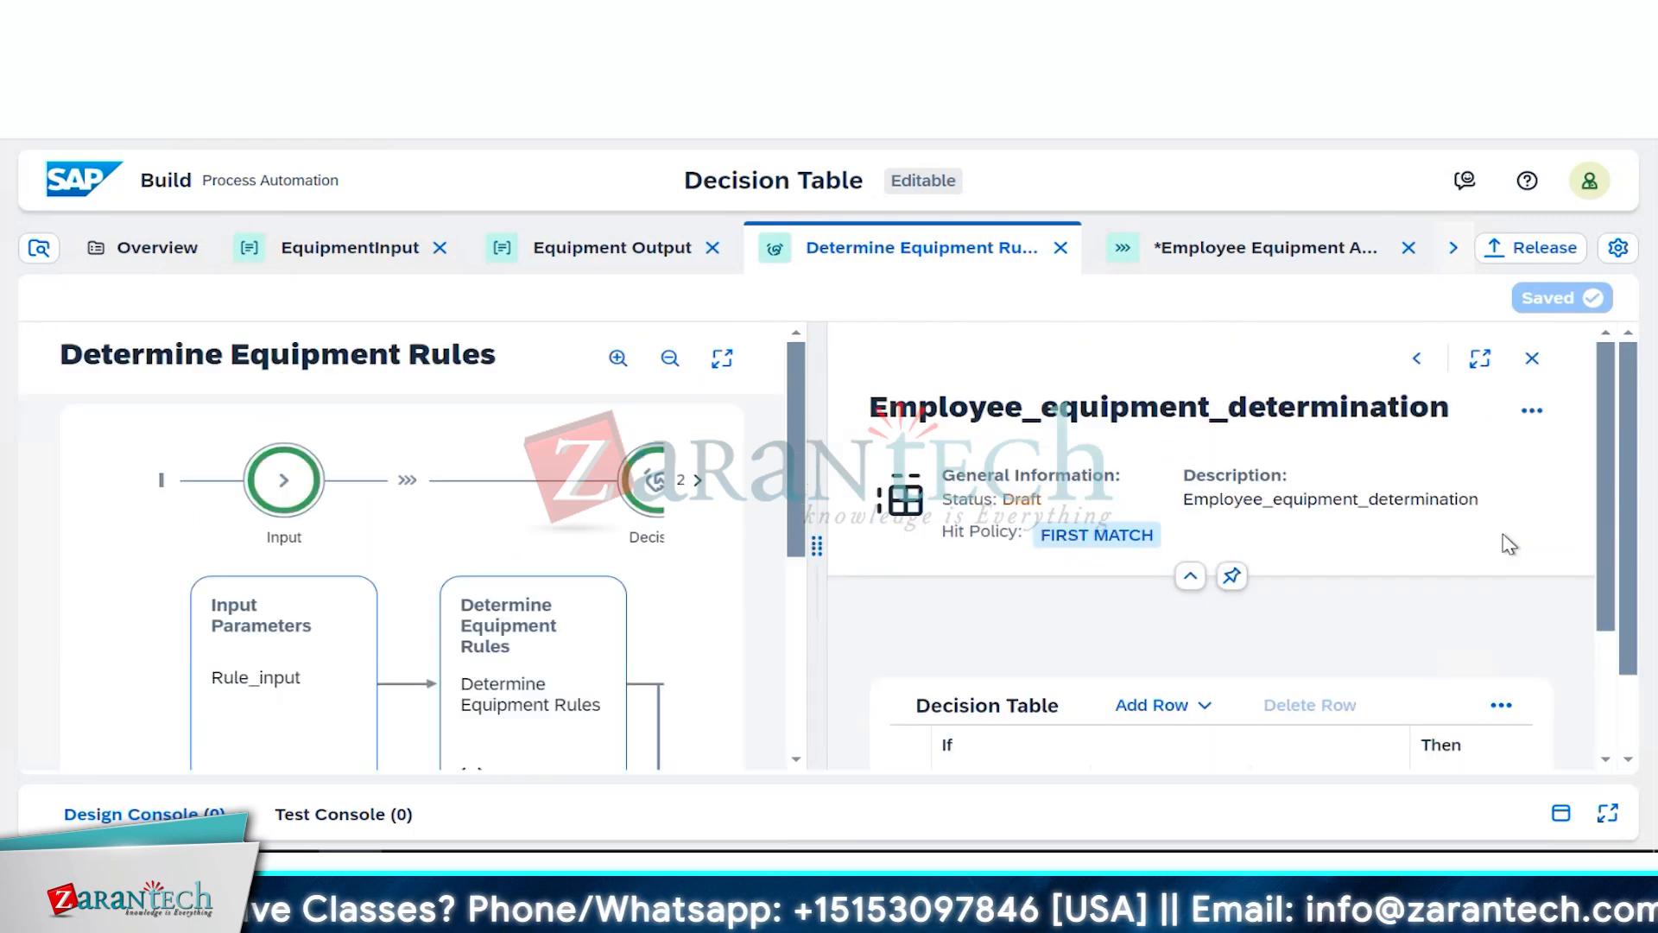
left_click(1479, 359)
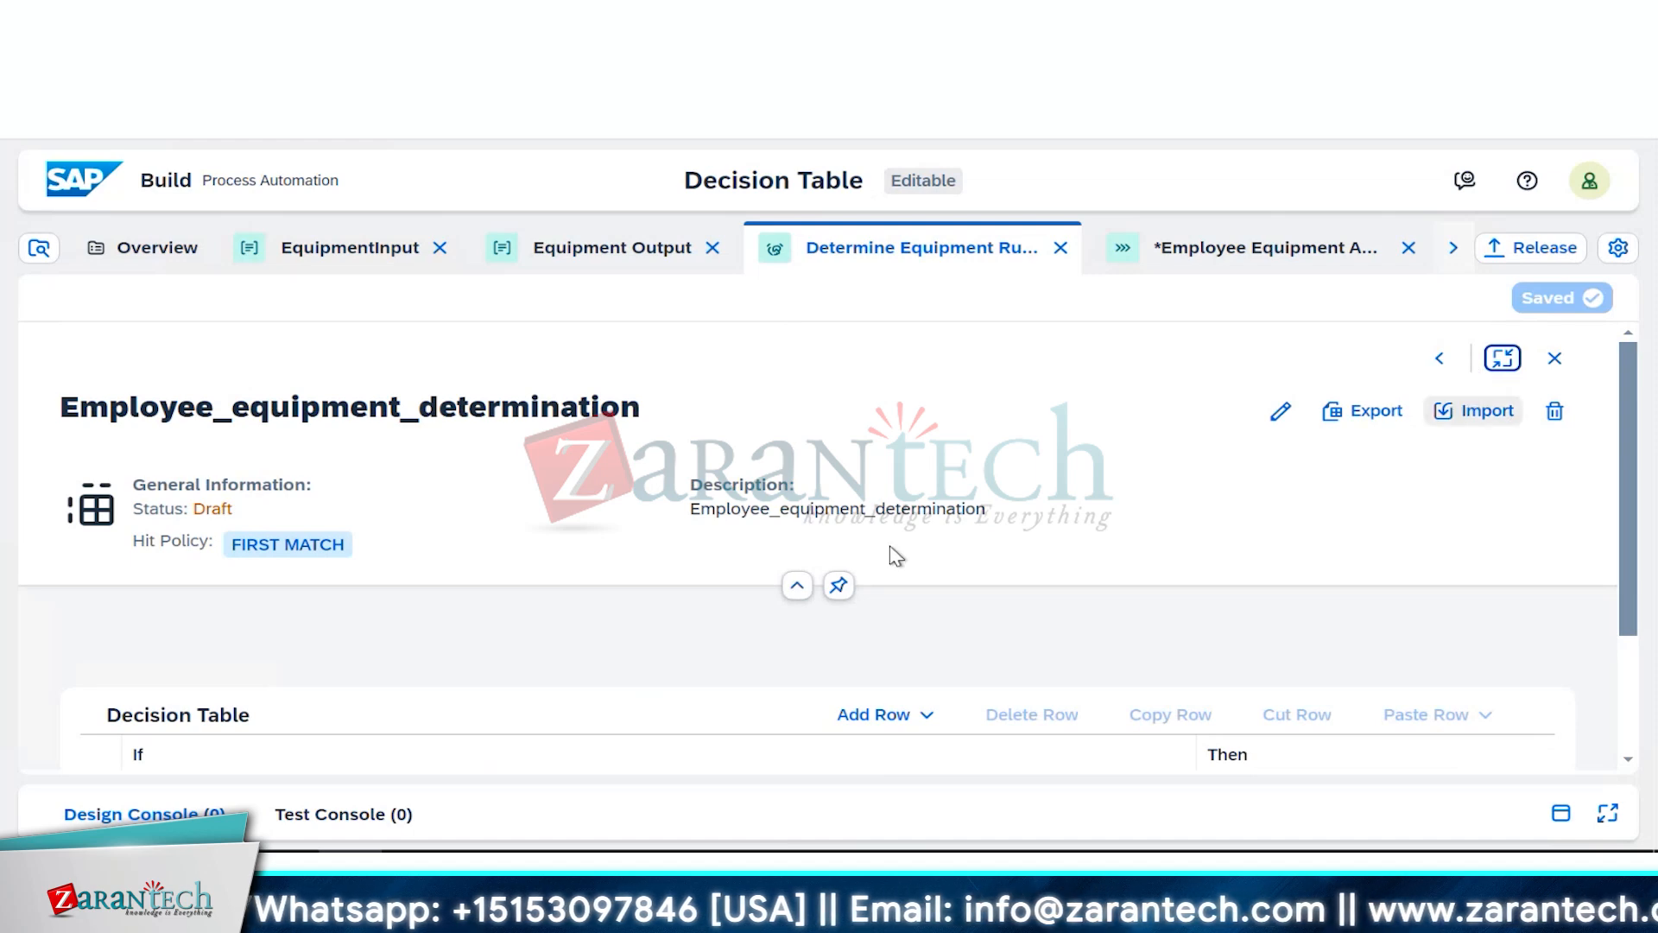
scroll(898, 563, "down", 2)
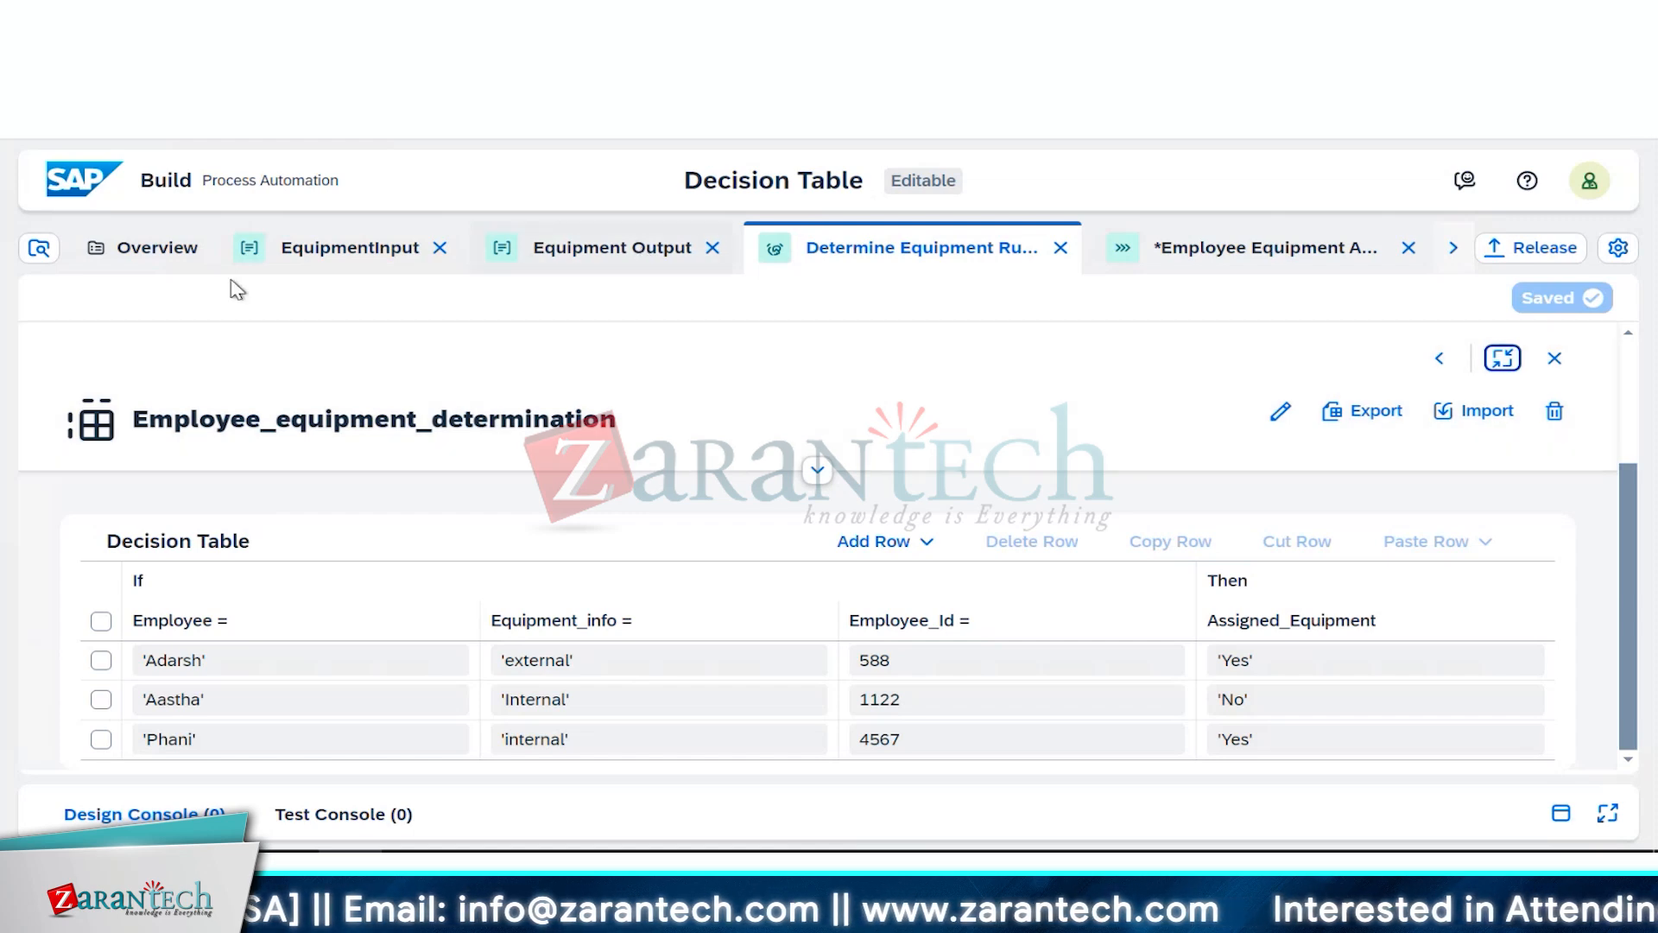
Step: Try to add a String field named 'Equipment' to the EquipmentInput data type
left_click(337, 249)
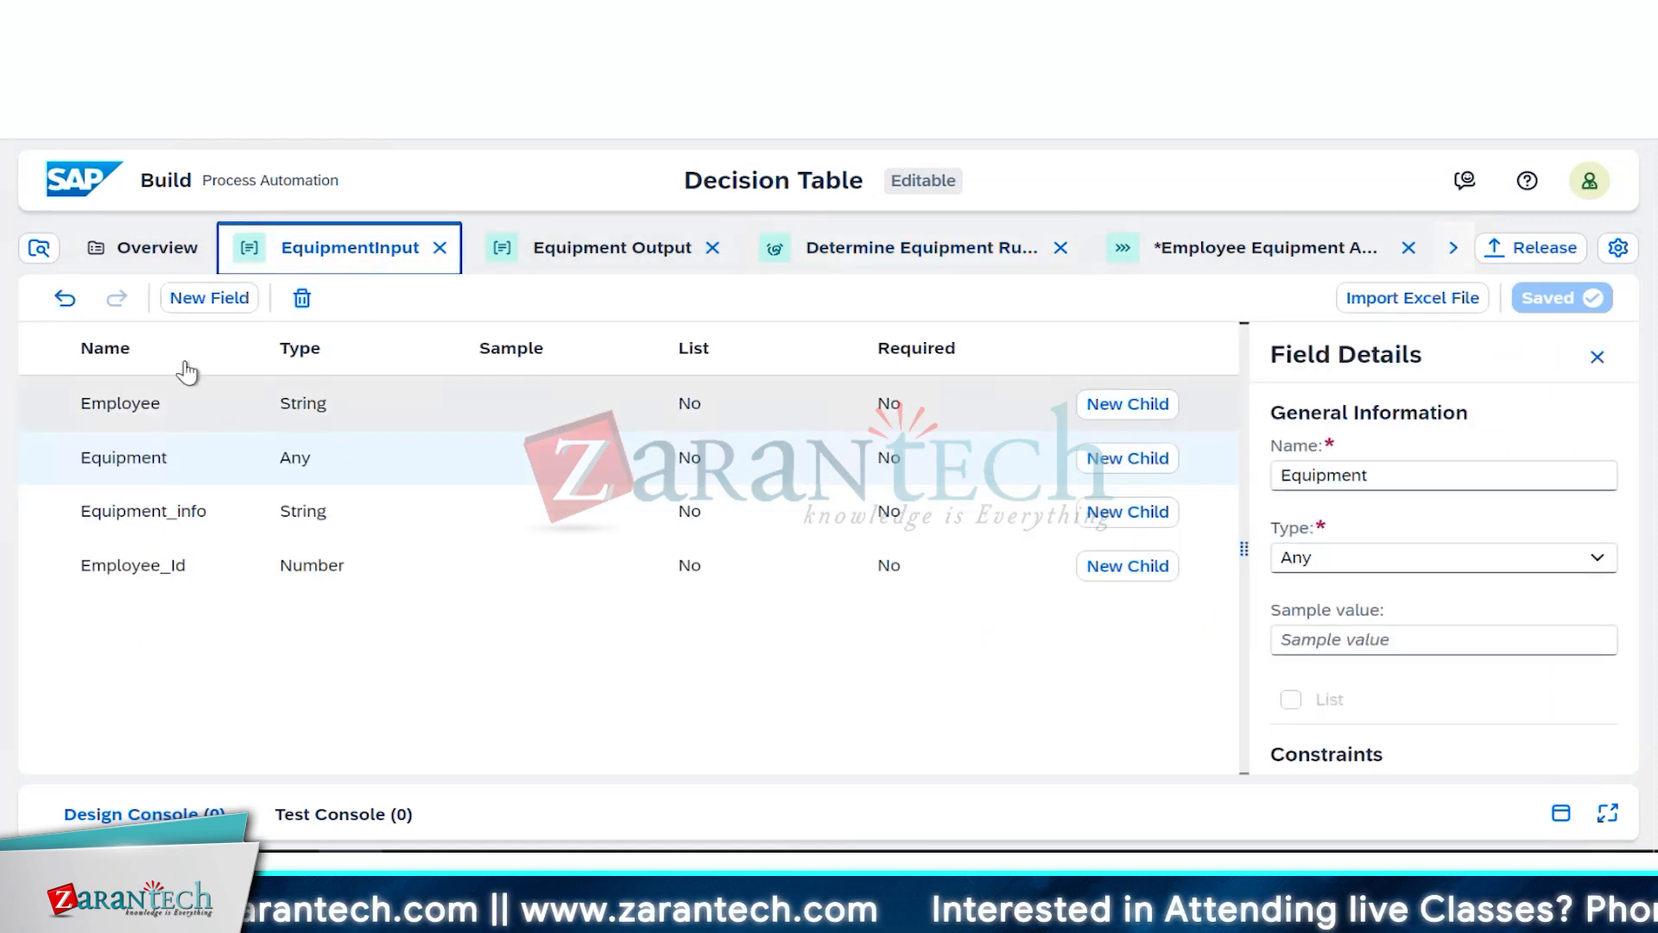
left_click(213, 300)
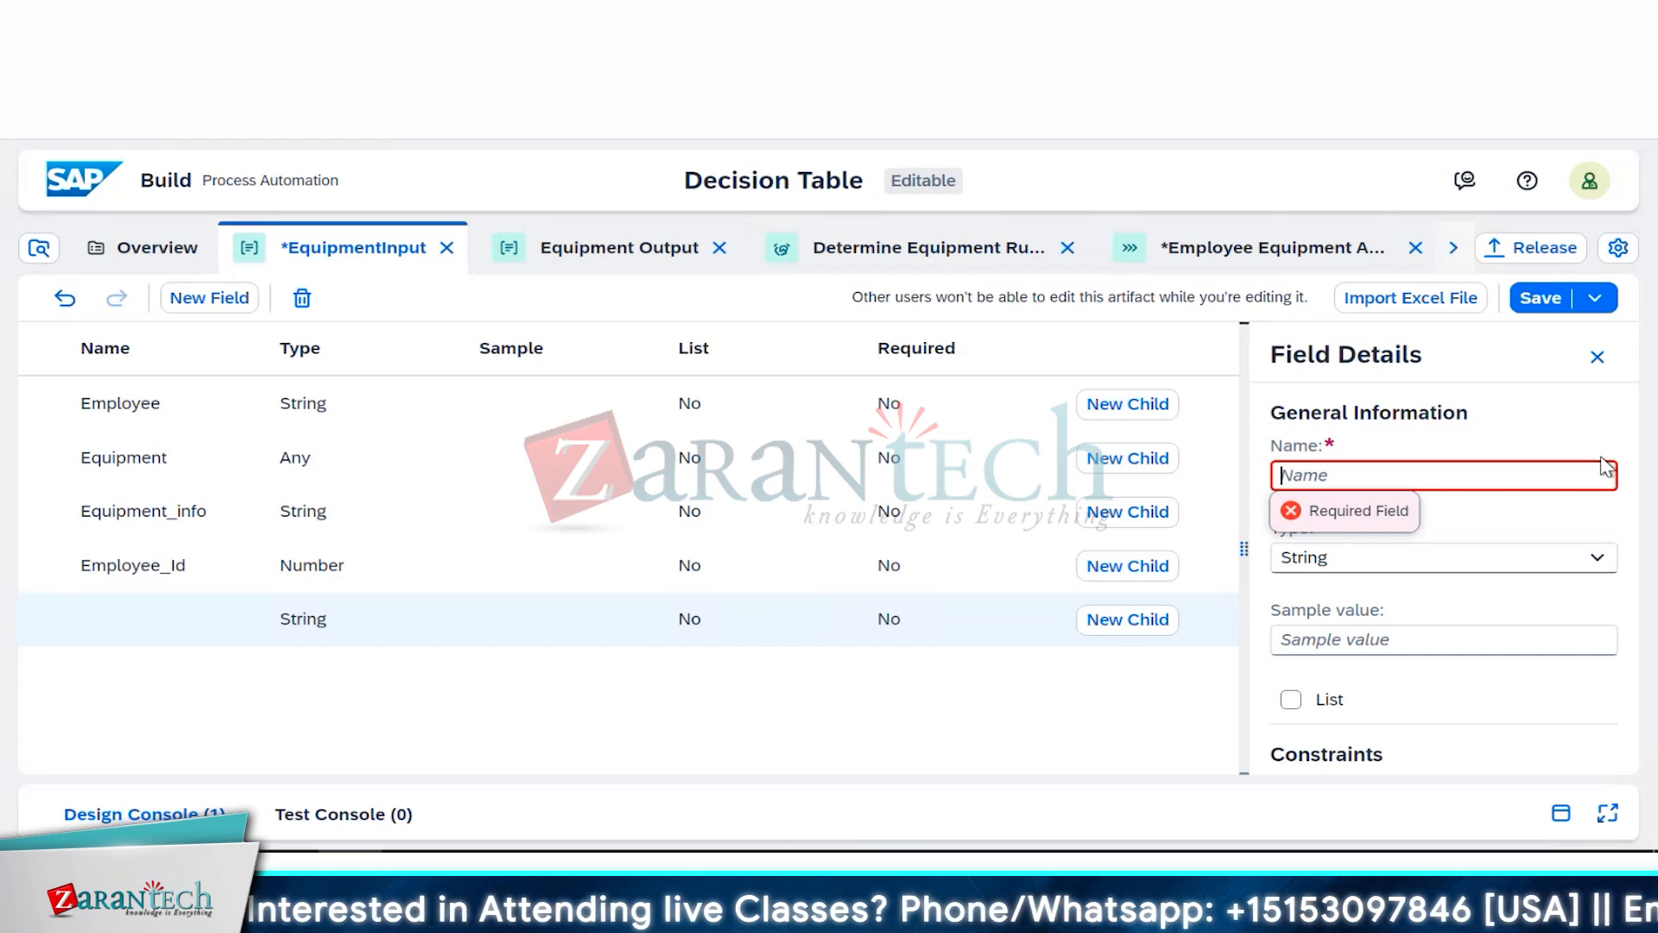
type("E")
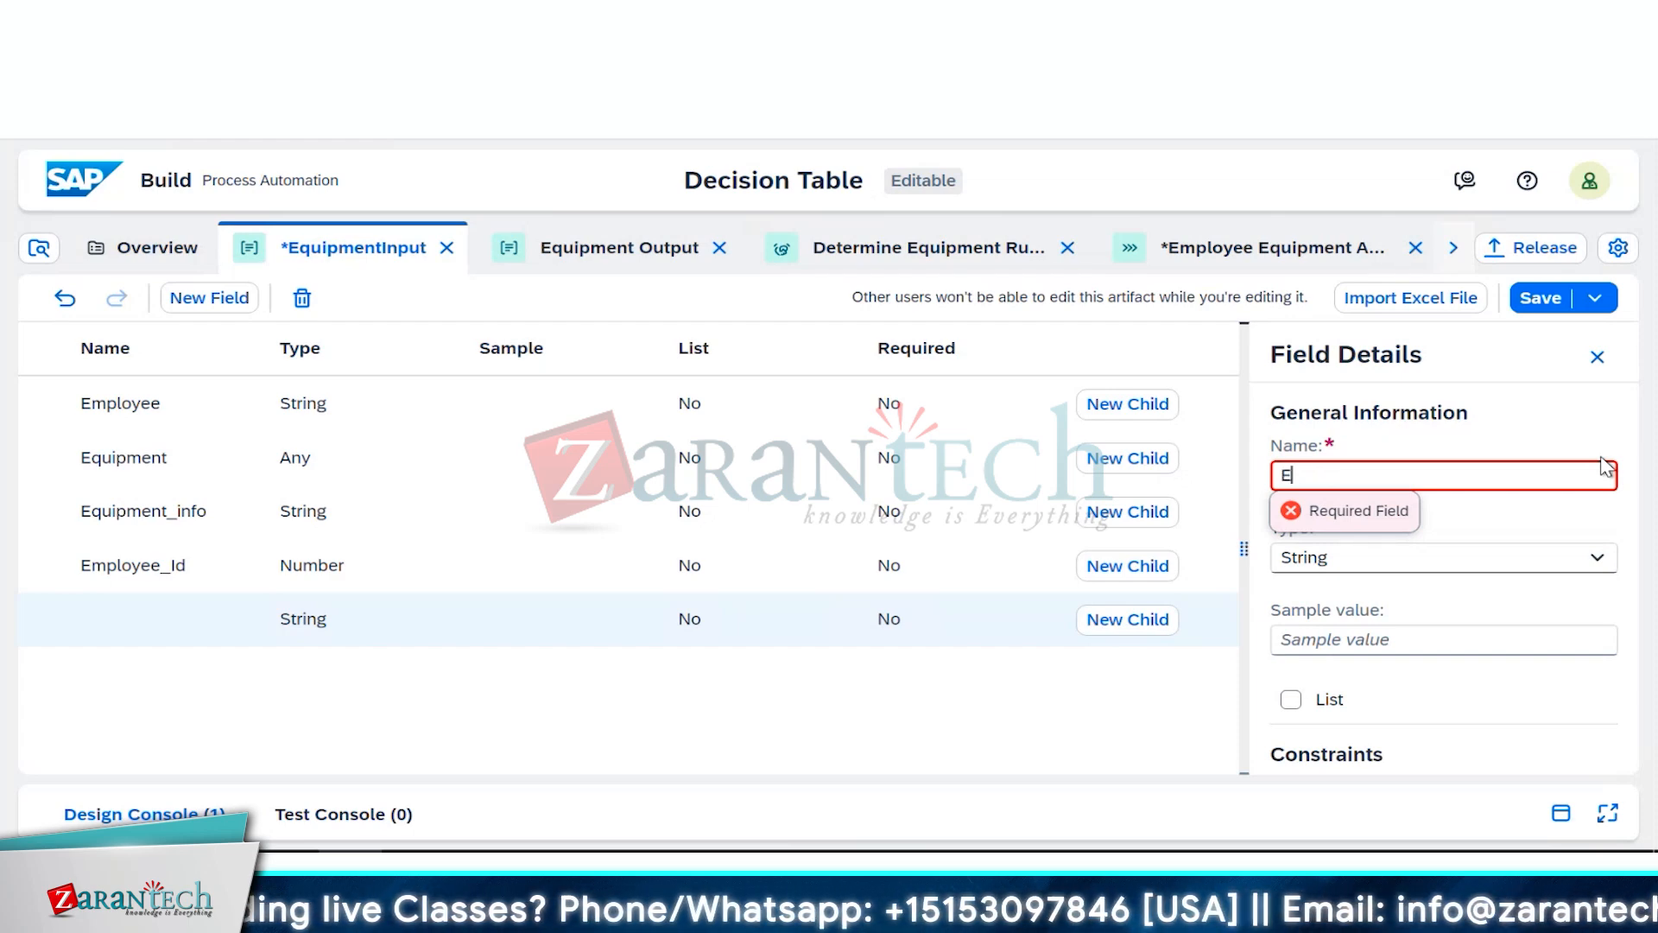
type("quip")
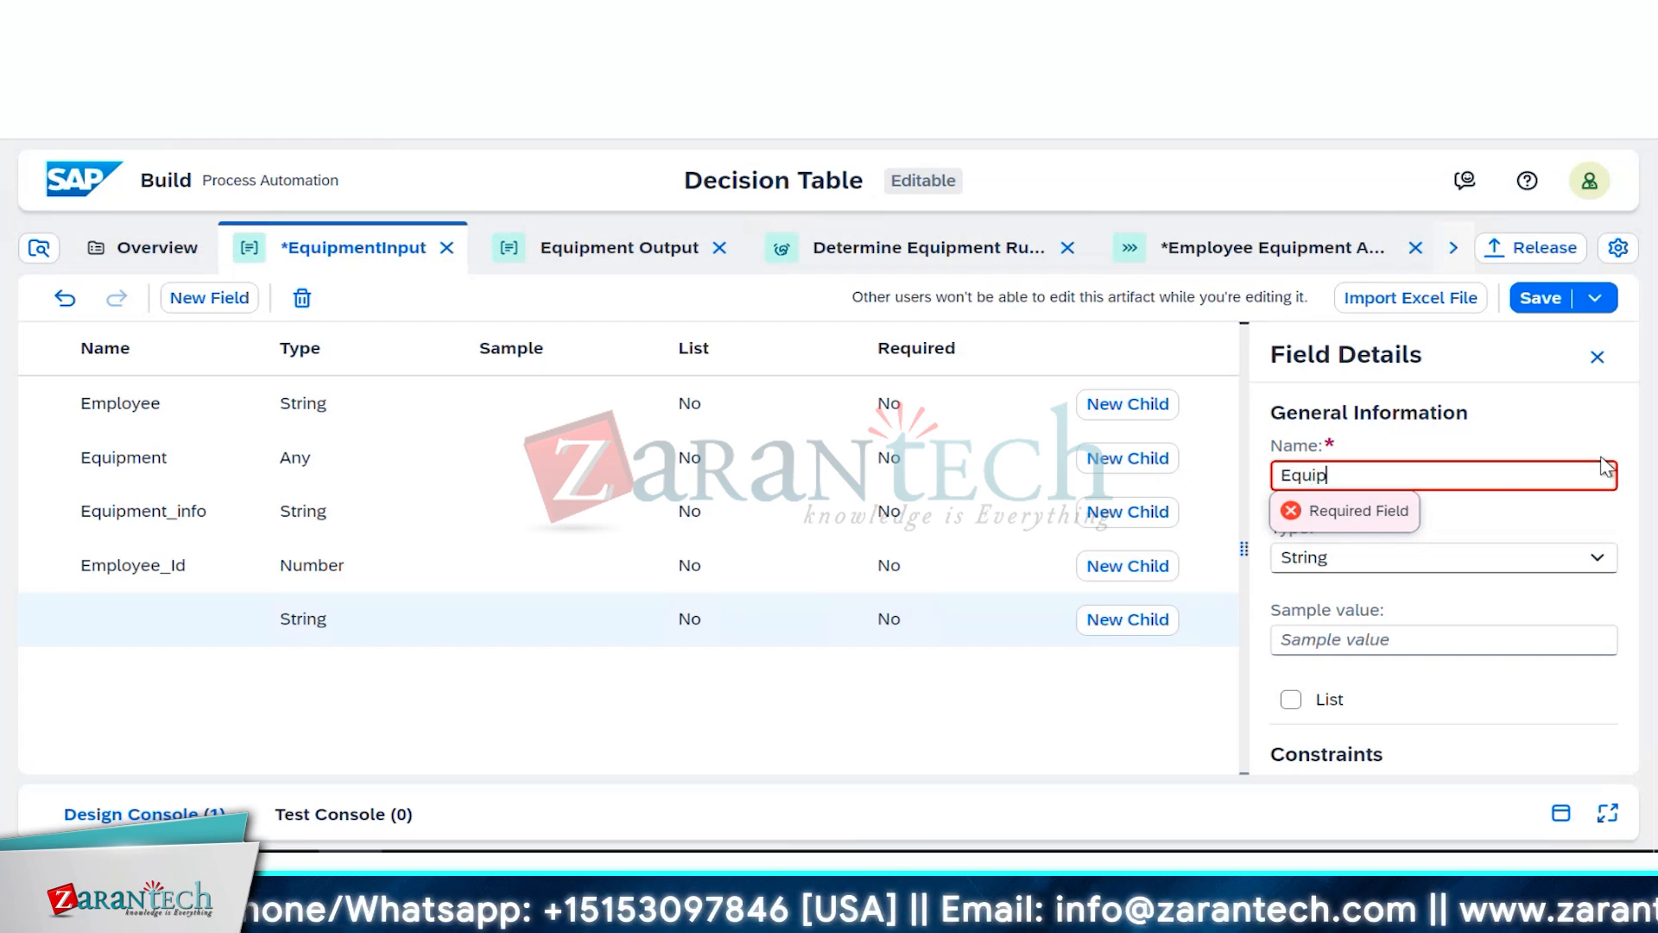
type("ment")
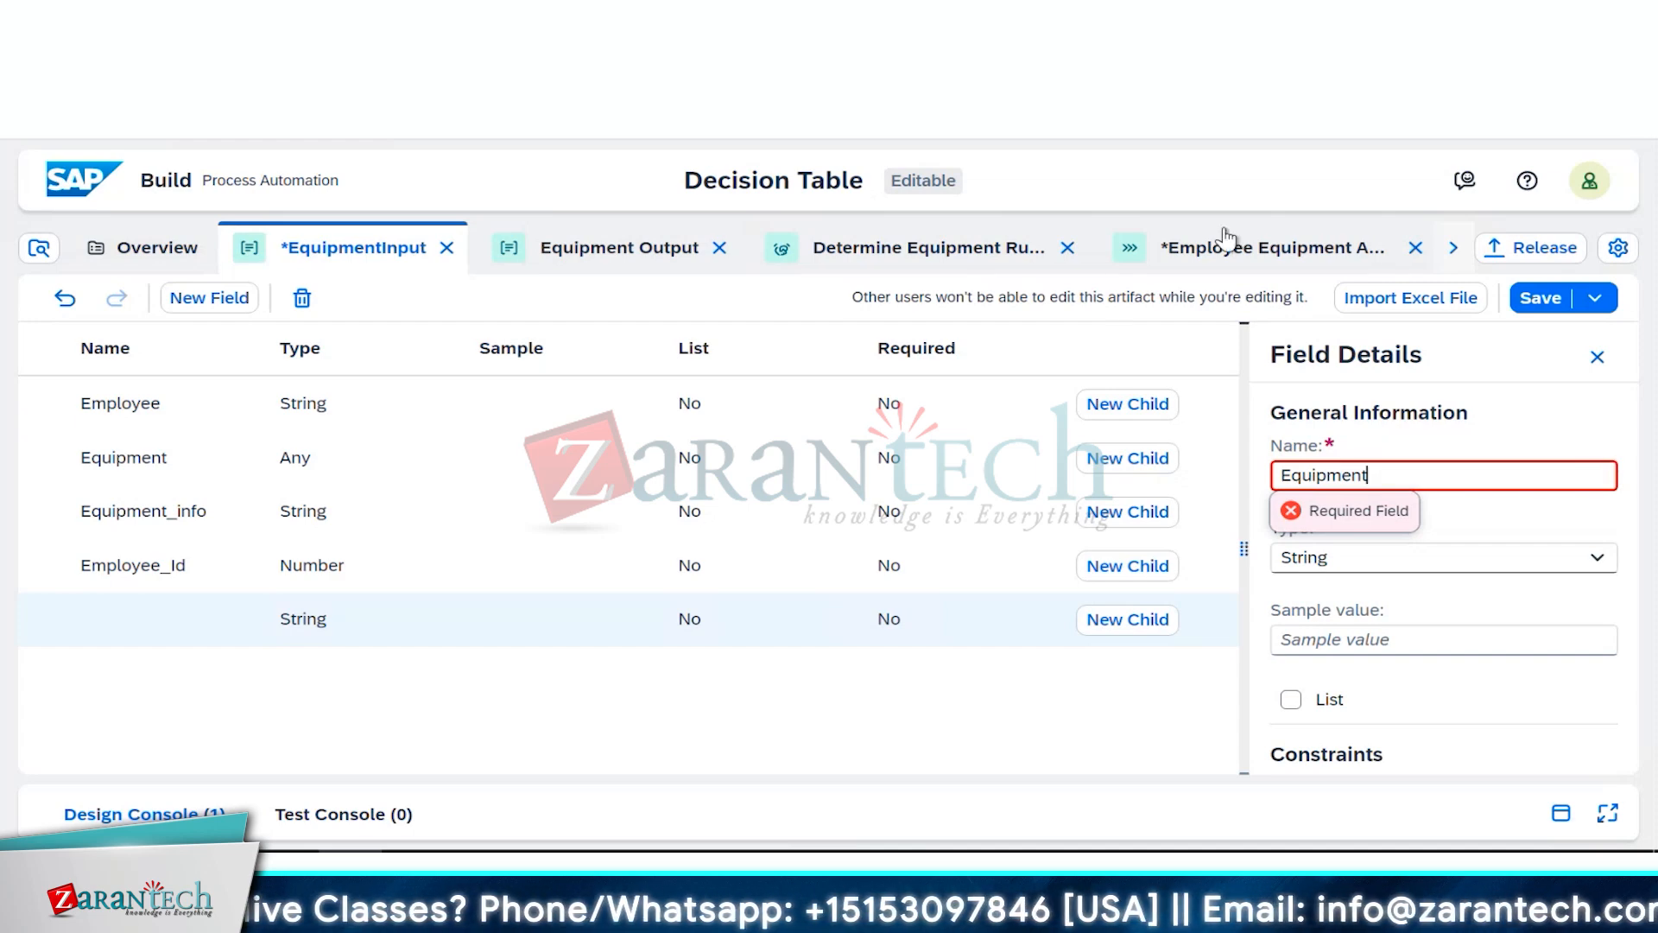
Step: Review the input and output parameters of Determine Equipment Rules and the columns of its Employee_equipment_determination decision table
left_click(955, 252)
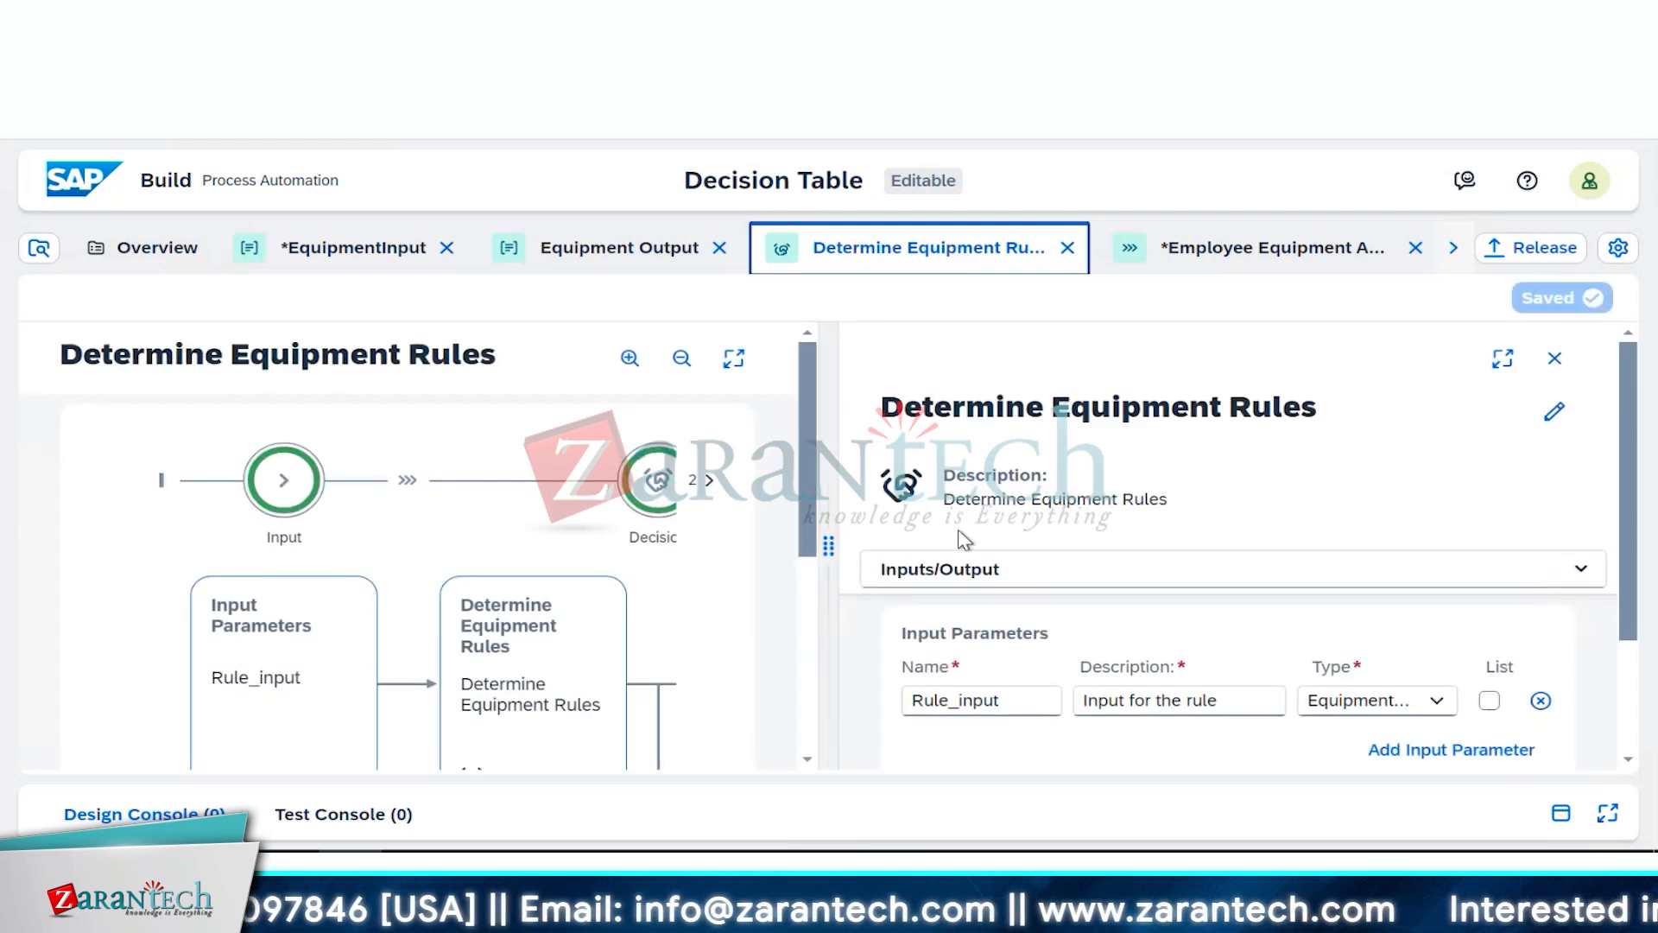
scroll(1384, 588, "down", 2)
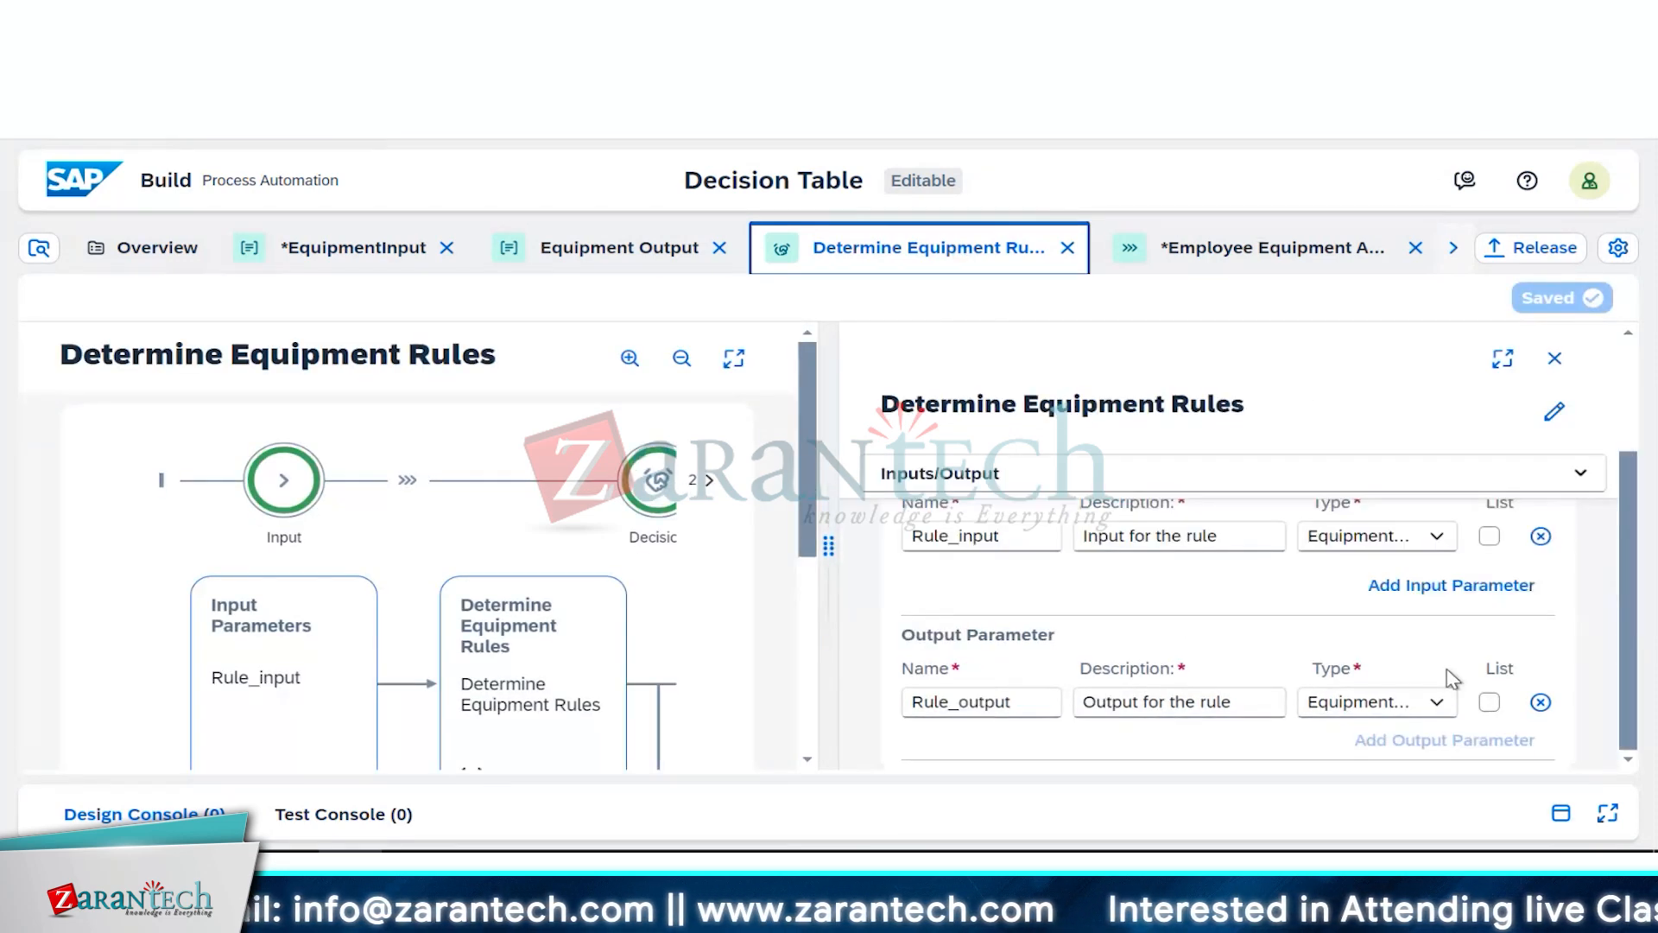
scroll(1453, 679, "up", 2)
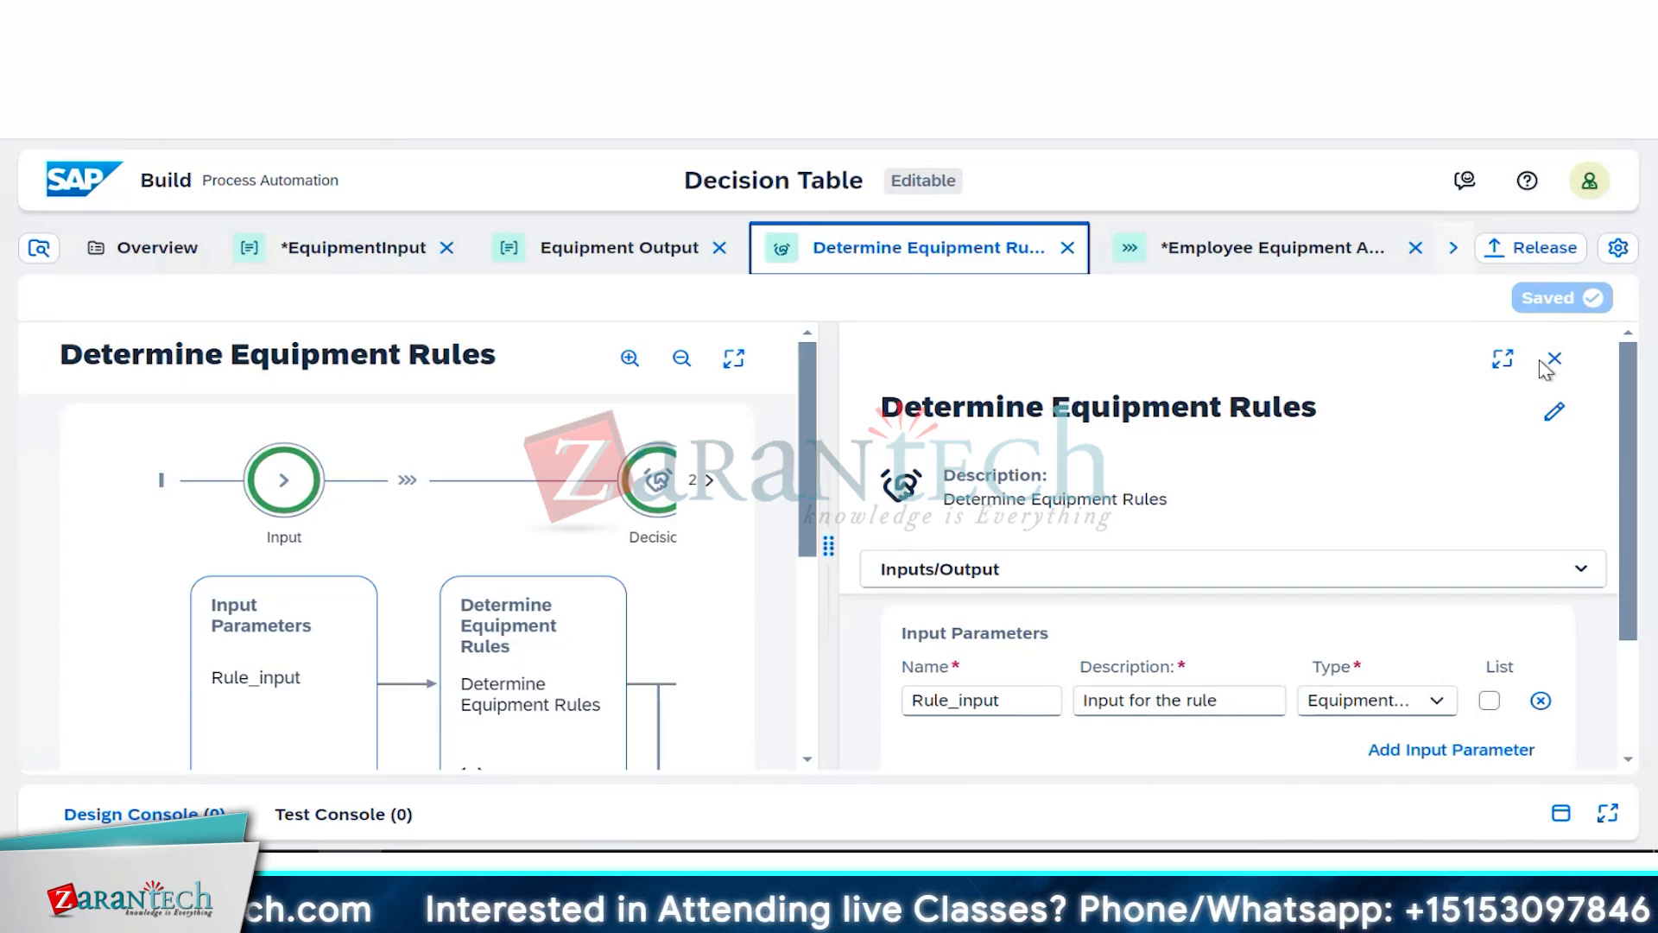
left_click(1503, 358)
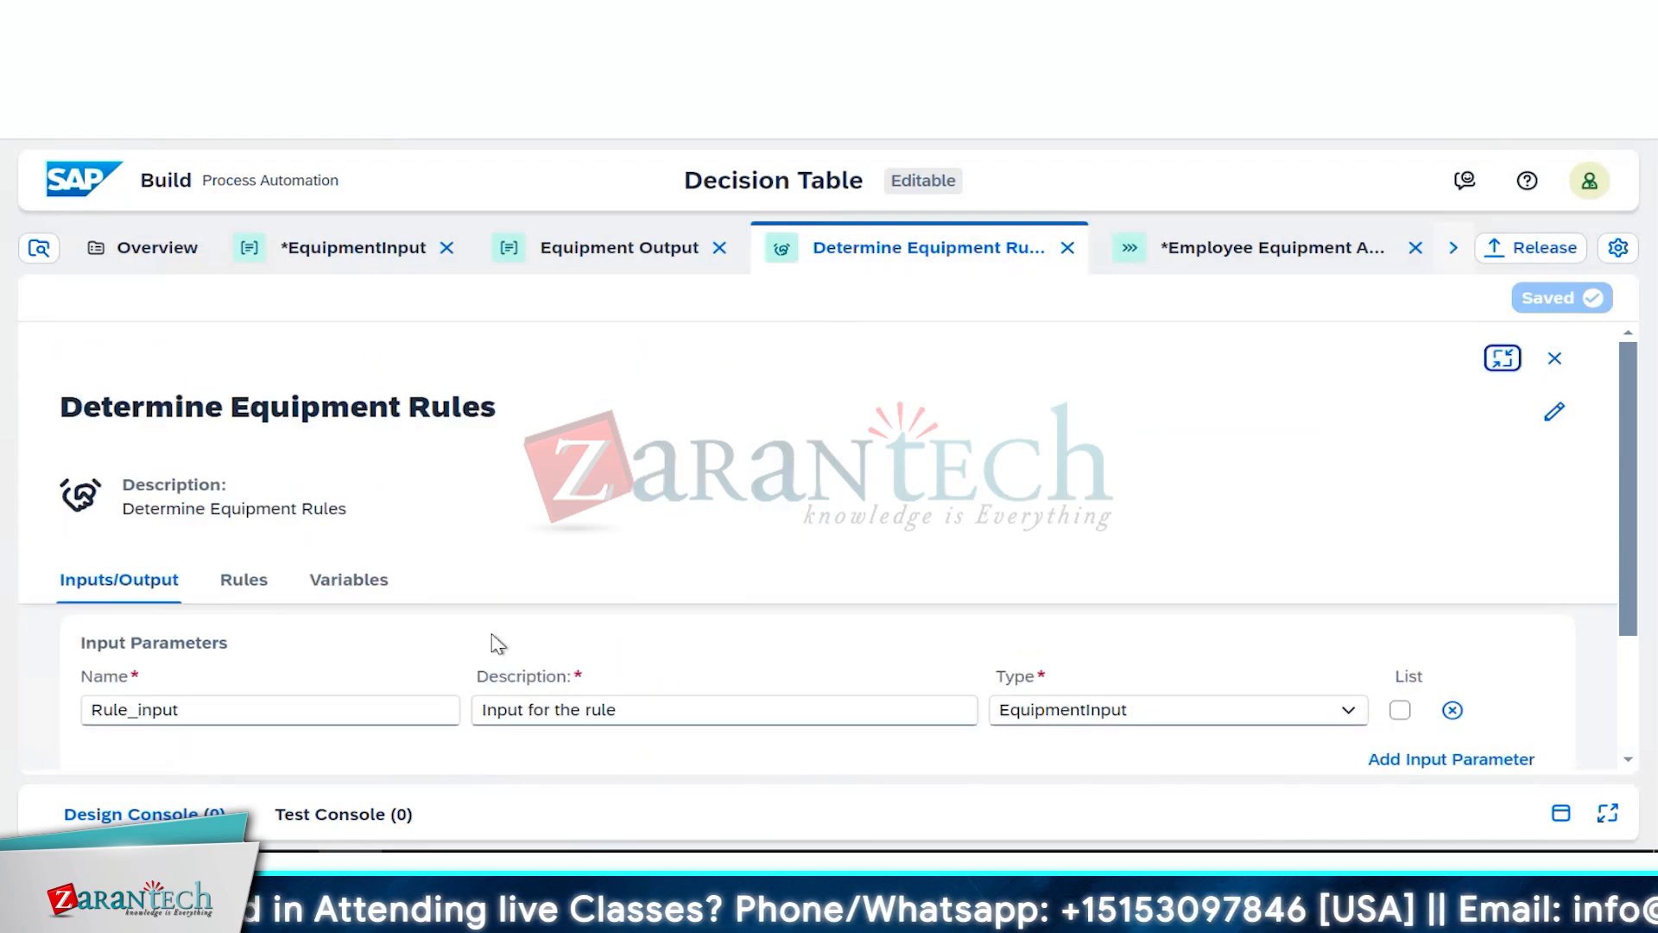
scroll(496, 644, "down", 2)
scroll(259, 562, "down", 1)
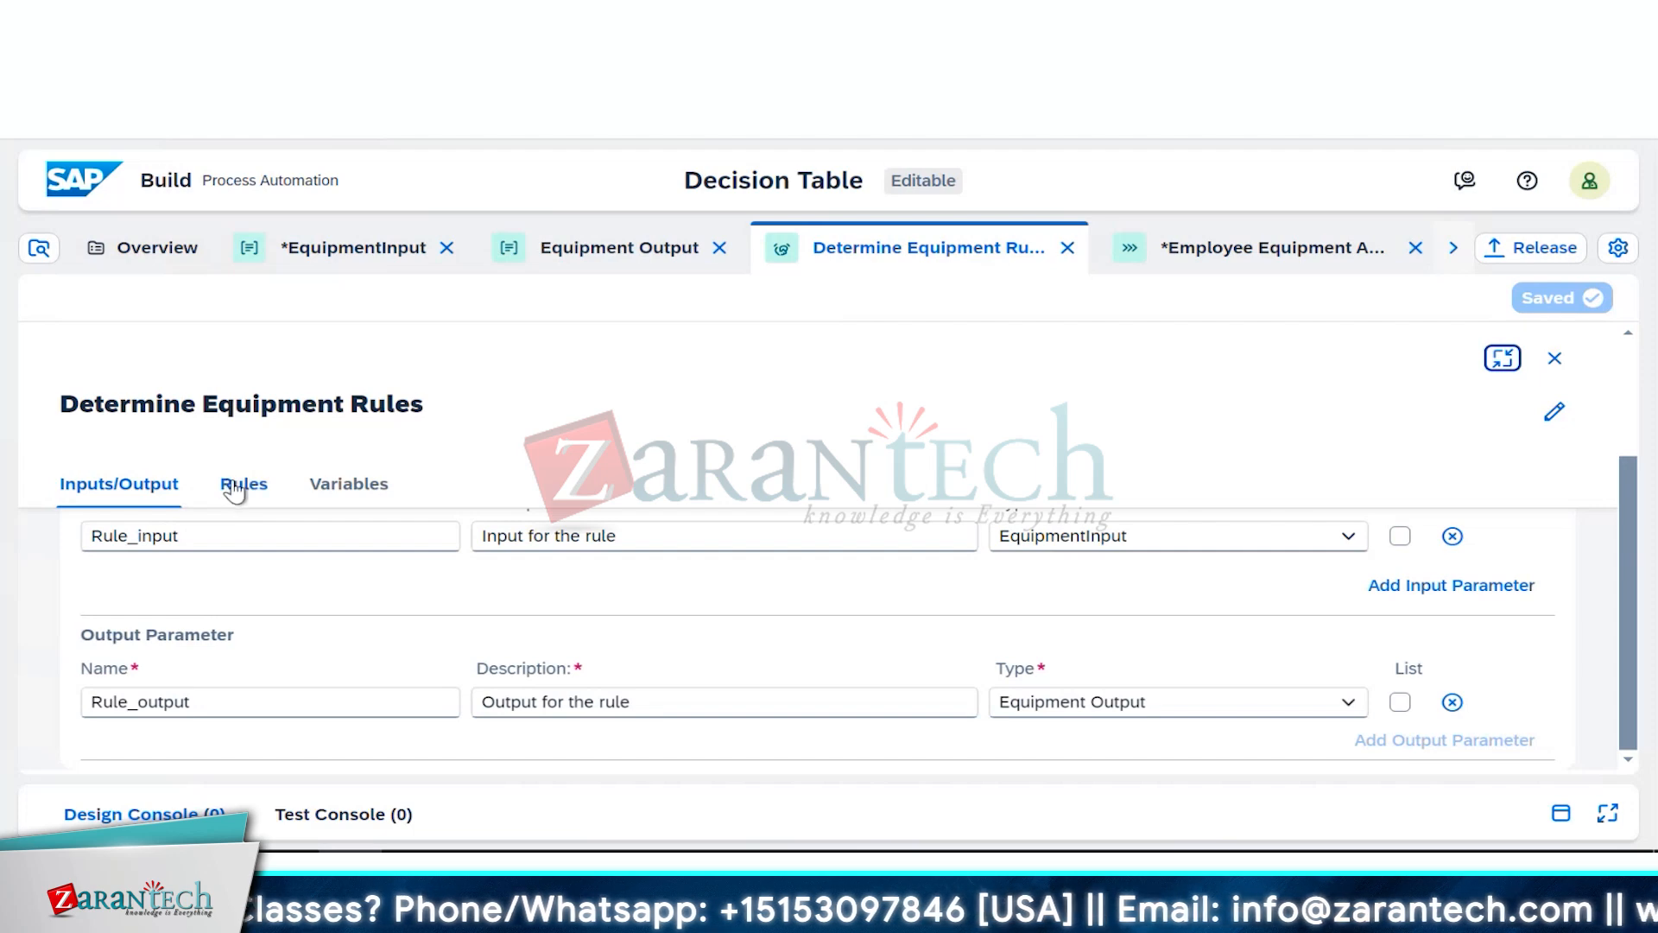
left_click(235, 487)
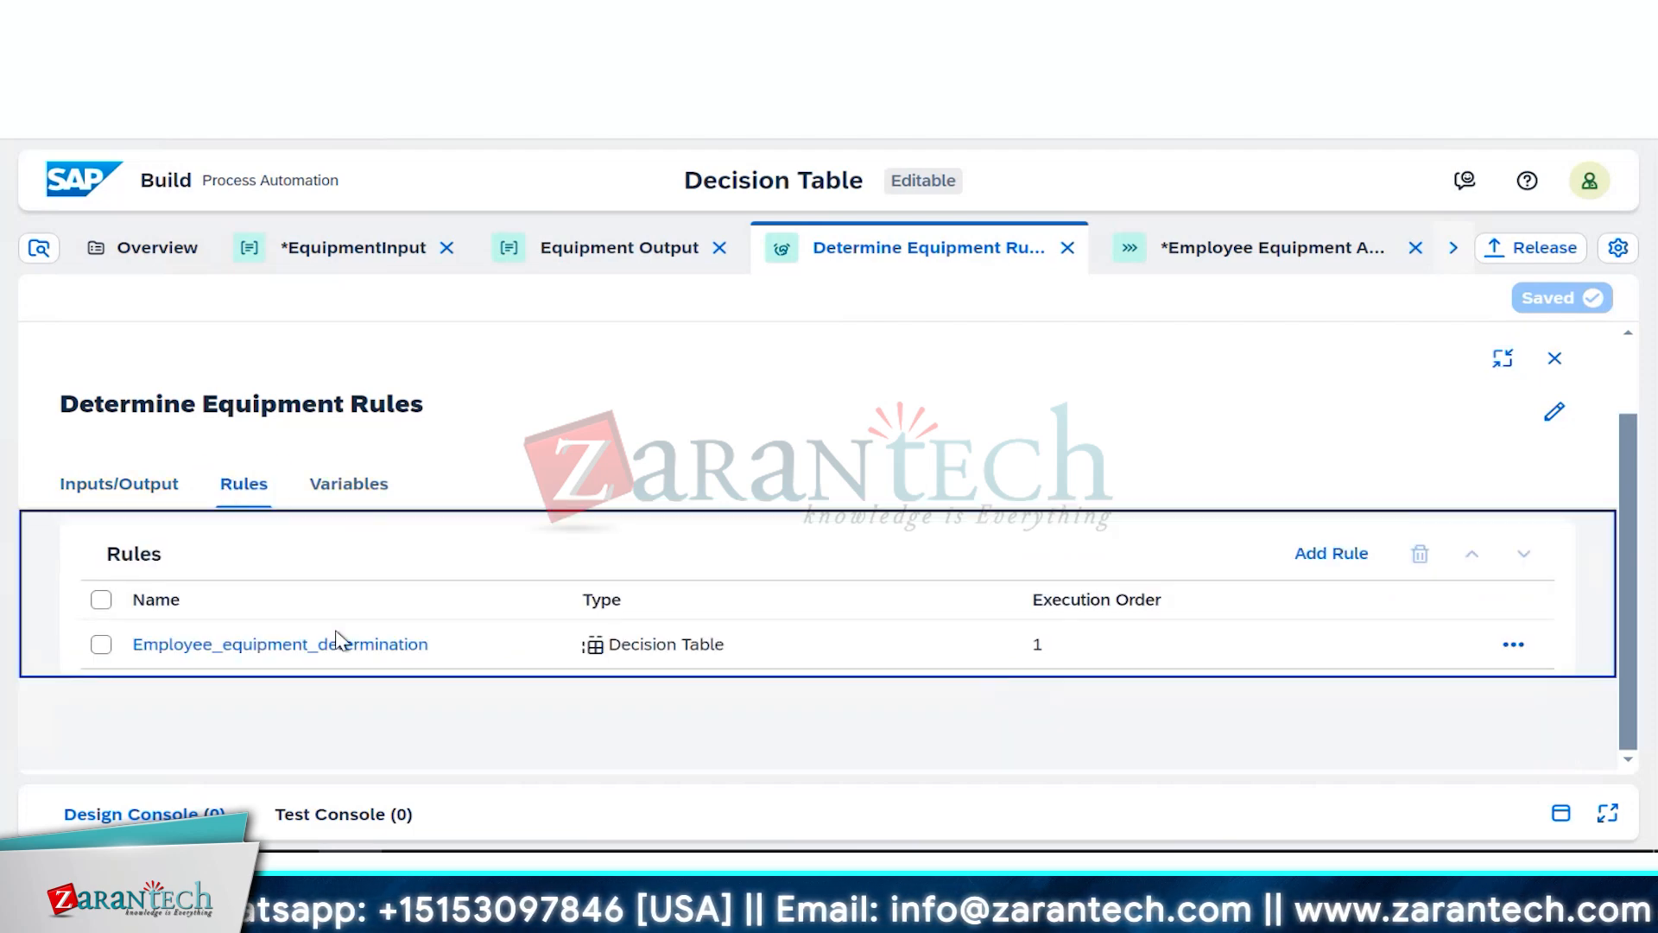
double_click(343, 646)
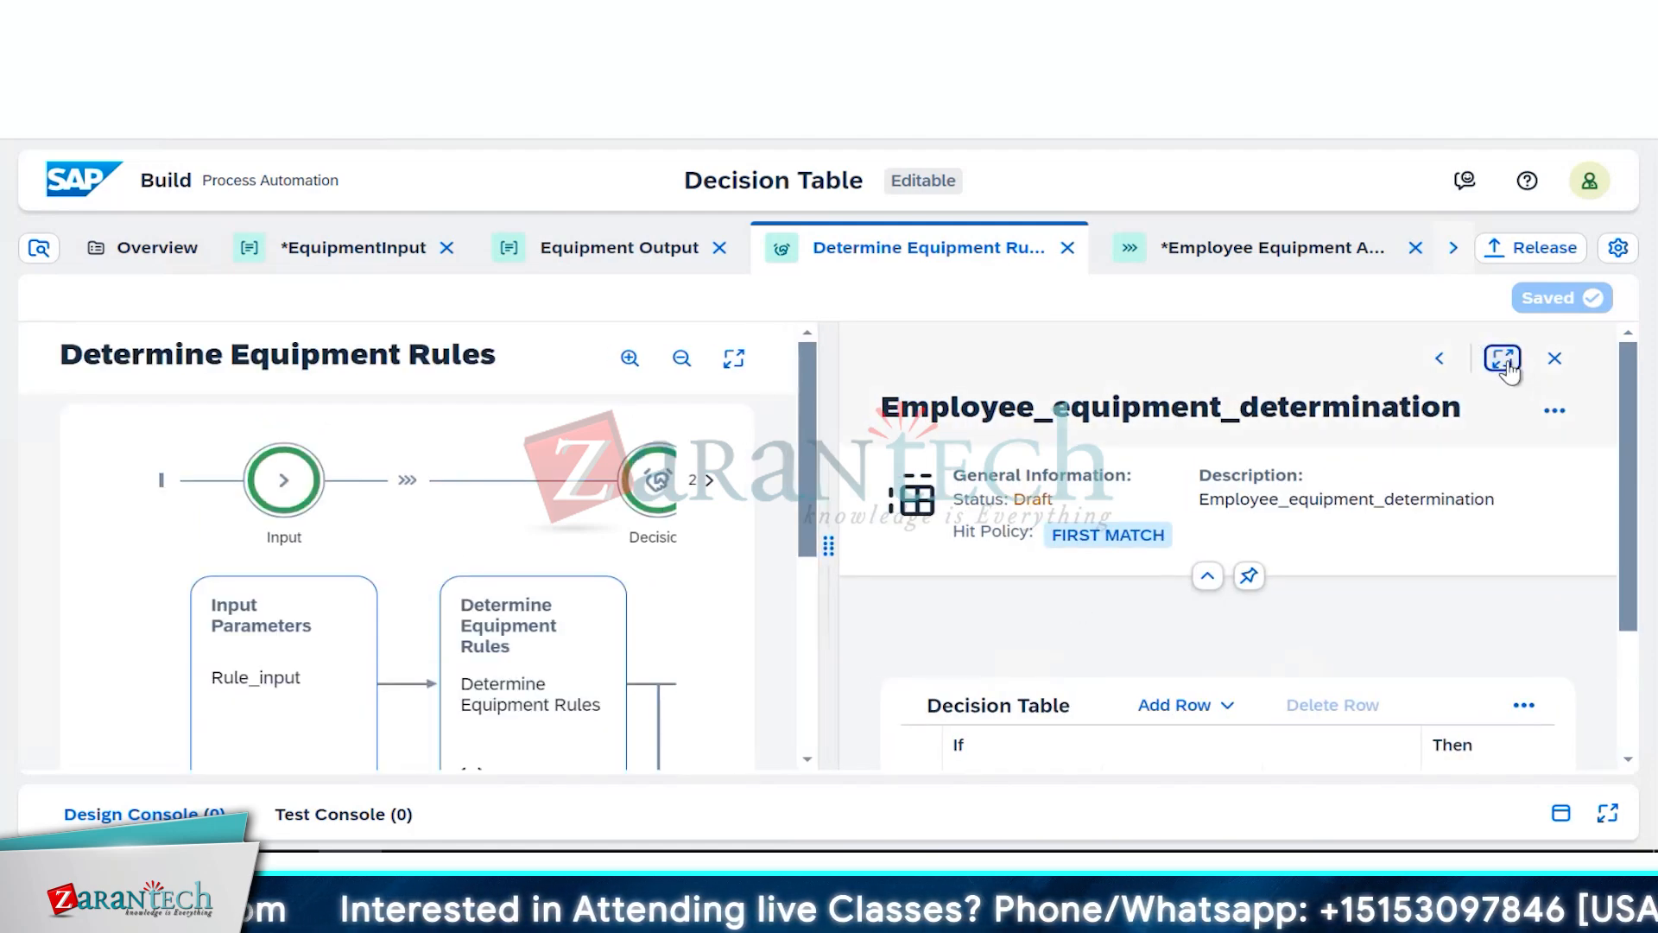
left_click(1502, 359)
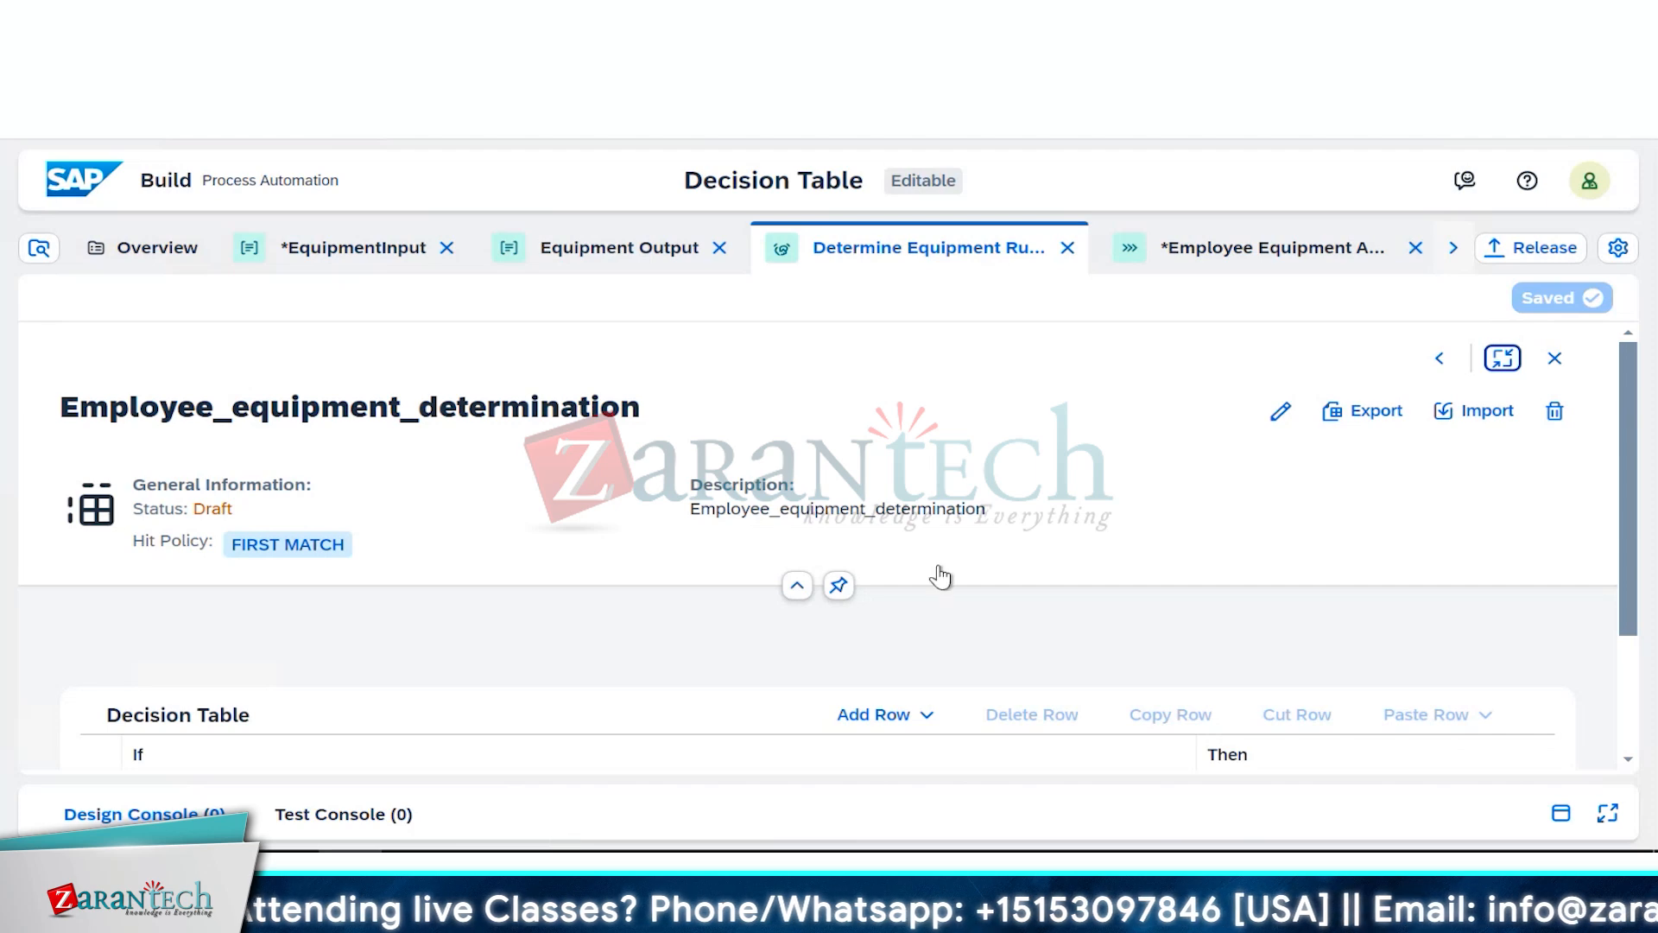
scroll(941, 575, "down", 3)
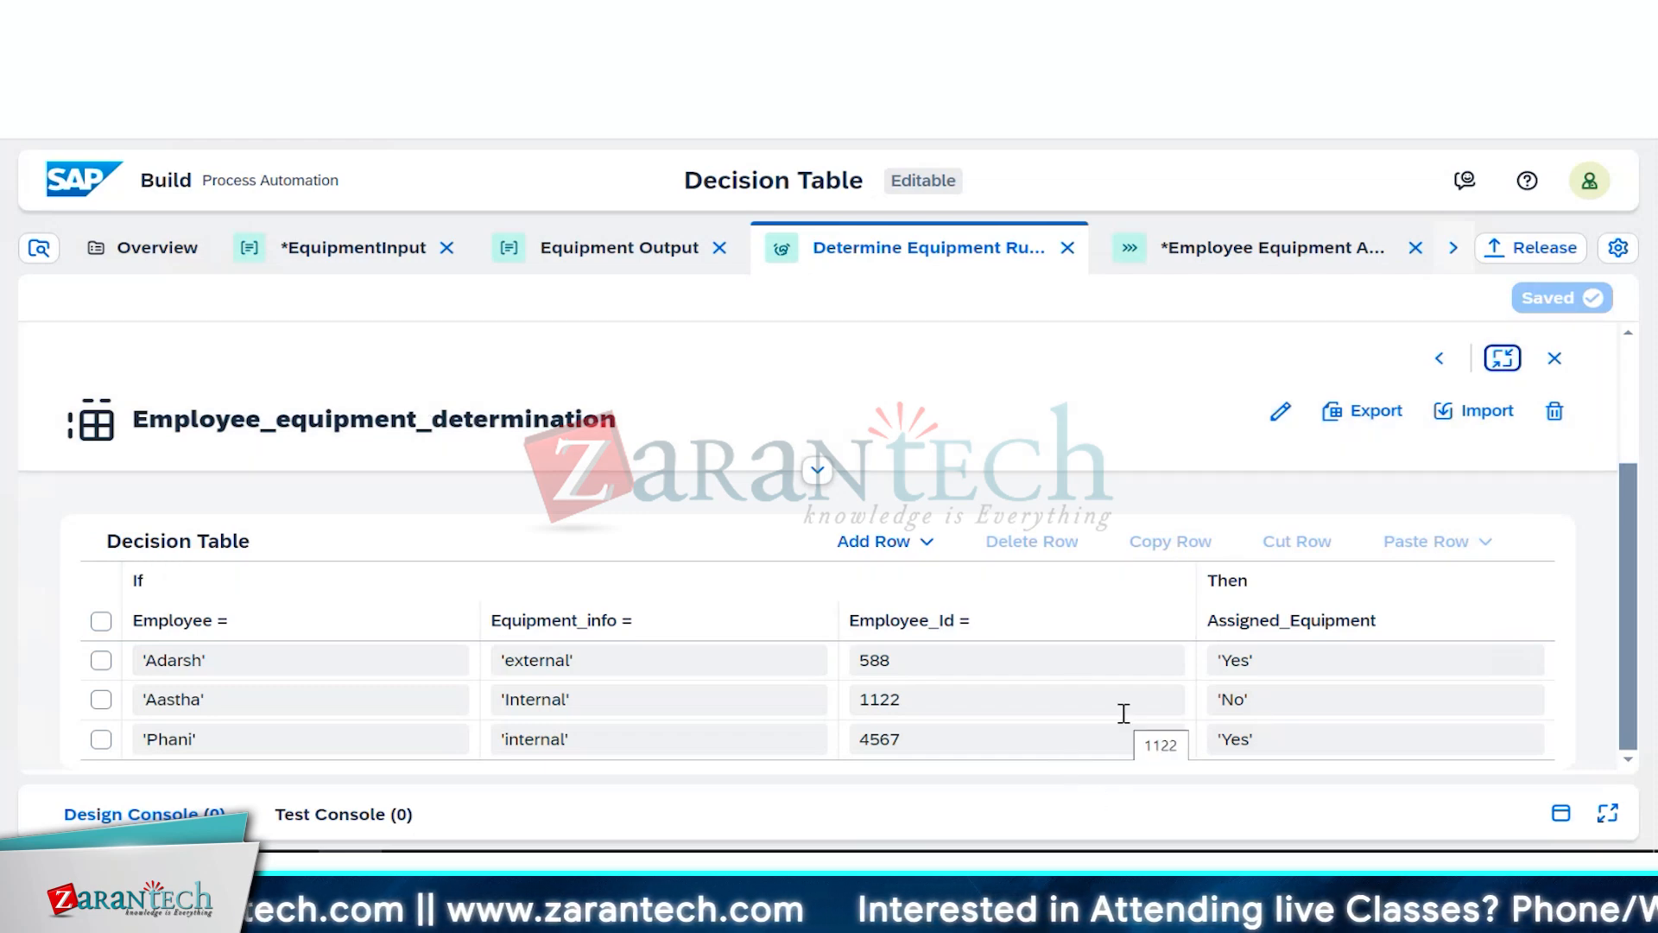
Step: Delete the unnamed String field from the EquipmentInput data type
left_click(374, 251)
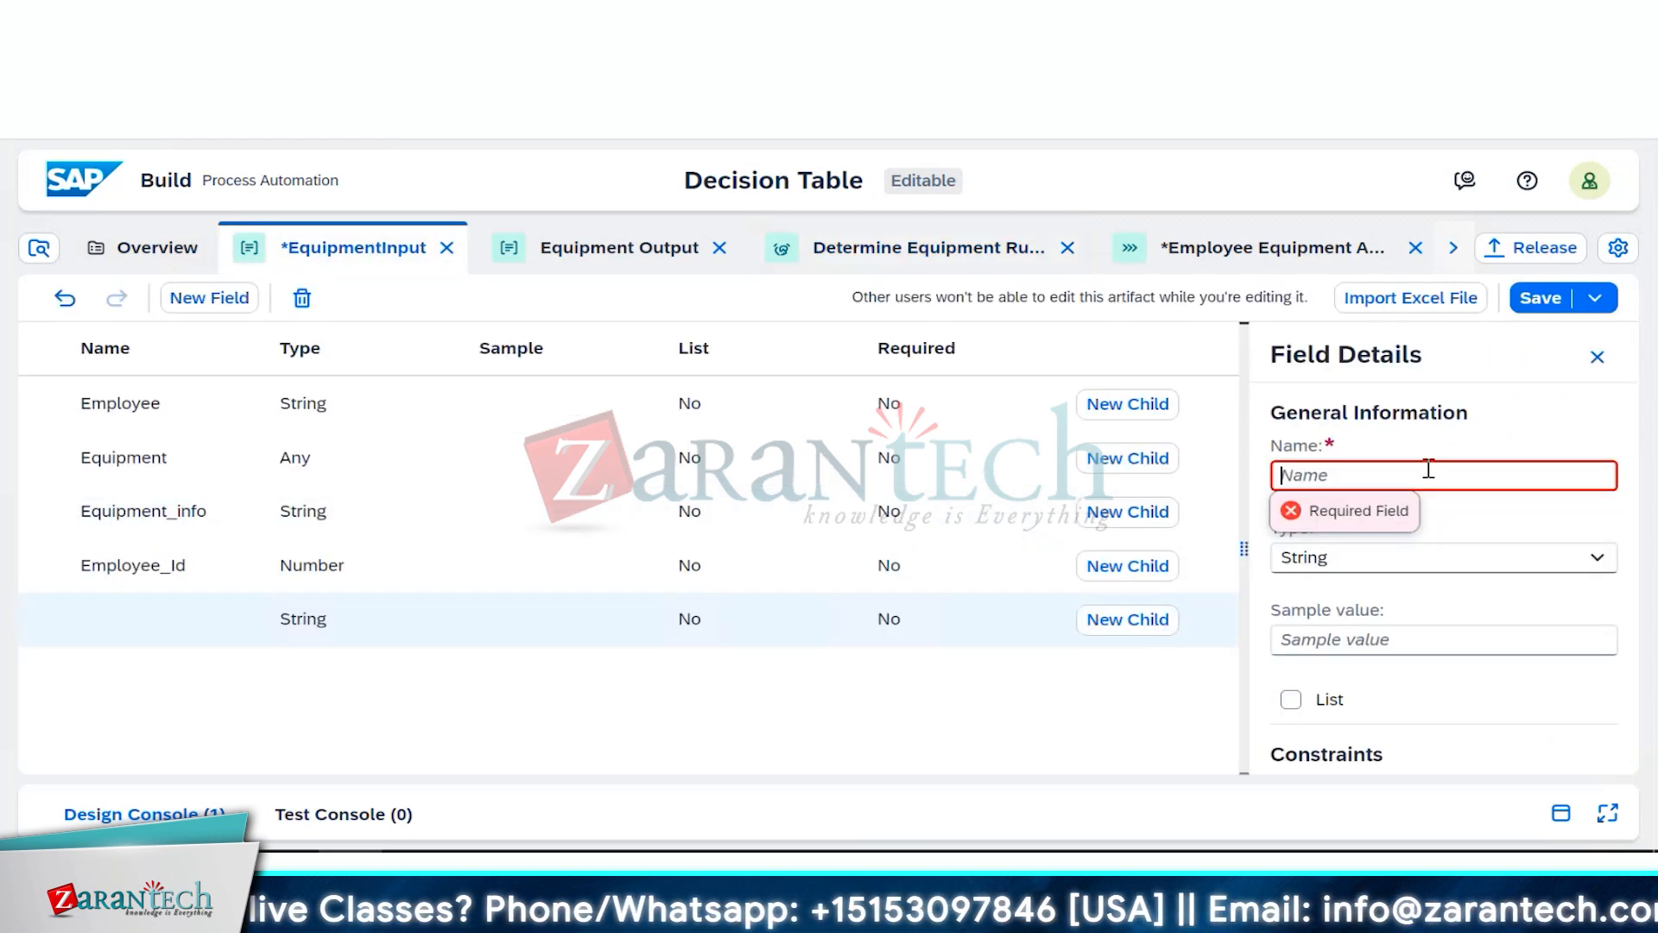
left_click(1036, 721)
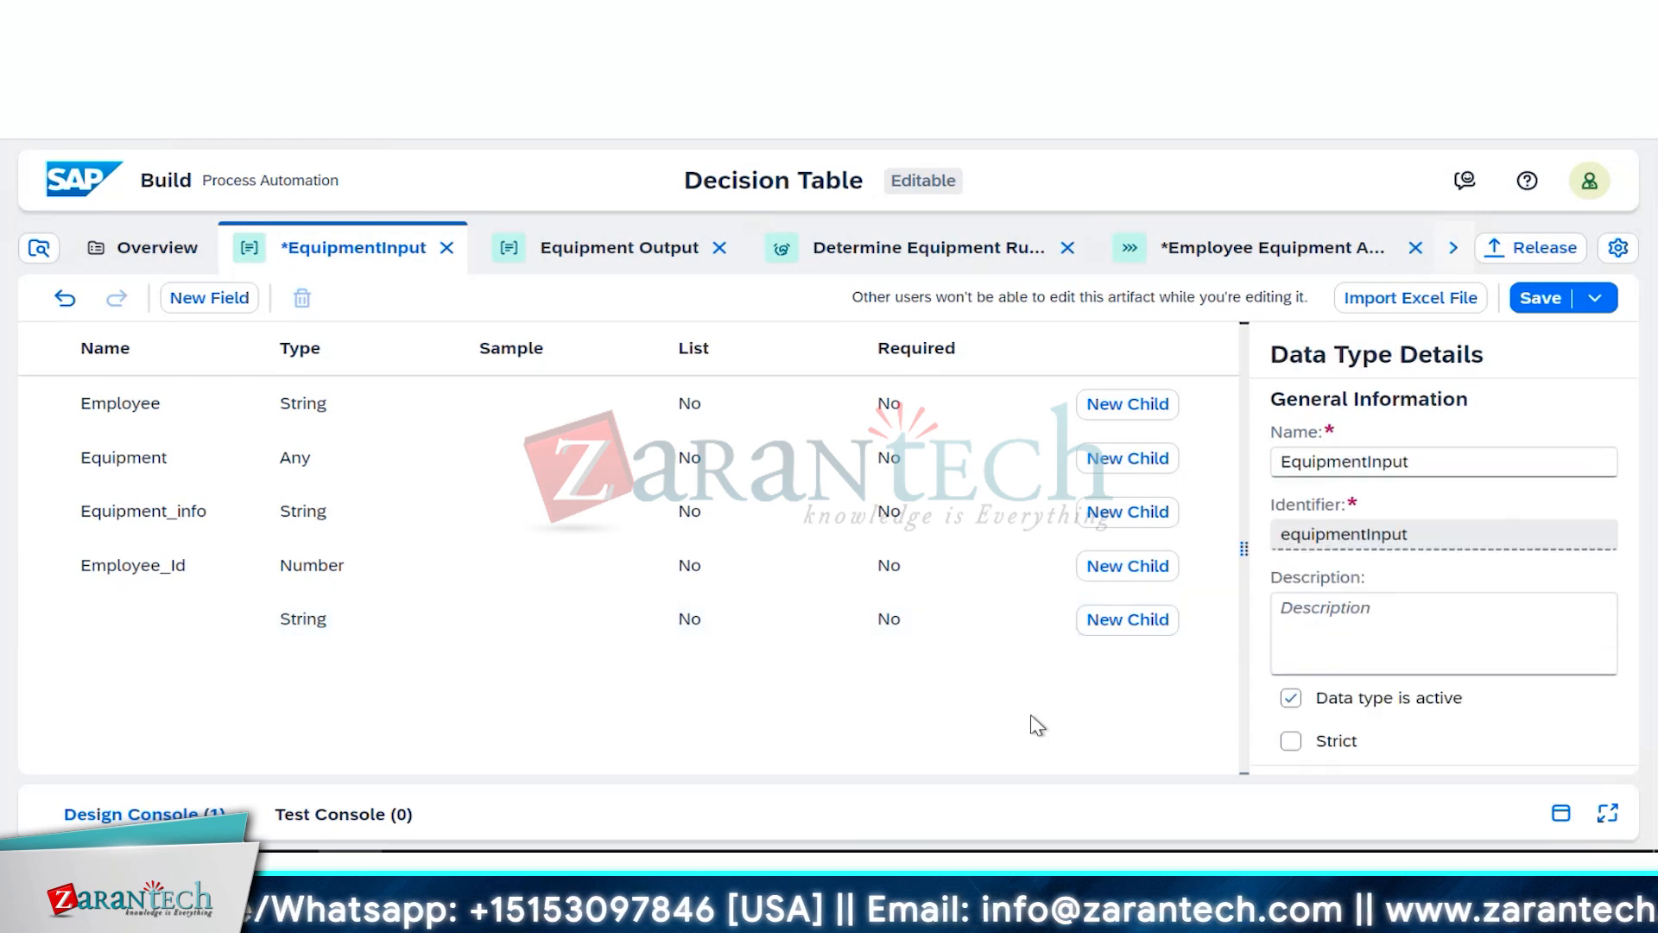
left_click(995, 647)
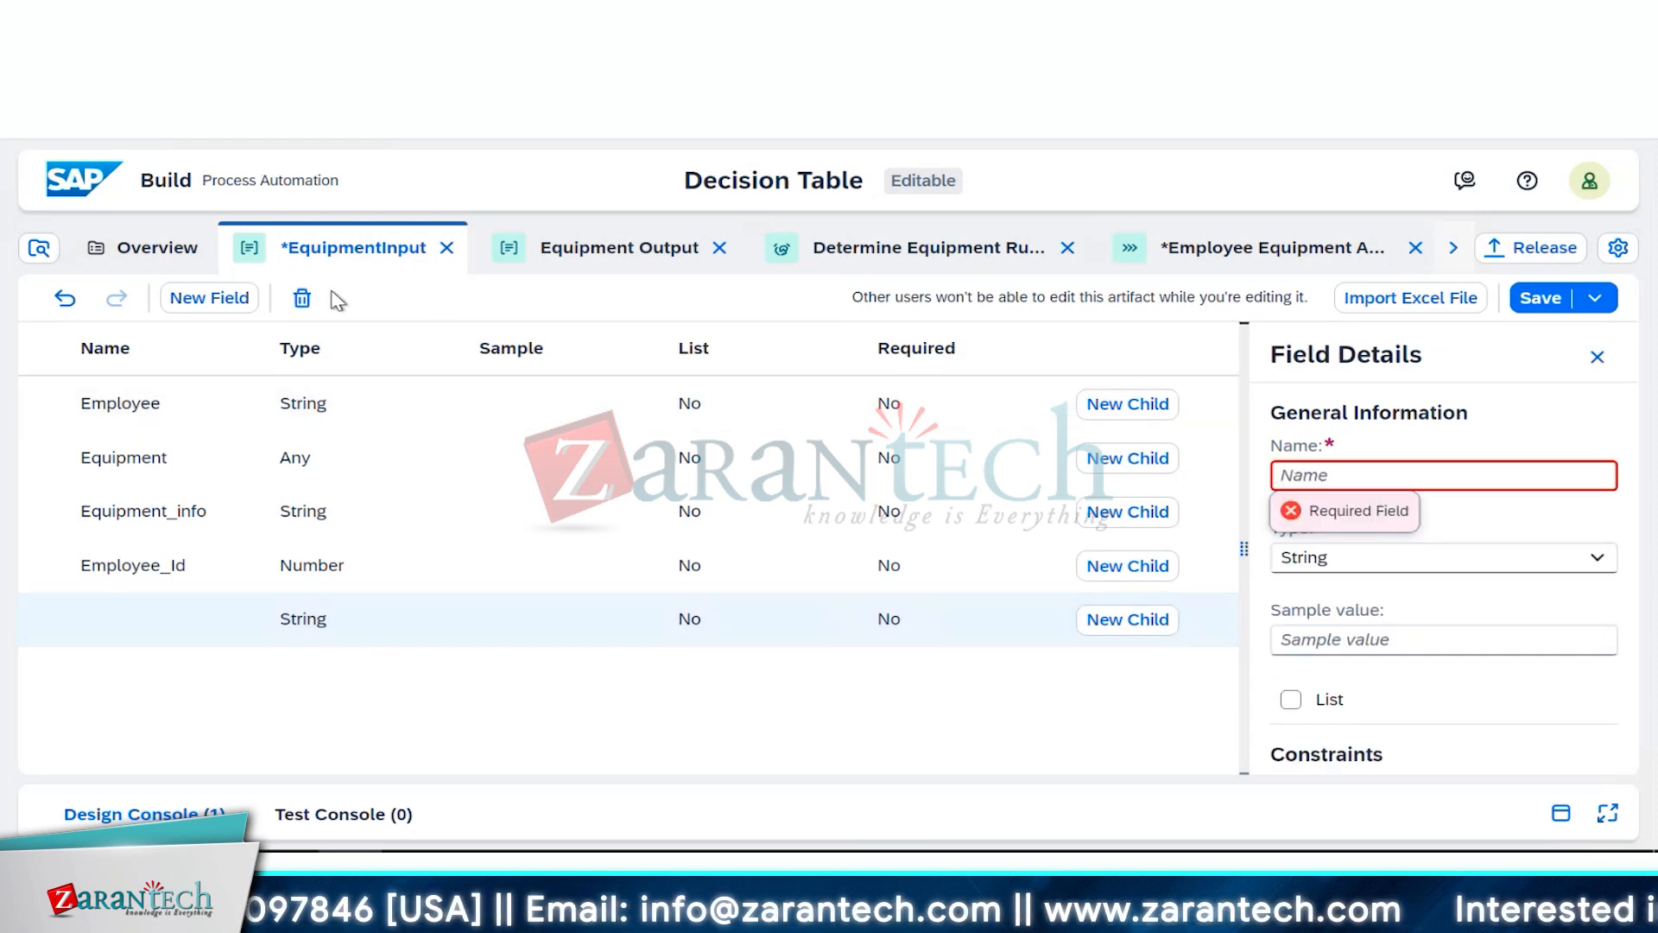
left_click(301, 298)
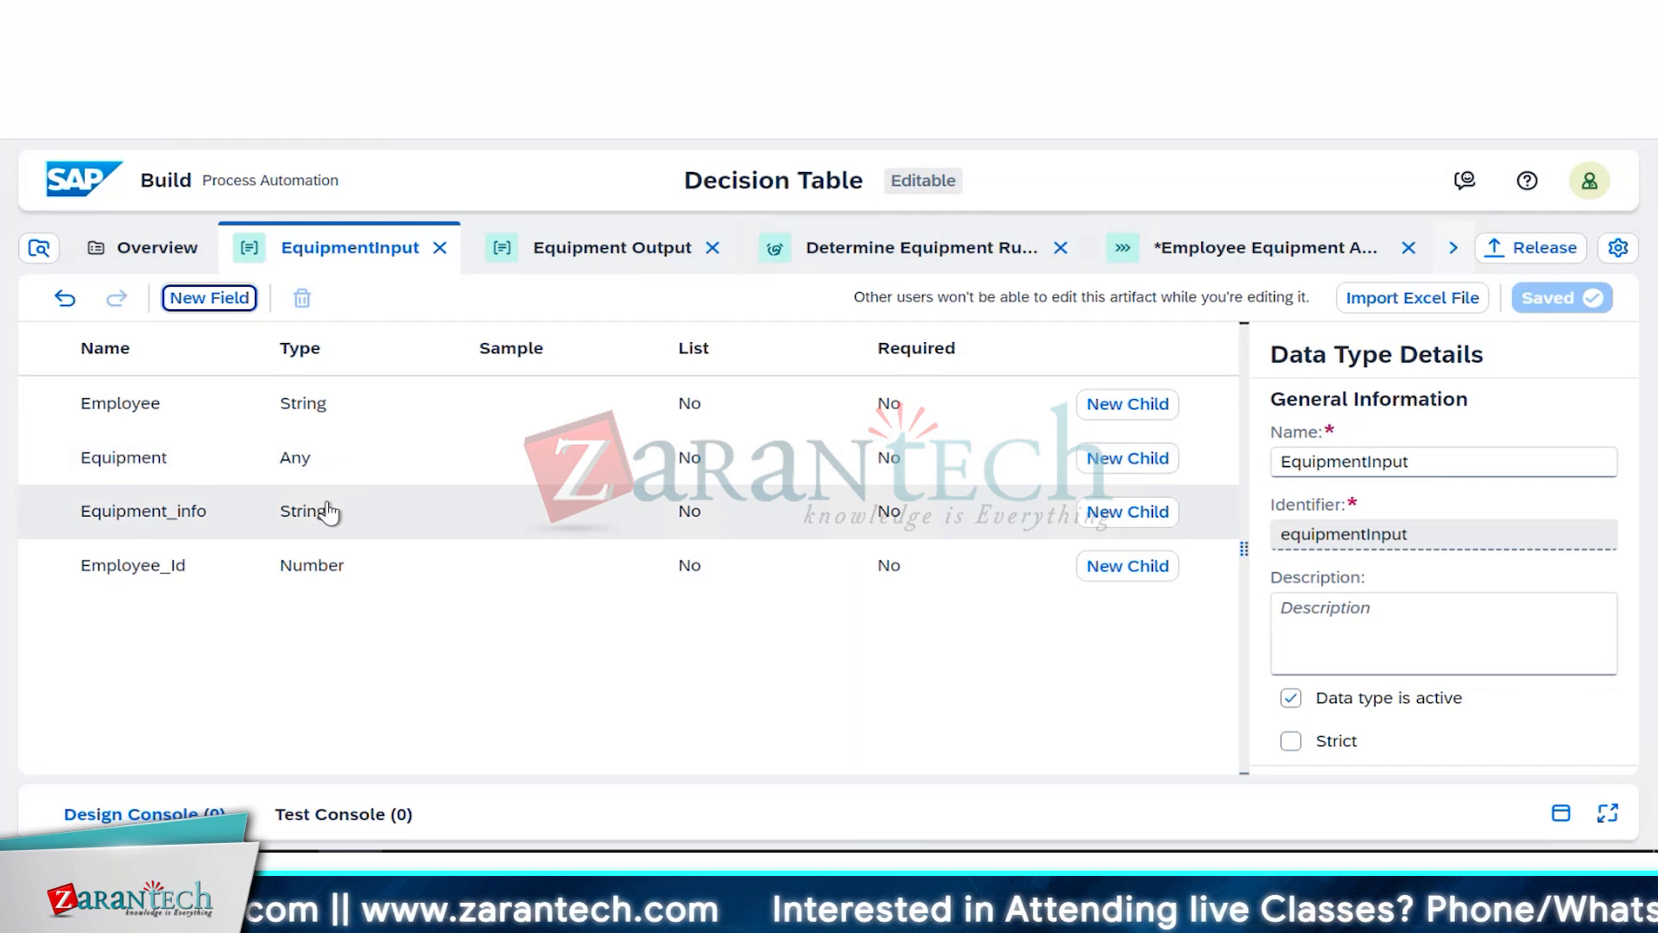
Step: Set the type of the Equipment field in EquipmentInput to String and save the data type
left_click(337, 471)
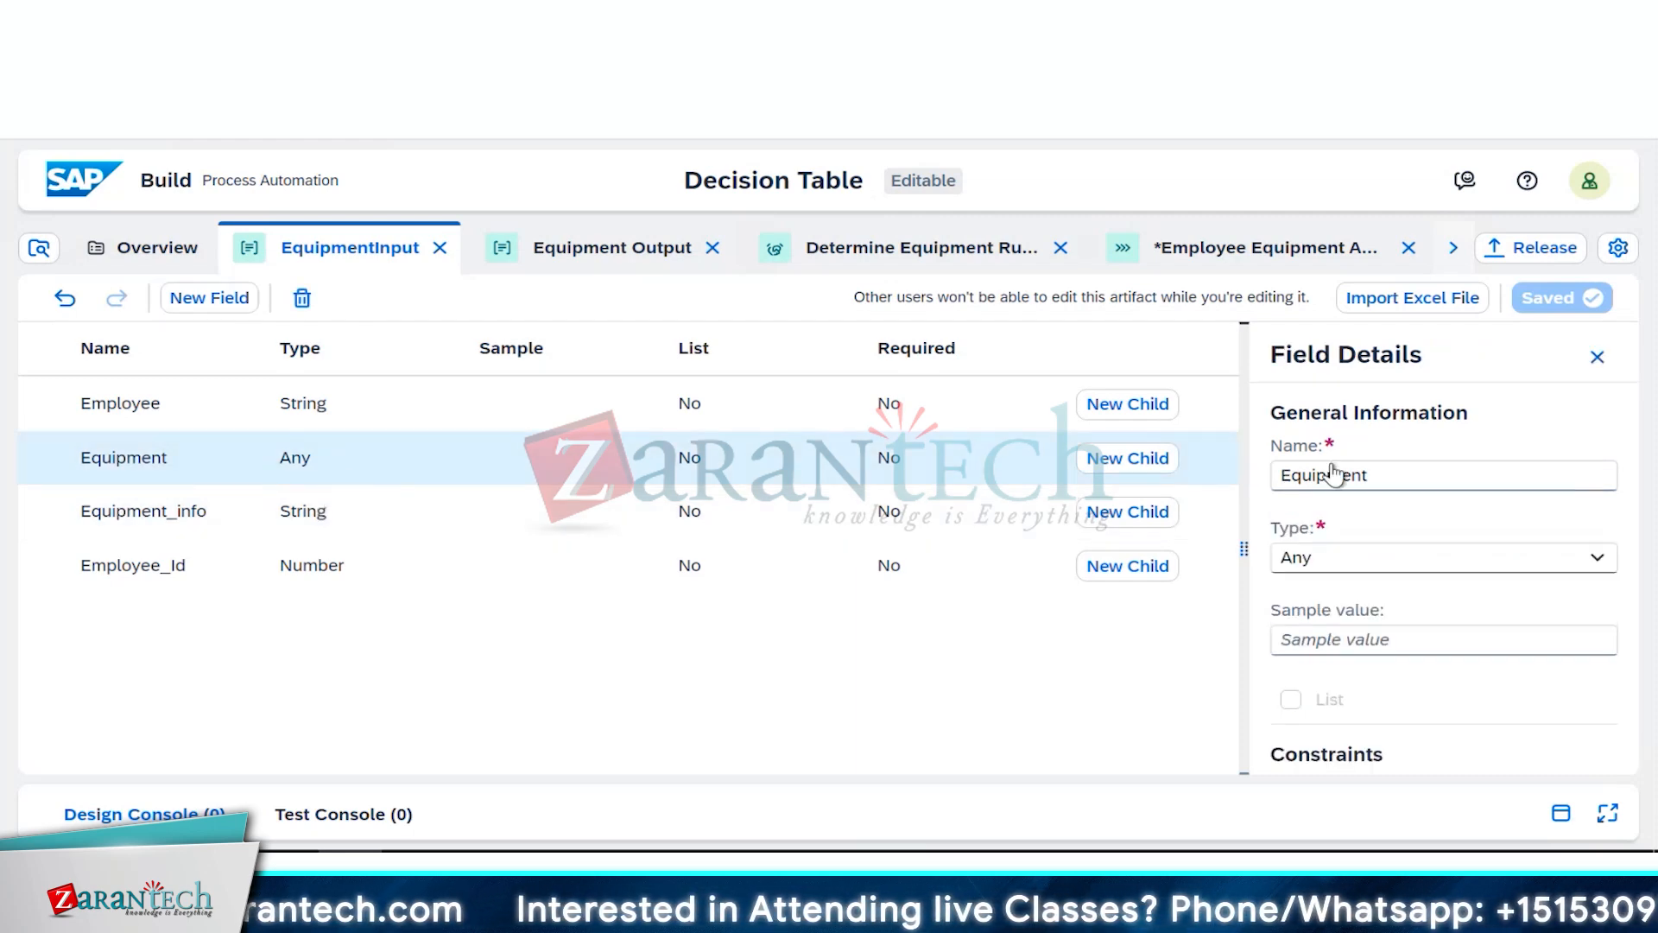
left_click(1530, 556)
left_click(1589, 566)
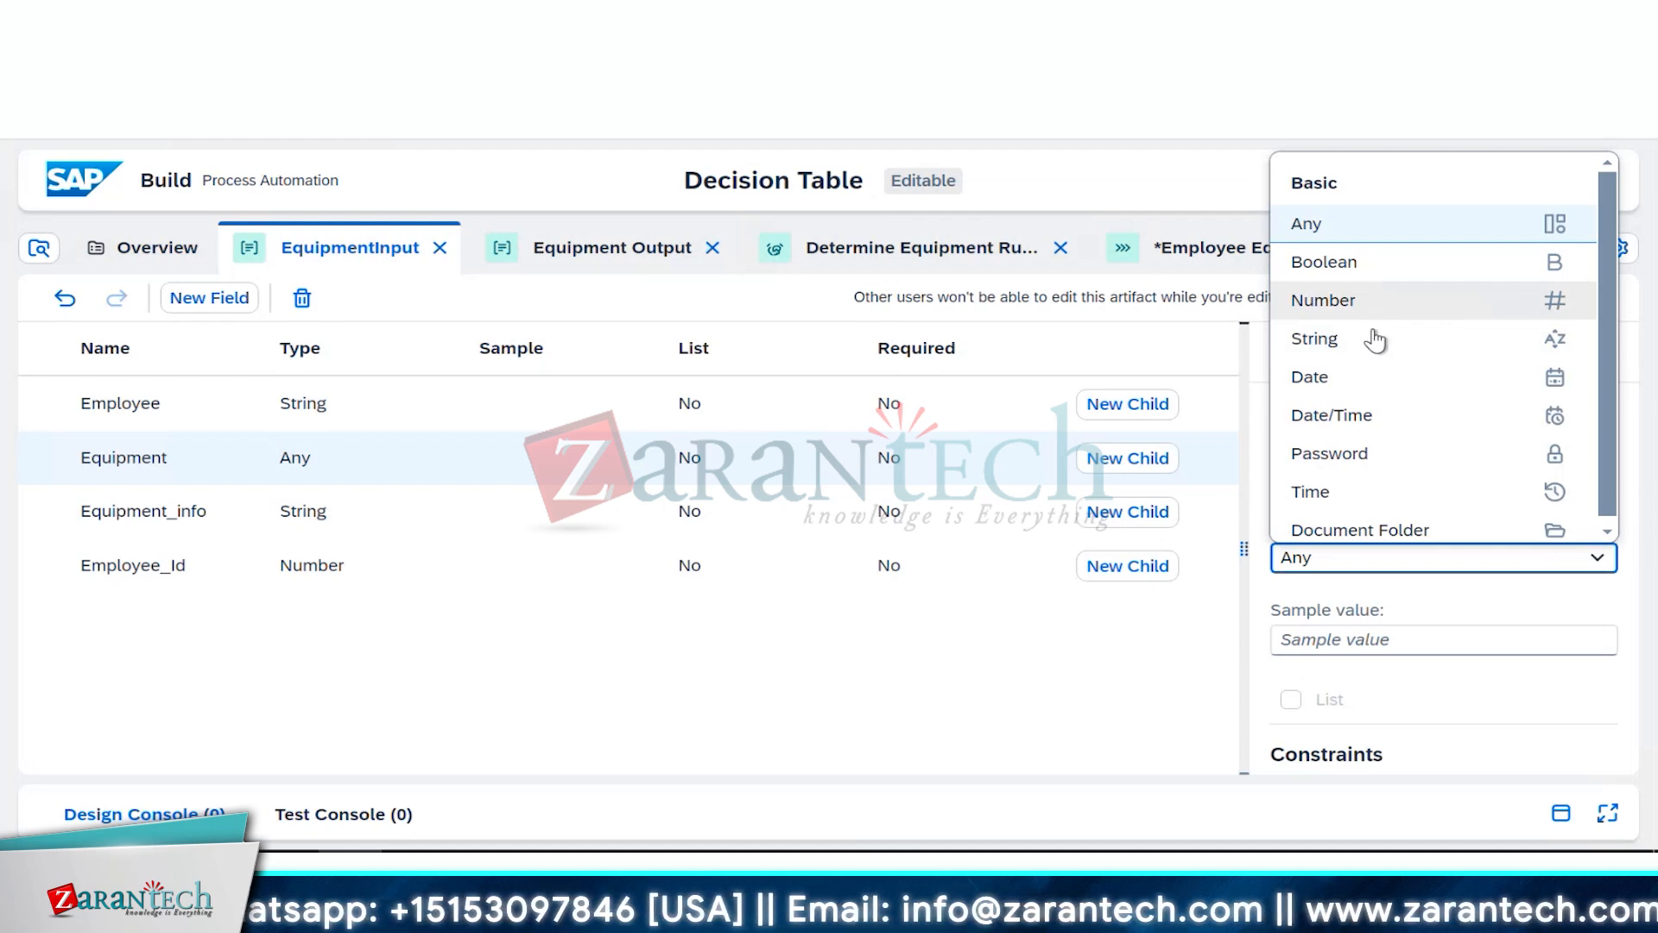
left_click(1371, 348)
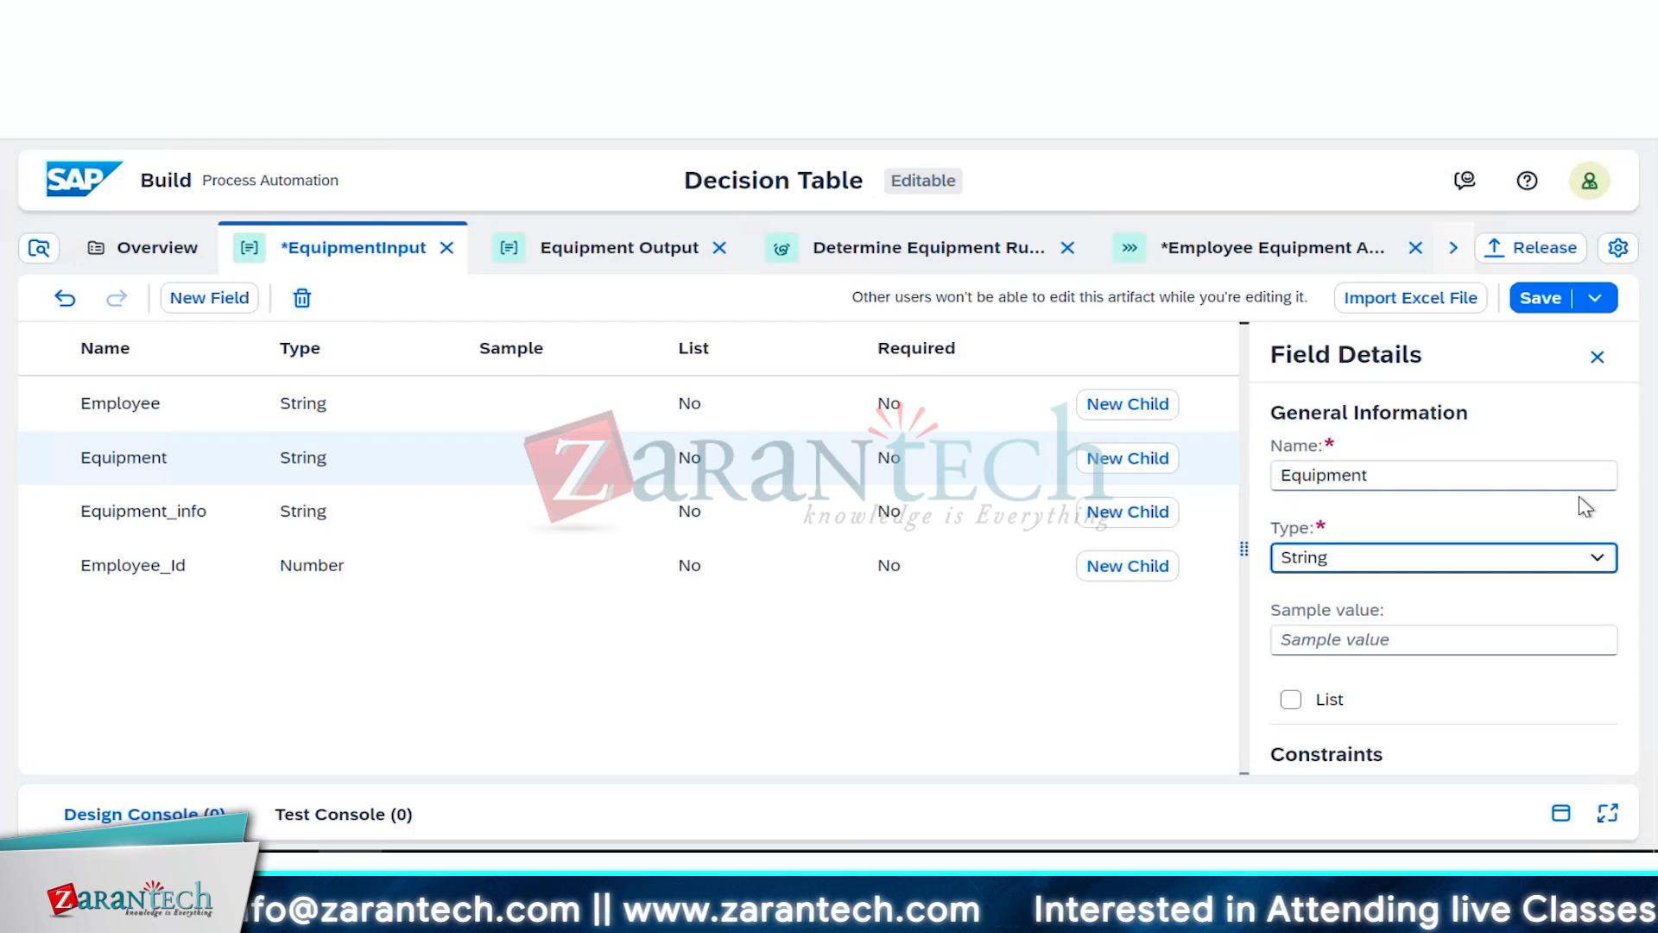
left_click(1532, 304)
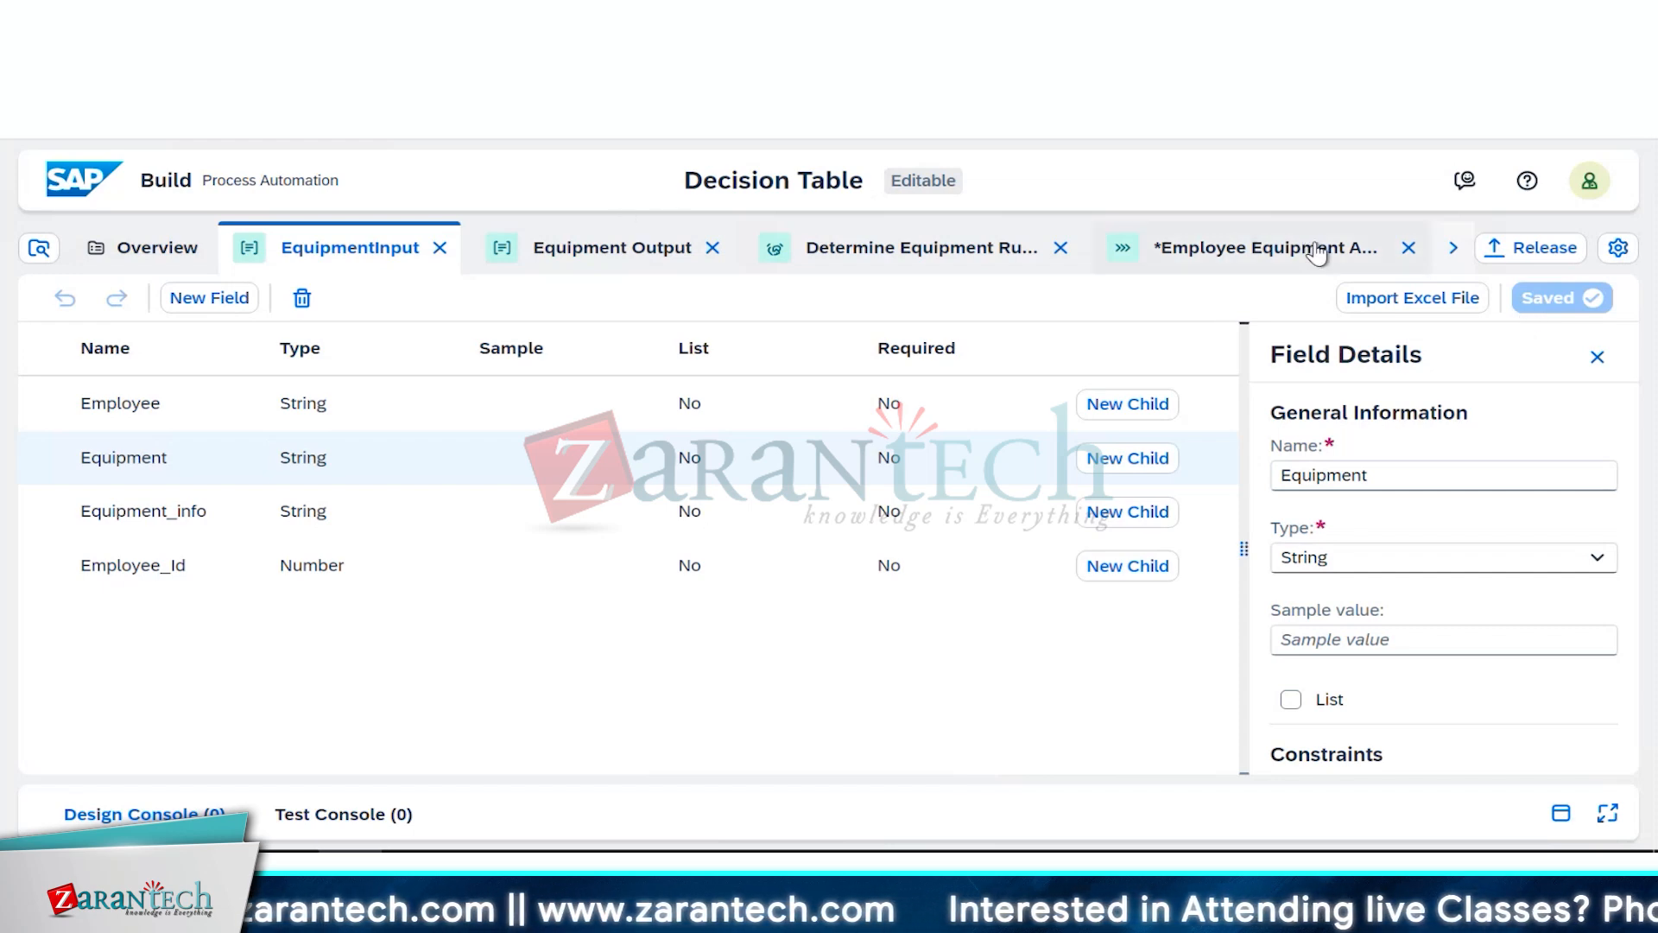
Step: Open the Employee_equipment_determination decision table of Determine Equipment Rules in full view
left_click(879, 248)
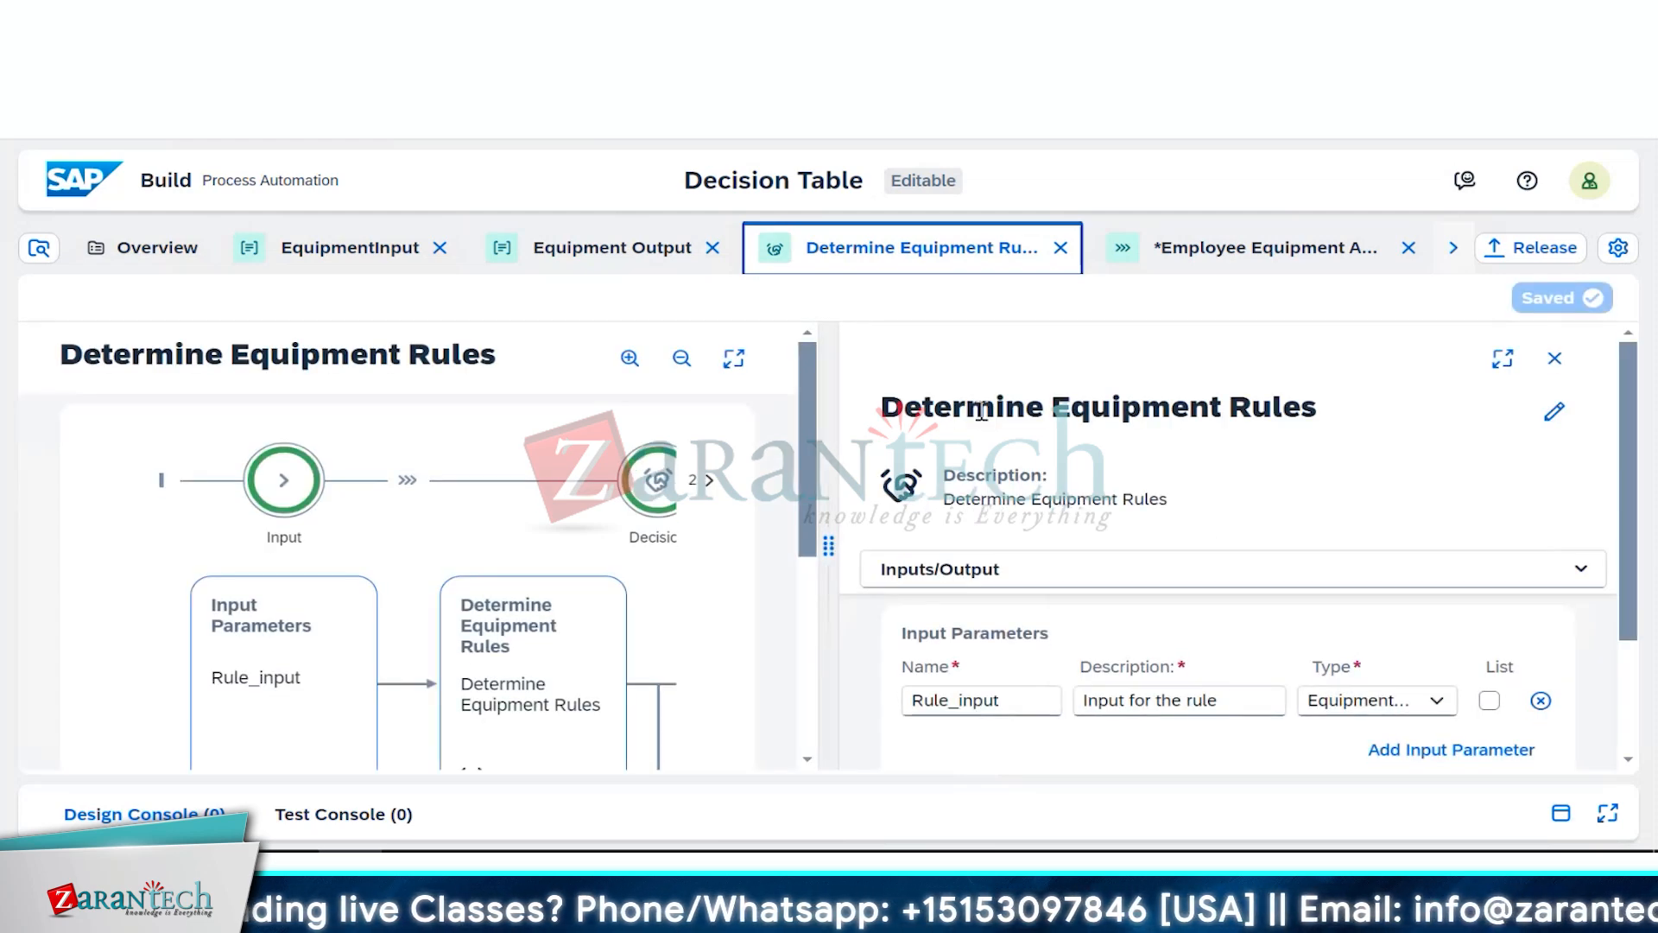
scroll(1167, 604, "down", 2)
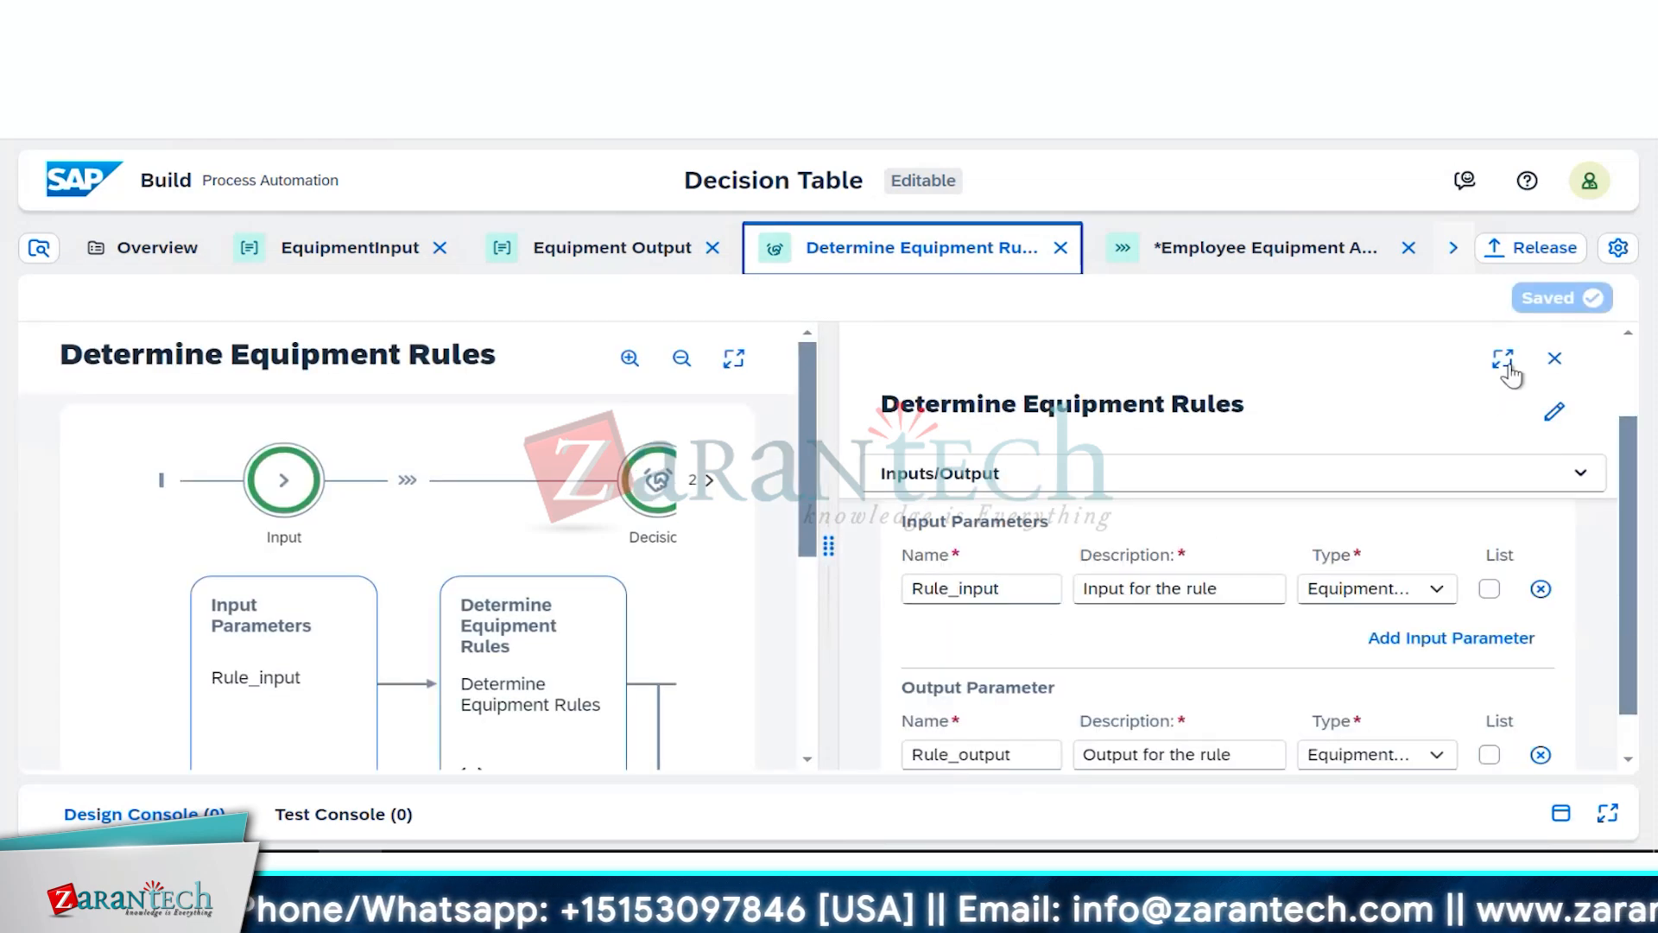
left_click(1503, 359)
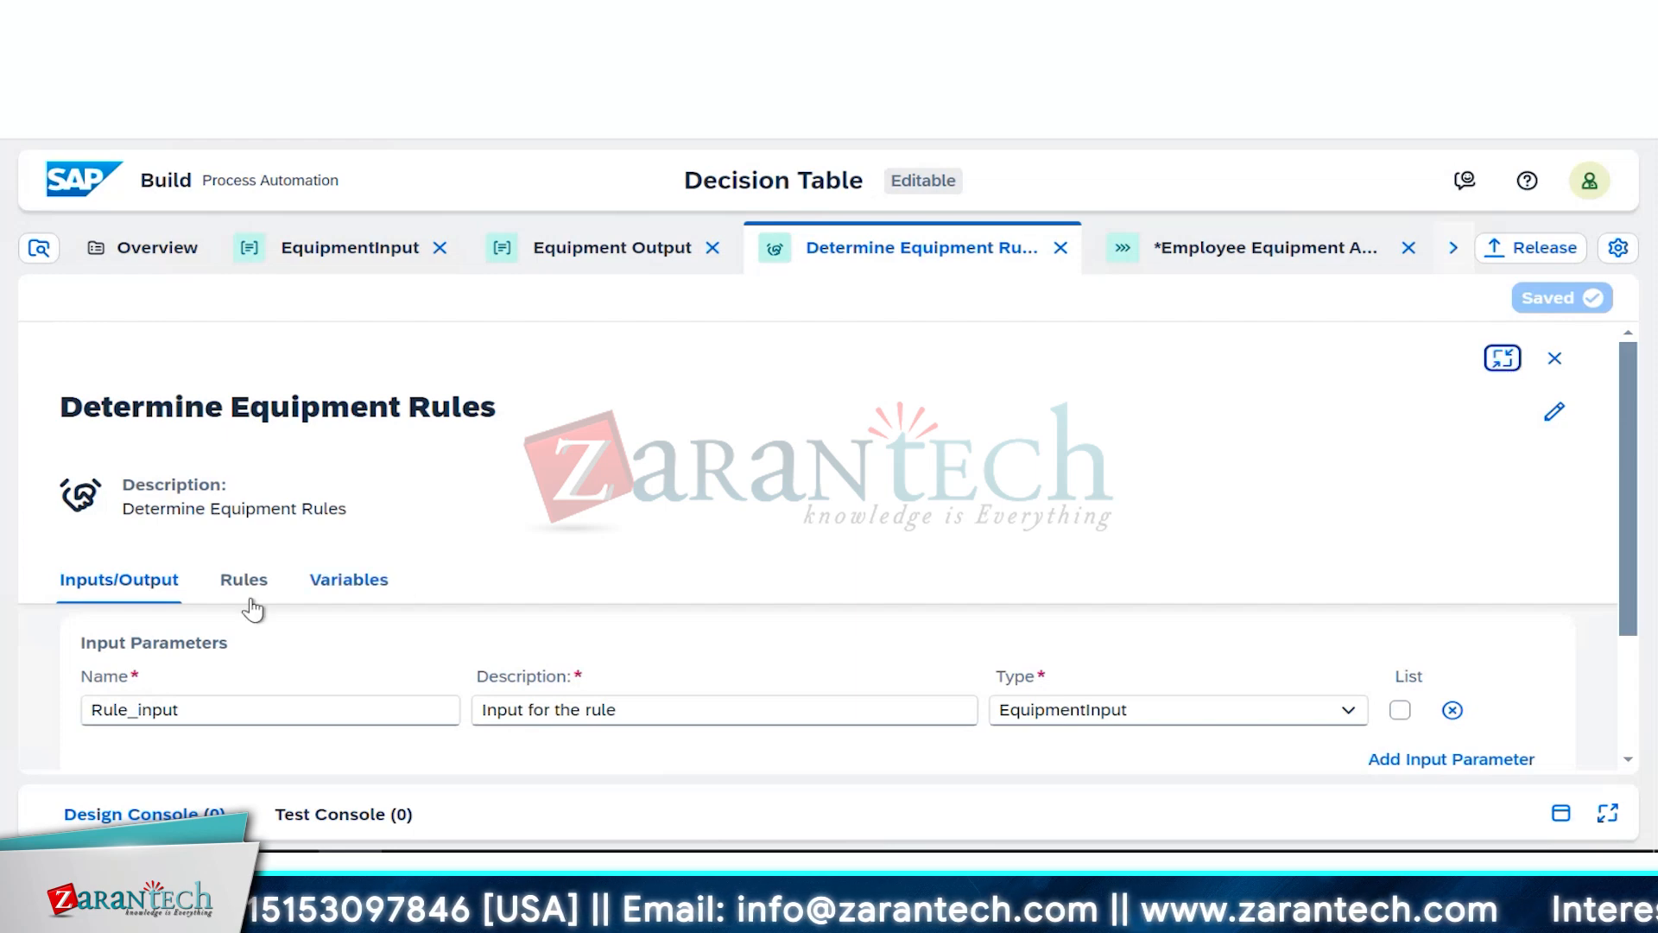
left_click(227, 581)
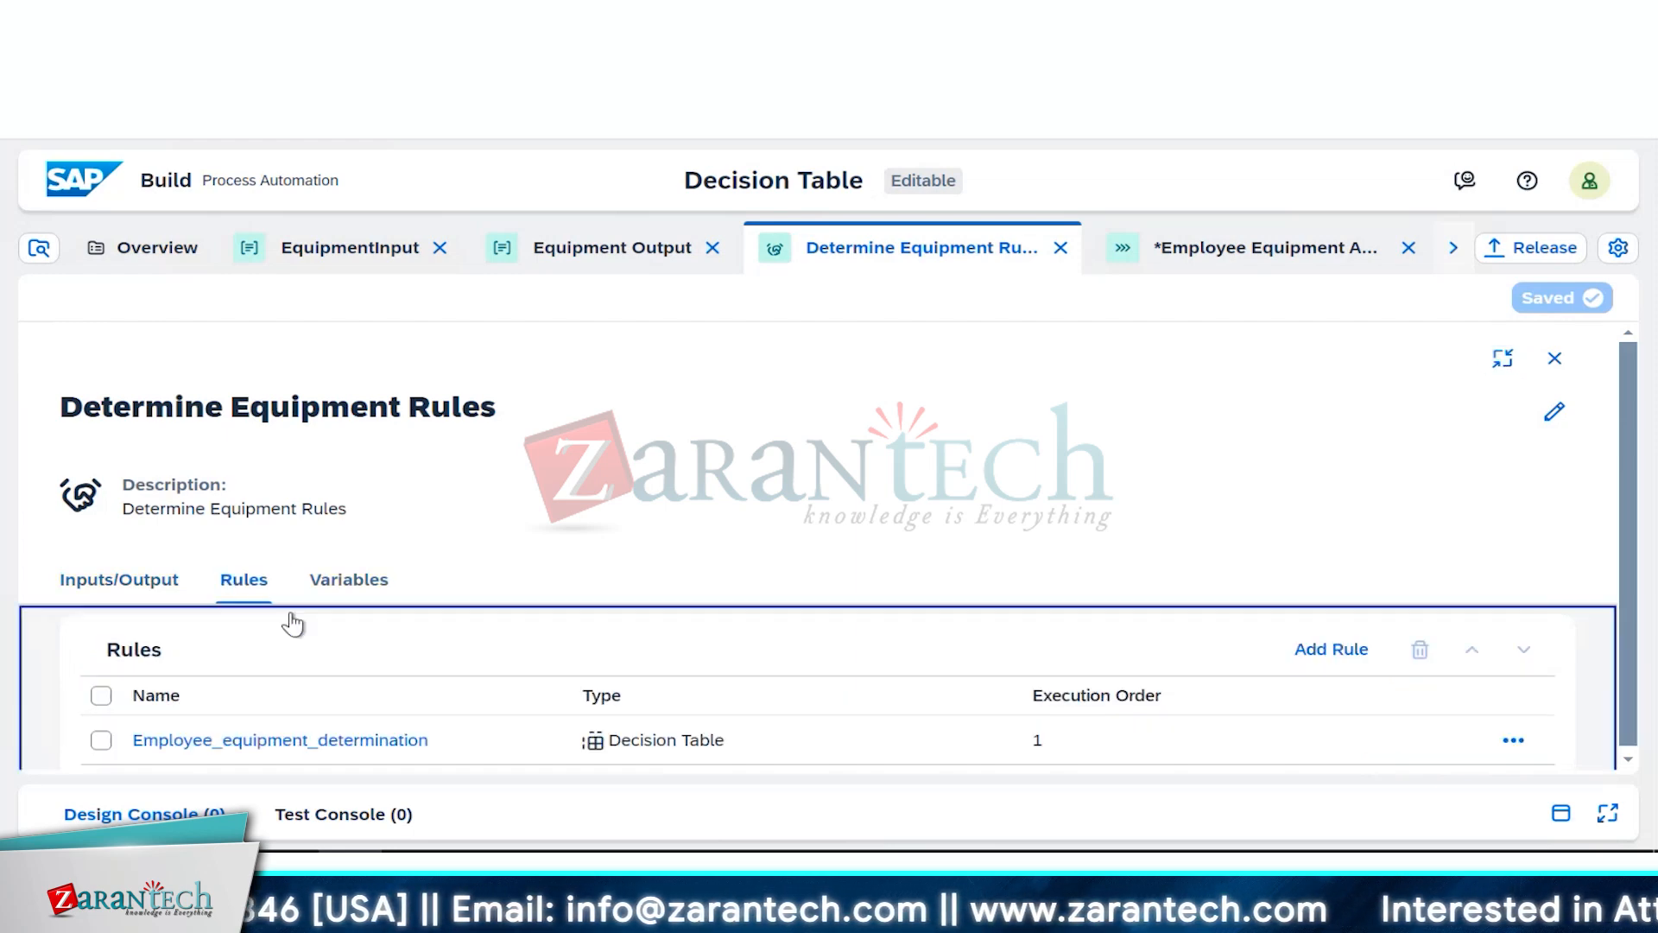
left_click(321, 741)
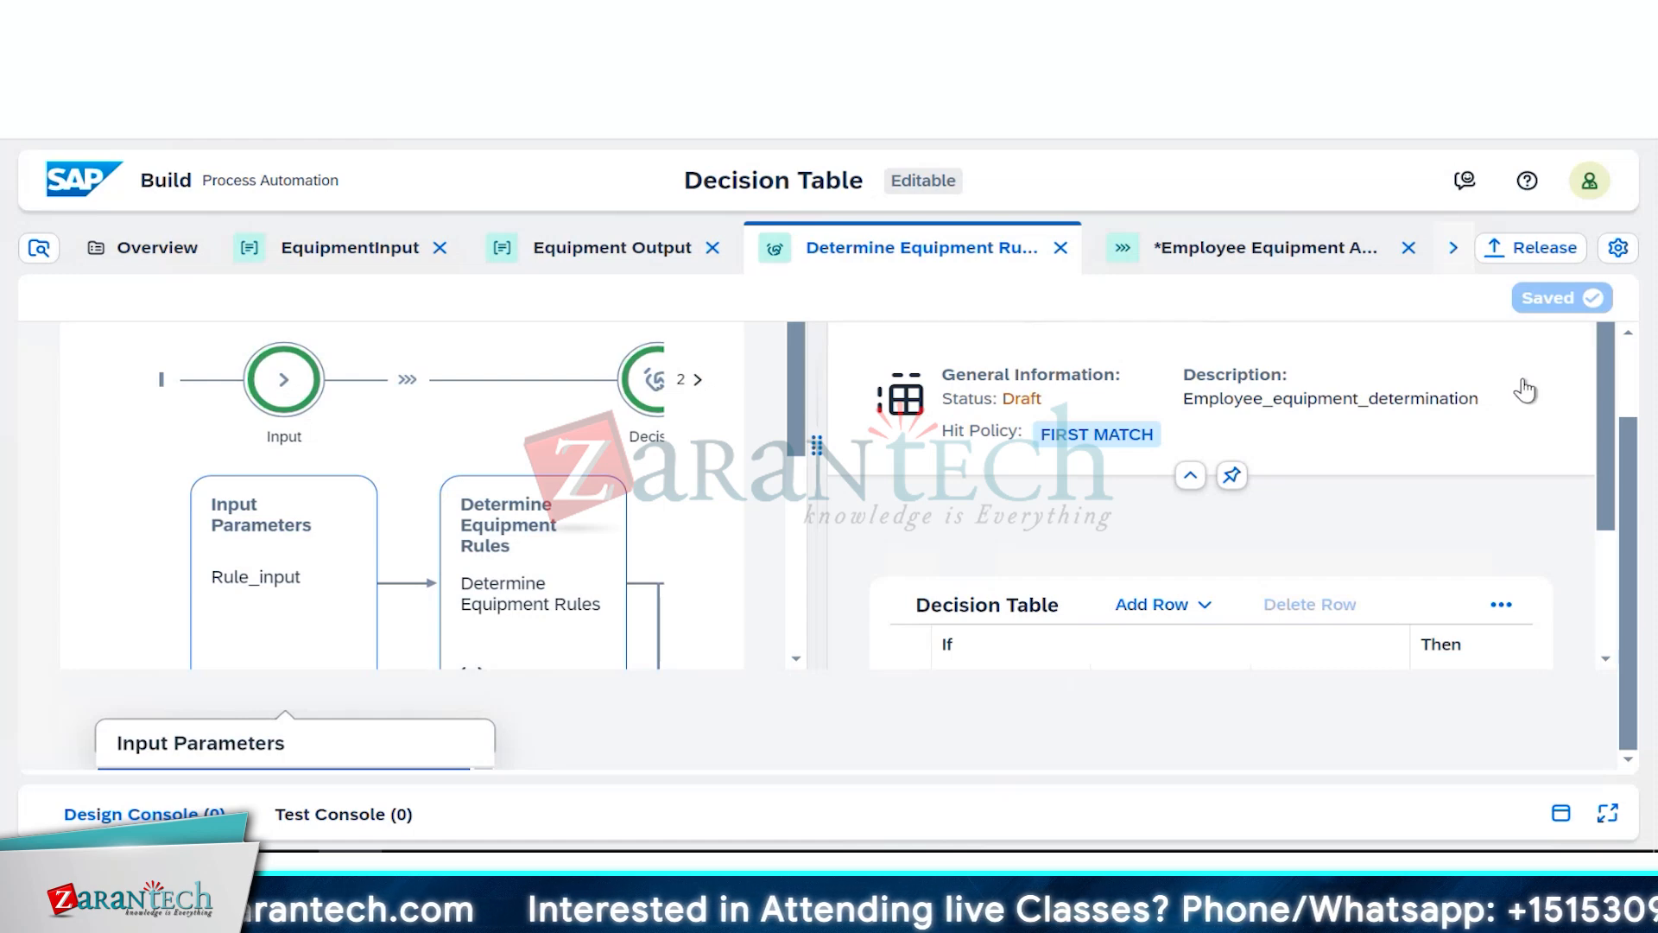
scroll(1491, 370, "up", 1)
left_click(1489, 366)
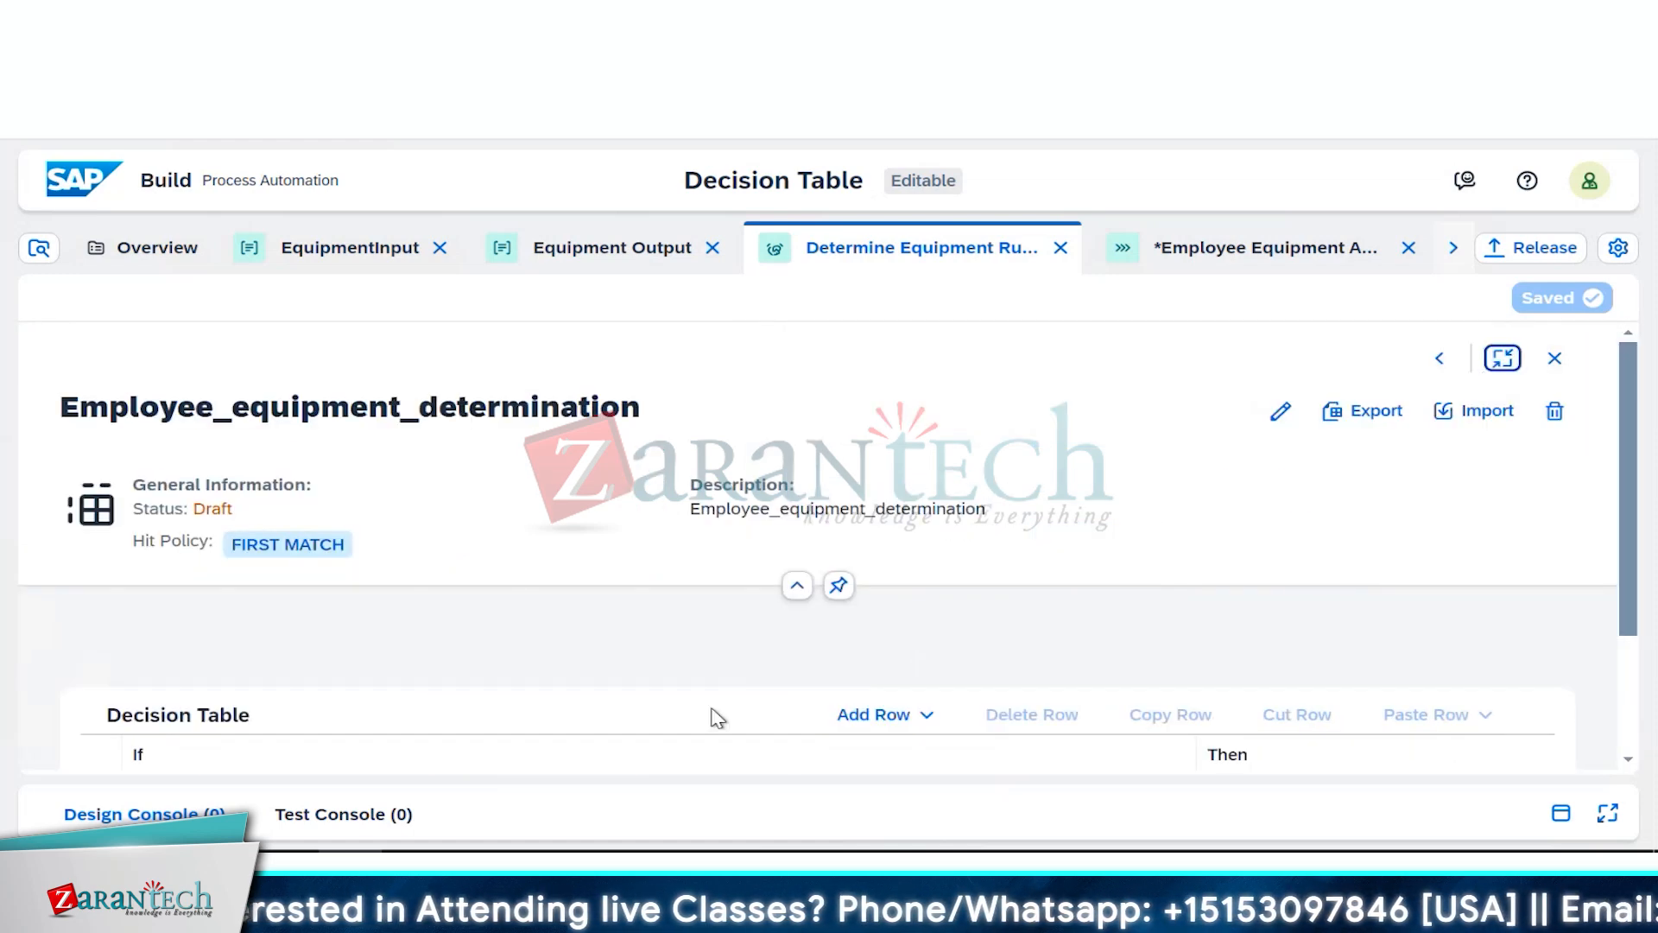
scroll(747, 645, "down", 3)
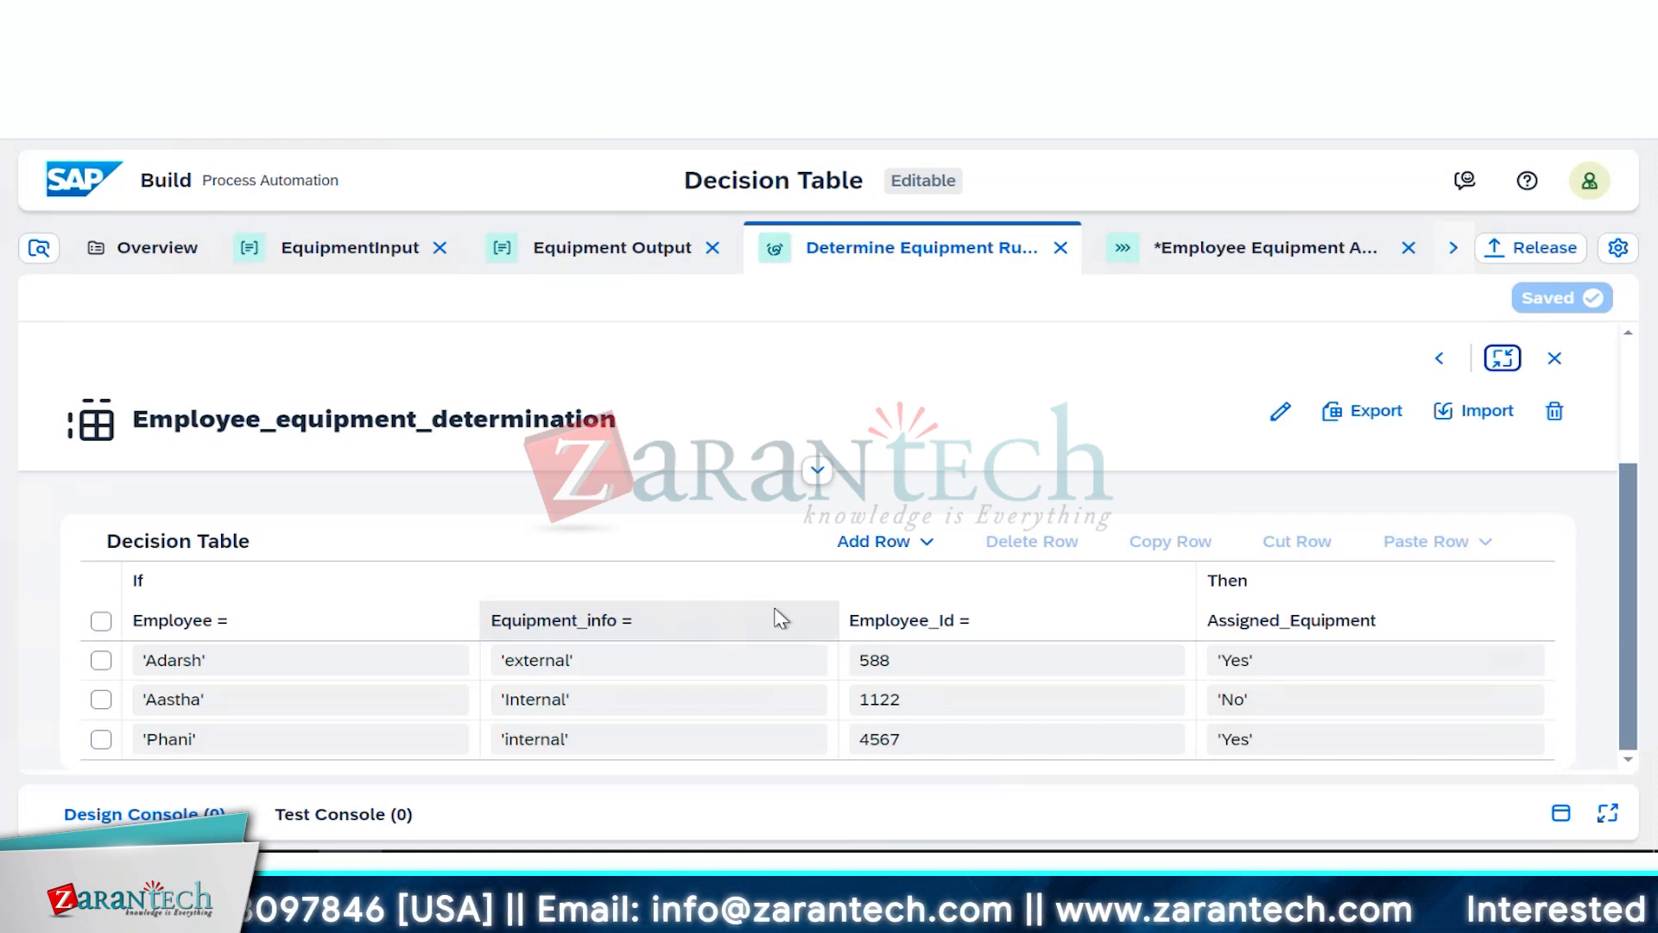
Step: Edit the Employee_equipment_determination rule, go to its condition configuration and expand the Rule_input vocabulary
left_click(1279, 415)
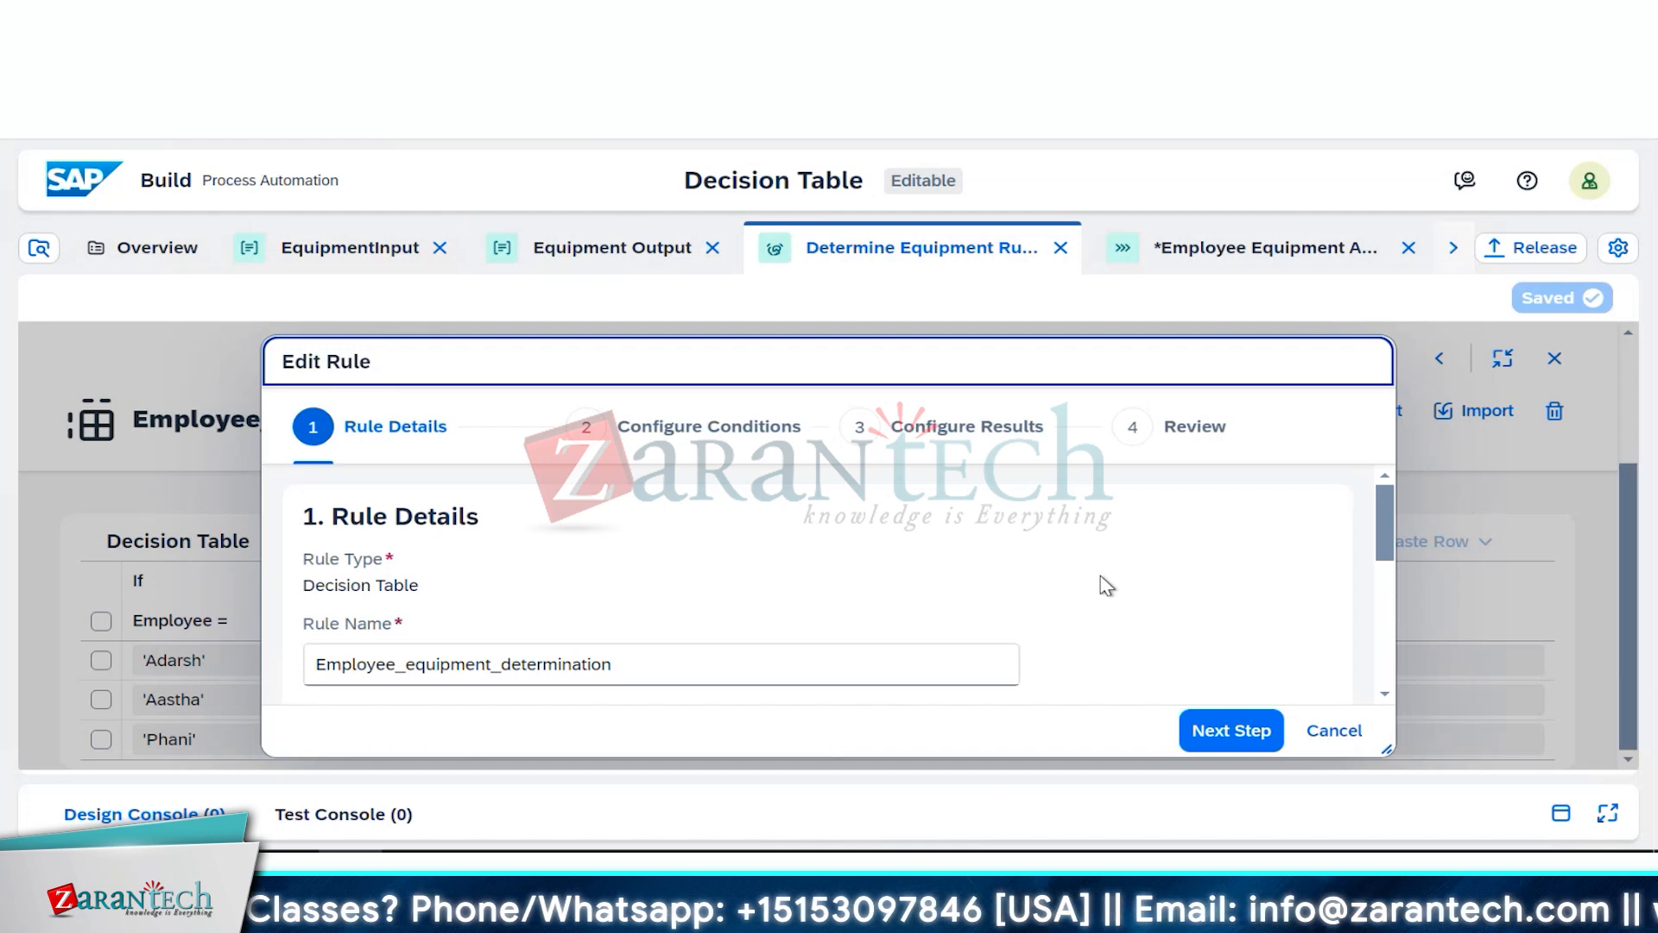
left_click(1249, 731)
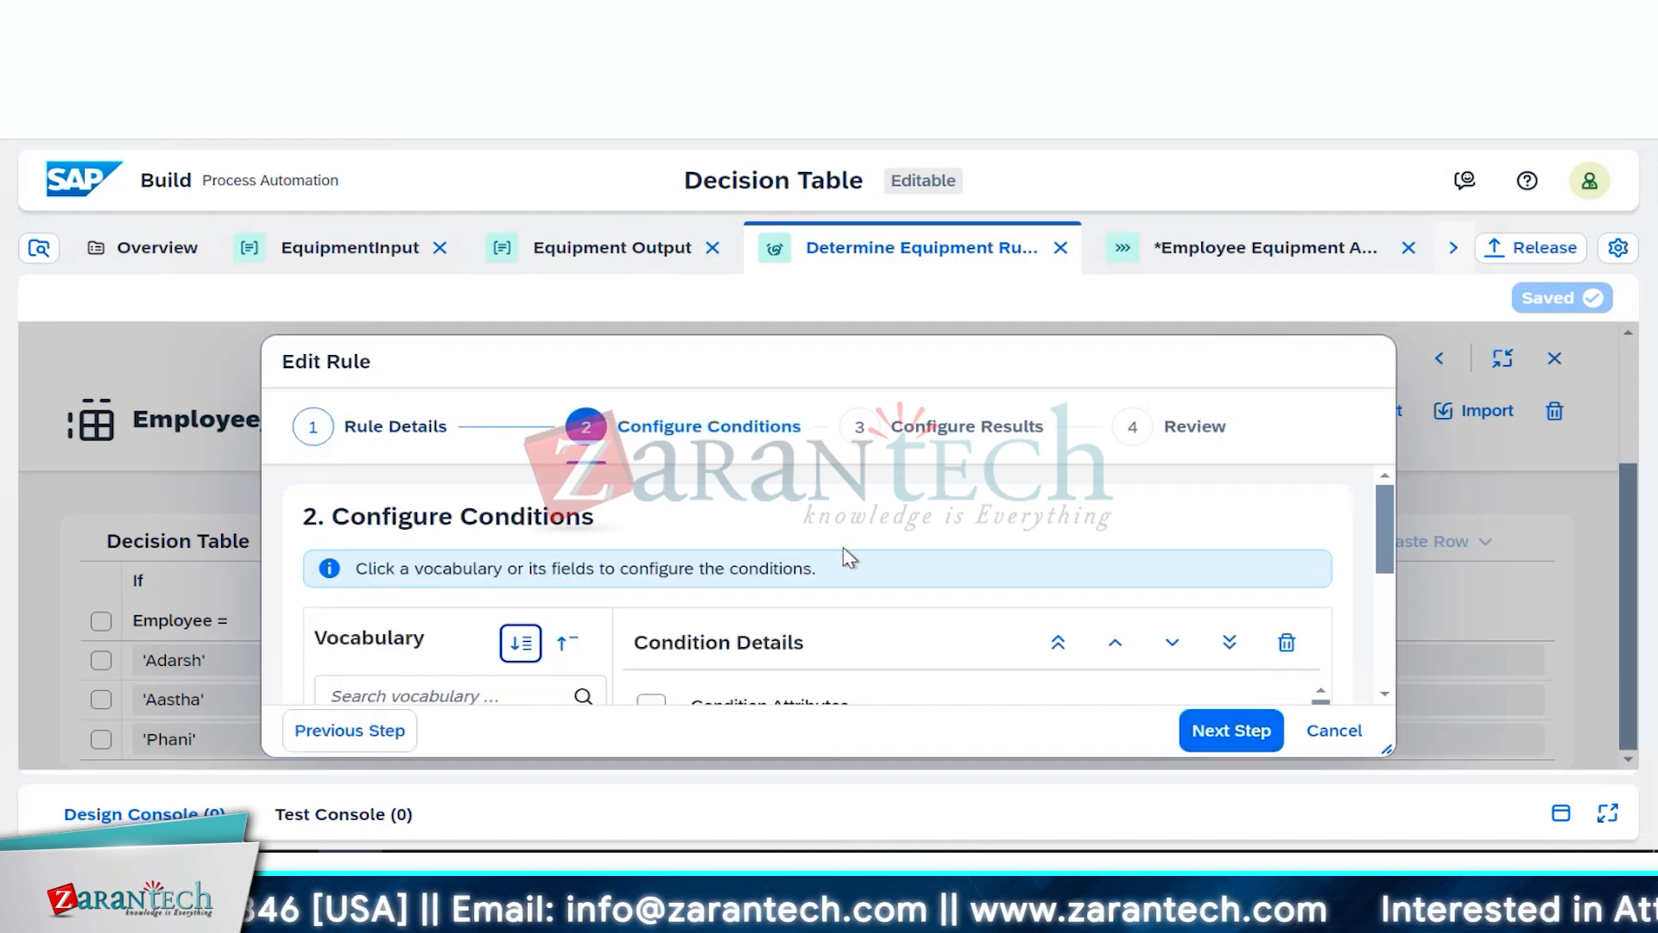
scroll(849, 557, "down", 2)
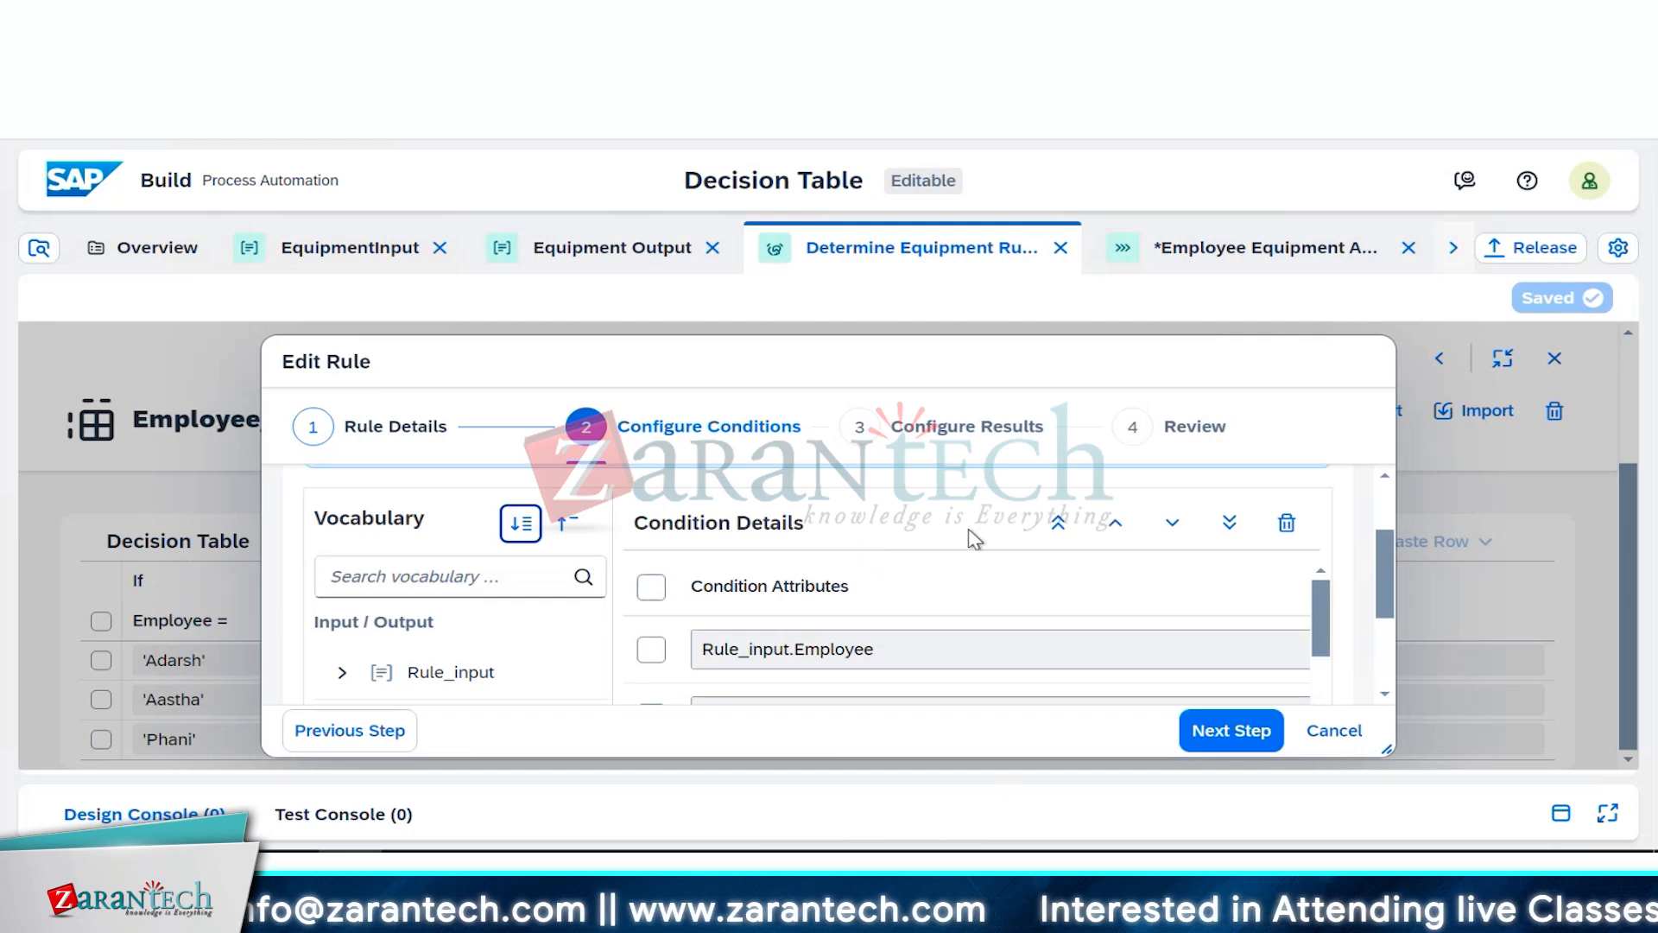
scroll(974, 539, "down", 2)
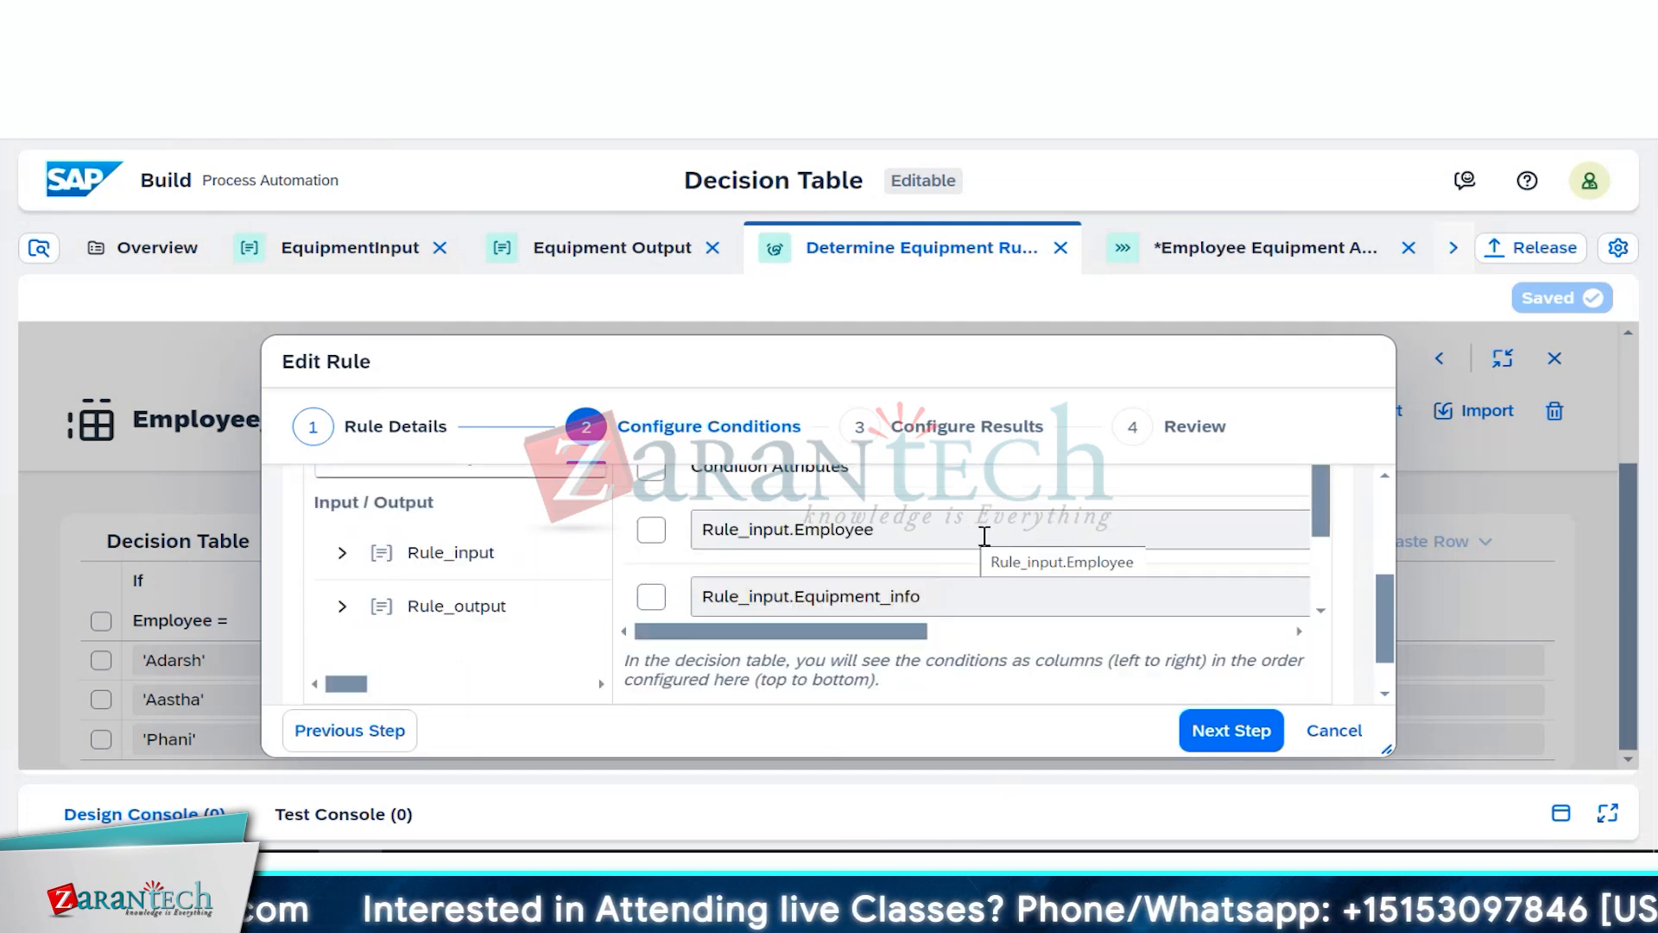
scroll(754, 609, "down", 1)
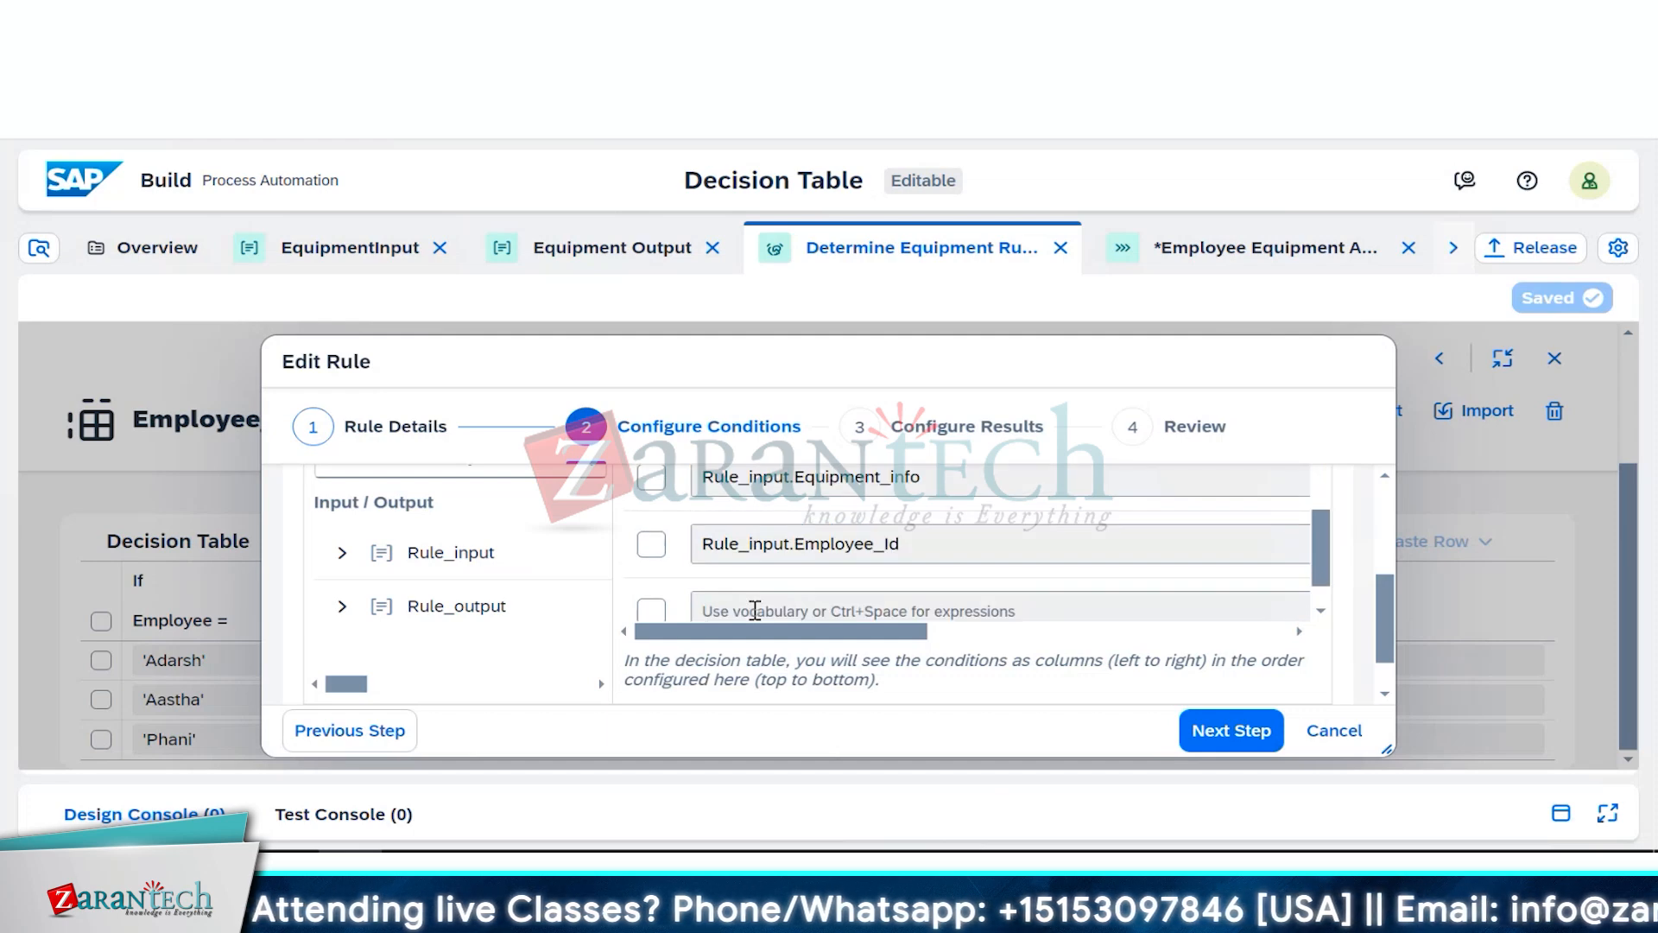
left_click(342, 553)
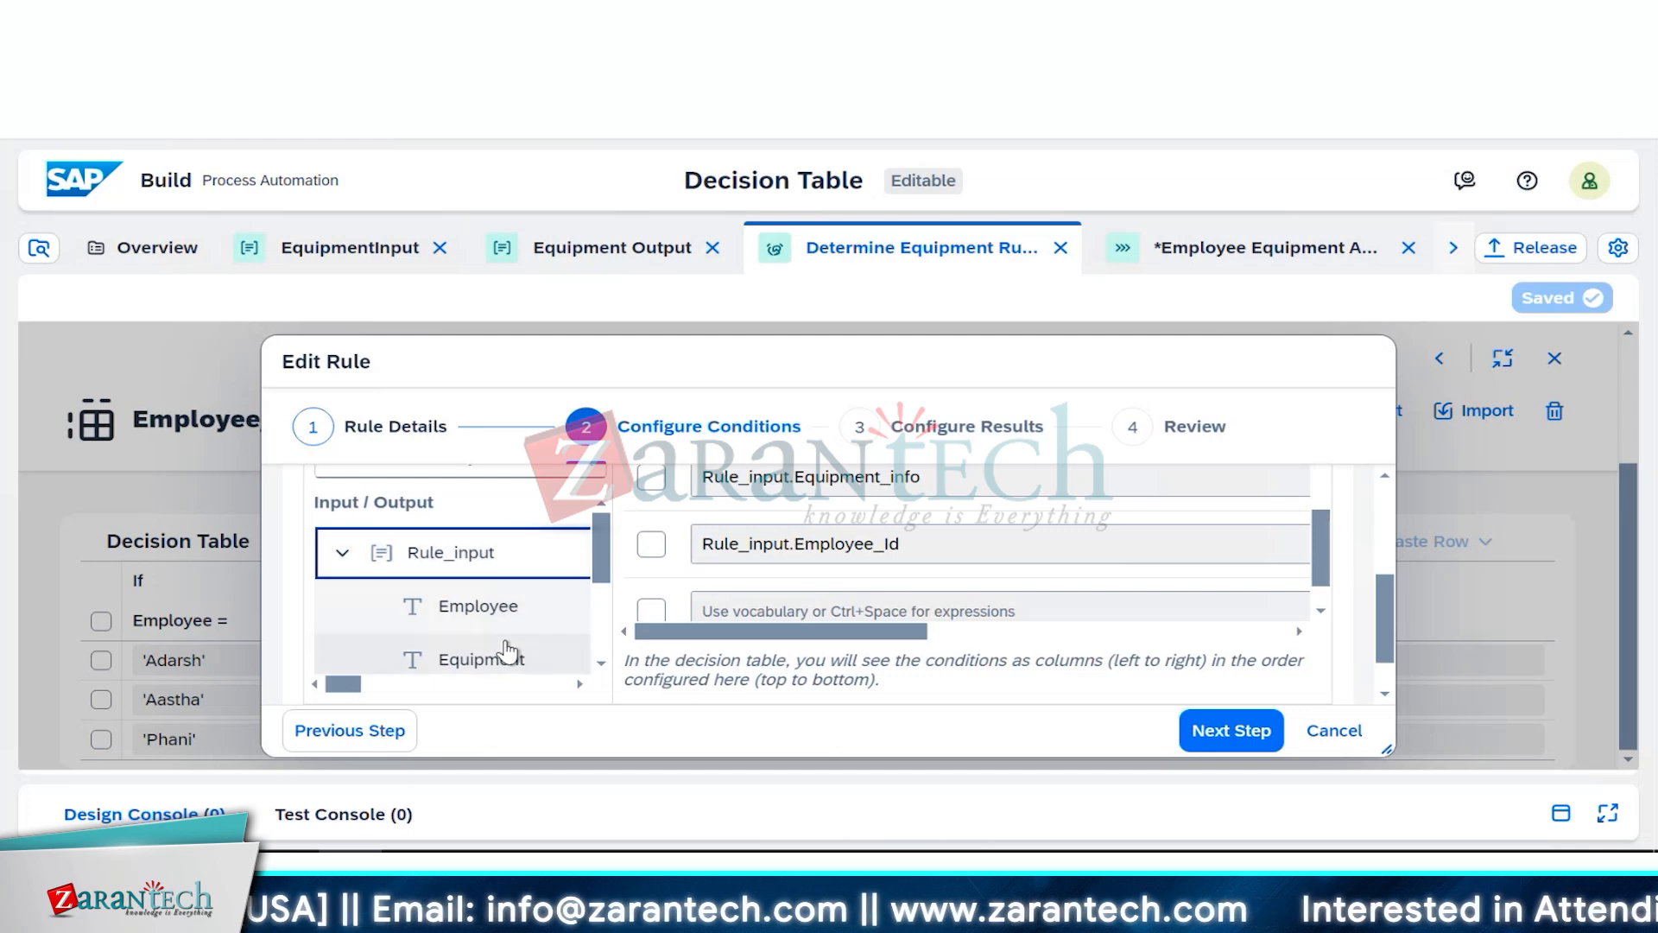
Step: Add the Equipment field of Rule_input as a further condition attribute after Employee_Id
scroll(505, 652, "down", 2)
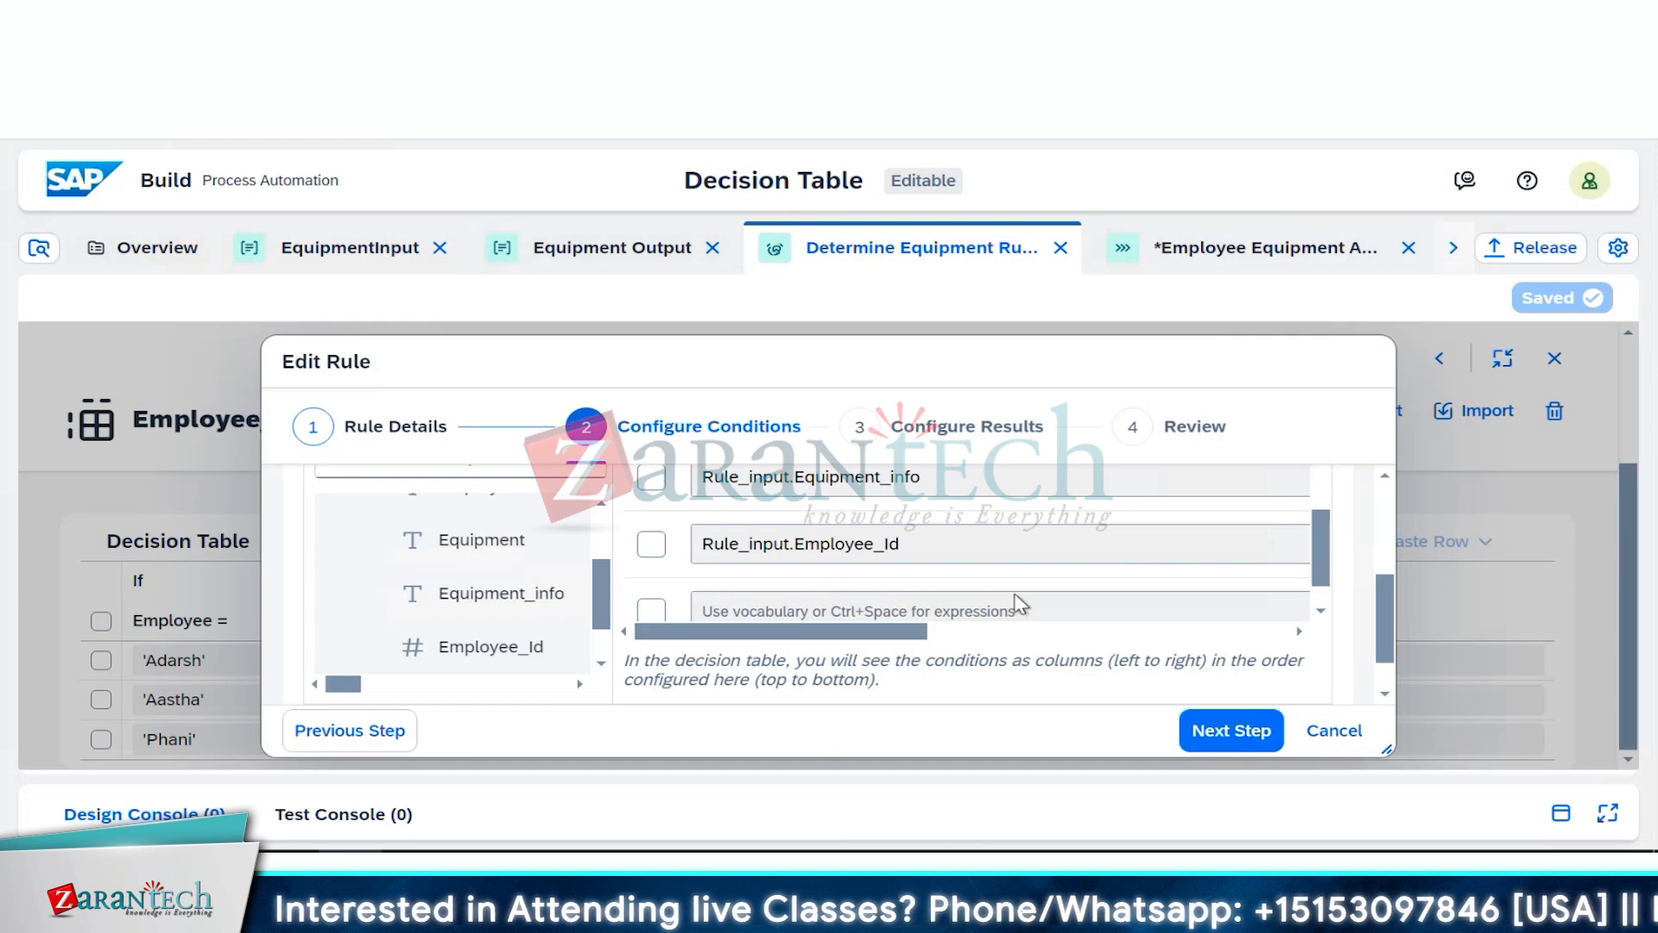
scroll(867, 552, "up", 2)
scroll(877, 563, "up", 2)
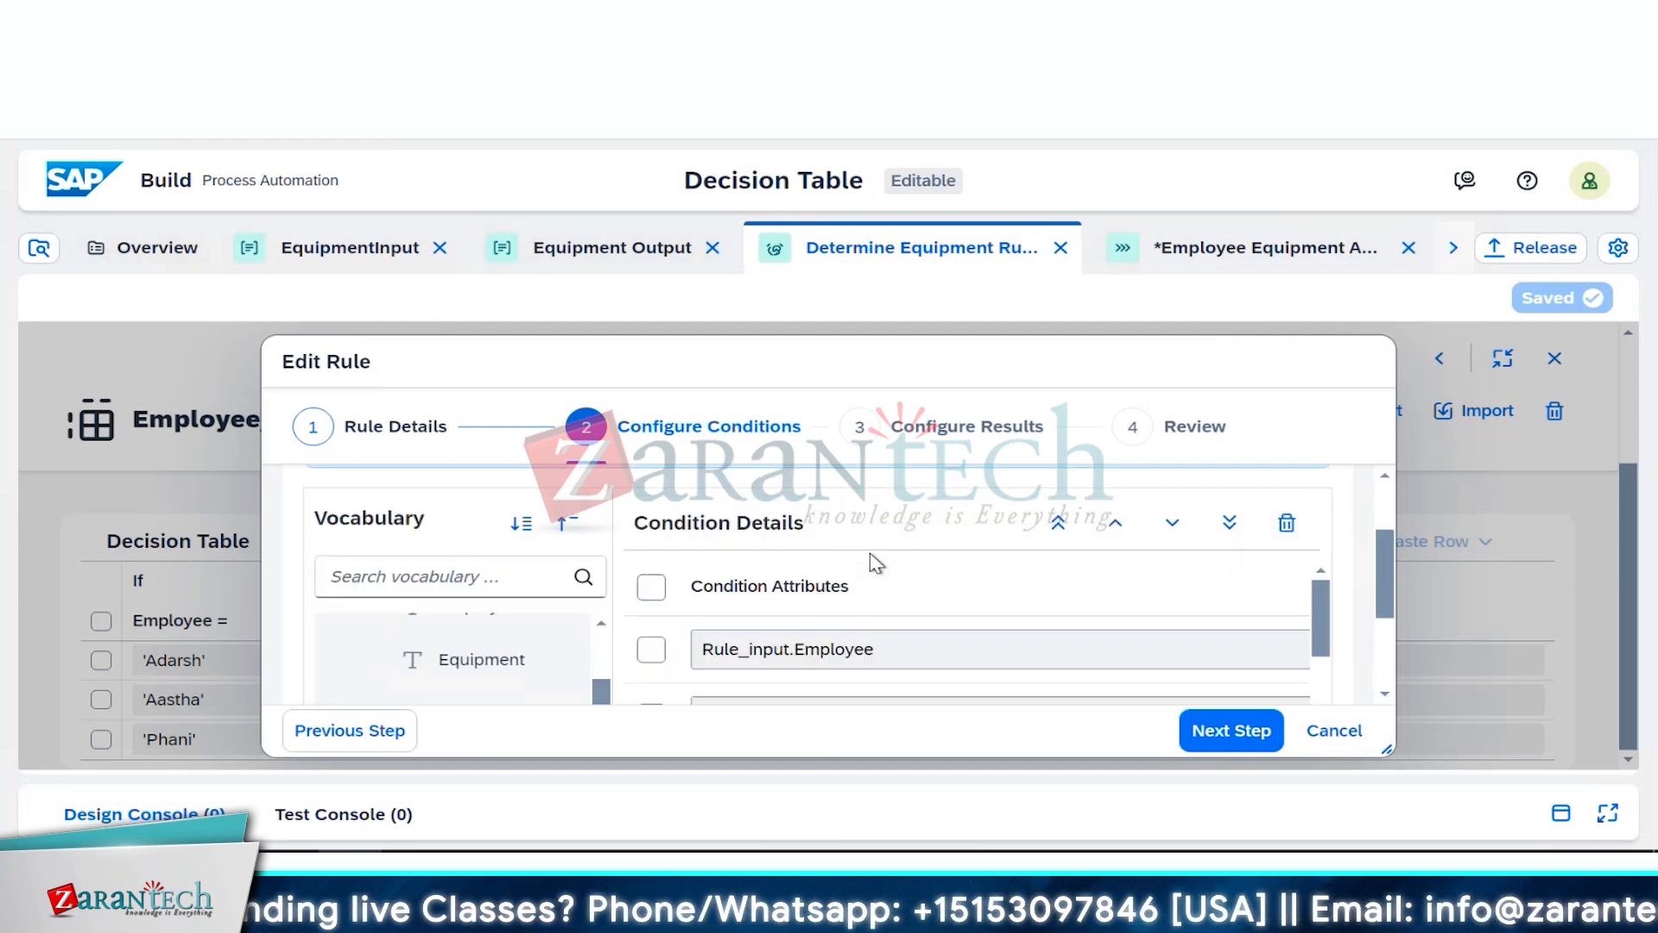
scroll(876, 563, "down", 3)
scroll(876, 563, "up", 2)
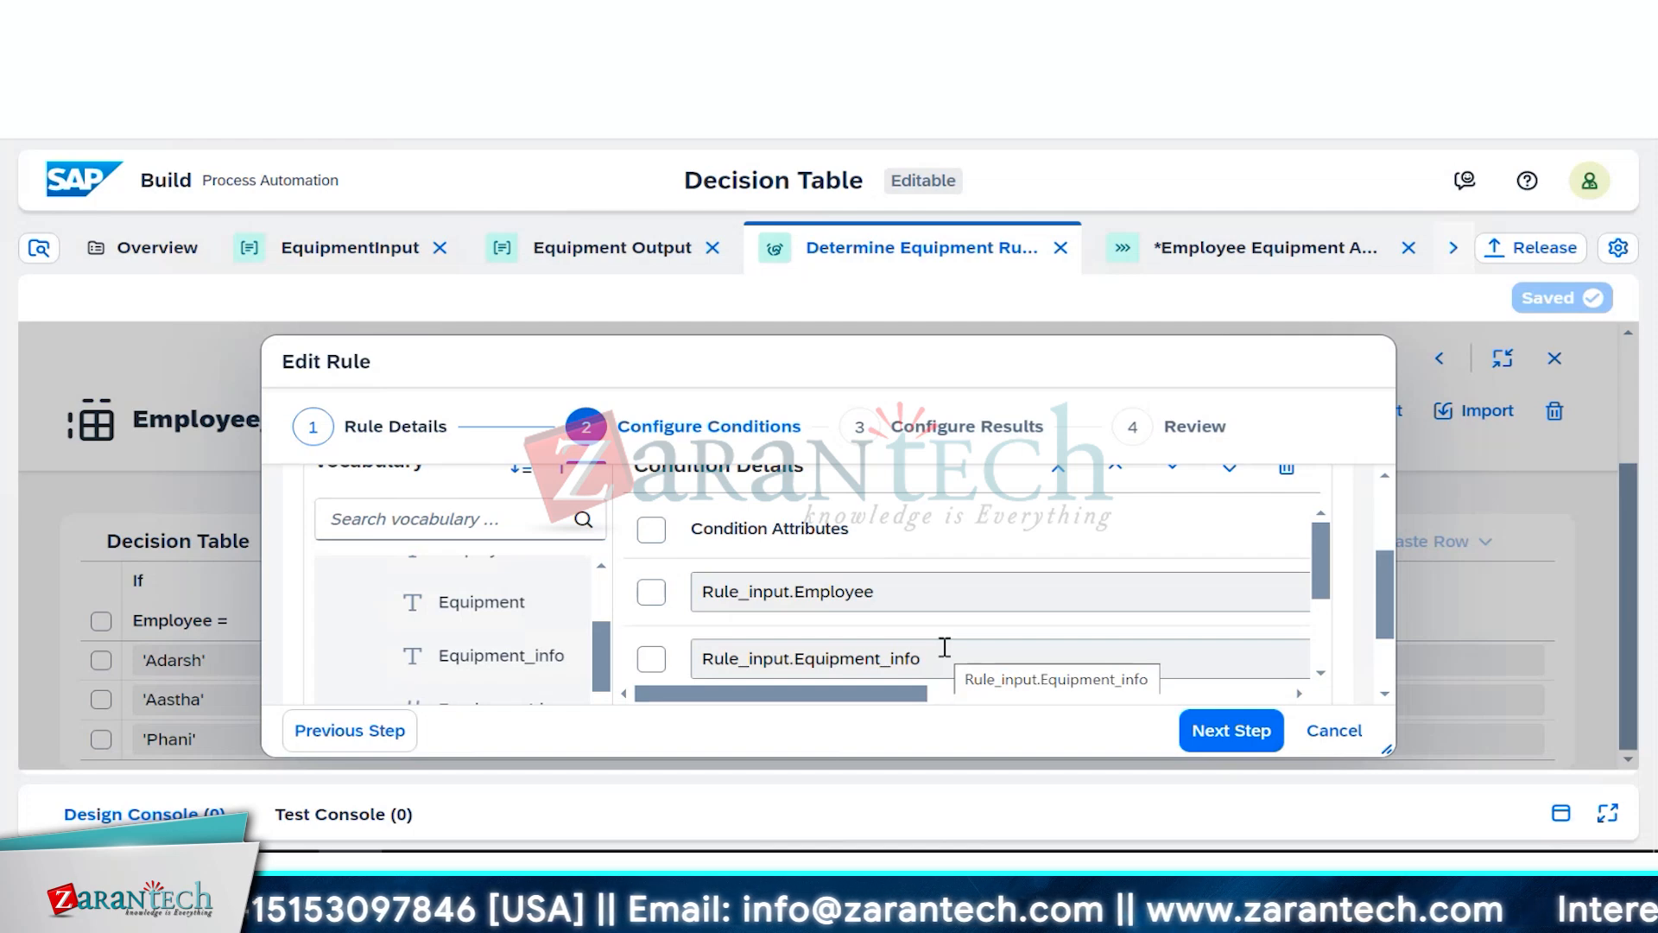
scroll(945, 649, "down", 5)
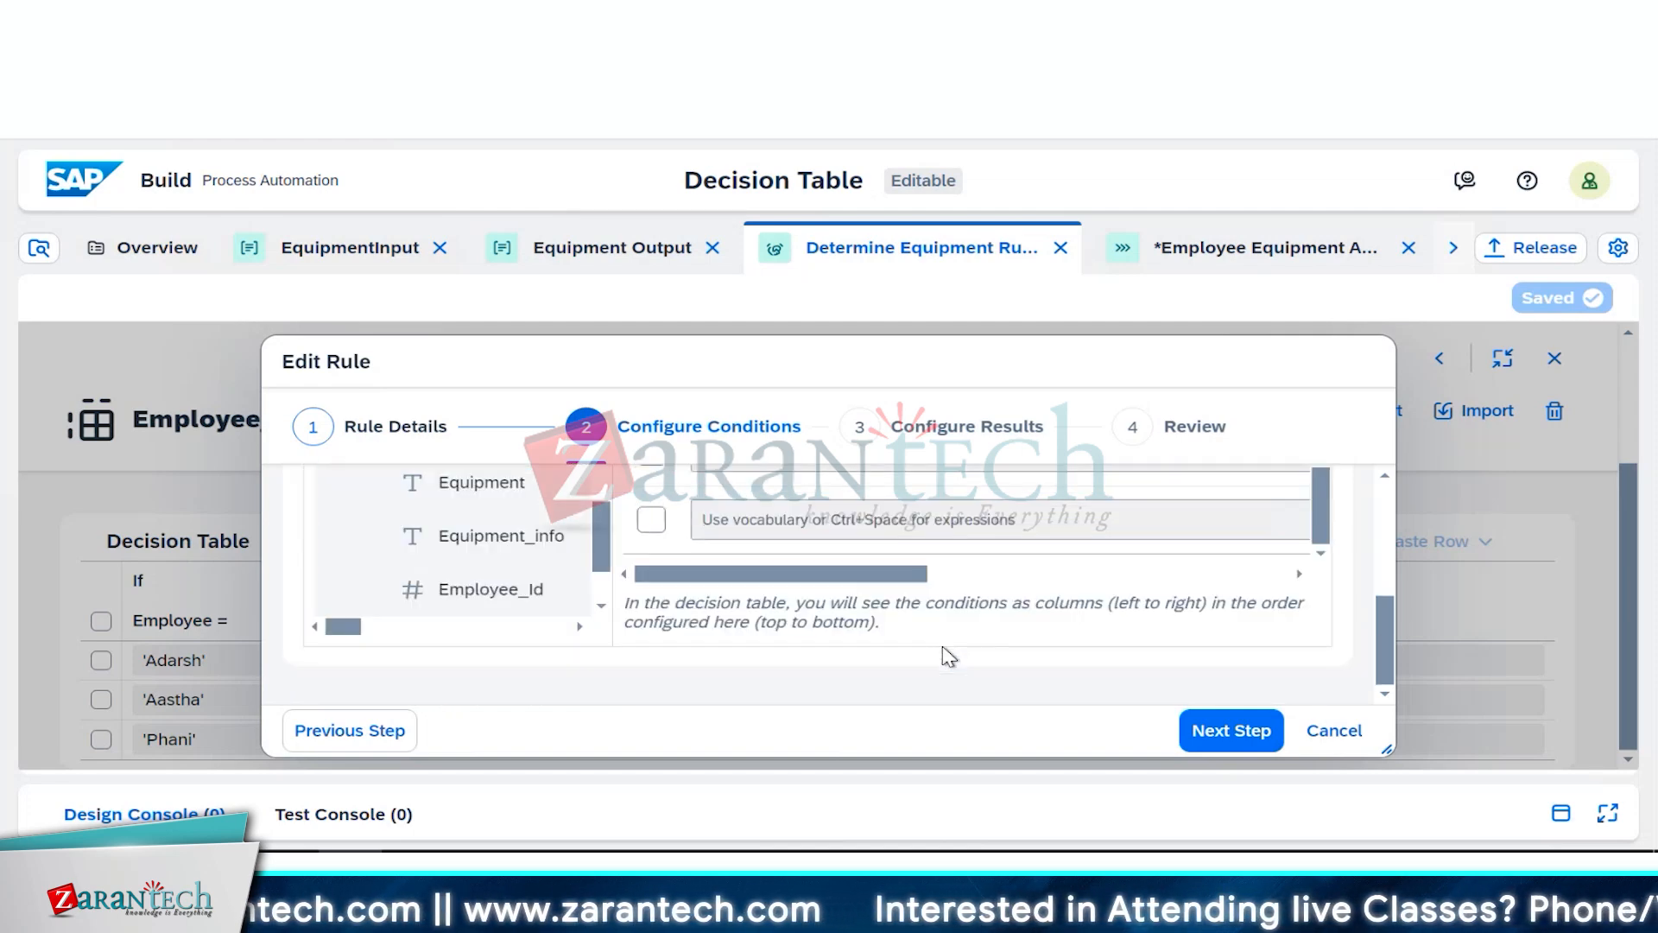
scroll(961, 619, "up", 2)
scroll(961, 619, "up", 3)
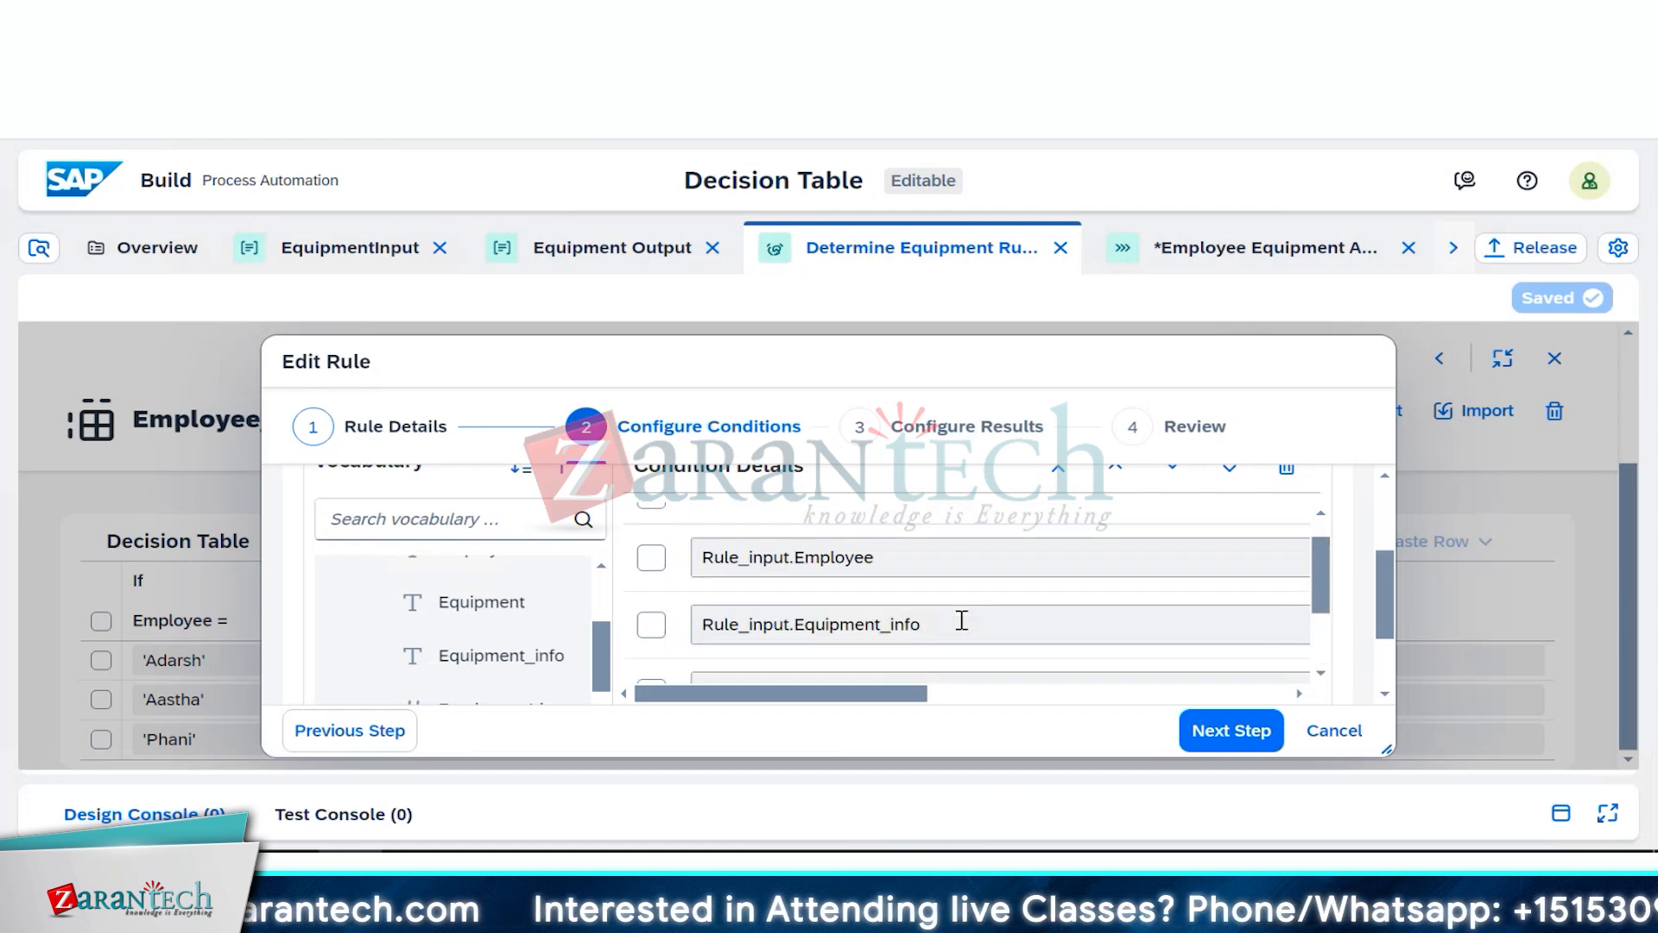
scroll(961, 619, "up", 3)
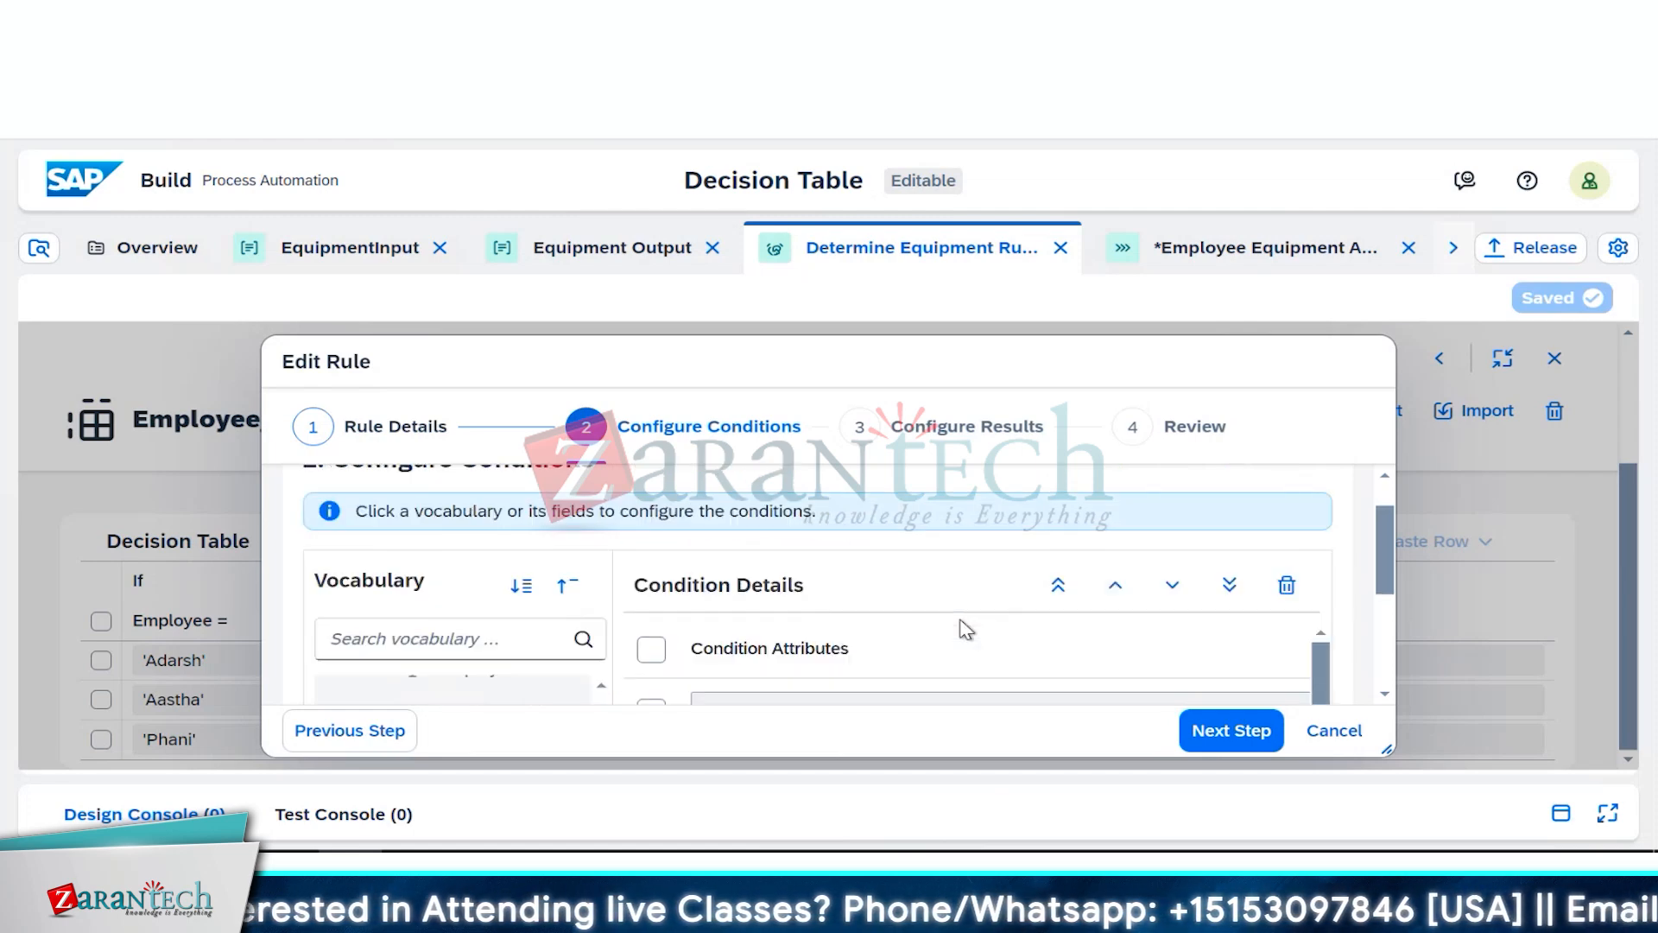
scroll(965, 630, "down", 3)
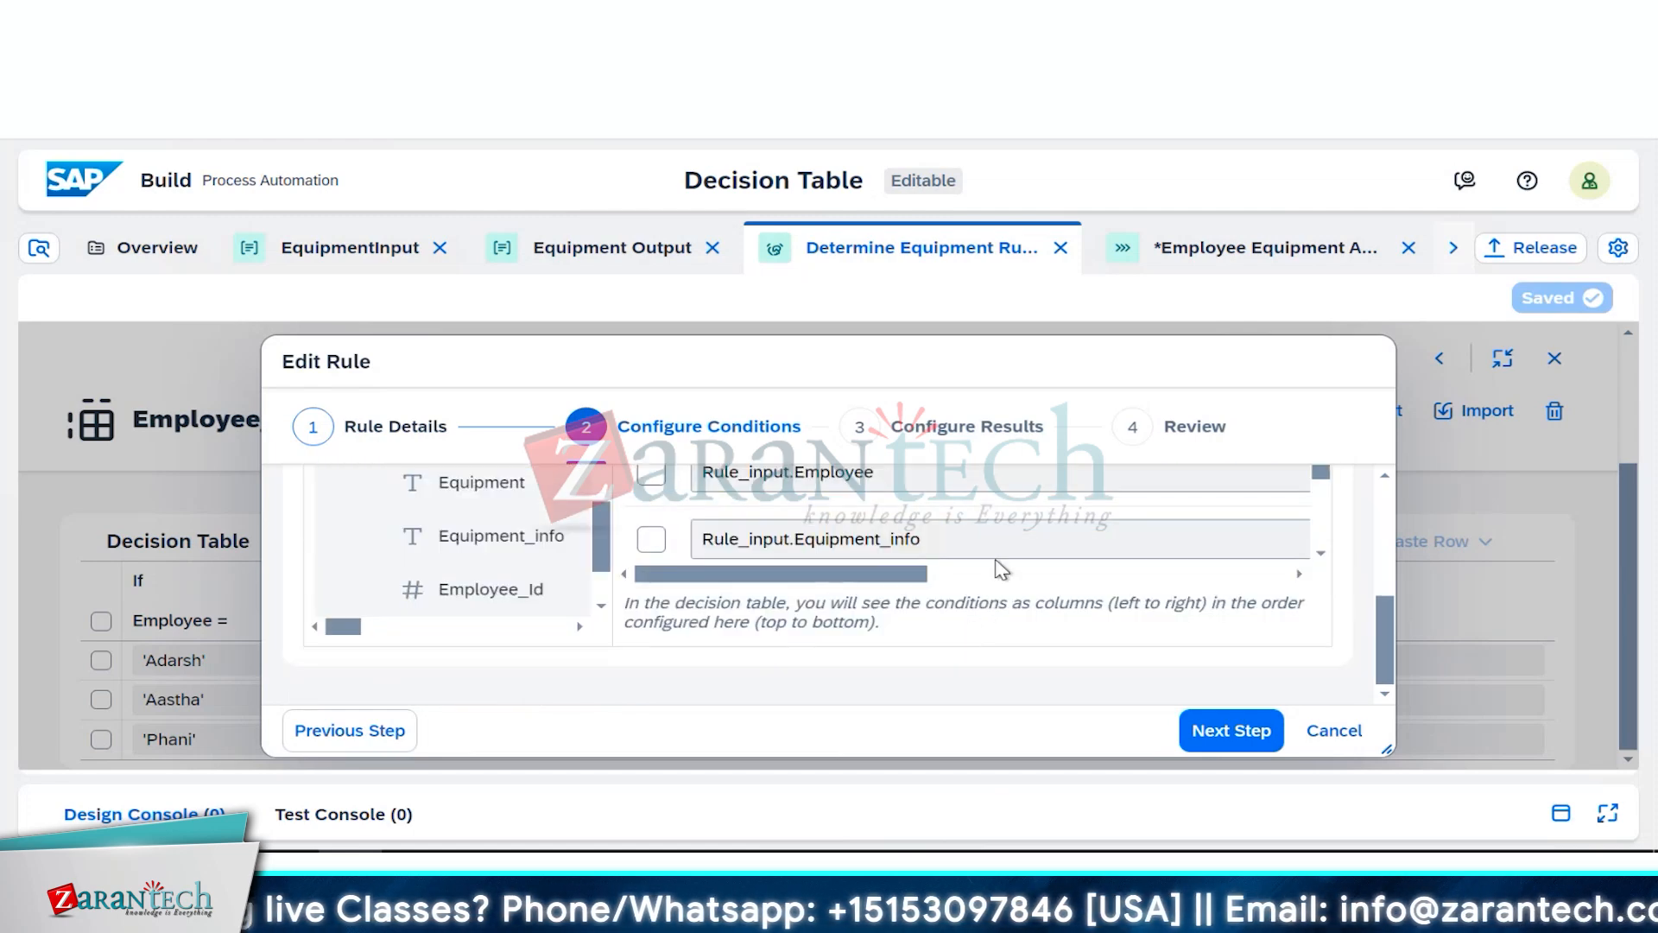
scroll(1002, 568, "up", 2)
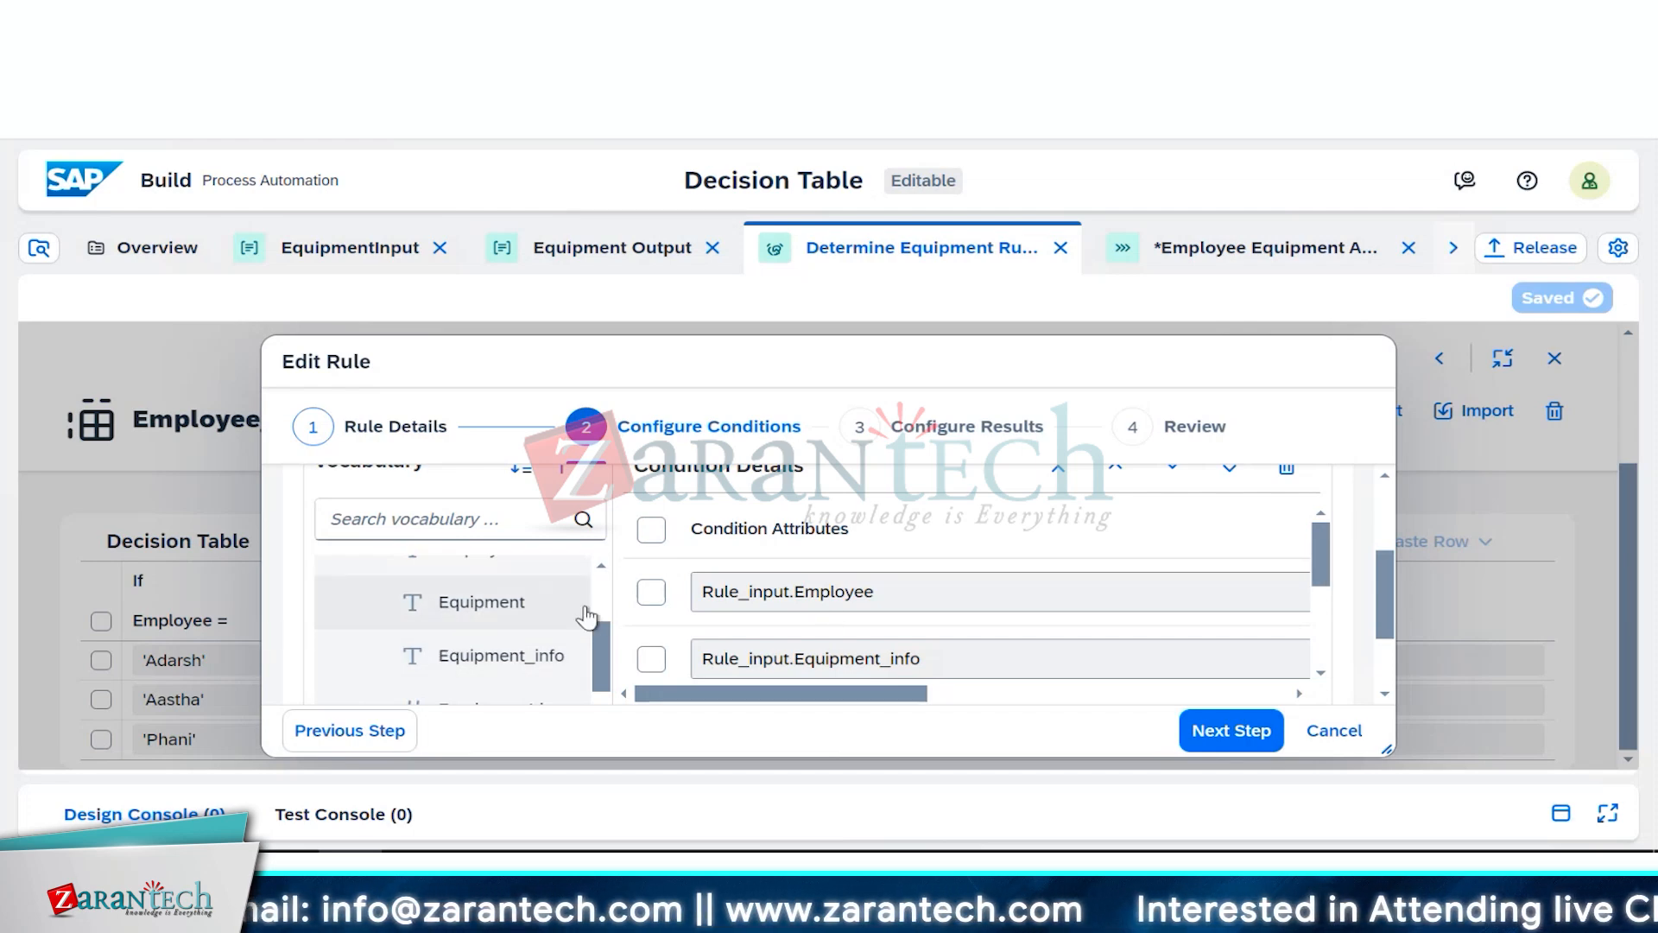
scroll(1045, 613, "down", 2)
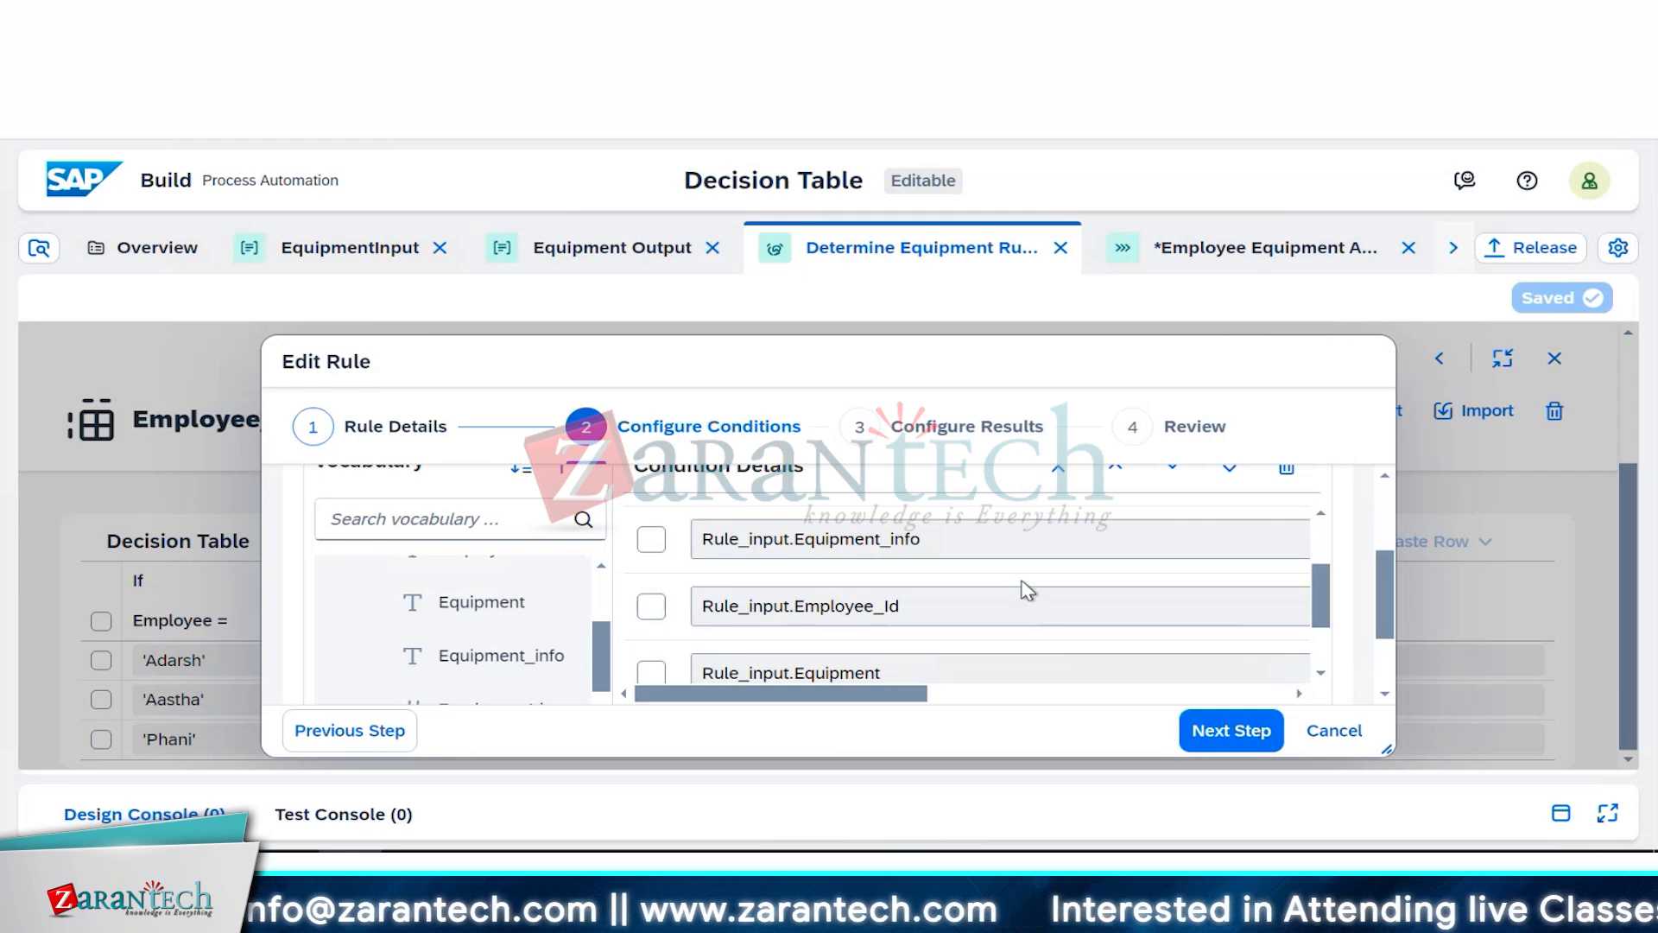
scroll(1026, 589, "down", 2)
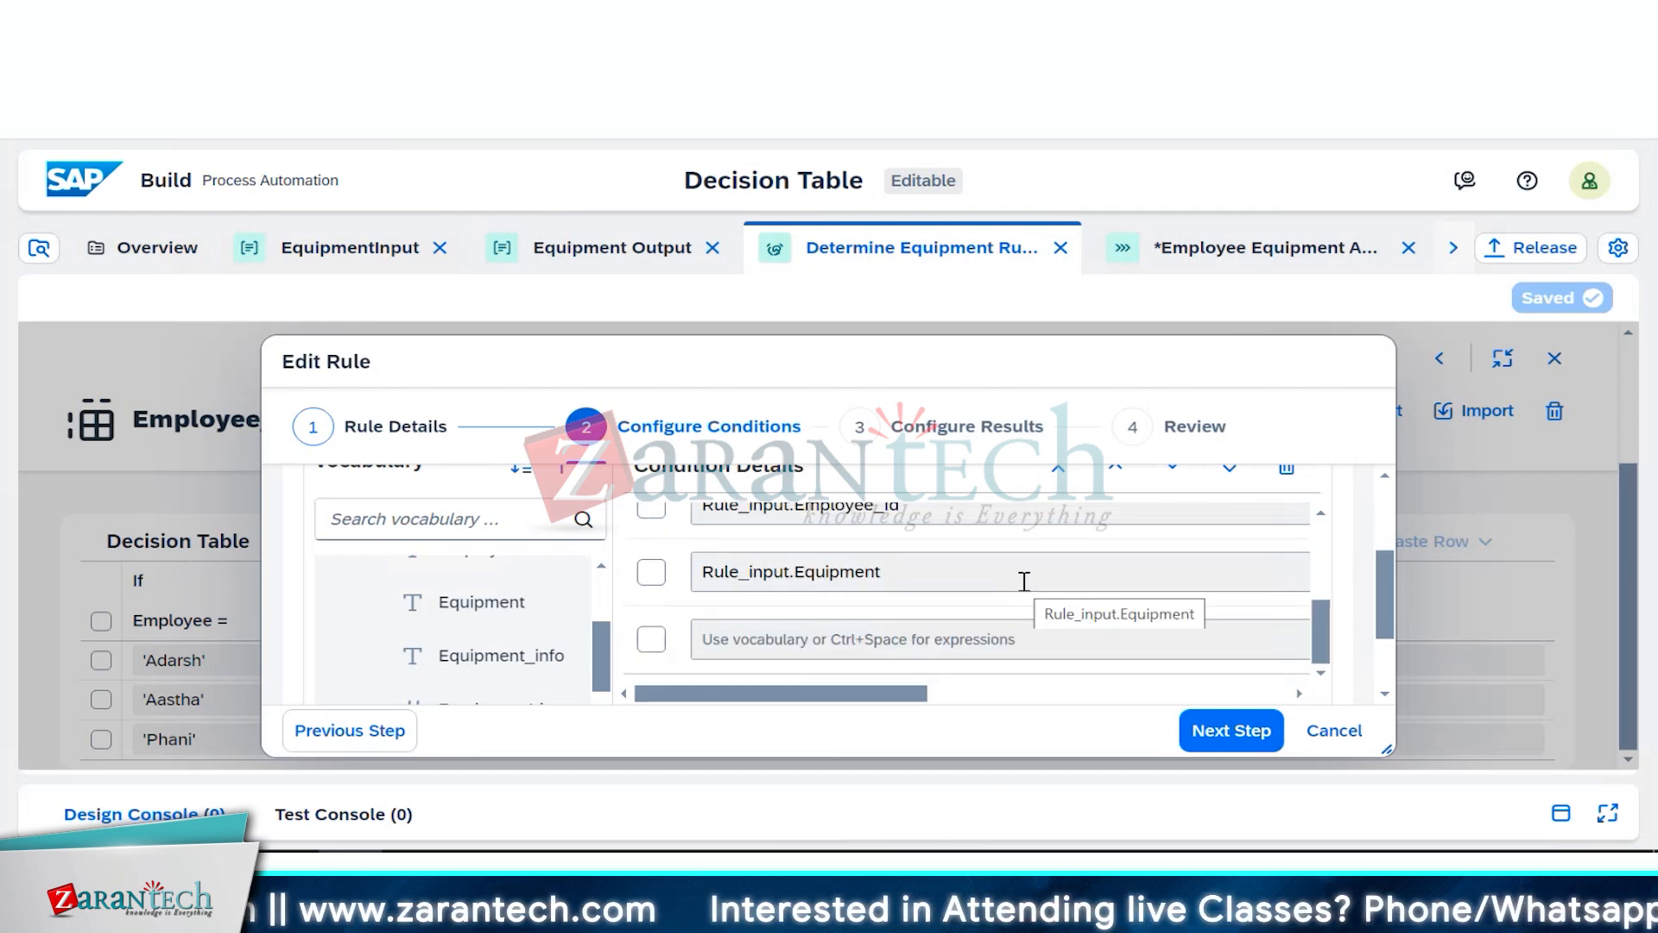
Step: Set the operator of the new Equipment condition to "=" and continue to the result configuration
scroll(769, 636, "down", 2)
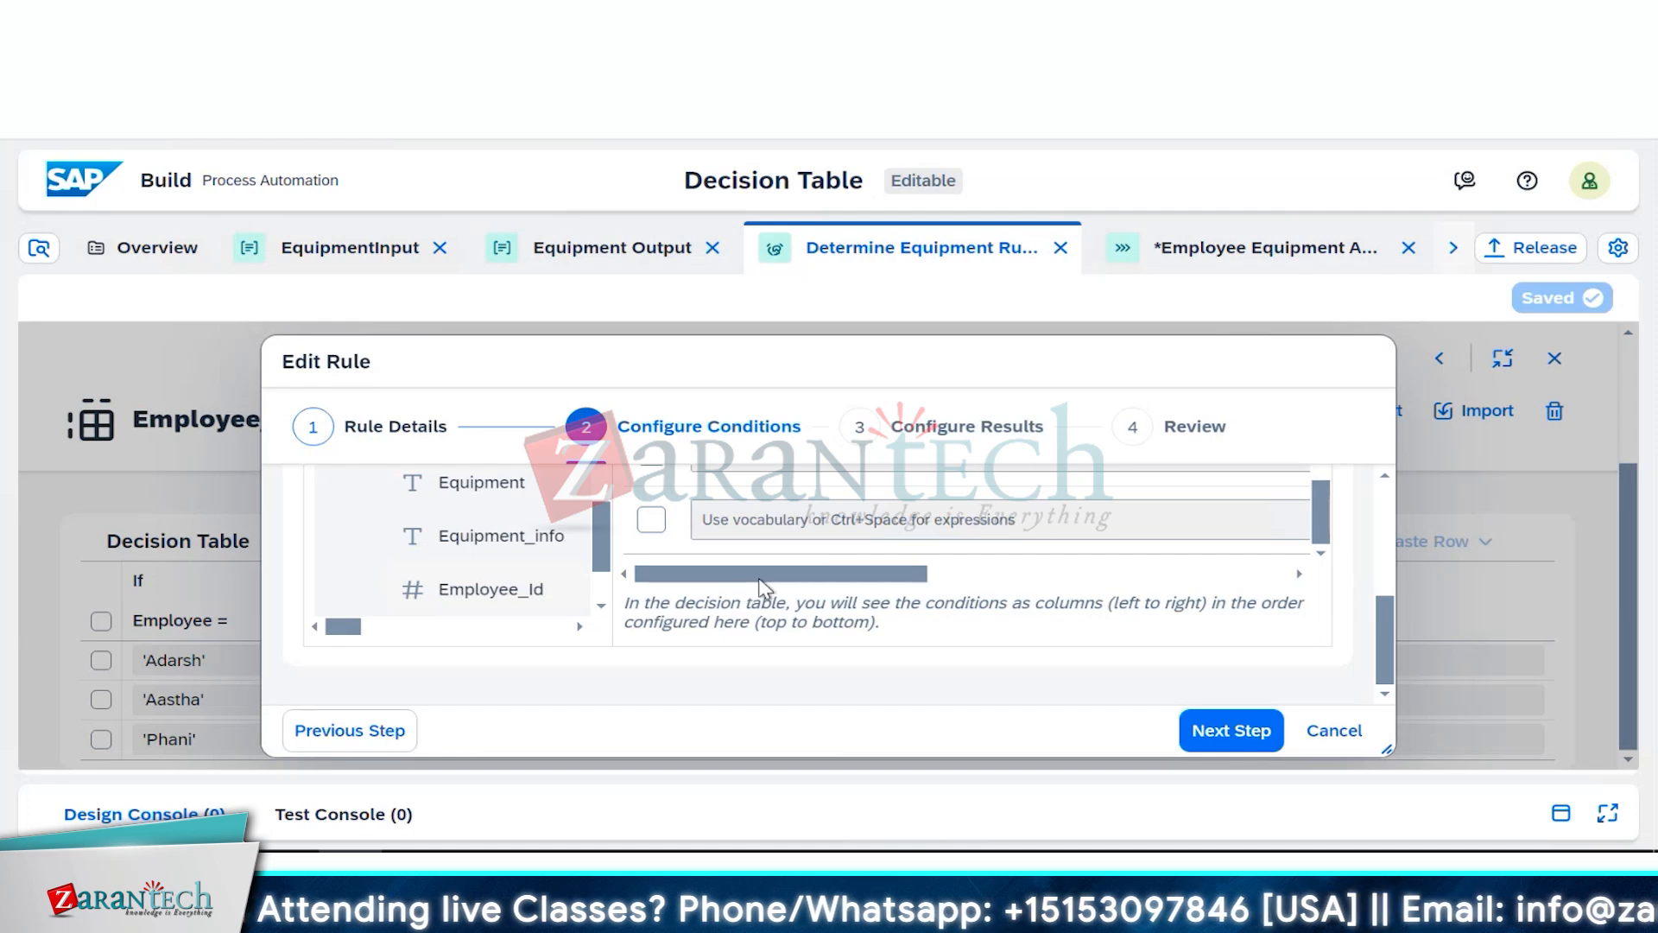
scroll(1122, 605, "up", 5)
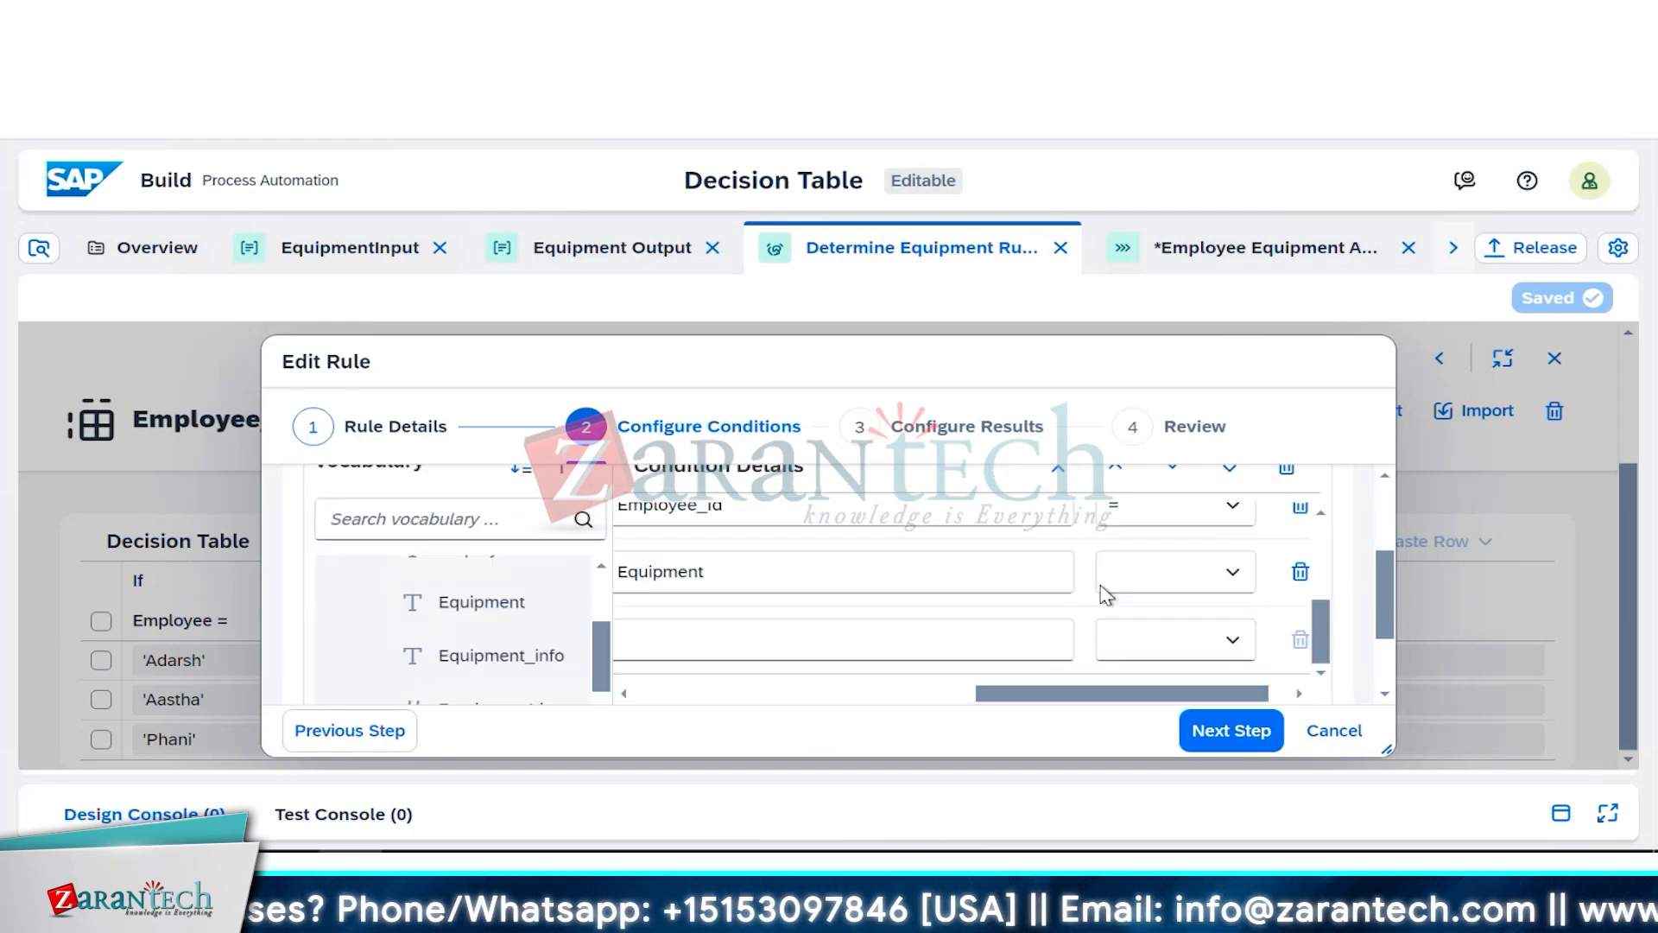
scroll(1123, 659, "down", 2)
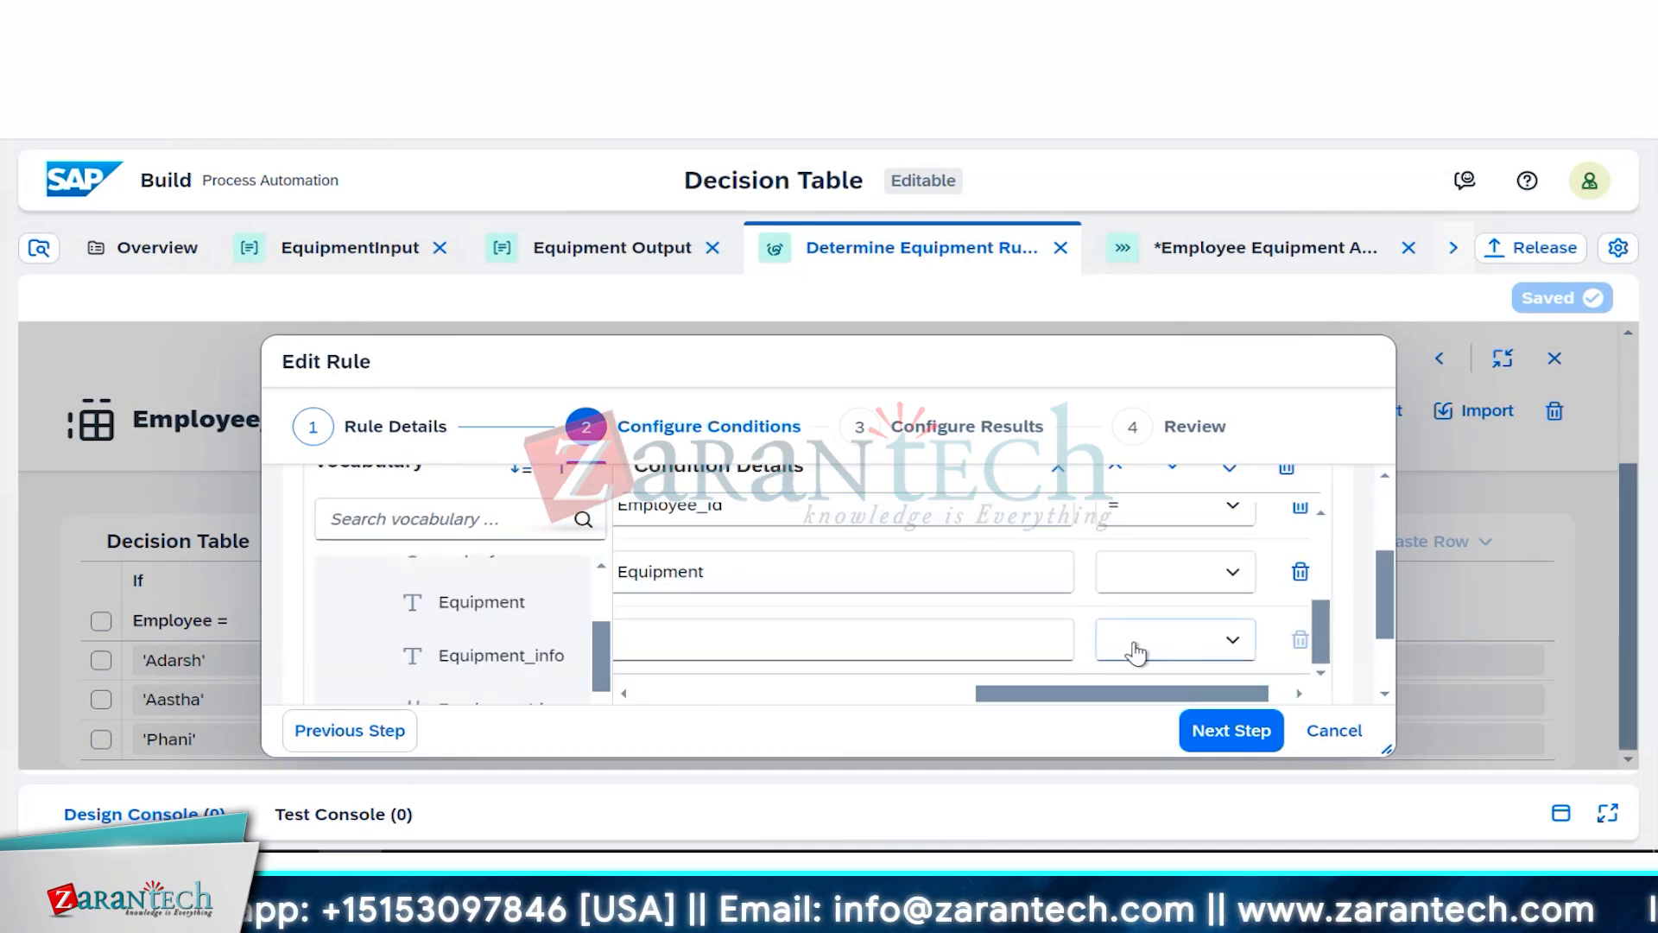
left_click(1227, 574)
left_click(1123, 410)
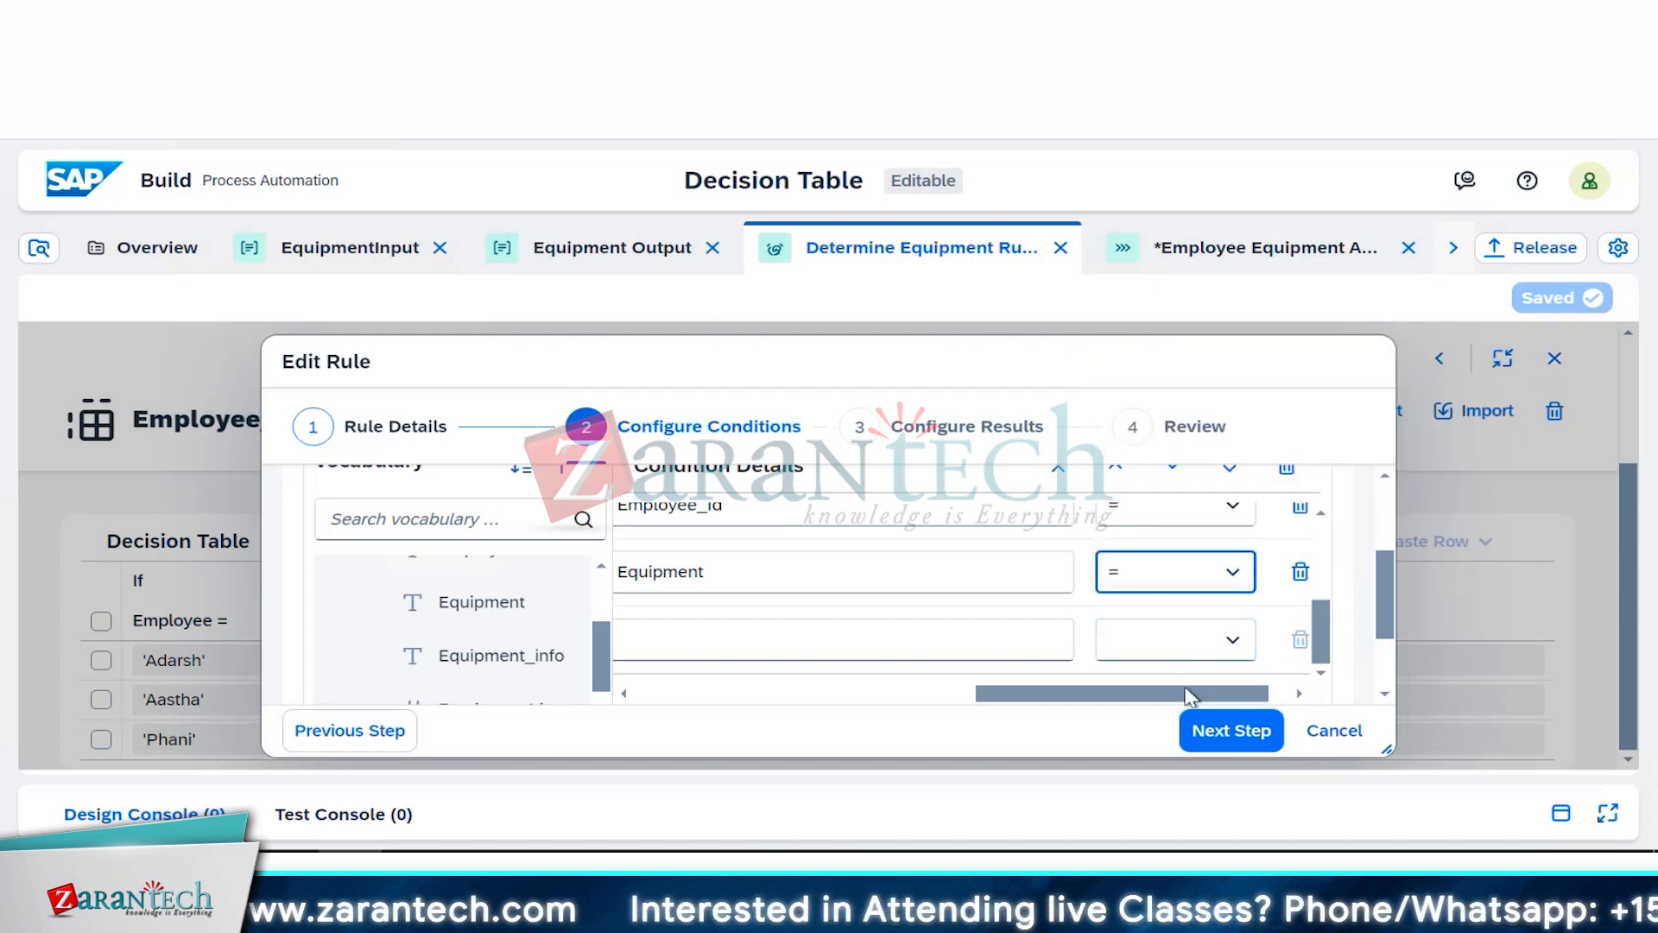
left_click_drag(1226, 692, 1237, 691)
left_click(1231, 732)
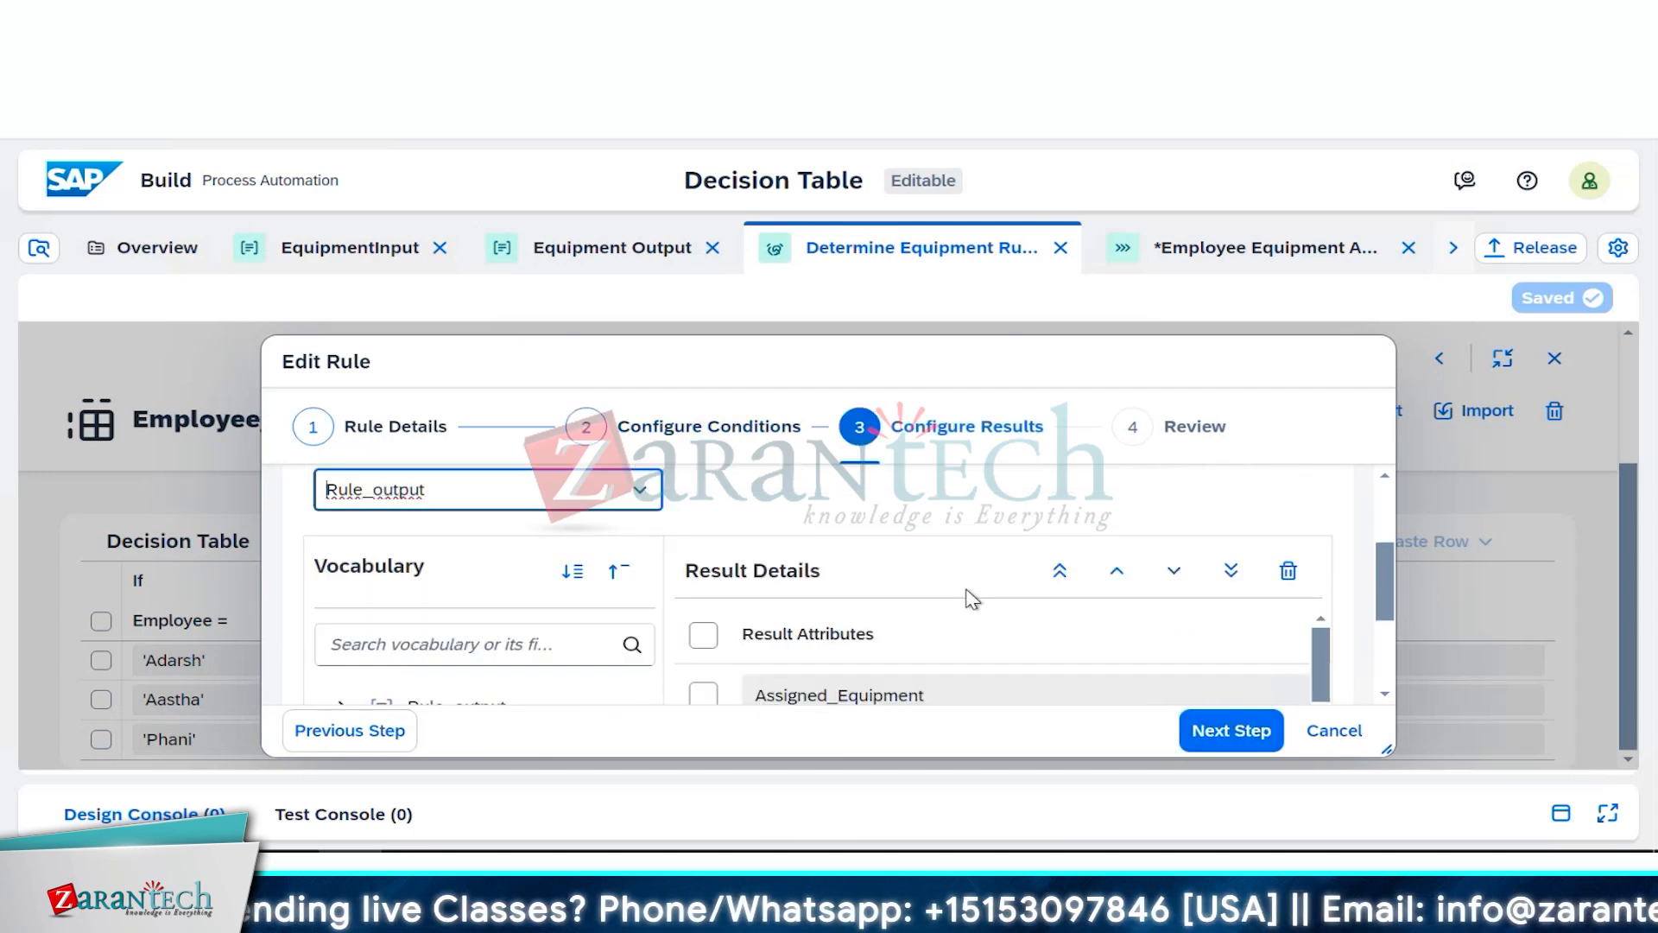
Step: Select the Assigned_Equipment result attribute of Rule_output, proceed through the review and finish editing the rule
scroll(969, 596, "down", 2)
scroll(970, 596, "down", 1)
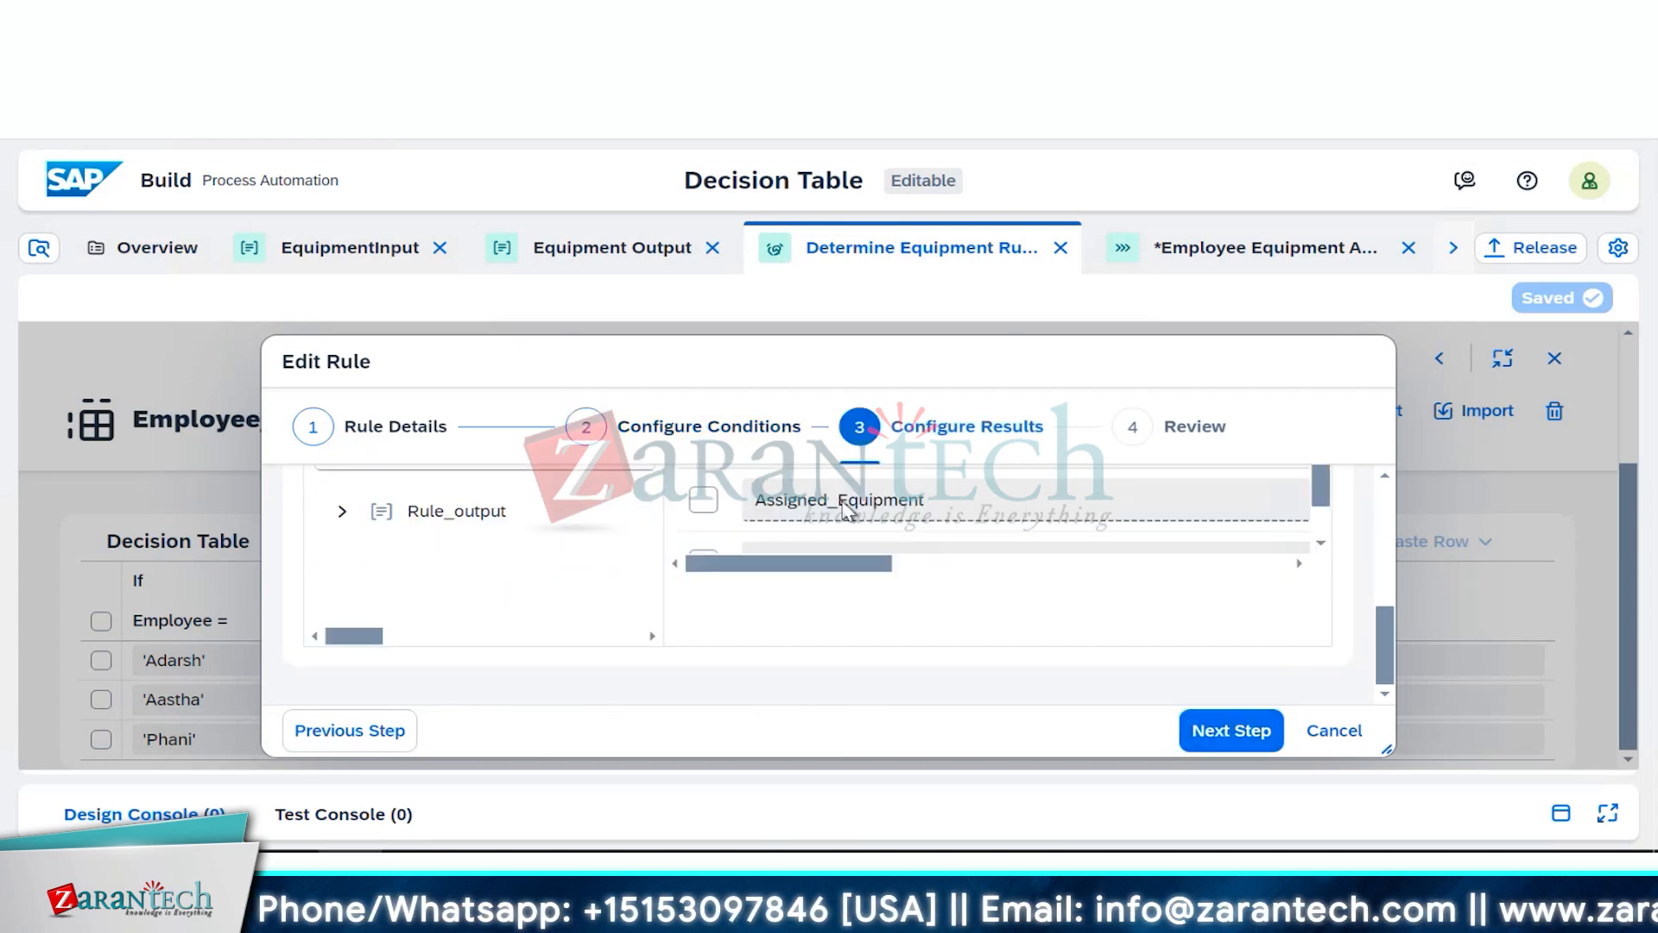
left_click(344, 525)
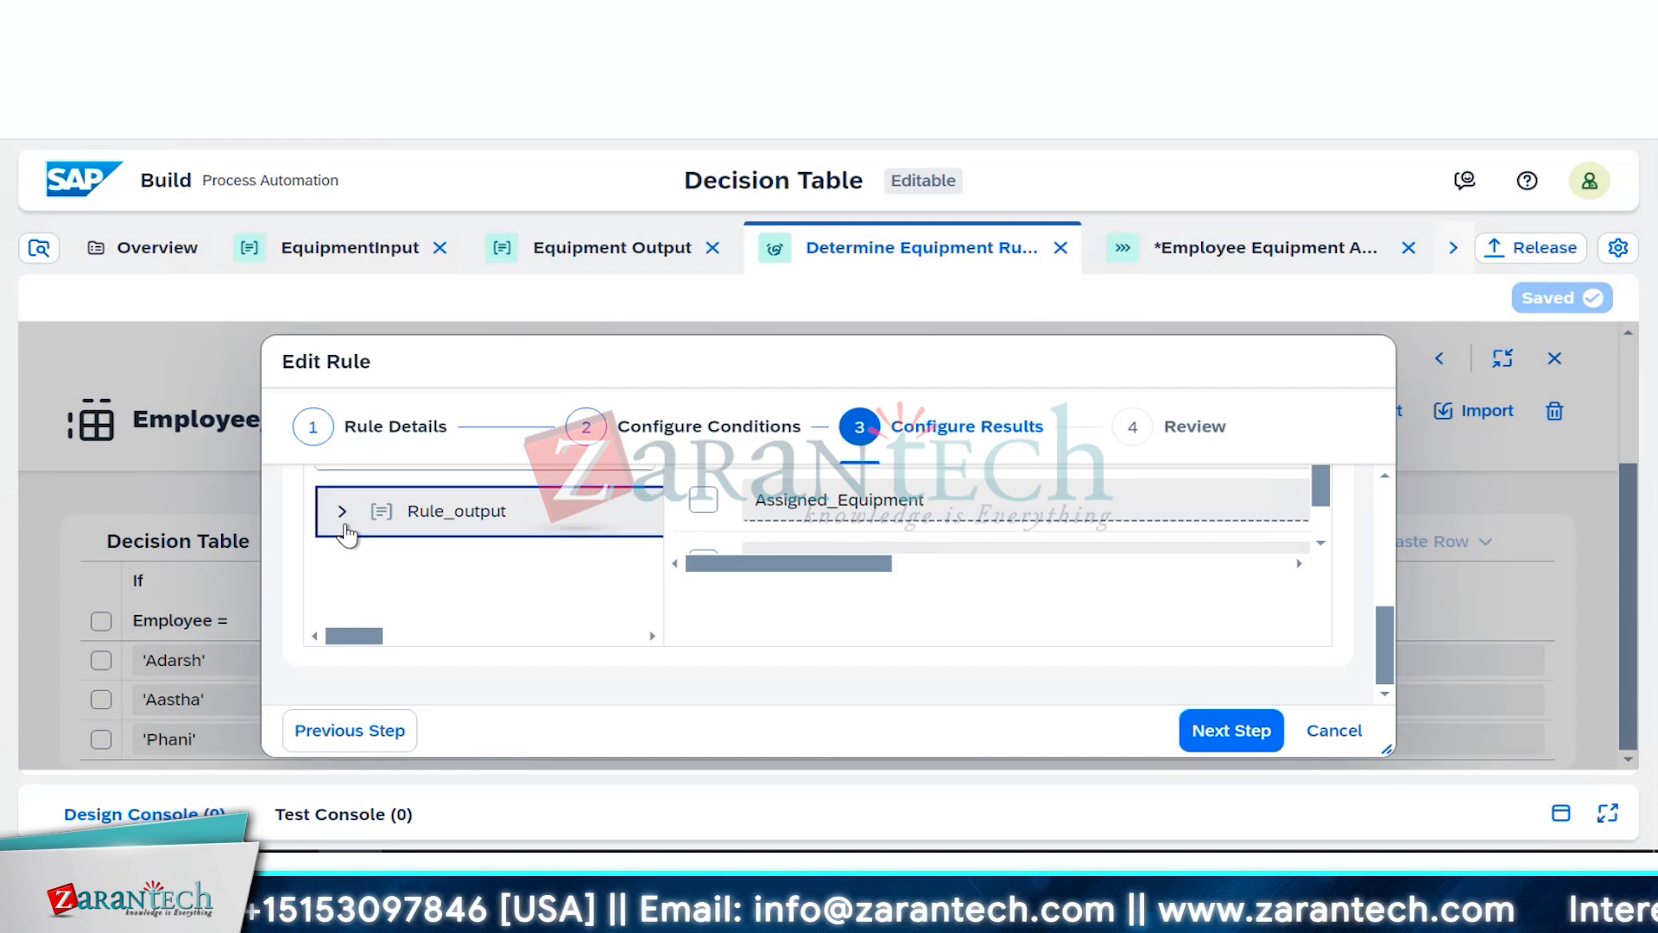
left_click(500, 566)
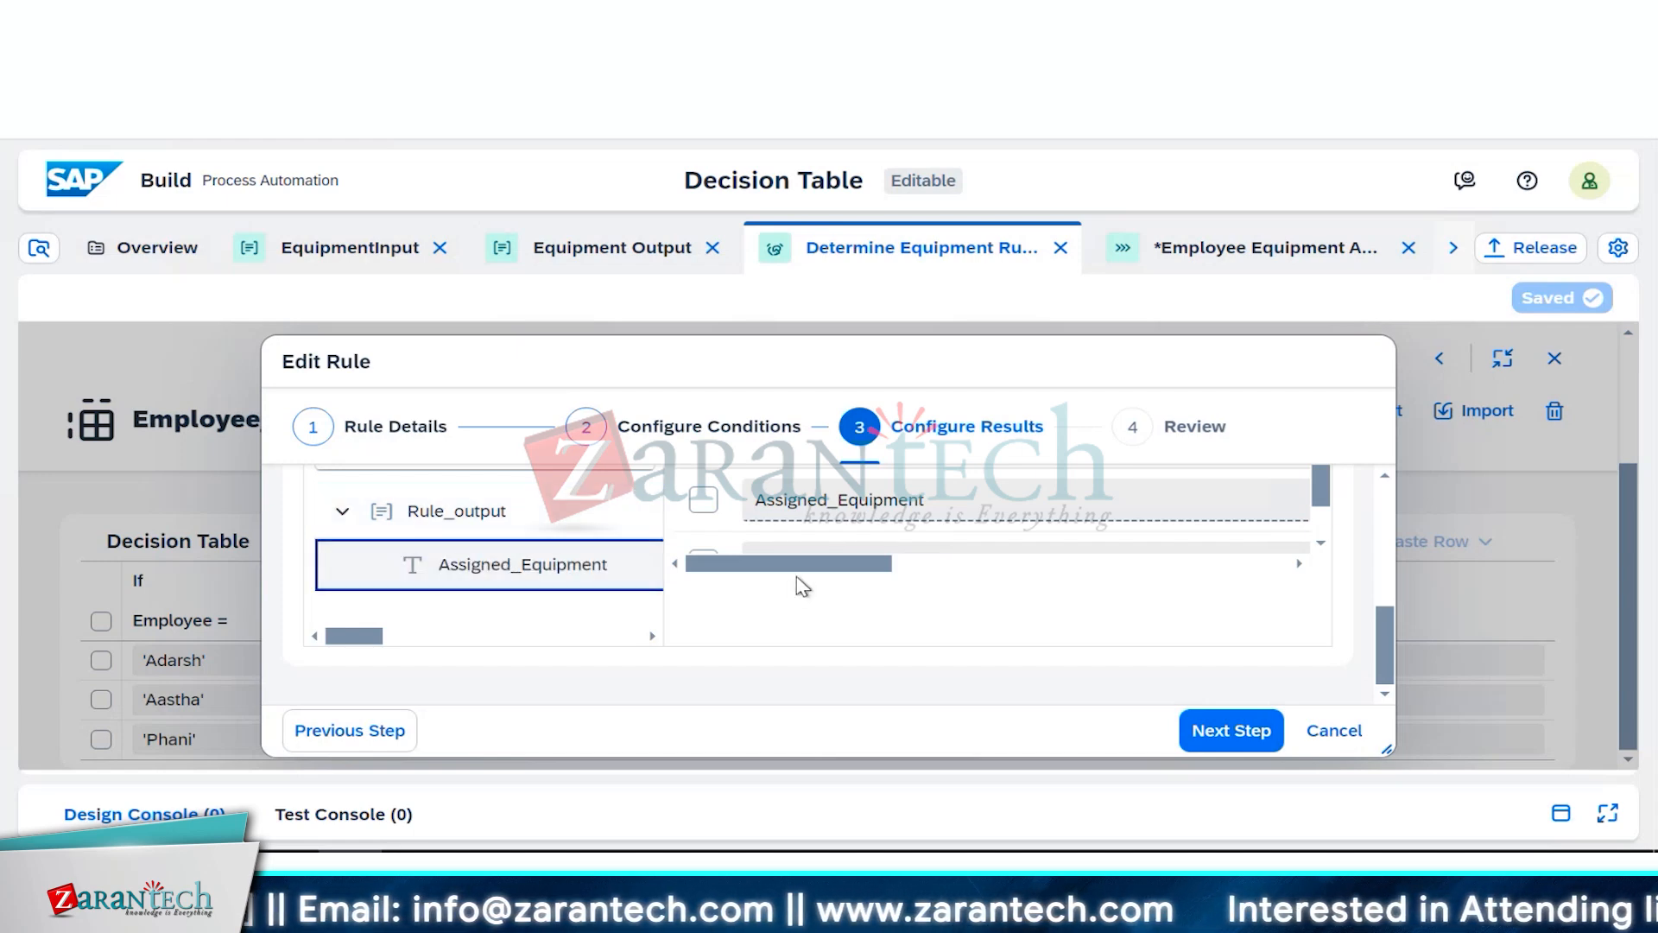
scroll(804, 588, "up", 2)
left_click(703, 619)
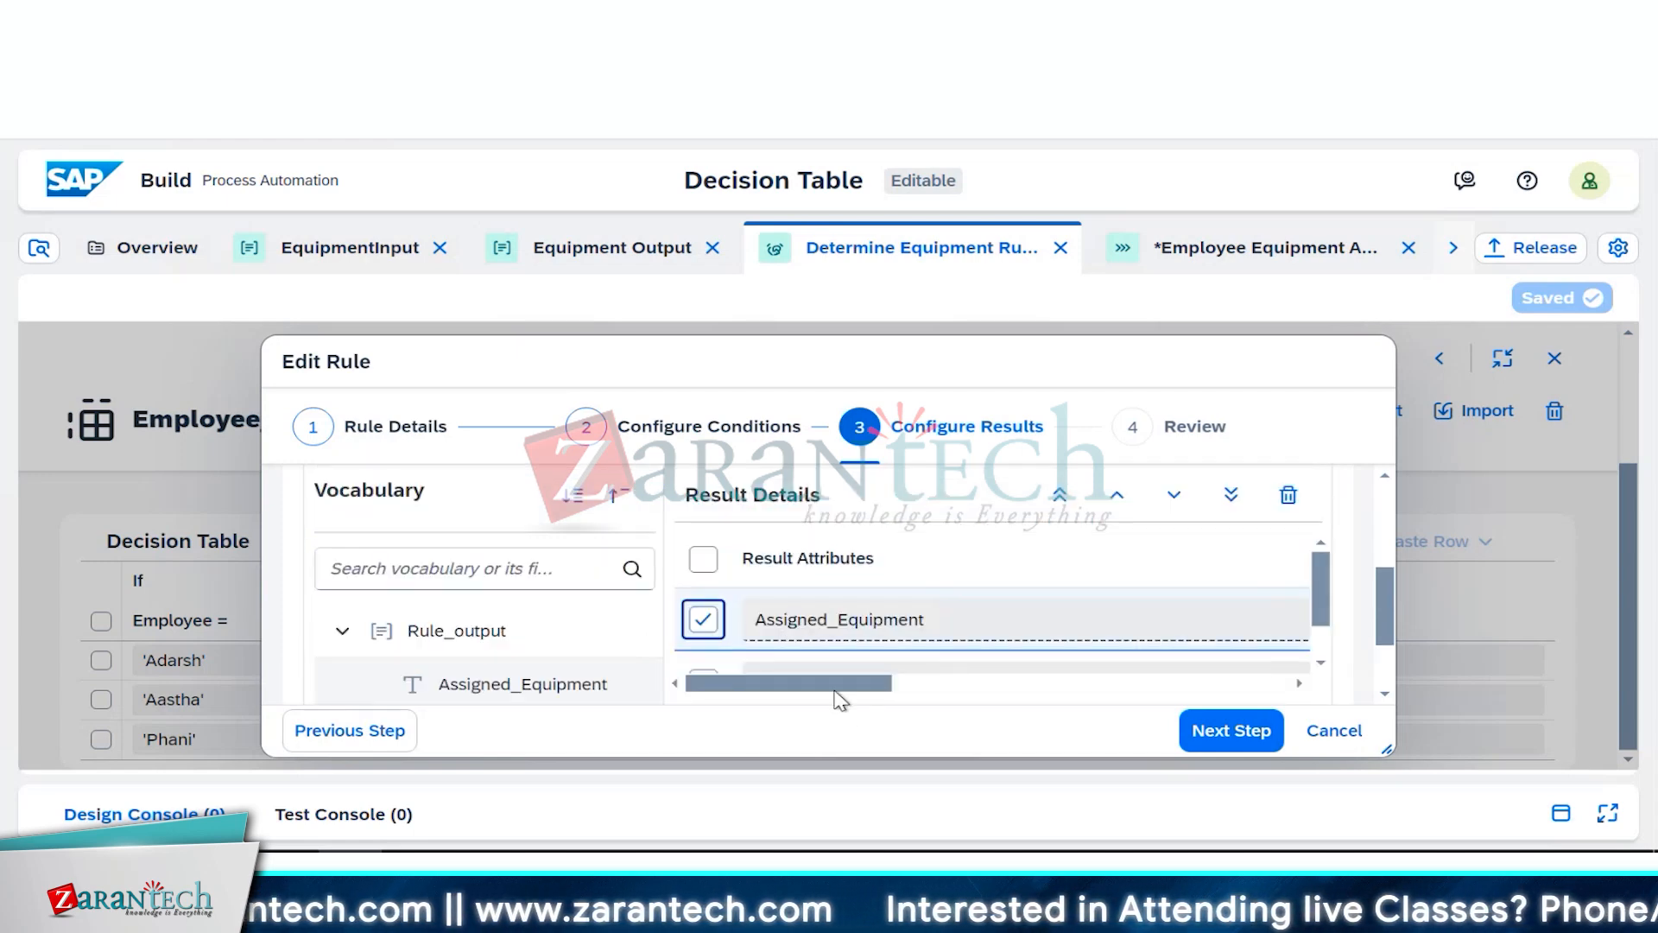
left_click_drag(833, 690, 1303, 696)
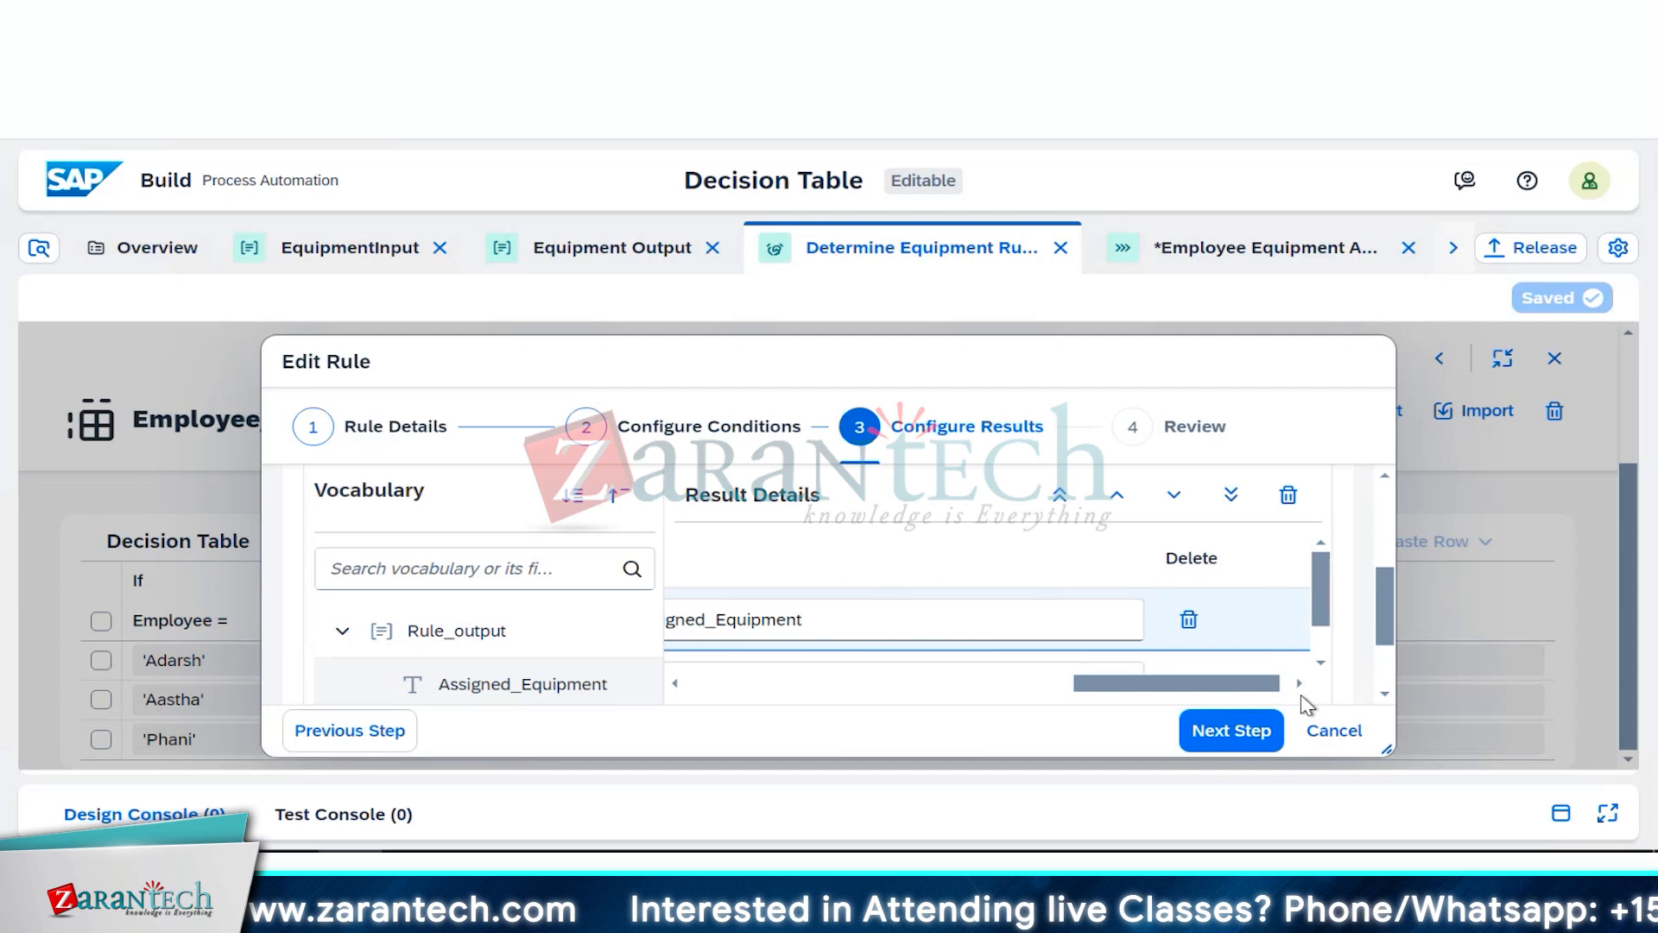
left_click(1242, 741)
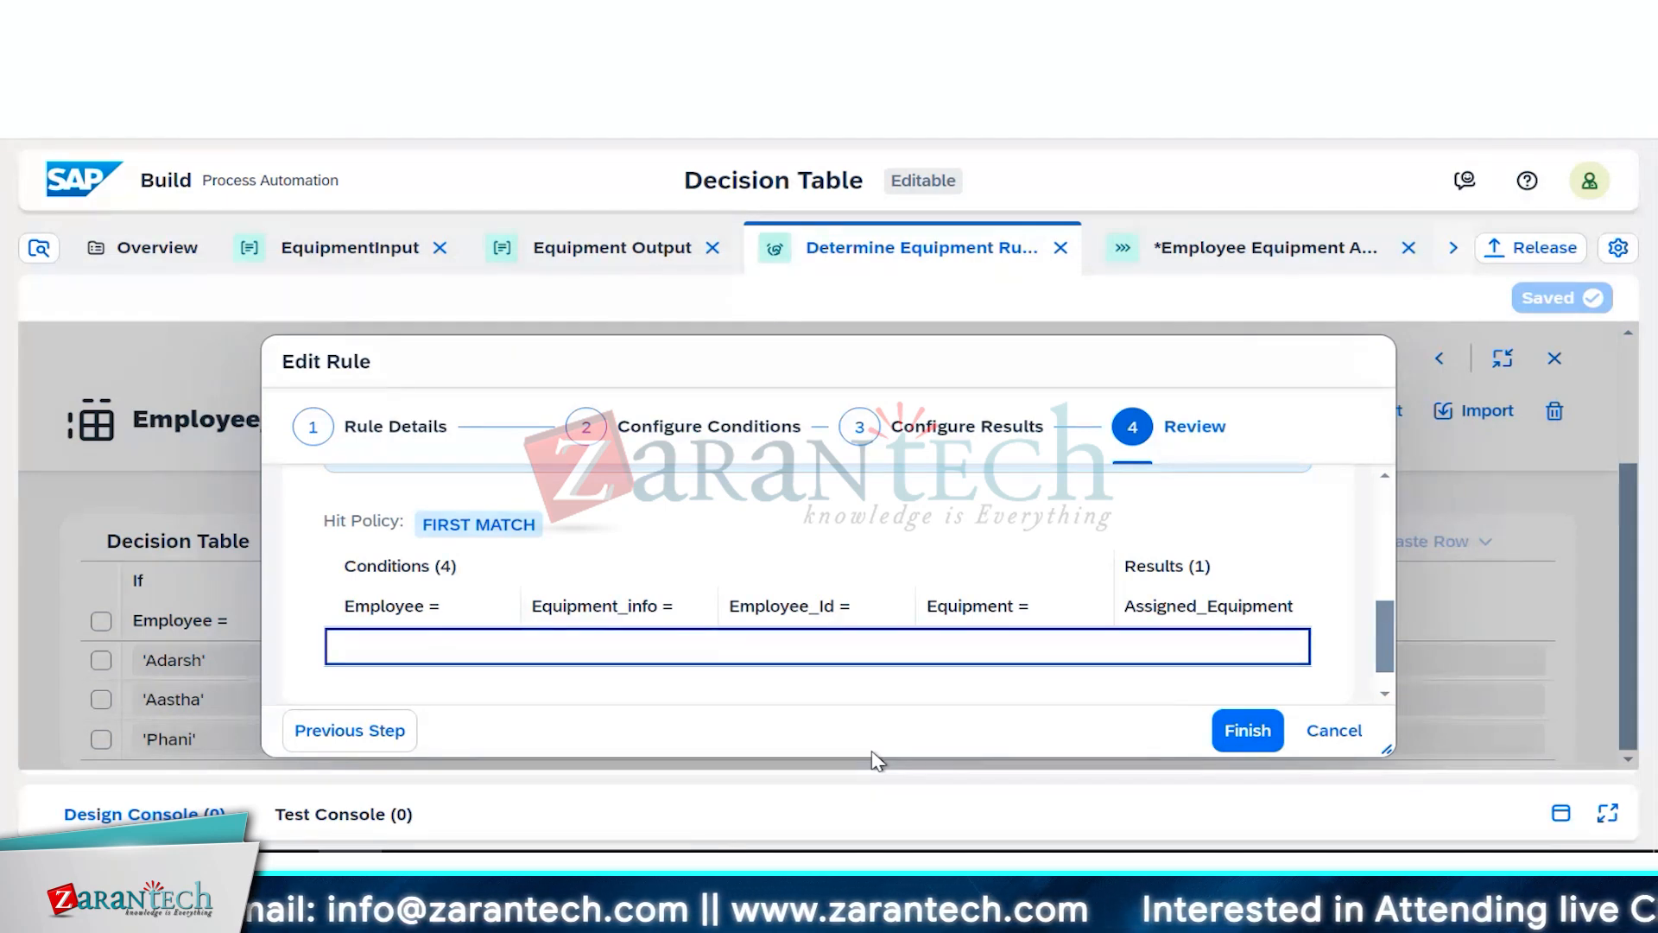
left_click(1249, 730)
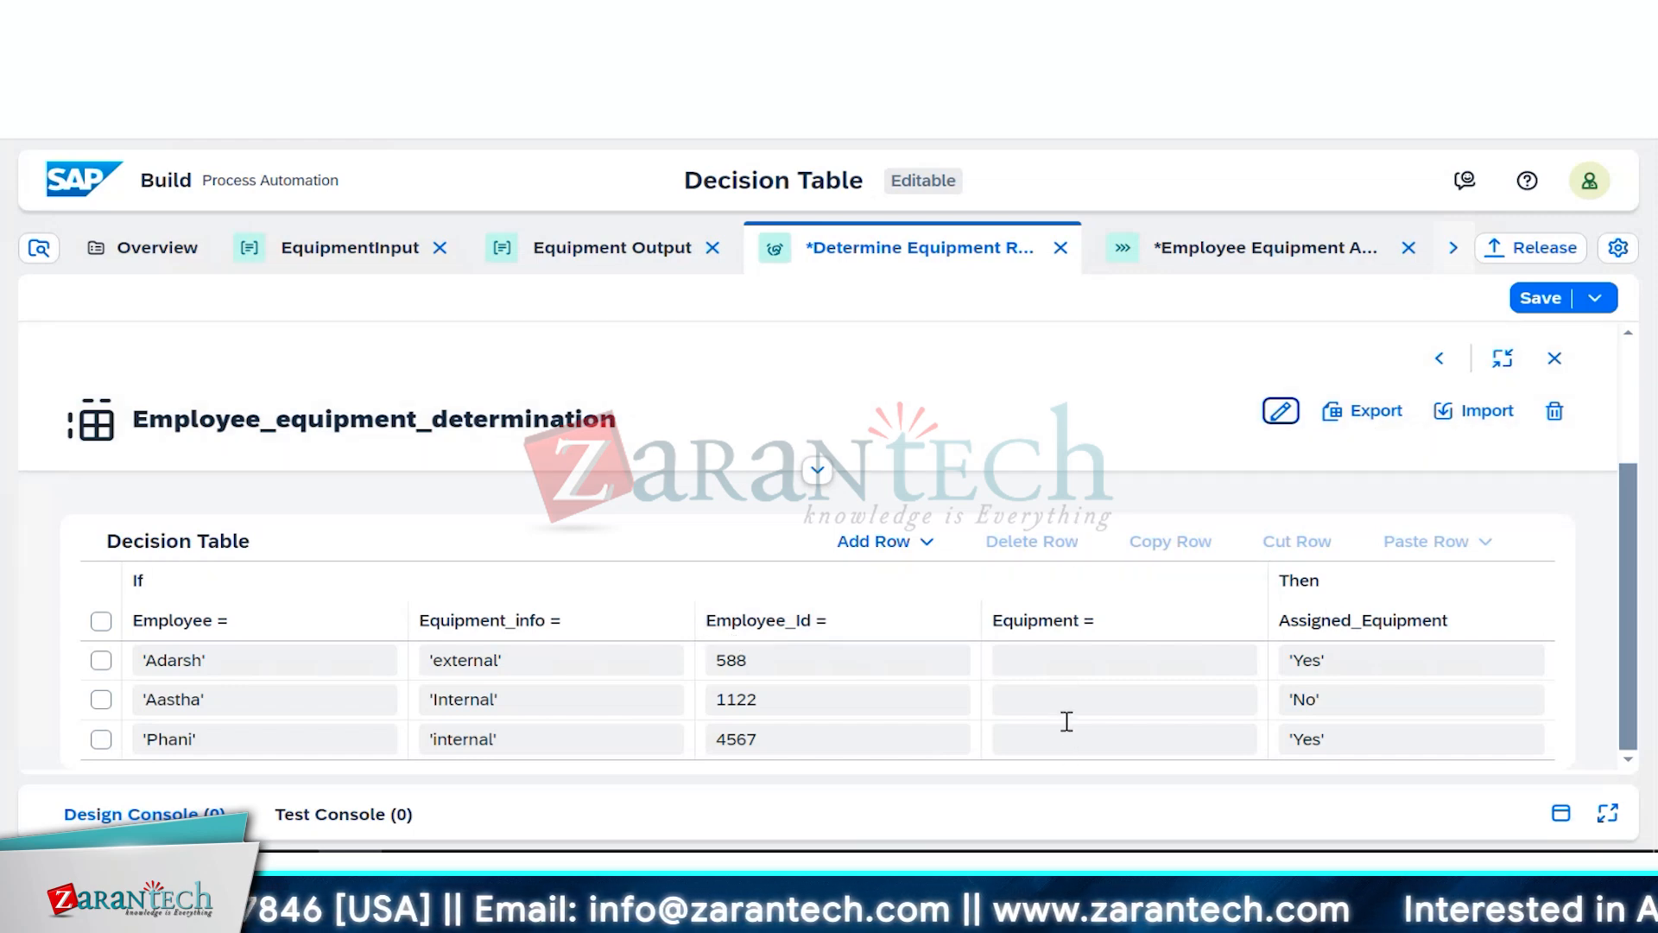
Step: Enter 'Laptop' as the Equipment condition in the first row of the decision table
left_click(1079, 664)
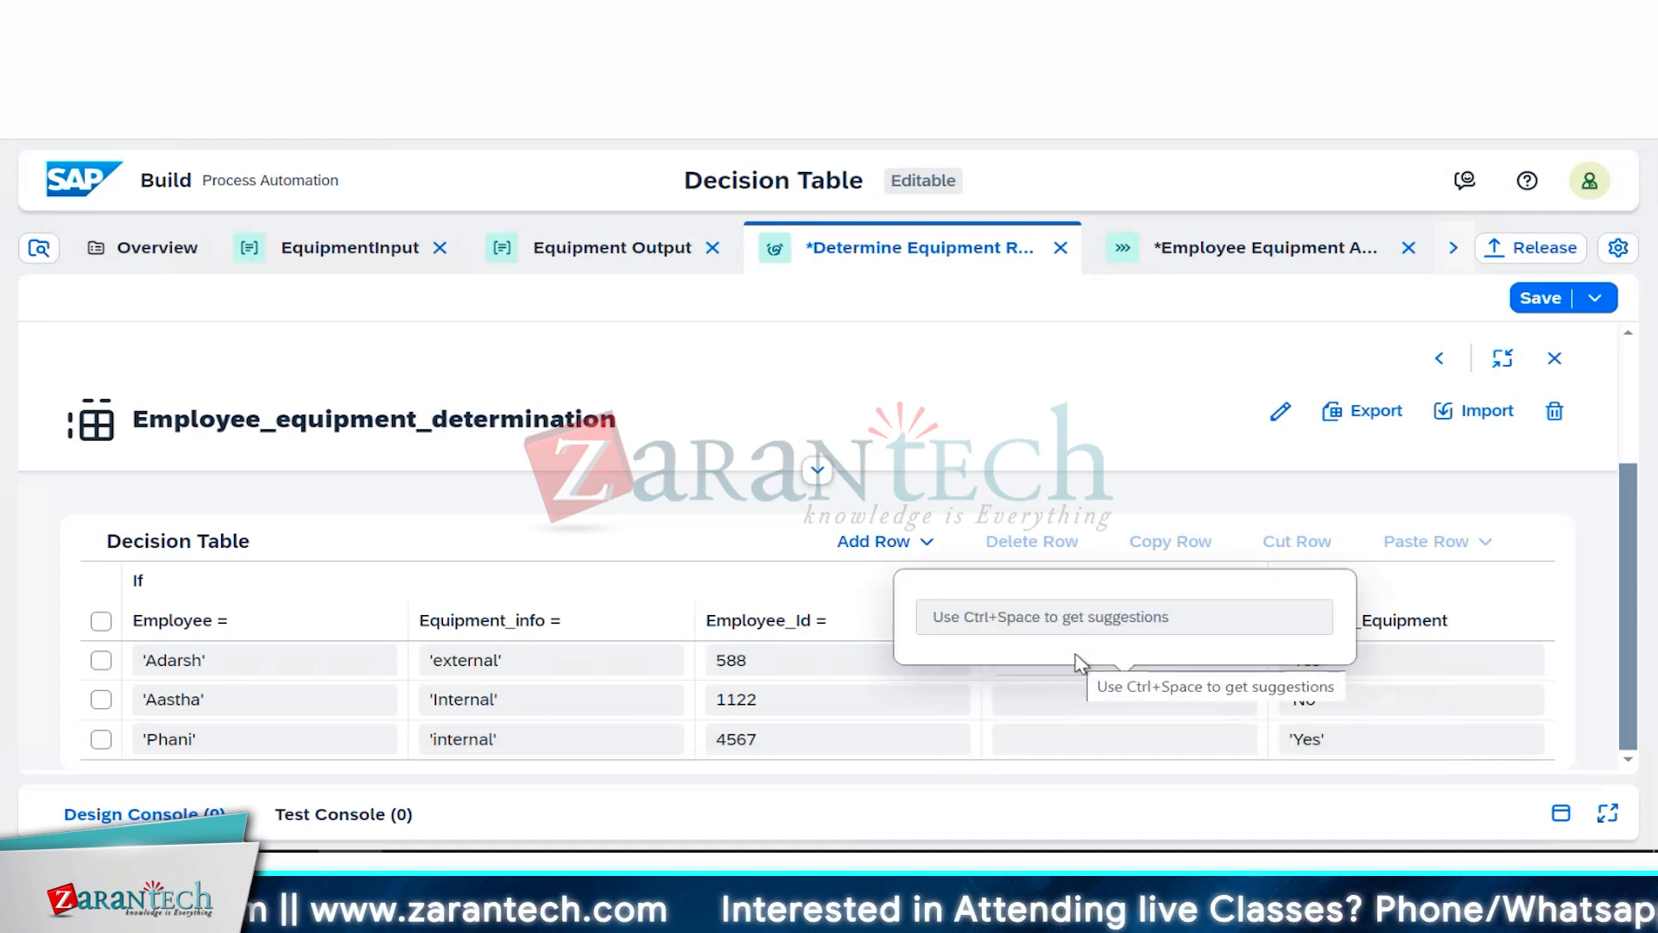
type("'")
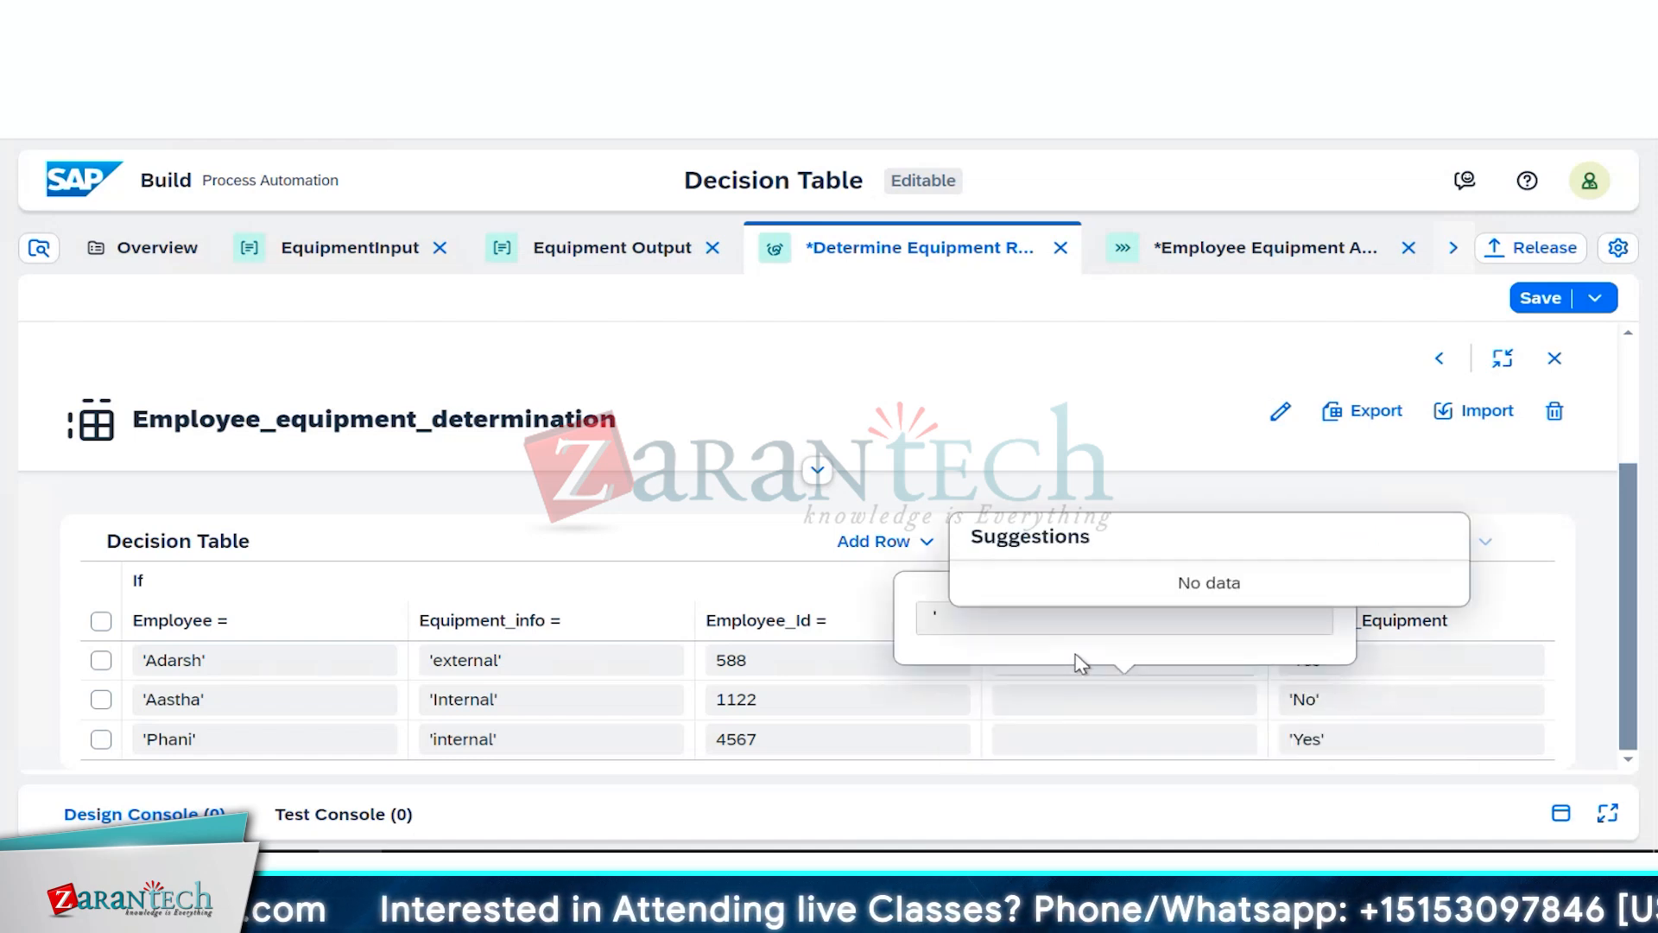
type("Laptop")
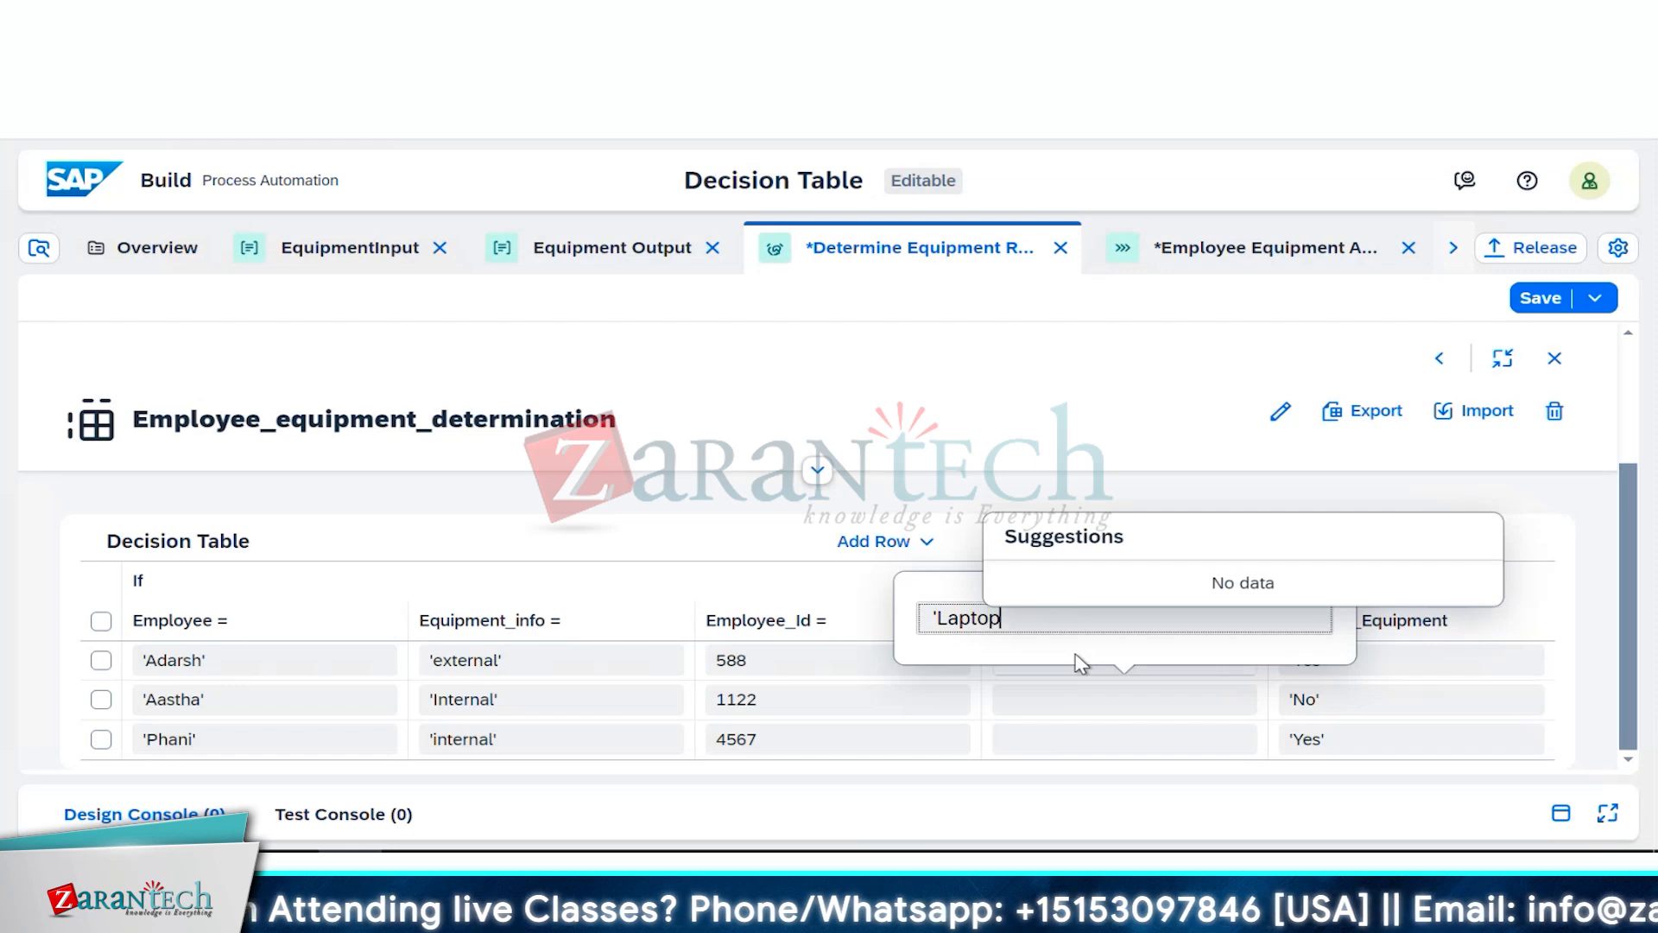
type("'")
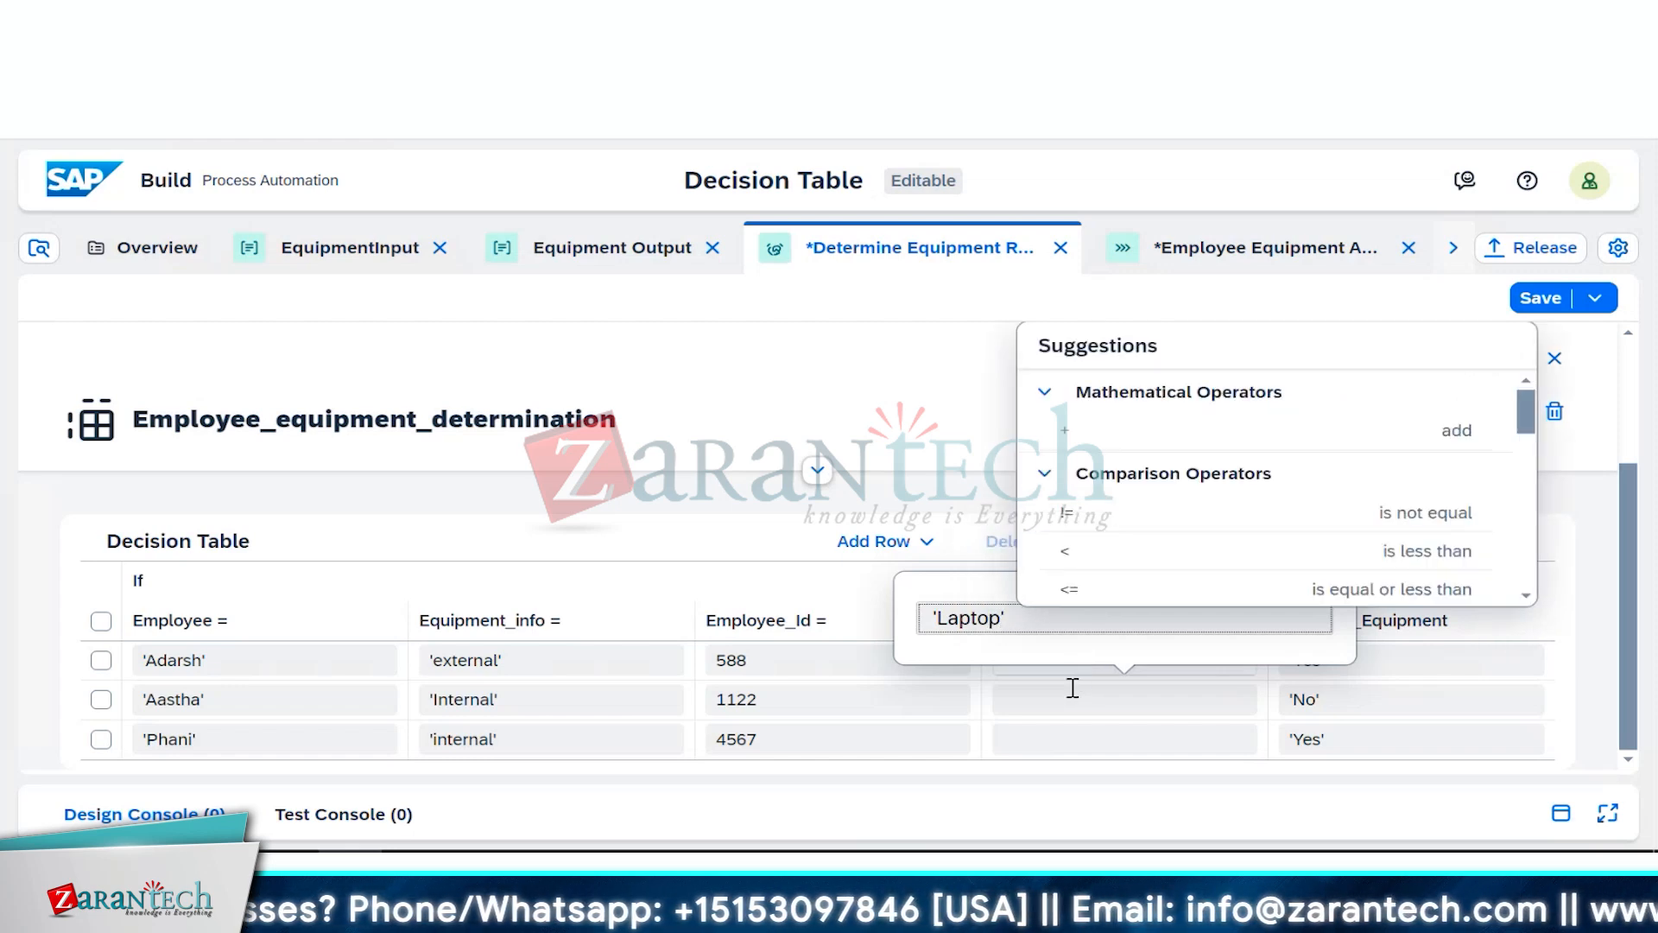
Step: Enter 'Speaker' as the Equipment condition in the second row of the decision table
left_click(1073, 696)
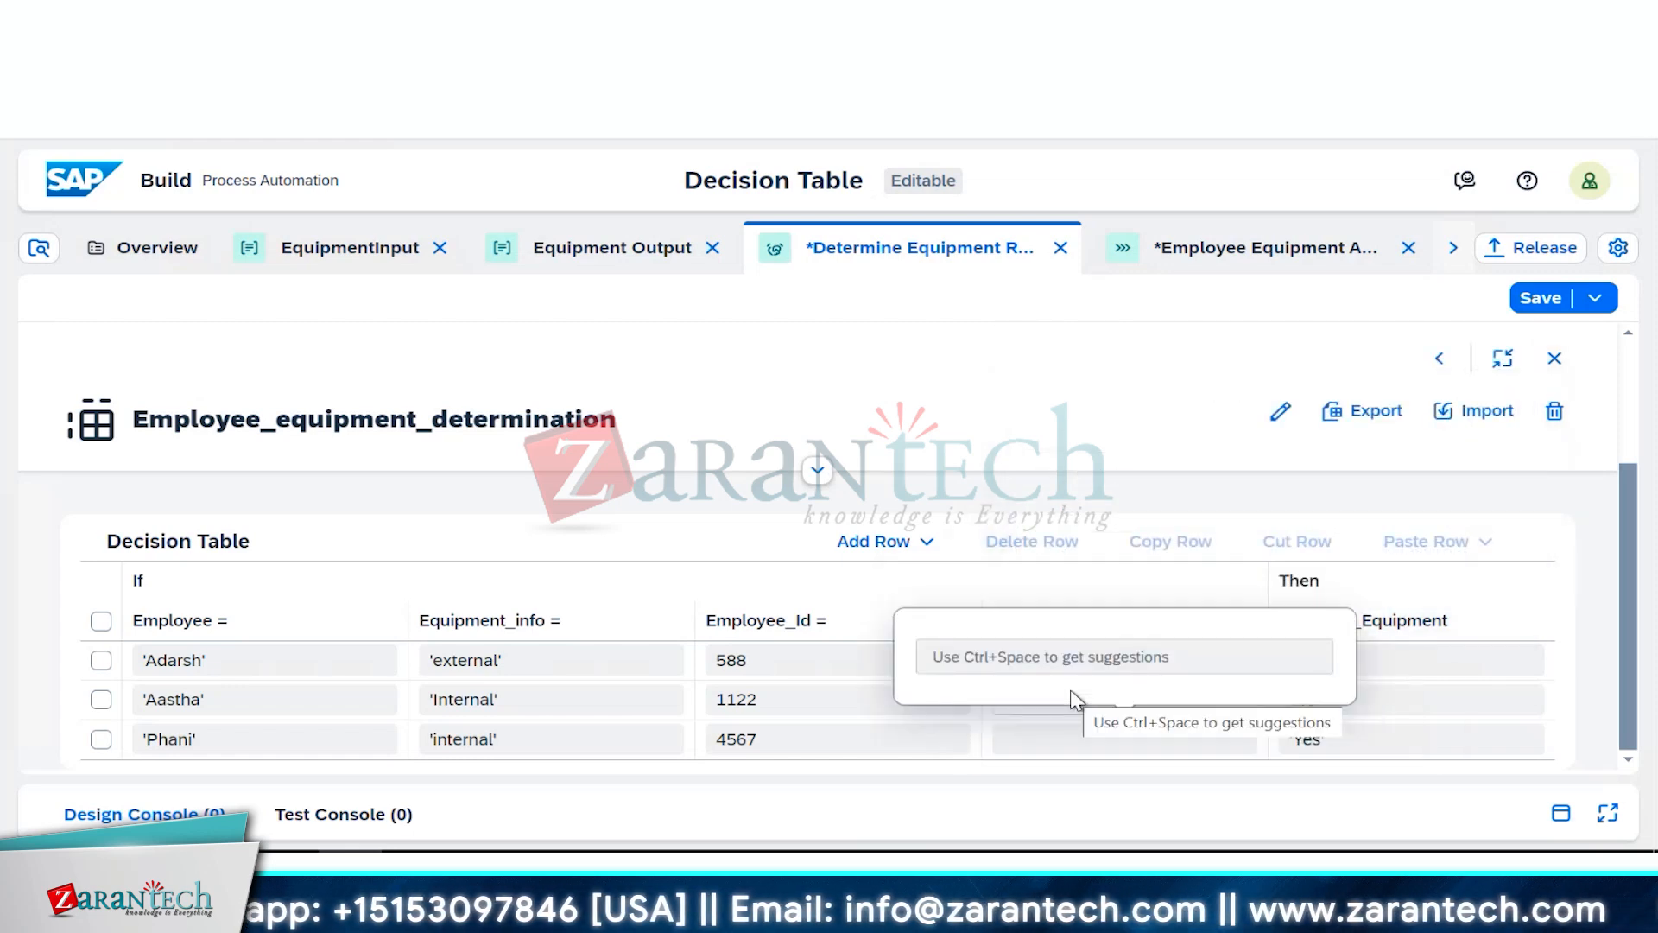
type("'Spea")
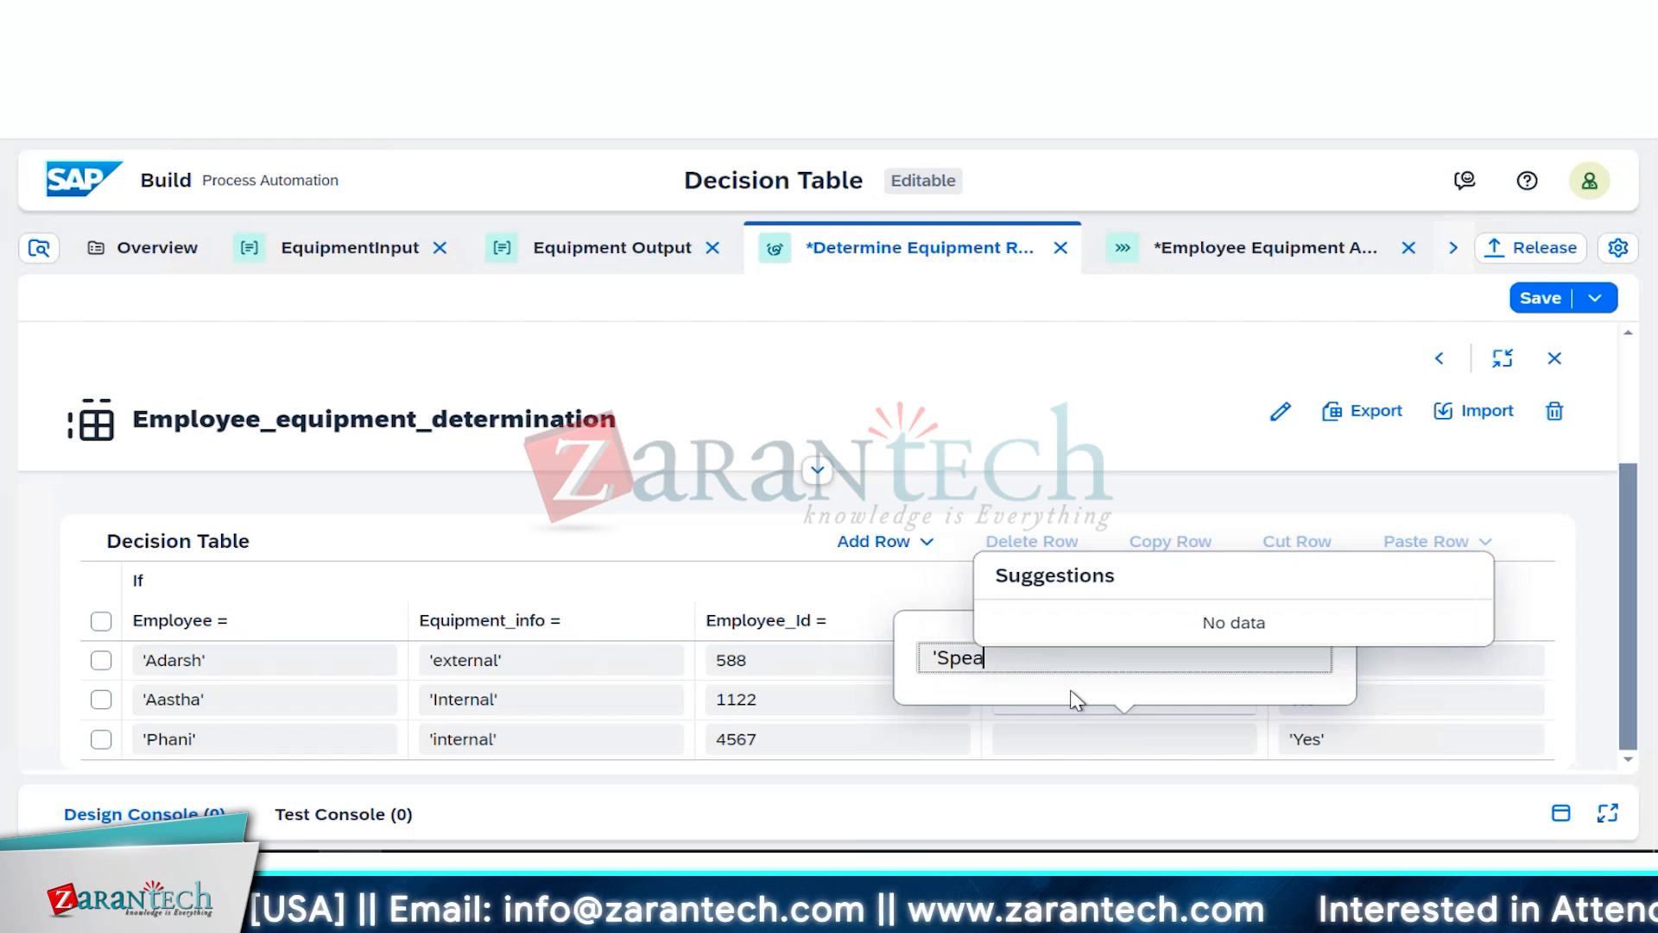
type("ker")
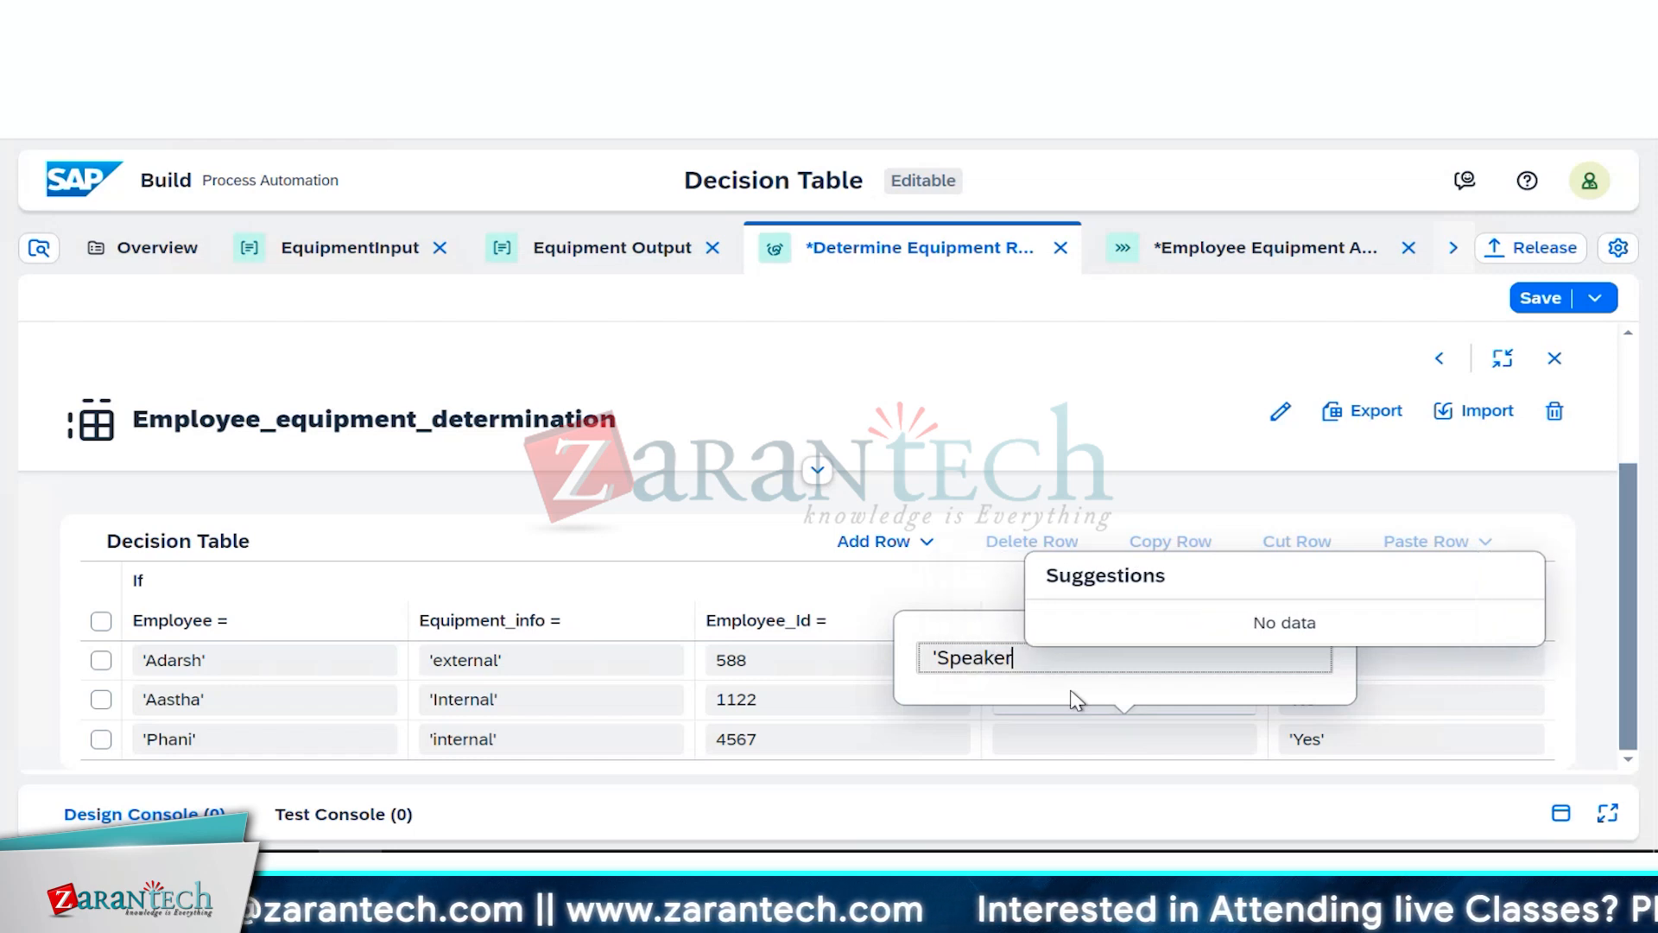
type("'")
Step: Enter 'Mobile' as the Equipment condition in the third row of the decision table and save the decision
left_click(1092, 735)
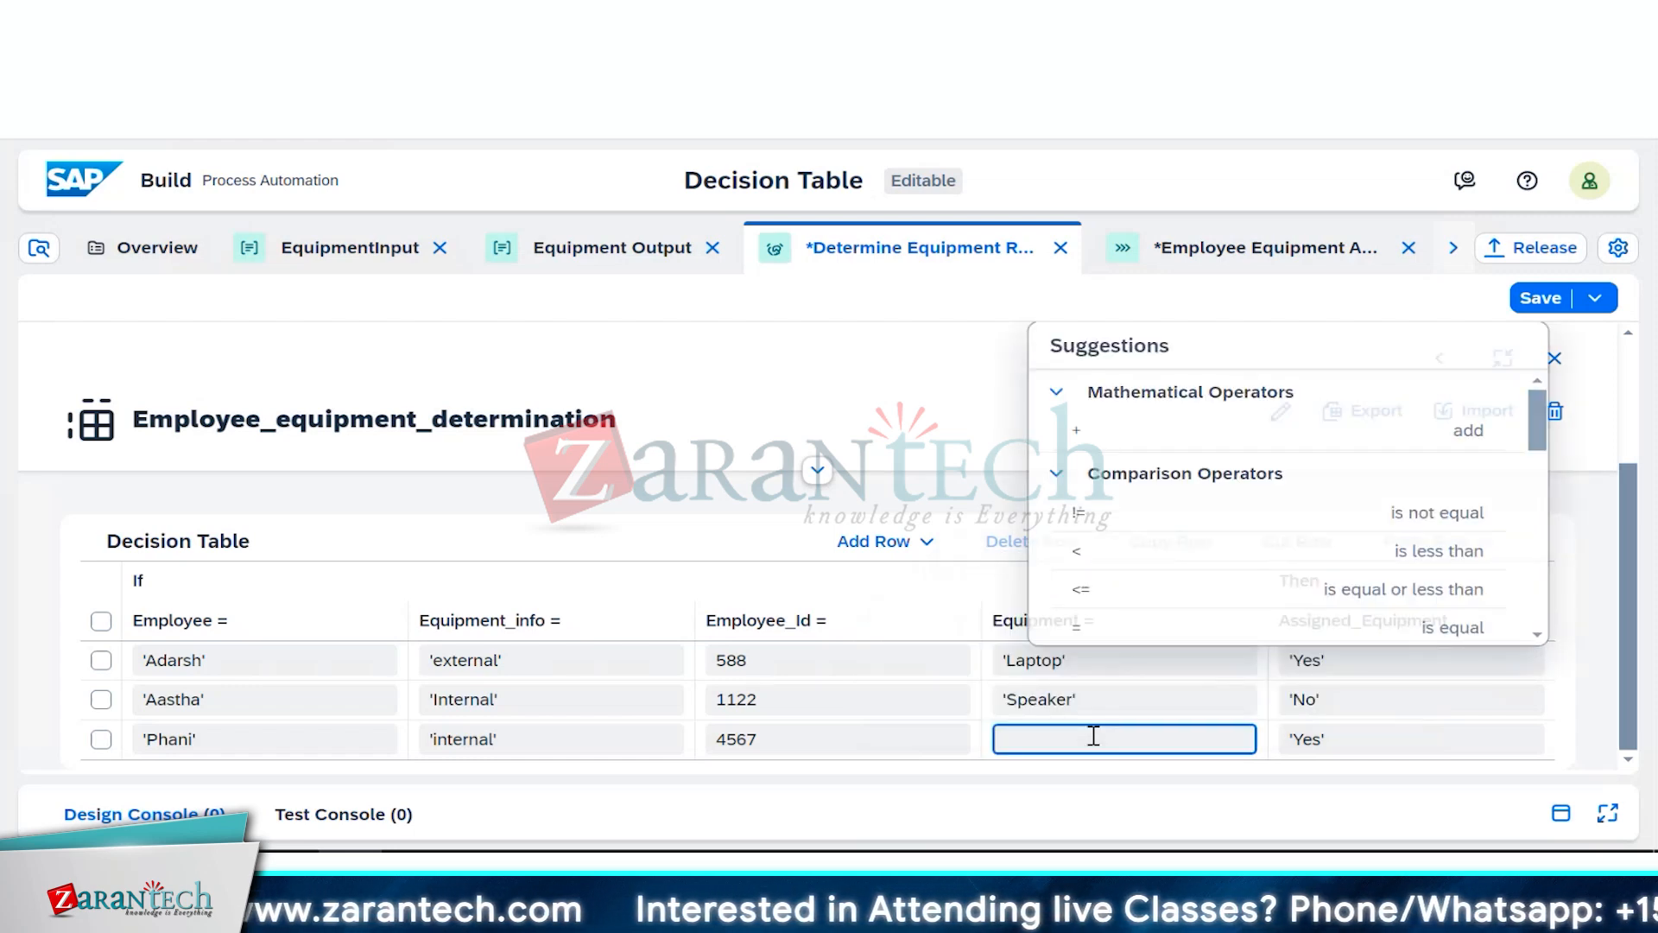
type("'")
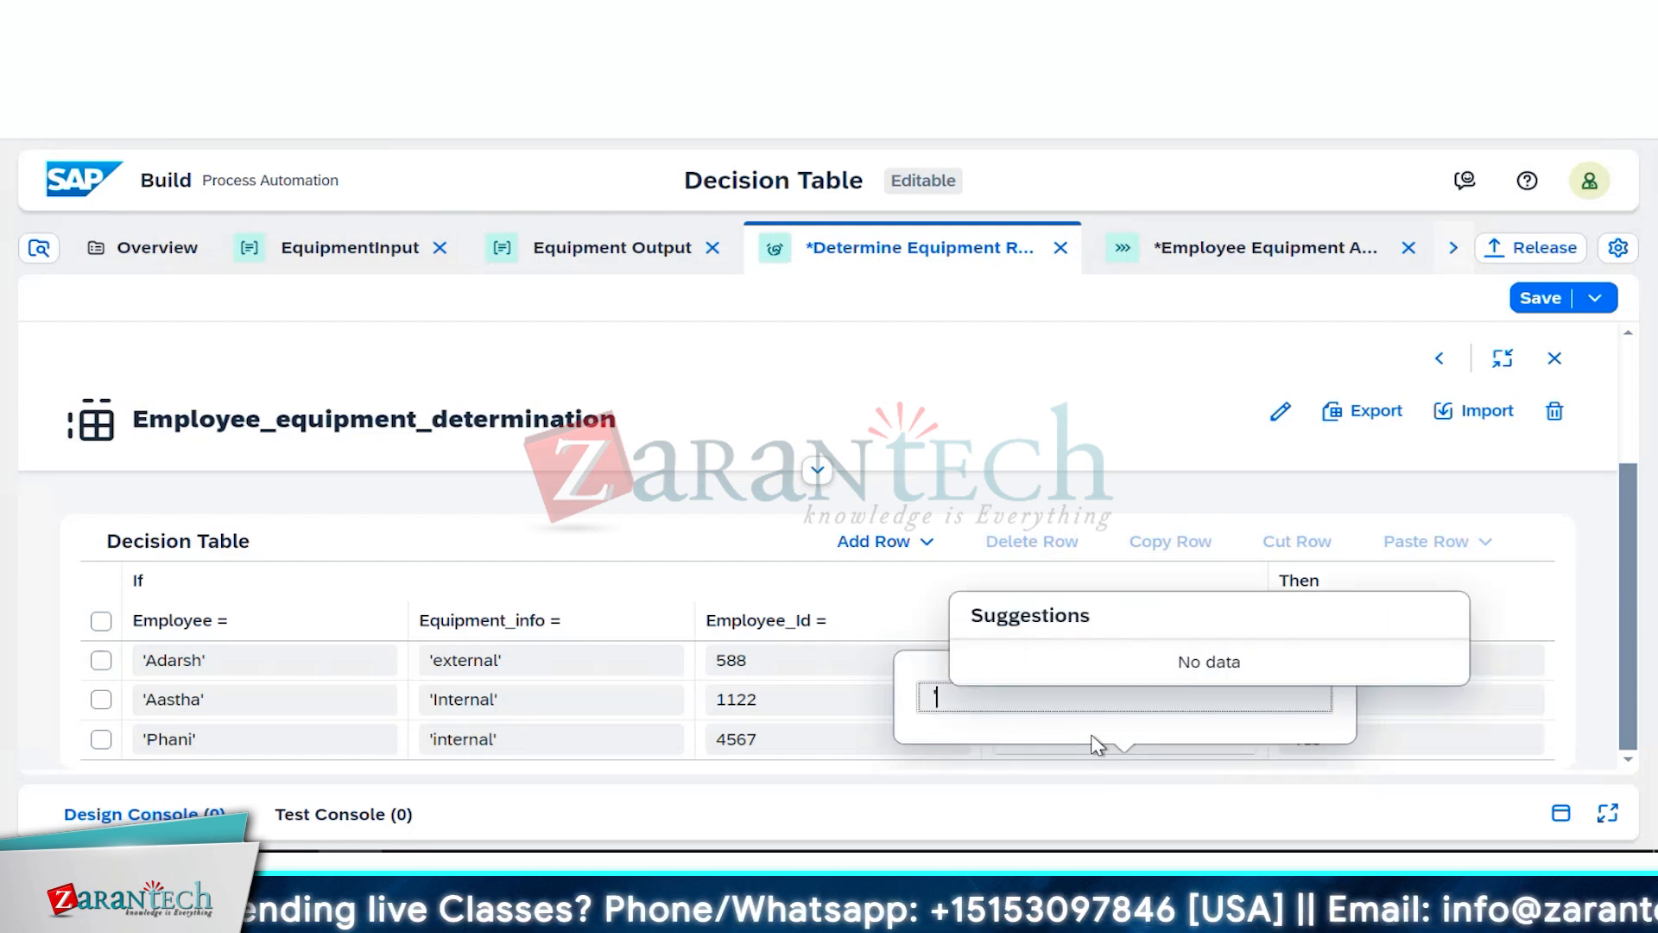
type("Mobile")
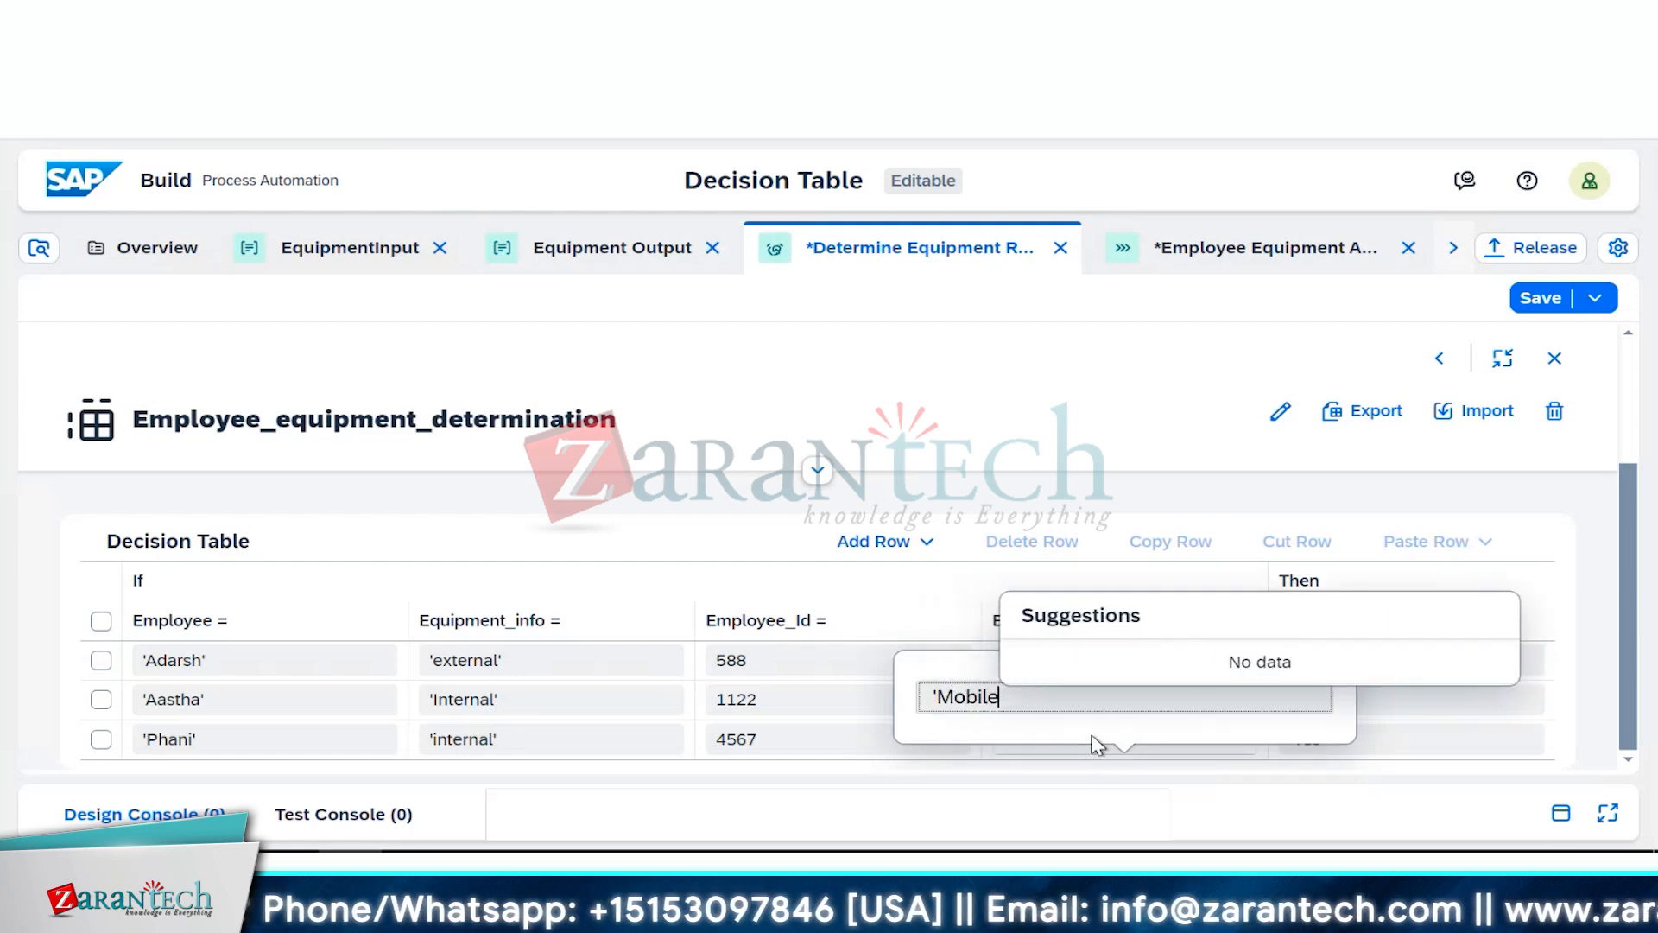
type("'")
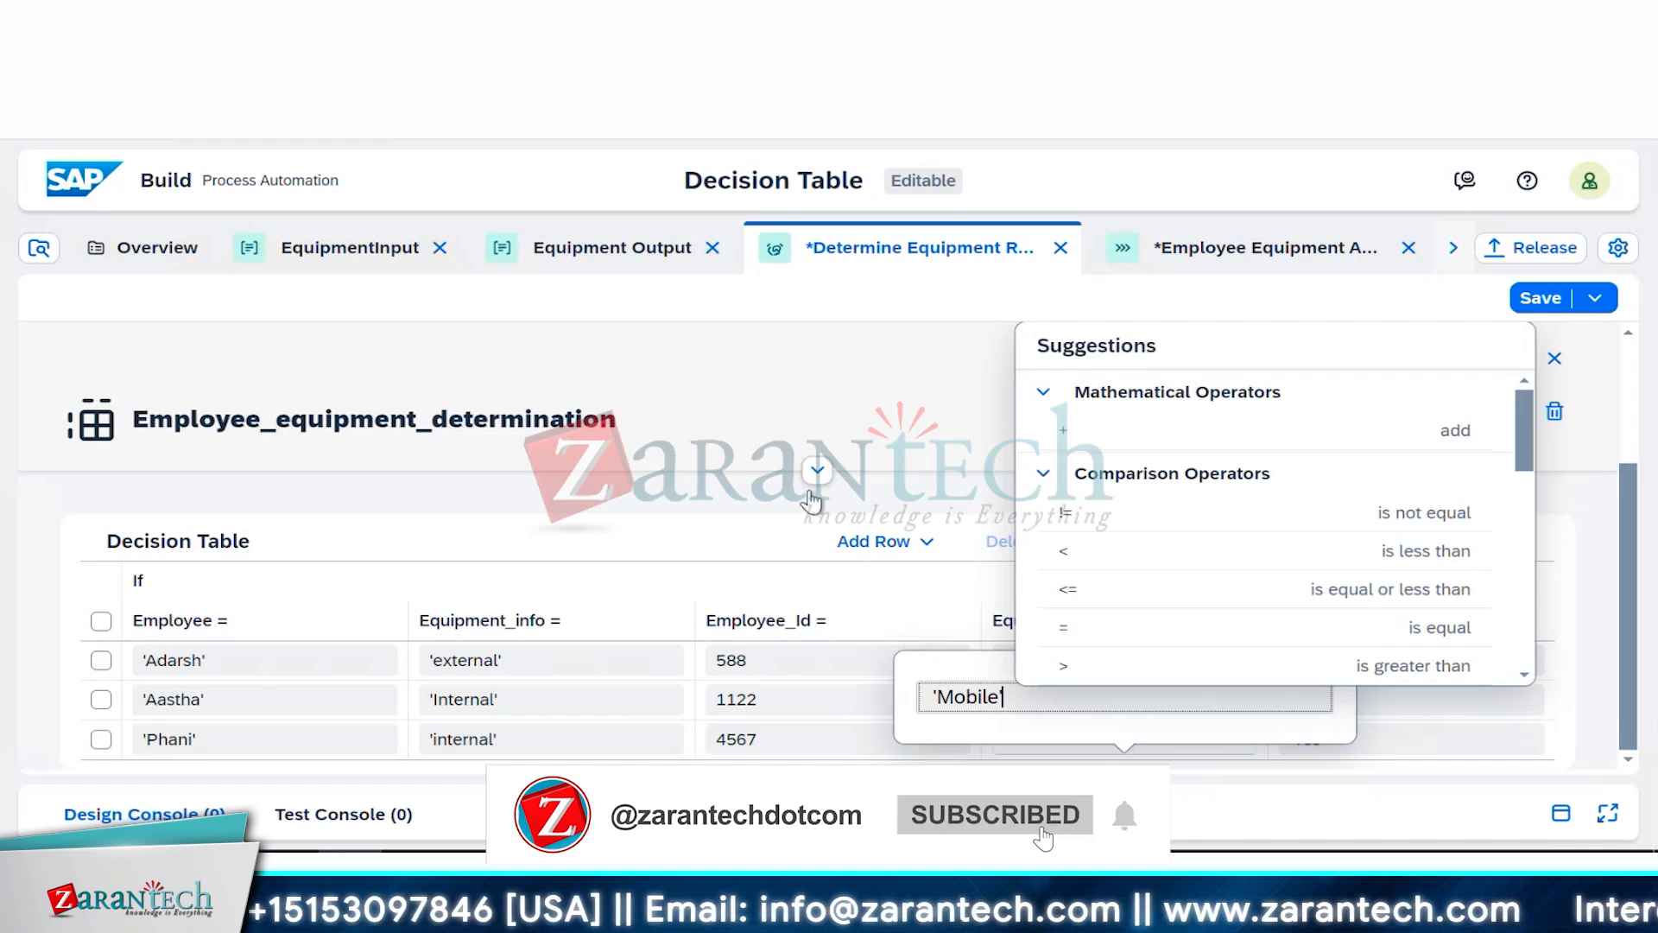
left_click(676, 549)
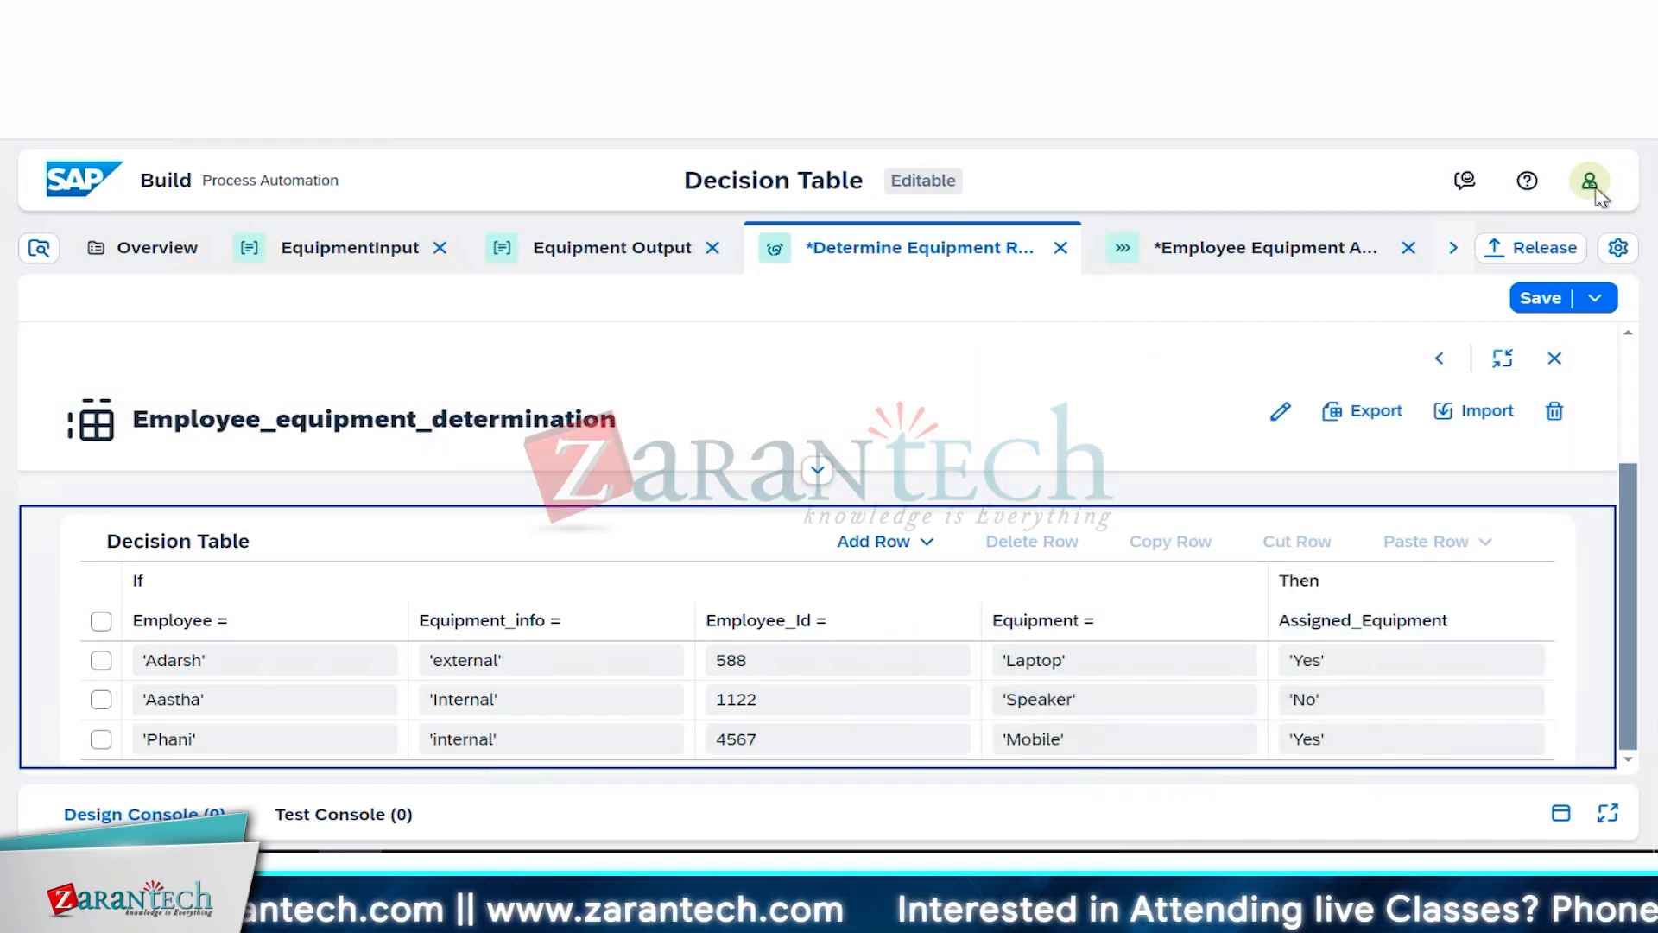
left_click(1555, 303)
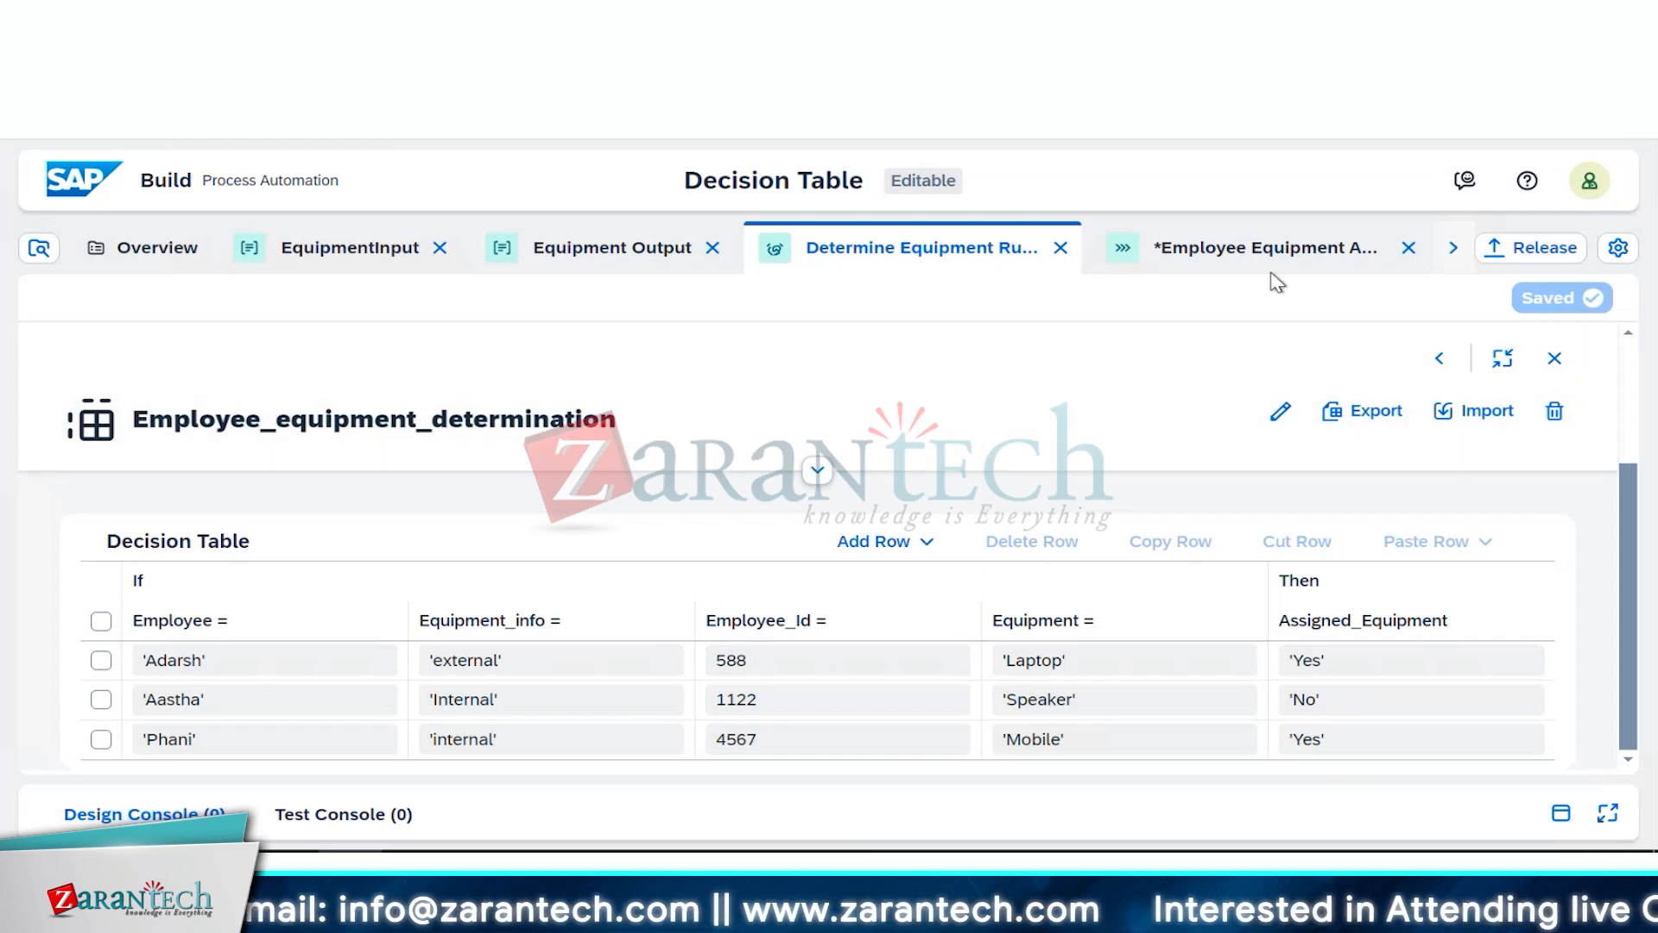
Step: Switch to the Equipment Requisition form and delete its Equipment text field
left_click(1451, 248)
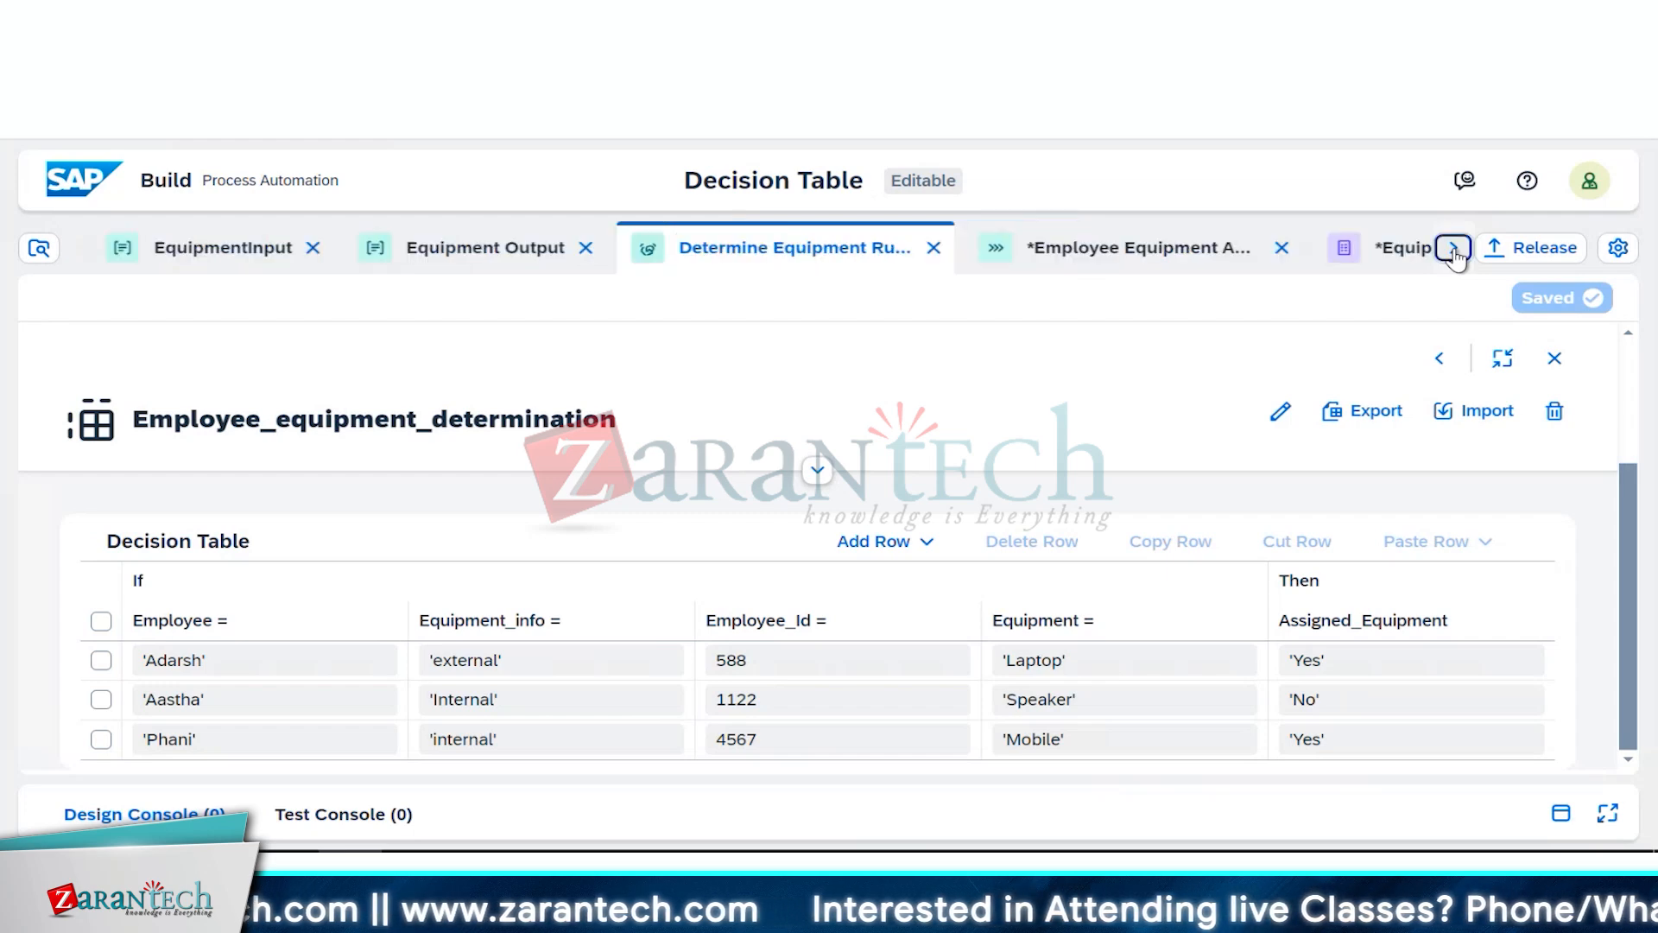
left_click(1341, 252)
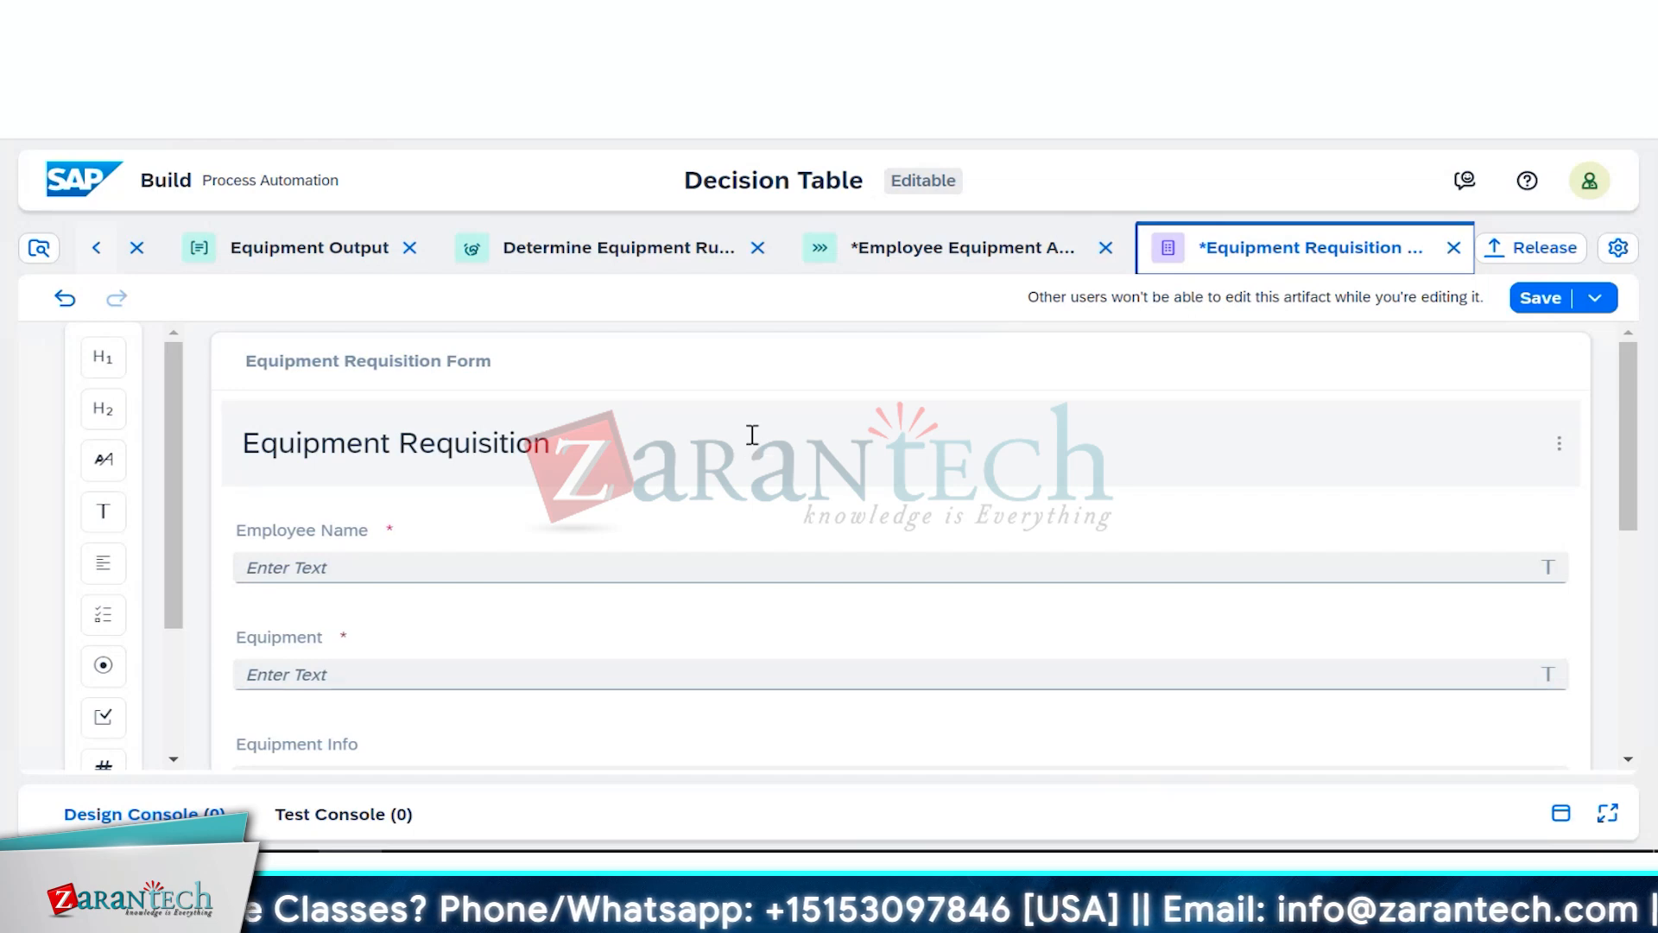
scroll(753, 507, "down", 2)
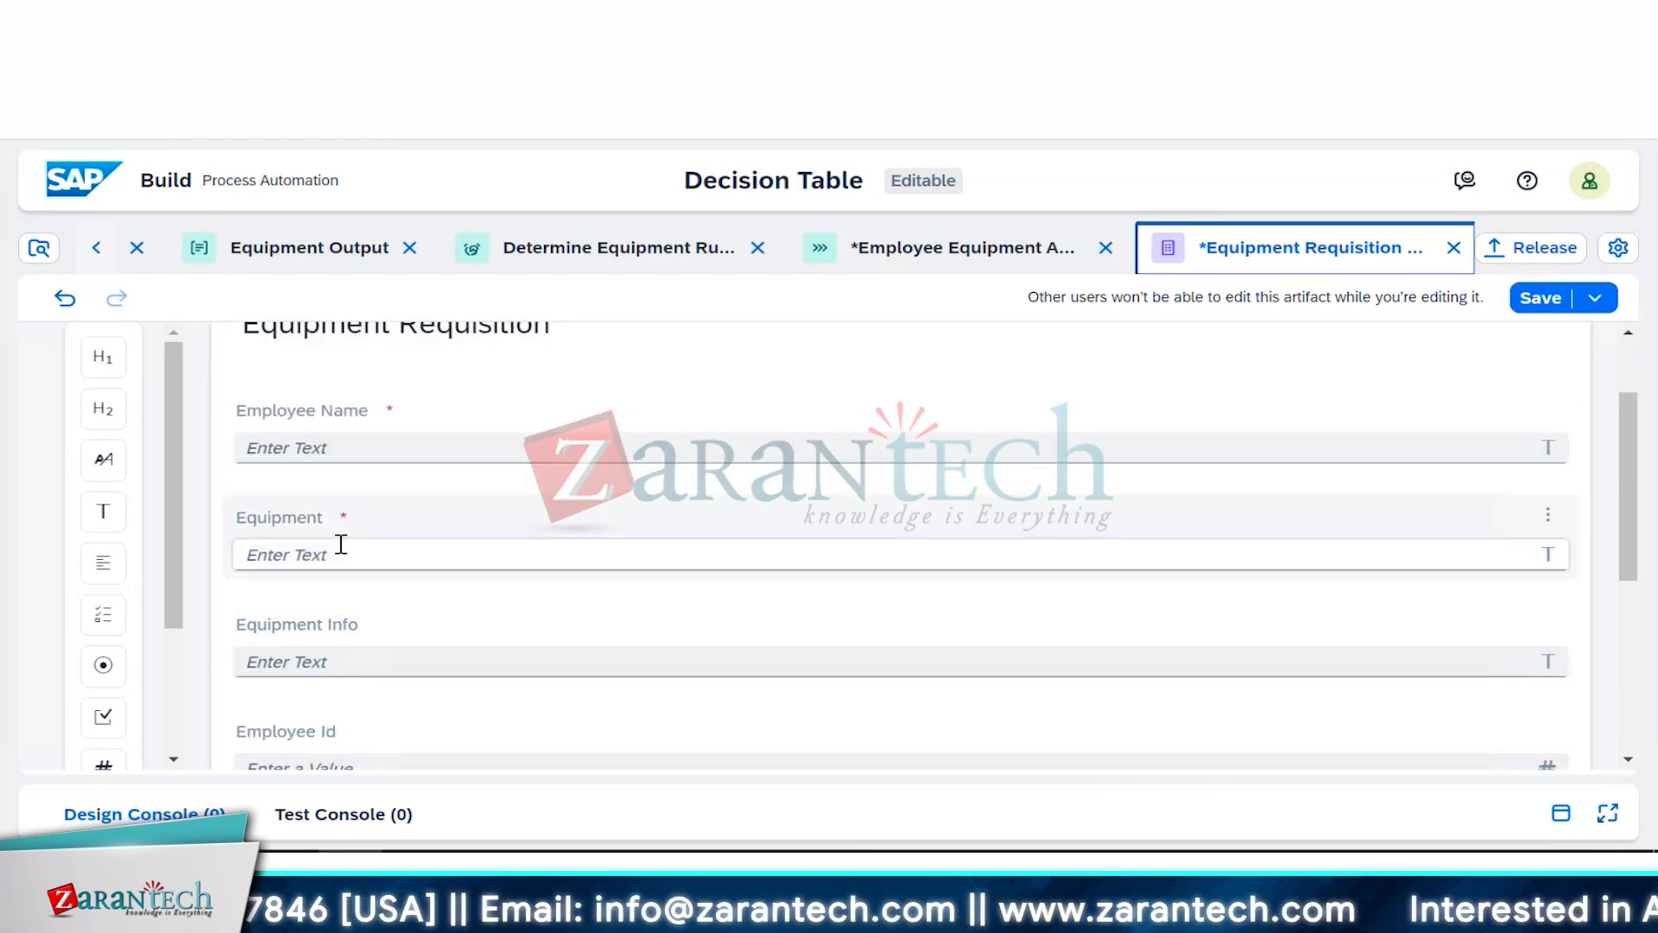
left_click(418, 548)
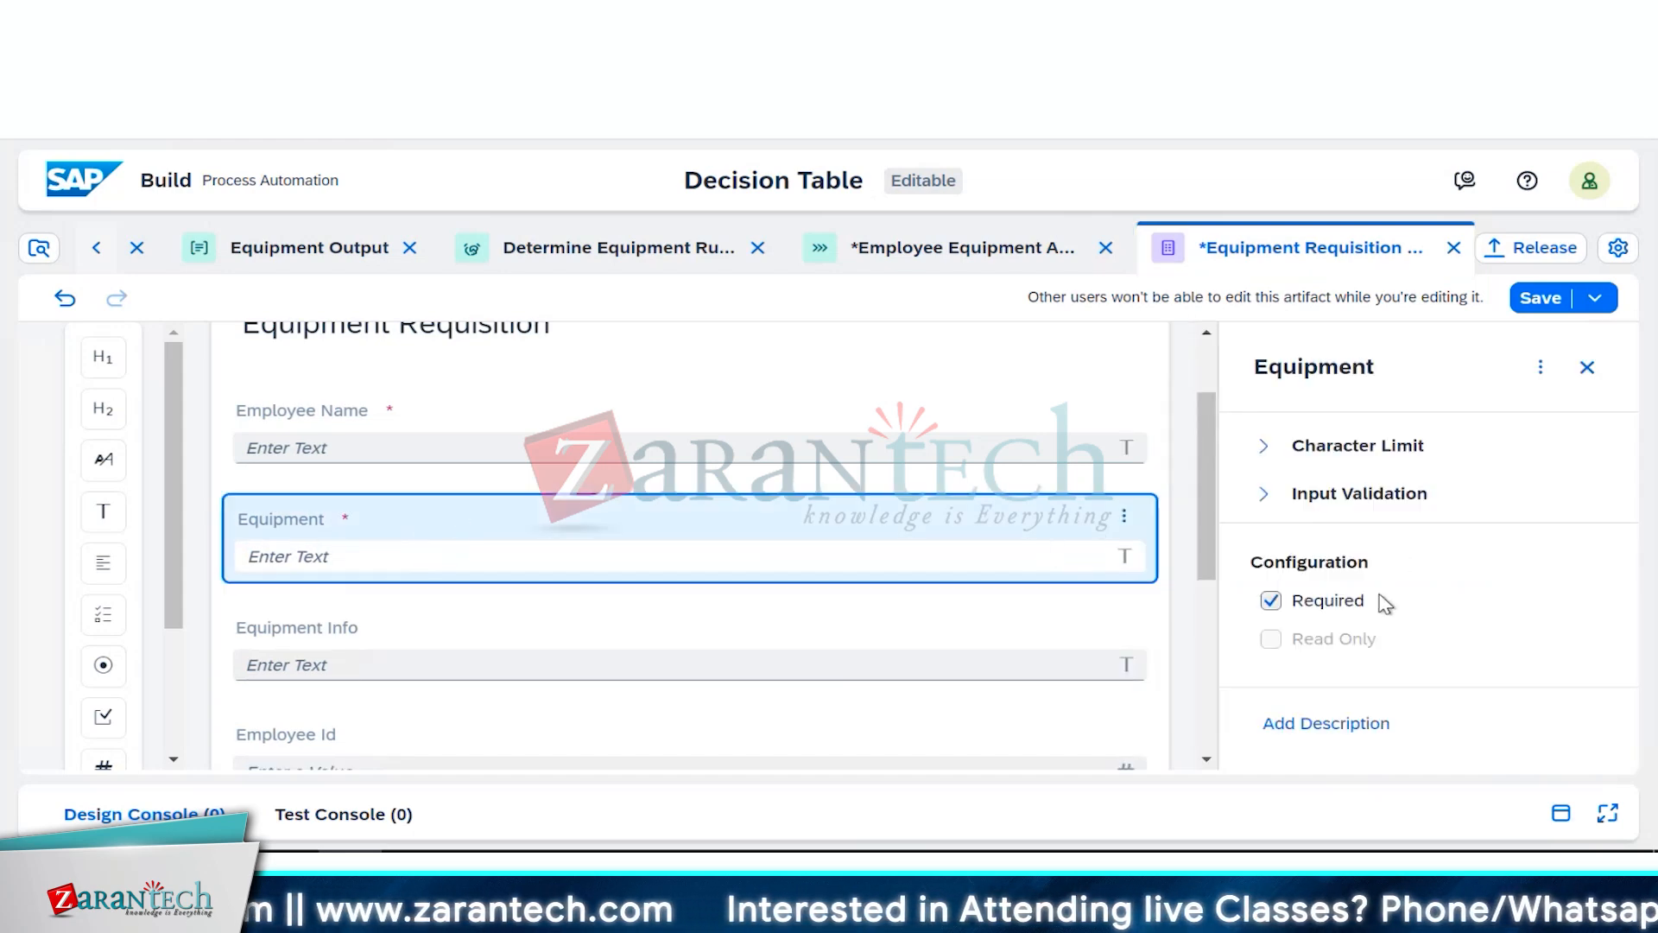
left_click(1125, 518)
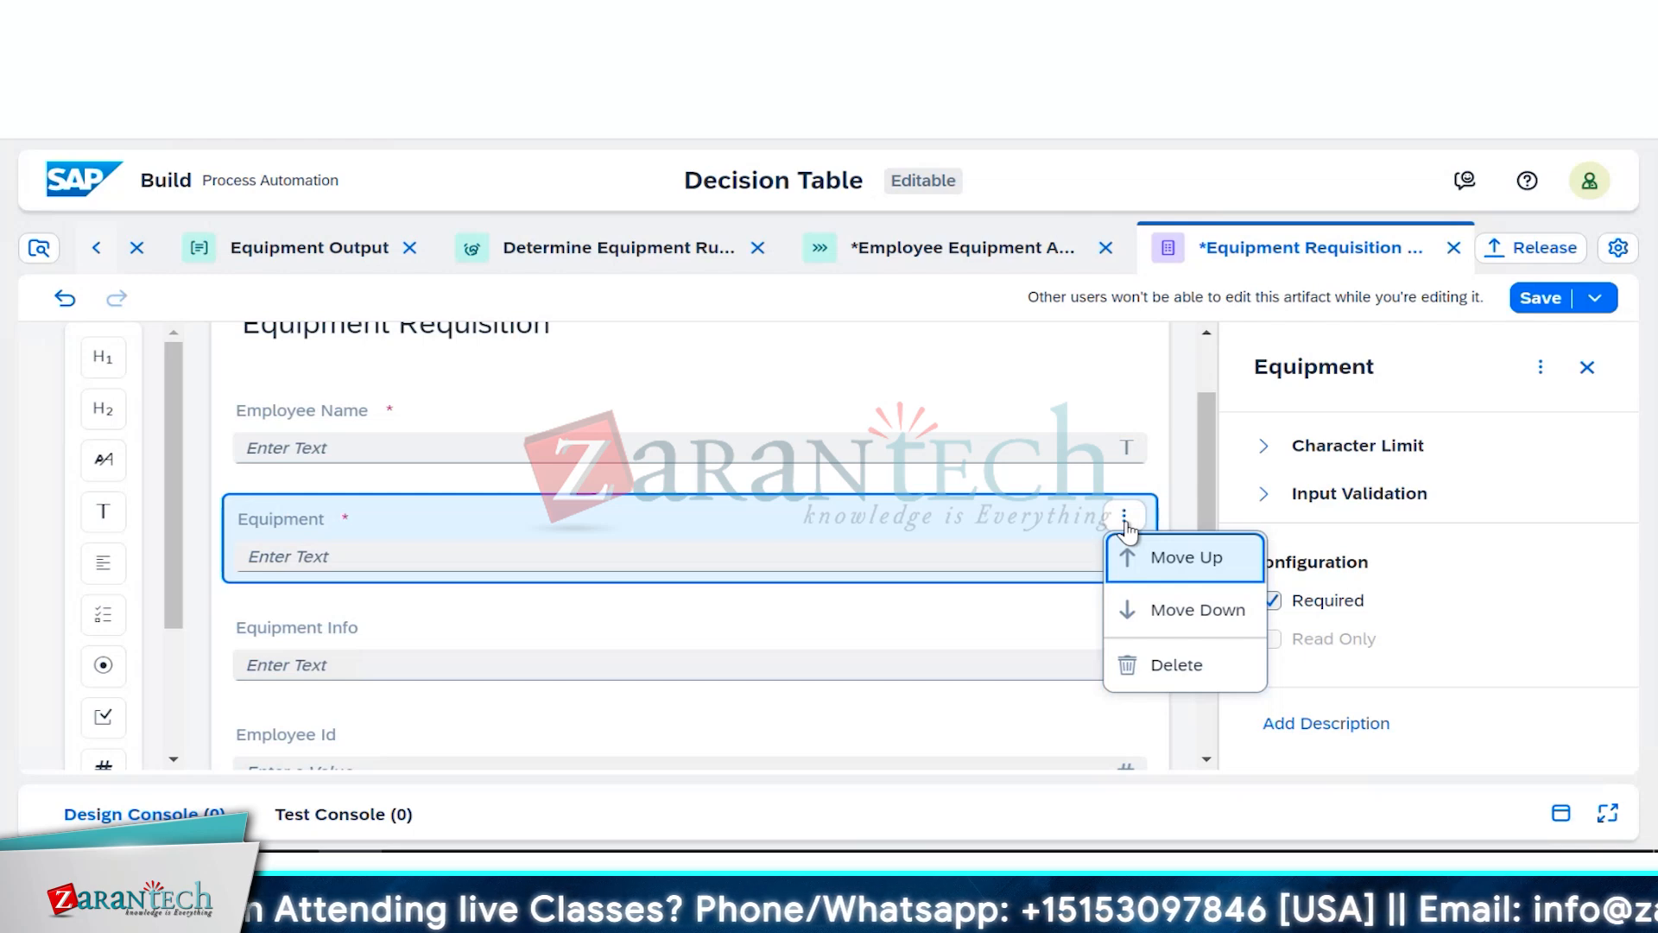
left_click(1130, 669)
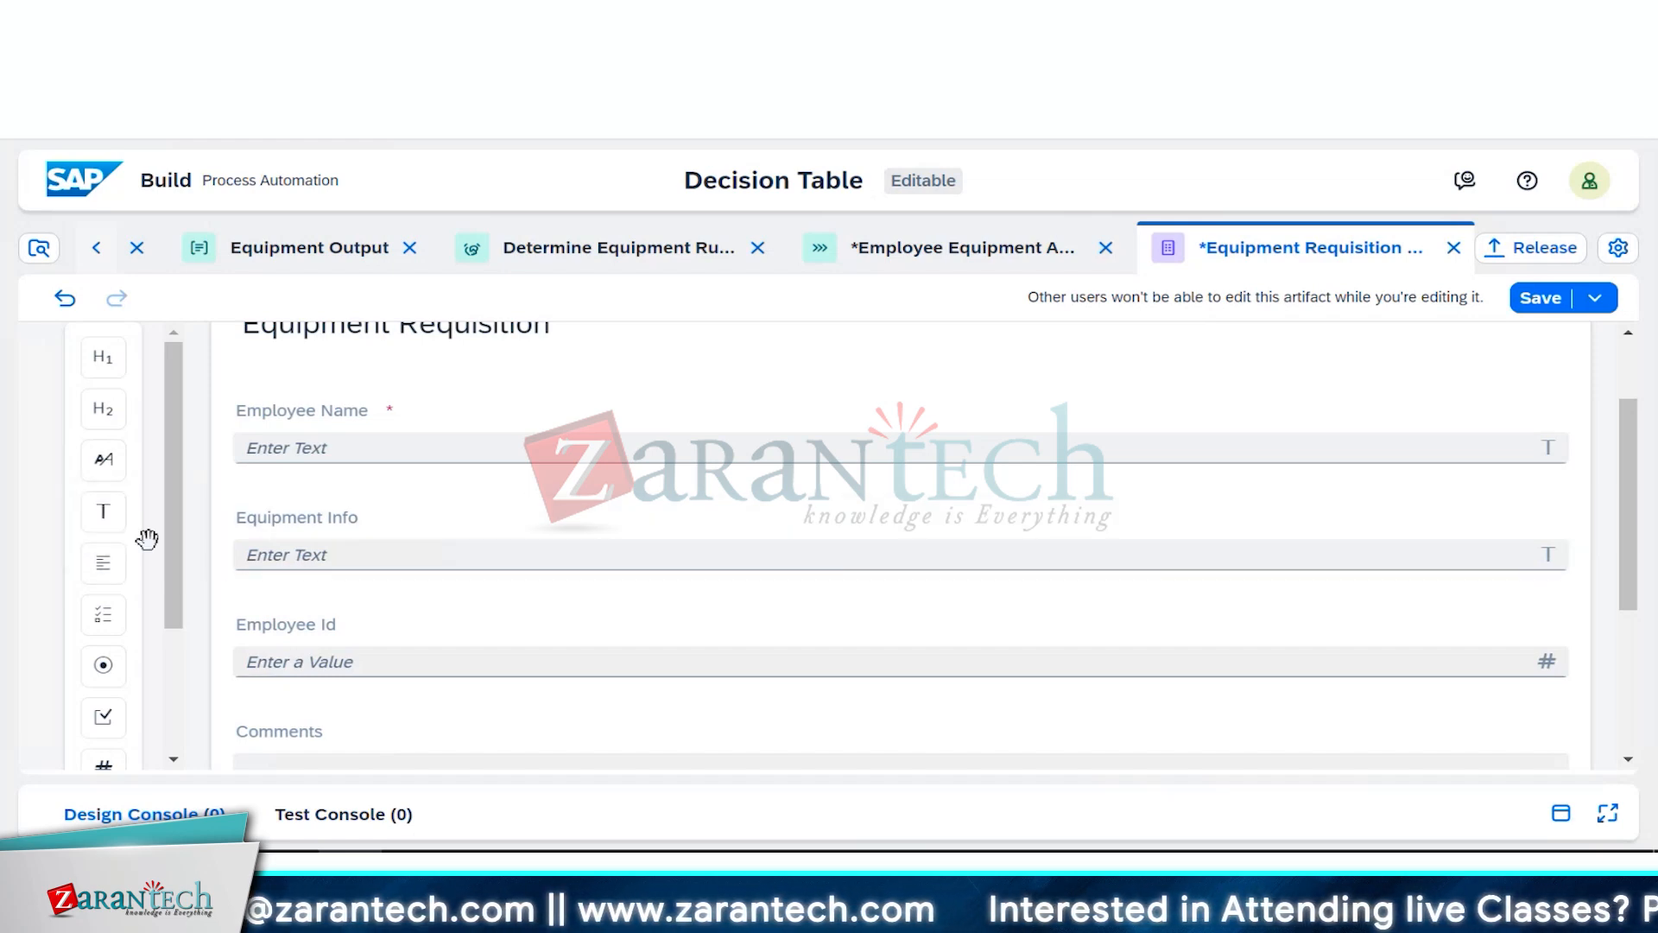
Step: Add a dropdown field between Employee Name and Equipment Info on the form and label it Equipment
scroll(113, 524, "down", 1)
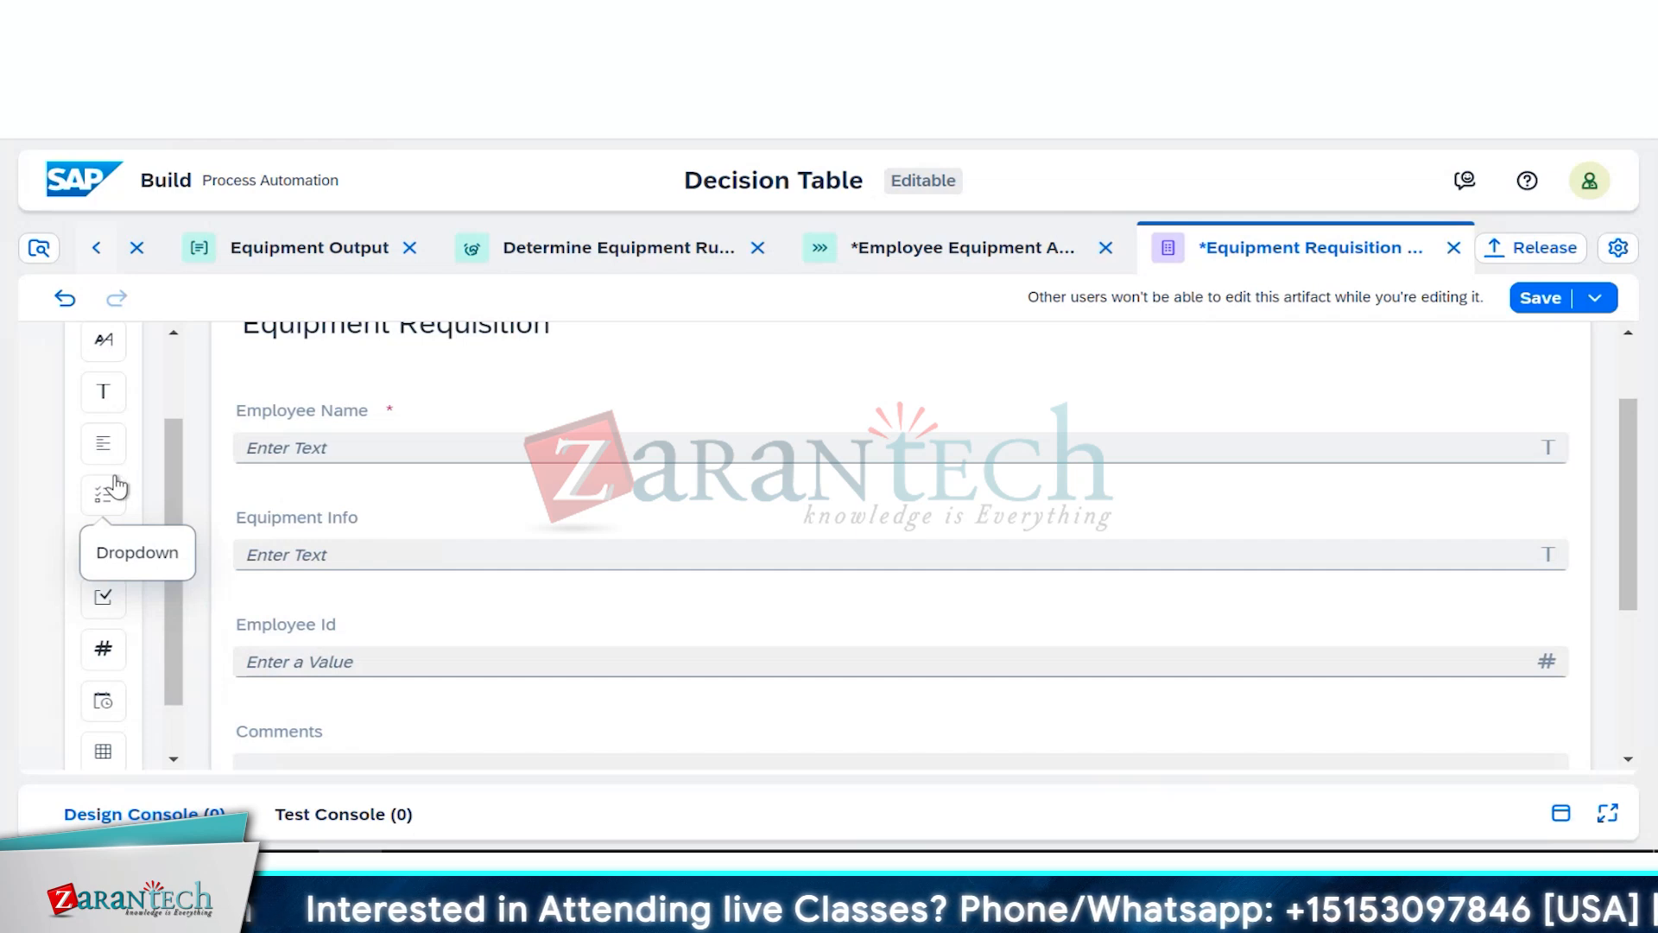
left_click_drag(115, 507, 328, 511)
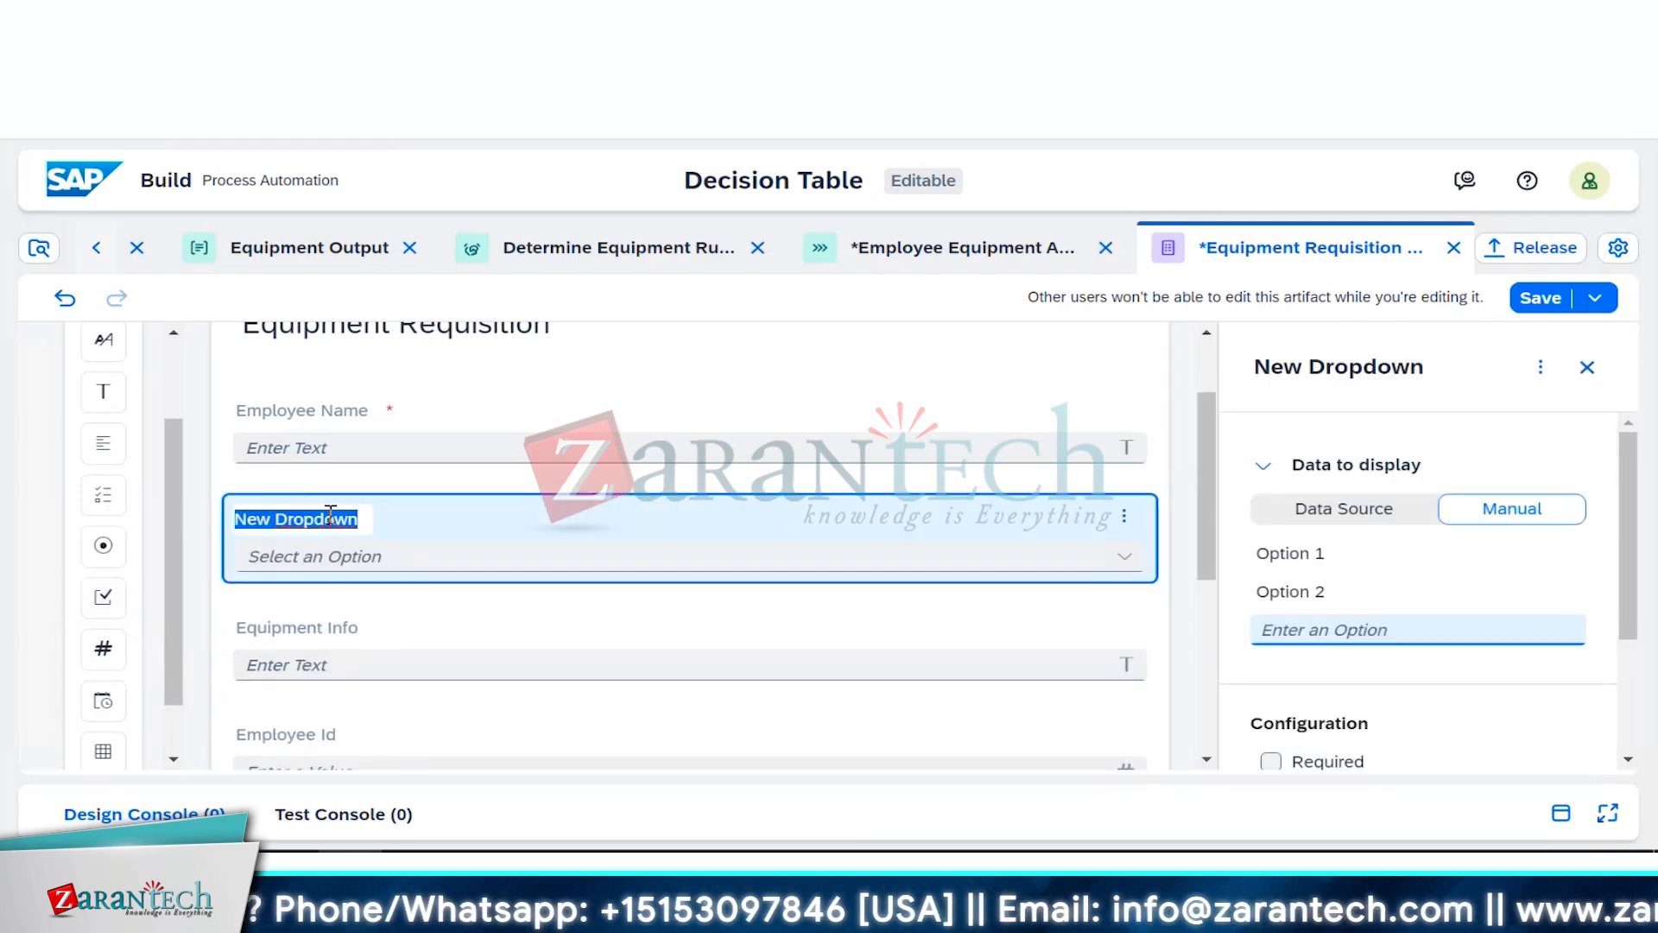
type("Equ")
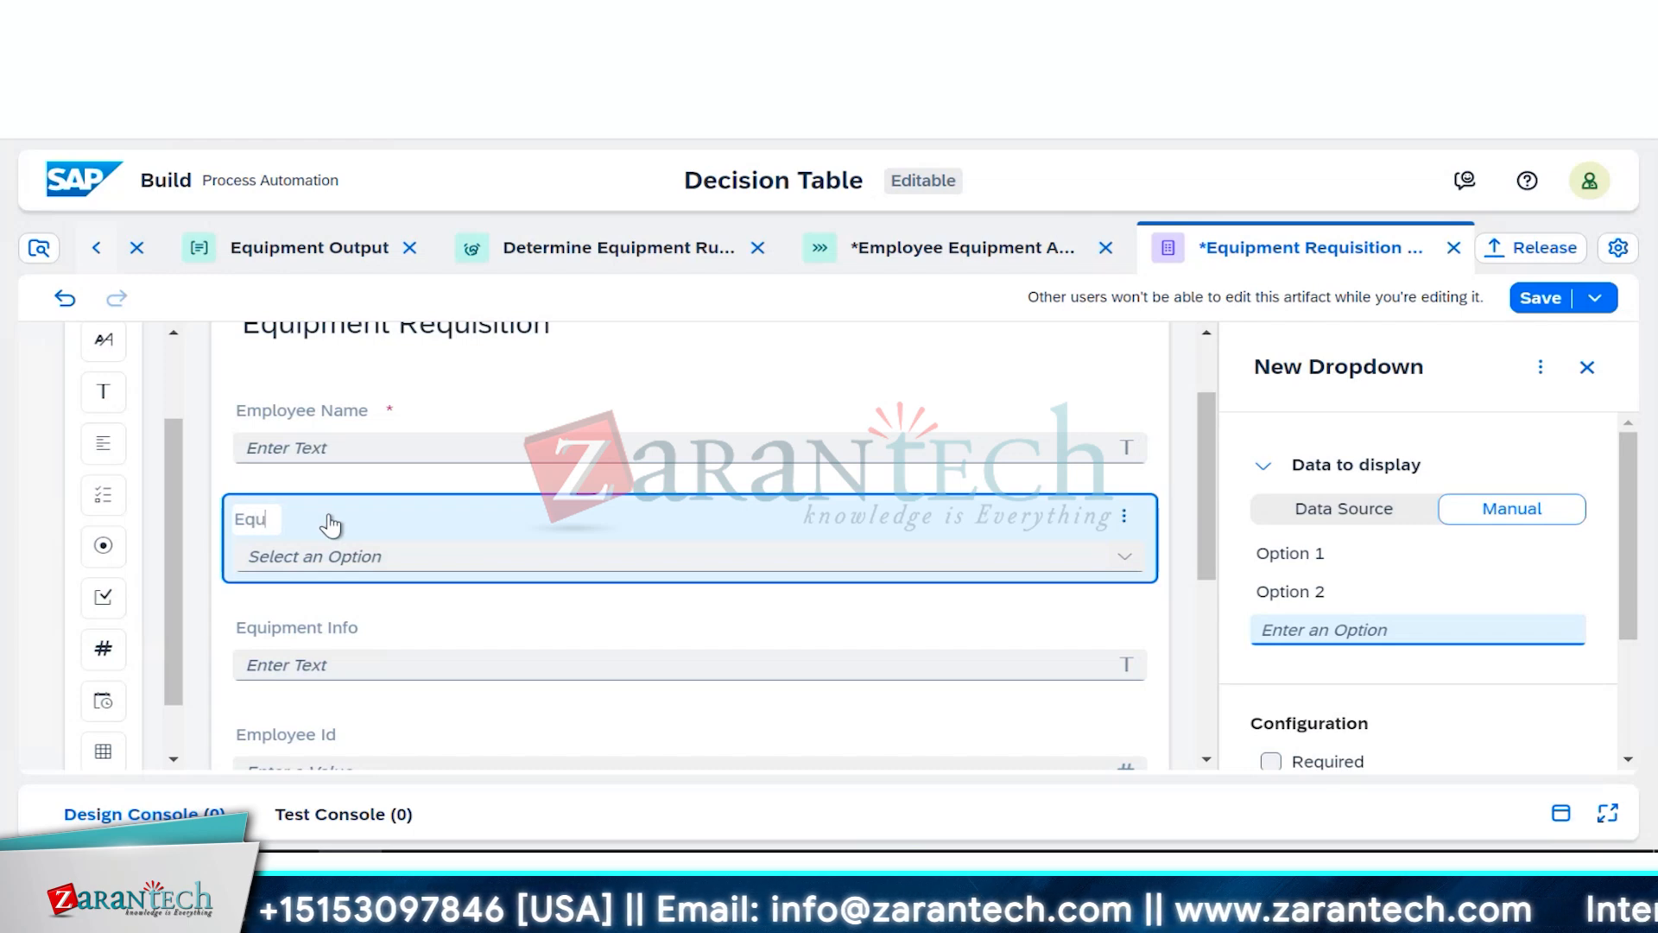
type("ipment")
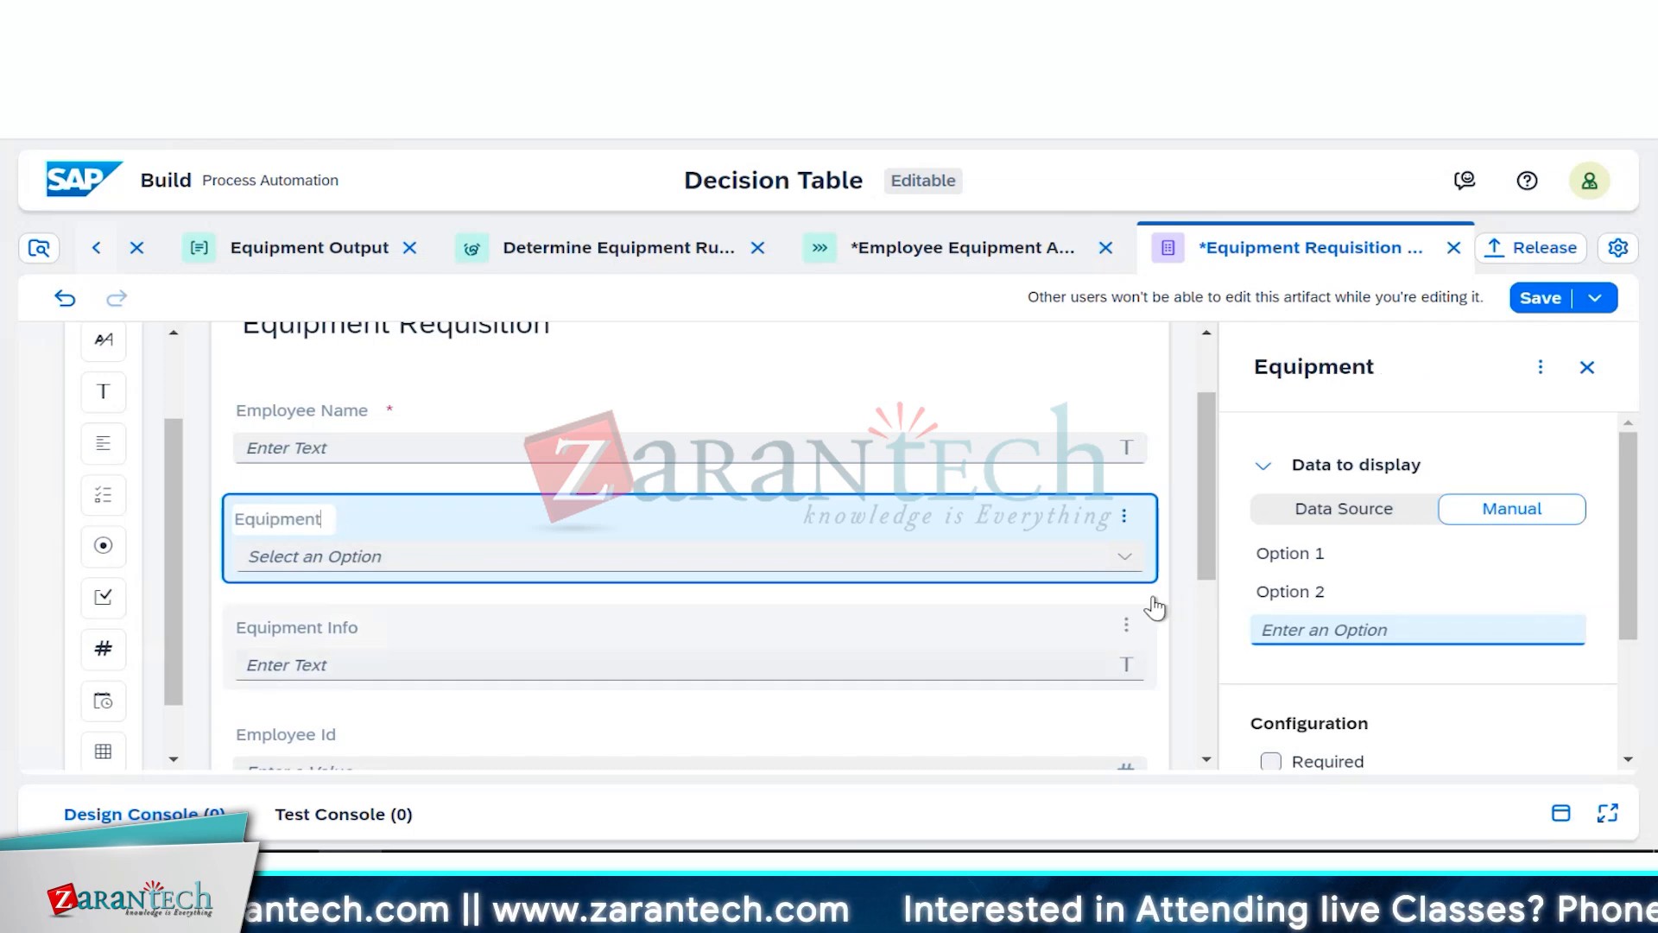
scroll(1394, 565, "down", 2)
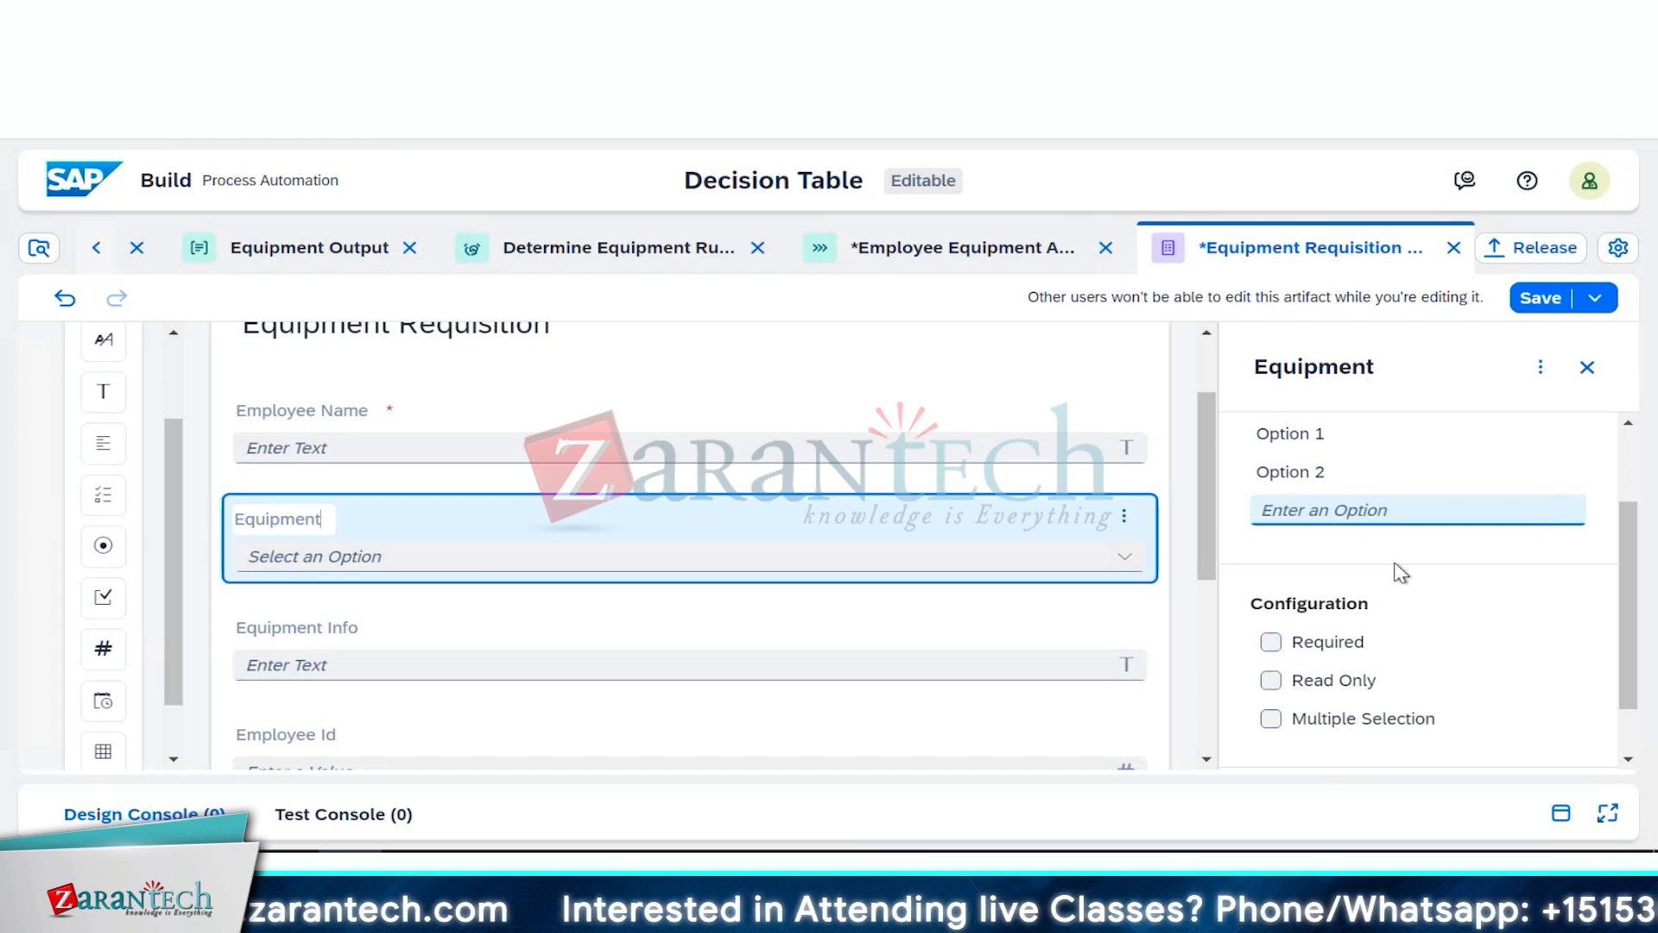
scroll(1397, 574, "down", 1)
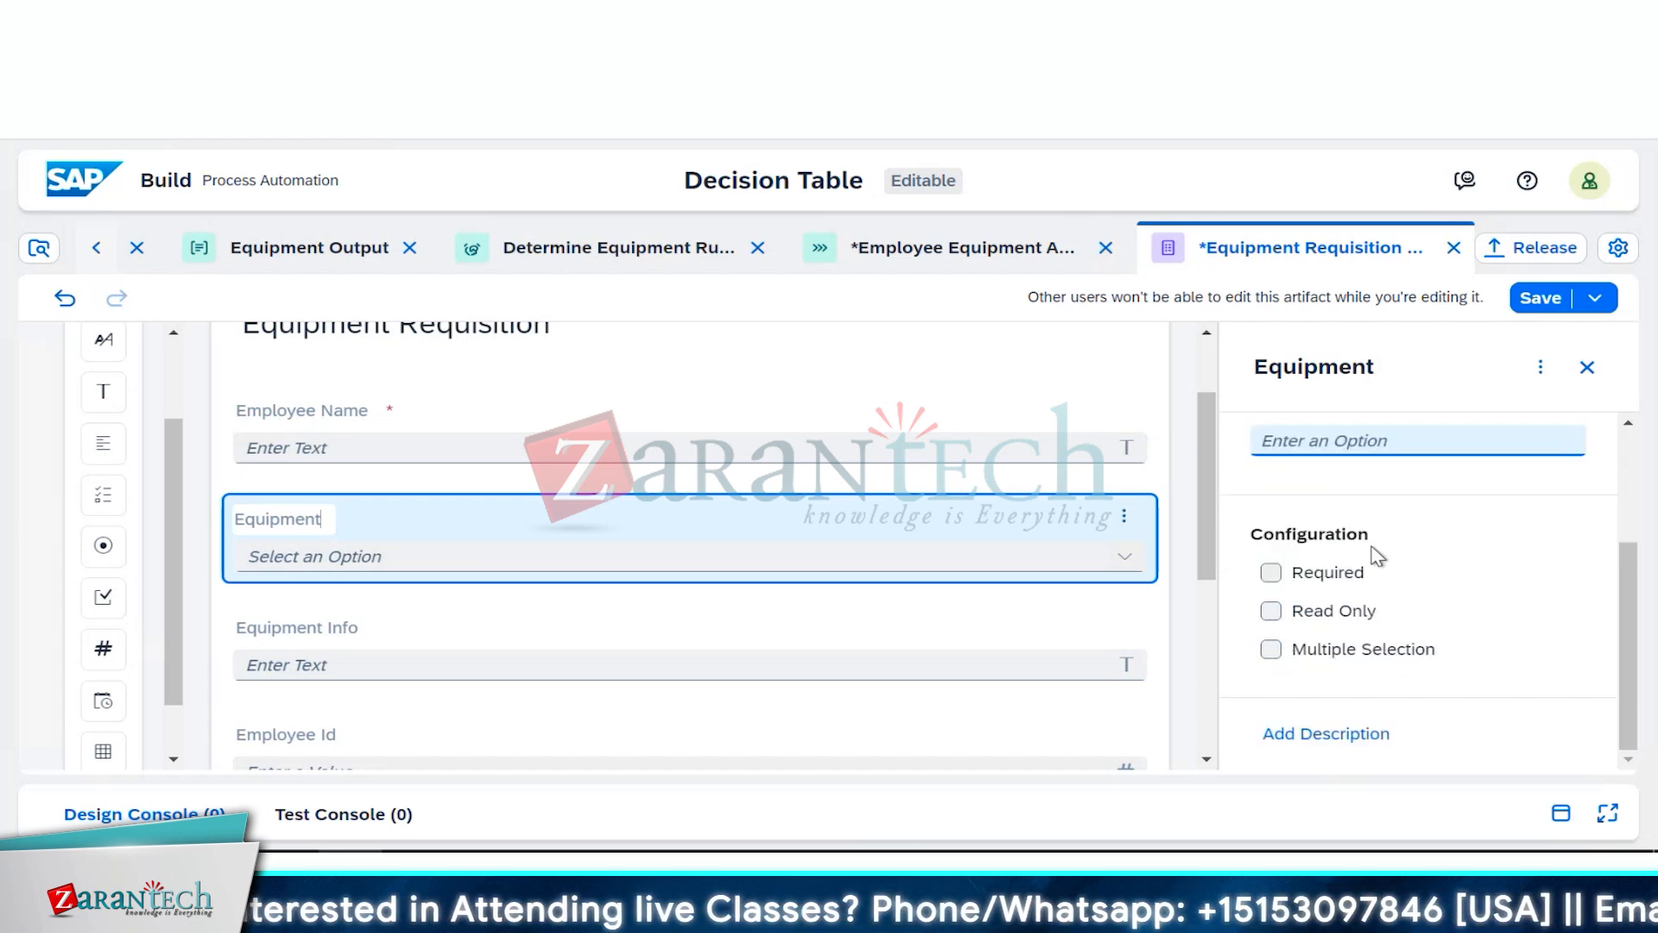
scroll(1379, 555, "up", 2)
scroll(1376, 557, "up", 1)
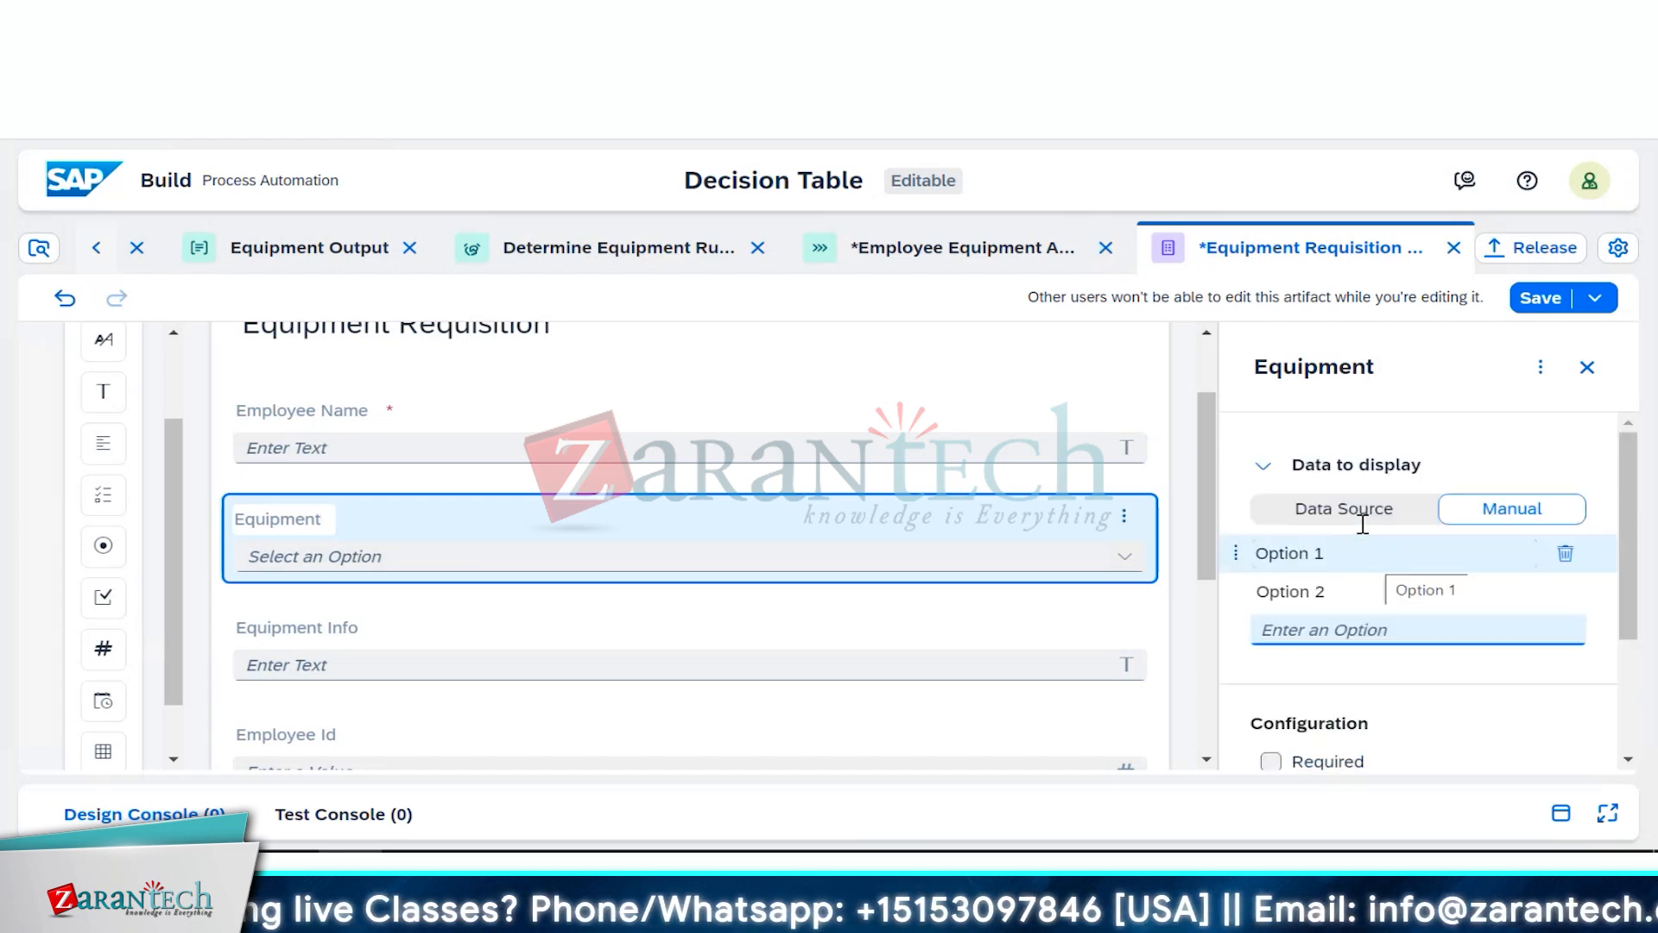
left_click(1359, 515)
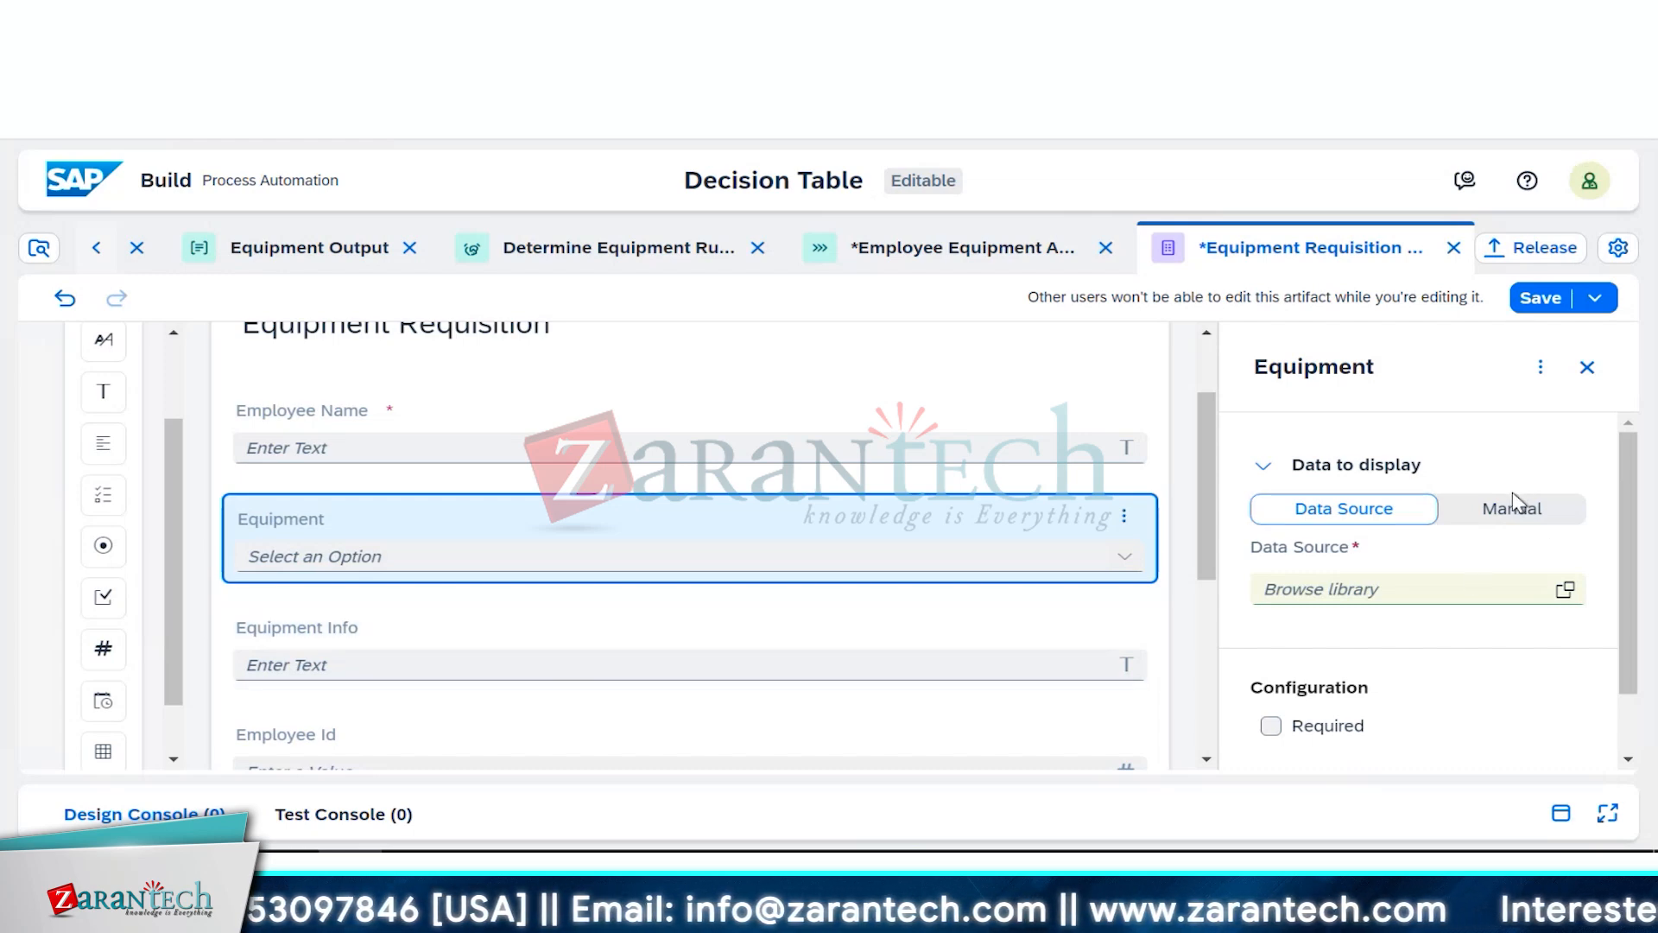
left_click(1514, 515)
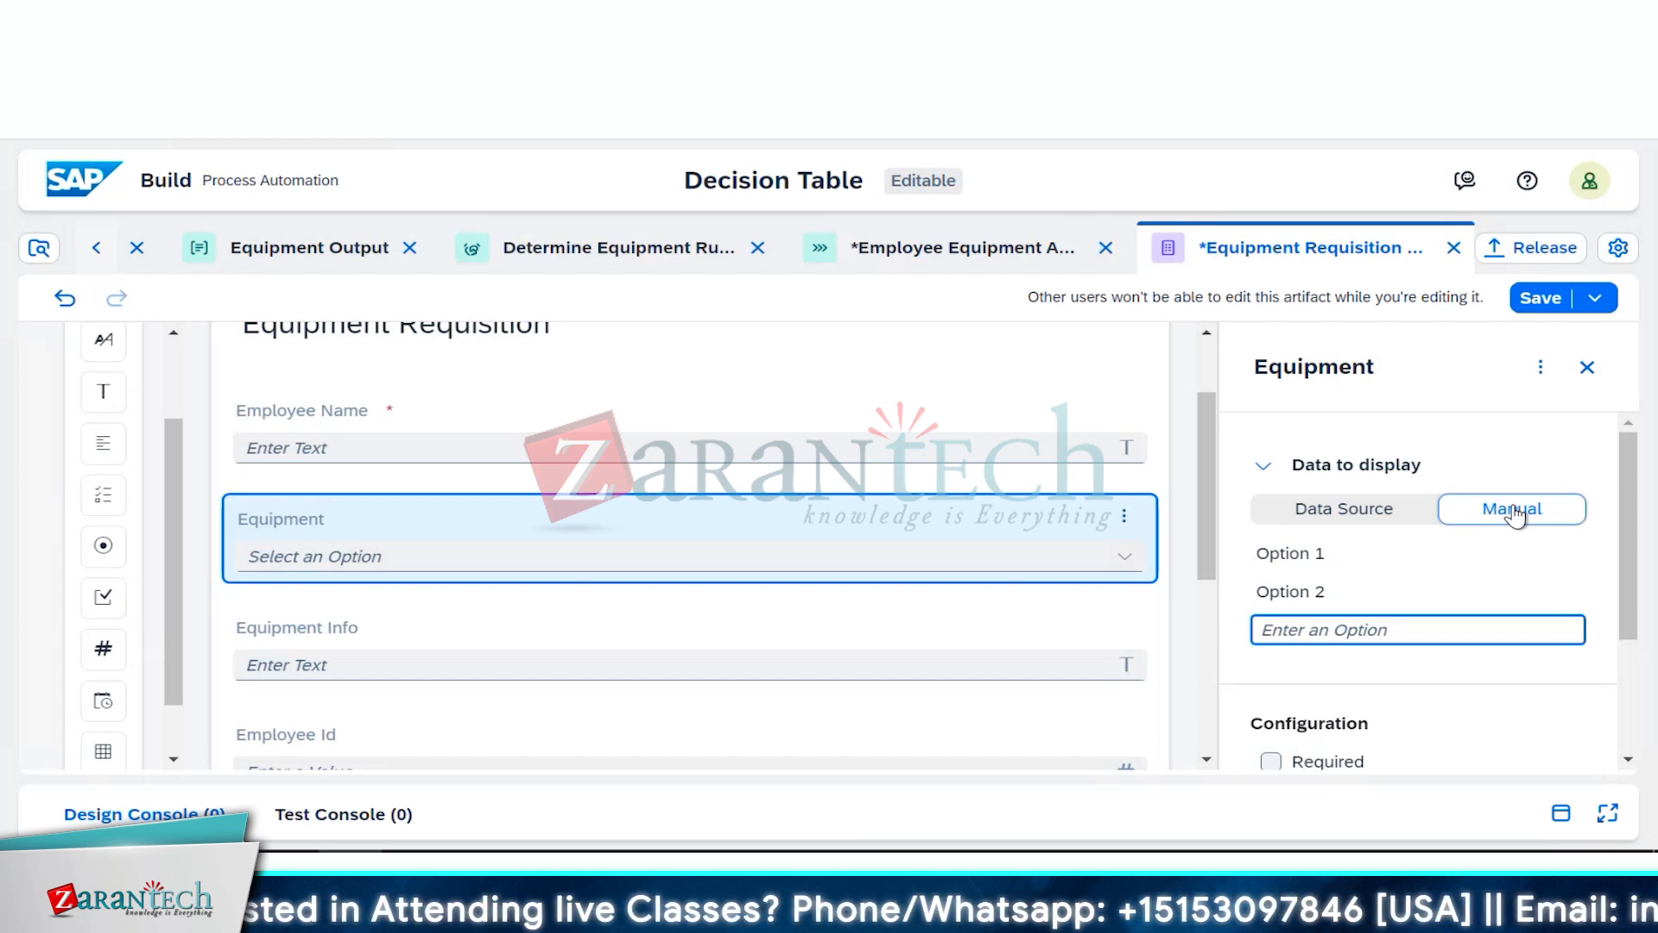
Step: Define the manual options of the Equipment dropdown as Laptop, Mobile and Speaker
triple_click(1295, 557)
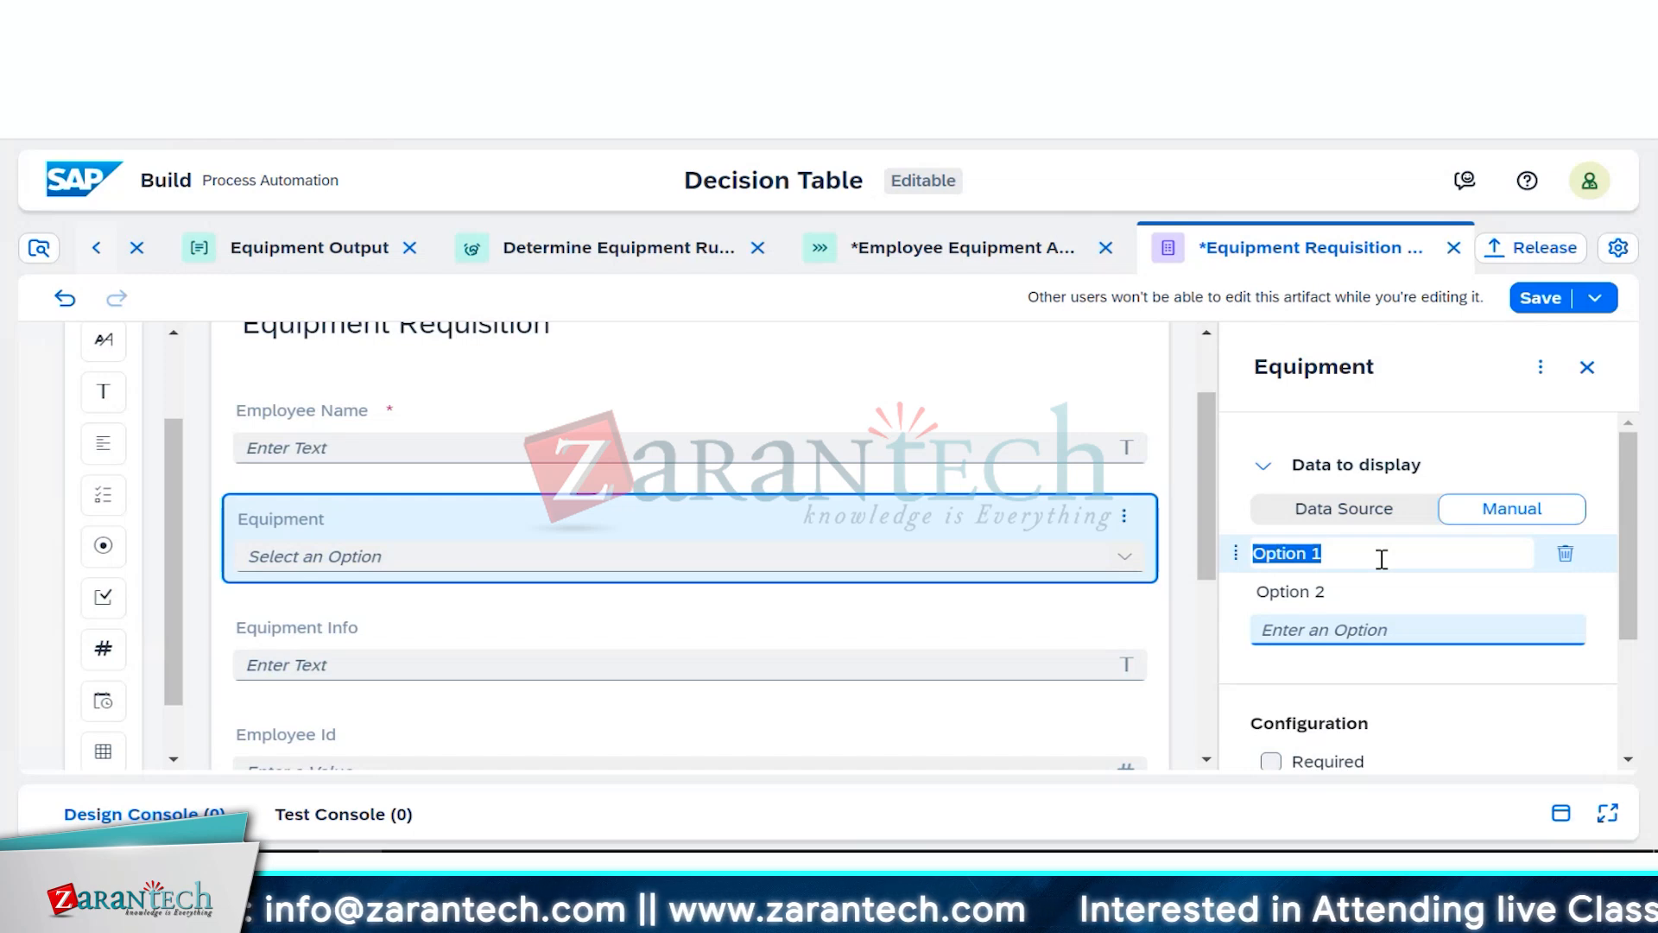
type("Laptop")
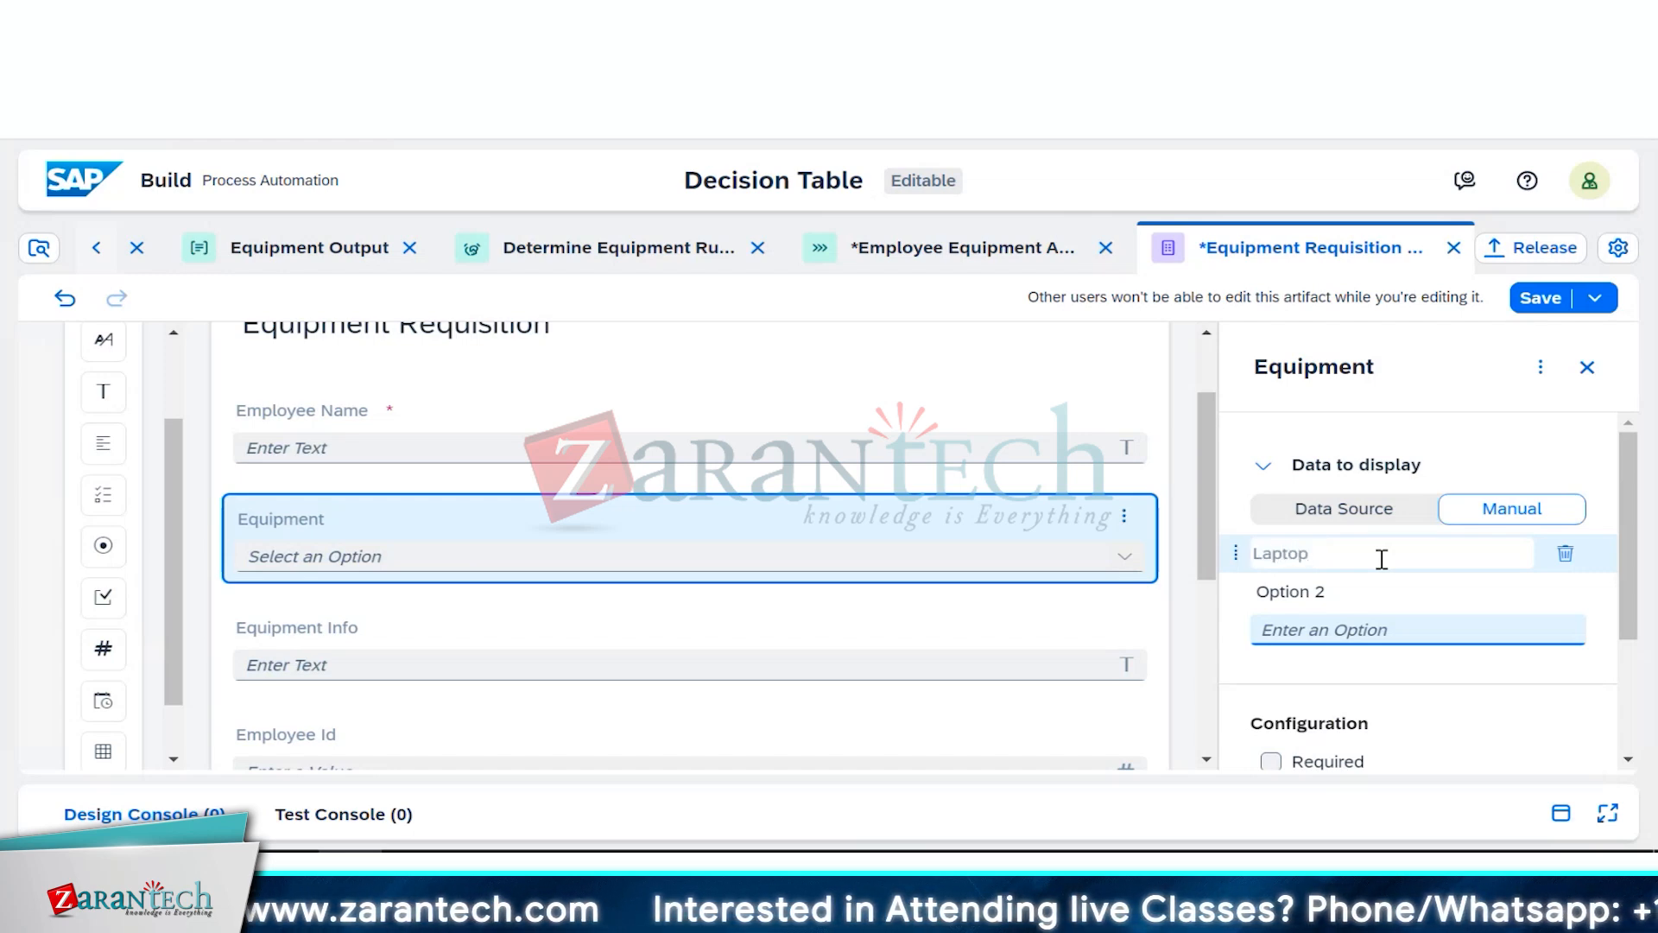
left_click(1345, 596)
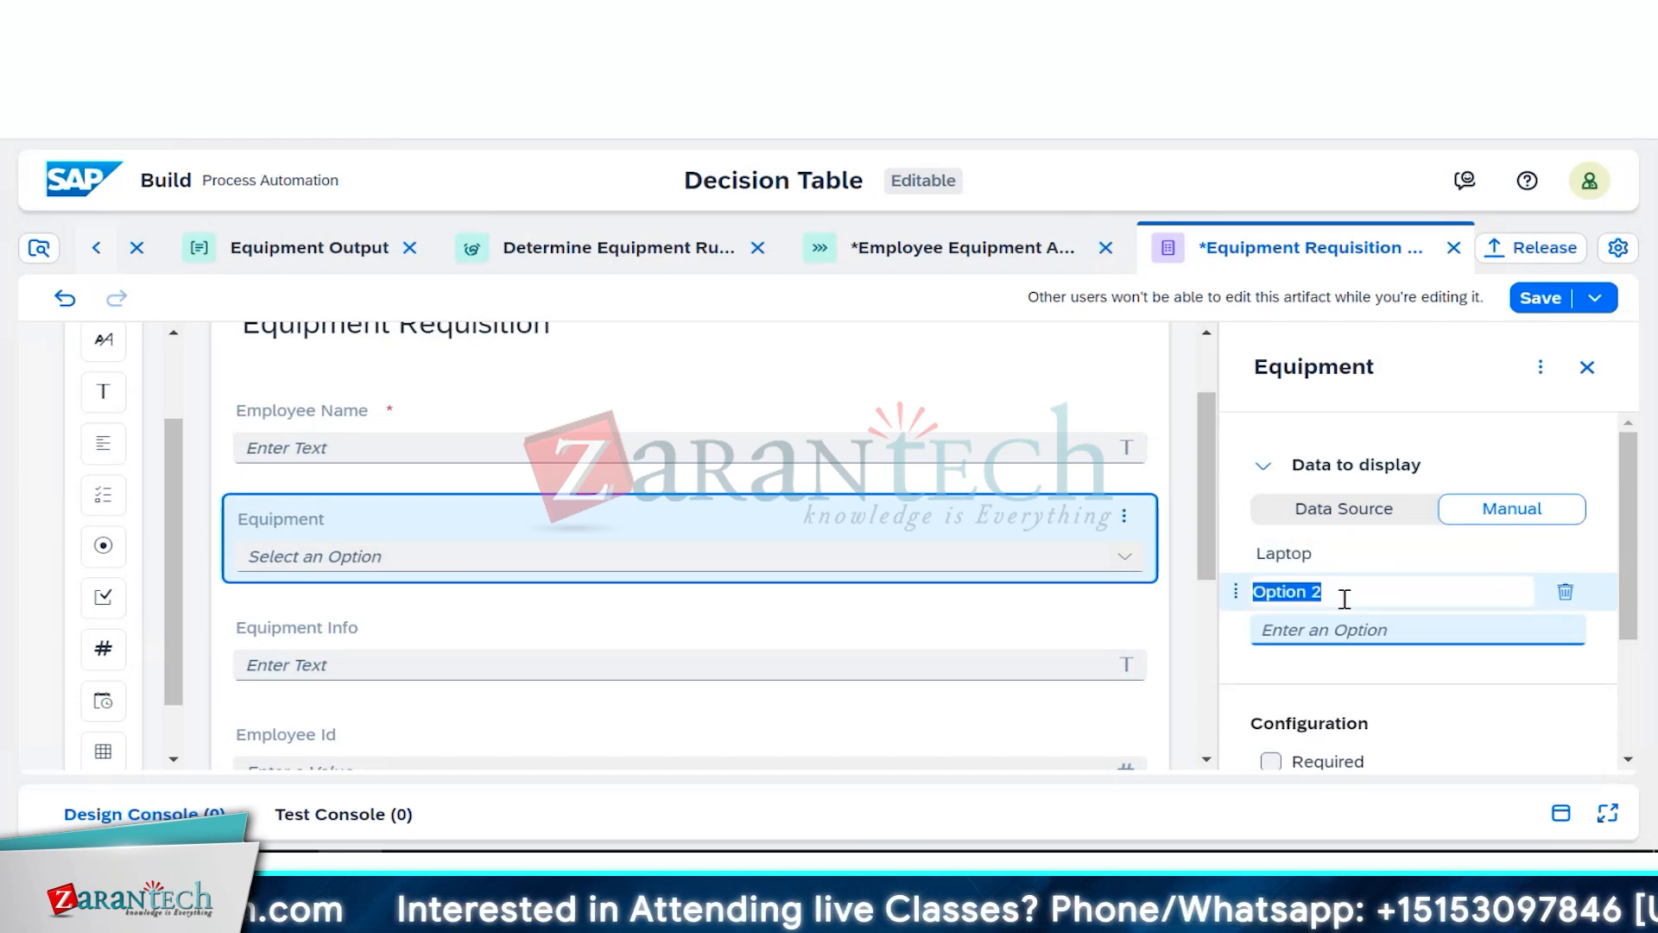
type("Mobile")
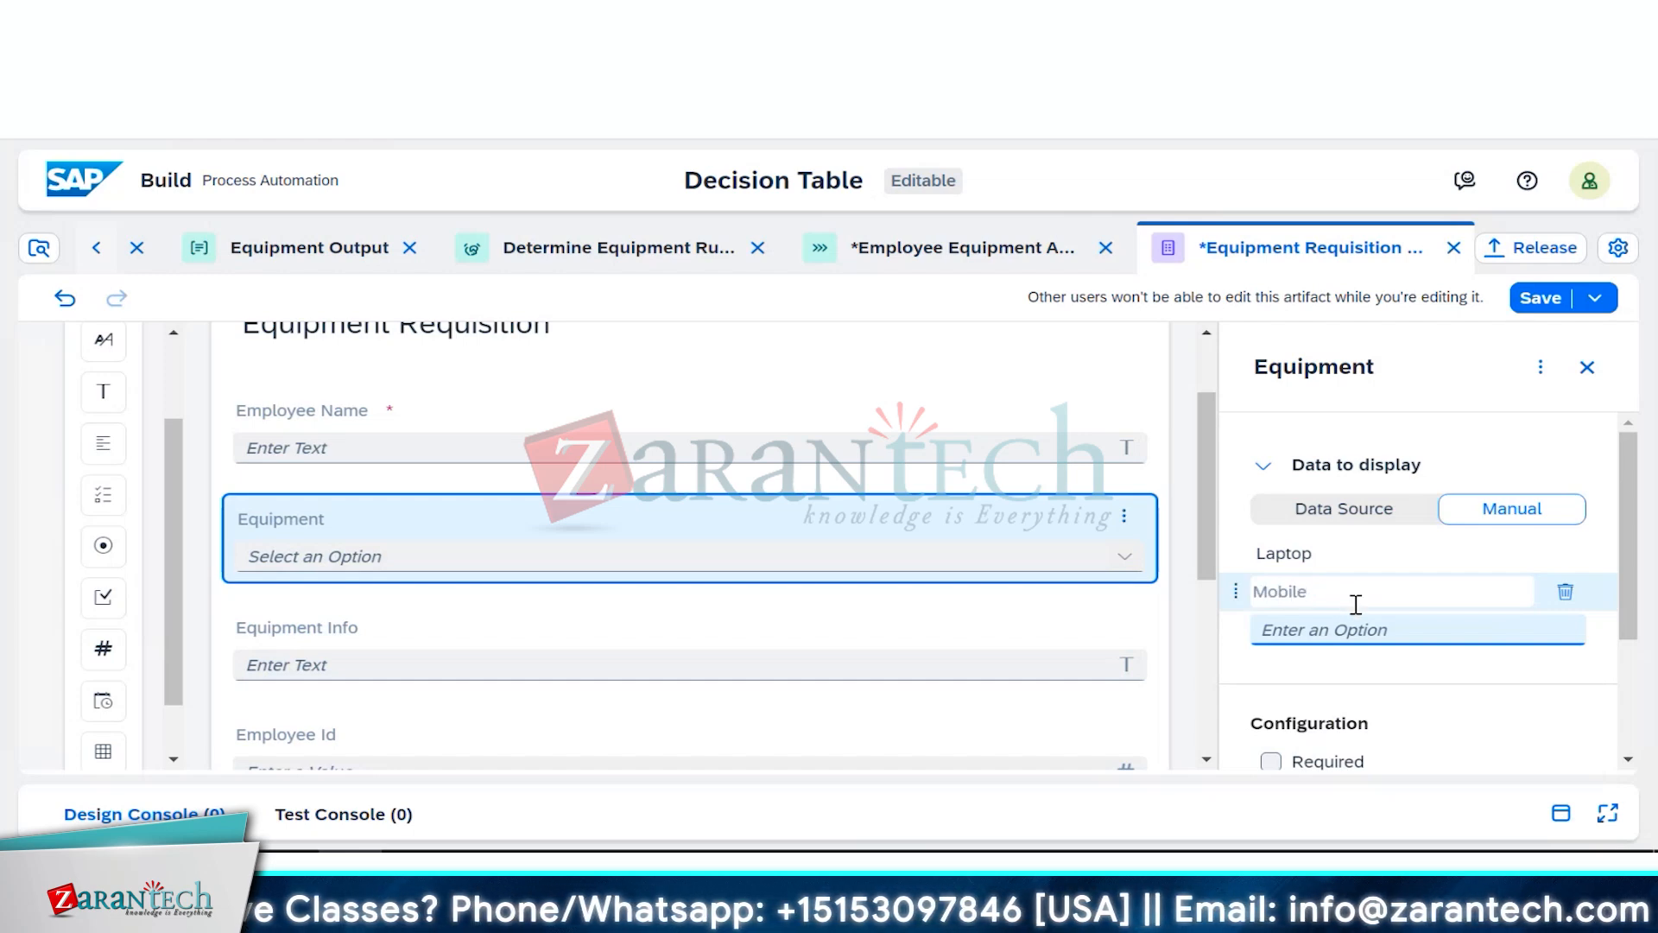
left_click(1405, 630)
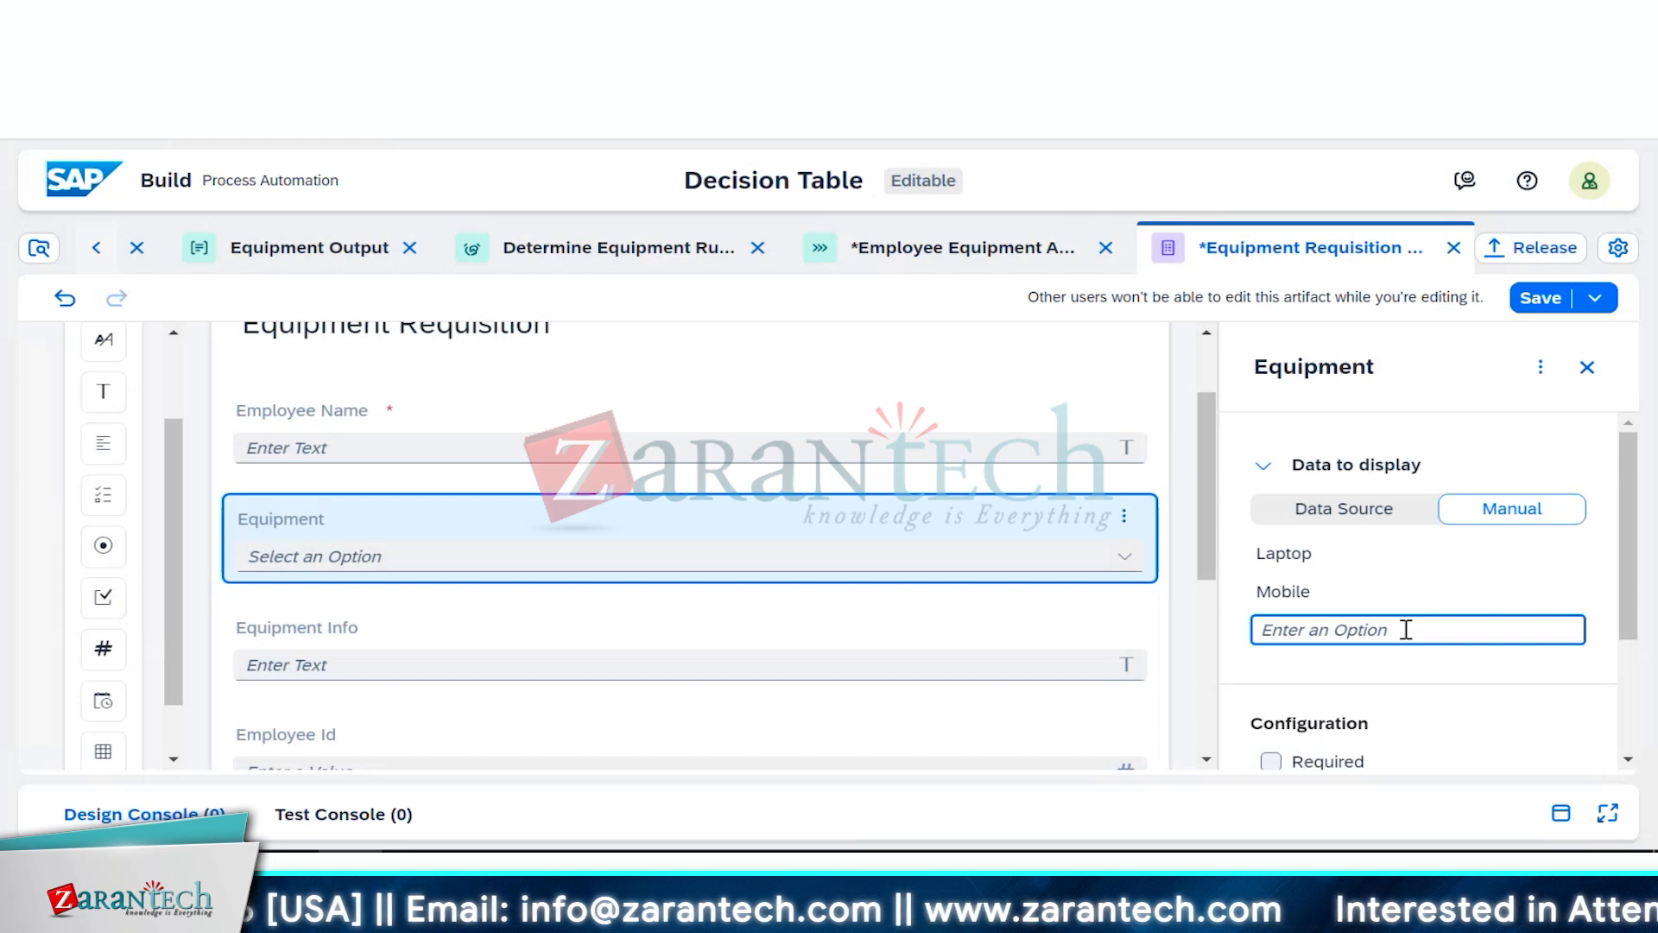
type("Speaker")
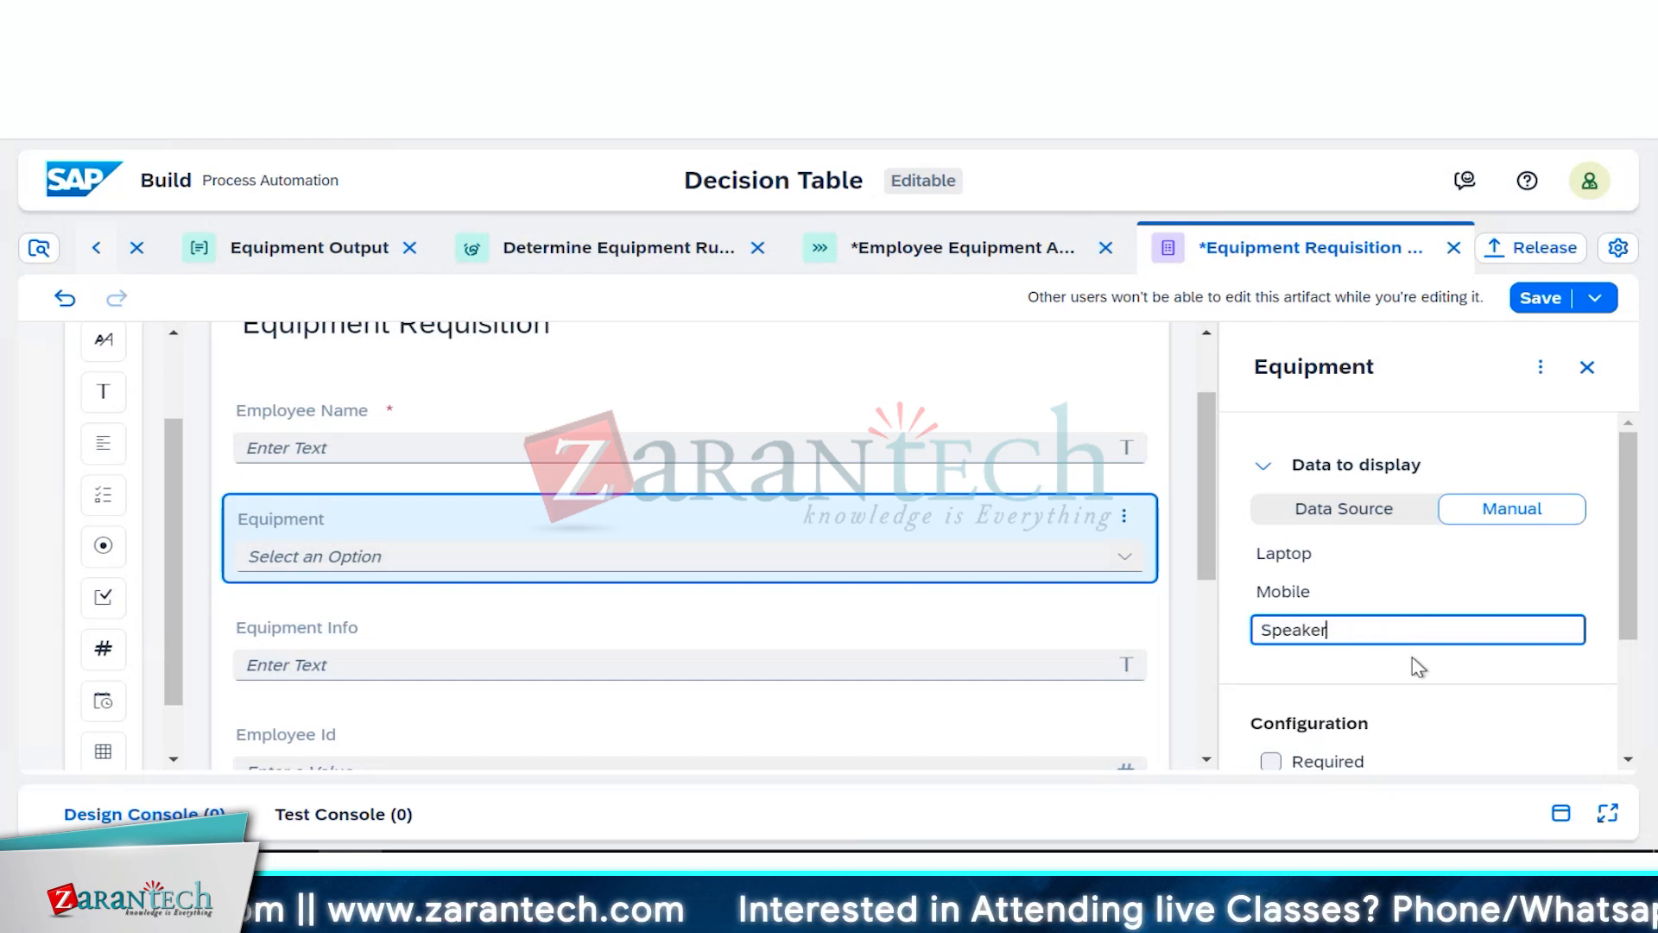
key("Return")
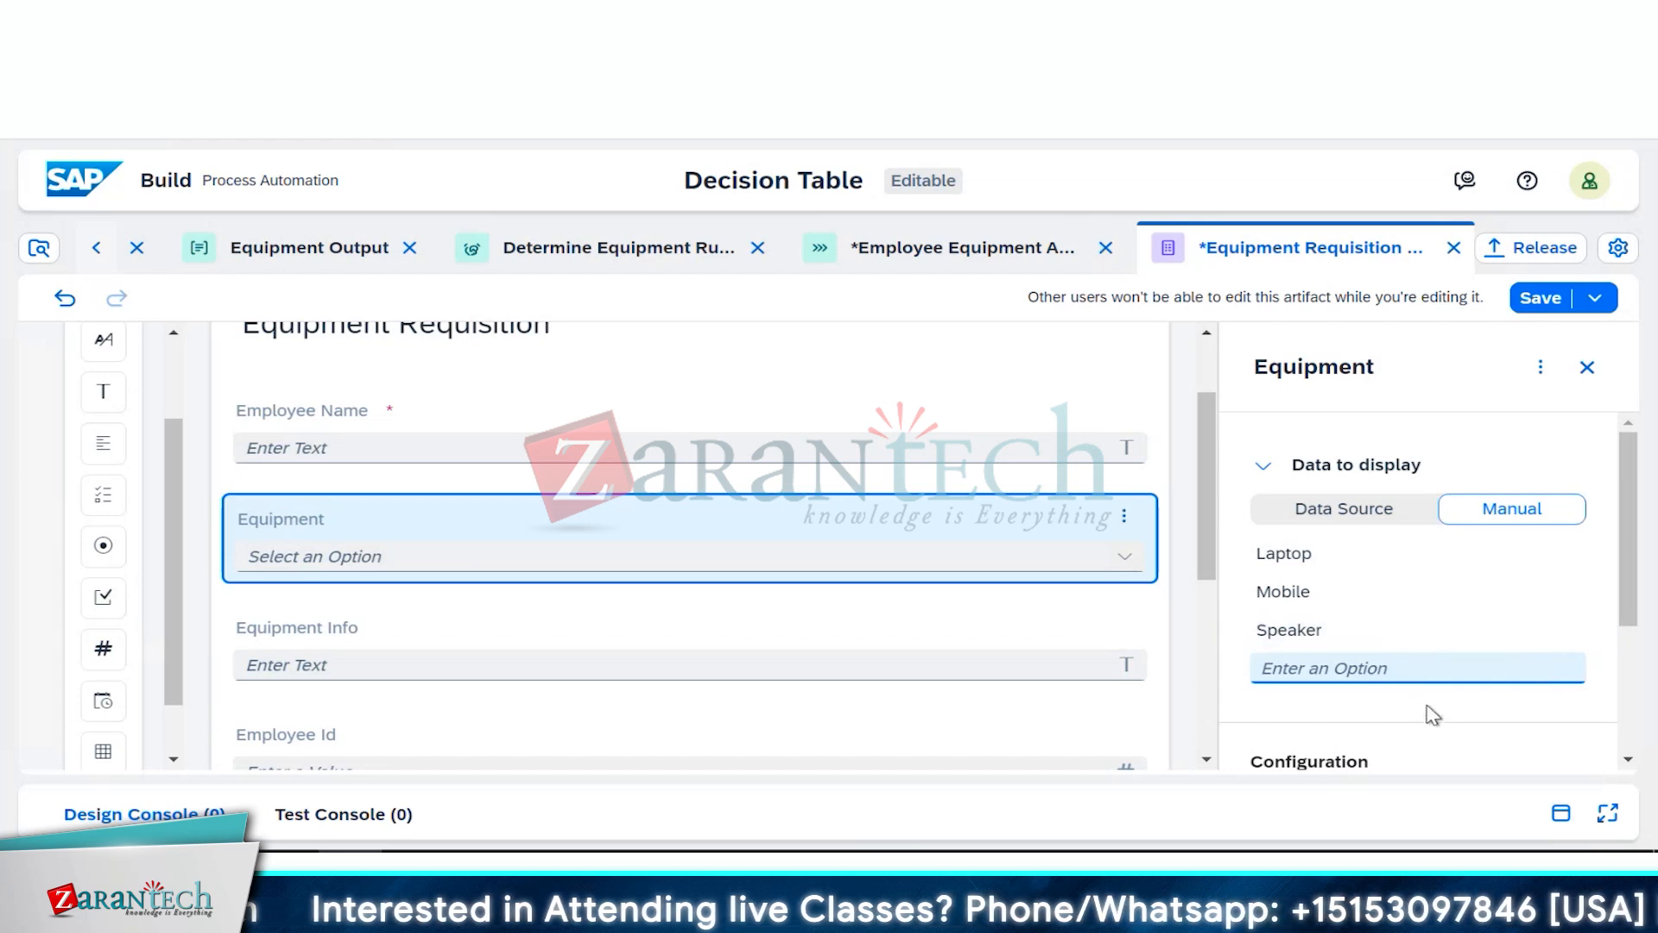
Step: Make the Equipment dropdown a required field
scroll(1432, 715, "down", 2)
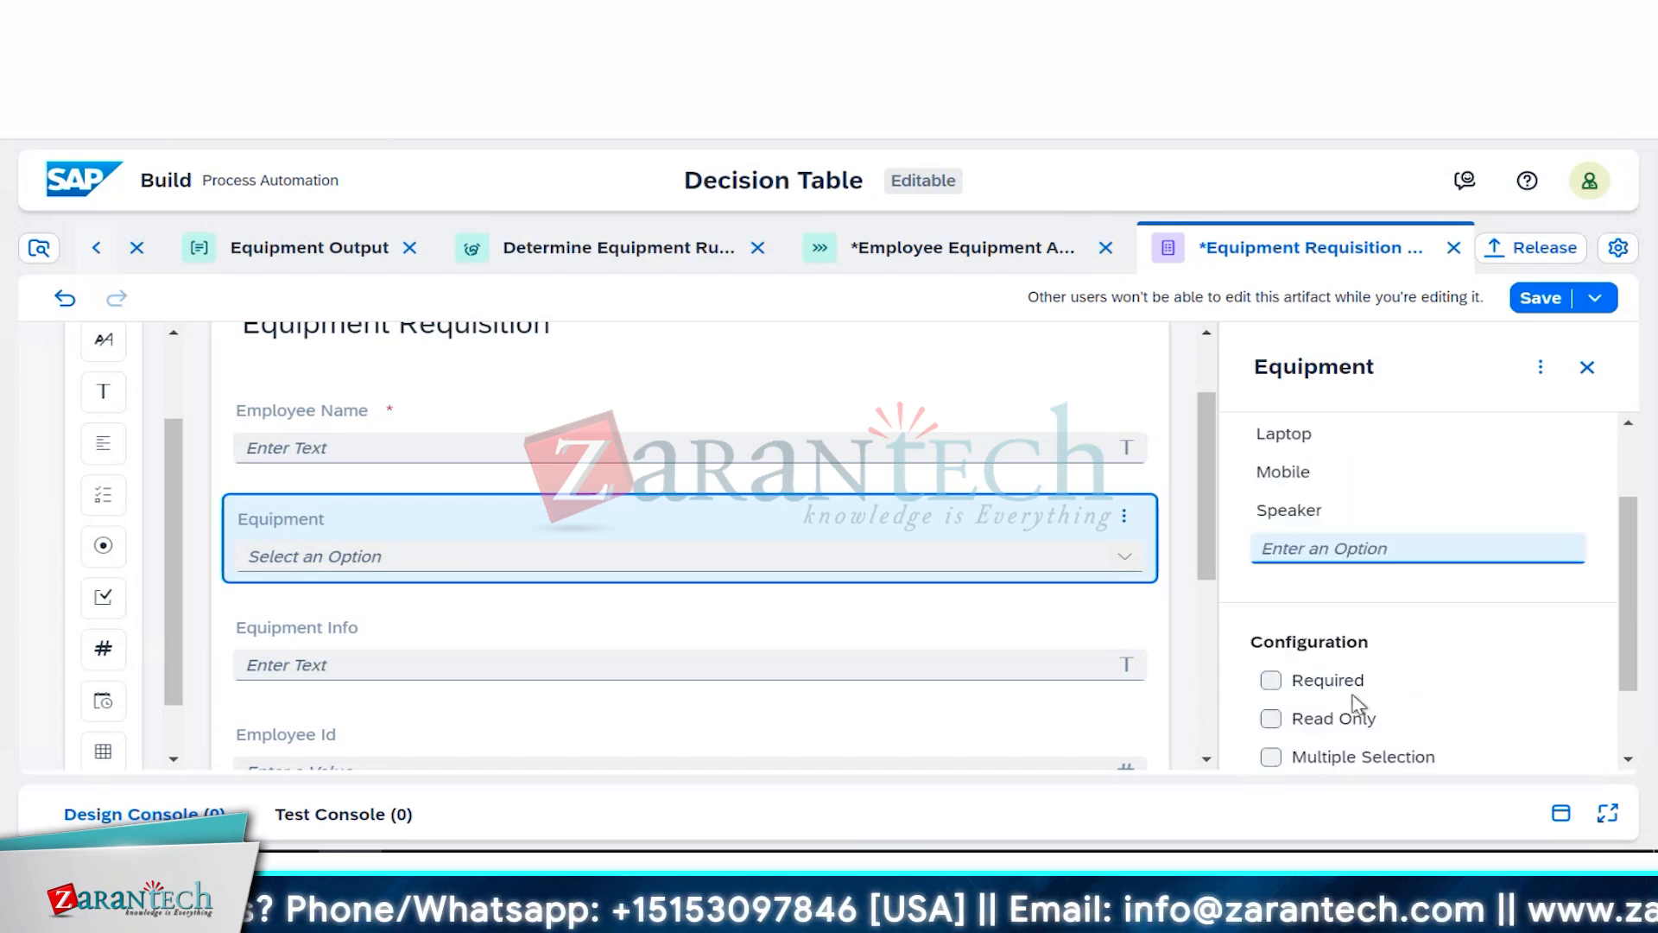
left_click(1271, 681)
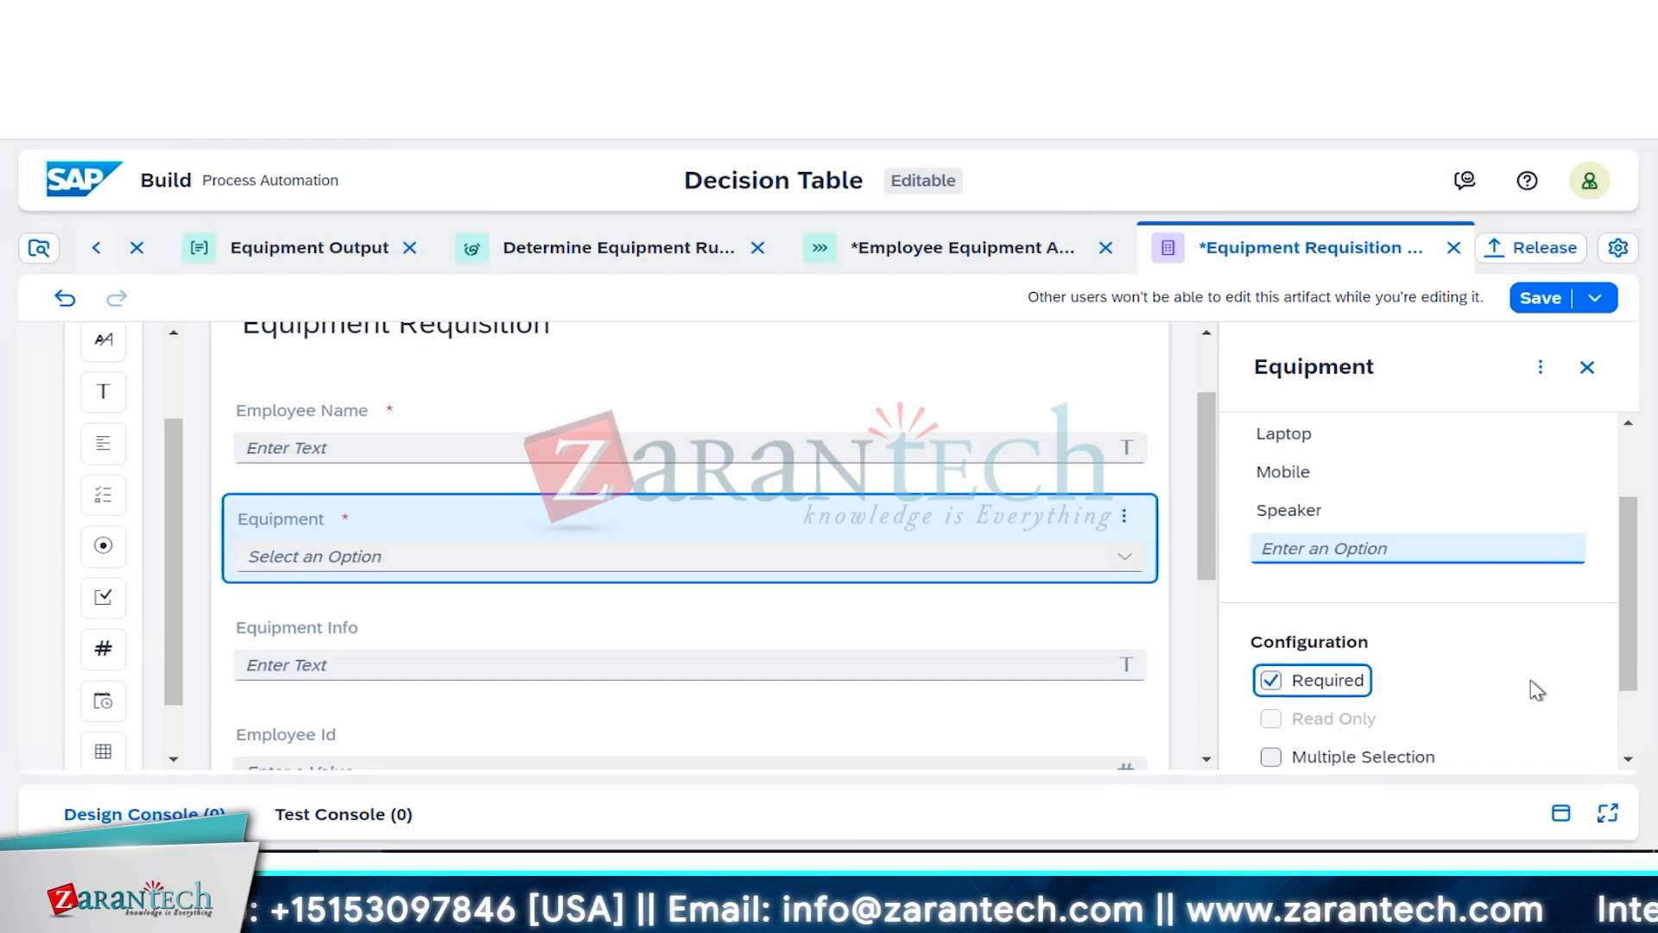
scroll(1537, 690, "down", 2)
scroll(1536, 688, "up", 4)
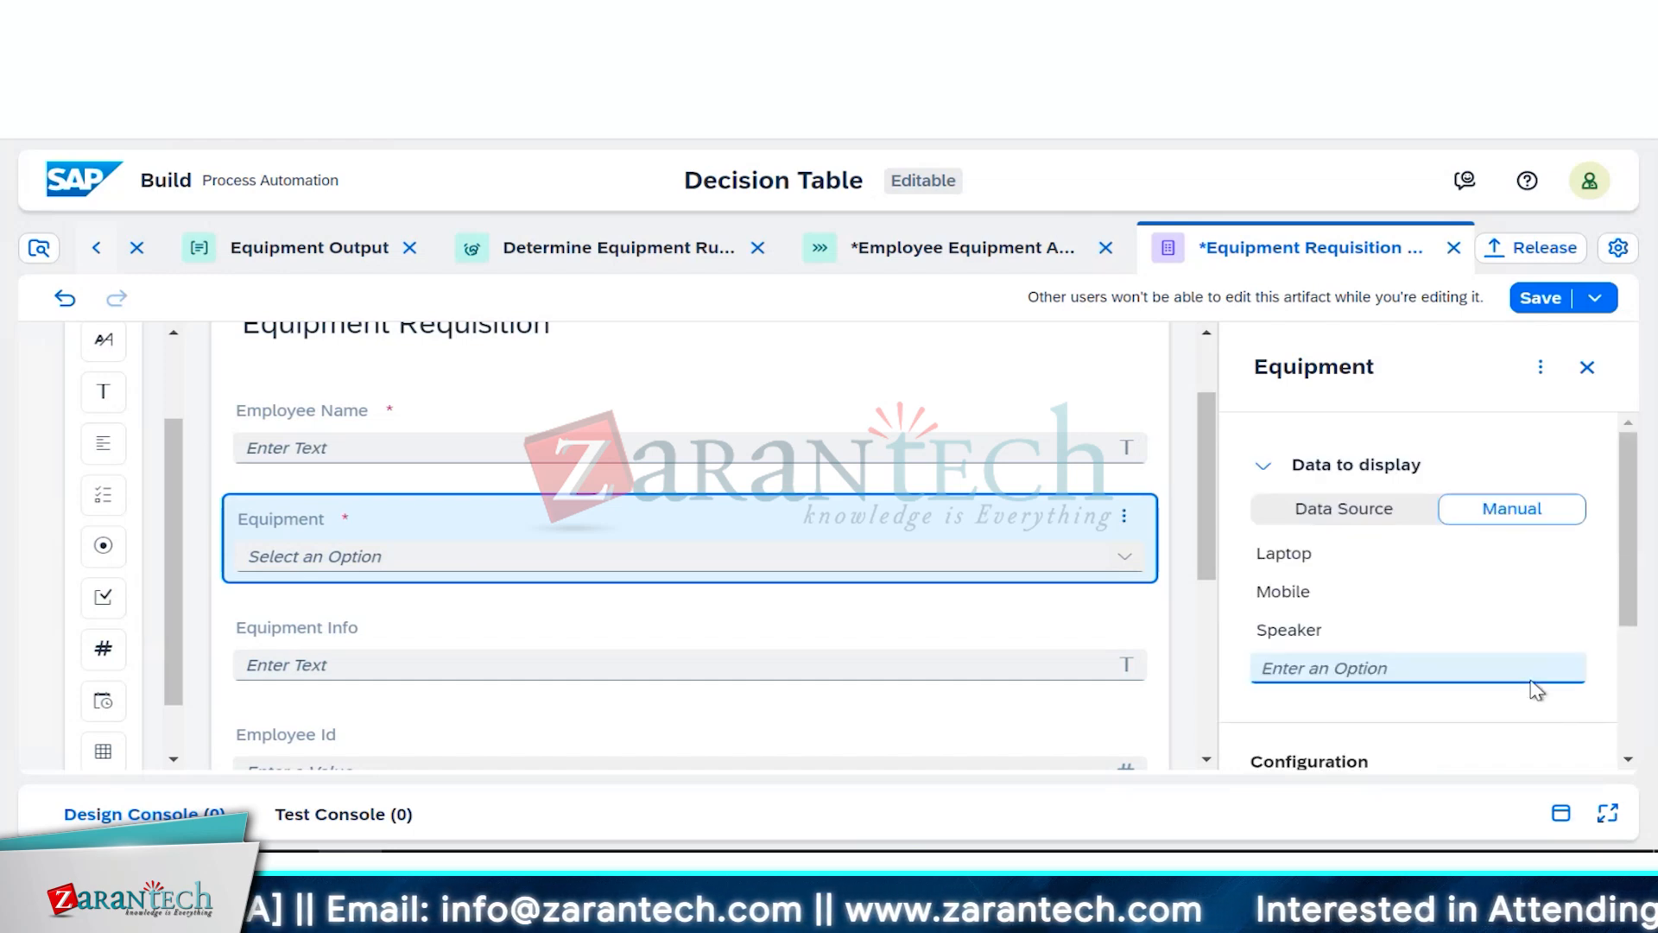
left_click(399, 647)
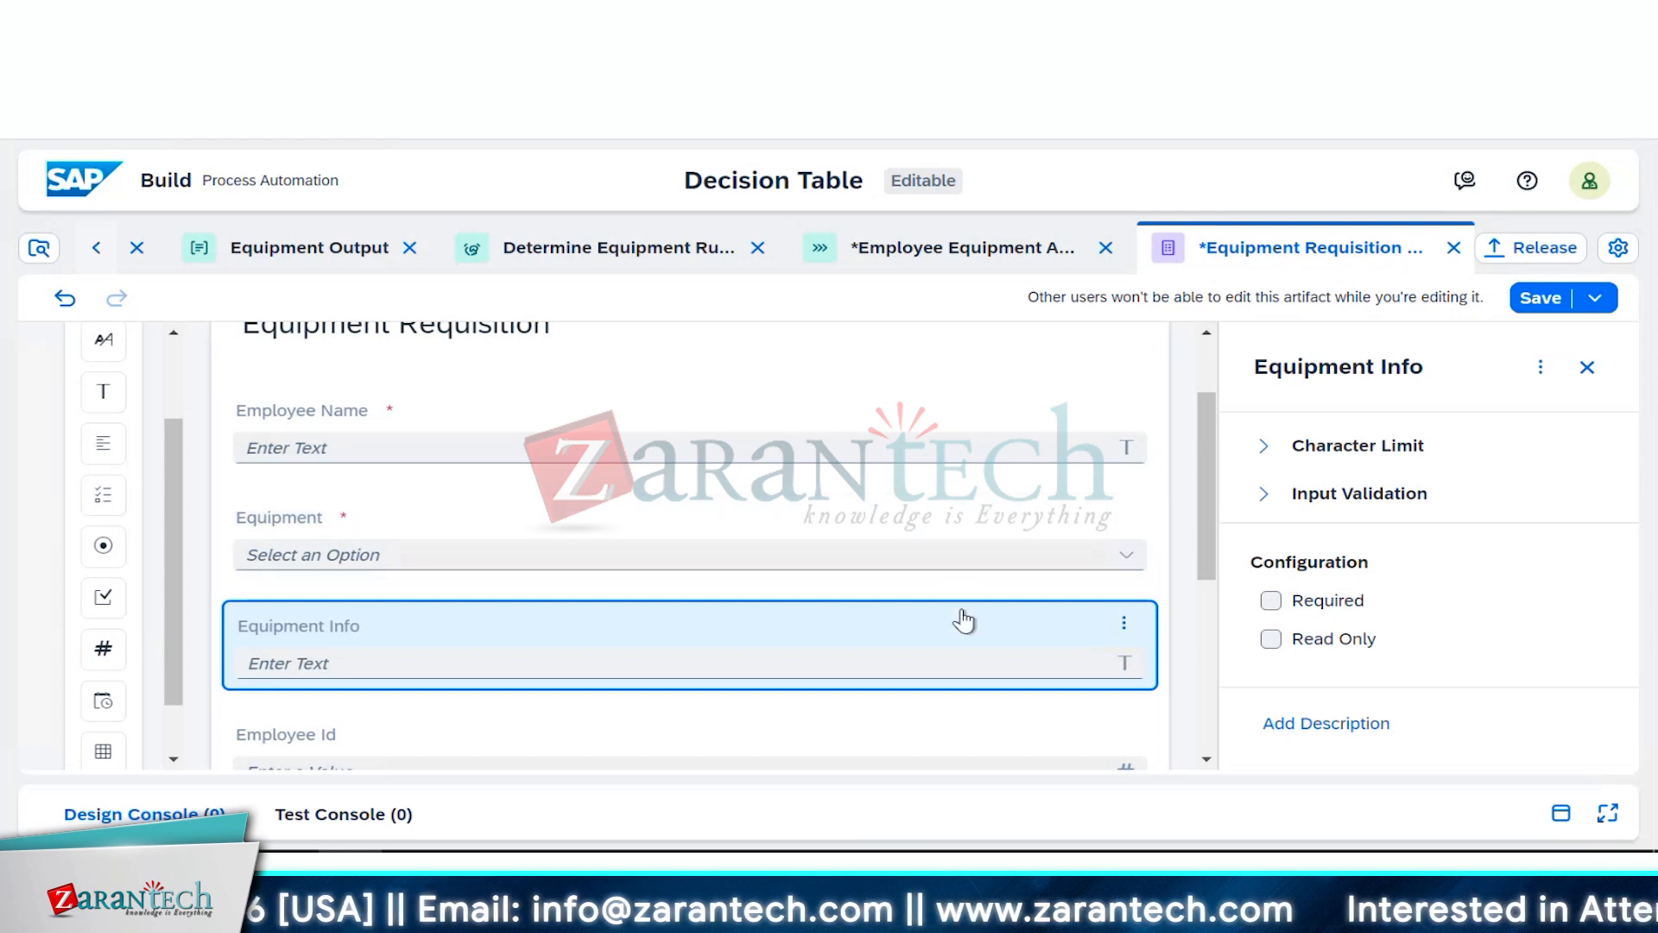
left_click(939, 524)
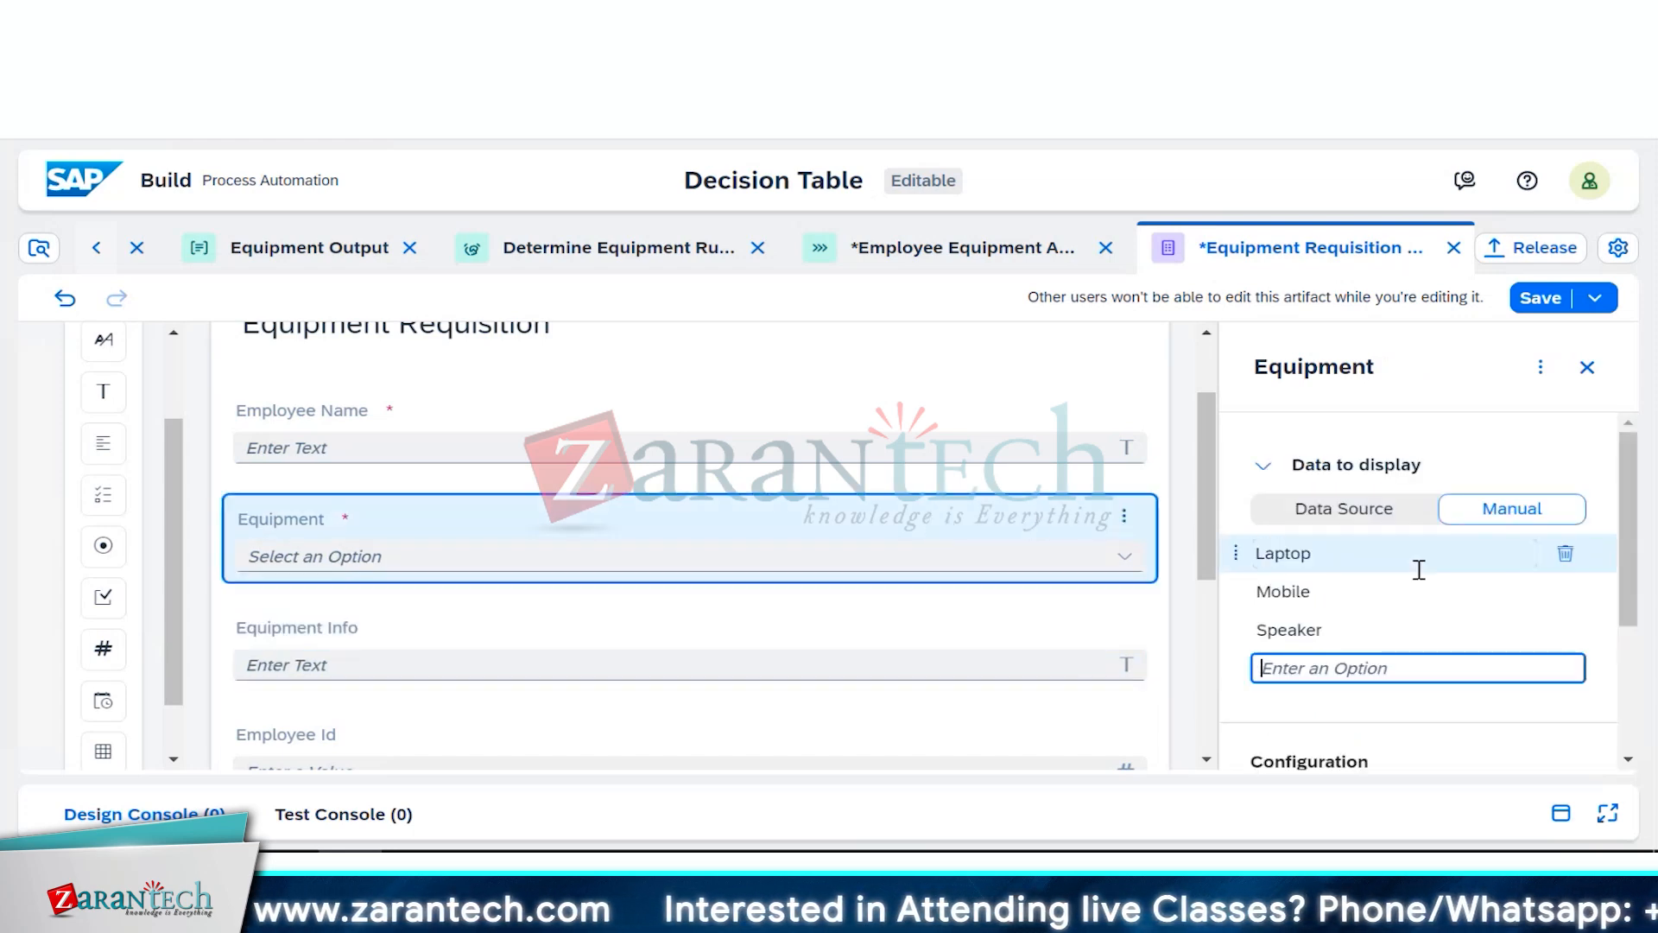
scroll(1422, 578, "down", 3)
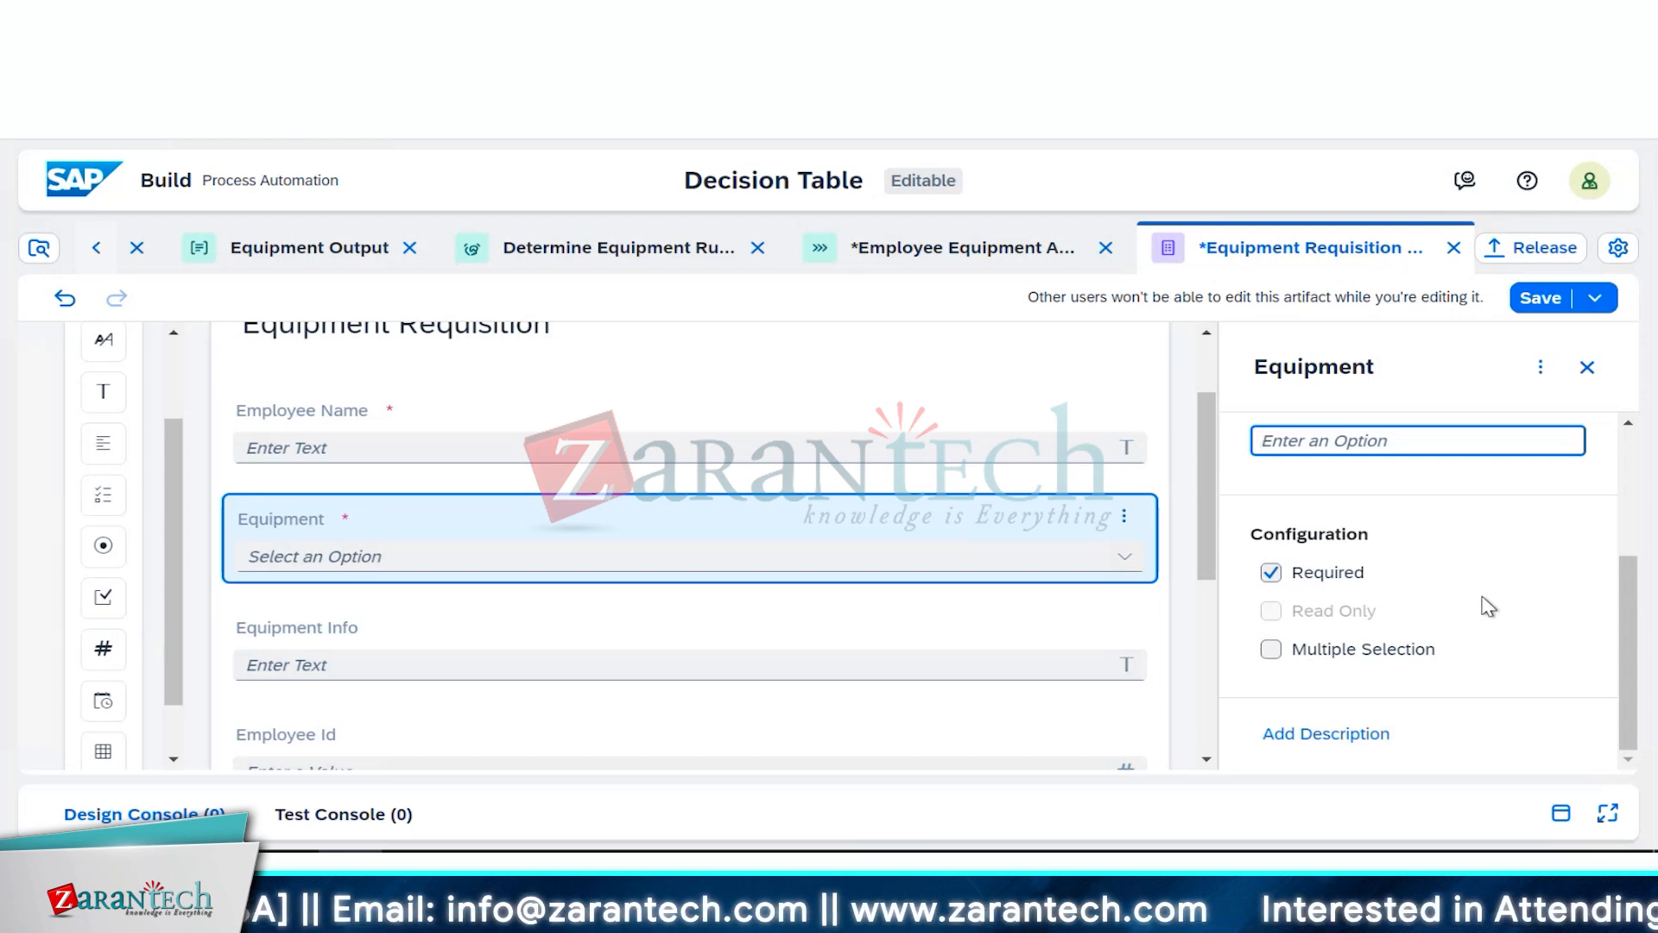
scroll(1488, 607, "up", 3)
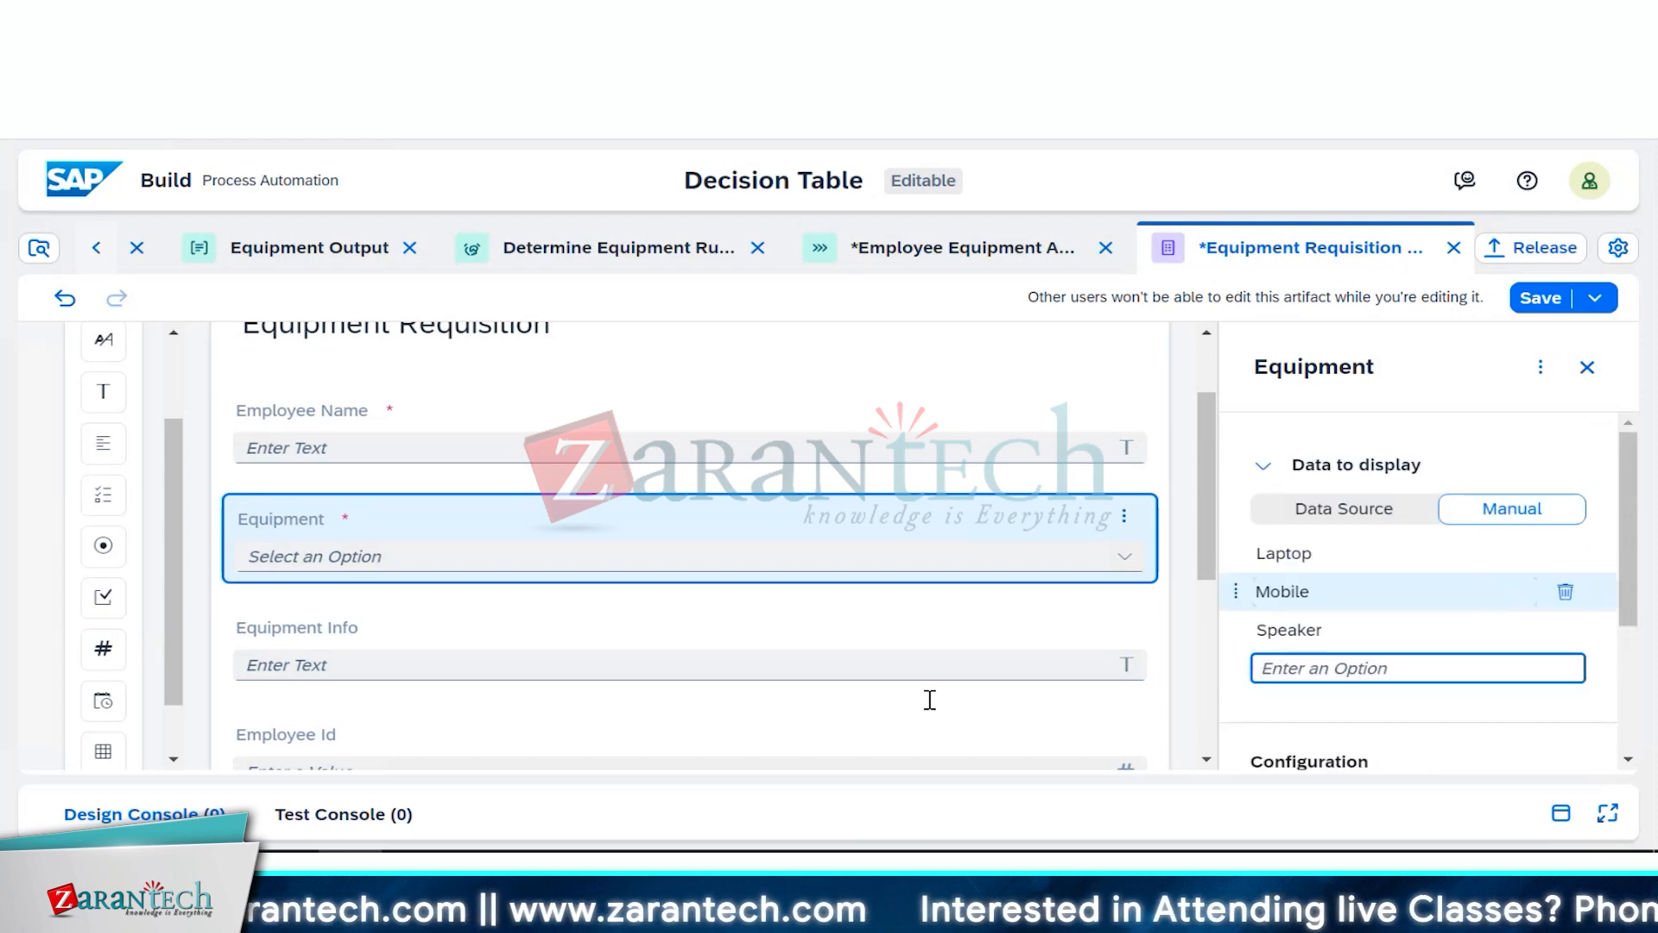
left_click(544, 652)
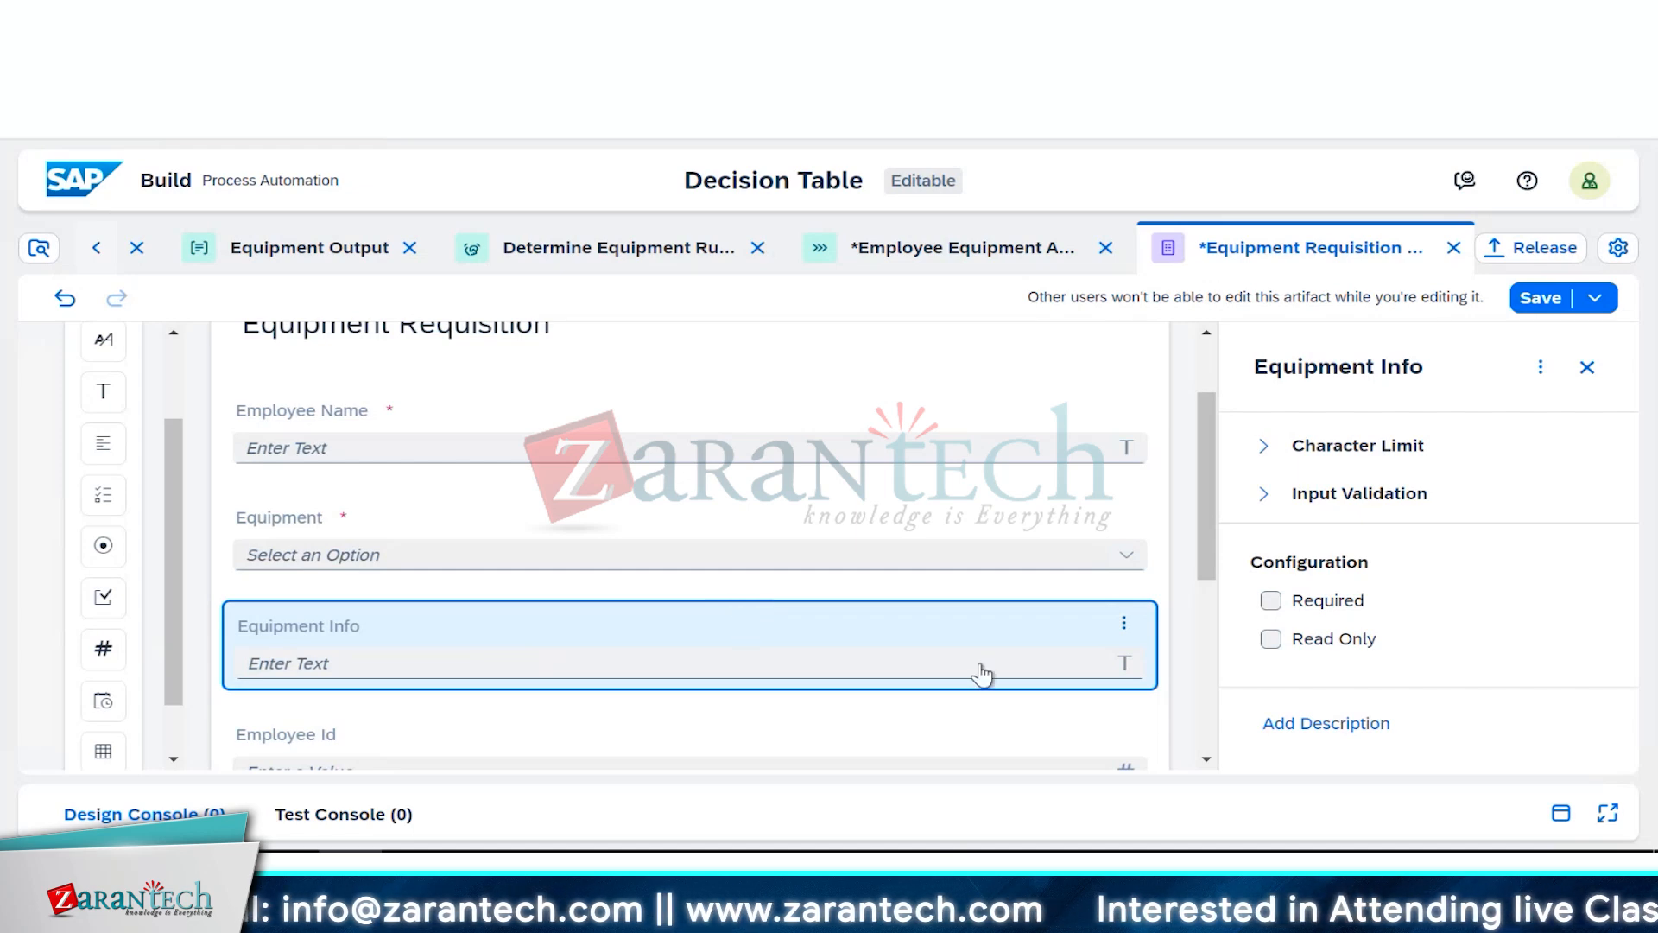
left_click(945, 678)
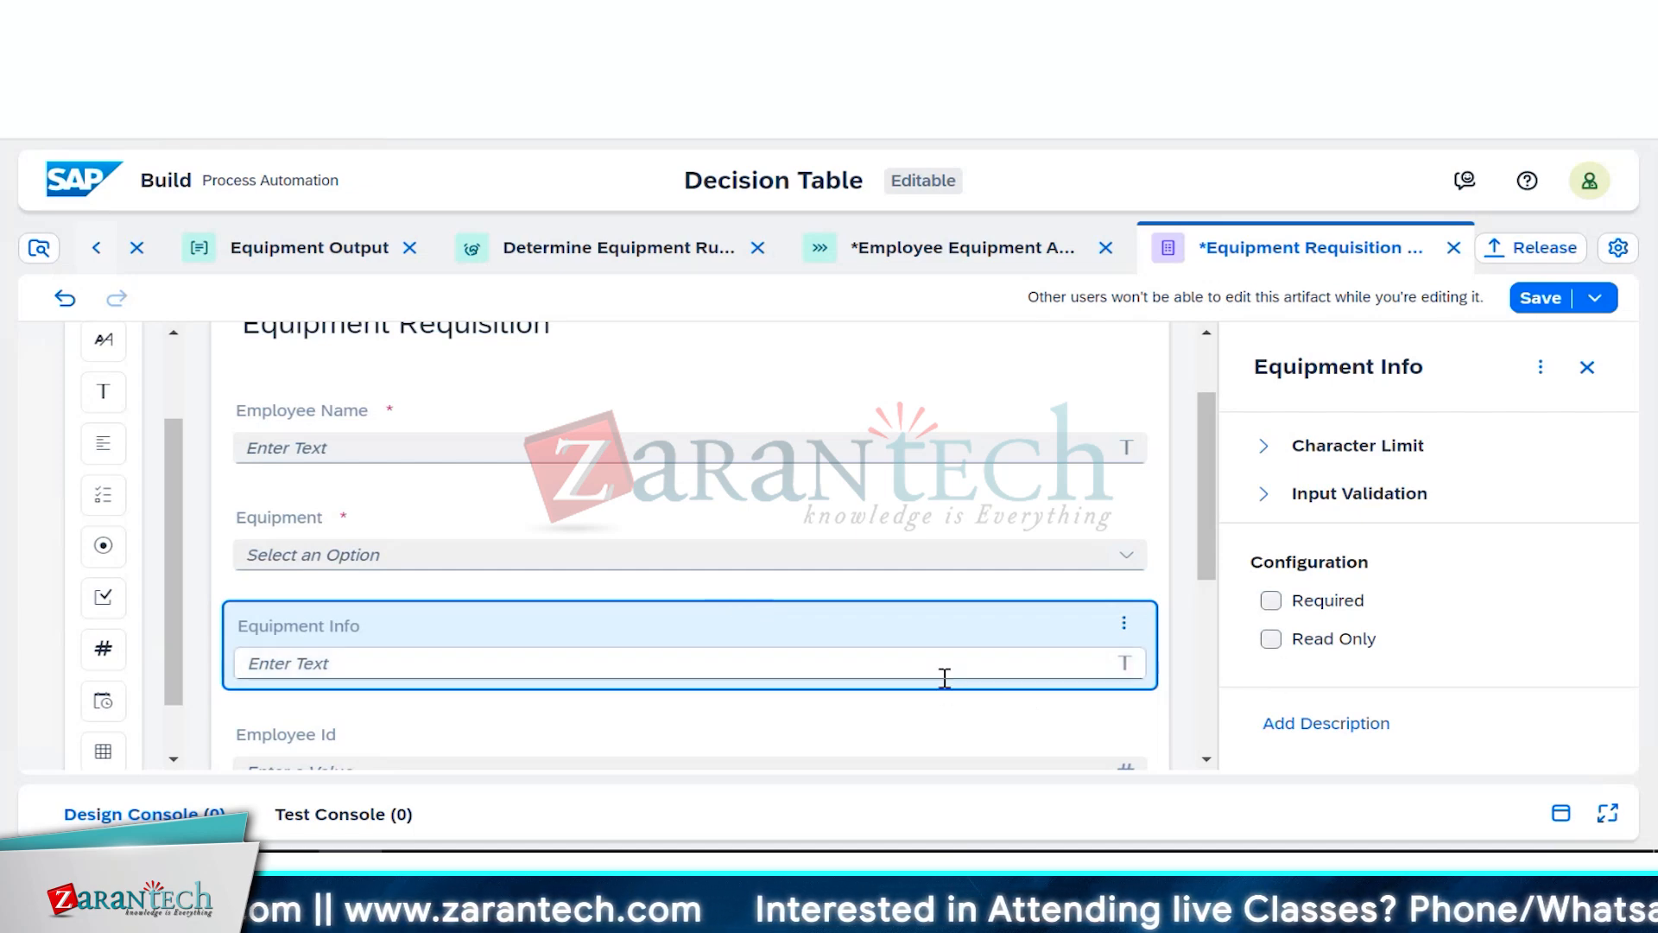
Step: Make the Employee Id number field of the requisition form required
scroll(945, 678, "down", 1)
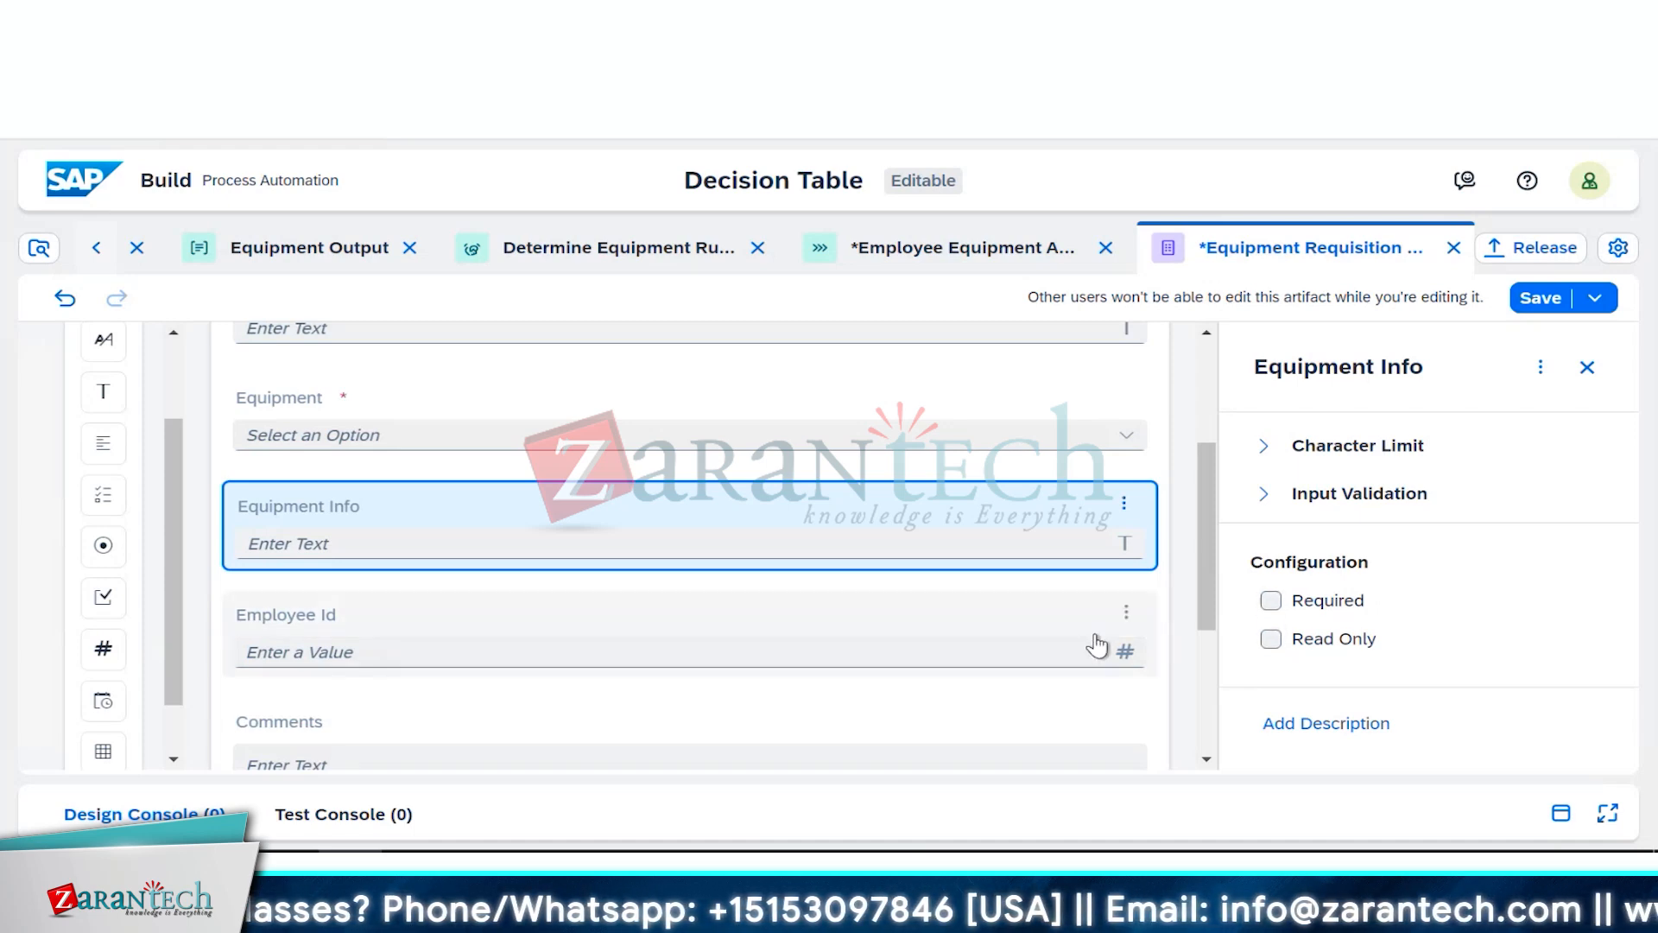
left_click(1040, 625)
left_click(1280, 570)
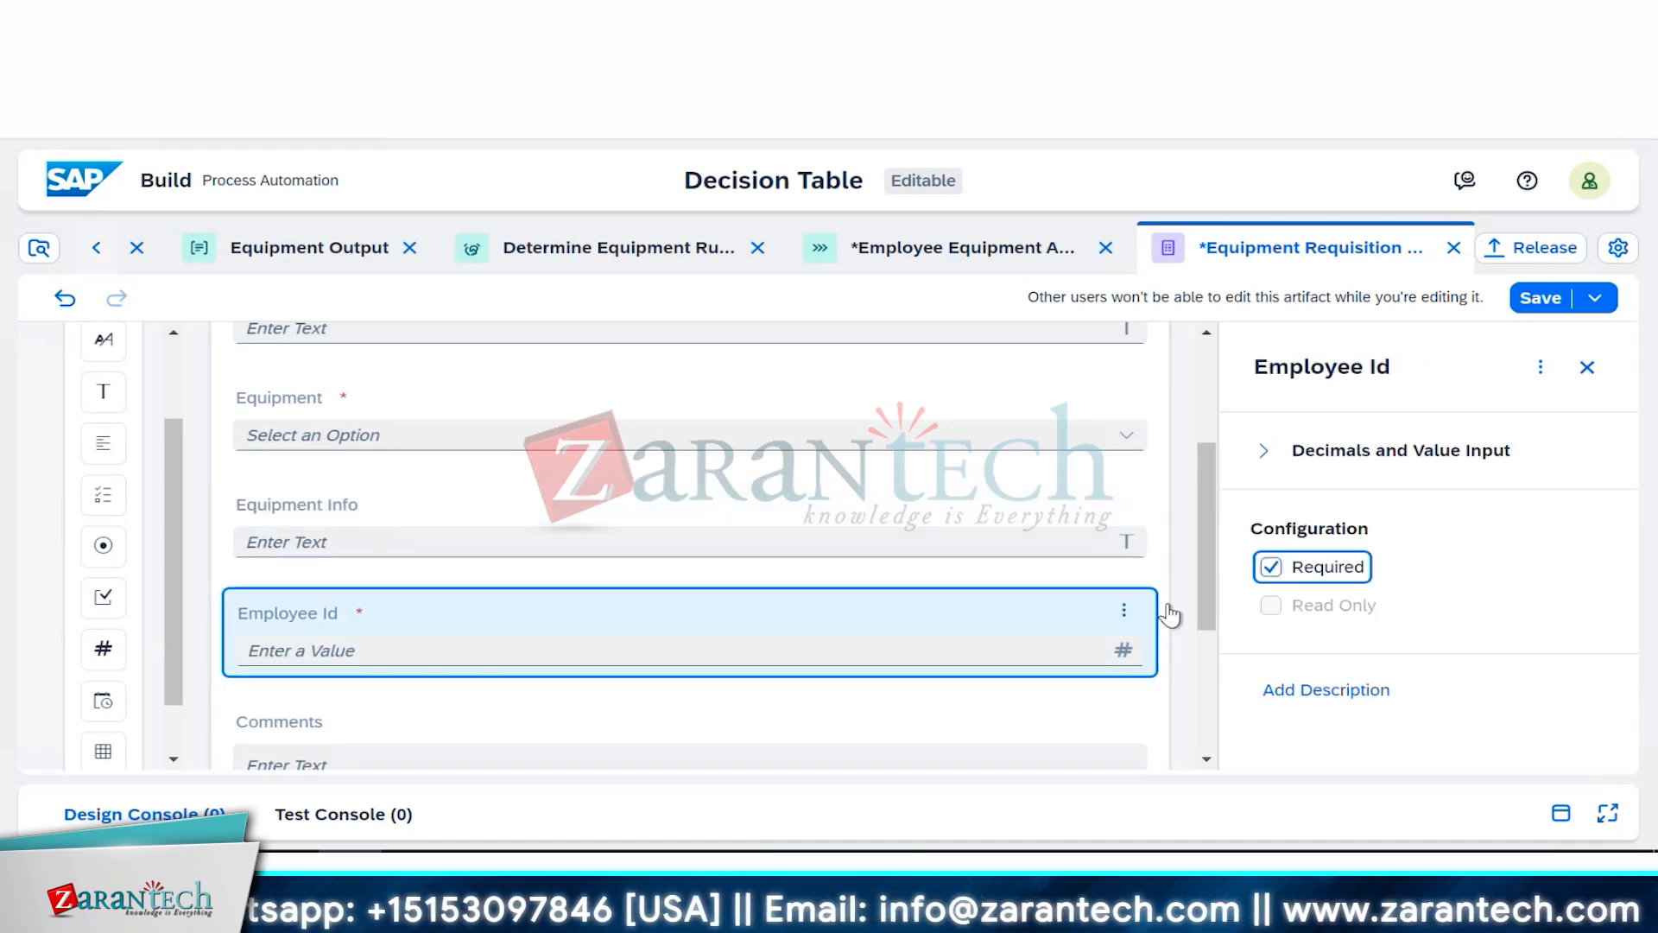
scroll(918, 703, "down", 3)
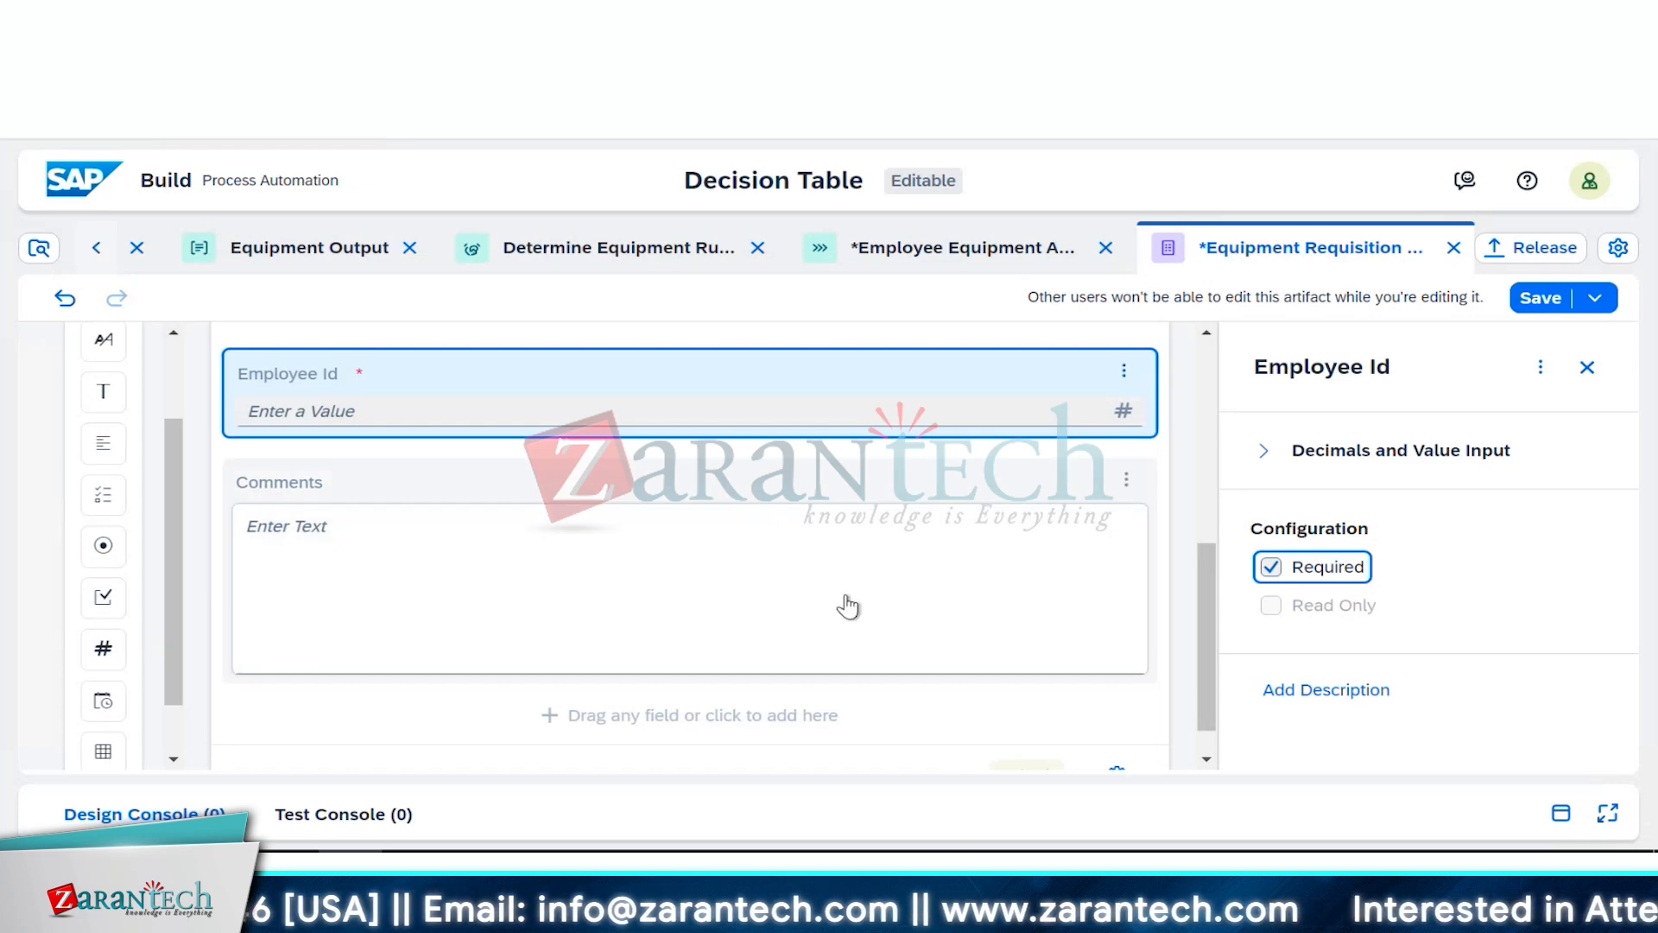
scroll(851, 606, "up", 1)
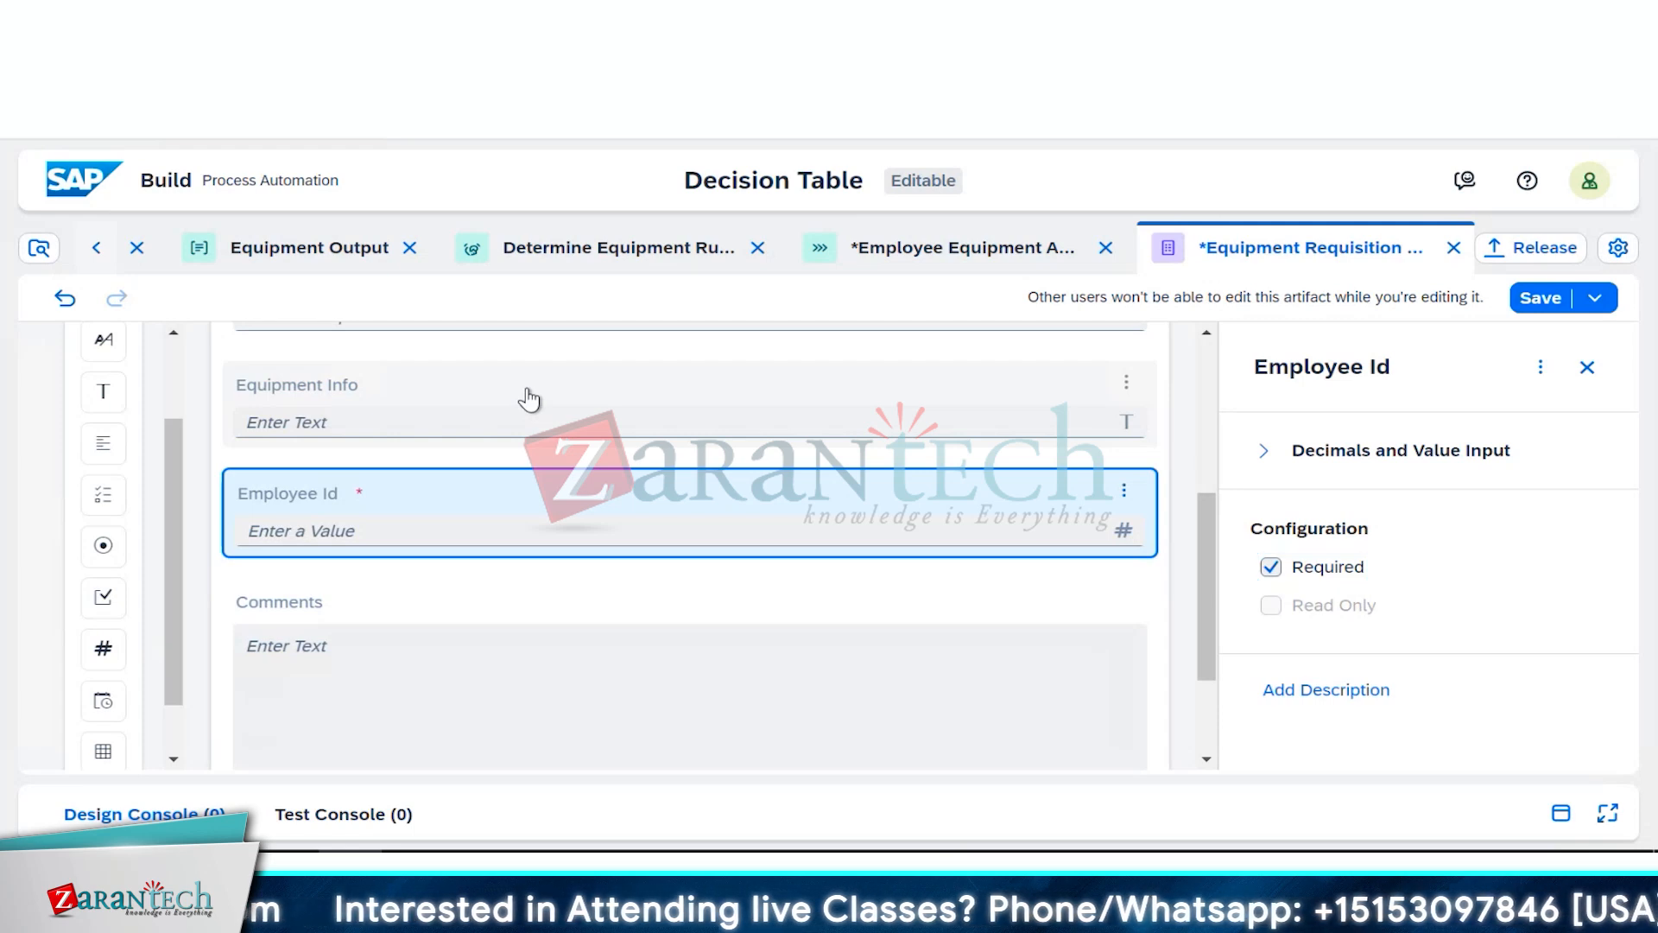
Step: Make the Equipment Info text field required and save the Equipment Requisition form
left_click(523, 402)
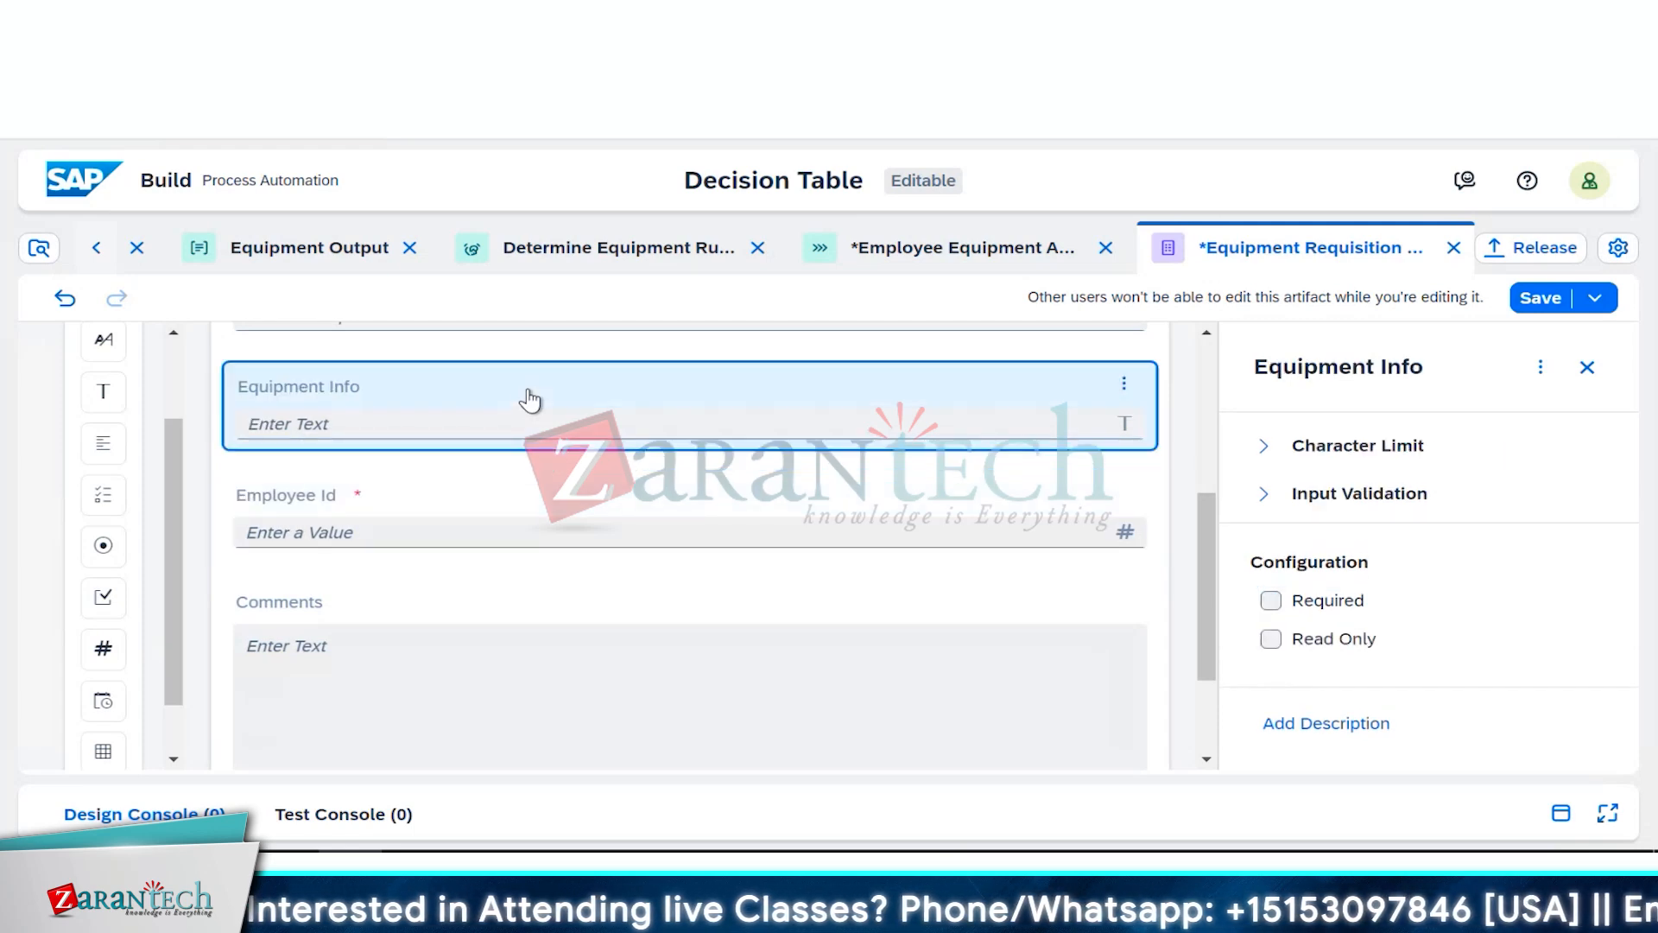
left_click(1272, 600)
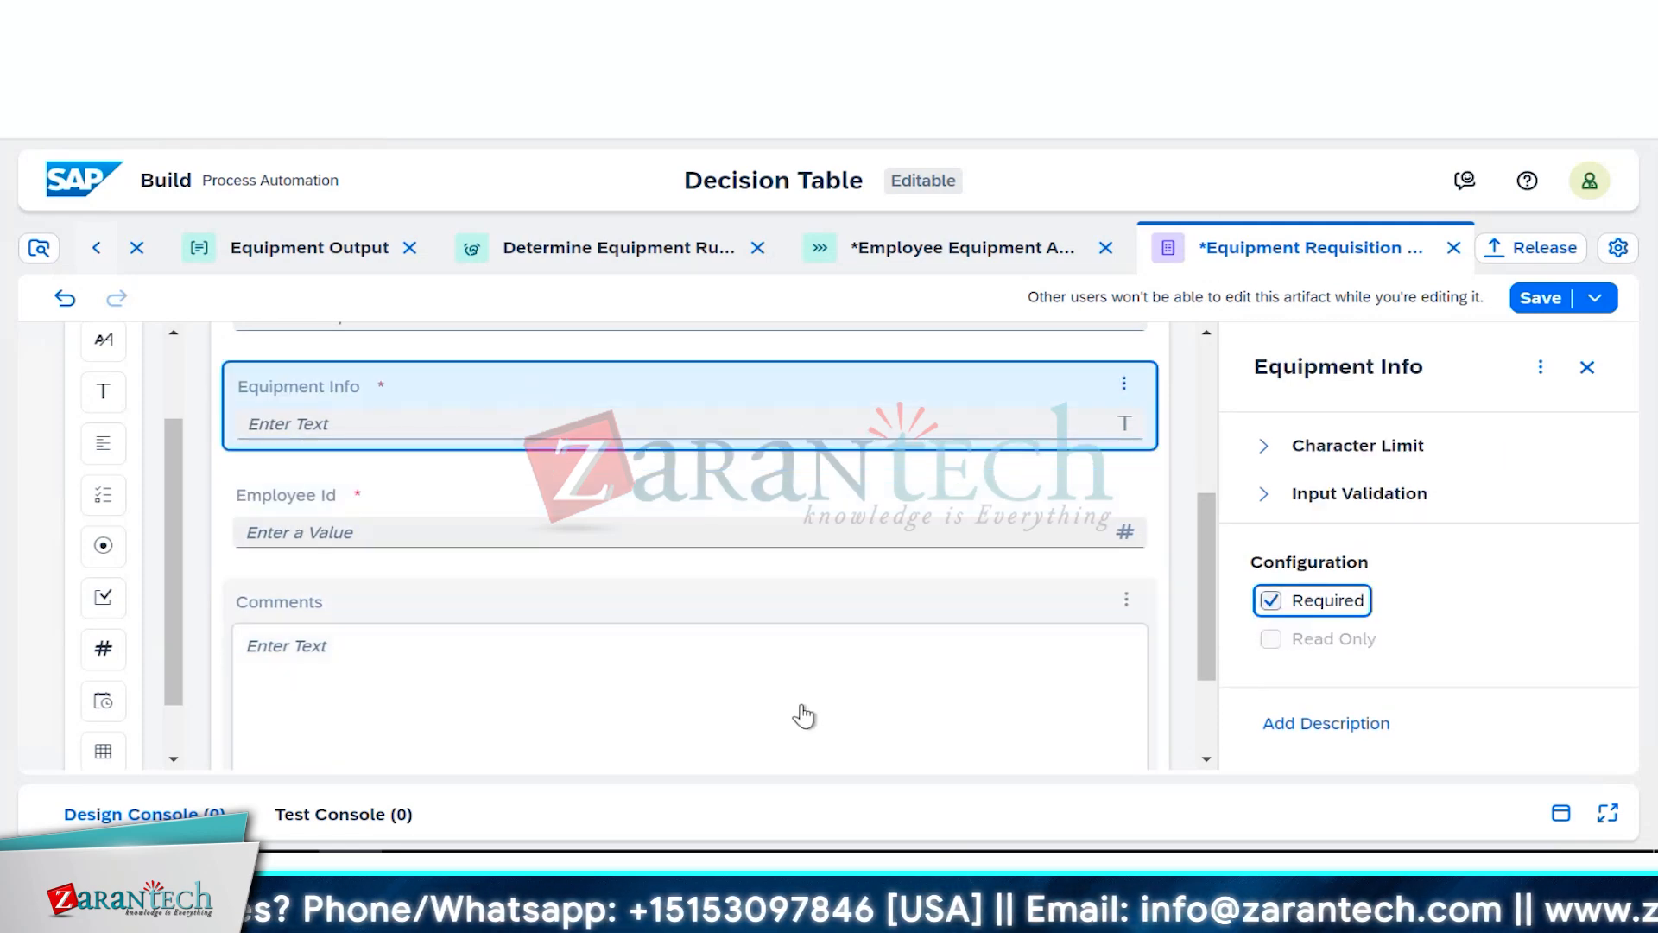
scroll(832, 696, "up", 4)
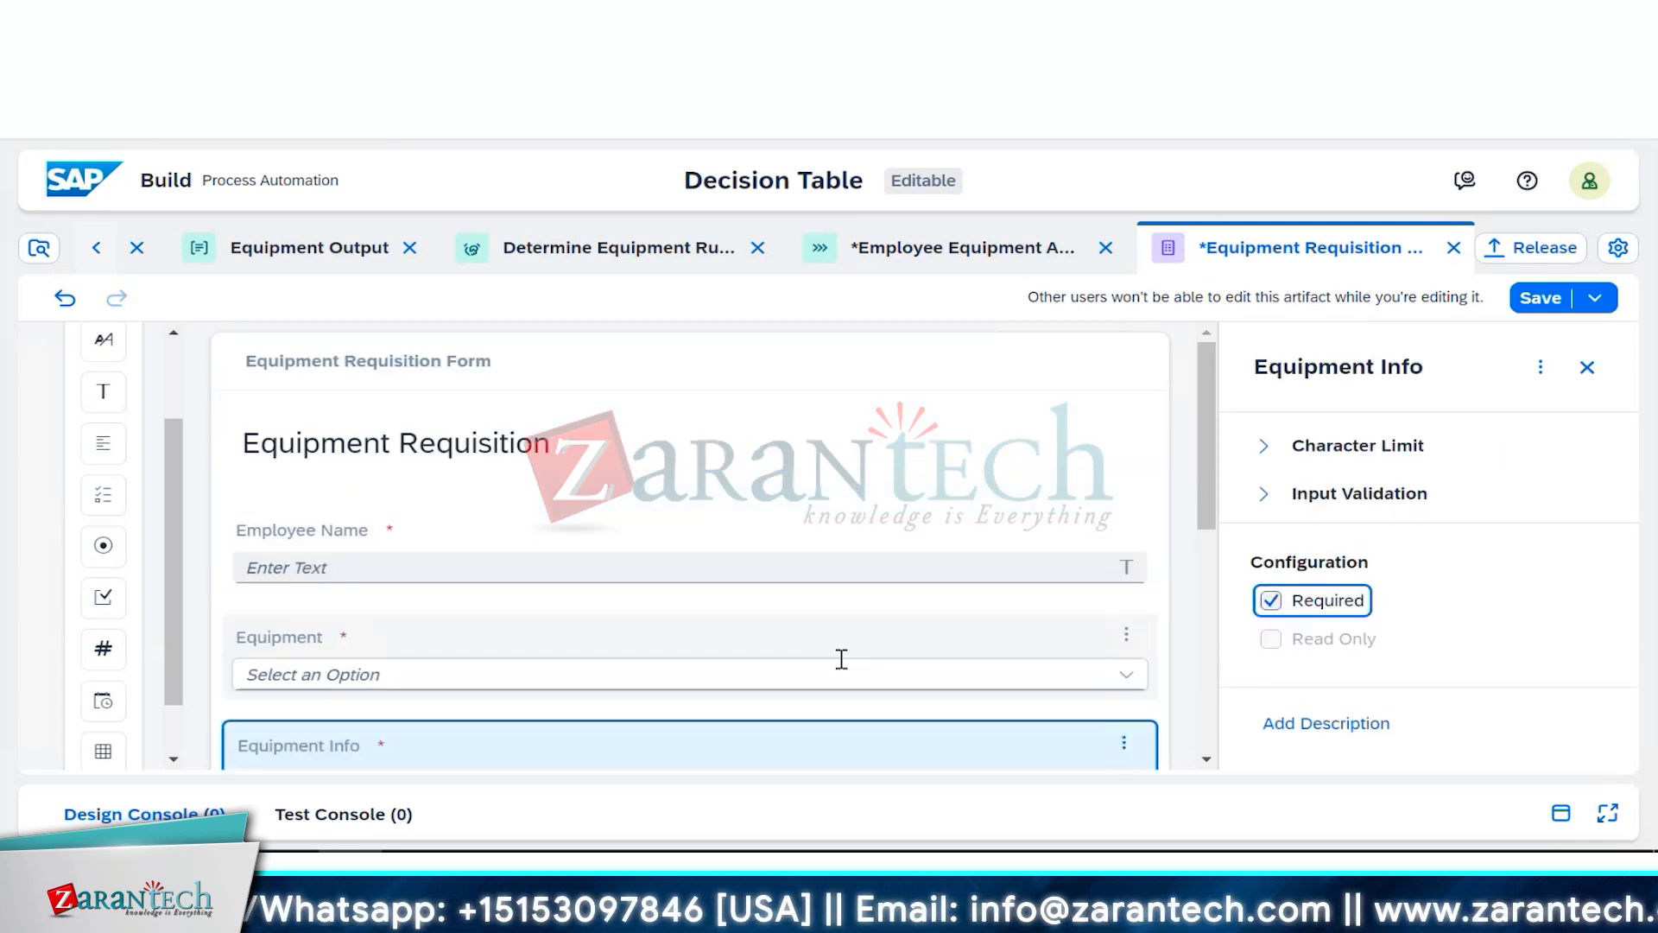
left_click(1539, 299)
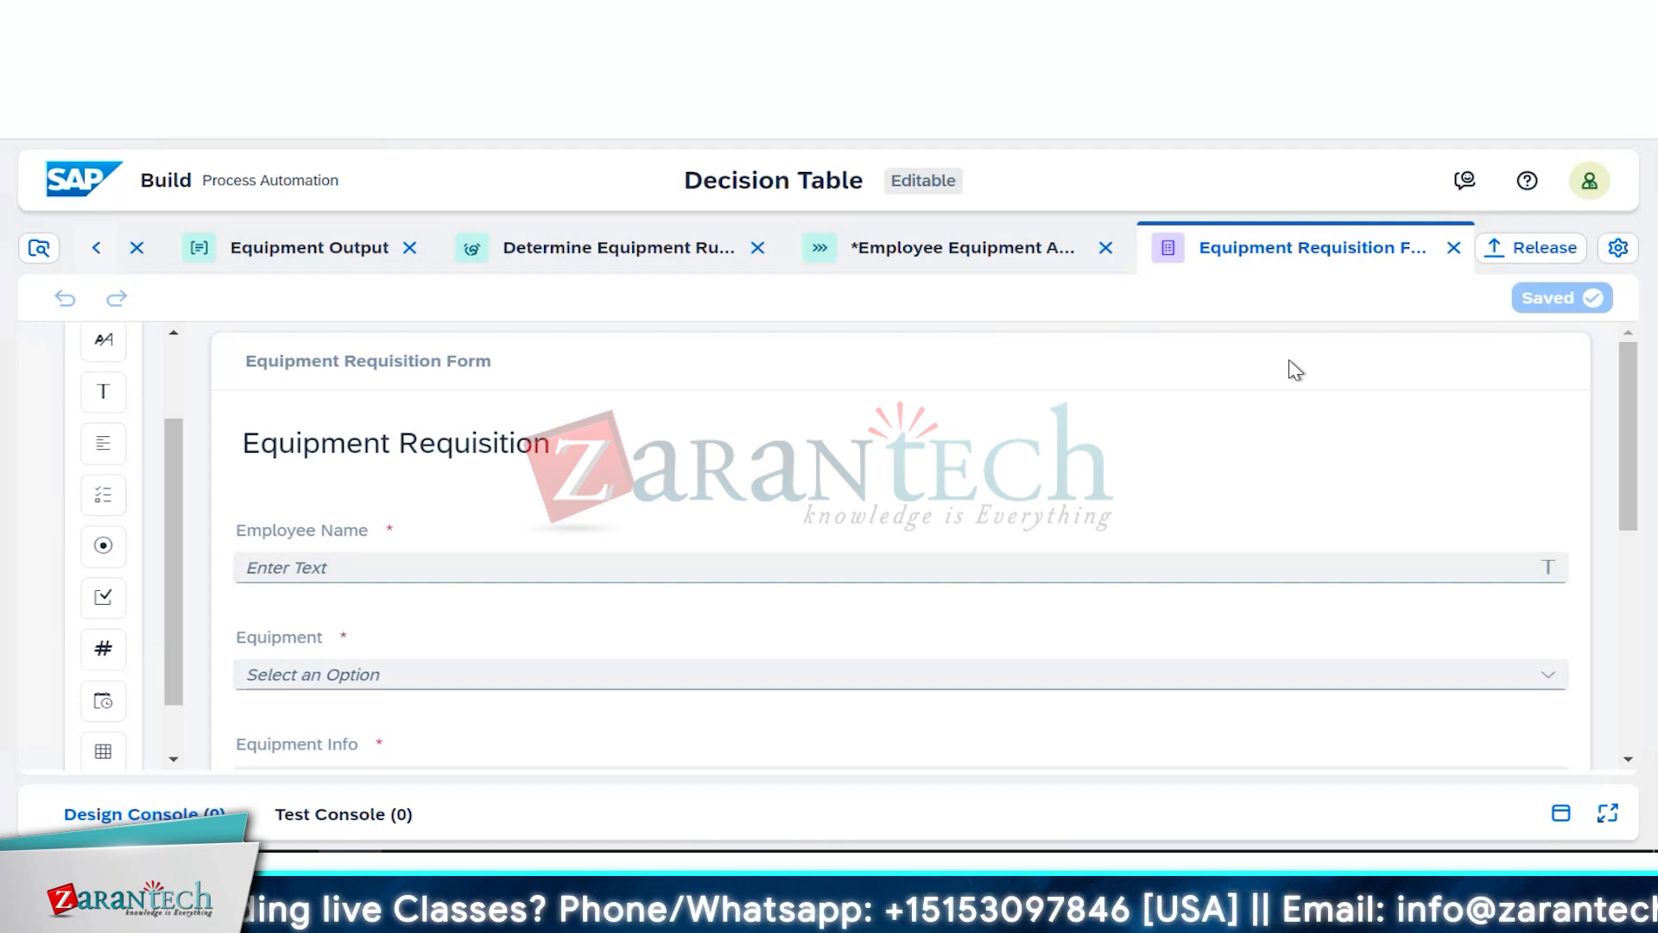
Step: Open the EquipmentInput data type and check its field names against the requisition form
left_click(95, 253)
left_click(95, 251)
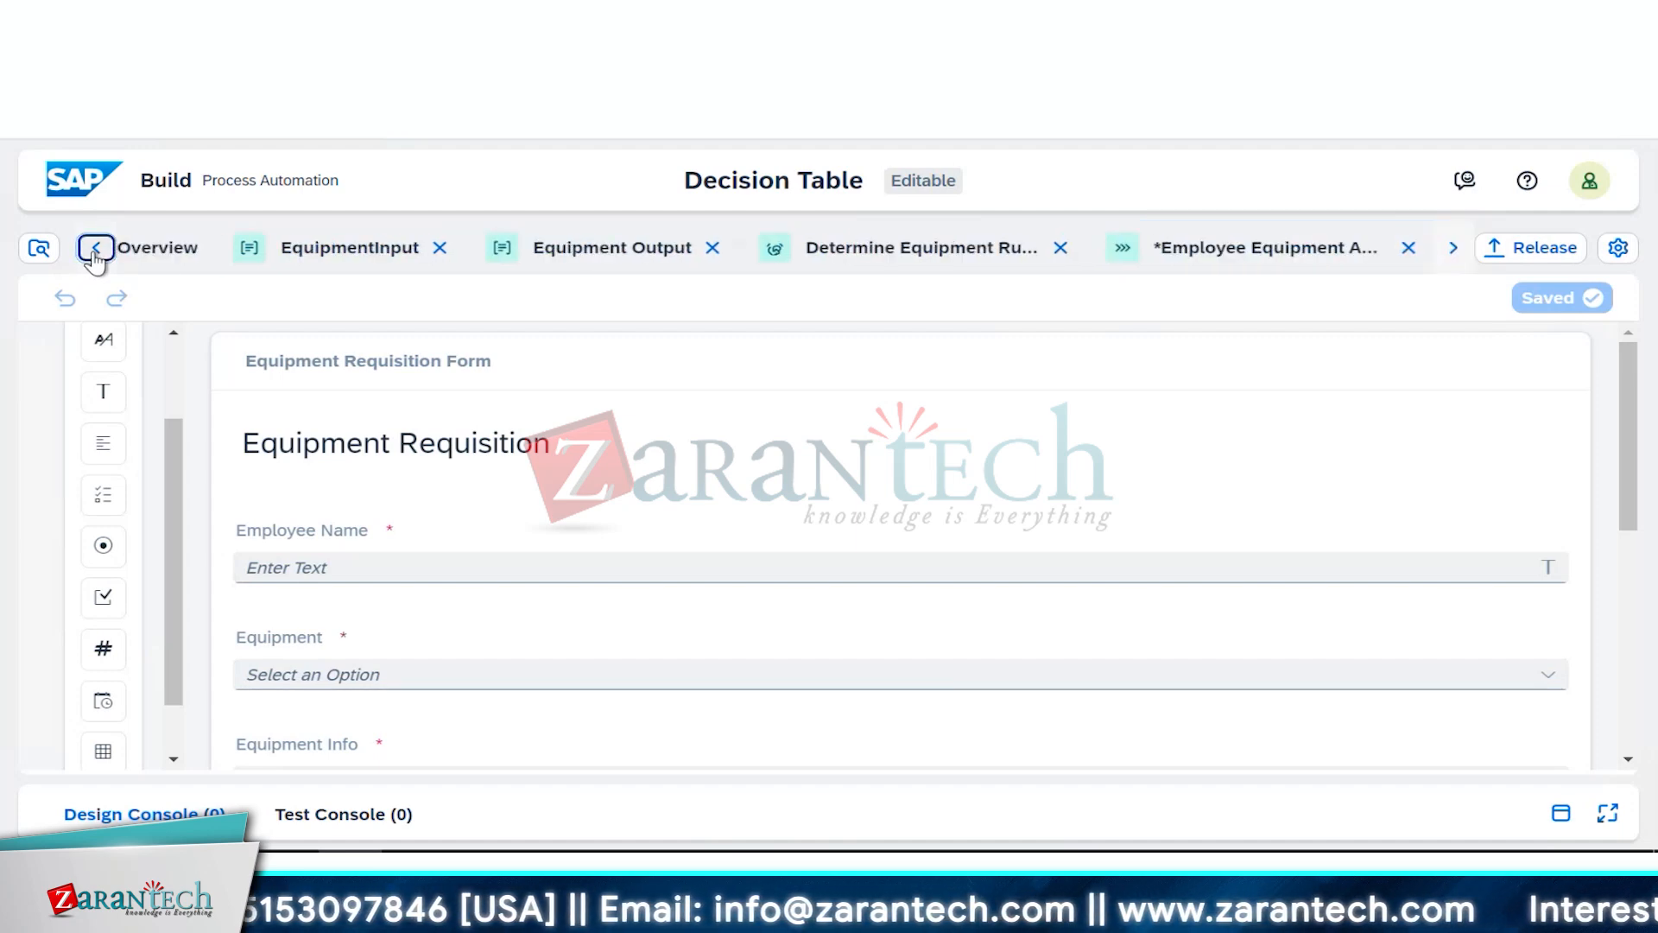
left_click(381, 252)
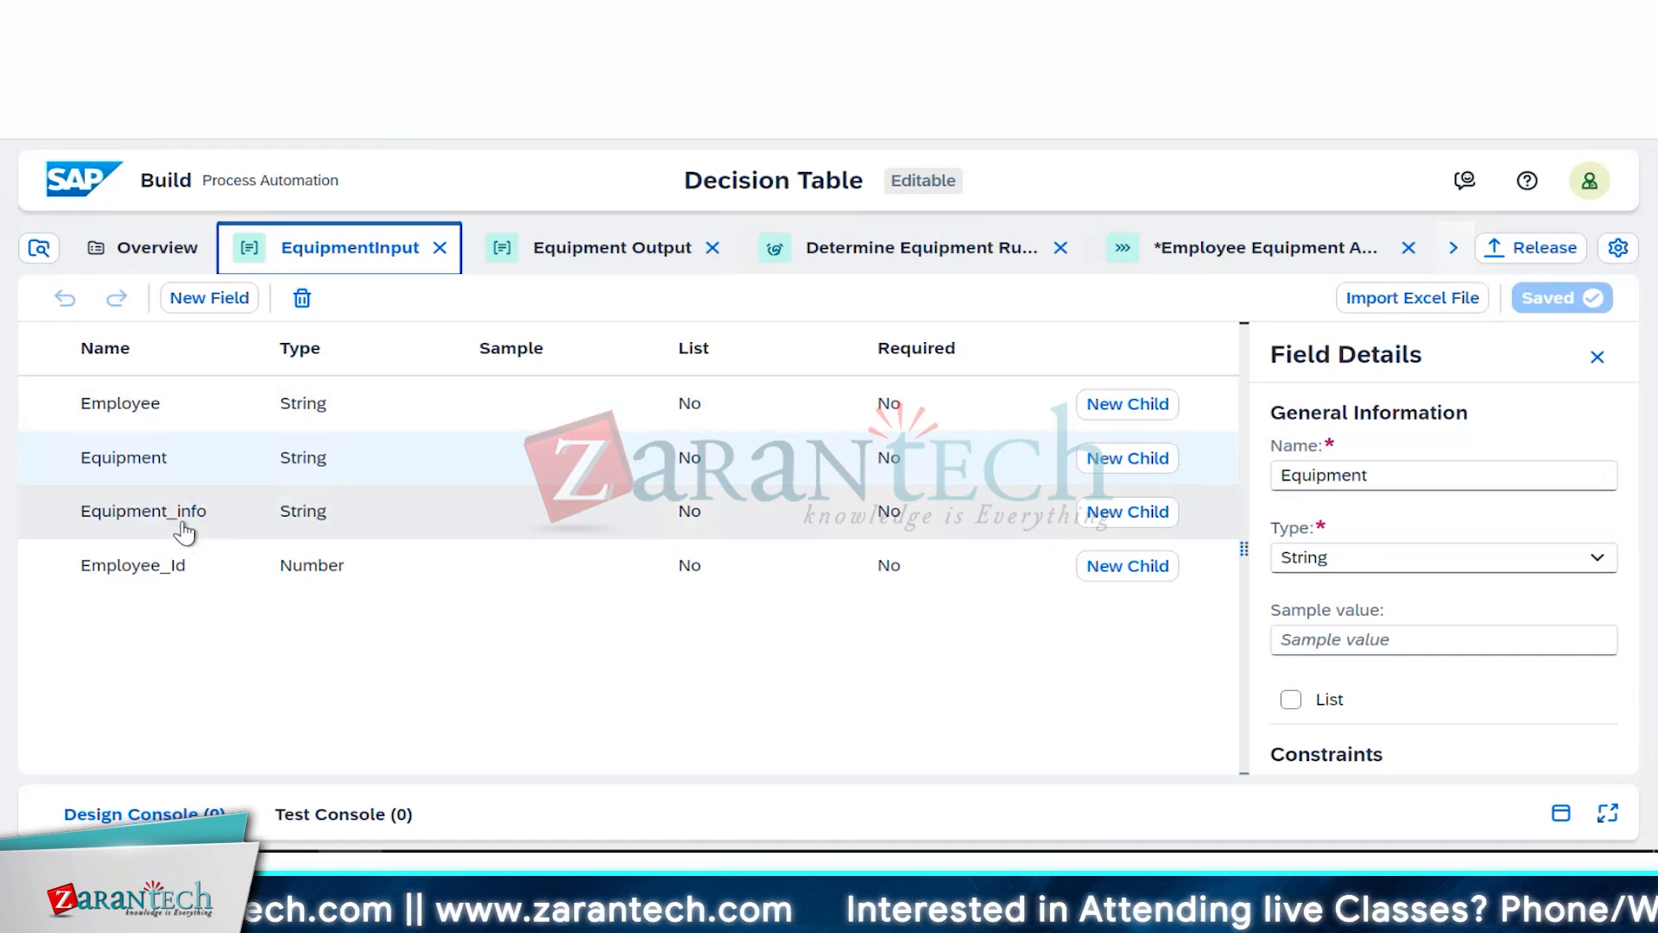
Step: Open the Employee_equipment_determination decision table of Determine Equipment Rules in expanded view and examine its Equipment_info condition column
left_click(879, 256)
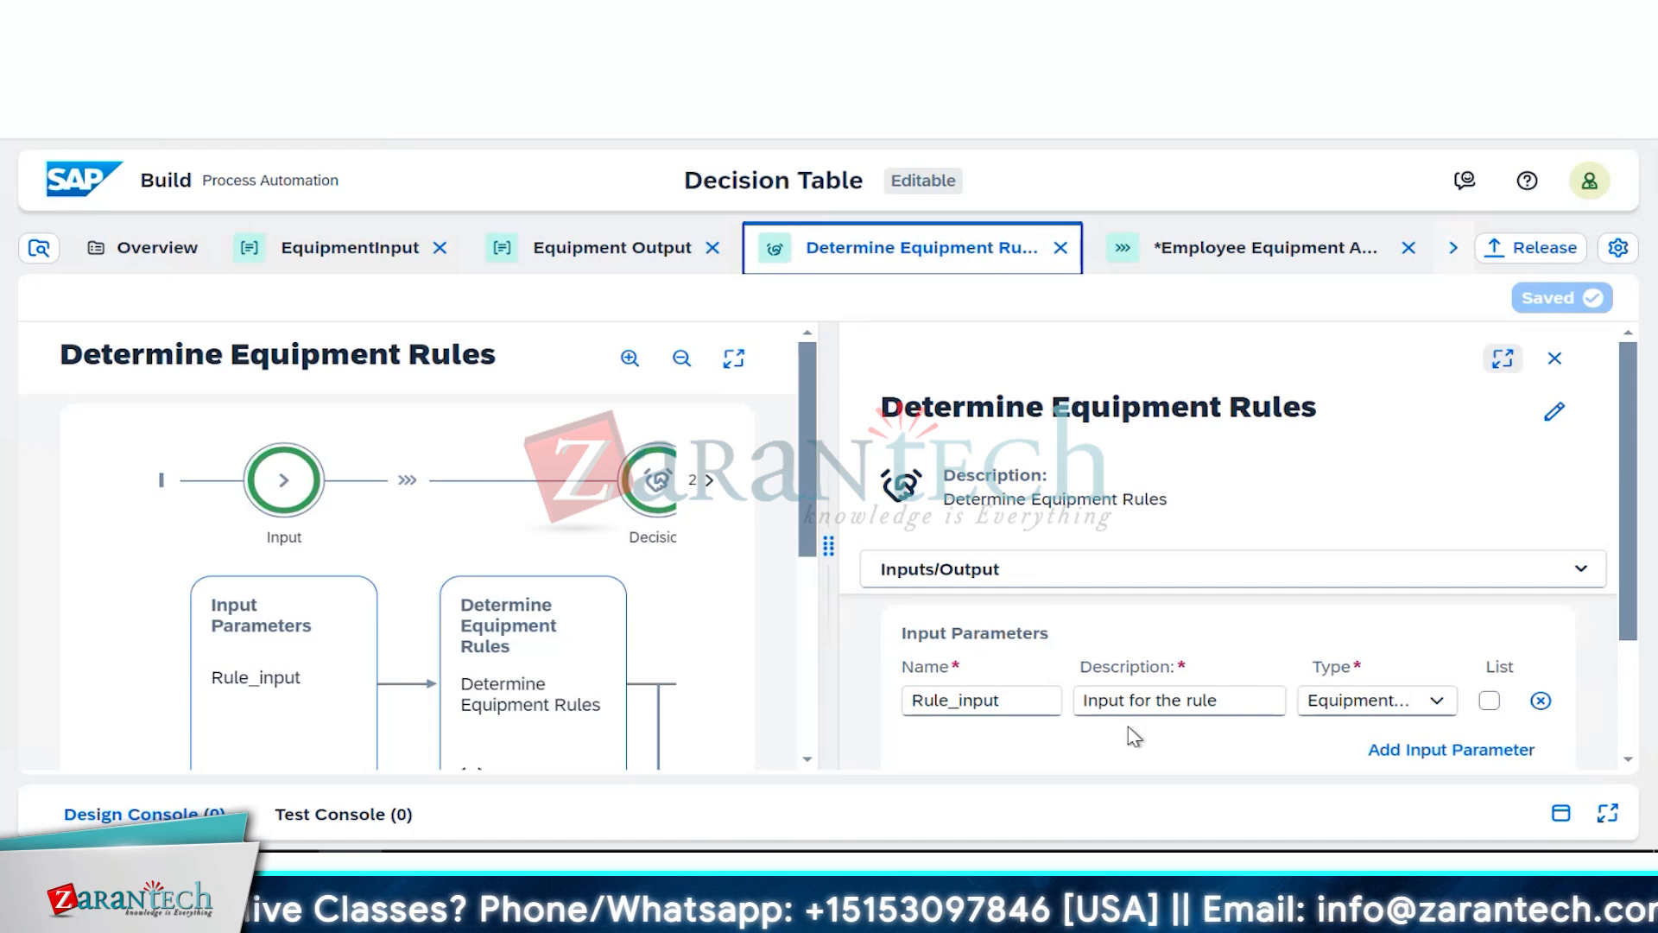
left_click(1503, 357)
left_click(245, 580)
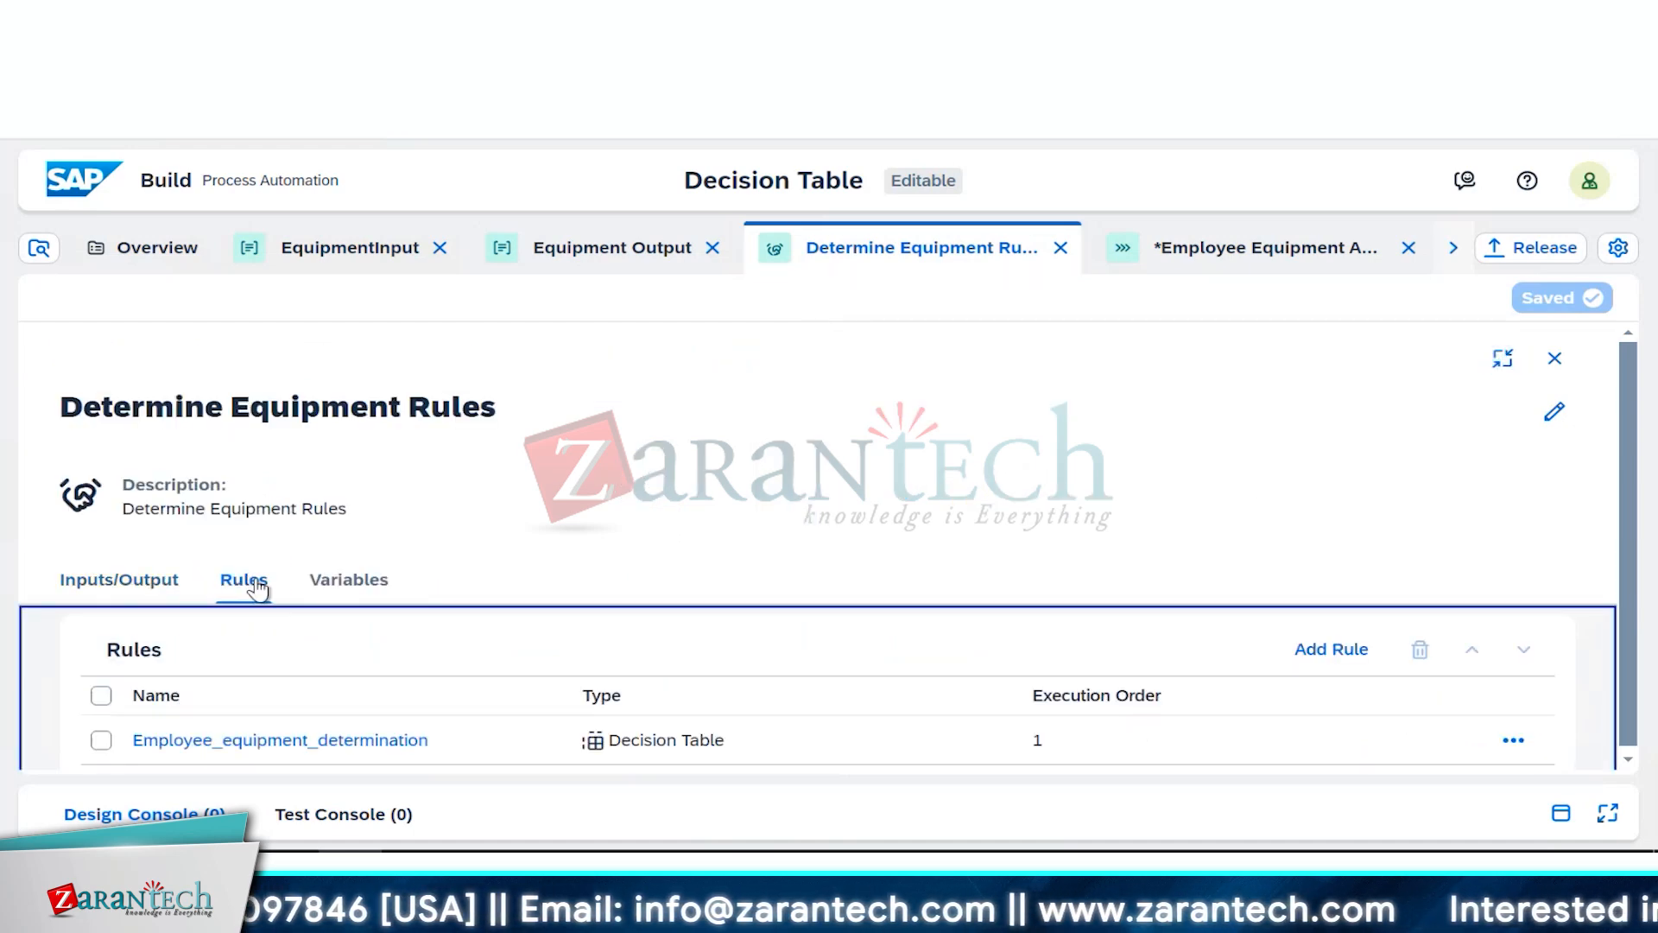
left_click(270, 743)
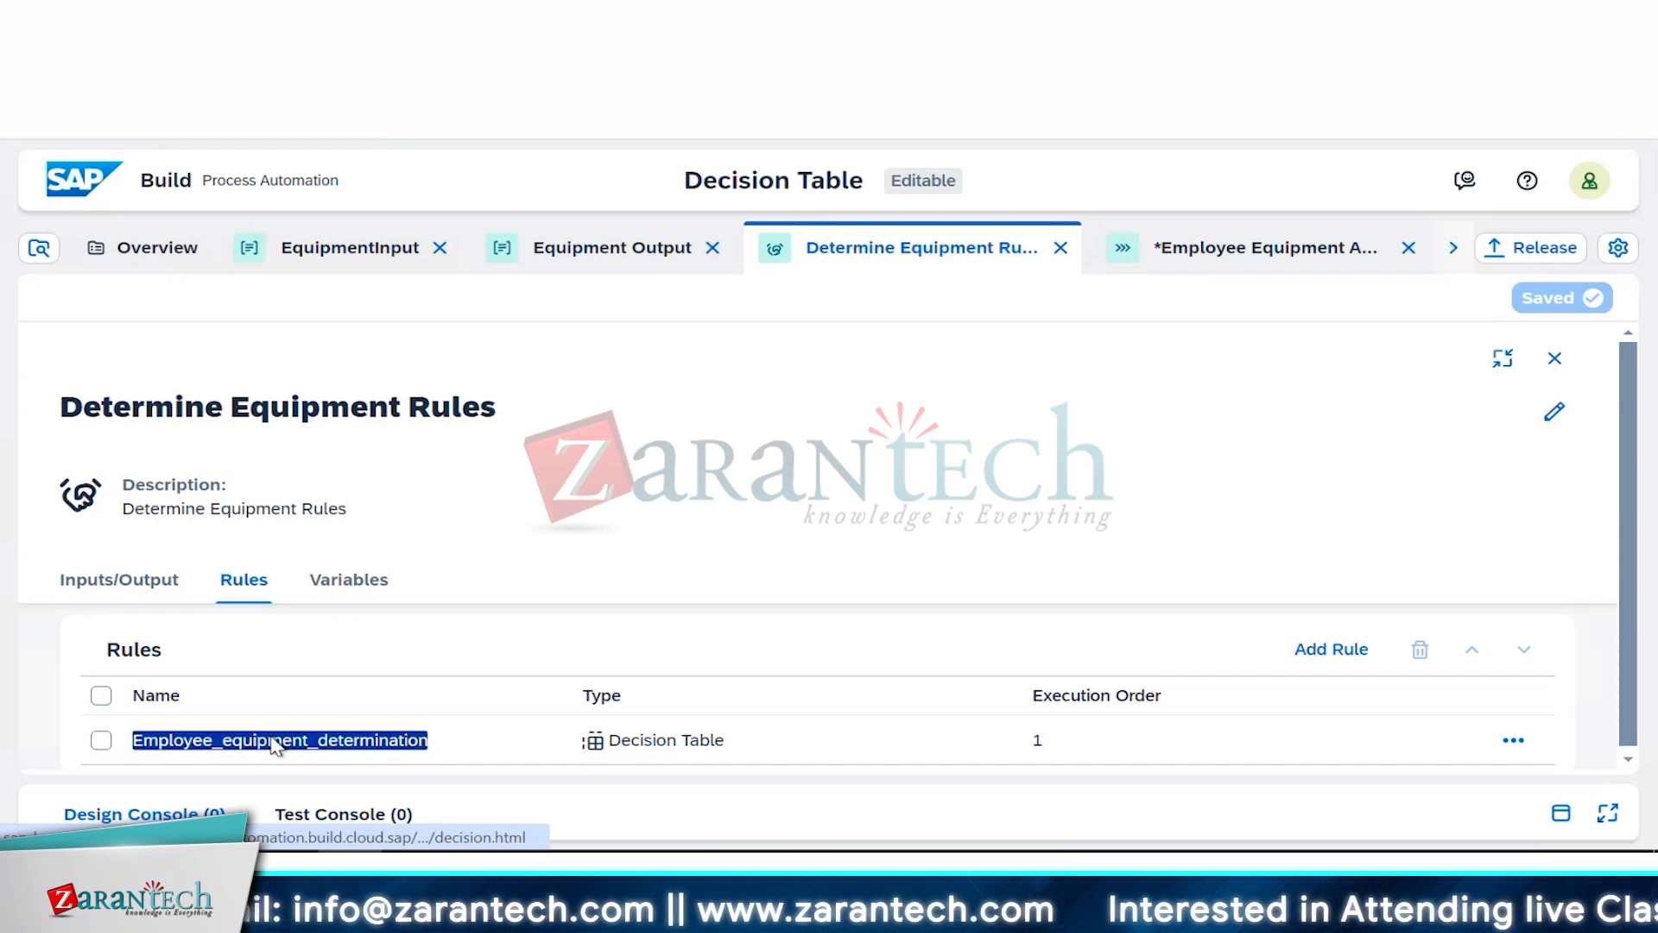
left_click(266, 744)
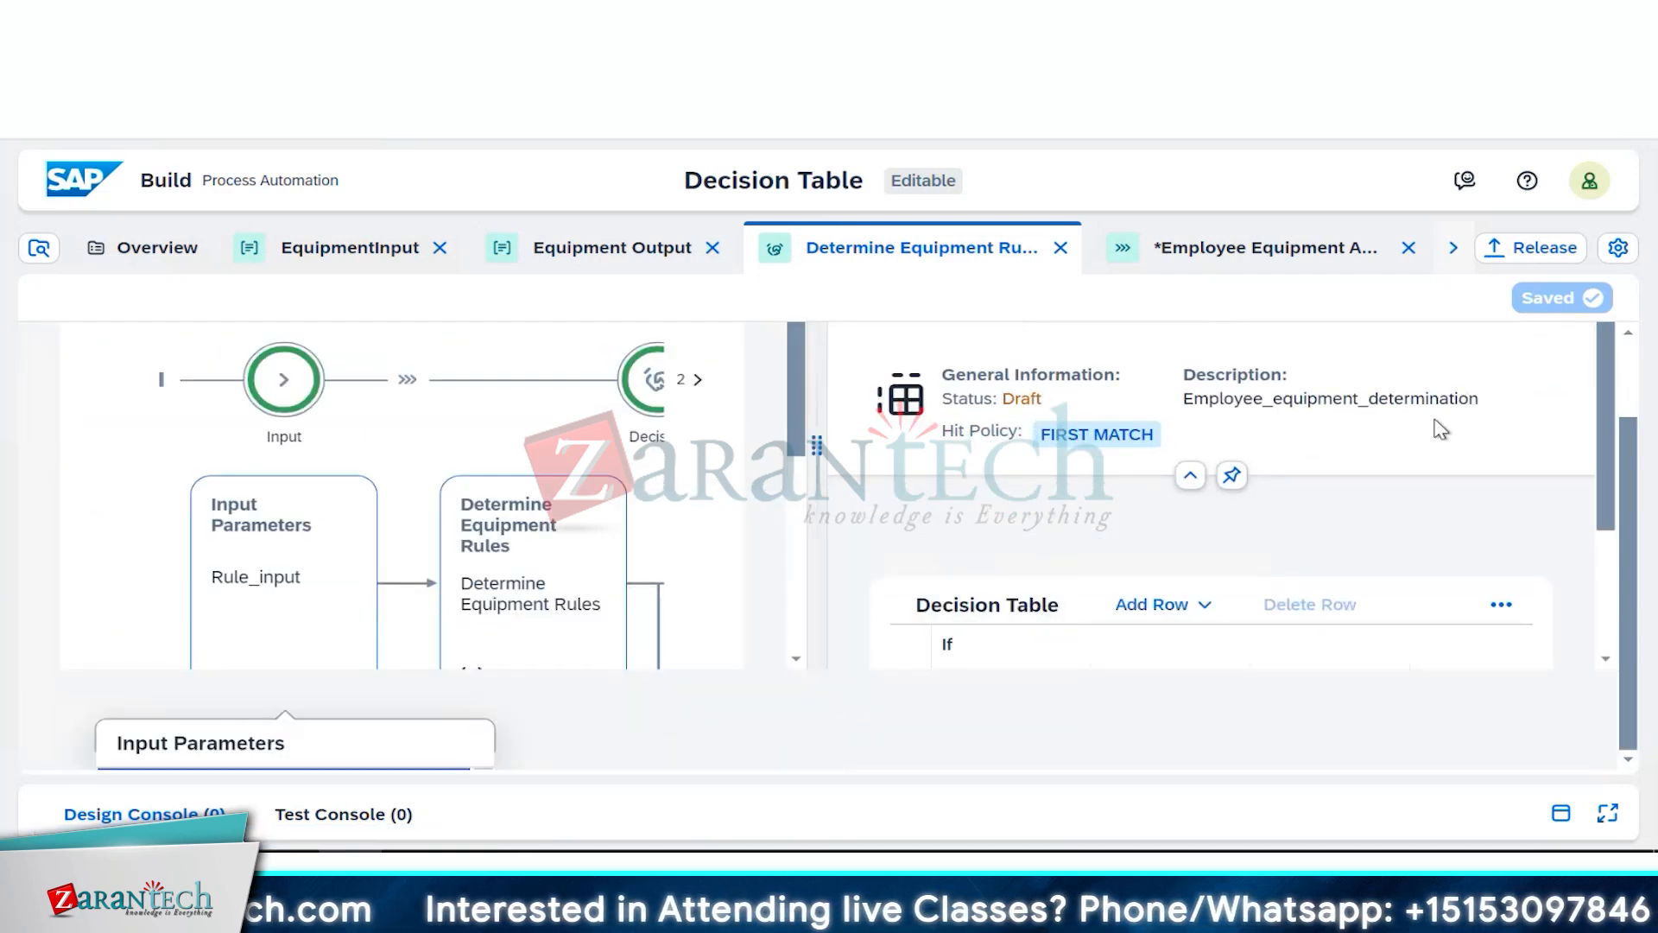
scroll(1468, 372, "up", 2)
left_click(1480, 358)
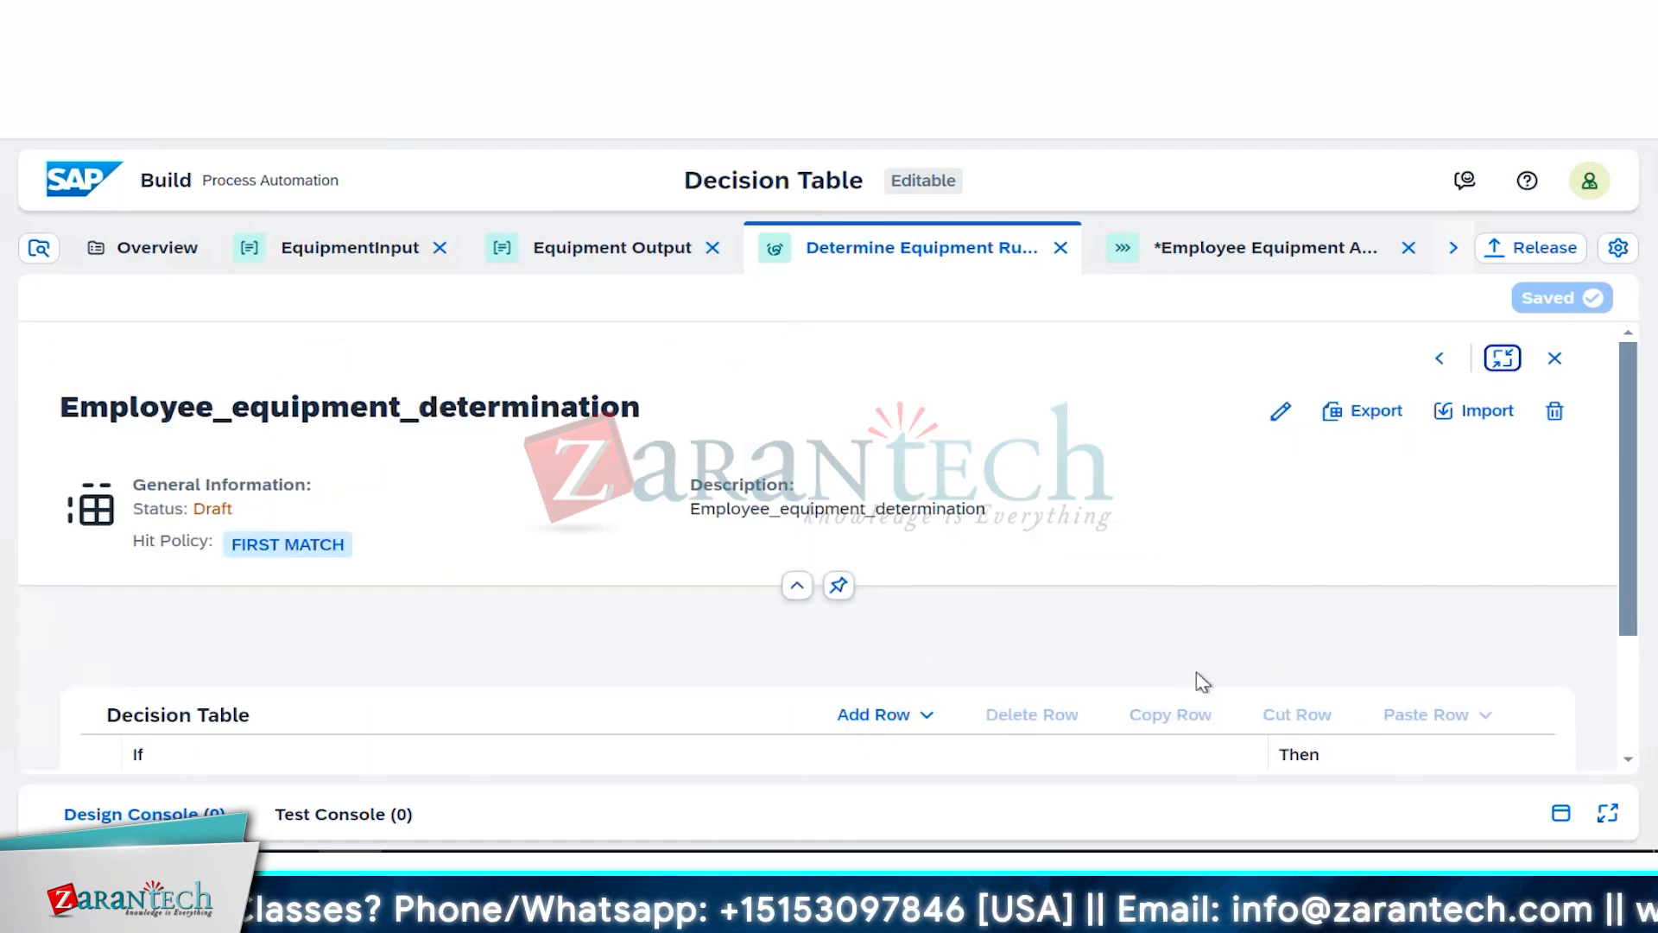
scroll(515, 691, "down", 4)
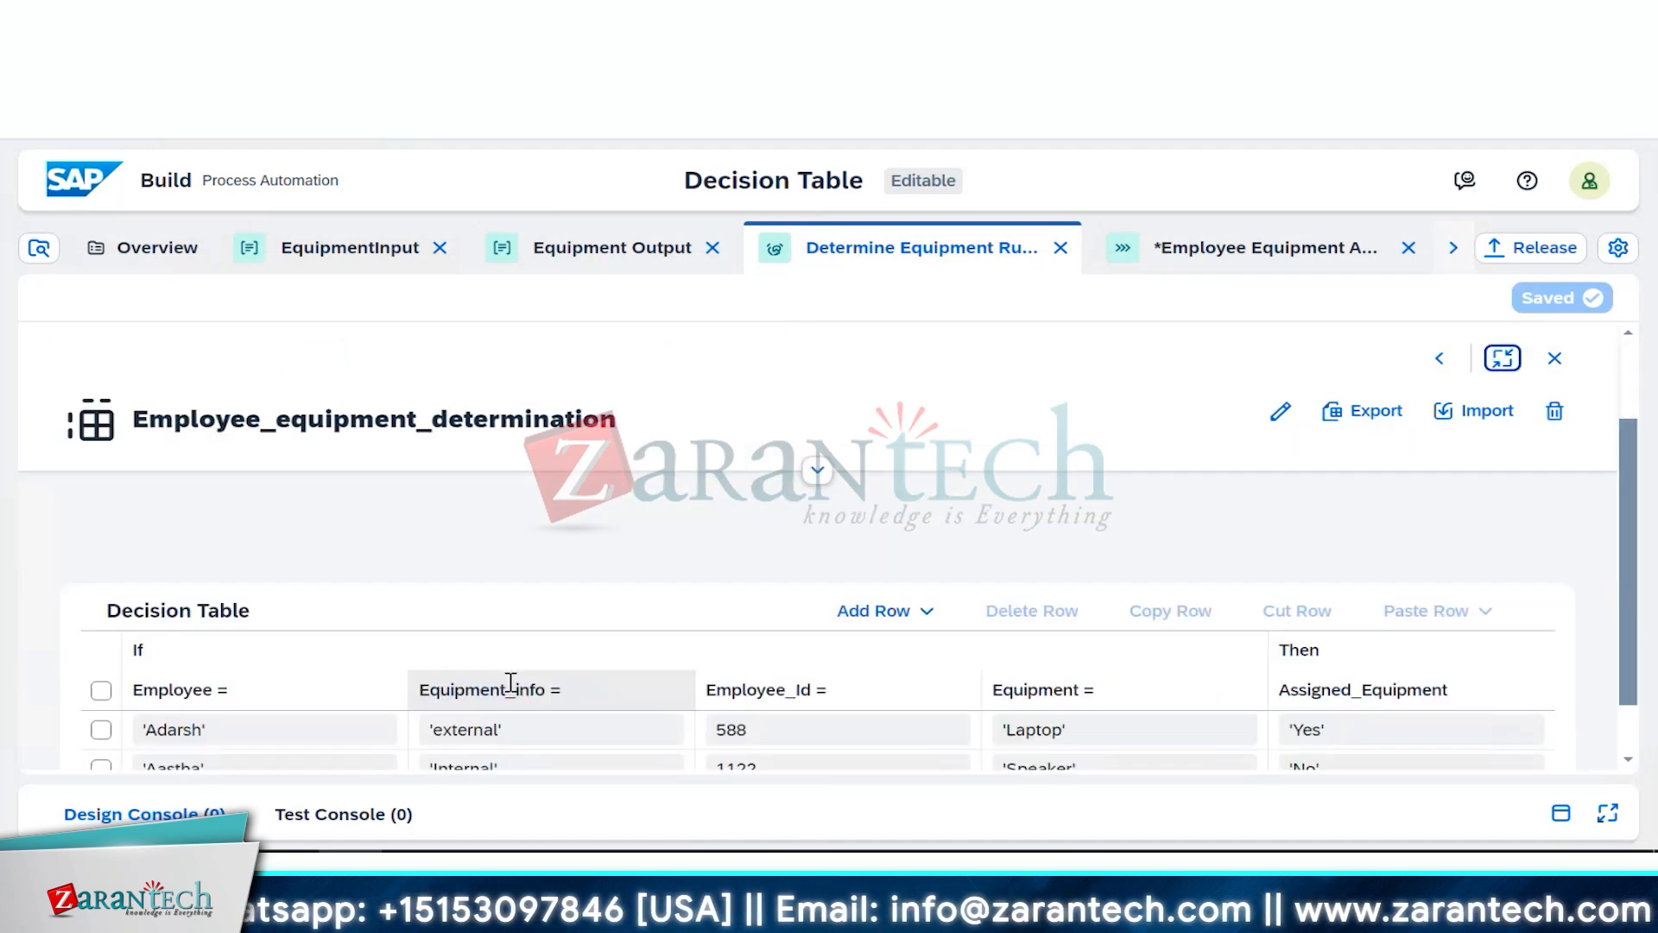
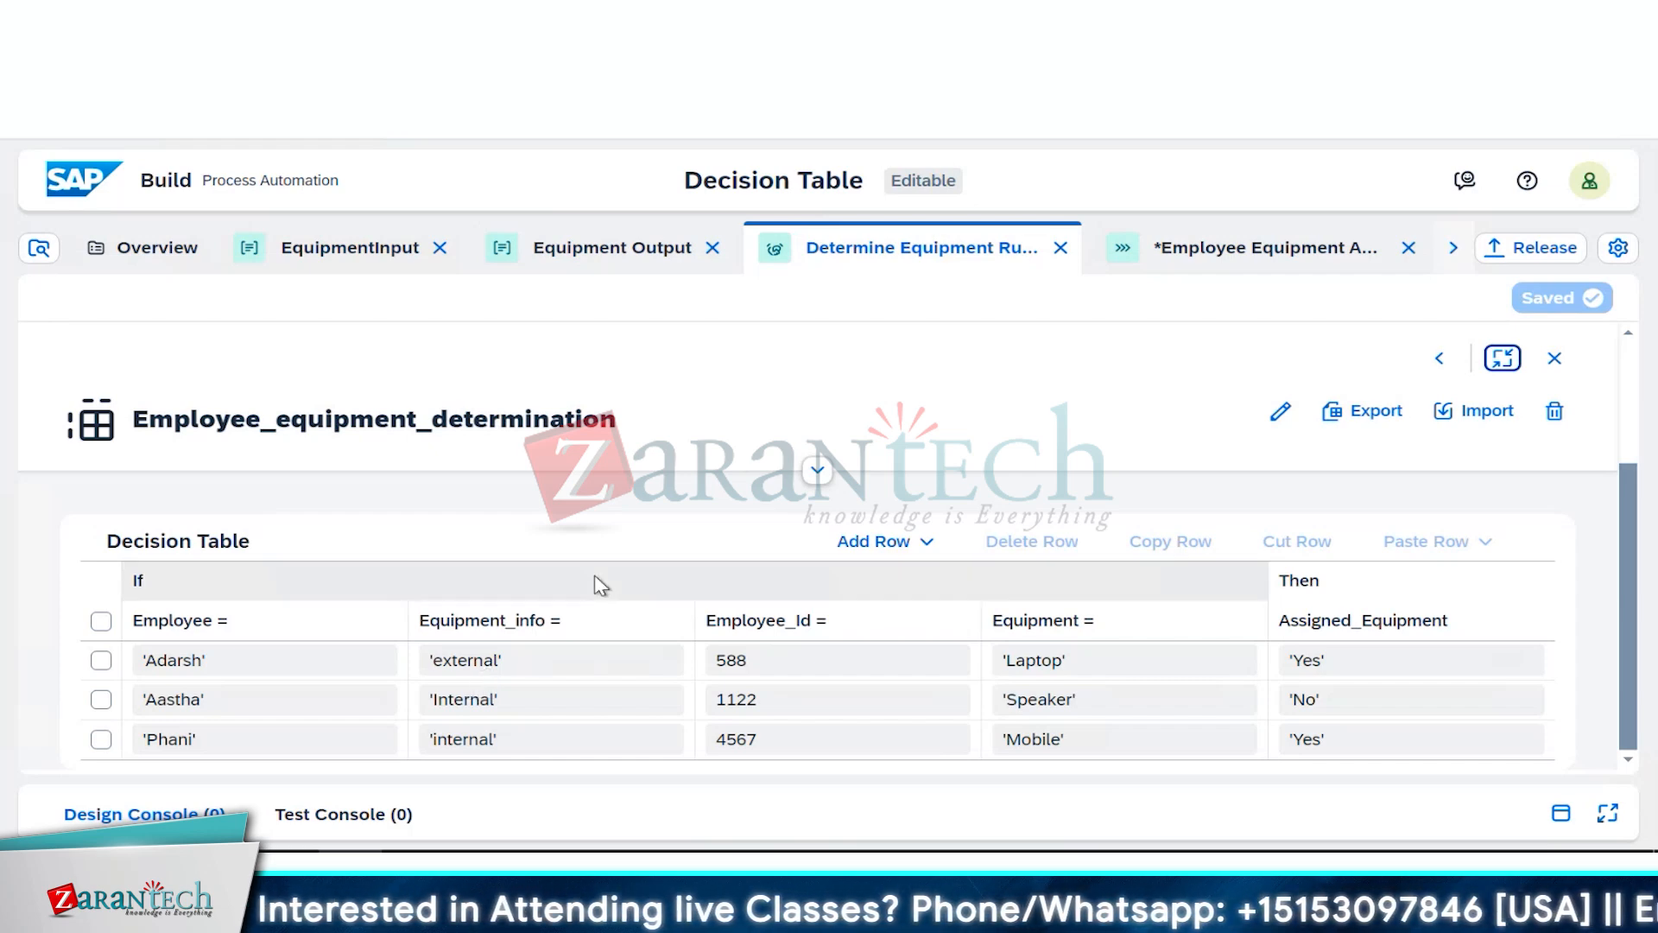
left_click(518, 660)
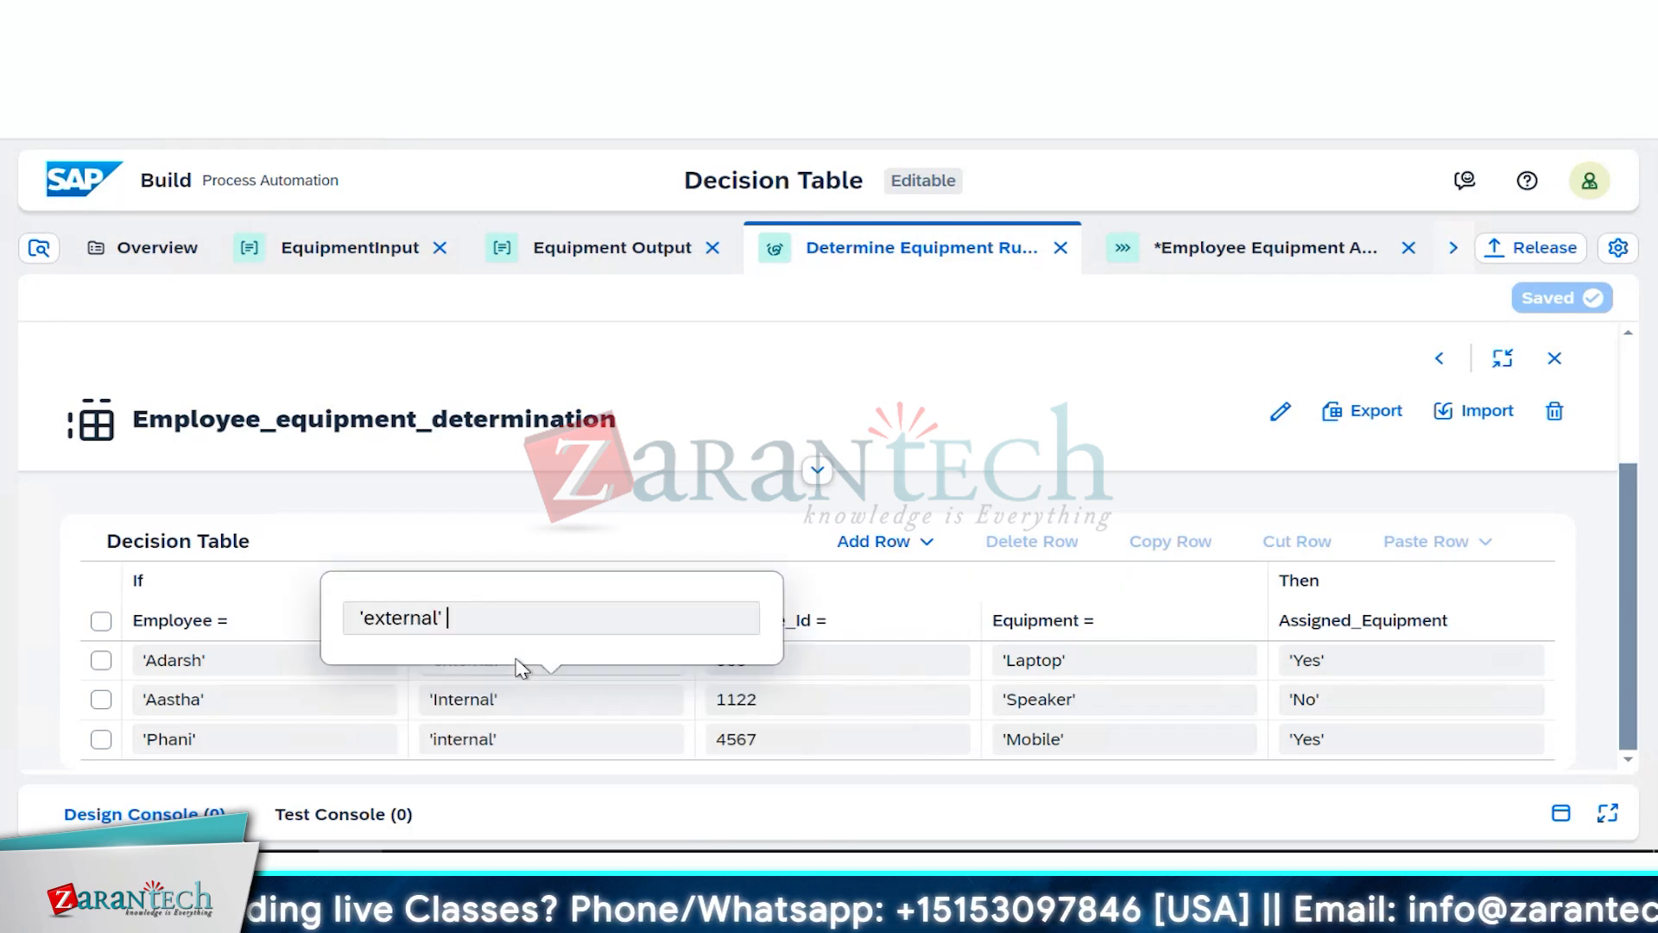
left_click(665, 494)
left_click(510, 621)
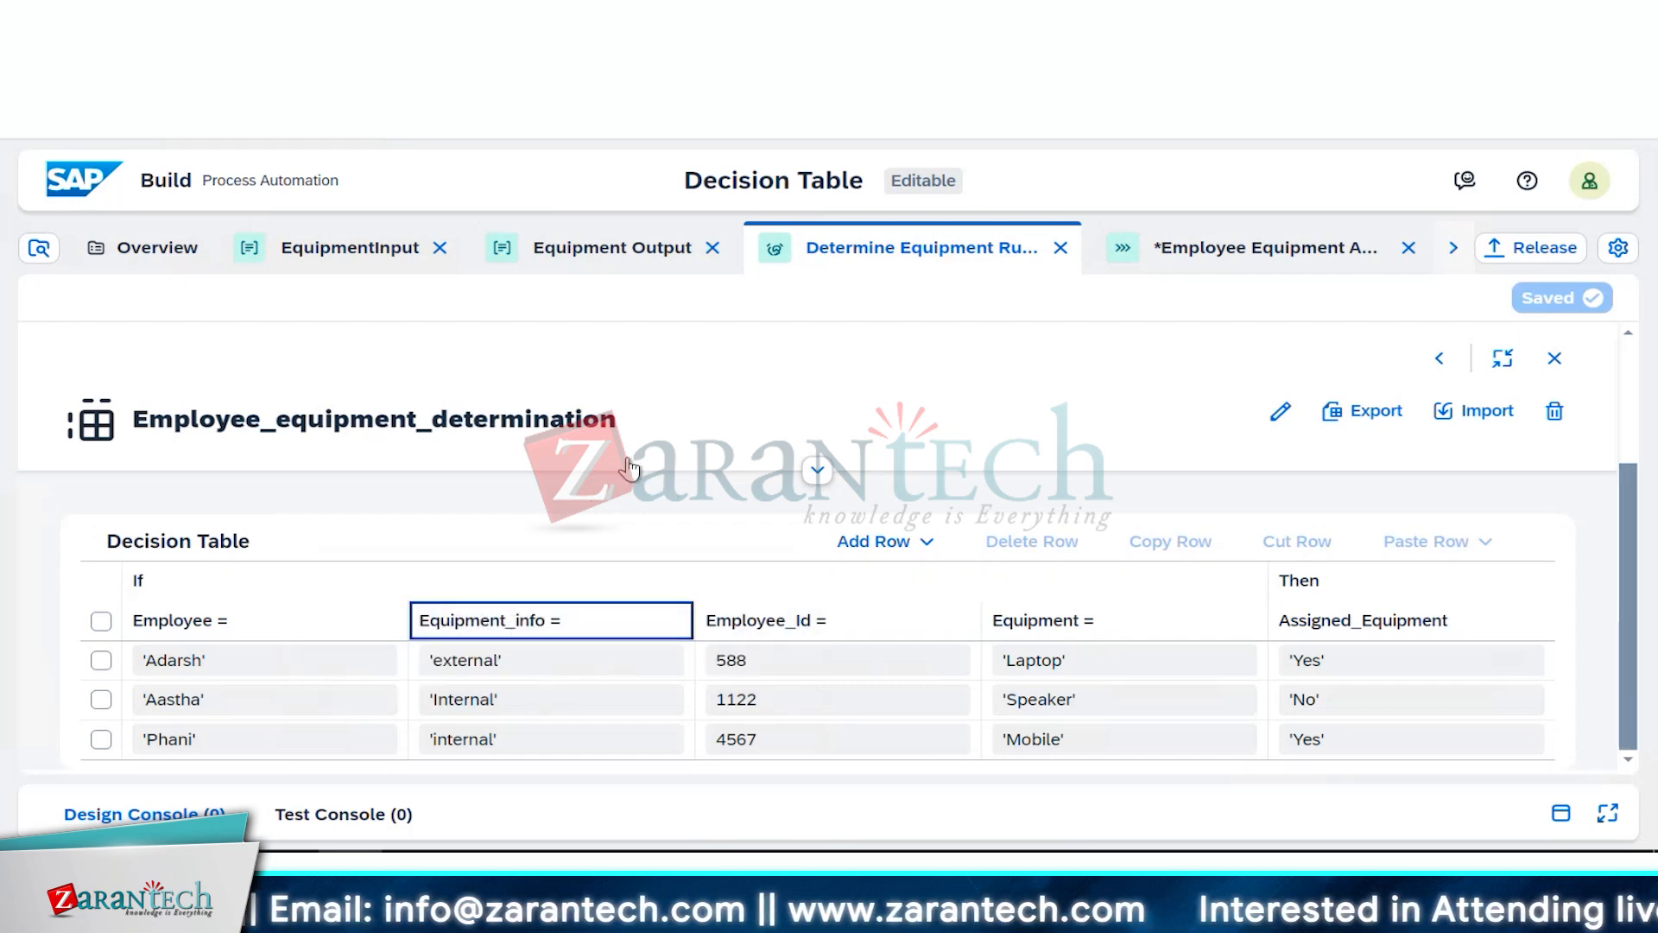
left_click(649, 484)
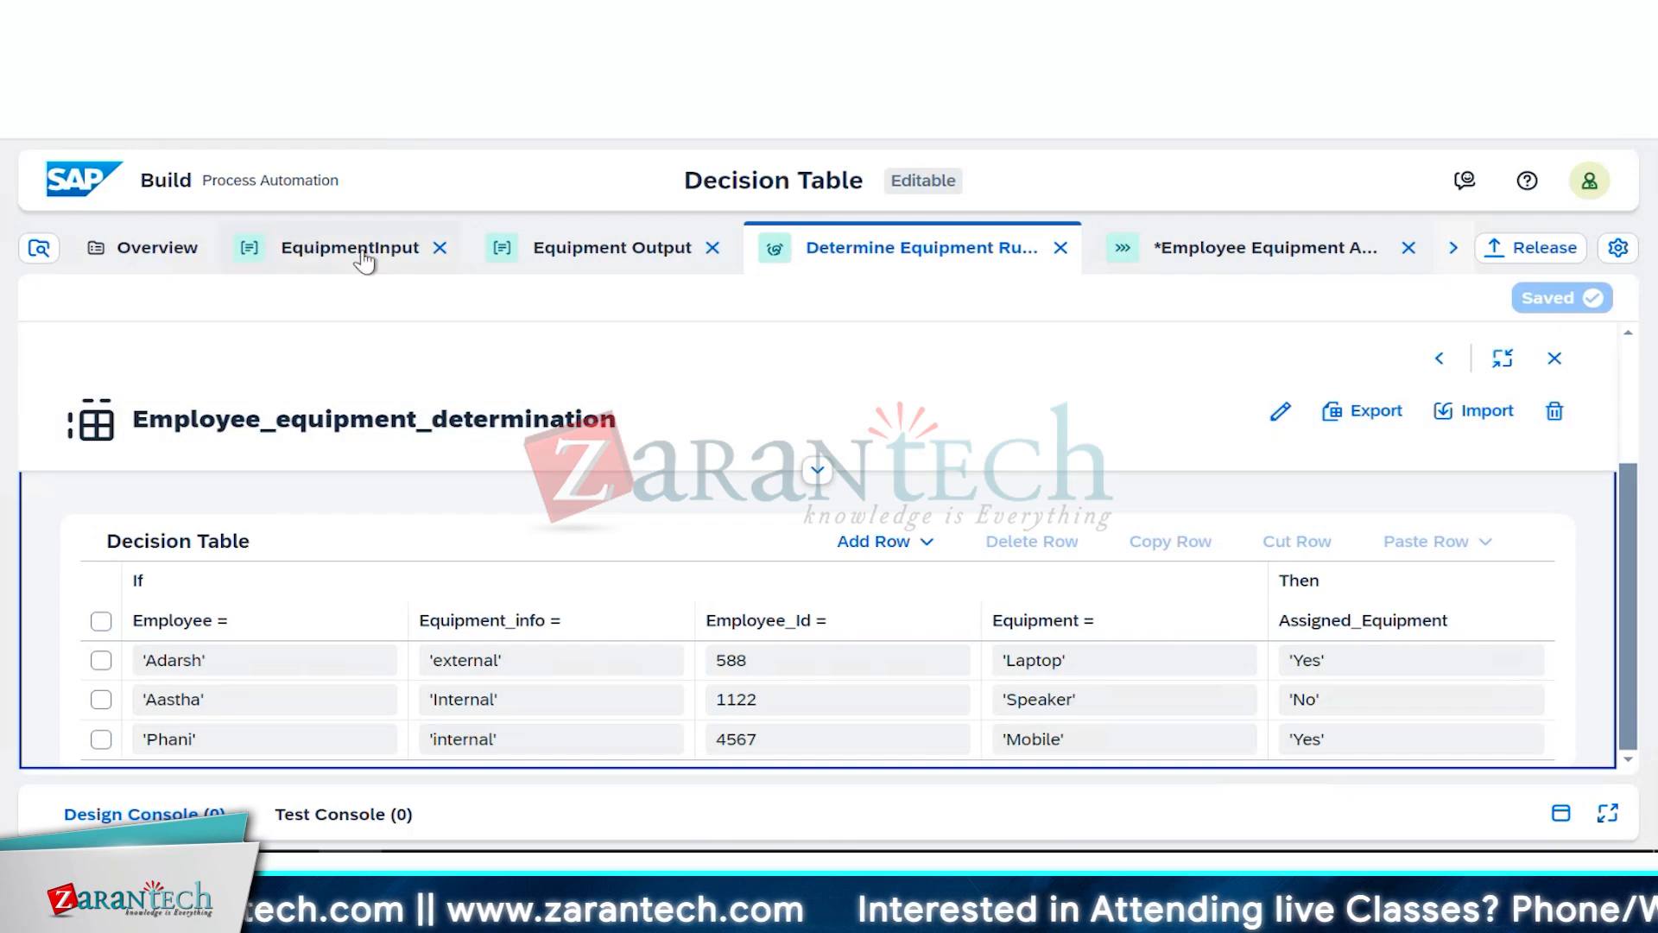
Step: Rename the Equipment_info field of the EquipmentInput data type to Employee_info and save the data type
left_click(397, 264)
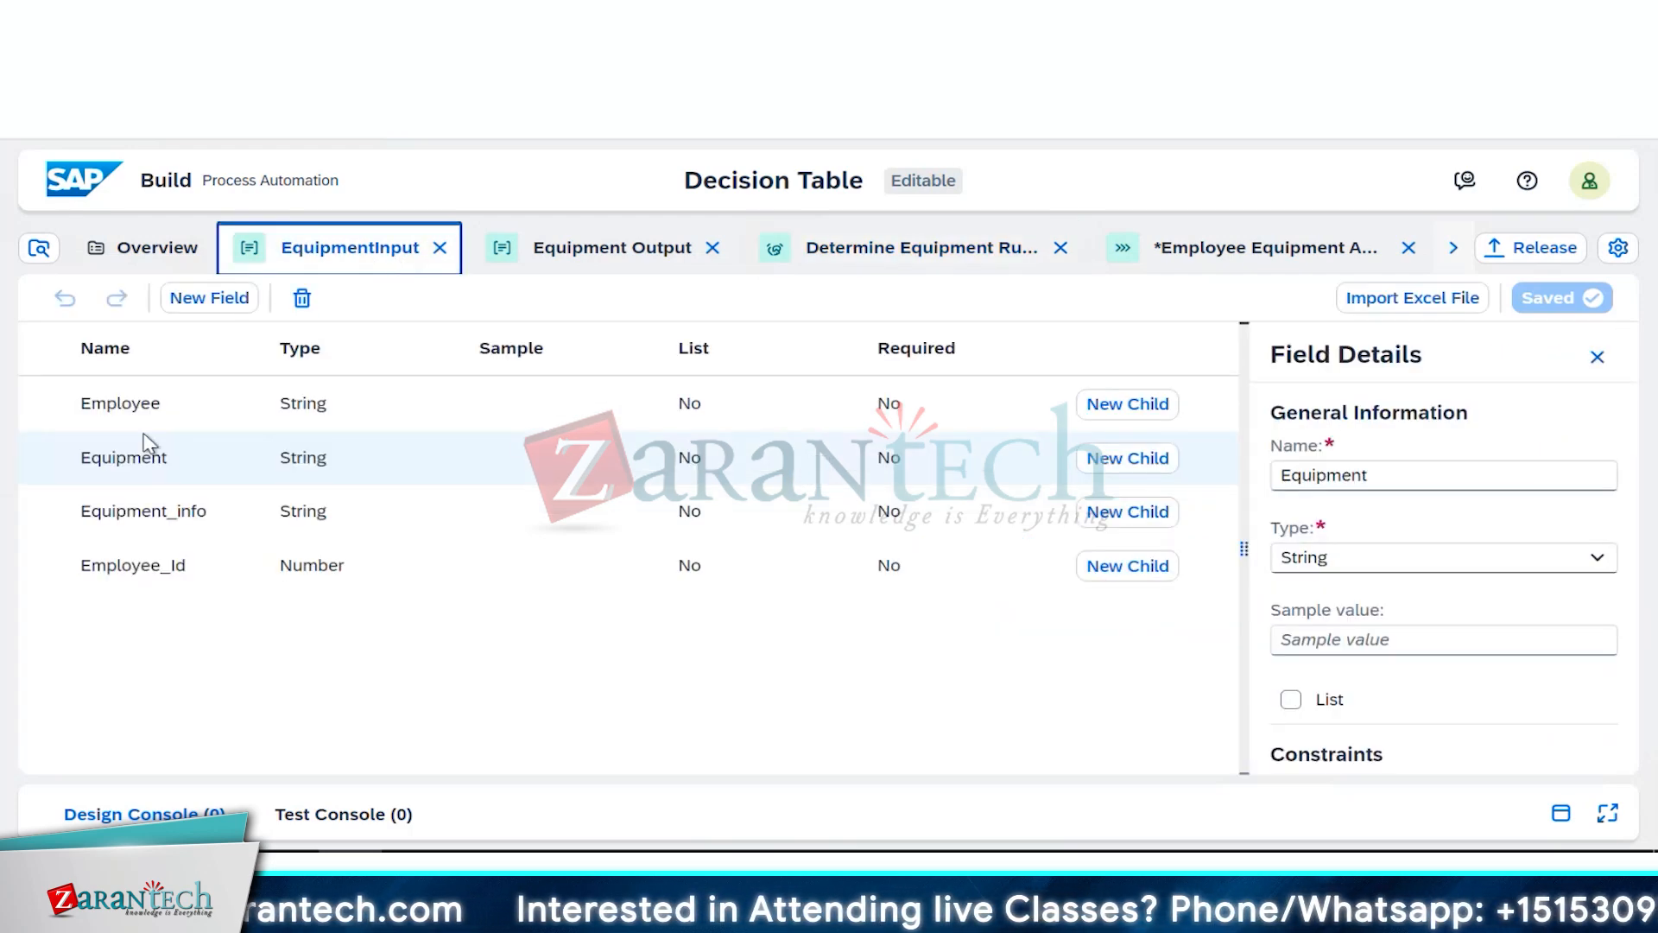
left_click(170, 536)
left_click(1321, 481)
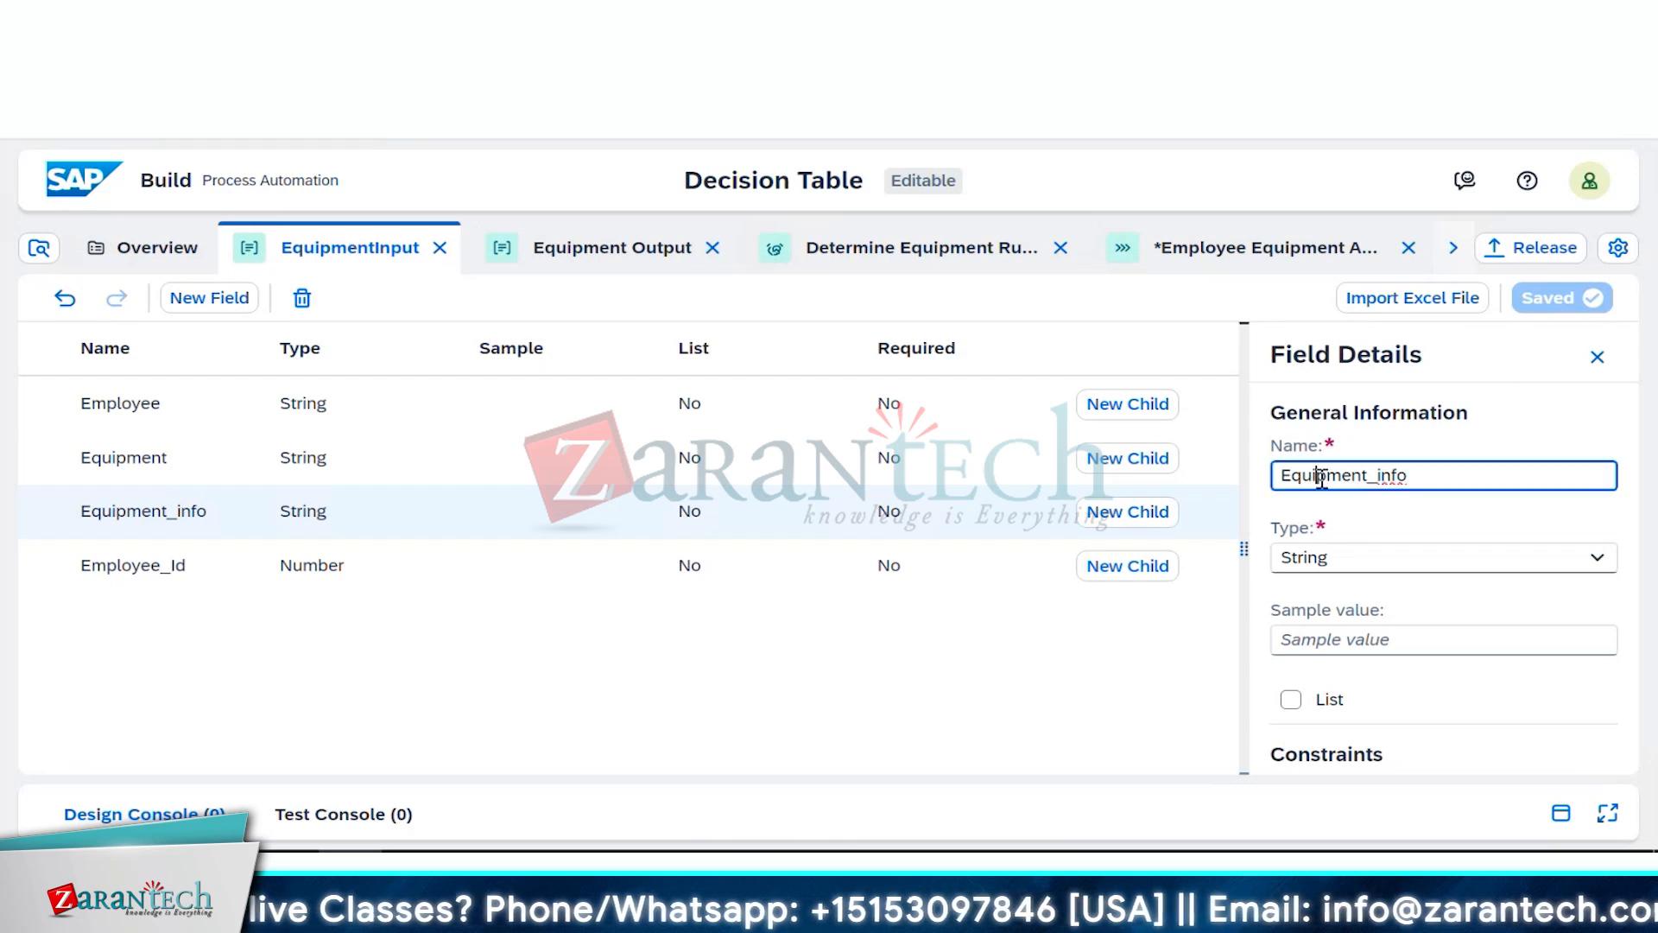
double_click(1322, 480)
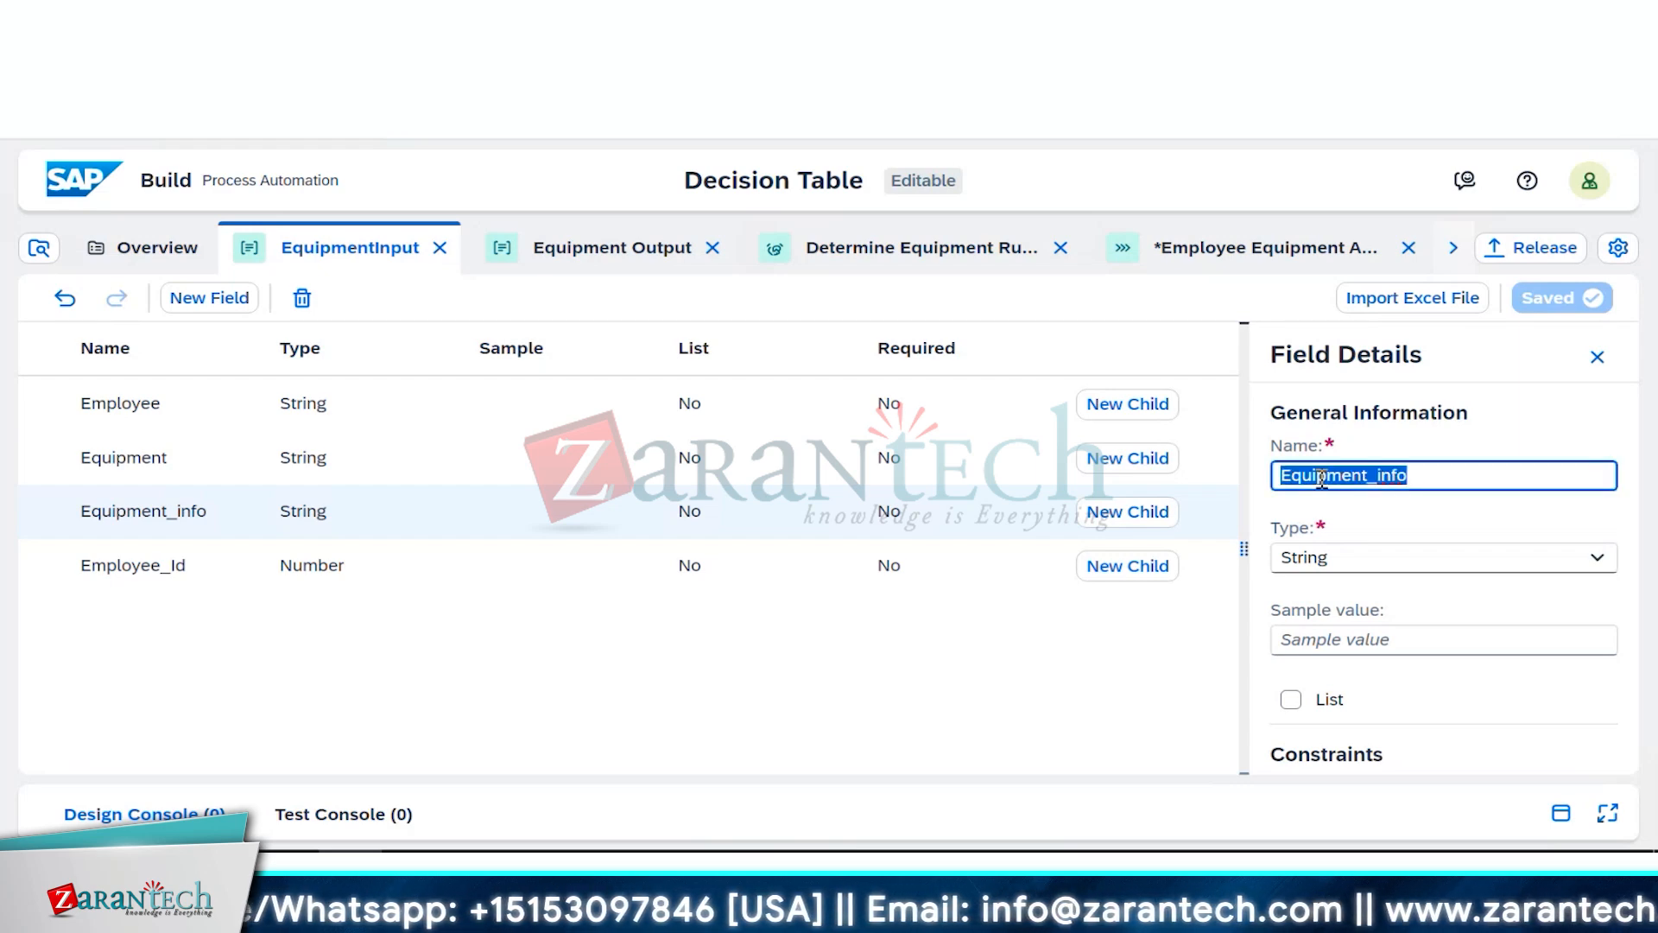
left_click(1319, 481)
left_click_drag(1369, 480, 1300, 480)
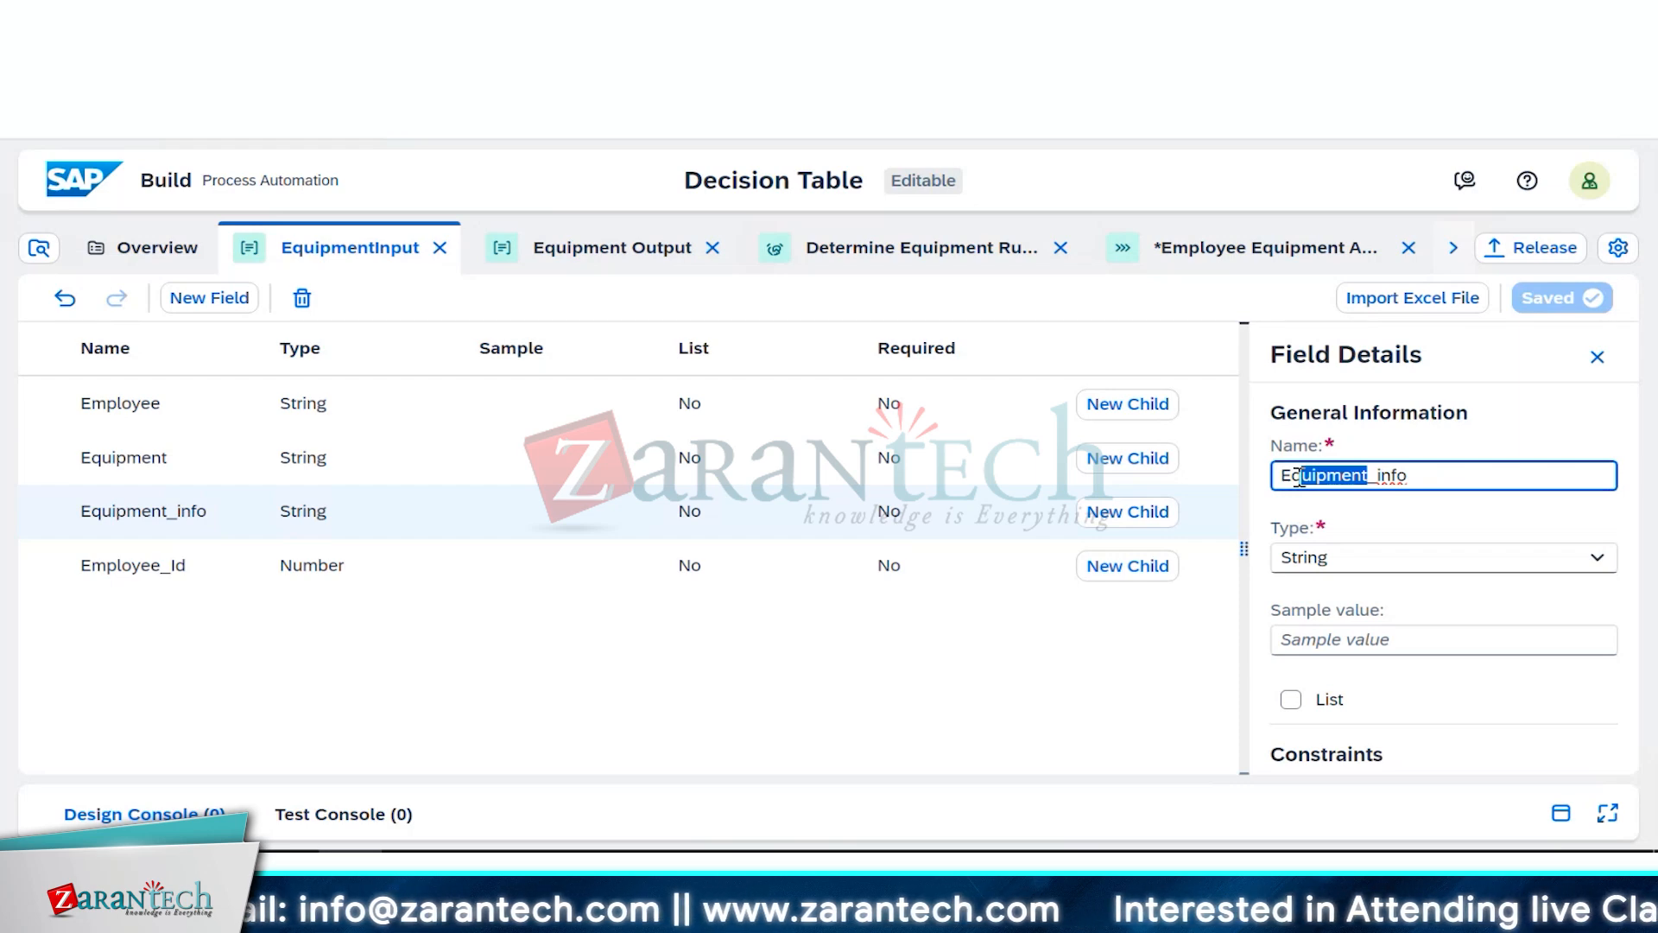
key("BackSpace")
key("BackSpace")
type("mplo")
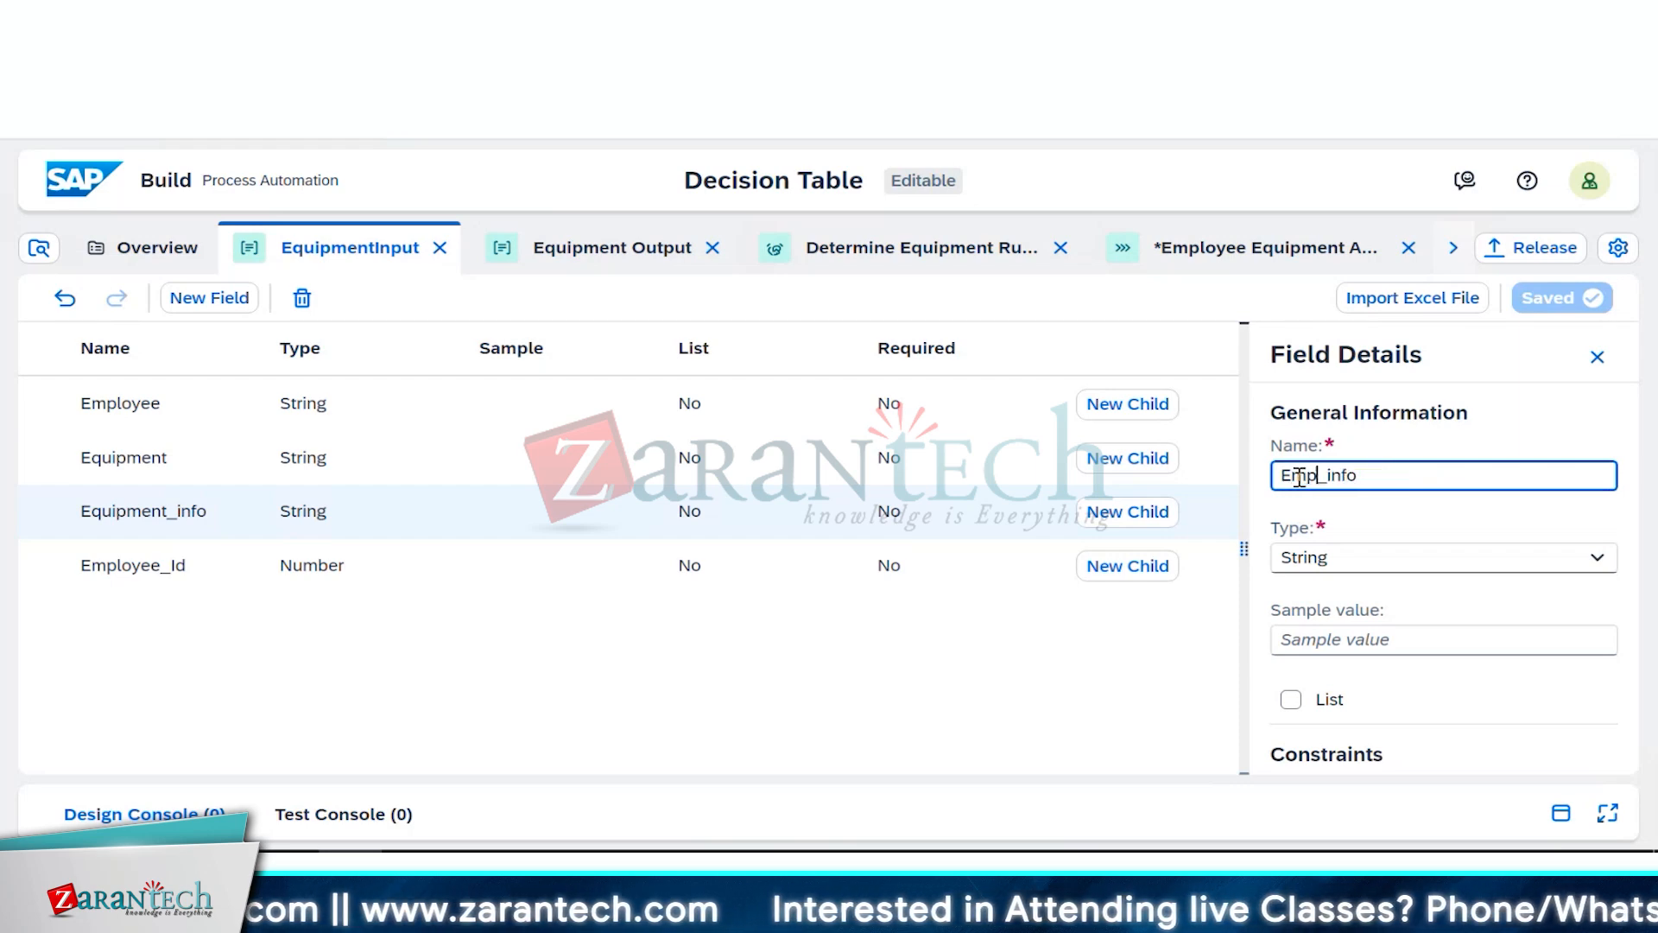
type("yee")
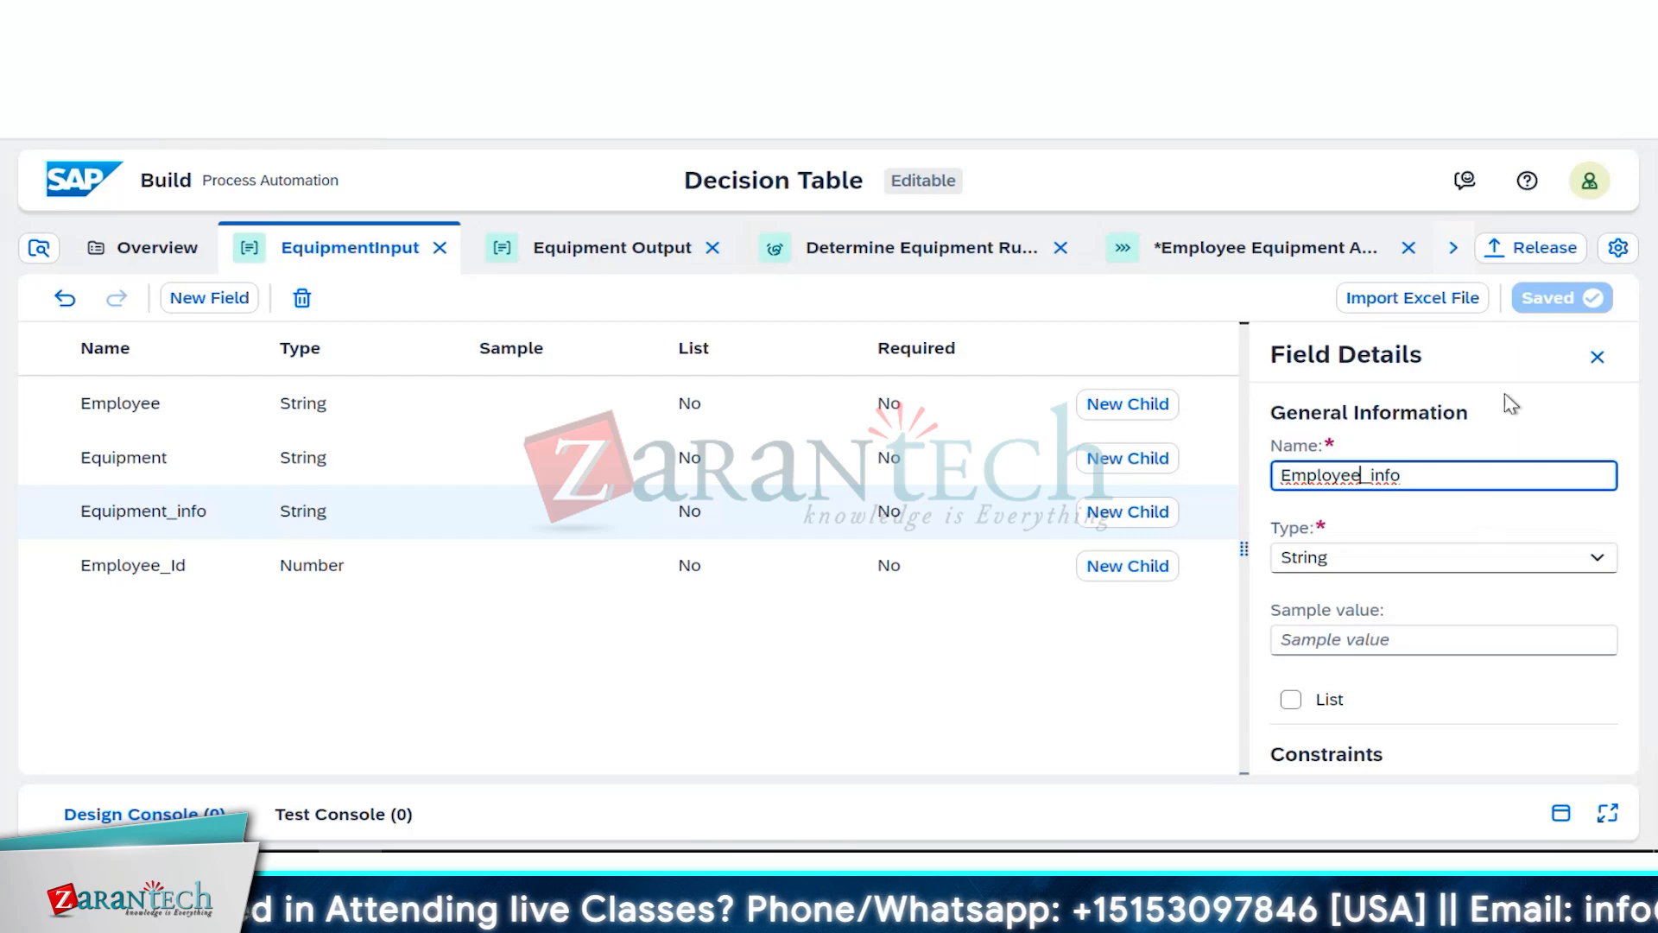
left_click(1538, 443)
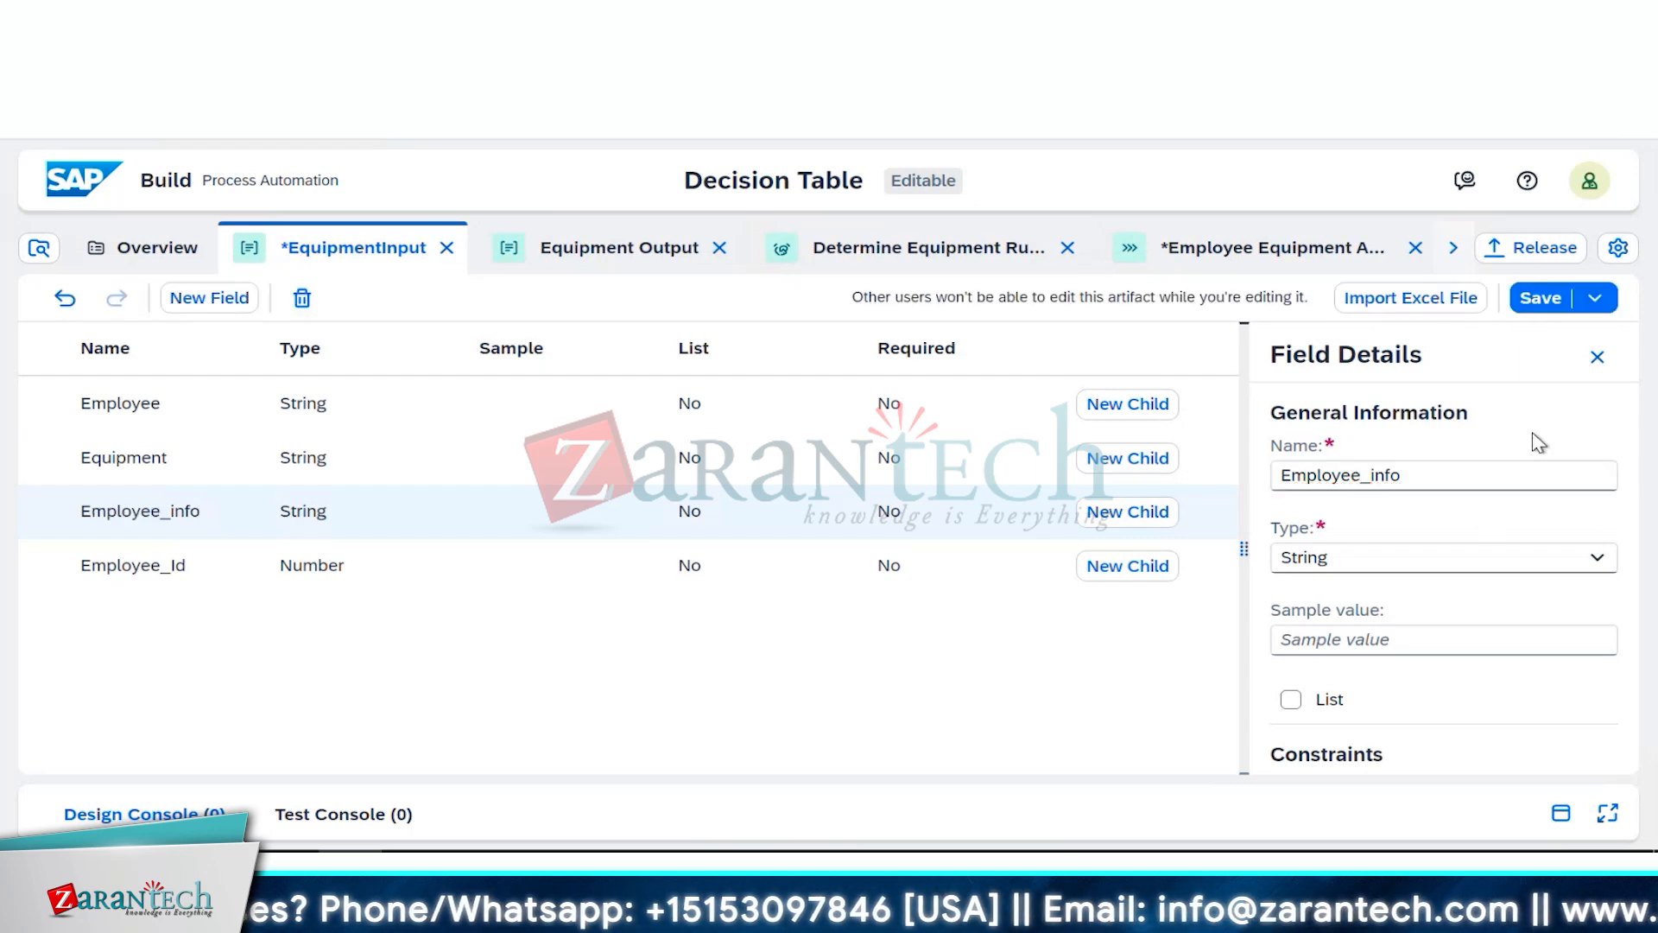
left_click(1538, 297)
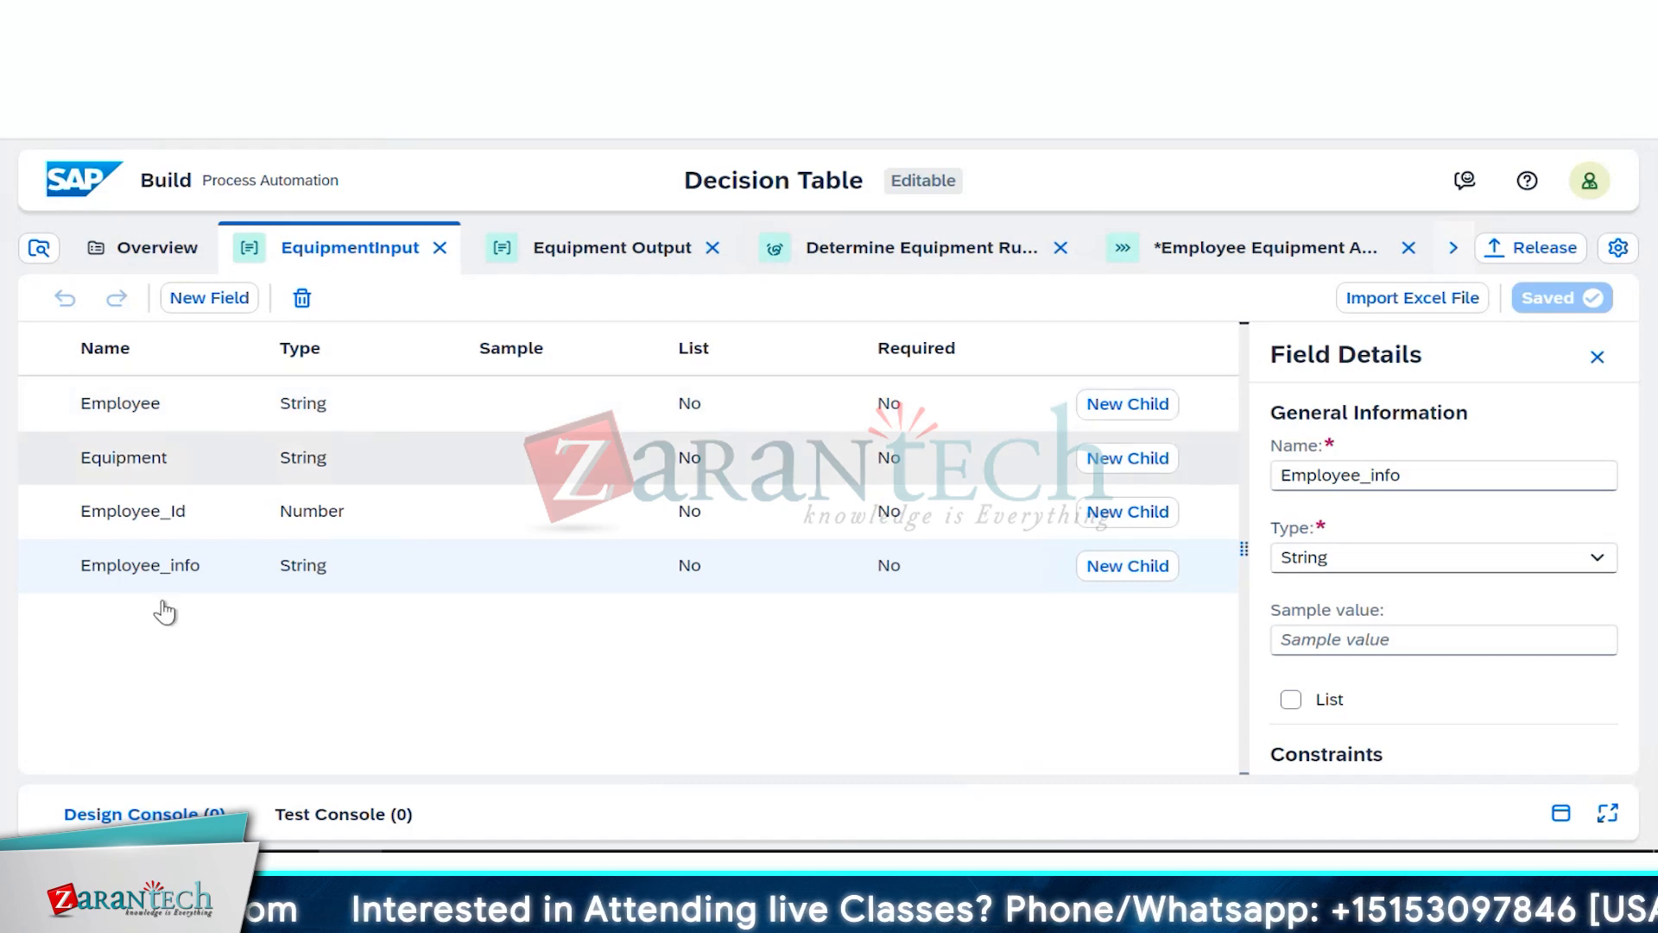
Step: Return to Determine Equipment Rules and open its Employee_equipment_determination decision table in expanded view at the Equipment_info column
left_click(873, 253)
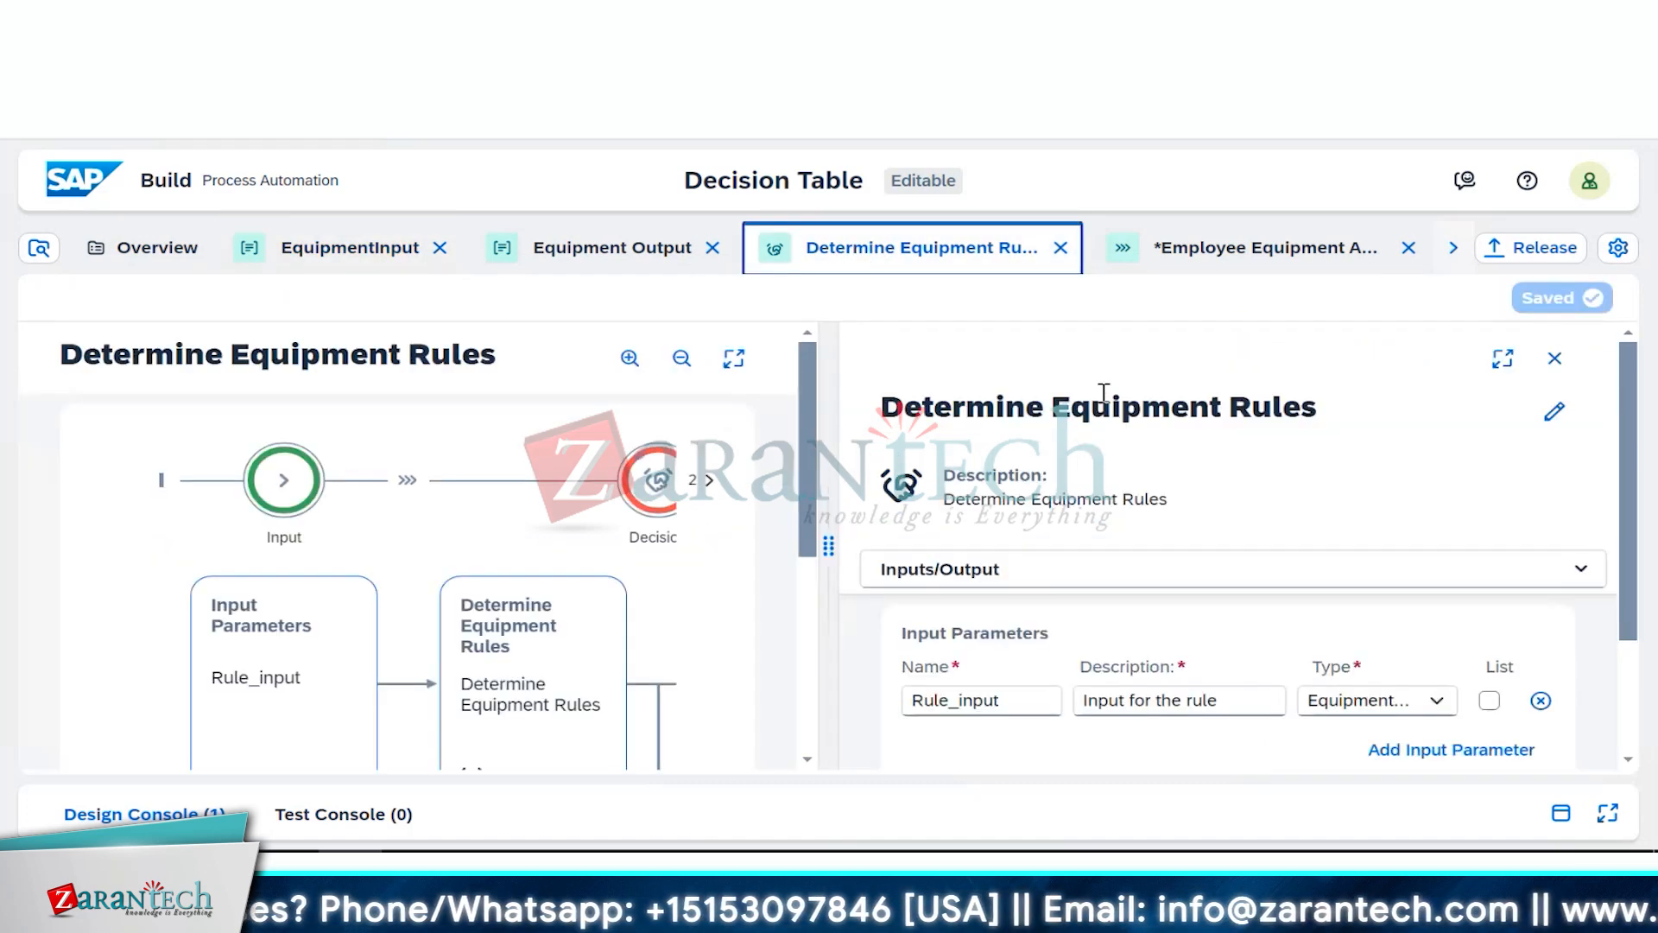
left_click(1501, 365)
scroll(325, 599, "down", 2)
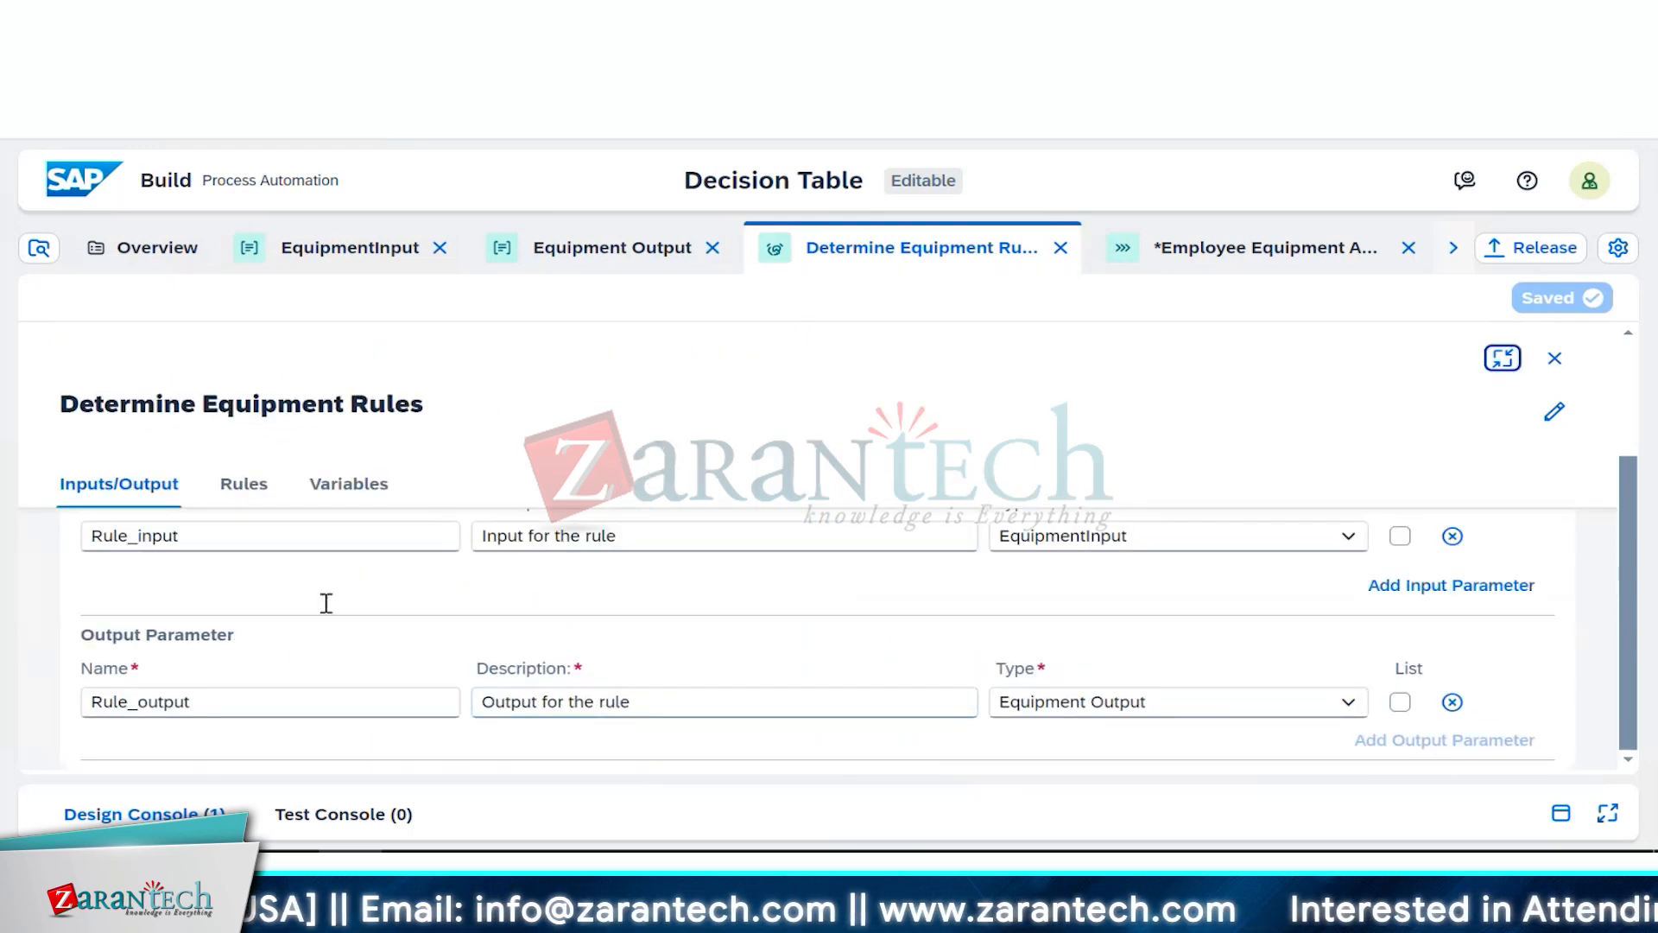
left_click(234, 494)
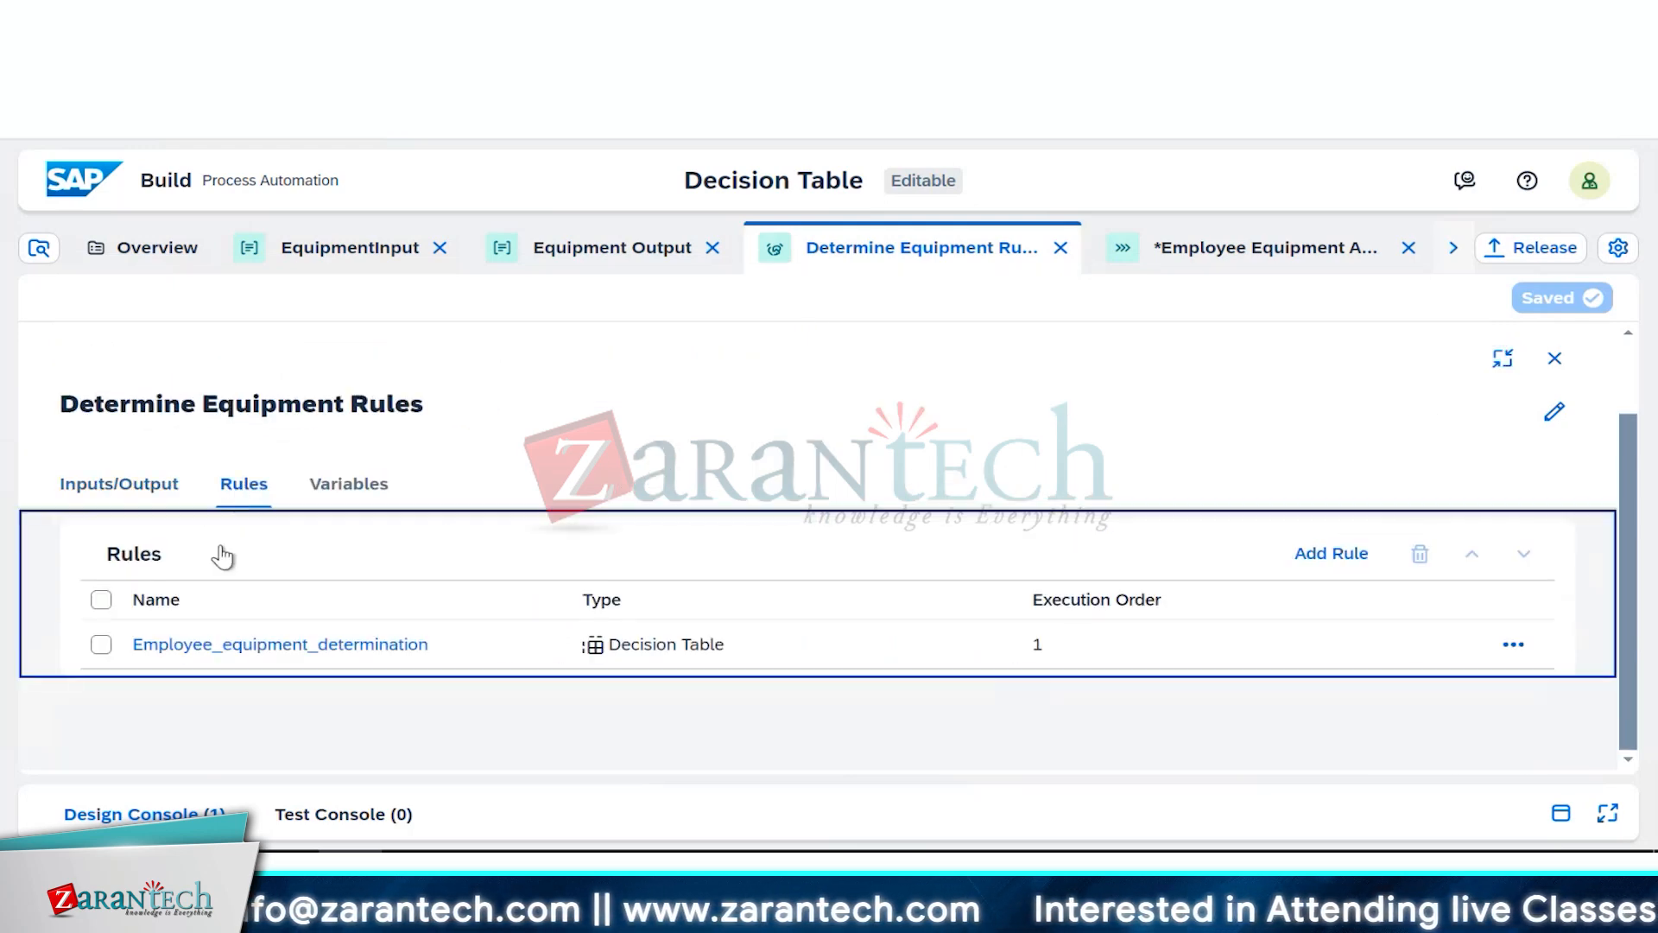
left_click(224, 655)
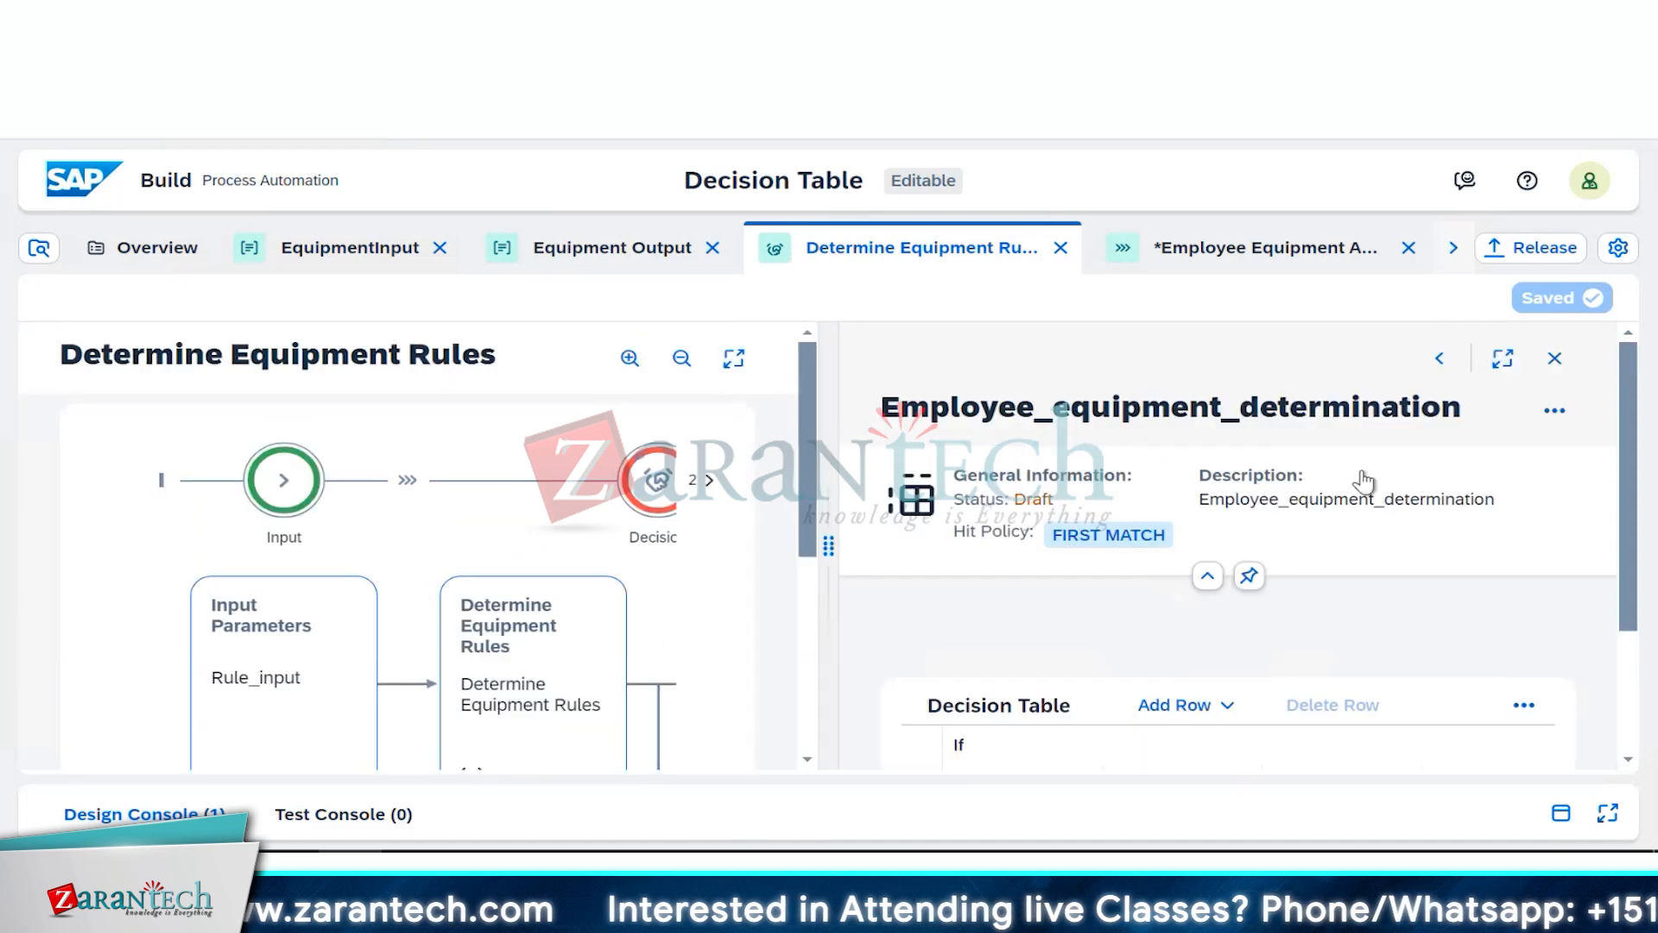
left_click(1503, 359)
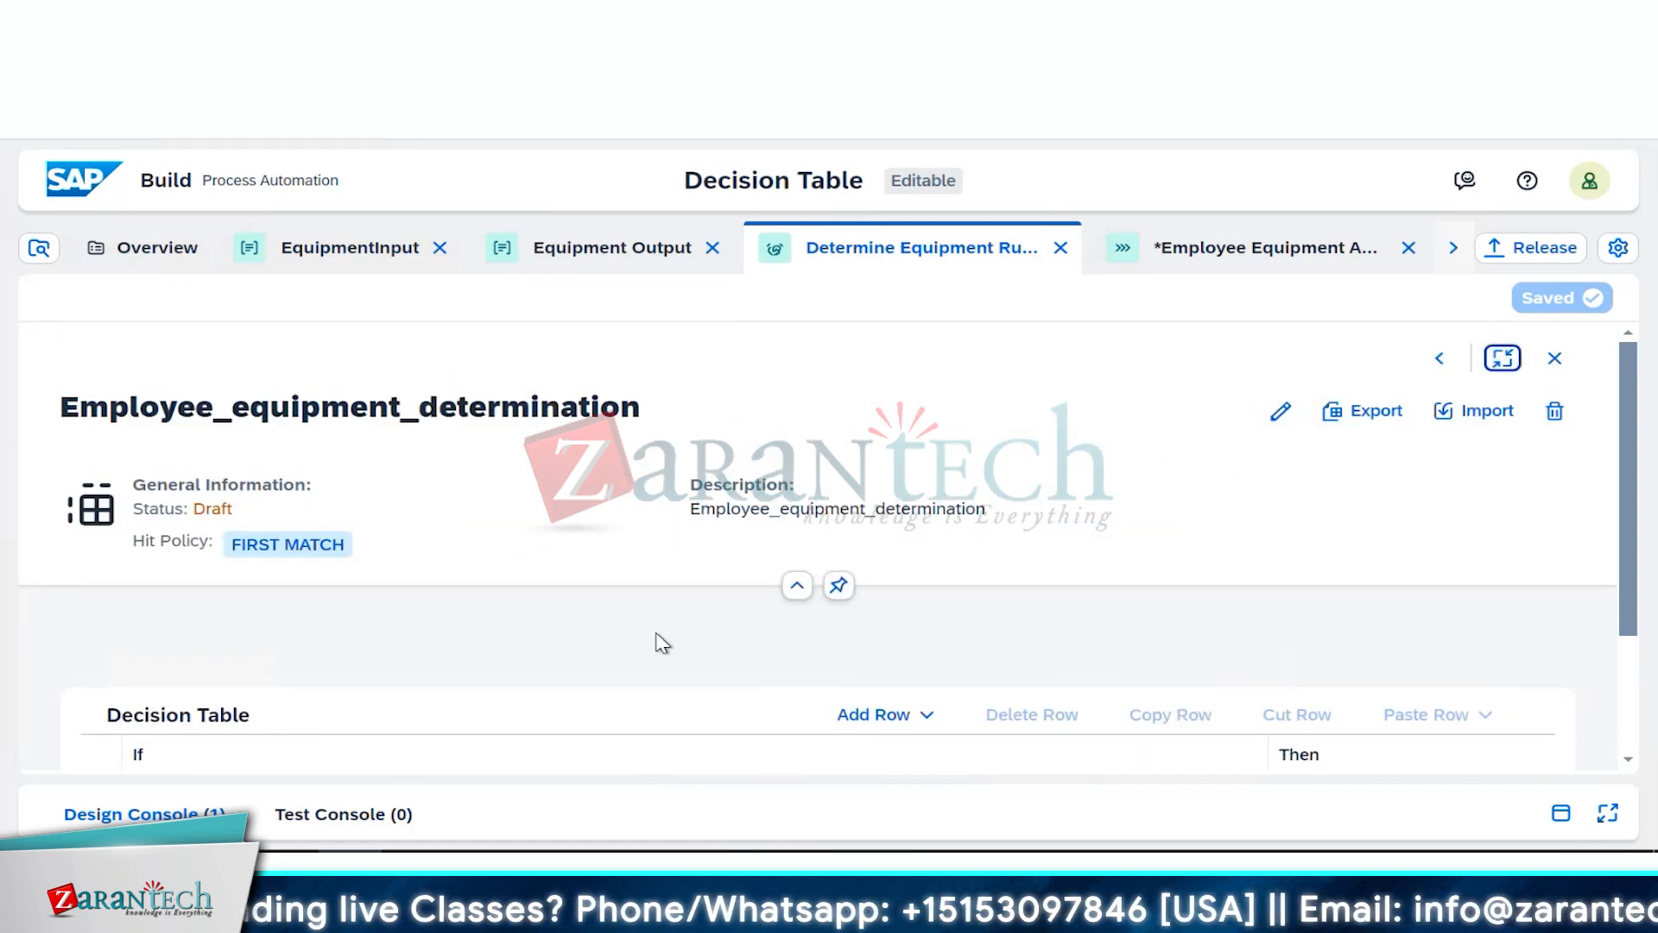
scroll(662, 644, "down", 3)
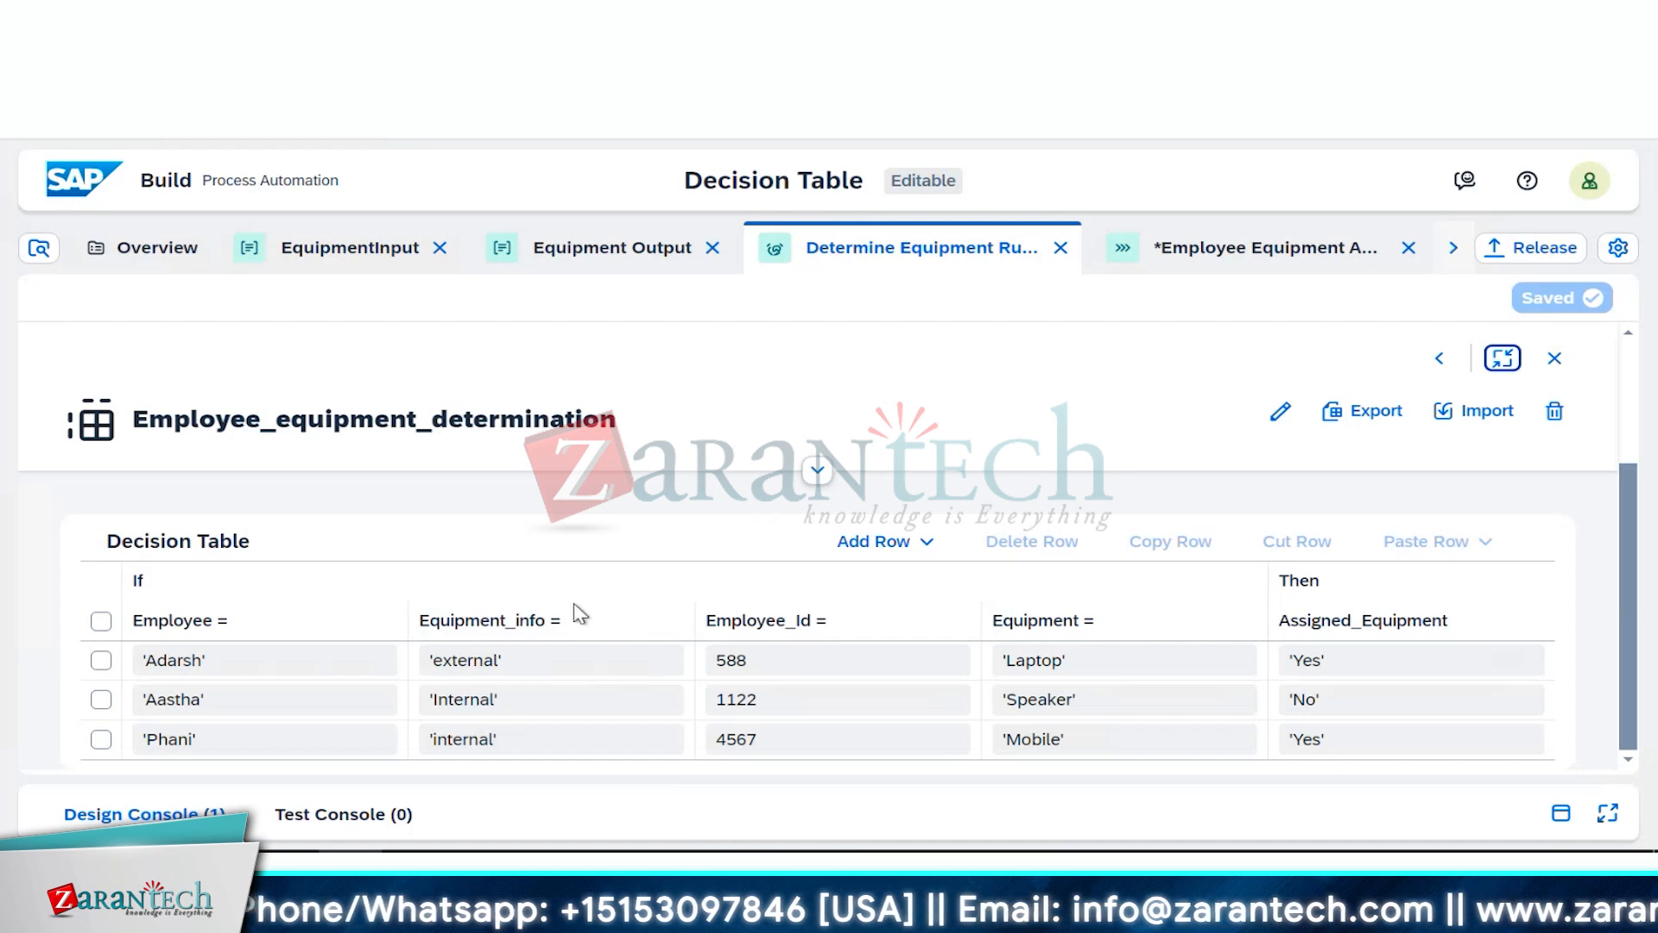
left_click(485, 614)
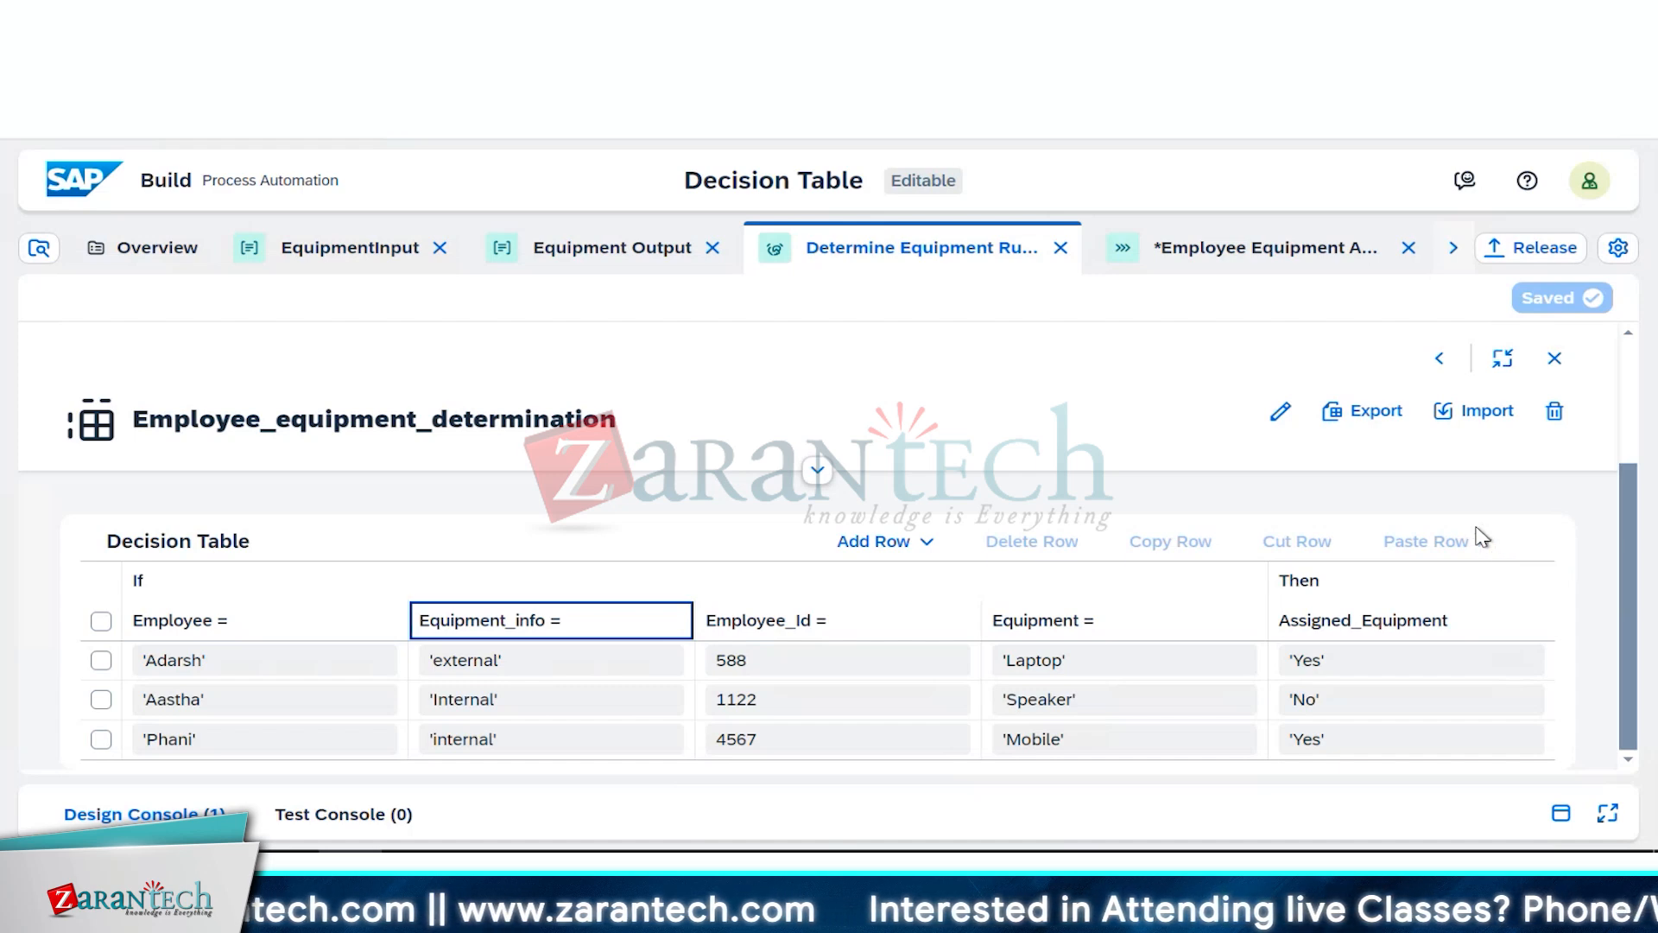
Step: Edit the Employee_equipment_determination rule and add the Employee_info field of Rule_input as a condition
left_click(1267, 424)
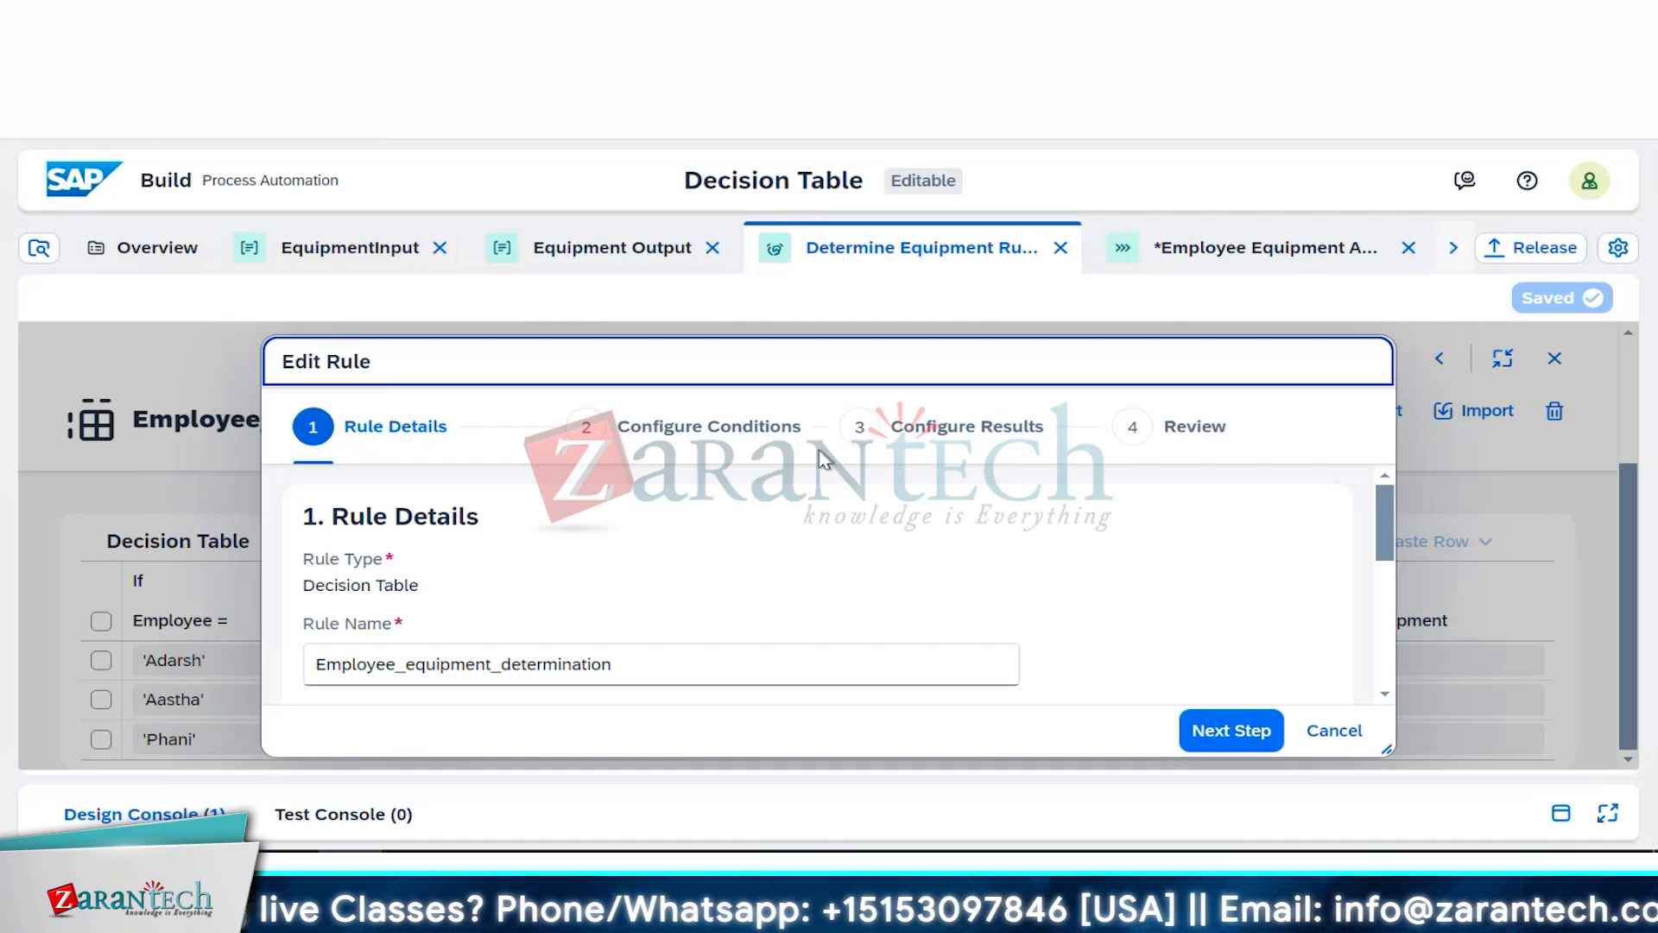
left_click(1233, 732)
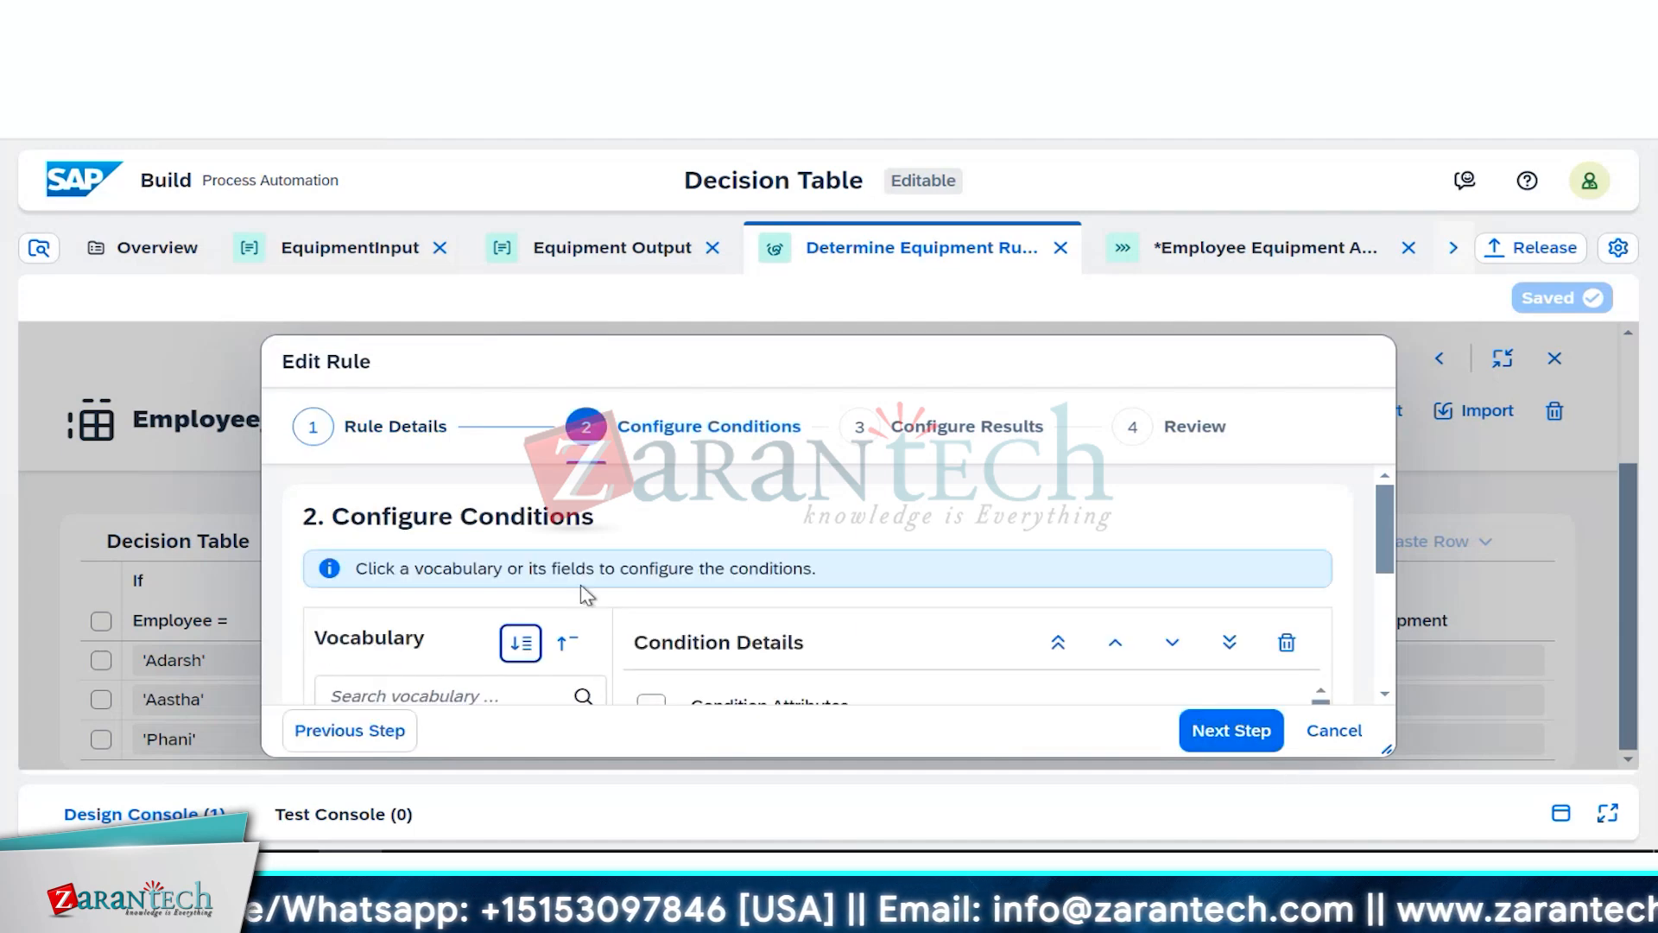
scroll(768, 628, "down", 2)
scroll(768, 628, "down", 2)
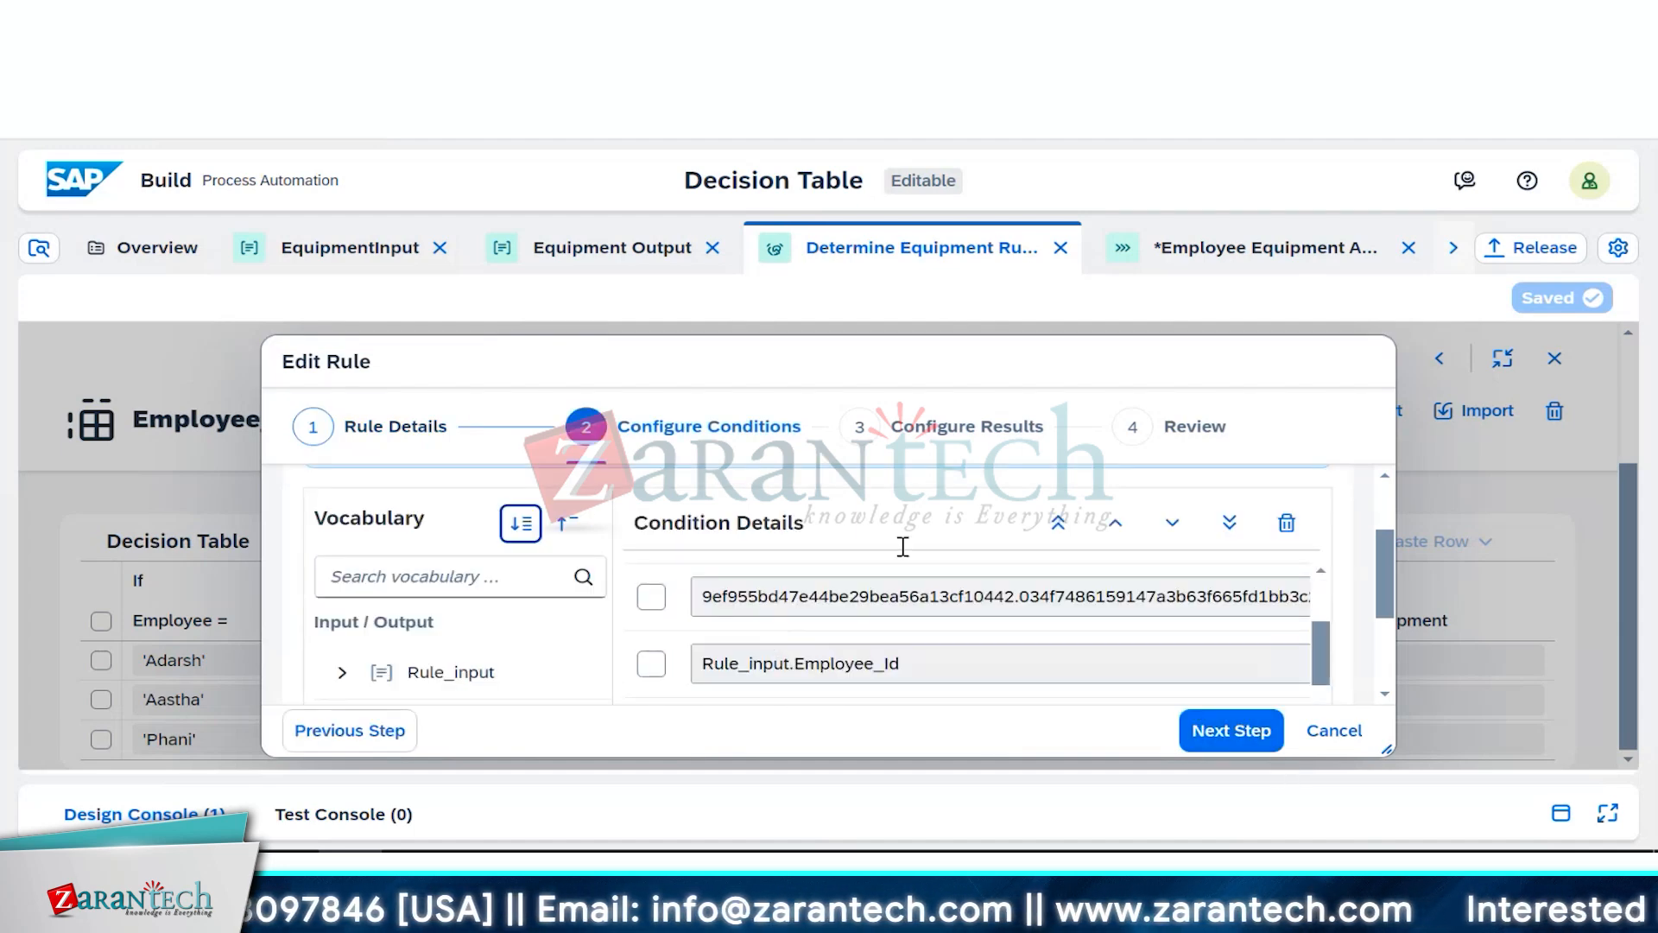
scroll(902, 545, "down", 3)
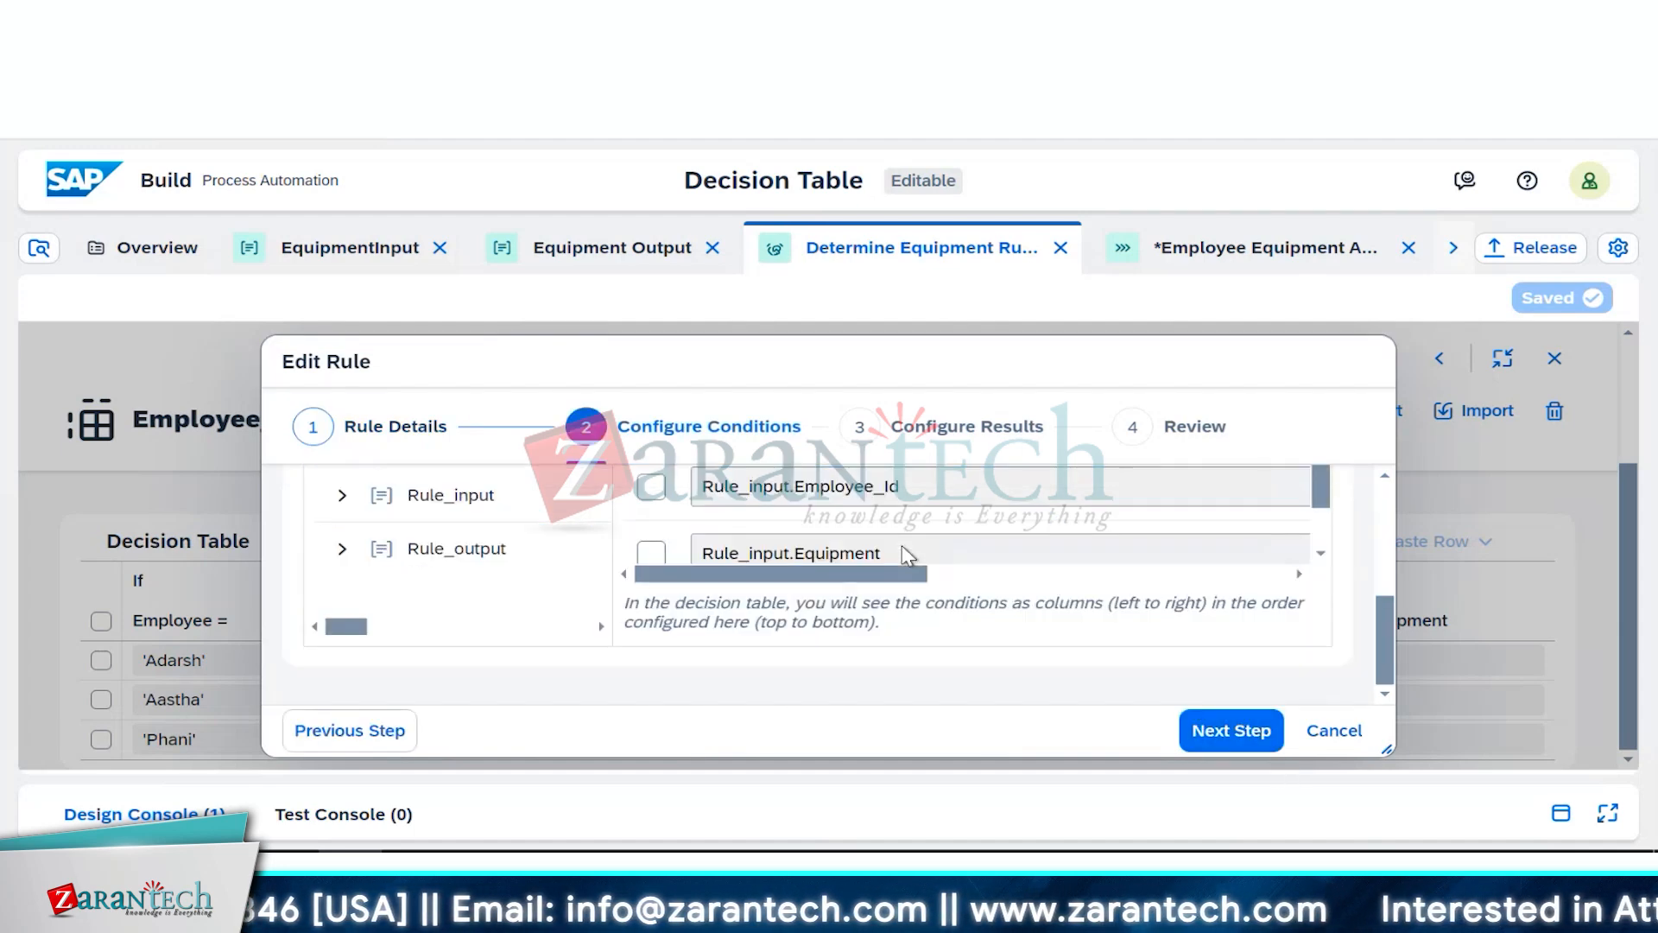
left_click(342, 495)
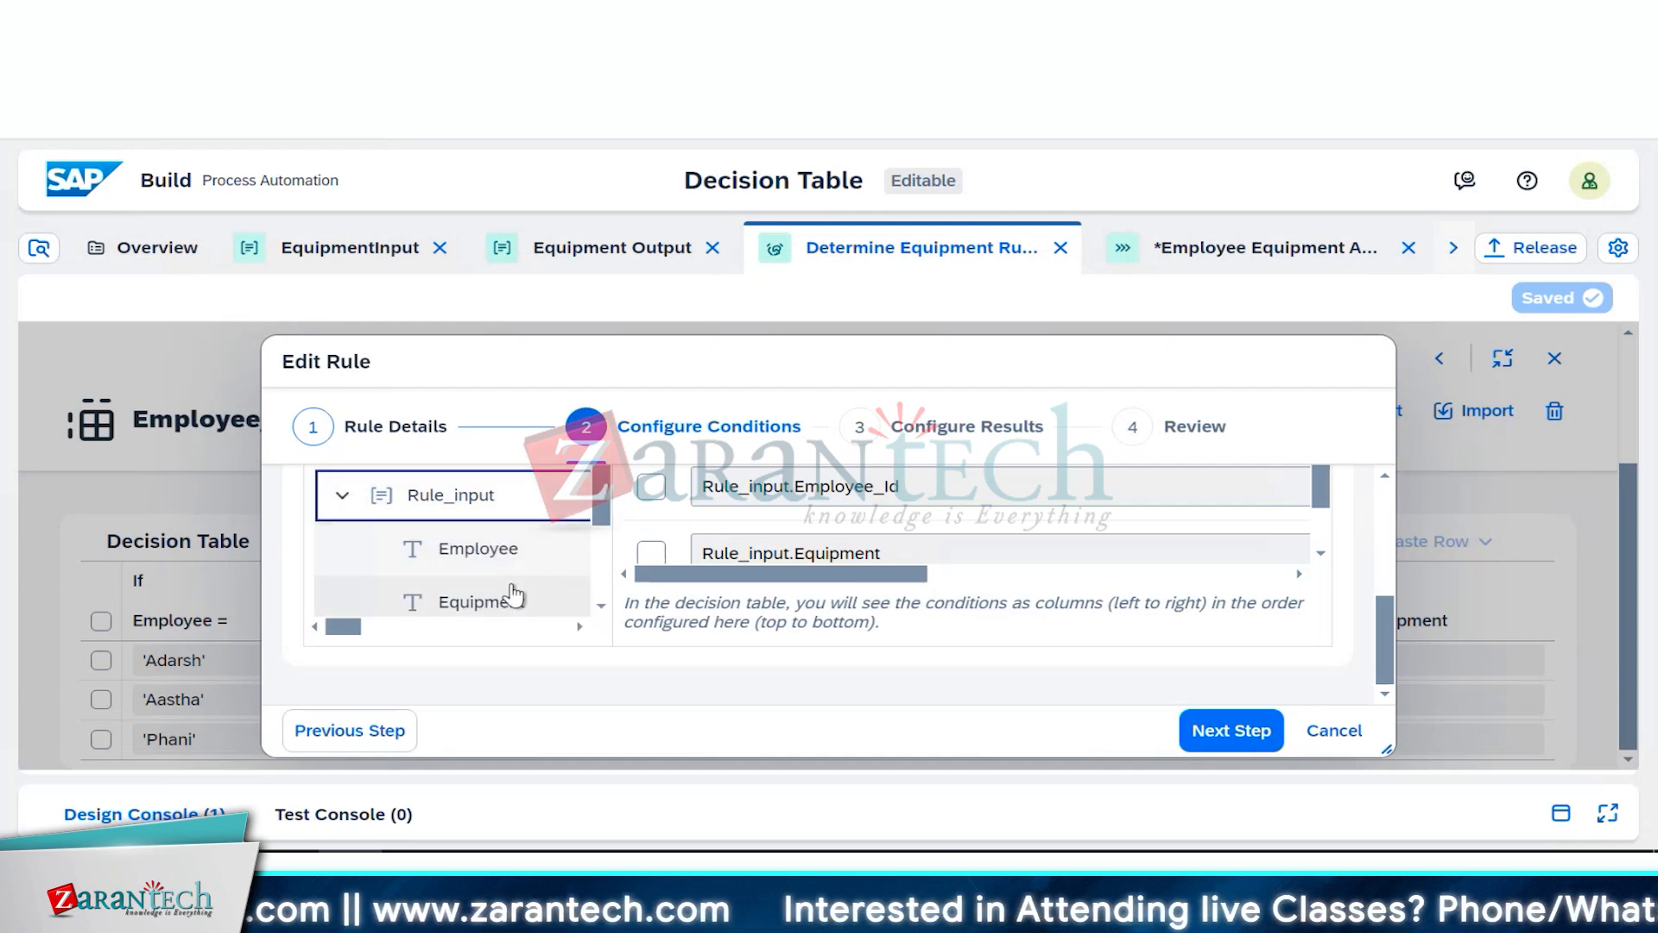
scroll(508, 592, "down", 3)
left_click(508, 540)
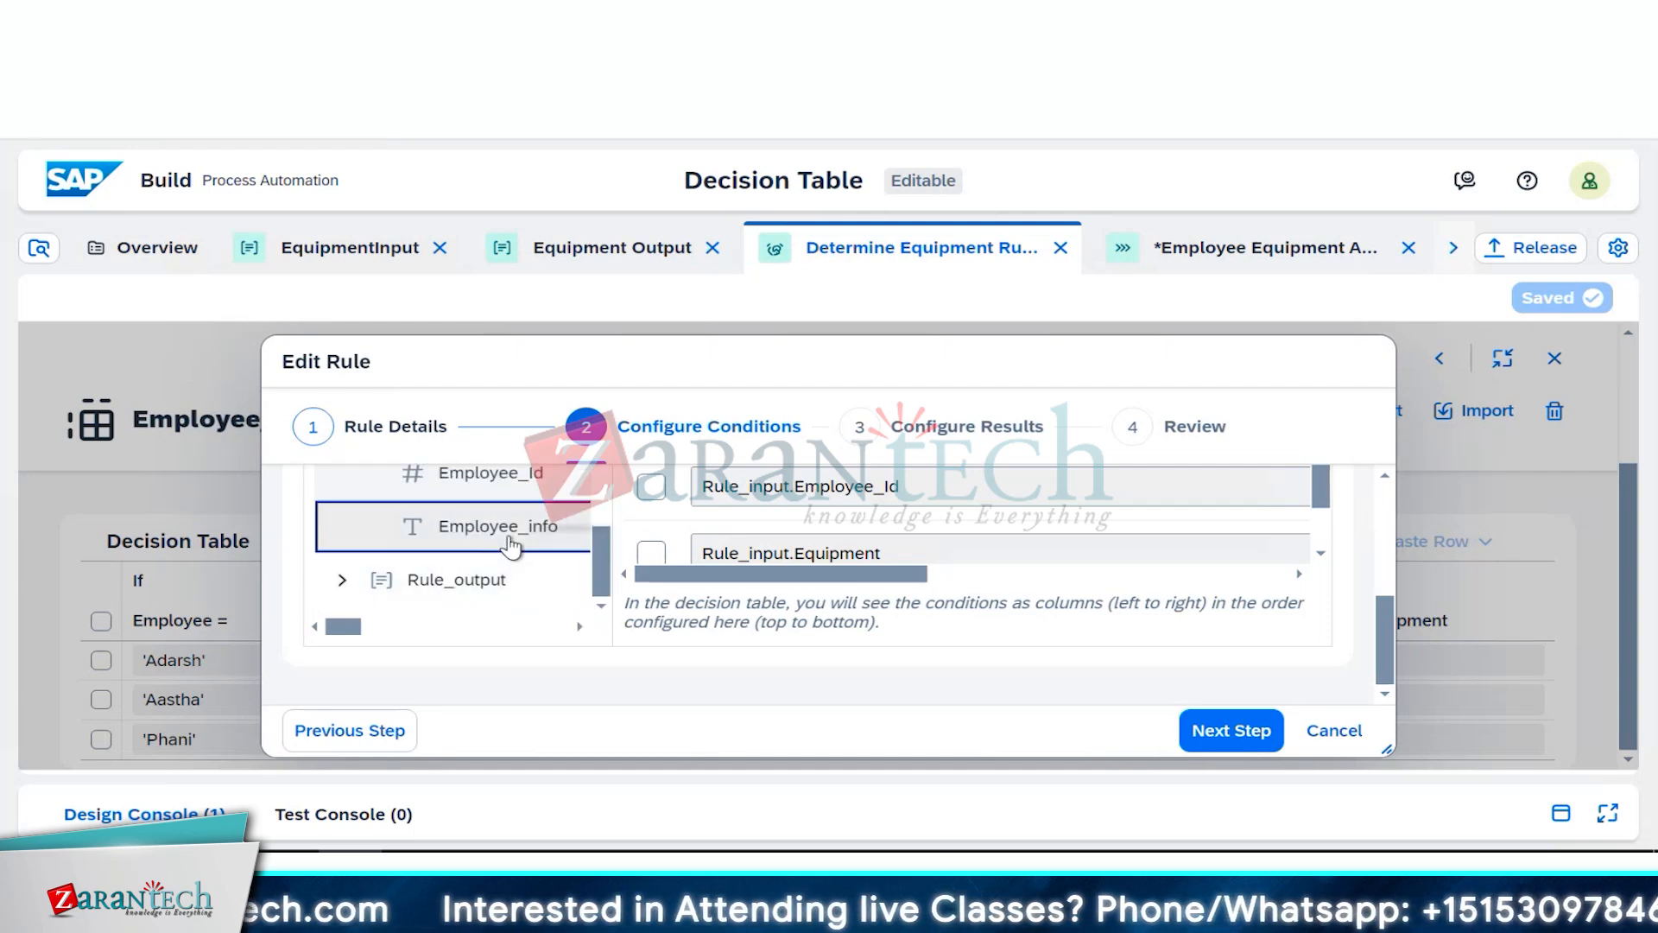
Step: Set the operator of the Rule_input.Employee_info condition to = (is equal)
scroll(1012, 546, "up", 2)
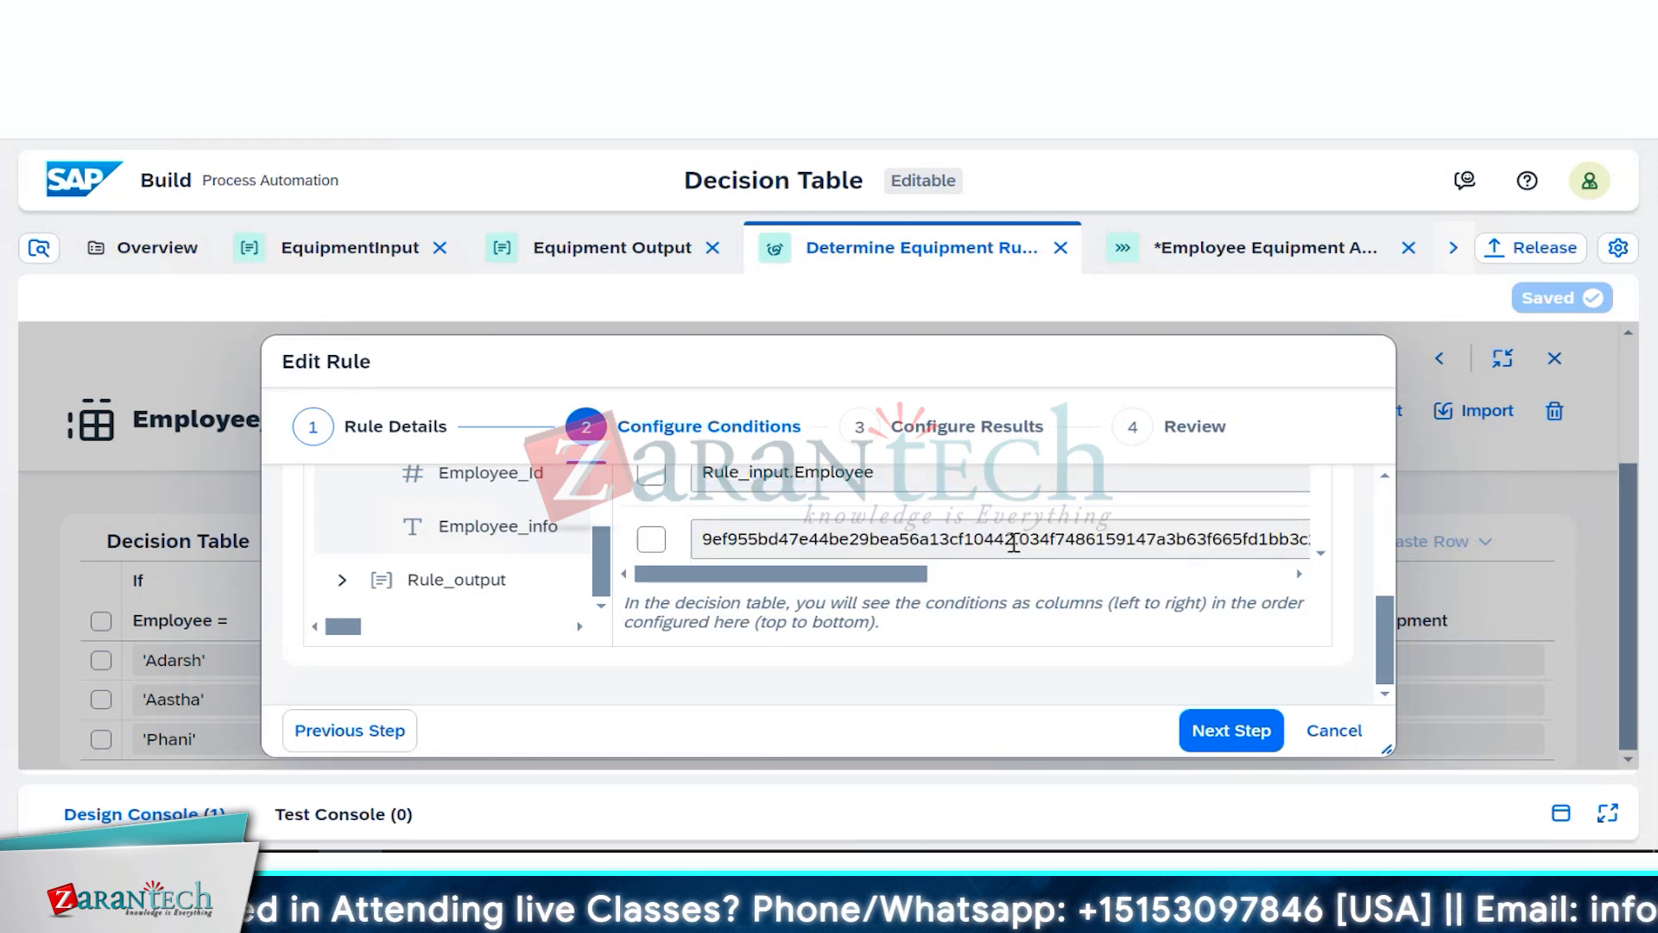
scroll(1023, 528, "up", 3)
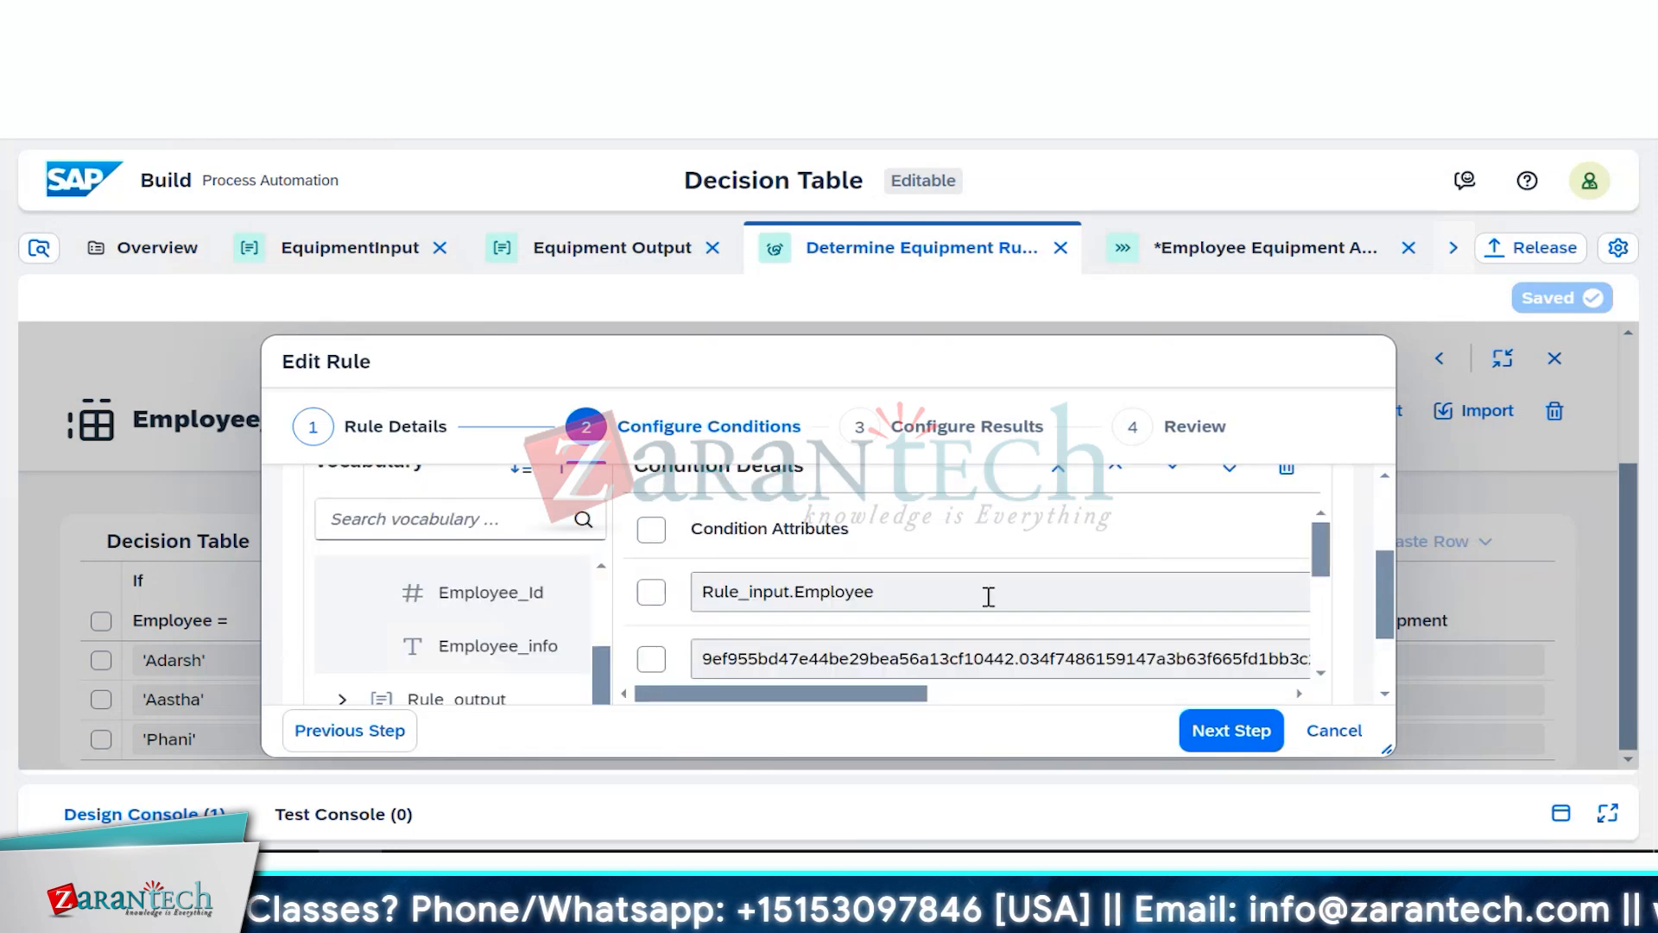
scroll(988, 596, "down", 5)
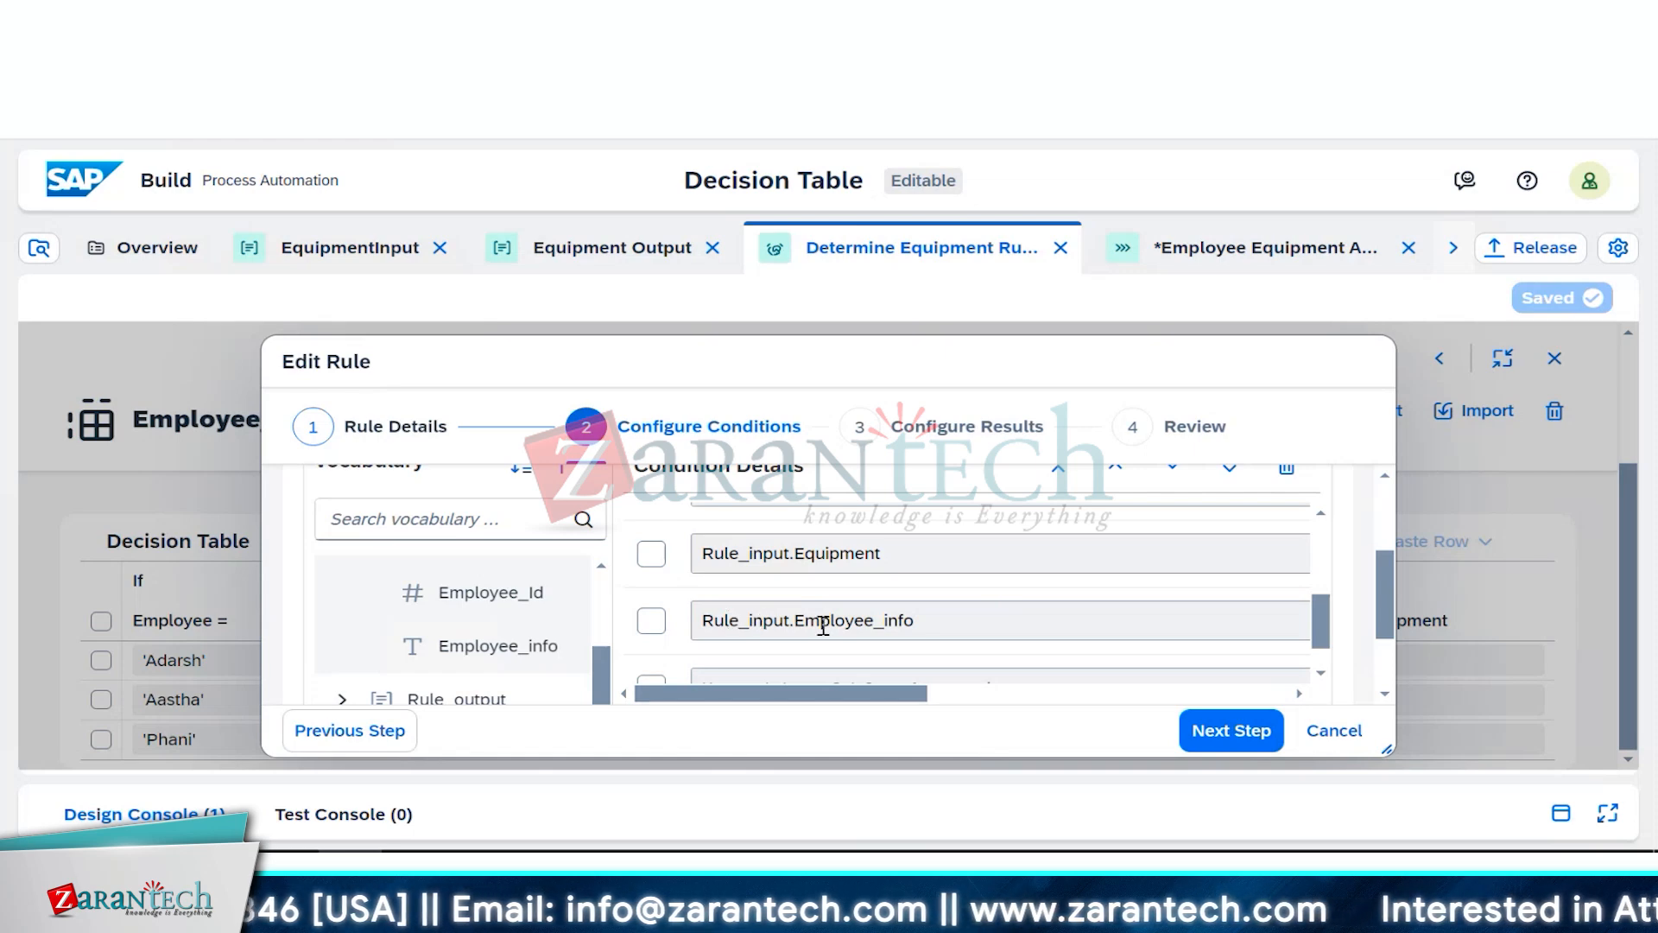
left_click(653, 624)
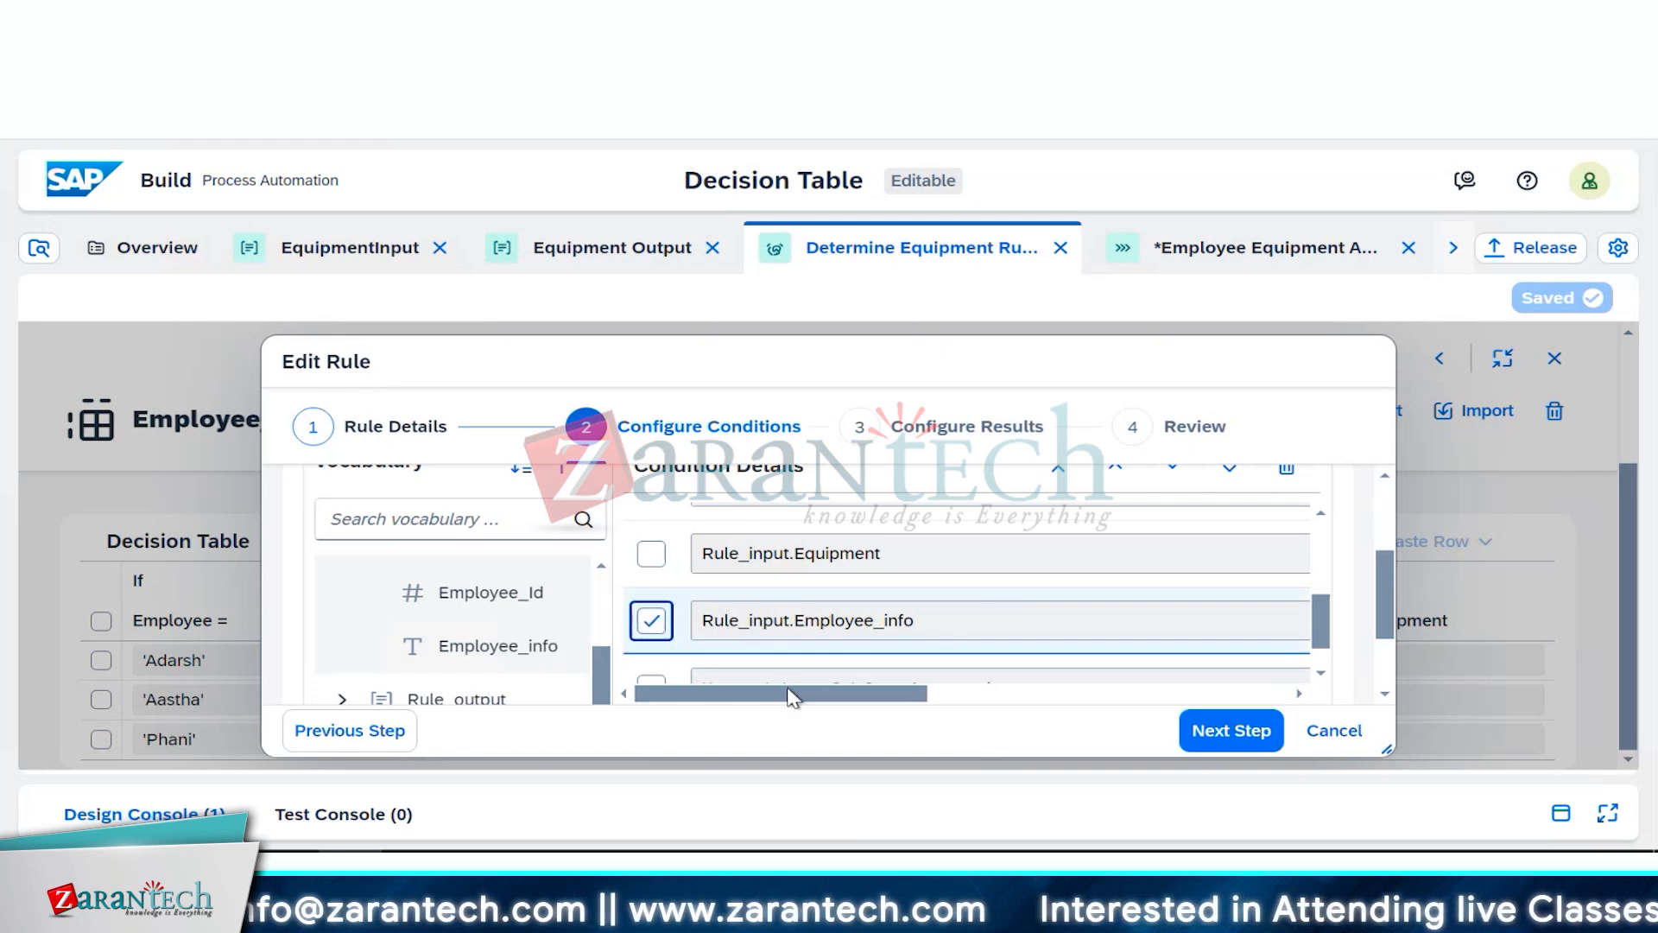
left_click_drag(793, 696, 1130, 711)
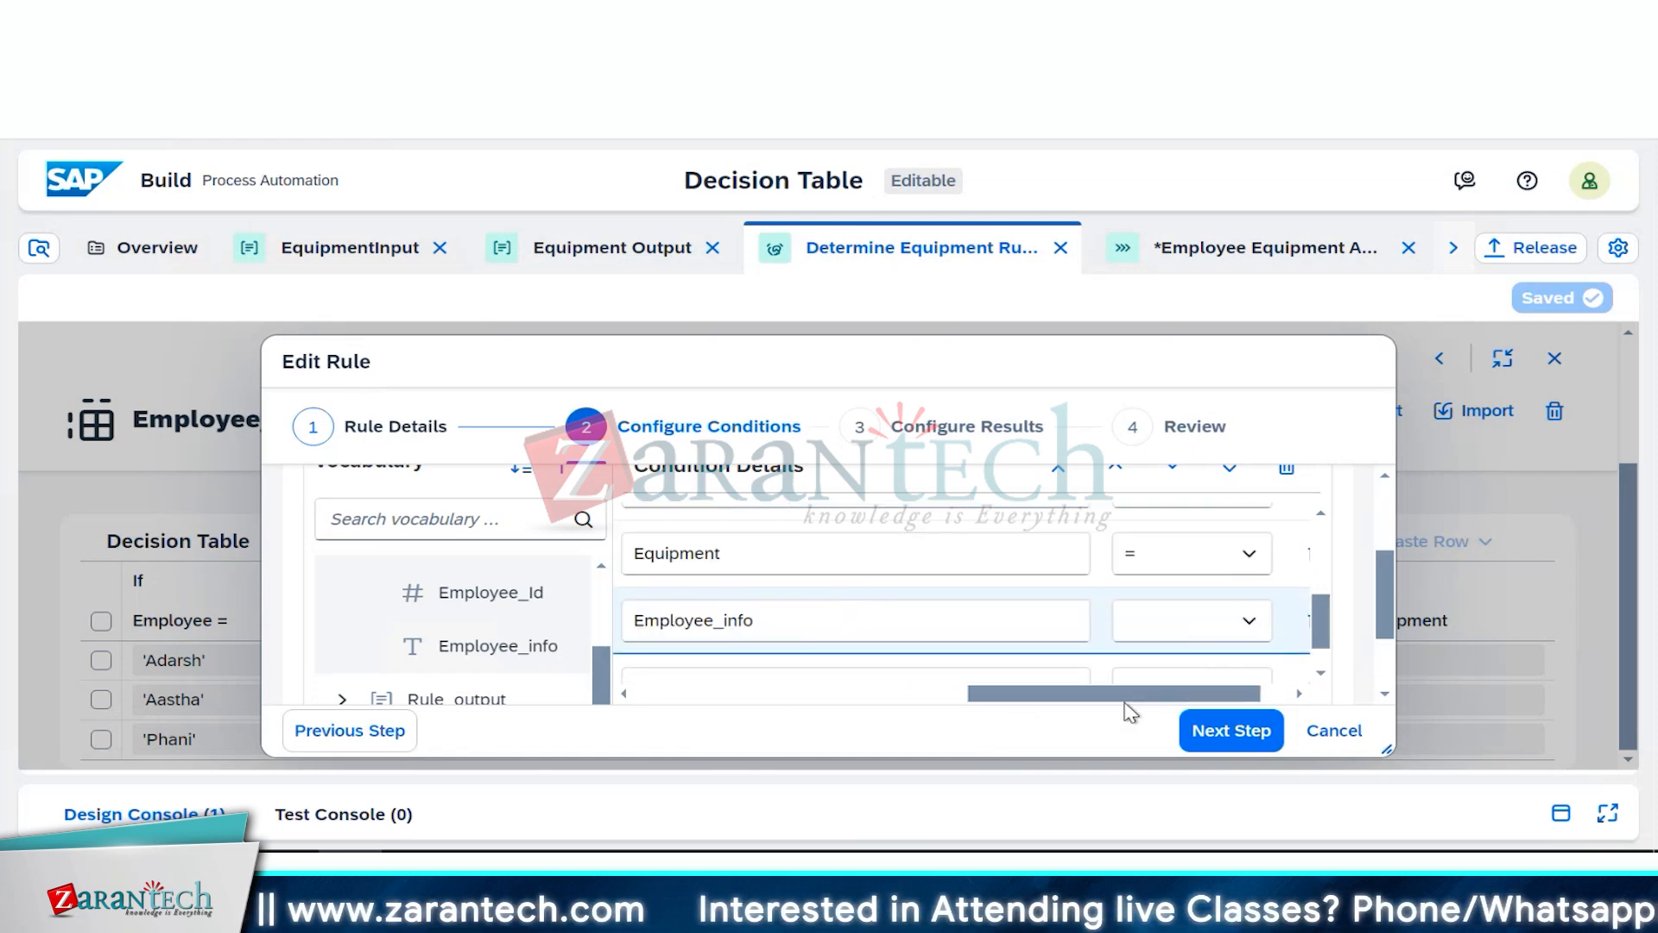
left_click(1181, 637)
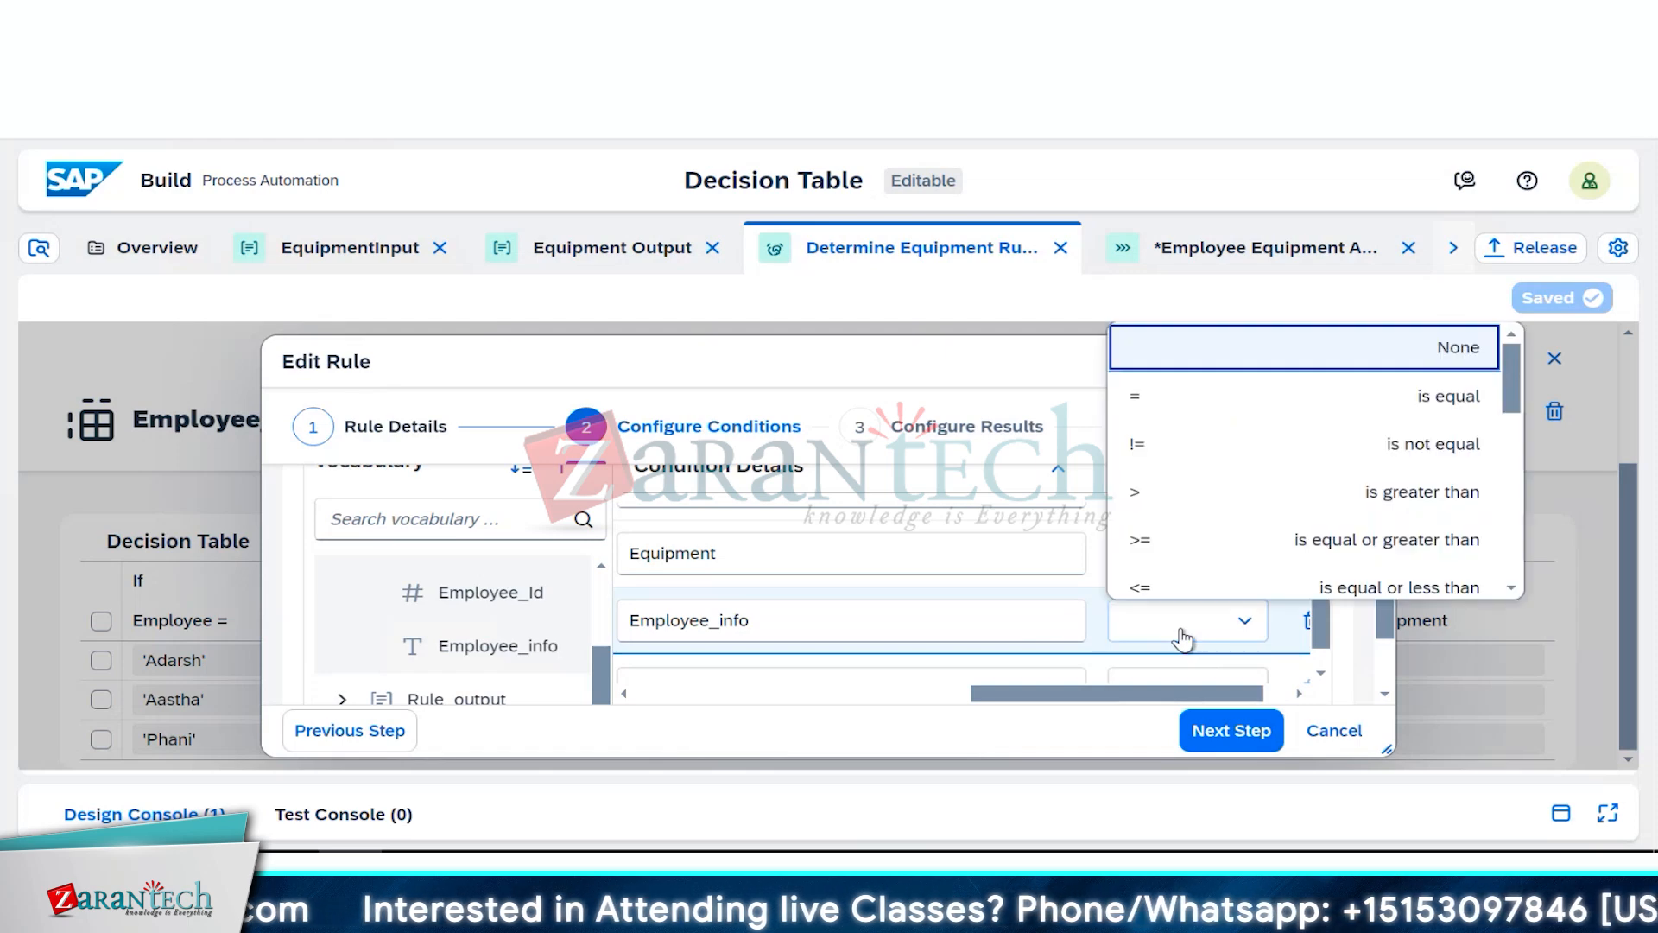
left_click(1157, 402)
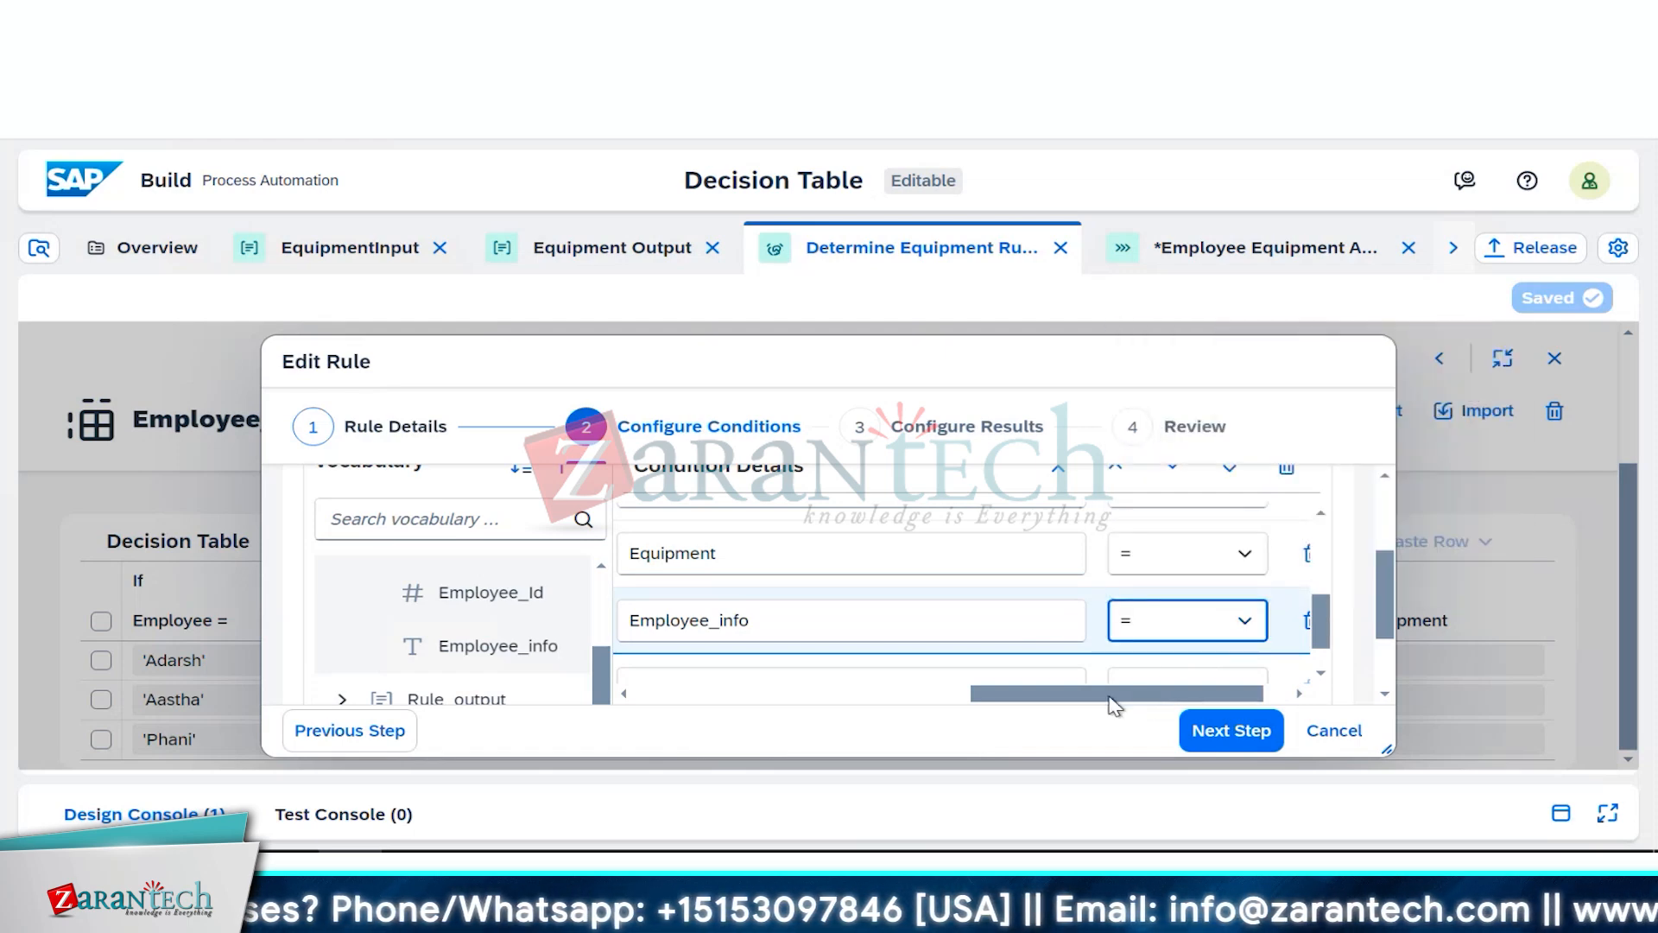
left_click_drag(1110, 695, 788, 732)
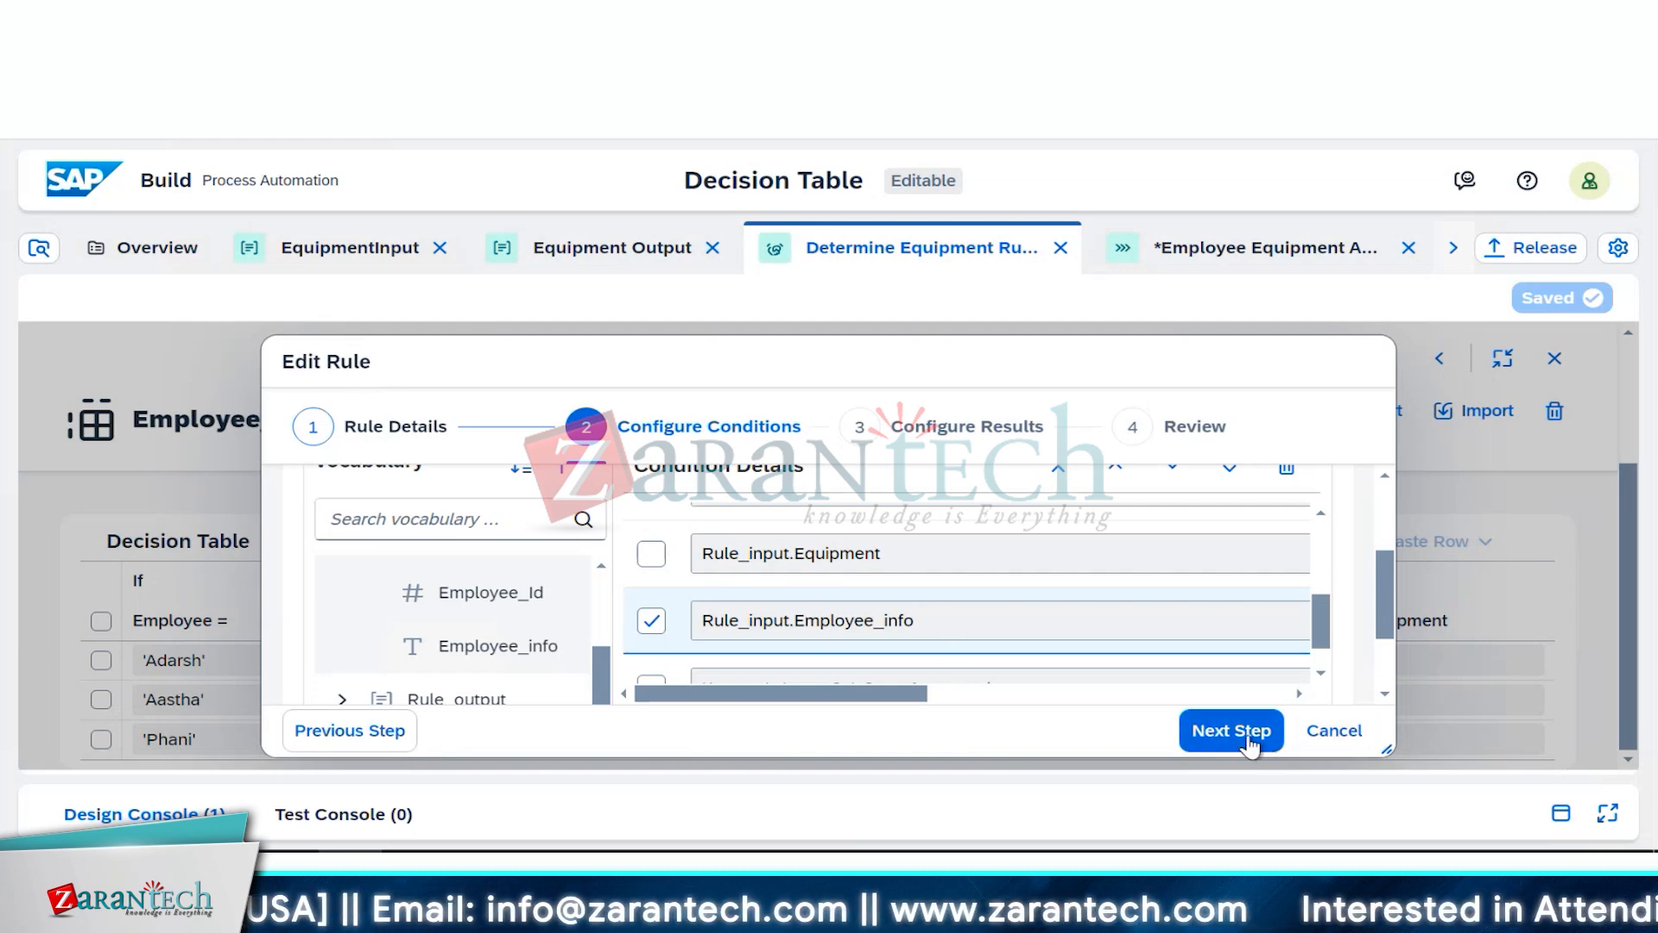
Step: Delete the outdated Equipment_info condition from the rule, leaving only that row selected before removing it
scroll(1007, 610, "up", 2)
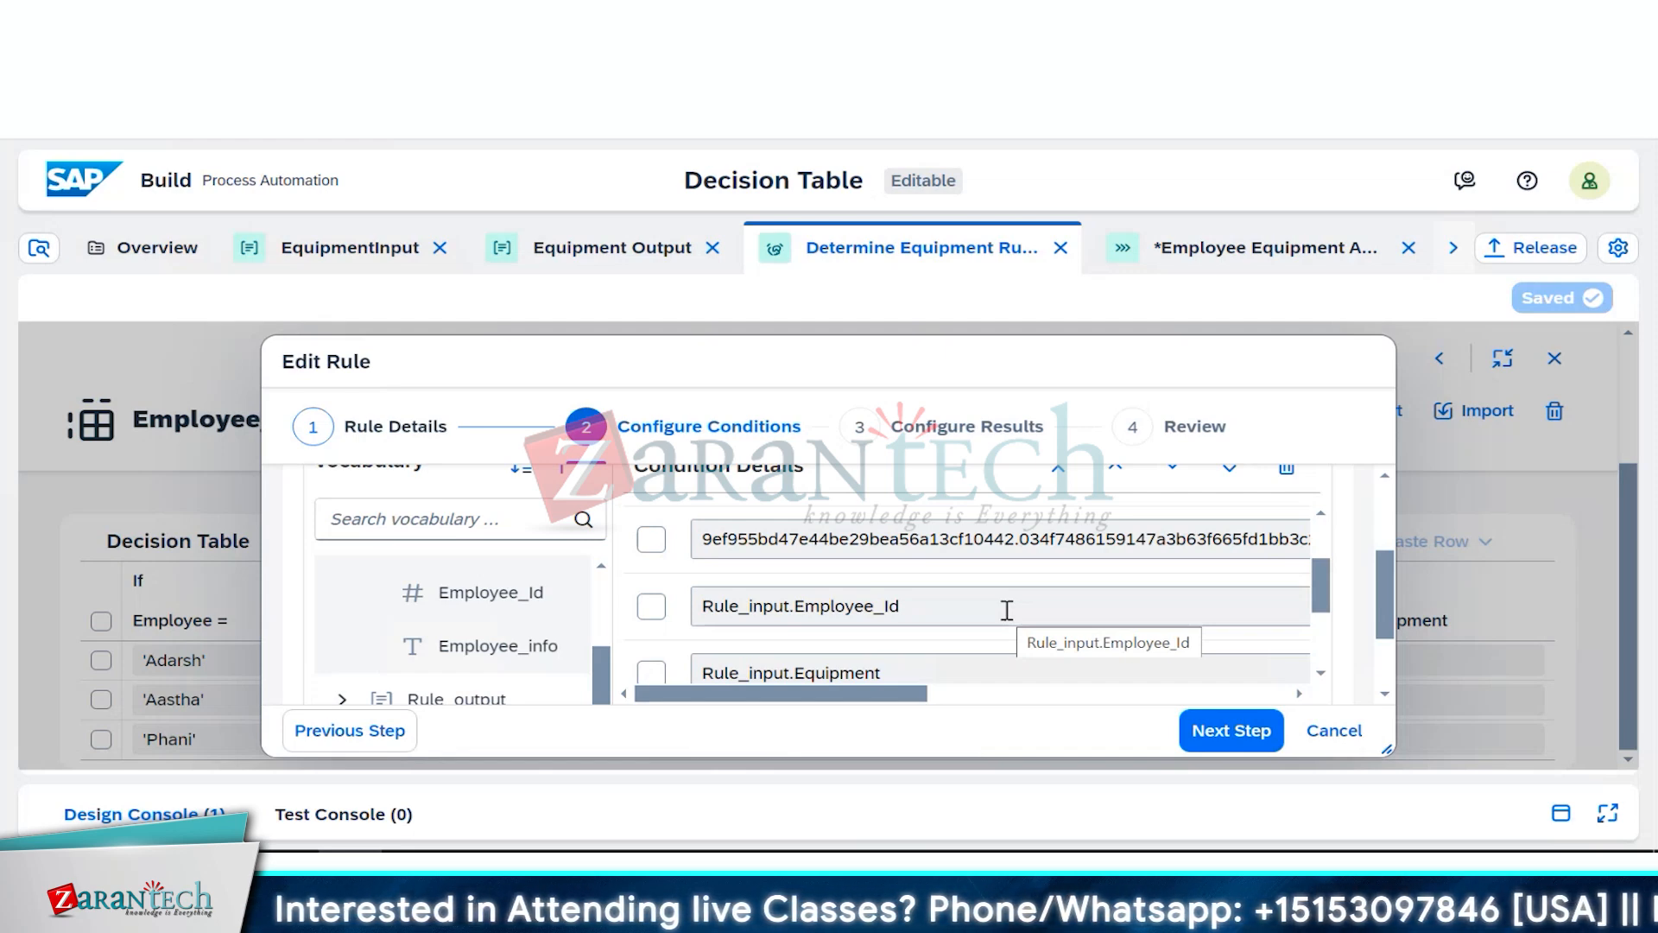
scroll(1006, 609, "down", 2)
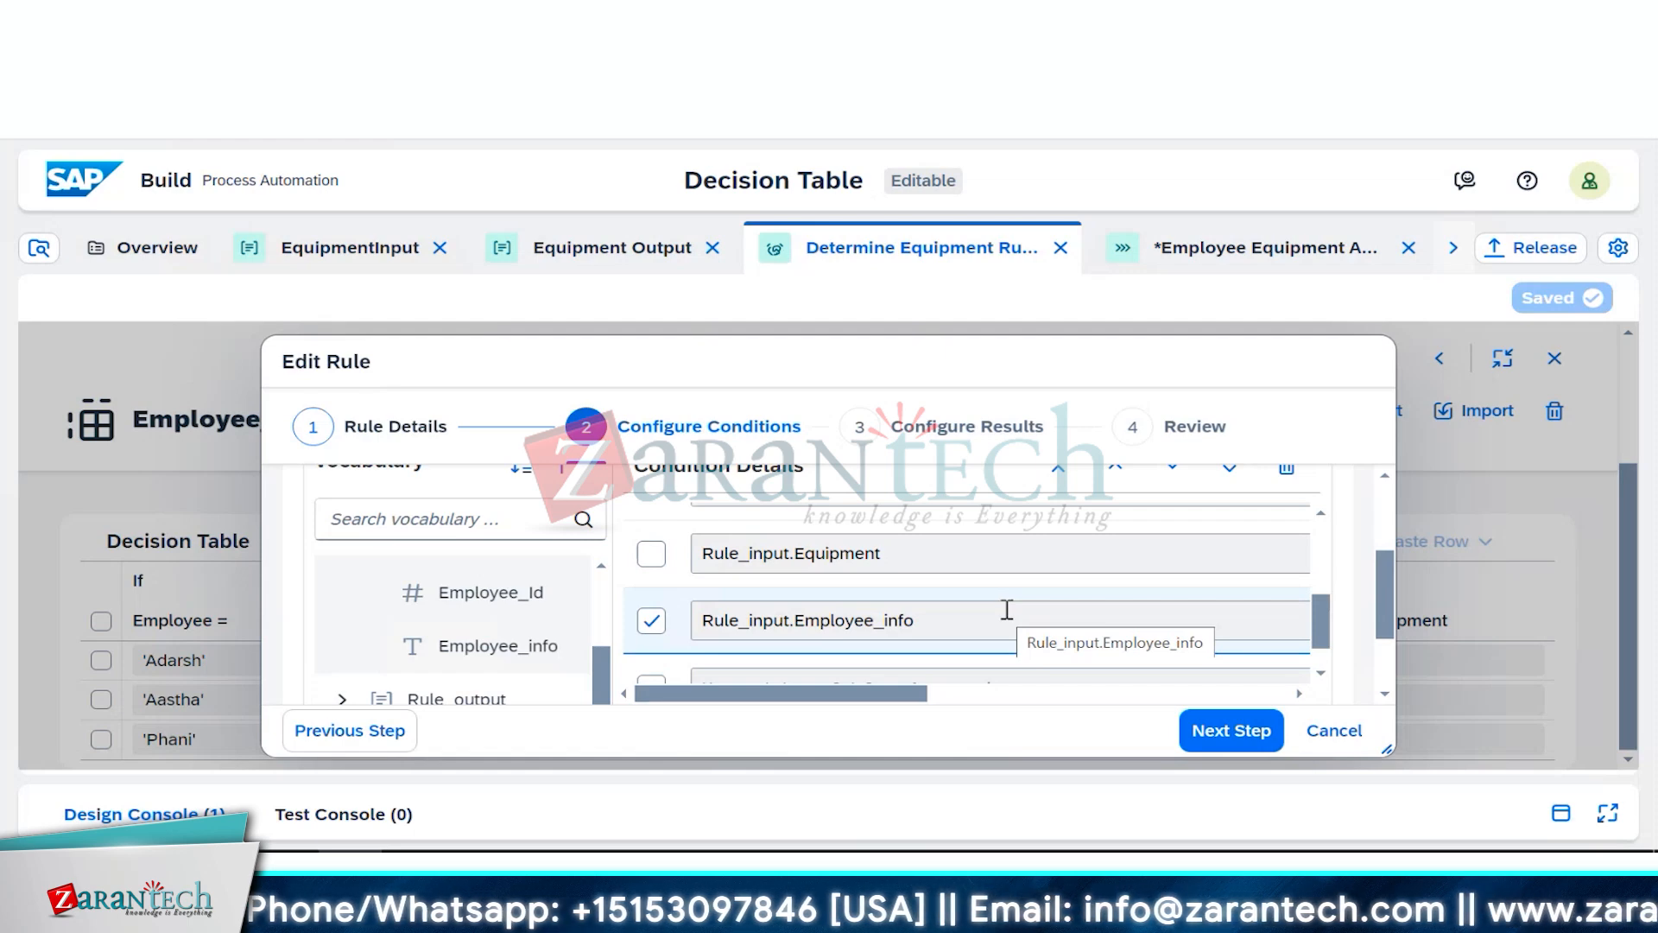
scroll(1006, 610, "up", 4)
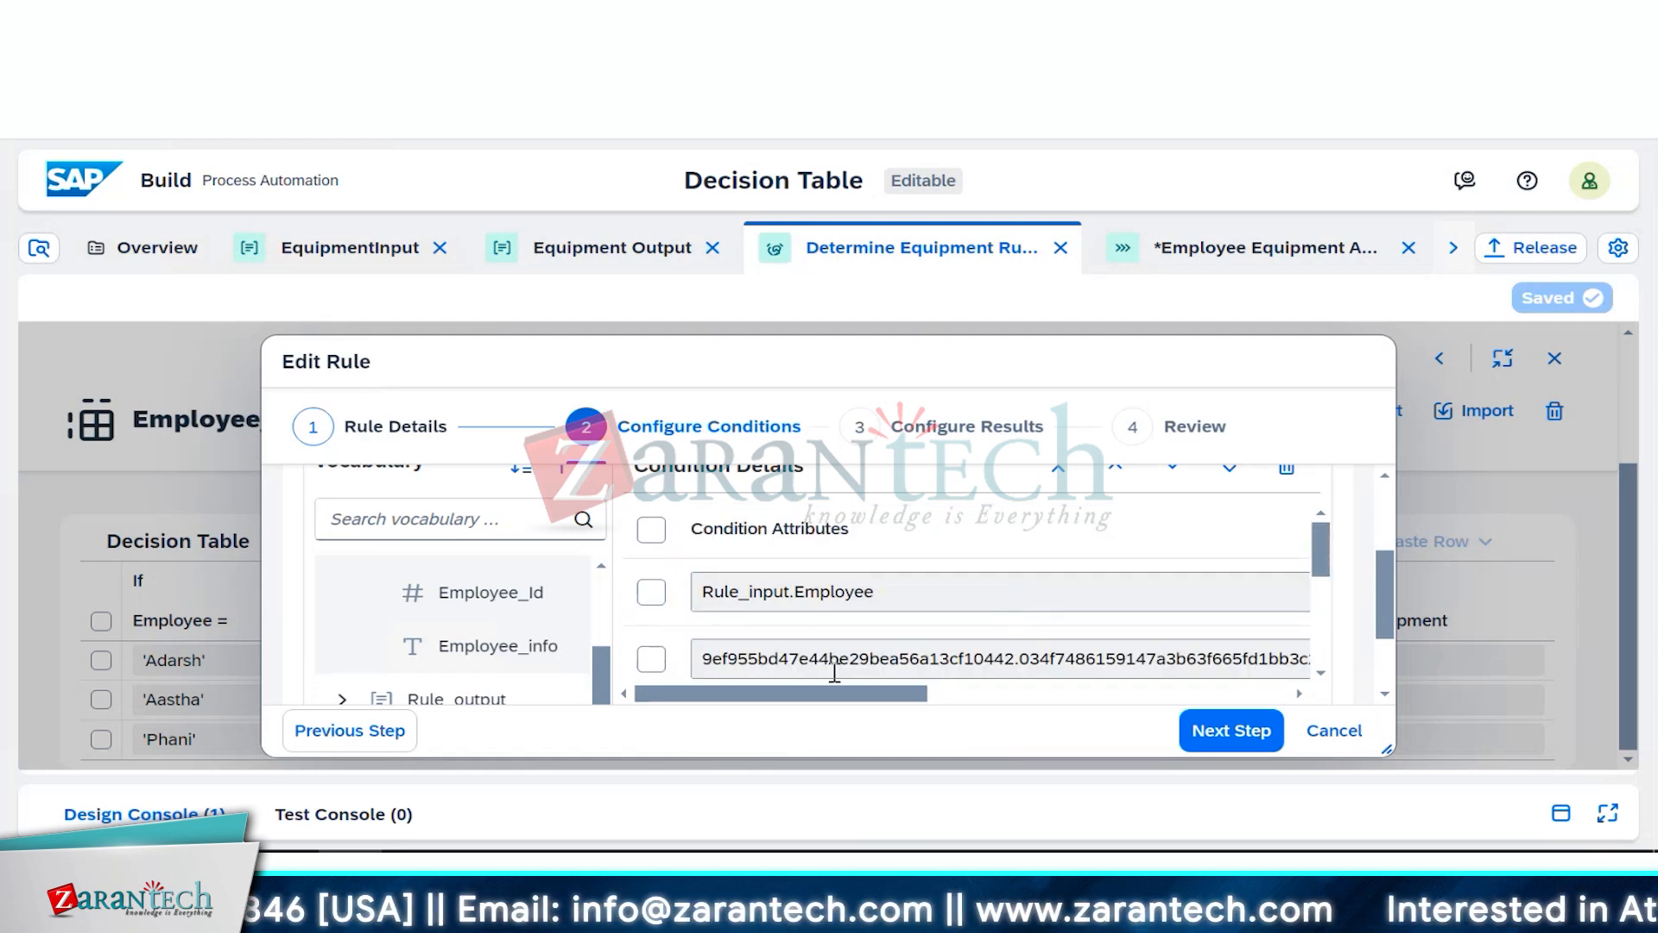
left_click(653, 662)
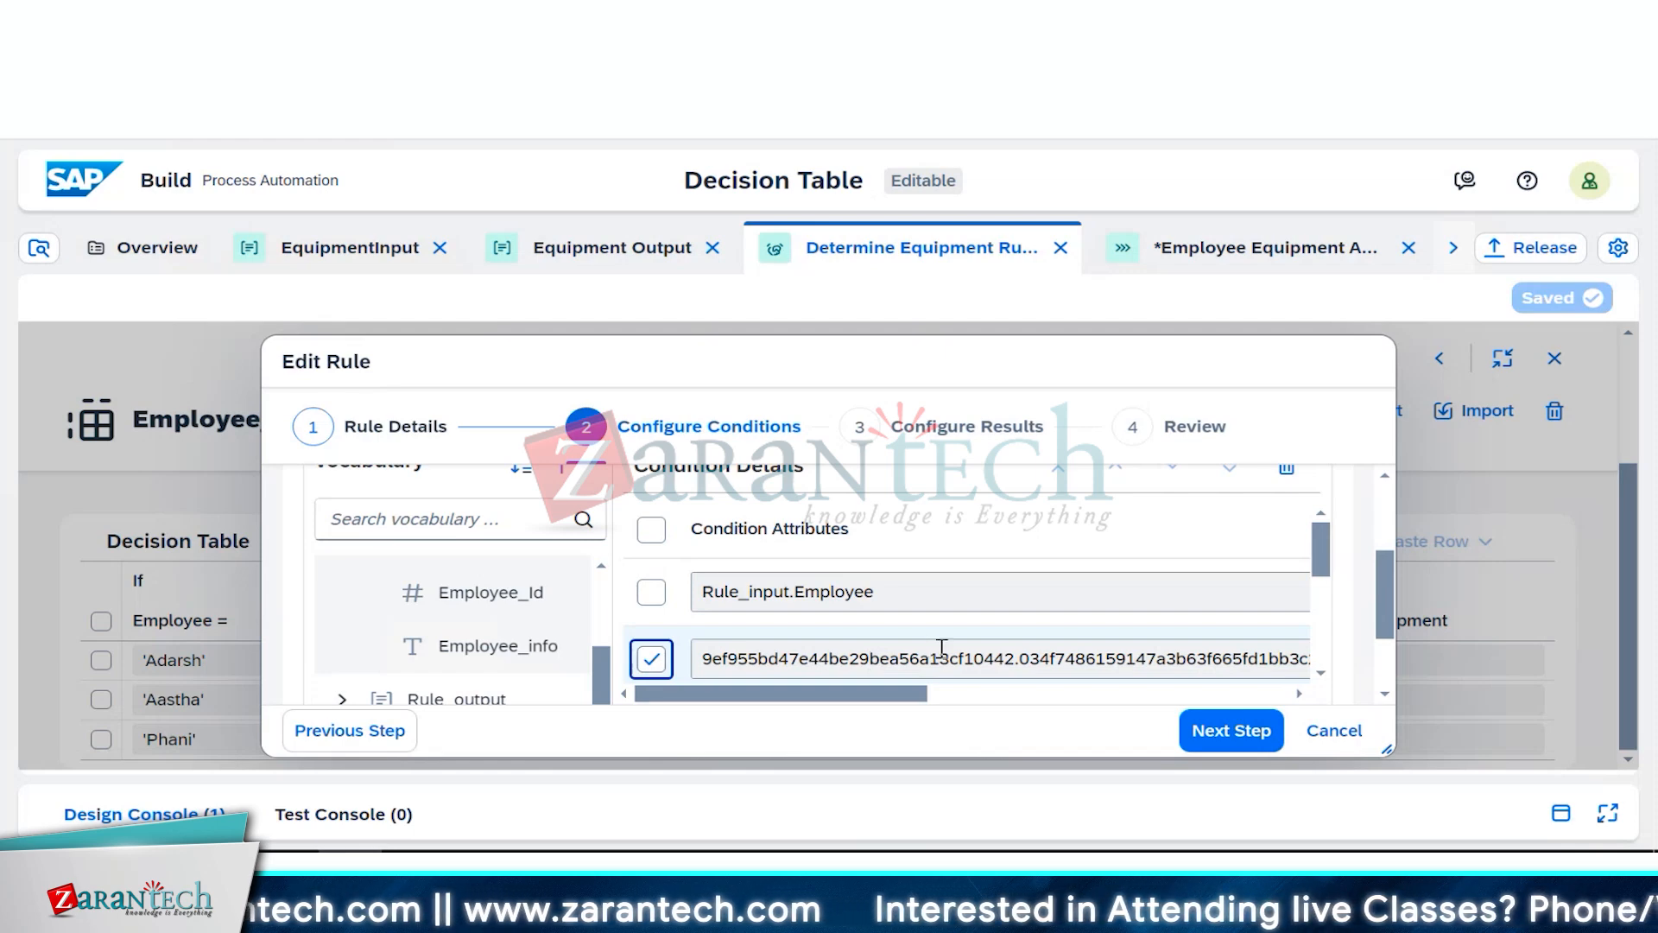
scroll(942, 649, "down", 2)
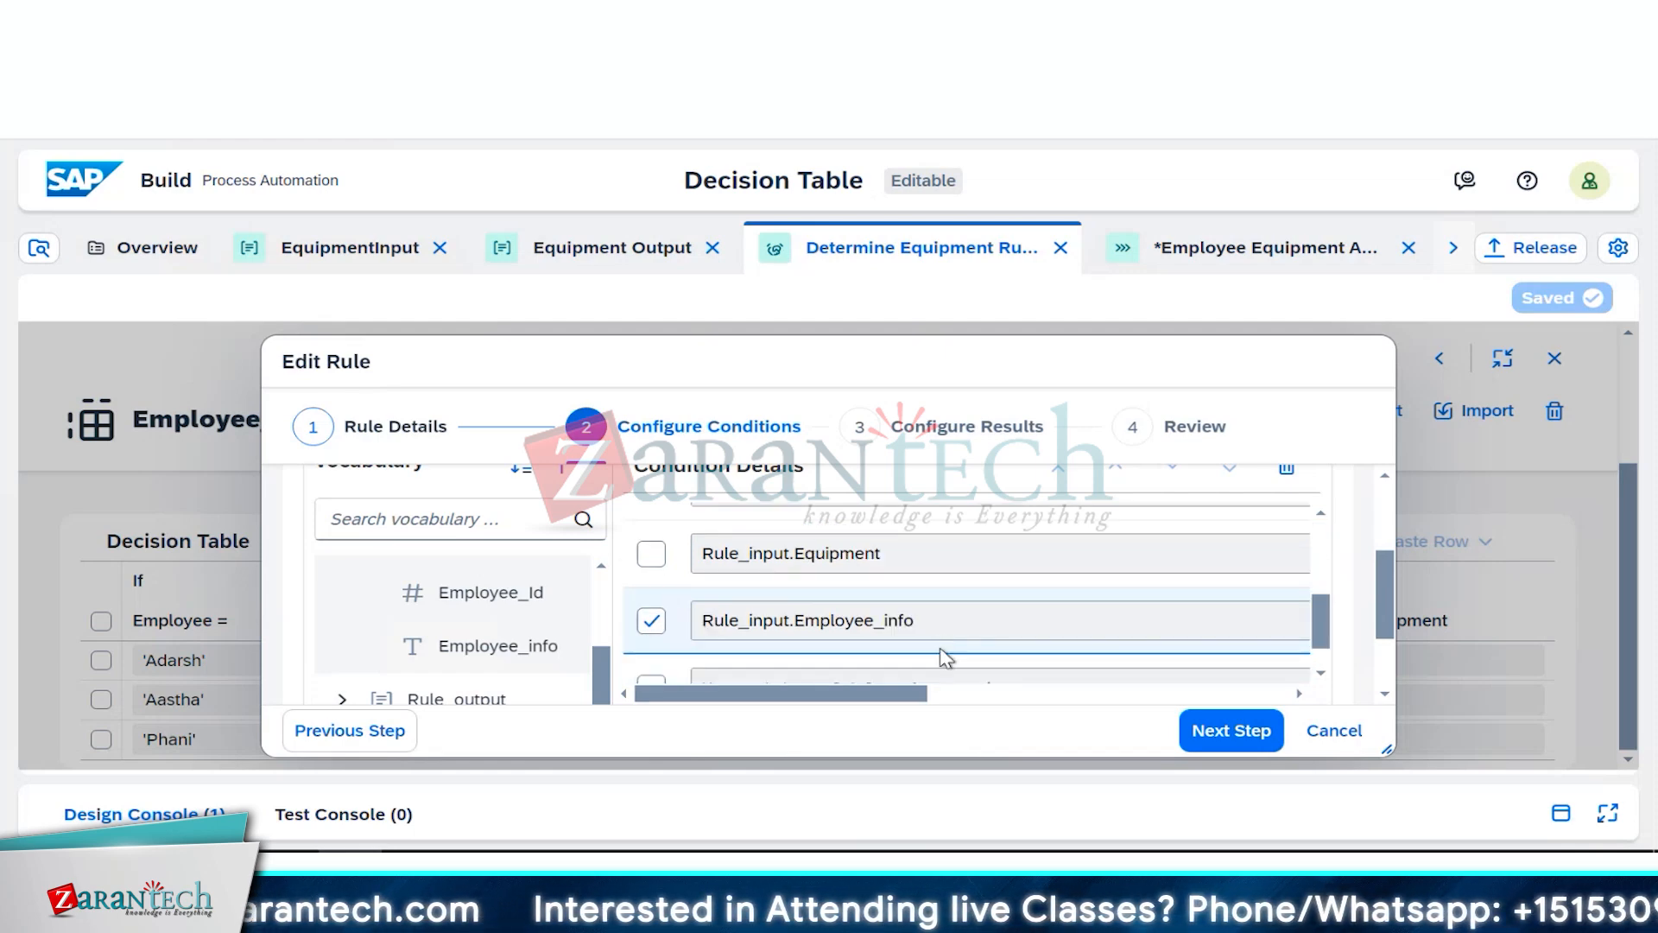
left_click(654, 622)
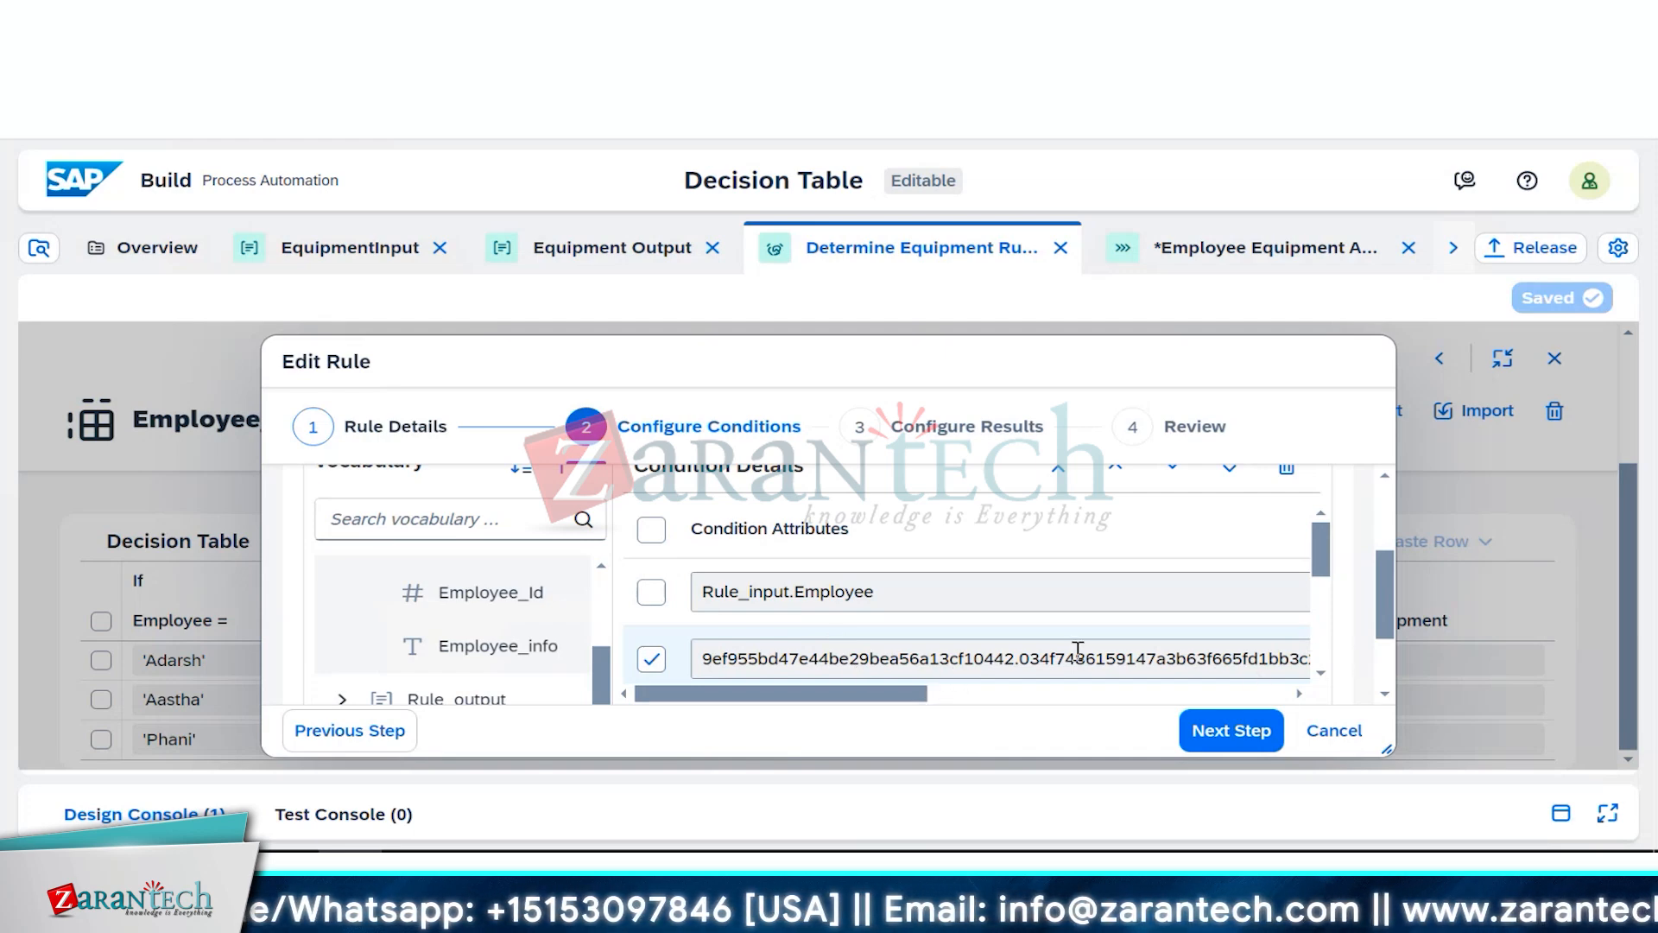
left_click_drag(923, 698, 1286, 701)
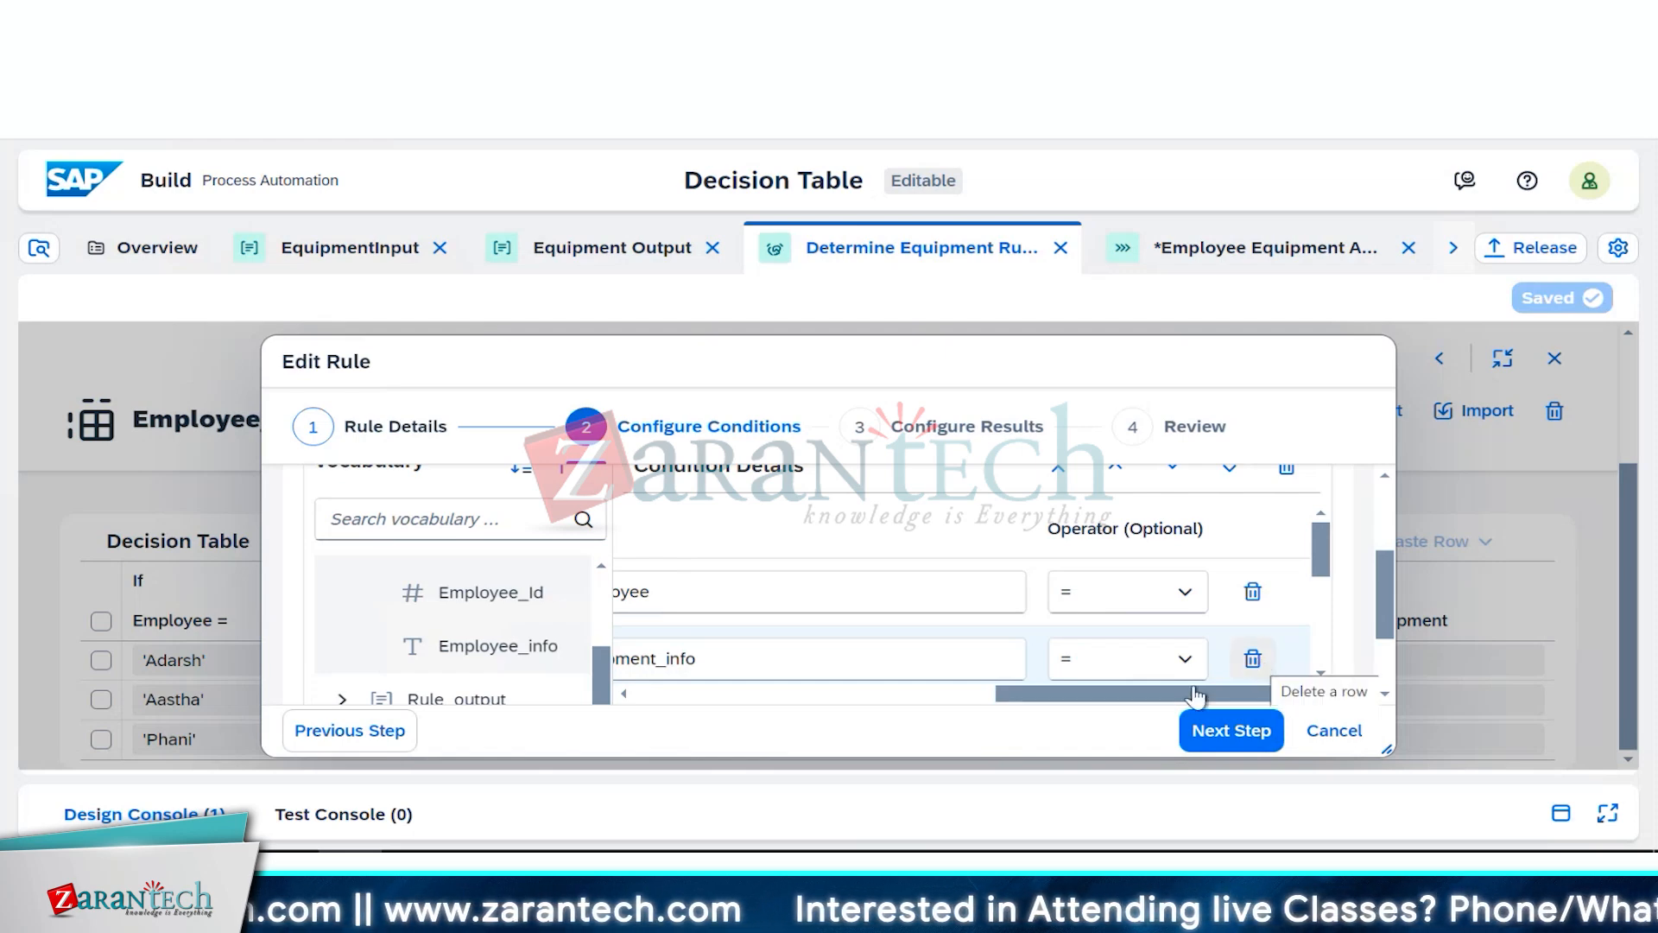
left_click(1252, 661)
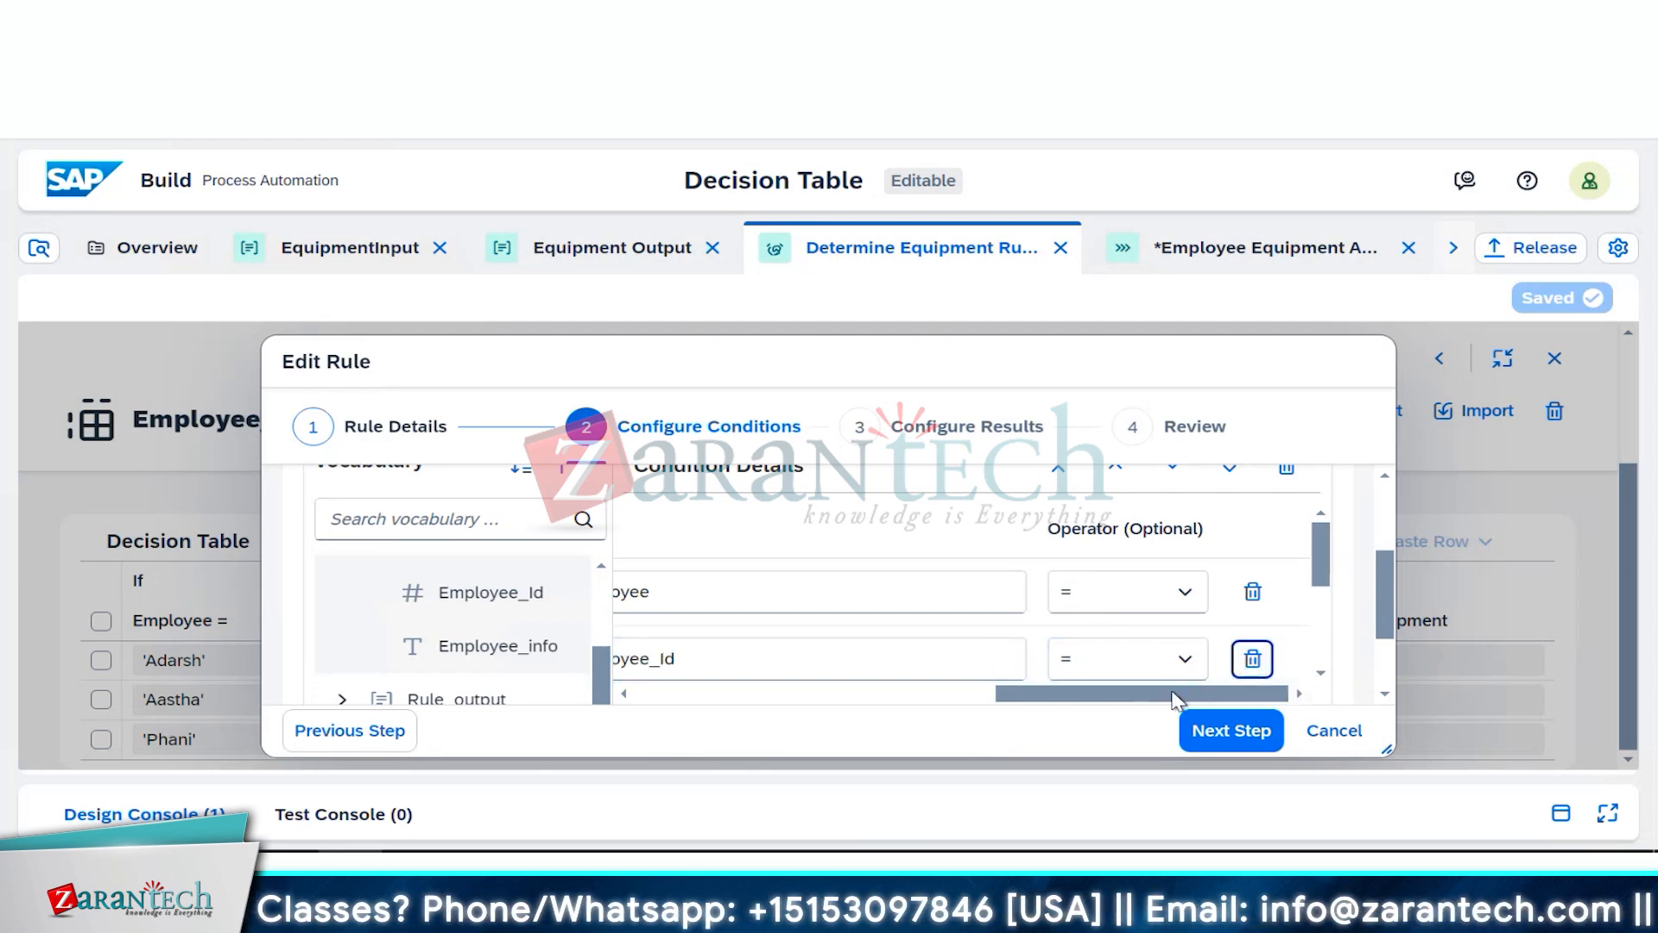
left_click_drag(1174, 698, 611, 718)
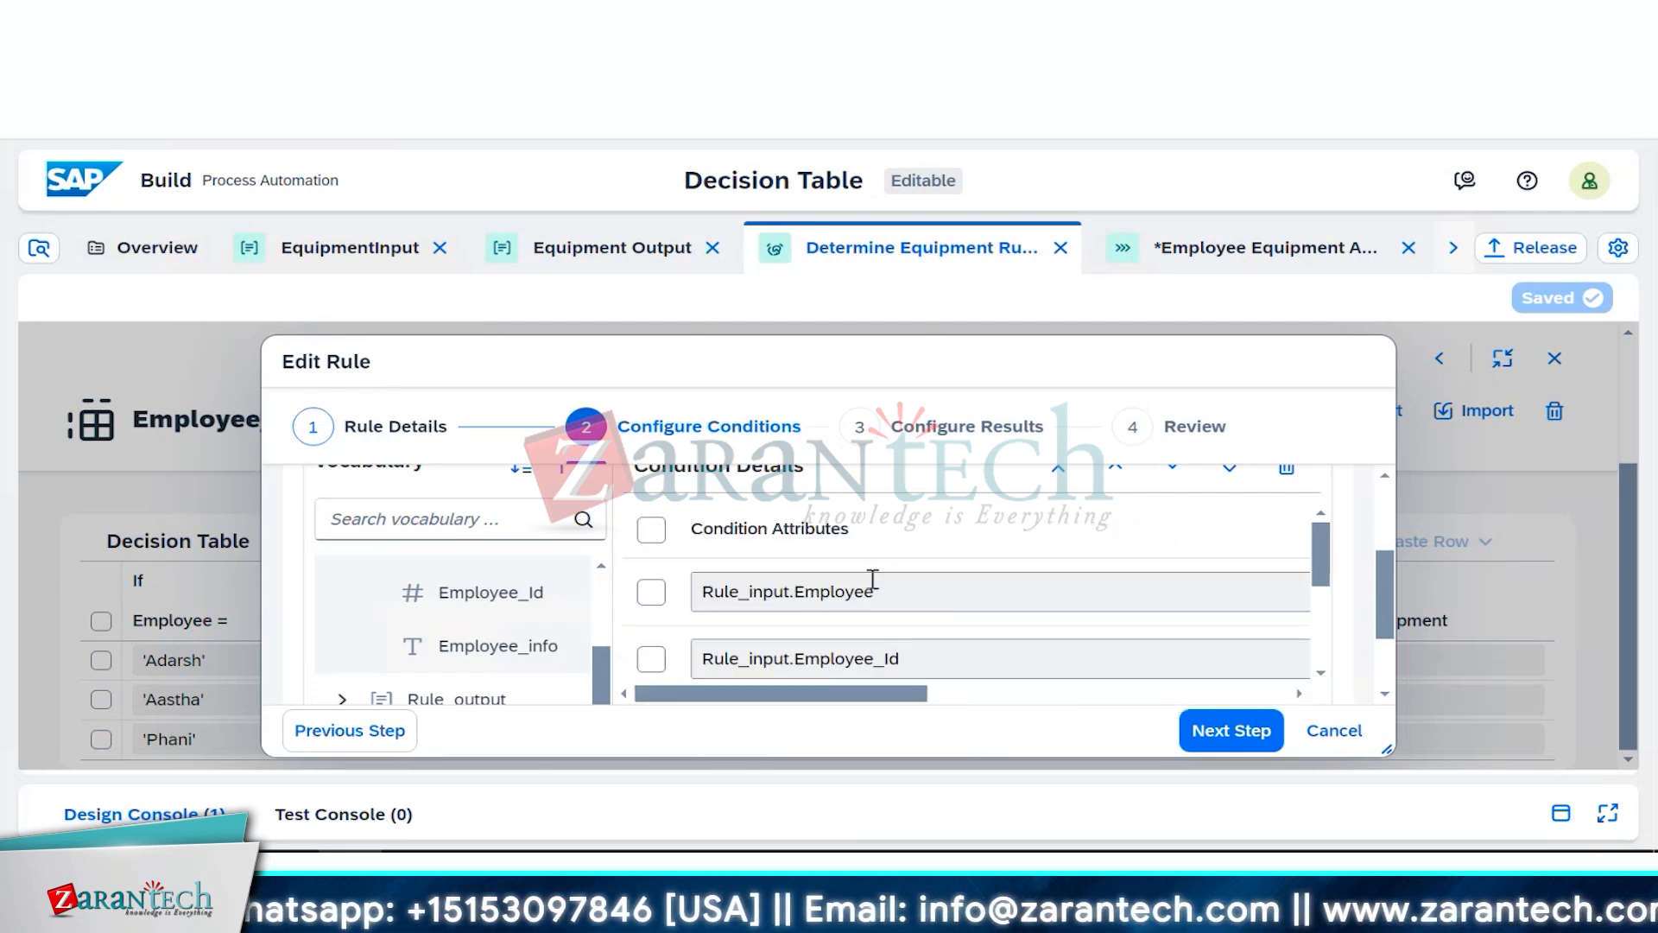
Step: Select the Employee, Employee_Id, Equipment and Employee_info conditions and continue to the rule's result configuration
scroll(872, 581, "down", 2)
scroll(881, 587, "up", 2)
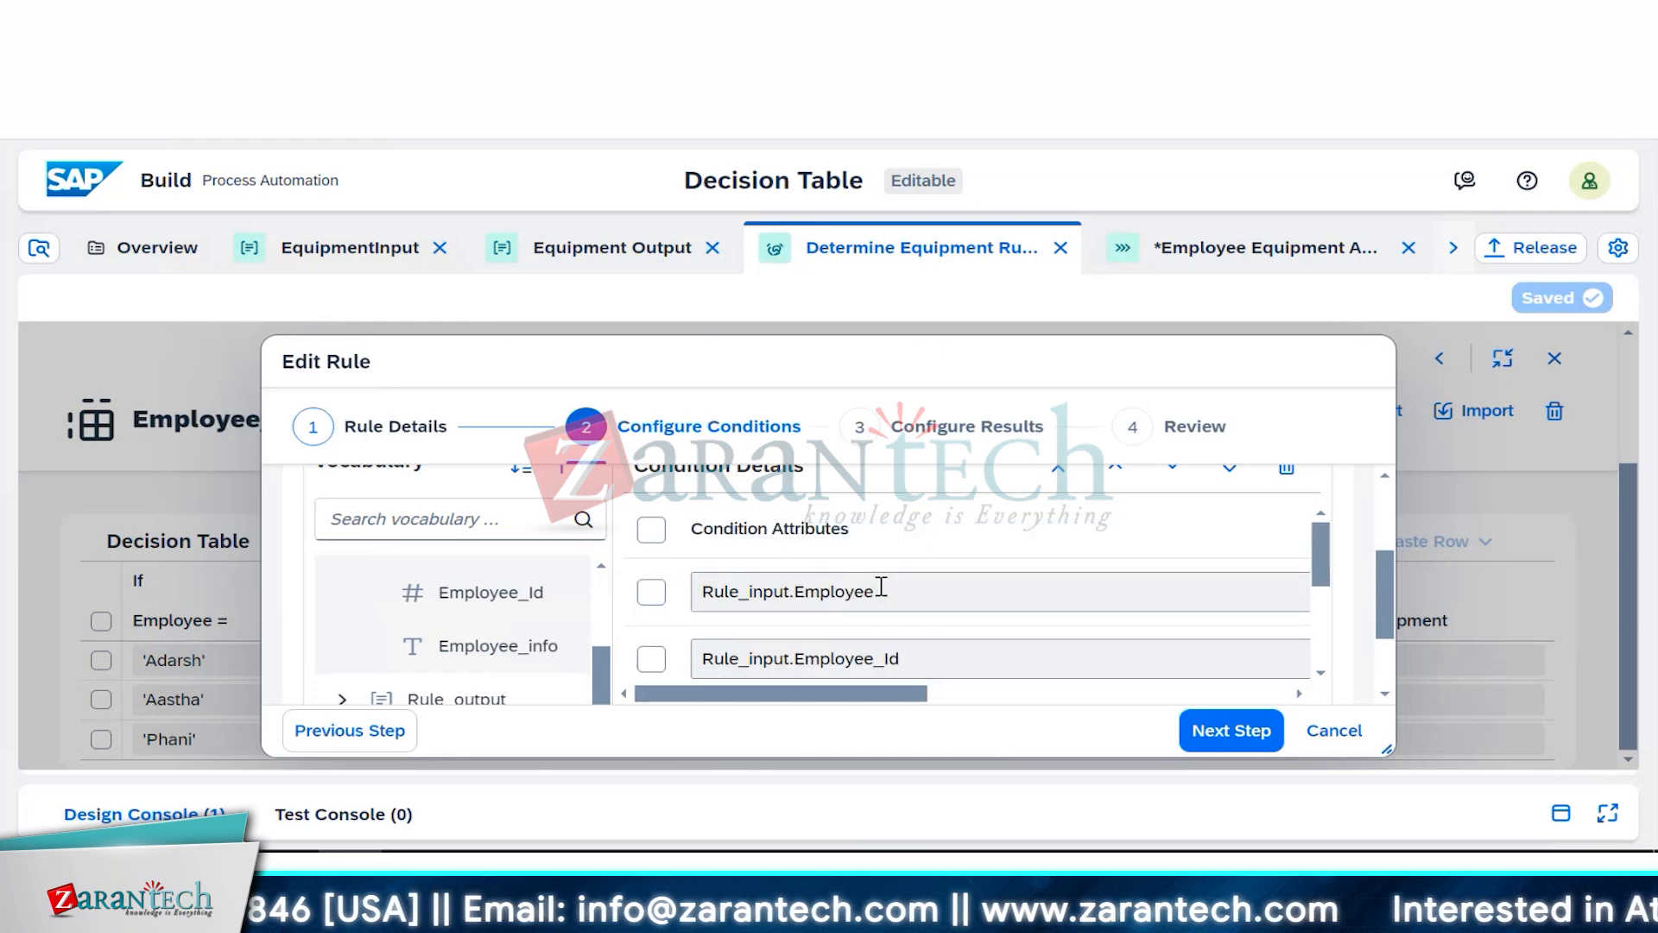
left_click(651, 592)
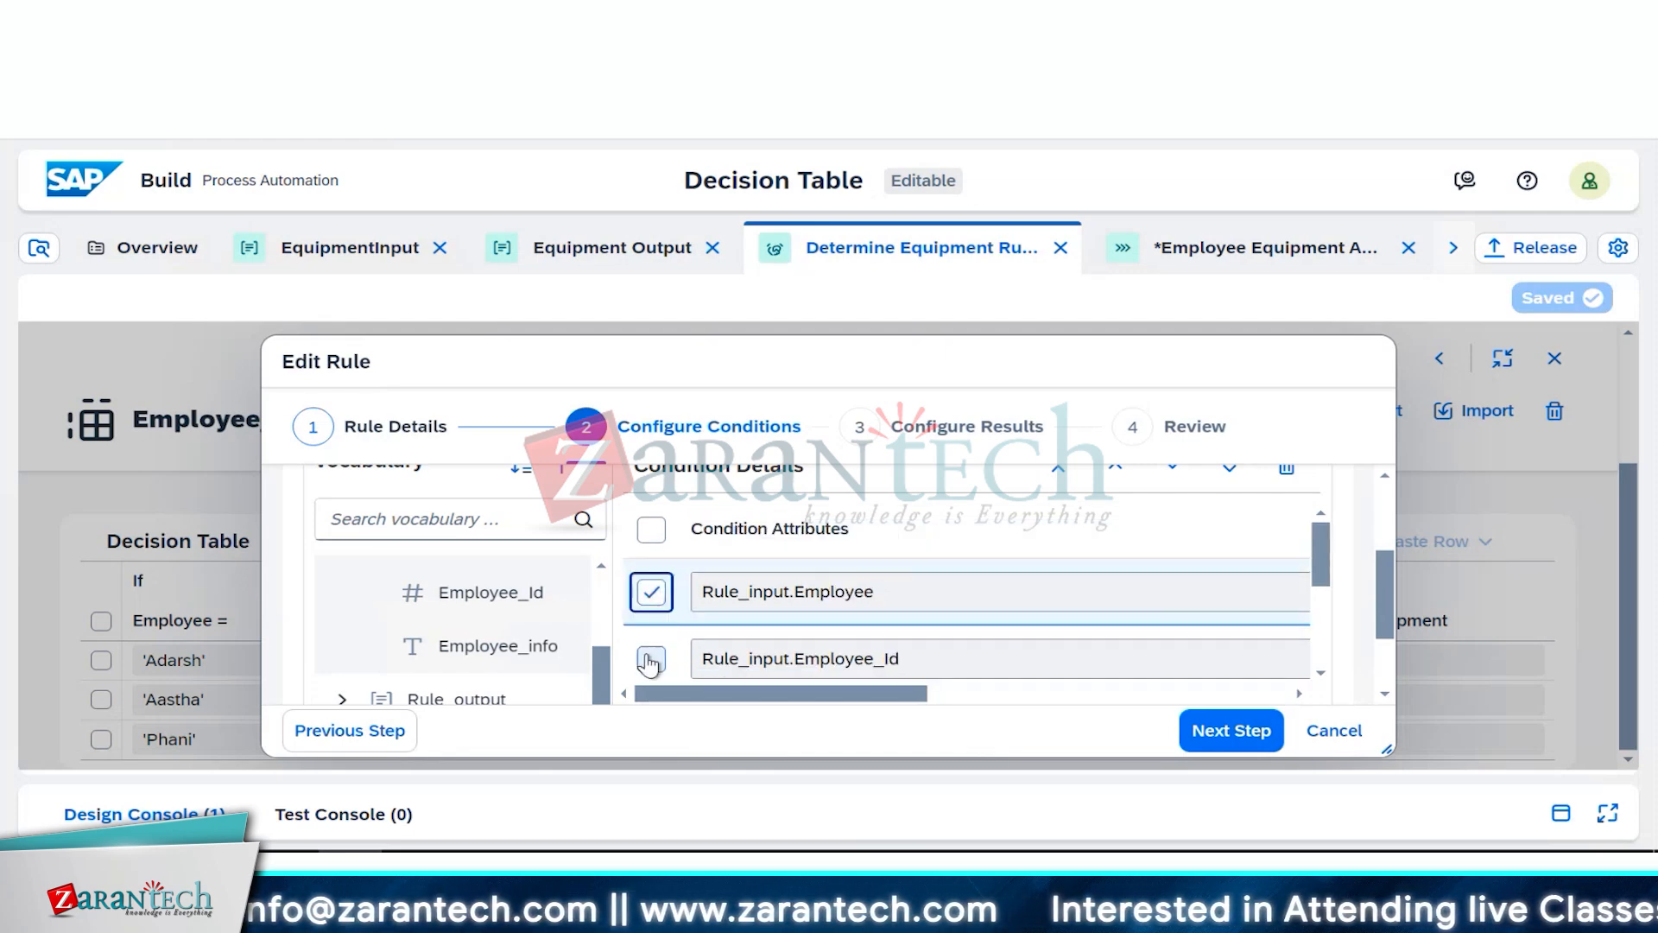
left_click(651, 662)
scroll(723, 636, "down", 1)
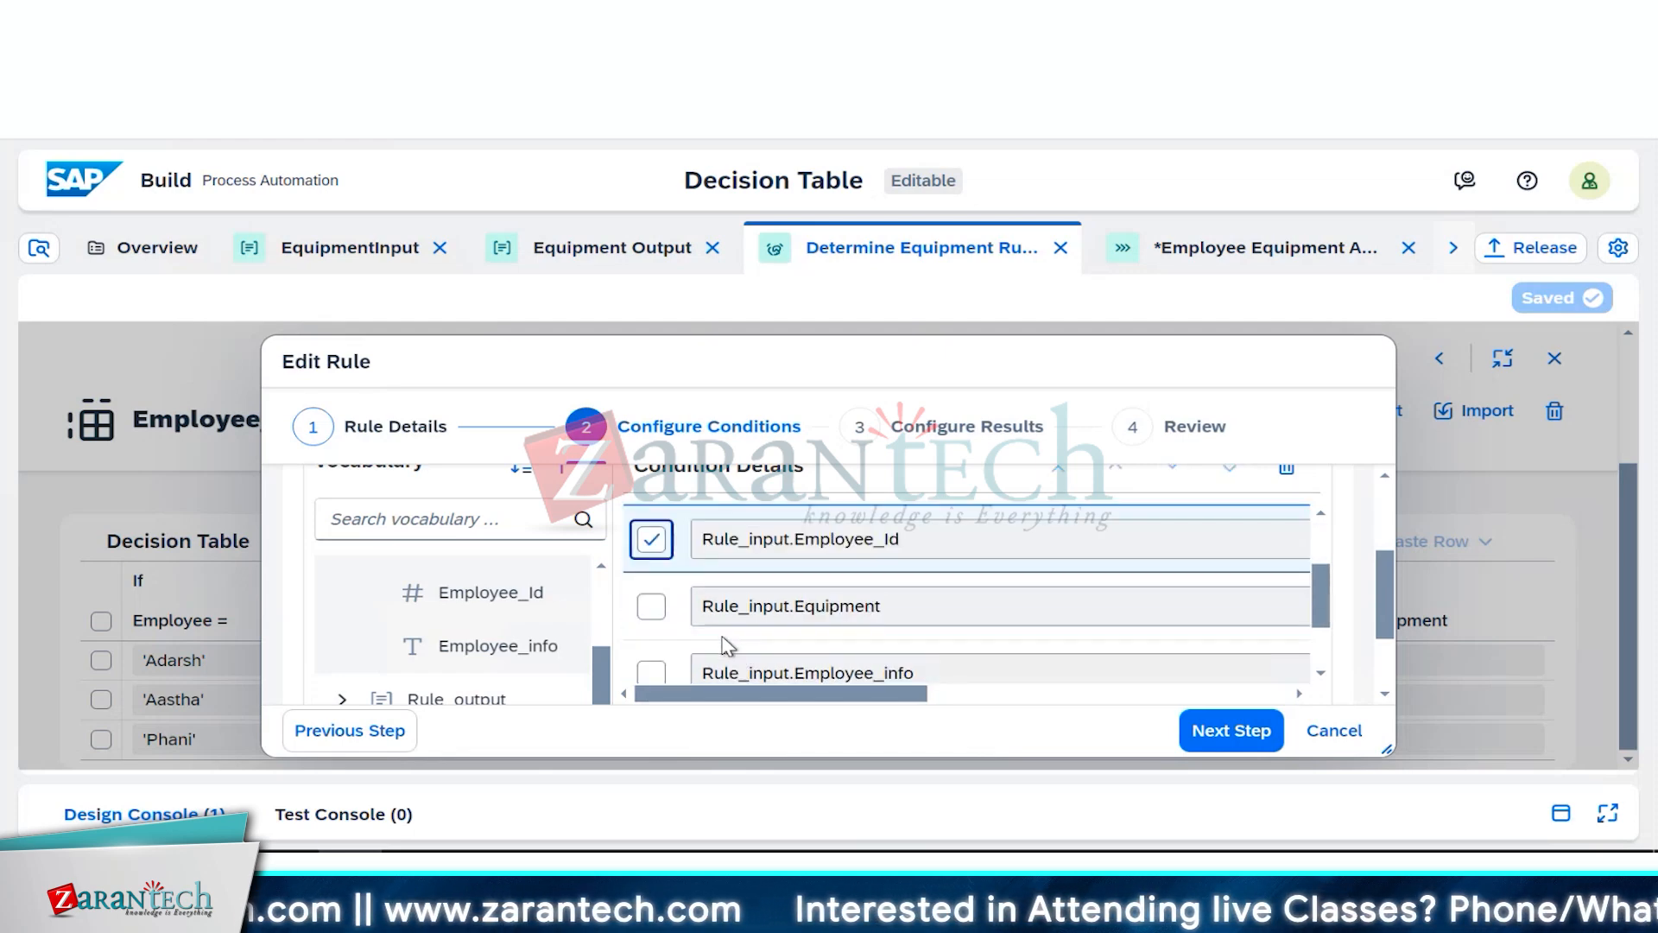
left_click(651, 605)
left_click(651, 673)
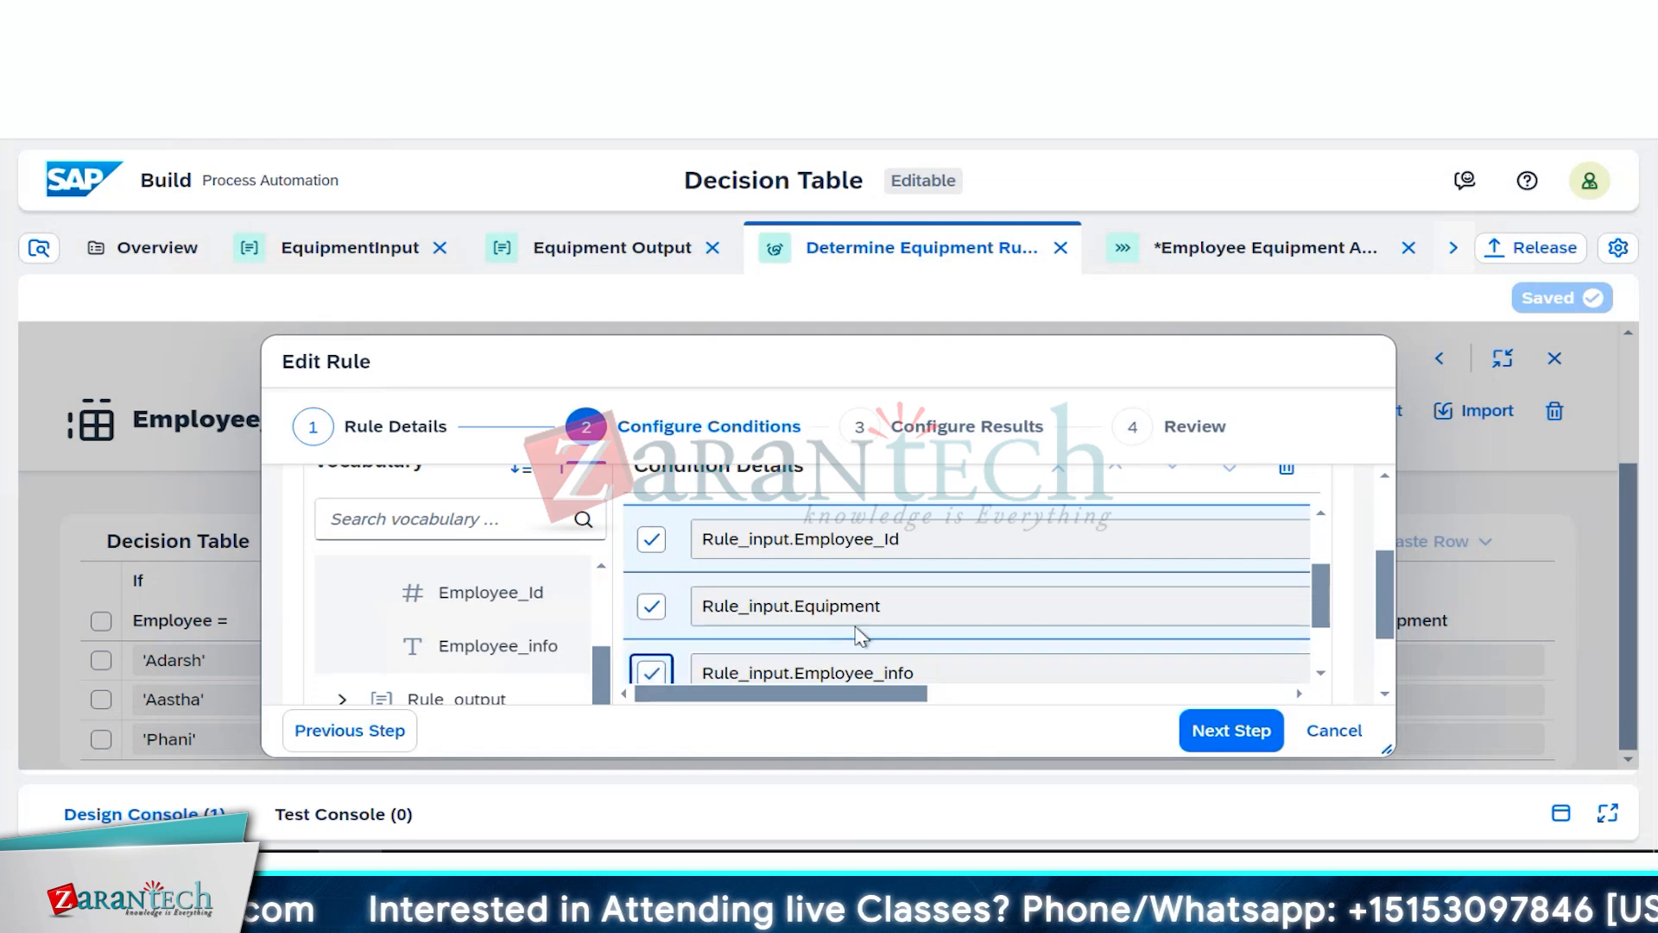
scroll(861, 637, "down", 1)
left_click(1261, 732)
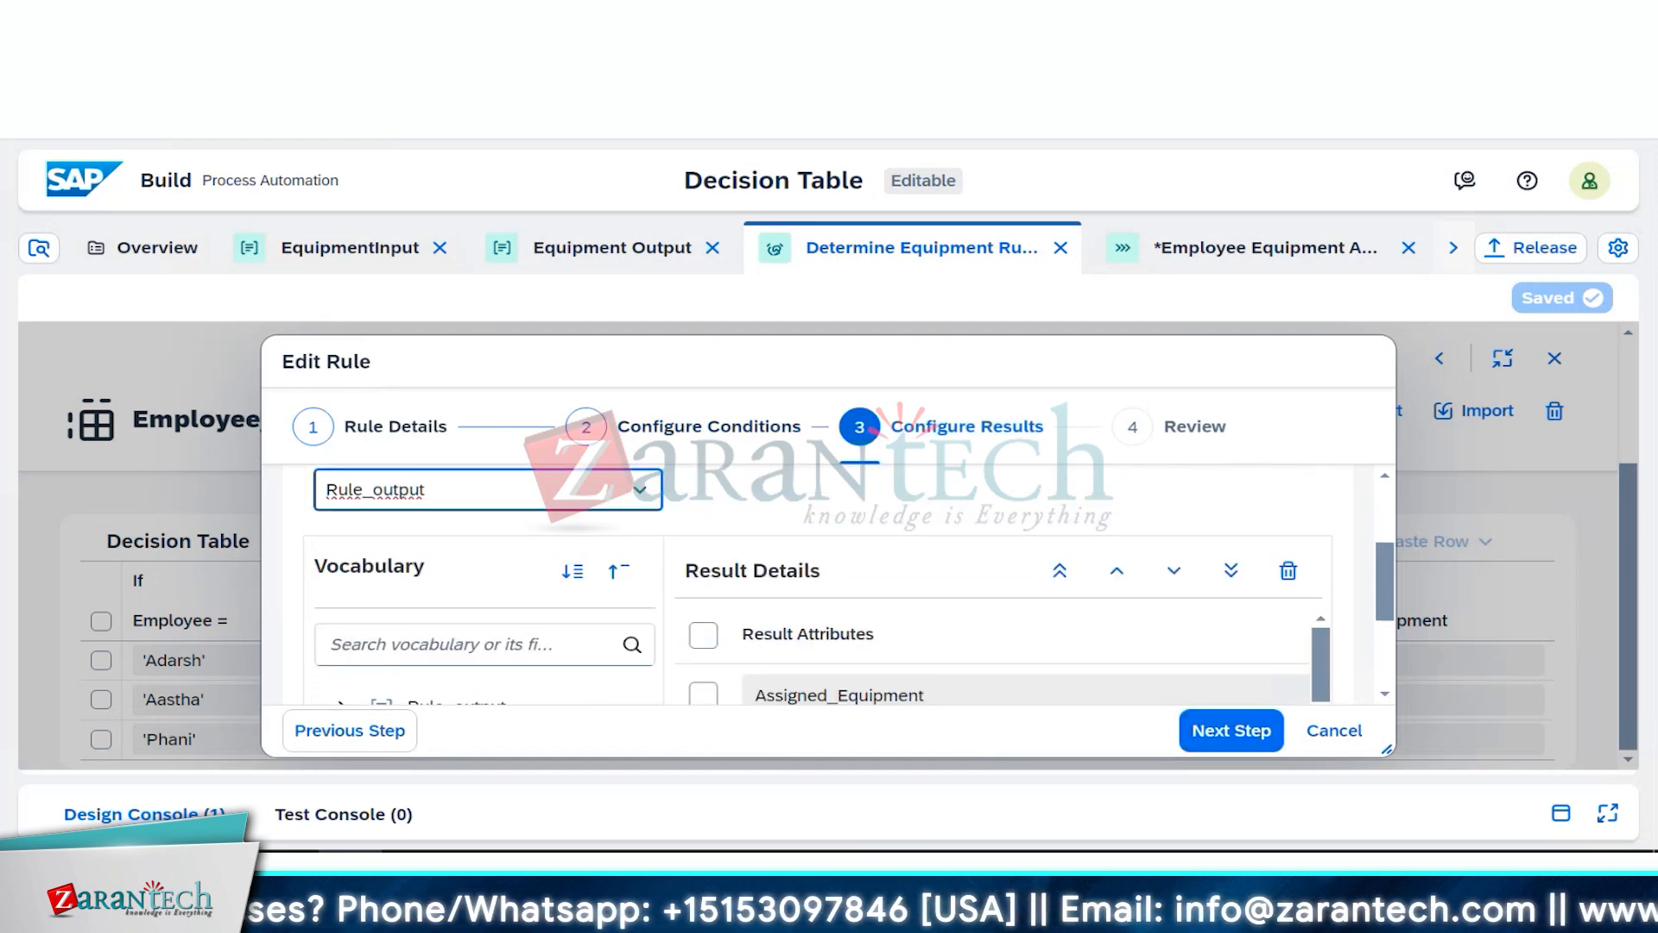
Step: Expand the Rule_output vocabulary, select the Assigned_Equipment result attribute, and finish editing the rule
scroll(466, 605, "down", 2)
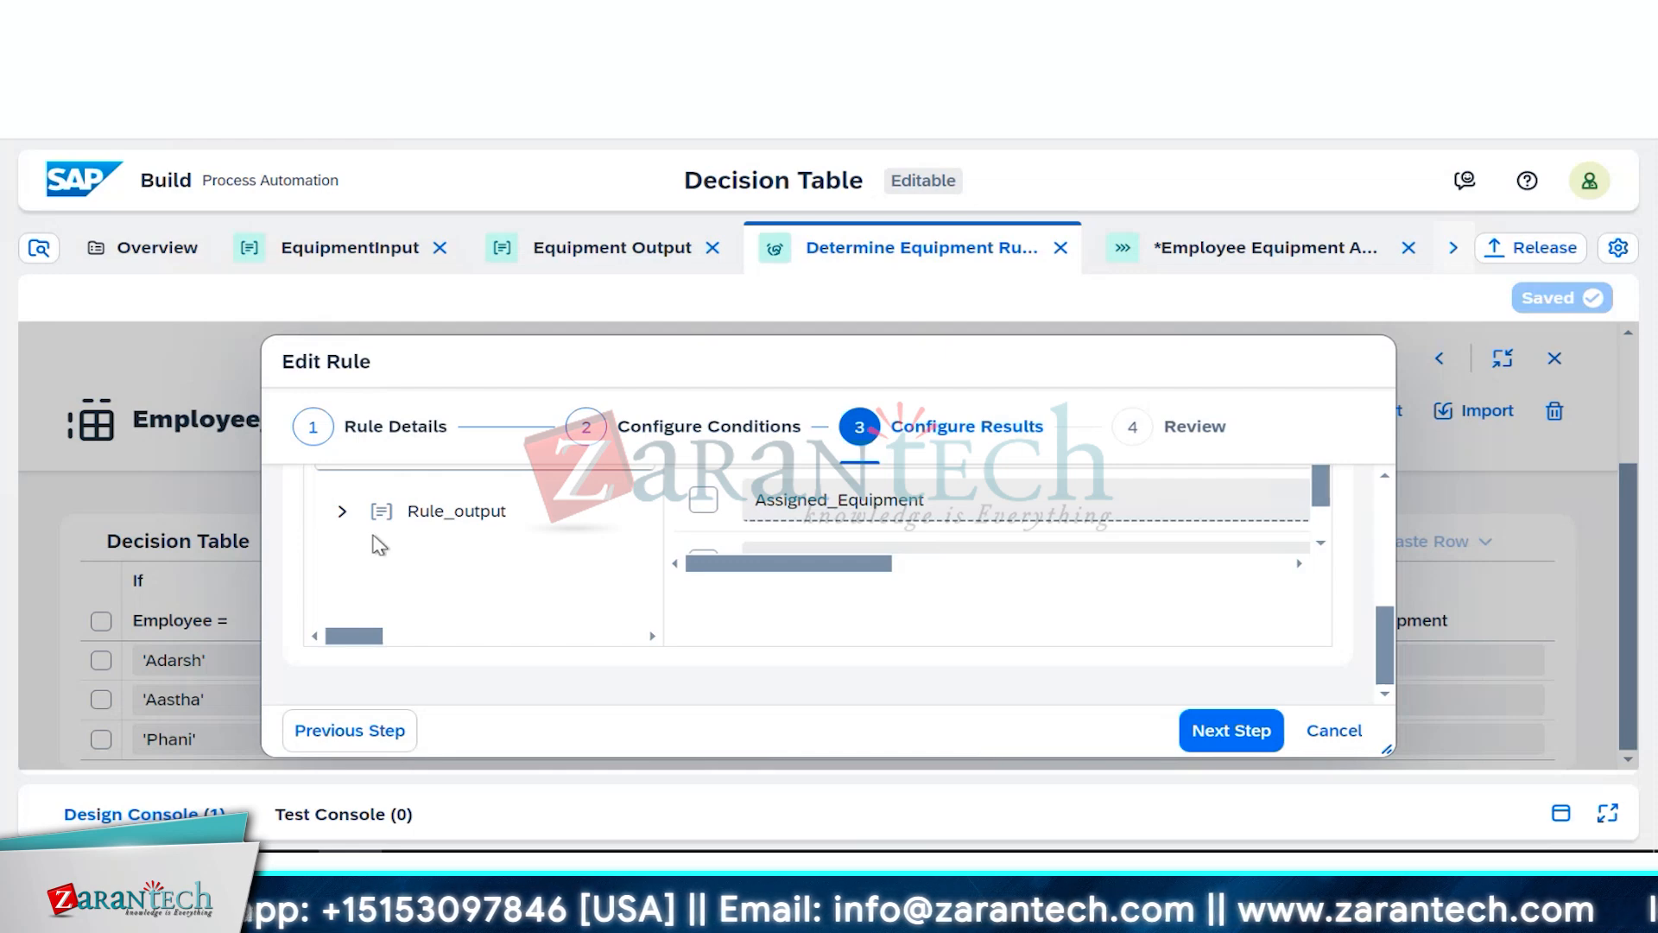
left_click(342, 511)
left_click(518, 564)
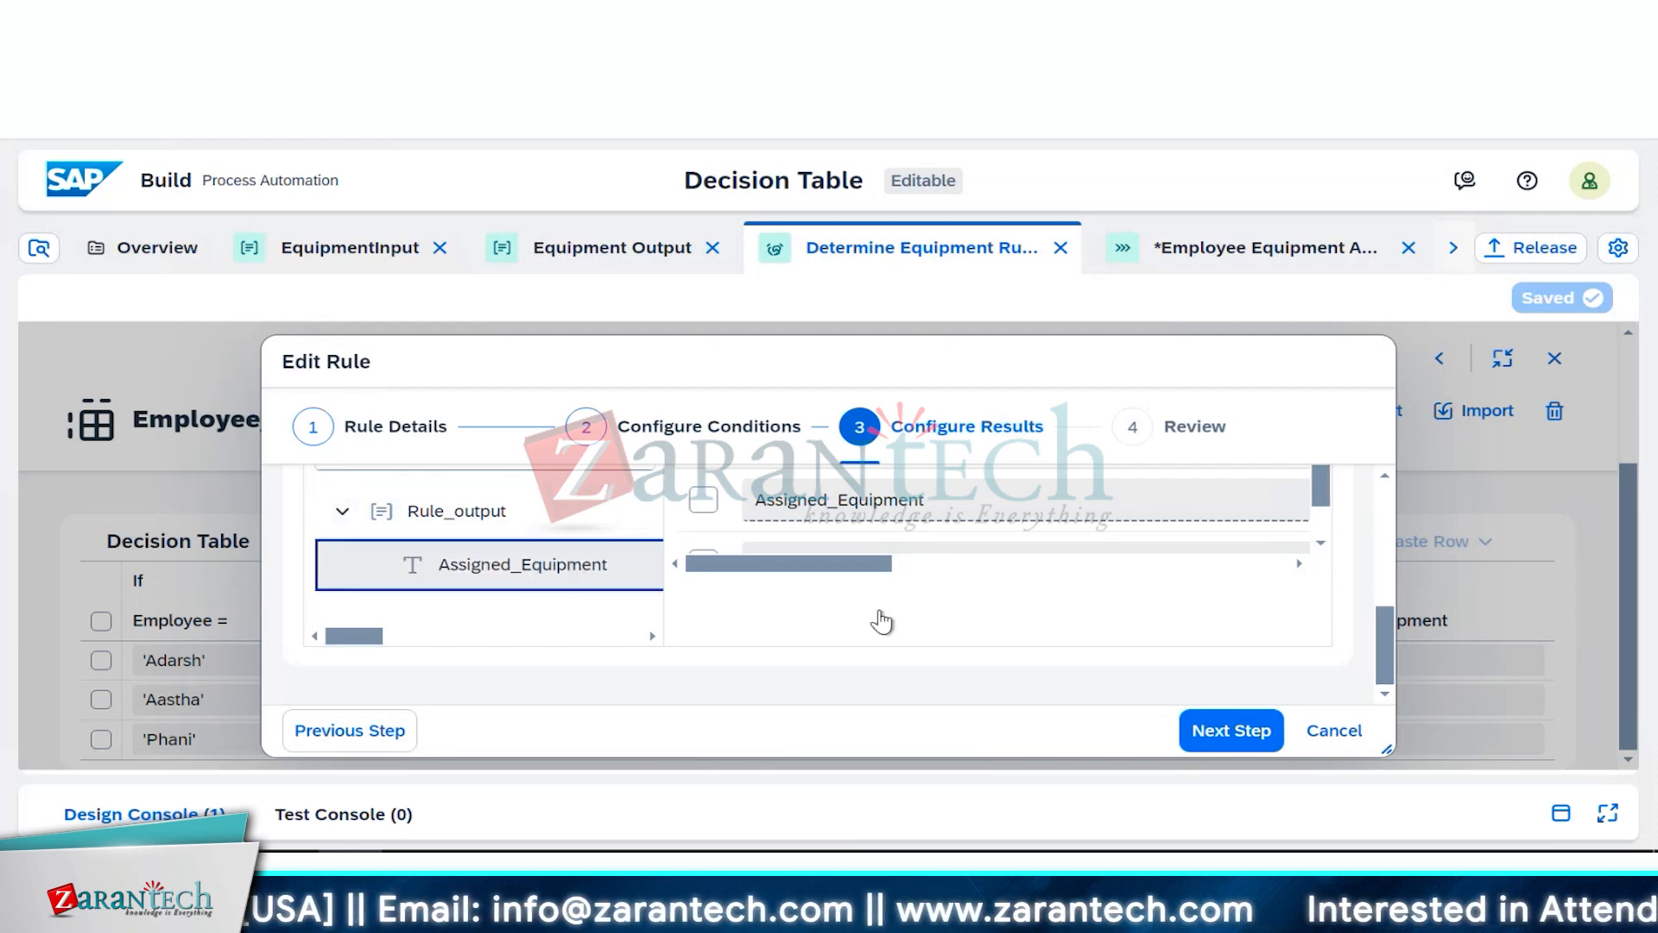
left_click(703, 499)
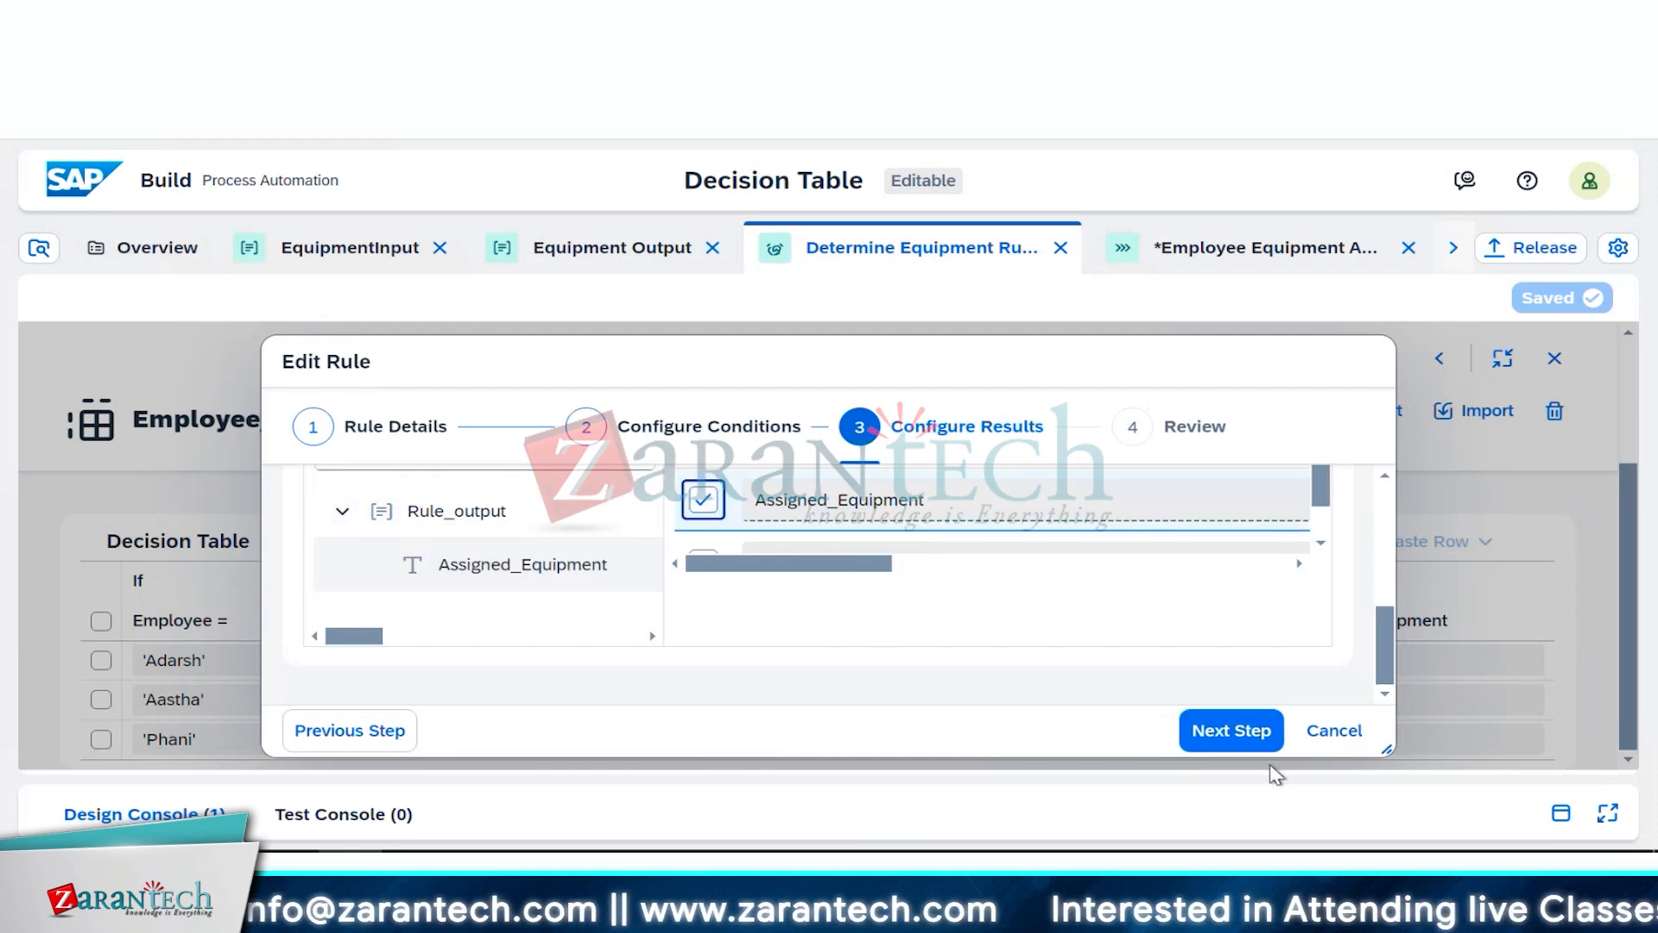
left_click(1237, 732)
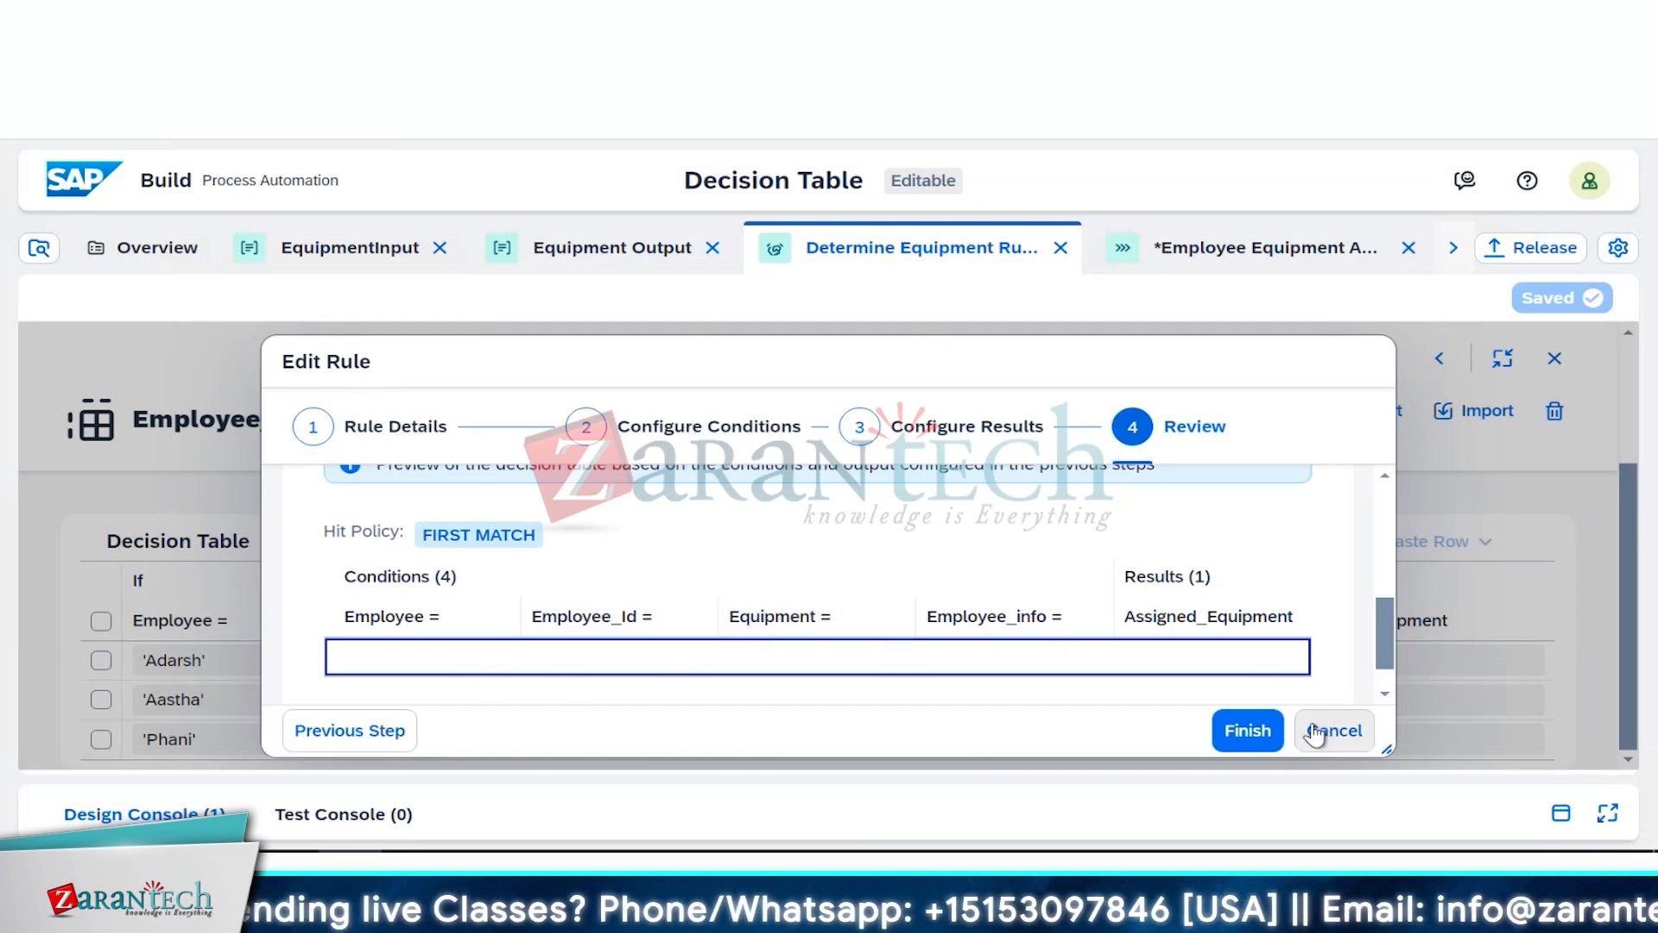
left_click(1254, 731)
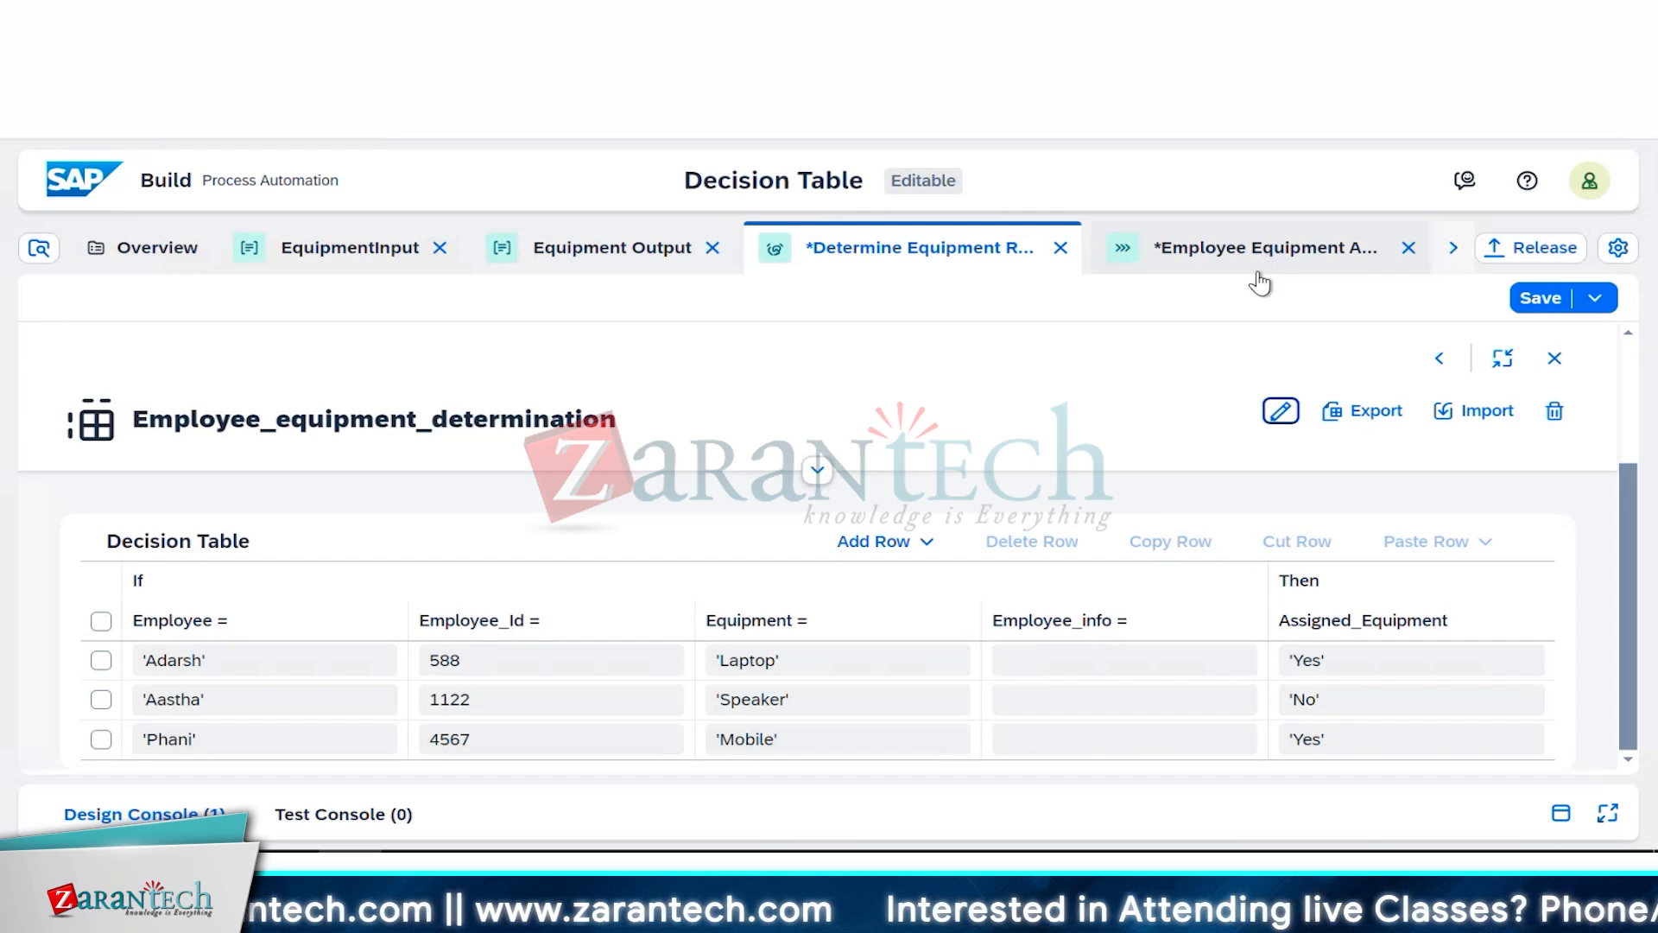
Step: Return to the Determine Equipment Rules decision and open its Employee_equipment_determination decision table in full view
left_click(1208, 259)
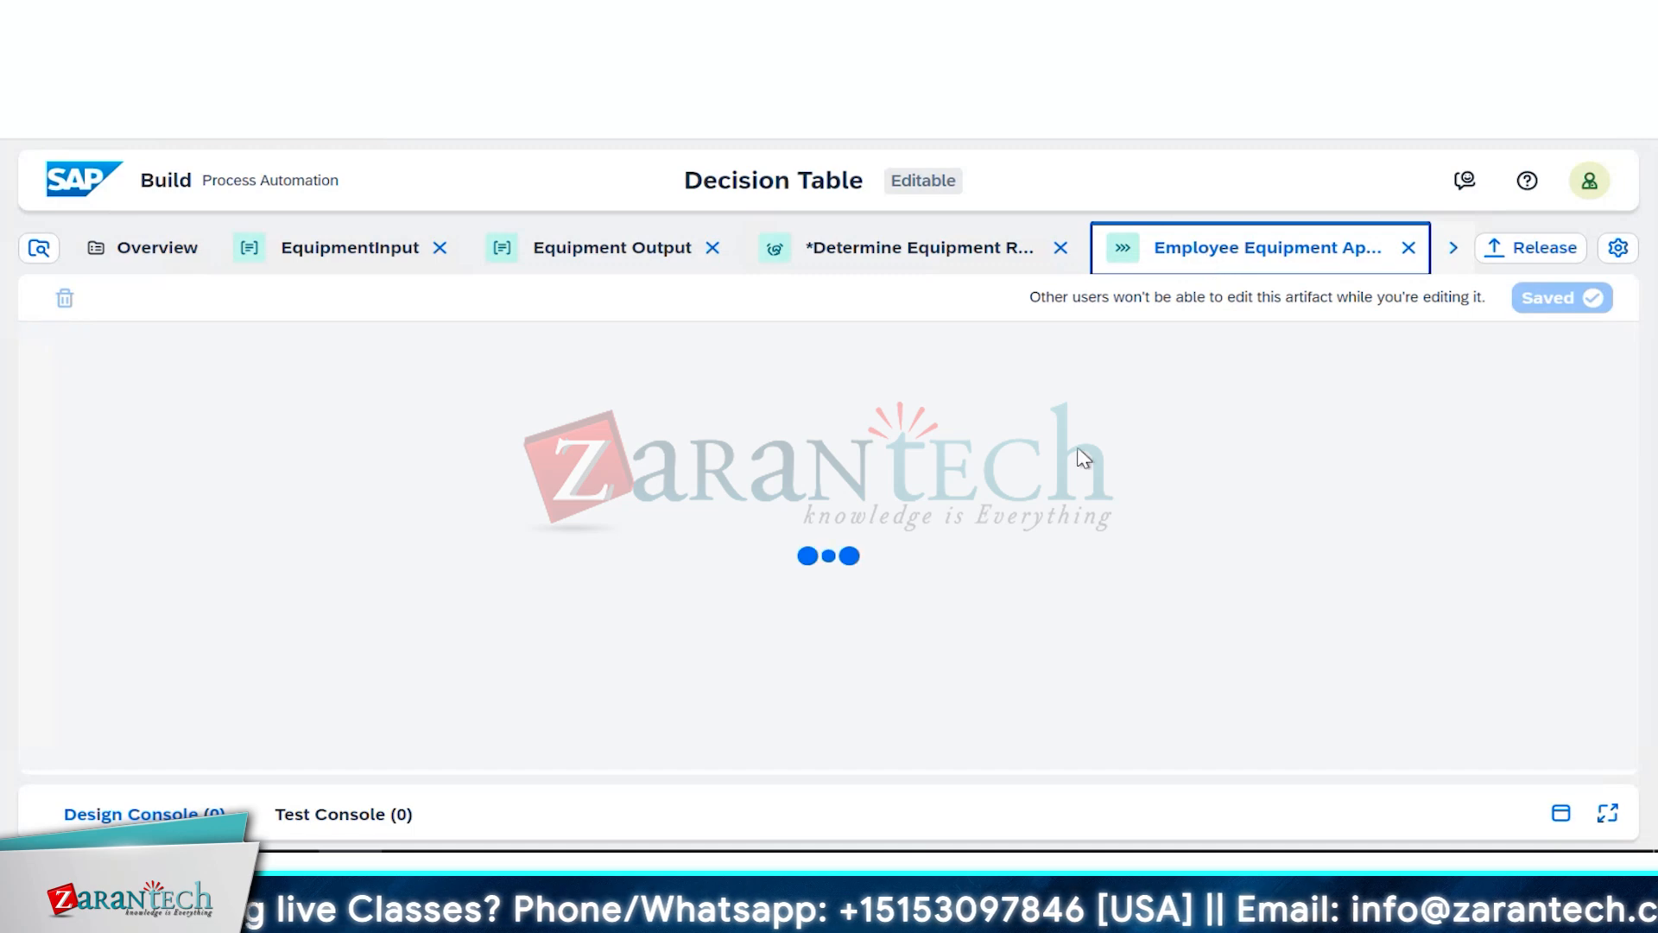
left_click(872, 250)
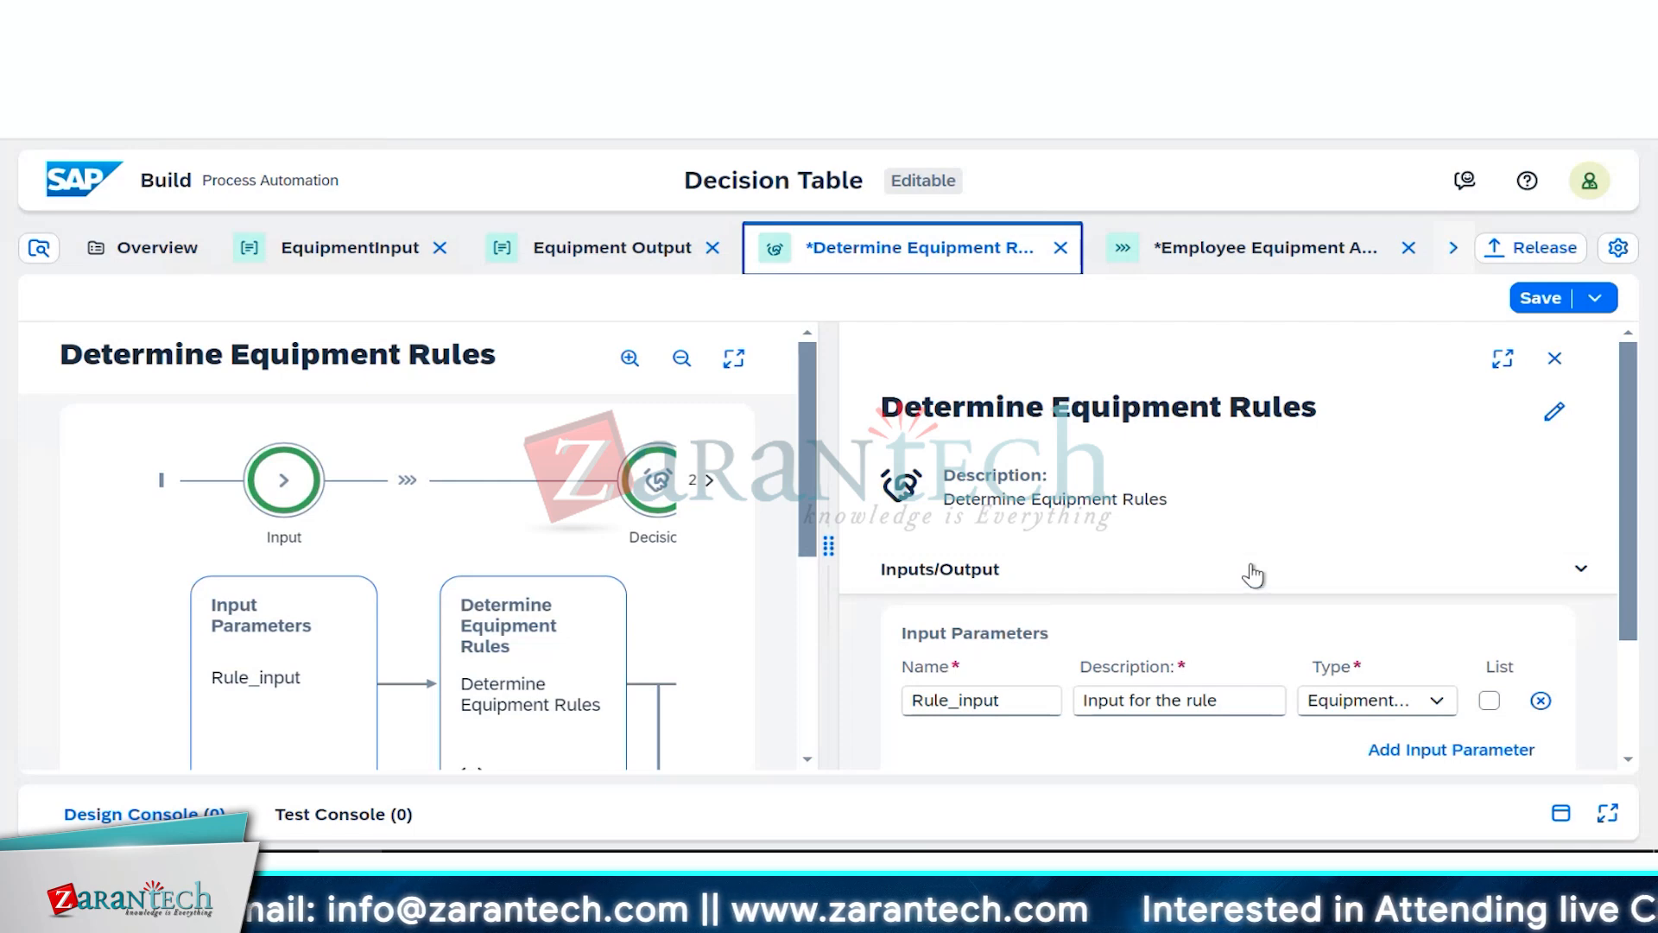
scroll(1252, 574, "down", 2)
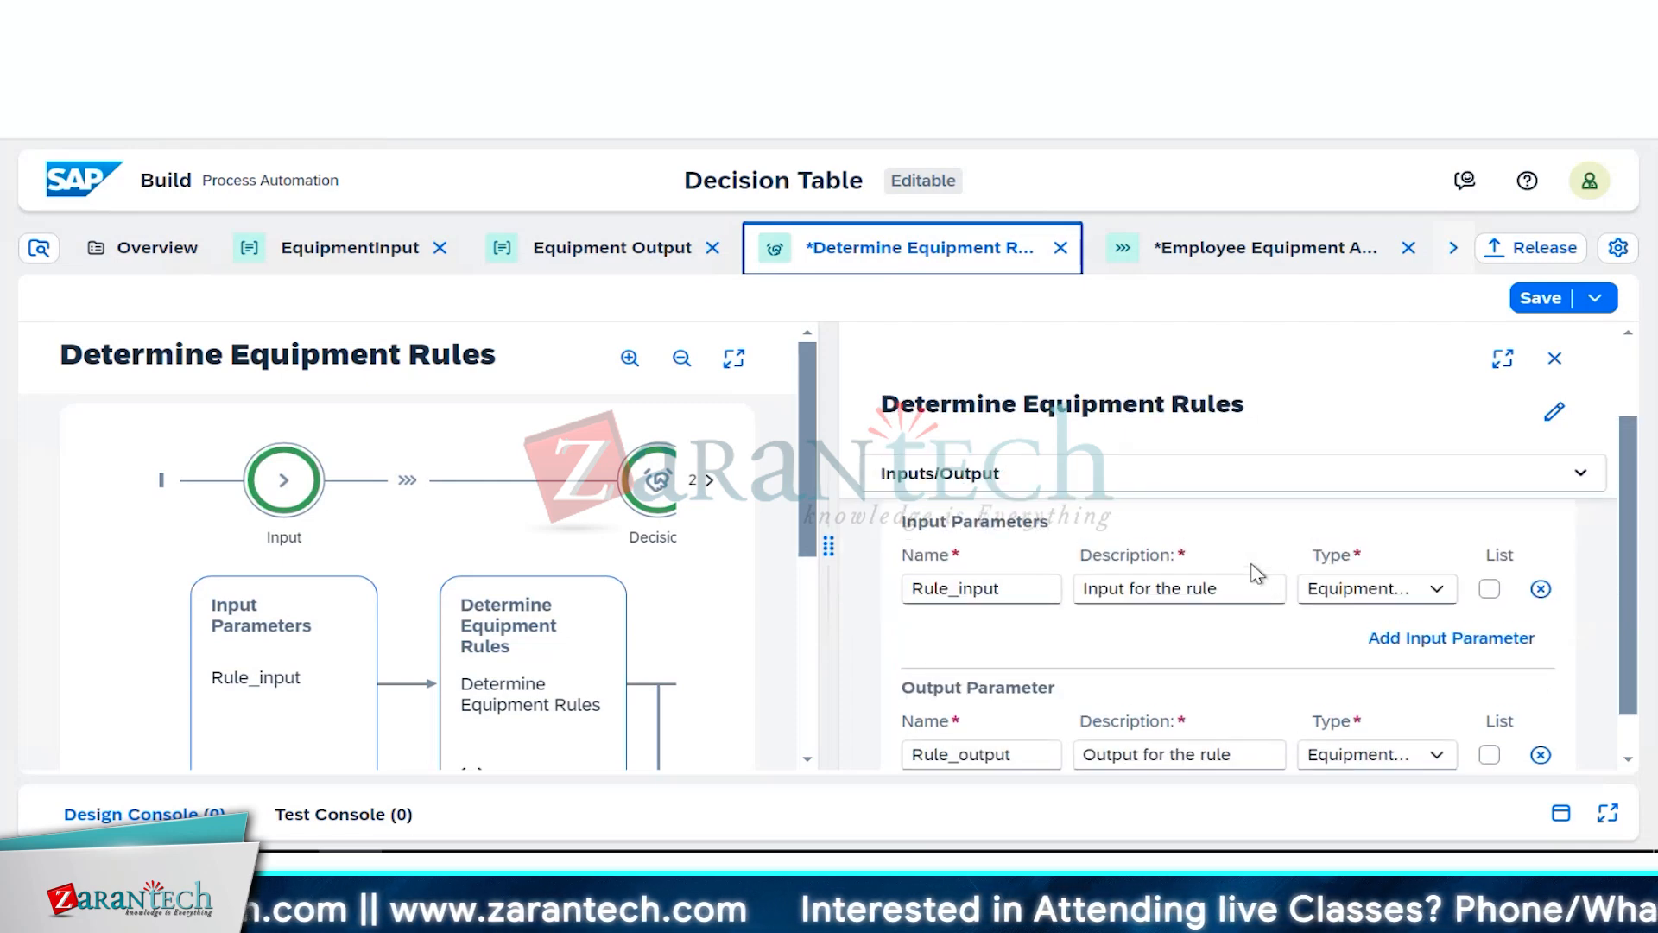
scroll(1255, 573, "down", 1)
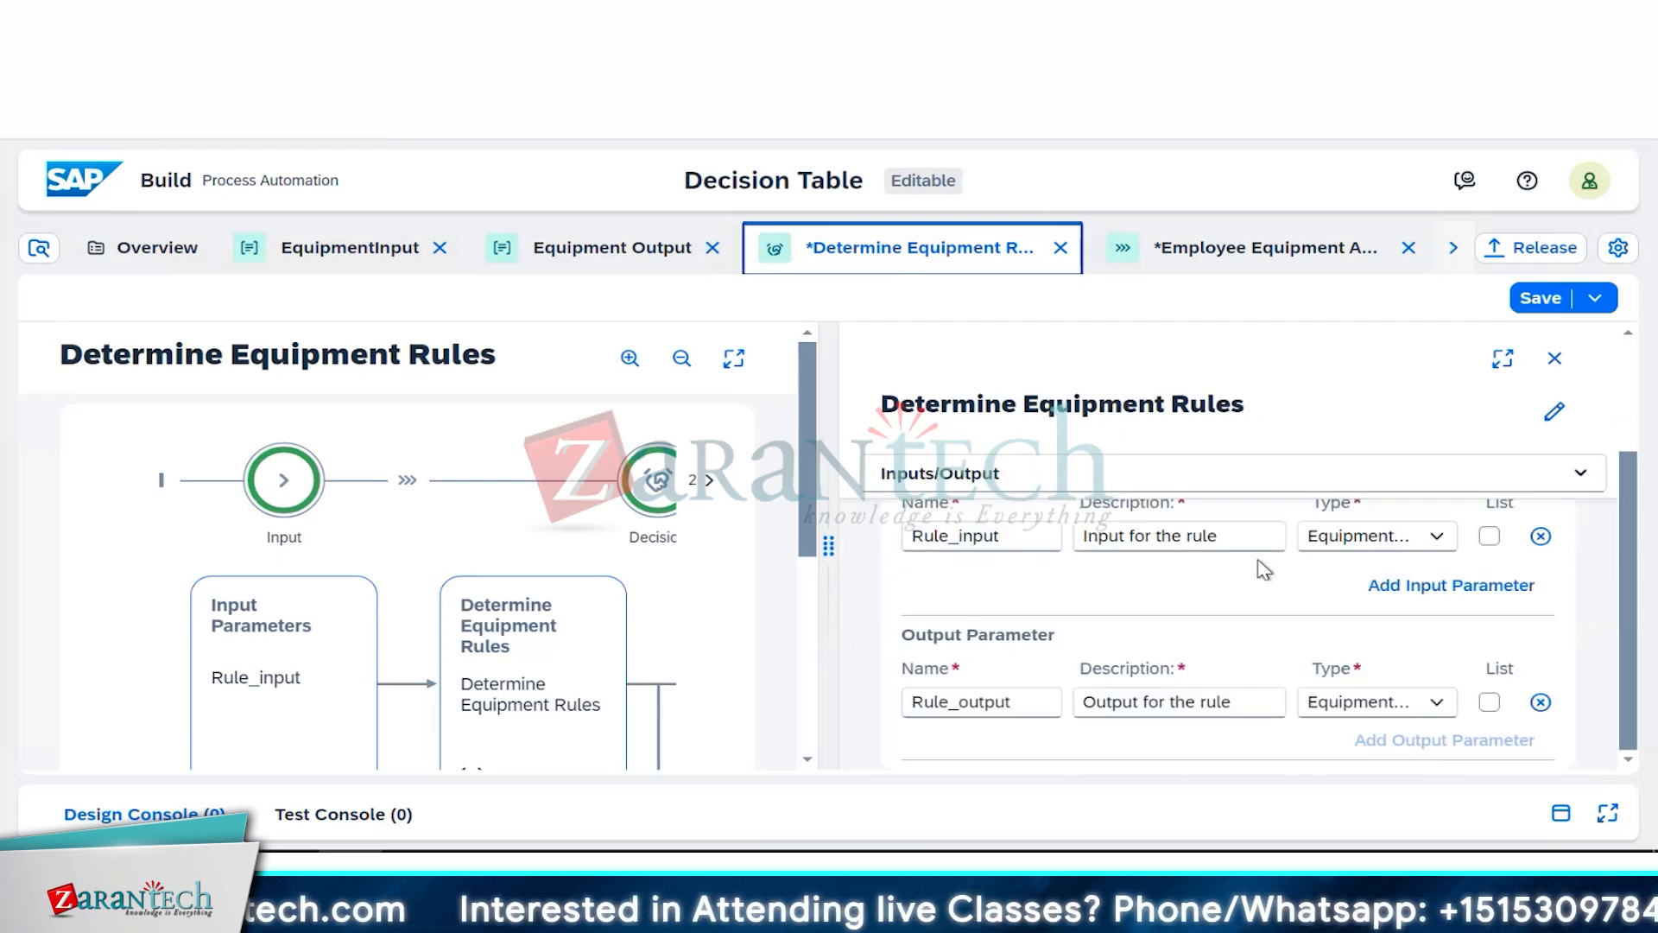
scroll(1261, 572, "up", 2)
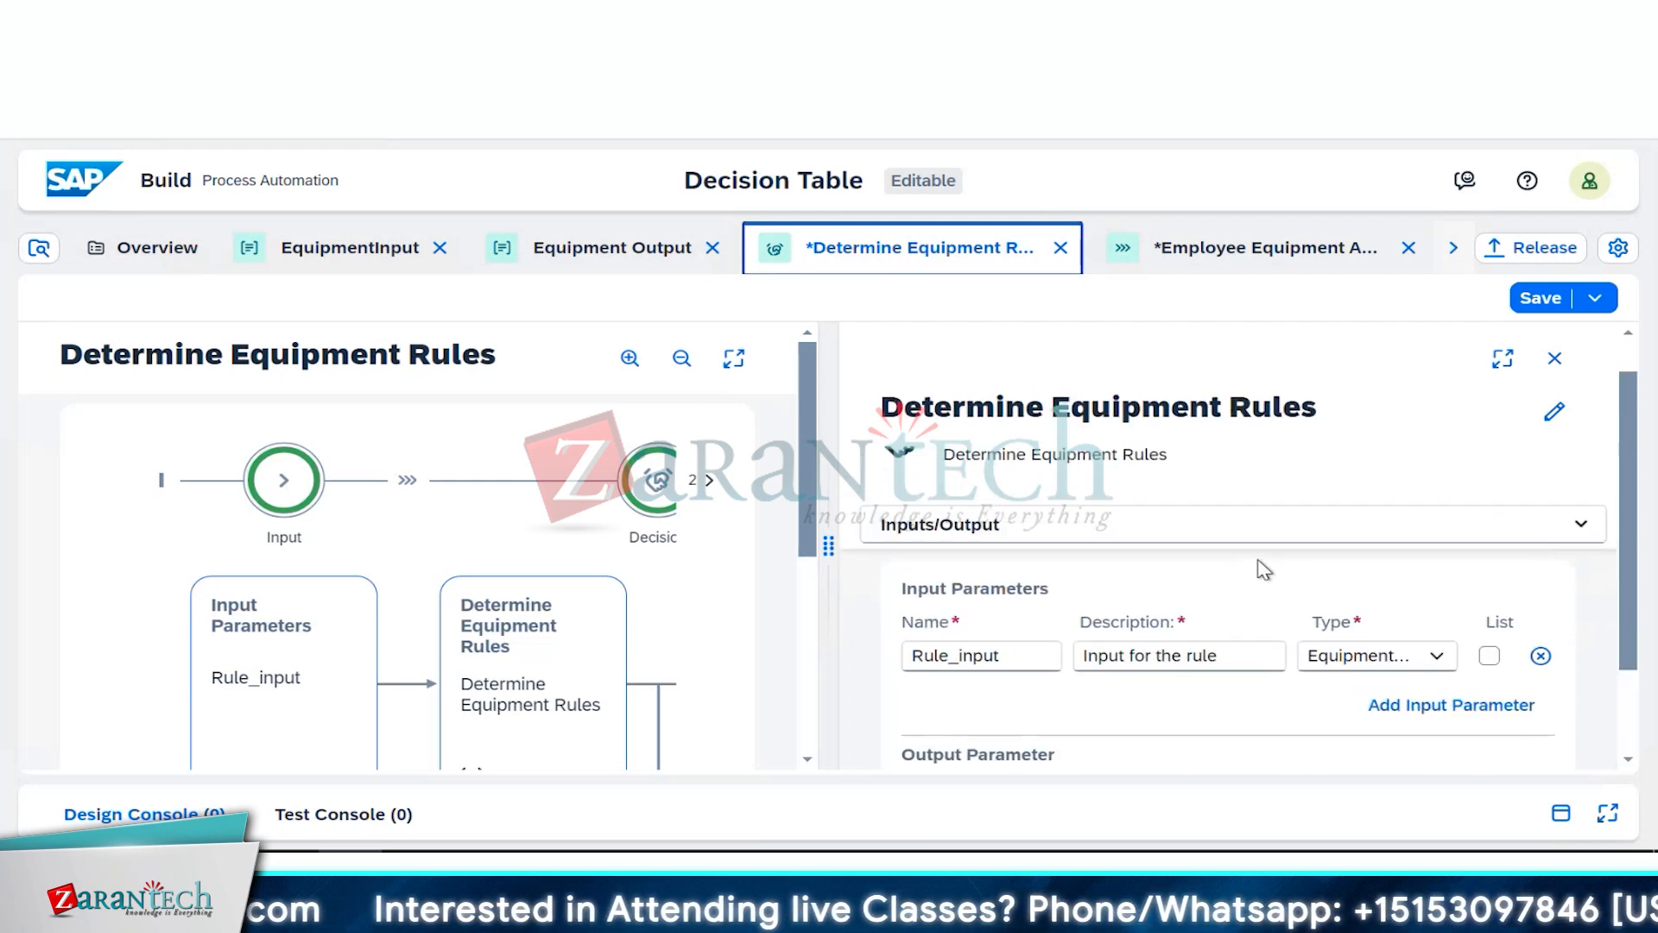
left_click(1503, 359)
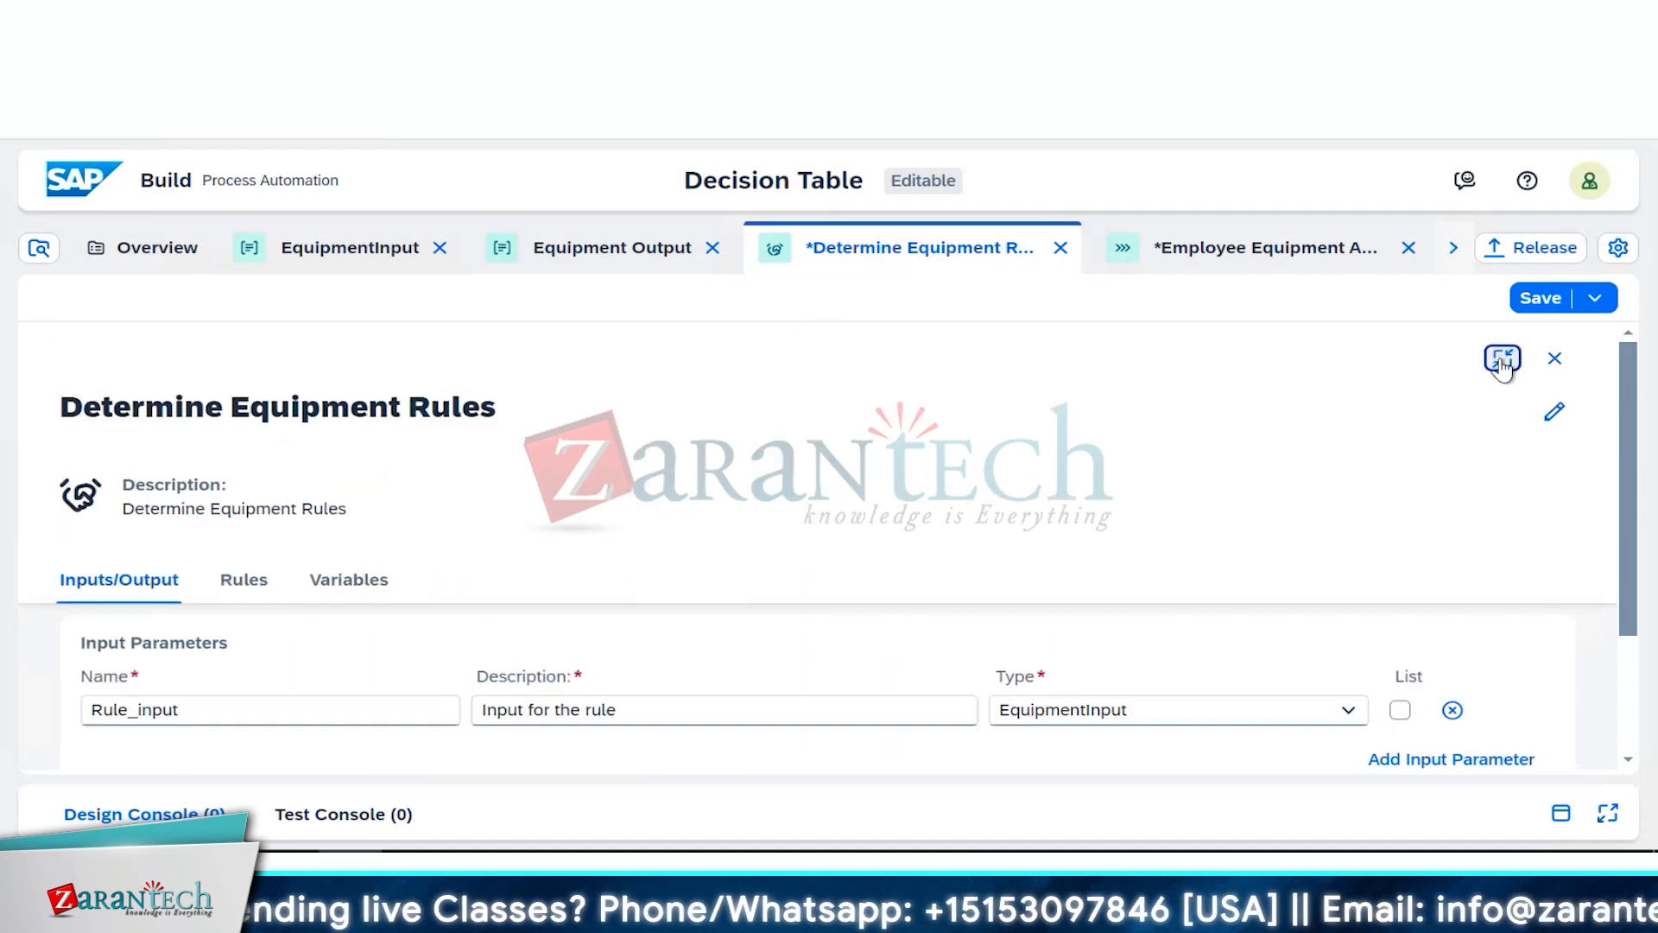
left_click(233, 581)
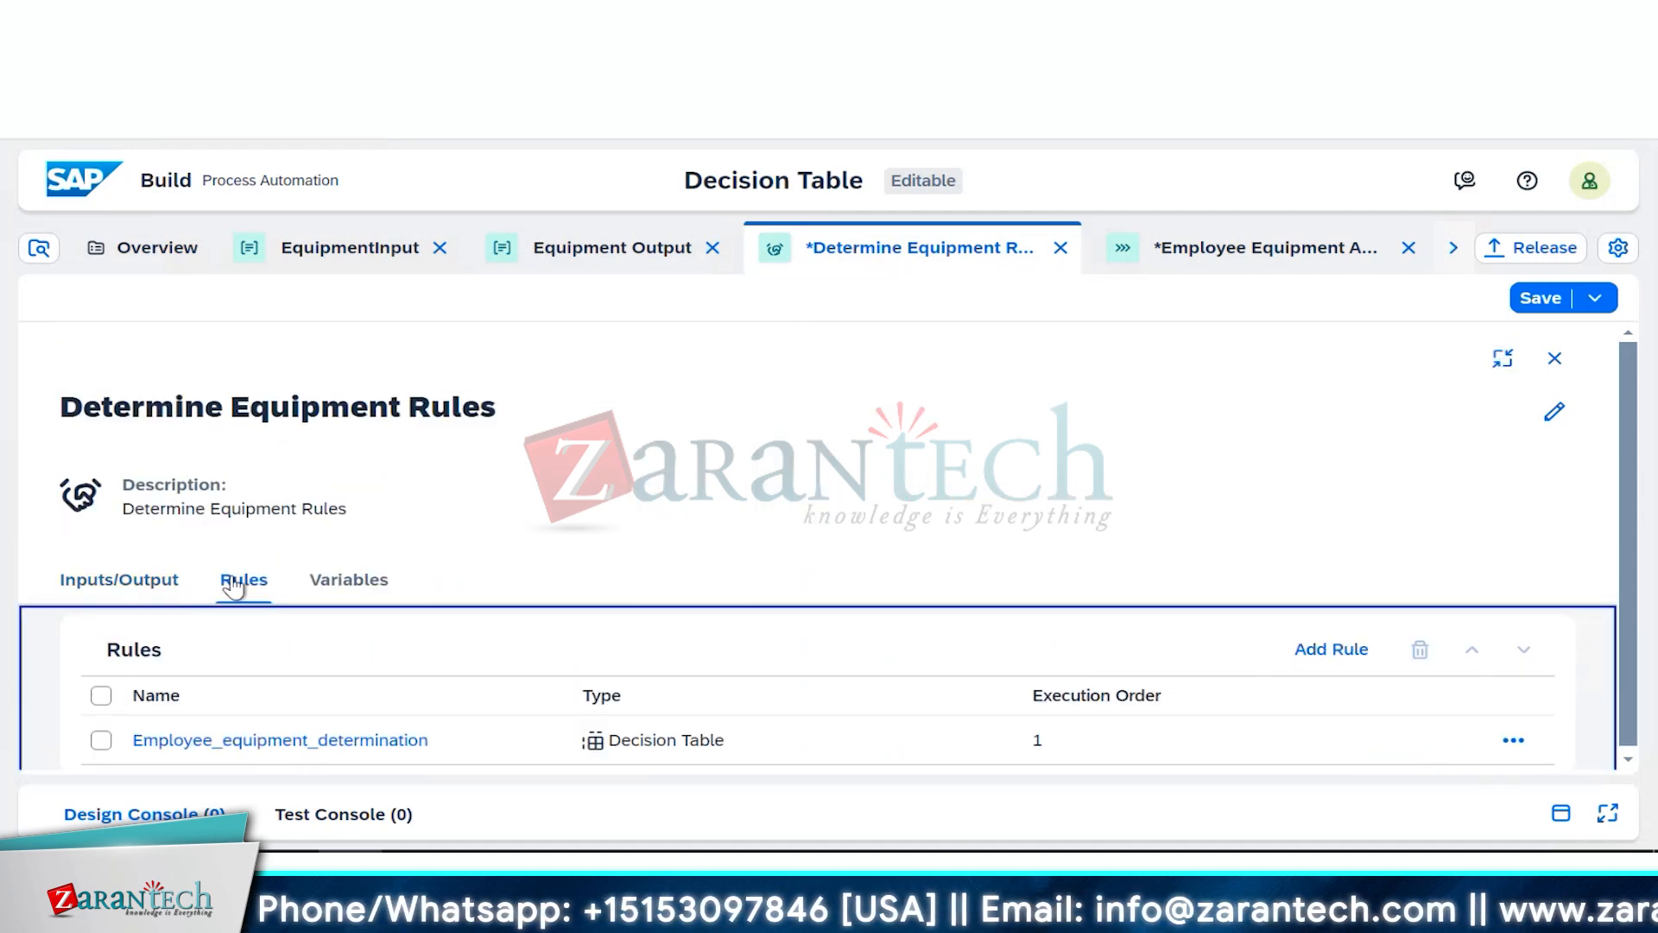
double_click(345, 741)
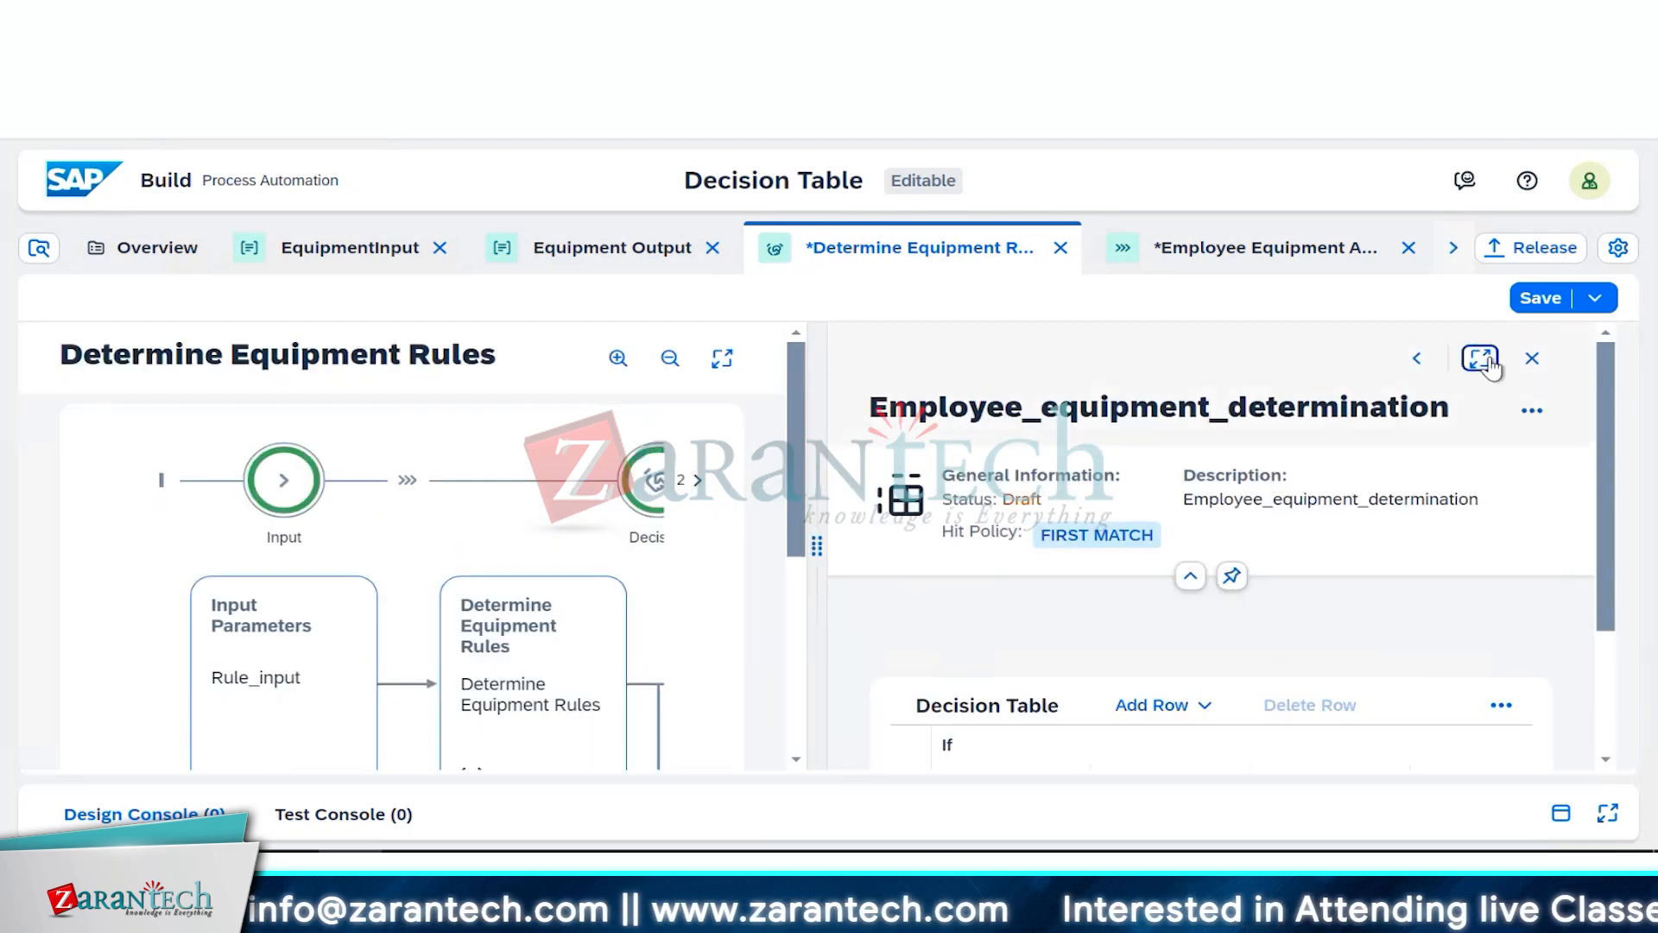
left_click(1501, 358)
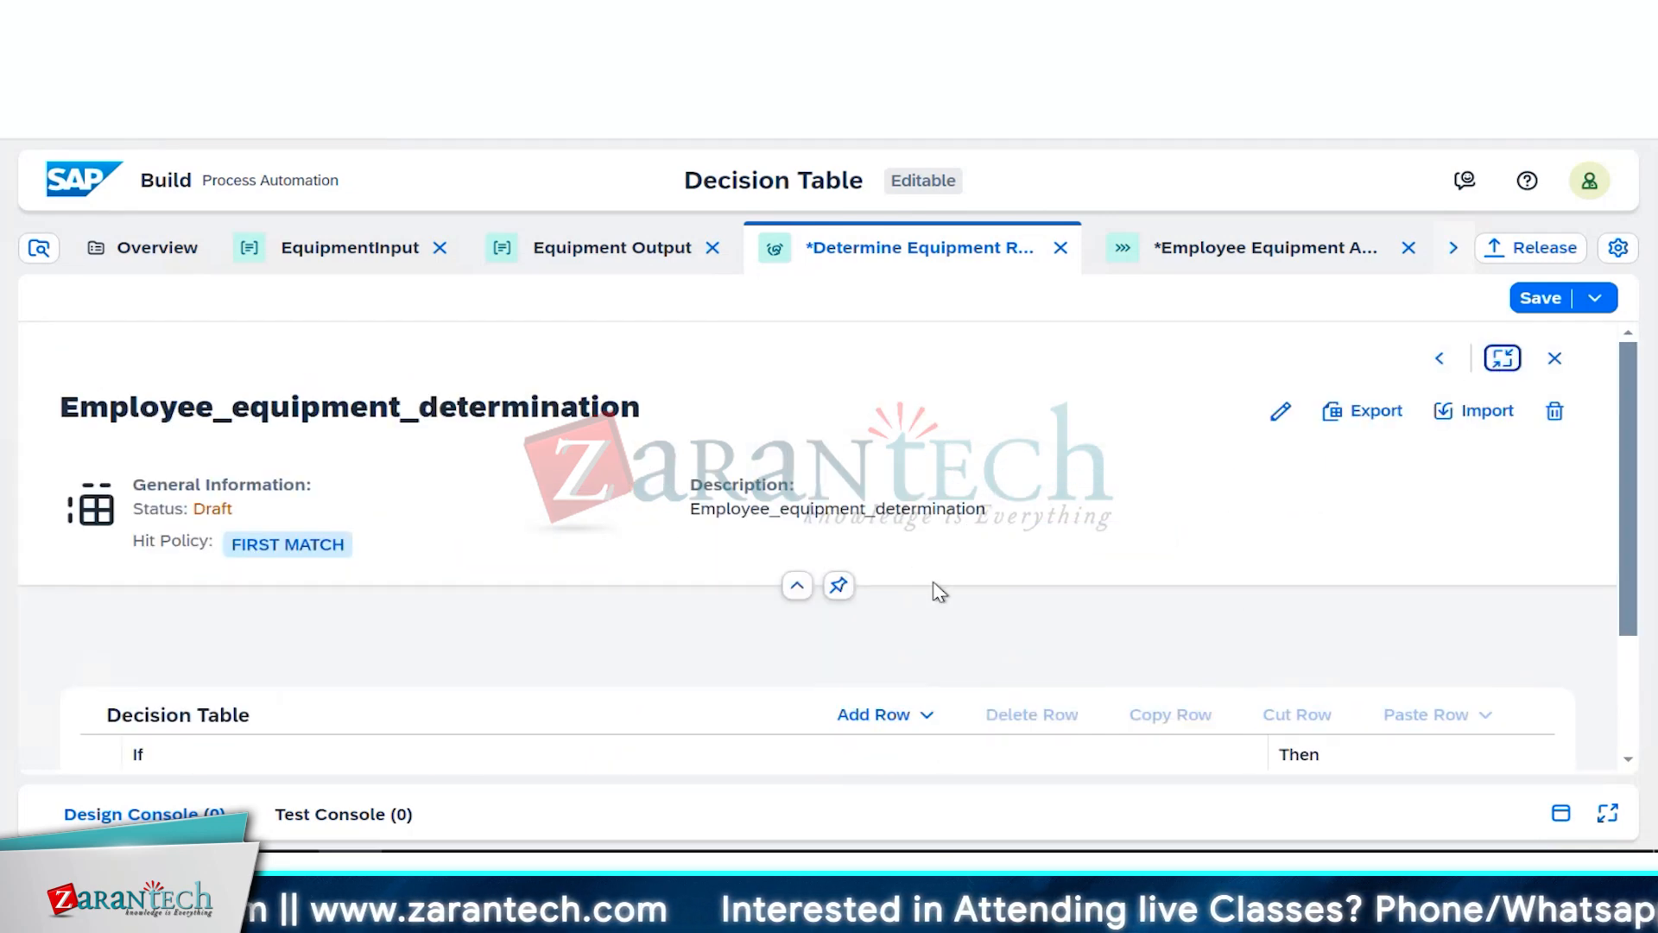
scroll(937, 587, "down", 3)
scroll(939, 592, "down", 1)
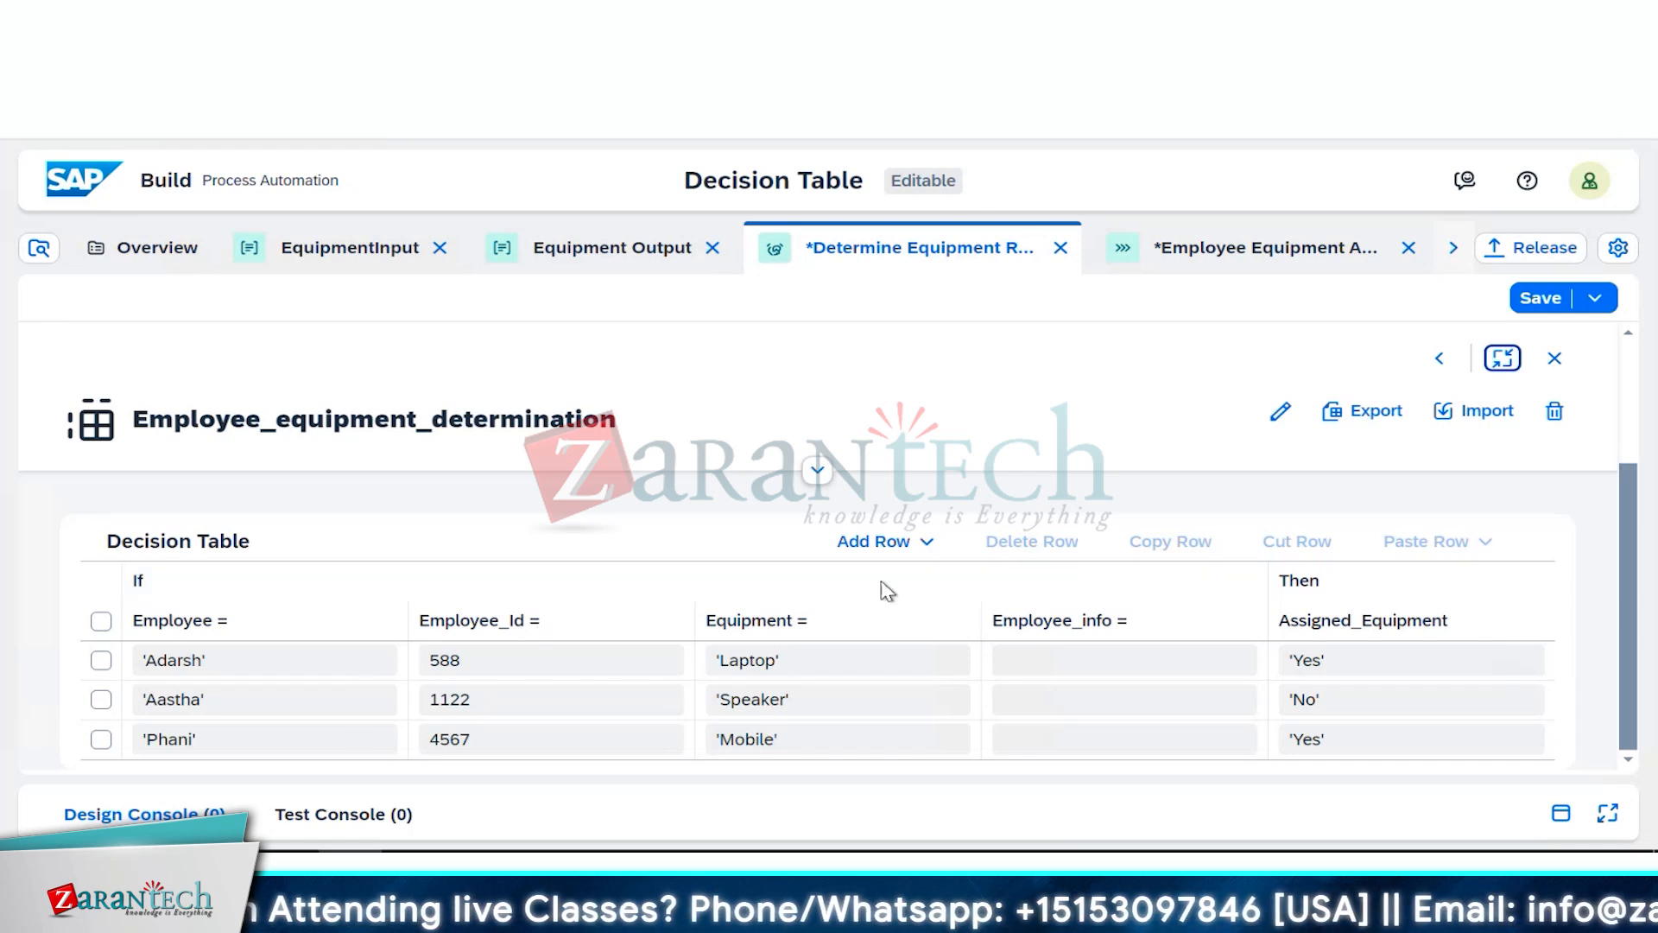
Step: Set the Employee_info condition in the first row of the decision table to 'External'
left_click(1239, 658)
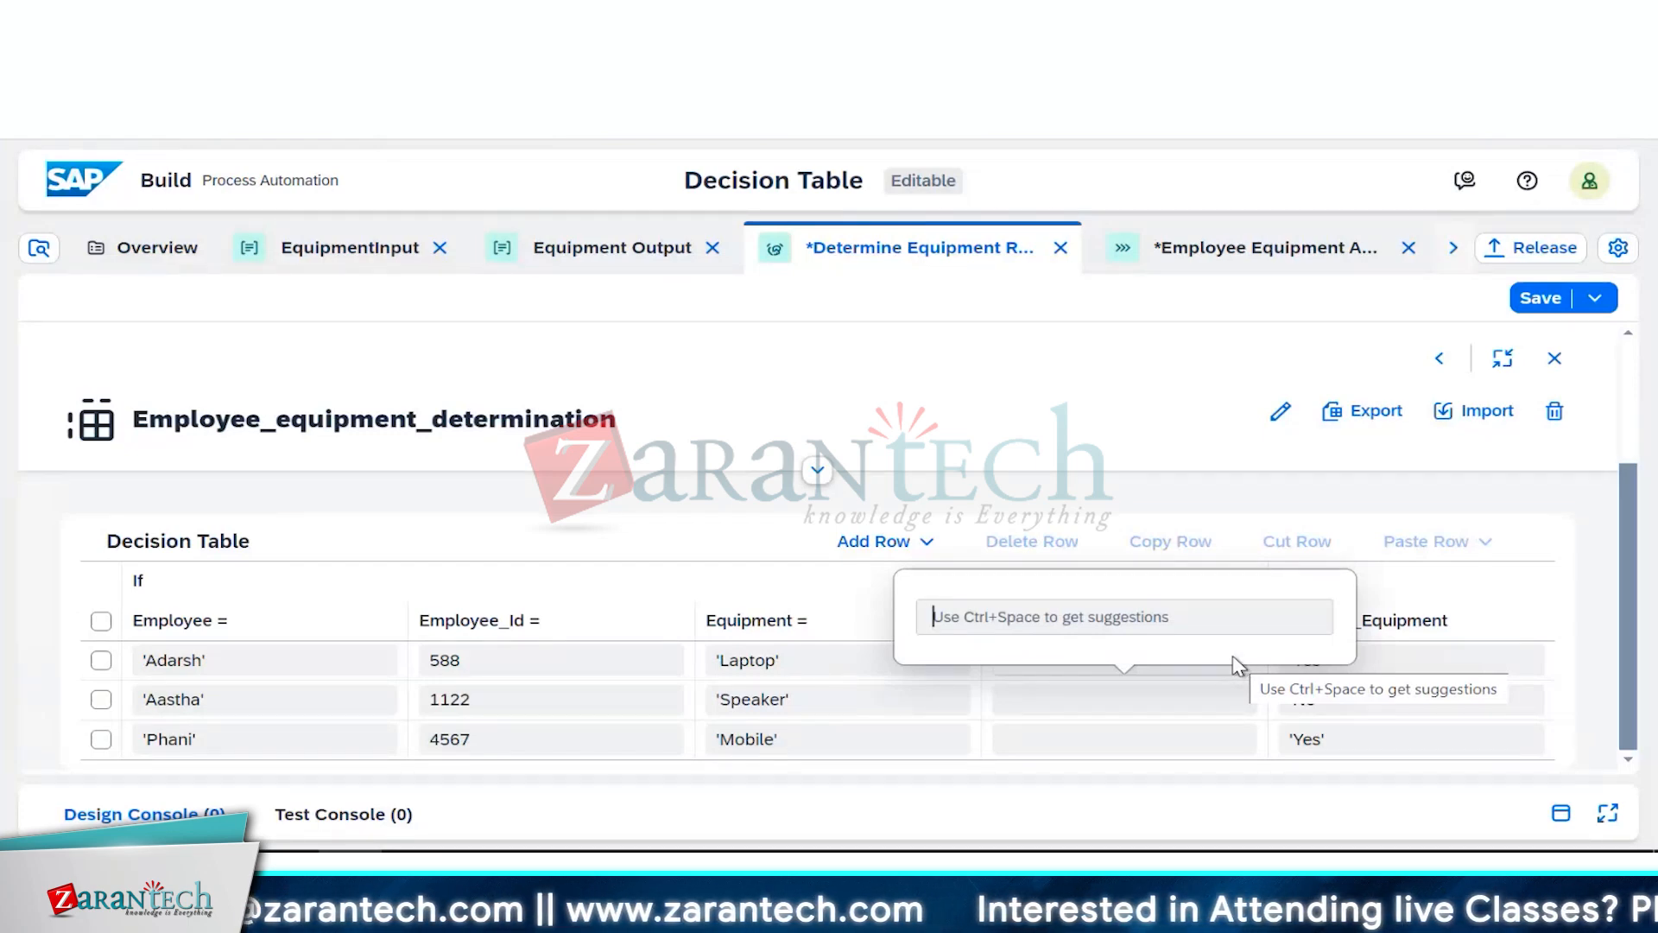
type("'")
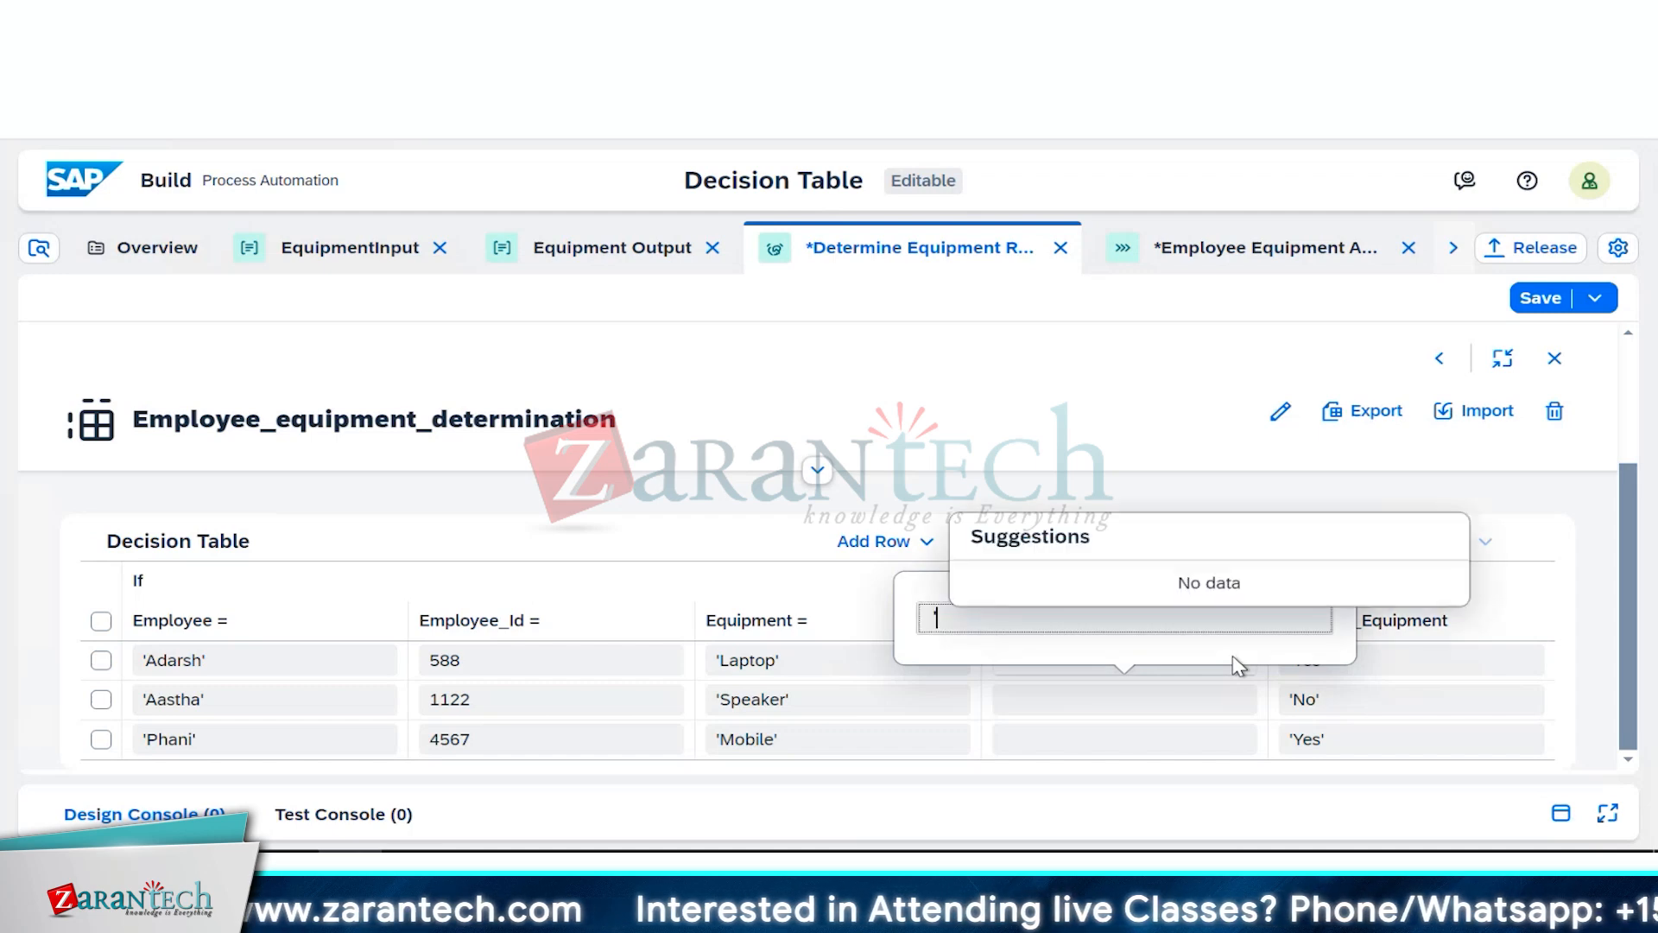
type("Externa")
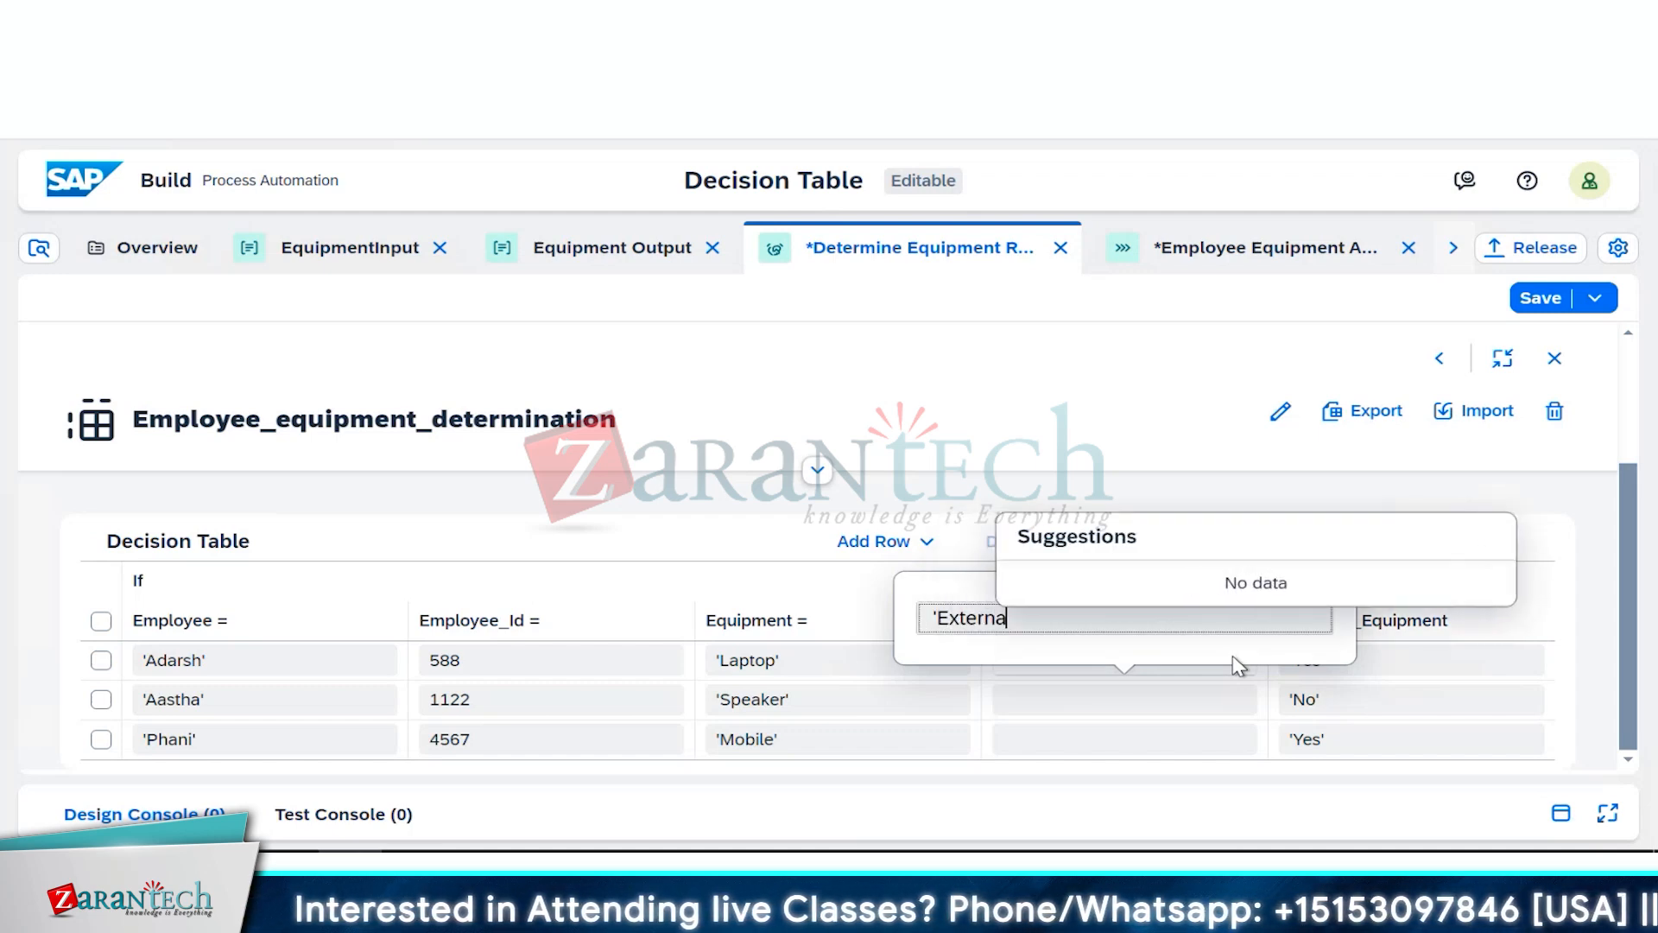
type("l'")
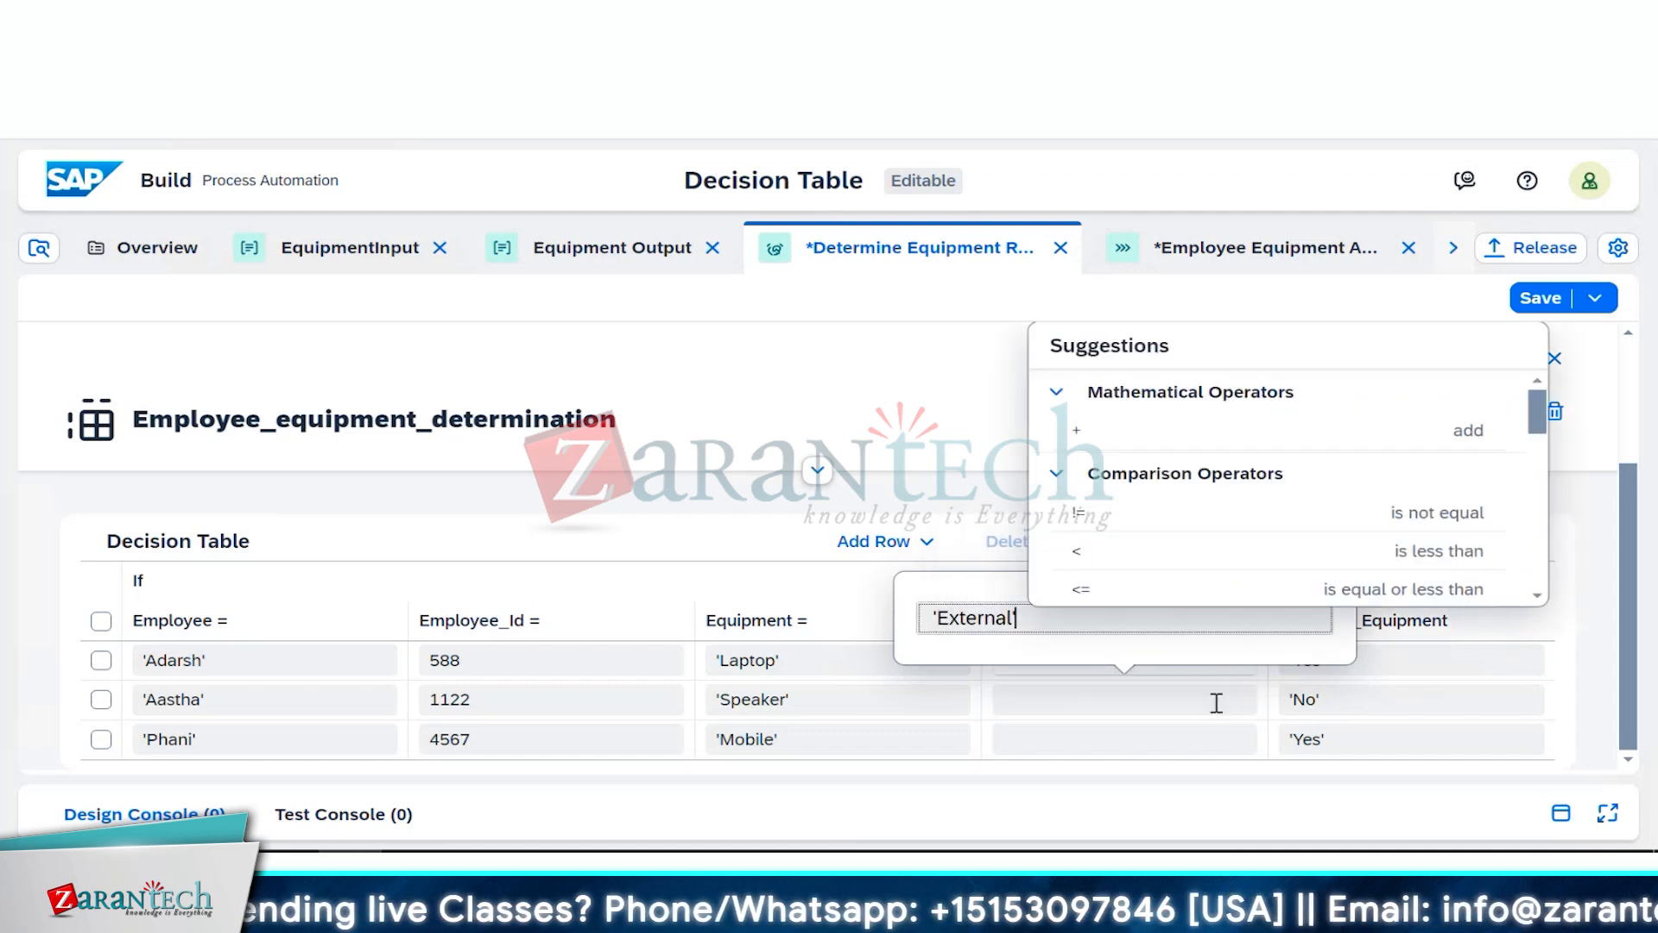
Step: Set the Employee_info condition to 'Internal' in the second and third rows, and save the decision
left_click(1218, 708)
type("'")
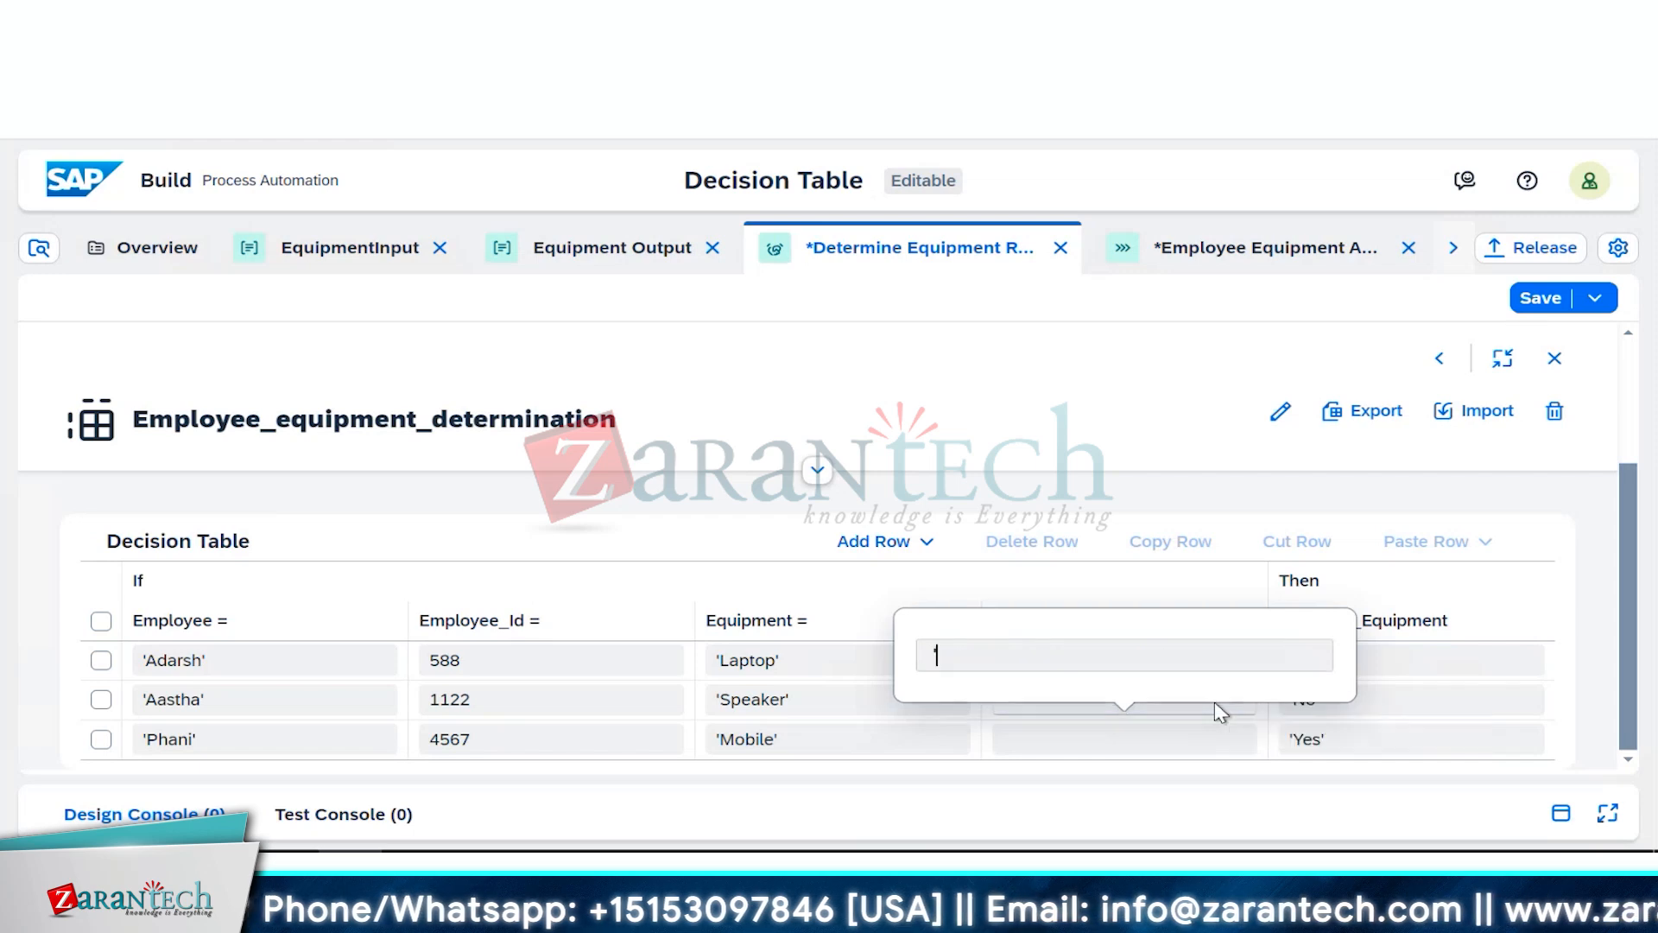
type("Inter")
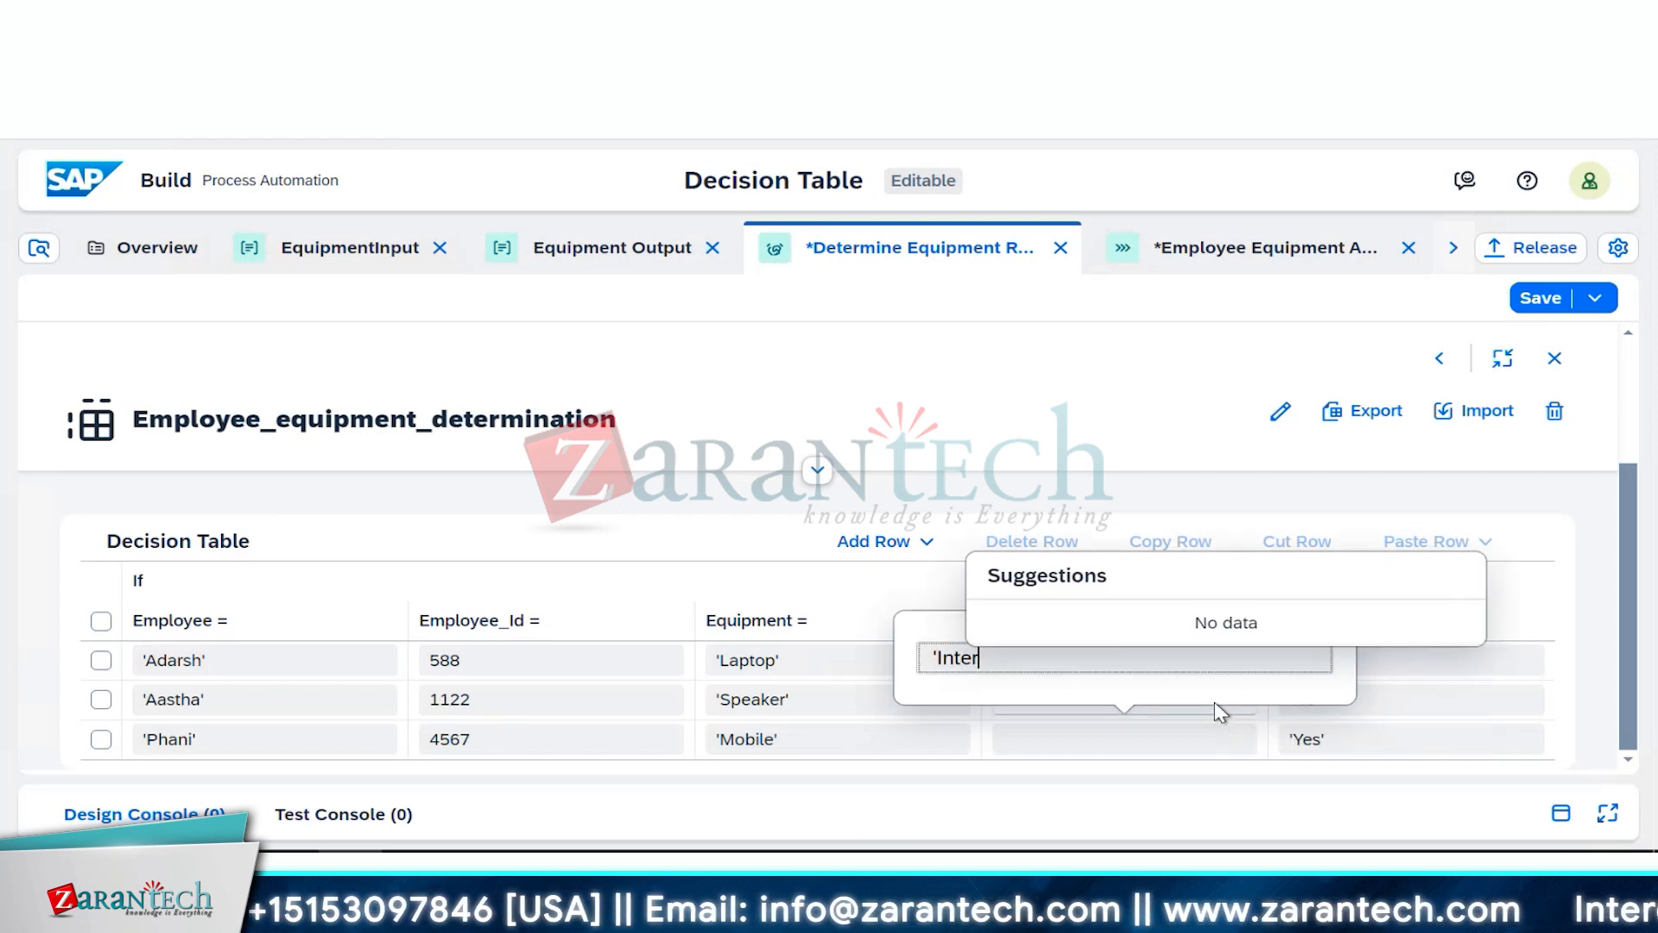
type("nal'")
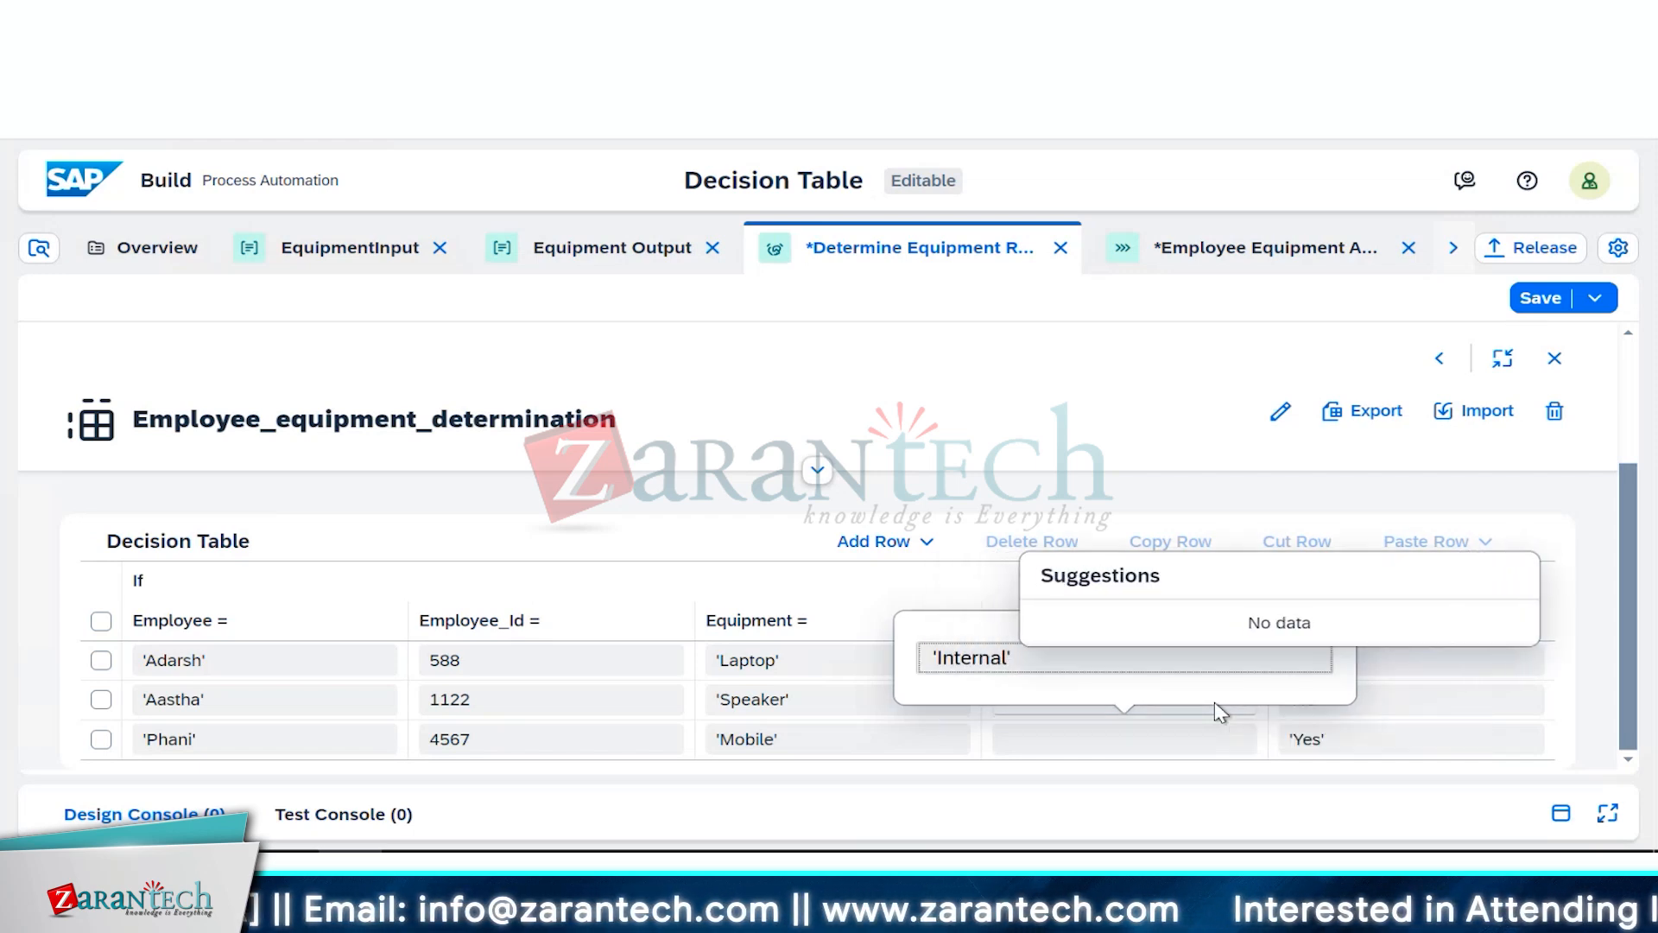
left_click(1195, 741)
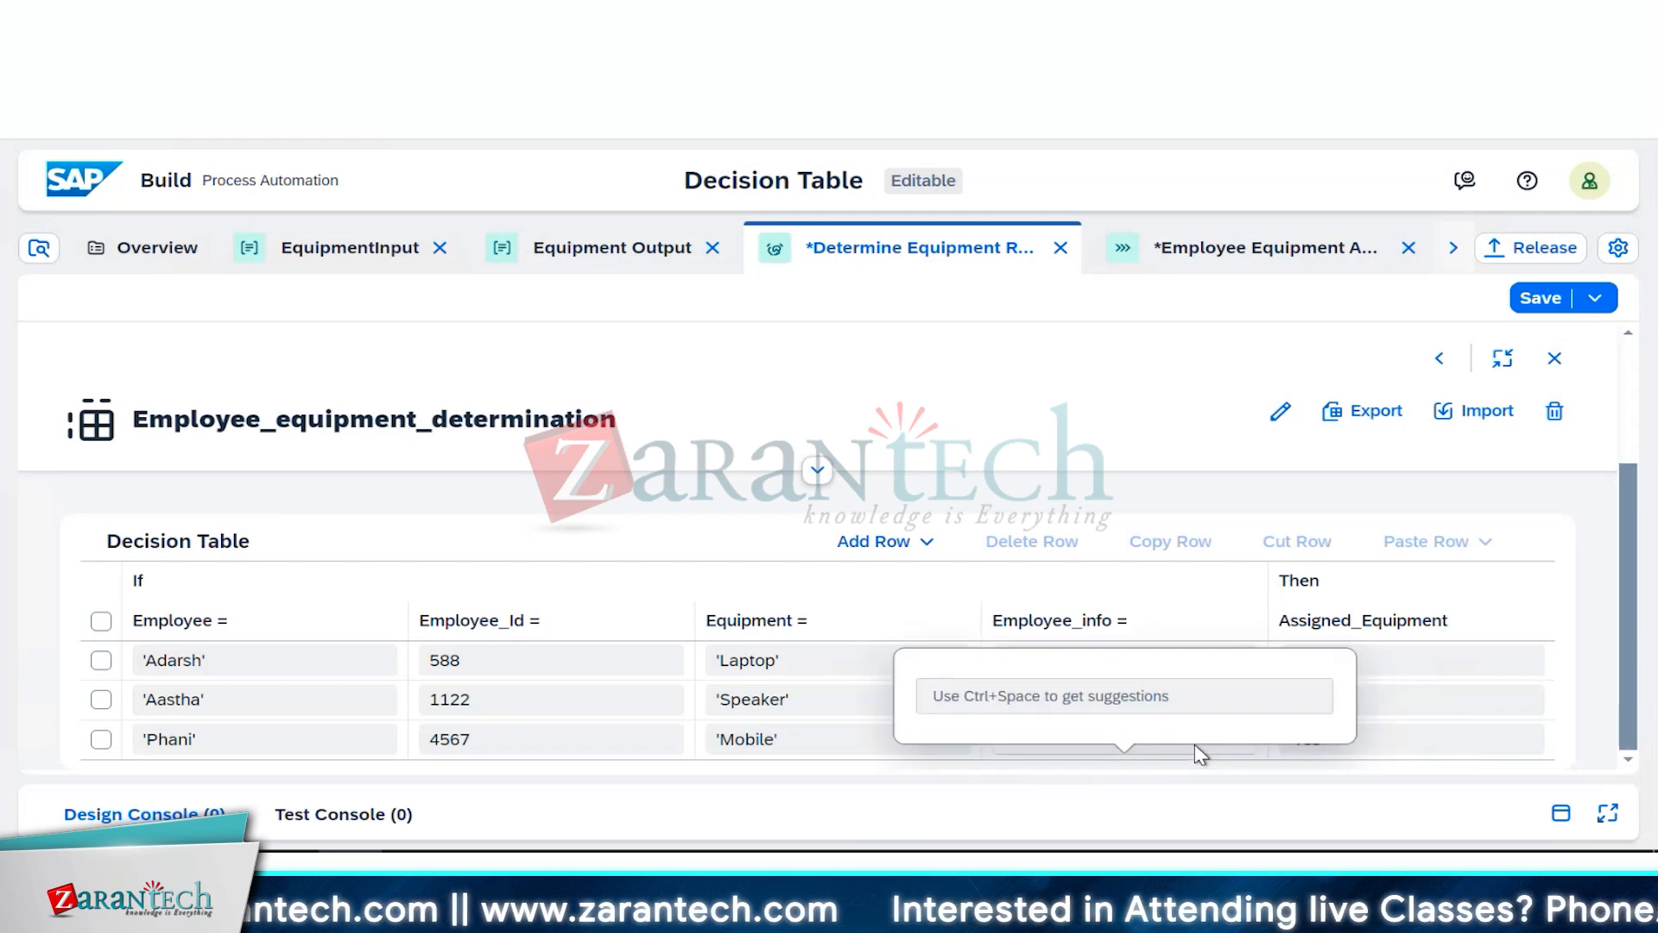
type("'Internal")
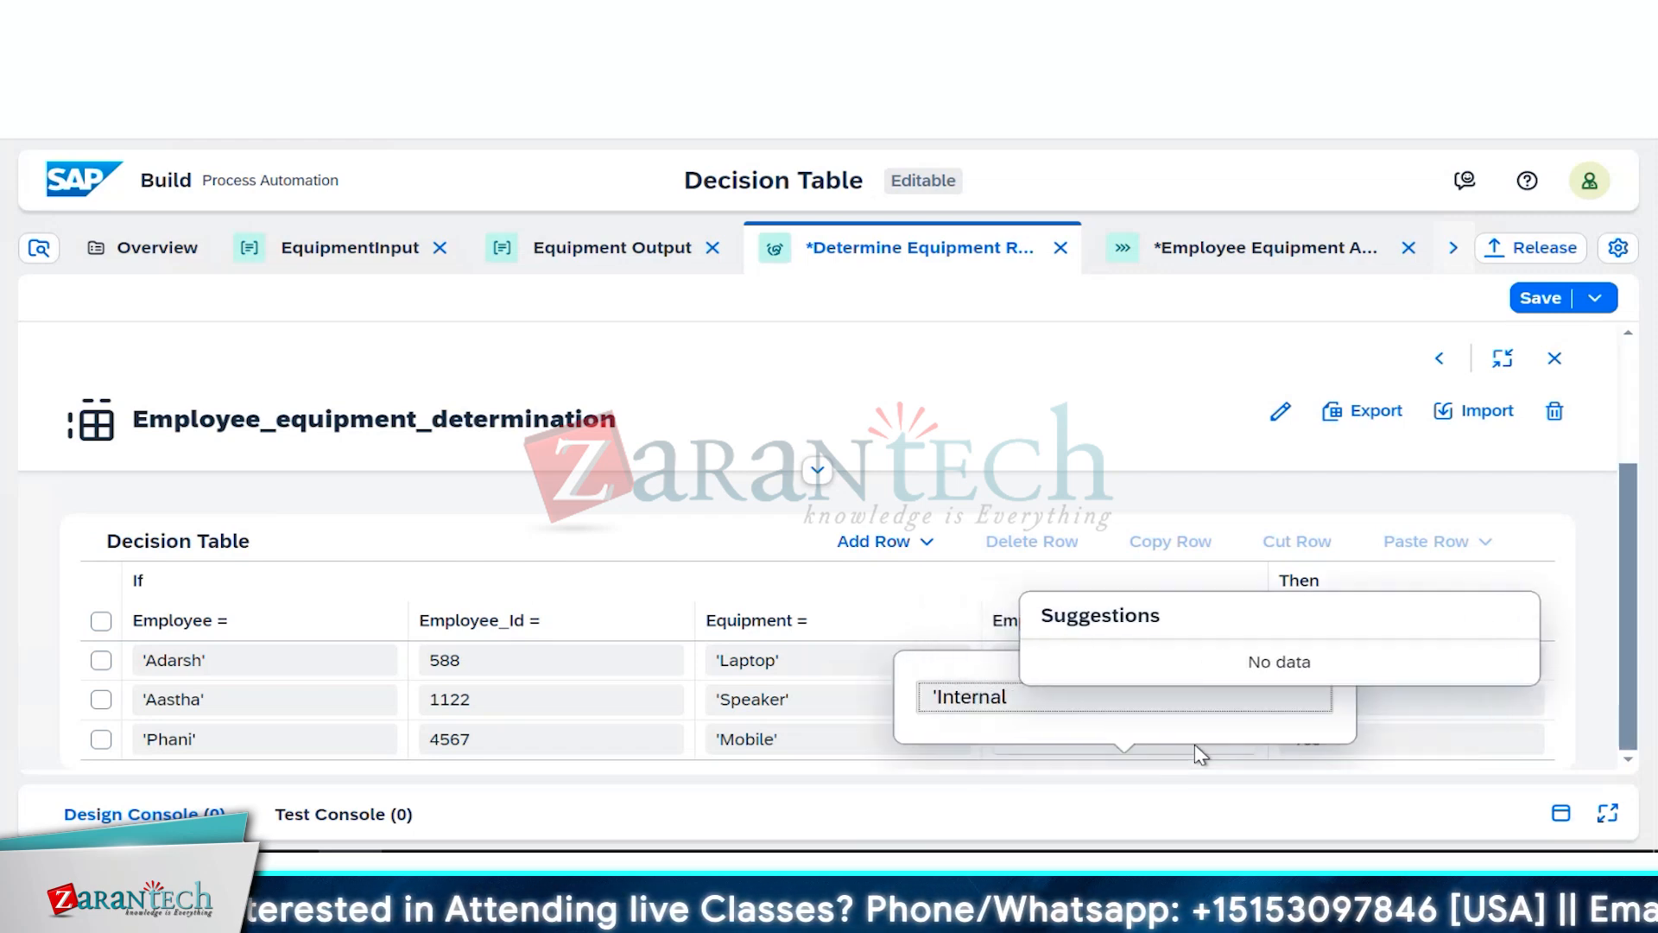
type("'")
left_click(1207, 795)
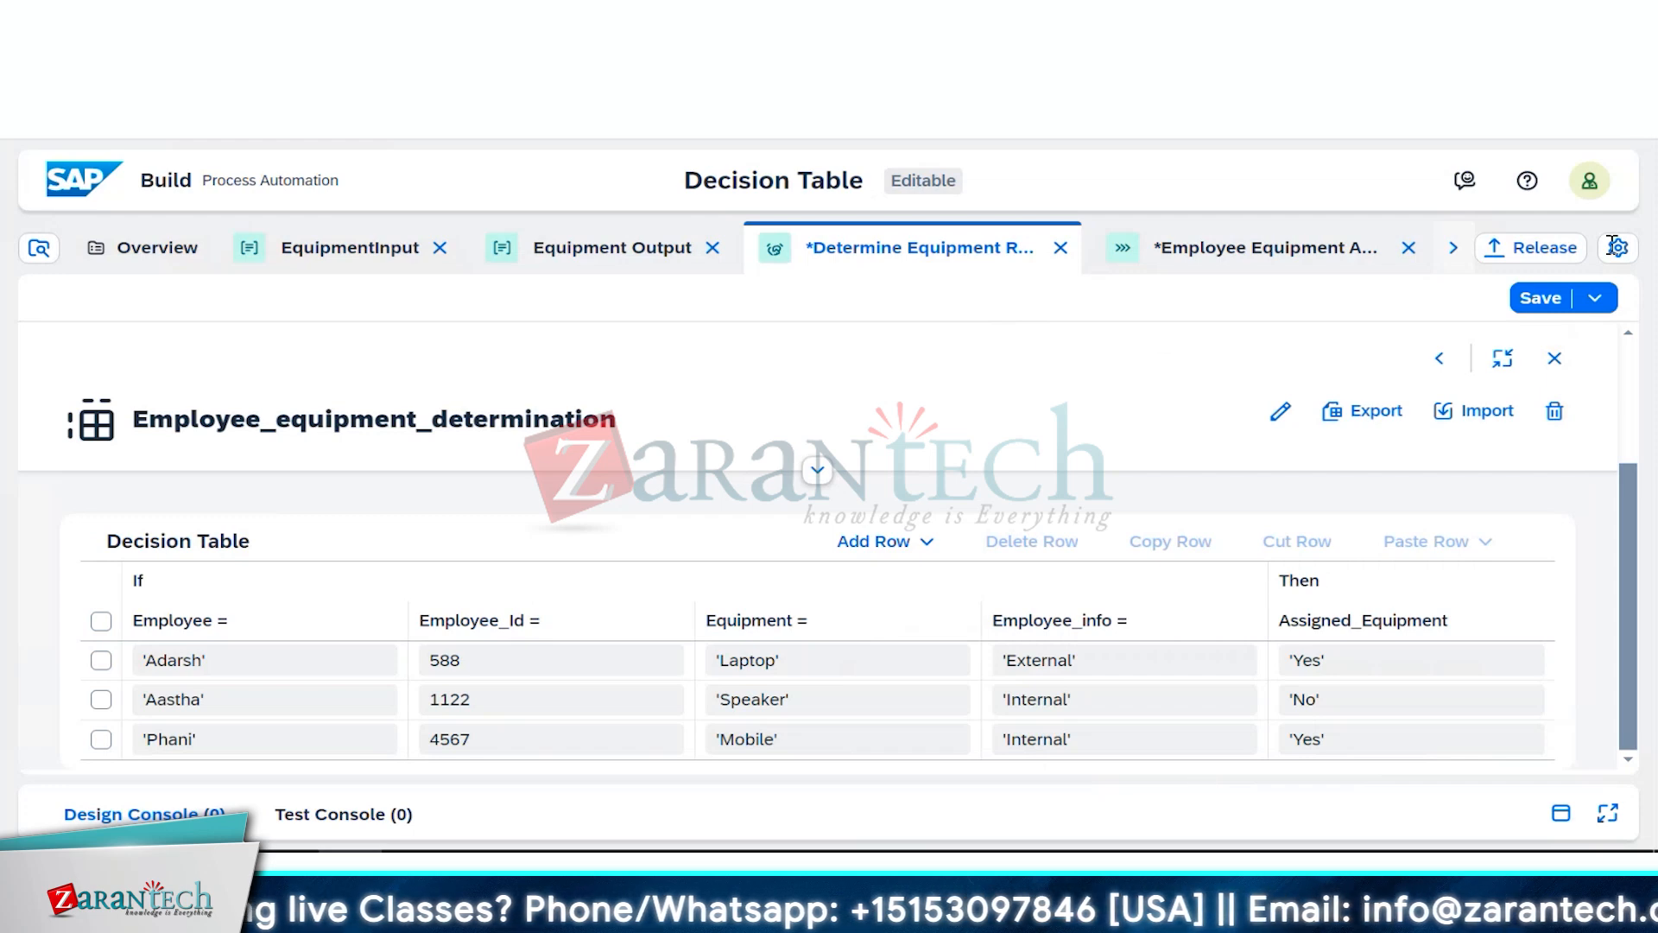
left_click(1547, 301)
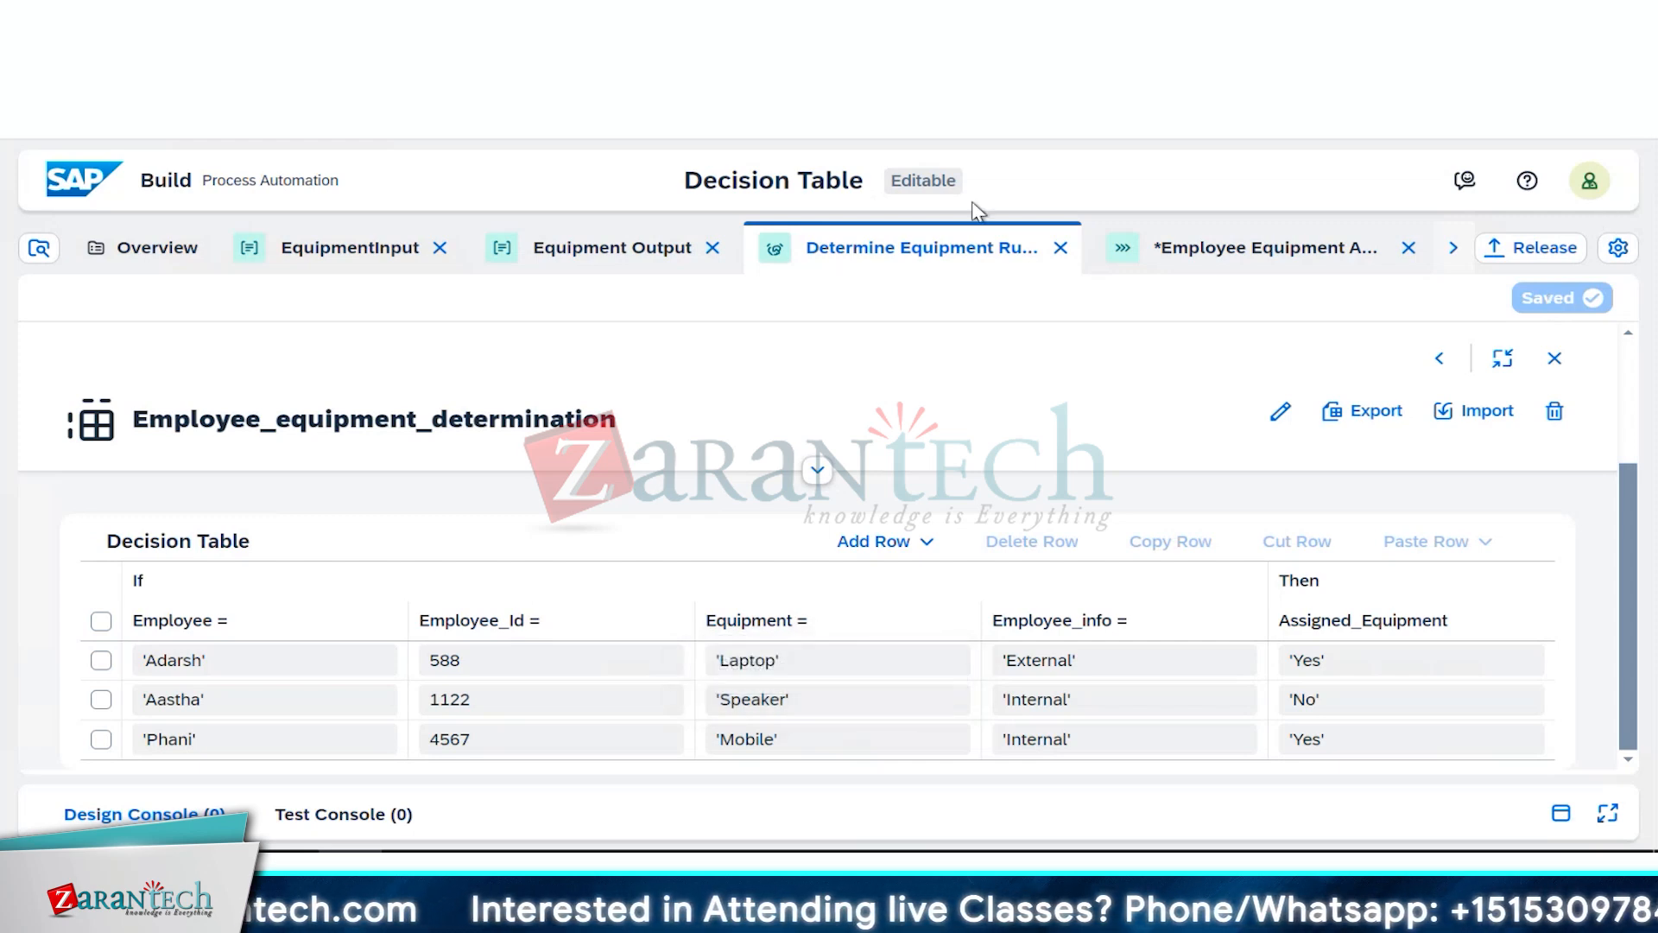
Step: Open the Equipment Requisition Form in its editor from the trigger of the employee equipment process
left_click(1166, 260)
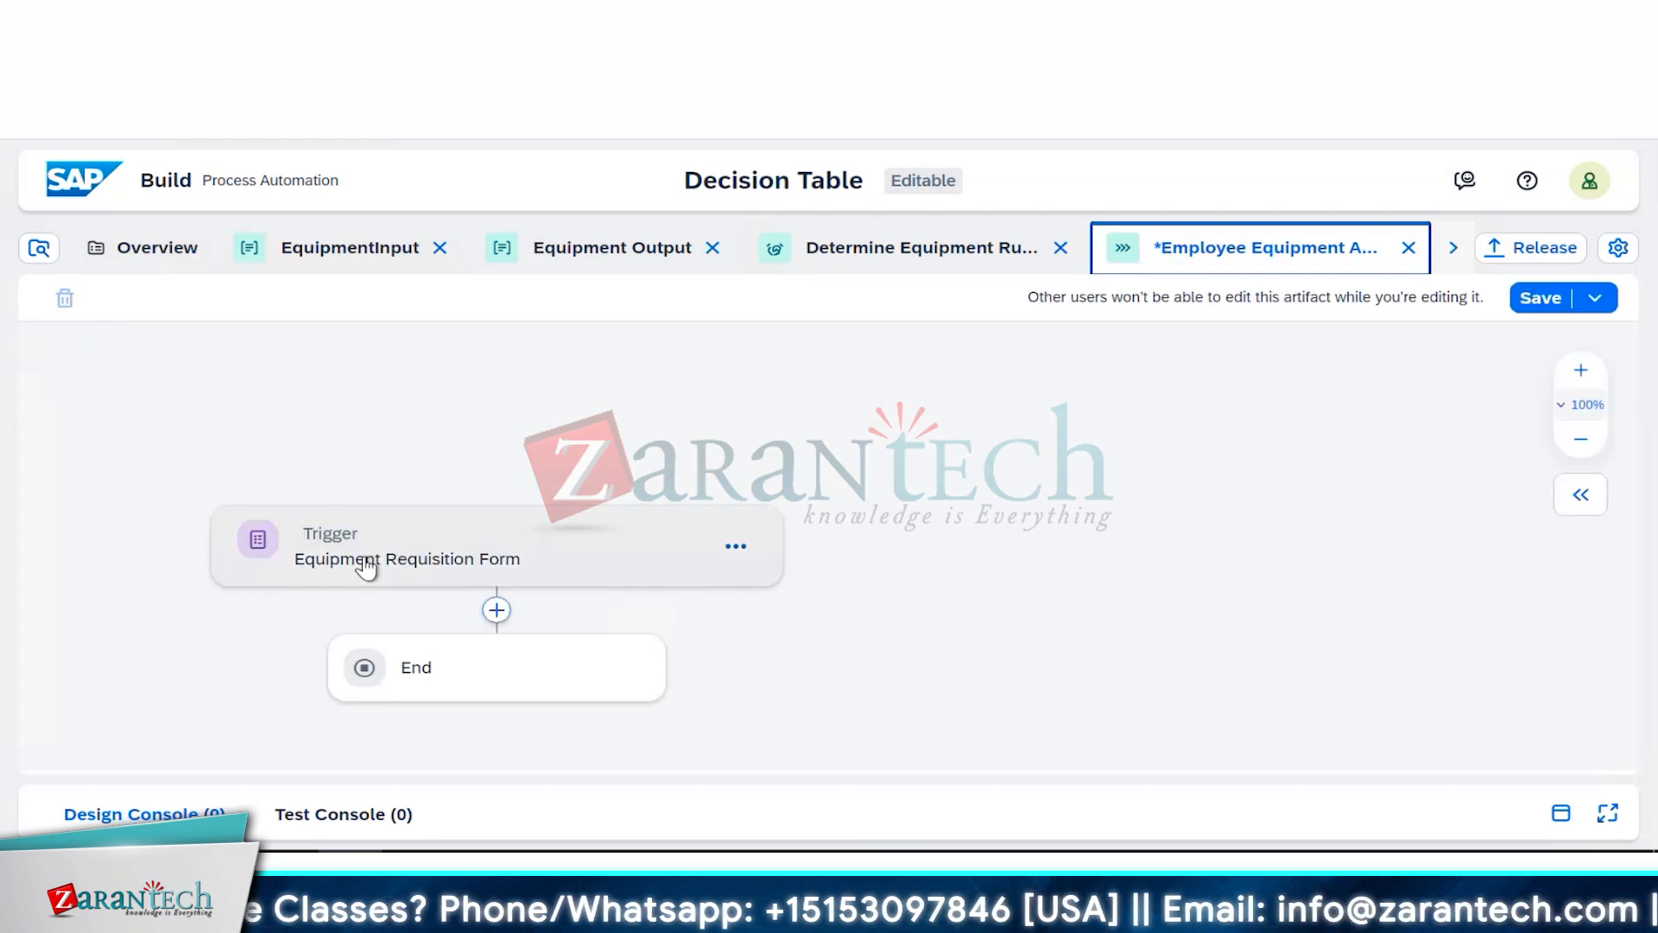
left_click(343, 559)
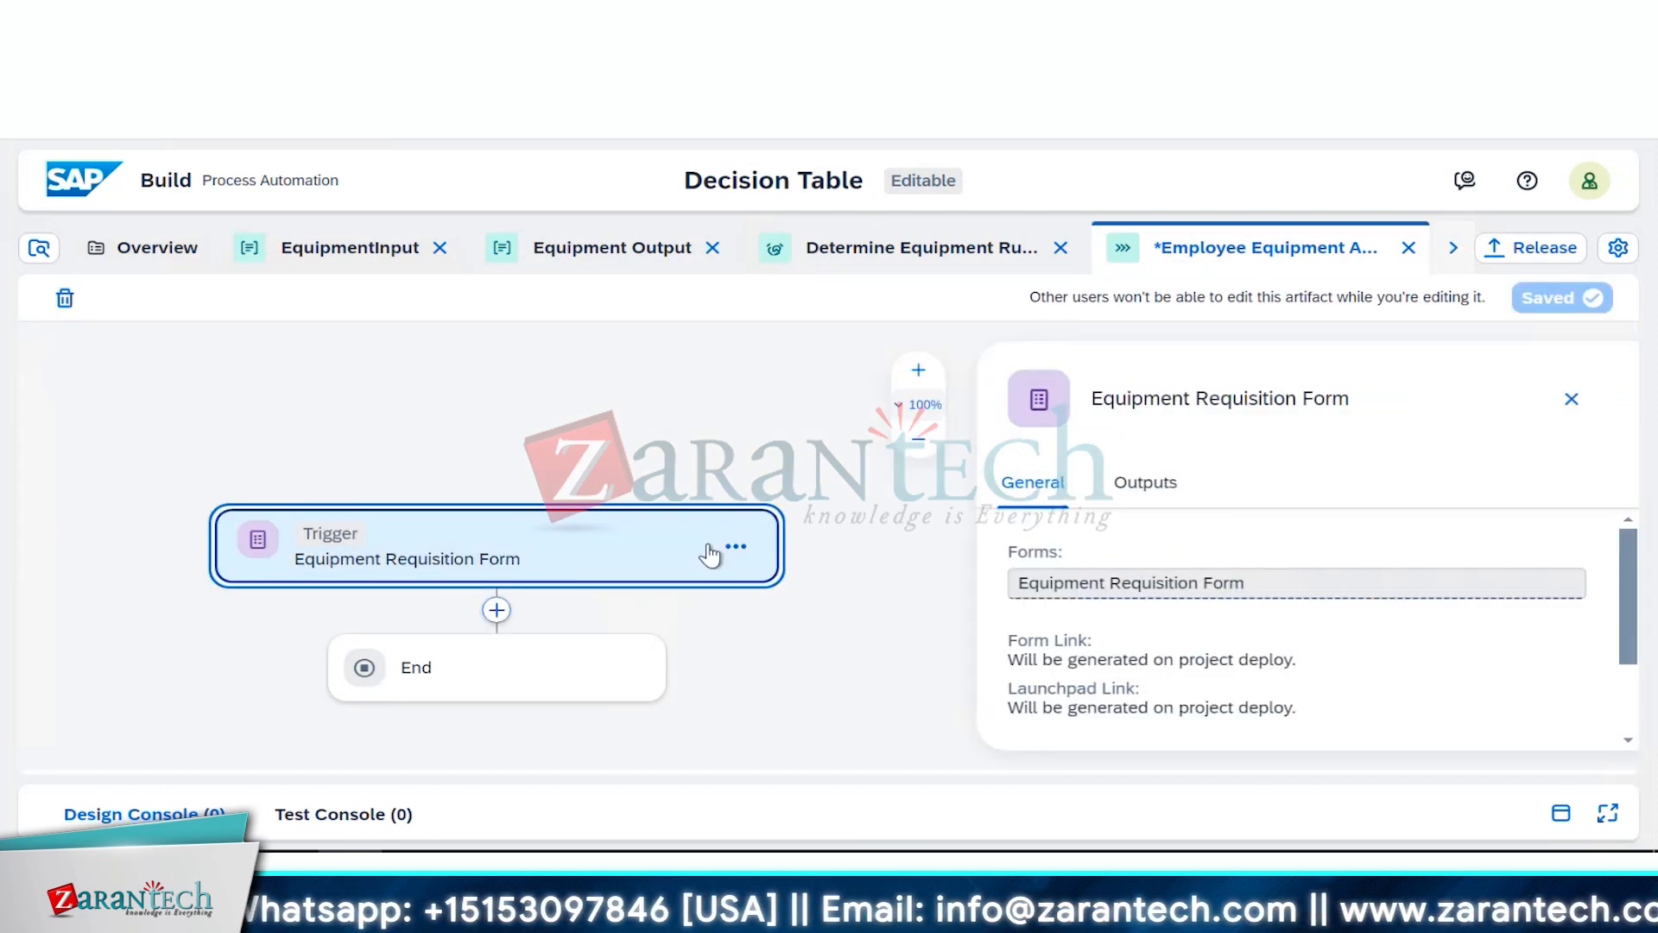
left_click(737, 547)
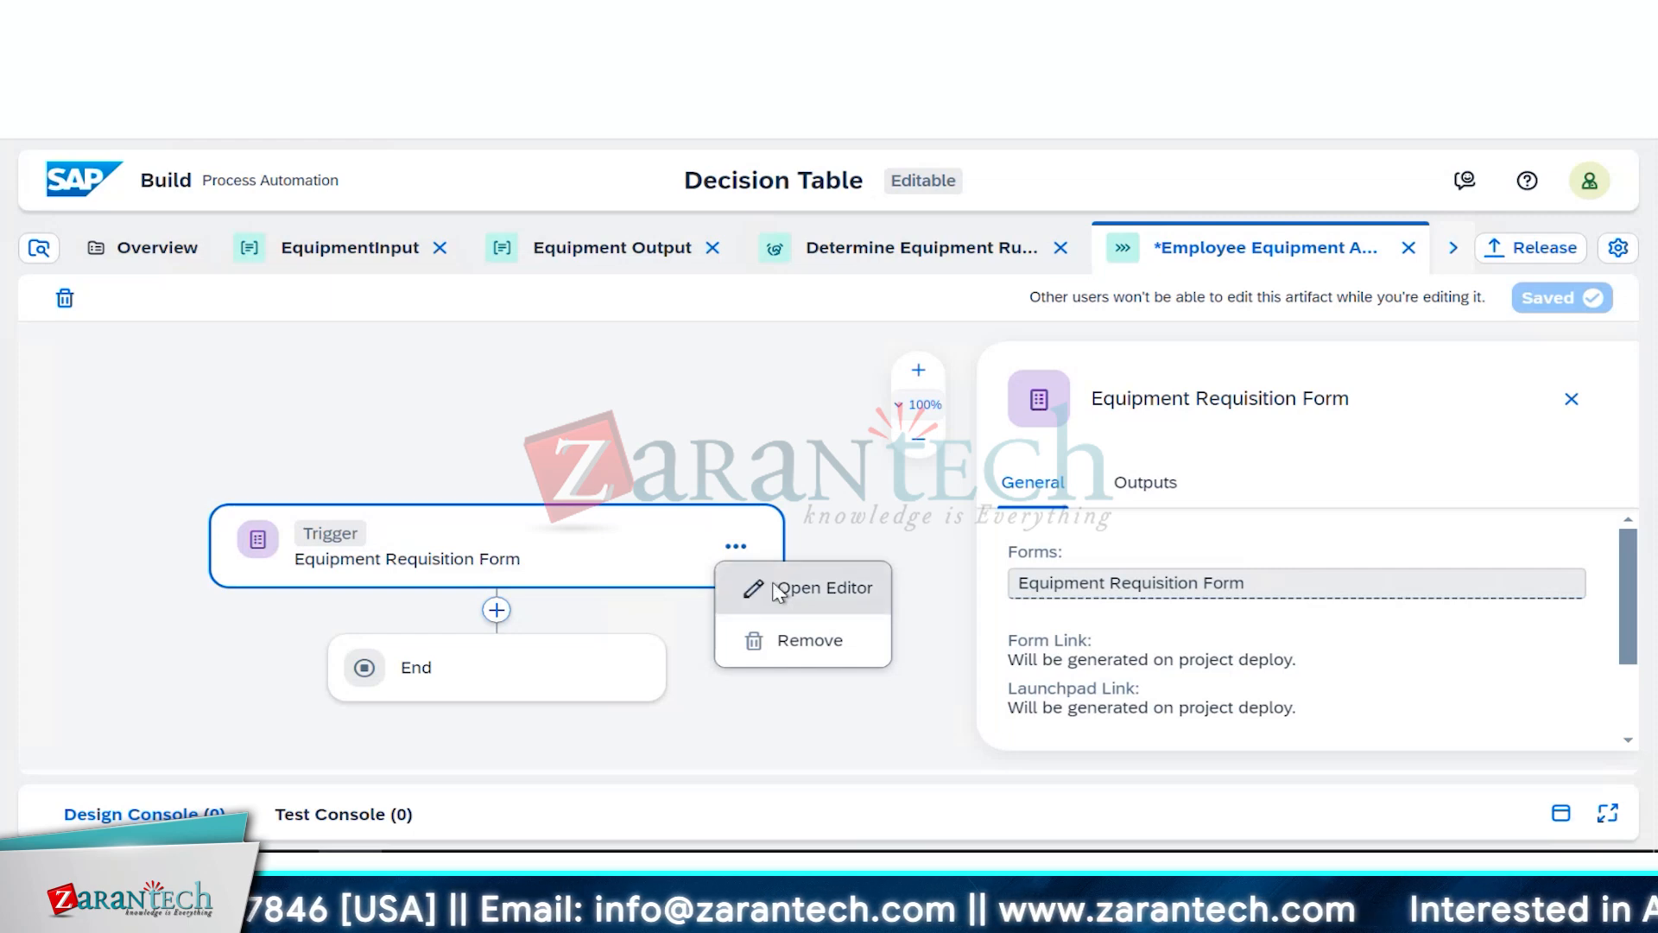
left_click(777, 586)
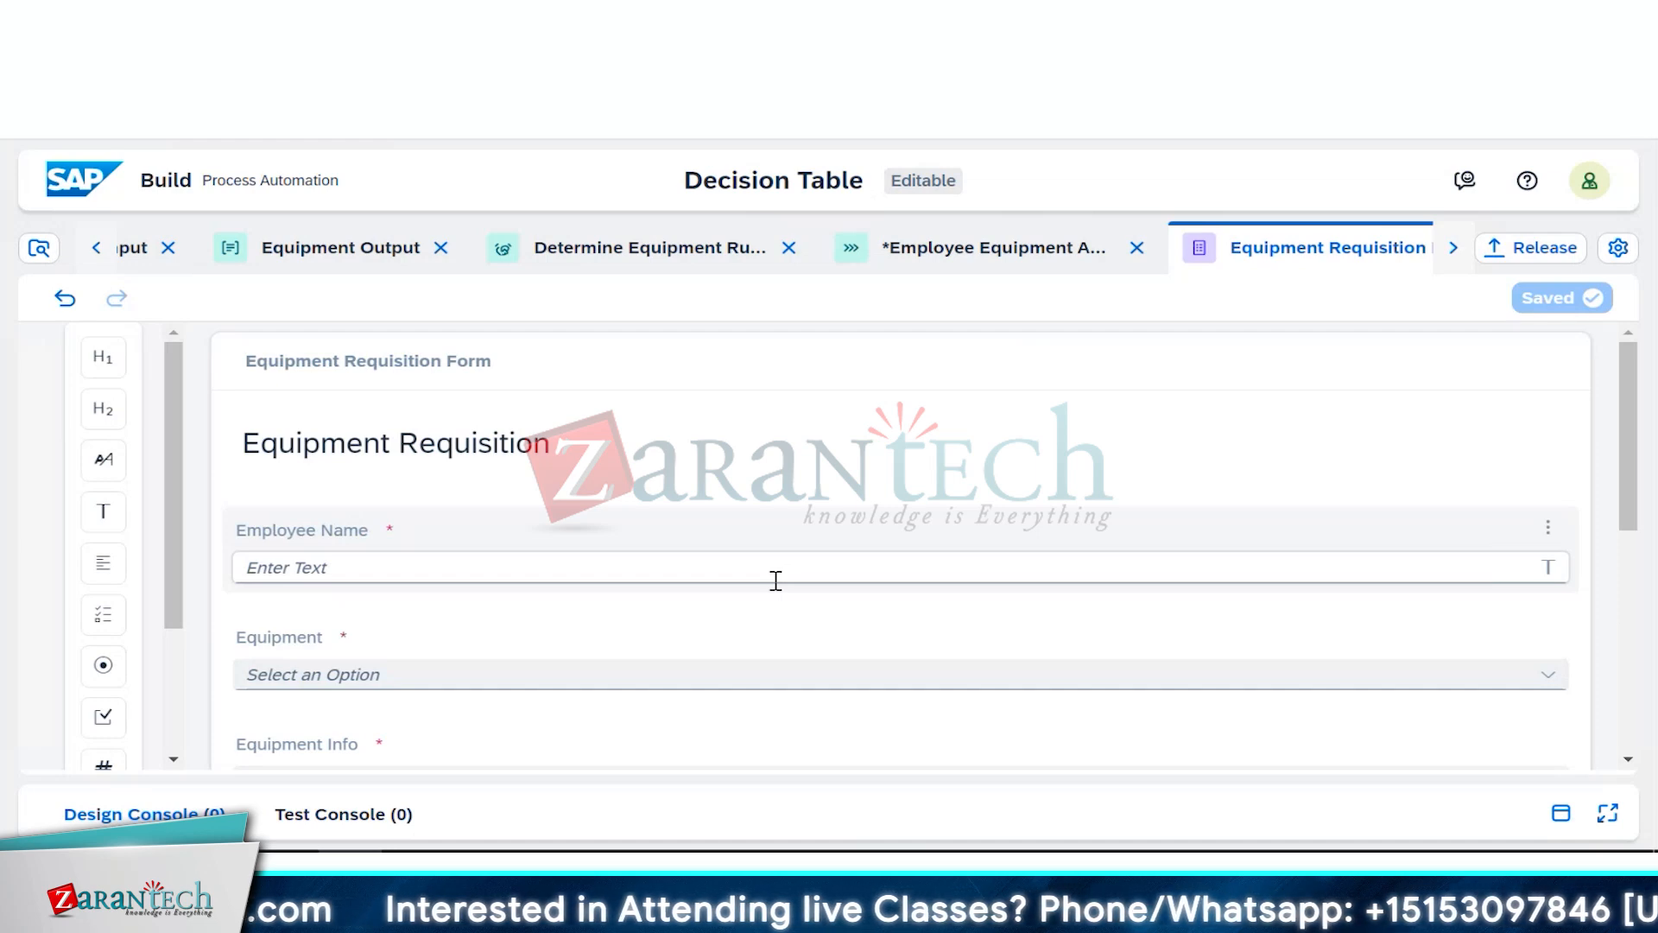
Step: Rename the form's Equipment Info text field to Employee Info
scroll(776, 580, "down", 1)
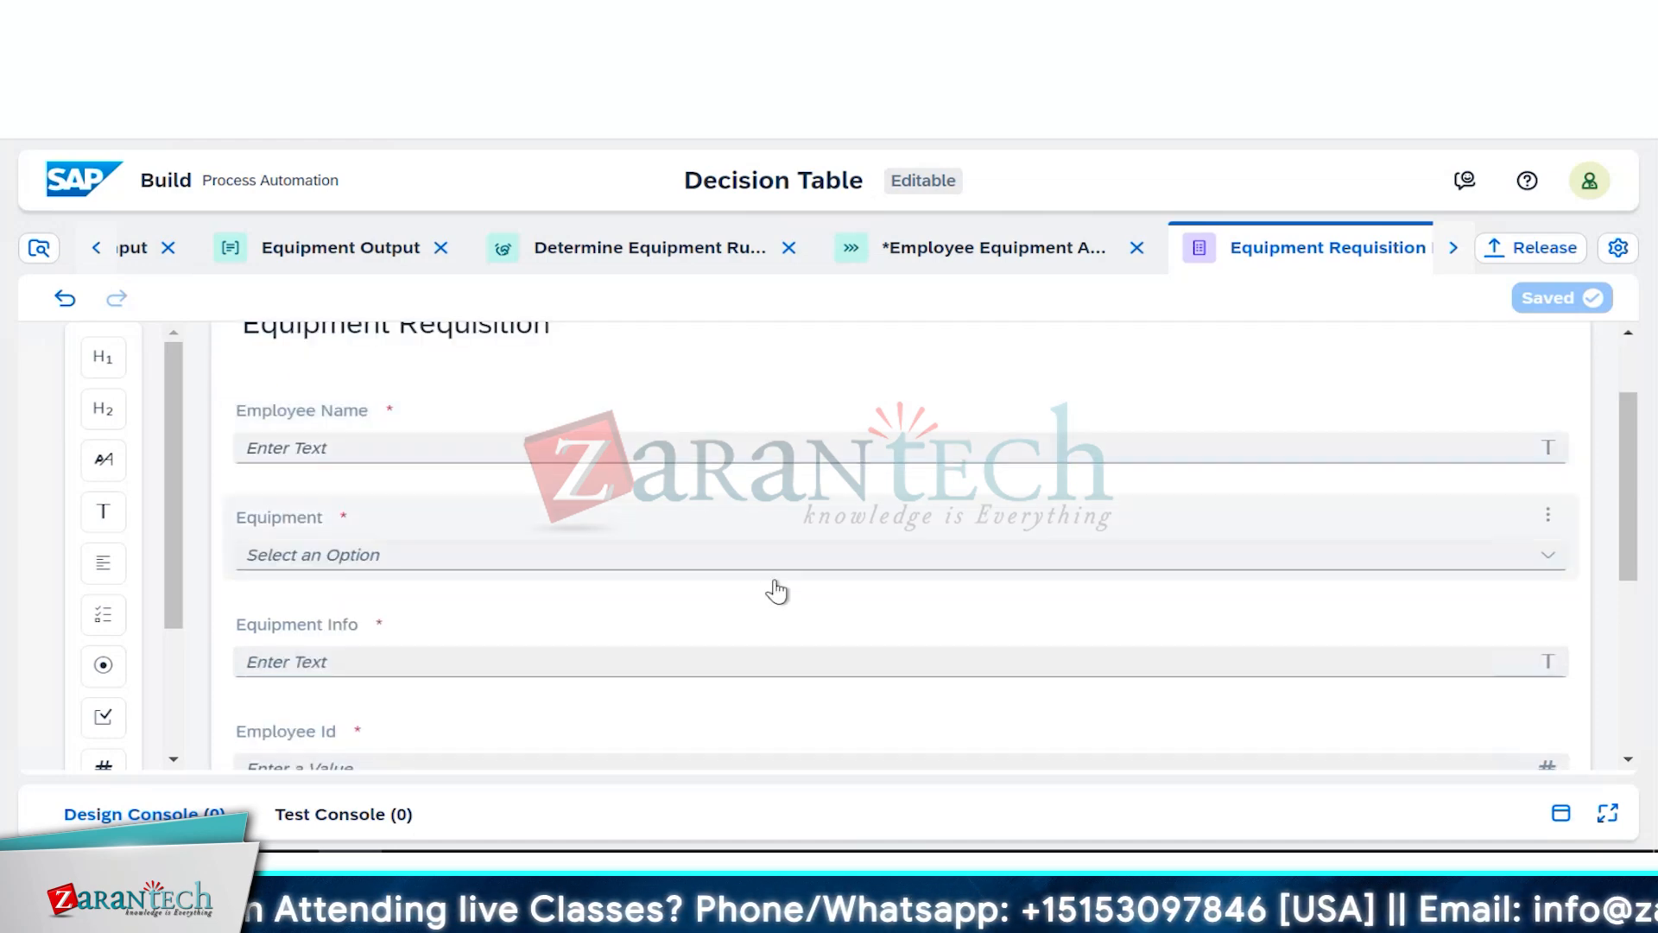
left_click(309, 626)
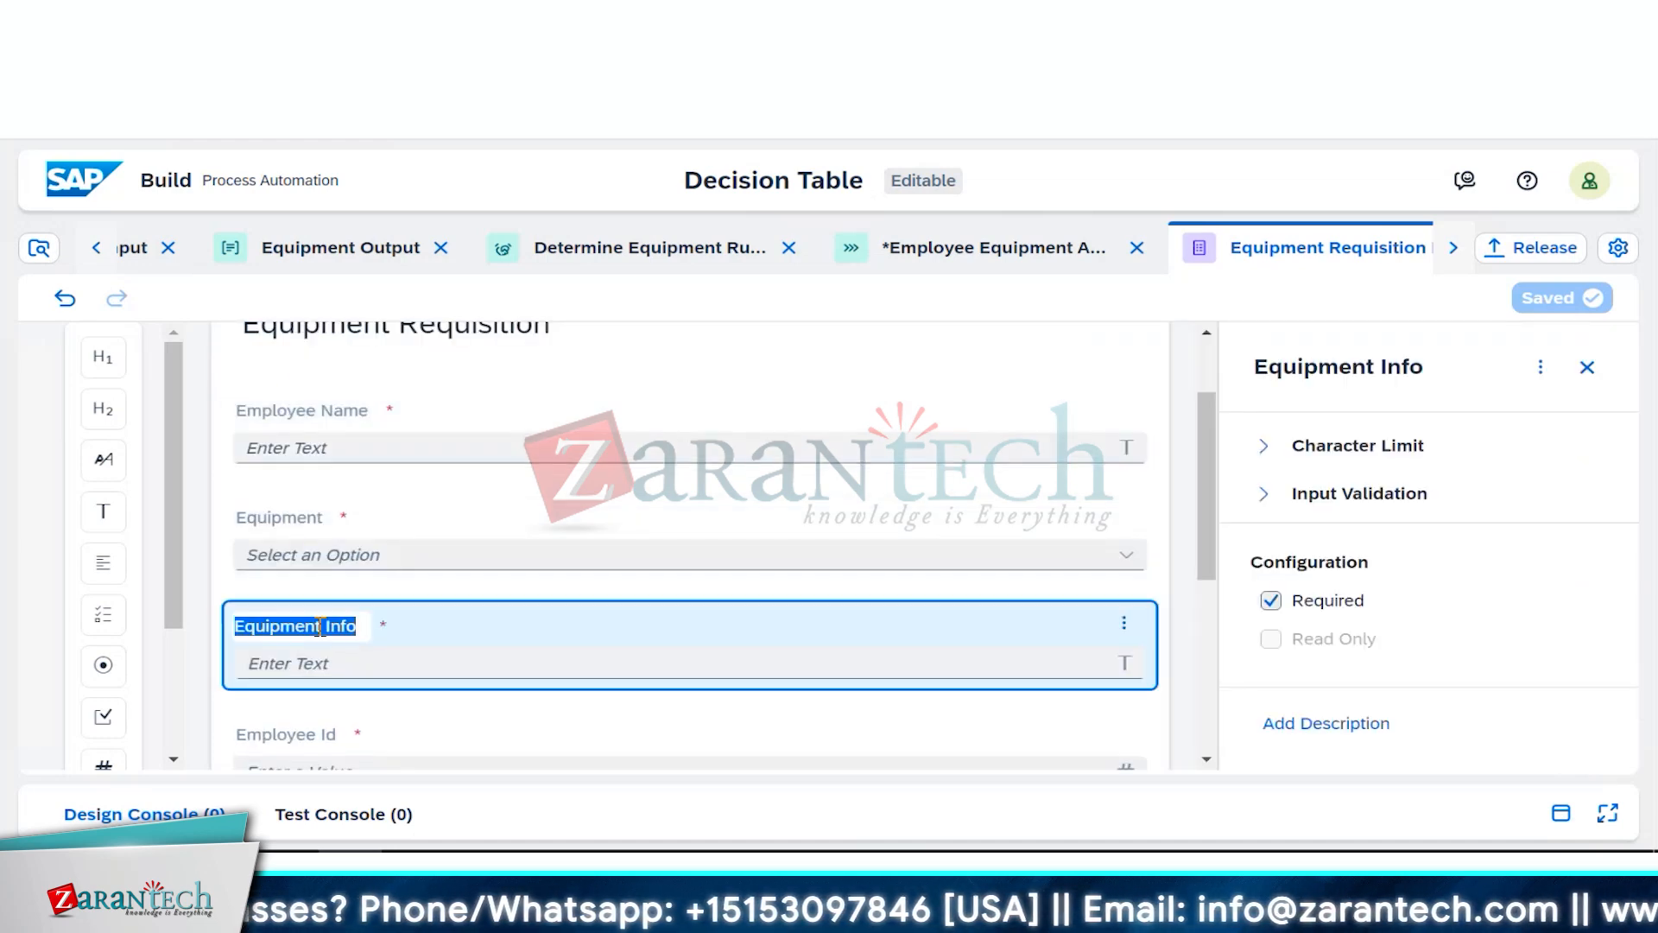
double_click(302, 625)
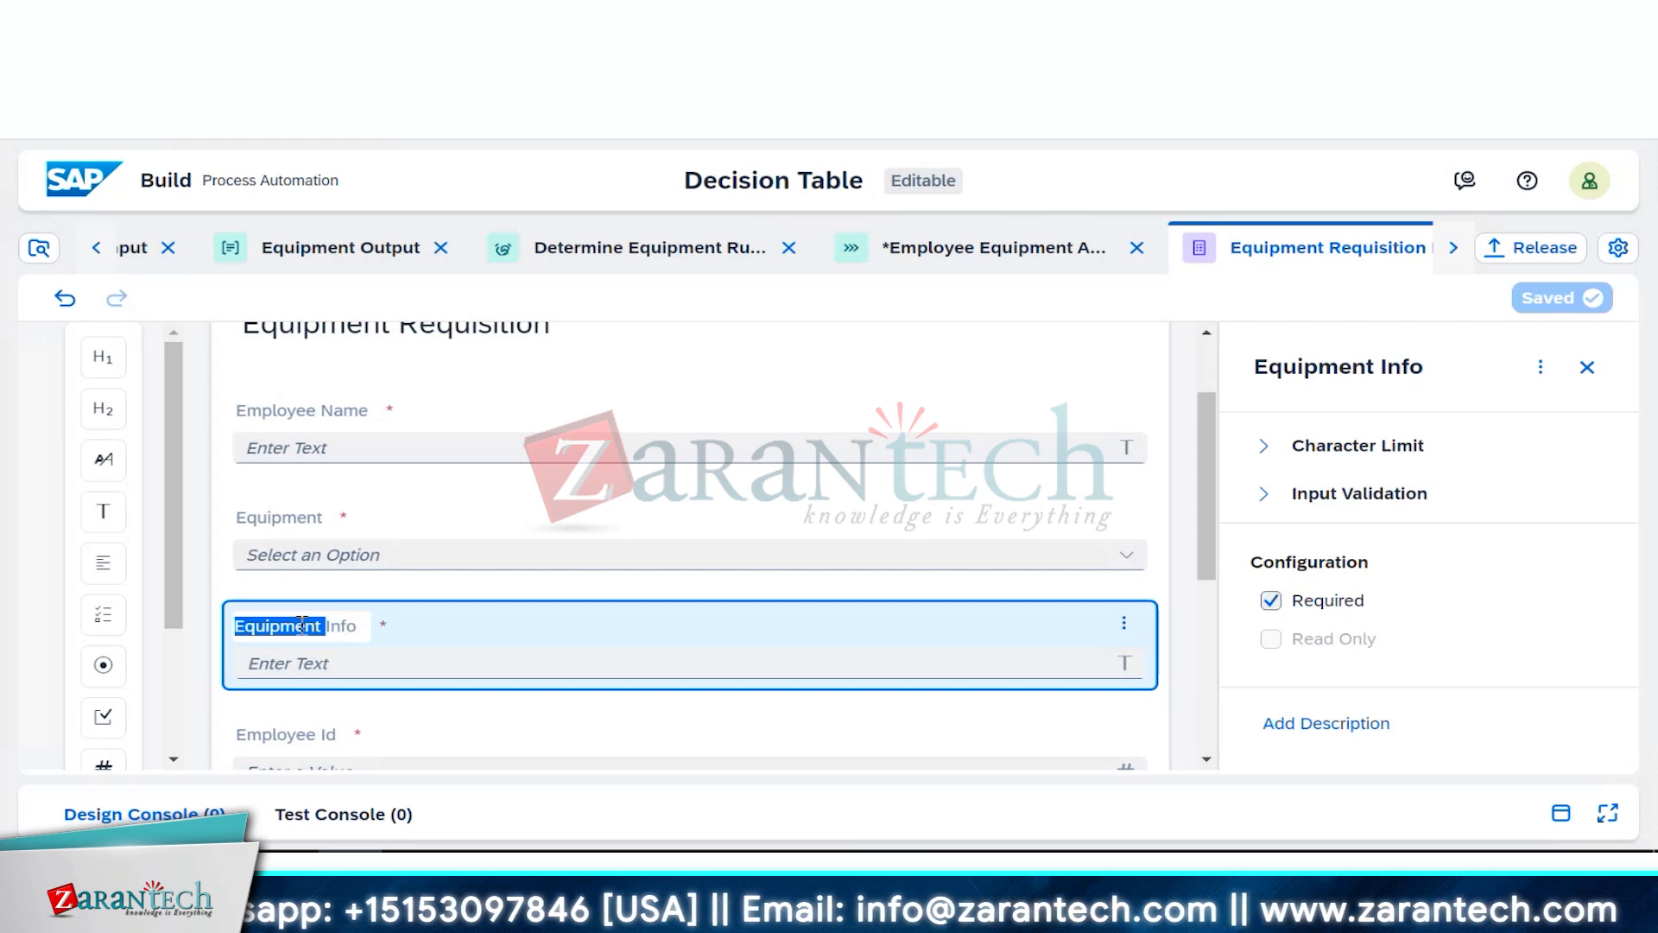
type("E")
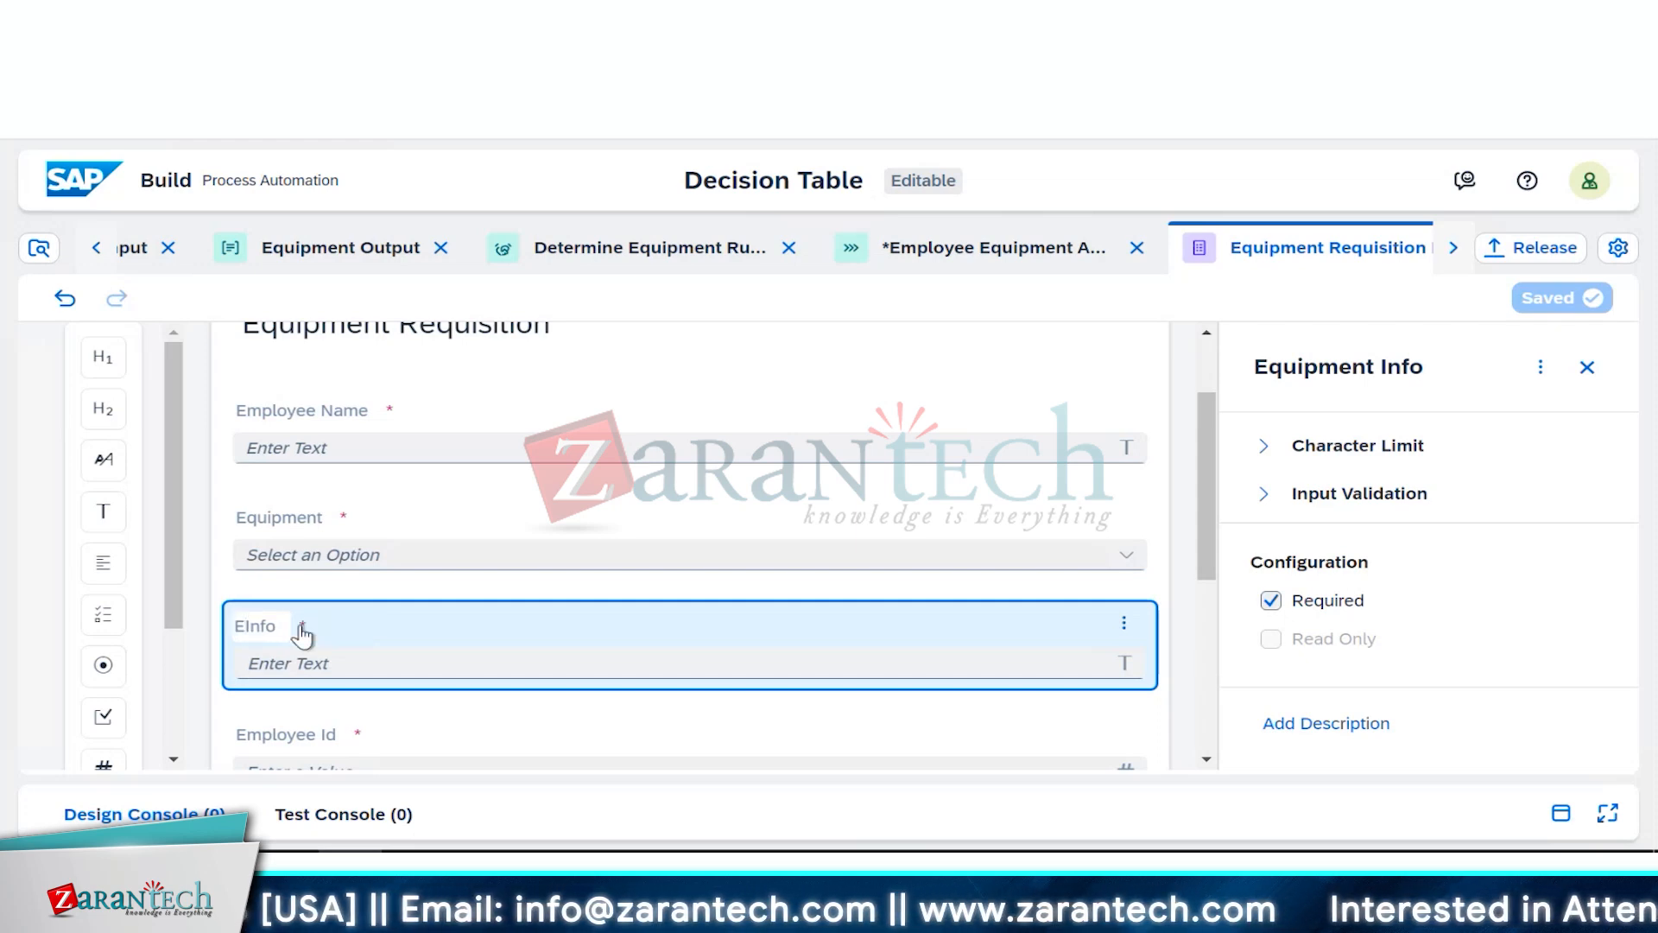
type("mployee")
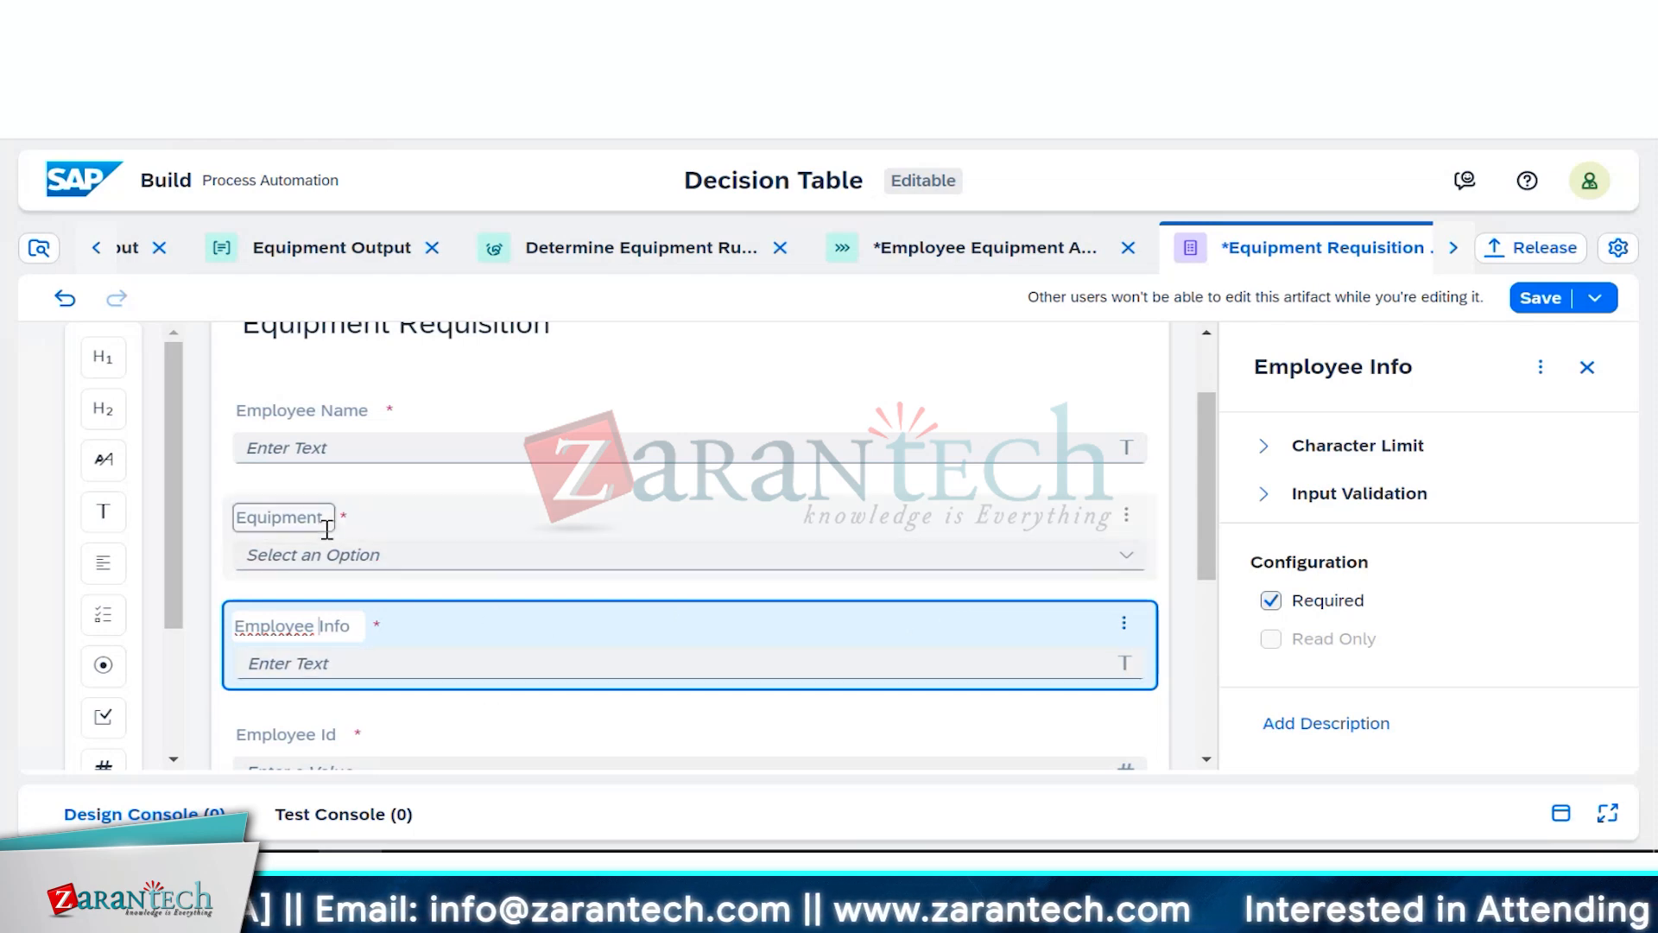
Step: Review the form's fields and the Equipment dropdown's options, save the form, and return to the employee equipment process
scroll(317, 653, "down", 2)
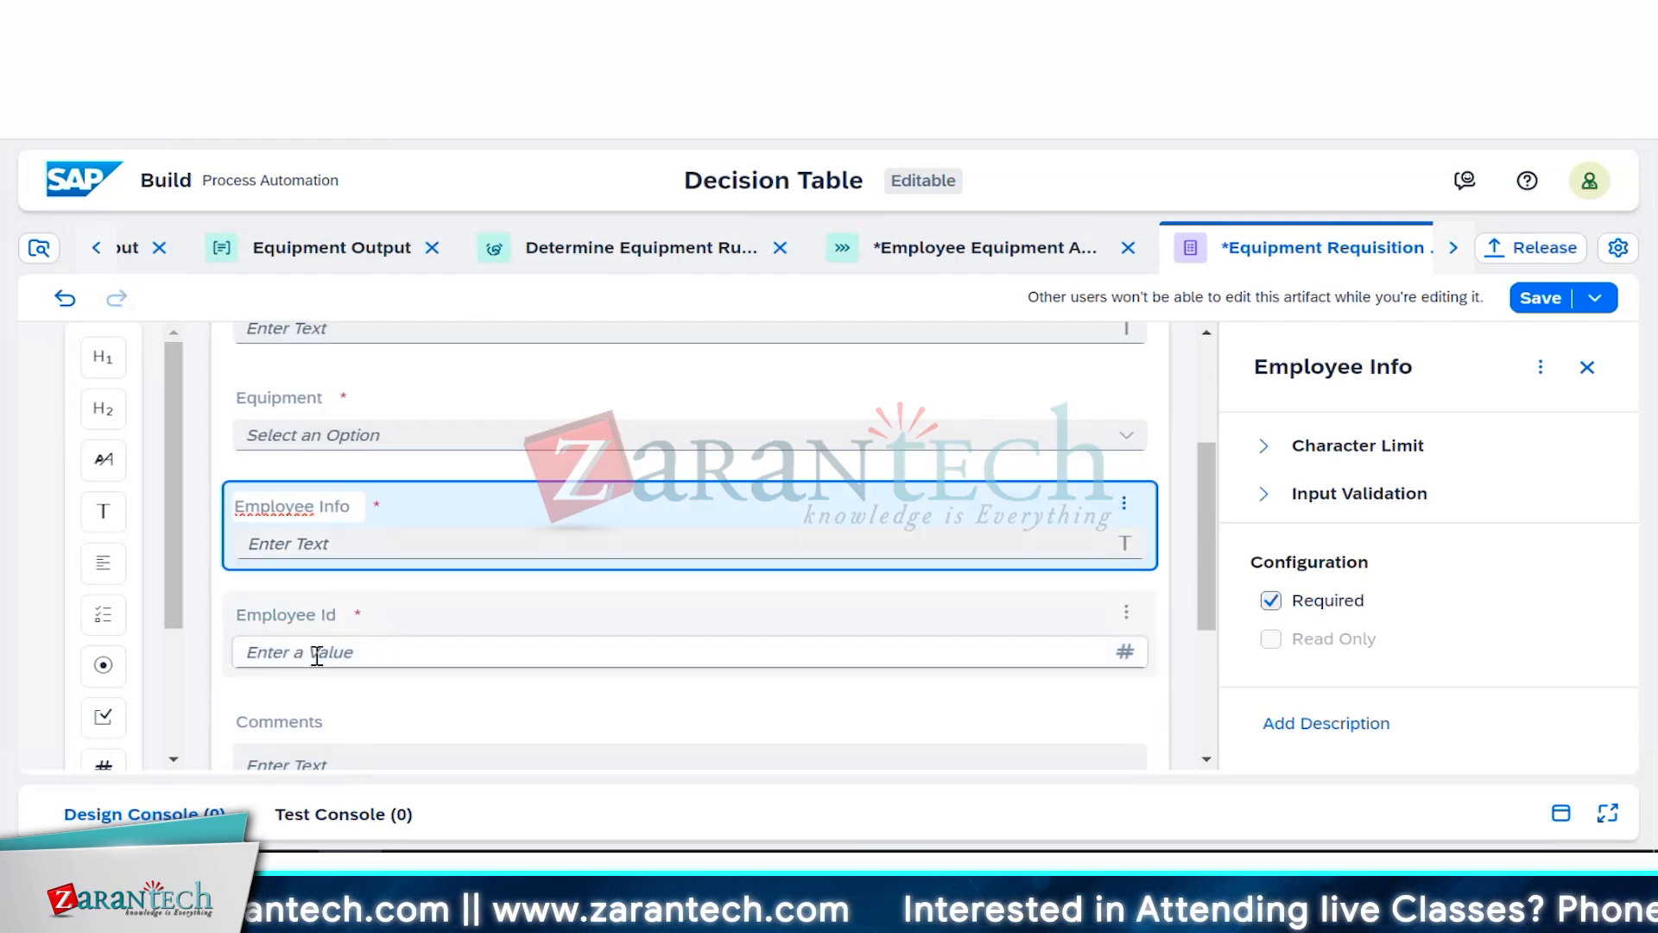
scroll(384, 678, "down", 2)
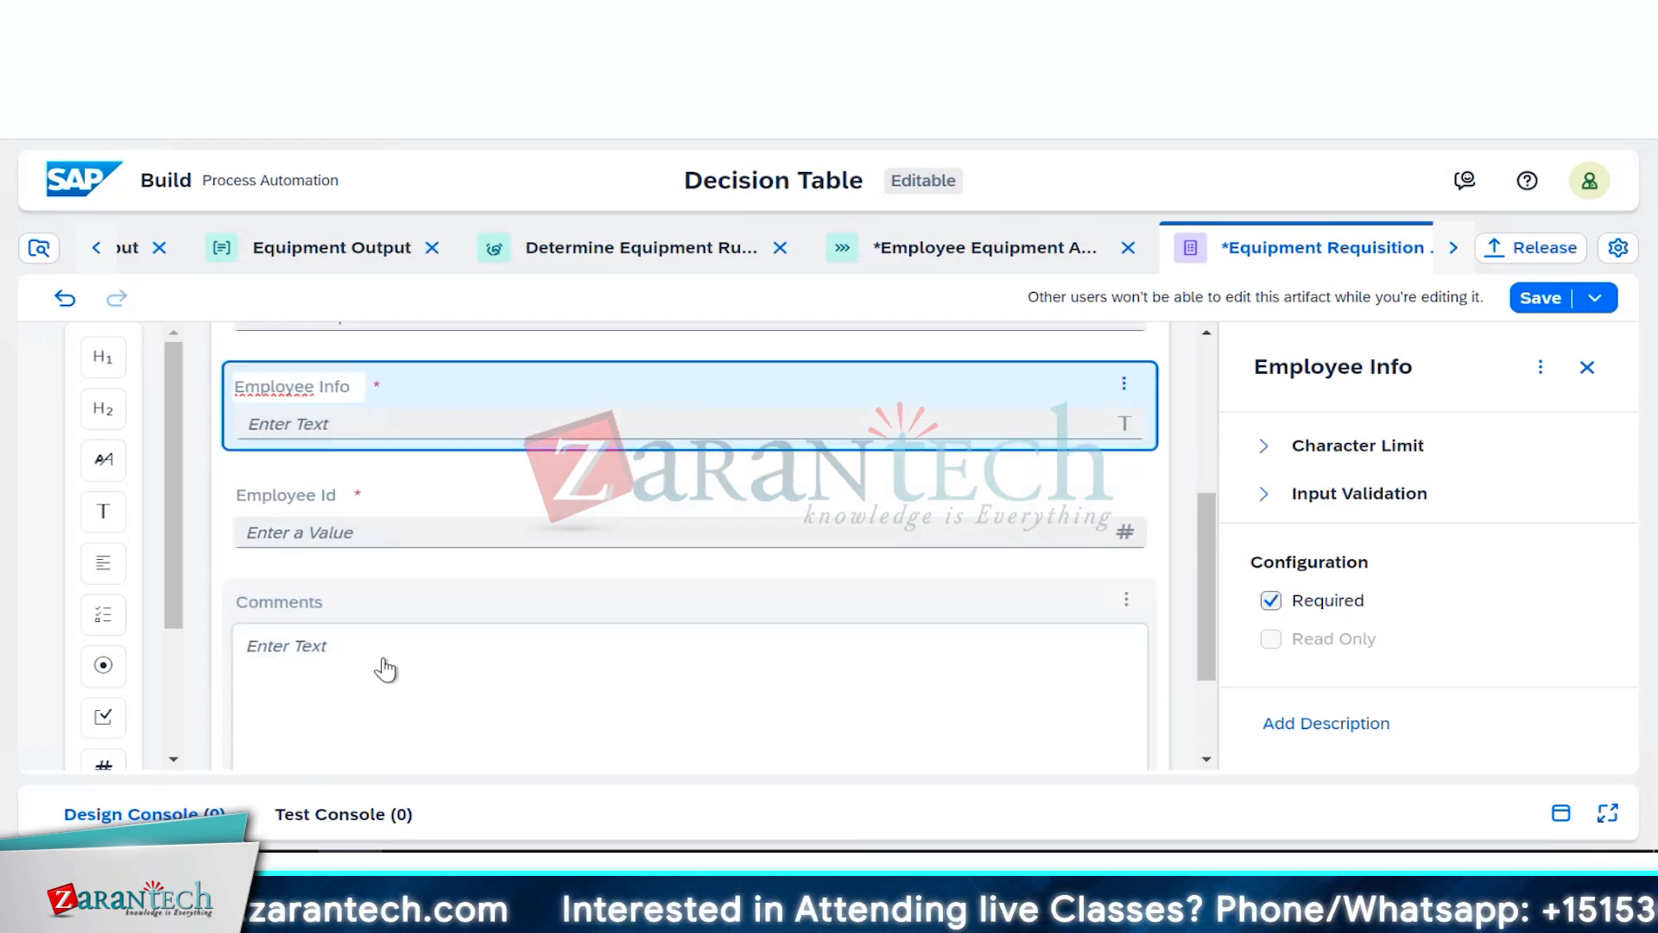
scroll(381, 665, "up", 4)
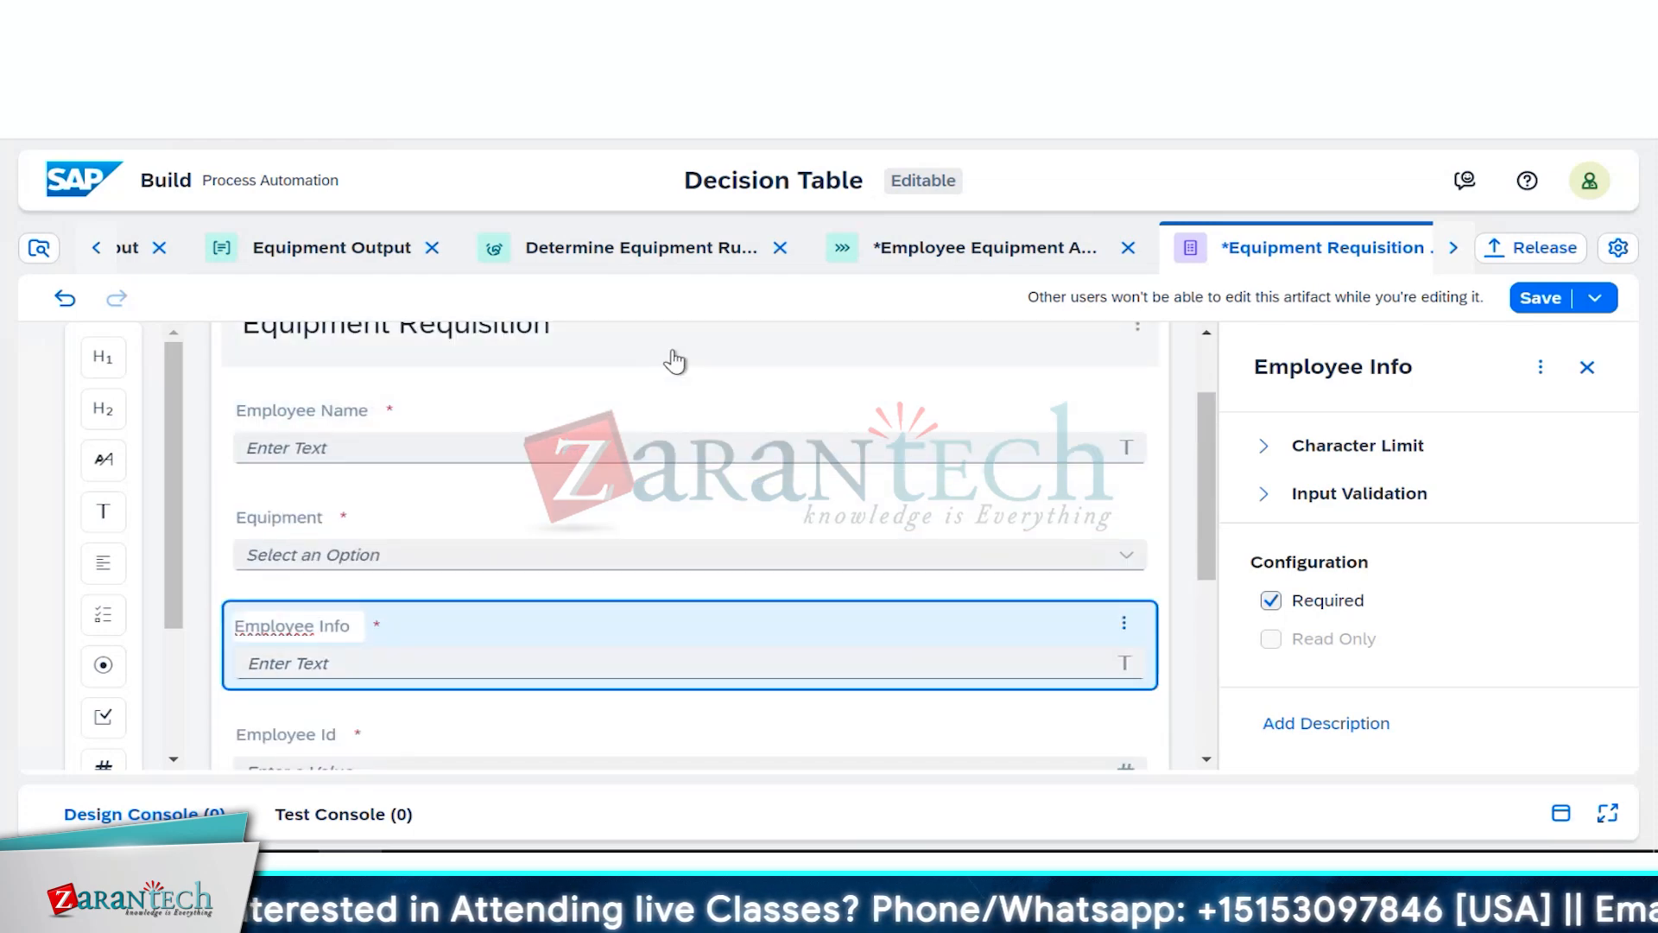
left_click(529, 546)
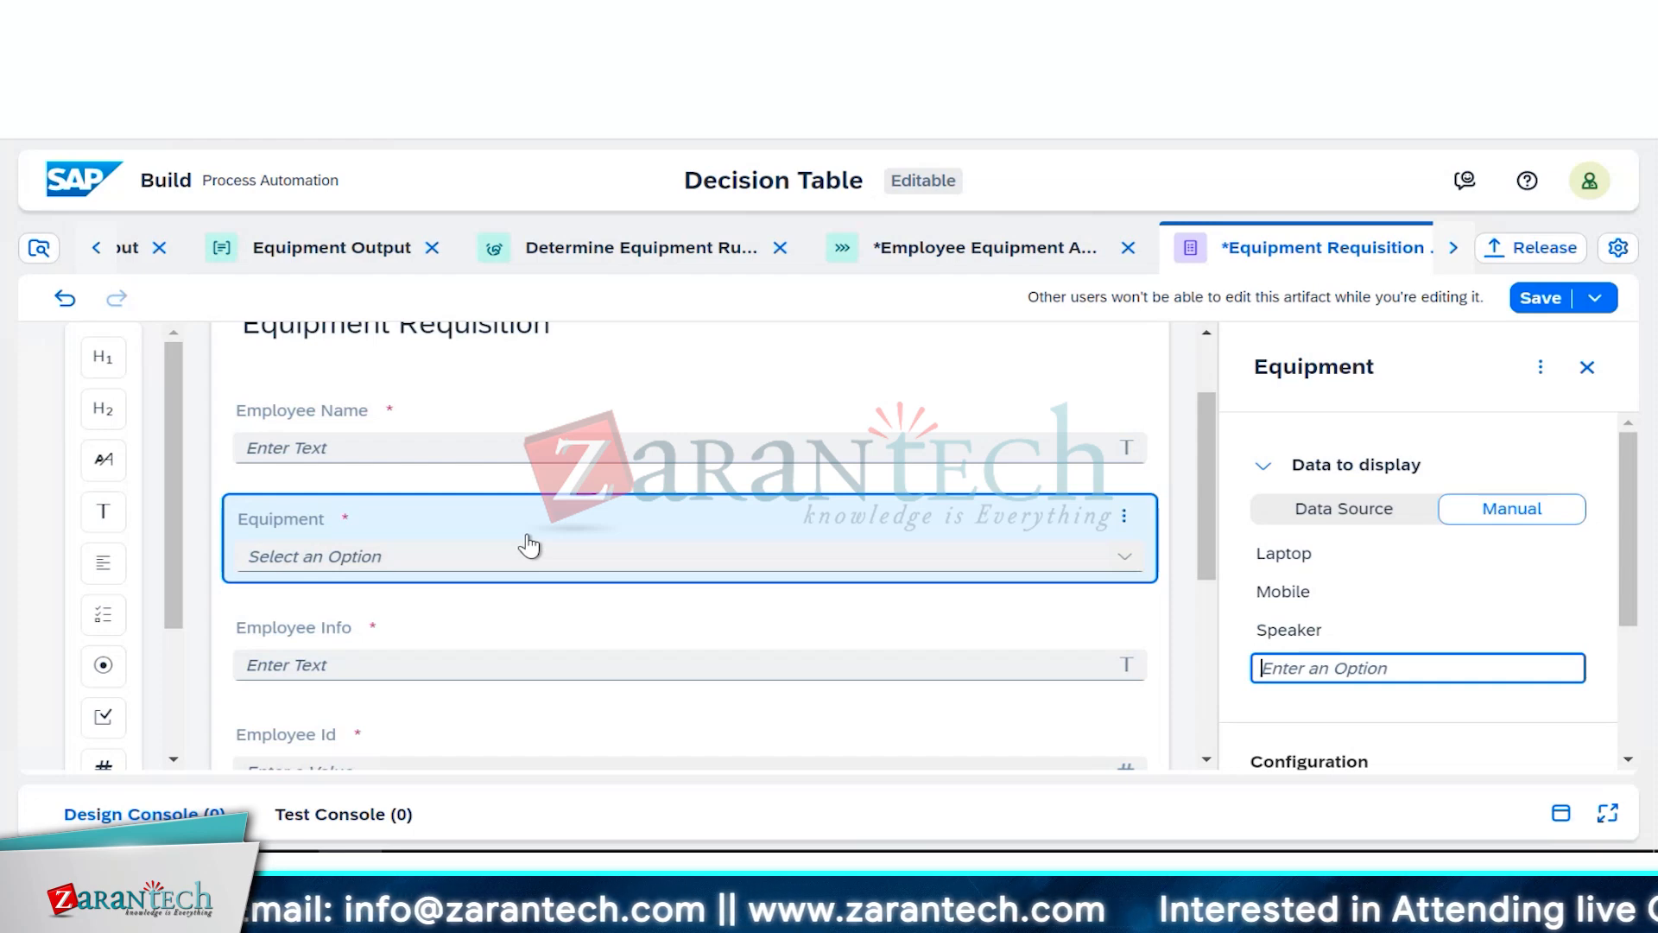
left_click(1544, 302)
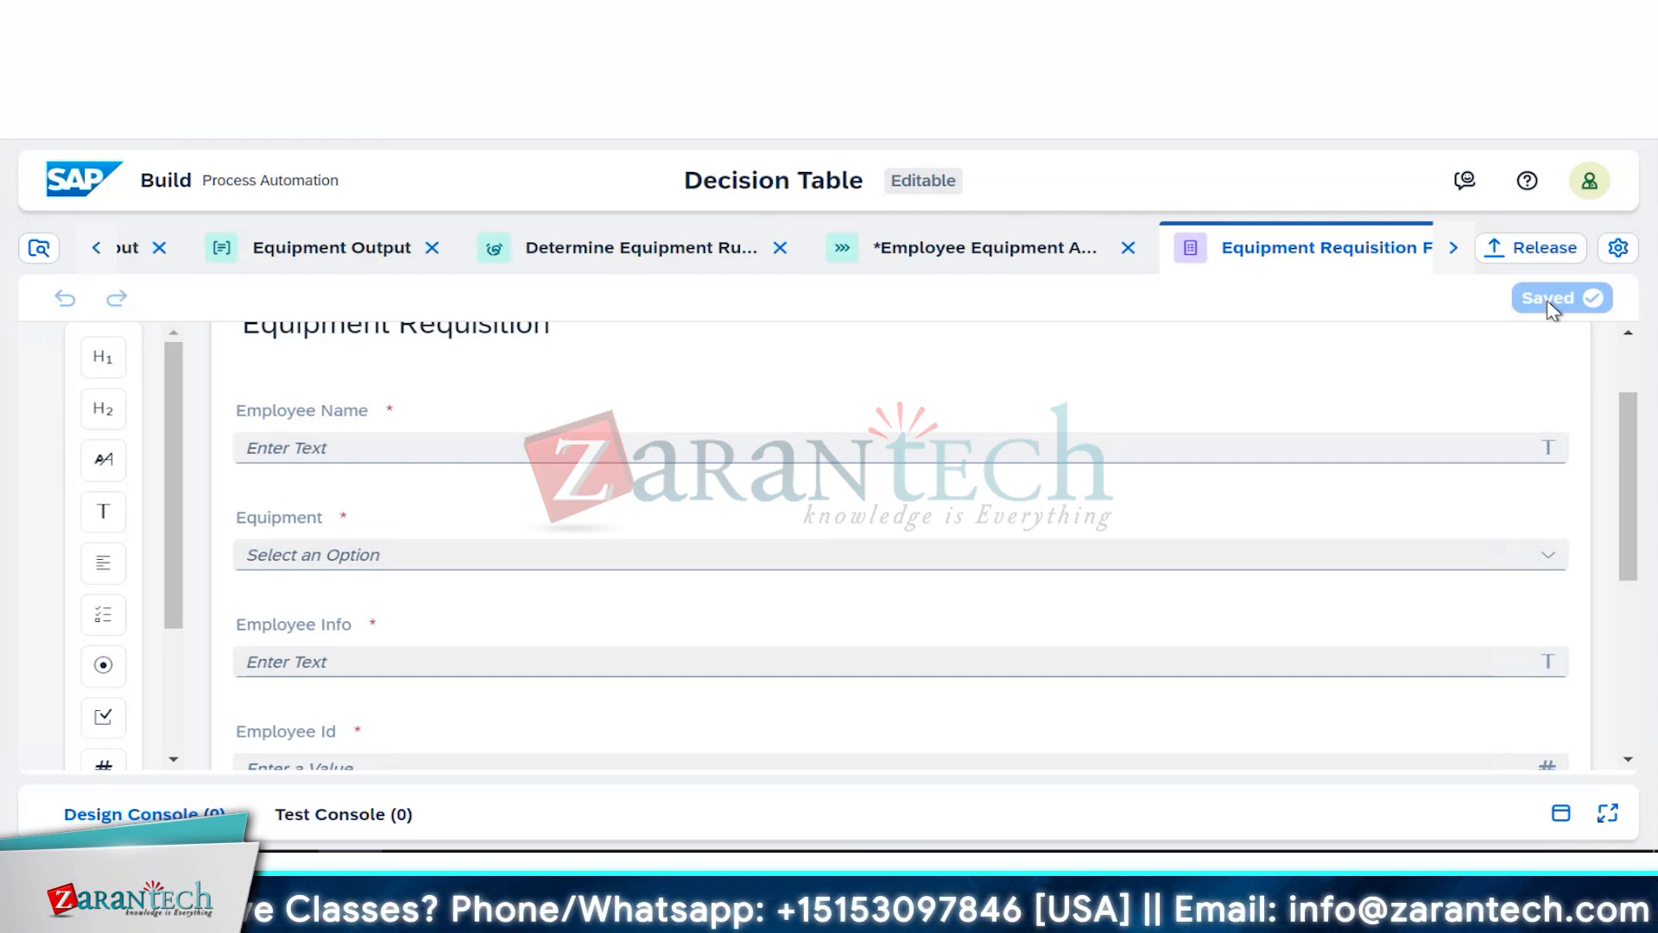
left_click(1454, 257)
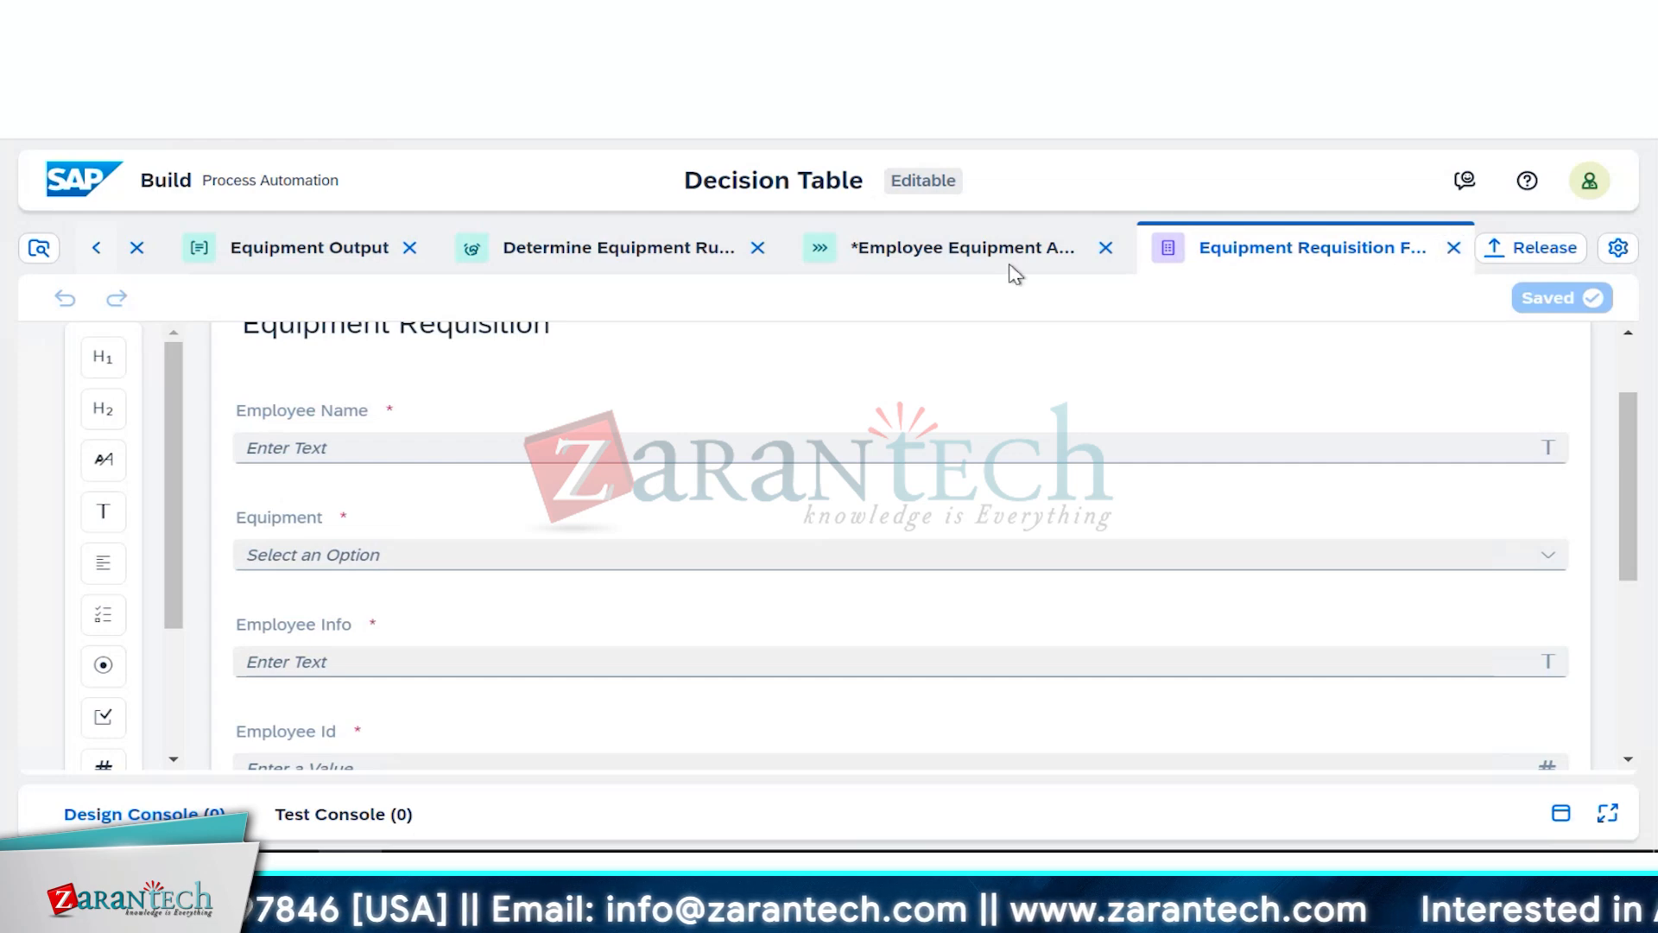
left_click(976, 256)
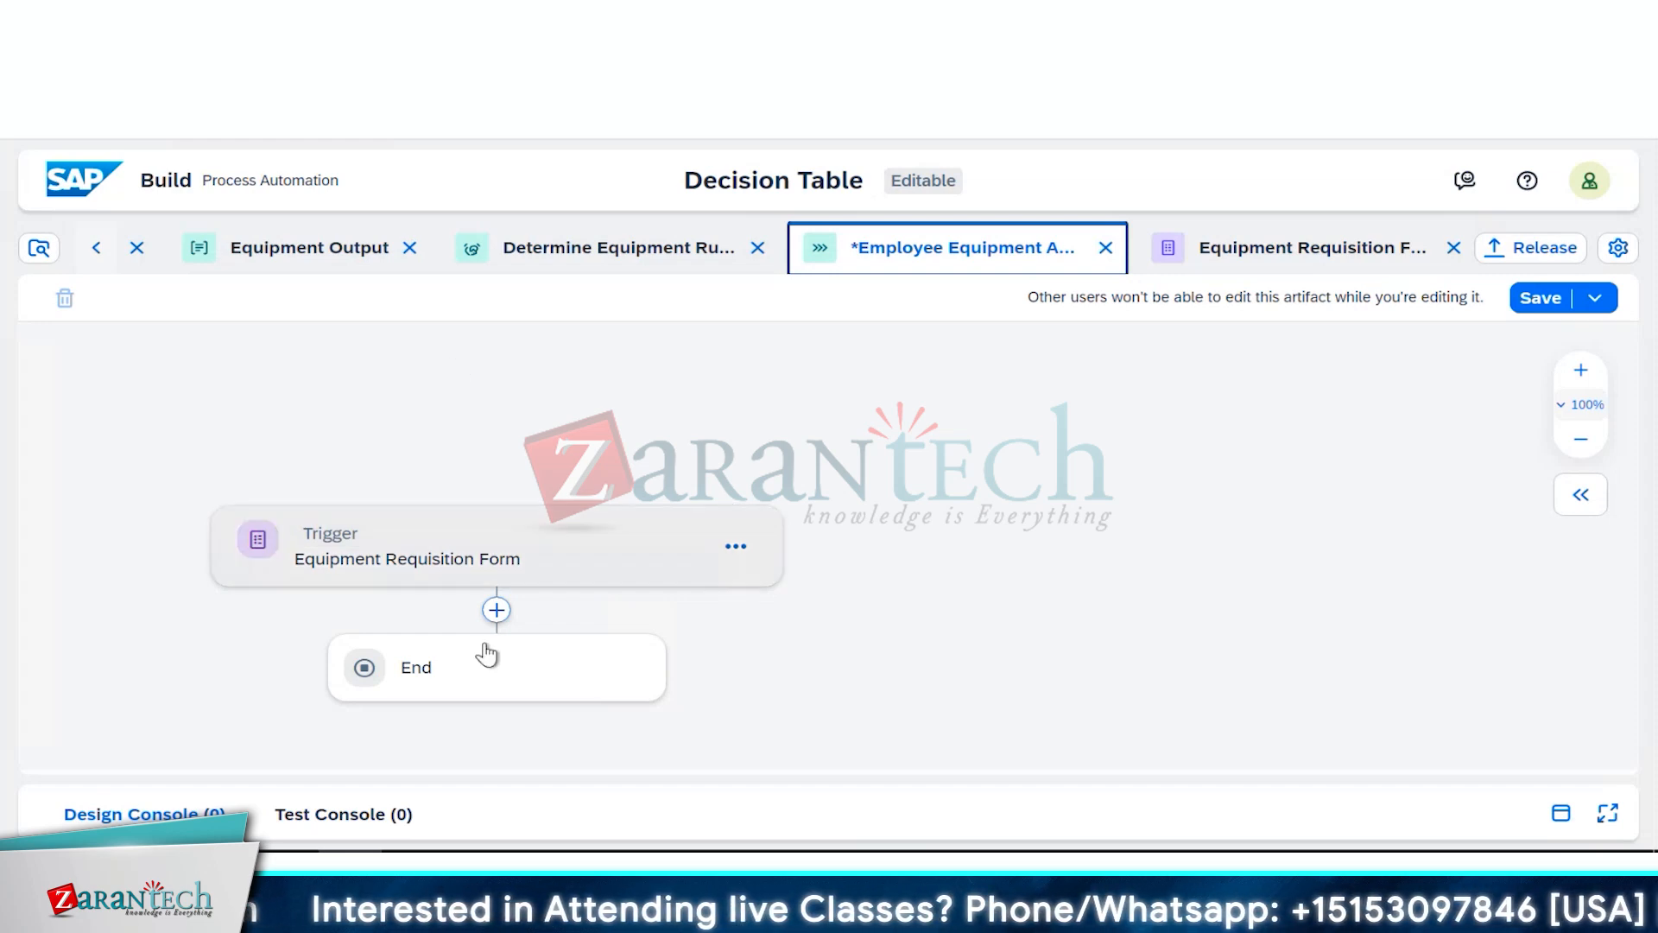
left_click(498, 611)
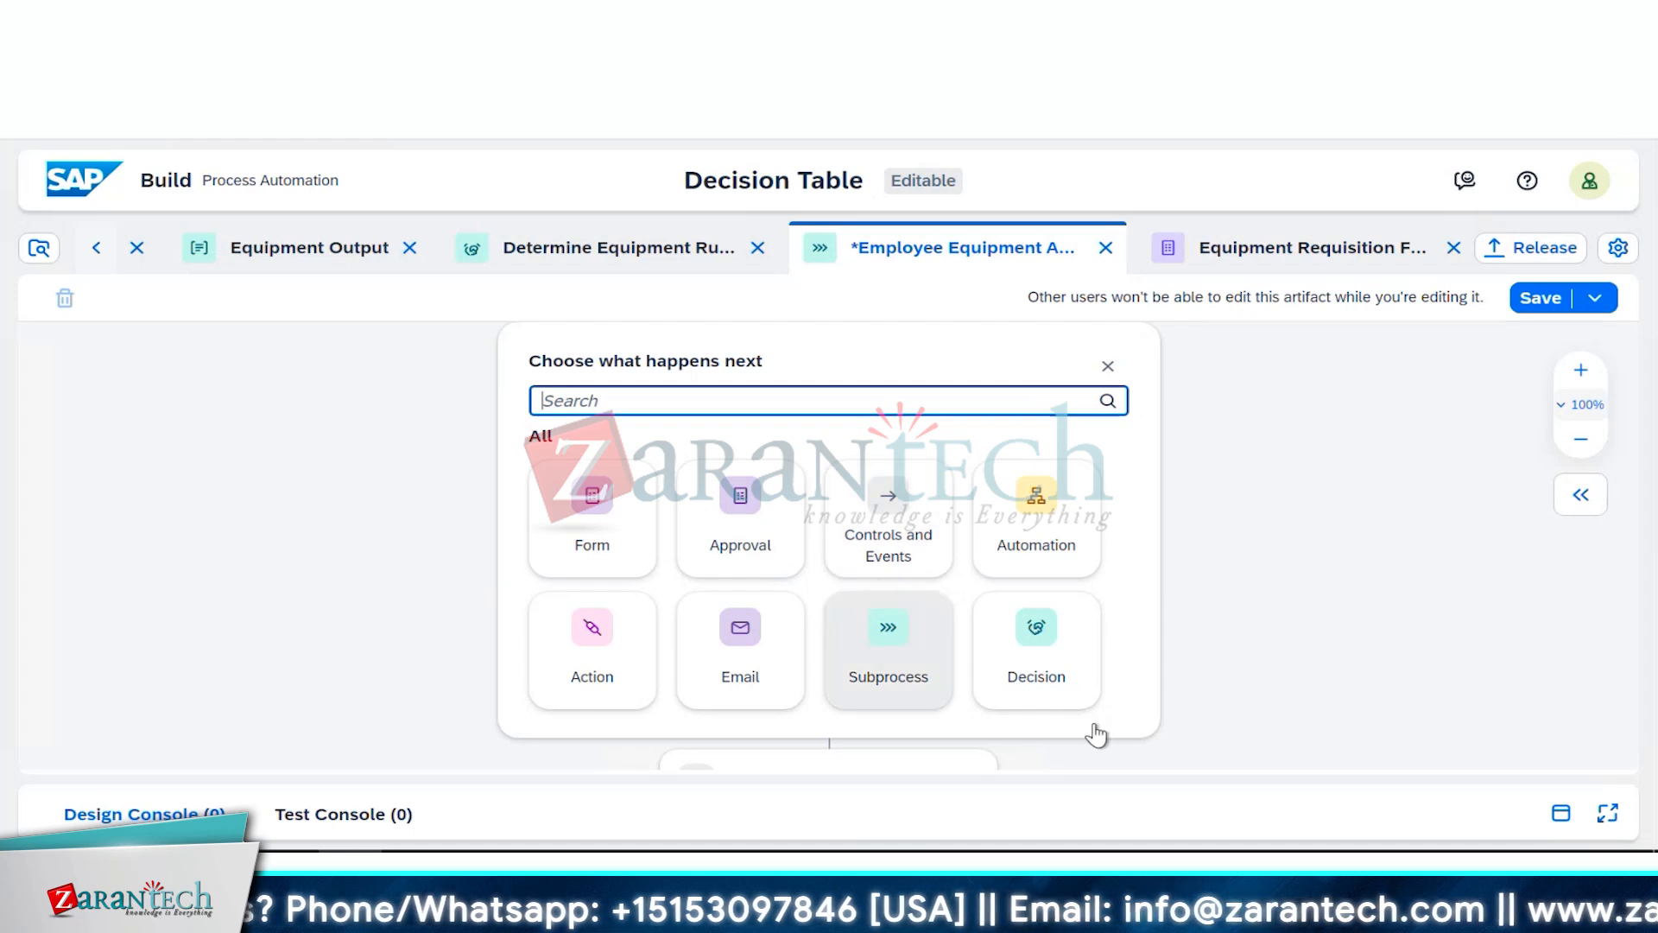
left_click(1053, 679)
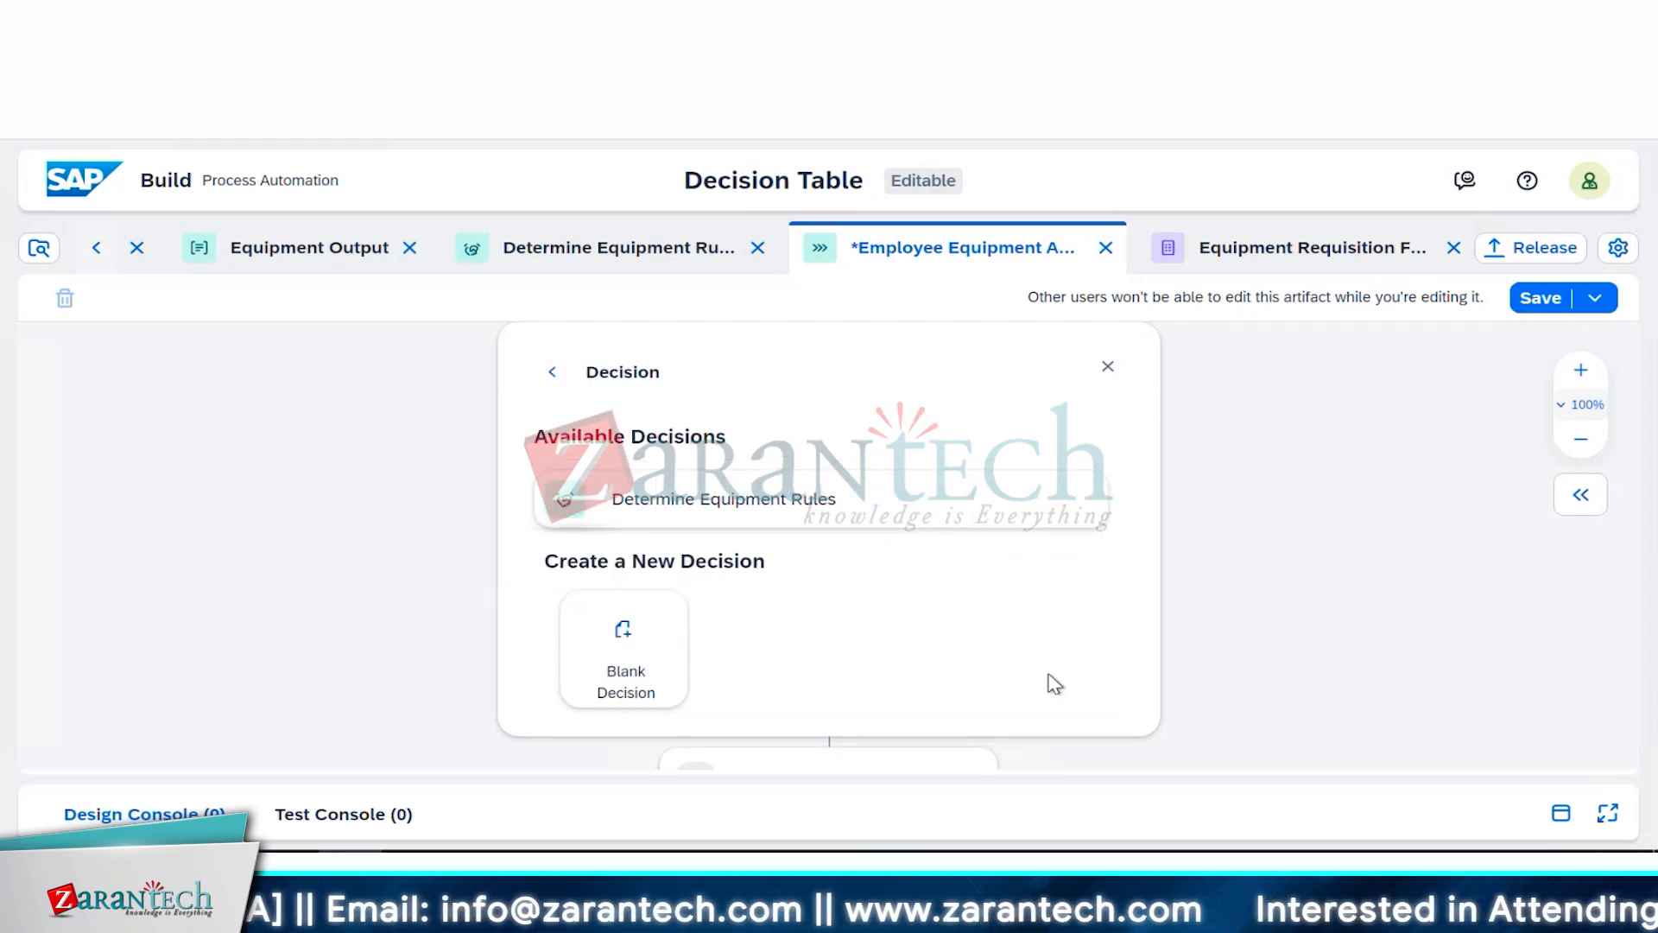
left_click(642, 664)
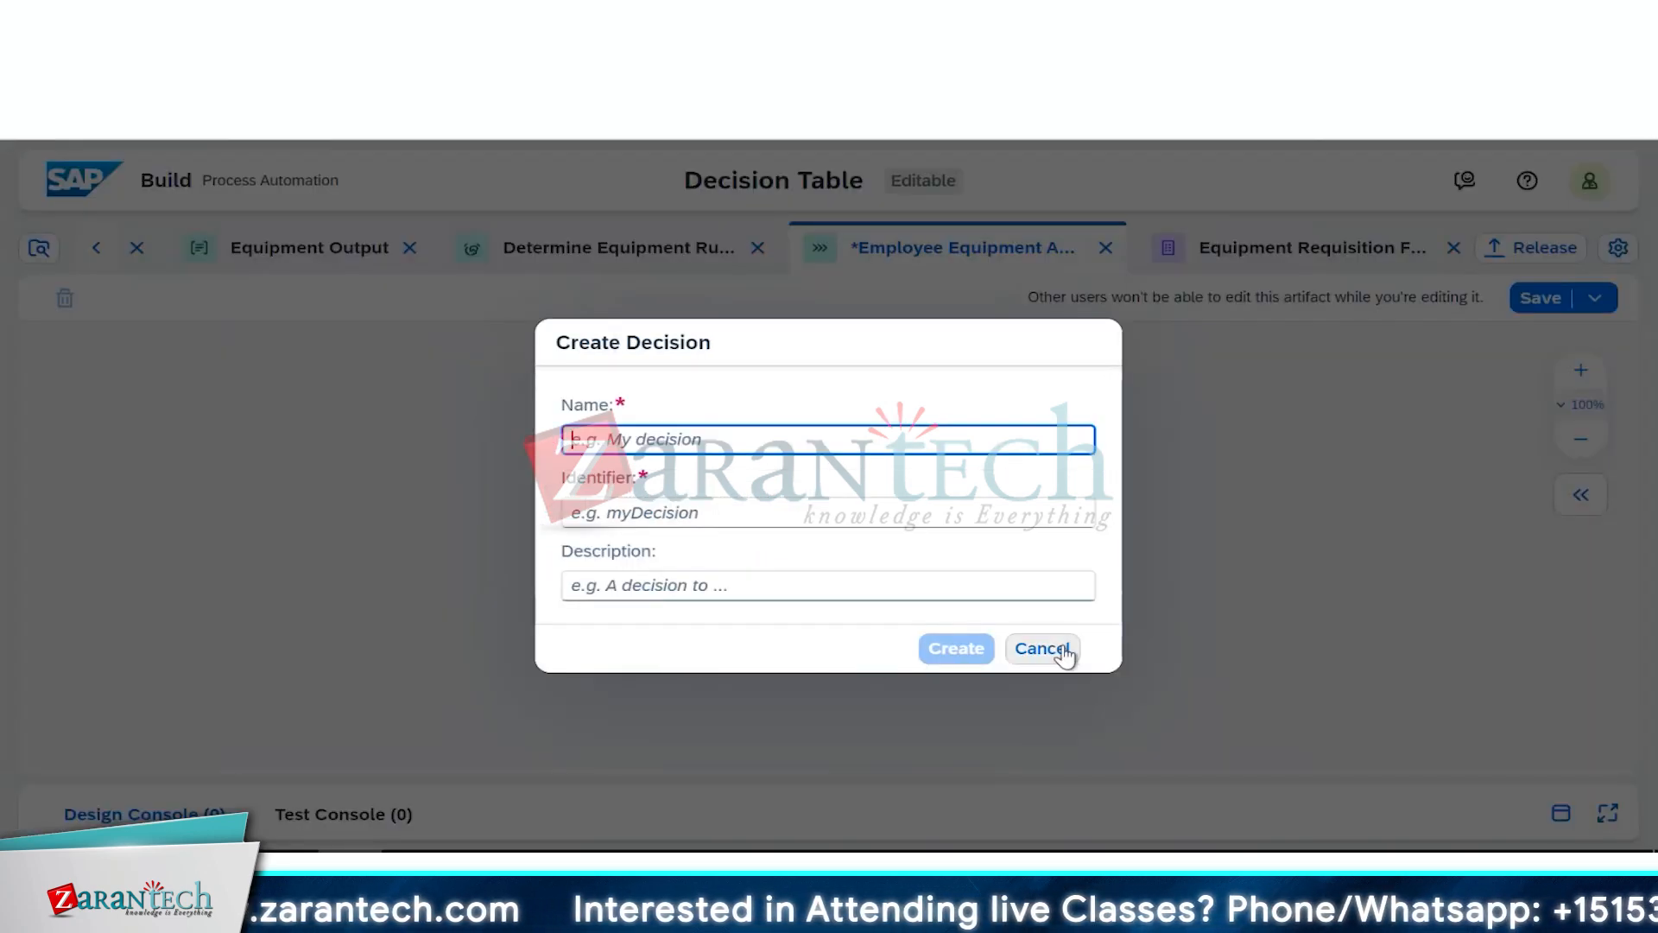
left_click(1059, 650)
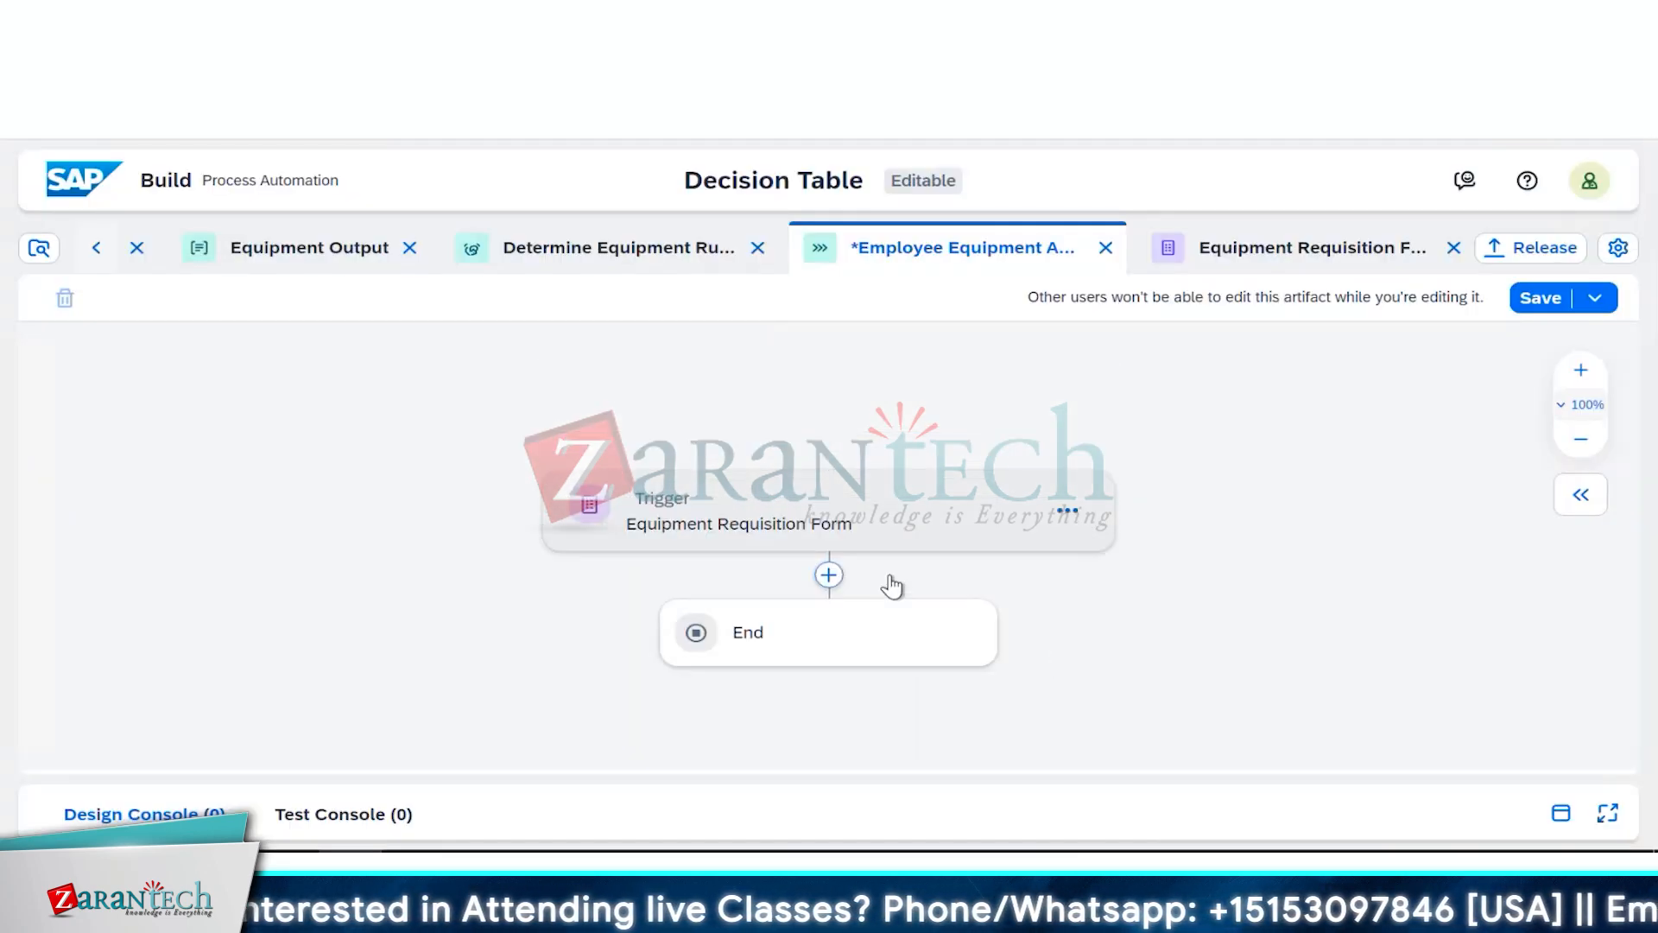
Step: Add the existing Determine Equipment Rules decision to the process, directly after the Equipment Requisition Form trigger
left_click(828, 574)
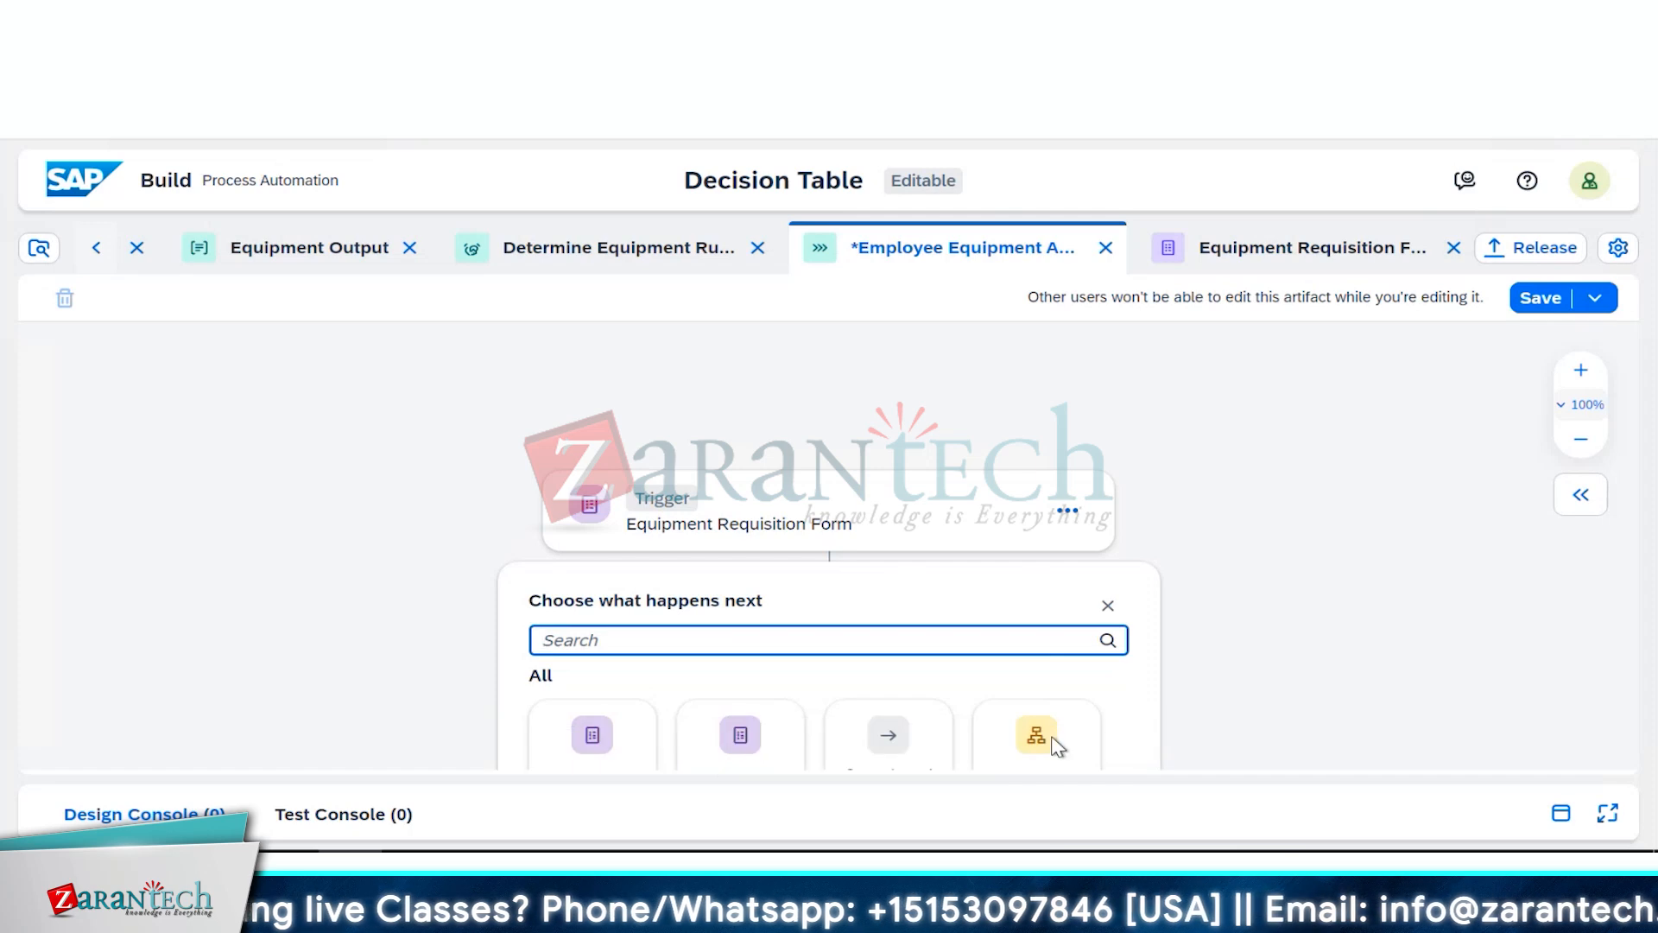
left_click(1065, 685)
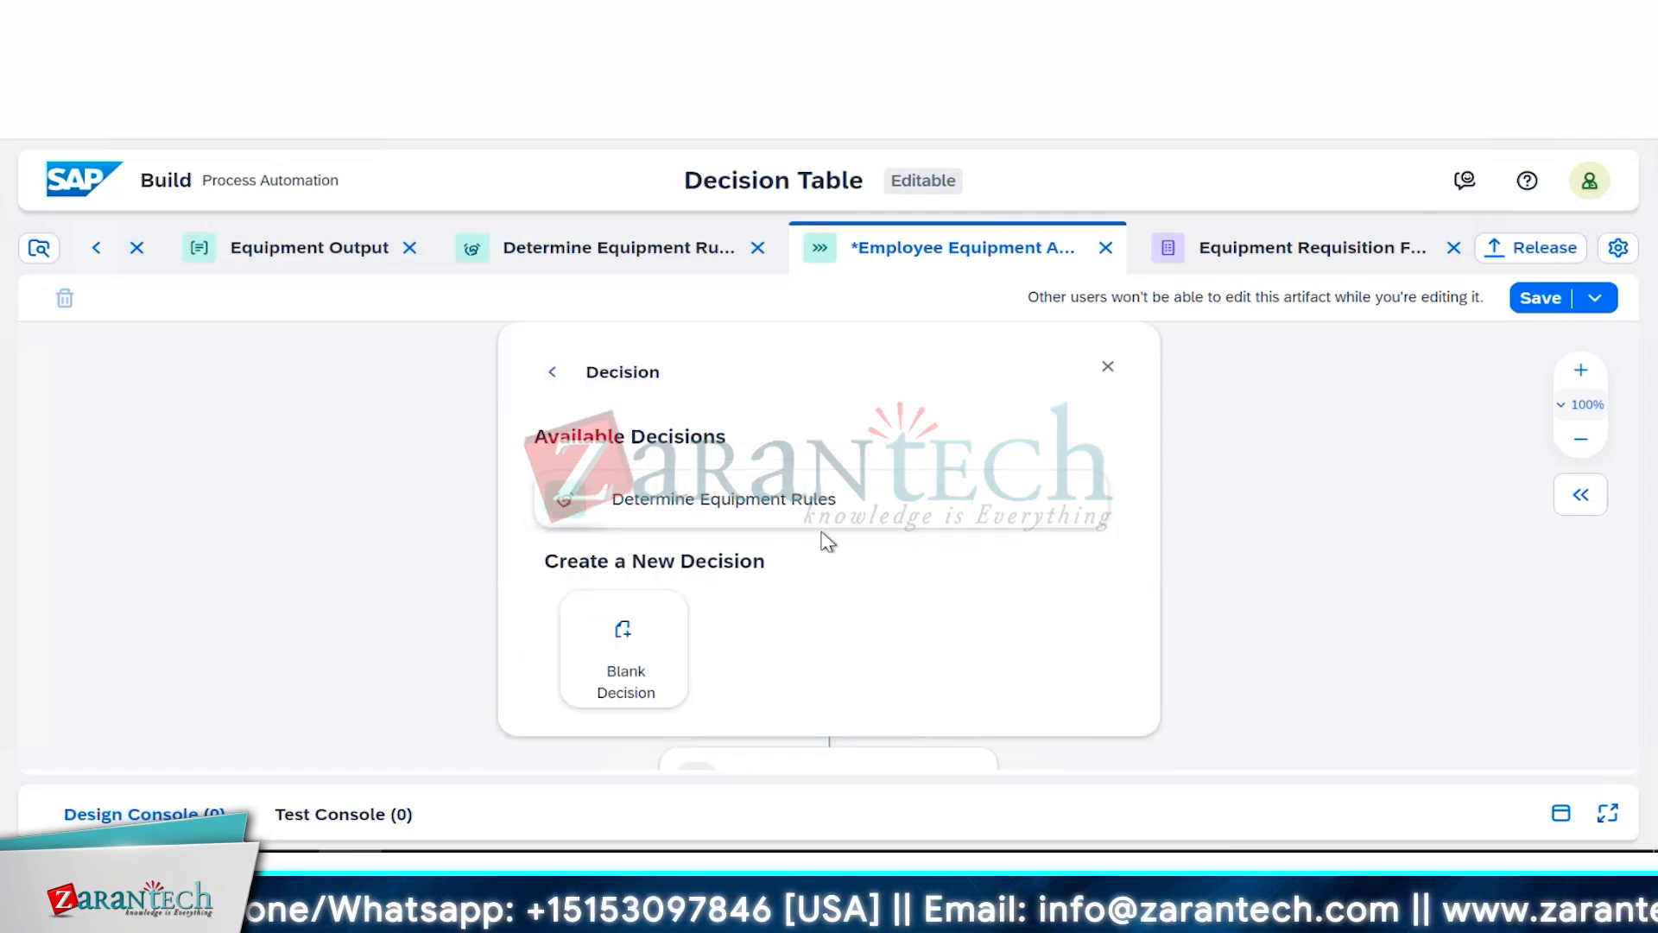
left_click(788, 501)
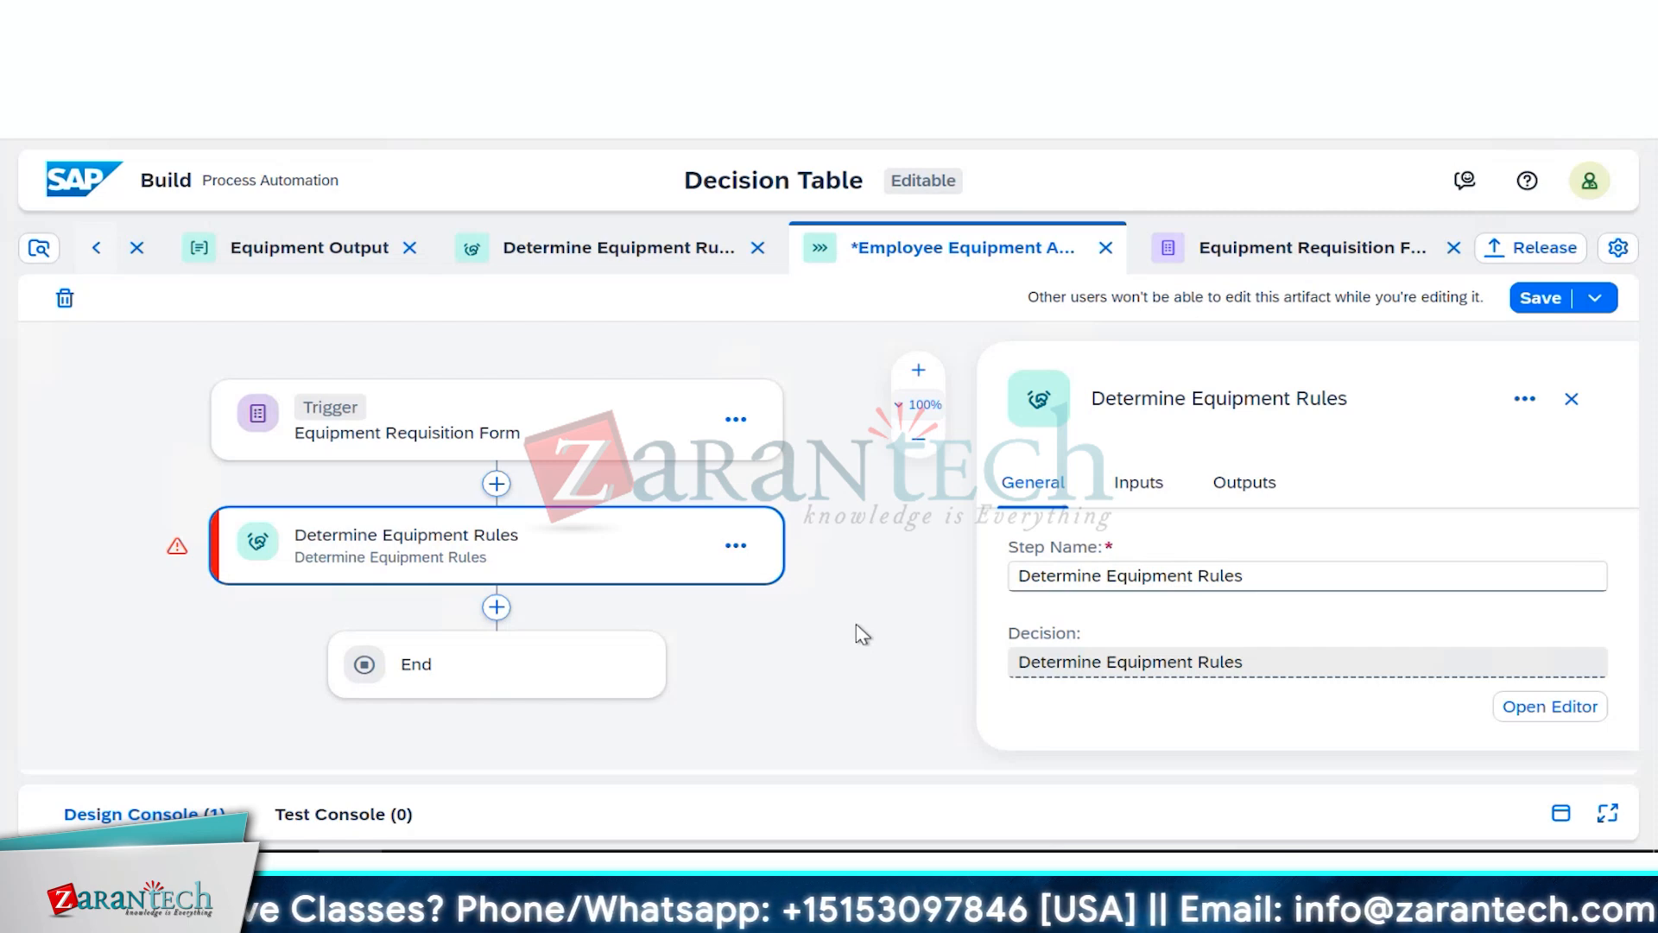
Step: Set the decision's Rule_input to Single Properties and map Employee to Employee Name and Employee_Id to Employee Id from the trigger form
left_click(1146, 485)
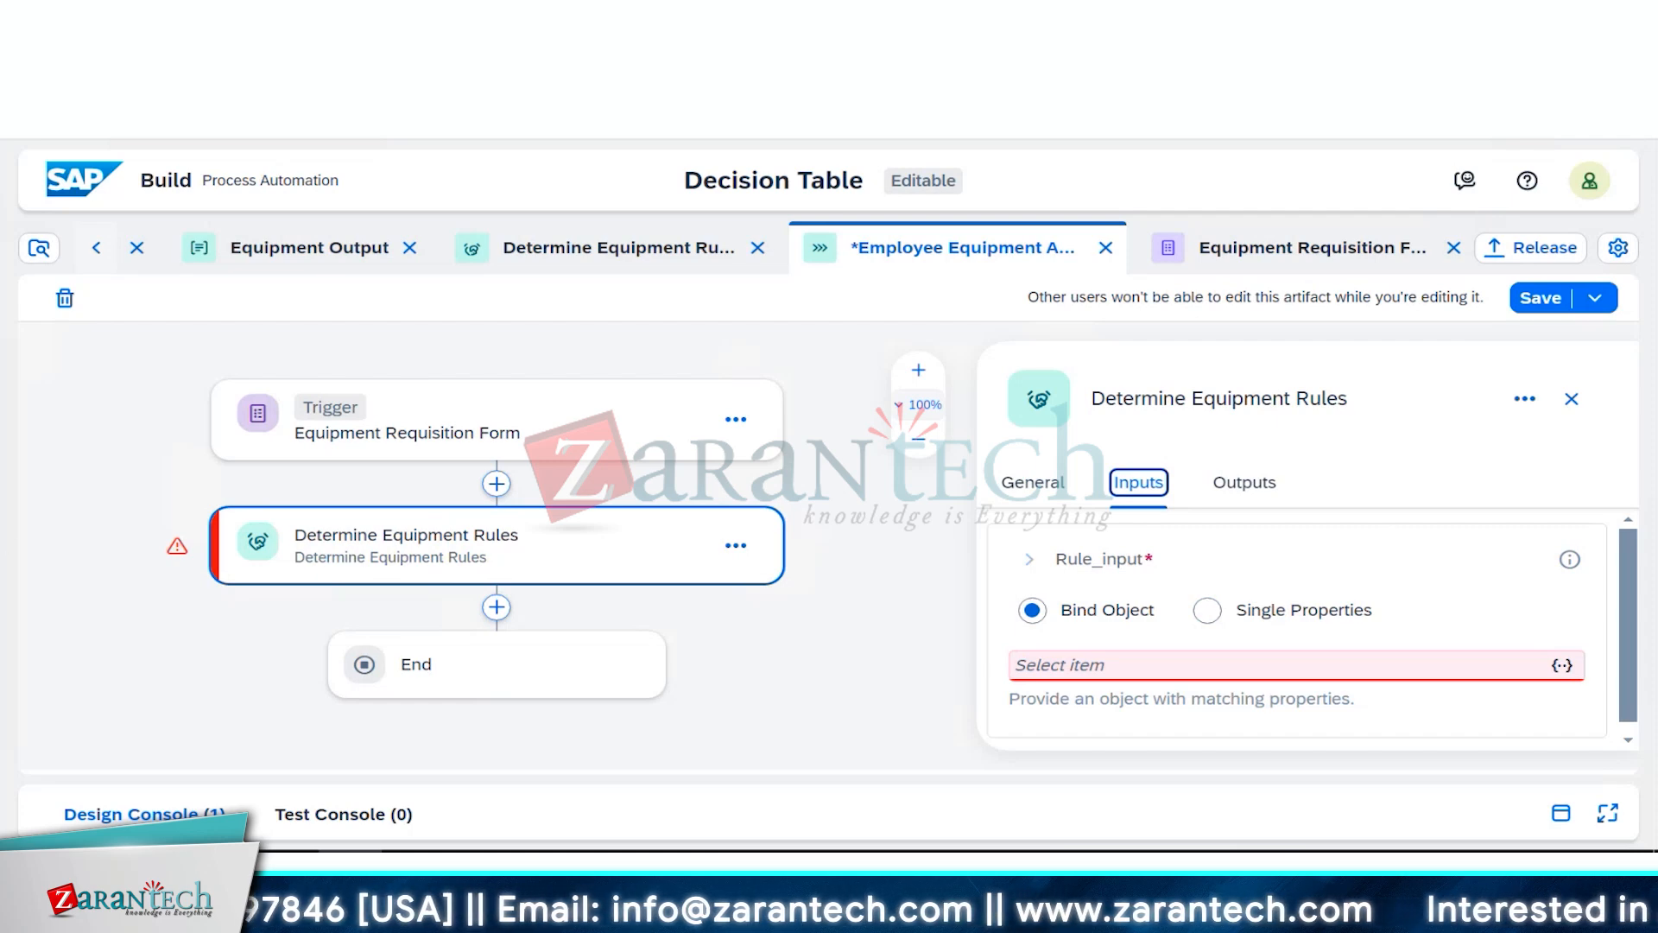
scroll(1336, 609, "down", 1)
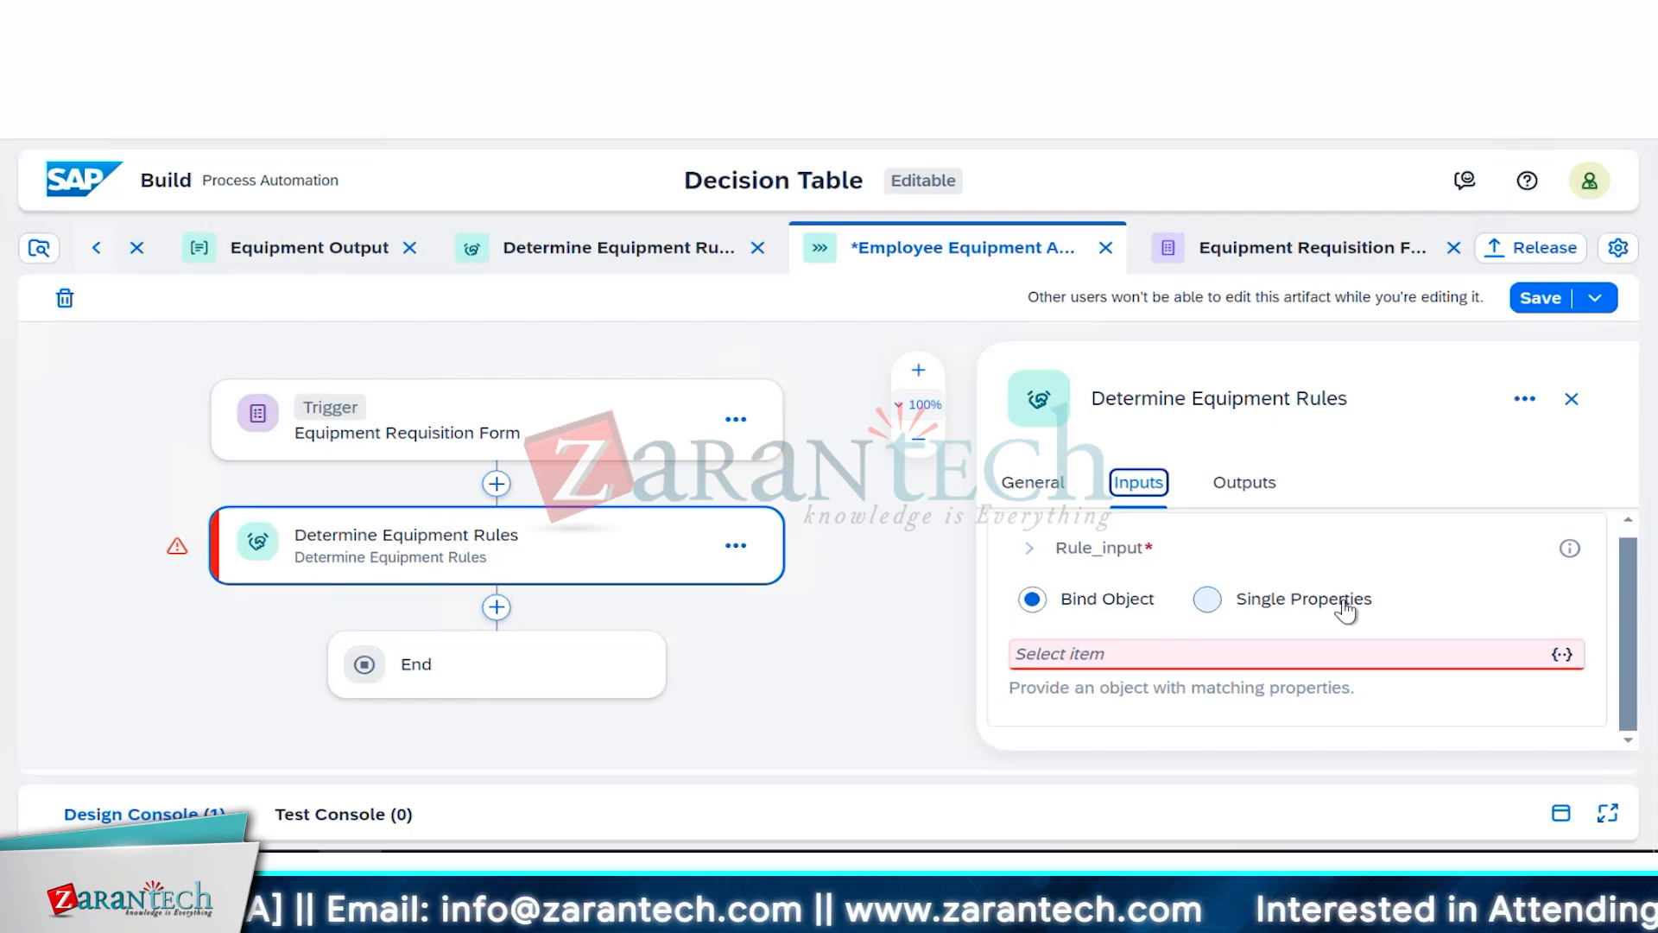
left_click(1221, 605)
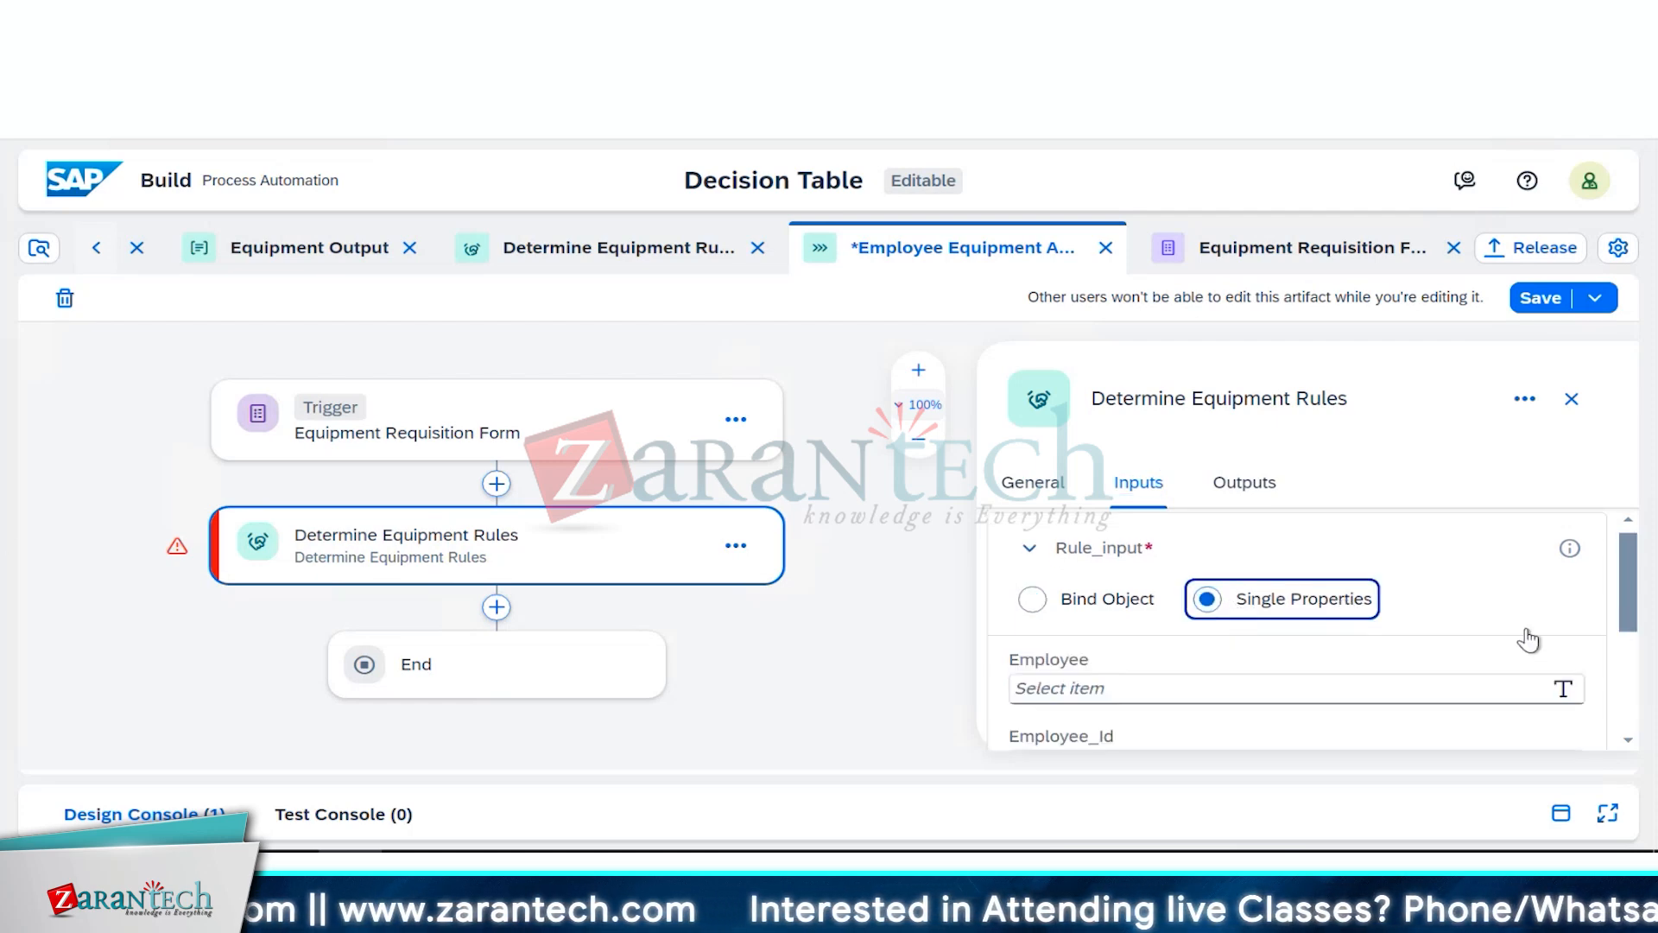
scroll(1528, 635, "down", 2)
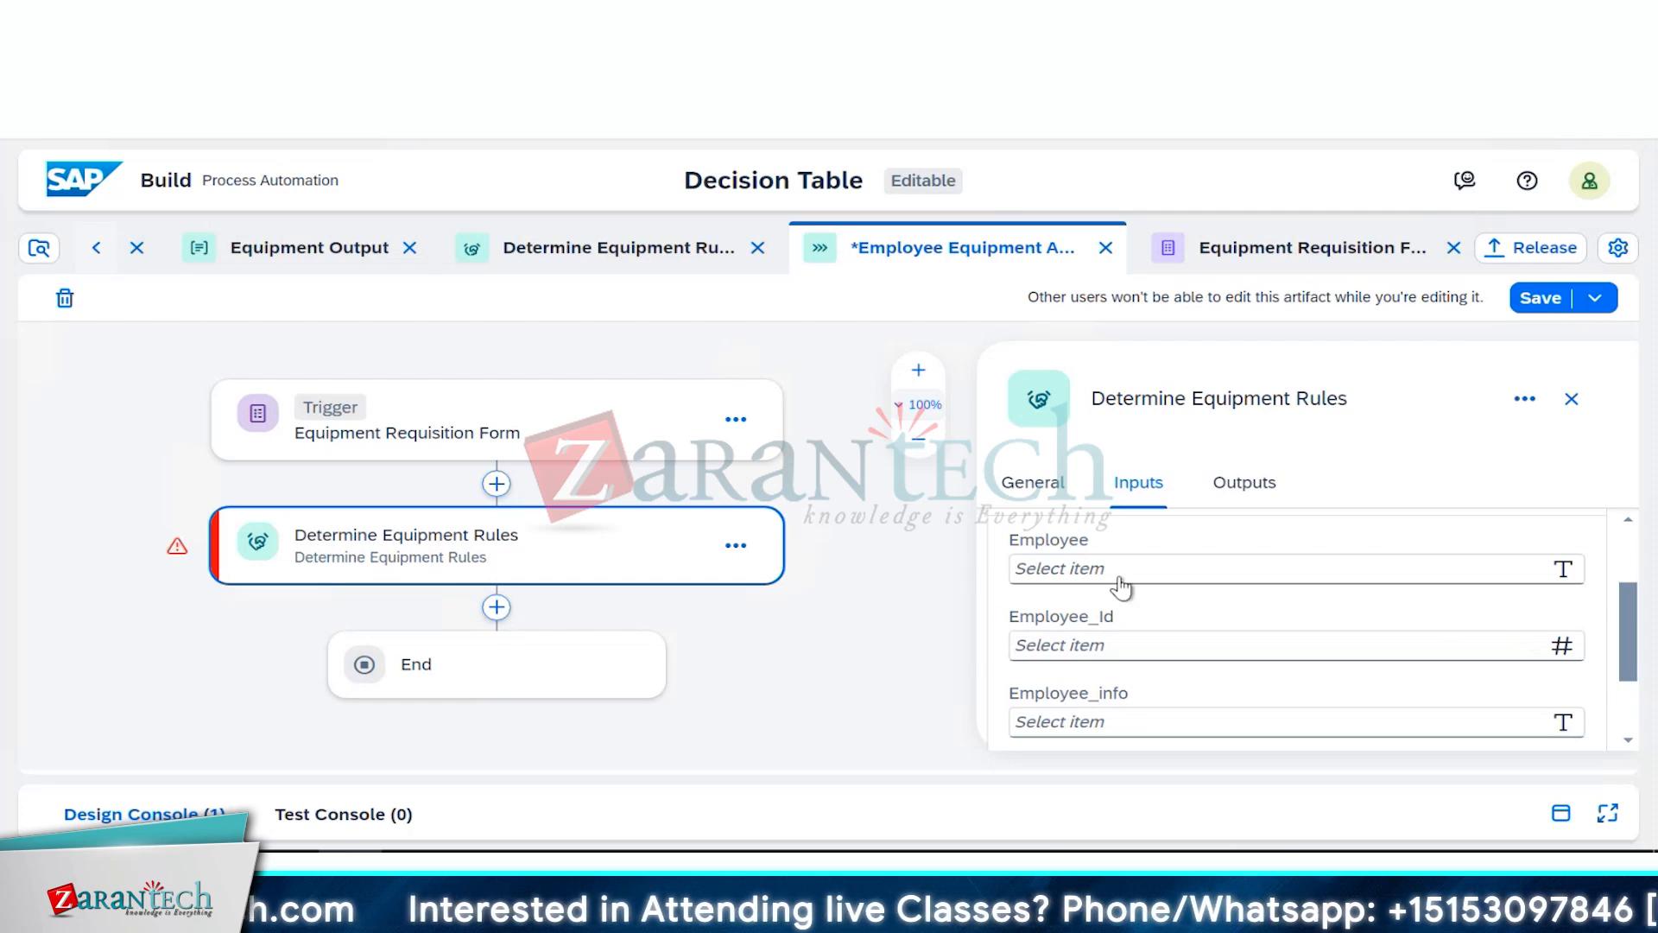
left_click(1448, 572)
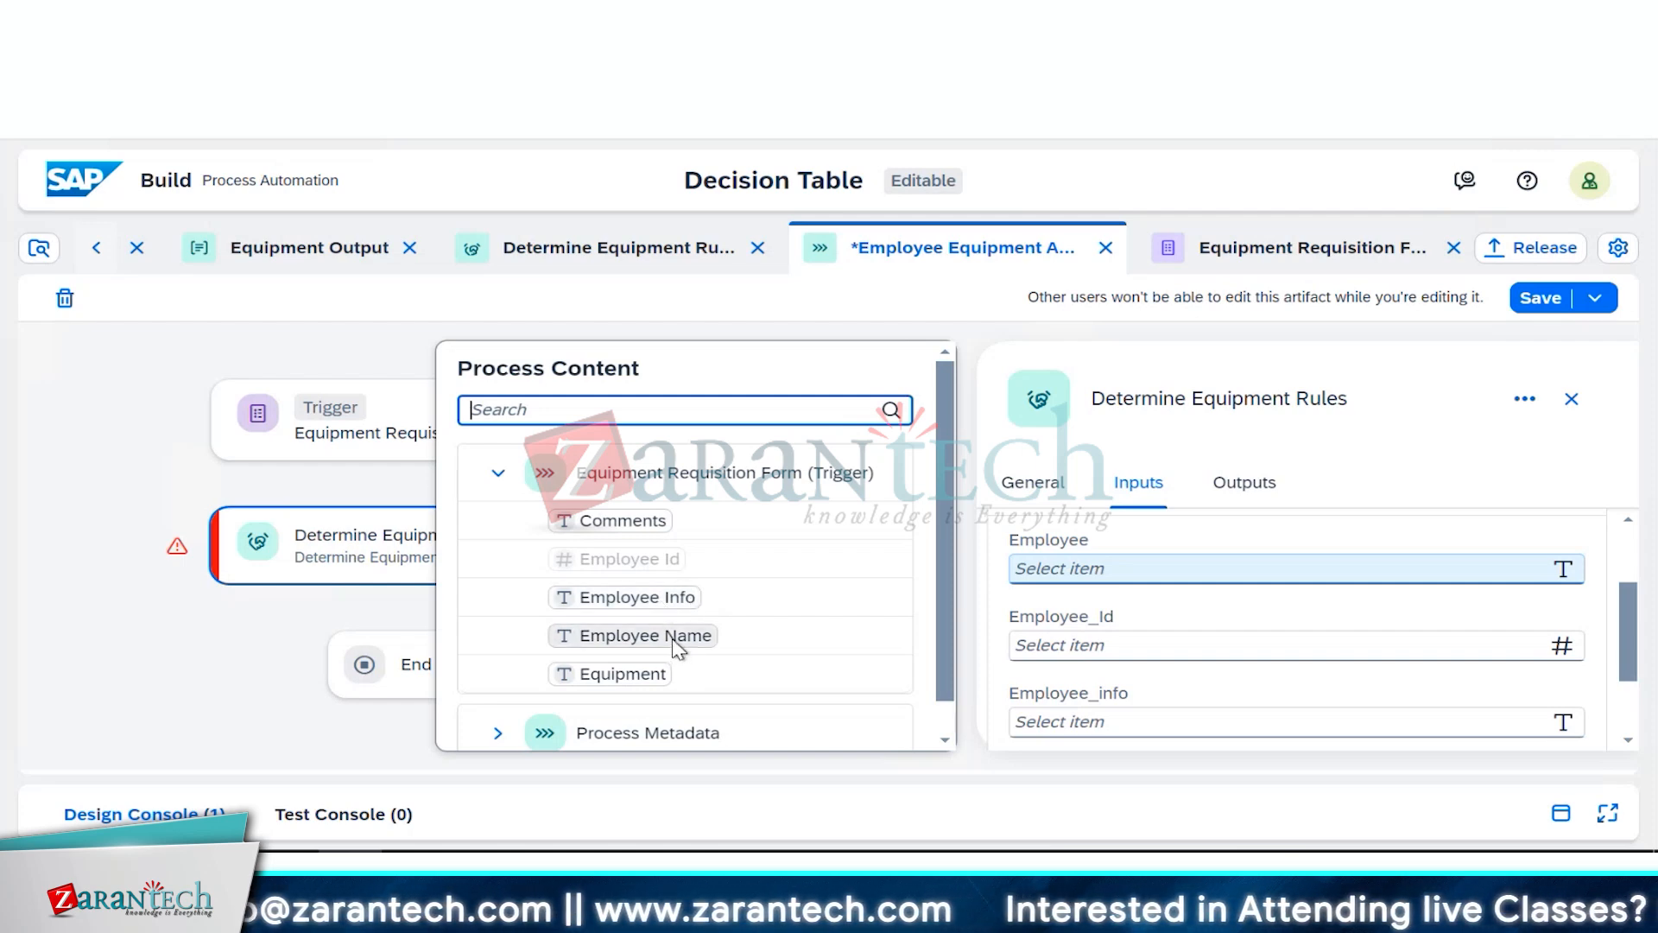
left_click(672, 639)
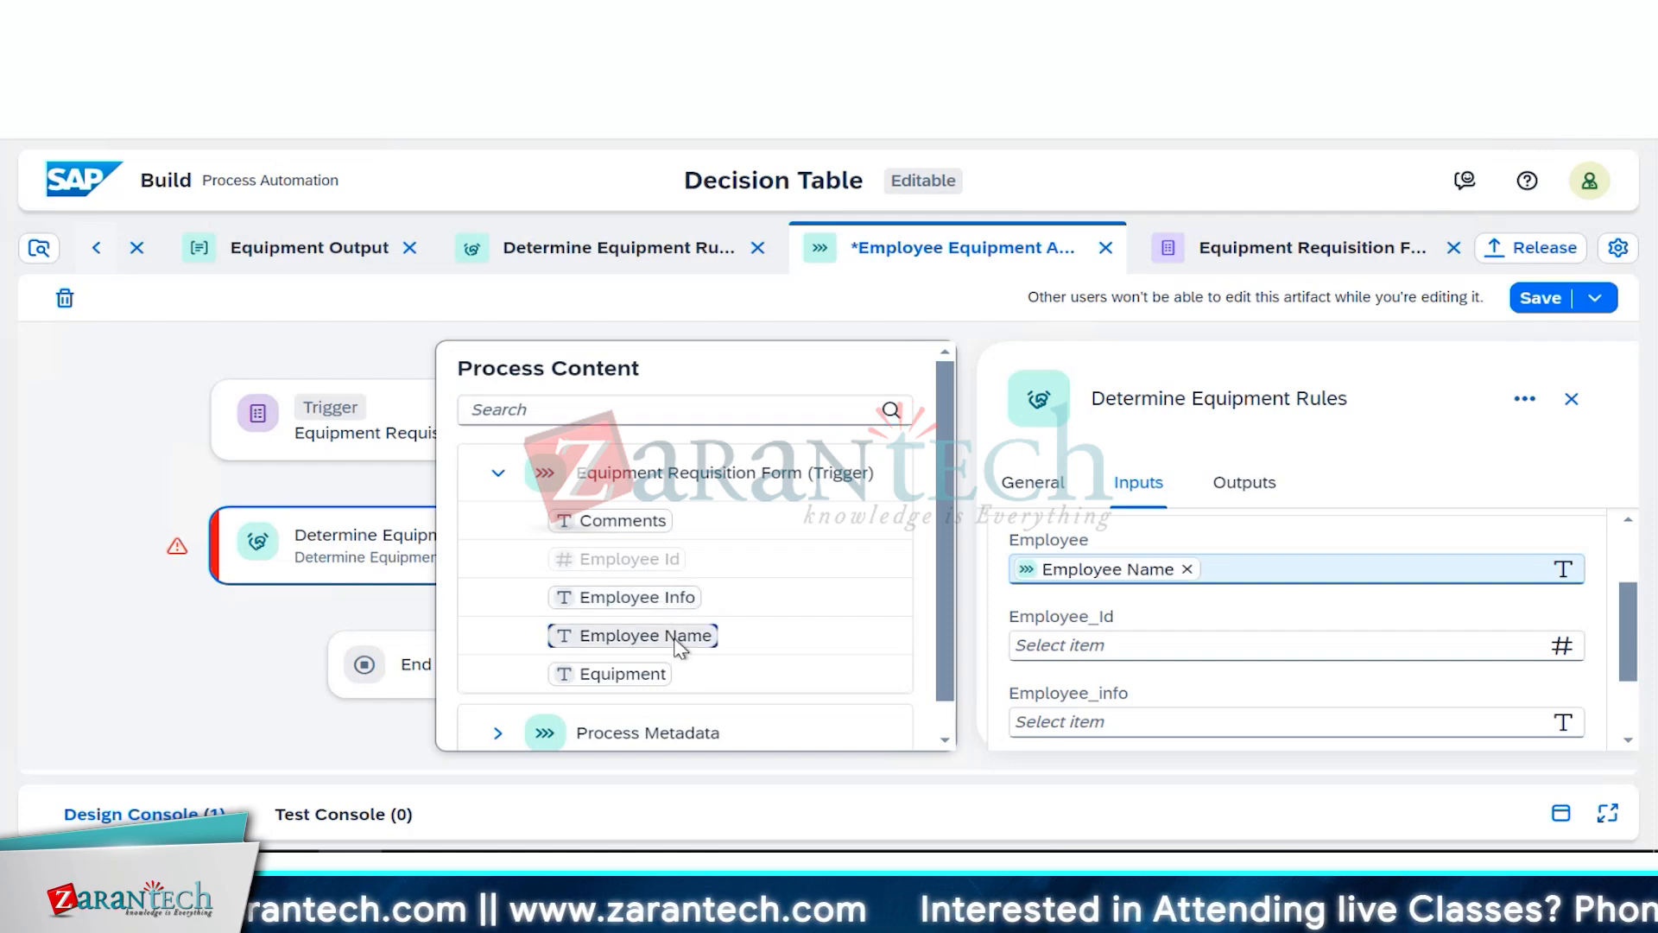
left_click(1133, 646)
left_click(652, 557)
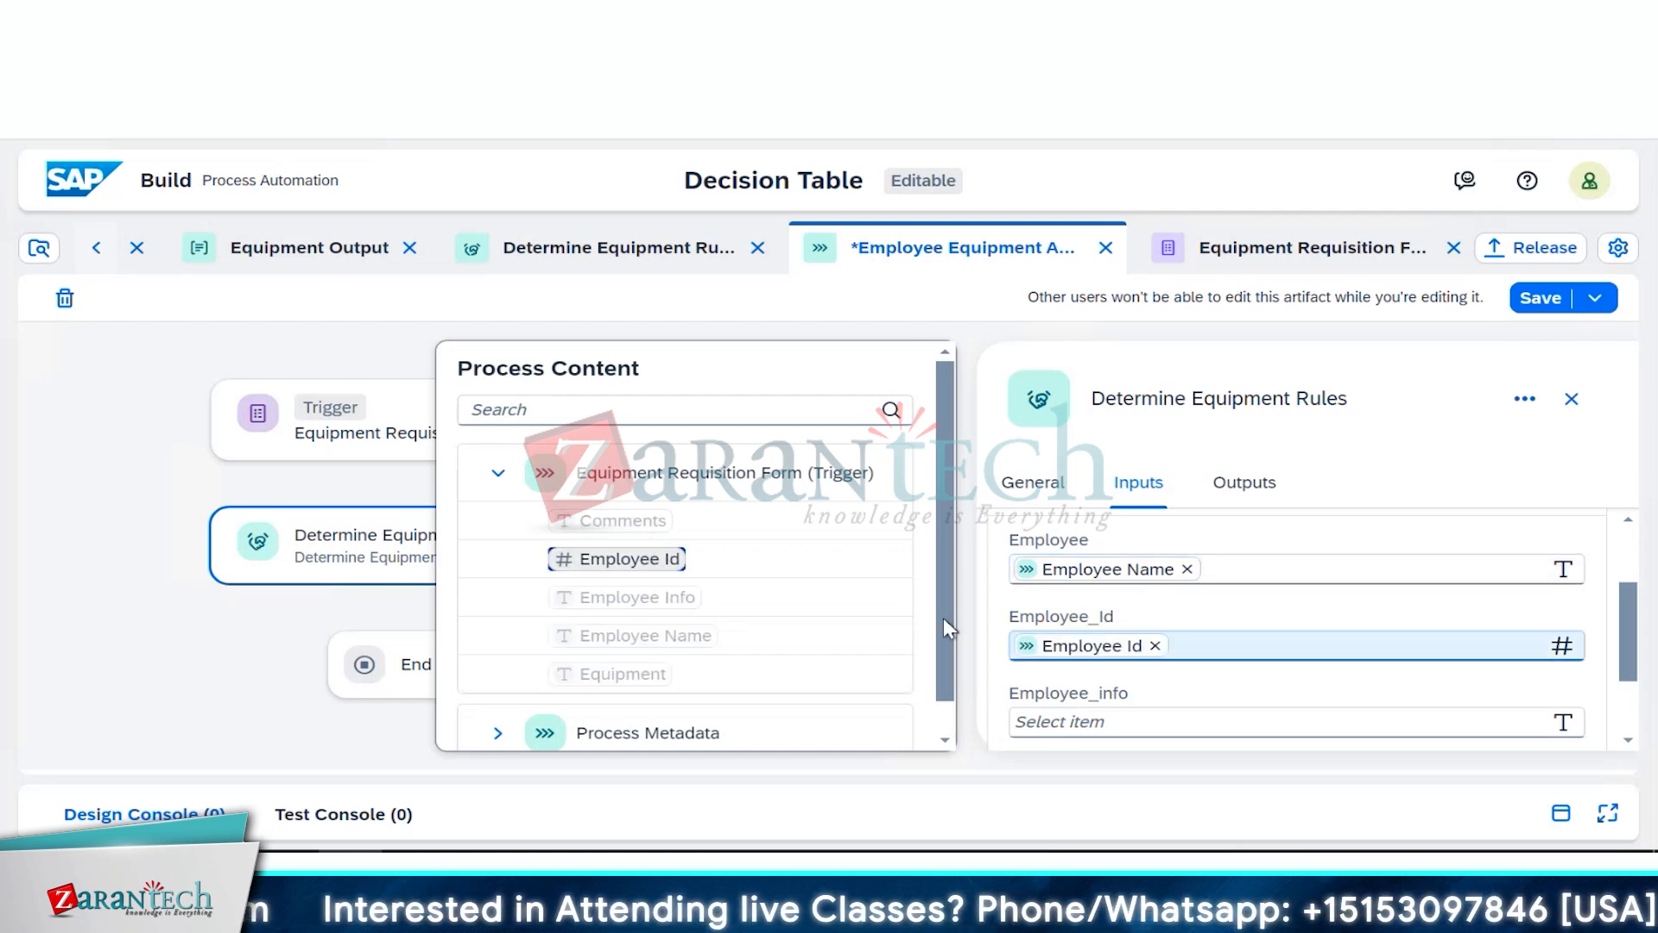
Step: Map the decision inputs Employee_info to Employee Info and Equipment to Equipment from the trigger form, and save the process
scroll(1214, 695, "down", 2)
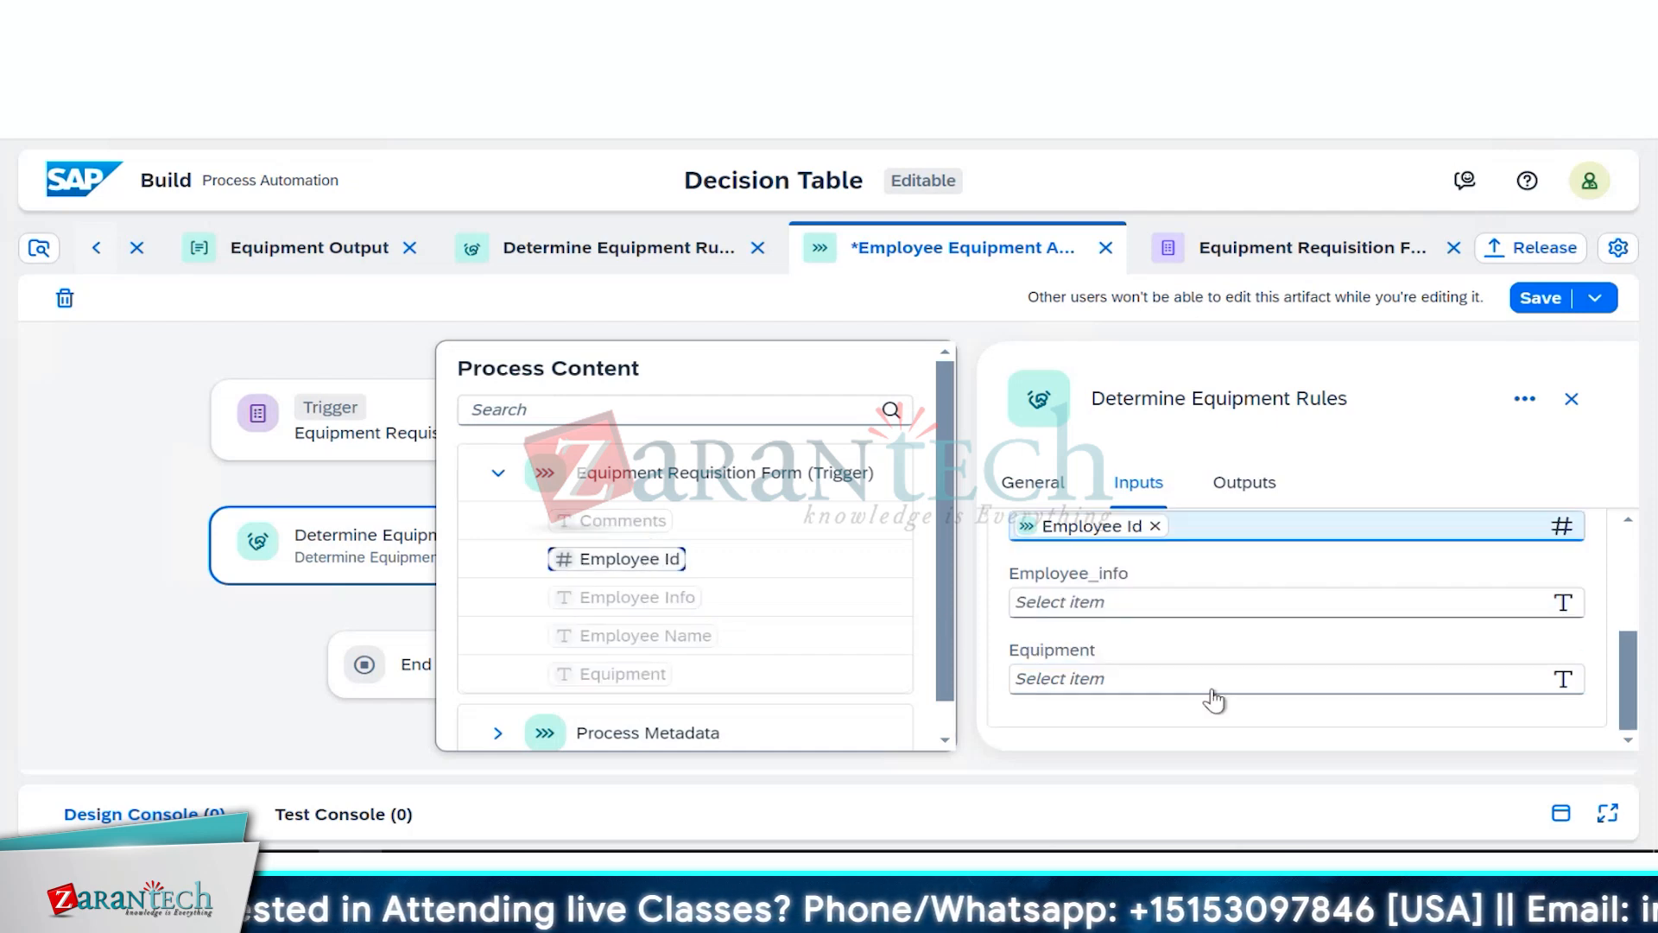
left_click(1093, 602)
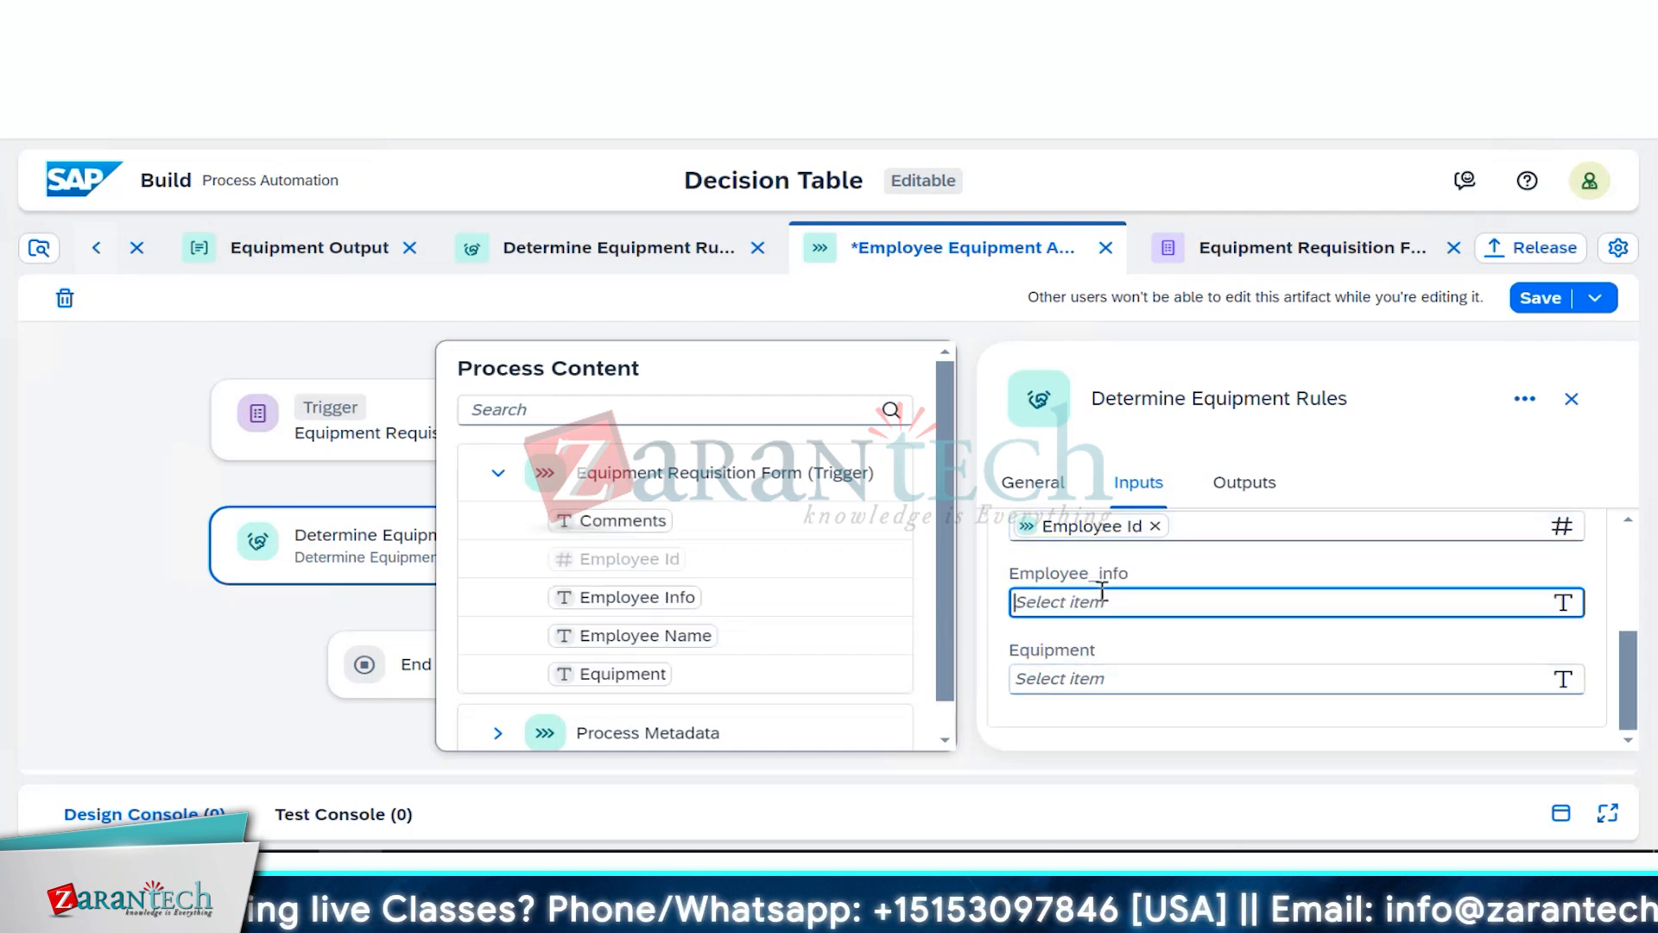
left_click(670, 599)
left_click(1156, 678)
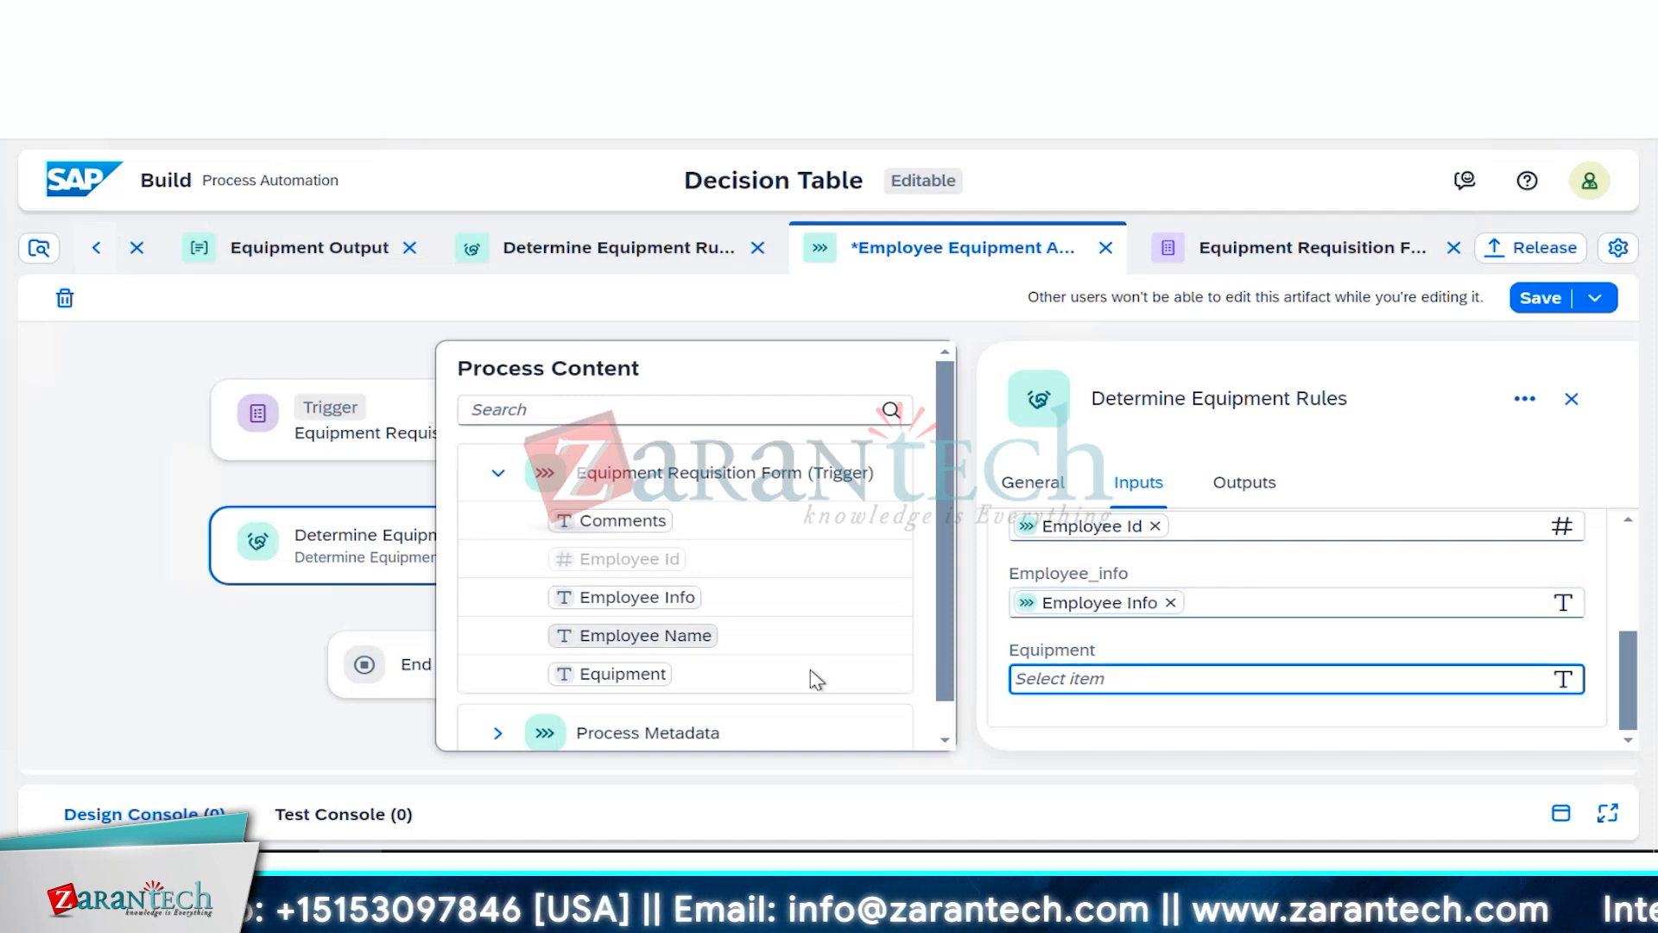
left_click(639, 675)
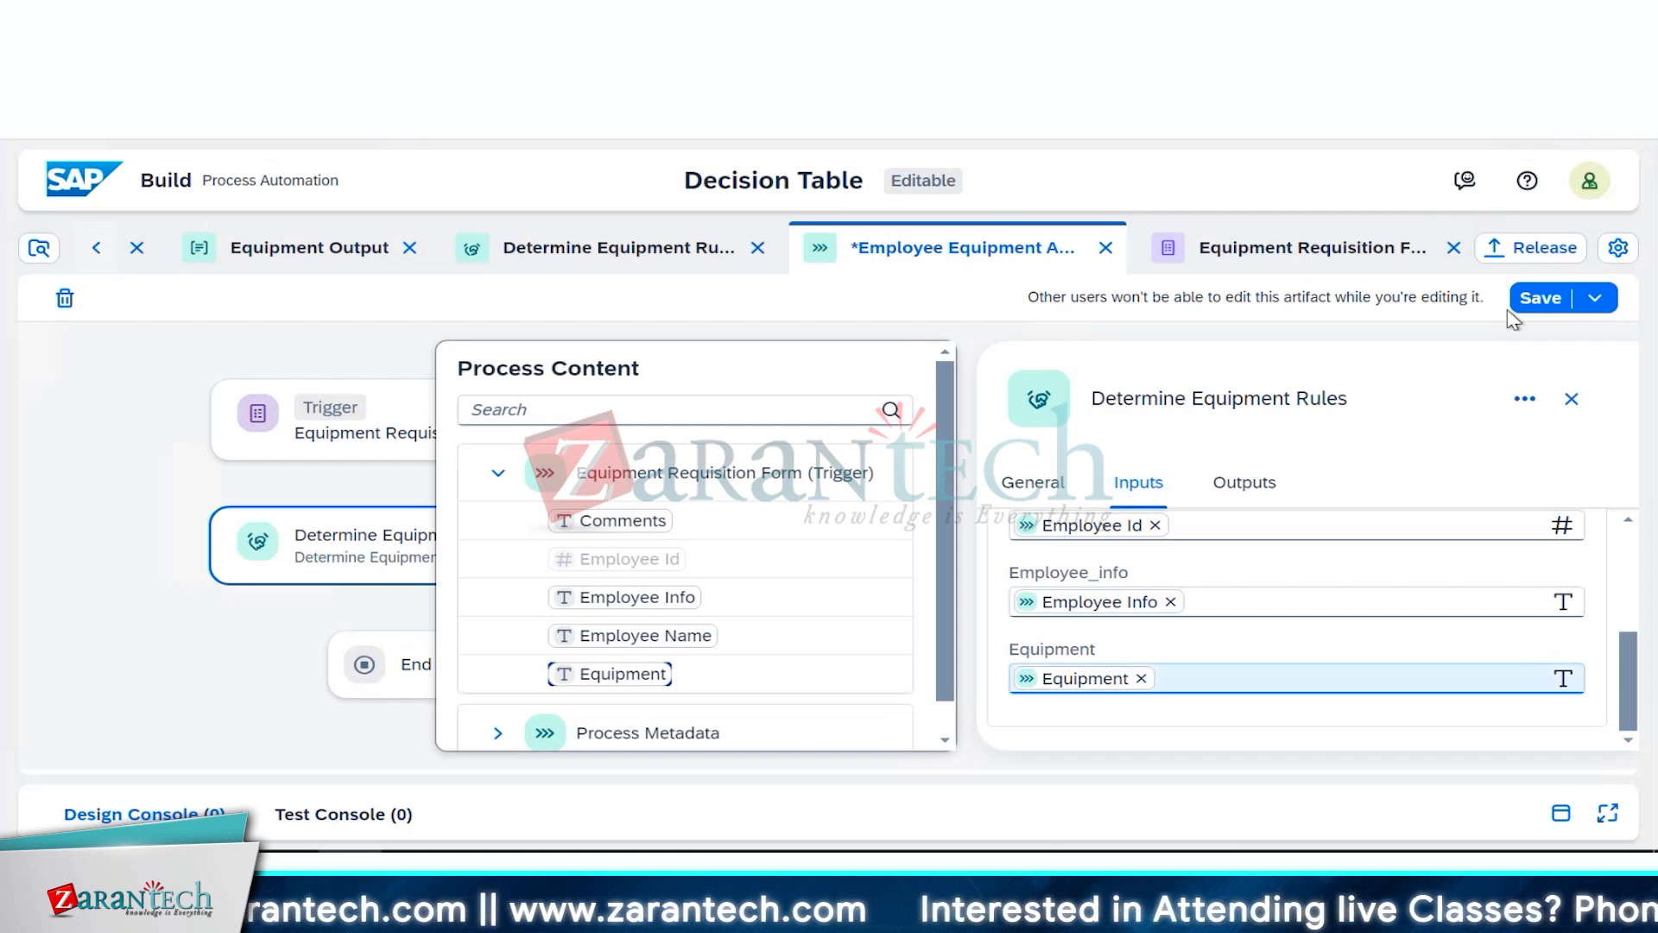
left_click(1545, 299)
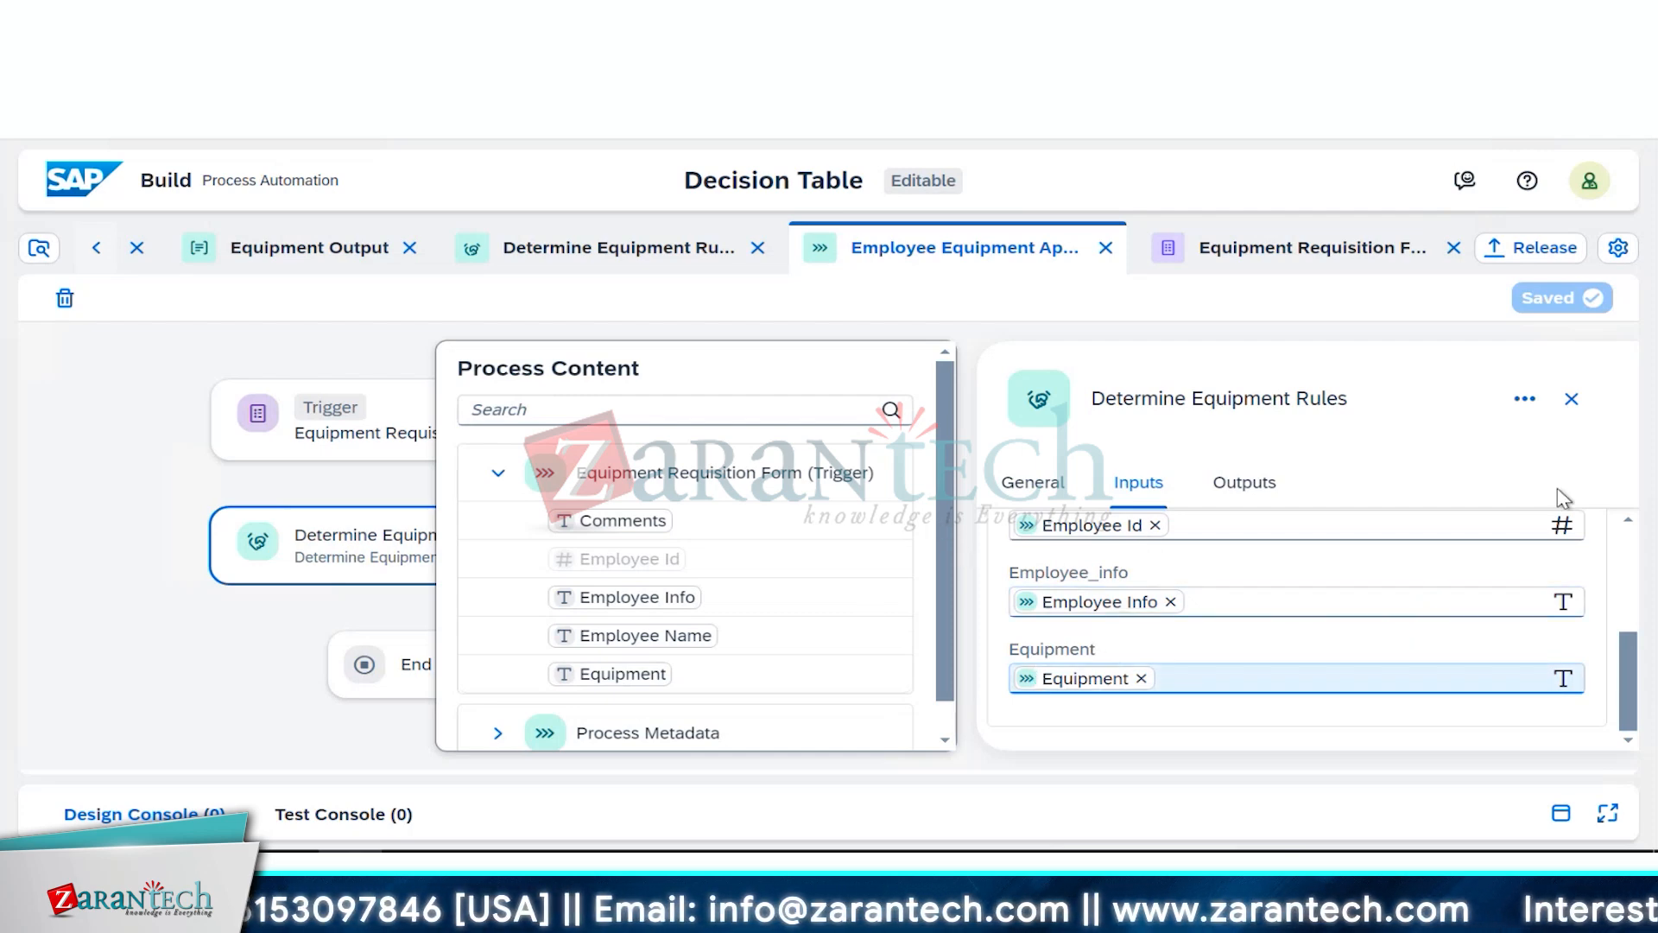
left_click(1571, 399)
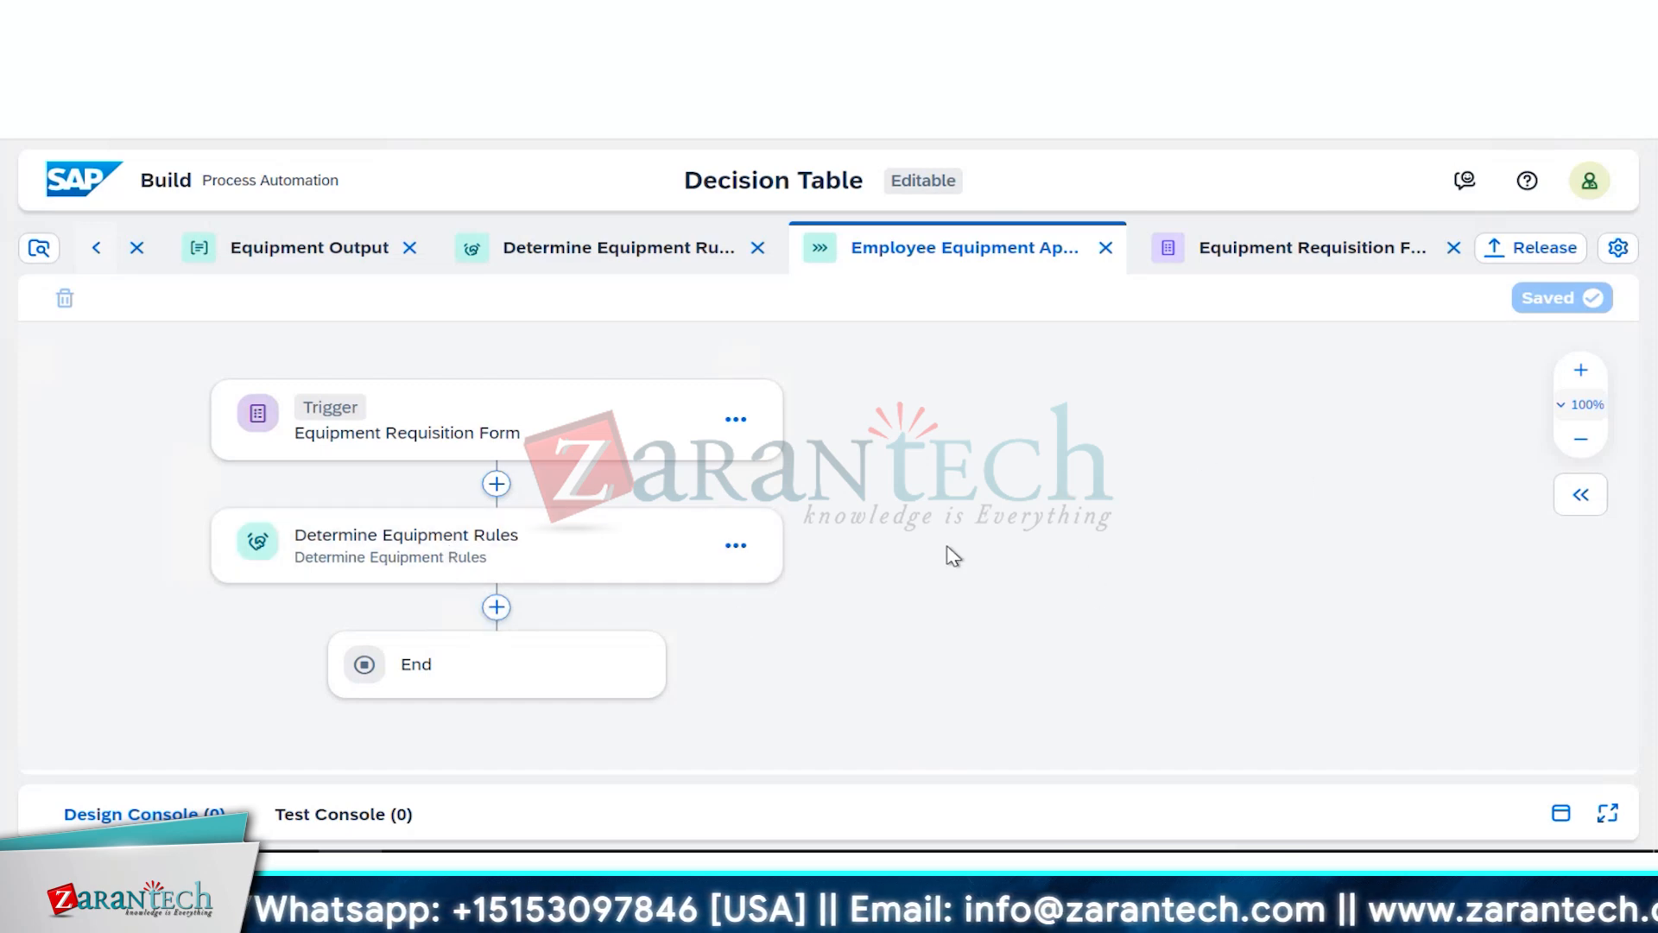
Step: Add a new blank approval named Equipment Approval Form to the process, directly after the Determine Equipment Rules decision
left_click(496, 607)
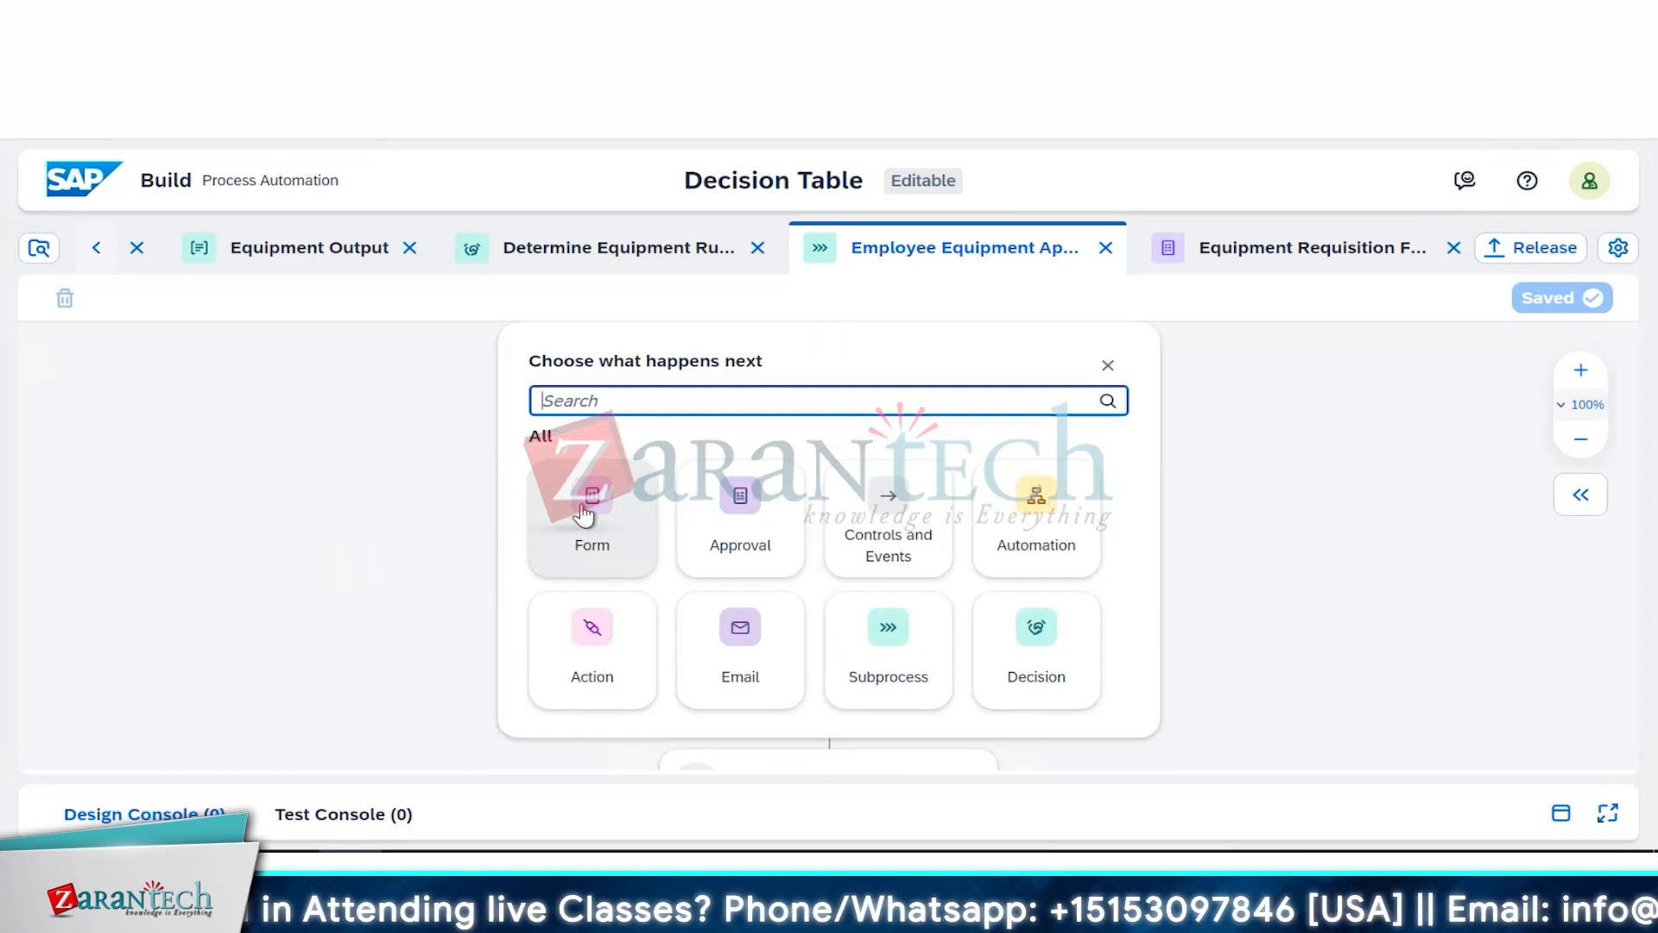
left_click(585, 515)
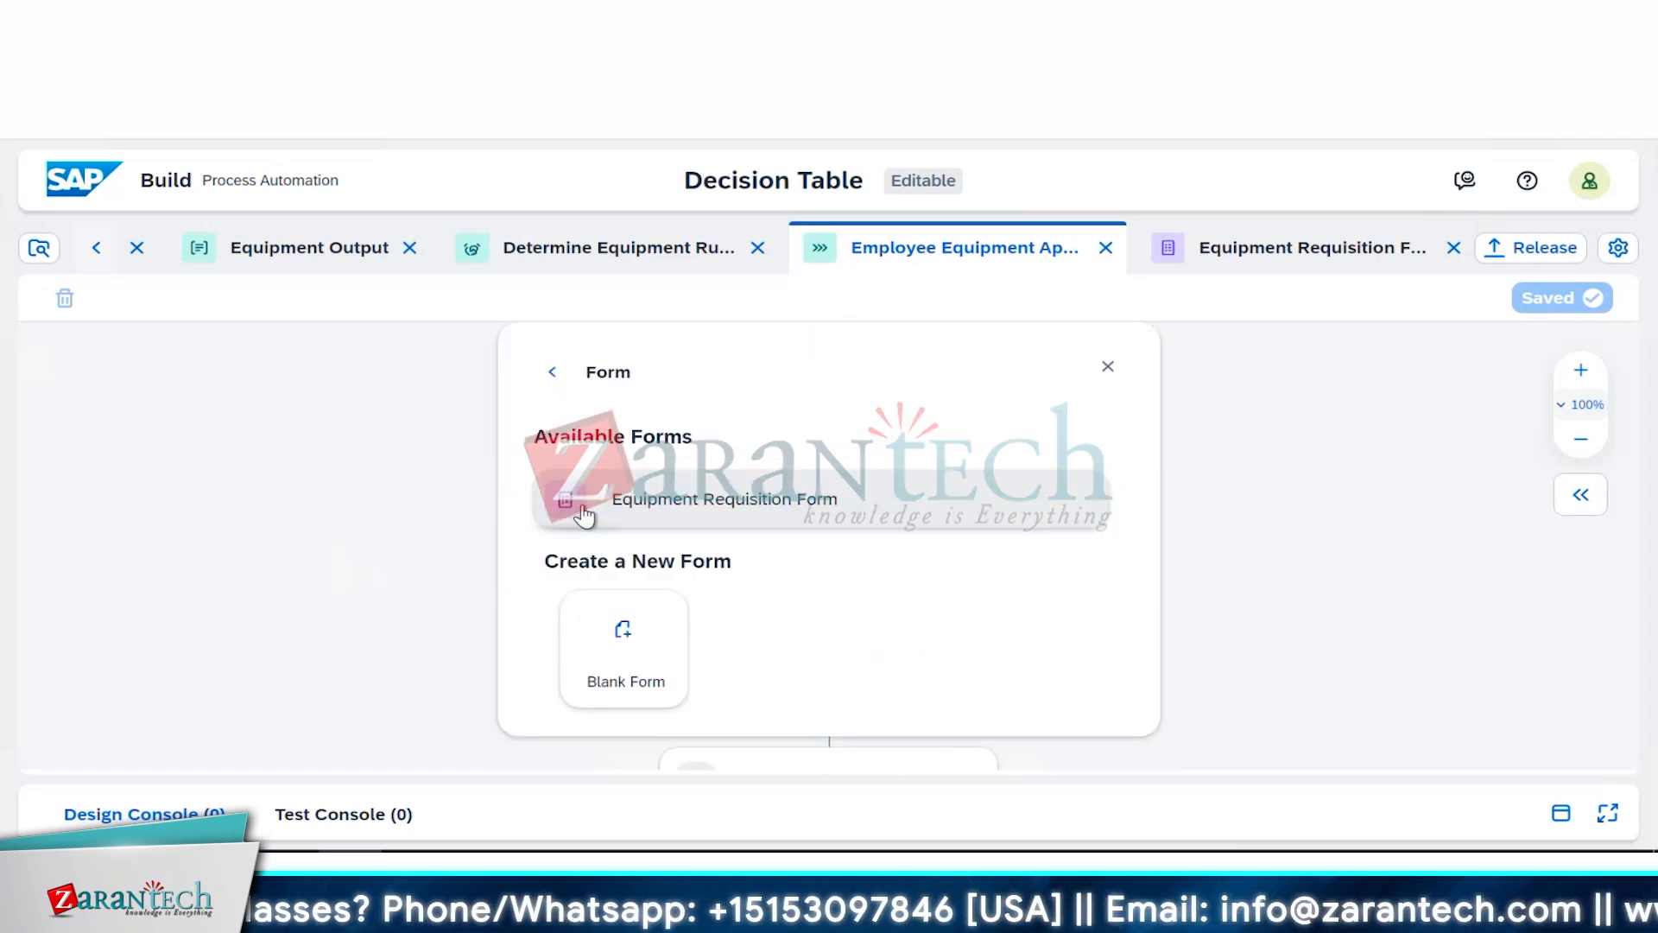
left_click(552, 374)
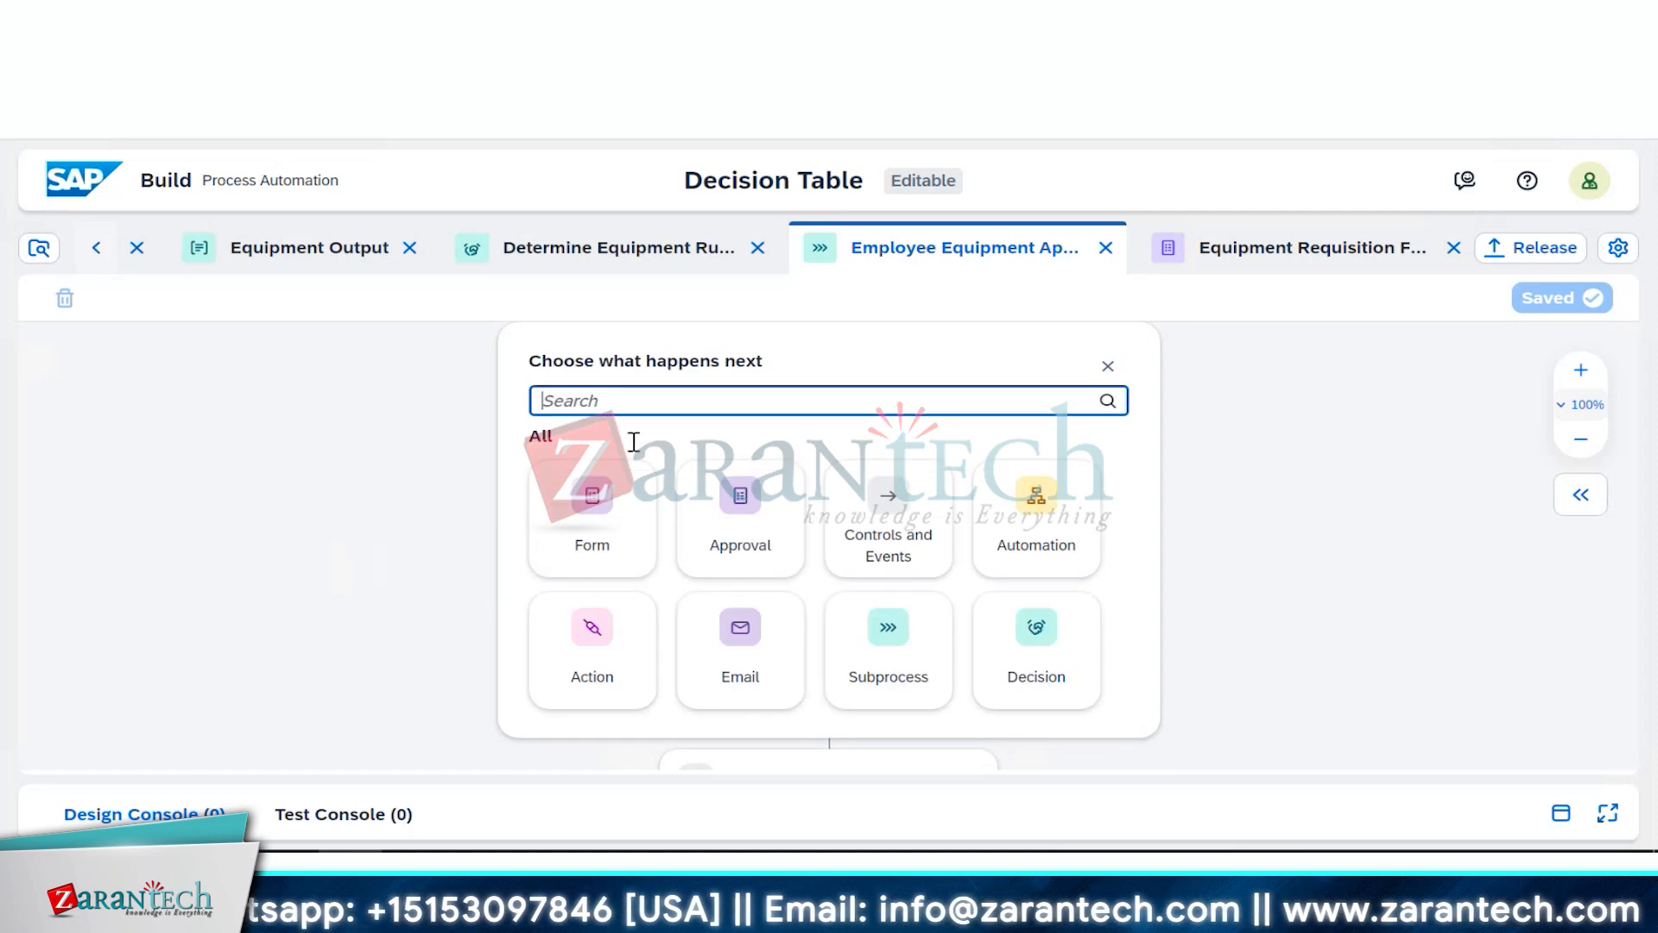
left_click(732, 539)
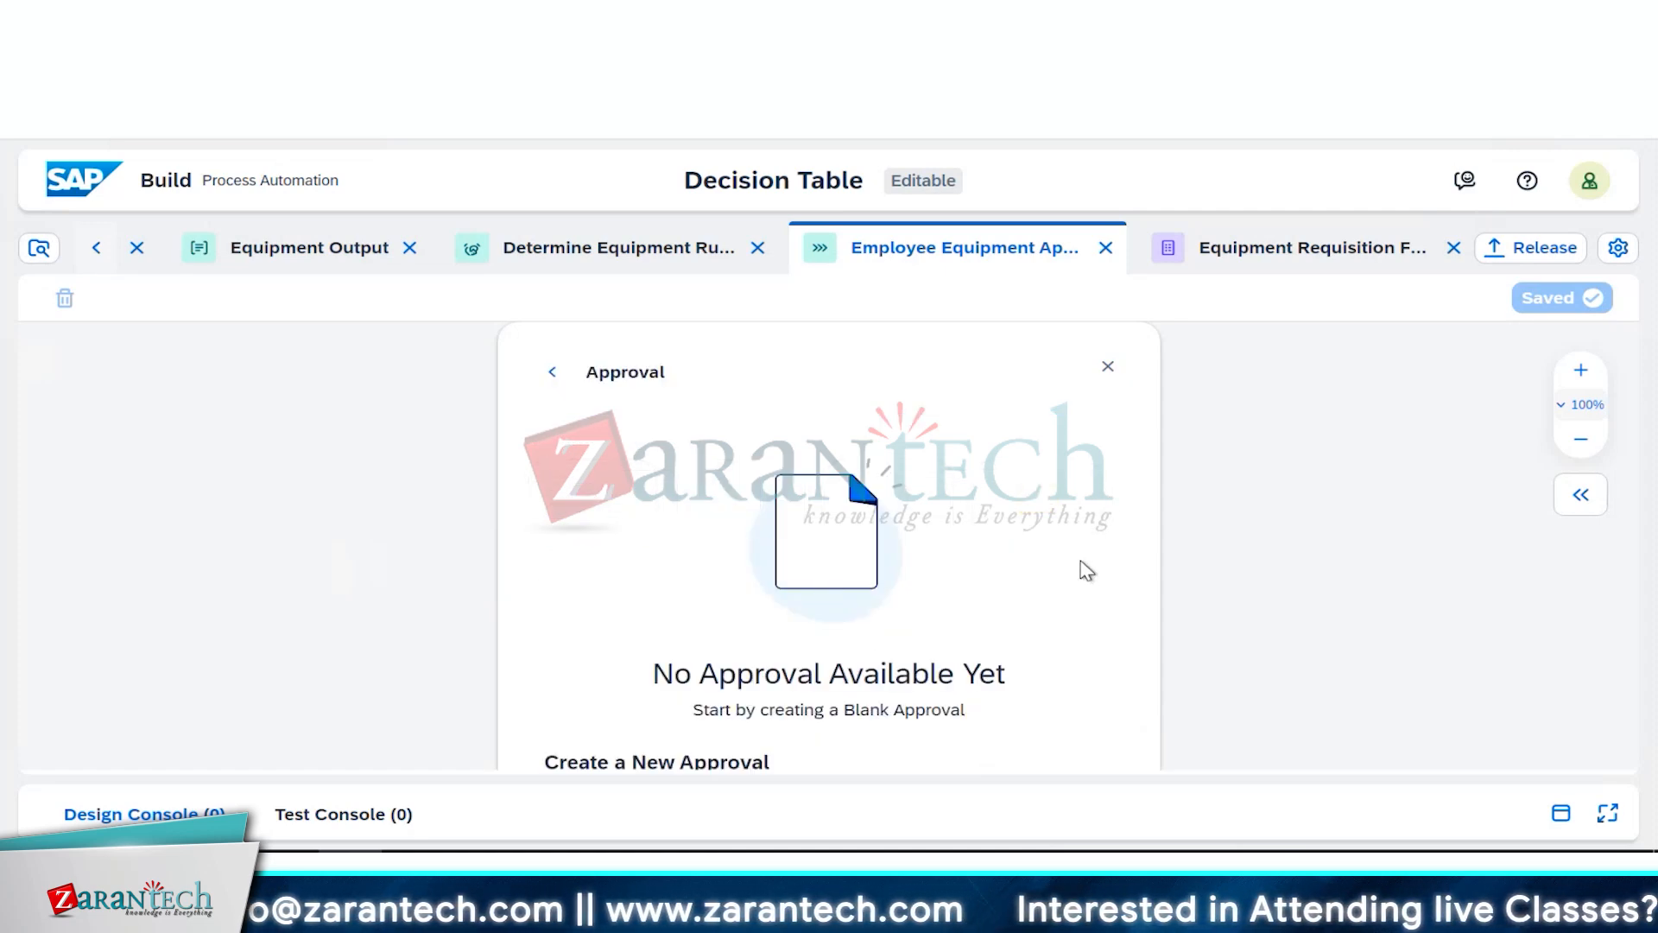
scroll(1265, 527, "down", 5)
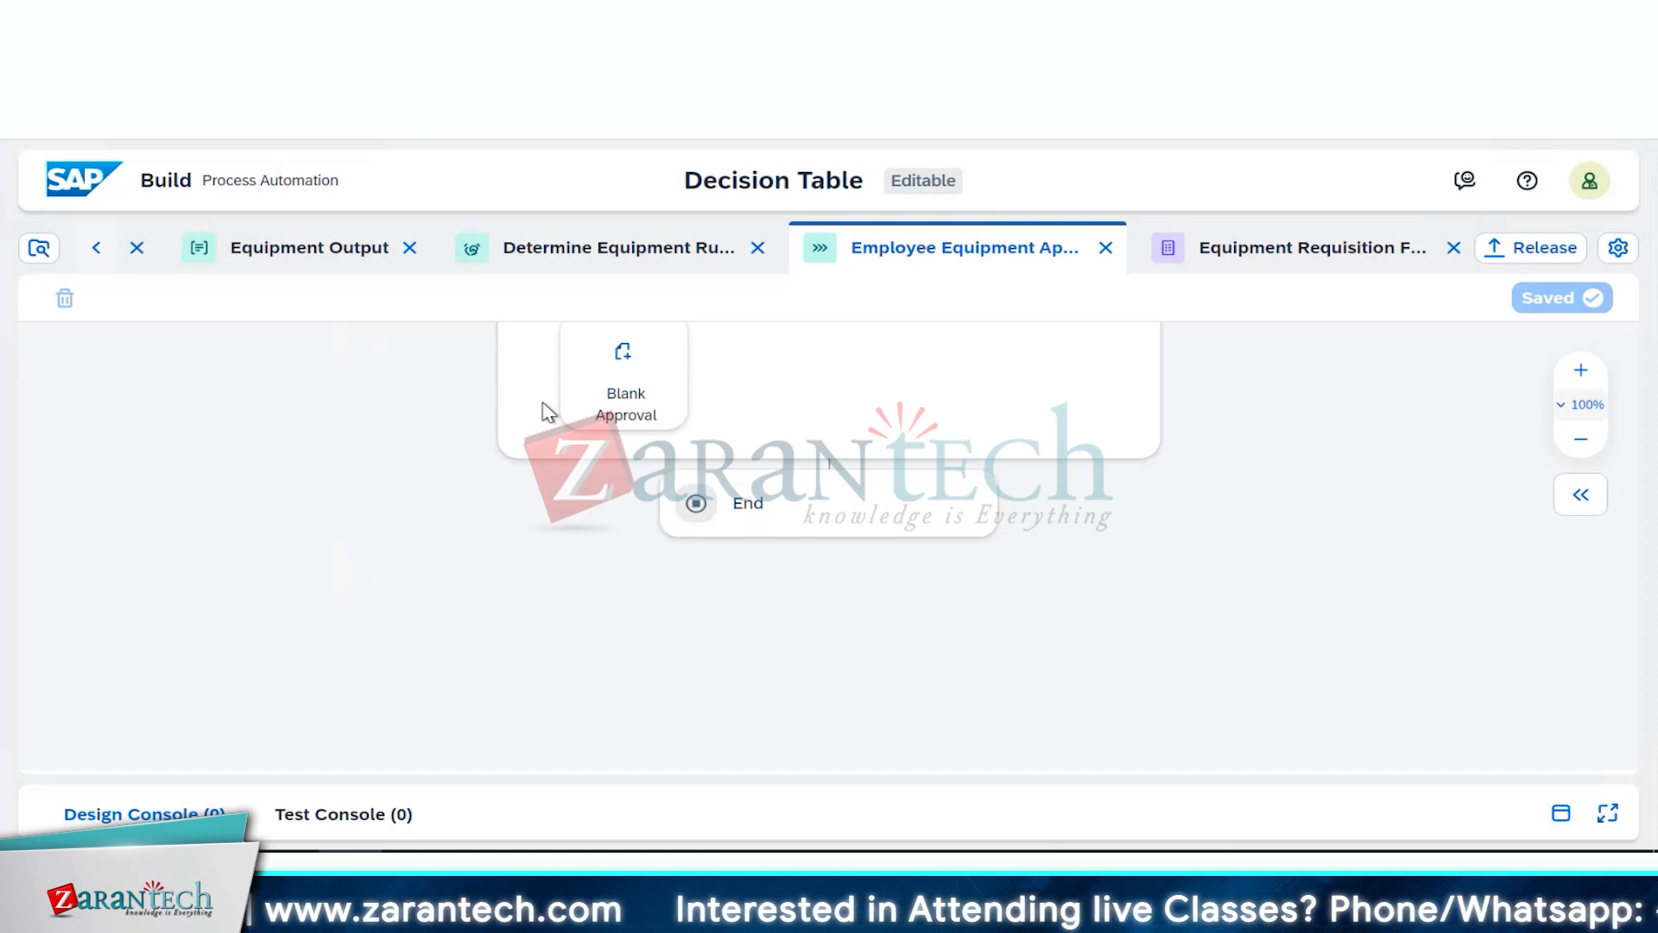
left_click(600, 394)
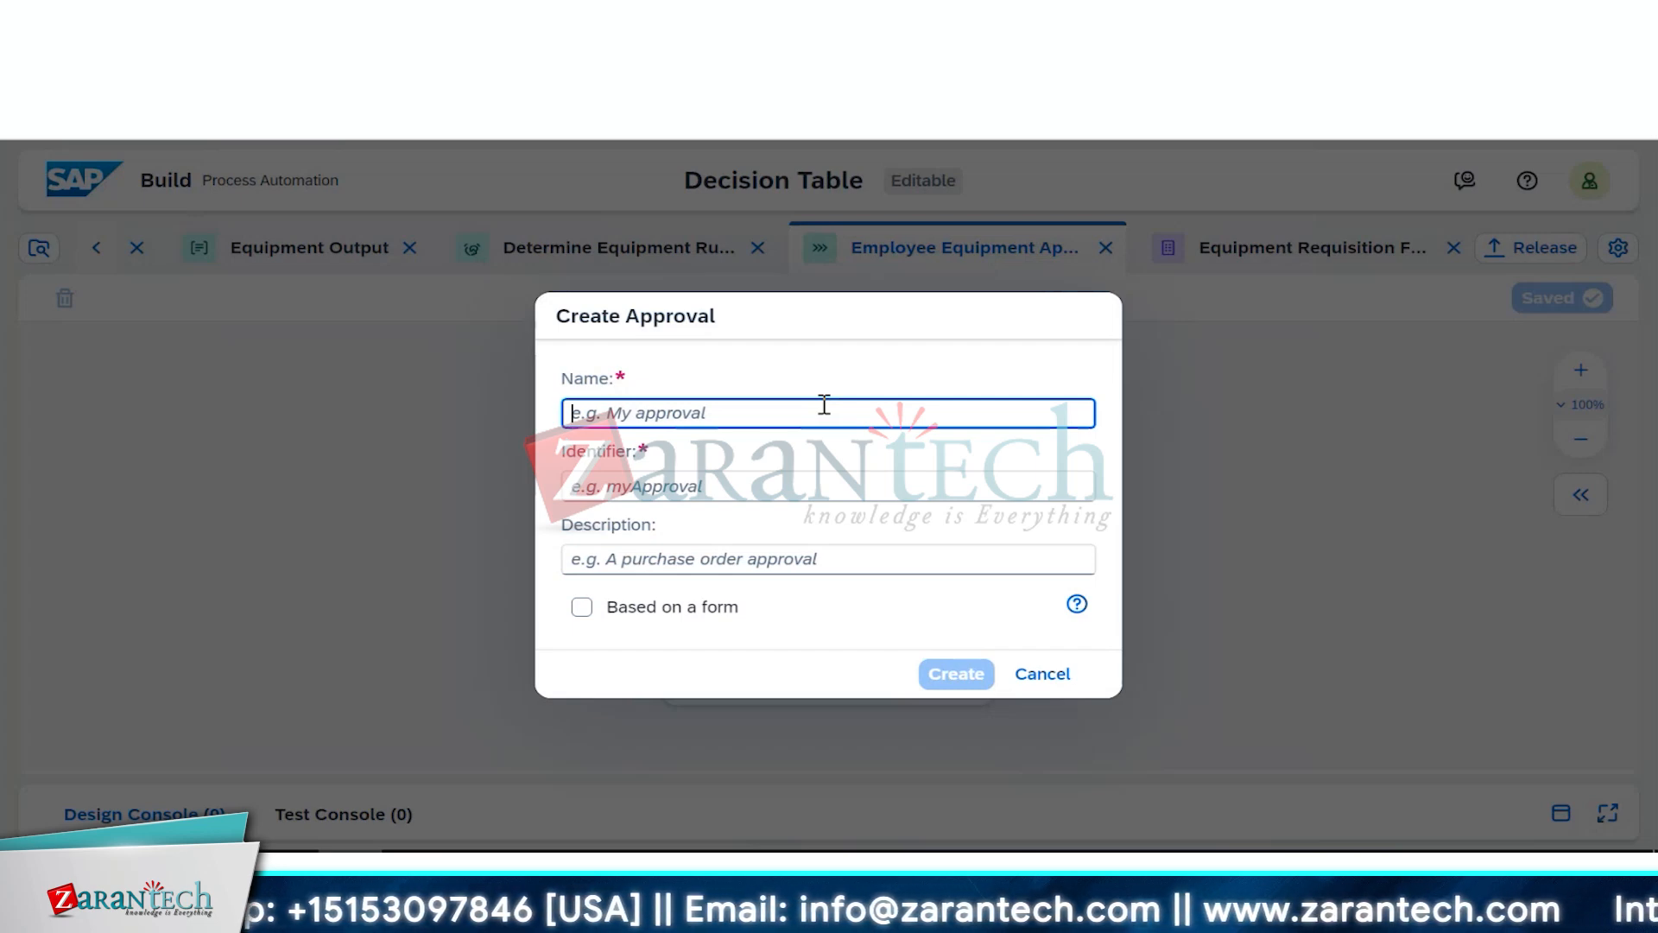
type("Equ")
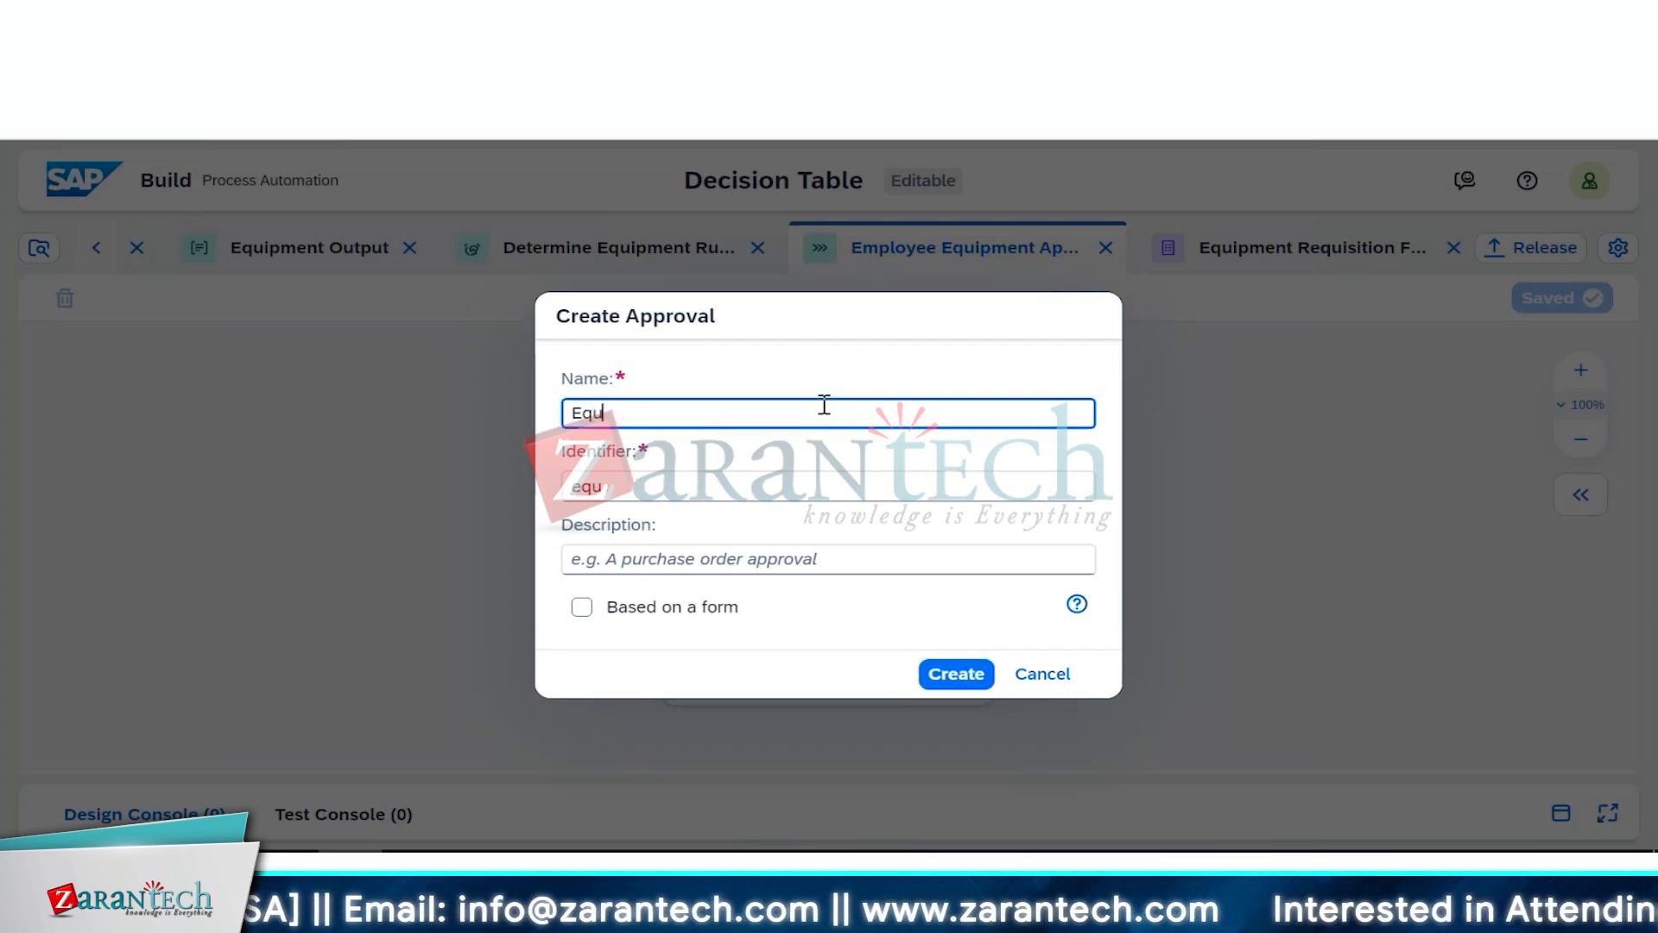
type("ipment")
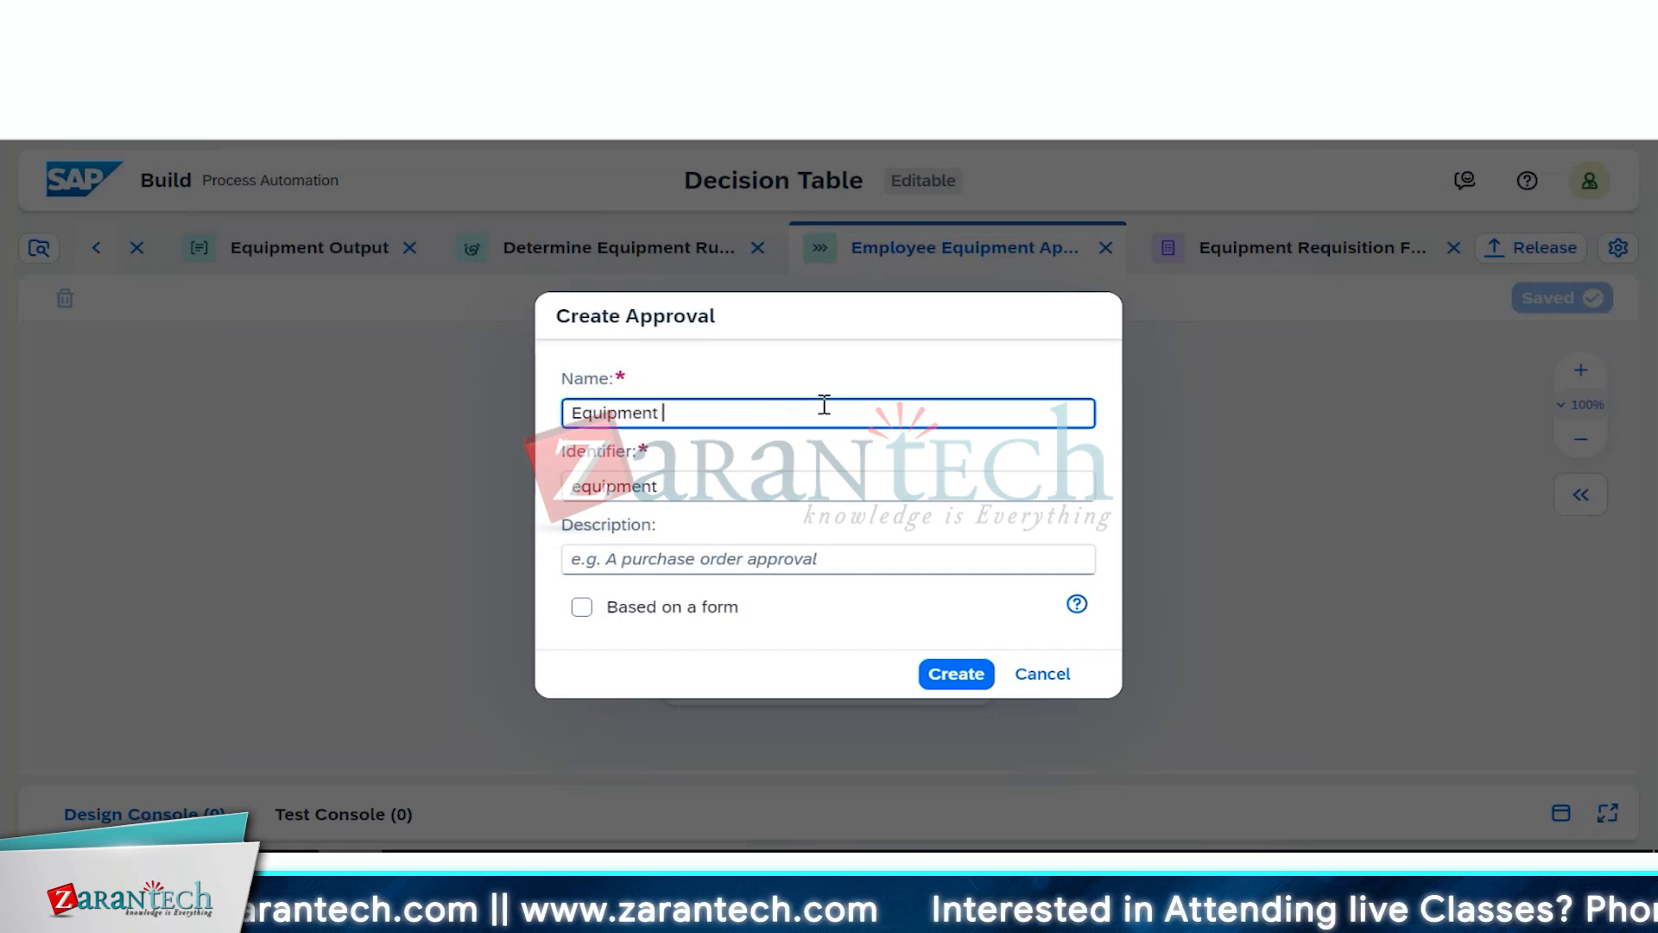
type(" Approva")
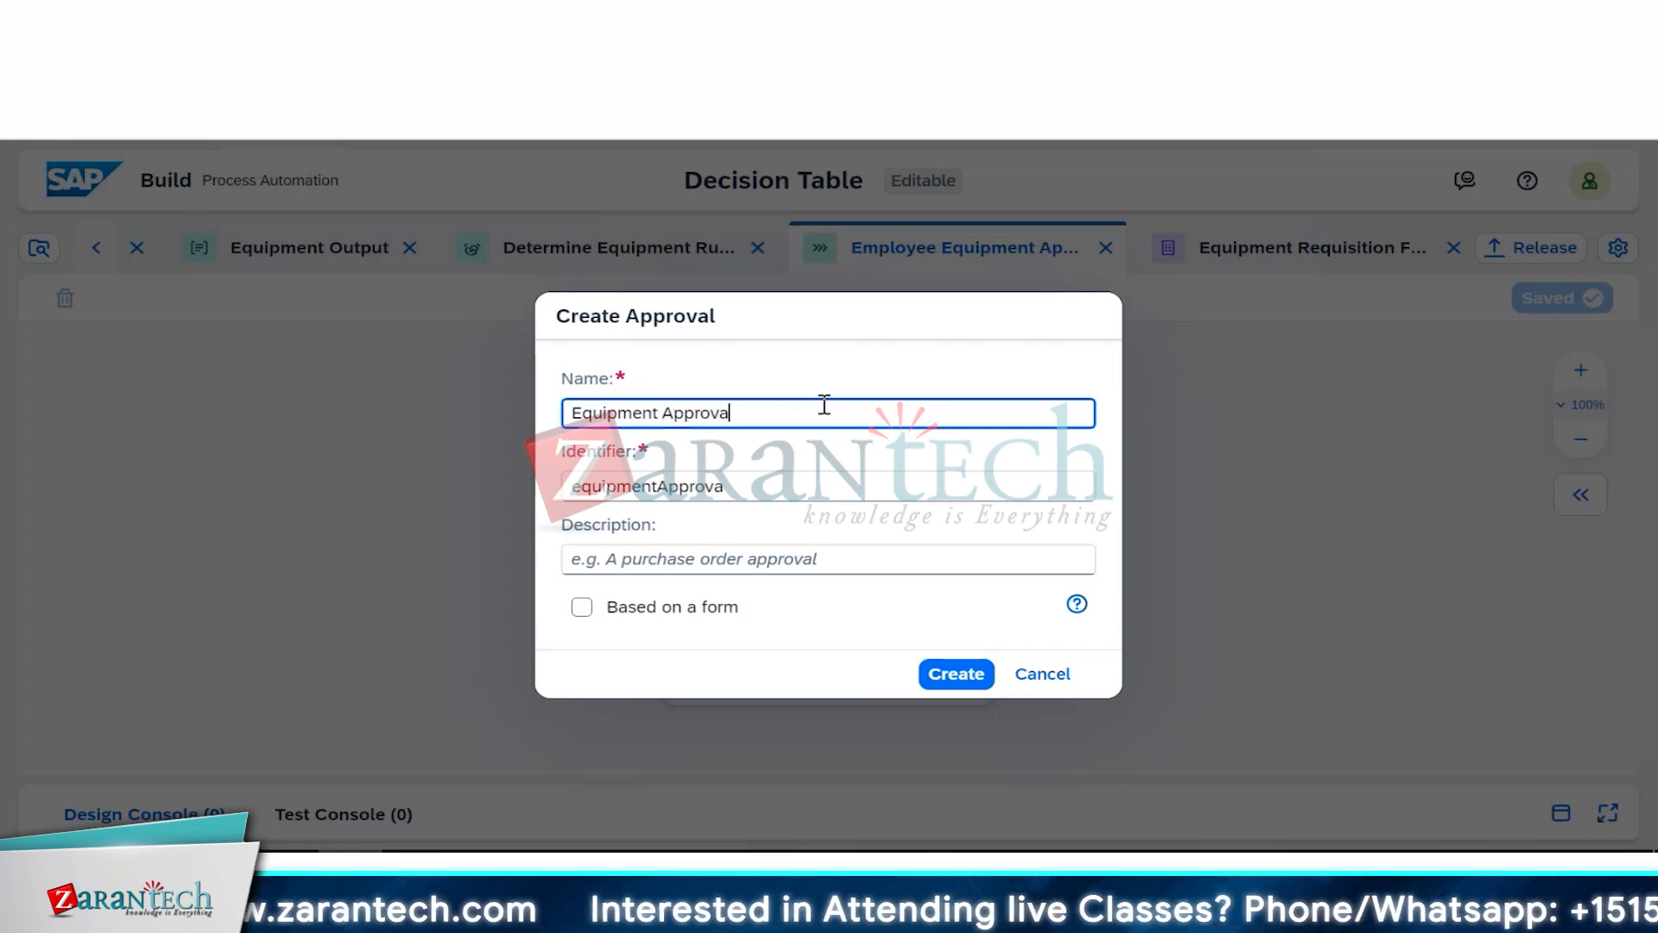
type("l Form")
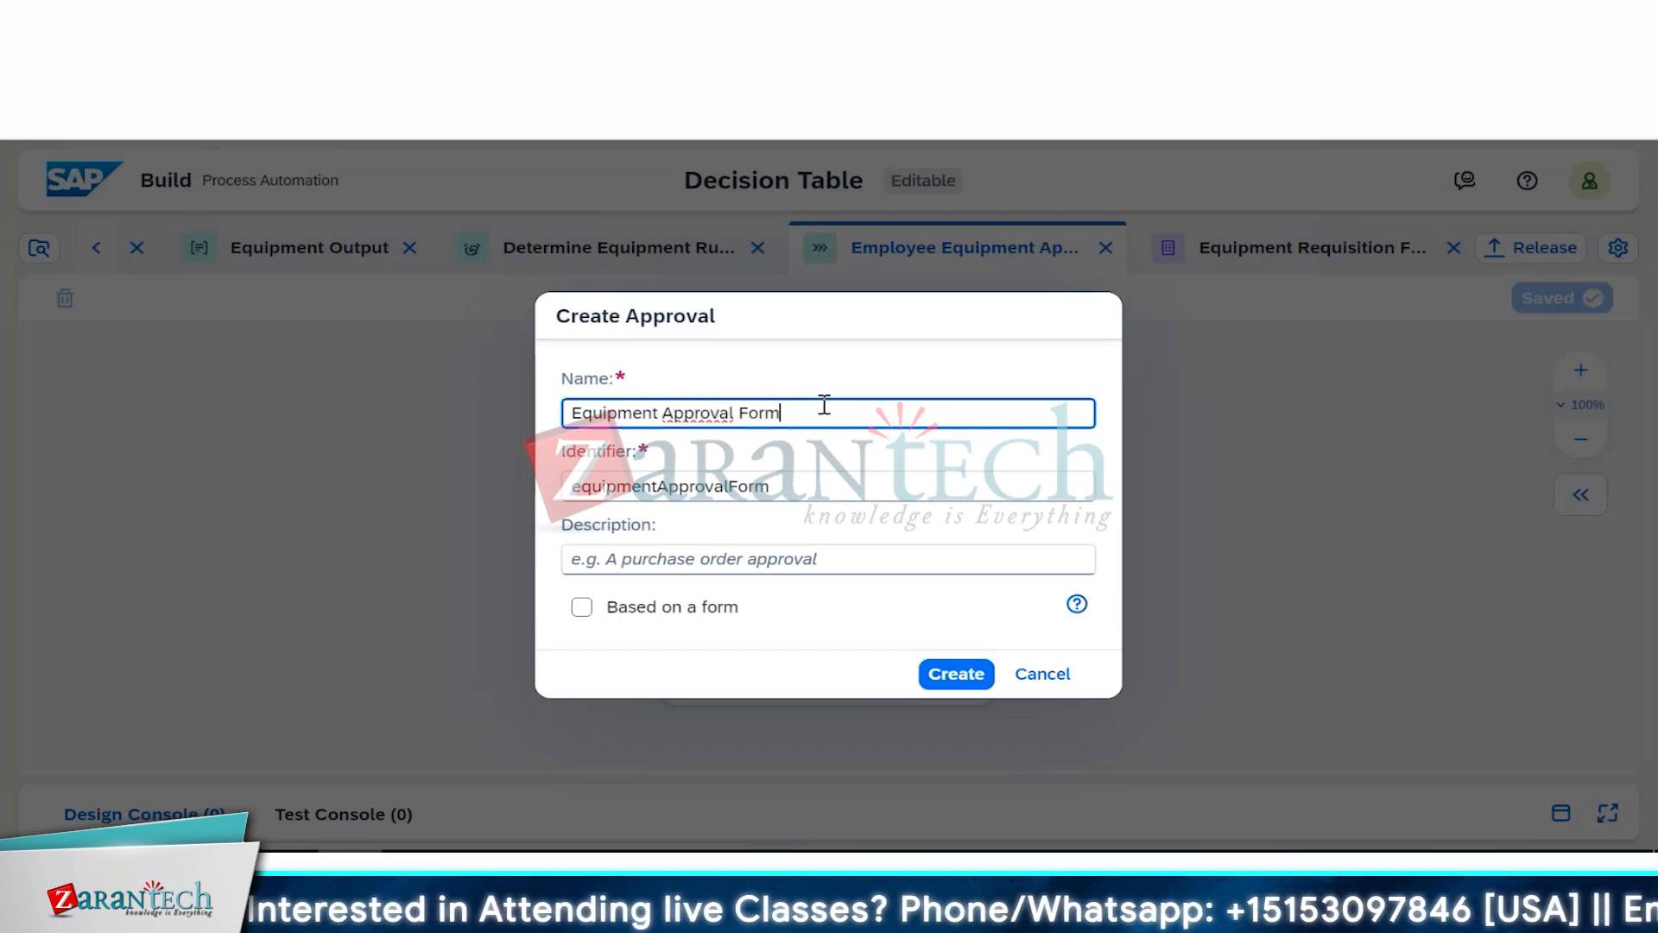
left_click(956, 675)
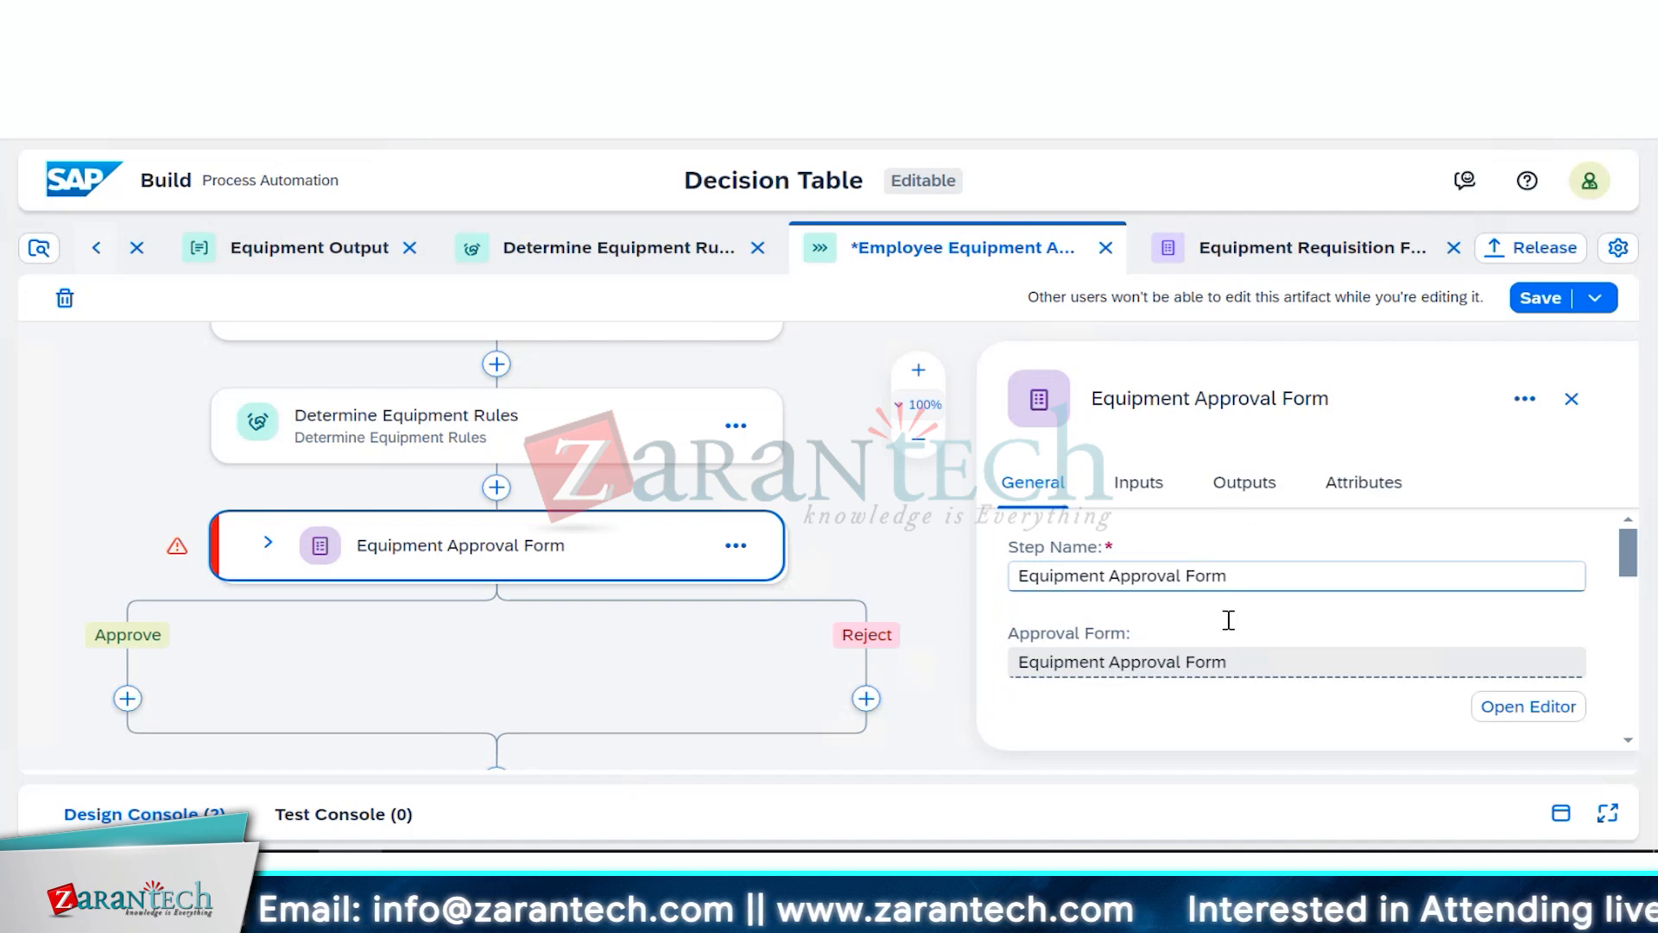
Step: Set the approval step's subject to Equipment Approval Form and check its recipient settings for users and groups
scroll(1230, 621, "down", 3)
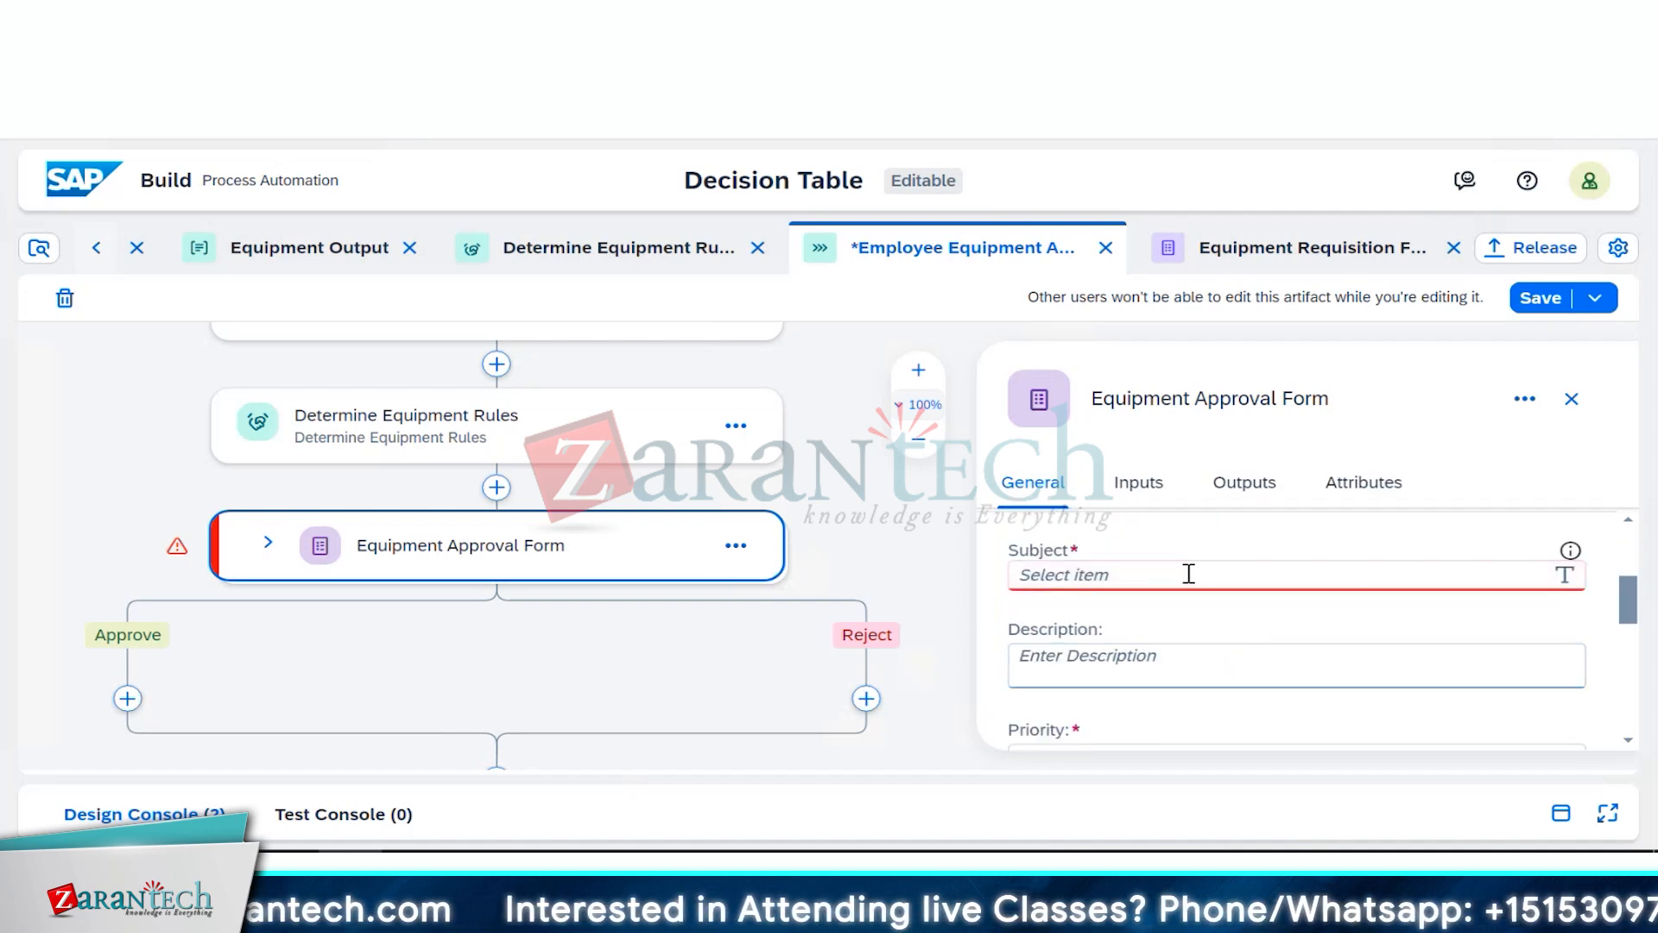
left_click(1189, 574)
type("E")
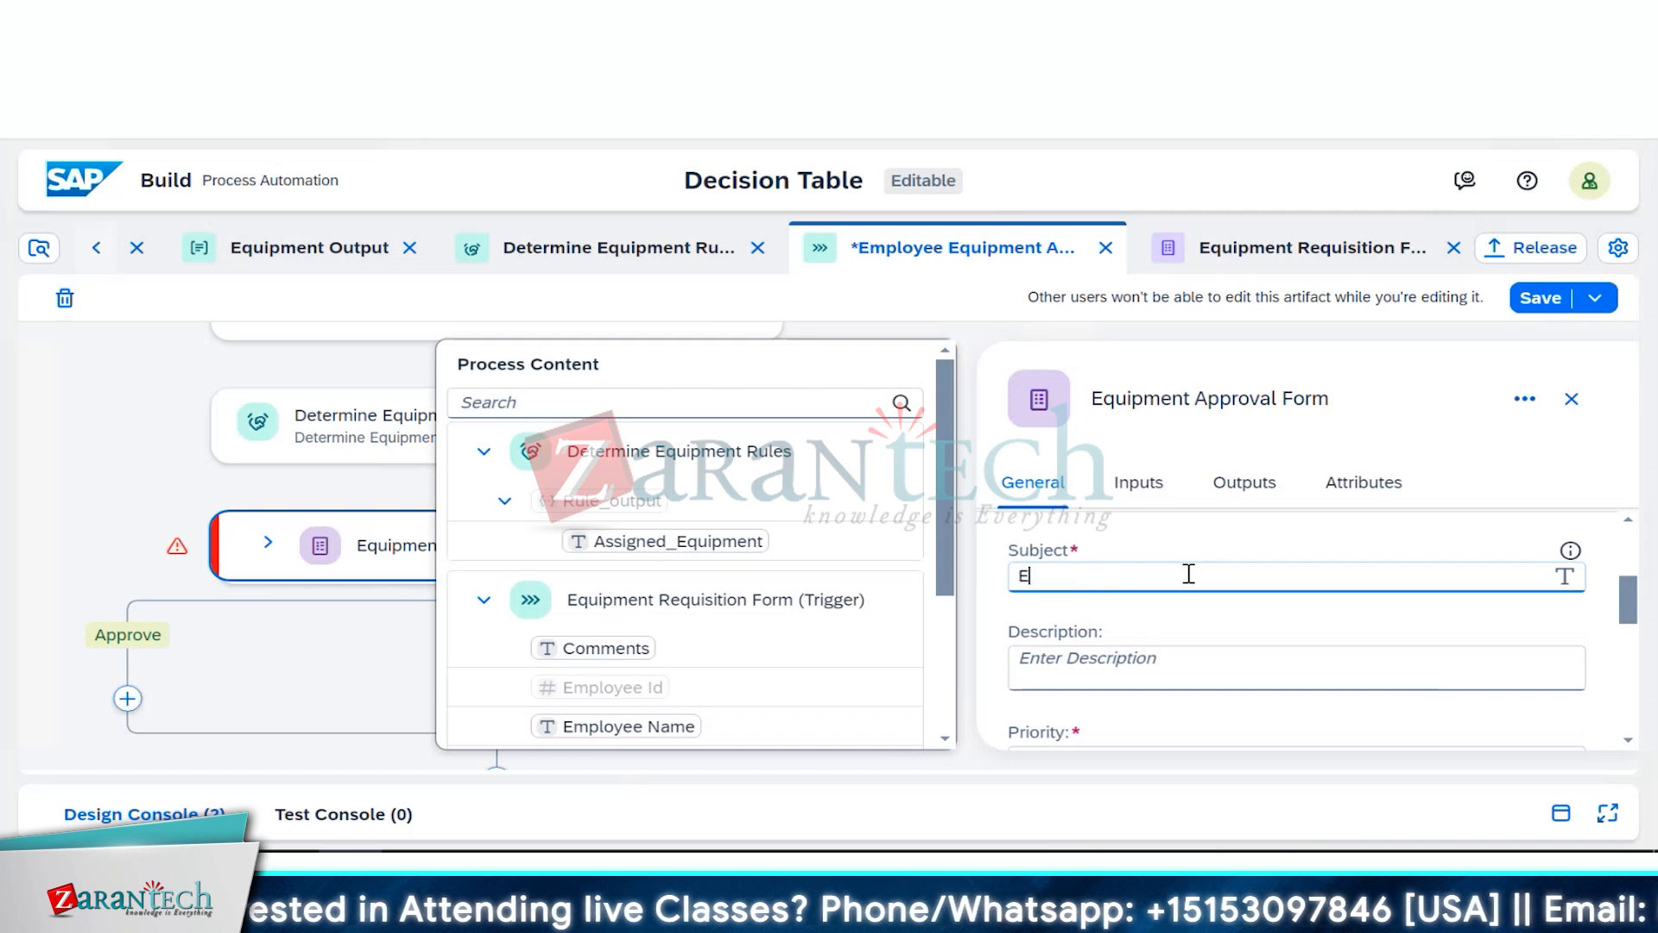
type("quipmen")
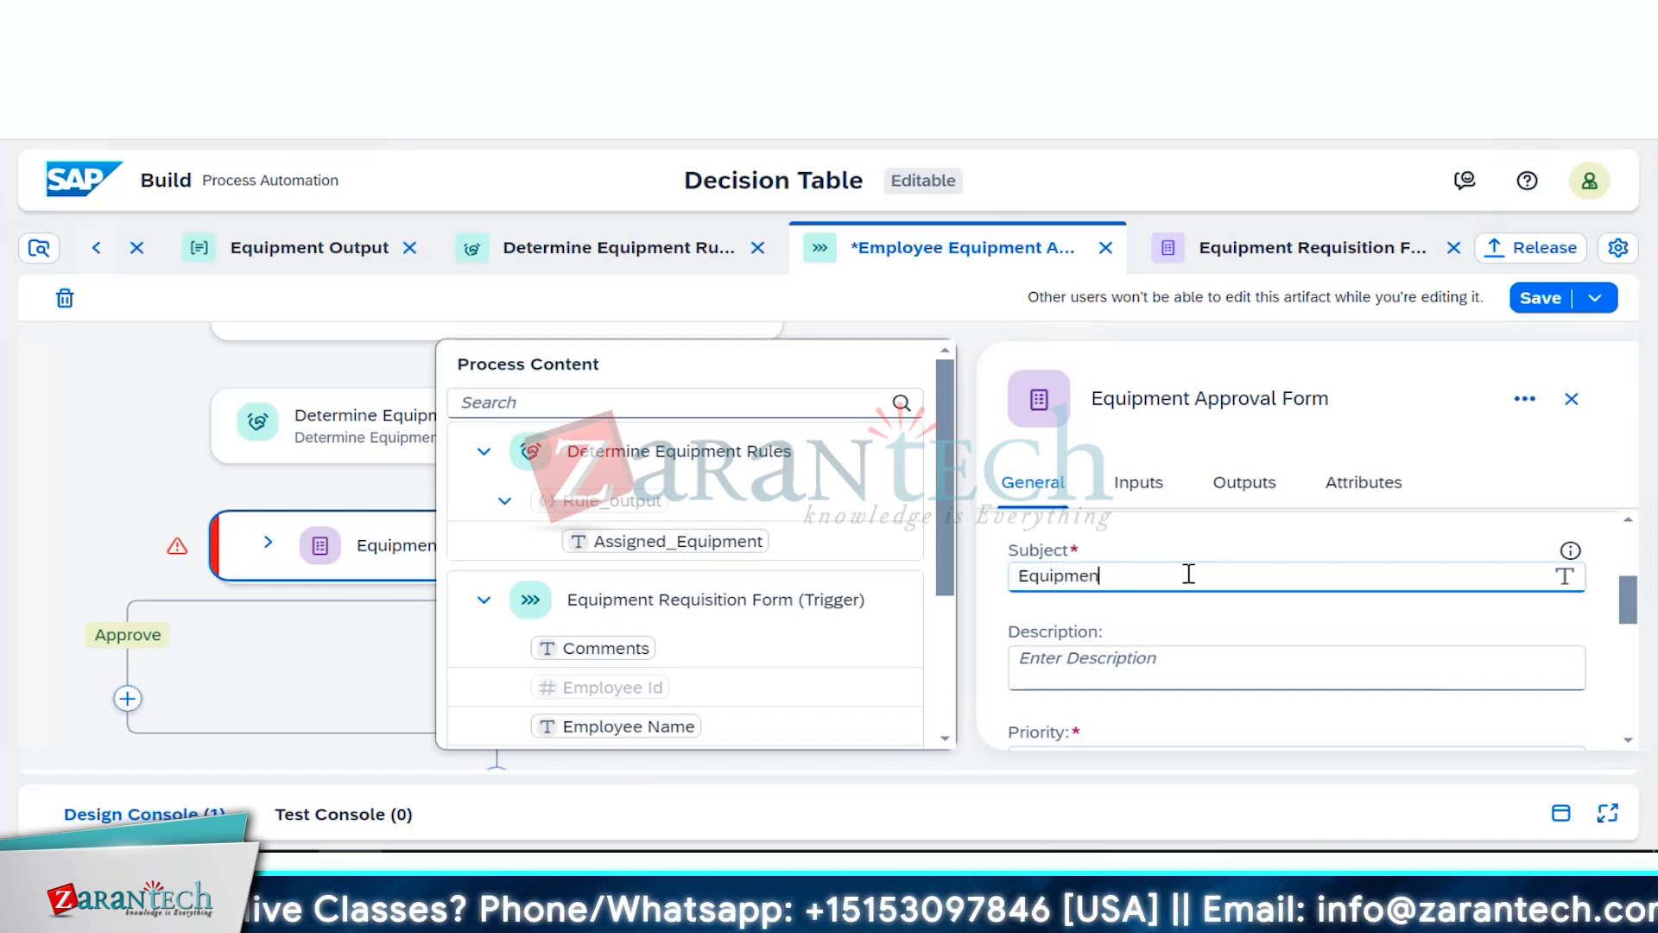
type("t Appro")
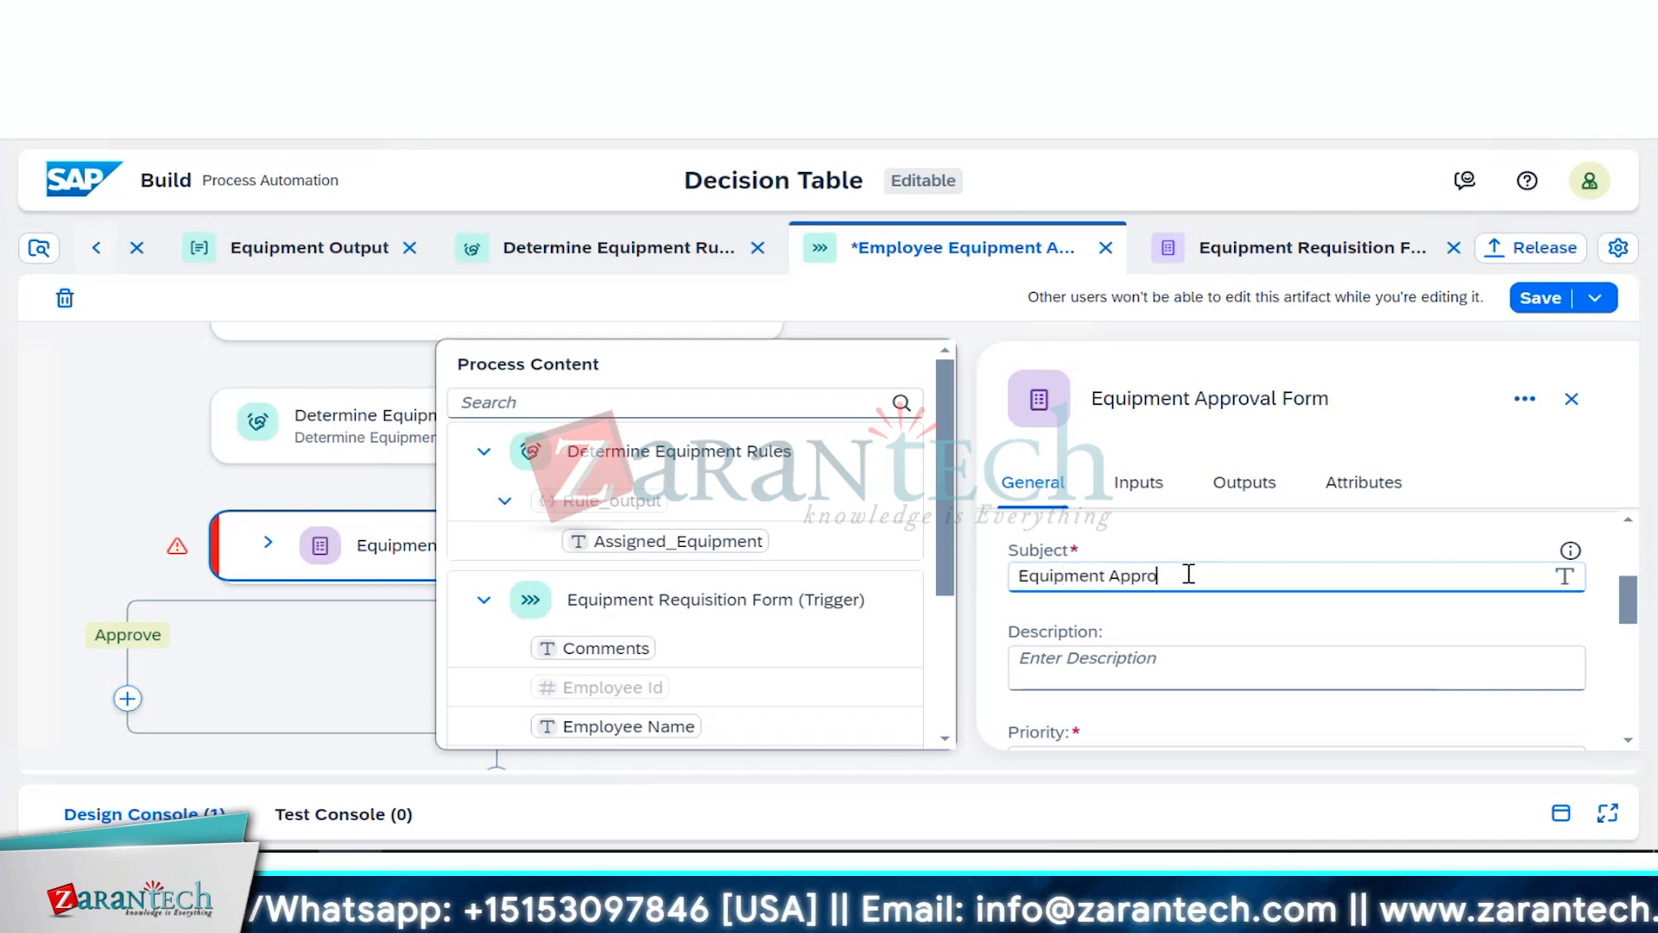
type("val Form")
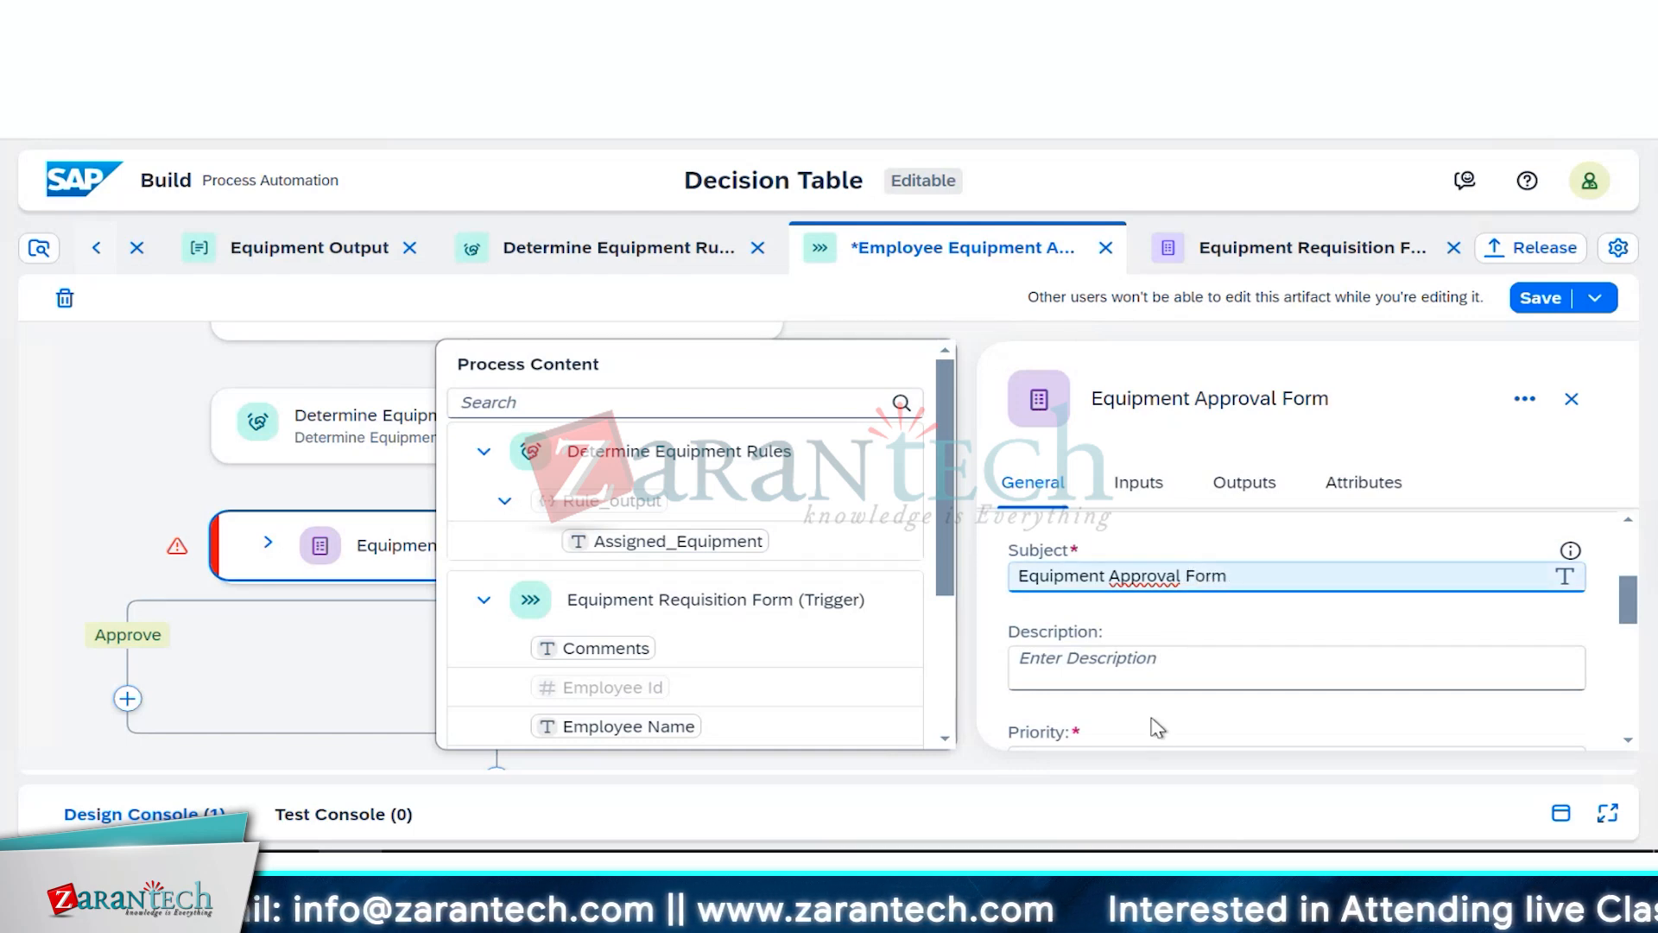
scroll(1157, 728, "down", 2)
scroll(1154, 726, "down", 3)
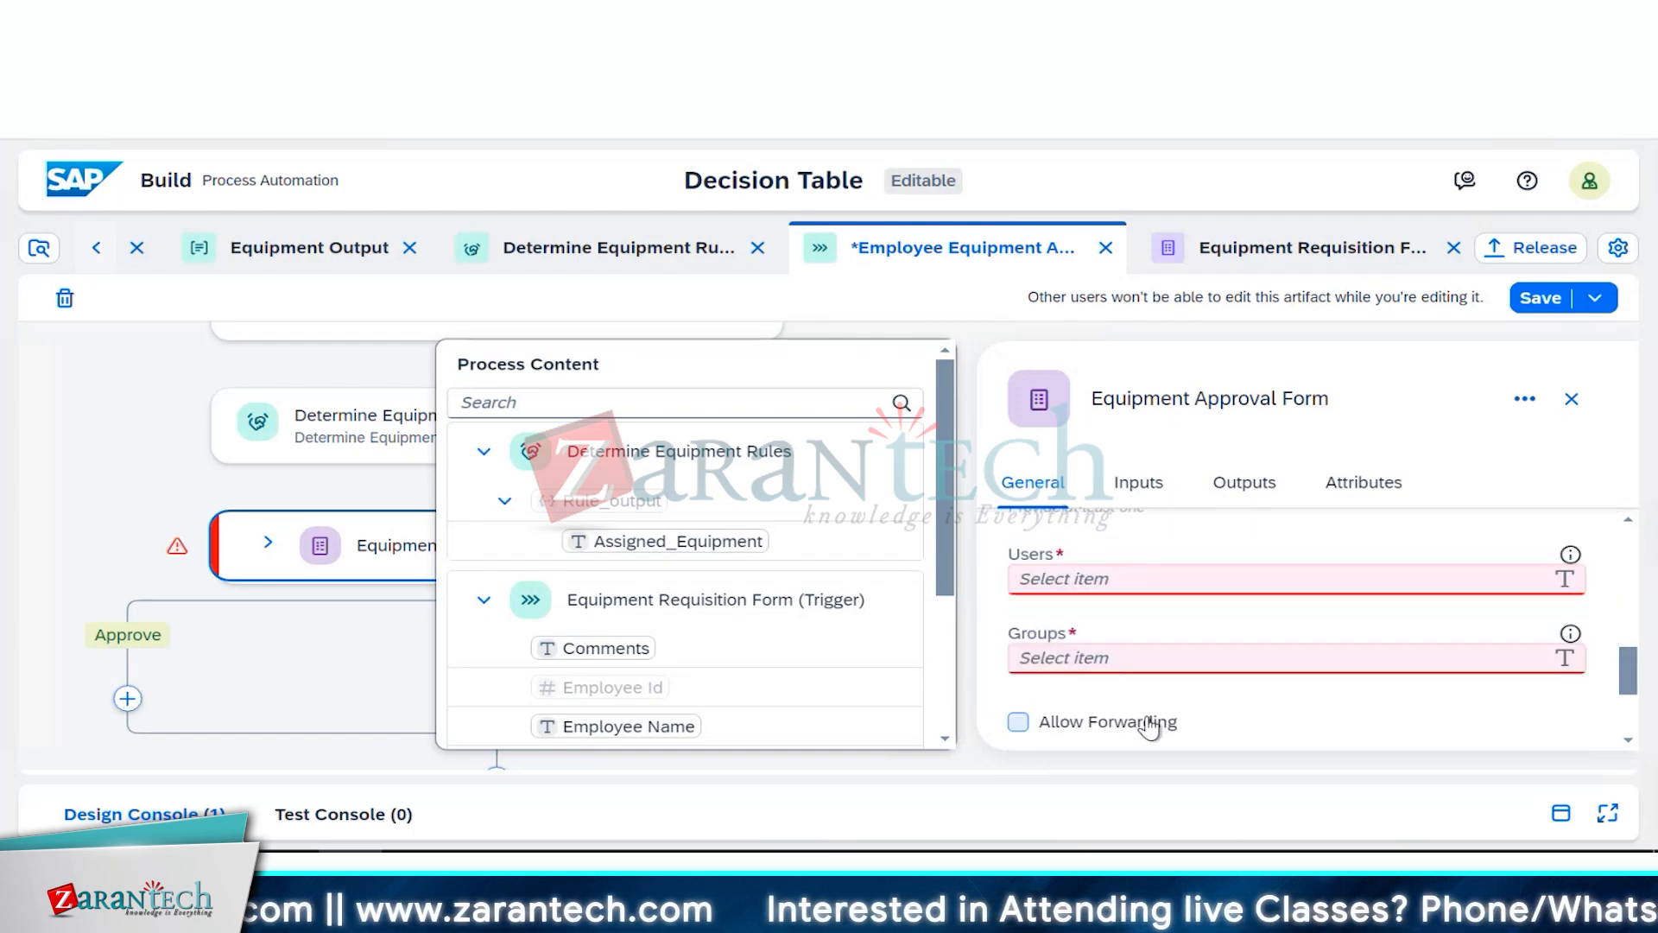
left_click(1095, 577)
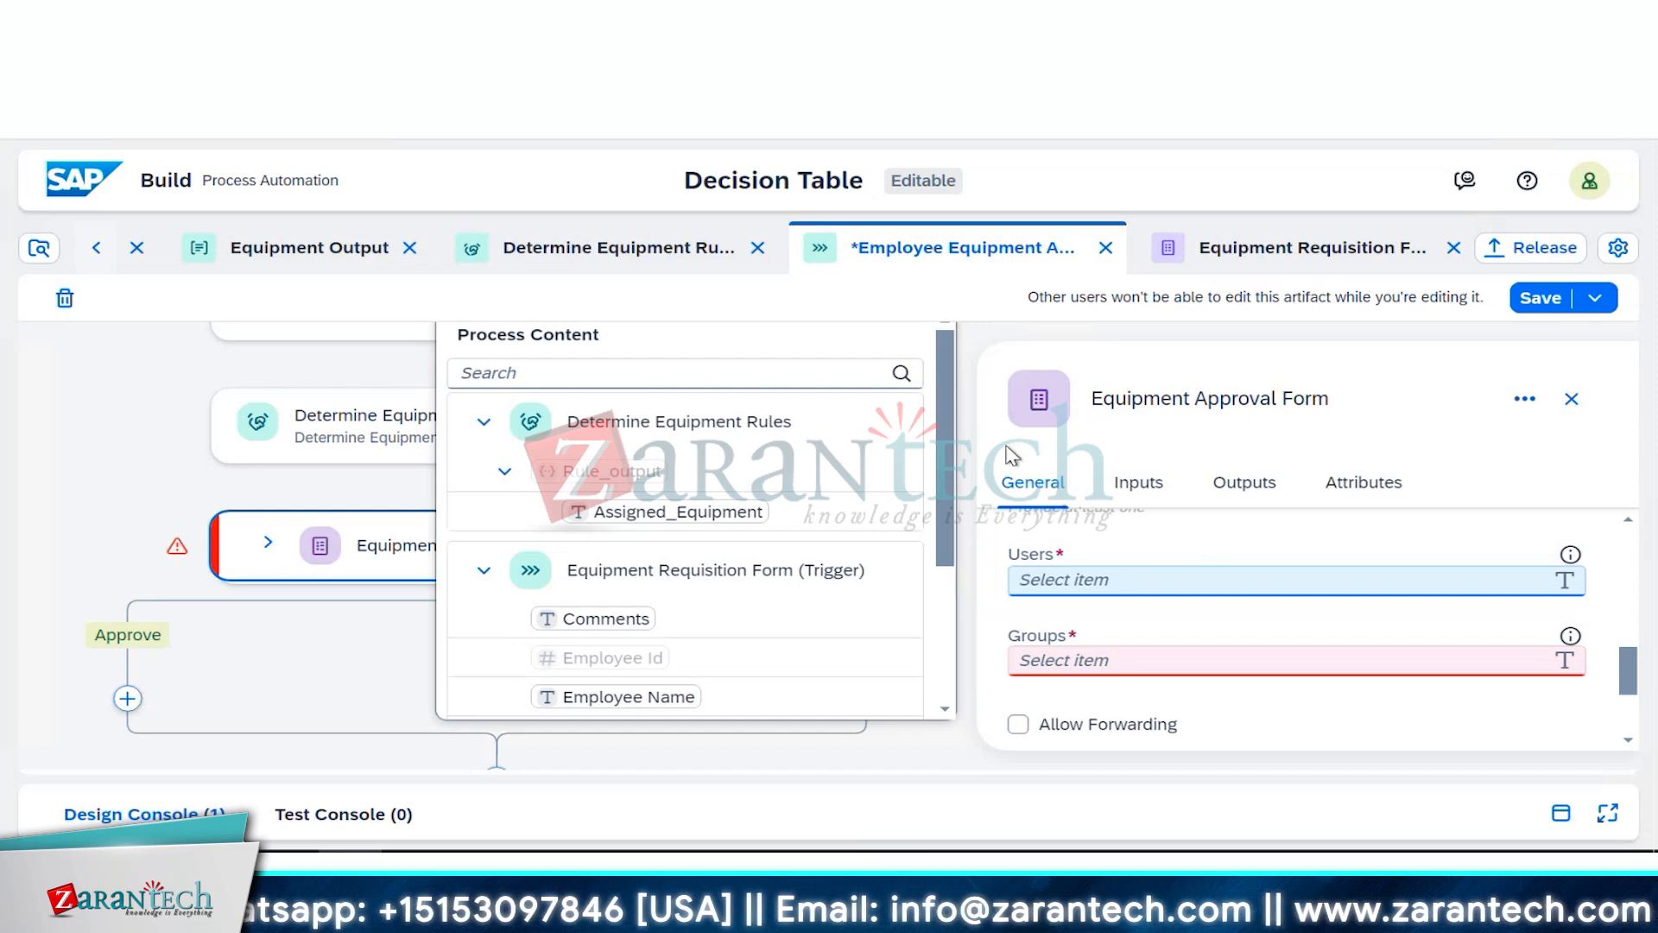
Step: Open the approval form in its editor and add a first-level headline reading Equipment Approval Form
left_click(1523, 403)
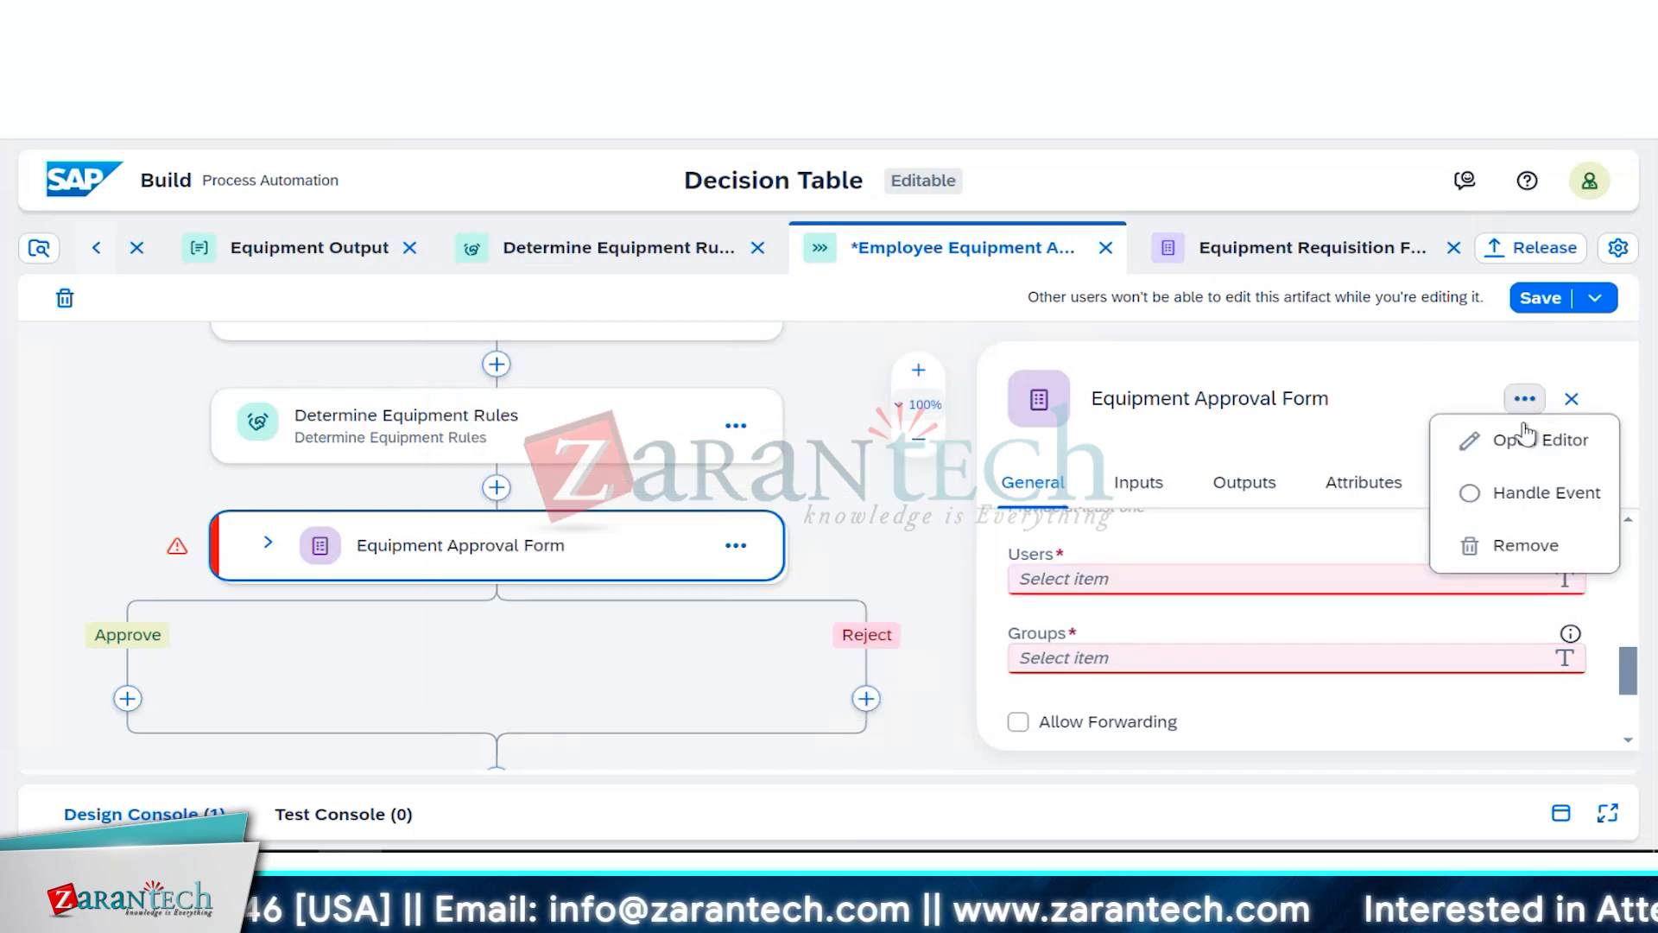
left_click(1519, 436)
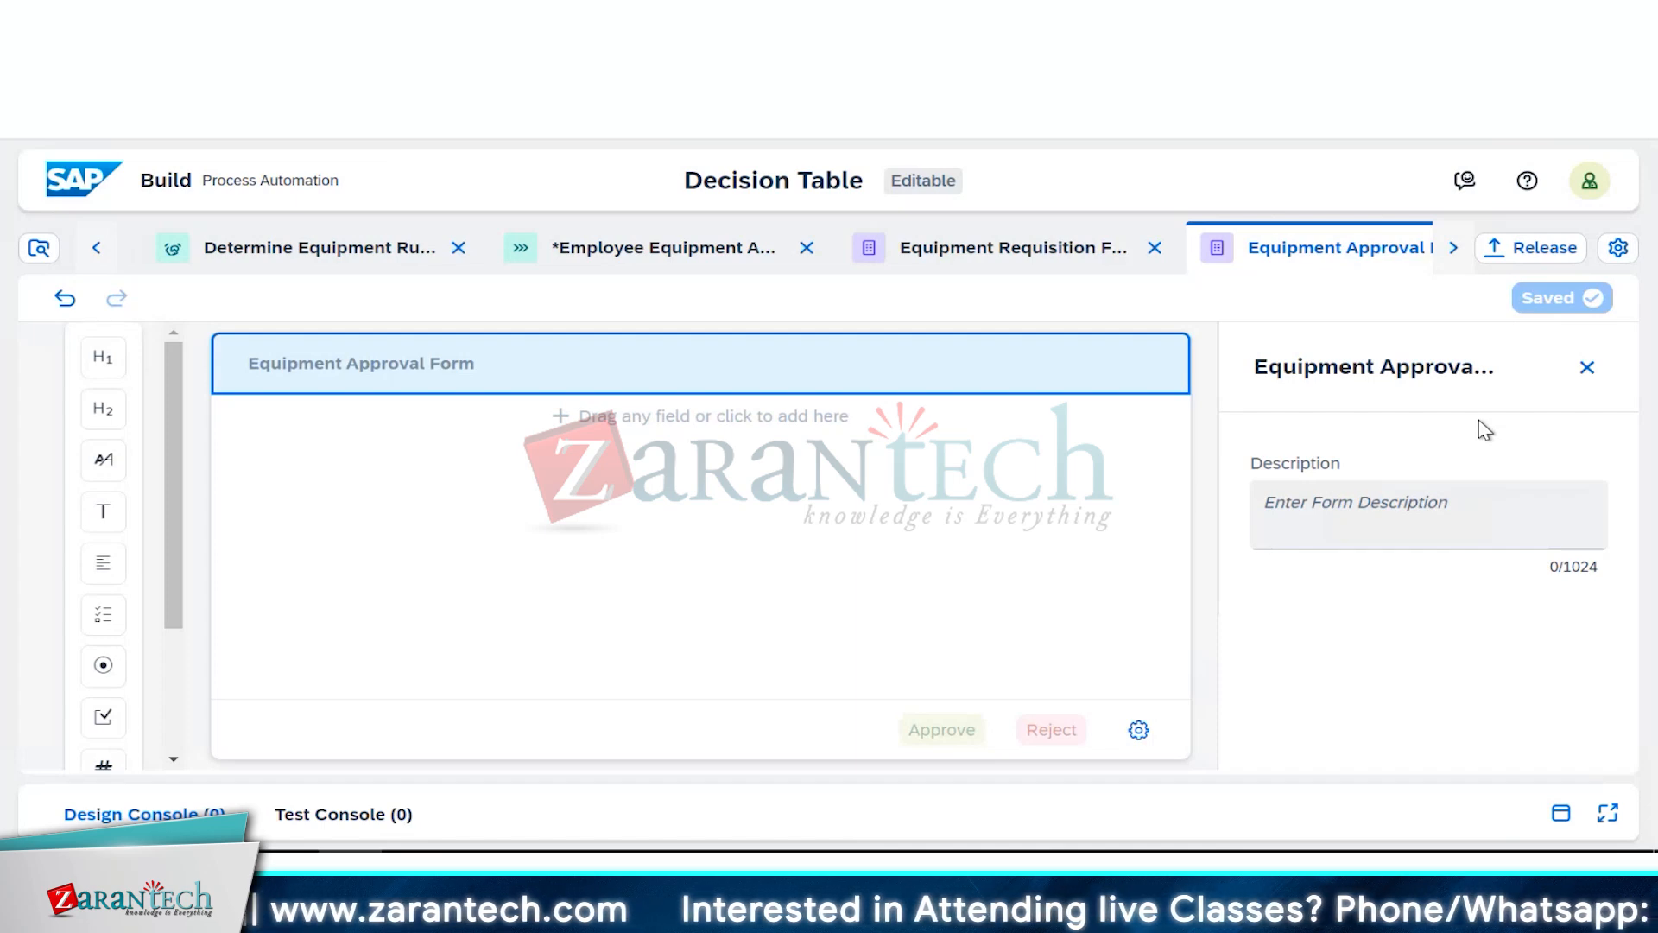
left_click(106, 367)
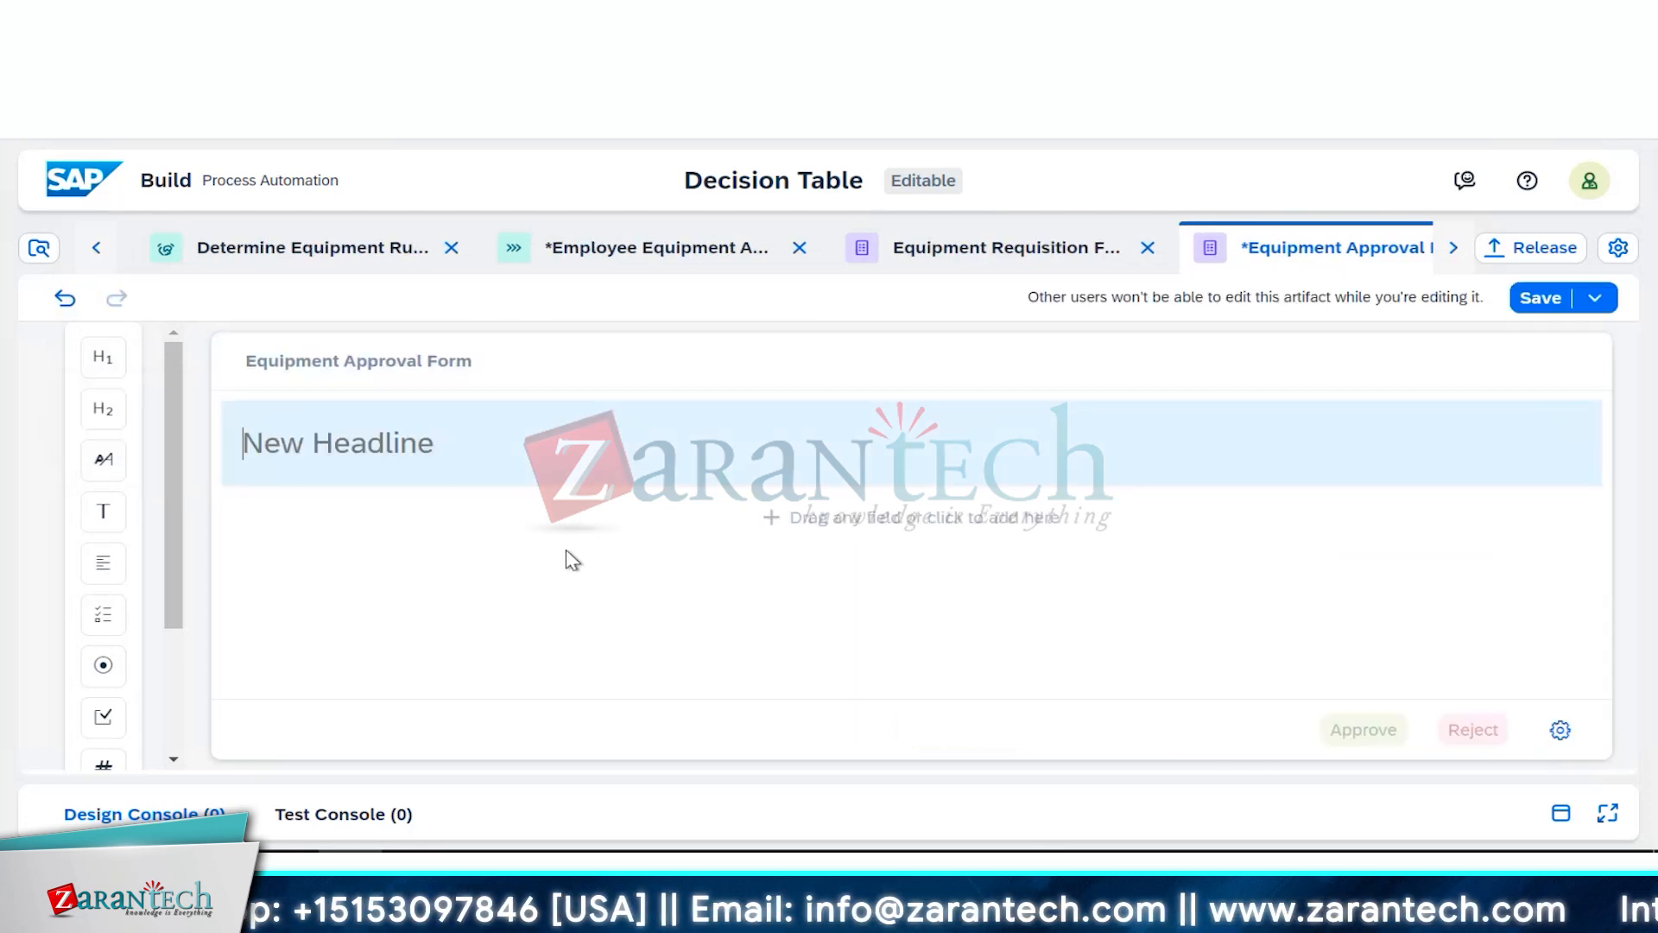
type("E")
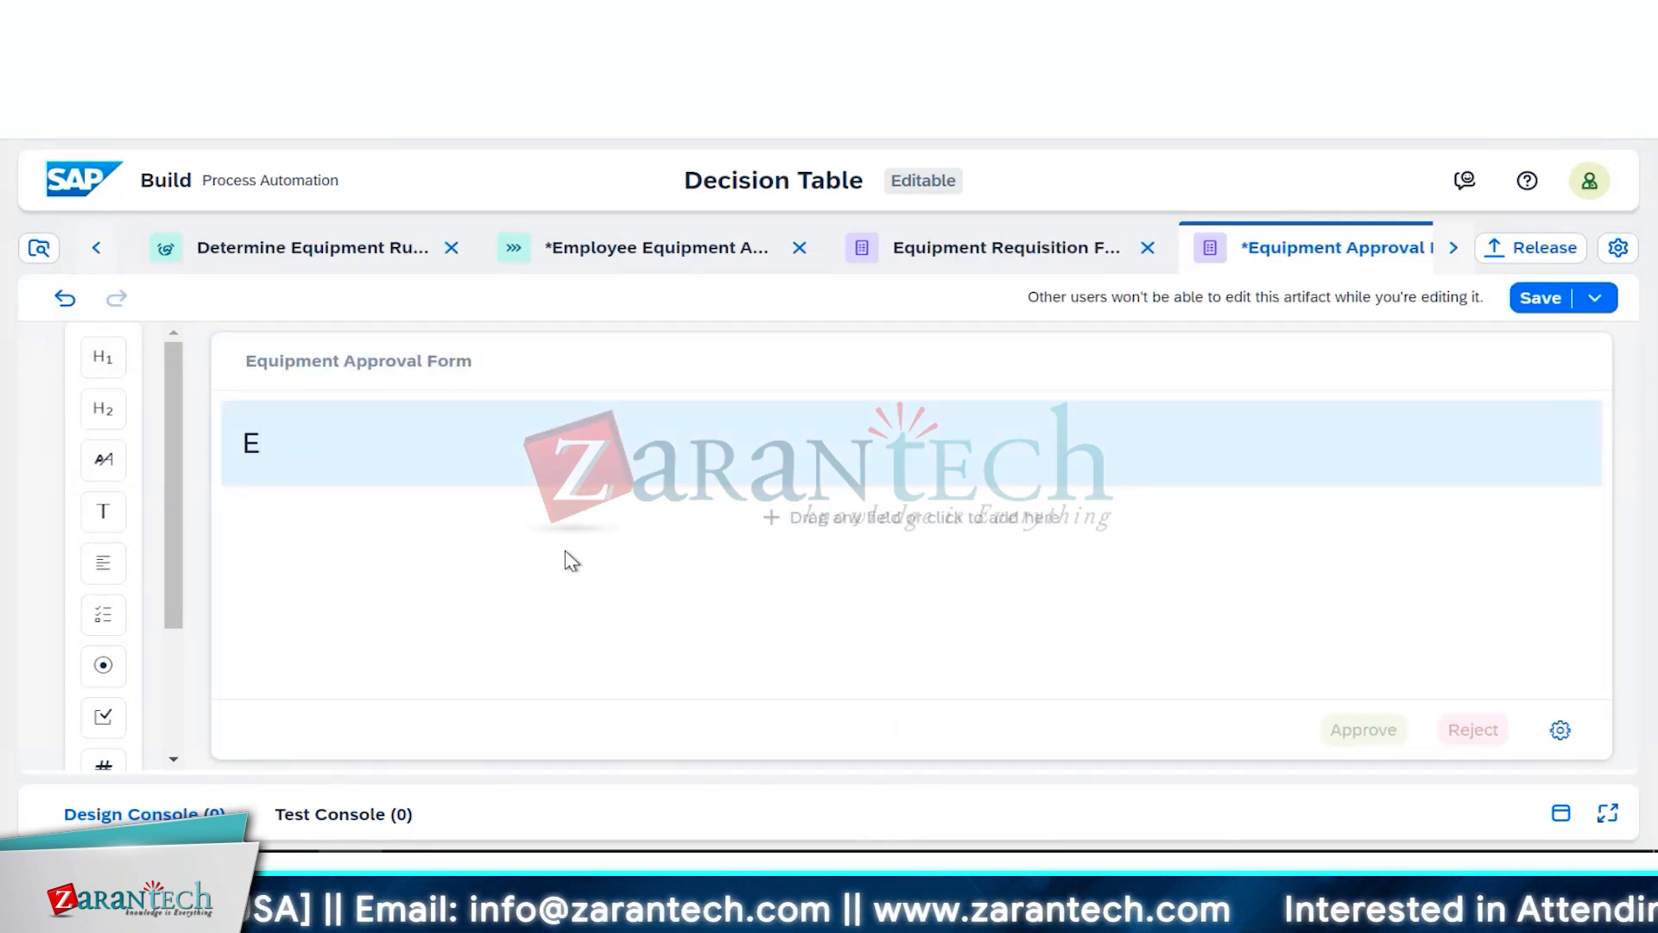
type("quip")
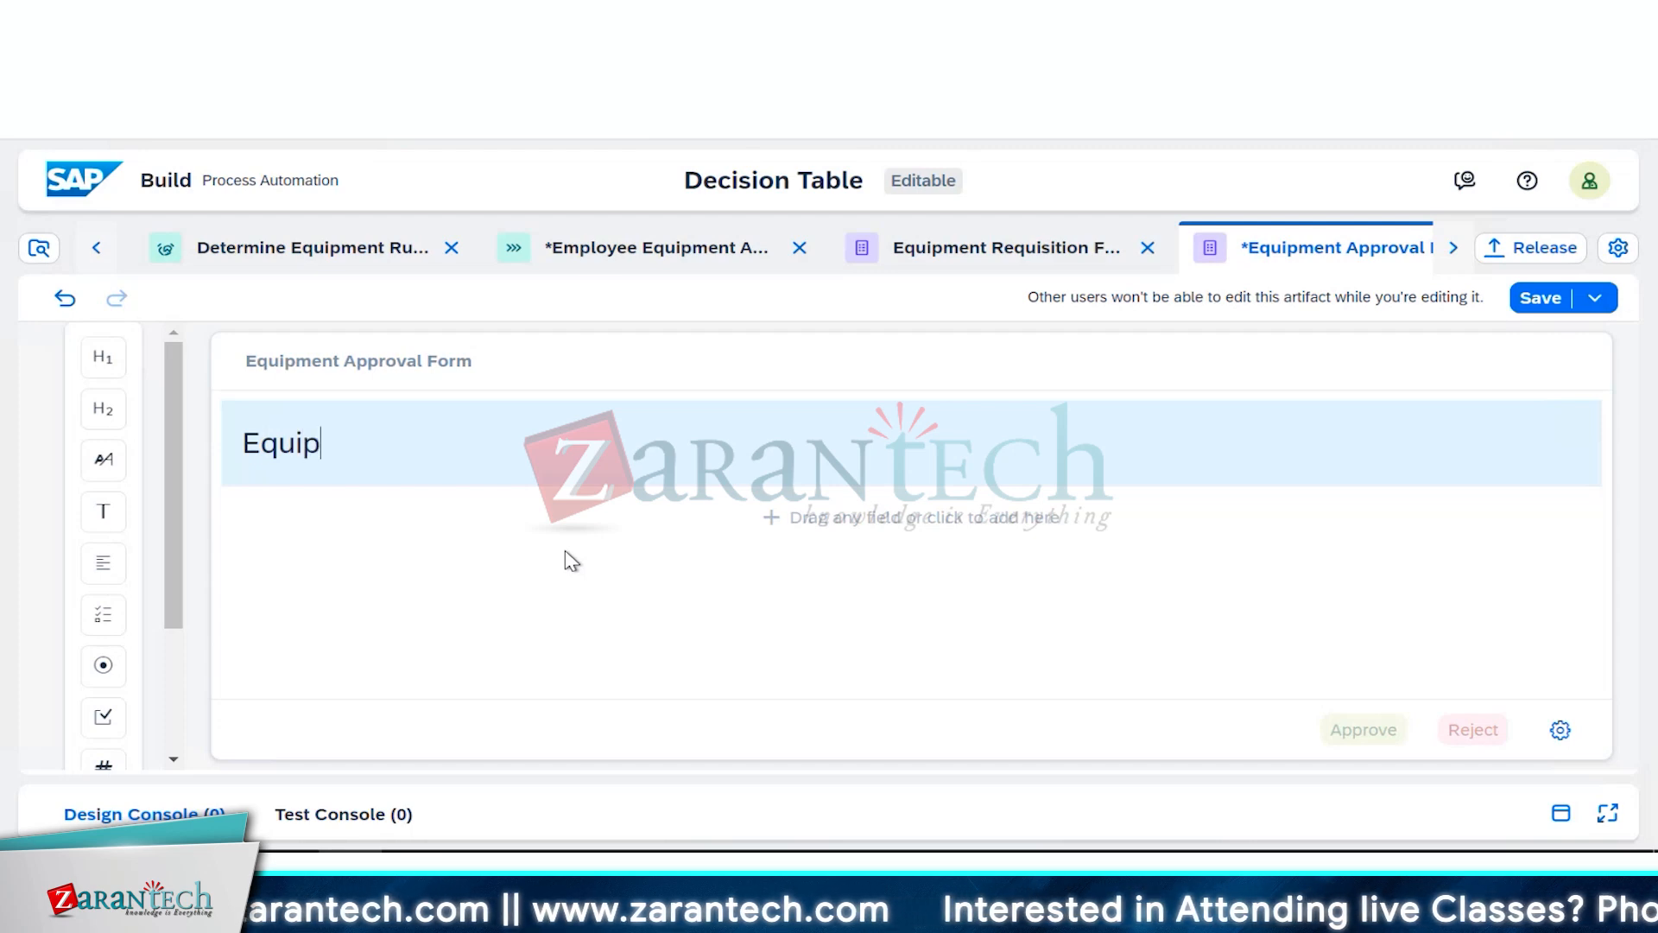
type("ment Ap")
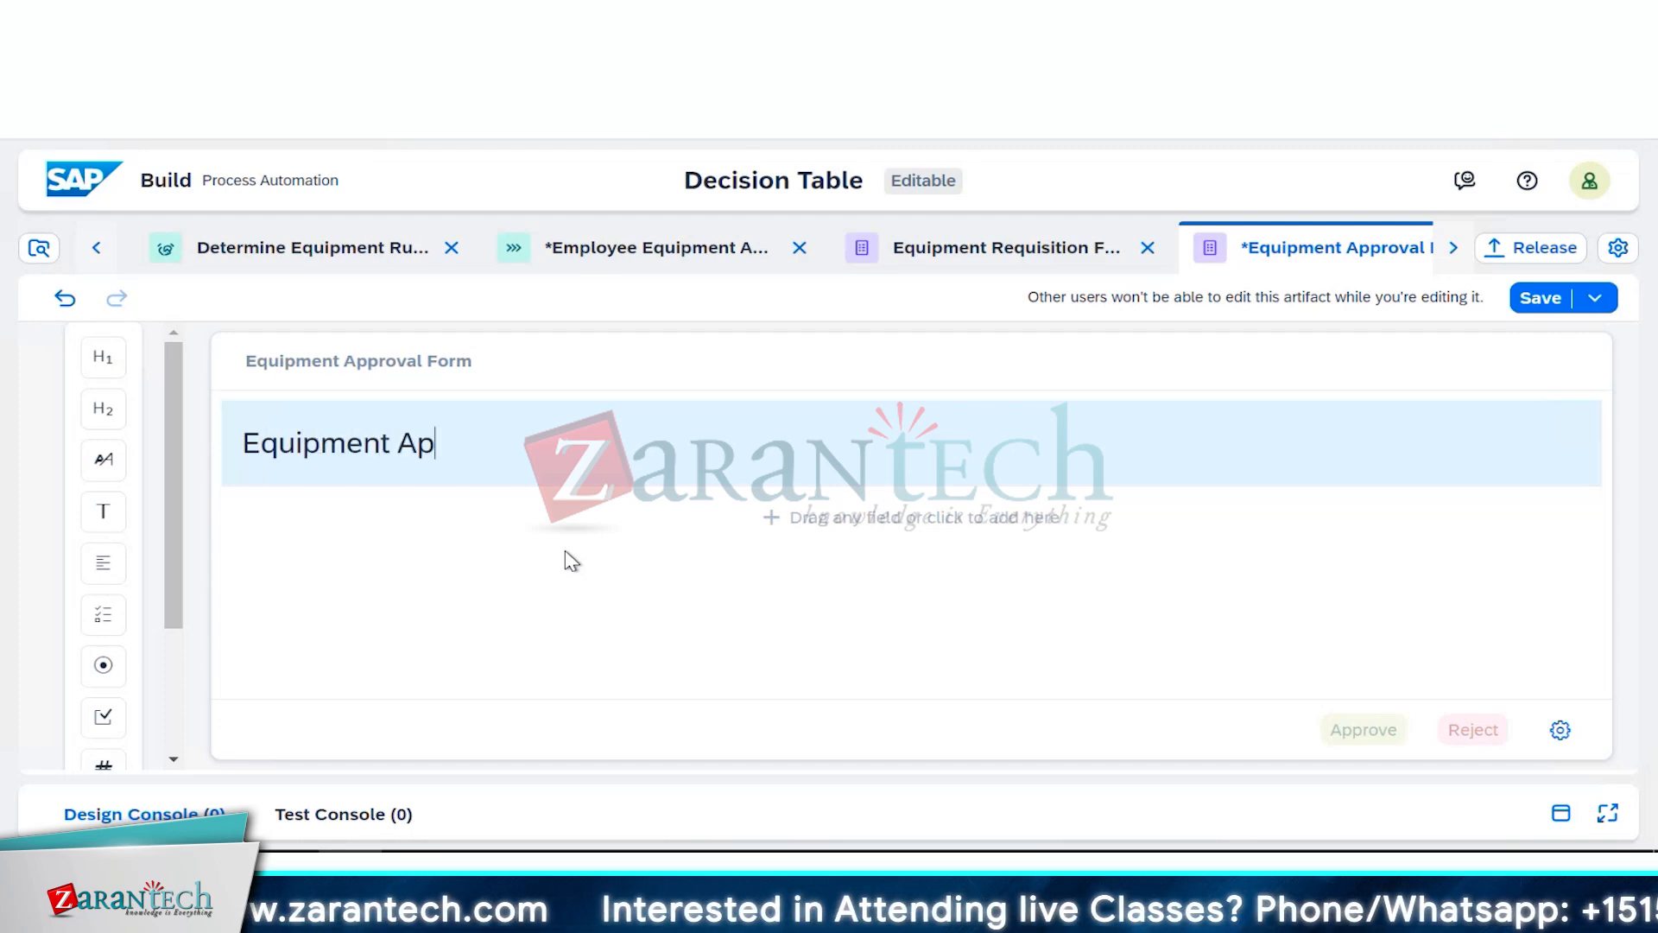
type("proval Form")
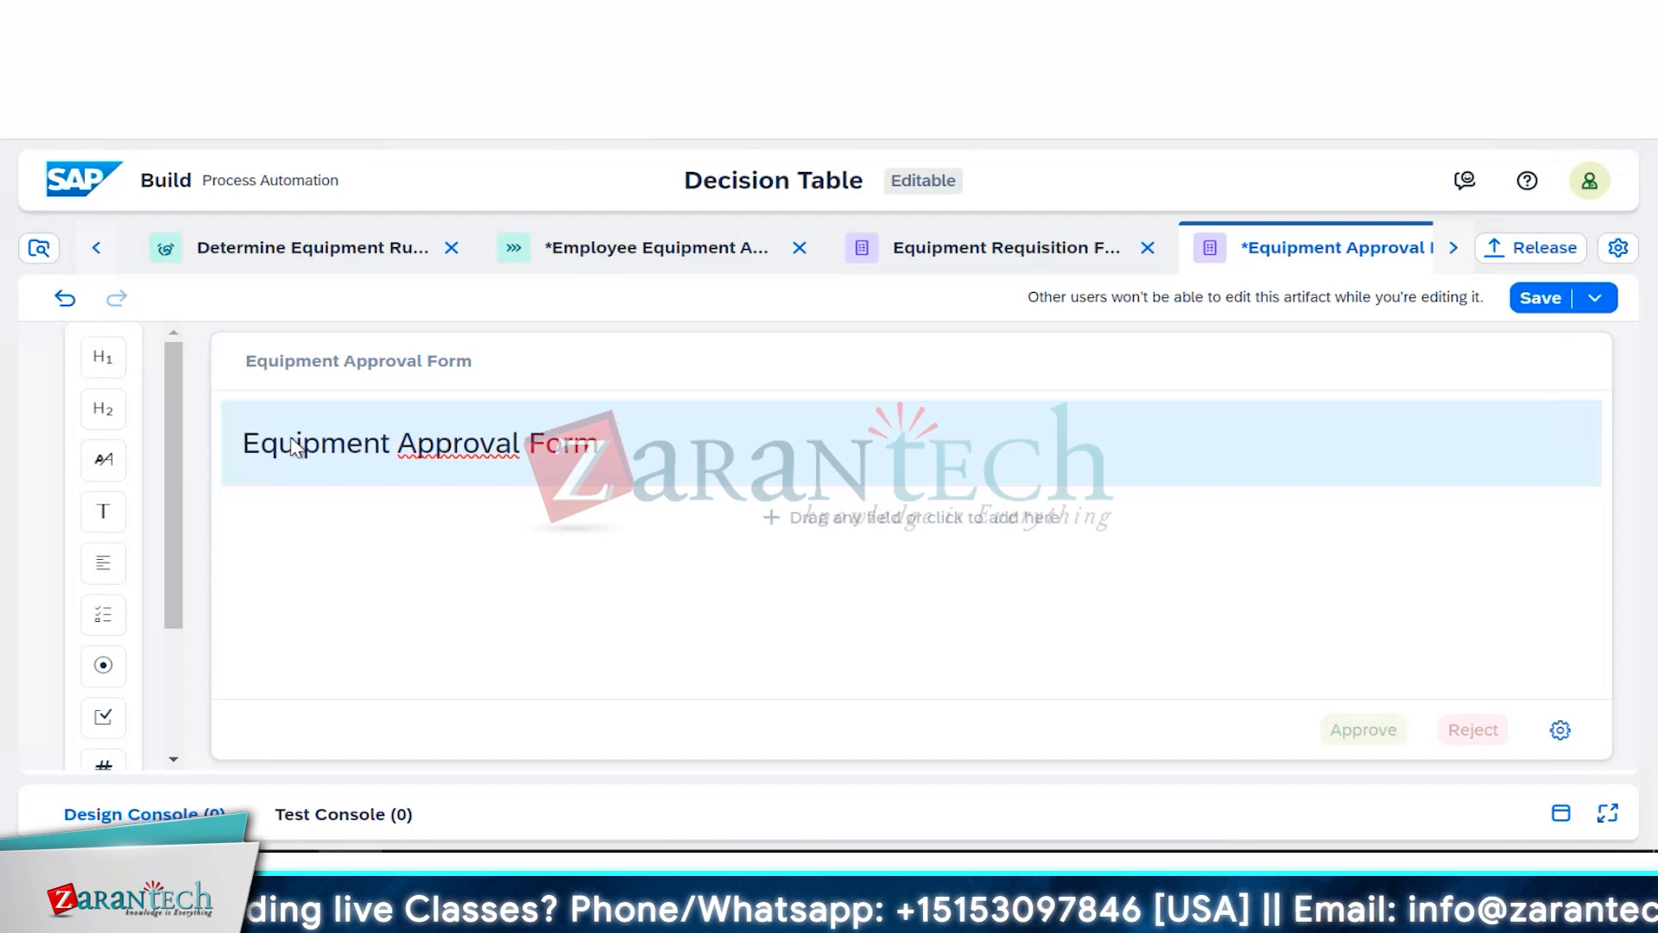
Step: Add two text fields below the headline, labelled Employee Id and Employee Name
left_click(96, 516)
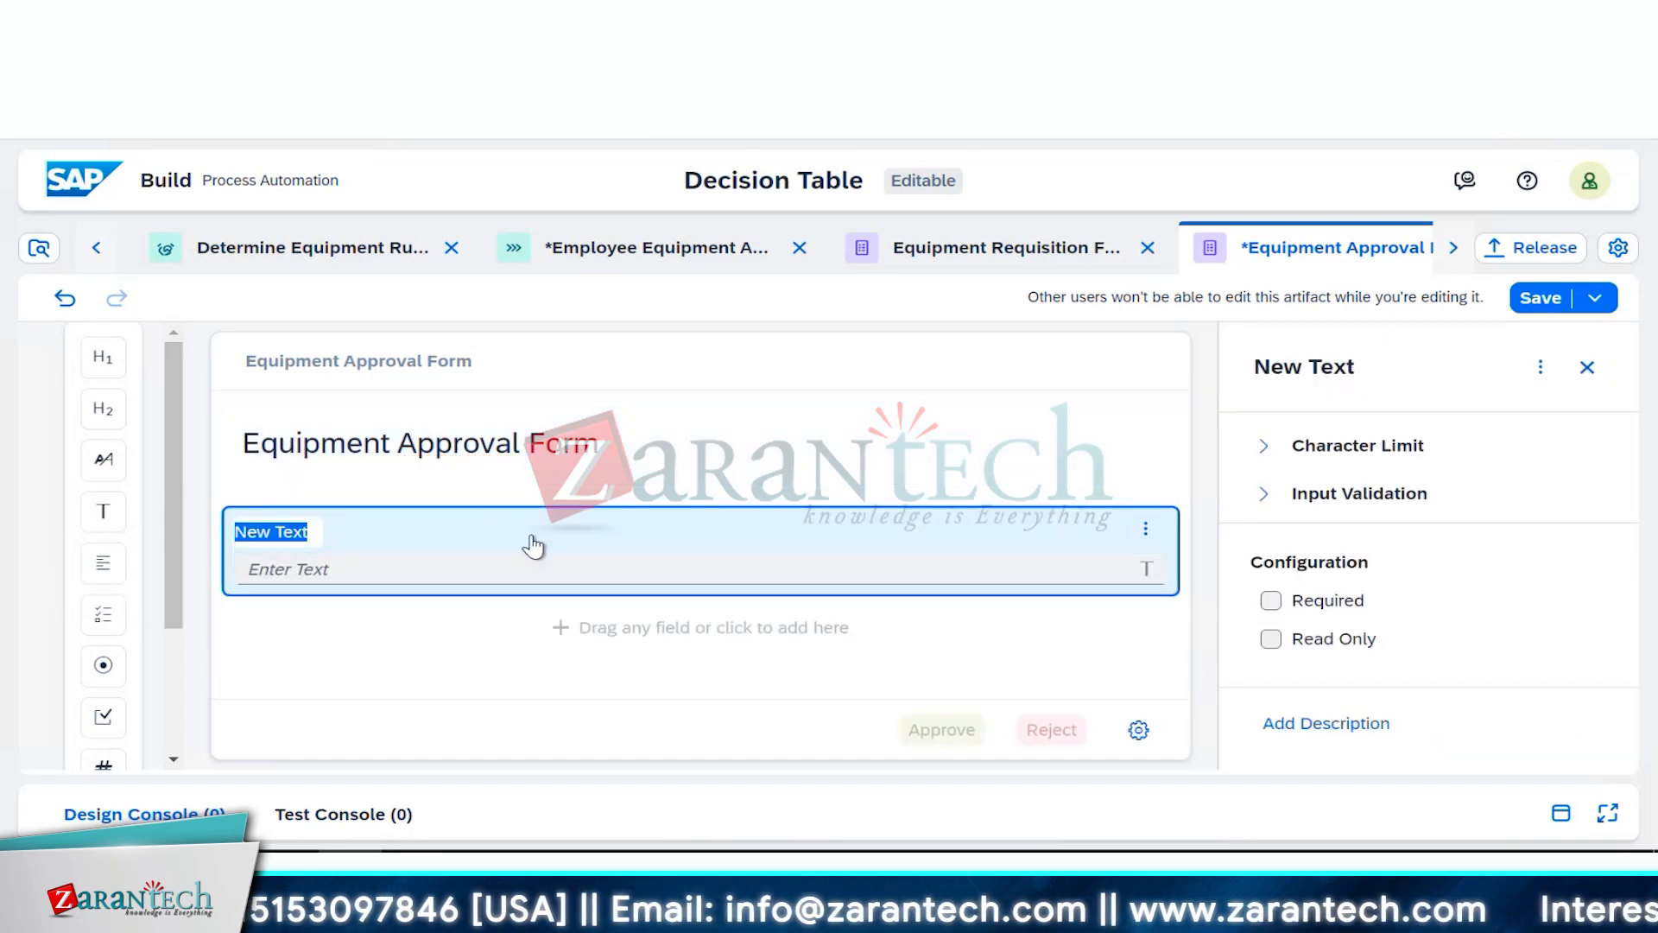
type("E")
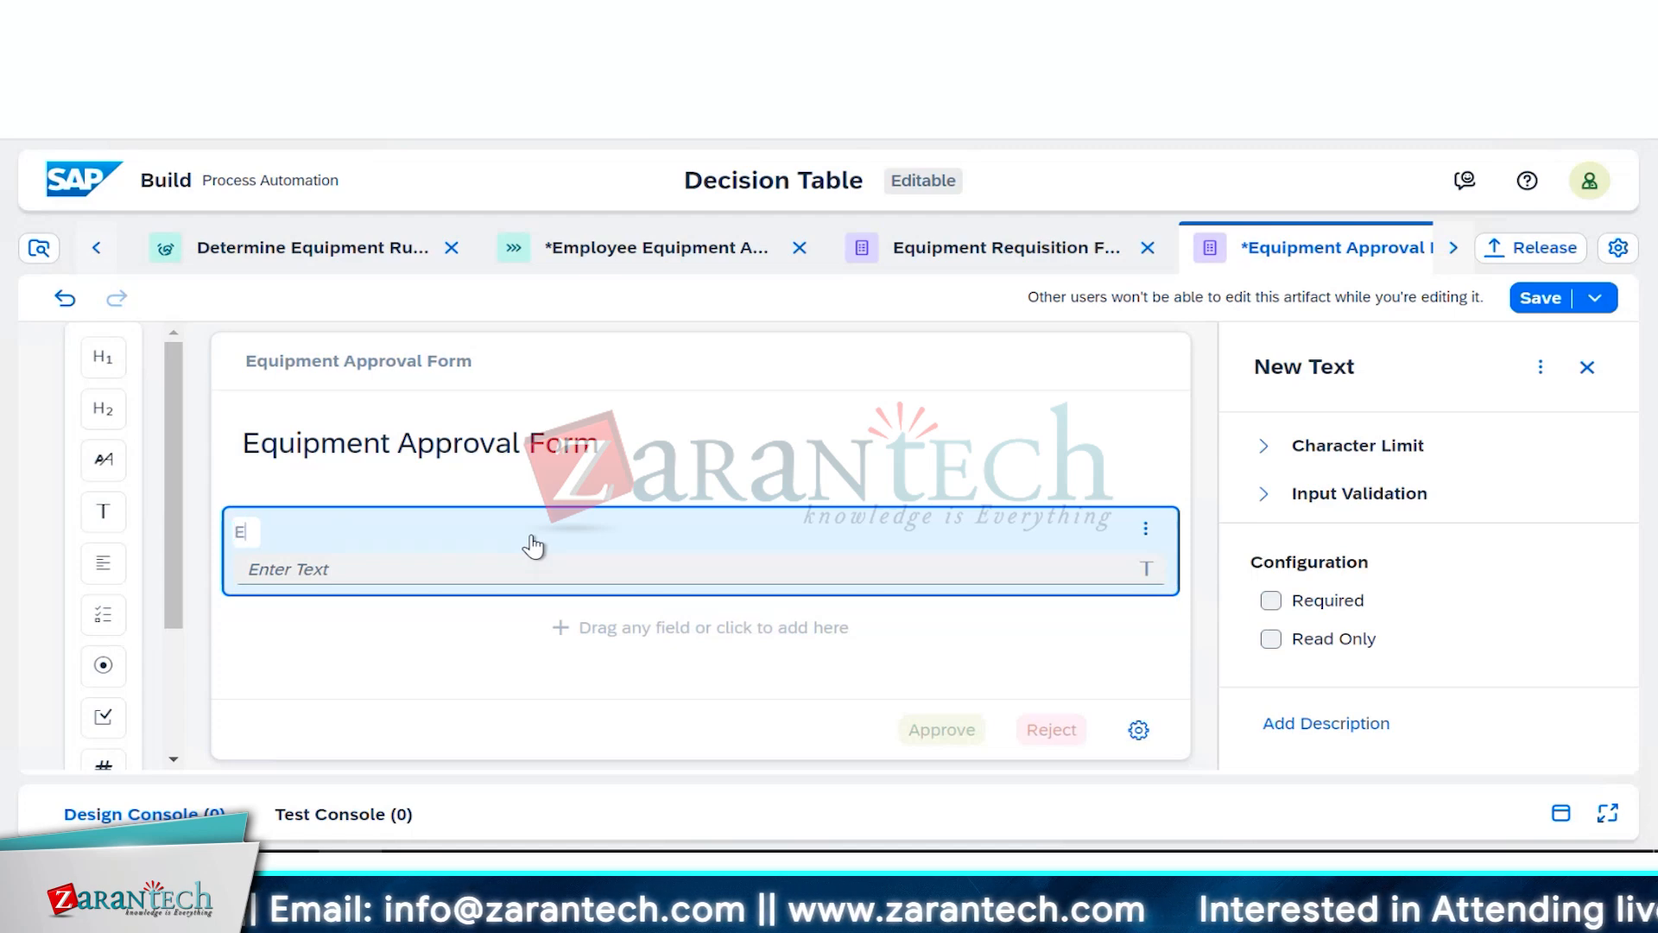
type("mpl")
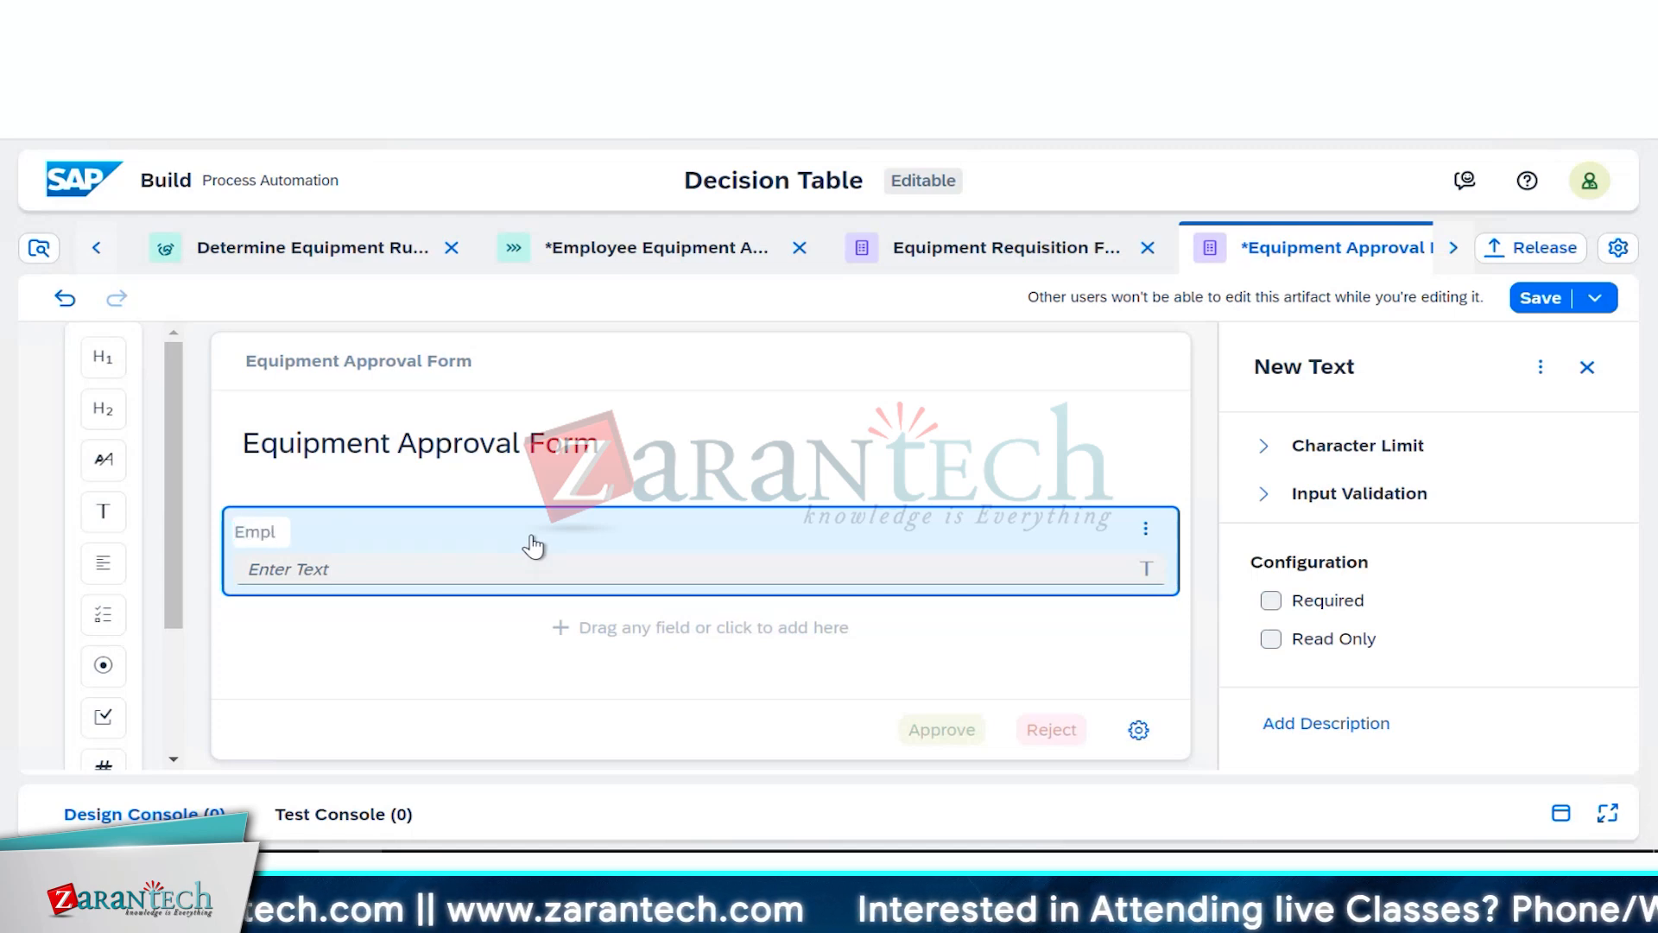
type("oyee")
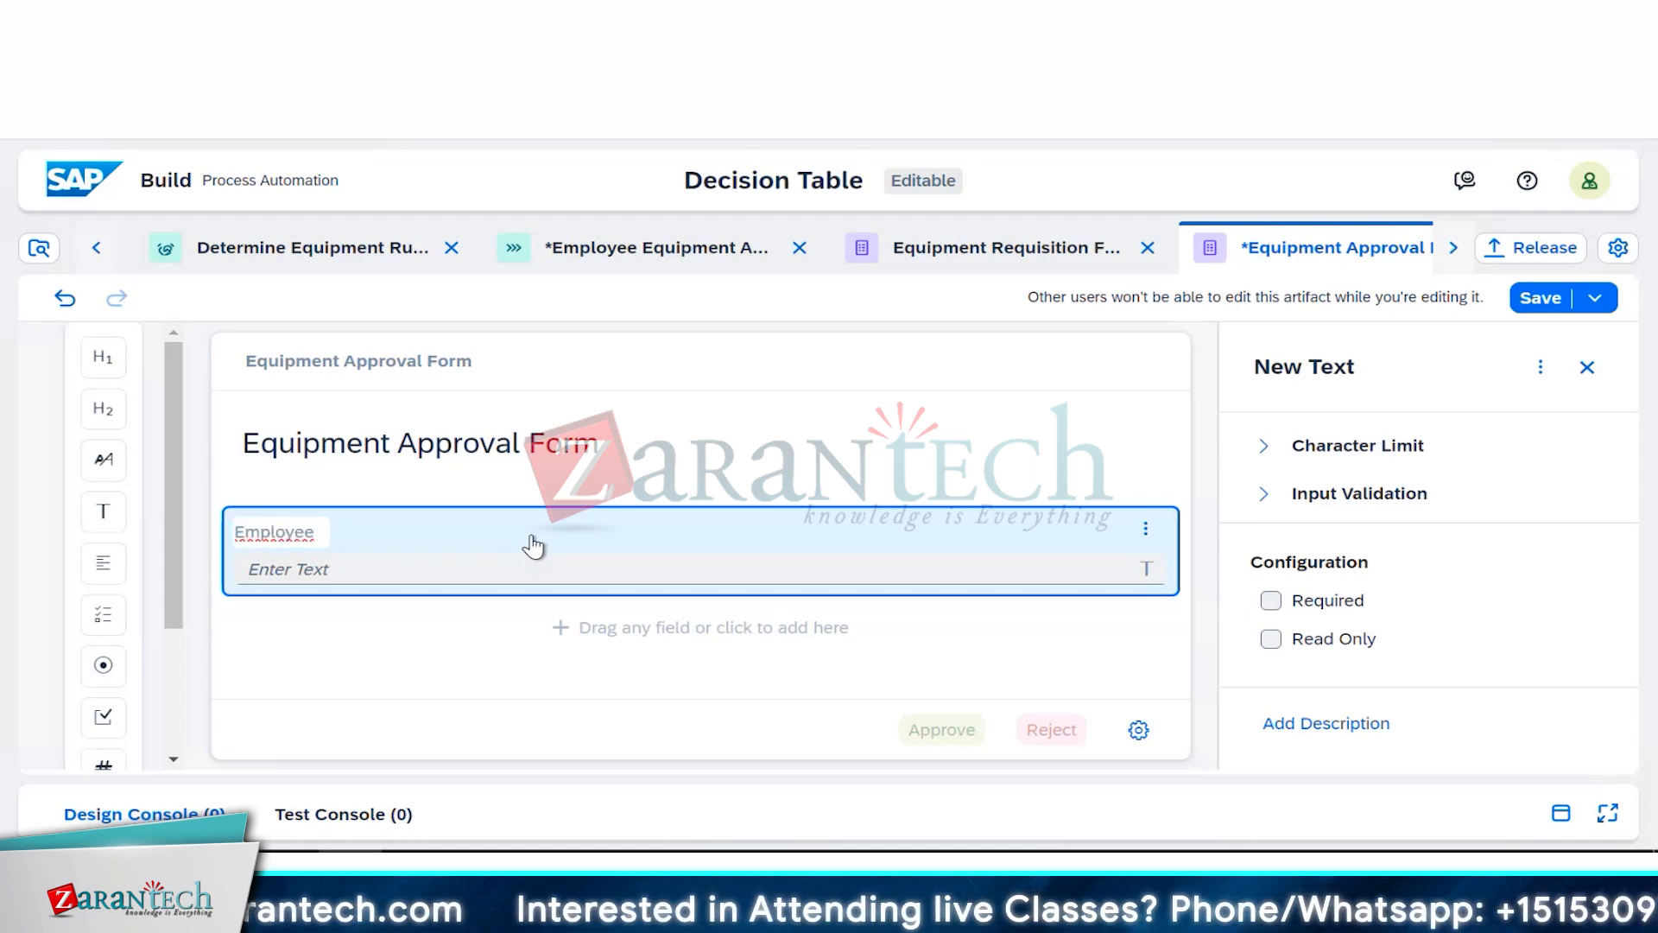
type(" Id")
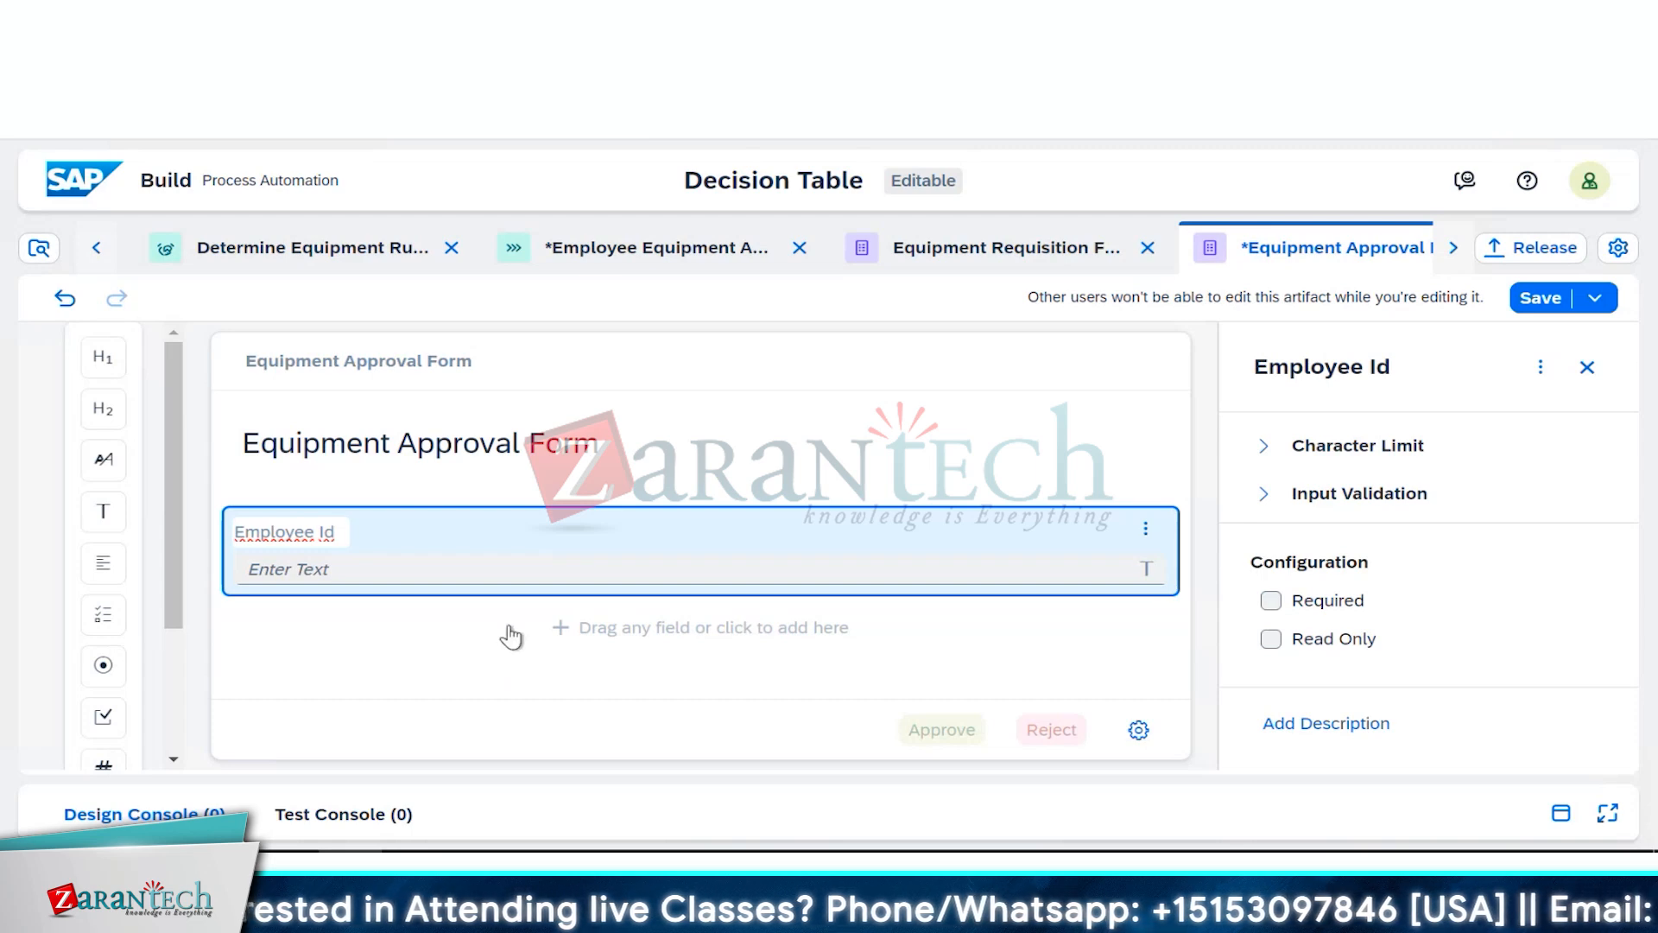
left_click(511, 633)
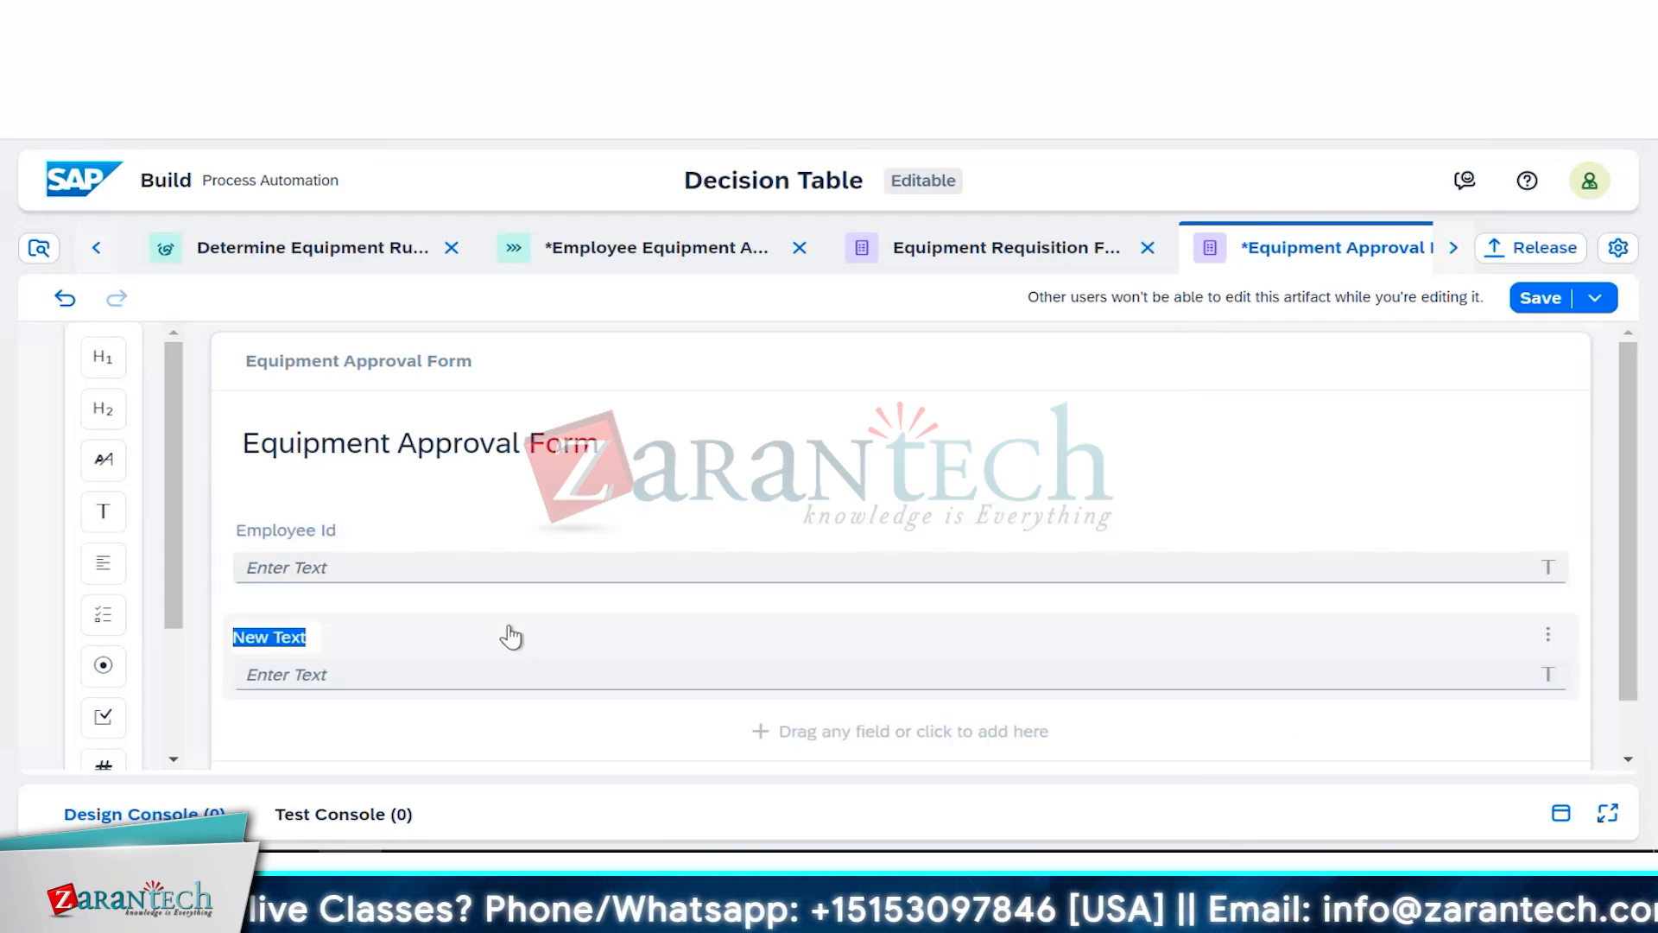
type("Employe")
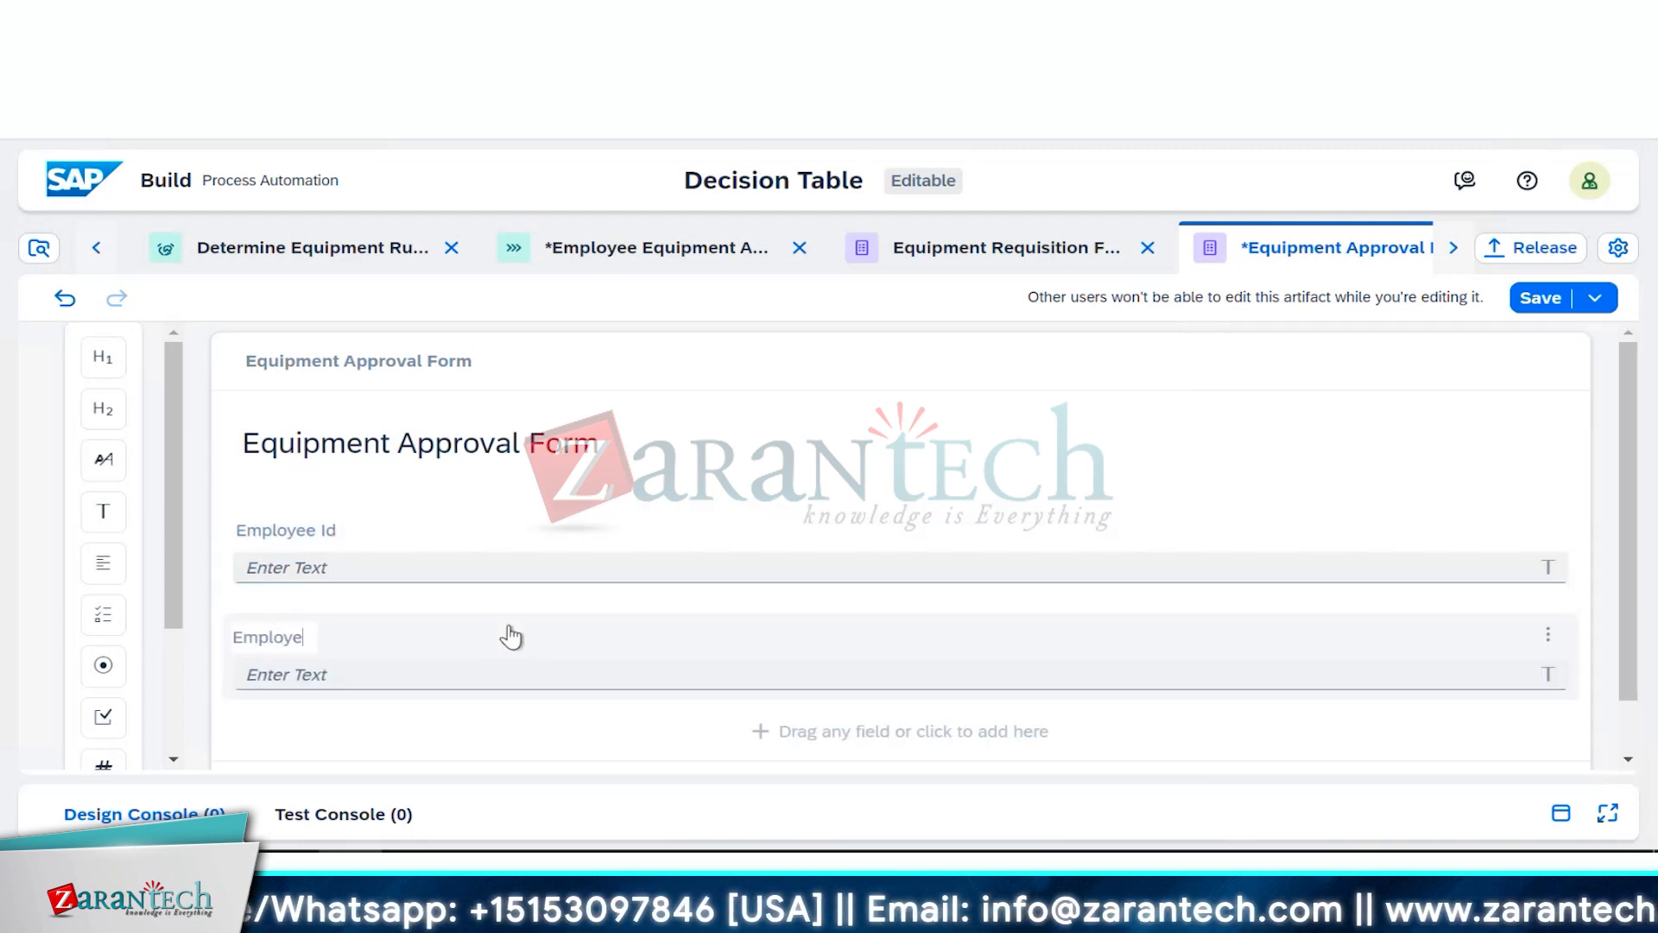
type("e Name")
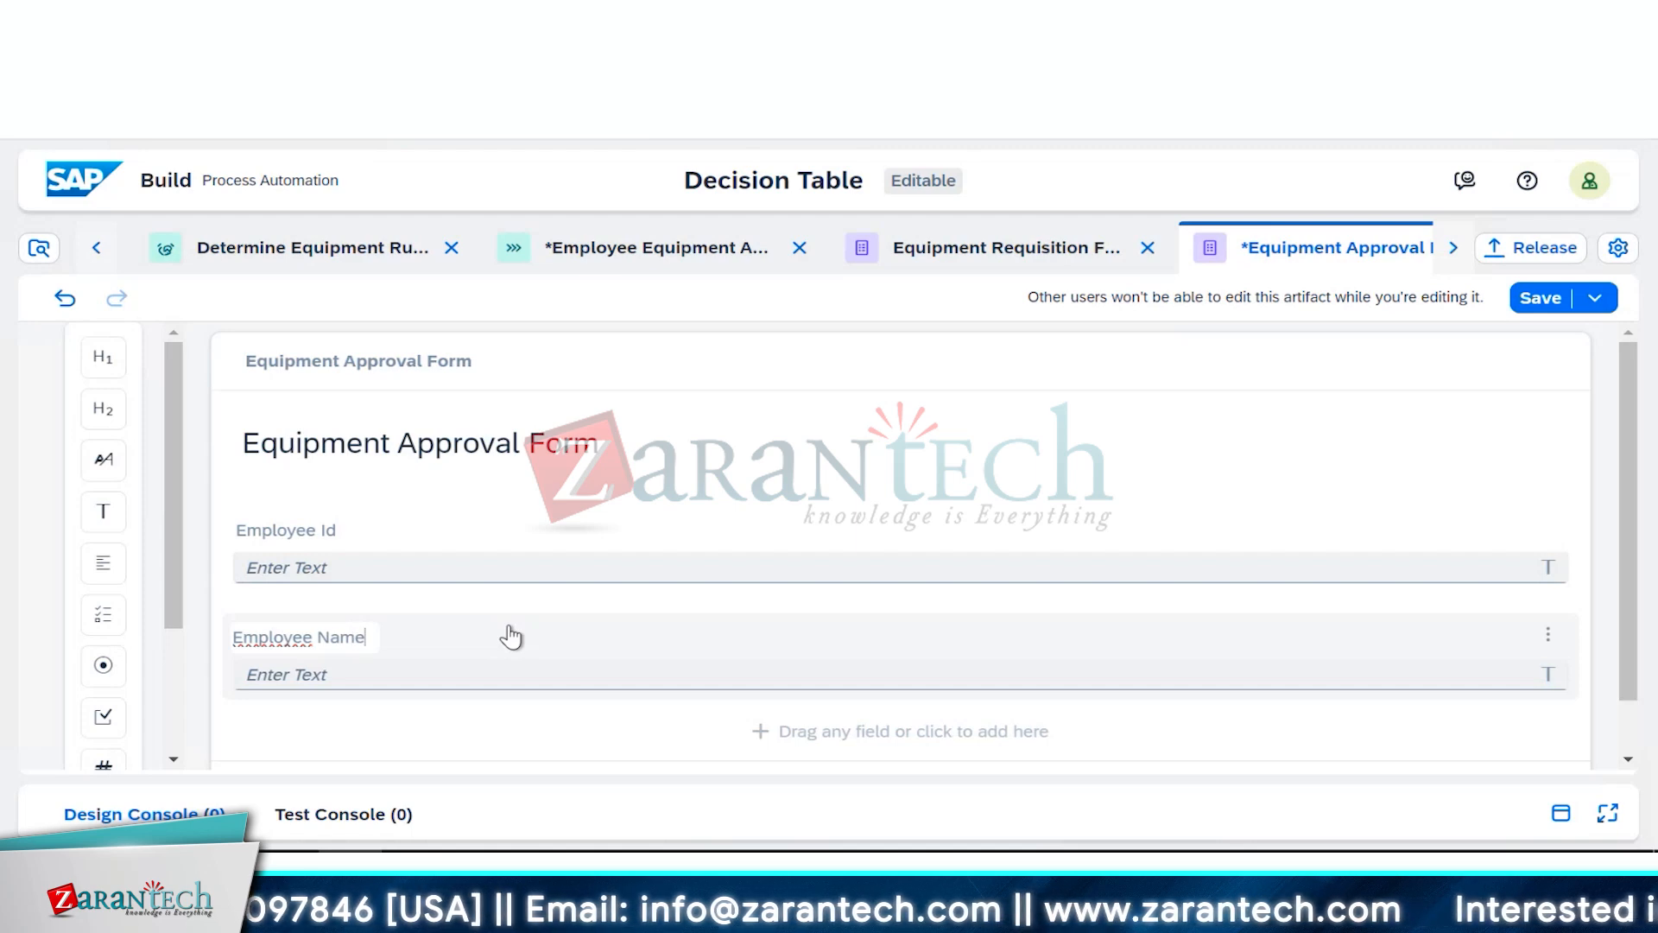
Step: Add a blank text field below Employee Name and delete the Employee Id text field
left_click(562, 717)
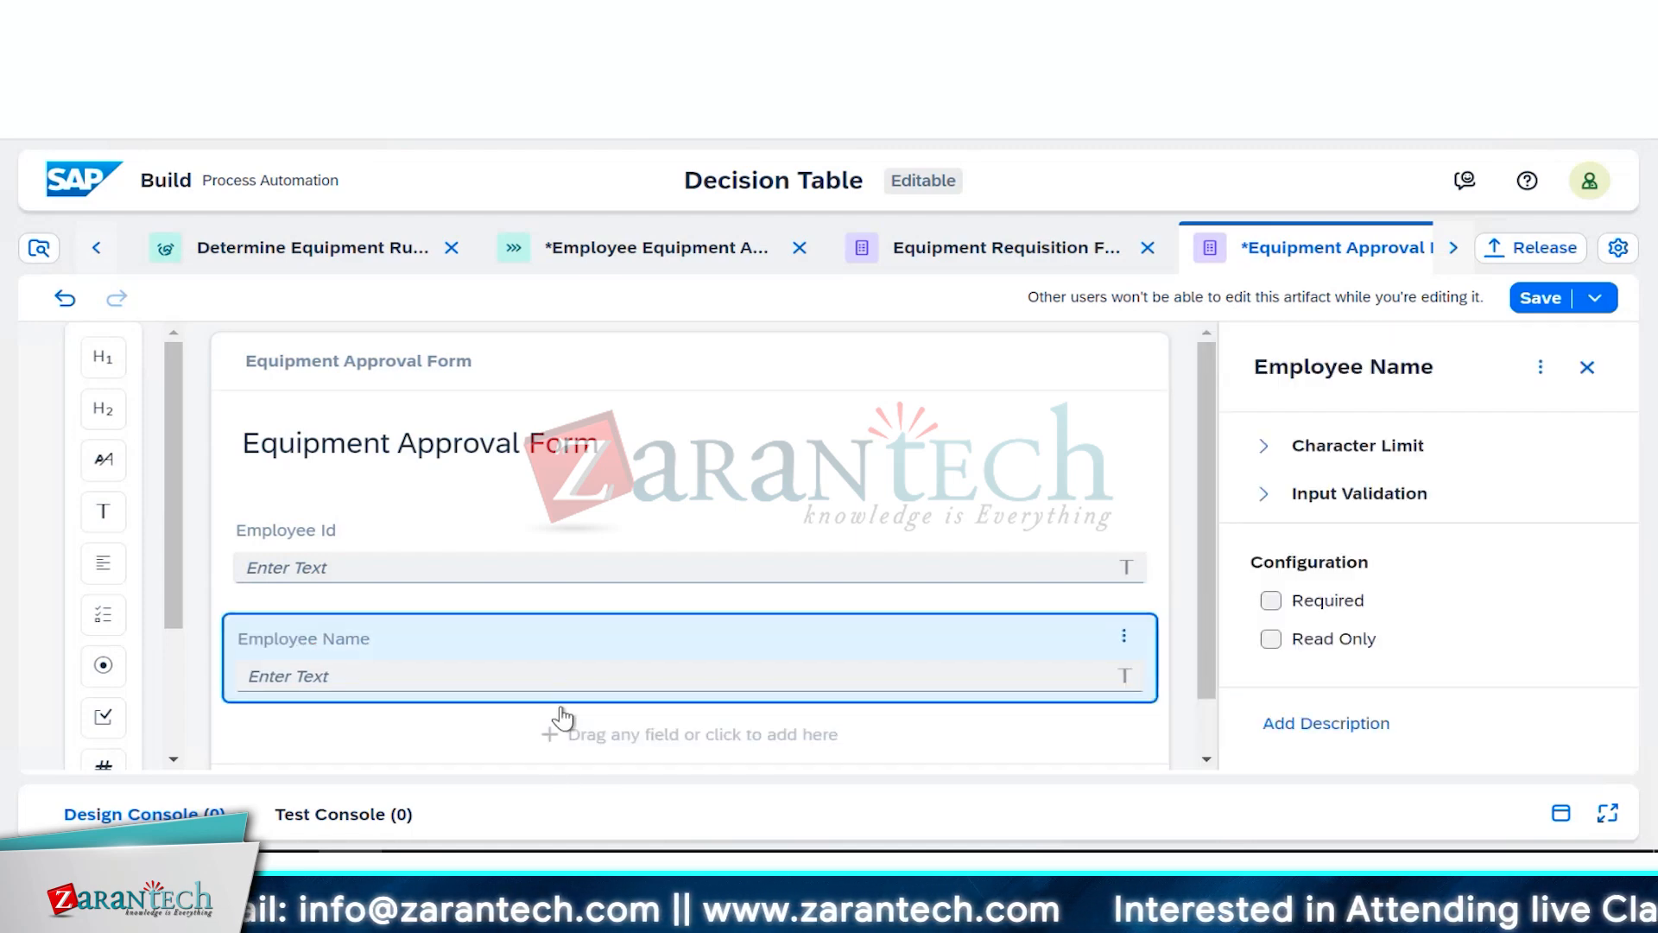
scroll(562, 717, "down", 1)
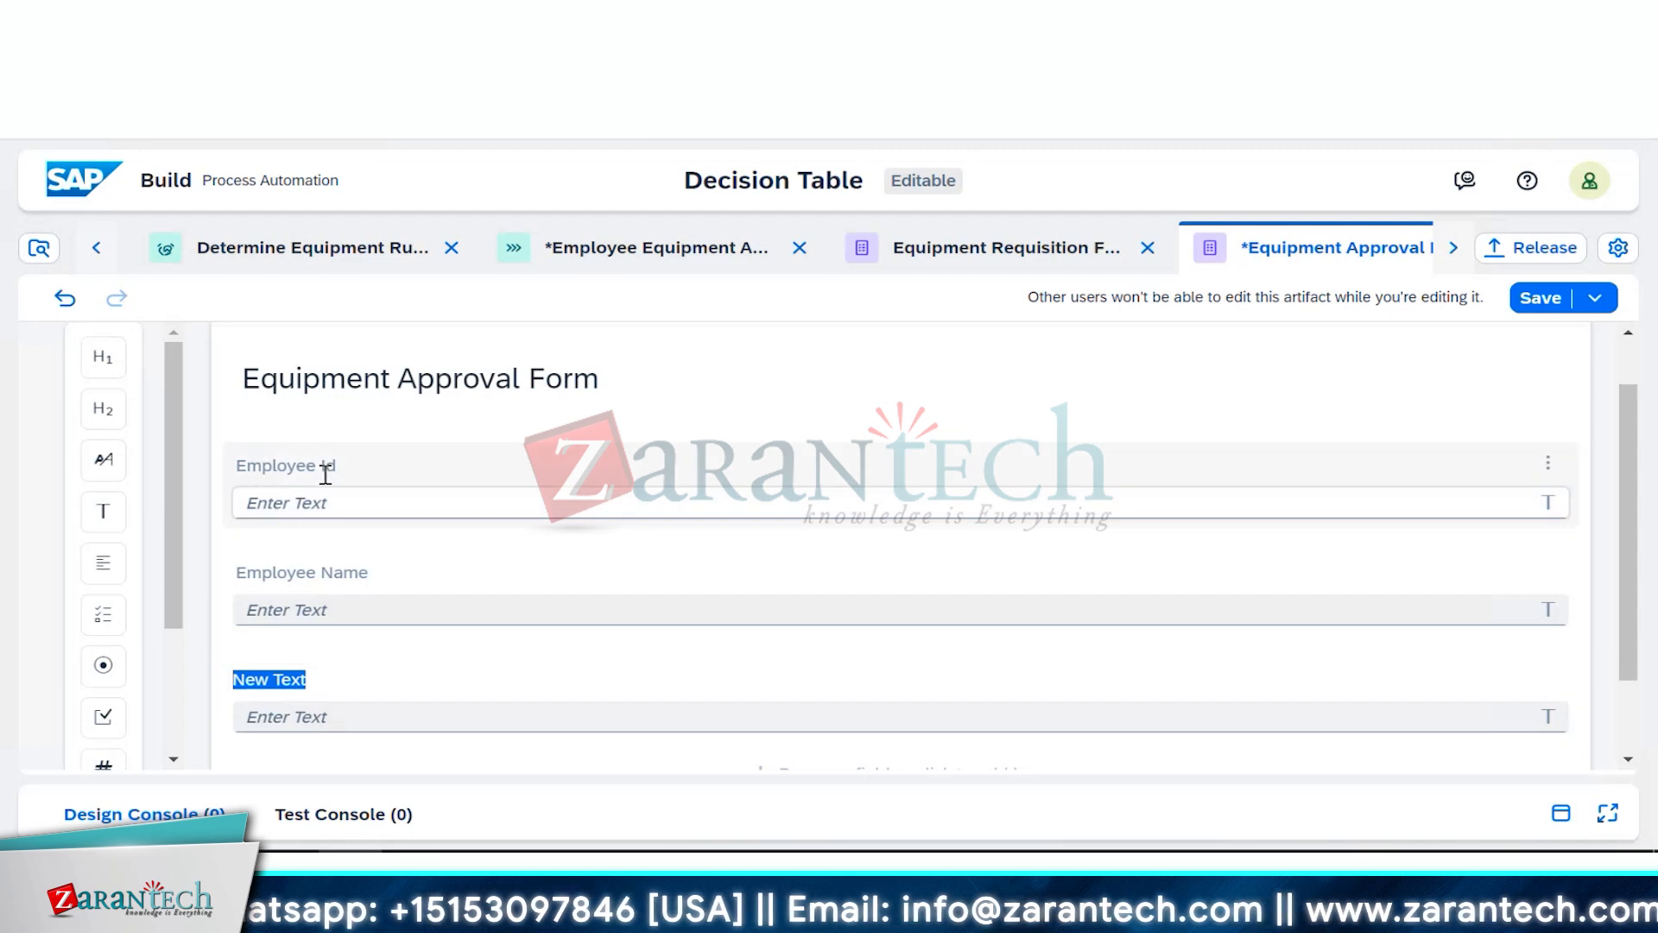
mouse_move(1557, 461)
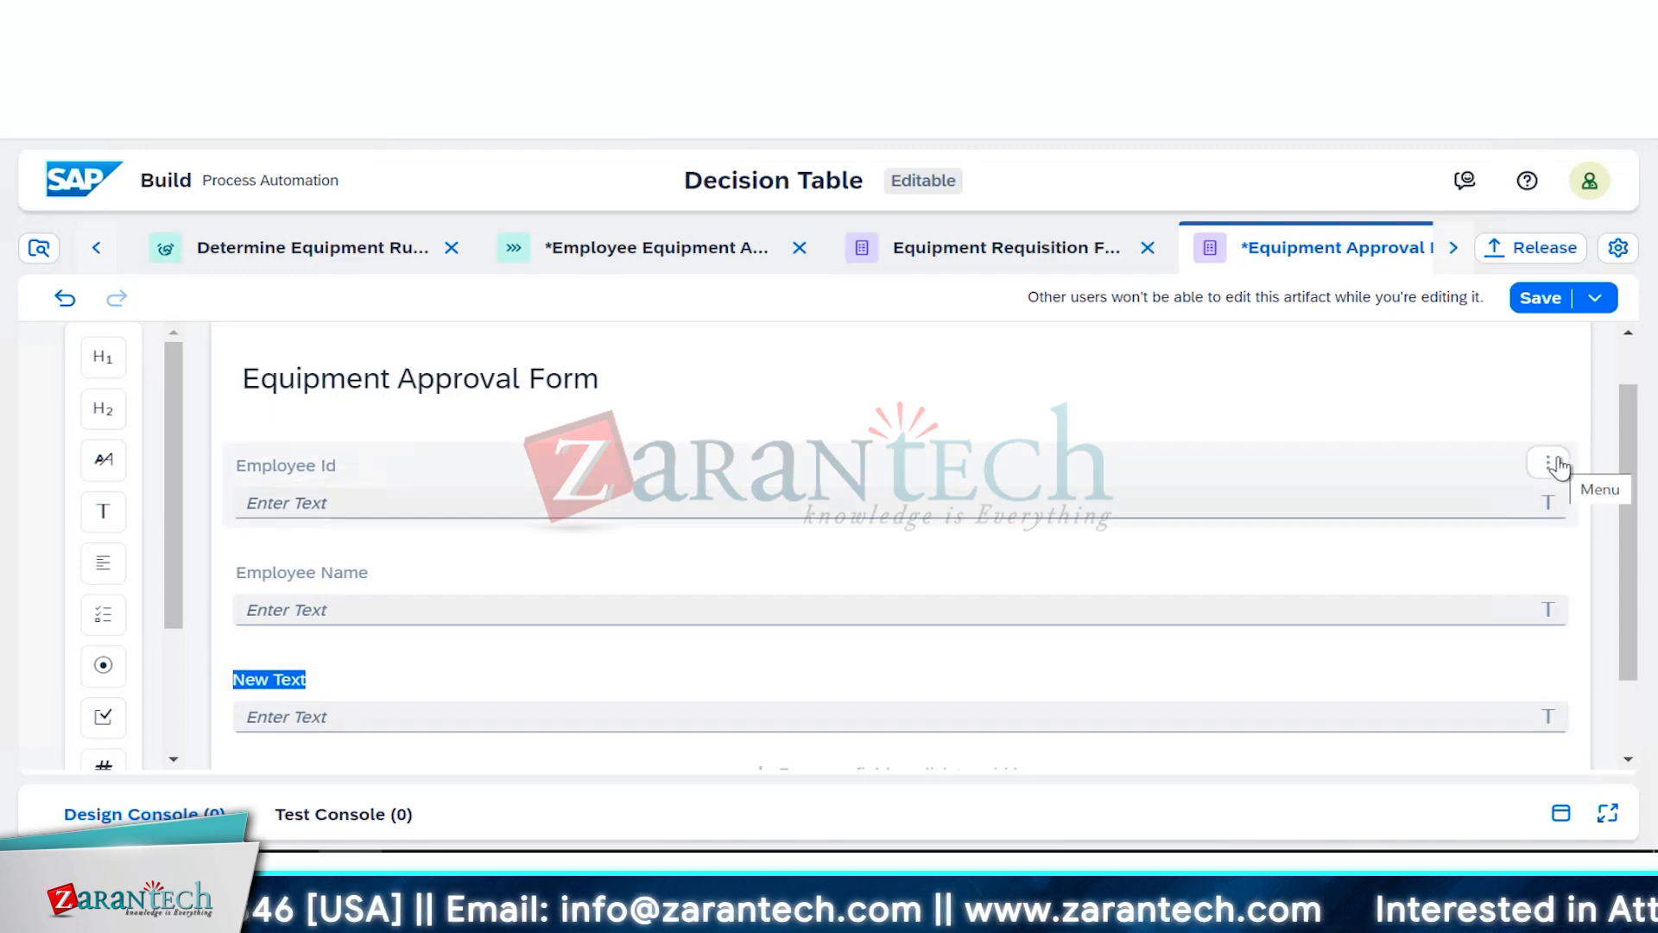
left_click(1554, 464)
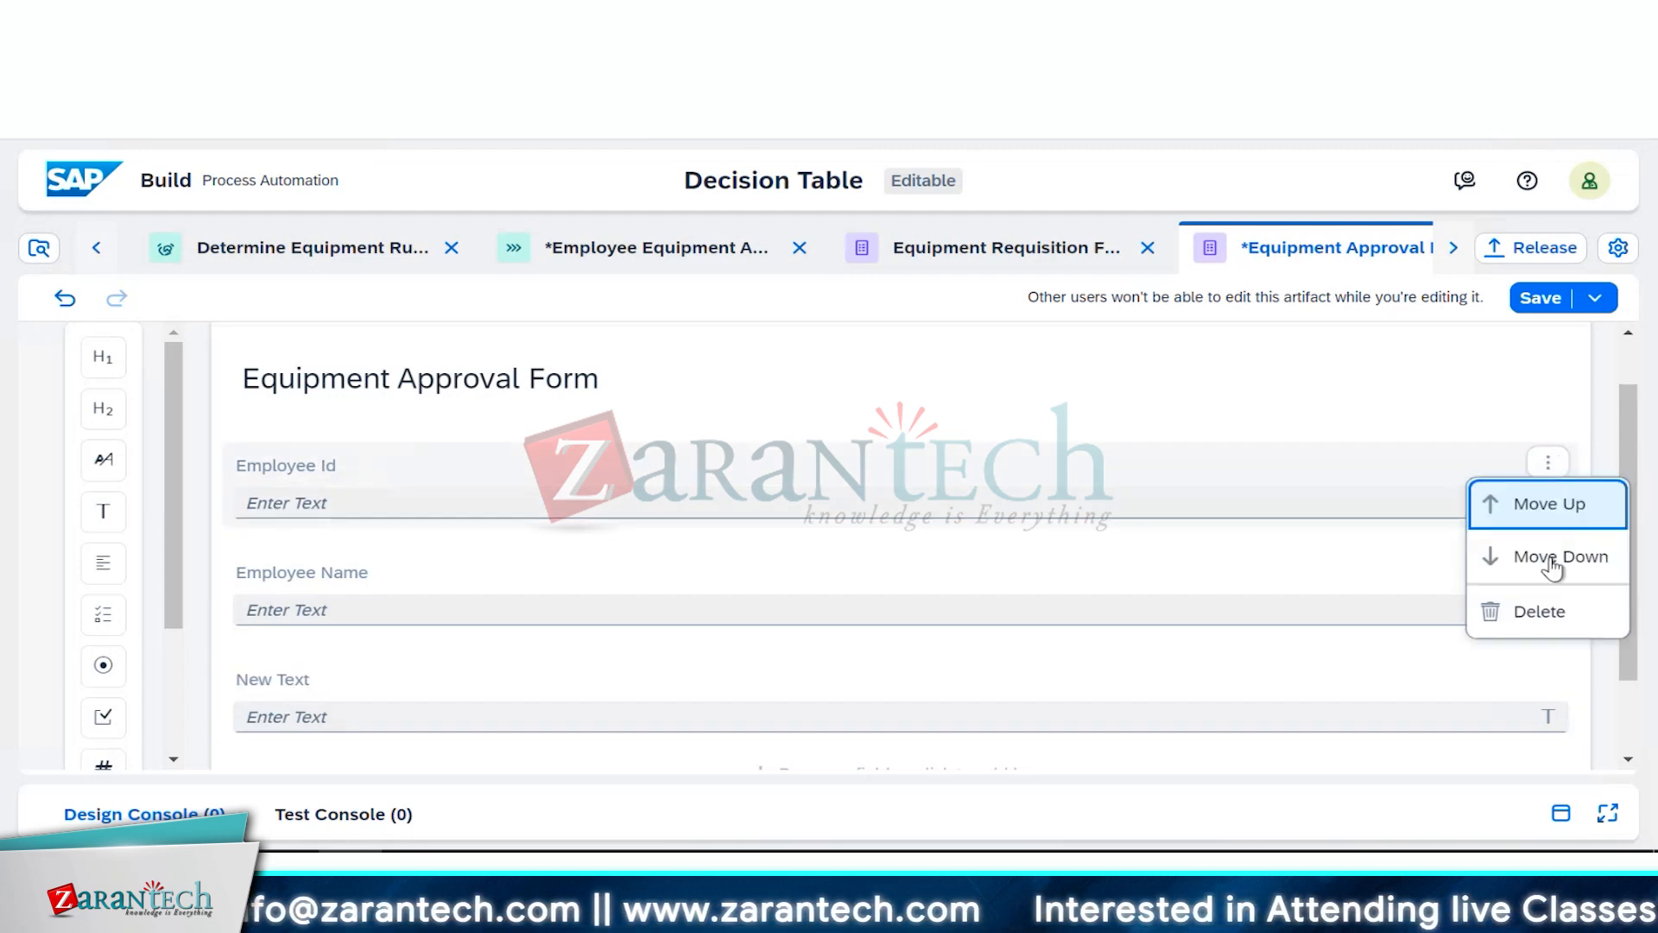
left_click(1539, 617)
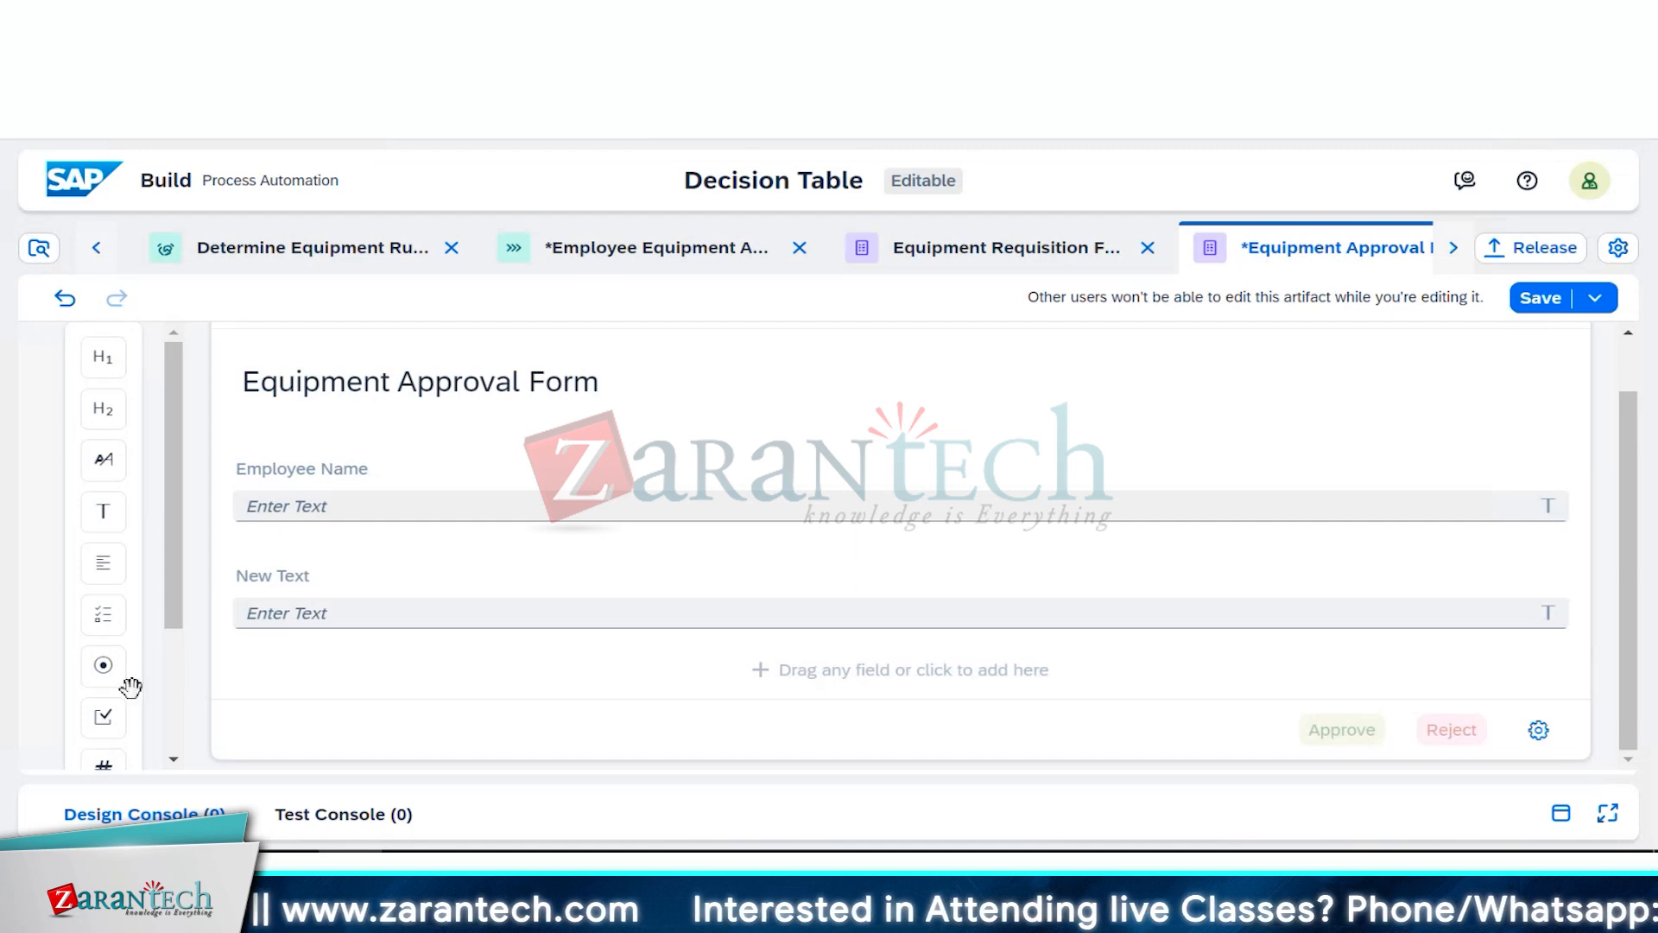
Step: Add a number field labelled Employee Id between the form's headline and the Employee Name field
scroll(134, 690, "down", 2)
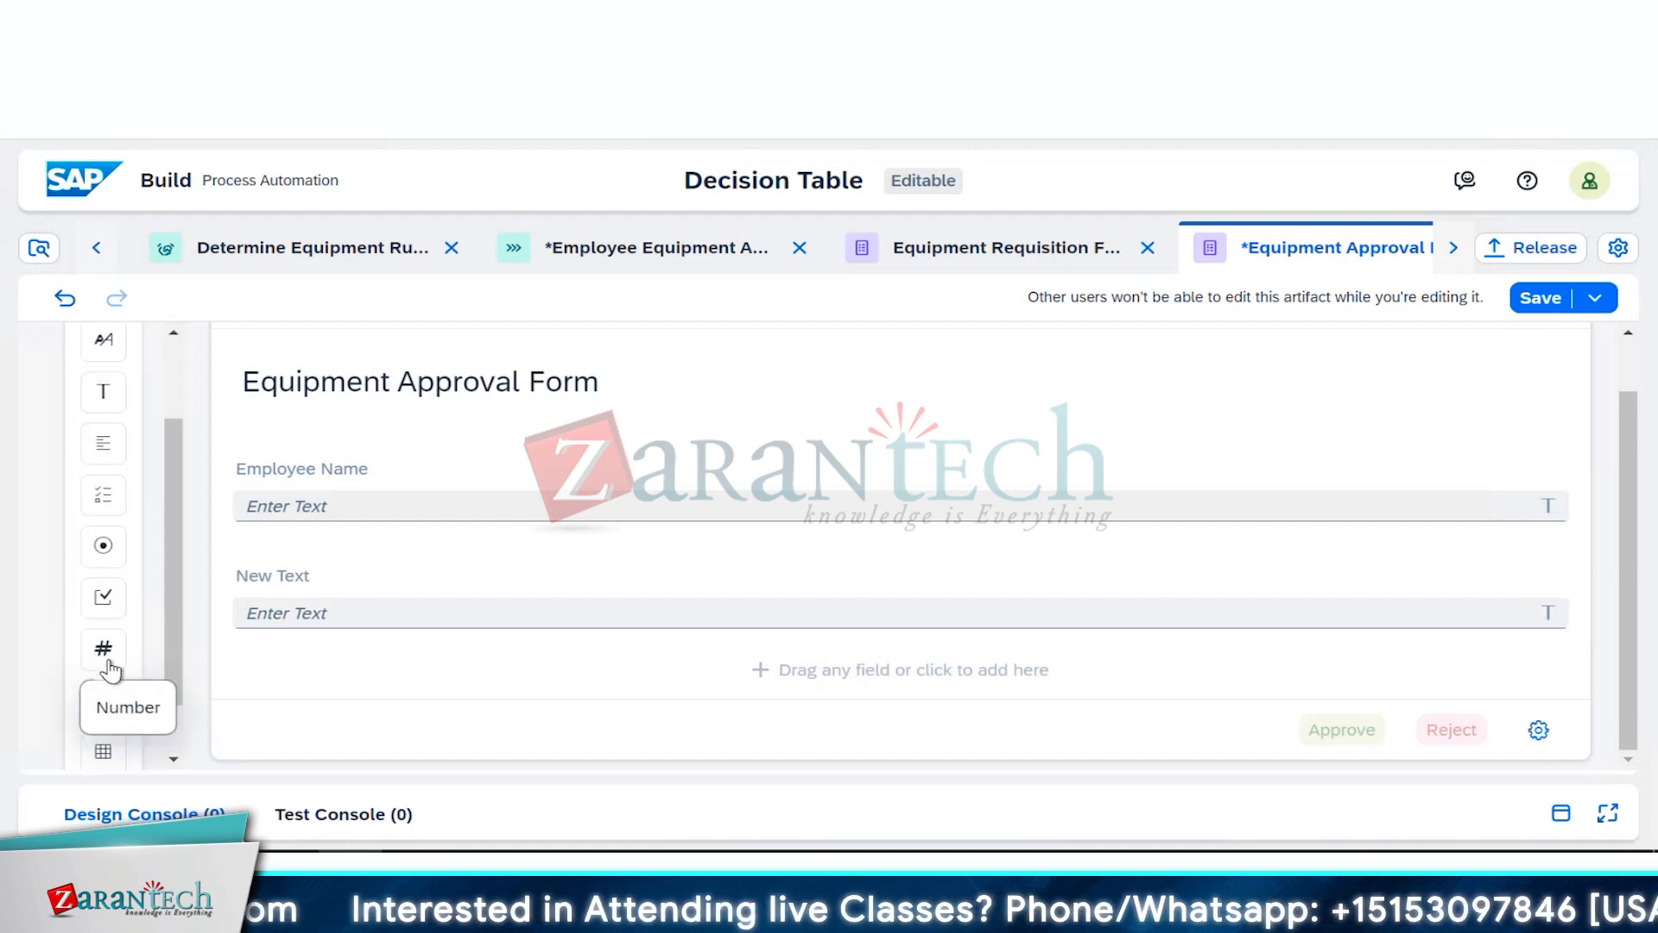
left_click_drag(105, 665, 285, 466)
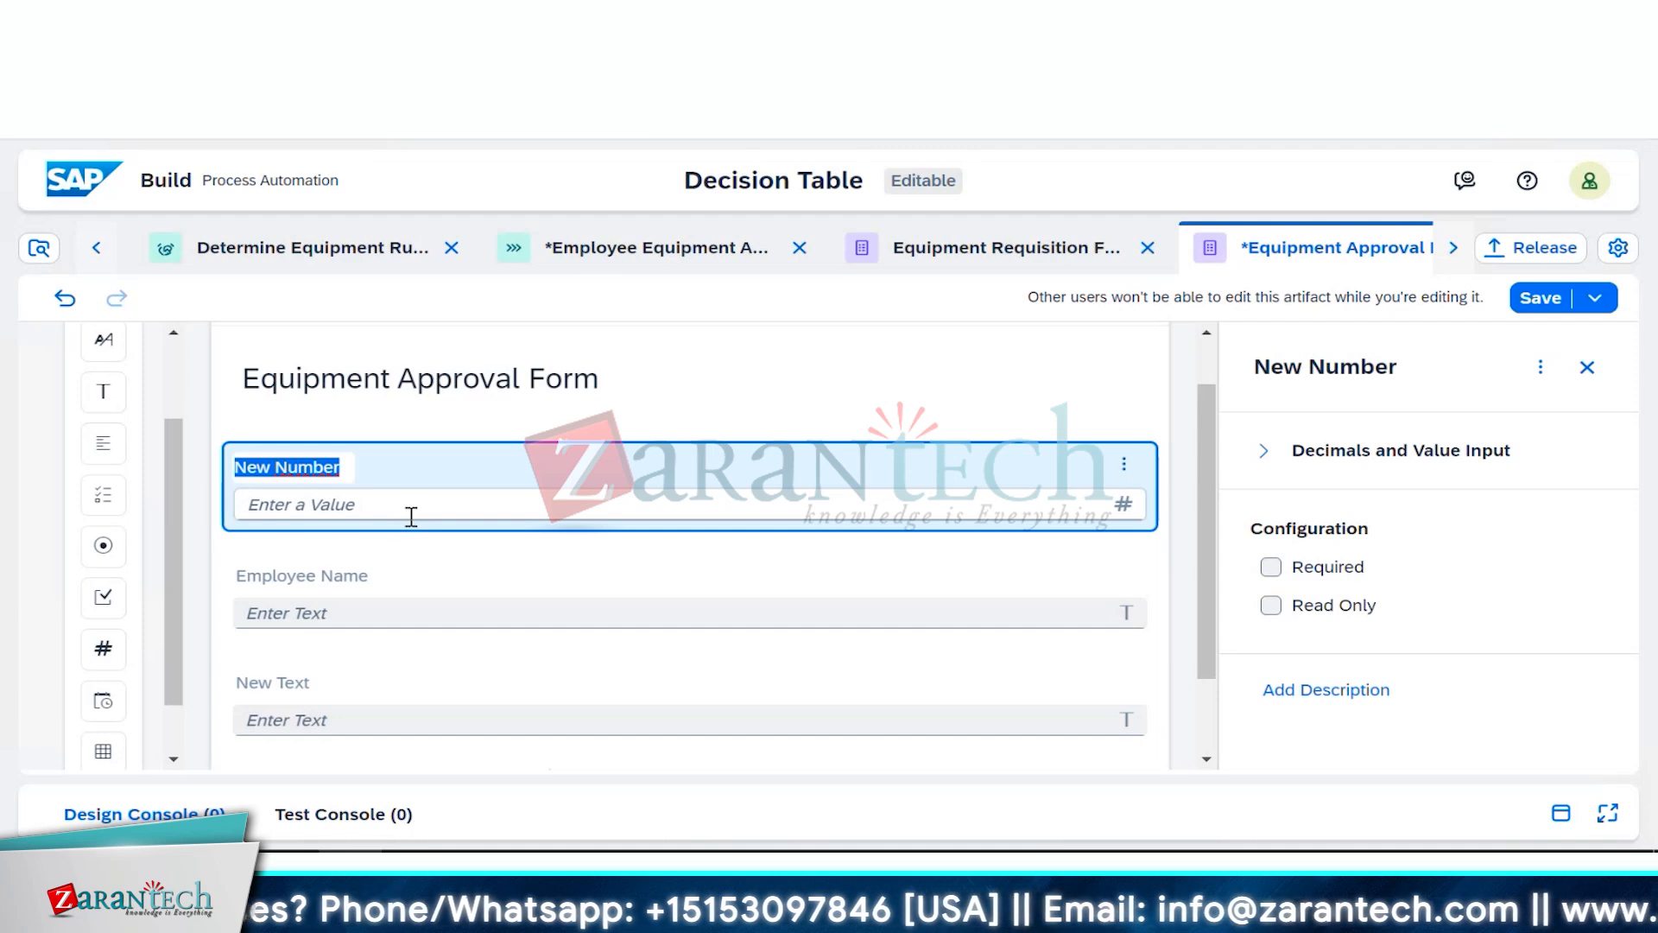
type("Employe")
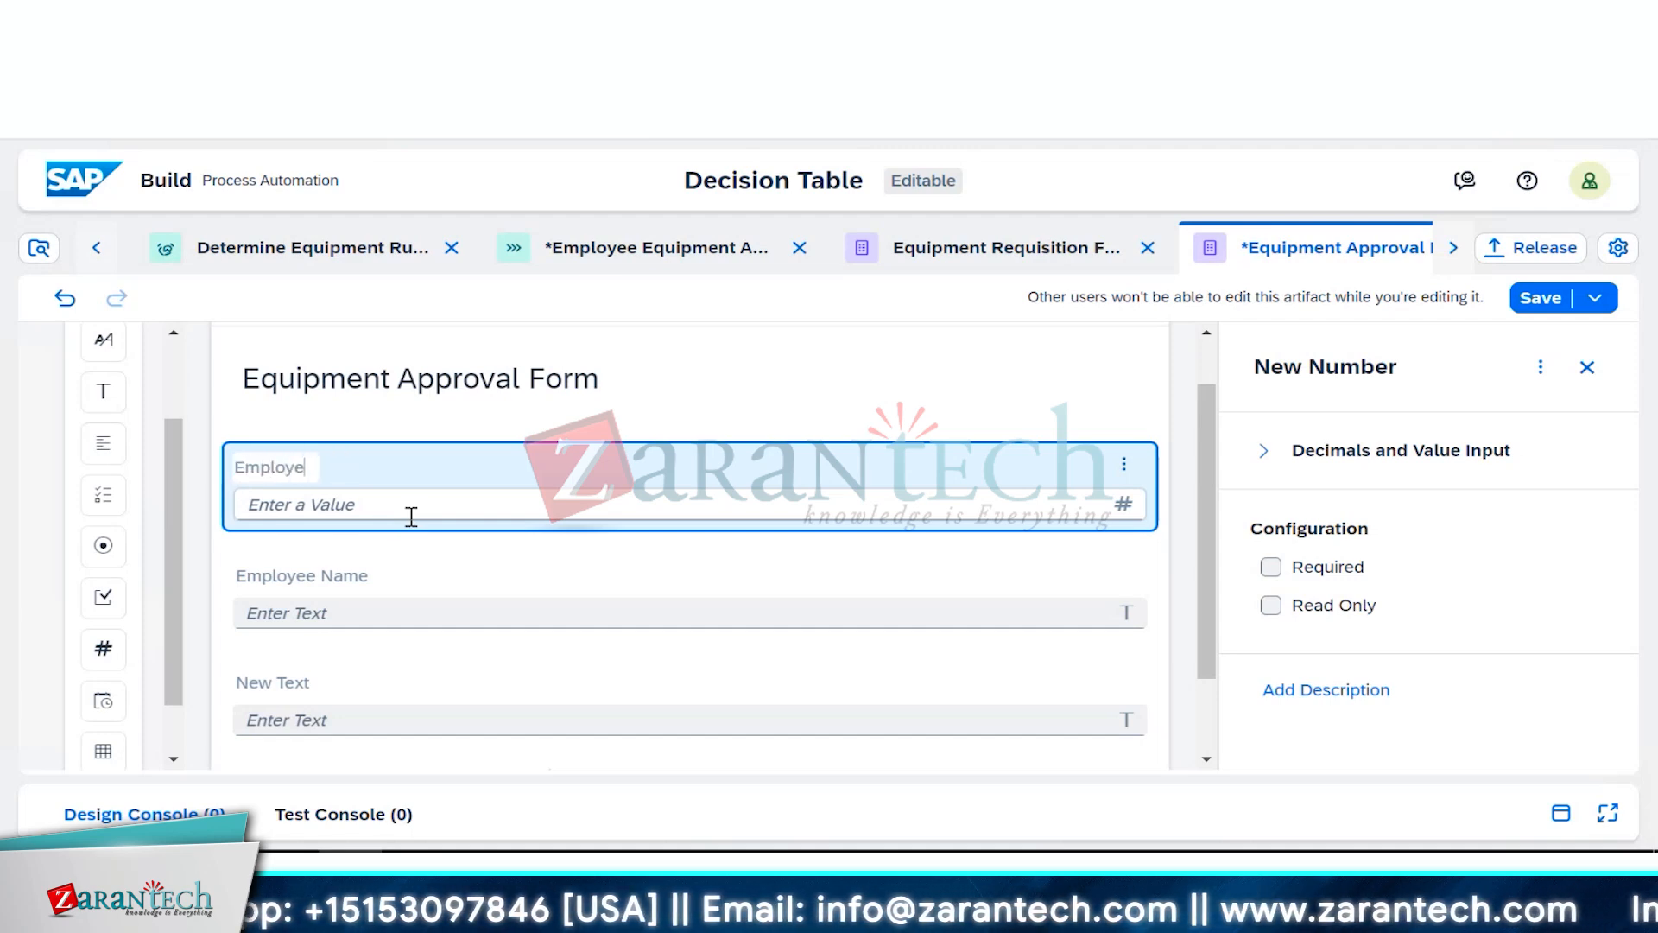
type("e Id")
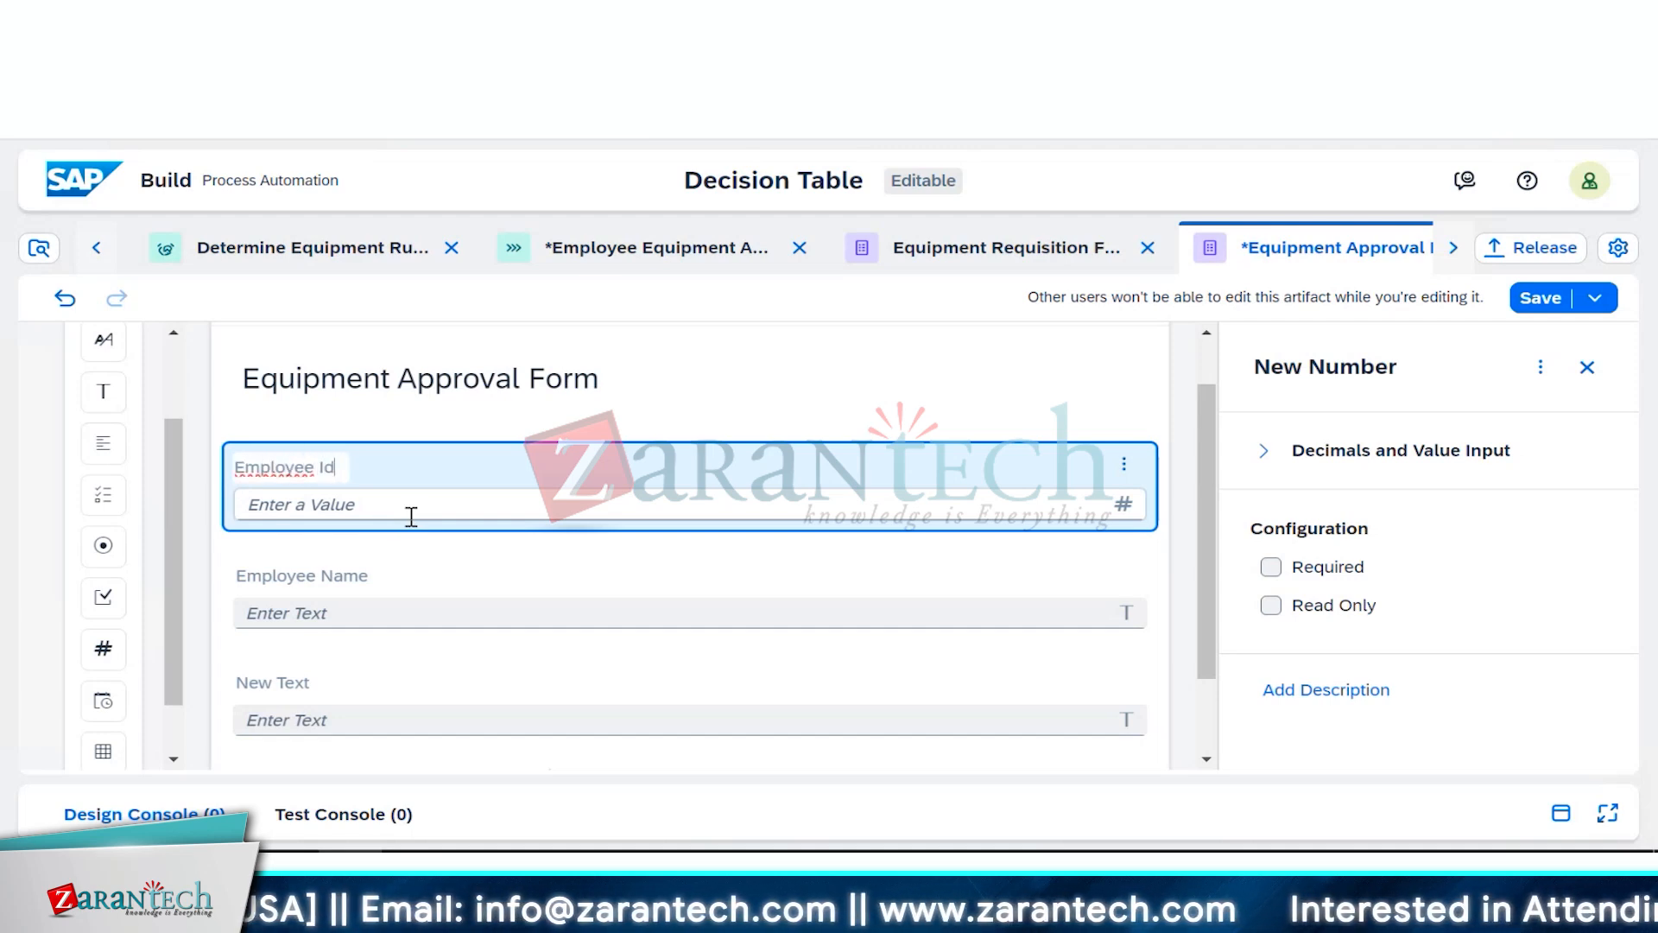
Step: Label the blank text field Equiment and add another text field below it labelled Employee Info
scroll(285, 579, "down", 2)
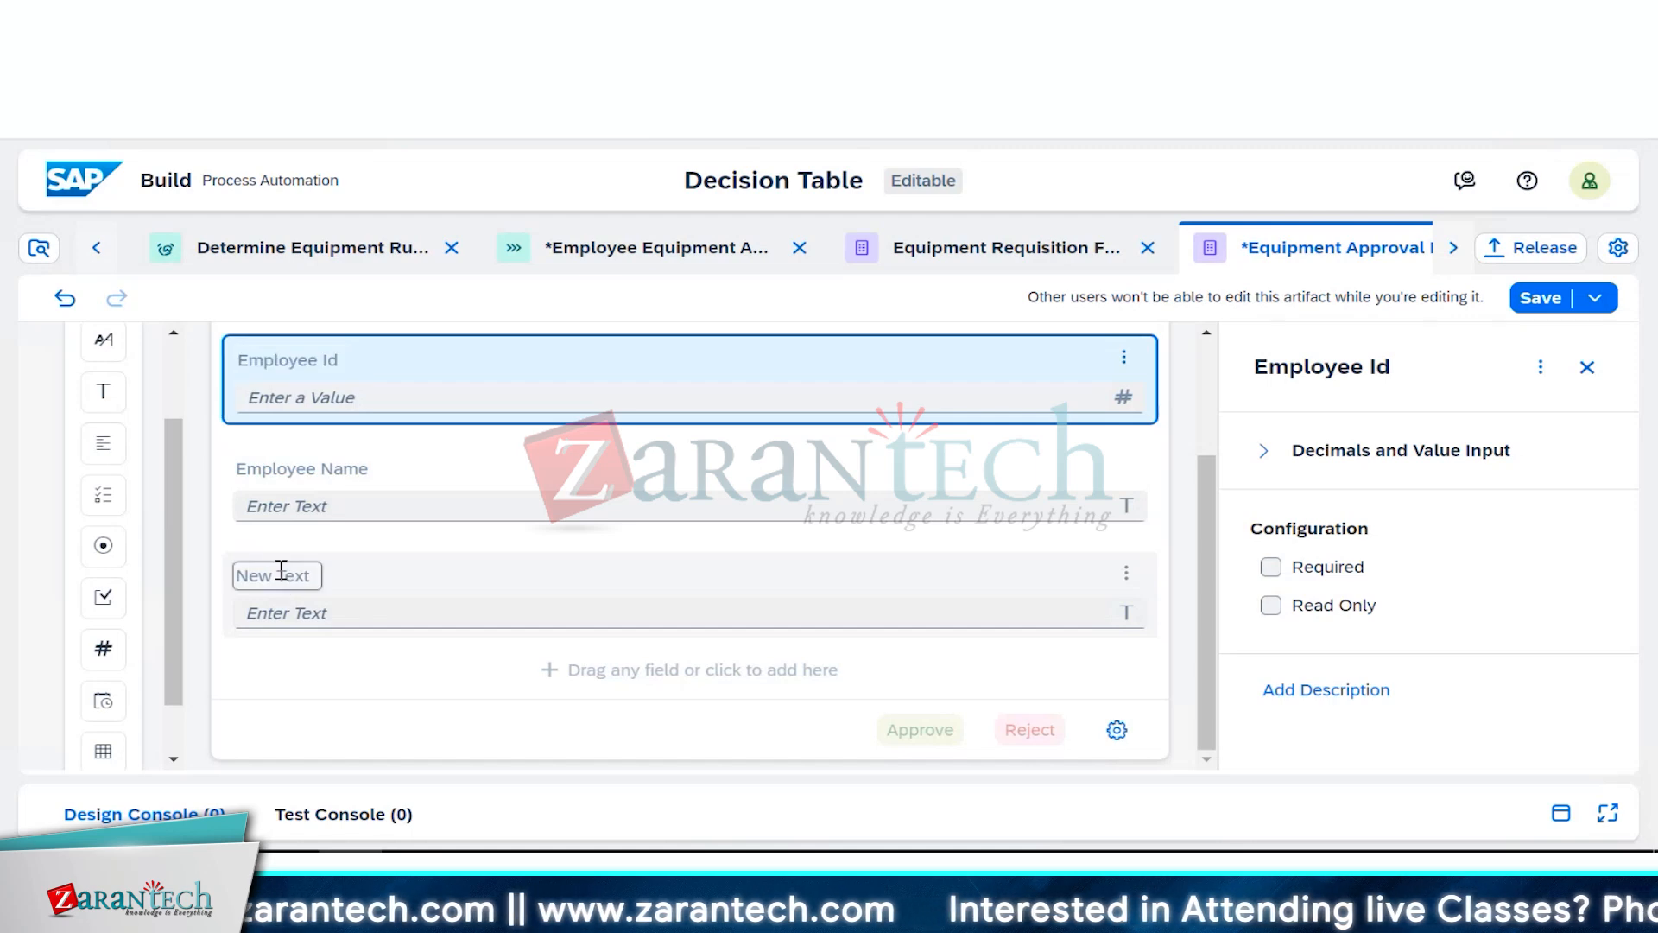
left_click(280, 570)
type("E")
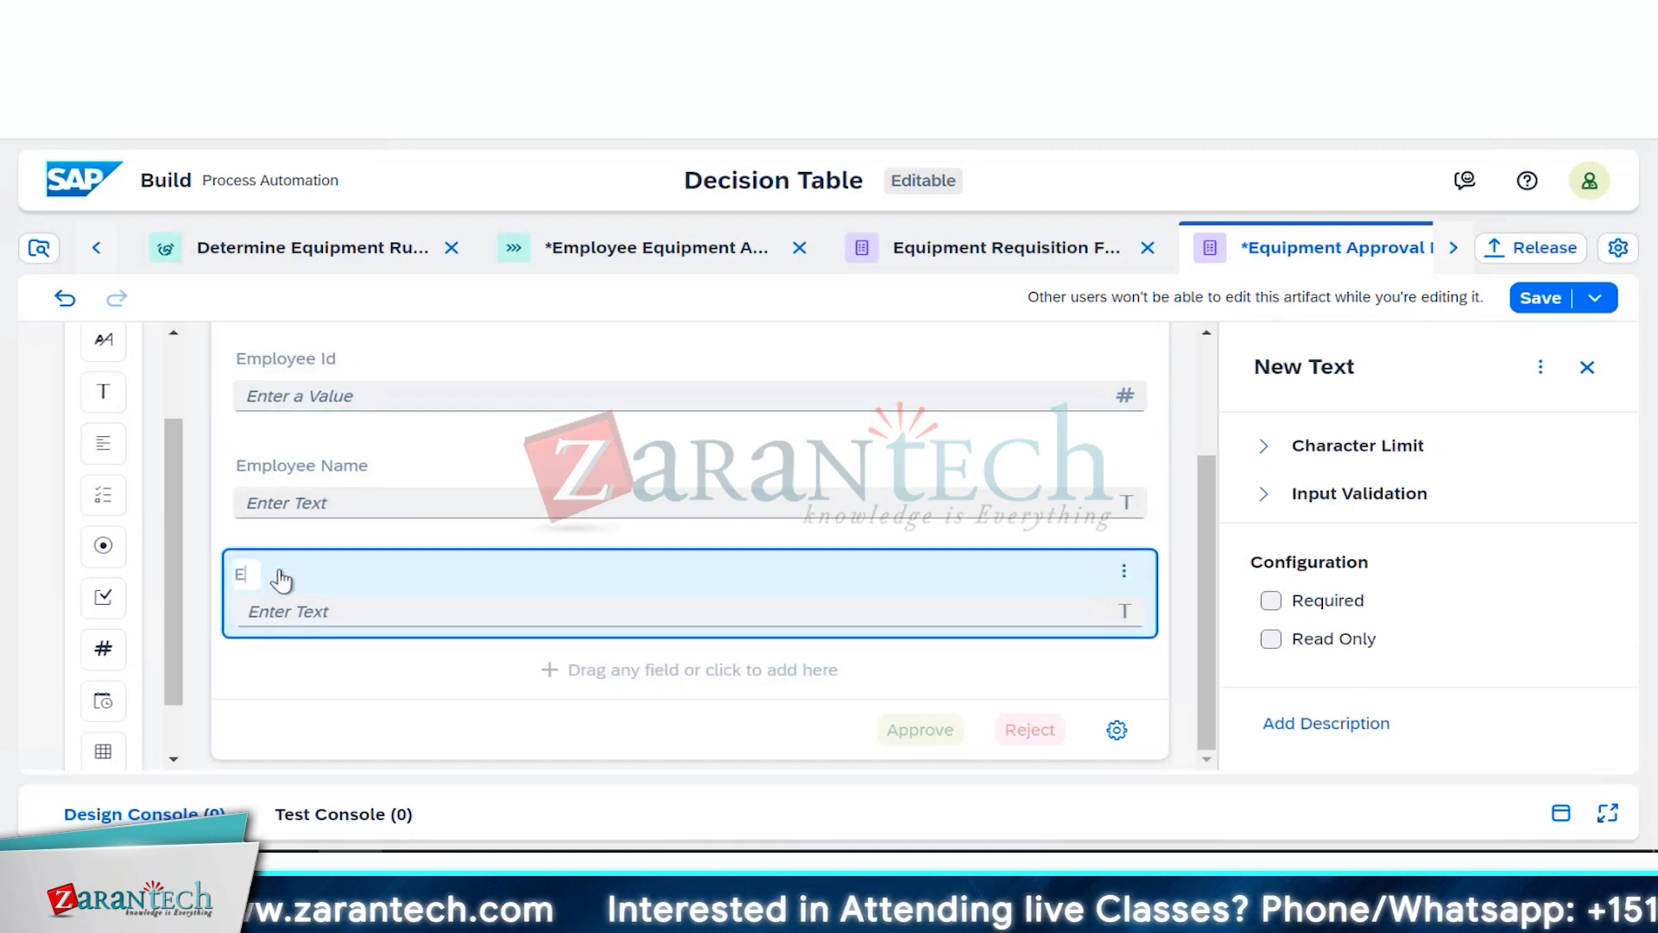
type("quiment")
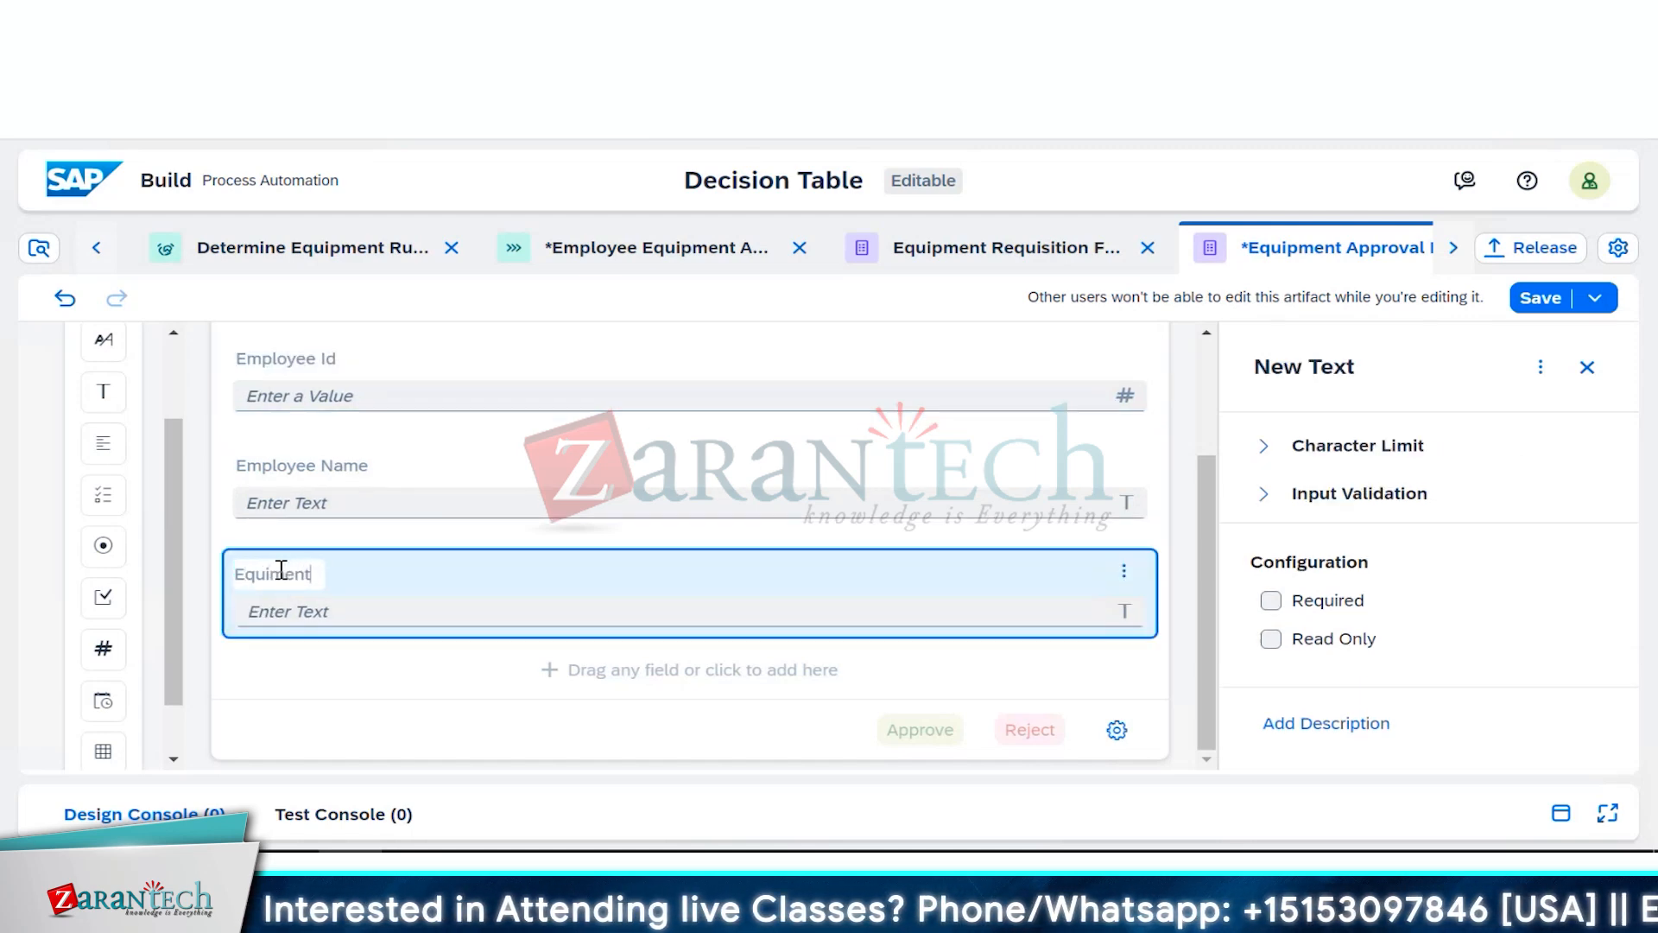
left_click(346, 674)
type("E")
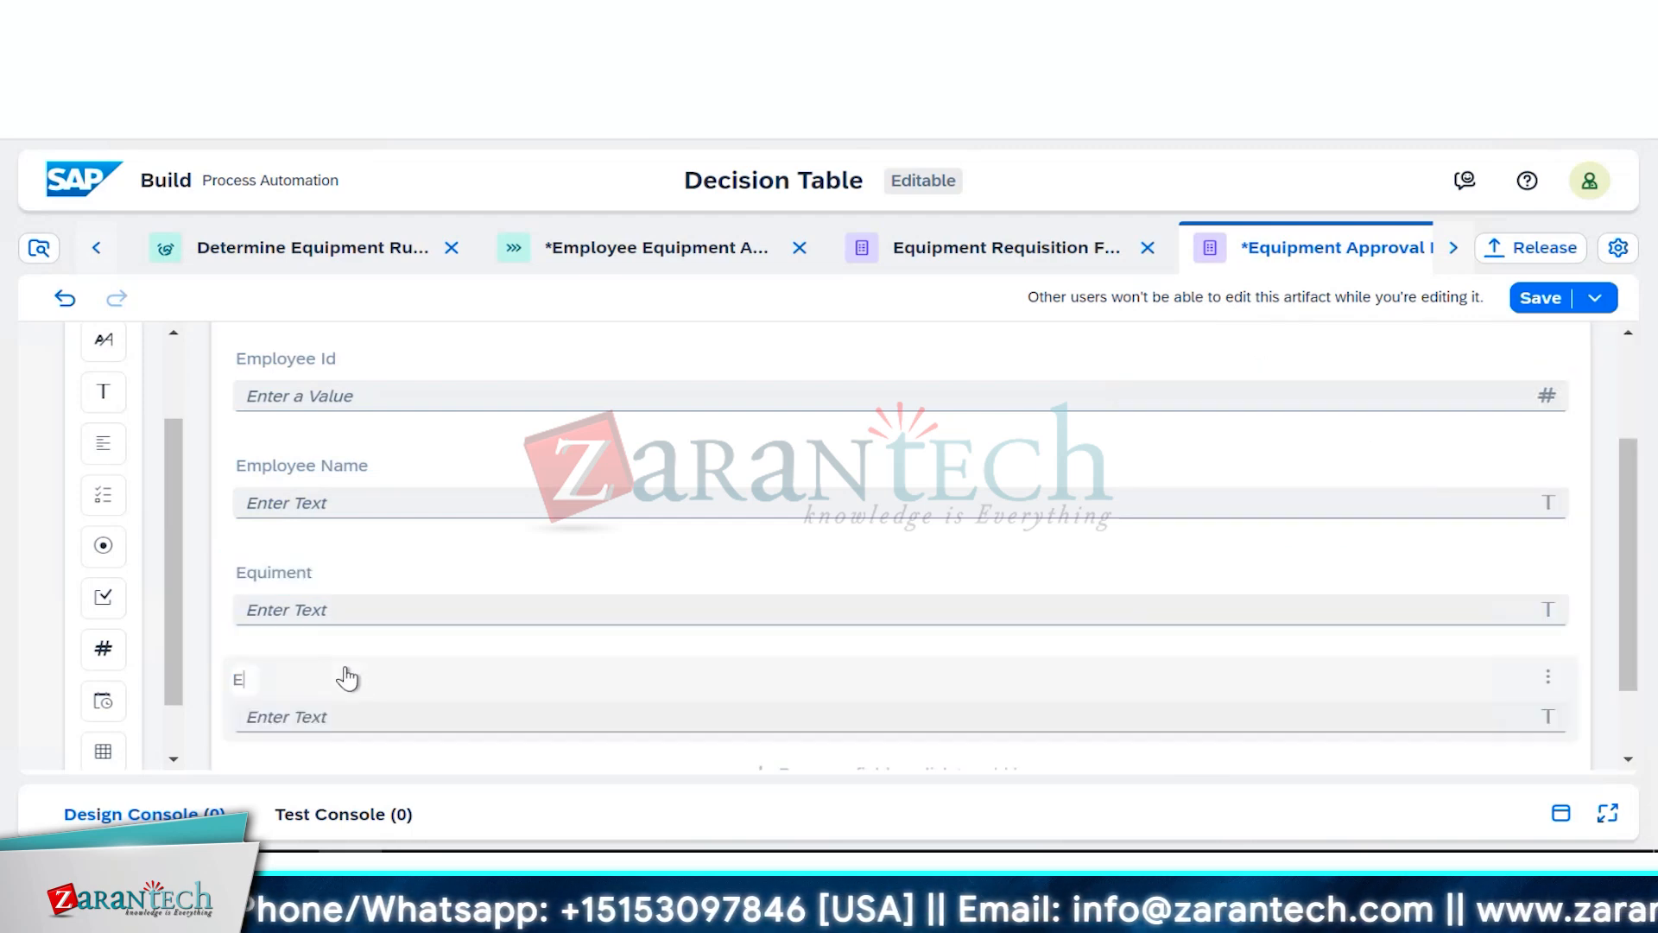
type("mployee")
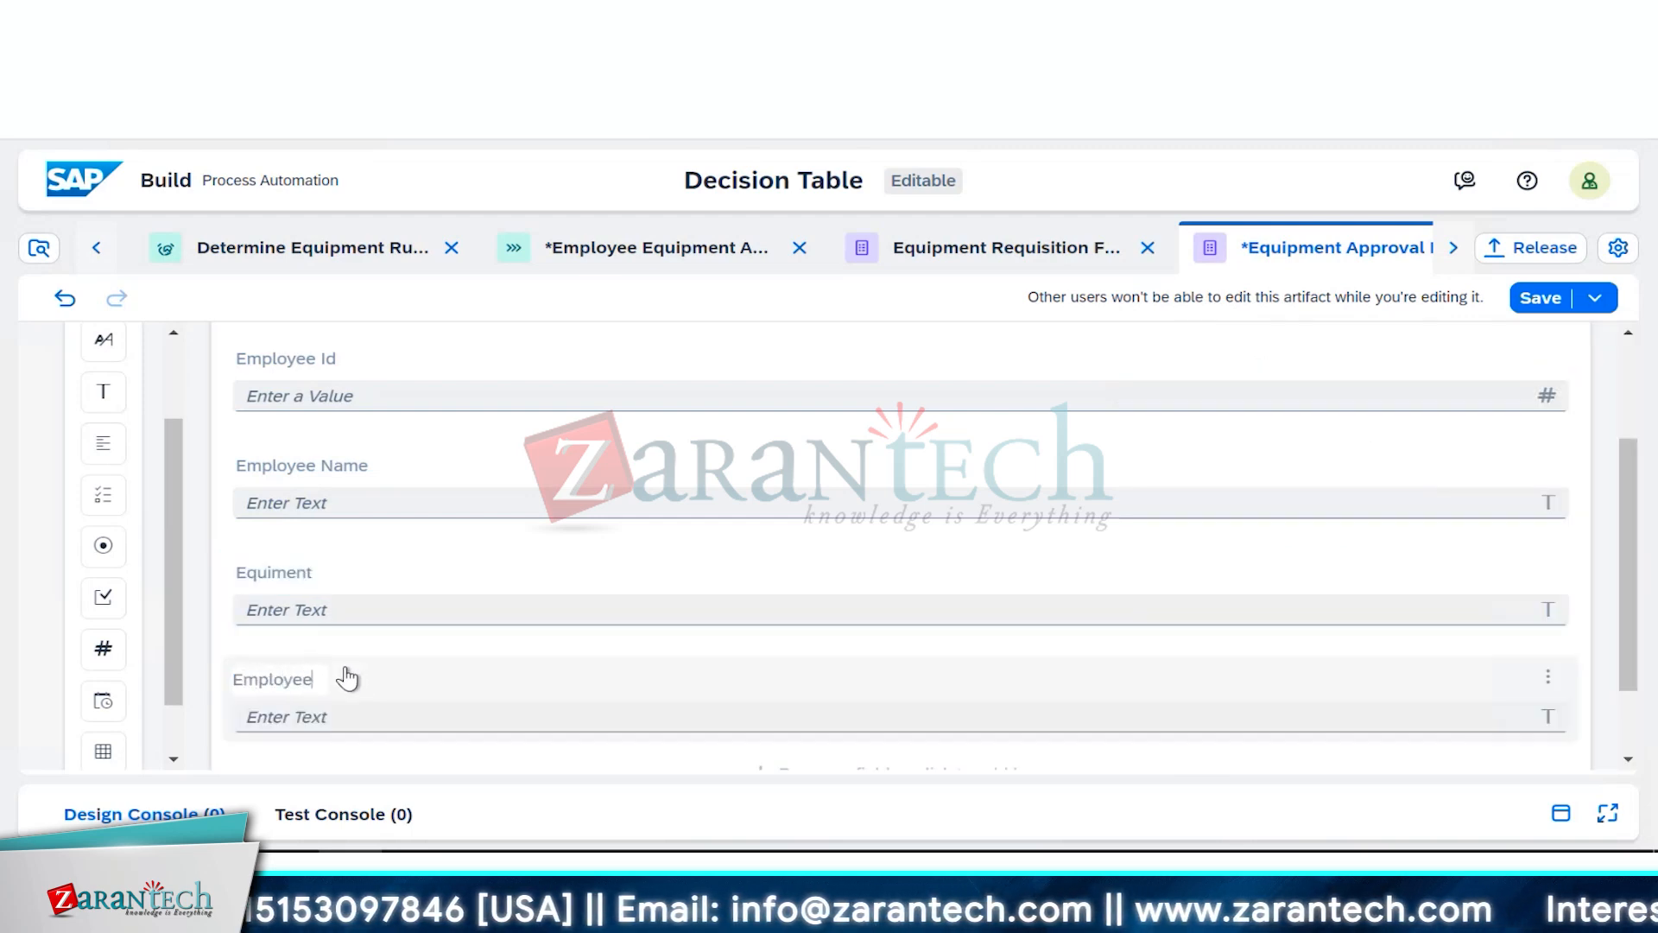
type(" Info")
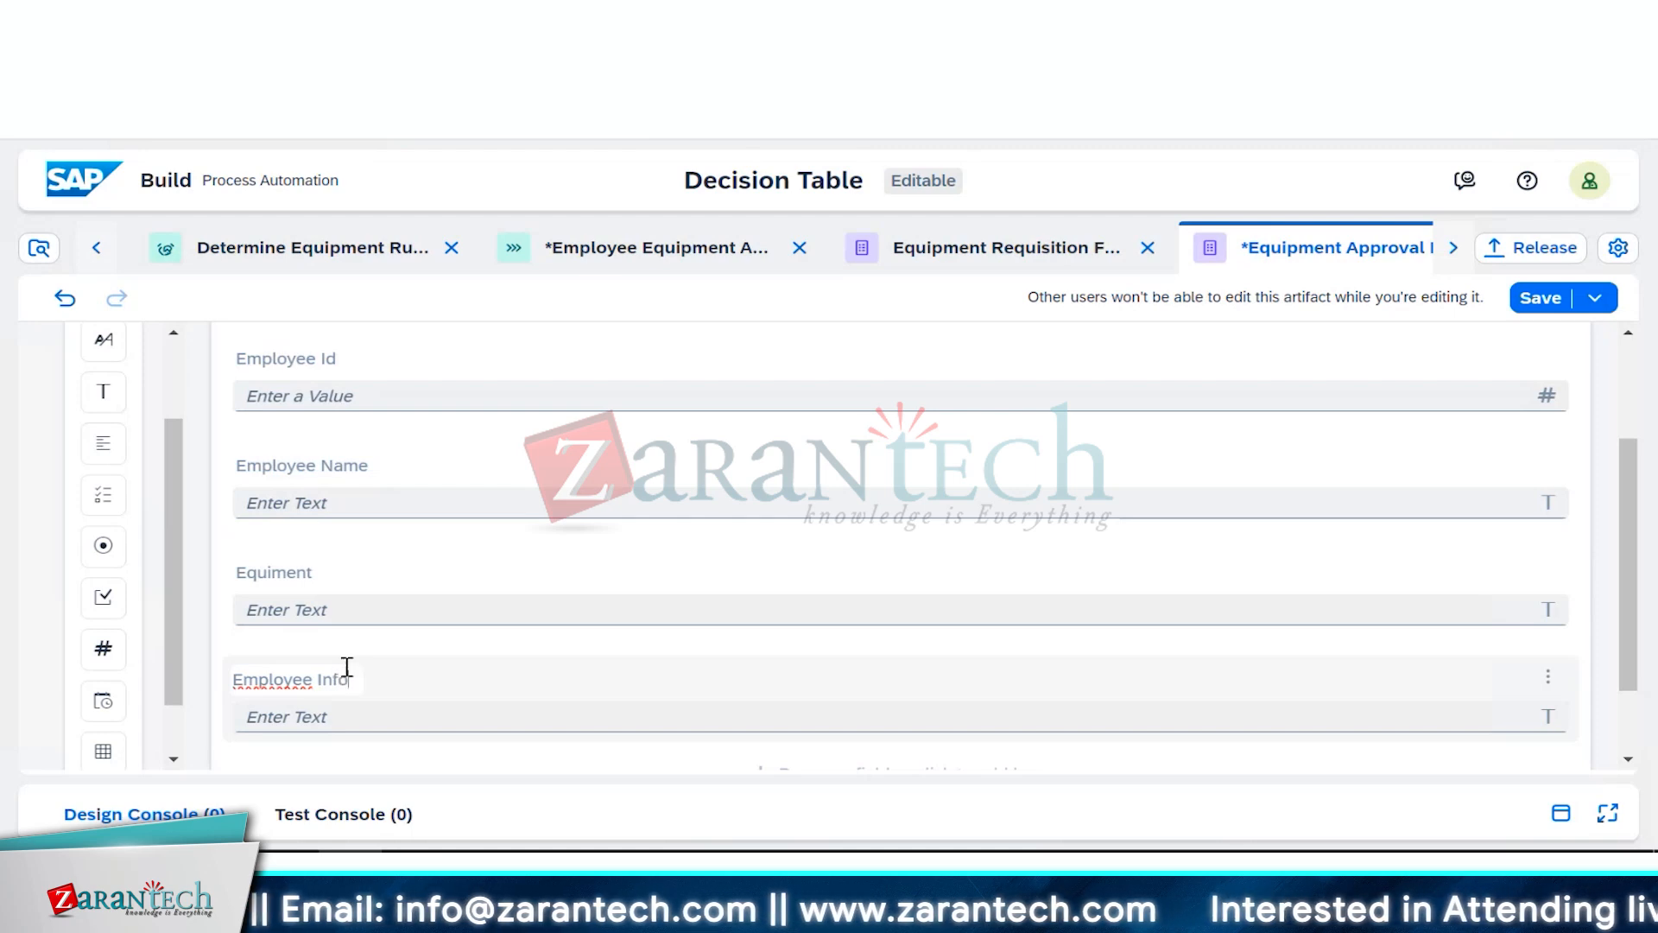
scroll(605, 705, "down", 2)
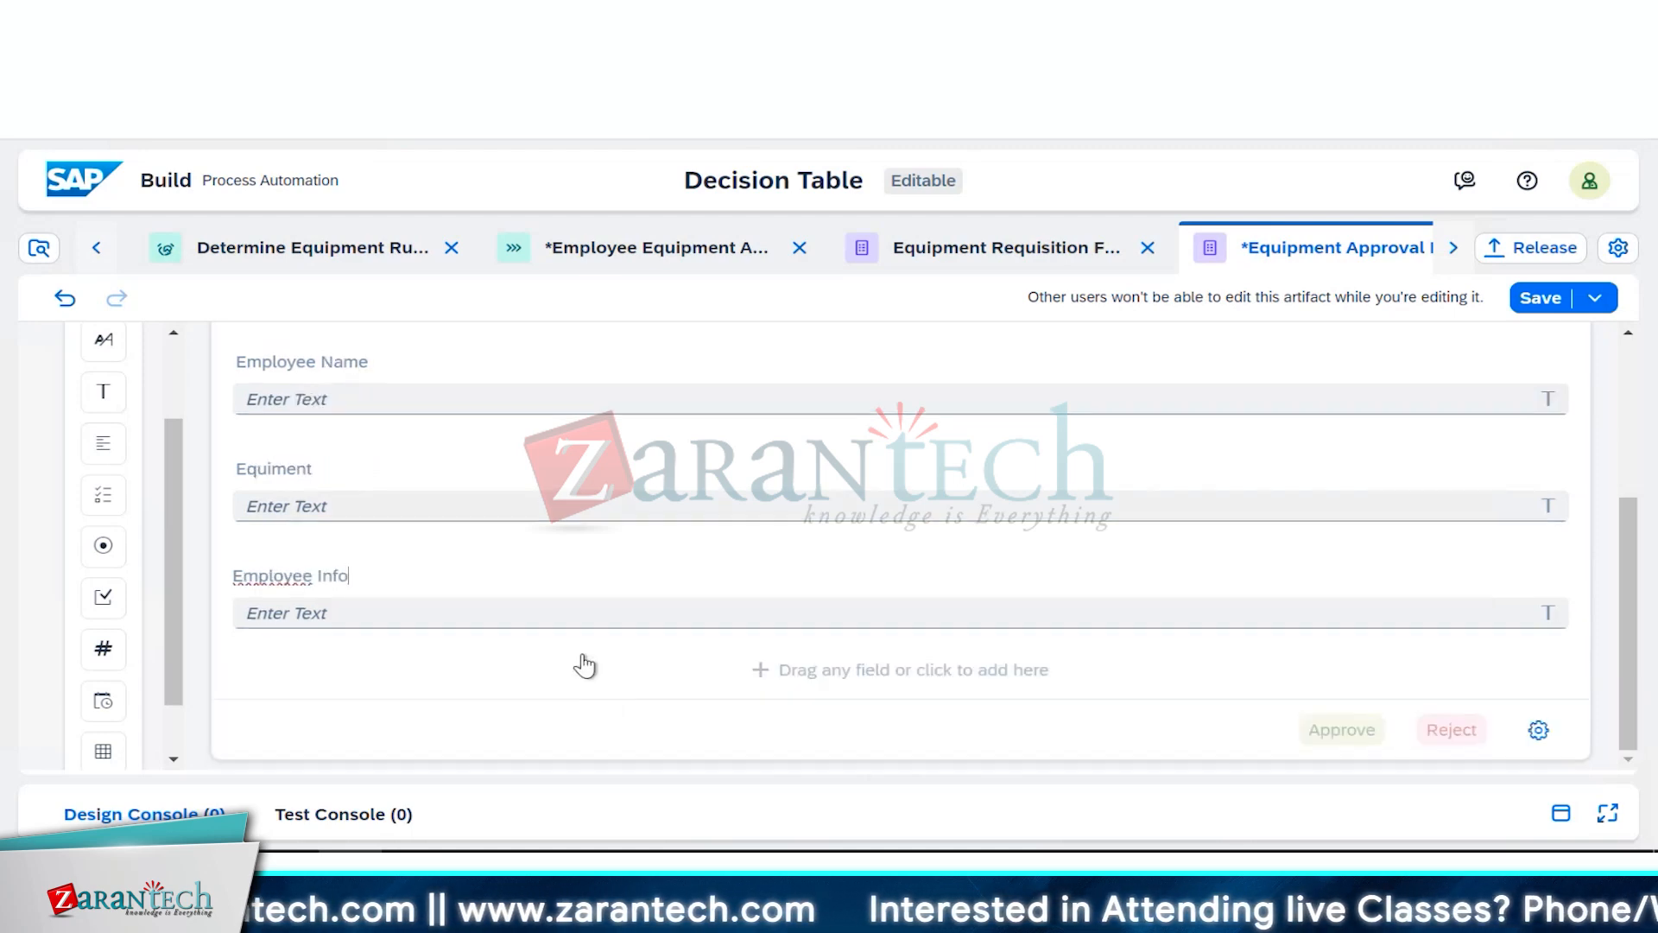
left_click(581, 669)
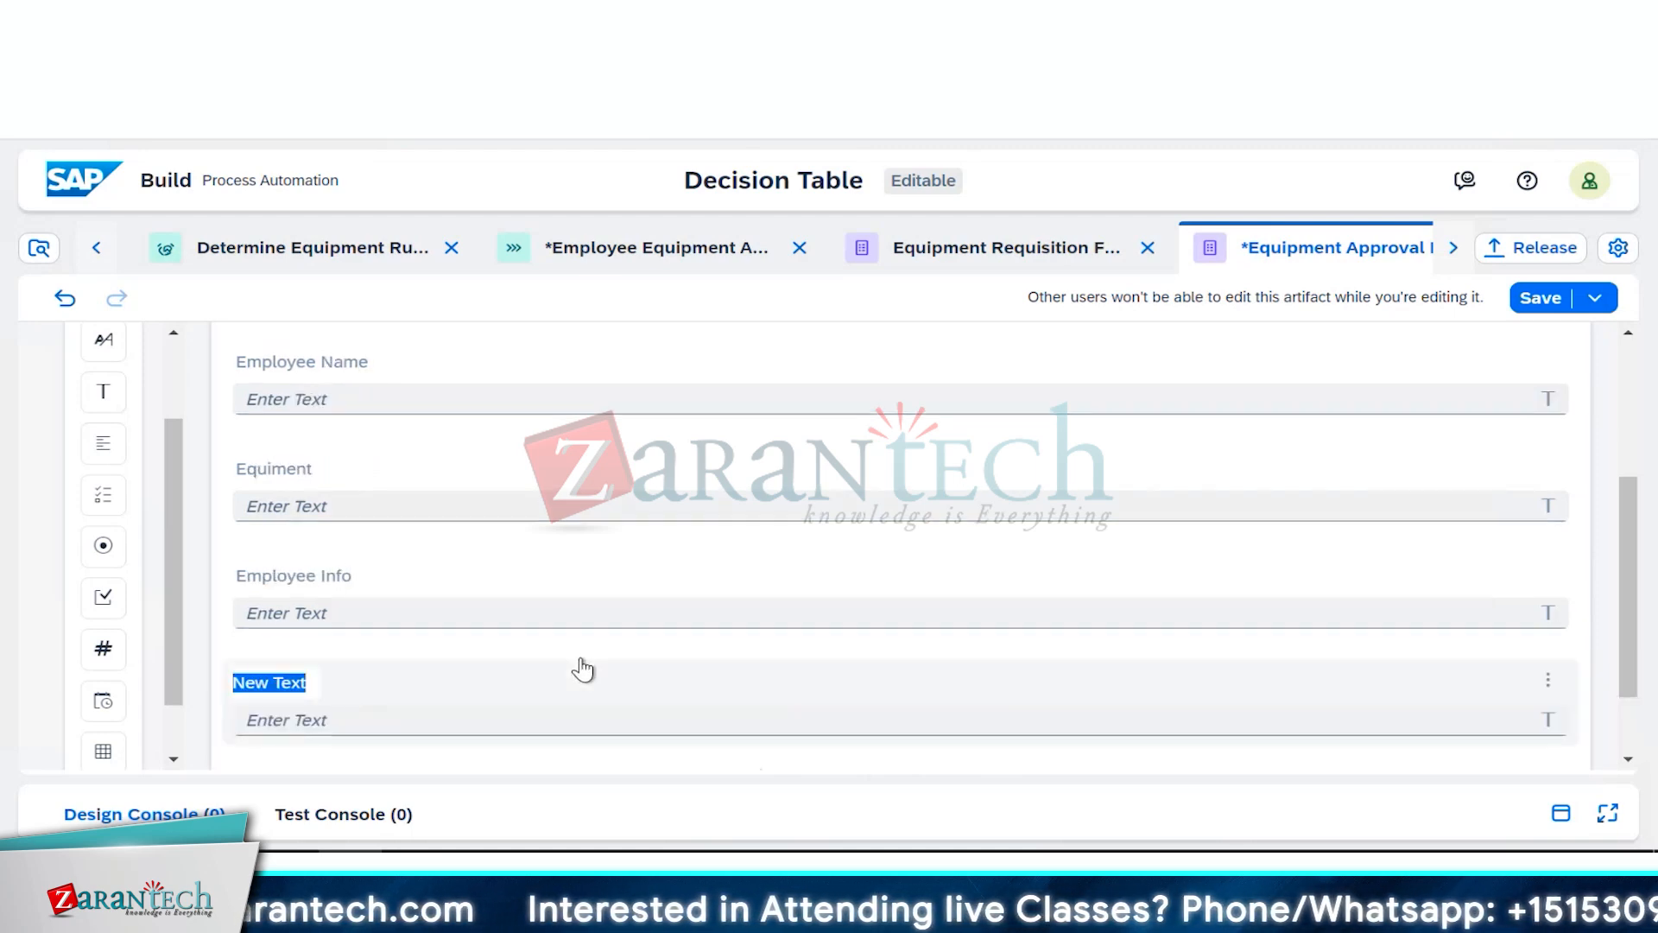
type("Addit")
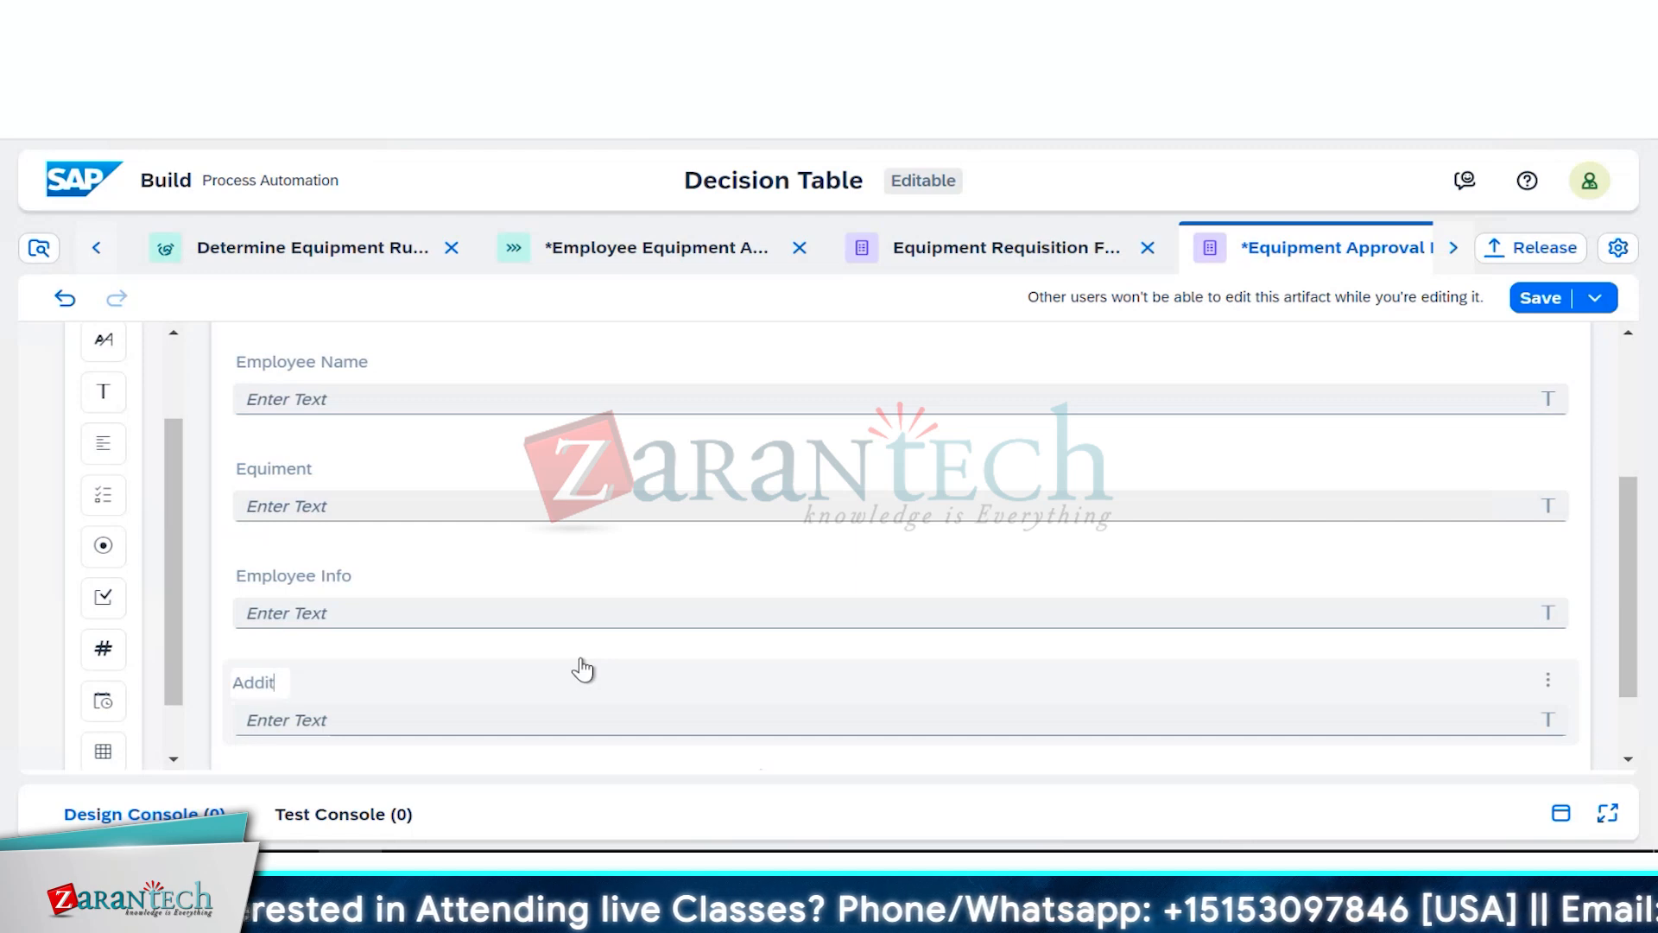
type("ion")
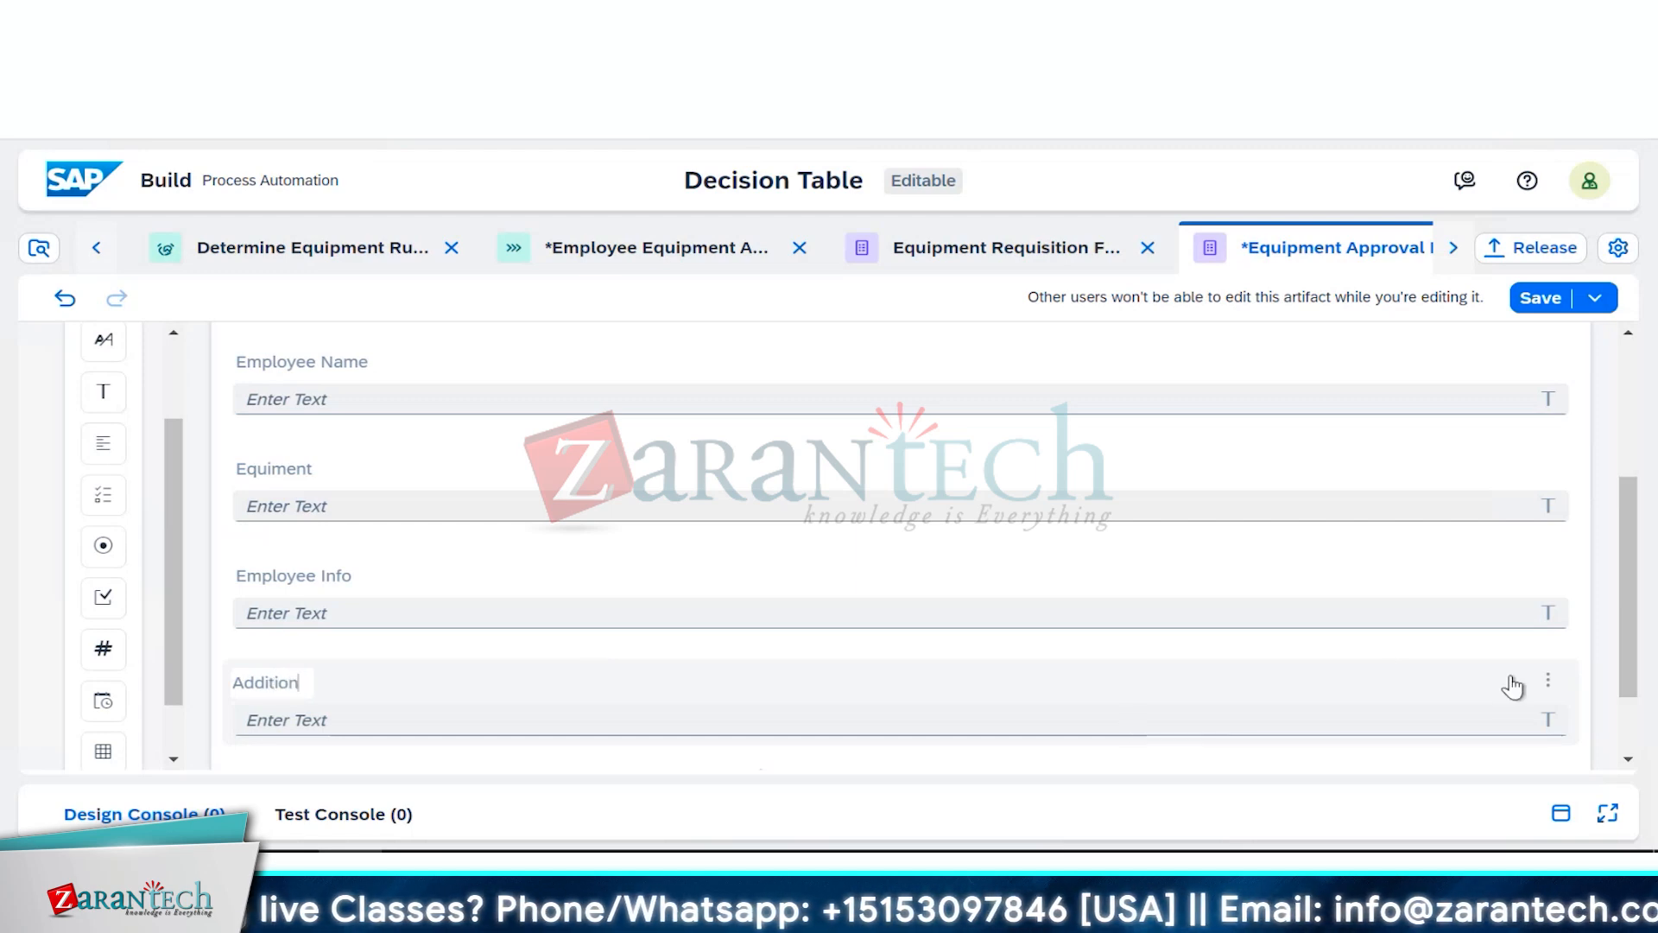
left_click(1539, 682)
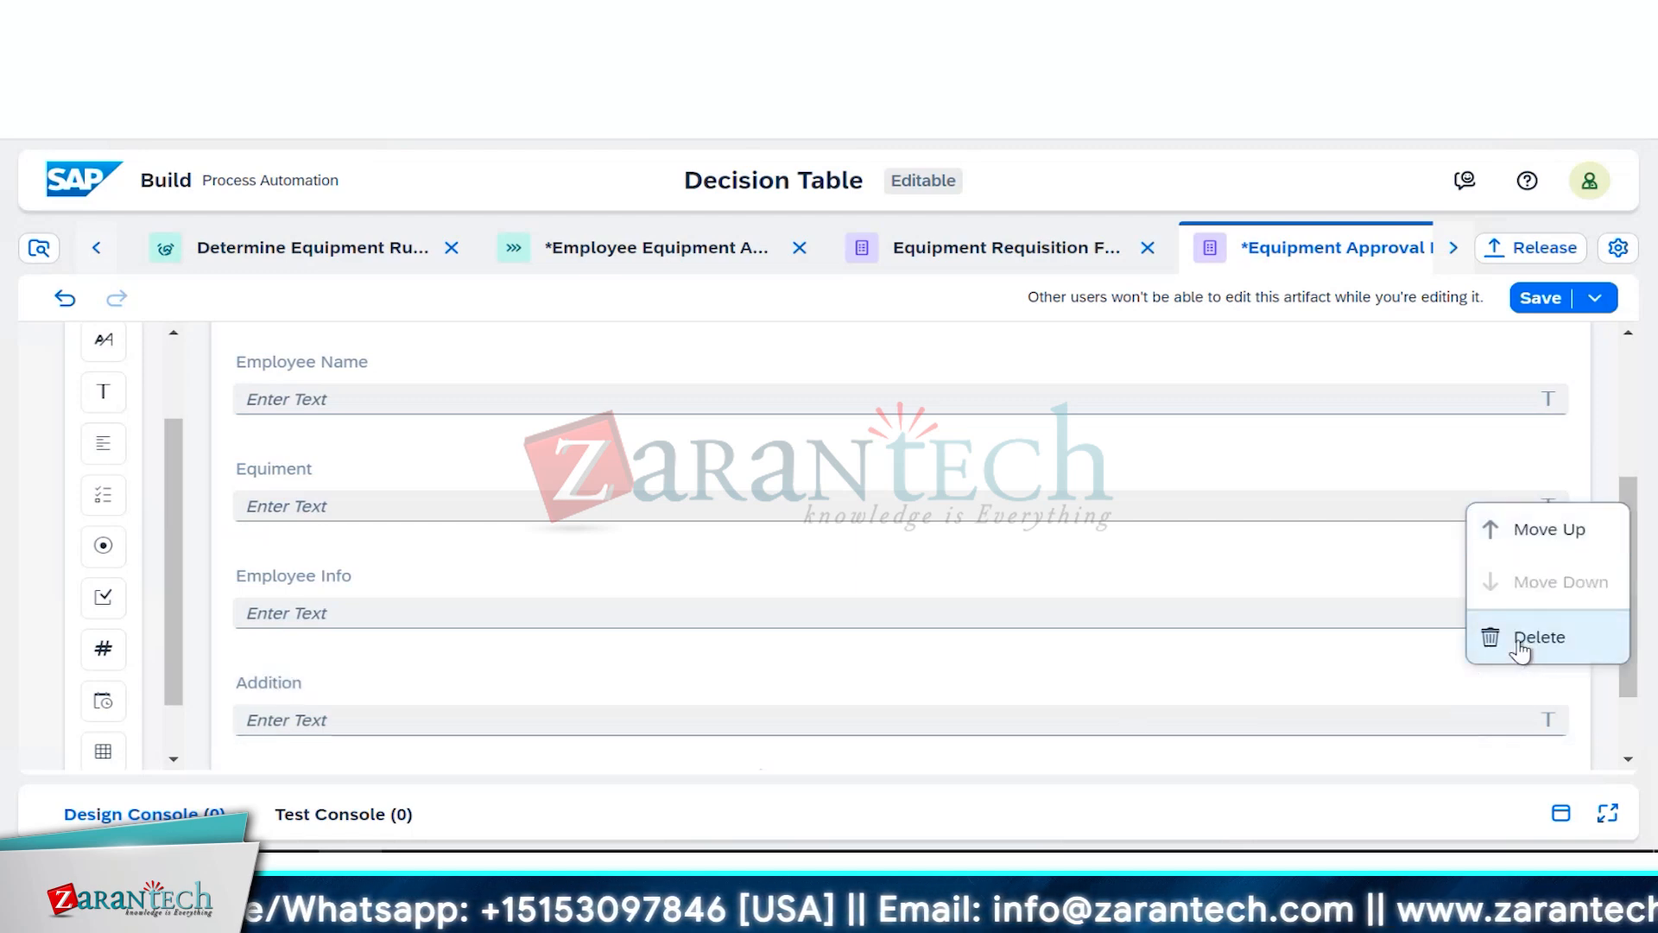
left_click(1516, 640)
Step: Add a text area labelled Additional Info between the Equiment and Employee Info fields
scroll(112, 518, "up", 2)
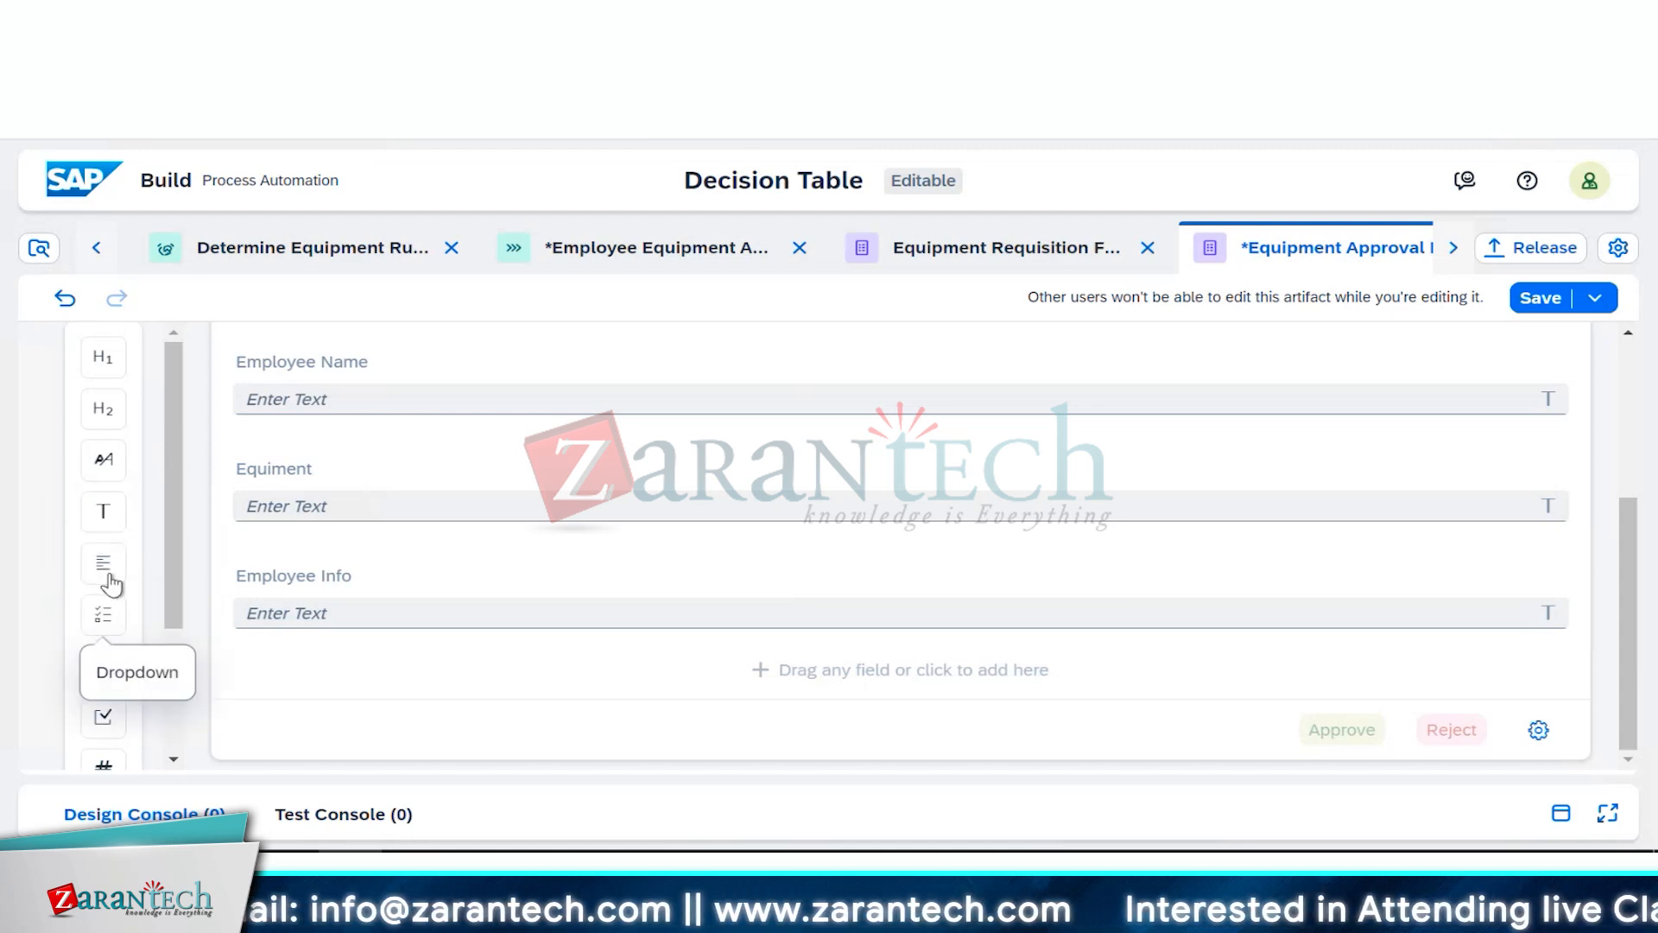
left_click_drag(107, 572, 345, 665)
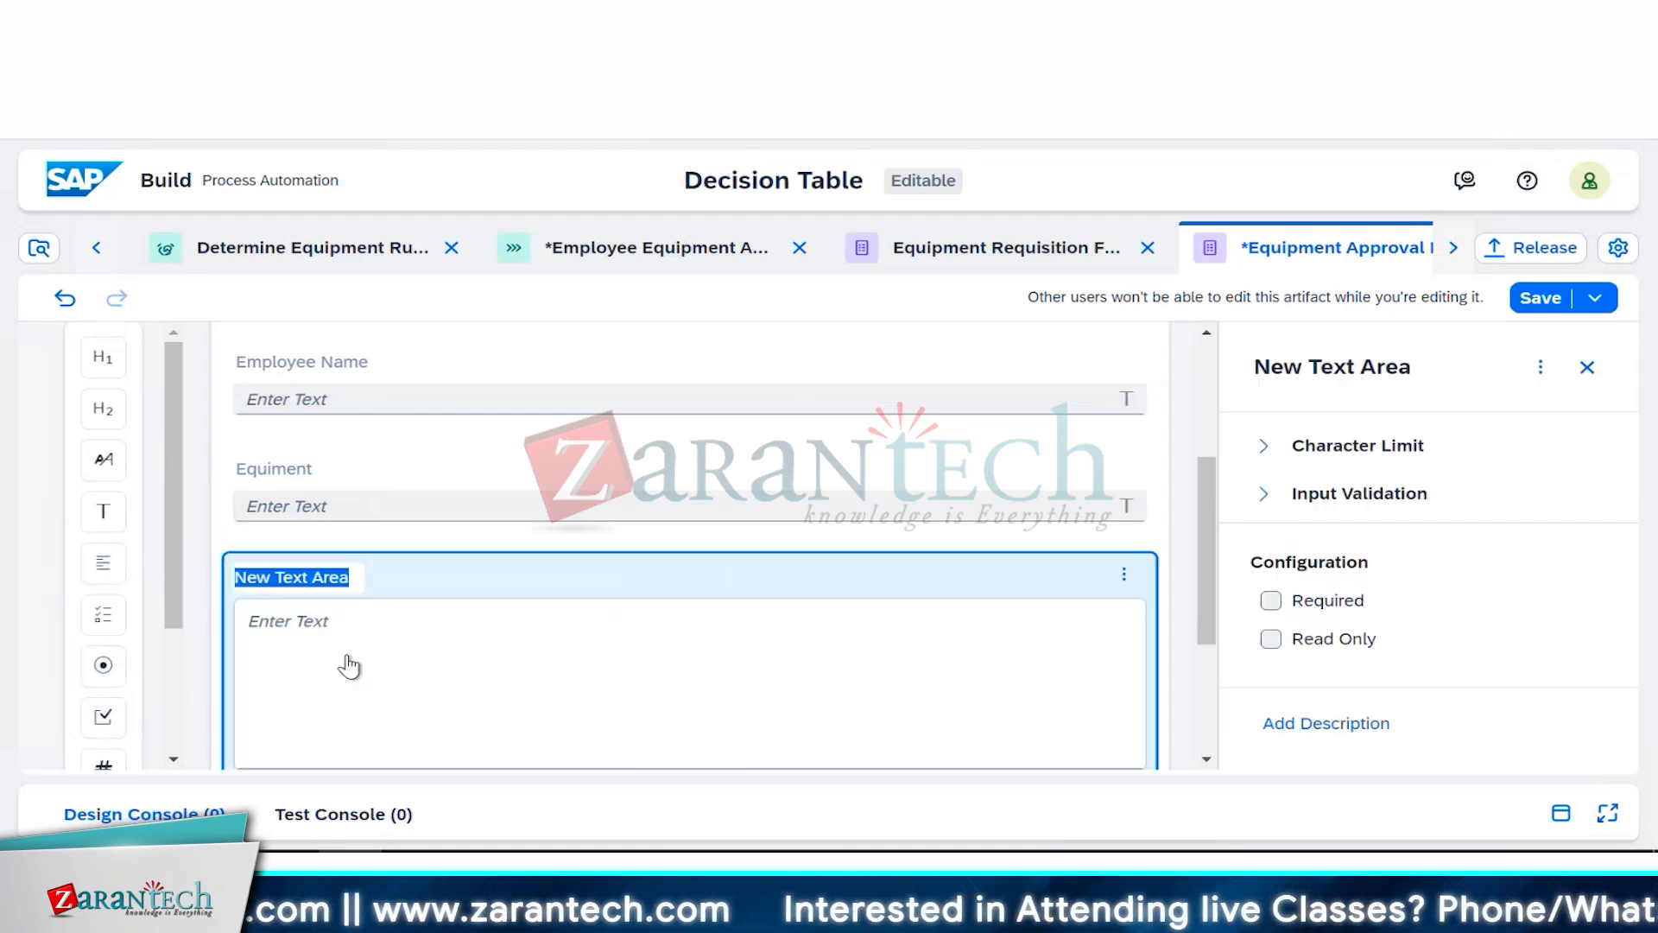
type("A")
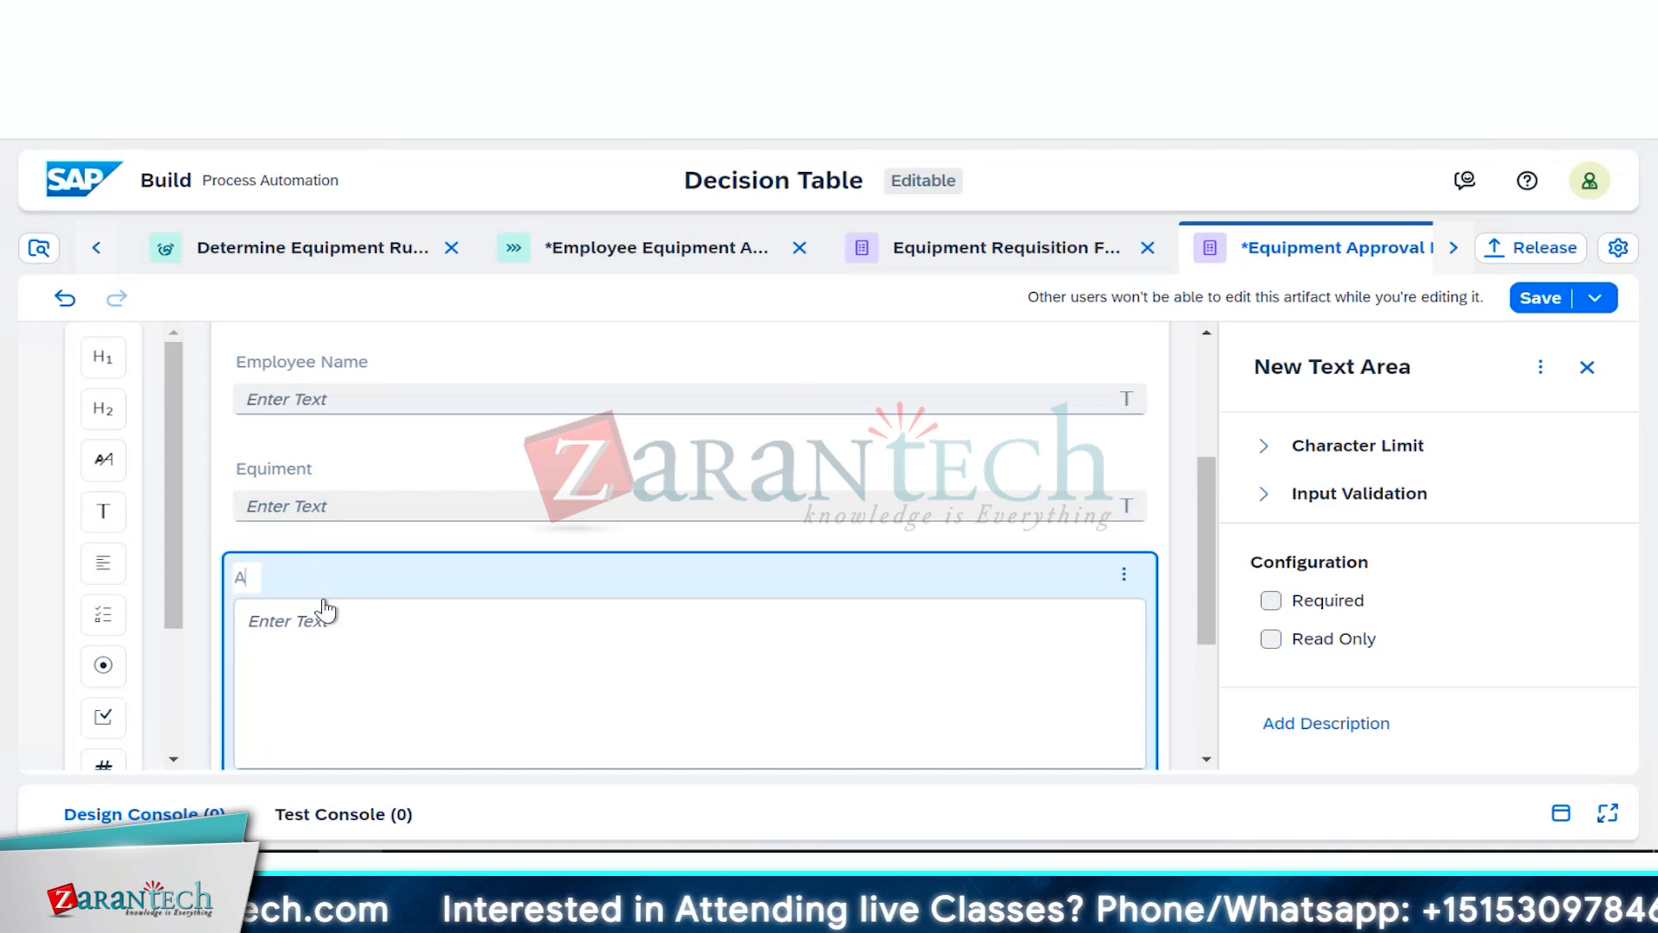
type("dditional ")
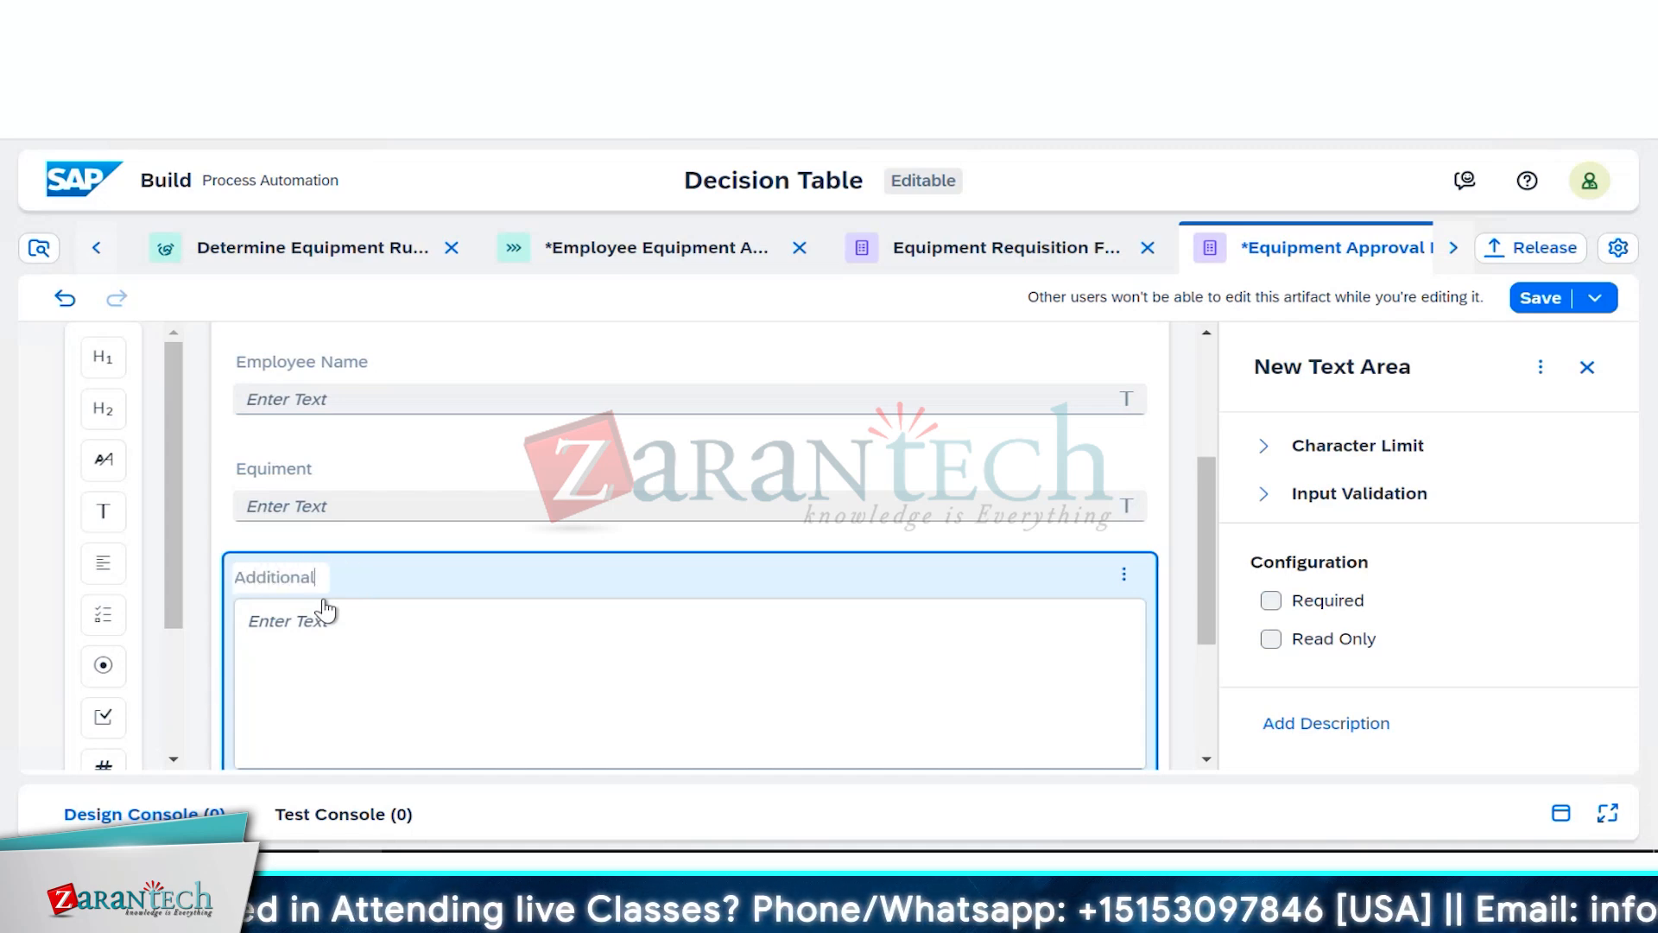
type("Info")
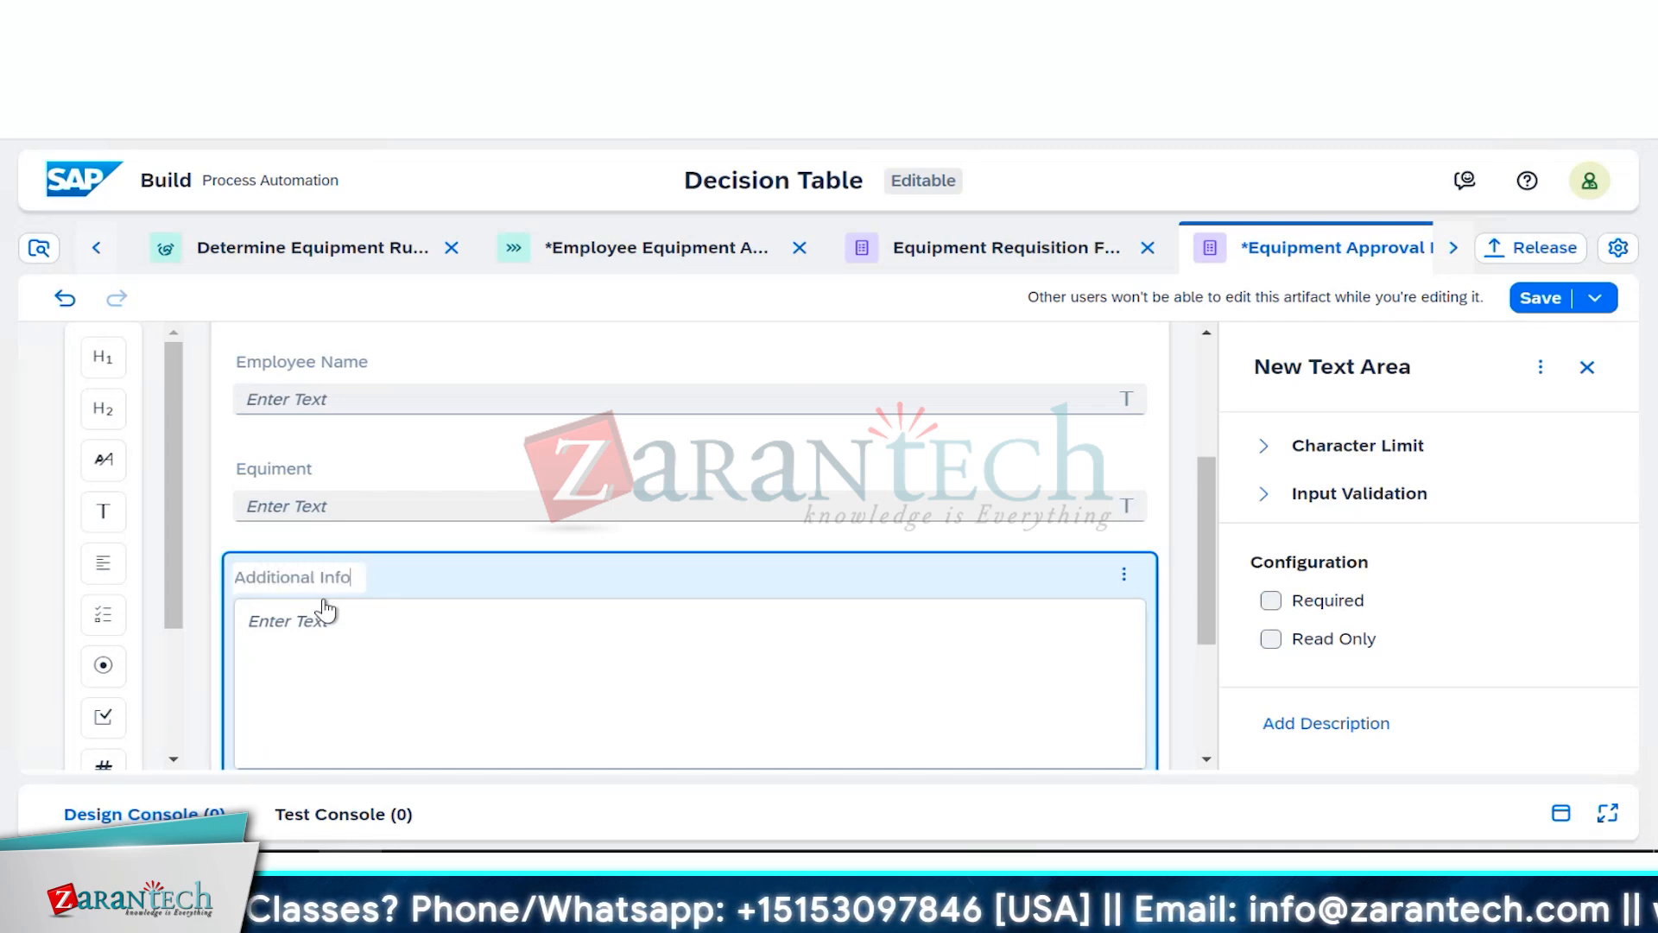
key("Return")
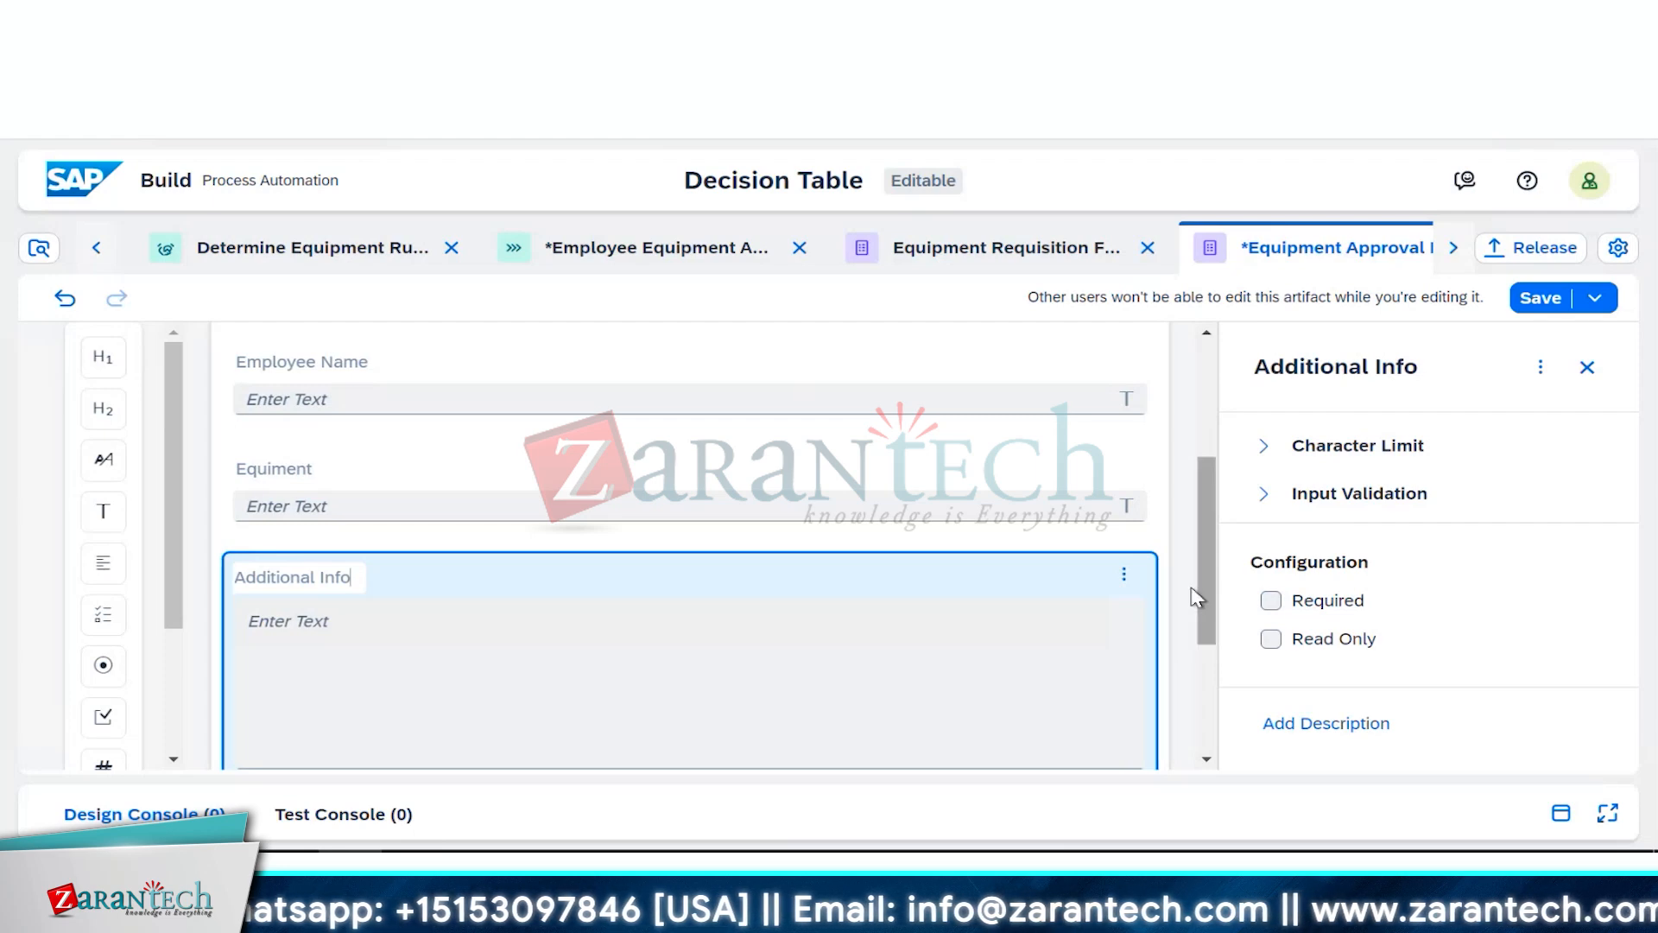
Step: Move the Employee Info field above the Additional Info text area and review the order of the form's fields
scroll(1162, 594, "down", 3)
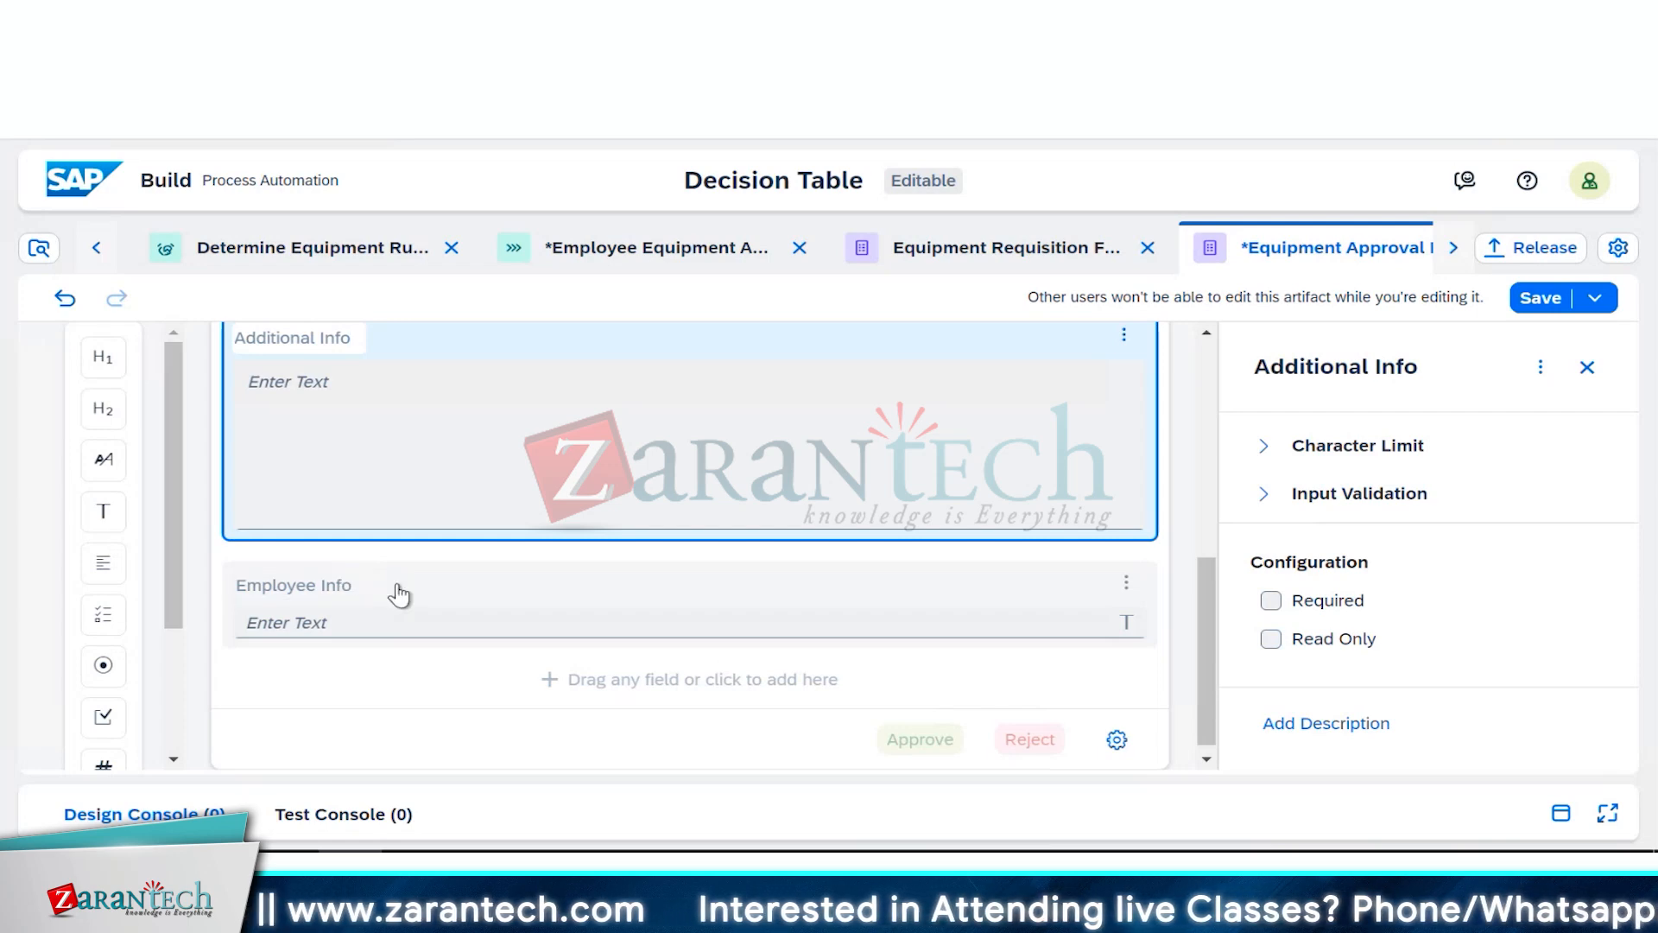
left_click_drag(399, 594, 450, 419)
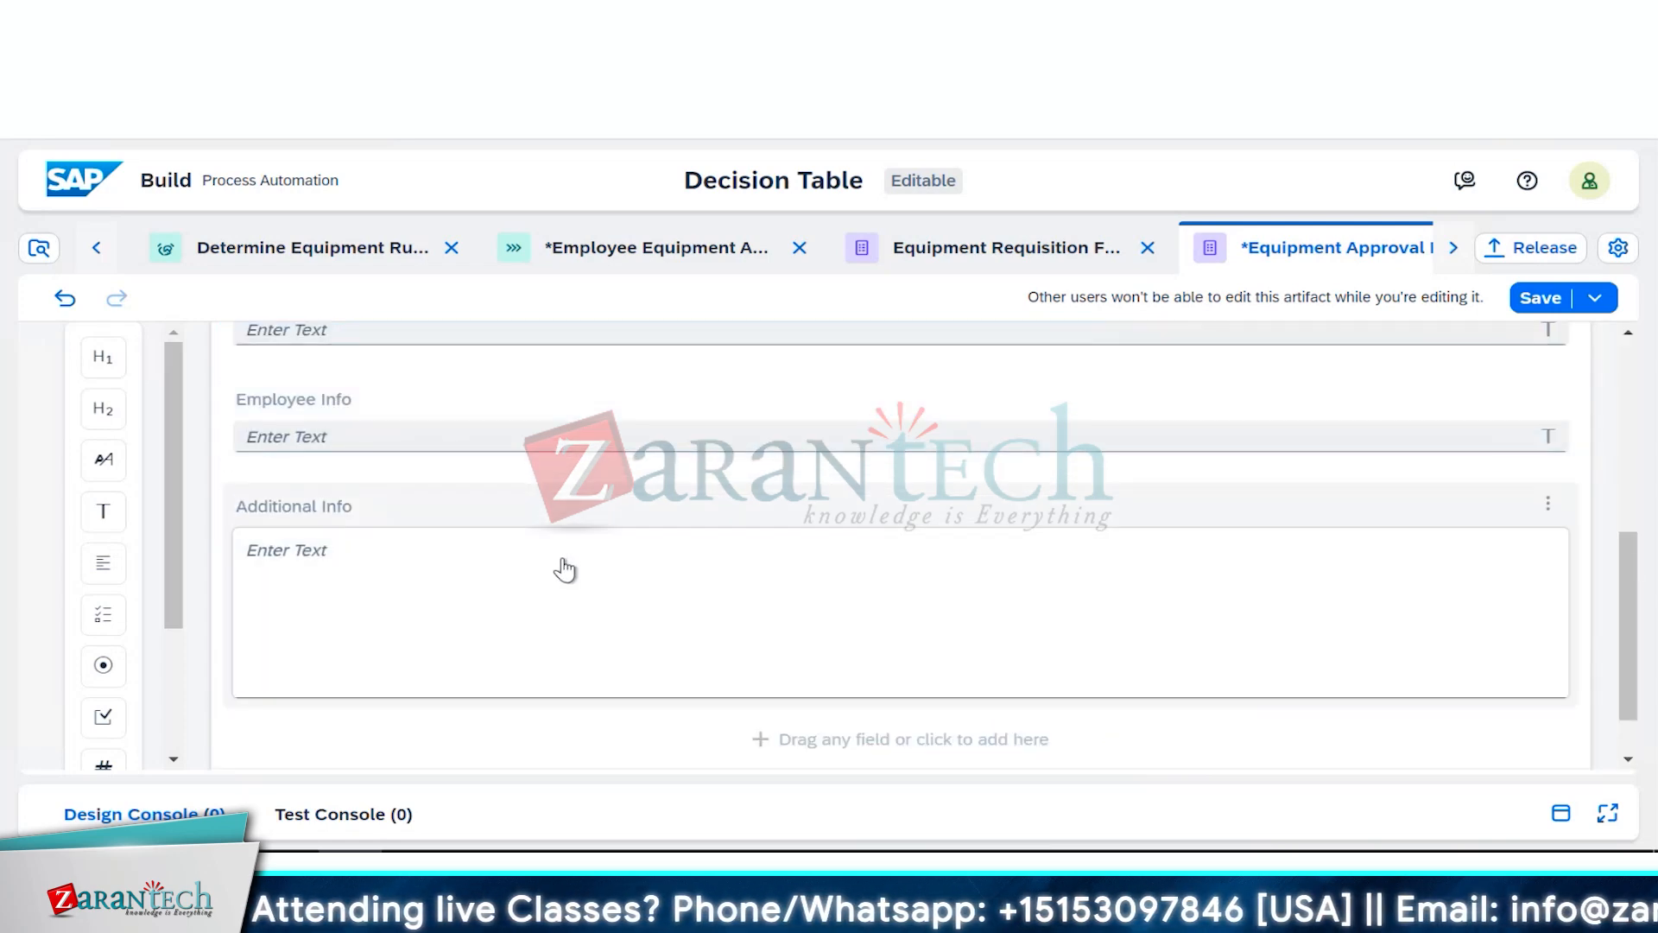
scroll(567, 568, "down", 1)
scroll(568, 568, "up", 5)
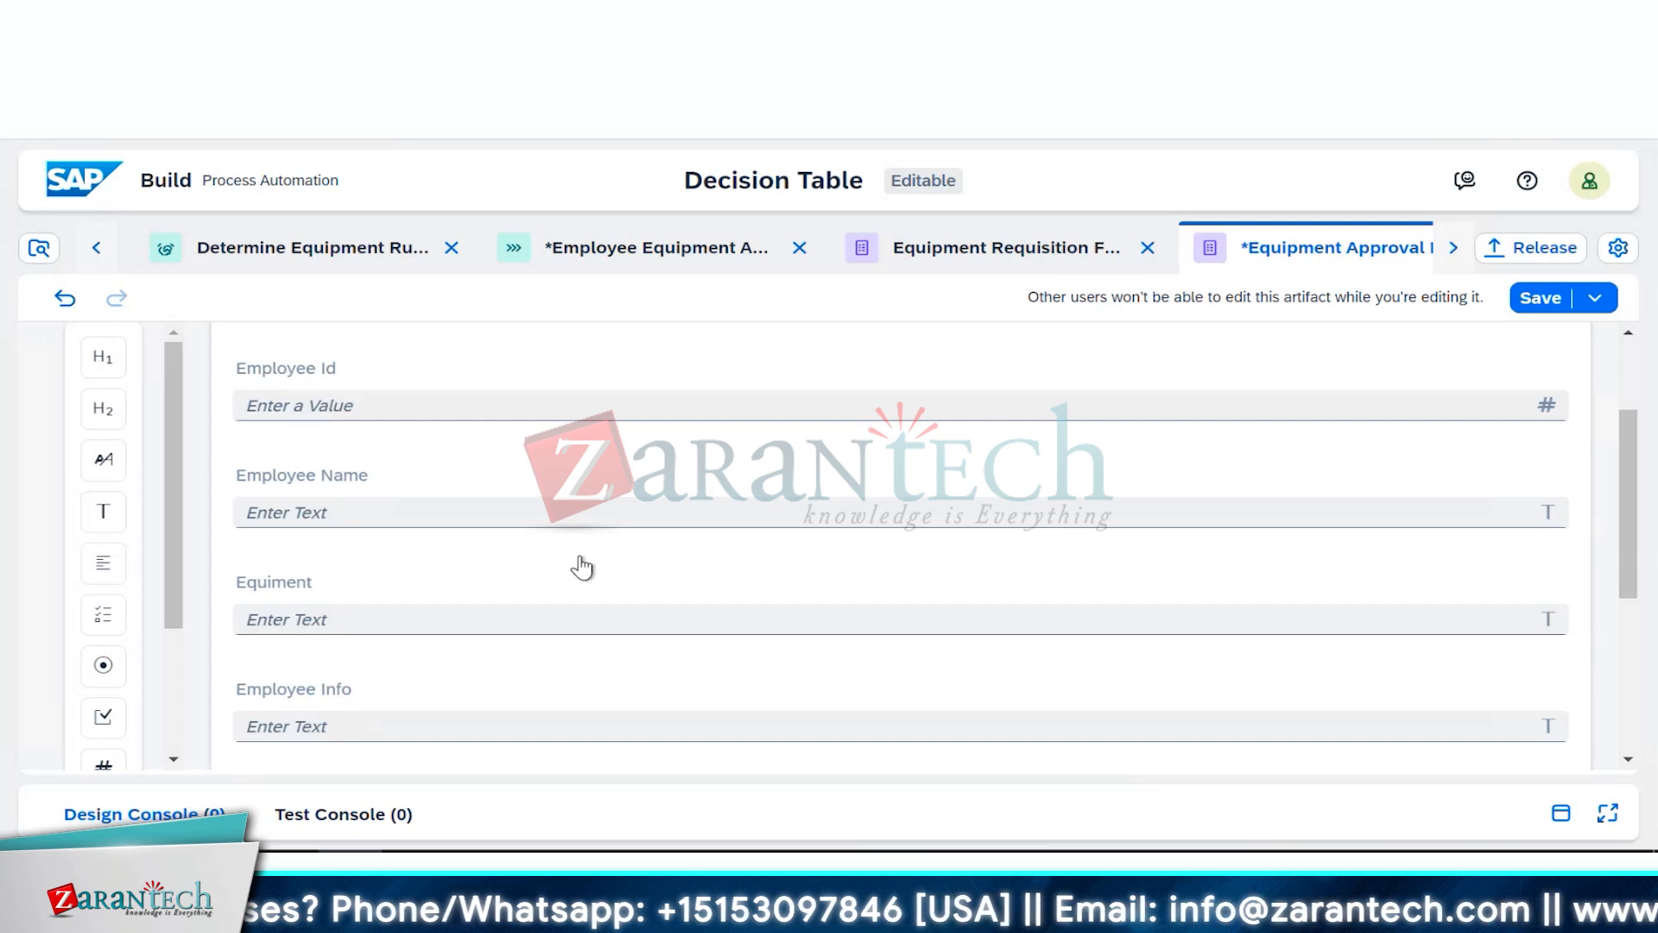
scroll(587, 570, "down", 5)
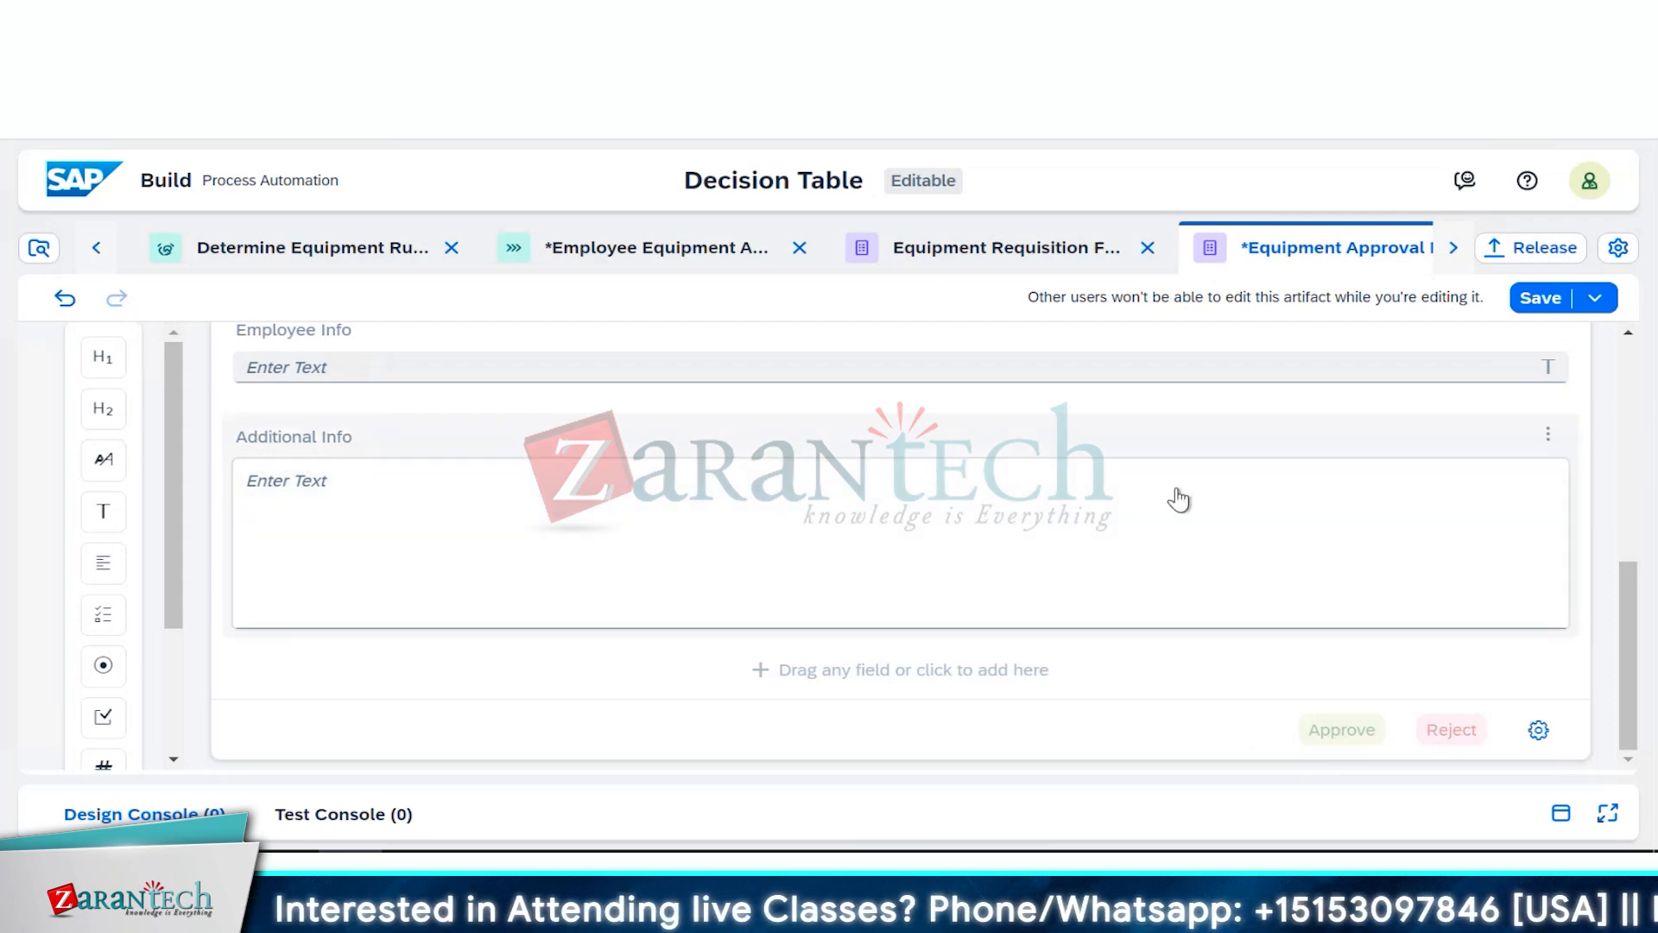
Step: Make the Employee Id and Employee Name fields of the approval form read-only
left_click(1177, 496)
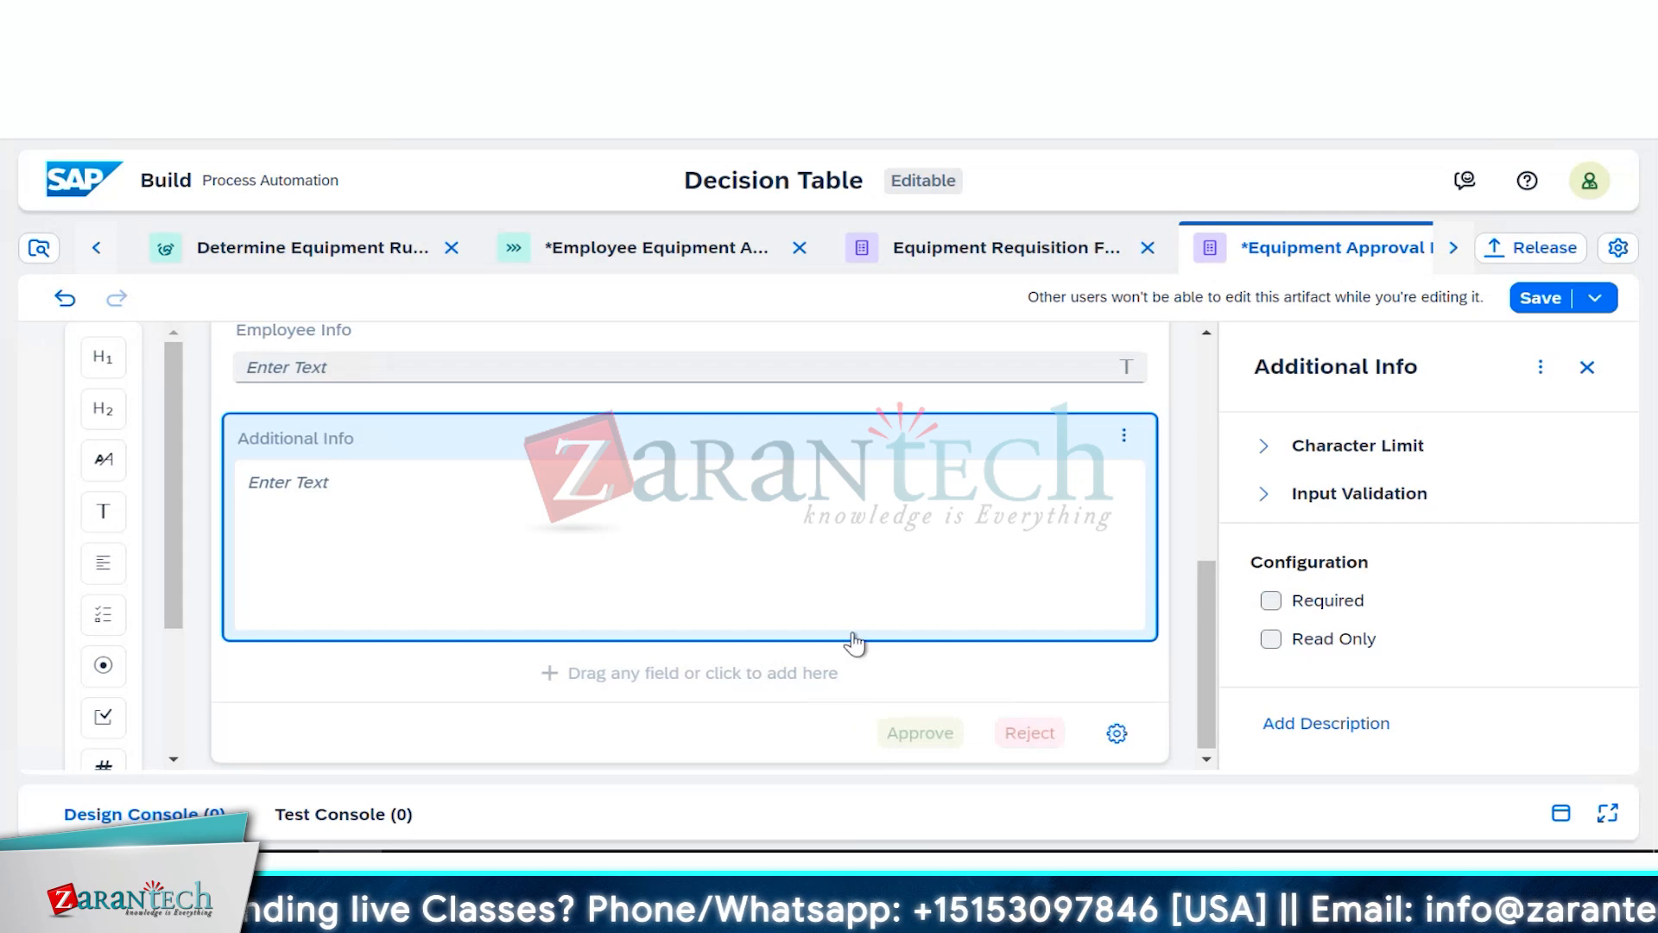
scroll(873, 629, "up", 6)
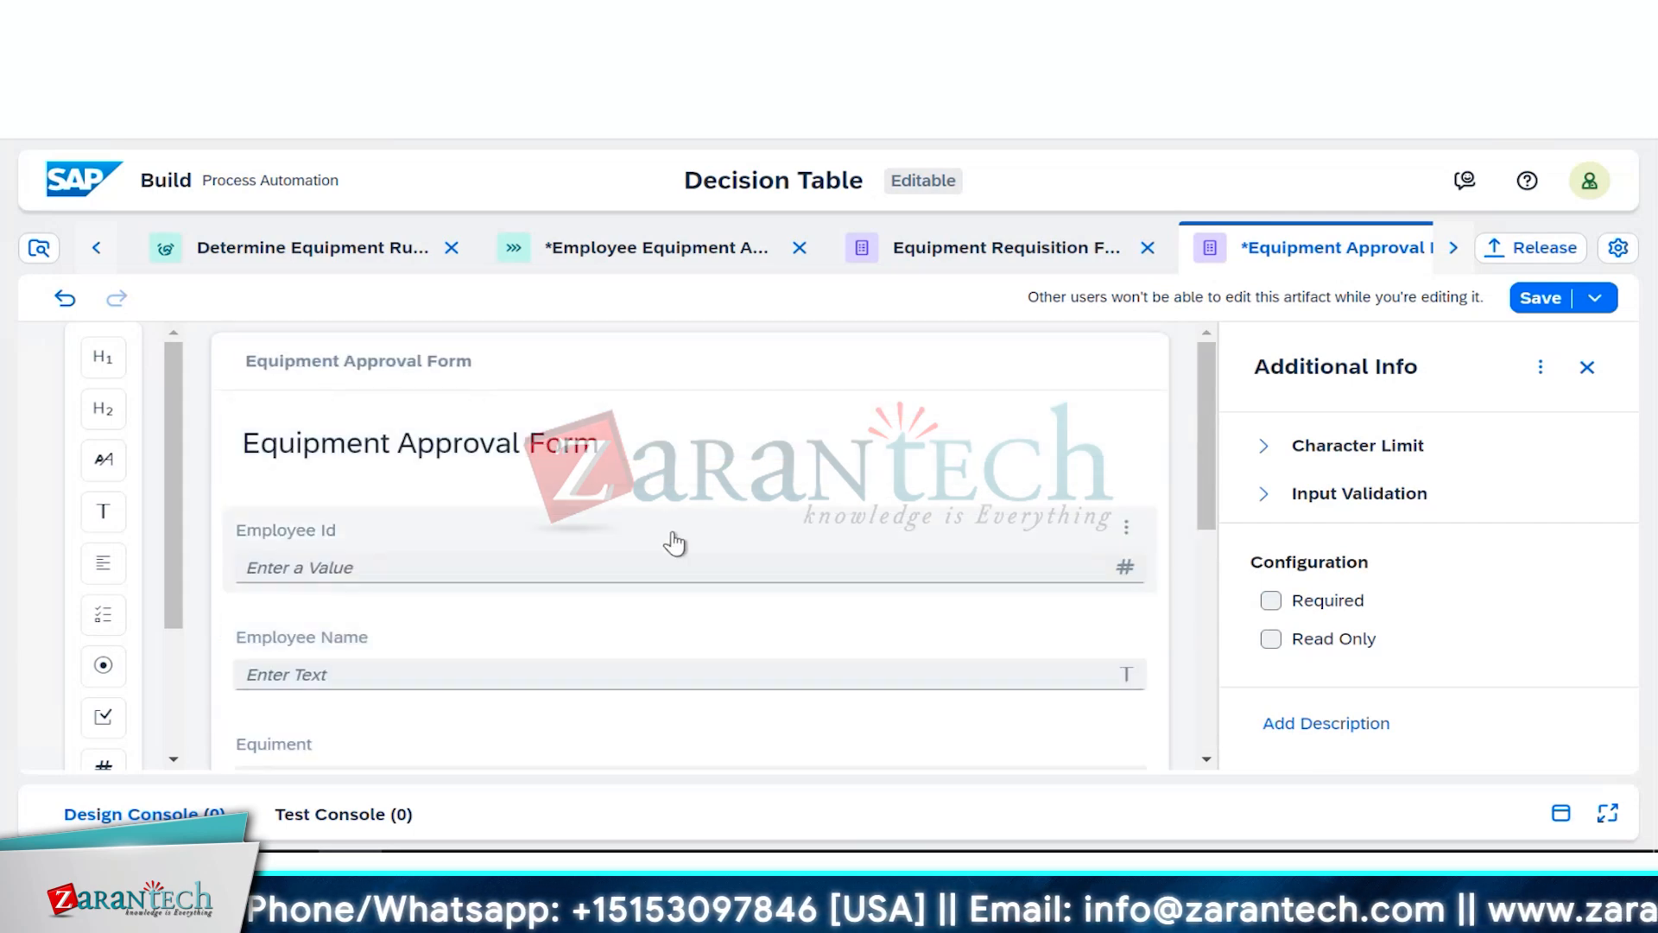
left_click(675, 544)
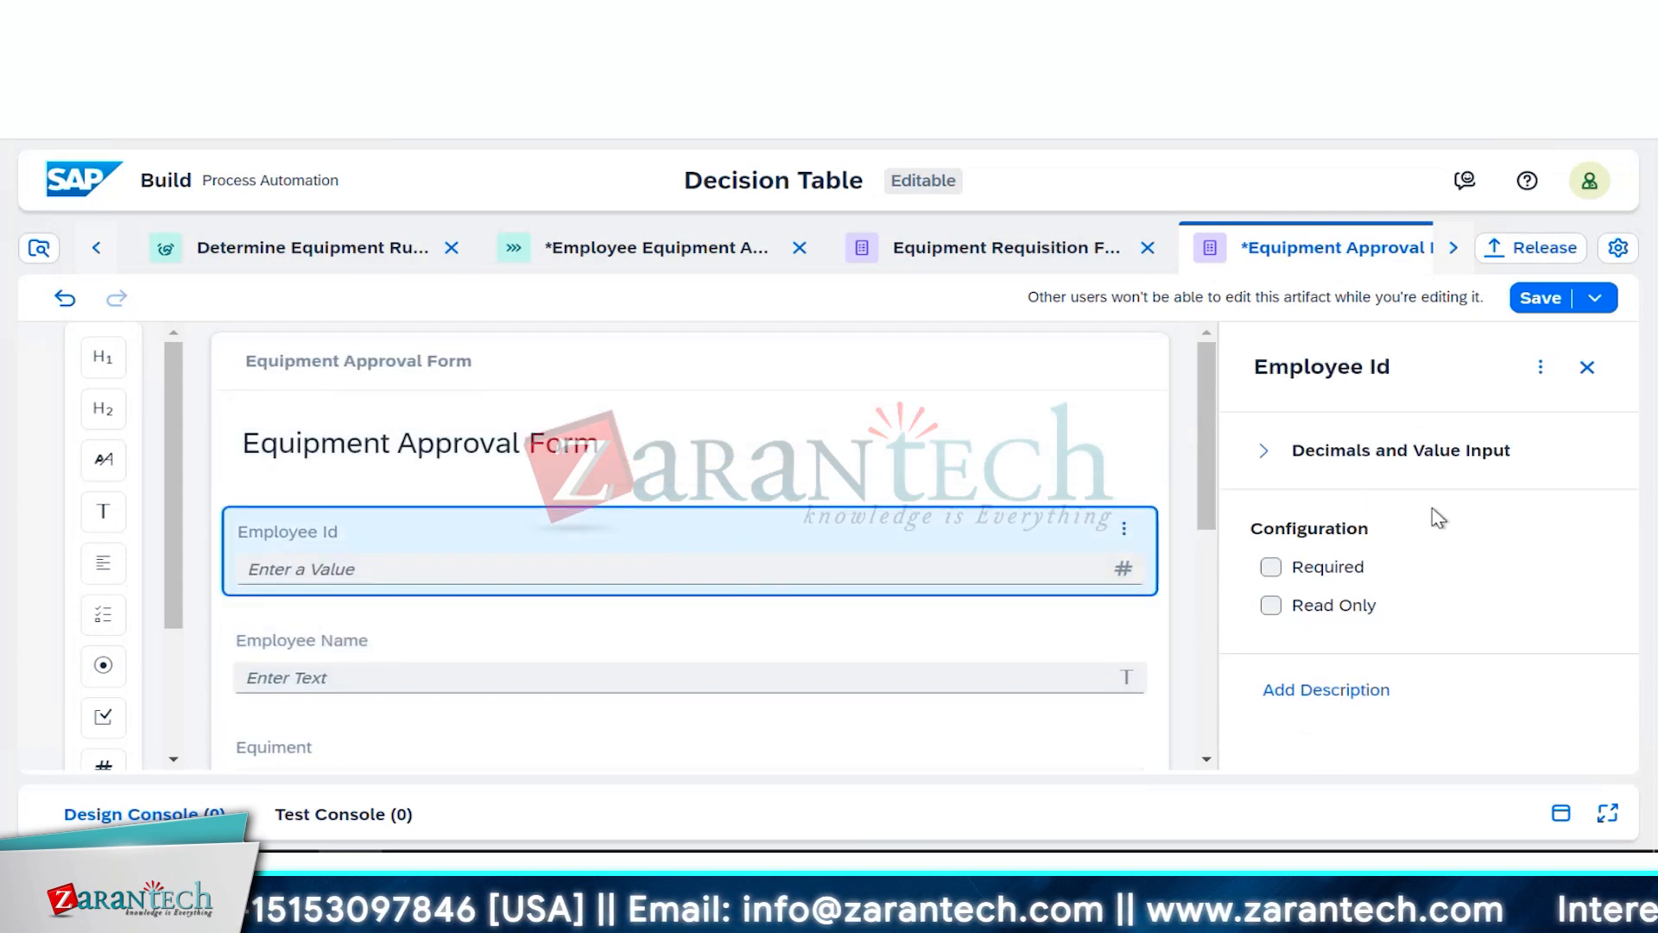
left_click(1271, 606)
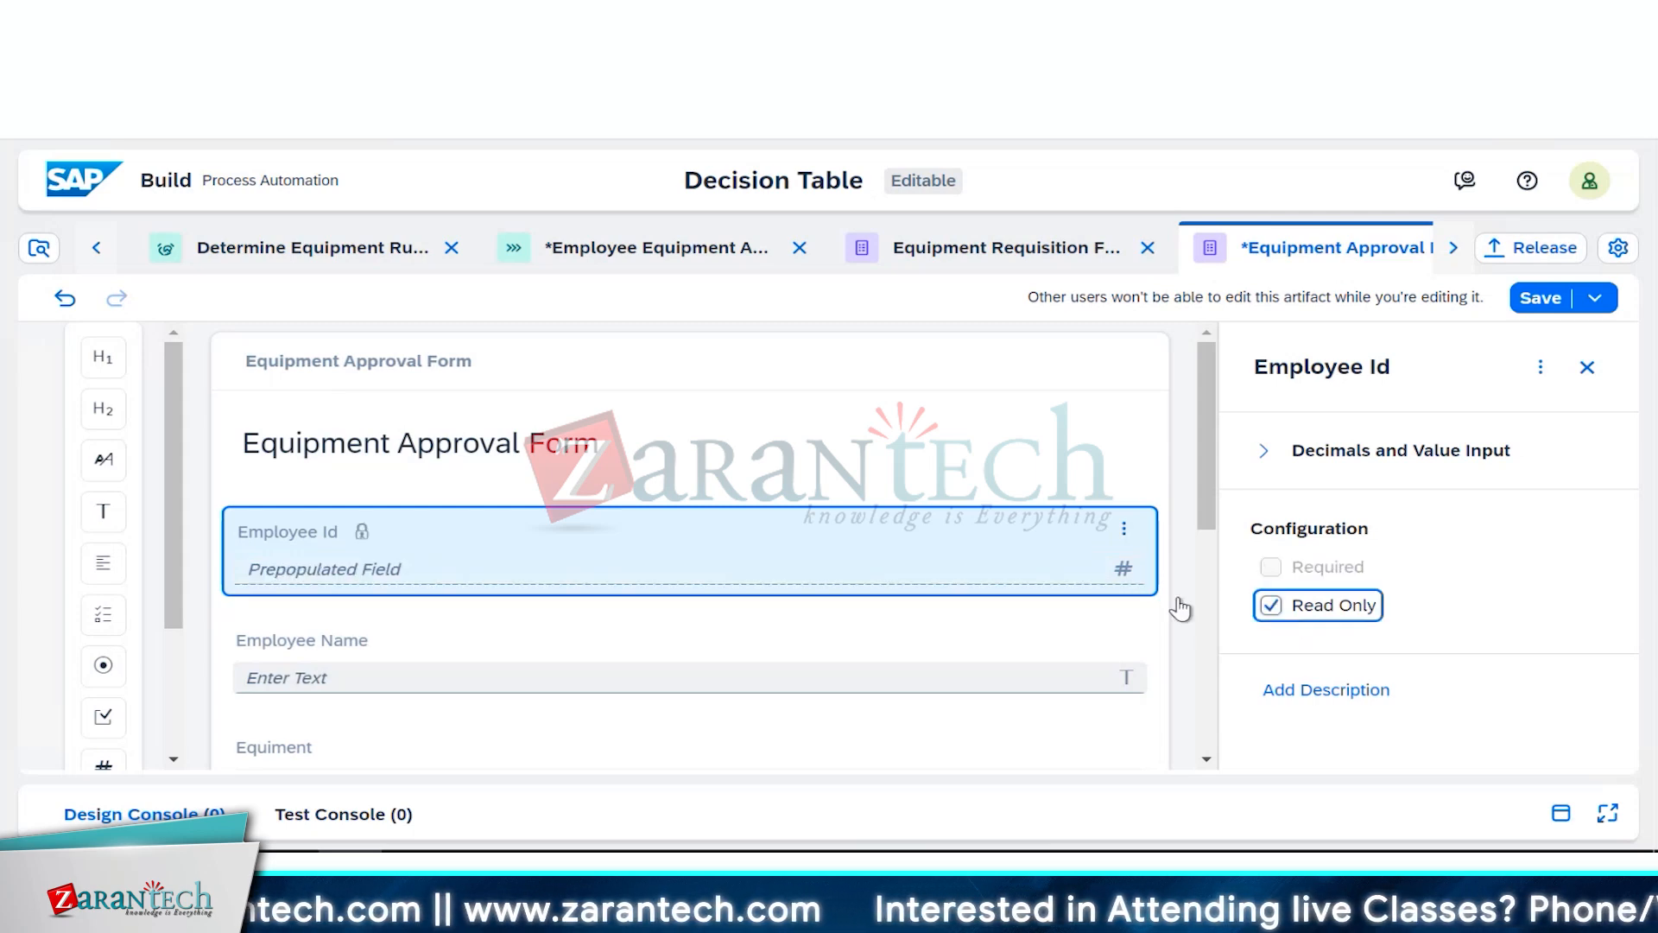
left_click(911, 662)
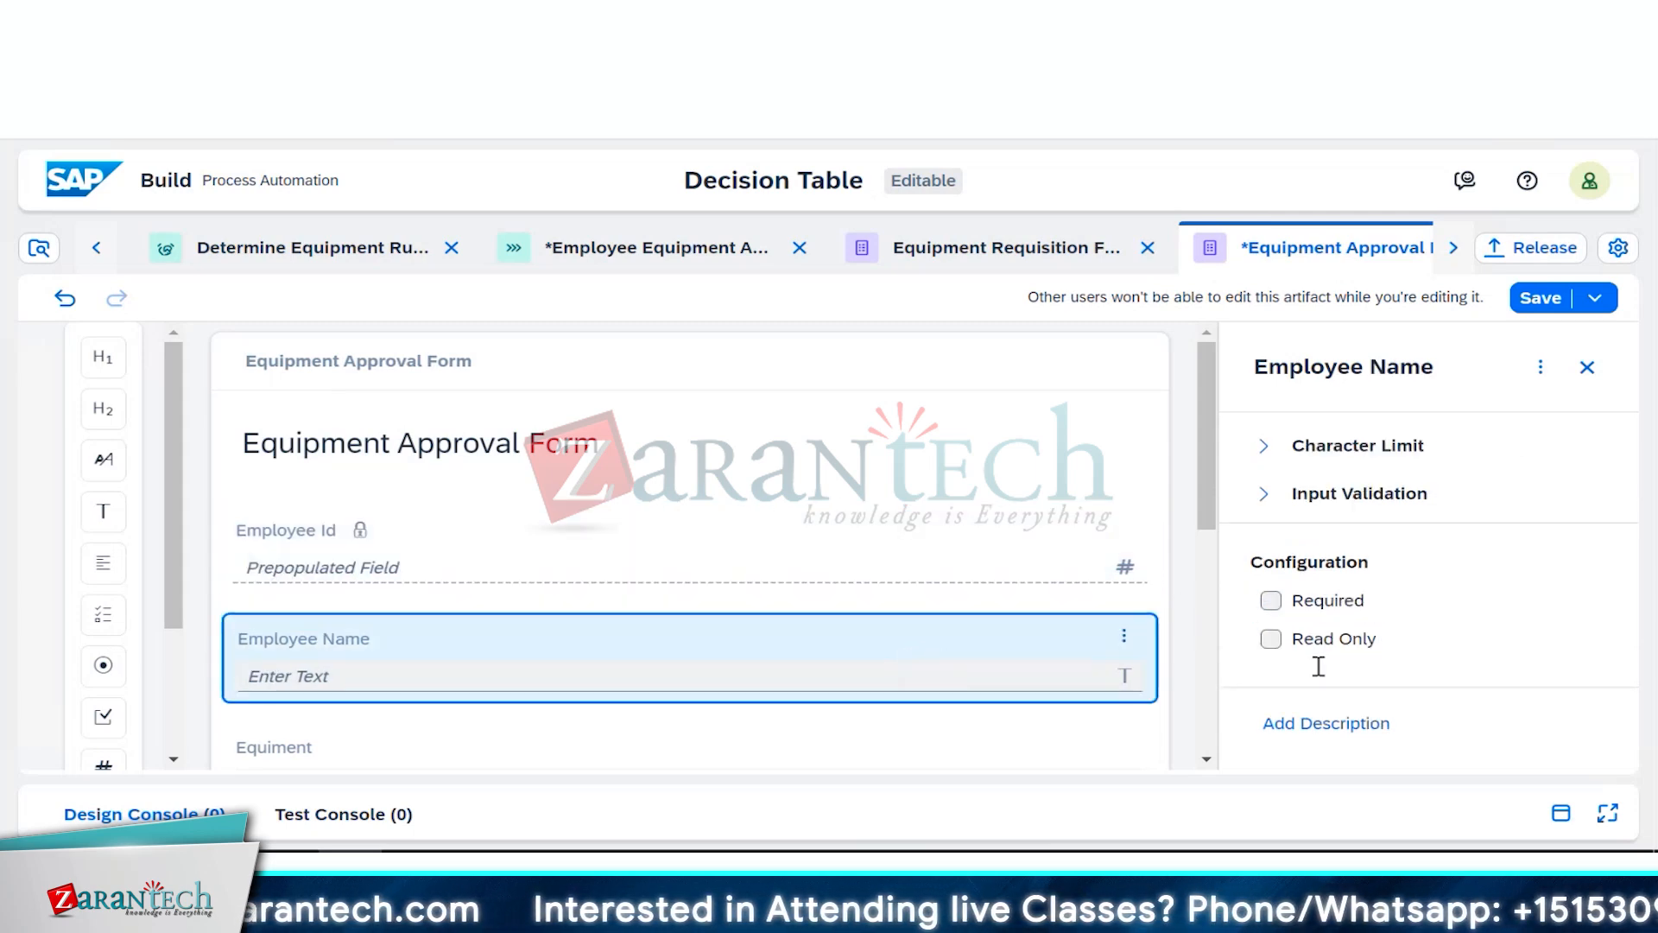
left_click(1269, 640)
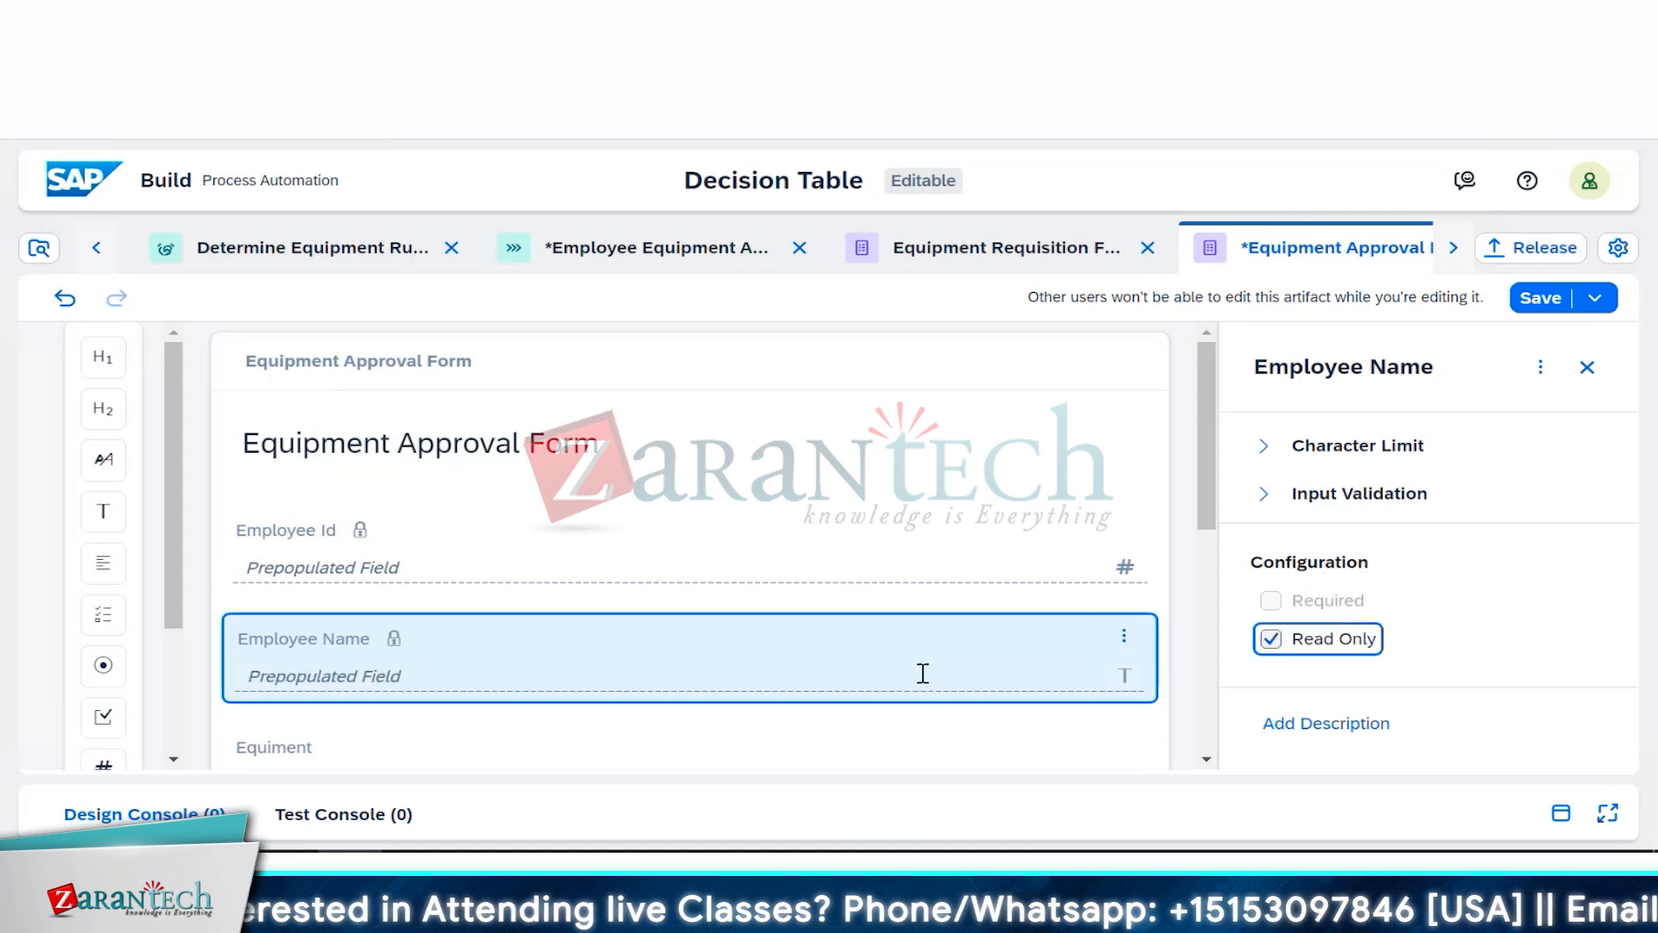
Step: Make the Equiment and Employee Info fields of the approval form read-only
scroll(922, 673, "down", 2)
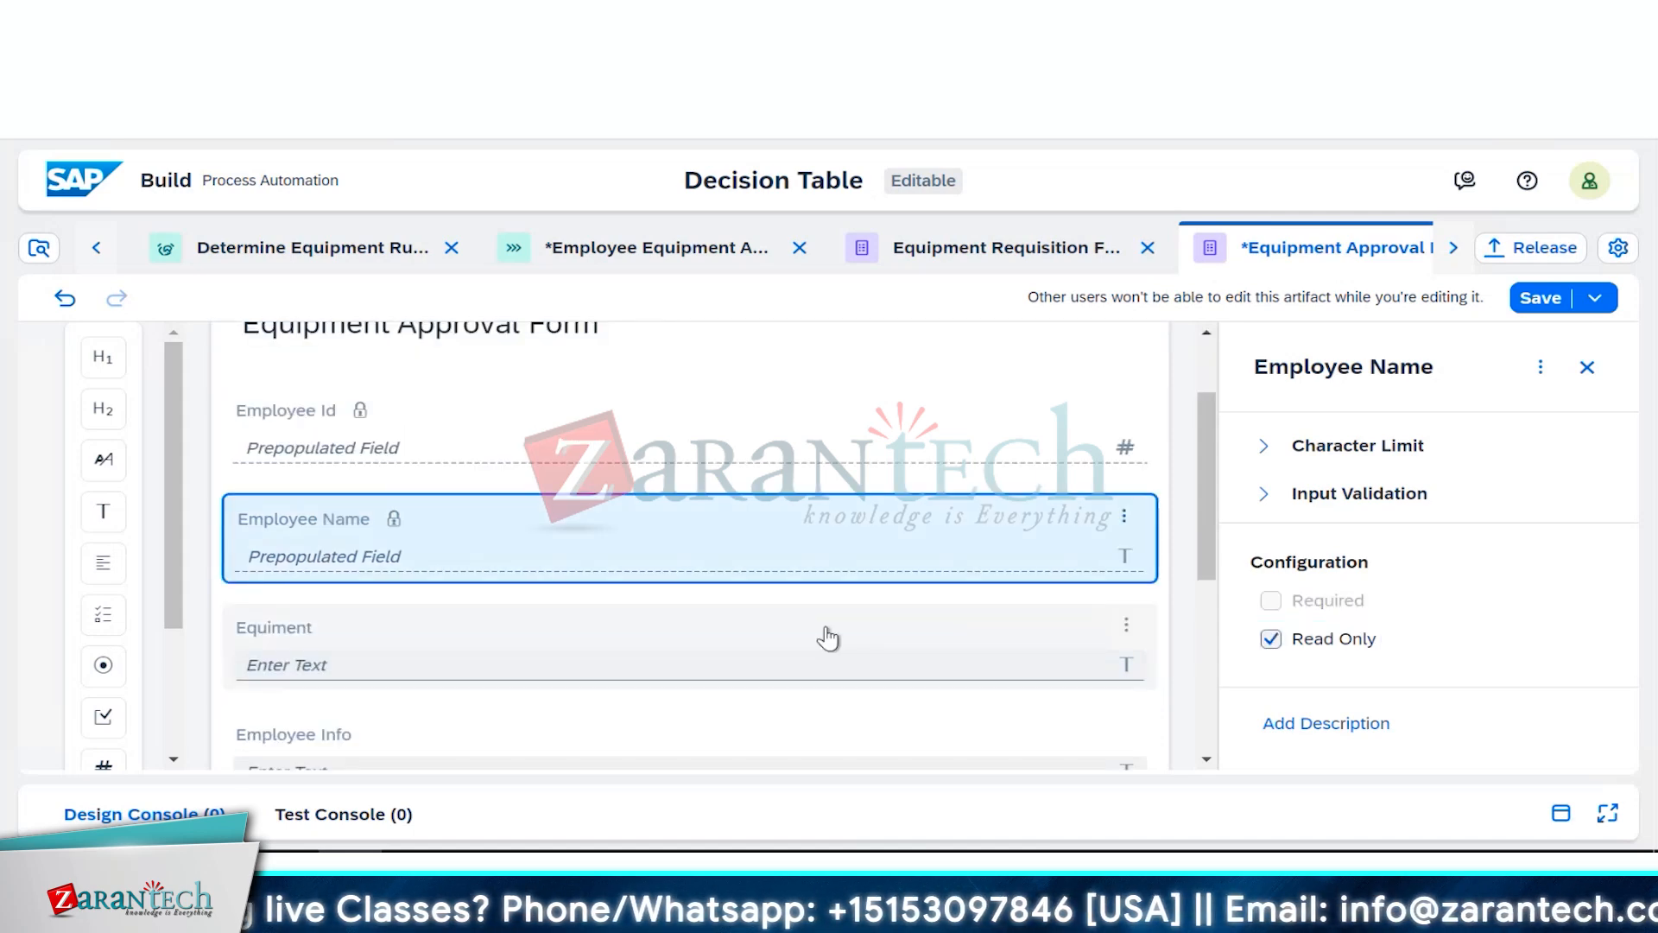
left_click(826, 634)
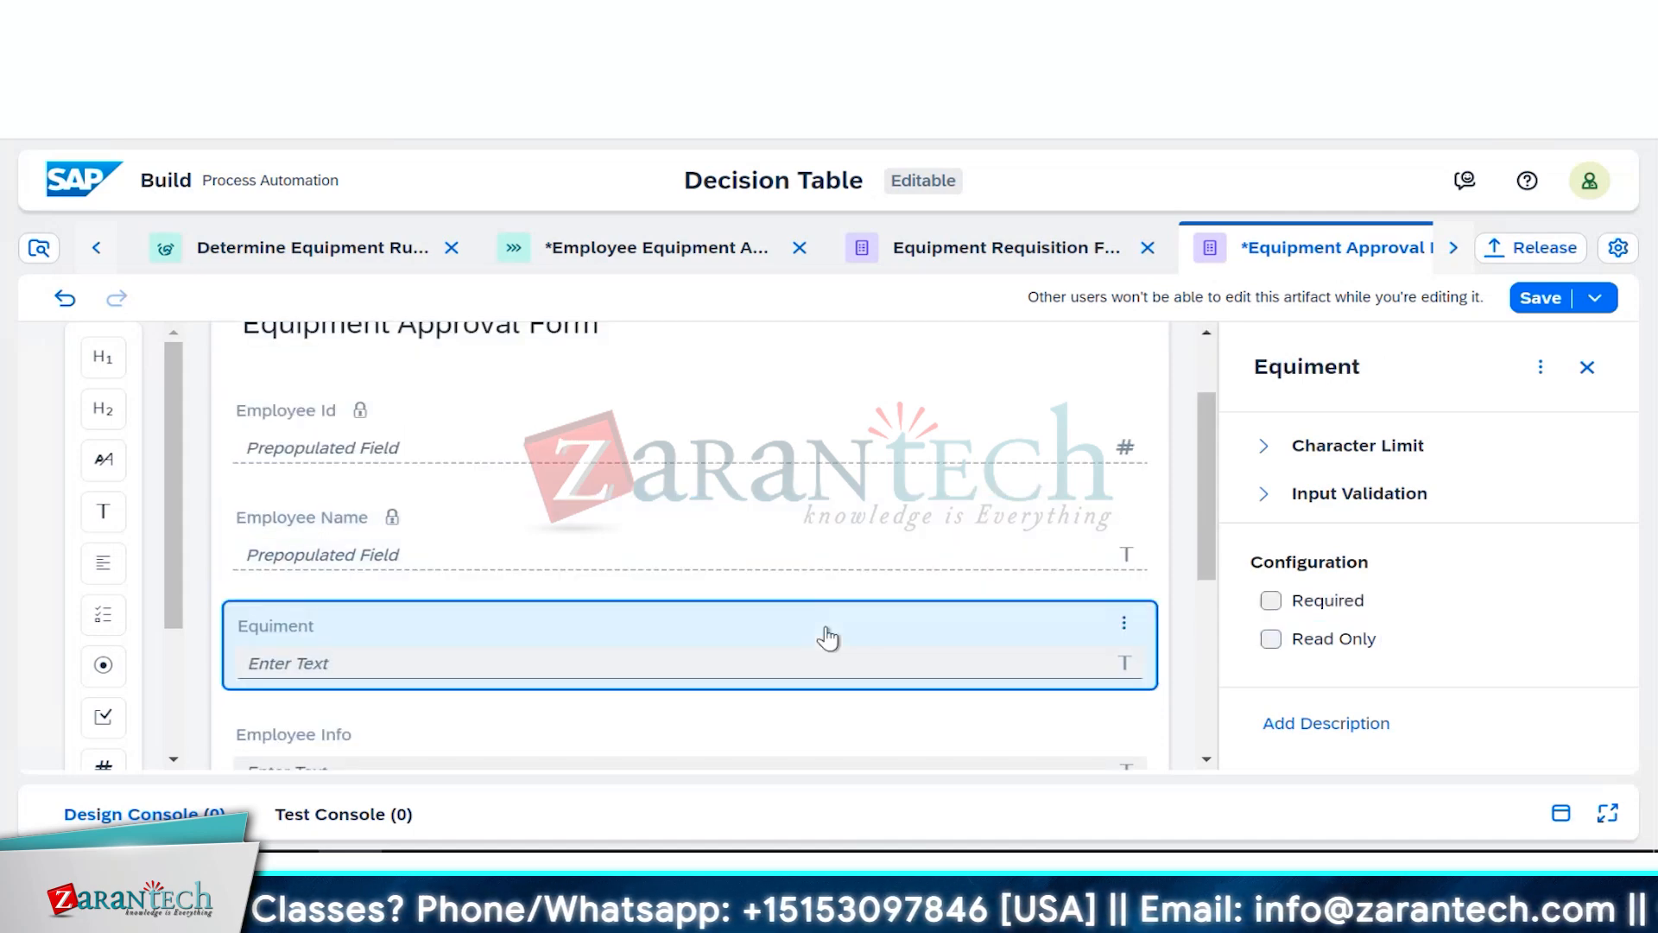
left_click(1269, 640)
scroll(962, 689, "down", 2)
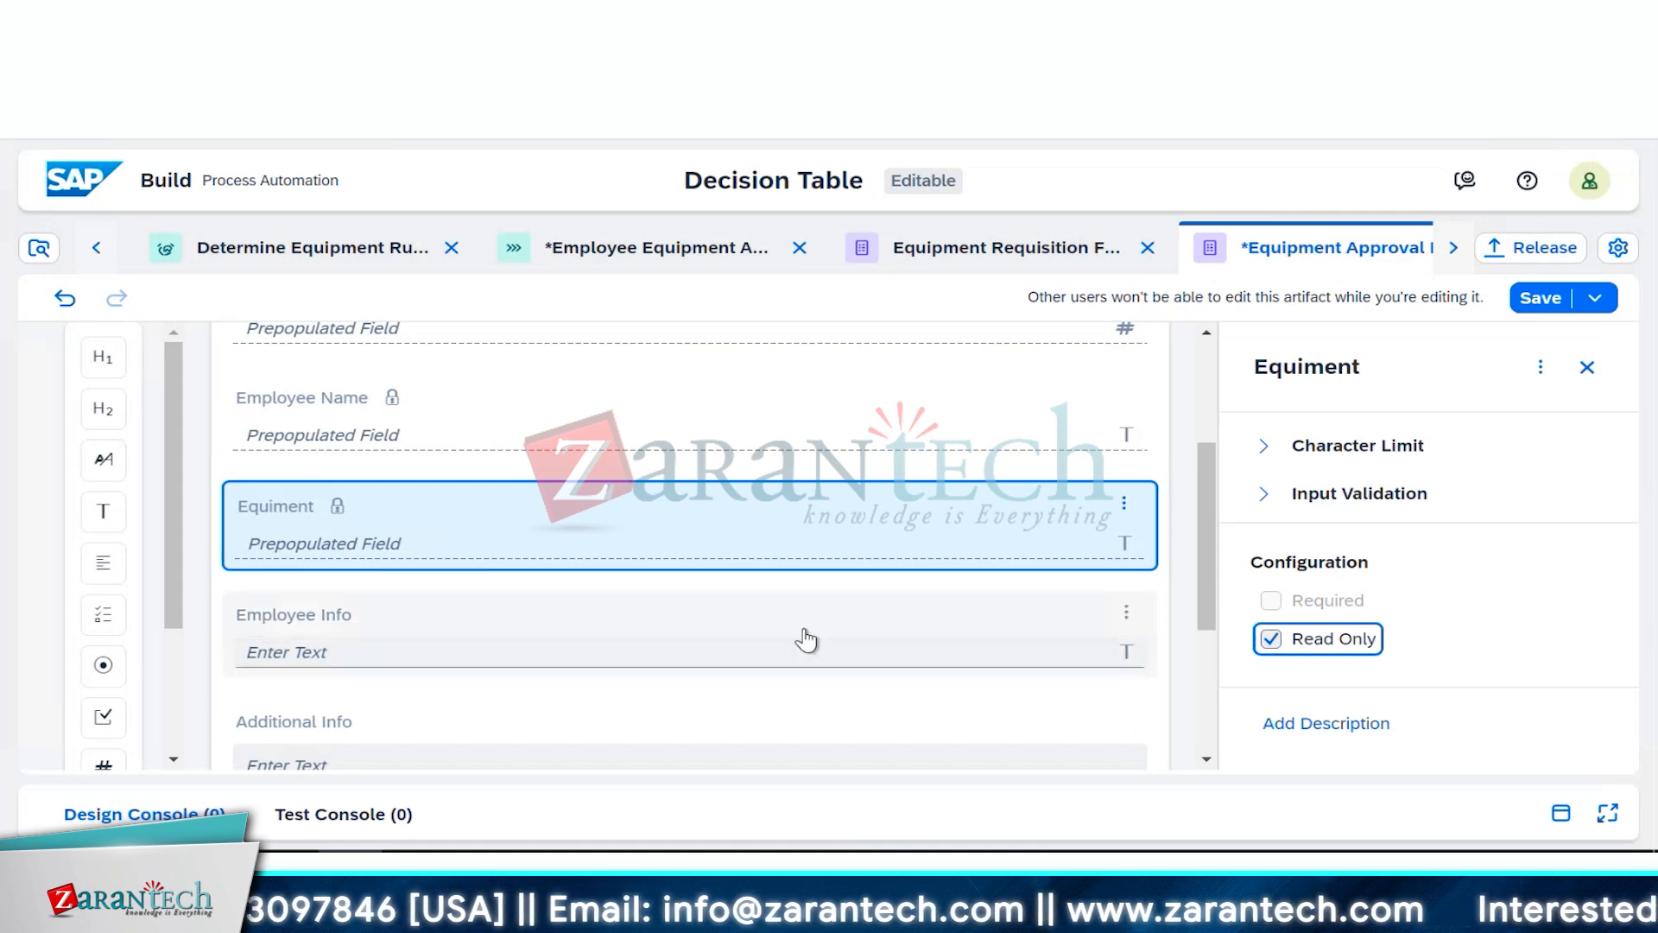
left_click(806, 639)
left_click(1271, 639)
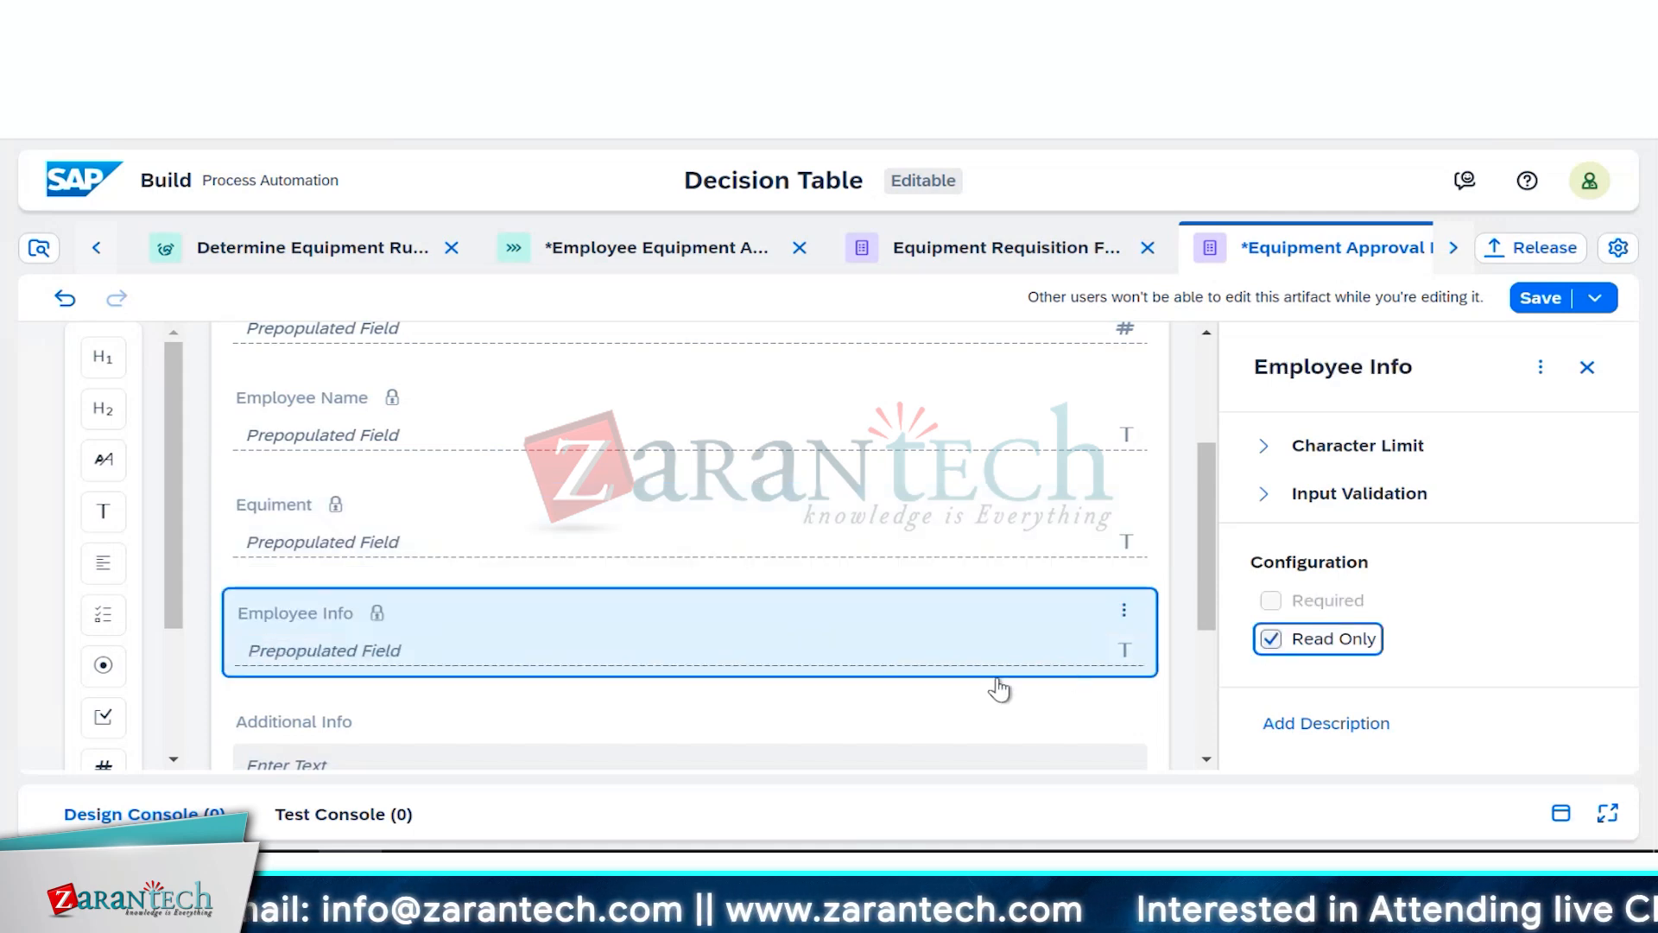
Step: Review the approval form's fields and the Additional Info text area's configuration, and save the form
scroll(999, 691, "down", 4)
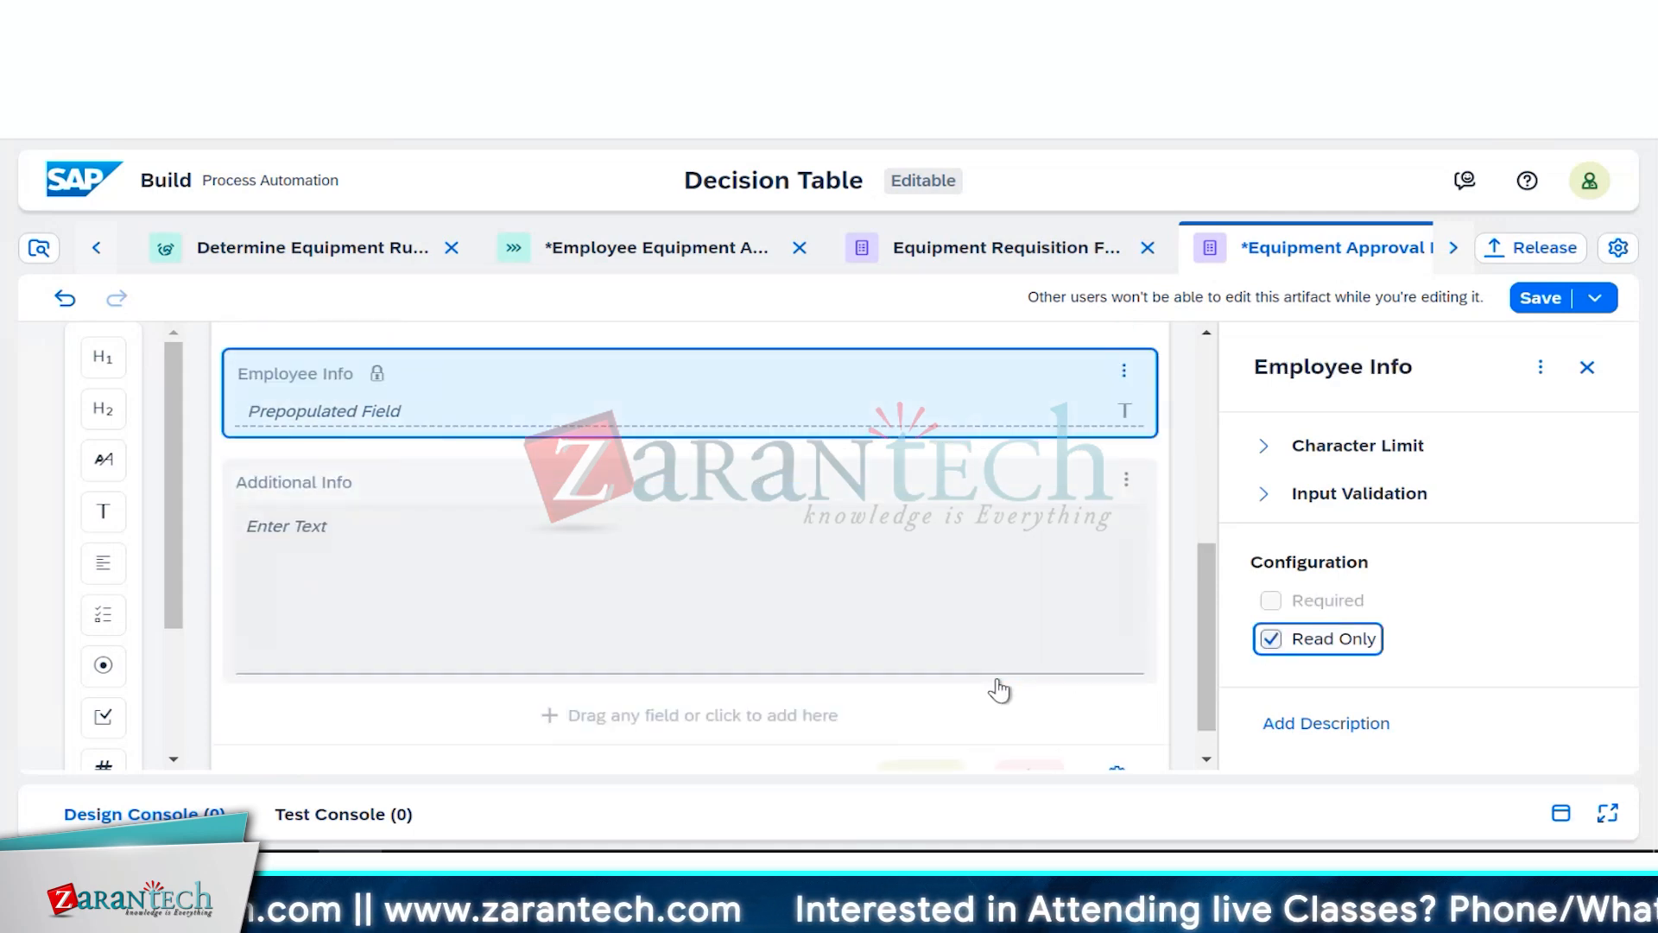
scroll(1000, 691, "down", 1)
scroll(1001, 691, "up", 3)
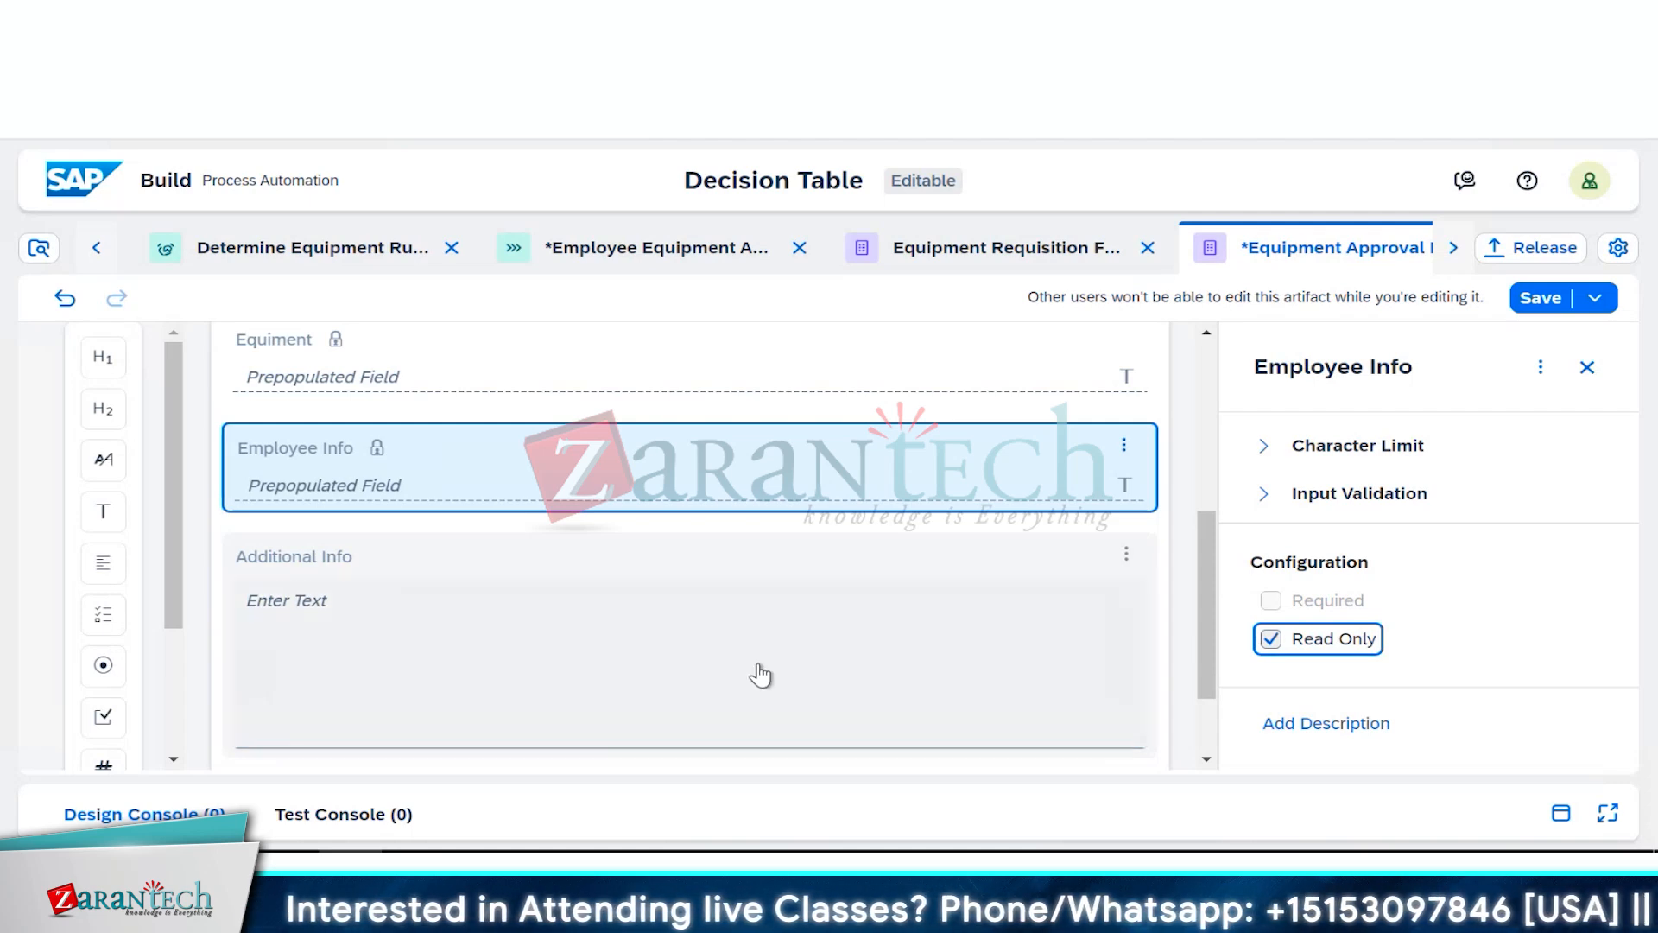
scroll(742, 673, "up", 3)
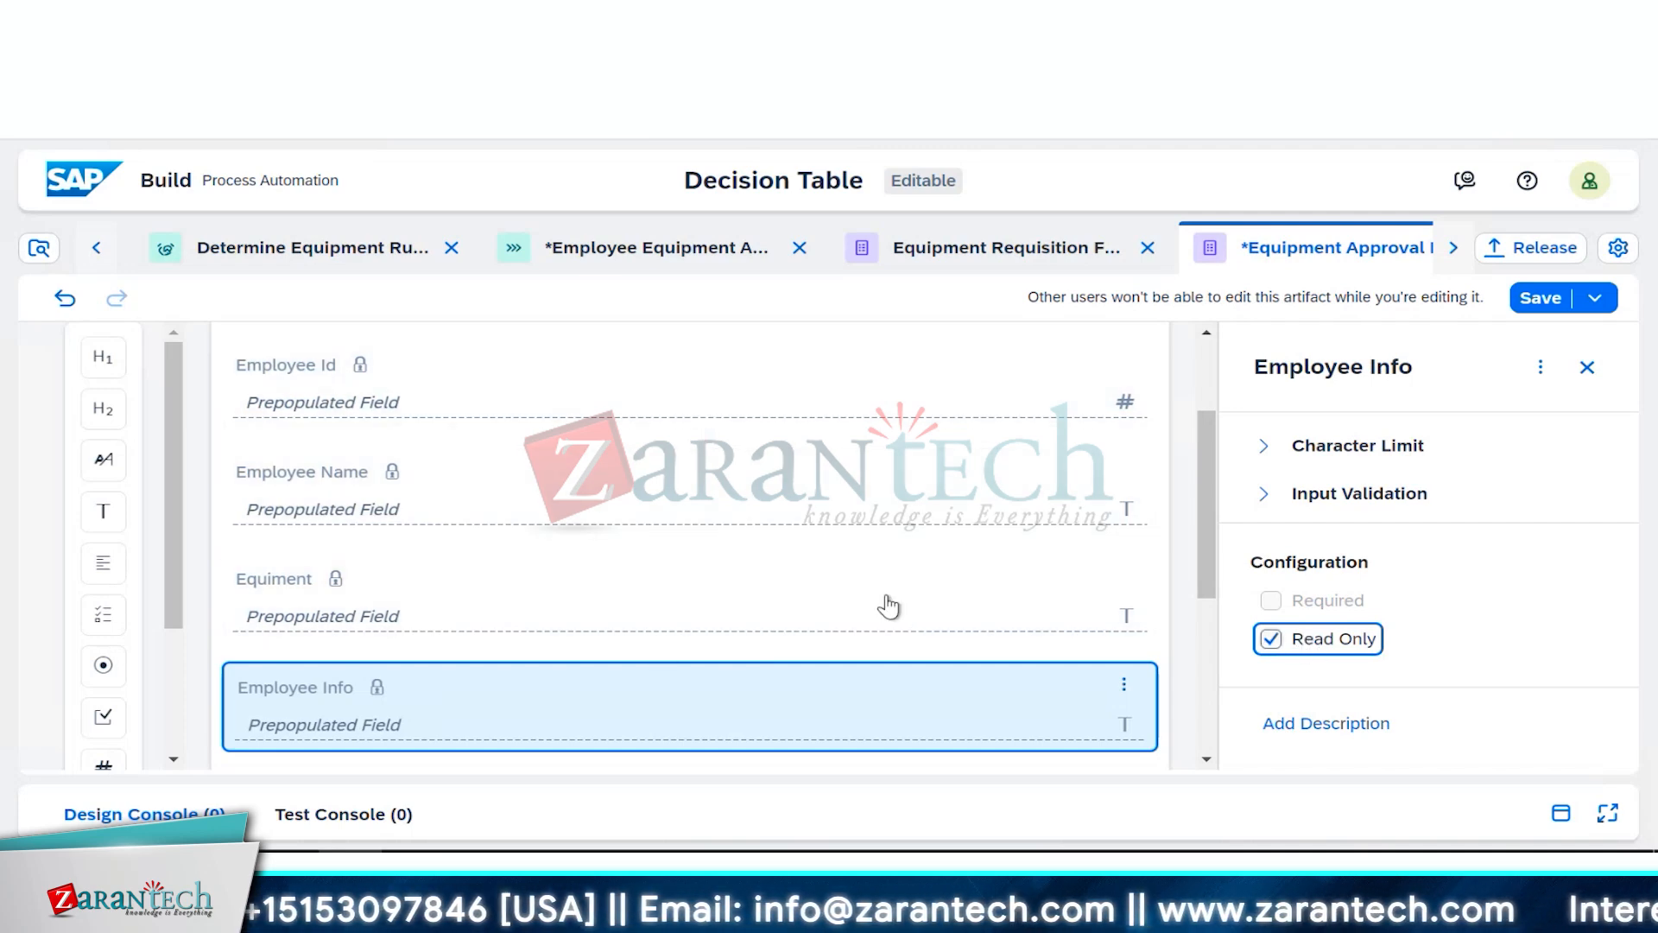
scroll(864, 595, "down", 5)
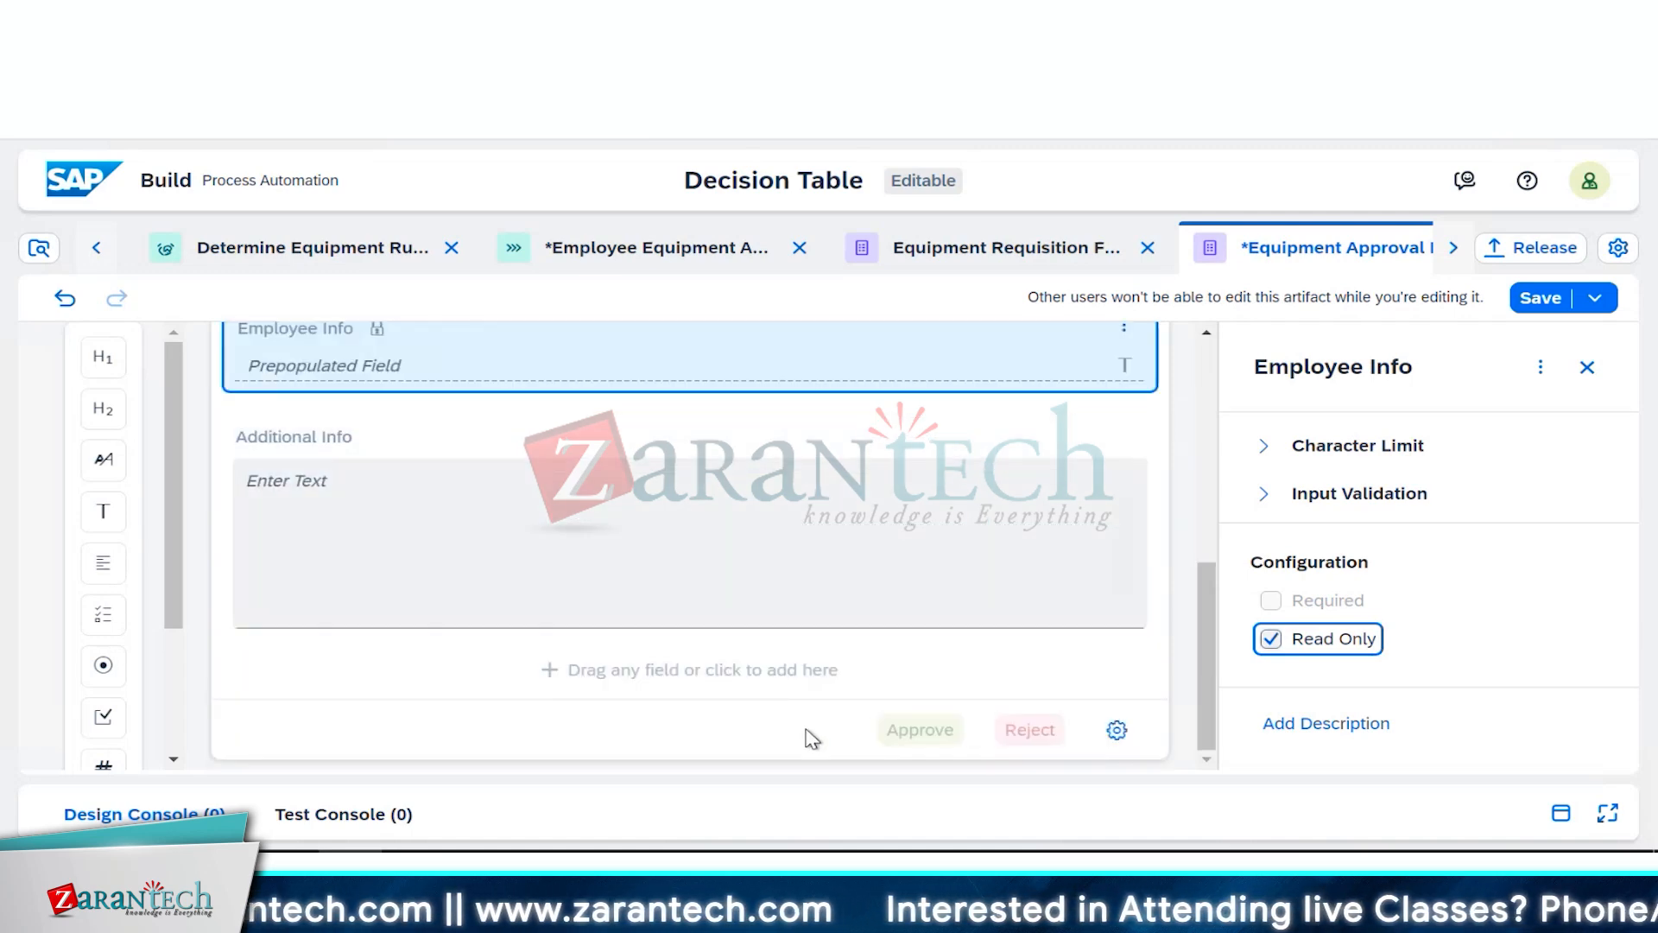
left_click(812, 739)
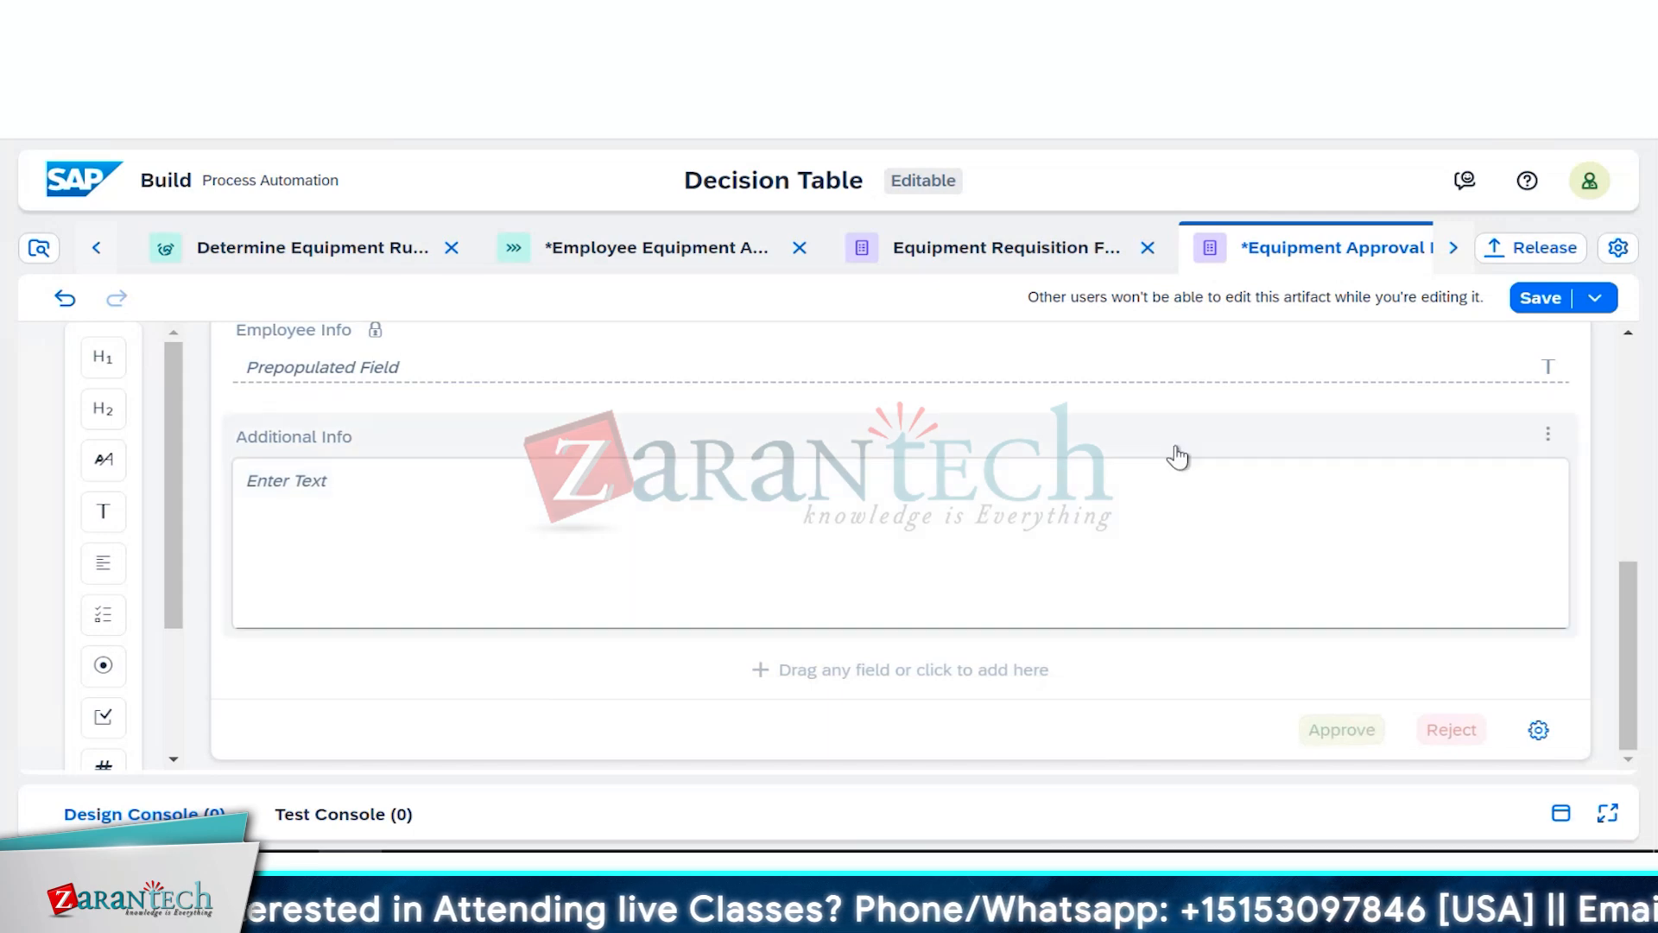
left_click(1173, 455)
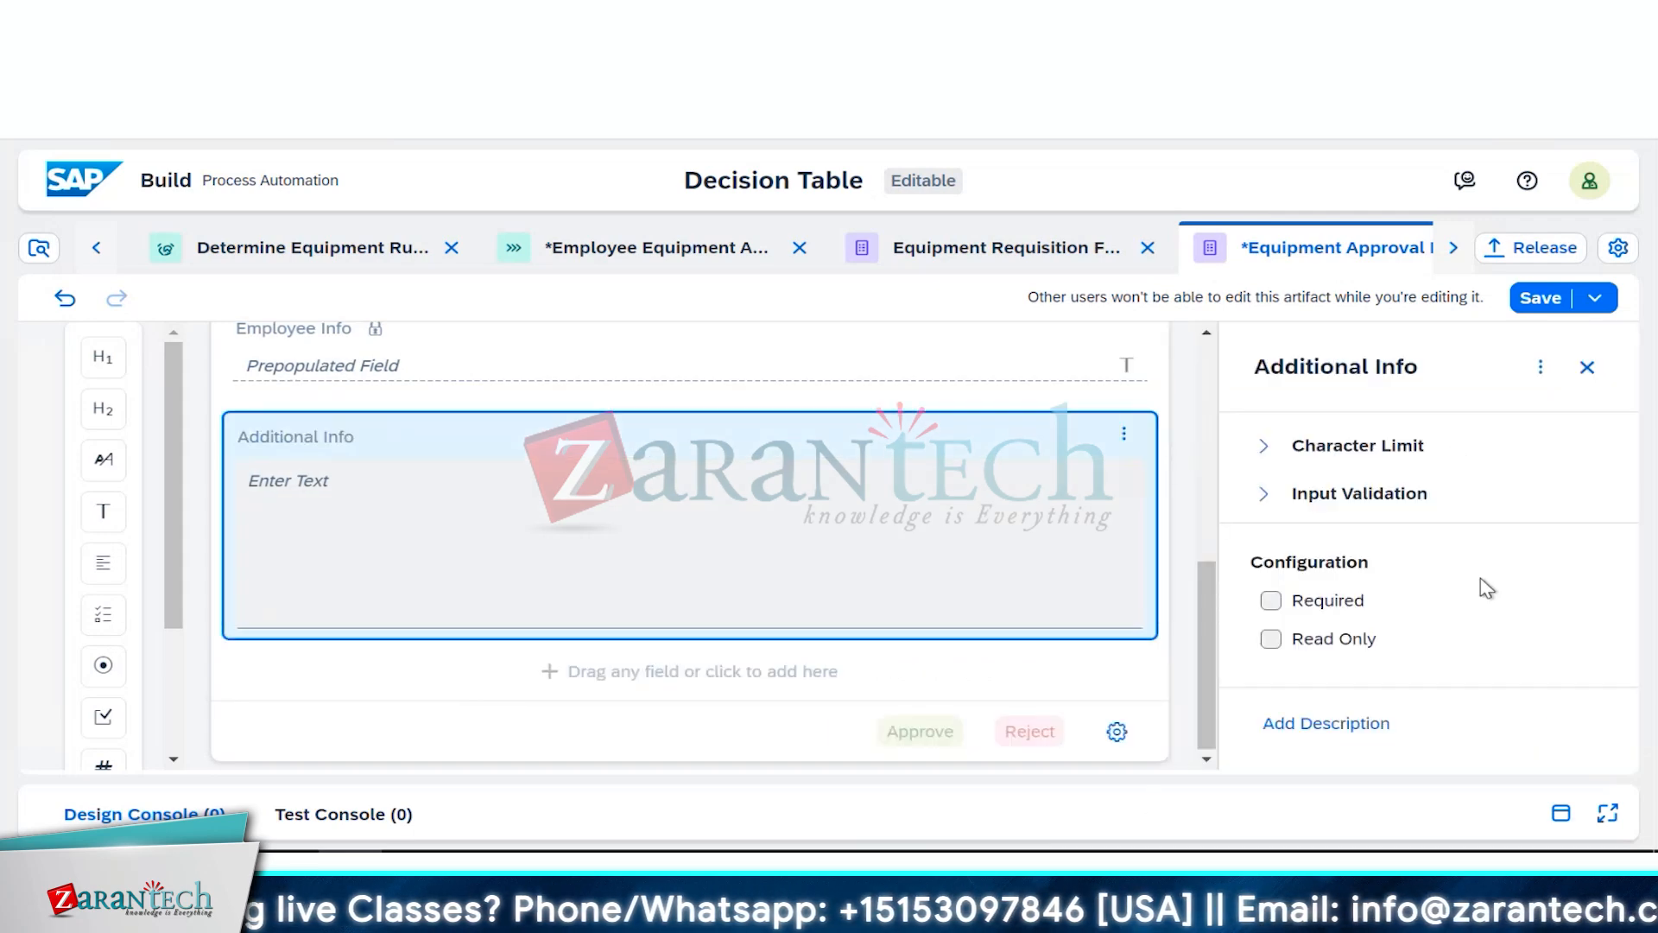
left_click(1531, 302)
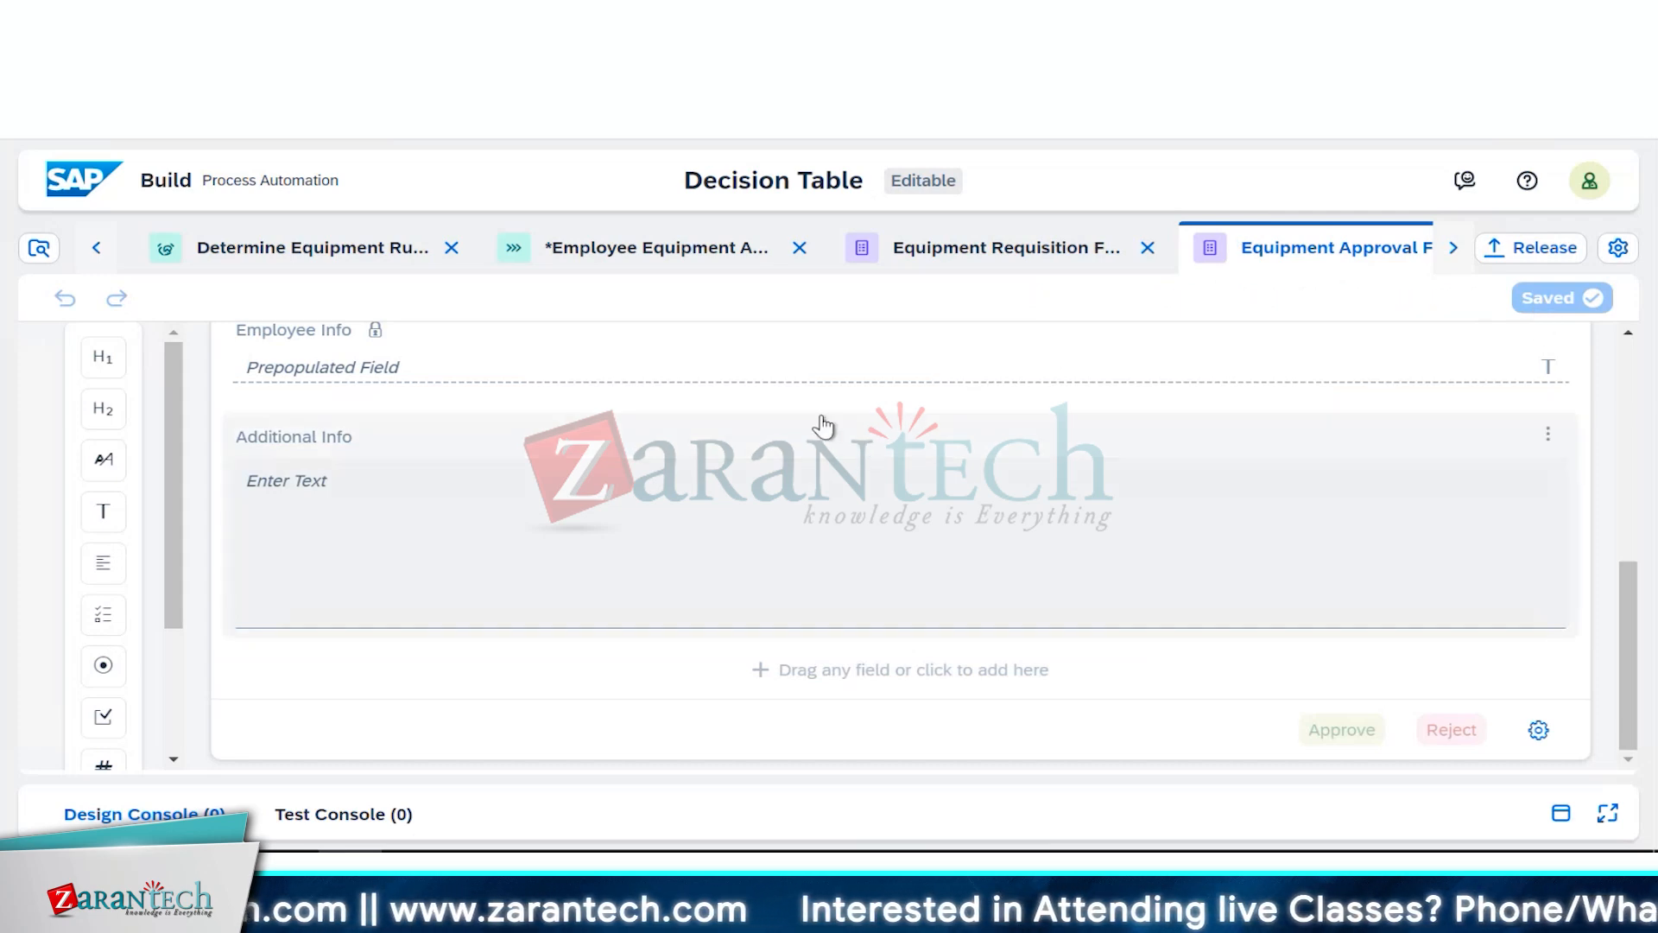
Step: Compare the Equipment Requisition Form with the Equipment Approval Form and return to the employee equipment process to view its flow
left_click(1053, 256)
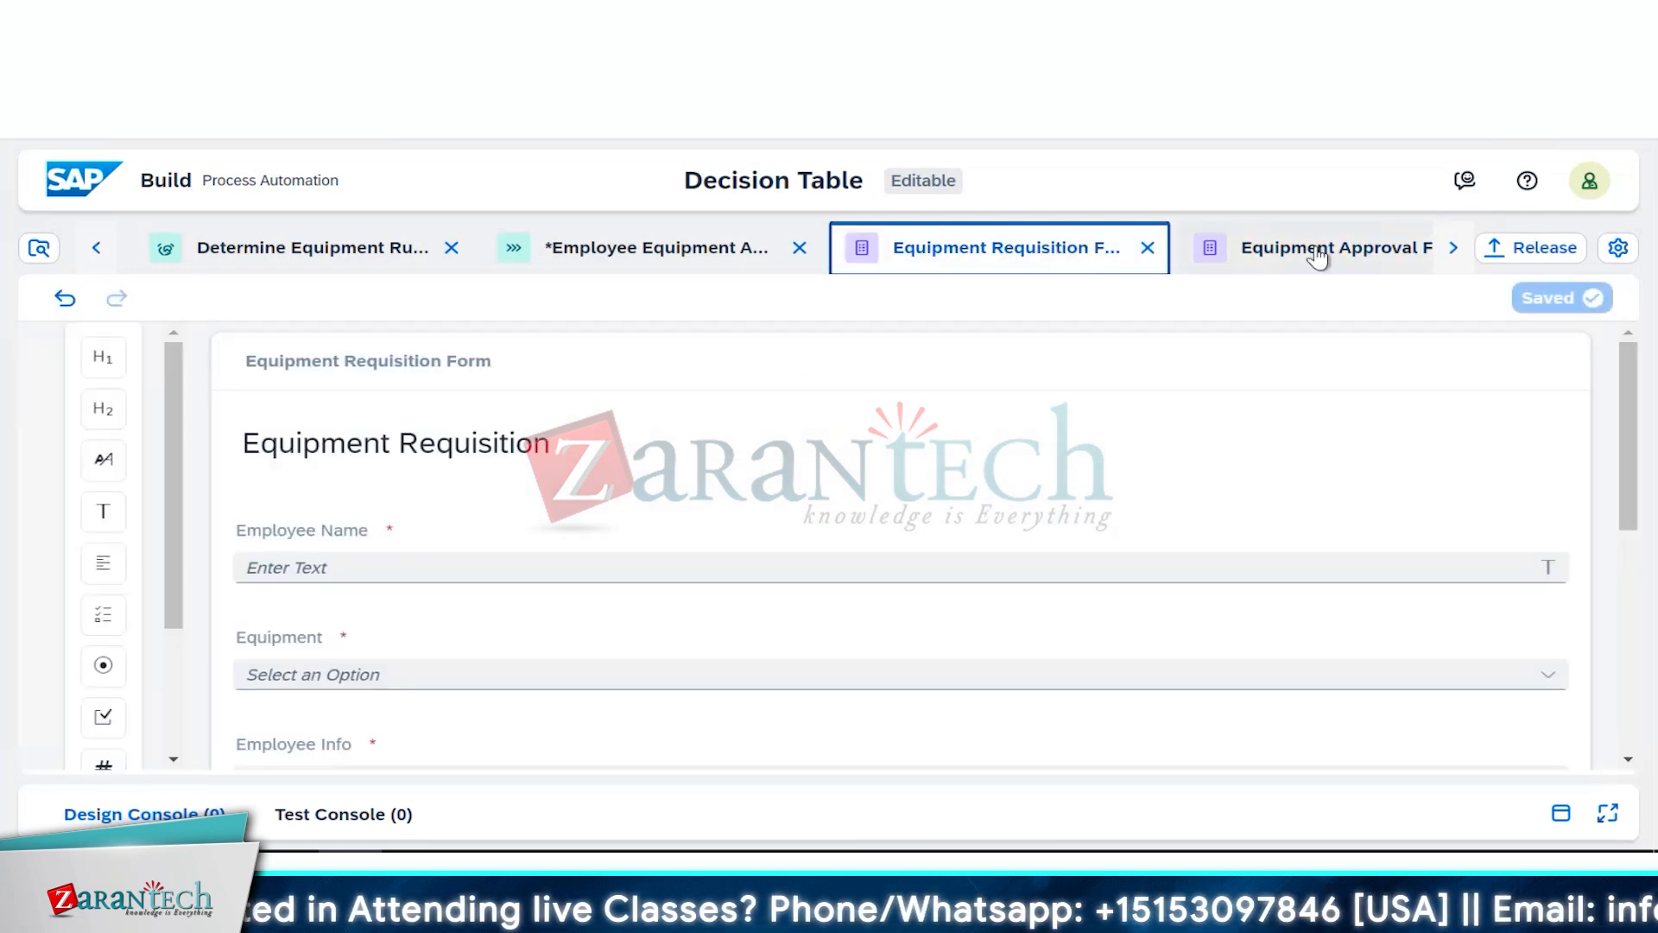
left_click(1317, 256)
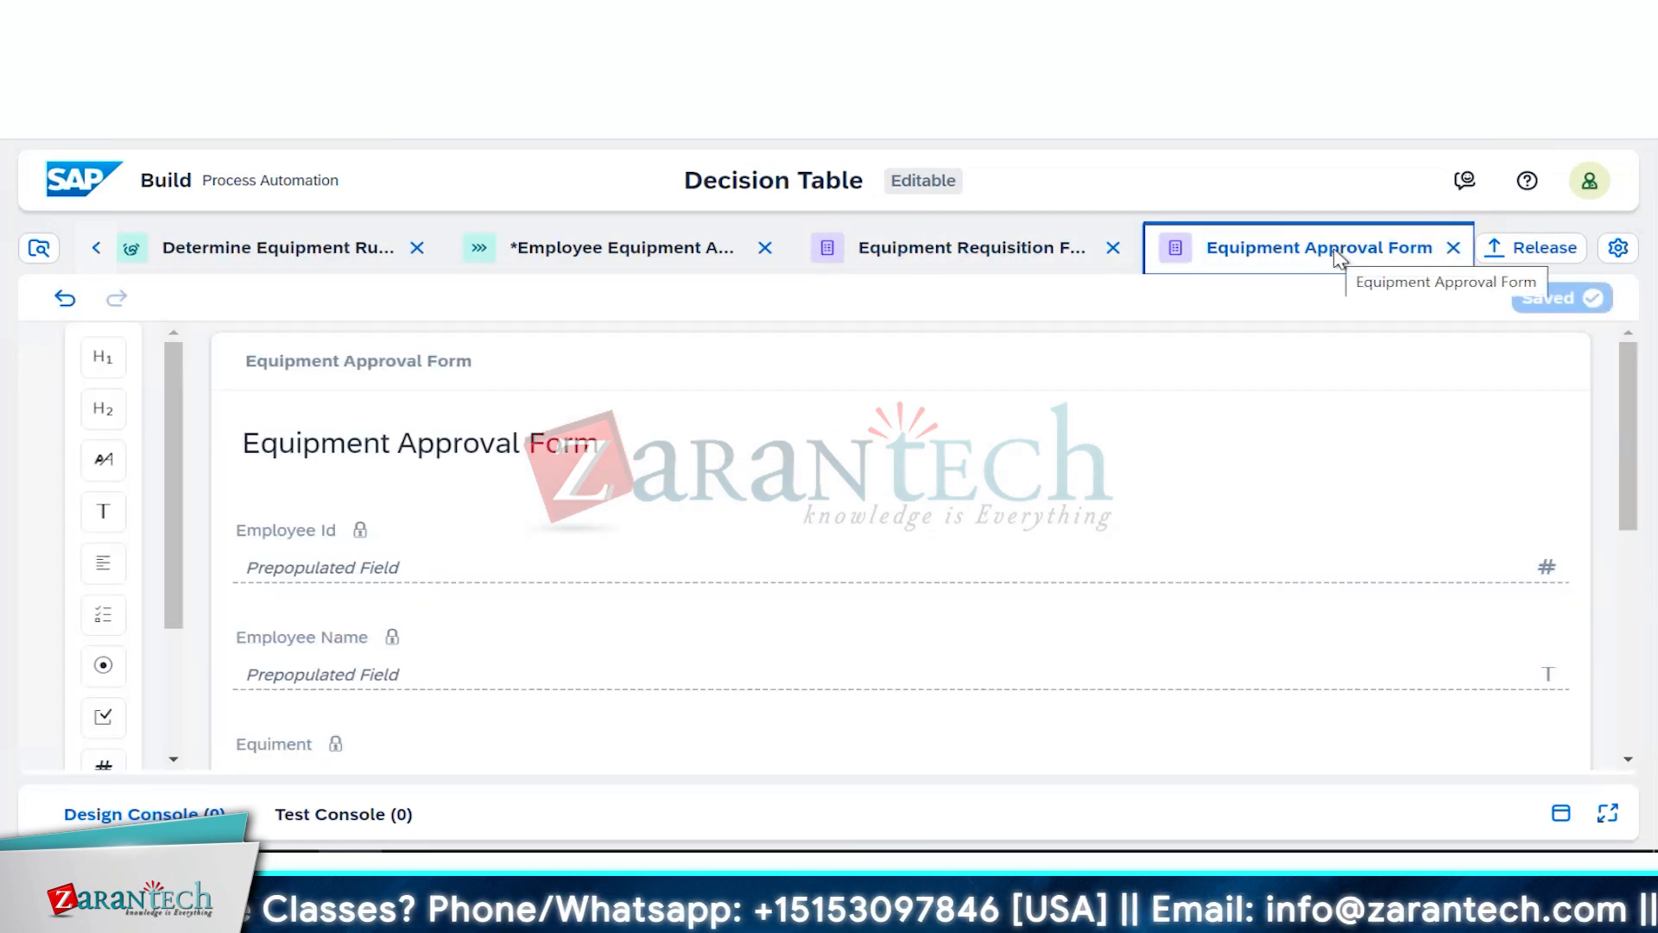
left_click(559, 257)
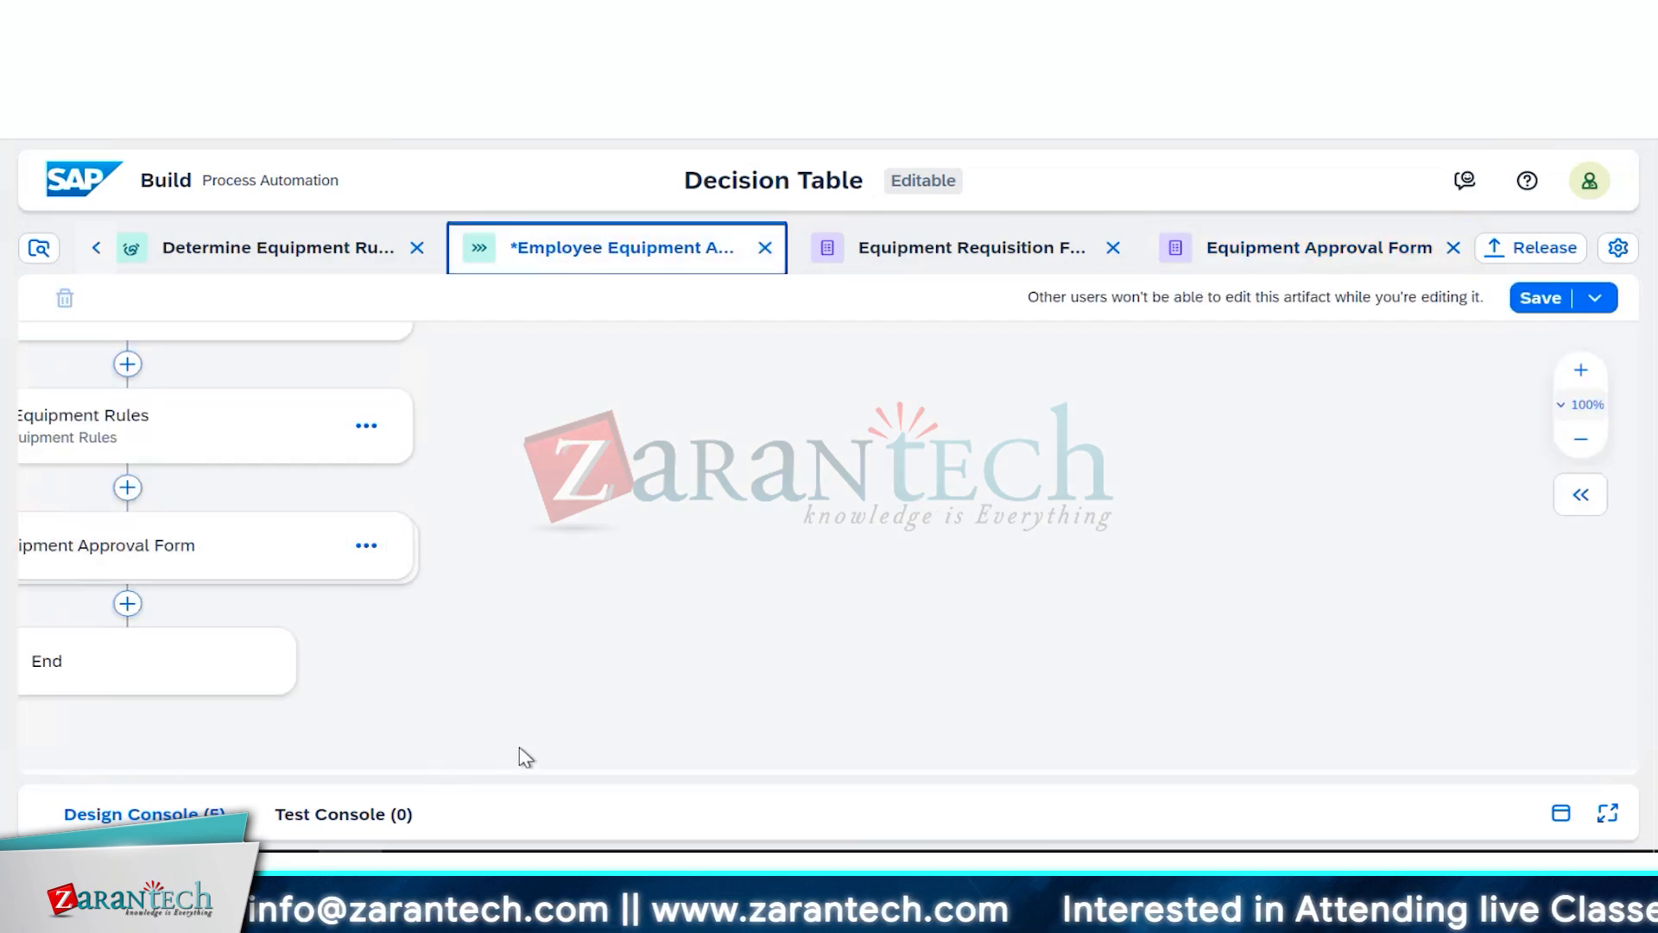
left_click(954, 689)
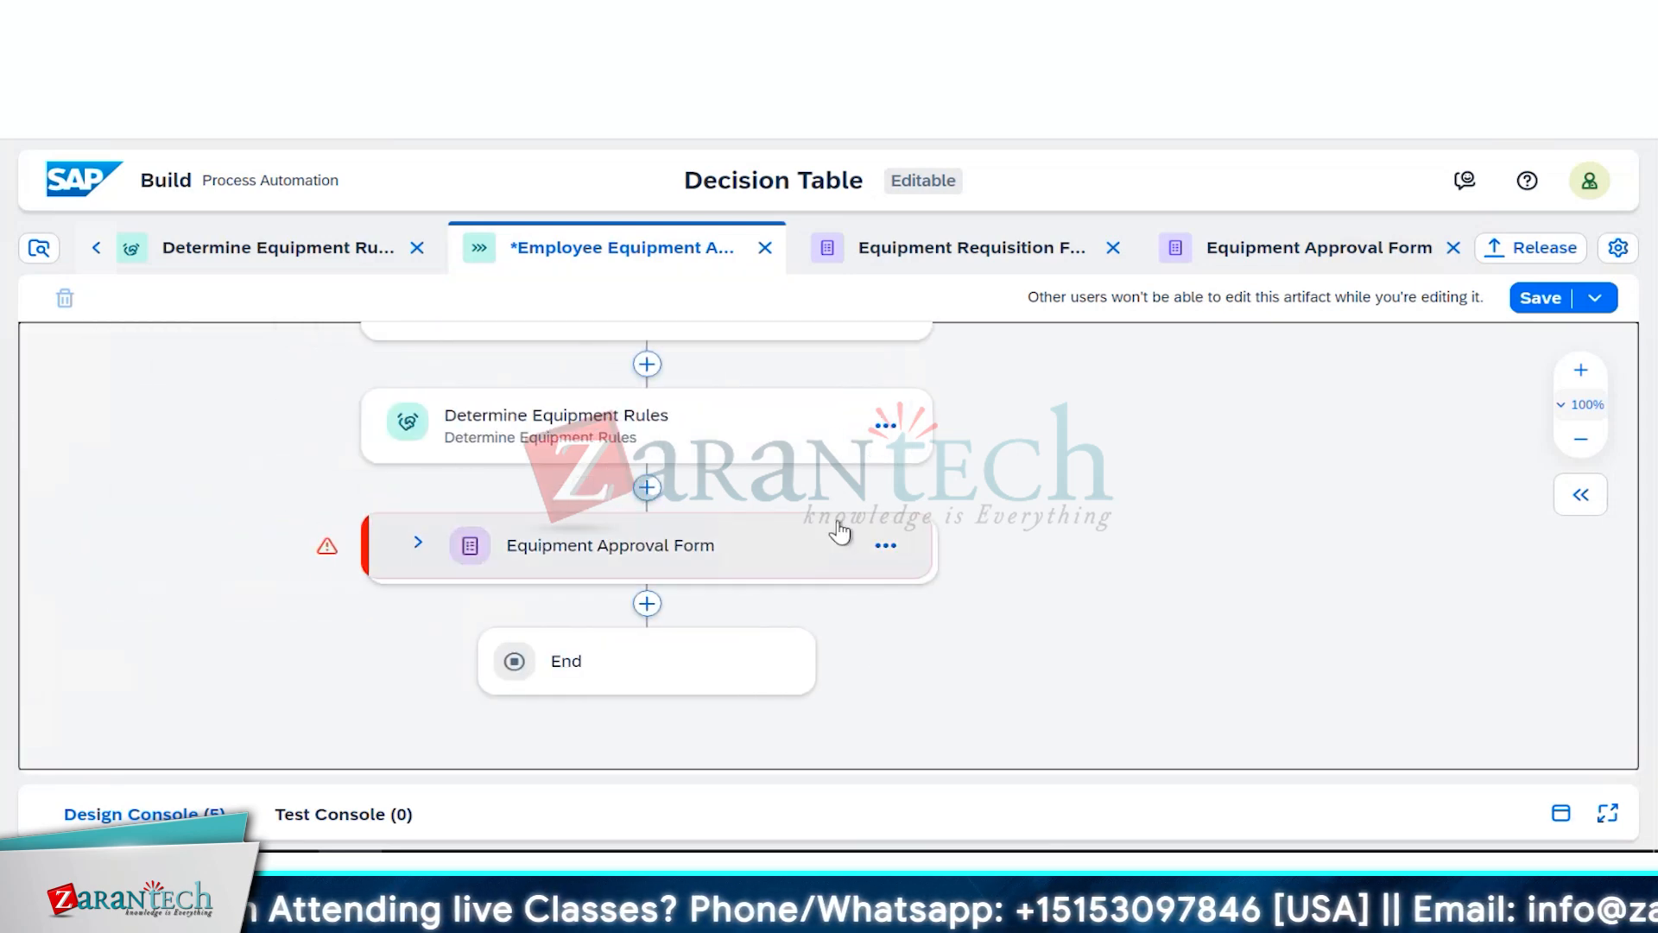
scroll(1004, 537, "up", 2)
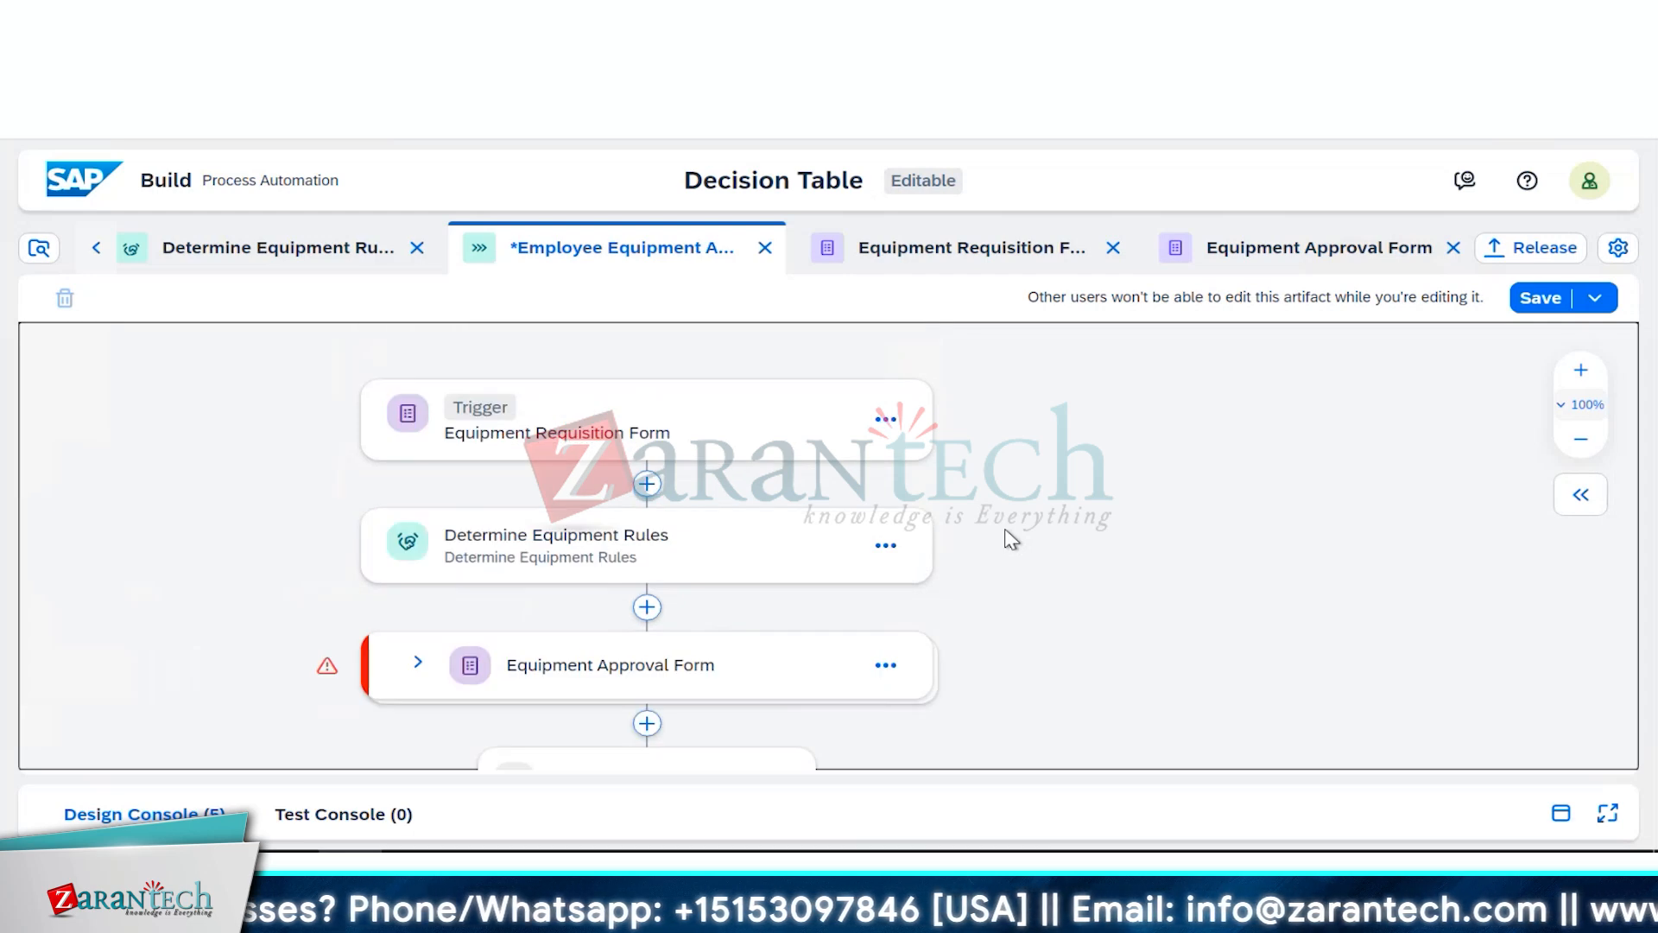
Step: Examine the step types that can be inserted between the Determine Equipment Rules decision and the Equipment Approval Form
left_click(648, 608)
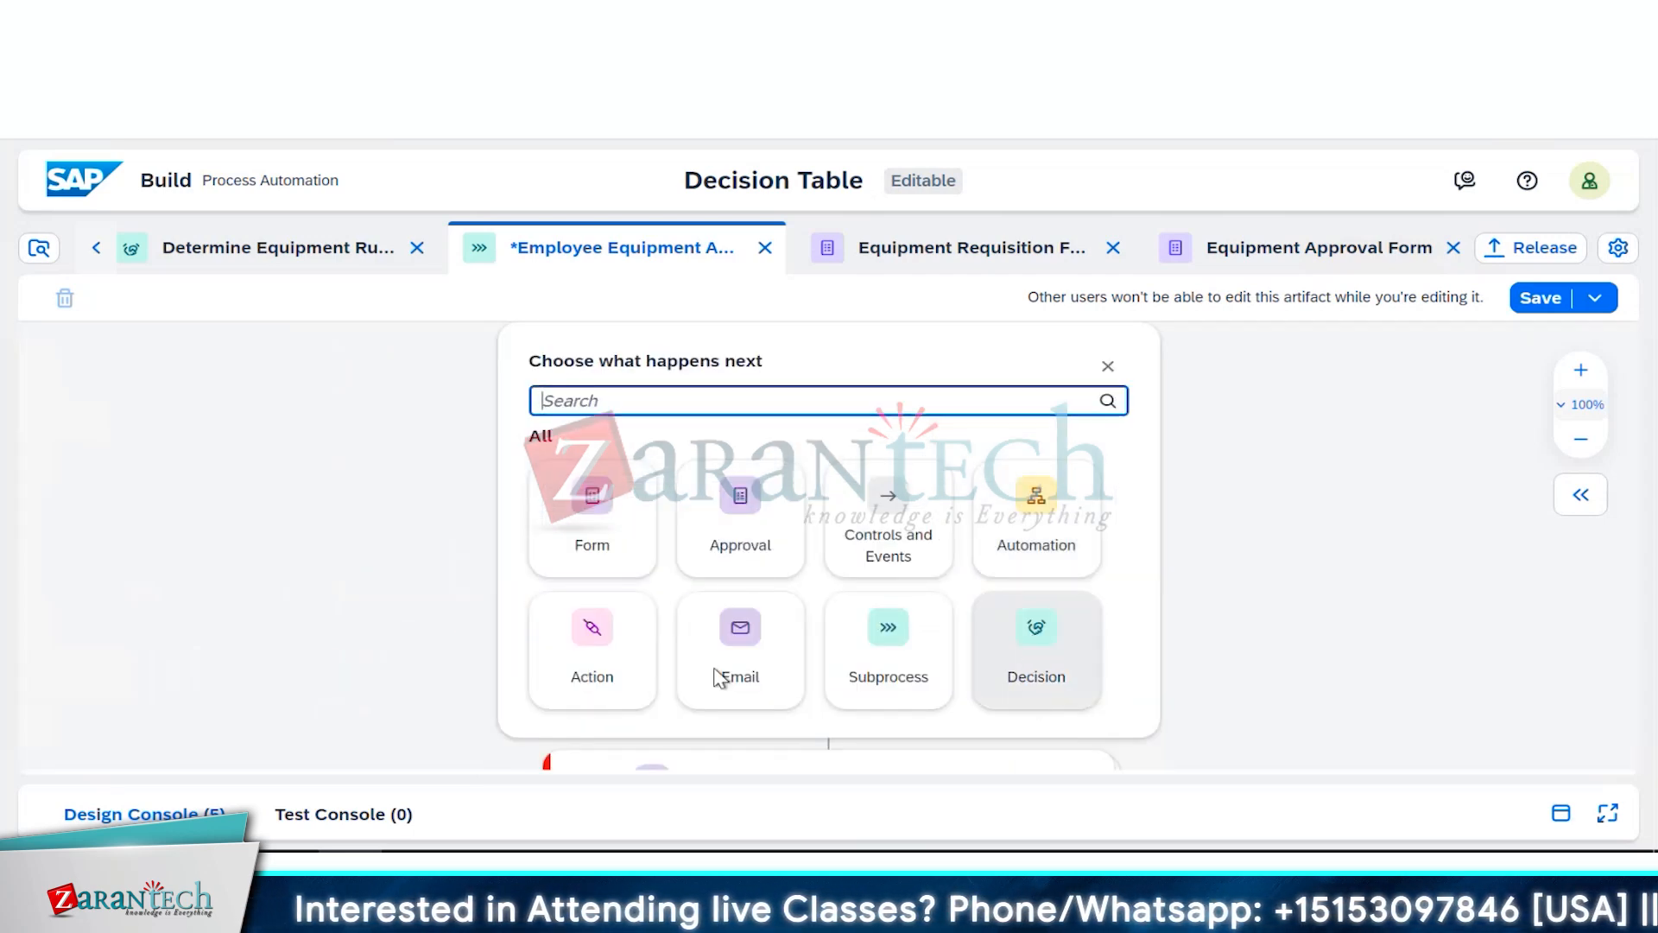
scroll(902, 476, "down", 1)
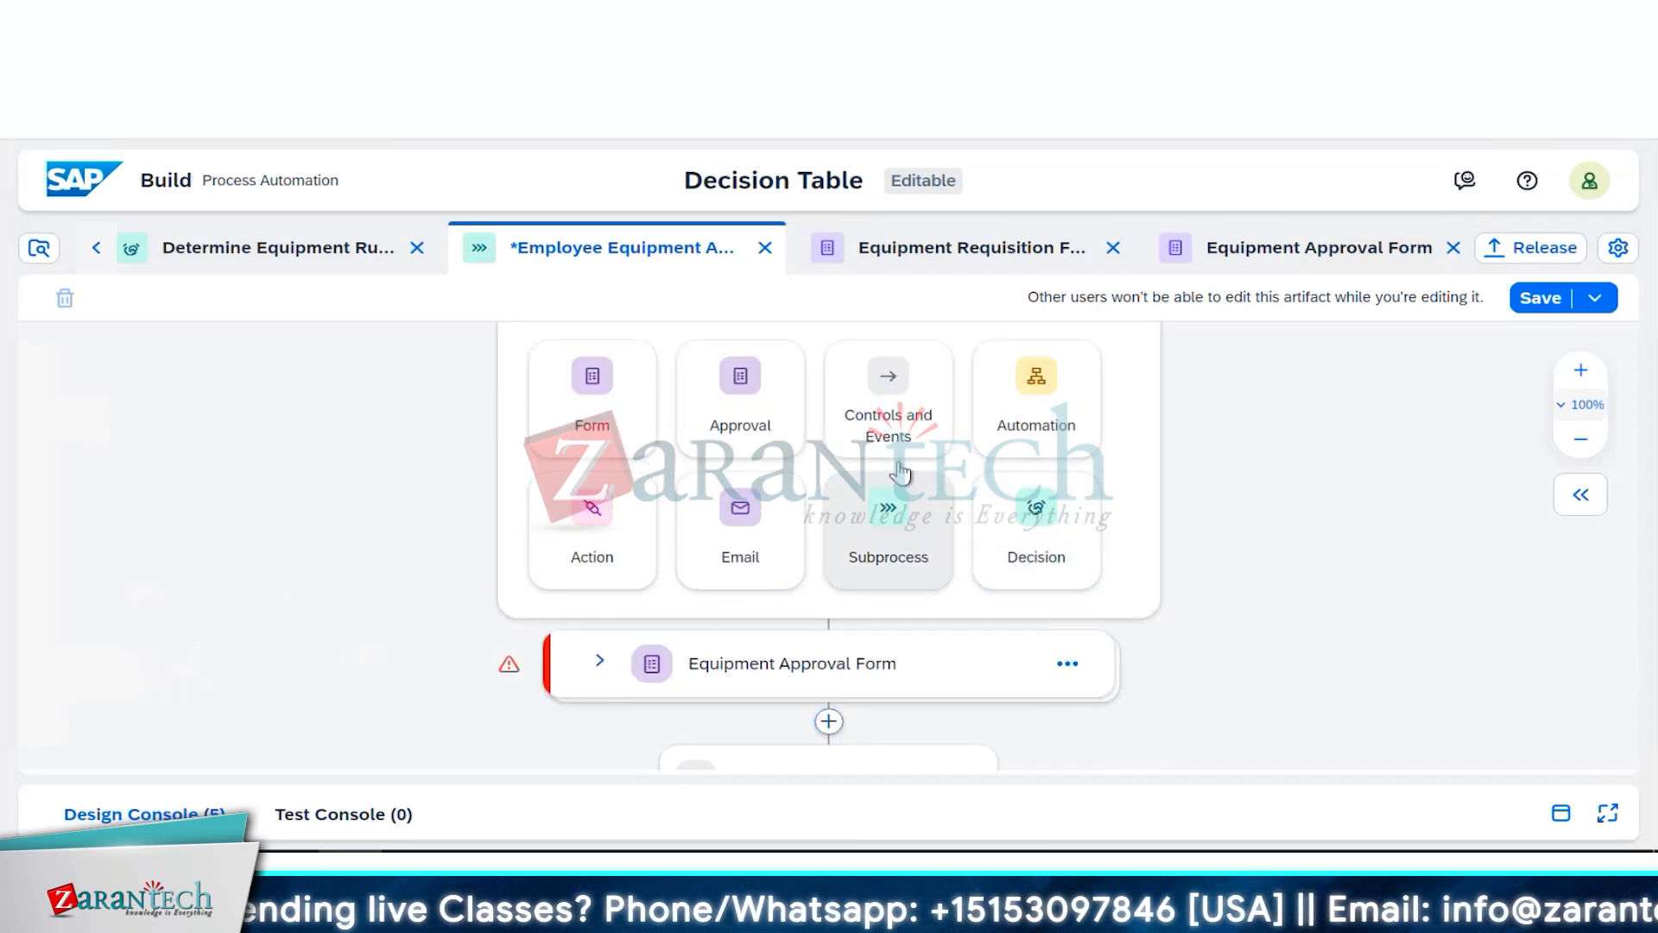
scroll(901, 475, "up", 1)
left_click(914, 522)
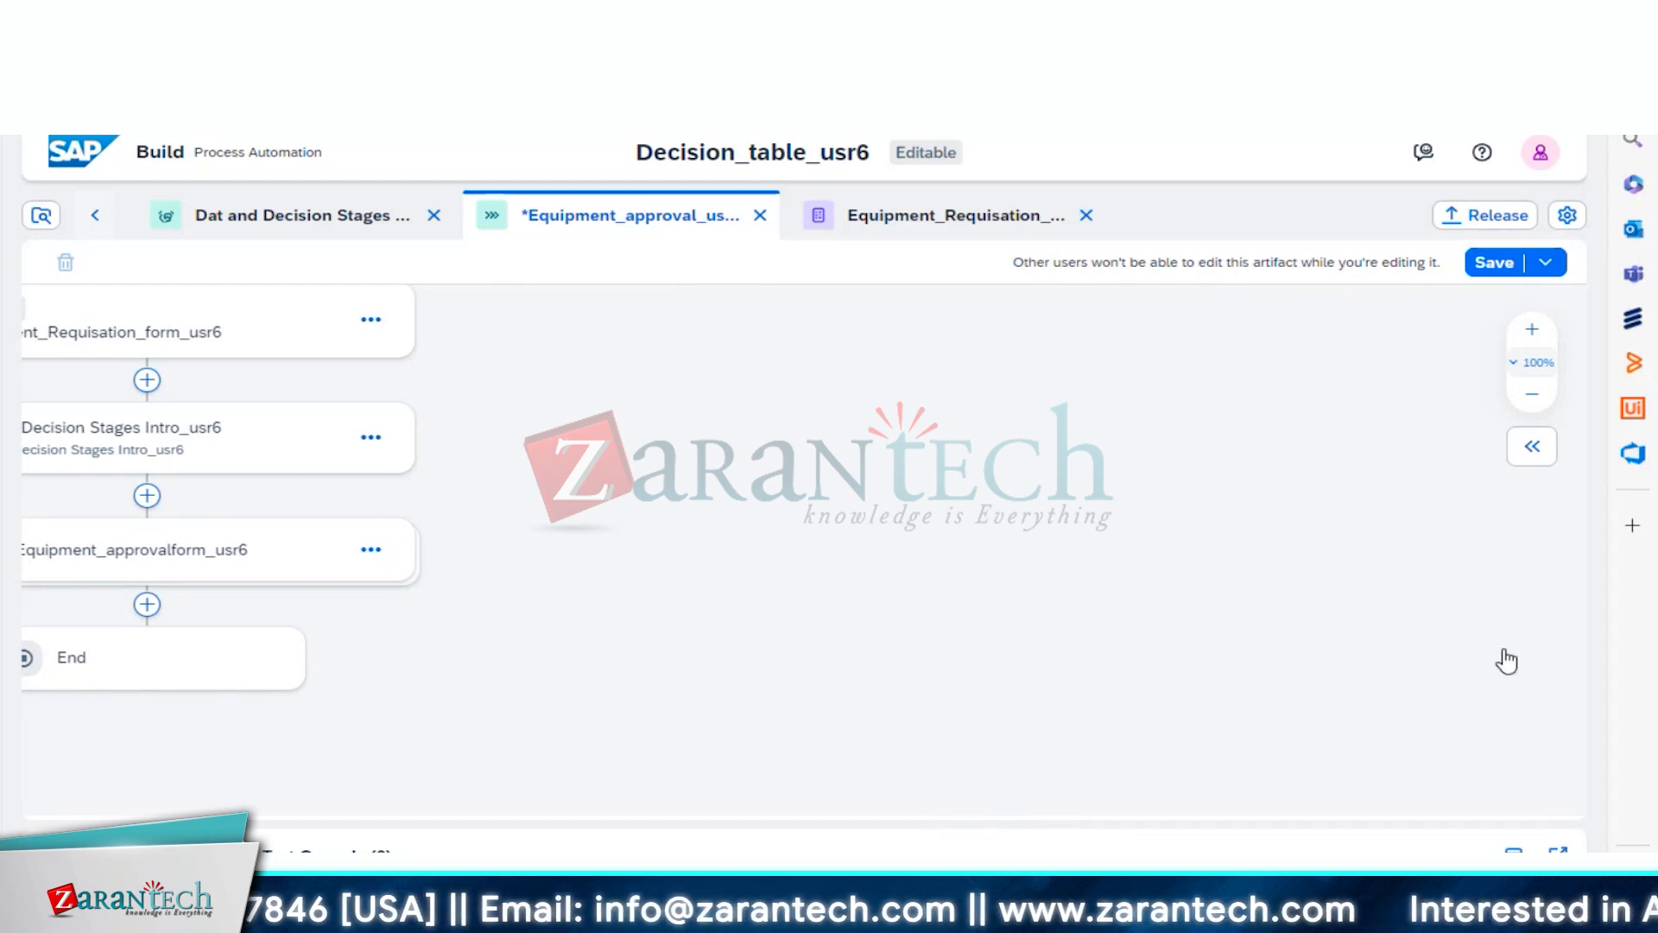
left_click(746, 704)
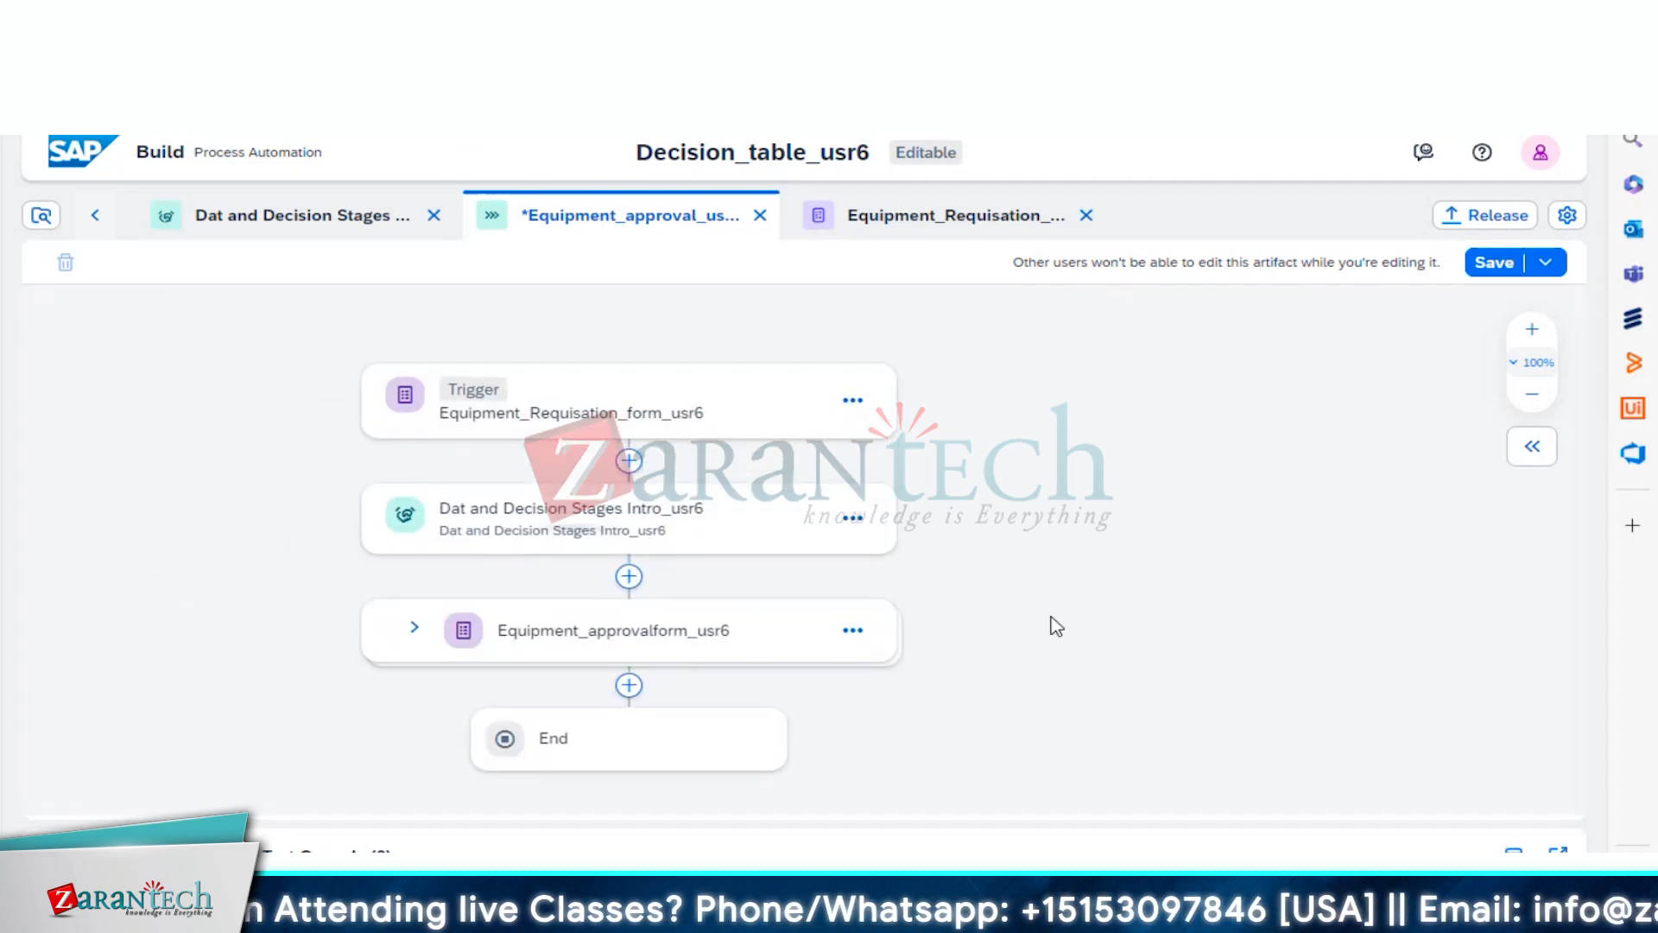
scroll(1017, 593, "down", 1)
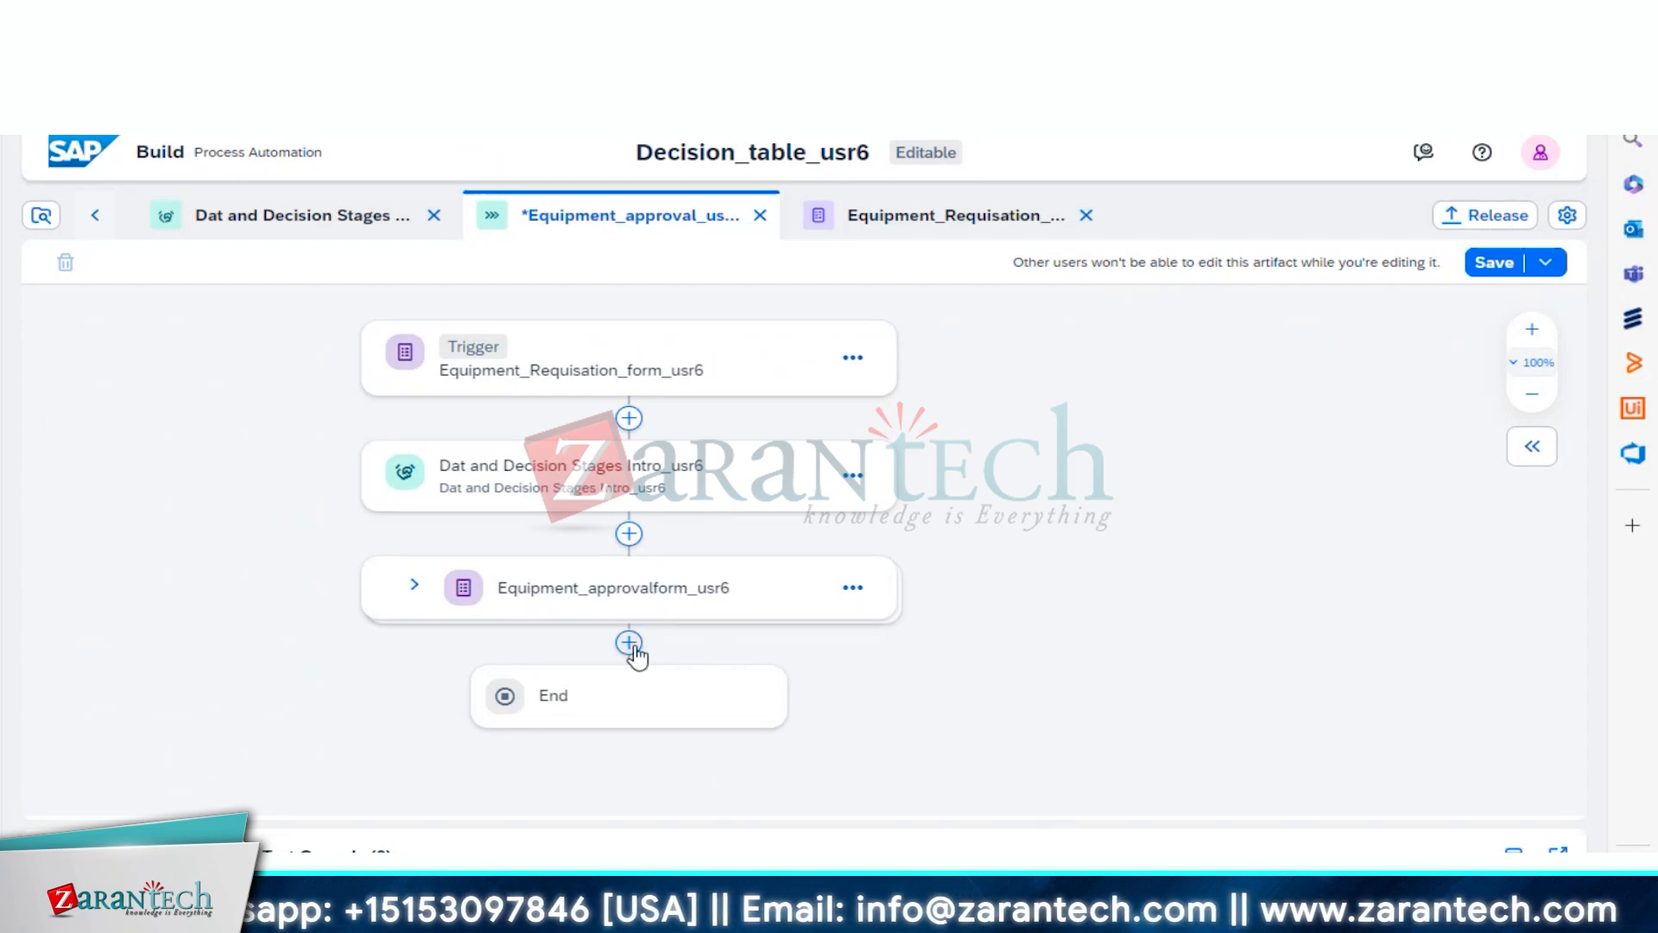
left_click(853, 685)
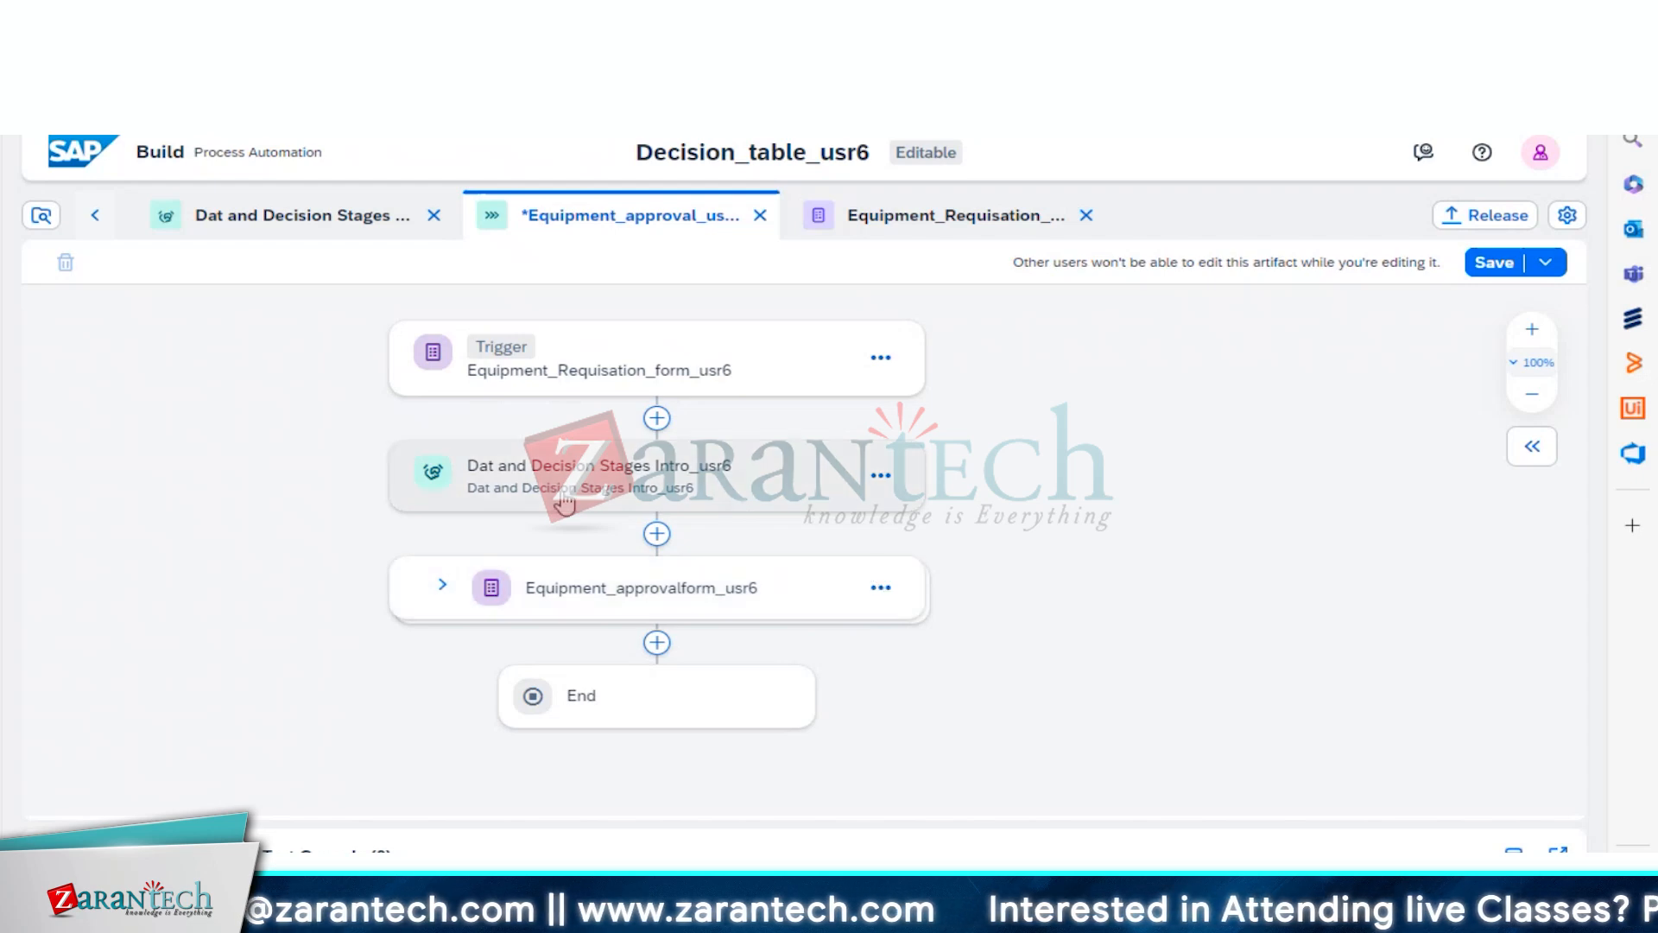
left_click(656, 643)
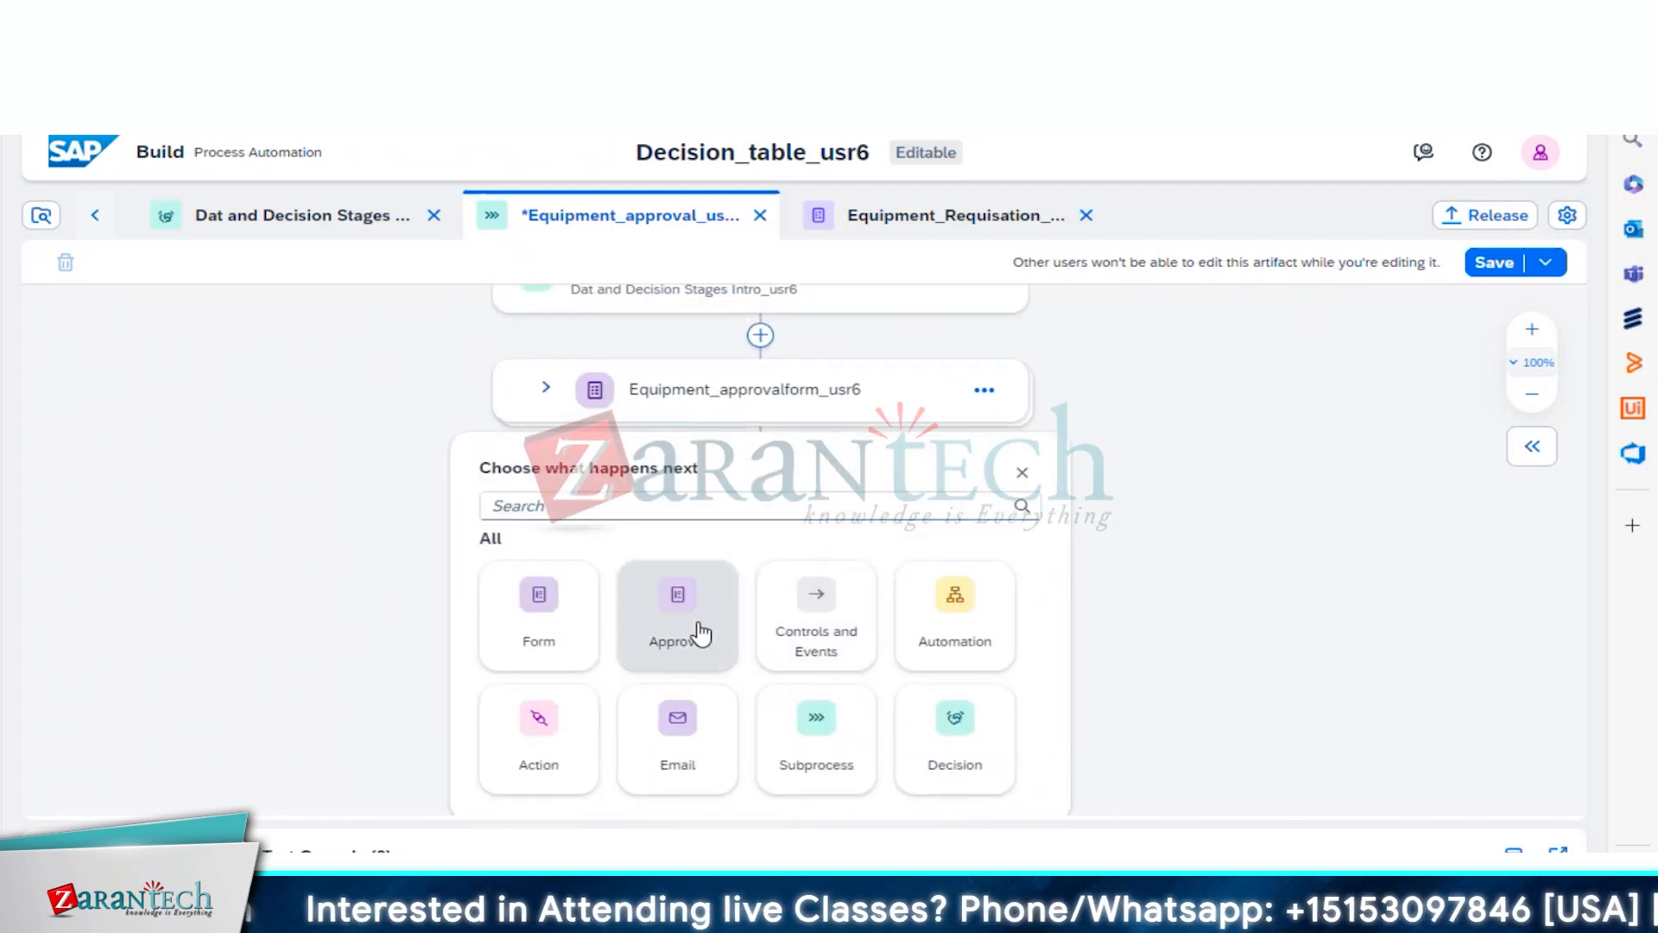
left_click(696, 631)
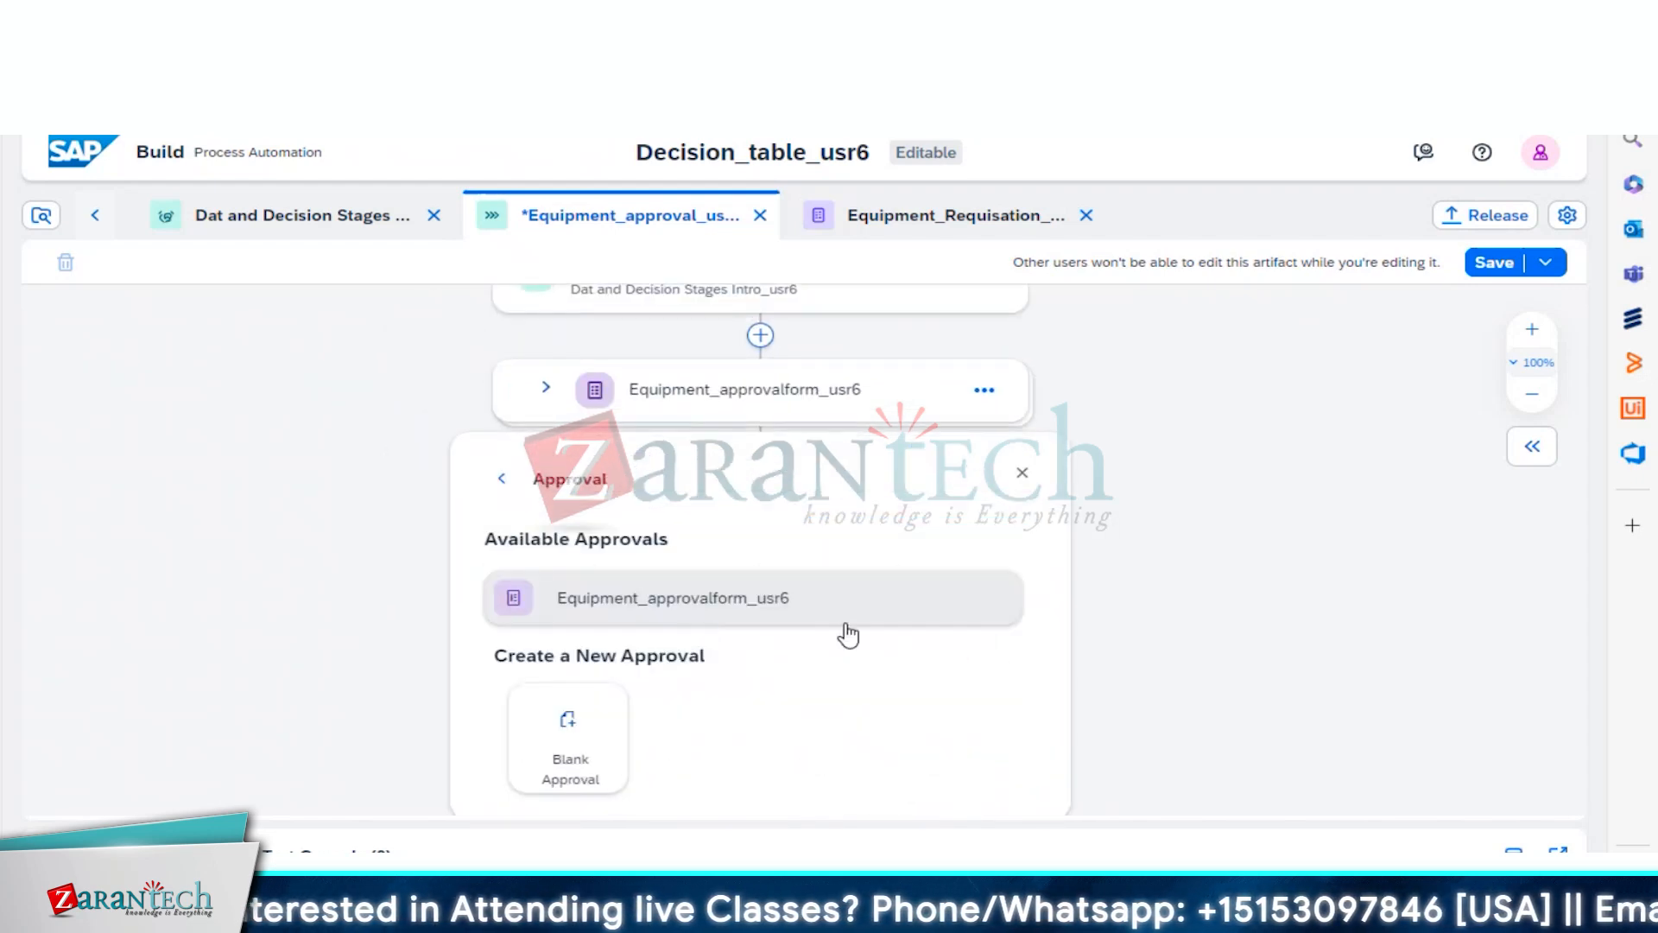
left_click(592, 736)
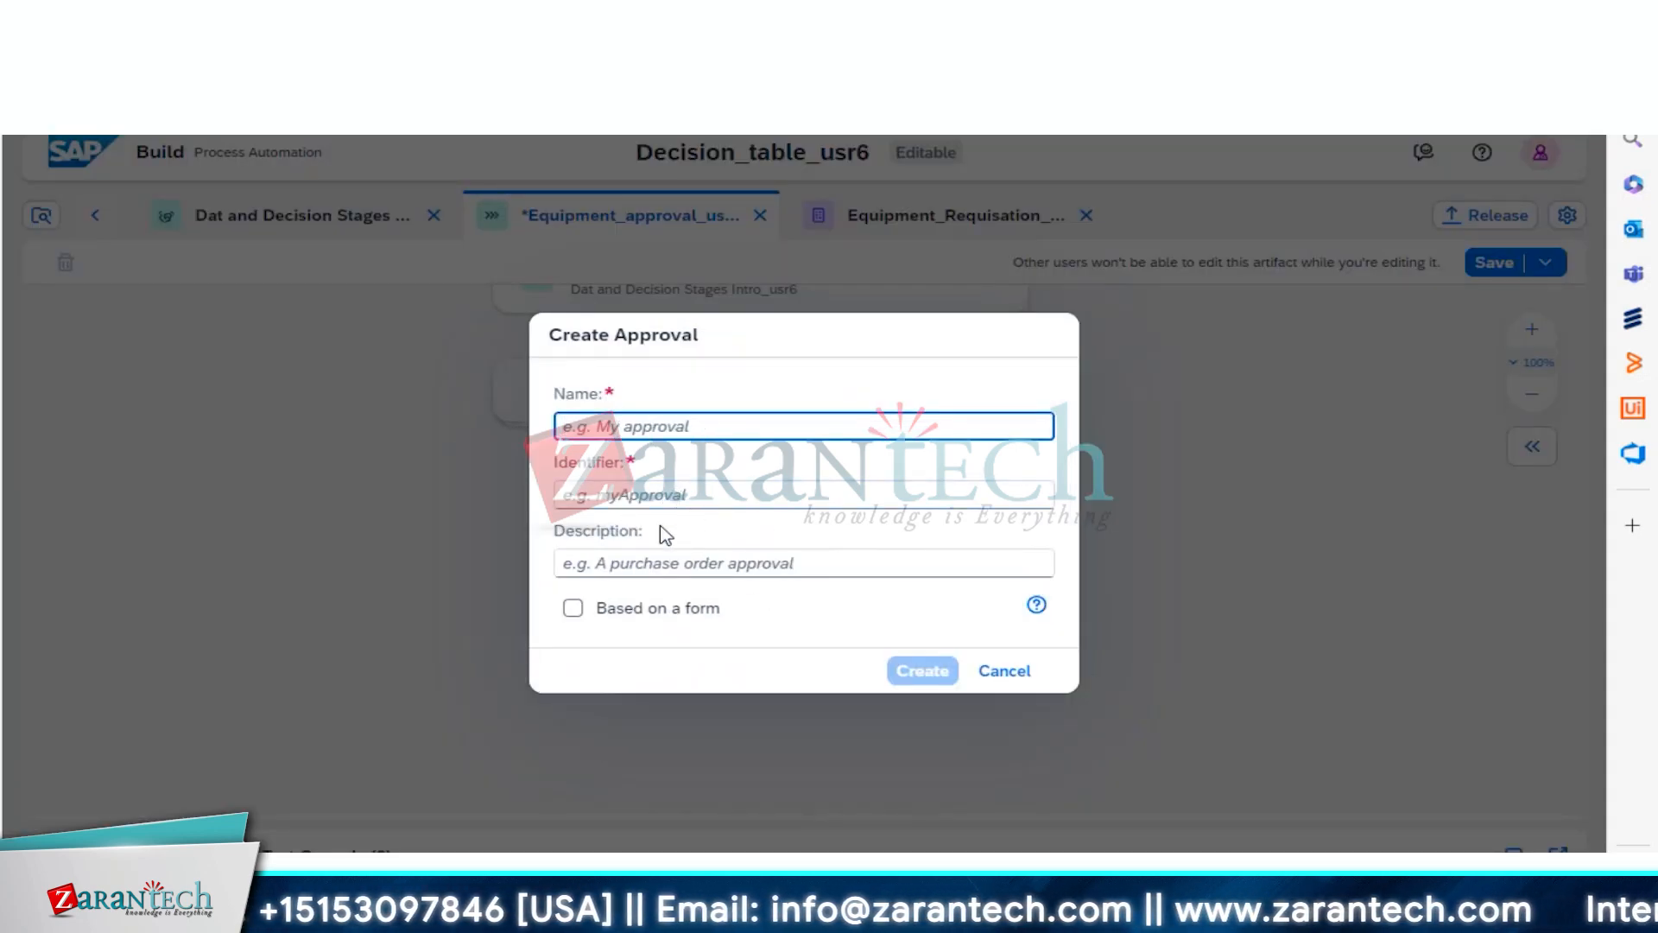
left_click(567, 615)
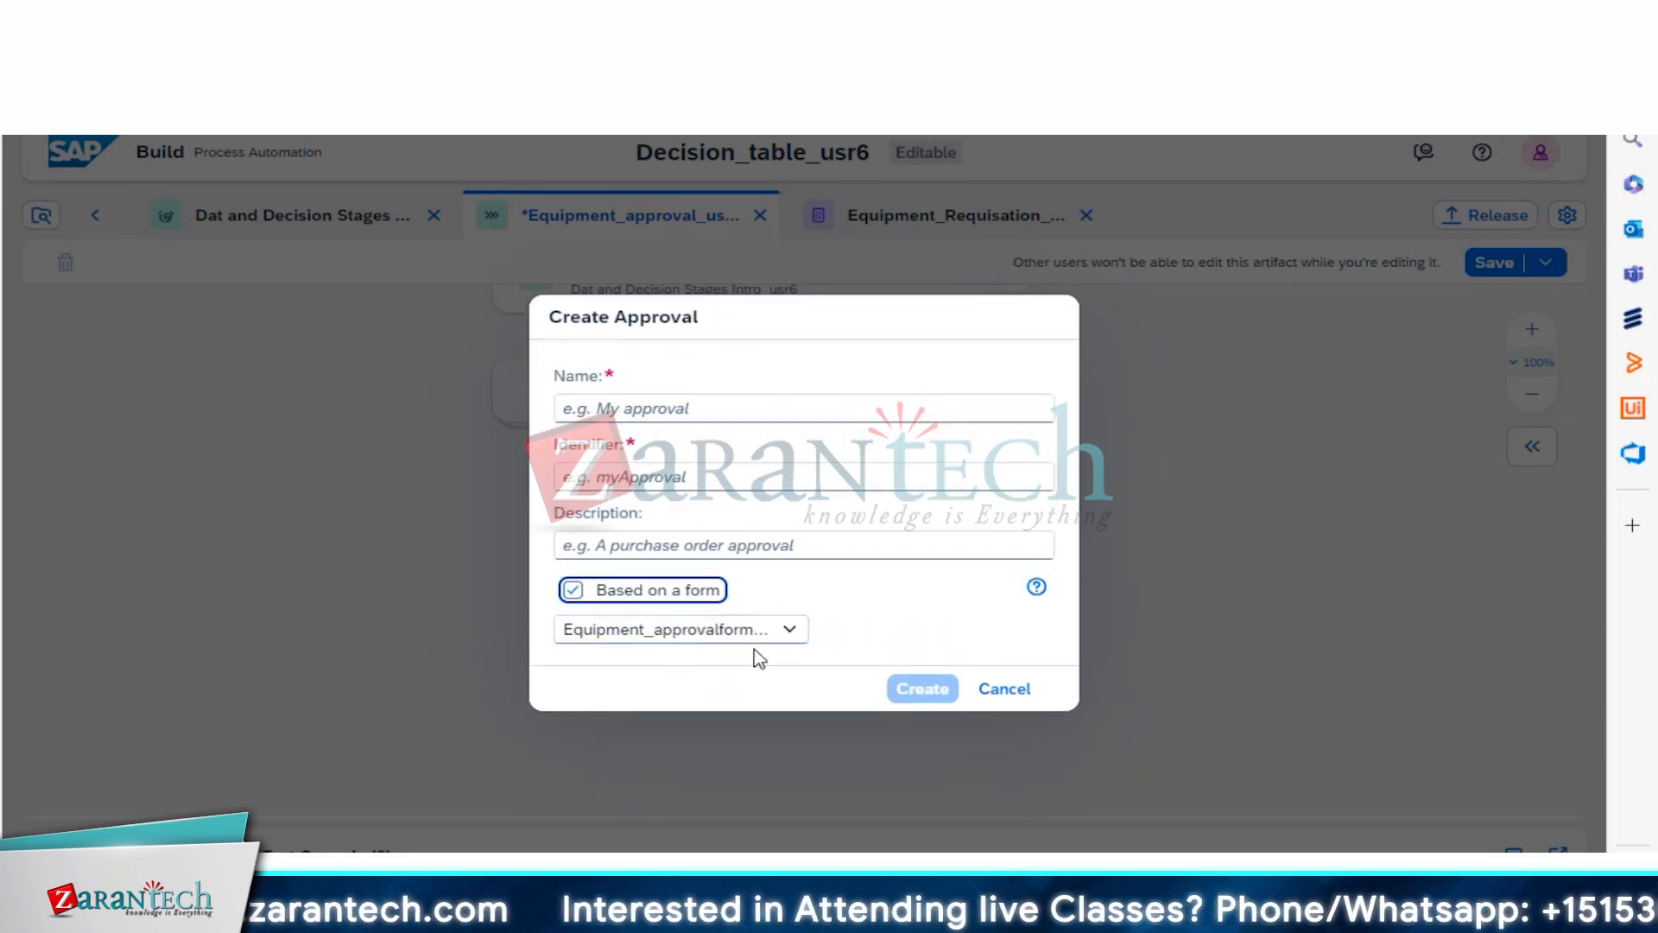
left_click(1006, 688)
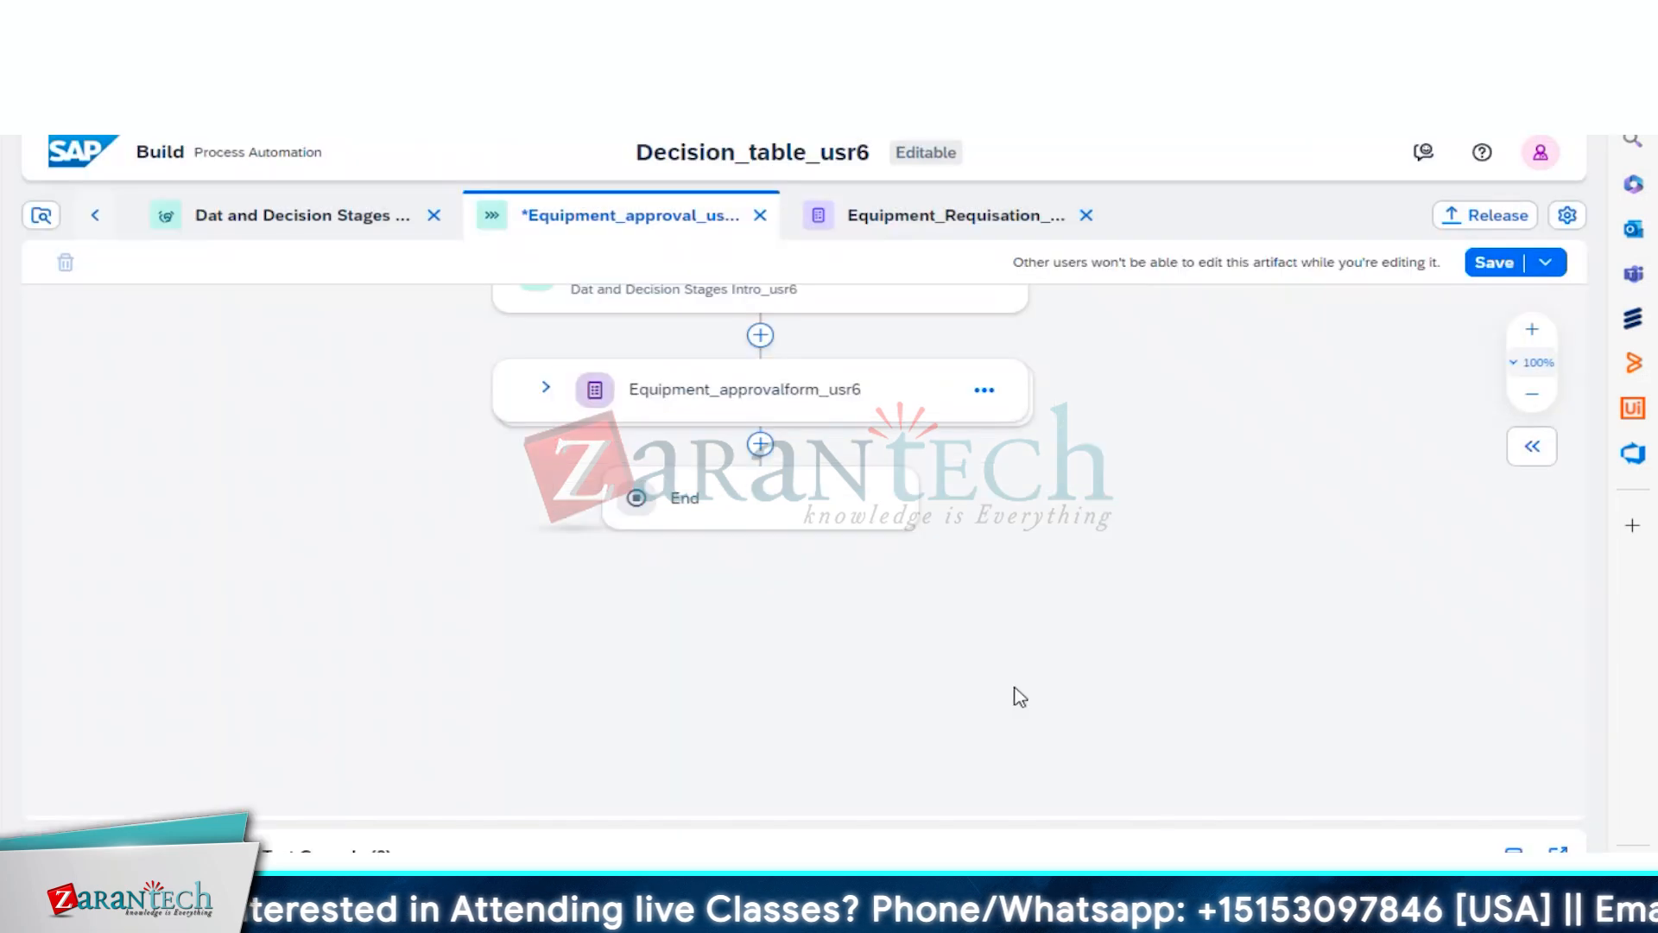
Step: Open the process's Equipment_approvalform_usr6 approval in its editor
left_click(983, 390)
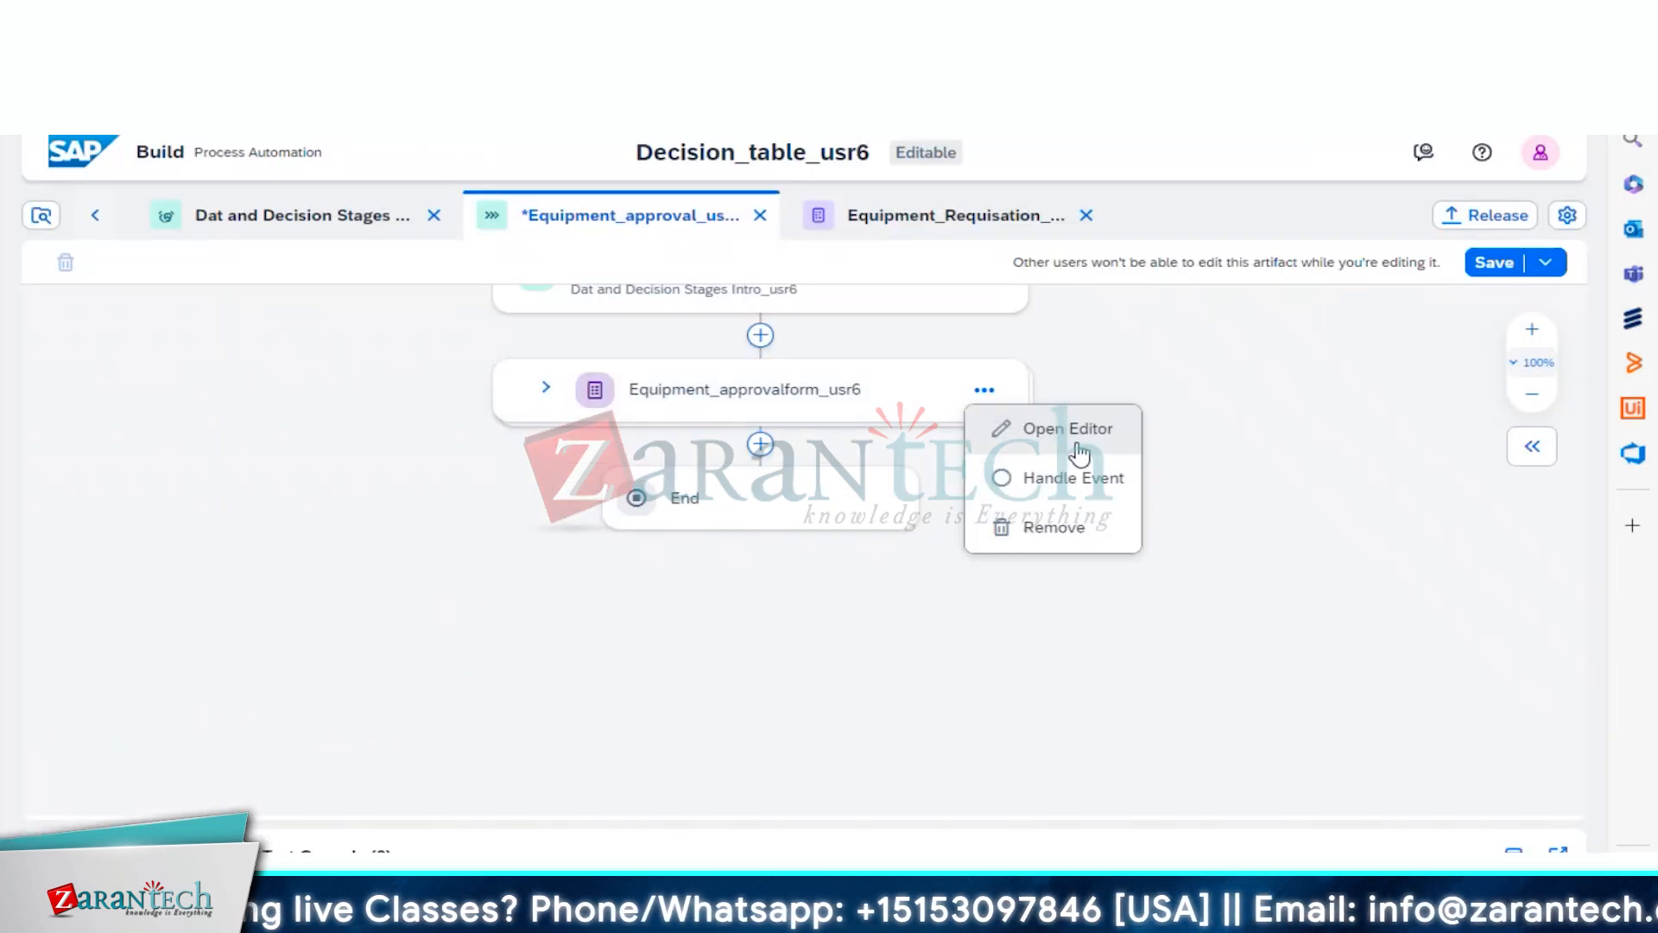
left_click(1078, 449)
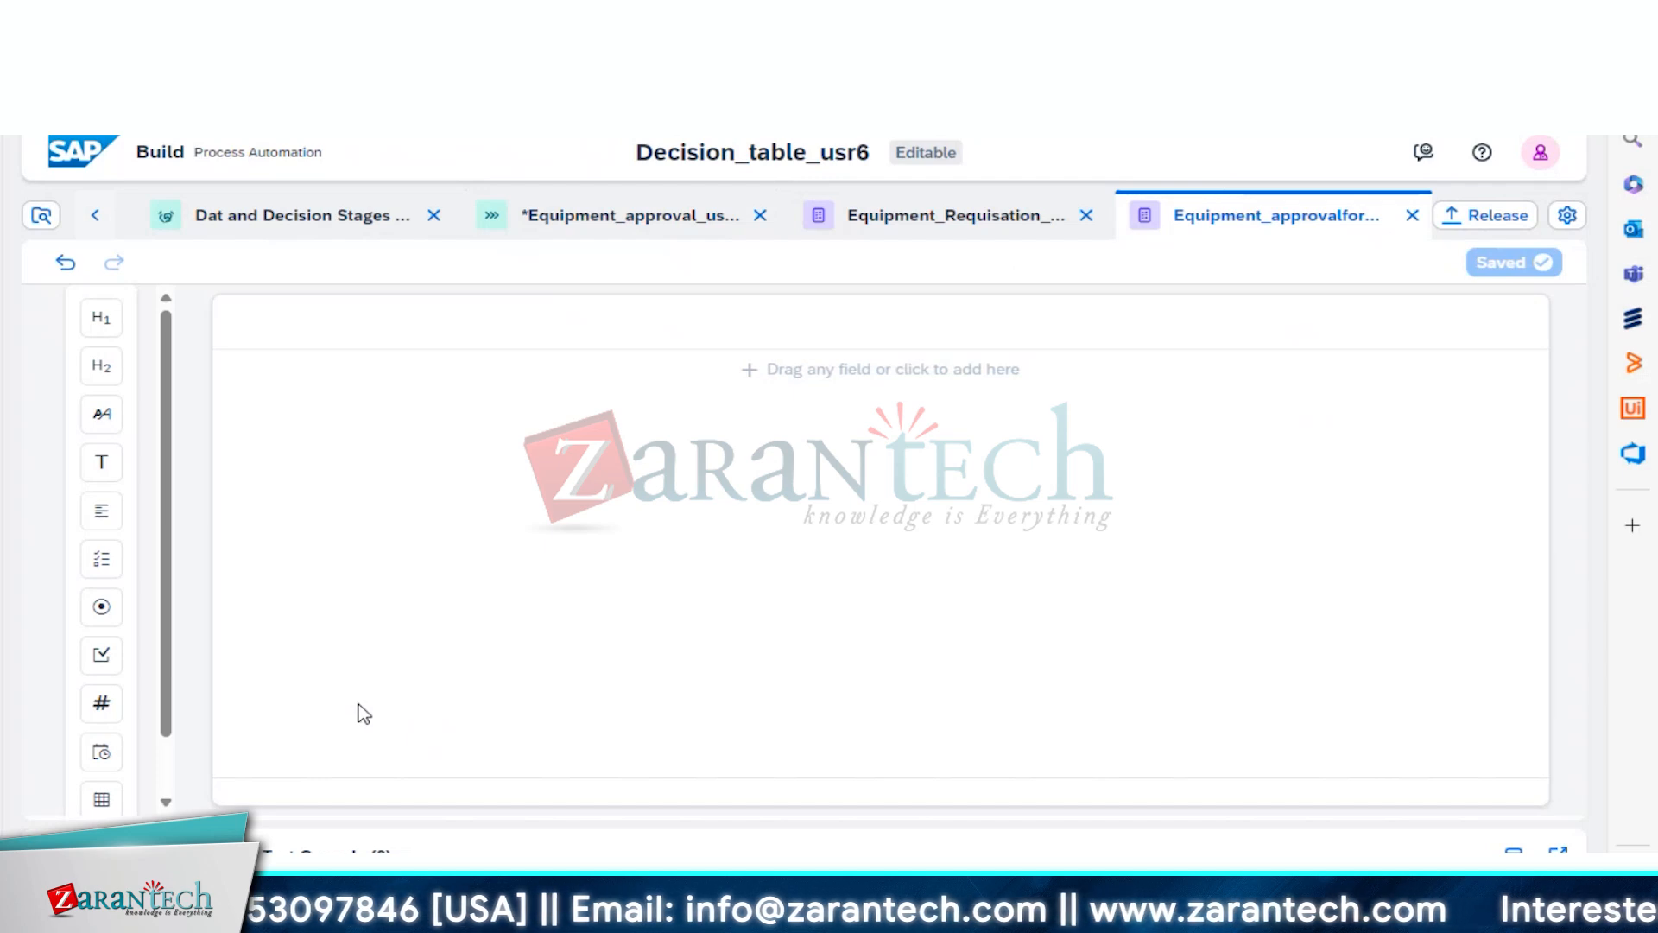
Step: Review the read-only employee, equipment and comments fields and the approval options of the Equipment_approvalform_usr6 form
scroll(434, 671, "down", 5)
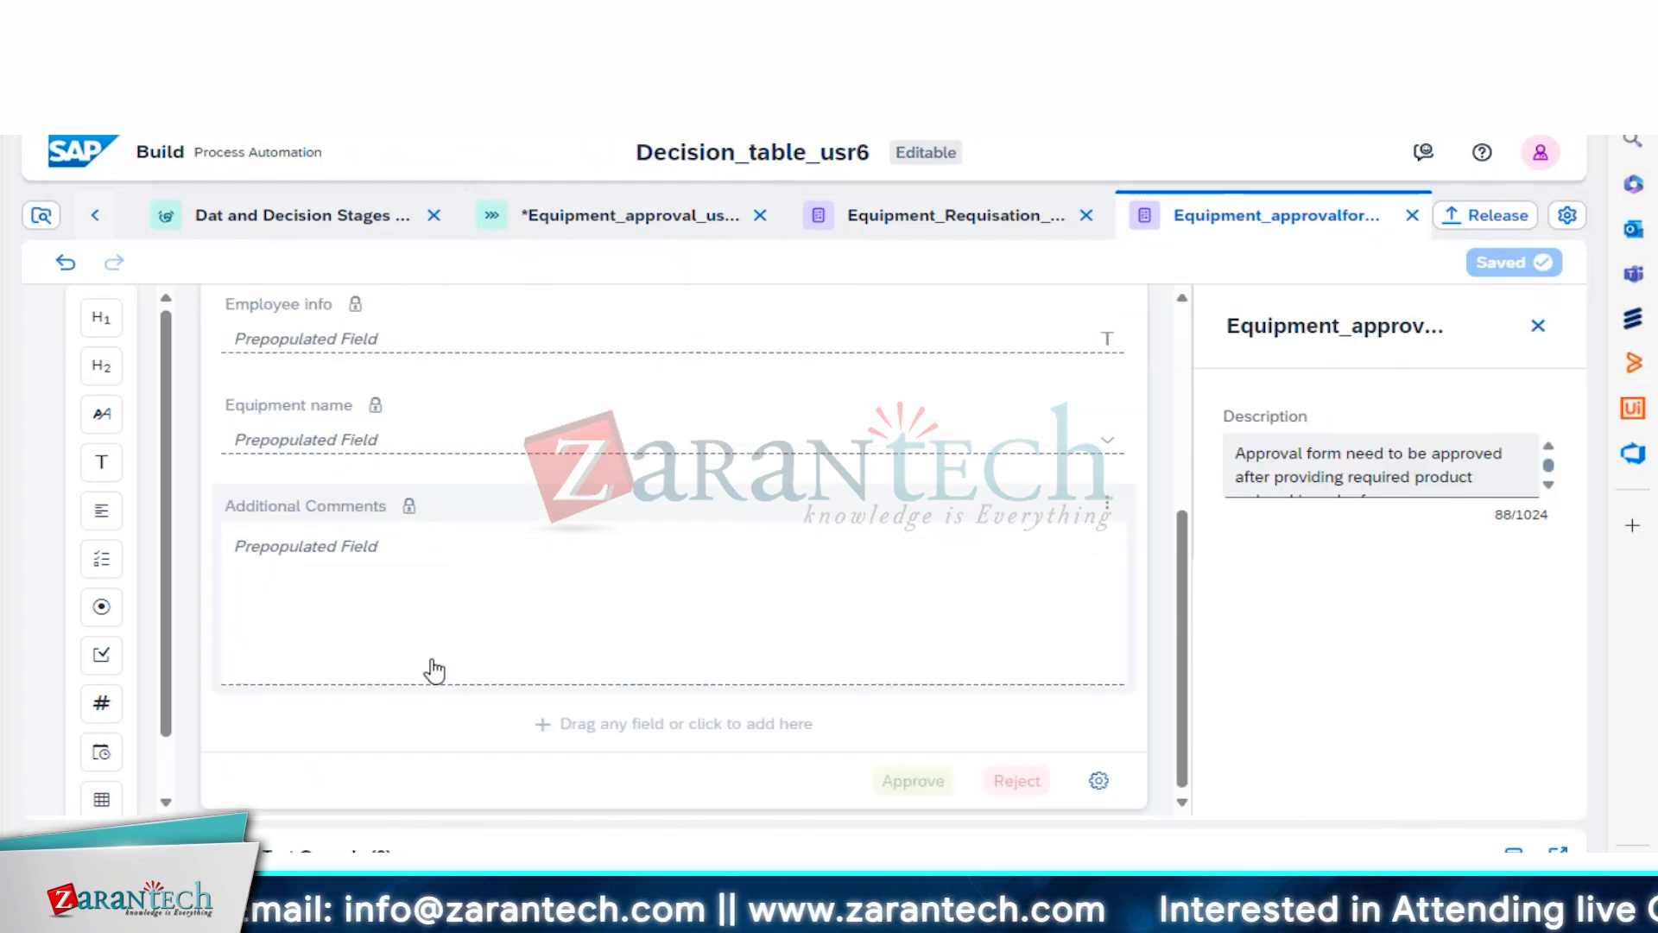
scroll(432, 670, "up", 3)
scroll(419, 541, "down", 1)
scroll(419, 541, "up", 1)
scroll(419, 541, "down", 3)
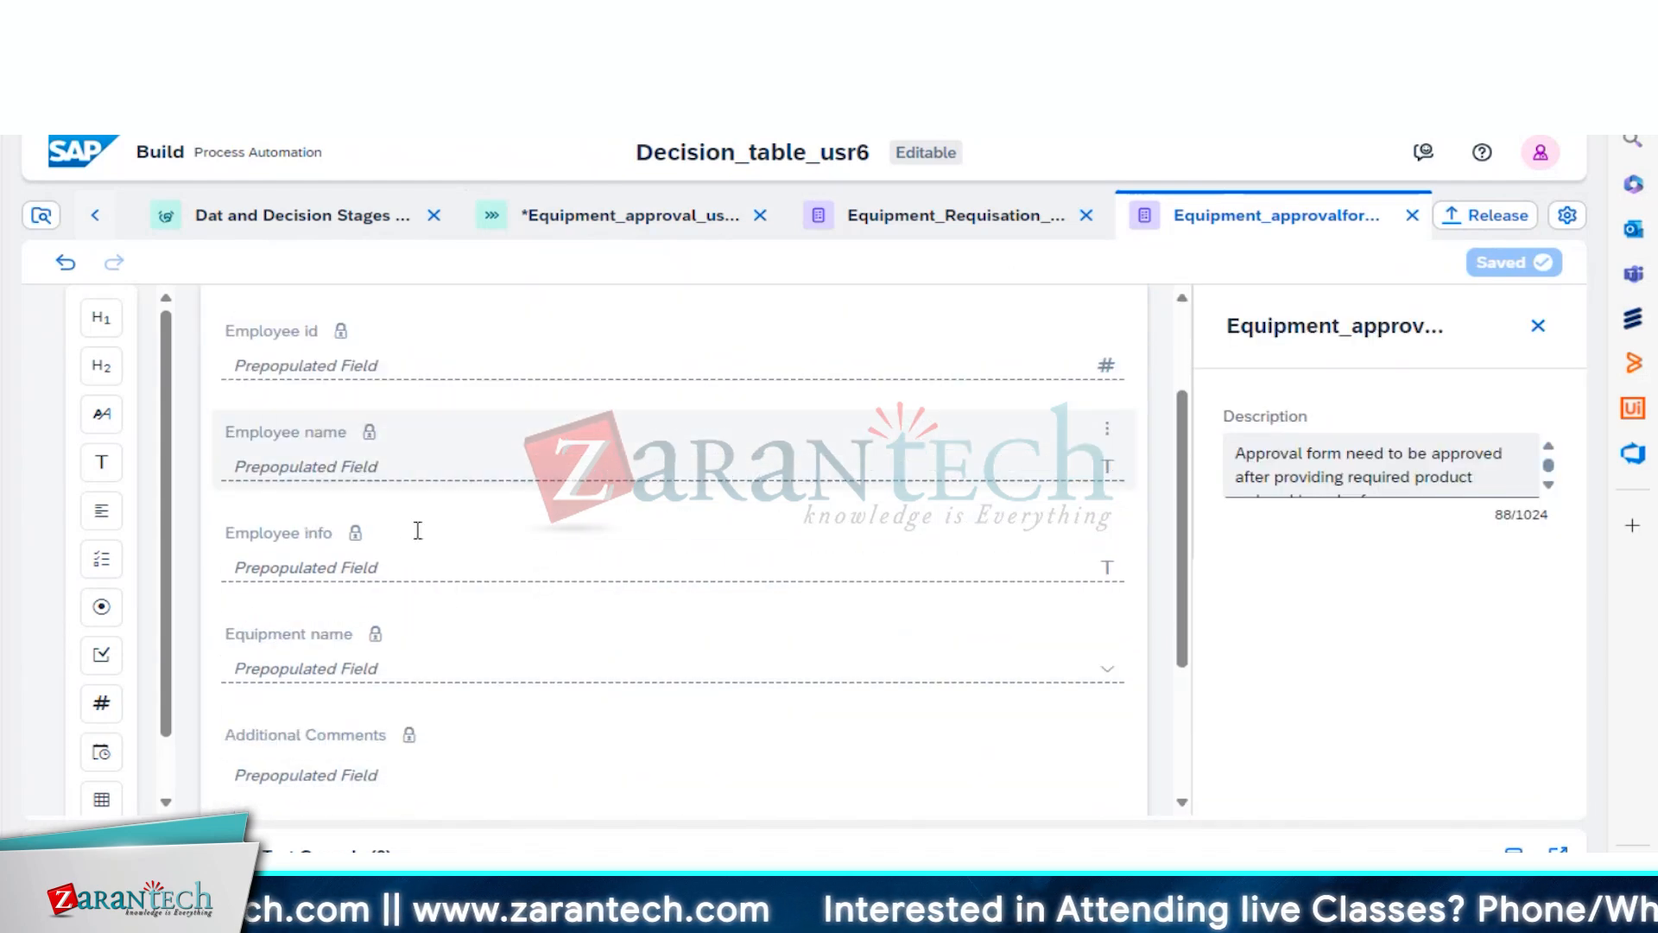
scroll(419, 542, "up", 3)
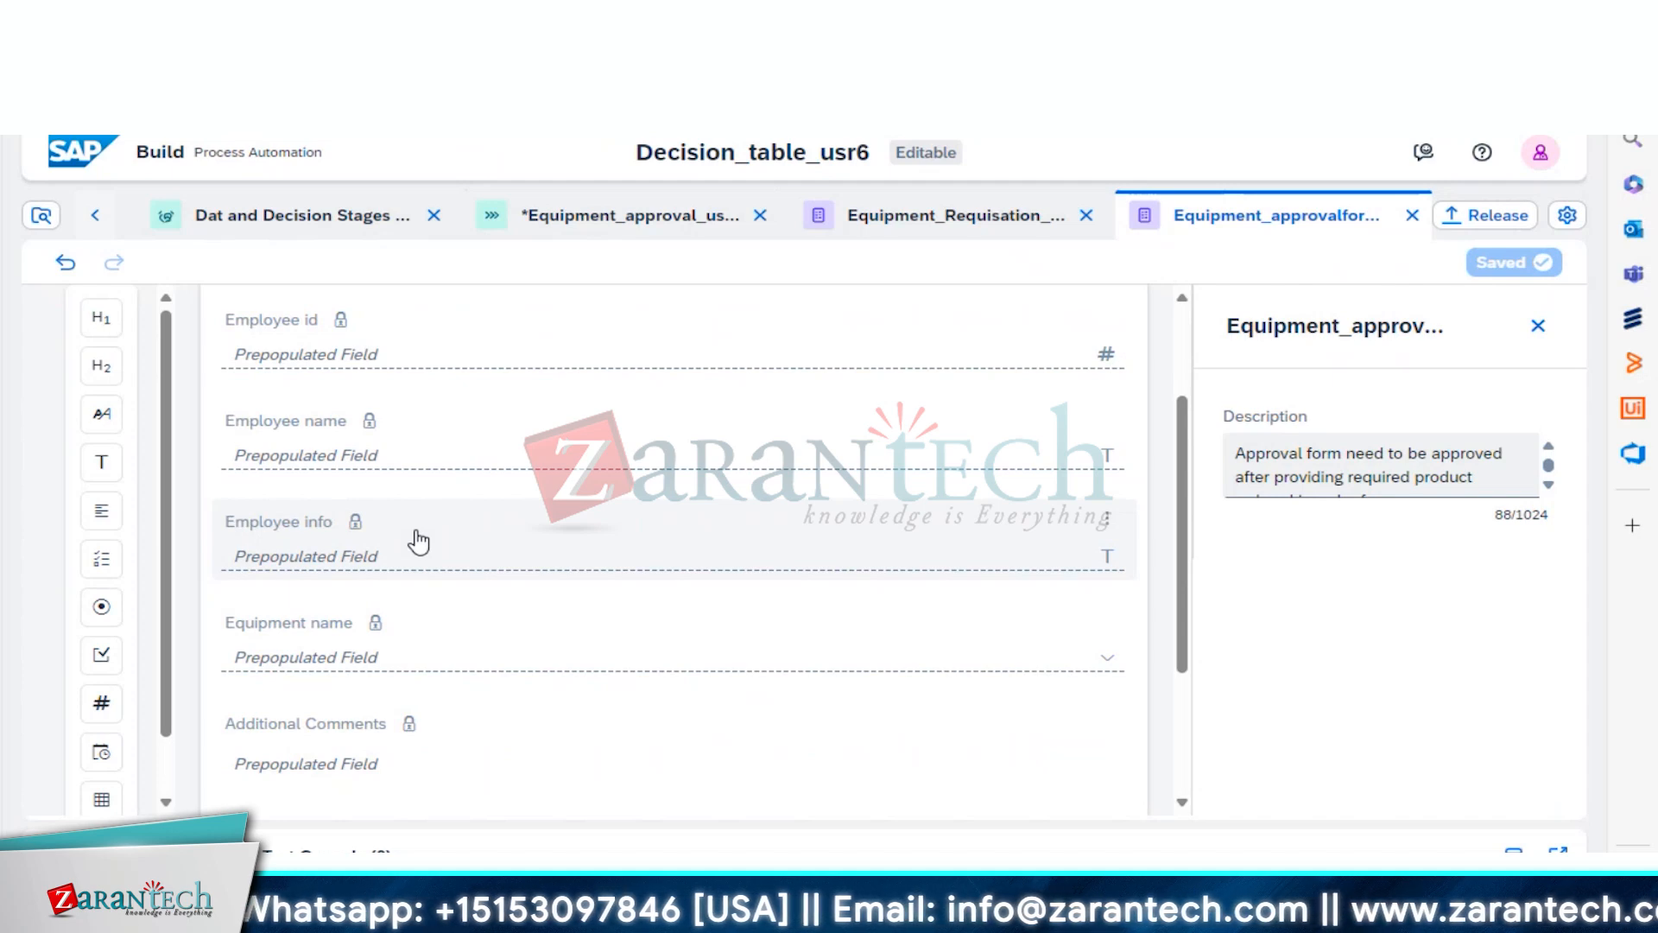
scroll(419, 541, "down", 1)
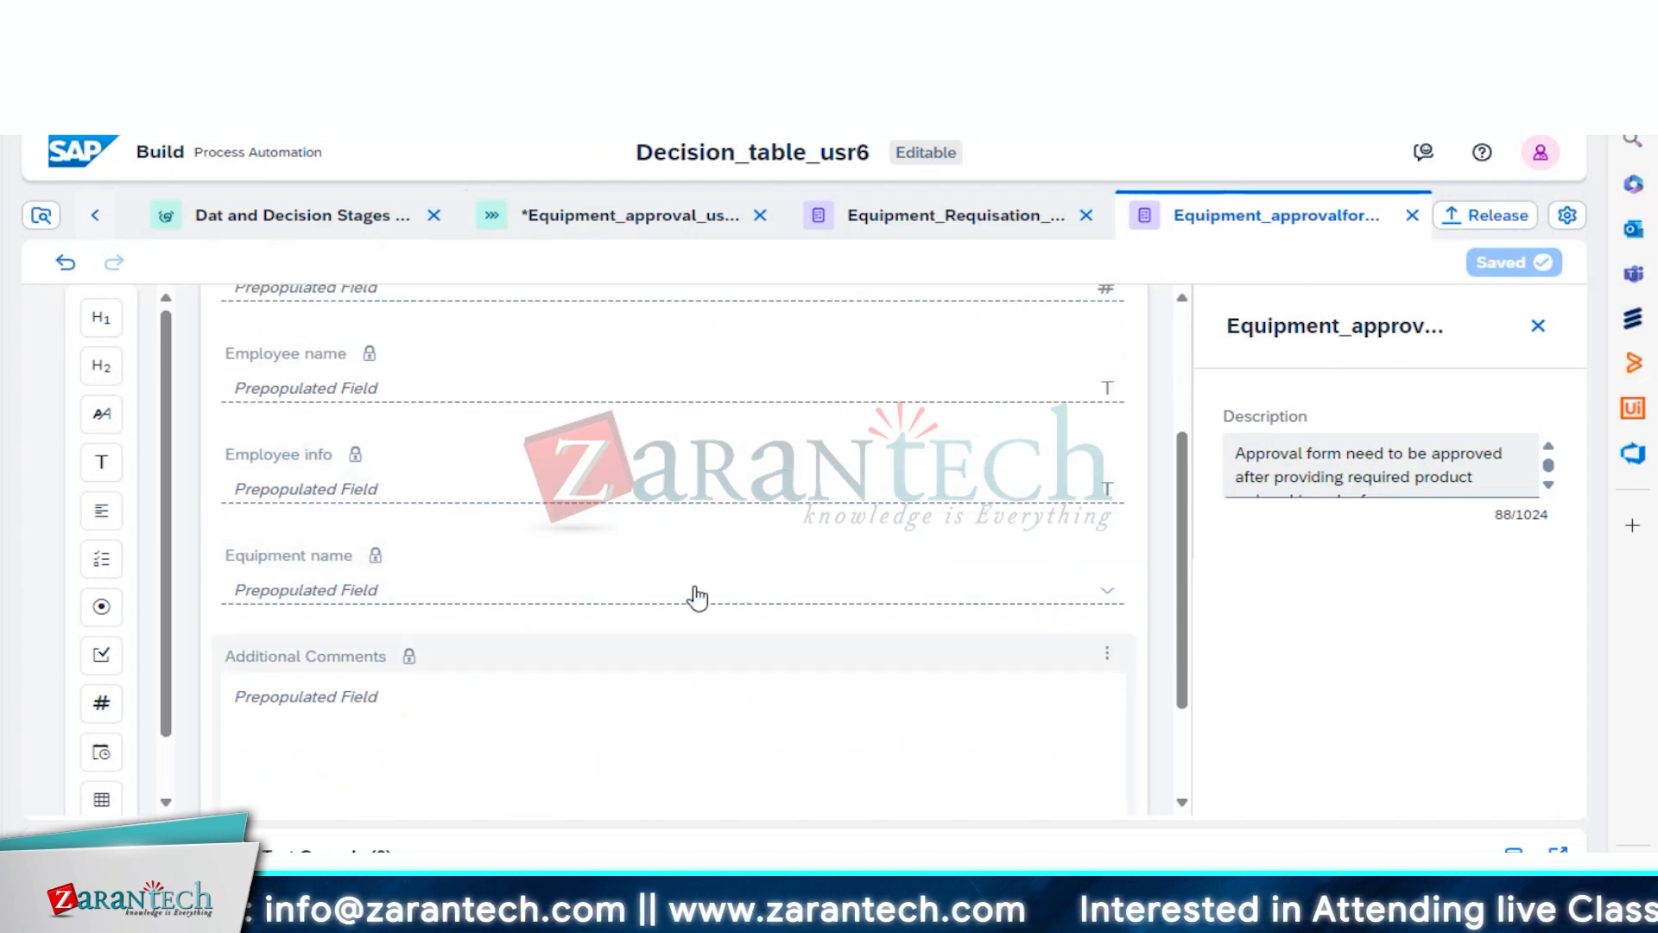
scroll(696, 587, "up", 3)
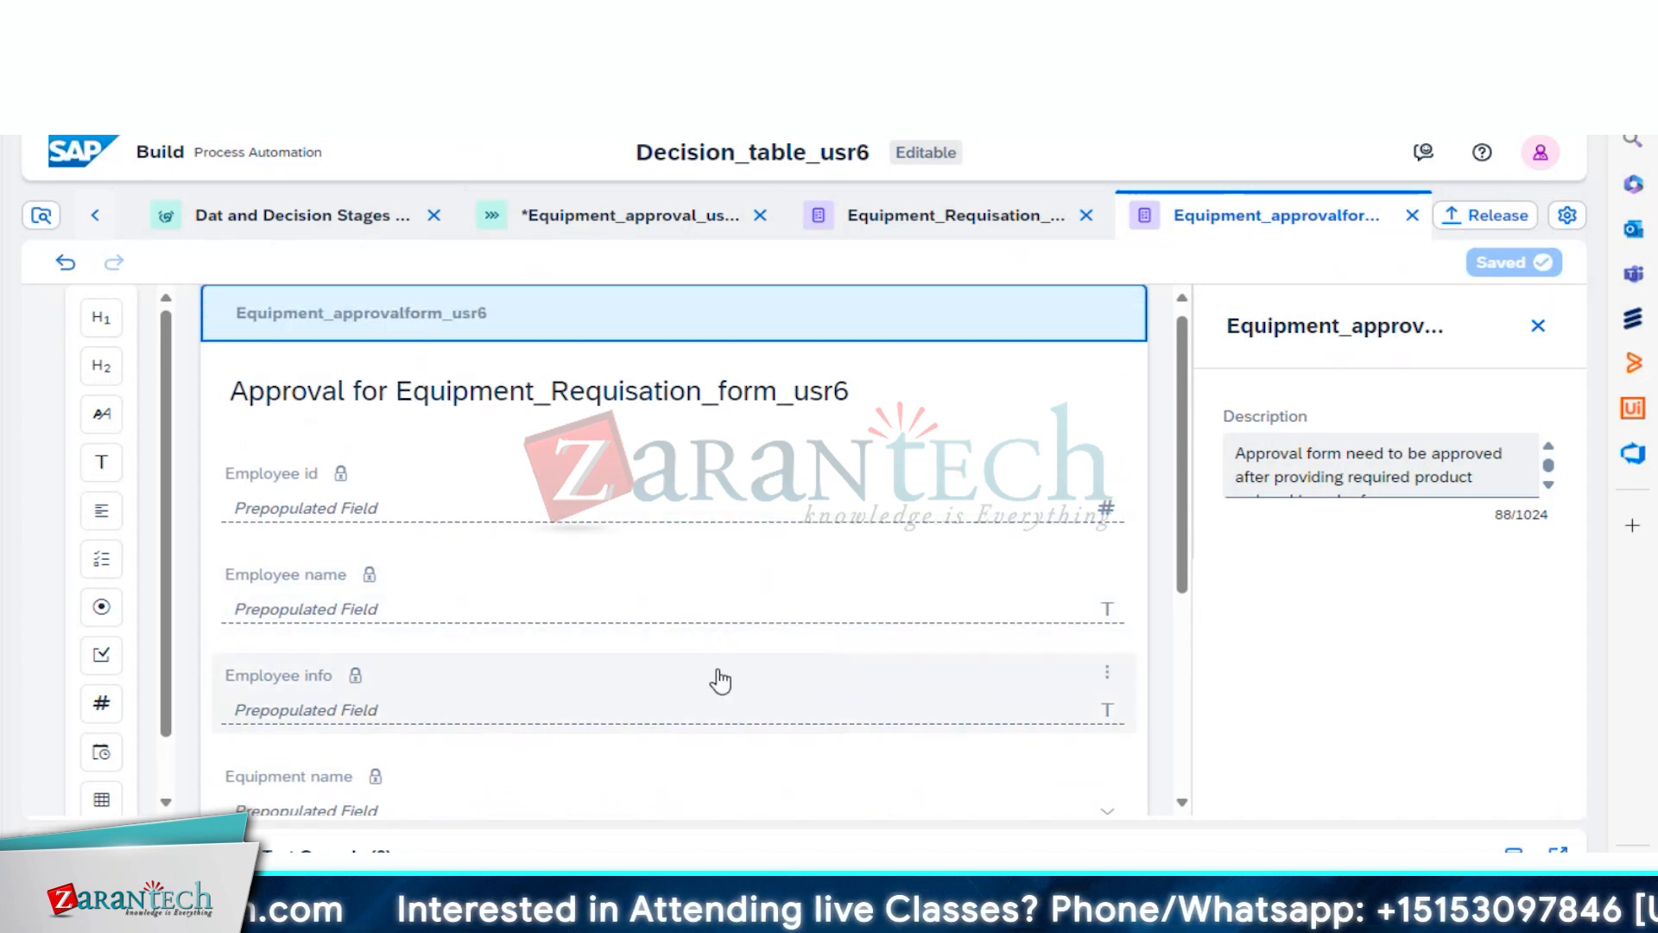
scroll(715, 678, "down", 2)
scroll(717, 679, "down", 3)
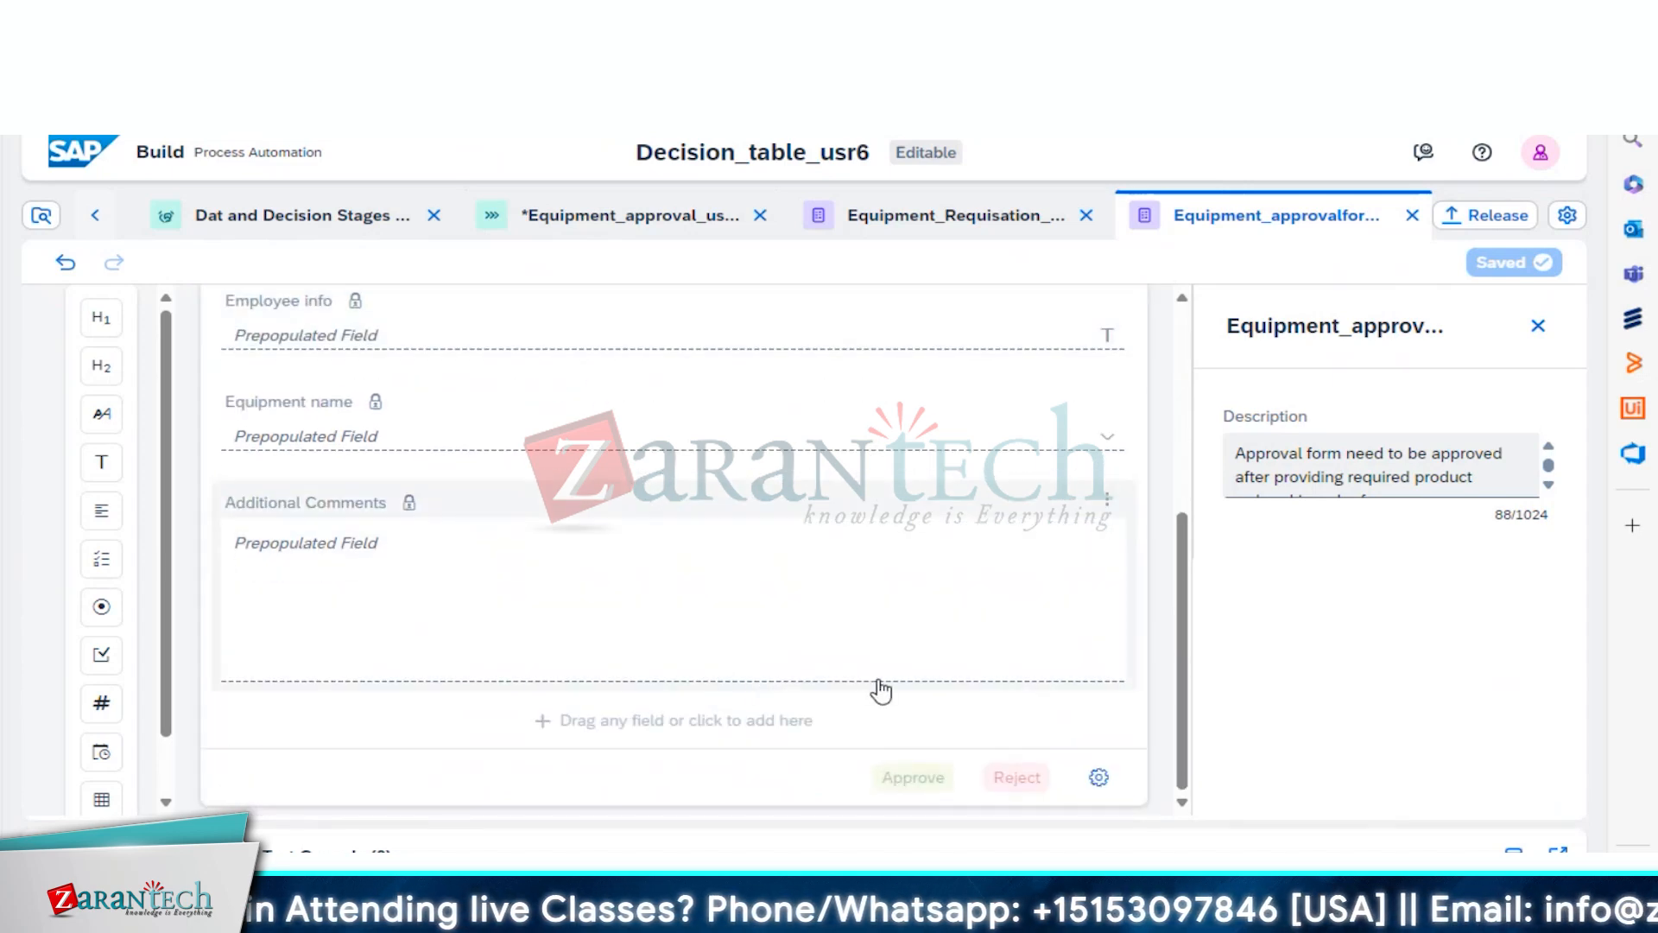
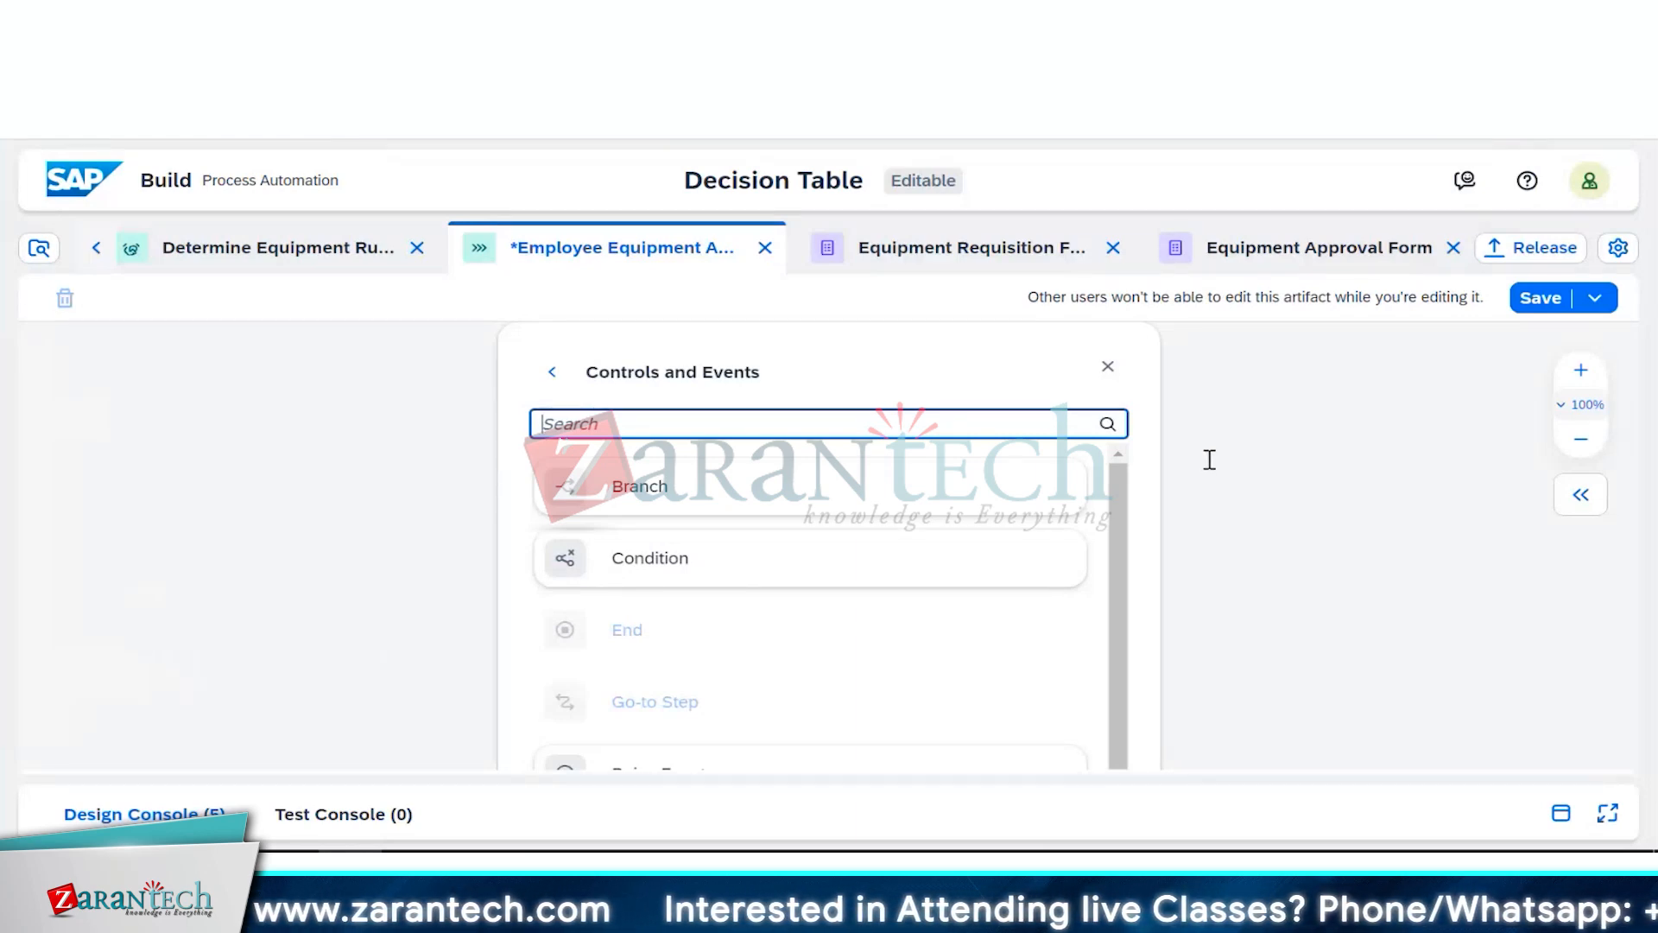
Step: Insert a Condition after the Determine Equipment Rules decision and open the condition editor for its If branch
left_click(838, 577)
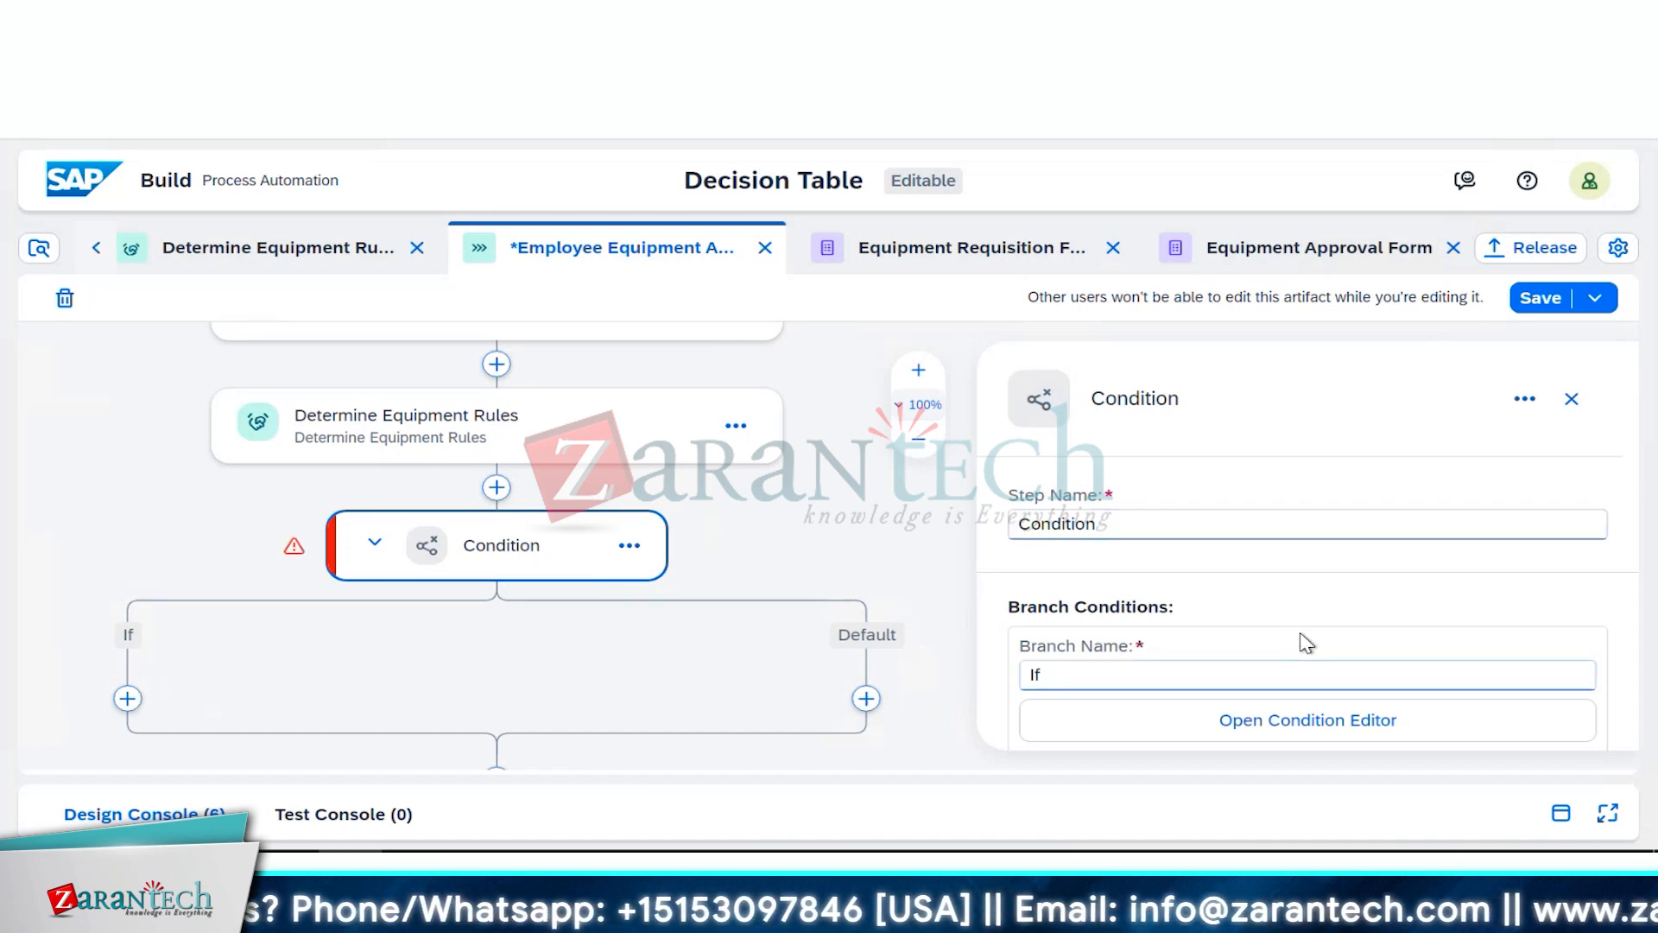
left_click(1288, 682)
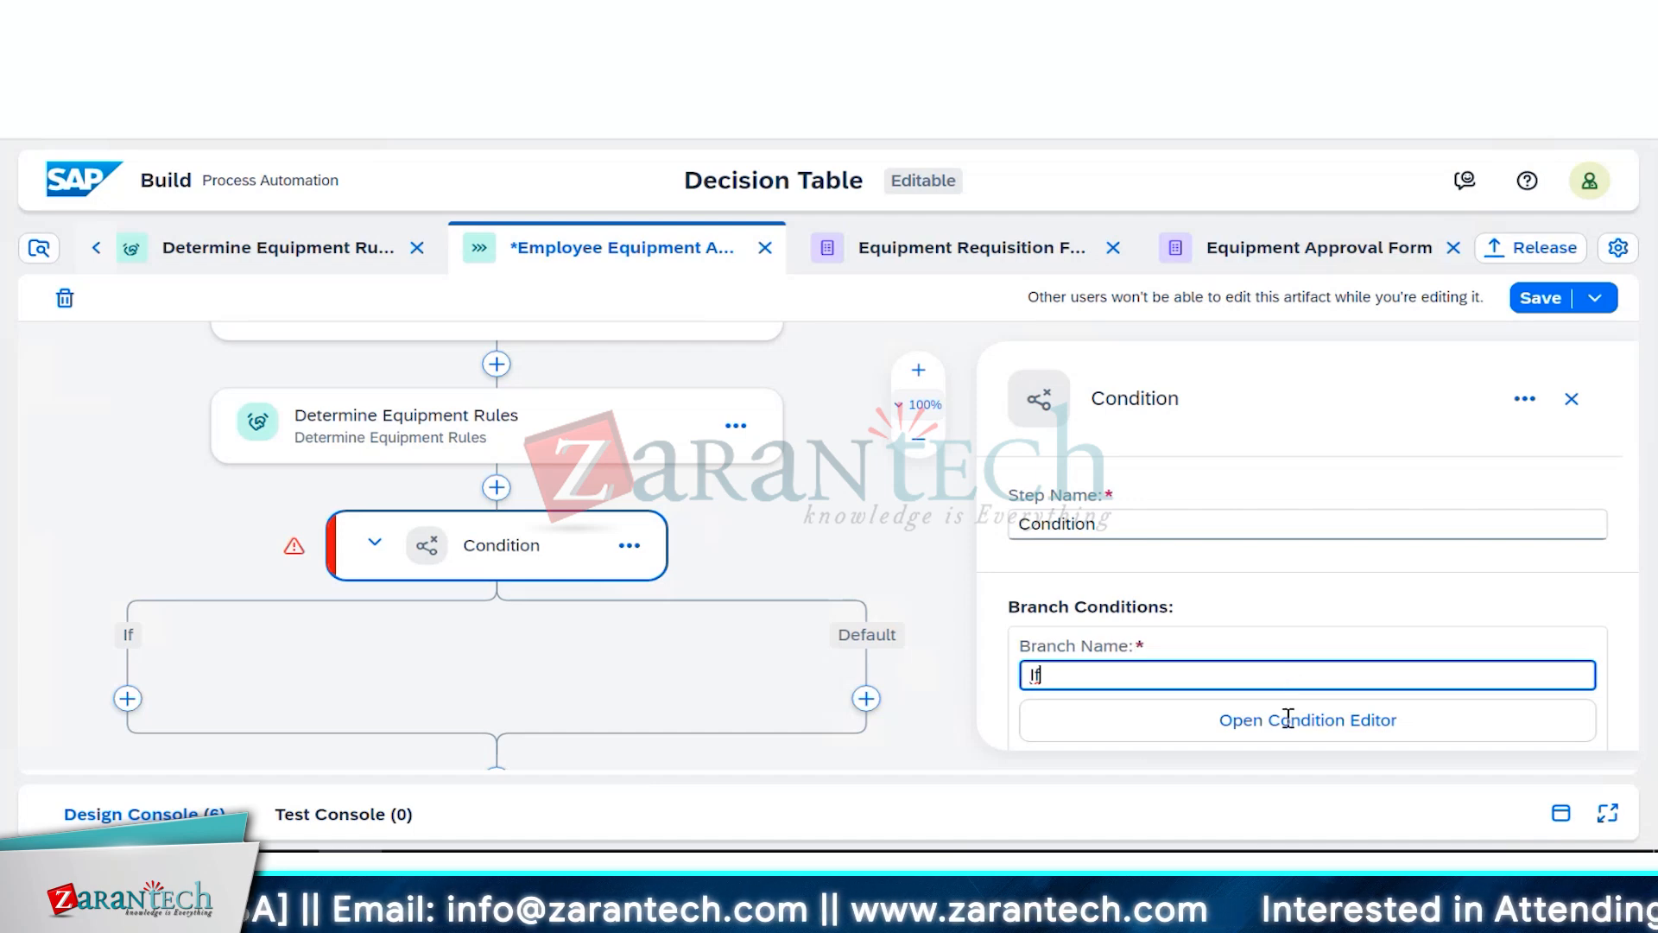
left_click(1286, 724)
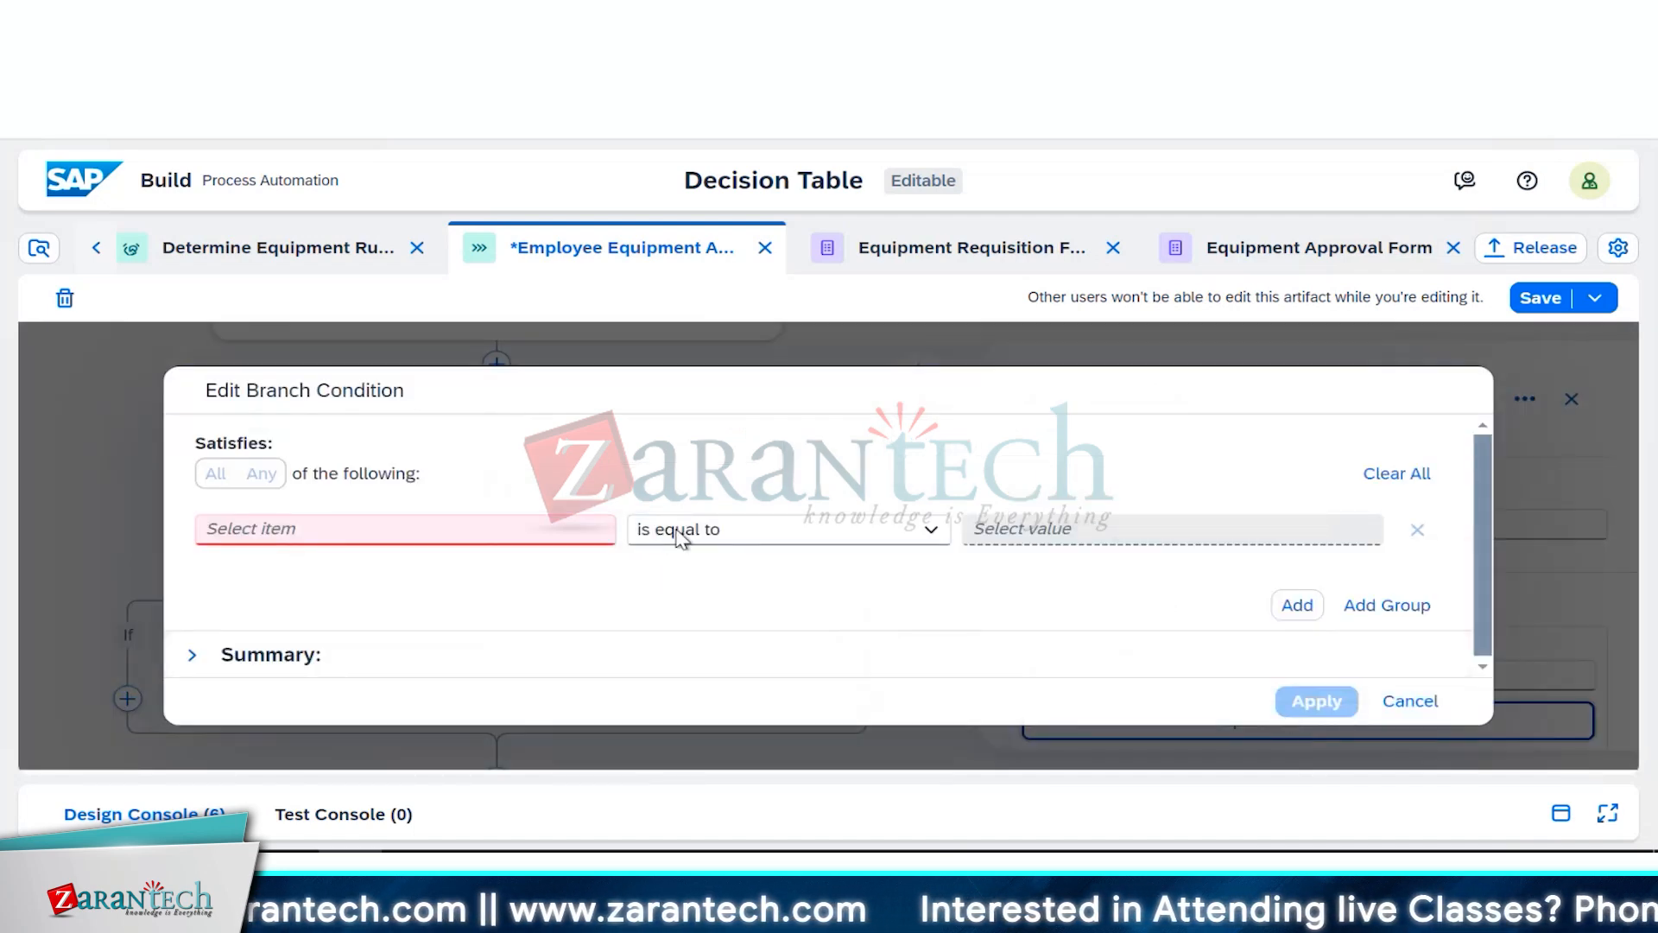
Step: Choose the Assigned_Equipment output of Determine Equipment Rules as the item the If branch condition evaluates
left_click(570, 529)
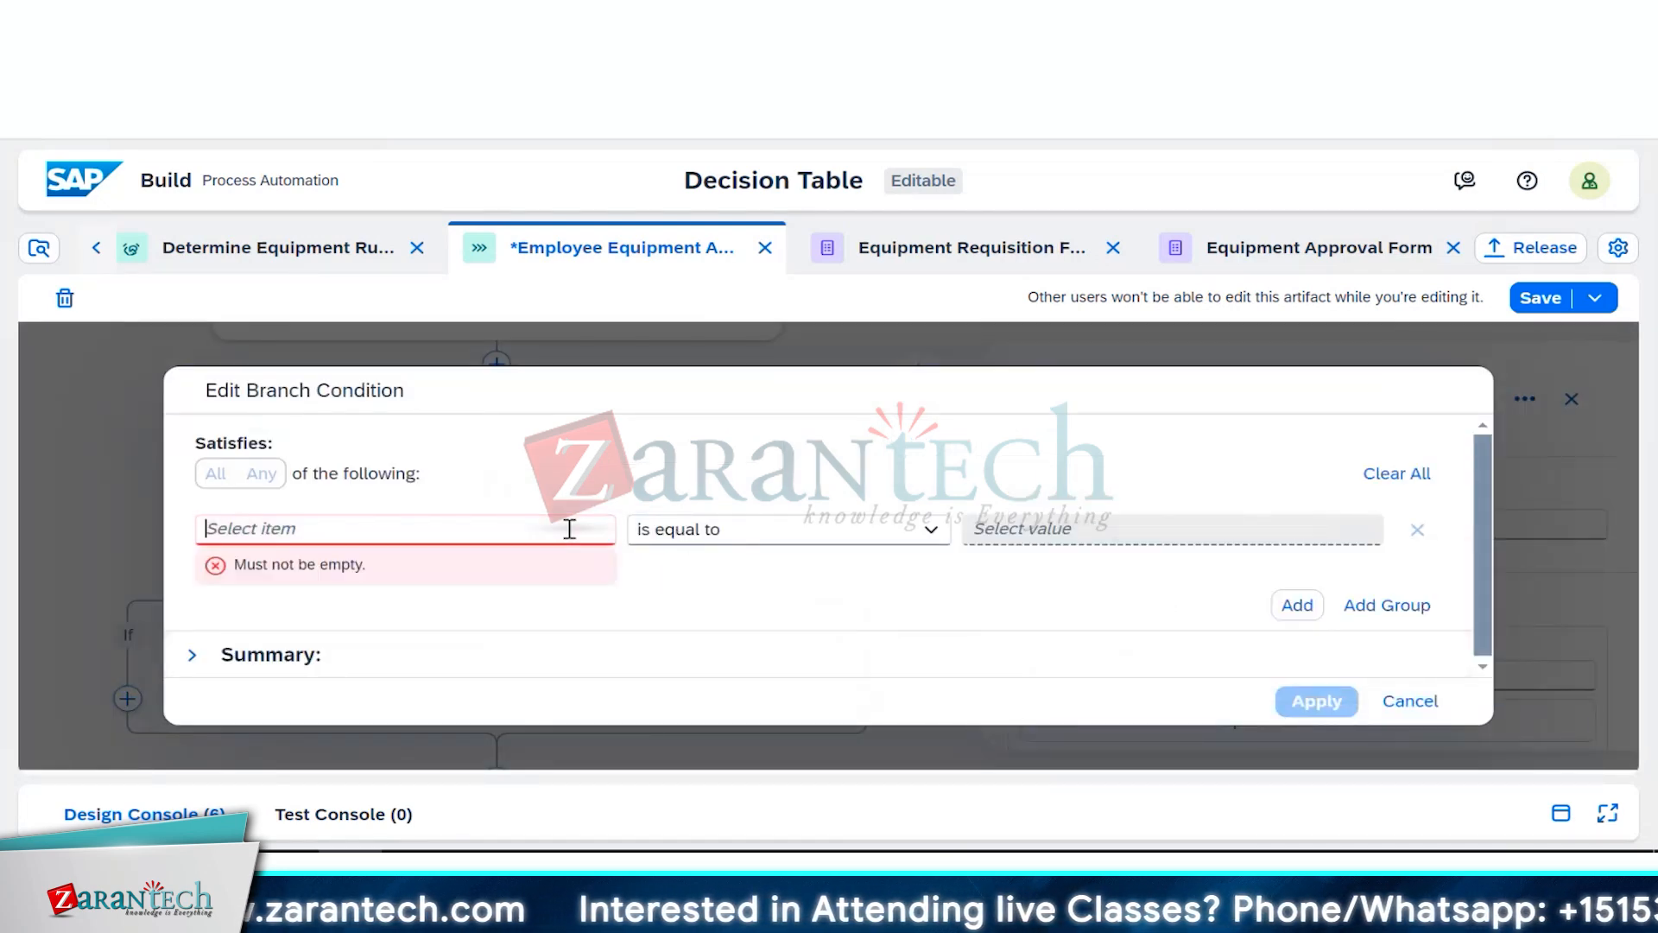
scroll(600, 637, "down", 2)
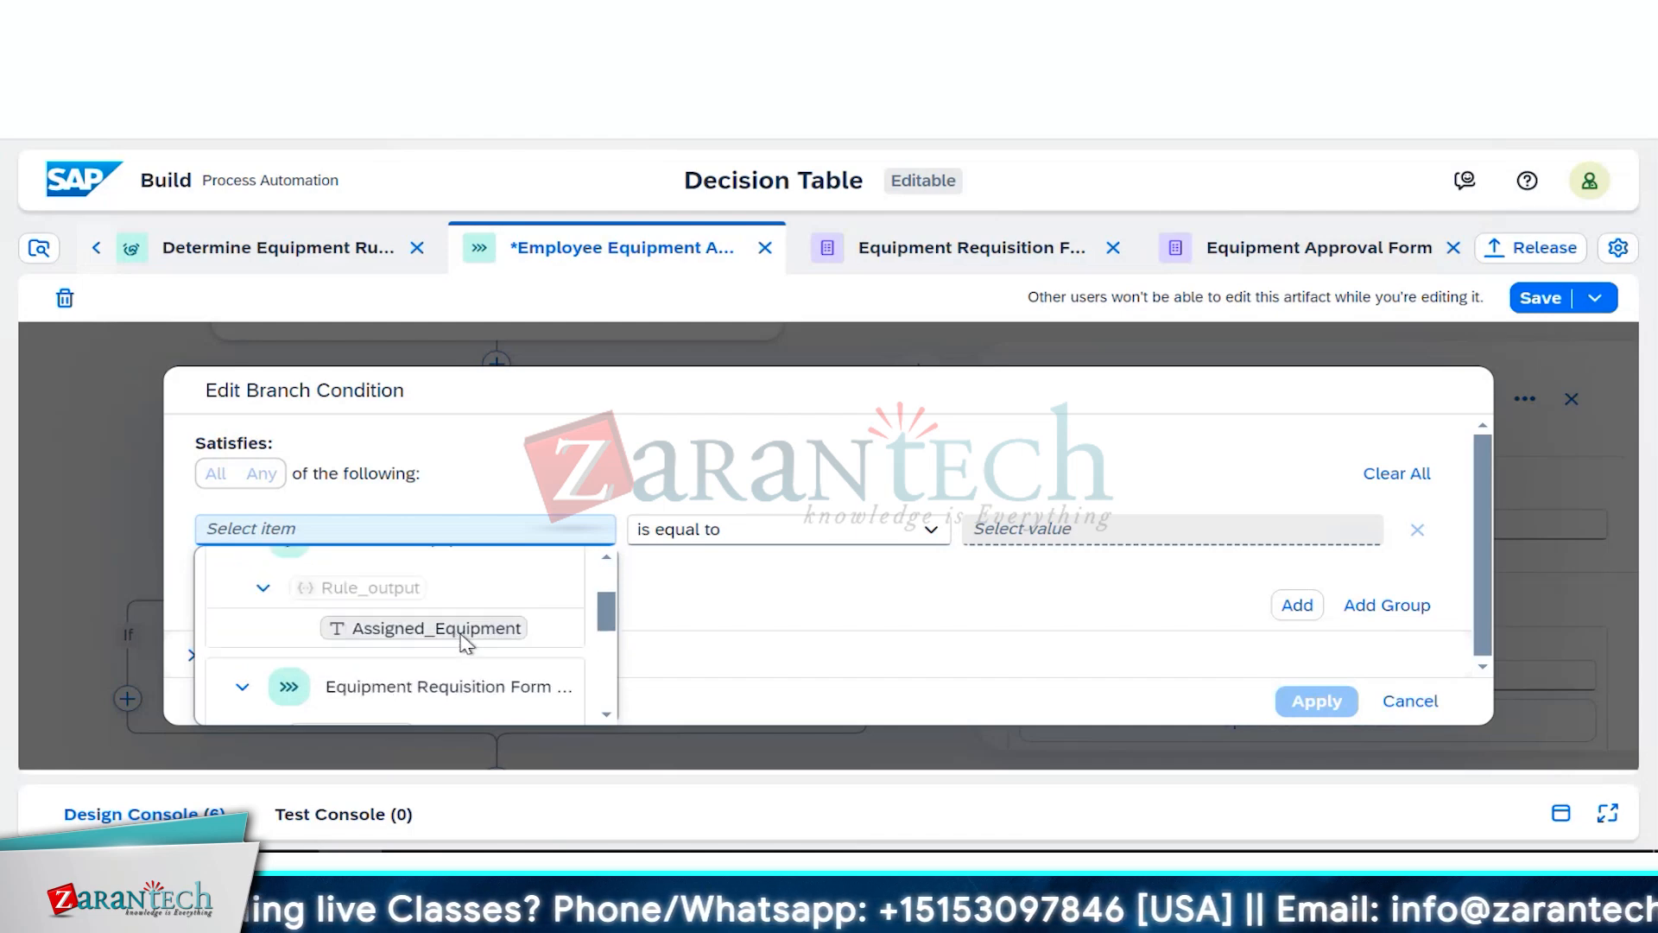
scroll(465, 645, "up", 1)
scroll(460, 645, "down", 2)
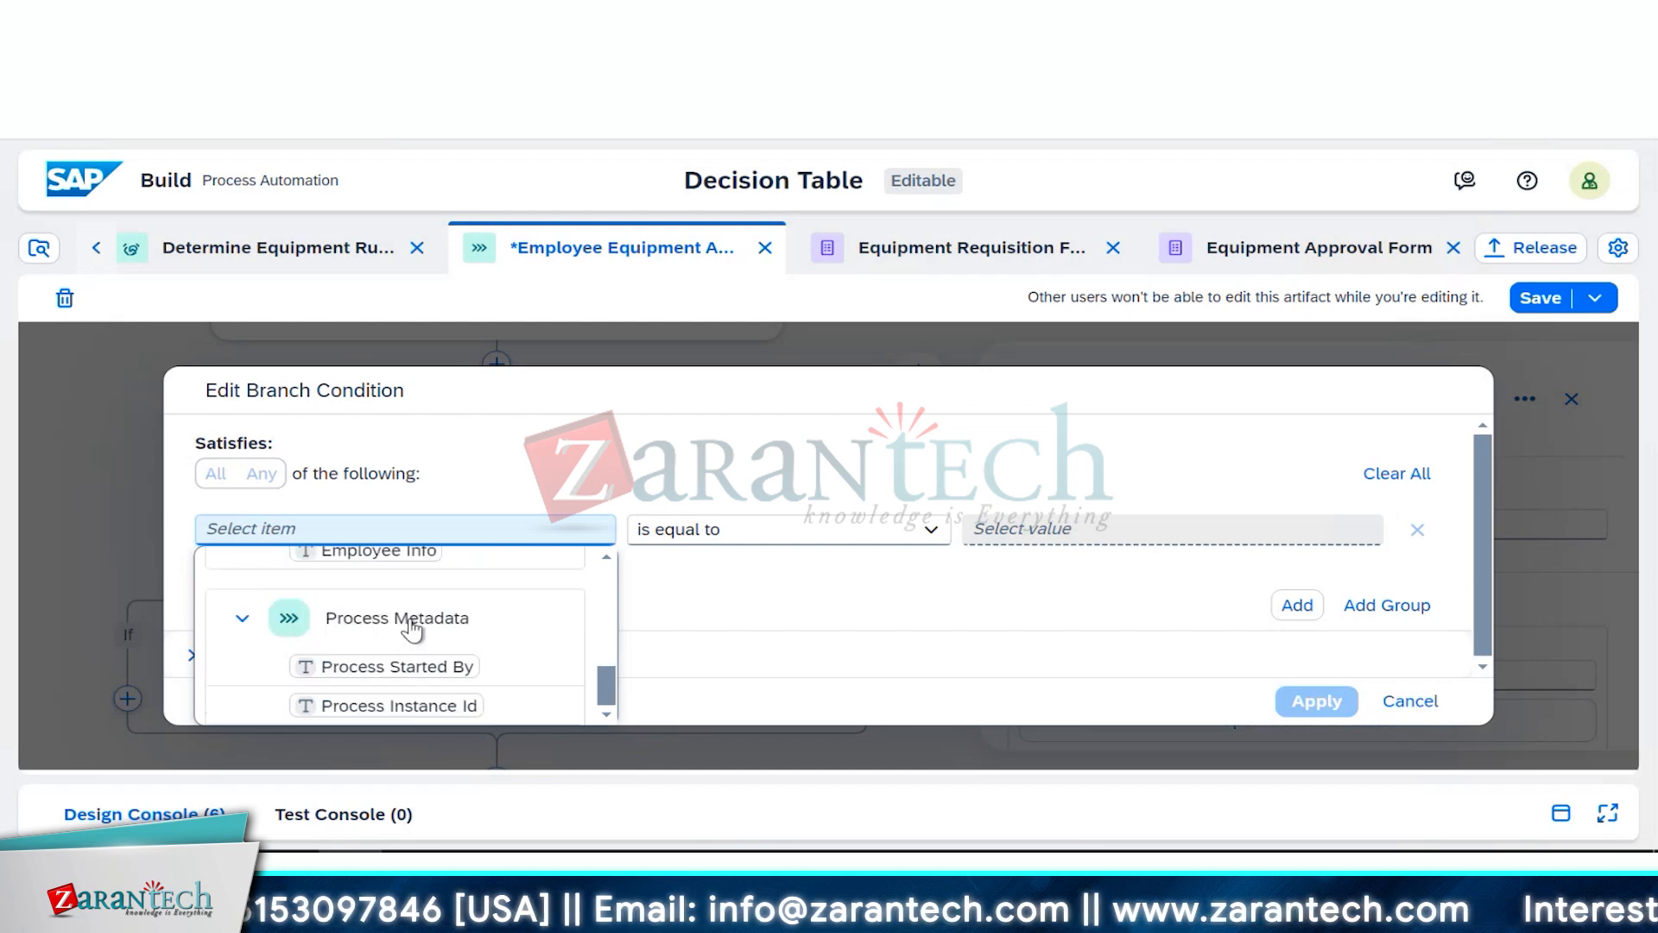
scroll(409, 627, "down", 3)
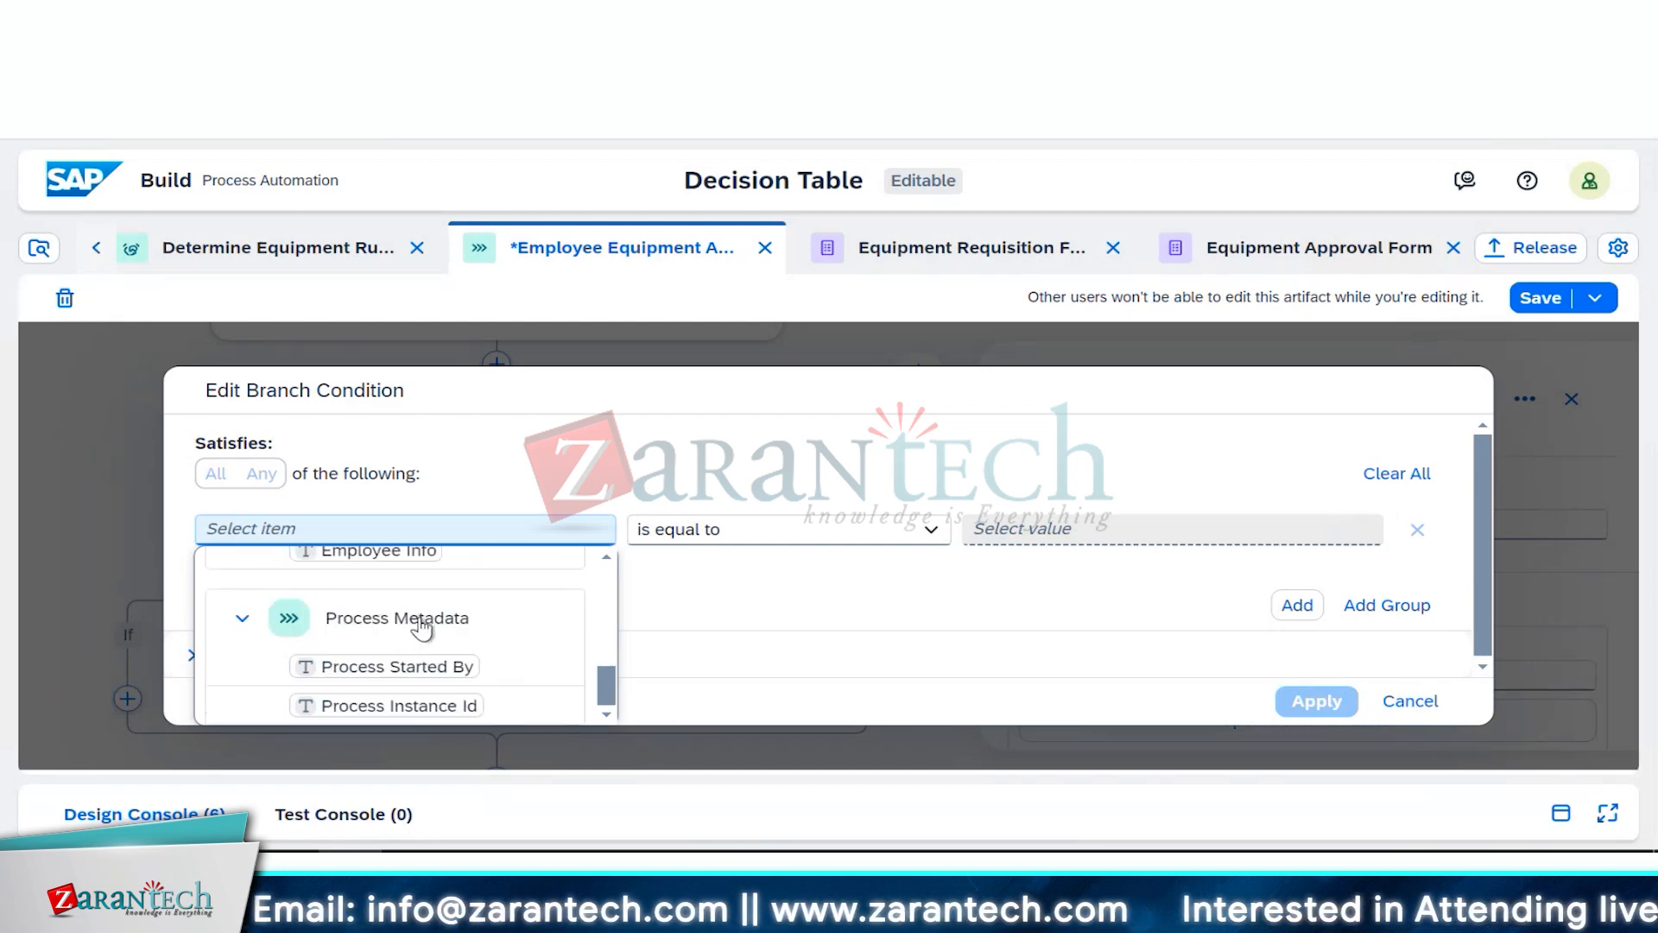
scroll(422, 626, "up", 3)
scroll(423, 626, "up", 1)
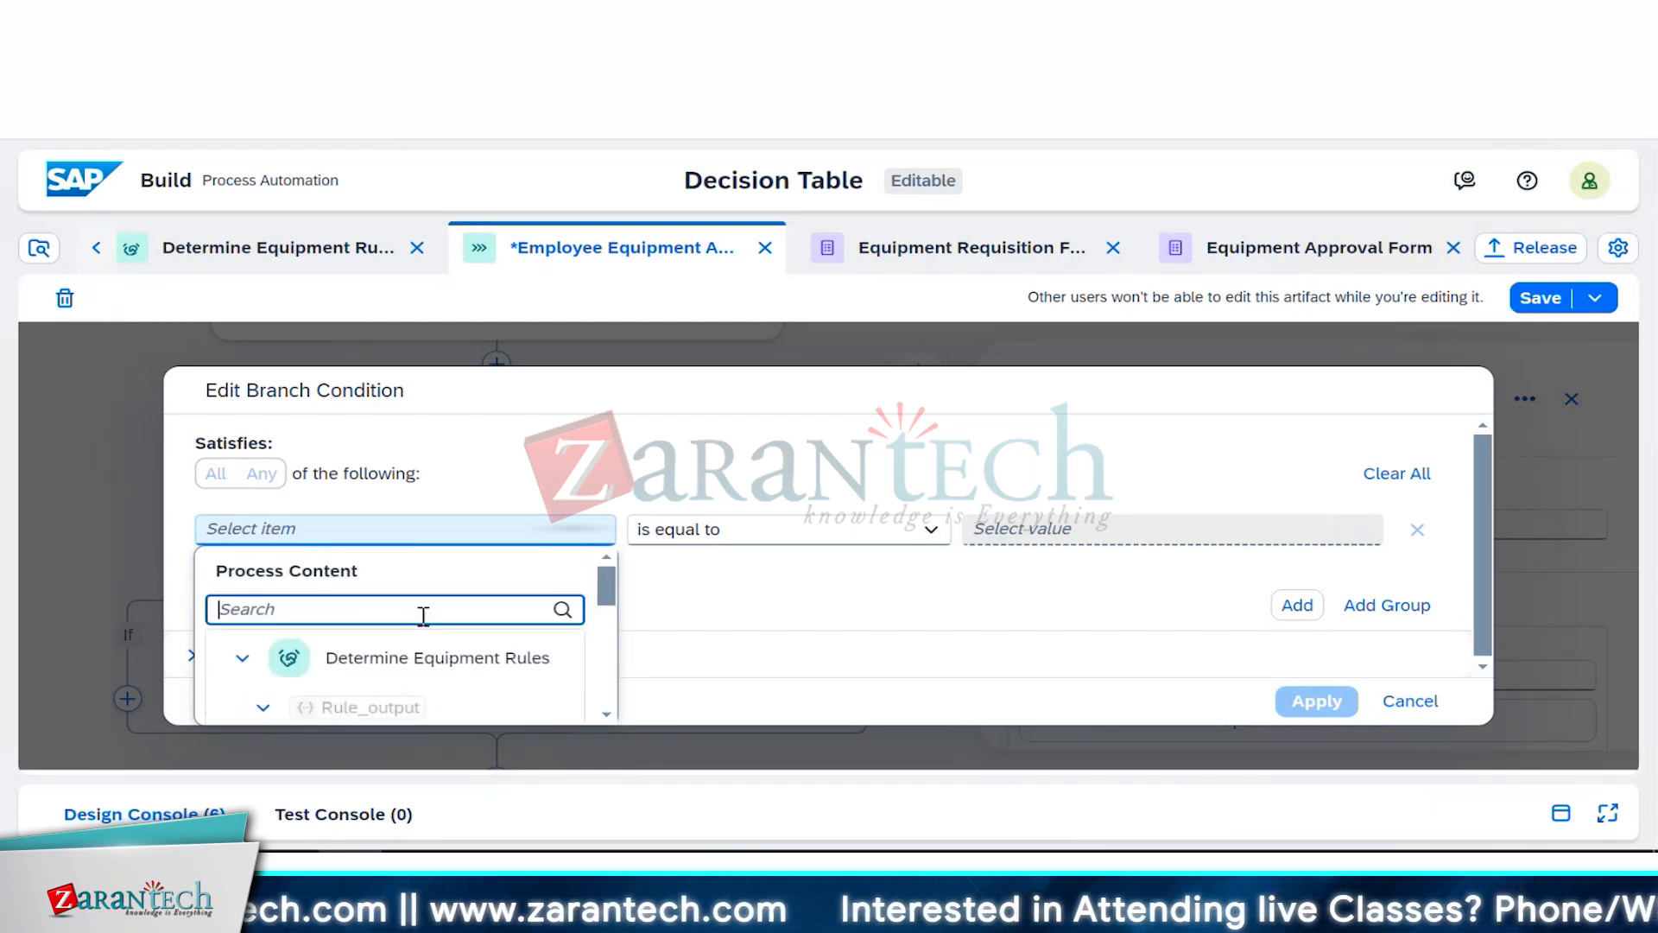
scroll(423, 615, "down", 1)
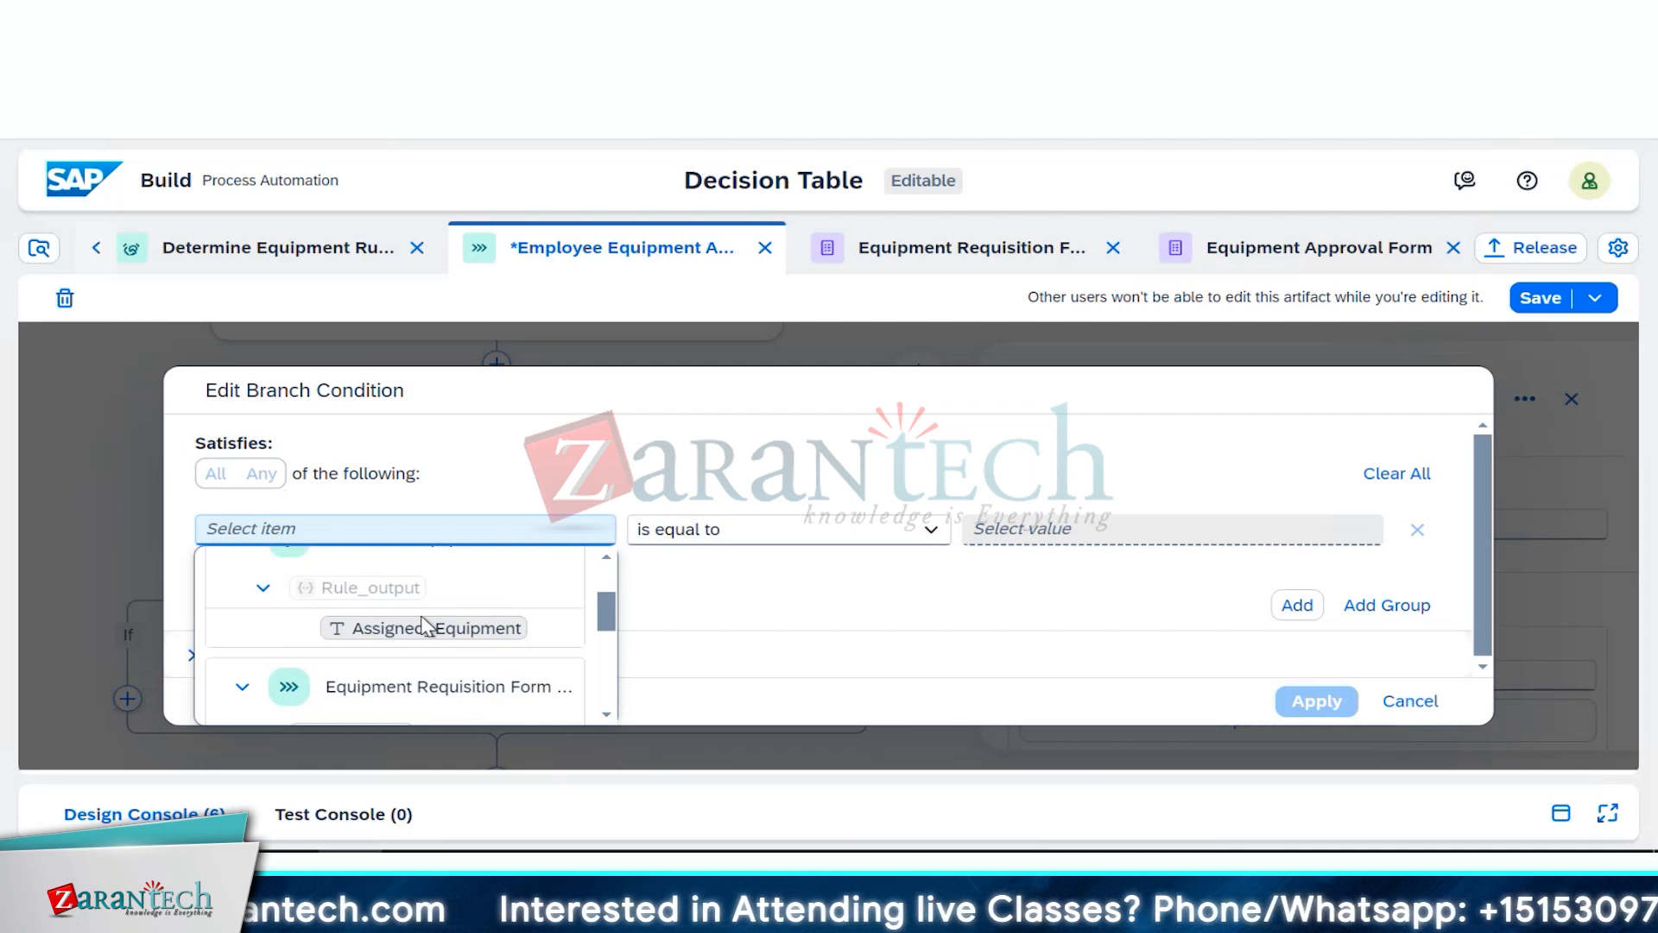
scroll(425, 623, "down", 1)
scroll(432, 629, "up", 1)
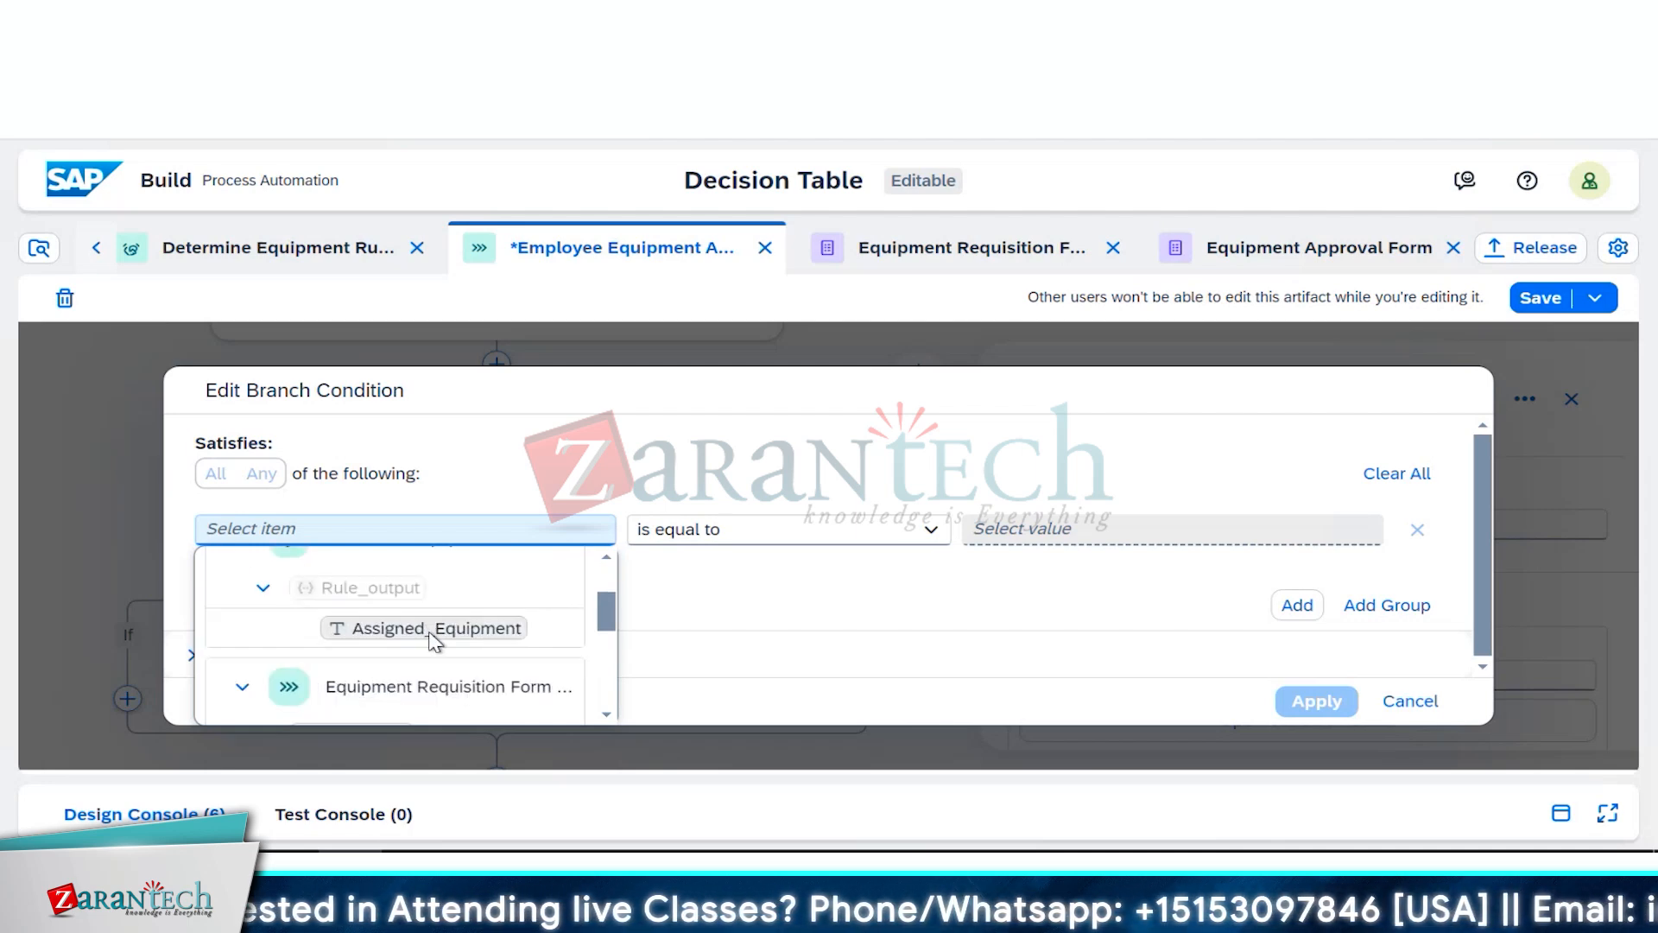
left_click(432, 630)
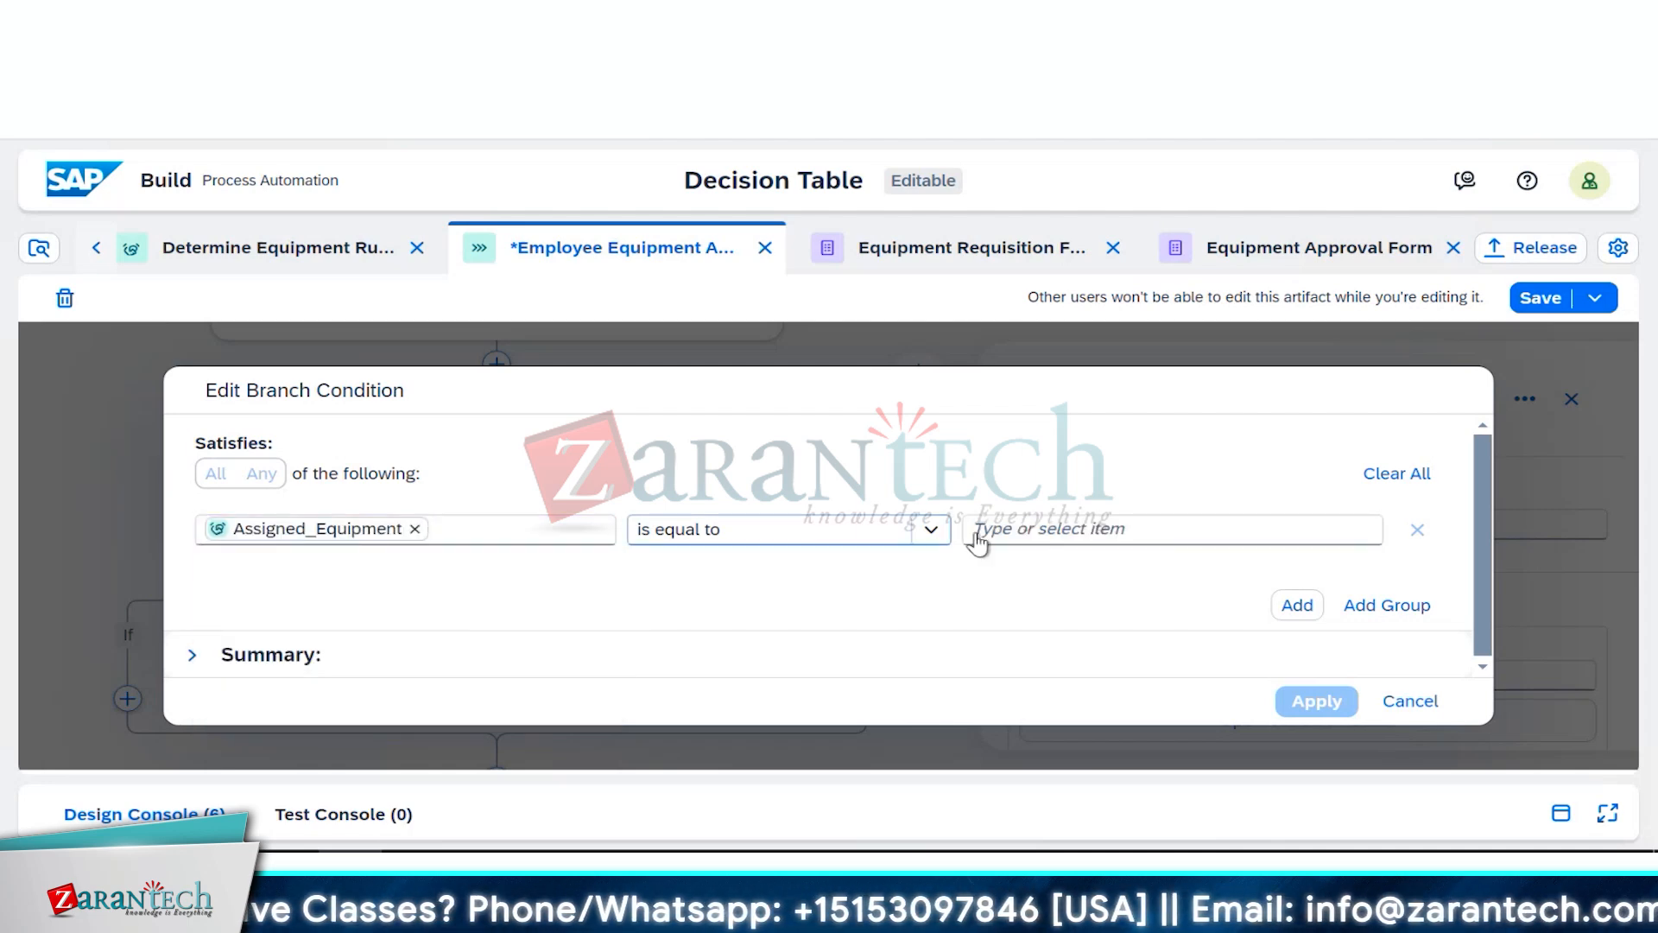
Step: Set the comparison value for Assigned_Equipment is equal to as 'Yes' and apply the branch condition
left_click(1045, 529)
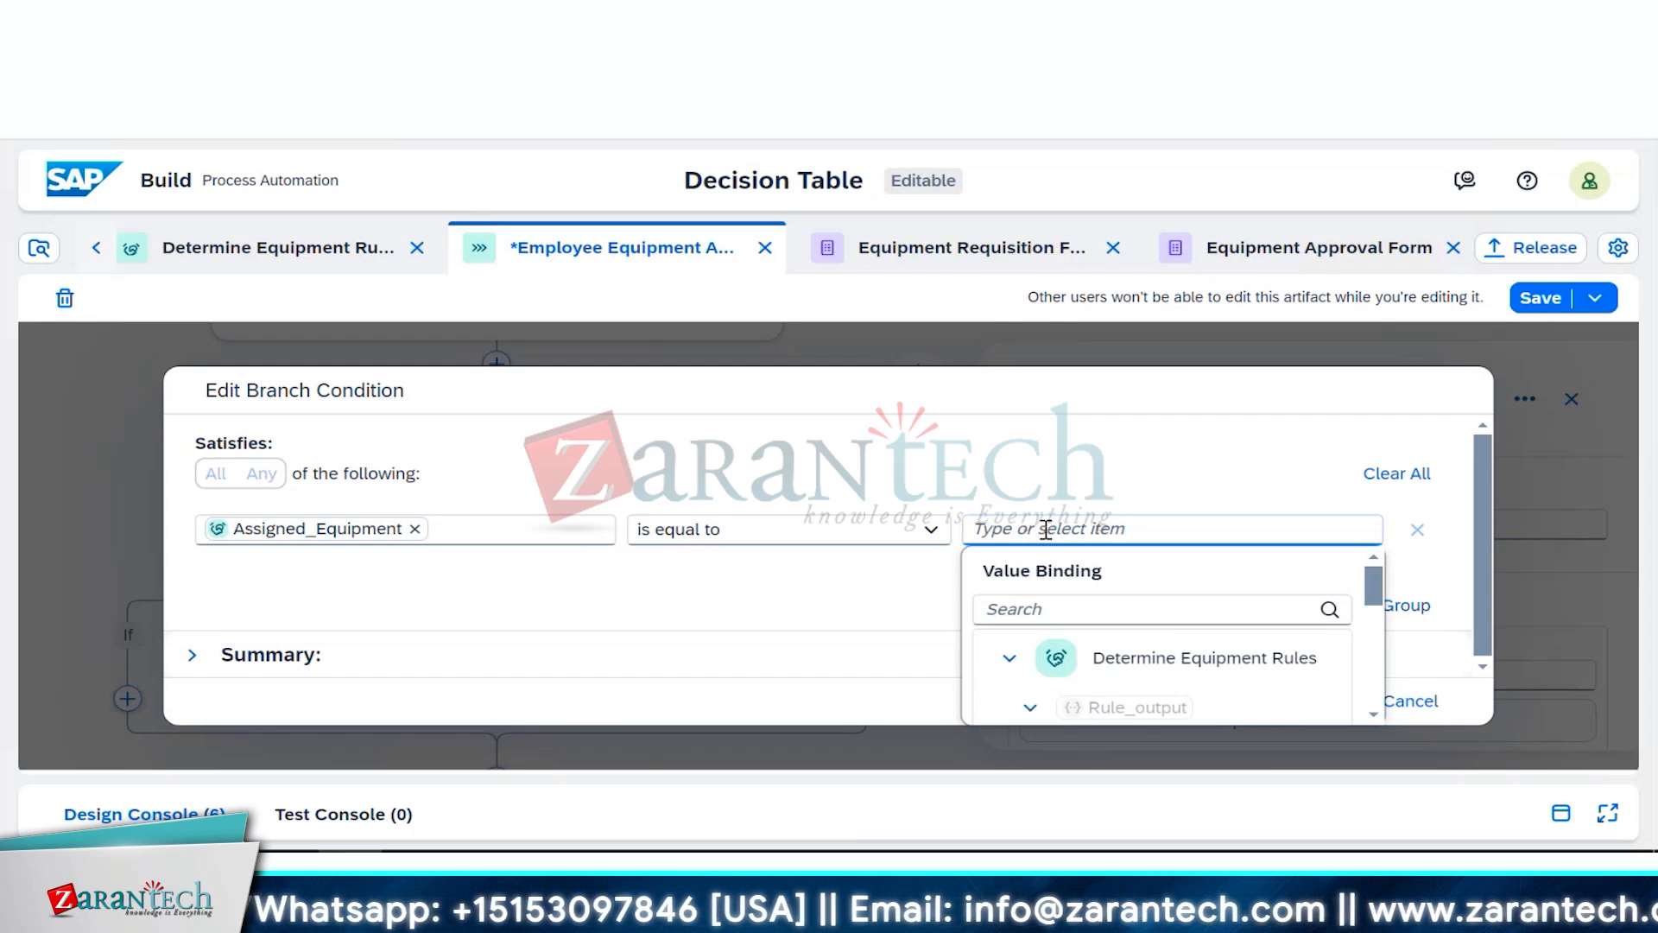
scroll(1114, 689, "down", 4)
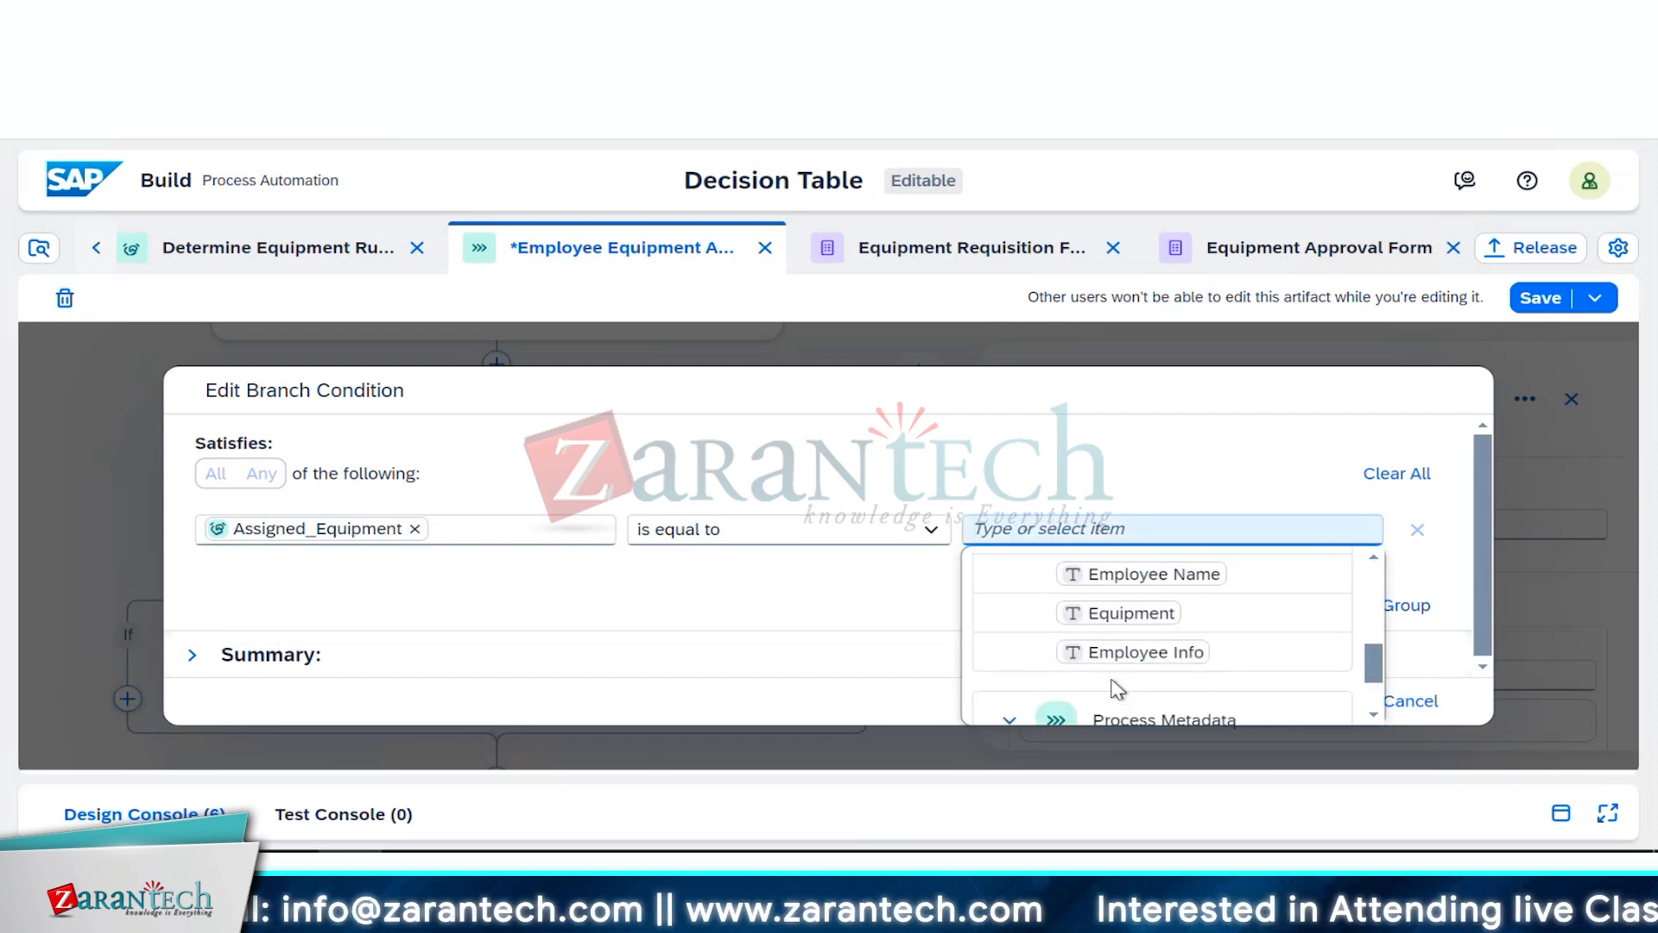
scroll(1118, 689, "down", 2)
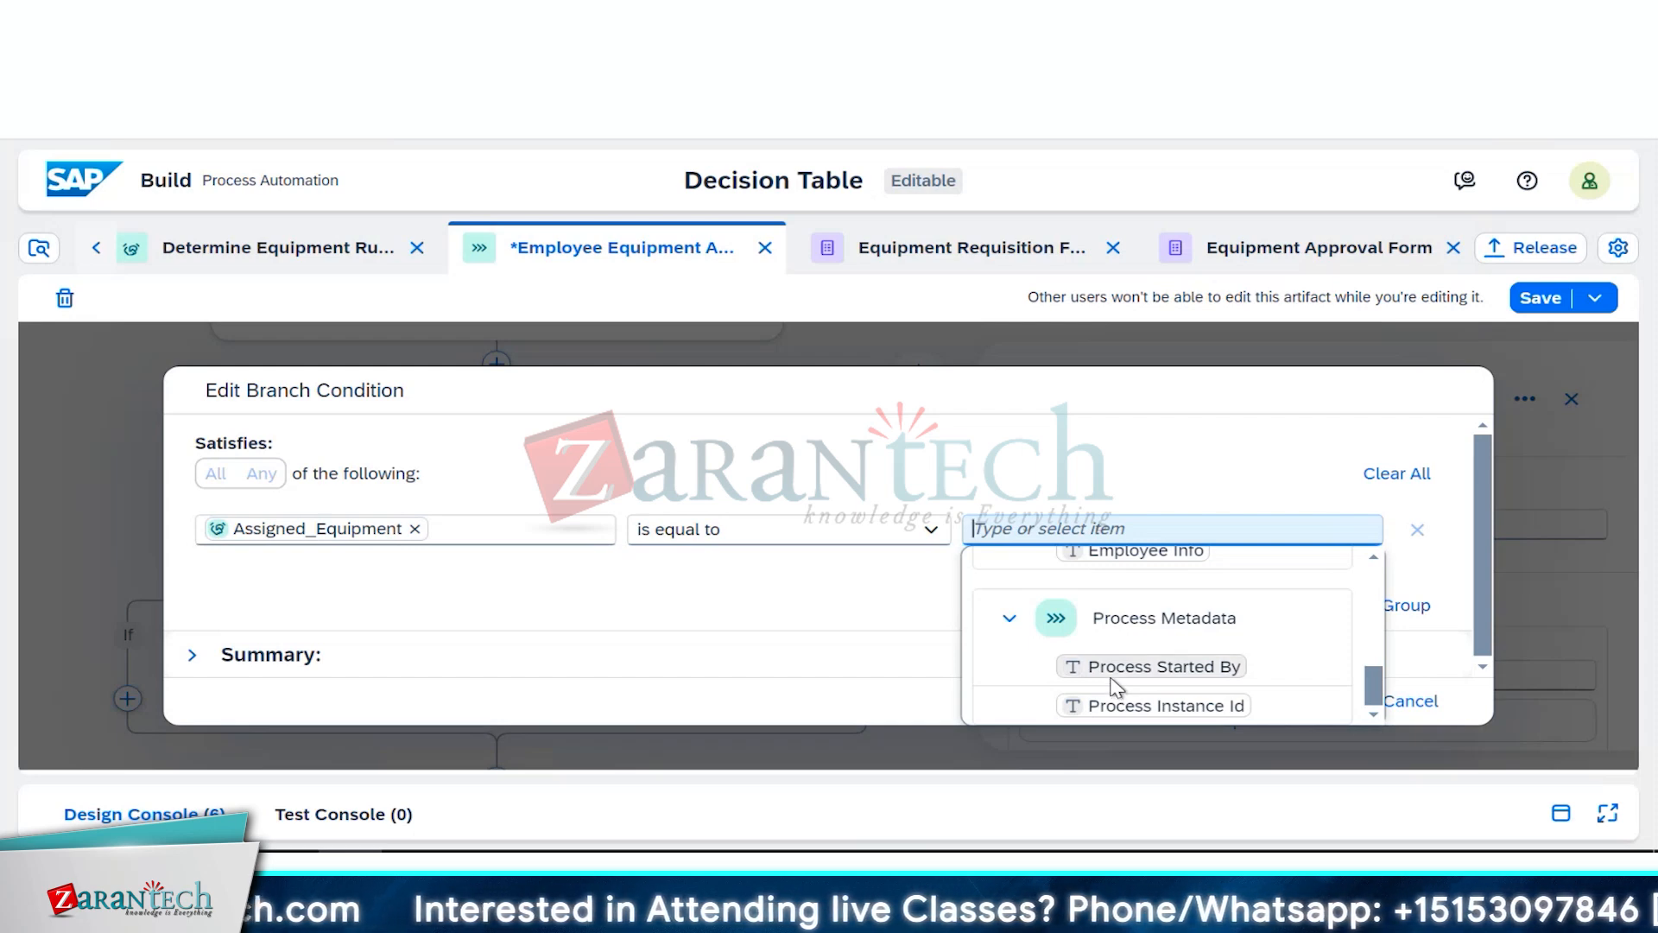
scroll(1116, 687, "up", 4)
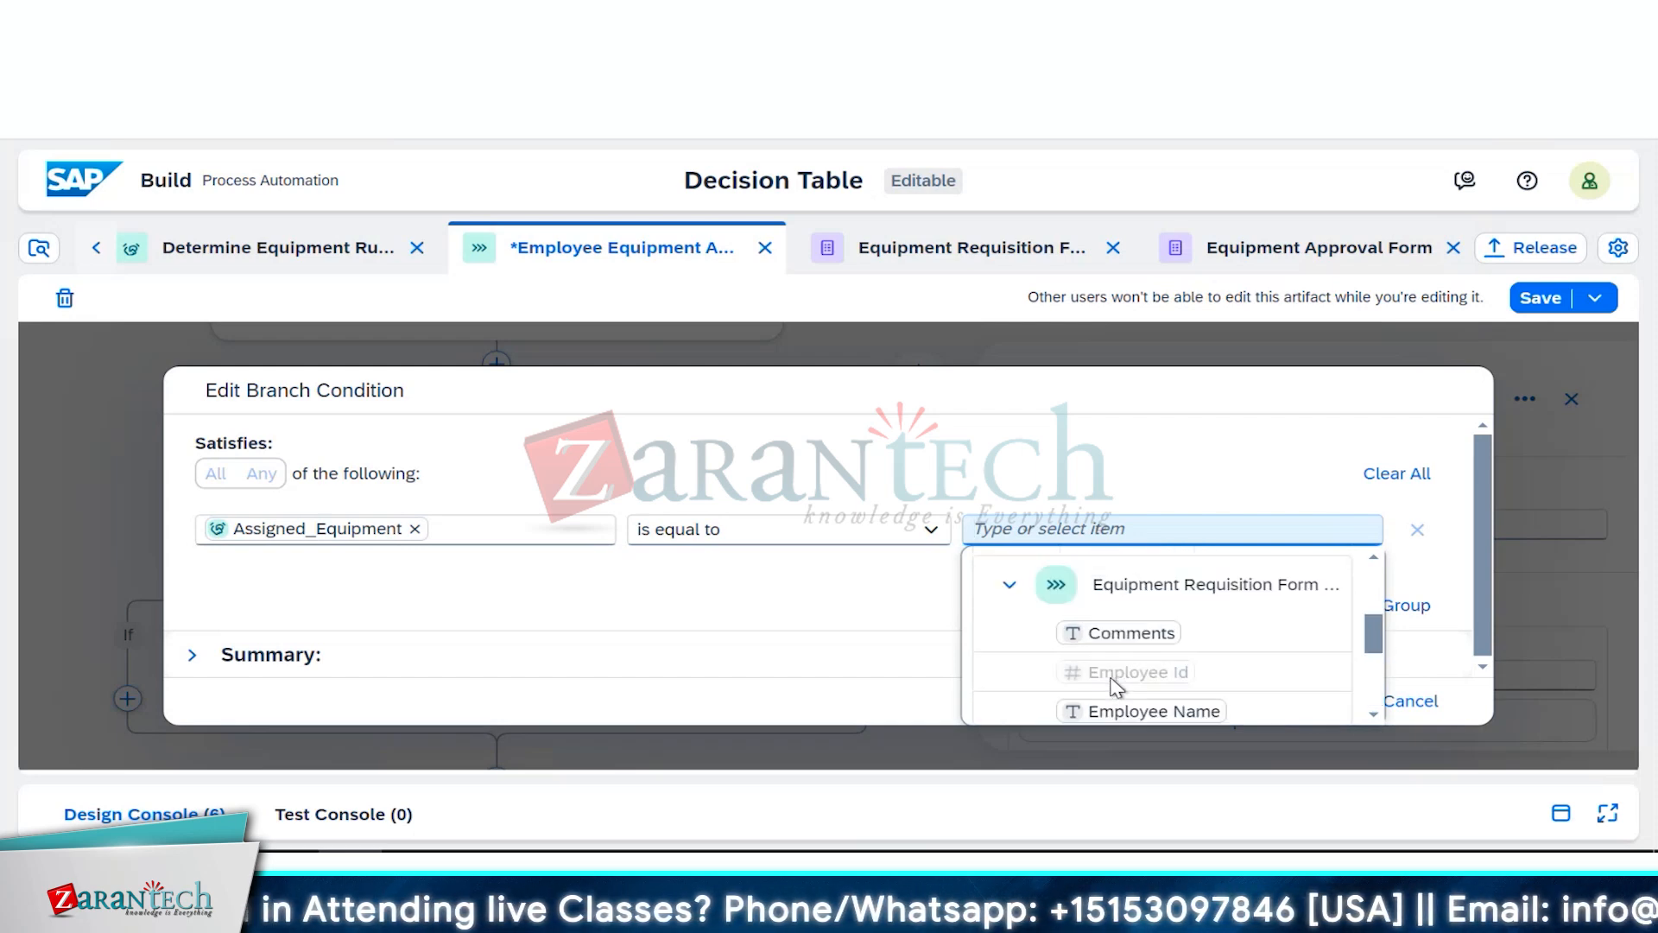
left_click(1178, 533)
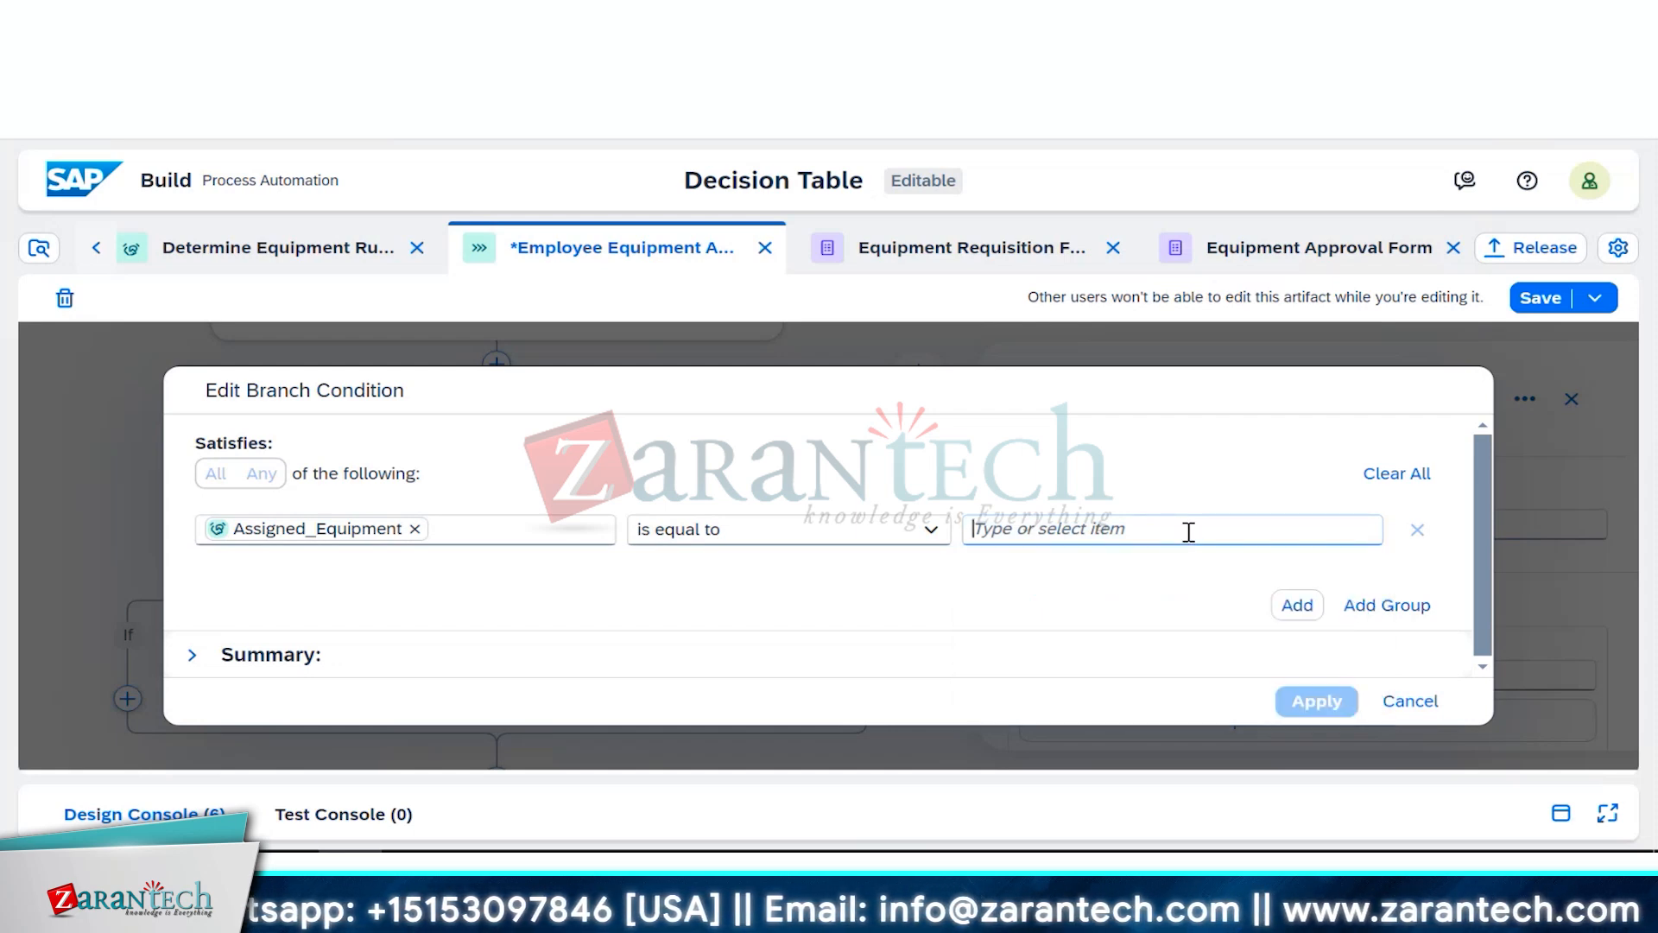
type("t")
type("Yes")
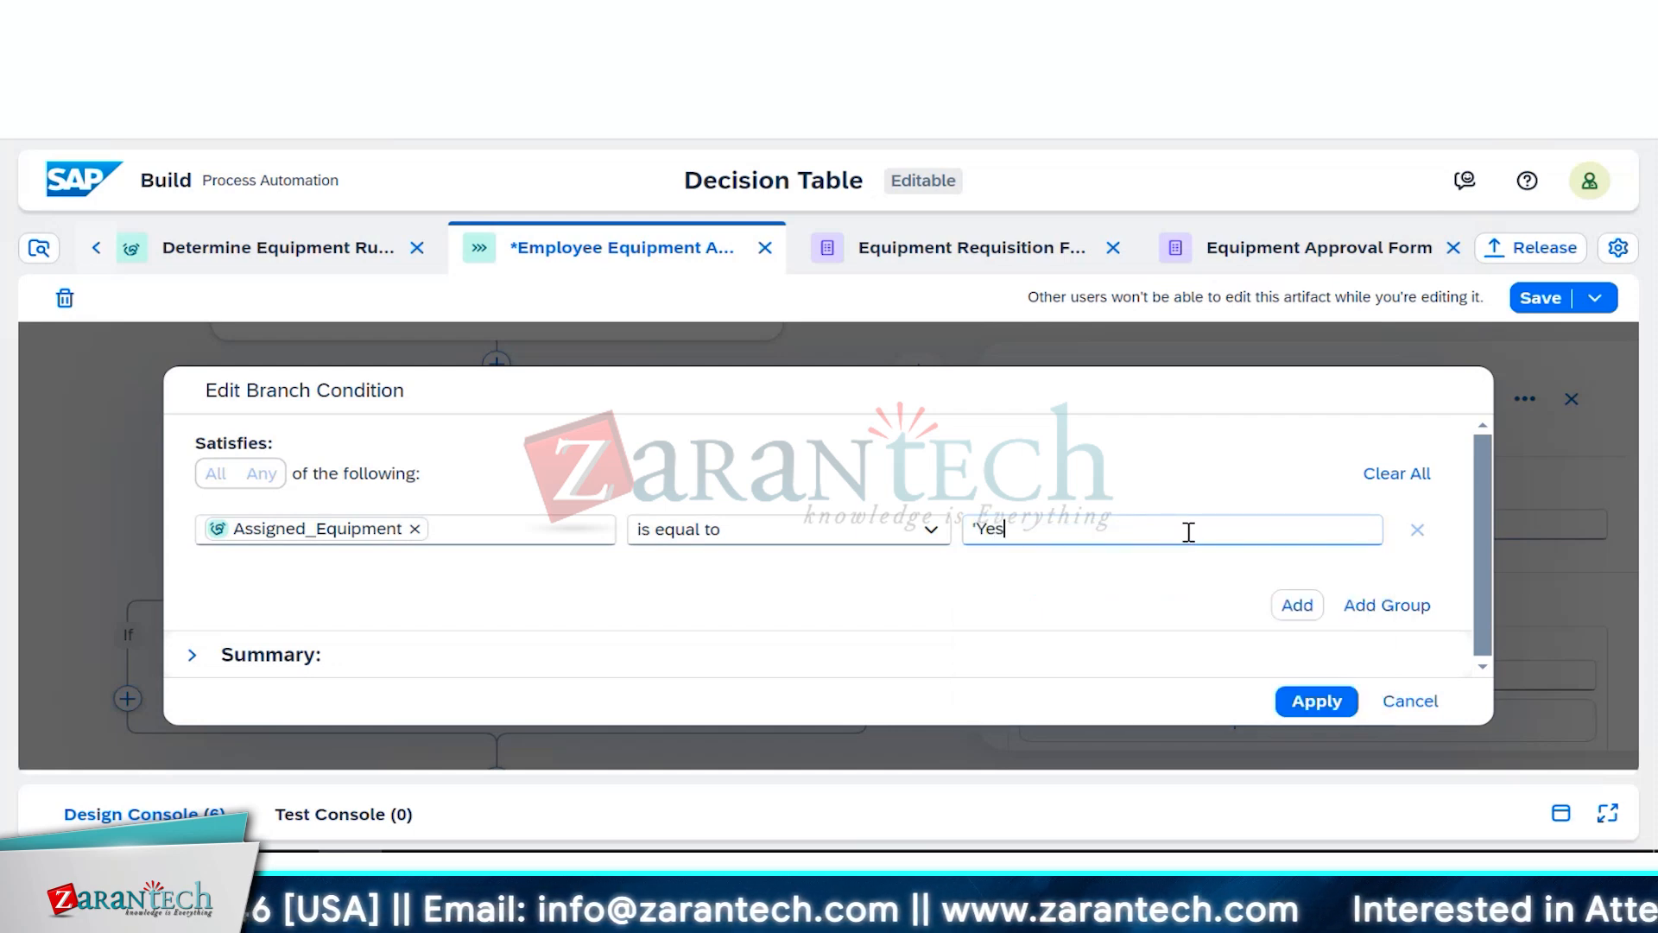
type("'")
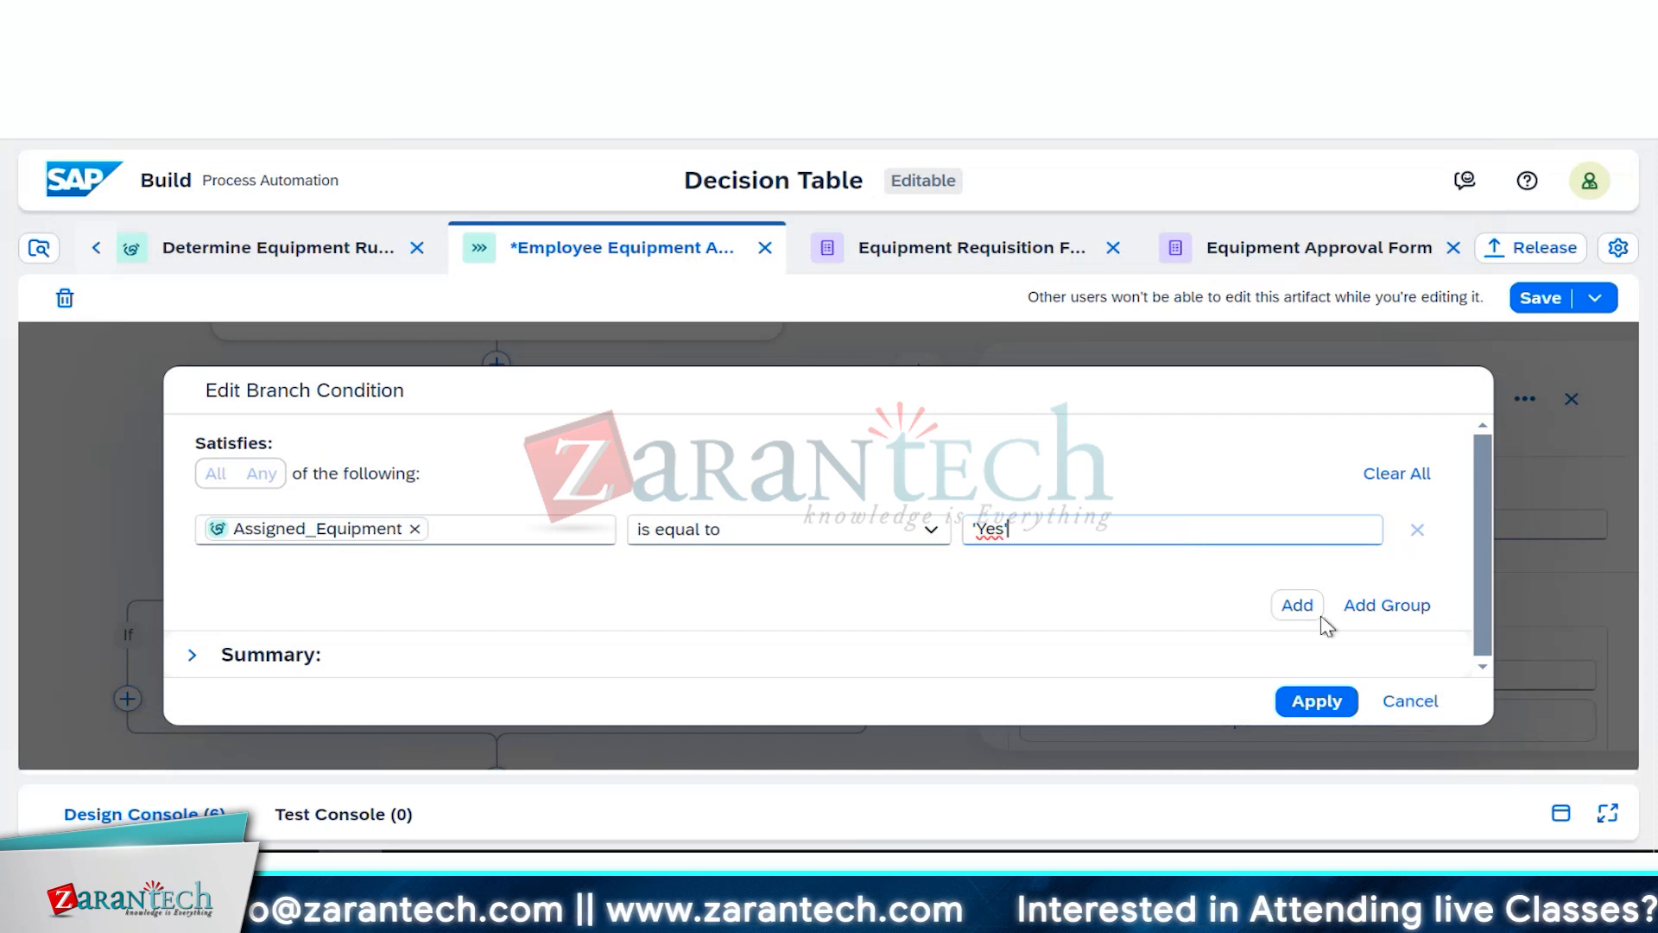
left_click(1316, 700)
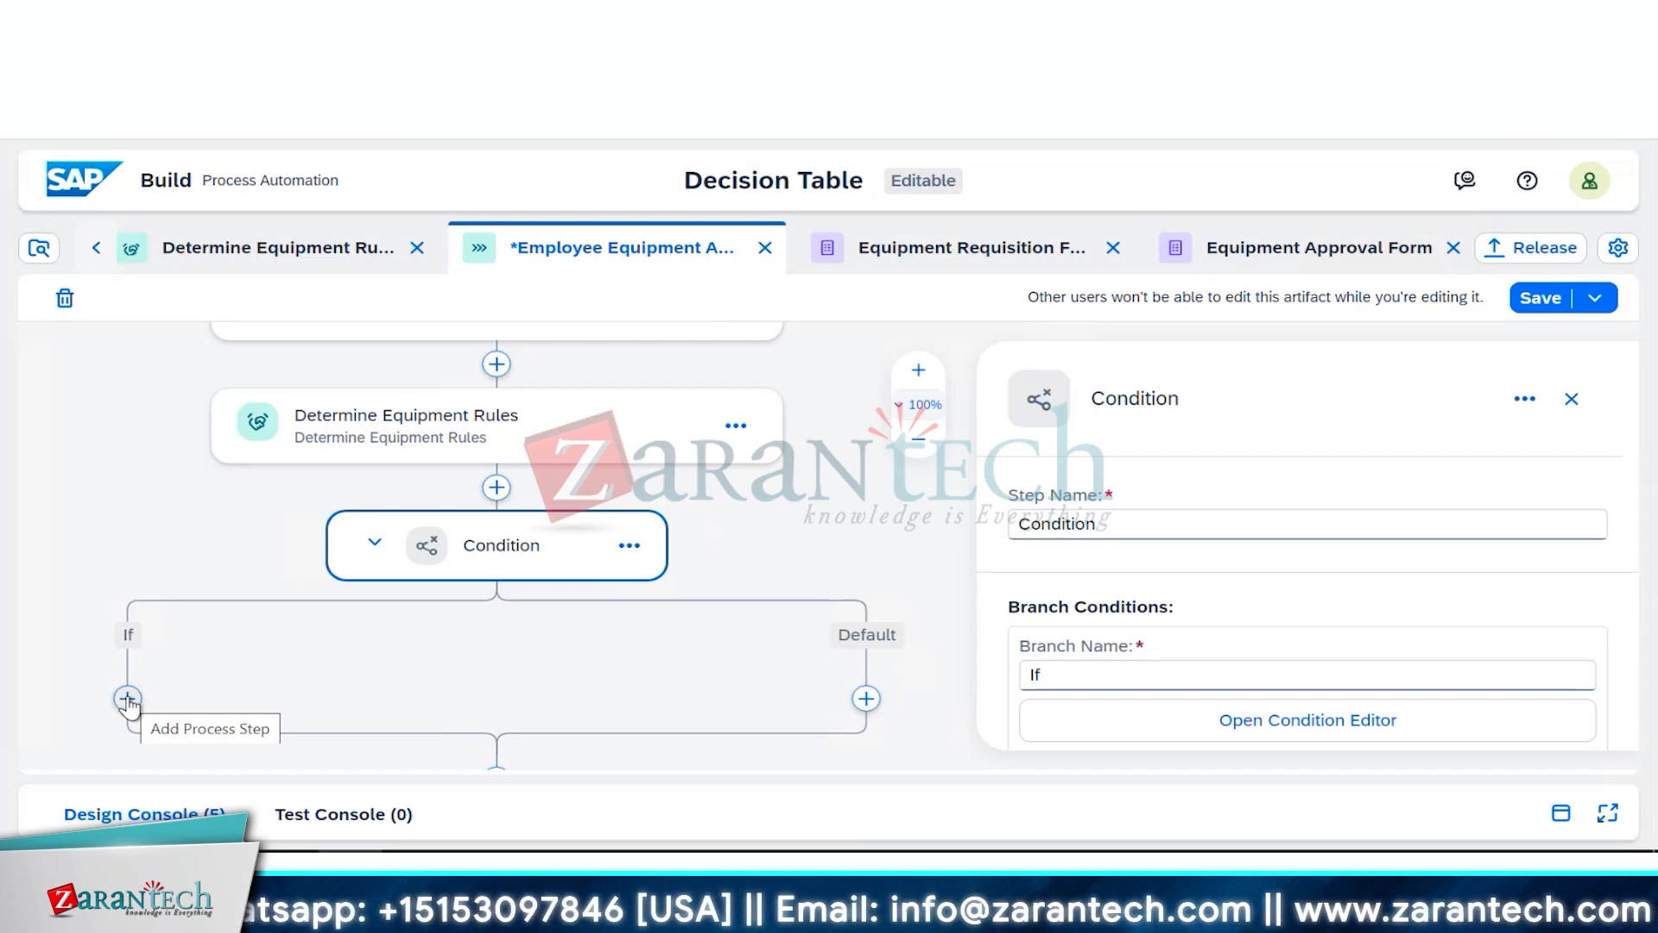
Step: Add an End event to the Default branch of the Condition and close the condition's settings
scroll(663, 761, "down", 3)
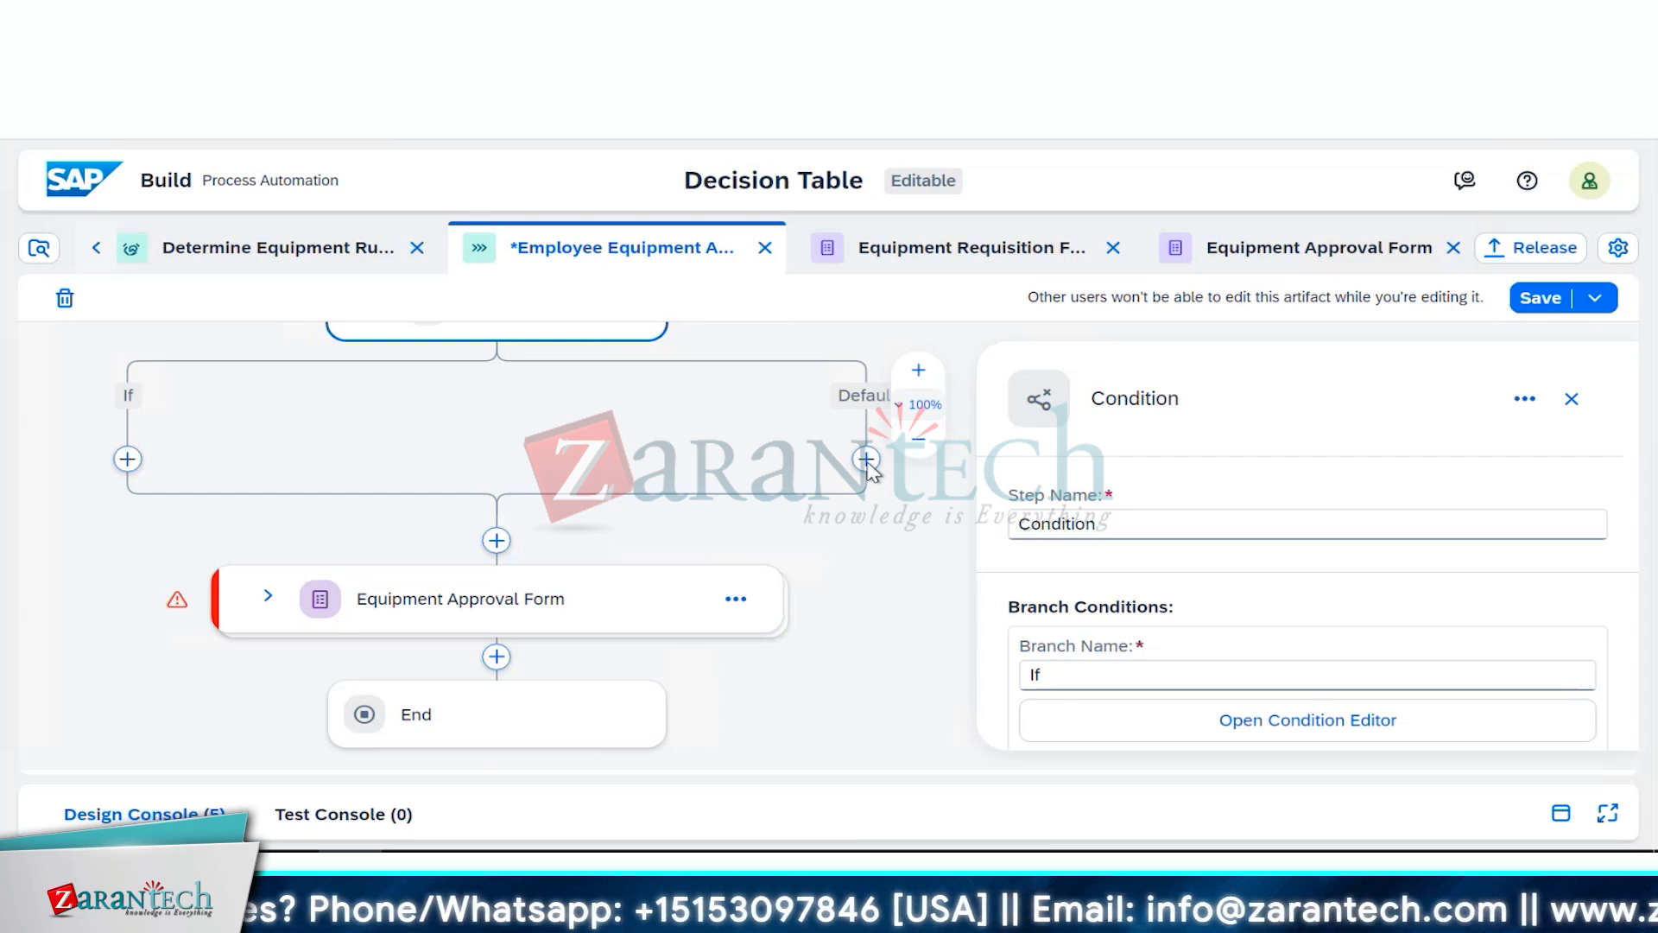
scroll(845, 579, "up", 3)
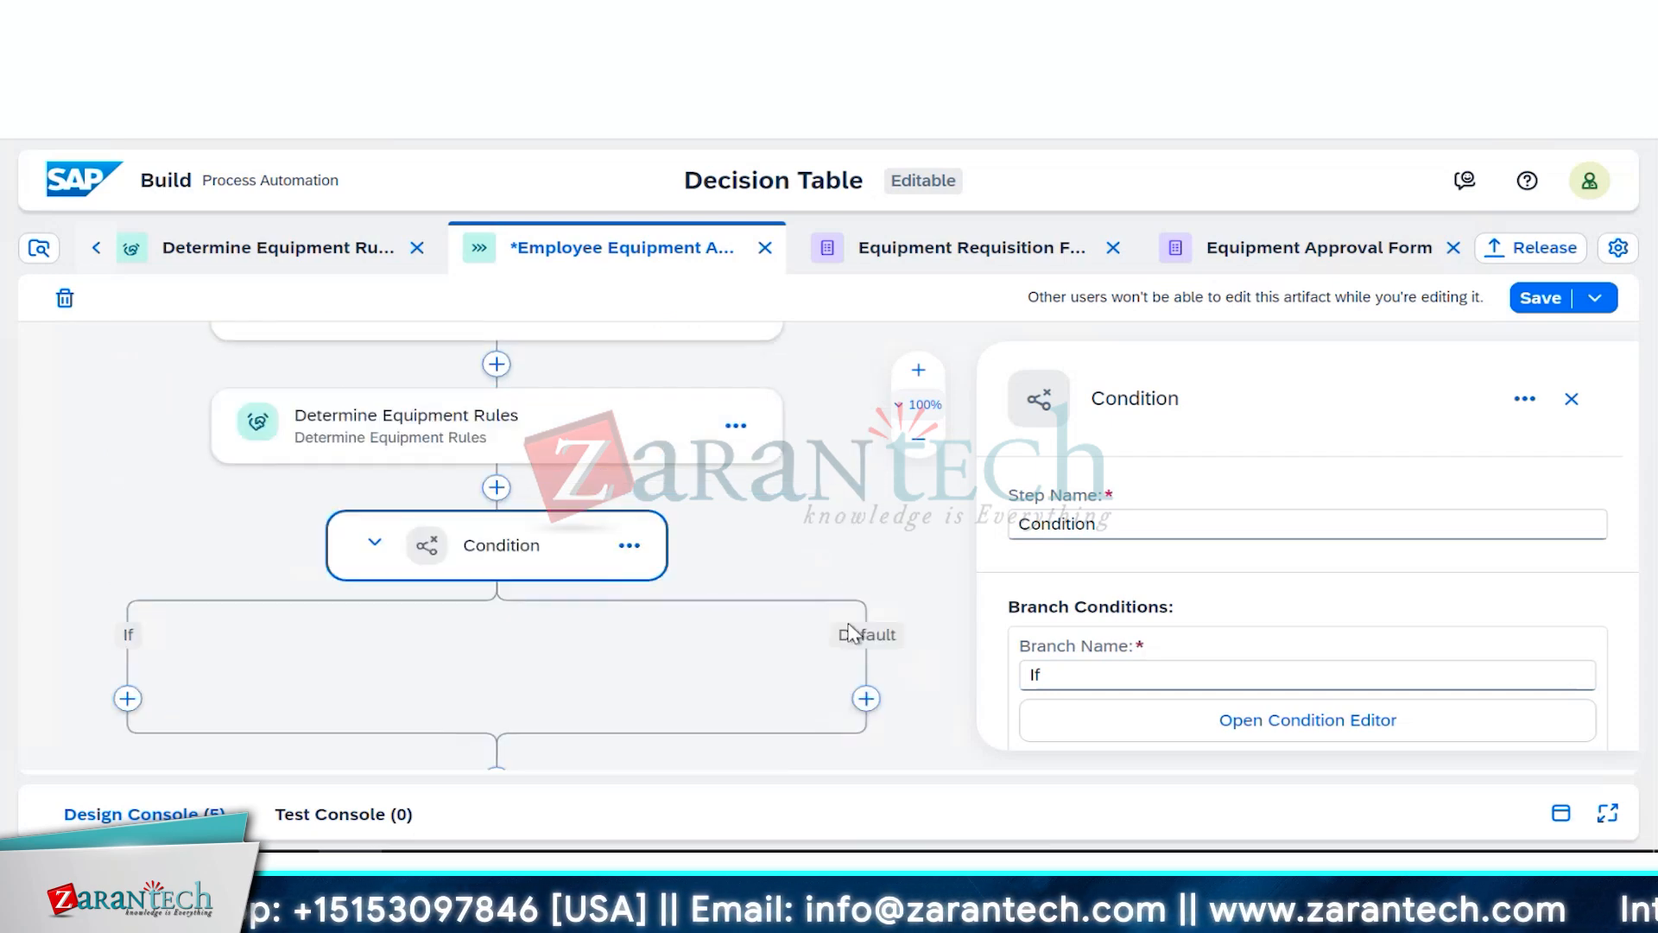
left_click(860, 697)
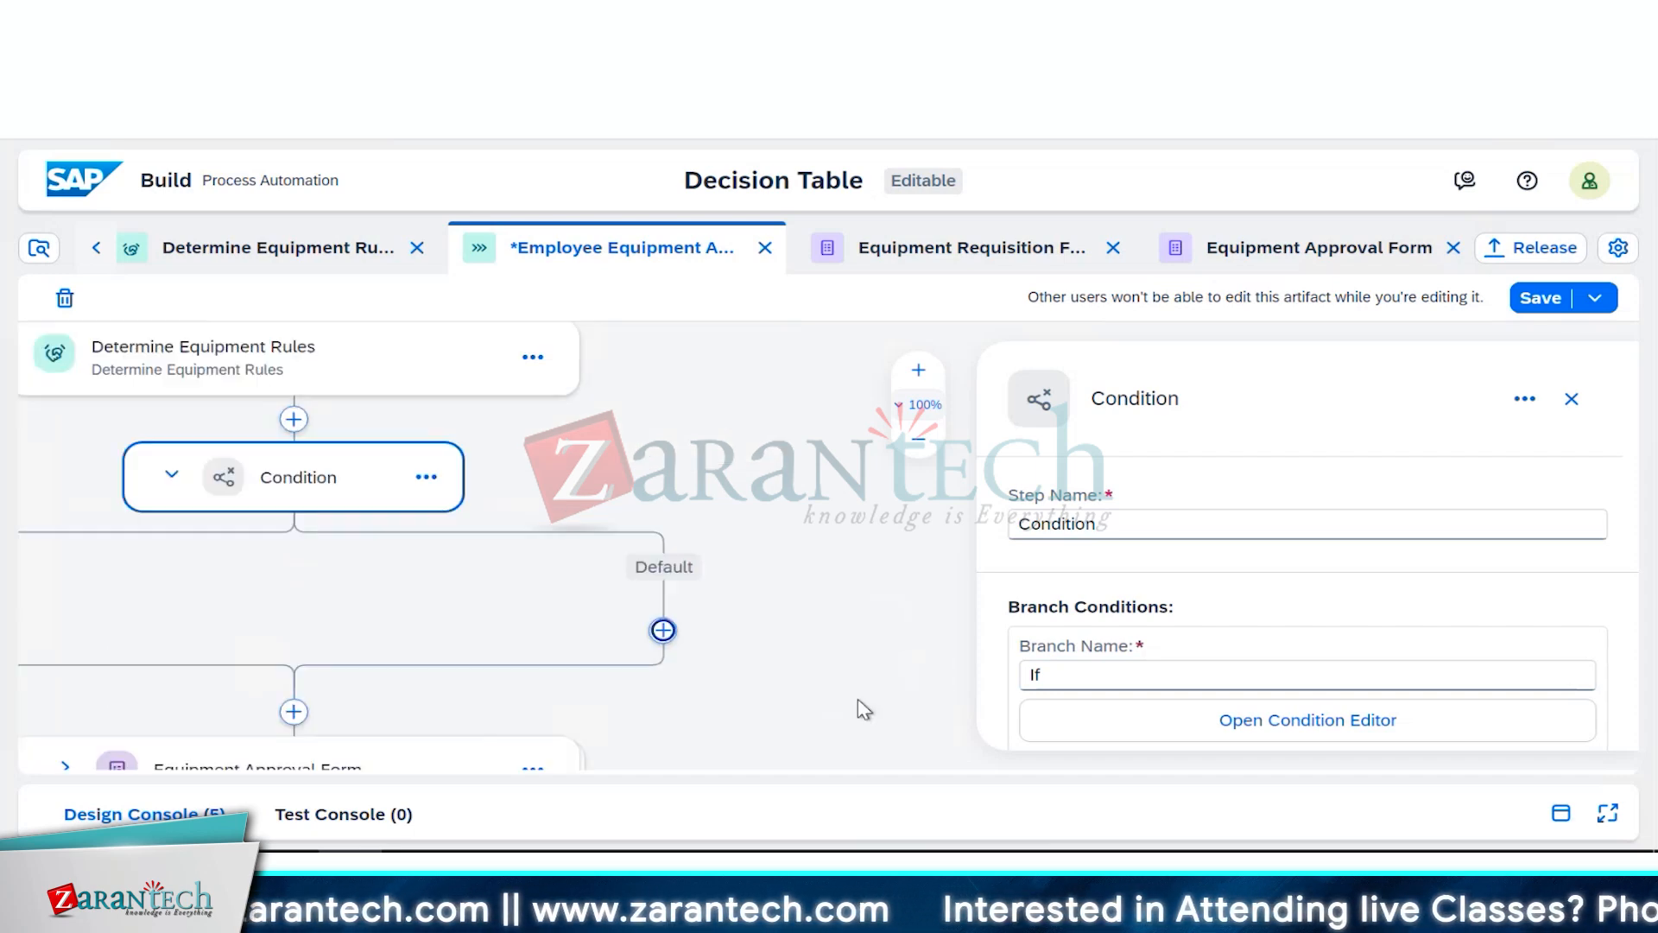
scroll(679, 736, "down", 5)
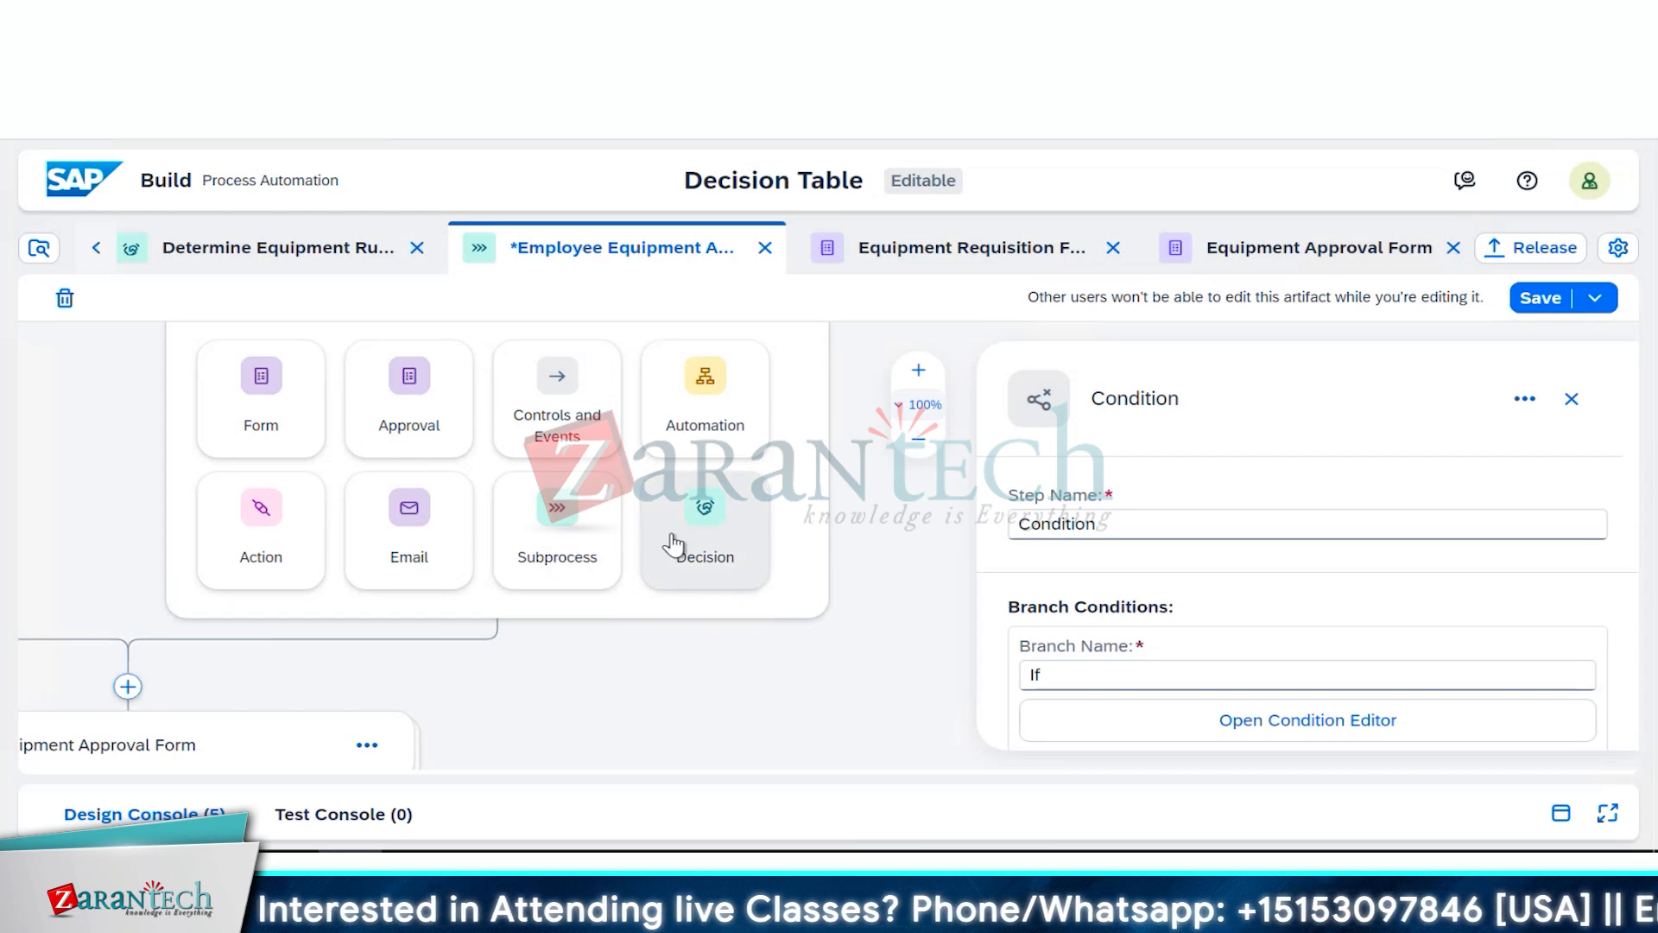
scroll(678, 553, "up", 2)
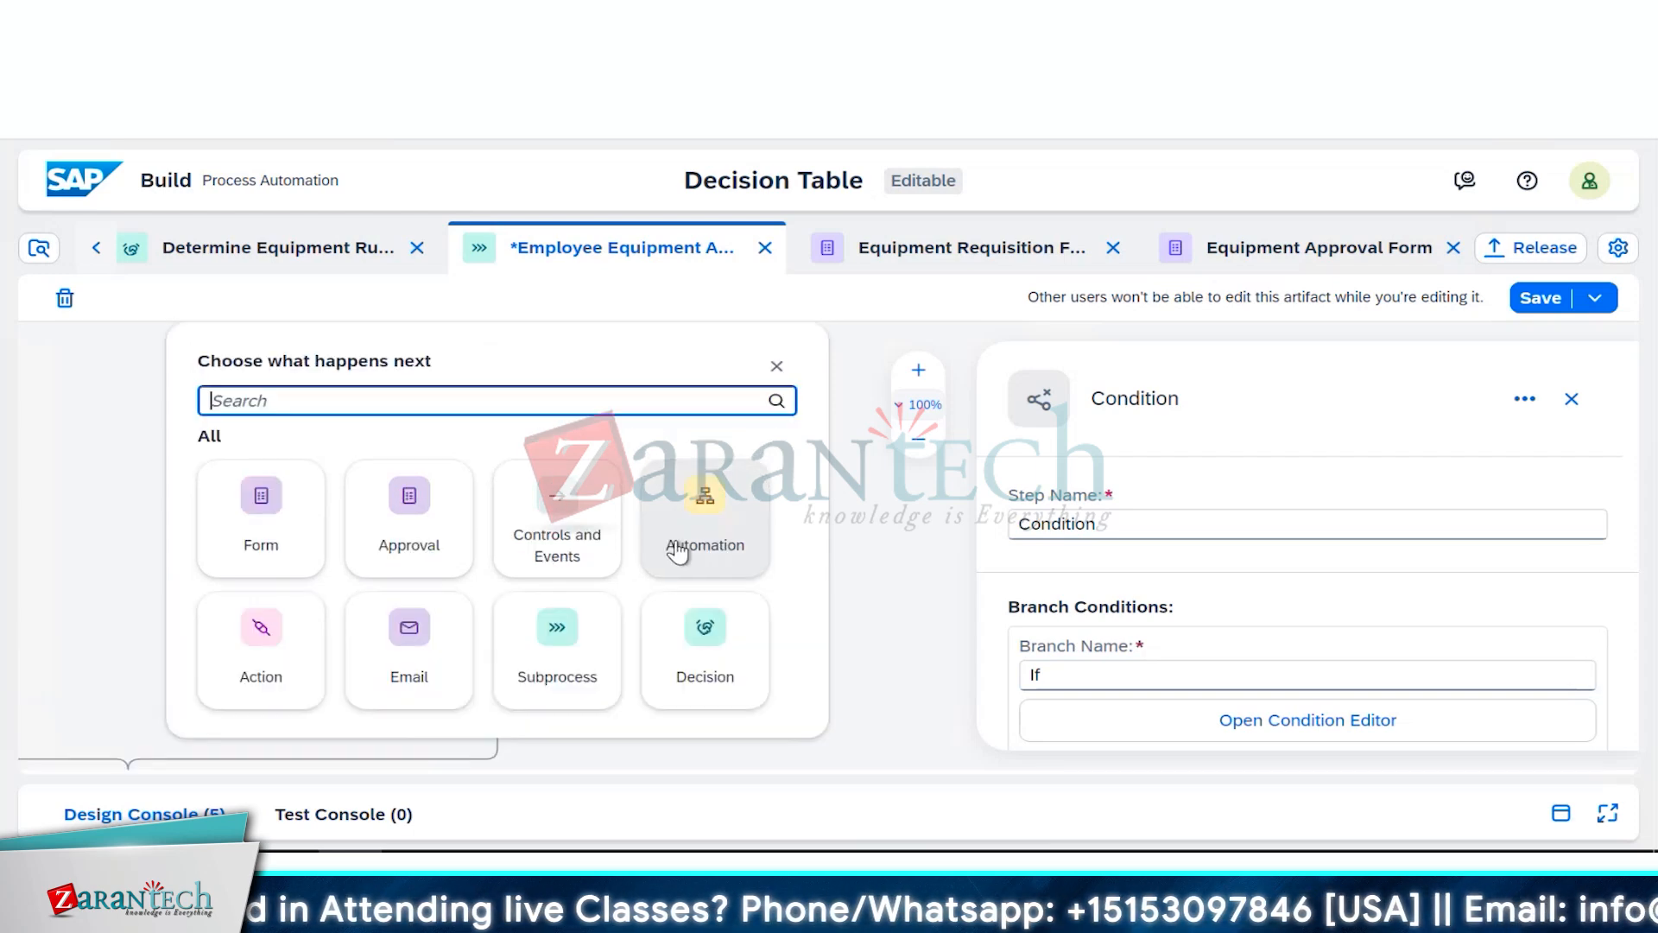
left_click(581, 535)
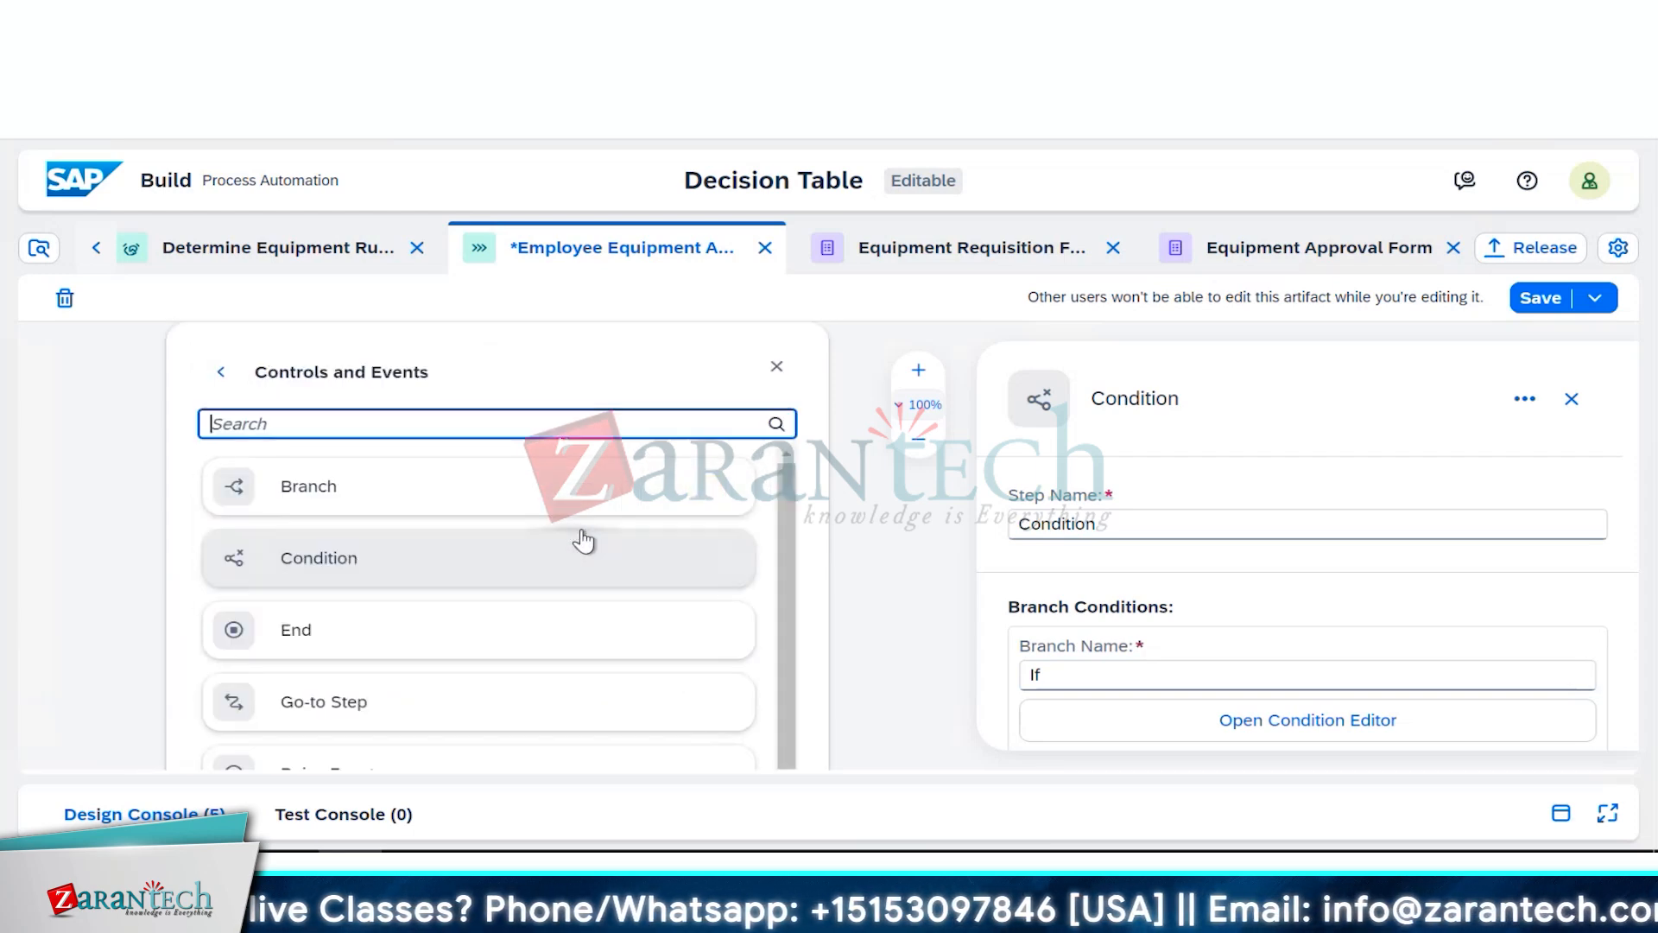
left_click(423, 650)
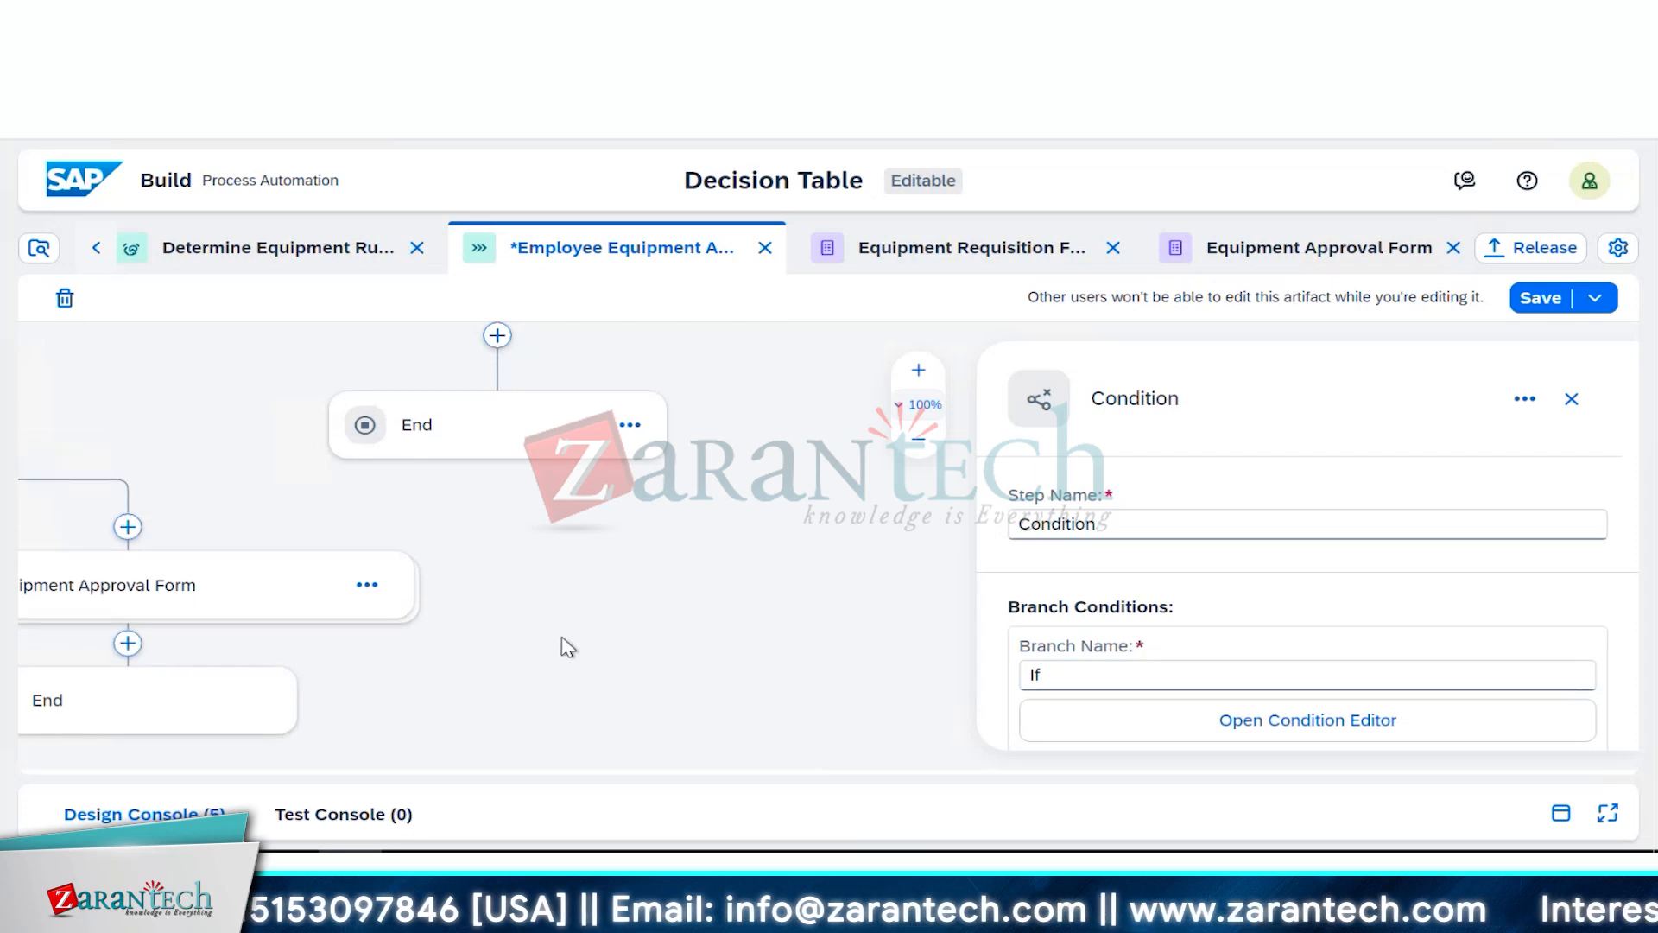
scroll(572, 645, "up", 2)
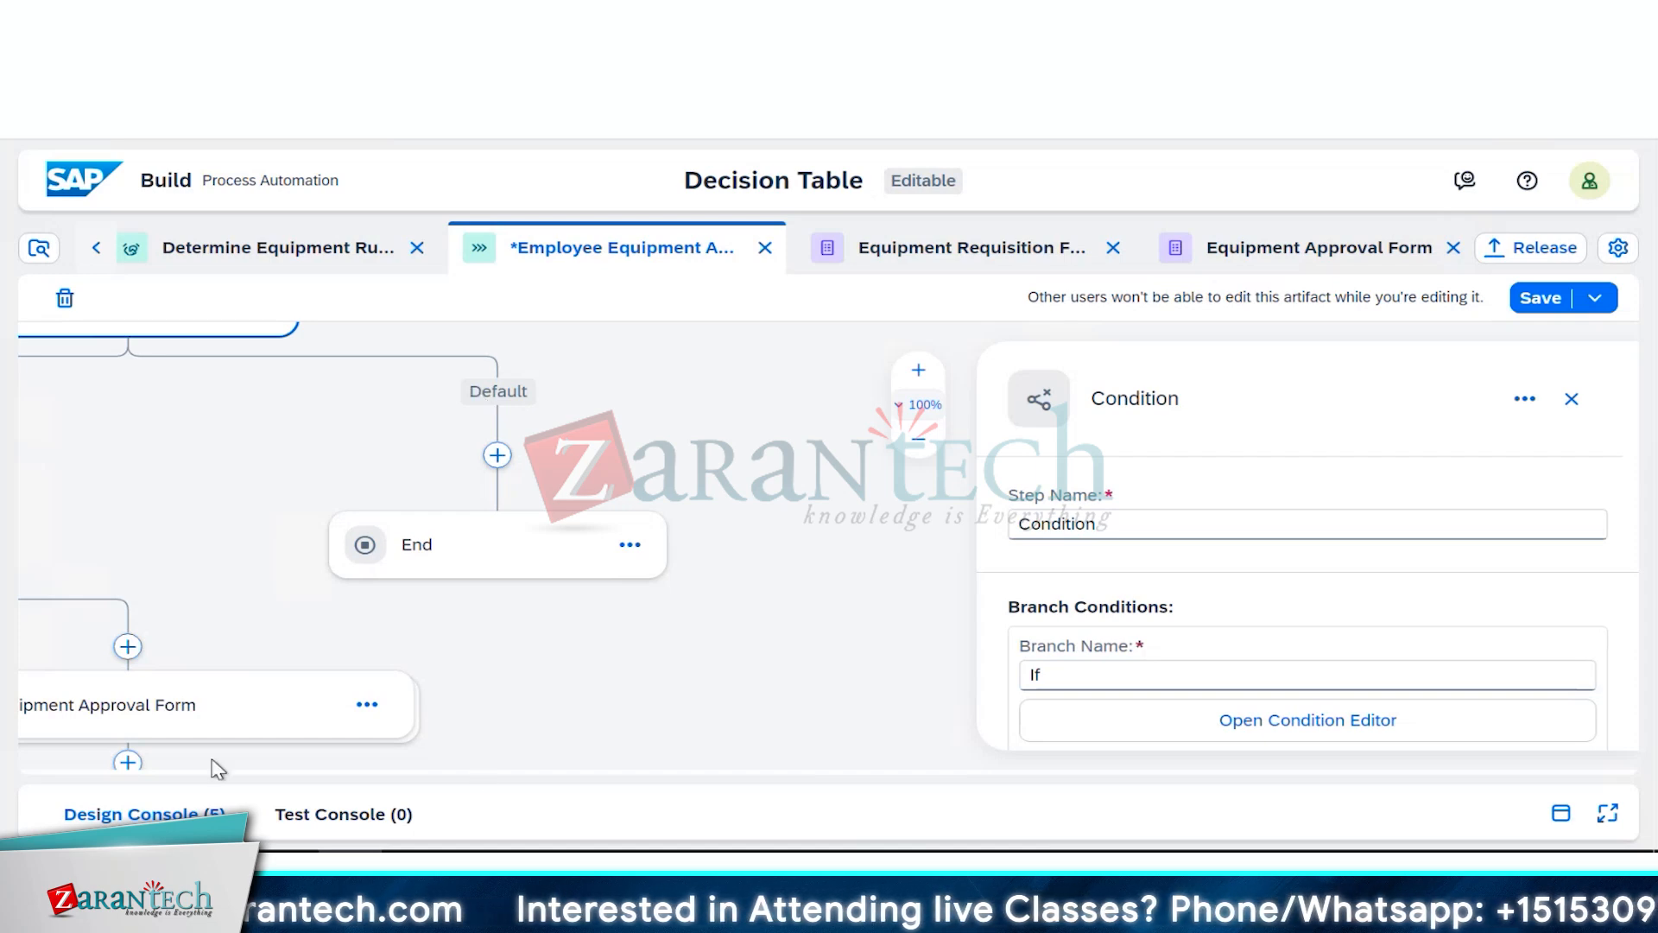
left_click(643, 654)
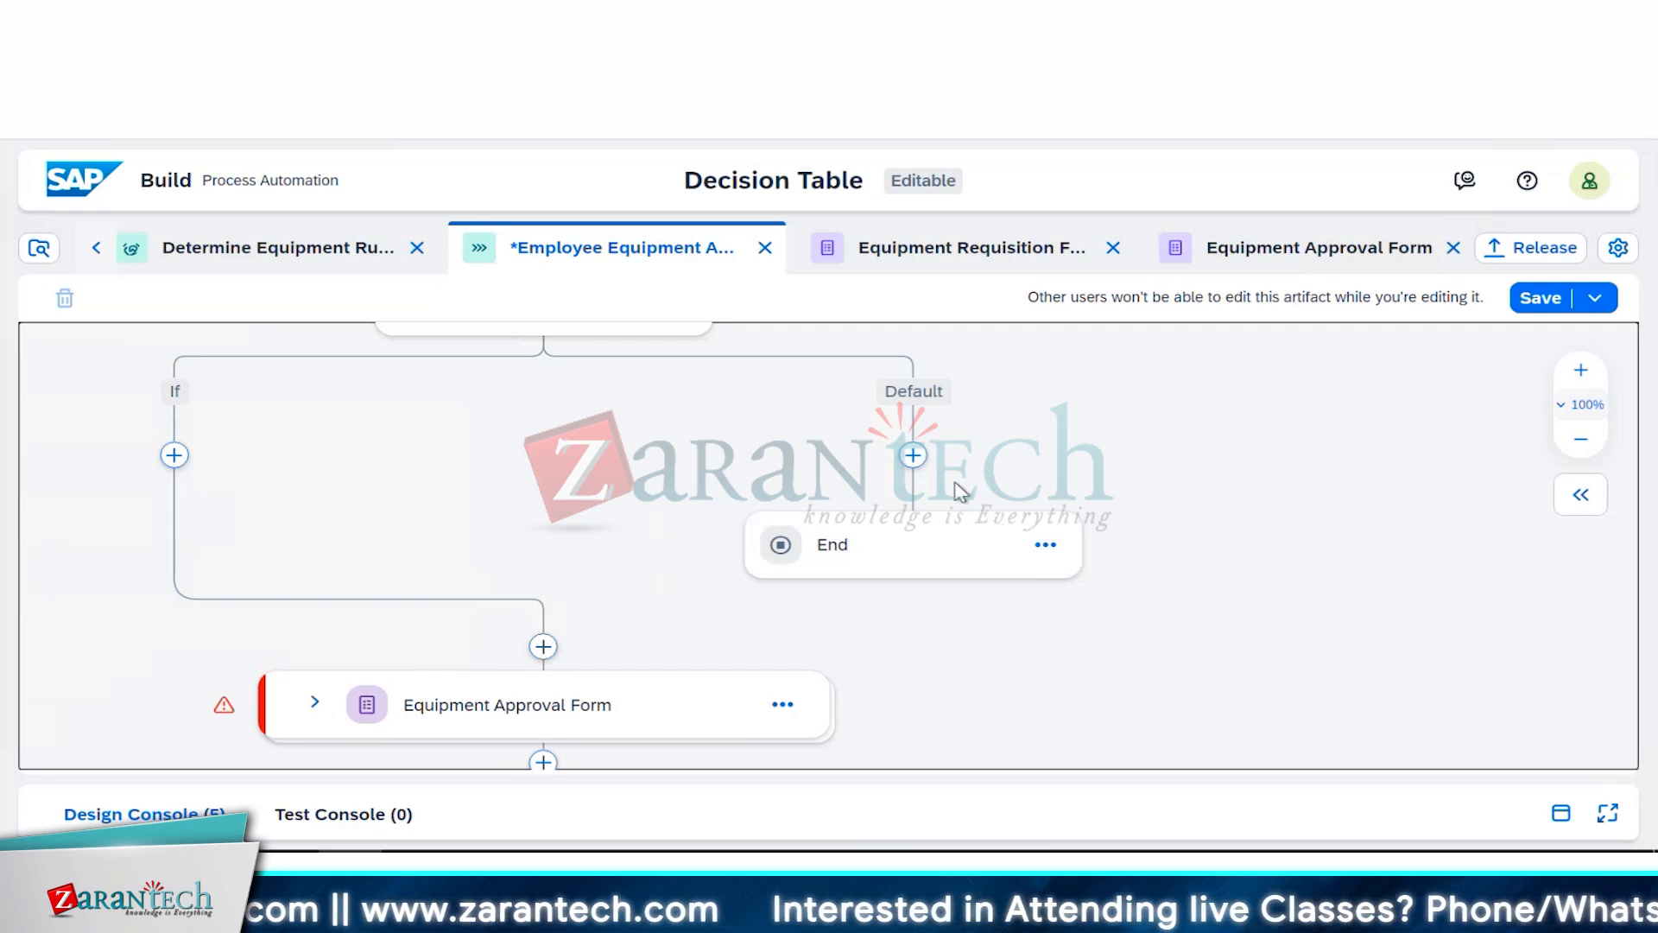
Step: Review the branch condition set for the If branch of the Condition step, leaving it unedited
left_click(913, 457)
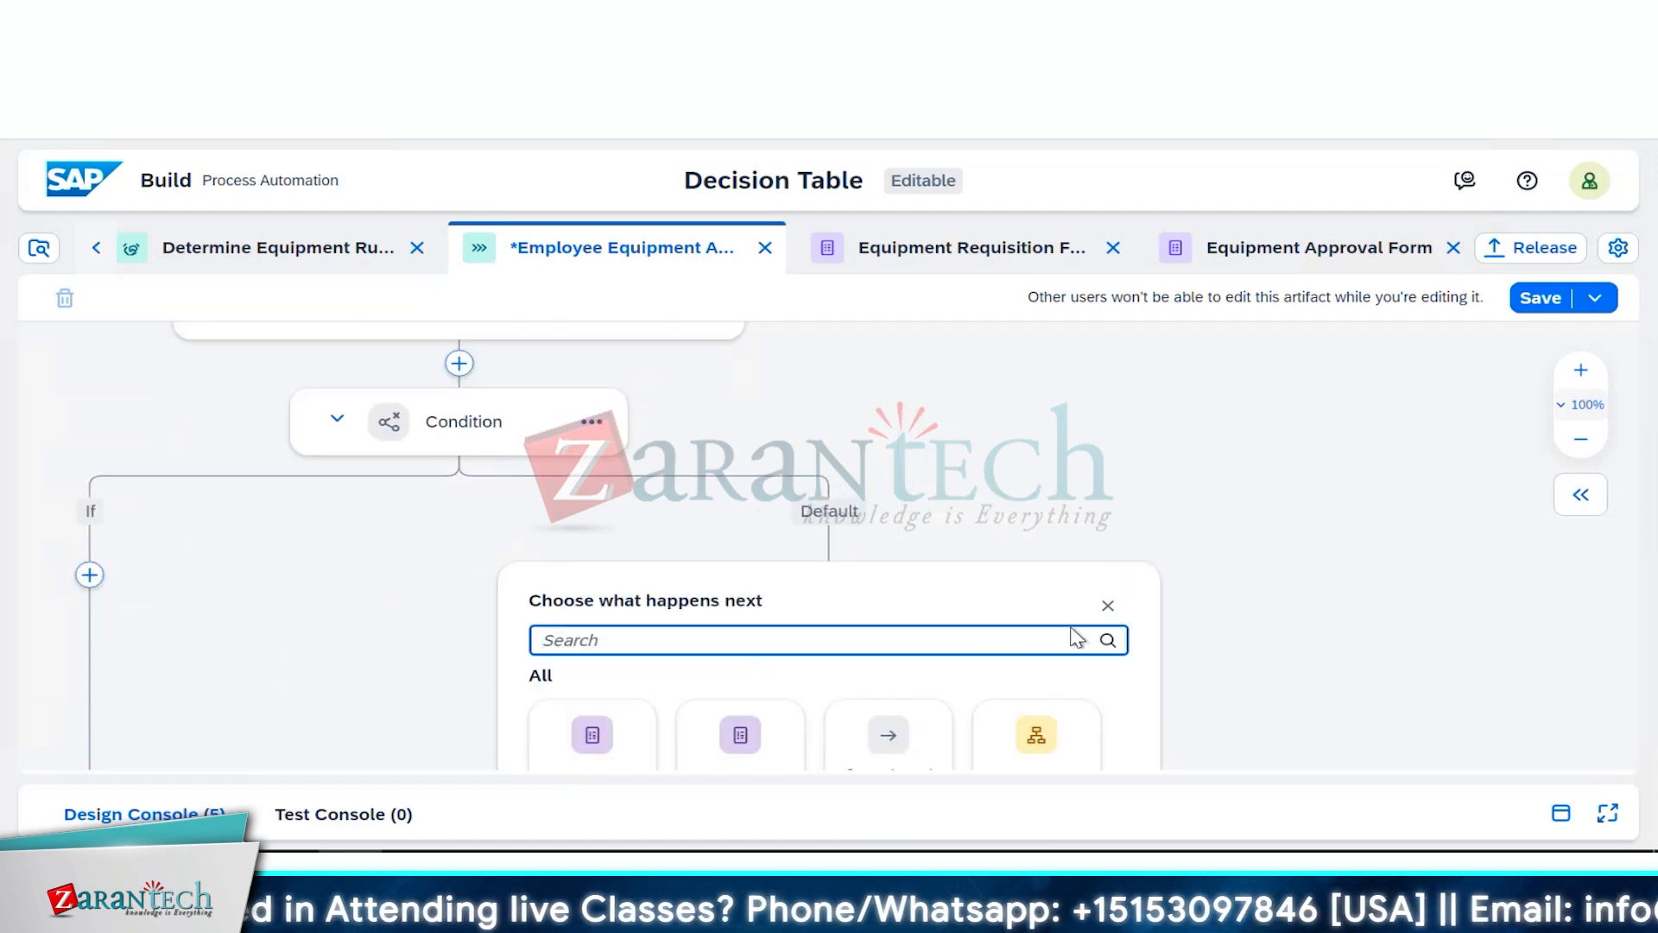
left_click(1107, 607)
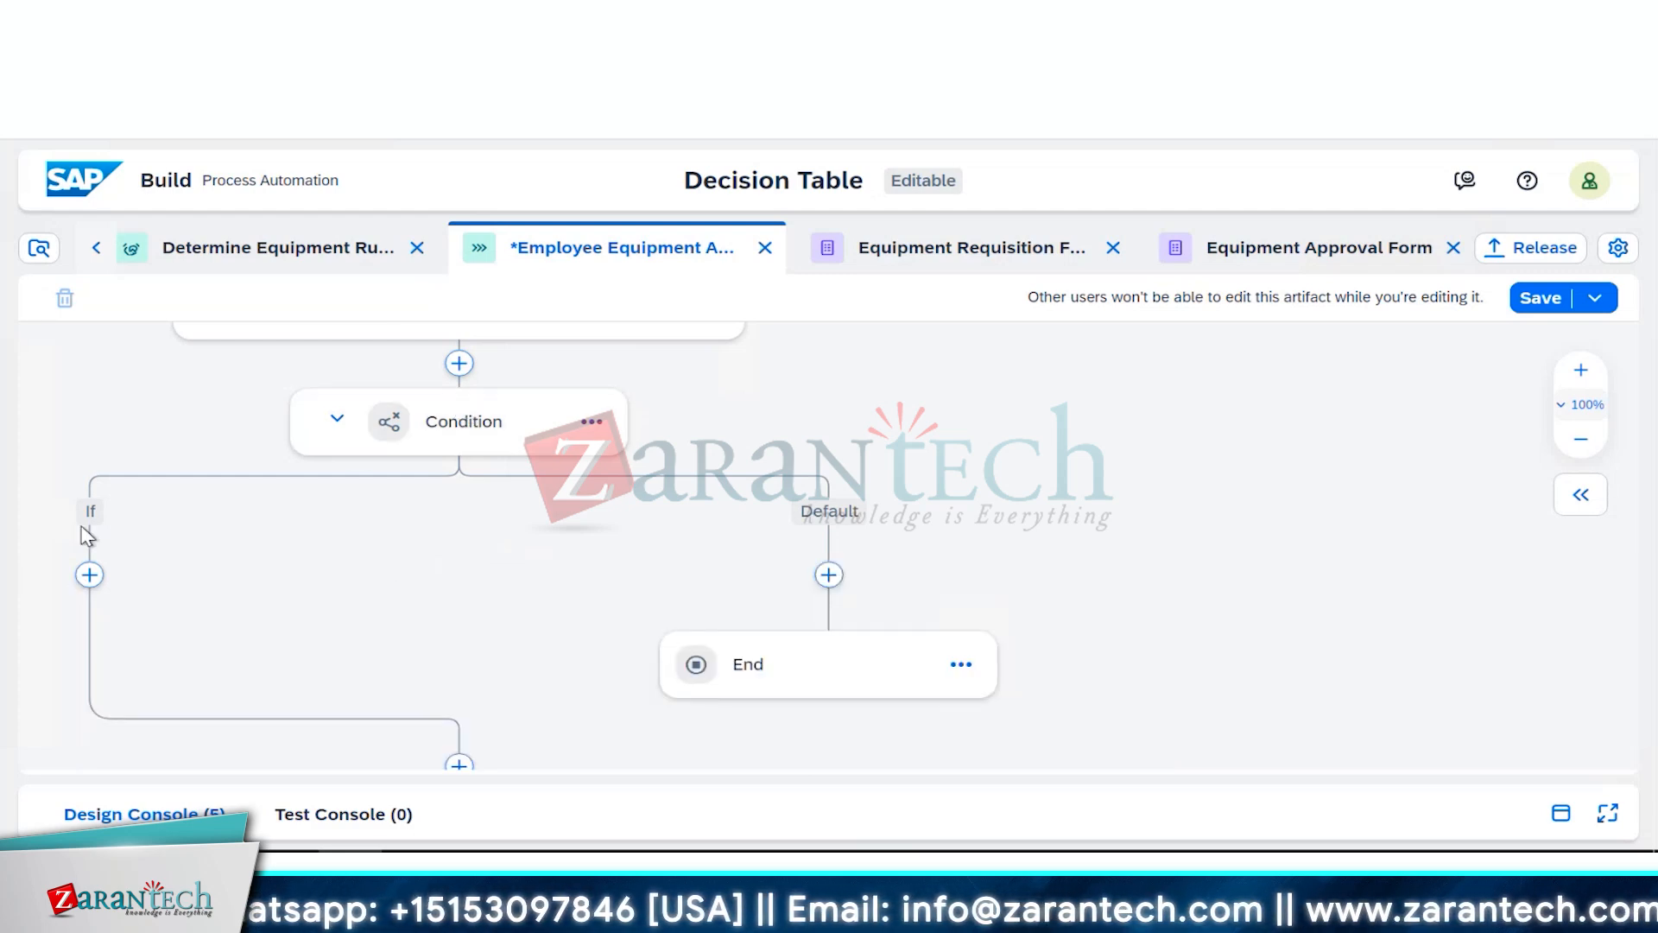
left_click(437, 420)
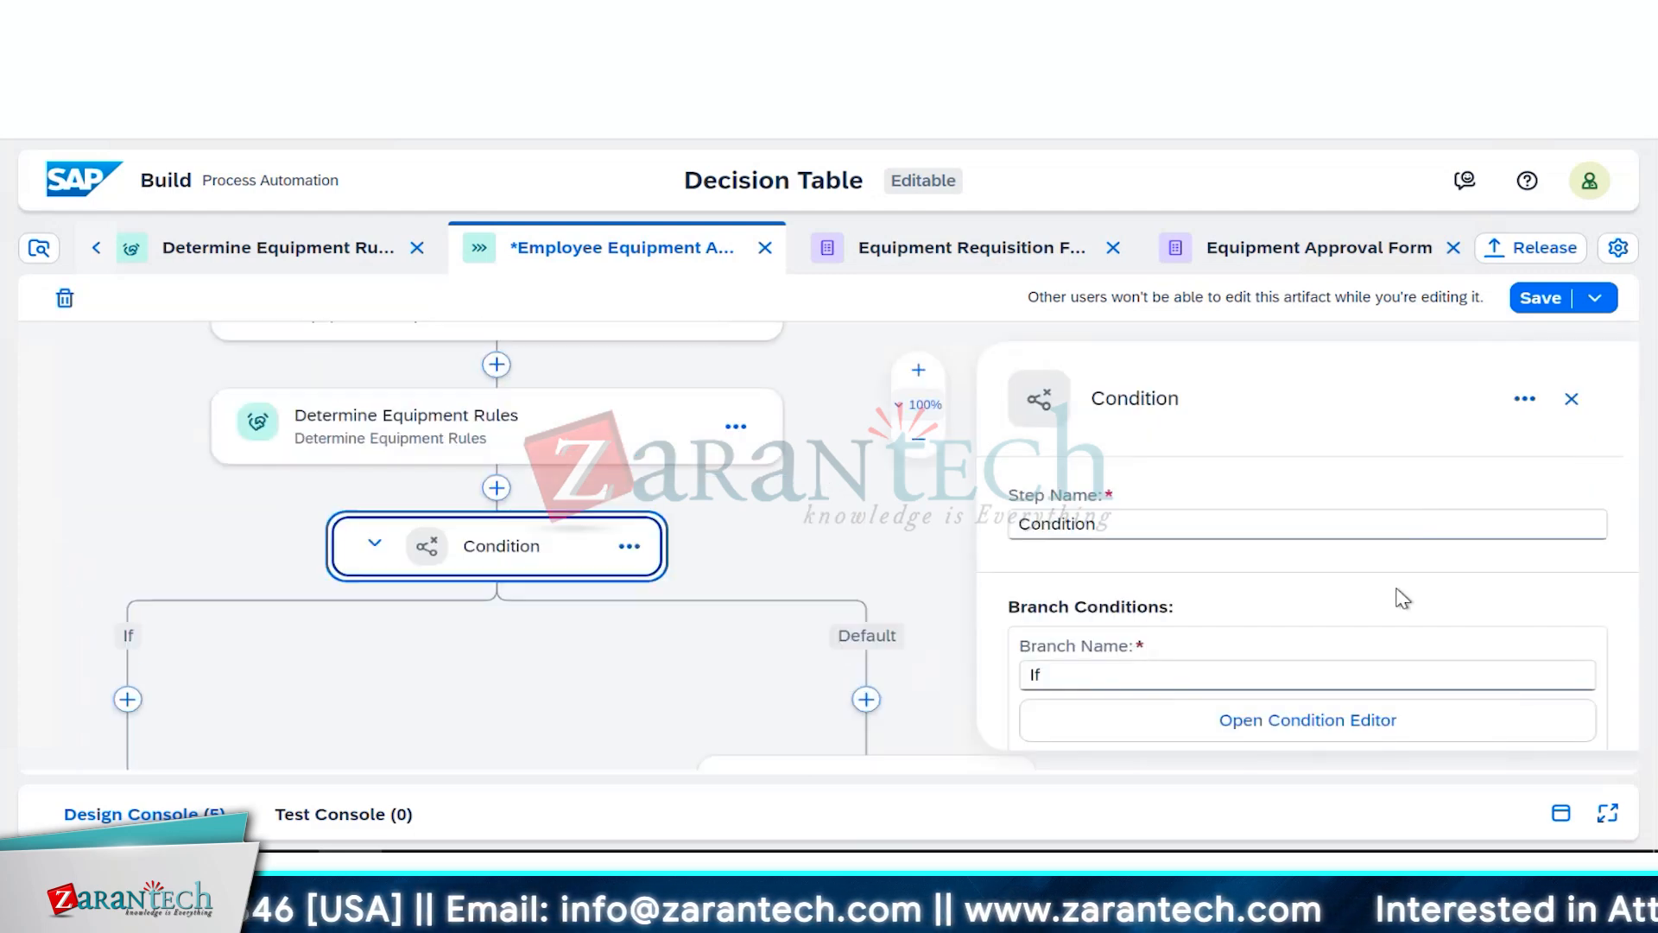
left_click(1378, 722)
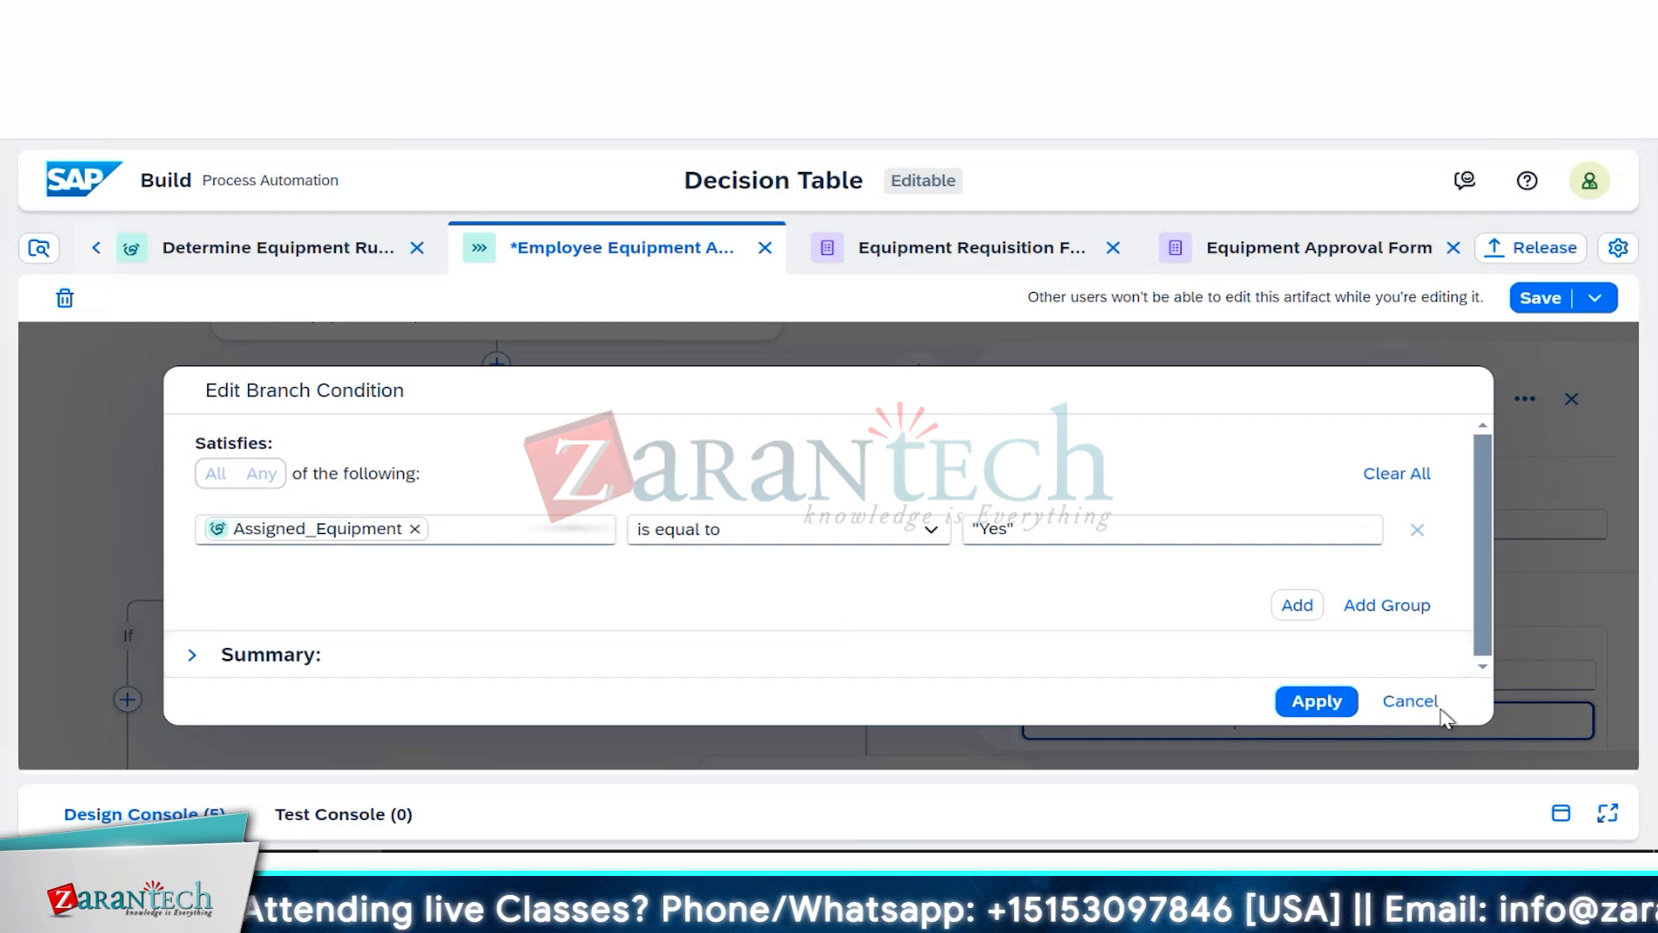
left_click(1410, 701)
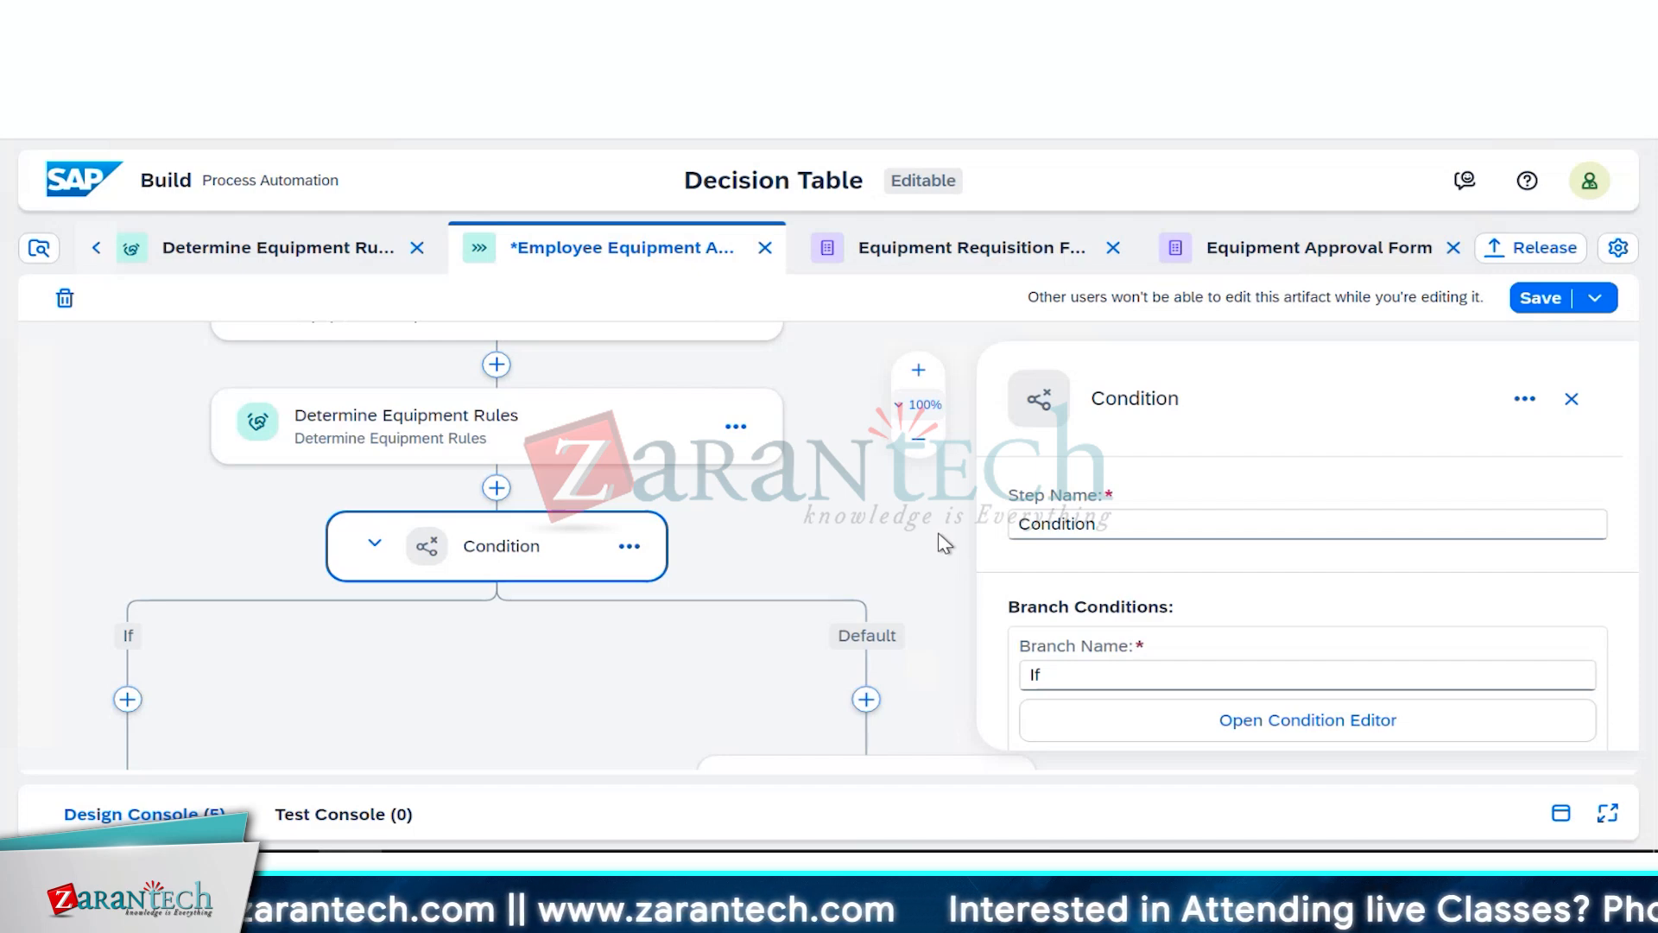
Step: Expand the Approve and Reject branches of the Equipment Approval Form step and open the step's settings
scroll(940, 533, "down", 2)
scroll(939, 534, "down", 2)
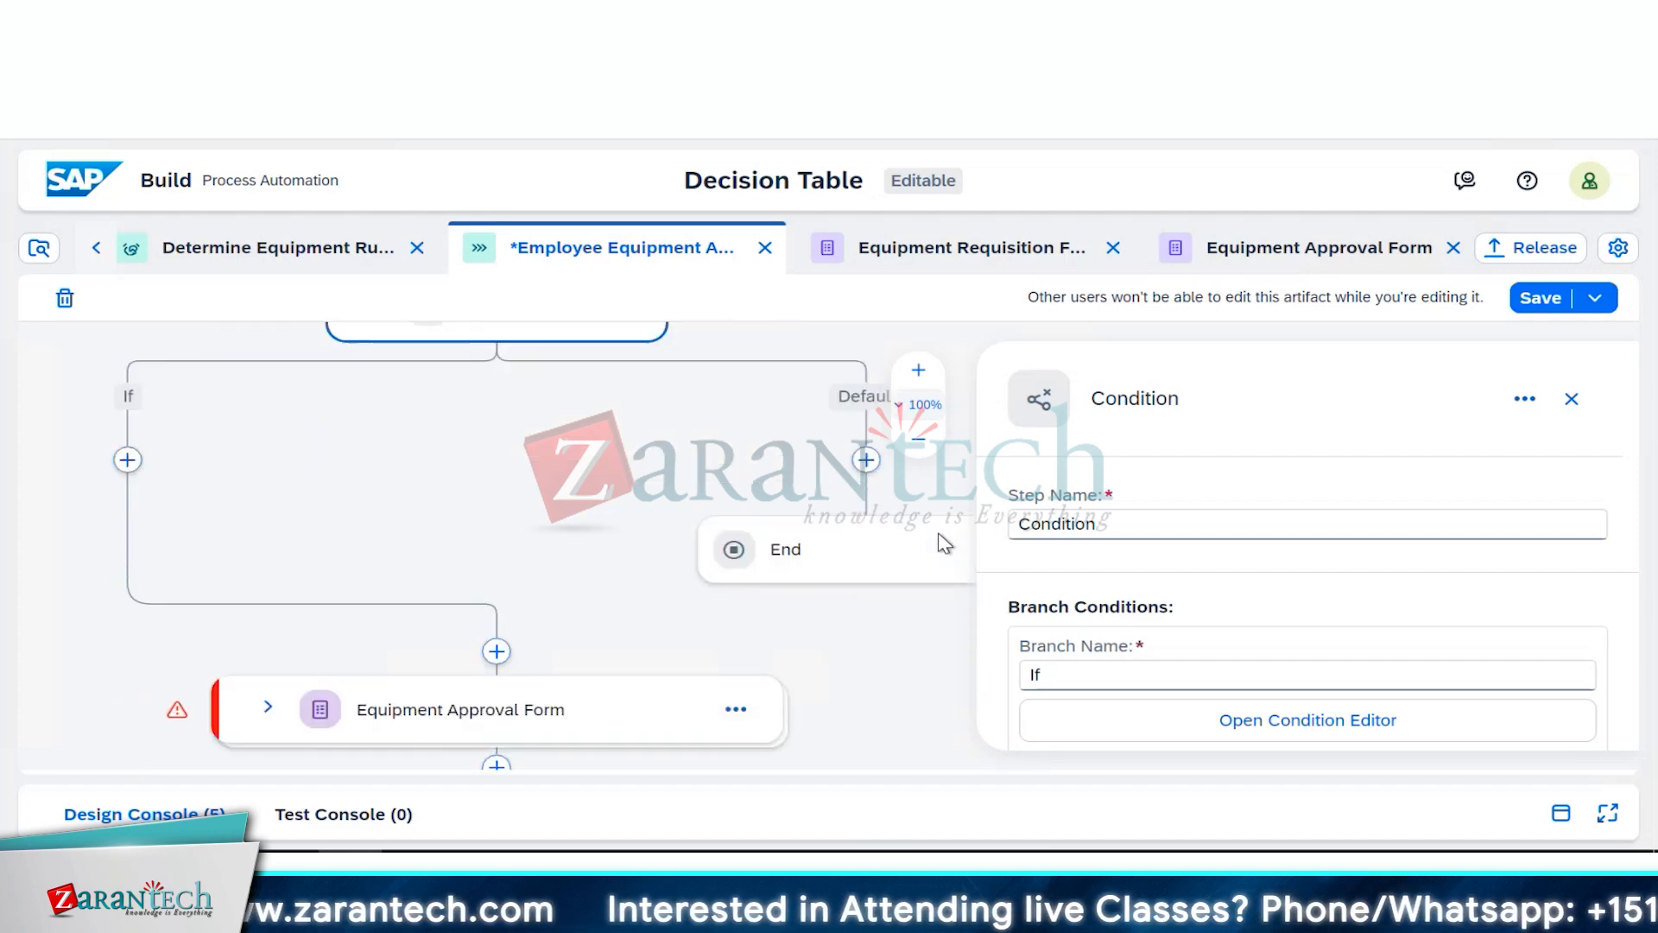
scroll(940, 534, "down", 2)
scroll(937, 532, "down", 2)
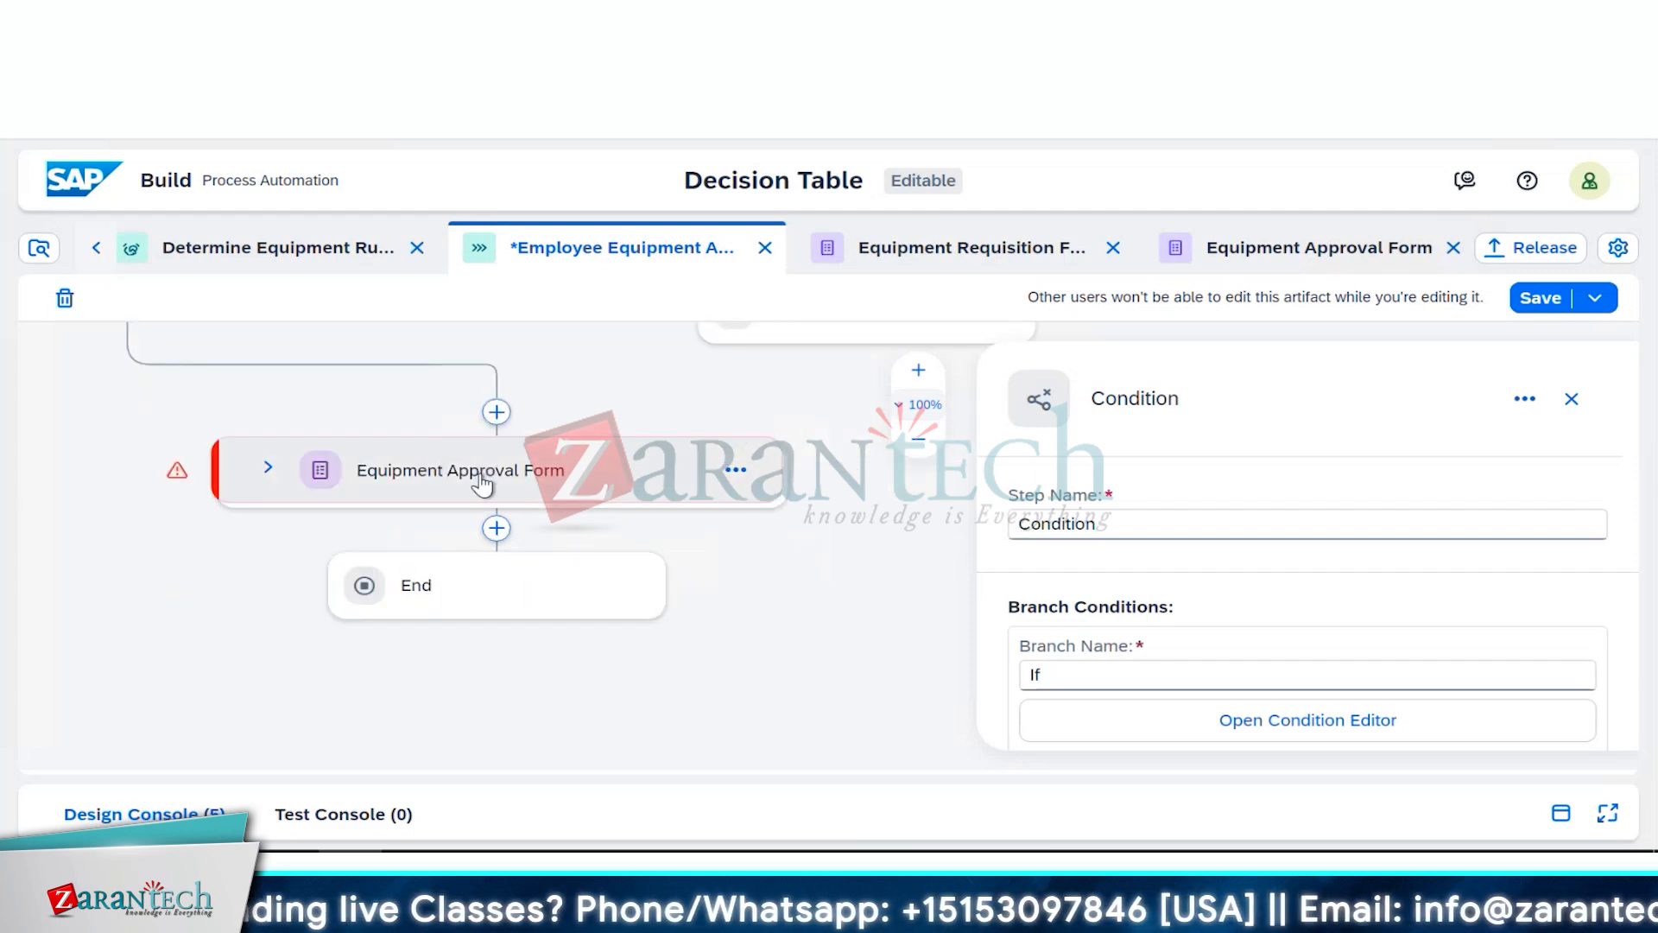
left_click(267, 469)
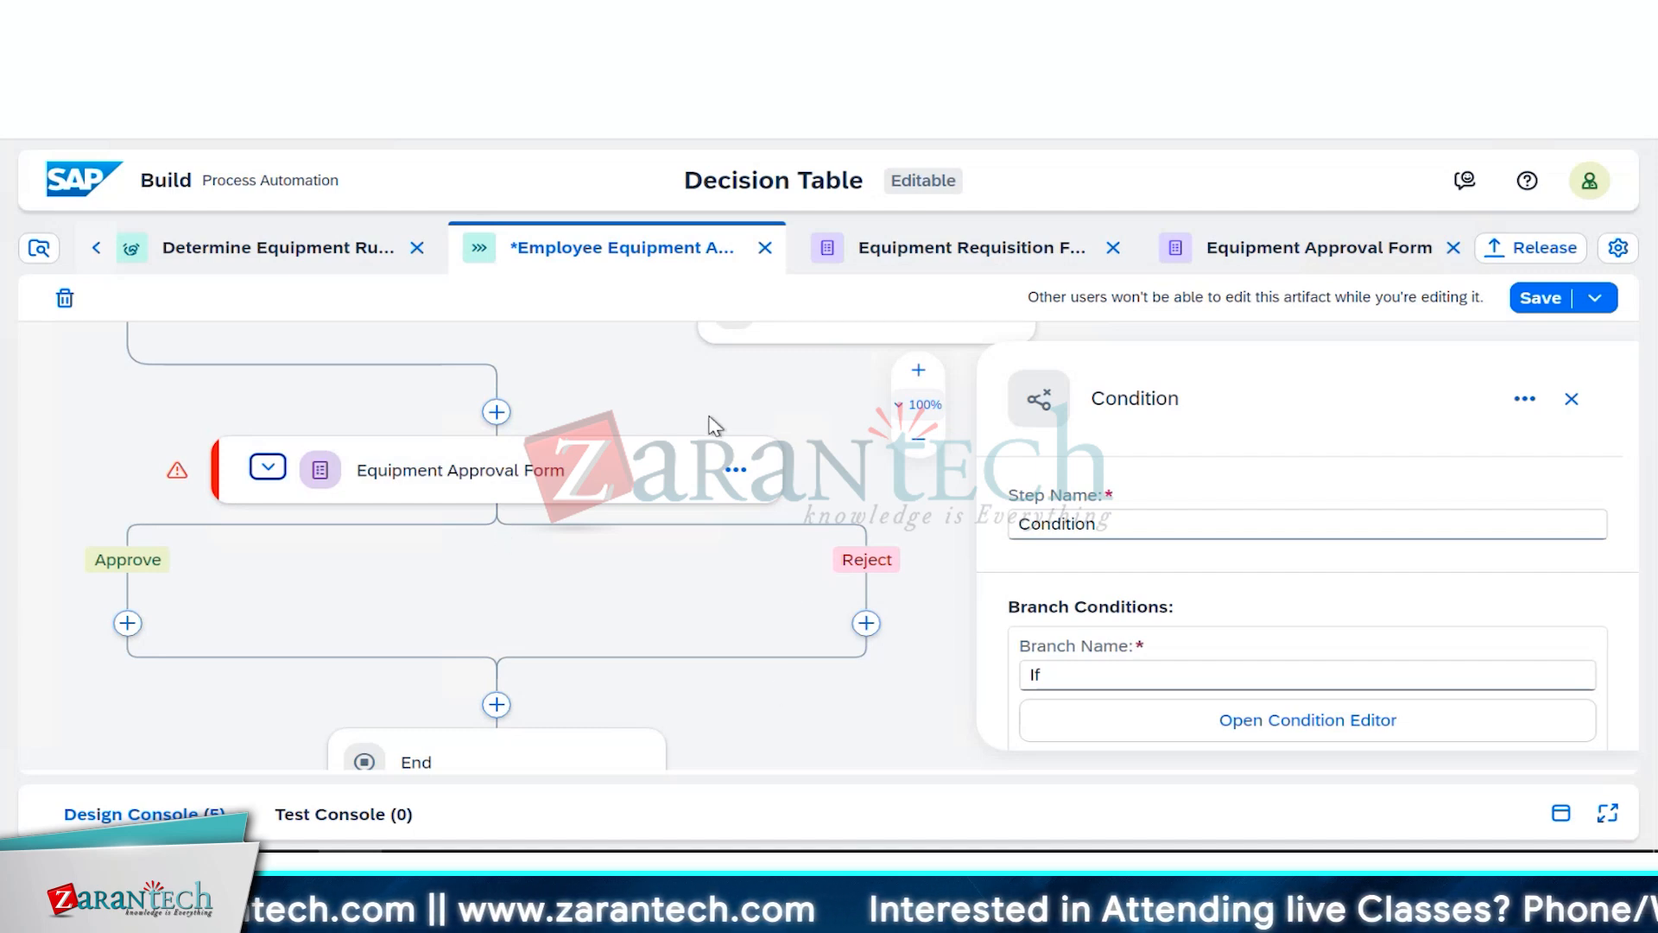
left_click(673, 489)
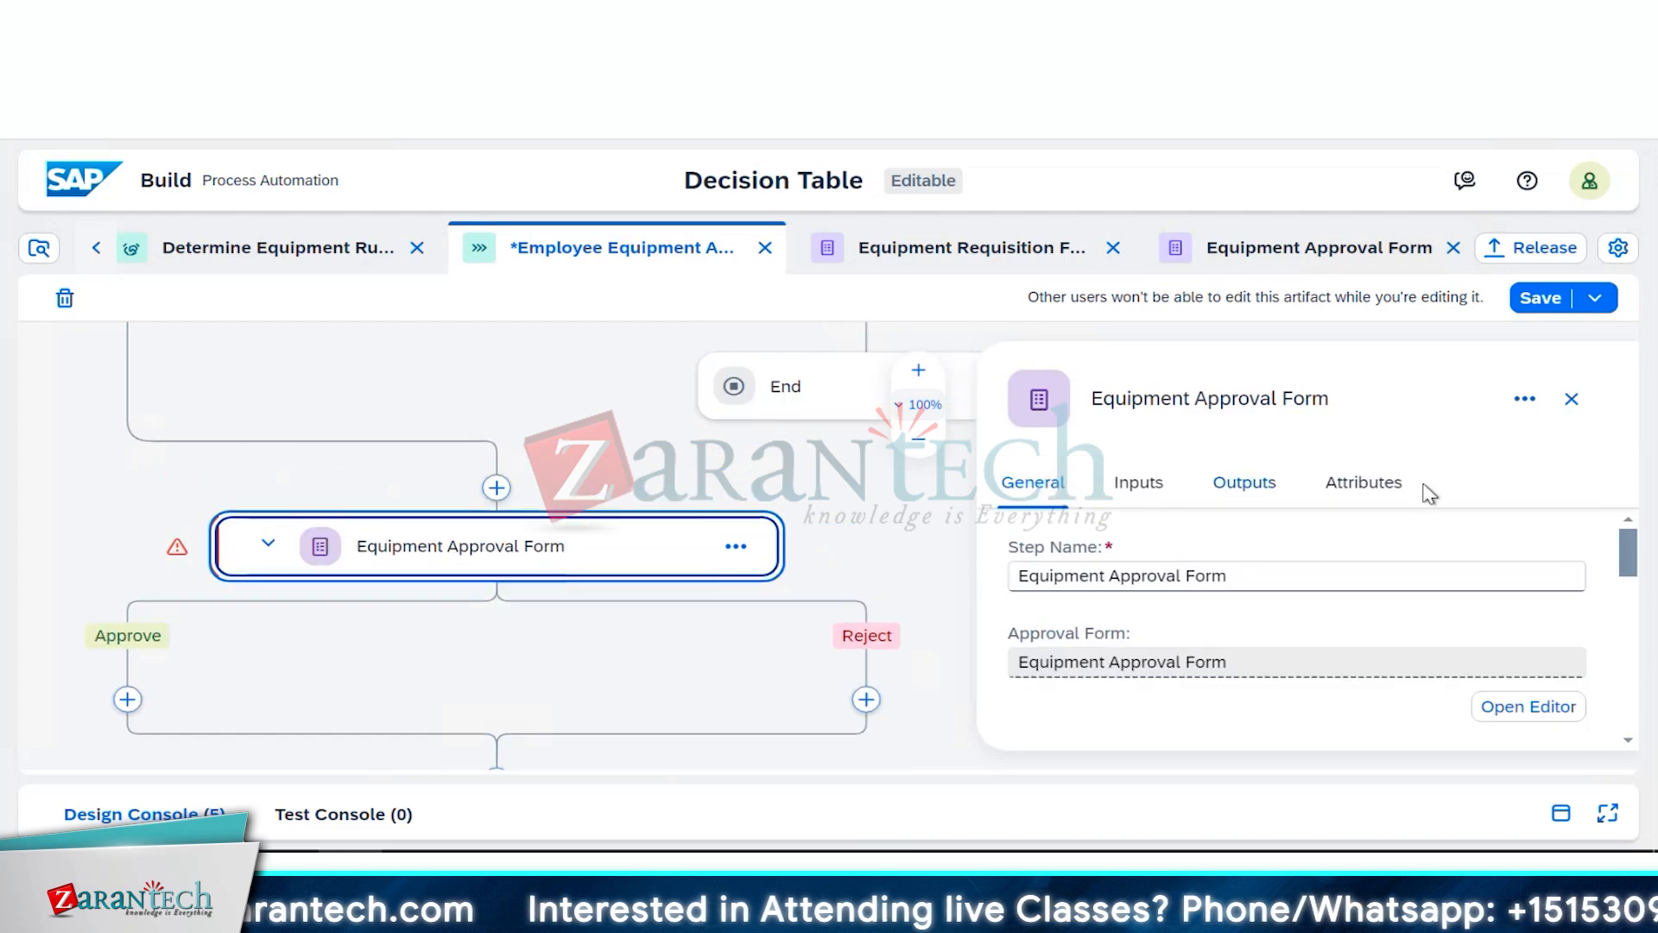
Step: Assign Process Started By from the process metadata as the Users recipient of the Equipment Approval Form, leaving Groups empty
scroll(1404, 610, "down", 2)
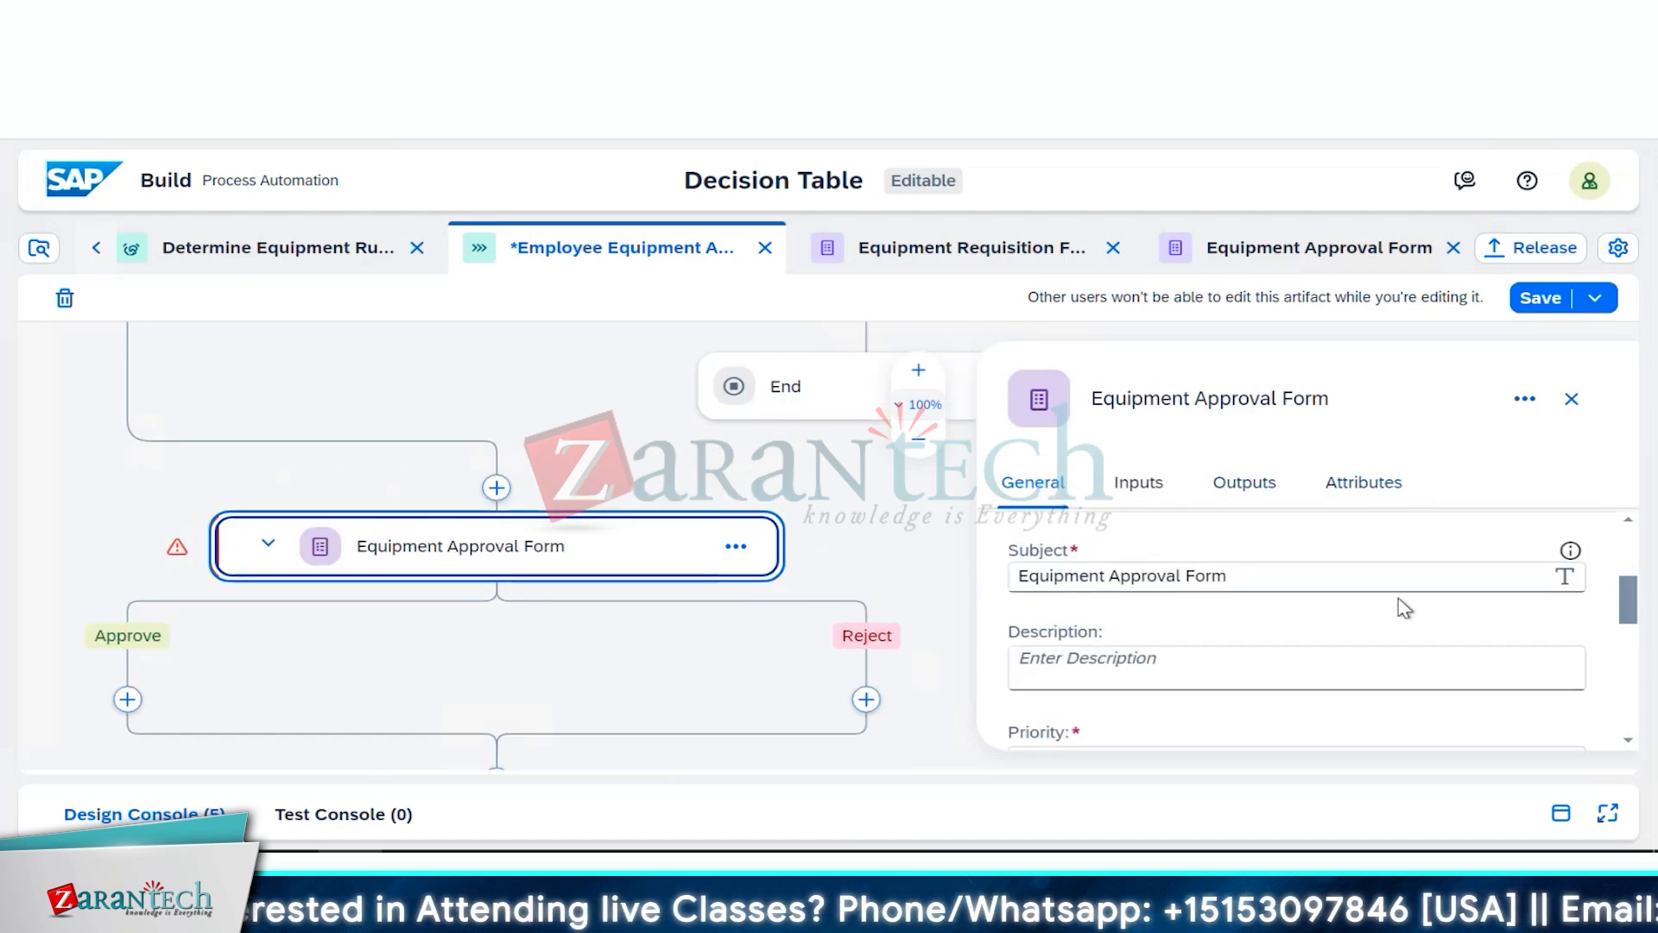
scroll(1404, 610, "down", 3)
scroll(1404, 610, "down", 2)
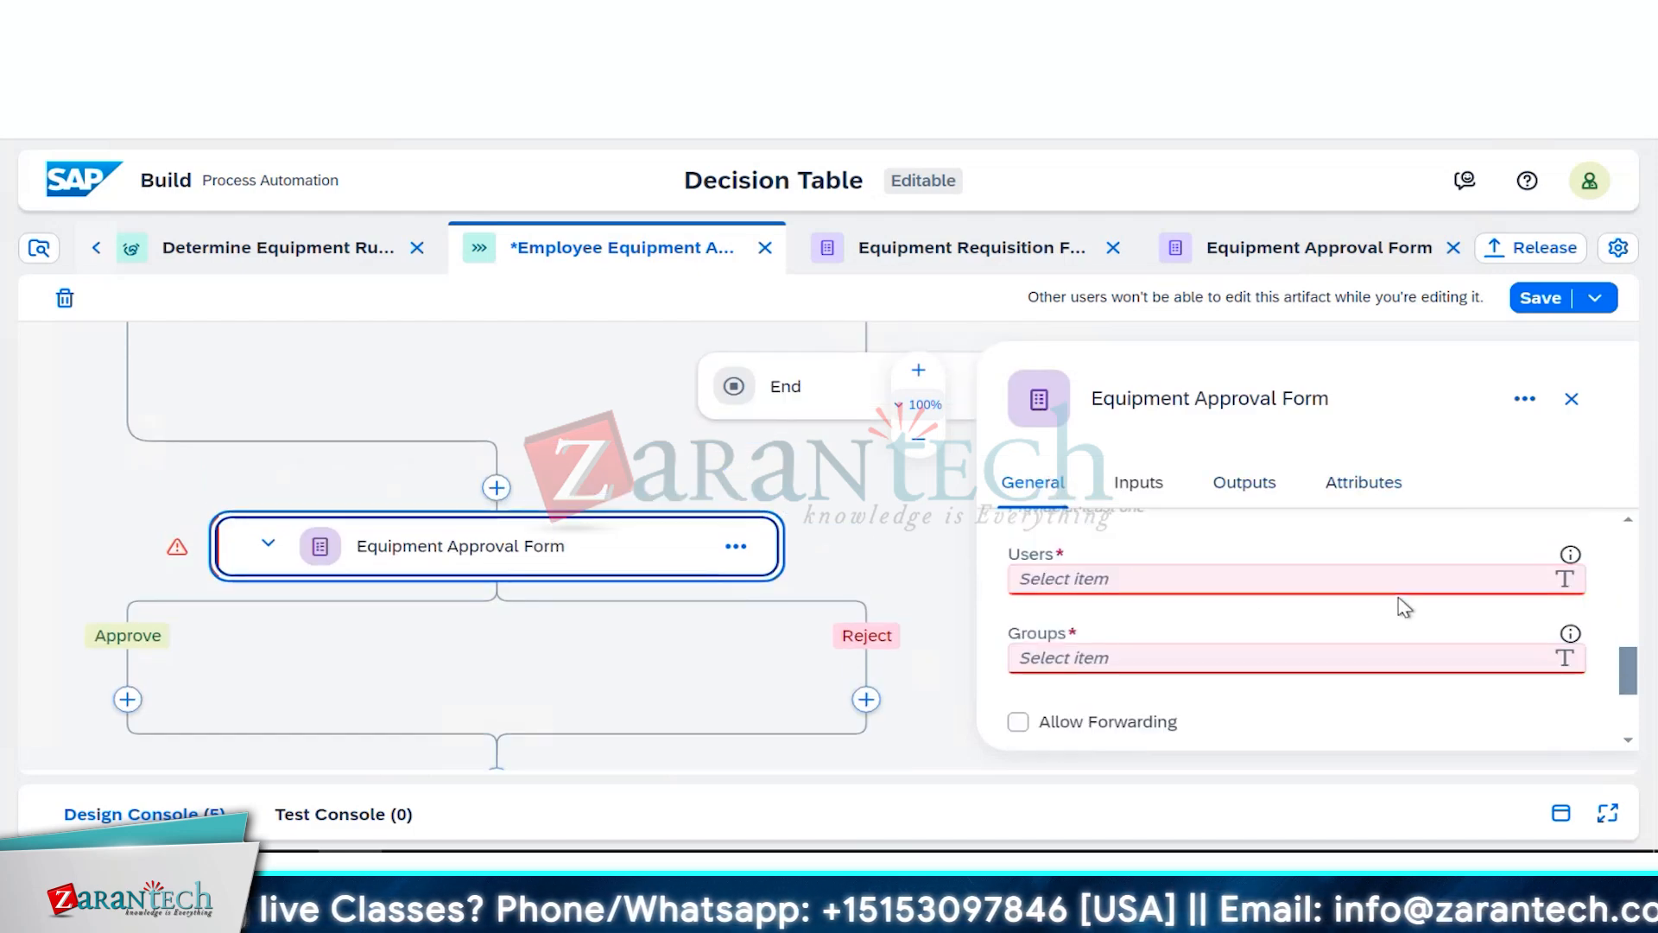
left_click(1214, 580)
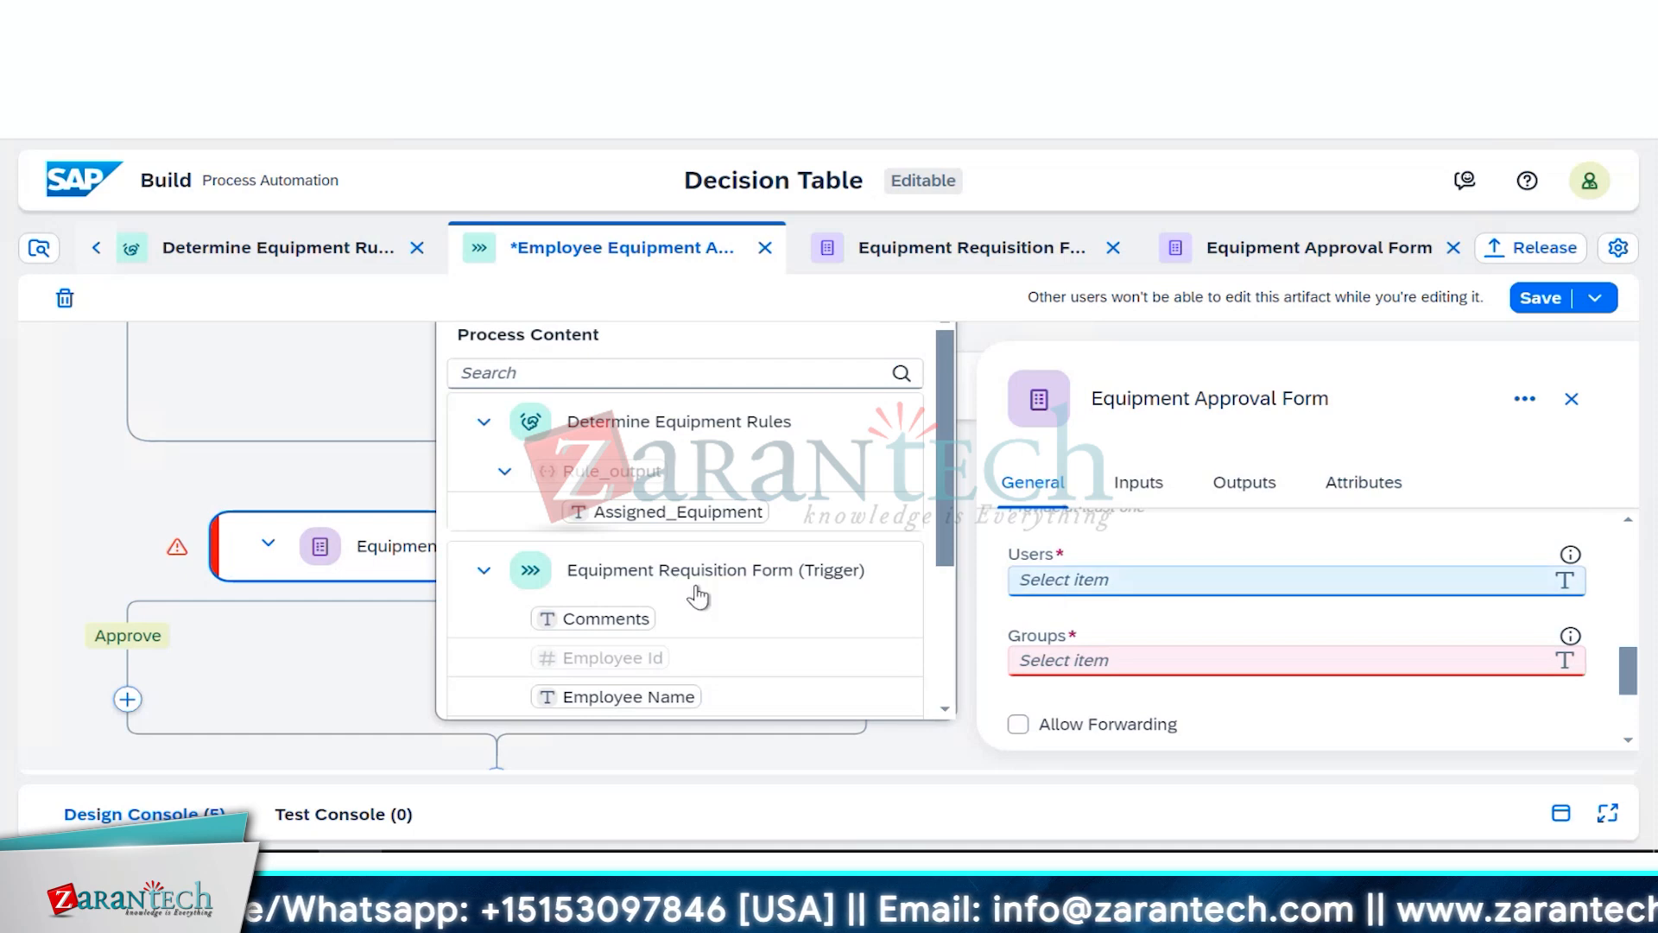
scroll(691, 592, "down", 3)
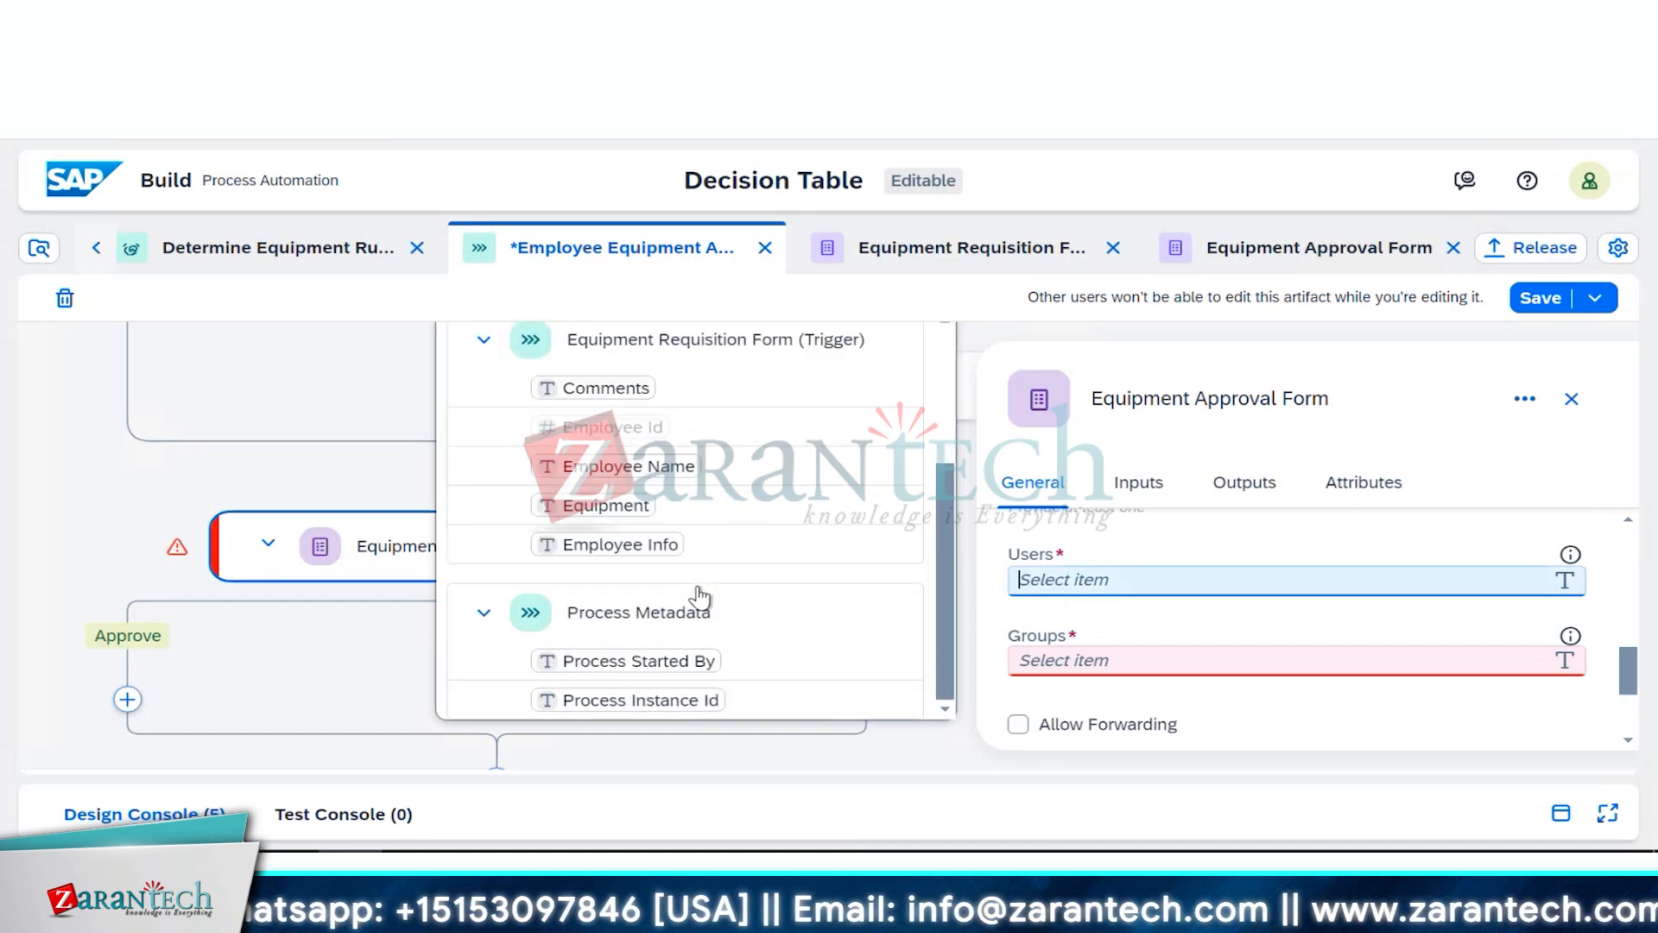
left_click(667, 661)
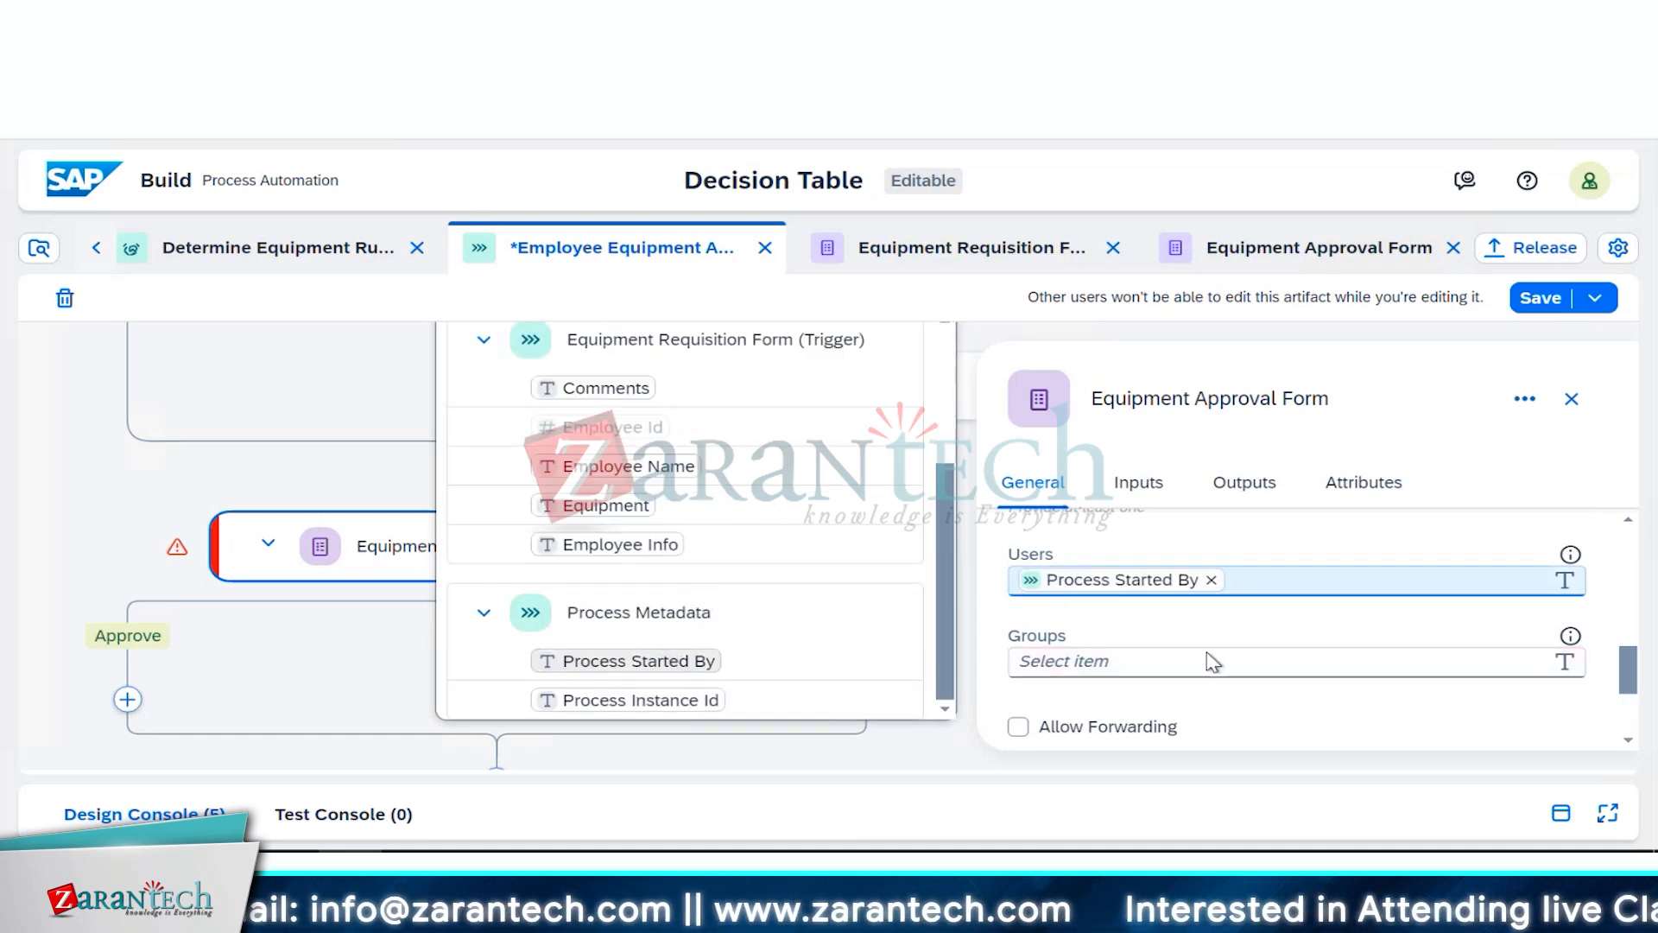
left_click(1345, 650)
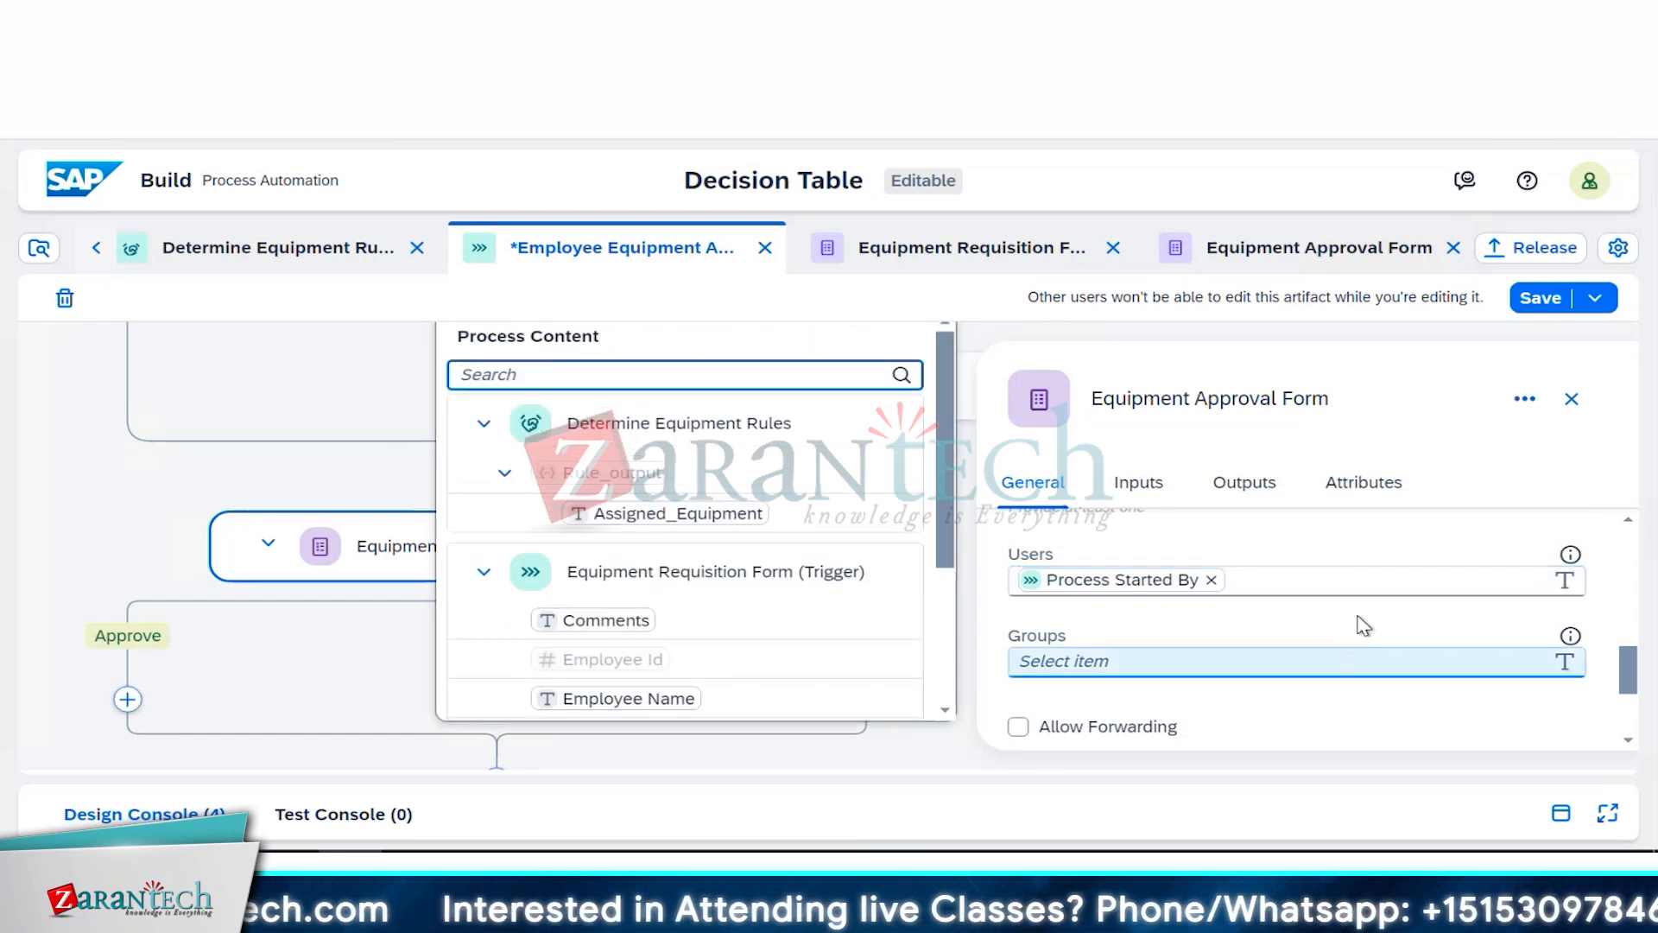
left_click(1359, 624)
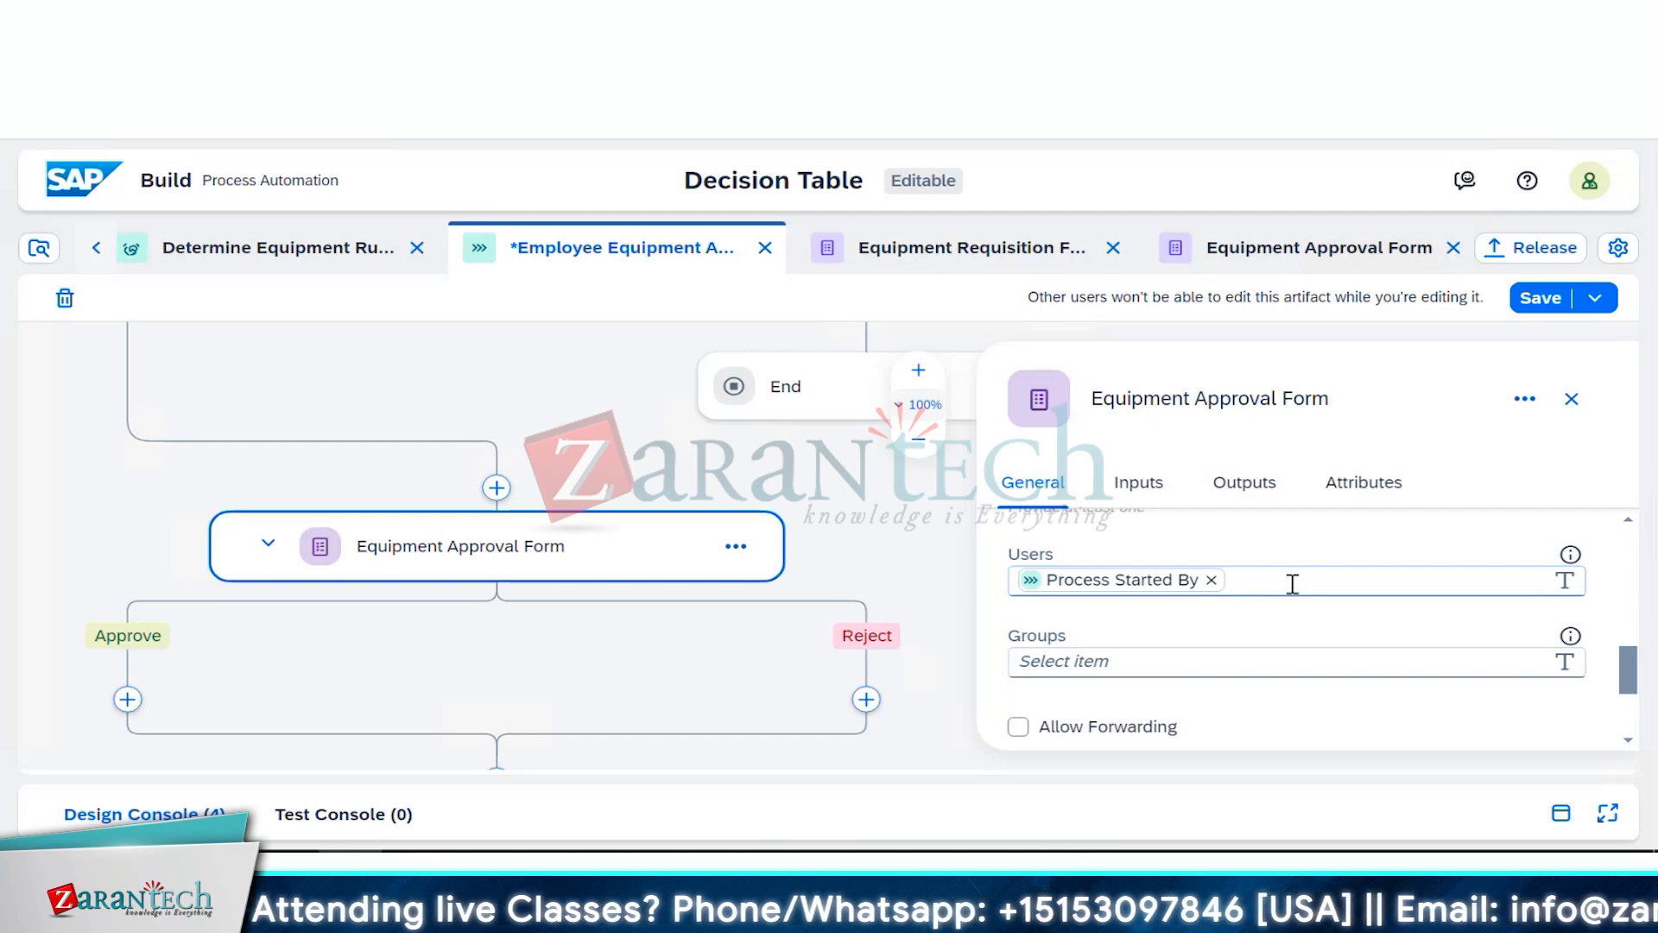
left_click(1337, 665)
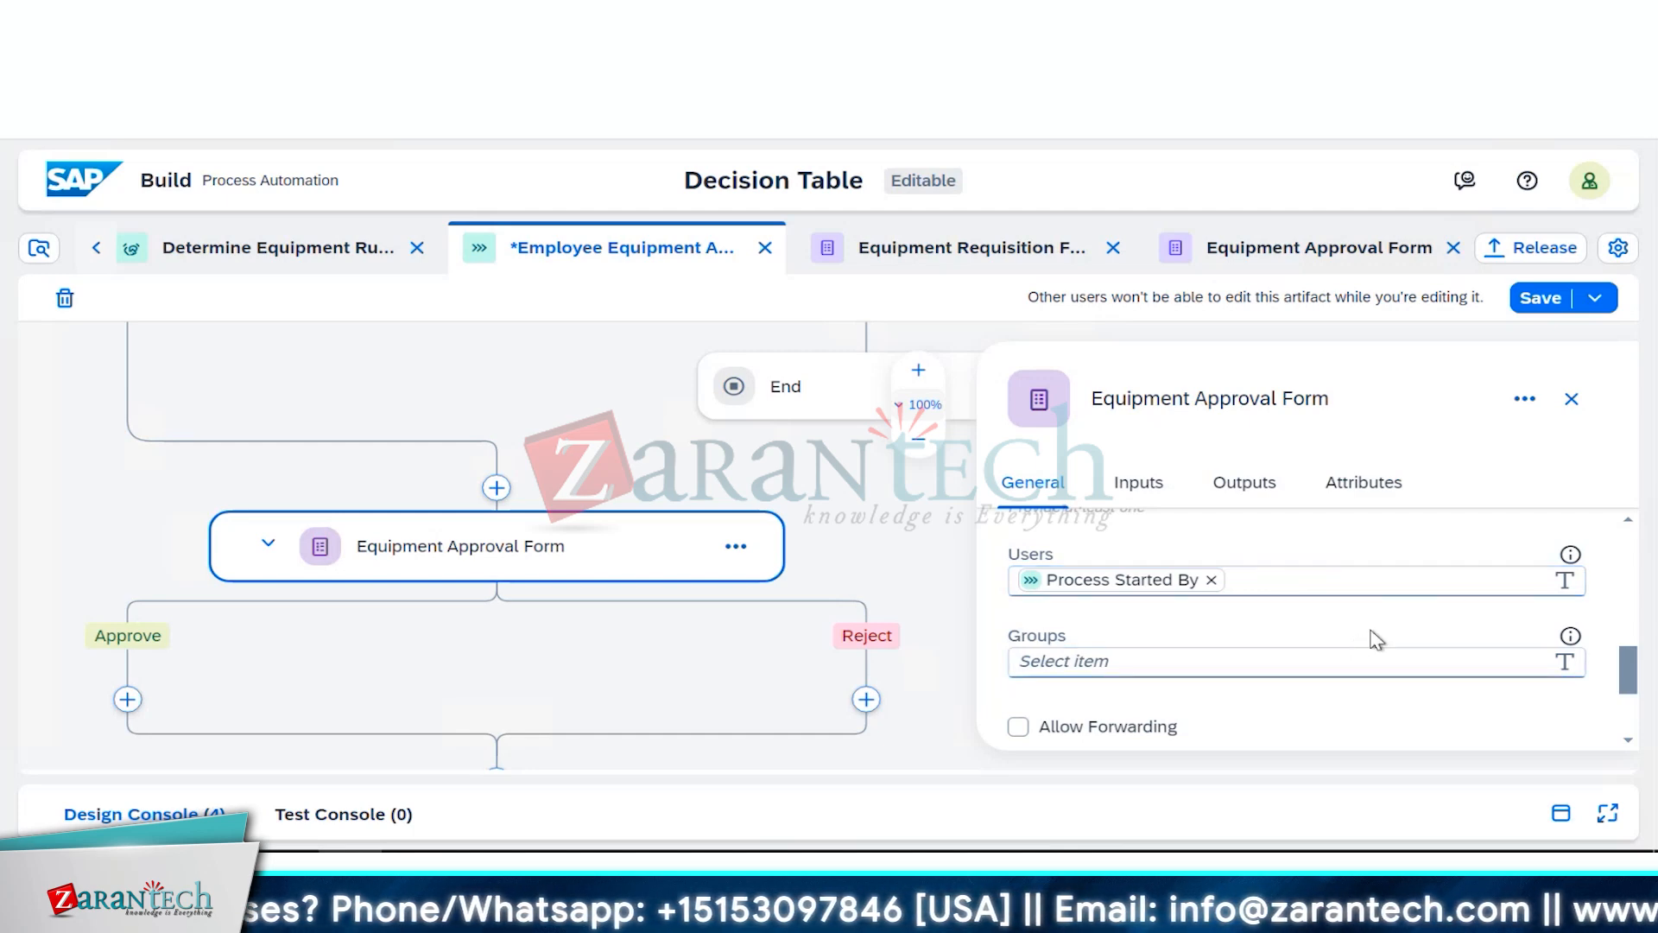
Step: Check the due date and priority settings of the Equipment Approval Form and save the process
scroll(1377, 639, "down", 2)
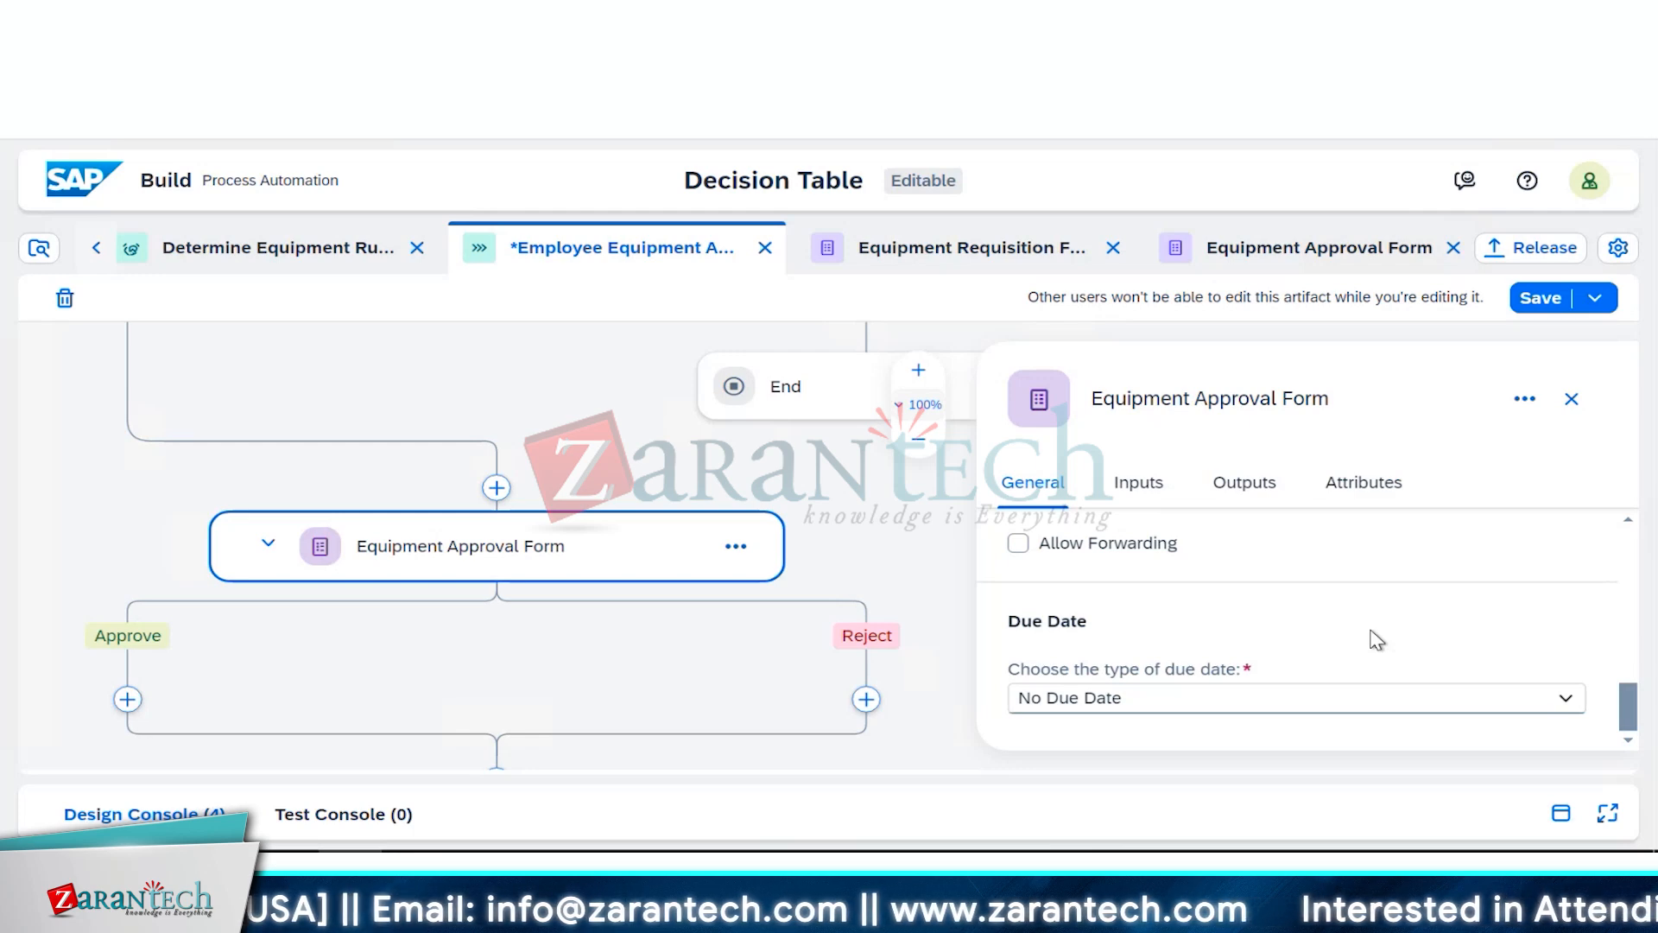
scroll(1376, 640, "up", 4)
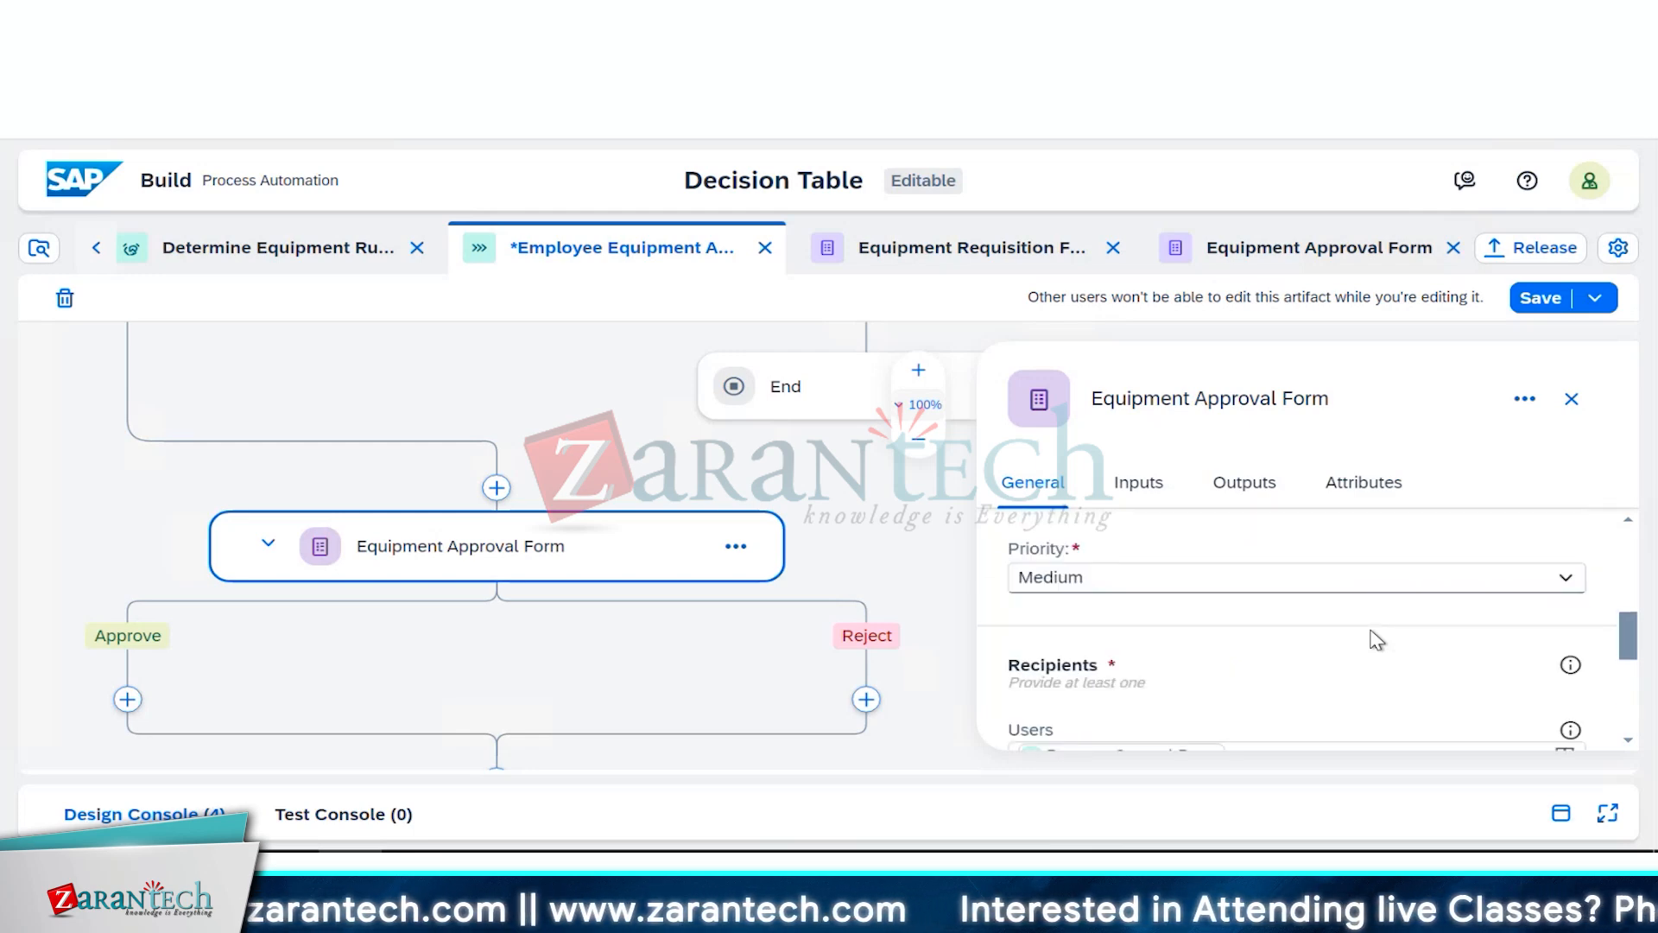
scroll(1377, 640, "up", 3)
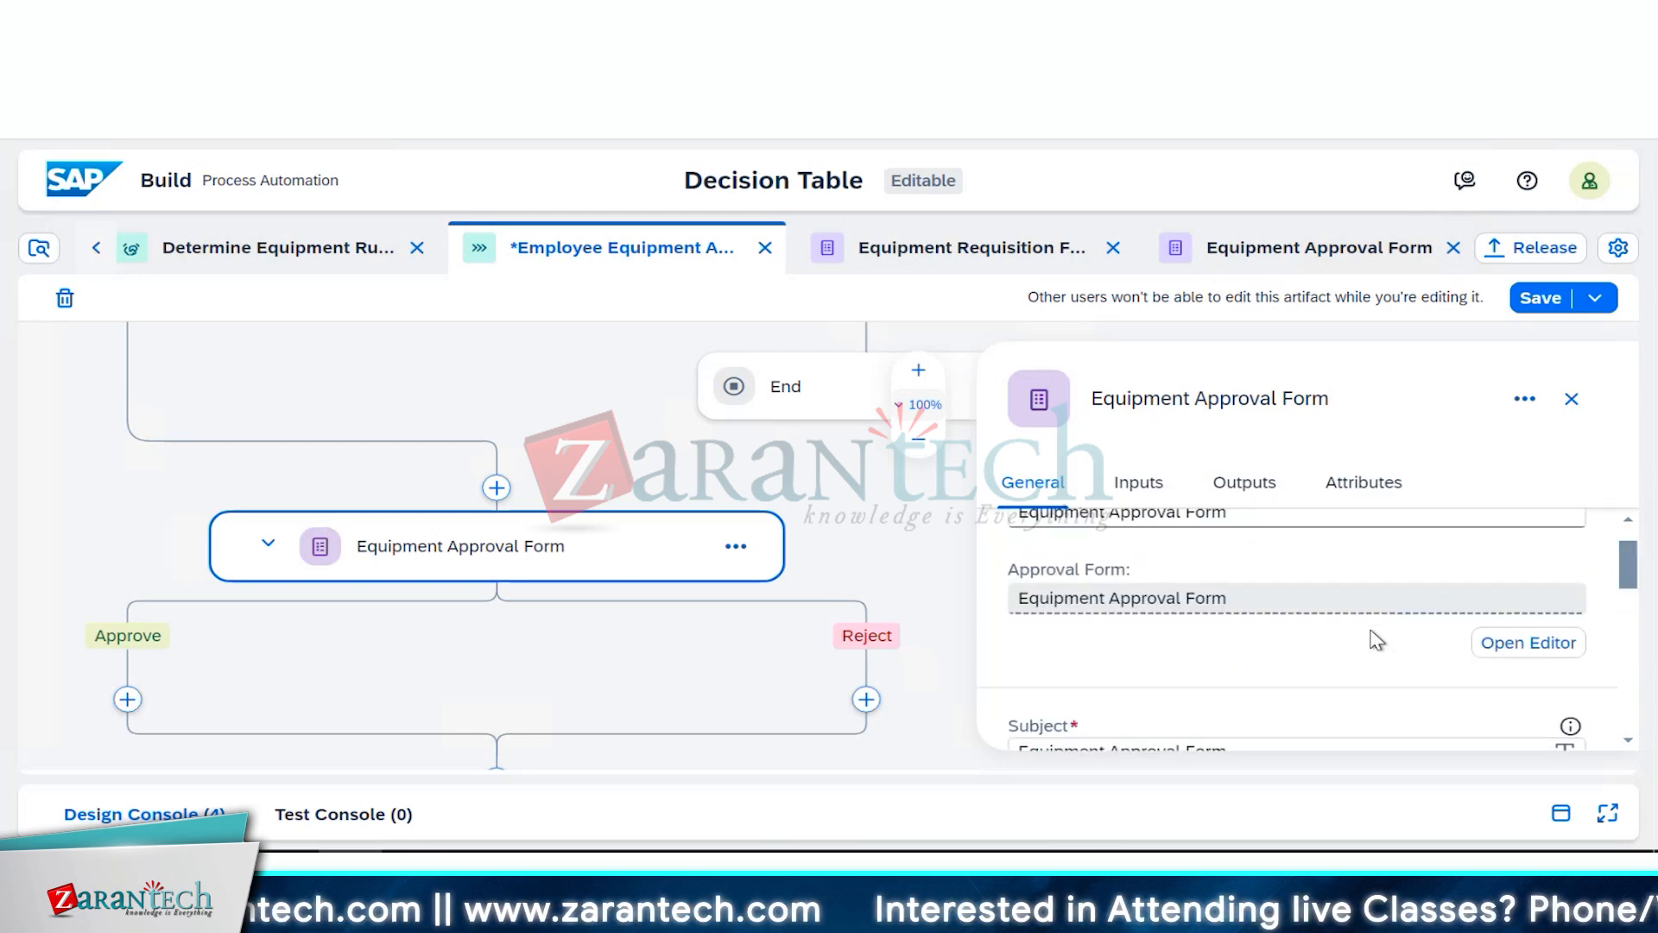
left_click(1528, 299)
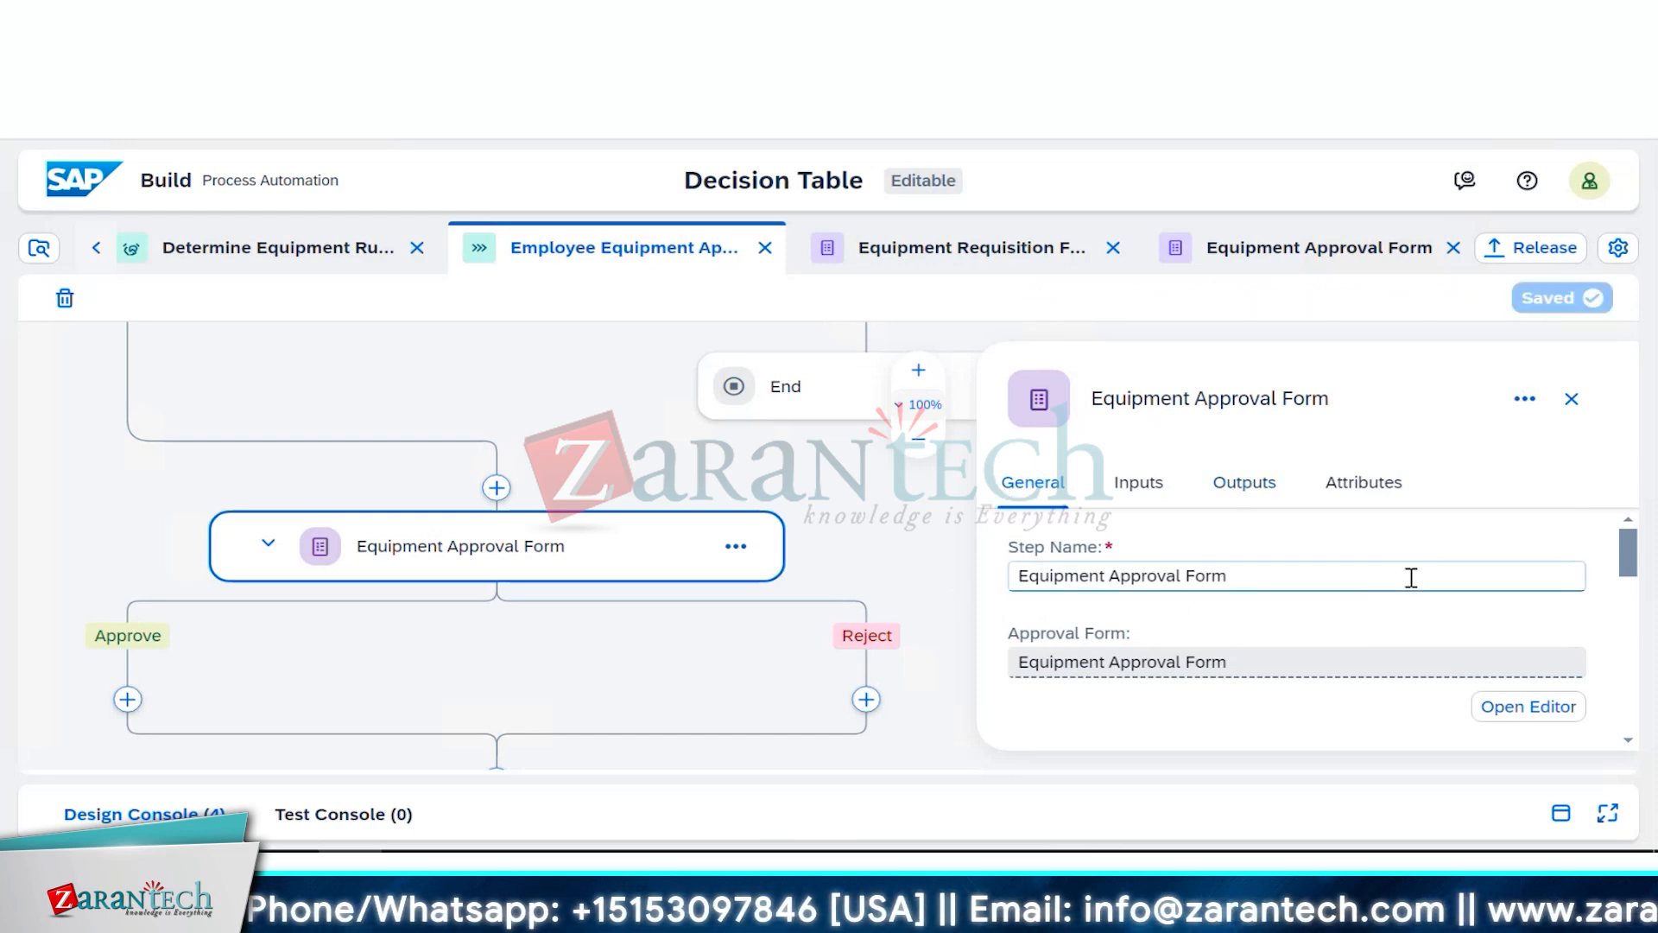
Step: Examine the approval form's subject and recipients, then the process flow from the equipment rules decision to the final End event
scroll(1411, 577, "down", 3)
scroll(1413, 566, "up", 1)
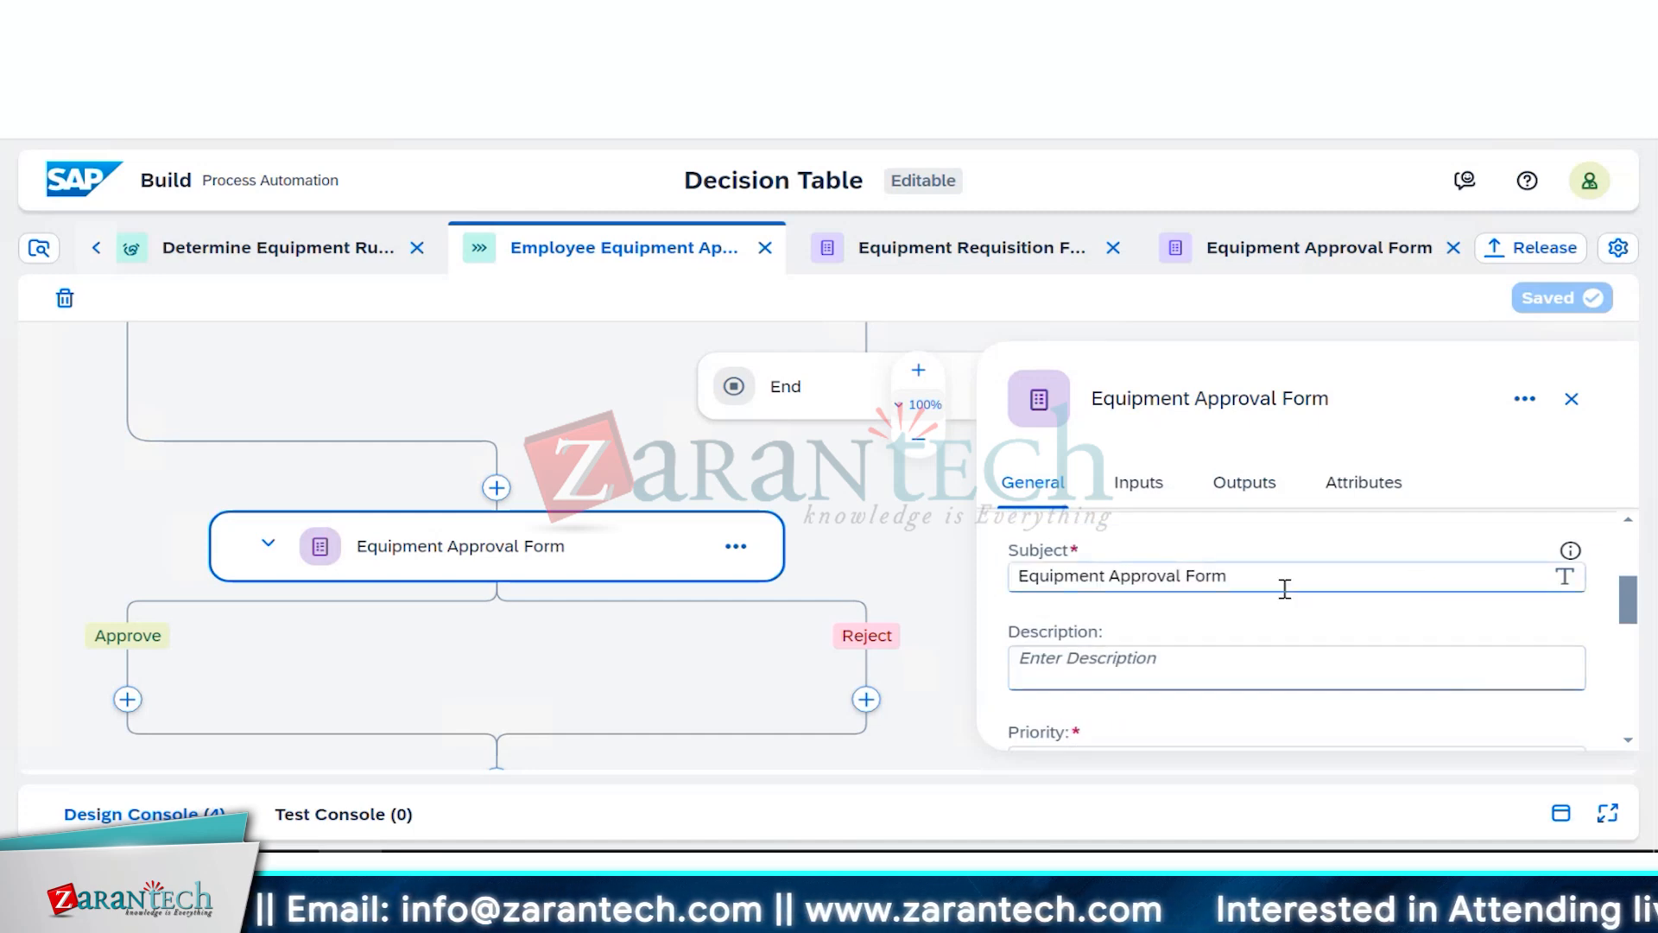
scroll(1203, 603, "down", 3)
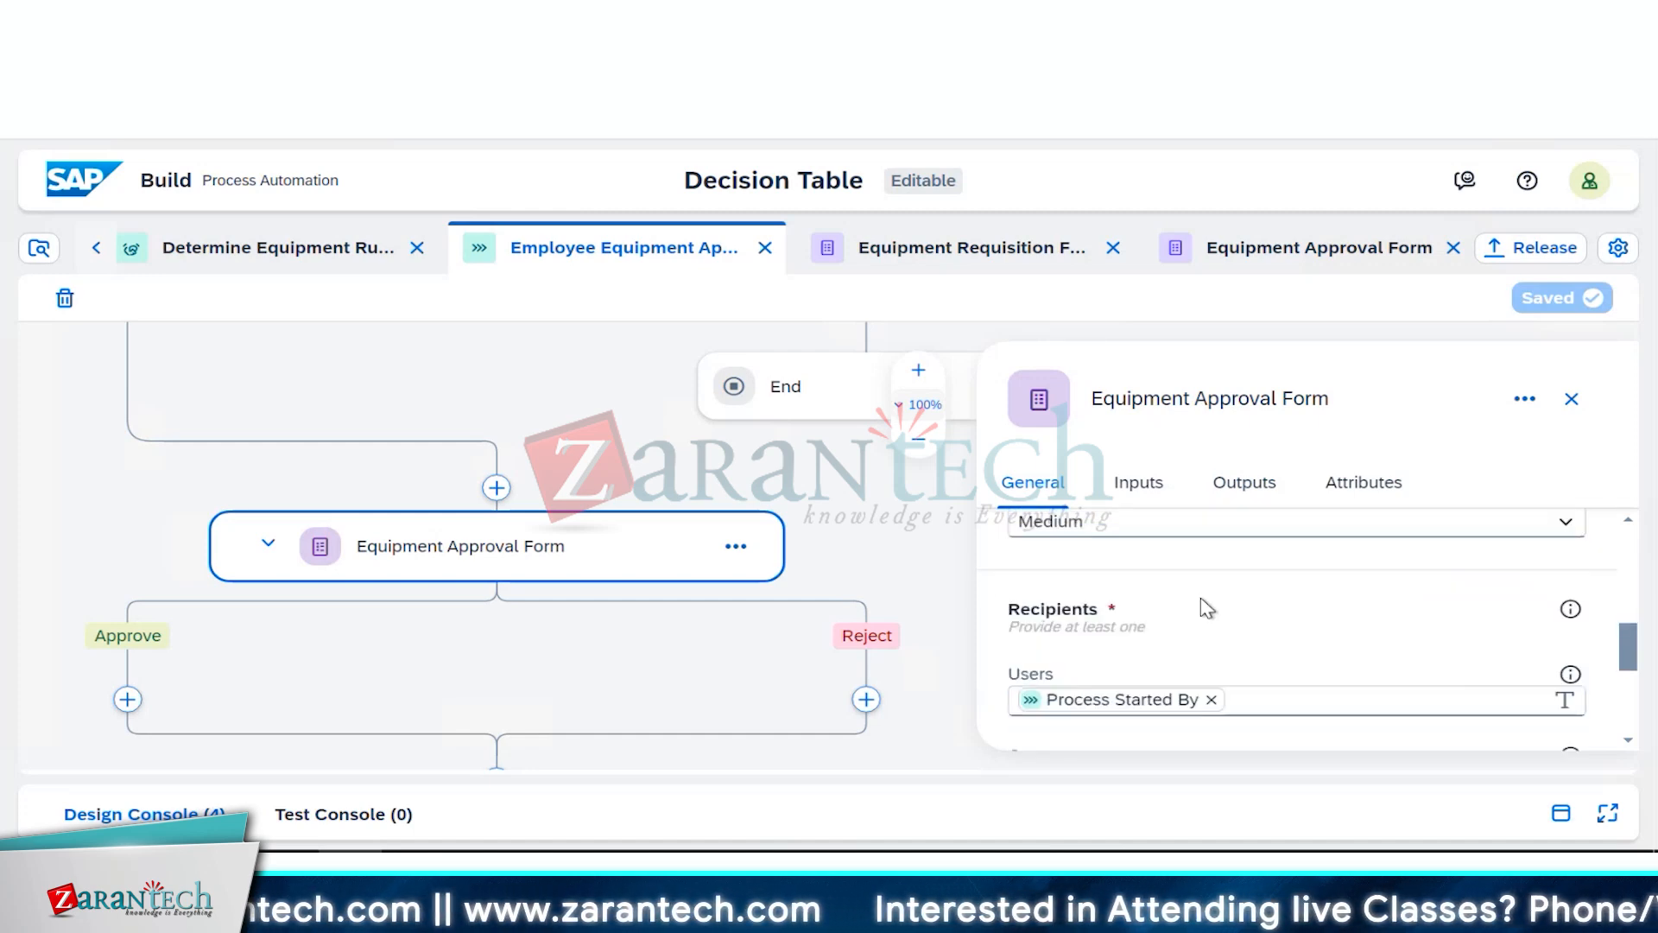
left_click(927, 562)
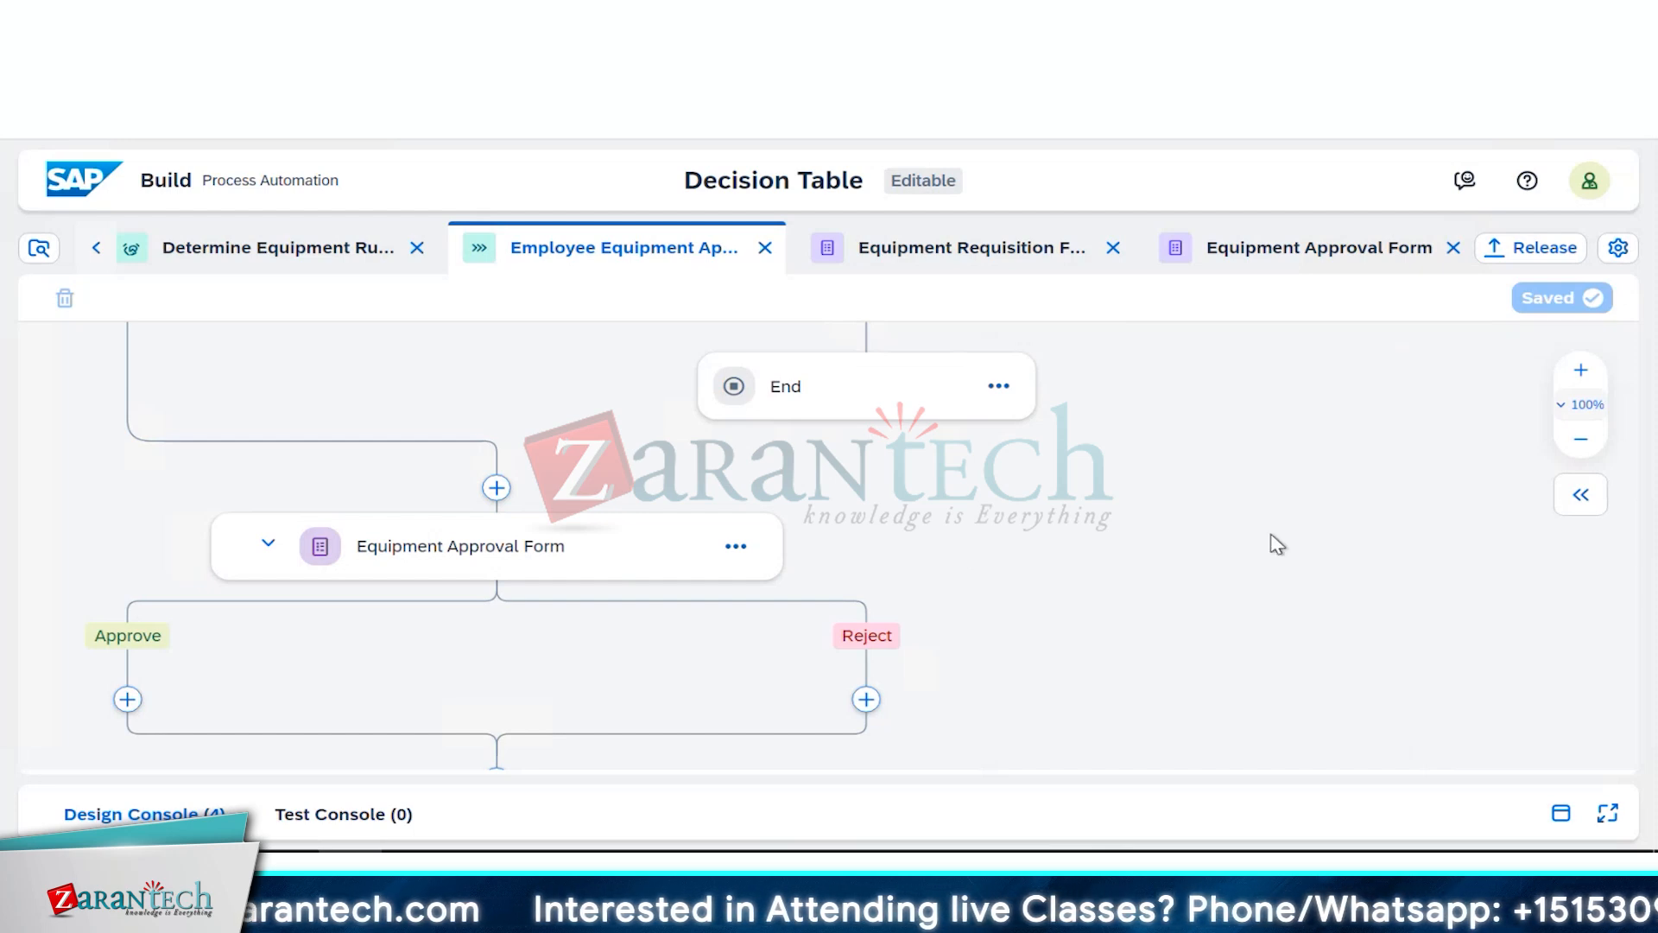
scroll(1118, 562, "down", 3)
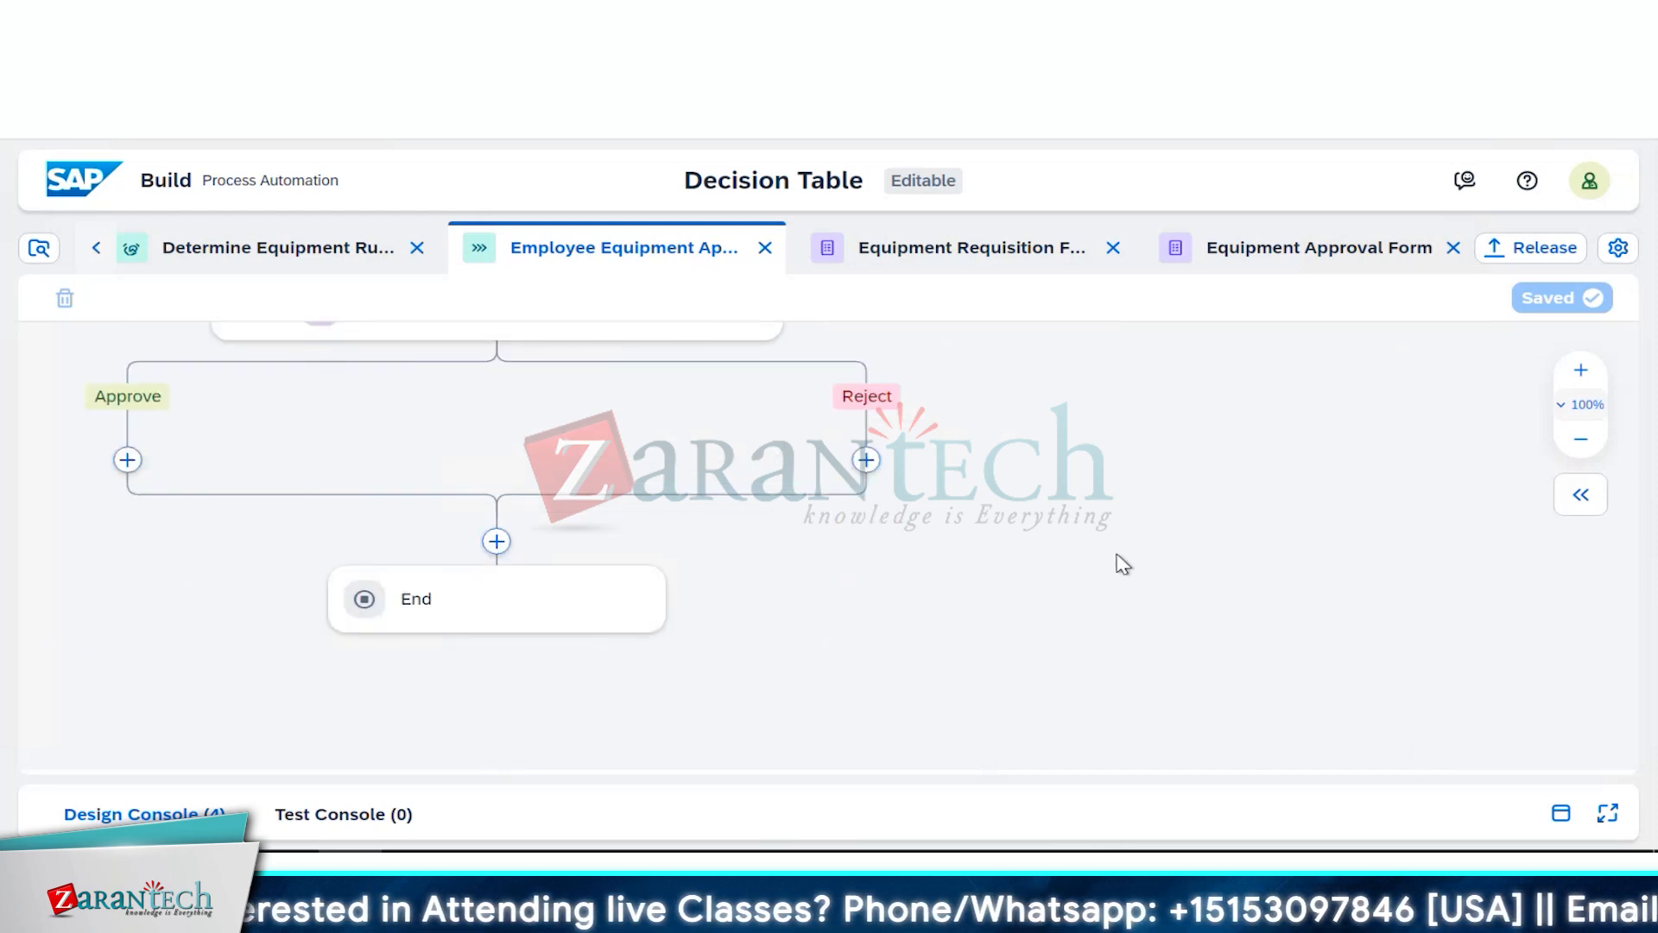
scroll(1122, 563, "up", 4)
scroll(1127, 564, "up", 3)
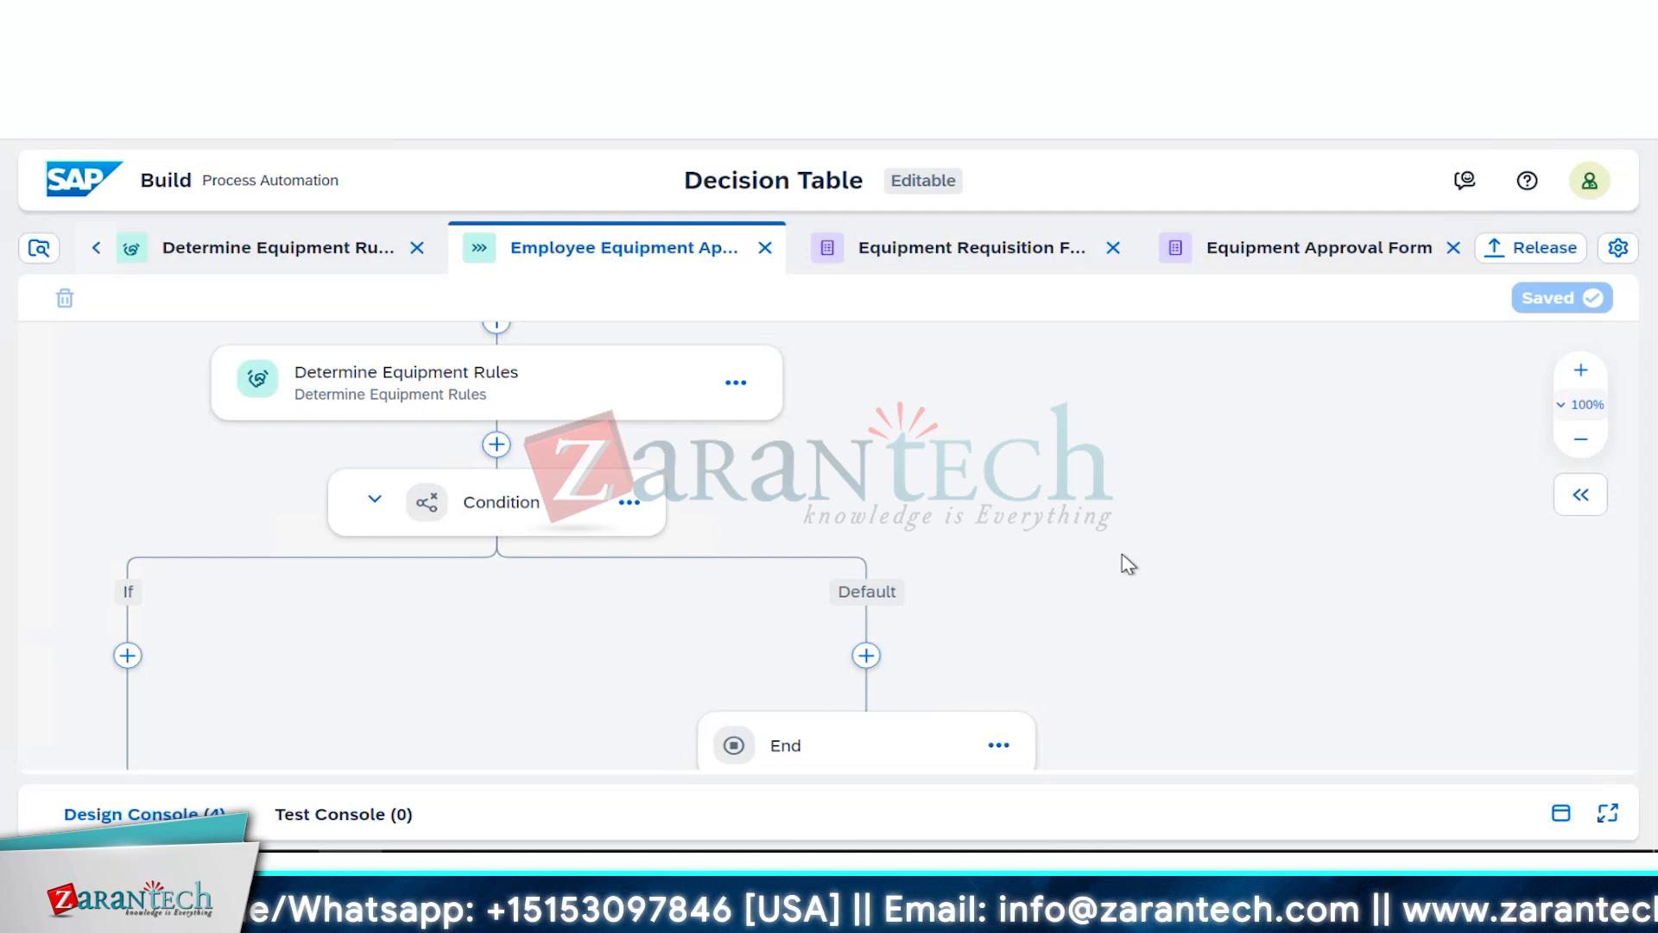
scroll(1131, 564, "down", 2)
scroll(1127, 563, "down", 2)
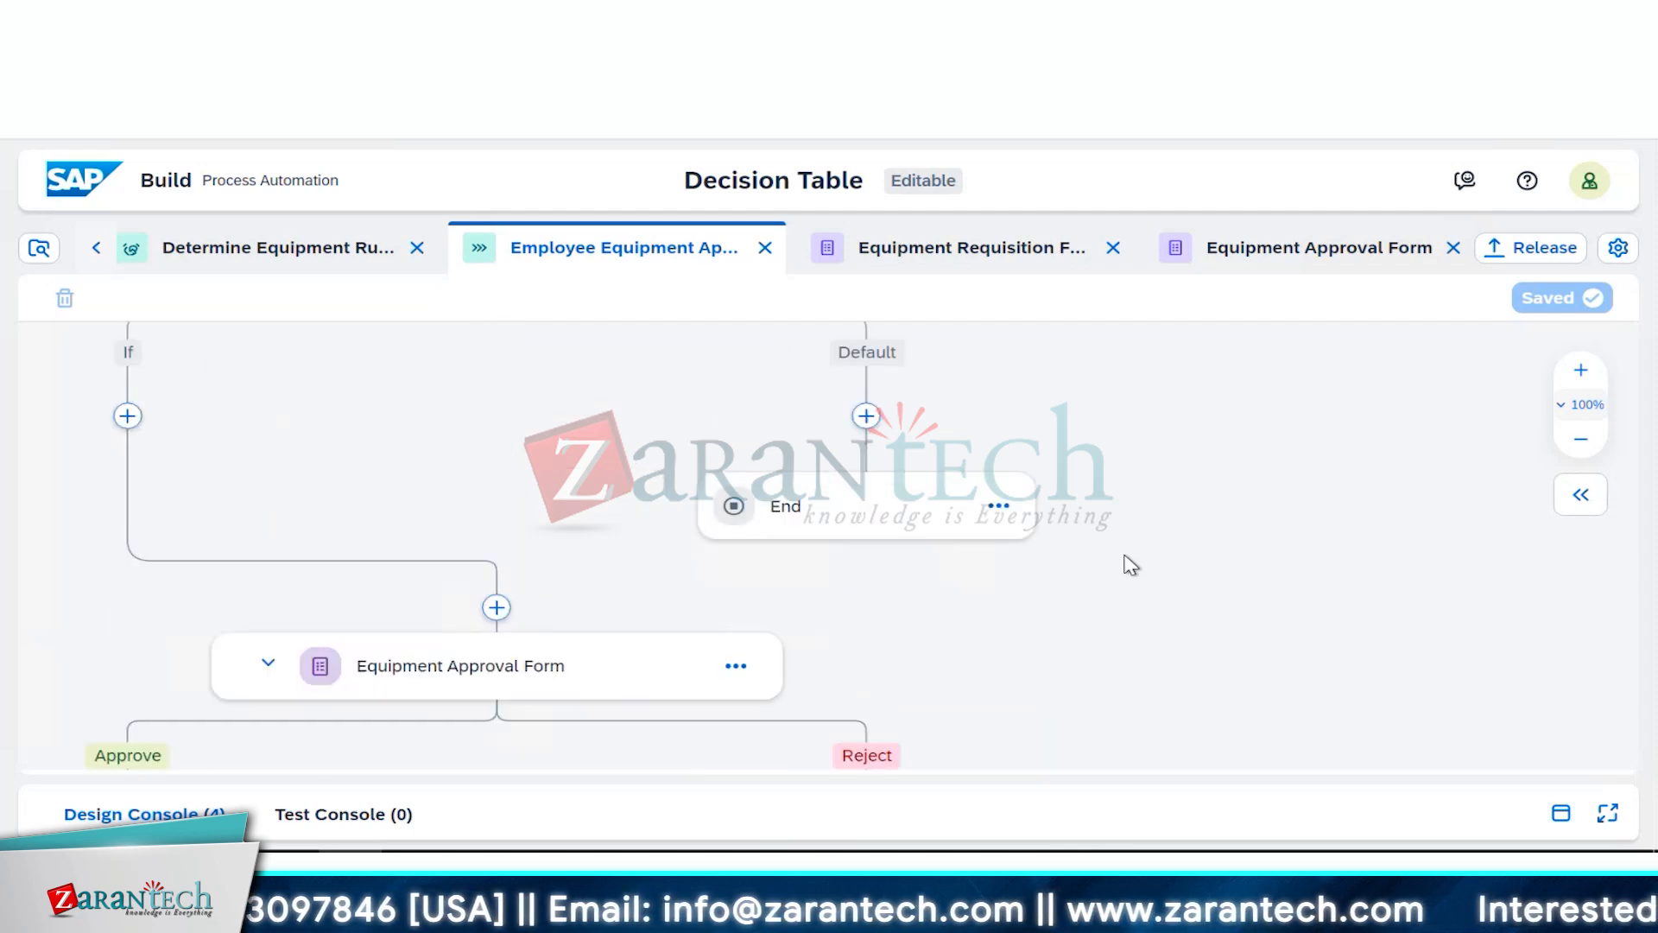
scroll(1158, 540, "up", 4)
Step: Release the Decision Table project and deploy the released version to the Public environment
left_click(1512, 250)
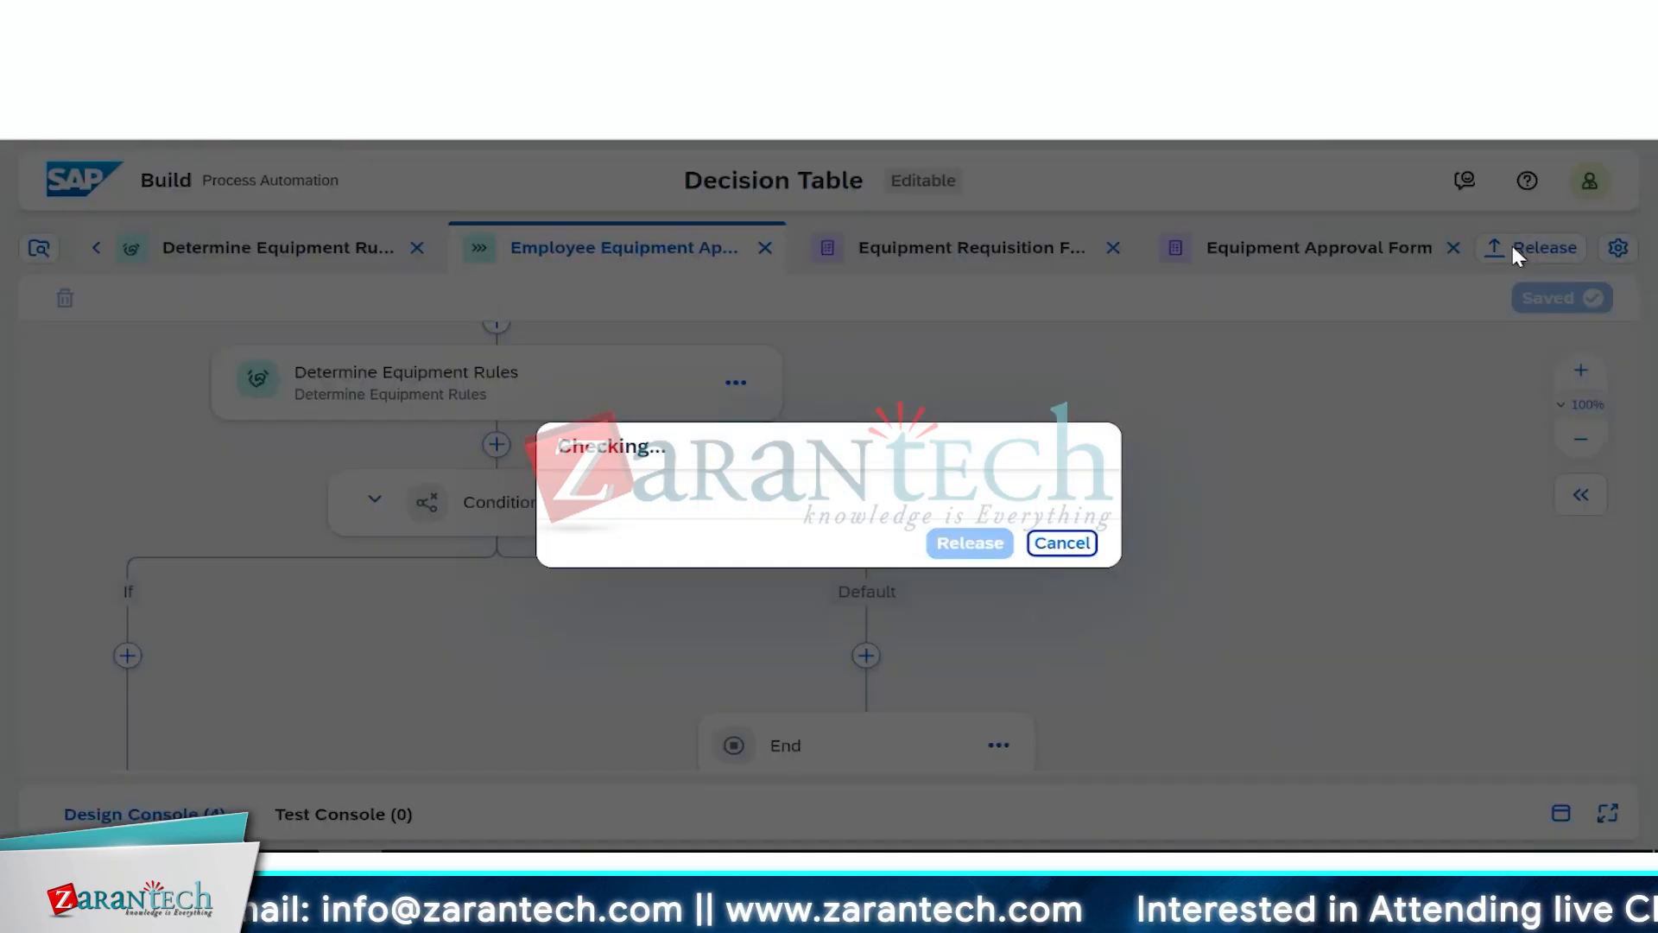
left_click(956, 666)
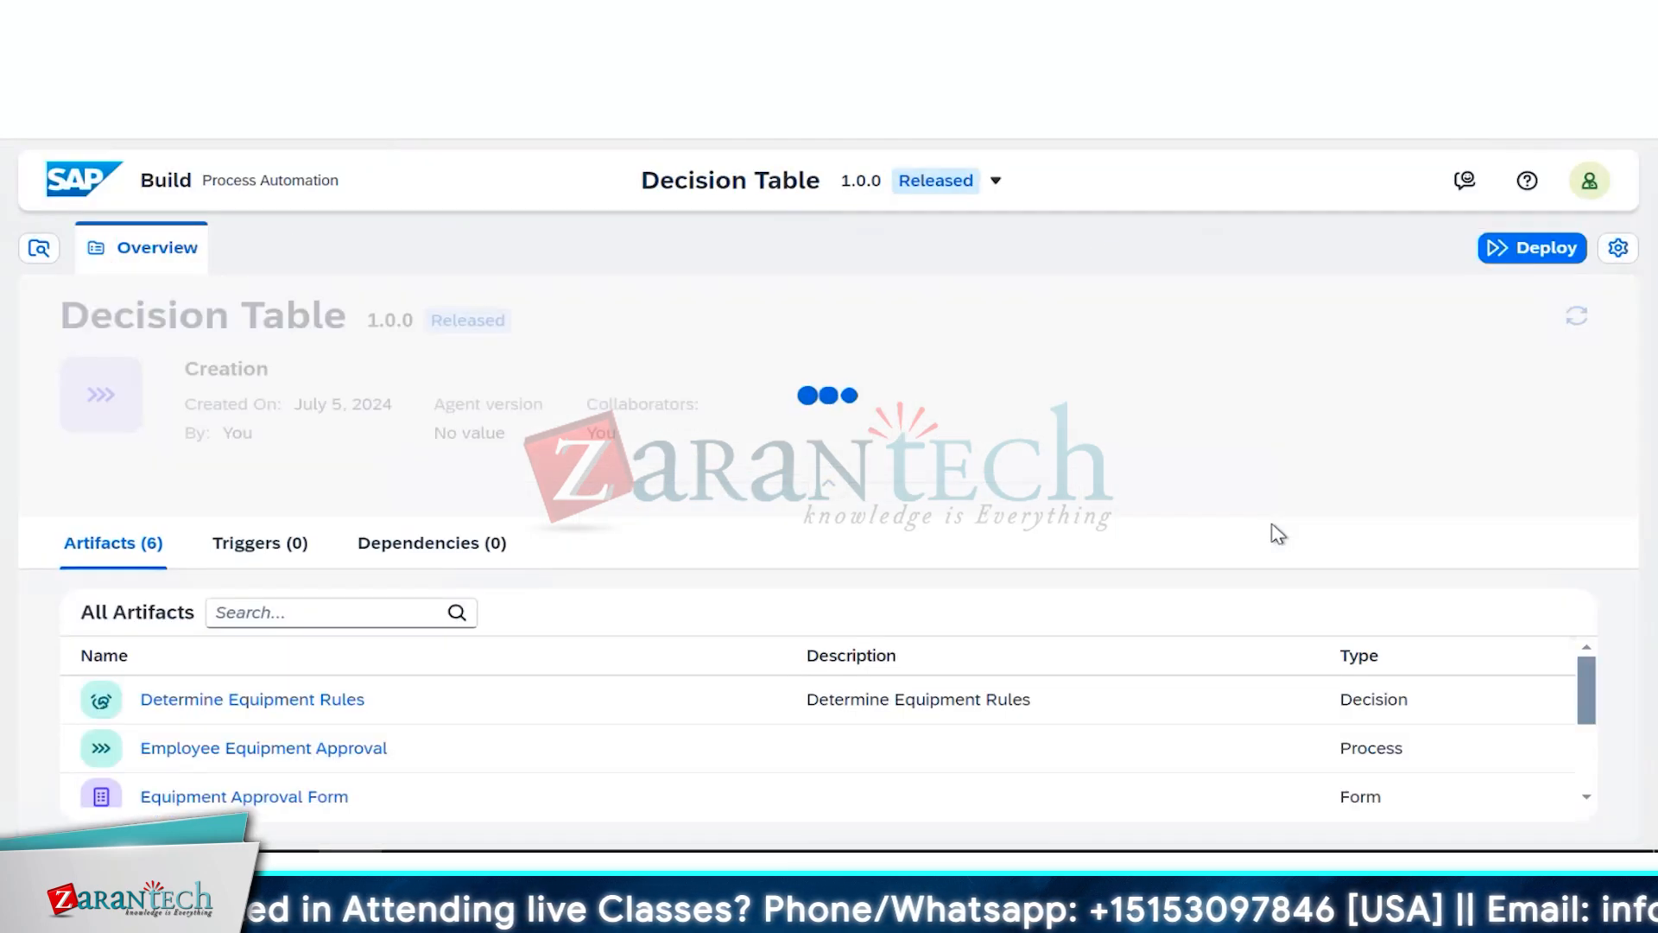
left_click(1550, 256)
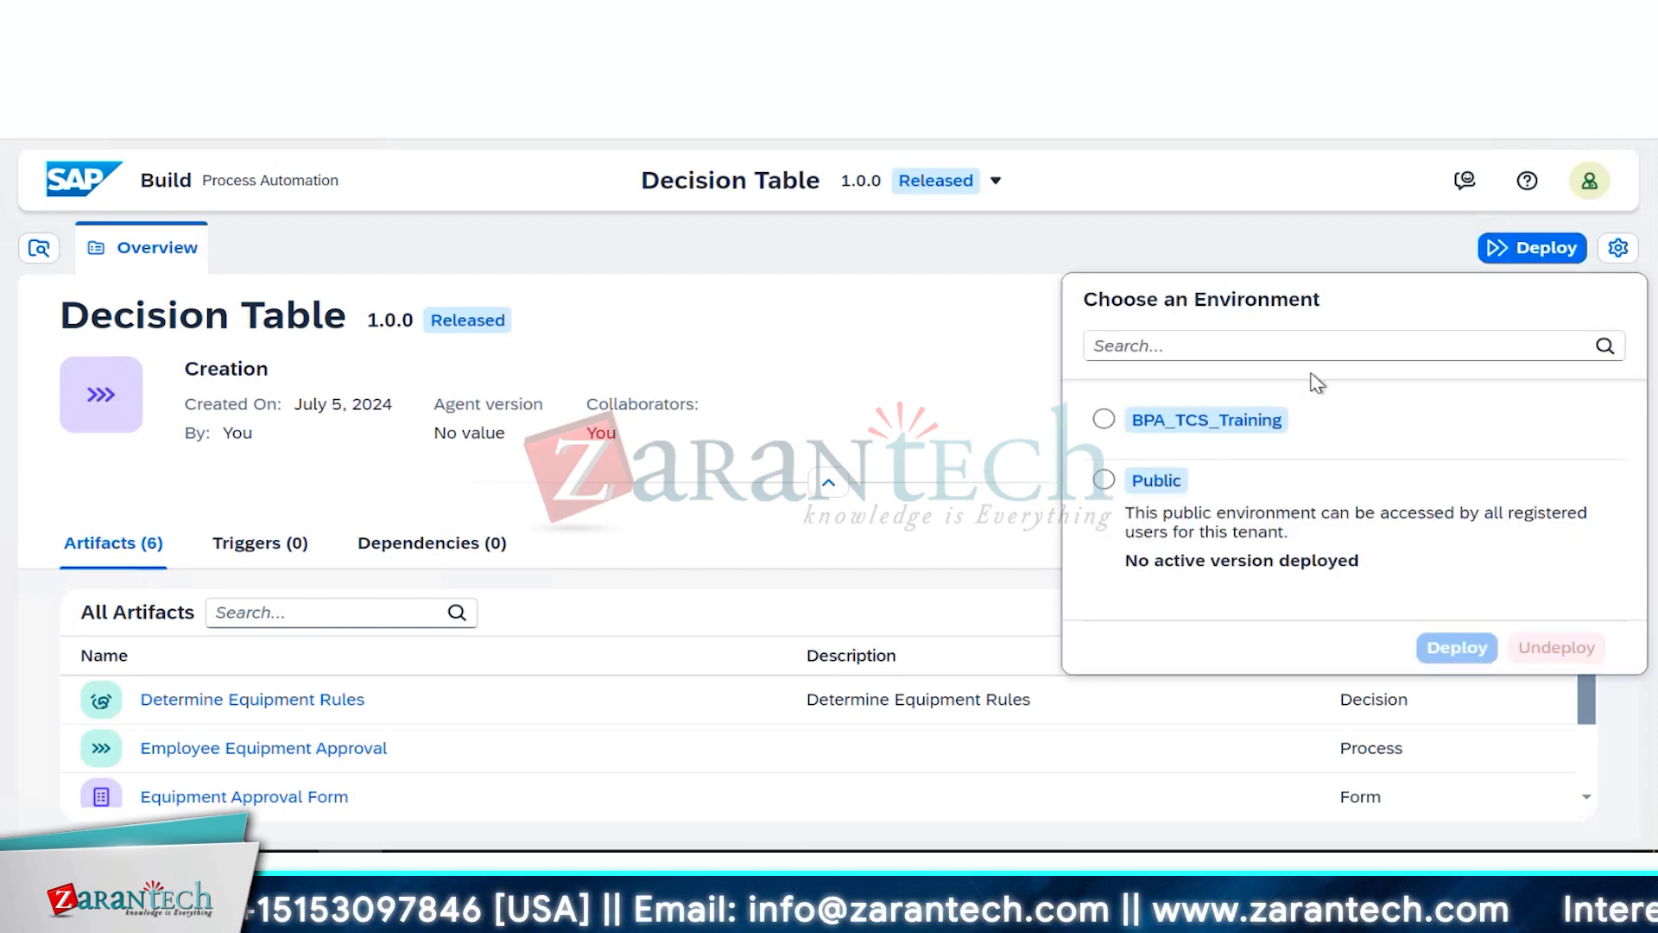
left_click(1138, 483)
left_click(1427, 652)
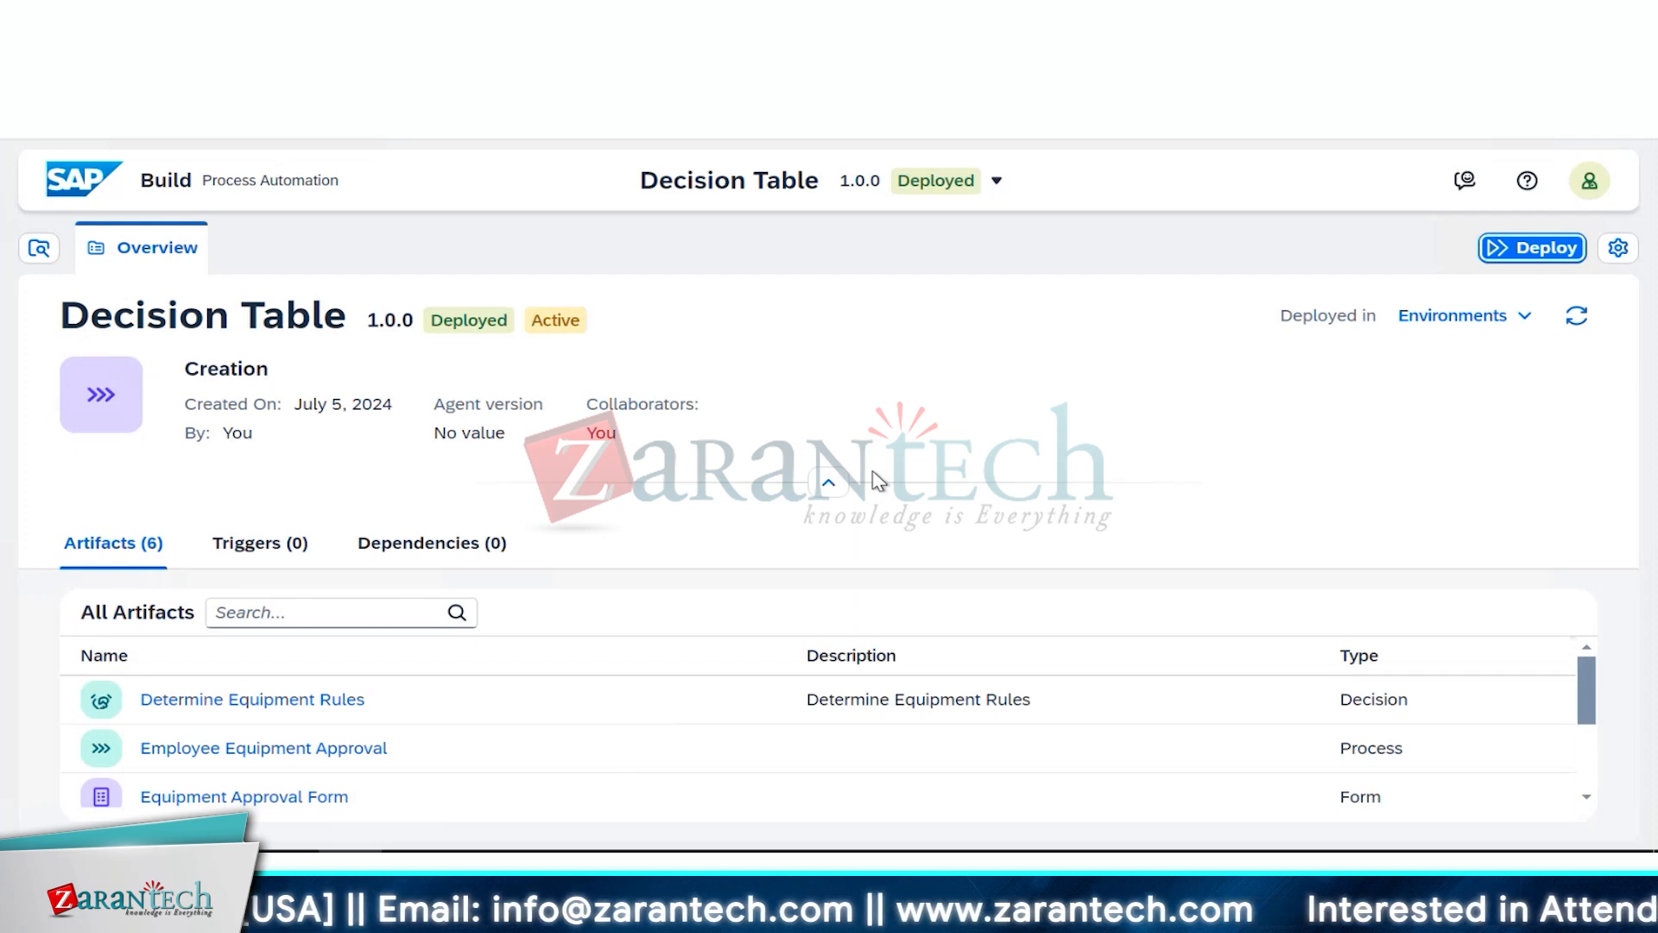
Step: Open the Employee Equipment Approval process from the deployed project's artifacts and go to the start of its flow
scroll(298, 749, "down", 3)
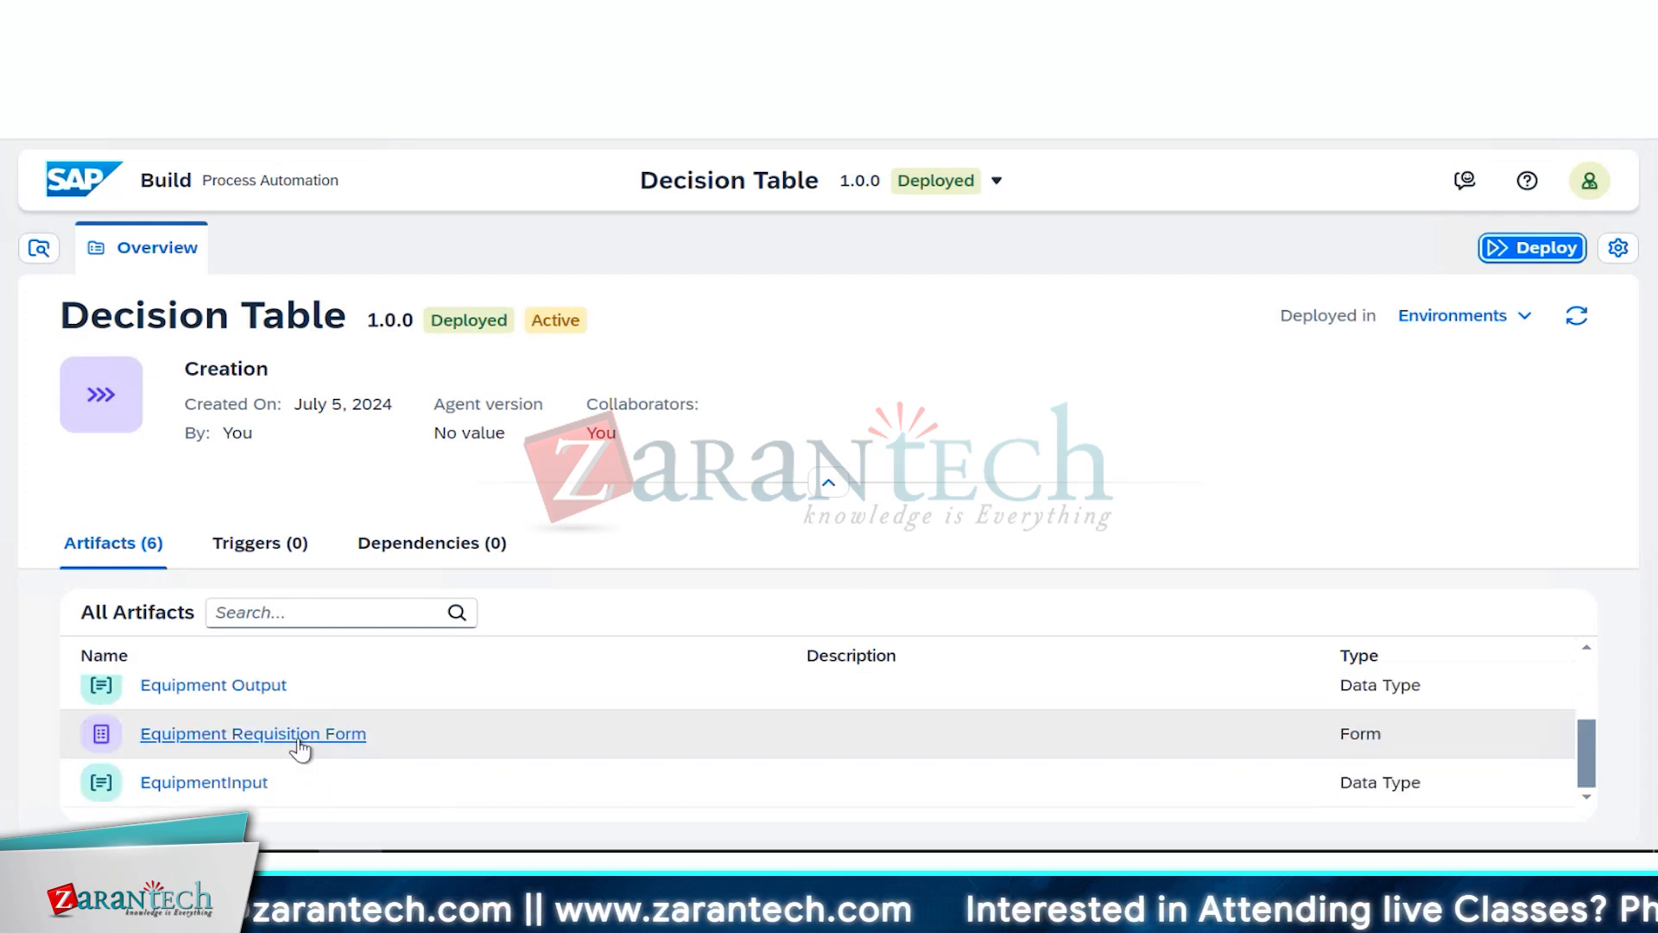
scroll(301, 750, "up", 3)
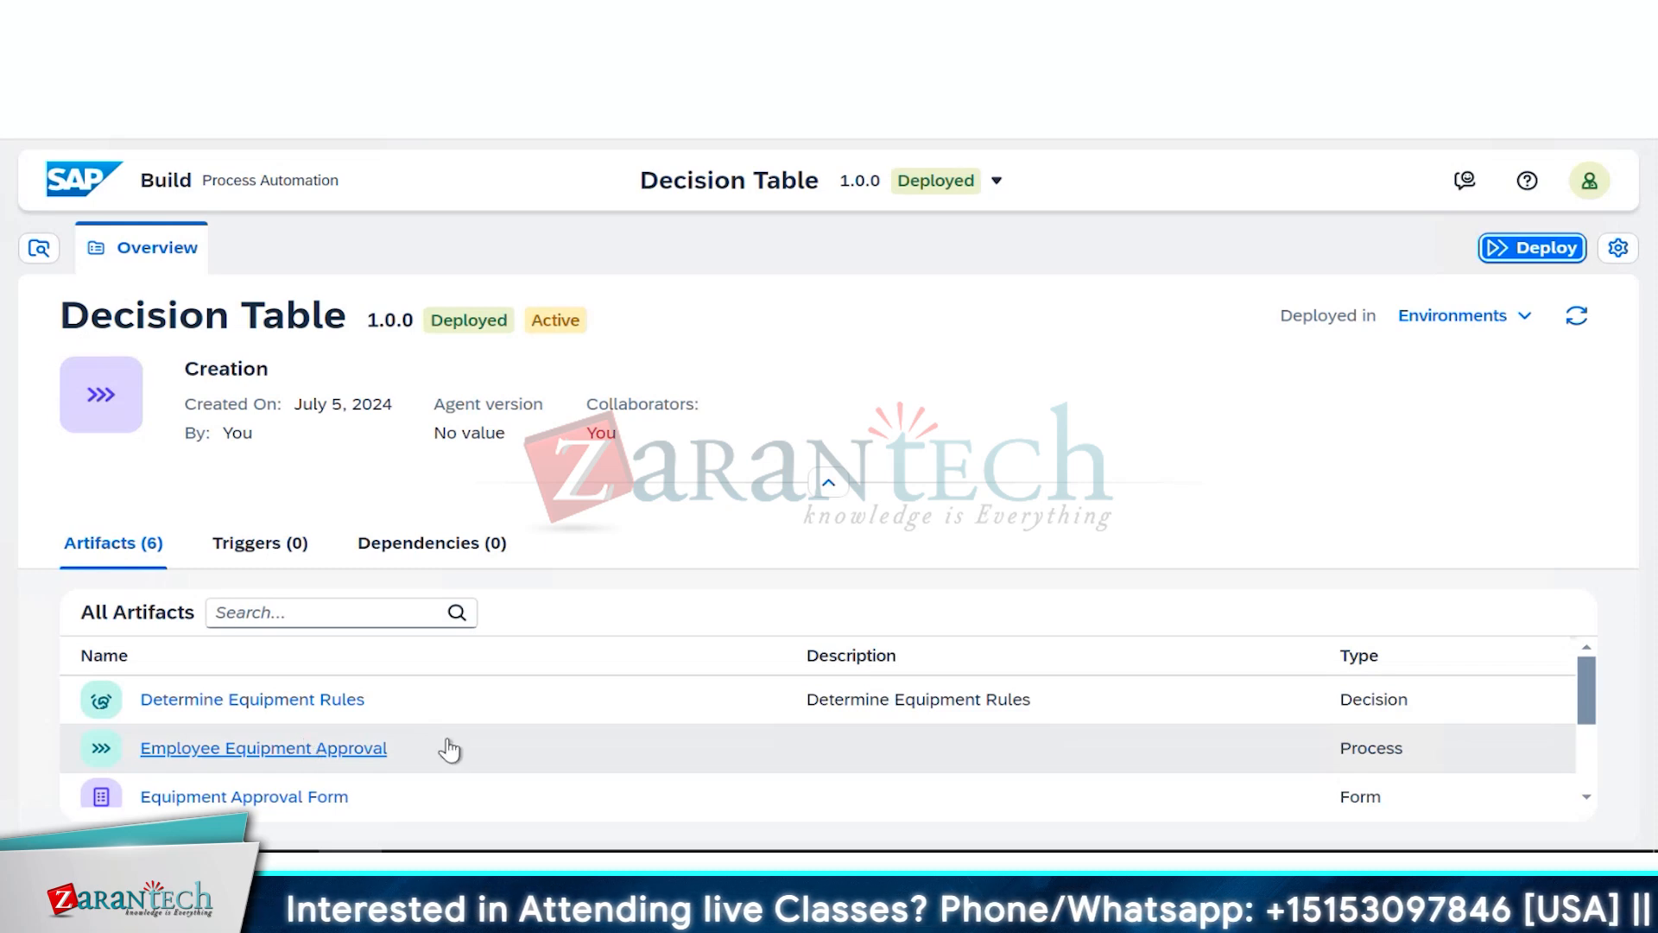
left_click(314, 752)
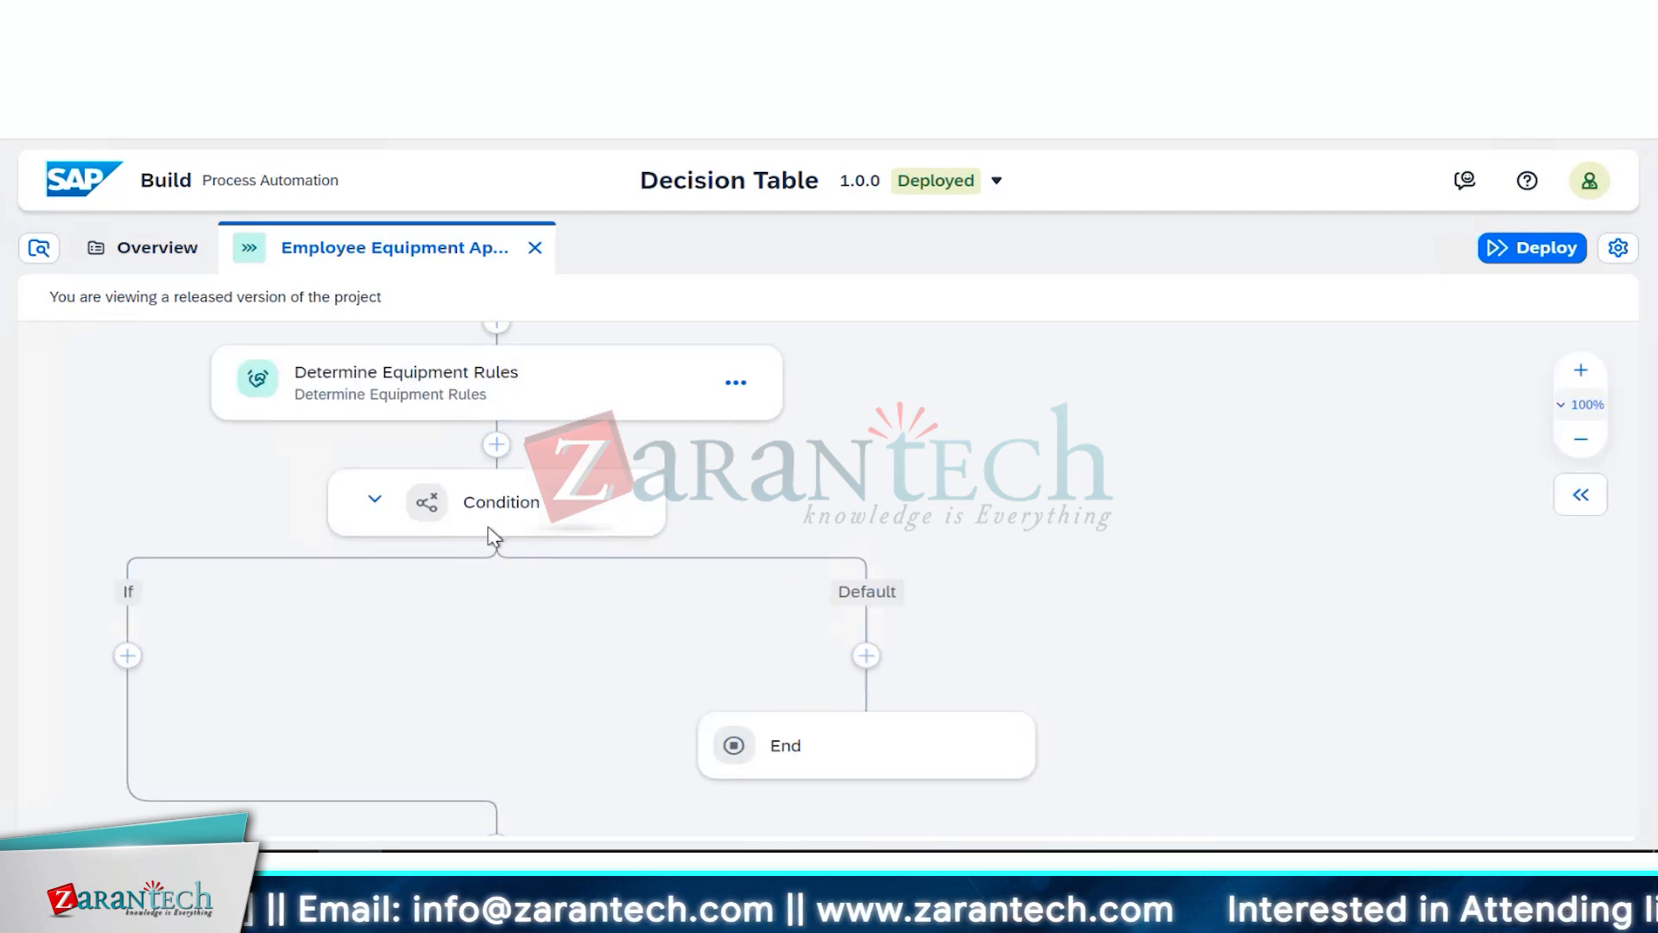
scroll(582, 399, "up", 5)
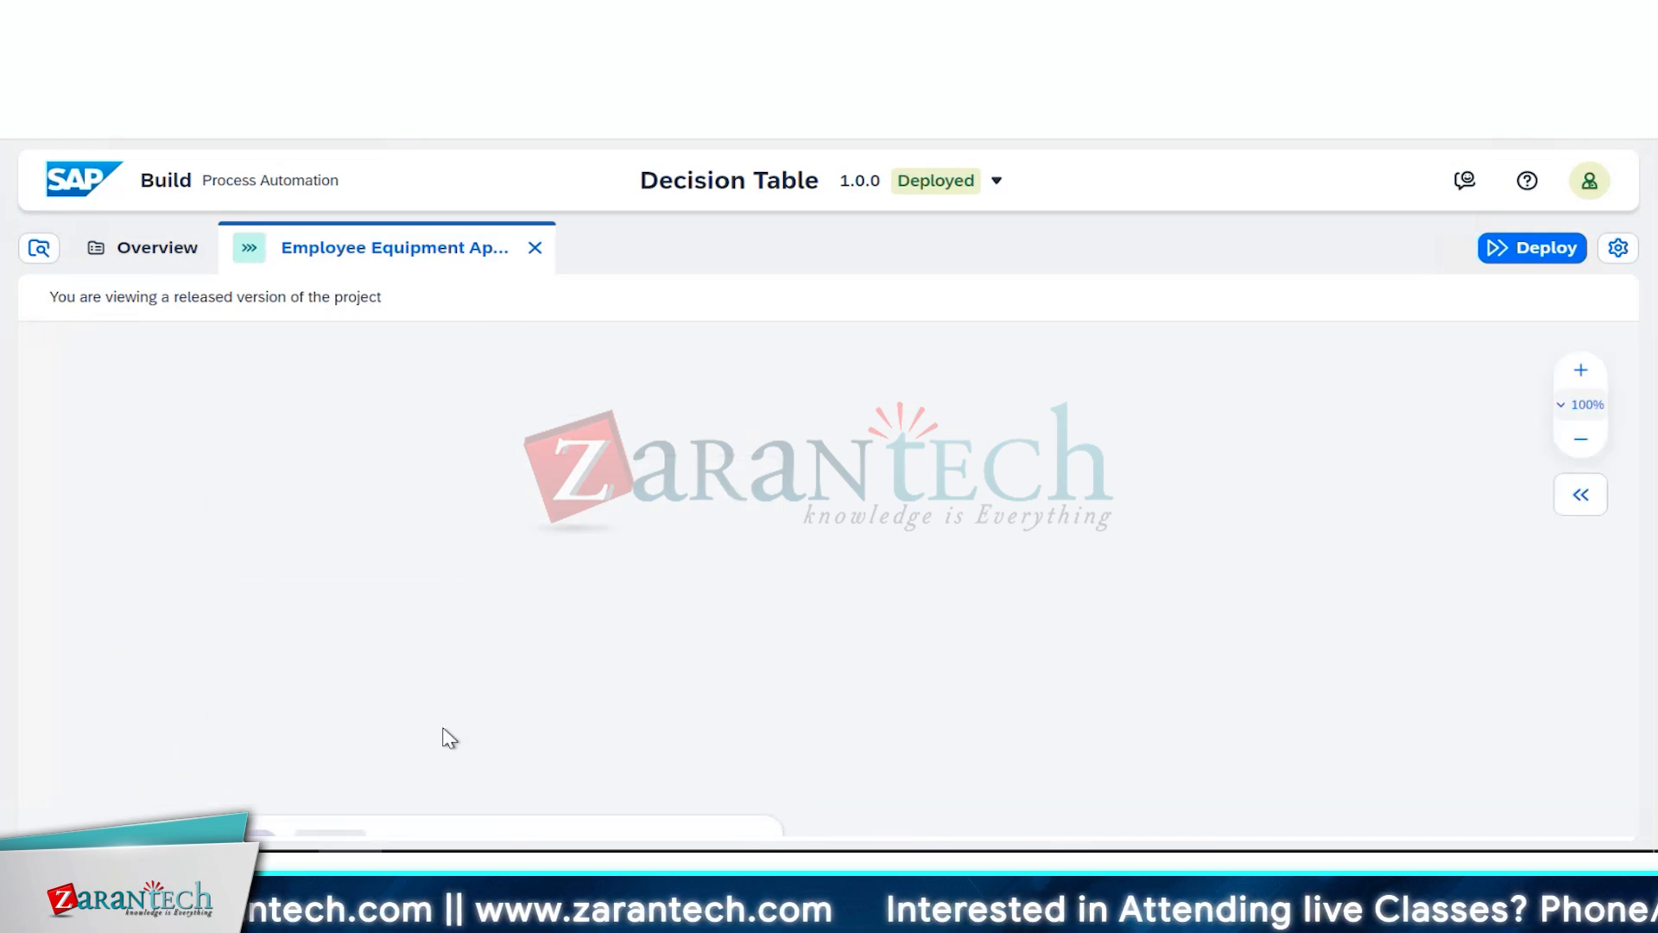
Step: Copy the form link of the Equipment Requisition Form trigger and open it in a new browser tab
scroll(448, 736, "down", 5)
left_click(542, 367)
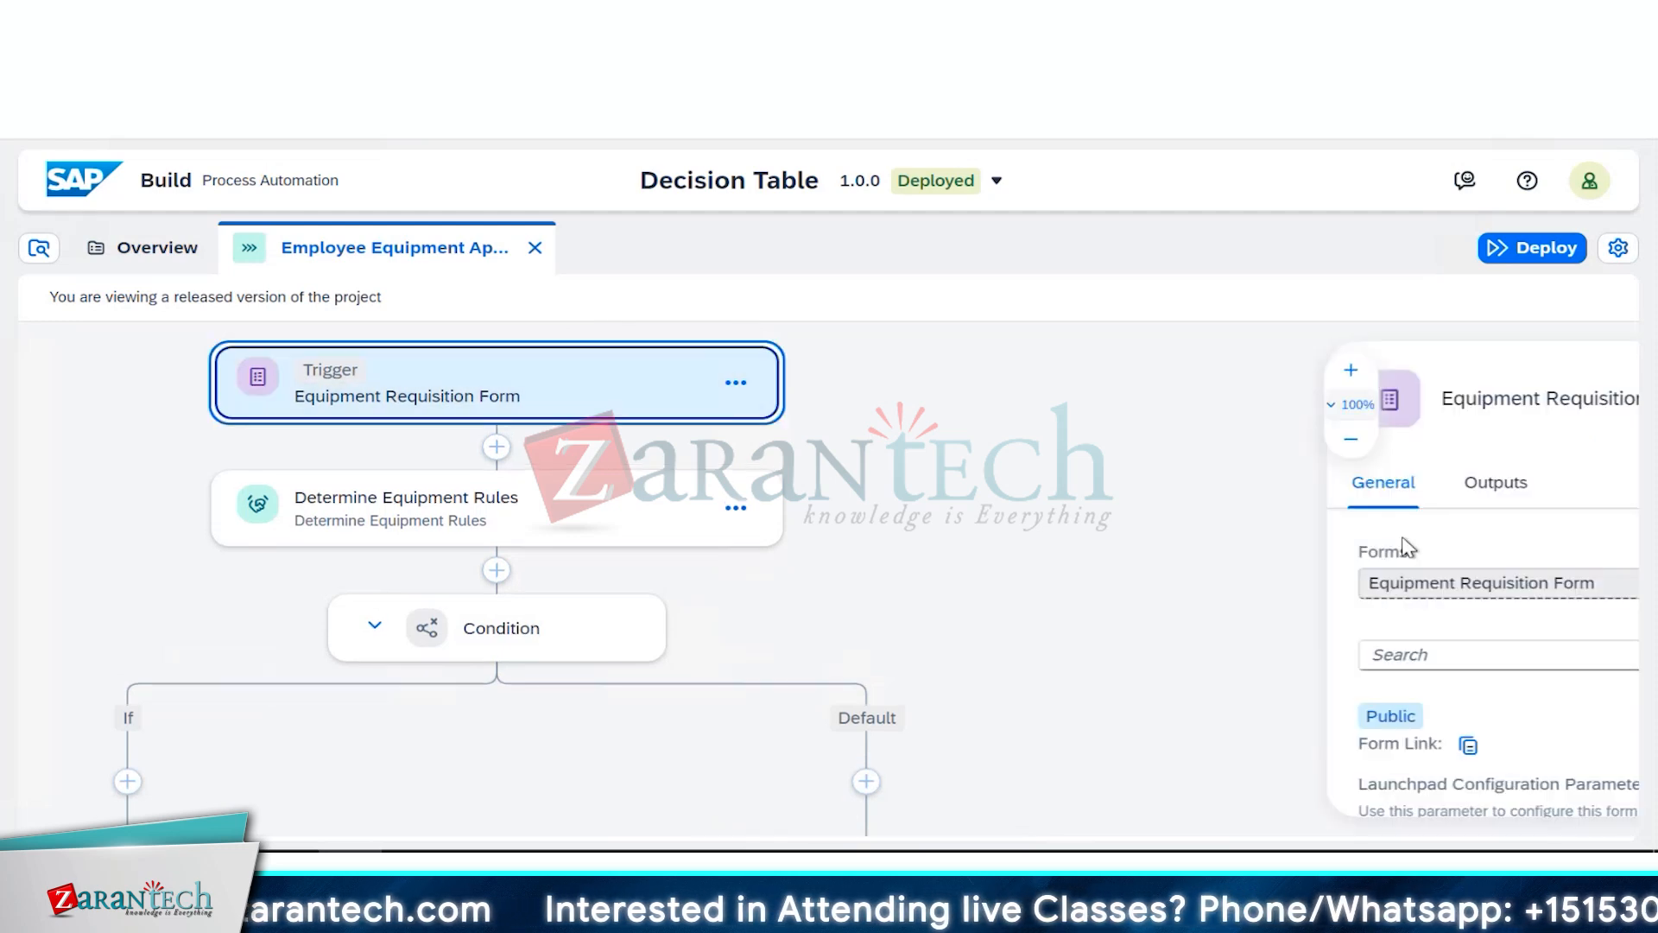
scroll(1292, 599, "down", 2)
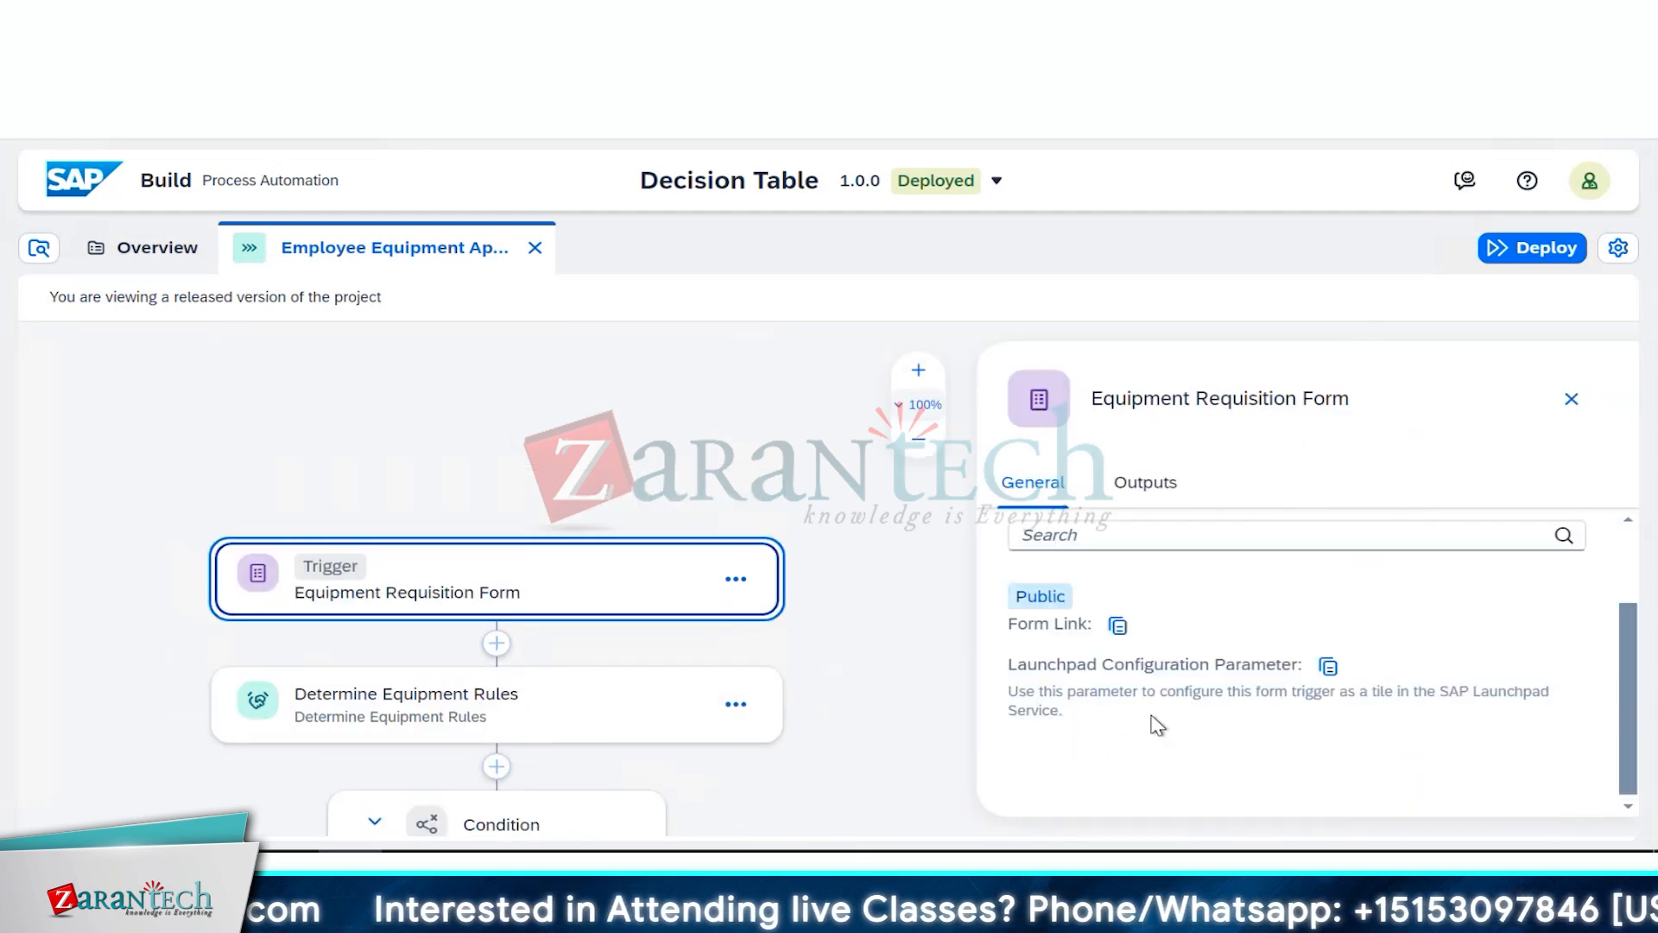
left_click(1118, 624)
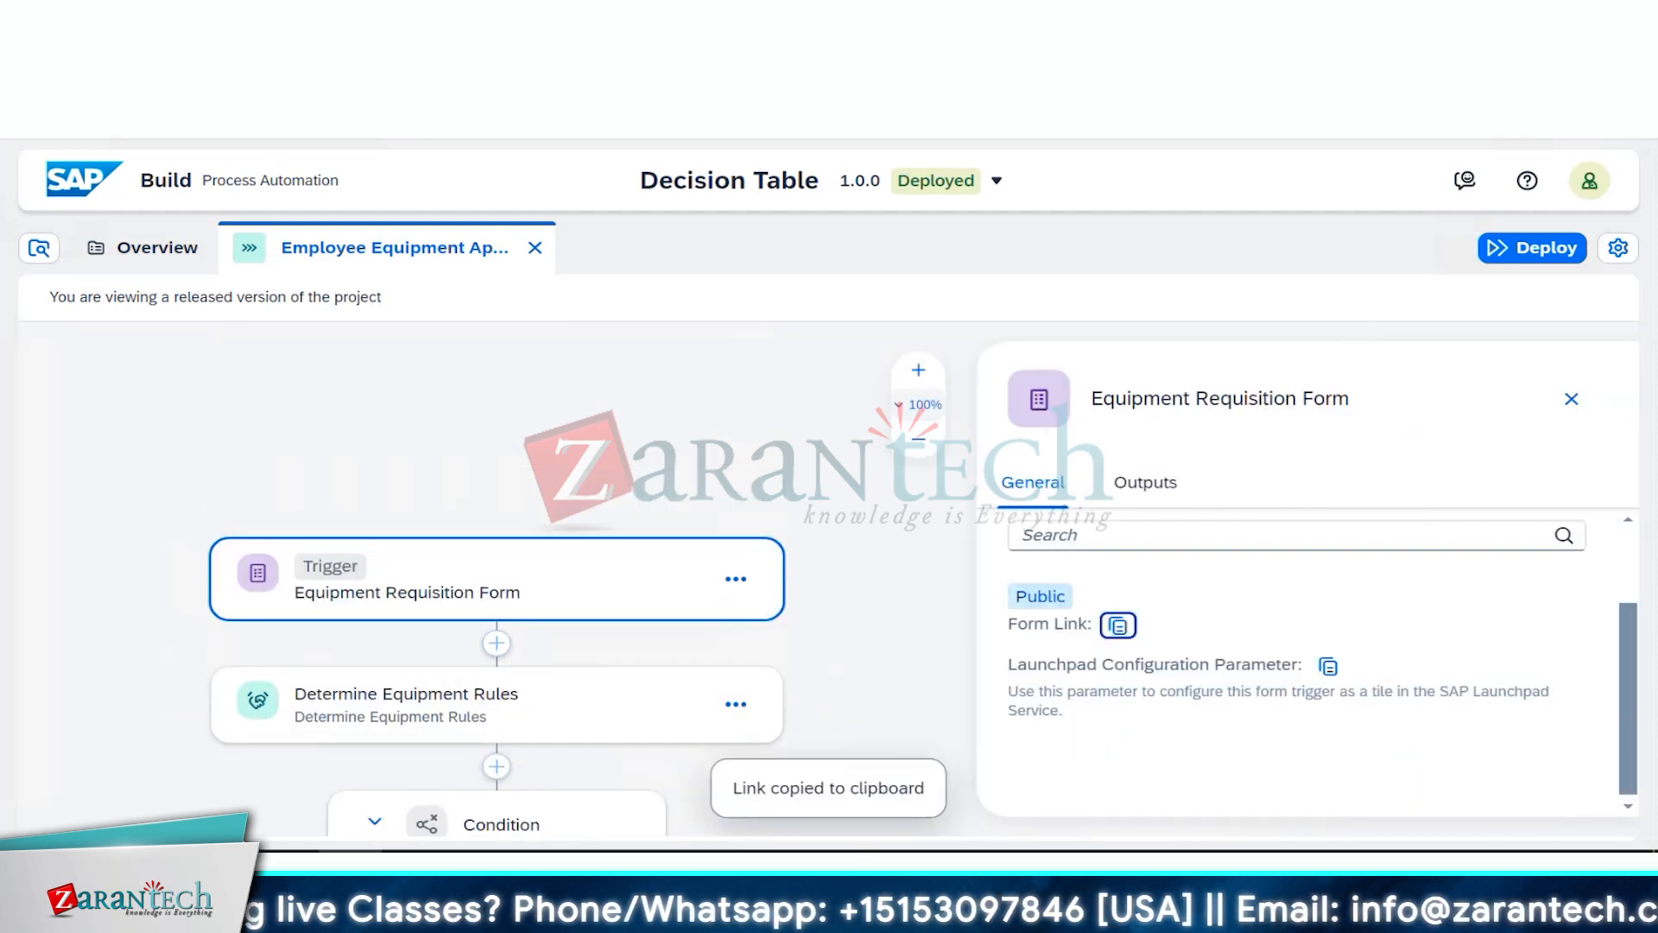
key("ctrl+t")
key("ctrl+v")
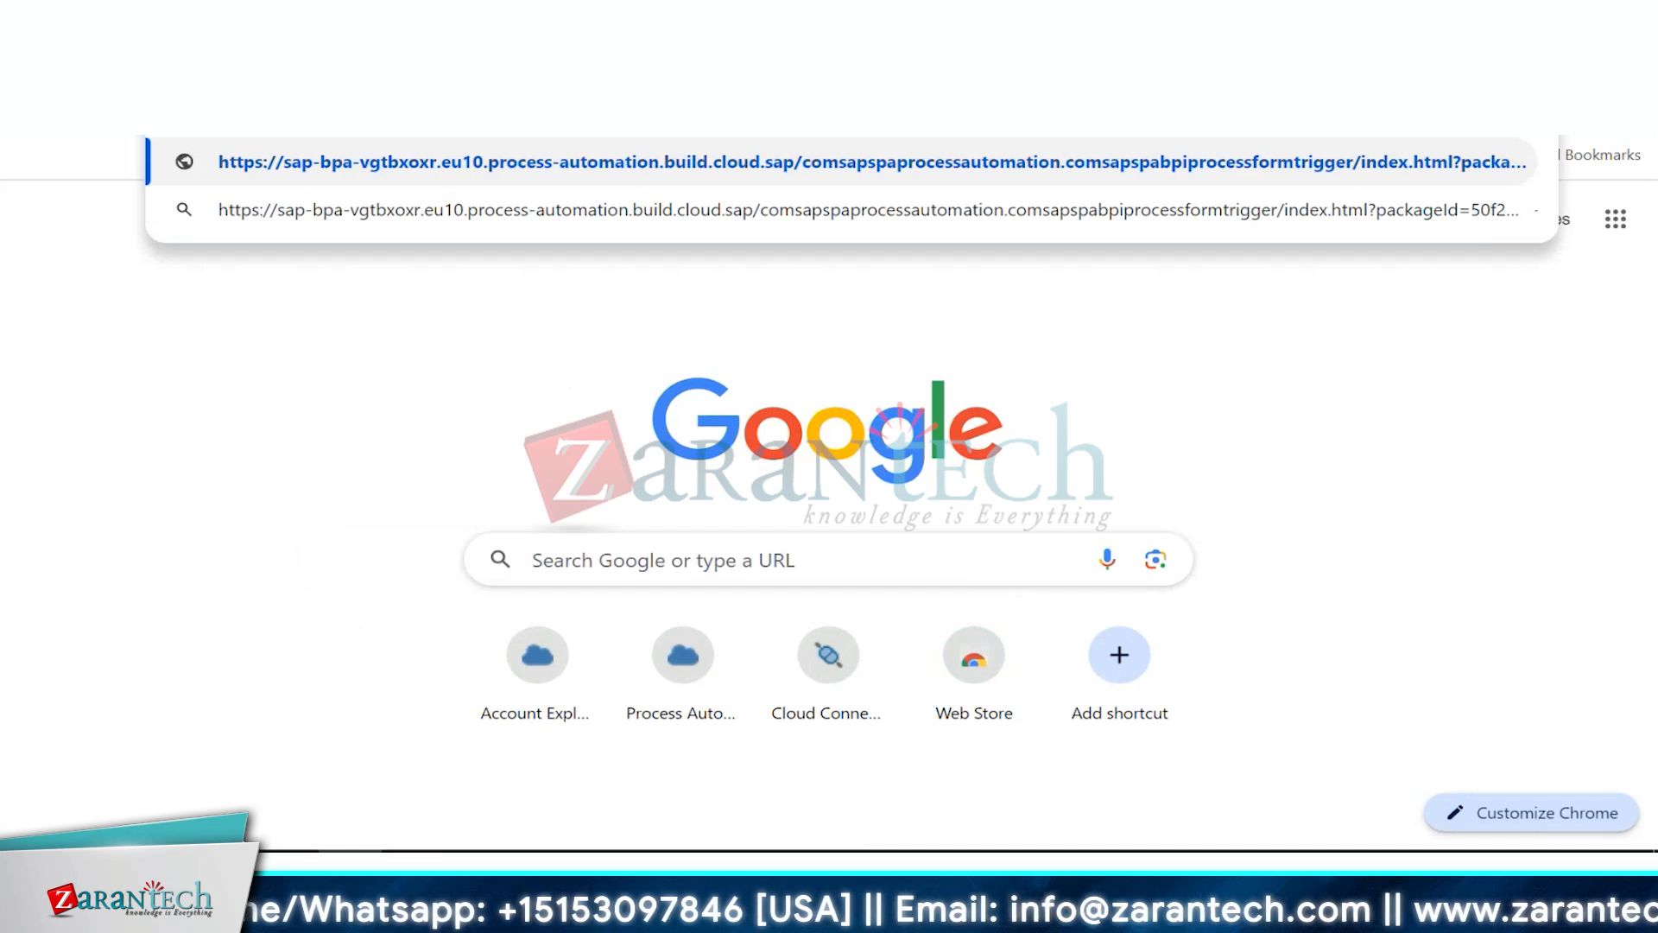
key("Return")
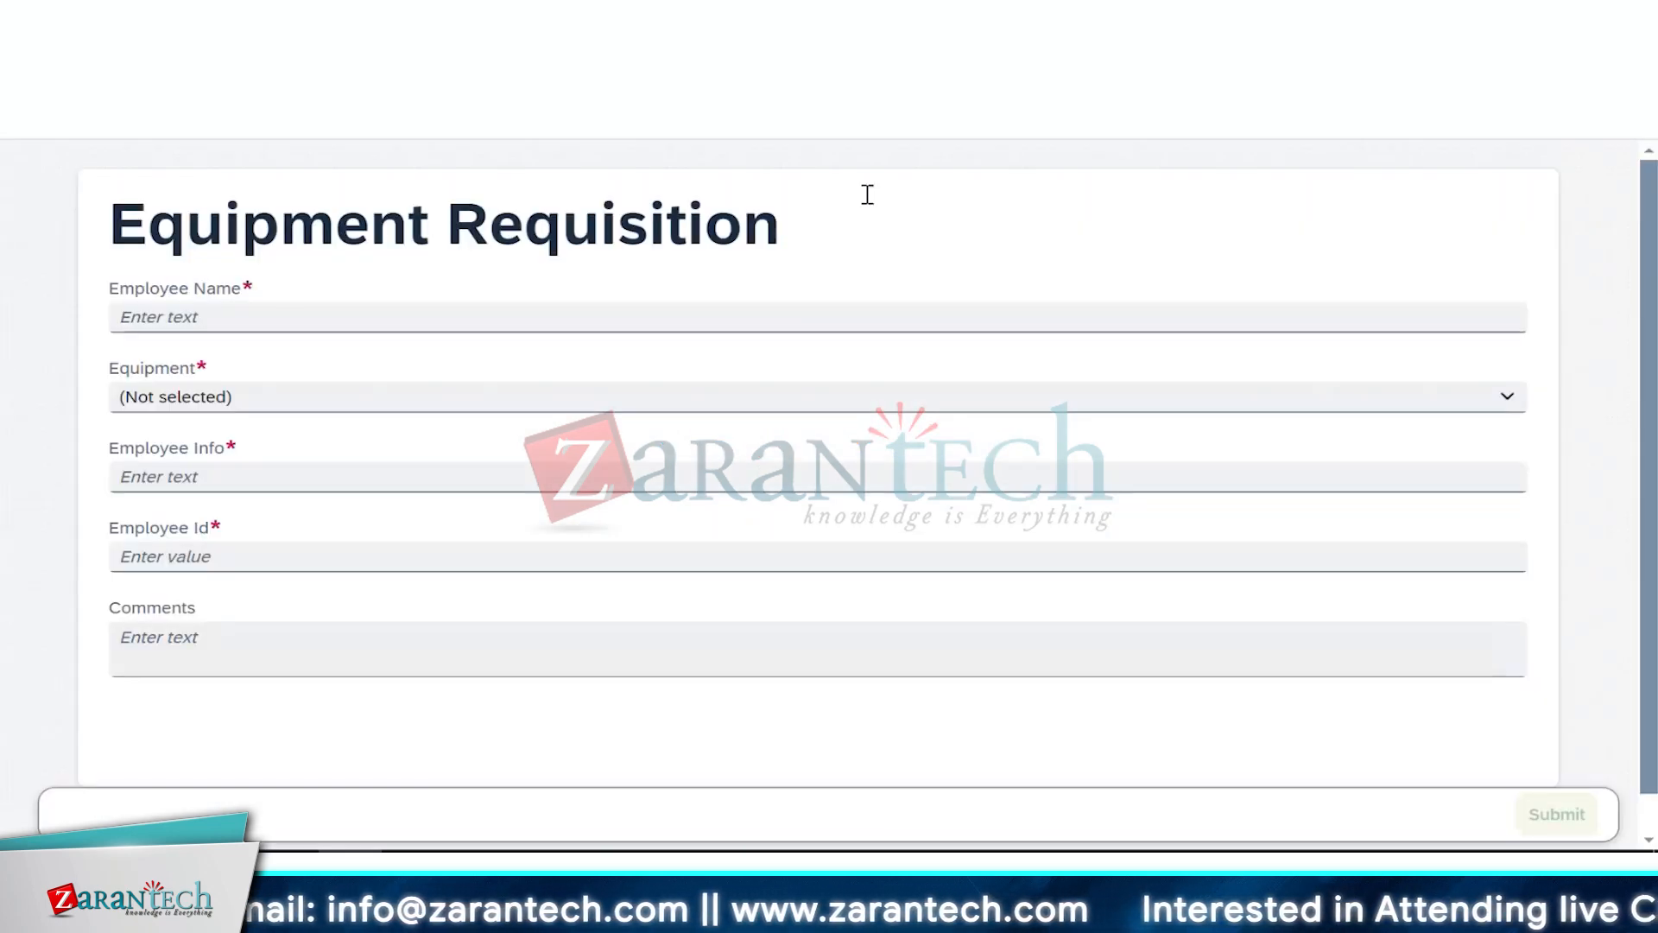
Step: Enter the employee's name in the Equipment Requisition form and choose Laptop as the equipment
left_click(404, 310)
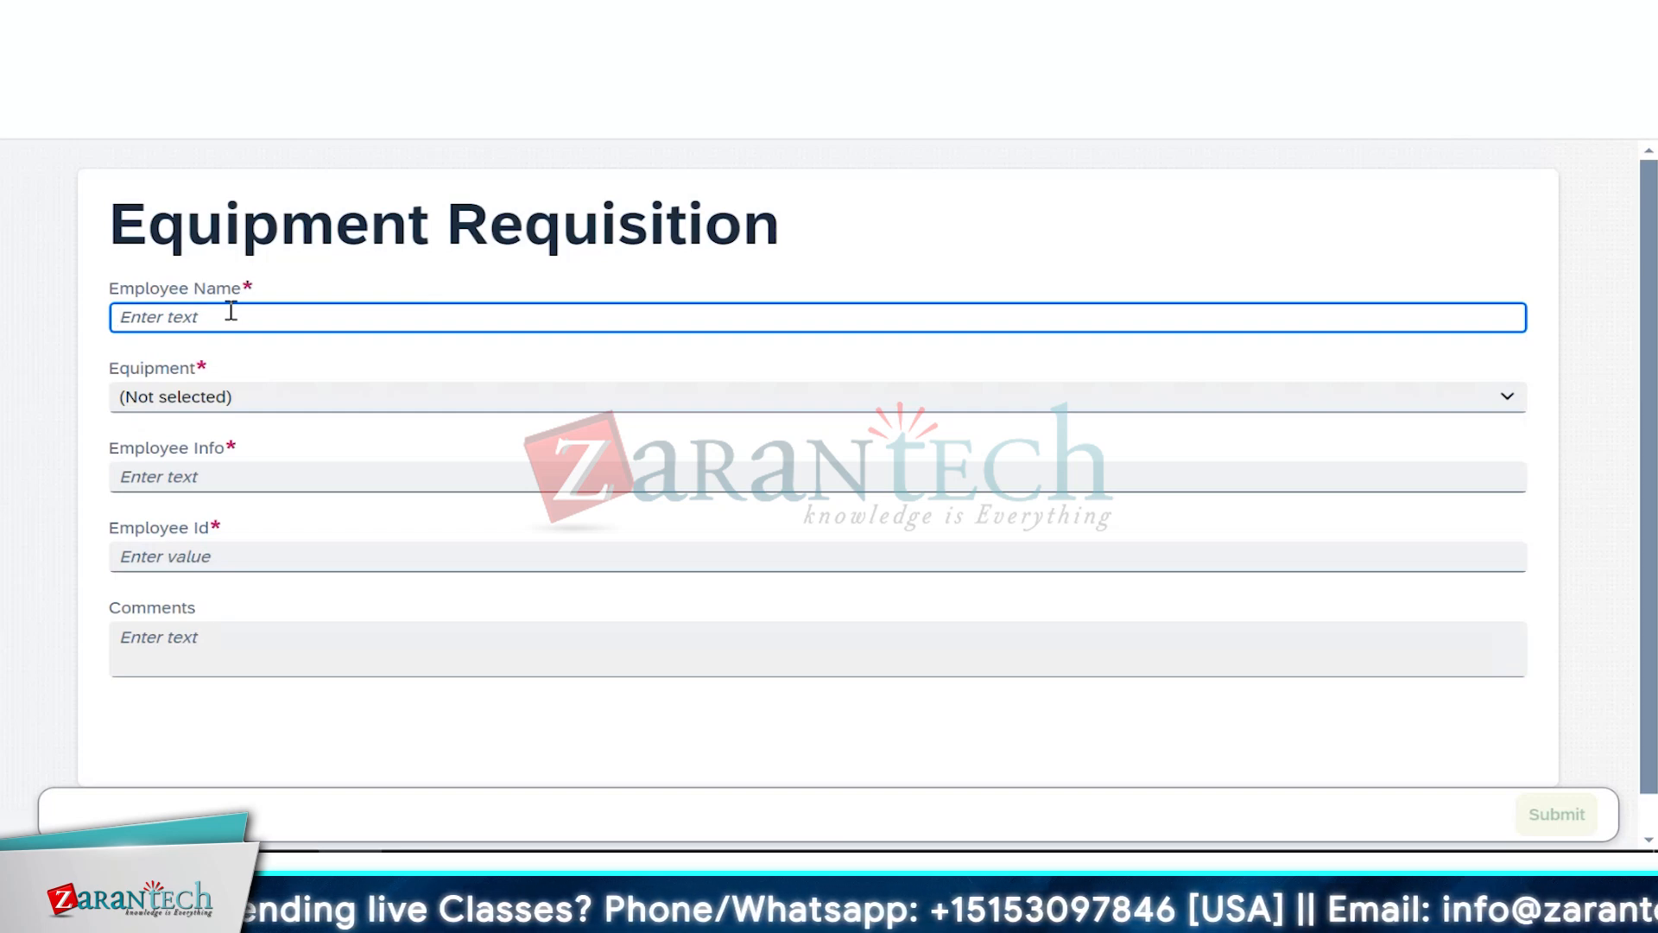
type("A")
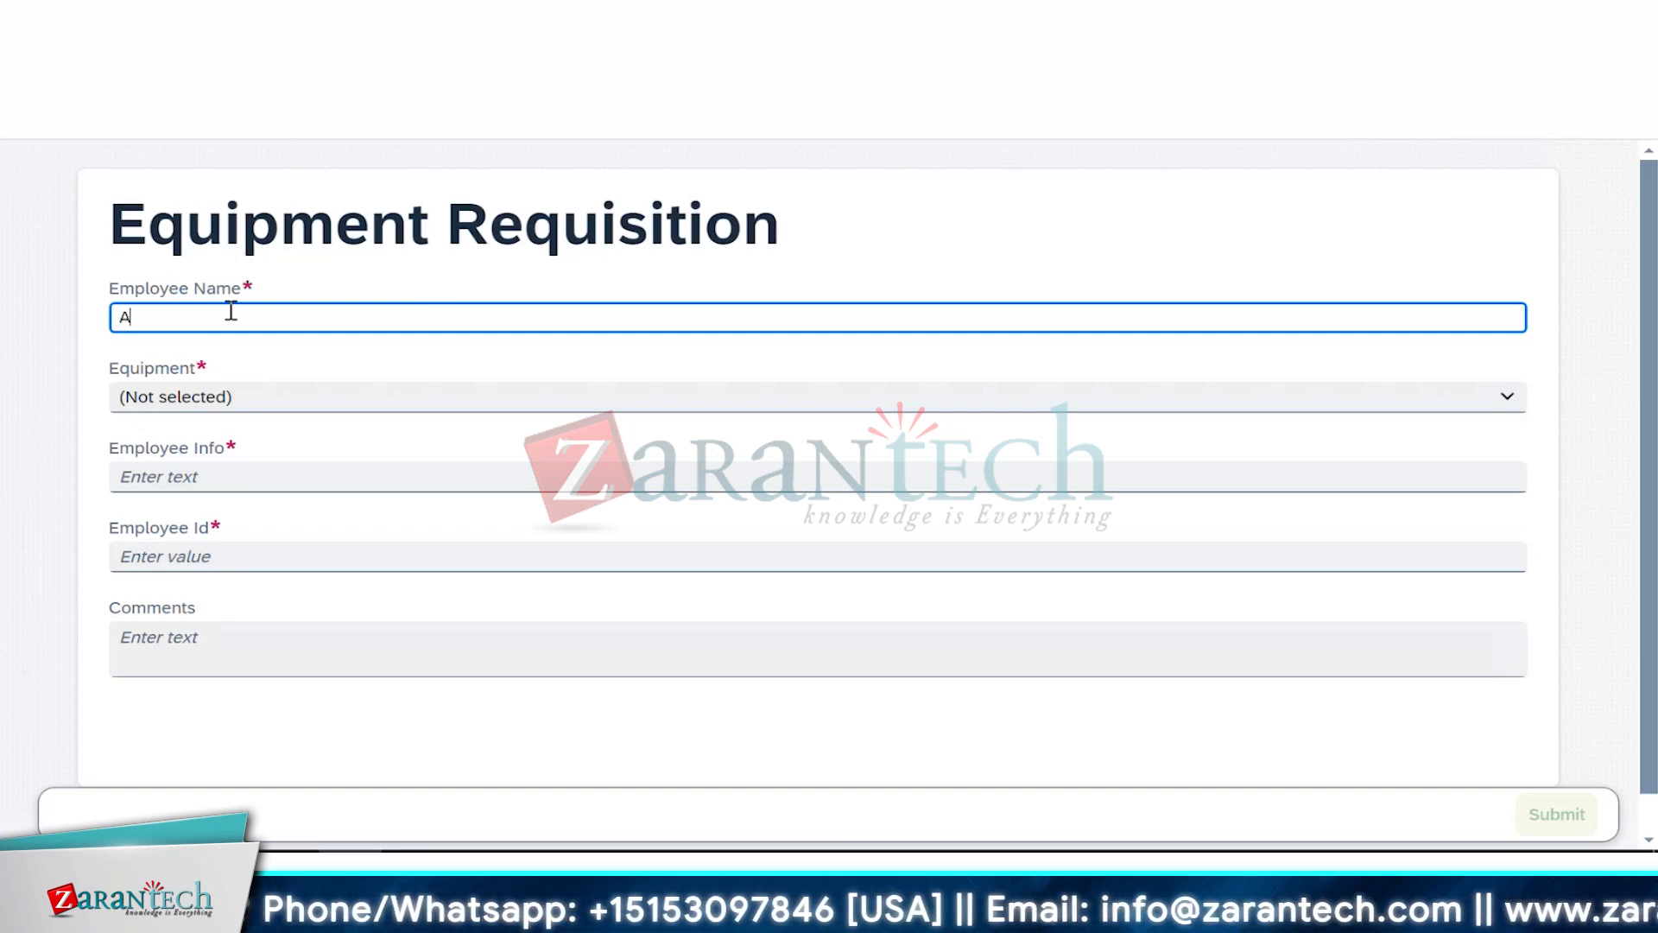
type("darsh")
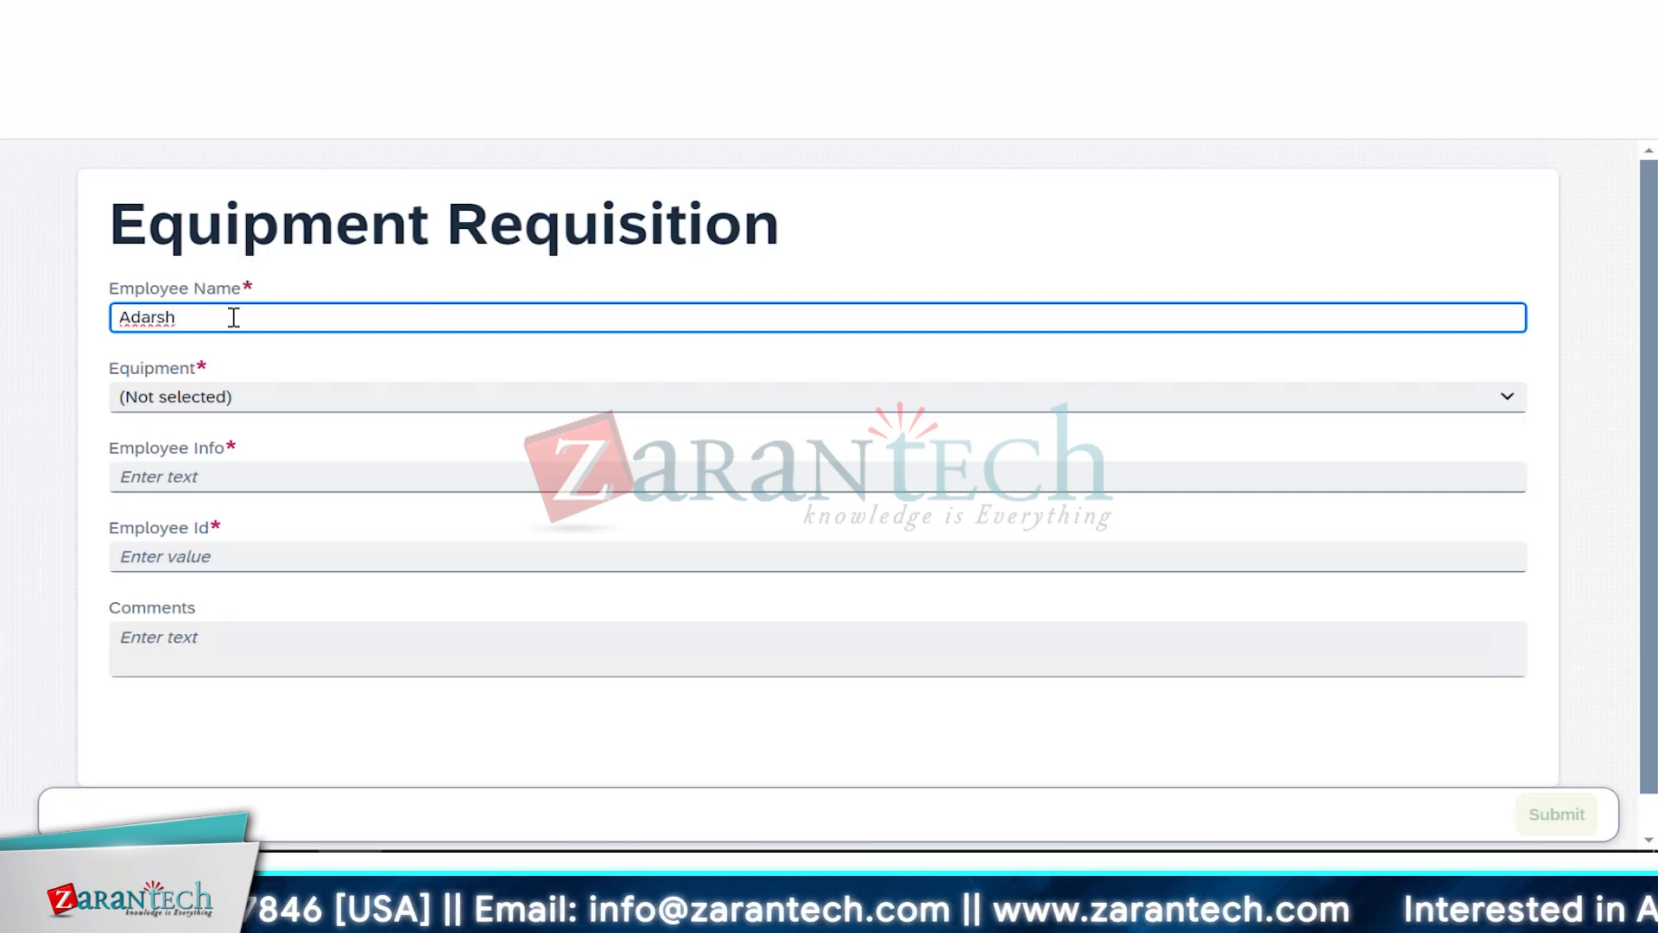
left_click(290, 404)
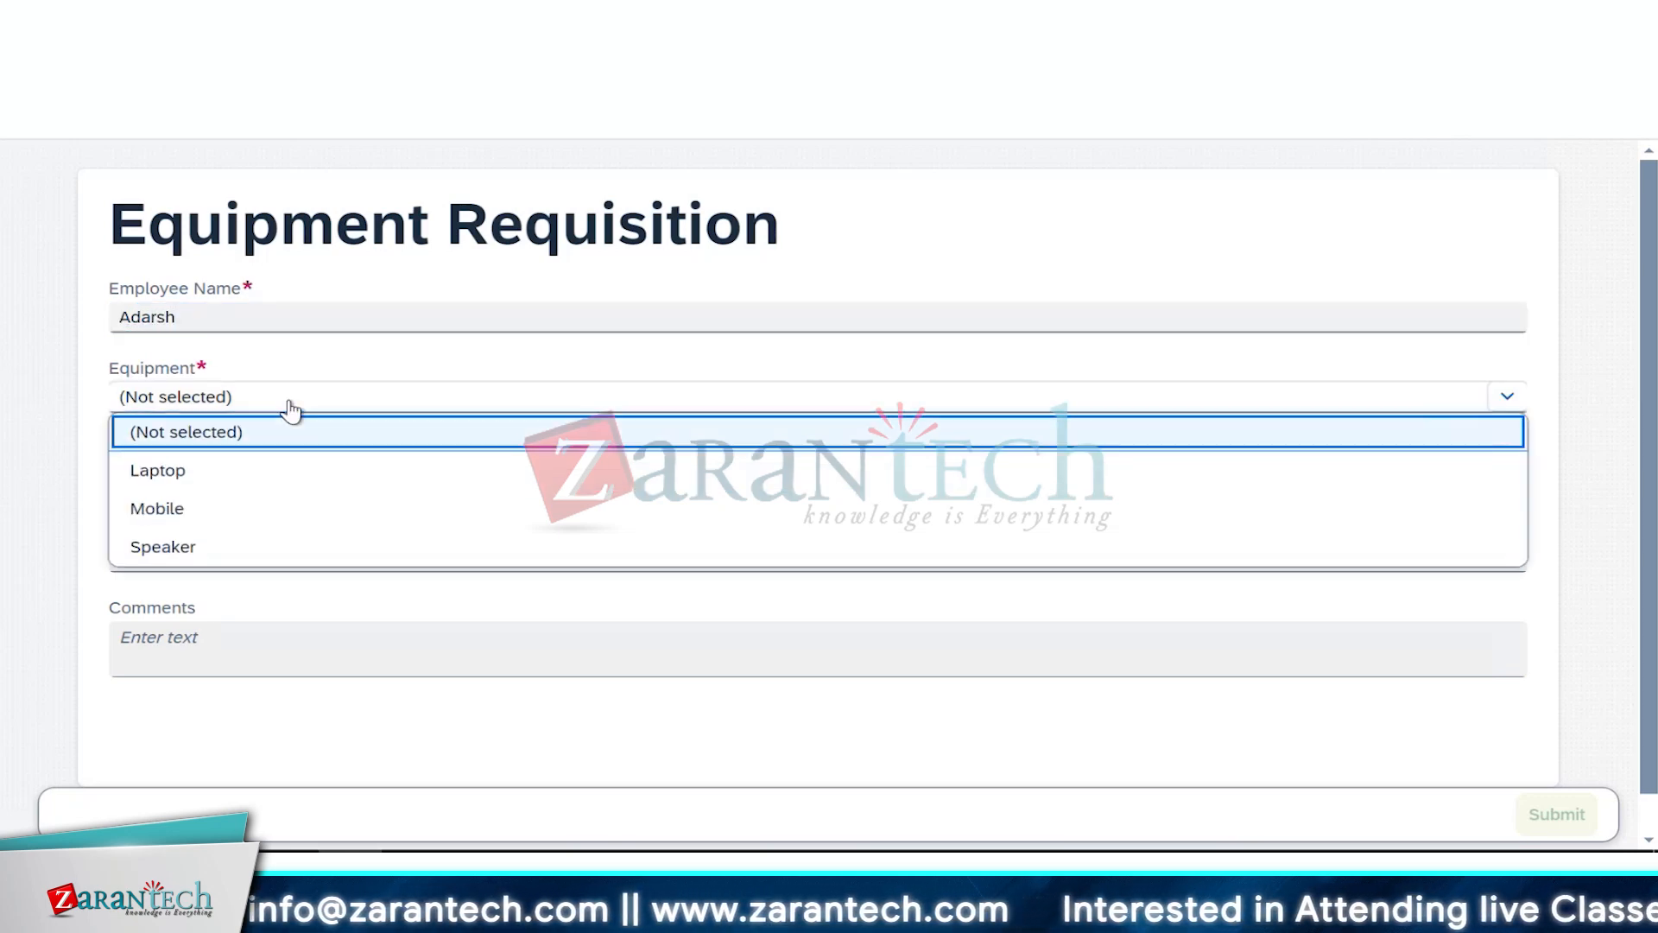
left_click(247, 494)
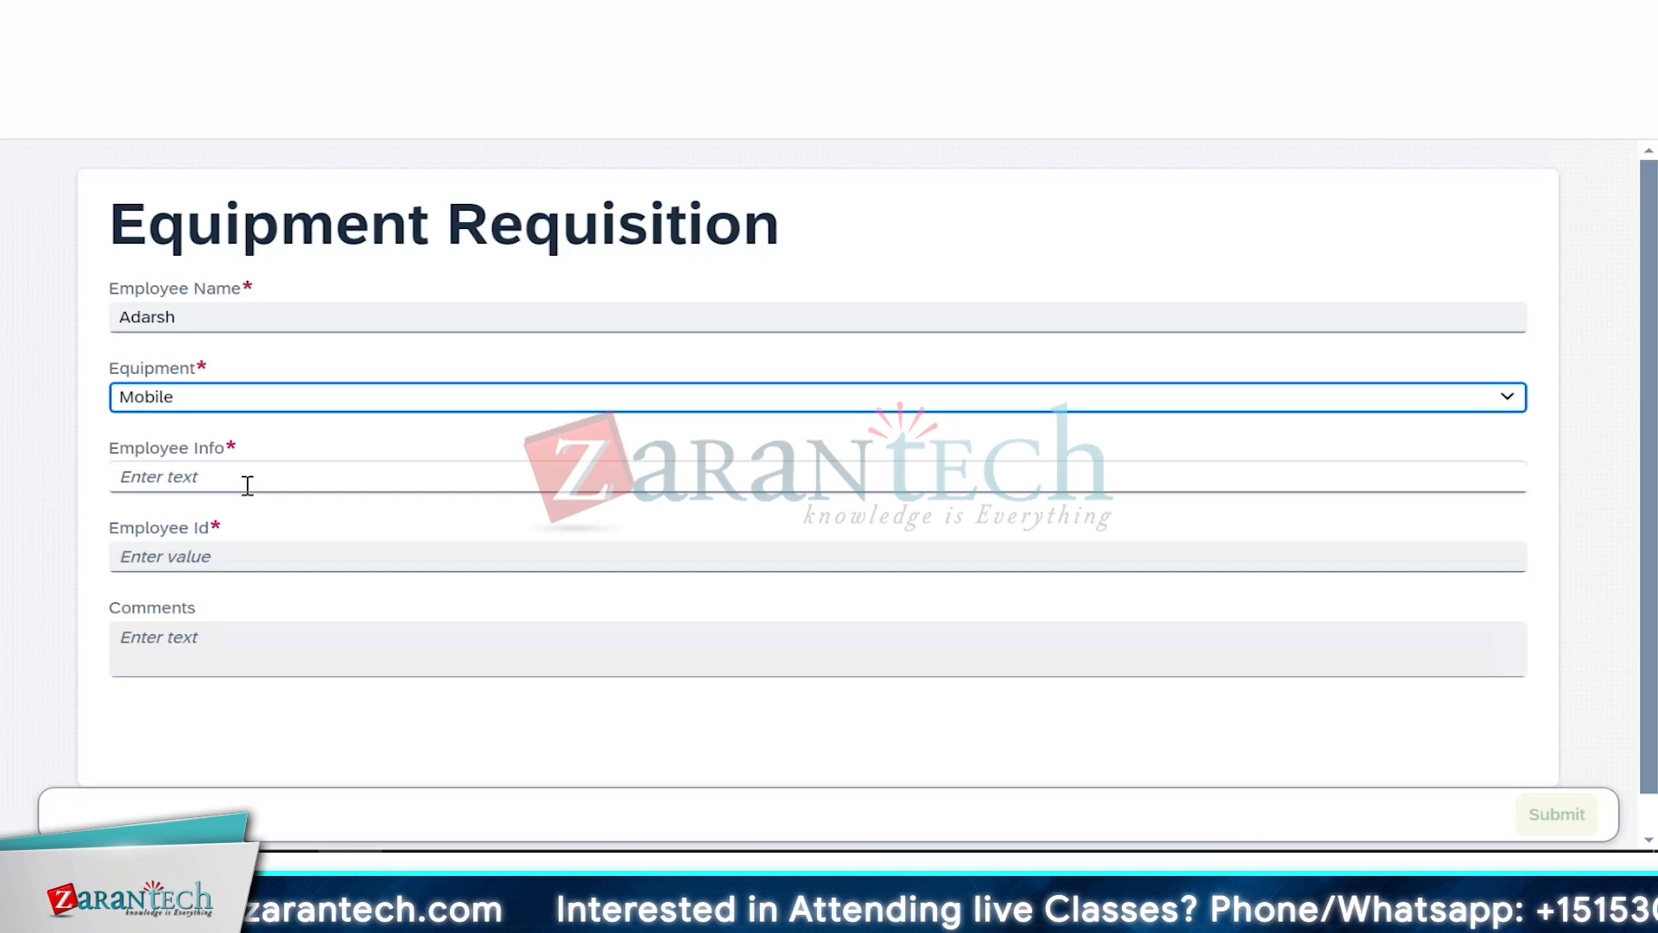
left_click(244, 480)
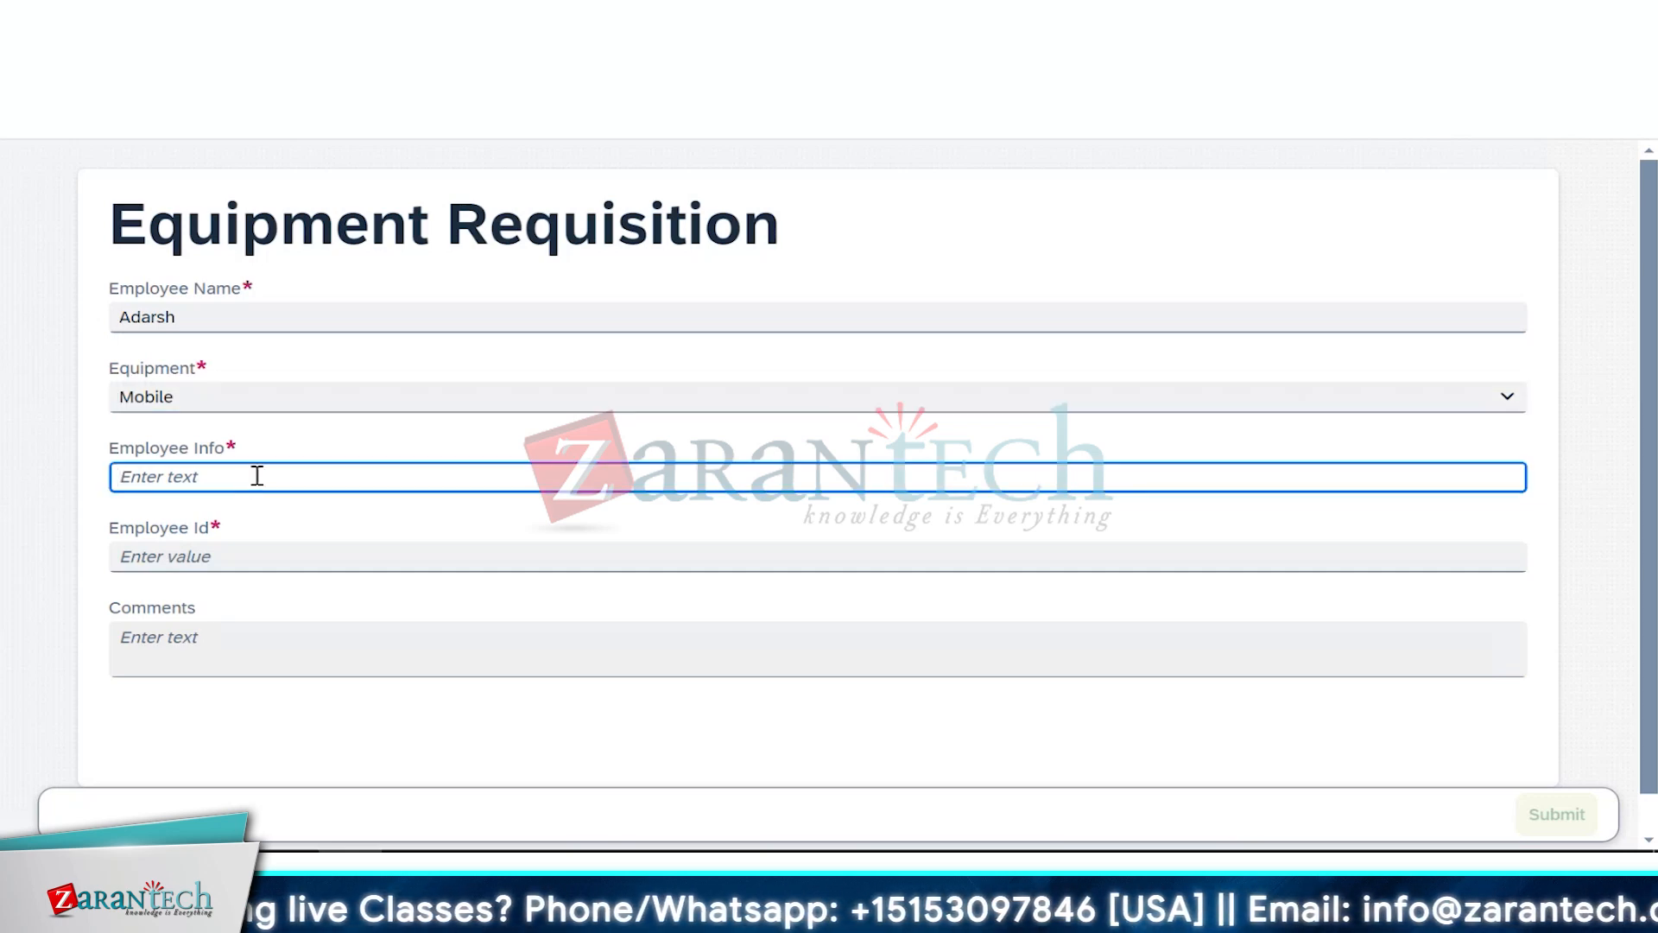
left_click(217, 399)
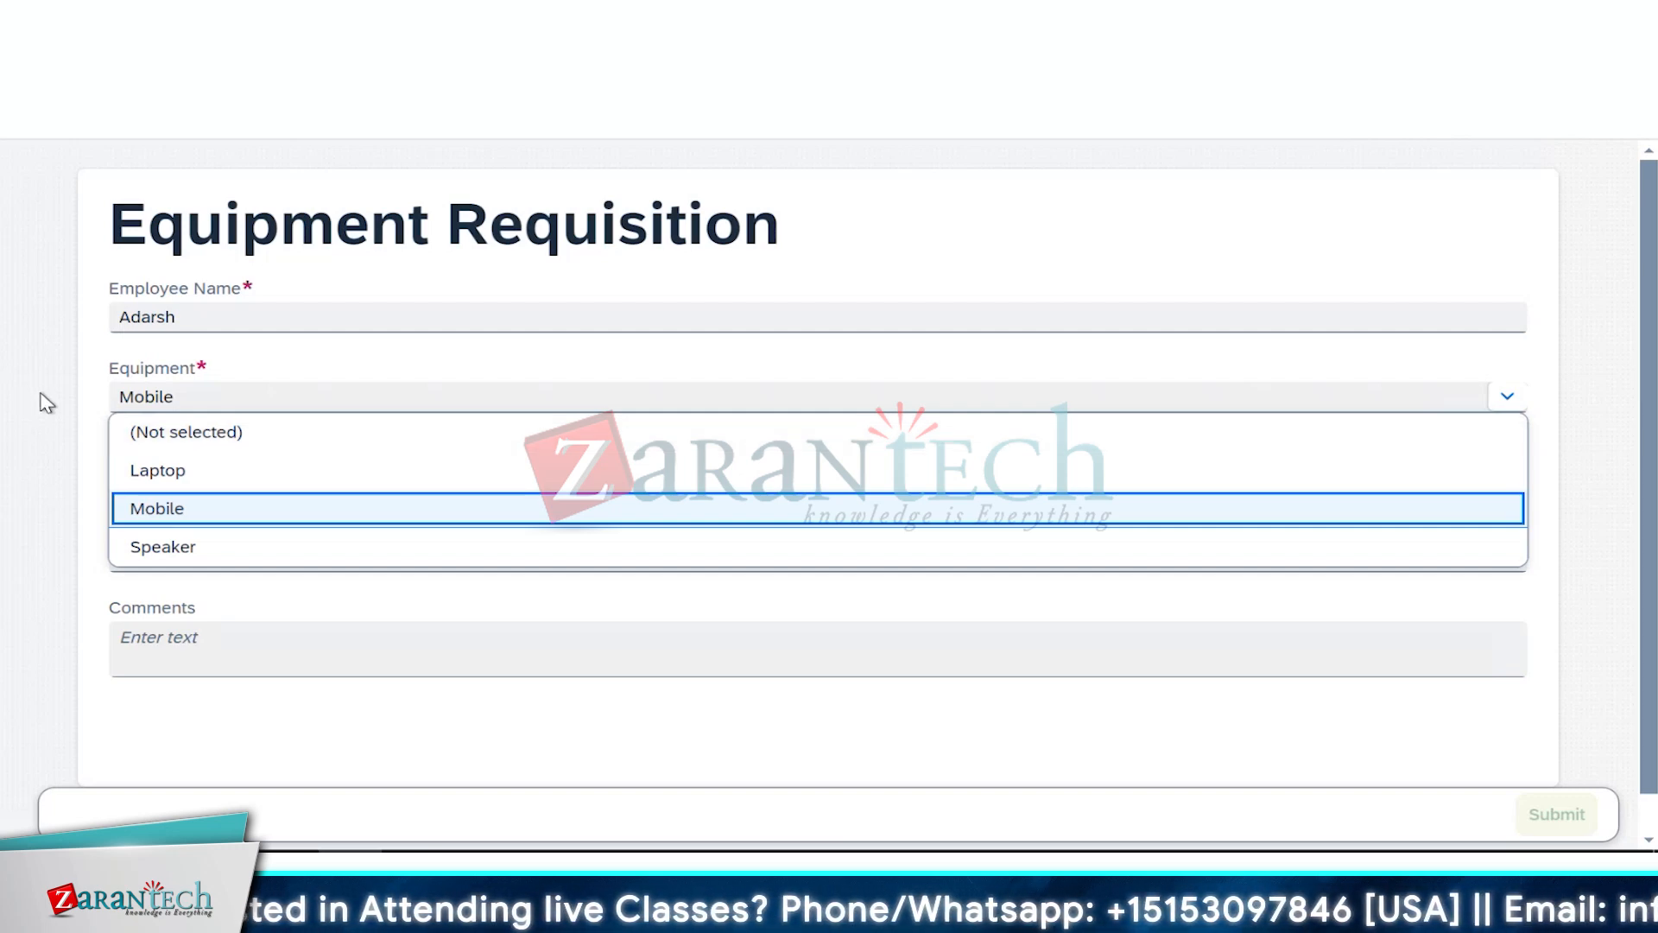
left_click(171, 482)
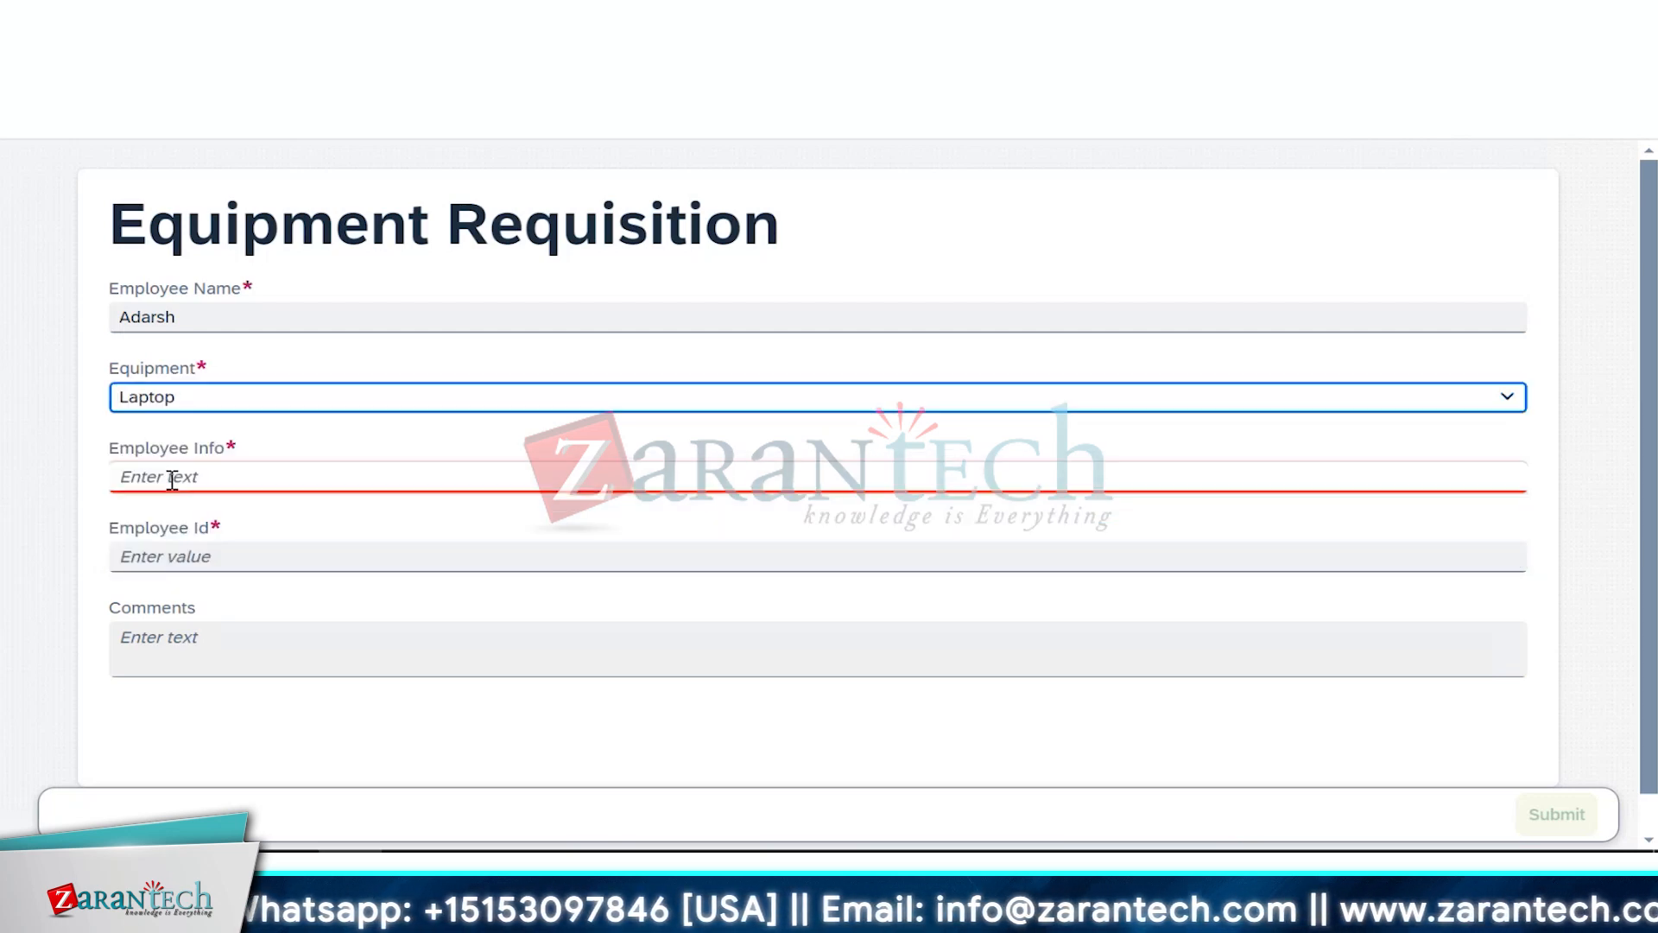
Step: Fill in the Employee Info field with External
left_click(341, 473)
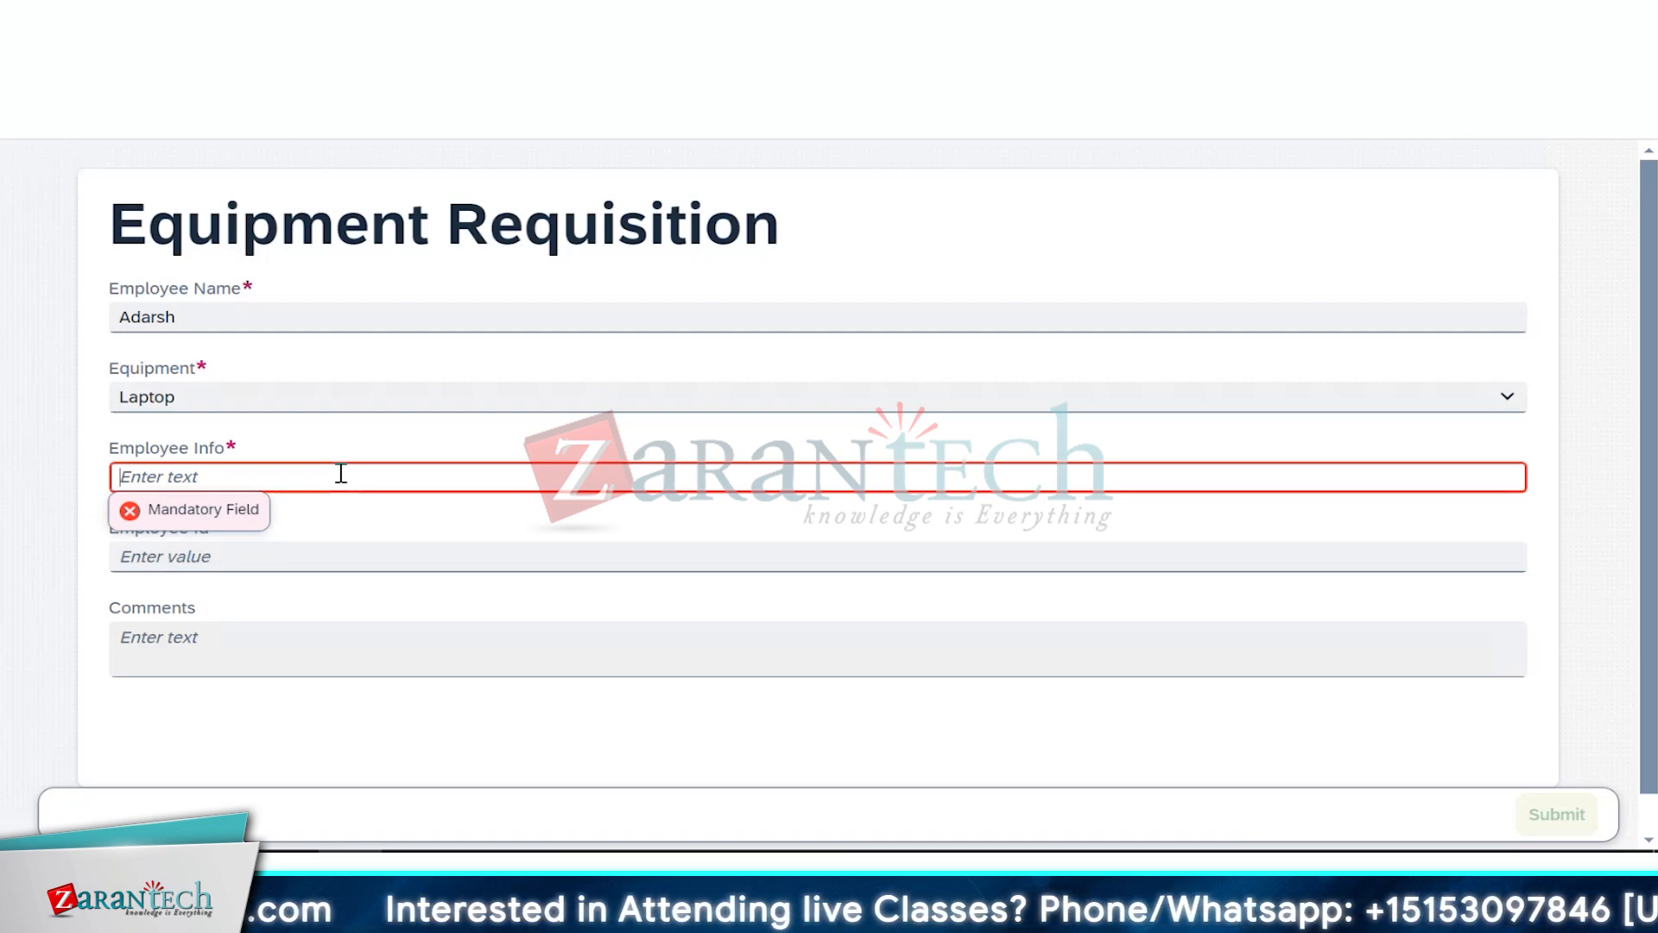
left_click(363, 553)
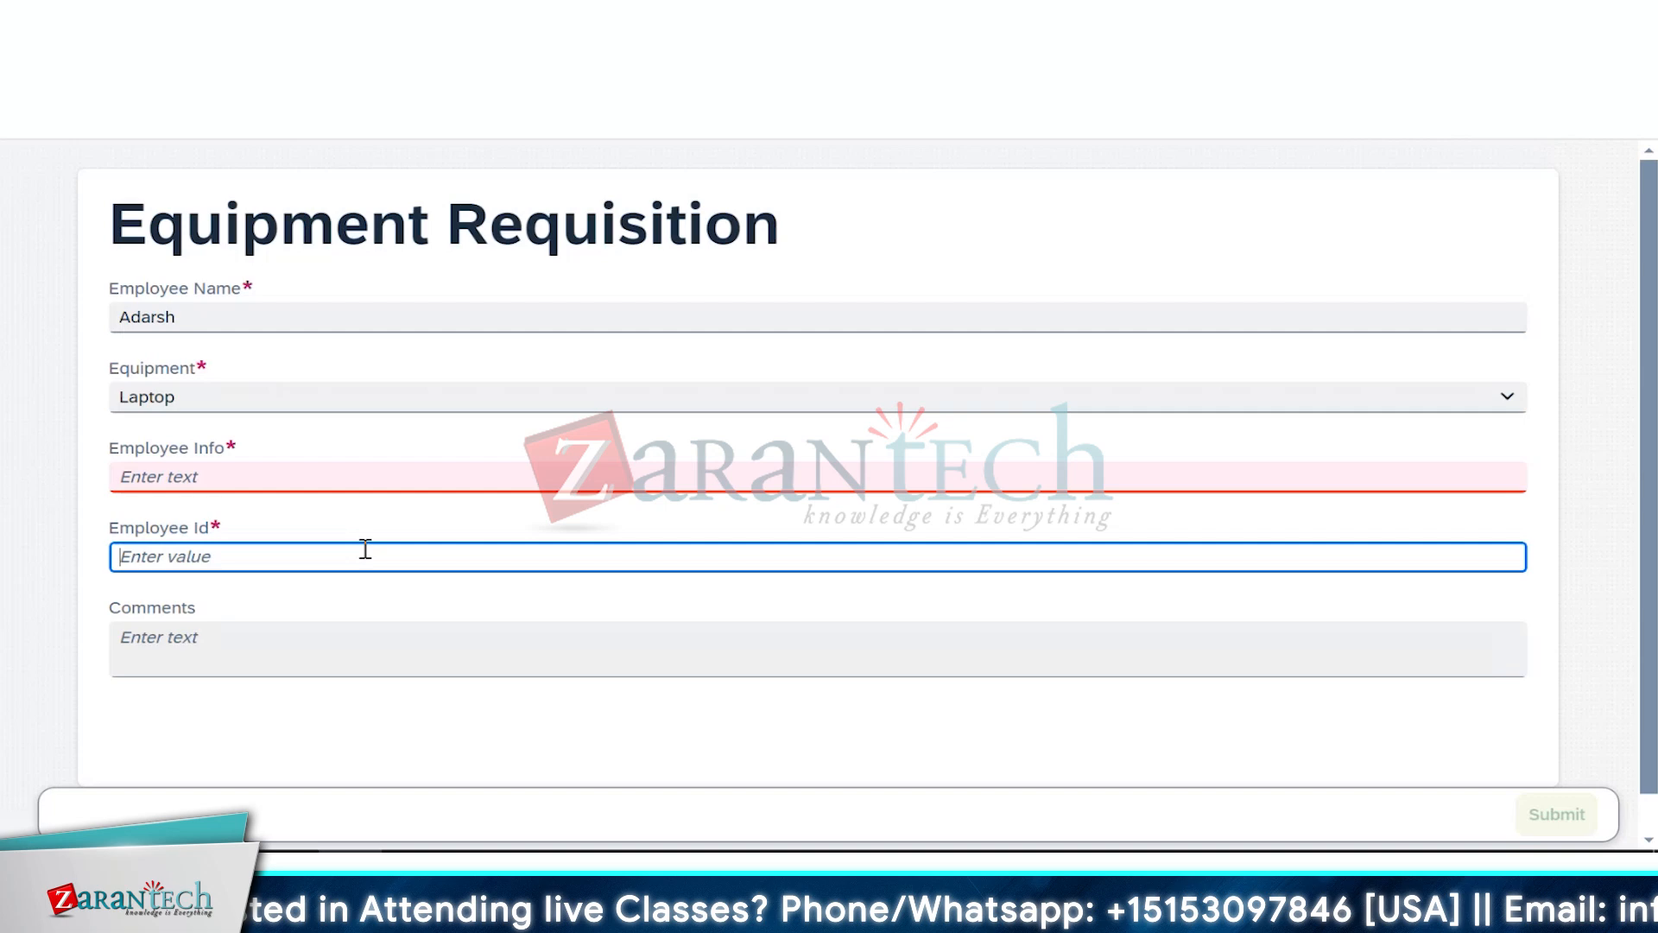
left_click(340, 473)
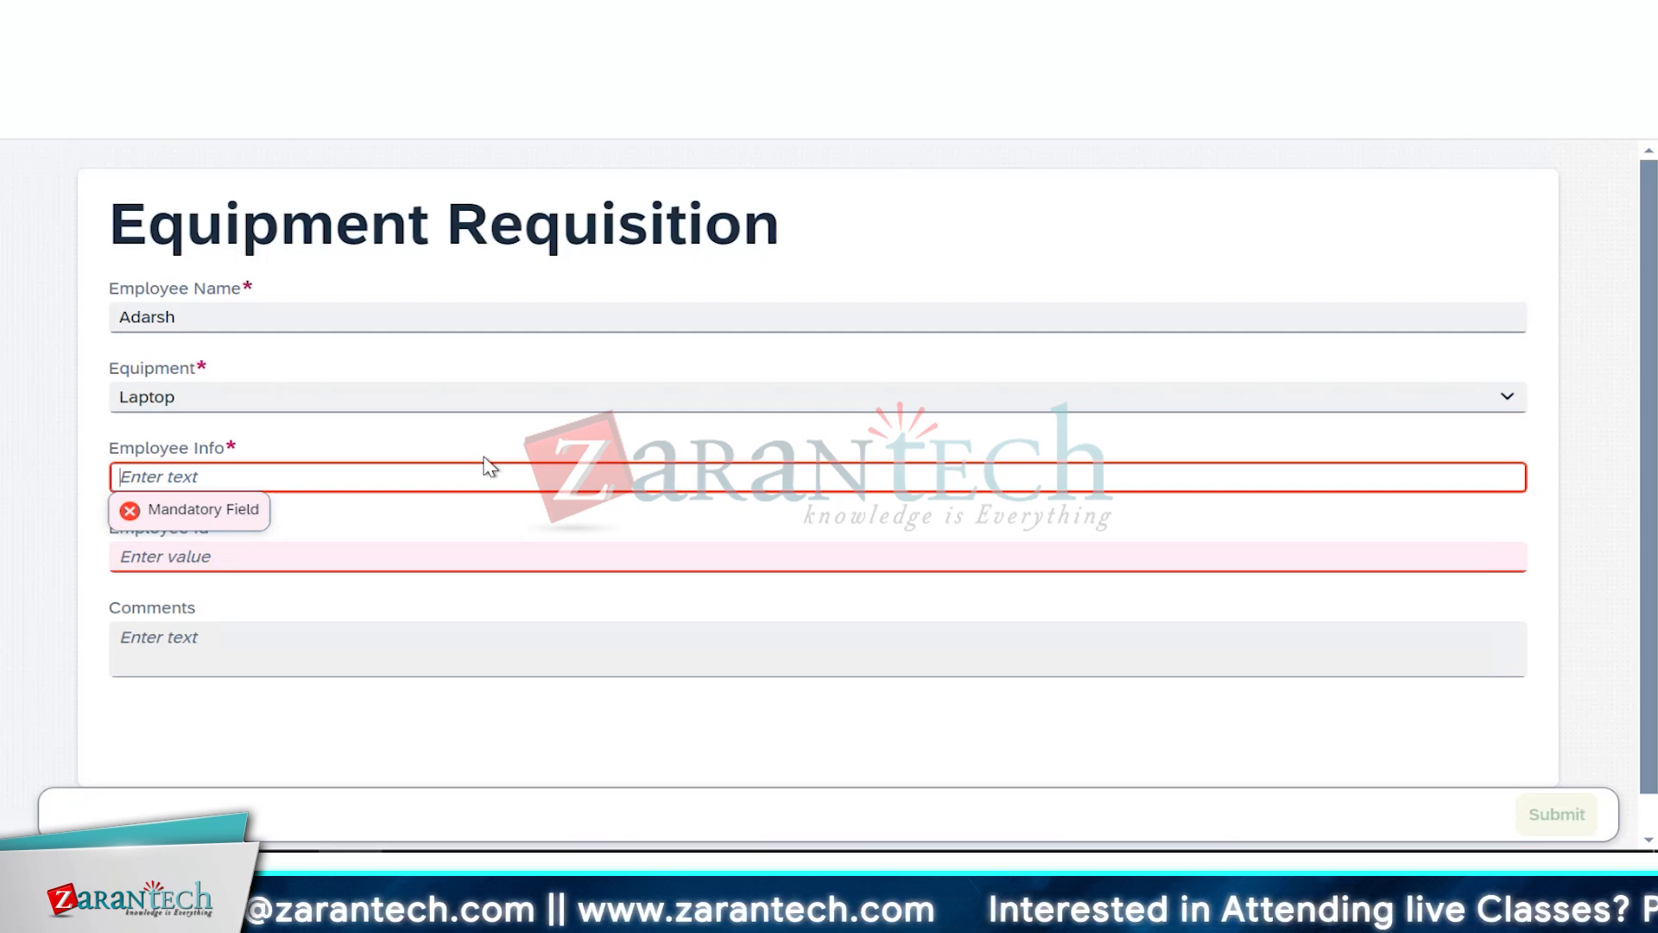
type("Exter")
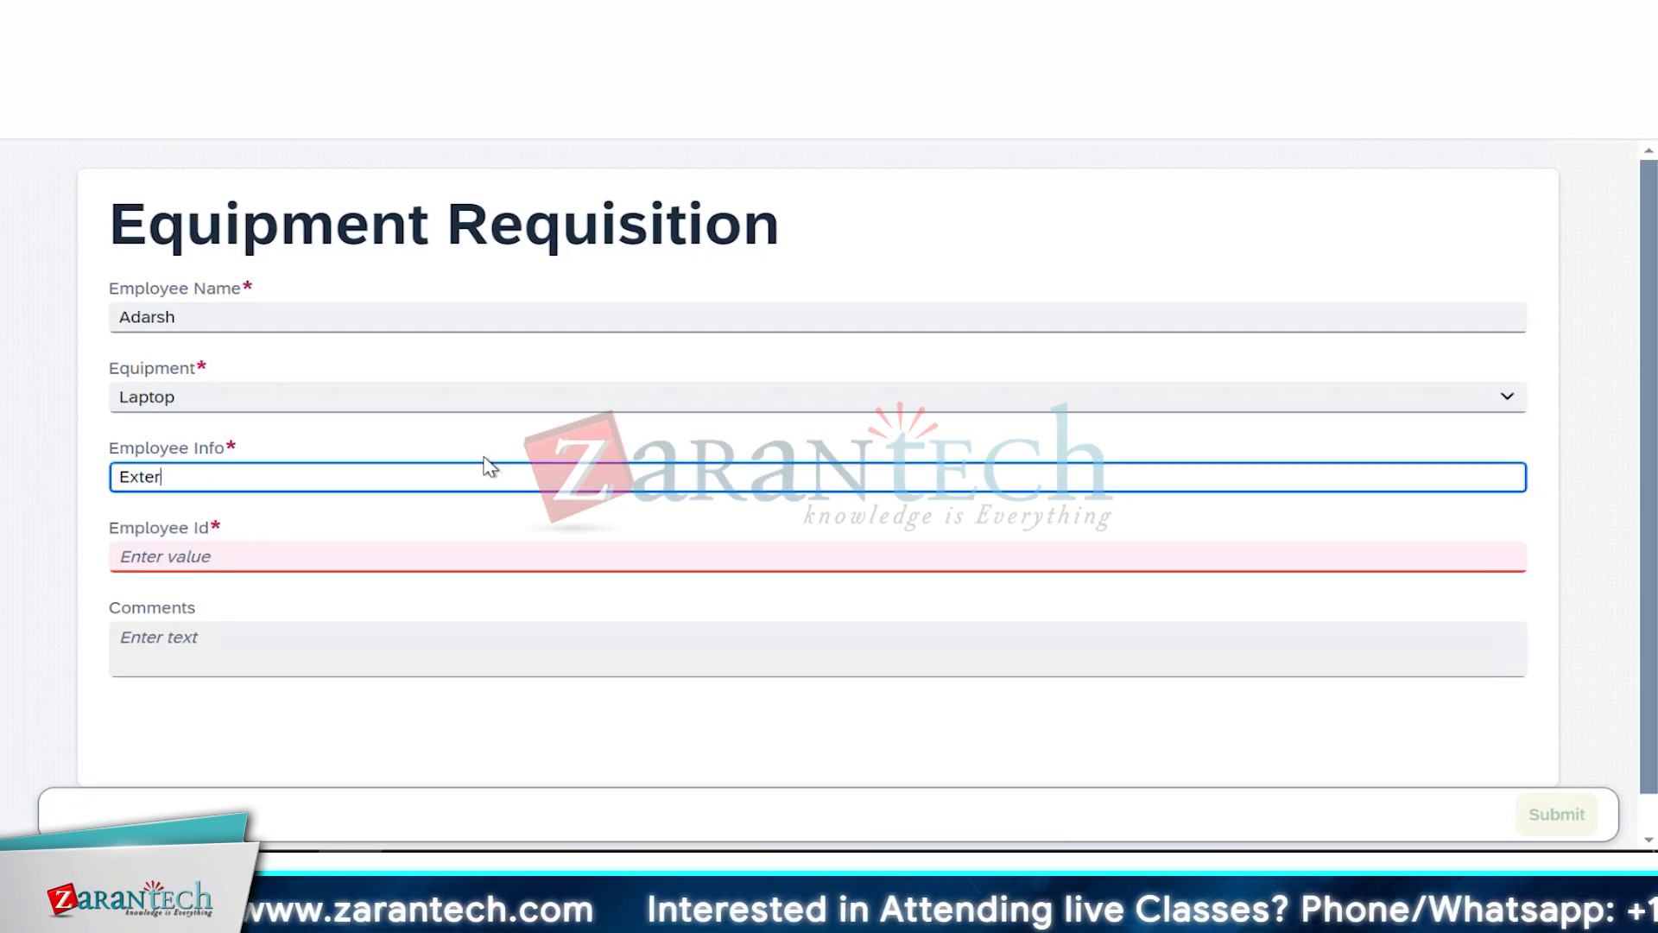
type("nal")
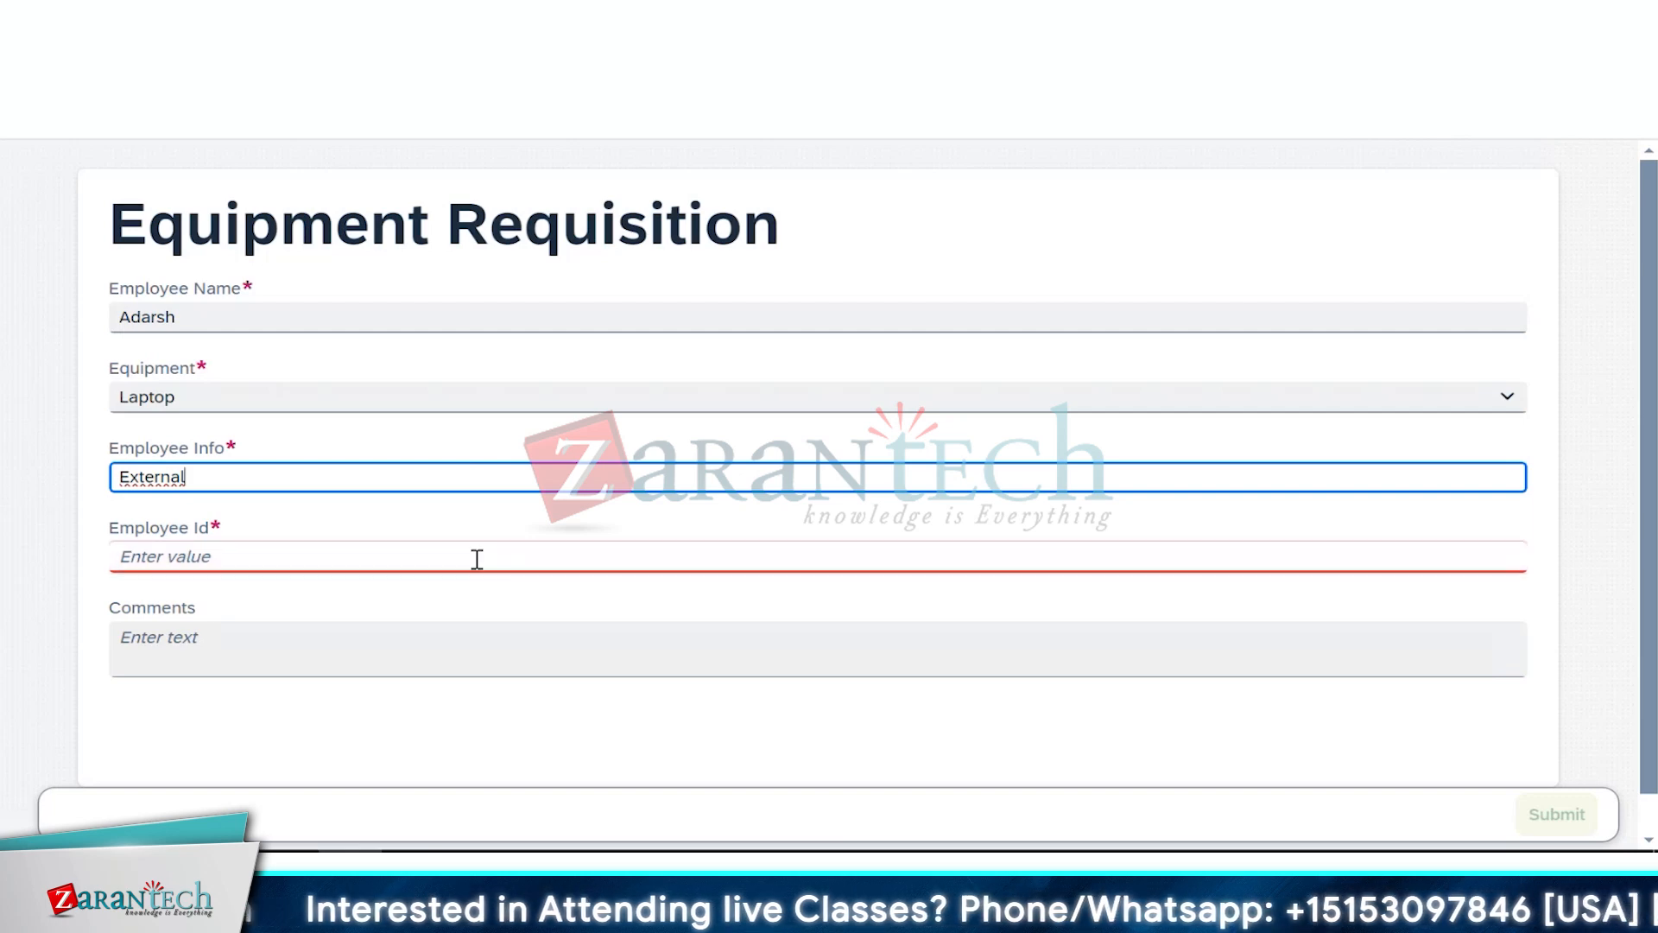
left_click(476, 558)
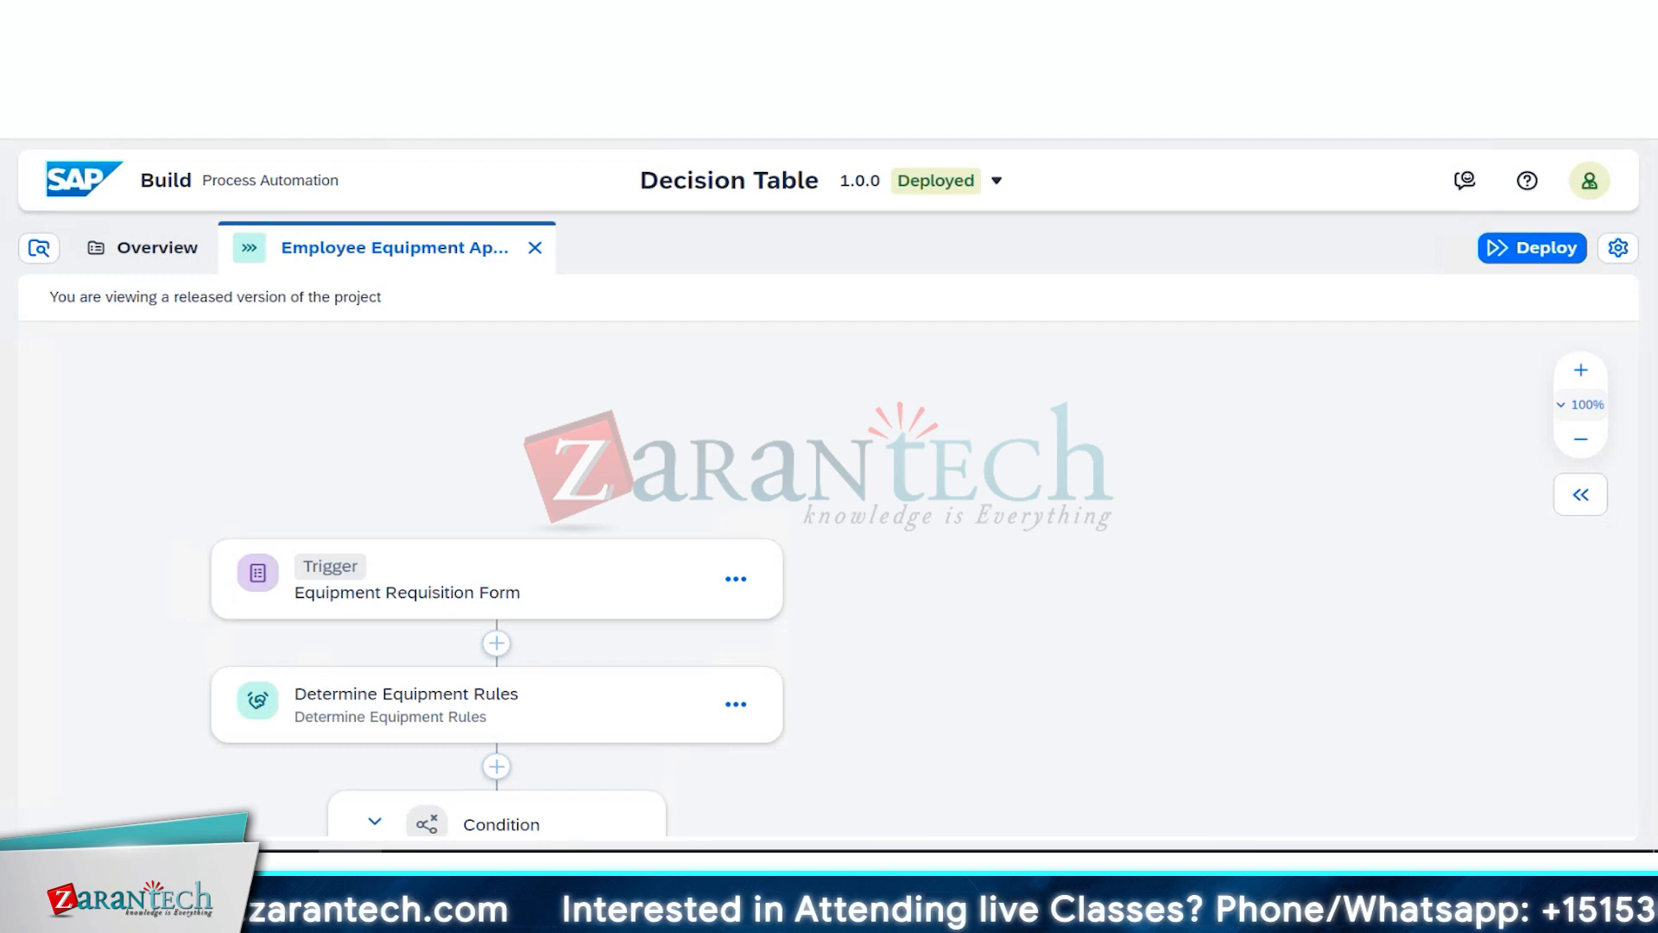
Step: Open the Determine Equipment Rules decision from the deployed project's artifacts and check its input and output parameters
left_click(145, 255)
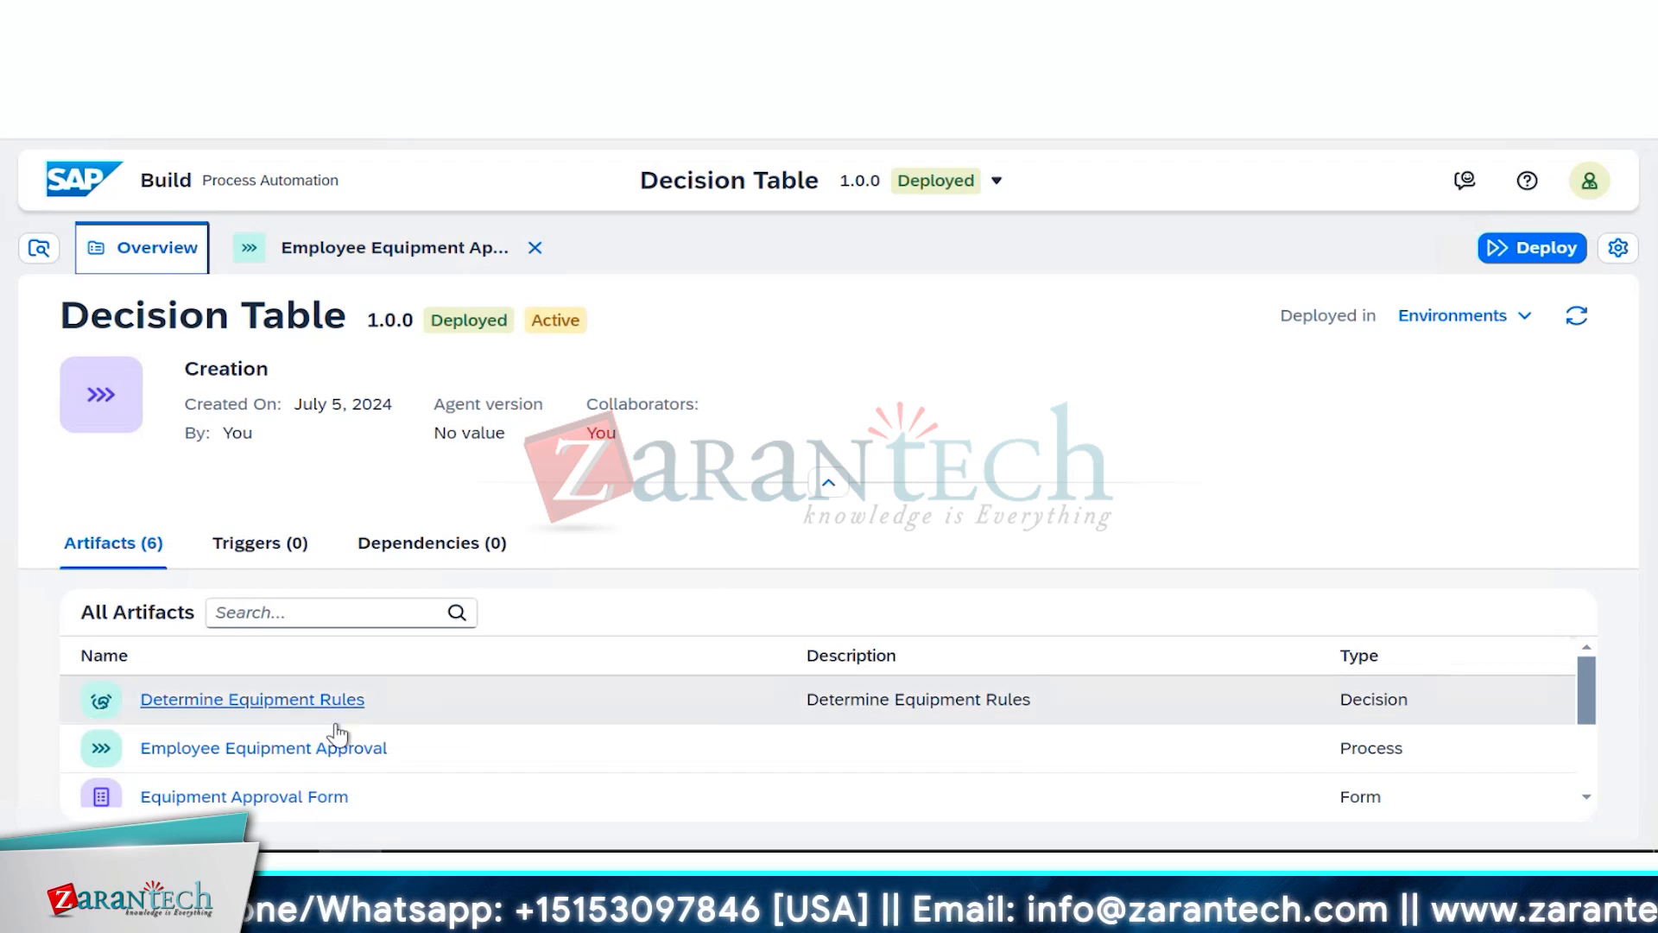
scroll(326, 755, "down", 2)
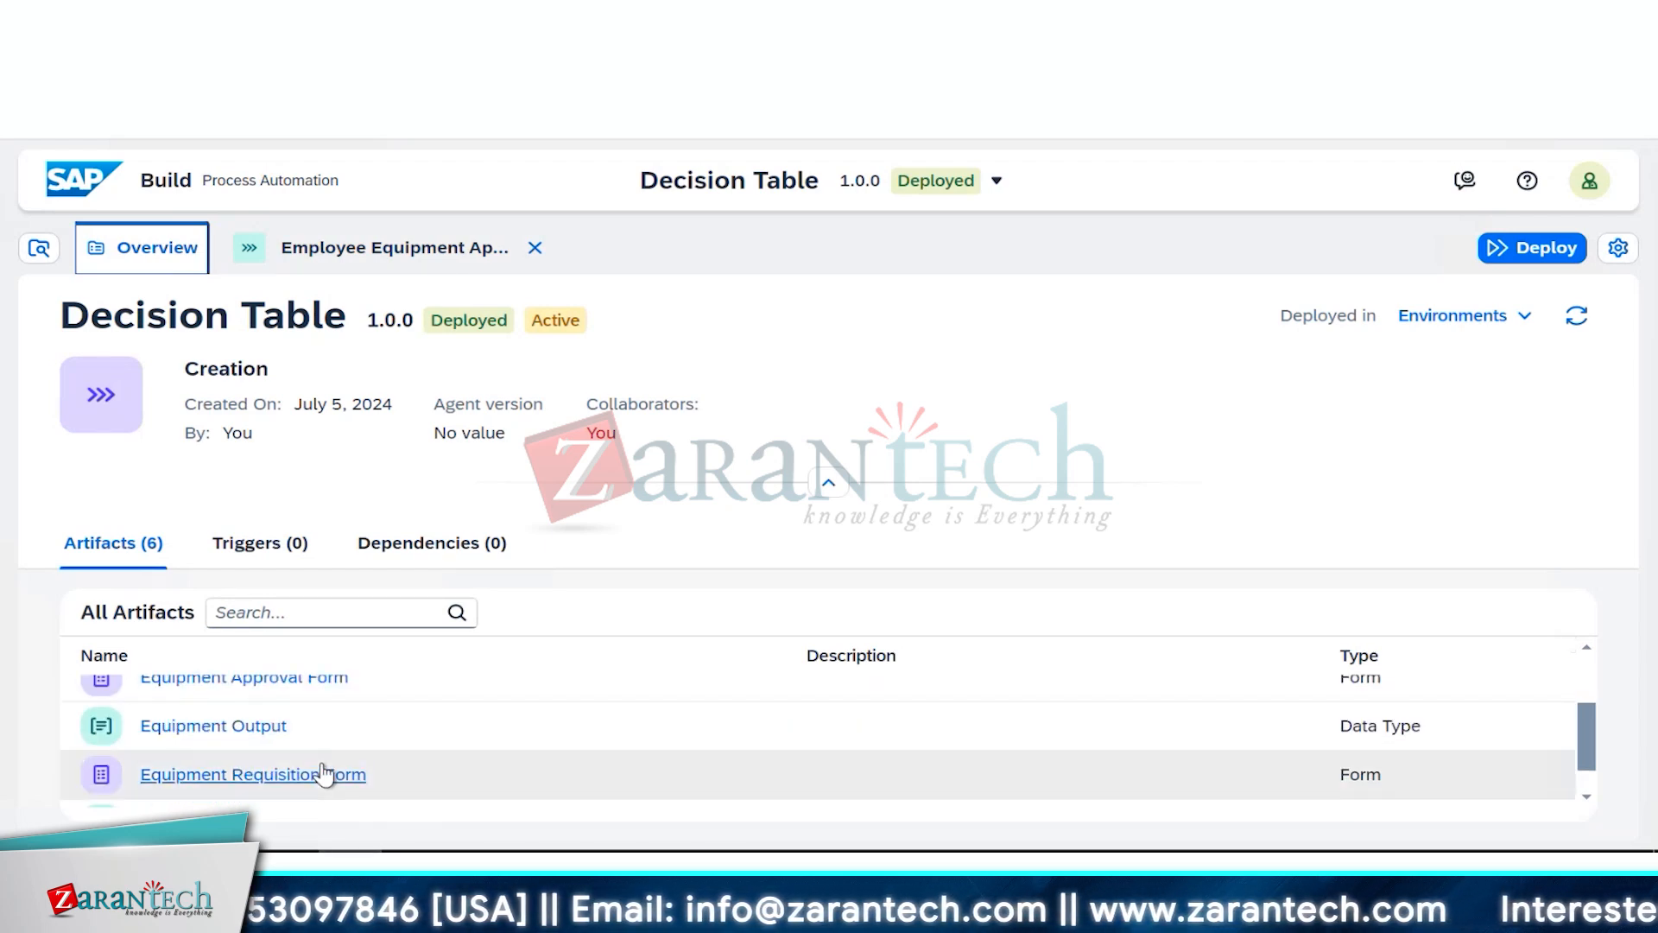
scroll(319, 772, "up", 3)
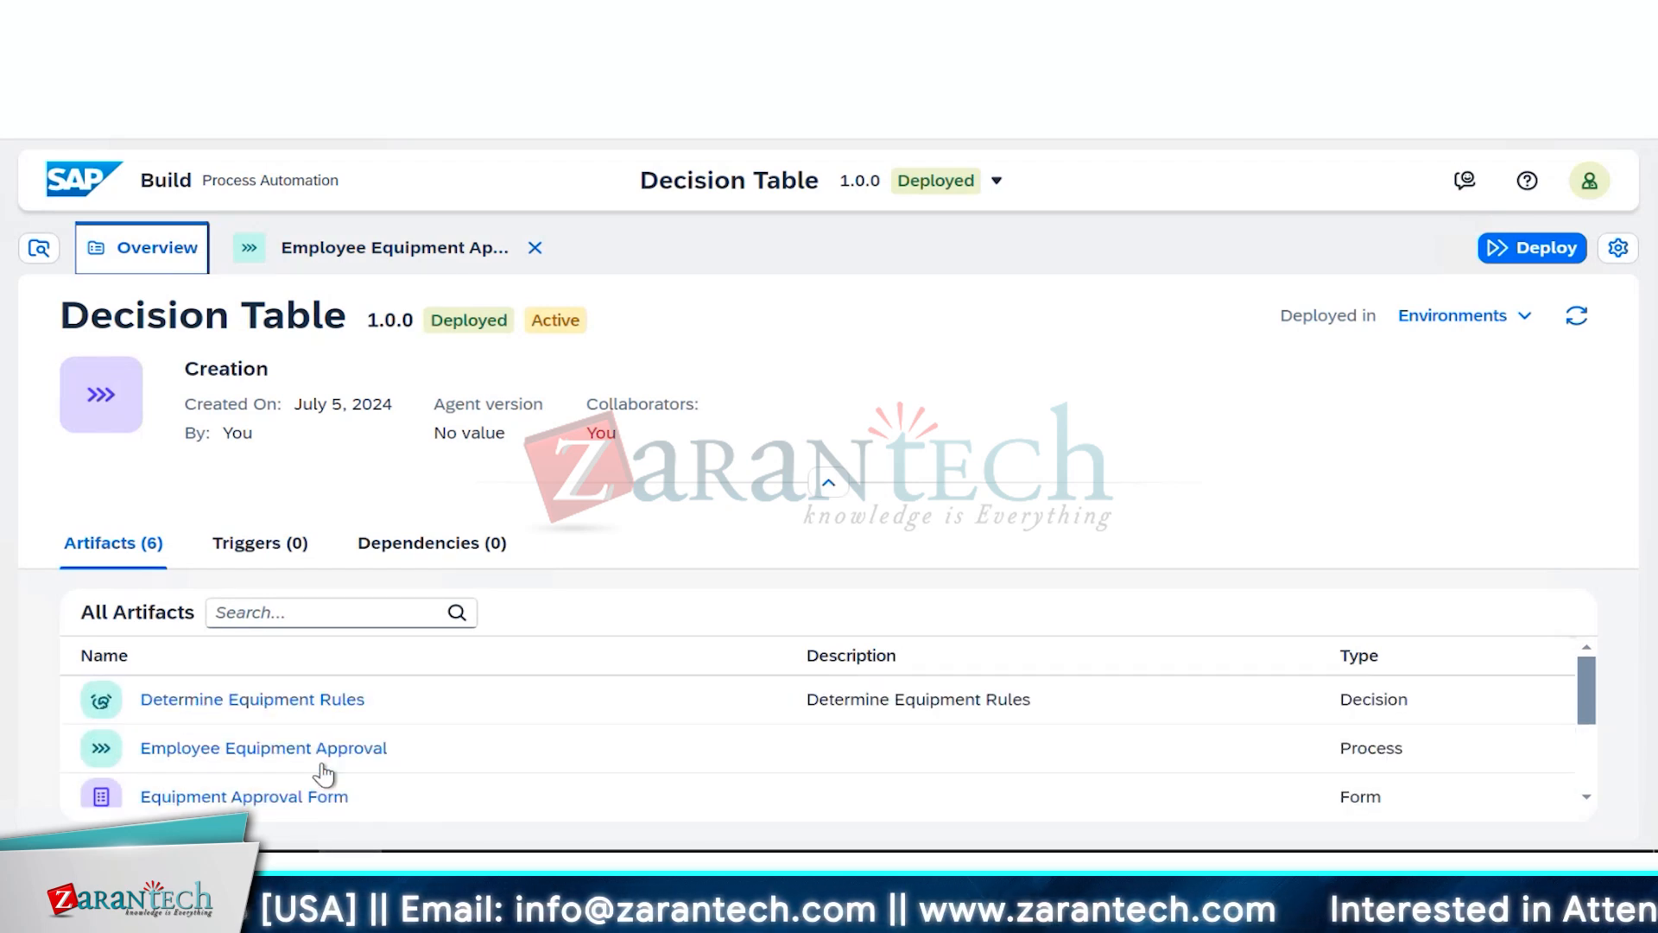
left_click(307, 717)
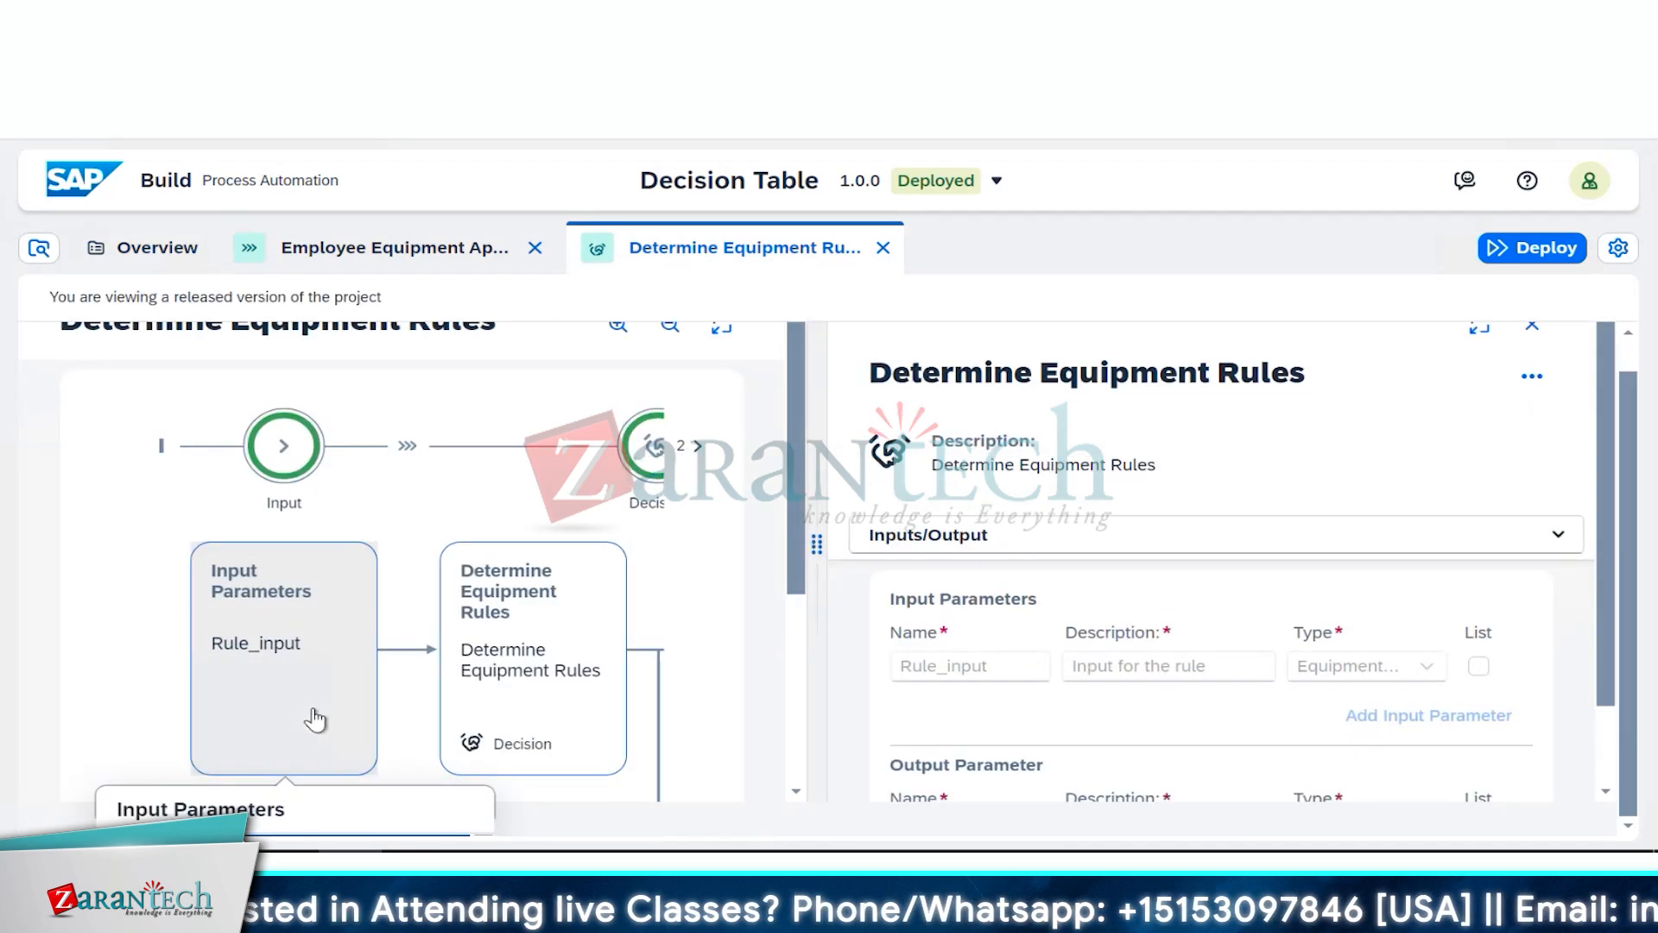
scroll(1123, 762, "down", 1)
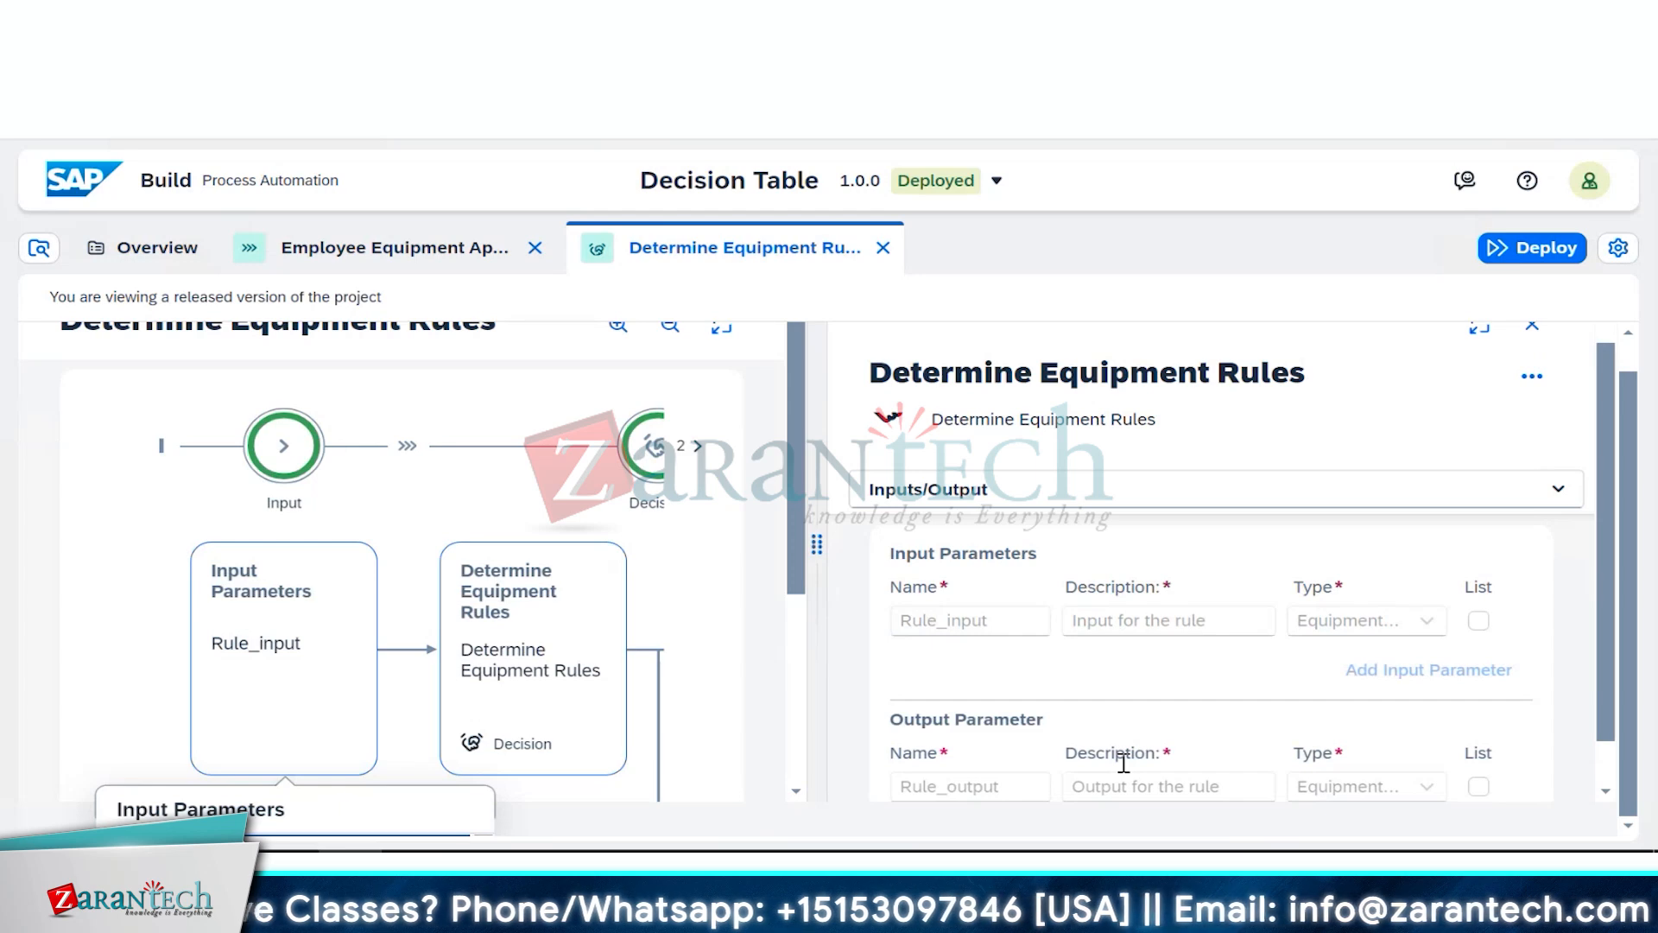
scroll(1123, 762, "up", 1)
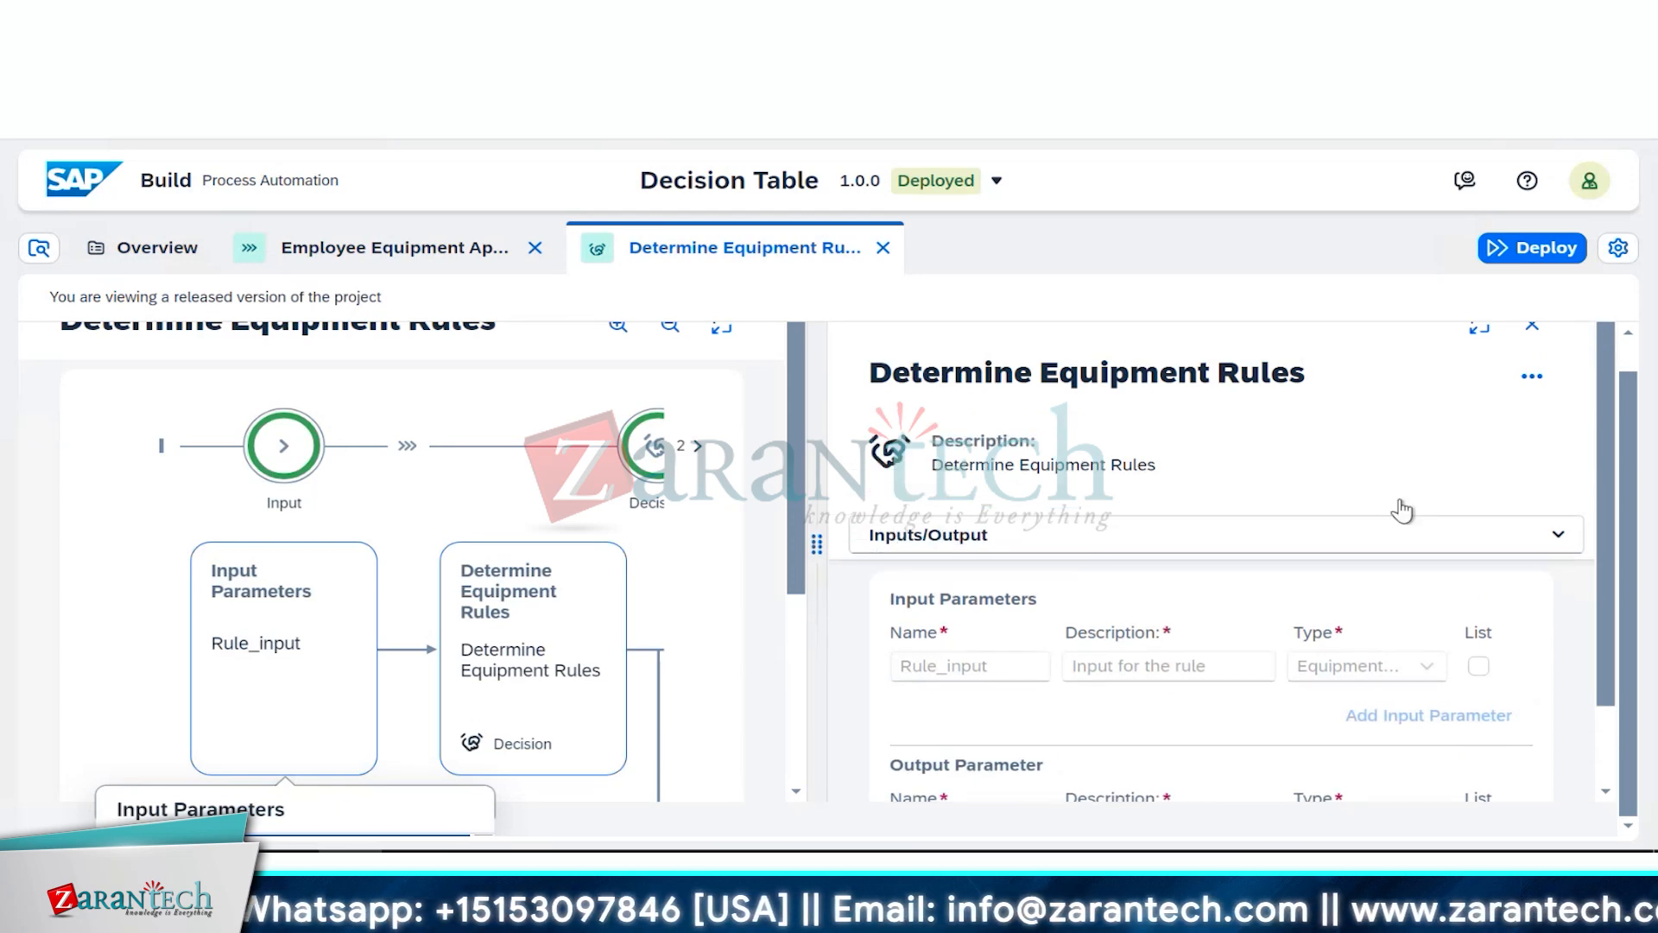
scroll(1451, 424, "up", 1)
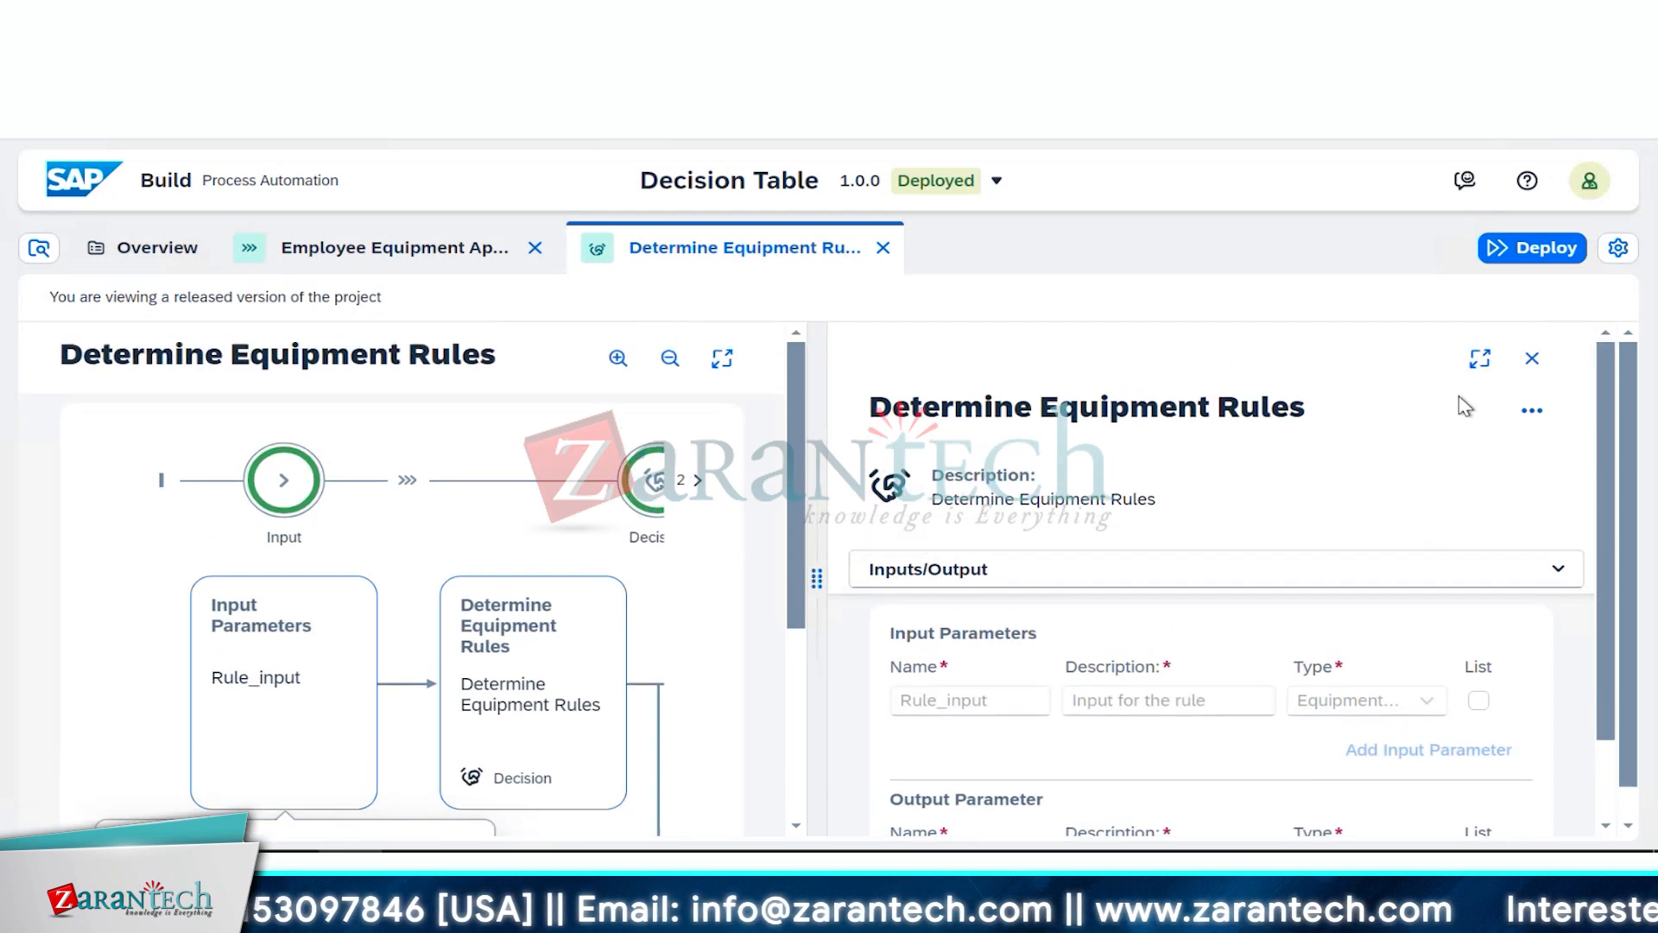
Step: Open the Employee_equipment_determination rule and look up the employee's ID in its decision table
left_click(1480, 358)
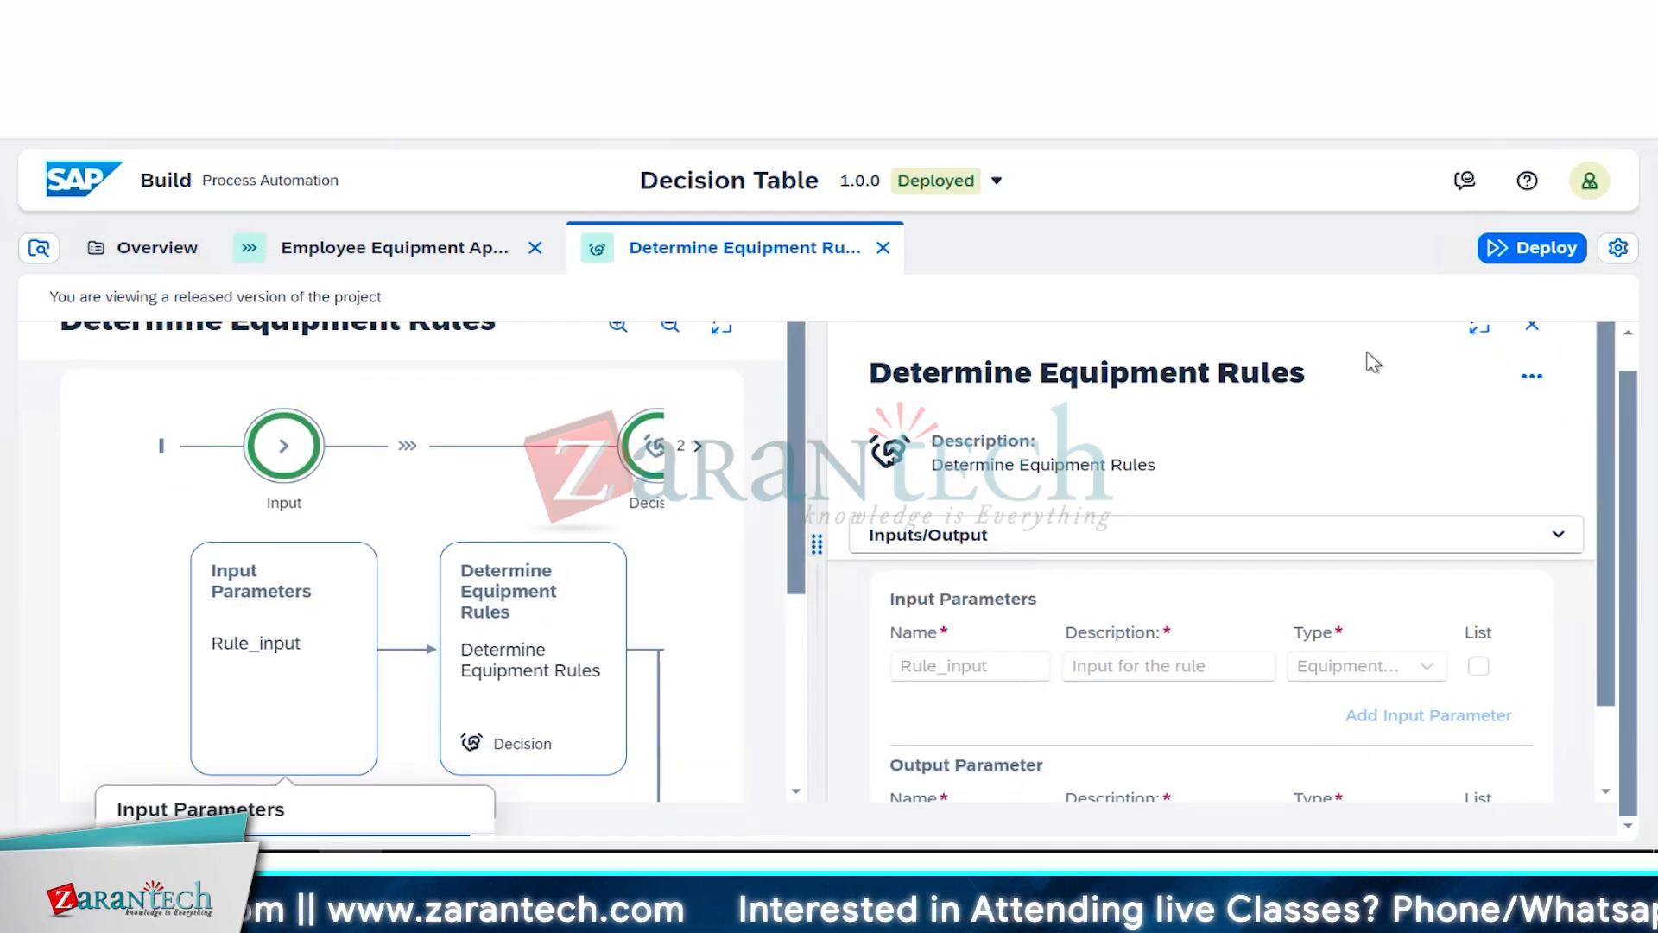
left_click(1480, 358)
left_click(1482, 358)
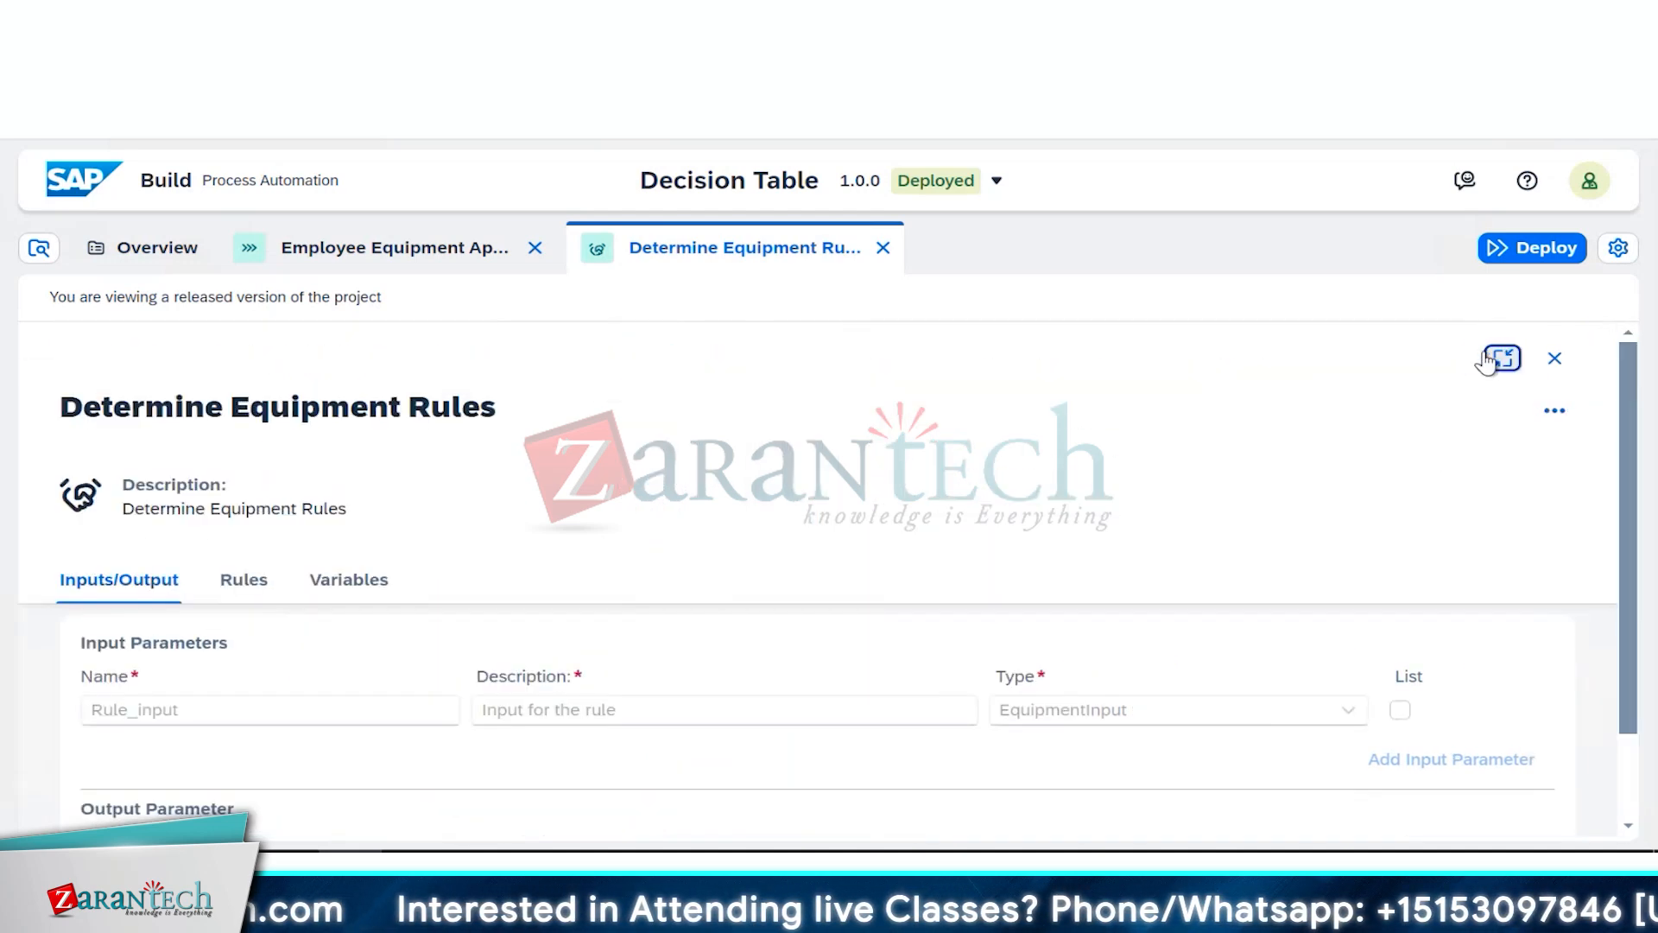
left_click(227, 580)
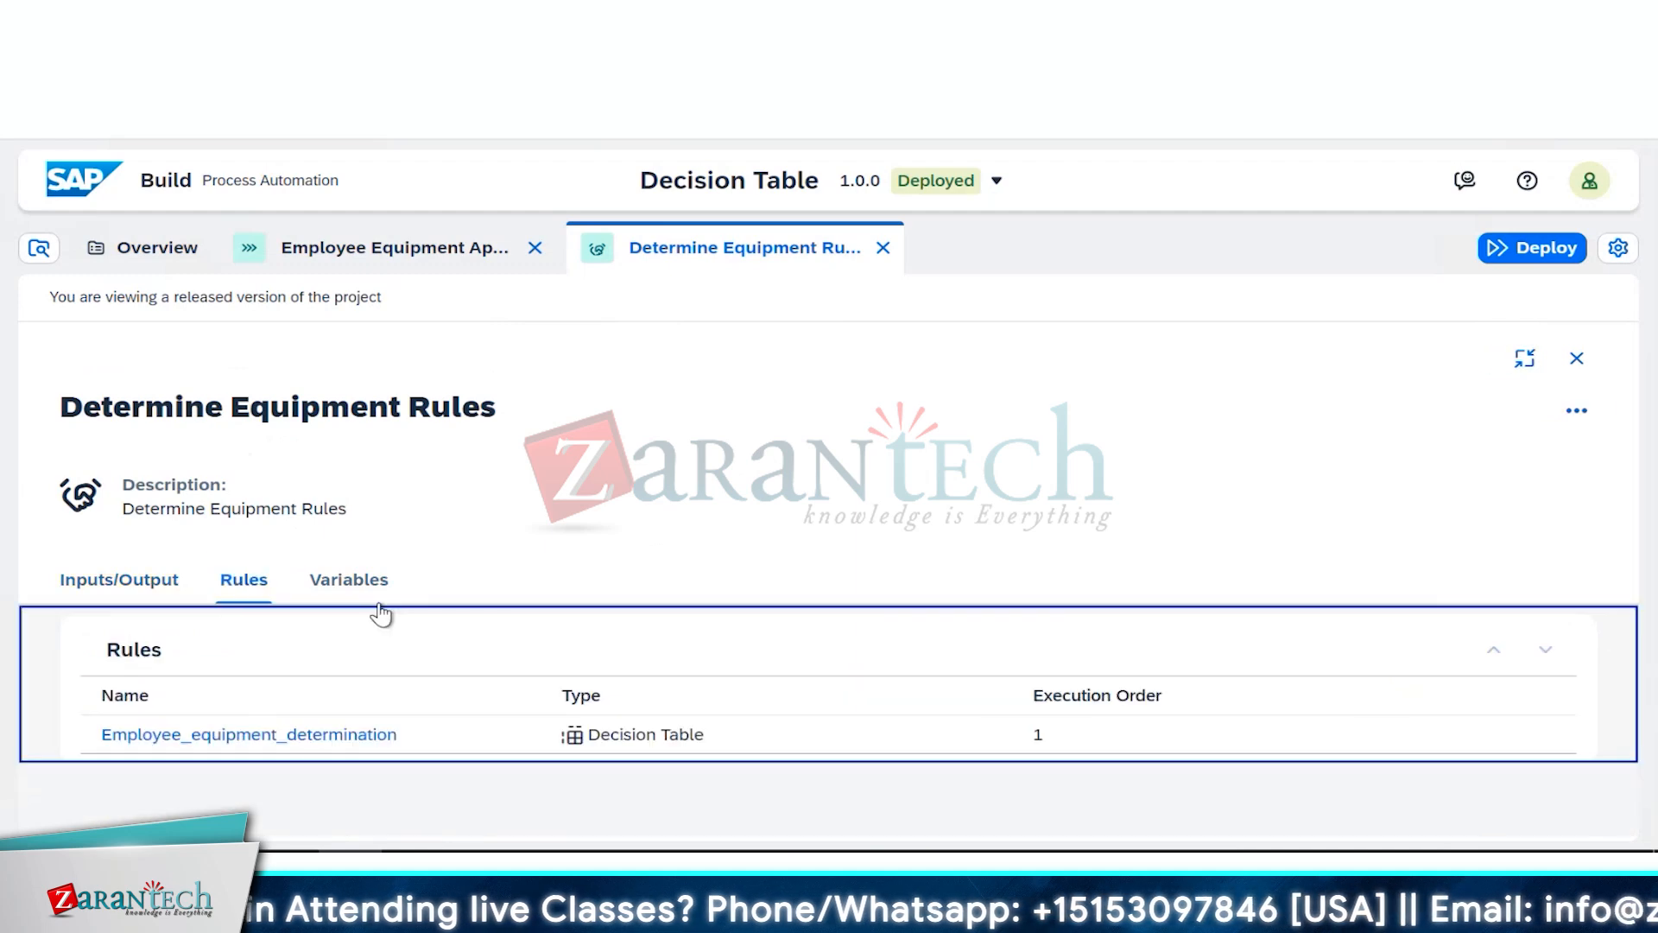
left_click(292, 738)
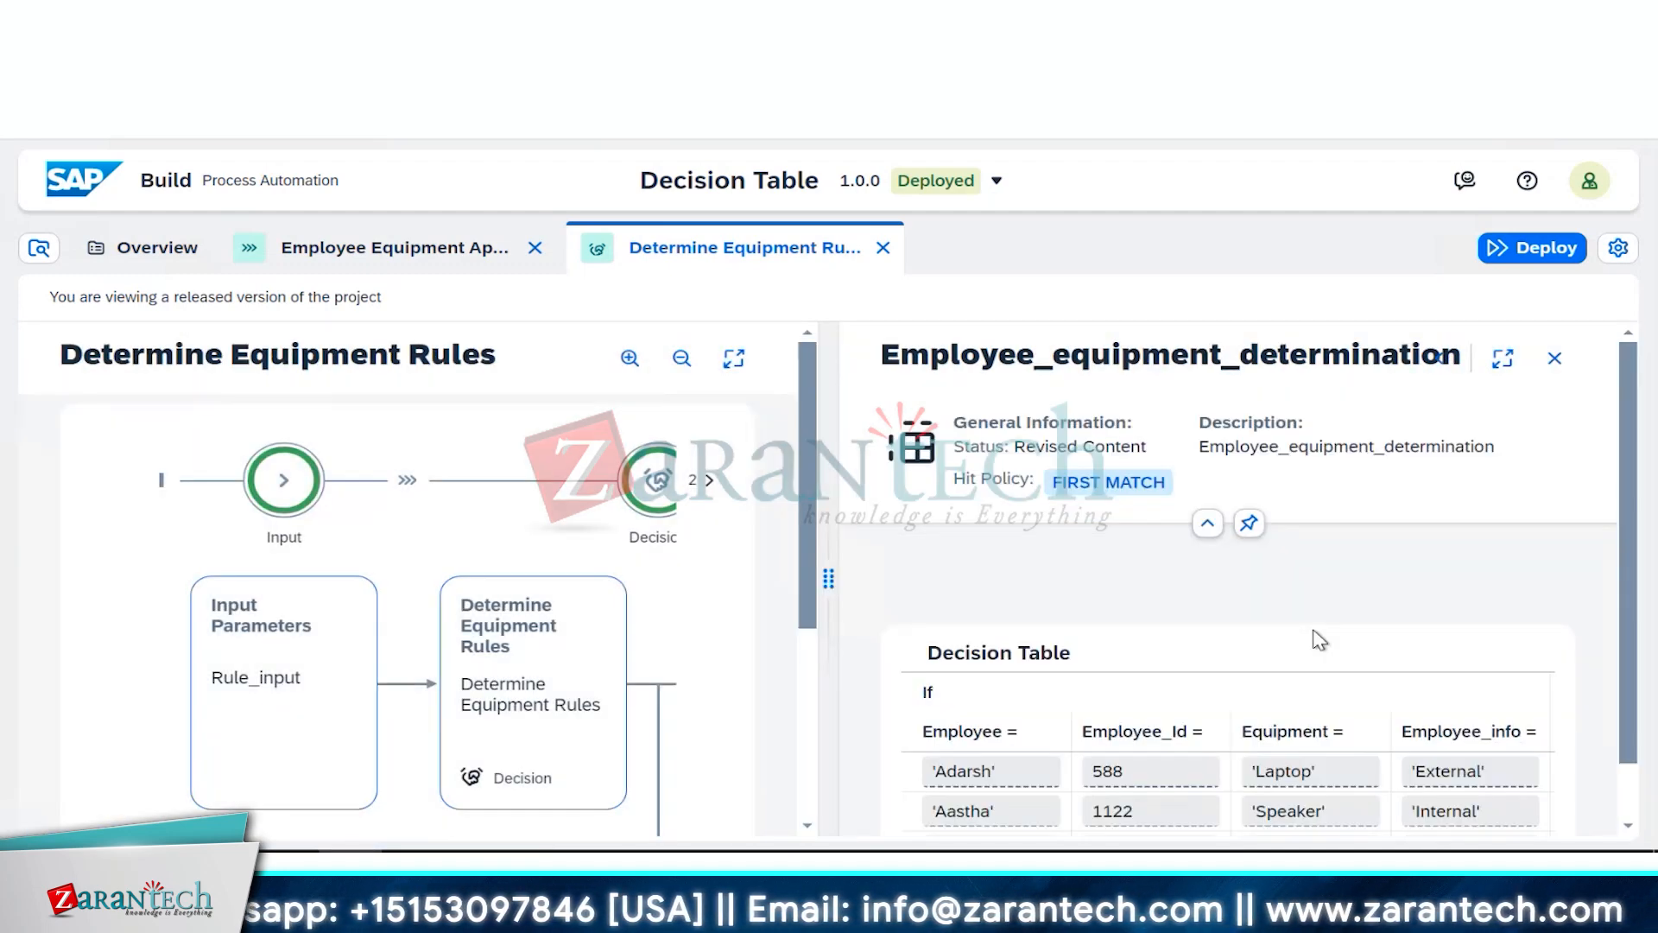
scroll(1320, 639, "down", 1)
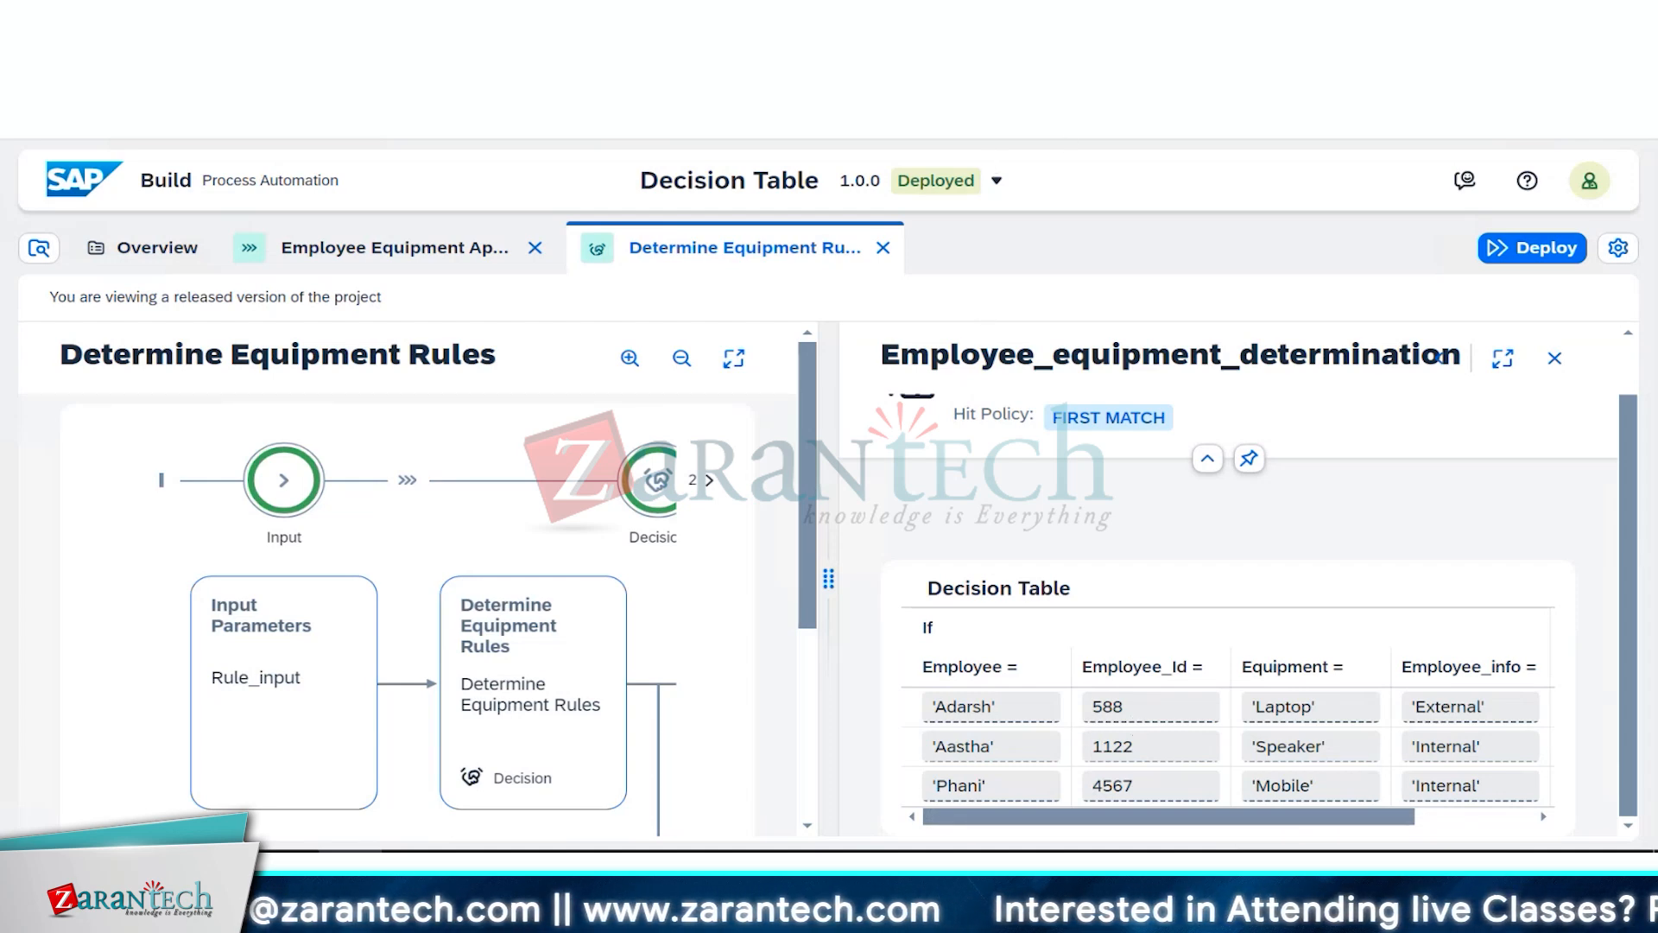
Step: Return to the Equipment Requisition form and enter the employee's ID
left_click(1157, 121)
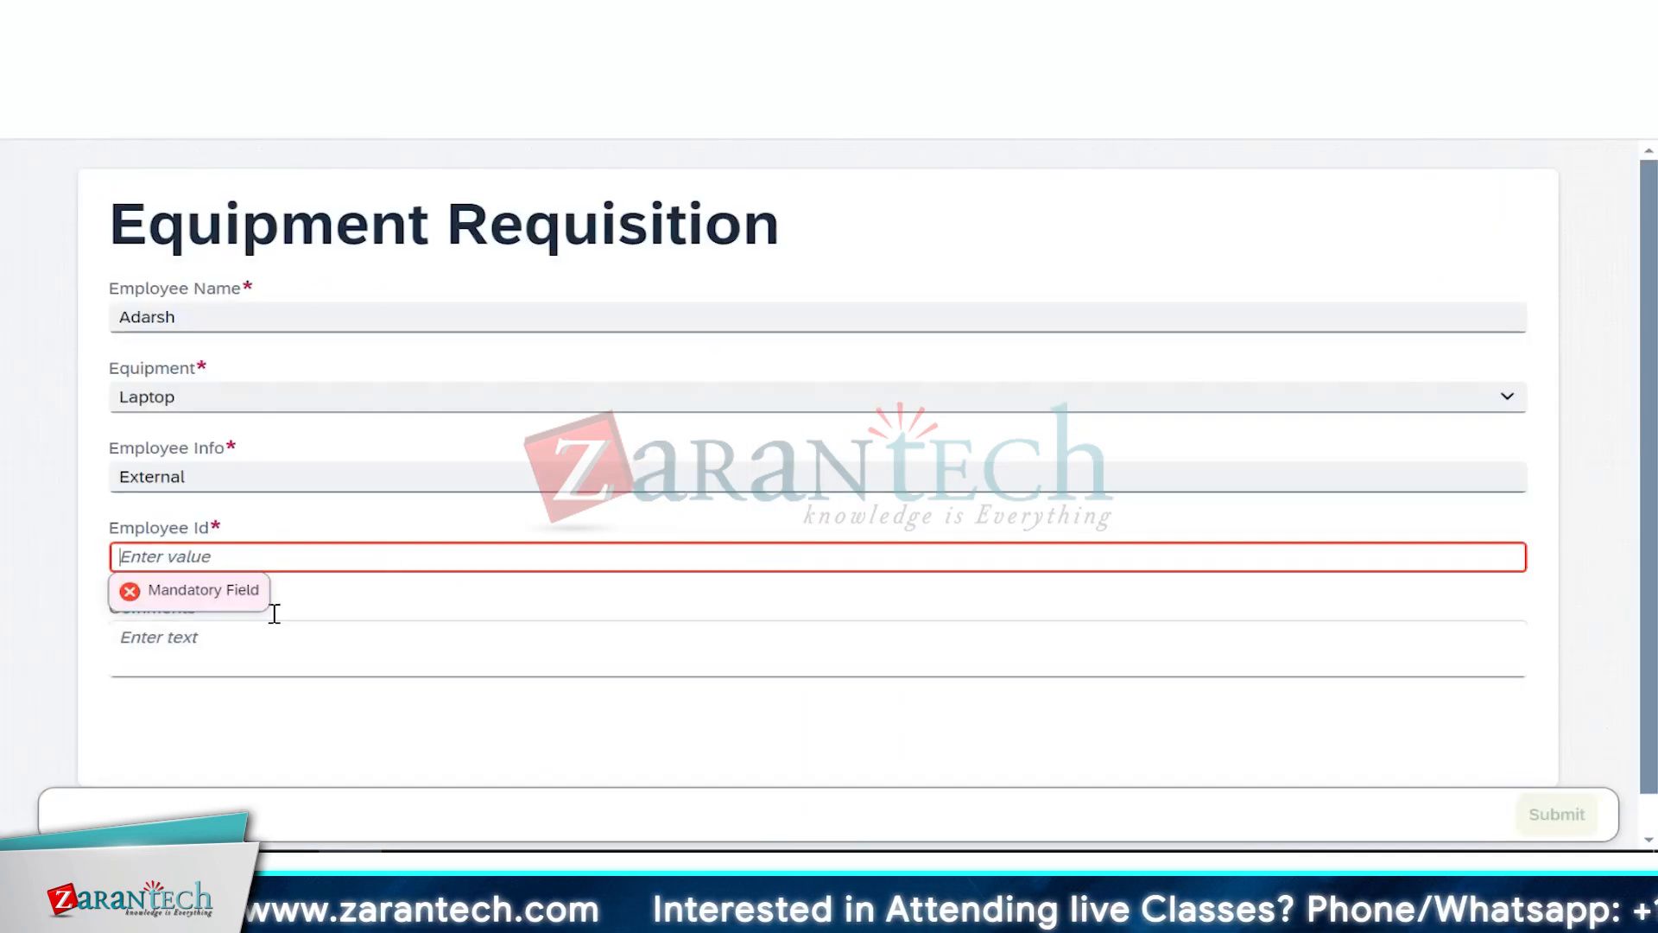
type("588")
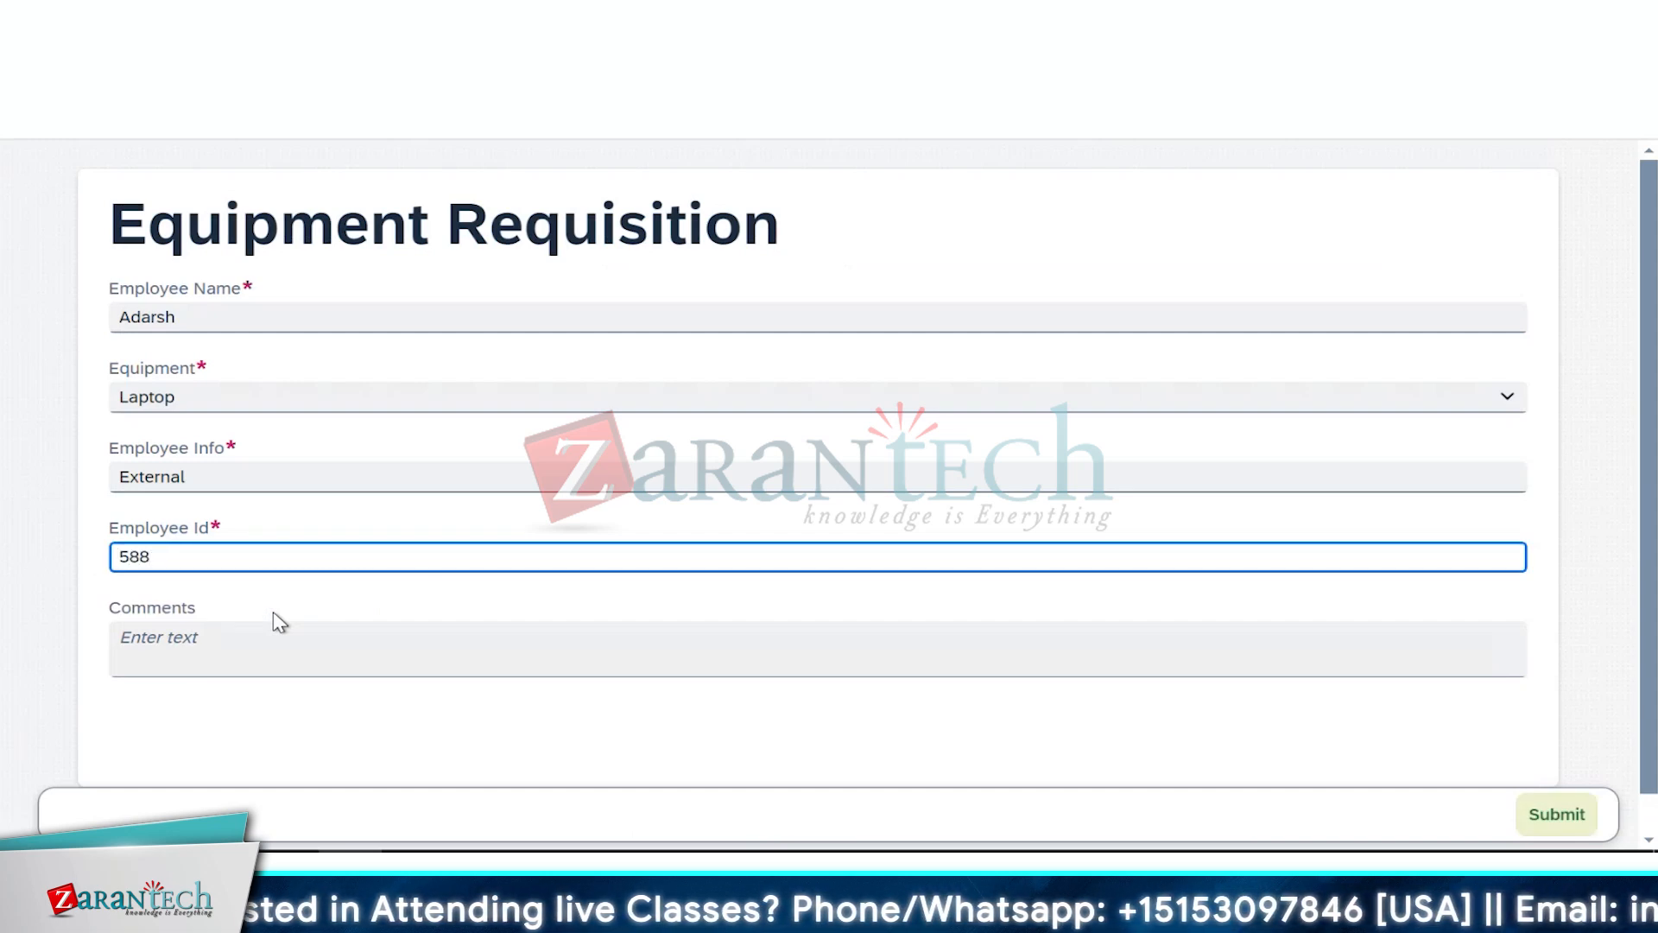
left_click(382, 642)
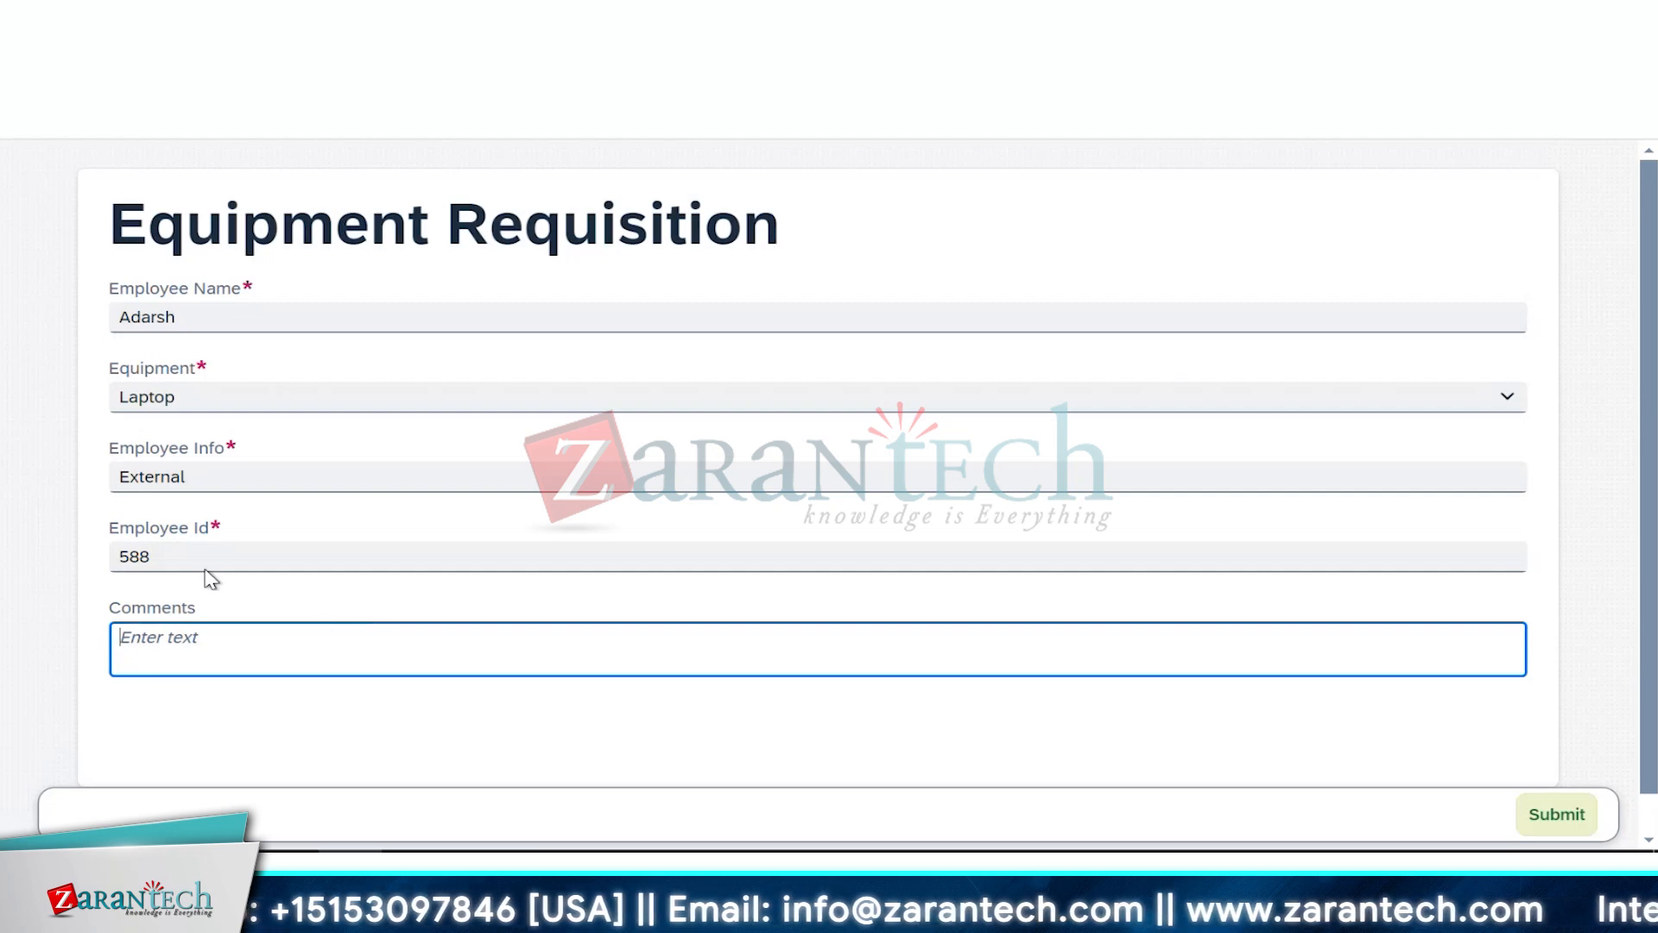
scroll(988, 751, "down", 1)
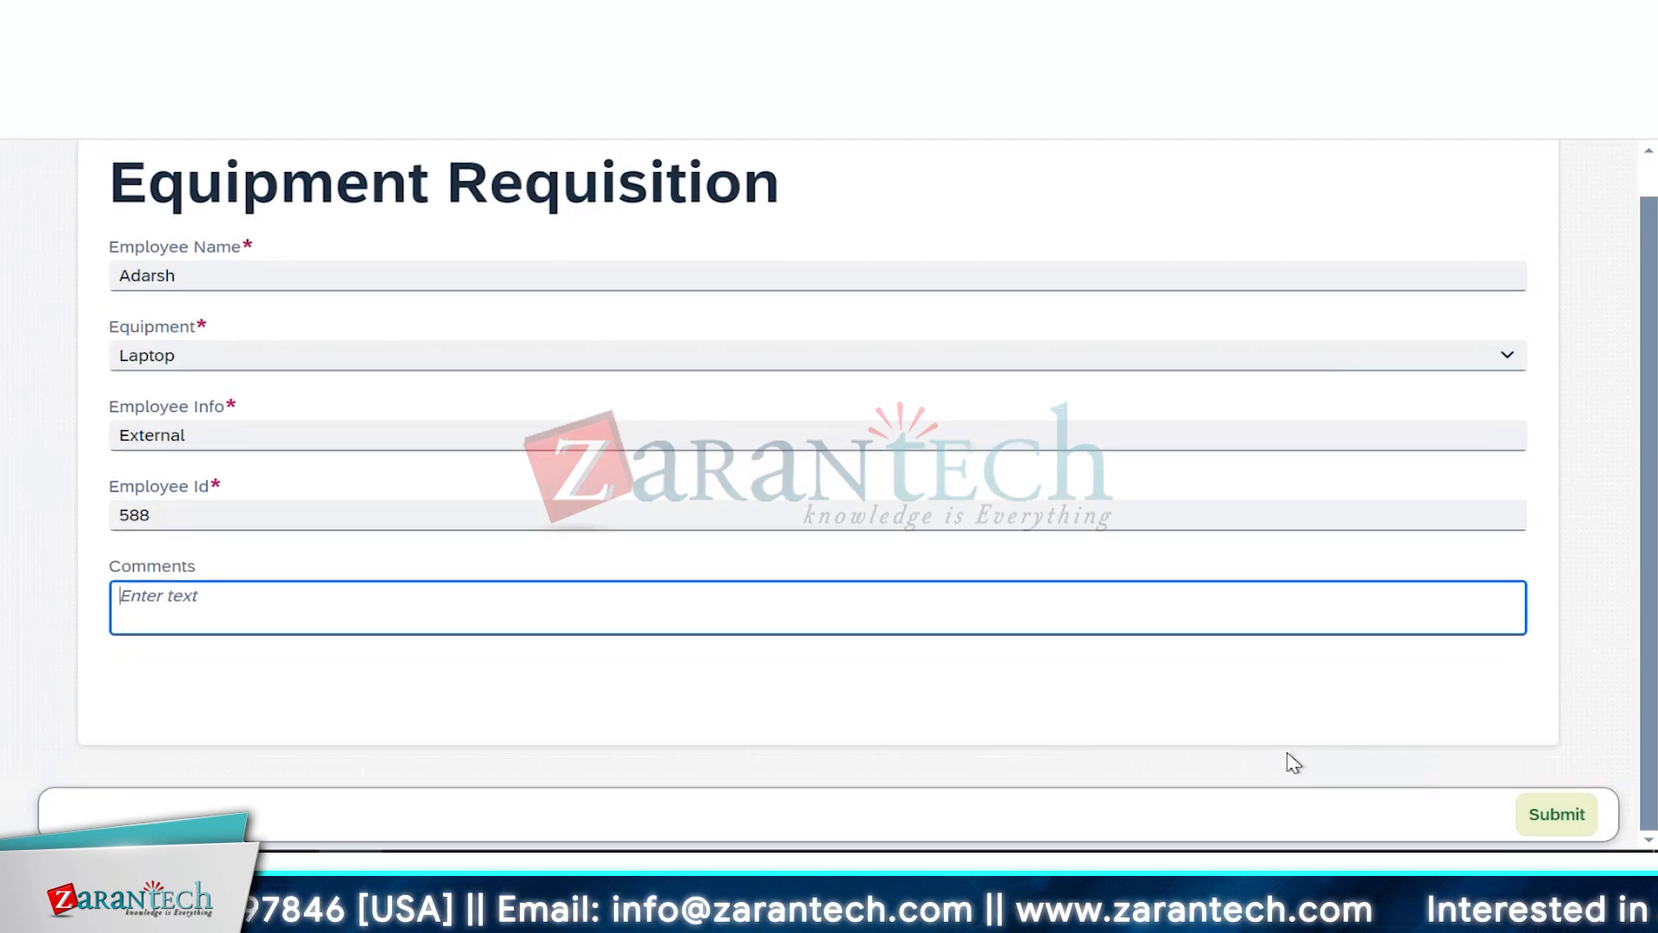
Step: Submit the Equipment Requisition form, then log back in to SAP Build and open the Process and Workflow Instances monitor
left_click(1571, 820)
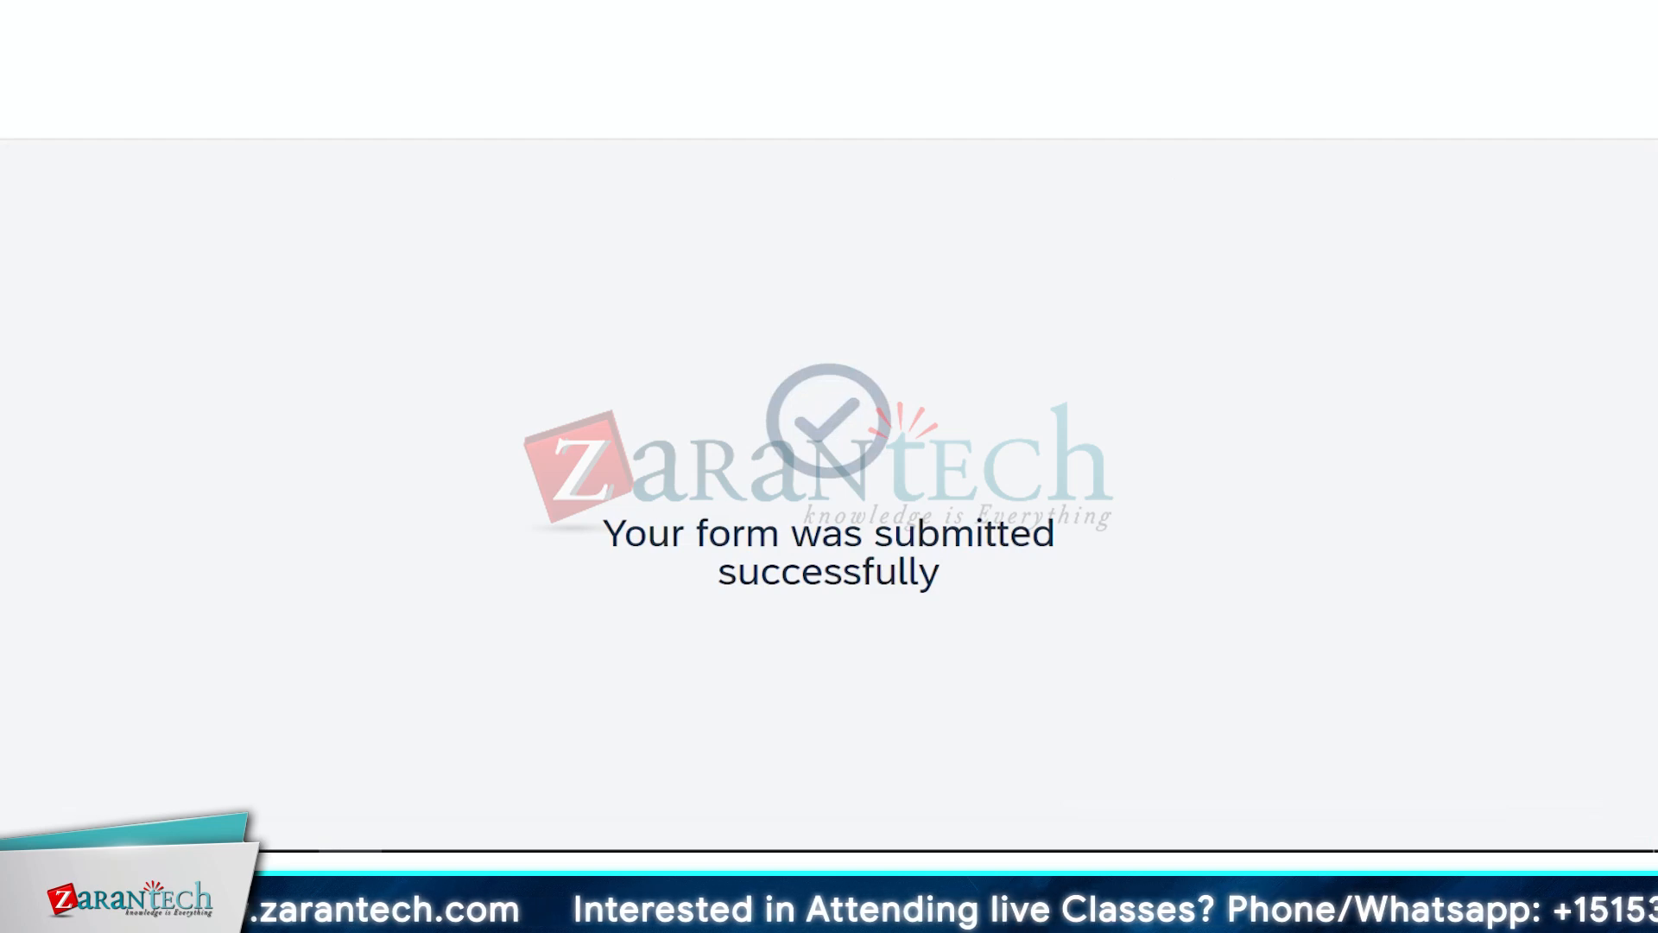
left_click(1183, 121)
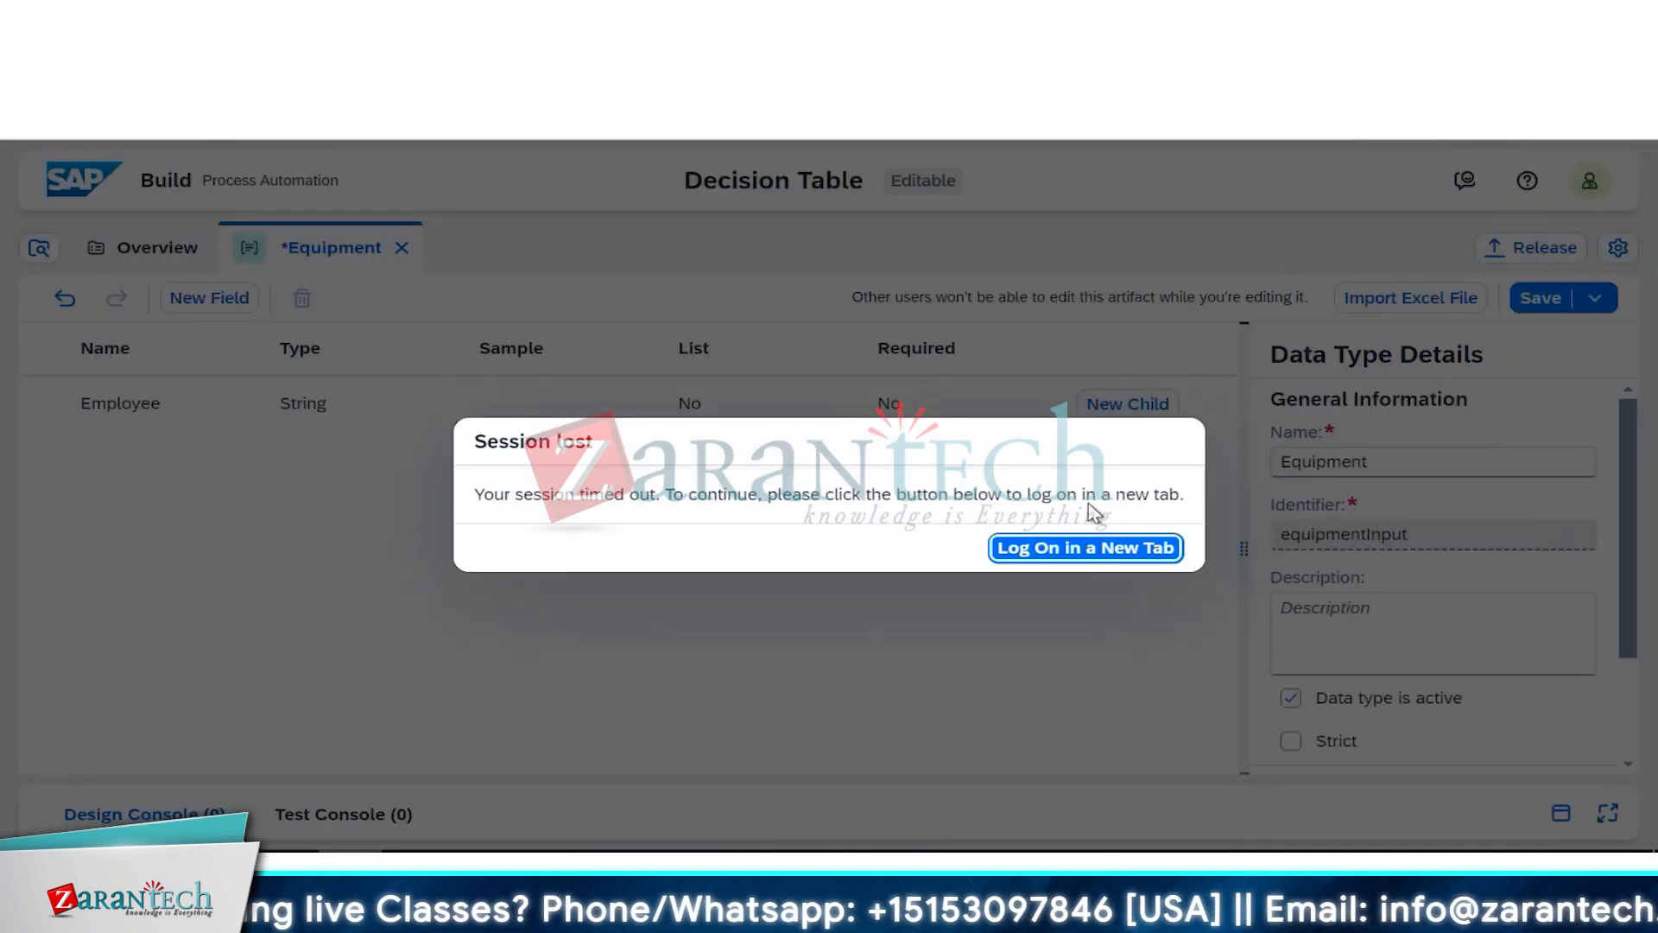
left_click(1082, 554)
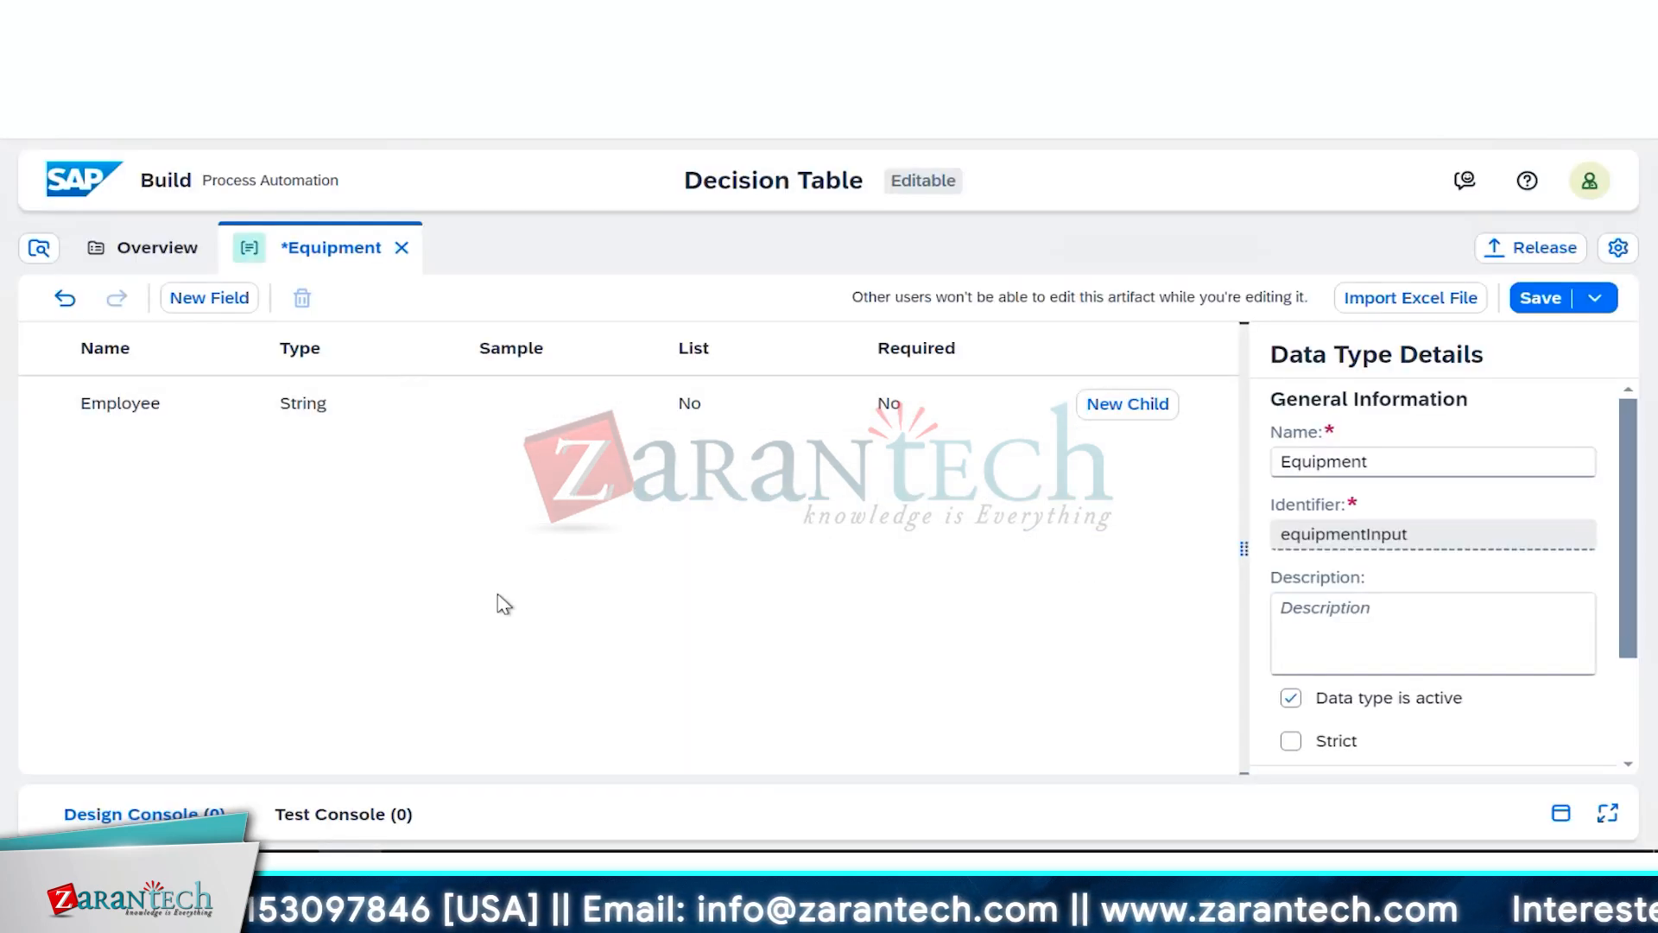
left_click(128, 263)
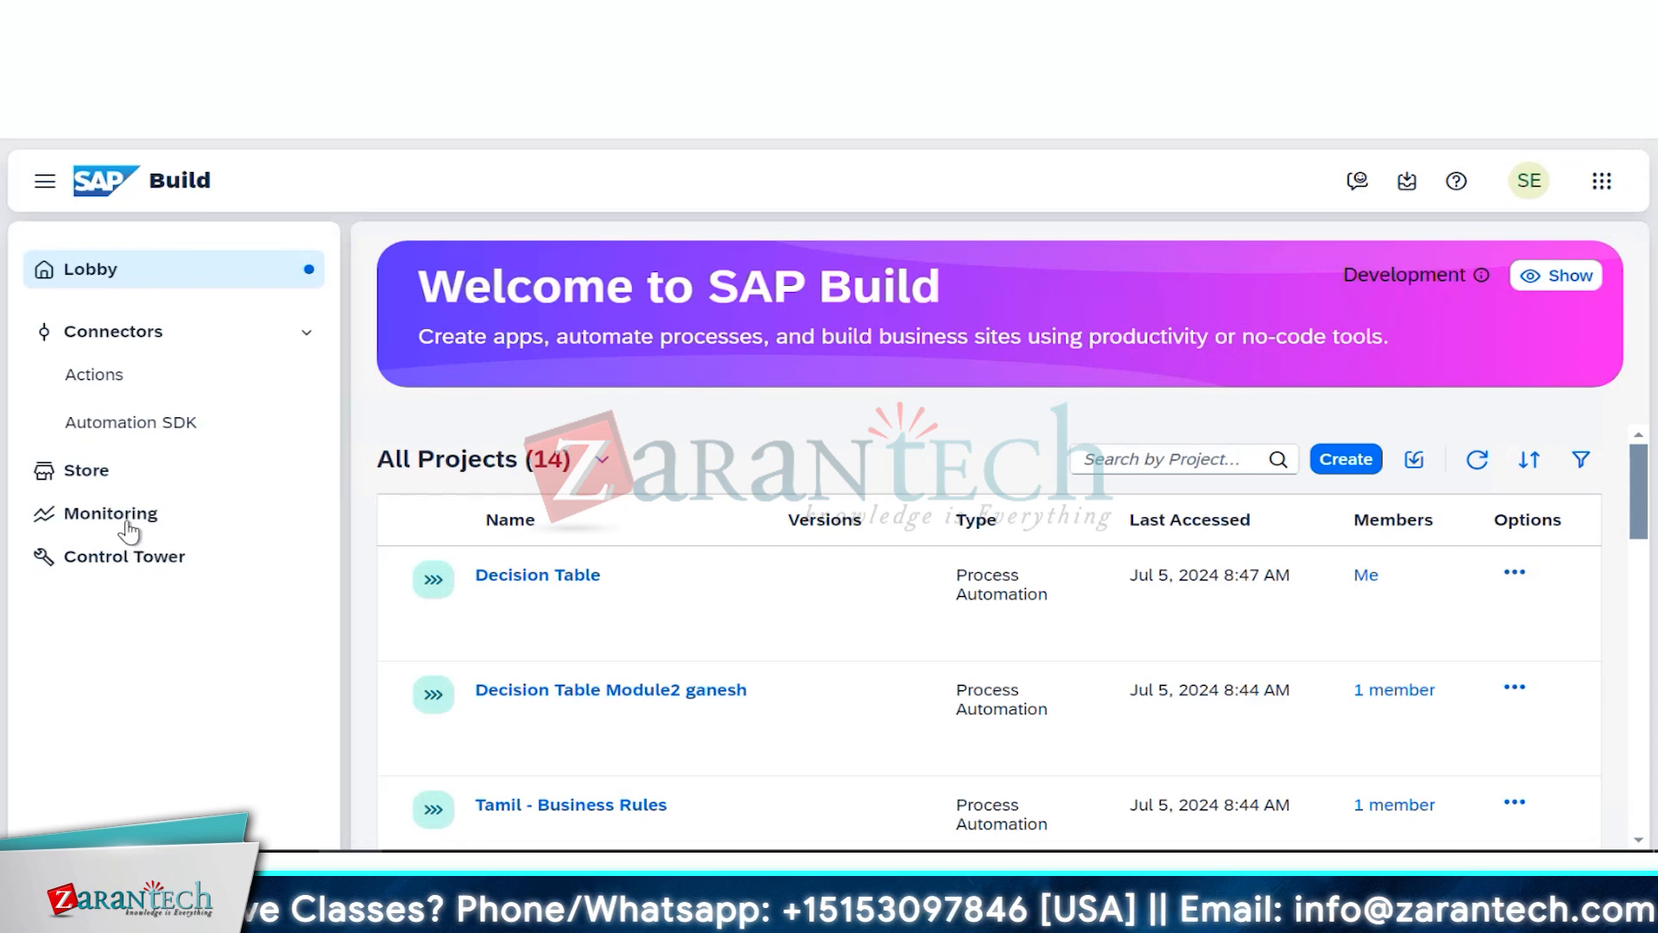
left_click(130, 519)
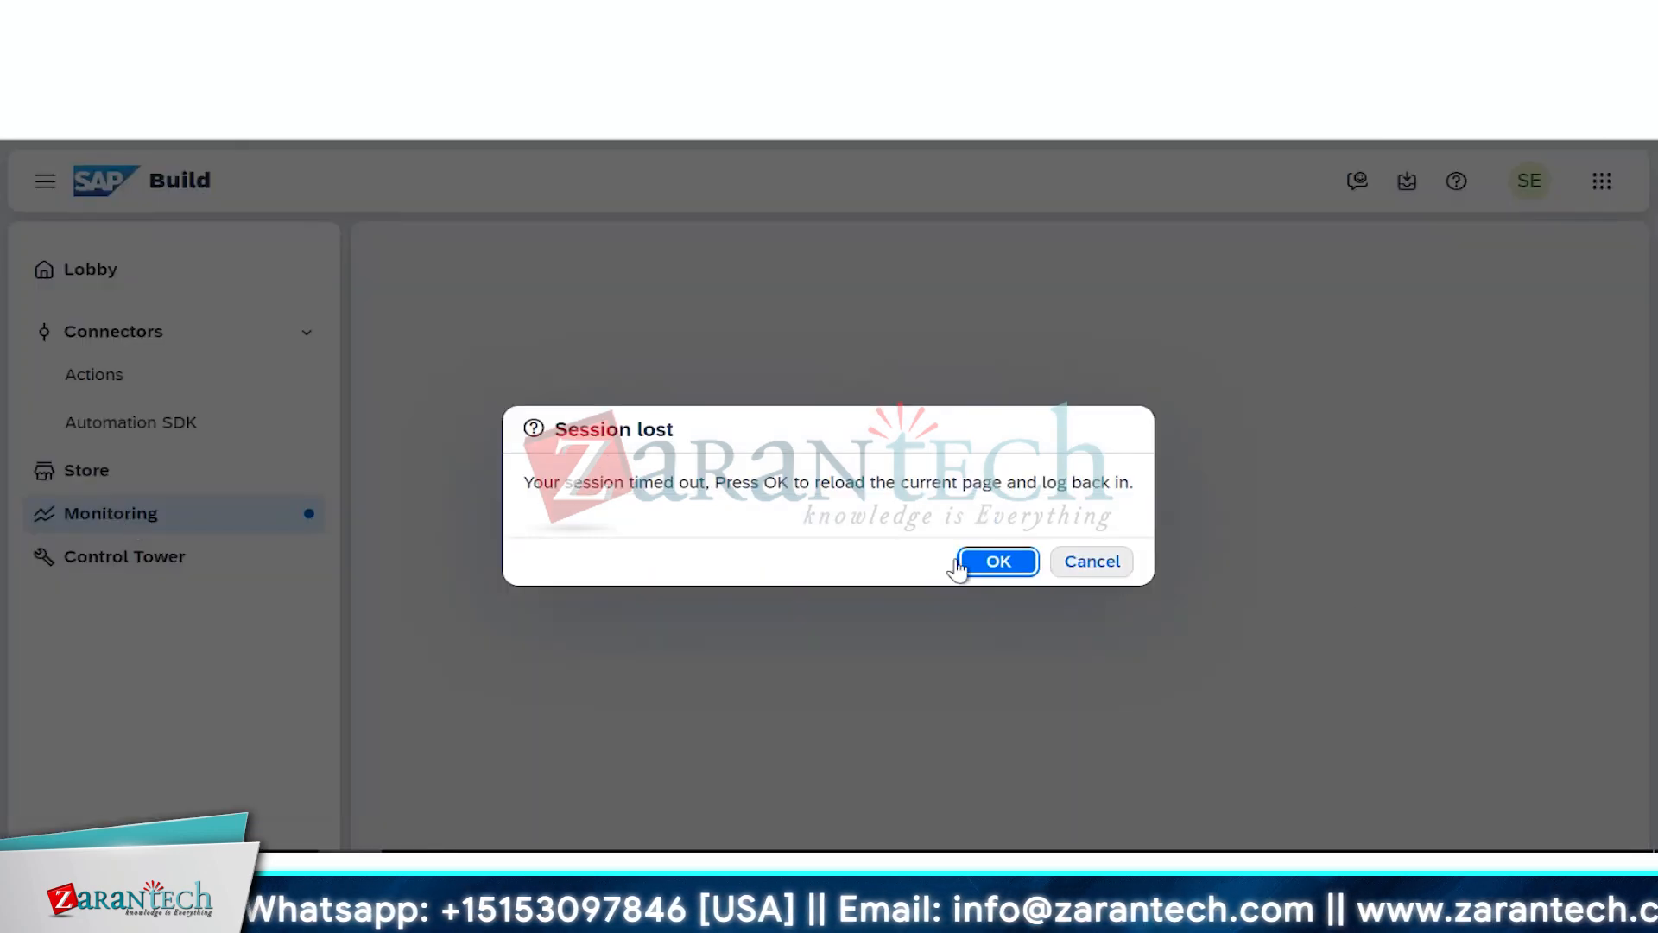
left_click(967, 563)
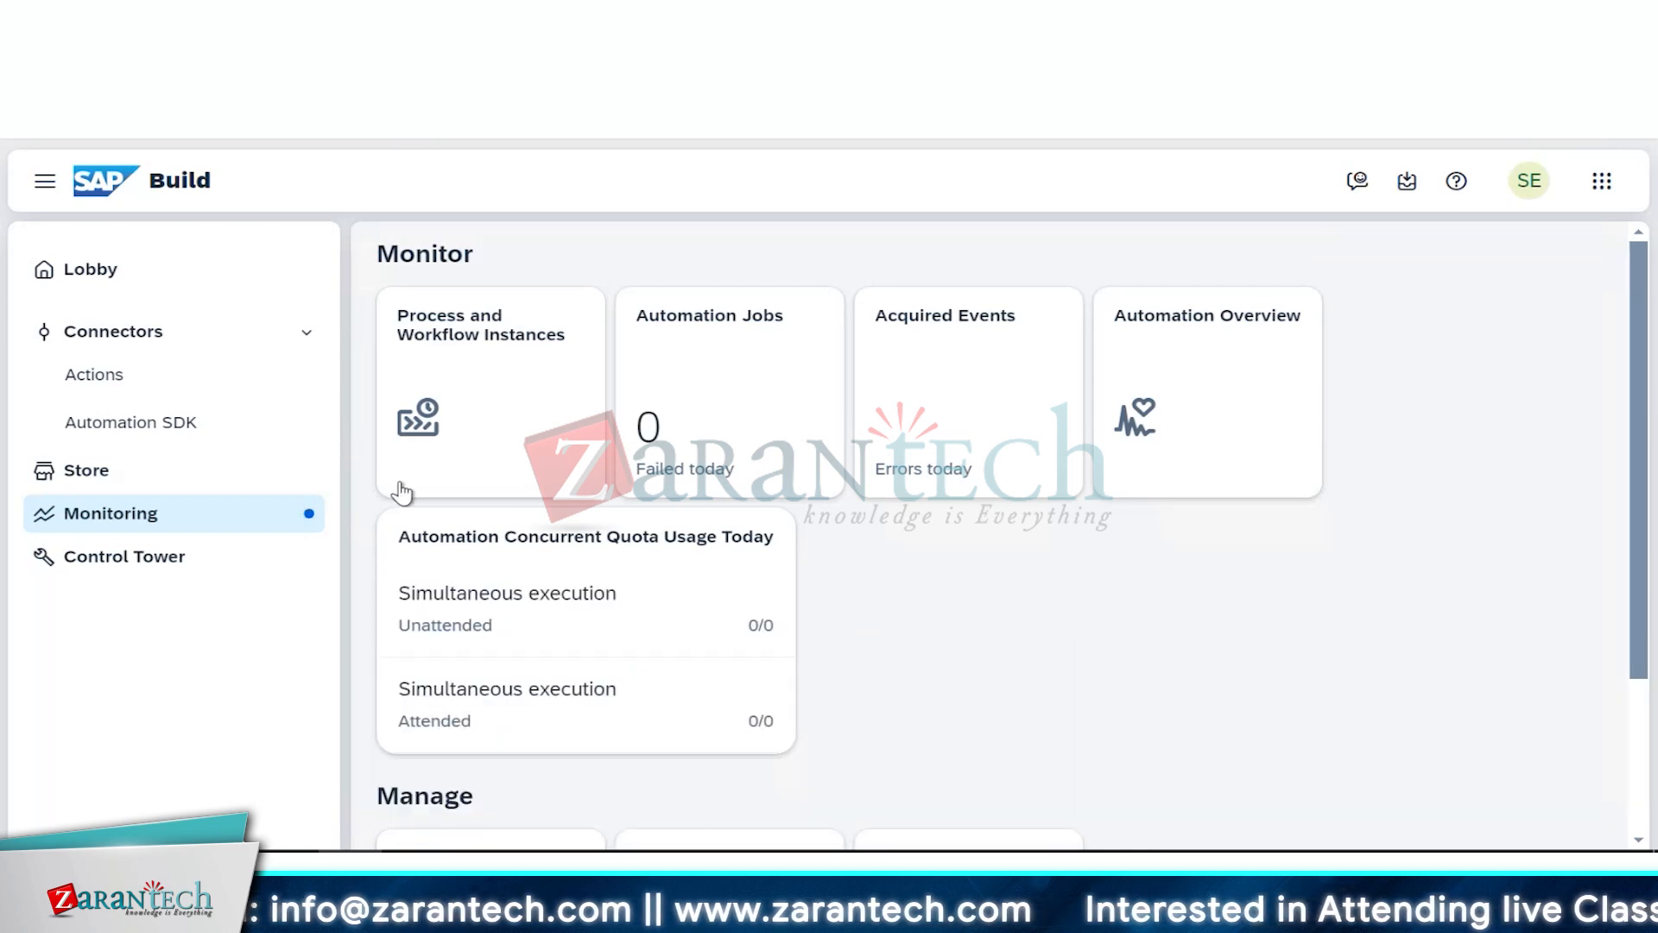
left_click(514, 428)
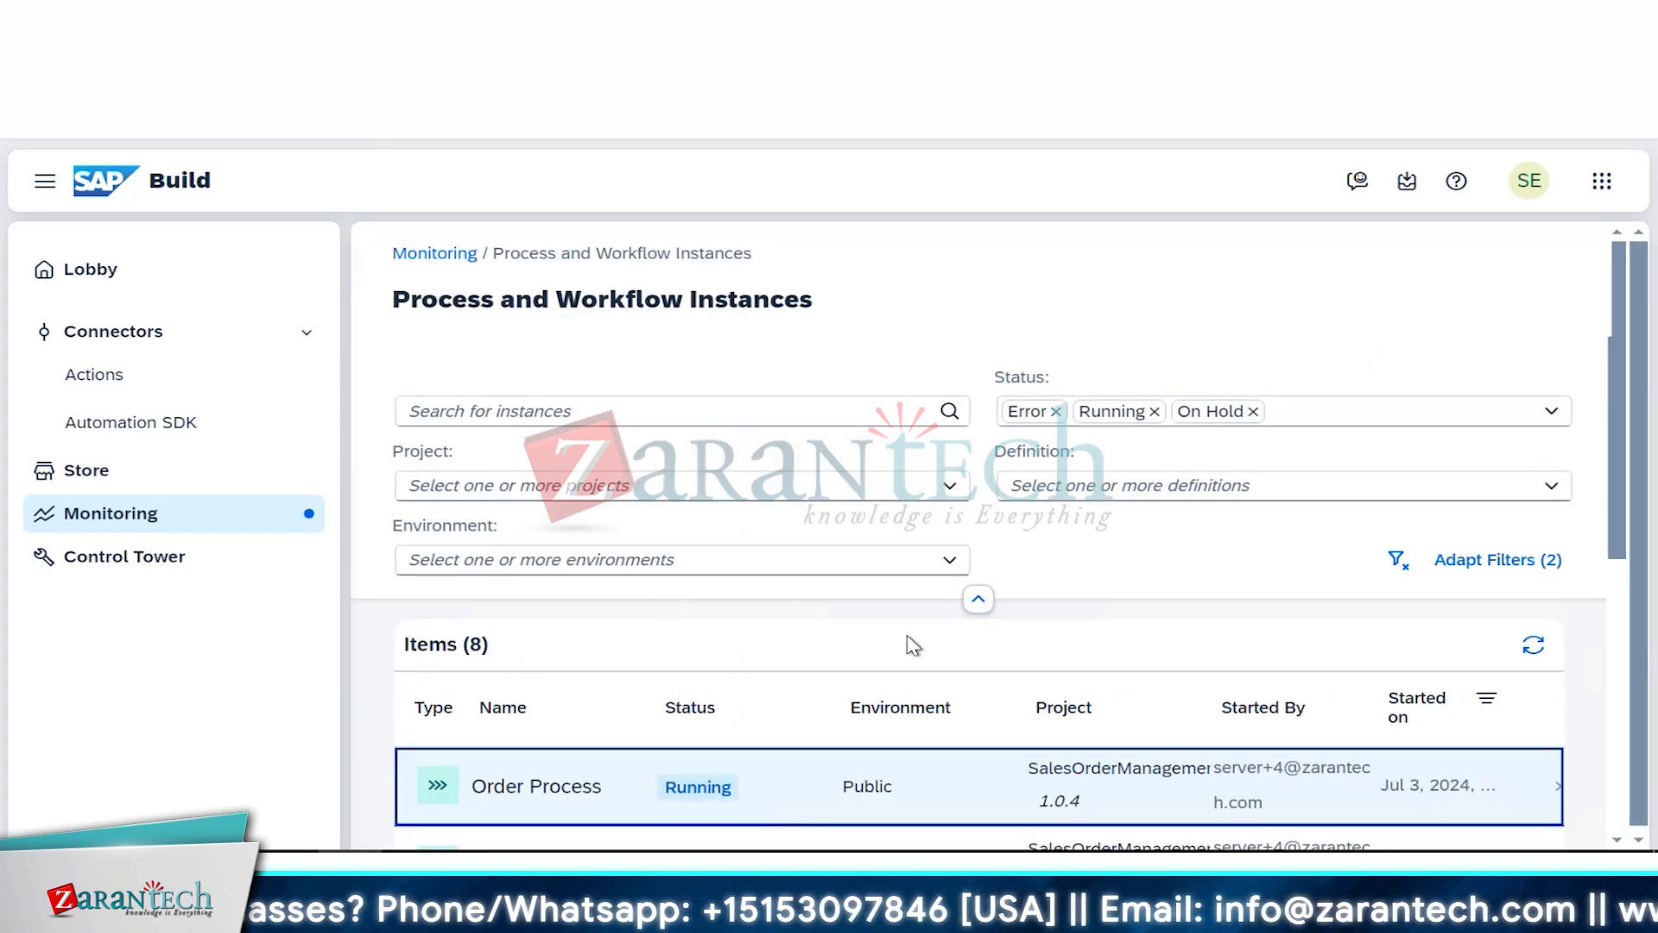
Step: Look through the listed process instances and add Completed to the Status filter
scroll(1029, 762, "down", 2)
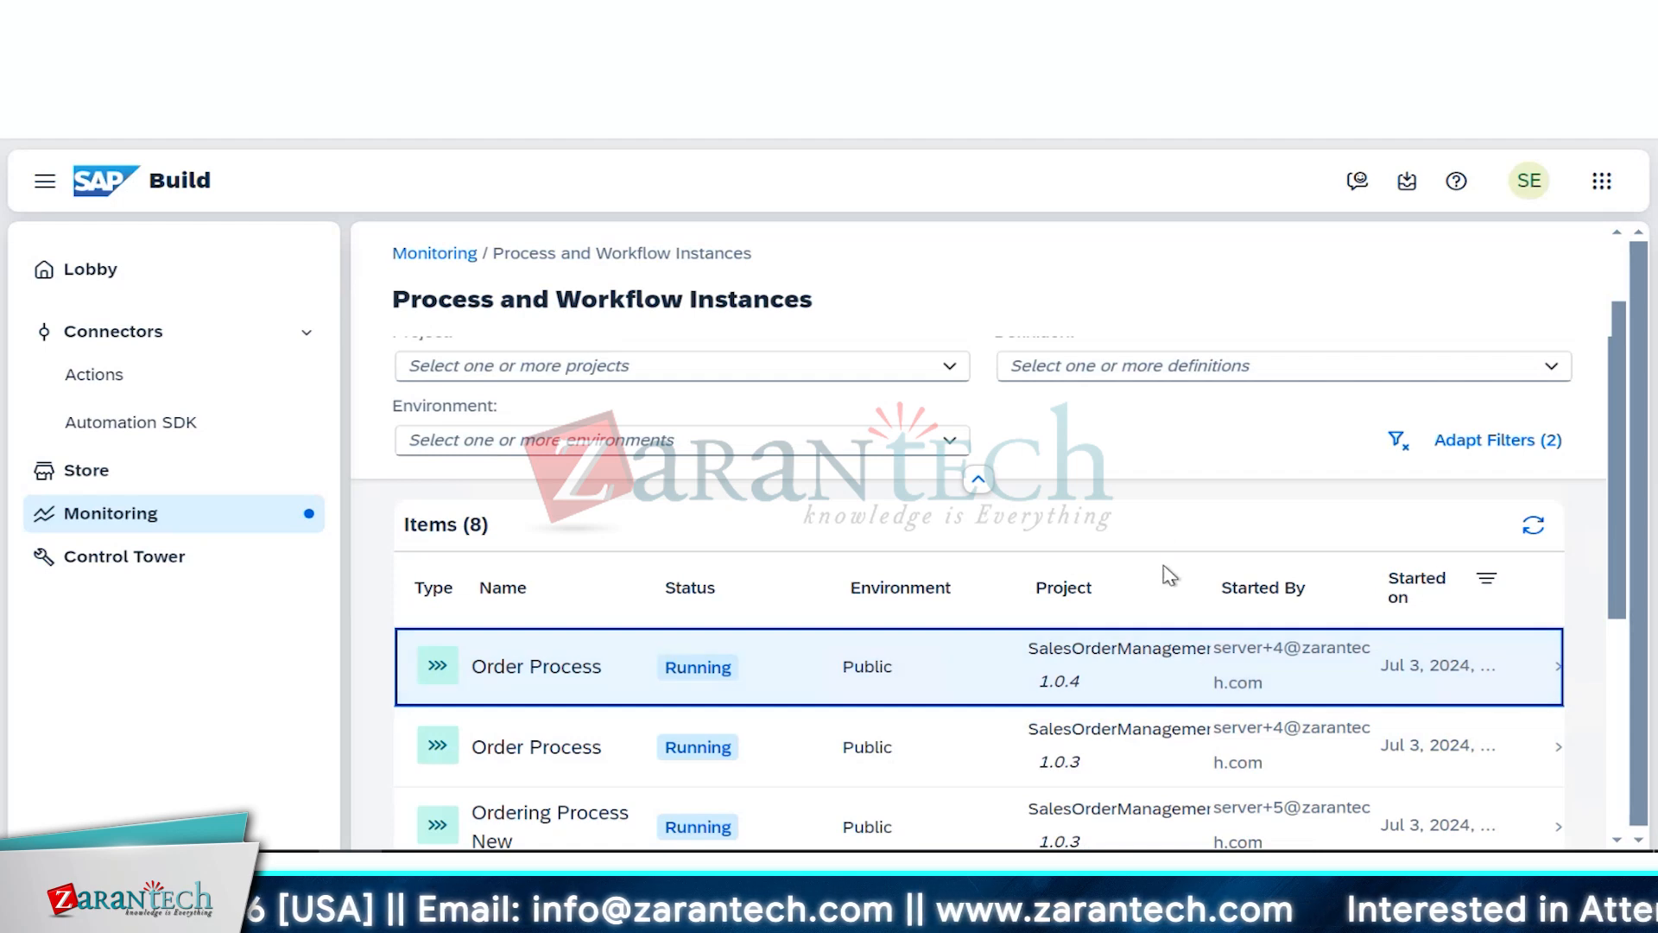
scroll(1140, 667, "down", 2)
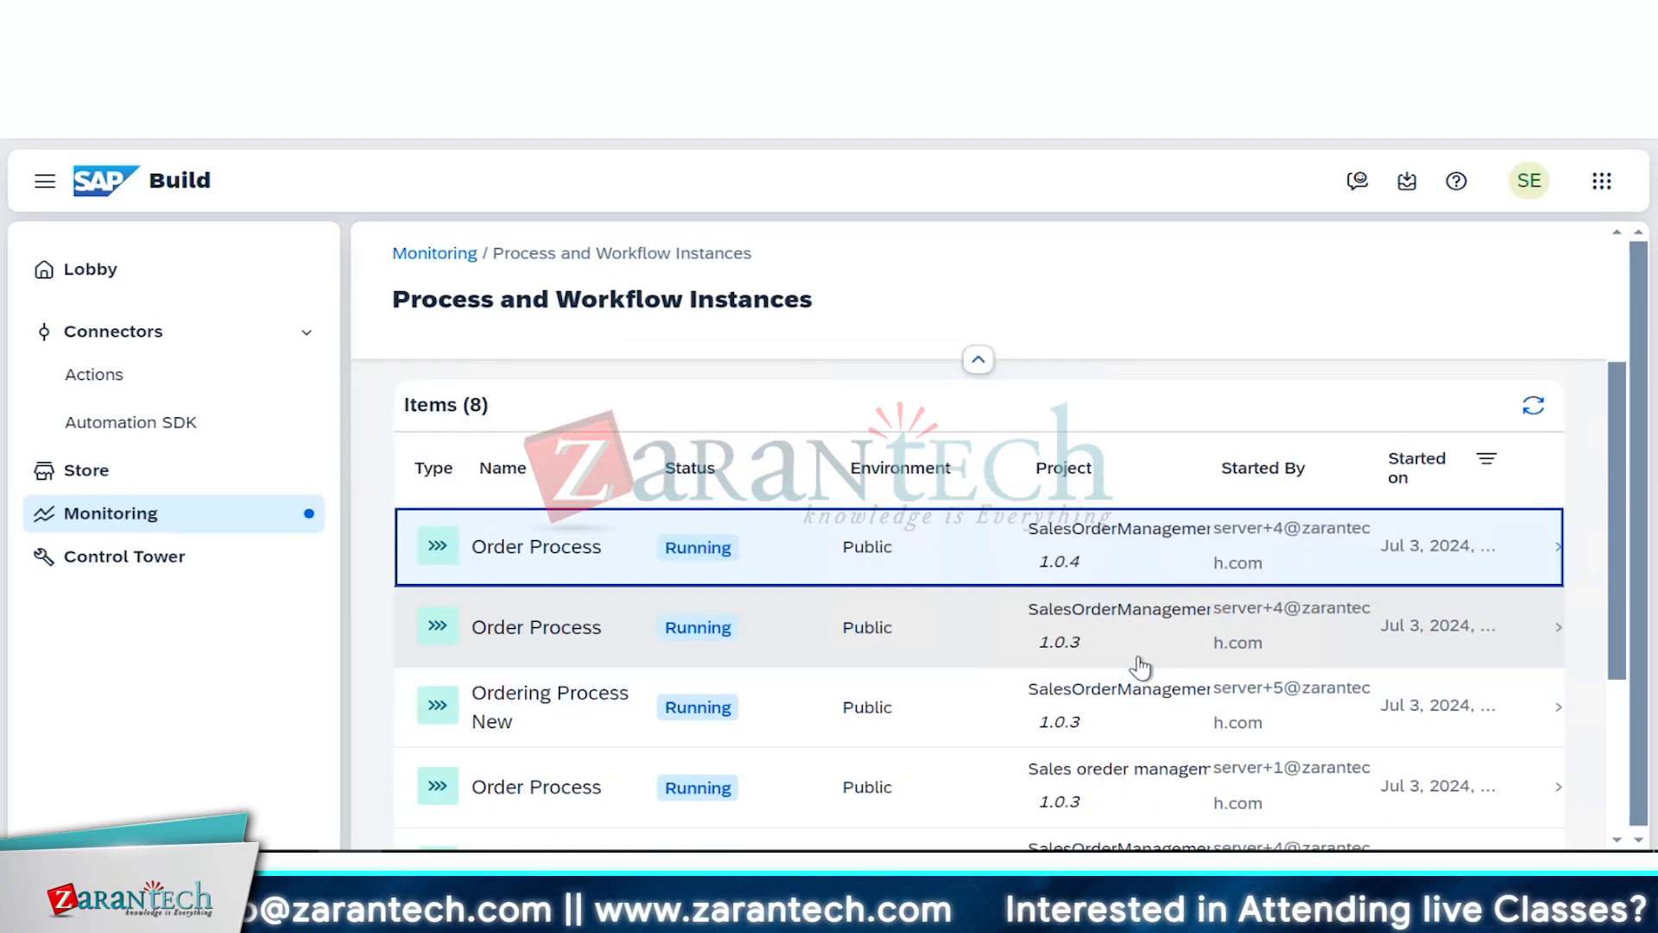
scroll(1140, 667, "down", 2)
scroll(1140, 667, "down", 3)
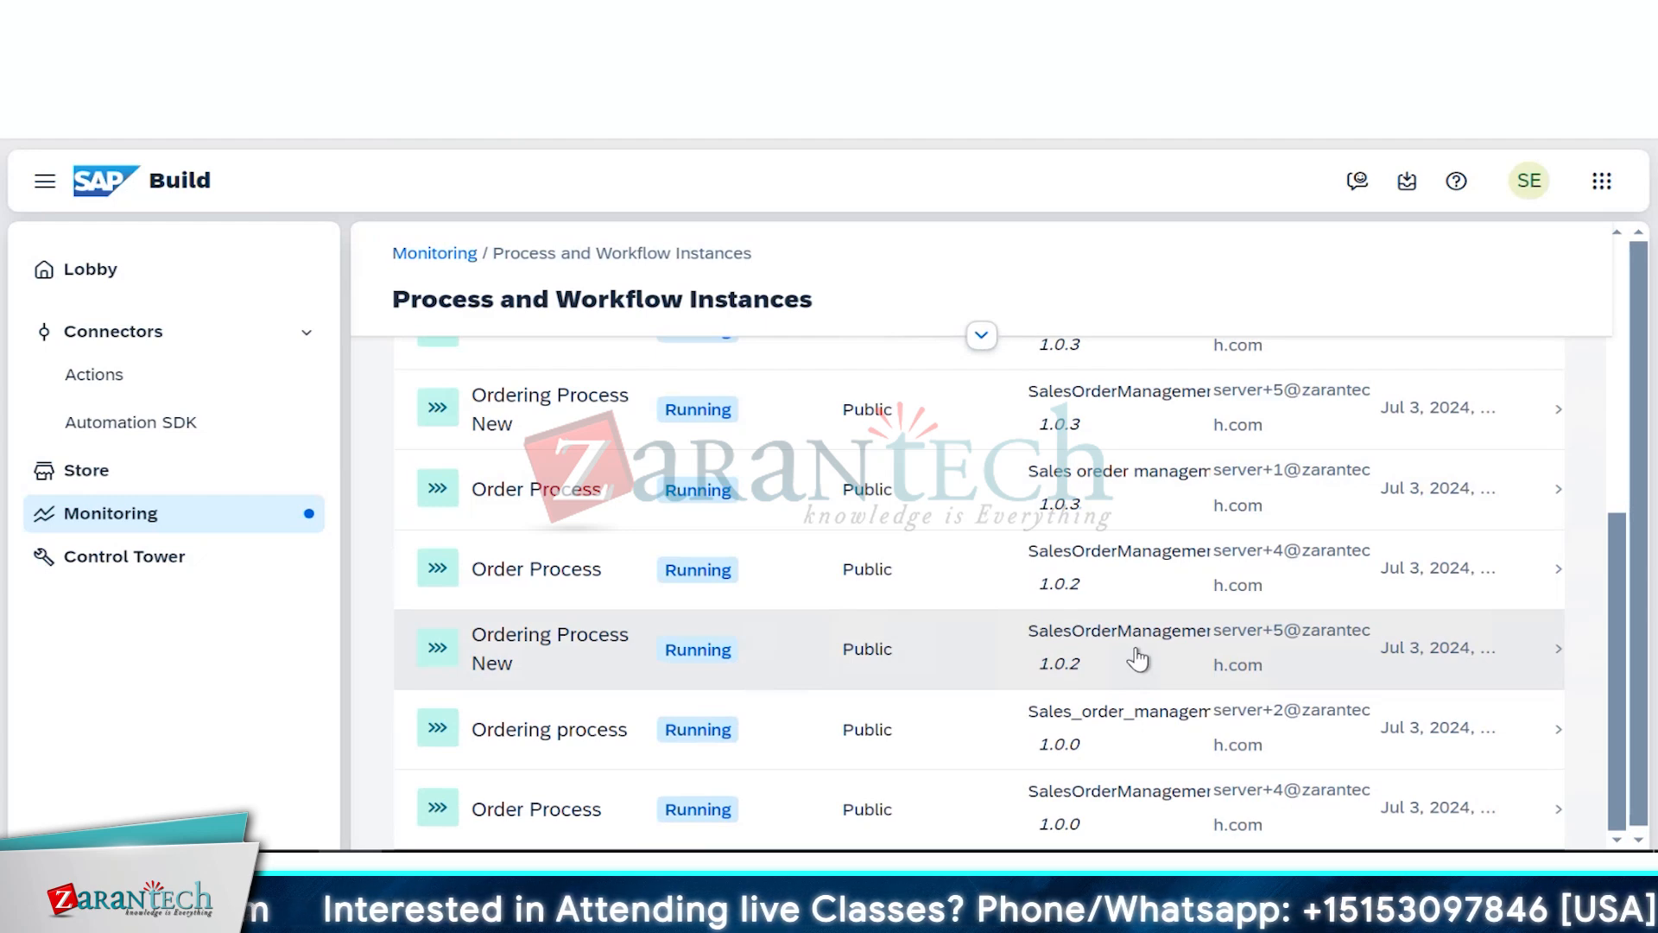
left_click_drag(1608, 578, 1610, 331)
left_click(1417, 362)
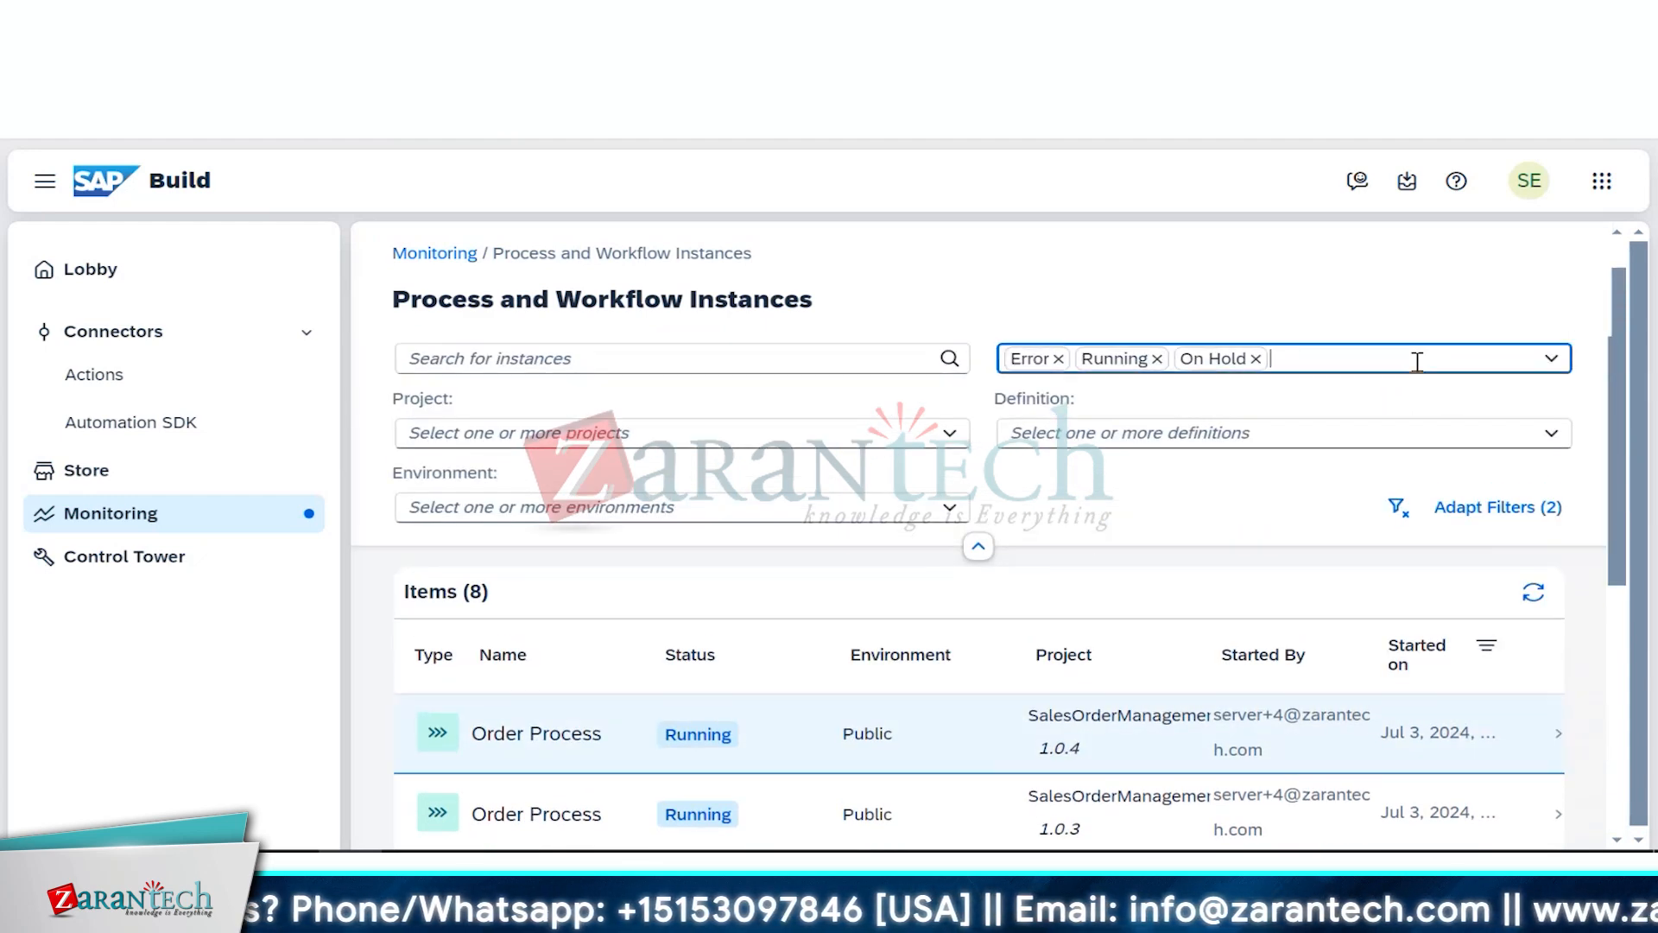
type("Completed")
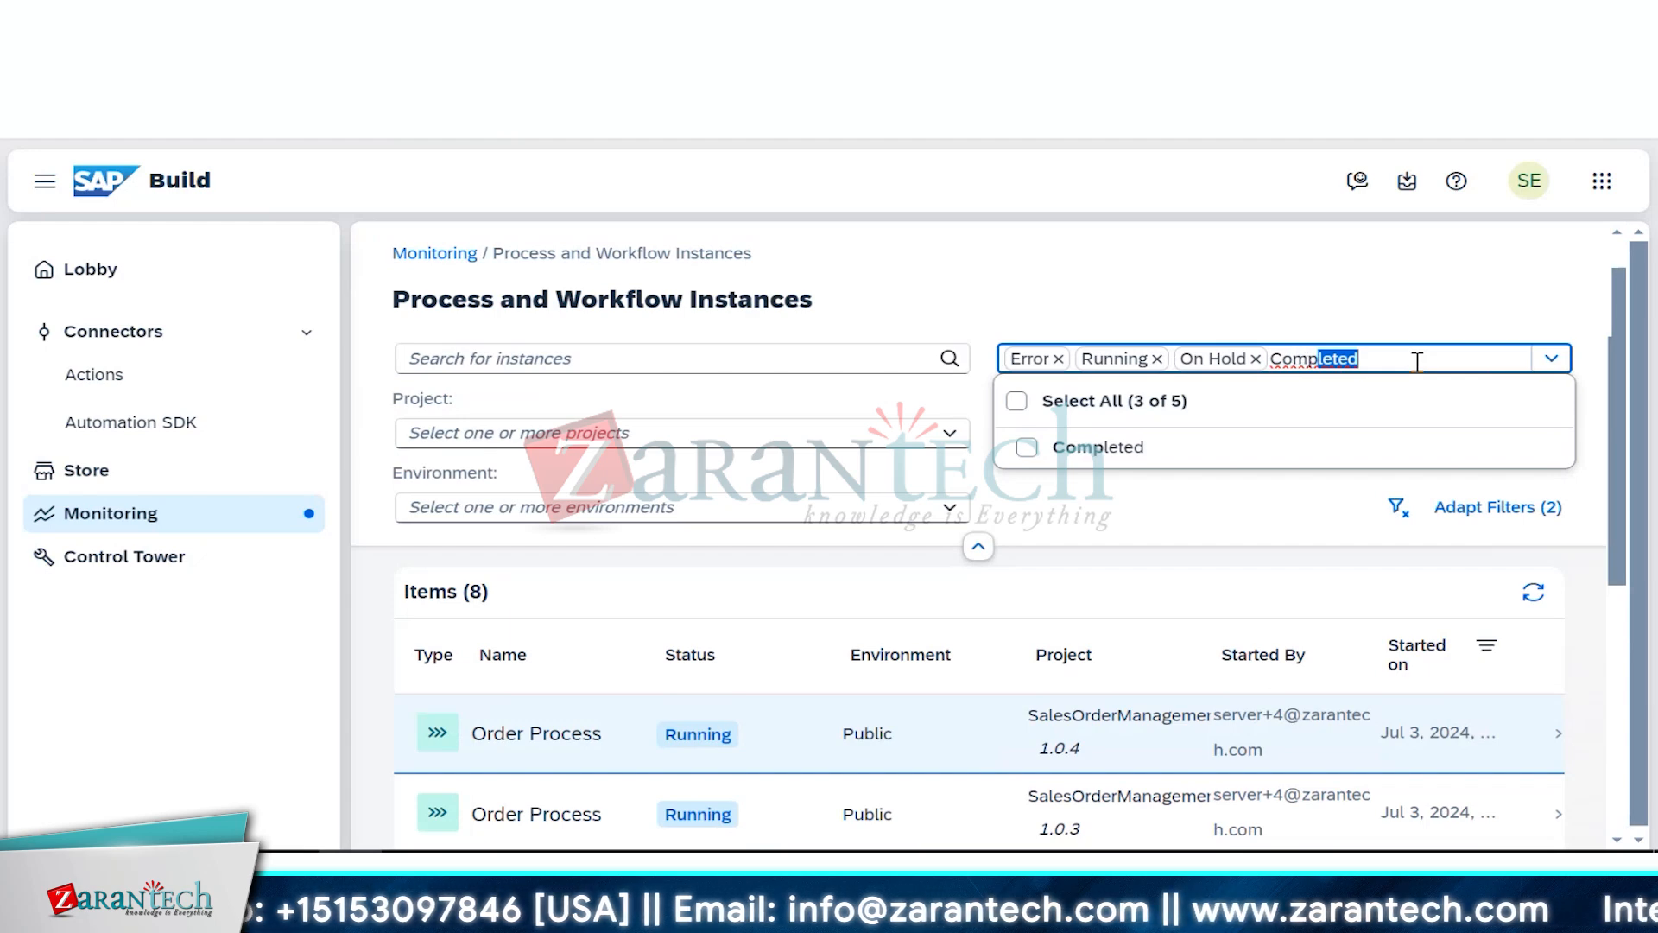
left_click(1344, 458)
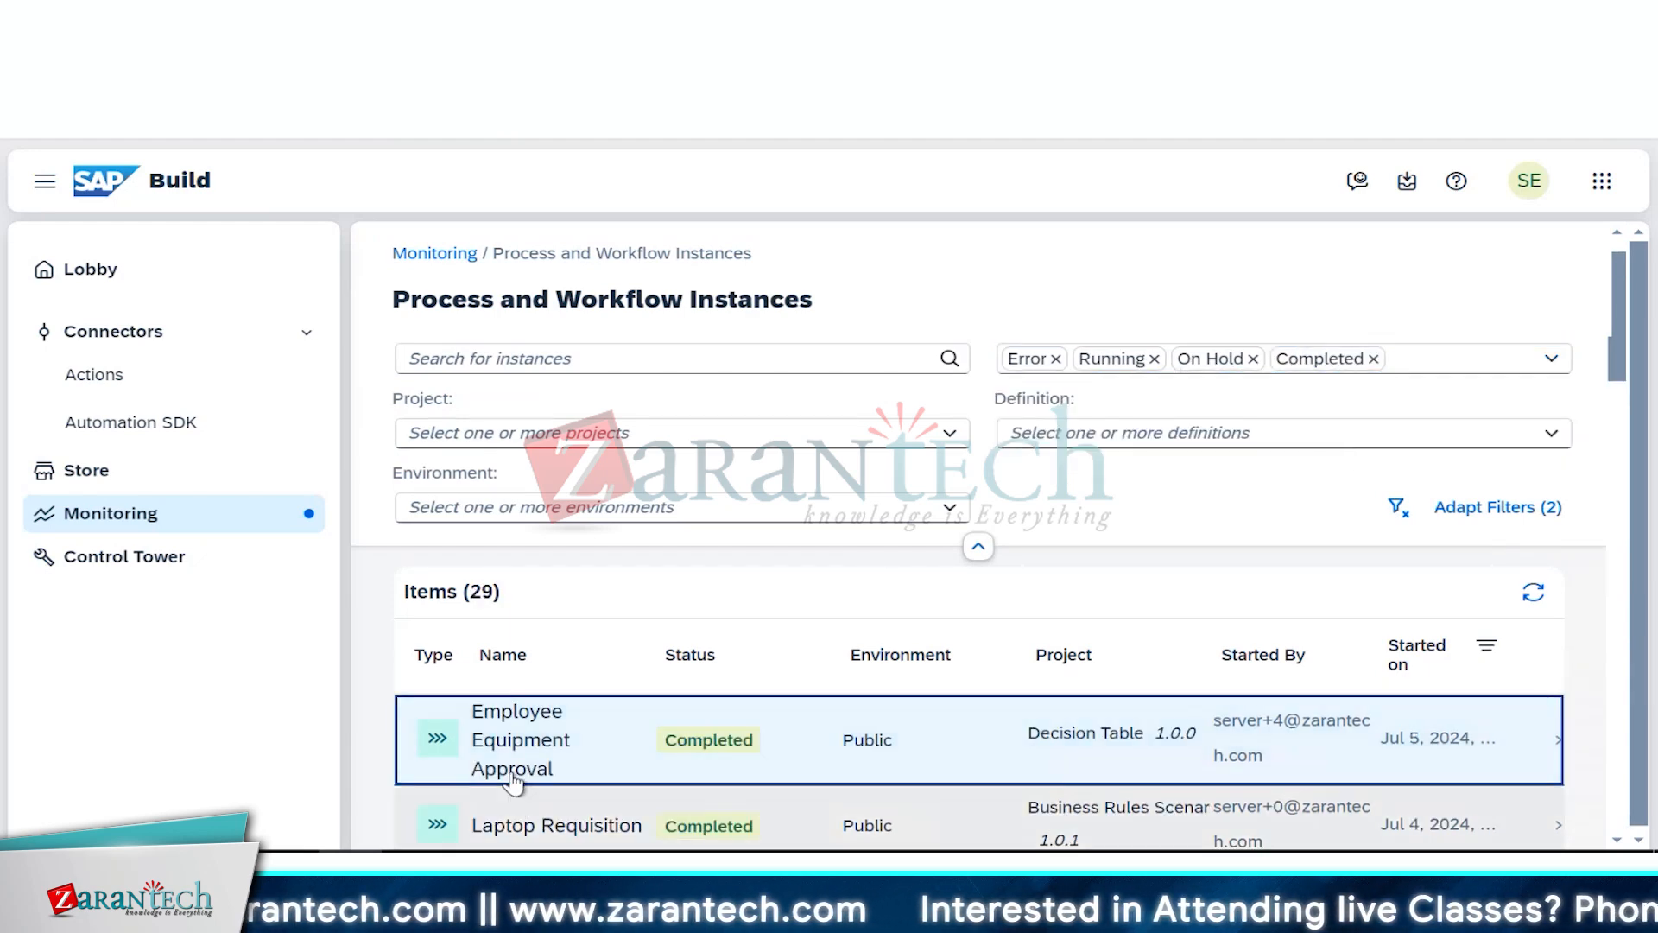
Step: Open the completed Employee Equipment Approval instance of Decision Table and compare its context with the rule's decision table
left_click(1121, 758)
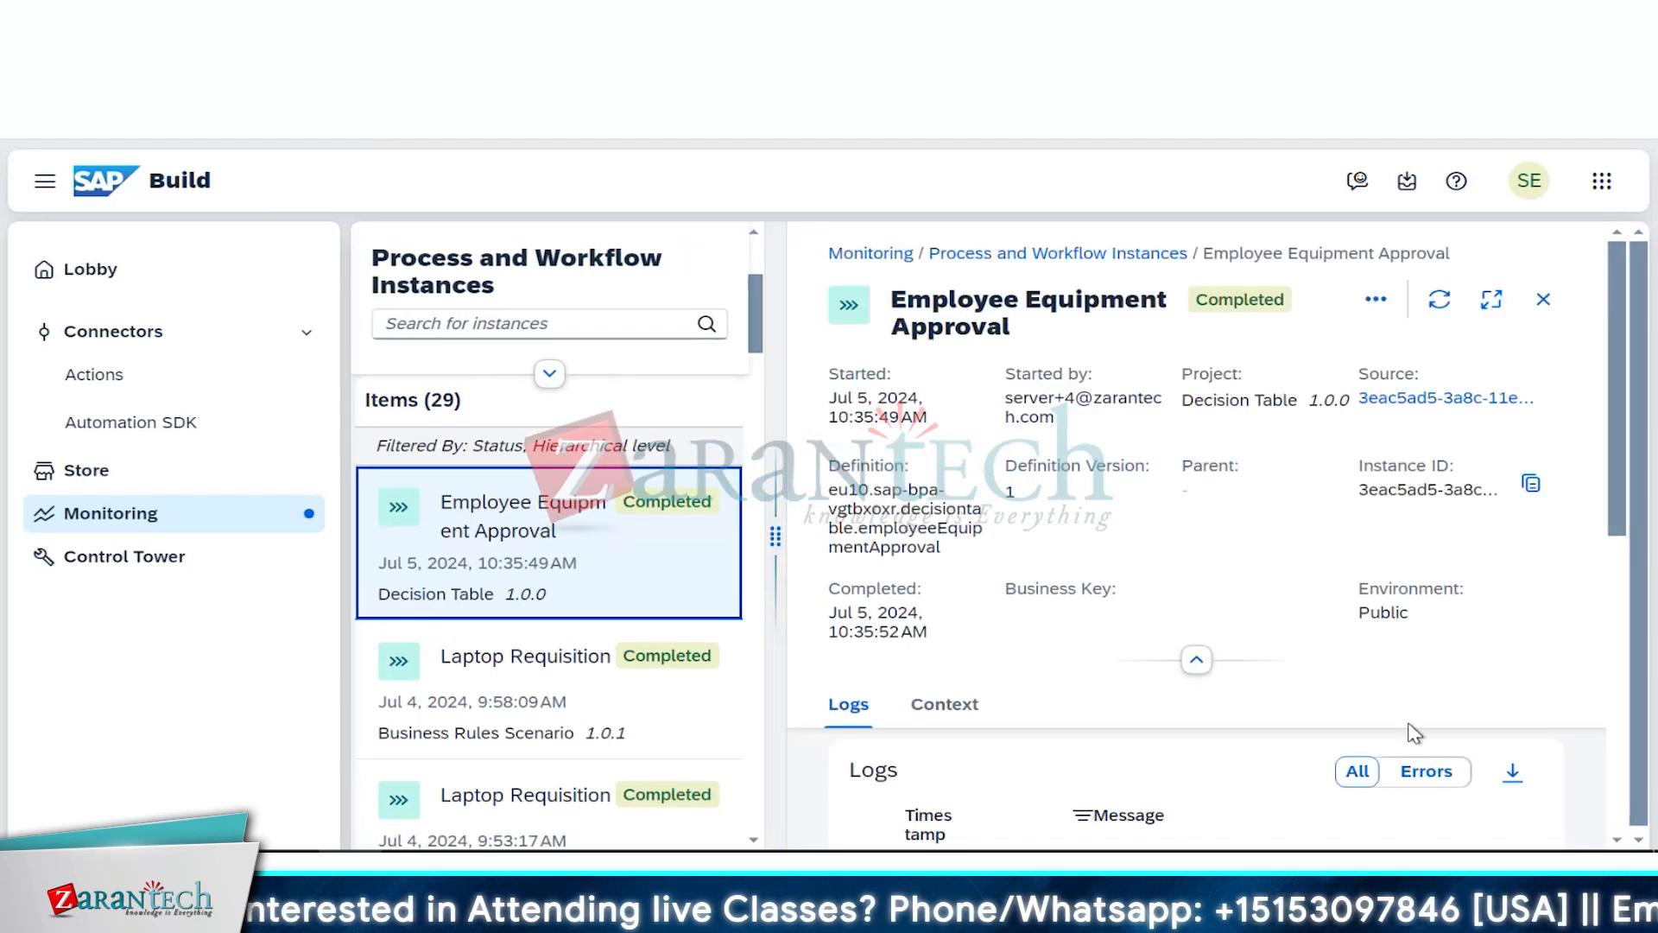
scroll(1217, 734, "down", 5)
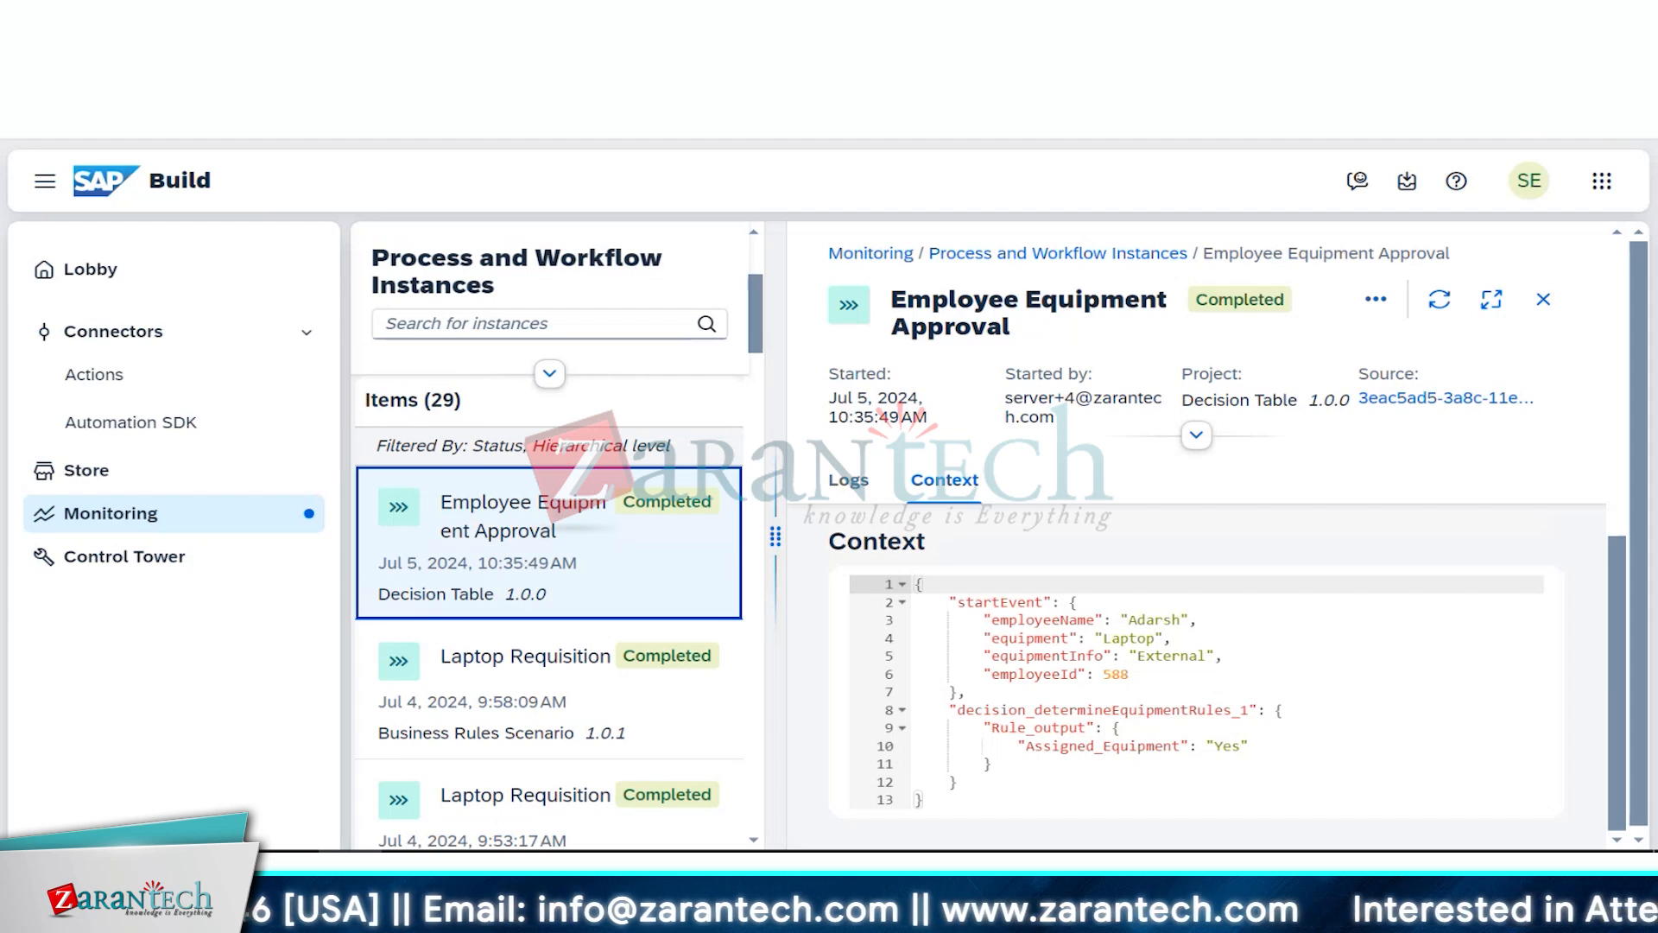
left_click(1082, 183)
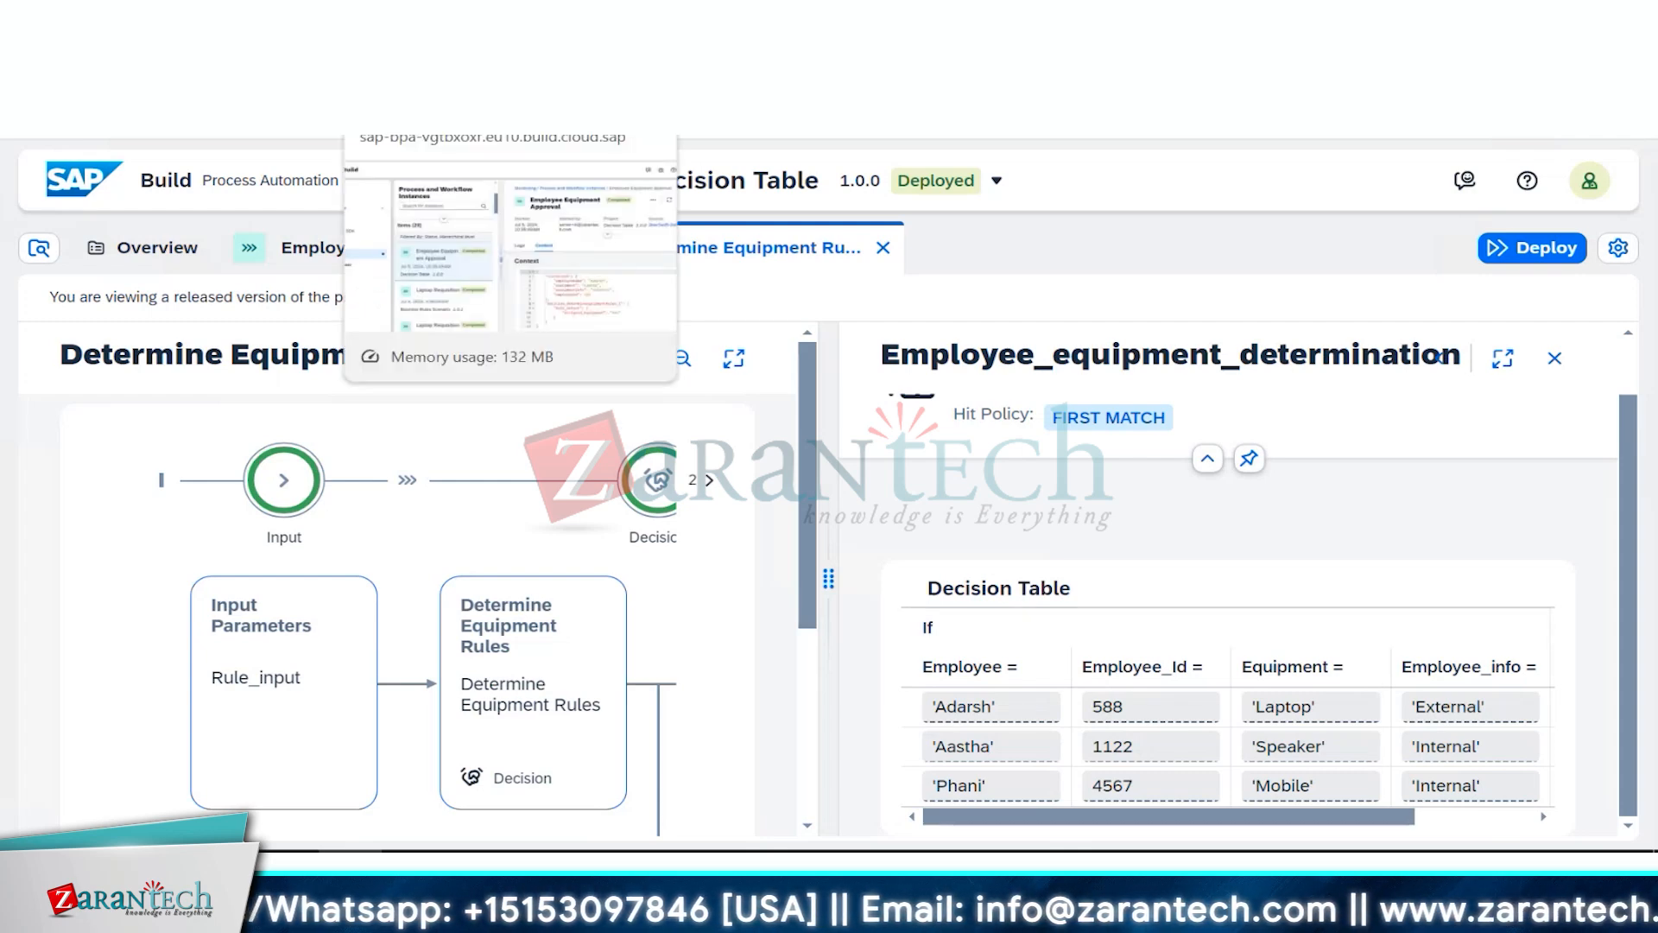
left_click(432, 19)
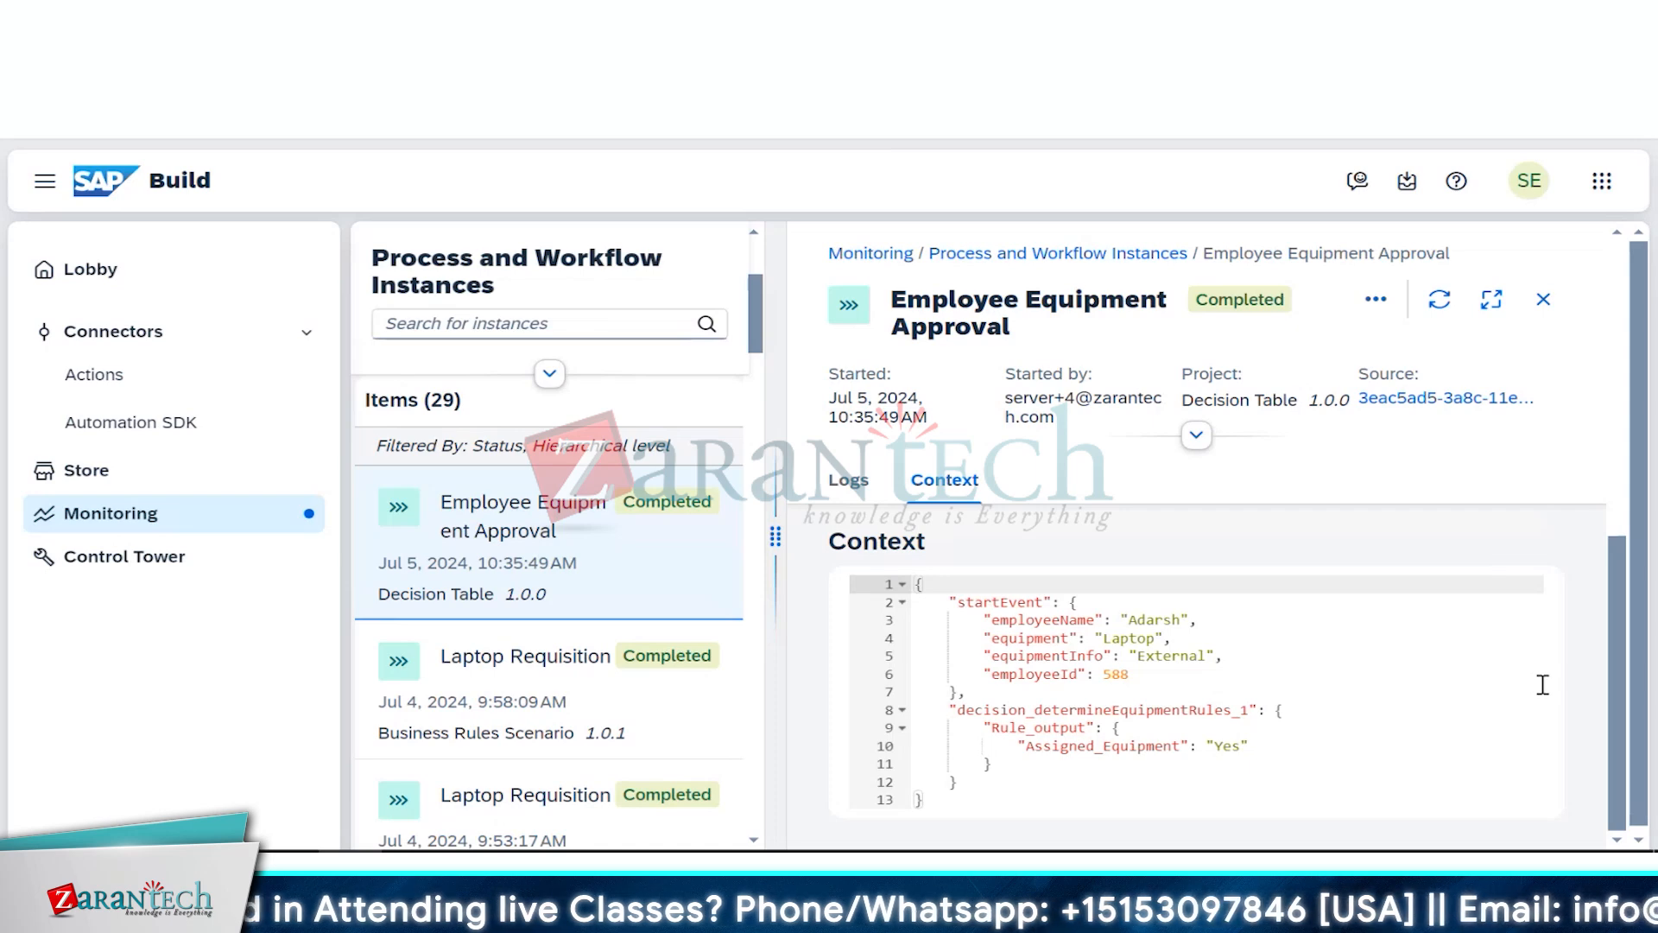
scroll(1546, 691, "up", 2)
scroll(1545, 695, "down", 2)
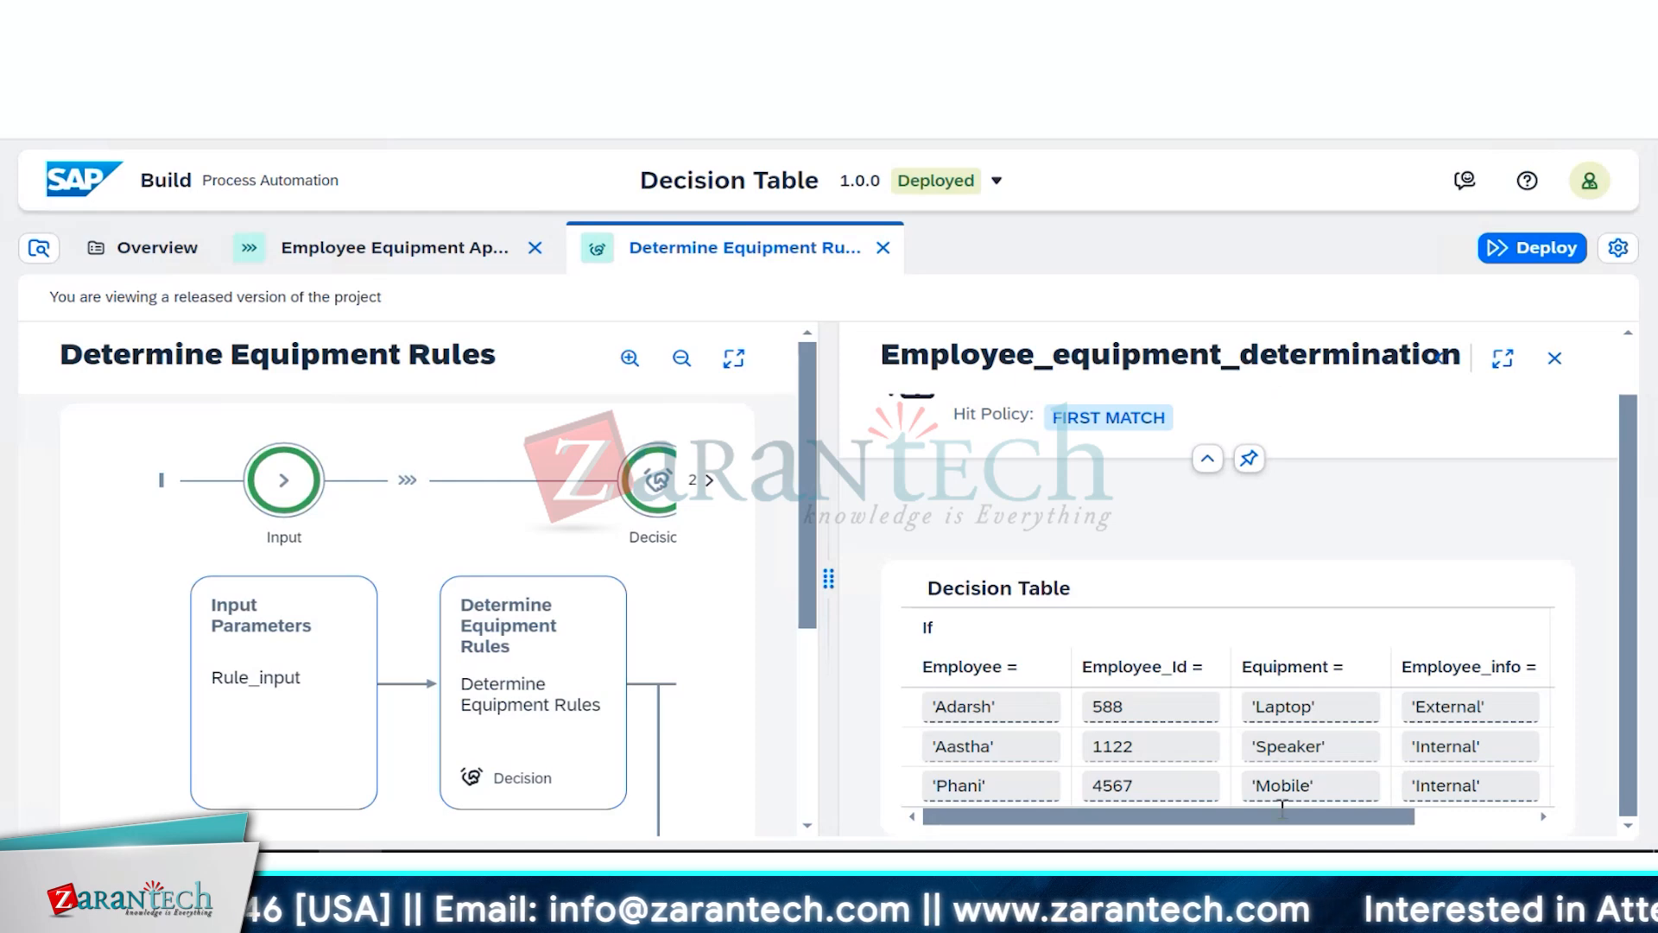
left_click_drag(1347, 822, 1467, 833)
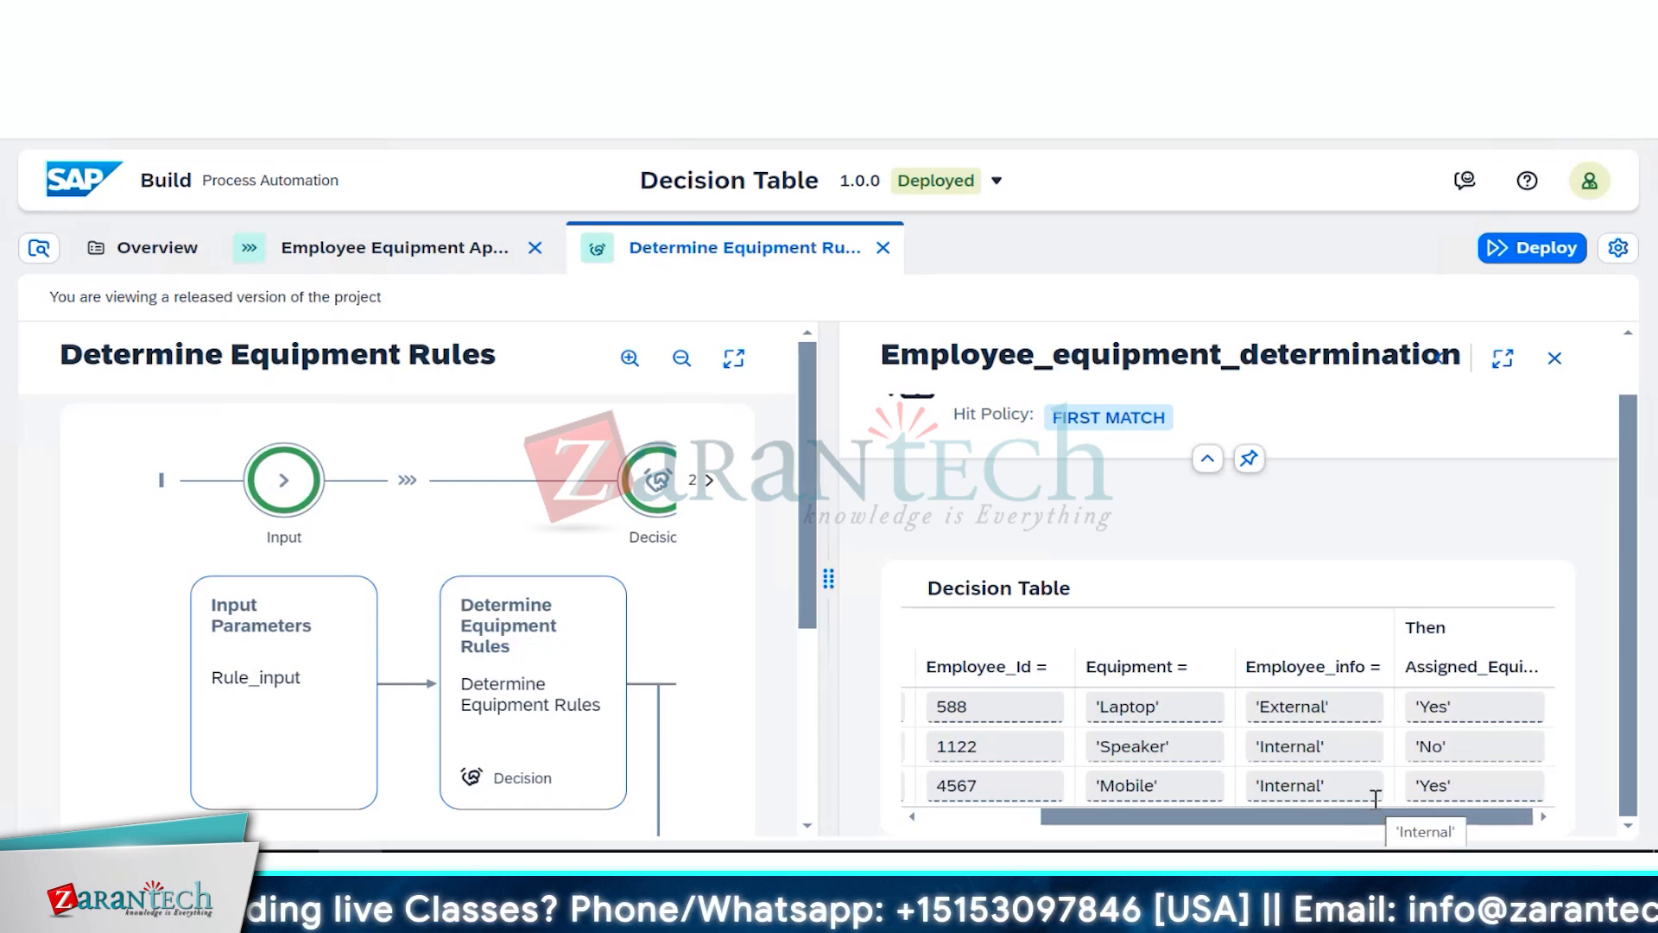
left_click_drag(1388, 816, 1147, 819)
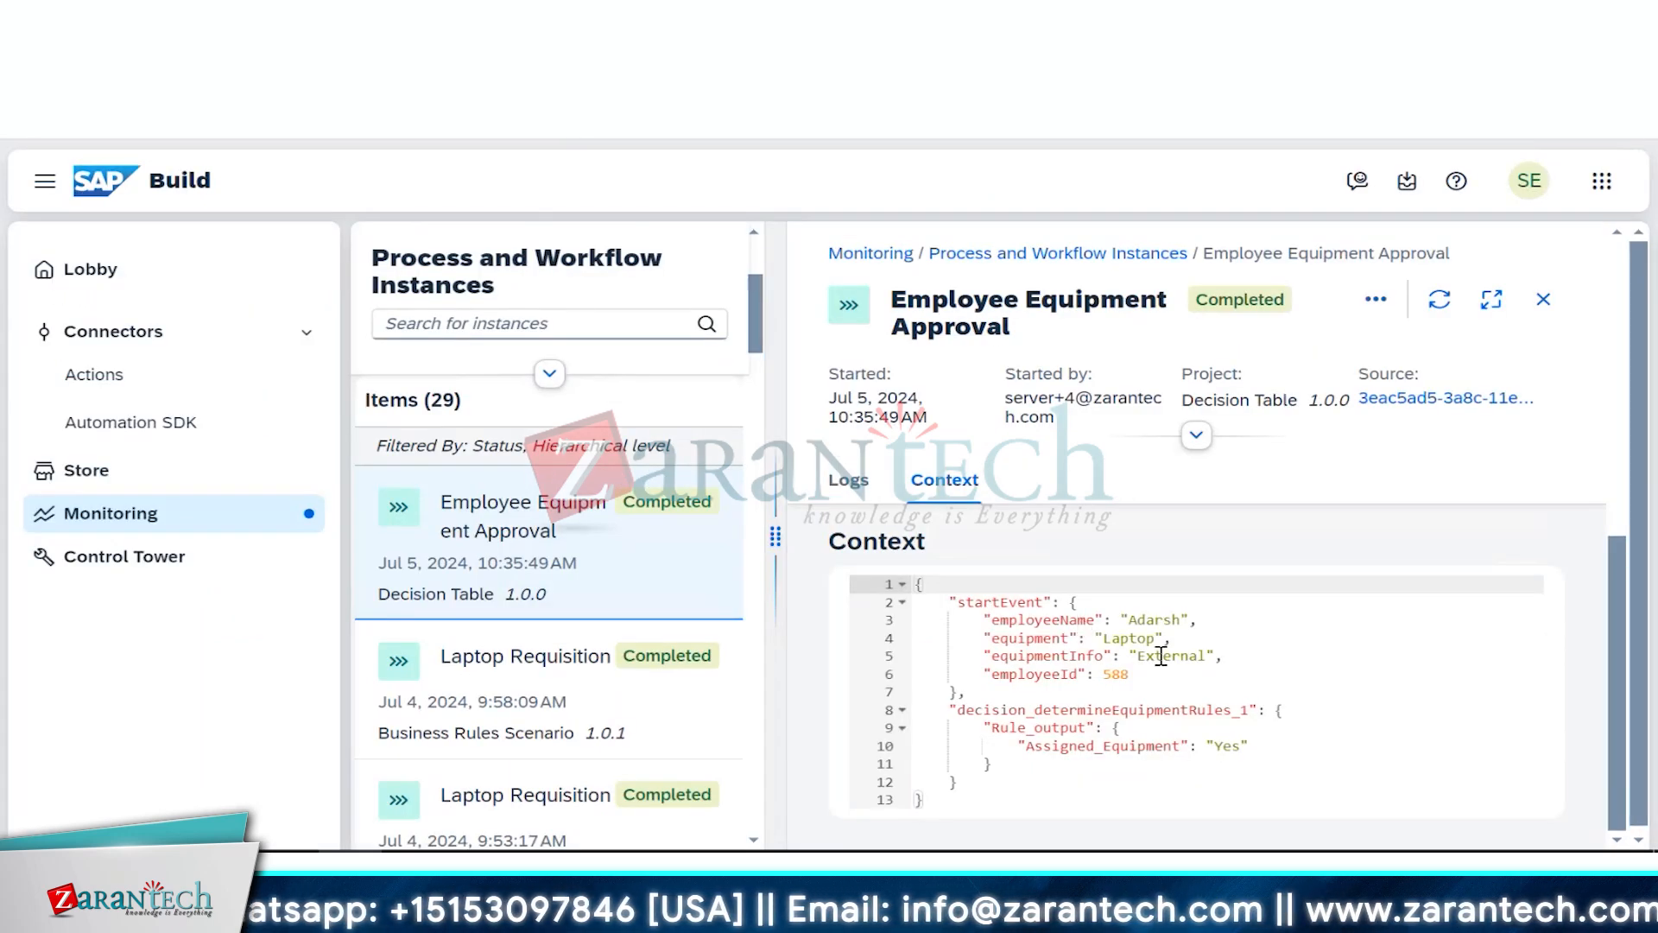
scroll(1177, 685, "down", 1)
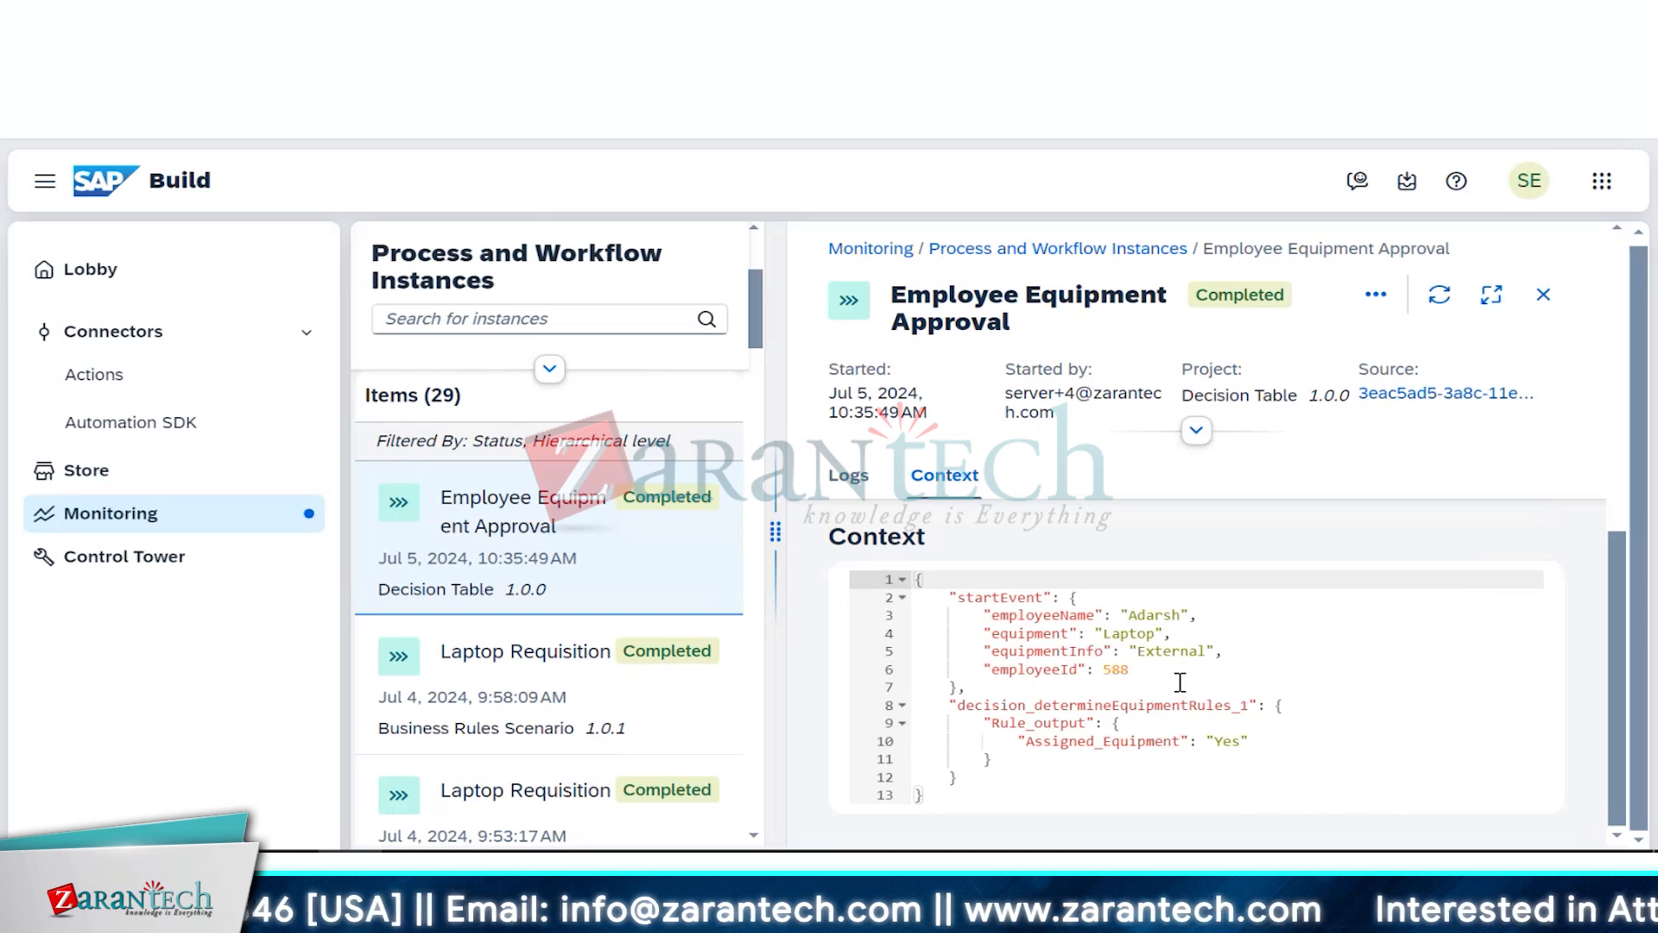
scroll(1179, 683, "up", 1)
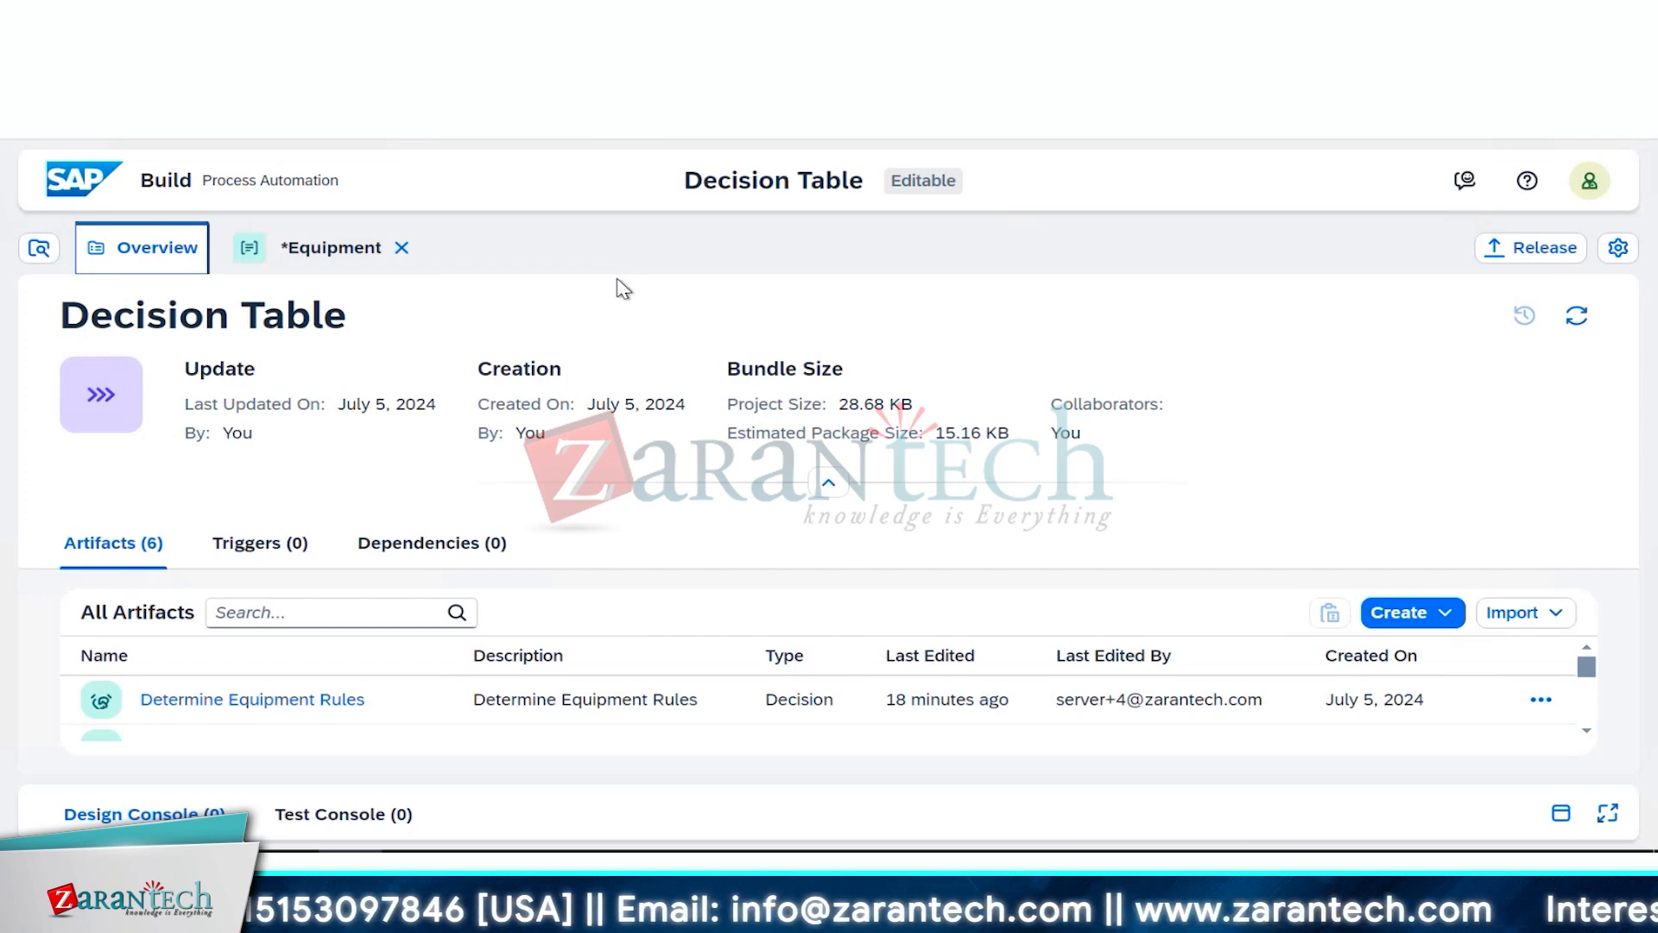
Step: Close the Equipment data type in the editable Decision Table project without saving its changes
left_click(341, 248)
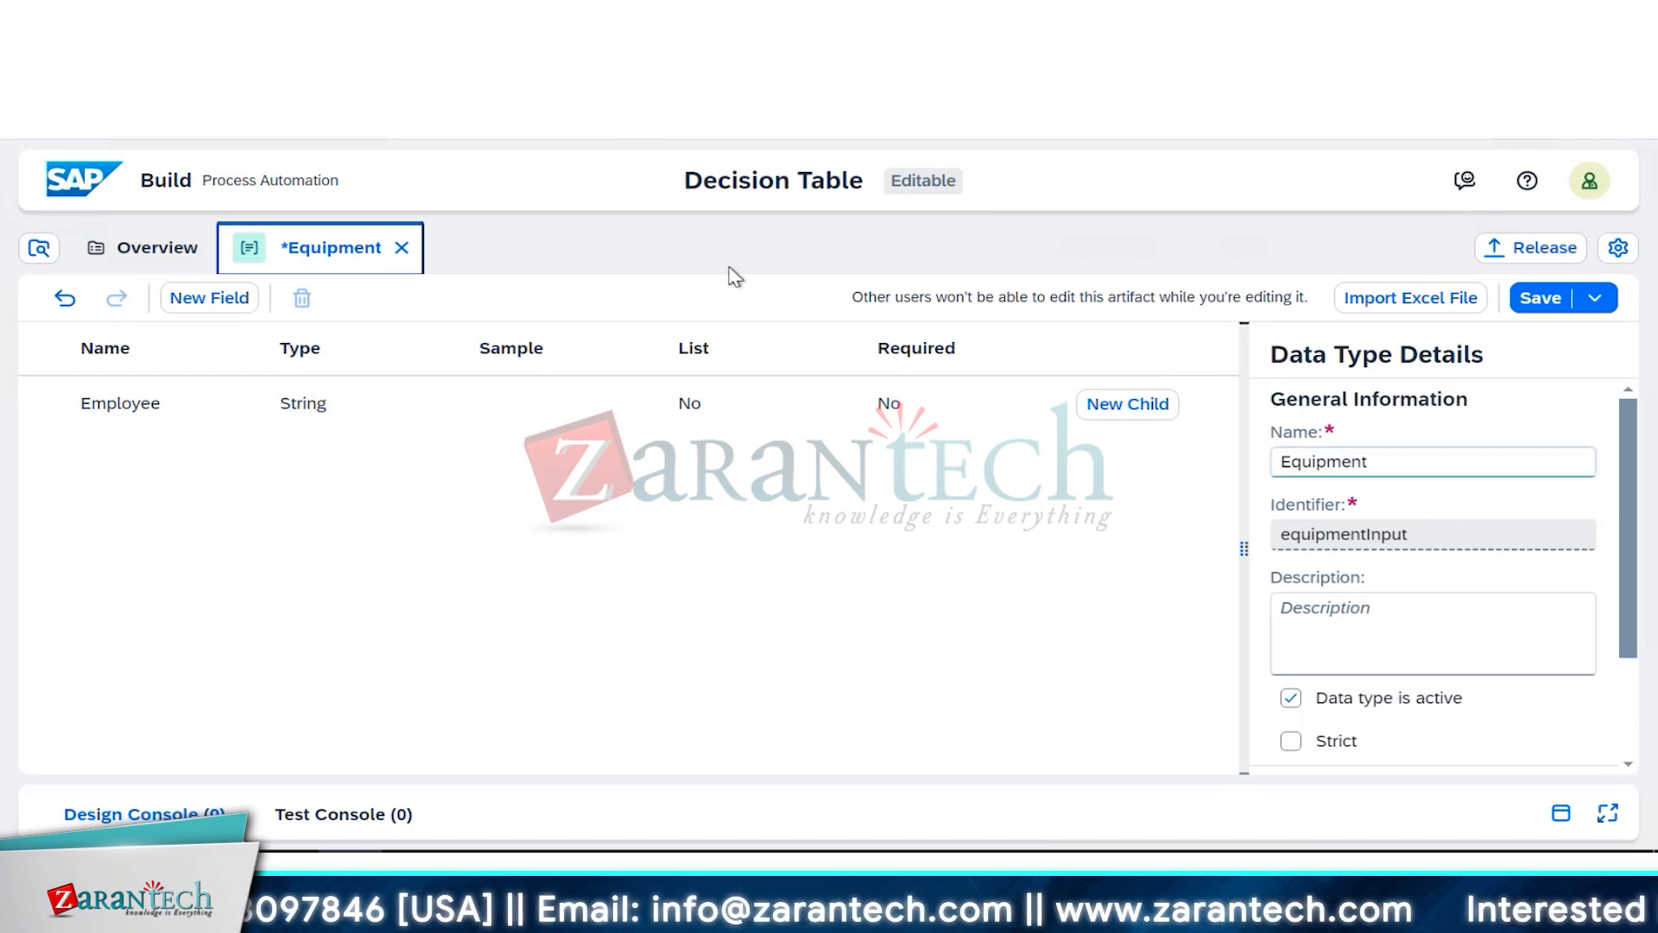
left_click(402, 249)
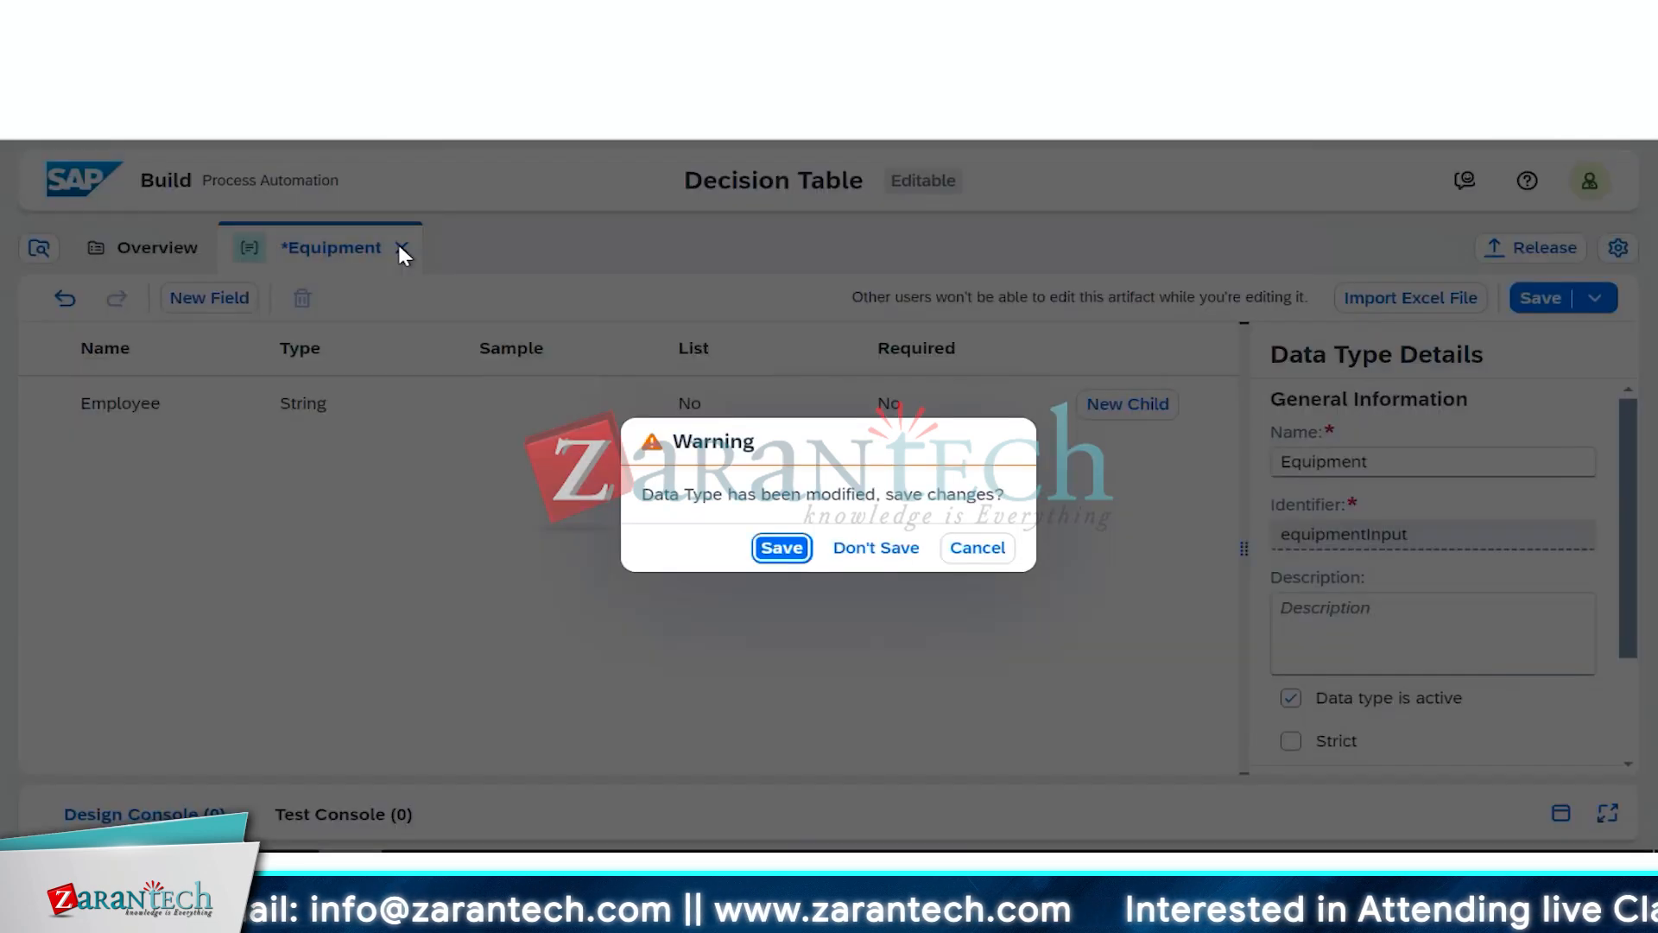
left_click(893, 551)
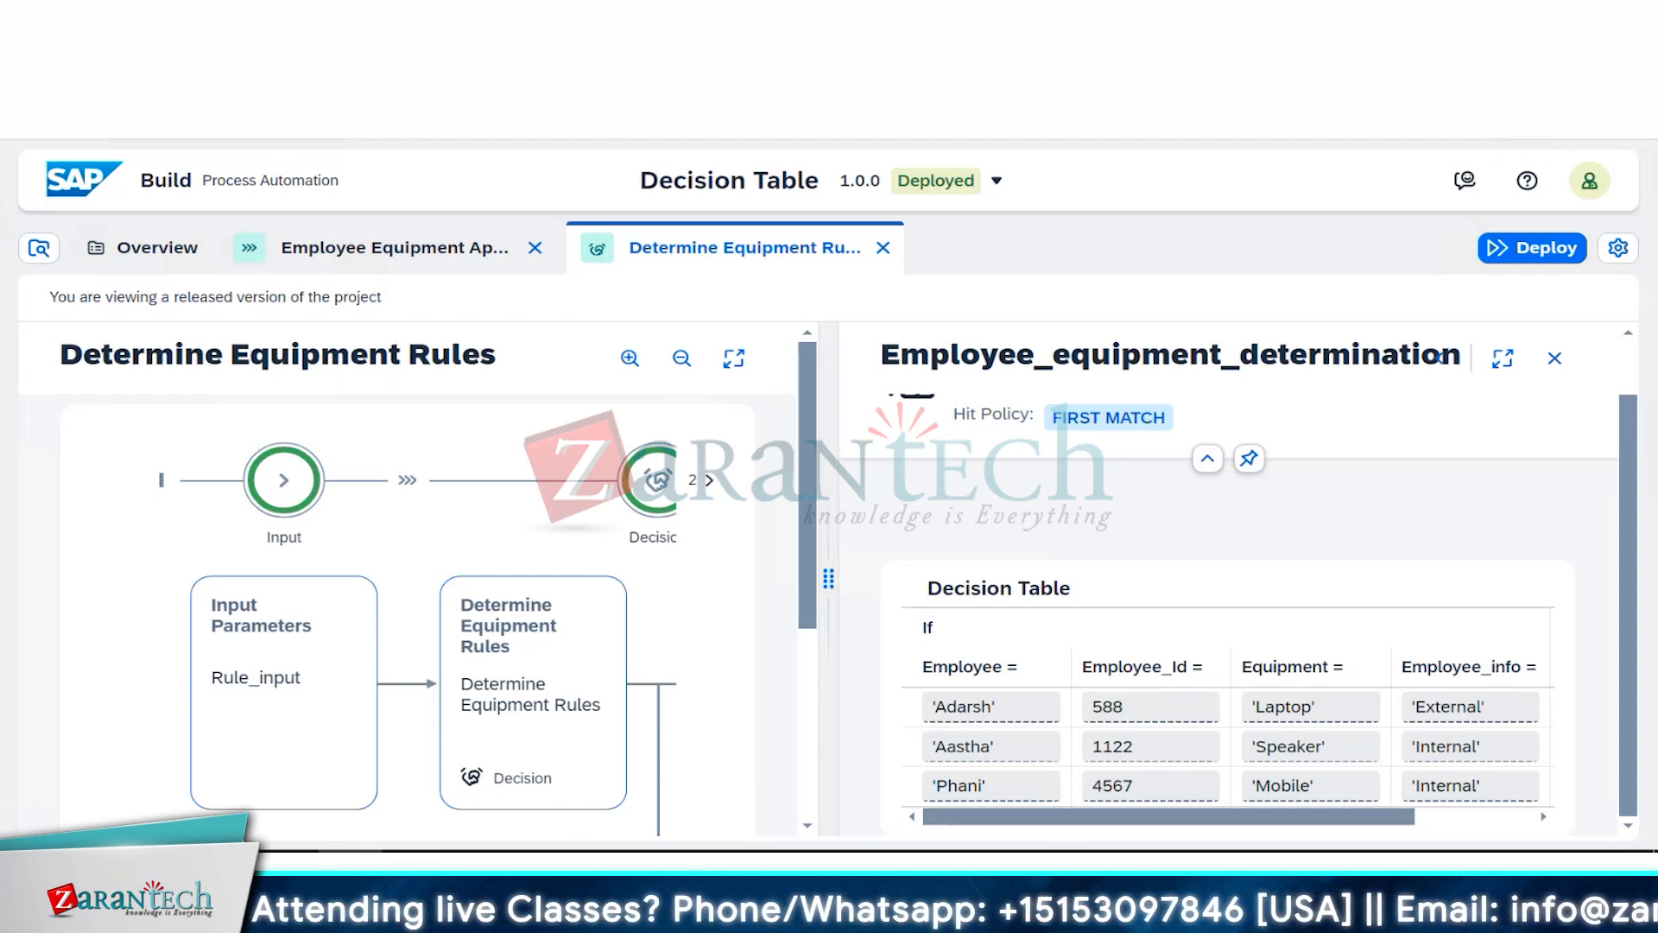
Step: Reload the deployed Decision Table project, check the Determine Equipment Rules parameters and open the Employee Equipment Approval process
key("F5")
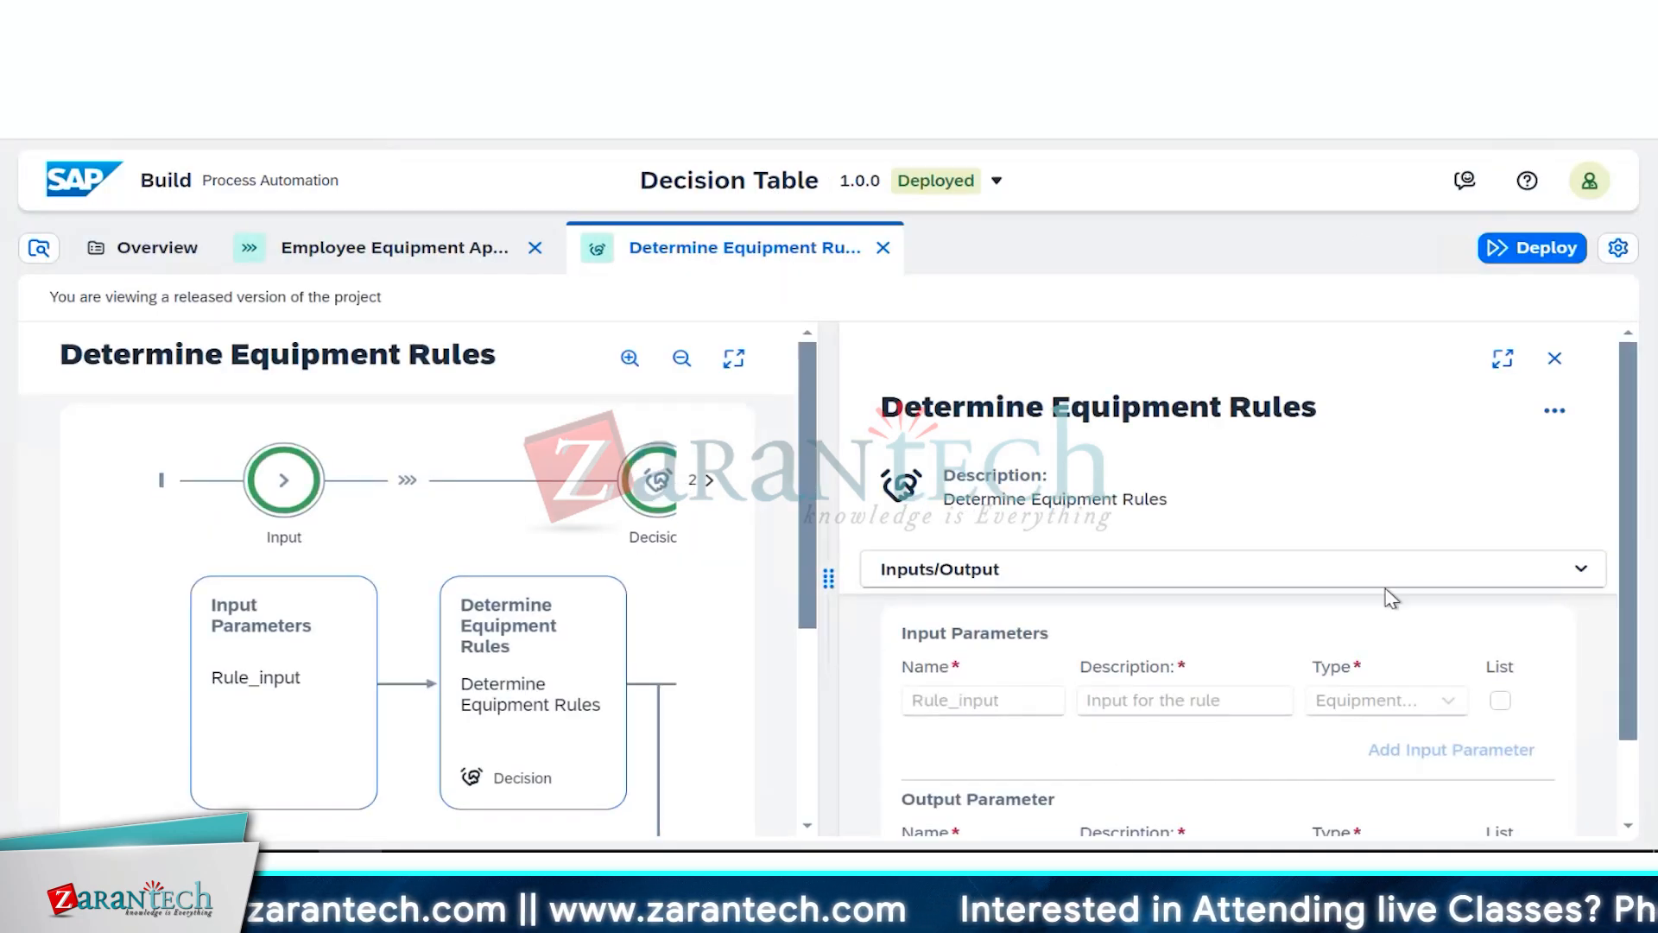
scroll(1343, 656, "down", 1)
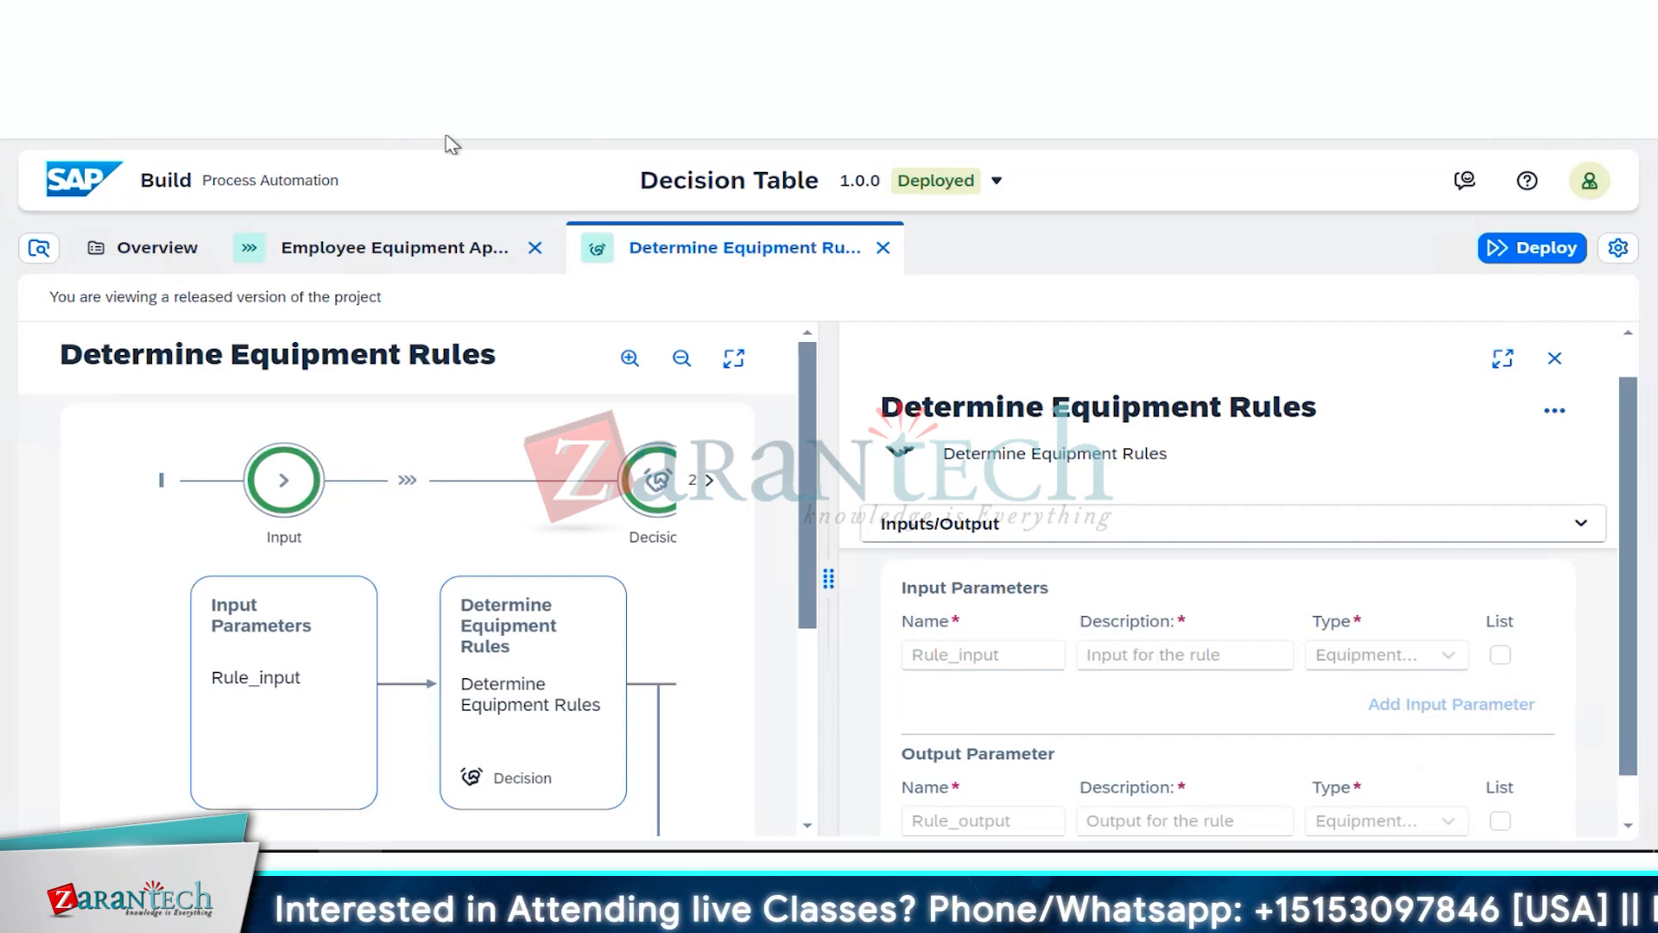
left_click(377, 270)
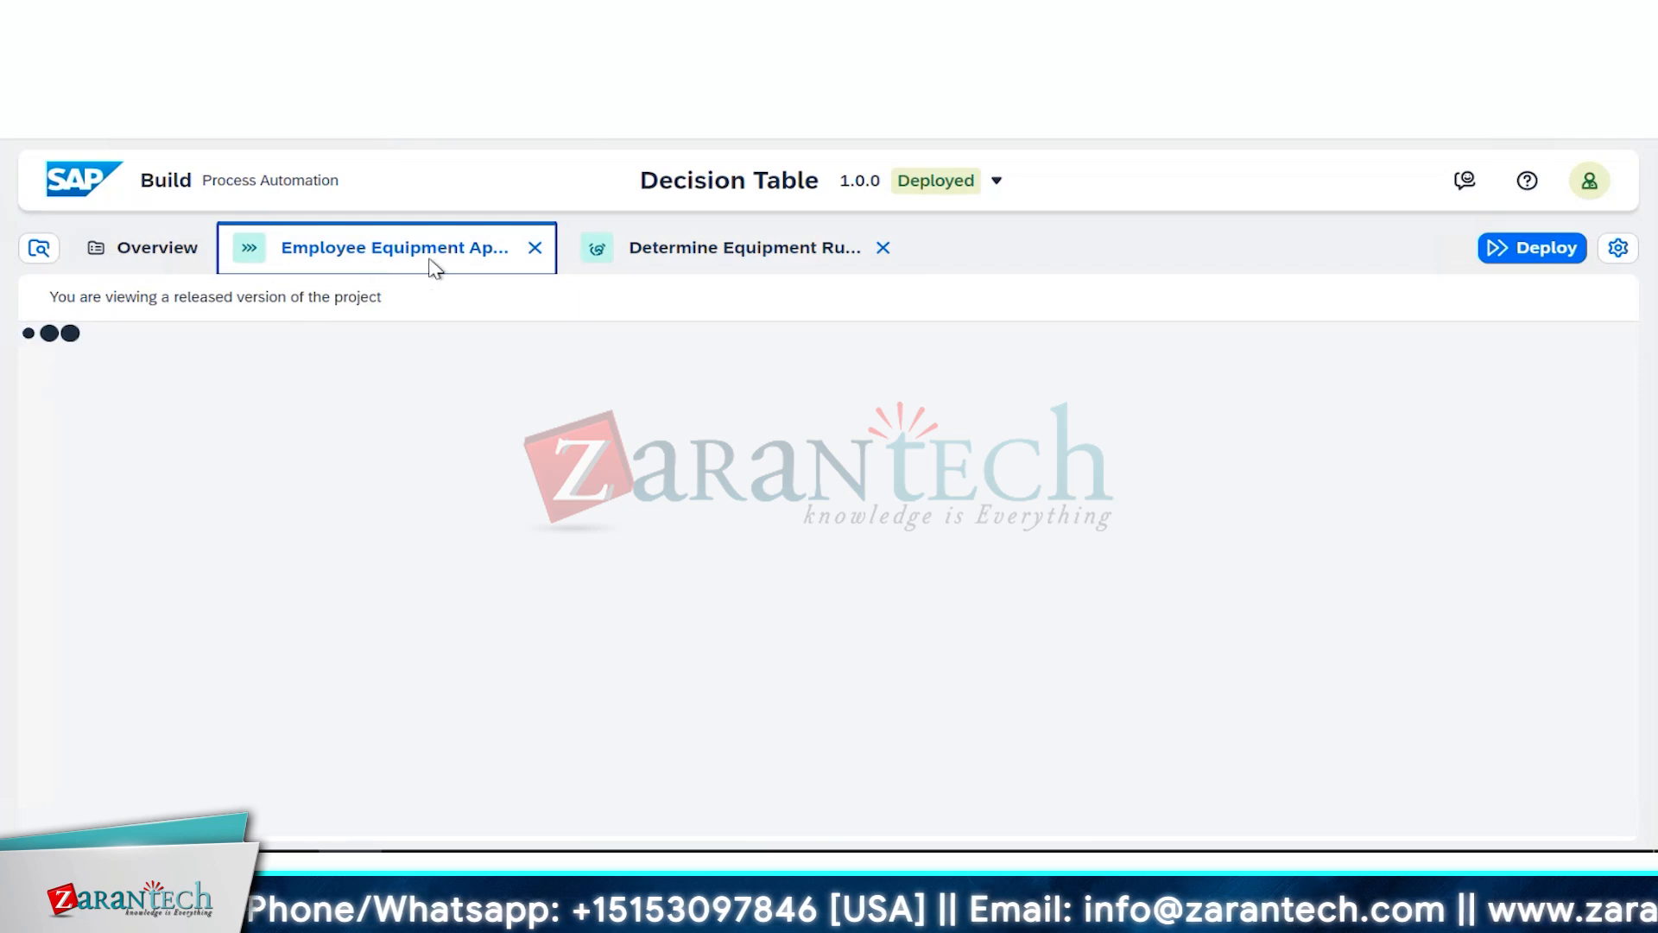
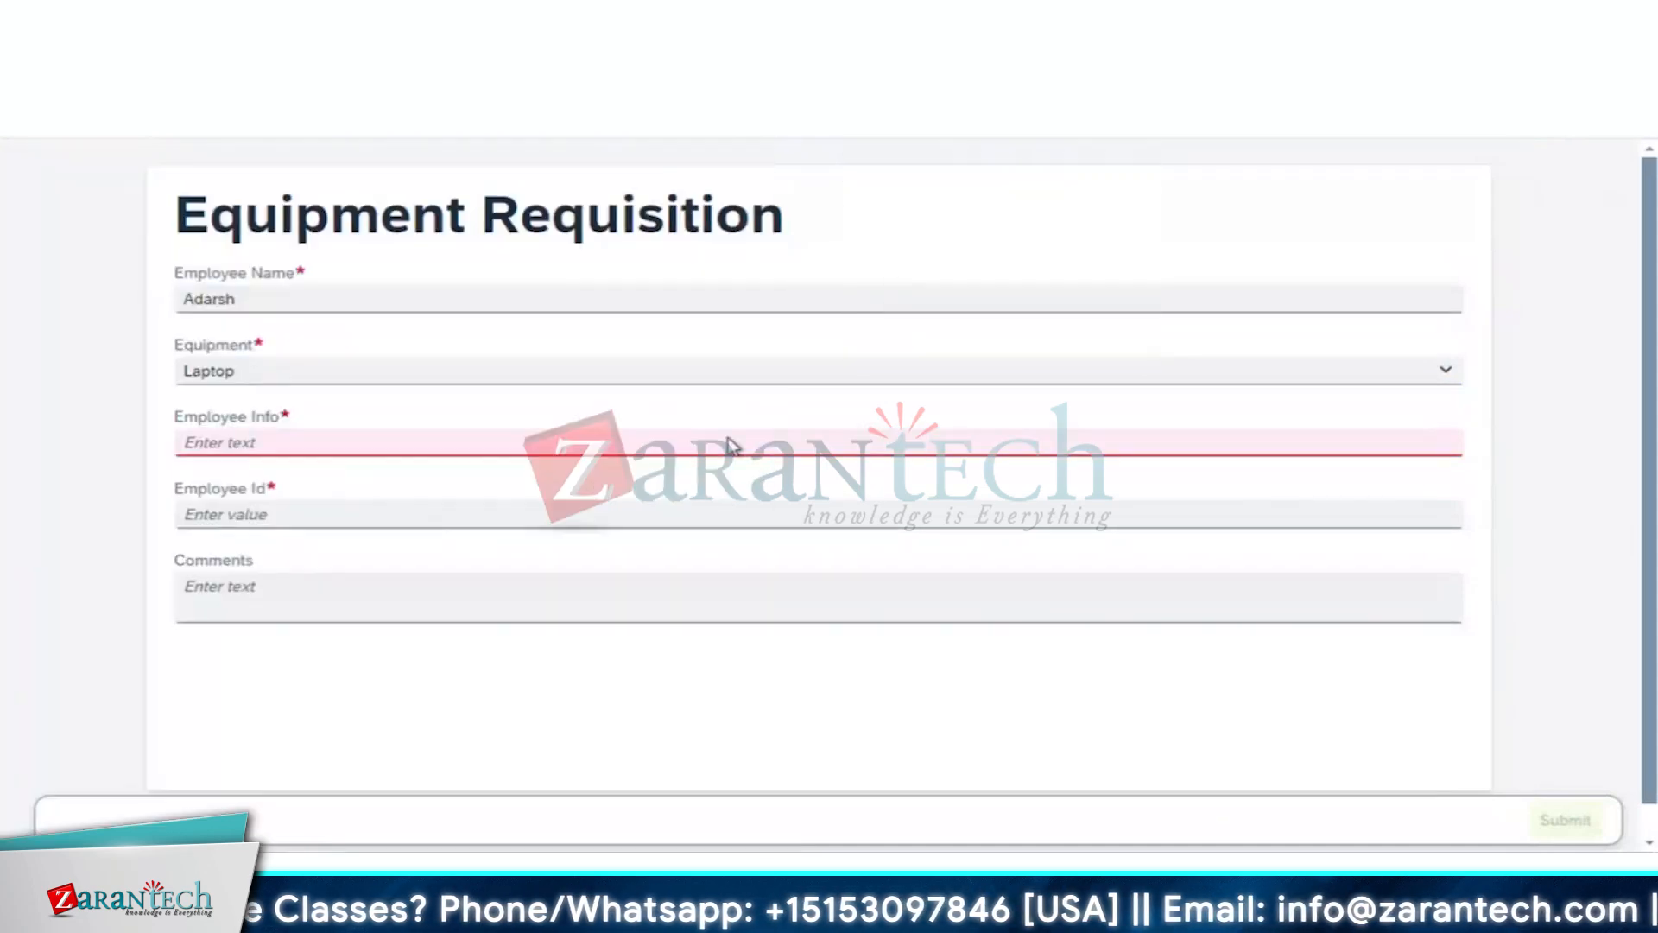
Step: Complete the Equipment Requisition form with Employee Info External, the employee's ID and the comment "Equipment Requestion", and submit it
left_click(723, 445)
type("External")
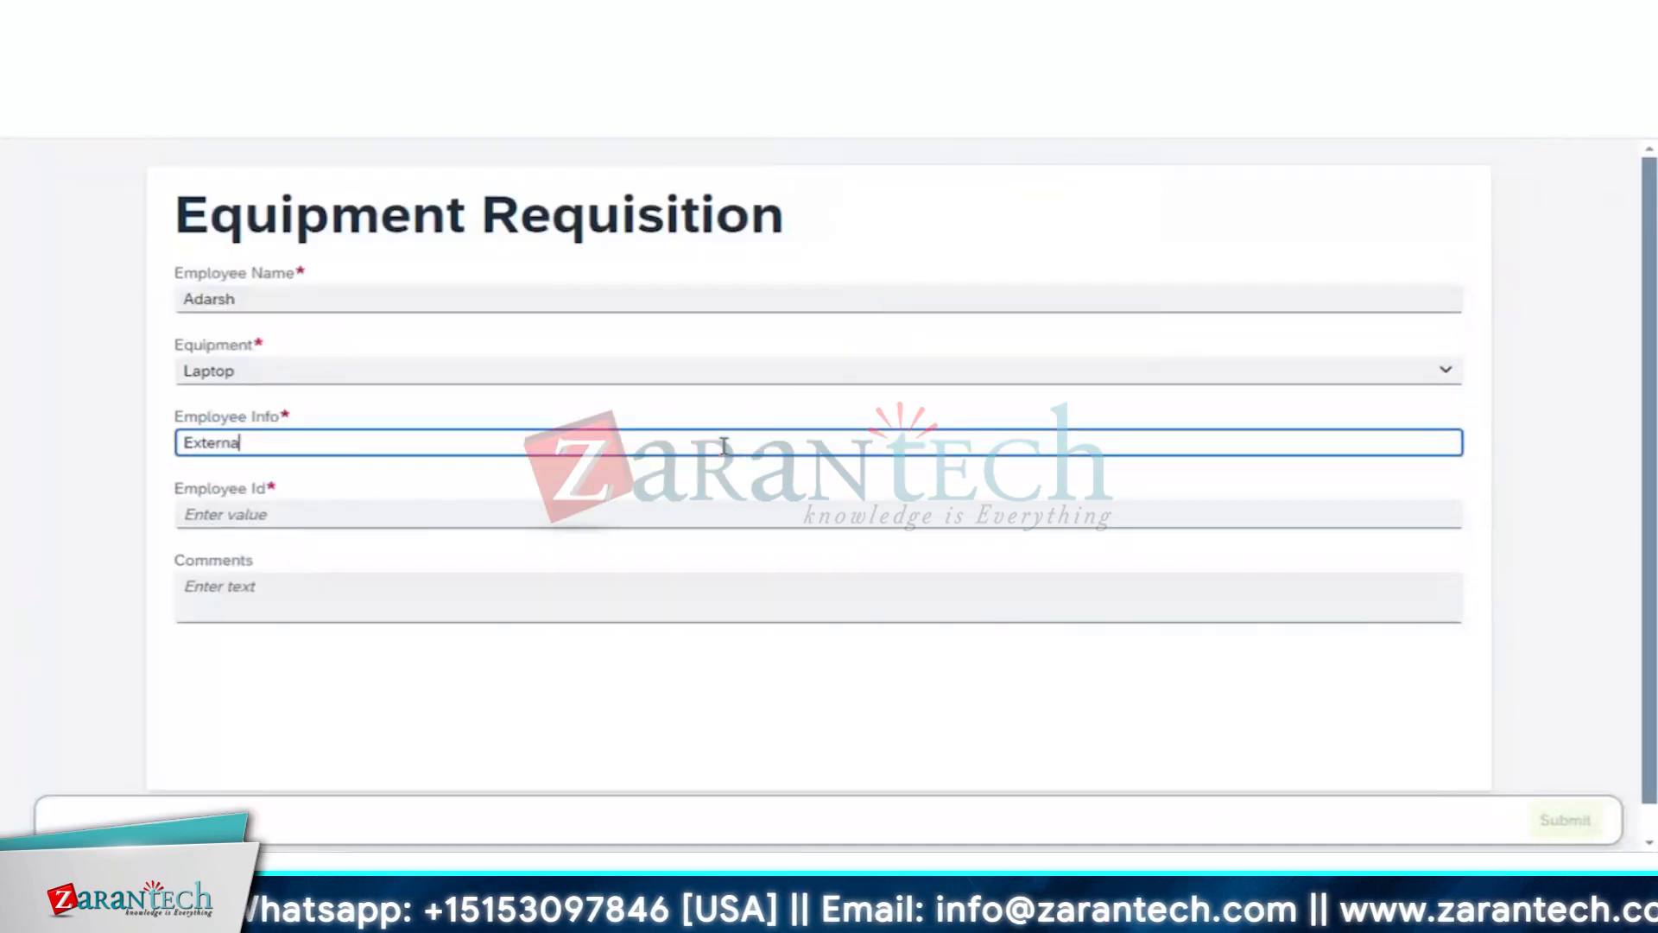
left_click(656, 514)
type("588")
left_click(613, 589)
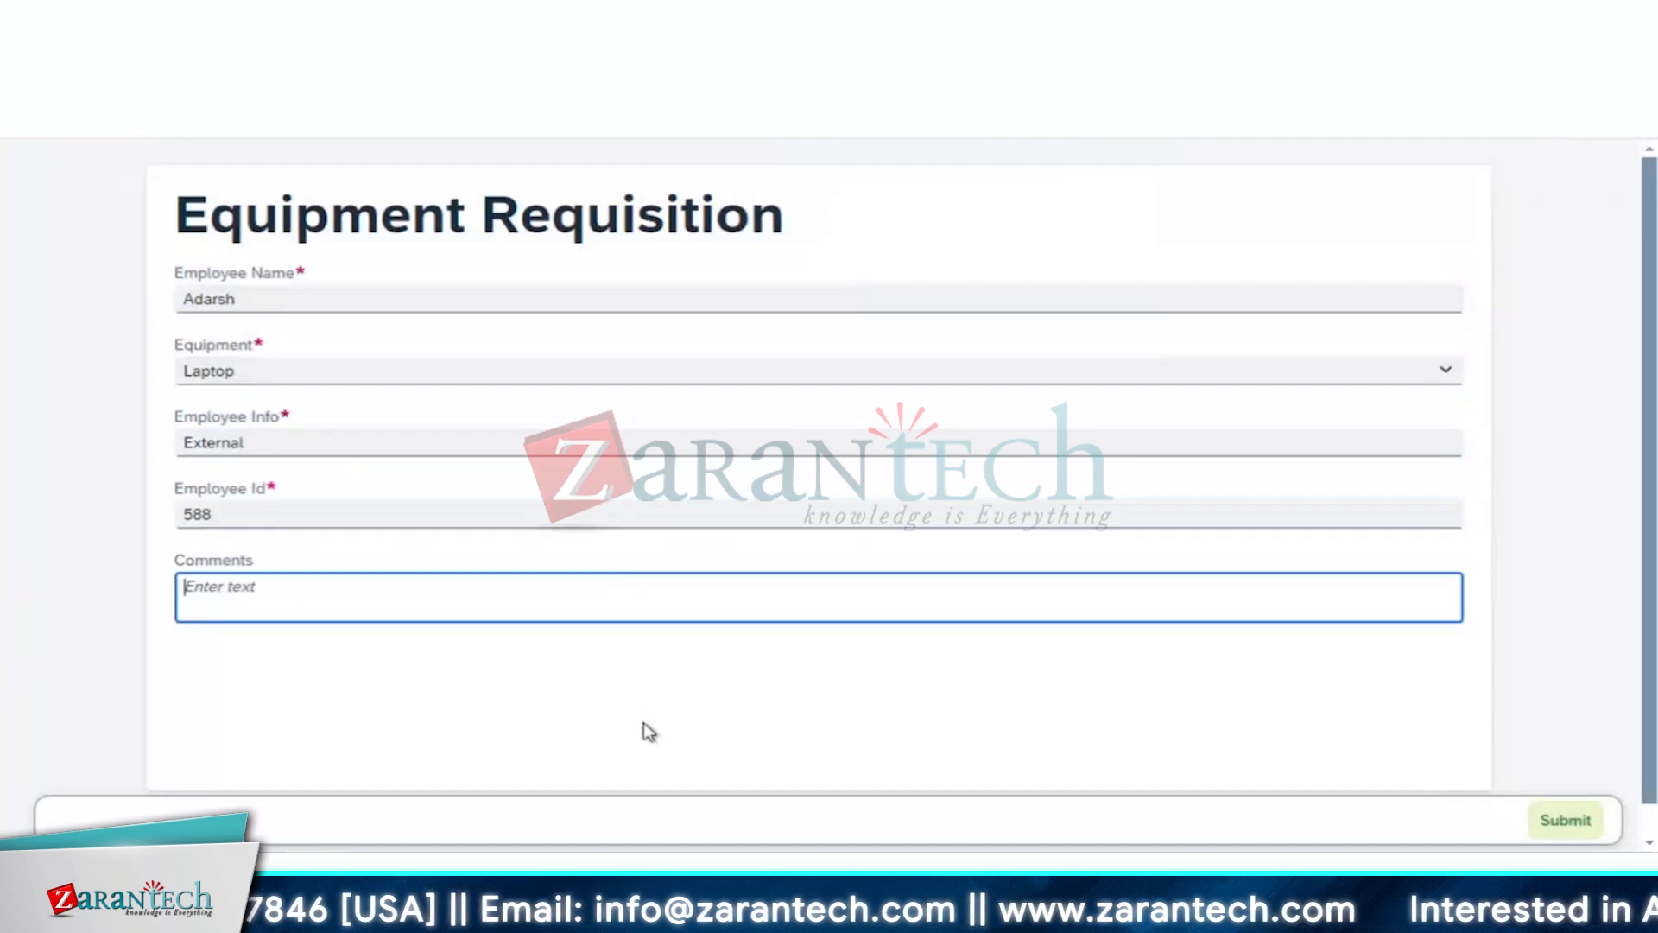
type("Equipment Reques")
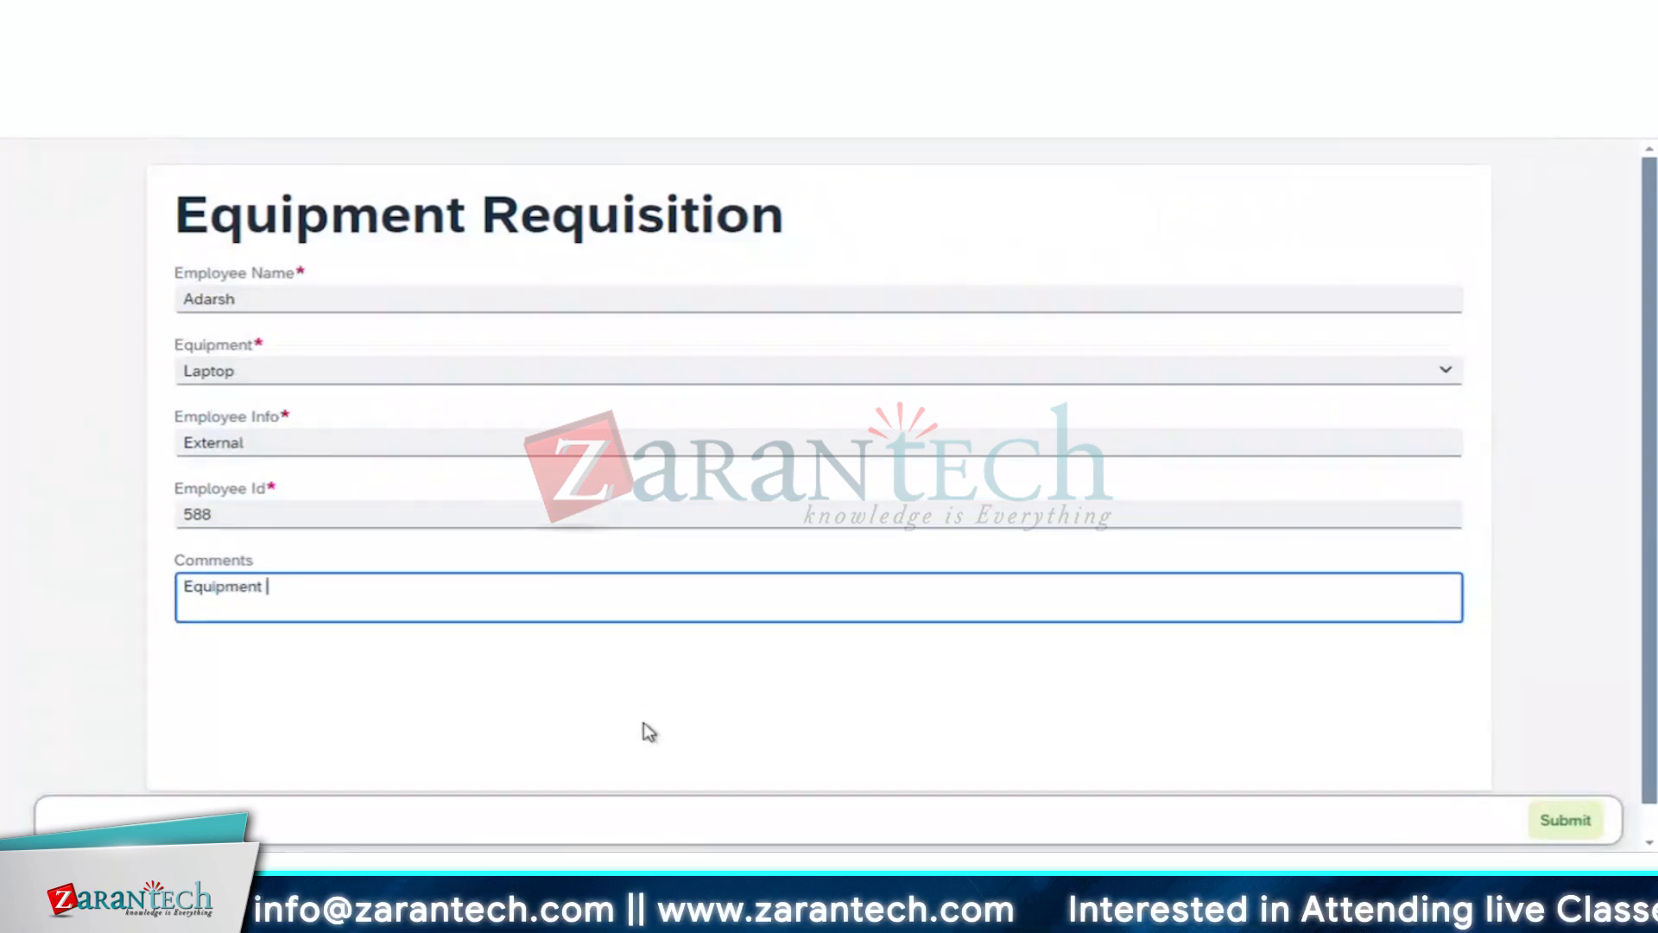
type("tion")
left_click(1565, 819)
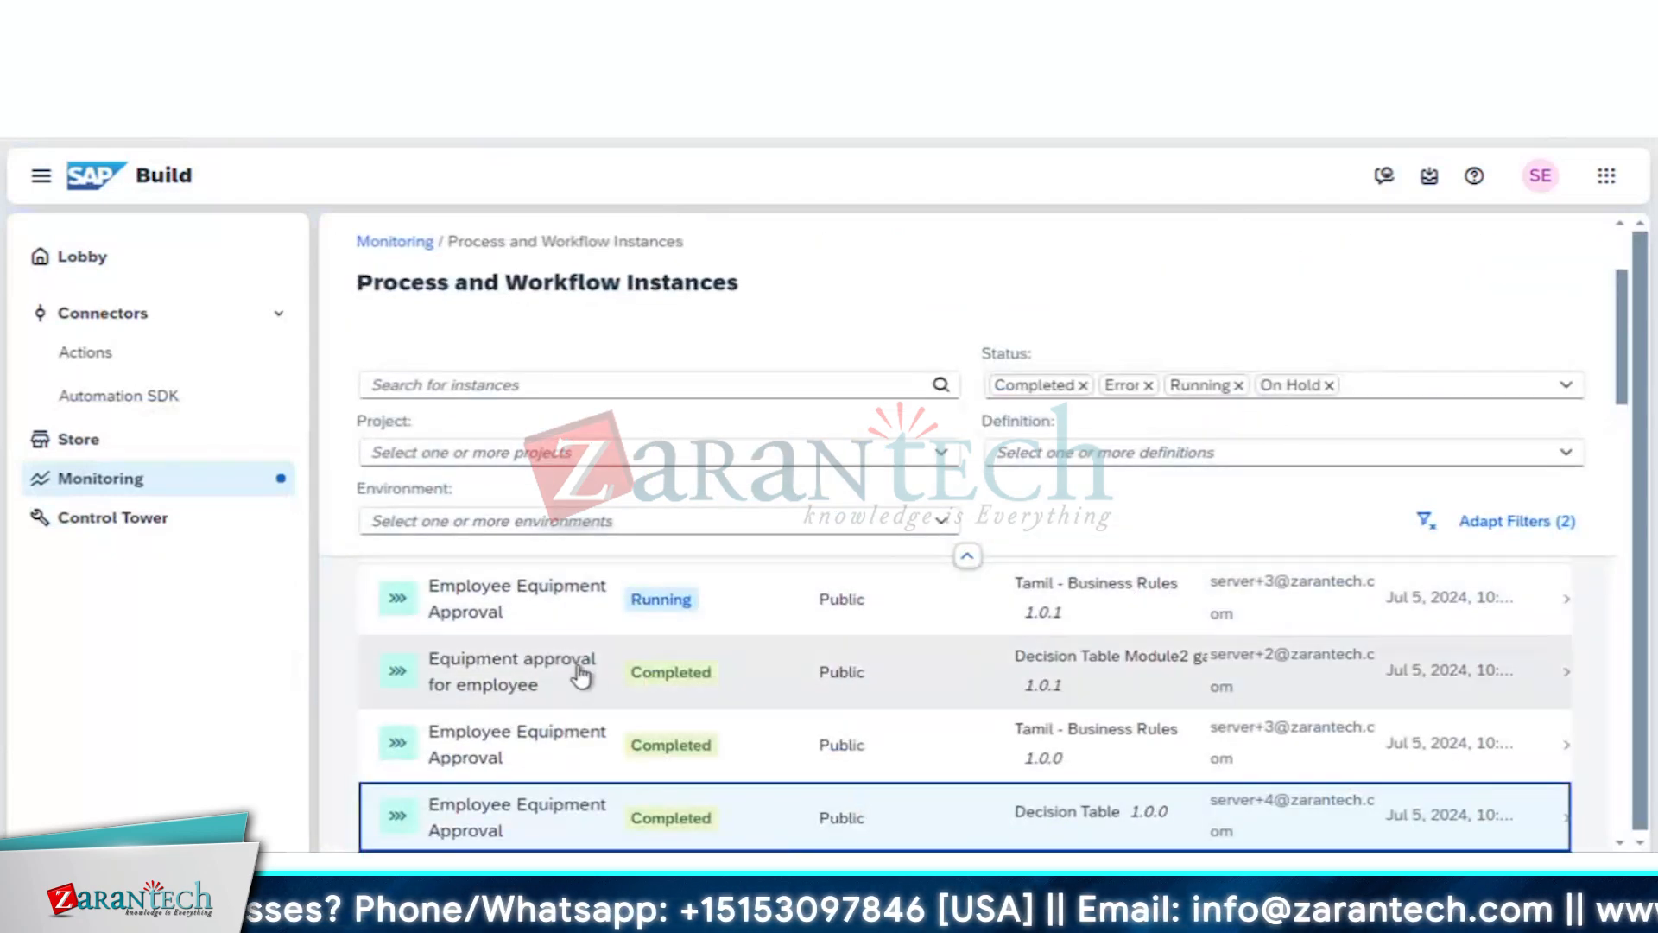
Step: Open the newest Employee Equipment Approval instance of Decision Table 1.0.1 and review its logs and context
scroll(573, 673, "up", 3)
left_click(506, 717)
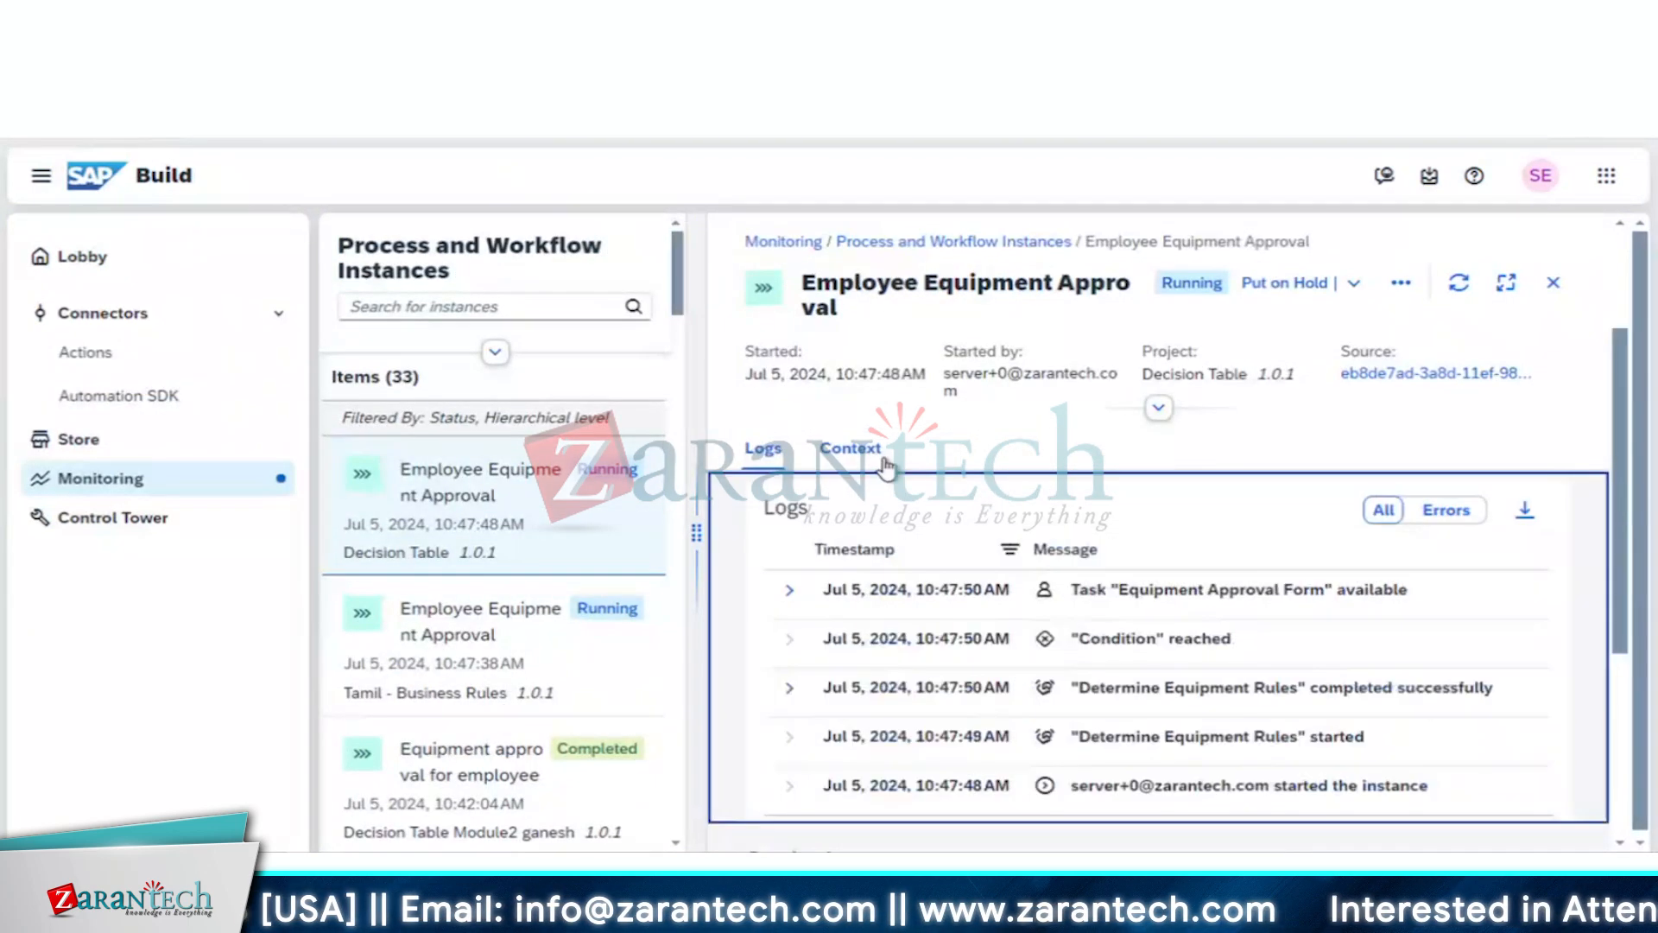
scroll(1209, 595, "down", 3)
scroll(1207, 591, "down", 3)
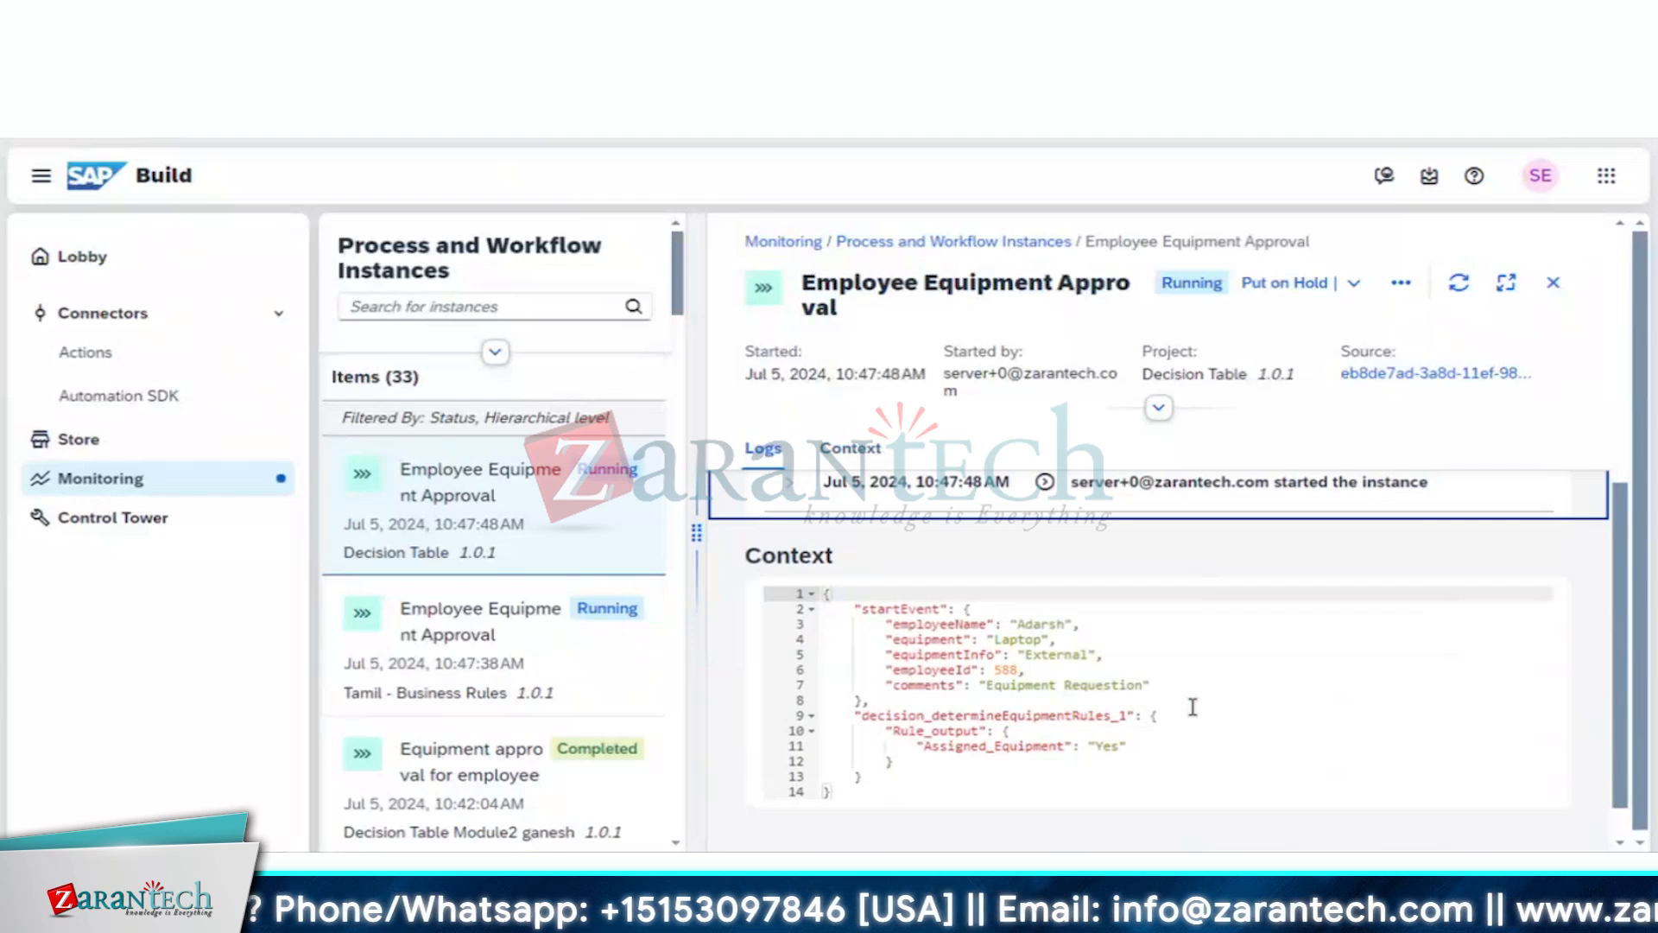
Step: Check the instance's logs, then inspect the If branch condition in the deployed Employee Equipment Approval process and close it without changes
scroll(1192, 707, "up", 5)
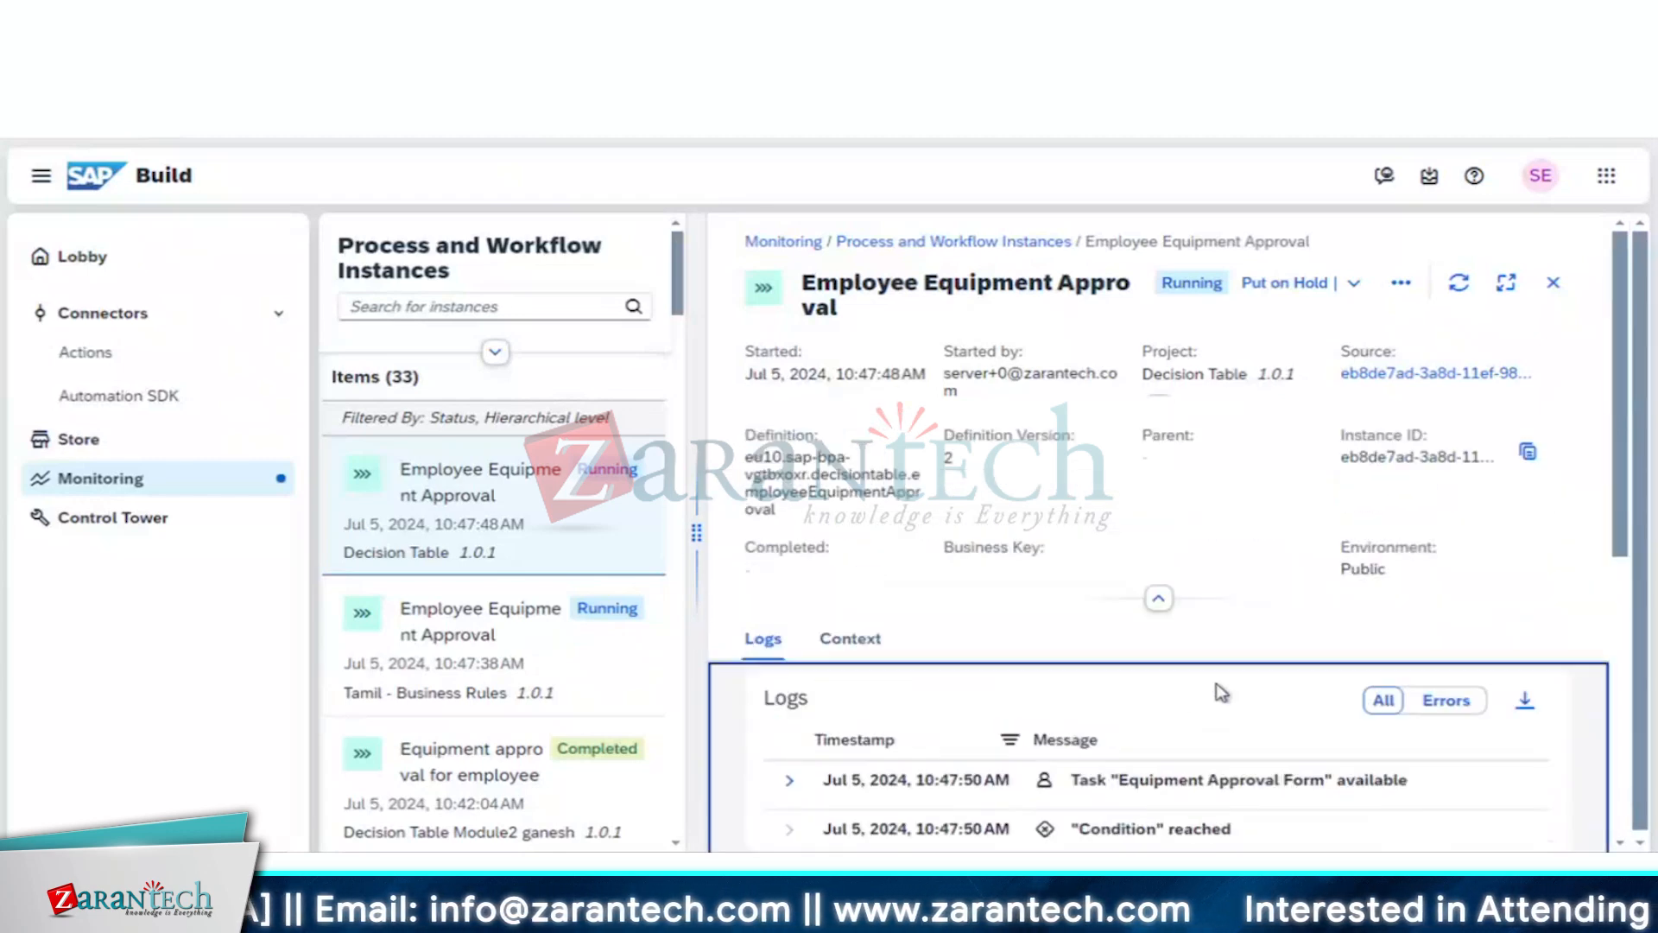
scroll(1221, 692, "down", 2)
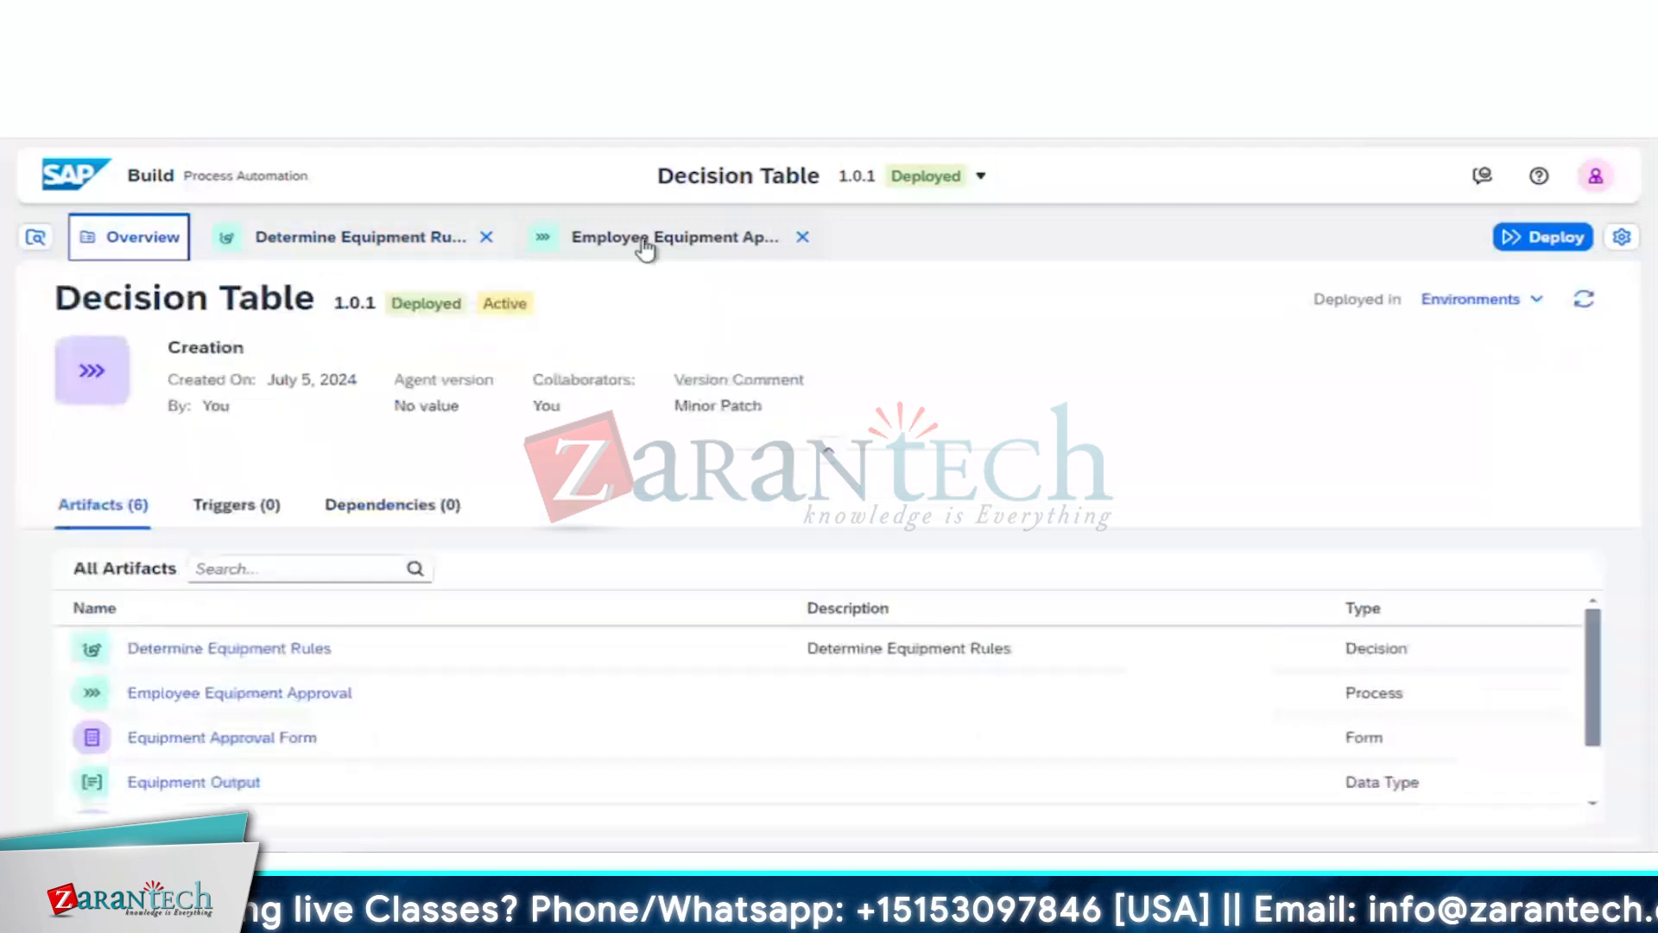
left_click(643, 242)
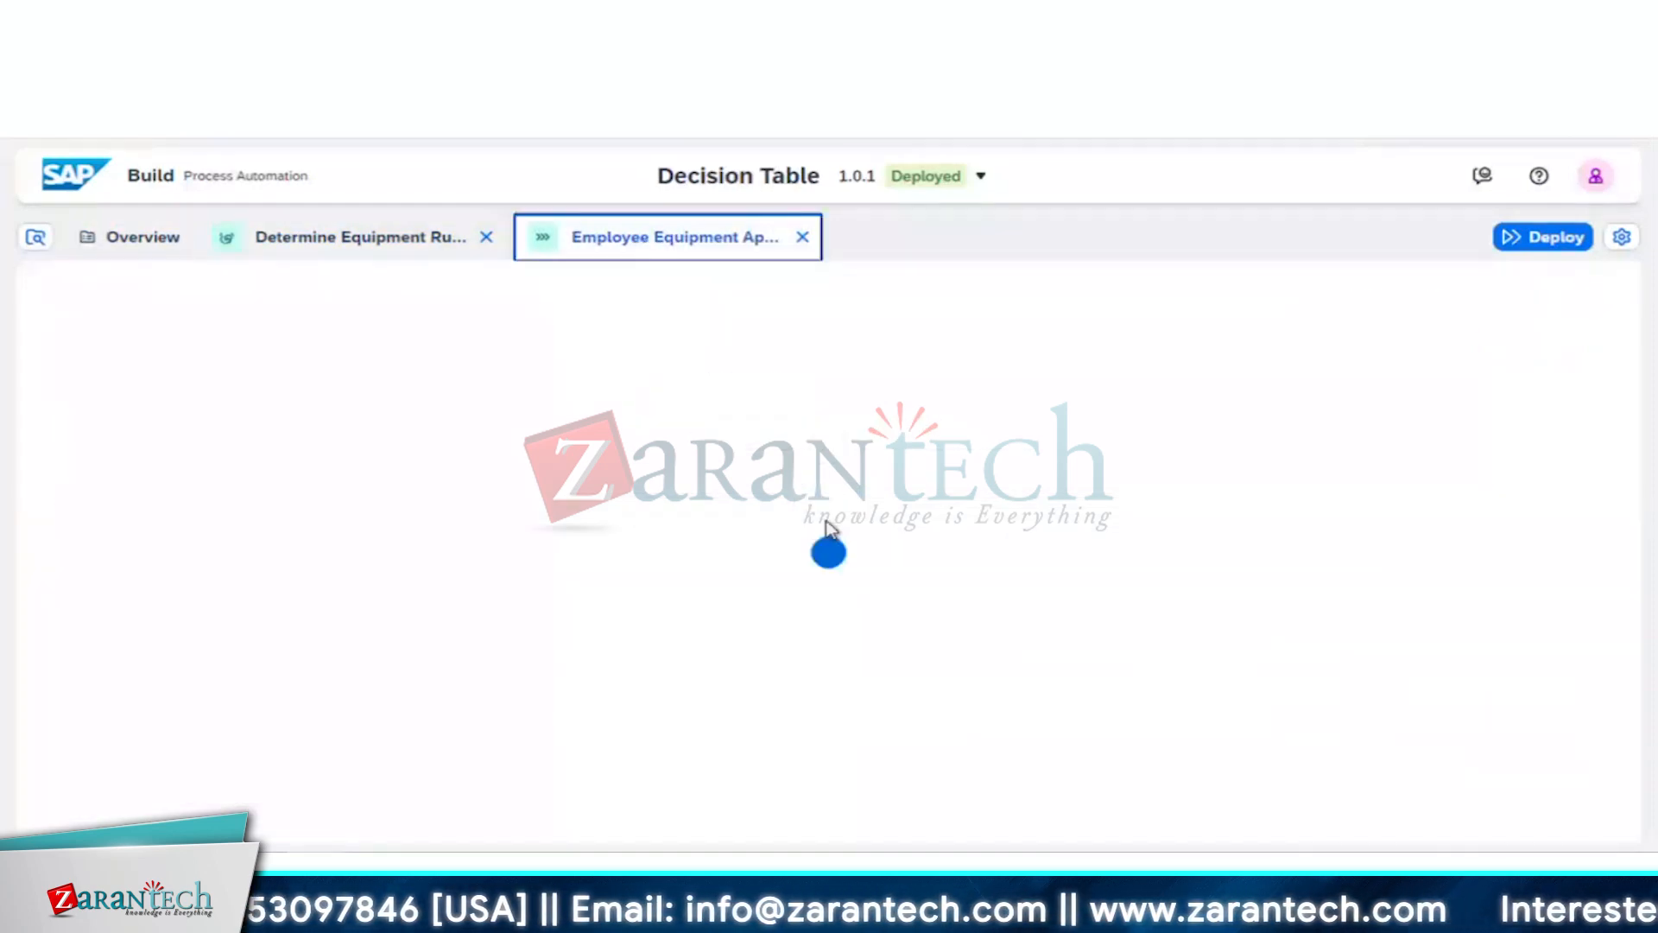
left_click(557, 741)
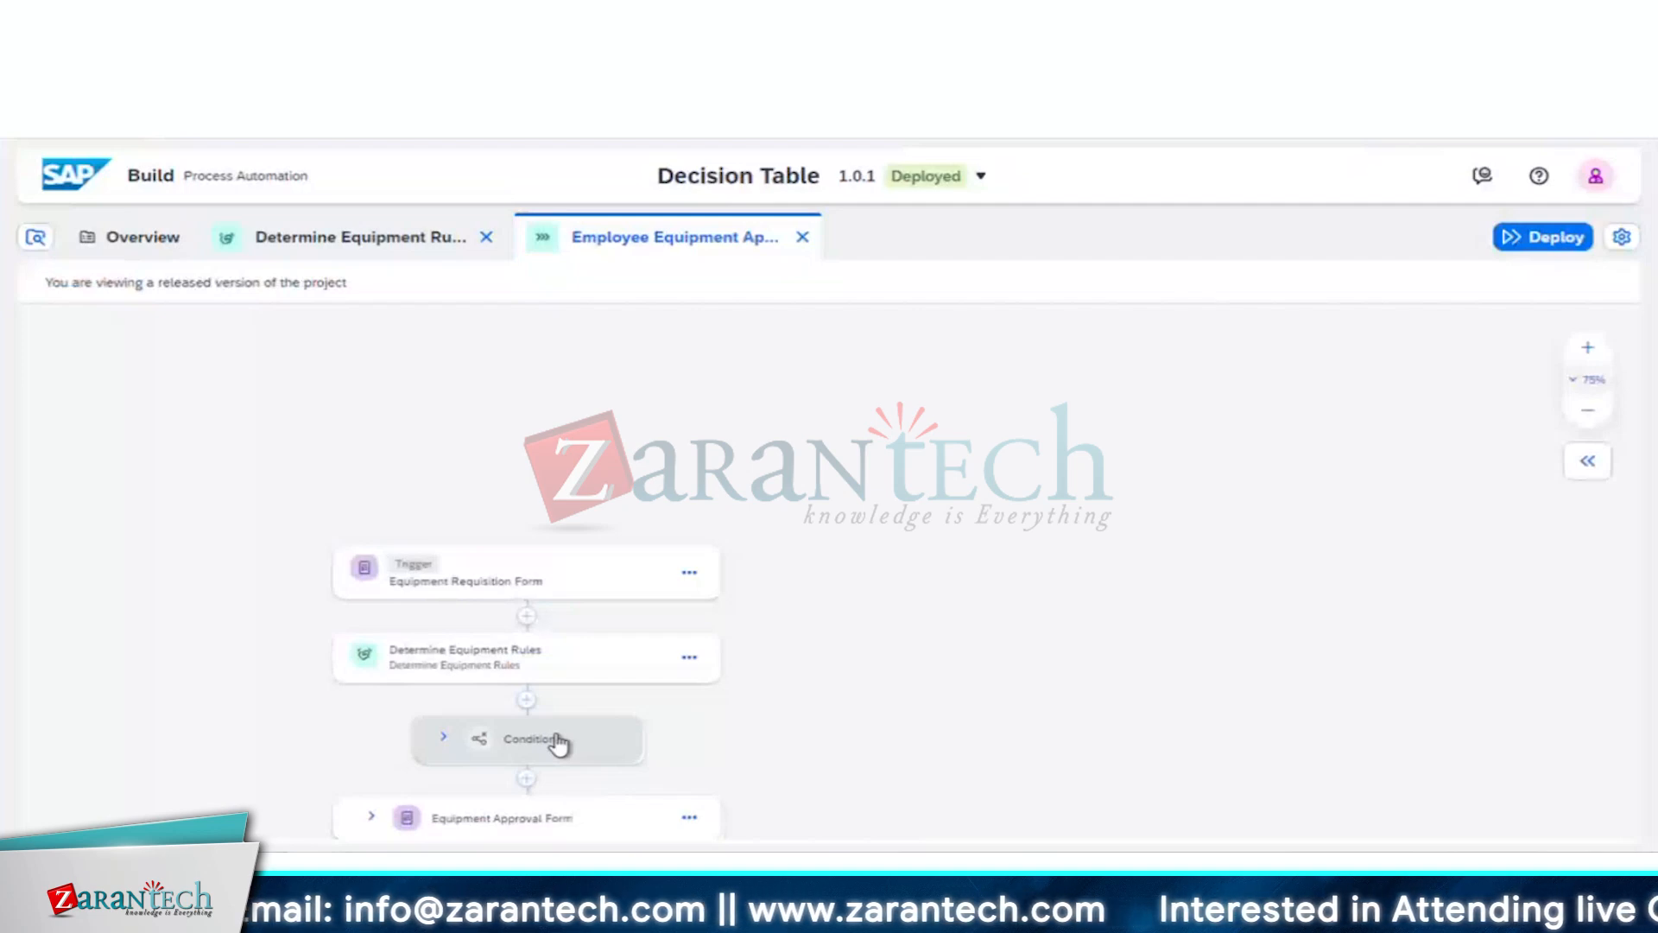
left_click(1310, 673)
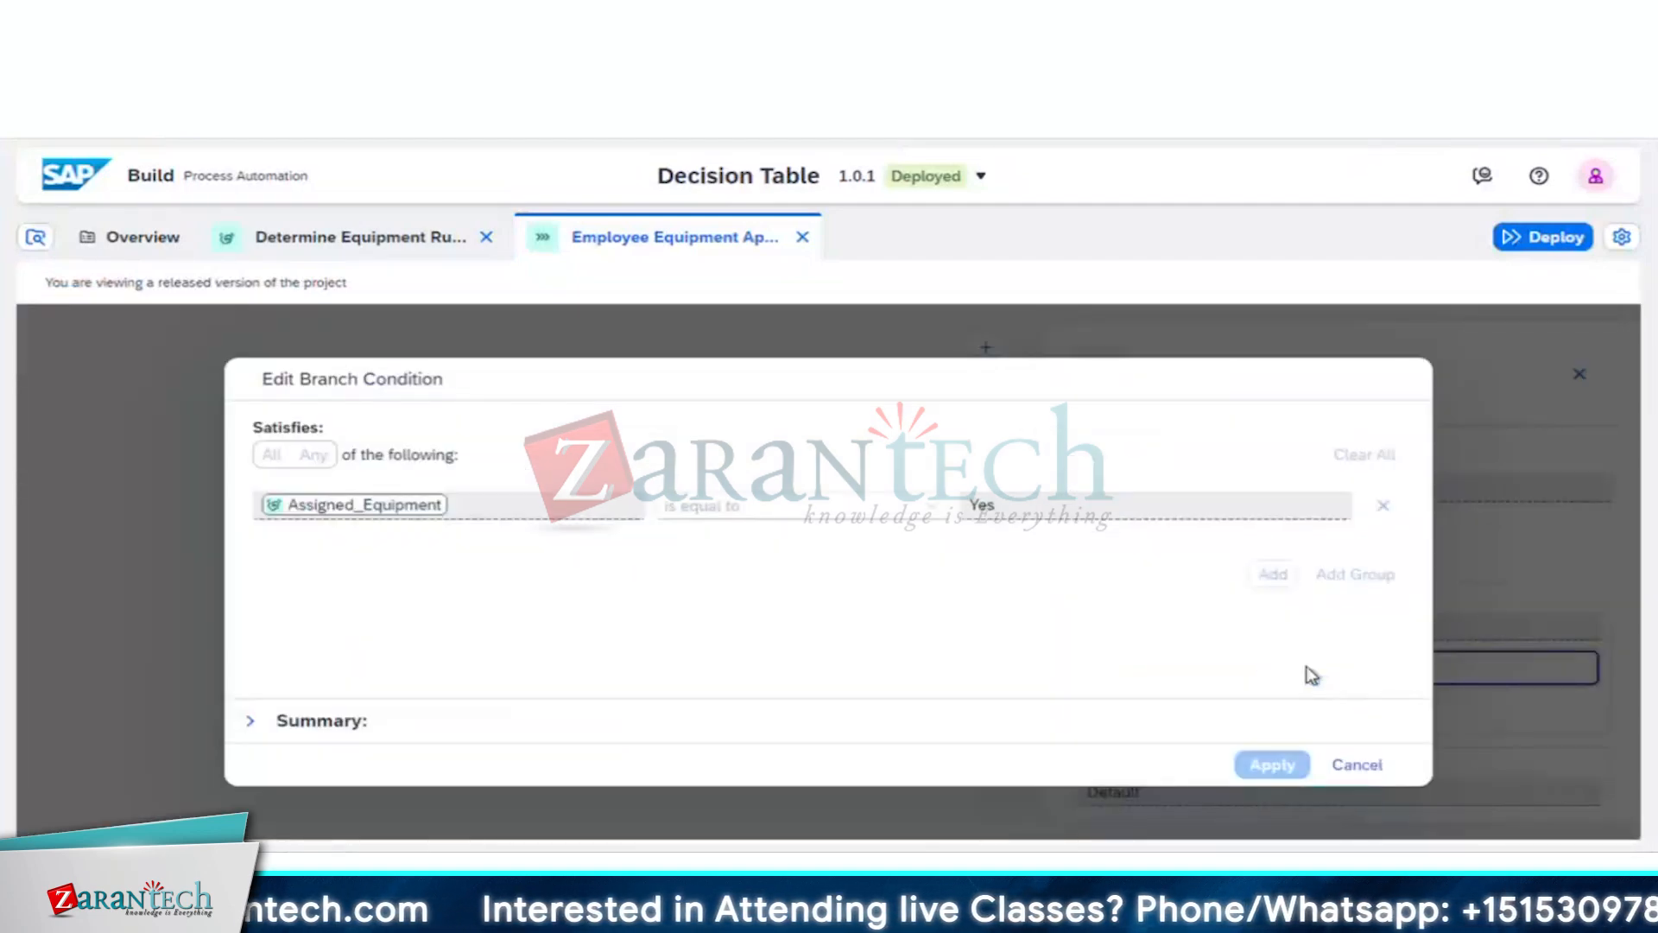
double_click(1003, 505)
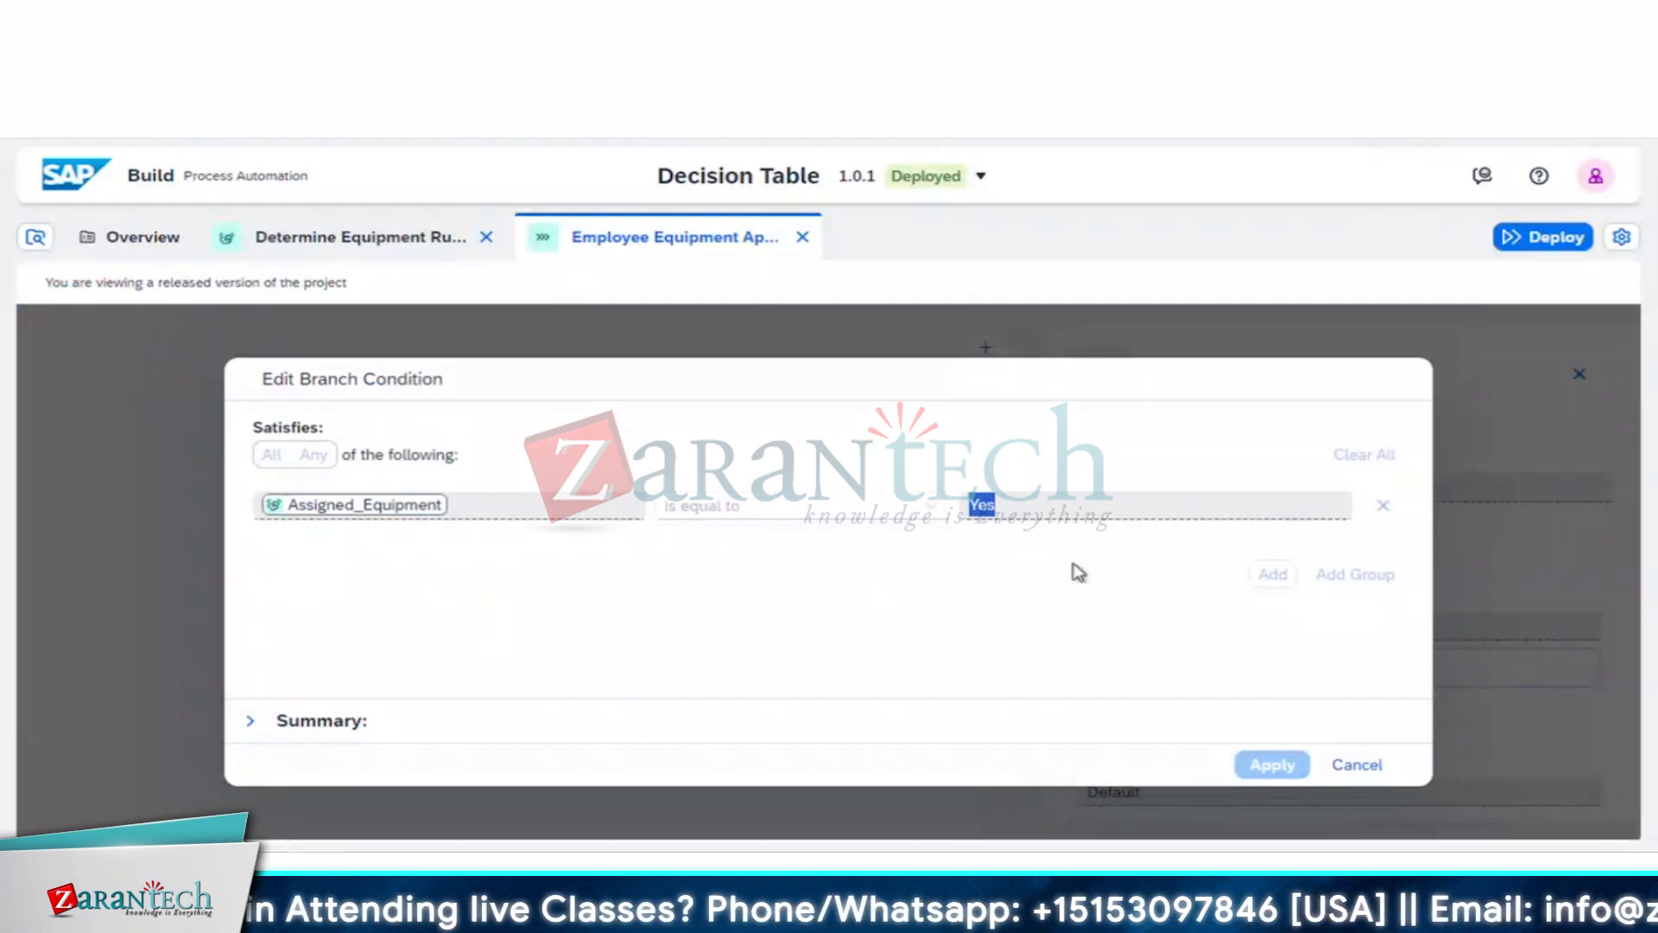
left_click(1078, 573)
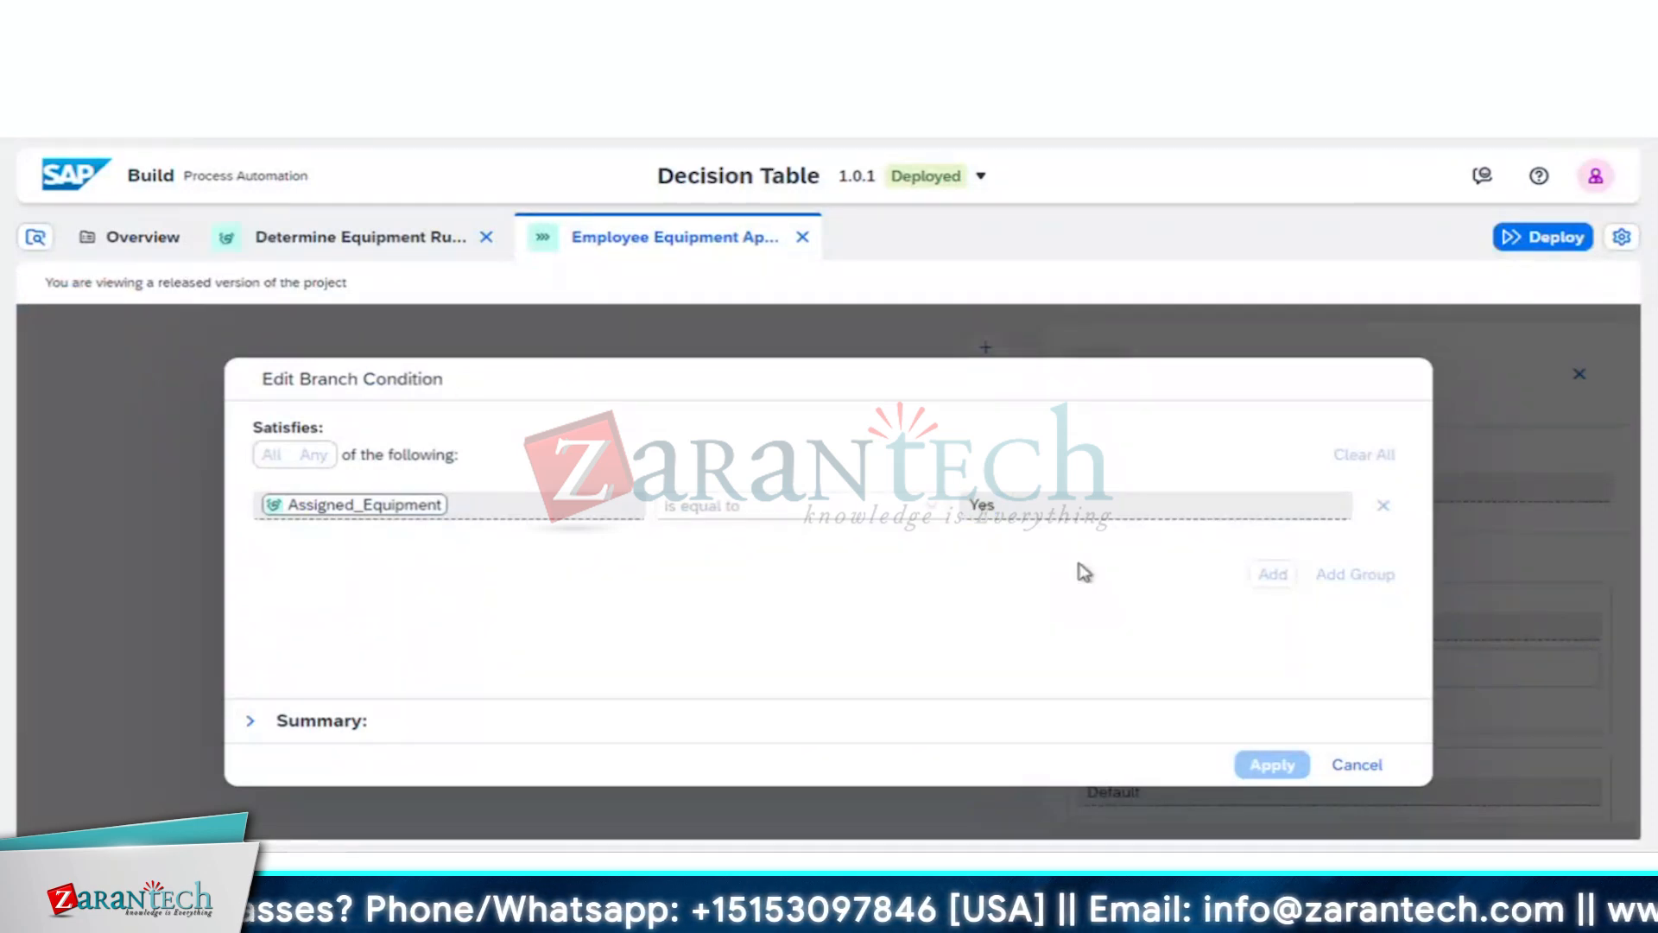
left_click(1356, 765)
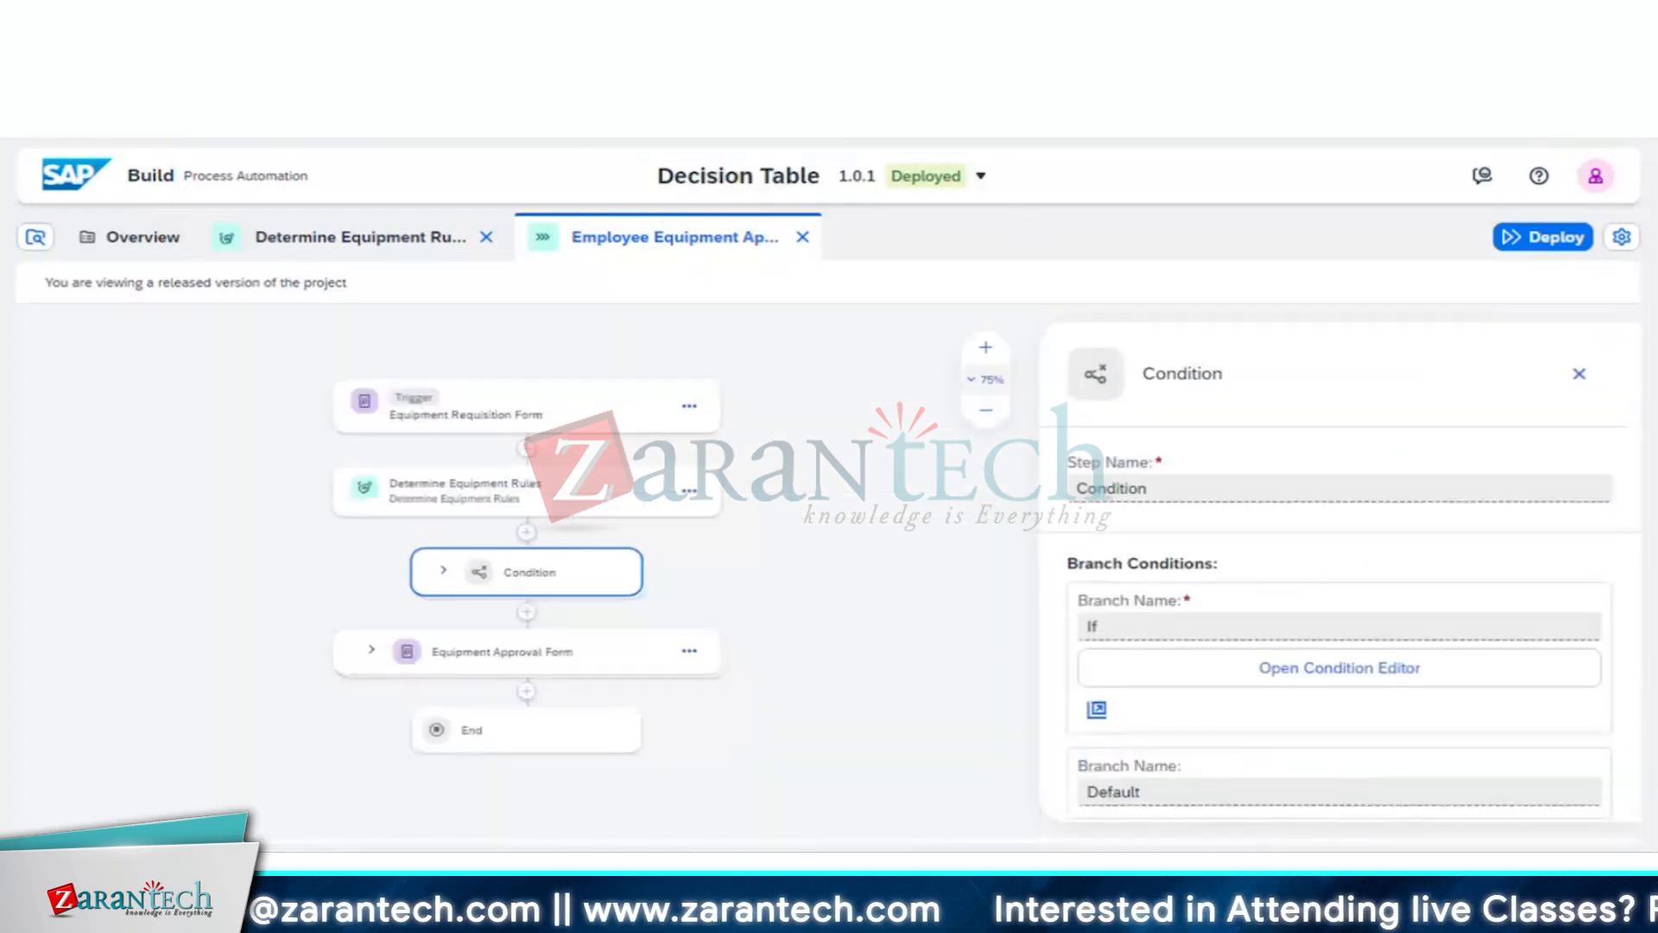
Step: Refresh the task list in My Inbox and approve the Equipment Approval Form task with the Additional Info "Approved"
left_click(639, 73)
left_click(345, 248)
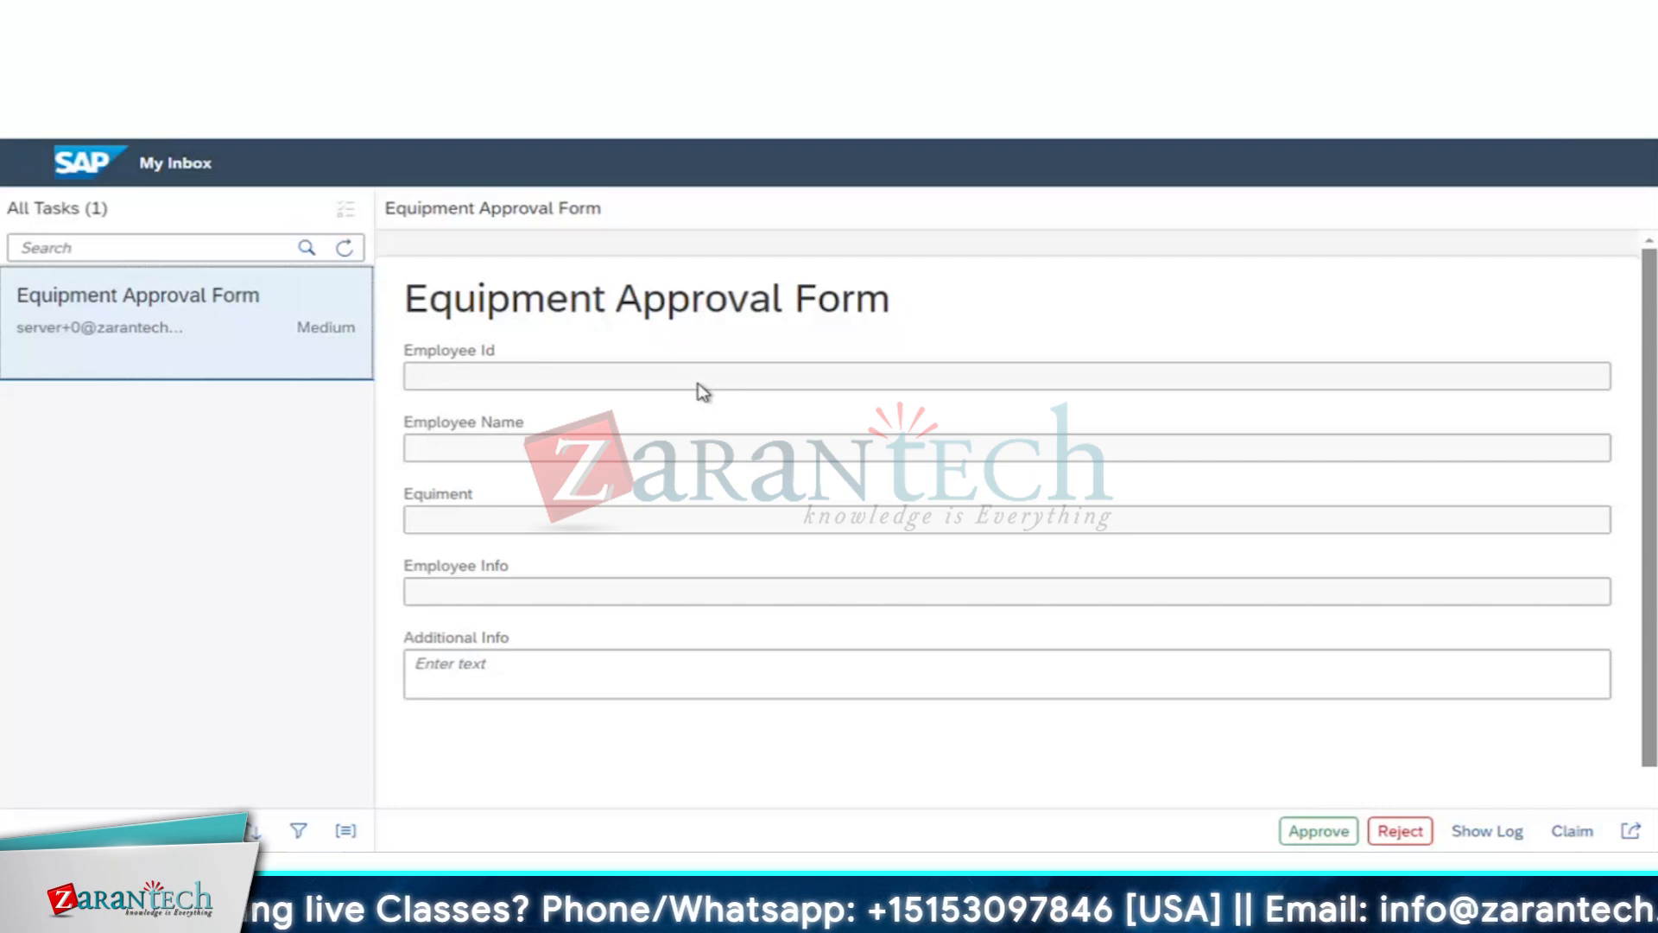
left_click(699, 383)
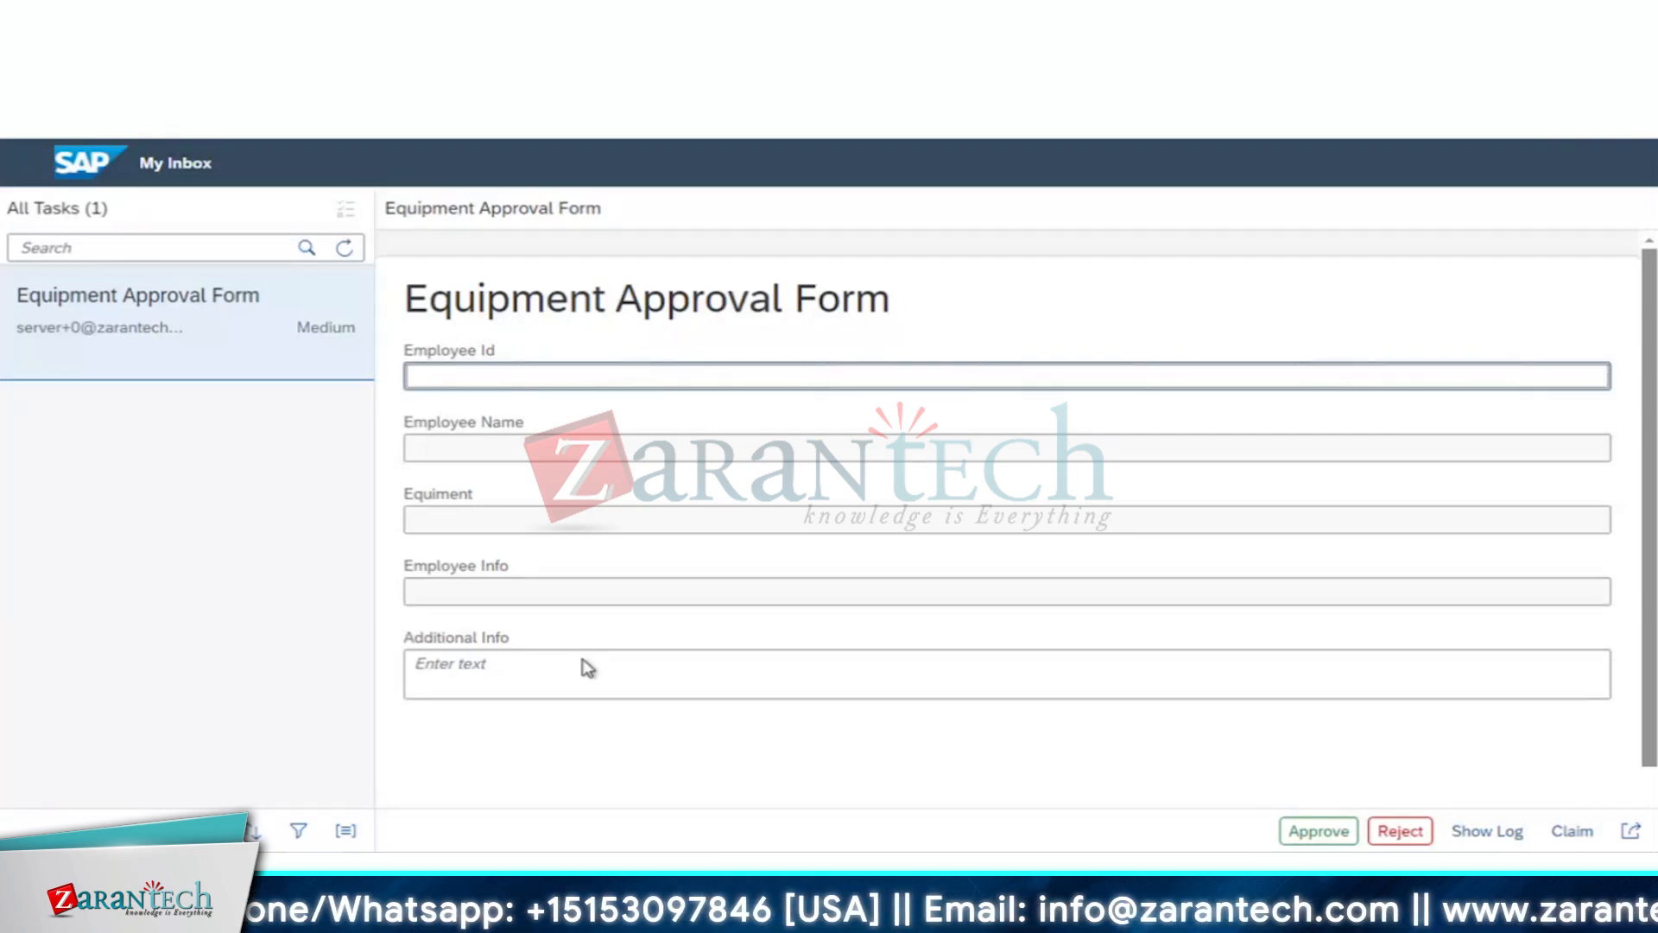
left_click(618, 660)
type("Approve")
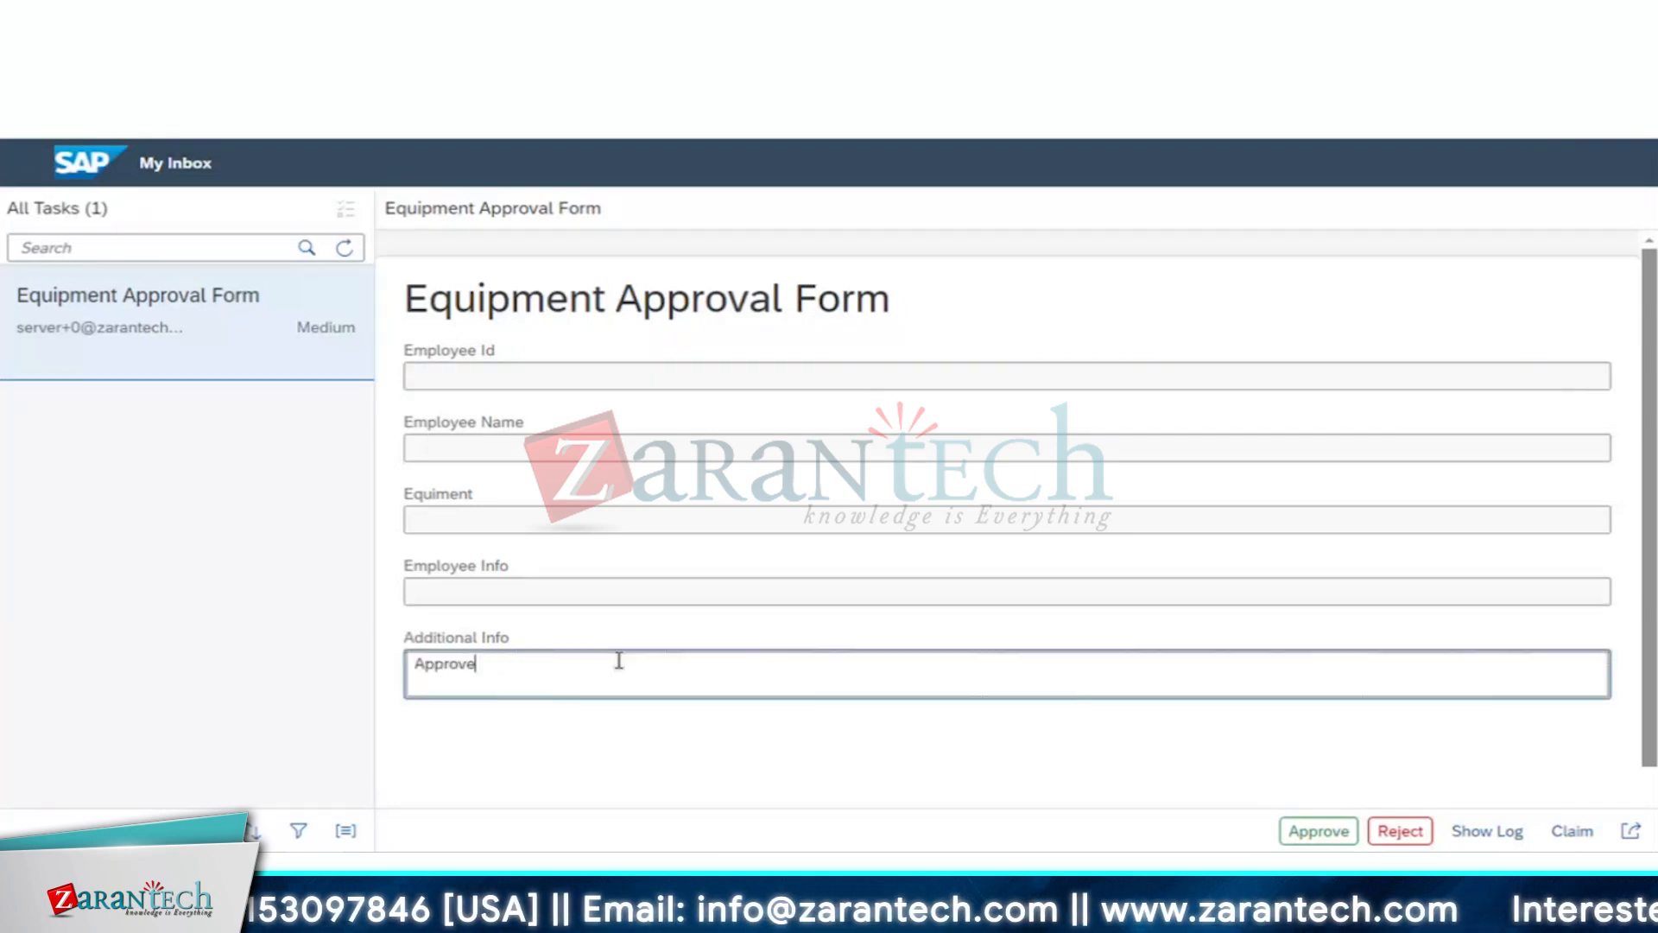
type("d")
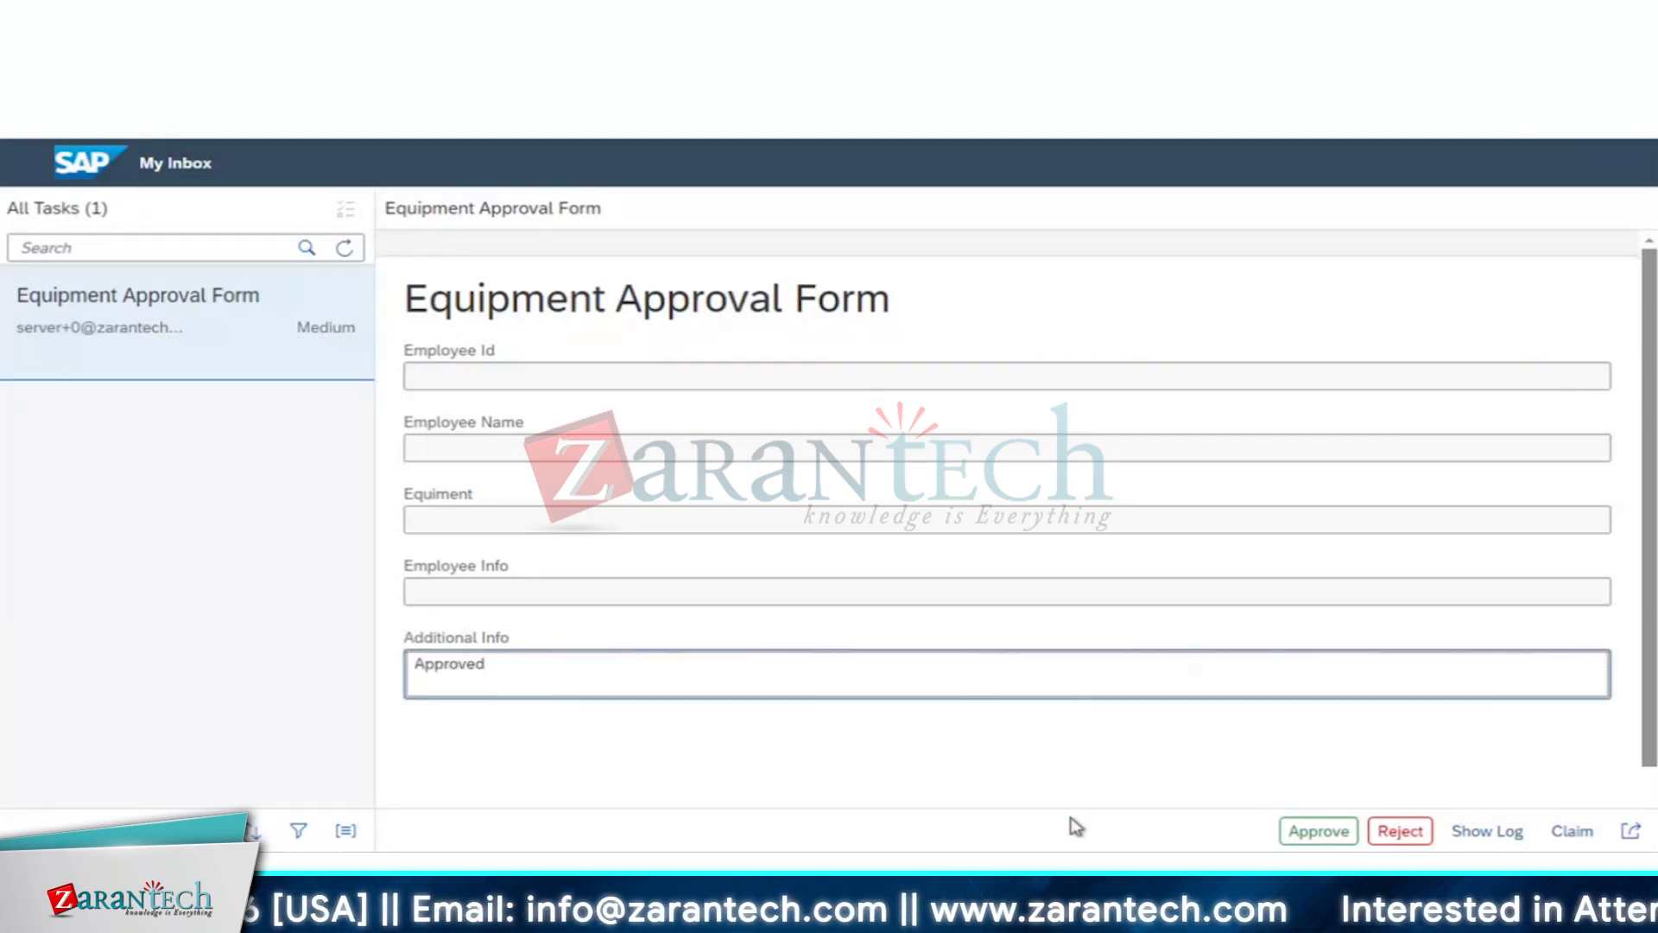
left_click(1295, 835)
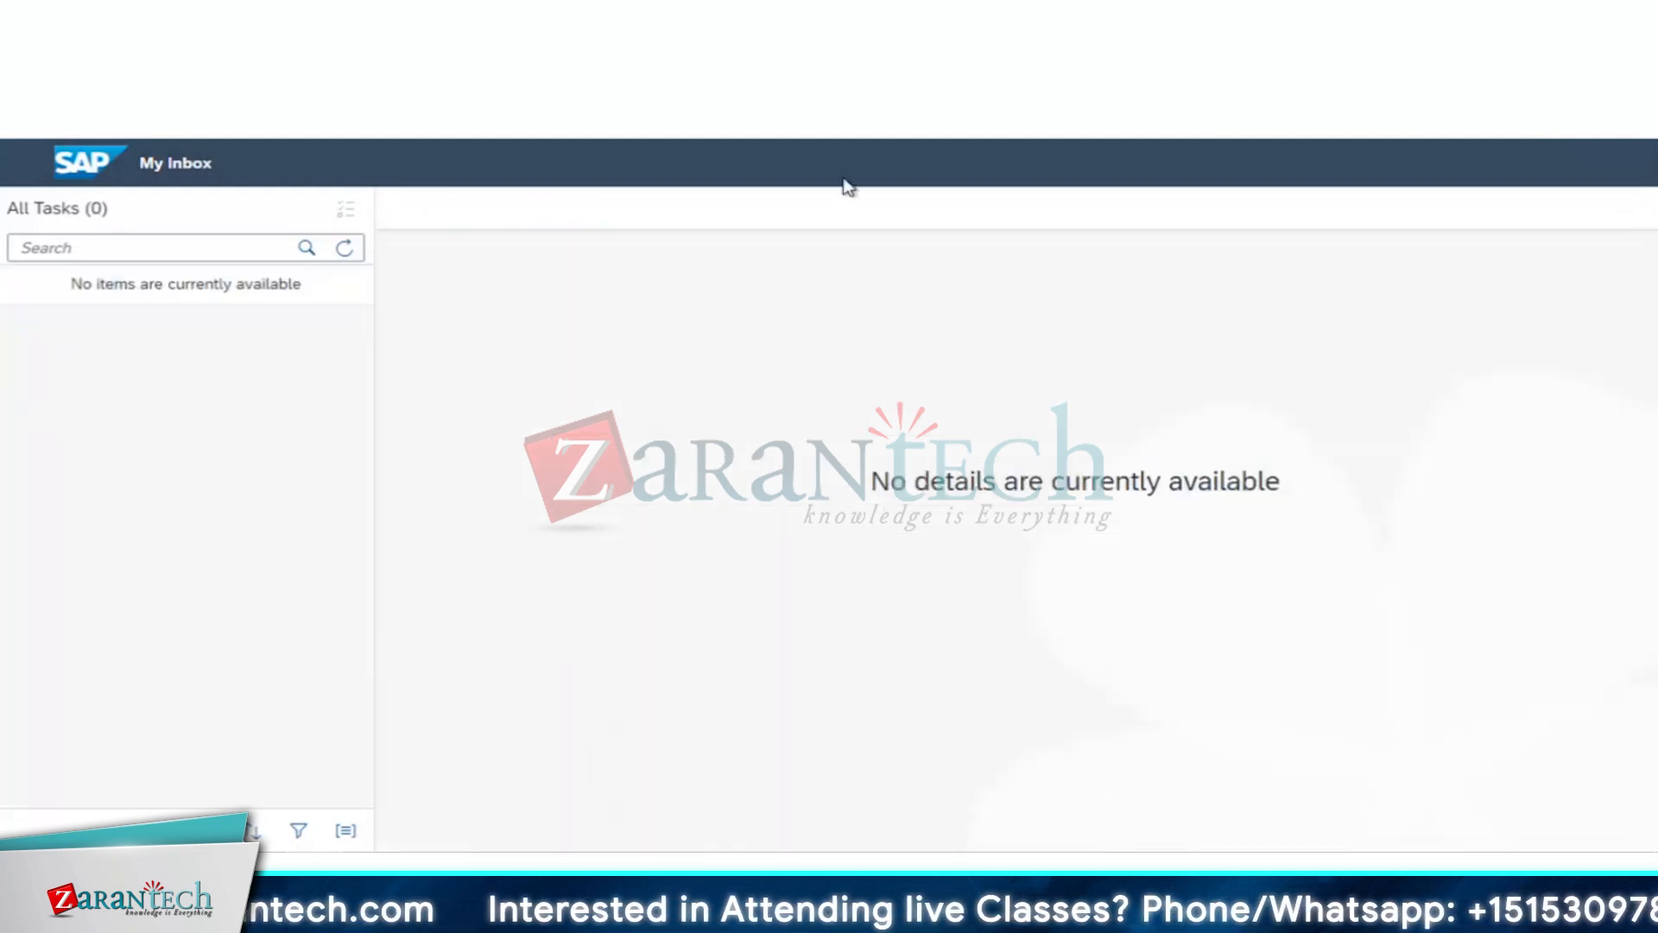
Step: Return to the process monitoring, refresh the Employee Equipment Approval instance and check its status and logs
key("ctrl+Tab")
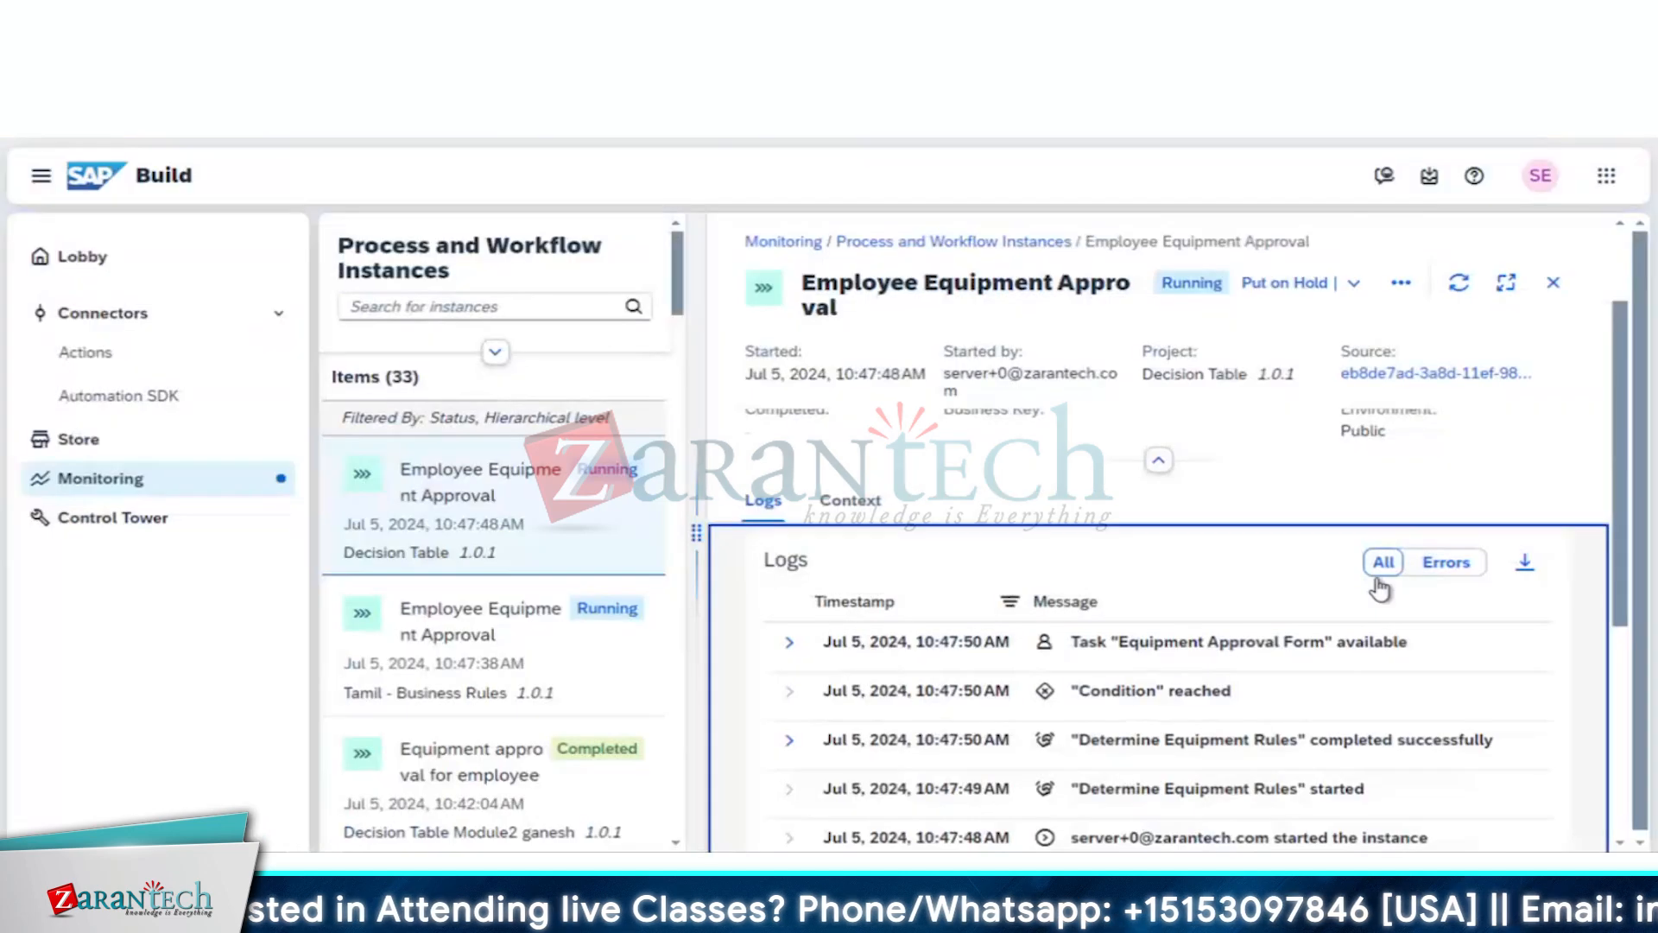
scroll(1379, 587, "up", 2)
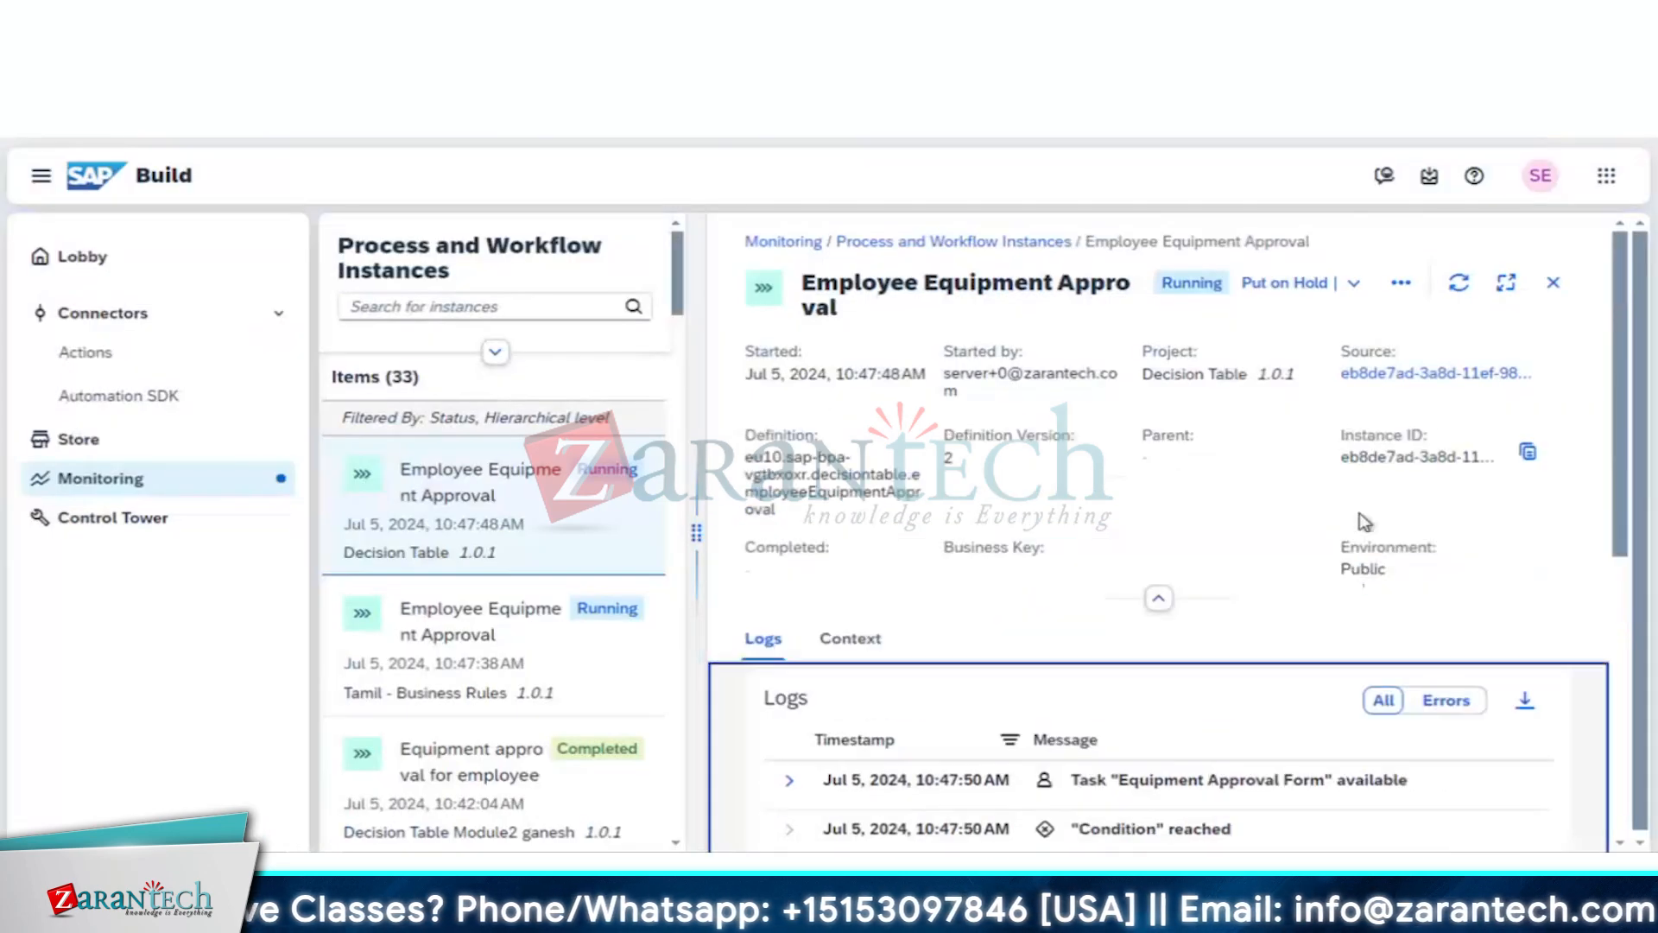
left_click(1458, 285)
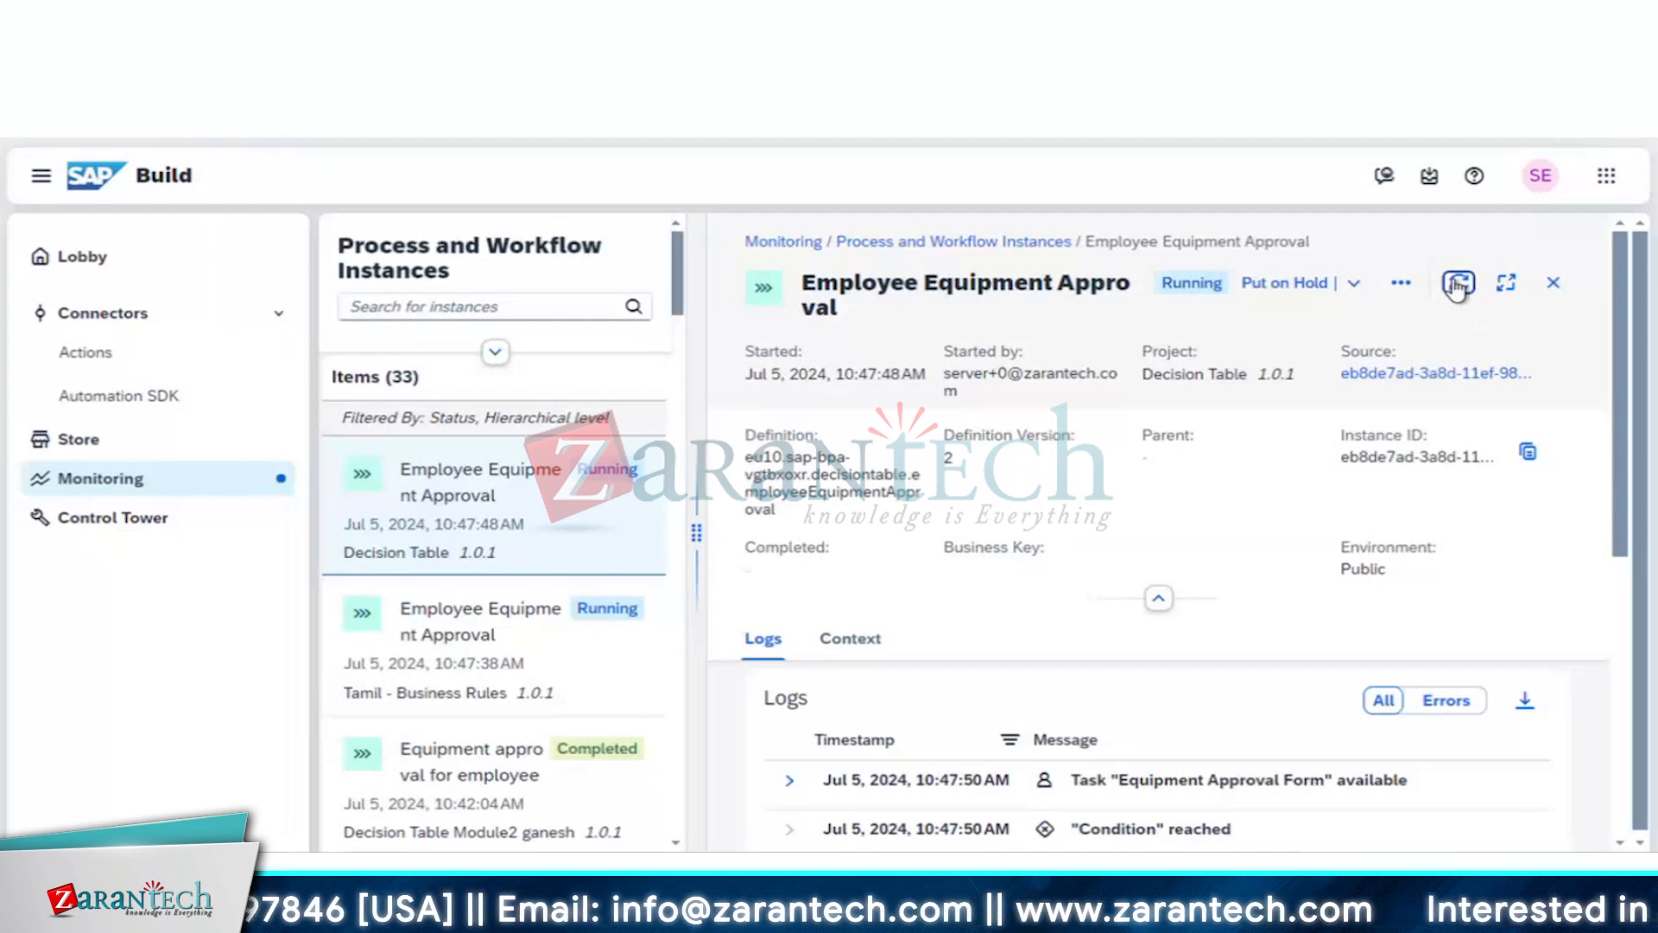
scroll(1144, 709, "down", 1)
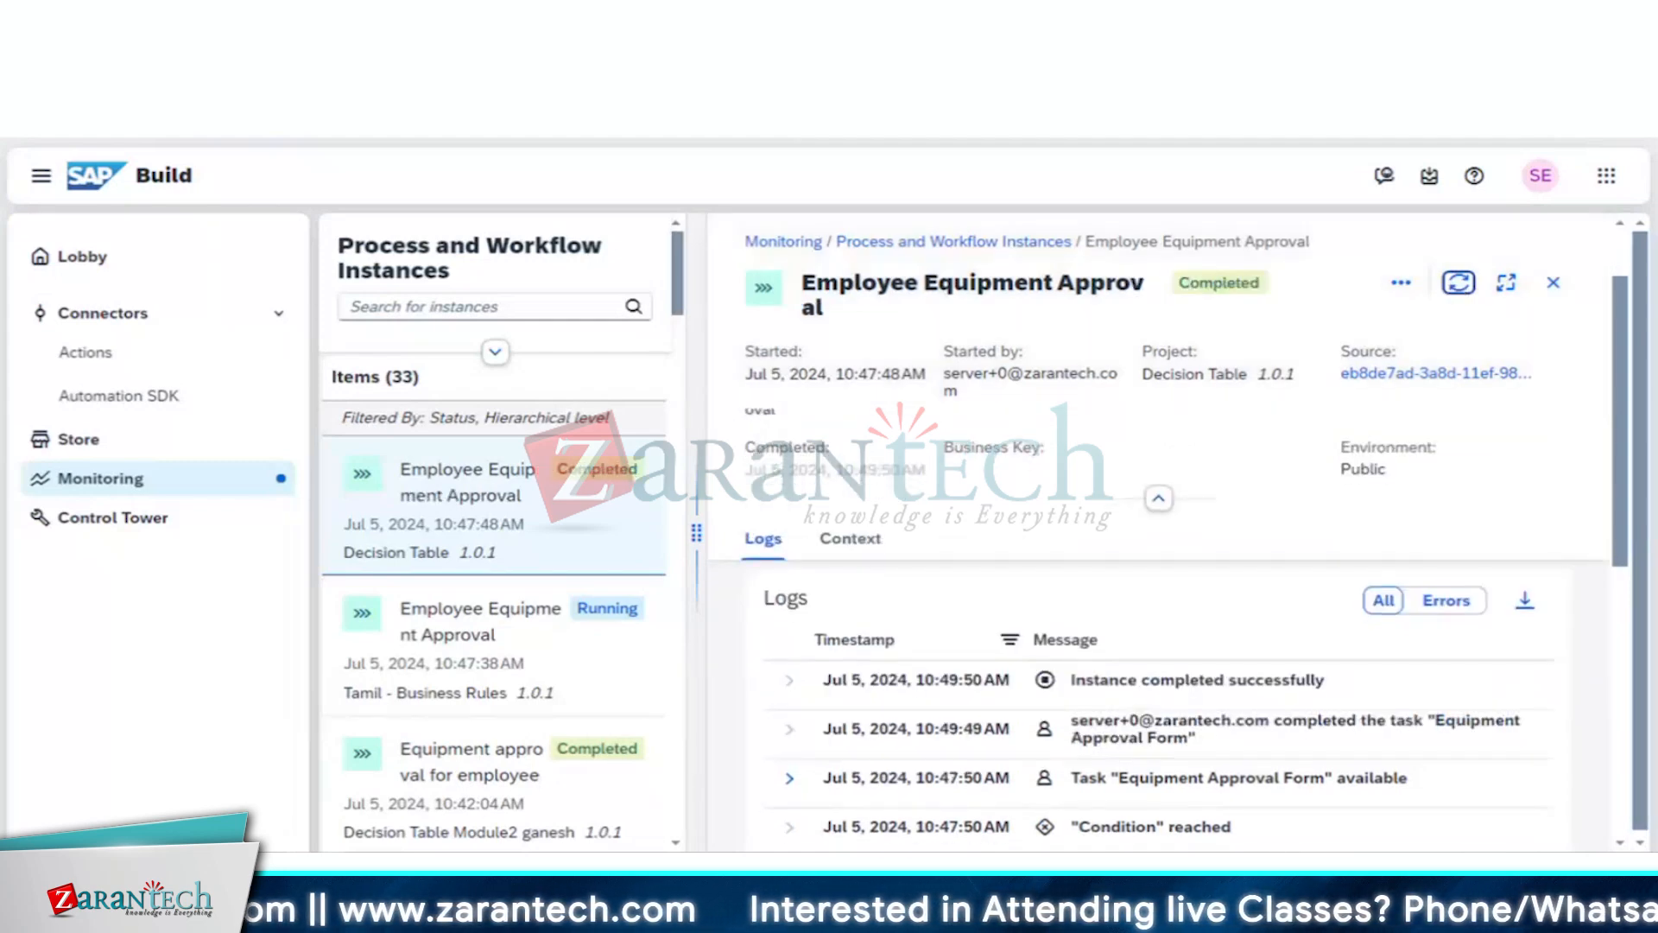
Step: Switch the Decision Table project to its editable version and open the inputs of the Equipment Approval Form step
left_click(677, 26)
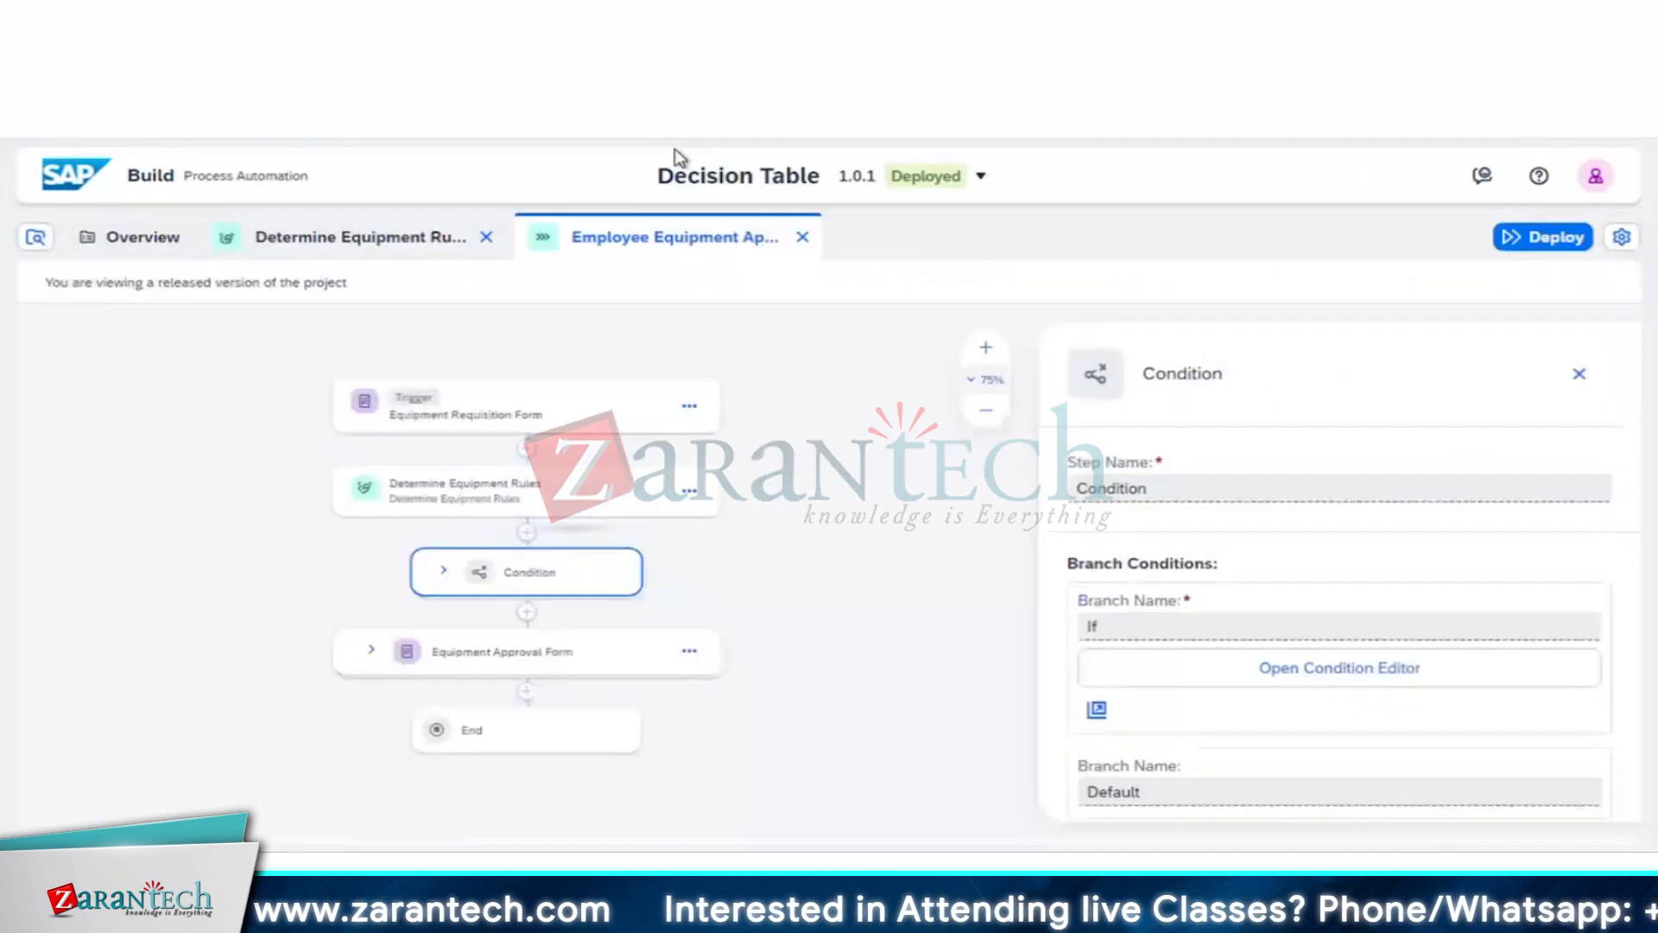
left_click(540, 658)
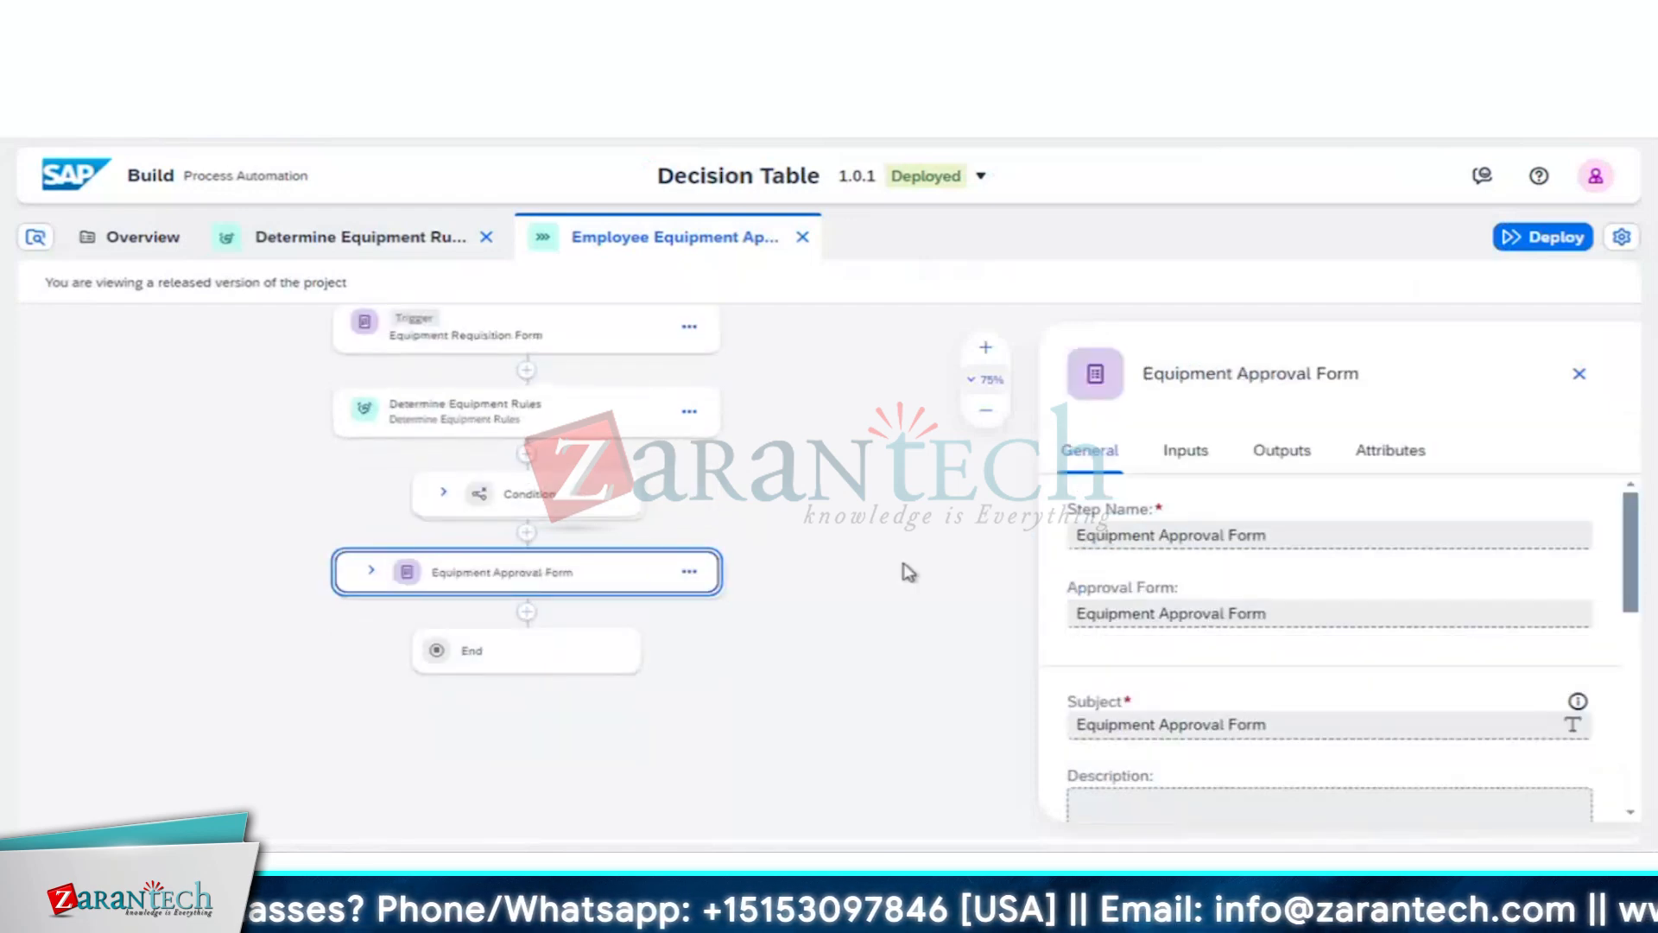
left_click(980, 176)
left_click(945, 223)
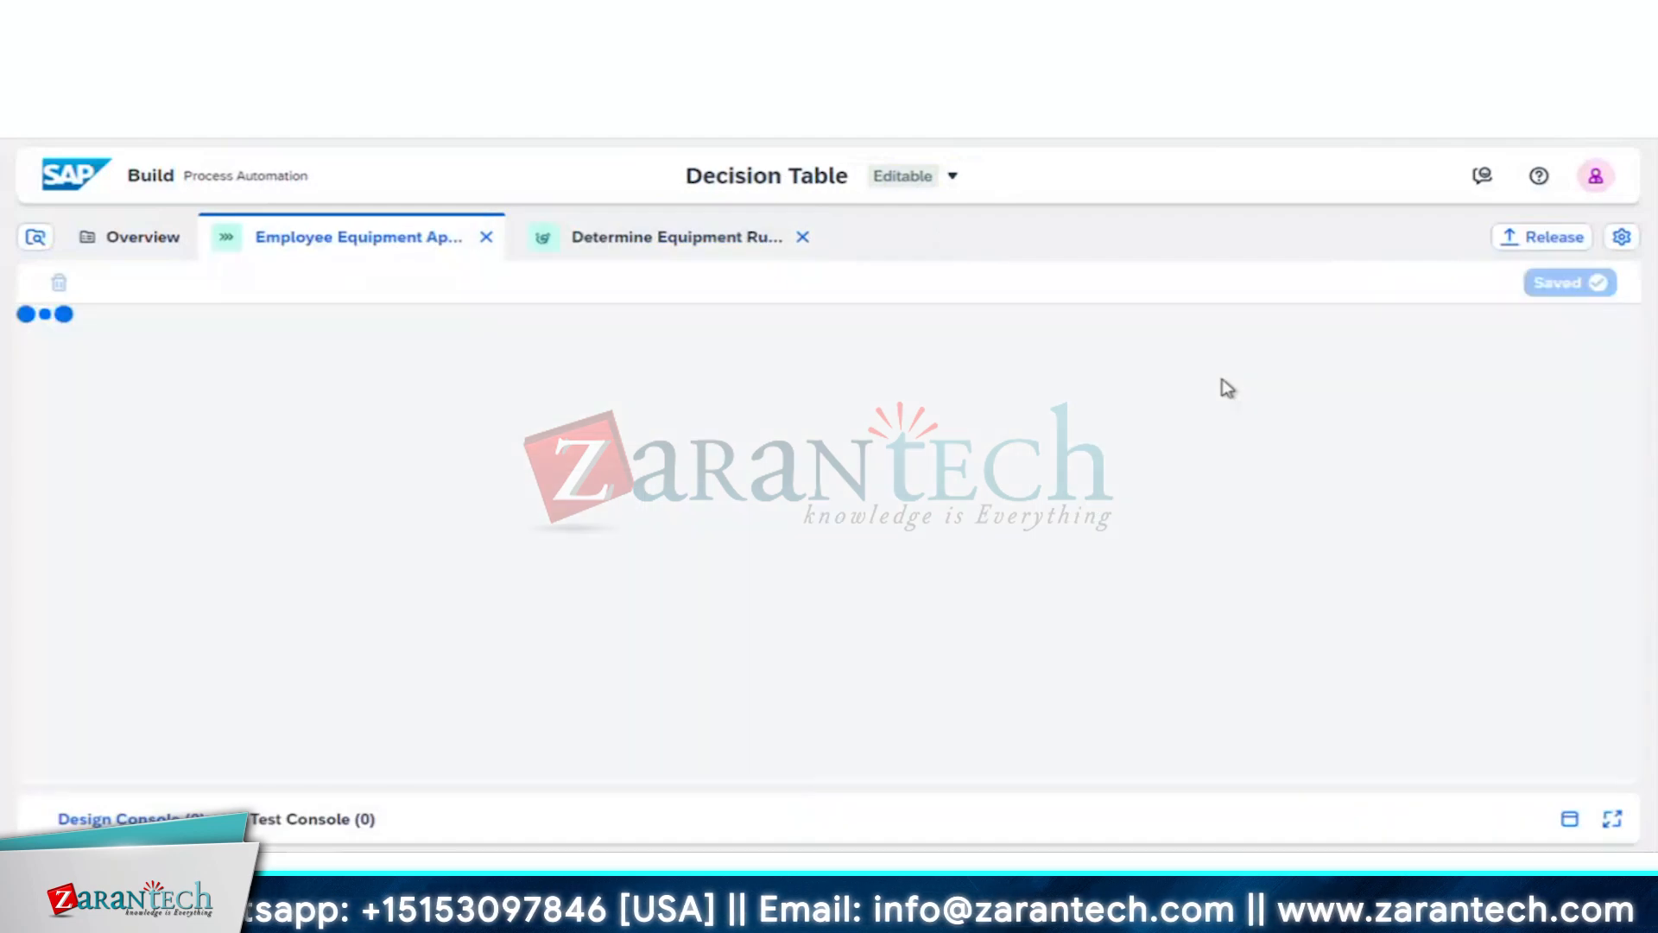
left_click(531, 569)
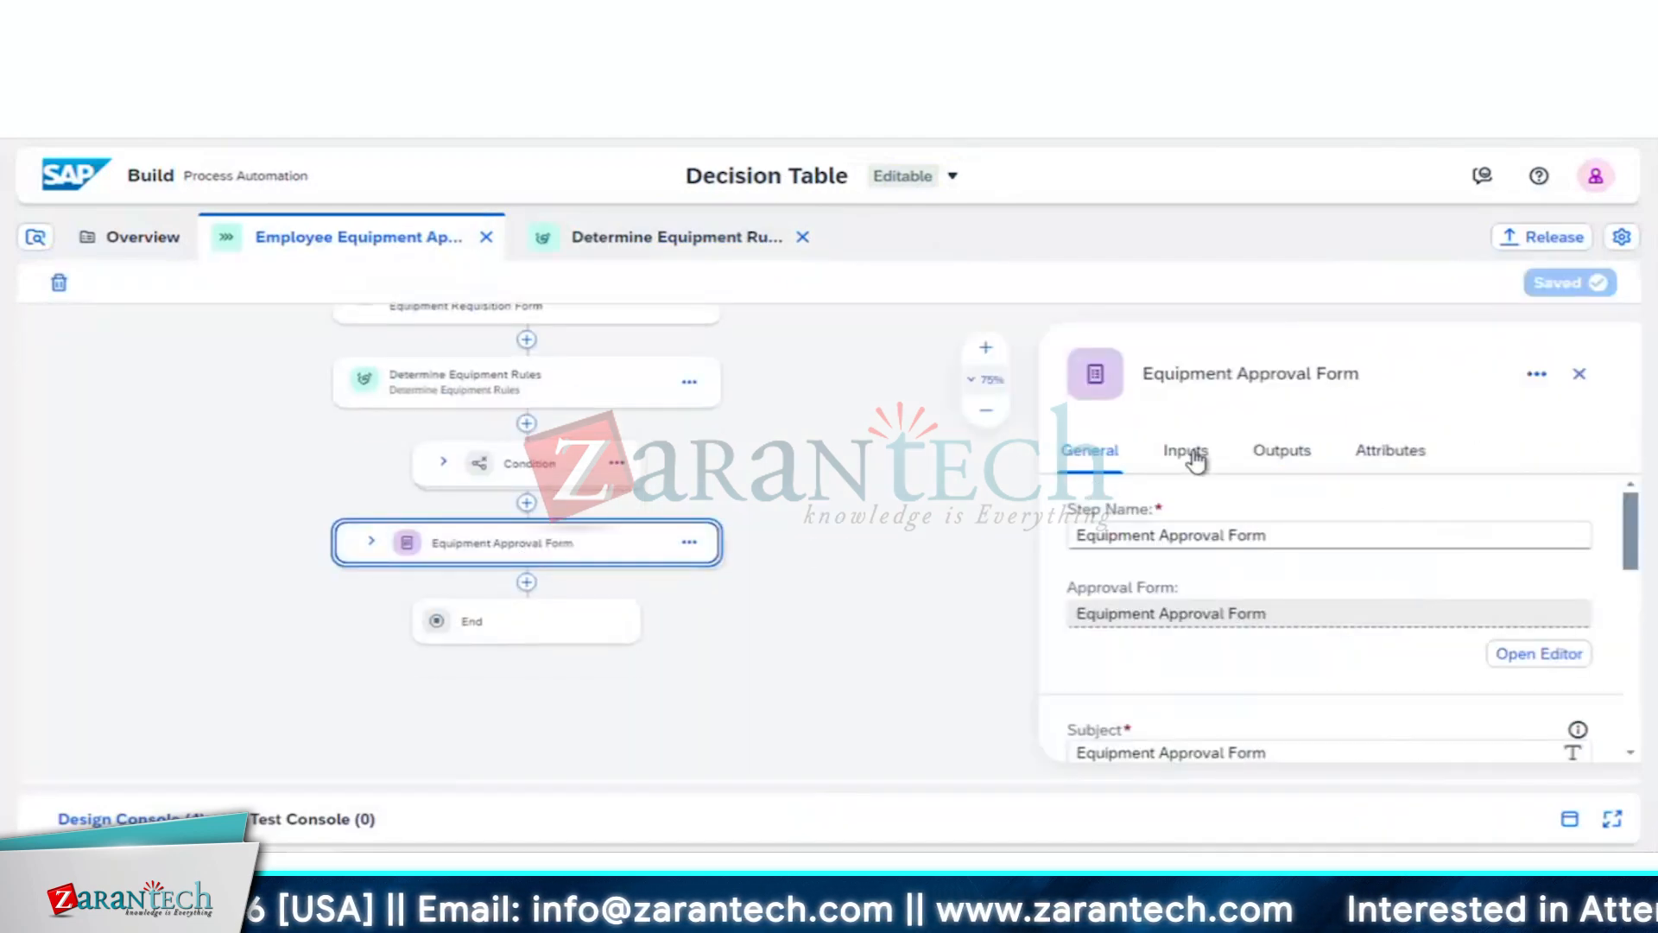
left_click(1196, 462)
Step: Map the approval form's Employee Id, Employee Info, Employee Name and Equiment inputs to the matching Equipment Requisition Form trigger values and save the process
left_click(1188, 637)
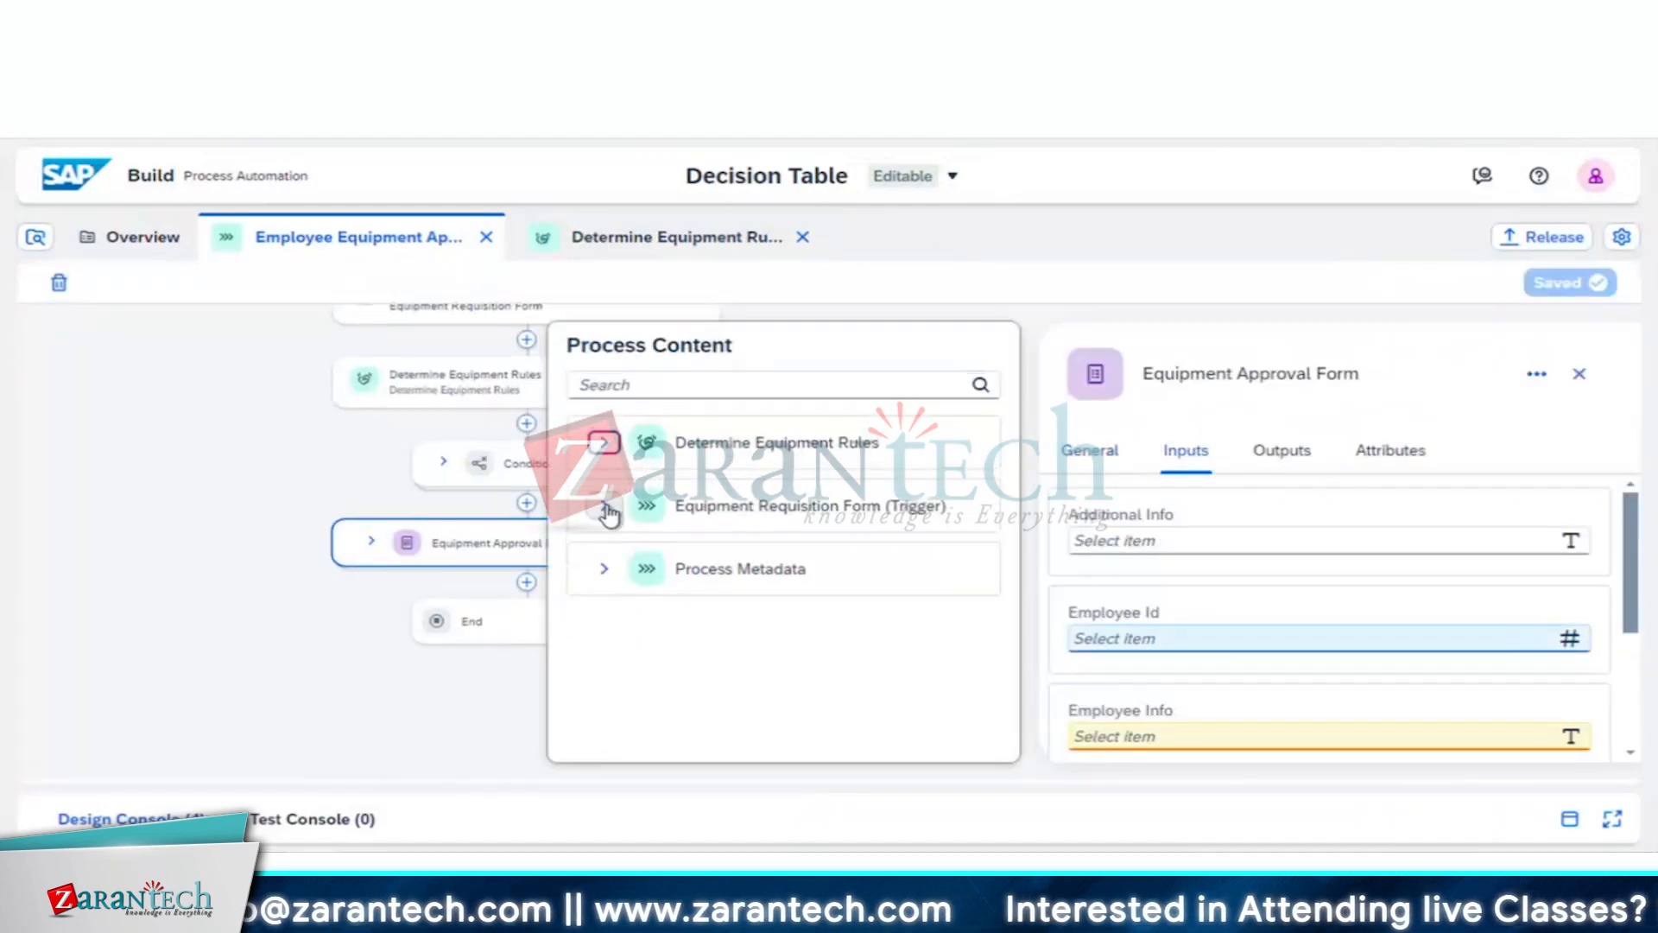
left_click(604, 505)
left_click(703, 580)
left_click(1269, 646)
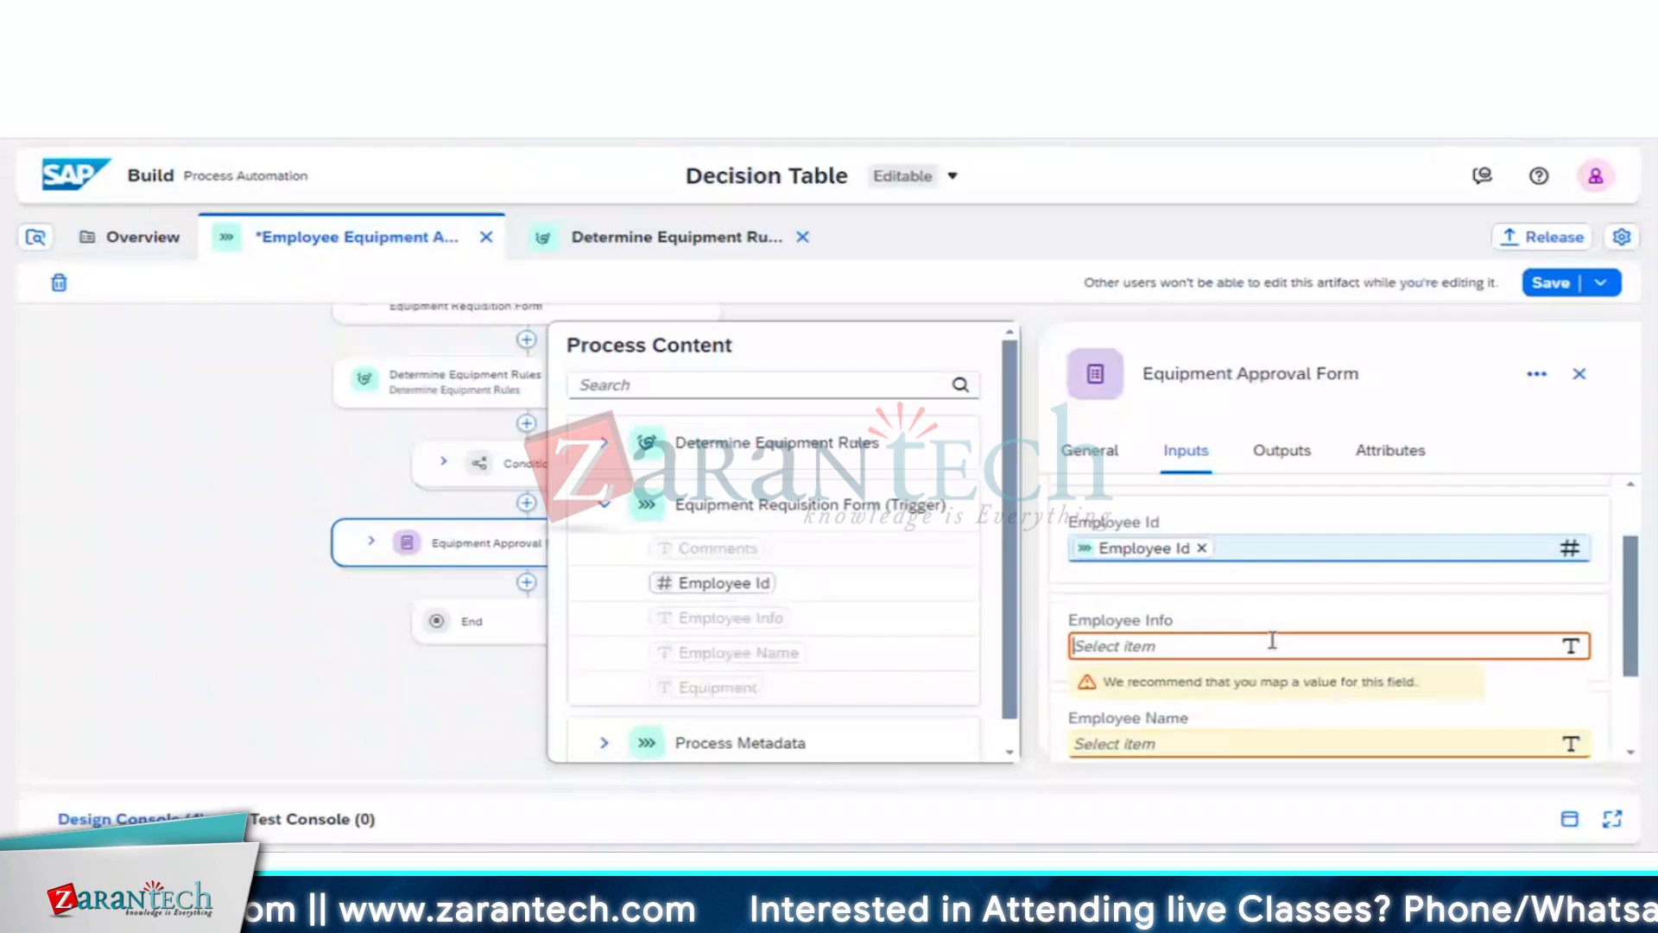
left_click(728, 618)
left_click(1118, 743)
left_click(730, 653)
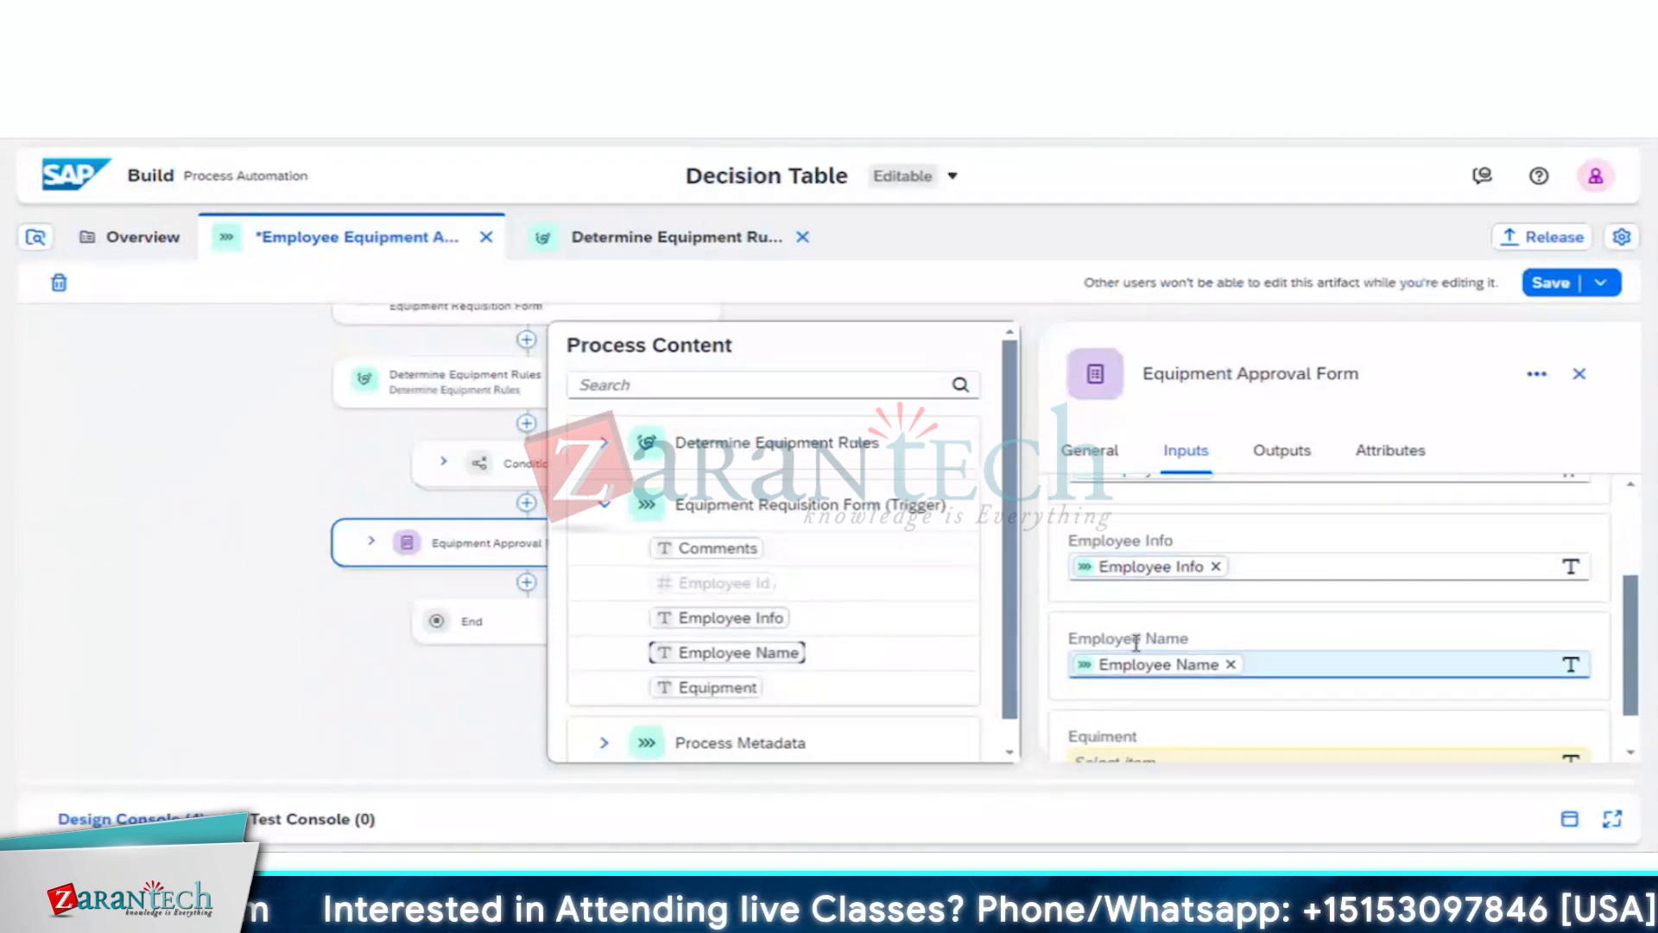
scroll(1166, 674, "down", 1)
left_click(1203, 696)
left_click(717, 688)
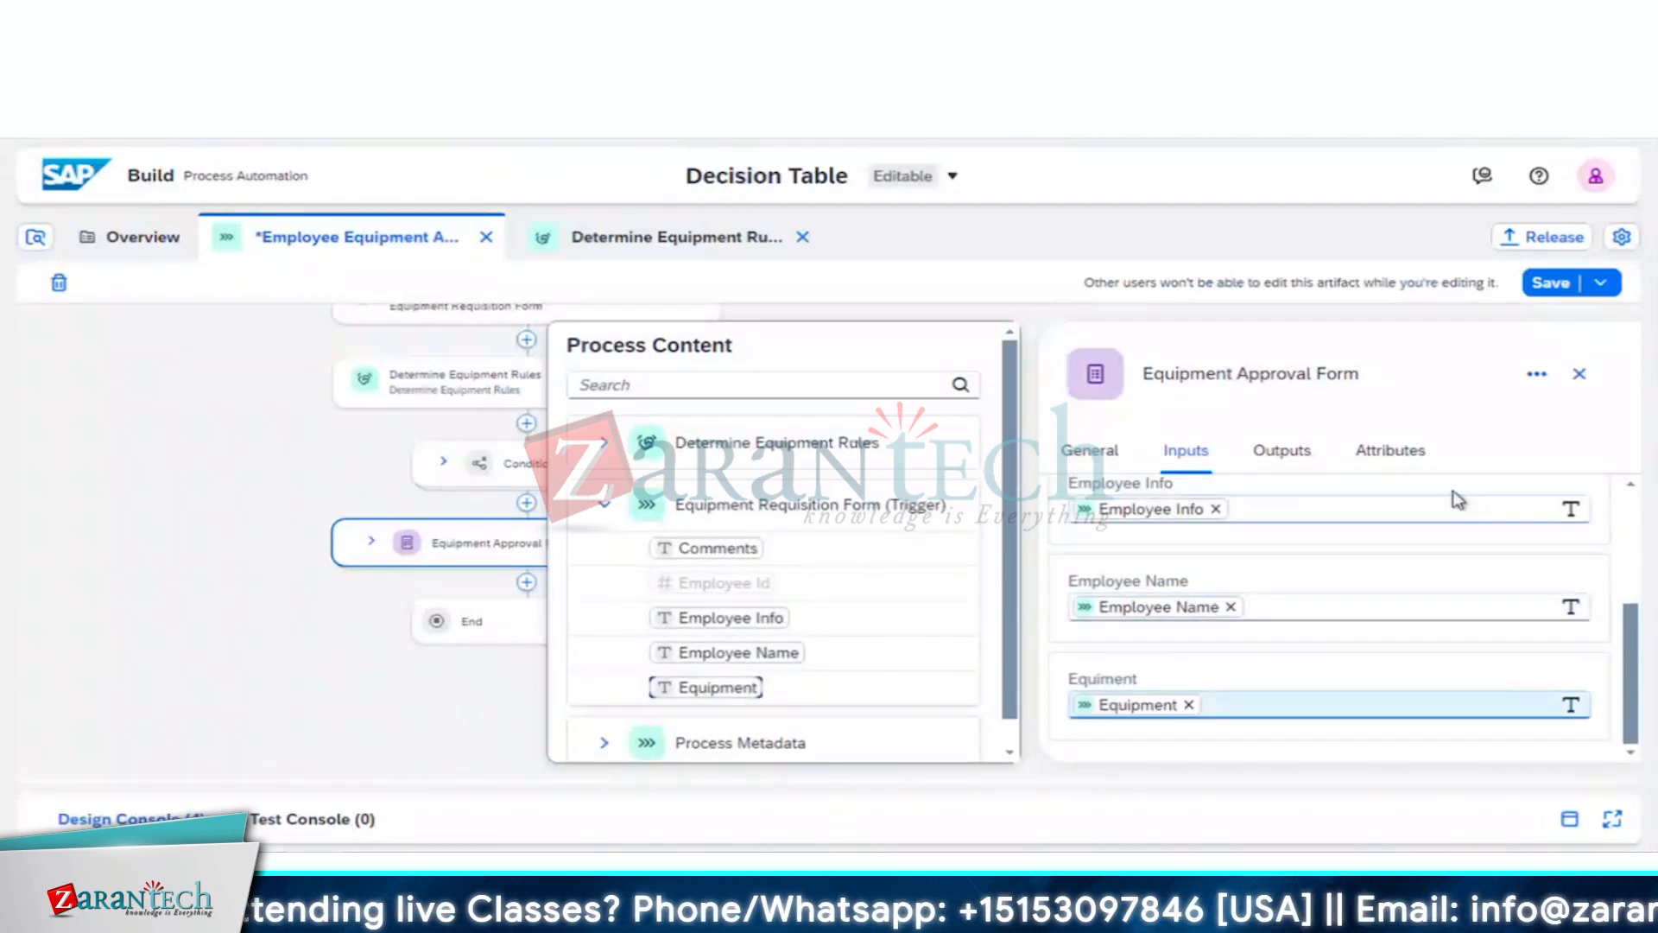
left_click(1547, 285)
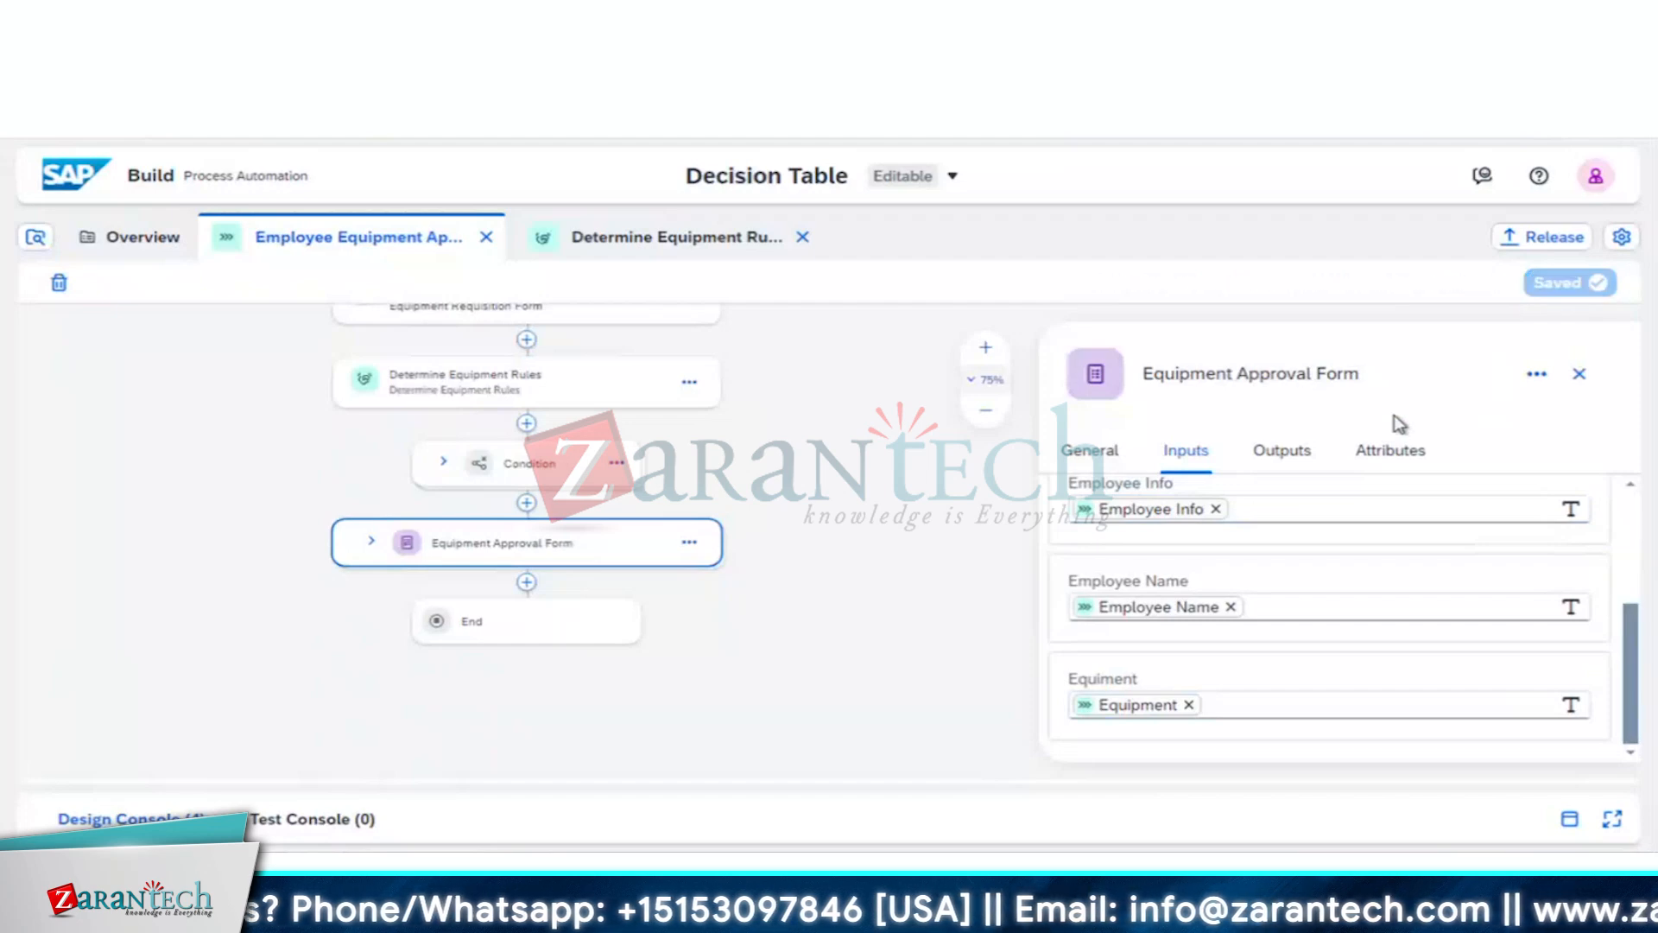
Step: Release the Decision Table project as patch version 1.0.2 with the release notes "Minor Patches"
scroll(822, 506, "up", 2)
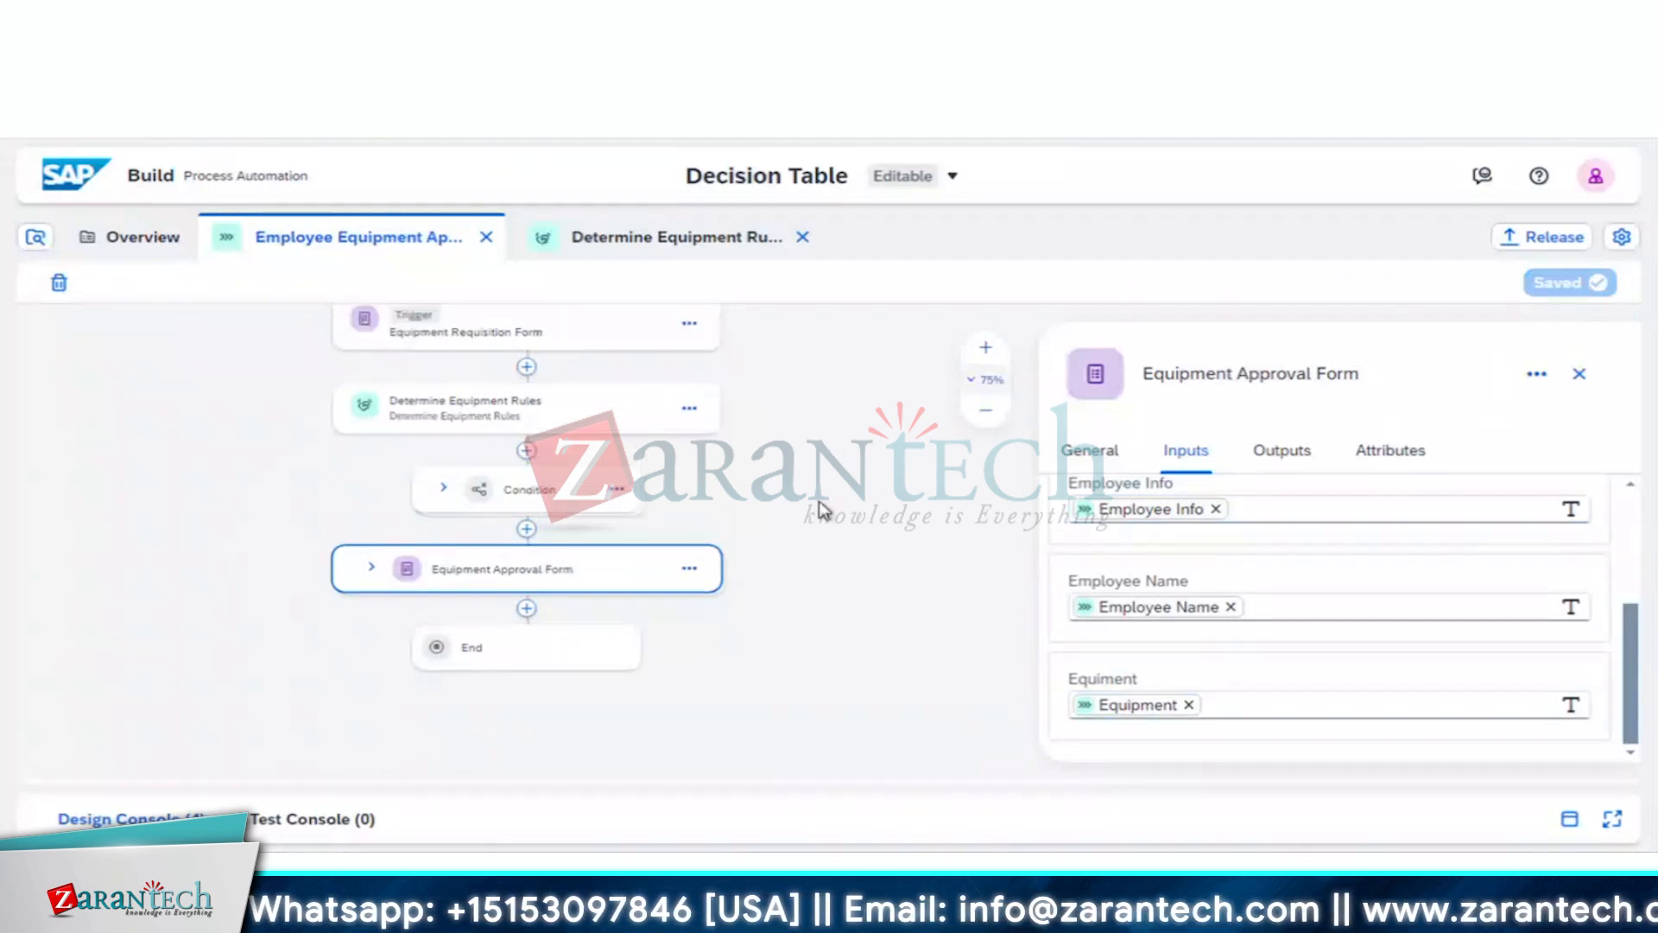
left_click(1528, 244)
left_click(833, 617)
type("M")
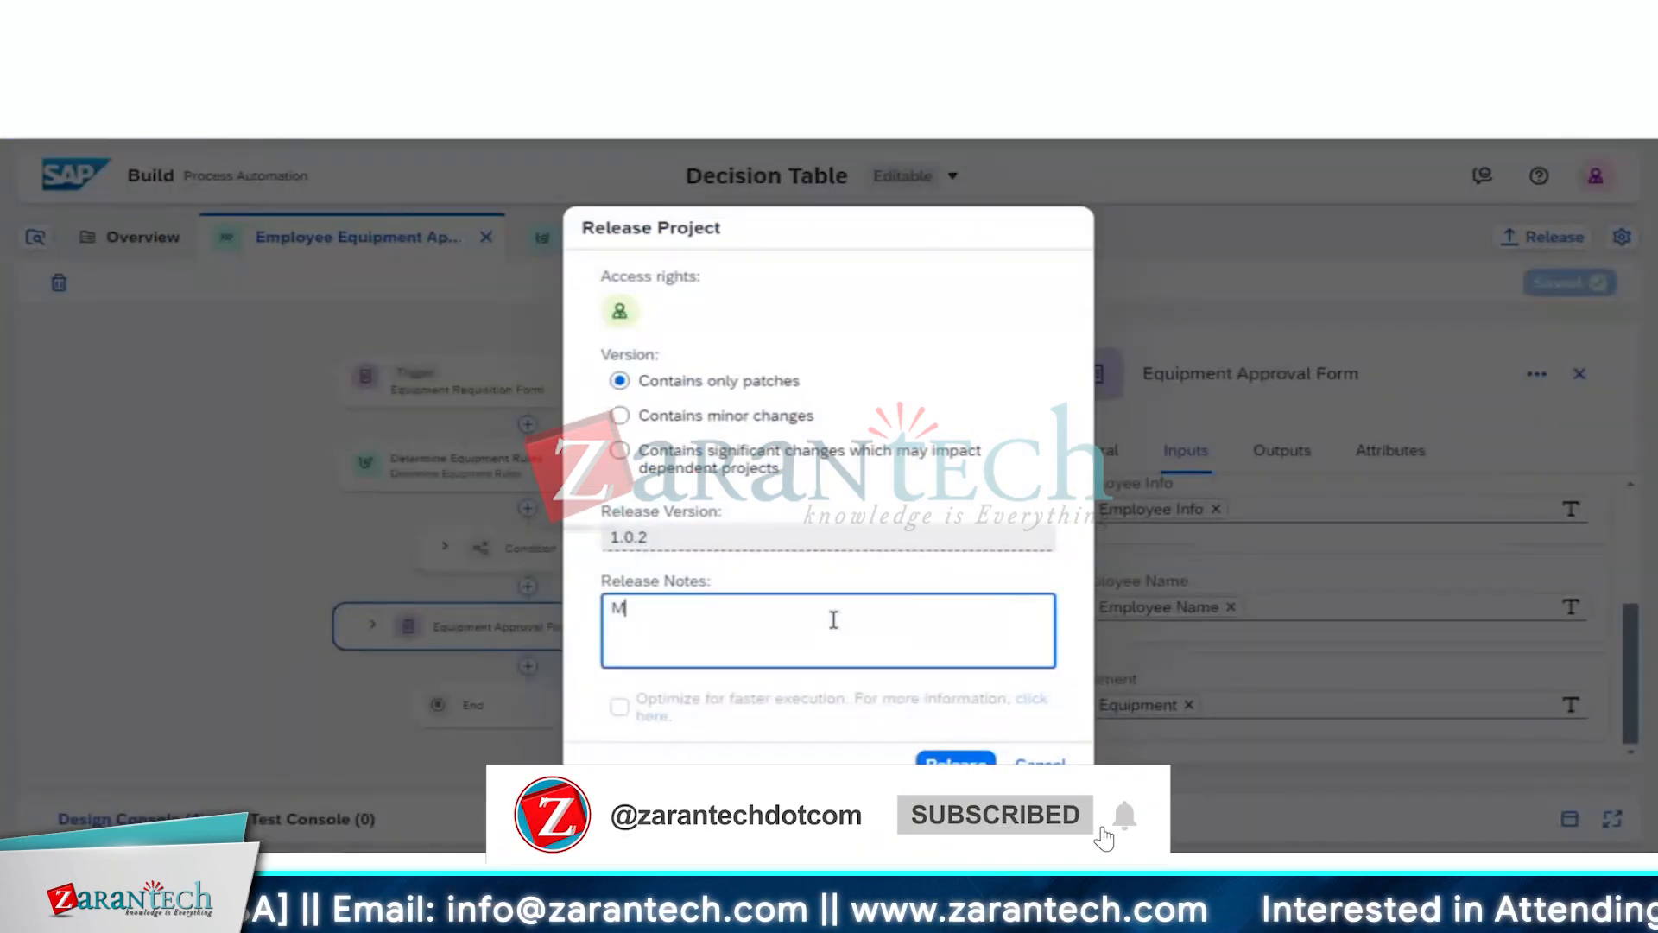
type("inor Patches")
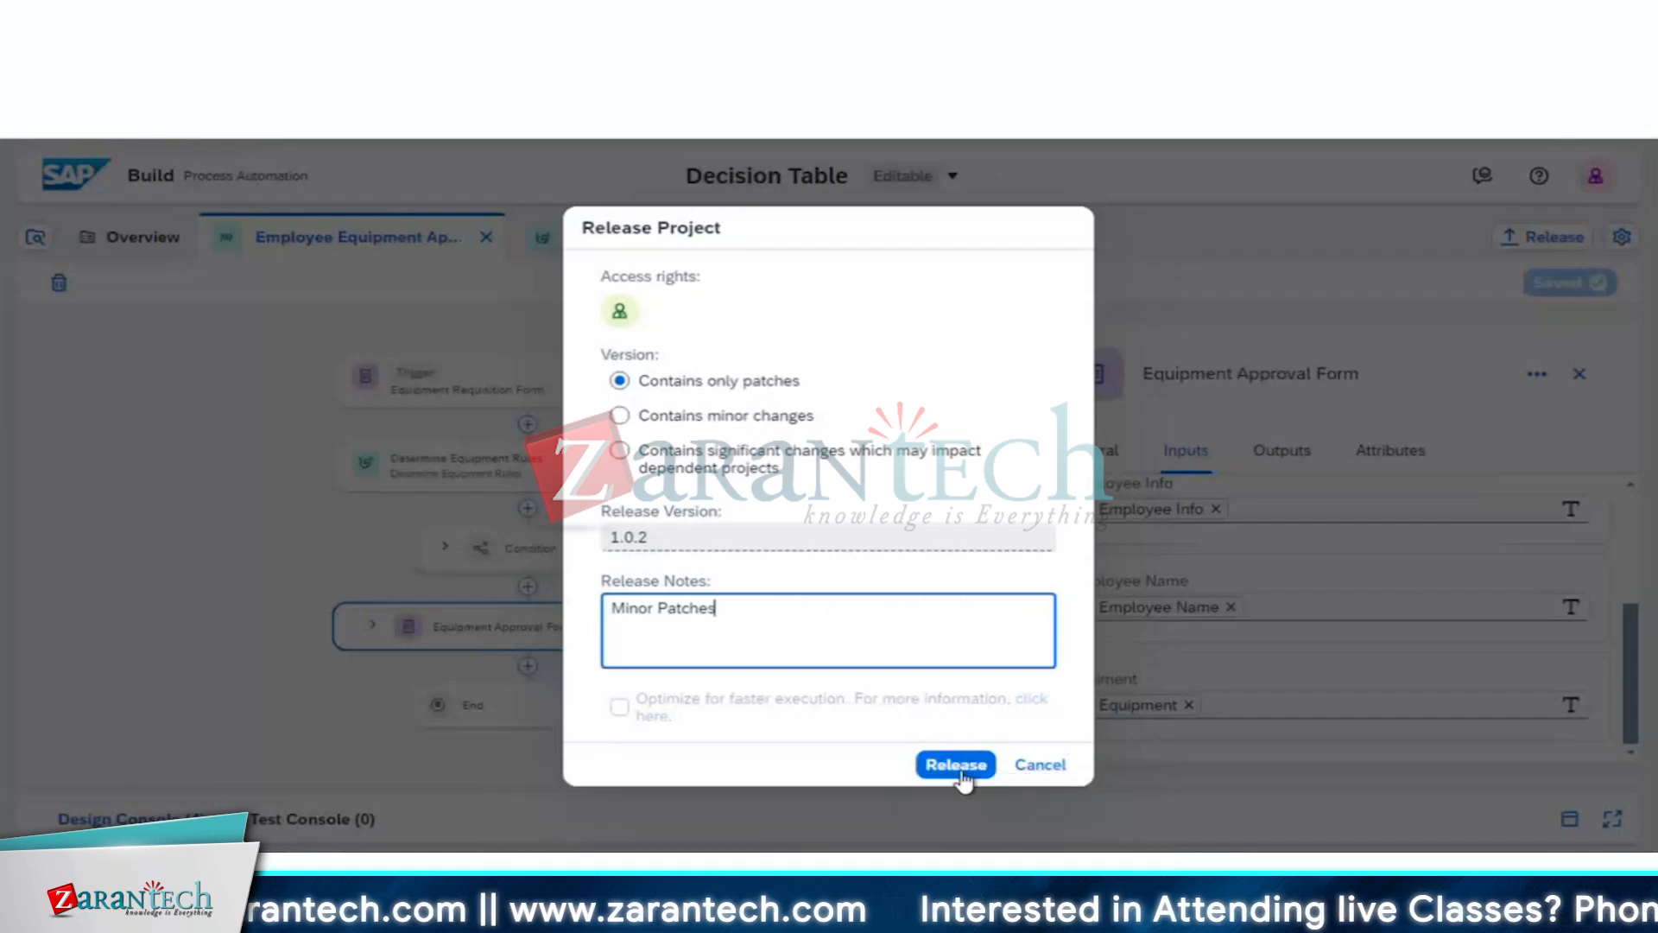
left_click(962, 772)
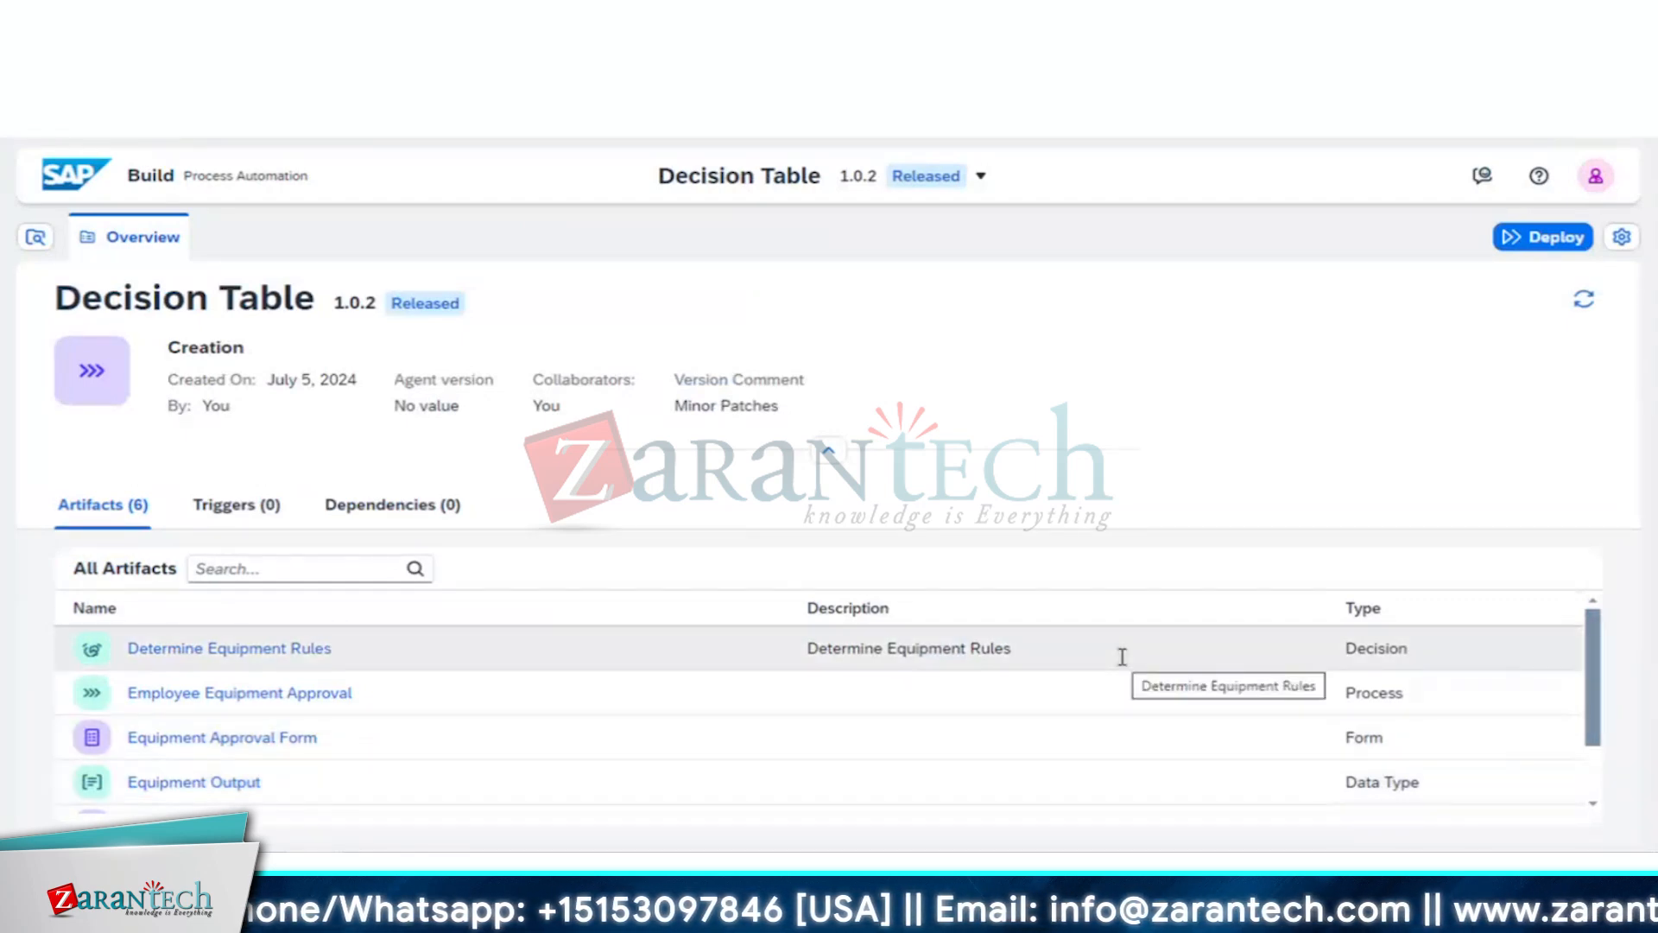
Step: Open the Employee Equipment Approval process in version 1.0.2, upgrade the Public environment to this version and close the trigger's details
left_click(293, 696)
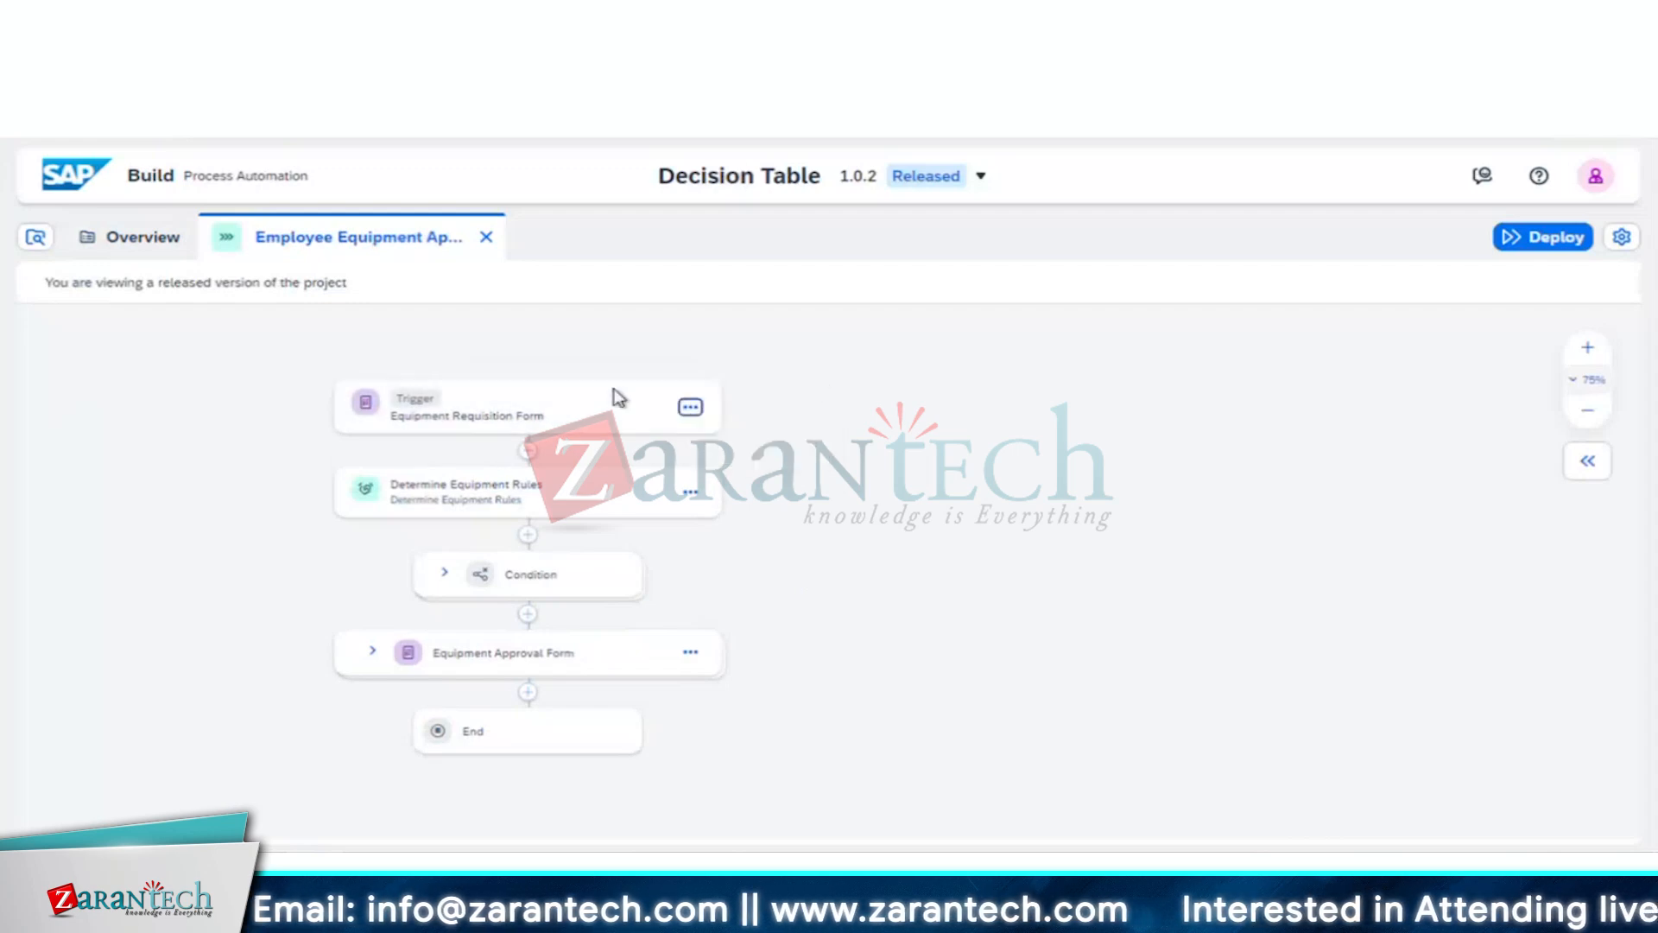
left_click(618, 398)
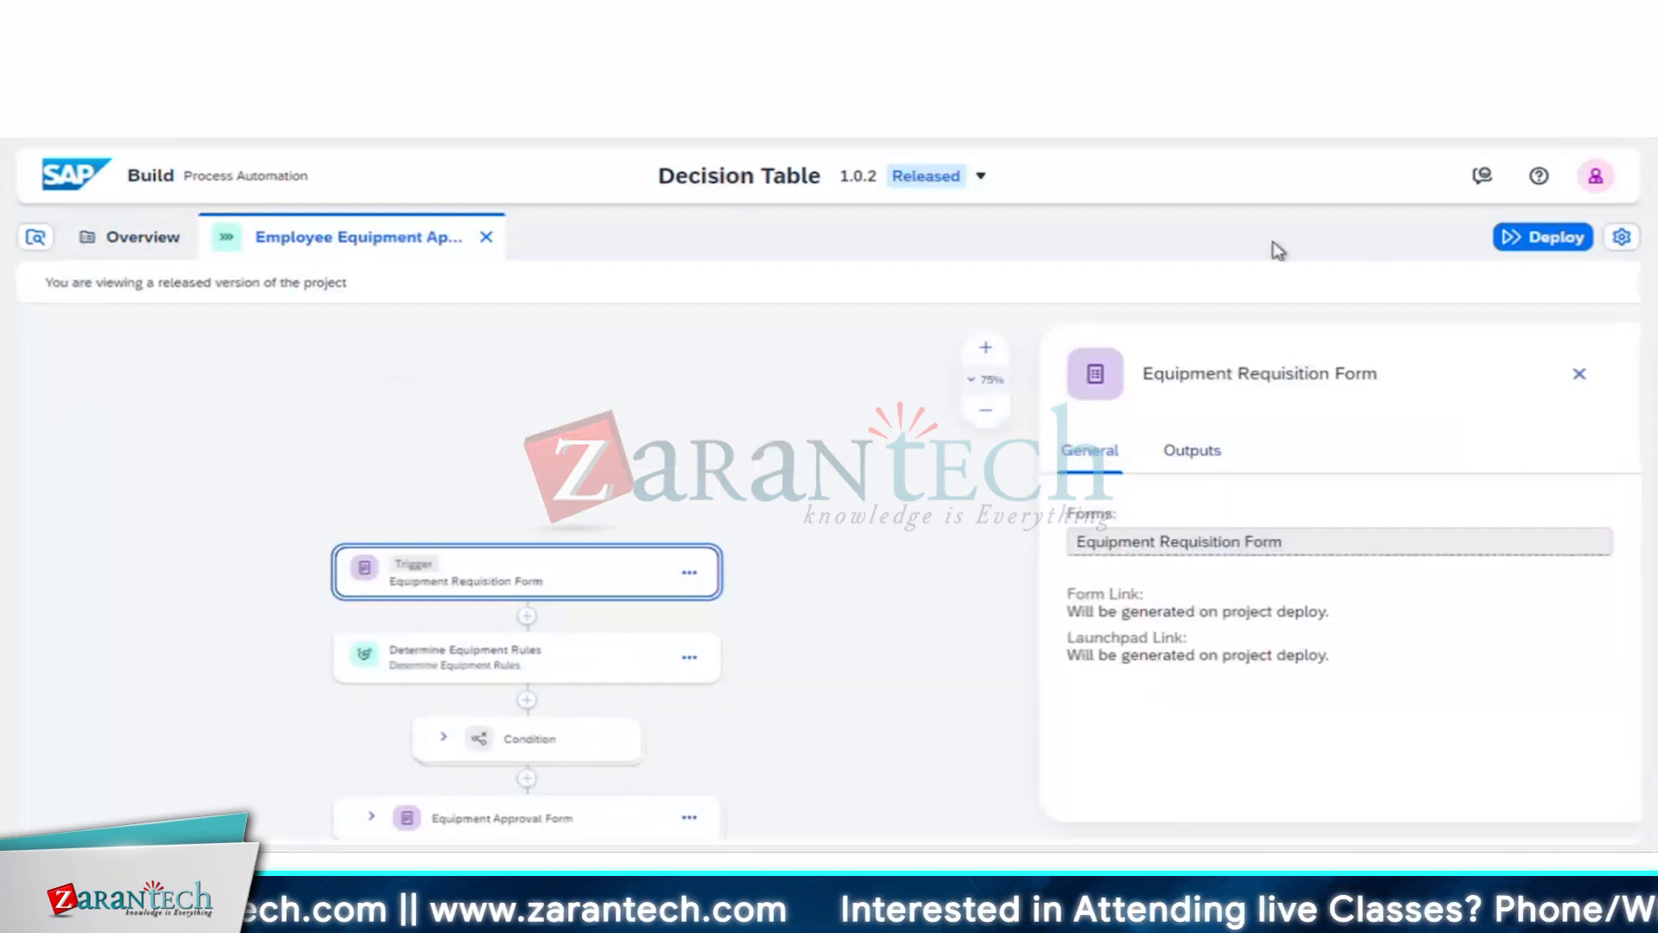
left_click(1544, 241)
left_click(1153, 444)
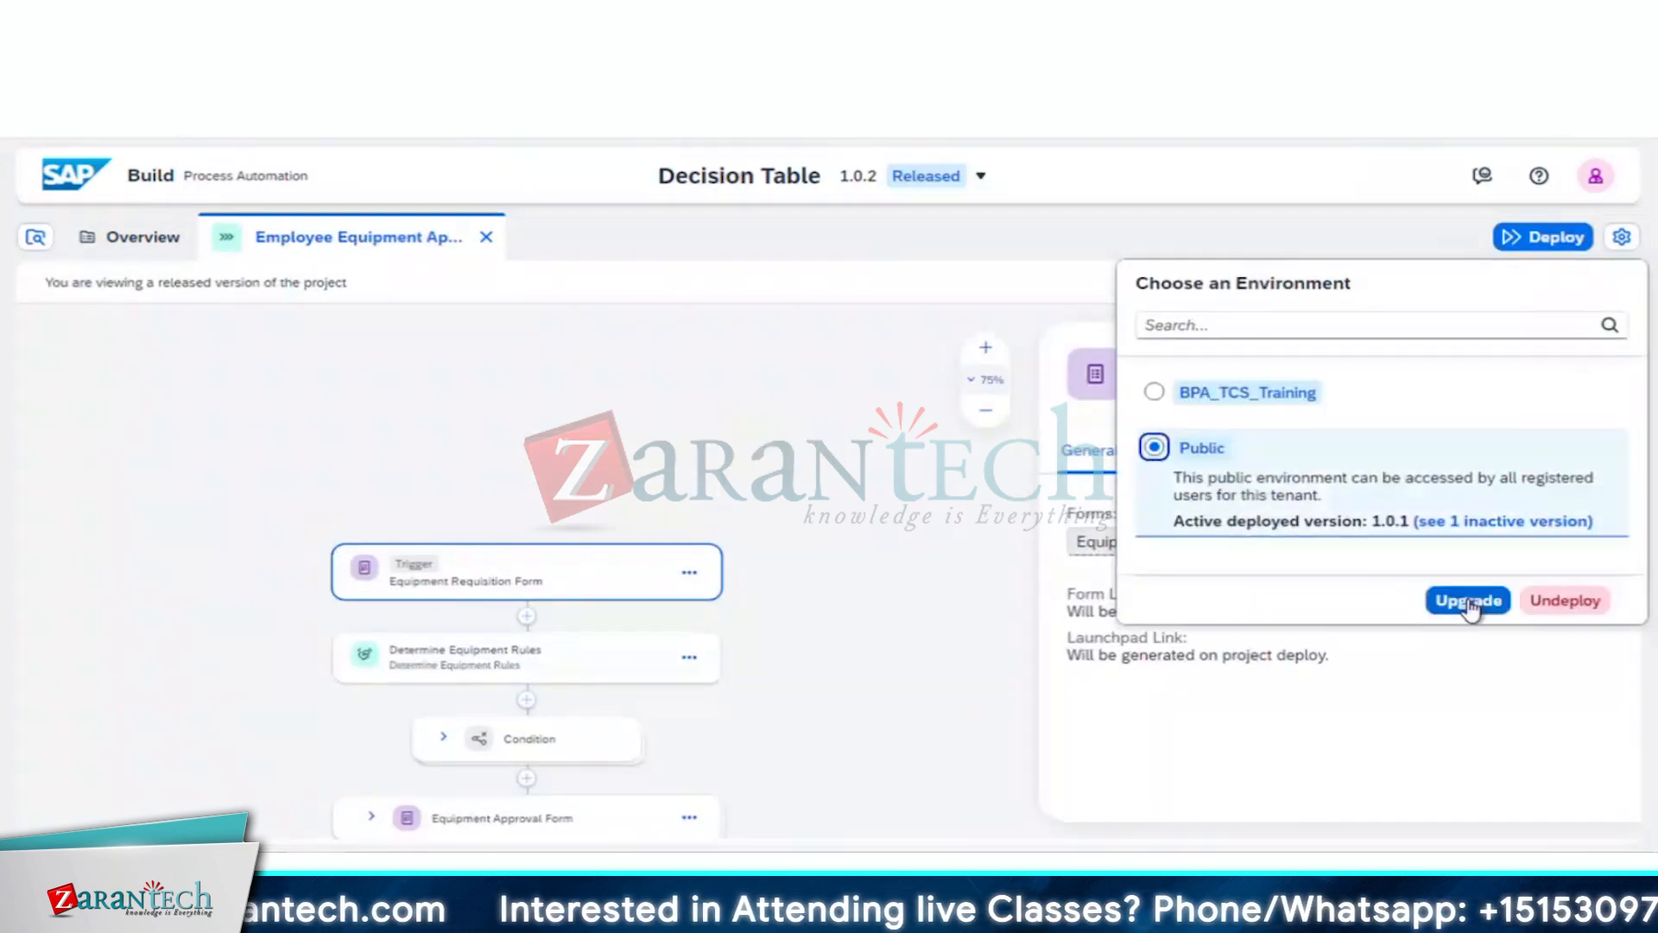
left_click(1468, 601)
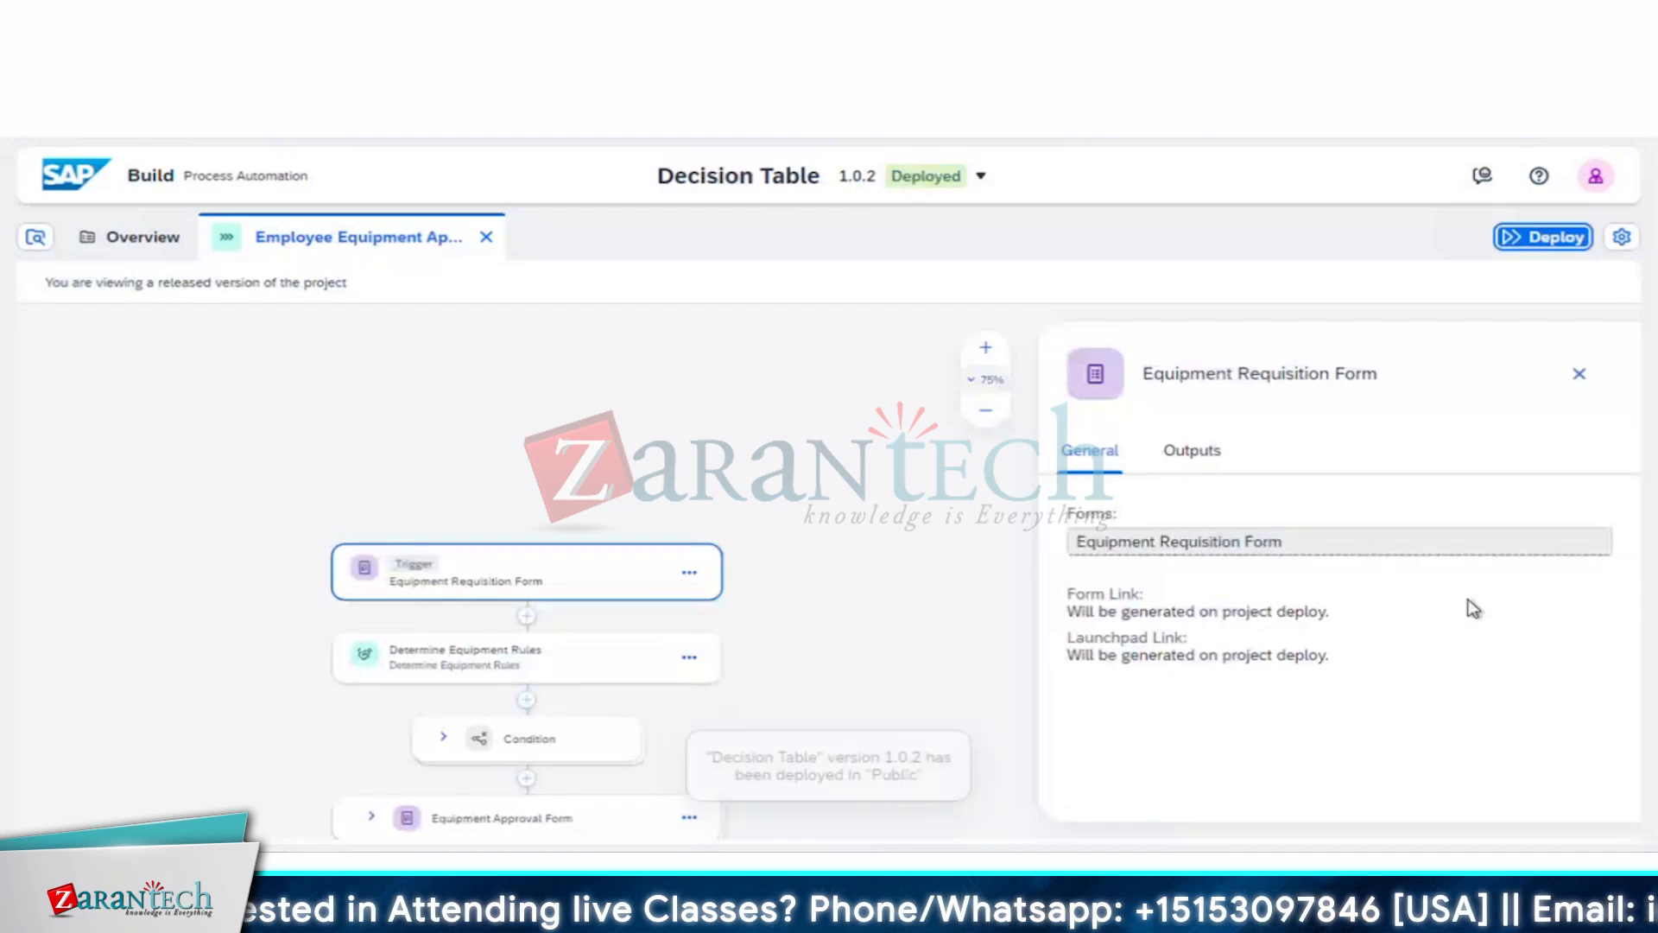
left_click(1578, 373)
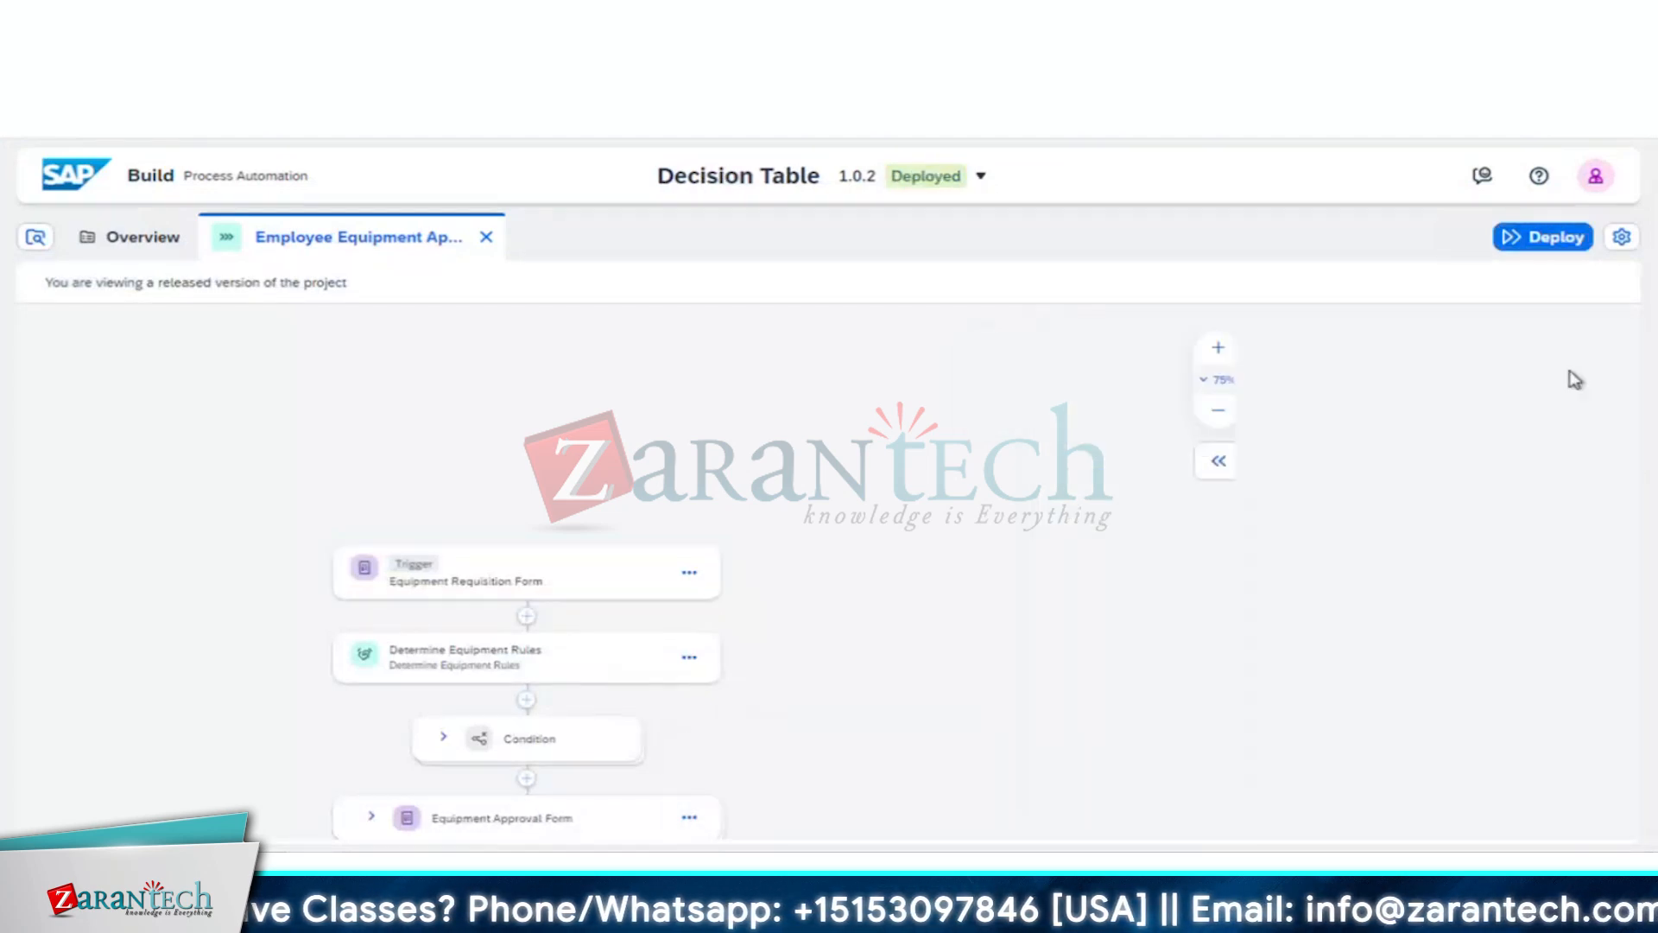
Step: Reopen the Employee Equipment Approval process, copy the requisition trigger's Public form link and open it in a new browser tab
left_click(573, 589)
left_click(487, 236)
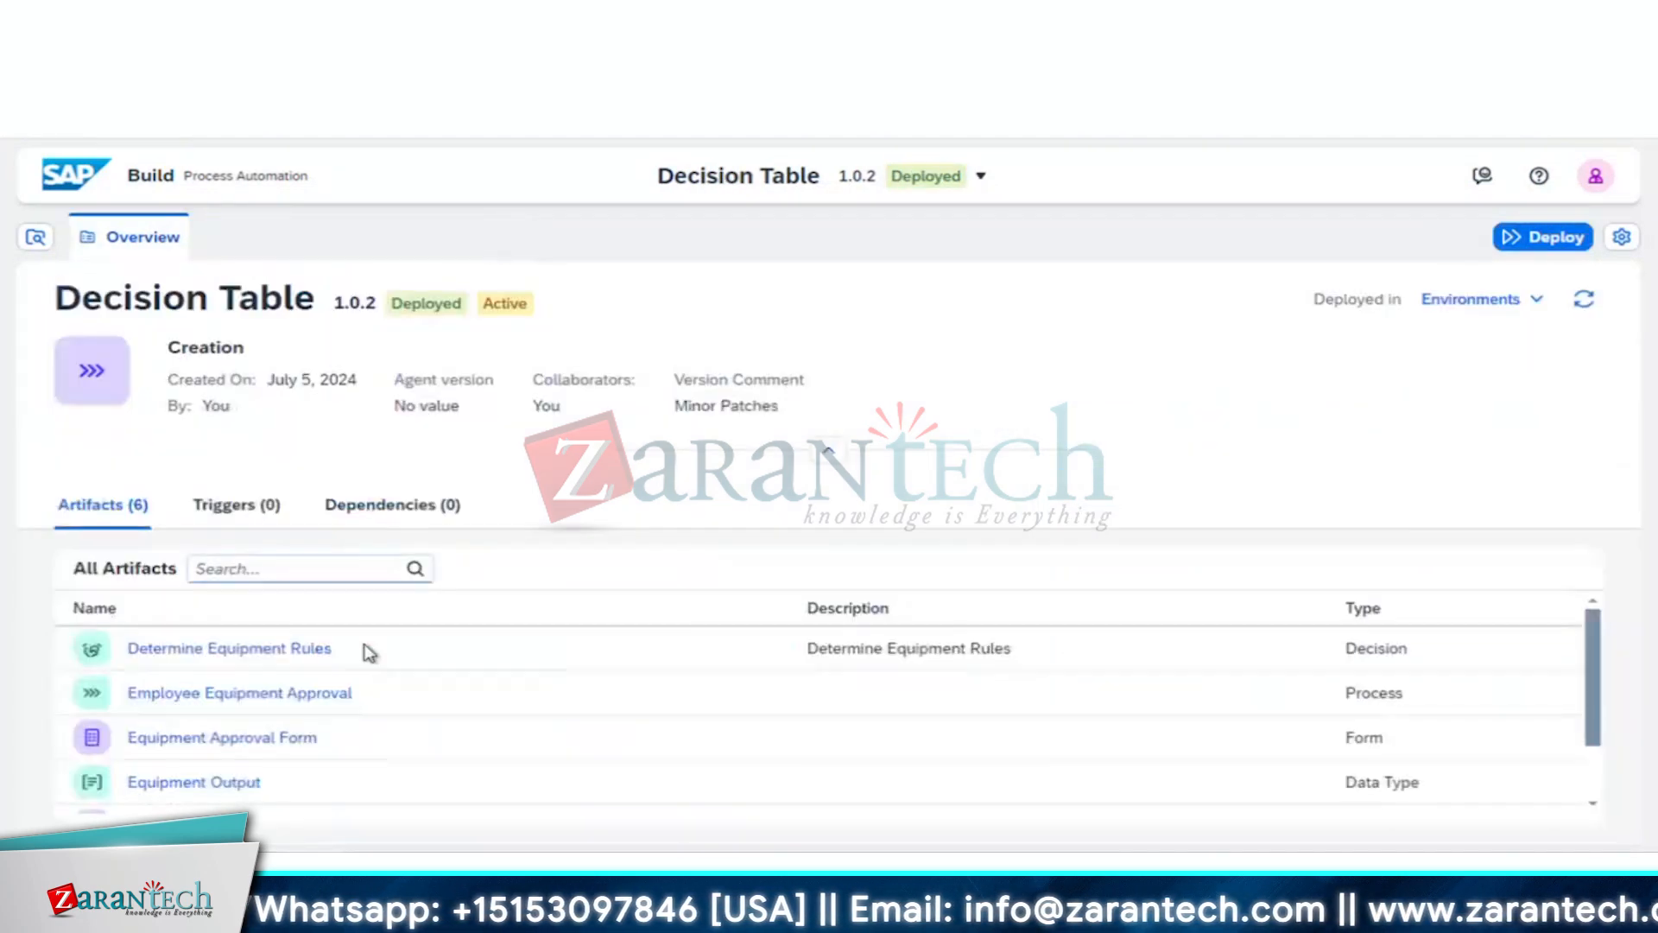
left_click(316, 694)
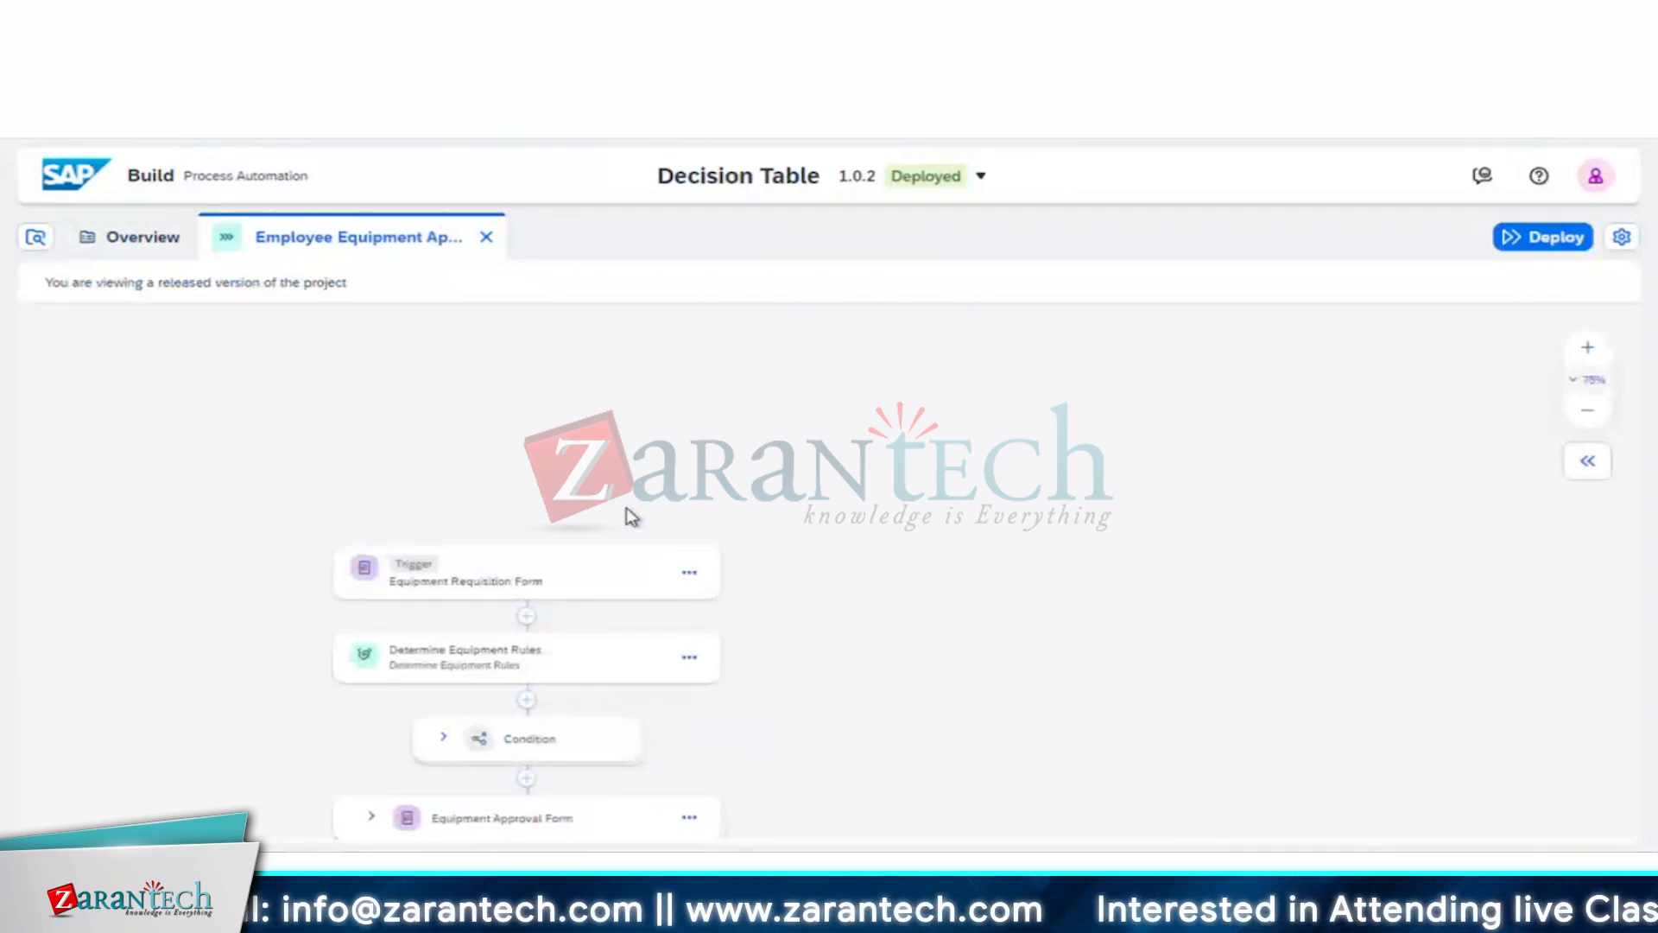
left_click(530, 591)
left_click(1165, 688)
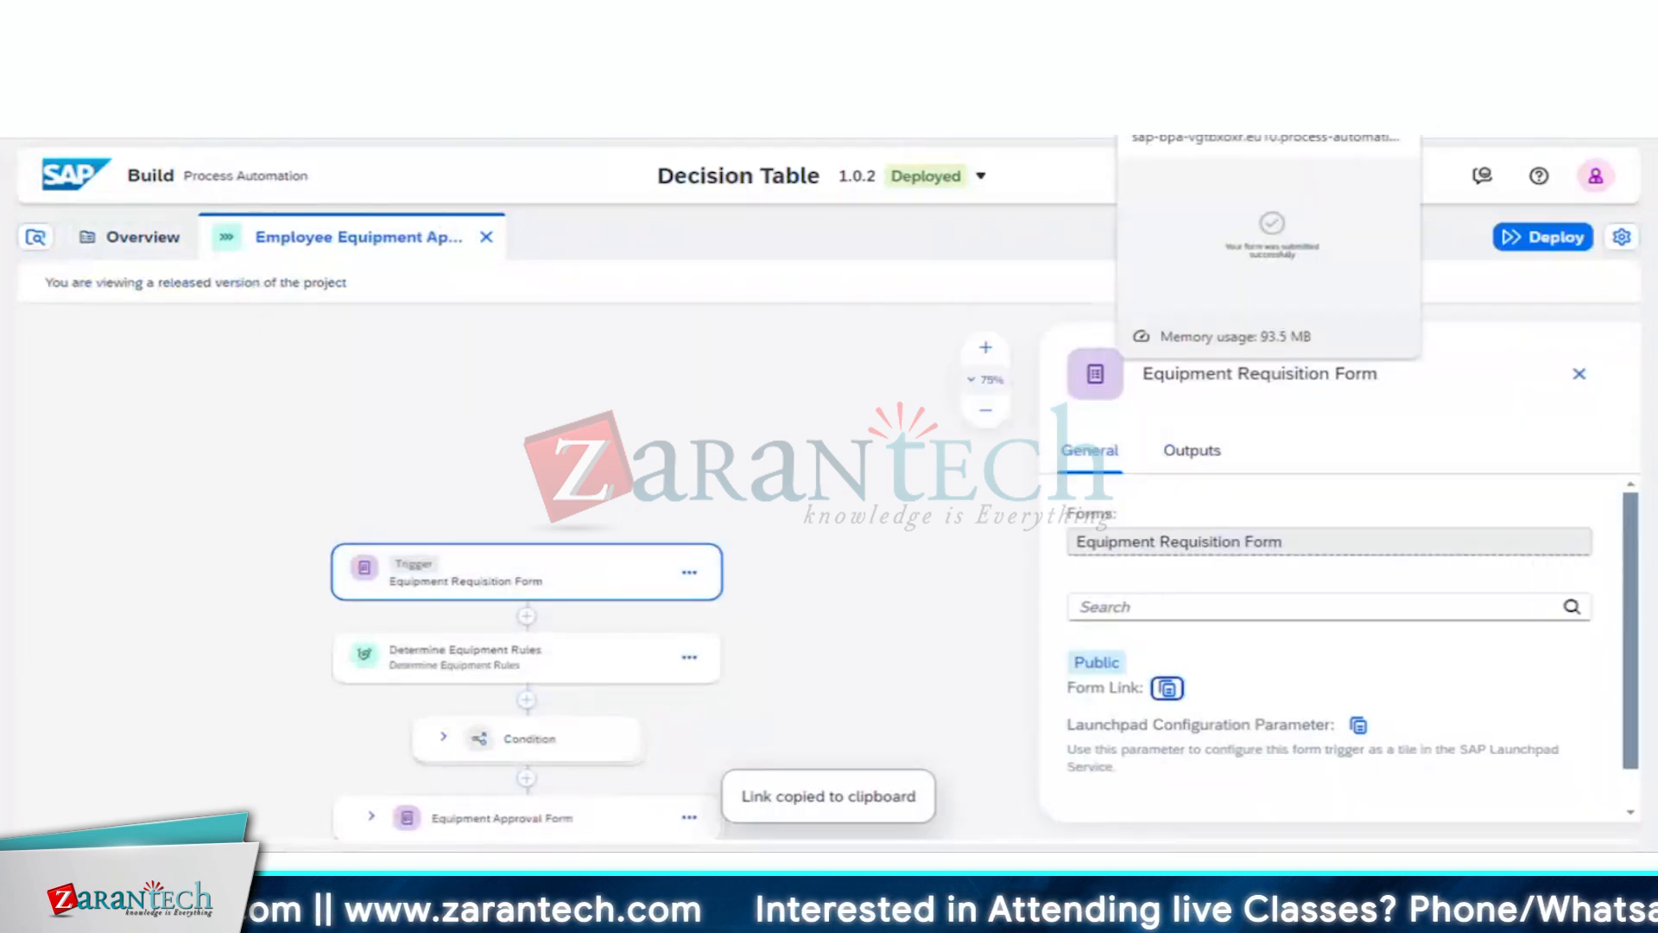
key("ctrl+t")
key("ctrl+v")
key("Return")
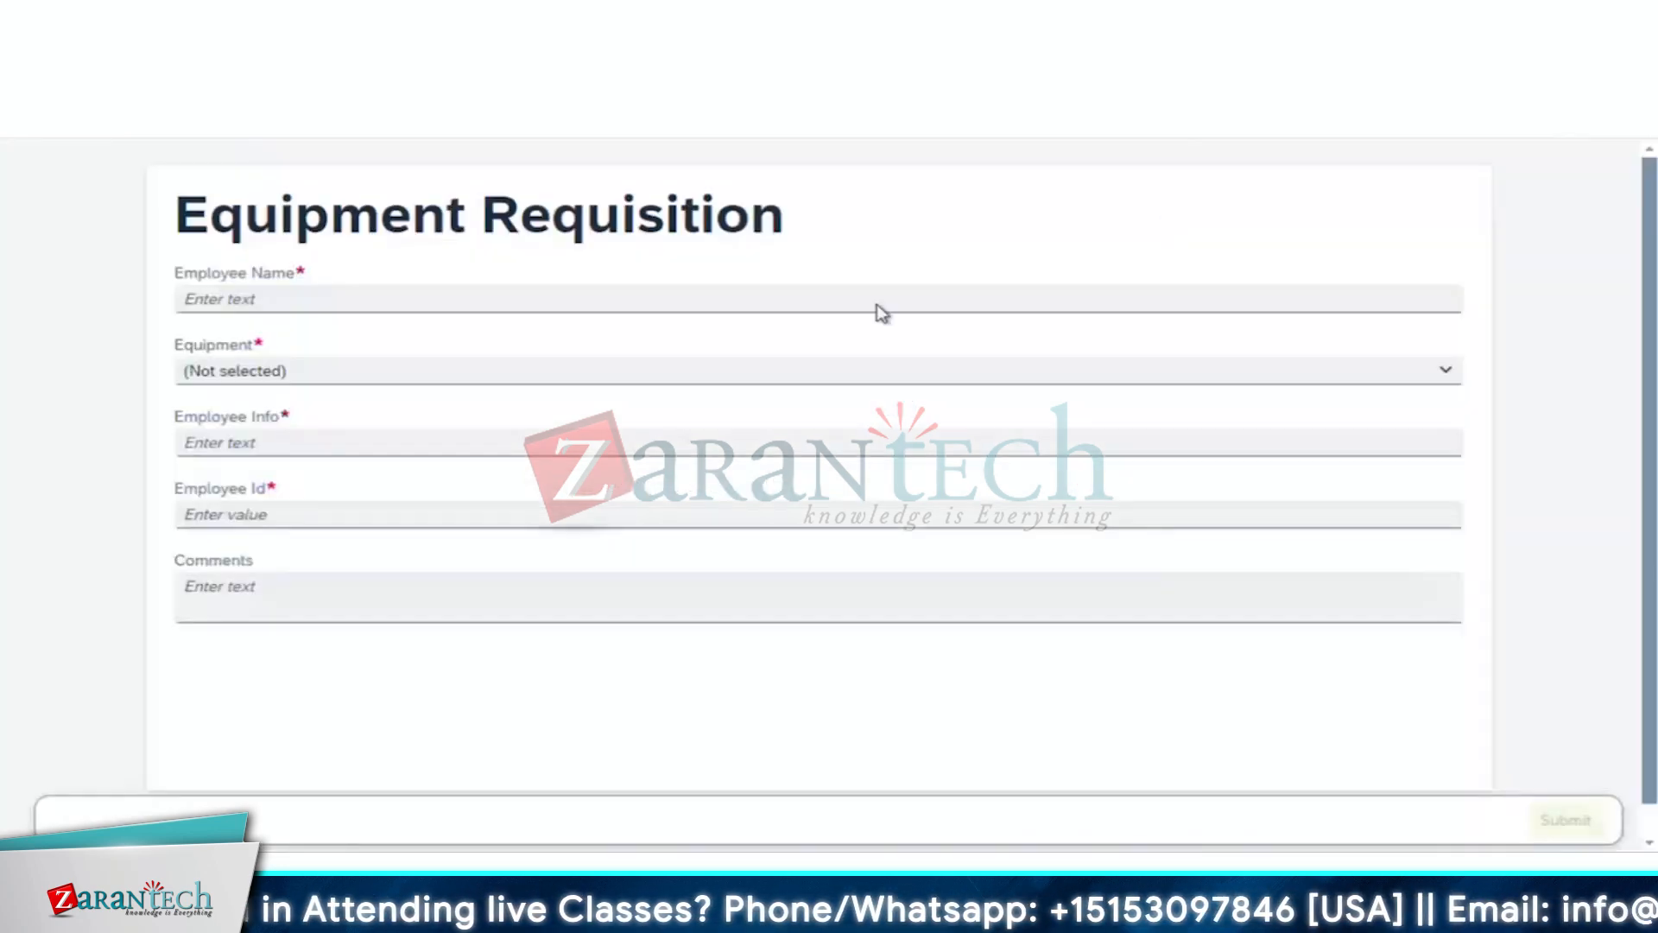
Step: Fill in the requisition form with the employee's name and ID, Laptop as equipment and External as employee info, and submit it
left_click(870, 296)
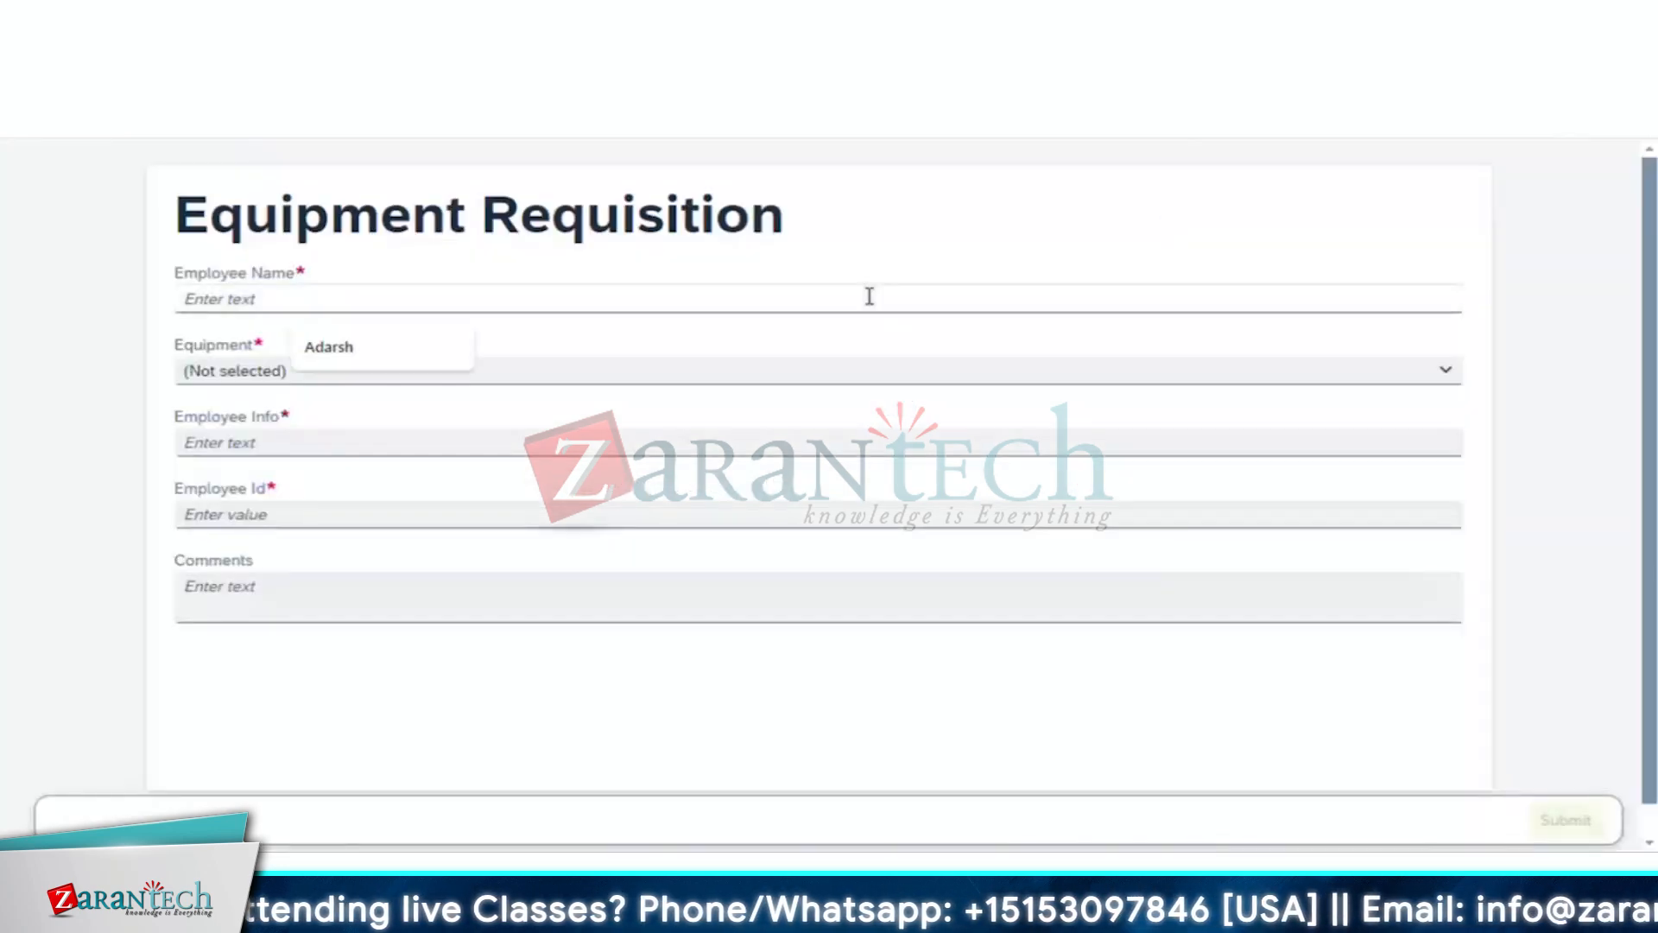
left_click(462, 361)
left_click(421, 381)
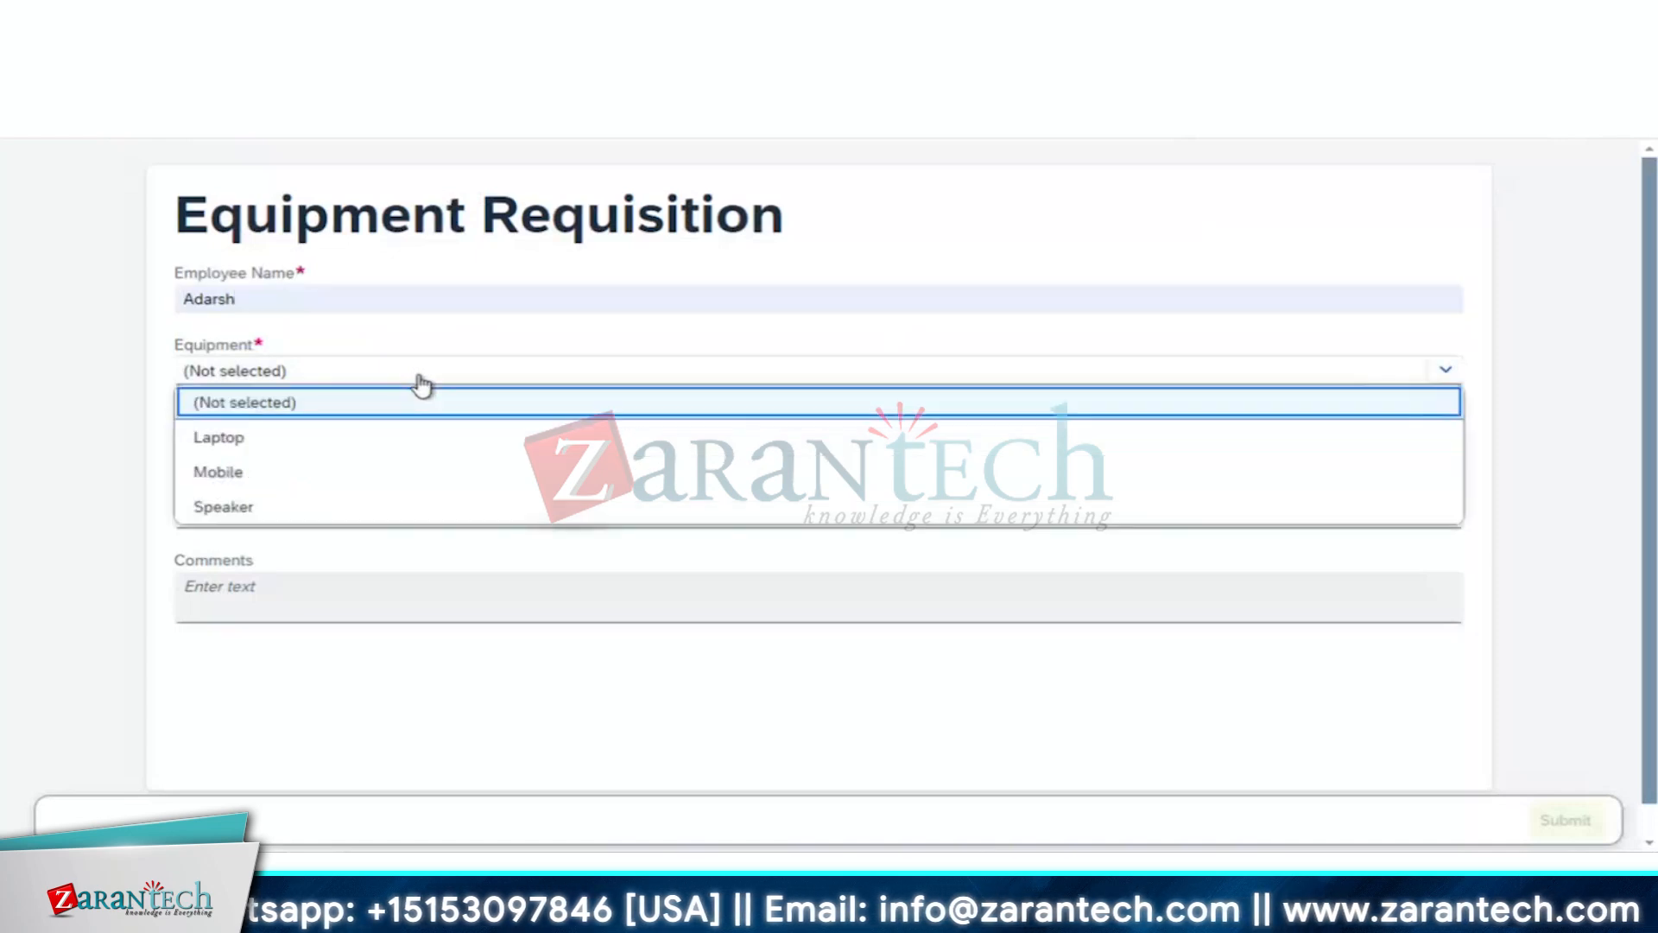
left_click(366, 437)
left_click(393, 446)
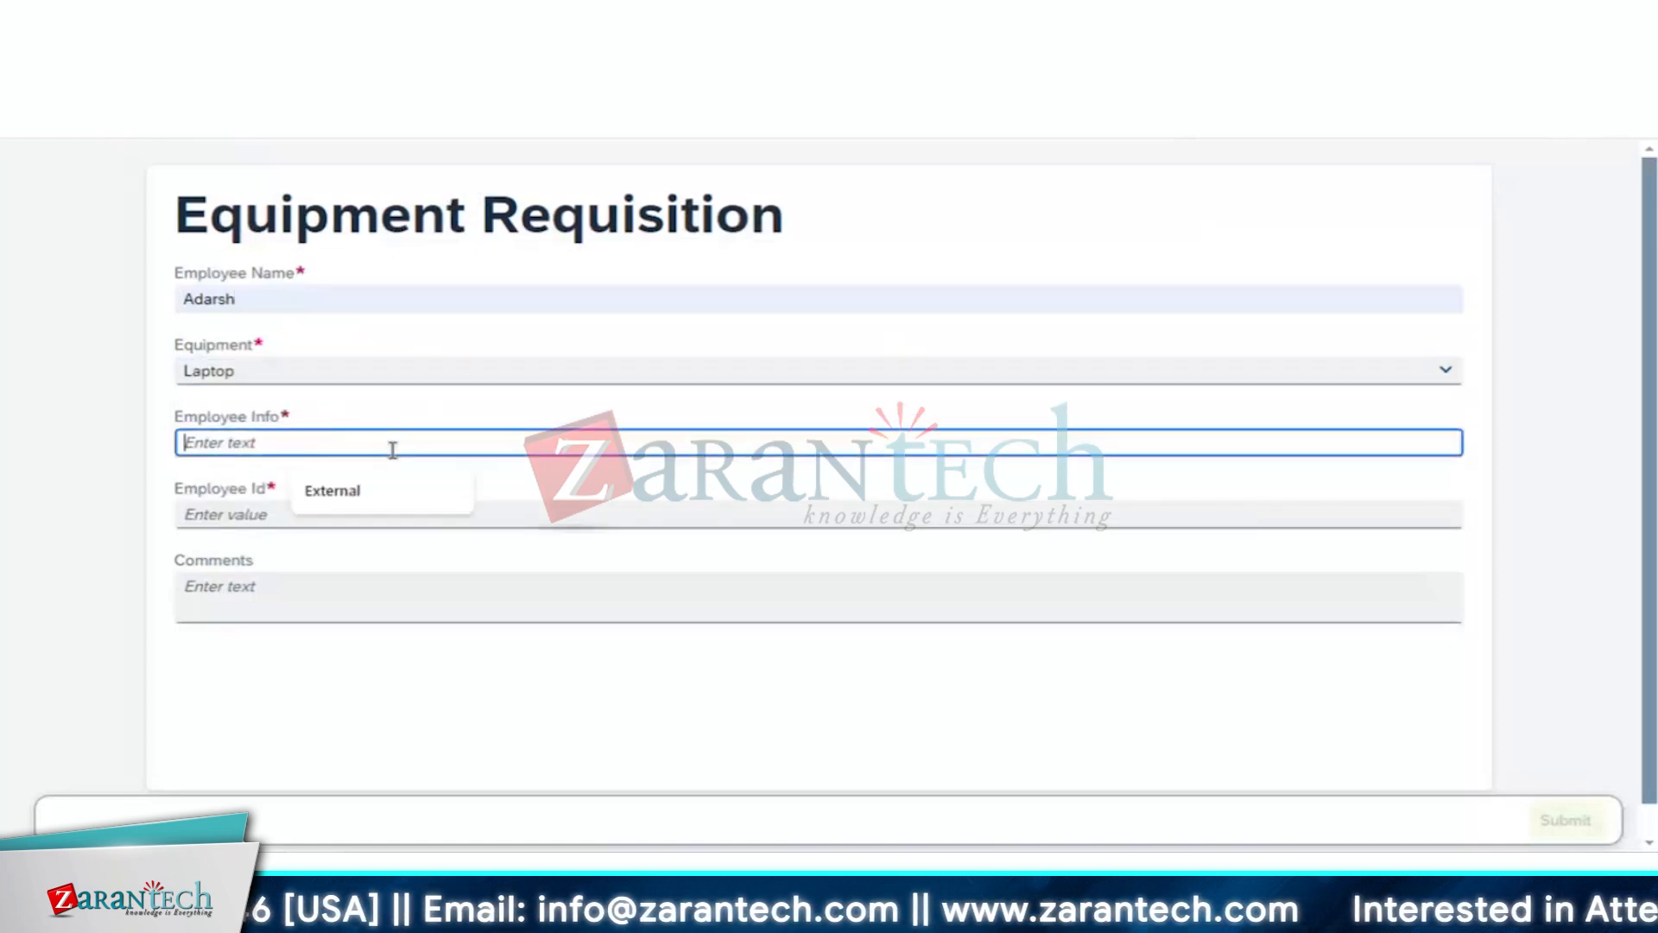
left_click(374, 491)
left_click(408, 518)
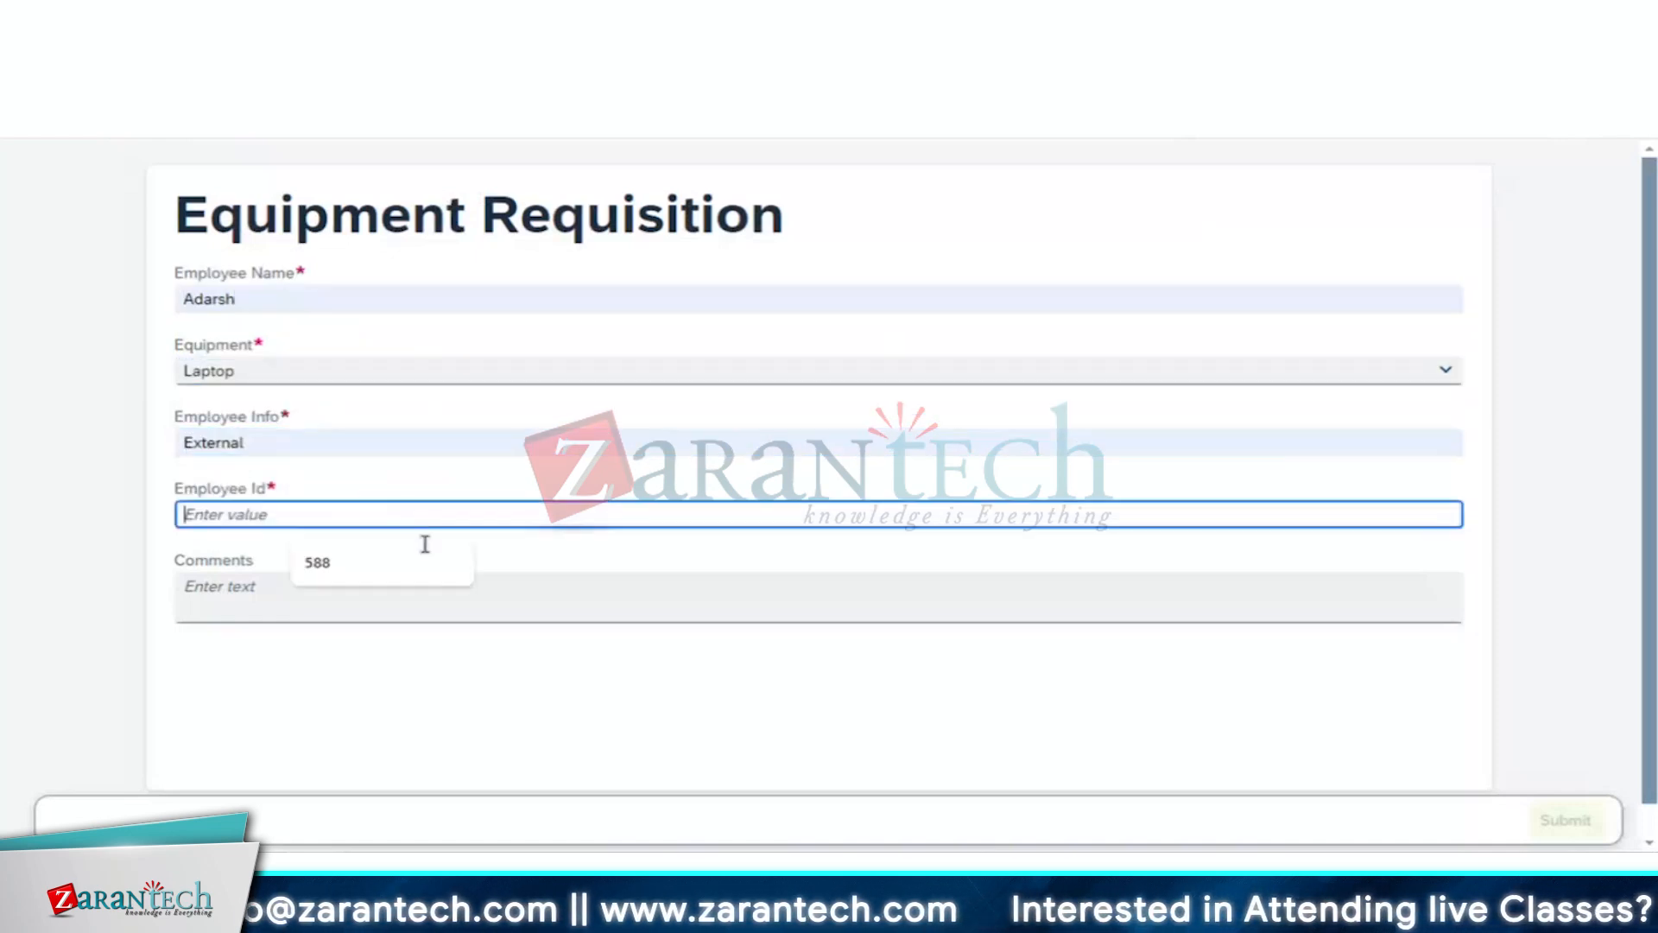
left_click(404, 563)
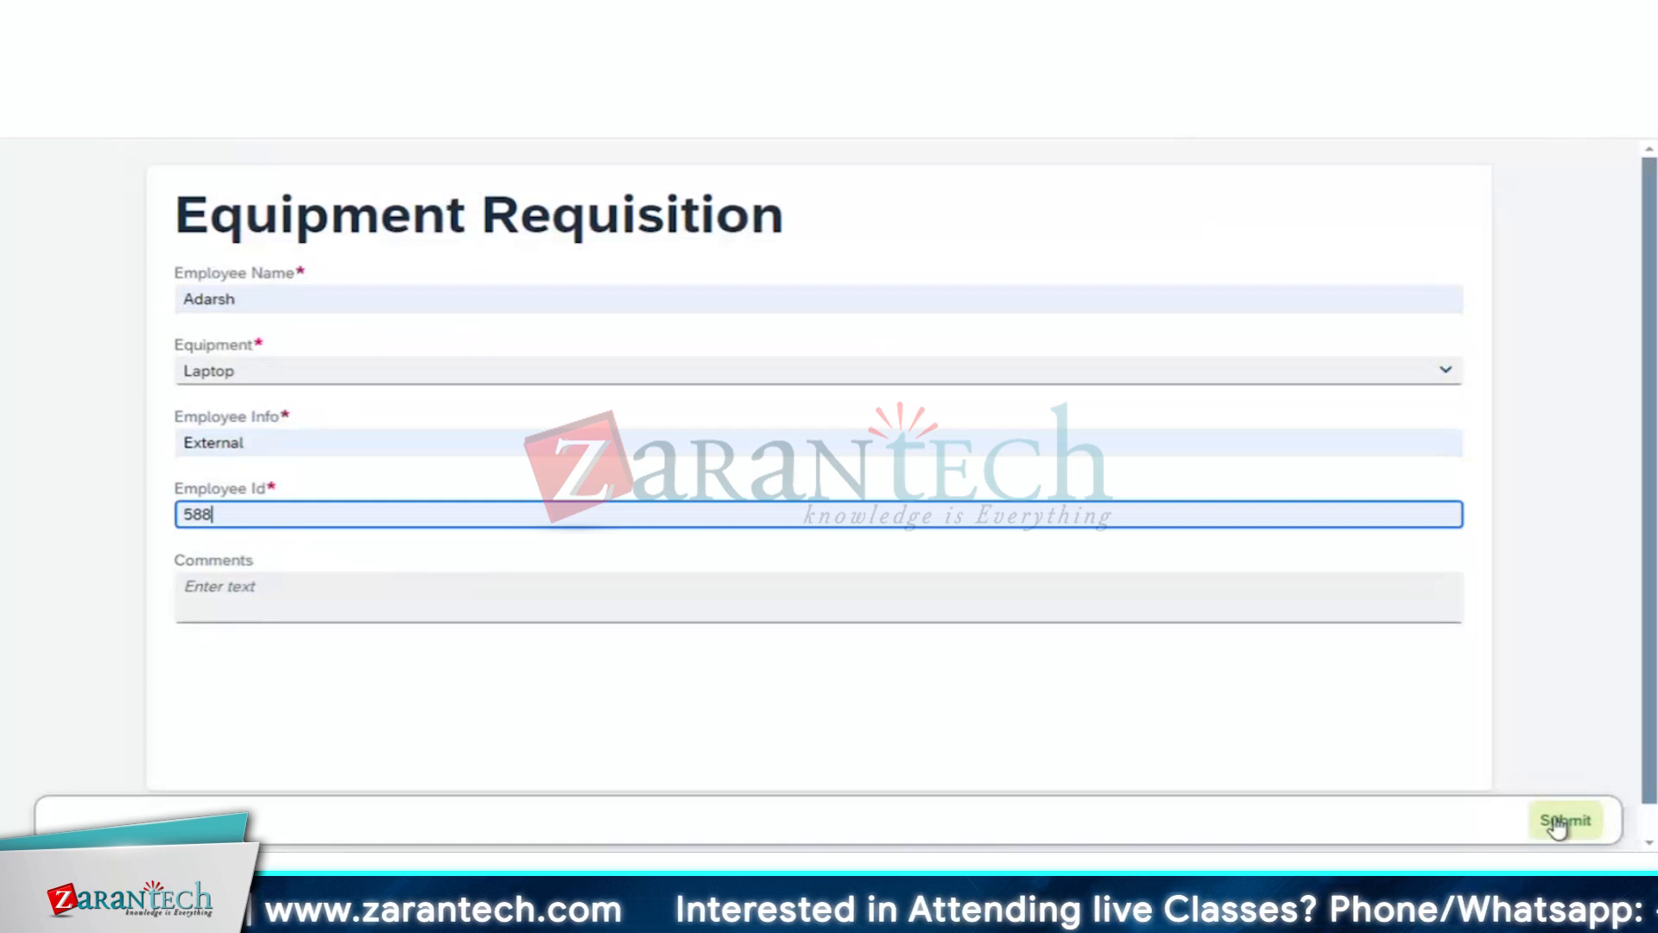
left_click(1559, 822)
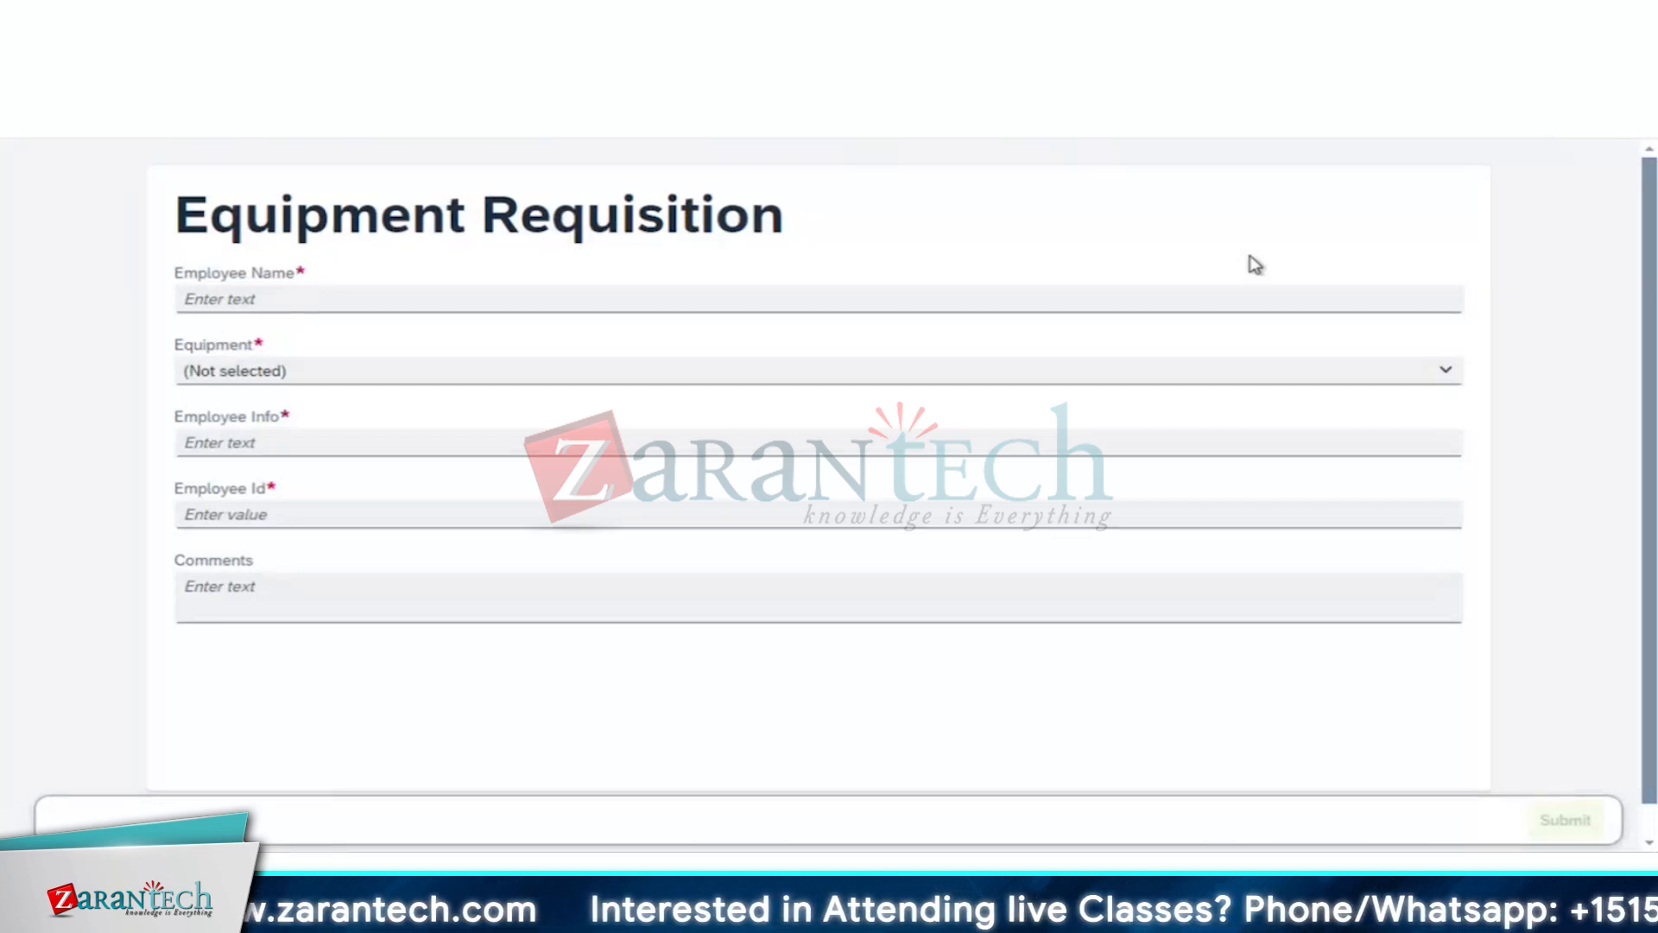
Step: Open the Employee_equipment_determination rule of Determine Equipment Rules in the Decision Table project and widen its view to examine the table
left_click(1007, 296)
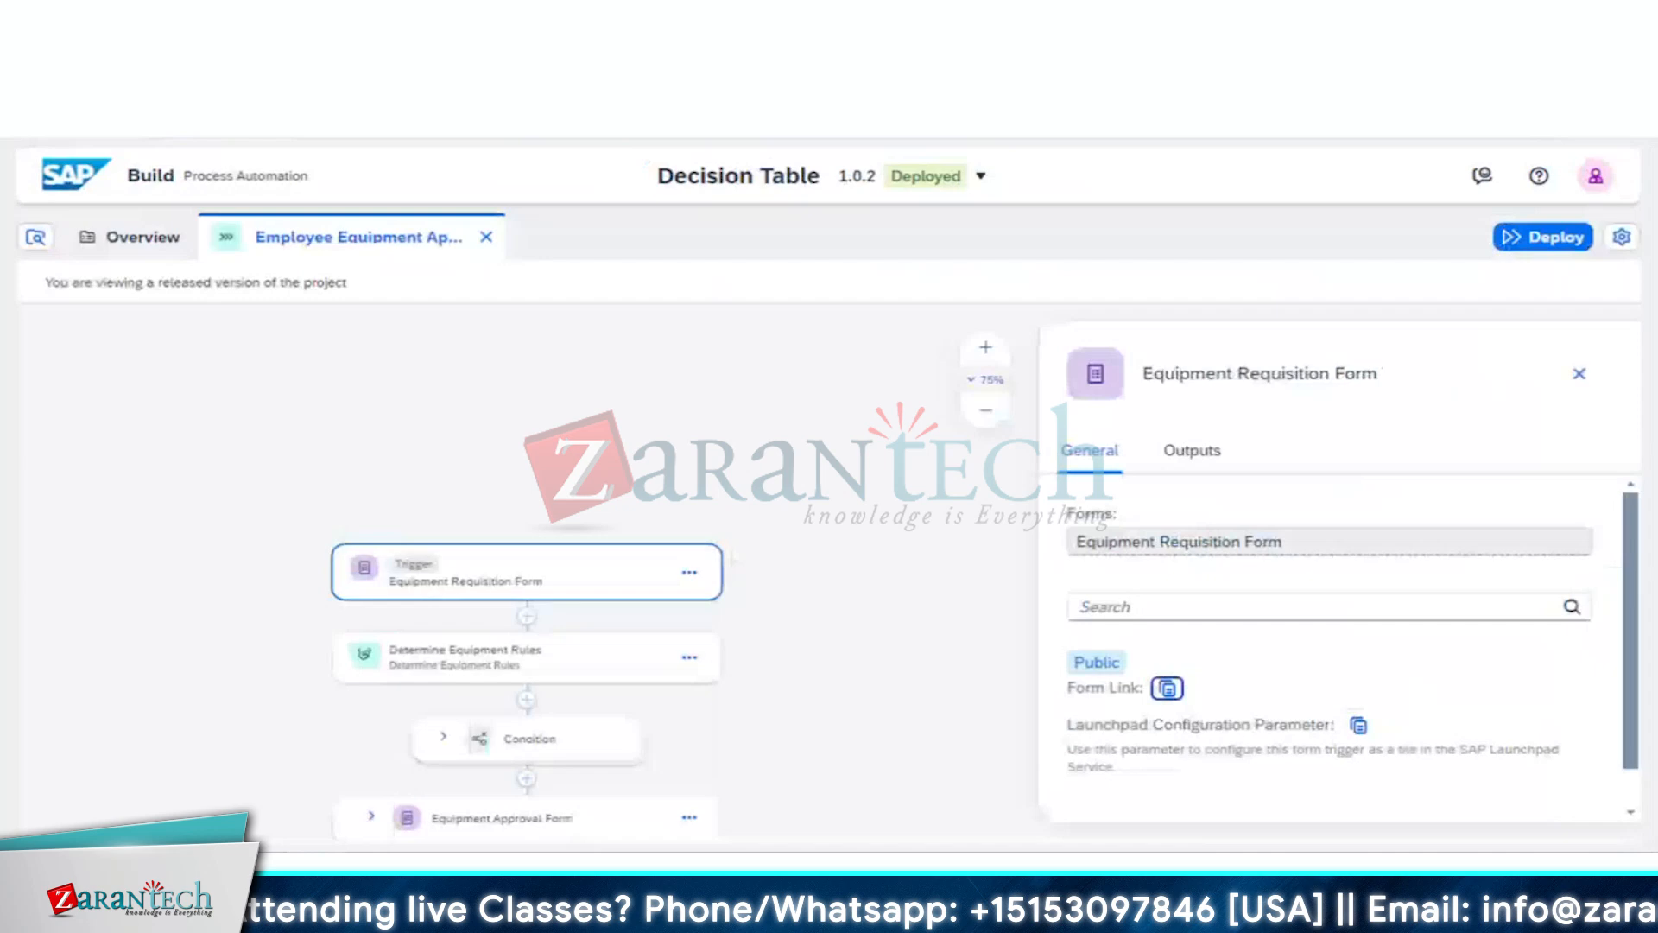
left_click(138, 236)
triple_click(245, 655)
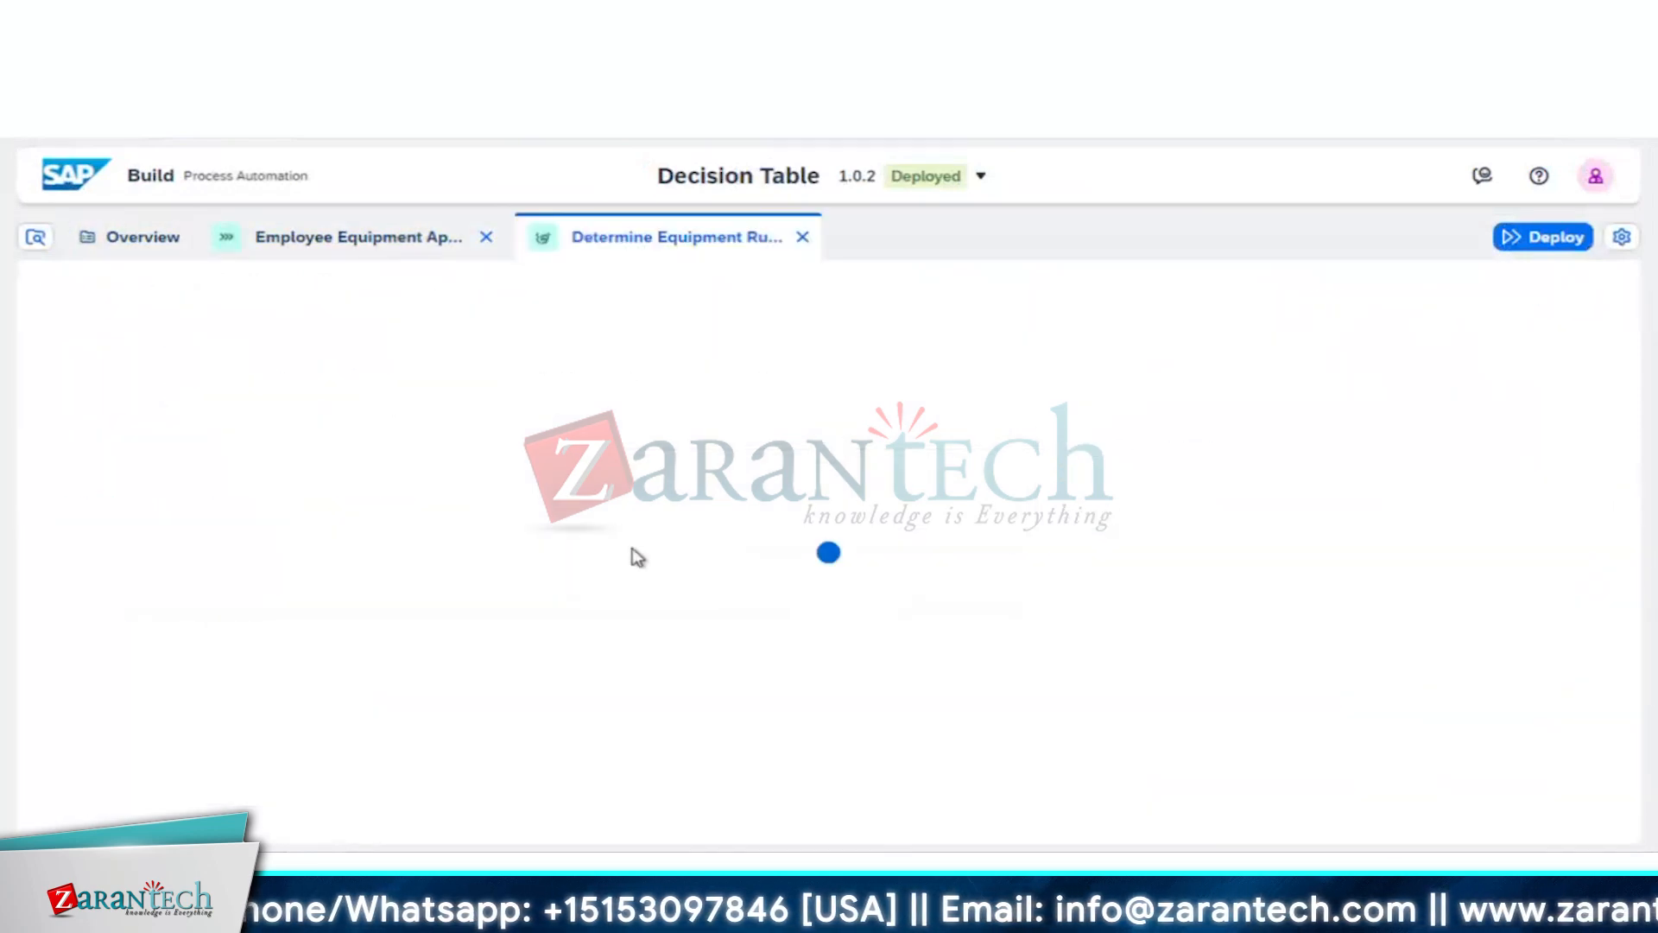
left_click_drag(827, 542, 552, 542)
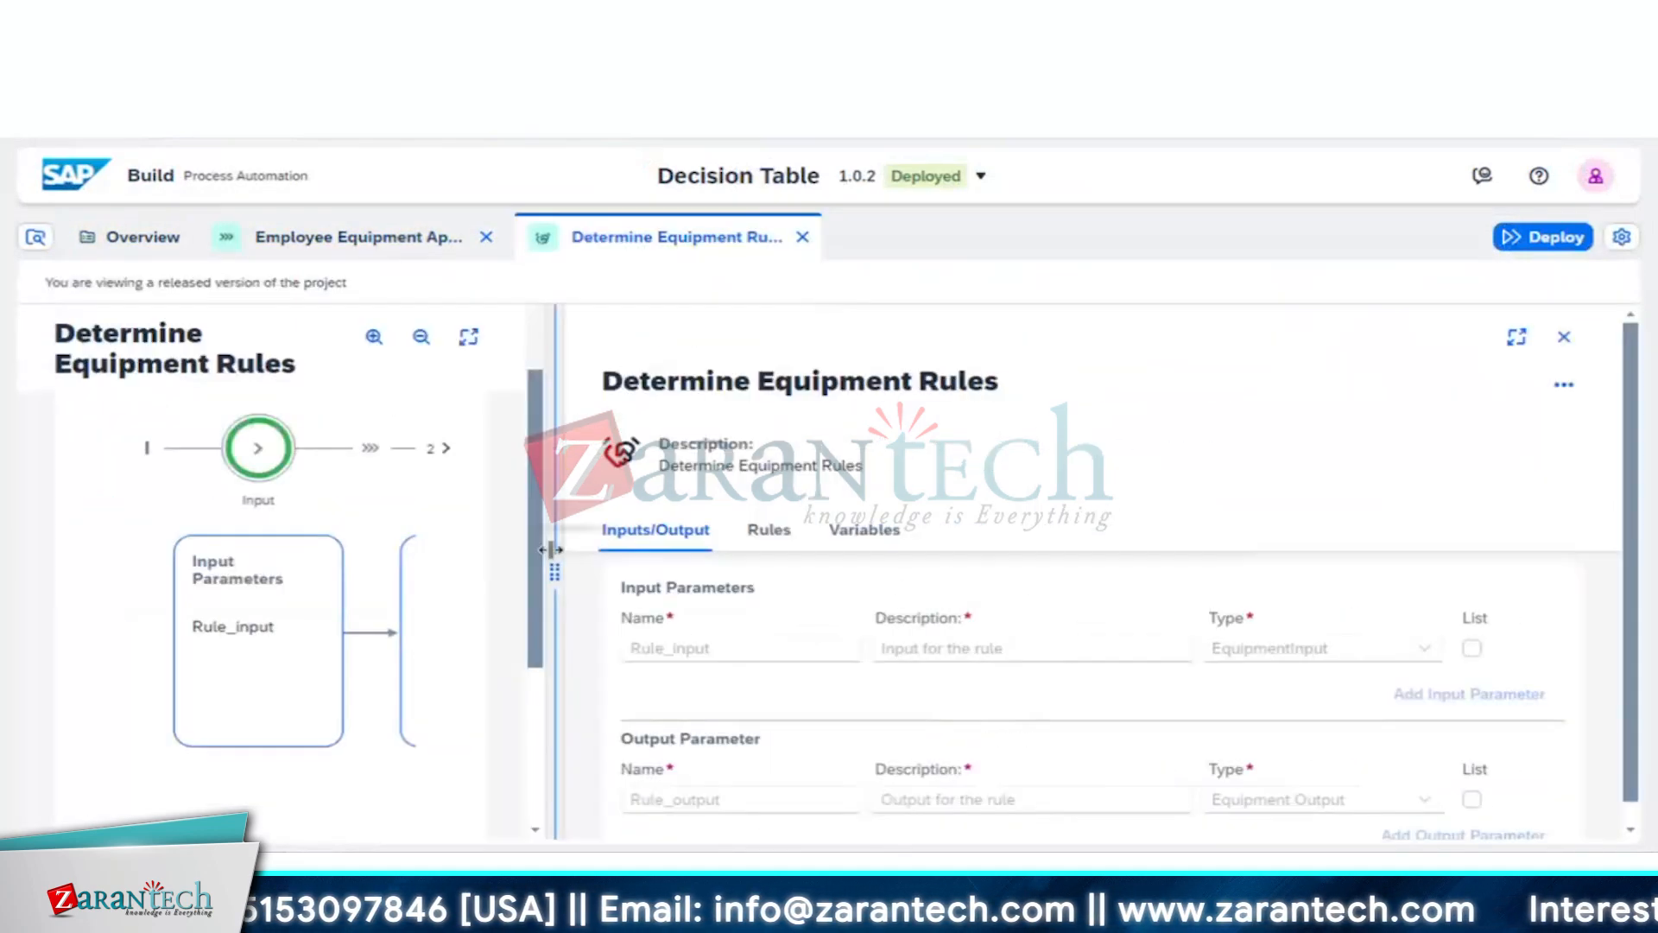
left_click(766, 529)
double_click(803, 671)
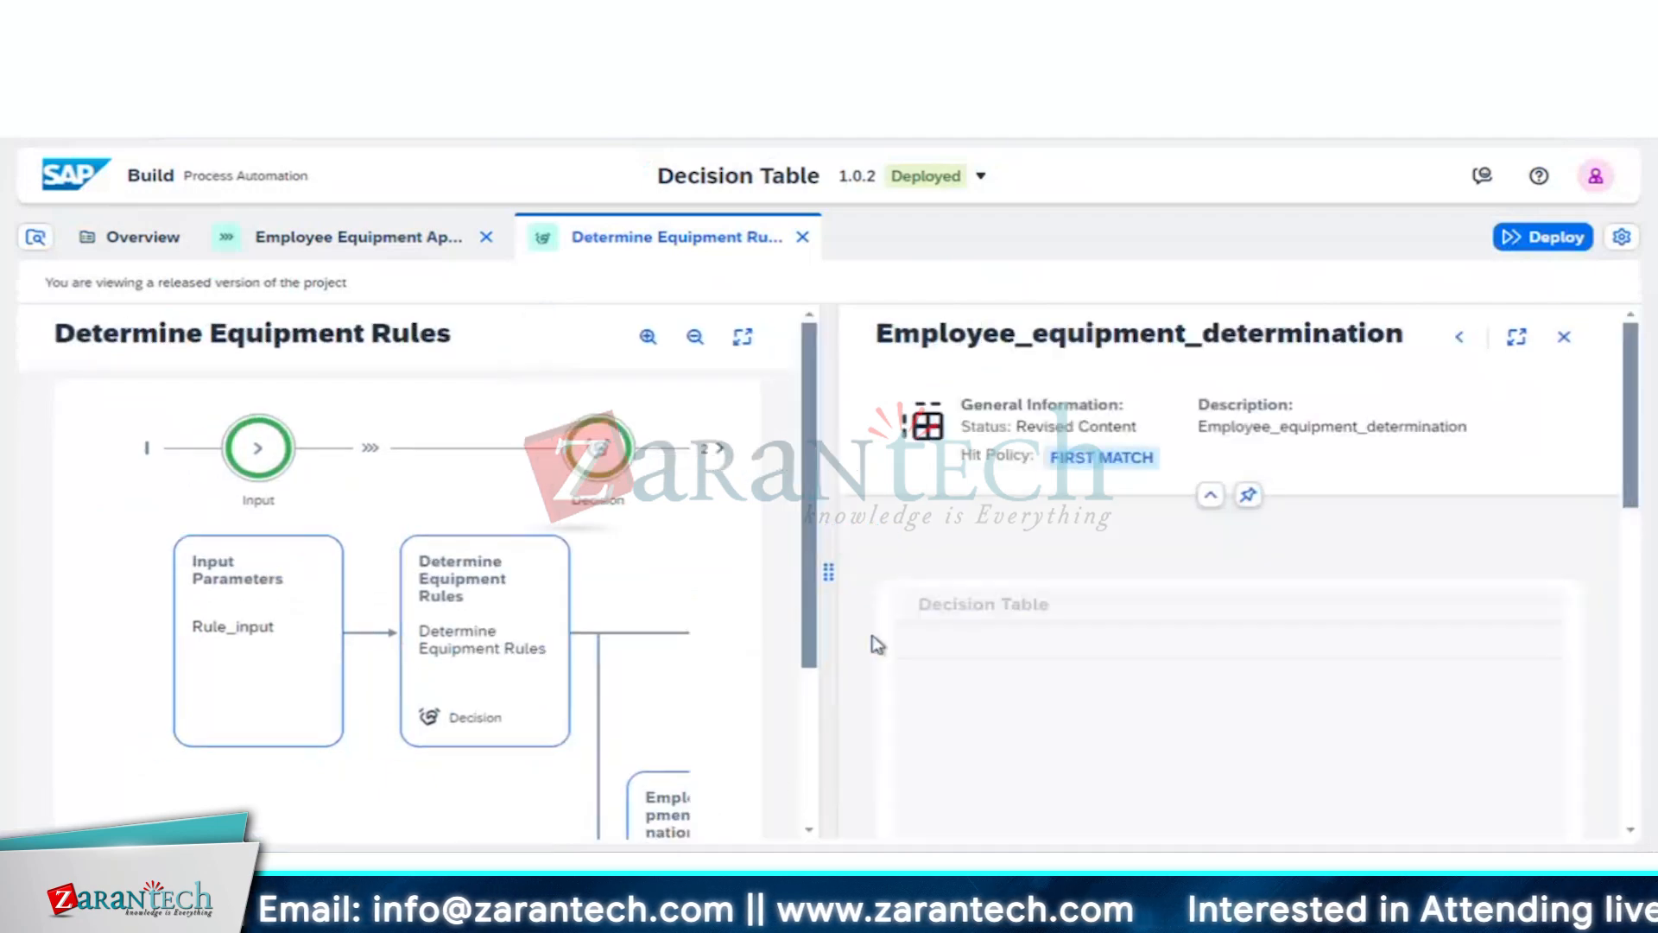
left_click_drag(829, 572, 397, 572)
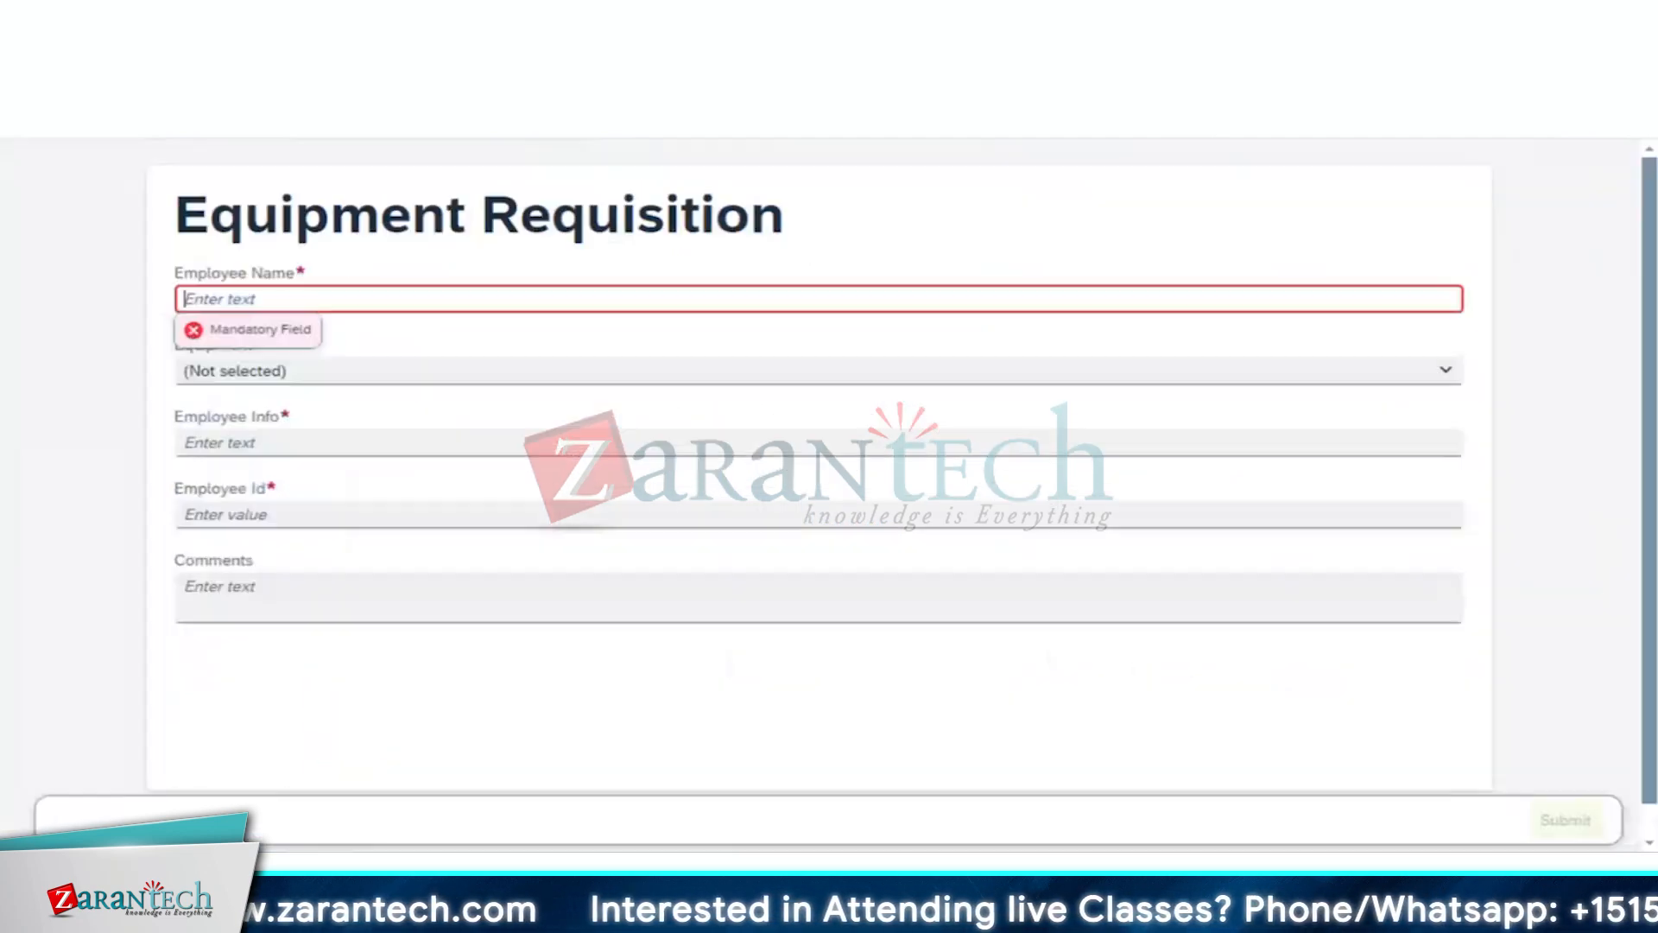
Step: Start a second equipment requisition with an employee name and Speaker as the equipment, comparing the entries with the decision table
type("a")
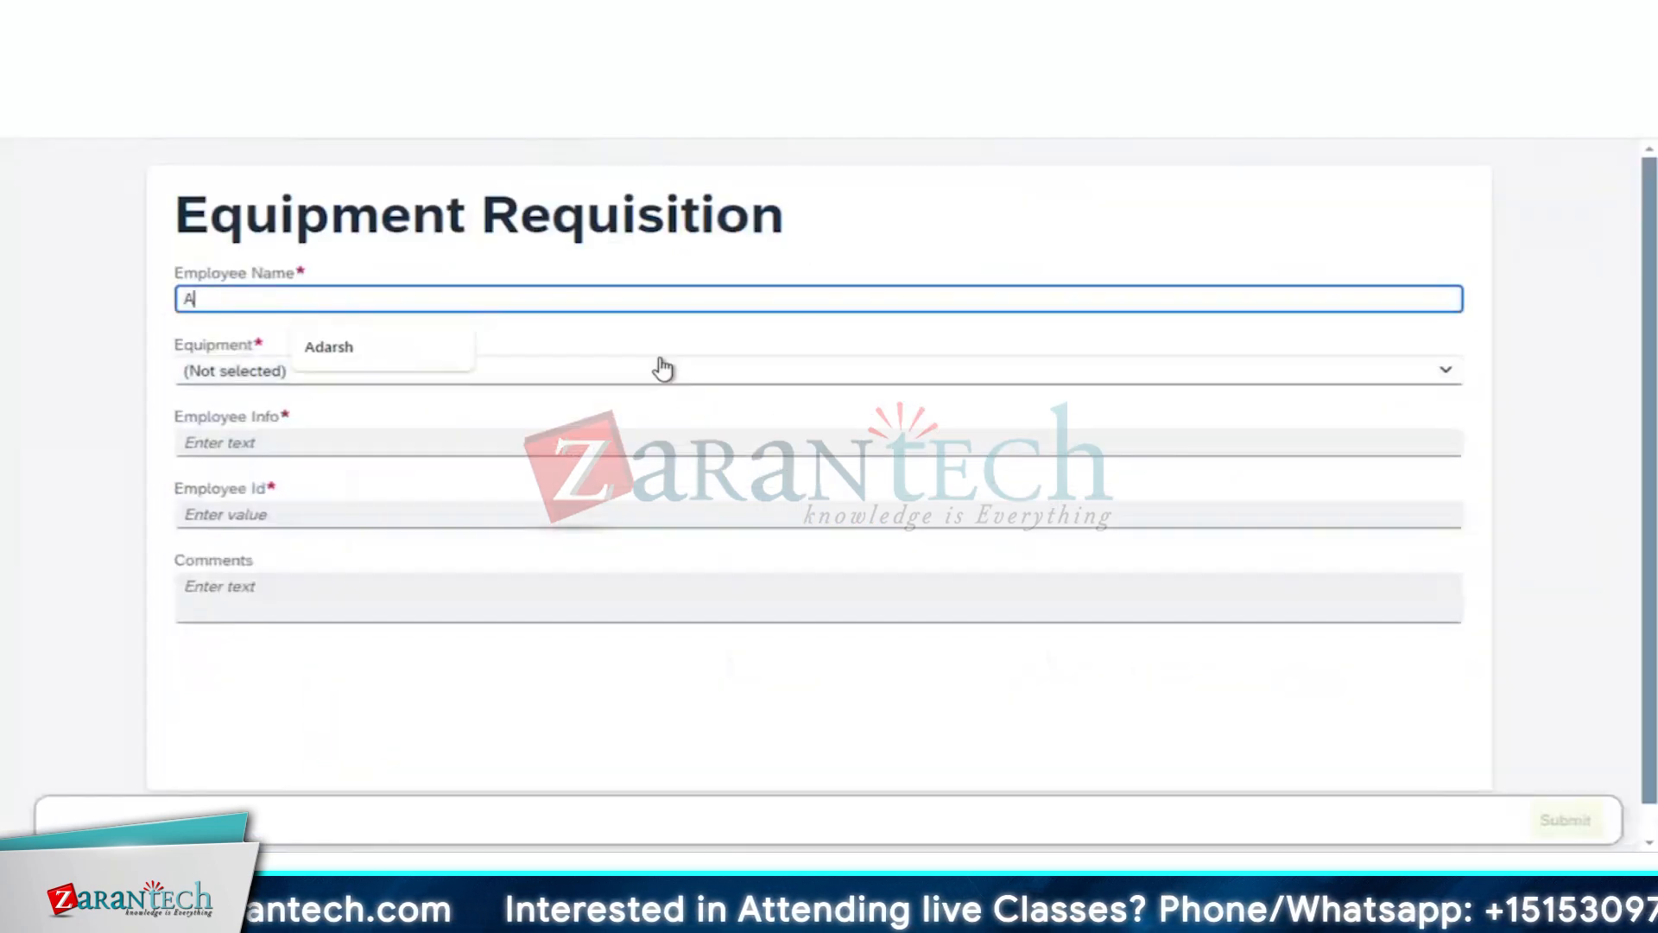
key("BackSpace")
type("Phani")
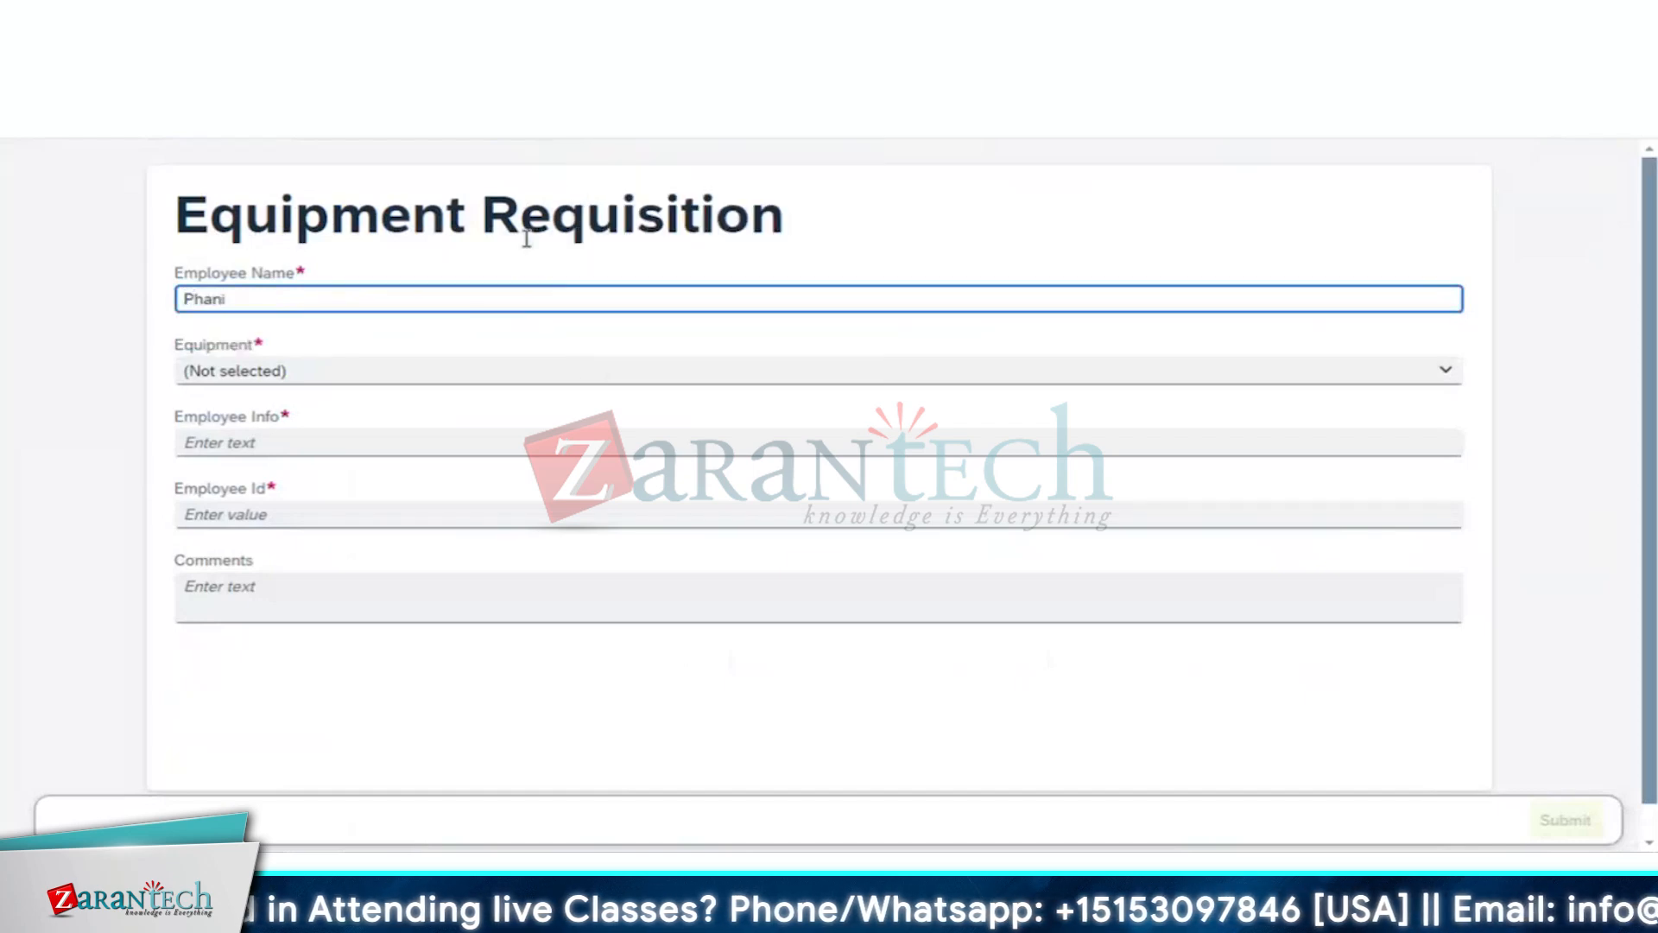
left_click(474, 374)
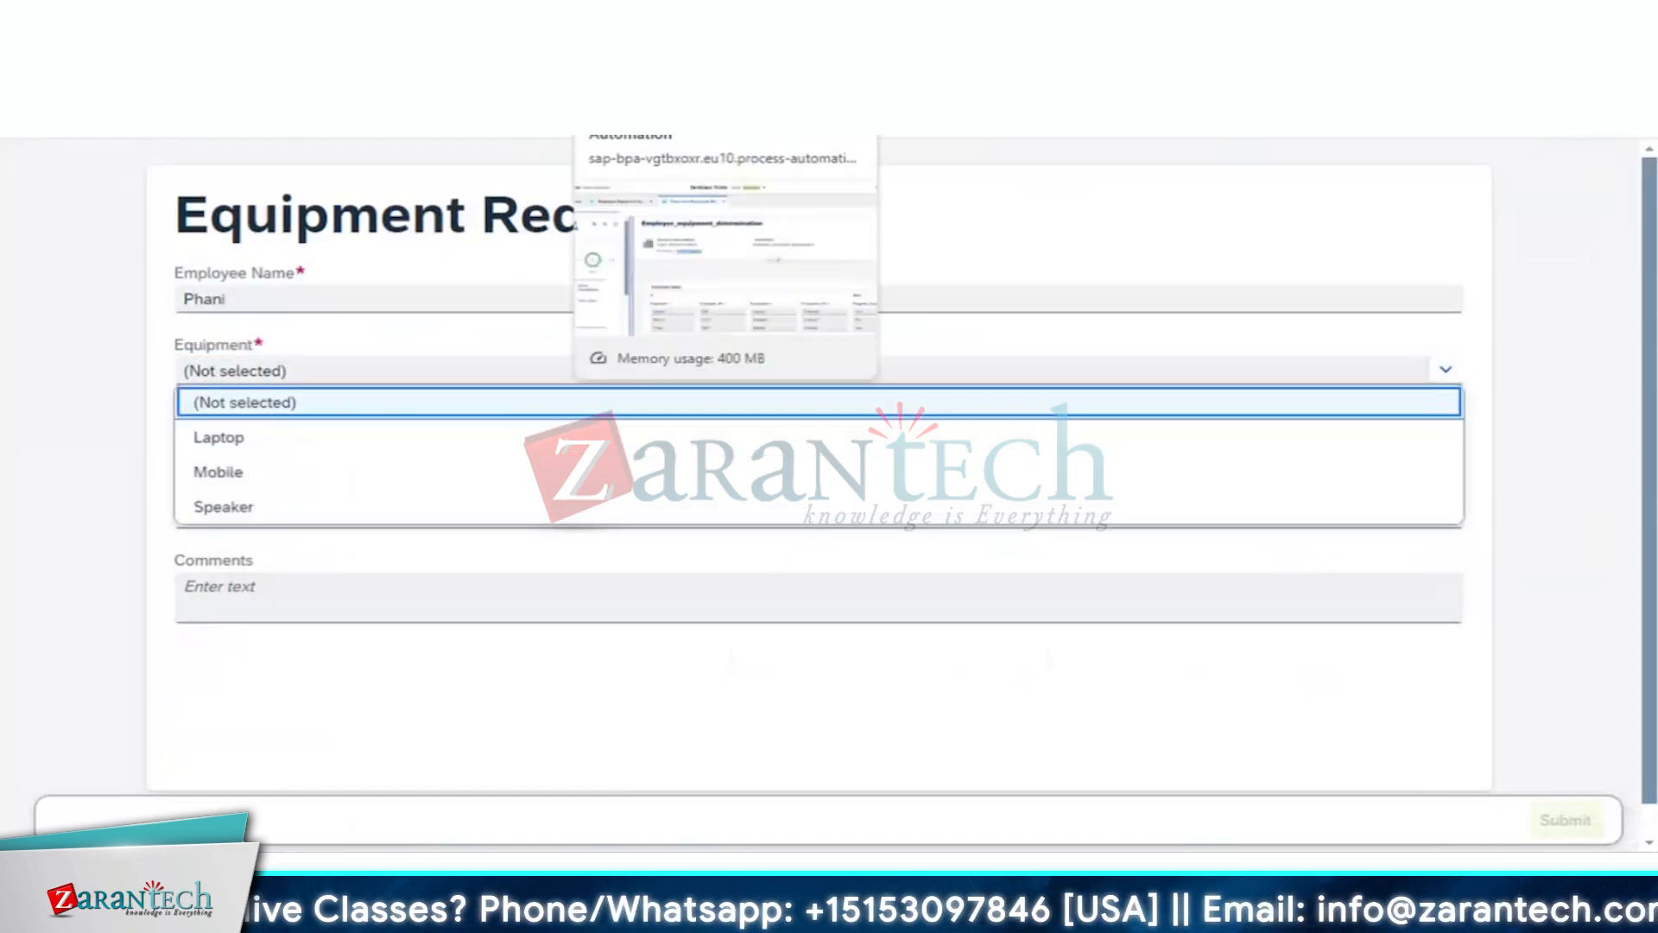
left_click(647, 53)
left_click(873, 53)
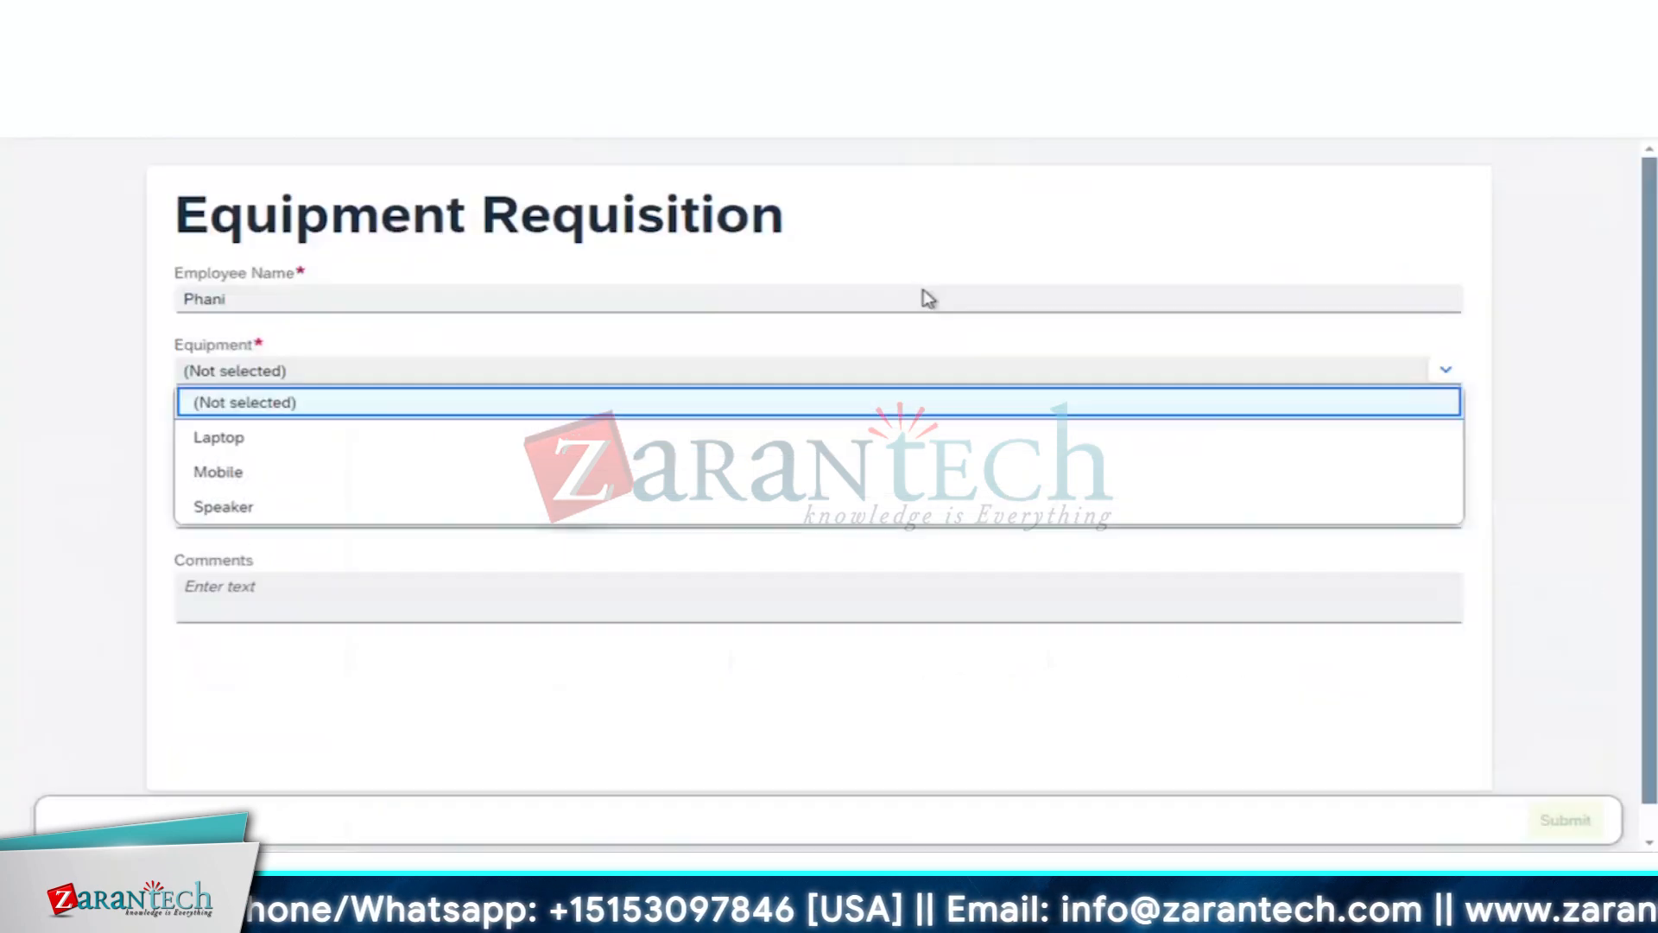
left_click(685, 505)
left_click(648, 53)
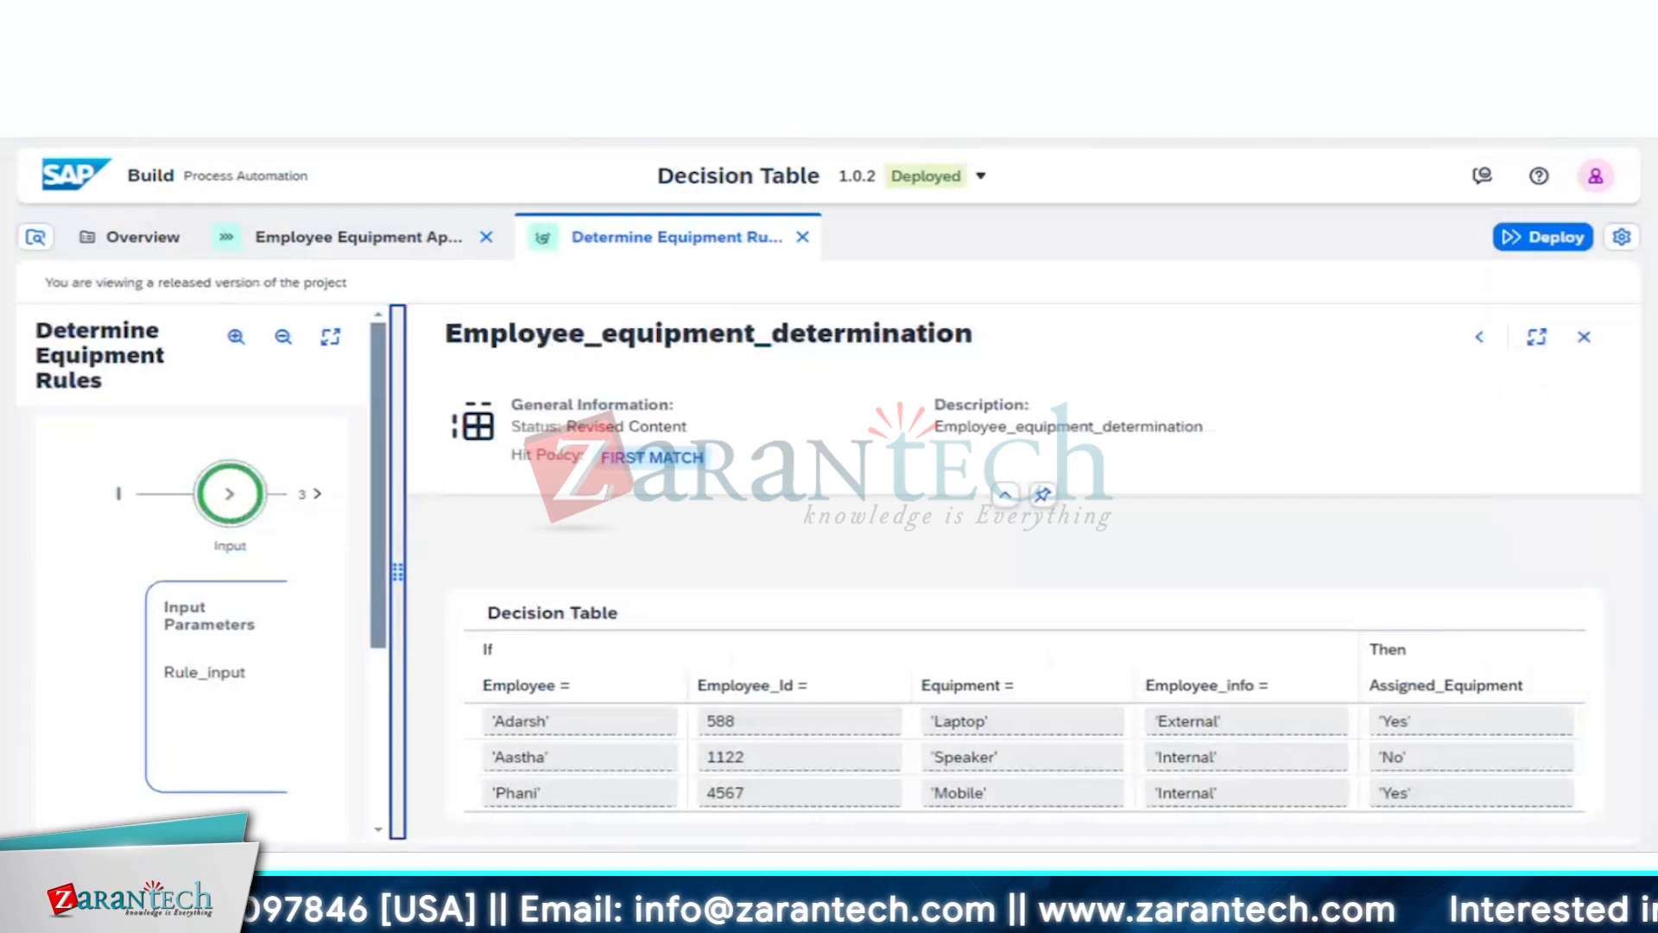
left_click(872, 53)
Step: Replace the requisition's employee name with the one listed in the decision table's Speaker row and recheck that row
left_click(463, 302)
key("BackSpace")
key("BackSpace")
key("BackSpace")
key("BackSpace")
key("BackSpace")
type("A")
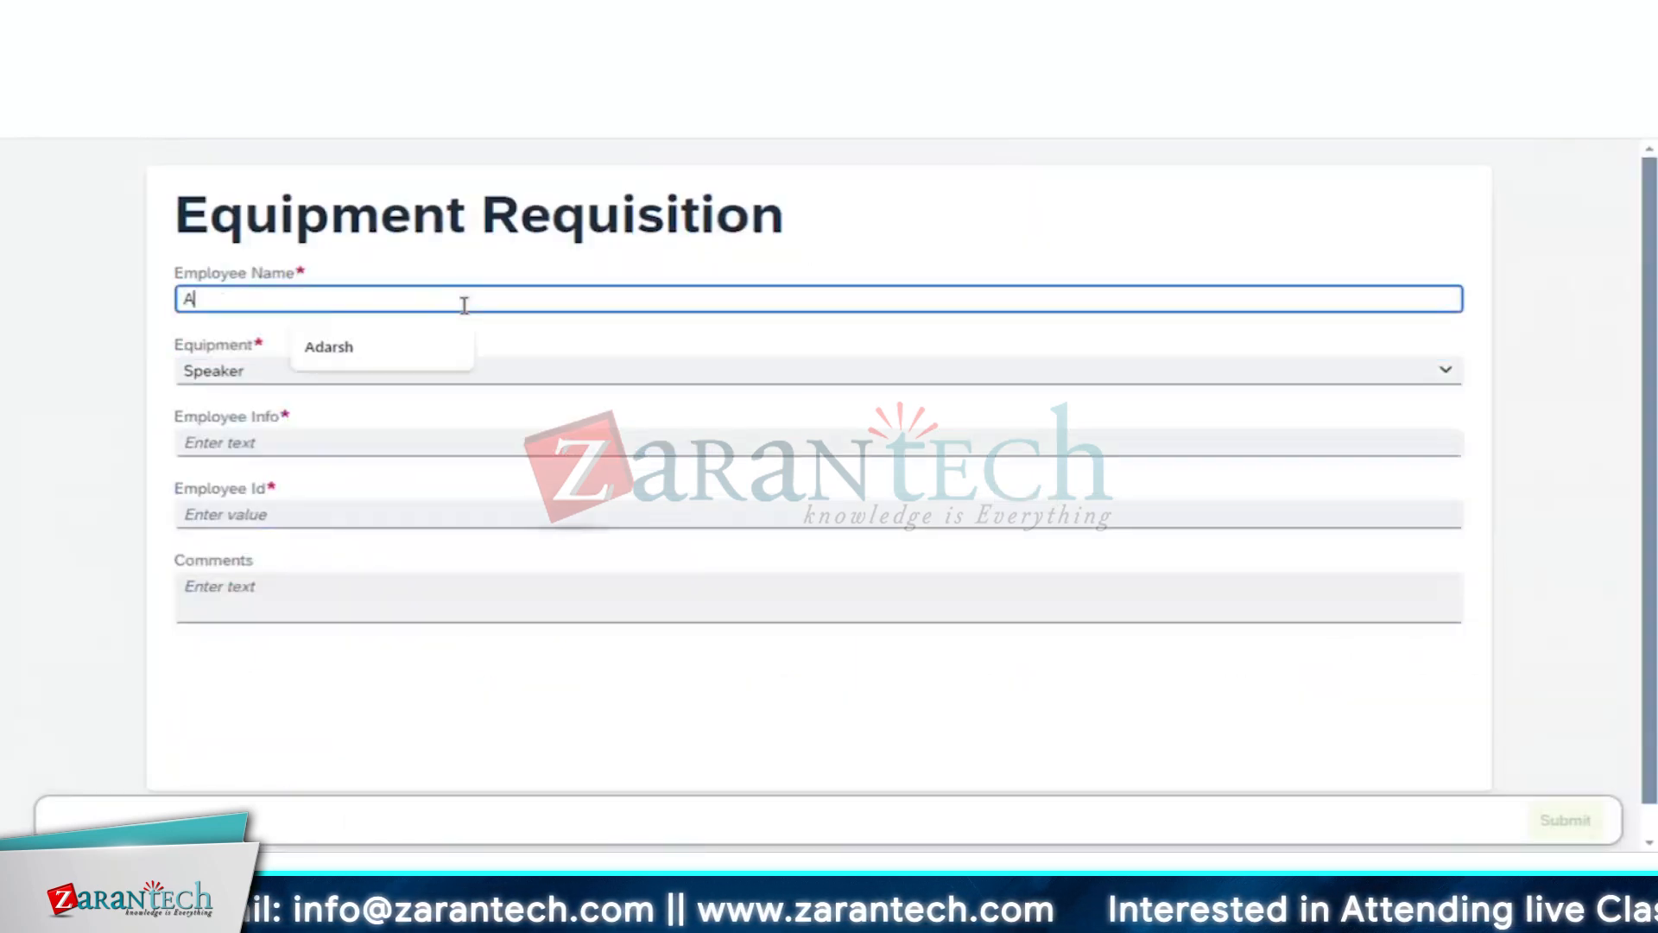
type("astha")
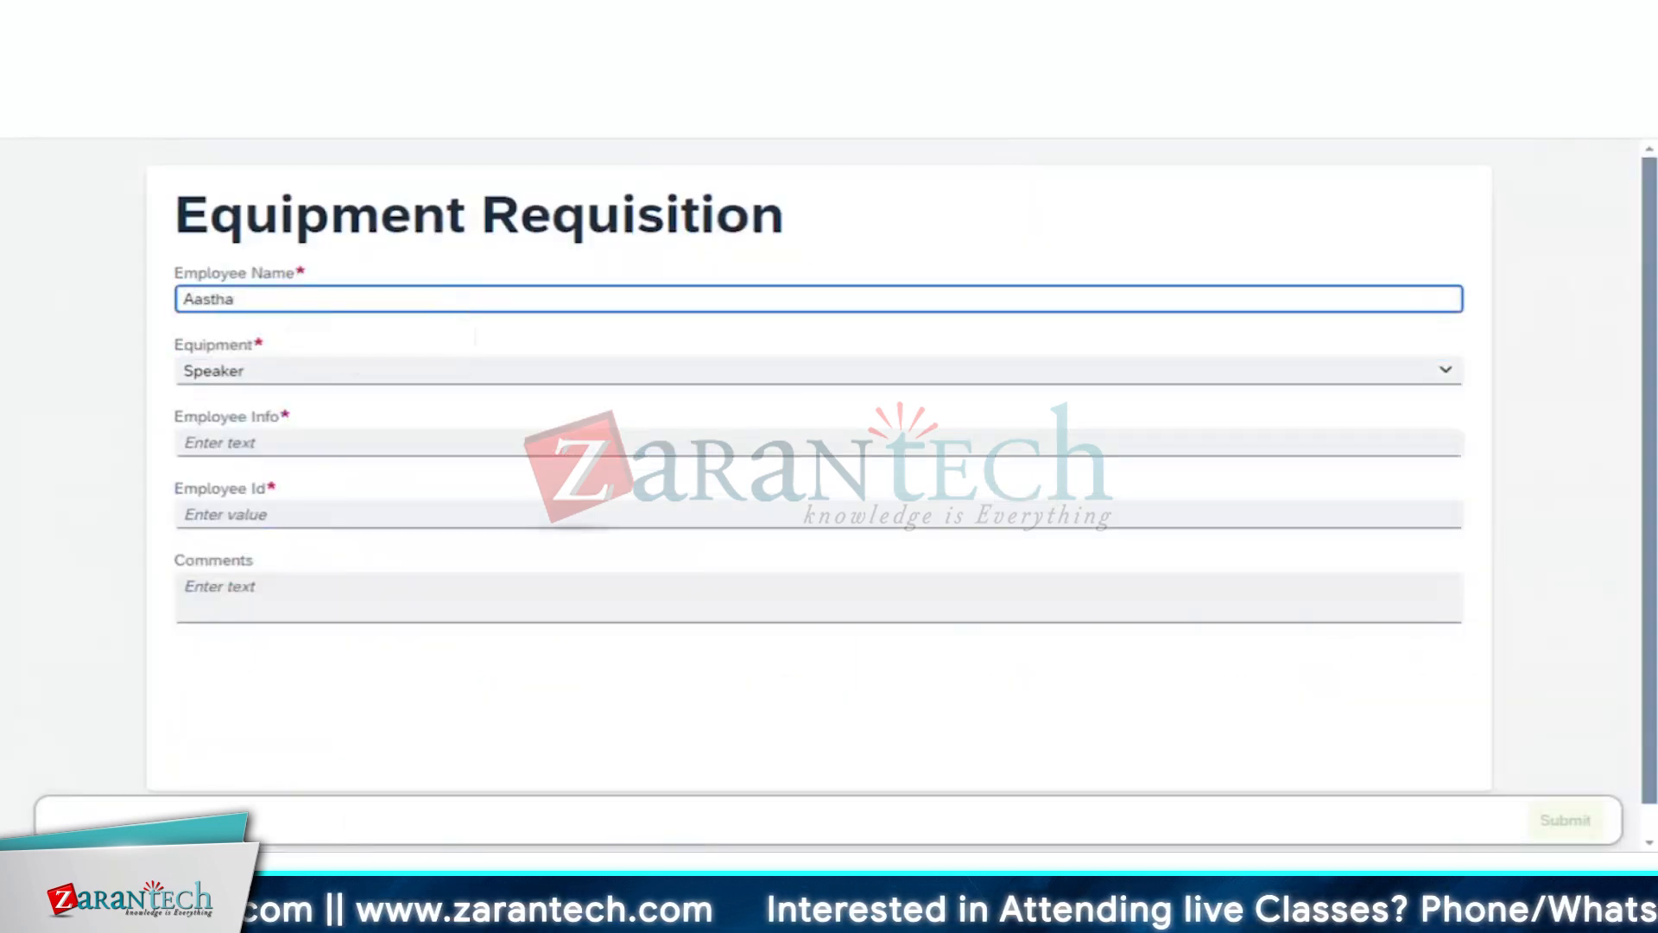
left_click(648, 54)
left_click(873, 54)
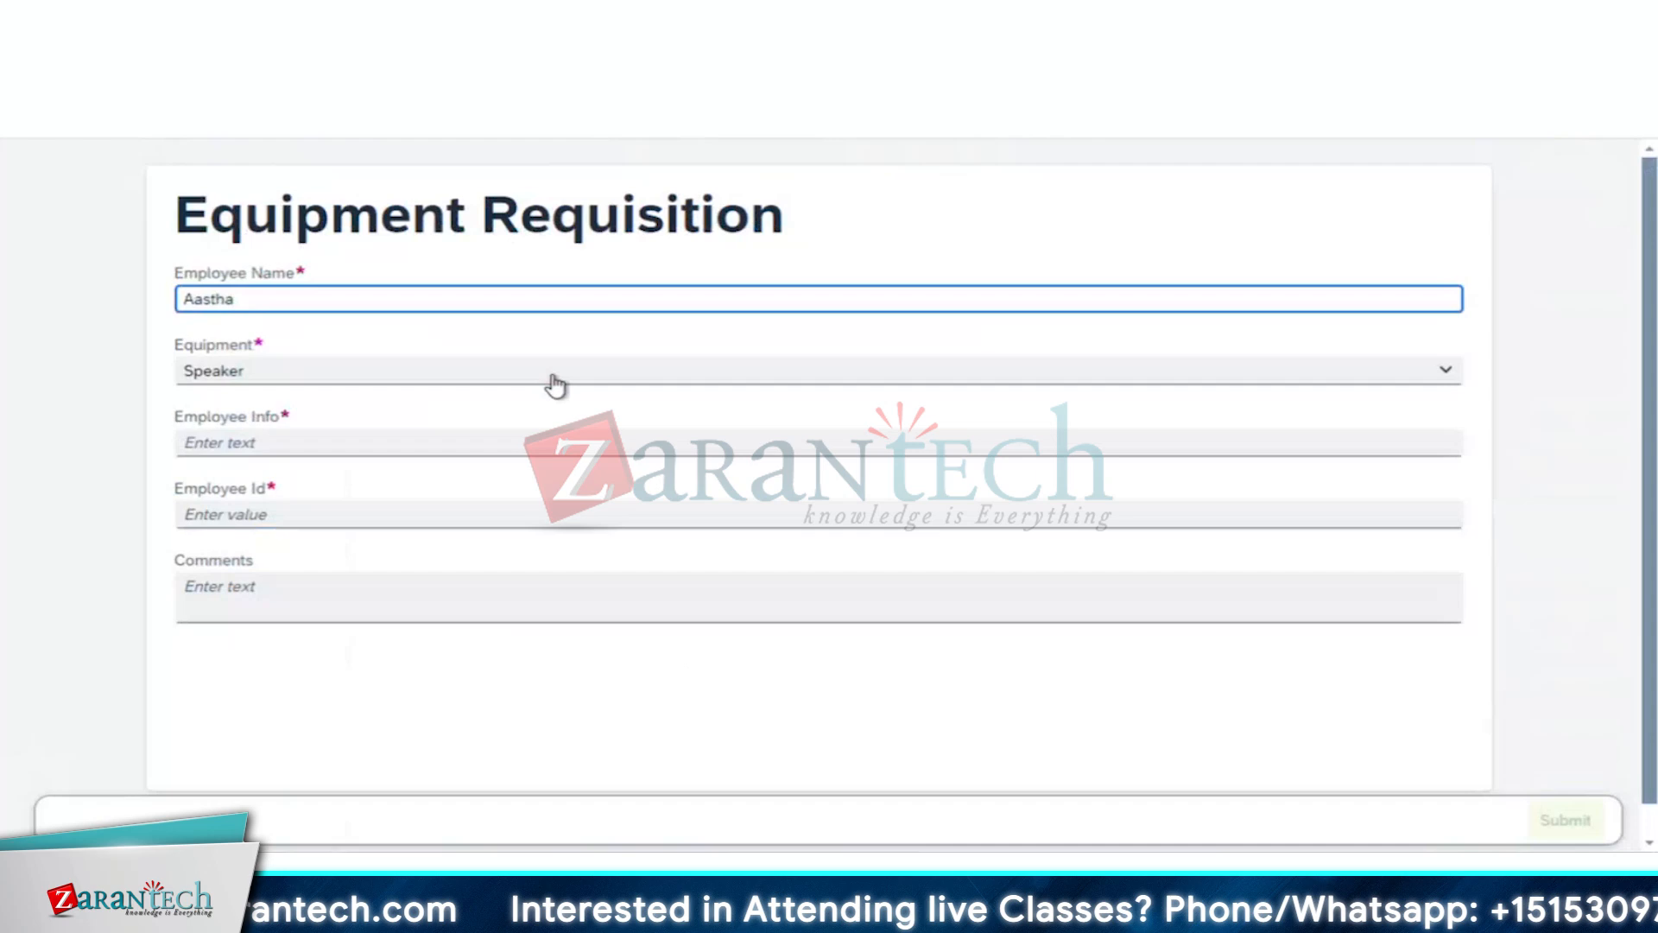
Step: Set the second requisition's equipment to Speaker and its employee info to Internal
left_click(460, 378)
left_click(414, 438)
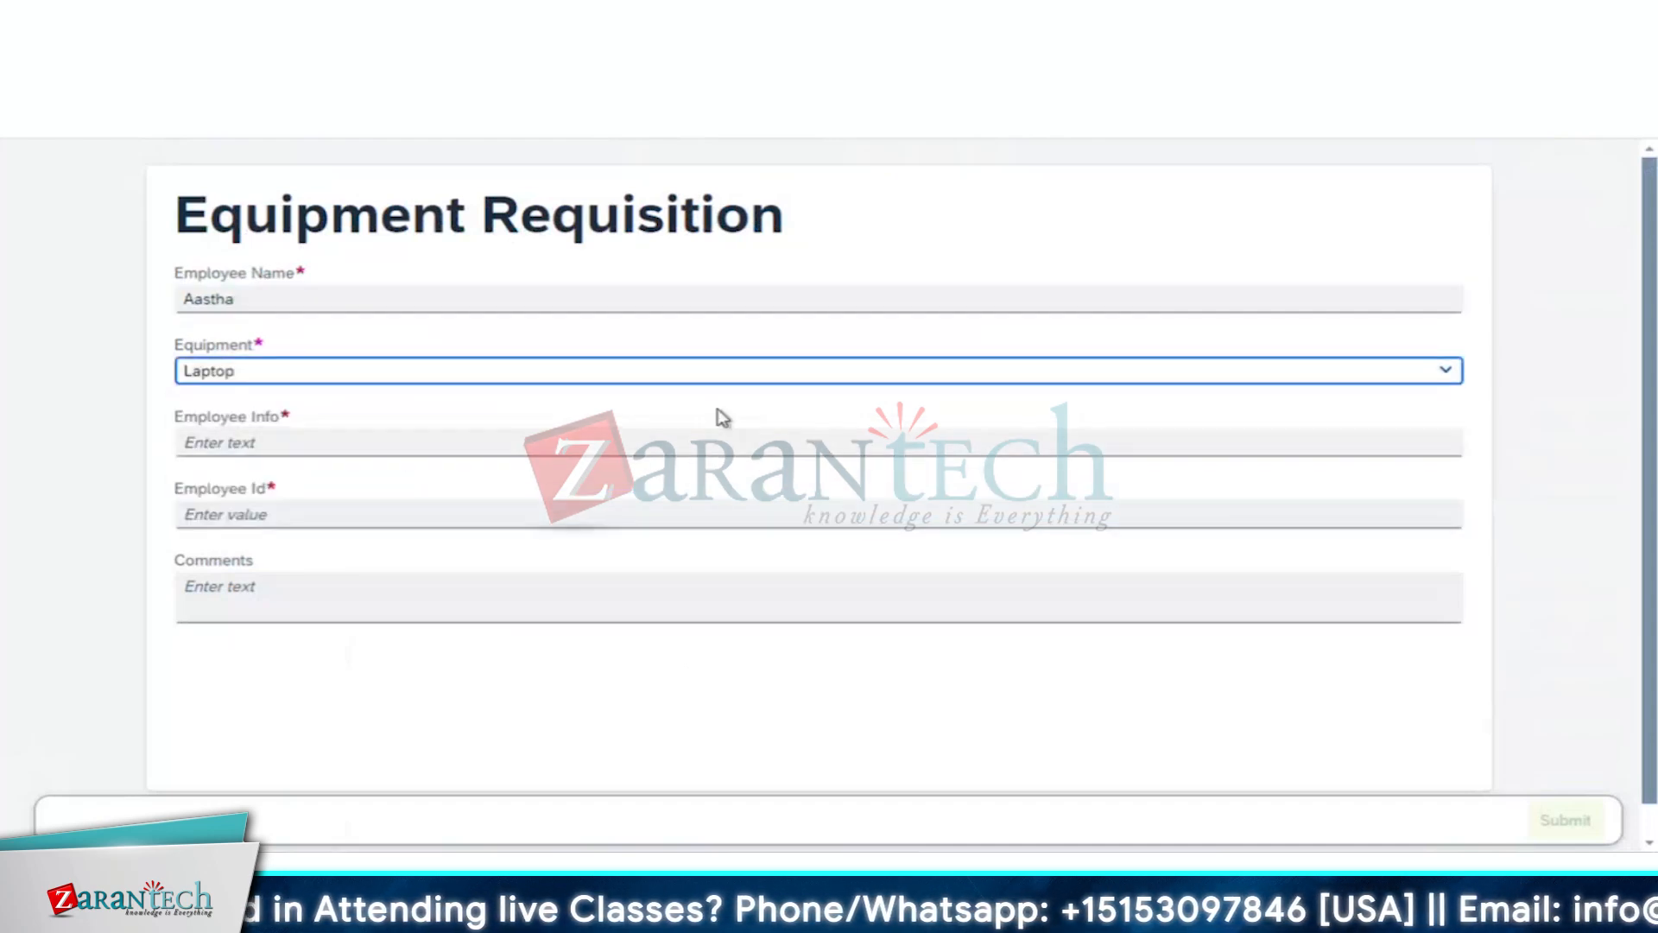
left_click(789, 379)
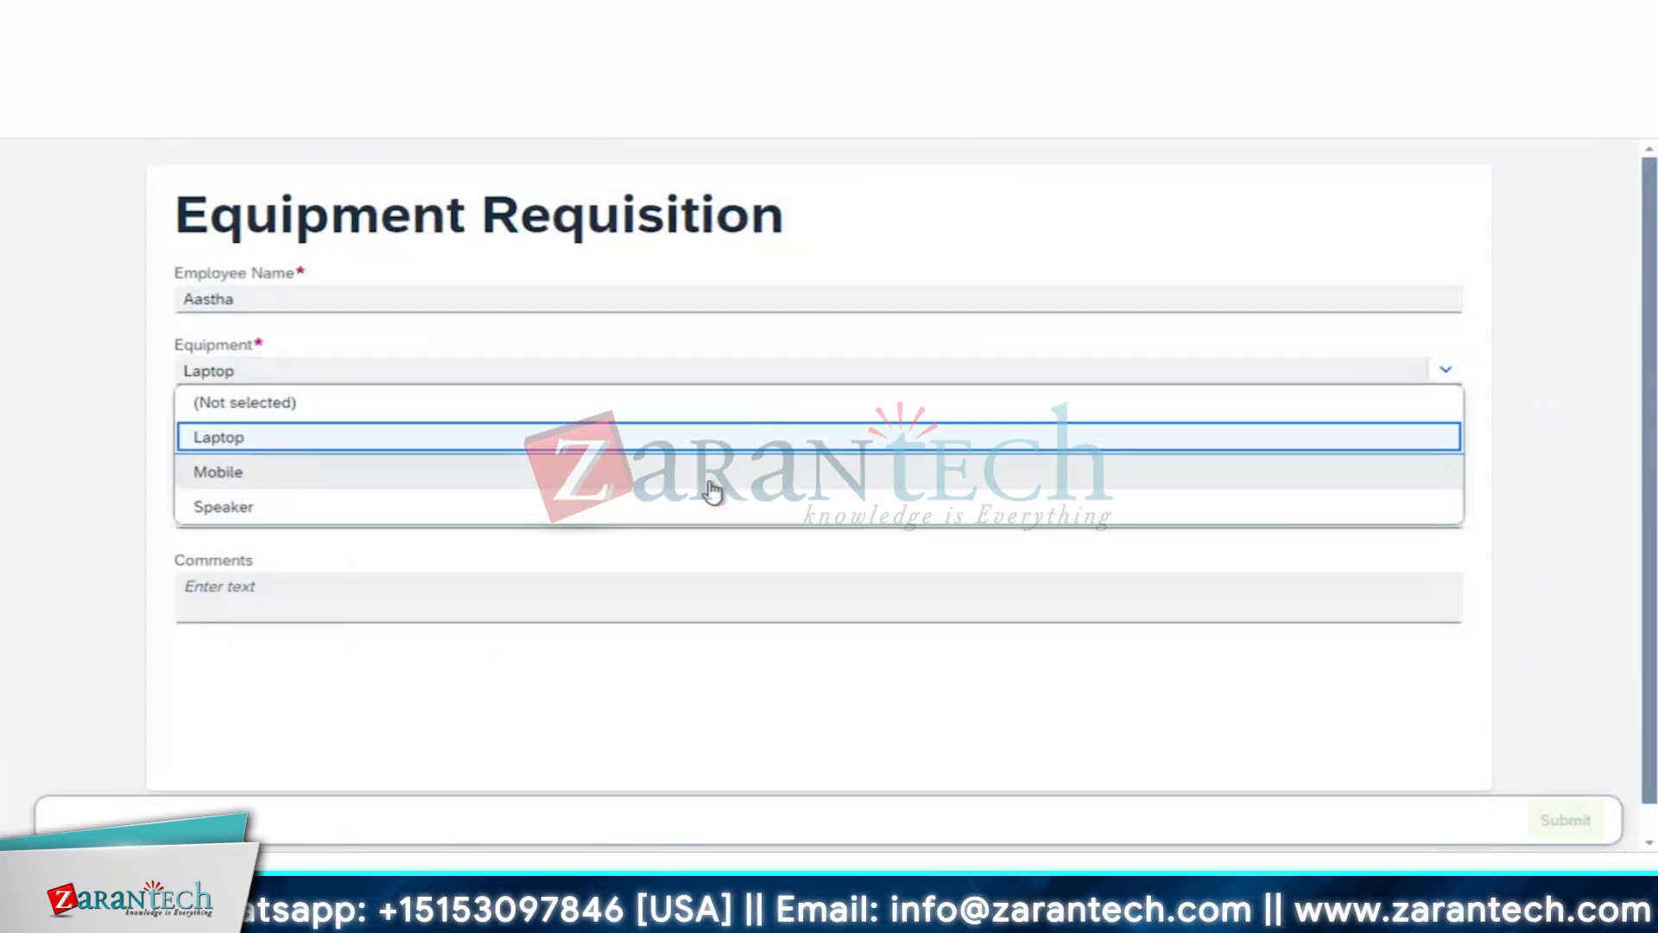
left_click(691, 506)
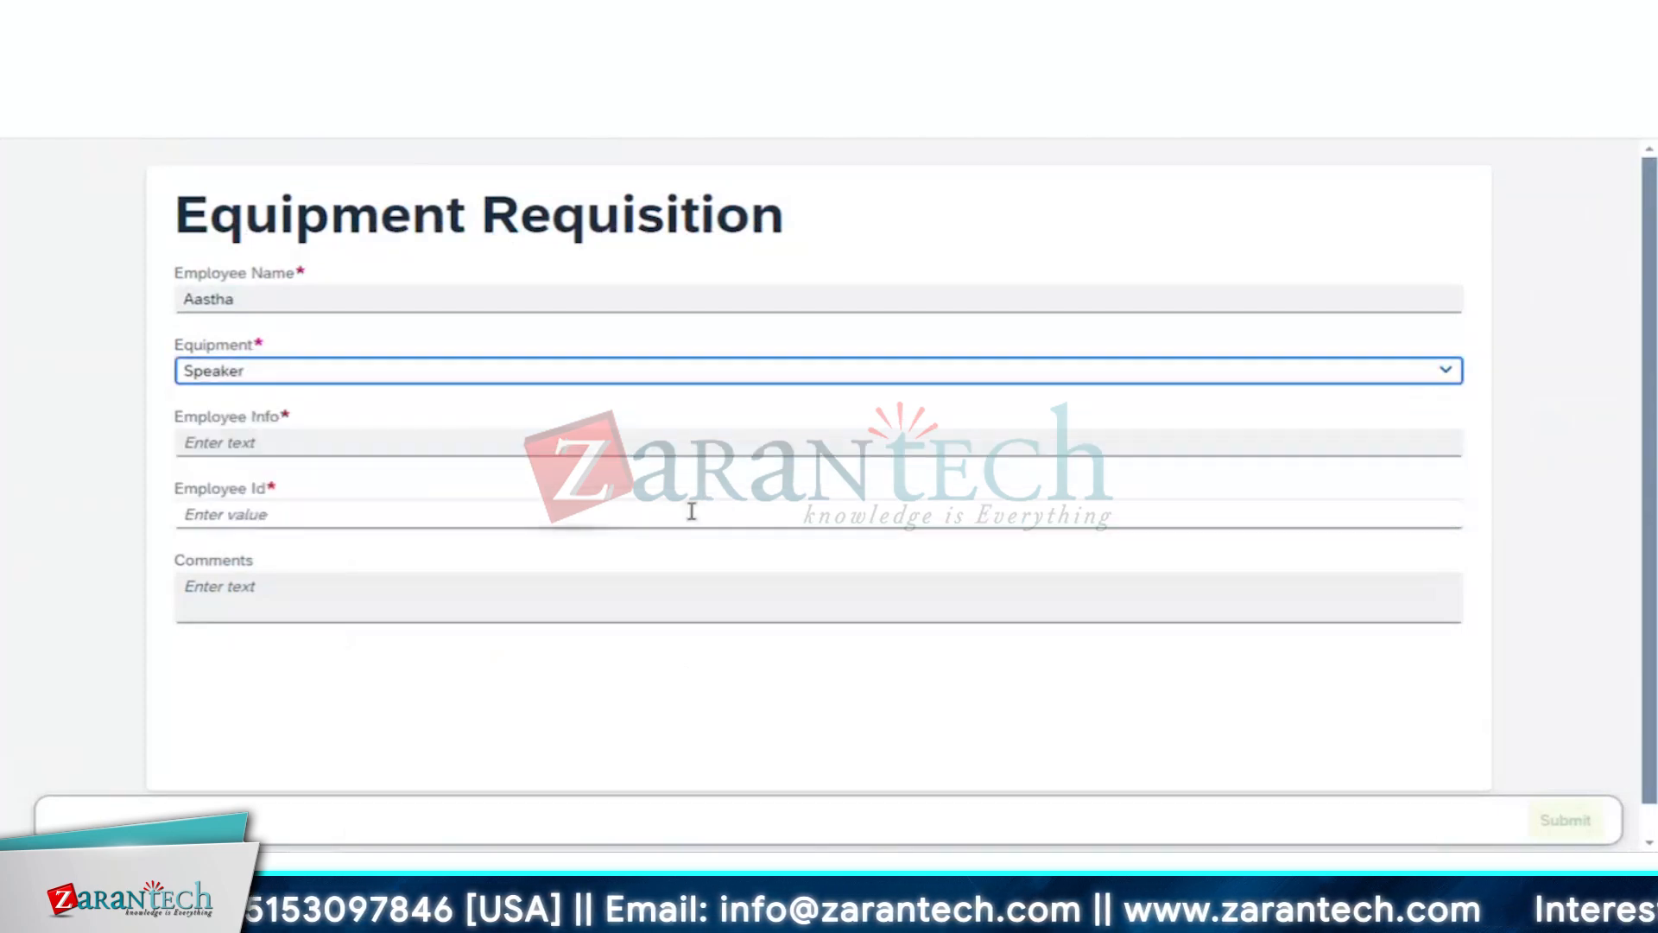
left_click(602, 443)
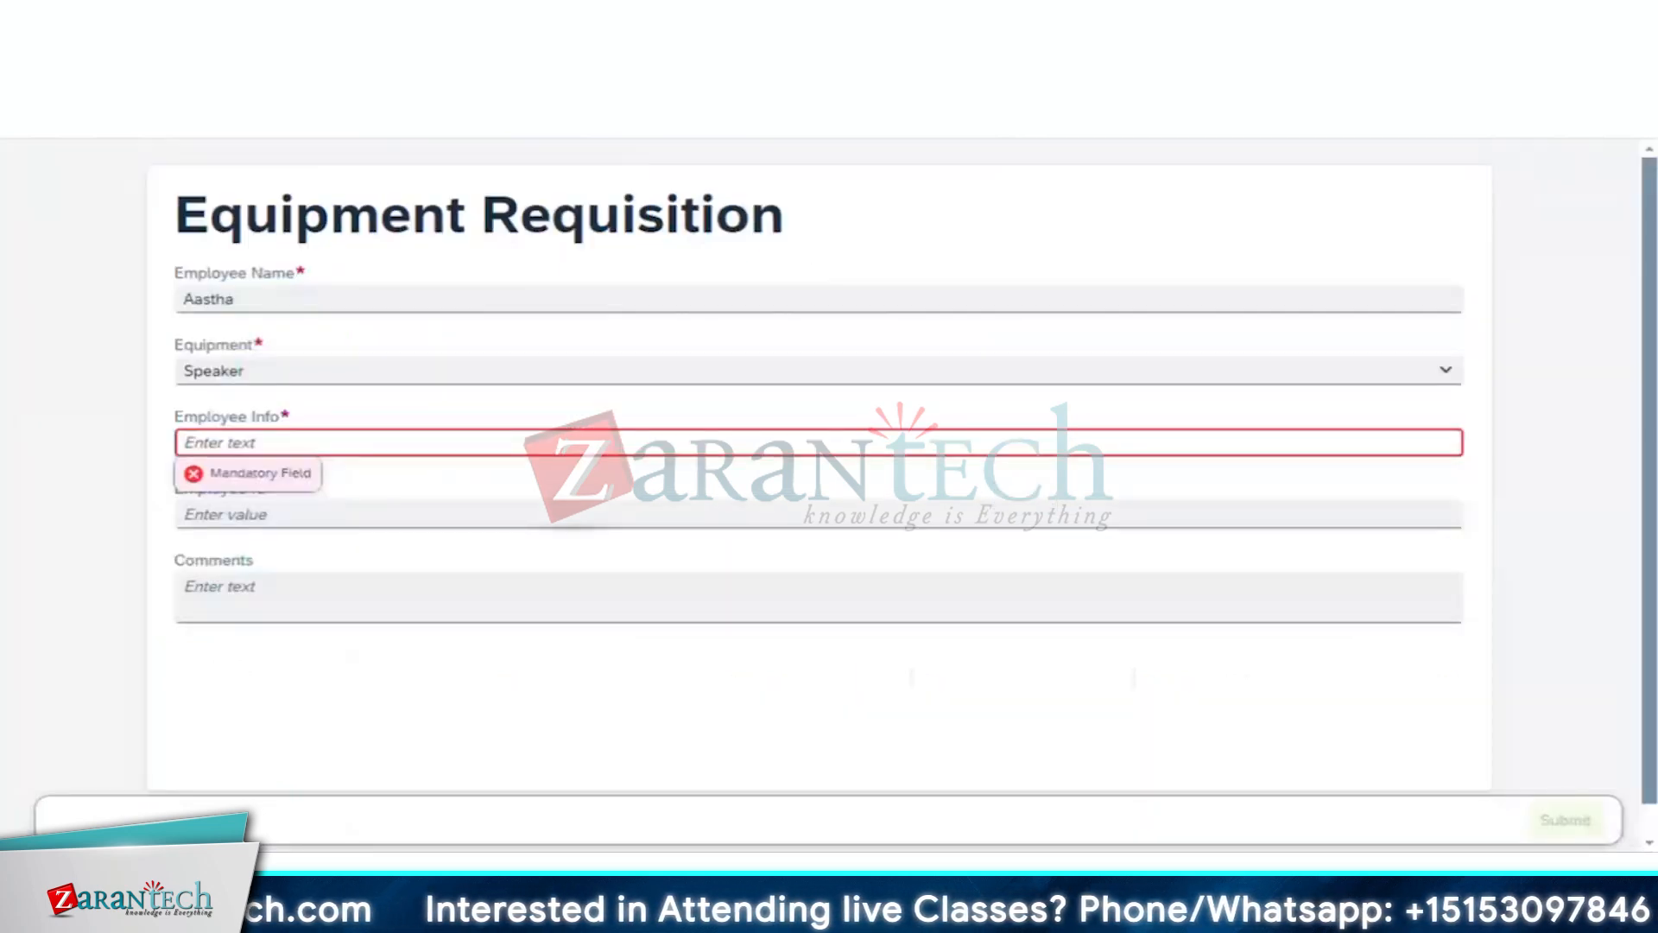
type("1122")
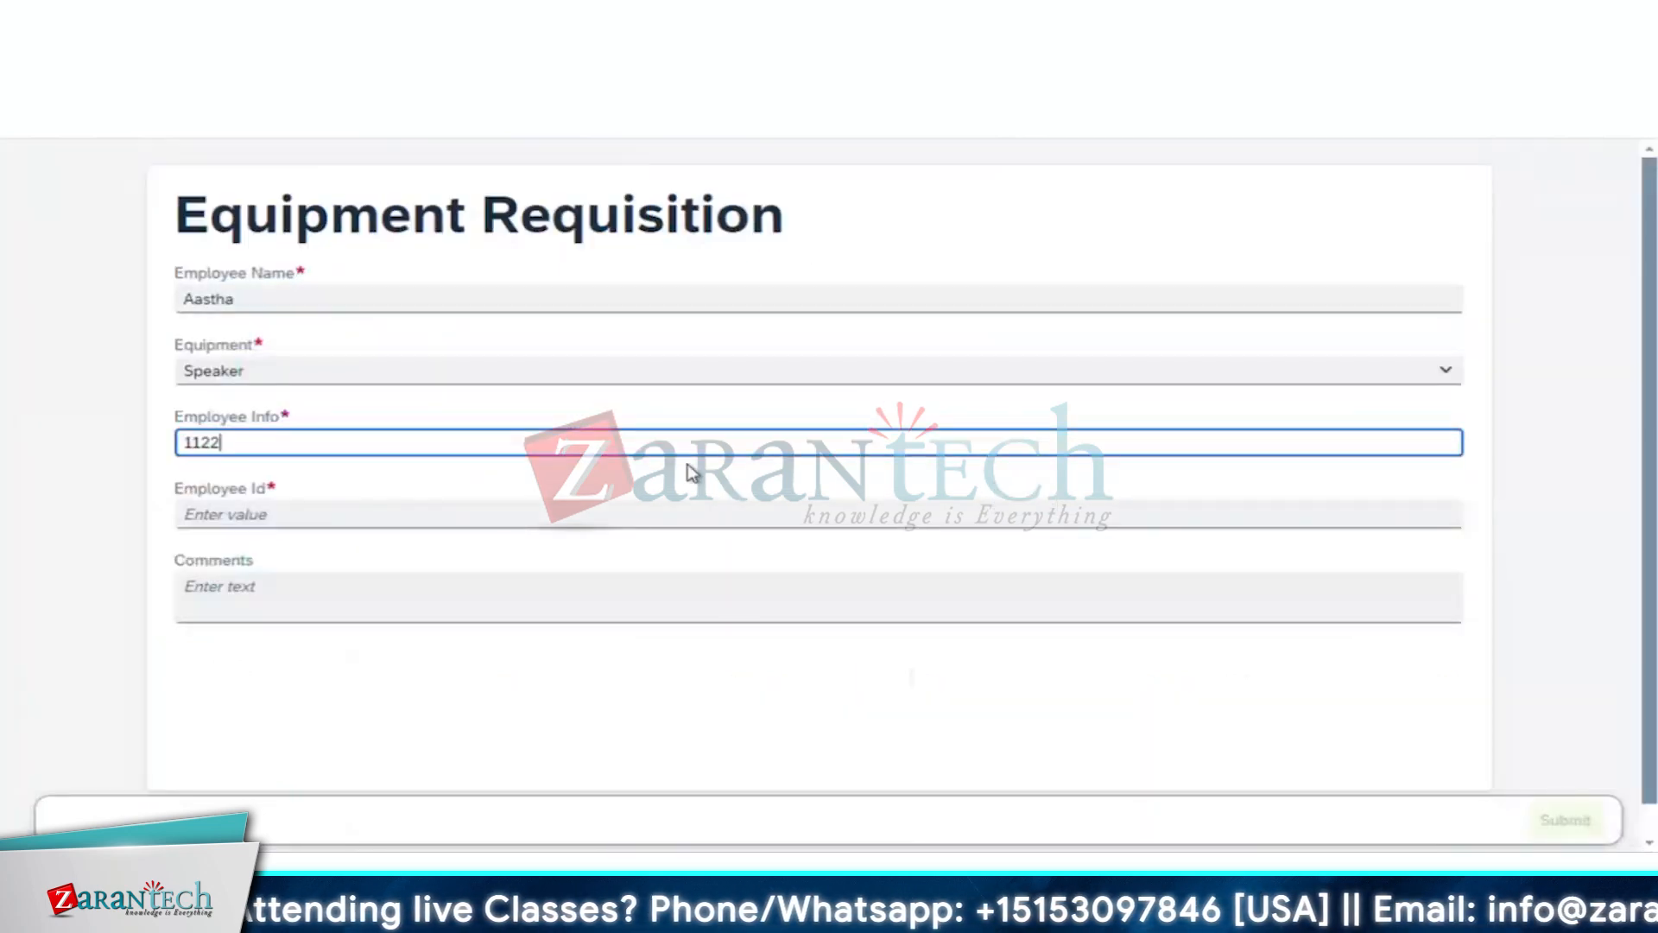
key("BackSpace")
key("BackSpace")
key("BackSpace")
key("BackSpace")
type("Internal")
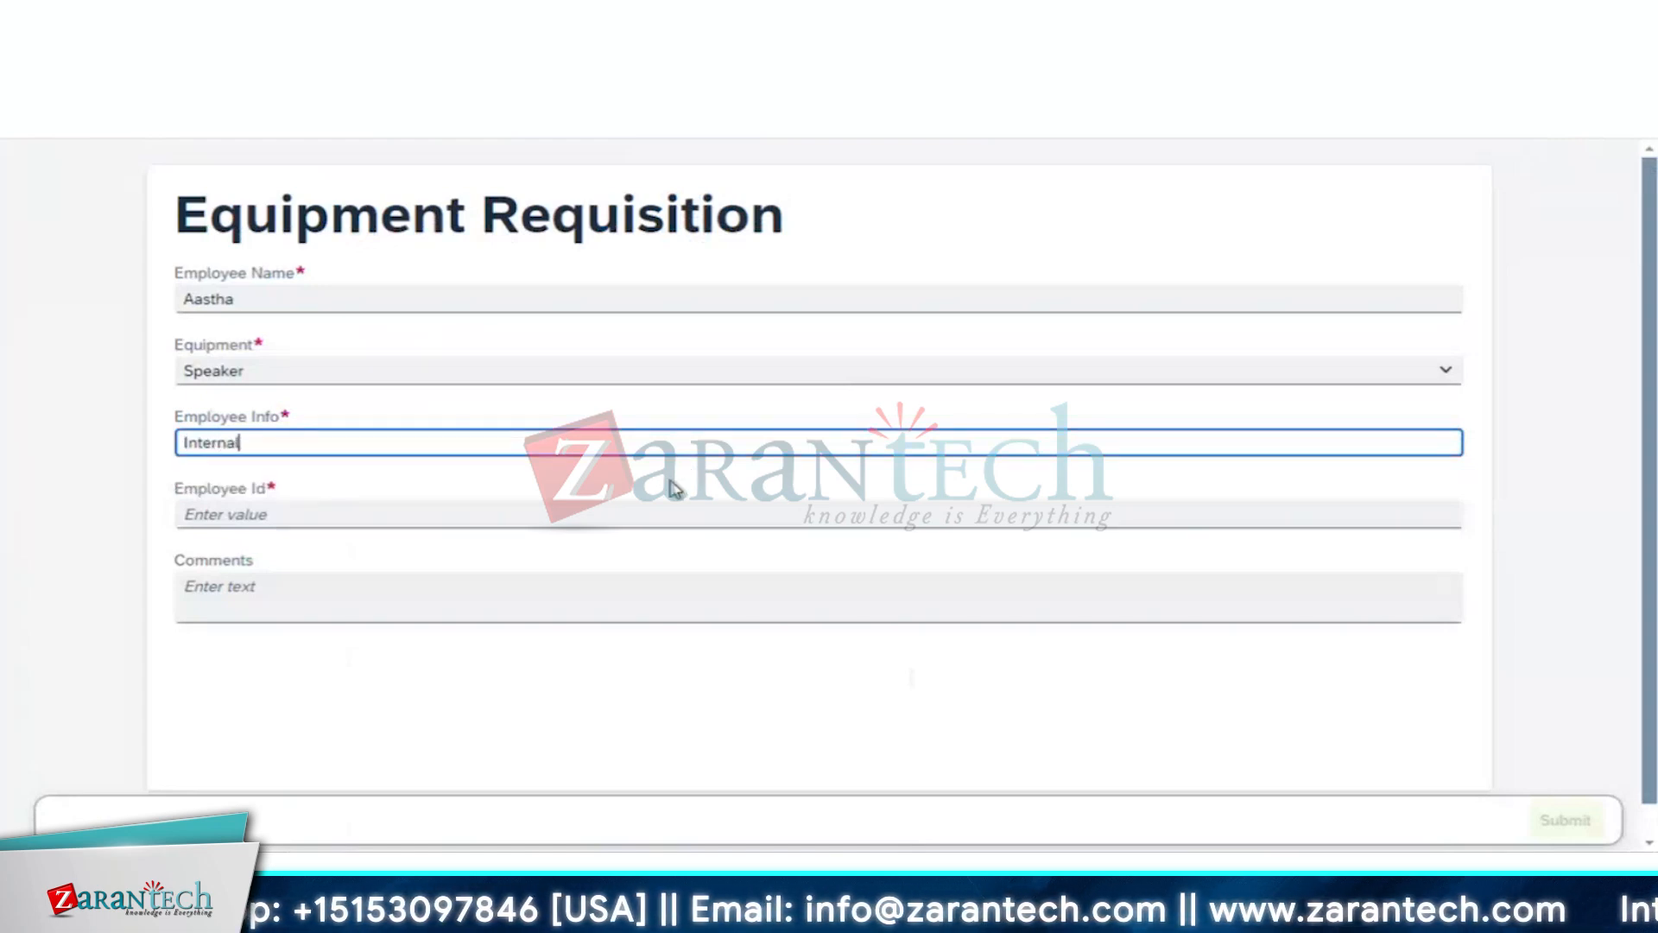
Step: Enter the employee ID from the decision table's Speaker row and submit the second requisition
left_click(628, 513)
type("11")
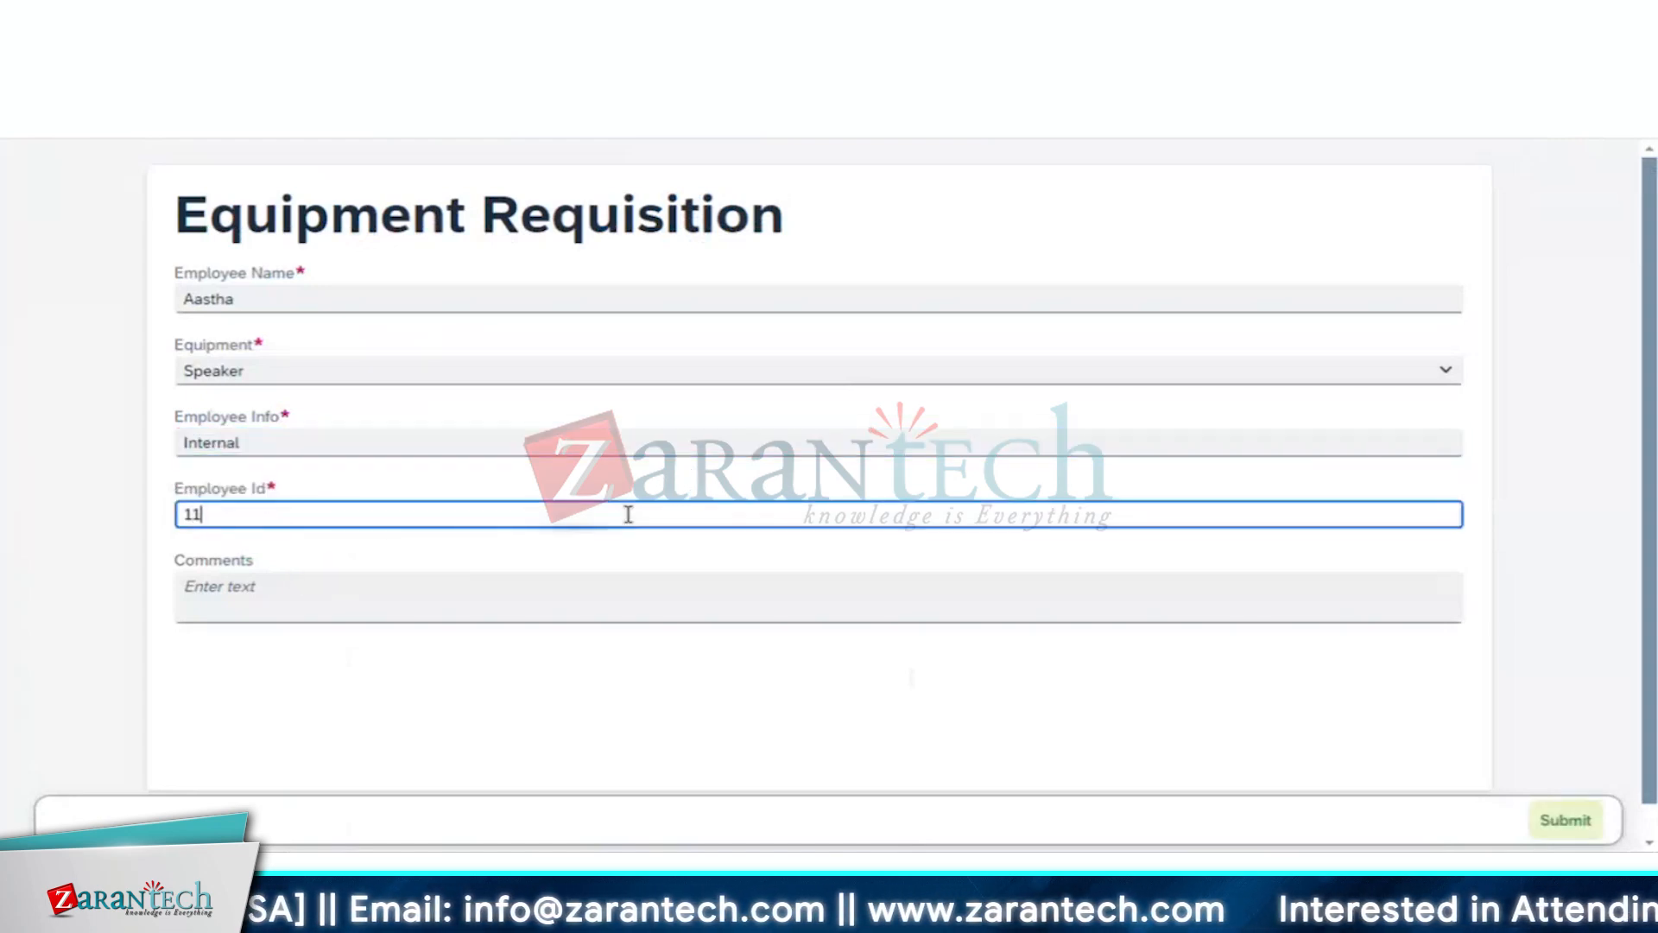
type("22")
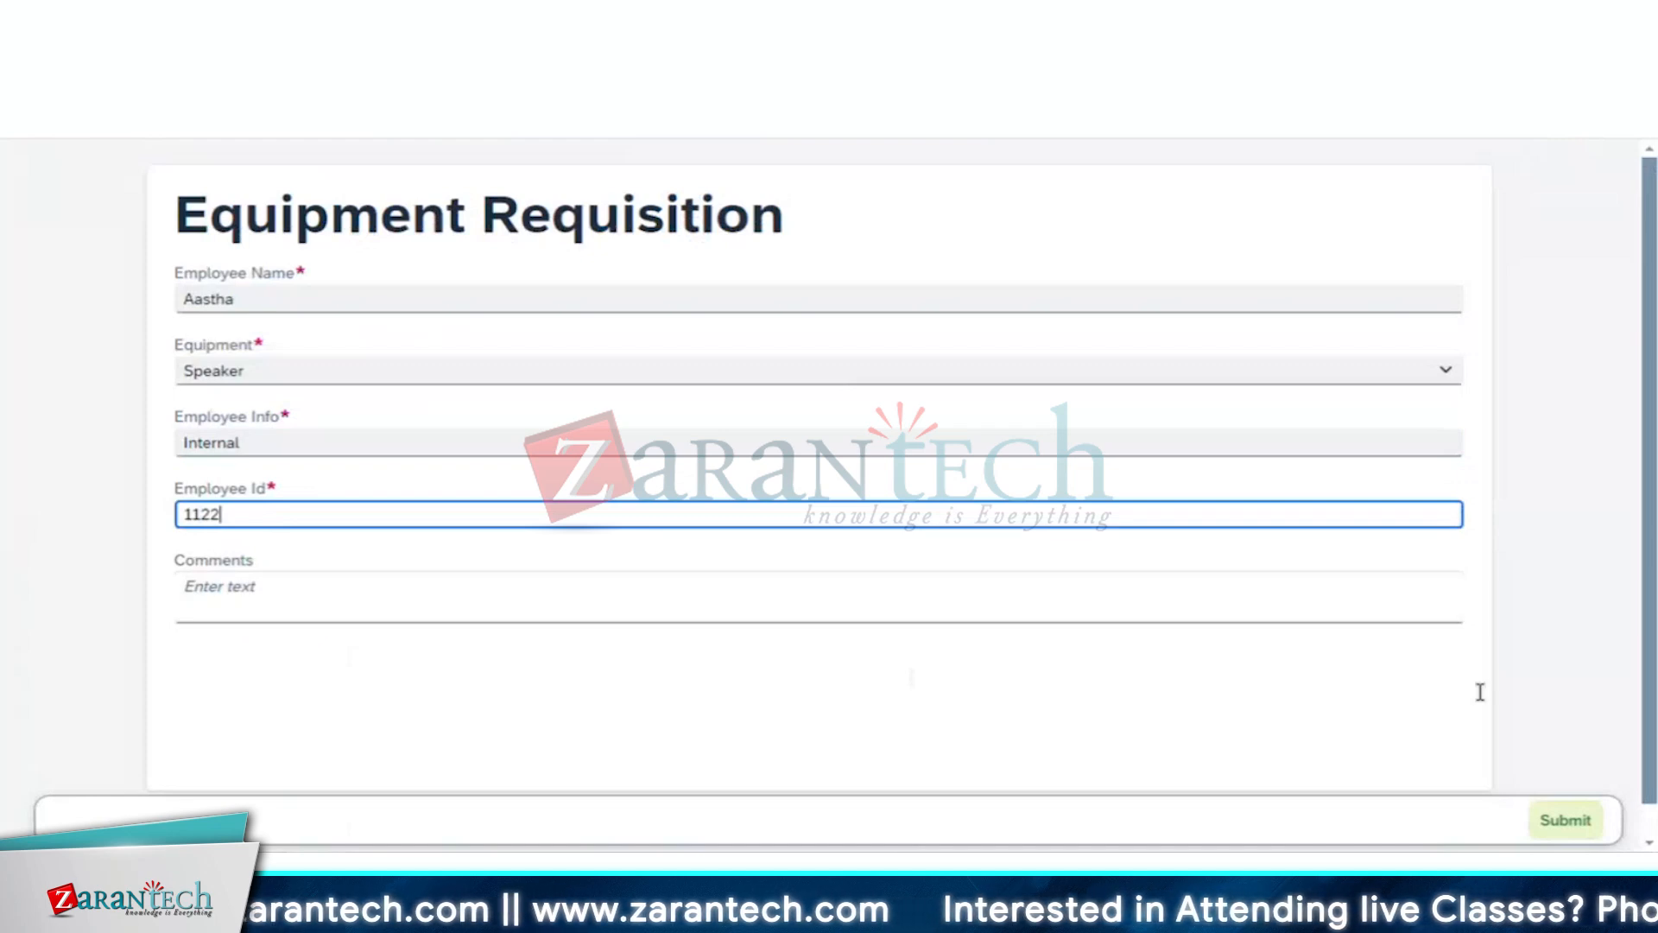
left_click(1567, 820)
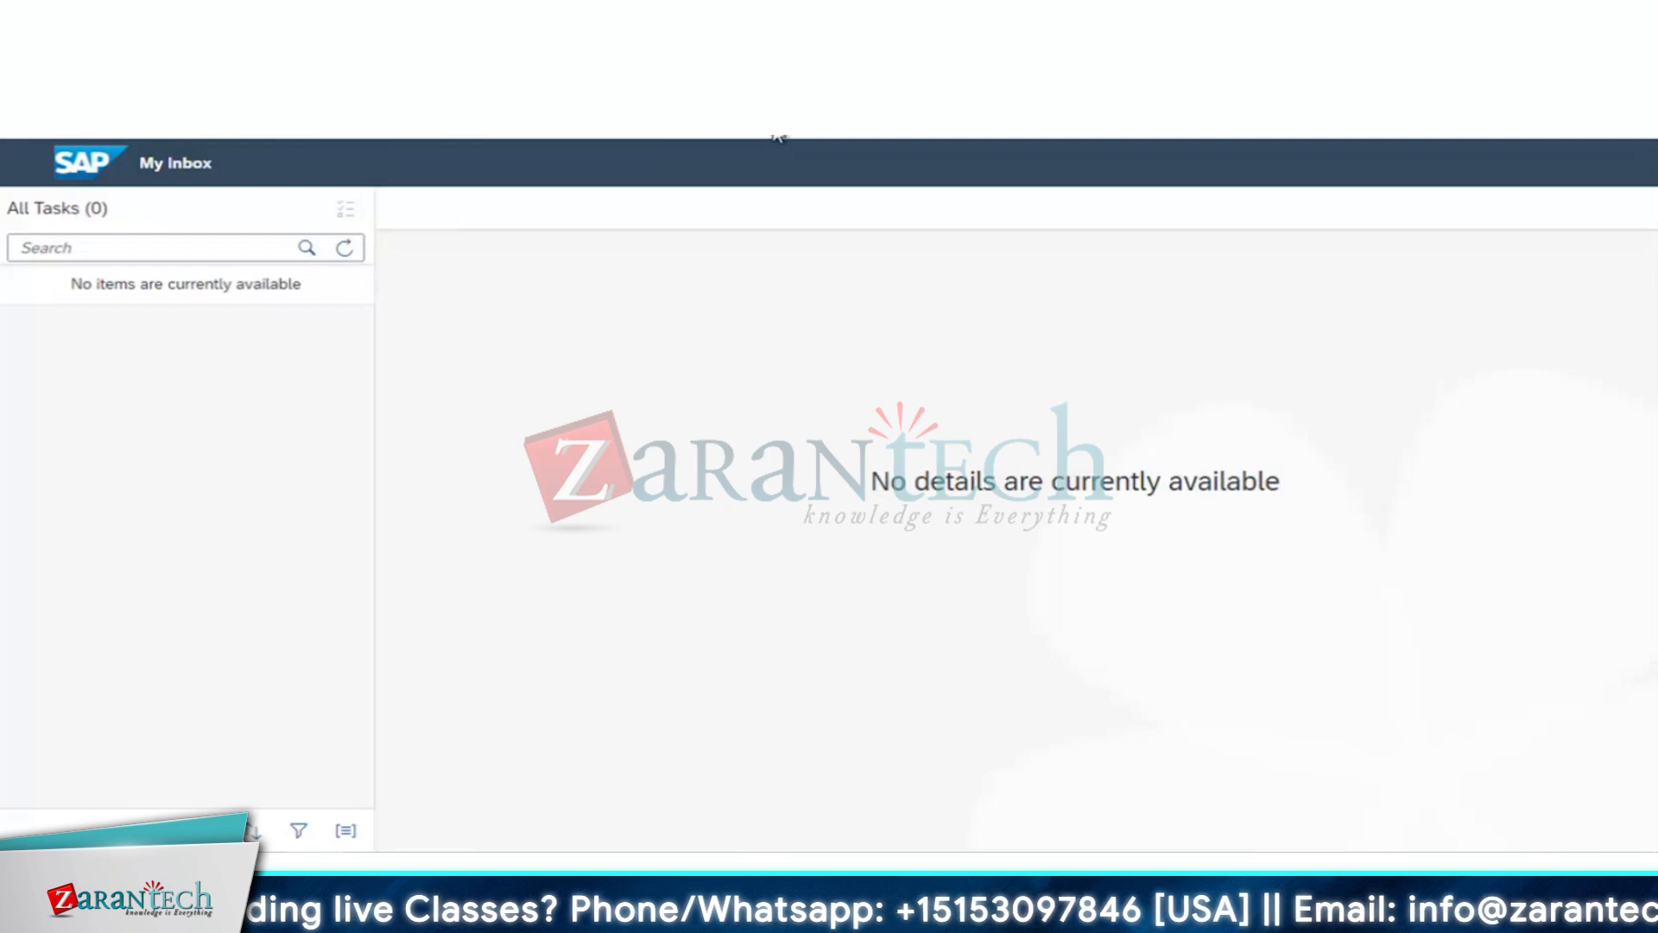
Step: Open the Laptop request's Equipment Approval Form task, enter "Aprroved" as its additional info and approve it
left_click(178, 340)
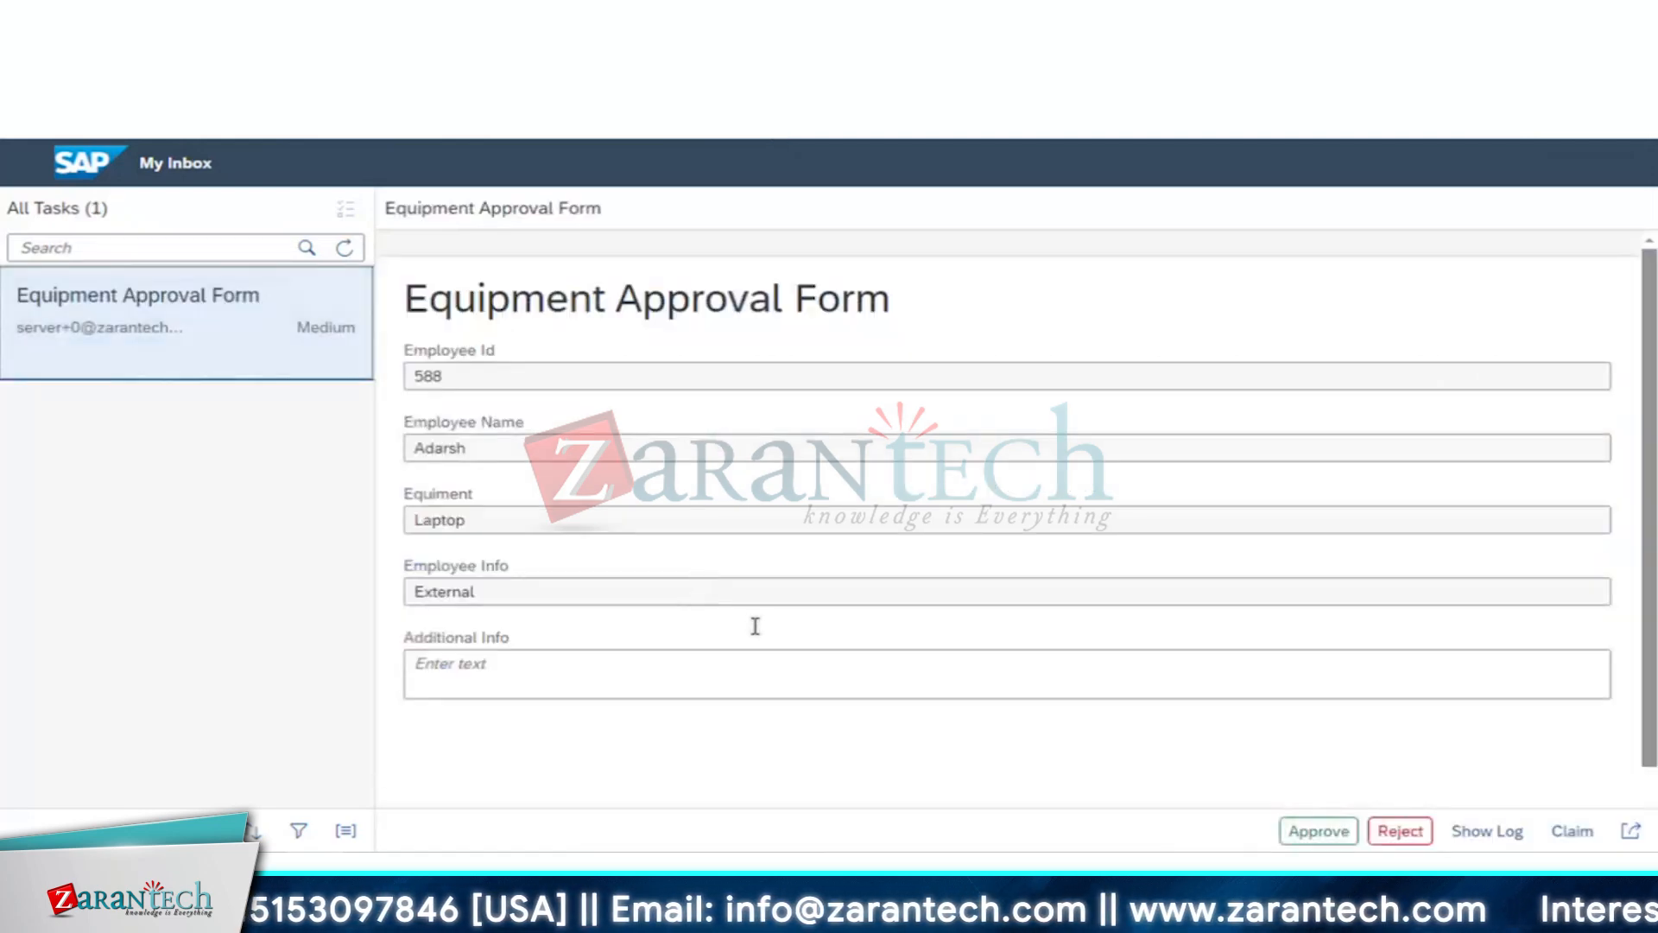
left_click(772, 672)
type("A")
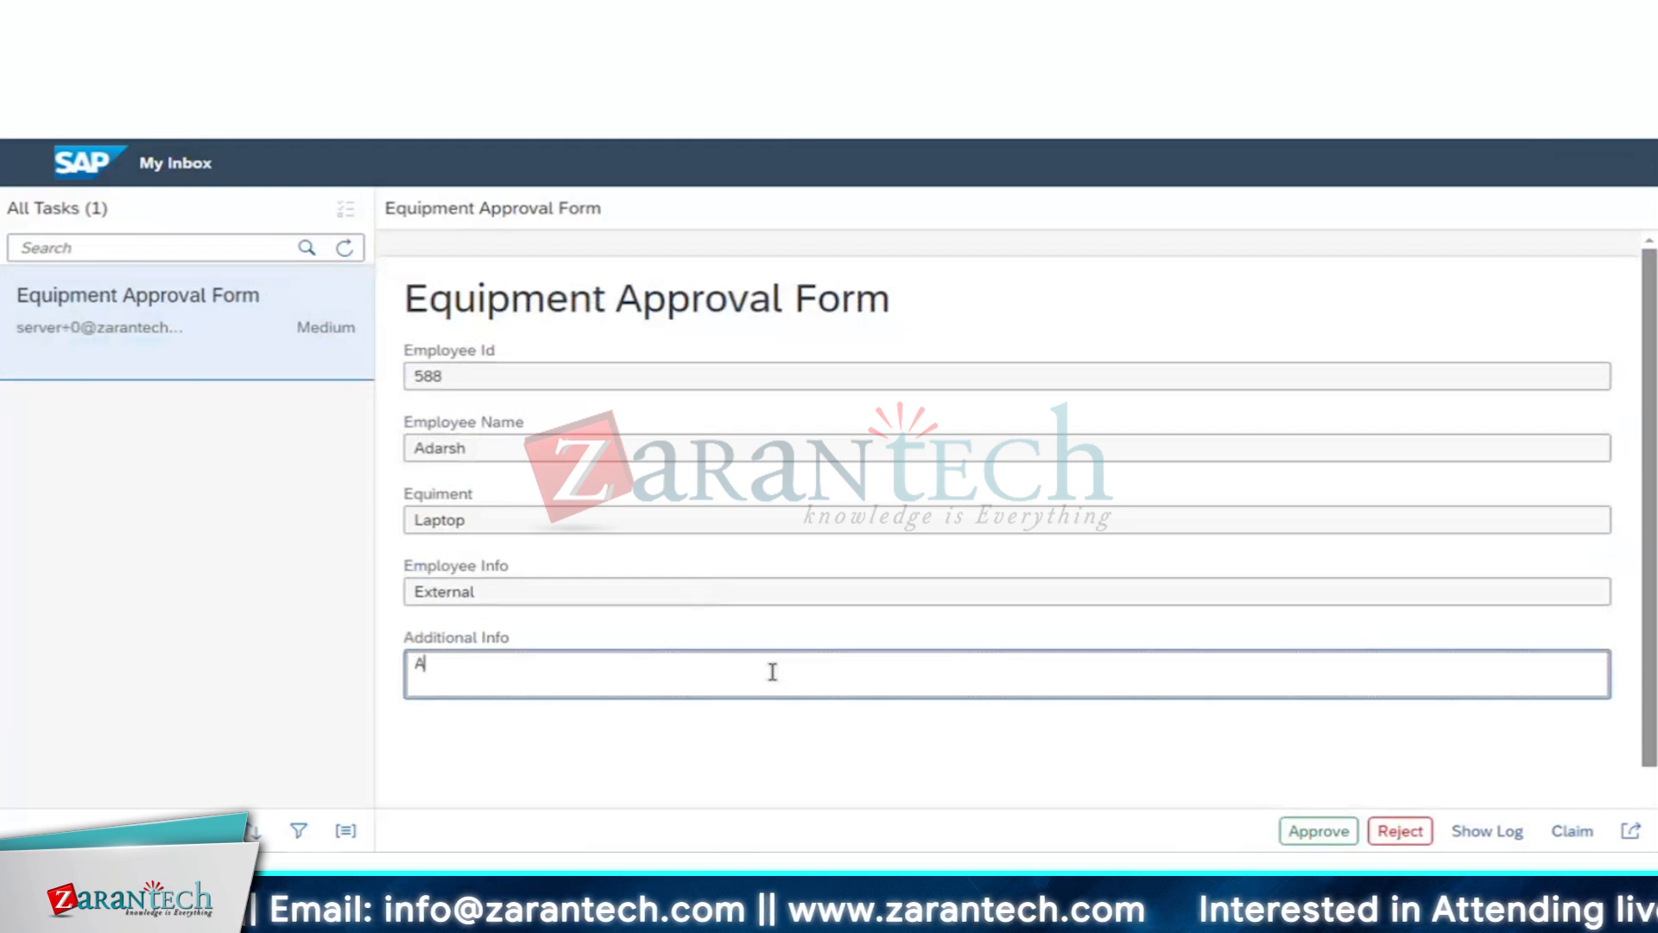
type("prrova")
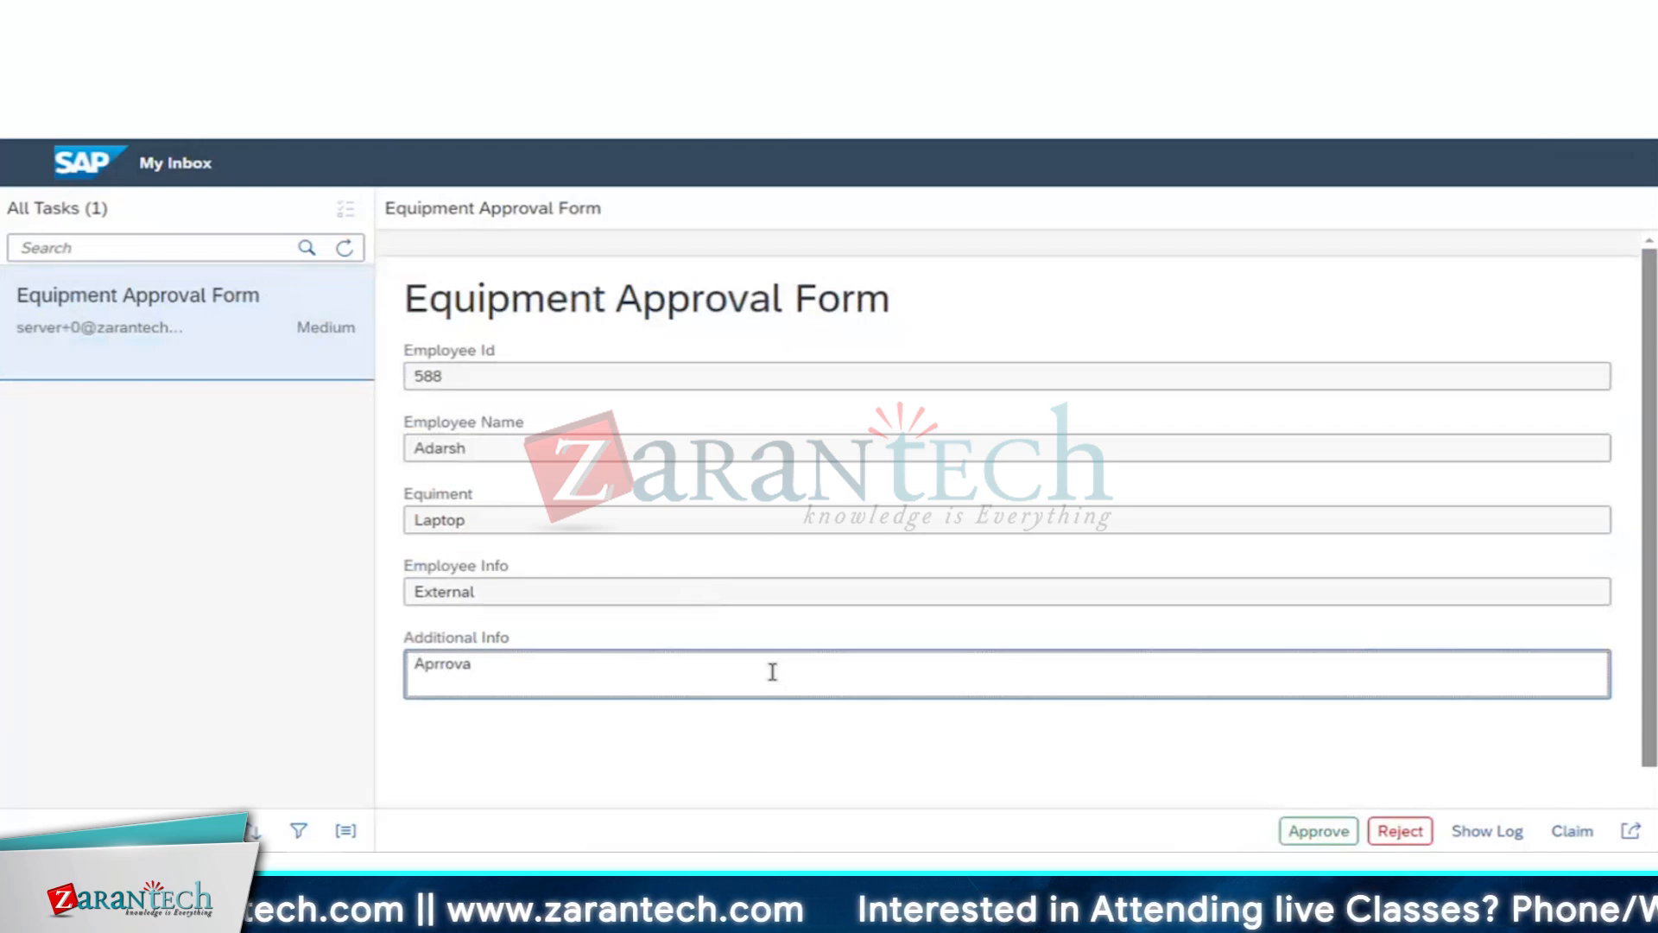
key("BackSpace")
type("ed")
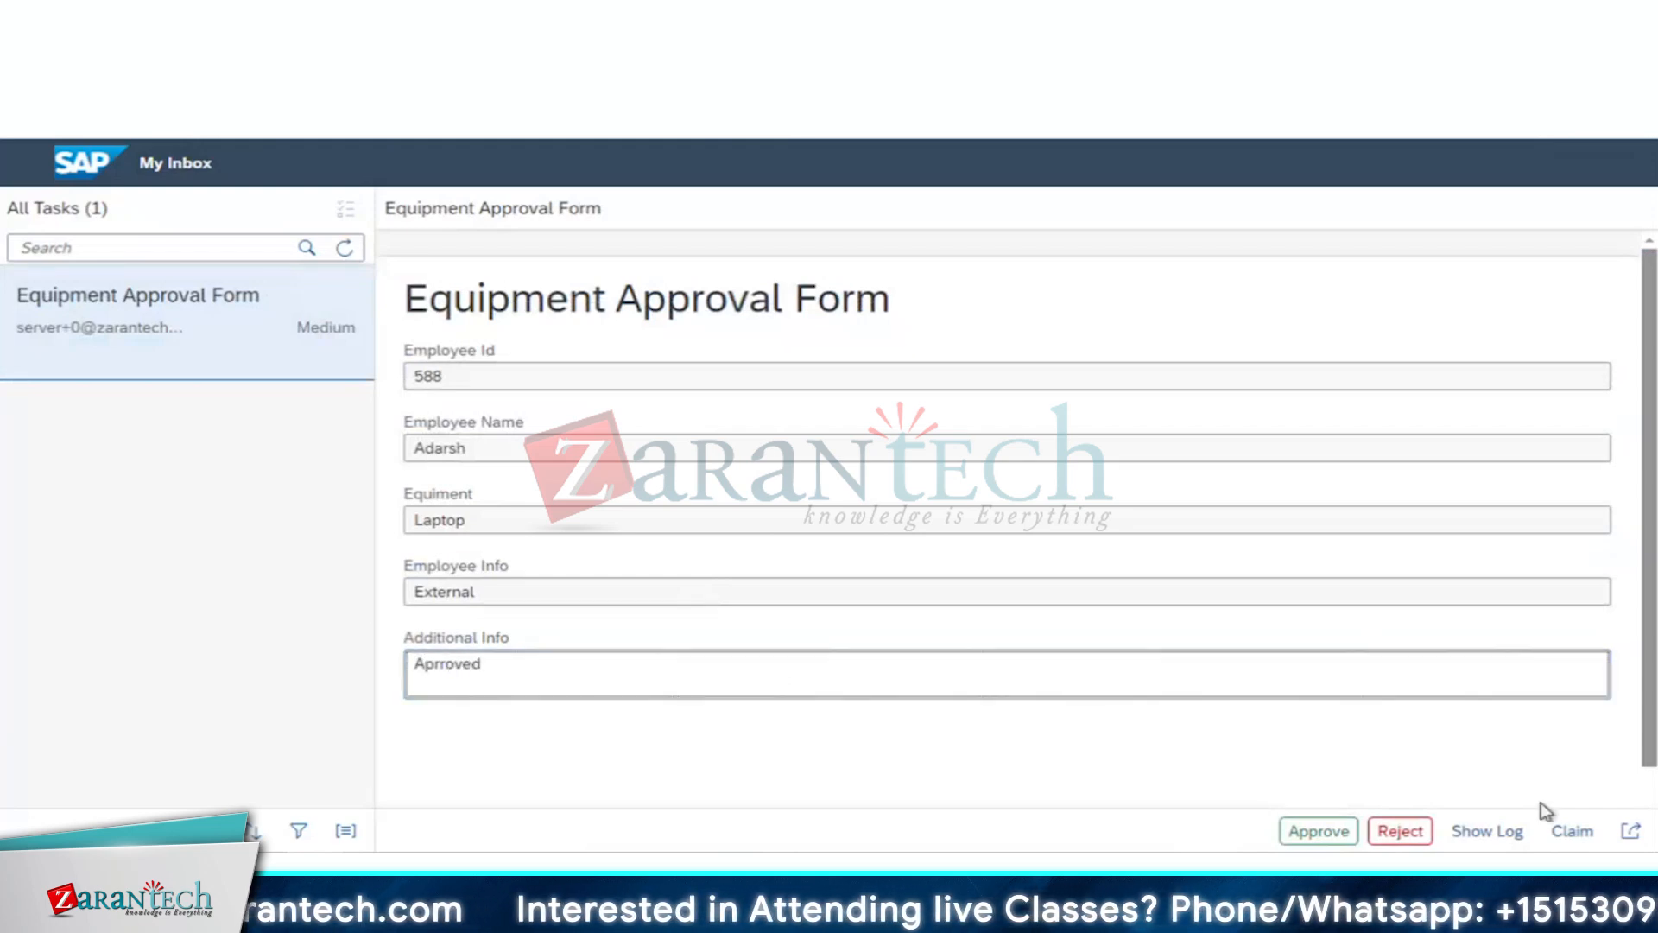
left_click(1346, 835)
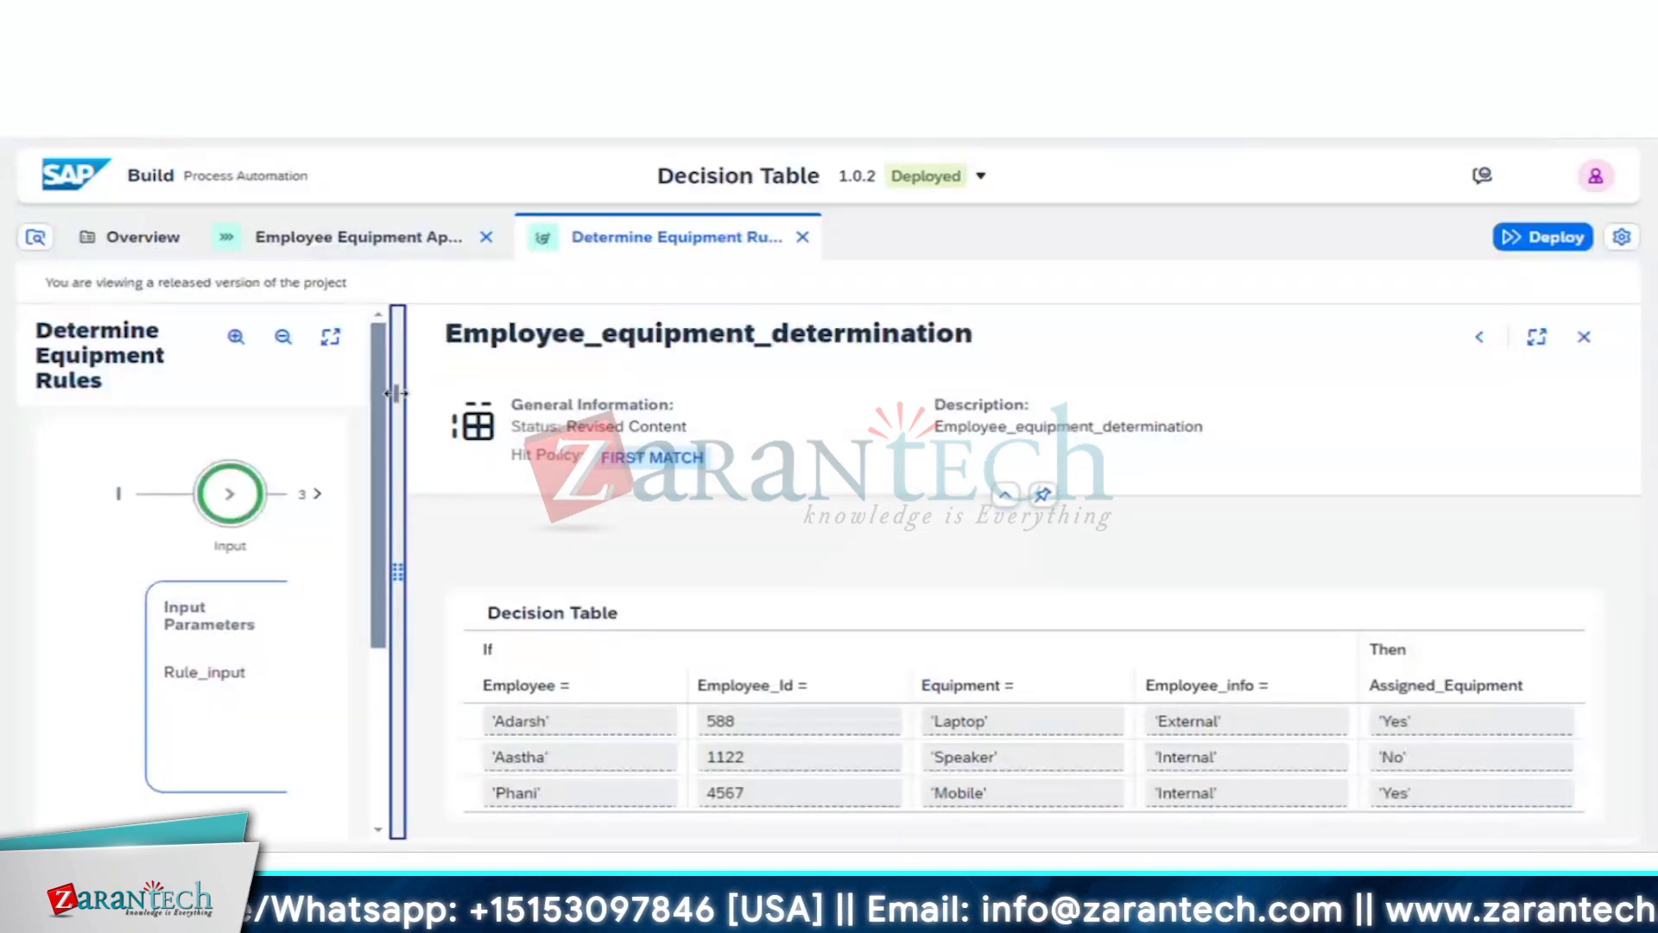
Step: Refresh the process instances in Monitoring and check the Decision Table 1.0.2 instance started at 10:52:45 AM
left_click_drag(395, 393, 989, 398)
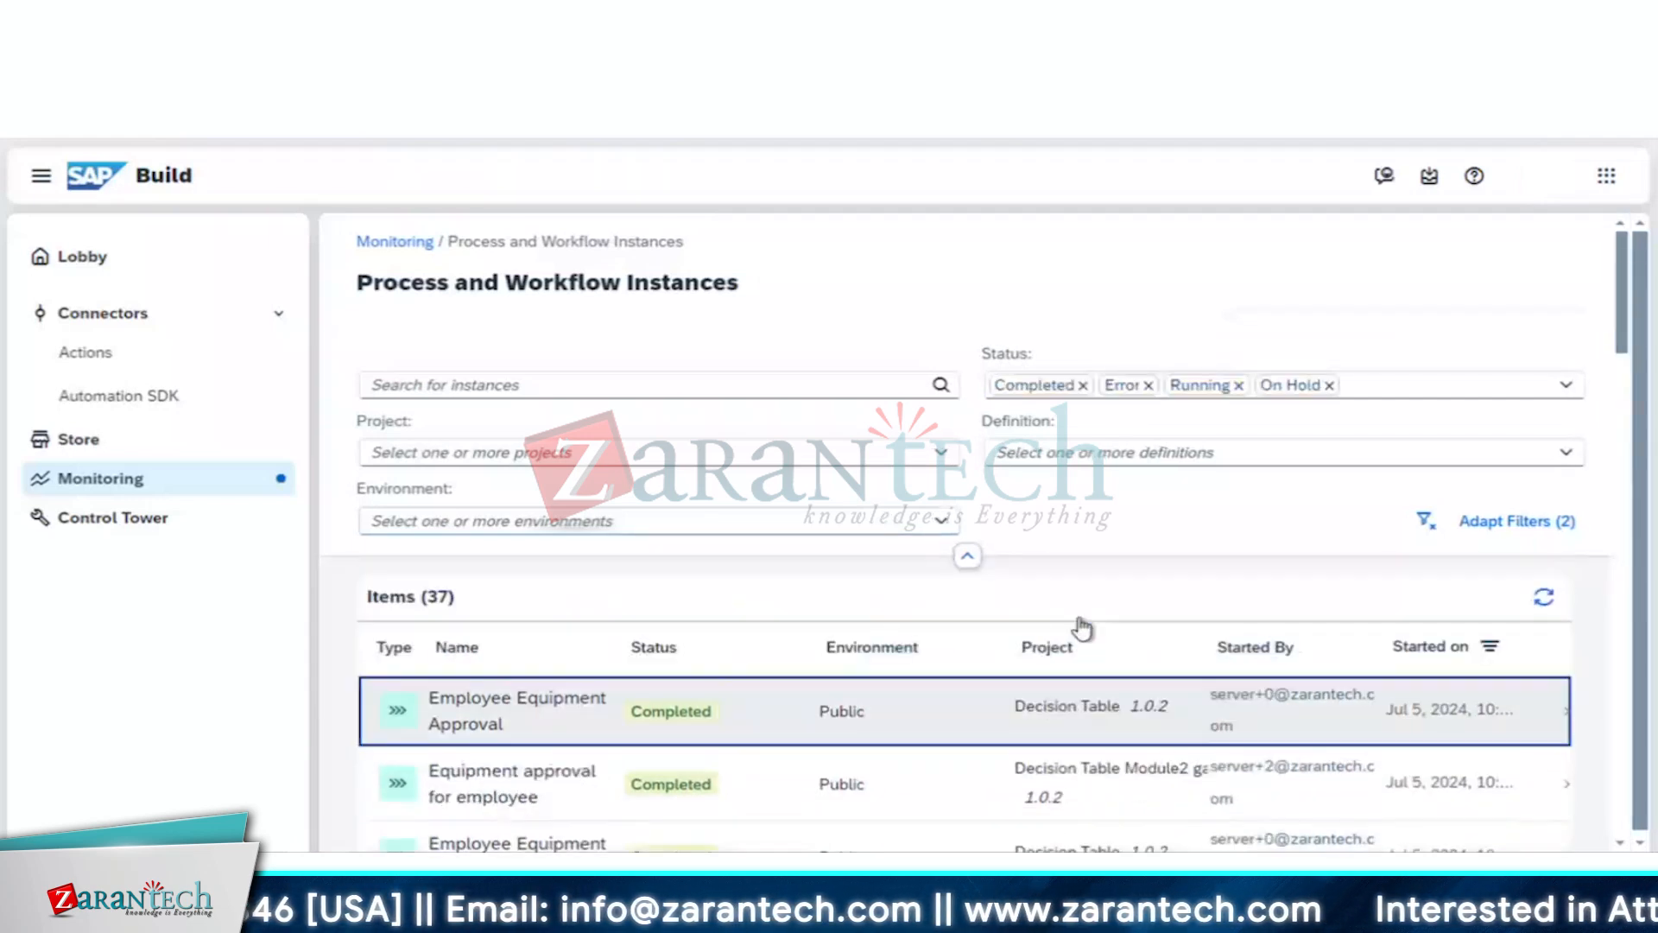
left_click(1544, 597)
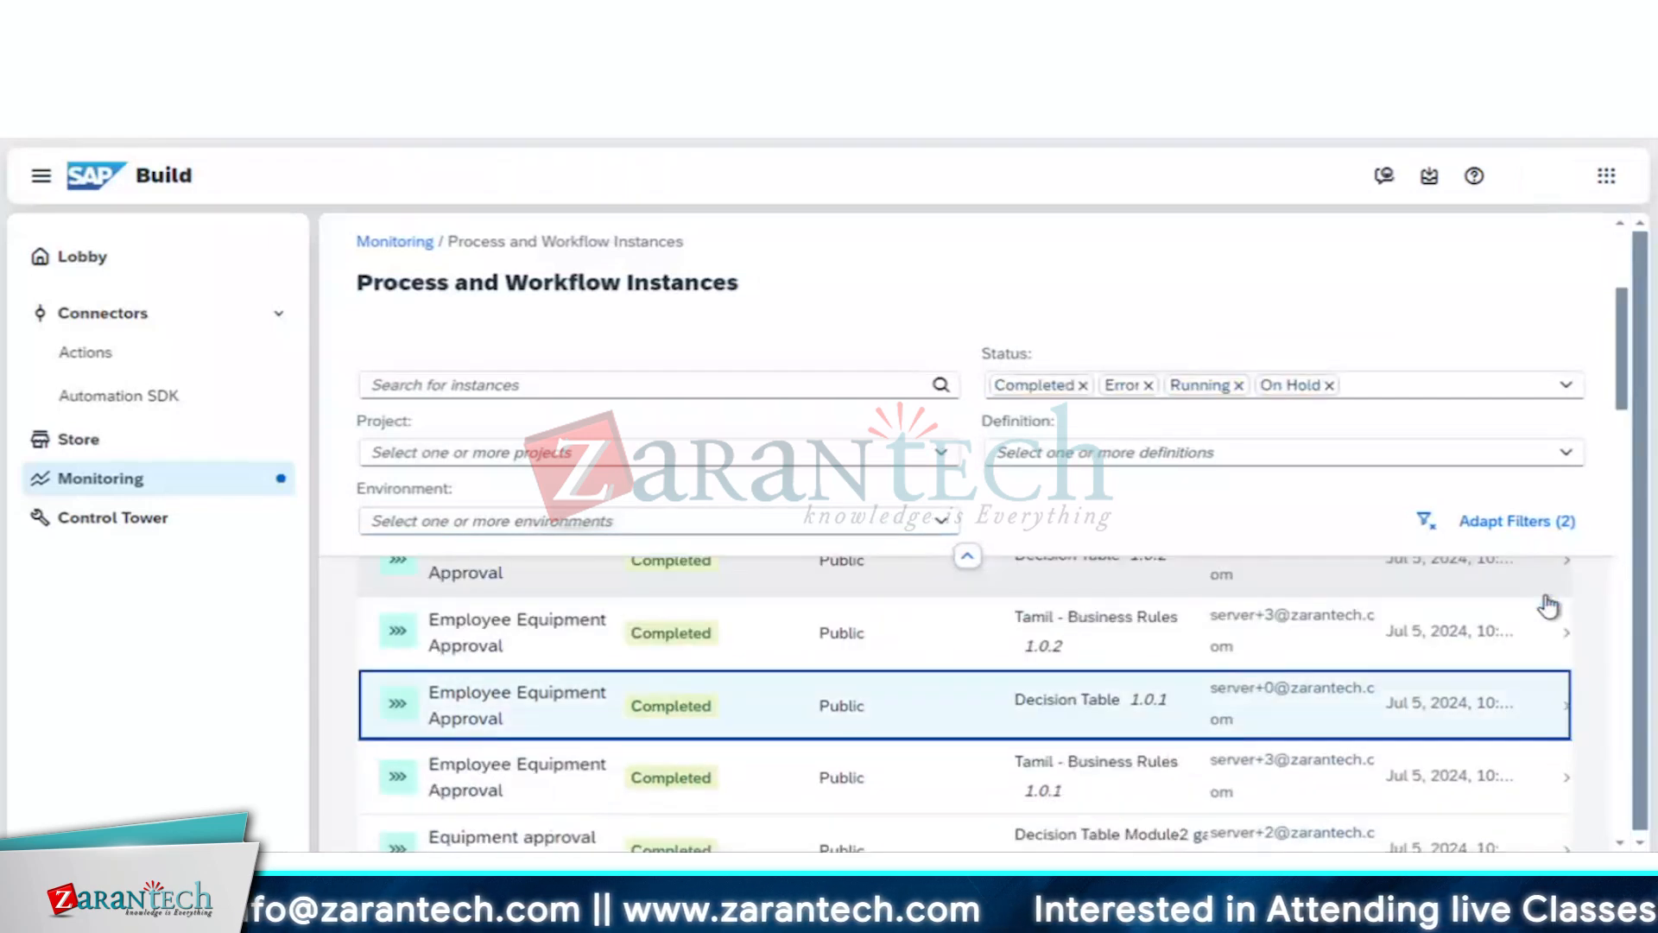
left_click(1147, 658)
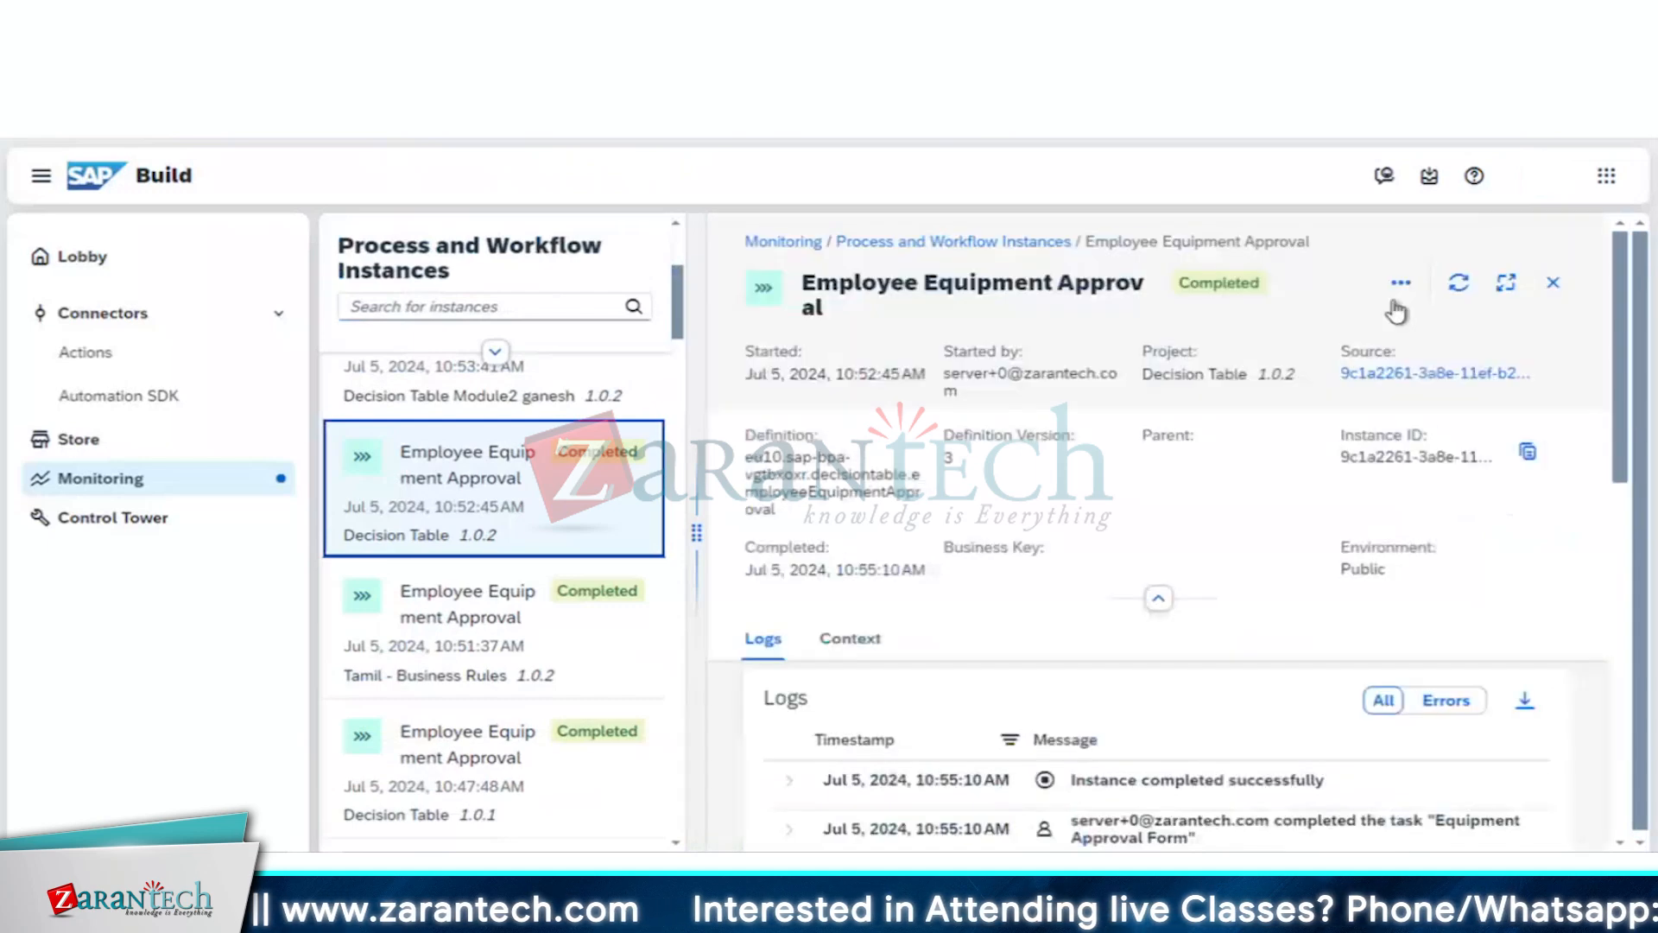
left_click(1553, 285)
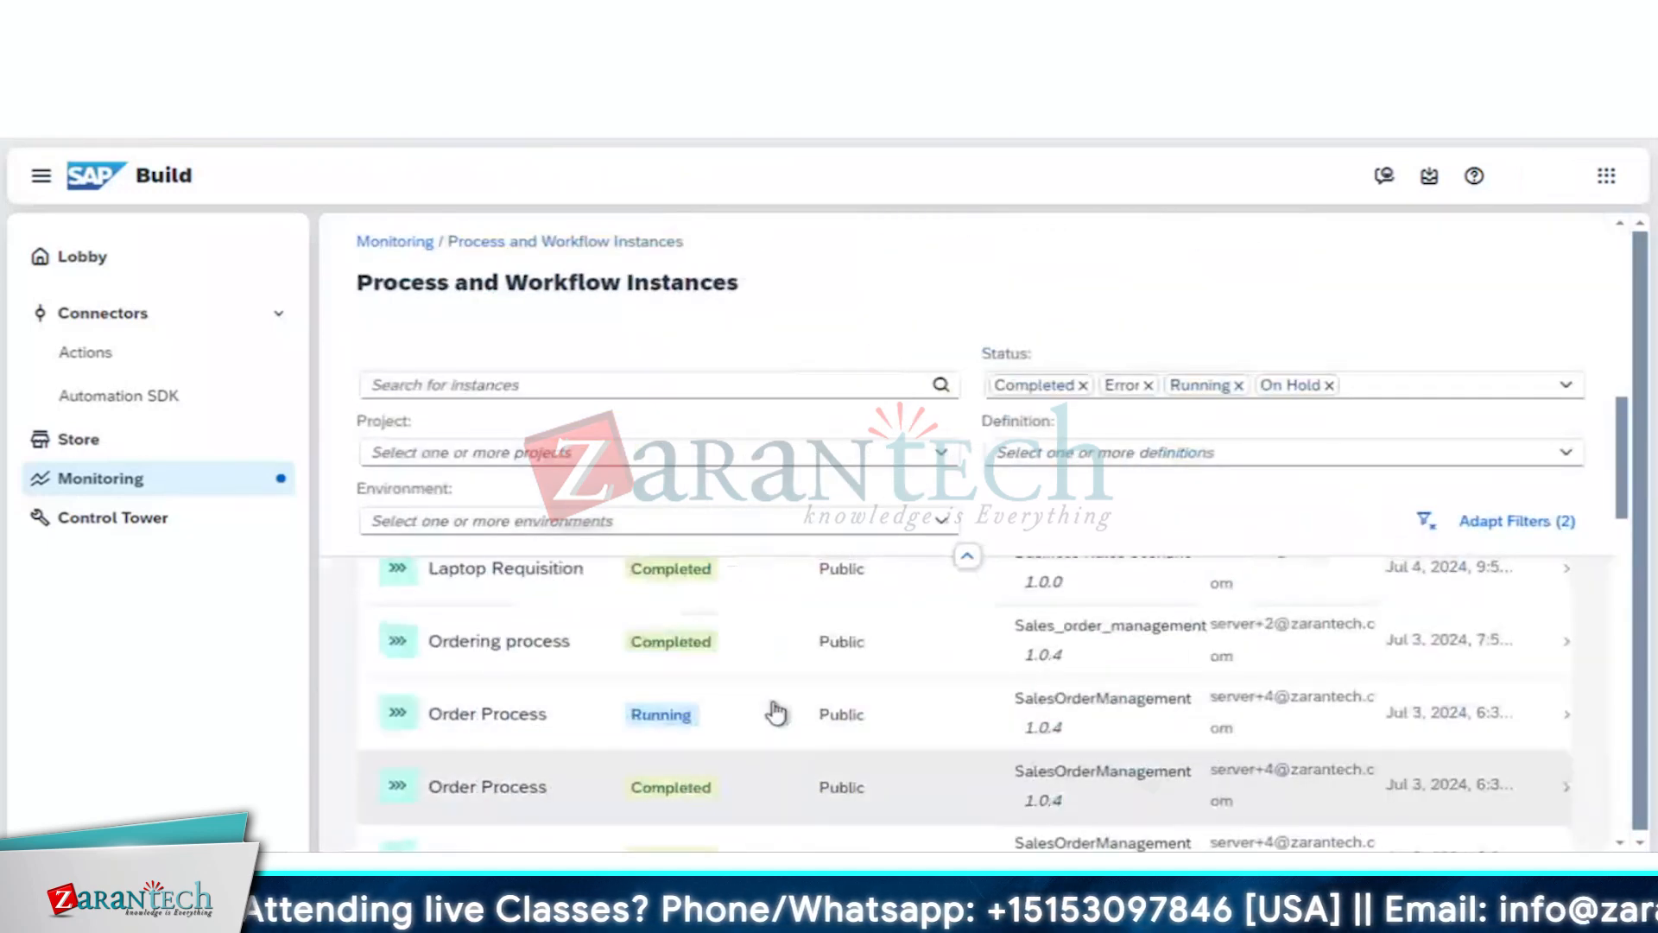
Step: Open the newest Employee Equipment Approval instance of Decision Table 1.0.2 and examine its logs and Assigned_Equipment rule output
scroll(776, 713, "up", 5)
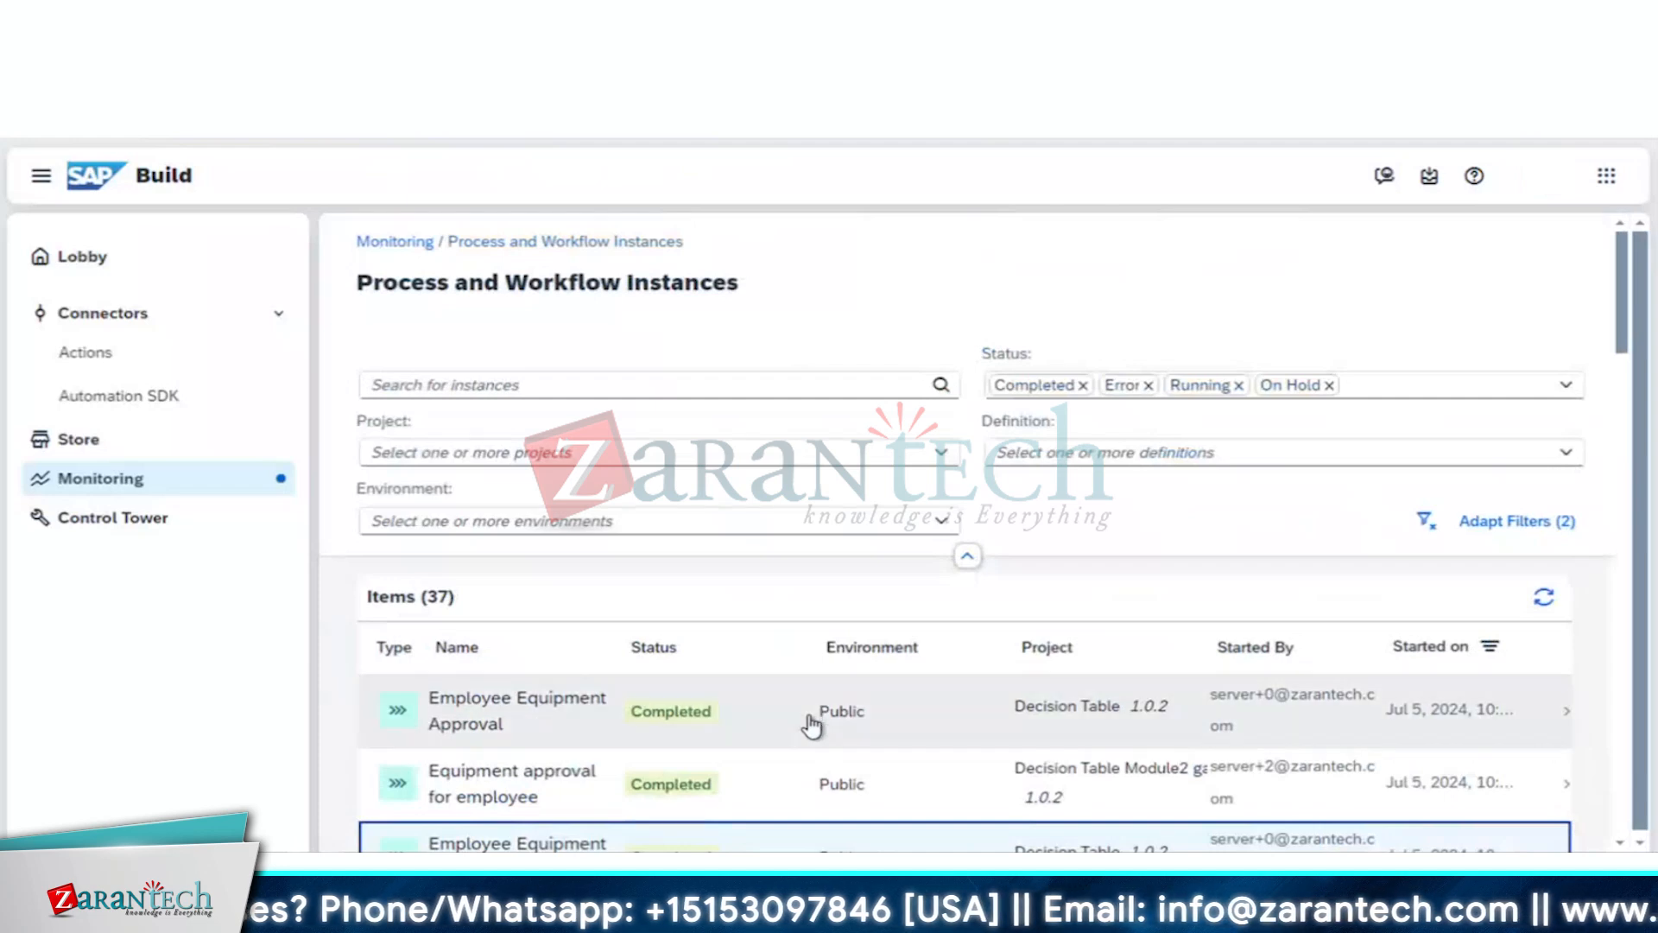
left_click(811, 726)
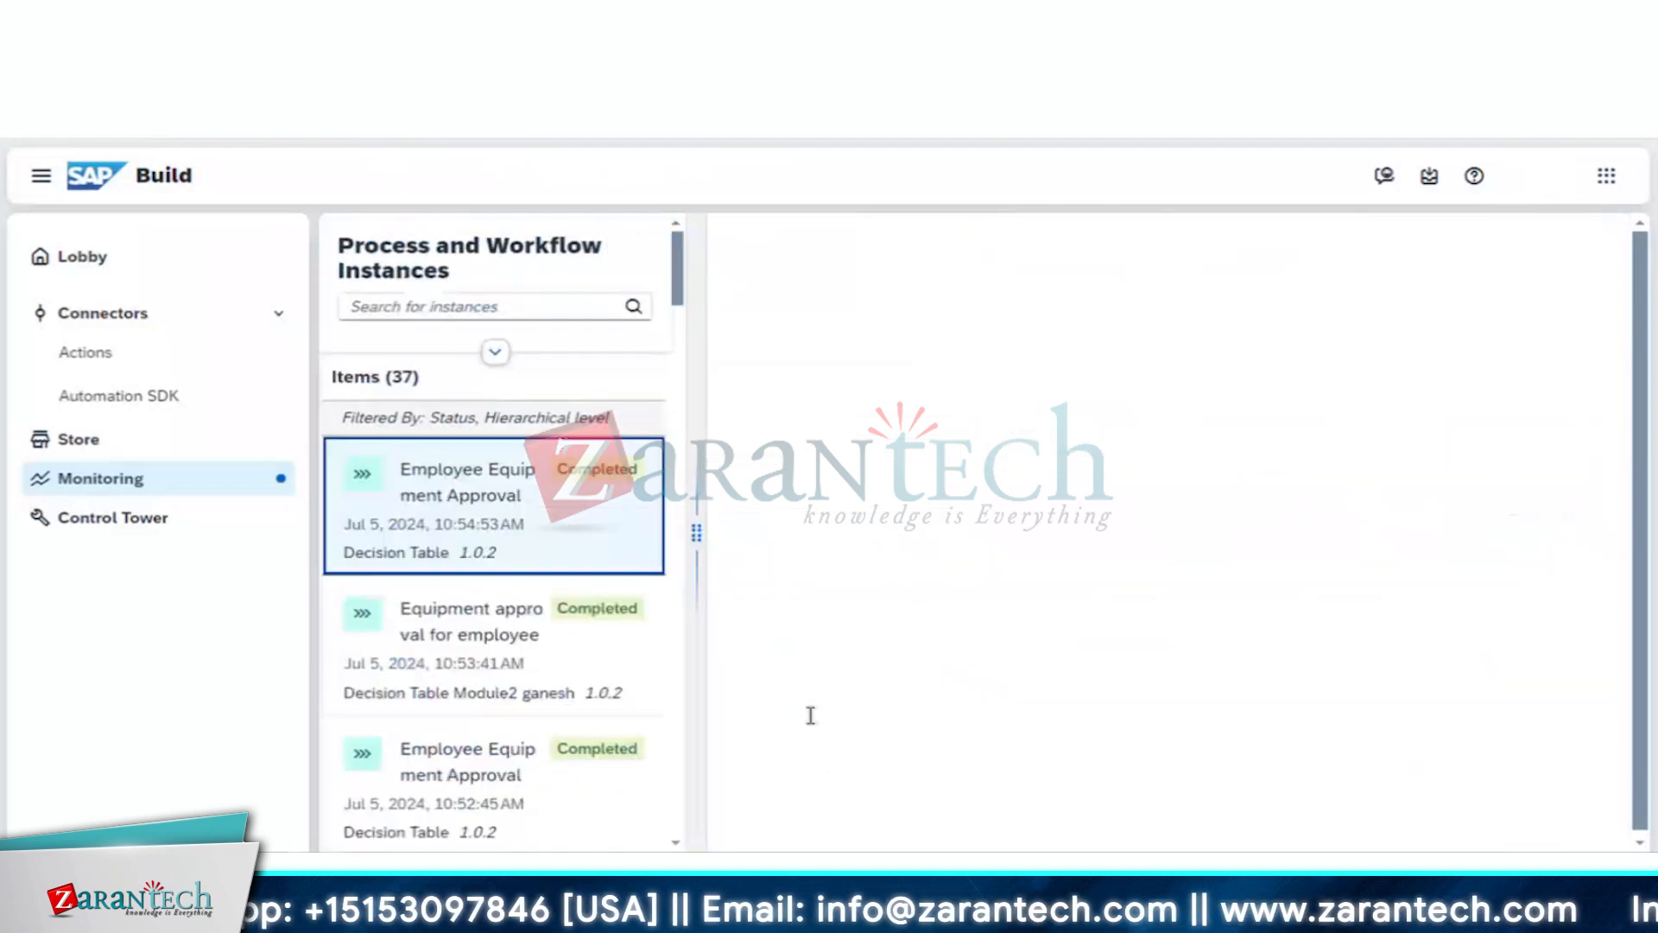
scroll(1205, 661, "down", 3)
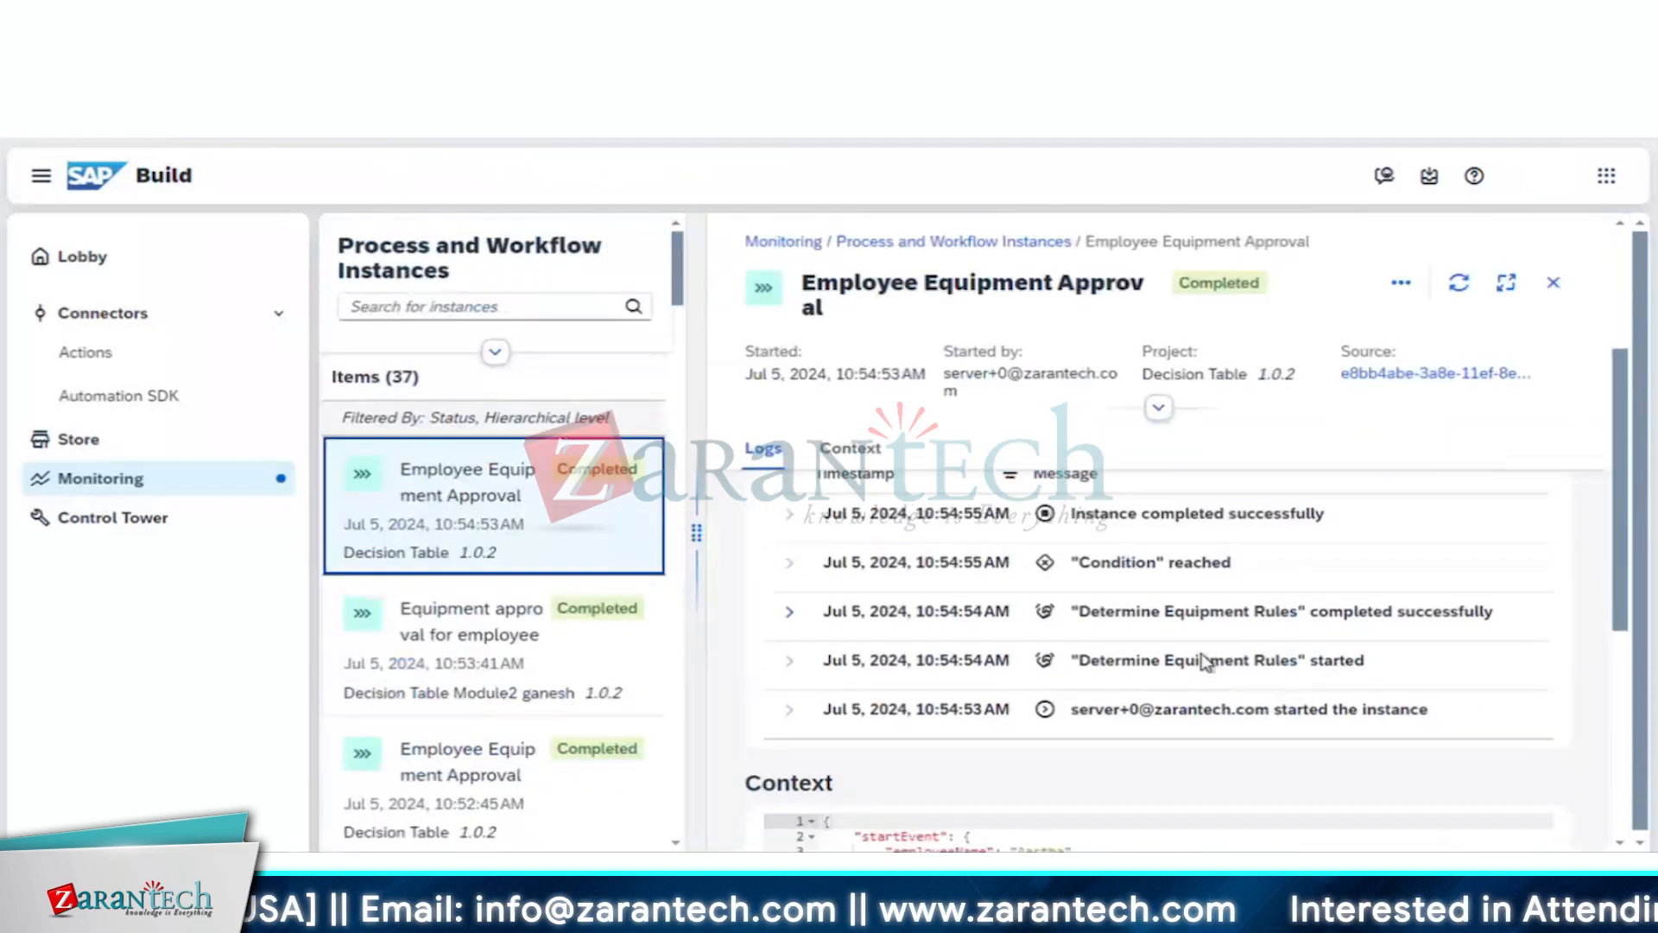
scroll(974, 678, "down", 2)
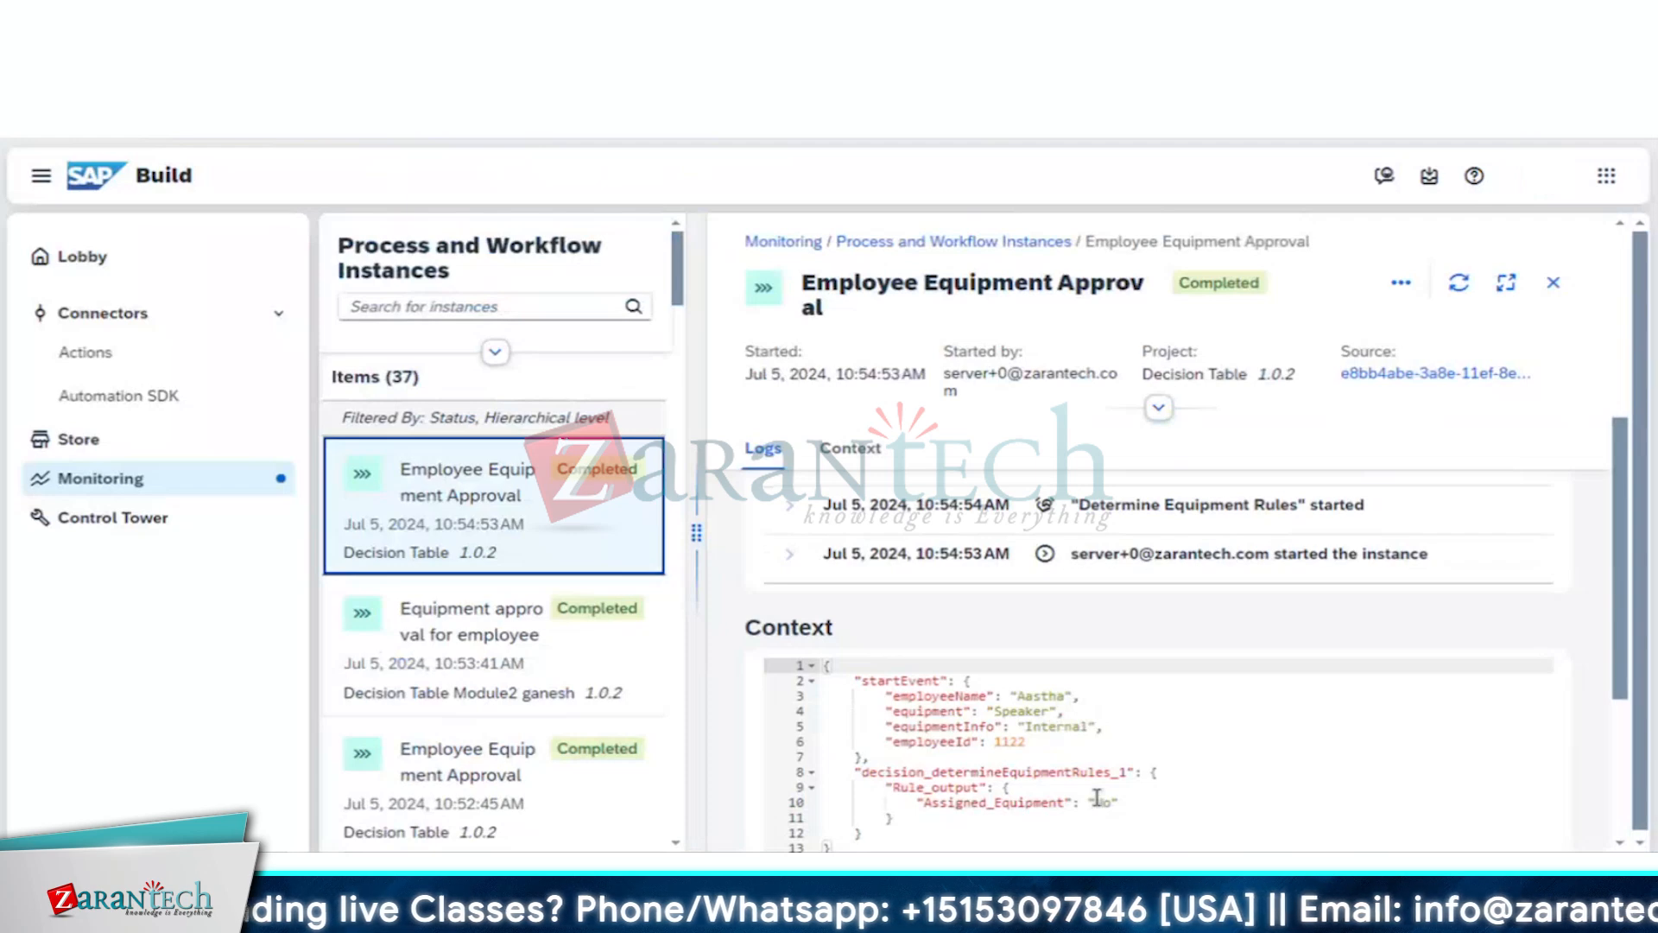
left_click(935, 803)
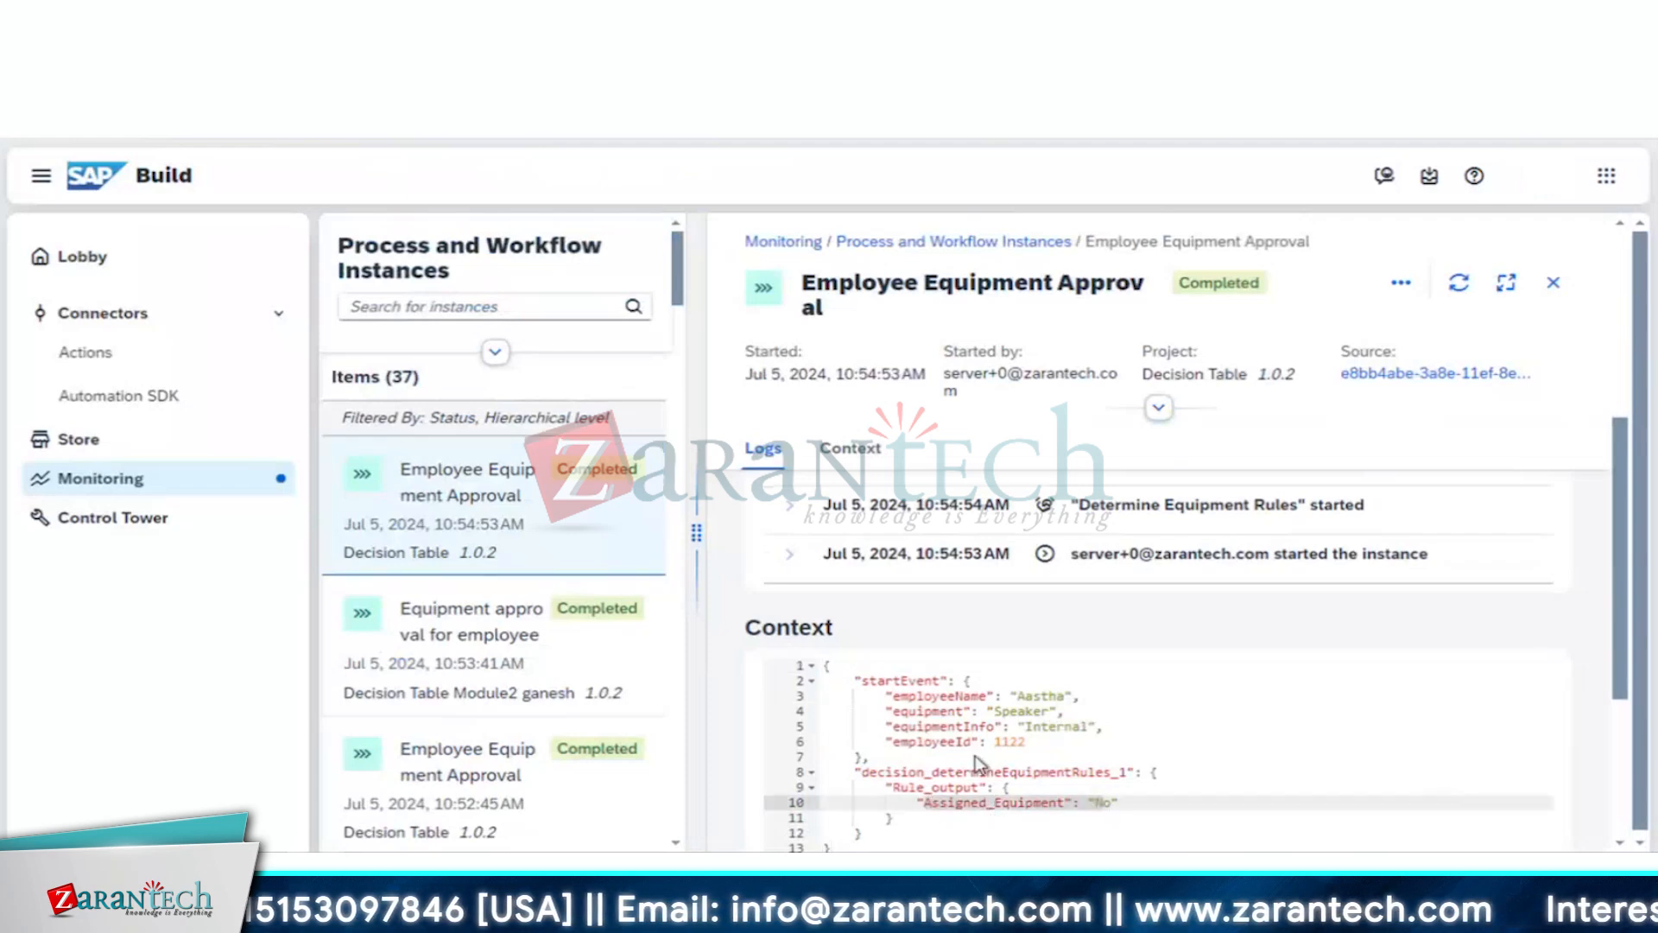
Step: Examine the context data of the Equipment approval for employee instance started at 10:53:41 AM
left_click(510, 647)
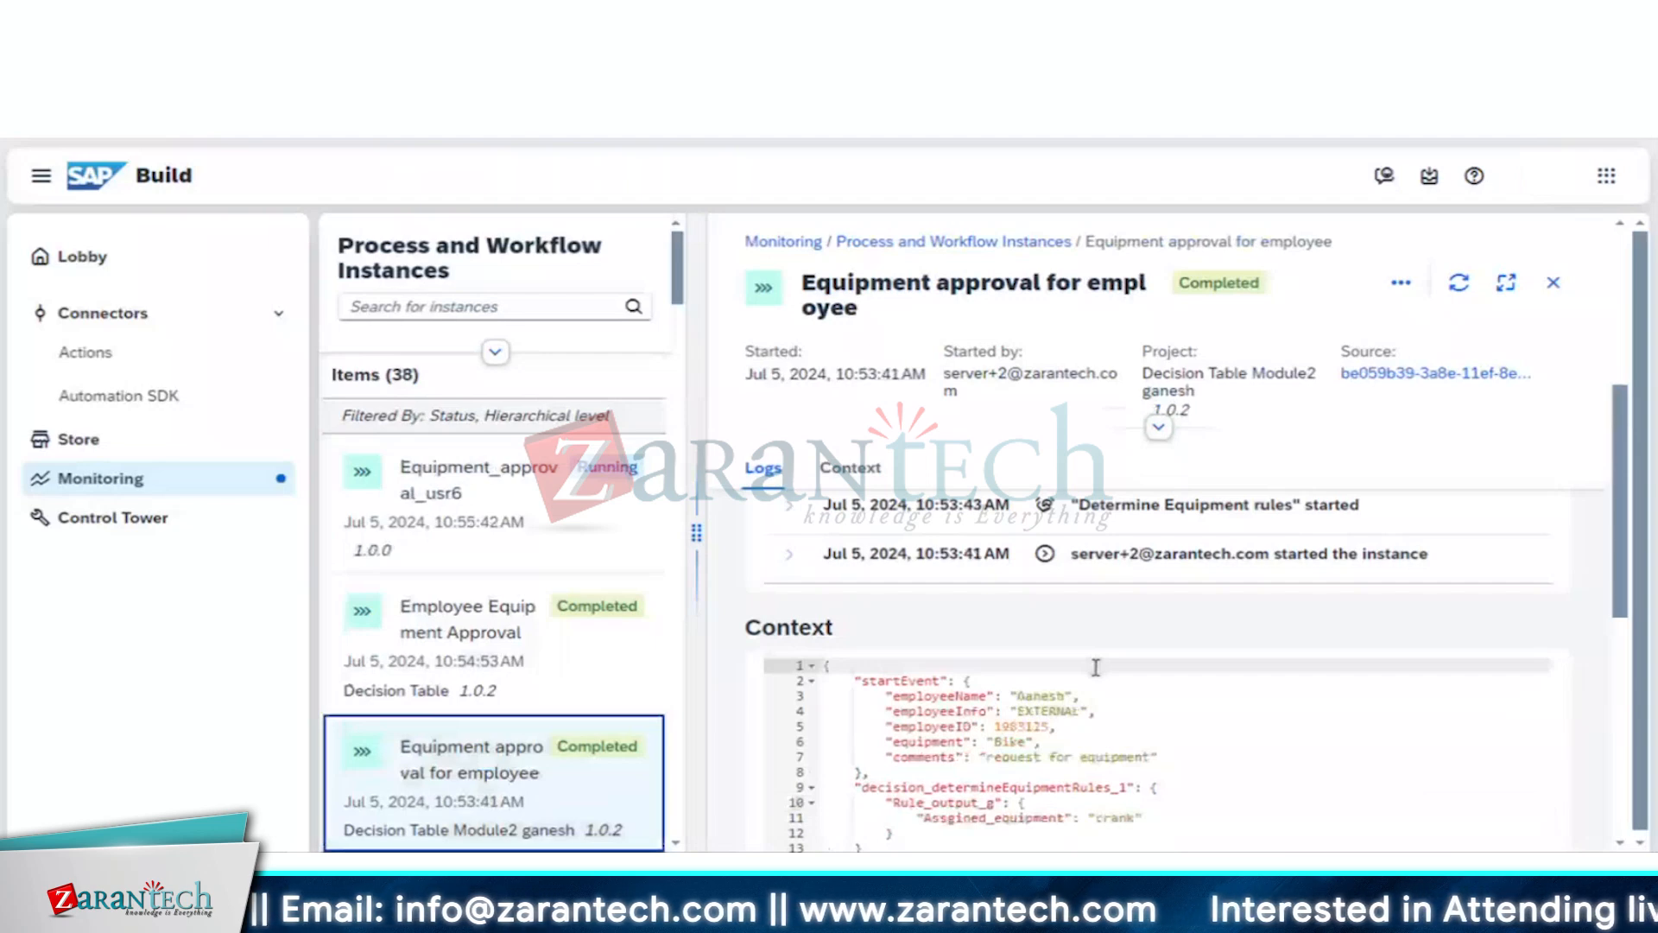
scroll(1095, 666, "down", 2)
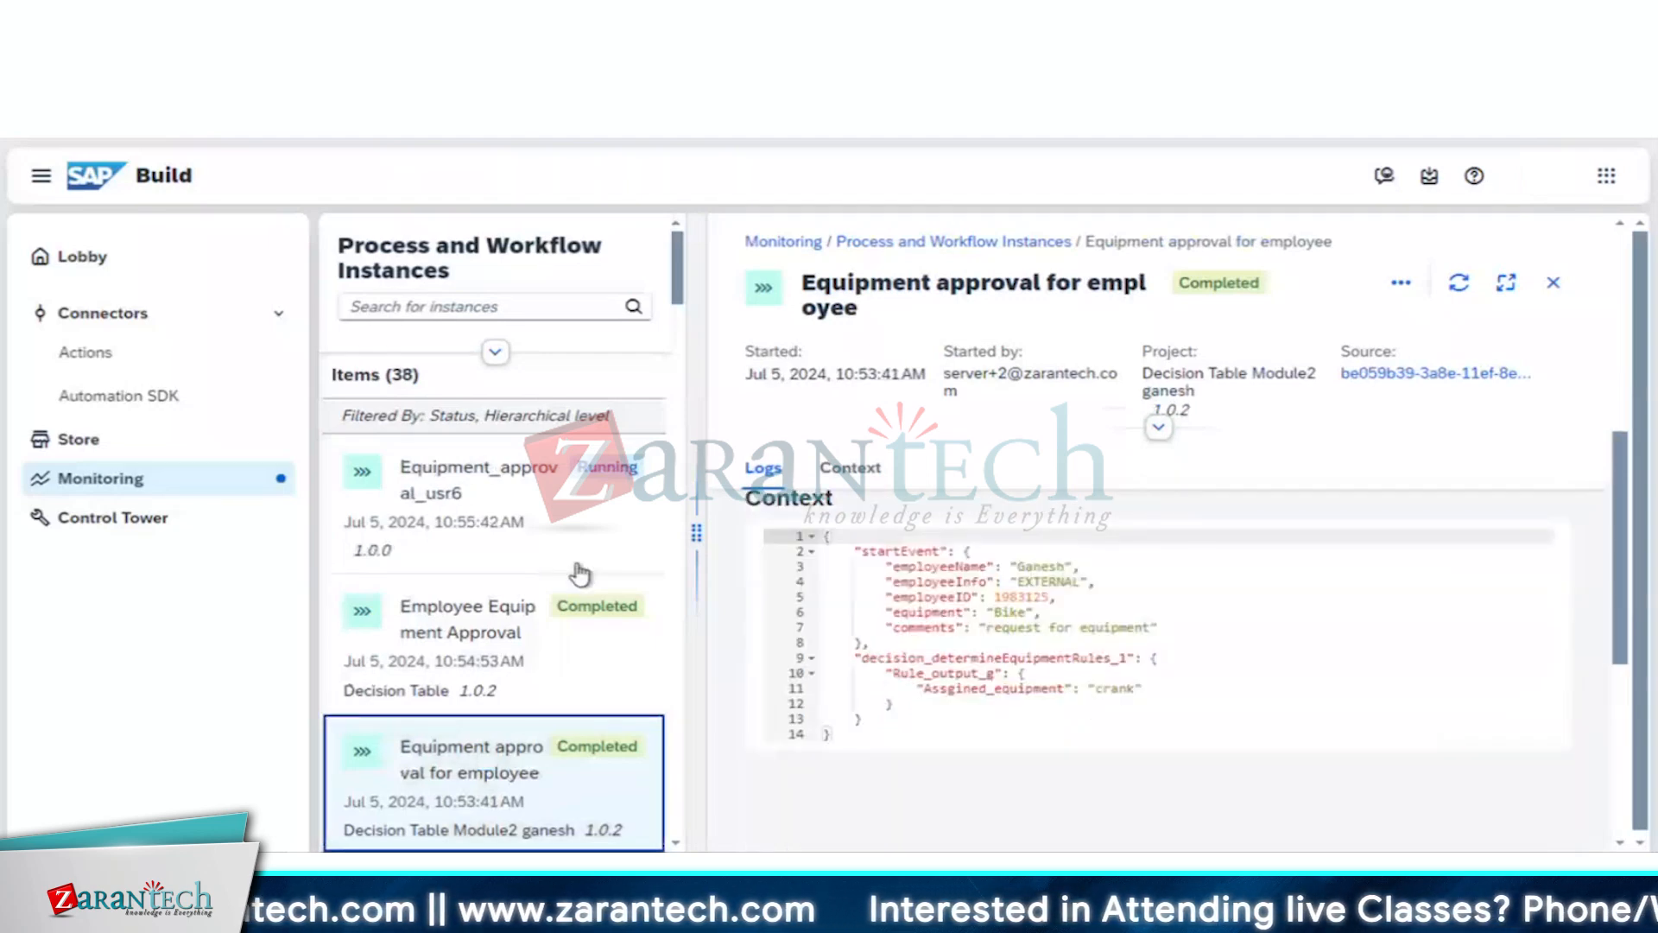
Step: Review the context of the Laptop requisition's instance and expand its log entry for the available Equipment Approval Form task
scroll(565, 587, "down", 2)
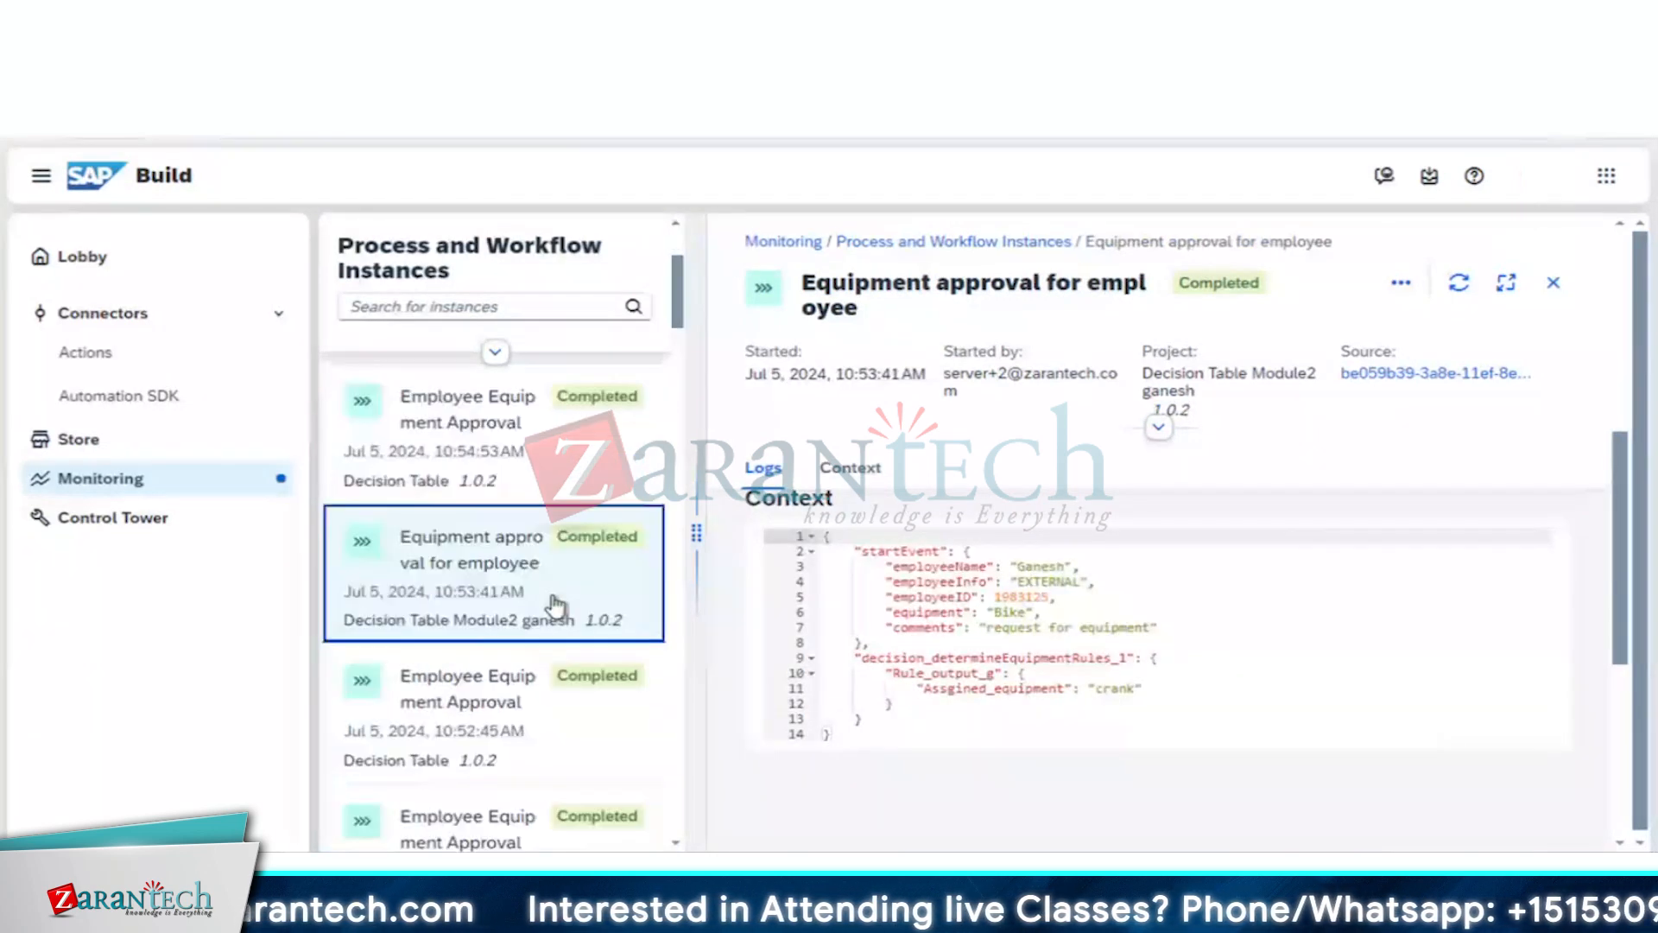
left_click(494, 706)
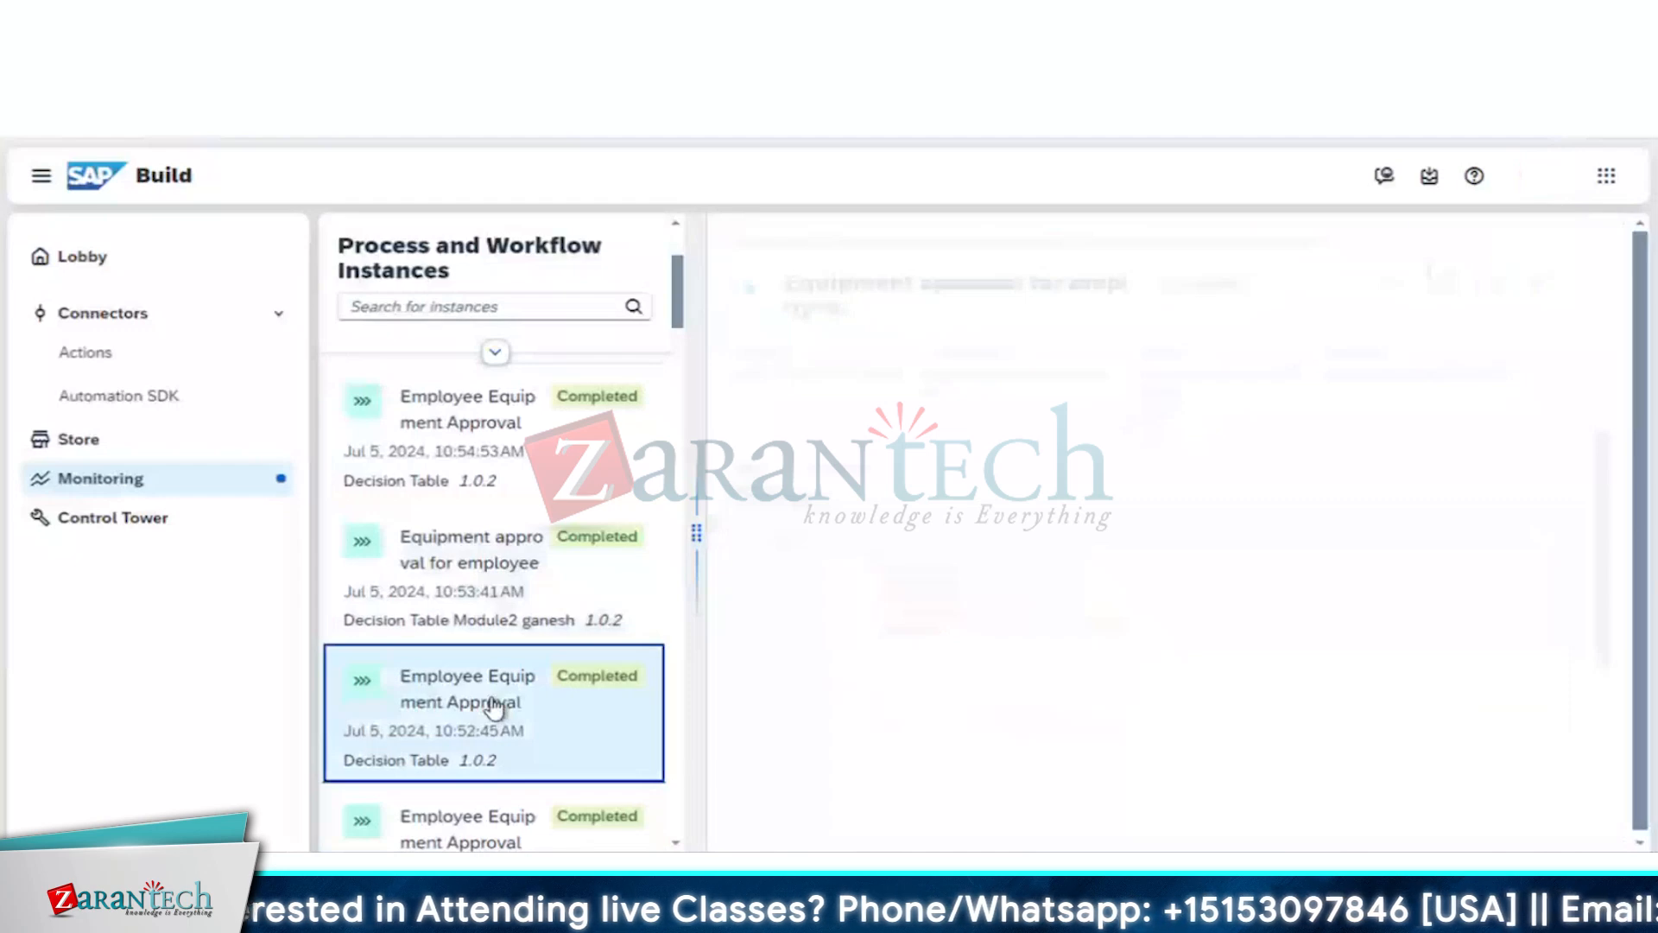
scroll(1071, 605, "down", 1)
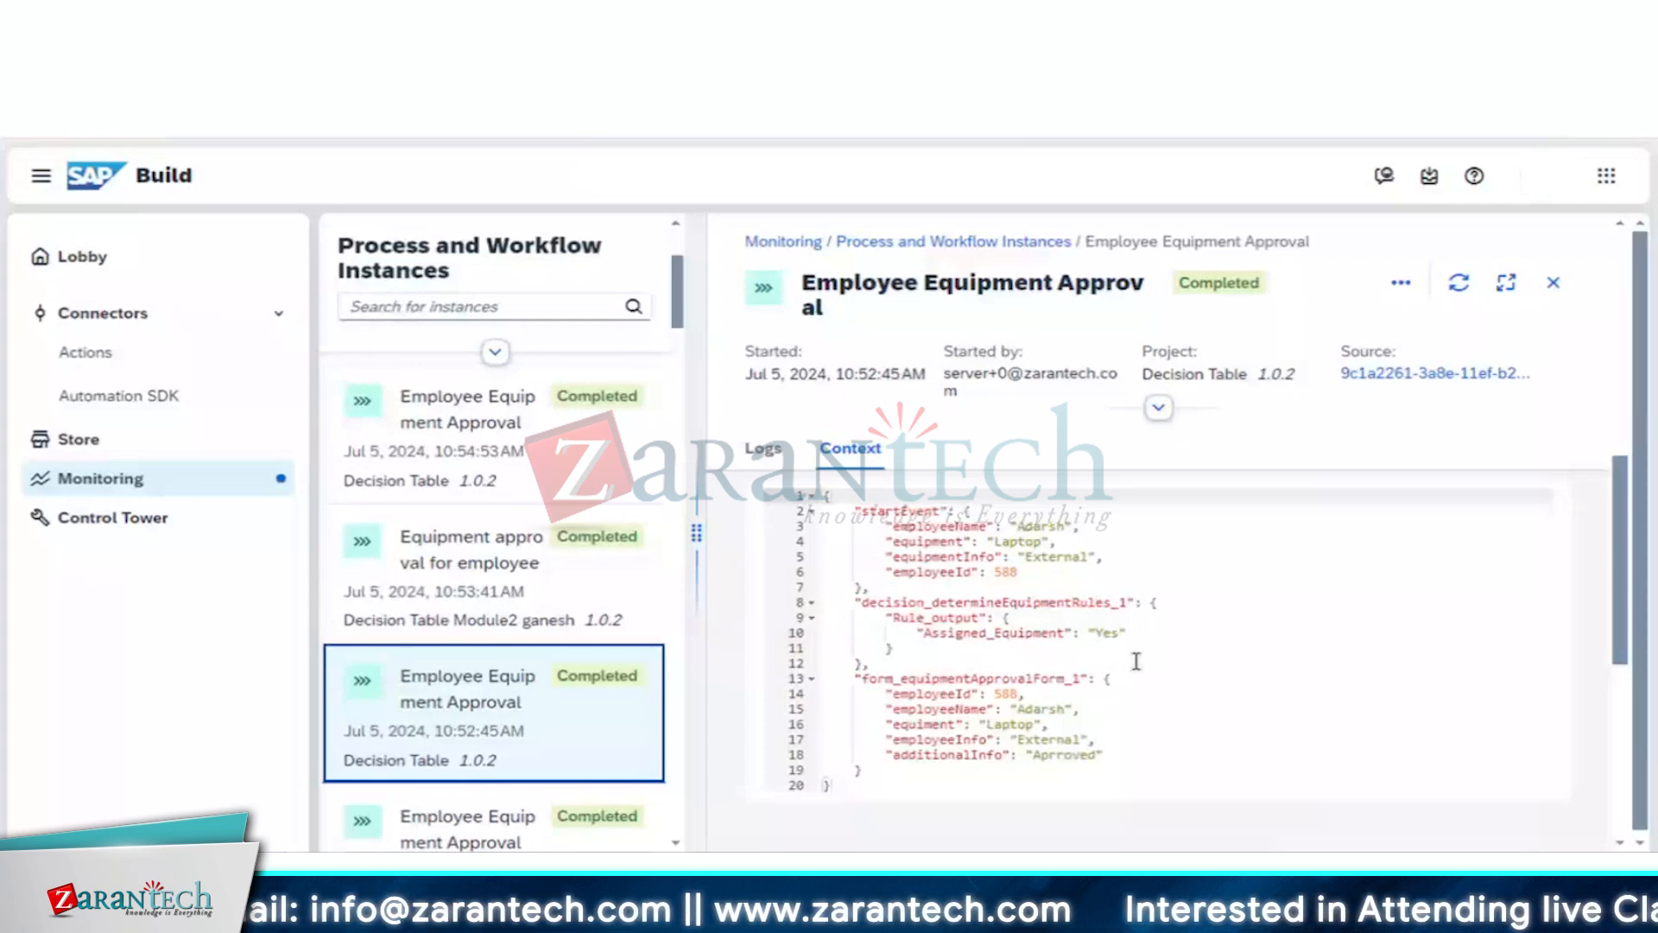
scroll(1137, 661, "up", 2)
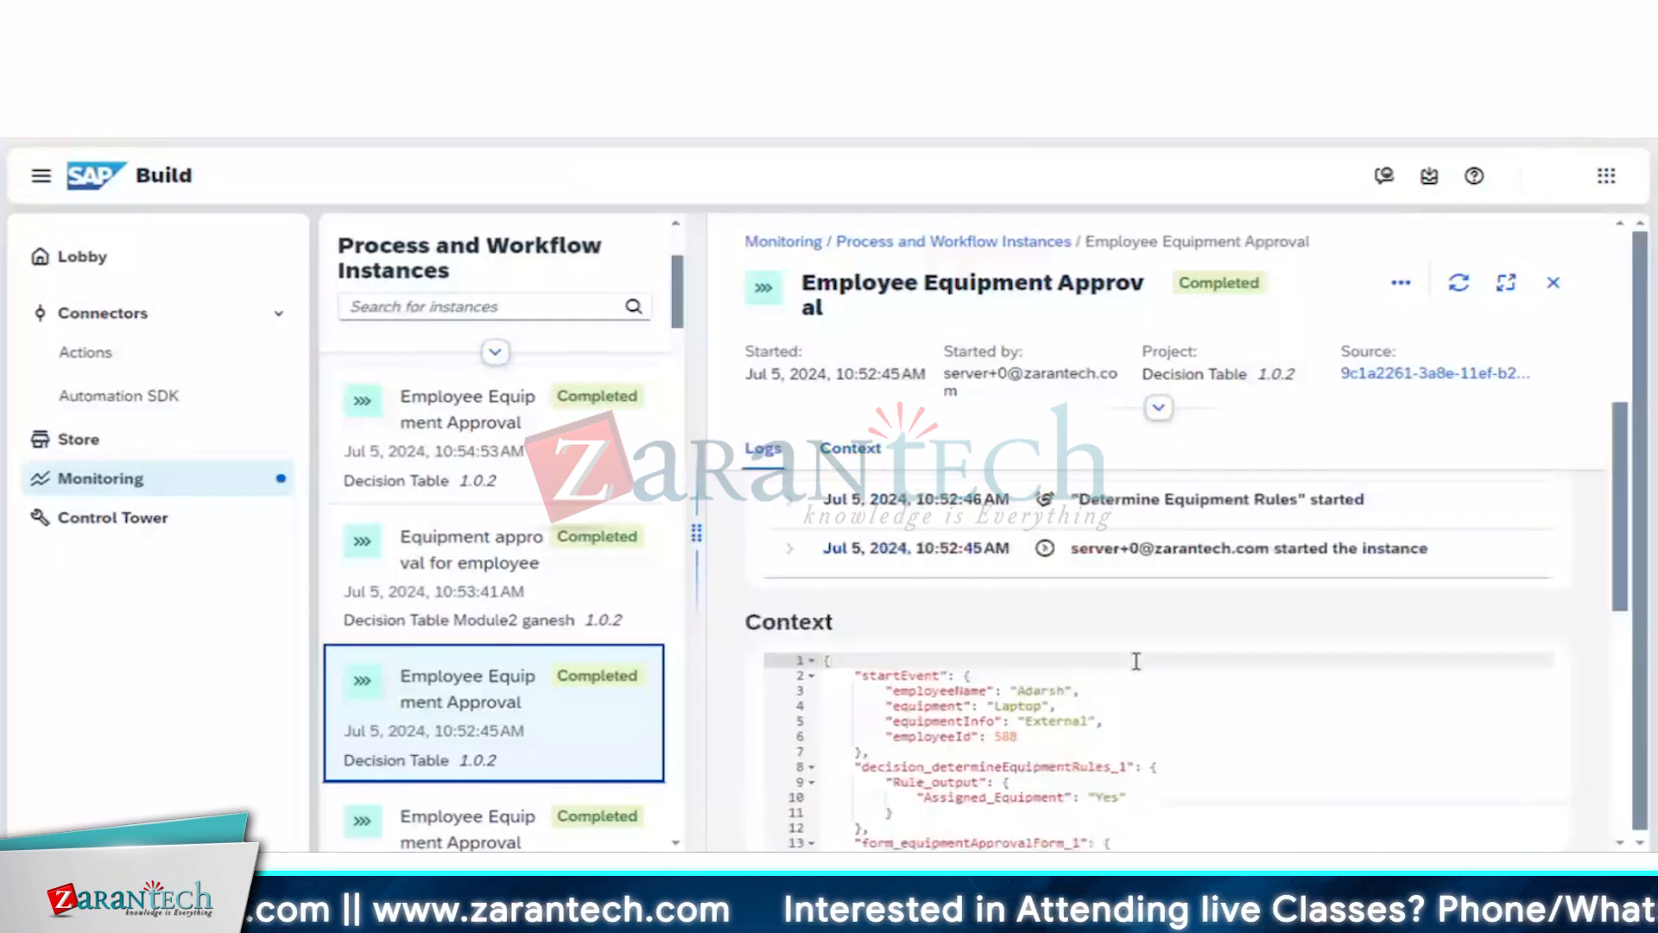
scroll(1005, 671, "up", 4)
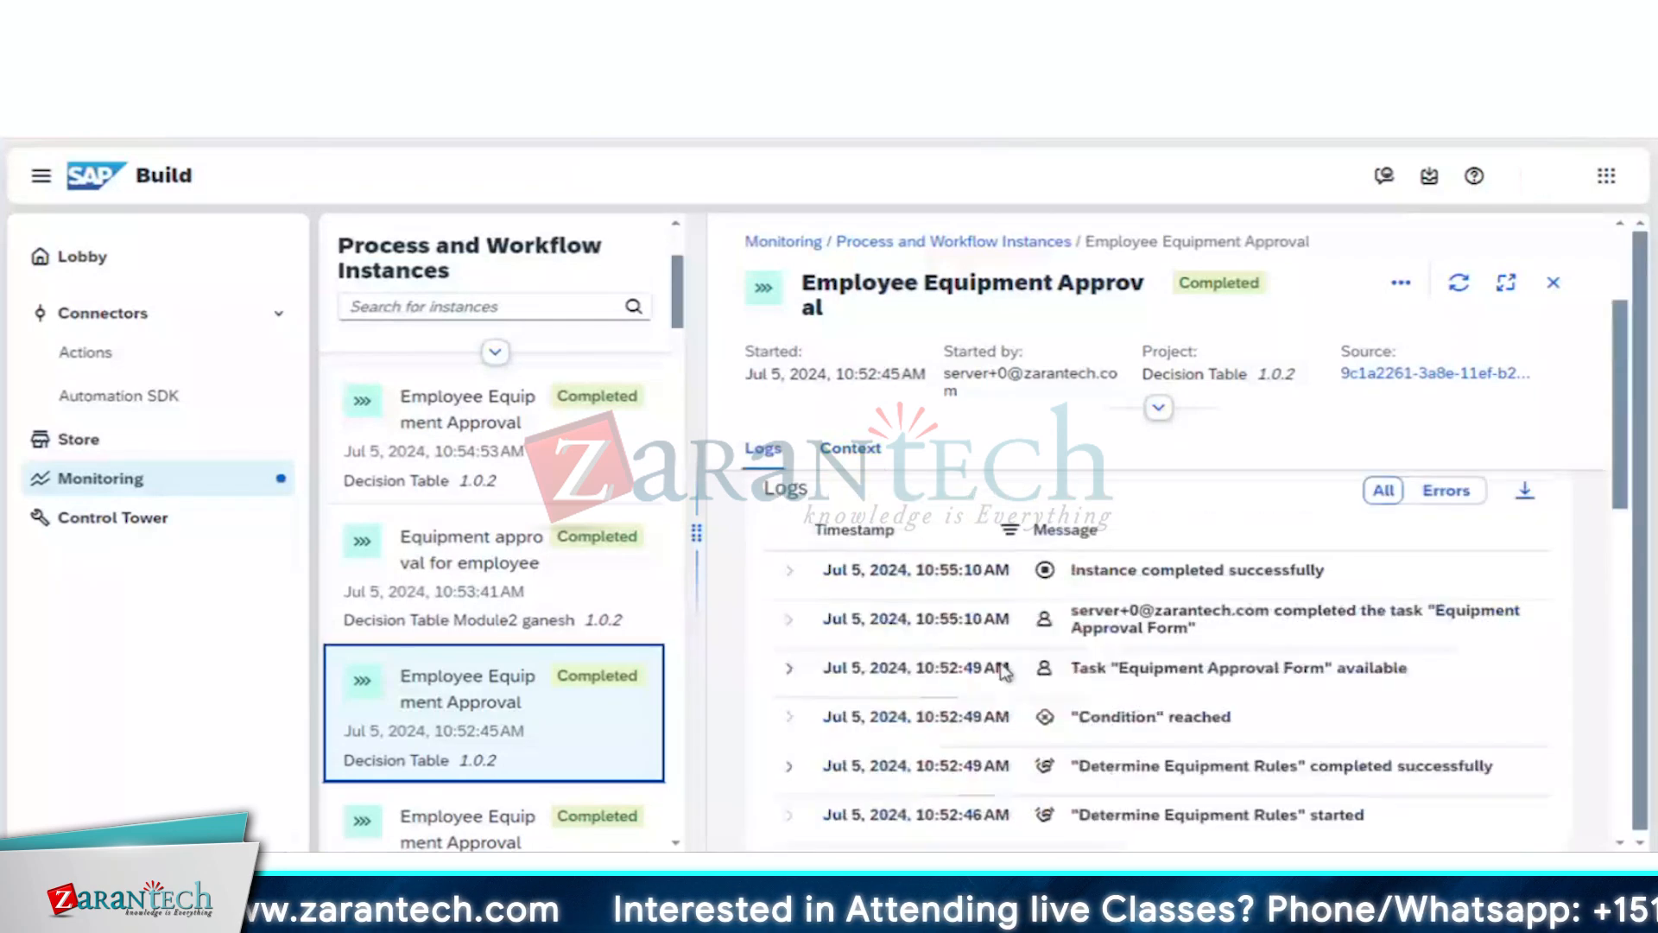
left_click(788, 668)
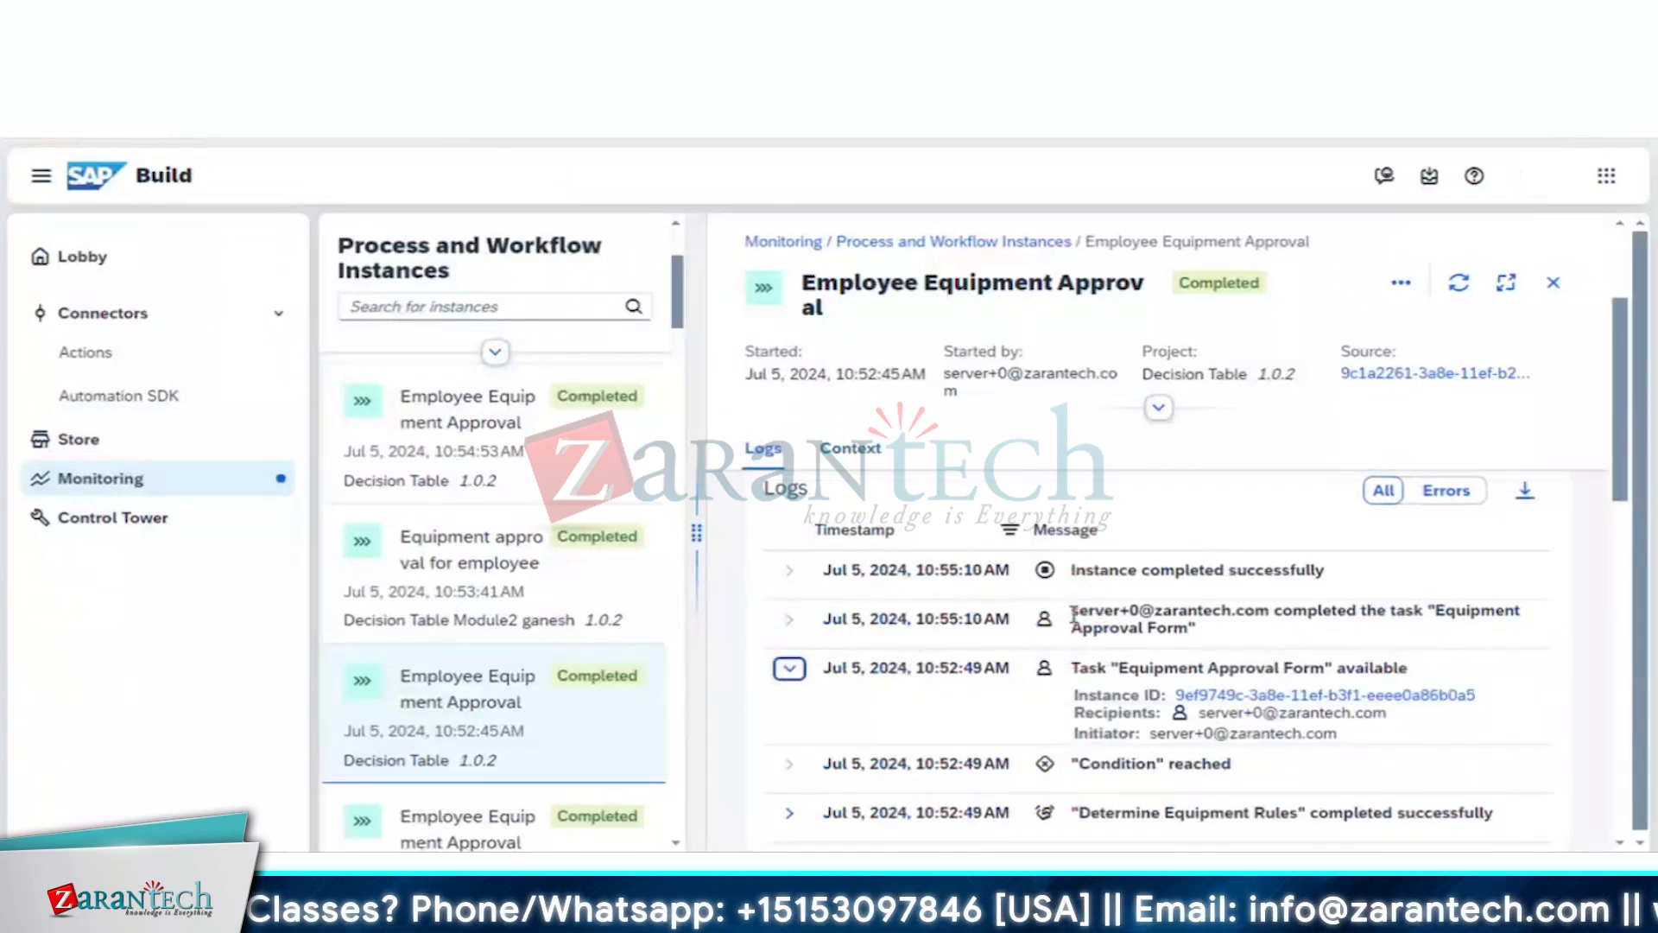
left_click_drag(1070, 610, 1501, 611)
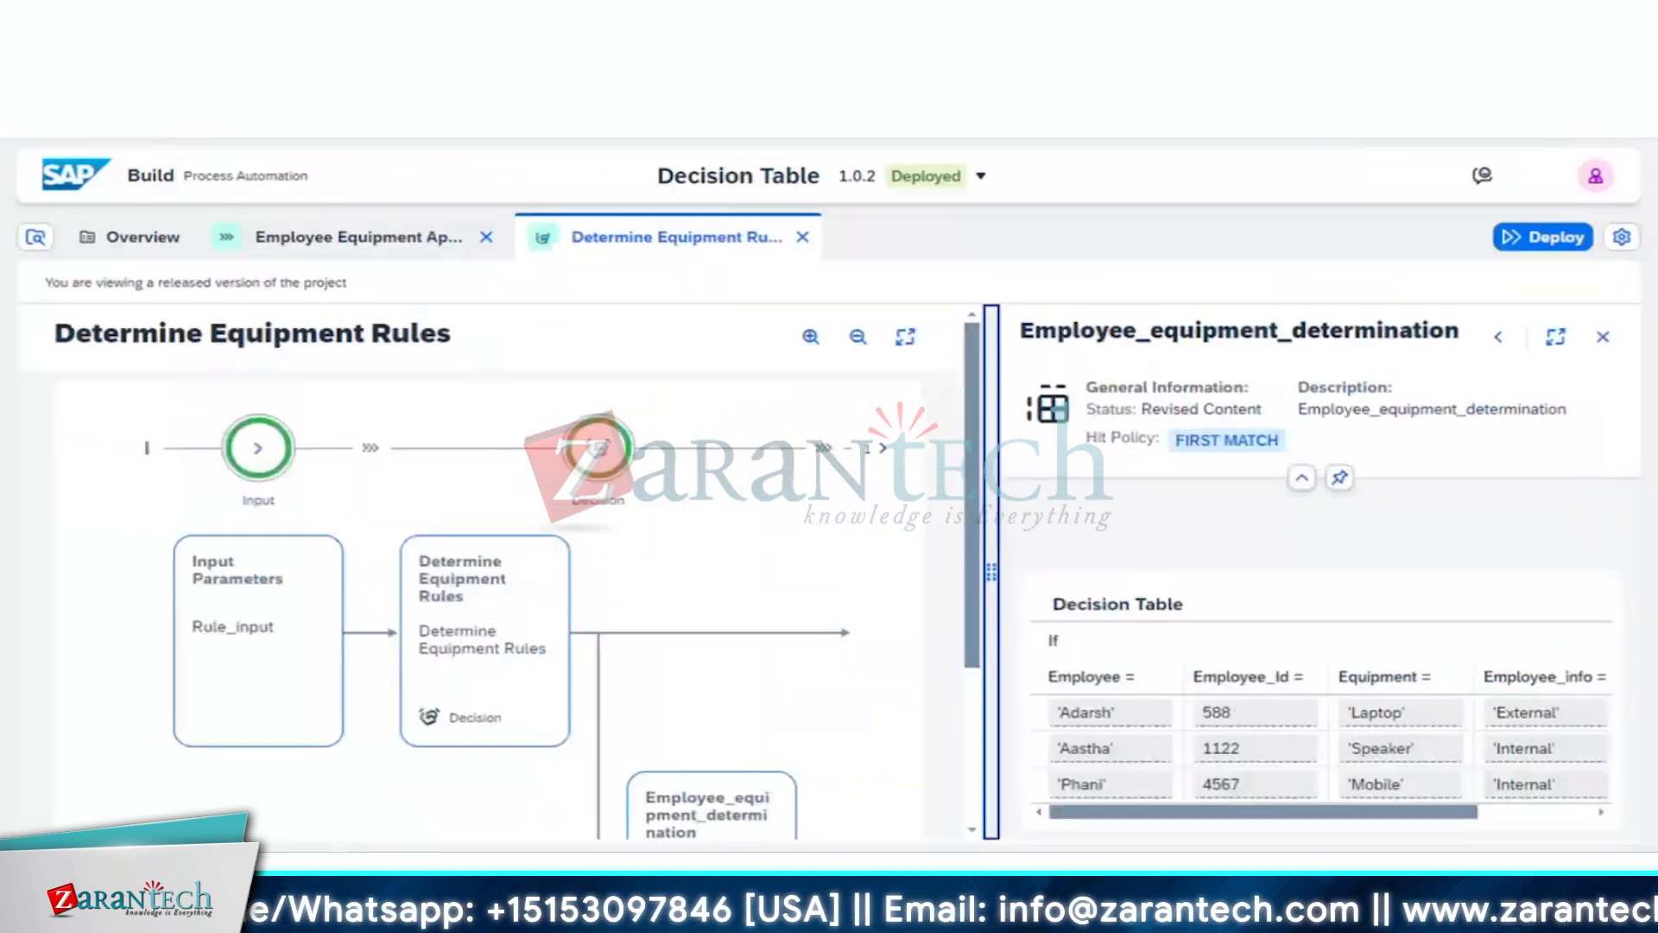
Step: Return to the Employee Equipment Approval process and expand the Equipment Approval Form's Approve and Reject branches to review the flow
left_click(377, 239)
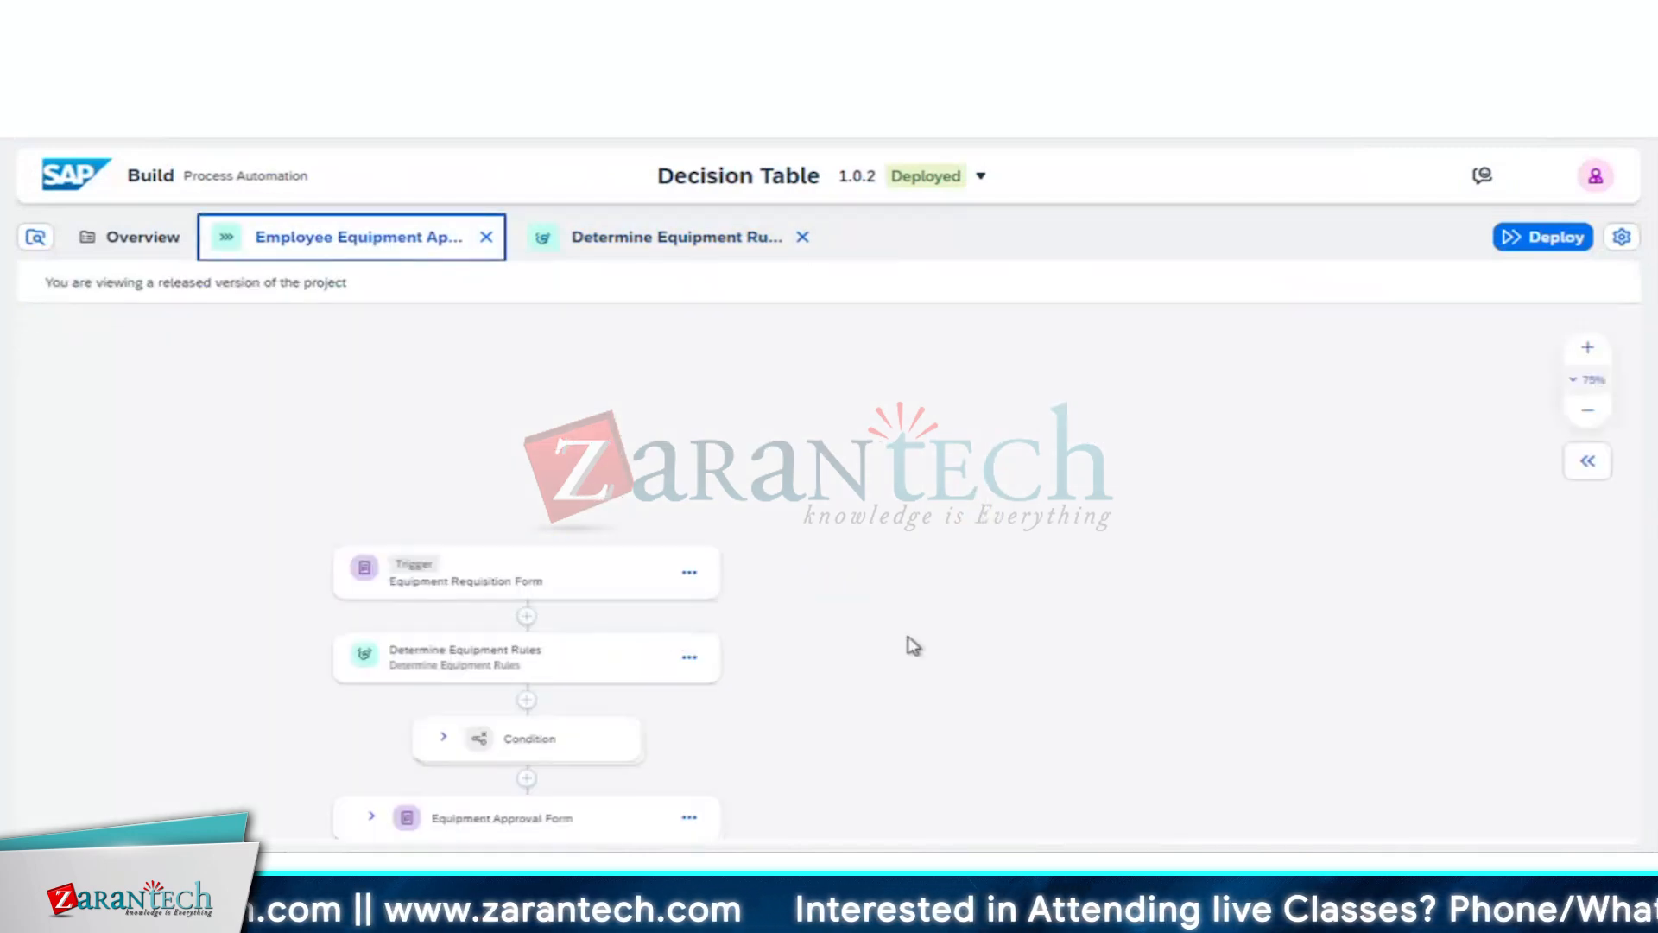
scroll(544, 363, "down", 3)
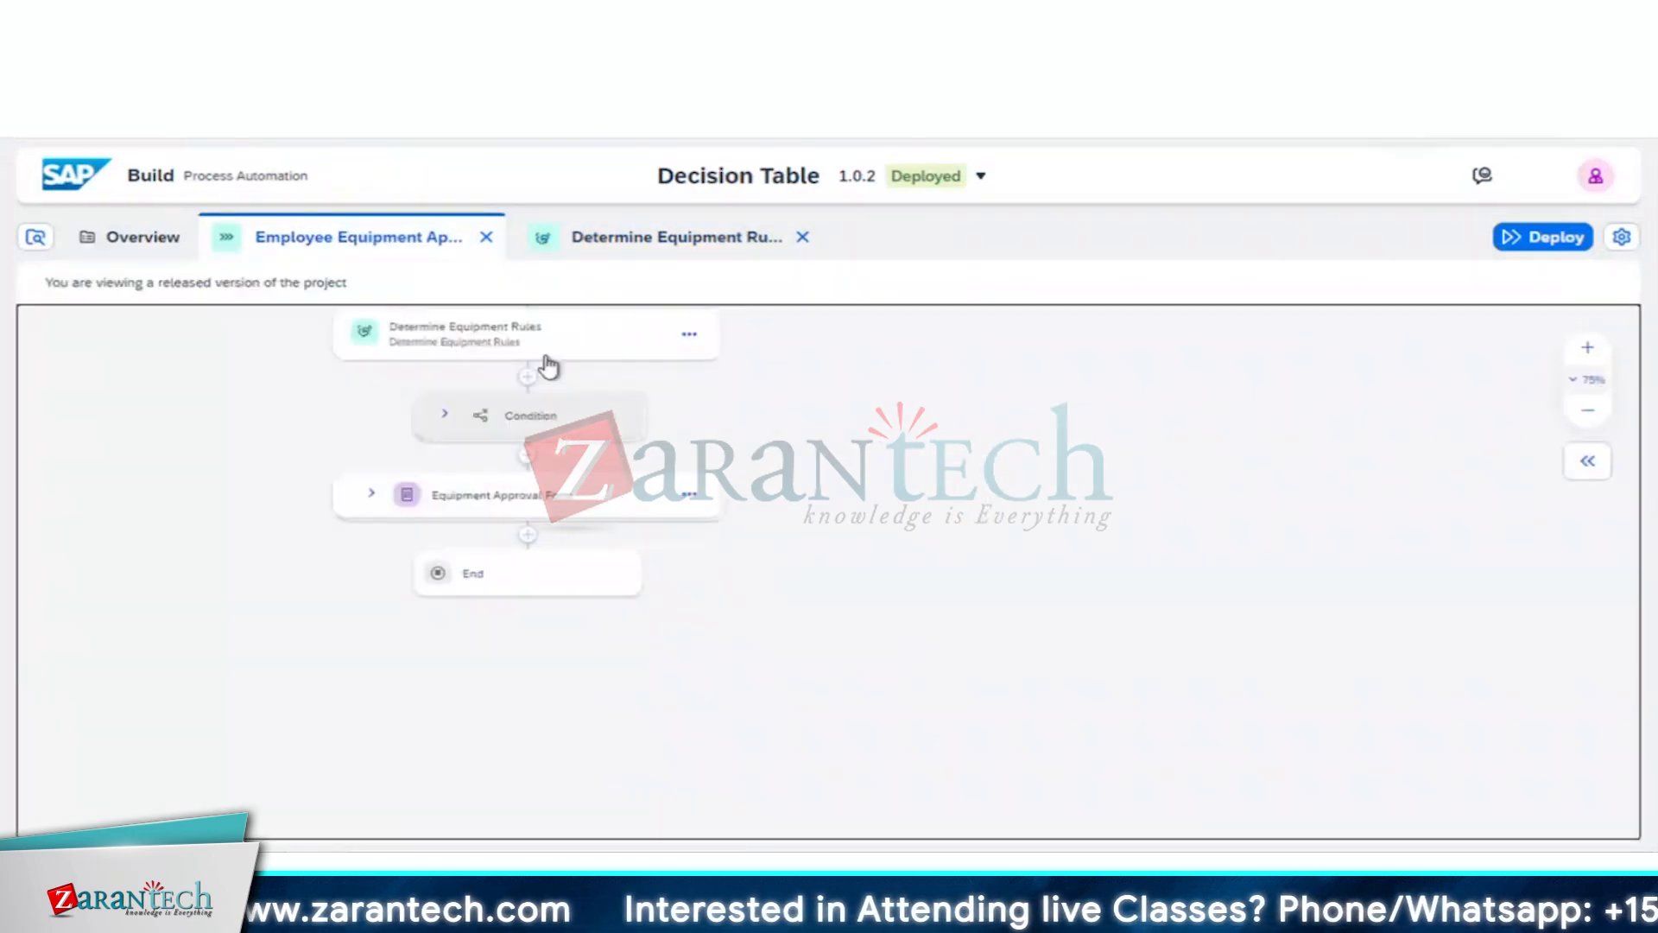
left_click(372, 498)
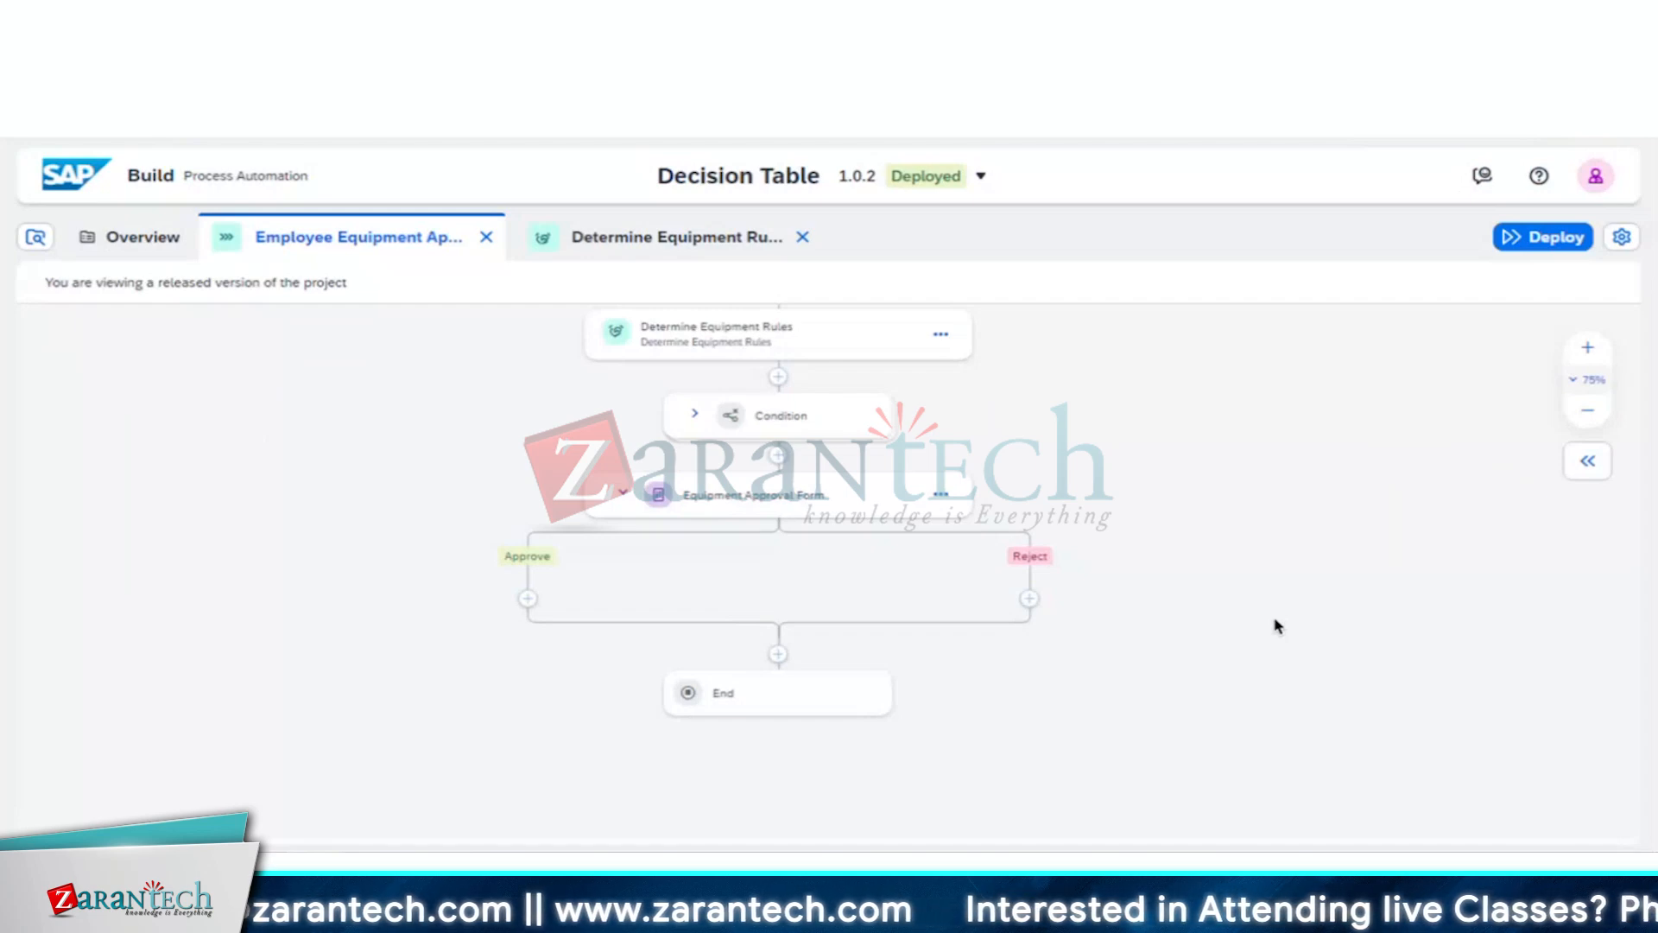
left_click_drag(1352, 510, 1321, 644)
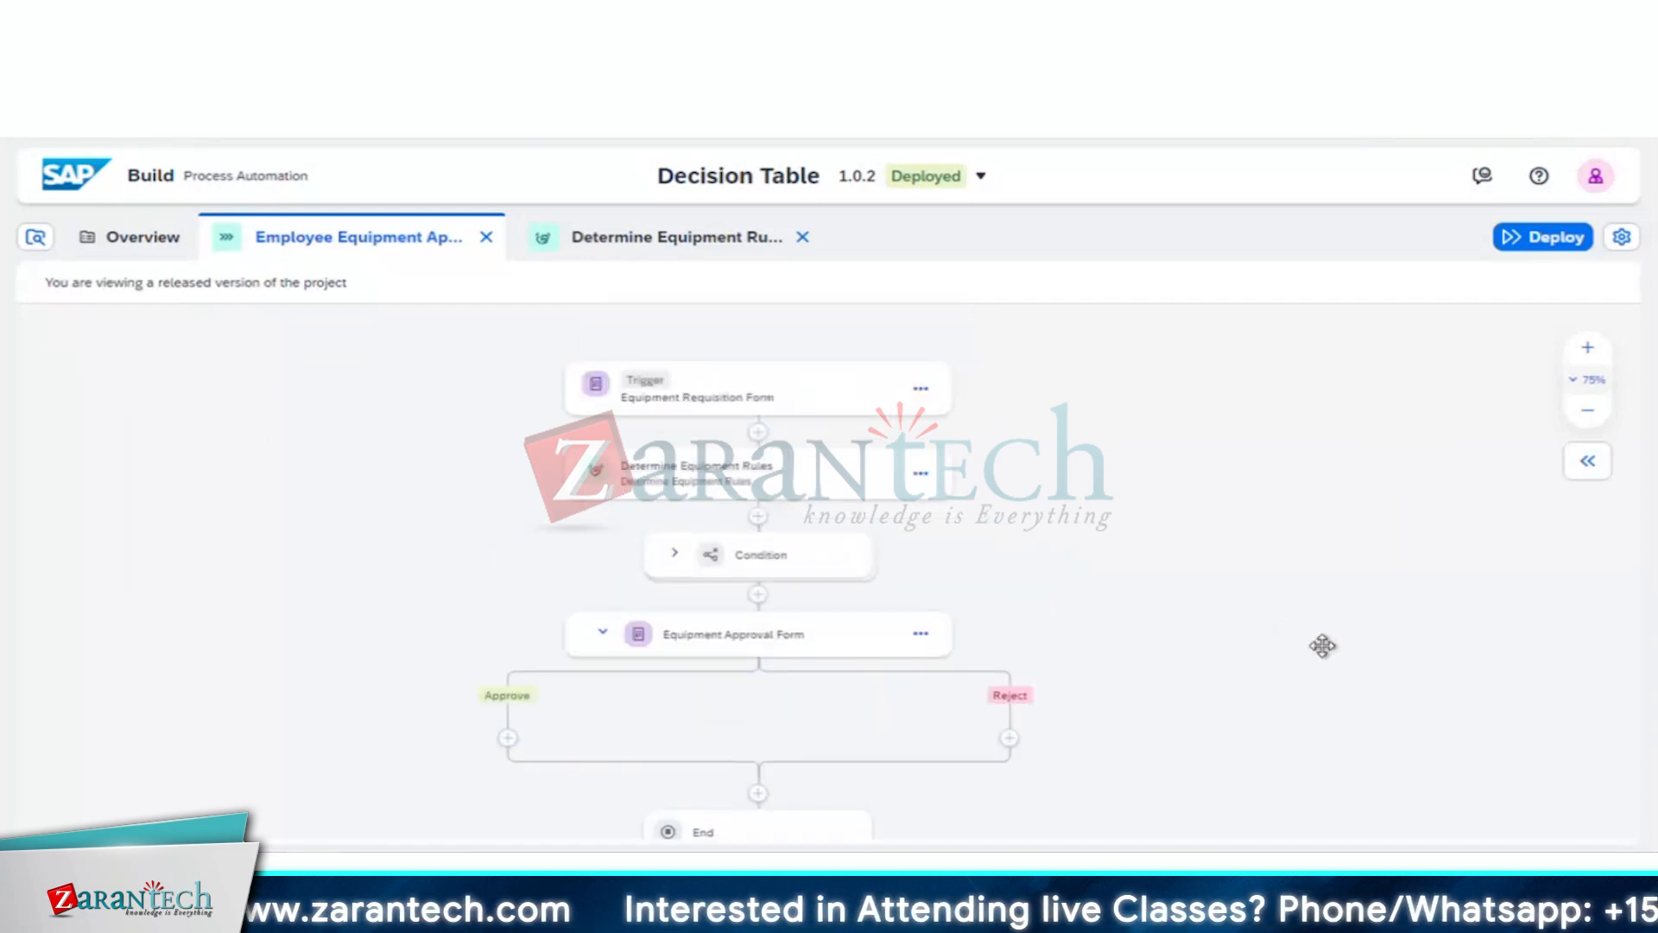